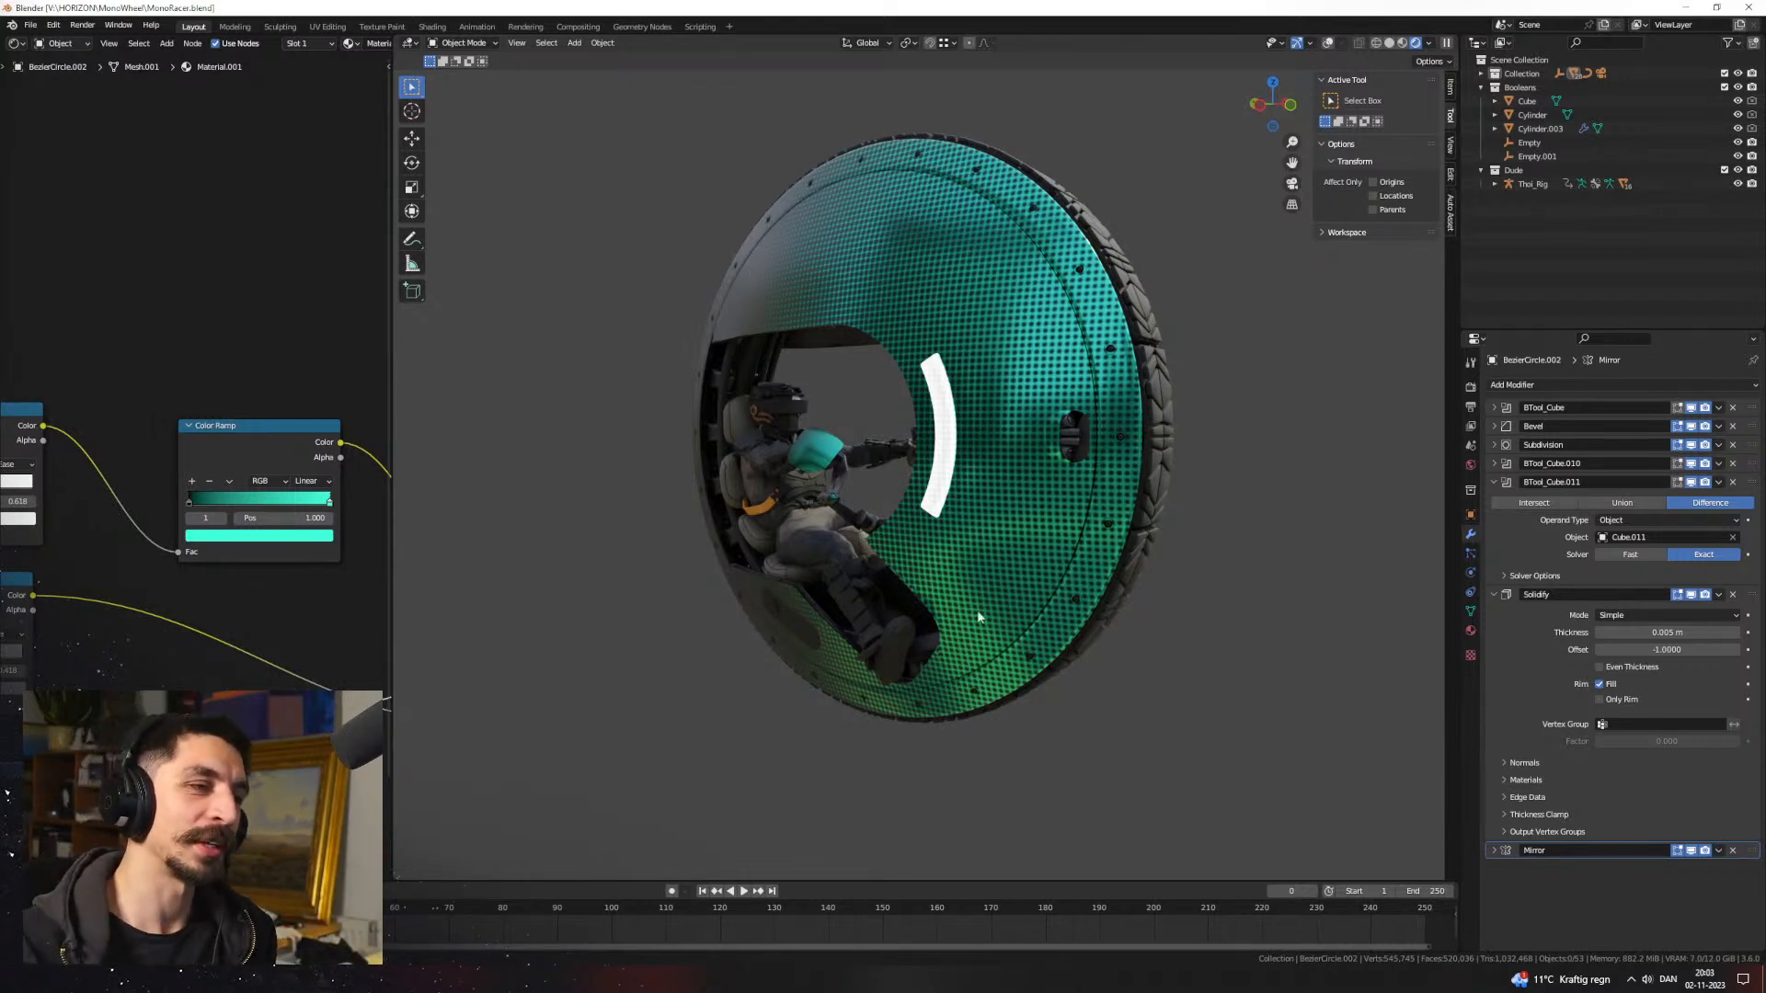
Step: Examine the whole monowheel model from both sides, including its patterned shell, tyre and seated rider
middle_click_drag(1028, 664, 787, 421)
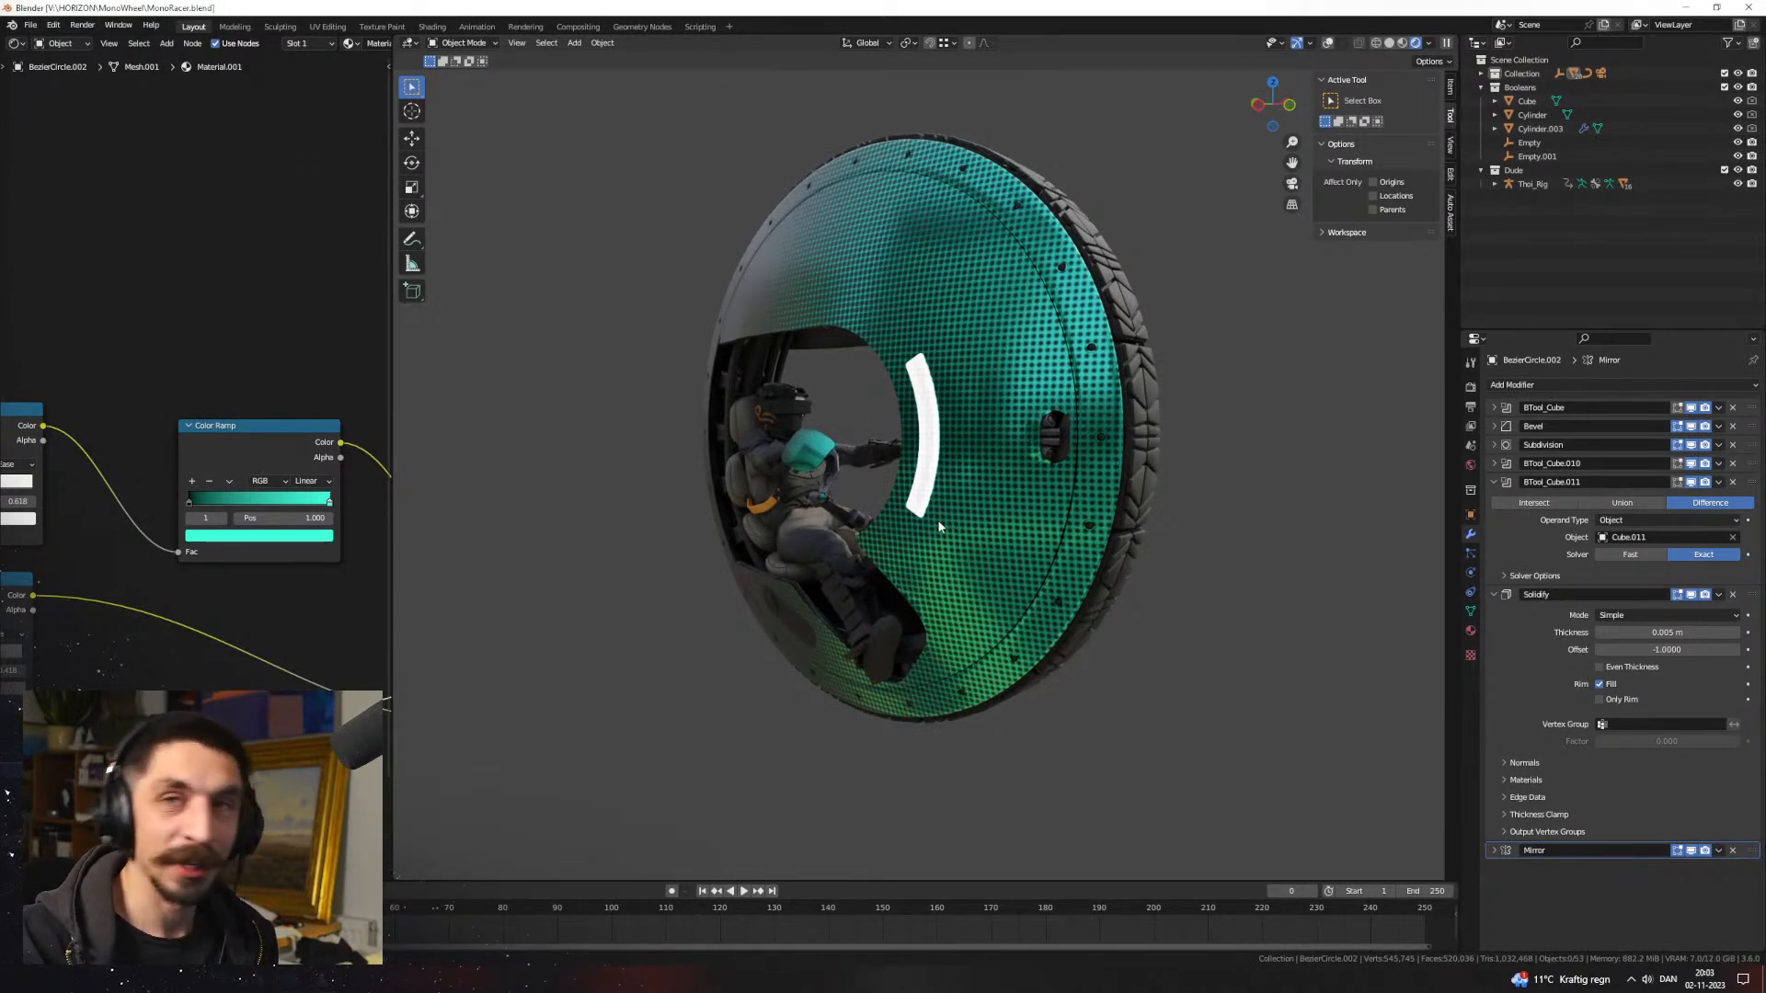
middle_click_drag(938, 524, 1111, 523)
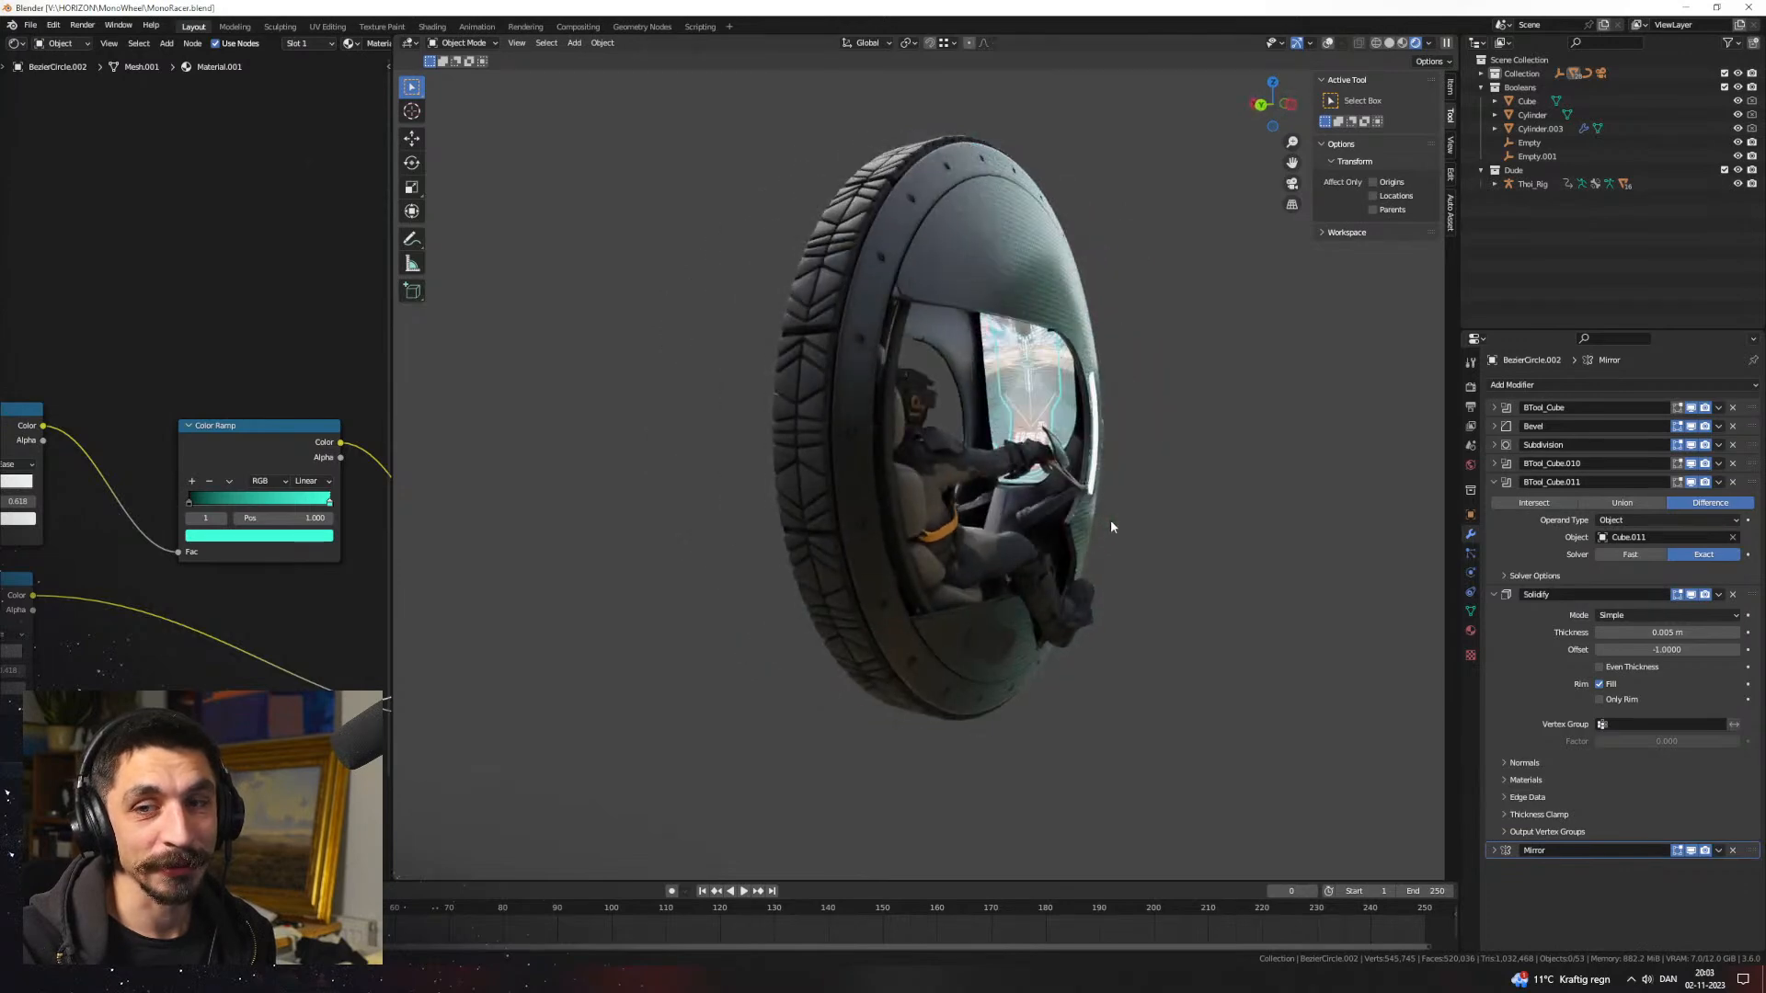
middle_click_drag(1111, 481, 1179, 491)
scroll(919, 506, "down", 2)
middle_click_drag(888, 508, 832, 499)
scroll(929, 509, "down", 2)
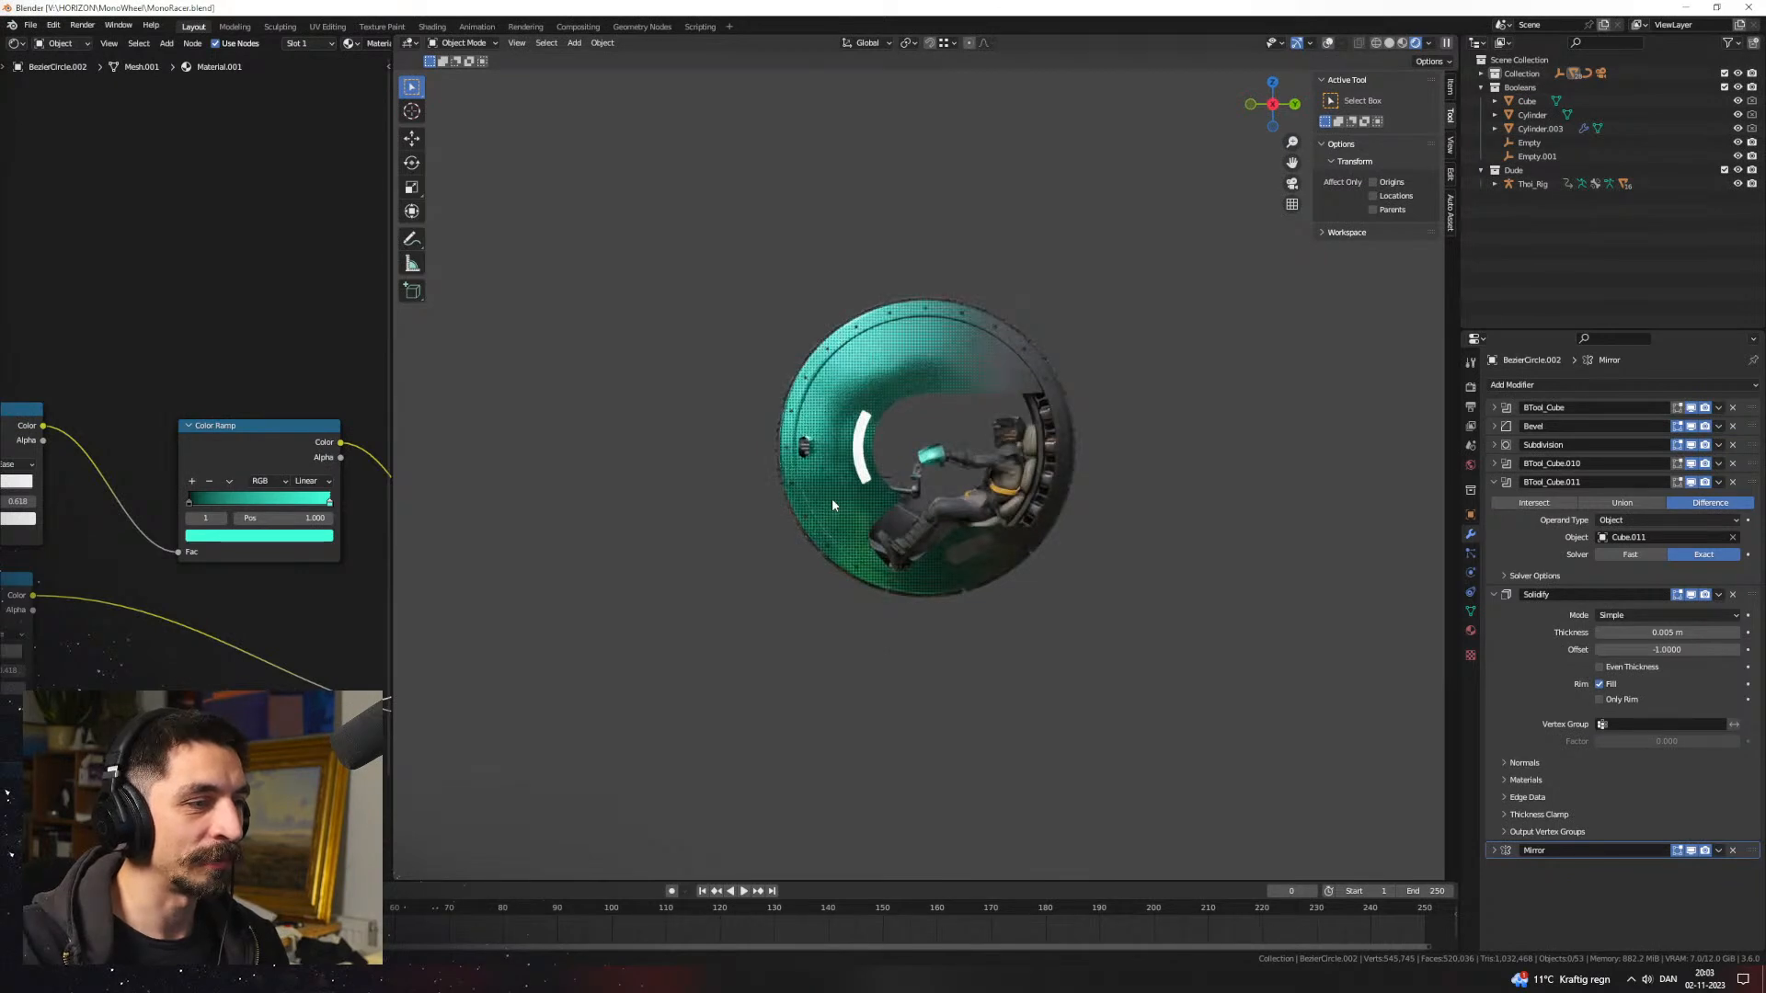
scroll(837, 506, "up", 3)
Step: Change the Color Ramp's end stop to a saturated red-orange with hue 0.011 and saturation 1.000
left_click(260, 536)
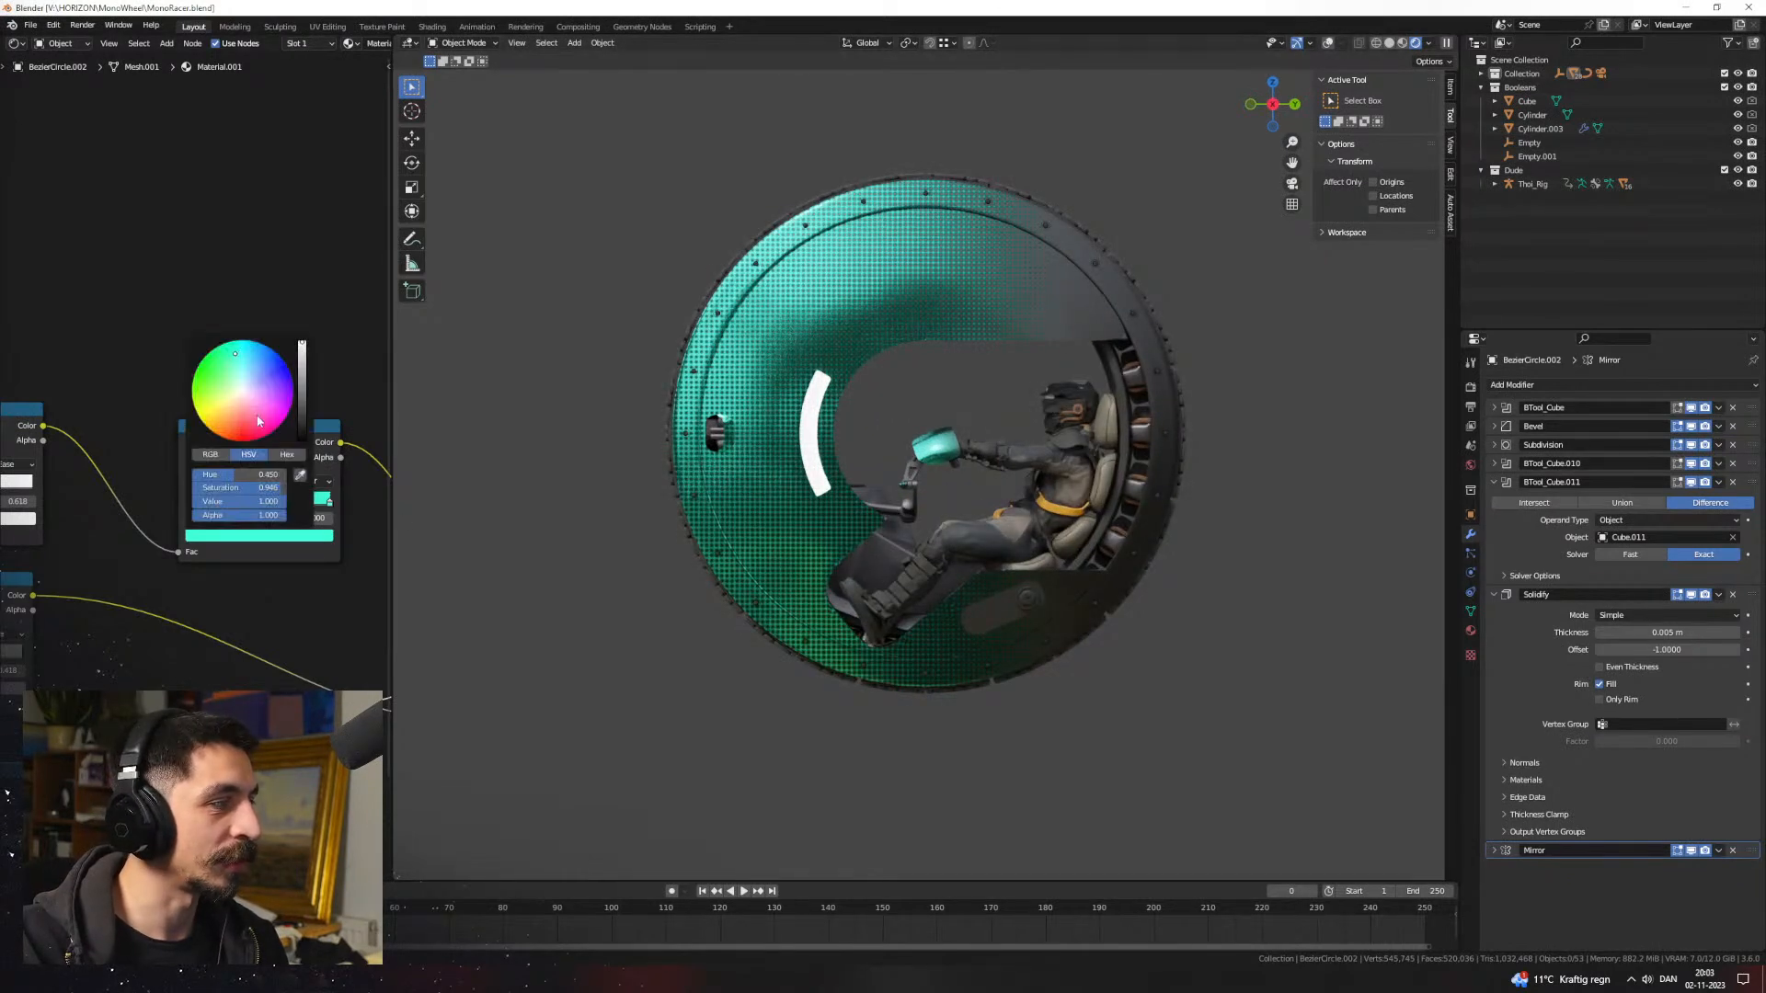
left_click(239, 430)
mouse_move(239, 430)
left_mouse_down()
mouse_move(198, 415)
mouse_move(198, 365)
mouse_move(263, 344)
mouse_move(192, 382)
mouse_move(230, 444)
left_mouse_up()
middle_click_drag(966, 460, 1003, 441)
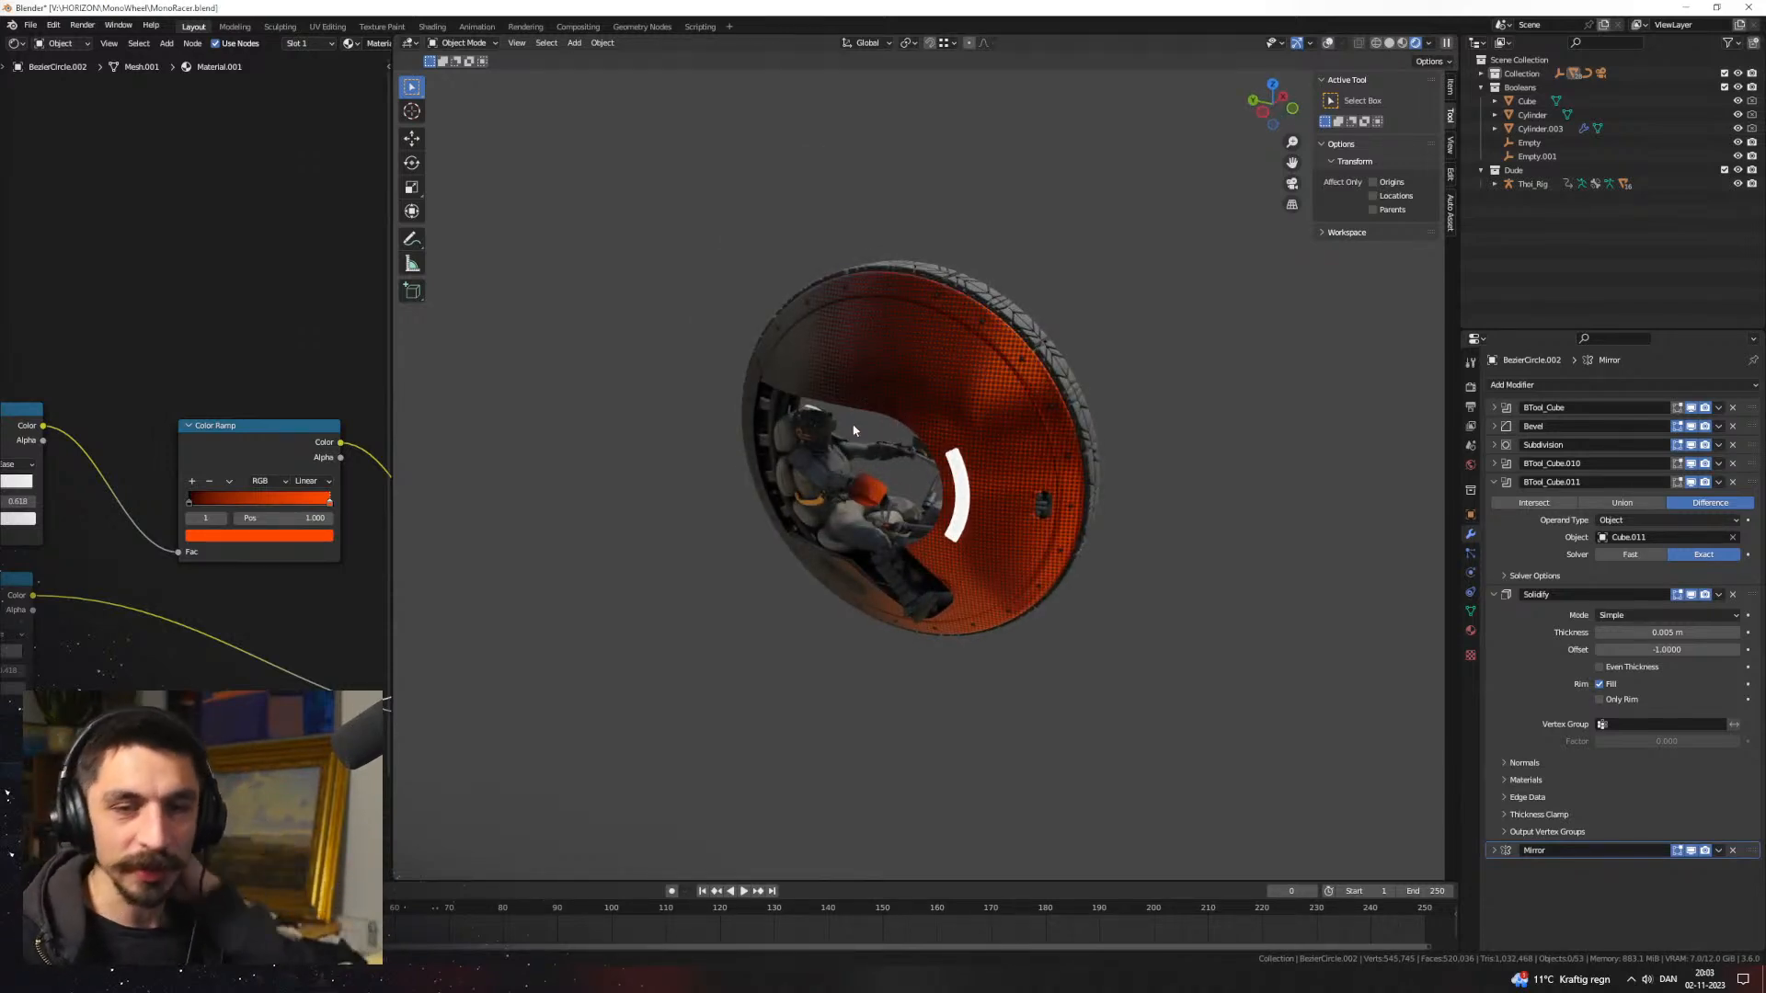
Step: Change the Color Ramp's end stop to a yellow-orange and inspect the dotted shell pattern up close
middle_click_drag(919, 410, 984, 446)
scroll(984, 446, "up", 1)
left_click(285, 536)
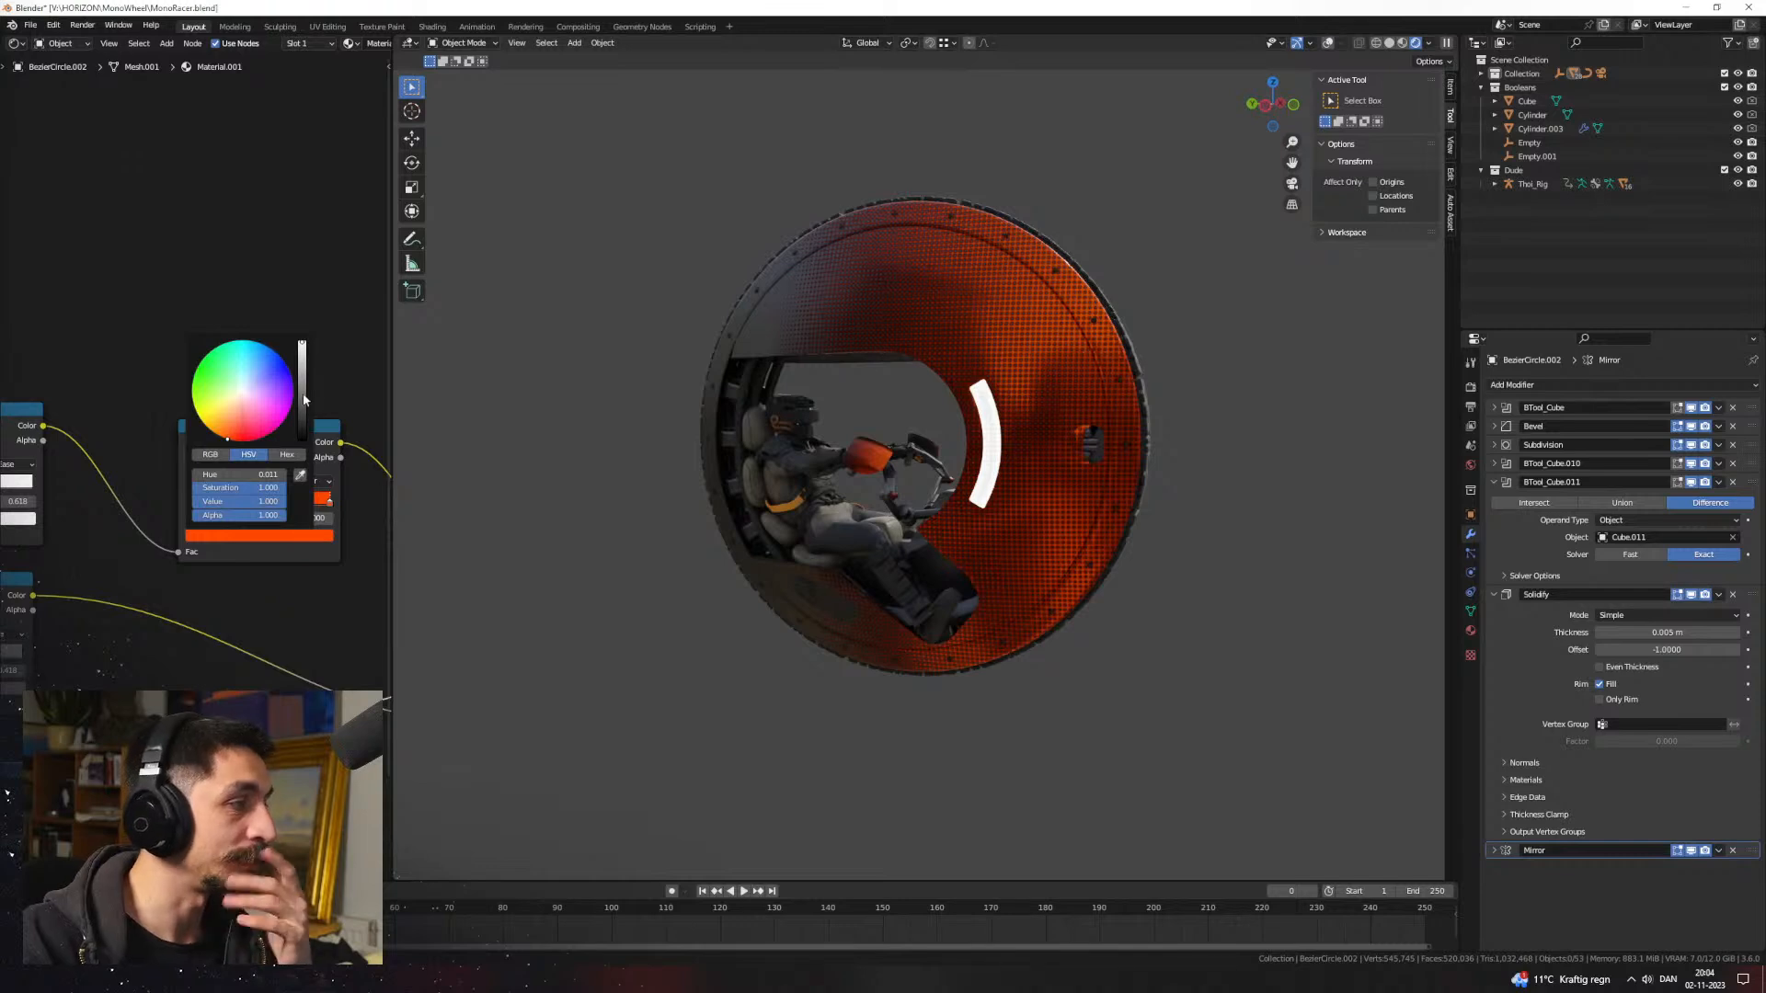
left_click_drag(239, 440, 211, 430)
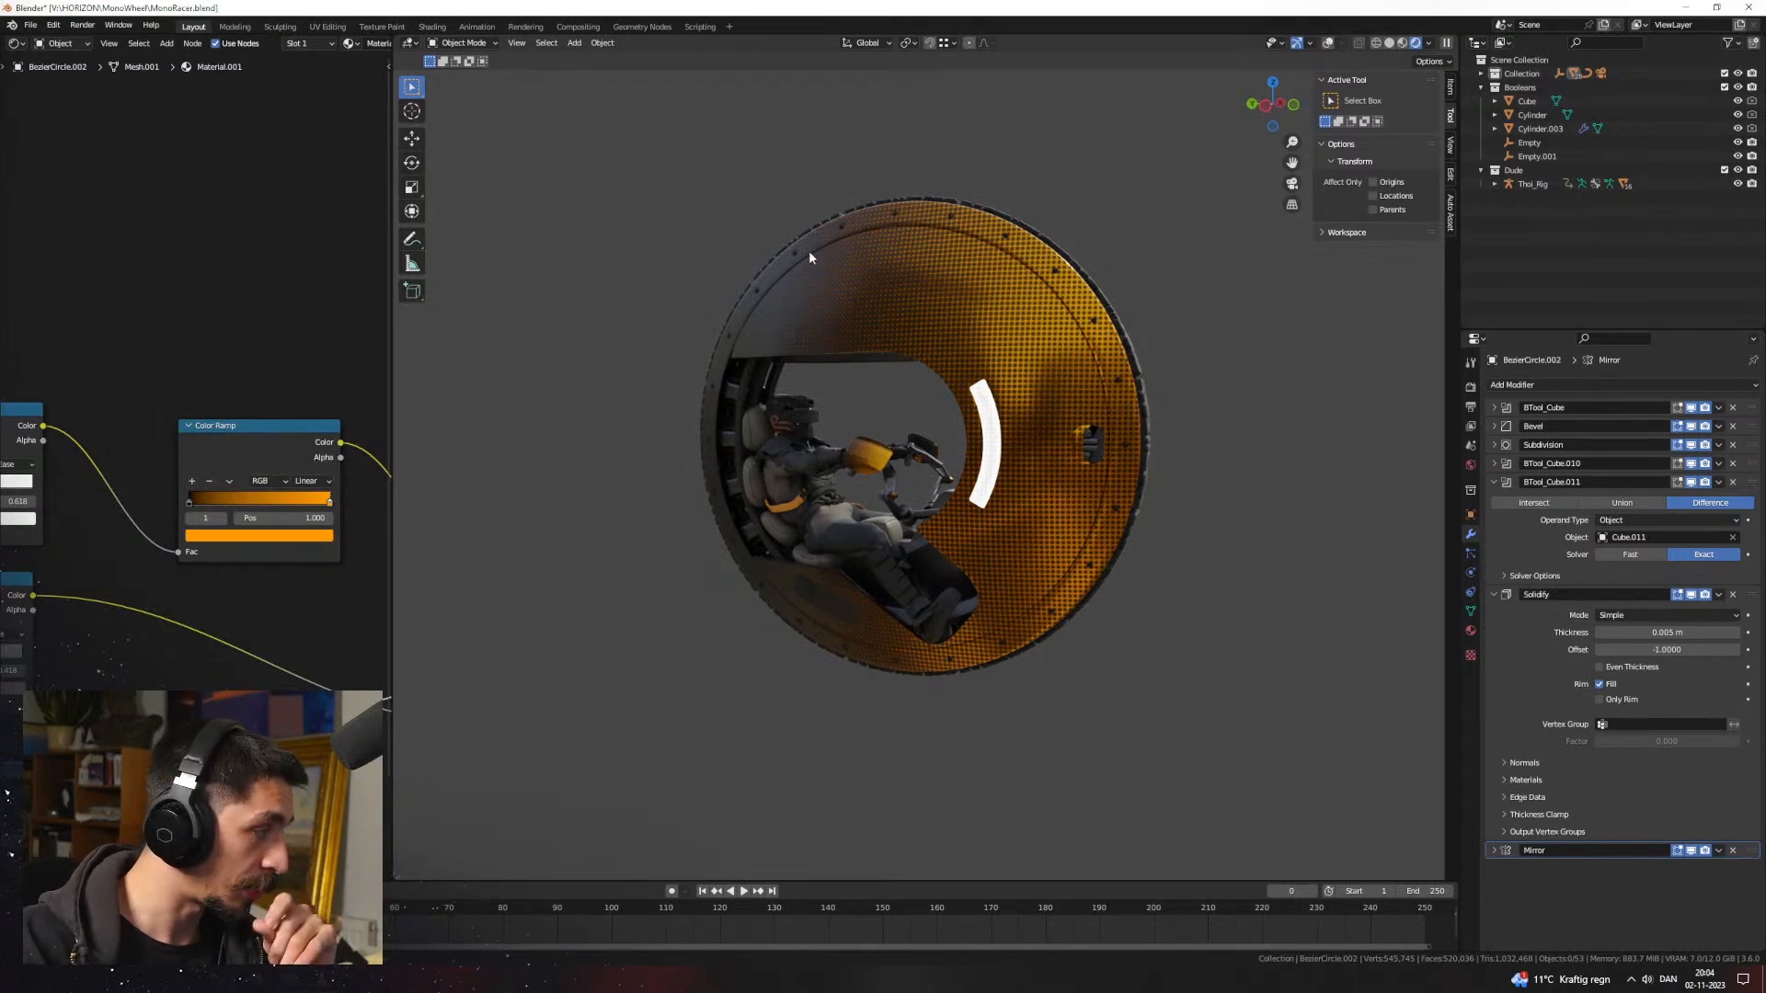
scroll(1136, 374, "up", 8)
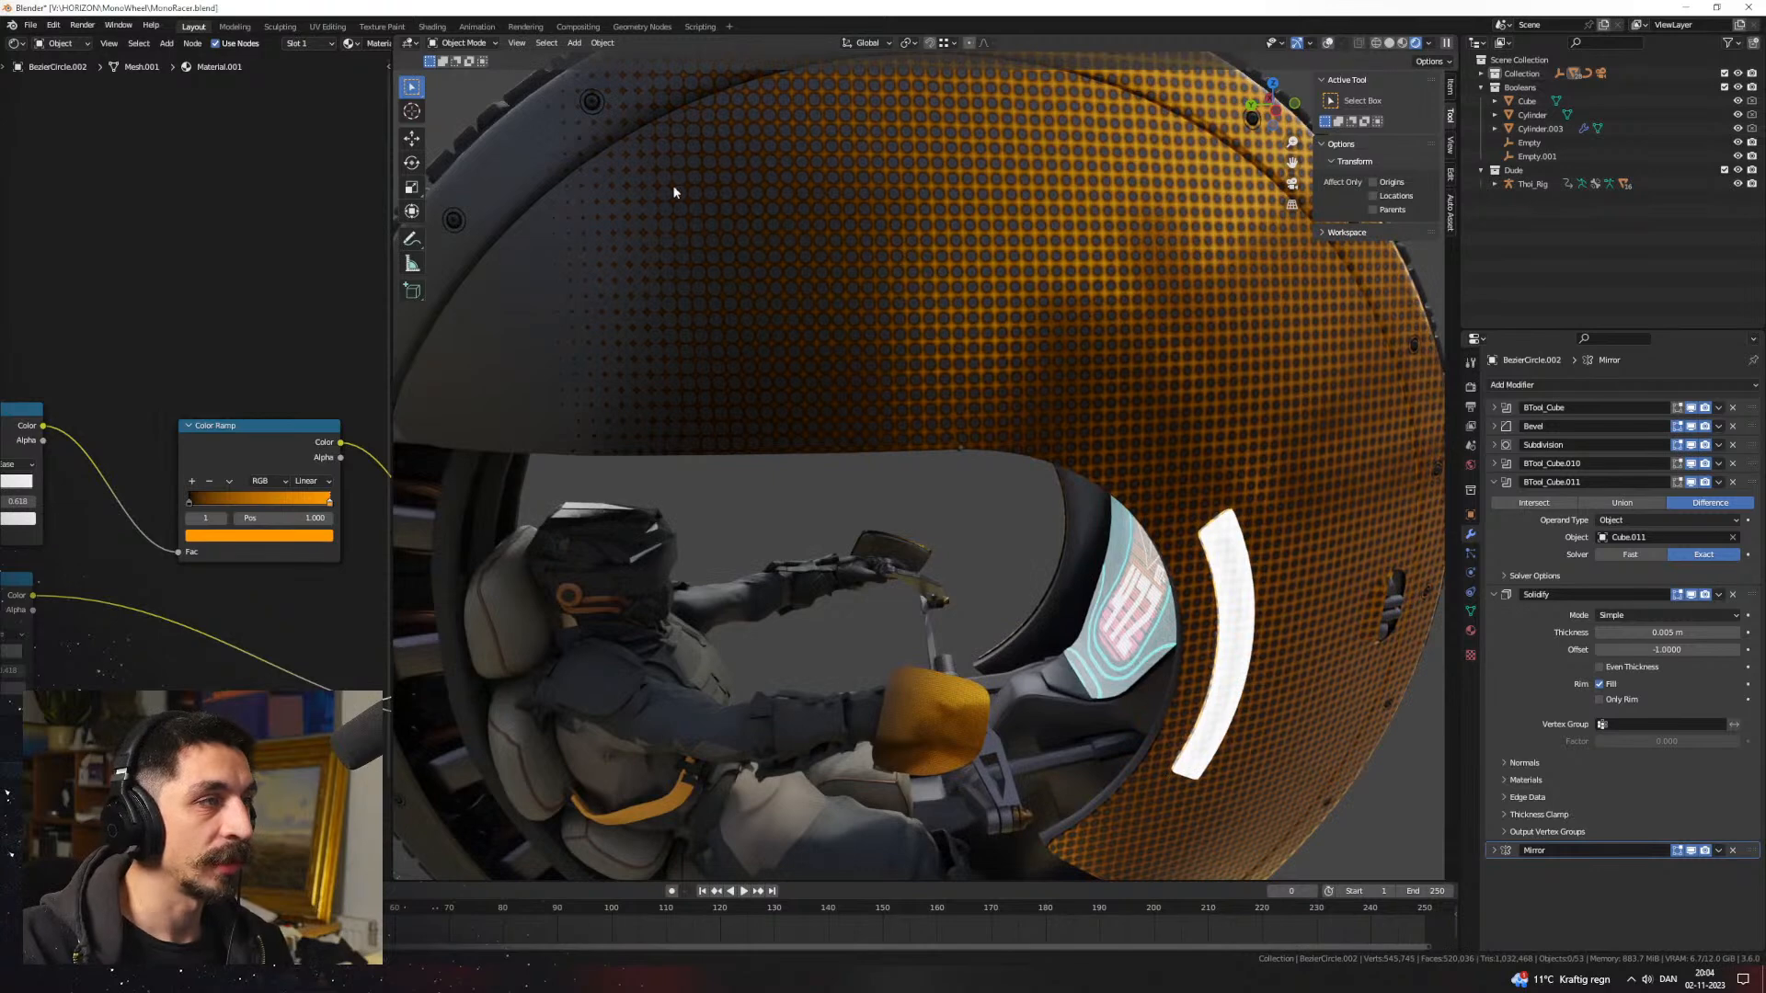
scroll(669, 291, "down", 3)
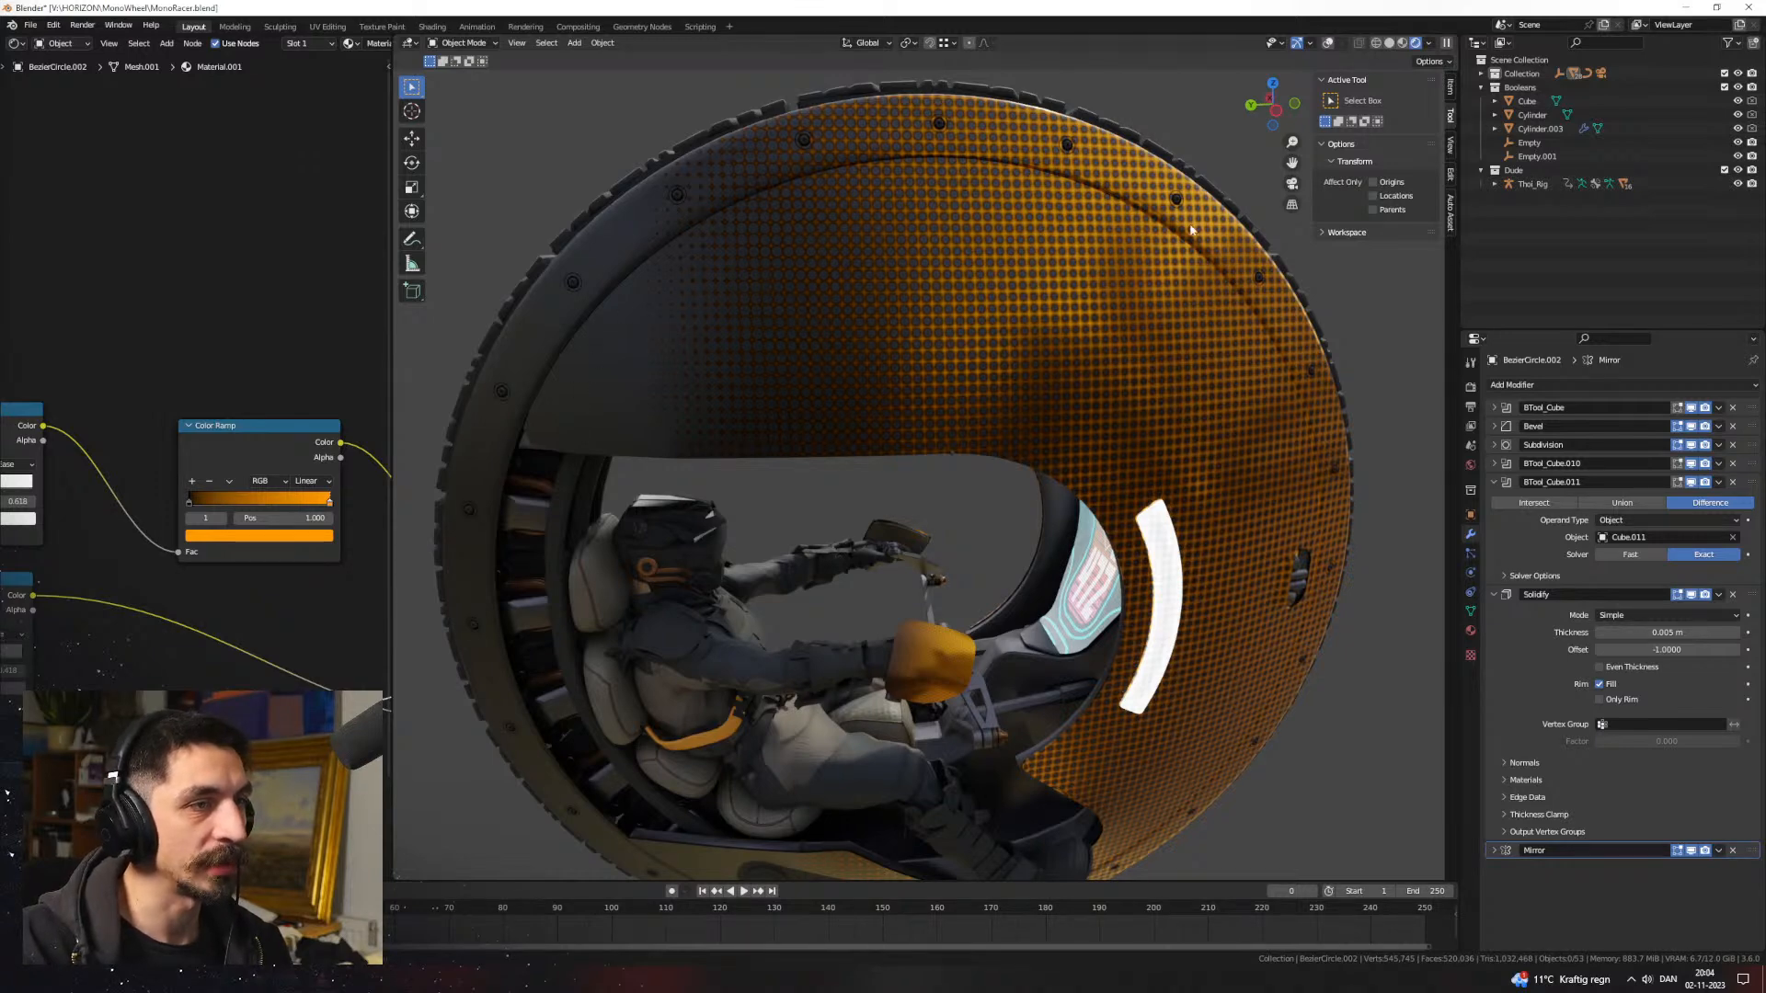
Step: Set the Color Ramp's end stop to a bright turquoise with a hue of 0.467
middle_click_drag(1149, 449, 1023, 401)
scroll(993, 398, "down", 3)
left_click(300, 541)
left_click(300, 538)
left_click_drag(229, 366, 227, 362)
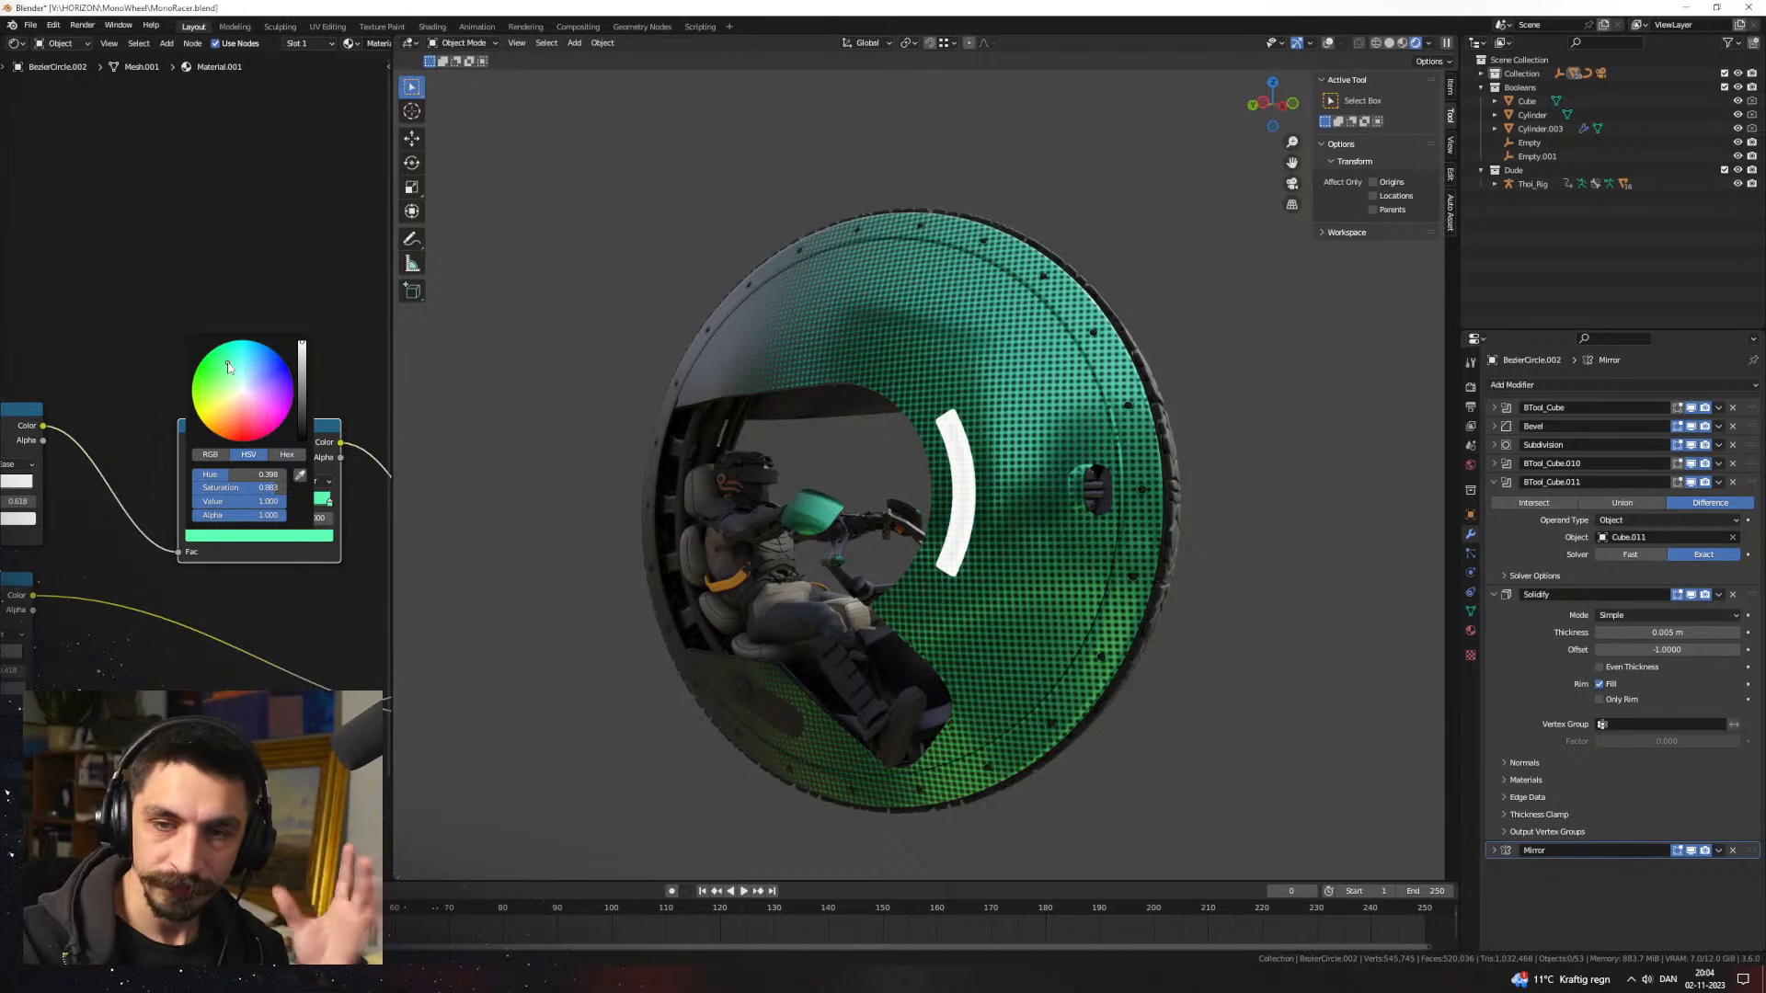
left_click_drag(229, 366, 235, 357)
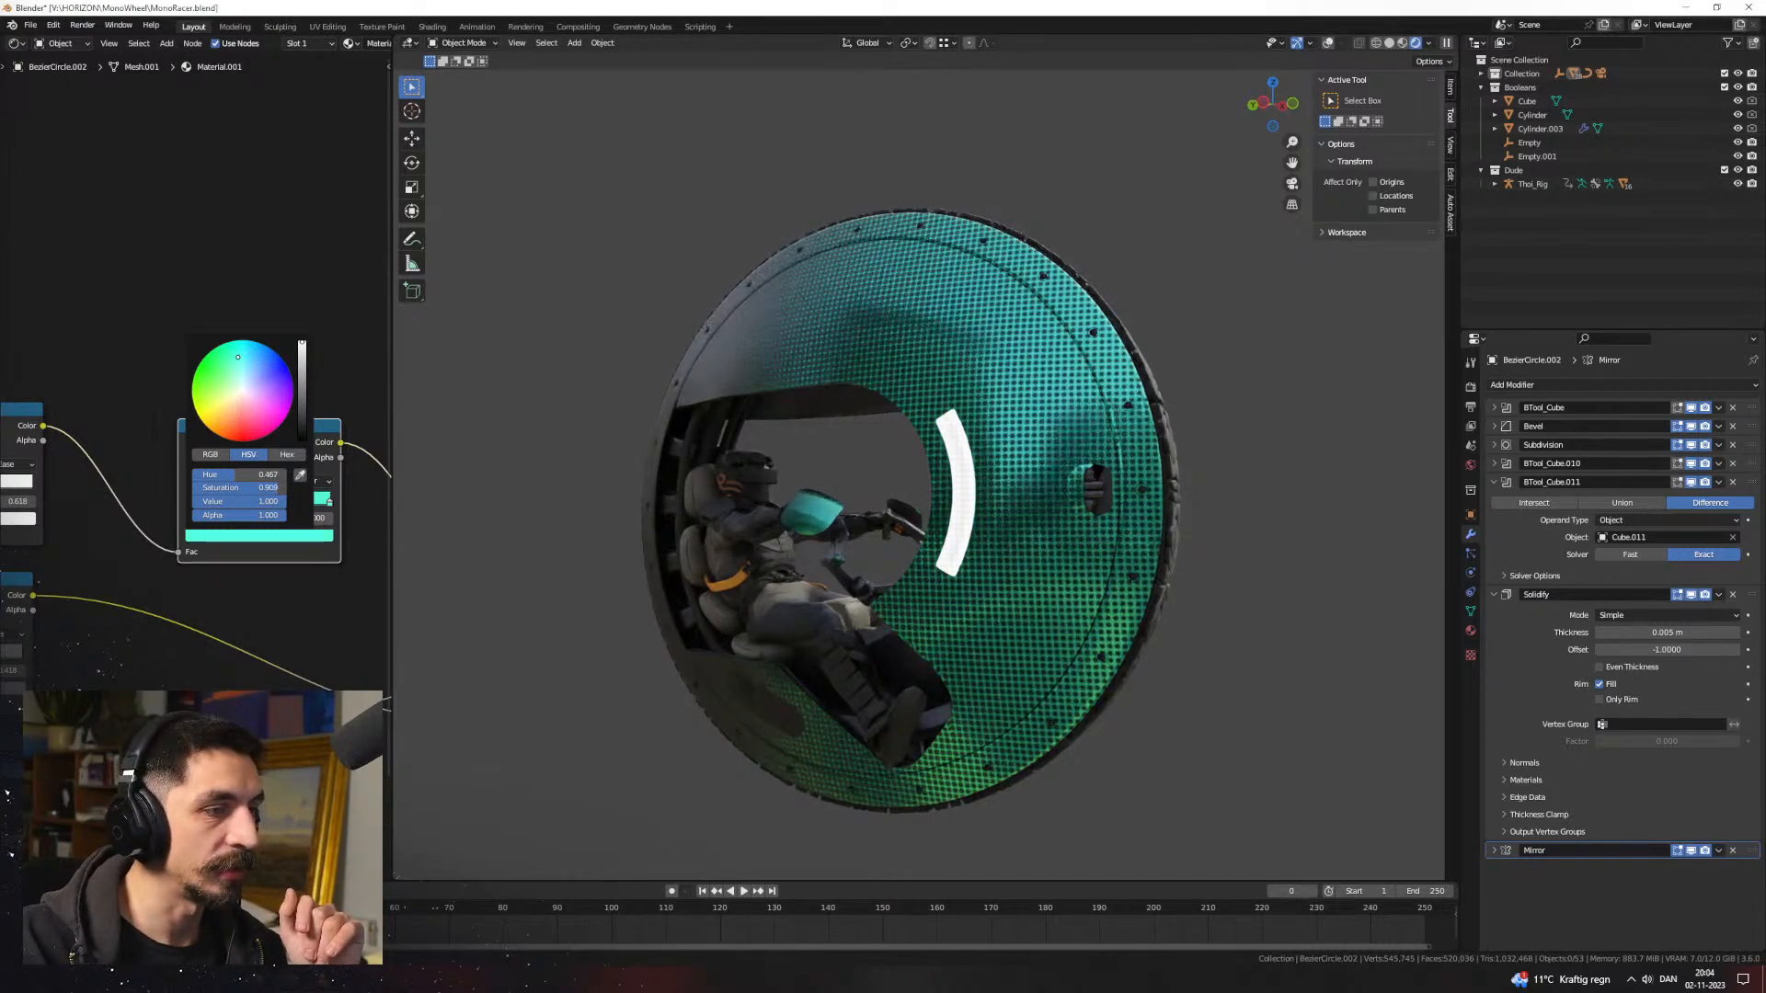
Step: Inspect the cockpit up close and exclude the Dude collection from the view layer to hide the rider
middle_click_drag(977, 525, 854, 570)
scroll(820, 506, "up", 5)
scroll(853, 570, "down", 6)
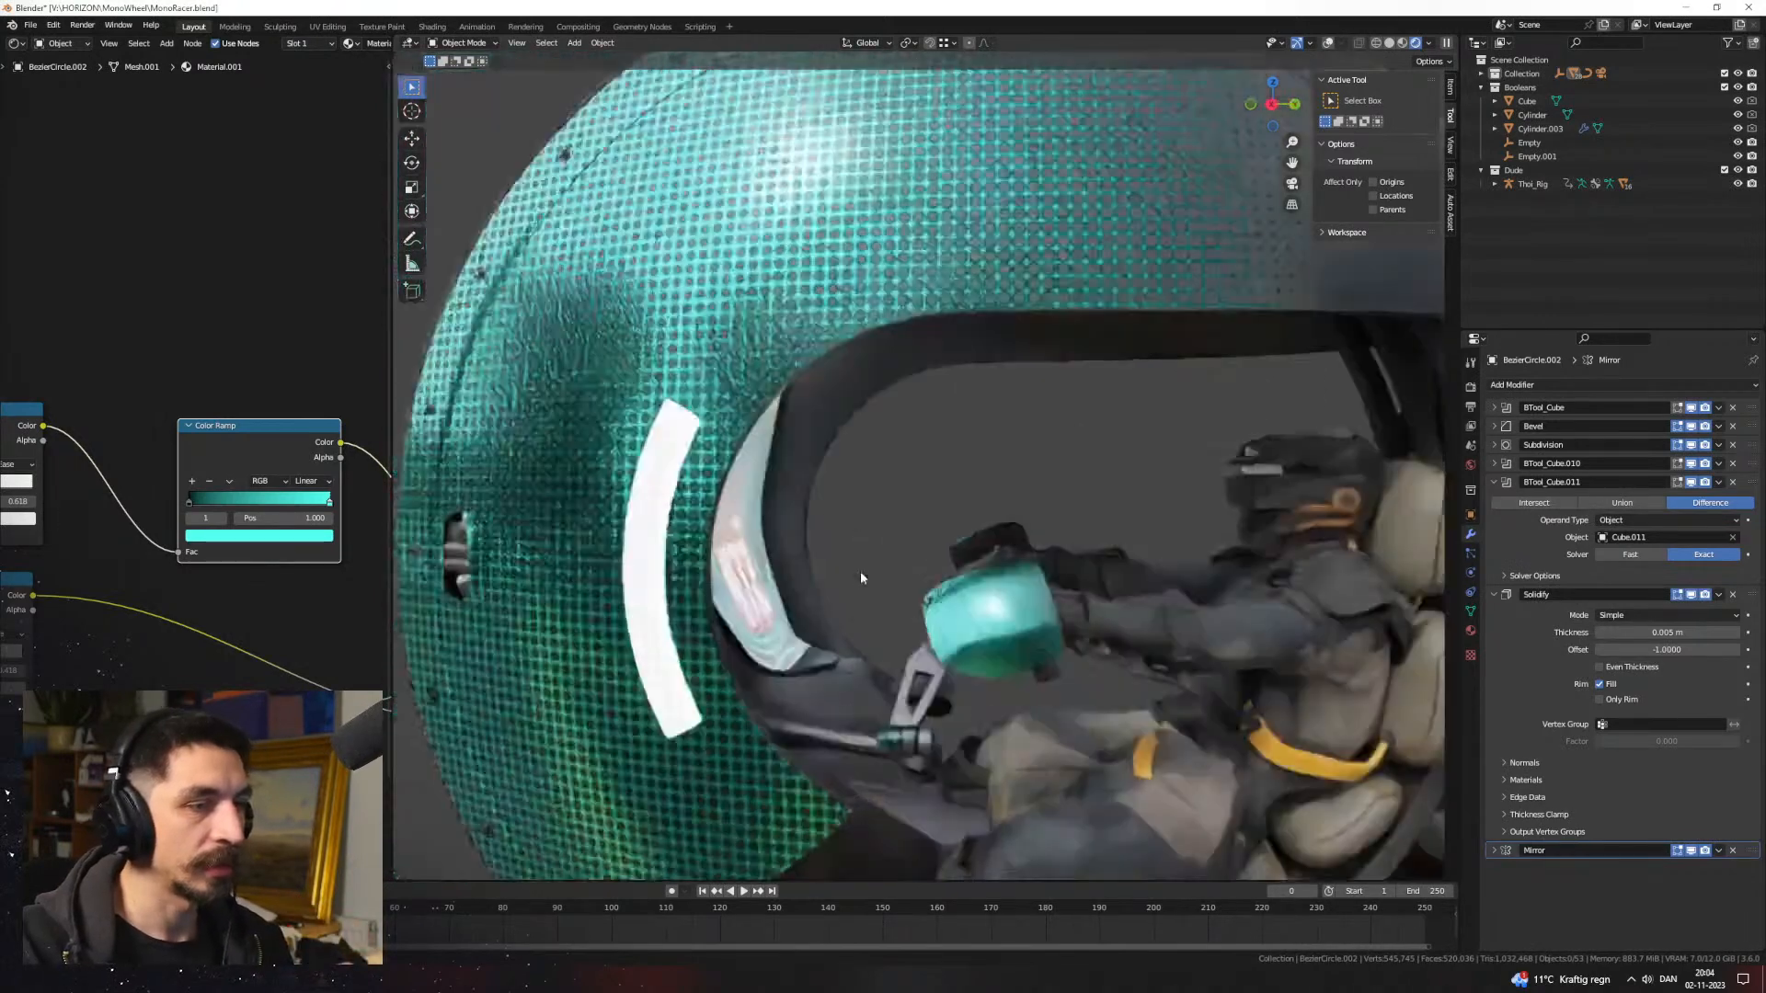
middle_click_drag(879, 472, 809, 432)
left_click(1724, 170)
Step: Temporarily hide the outer rim ring to inspect the tyre and roller mechanism, and restore it
middle_click_drag(1095, 442, 852, 476)
scroll(856, 483, "down", 3)
mouse_move(993, 542)
middle_mouse_down()
mouse_move(942, 509)
mouse_move(922, 553)
mouse_move(984, 526)
middle_mouse_up()
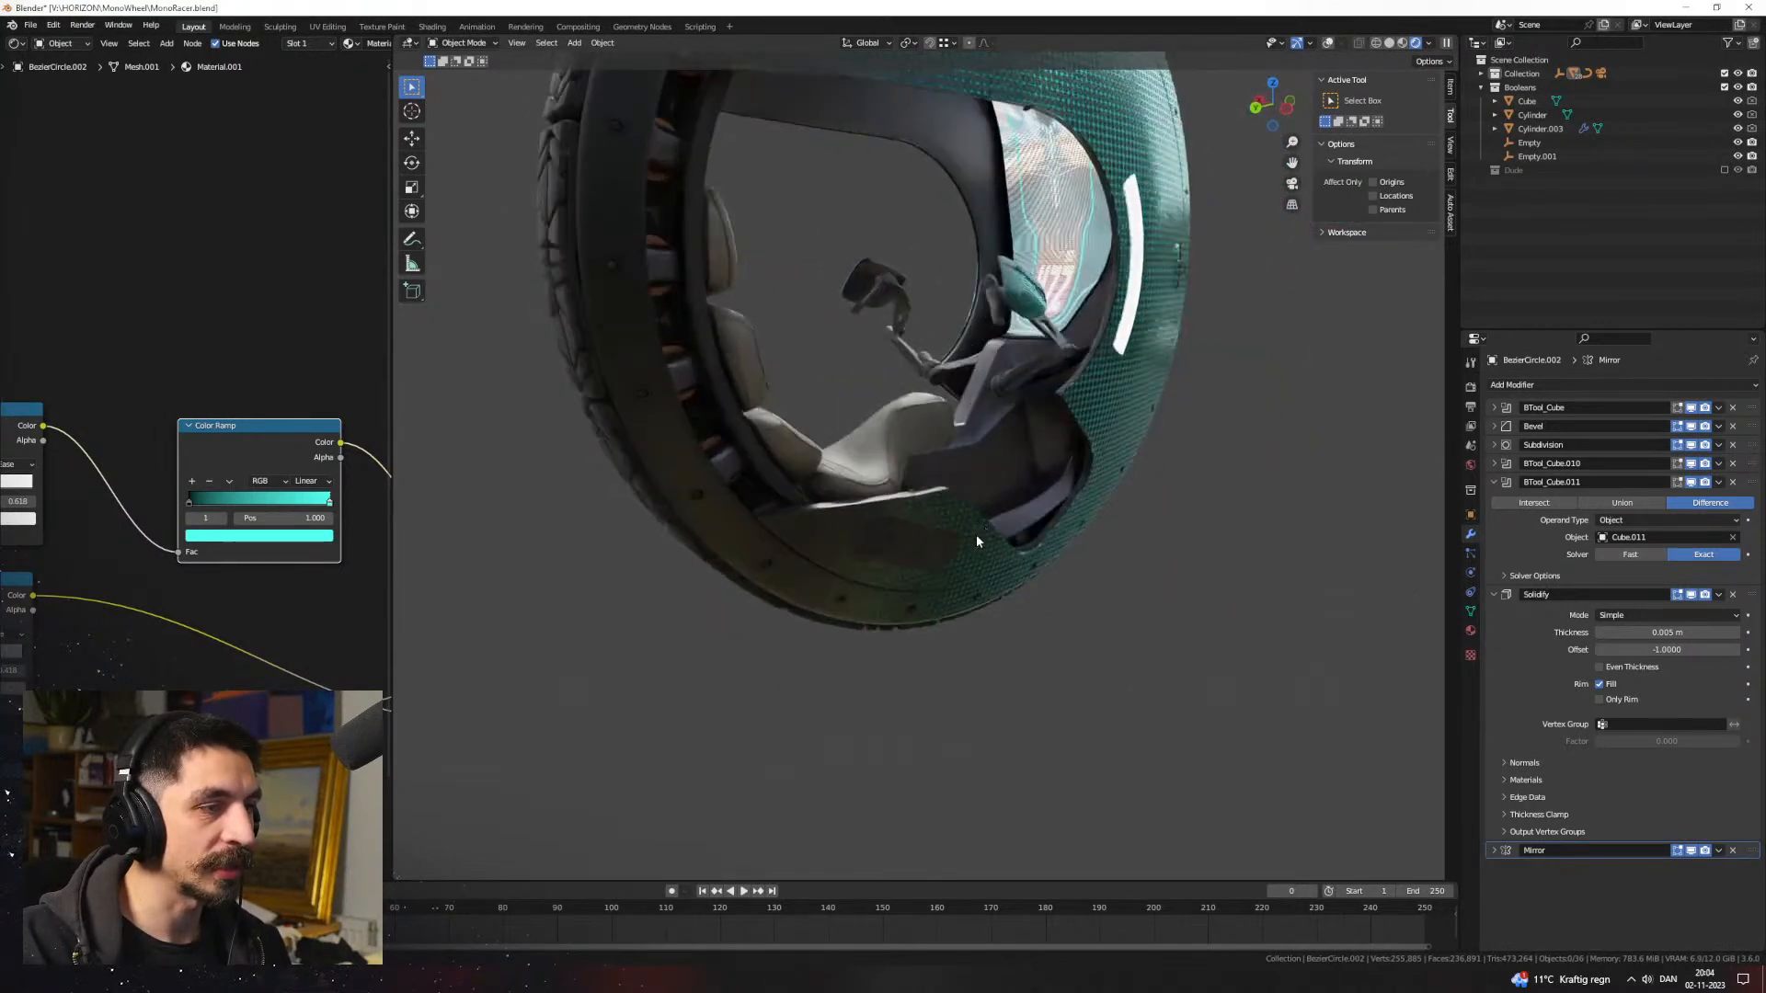
middle_click_drag(896, 577, 847, 390)
middle_click_drag(759, 313, 931, 423)
left_click(719, 497)
middle_click_drag(719, 497, 917, 609)
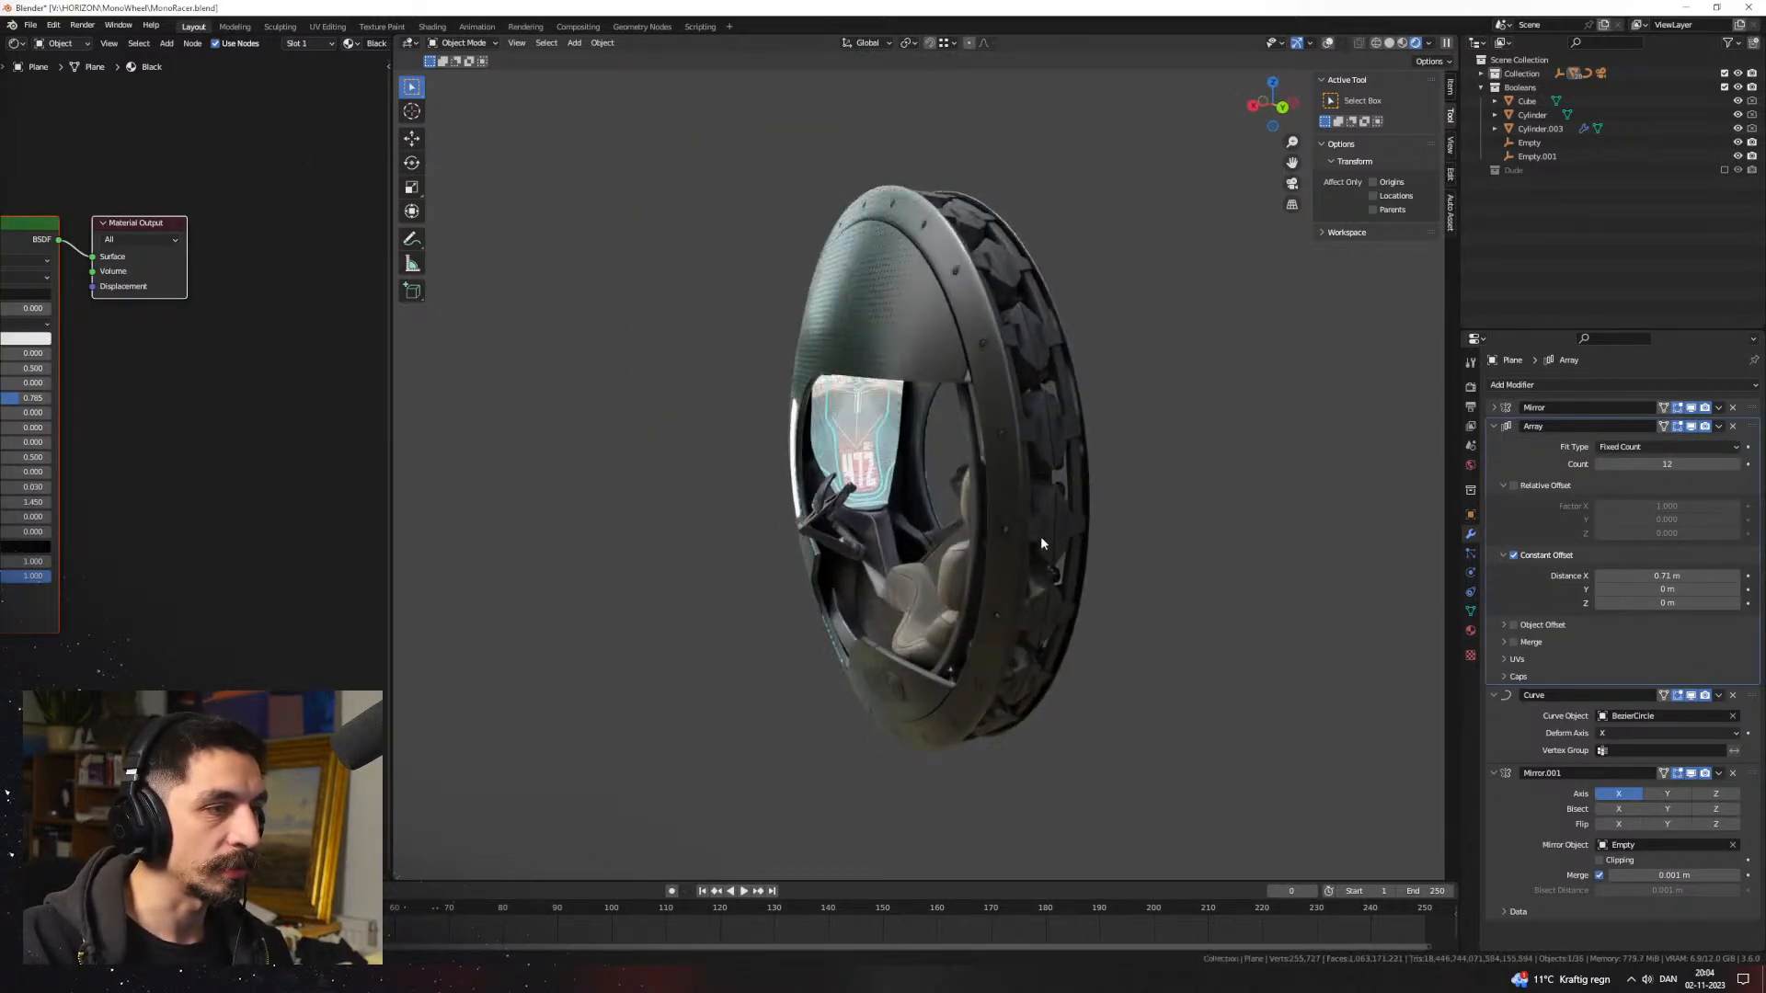
left_click(997, 483)
middle_click_drag(965, 516, 1045, 510)
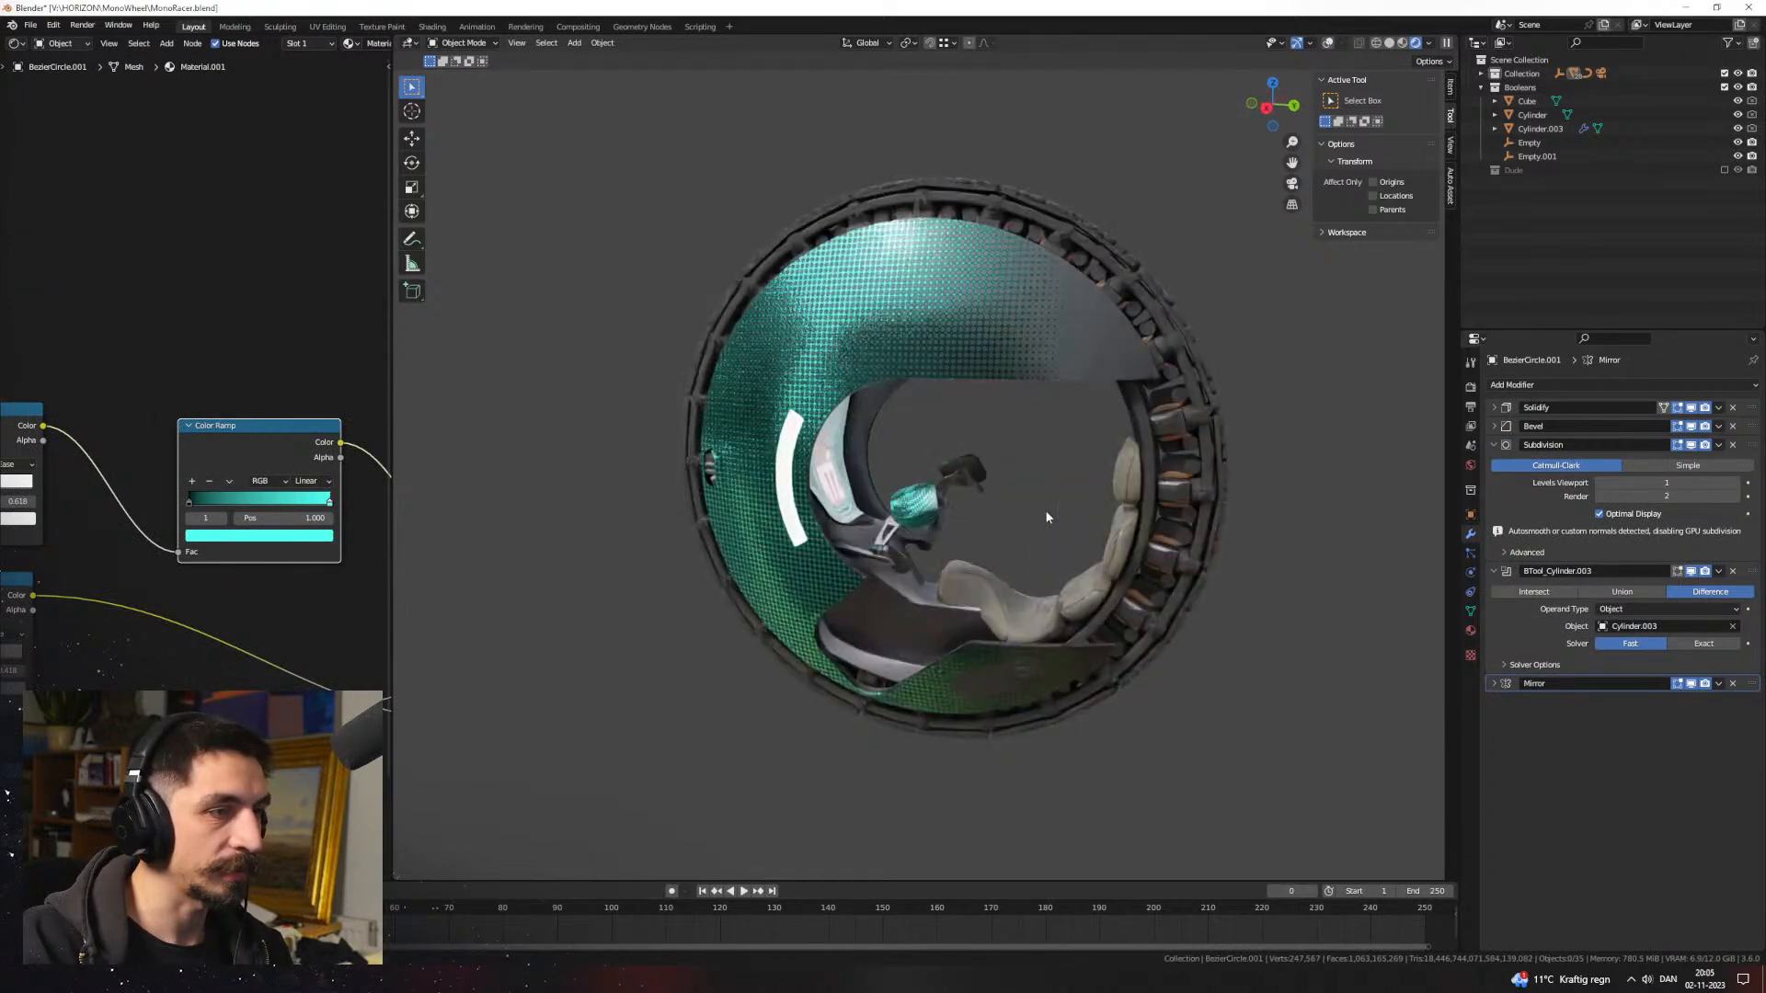
left_click(1065, 355)
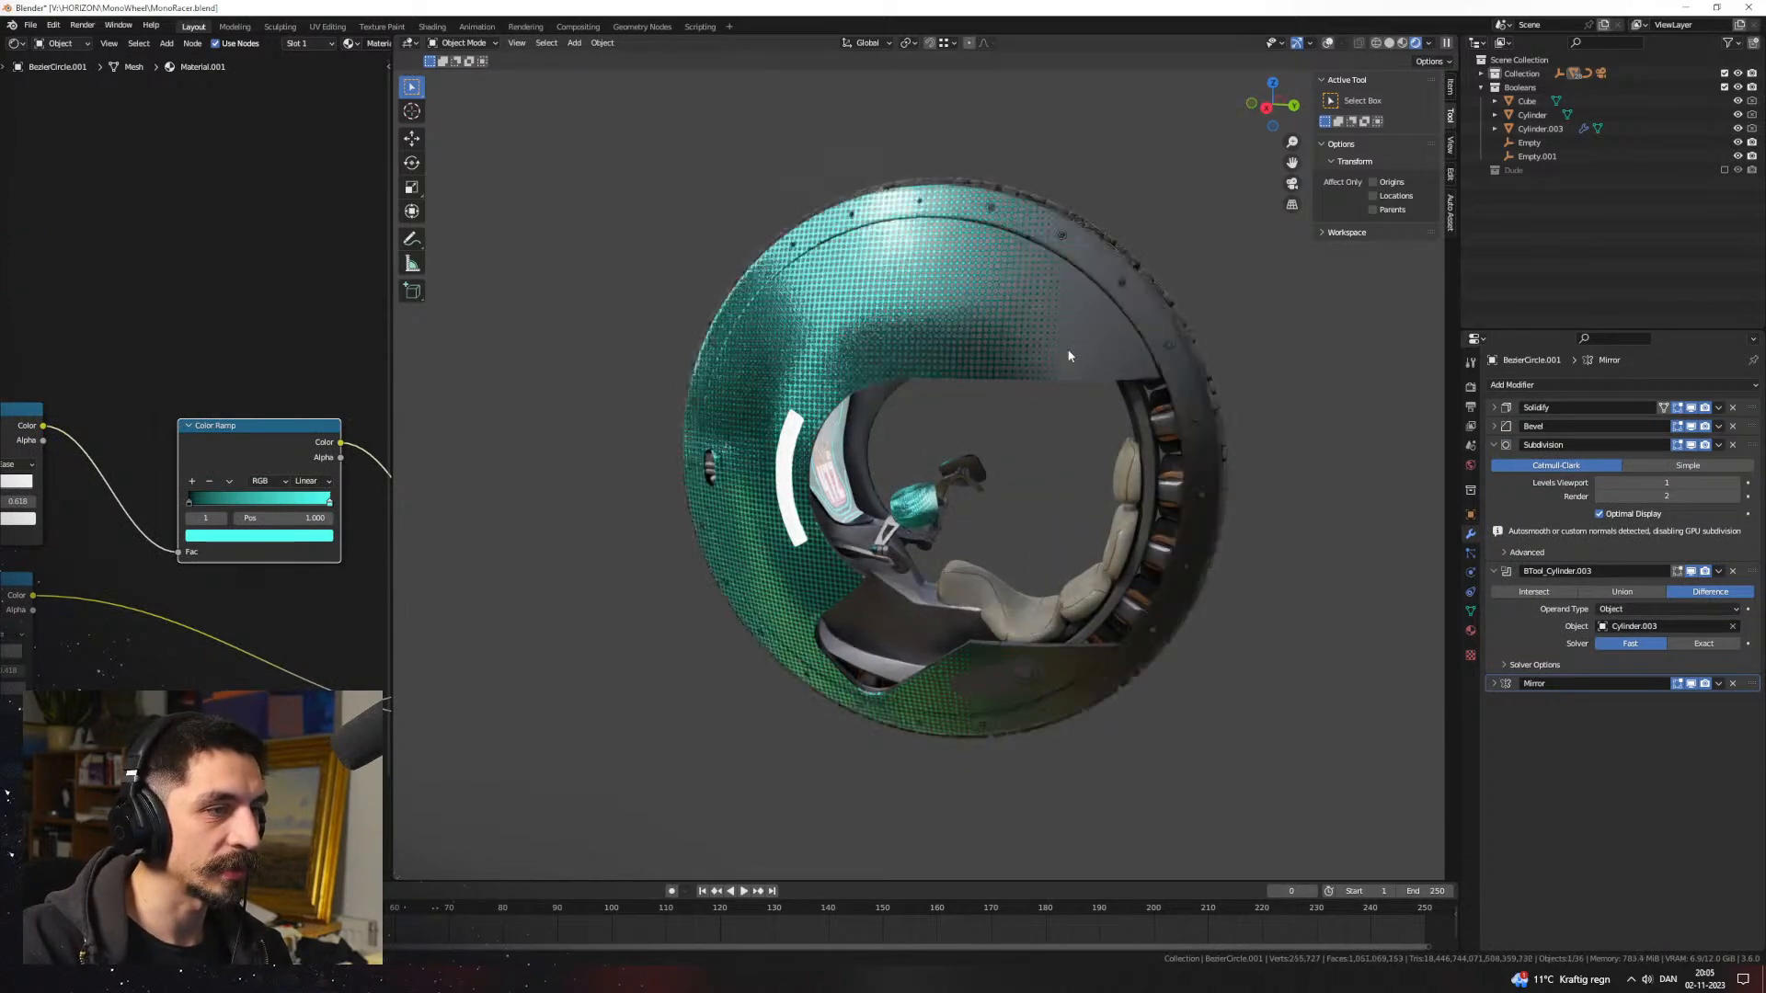
Step: Hide the patterned side shell and the grey shell beneath it to inspect the interior, and bring both back
key("h")
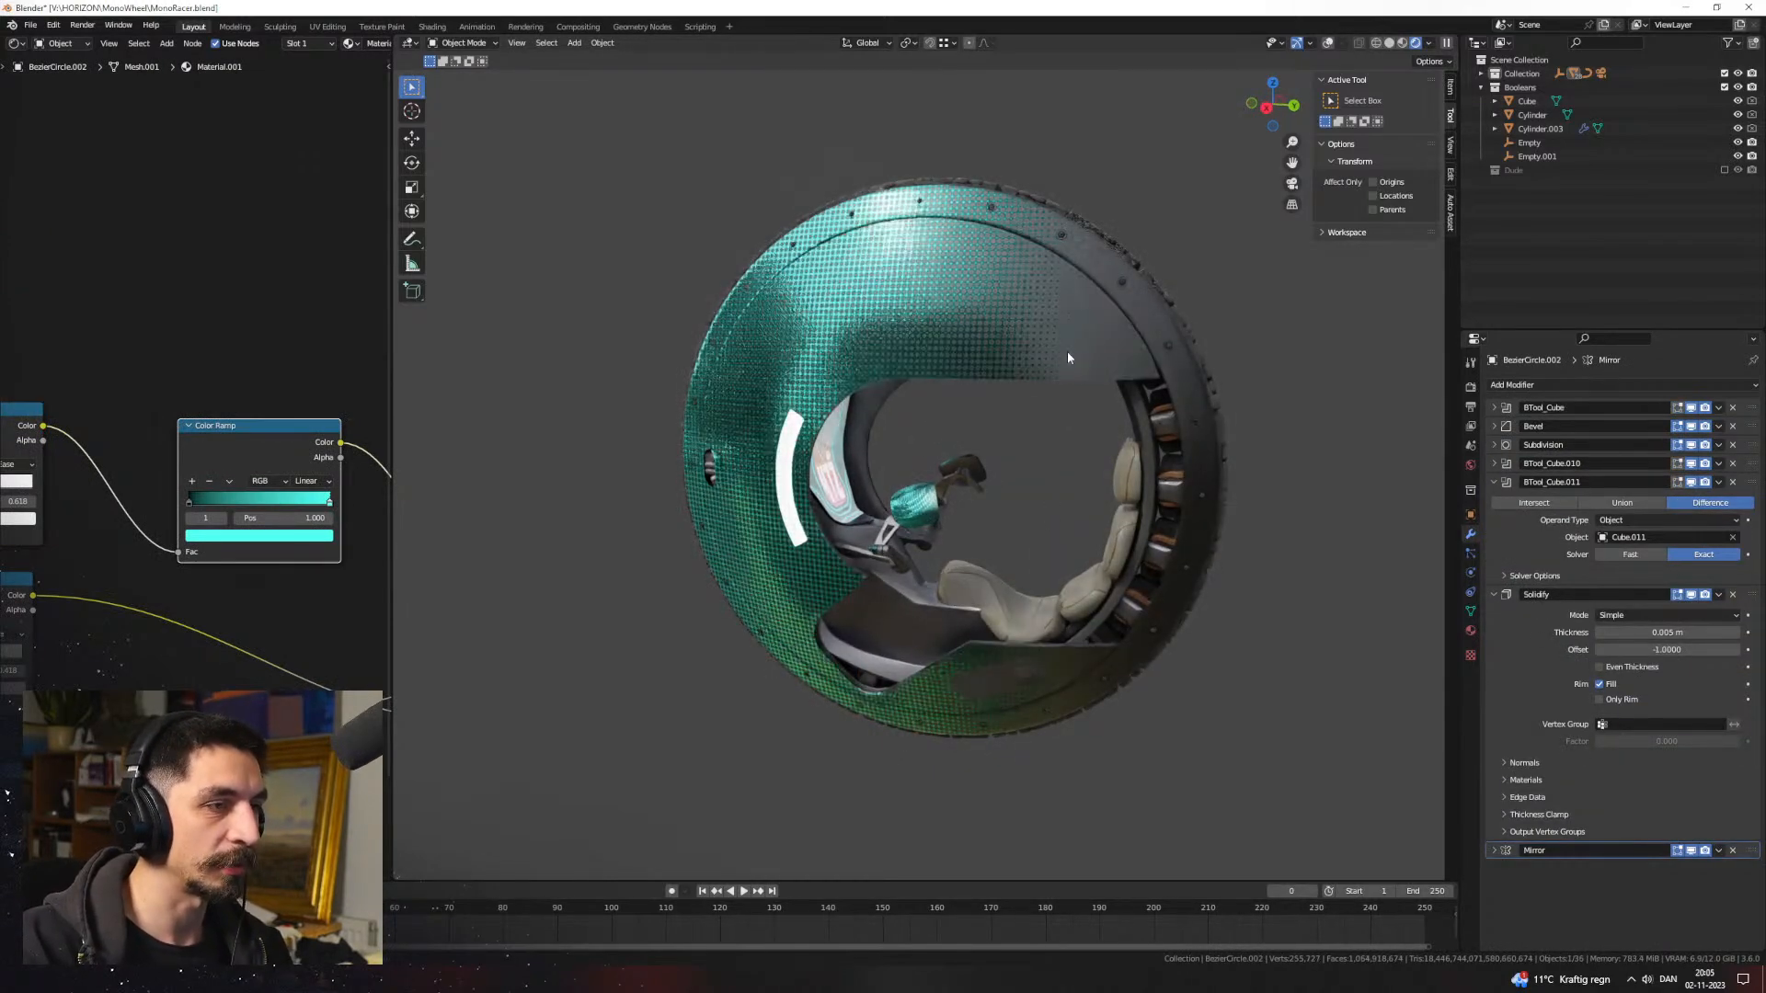
left_click(1083, 340)
middle_click_drag(1083, 339, 723, 481)
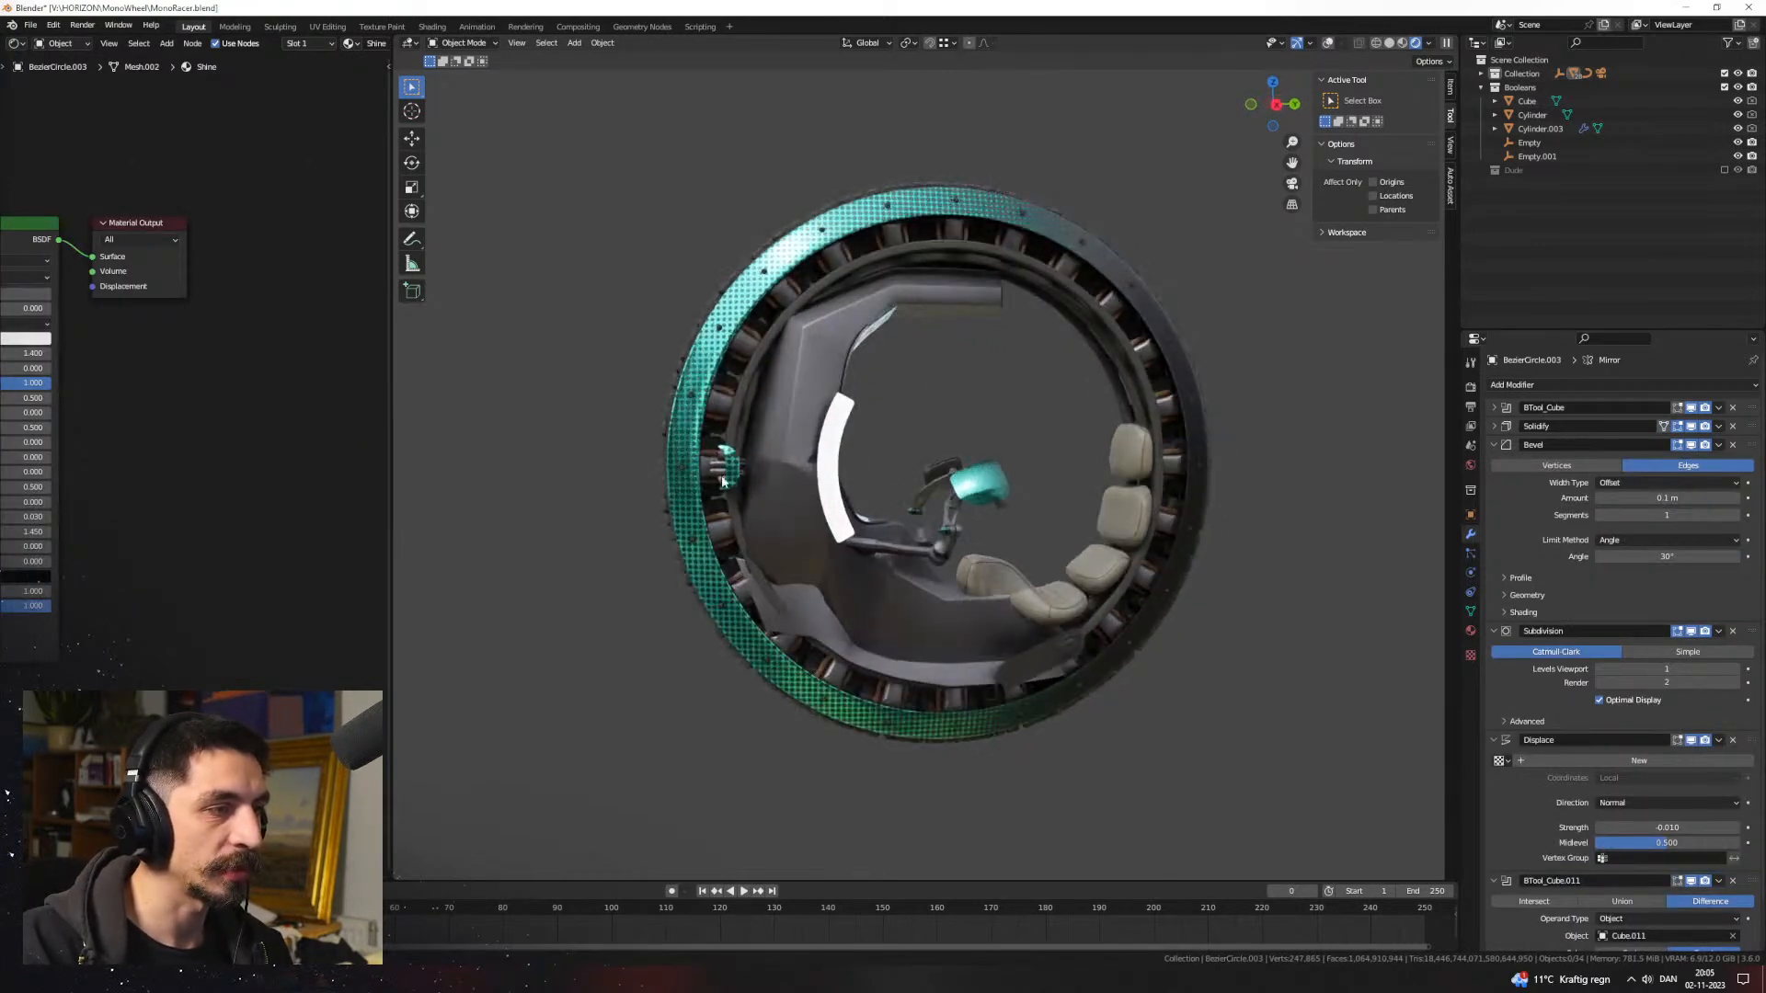
key("alt+h")
left_click(1141, 412)
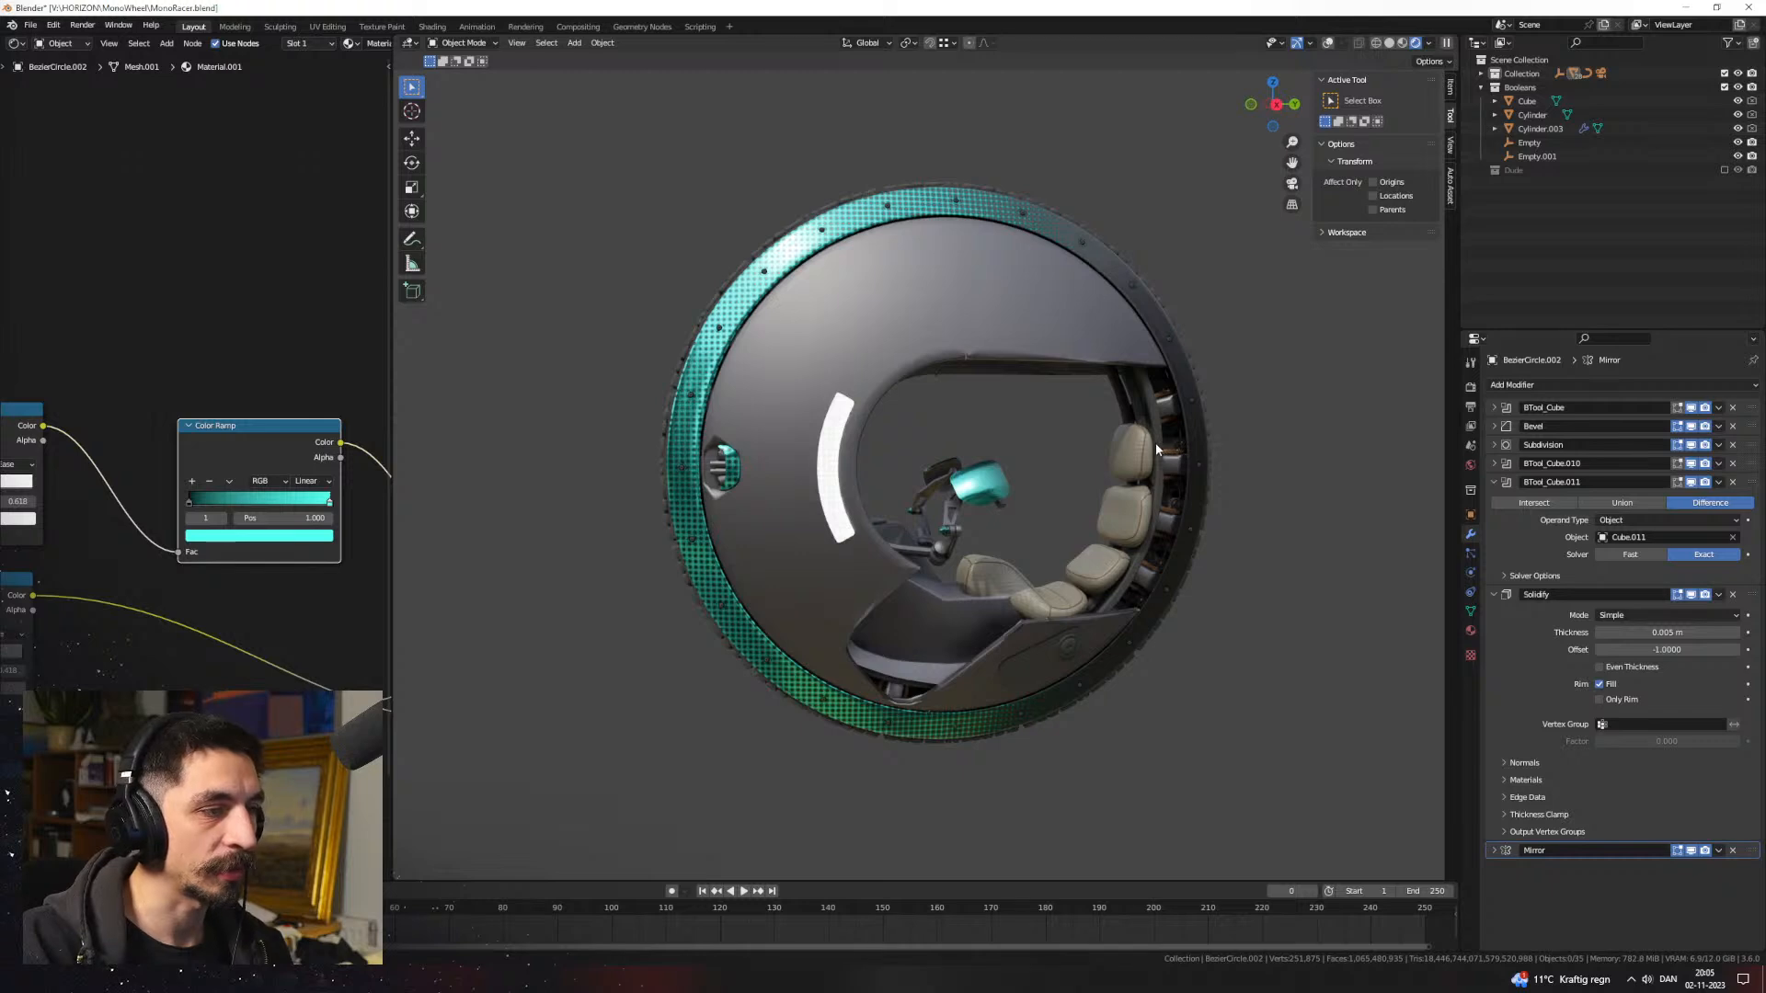
key("alt+h")
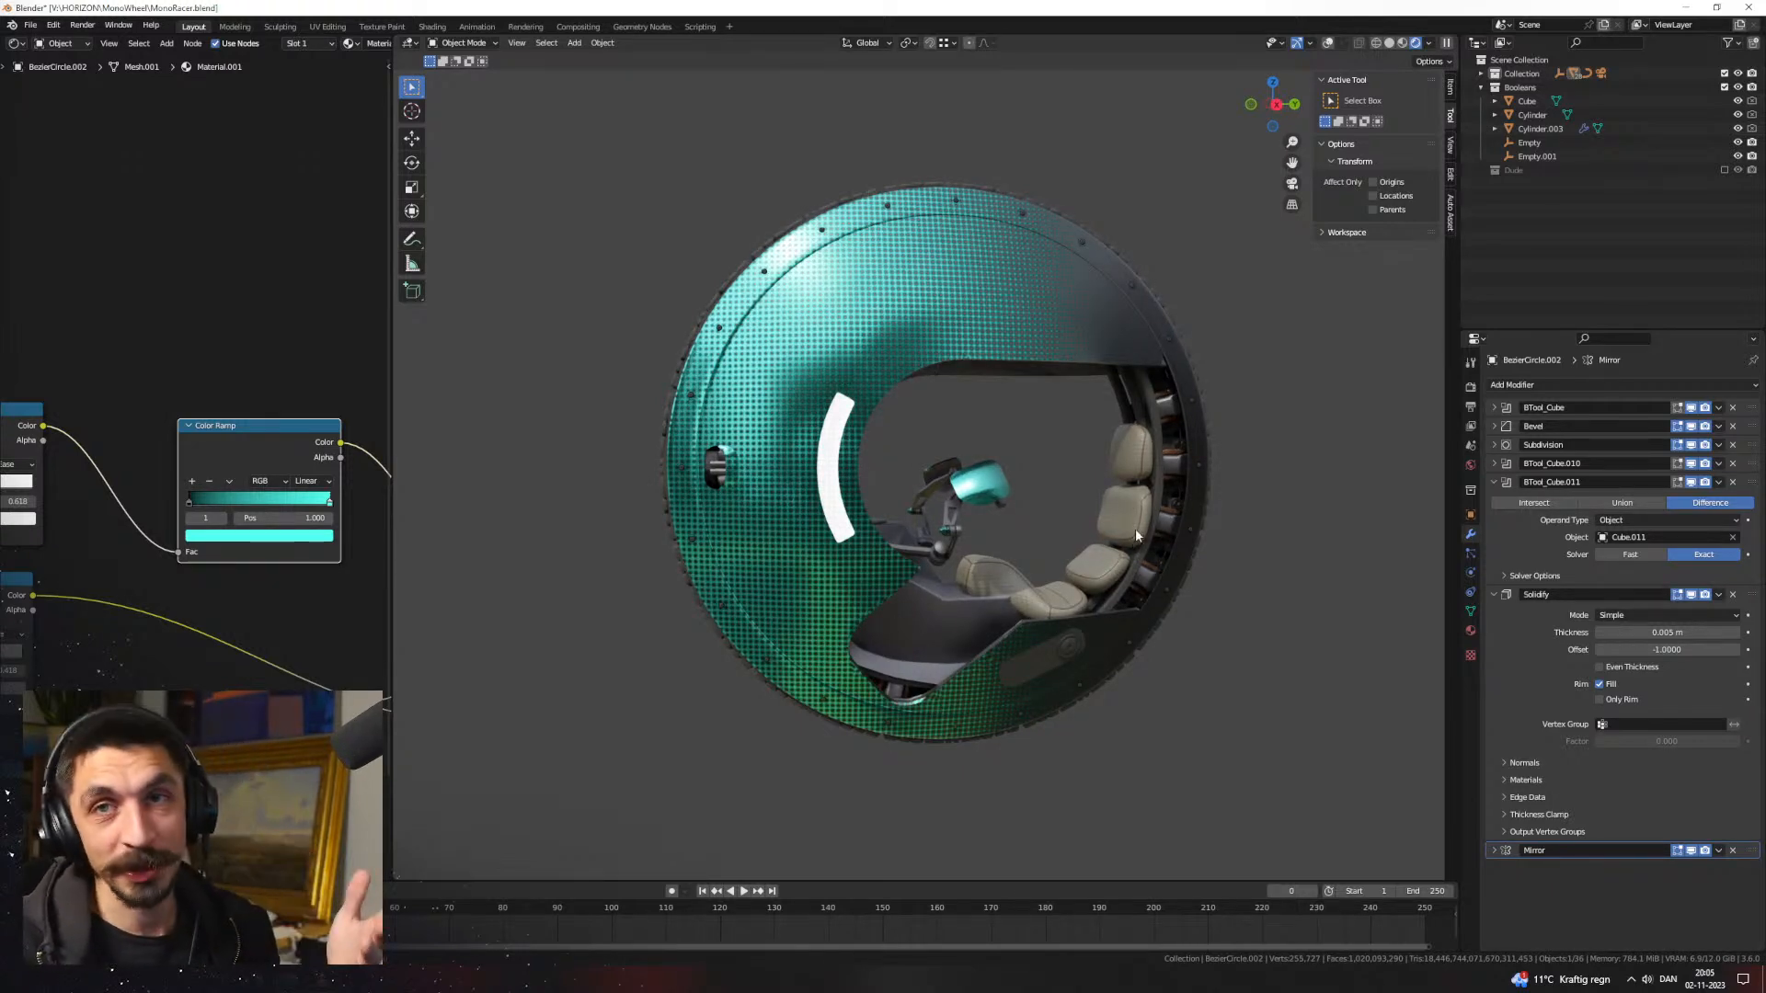
Step: Hide the wheel's outer shell parts again from an angled view and undo the hiding
middle_click_drag(1135, 528, 904, 471)
key("h")
left_click(953, 317)
key("h")
scroll(968, 450, "down", 2)
key("ctrl+z")
key("ctrl+z")
key("ctrl+z")
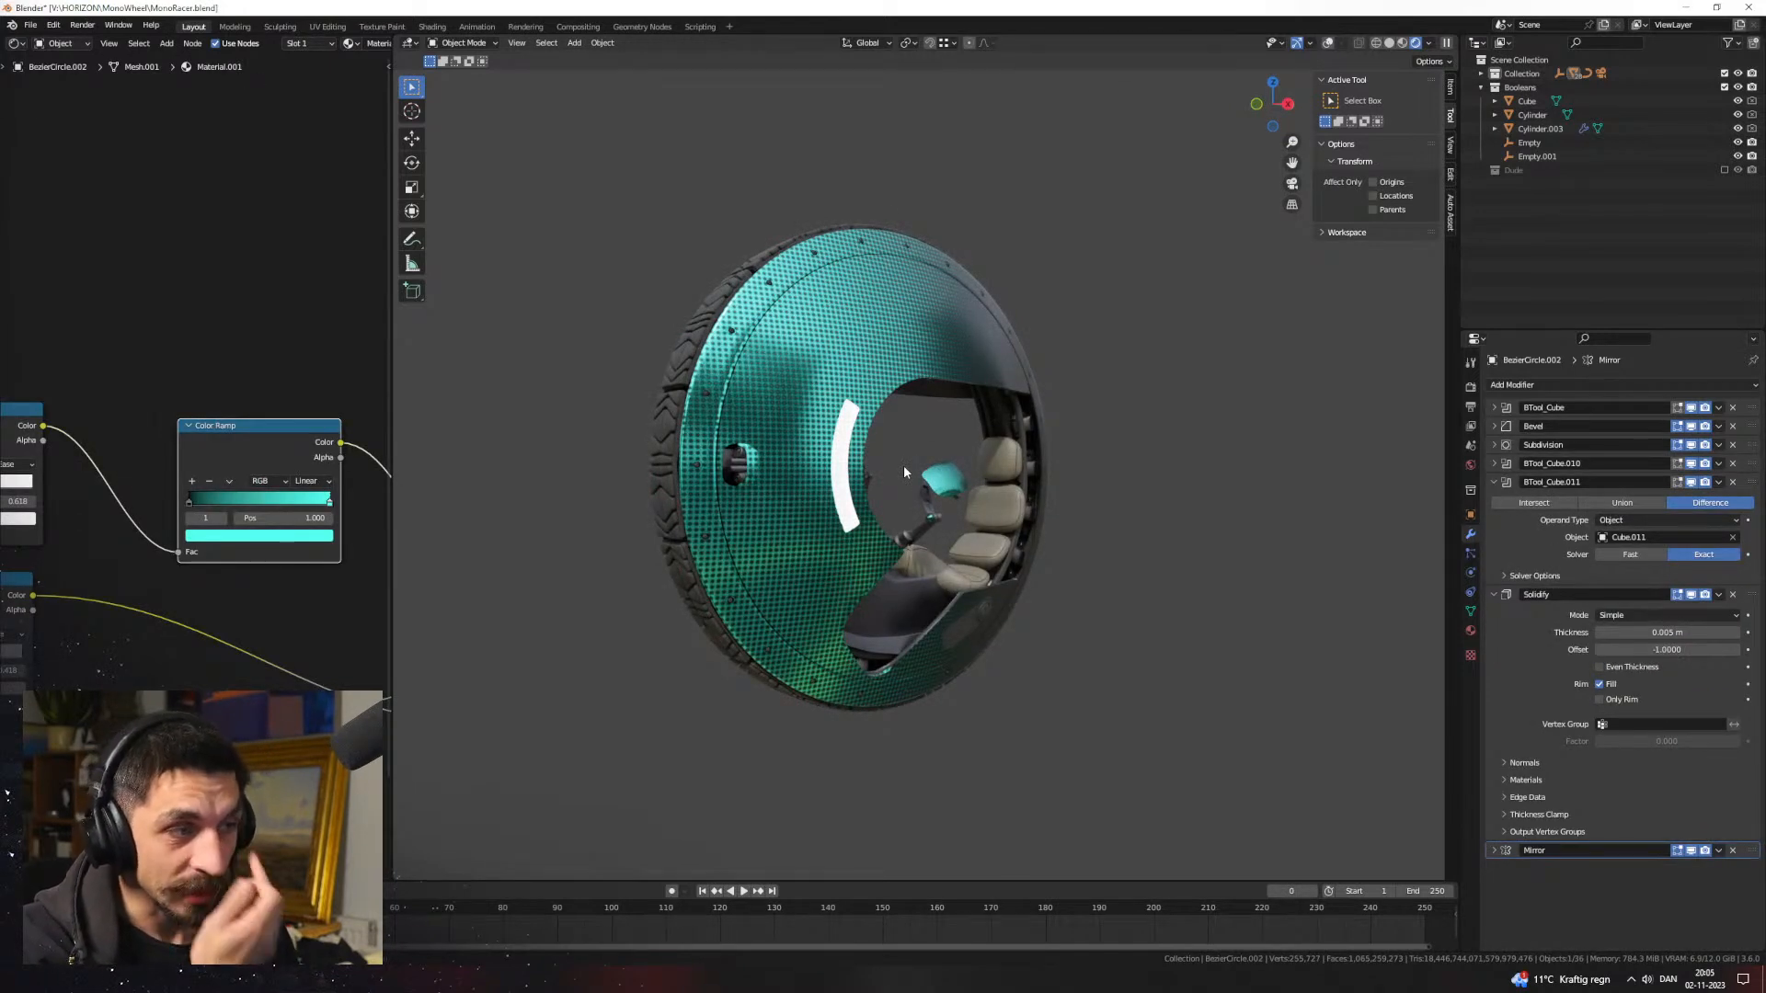
Step: Examine the empty cockpit, seat cushions, handlebars and shell from both sides of the wheel
middle_click_drag(903, 466, 1042, 563)
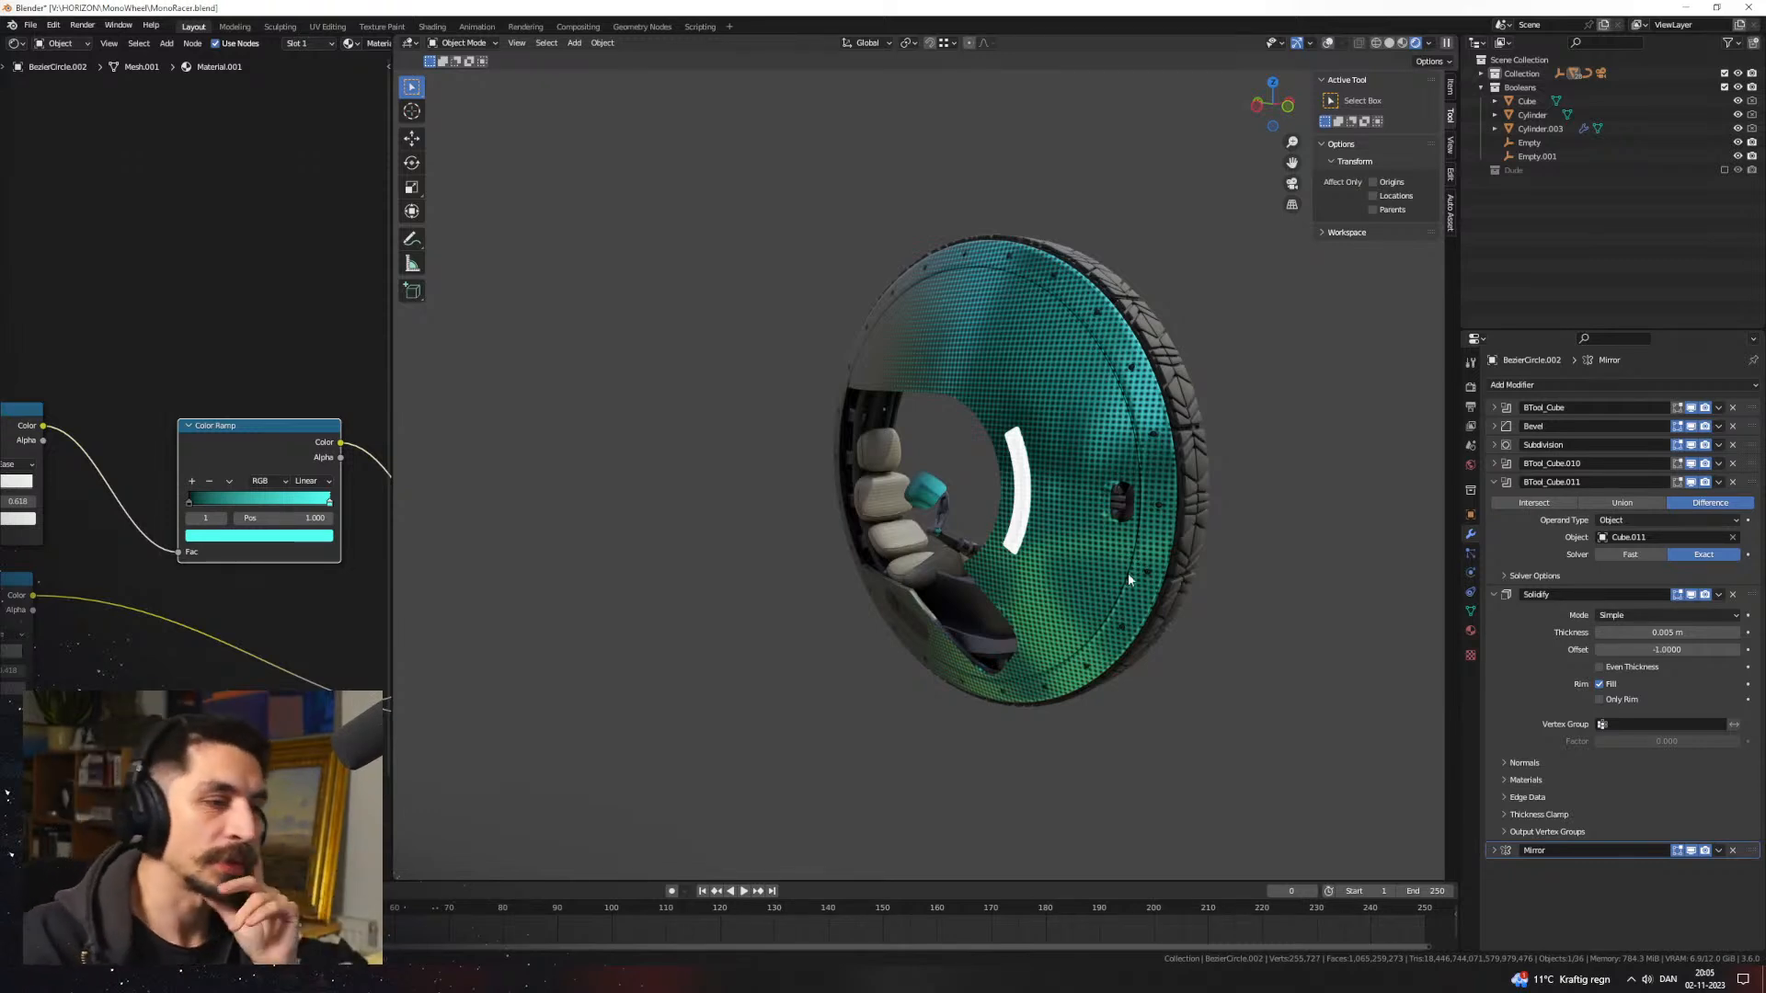
middle_click_drag(1150, 599, 1116, 693)
scroll(1130, 694, "up", 6)
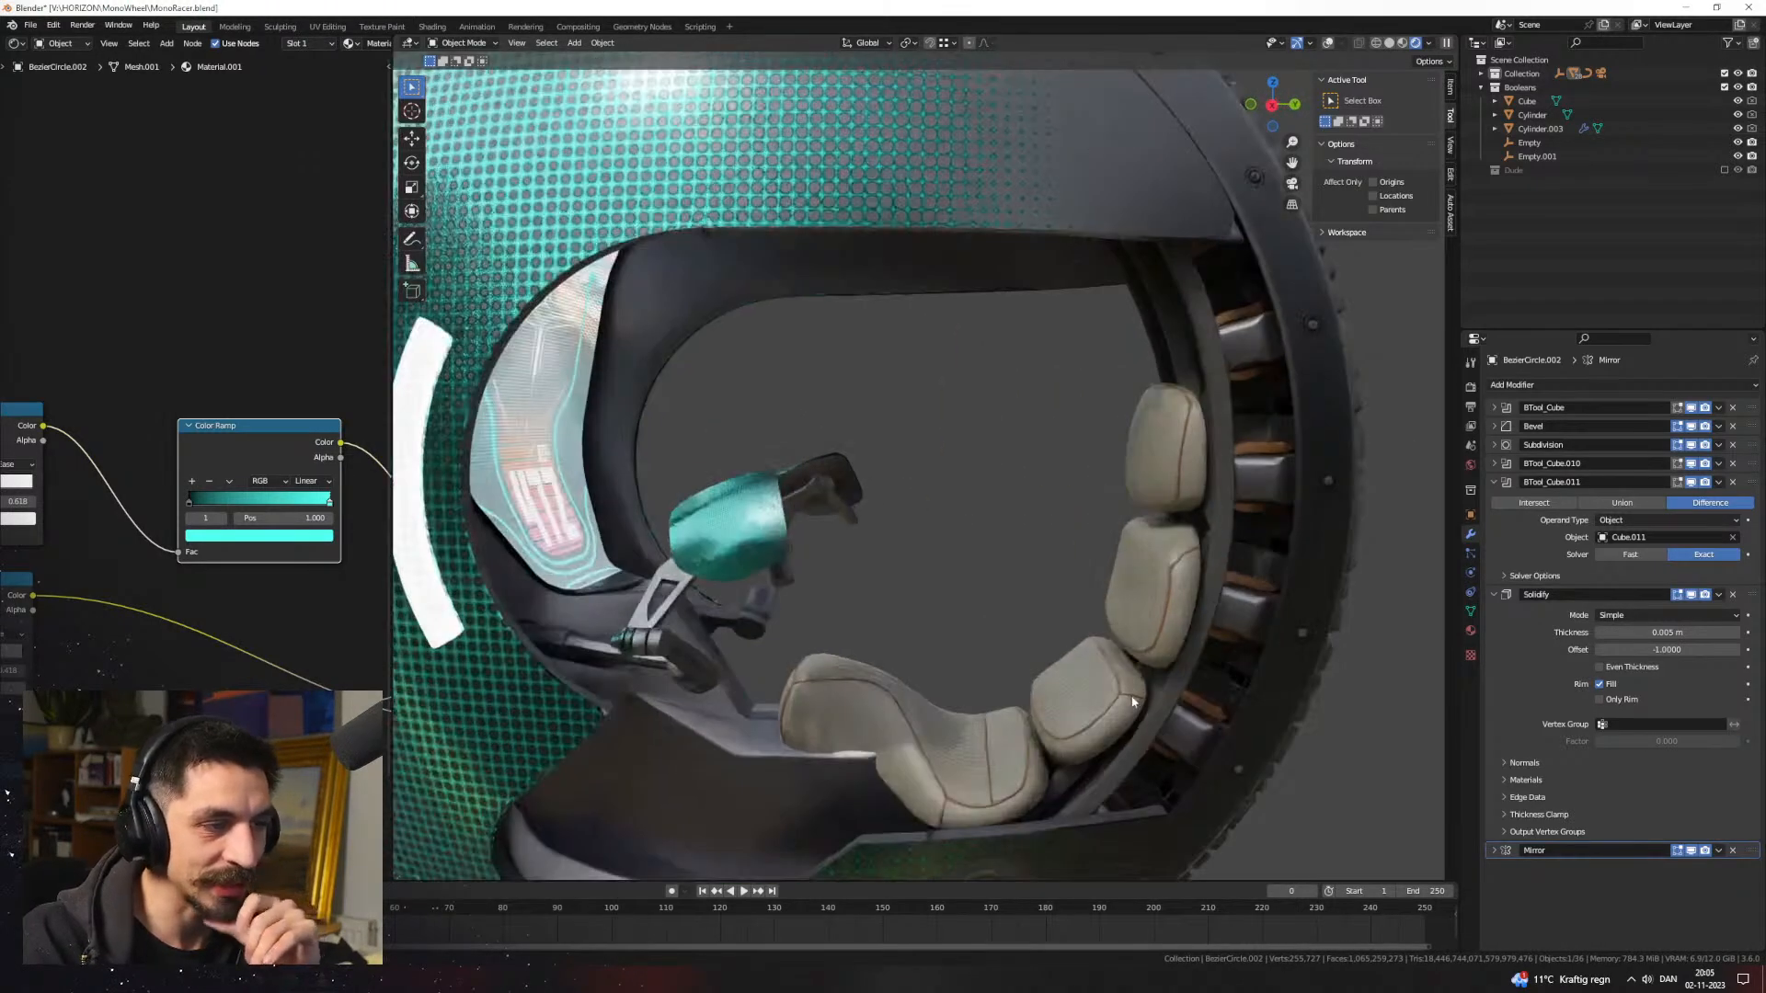
scroll(1115, 641, "down", 3)
middle_click_drag(926, 702, 1020, 639)
scroll(832, 667, "down", 3)
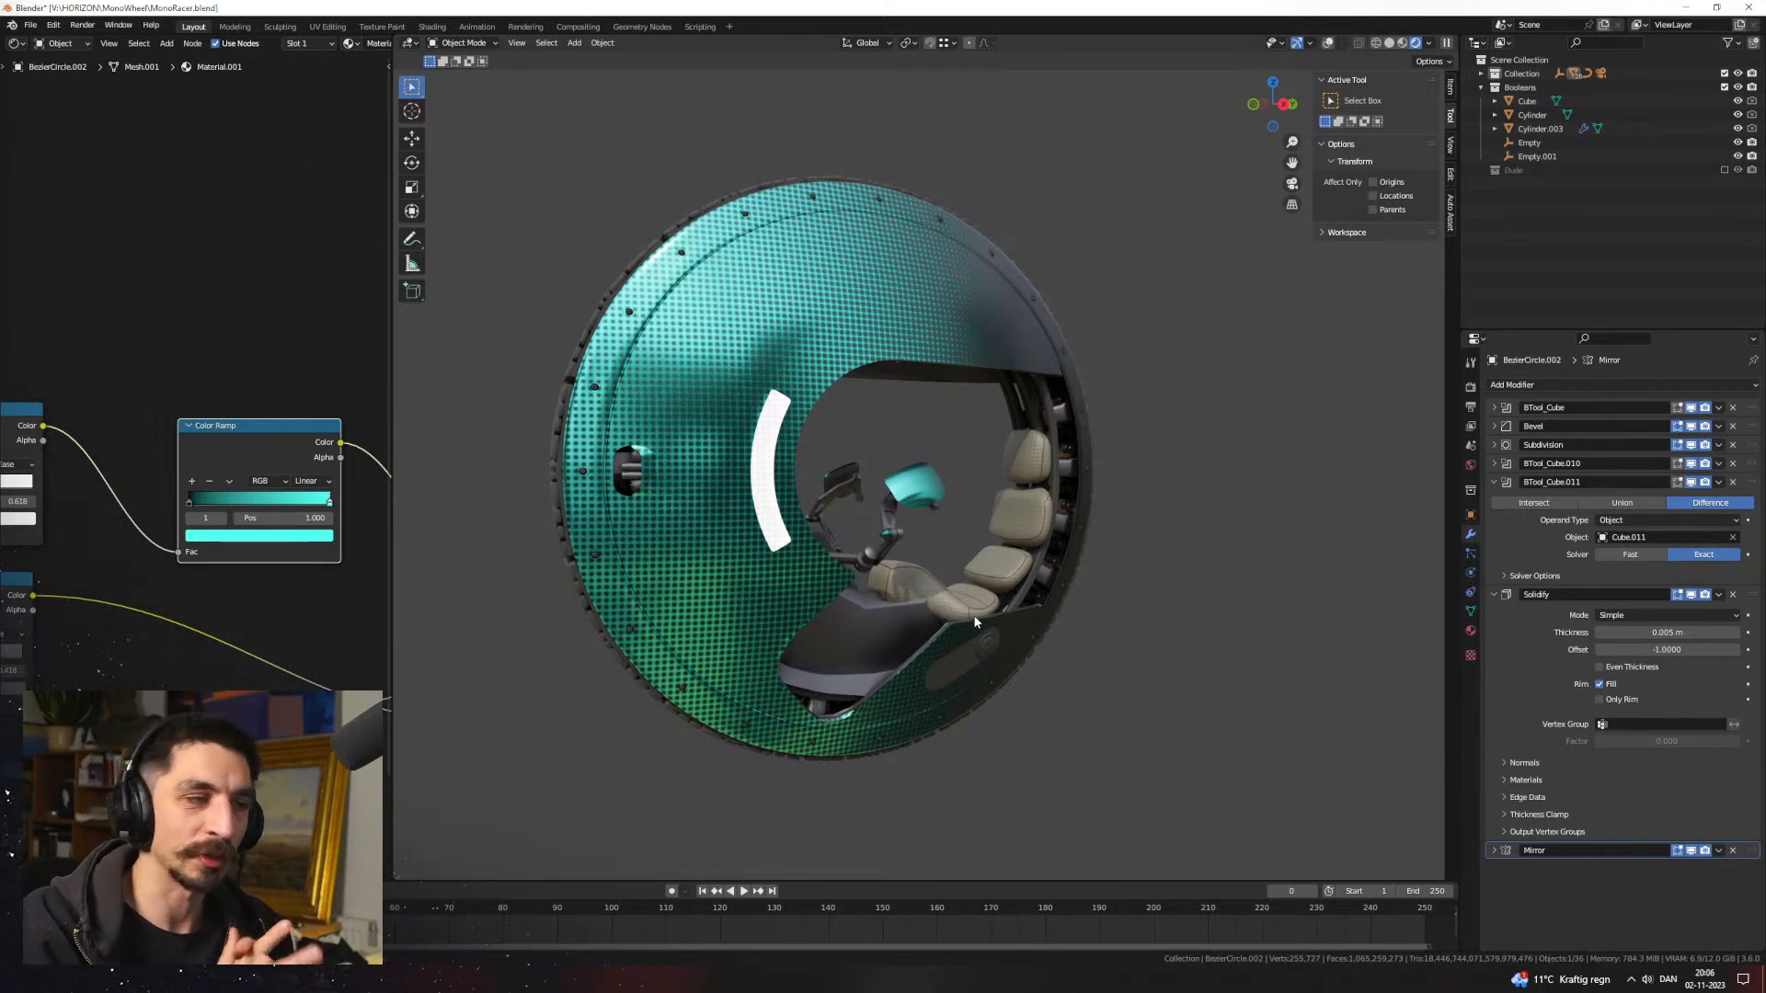
middle_click_drag(974, 628, 1046, 571)
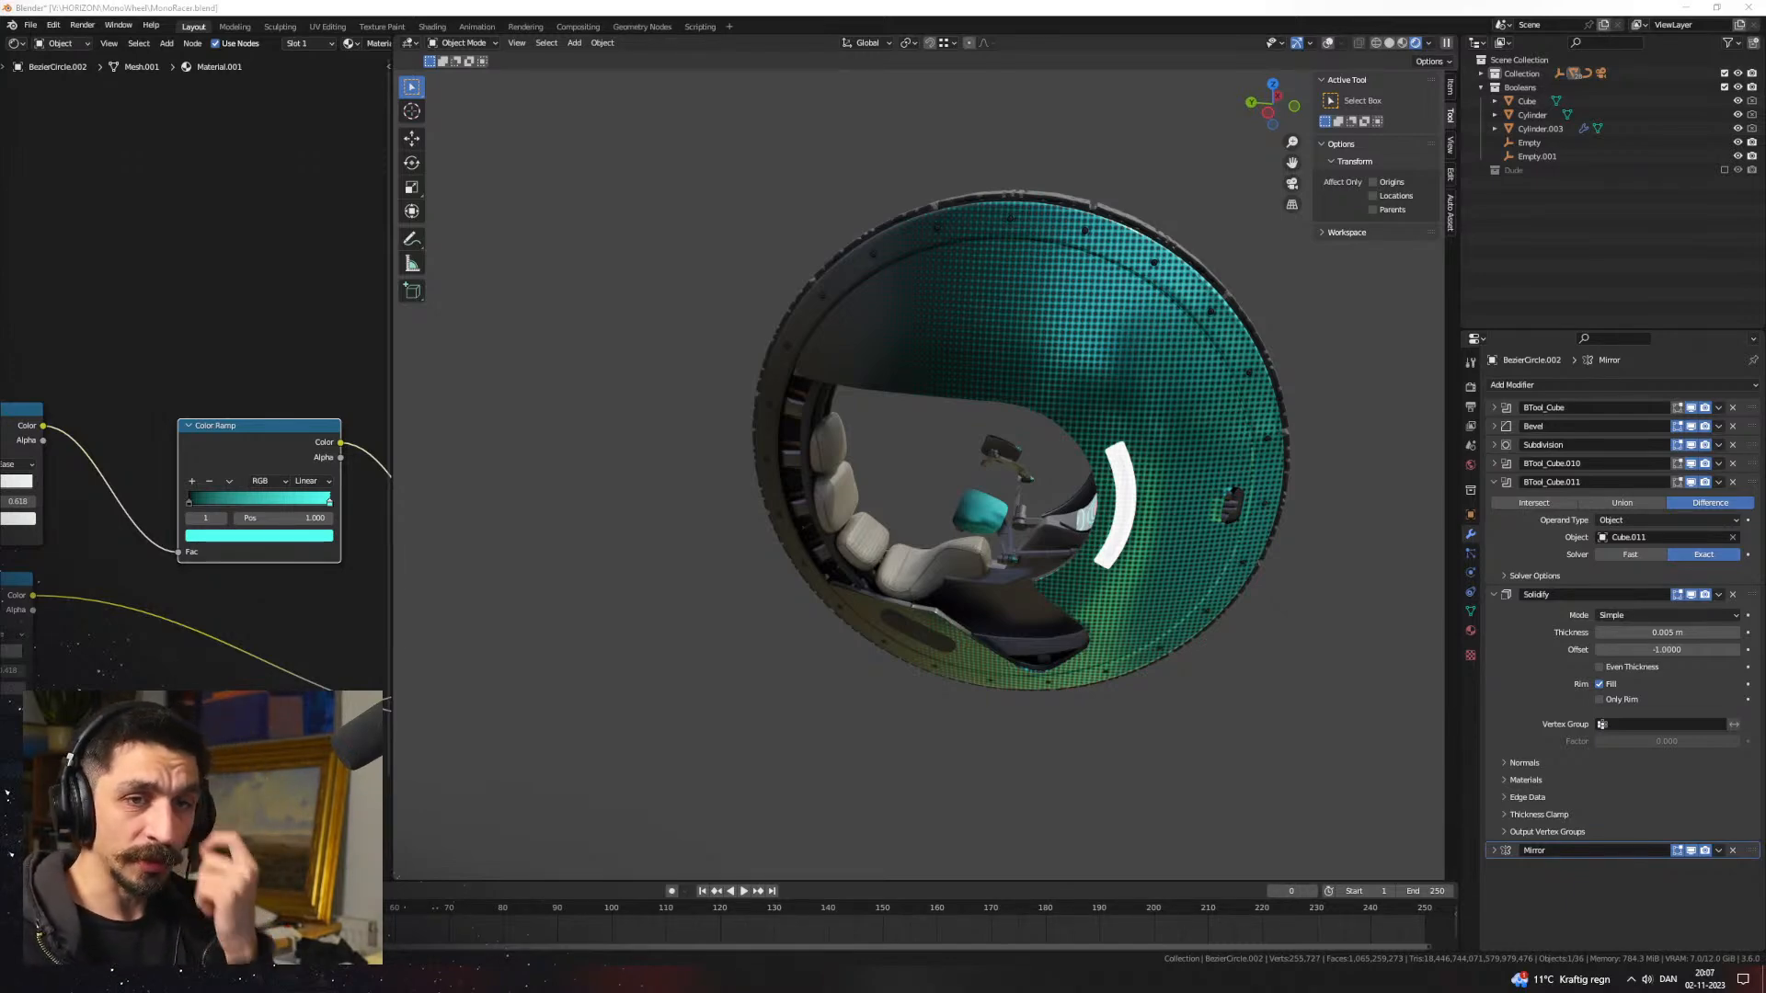
Step: Switch to the browser, show the image results for "mono wheels" and preview several vintage and motorised monowheel photos
key("alt+Tab")
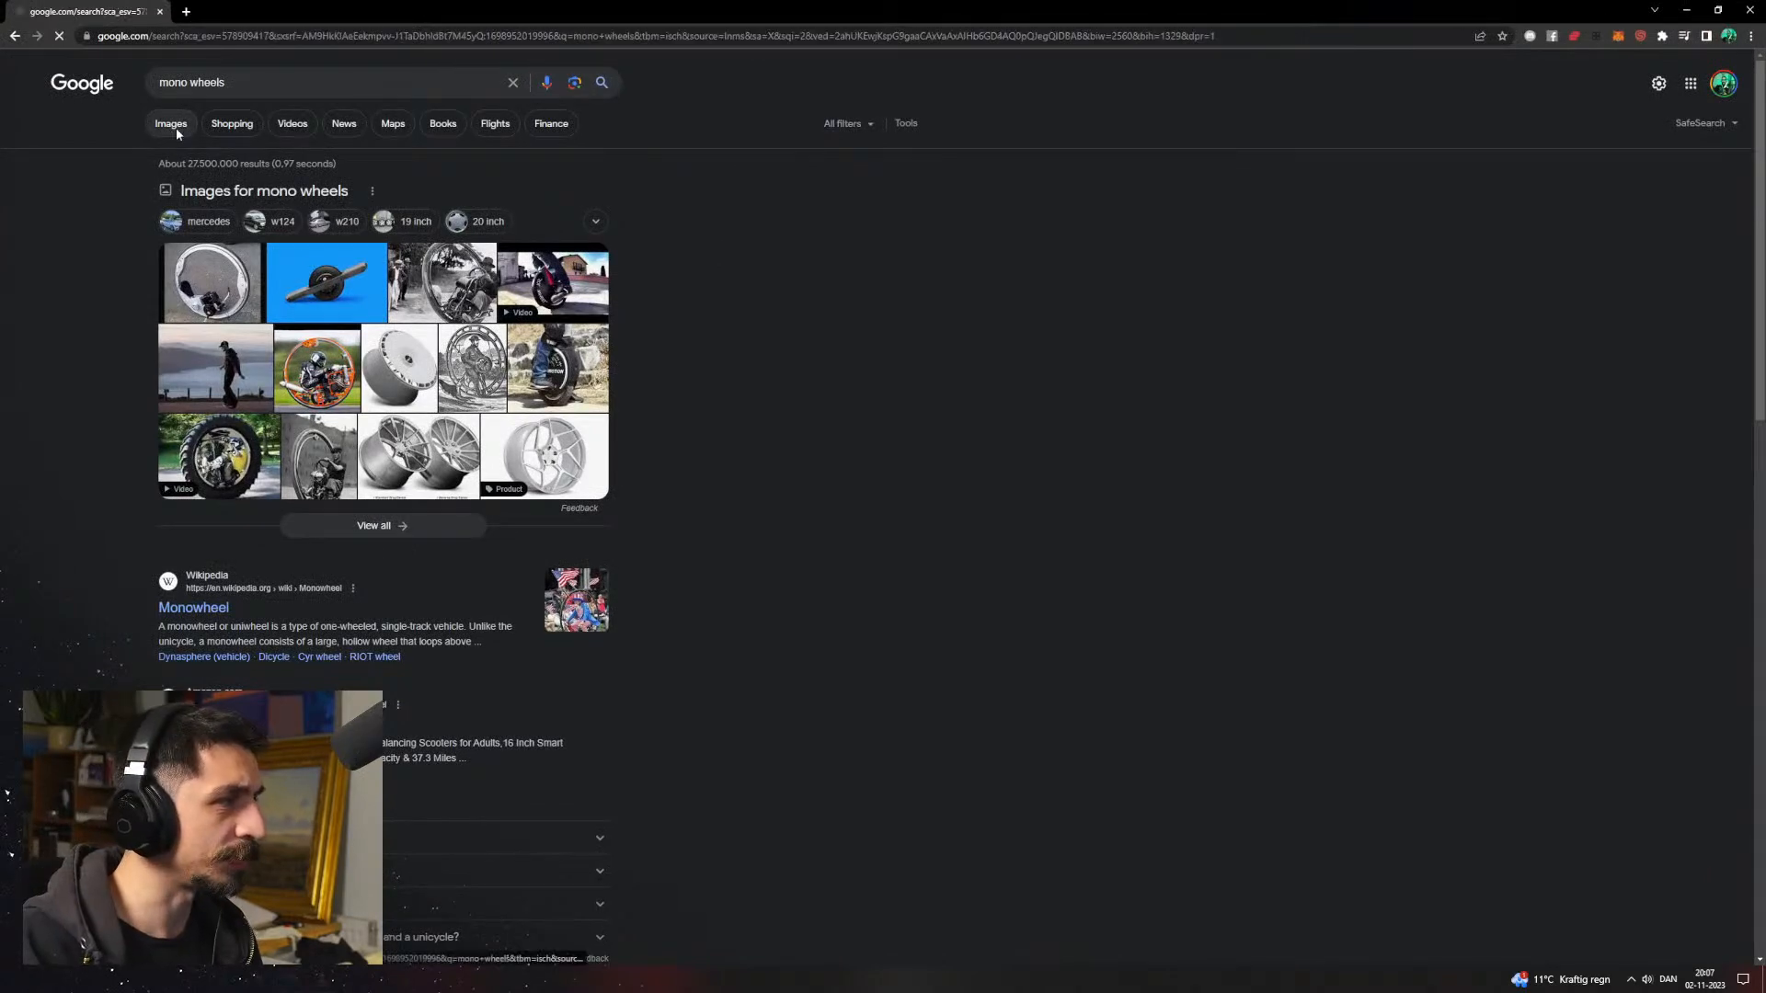
left_click(174, 125)
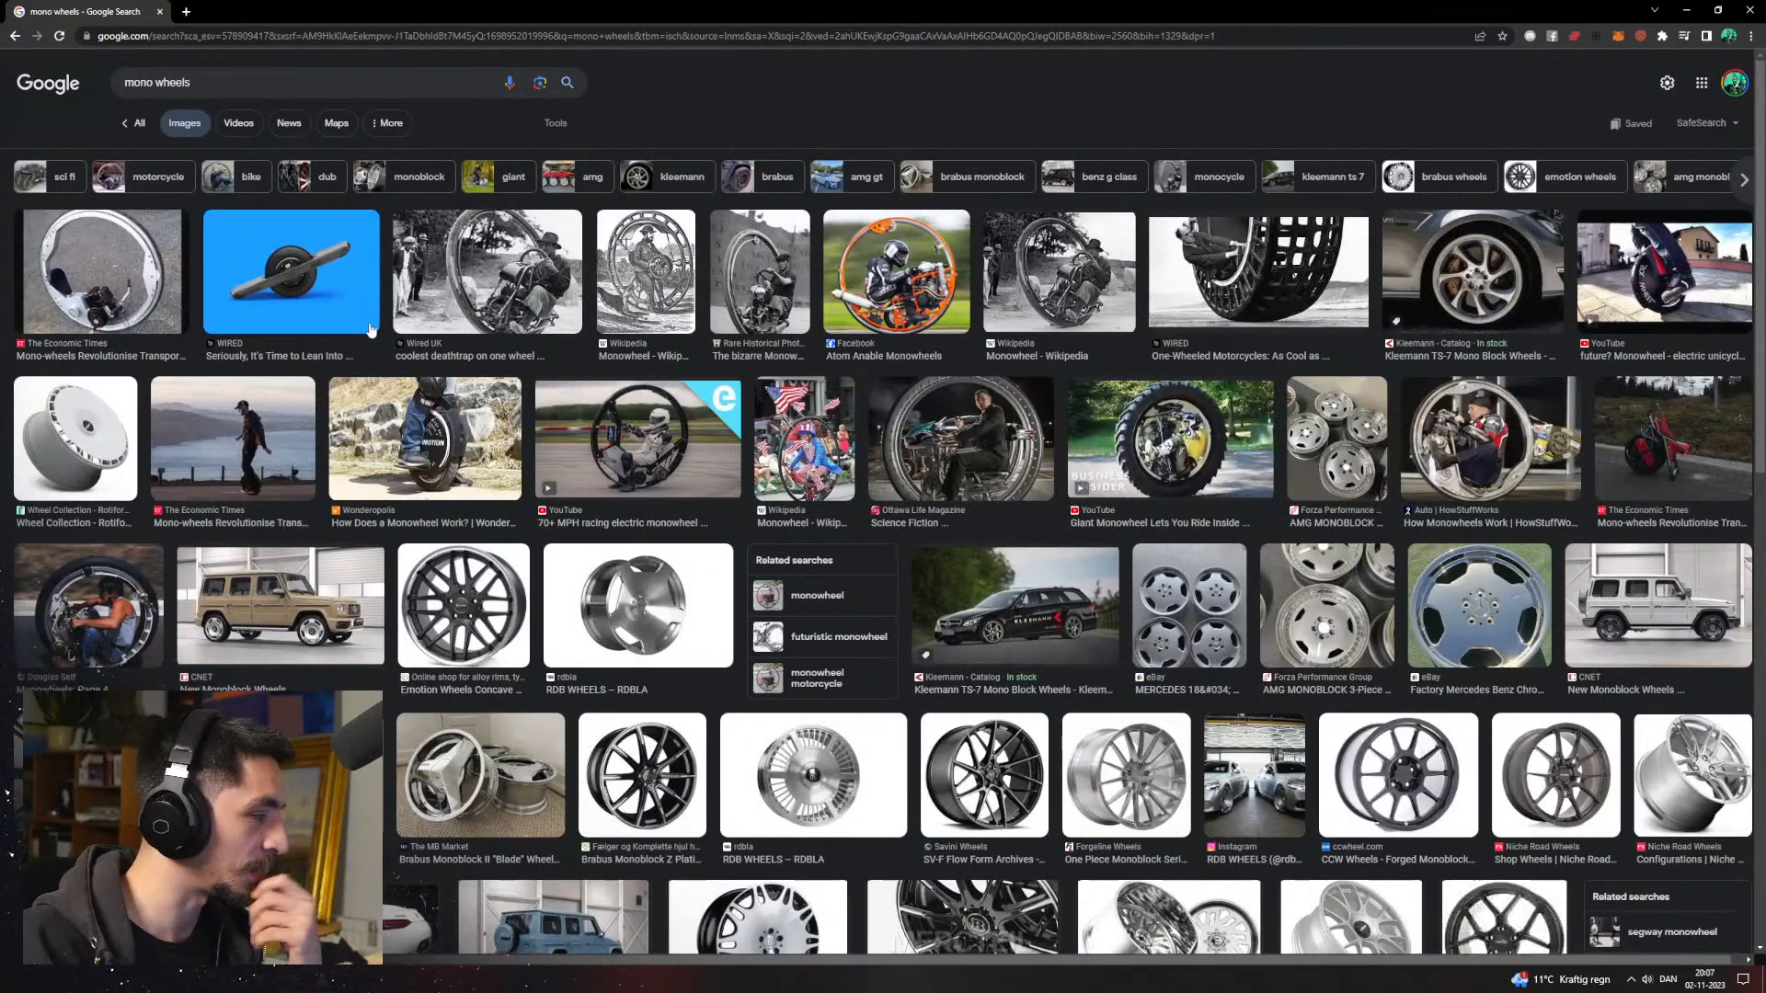
left_click(754, 300)
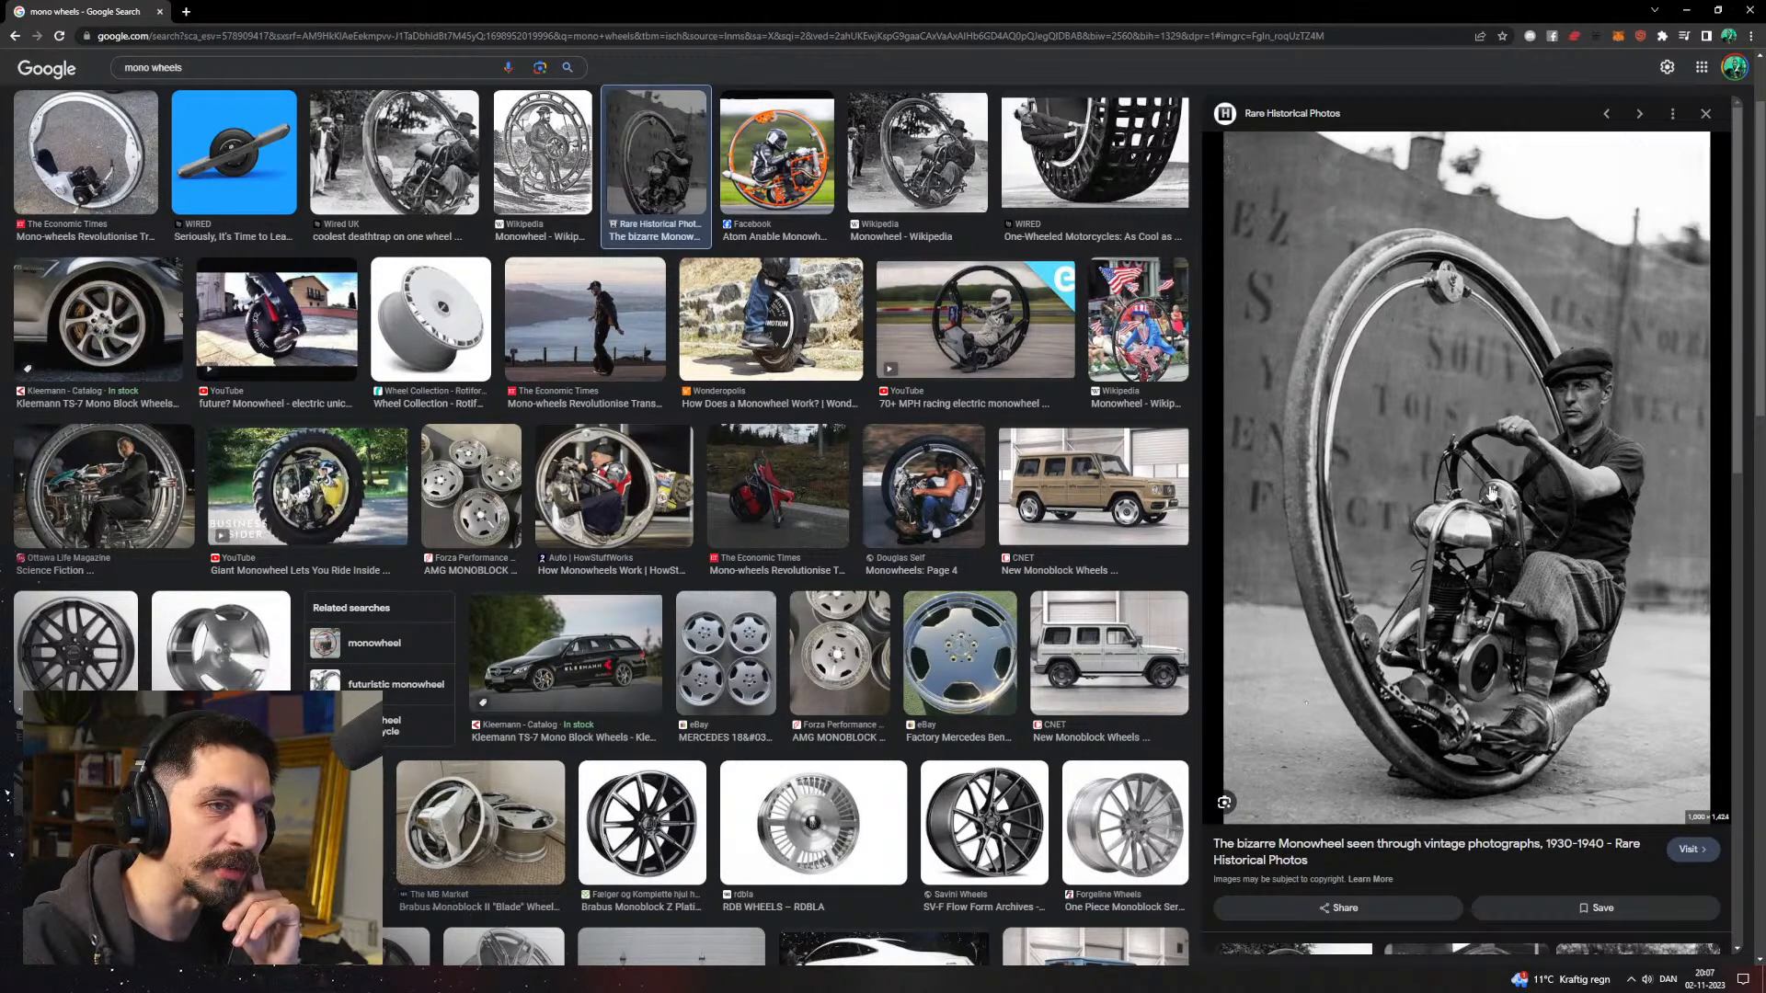
left_click(914, 489)
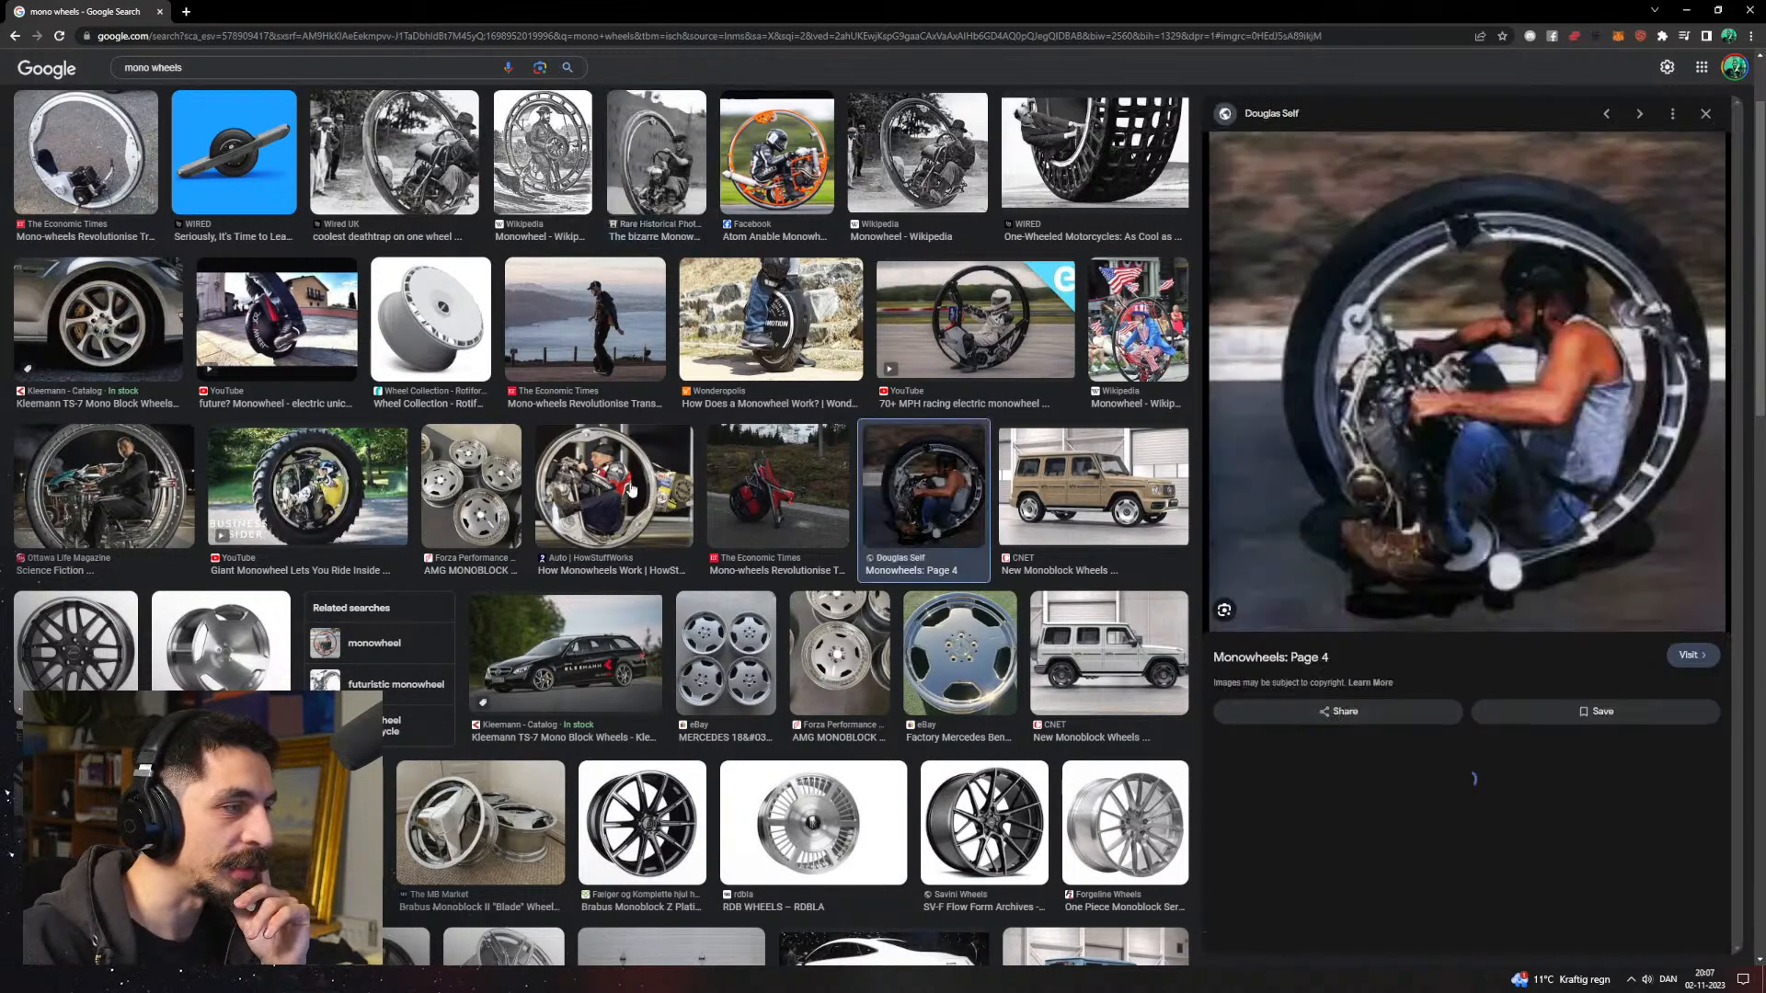
left_click(682, 490)
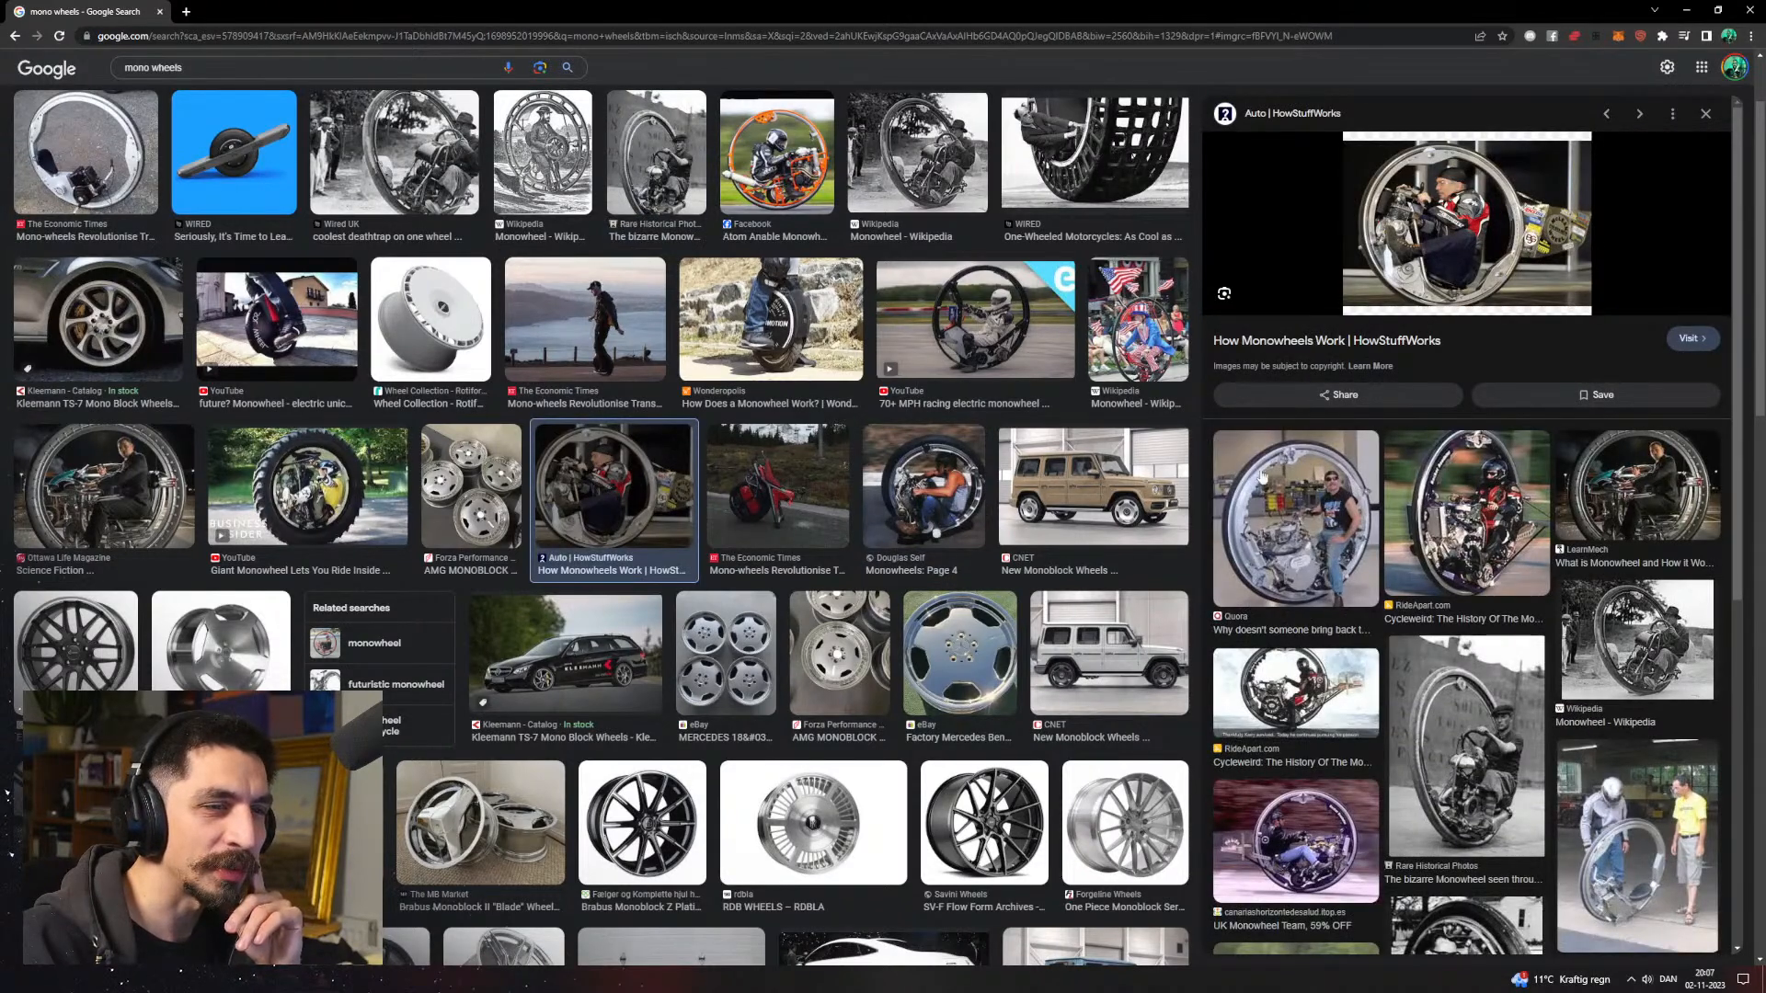
left_click(1245, 451)
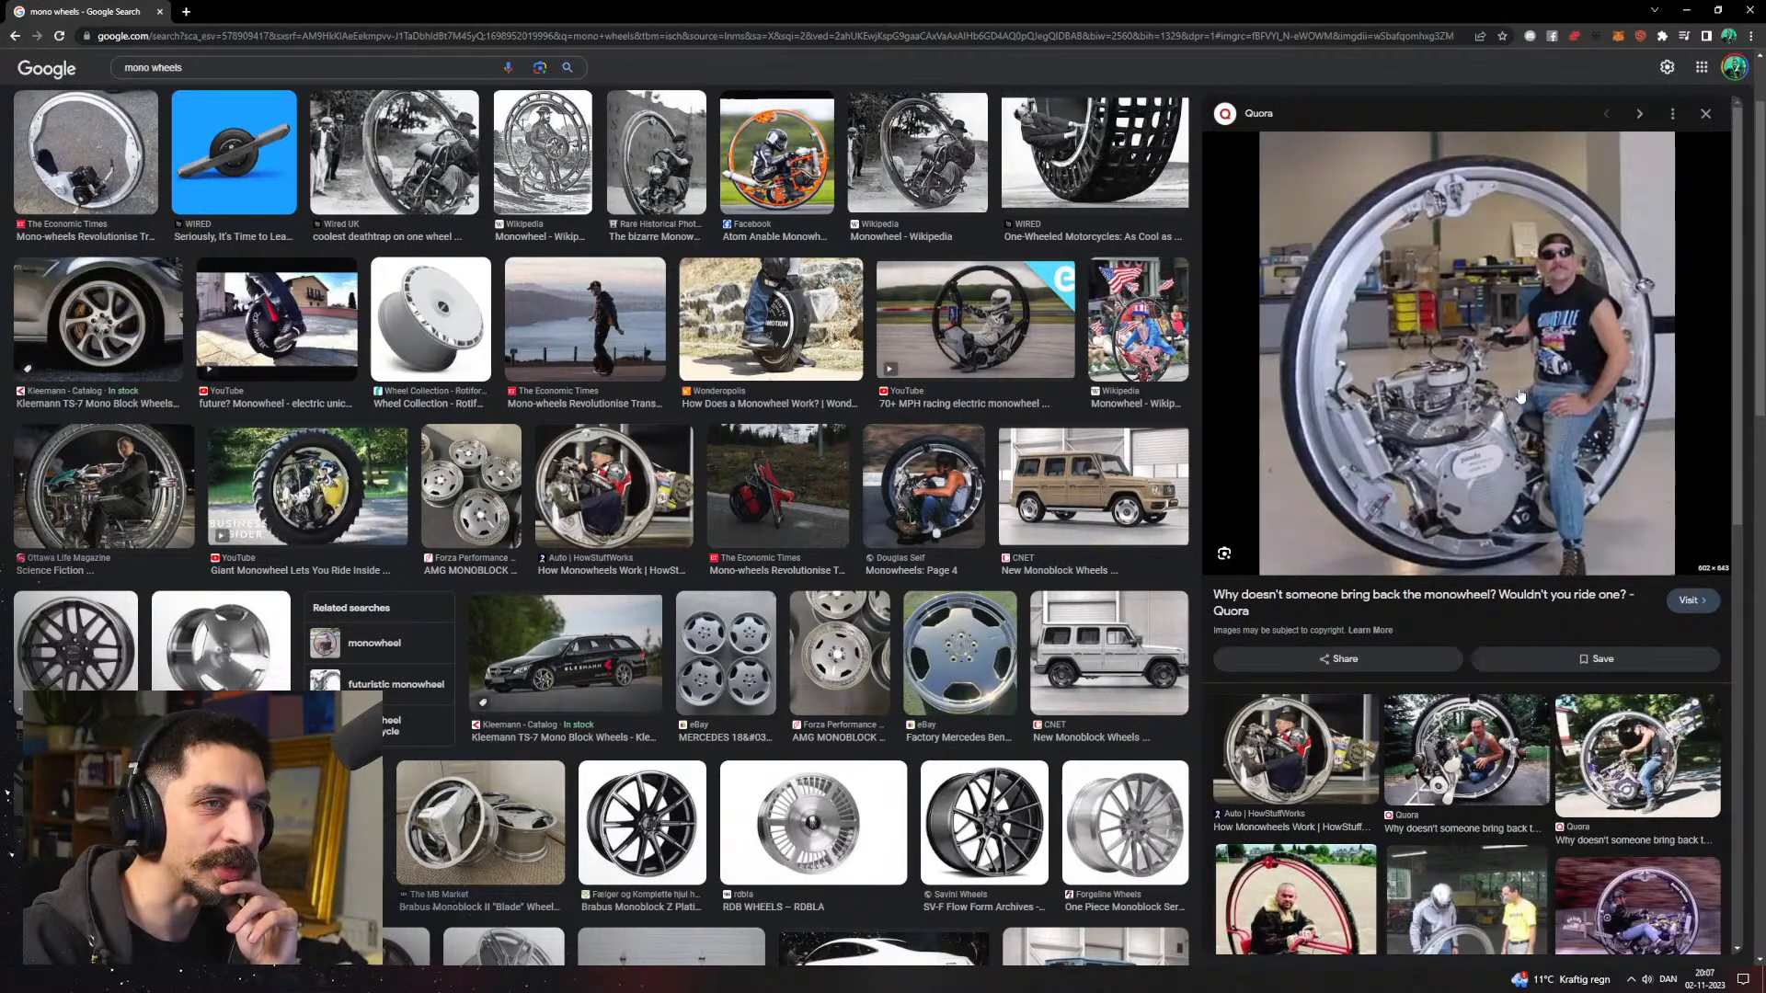
Step: Preview the giant tractor-tyre monowheel photos and the red mono-wheel result from The Economic Times
left_click(238, 532)
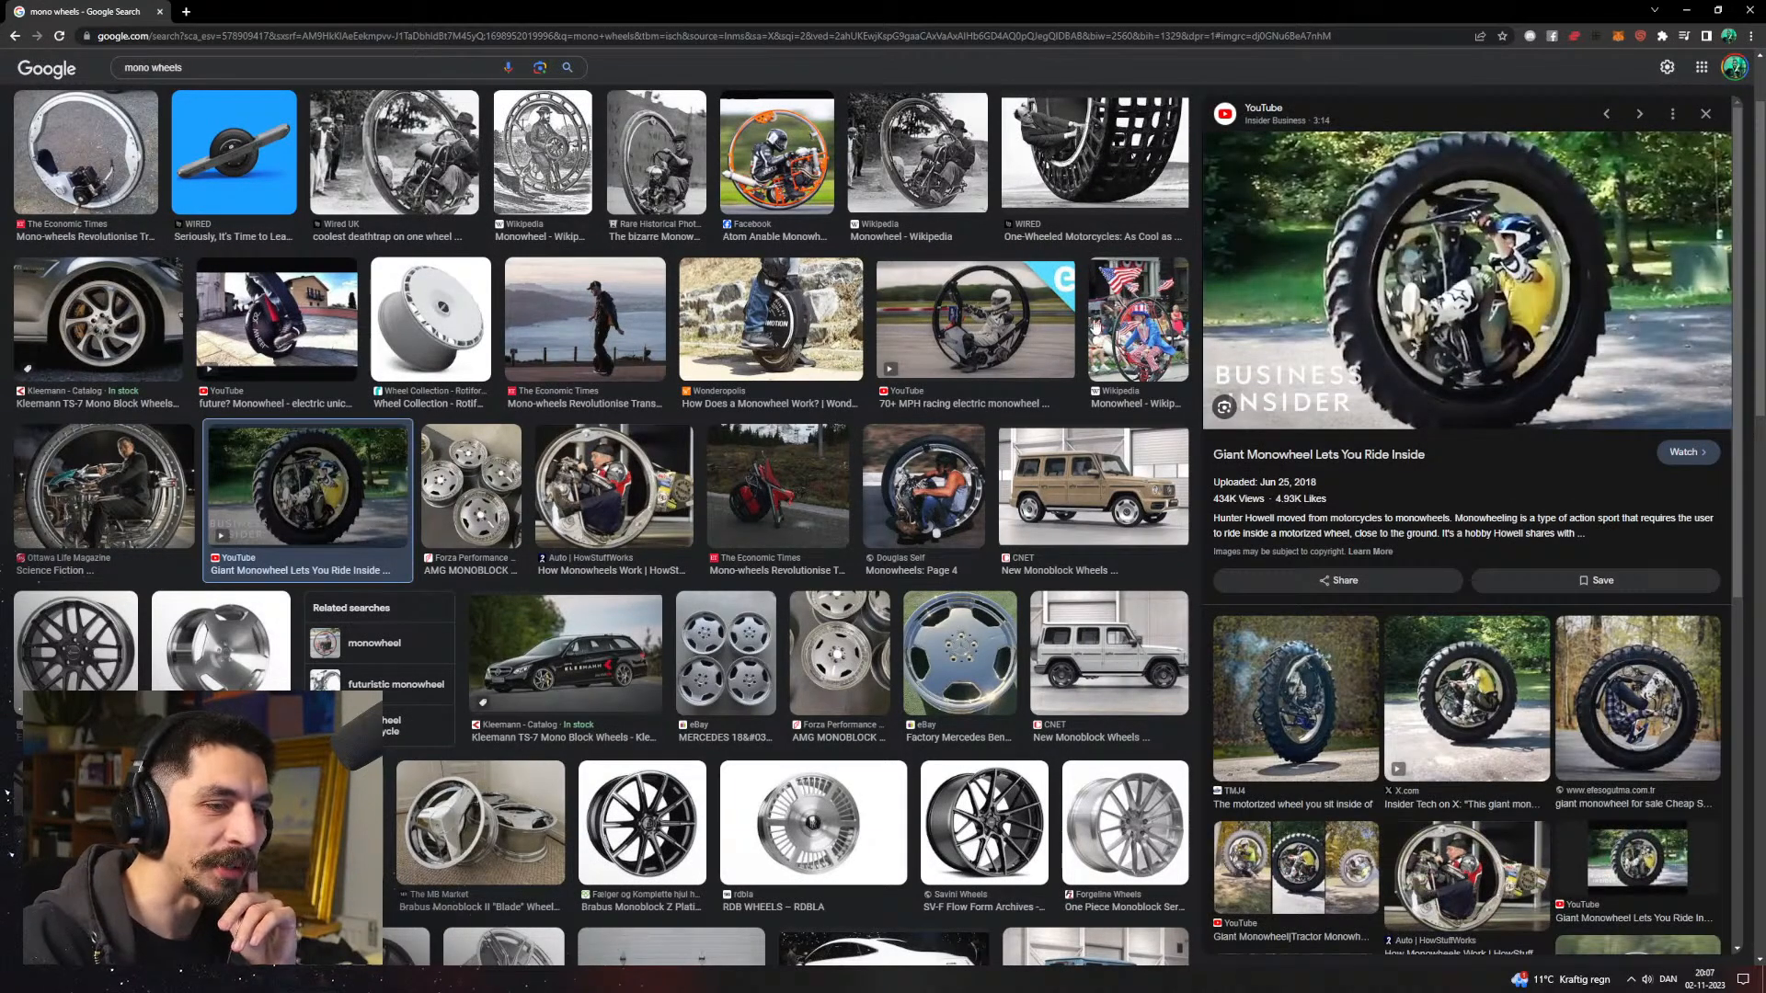
left_click(1291, 665)
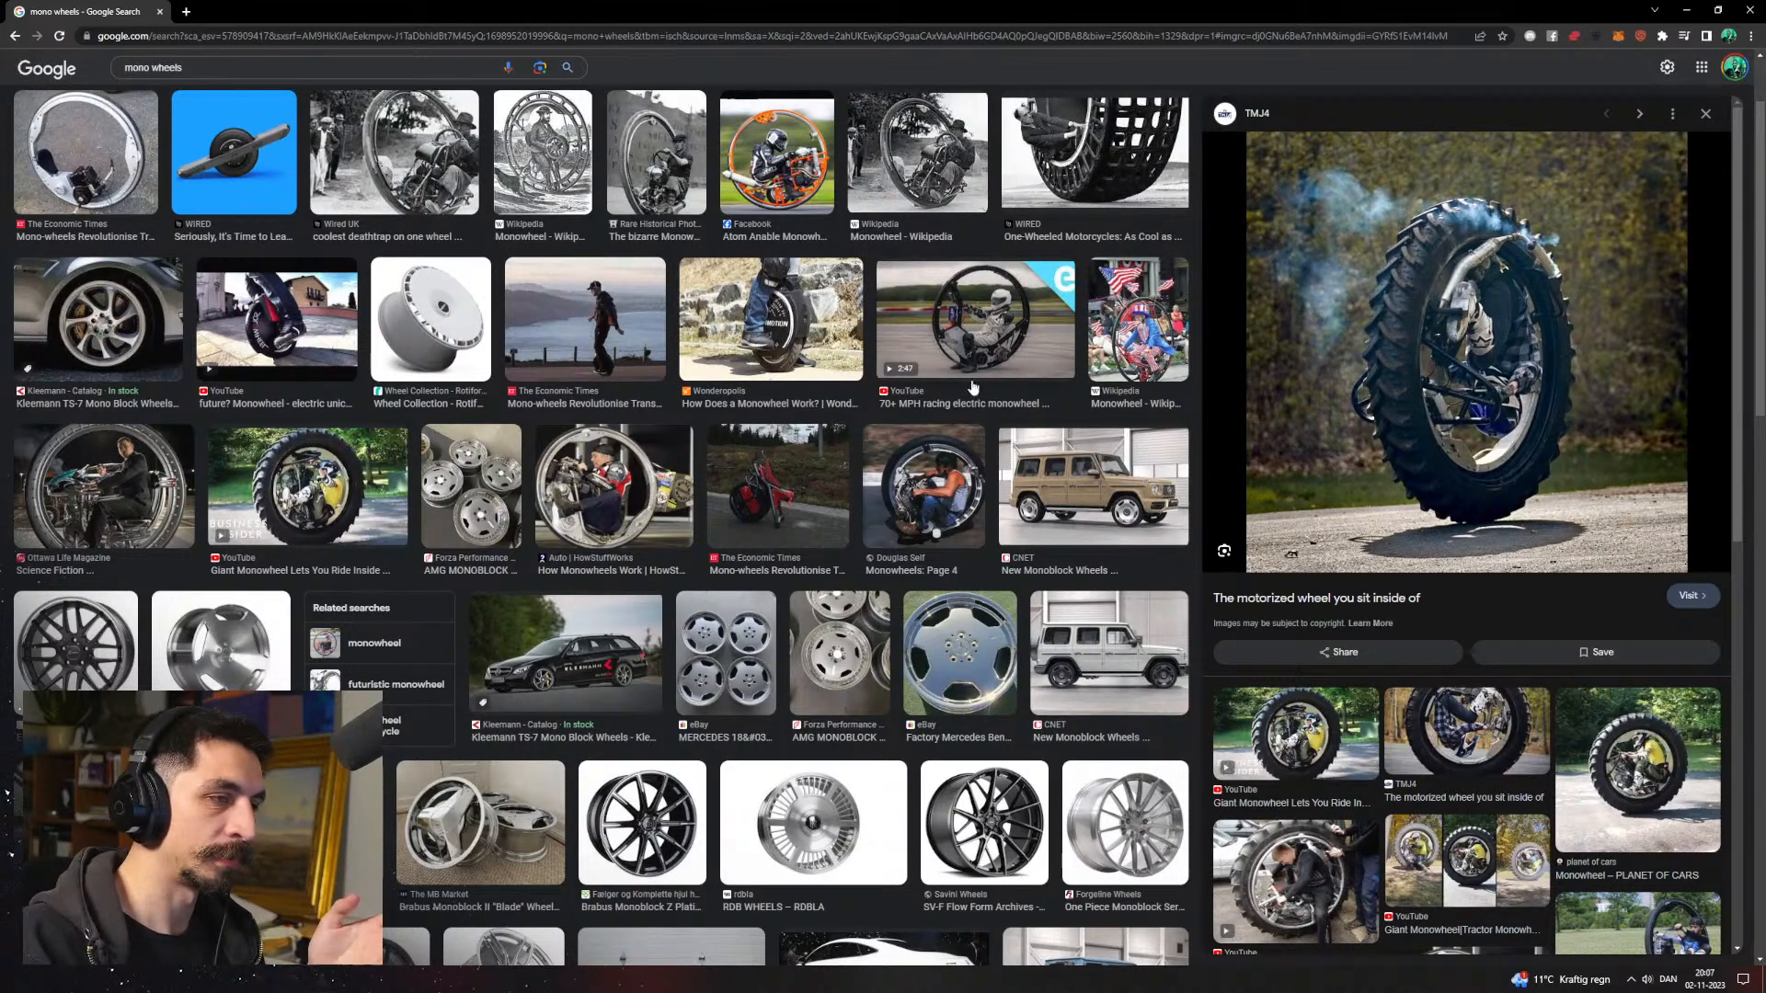
left_click(770, 505)
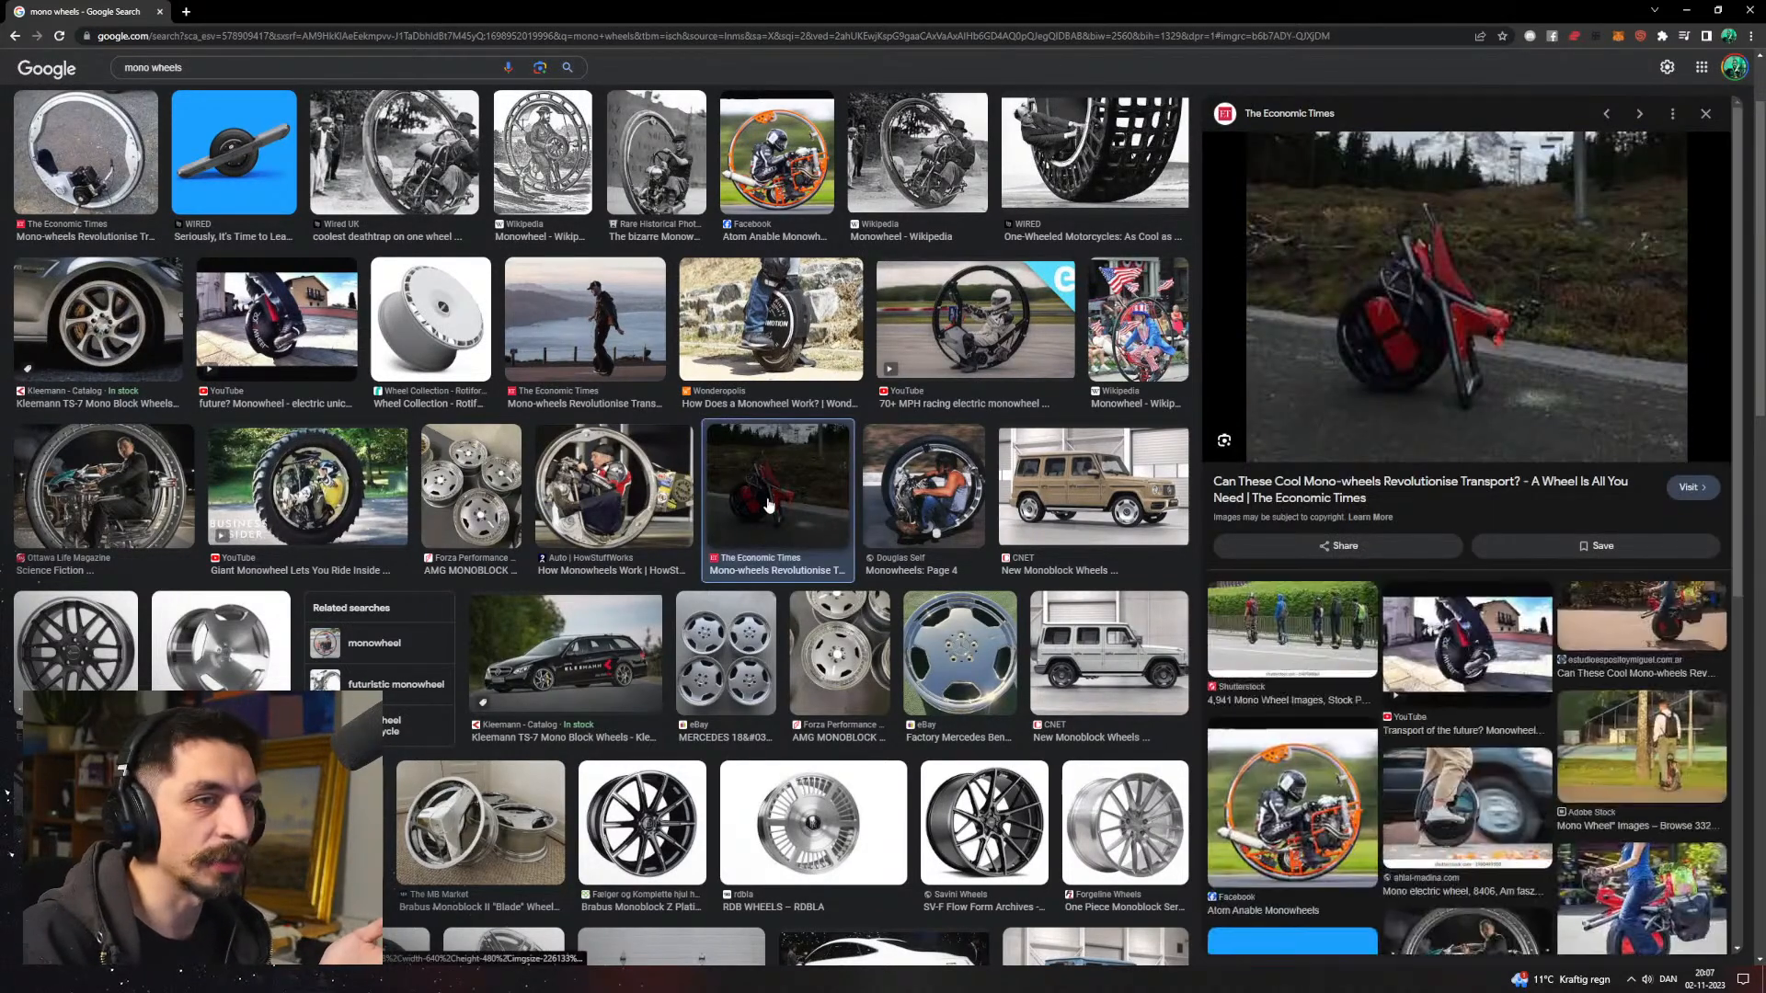
scroll(1020, 368, "up", 2)
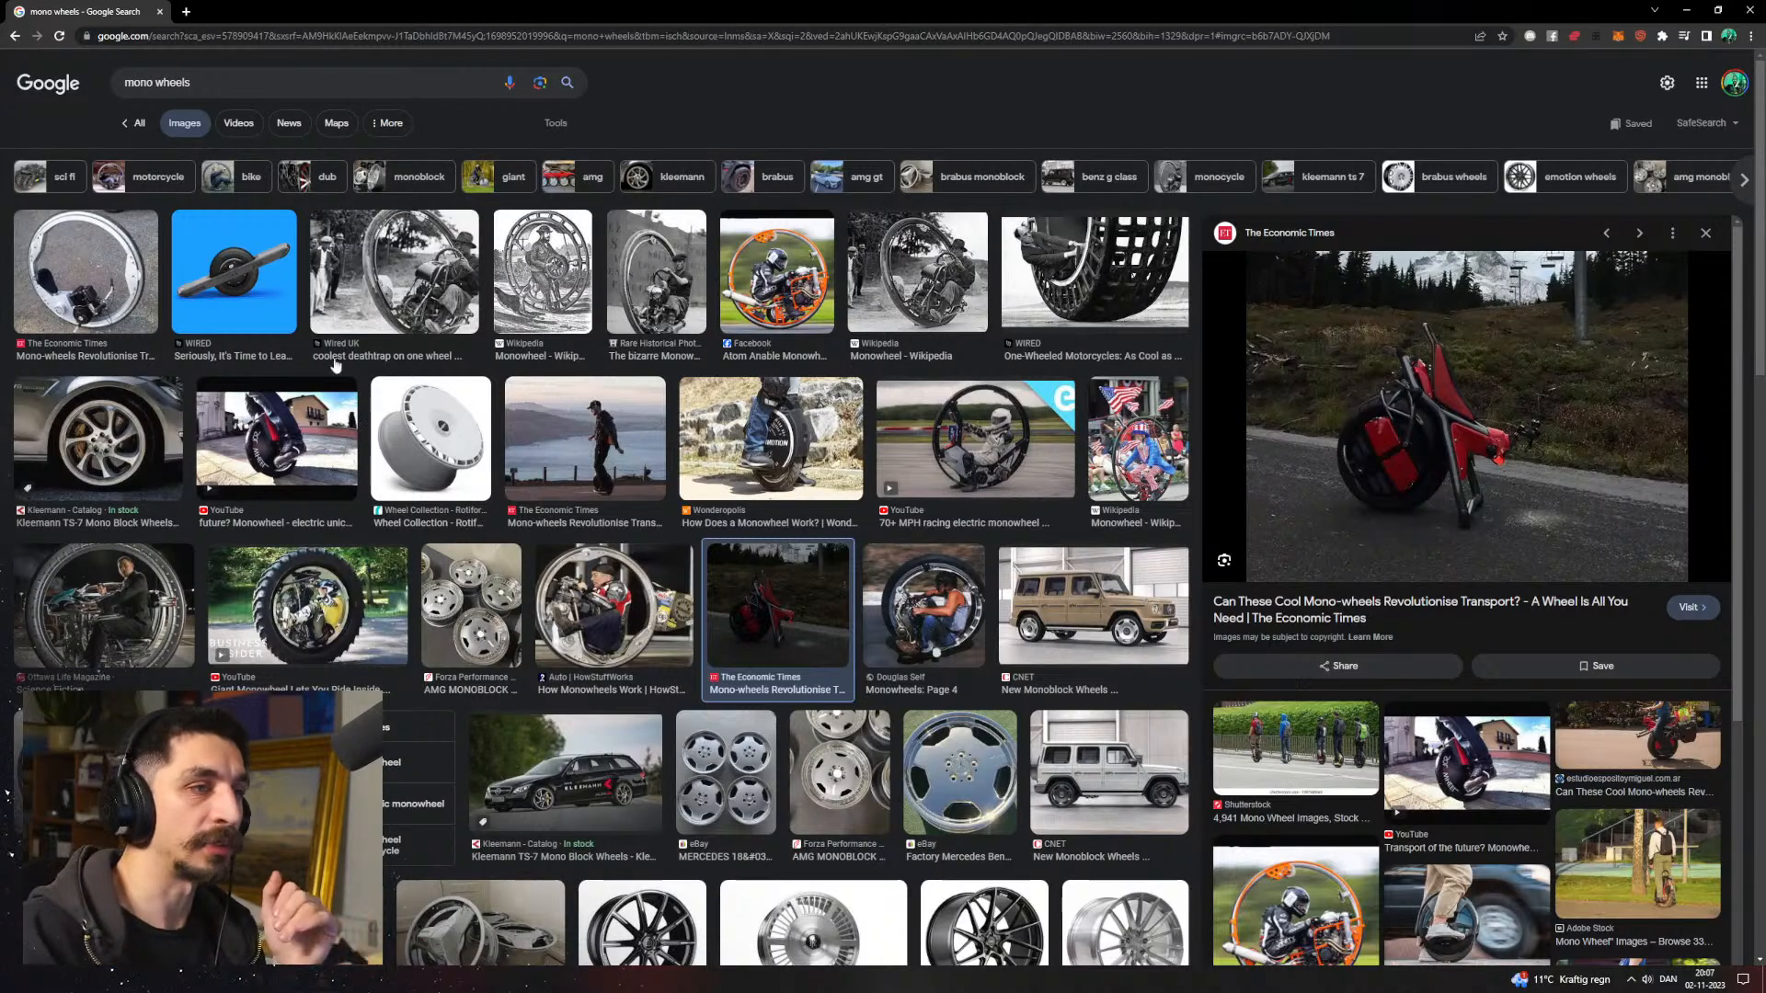
Step: Preview the WIRED giant-tyre monowheel and the related Daily Omnivore and Dark Roasted Blend photos, including the similar images below
left_click(1054, 292)
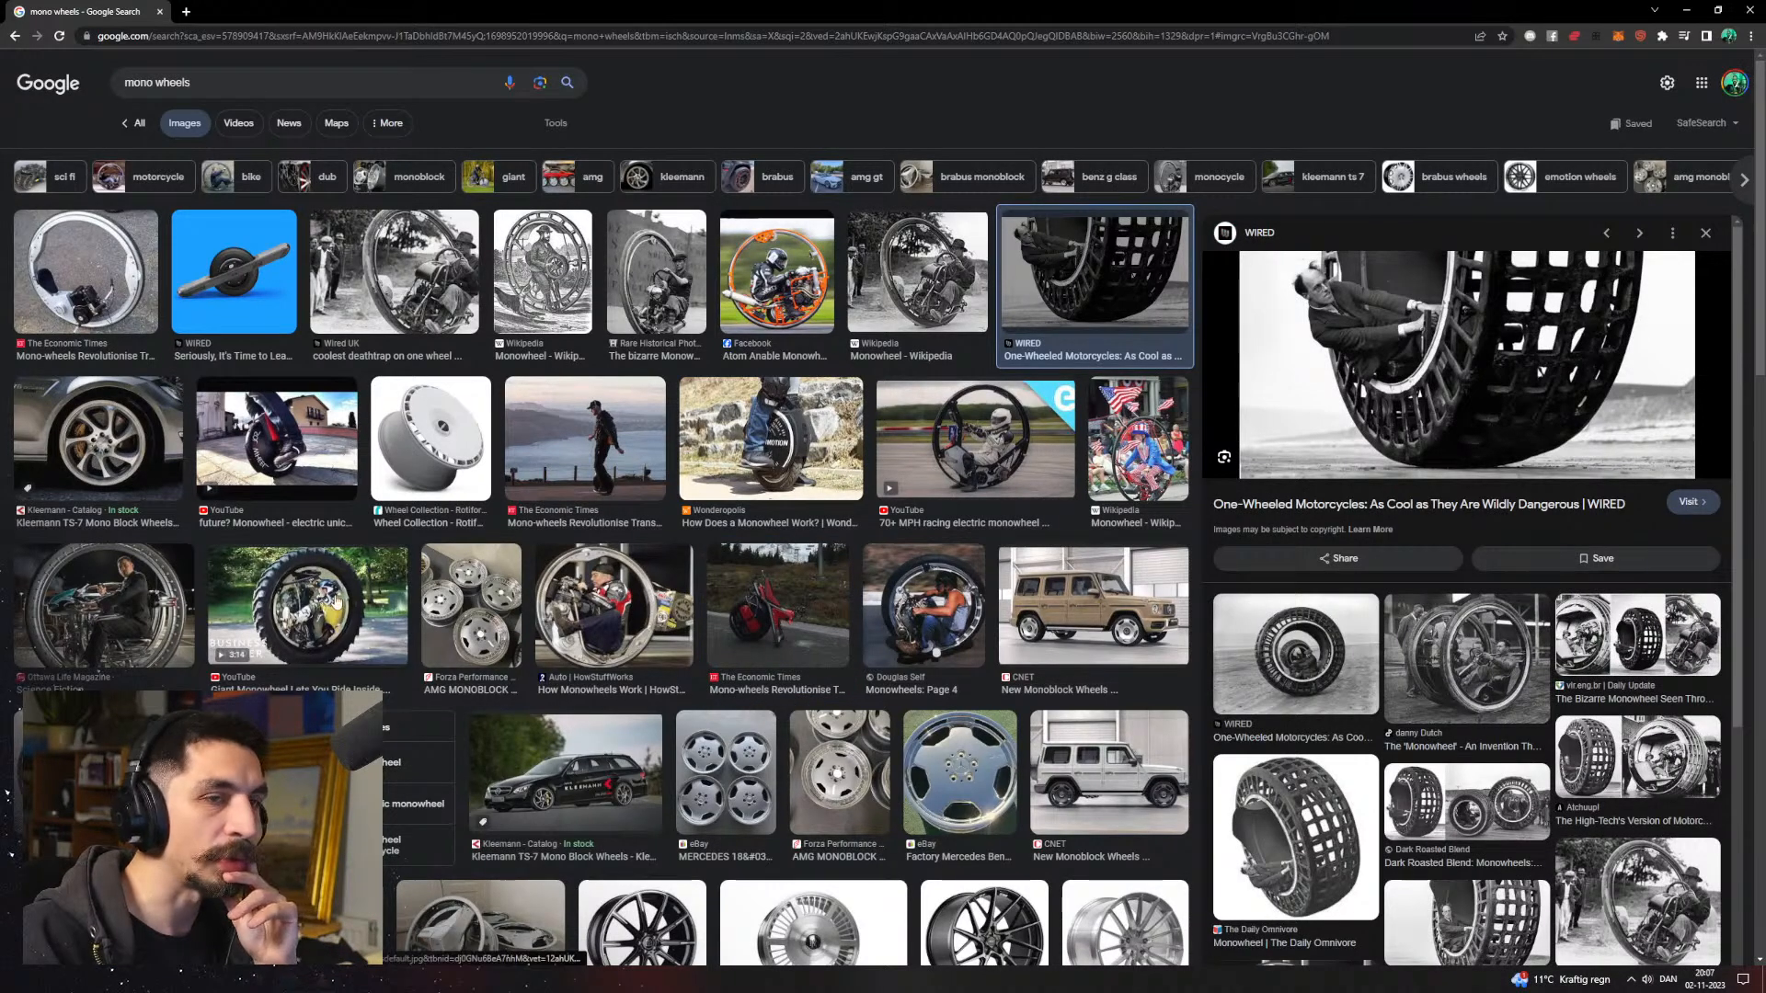
left_click(1324, 809)
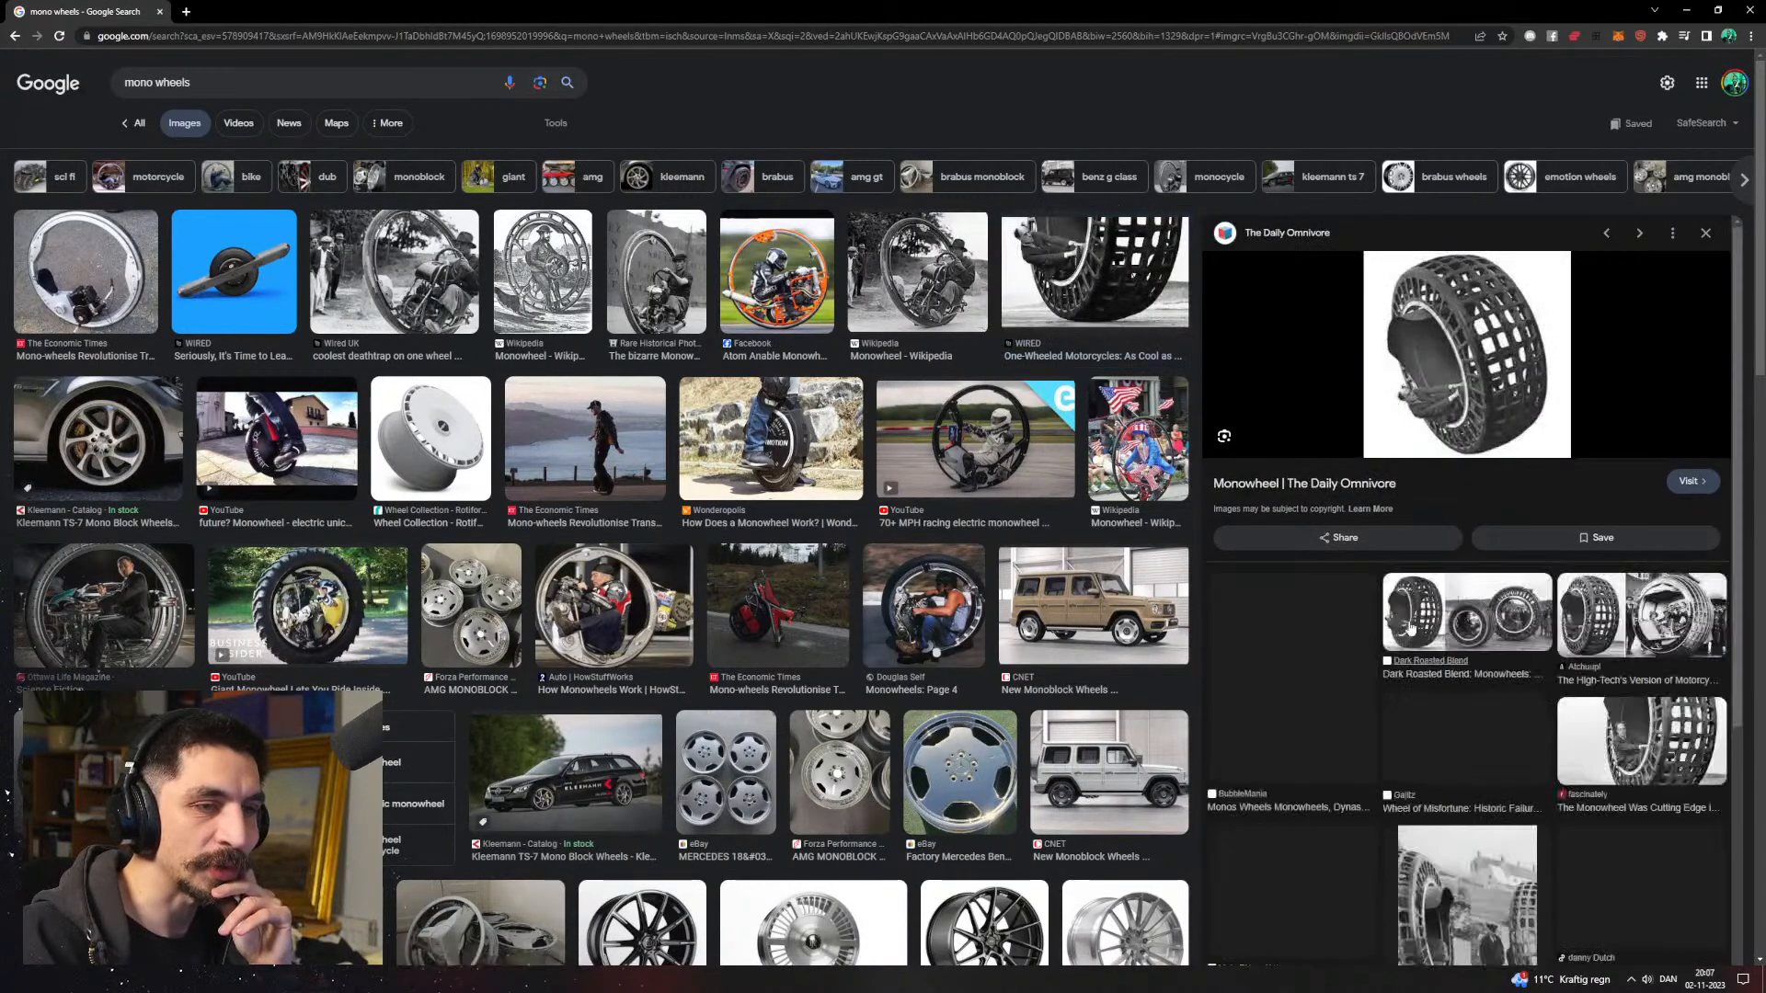
left_click(1392, 678)
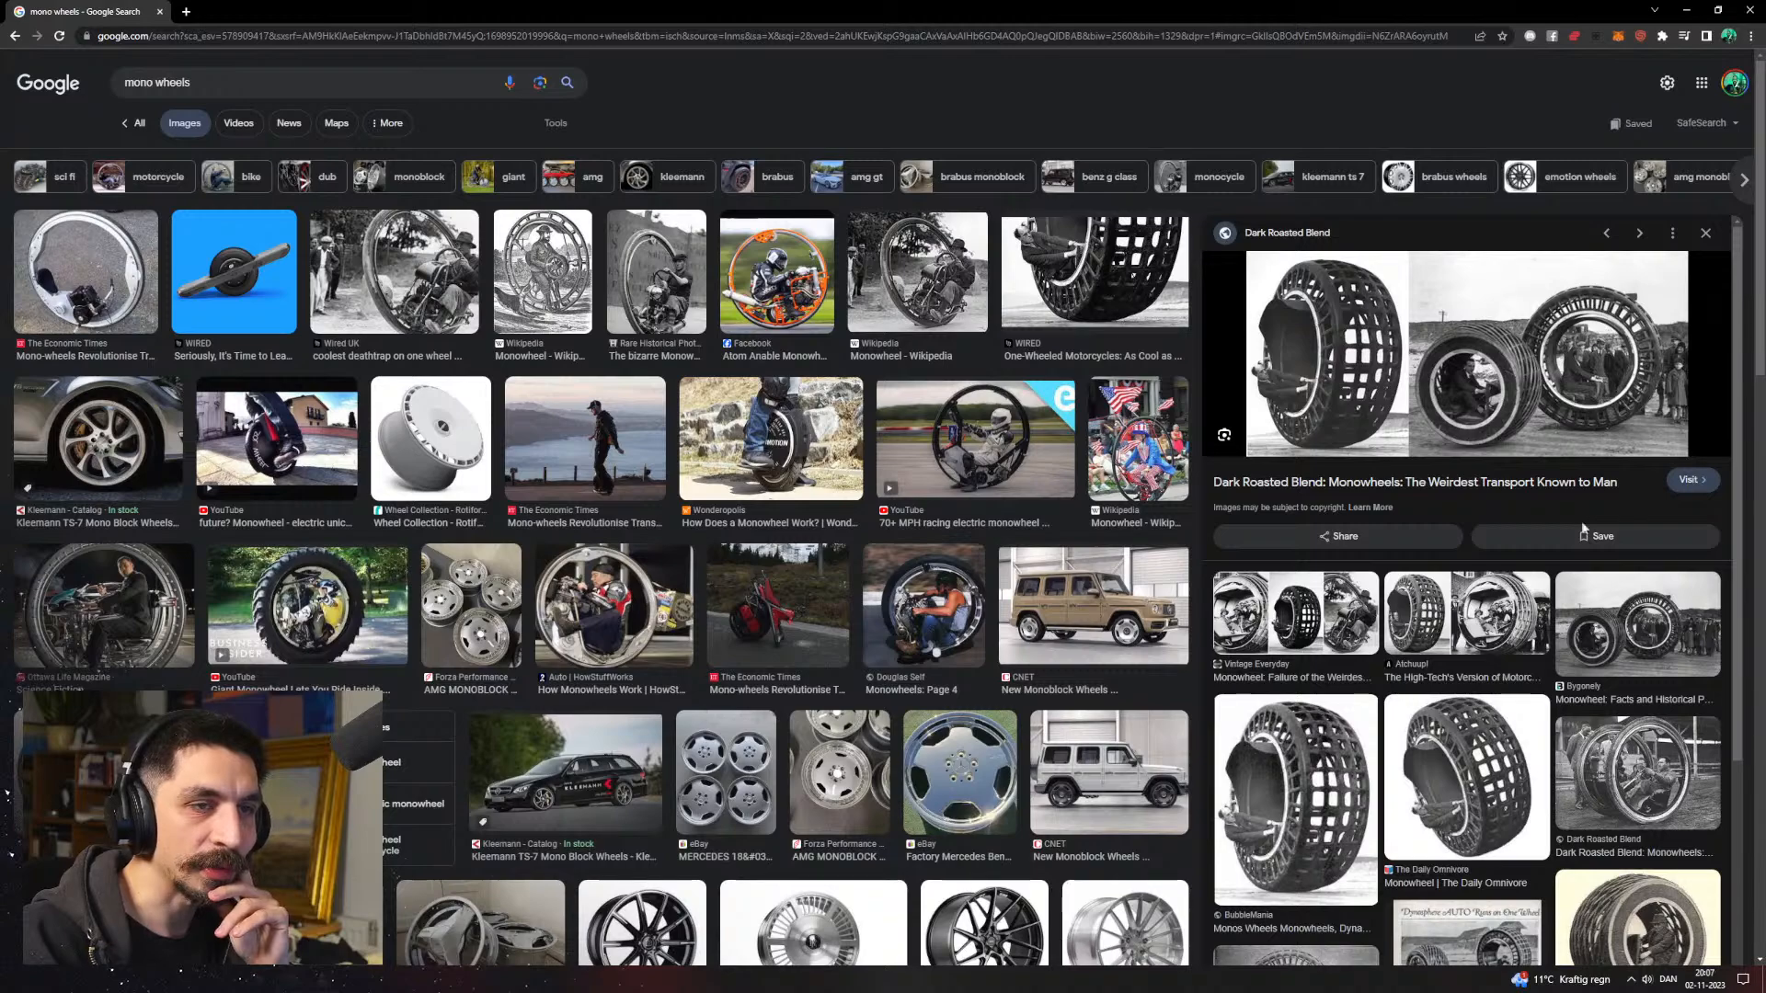
scroll(1590, 509, "down", 4)
scroll(773, 483, "down", 5)
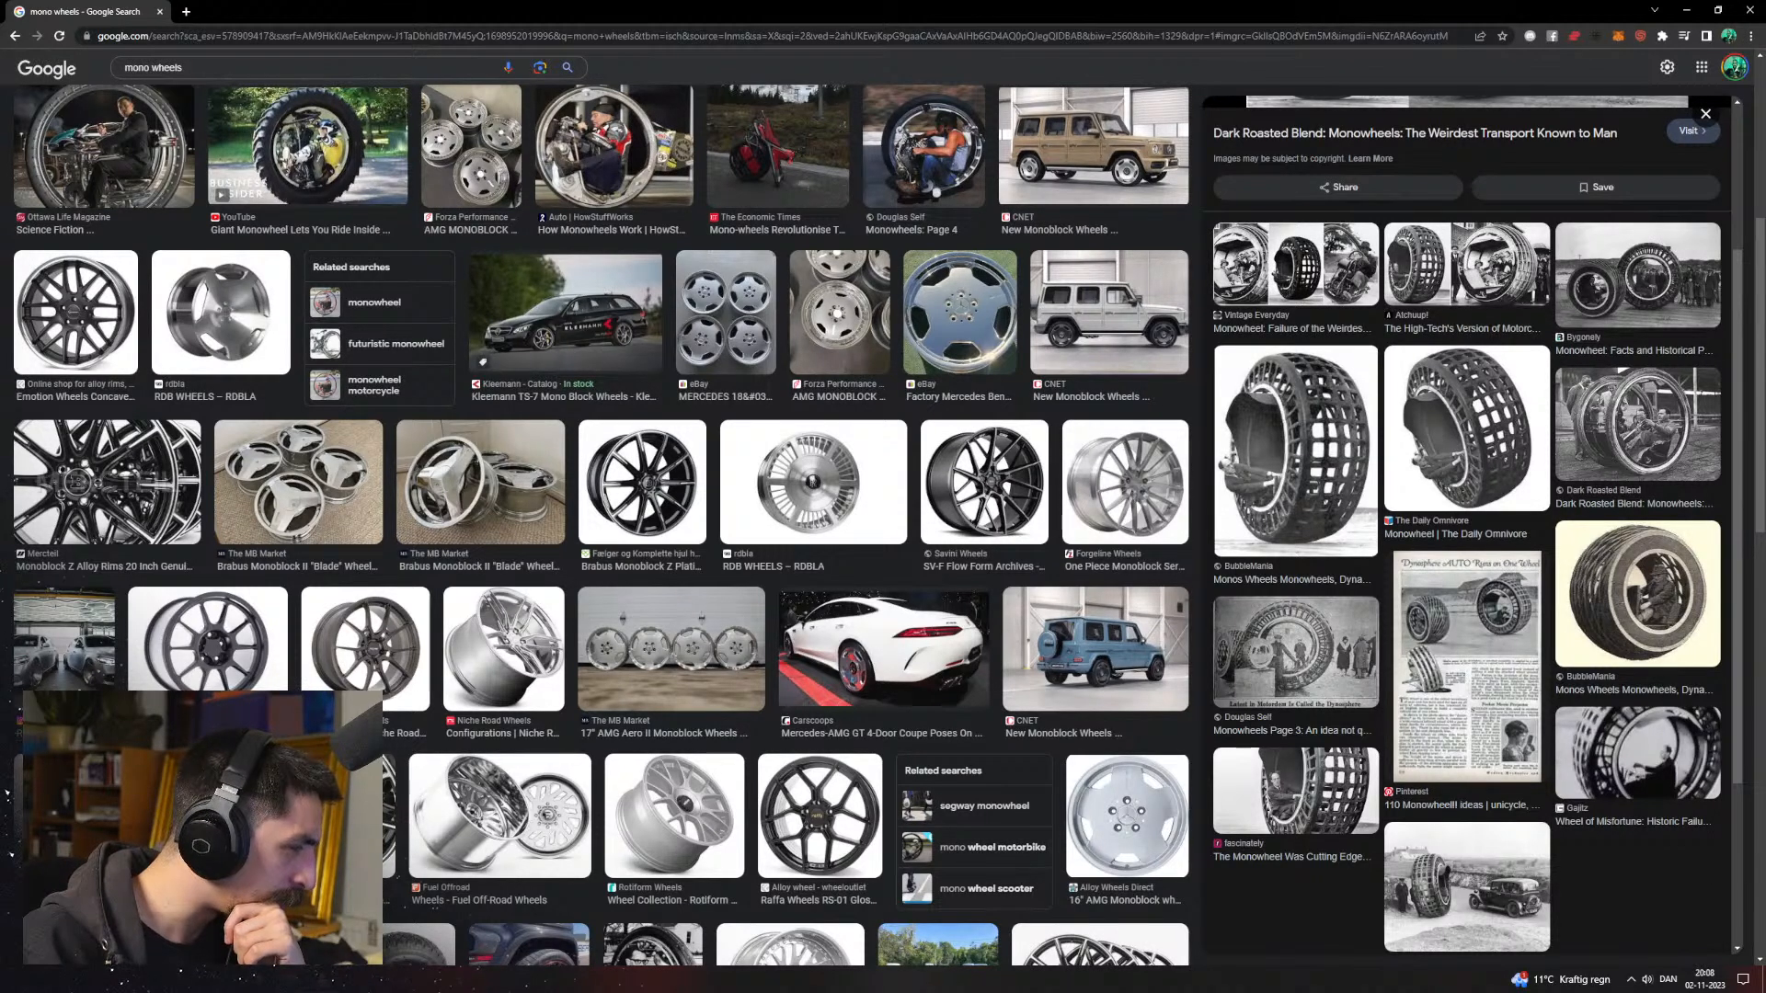
Step: Go to YouTube in the same tab and search for "speederbike"
left_click(477, 37)
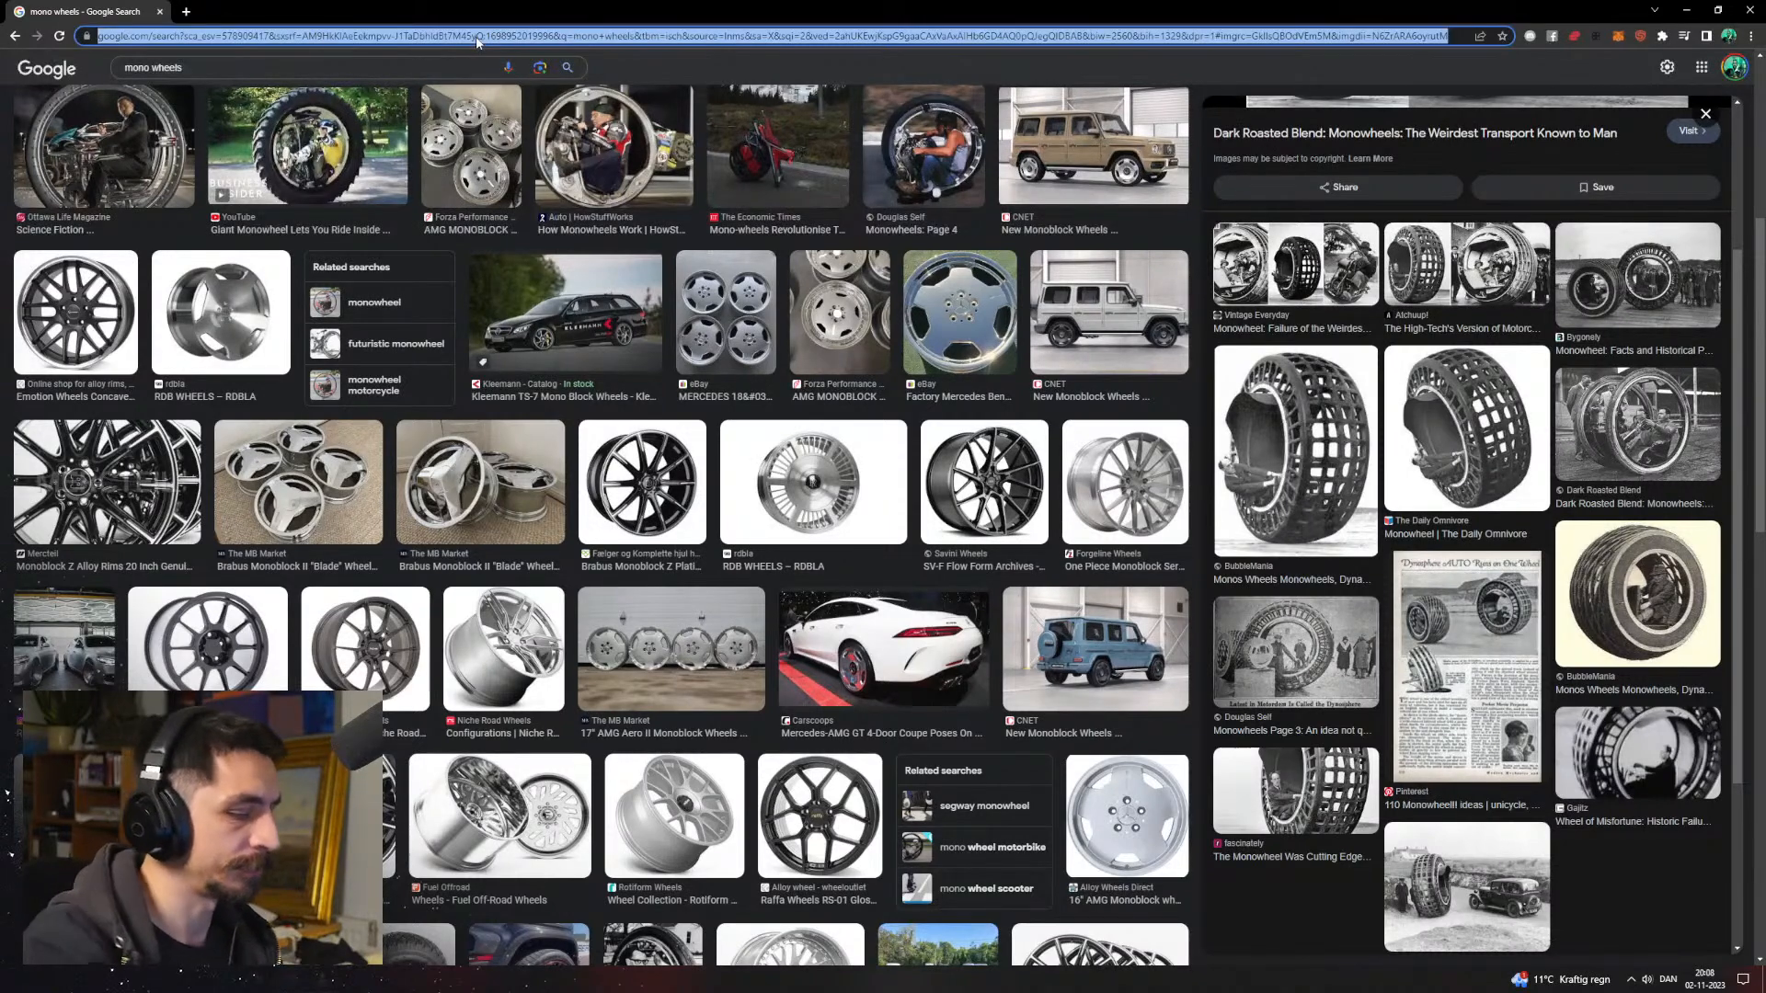
type("you")
key("Return")
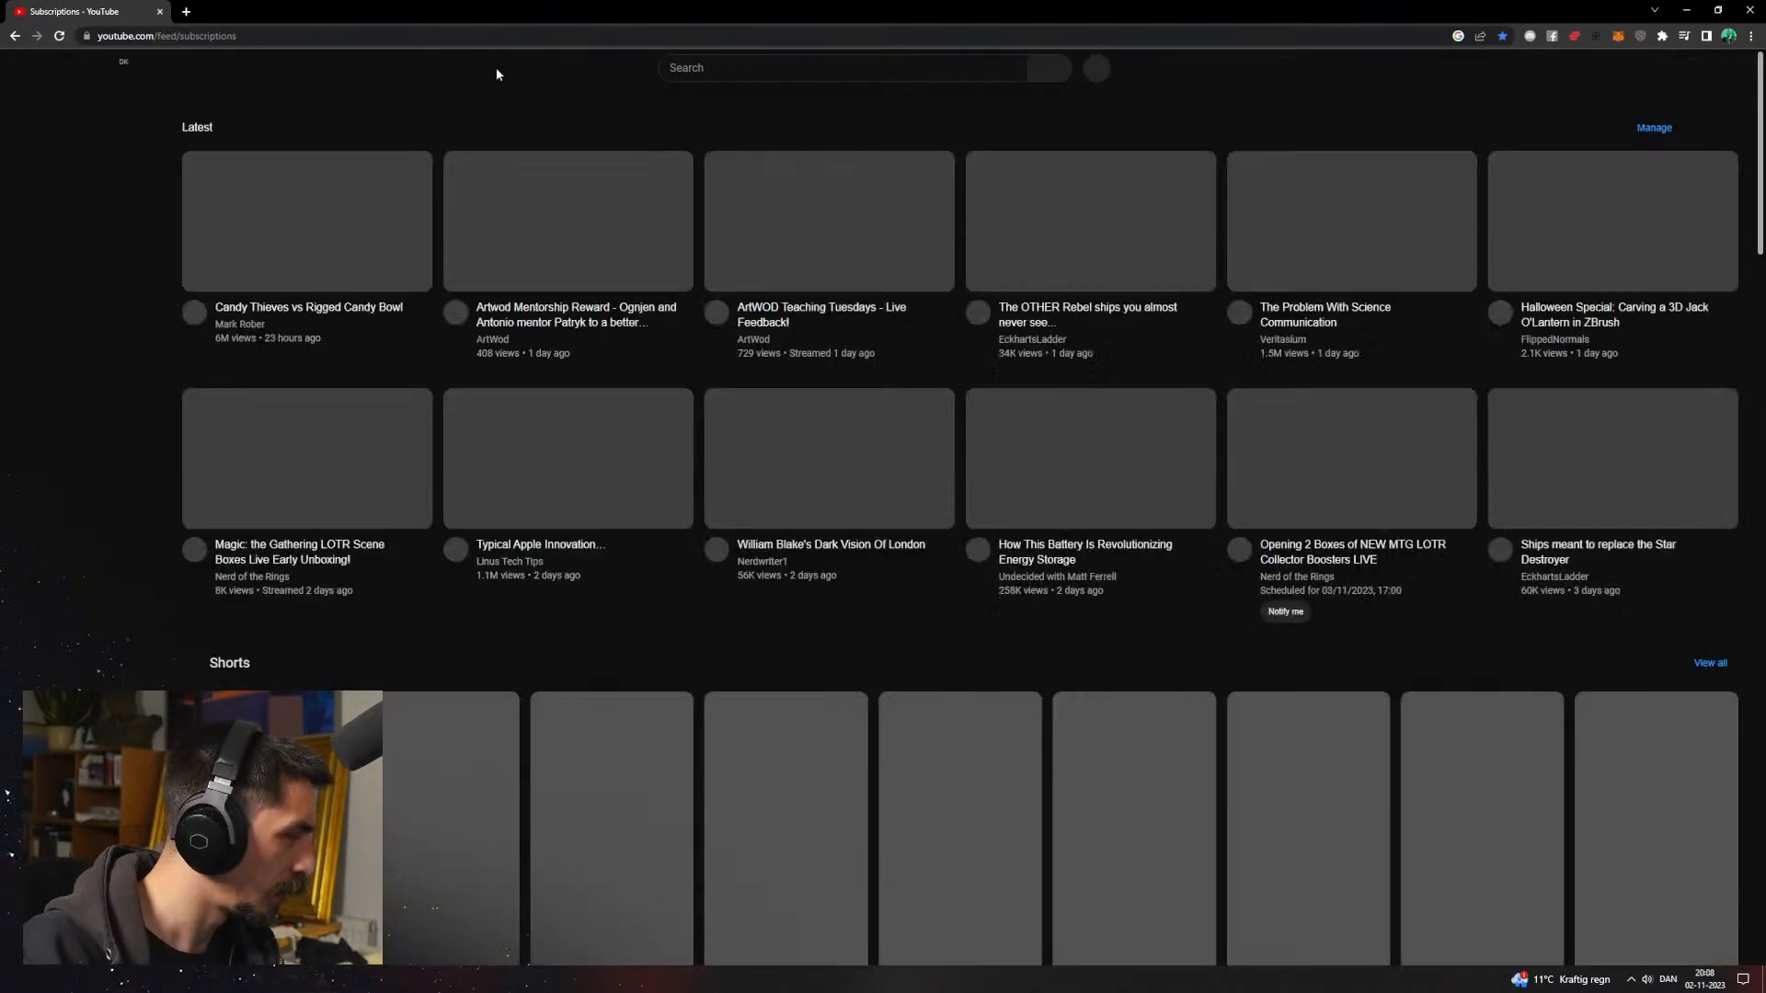
left_click(733, 65)
type("speeder")
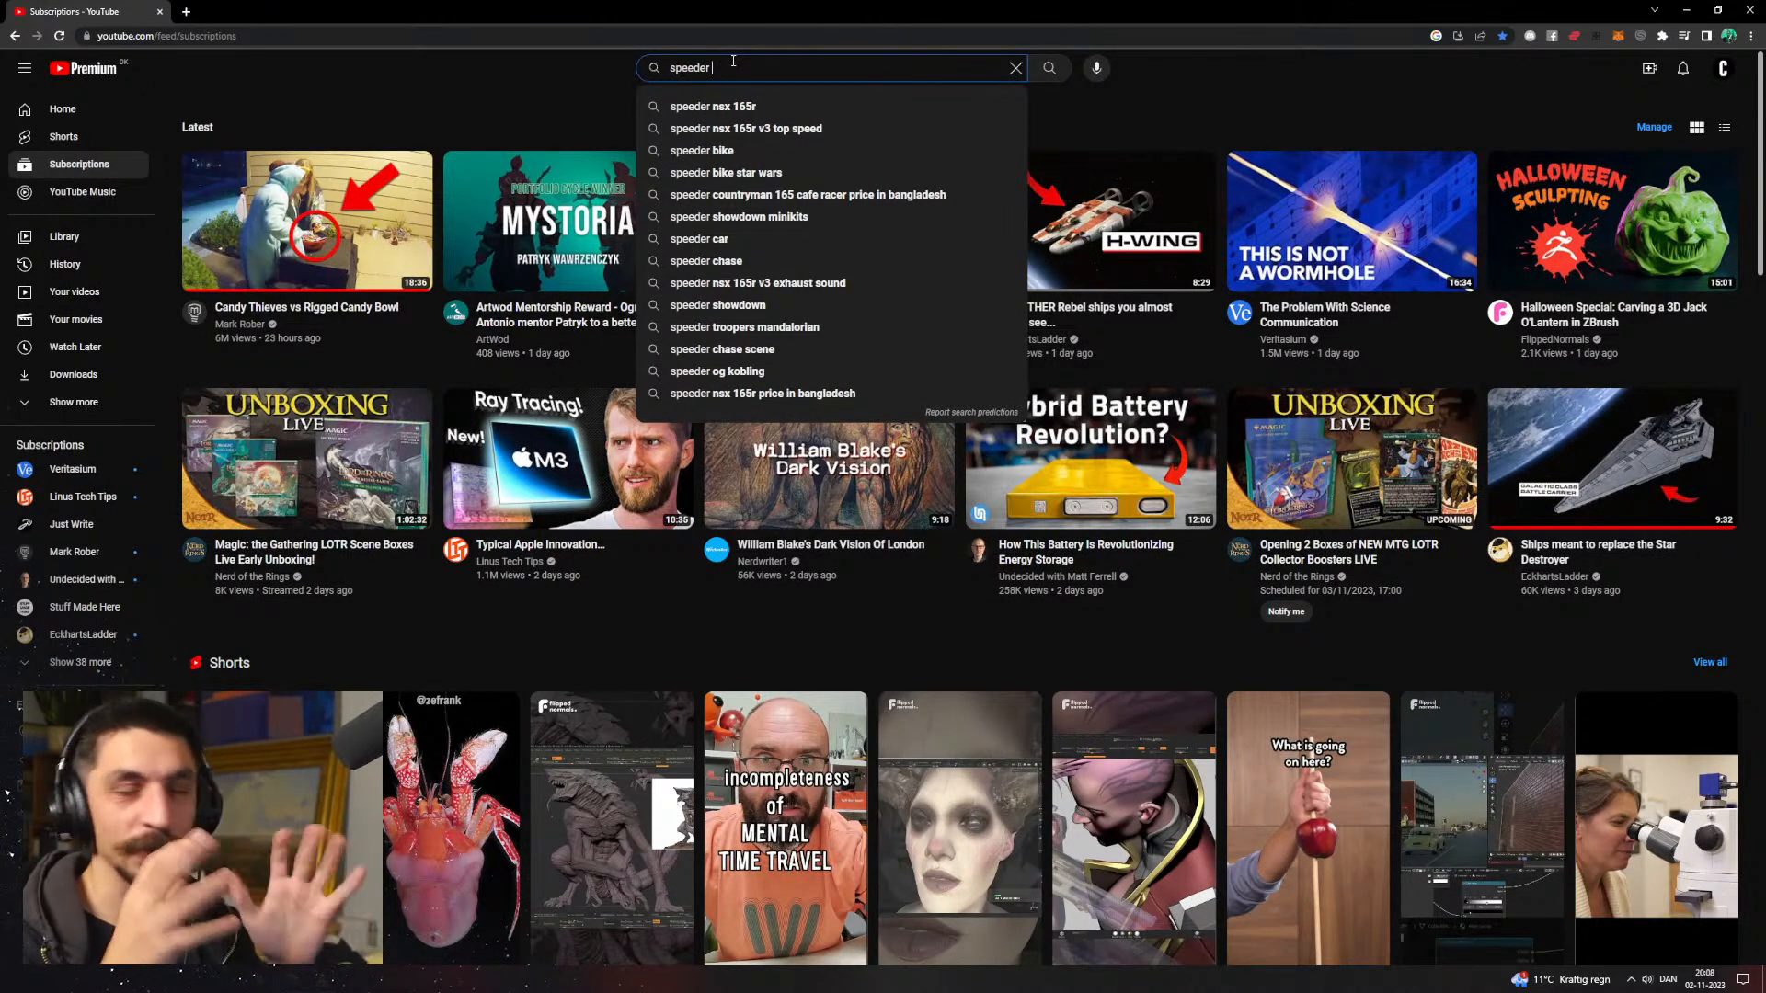
key("BackSpace")
type("bike")
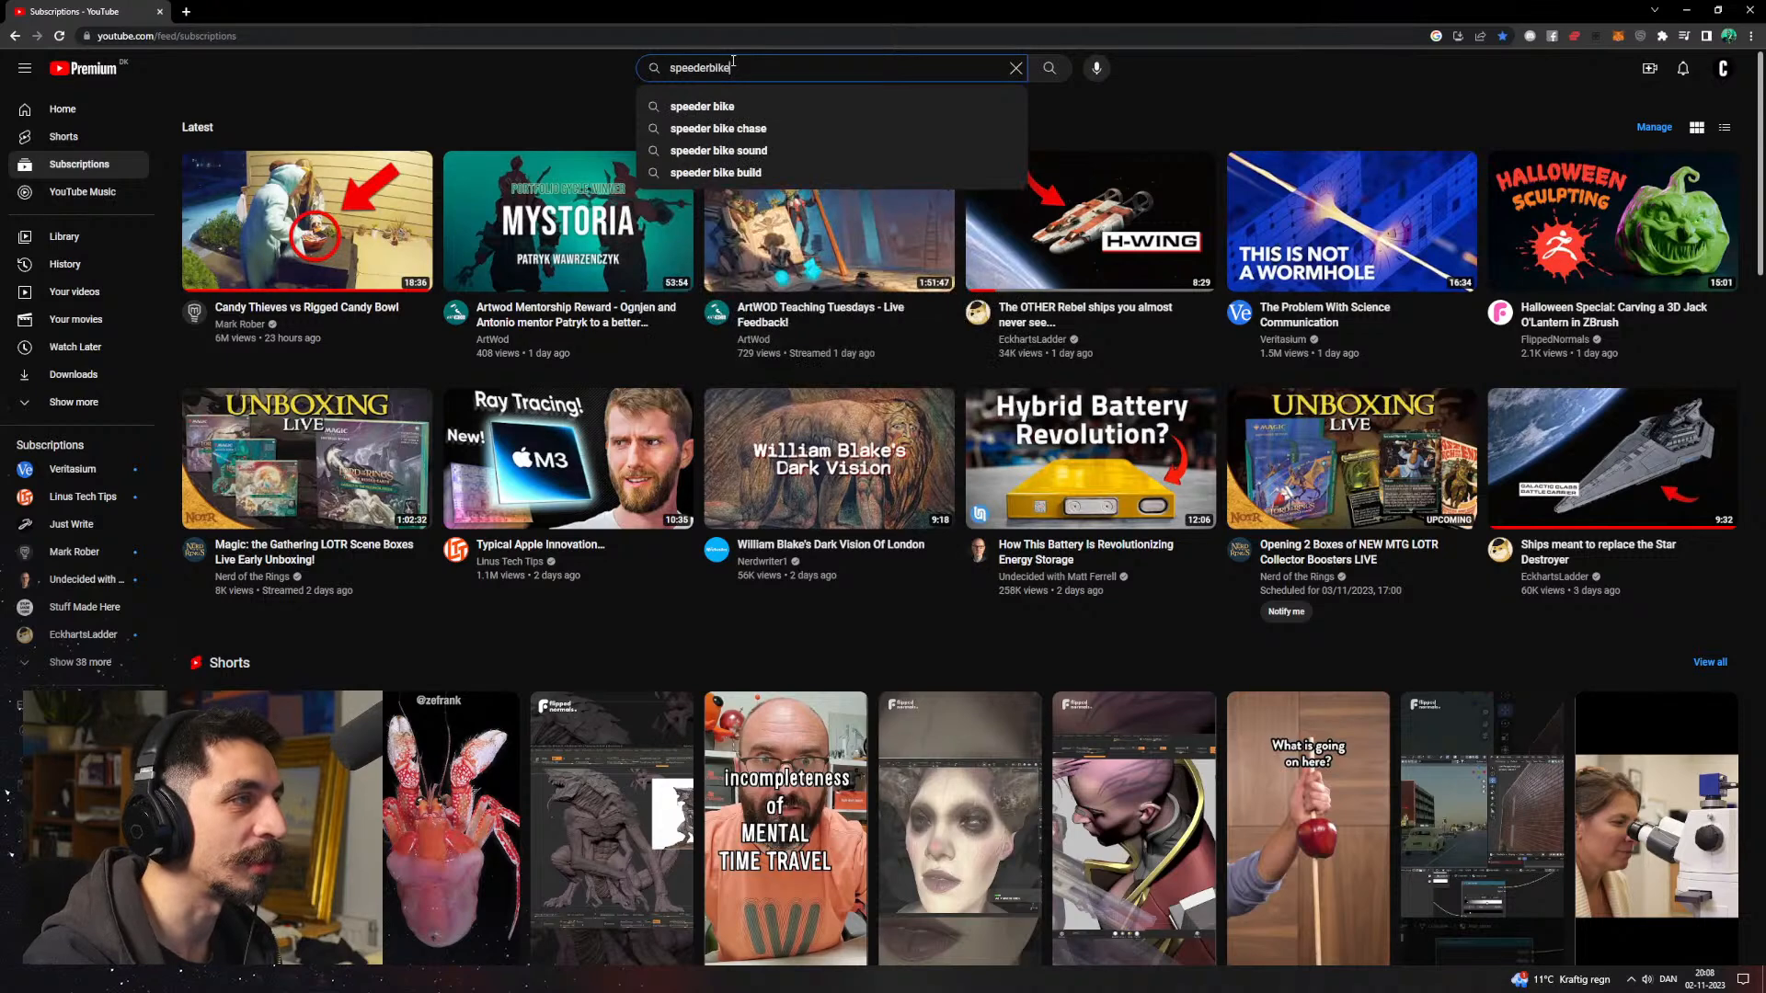
key("Return")
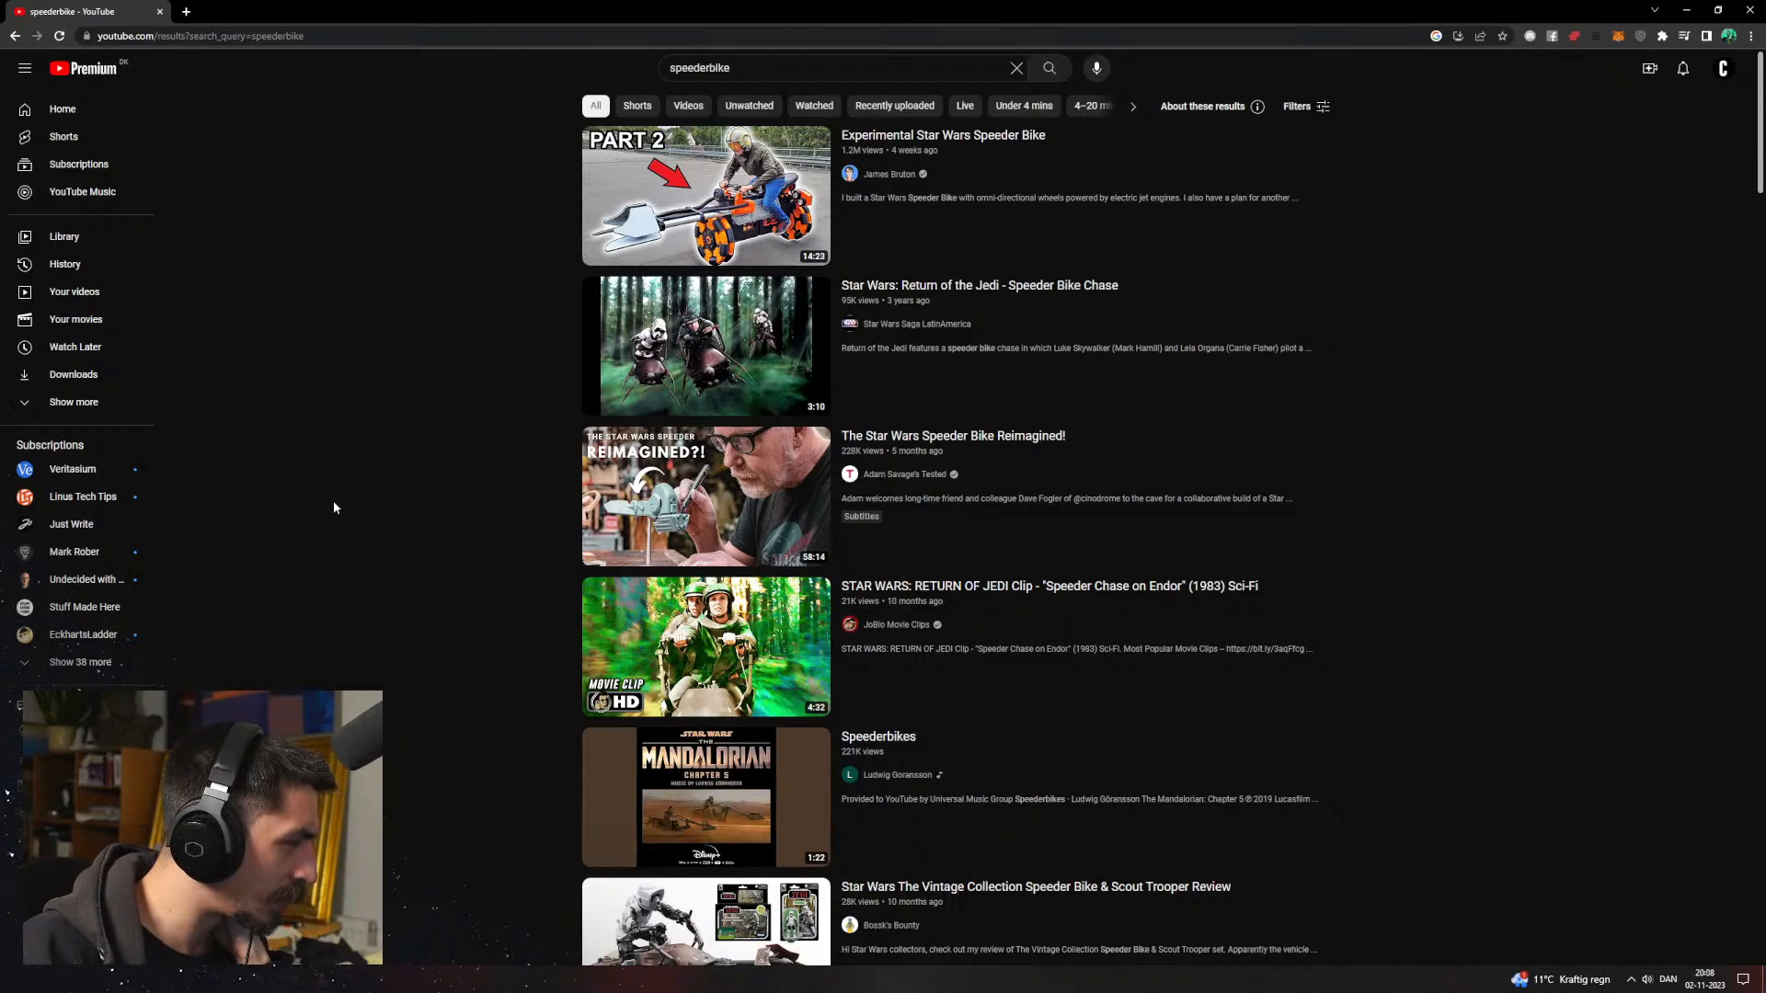
Step: Watch the start of the "Experimental Star Wars Speeder Bike" video, return to the search results and look through them
left_click(692, 247)
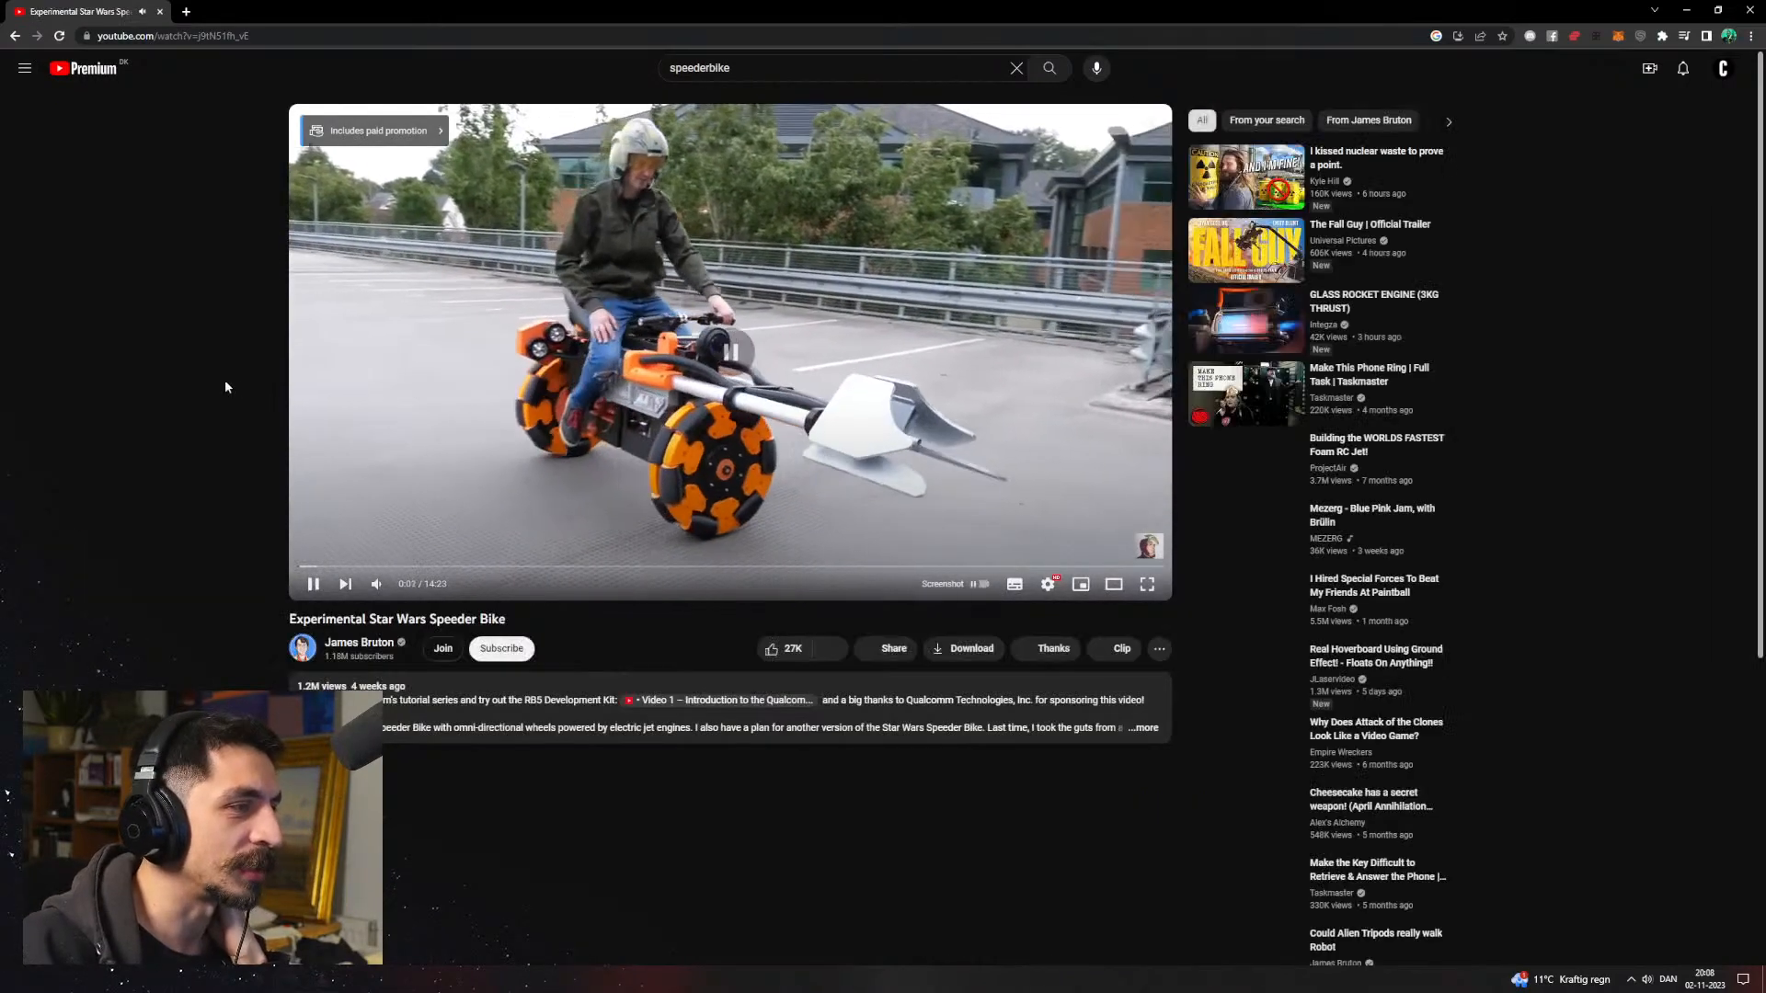
key("alt+Left")
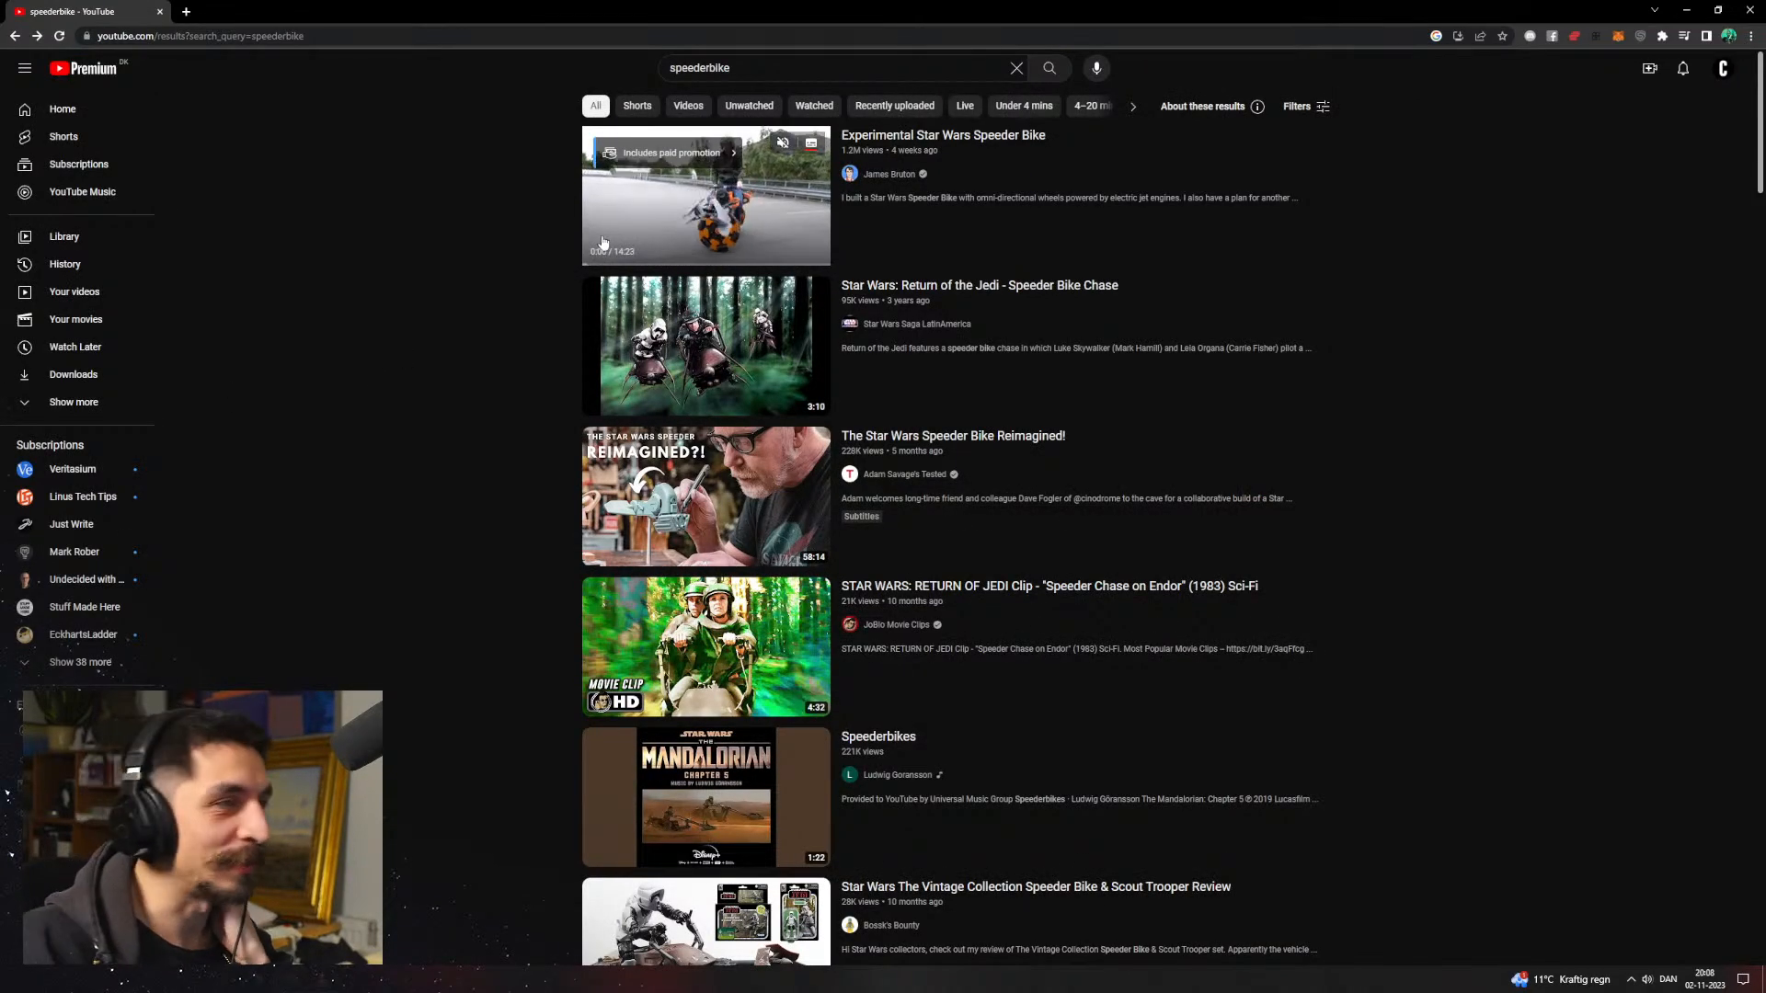
scroll(445, 348, "down", 5)
scroll(447, 350, "up", 5)
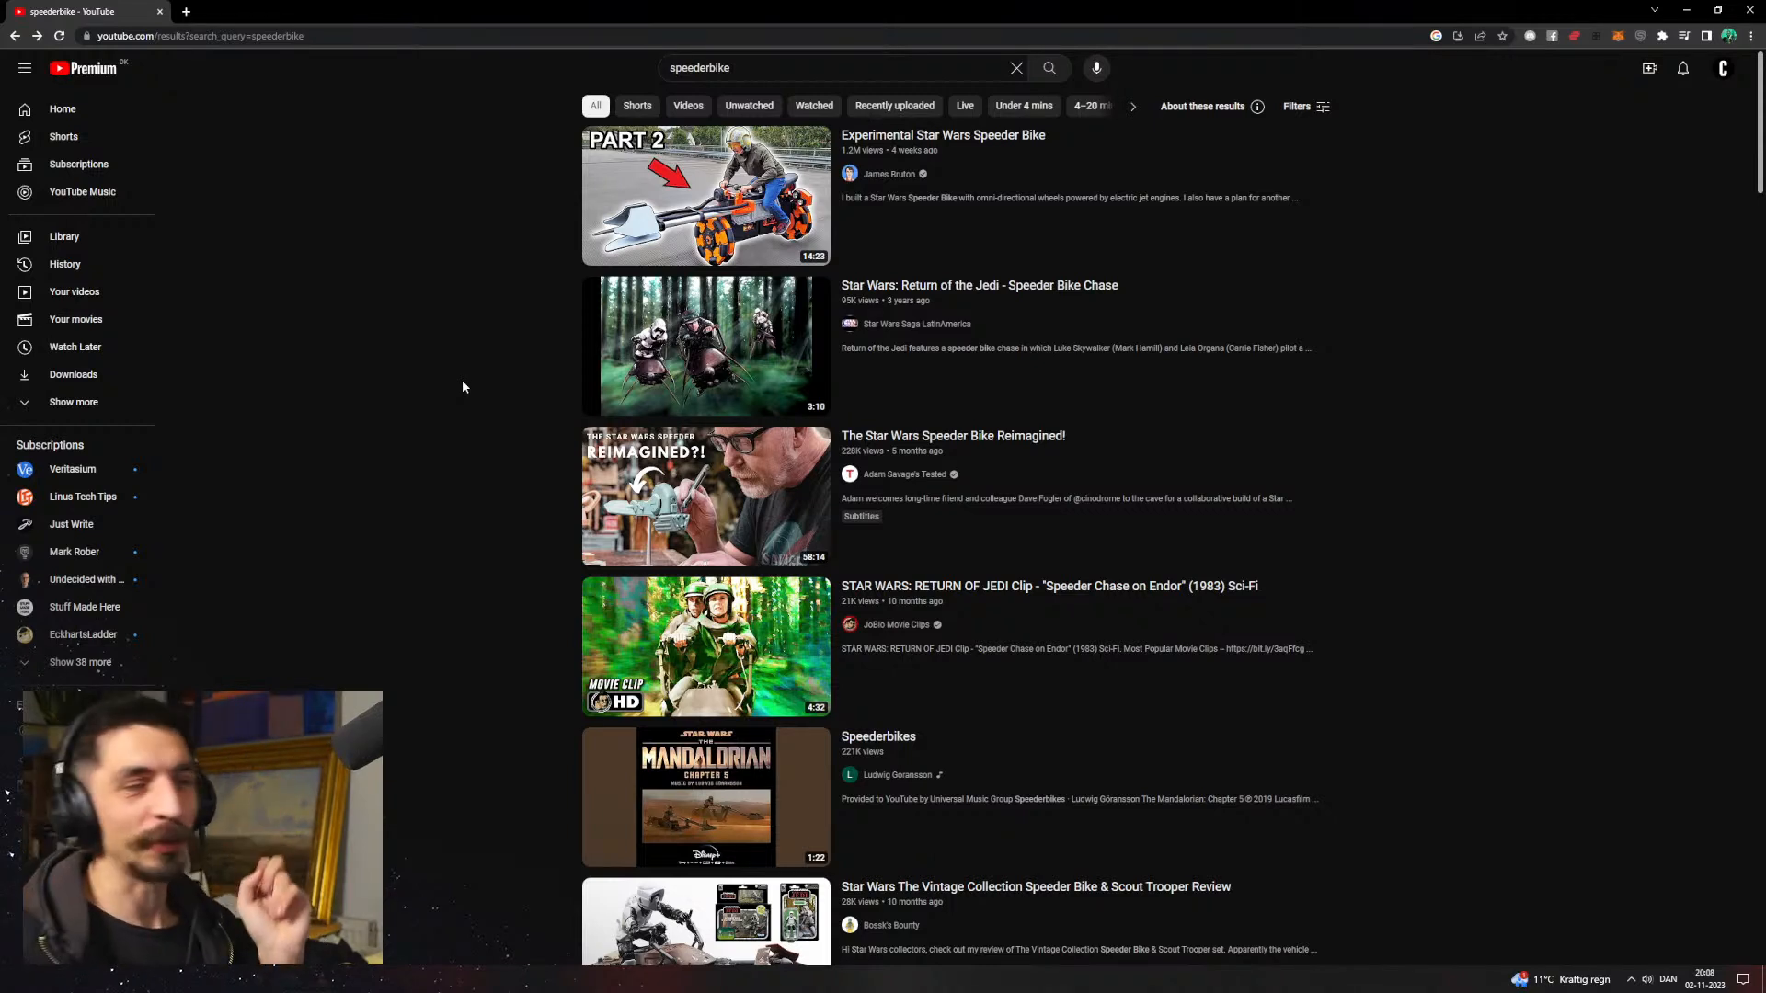
Step: Search YouTube for "offset wing" and look at the offset-wing plane video
left_click(749, 67)
left_click(540, 177)
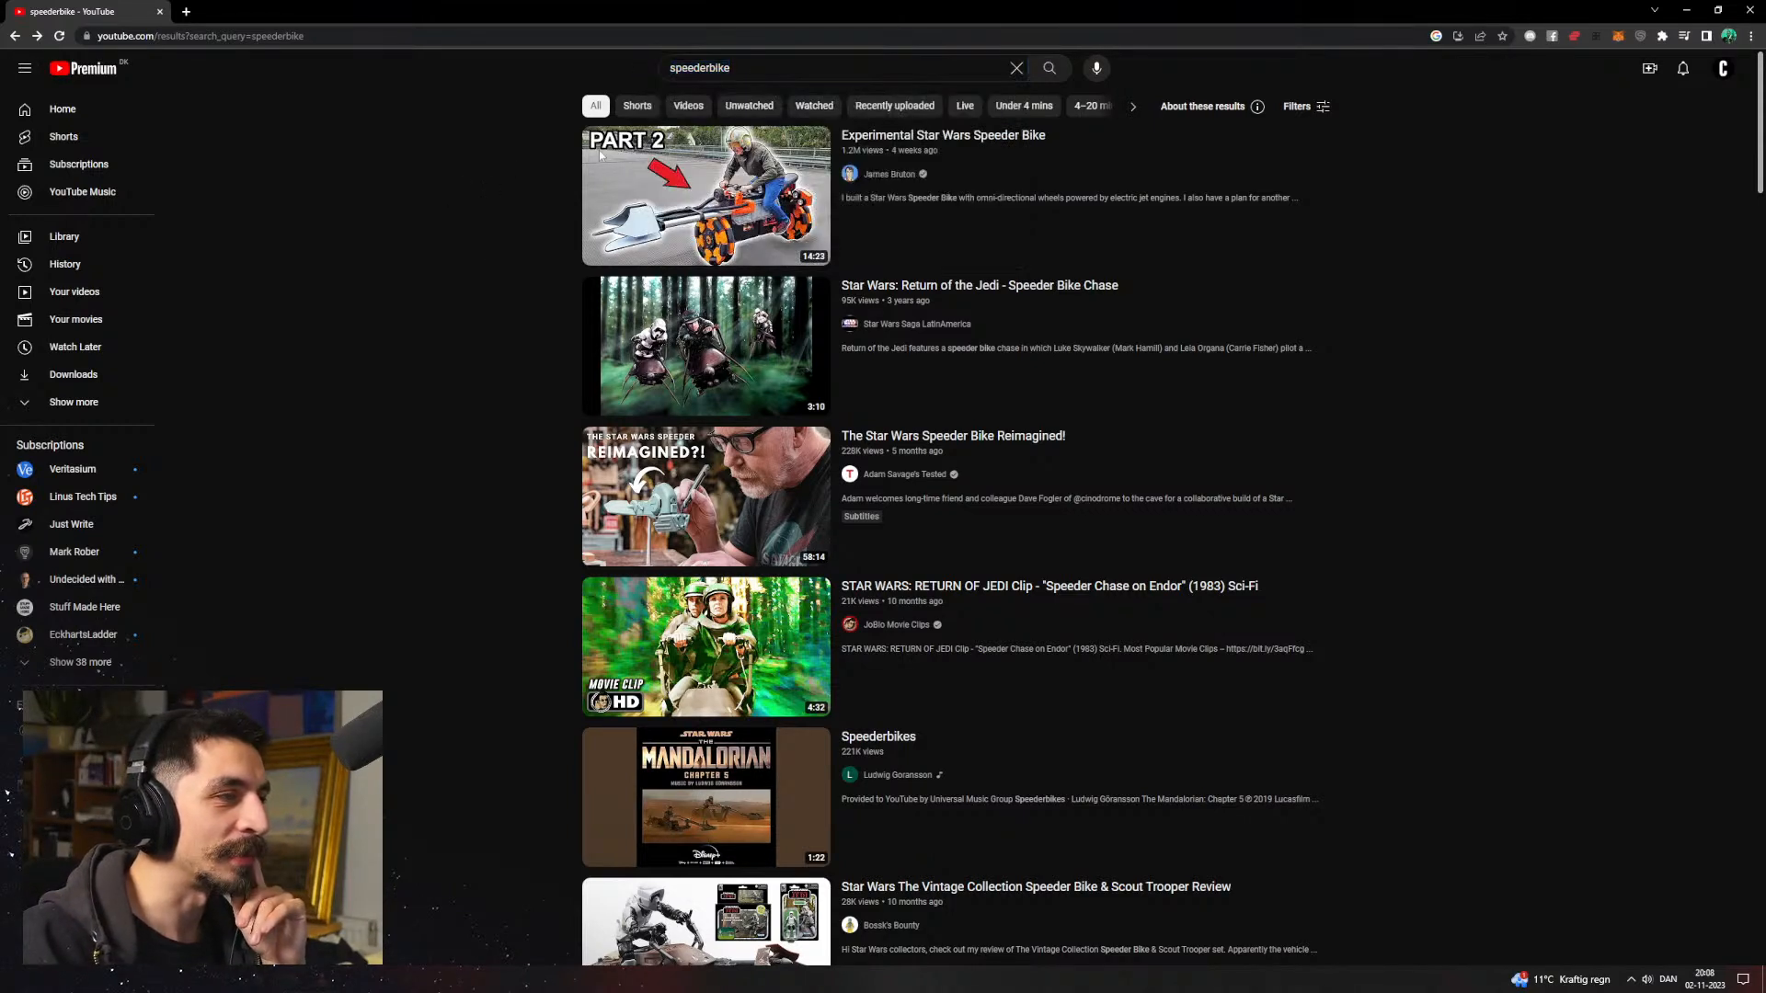
double_click(766, 66)
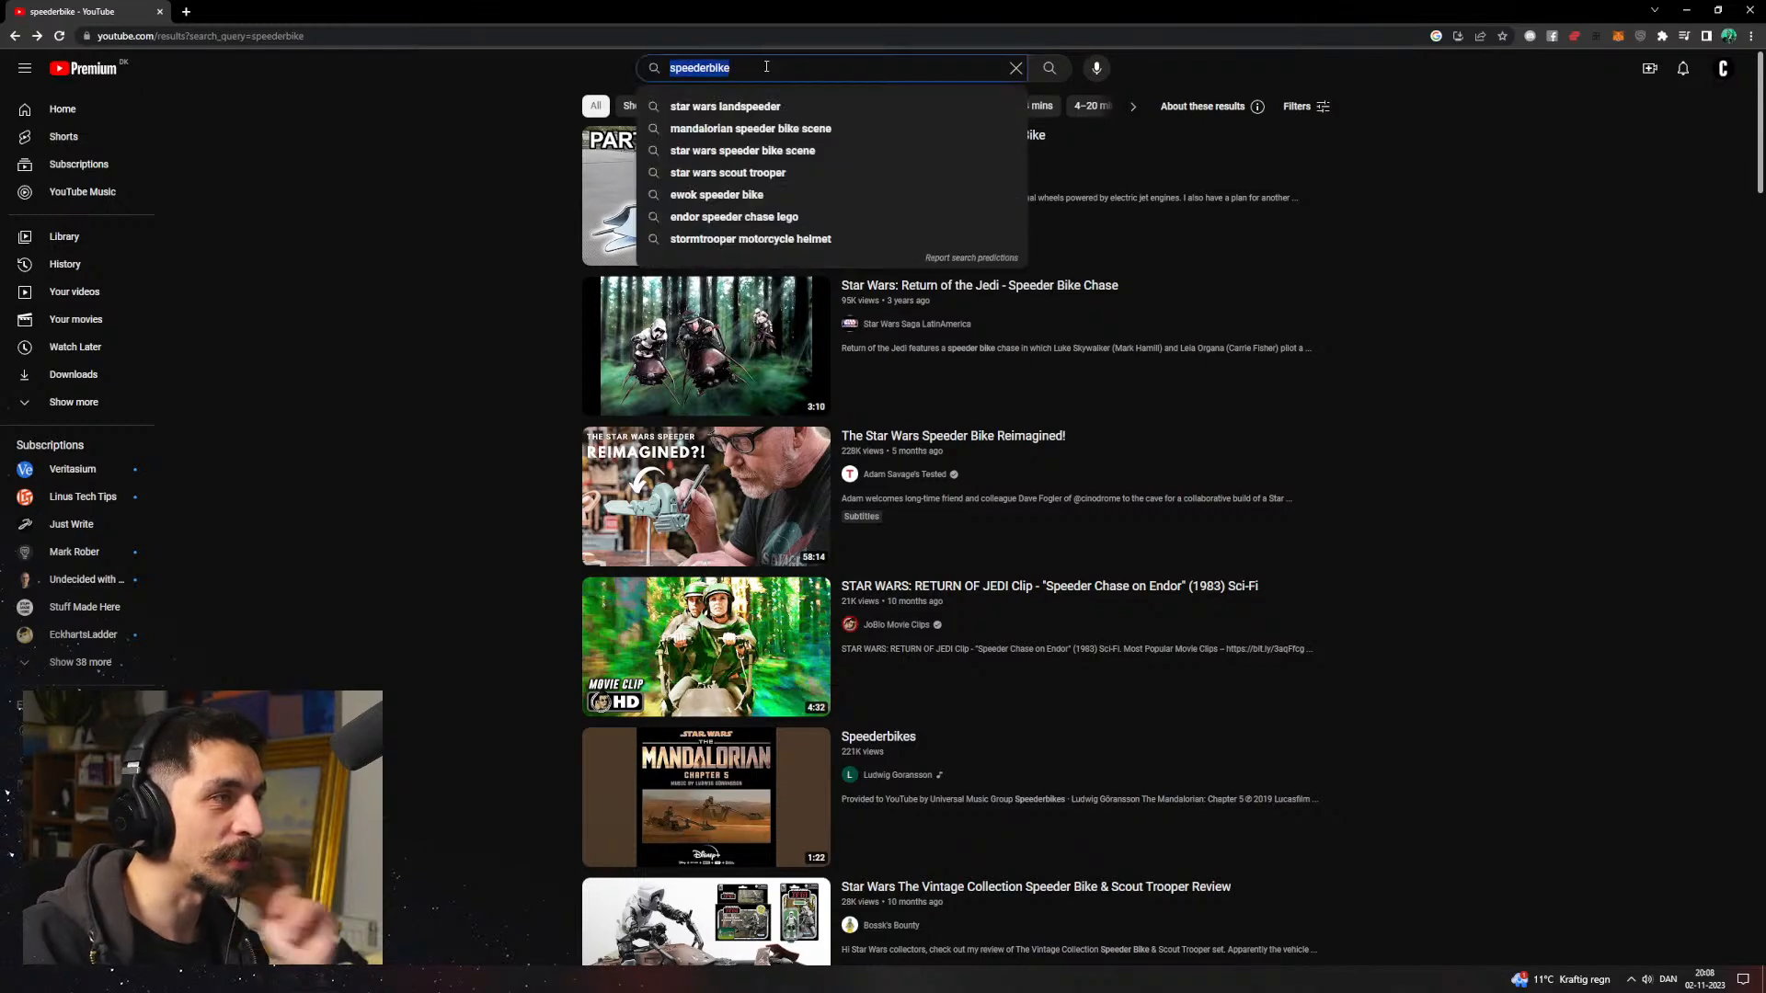
type("offset wing")
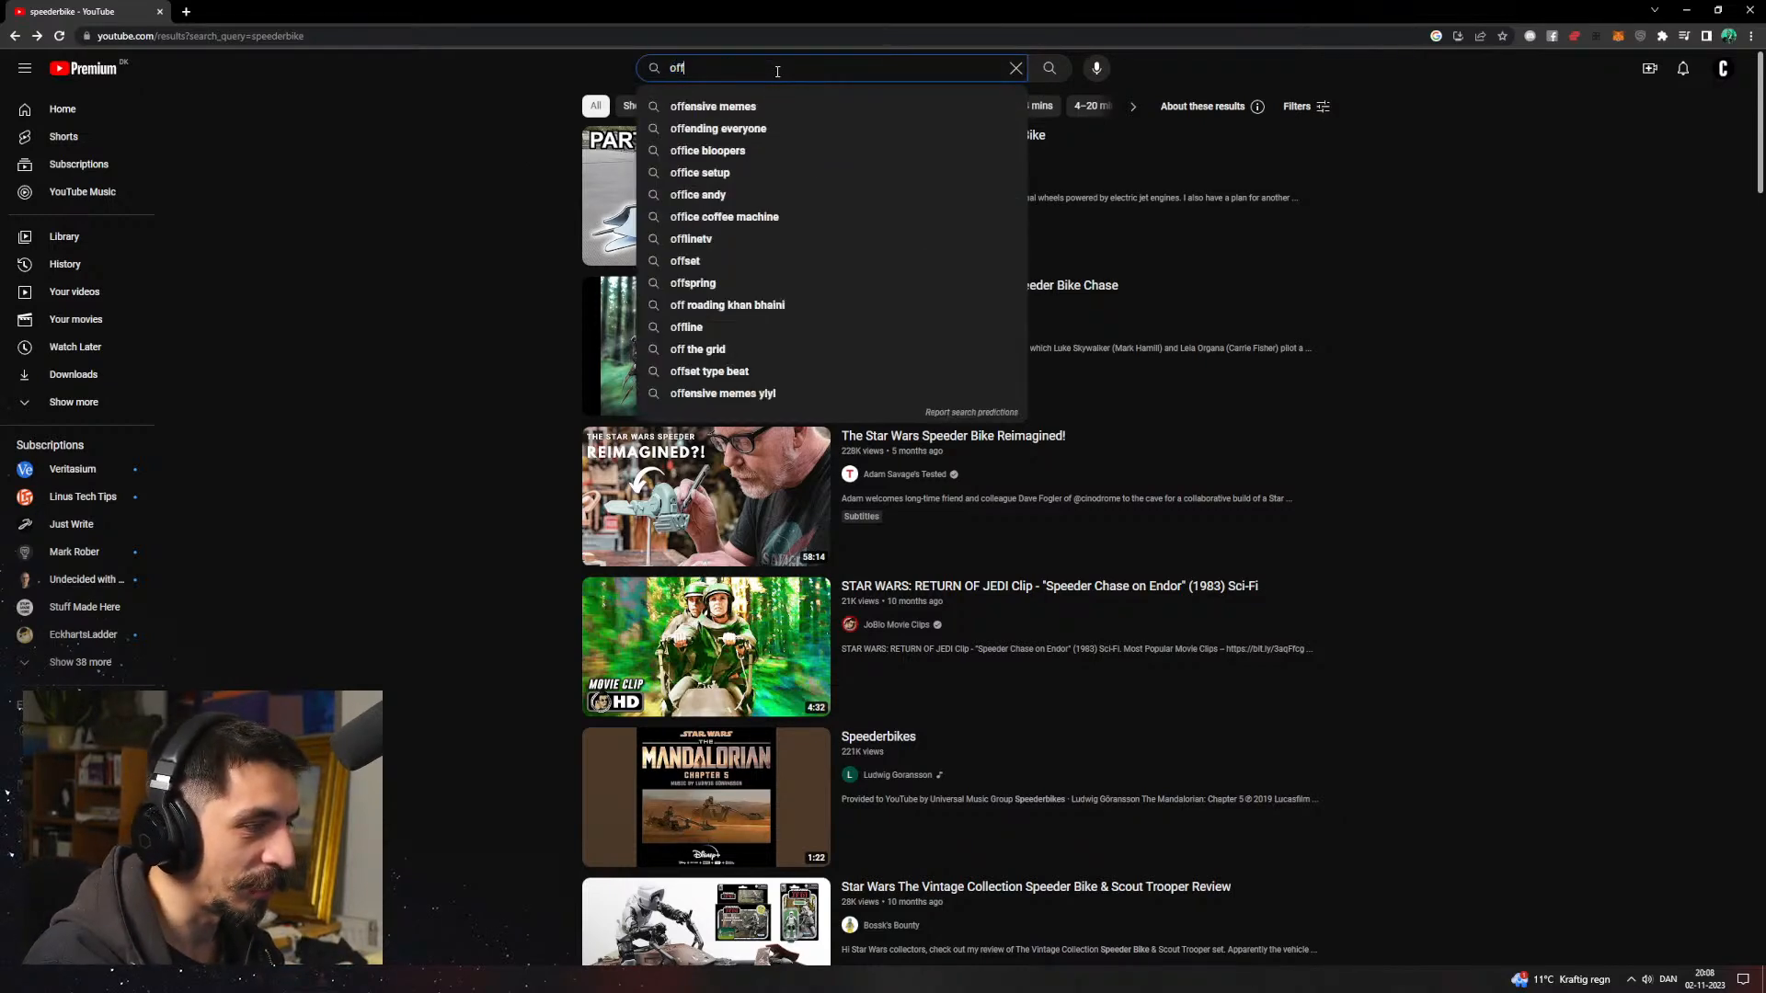
key("Return")
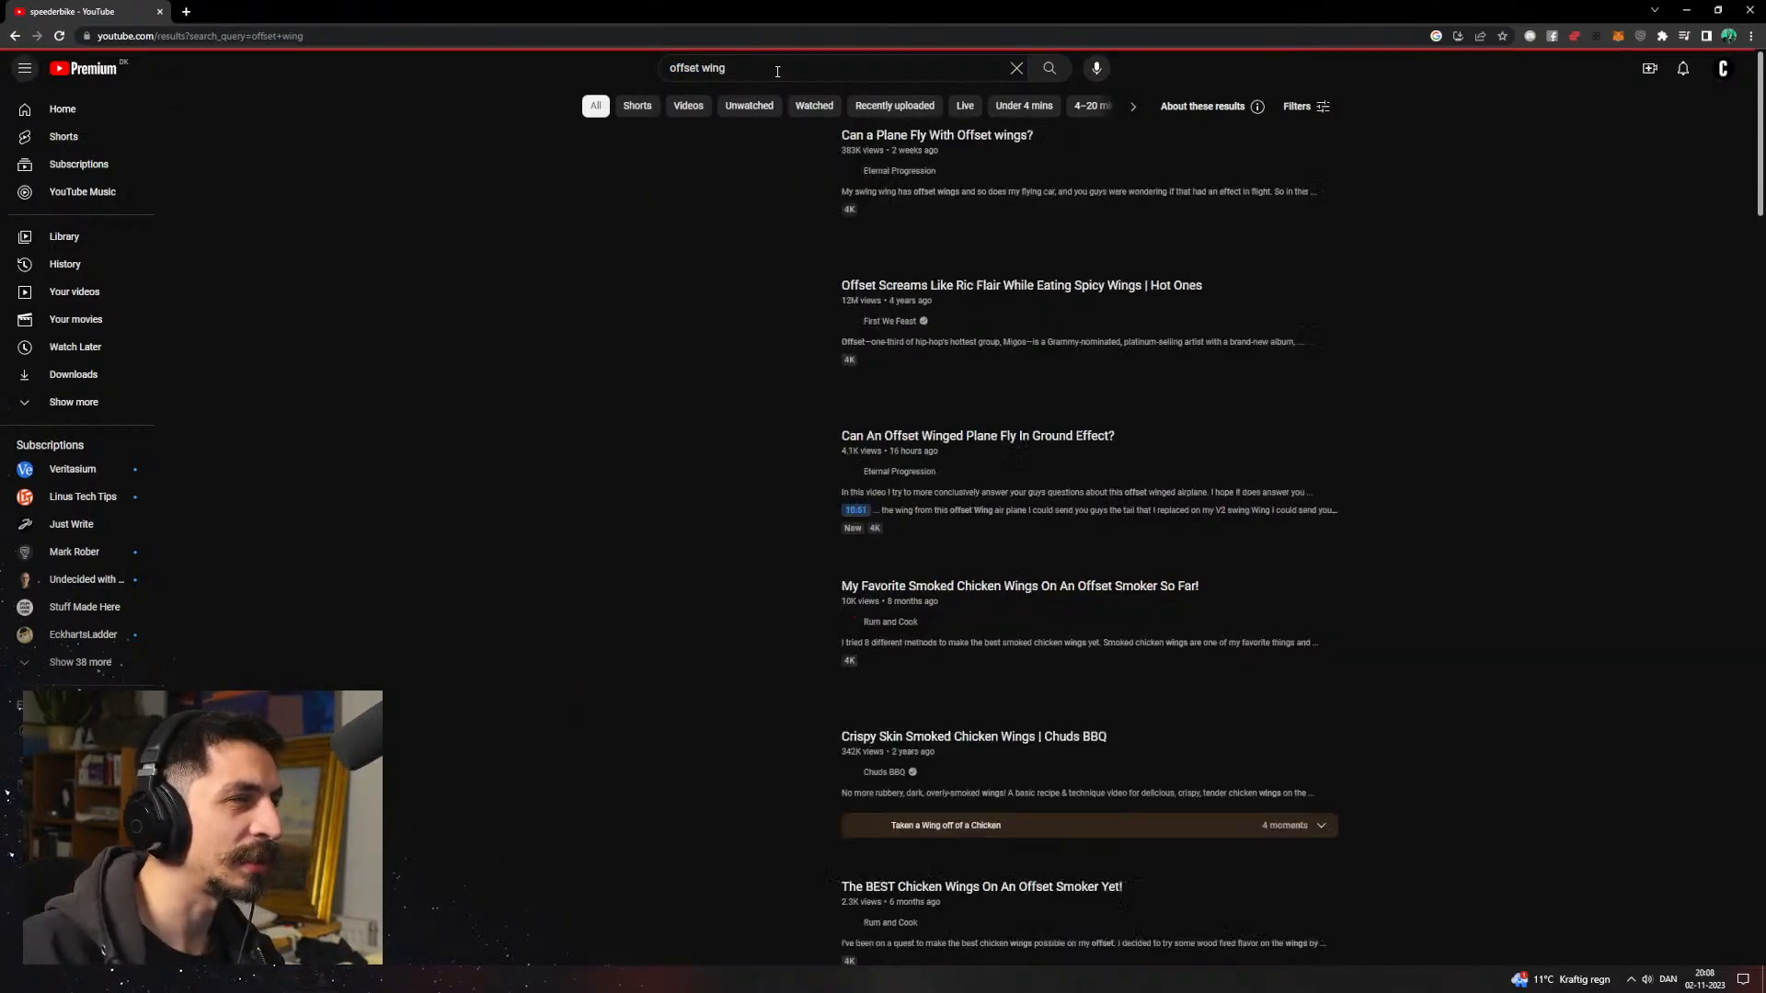
mouse_move(668, 204)
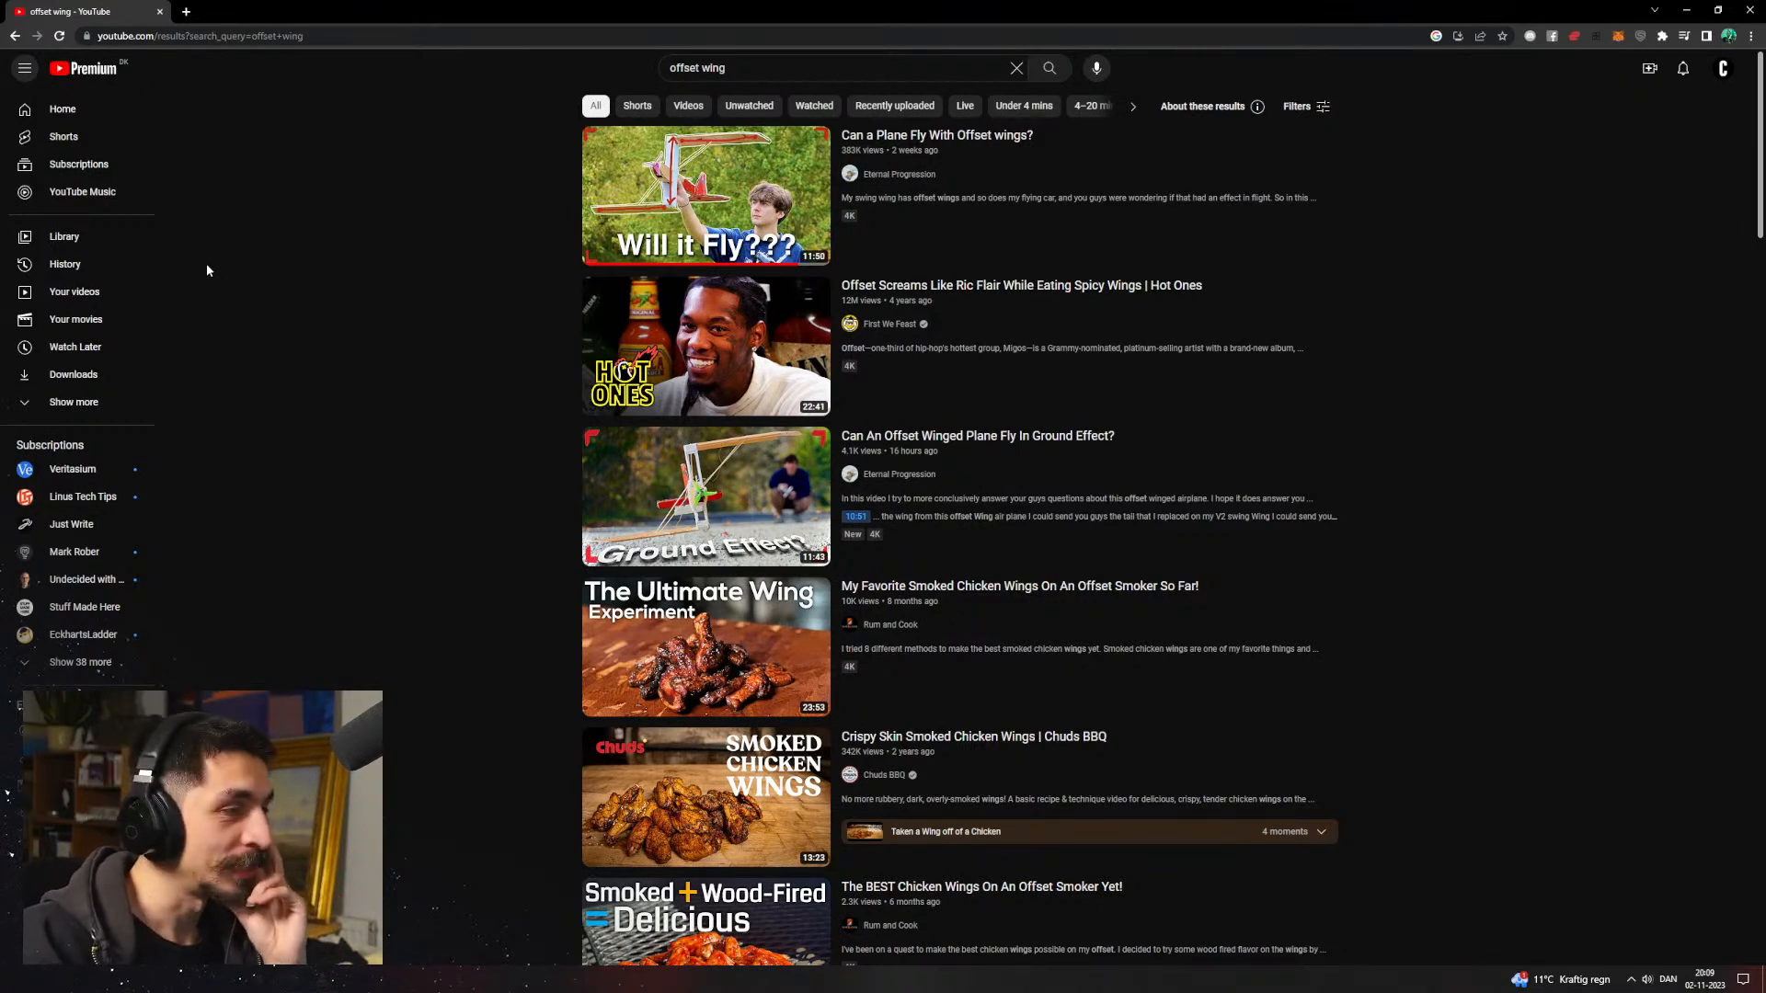
Step: Search YouTube for "tom stanton" and view the Tom Stanton engineering channel's home page
left_click(748, 63)
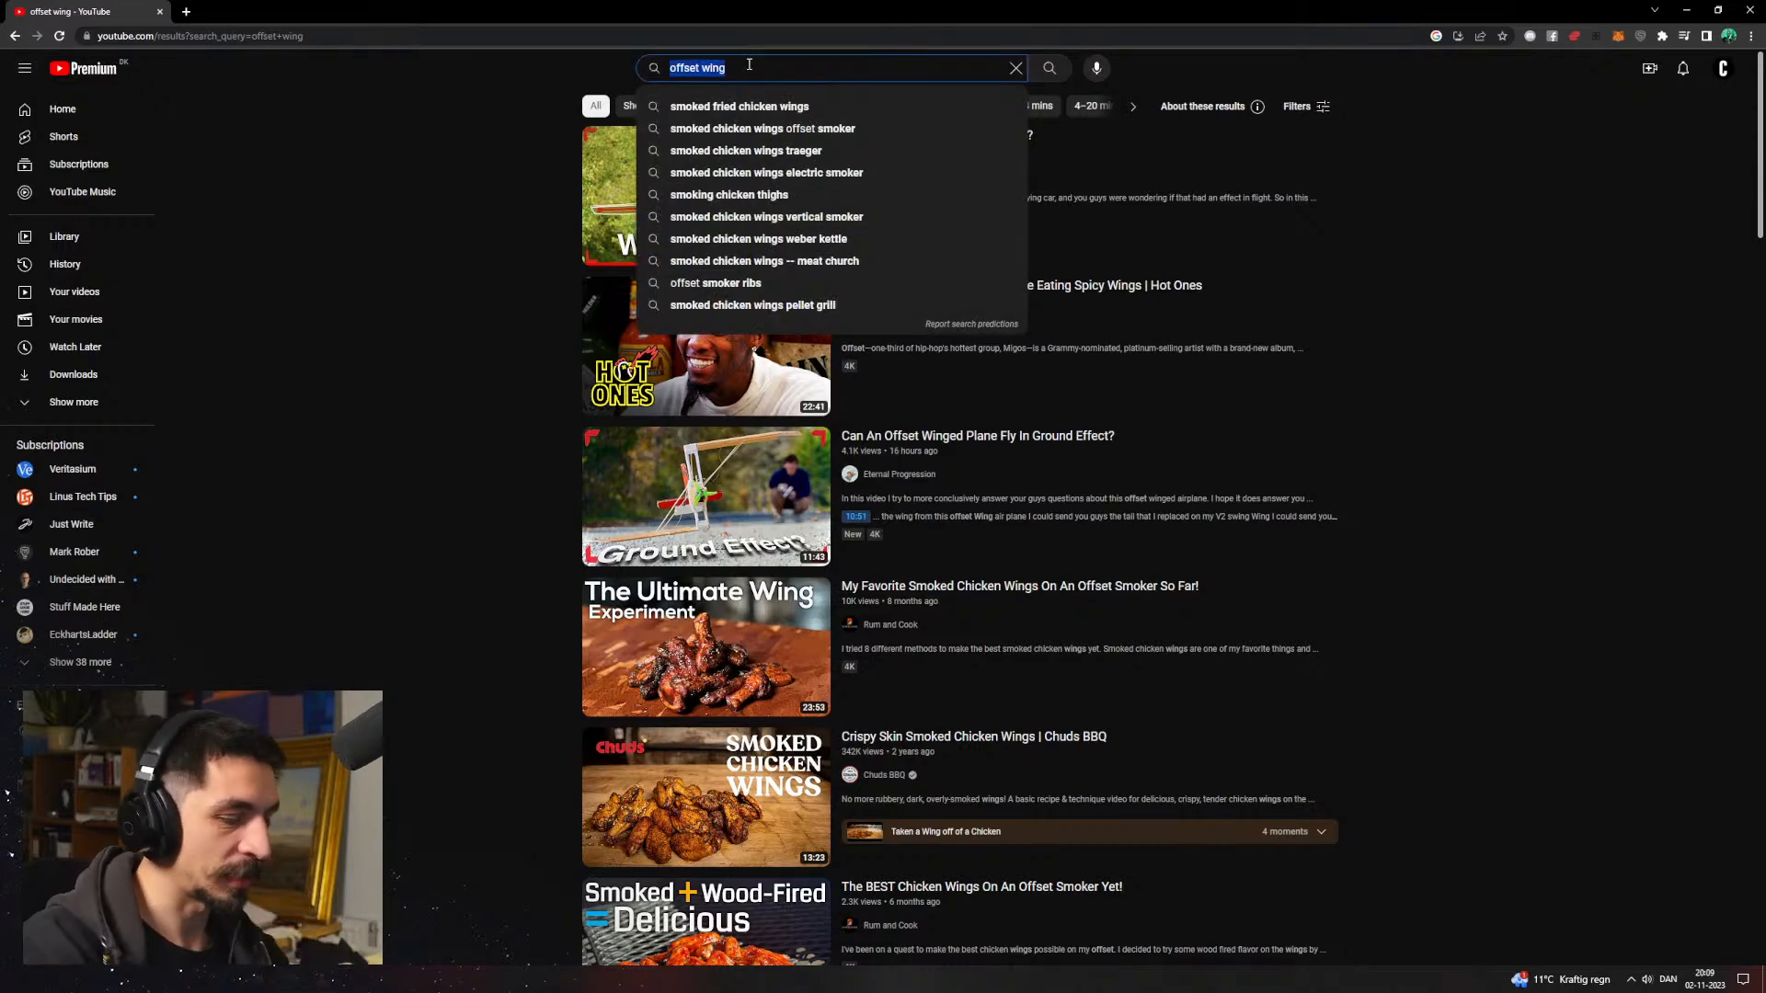
type("tom stanton")
key("Return")
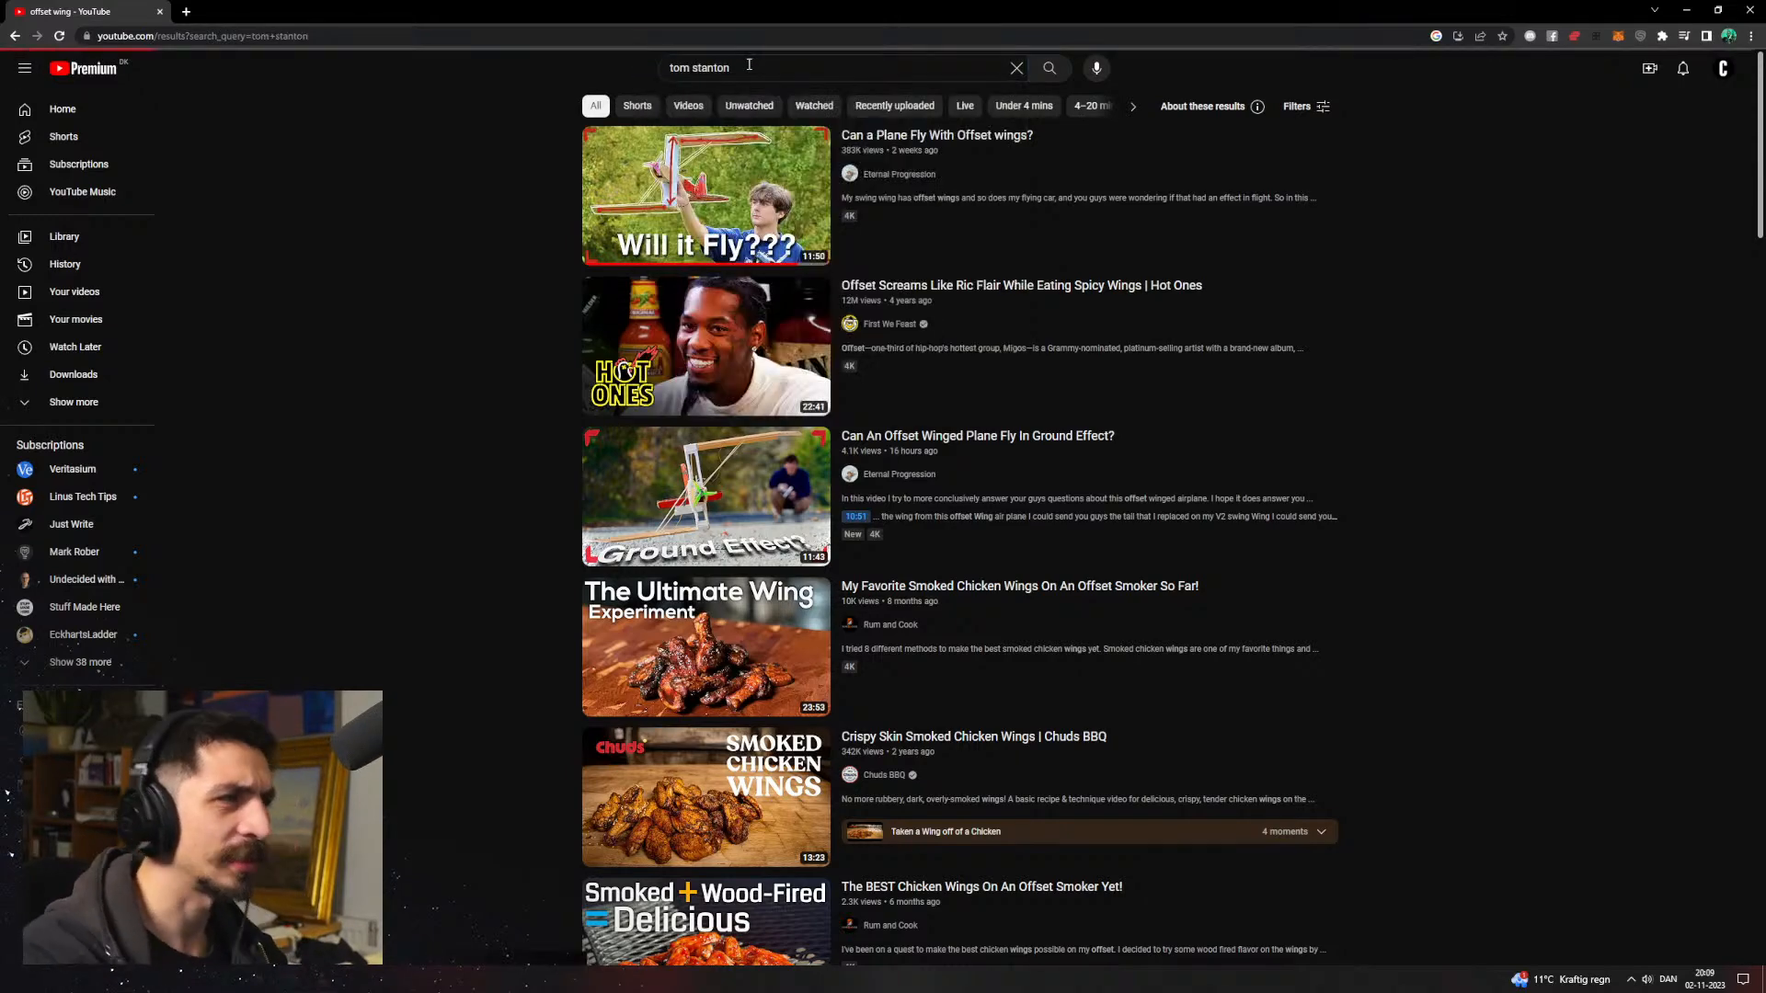
left_click(848, 145)
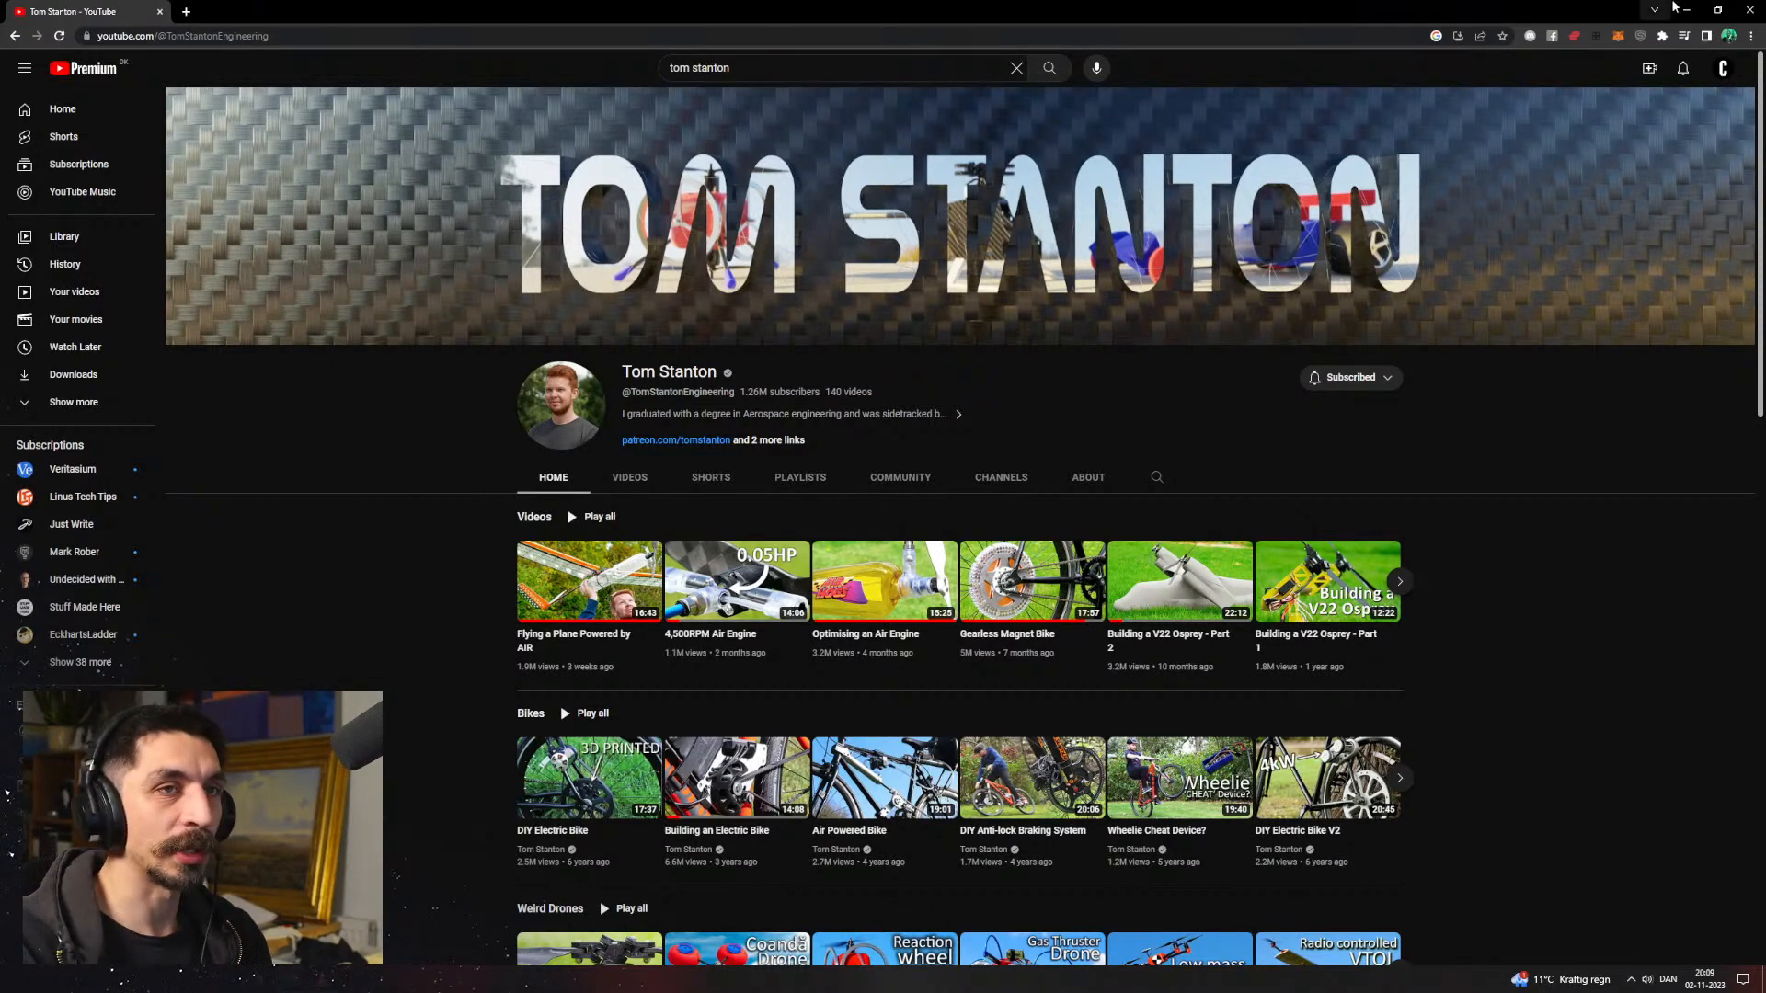
Step: Switch back to Blender and examine the teal monowheel's shell and cockpit from a different angle
left_click(1686, 9)
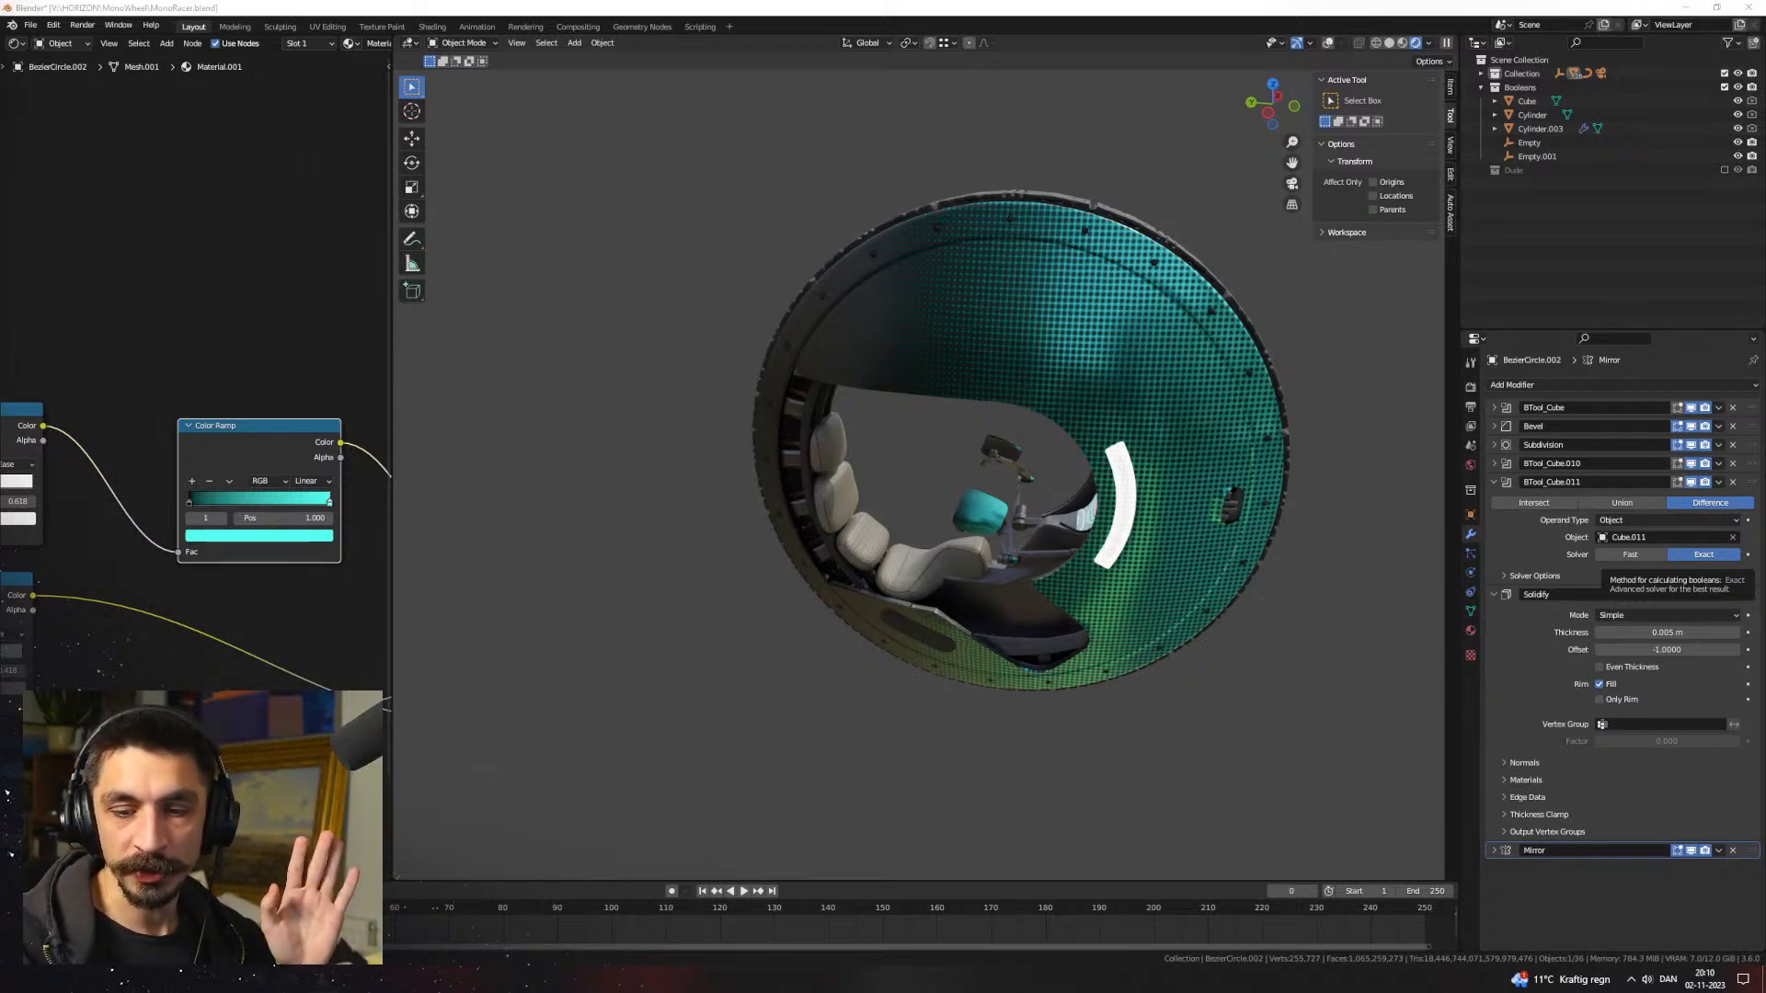
scroll(1078, 362, "down", 2)
scroll(1080, 371, "up", 1)
middle_click_drag(1080, 370, 1119, 473)
scroll(1205, 455, "up", 1)
scroll(1132, 497, "up", 1)
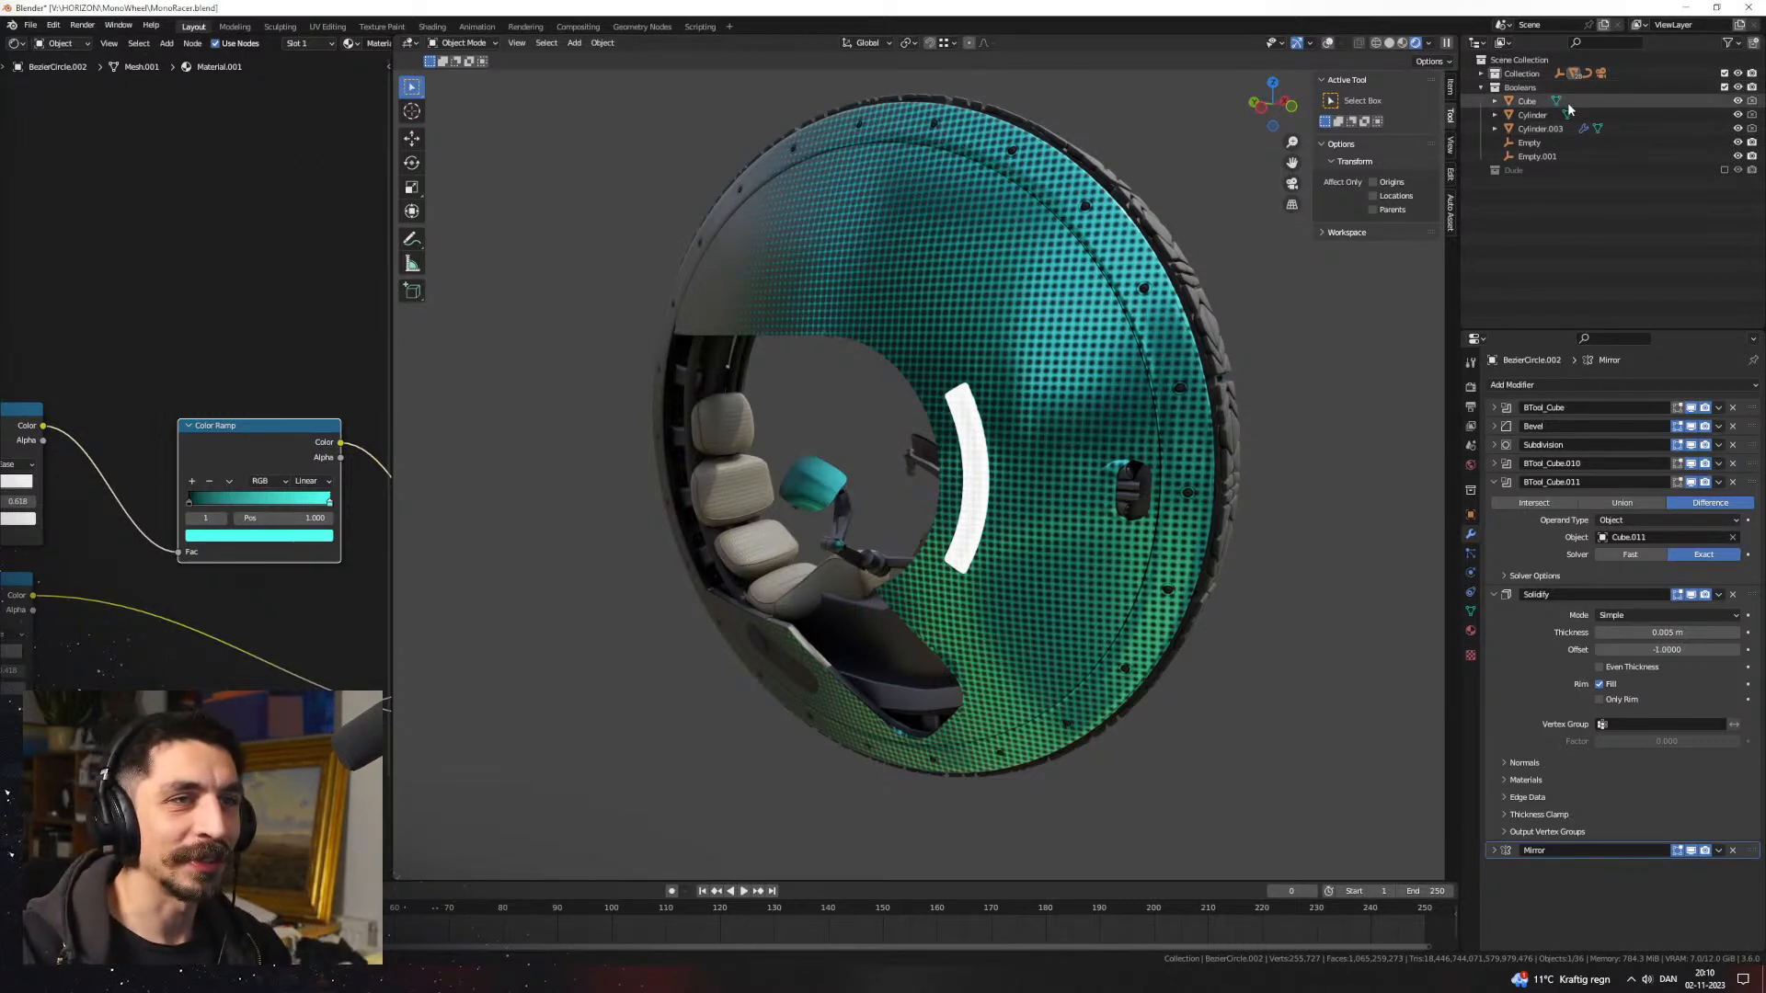
Step: Exclude the Booleans collection and the main Collection from the view layer
left_click(1534, 90)
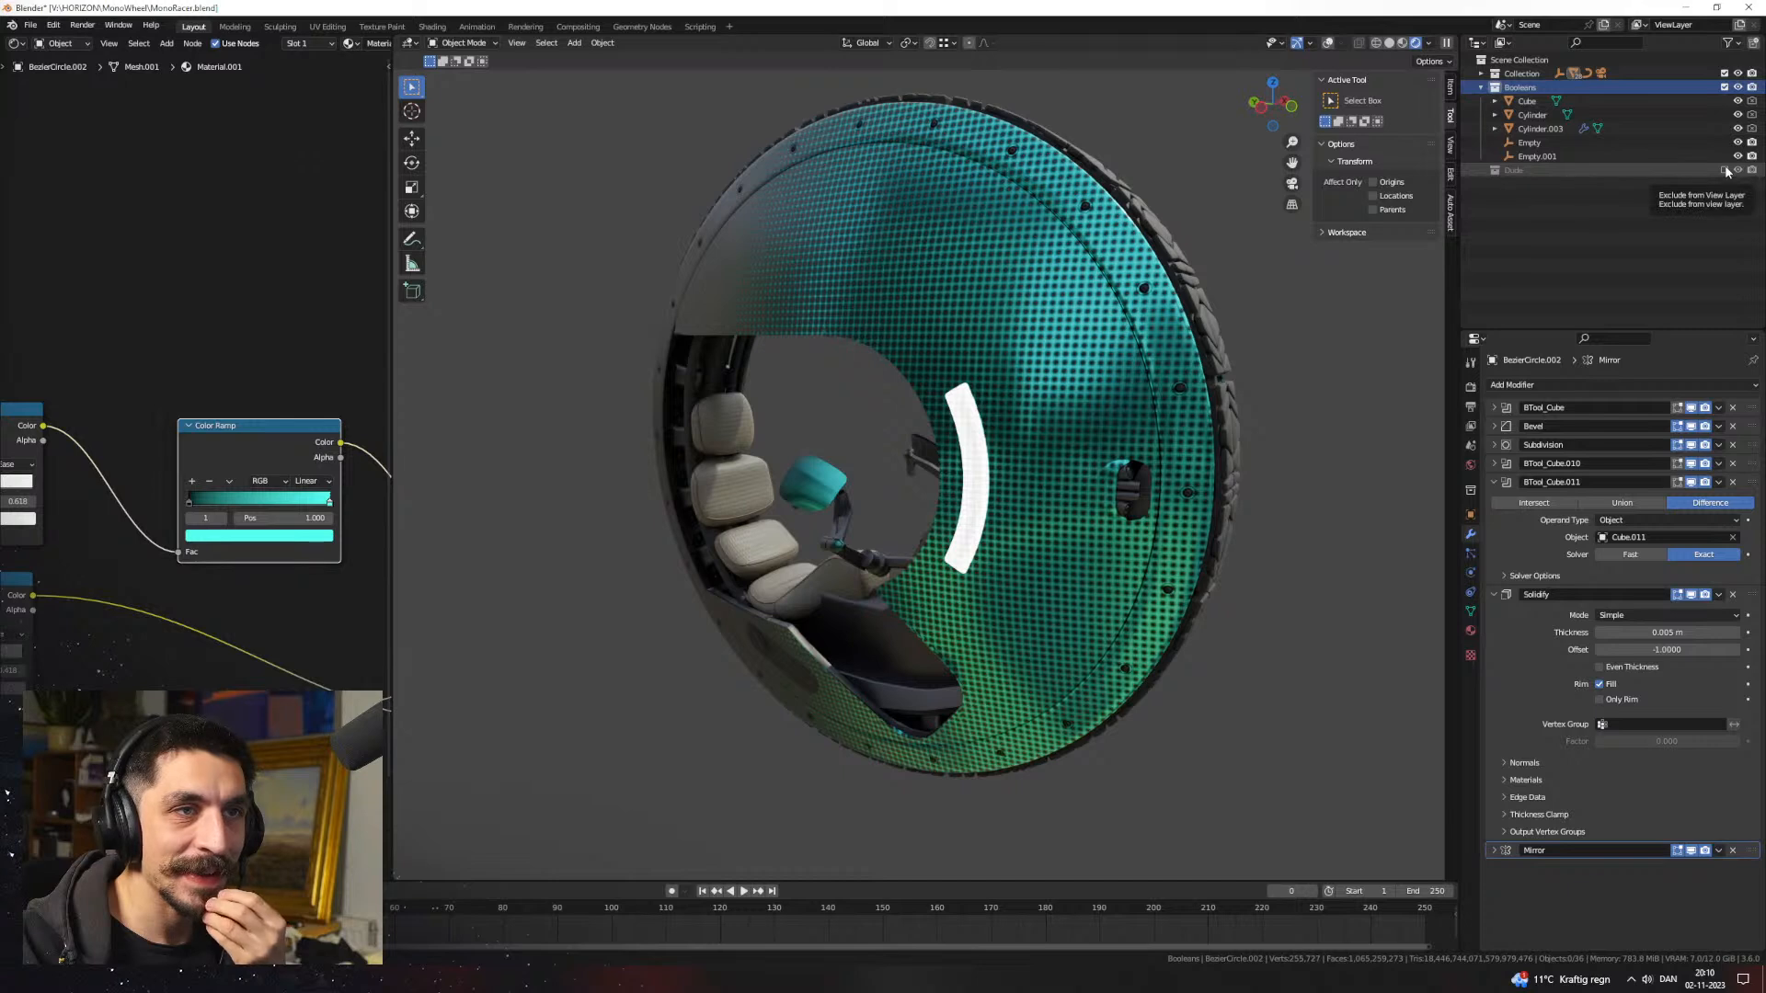
left_click(1725, 86)
left_click(1724, 73)
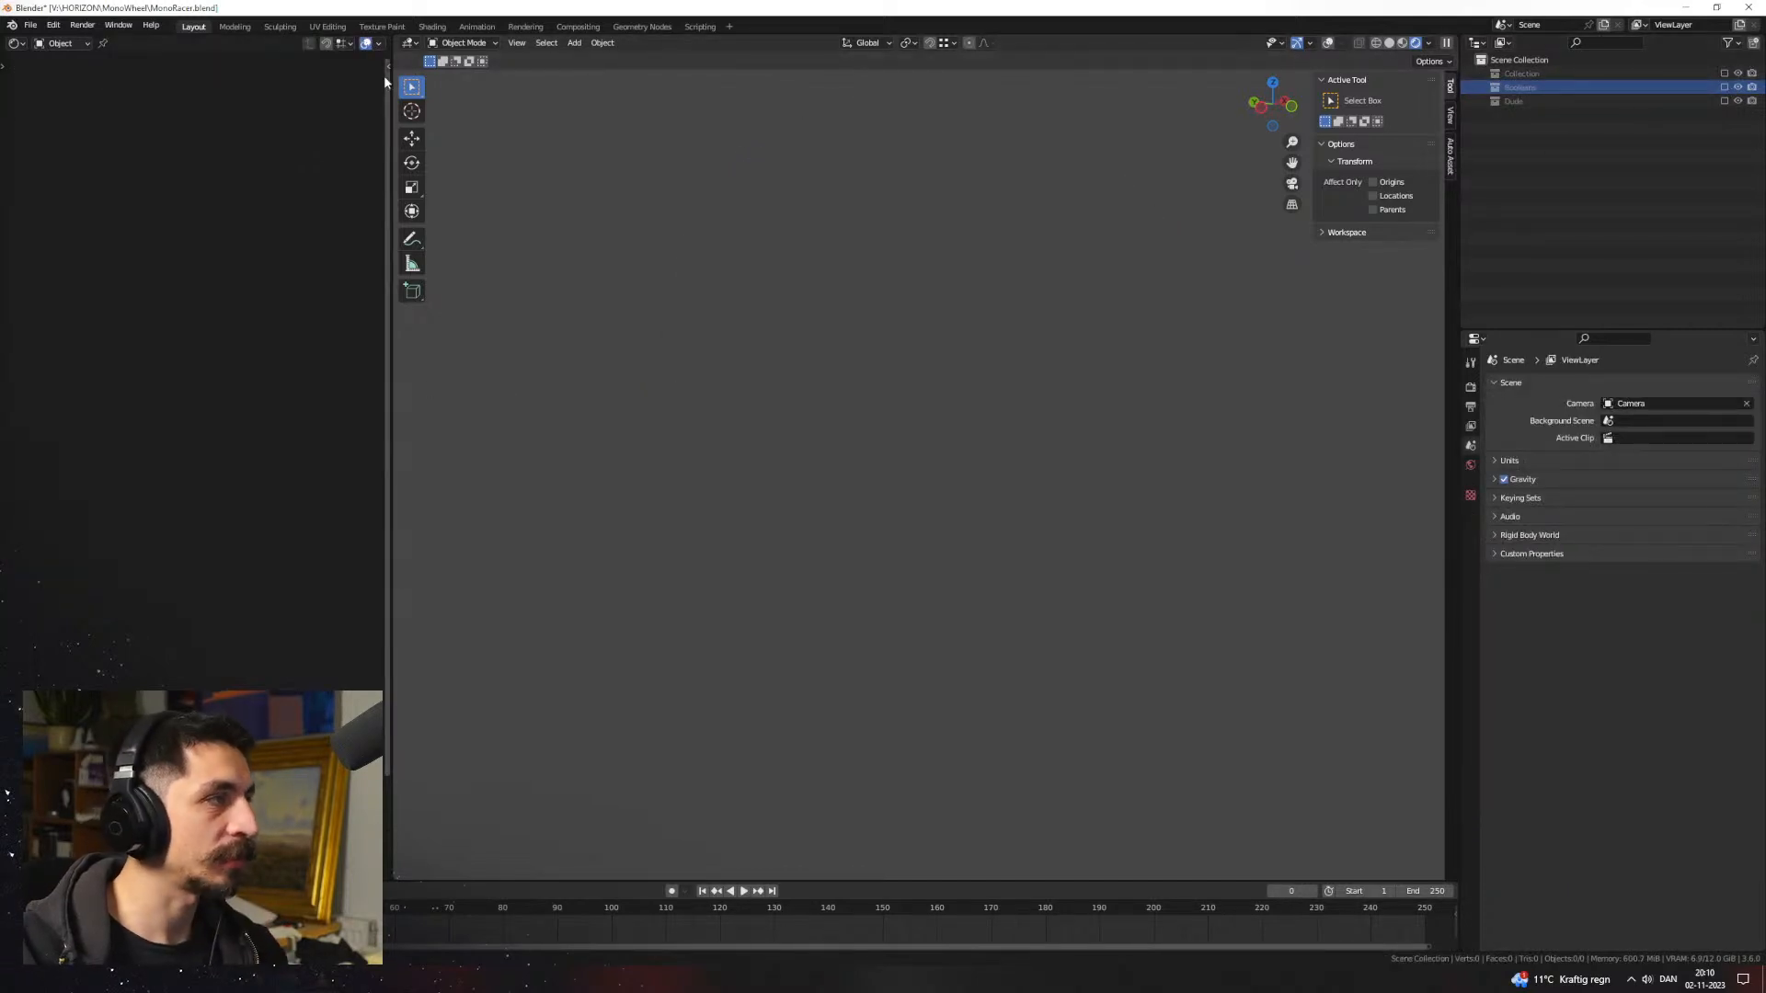
Step: Expand the 3D viewport over the node editor with solid shading and overlays on, and save MonoRacer.blend
left_click_drag(395, 38, 306, 39)
left_click(1327, 43)
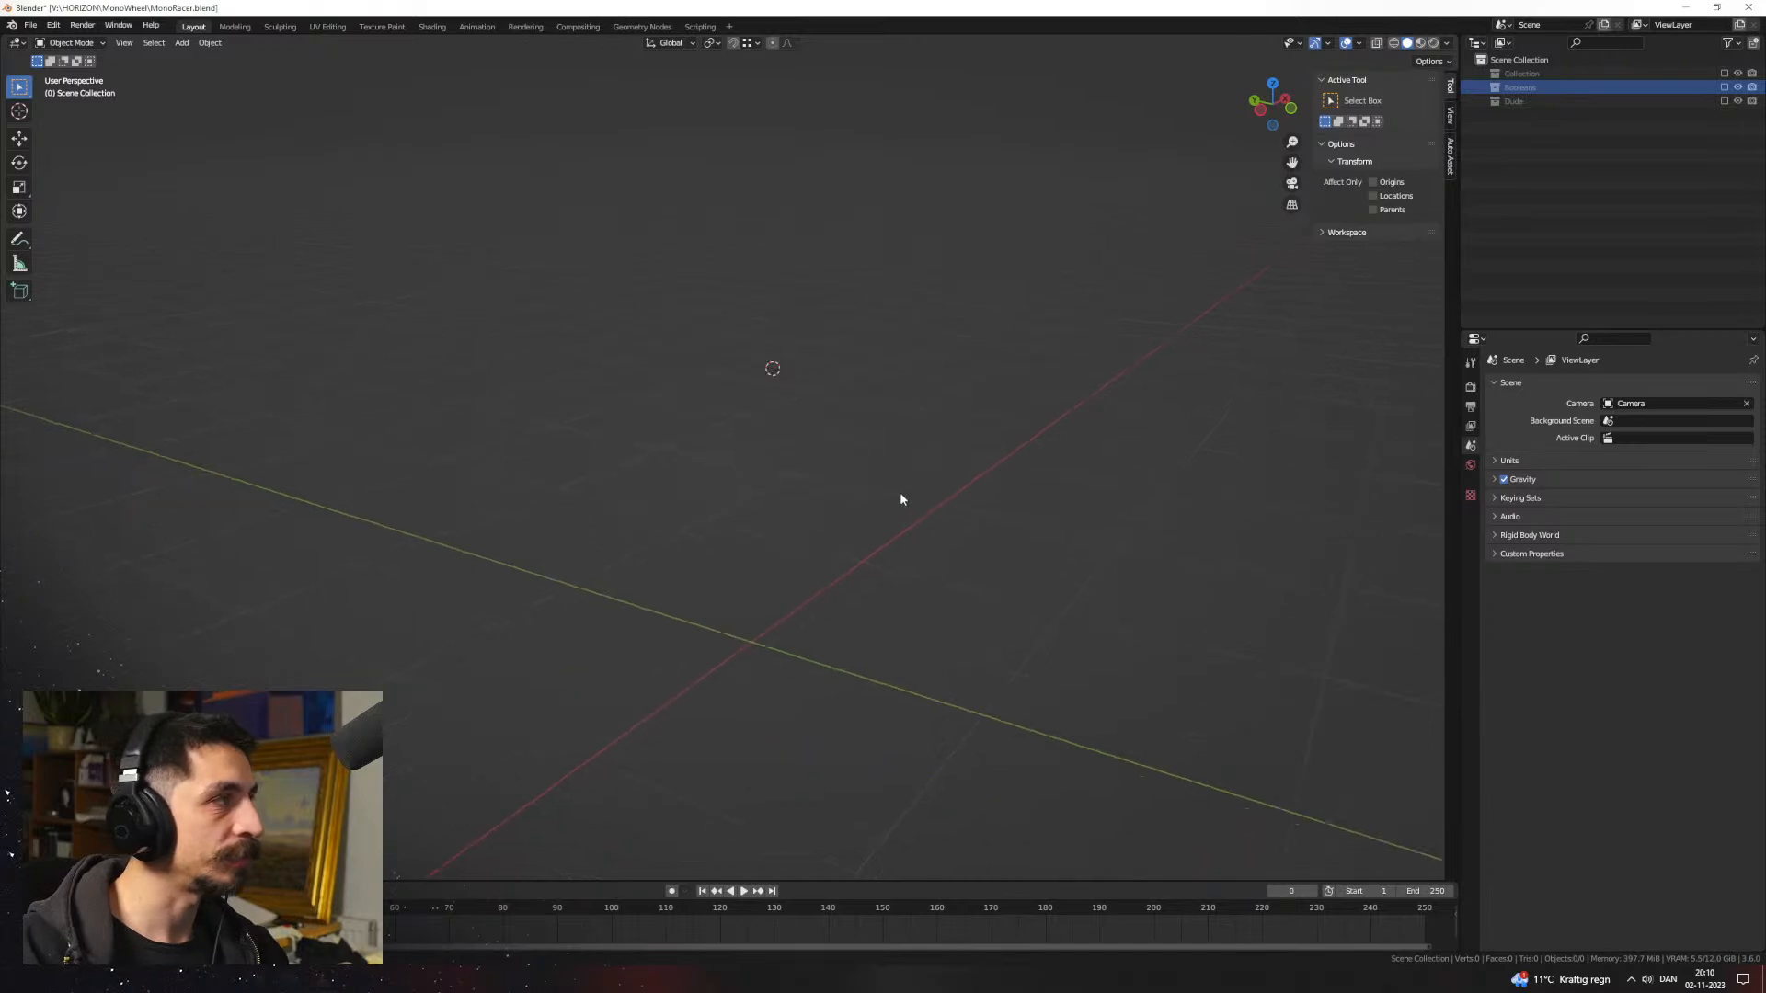
key("ctrl+s")
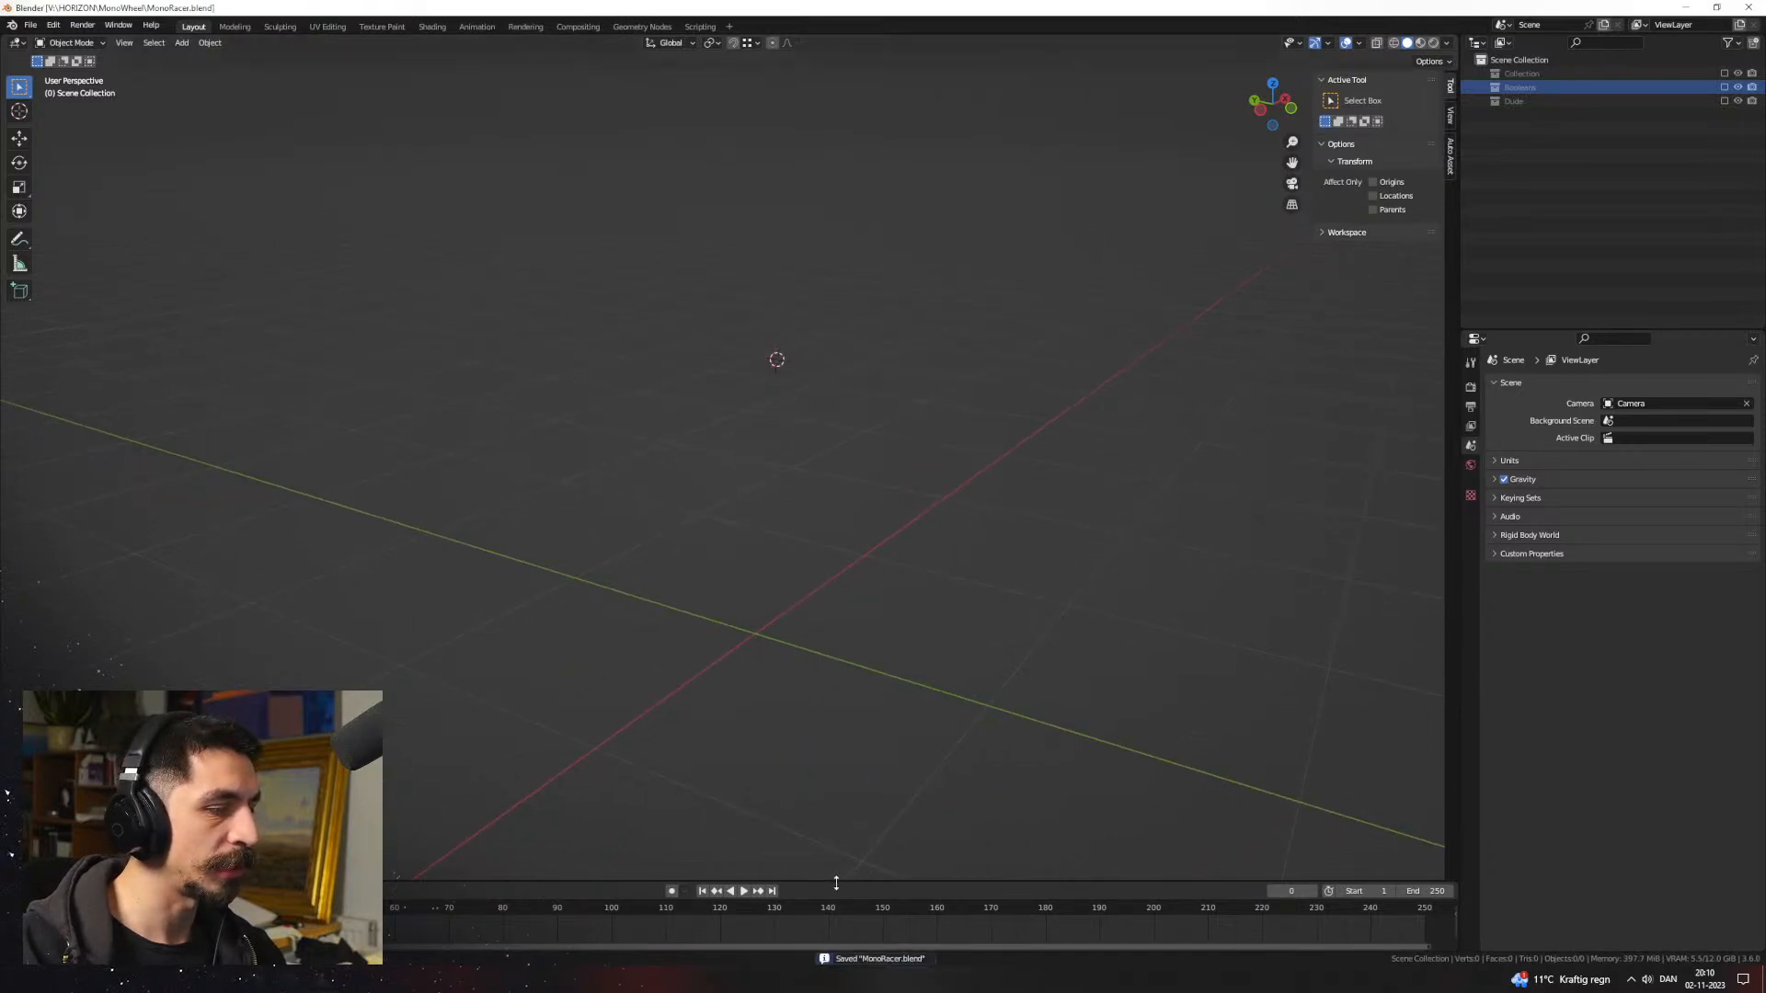
Step: Shrink the timeline area and snap the 3D cursor to the world origin
left_click_drag(836, 883, 836, 907)
middle_click_drag(974, 542, 887, 564)
key("shift+s")
left_click(852, 617)
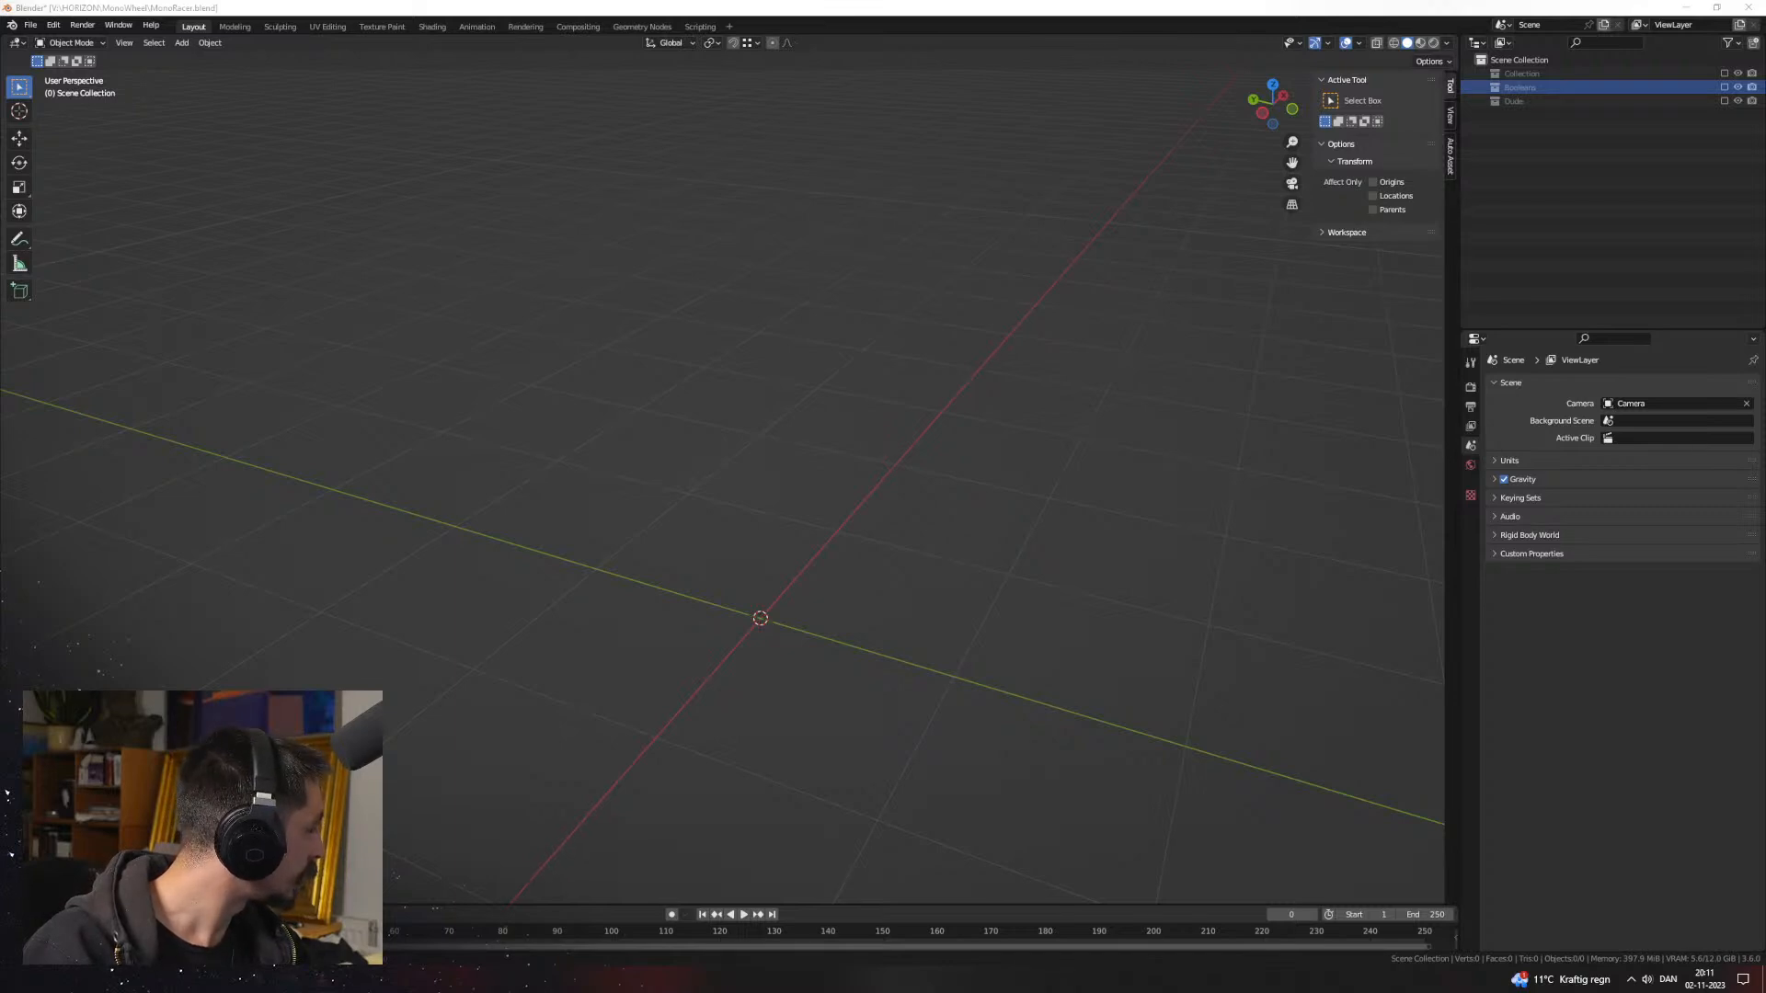
Step: Switch to the browser and show the video "Plasticity Is Becoming The Best 3D Modeling Software" full screen from the Bridge Objects chapter
key("alt+Tab")
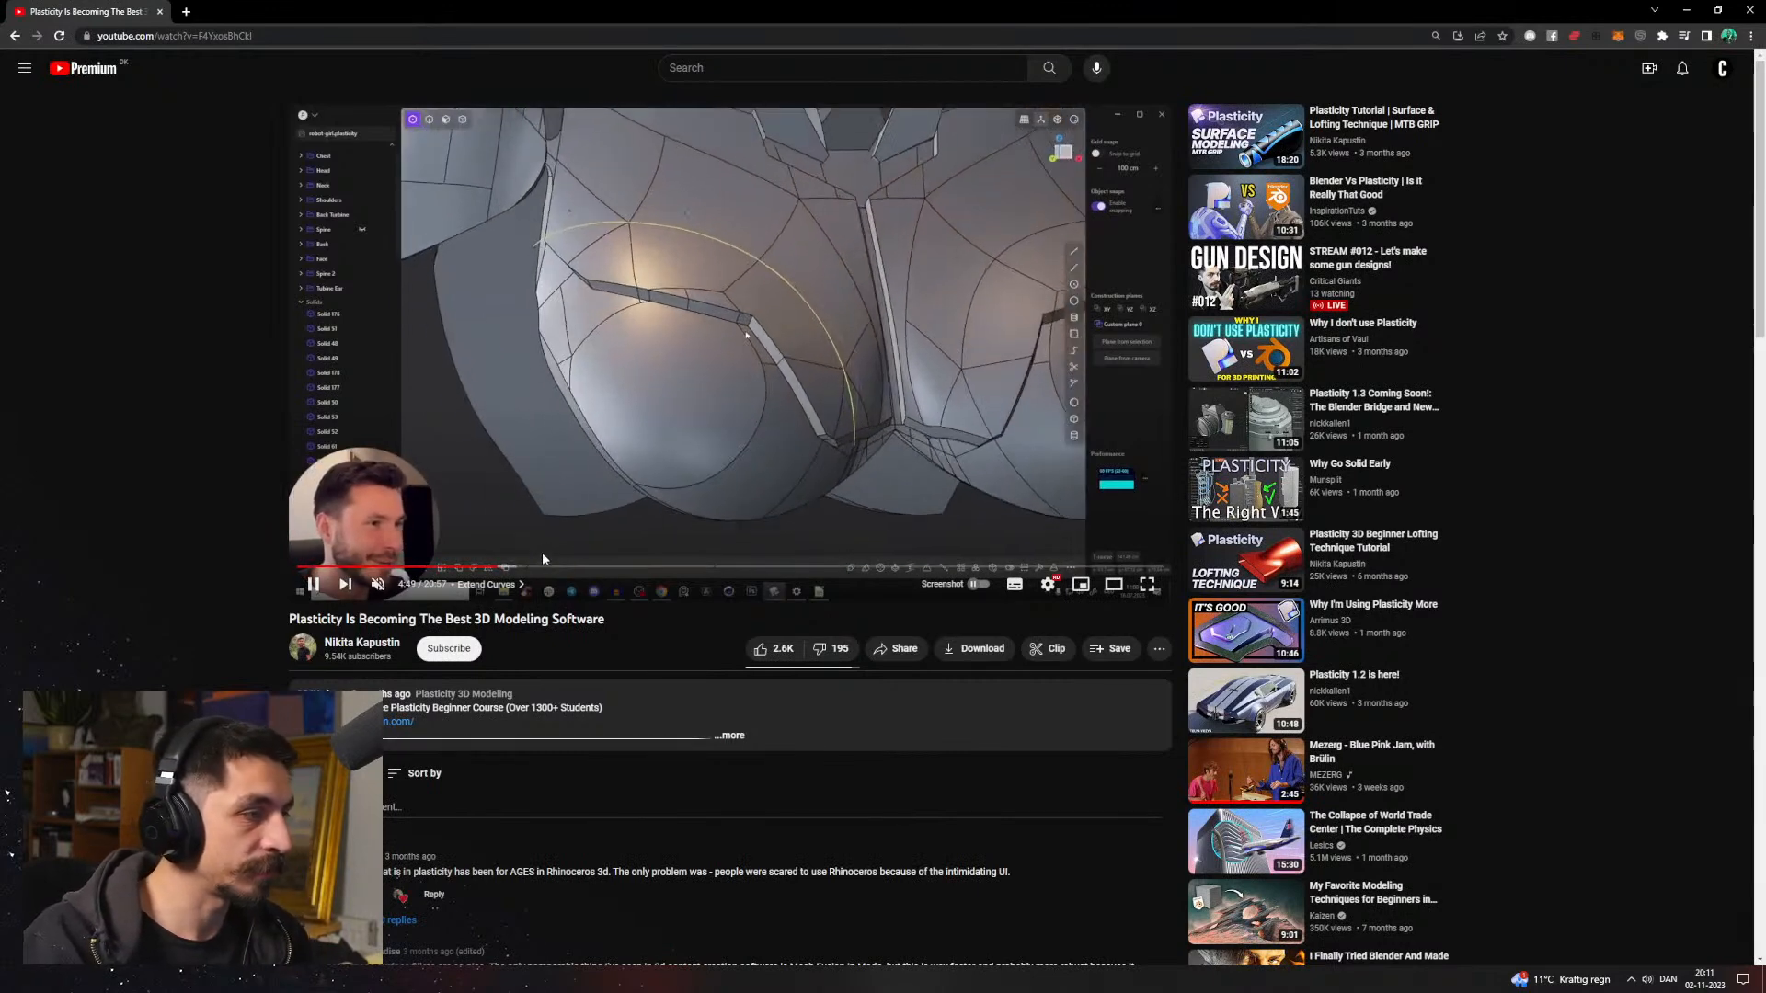
left_click(549, 566)
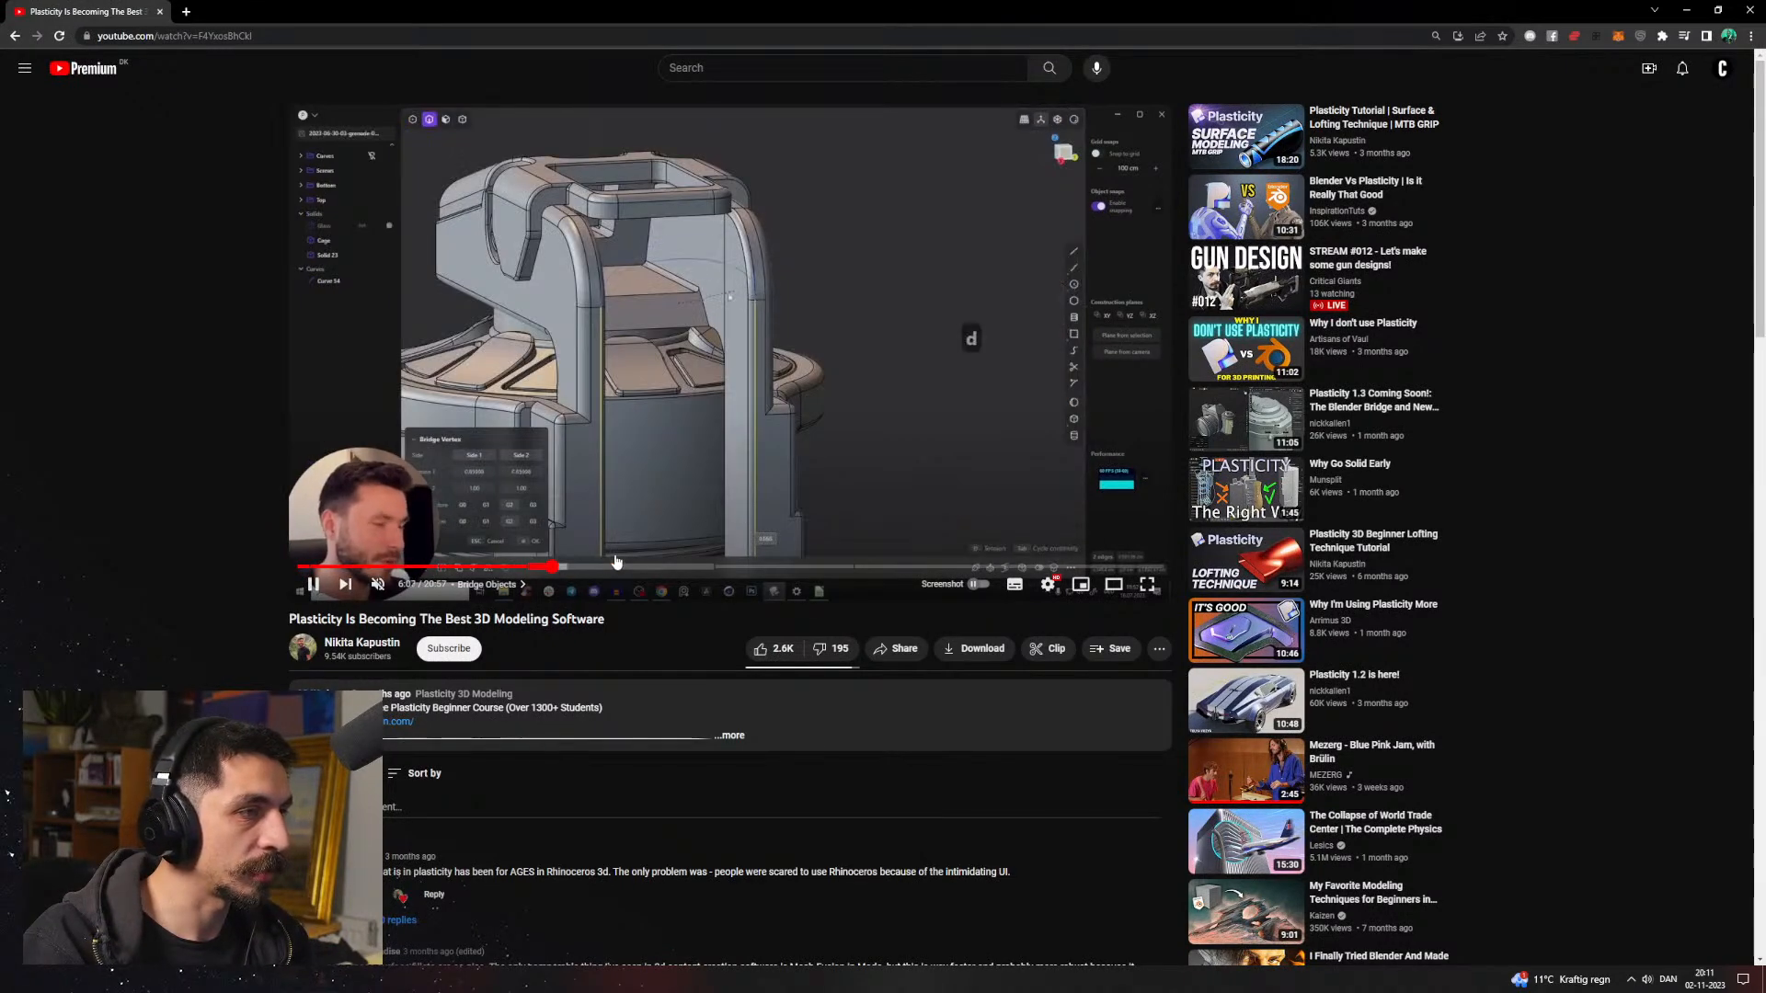
double_click(687, 408)
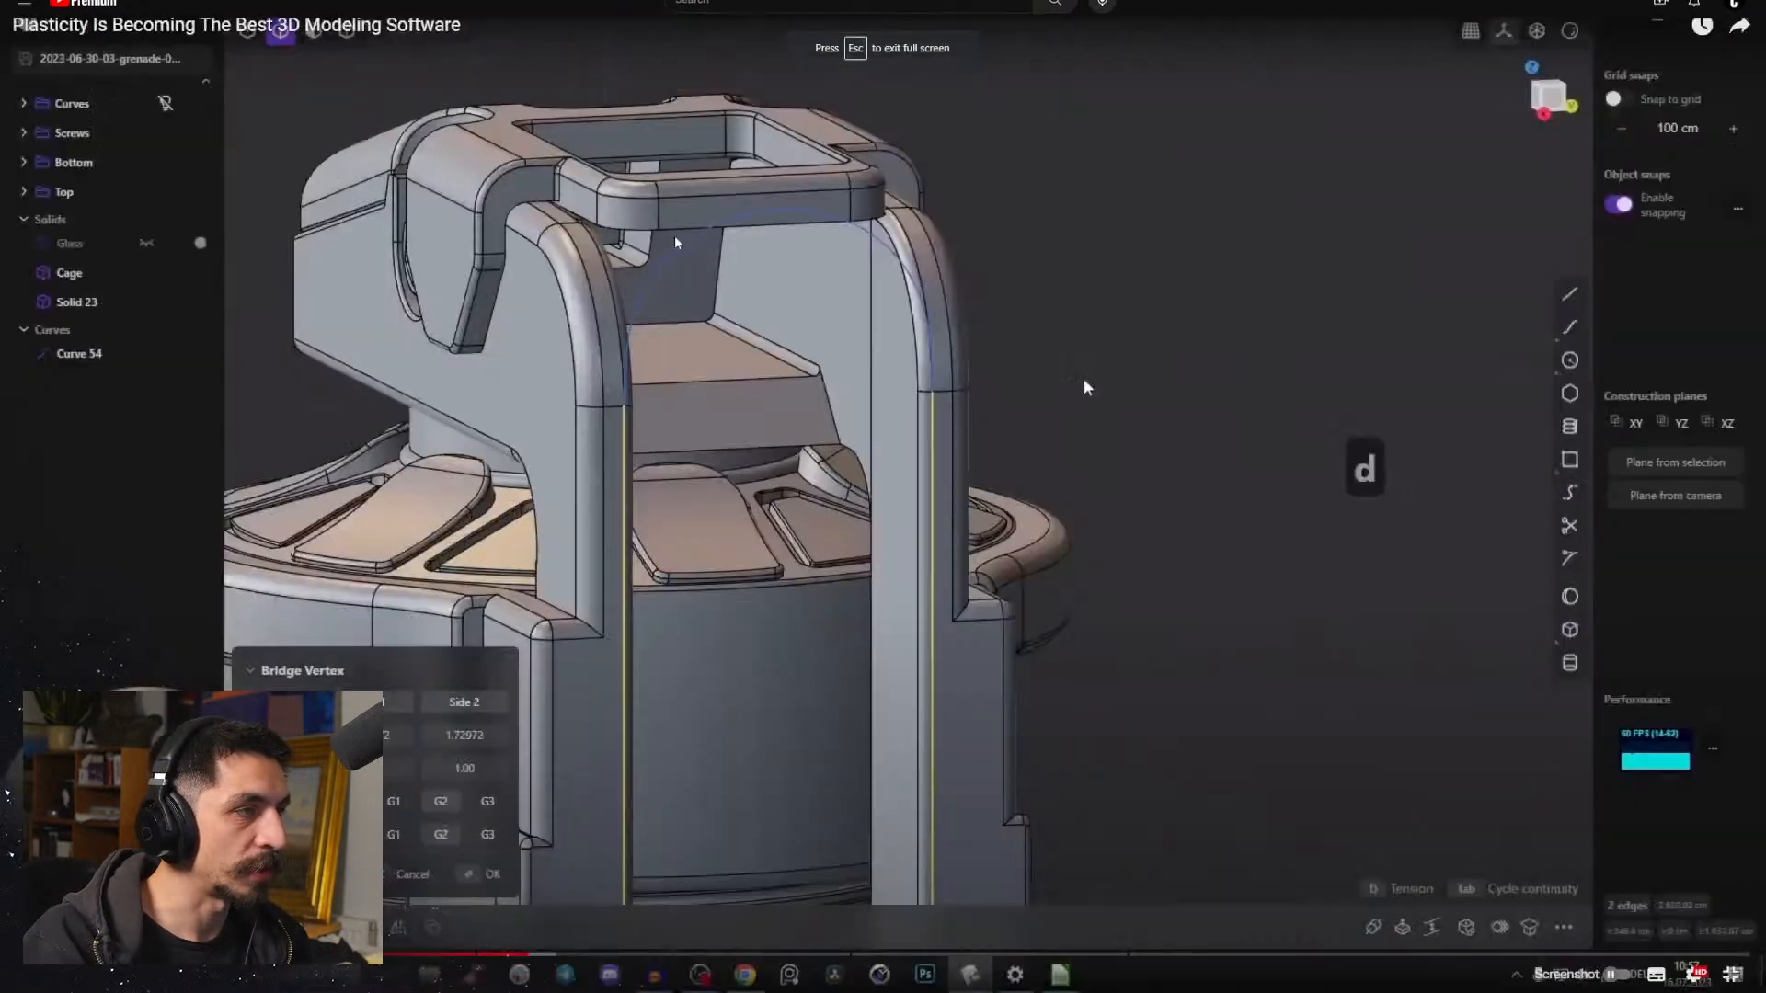
Step: Skim ahead through the Plasticity video, past the Curves chapter, to the patch-hole demonstration on the red pipes
left_click(593, 945)
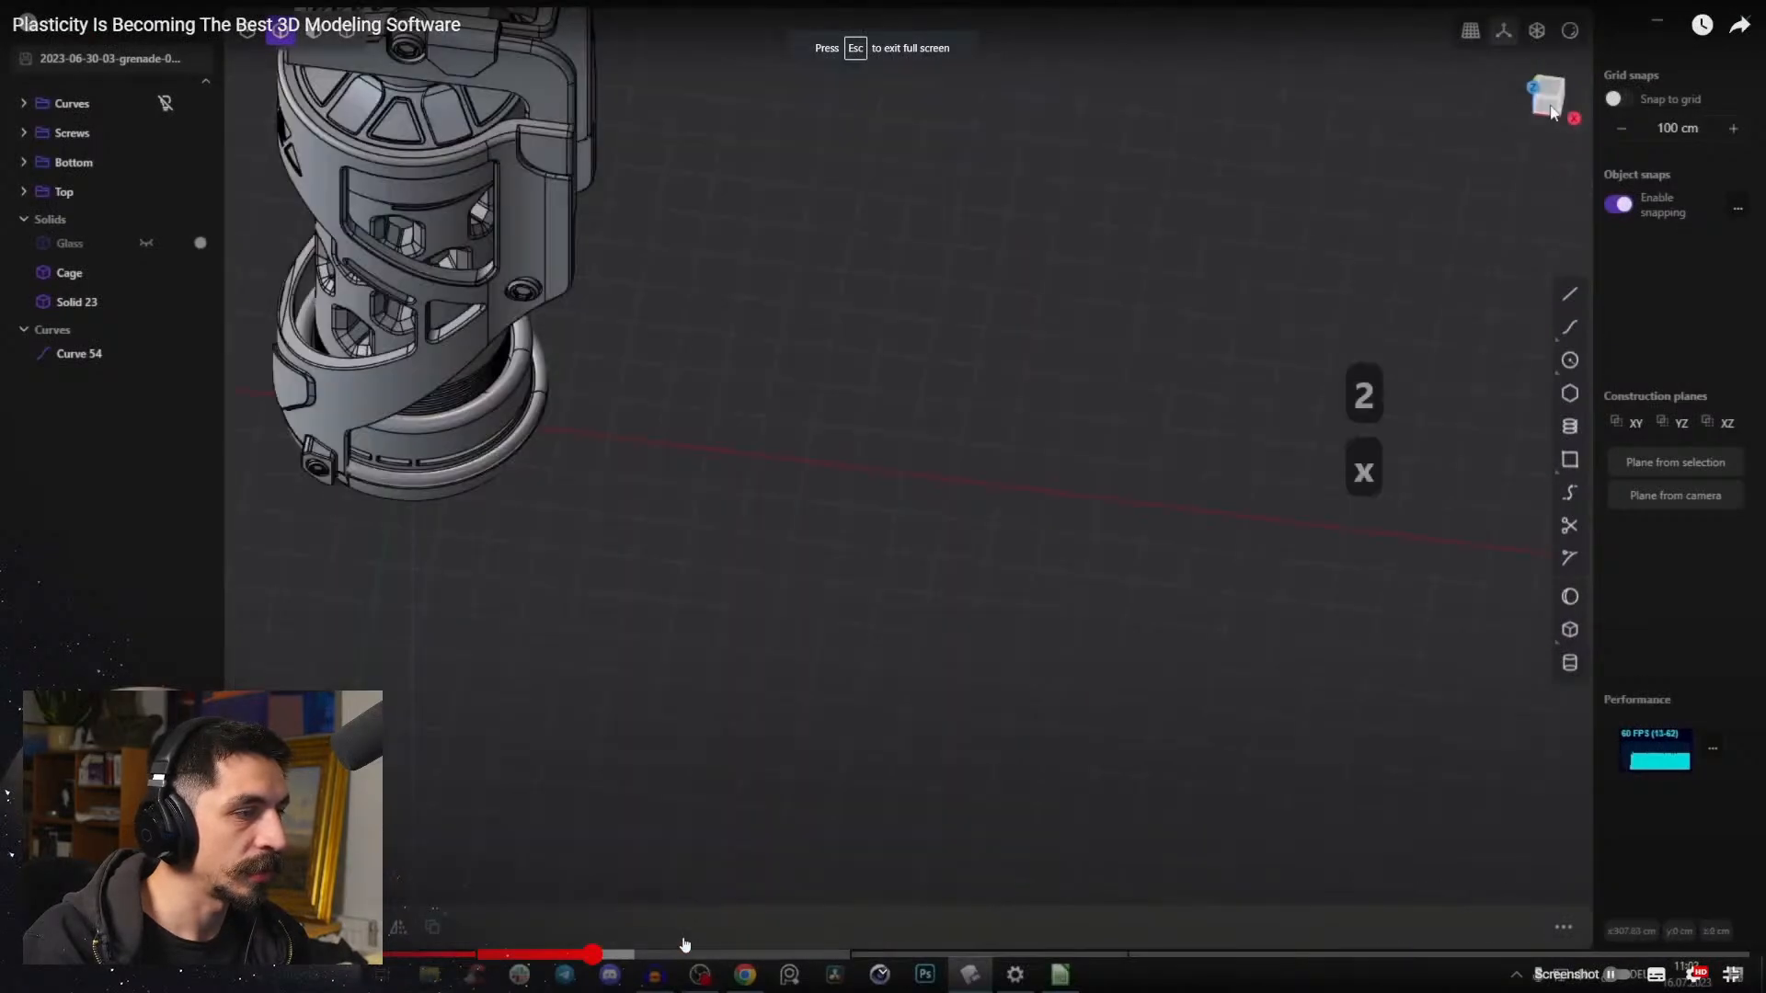
left_click(683, 944)
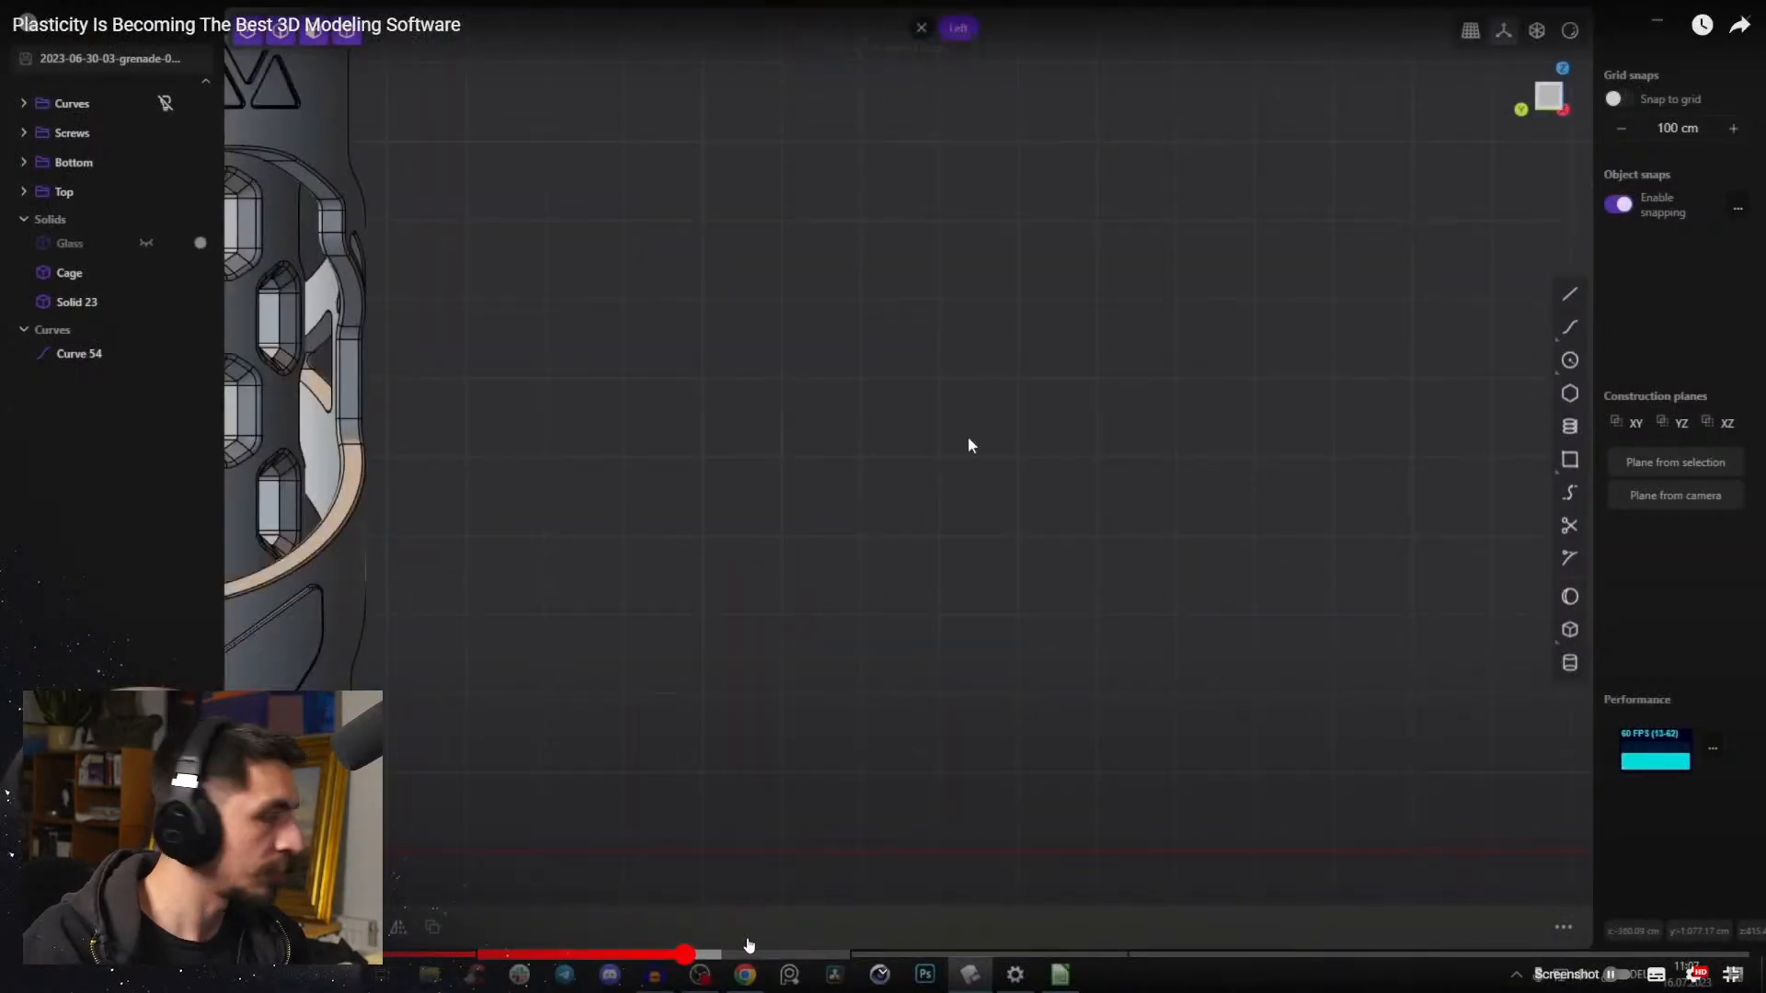
left_click(747, 945)
left_click(826, 945)
left_click(909, 945)
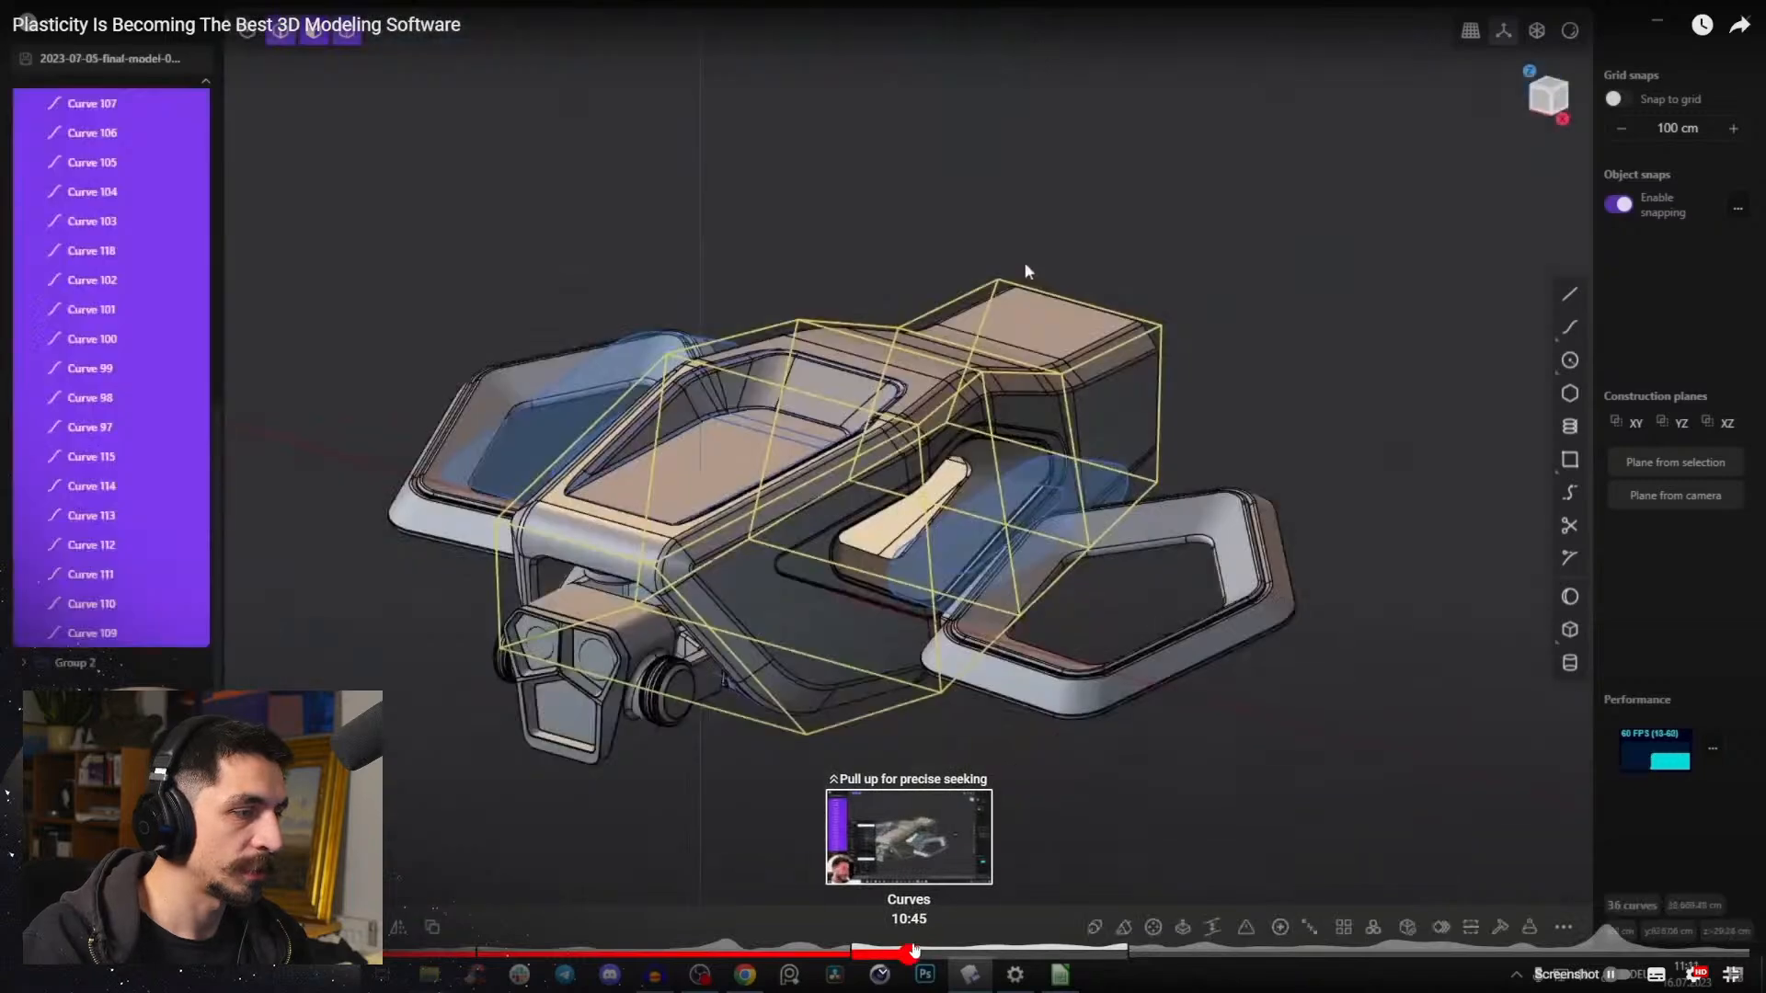
left_click(1058, 947)
left_click(1226, 948)
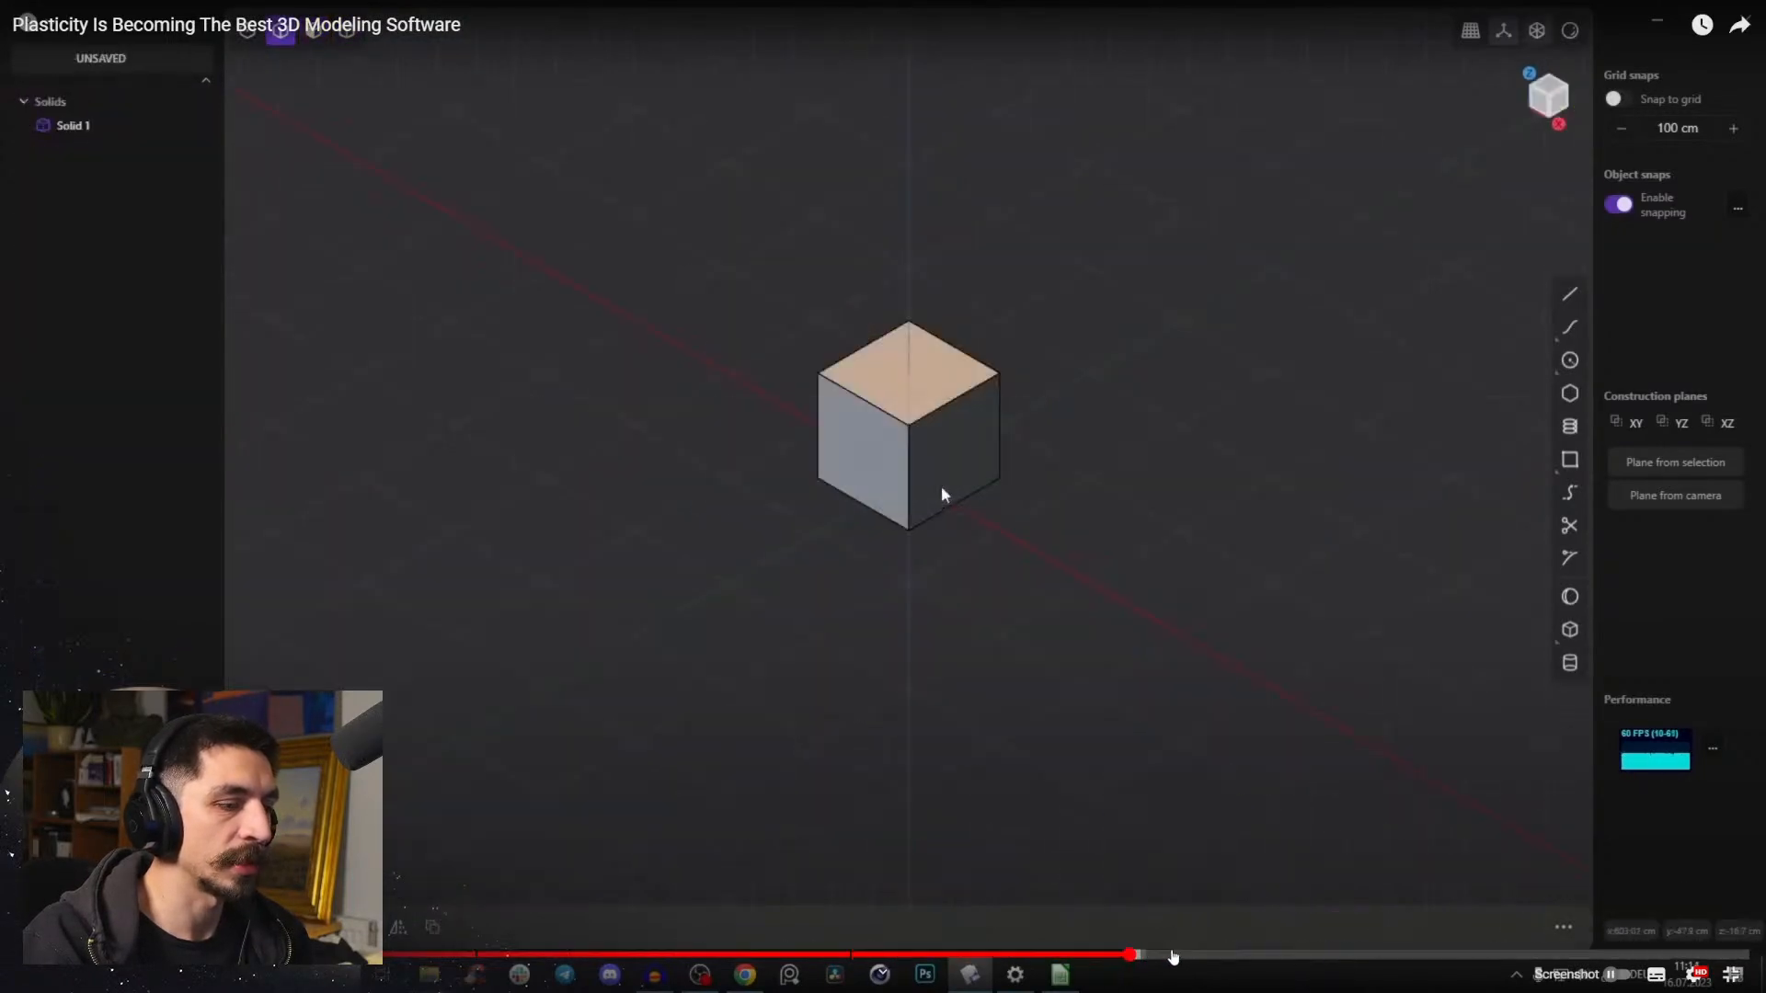
left_click(1259, 953)
left_click(1448, 948)
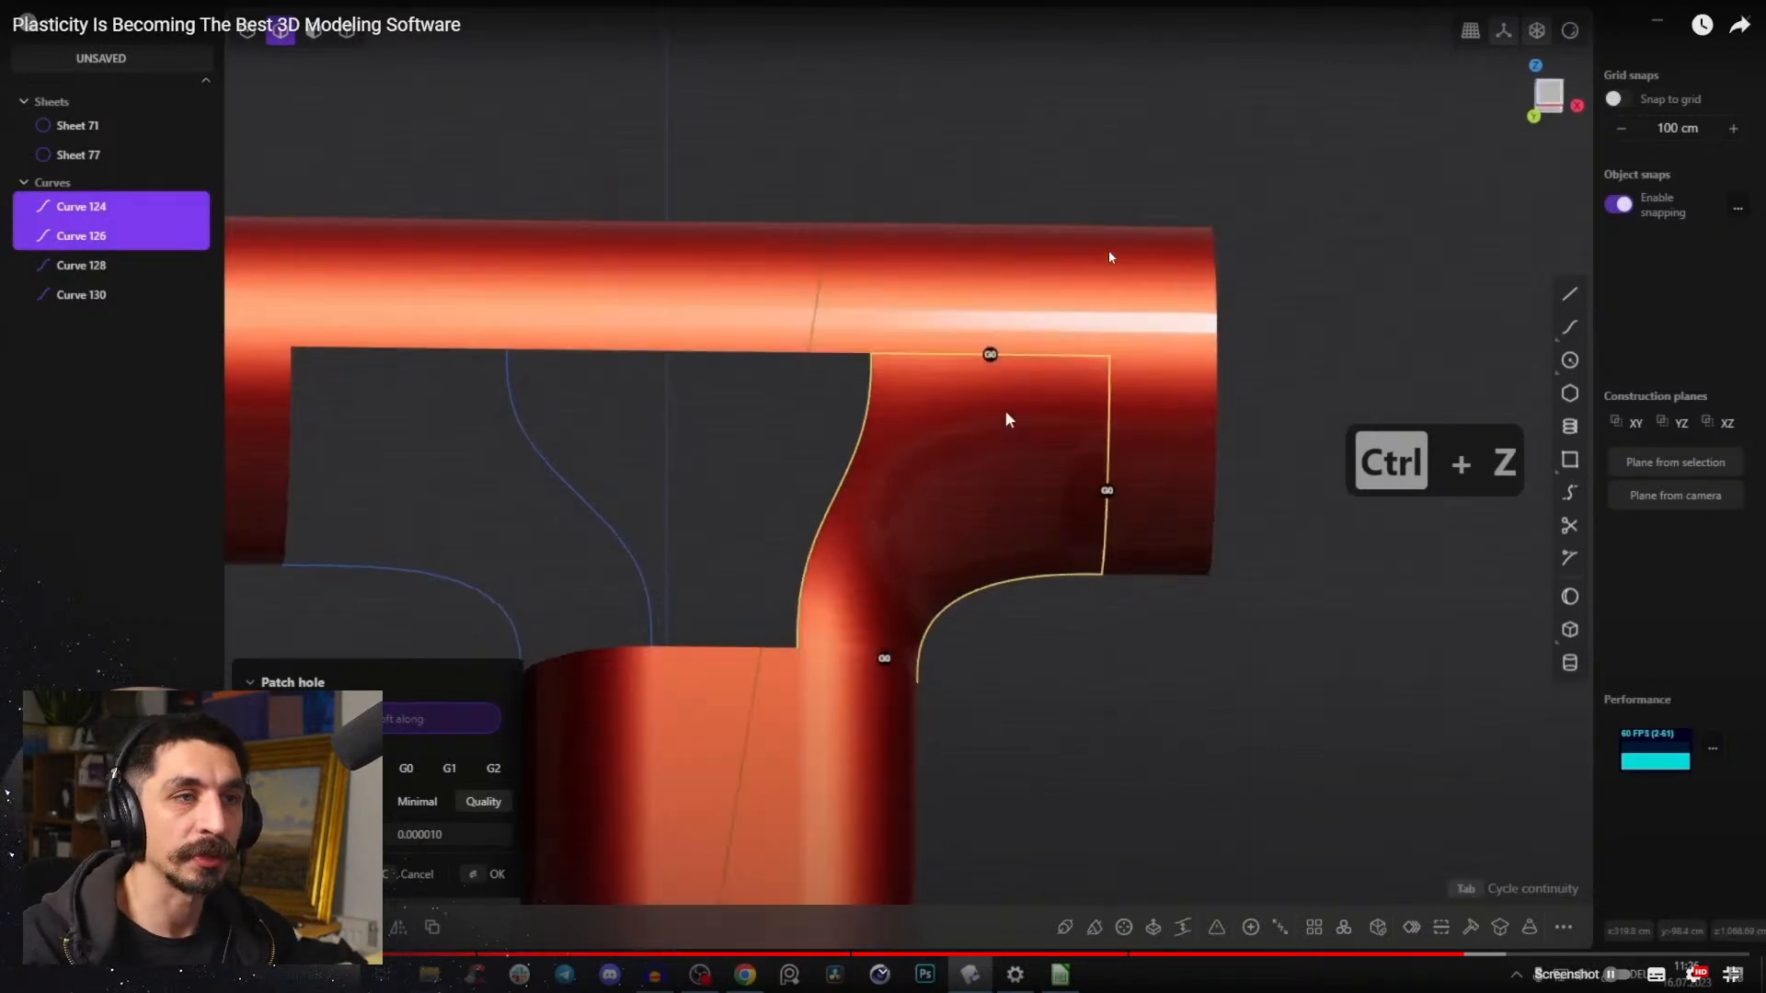
Step: Leave the full-screen Plasticity video and return to the empty MonoRacer scene in Blender
double_click(1134, 270)
left_click(1751, 9)
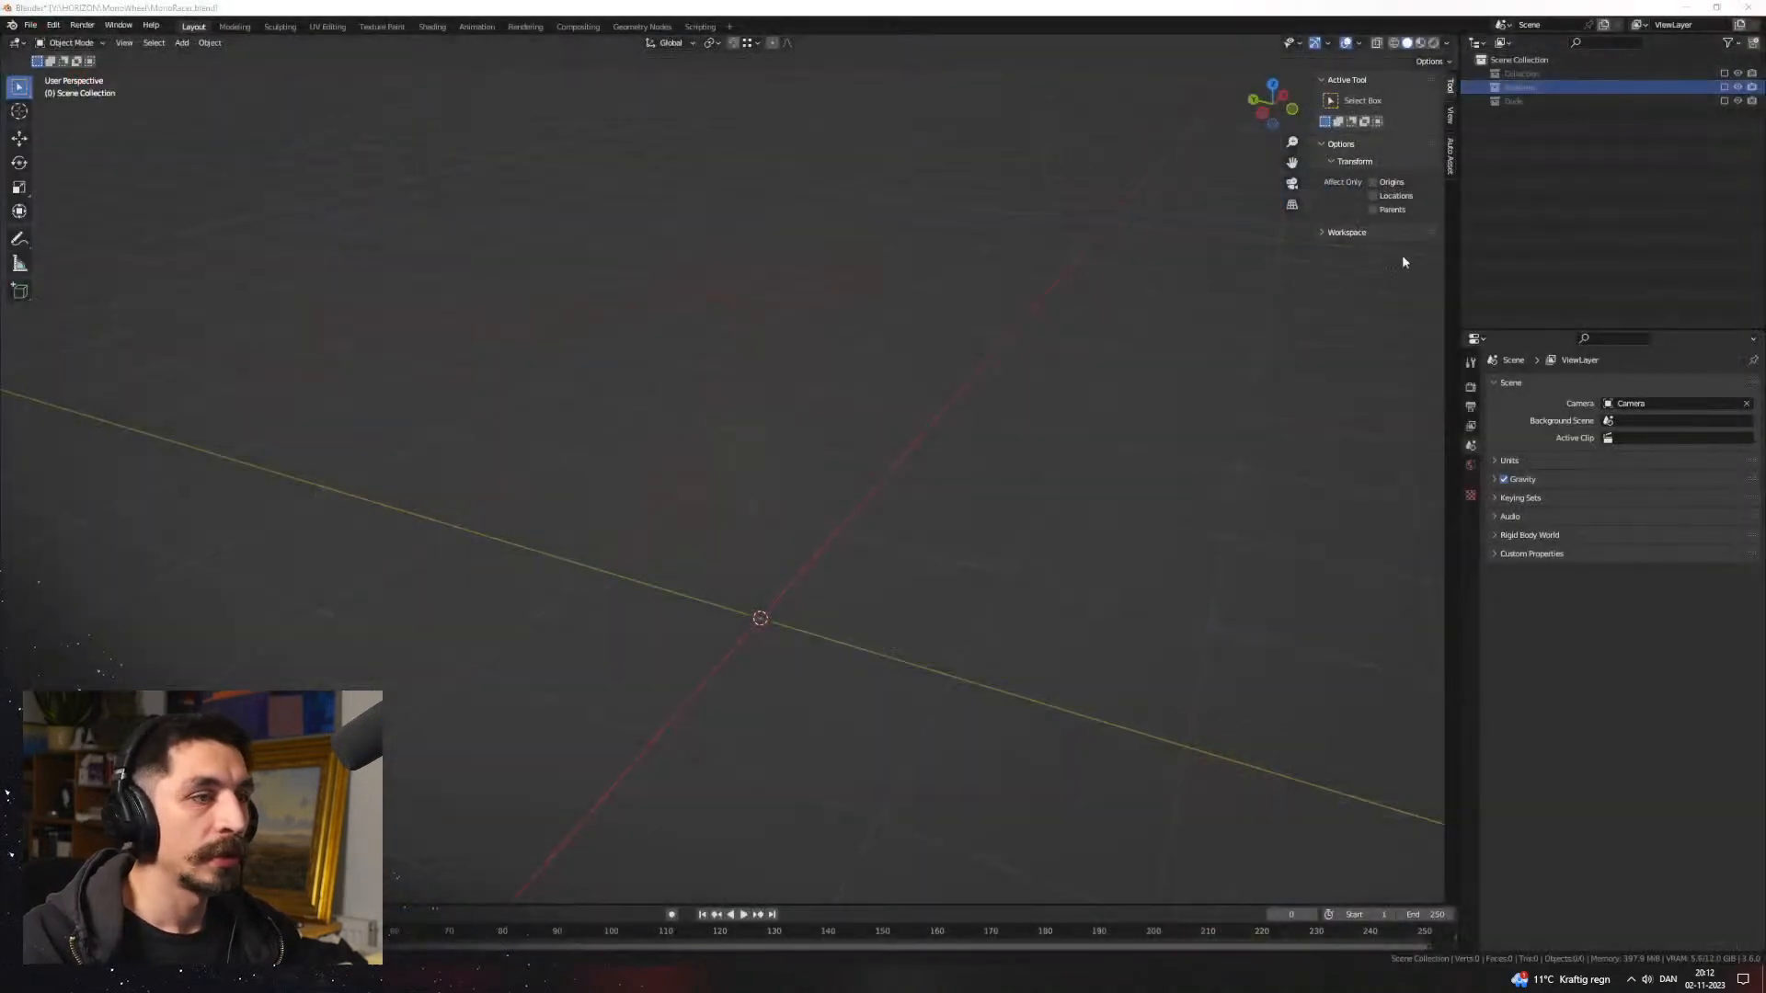
middle_click_drag(890, 510, 821, 509)
key("m")
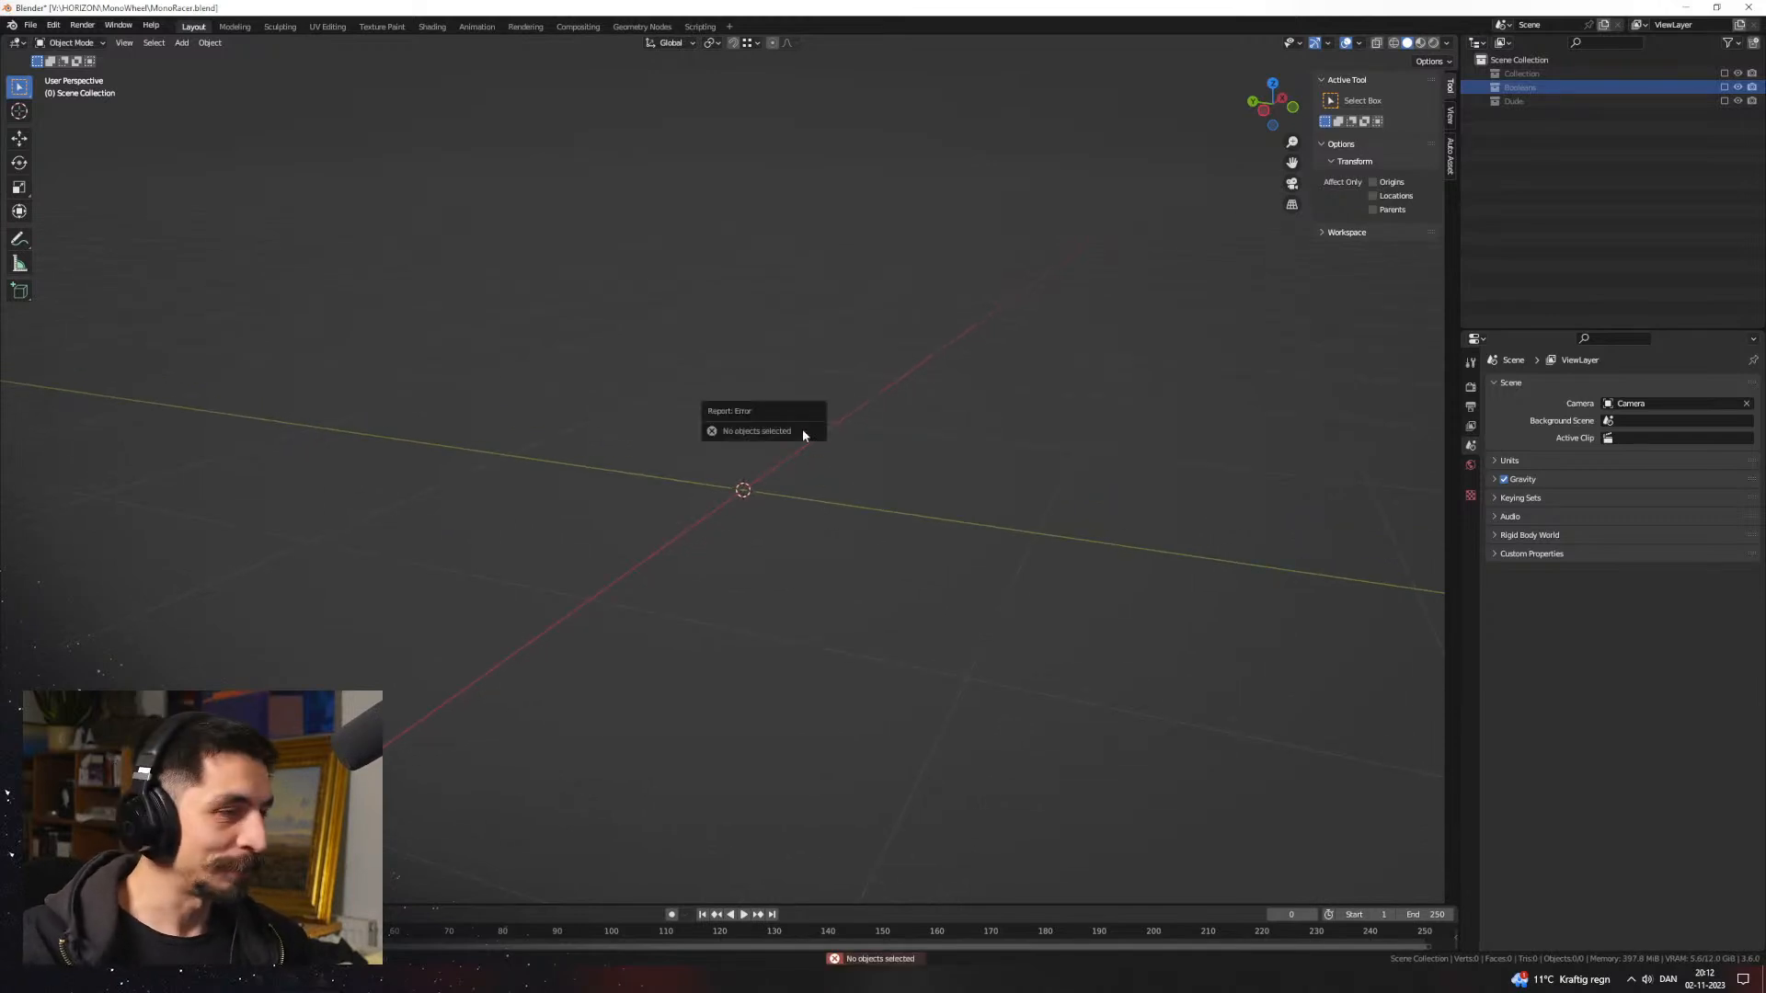
Step: Add a new collection to the scene and name it Weapon
left_click(1505, 187)
right_click(1504, 188)
left_click(1503, 188)
key("F2")
type("Weipon")
key("Return")
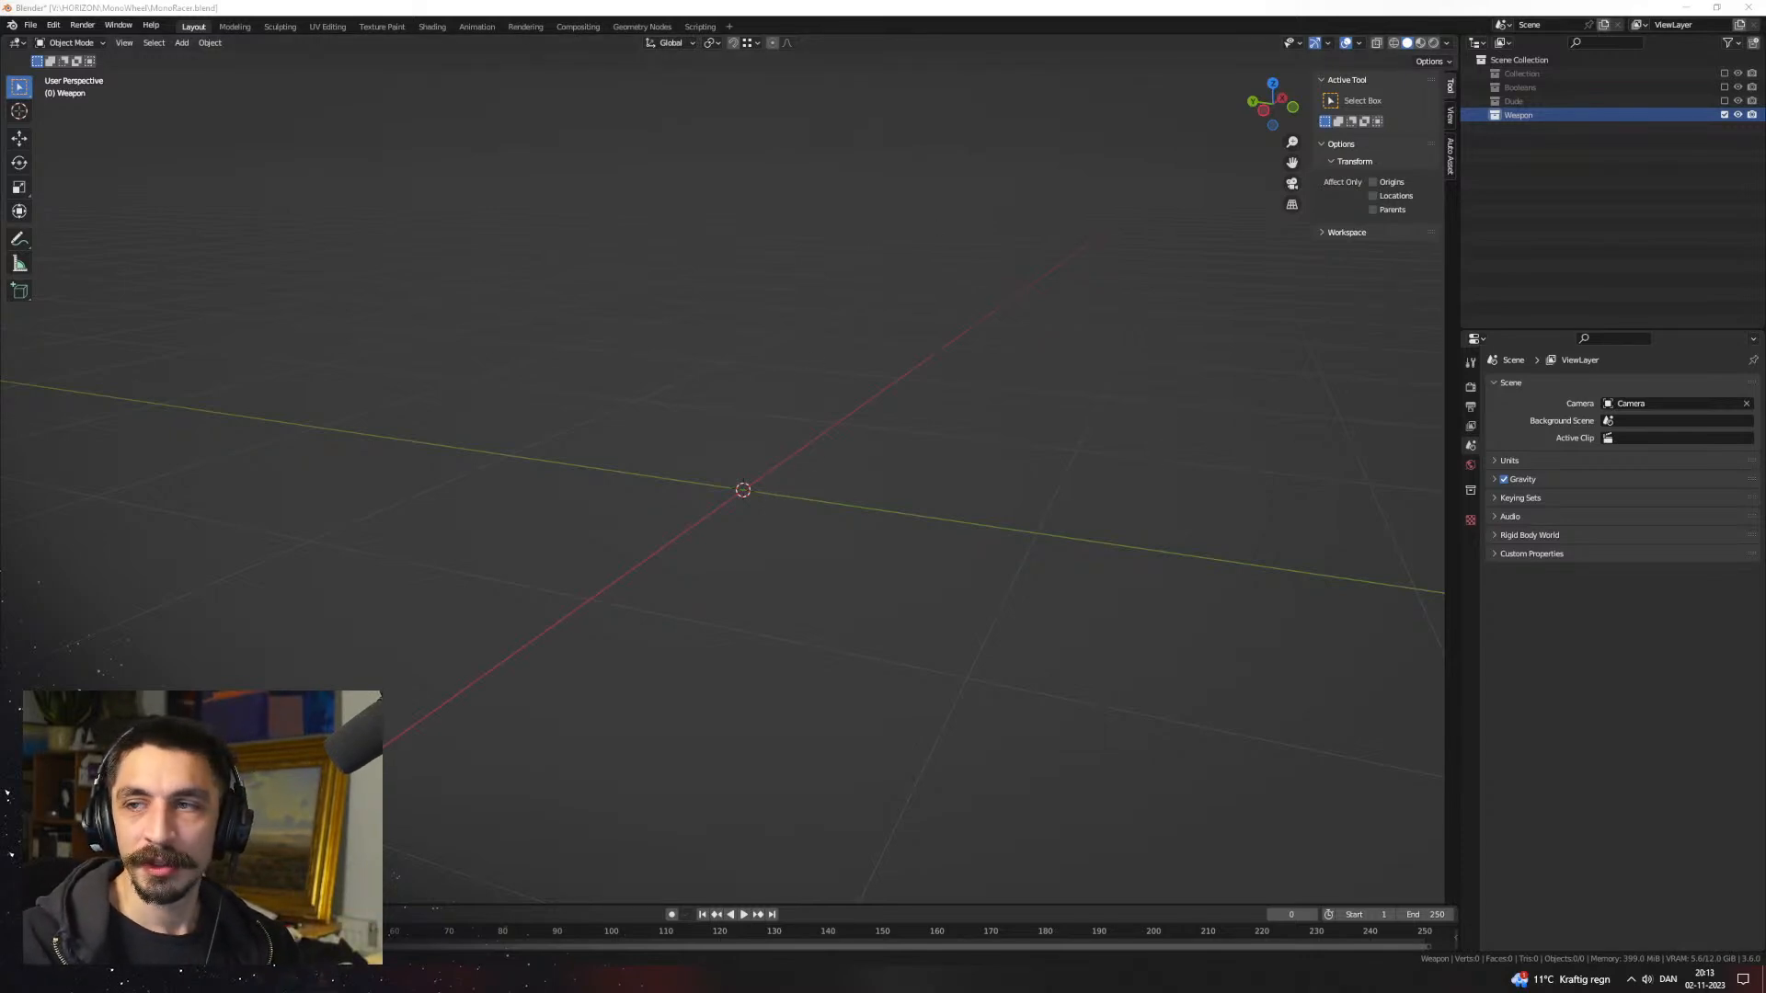
Step: Add a cylinder at the world origin, scale it to 0.1 and rotate it 90 degrees about X
middle_click_drag(828, 460, 753, 578)
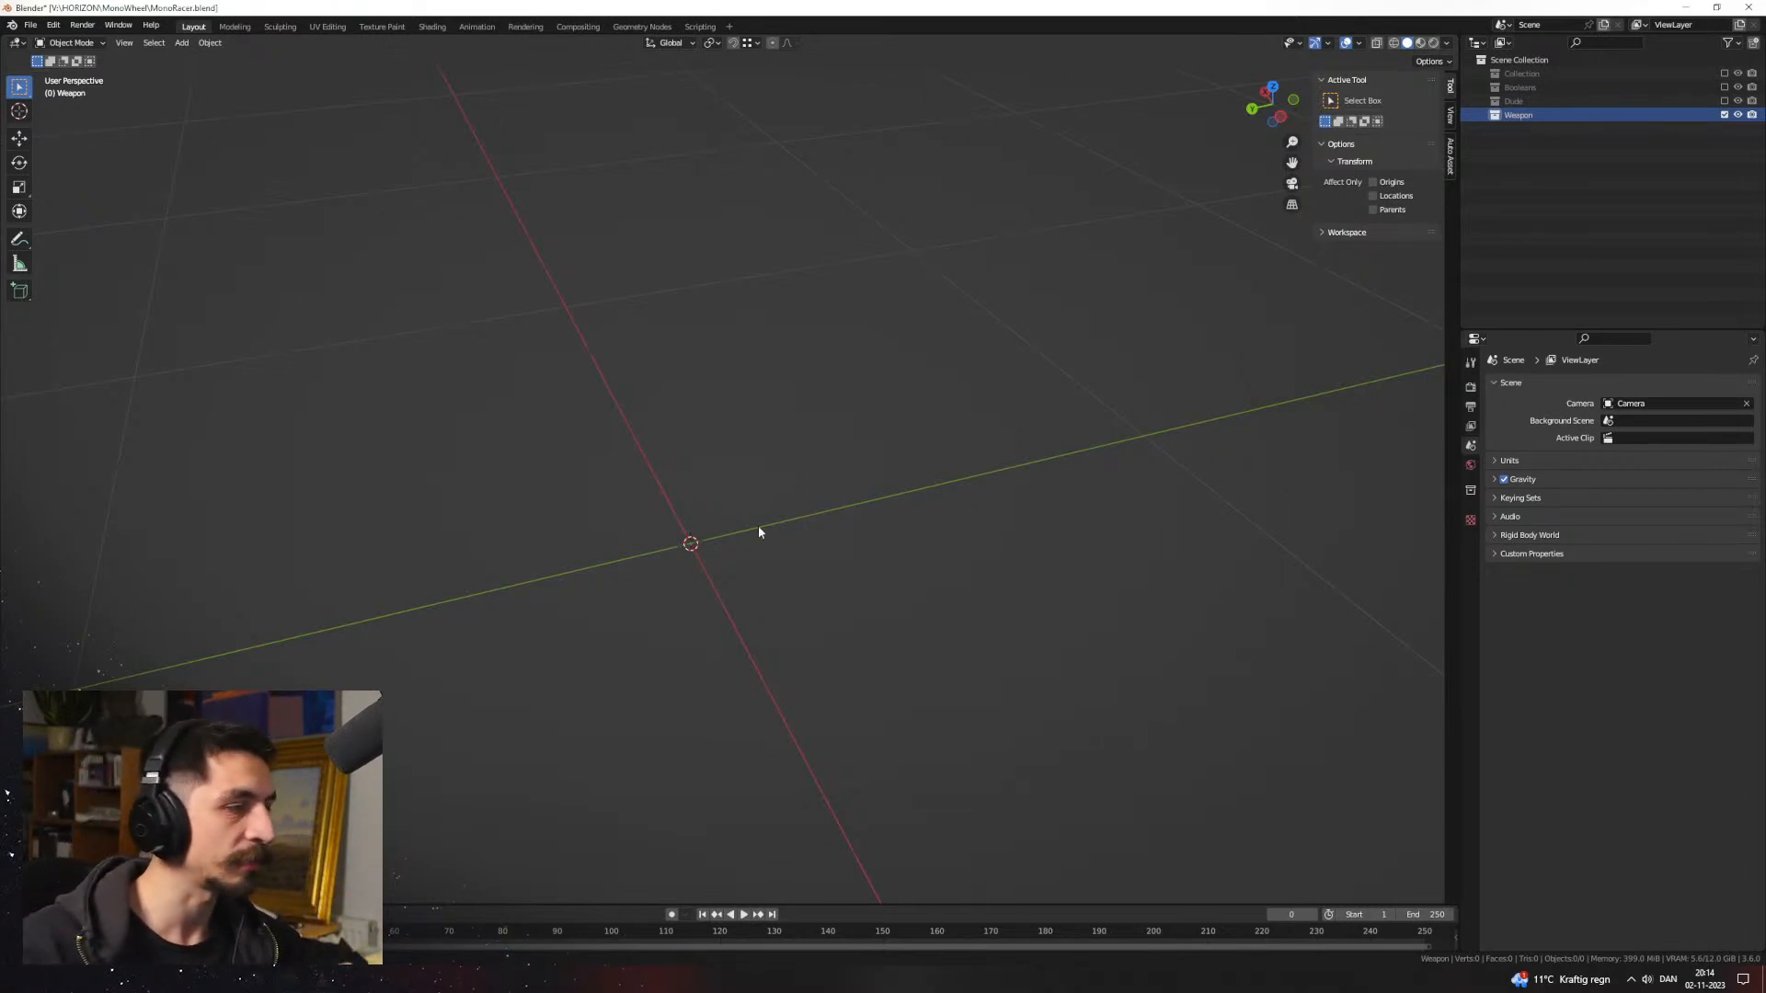
key("shift+a")
mouse_move(729, 390)
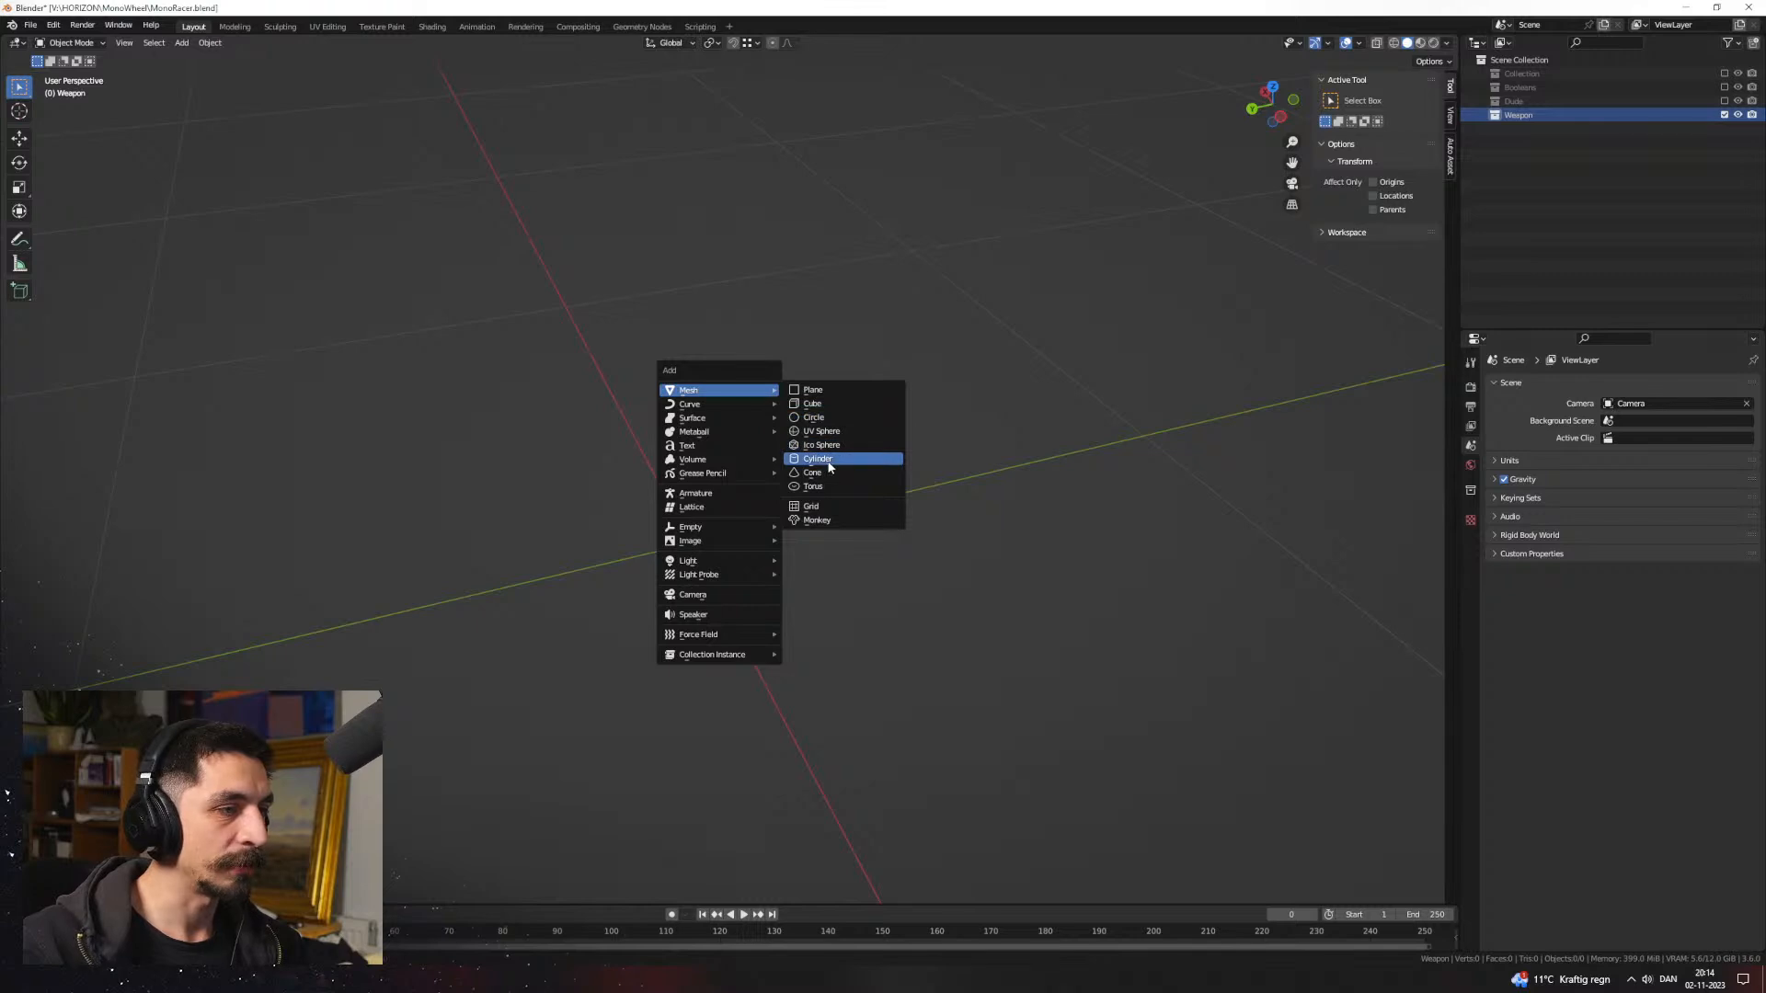
left_click(828, 459)
type("s0.1")
key("Return")
type("rx90")
key("Return")
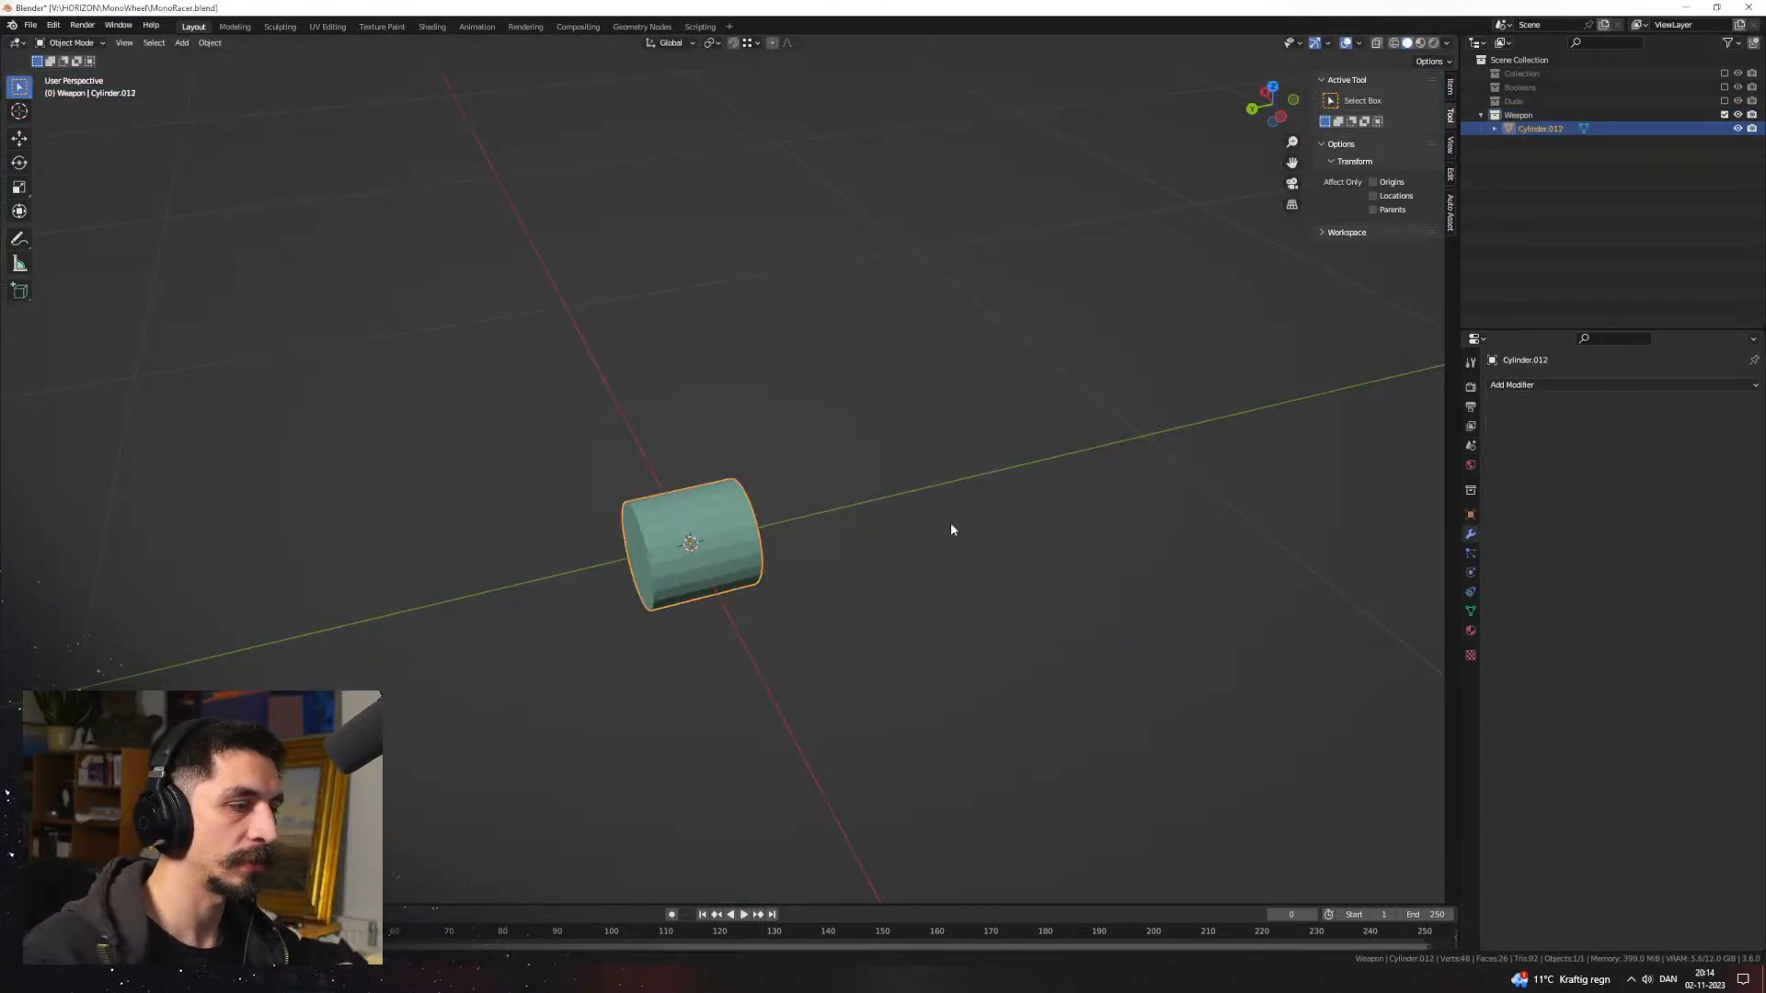
Step: Stretch the cylinder's mesh along the Y axis into a long, thin rod
key("Tab")
scroll(922, 540, "down", 2)
key("s")
key("x")
key("y")
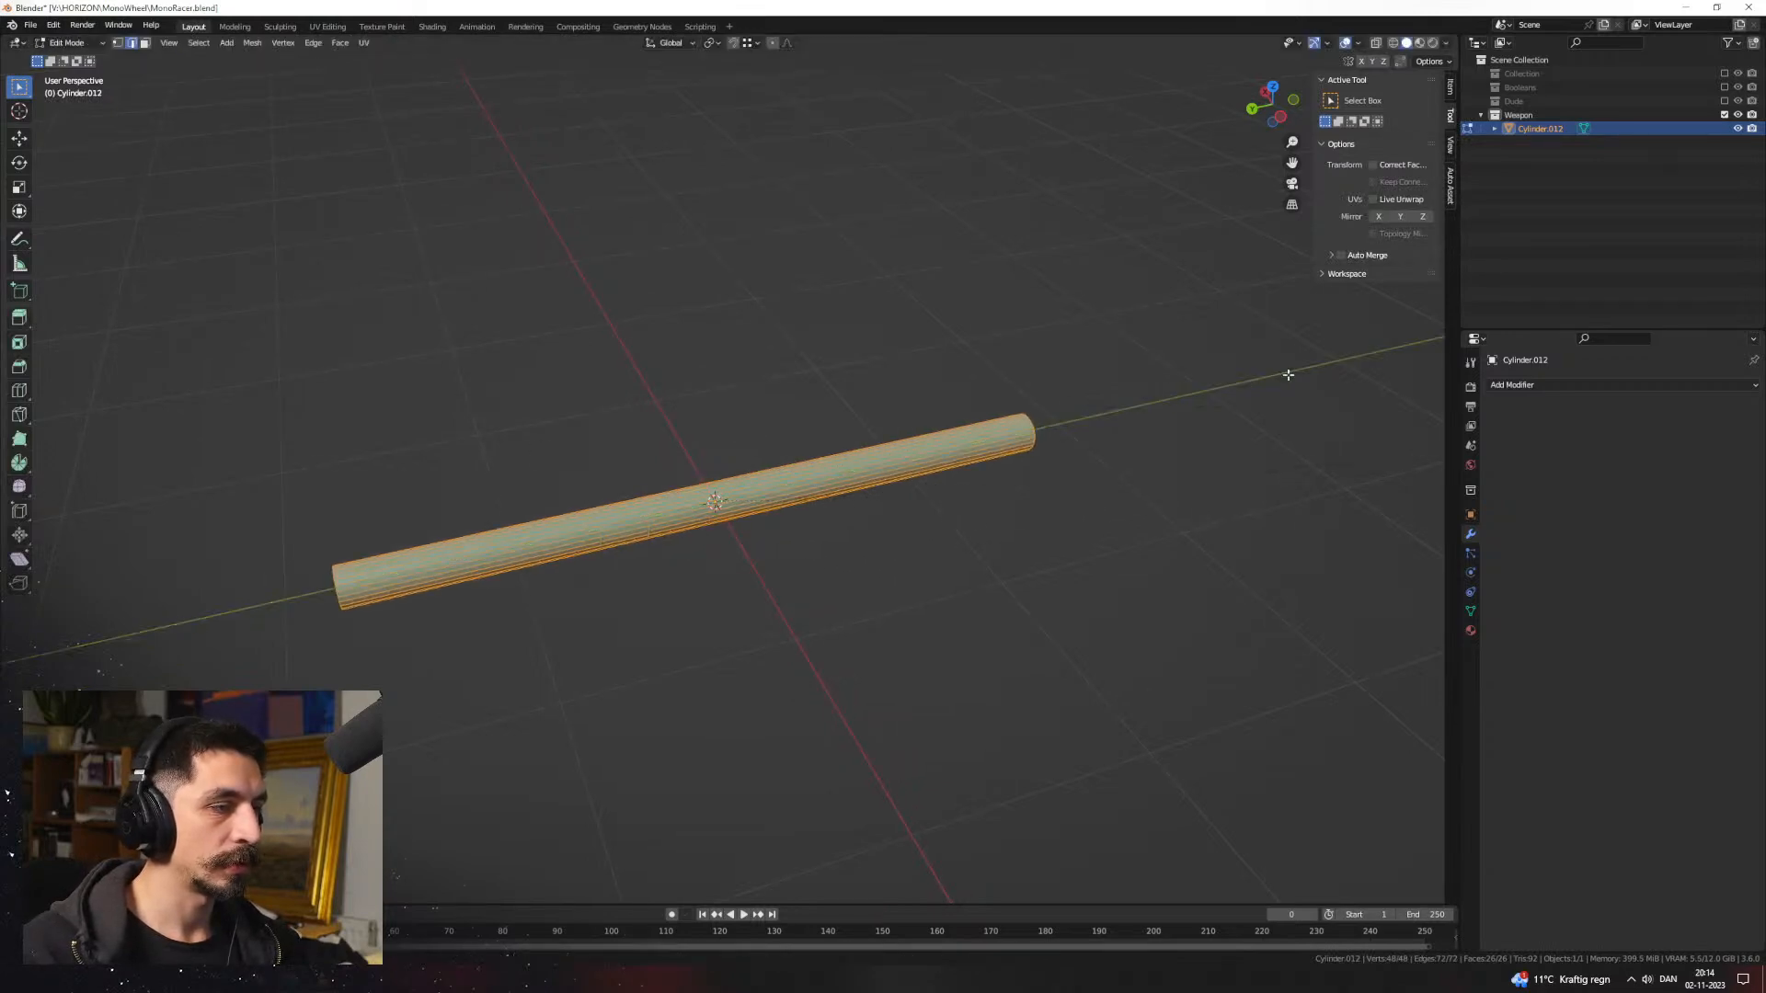
left_click(844, 487)
Step: Duplicate the rod's end-cap face and move the copy slightly outward along Y, leaving a narrow gap
middle_click_drag(957, 552, 837, 584)
middle_click_drag(846, 616, 694, 568, "shift")
scroll(693, 569, "up", 3)
key("3")
left_click(704, 613)
middle_click_drag(761, 623, 781, 572, "shift")
scroll(780, 572, "up", 1)
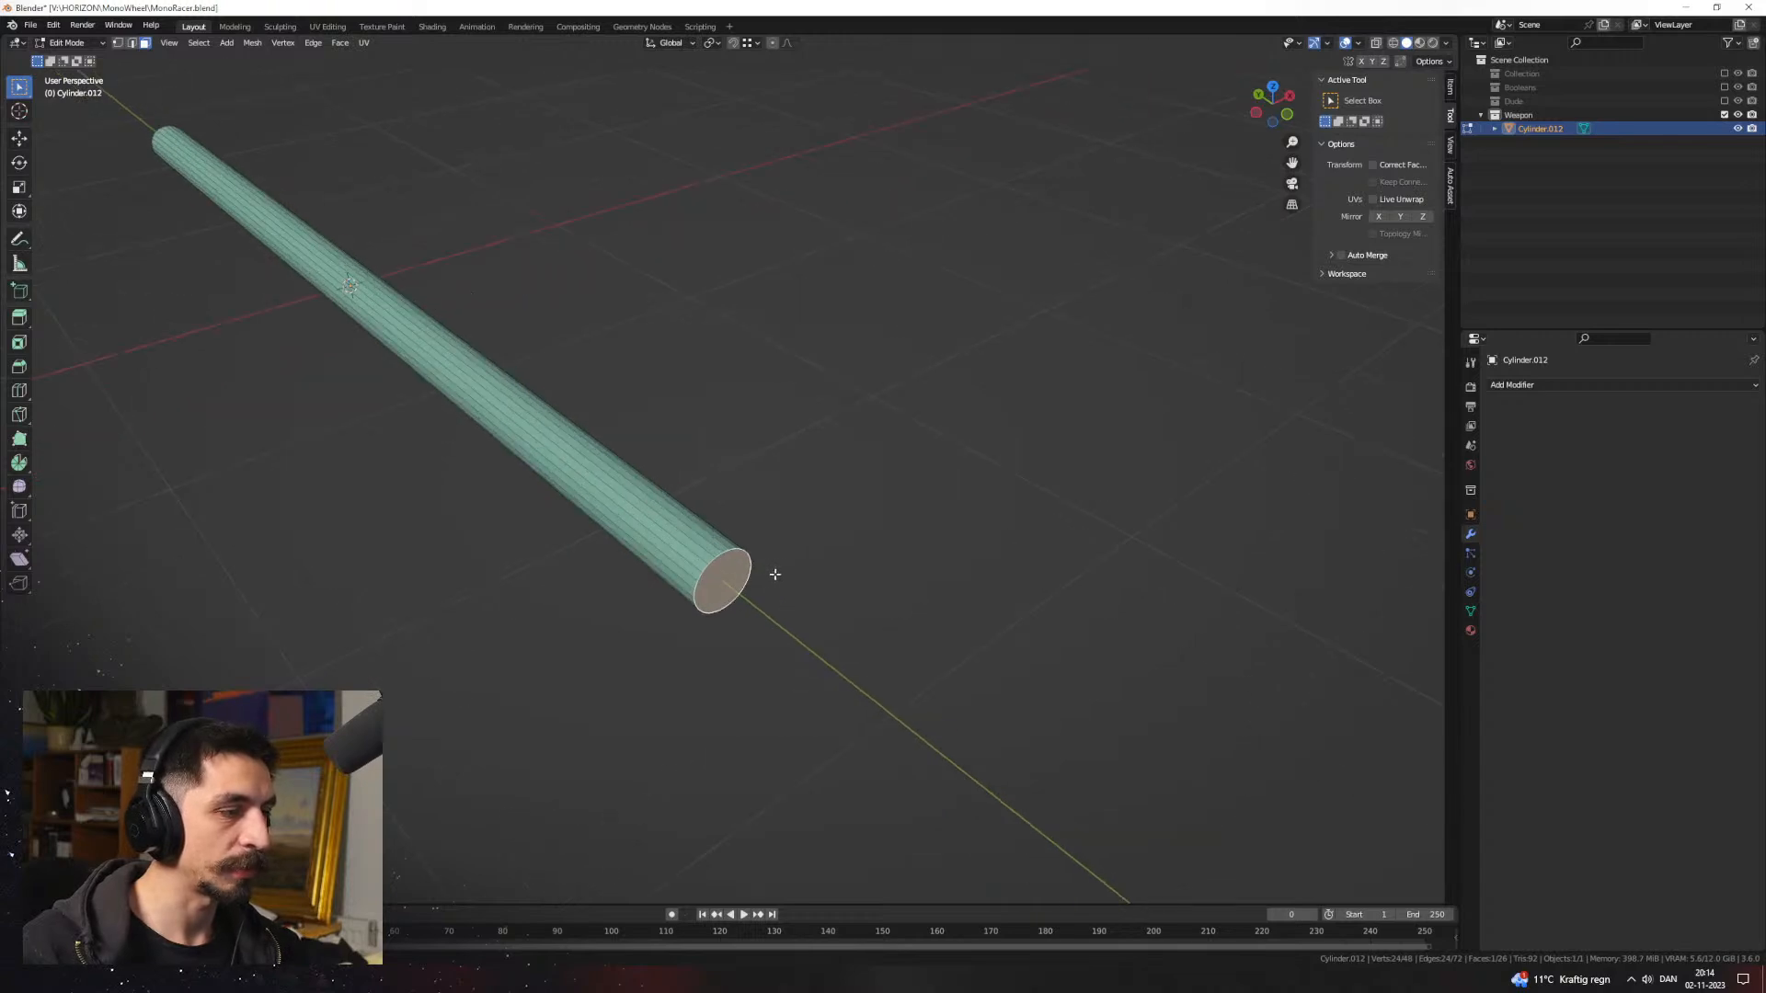
key("shift+d")
right_click(781, 598)
key("g")
key("y")
left_click(793, 612)
Step: Extrude the copied cap into a tapering cone and add a second segment that narrows to a sharp tip
key("e")
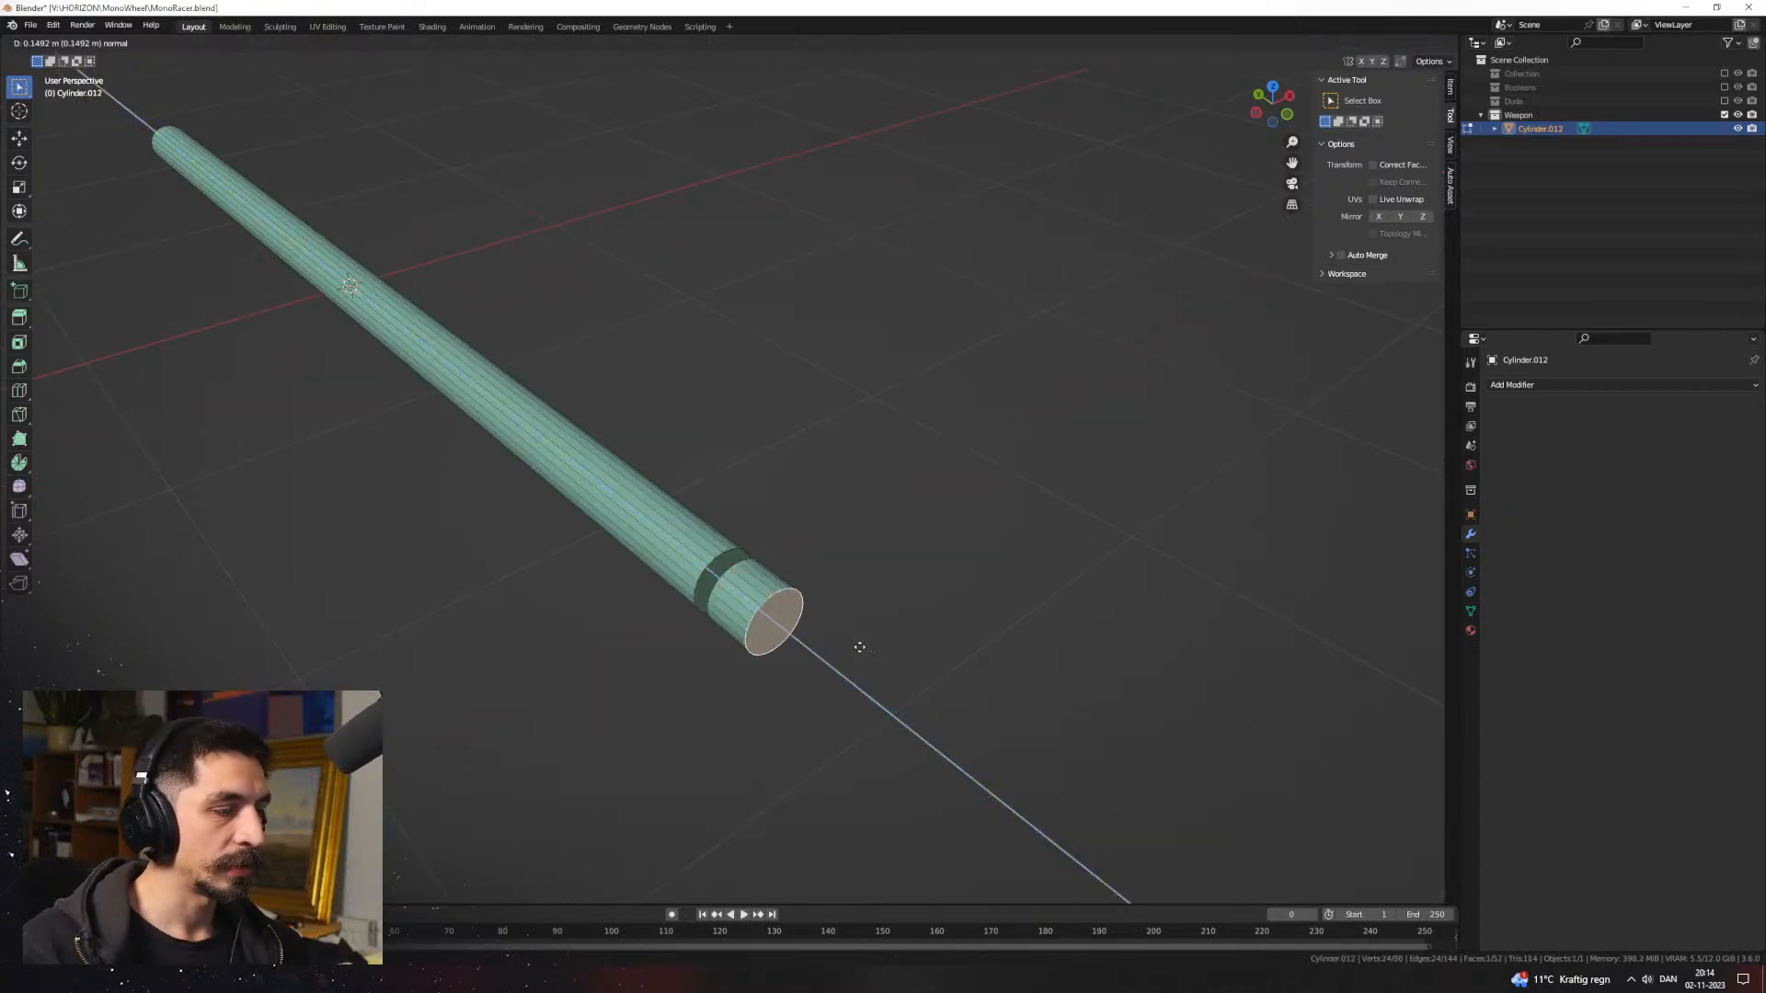
left_click(1015, 715)
key("s")
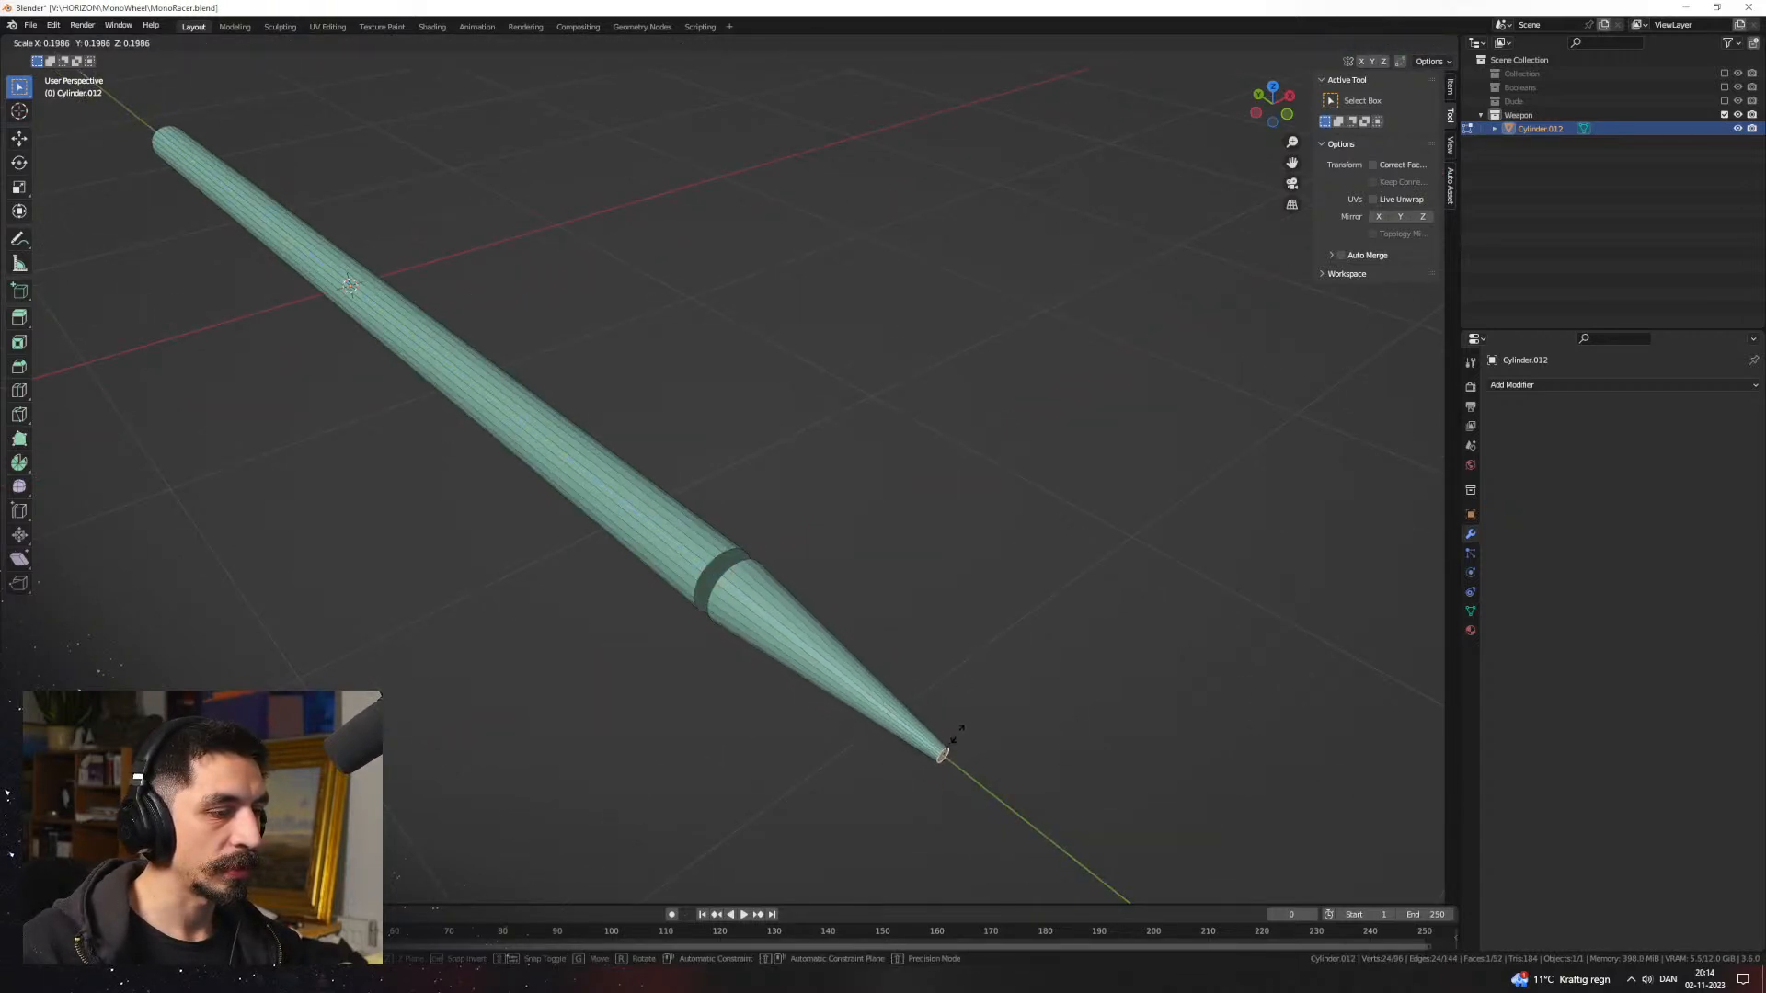
left_click(1006, 735)
middle_click_drag(1006, 735, 840, 598, "shift")
key("e")
left_click(984, 705)
key("s")
left_click(824, 636)
Step: Extrude the cone's back end toward the rod and scale it in to form a chamfered, narrower neck
key("e")
key("s")
left_click(868, 598)
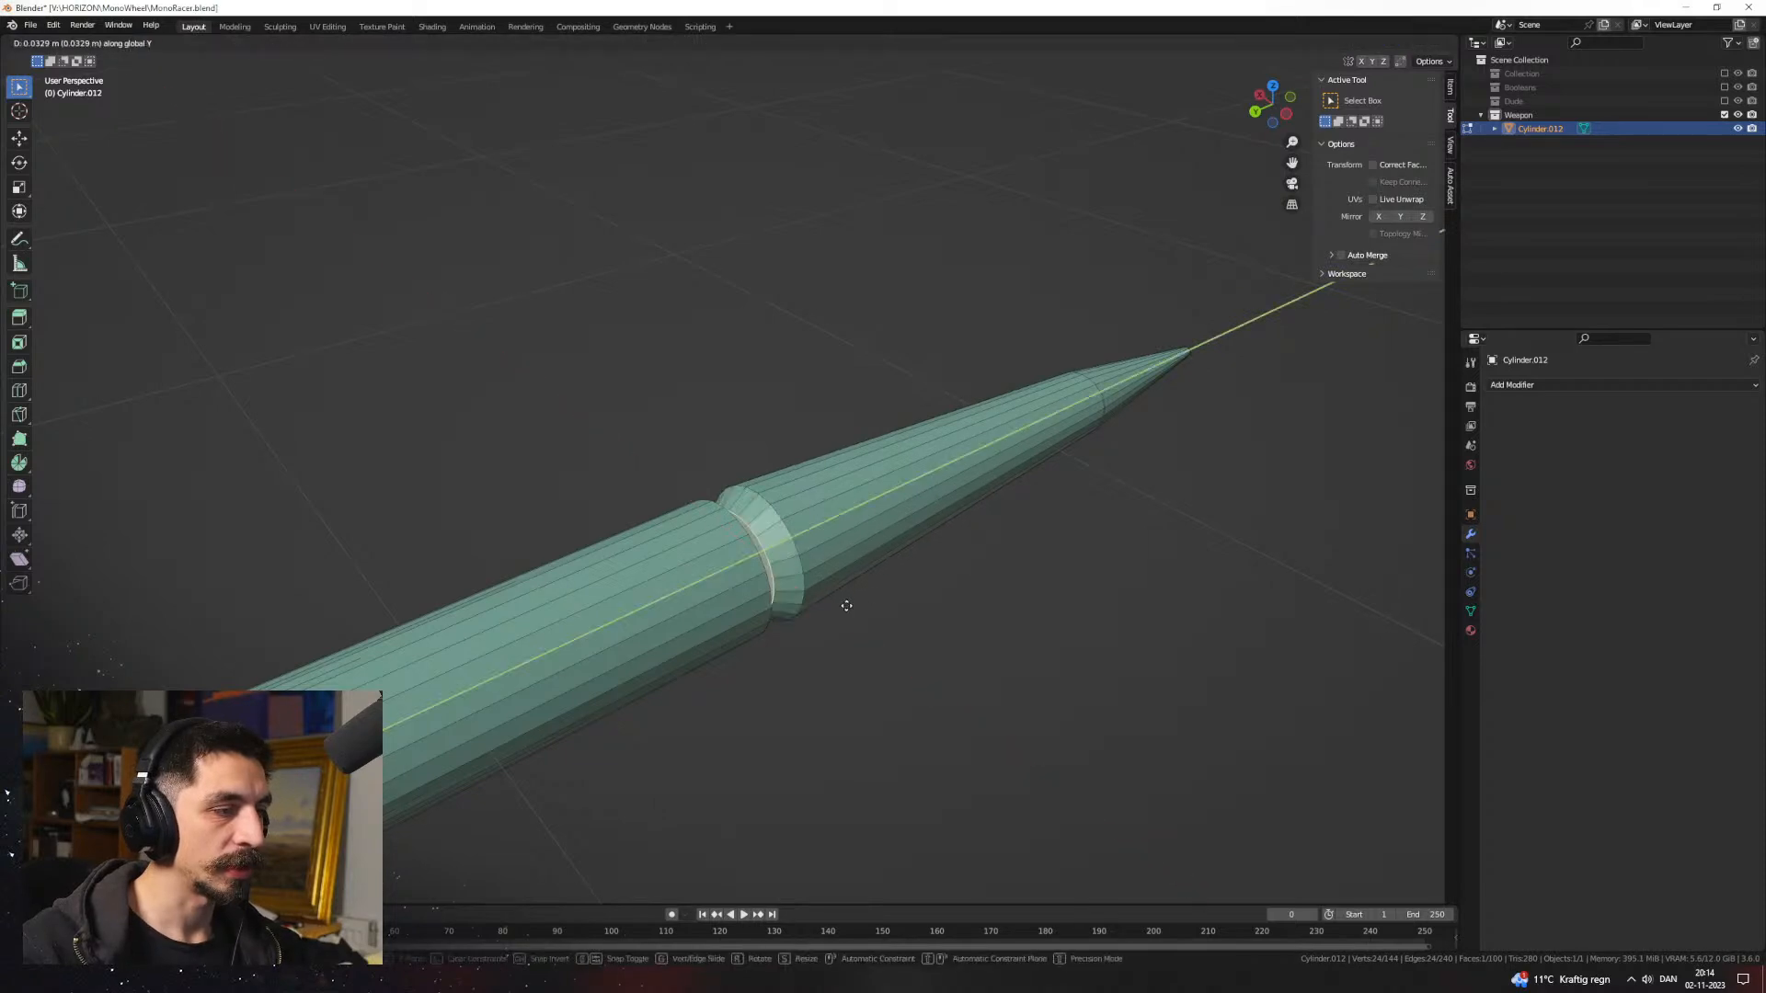
middle_click_drag(804, 618, 927, 604)
middle_click_drag(927, 603, 946, 607)
scroll(946, 607, "up", 2)
key("e")
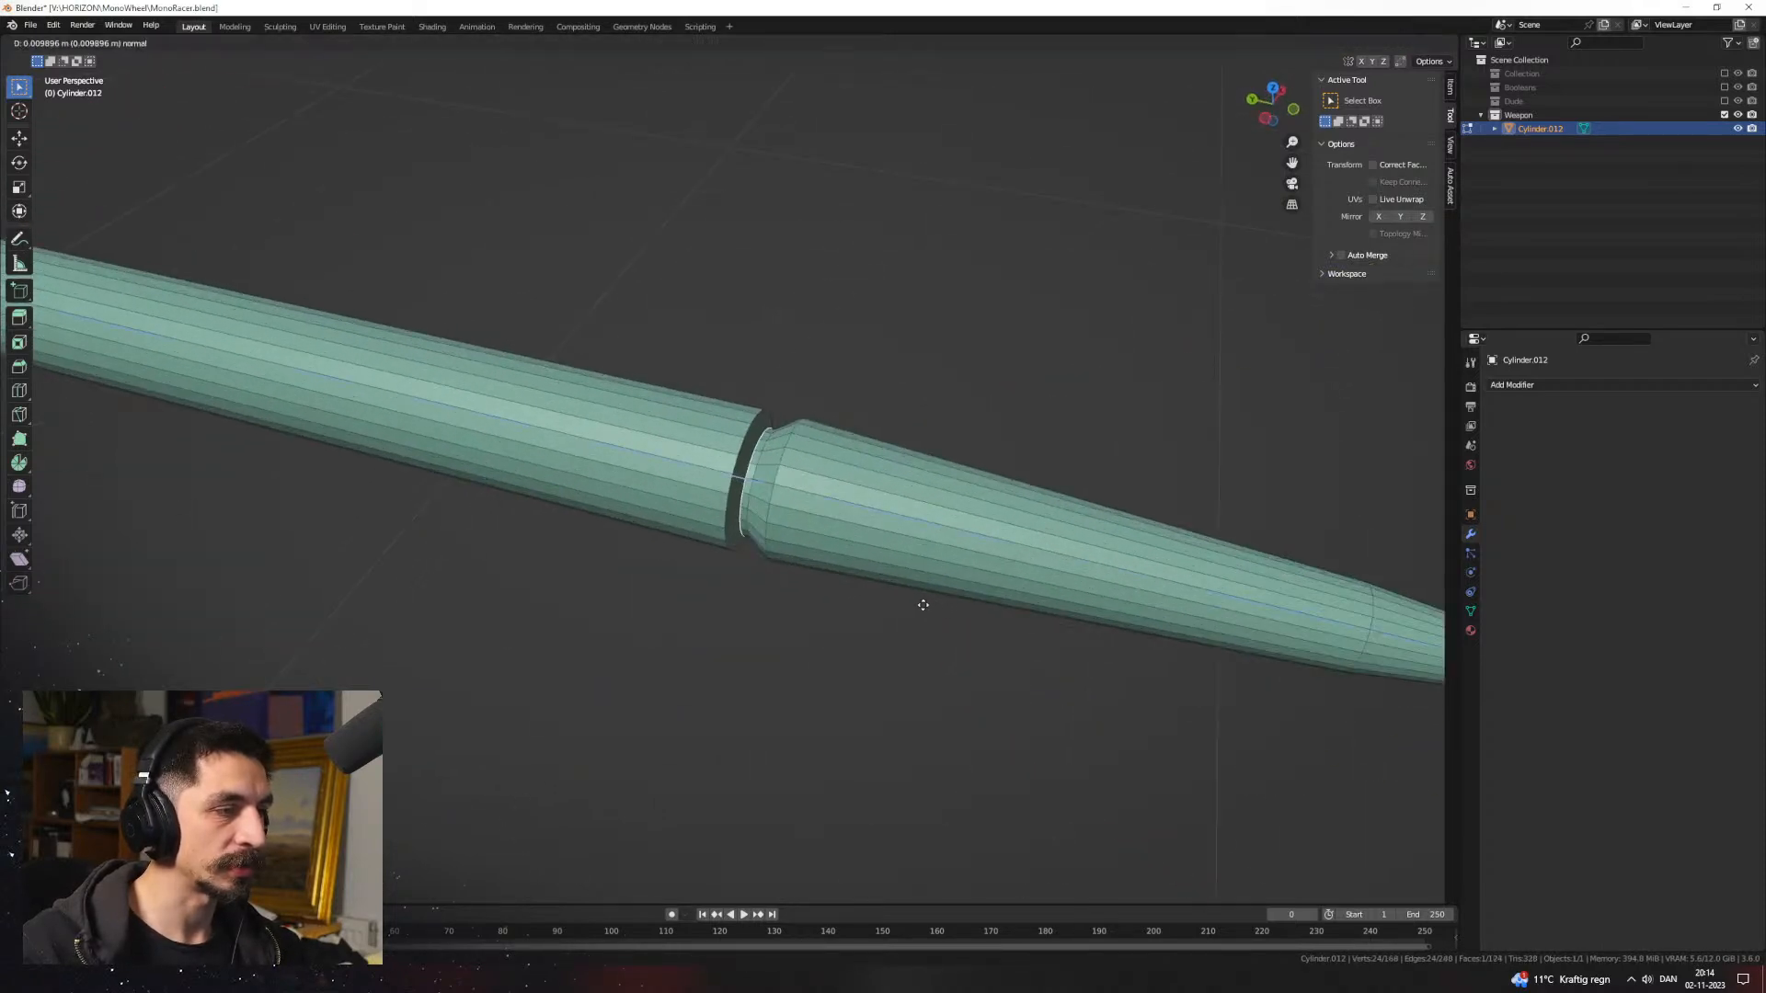
left_click(915, 604)
Step: Bevel the edge loop around the neck between rod and tip, and return to Object Mode
key("2")
left_click(748, 489, "alt")
key("ctrl+b")
left_click(860, 516)
key("Tab")
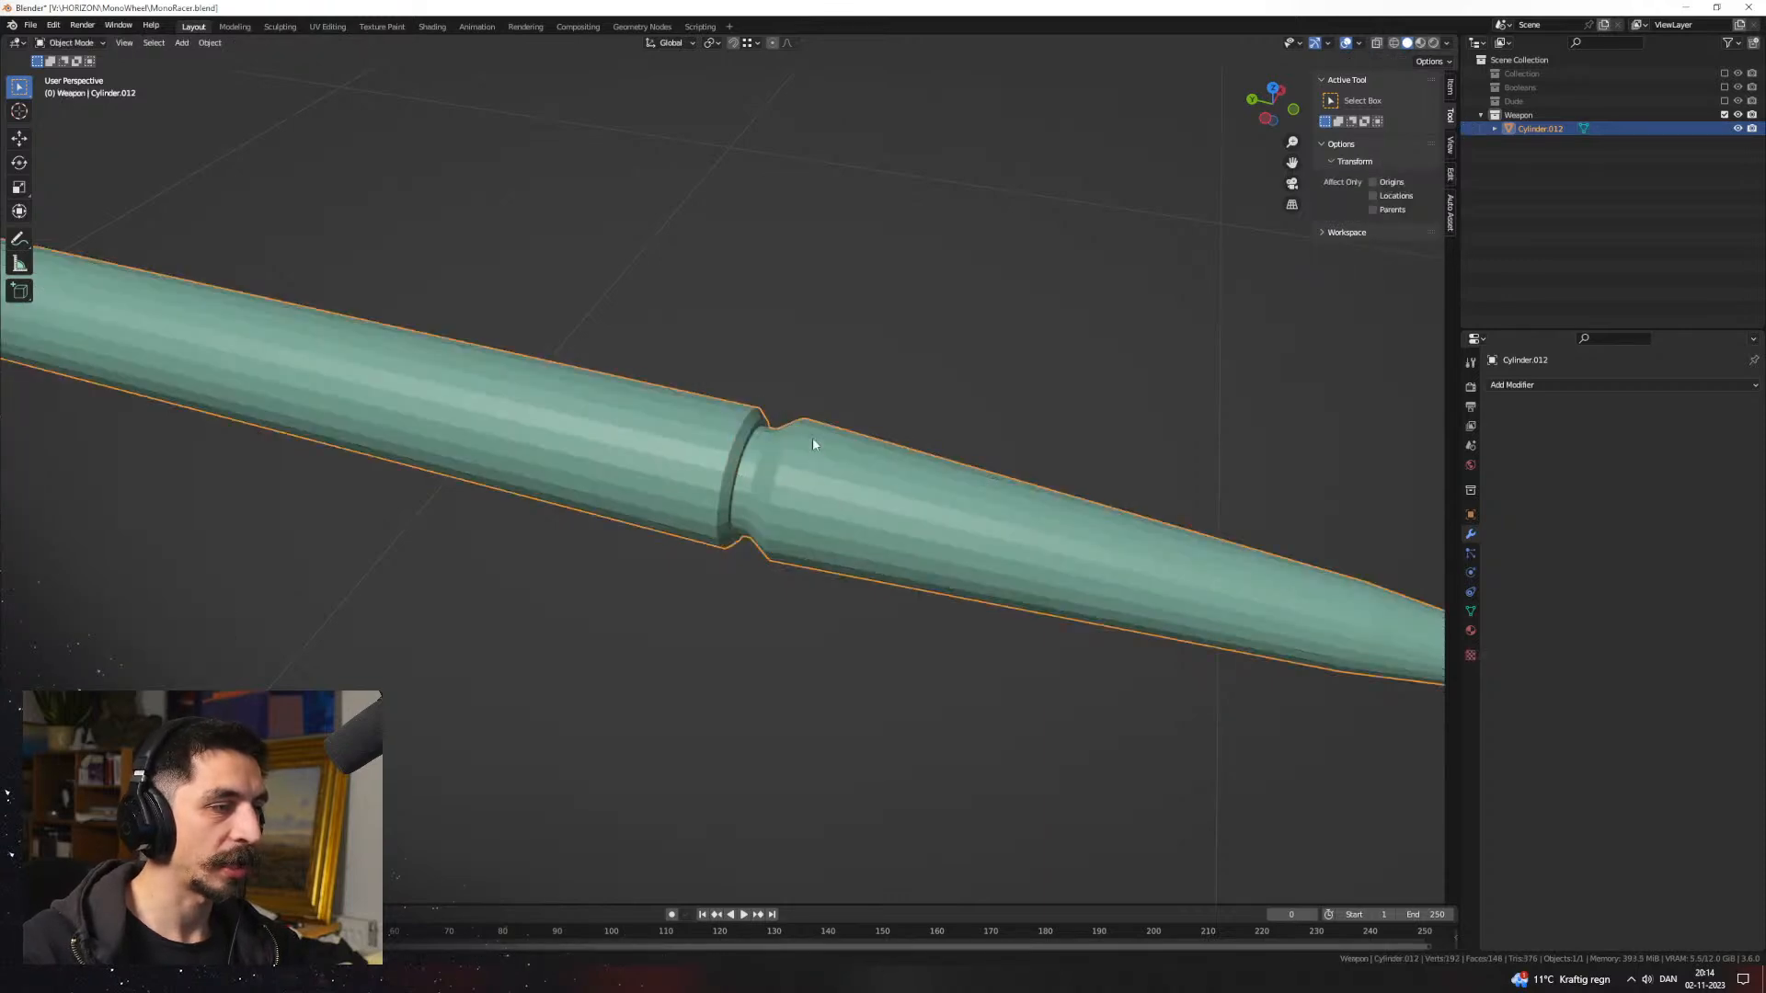
Step: Apply smooth shading to the pointed rod and deselect it
scroll(816, 447, "down", 4)
left_click(816, 439)
left_click(780, 485)
right_click(780, 486)
left_click(781, 485)
left_click(890, 474)
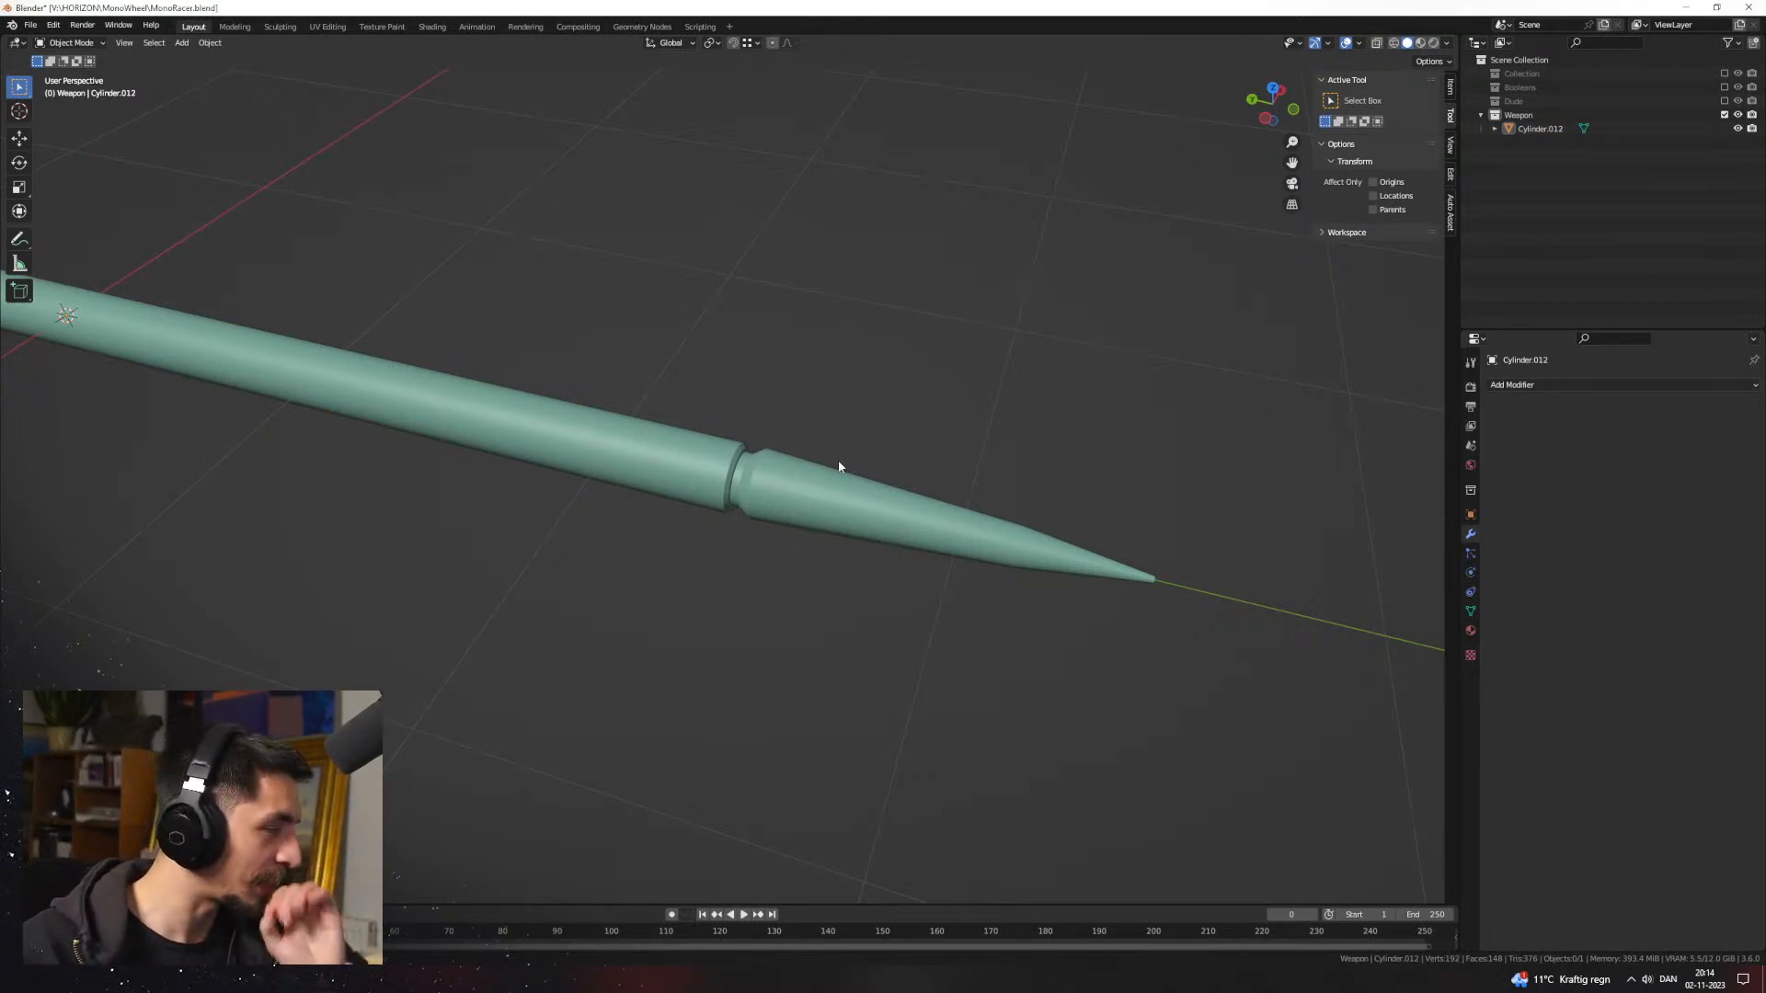
Step: Inset the cap face at the rod's blunt end to form a smaller inner disc
scroll(815, 500, "down", 4)
middle_click_drag(816, 500, 794, 605)
left_click(795, 606)
scroll(795, 607, "up", 2)
key("Tab")
key("3")
left_click(917, 631)
scroll(975, 653, "up", 1)
key("i")
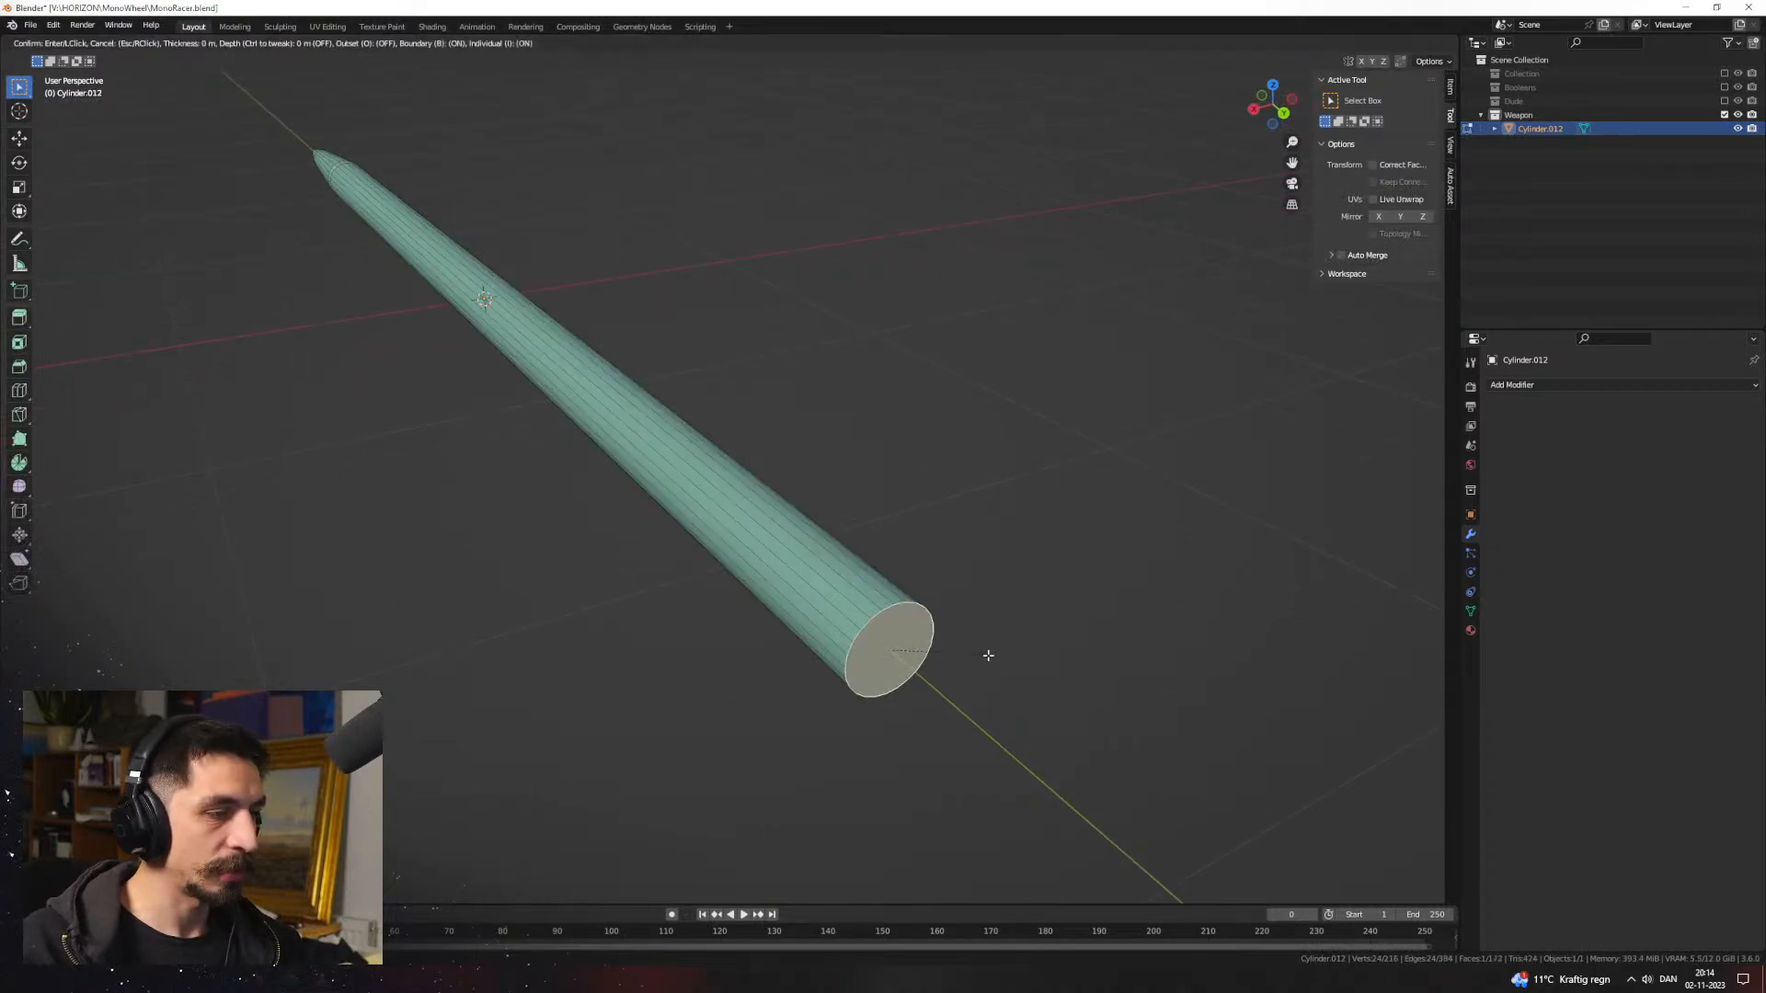
left_click(971, 663)
key("i")
left_click(973, 664)
Step: Bevel the outer rim of the rod's blunt end and return to Object Mode
key("2")
left_click(888, 604, "alt")
key("ctrl+b")
left_click(932, 661)
key("3")
left_click(898, 657)
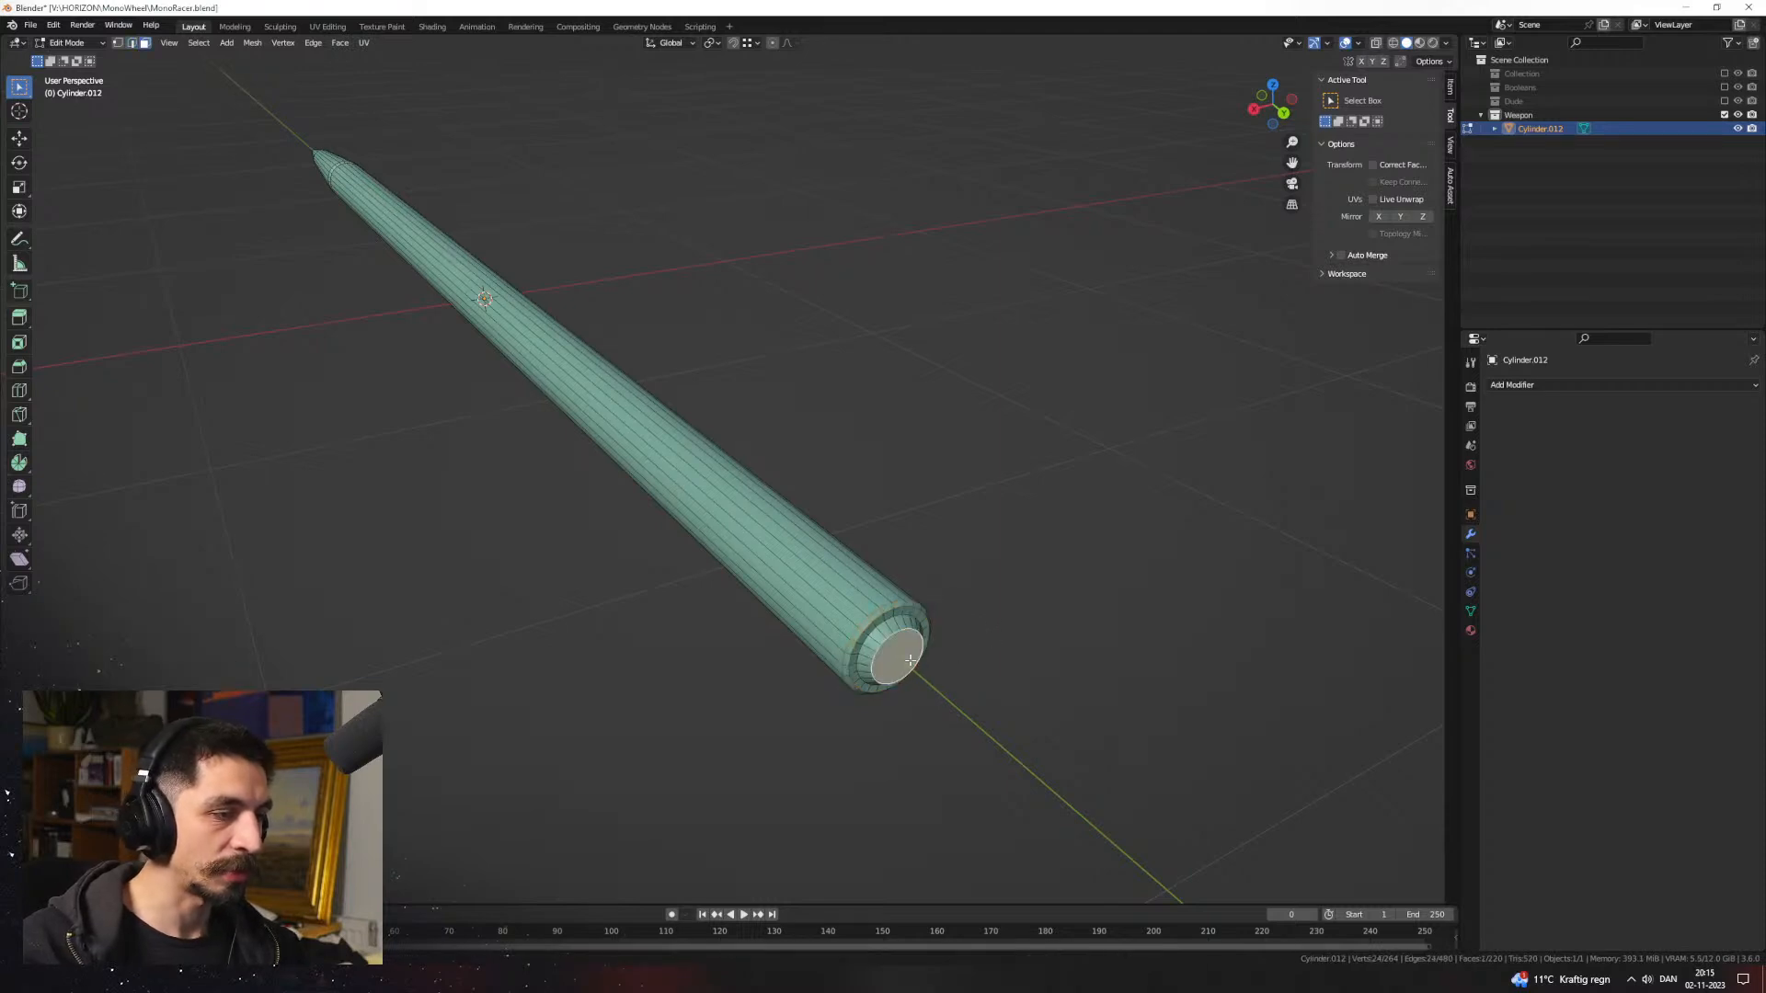
scroll(933, 651, "down", 4)
middle_click_drag(1121, 696, 871, 619)
key("Tab")
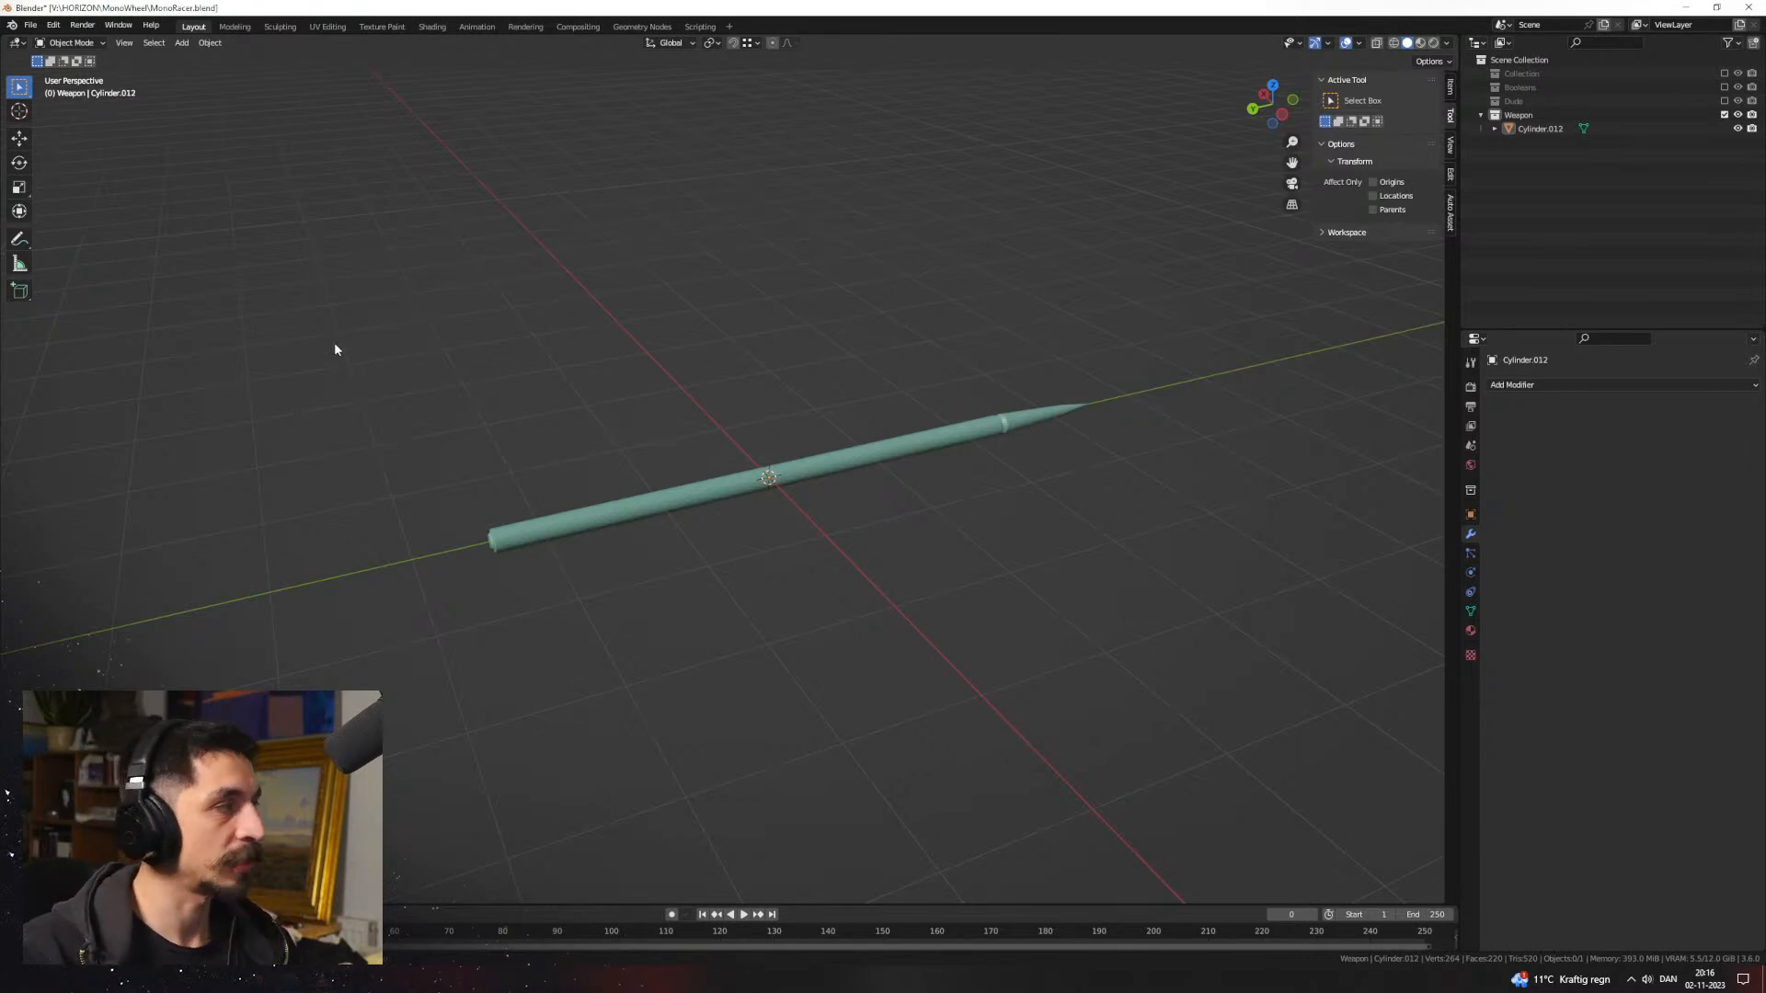
Step: In the left orthographic view, annotate a stepped bracket at the rod's blunt end and a long slim bar beneath the rod
mouse_move(697, 479)
middle_mouse_down("alt")
mouse_move(678, 438)
mouse_move(579, 355)
middle_mouse_up("alt")
left_click(24, 240)
middle_click_drag(395, 401, 495, 399, "shift")
scroll(440, 424, "up", 1)
mouse_move(403, 405)
left_mouse_down()
mouse_move(502, 432)
mouse_move(707, 426)
mouse_move(502, 472)
mouse_move(520, 472)
left_mouse_up()
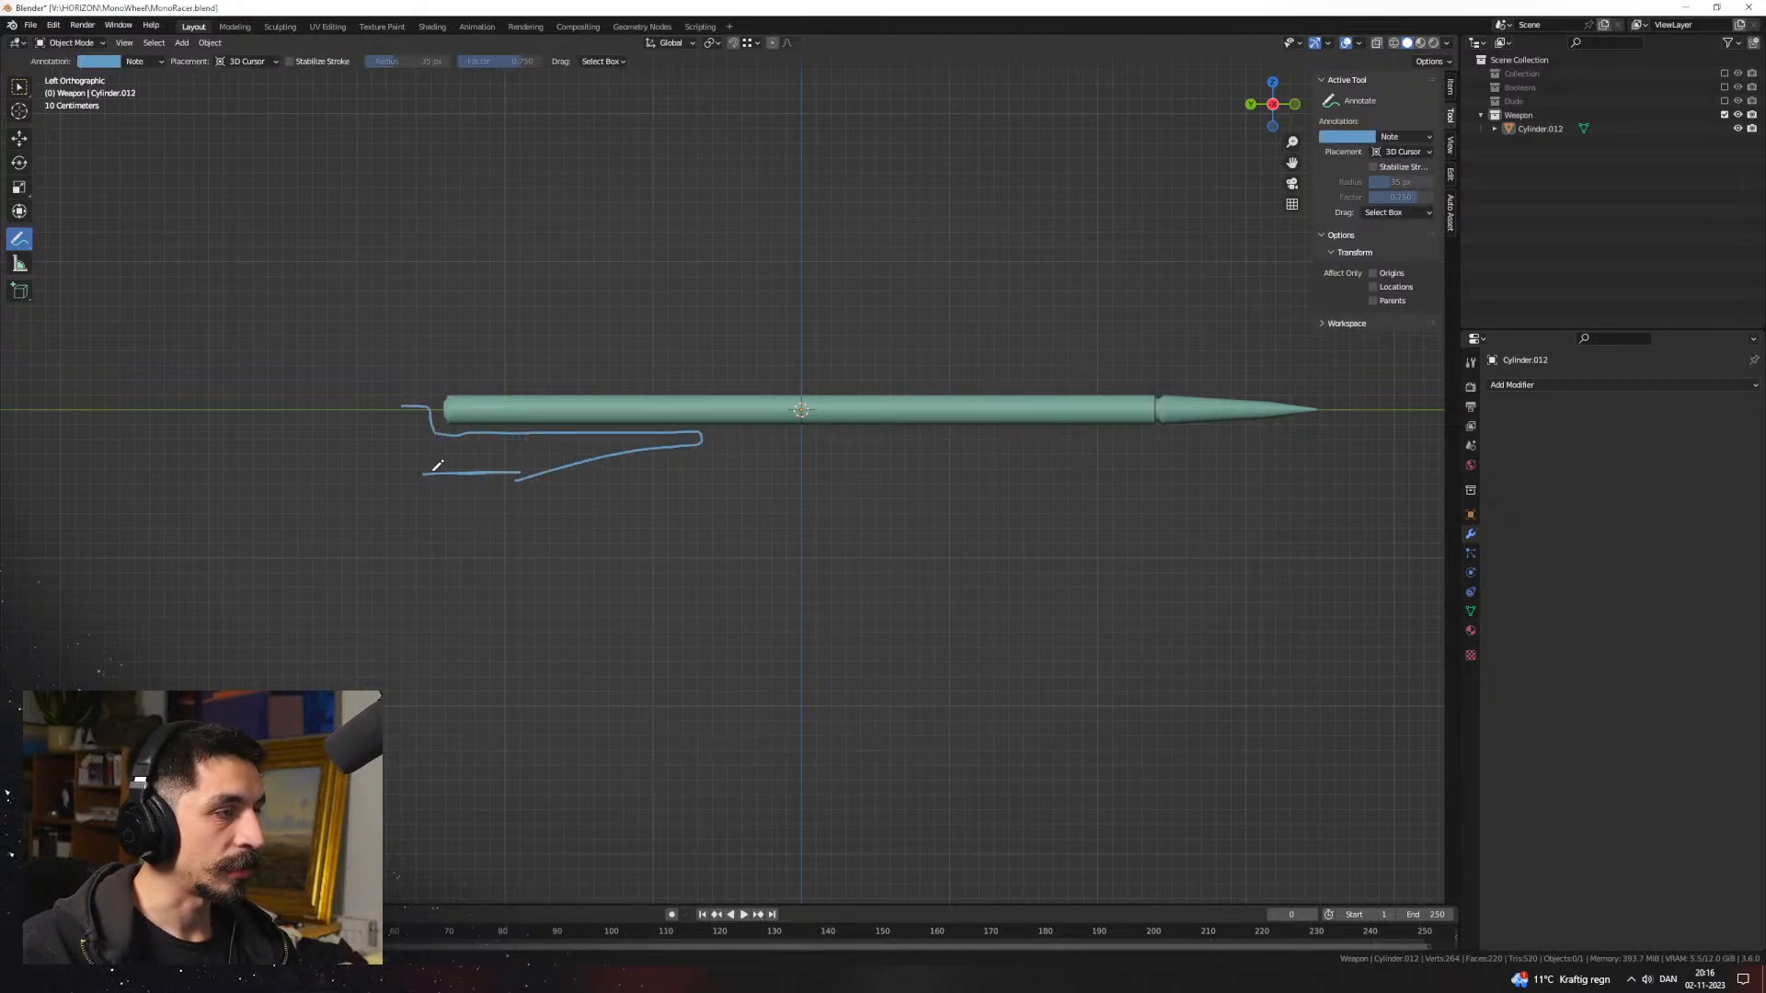
mouse_move(401, 409)
left_mouse_down()
mouse_move(396, 475)
mouse_move(839, 453)
mouse_move(1192, 470)
mouse_move(449, 471)
left_mouse_up()
mouse_move(741, 476)
middle_mouse_down("shift")
mouse_move(598, 461)
mouse_move(741, 446)
middle_mouse_up("shift")
scroll(598, 462, "down", 2)
scroll(782, 453, "up", 1)
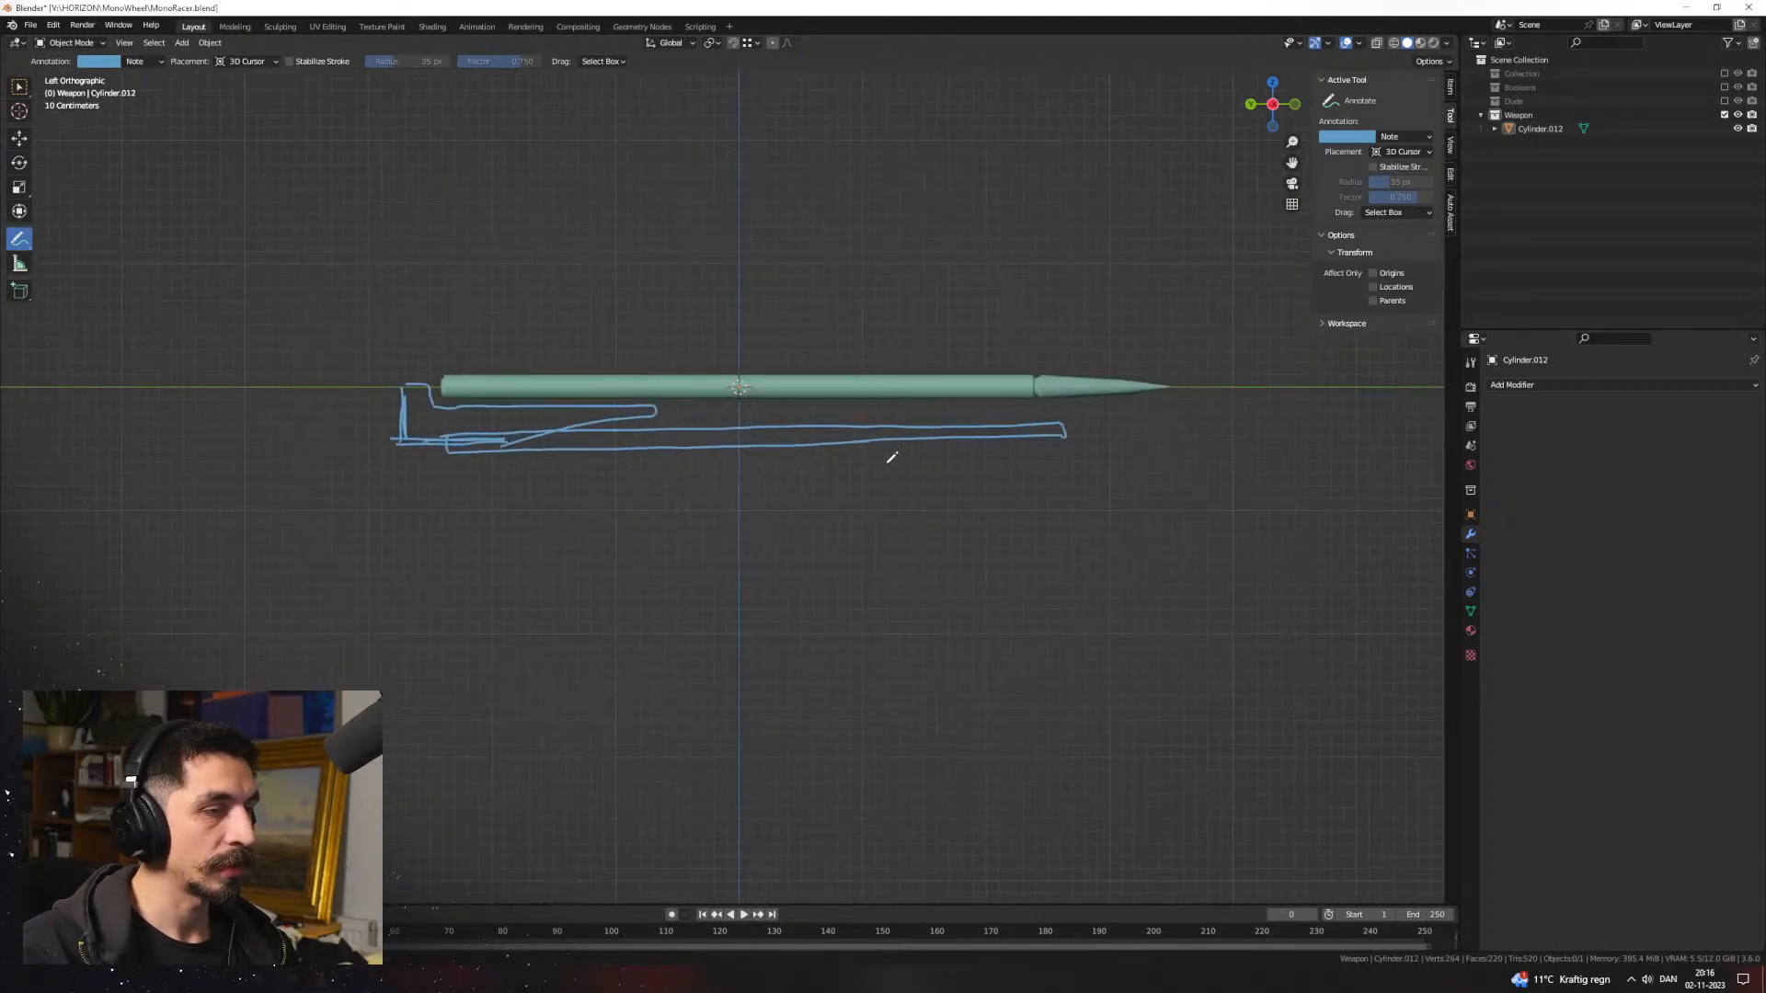
middle_click_drag(879, 459, 822, 449, "shift")
left_click_drag(436, 410, 426, 412)
key("ctrl+z")
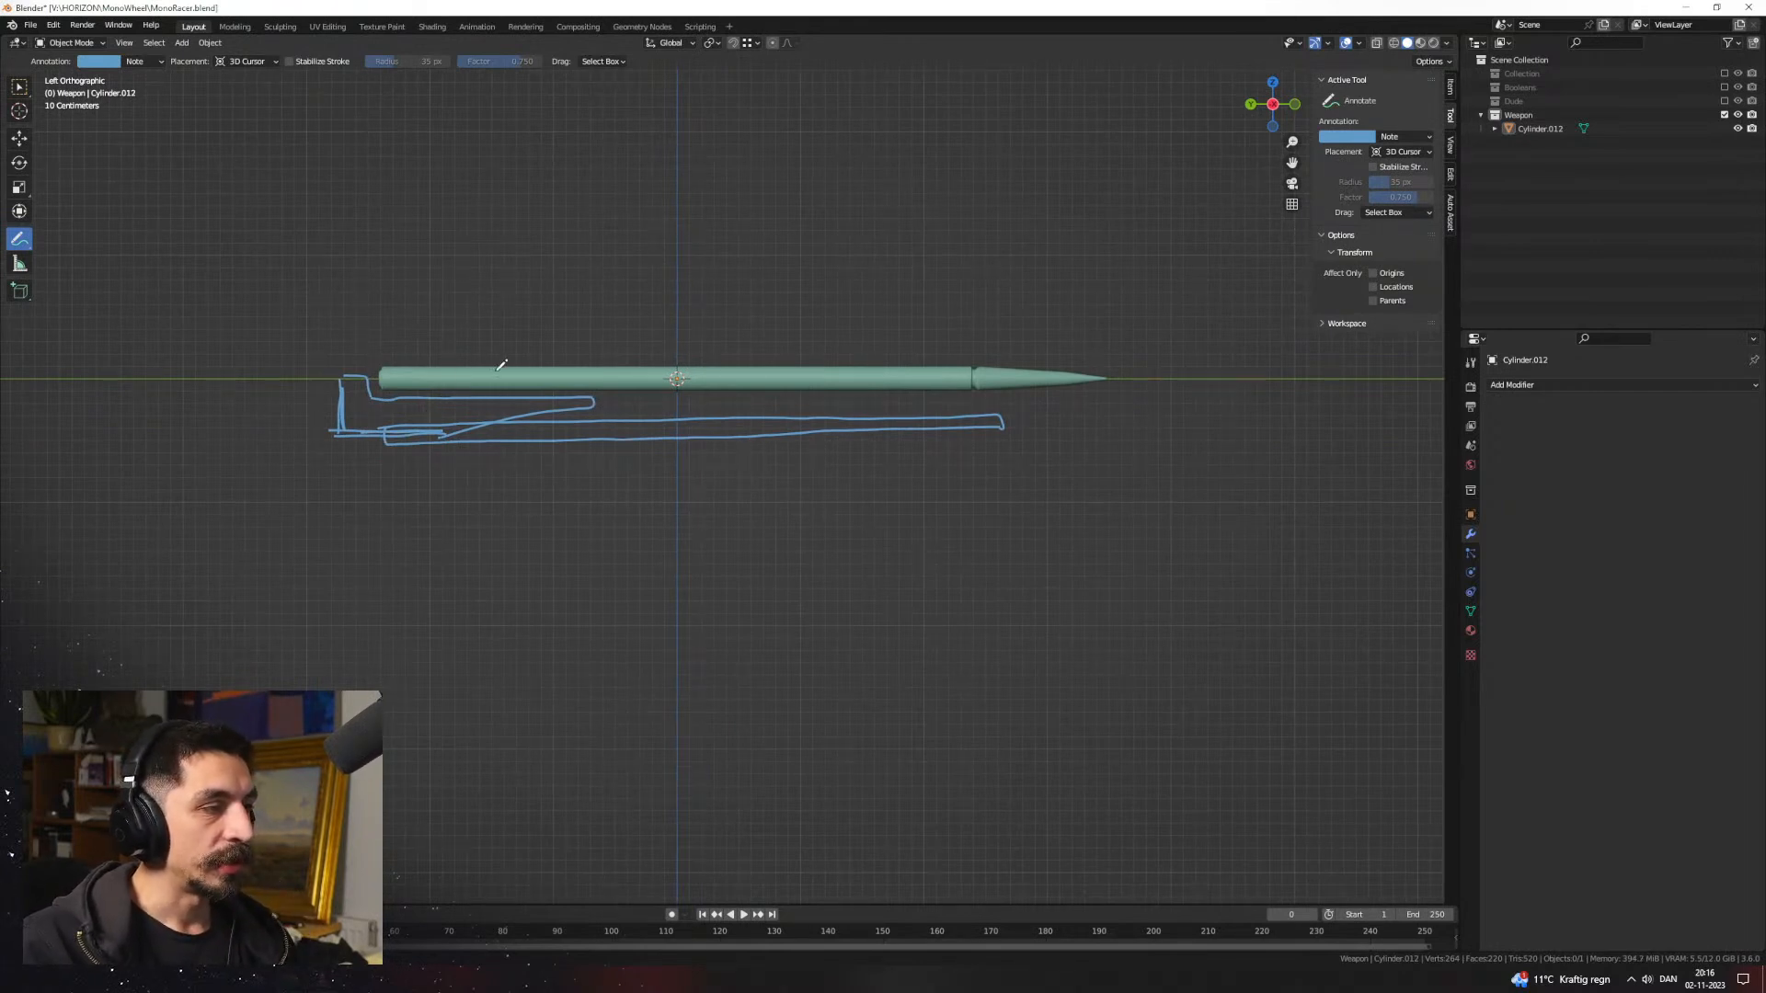
mouse_move(1161, 366)
left_mouse_down()
mouse_move(1269, 367)
mouse_move(1225, 393)
left_mouse_up()
key("ctrl+z")
scroll(898, 454, "down", 1)
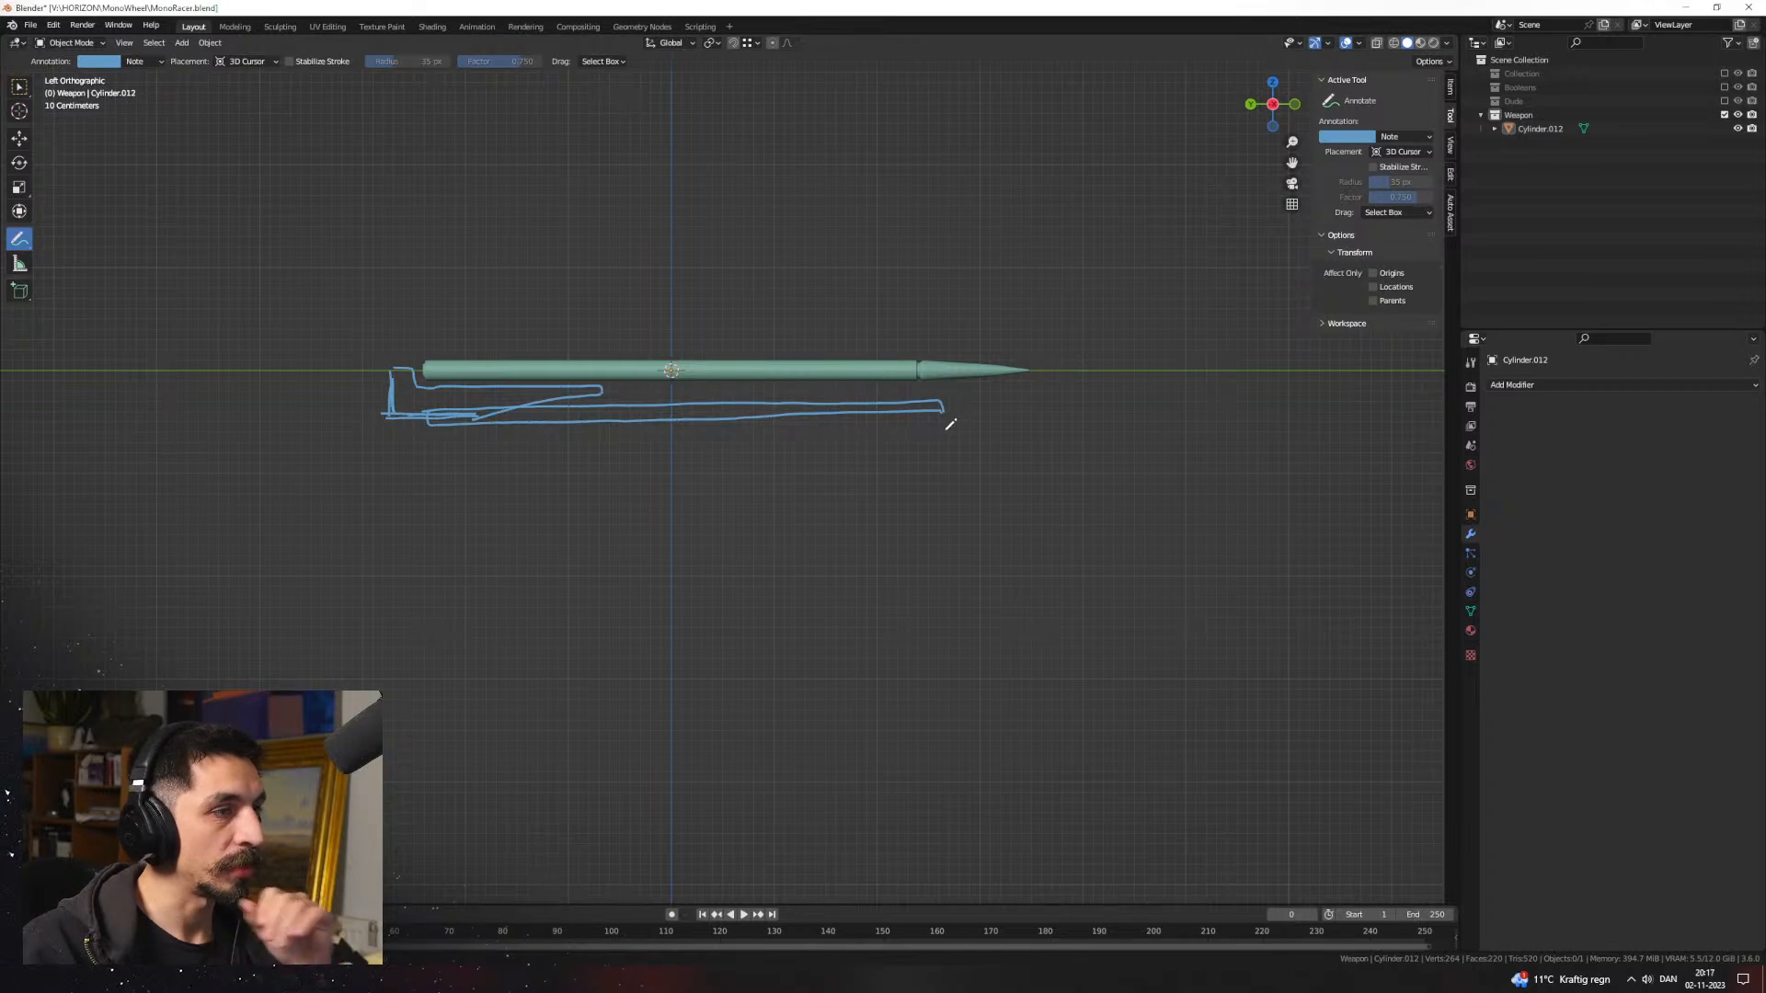
Step: Annotate an arrow above the rod pointing toward its blunt end, and a small housing with two circles around the bracket
mouse_move(909, 322)
left_mouse_down()
mouse_move(676, 329)
mouse_move(710, 348)
mouse_move(708, 304)
left_mouse_up()
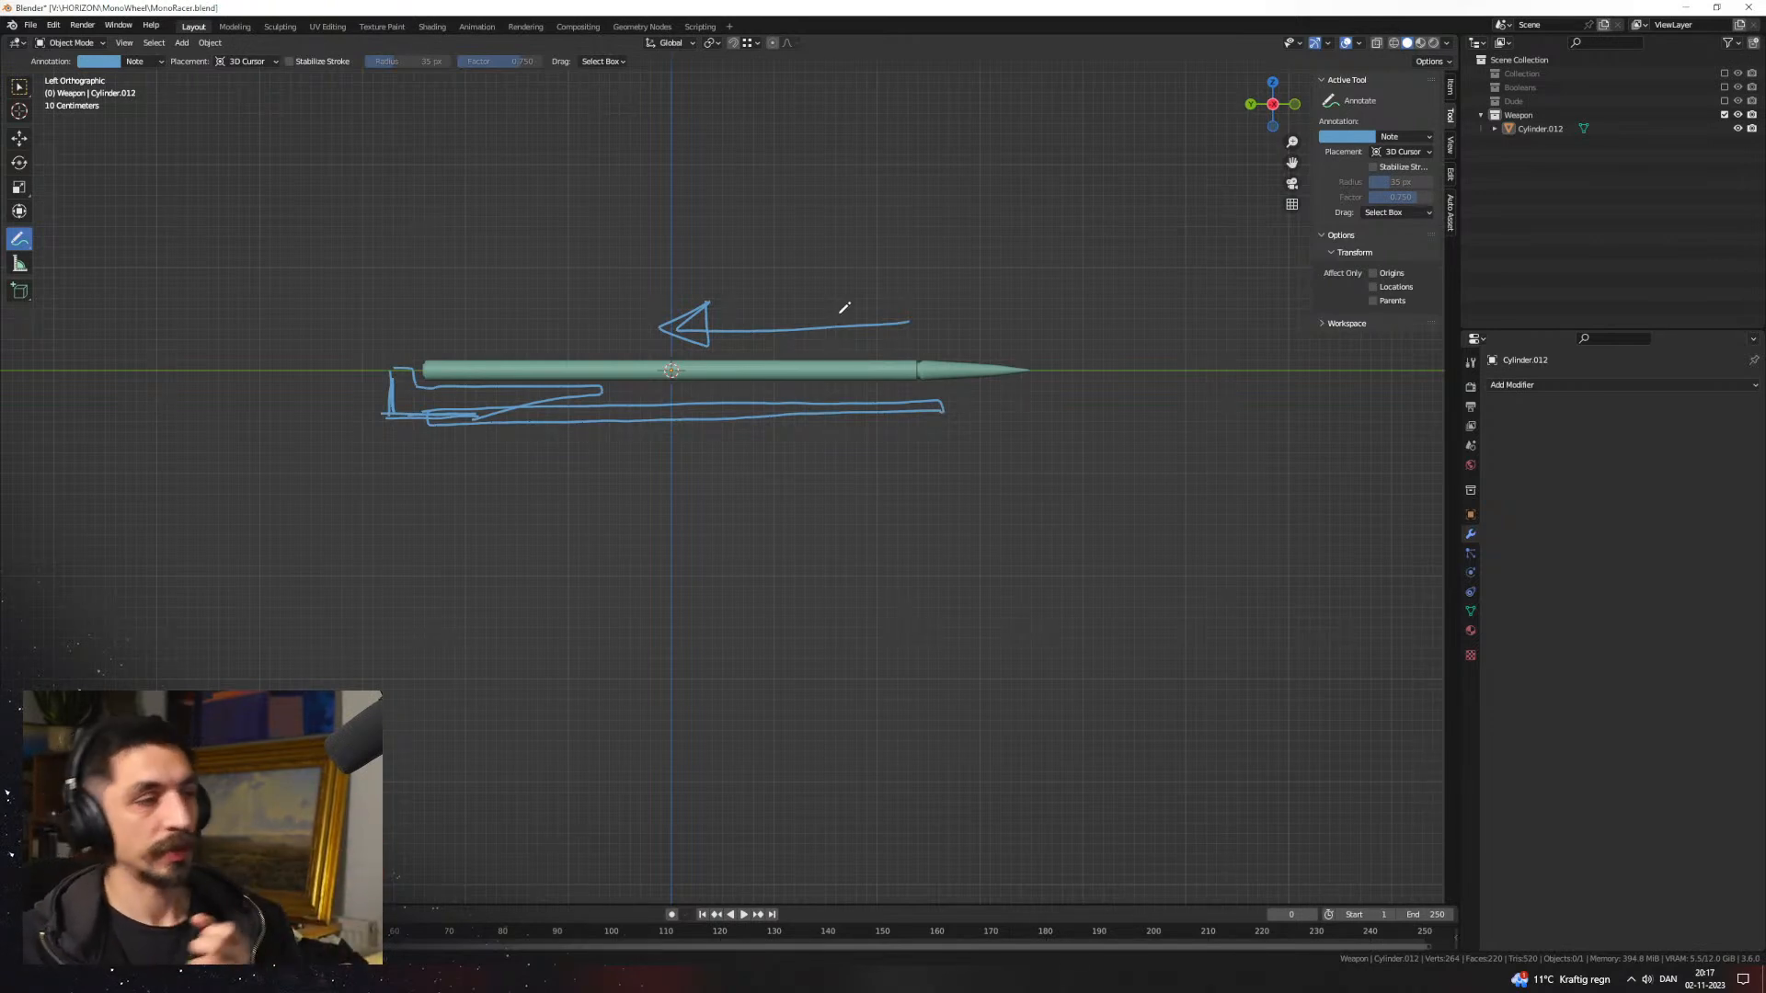
left_click_drag(441, 460, 349, 483)
key("ctrl+z")
mouse_move(370, 402)
left_mouse_down()
mouse_move(238, 412)
mouse_move(405, 358)
mouse_move(422, 373)
mouse_move(381, 390)
mouse_move(327, 379)
mouse_move(340, 453)
mouse_move(387, 446)
mouse_move(418, 432)
mouse_move(428, 382)
left_mouse_up()
key("ctrl+z")
Step: Annotate a long arrow pointing away from the housing, beyond the rod's blunt end
mouse_move(331, 493)
left_mouse_down()
mouse_move(104, 505)
mouse_move(146, 514)
left_mouse_up()
middle_click_drag(320, 499, 539, 469, "shift")
mouse_move(497, 447)
left_mouse_down()
mouse_move(509, 498)
mouse_move(817, 486)
mouse_move(825, 391)
left_mouse_up()
key("ctrl+z")
Step: Annotate a lower bar and a block with vertical rib lines beneath the rod
mouse_move(598, 425)
left_mouse_down()
mouse_move(881, 409)
mouse_move(846, 431)
mouse_move(872, 488)
mouse_move(1142, 483)
left_mouse_up()
mouse_move(906, 410)
left_mouse_down()
mouse_move(1064, 396)
mouse_move(1187, 469)
mouse_move(998, 494)
left_mouse_up()
left_click_drag(952, 438, 954, 486)
left_click_drag(983, 433, 1002, 491)
mouse_move(1053, 428)
left_mouse_down()
mouse_move(1073, 482)
mouse_move(1117, 473)
left_mouse_up()
left_click_drag(1146, 426, 1162, 470)
Step: Annotate a small ring in front of the rod's tip and an outline wrapping around the tip and over the rod
middle_click_drag(1273, 347, 1028, 389, "shift")
left_click_drag(1019, 368, 1022, 400)
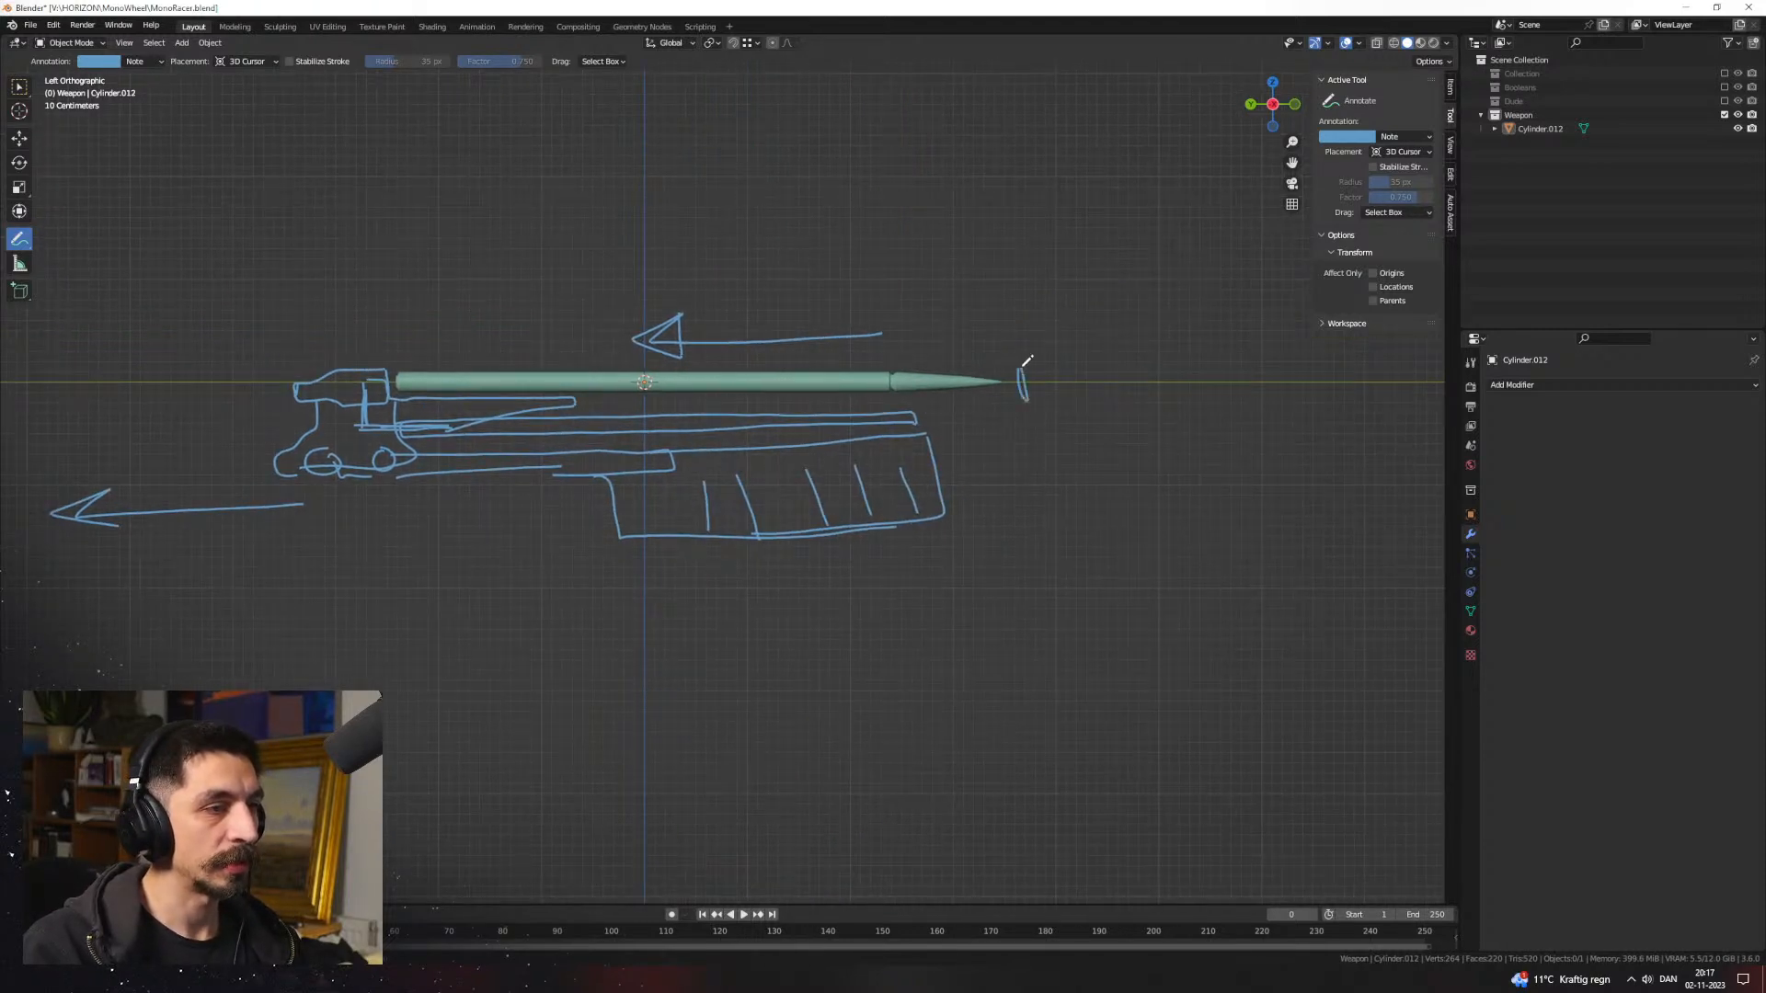
mouse_move(944, 441)
left_mouse_down()
mouse_move(1009, 405)
mouse_move(906, 360)
mouse_move(405, 370)
left_mouse_up()
middle_click_drag(535, 384, 736, 377, "shift")
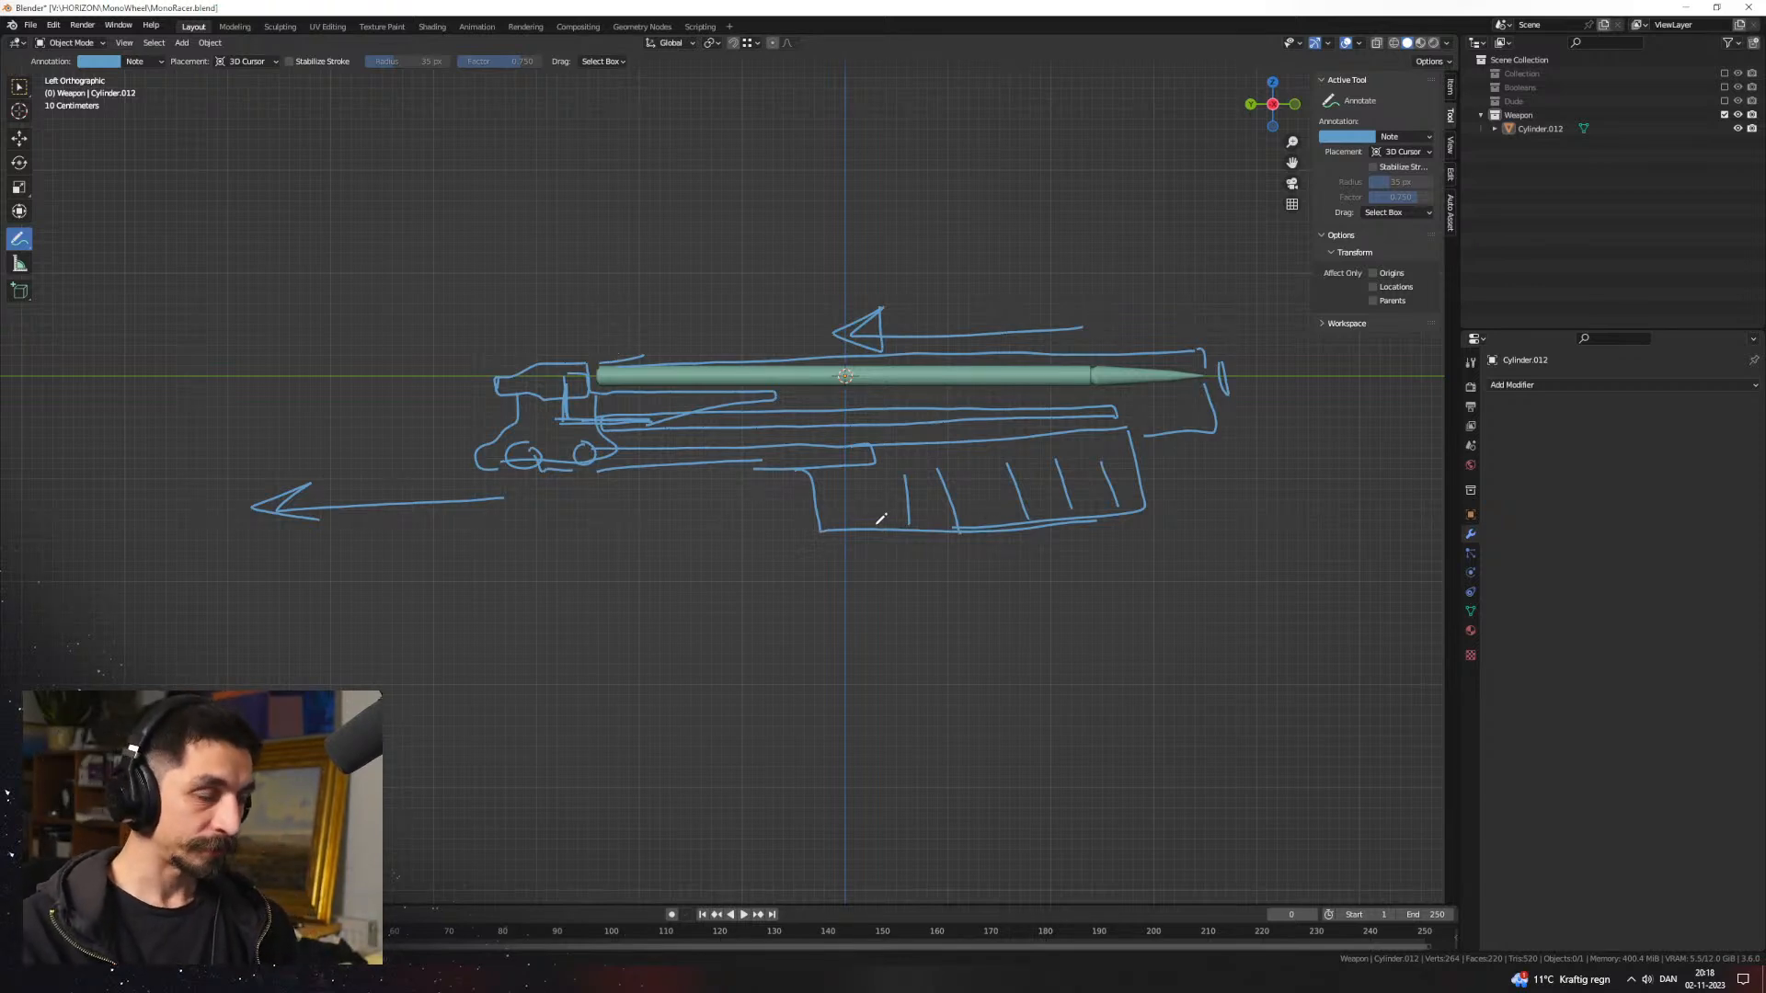
mouse_move(1164, 455)
left_mouse_down()
mouse_move(1103, 510)
mouse_move(1145, 471)
left_mouse_up()
key("ctrl+z")
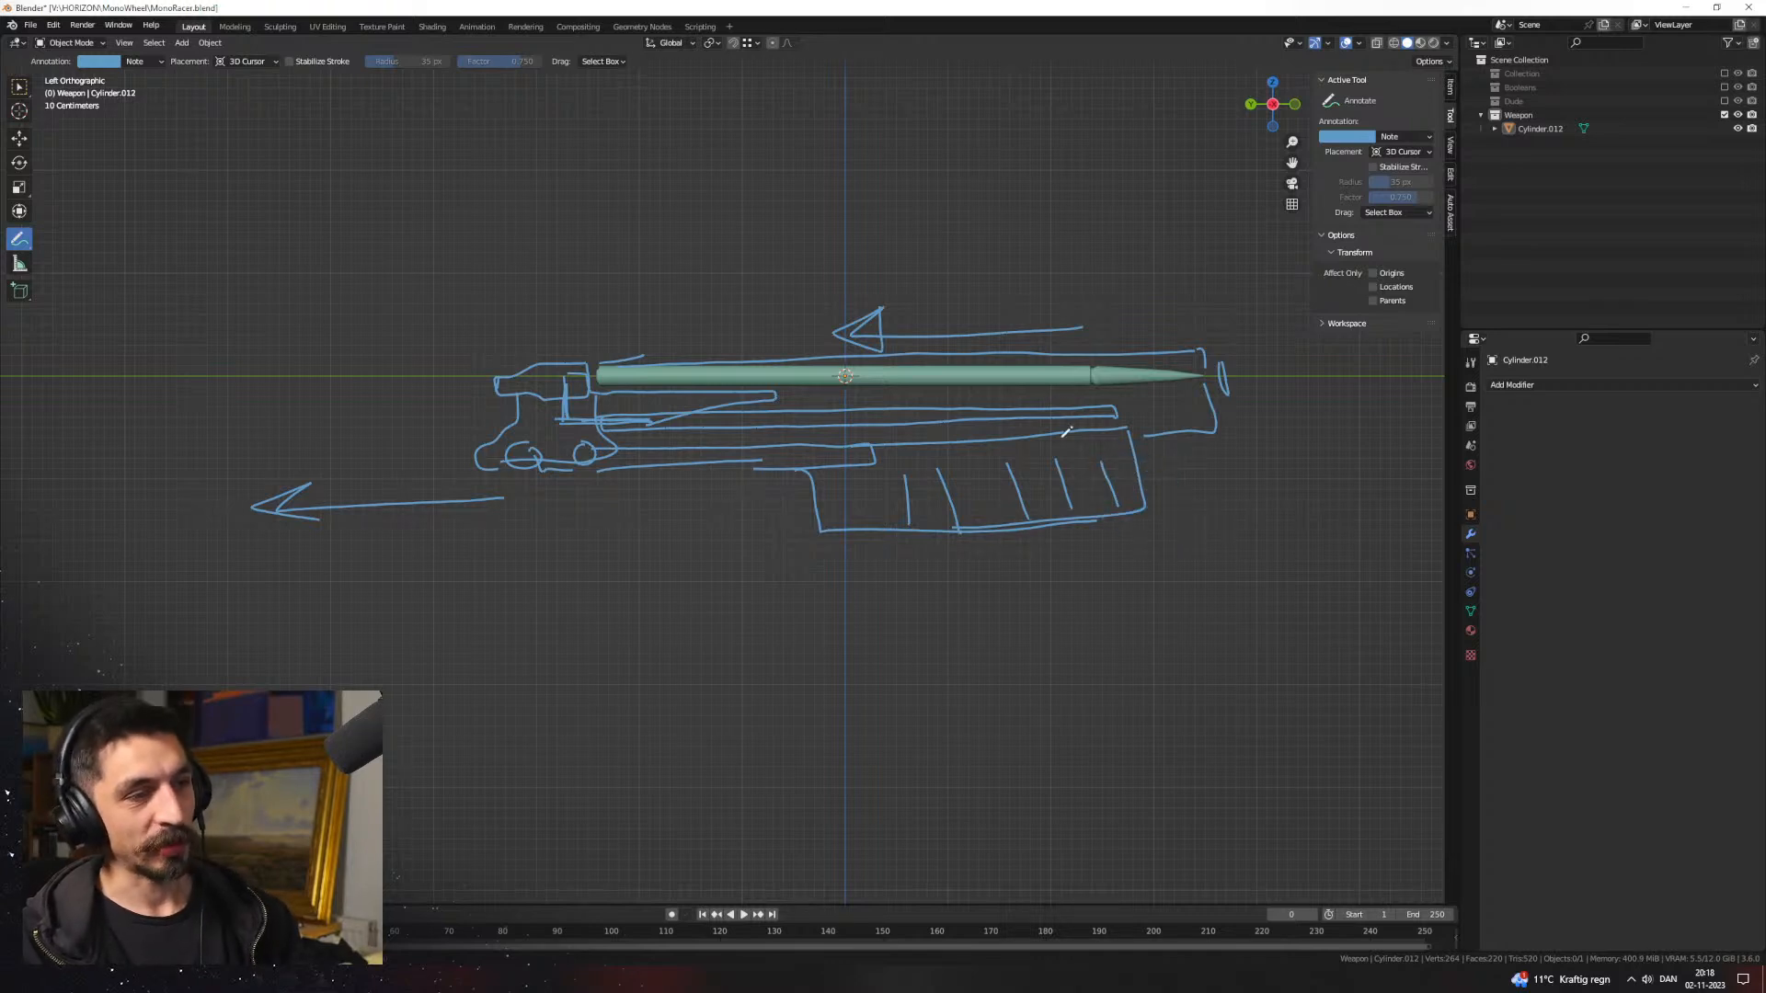
mouse_move(884, 474)
left_mouse_down()
mouse_move(643, 447)
mouse_move(737, 429)
left_mouse_up()
key("ctrl+z")
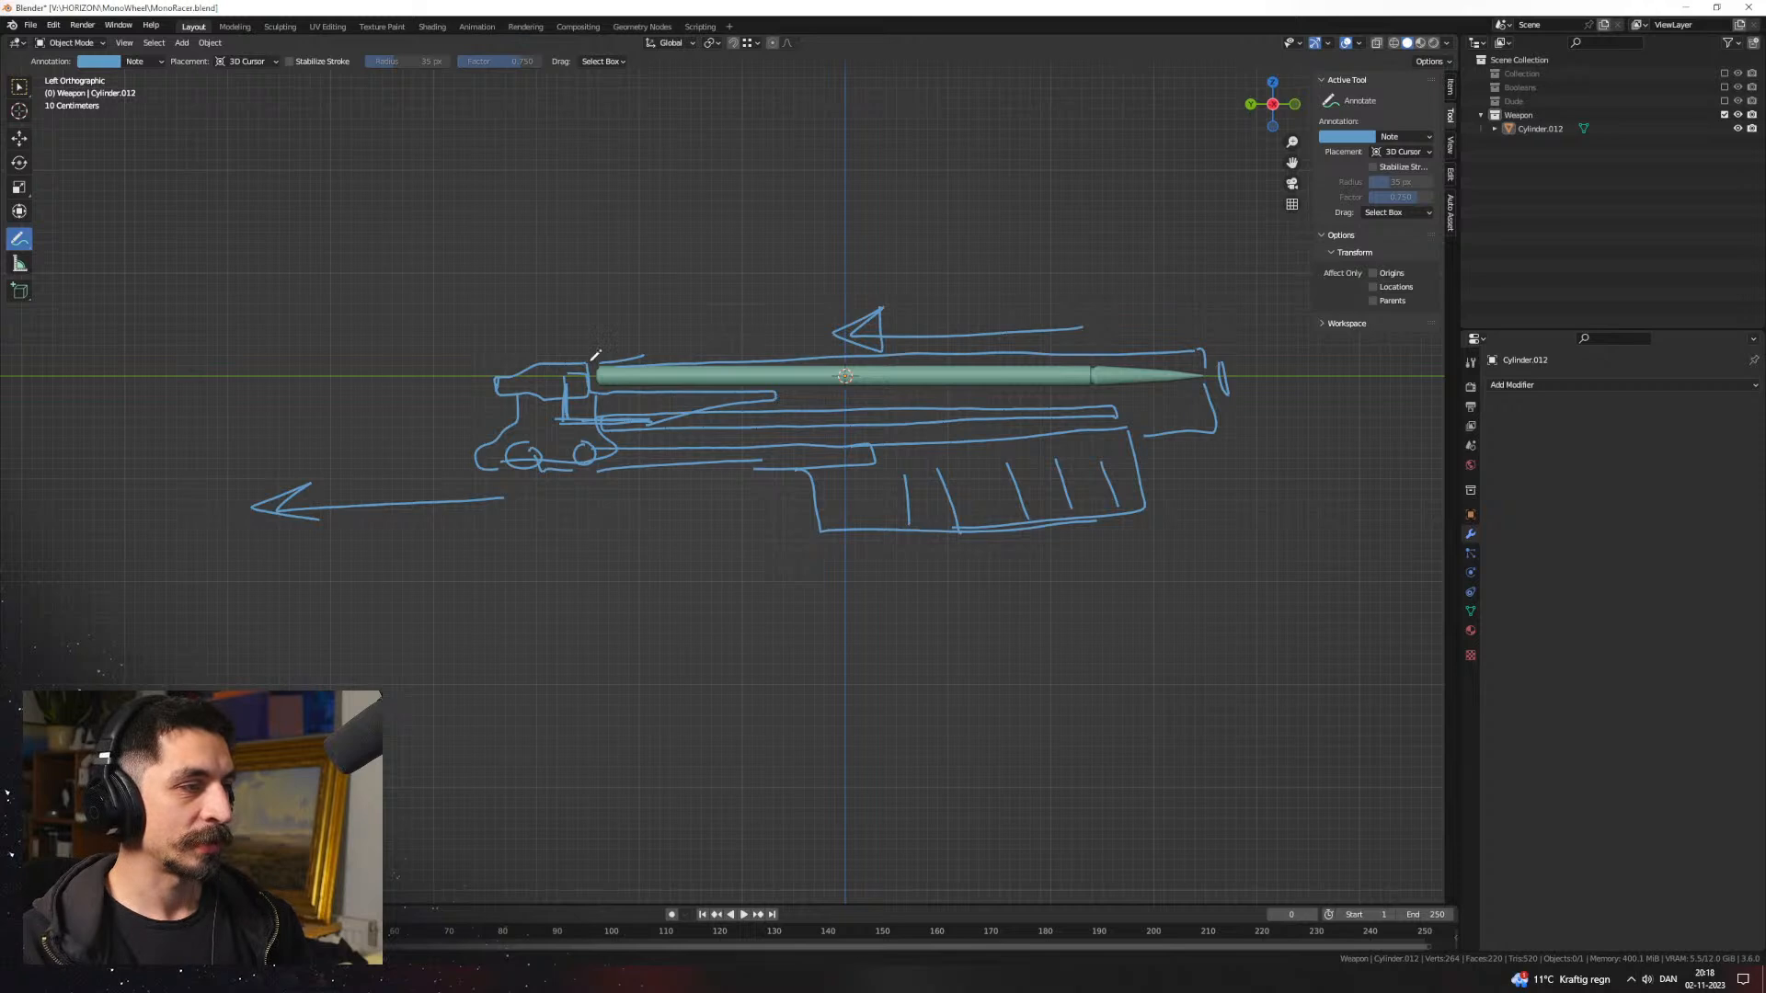
Step: Annotate a tall rectangular casing above the rod, with an inner outline and horizontal lines inside it
mouse_move(593, 357)
left_mouse_down()
mouse_move(593, 228)
mouse_move(1190, 210)
mouse_move(1205, 361)
left_mouse_up()
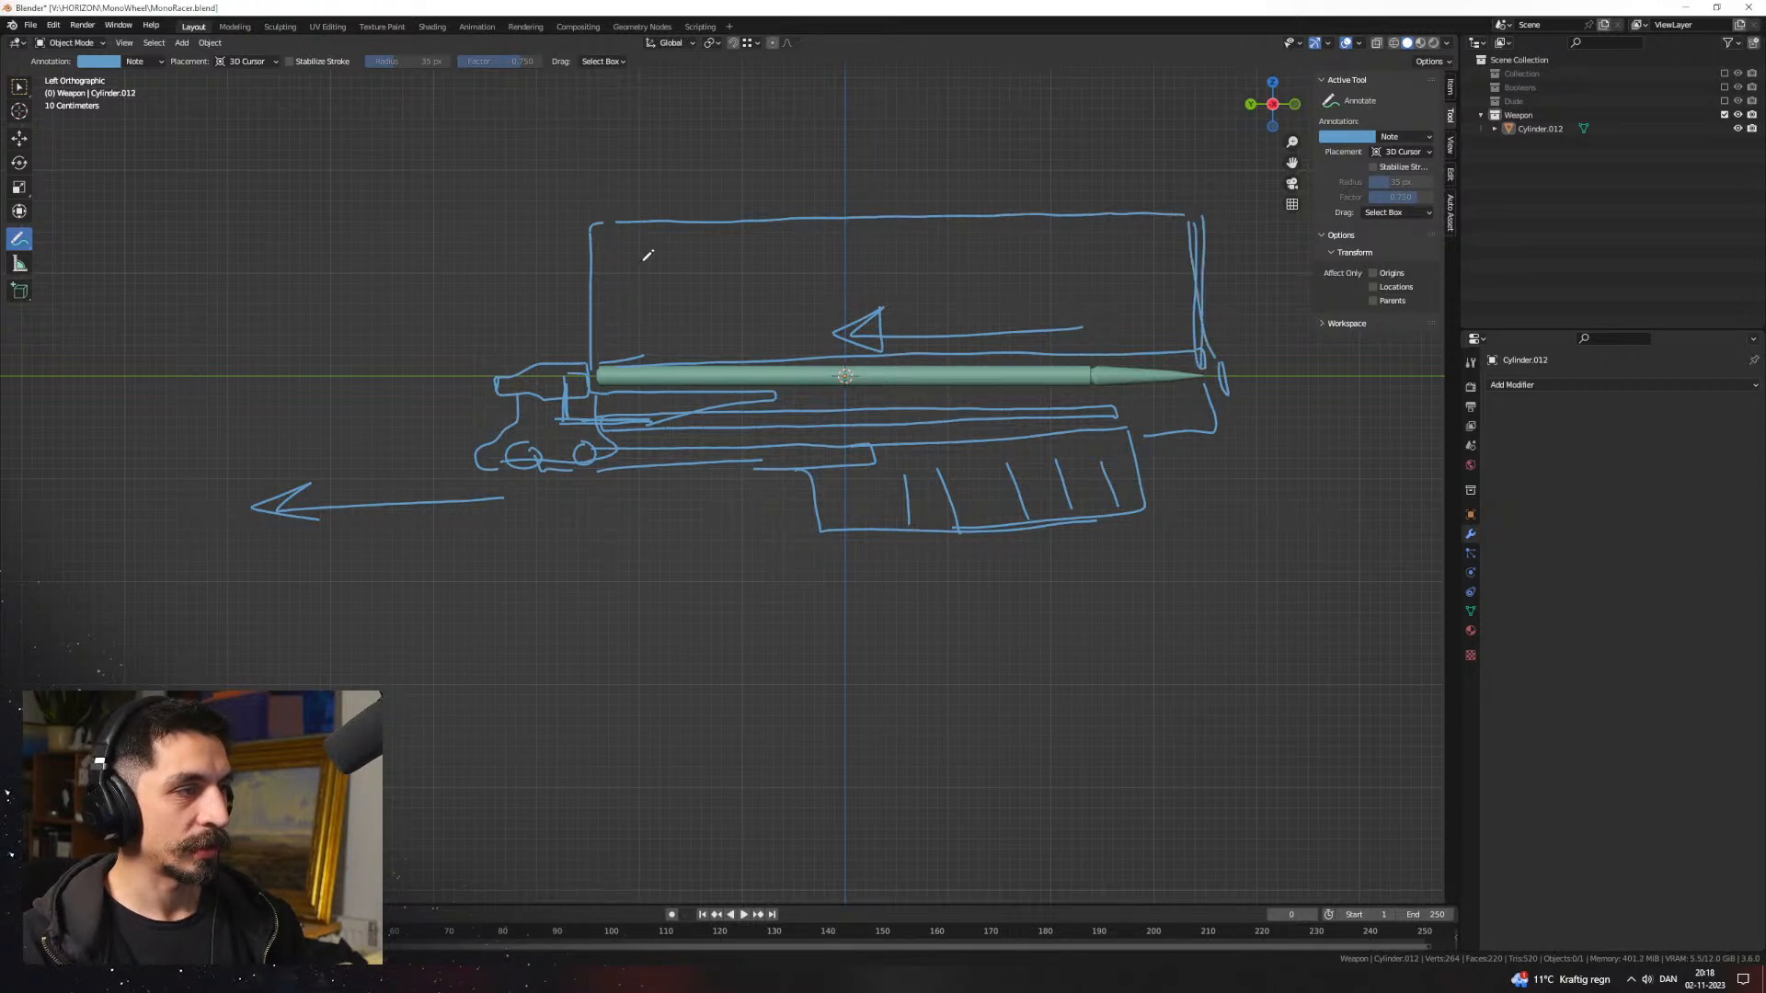
mouse_move(628, 246)
left_mouse_down()
mouse_move(637, 339)
mouse_move(789, 236)
mouse_move(1139, 226)
mouse_move(1186, 349)
left_mouse_up()
left_click_drag(742, 276, 1016, 260)
mouse_move(669, 317)
left_mouse_down()
mouse_move(953, 297)
mouse_move(971, 322)
mouse_move(1055, 313)
left_mouse_up()
Step: Annotate a large flared body beyond the housing, its neck running into the ribbed block, and a box behind the block
mouse_move(578, 318)
left_mouse_down()
mouse_move(566, 347)
mouse_move(478, 379)
mouse_move(123, 404)
mouse_move(121, 582)
mouse_move(106, 543)
mouse_move(160, 603)
mouse_move(485, 532)
mouse_move(588, 477)
mouse_move(635, 532)
mouse_move(828, 531)
mouse_move(782, 538)
left_mouse_up()
left_click_drag(659, 469, 630, 471)
left_click_drag(637, 485, 657, 489)
left_click_drag(1129, 495, 1220, 448)
Step: Annotate a short connector stub projecting from the casing at the rod's tip end
left_click_drag(1204, 324, 1351, 339)
scroll(1195, 379, "down", 3)
middle_click_drag(1111, 401, 932, 414, "shift")
scroll(875, 461, "up", 1)
mouse_move(869, 405)
left_mouse_down()
mouse_move(855, 387)
mouse_move(890, 366)
mouse_move(944, 368)
mouse_move(934, 395)
left_mouse_up()
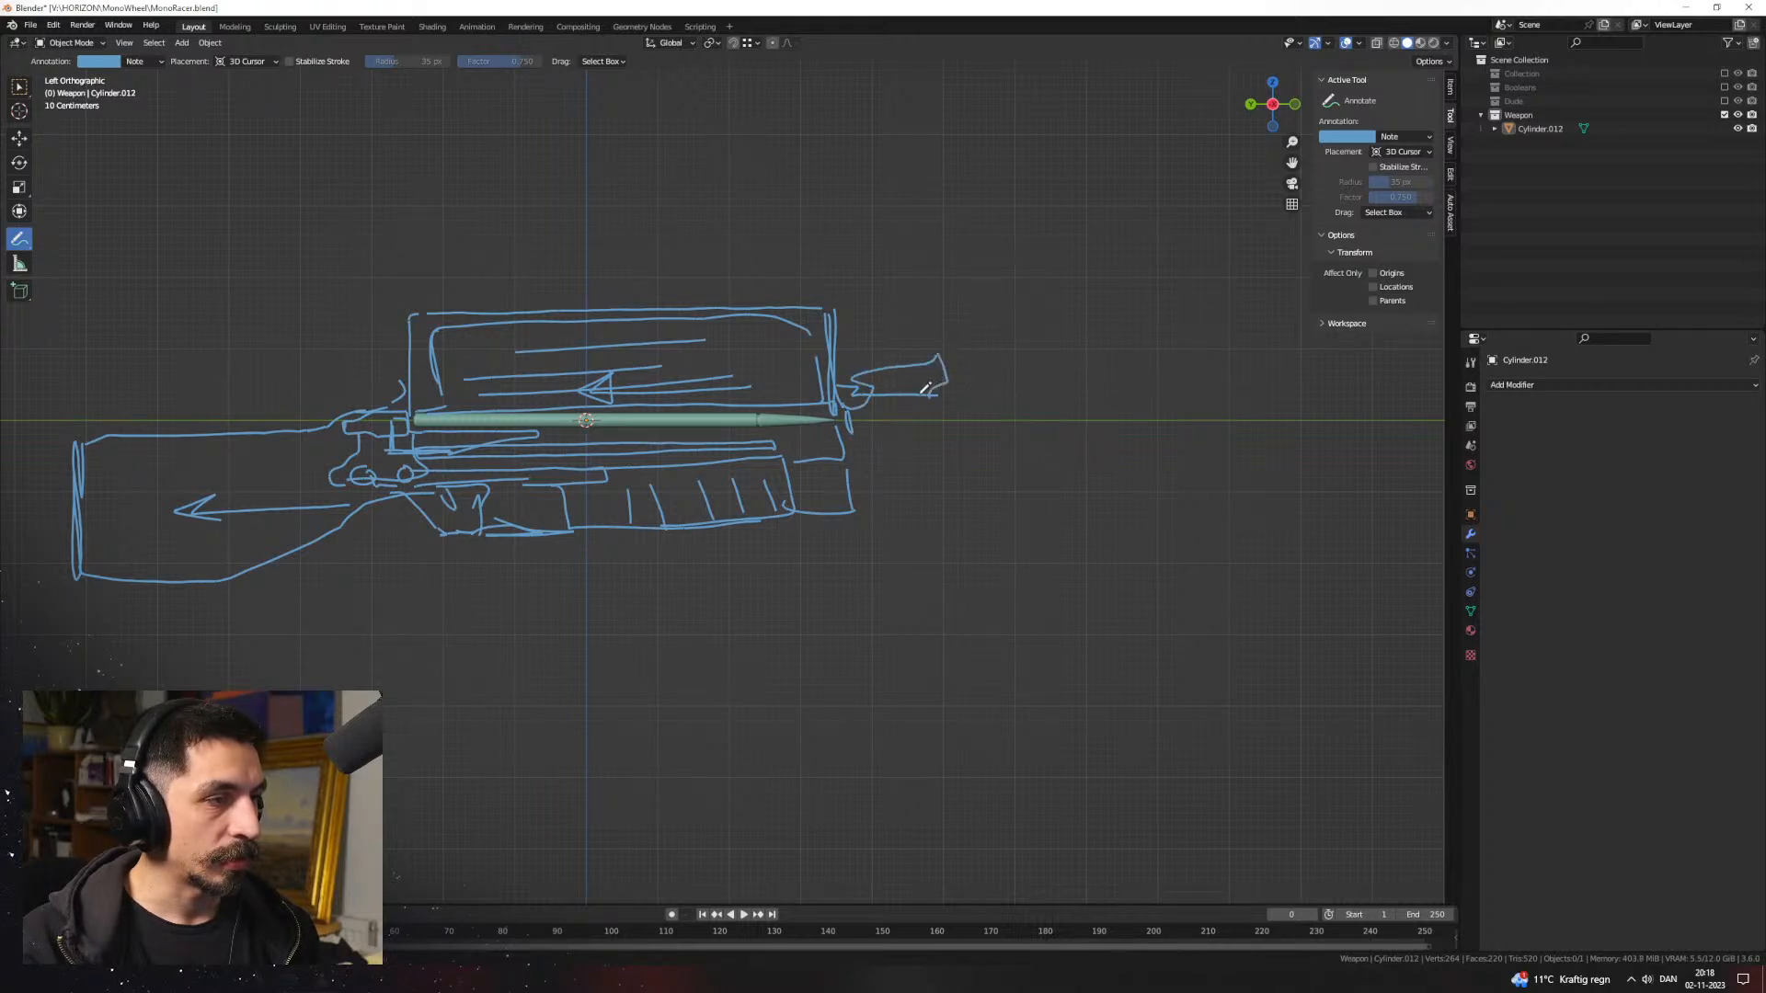
Step: Annotate a notched lower connector with a rail line under the ribbed block, and add detail lines to the upper connector
mouse_move(861, 458)
left_mouse_down()
mouse_move(925, 451)
mouse_move(938, 482)
mouse_move(869, 480)
mouse_move(938, 505)
left_mouse_up()
left_click_drag(563, 537, 940, 518)
scroll(828, 460, "down", 4)
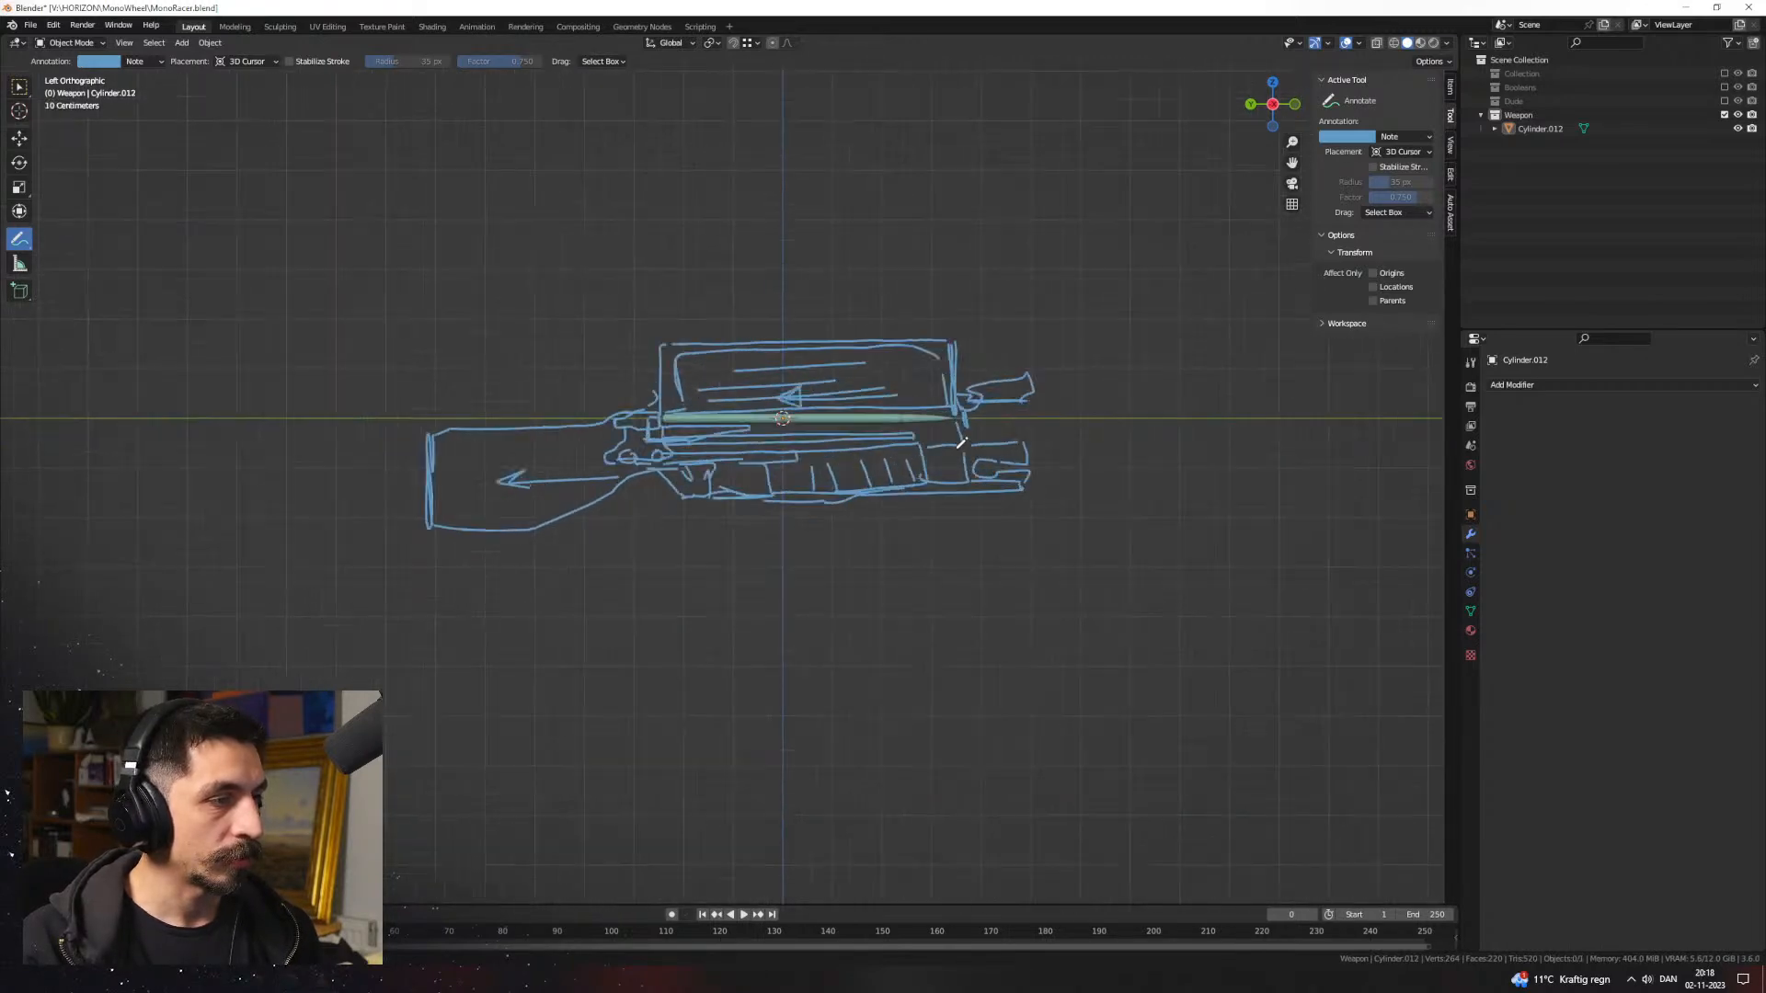
scroll(961, 446, "up", 5)
left_click_drag(1145, 309, 1265, 315)
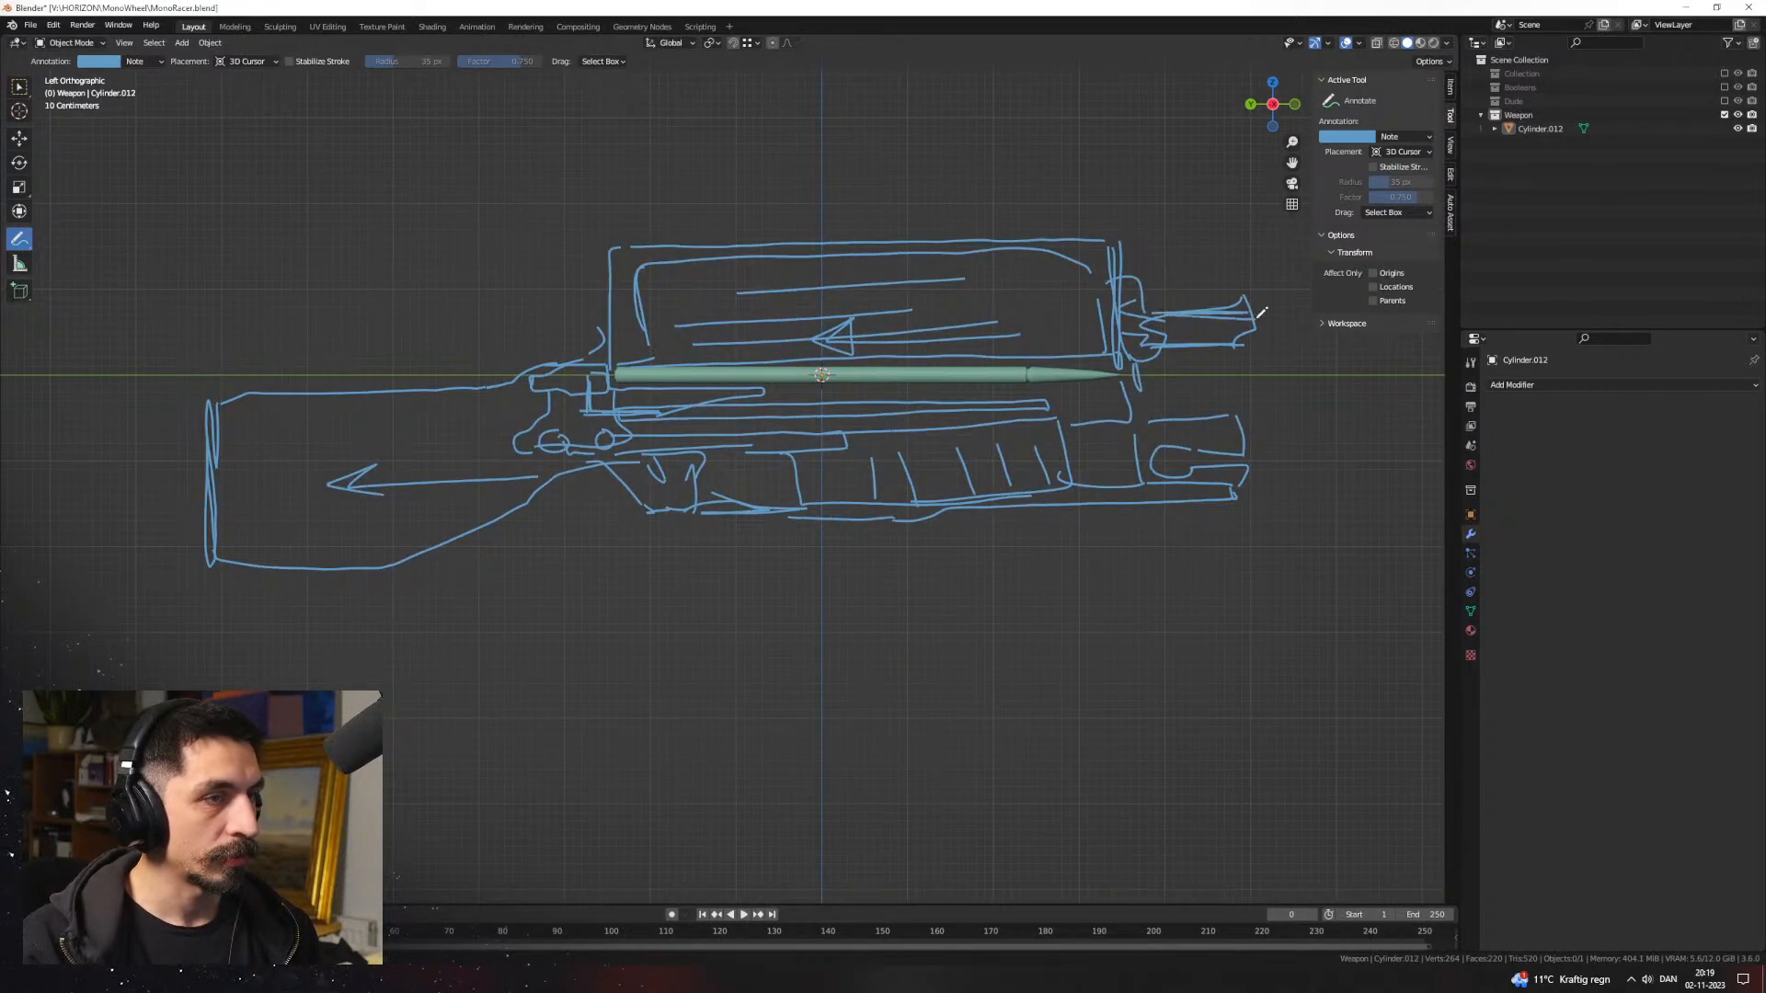
Step: Thicken the casing's edge near the housing, and annotate dividing lines and a rounded cutout on the flared body
scroll(940, 335, "down", 3)
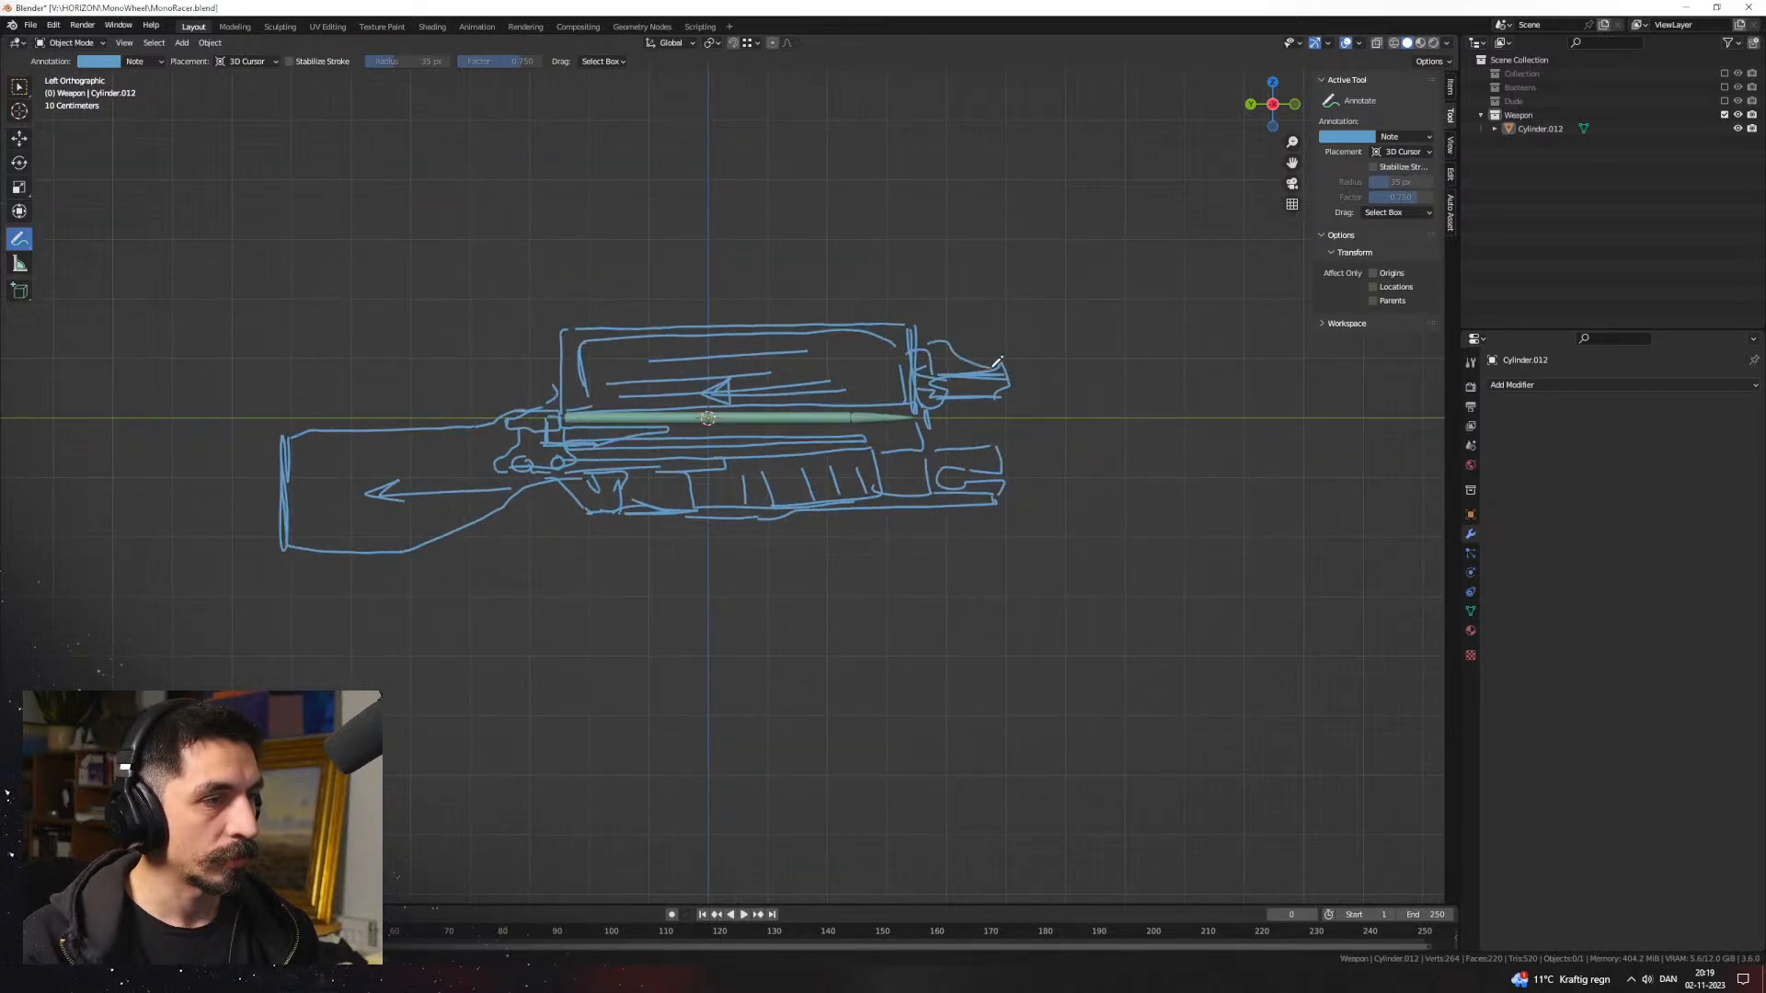
scroll(776, 367, "down", 2)
scroll(692, 372, "up", 3)
mouse_move(619, 388)
left_mouse_down()
mouse_move(614, 339)
mouse_move(579, 389)
left_mouse_up()
scroll(644, 432, "down", 1)
scroll(667, 458, "up", 1)
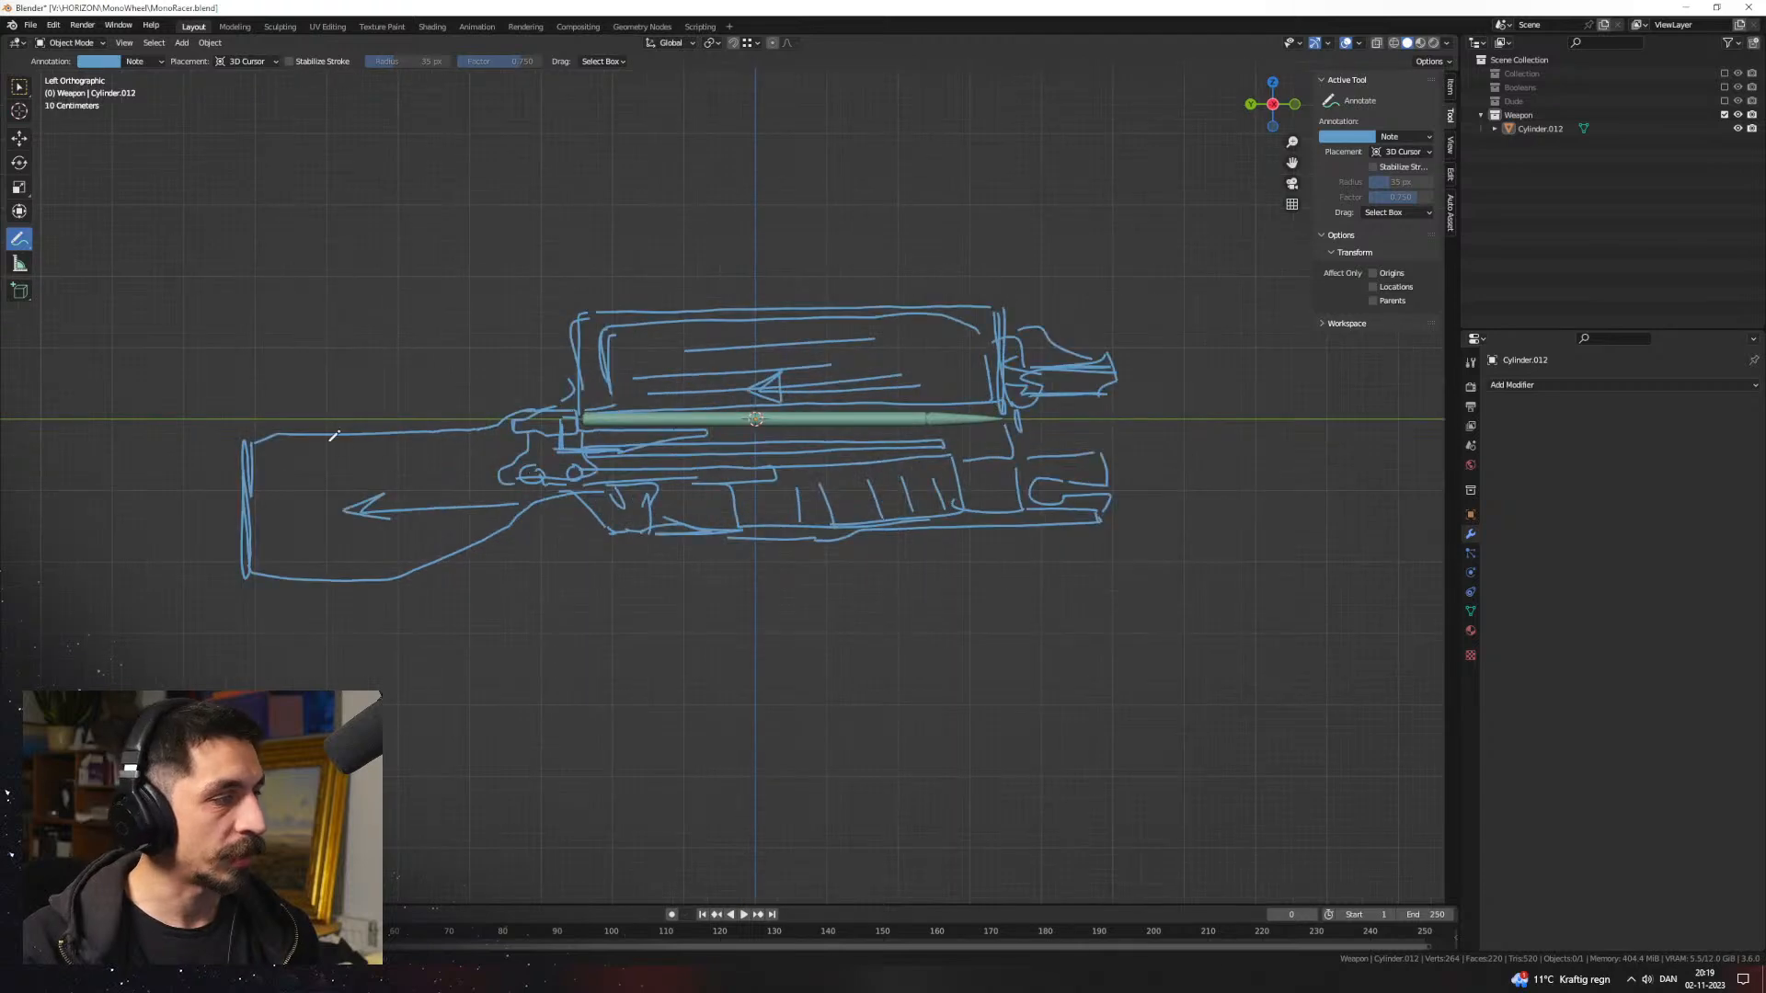
mouse_move(350, 439)
left_mouse_down()
mouse_move(432, 450)
mouse_move(445, 552)
mouse_move(449, 436)
mouse_move(473, 509)
mouse_move(467, 453)
left_mouse_up()
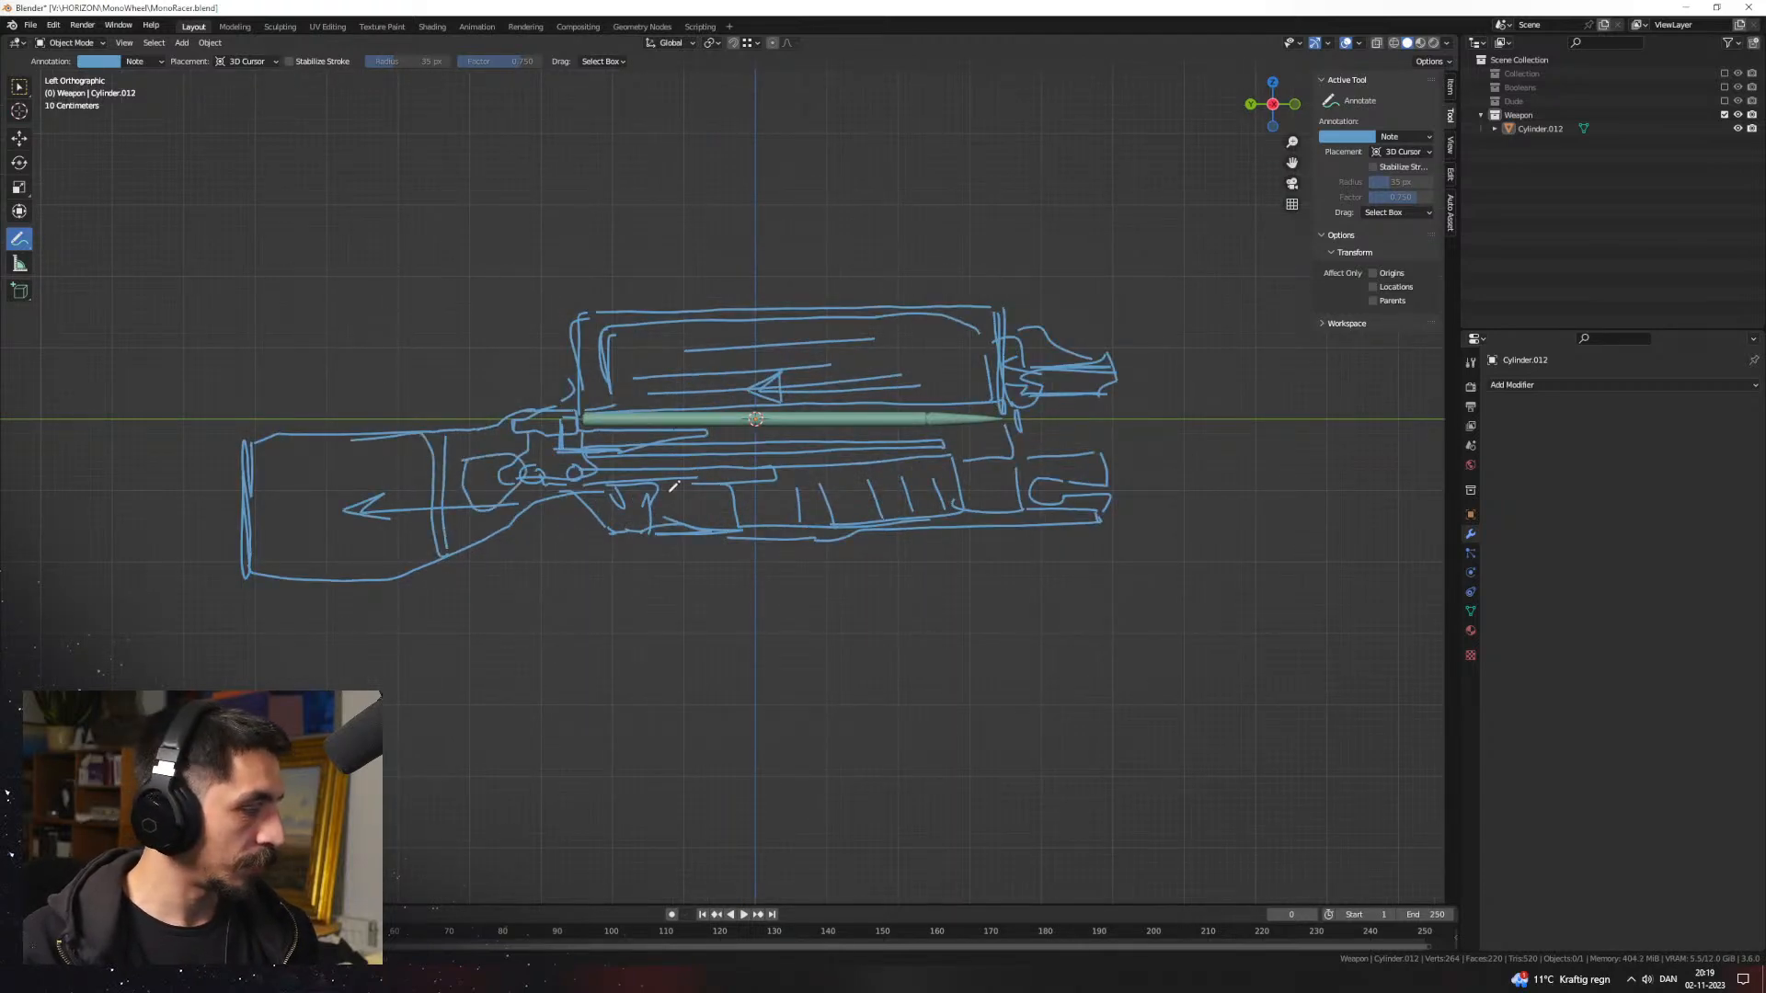
Step: Annotate a raised step above the housing, joining the flared body to the tall casing
scroll(875, 513, "down", 5)
scroll(883, 509, "up", 5)
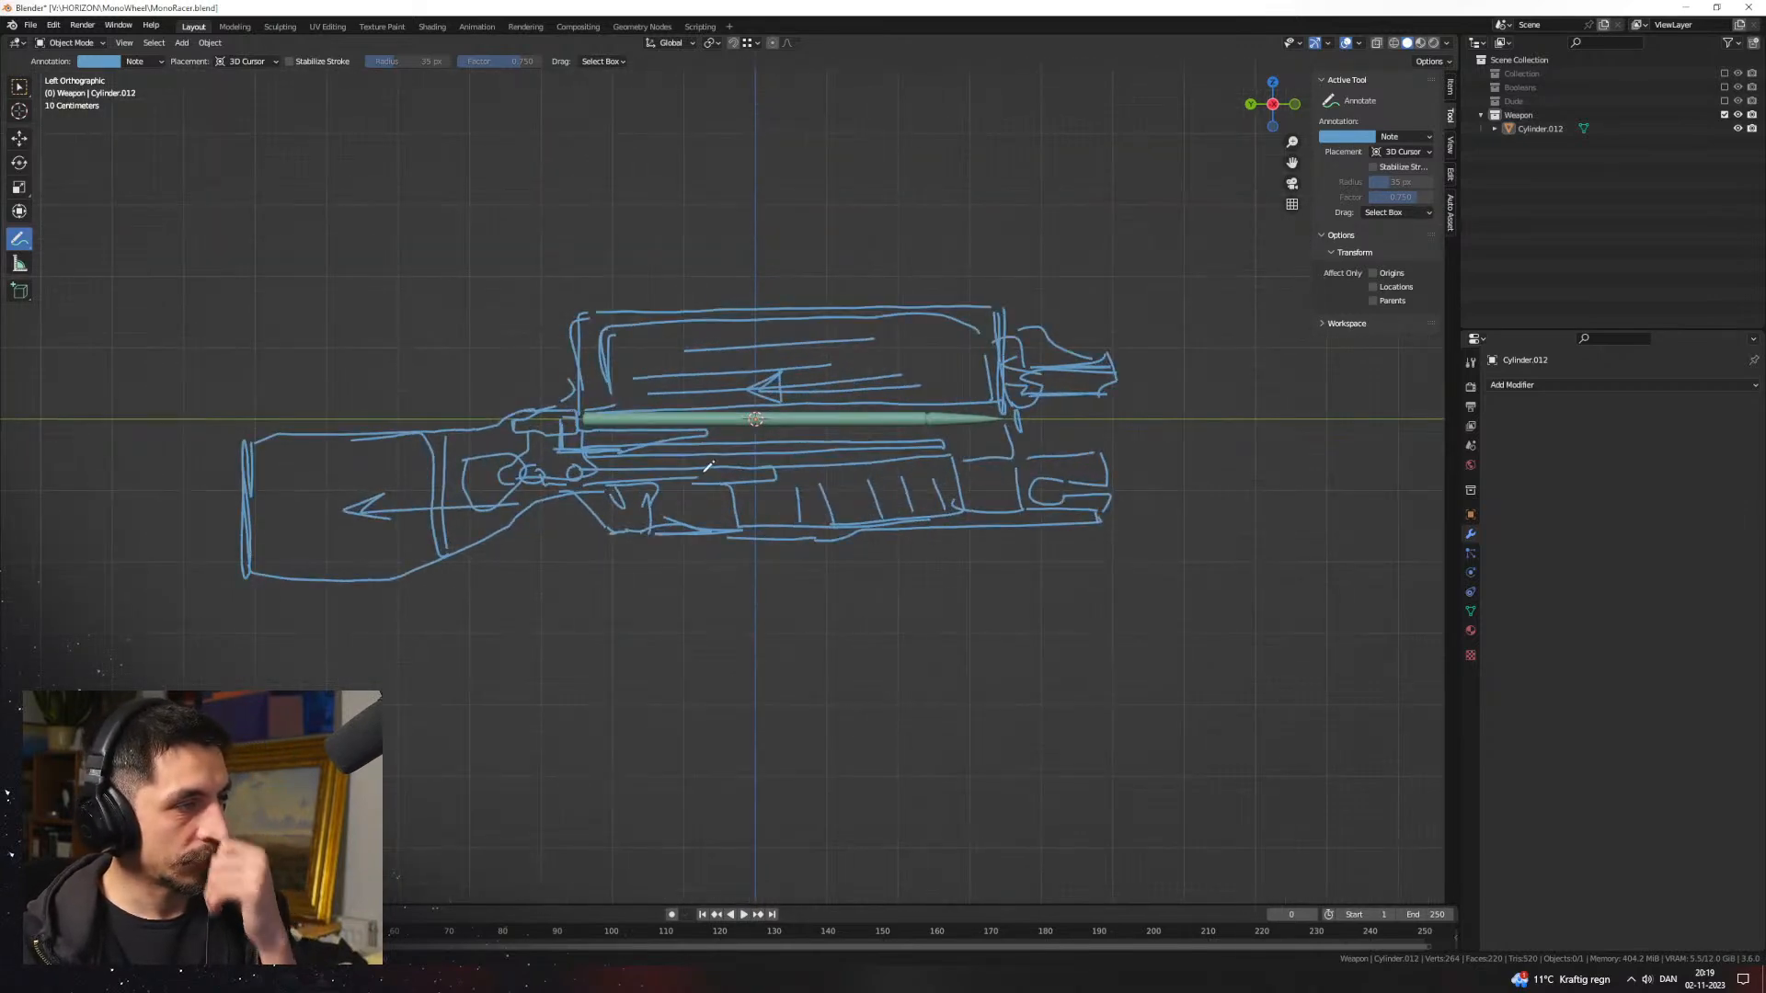
left_click_drag(493, 399, 574, 396)
scroll(625, 386, "down", 4)
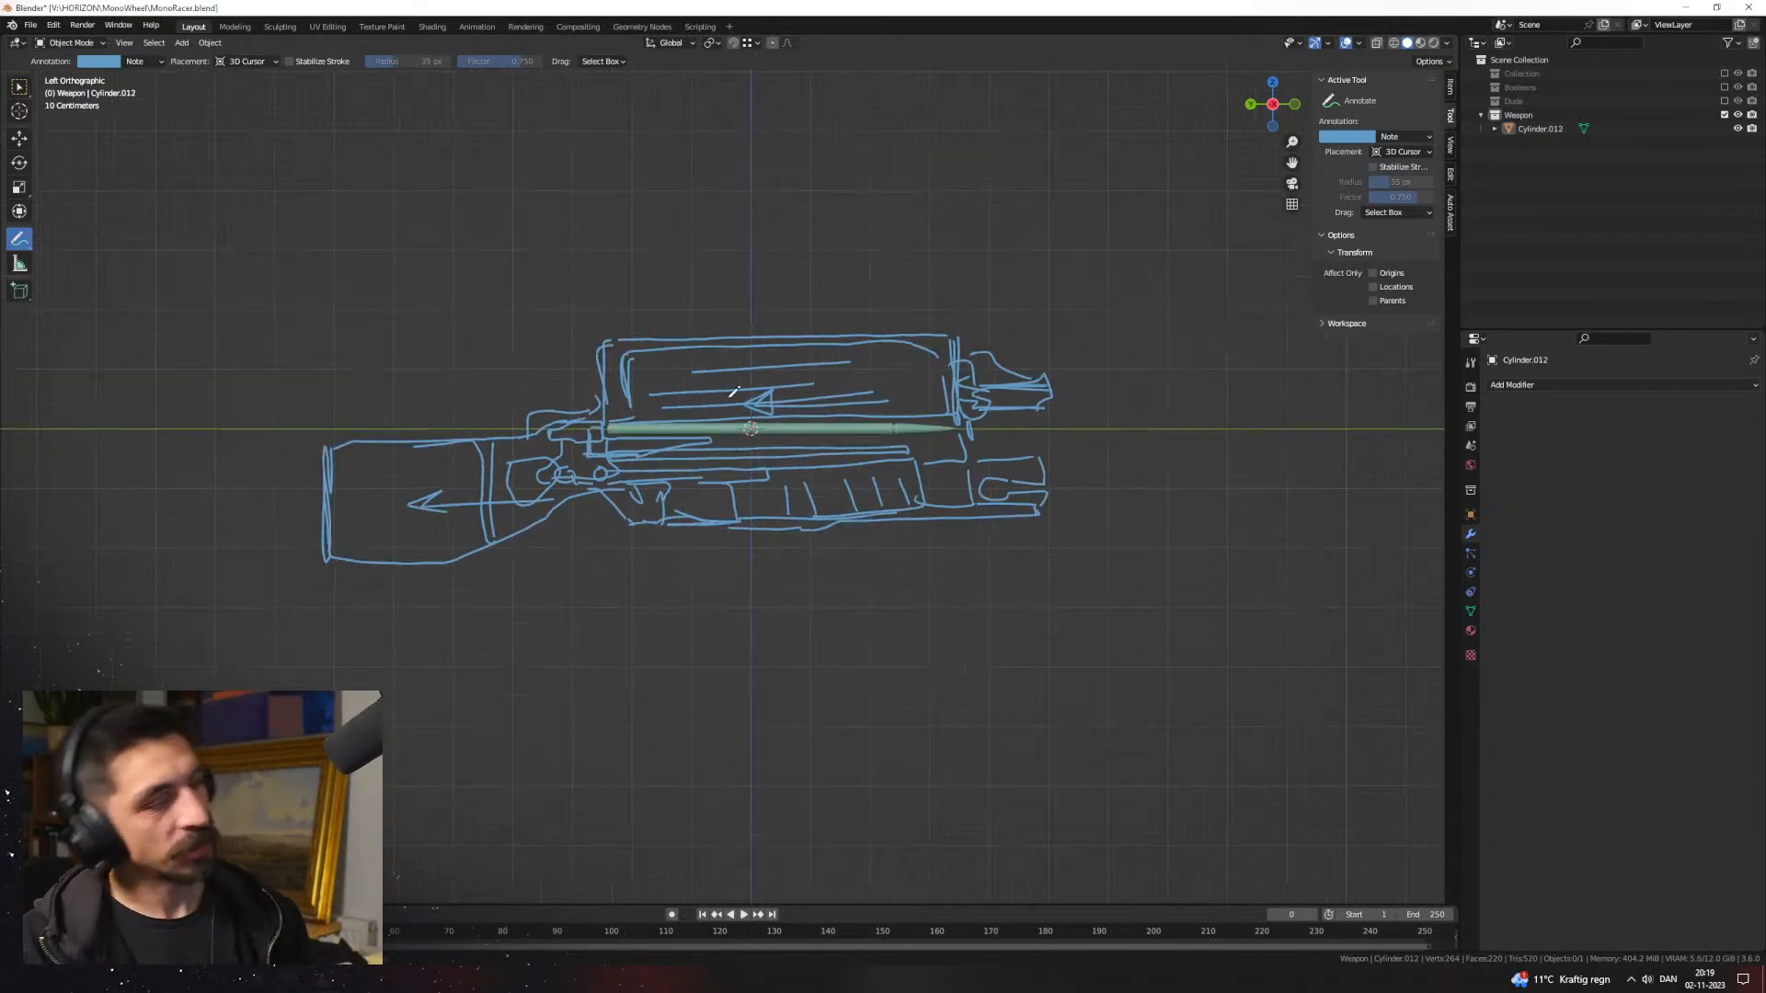
scroll(644, 377, "up", 4)
mouse_move(647, 375)
middle_mouse_down()
mouse_move(954, 493)
mouse_move(631, 438)
mouse_move(735, 469)
mouse_move(863, 446)
middle_mouse_up()
scroll(736, 473, "down", 2)
scroll(736, 473, "up", 4)
key("Tab")
key("Tab")
key("Tab")
key("m")
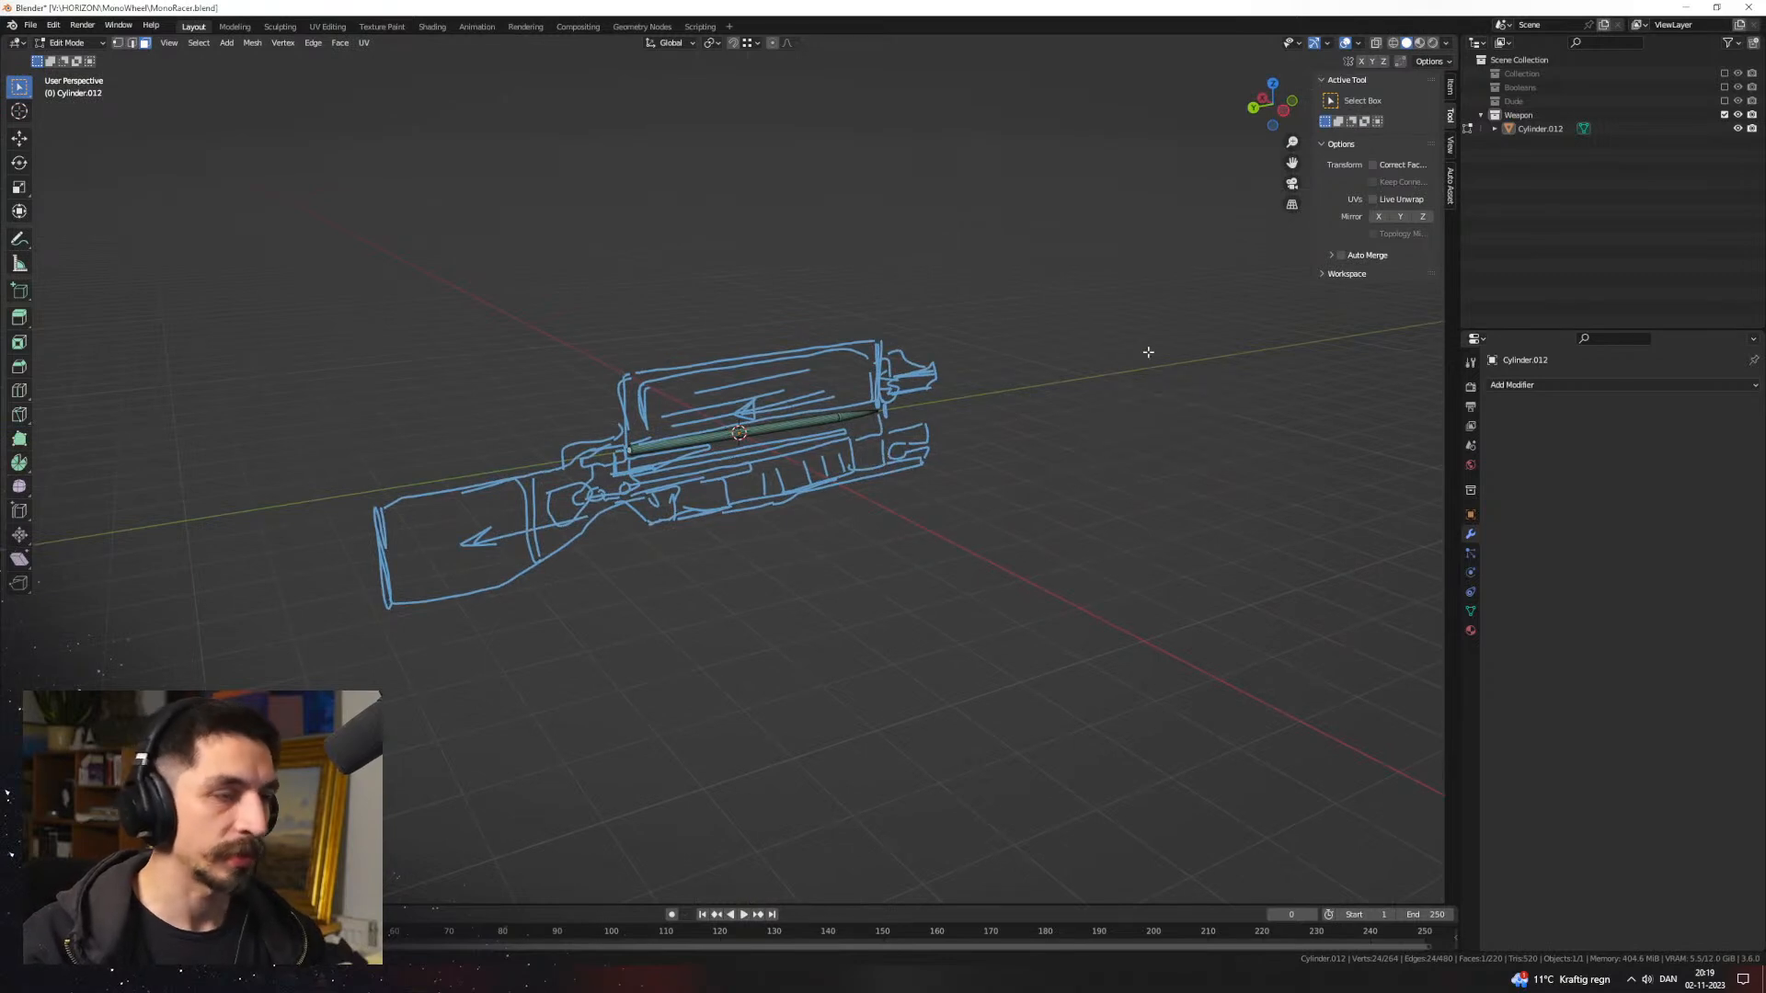
Step: Delete the annotation layer containing the weapon sketch
key("Tab")
left_click(1451, 218)
left_click(1453, 147)
left_click(1452, 115)
left_click(1452, 173)
left_click(1452, 213)
left_click(1452, 173)
left_click(1451, 147)
left_click(1426, 505)
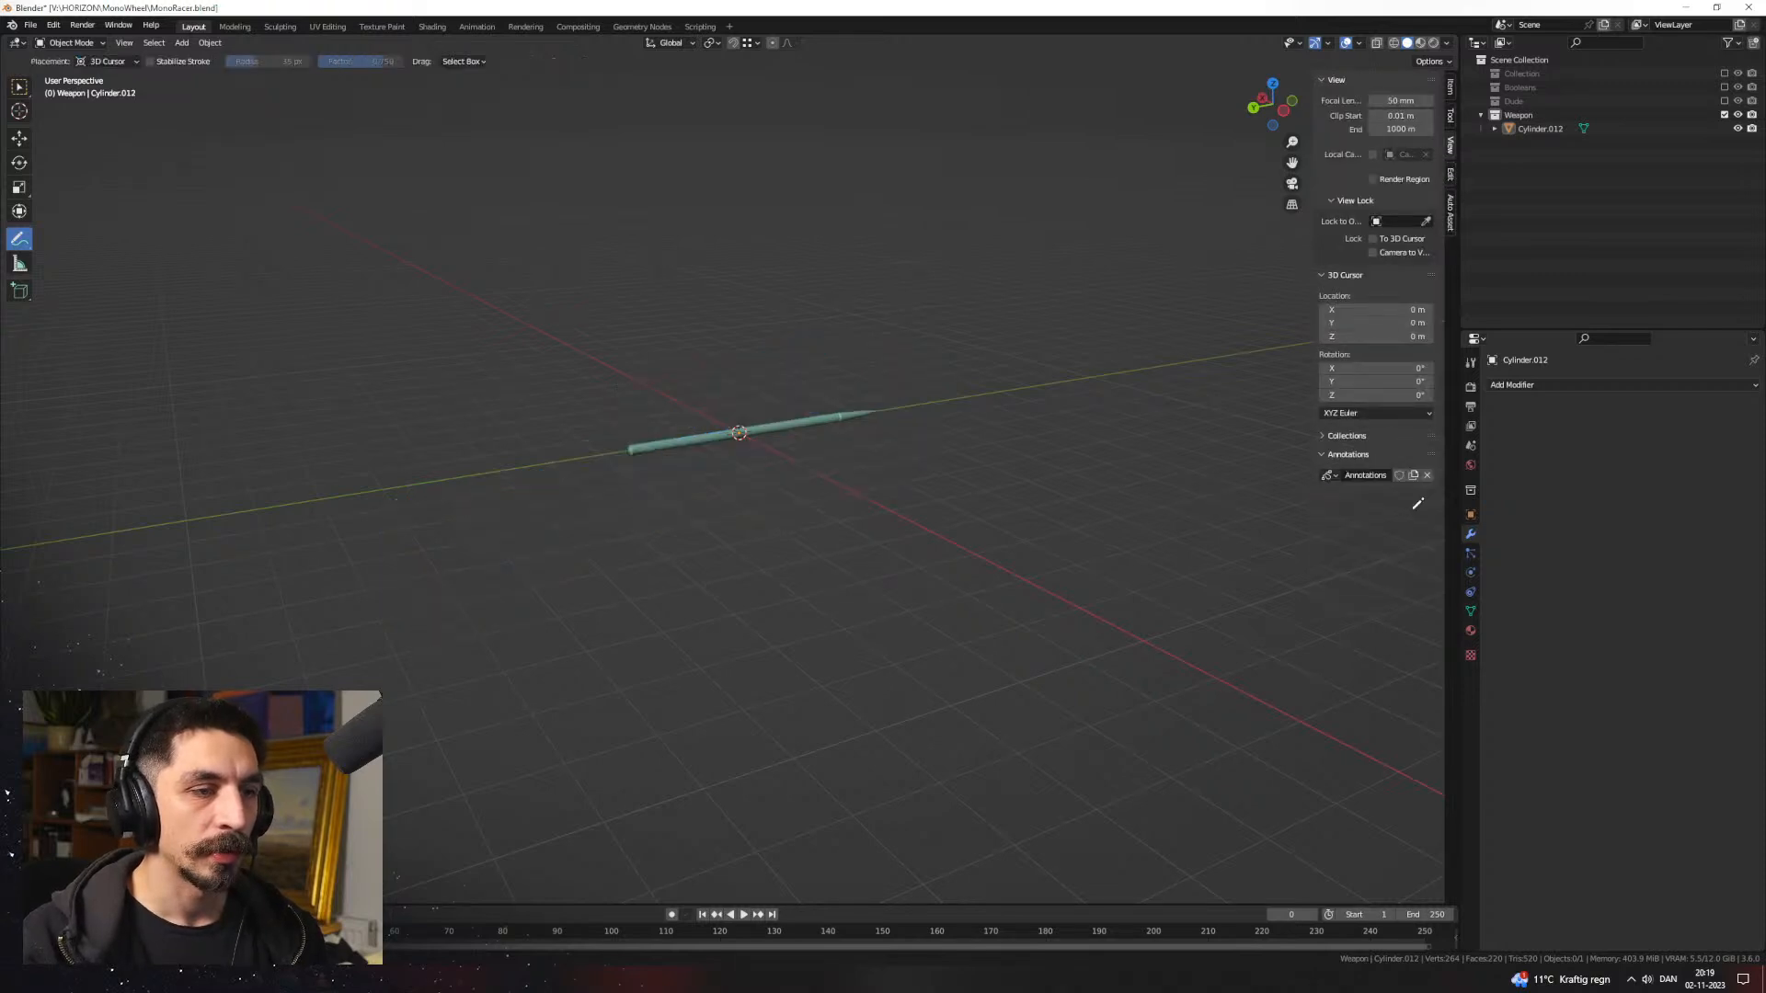
key("Tab")
key("ctrl+Tab")
left_click(571, 442)
left_click_drag(870, 470, 881, 472)
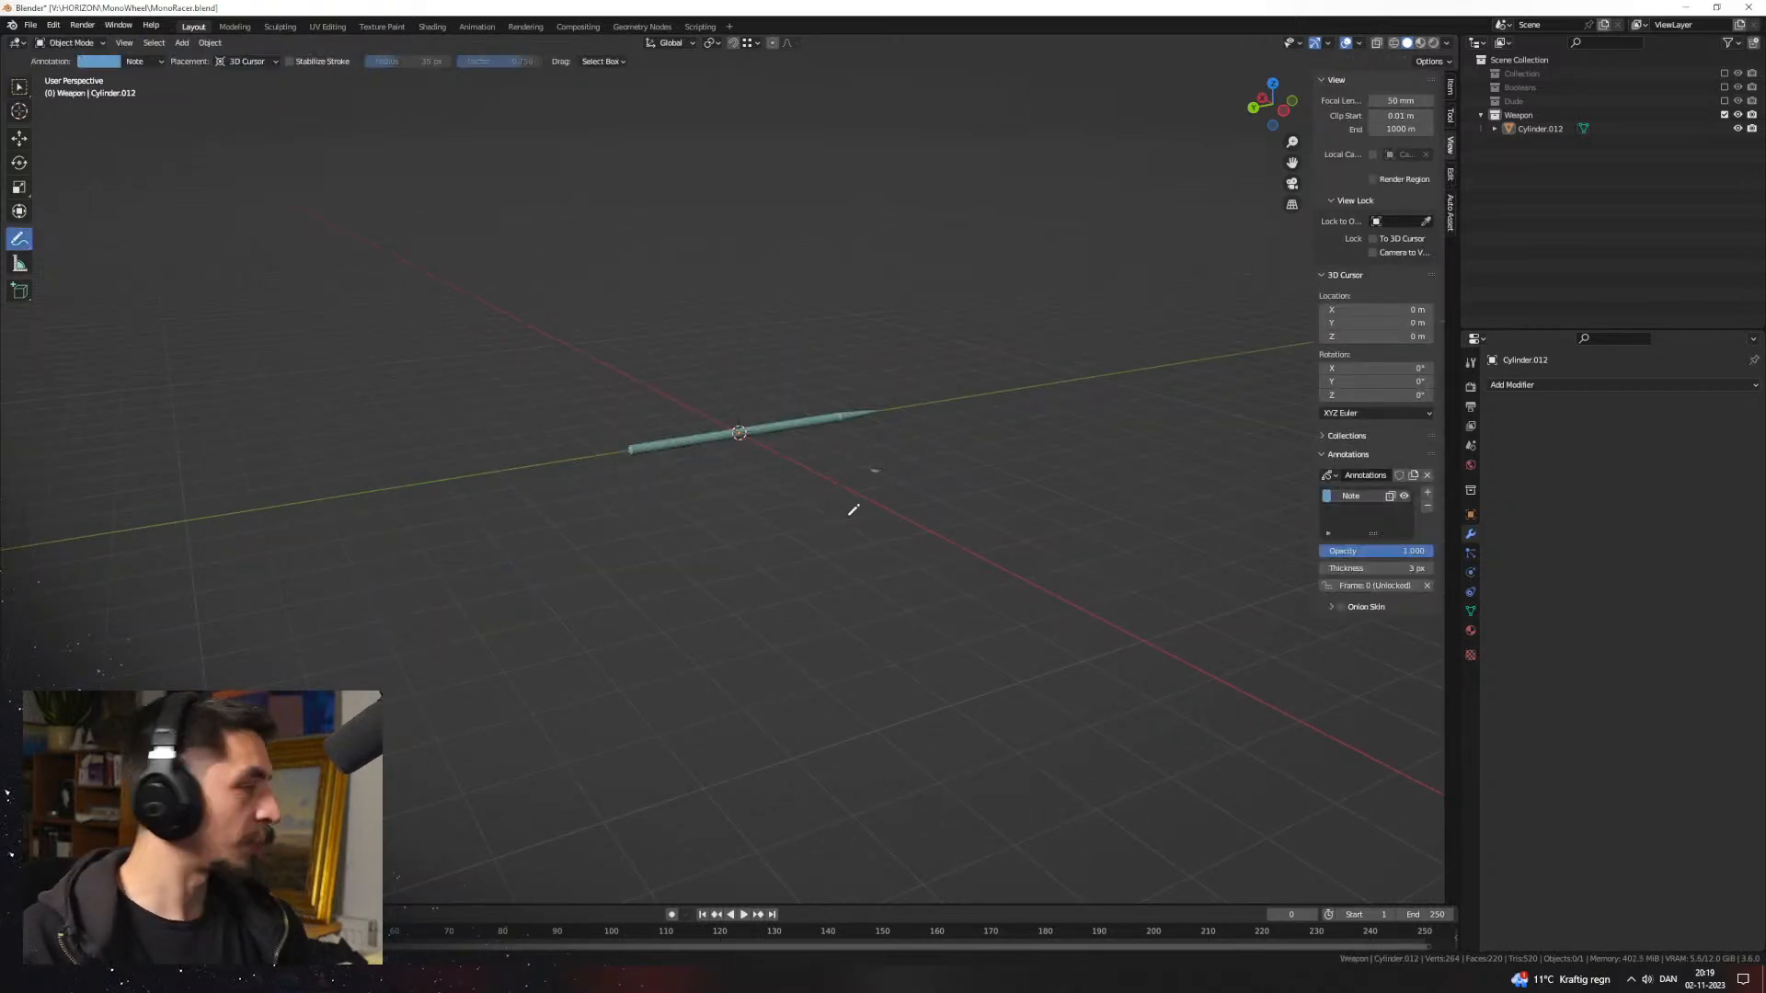
middle_click_drag(780, 493, 861, 569)
scroll(862, 568, "up", 3)
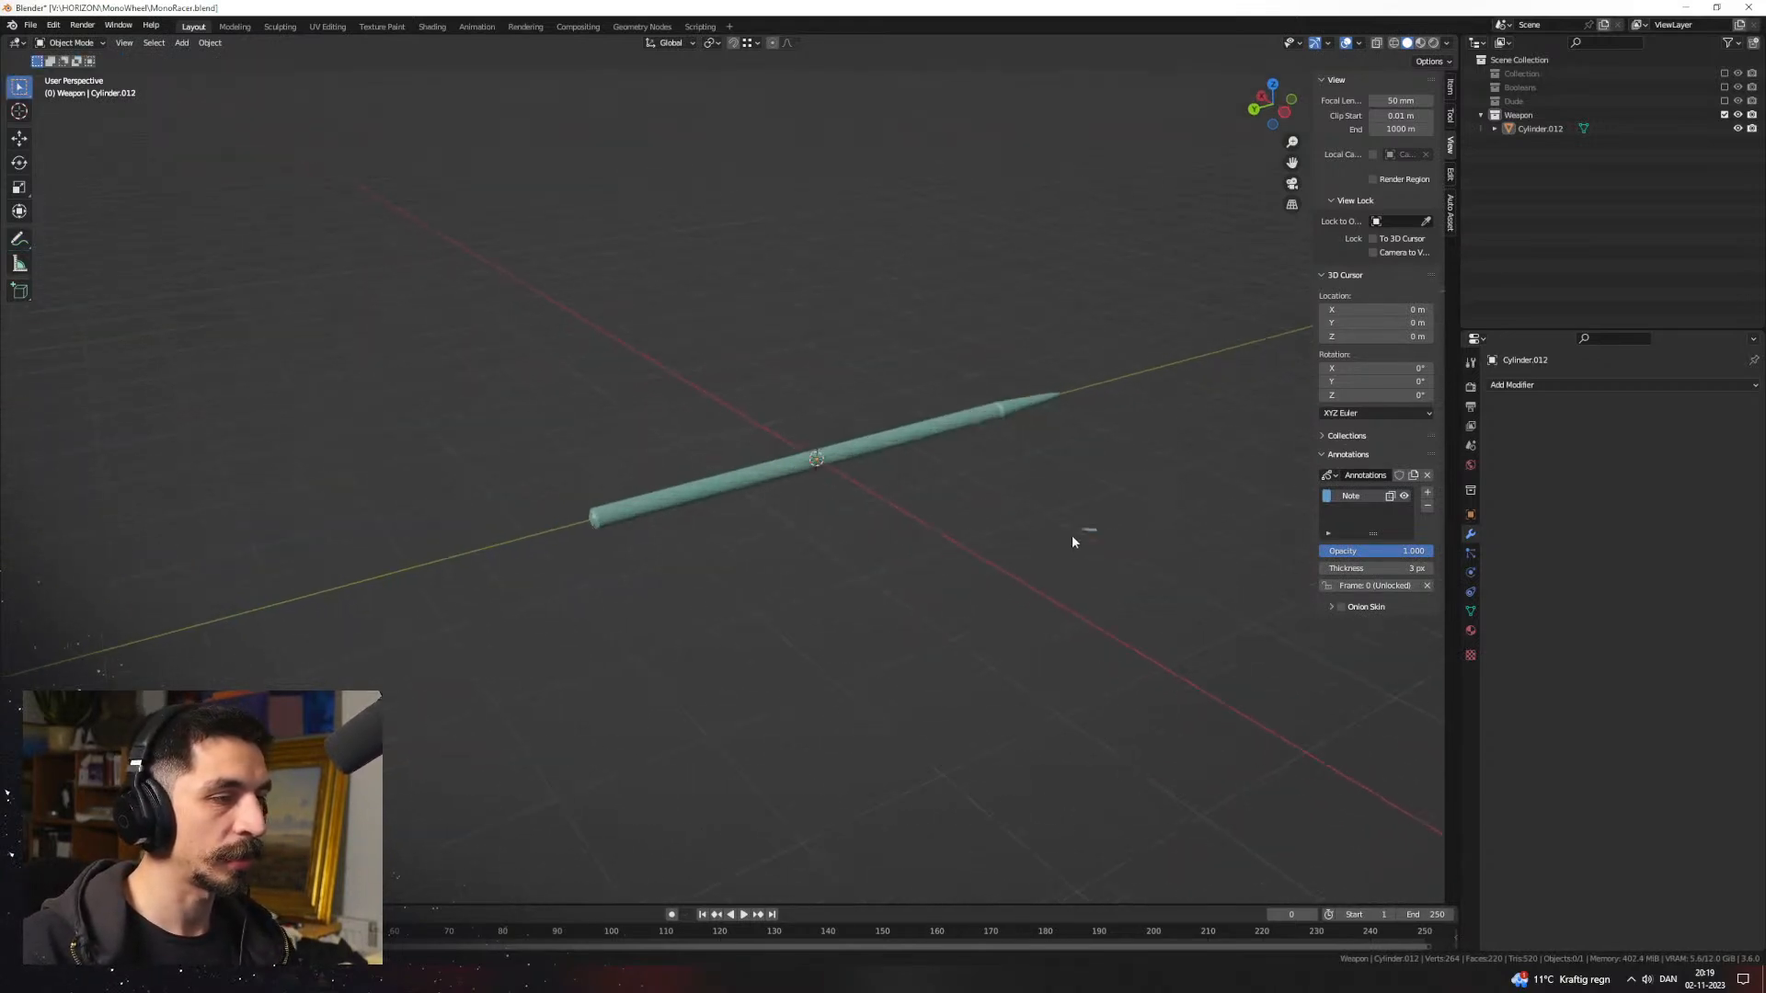
left_click(1427, 507)
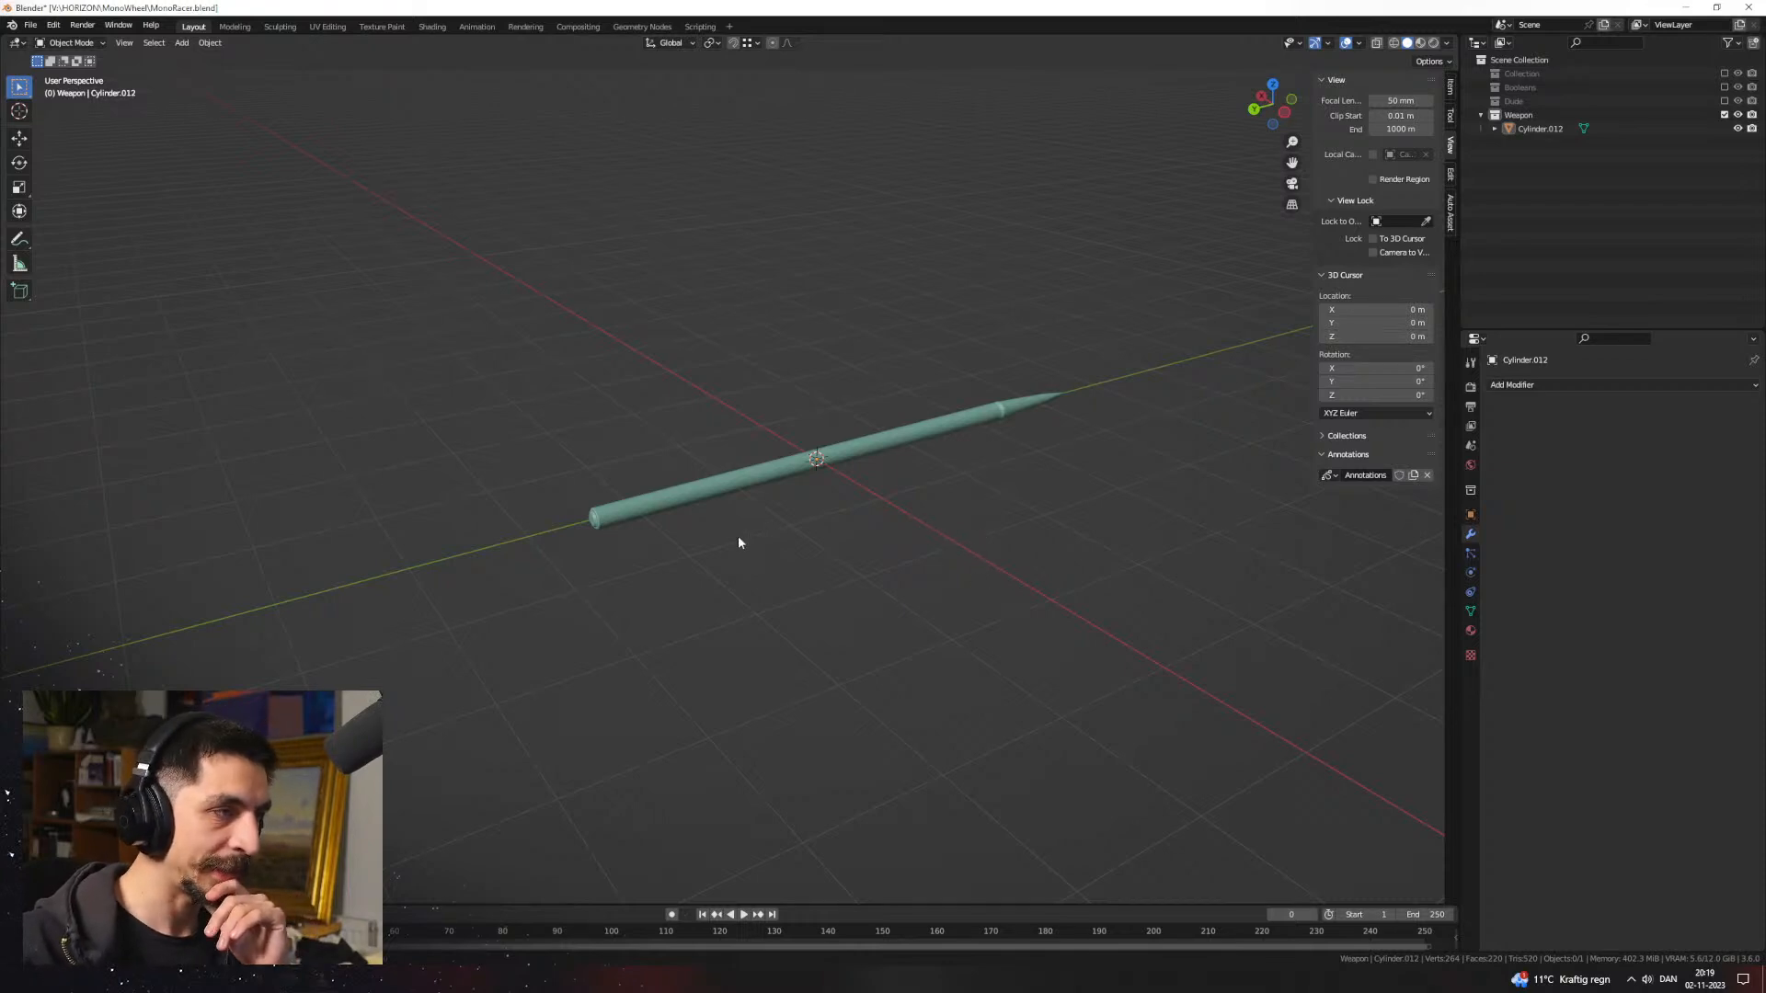
Step: Add a cube at the origin around the projectile and scale it along Y into a long bar
middle_click_drag(883, 493, 868, 489)
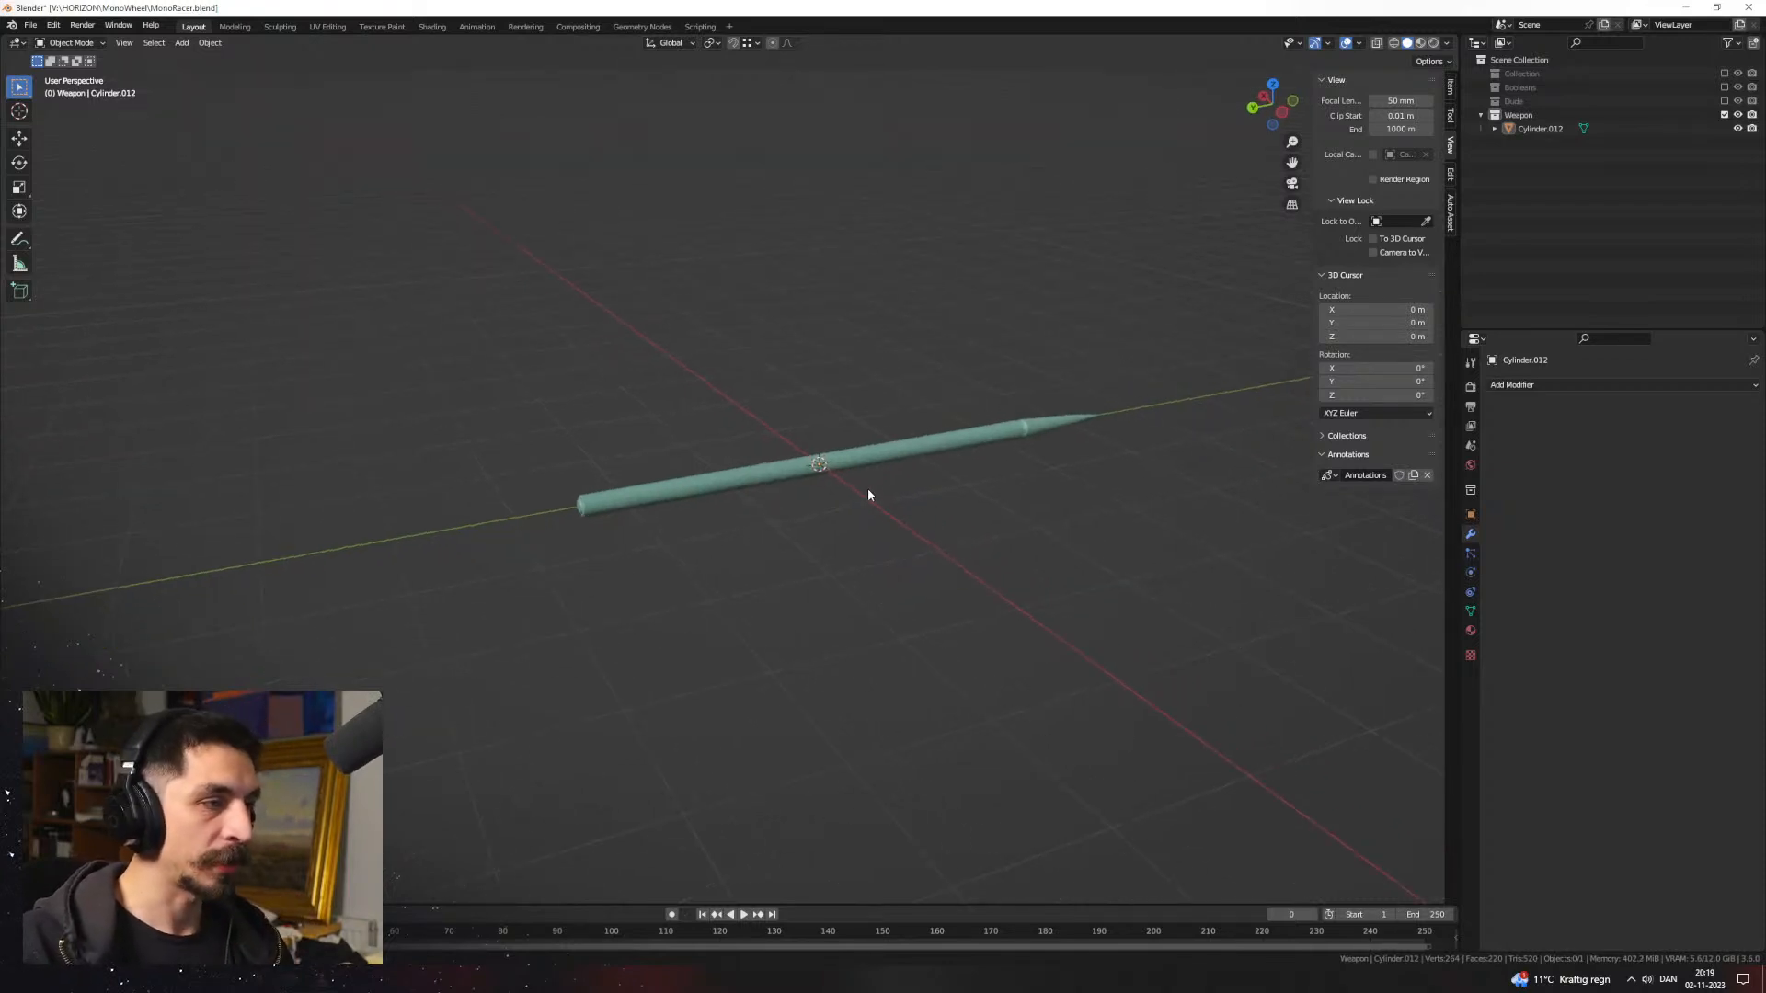
key("shift+a")
mouse_move(870, 488)
left_click(934, 503)
key("Tab")
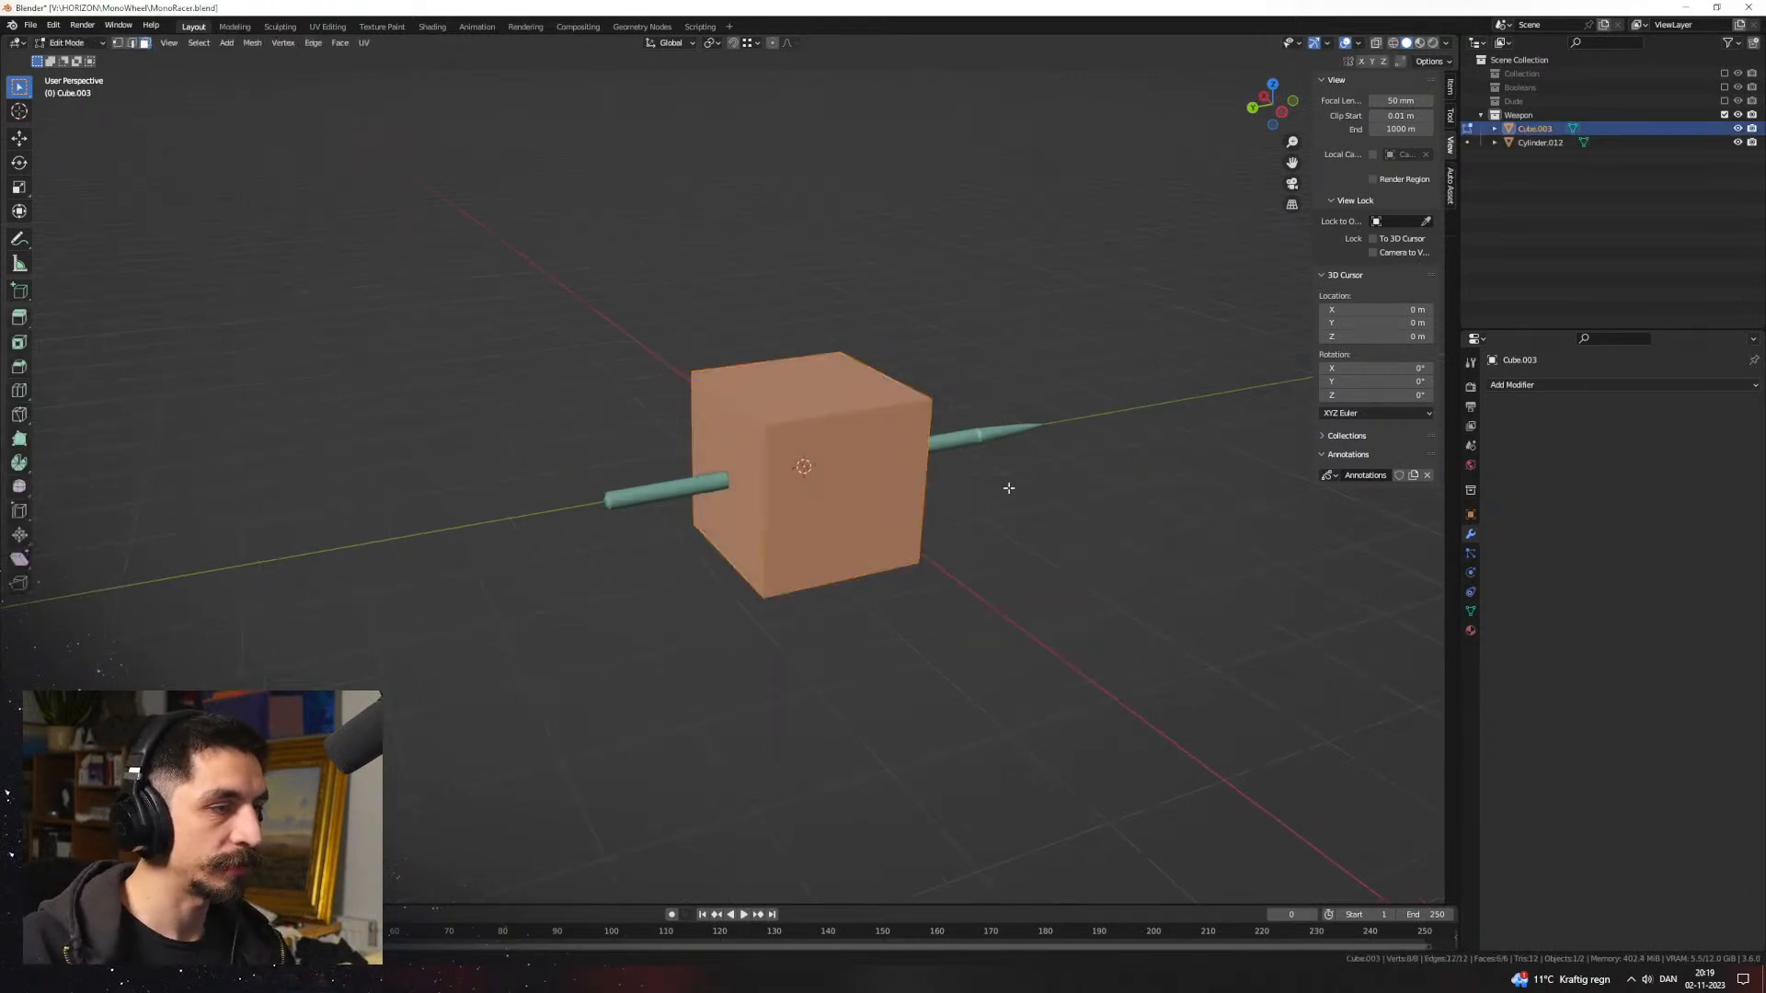
scroll(905, 500, "down", 5)
middle_click_drag(905, 500, 957, 555)
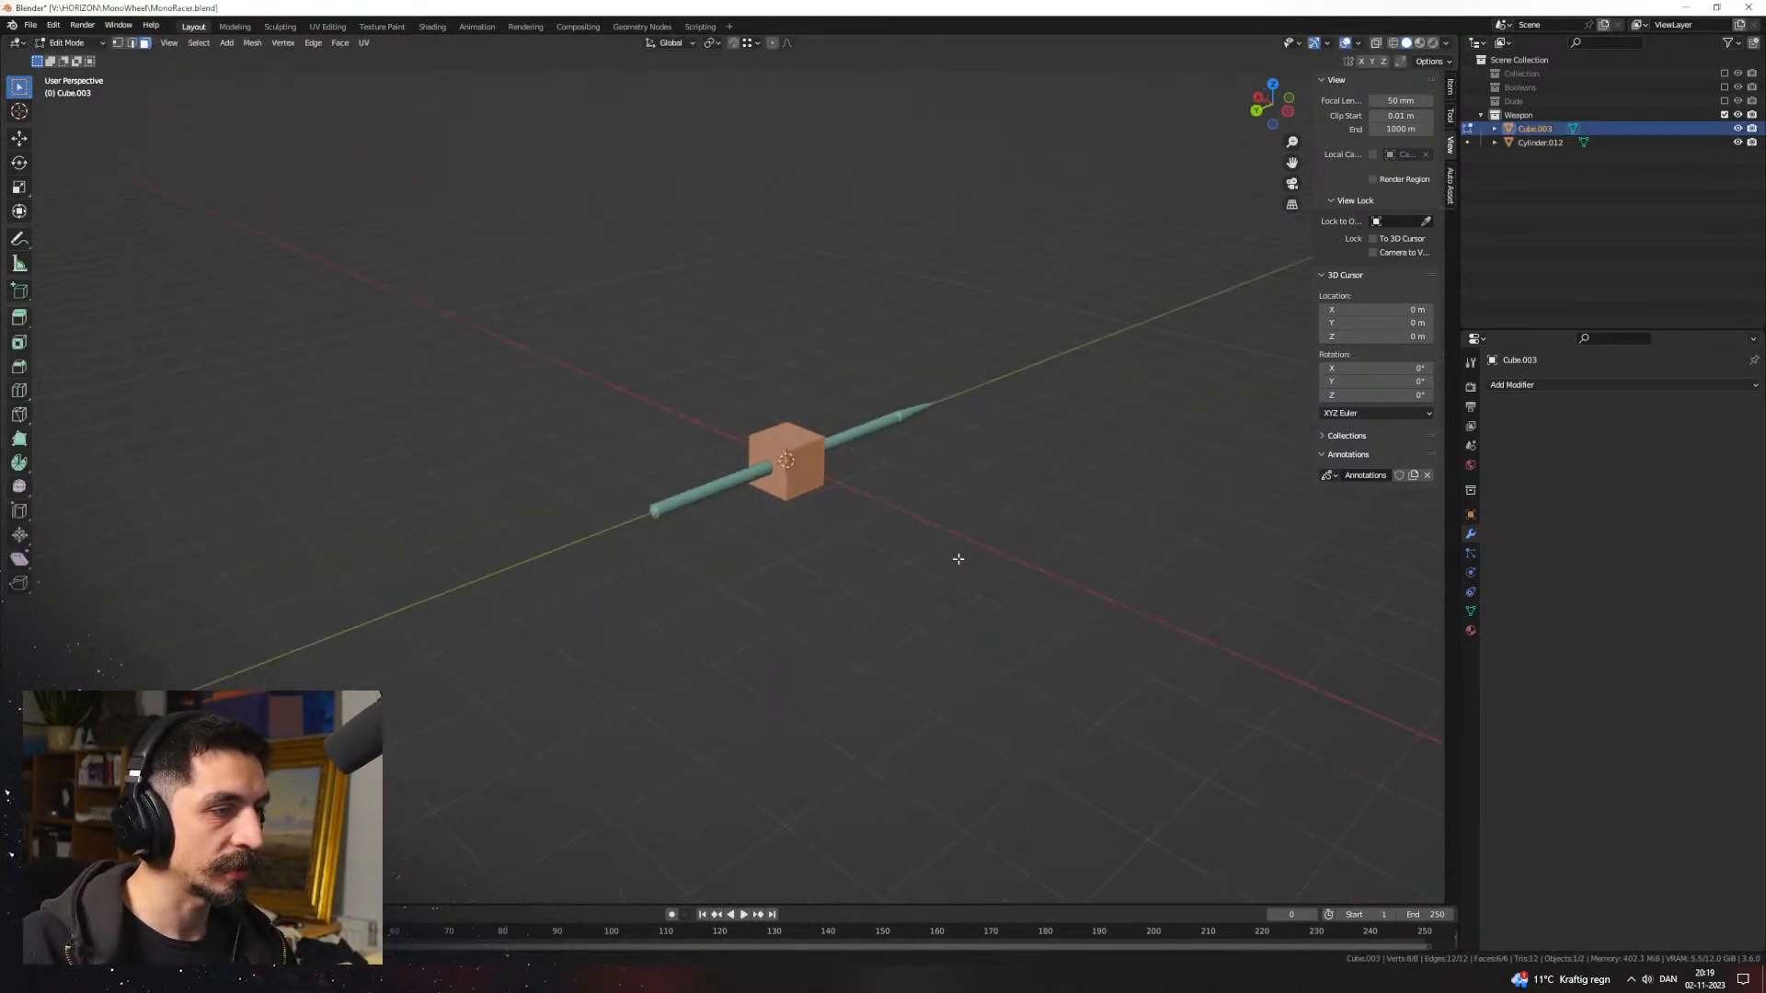
key("s")
key("y")
left_click(788, 377)
Step: Stretch the bar further along Y and slide it along that axis so it encloses the whole projectile
middle_click_drag(788, 378, 971, 544)
key("s")
key("y")
left_click(957, 552)
key("g")
key("y")
left_click(977, 522)
Step: Duplicate the bar beyond its end, shorten the copy along Y and place it against the bar's end
key("shift+d")
key("y")
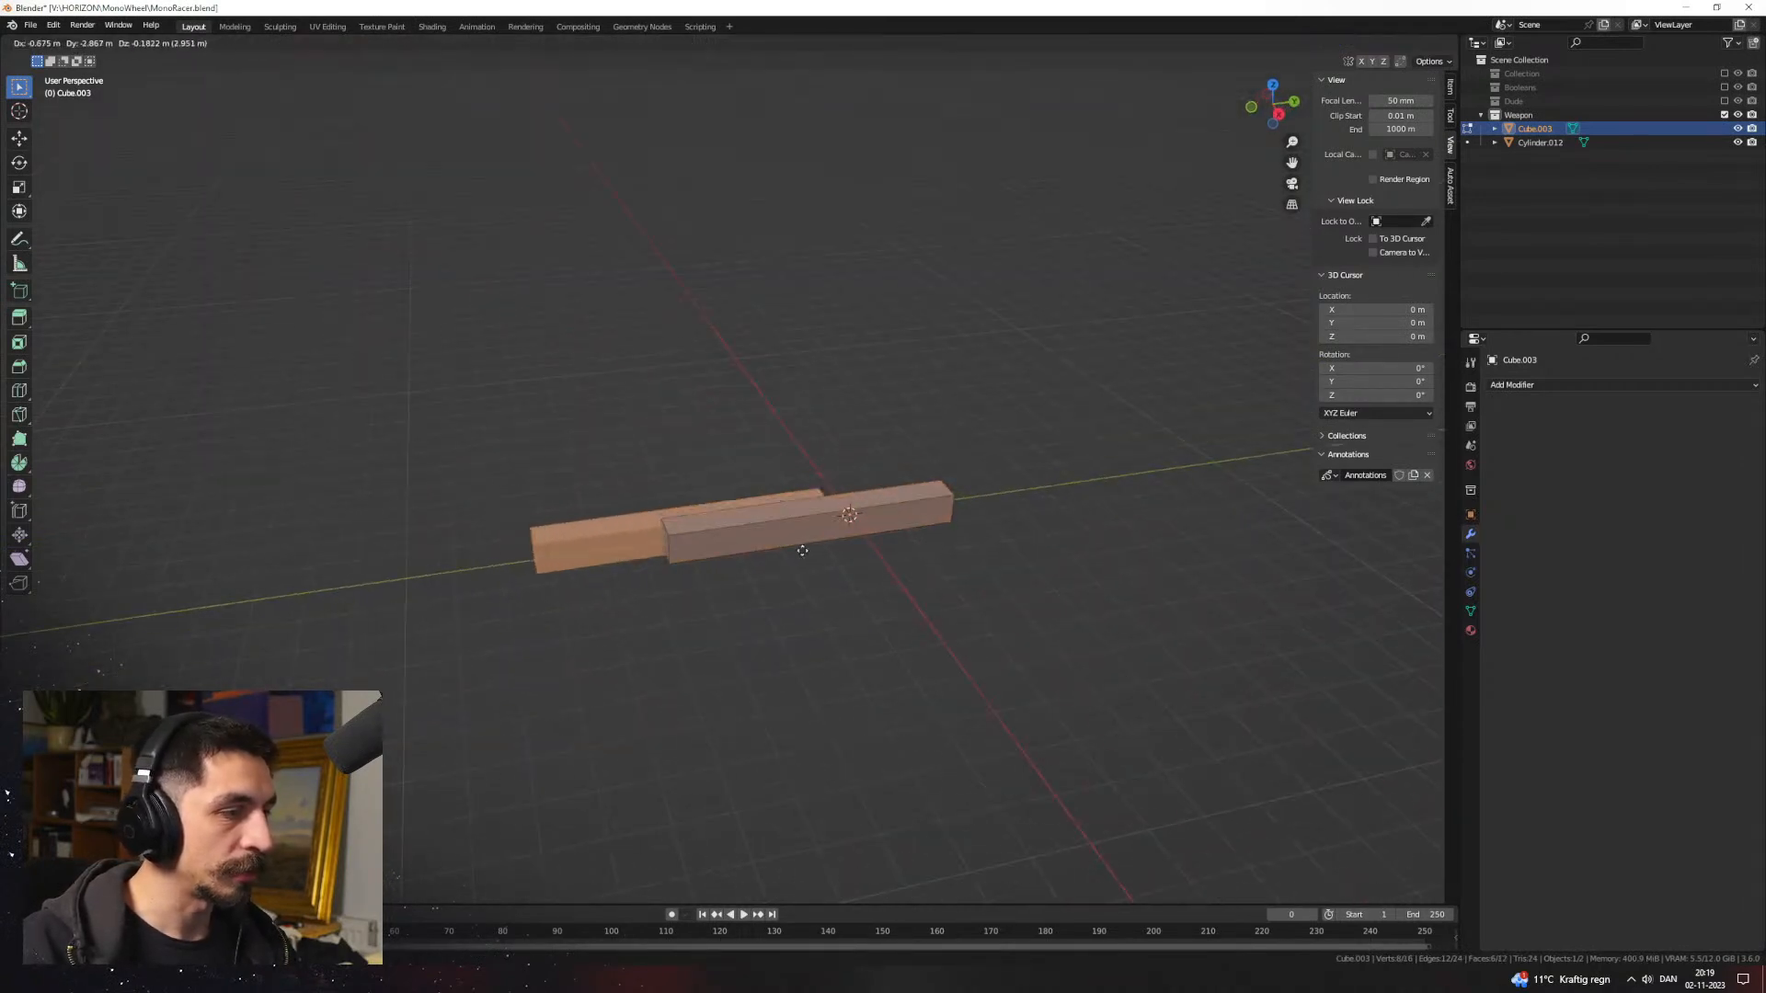
left_click(672, 586)
middle_click_drag(739, 584, 837, 571, "shift")
key("s")
key("x")
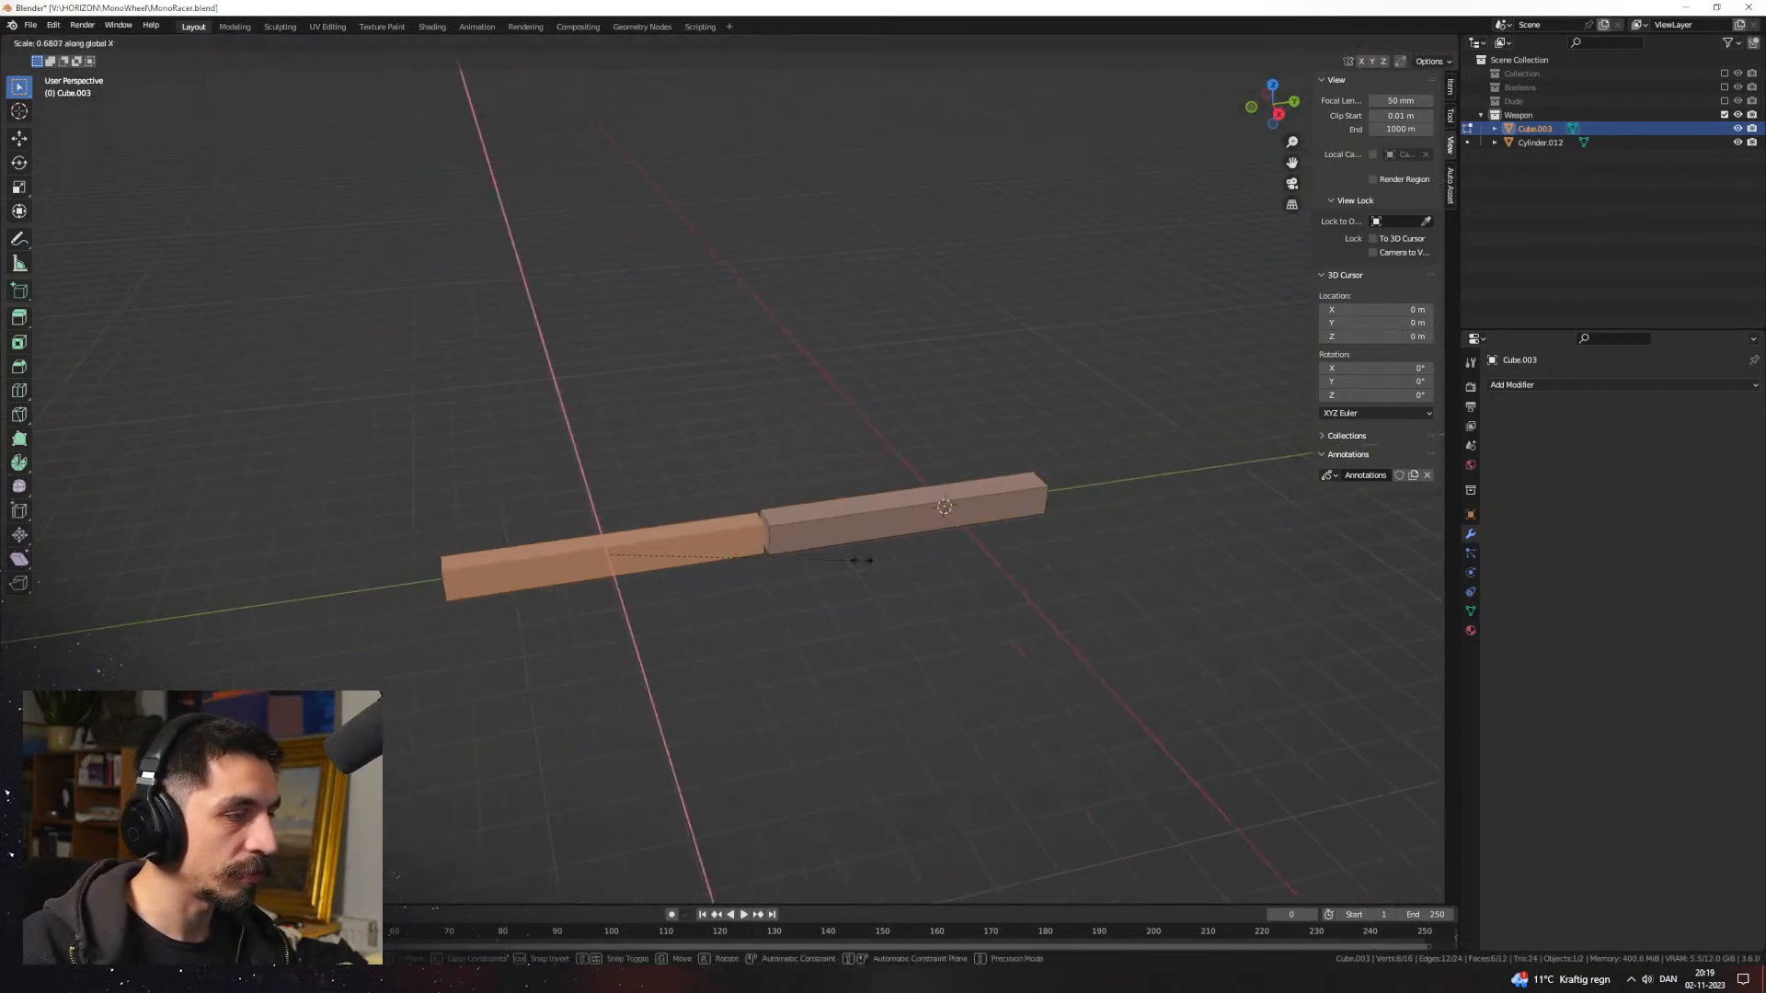
key("y")
left_click(682, 555)
key("g")
key("y")
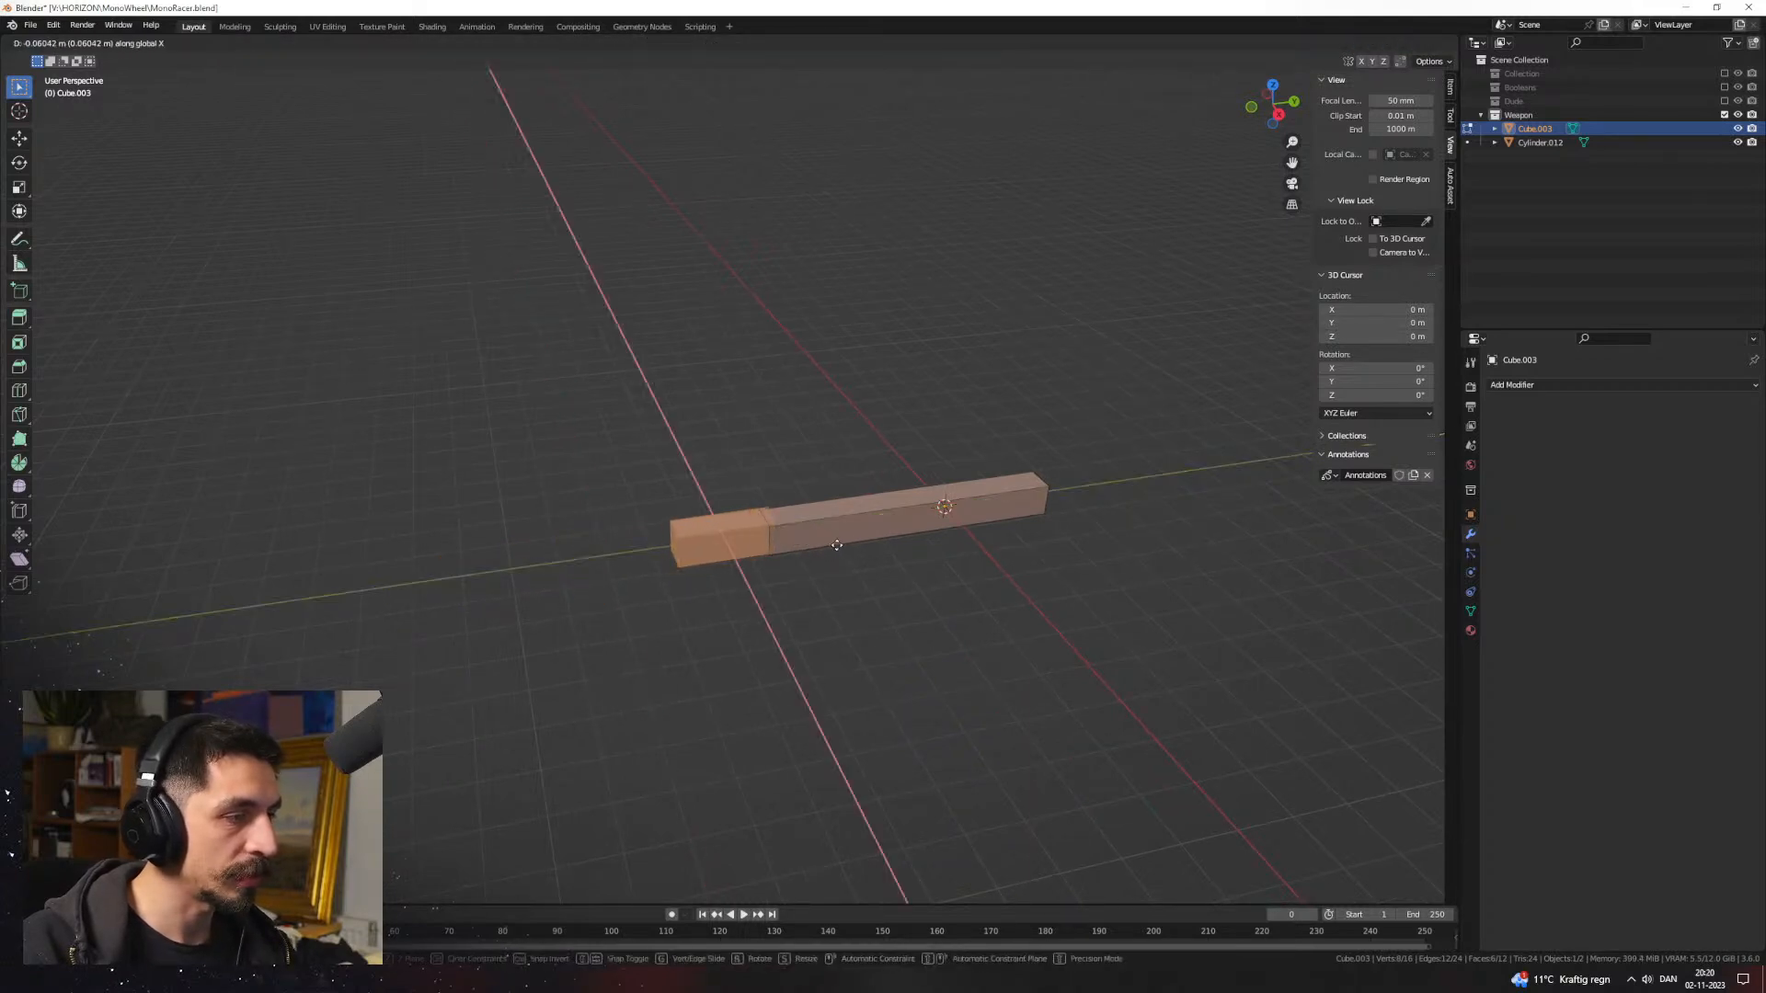
left_click(833, 549)
Step: Separate the short end block from the long bar into its own object
key("p")
left_click(835, 550)
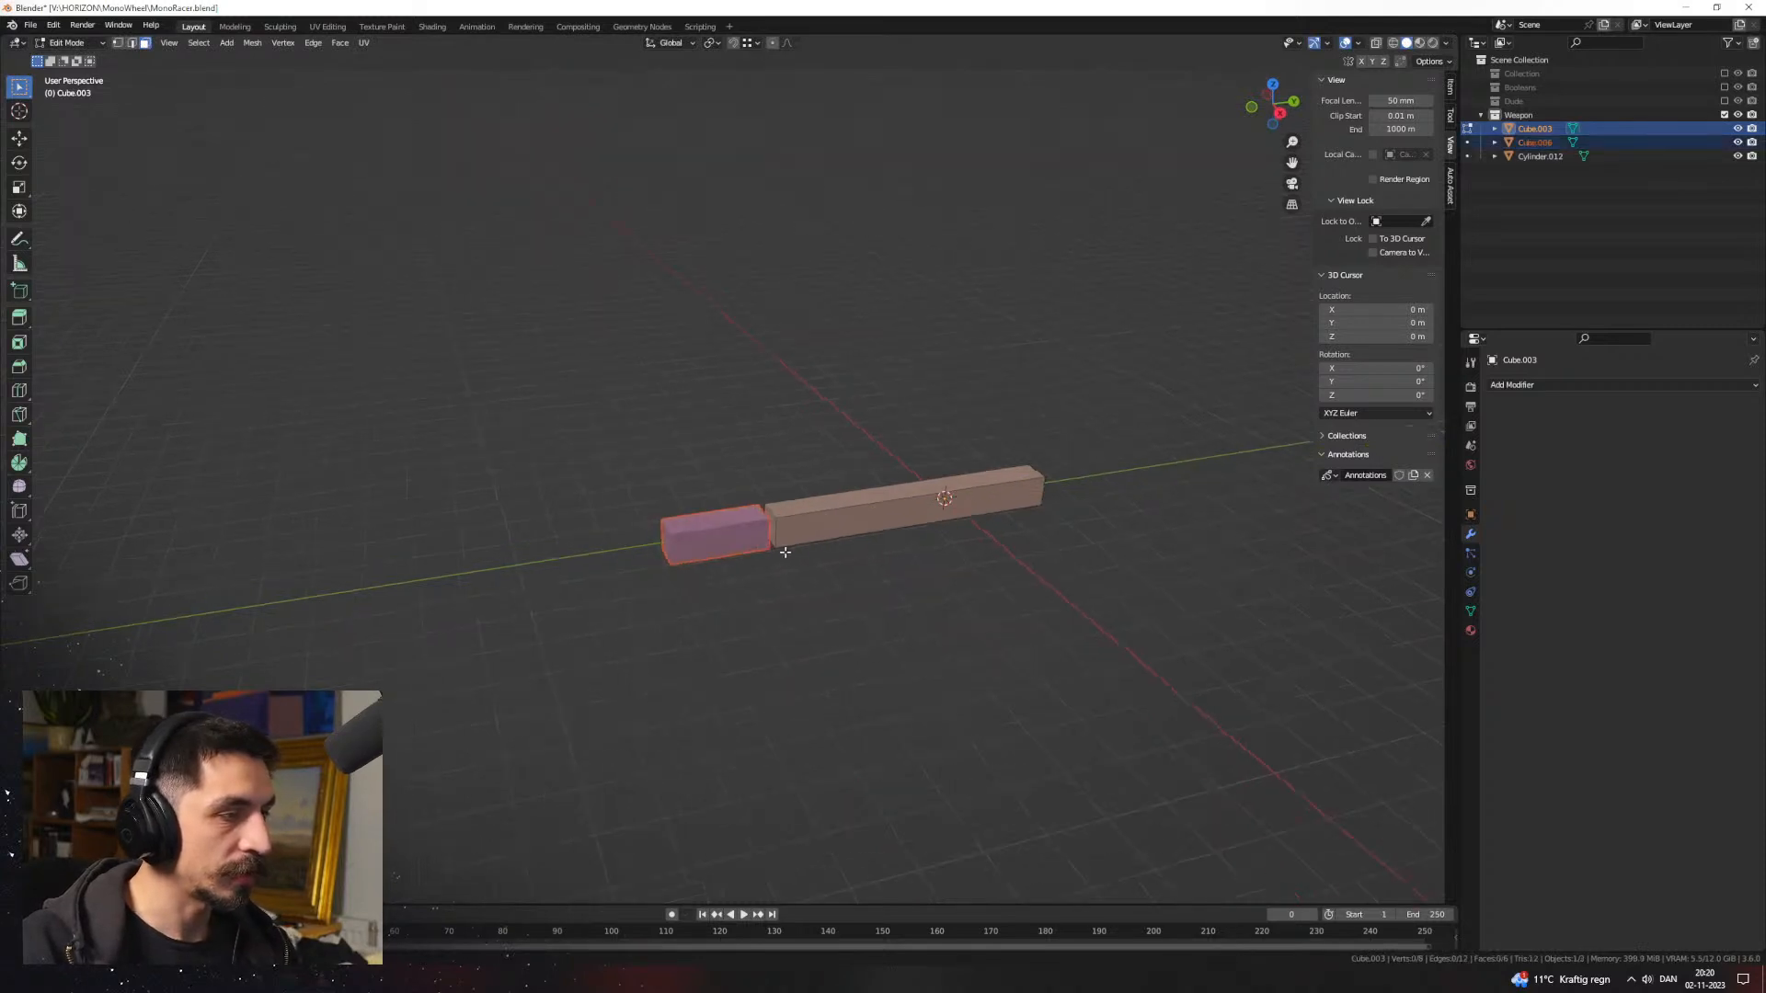
scroll(781, 556, "up", 2)
middle_click_drag(780, 556, 778, 532)
Step: Scale the short end block along Z so it stands well above and below the long bar
key("Tab")
left_click(756, 560)
key("Tab")
key("a")
key("s")
key("z")
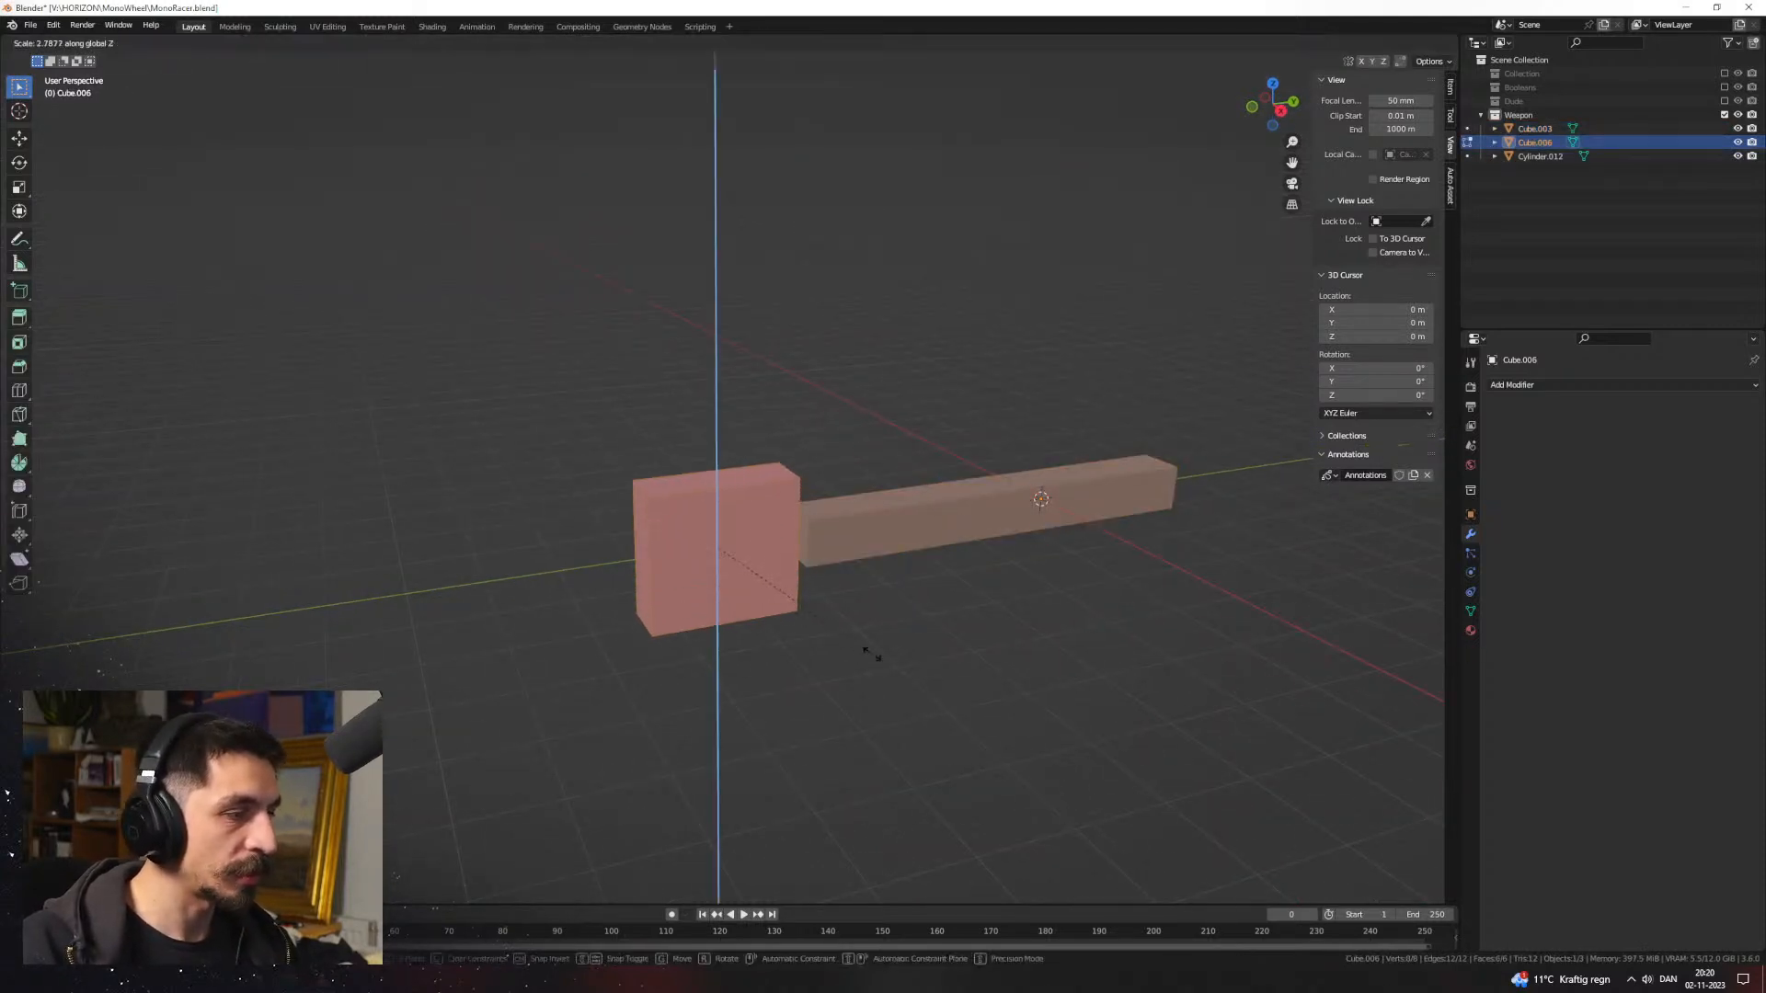
left_click(838, 621)
middle_click_drag(918, 619, 647, 563)
key("Tab")
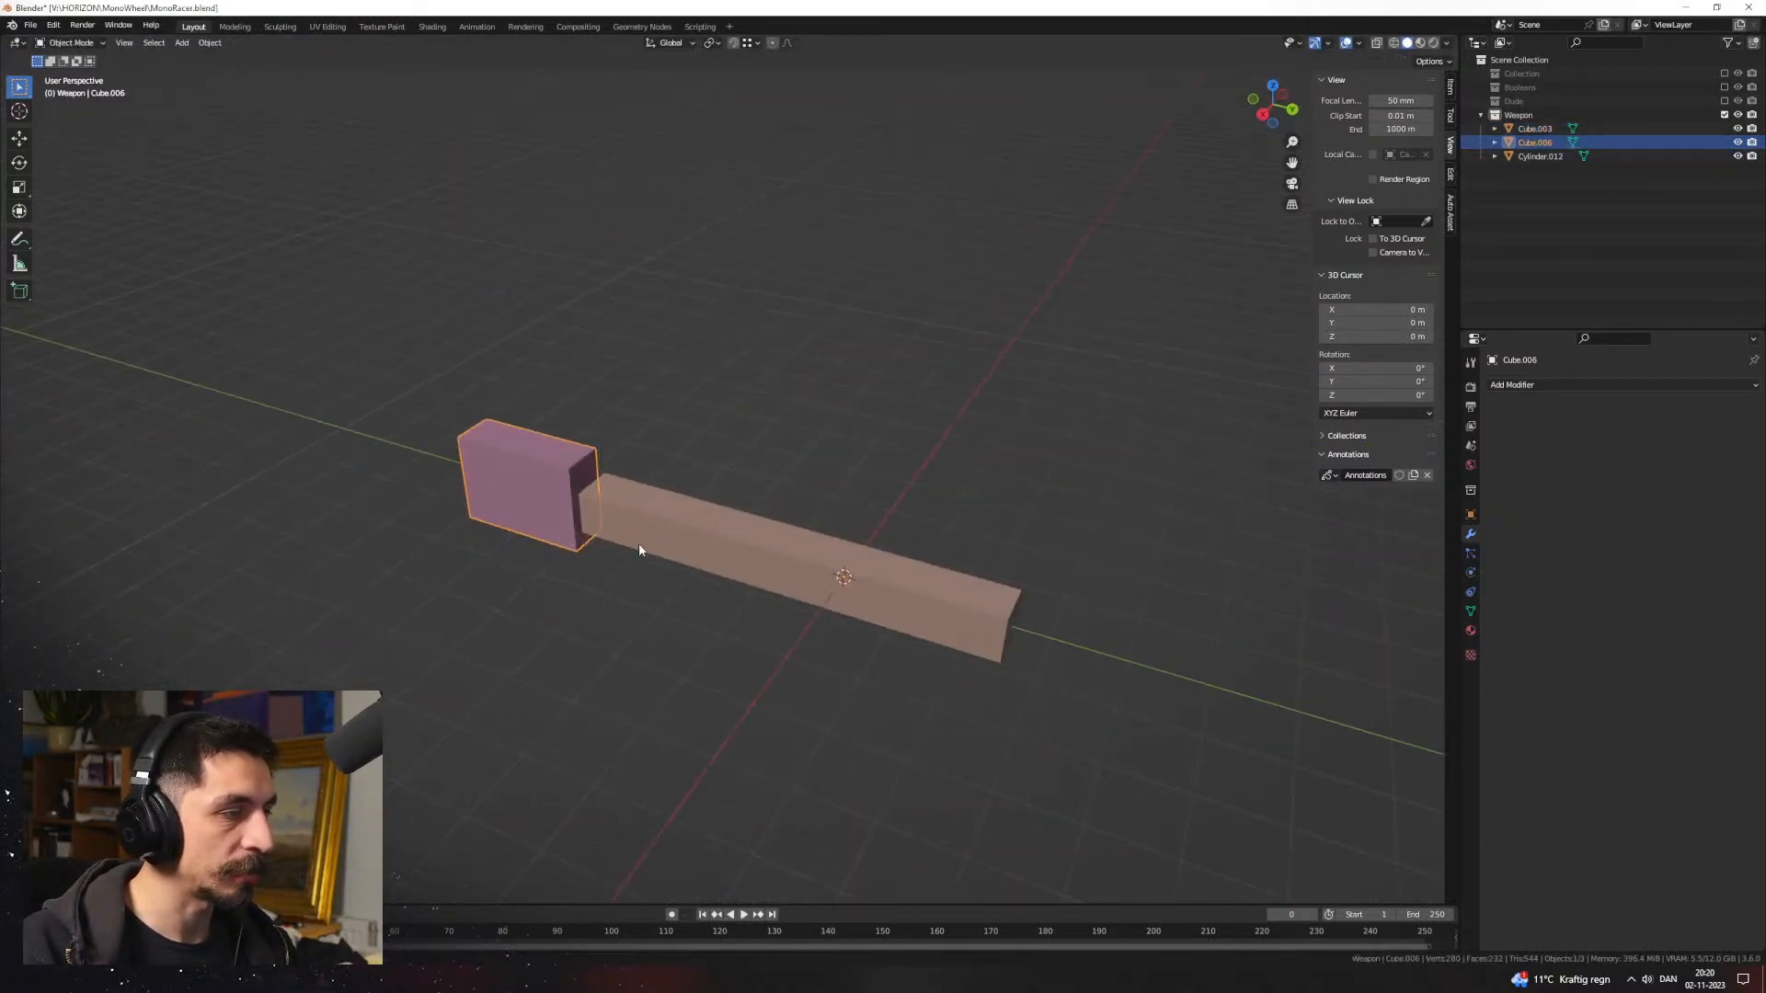
Step: Duplicate the tall end block onto the middle of the bar and rotate the copy diagonally about the Y axis
key("shift+d")
key("x")
left_click(887, 616)
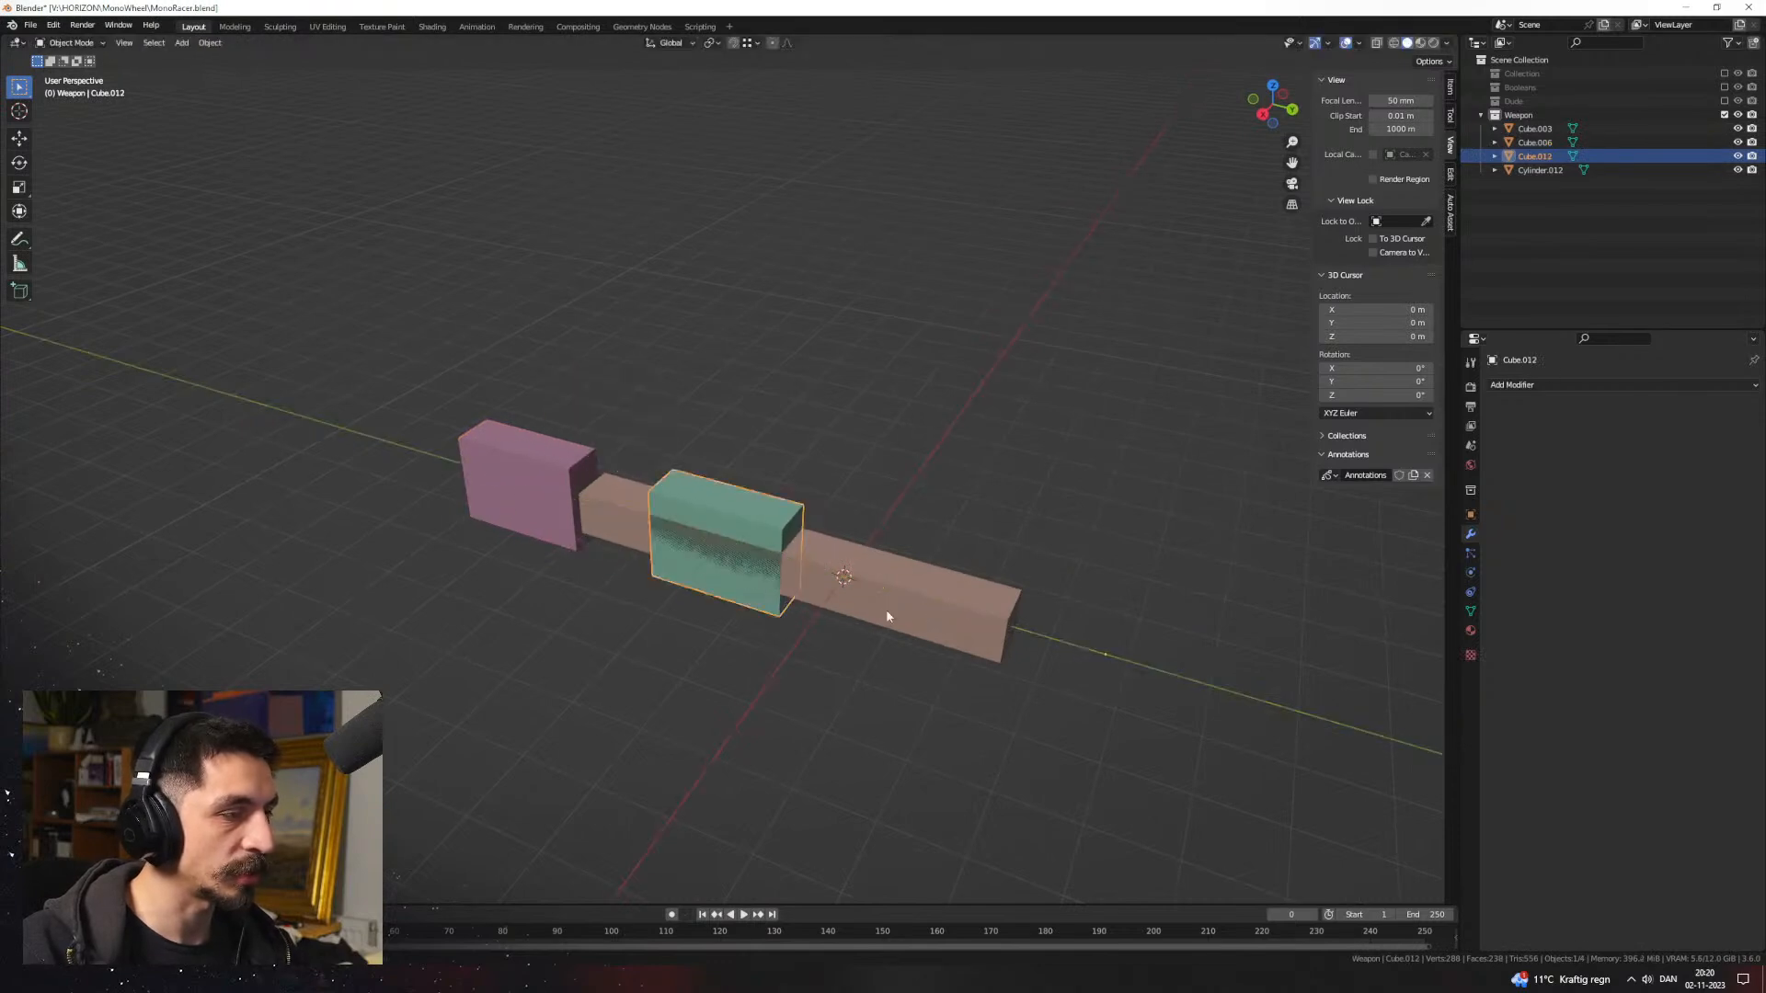
left_click(211, 43)
mouse_move(293, 78)
type("ry90")
key("Return")
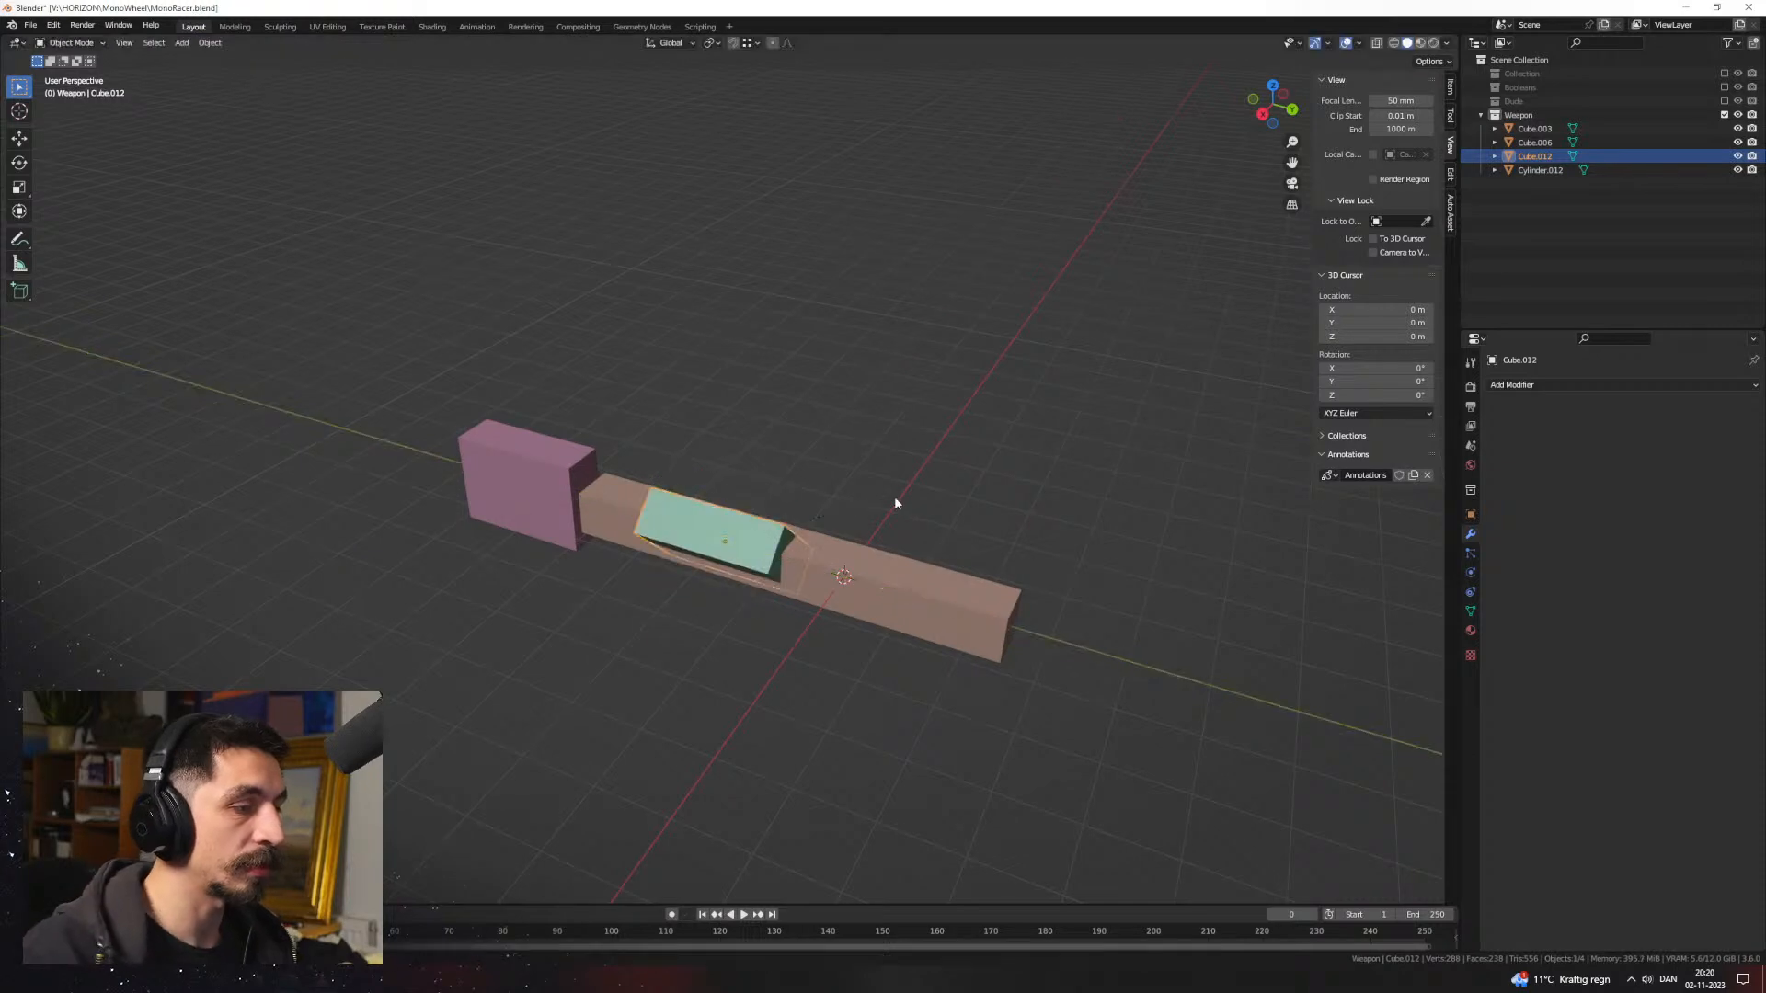
Step: Move the tilted block outward along its local X axis to the side of the long bar
key("KP_3")
middle_click_drag(820, 522, 865, 624)
key("g")
key("y")
key("x")
key("y")
key("Escape")
middle_click_drag(862, 633, 860, 653)
key("g")
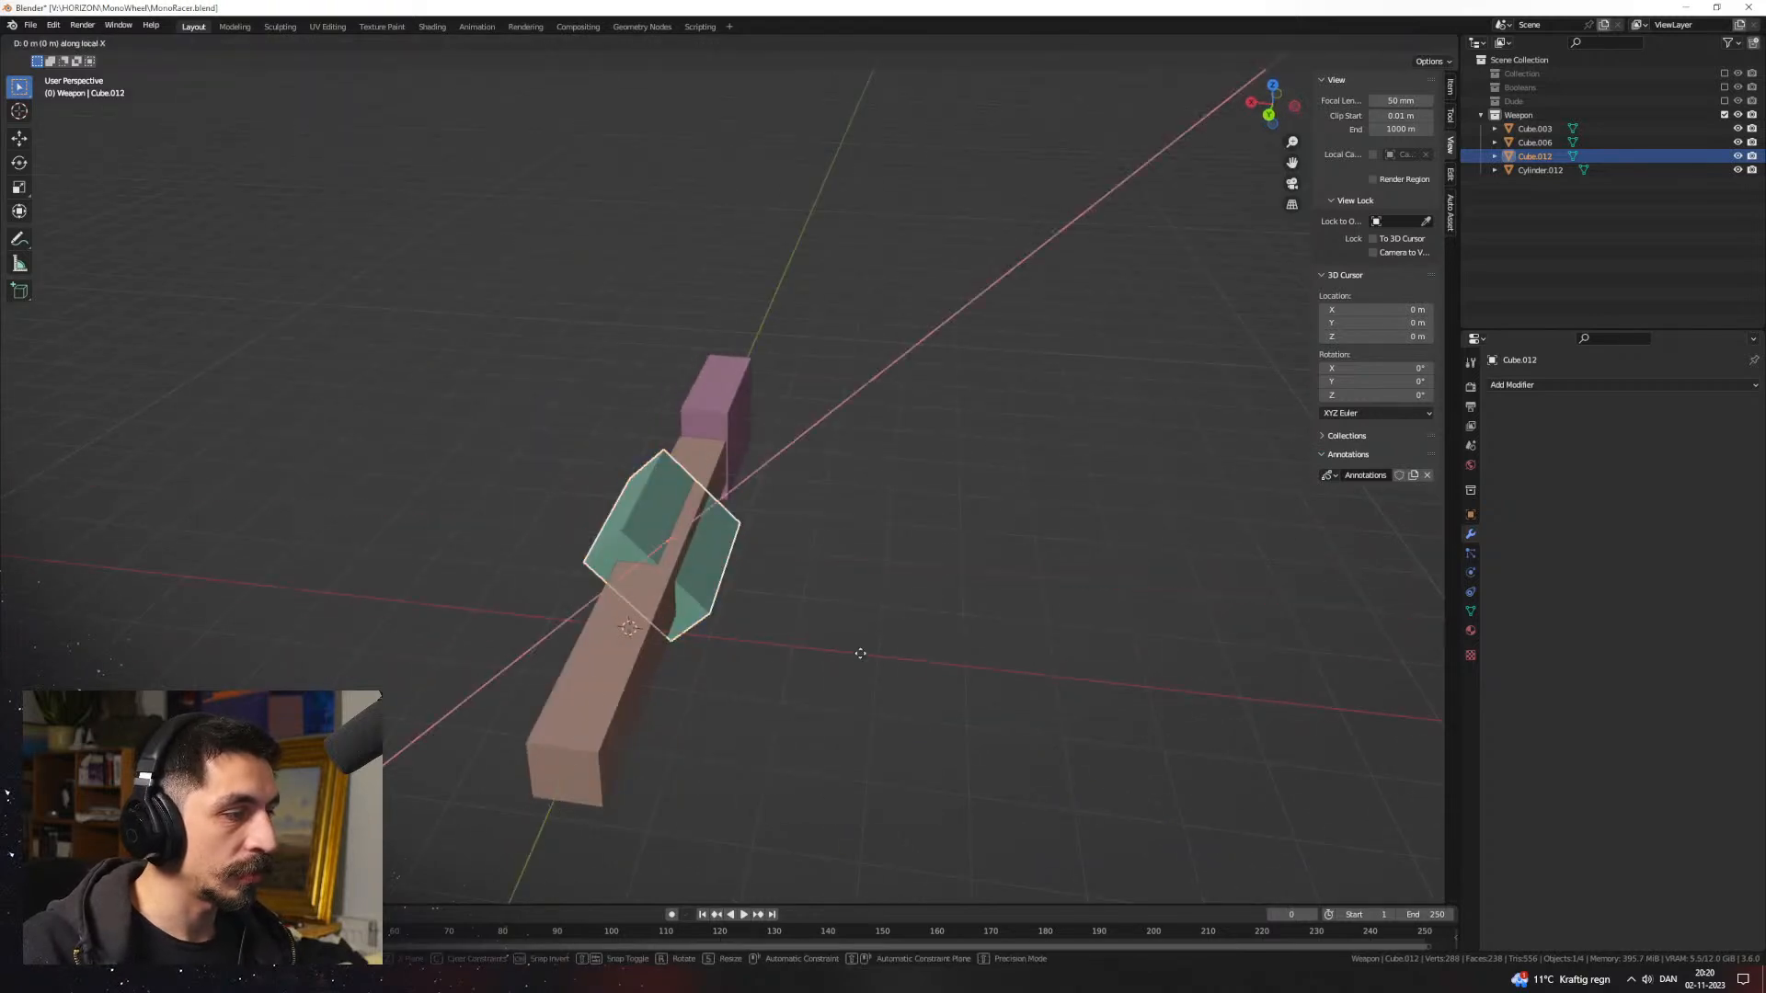
left_click(803, 622)
mouse_move(803, 622)
middle_mouse_down()
mouse_move(651, 552)
mouse_move(785, 534)
mouse_move(847, 453)
mouse_move(800, 459)
mouse_move(859, 481)
mouse_move(809, 422)
mouse_move(579, 504)
middle_mouse_up()
Step: Try extending the tilted block along Y by moving its end face, and delete the block
key("Tab")
key("z")
left_click(835, 448)
key("g")
key("y")
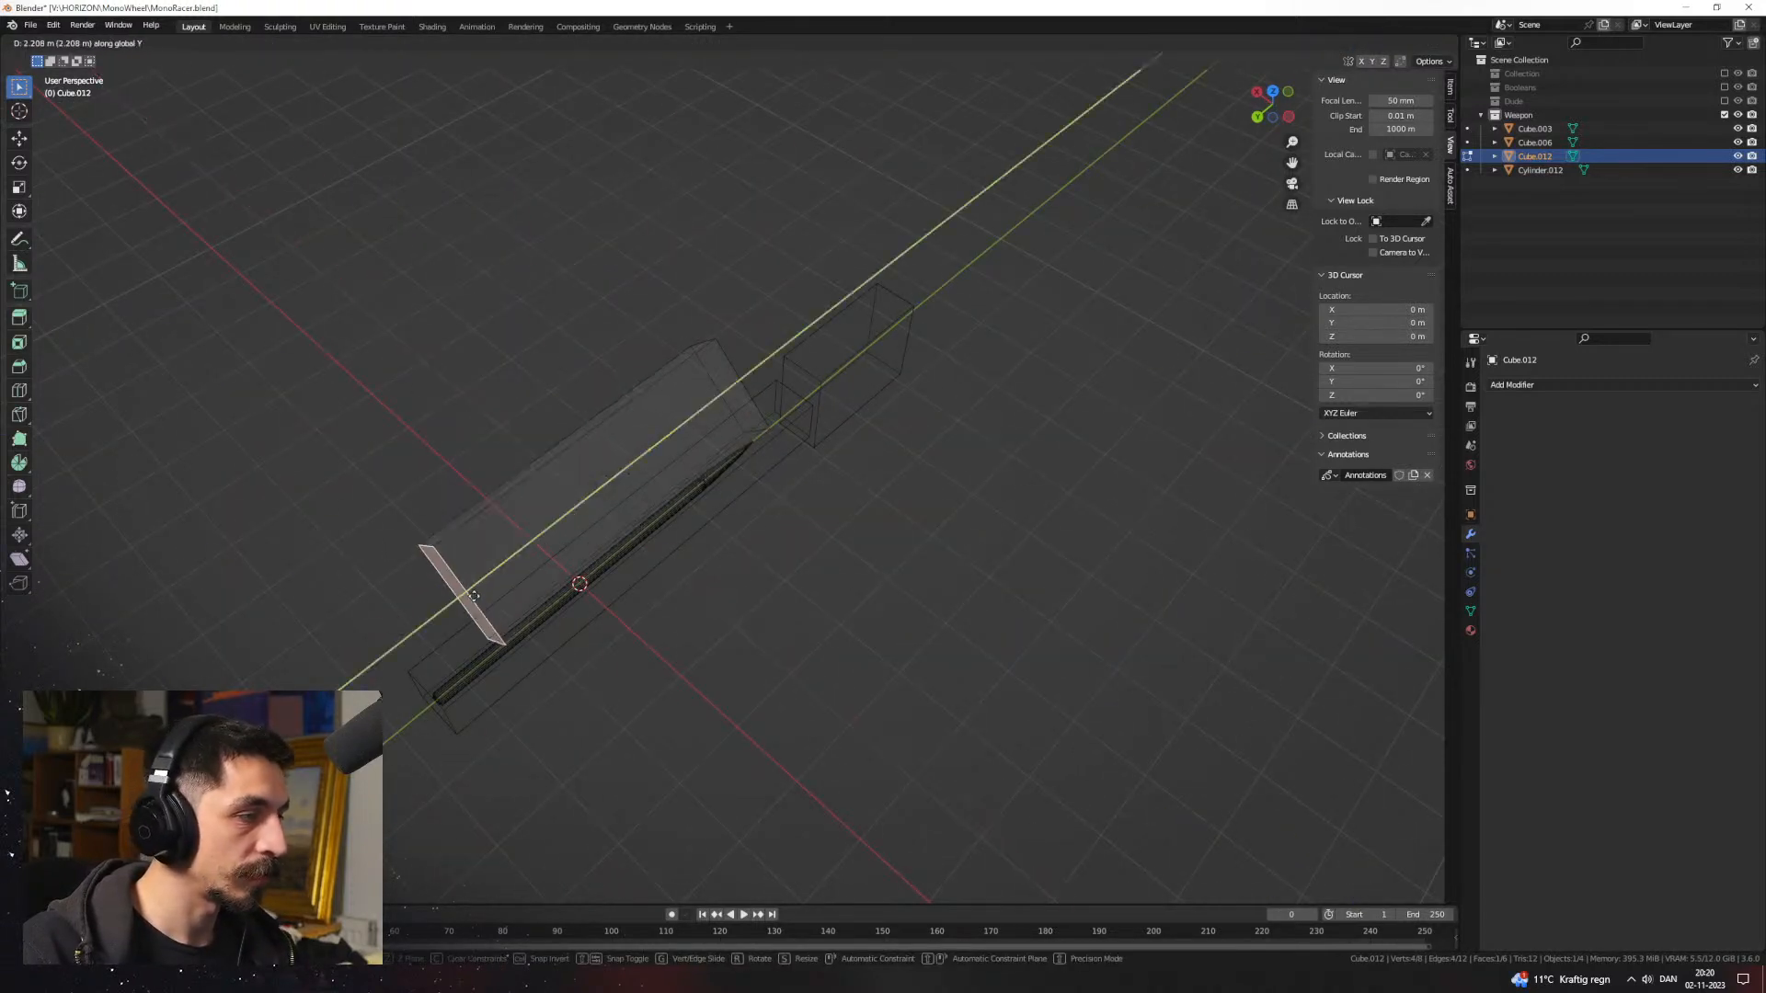
left_click(412, 642)
middle_click_drag(445, 639, 865, 533)
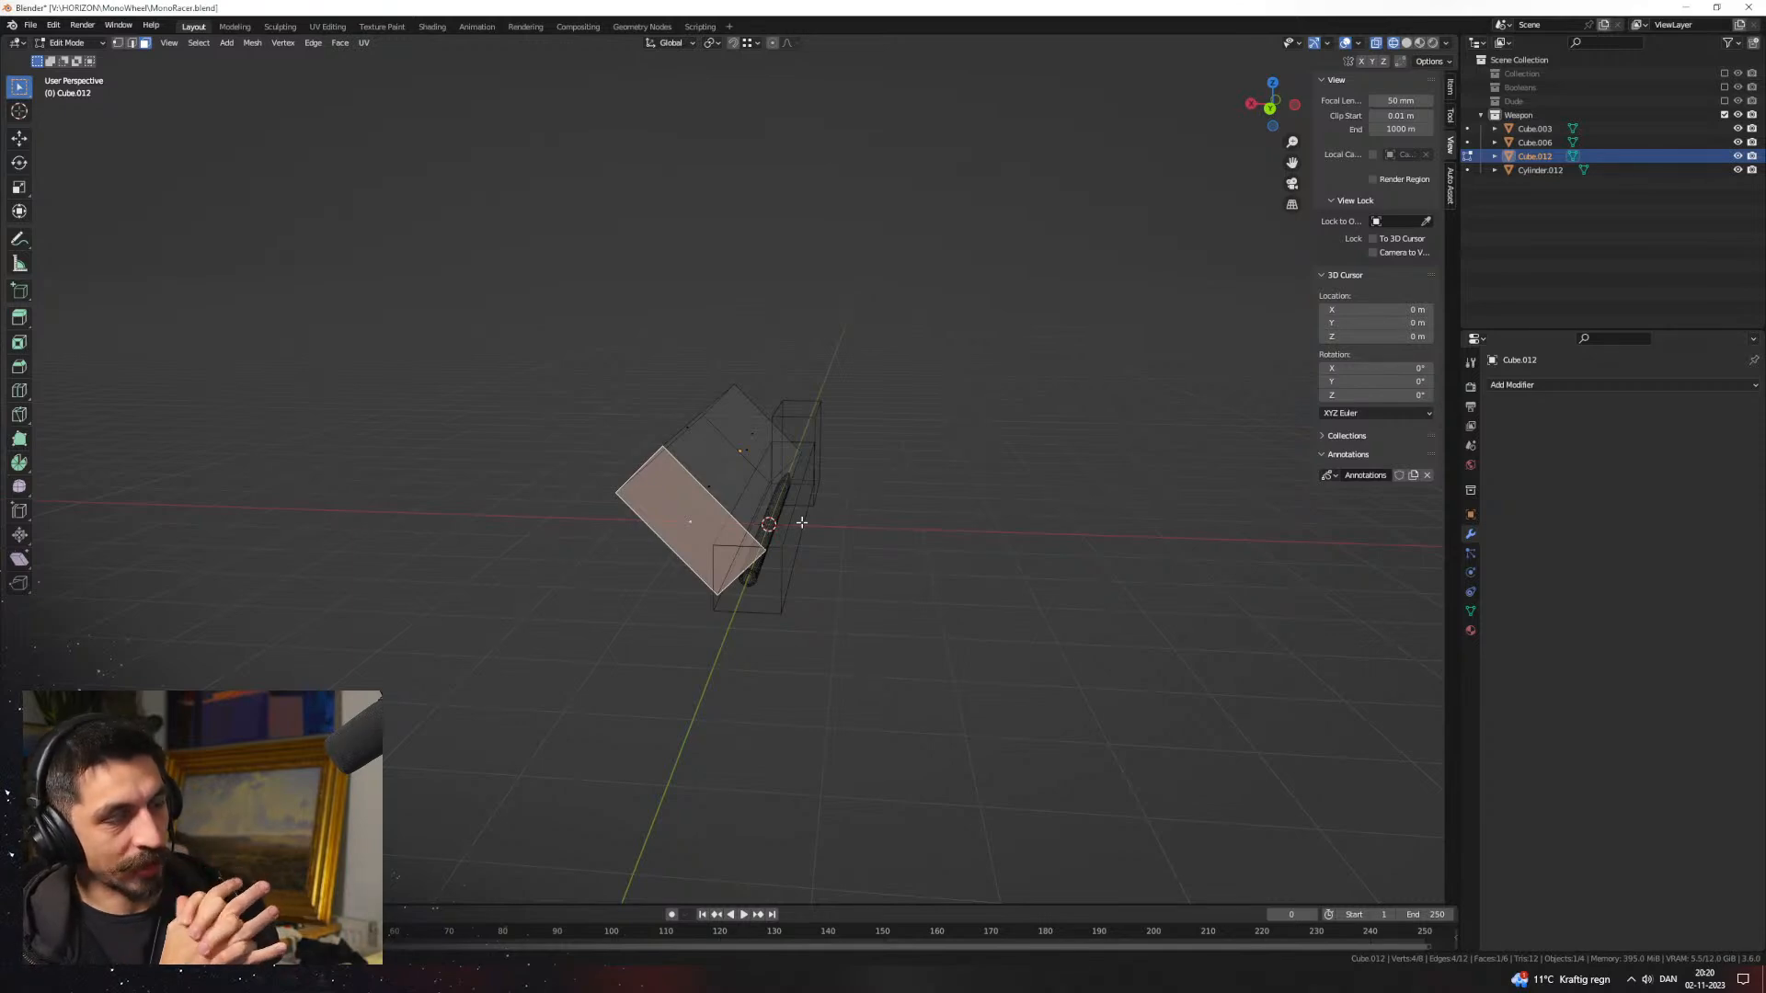
key("Tab")
key("Delete")
Step: Duplicate the long bar upward along Z and narrow the copy along X
left_click(775, 567)
middle_click_drag(775, 566, 885, 615)
scroll(809, 586, "up", 3)
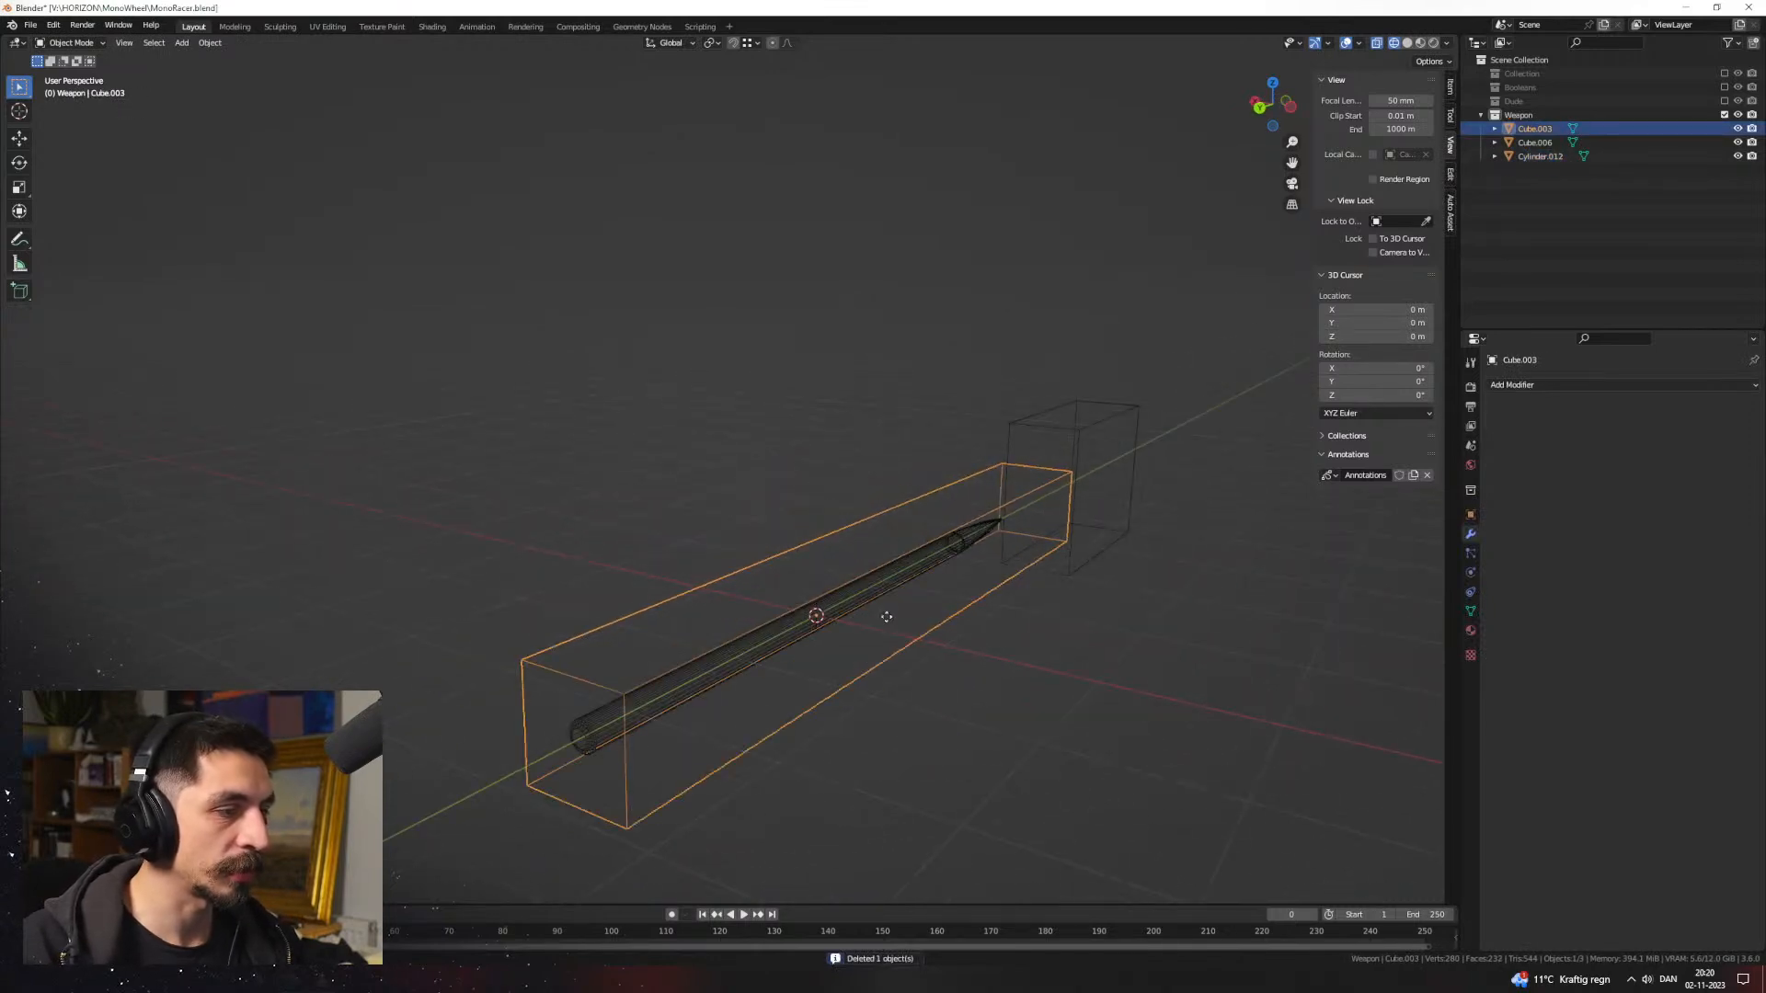
key("shift+d")
key("z")
left_click(906, 527)
key("Tab")
key("a")
key("s")
key("x")
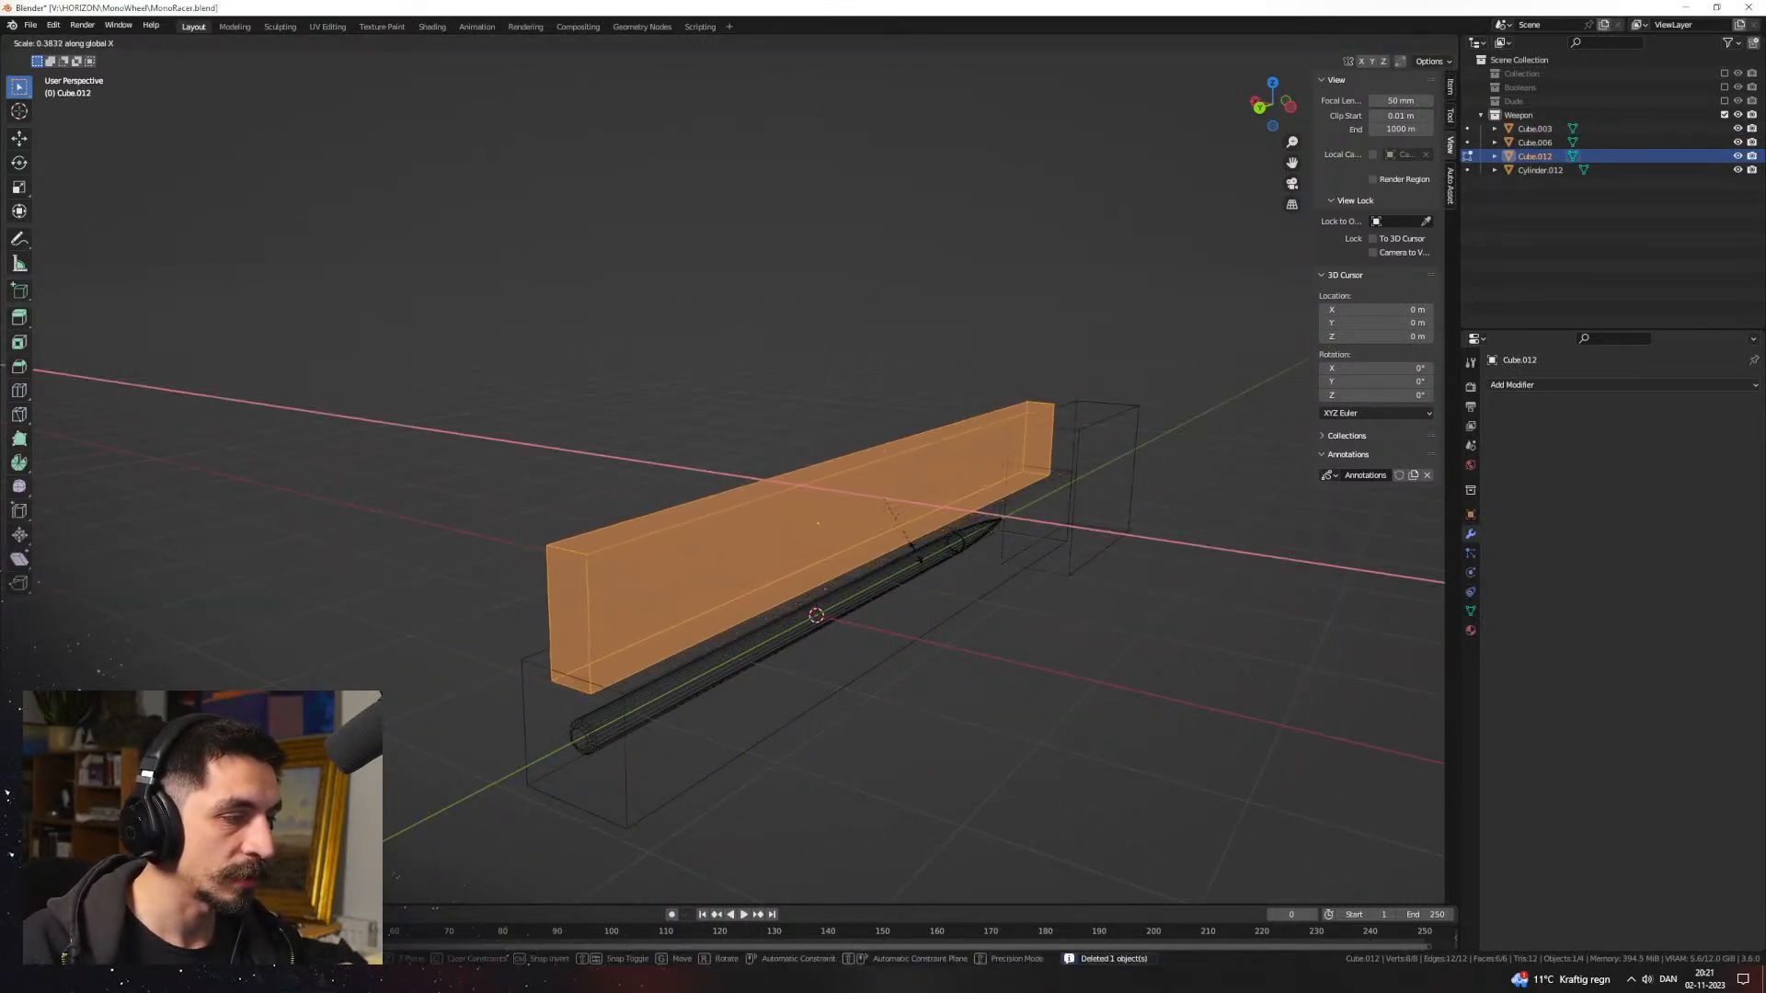
left_click(934, 555)
Step: Widen the upper bar along X beyond the width of the bar around the projectile
middle_click_drag(935, 554, 892, 574)
key("s")
key("z")
key("x")
left_click(922, 563)
key("s")
key("x")
left_click(1253, 609)
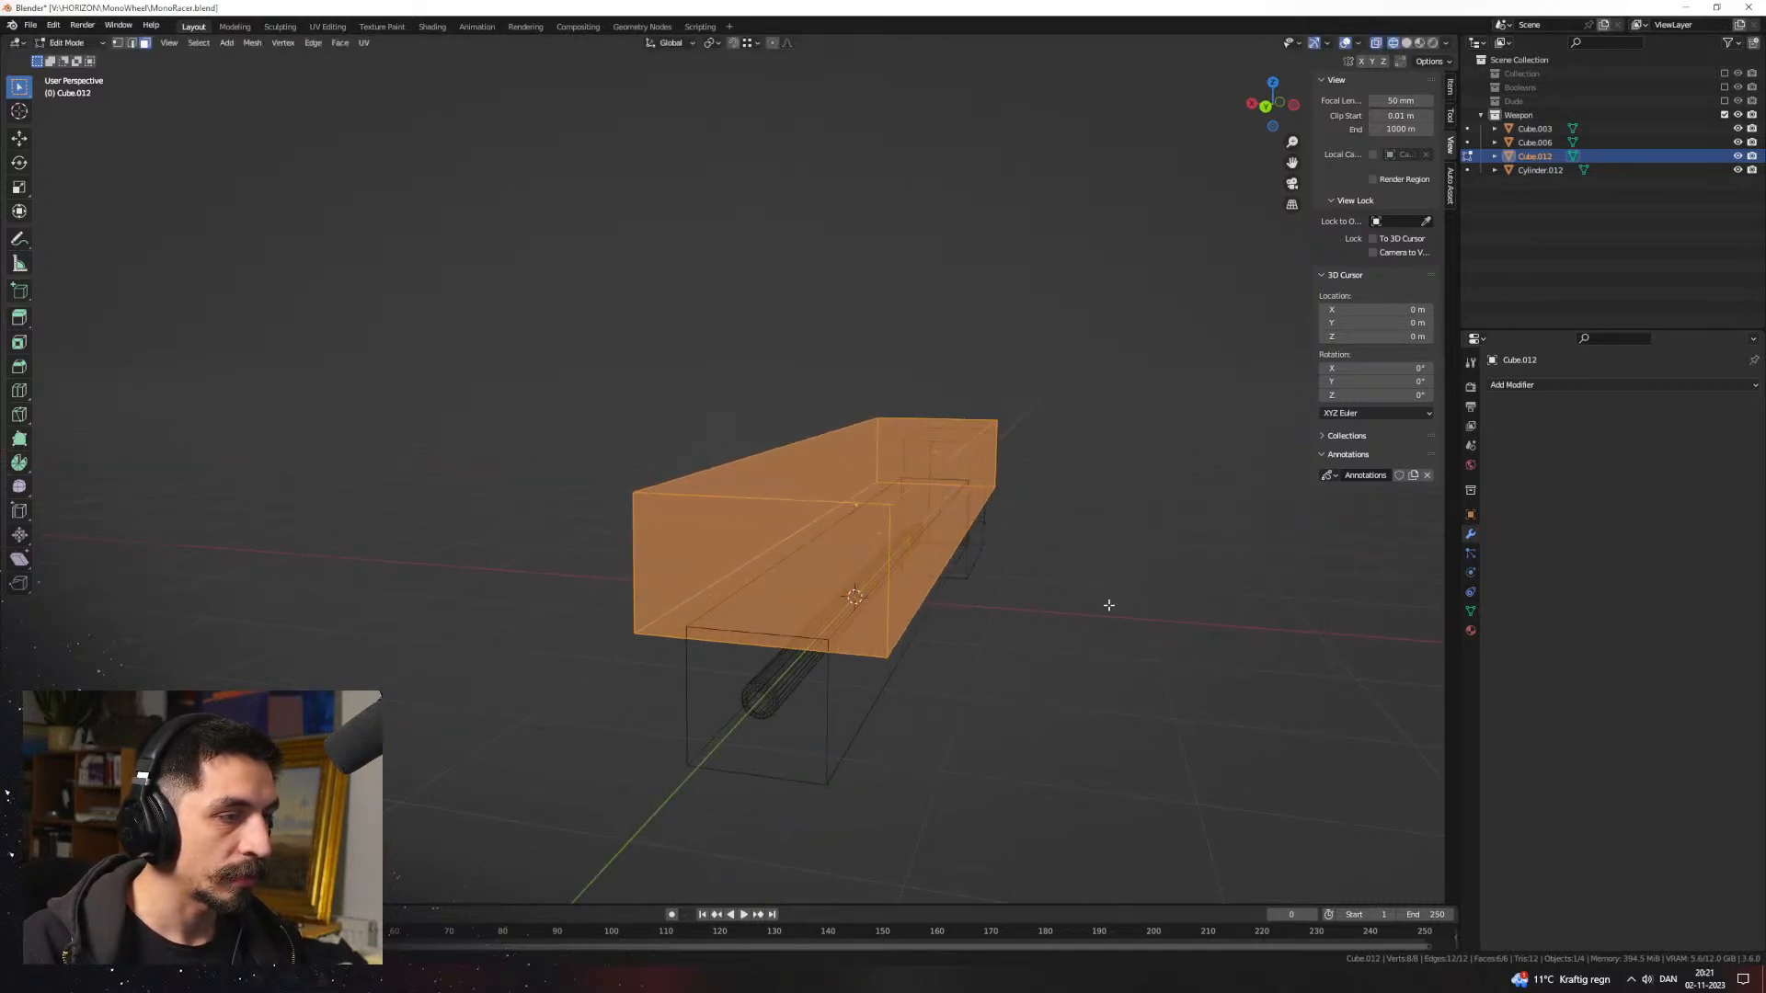
Step: Flatten the upper bar along Z into a slab and lower it onto the bar below
middle_click_drag(1107, 604, 1111, 594)
key("s")
key("z")
left_click(980, 572)
key("g")
key("z")
left_click(985, 586)
Step: Add two evenly spaced lengthwise loop cuts to the upper slab
middle_click_drag(981, 583, 917, 515)
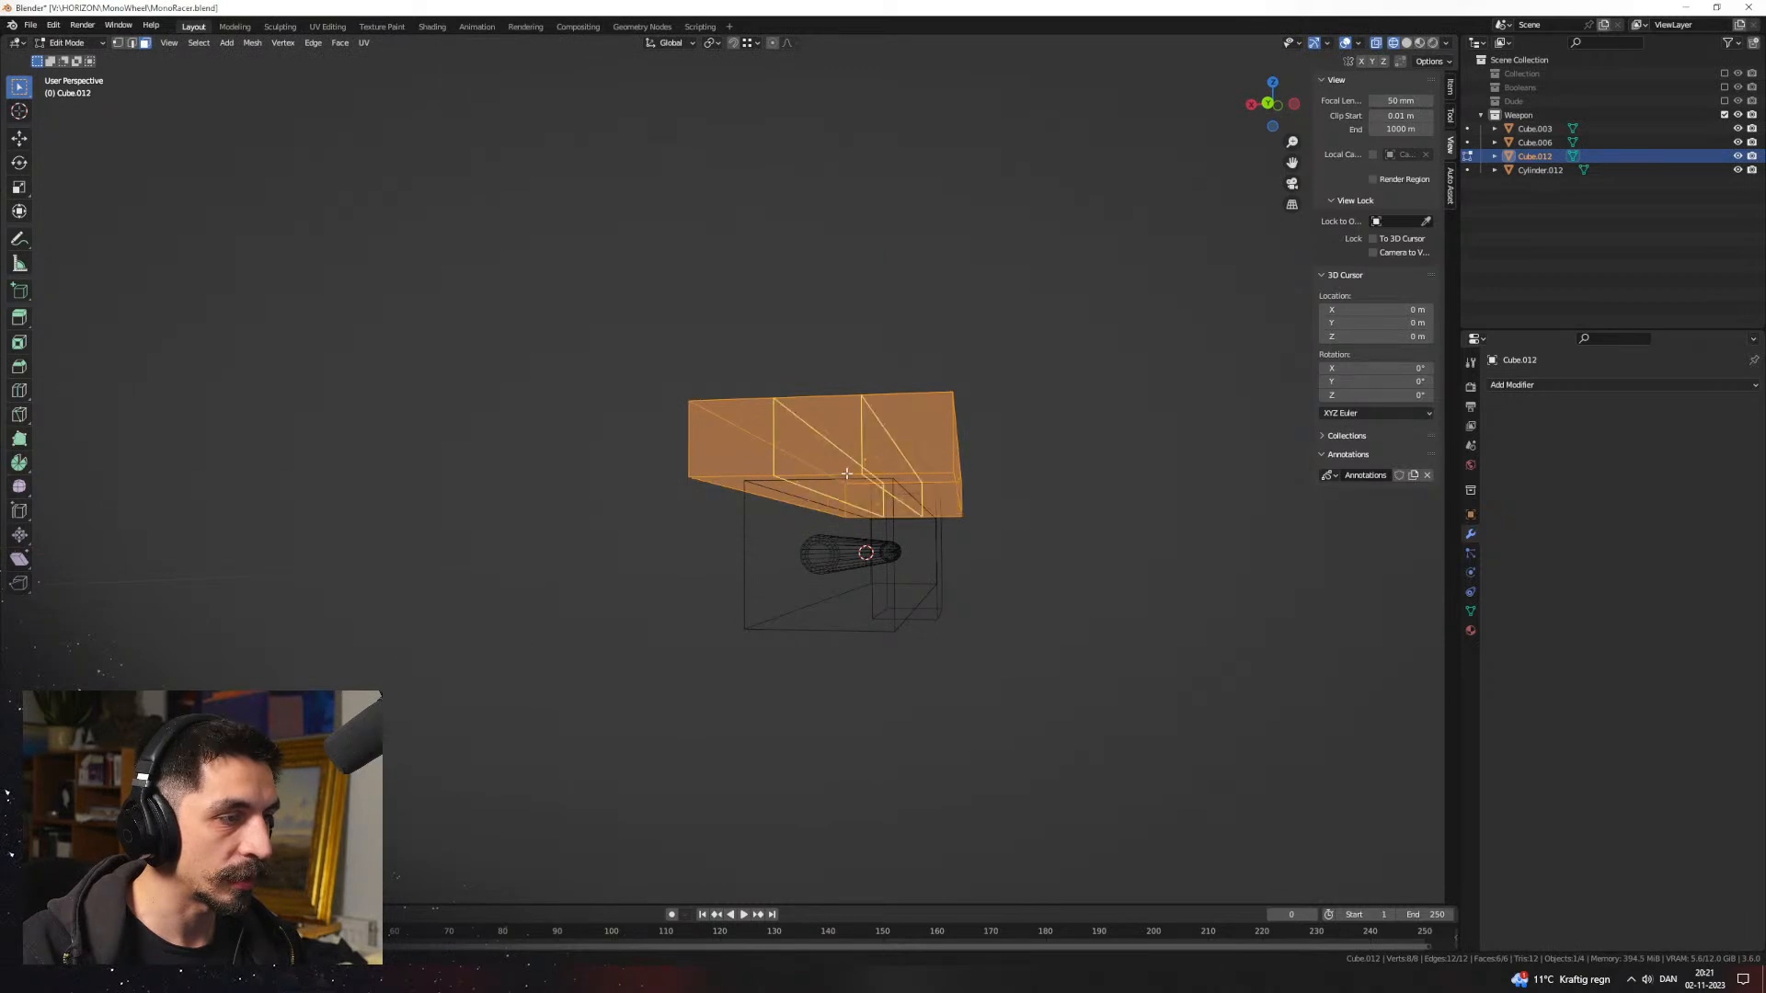
left_click(844, 410)
right_click(854, 483)
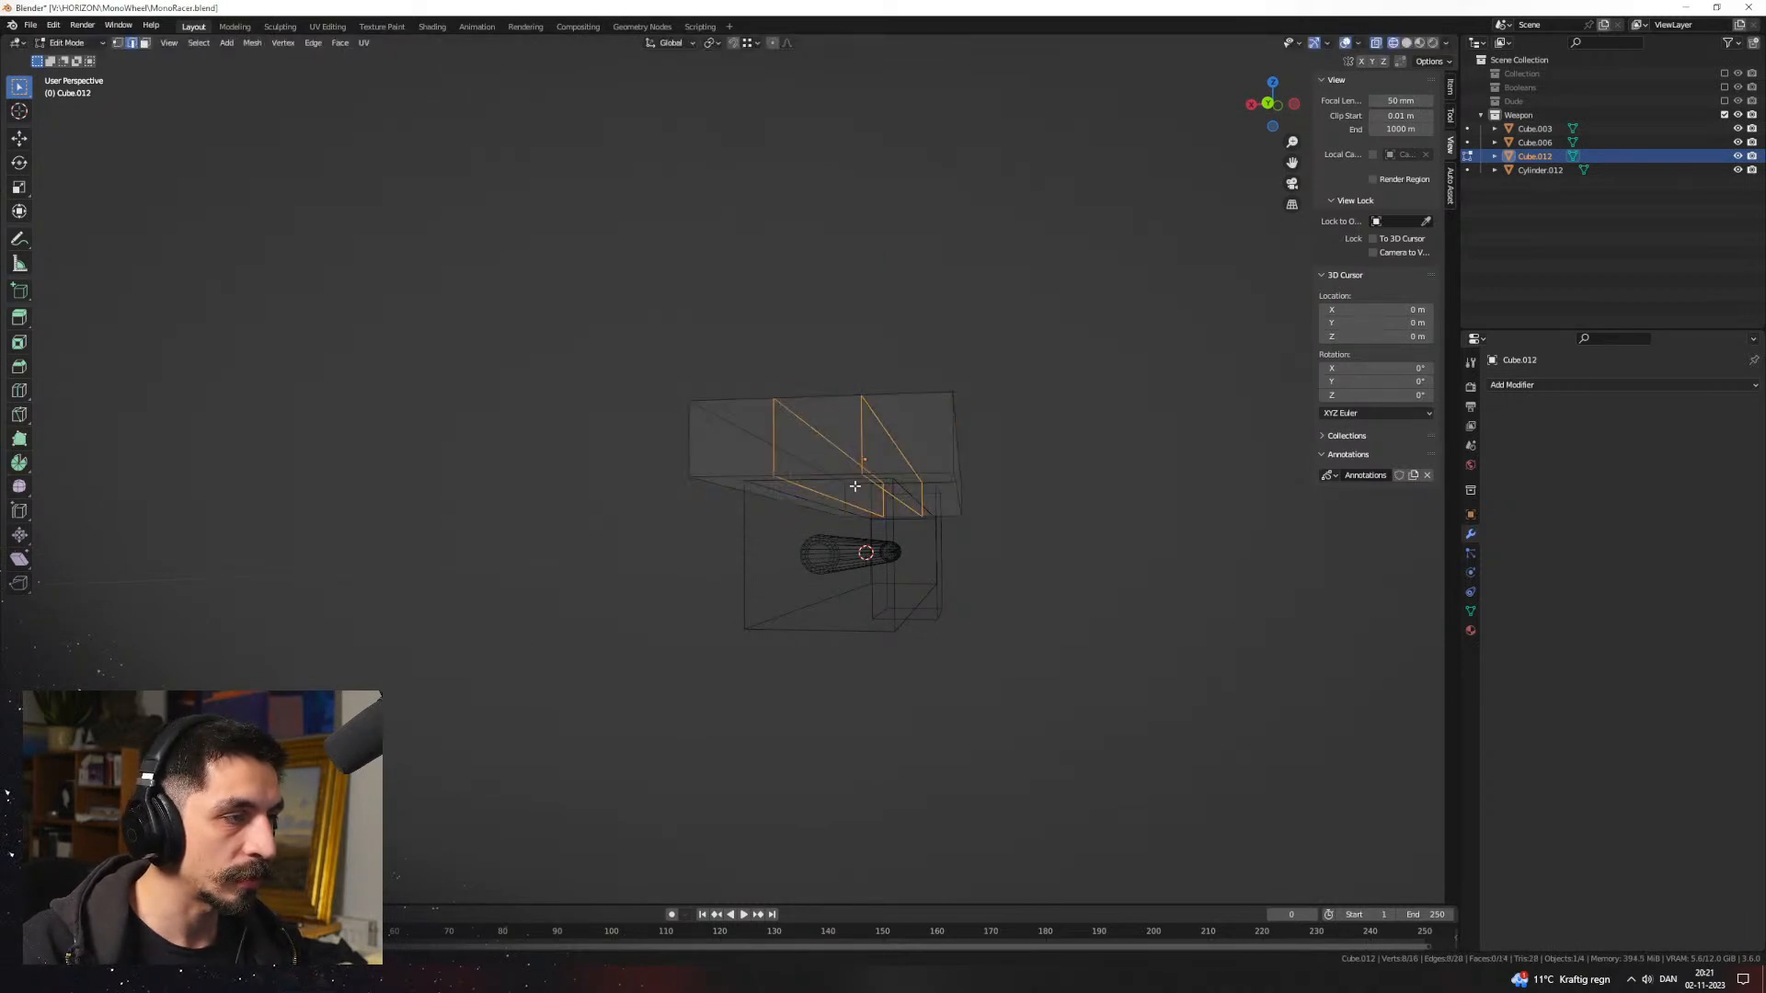
Step: Extrude the middle strip of the slab's underside downward and narrow it along X into a tapered rail
left_click(891, 536)
key("s")
key("x")
left_click(950, 540)
mouse_move(950, 540)
middle_mouse_down()
mouse_move(1000, 566)
mouse_move(951, 561)
middle_mouse_up()
key("Tab")
Step: Slide the projectile about 0.1 m along Y, away from the tall end block
left_click(797, 623)
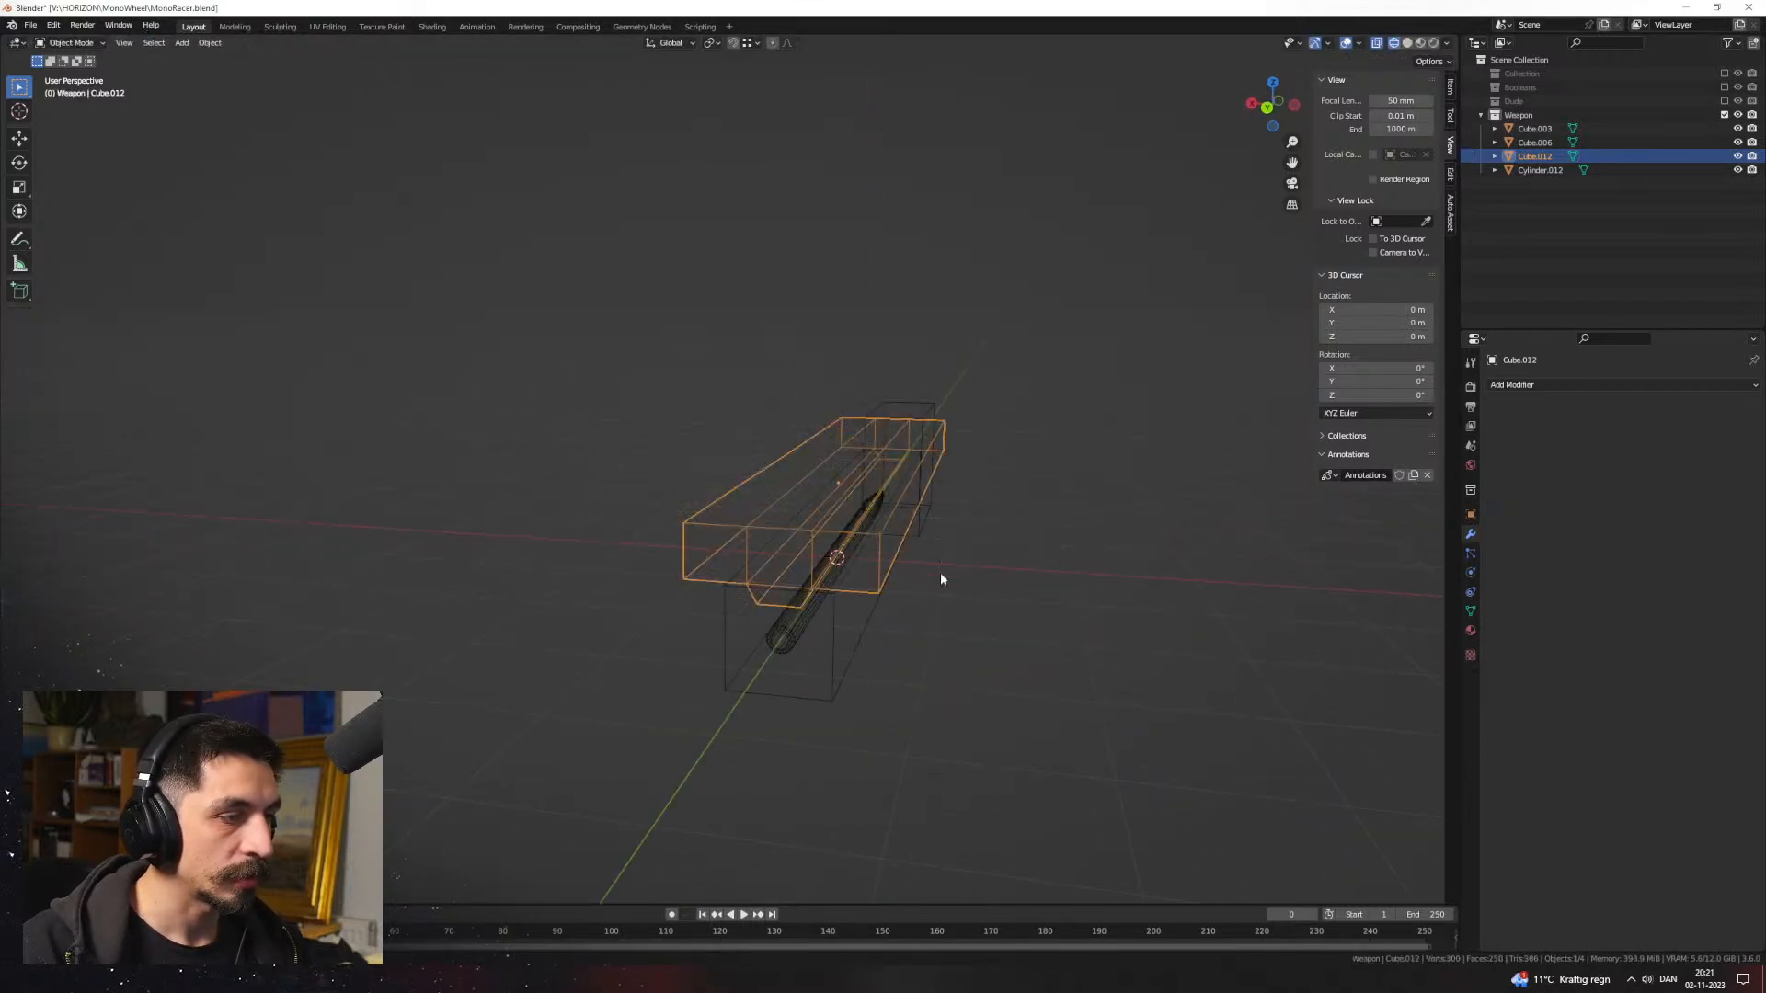
key("KP_3")
key("ctrl+KP_1")
middle_click_drag(827, 616, 914, 643)
key("ctrl+KP_3")
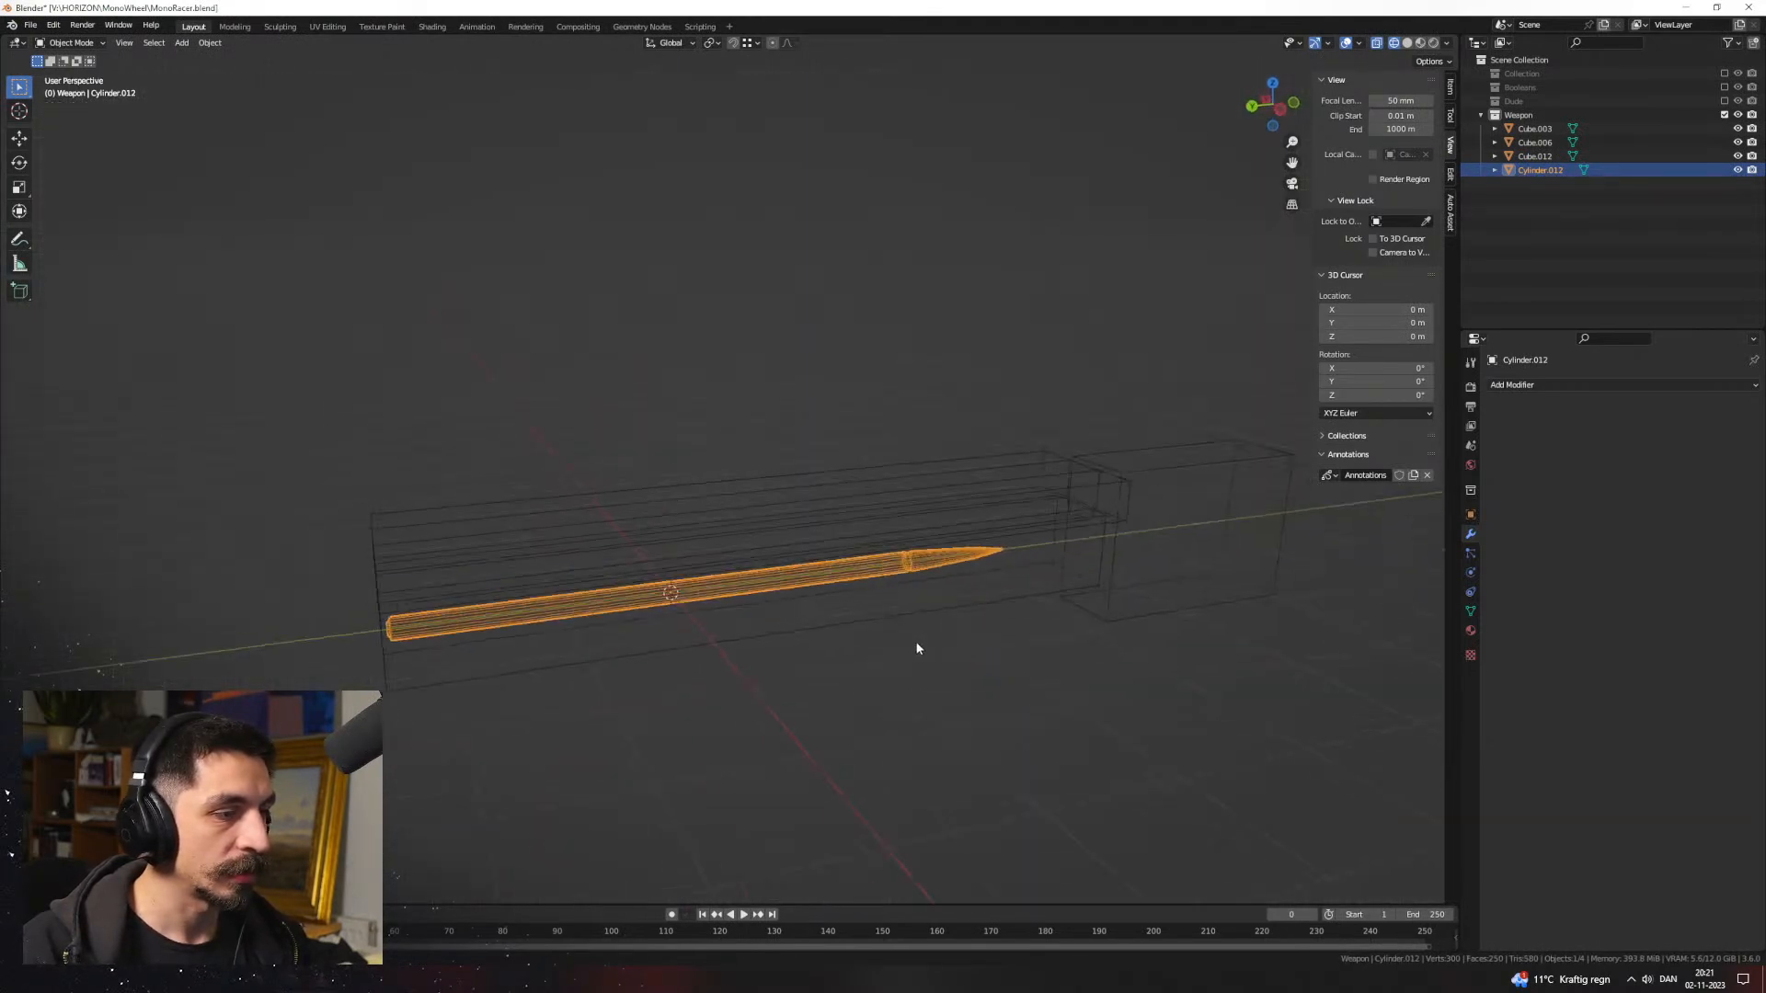
key("g")
key("x")
key("y")
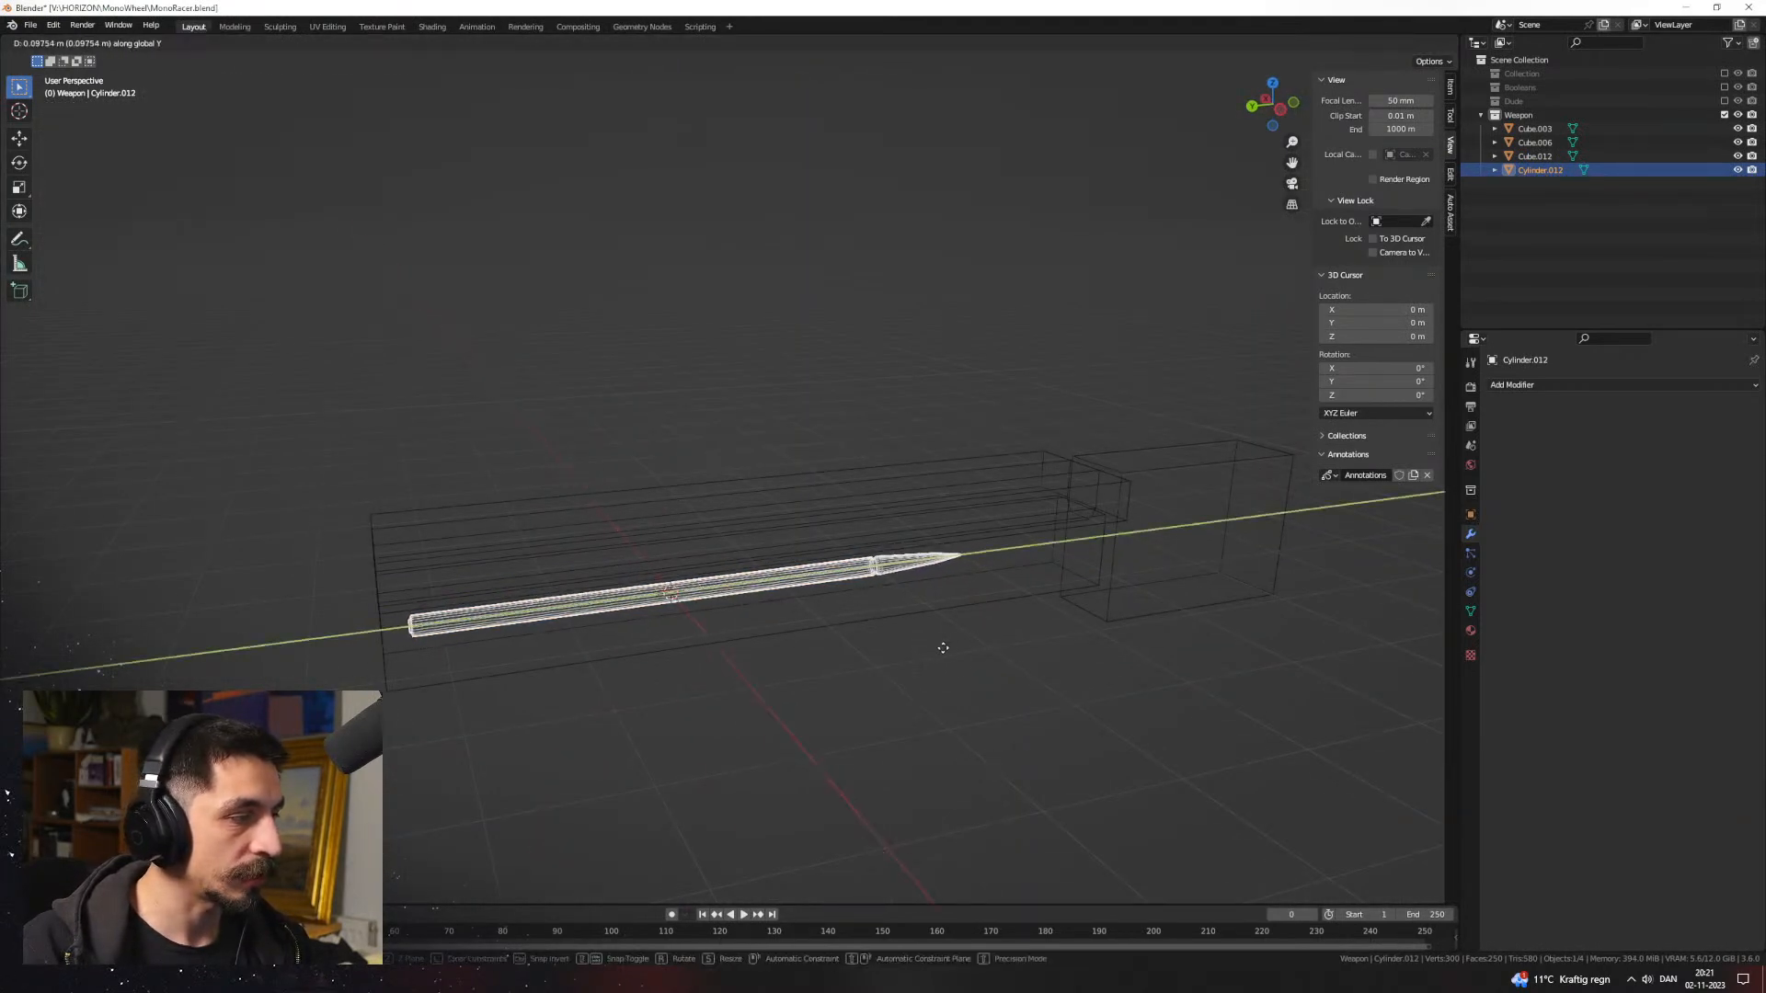
left_click(945, 650)
mouse_move(946, 650)
middle_mouse_down()
mouse_move(990, 631)
mouse_move(964, 629)
middle_mouse_up()
Step: Shorten the upper slab by moving its end near the tall block back about 1.1 m along Y
left_click(978, 501)
middle_click_drag(979, 501, 928, 525)
left_click(809, 529)
middle_click_drag(782, 532, 670, 538, "alt")
key("Tab")
key("z")
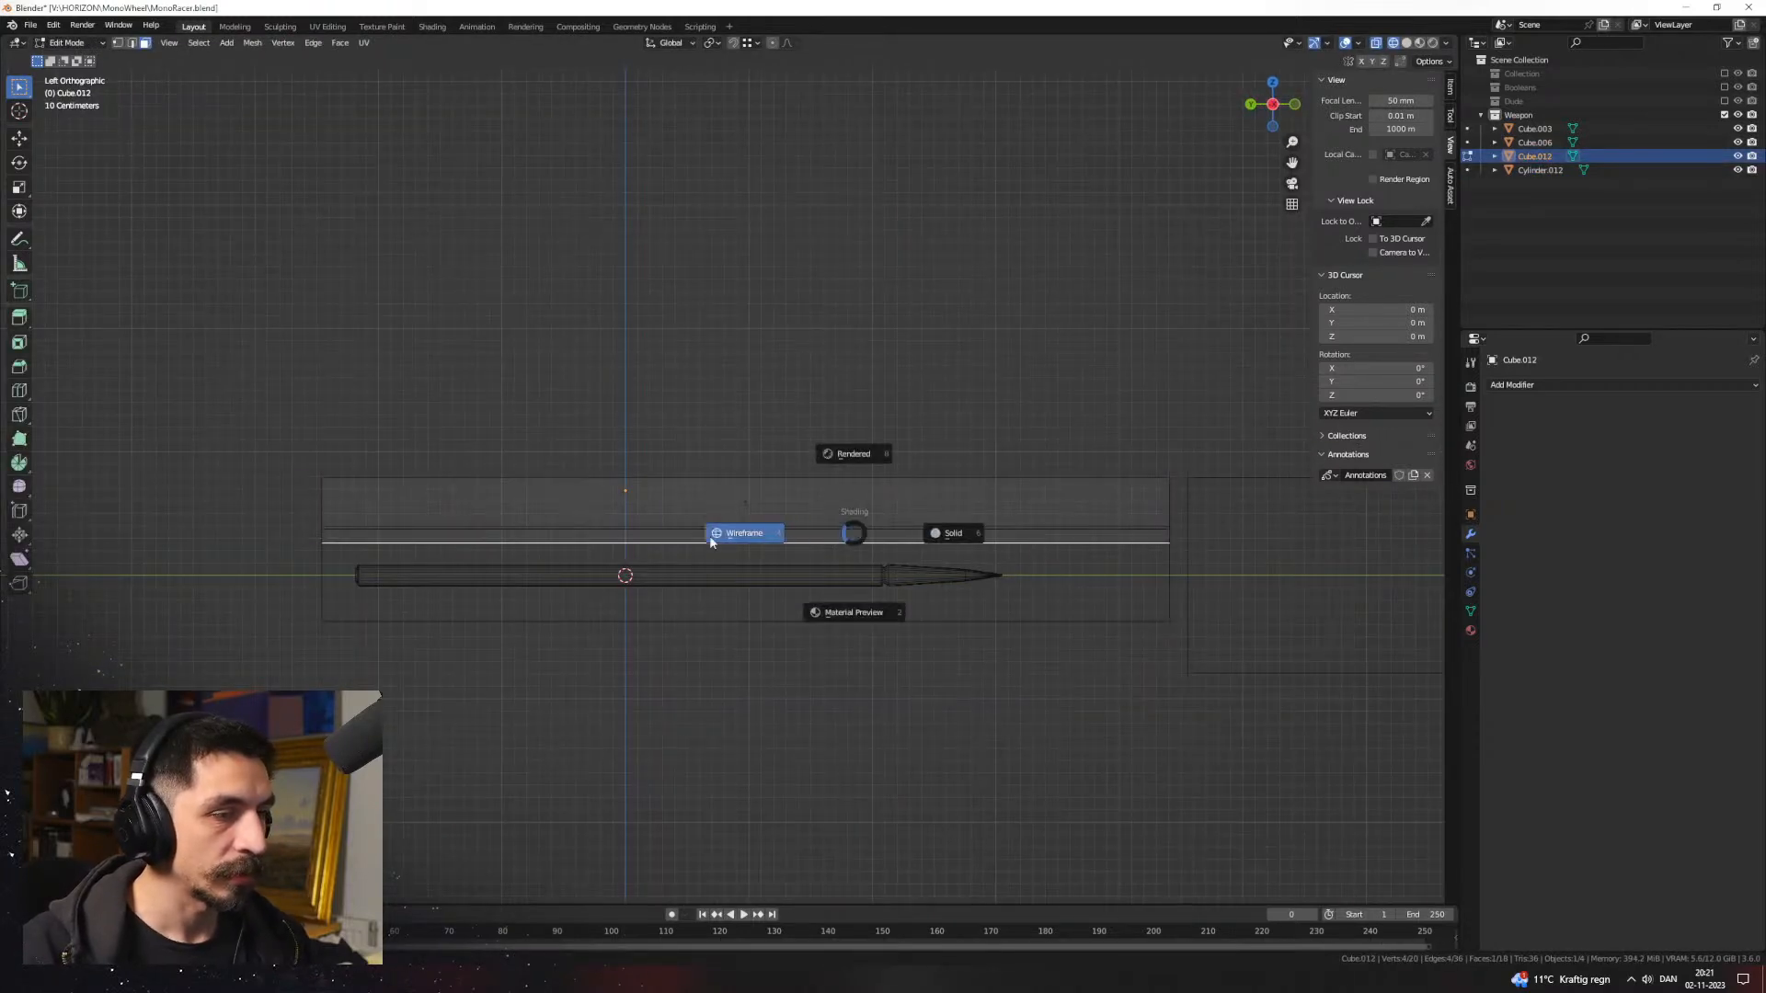
key("a")
left_click_drag(1228, 468, 1229, 470)
key("g")
key("y")
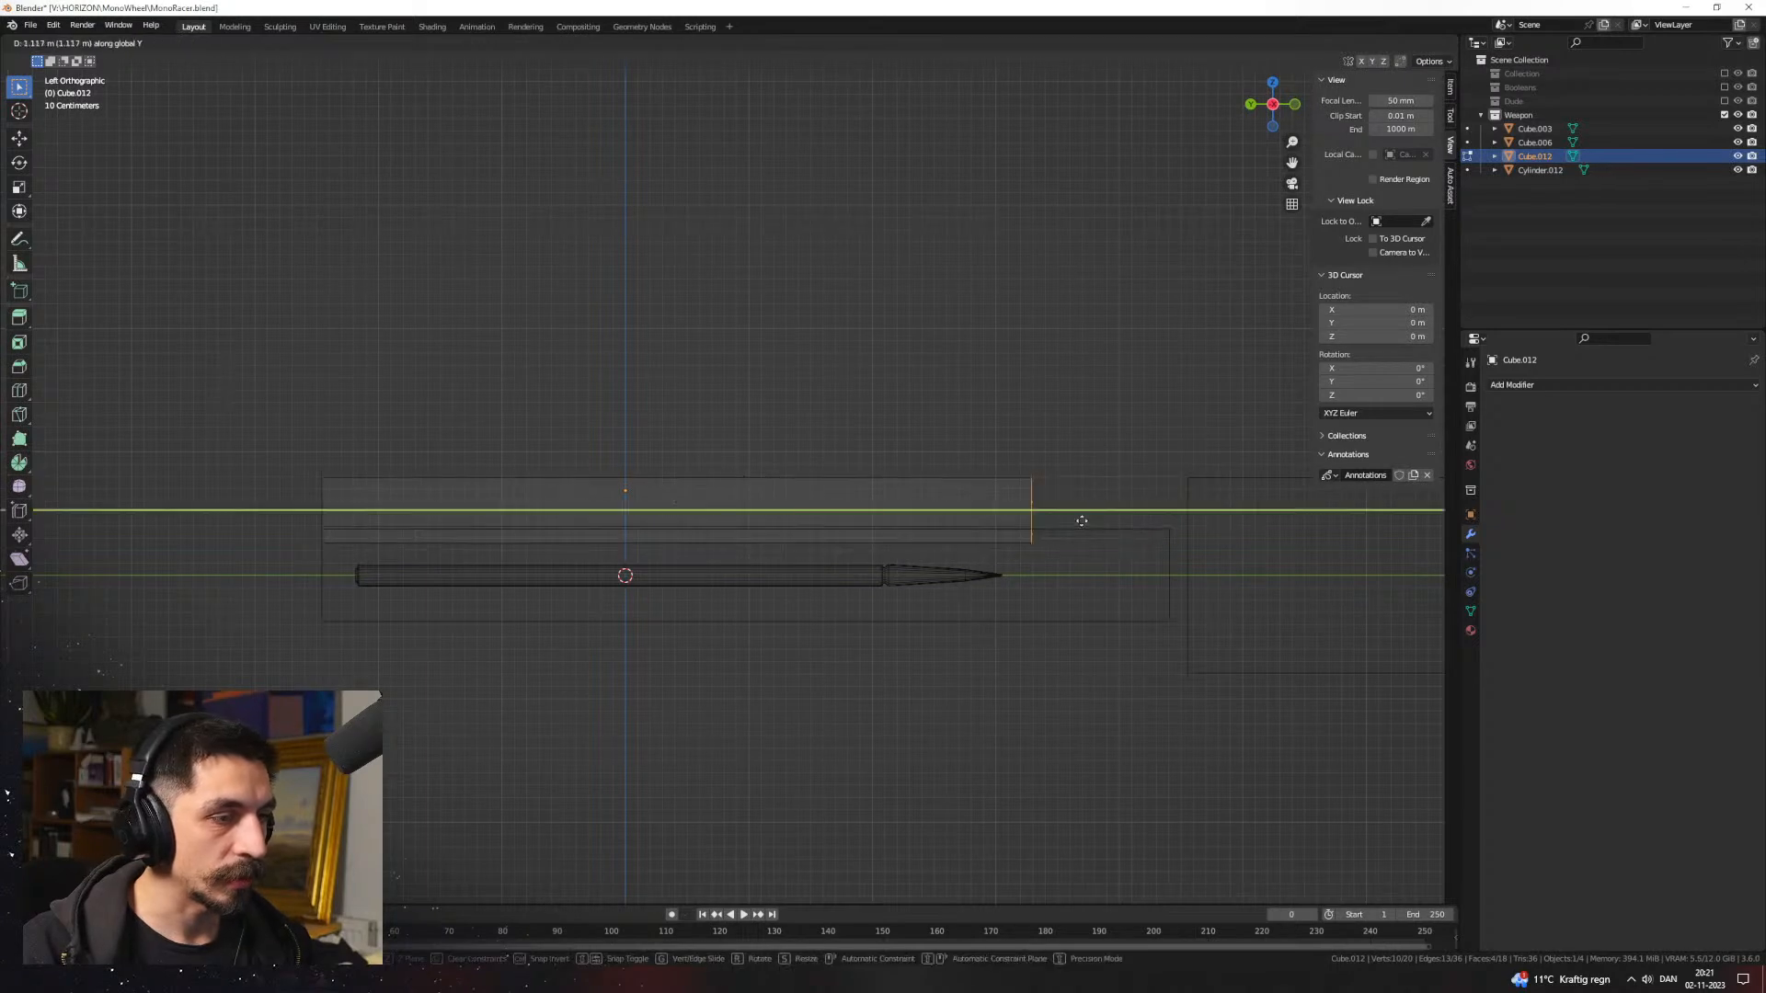
left_click(1083, 524)
middle_click_drag(973, 555, 1030, 552)
key("Tab")
Step: Duplicate the pointed projectile and move the copy straight up along Z into the upper slab
left_click(863, 552)
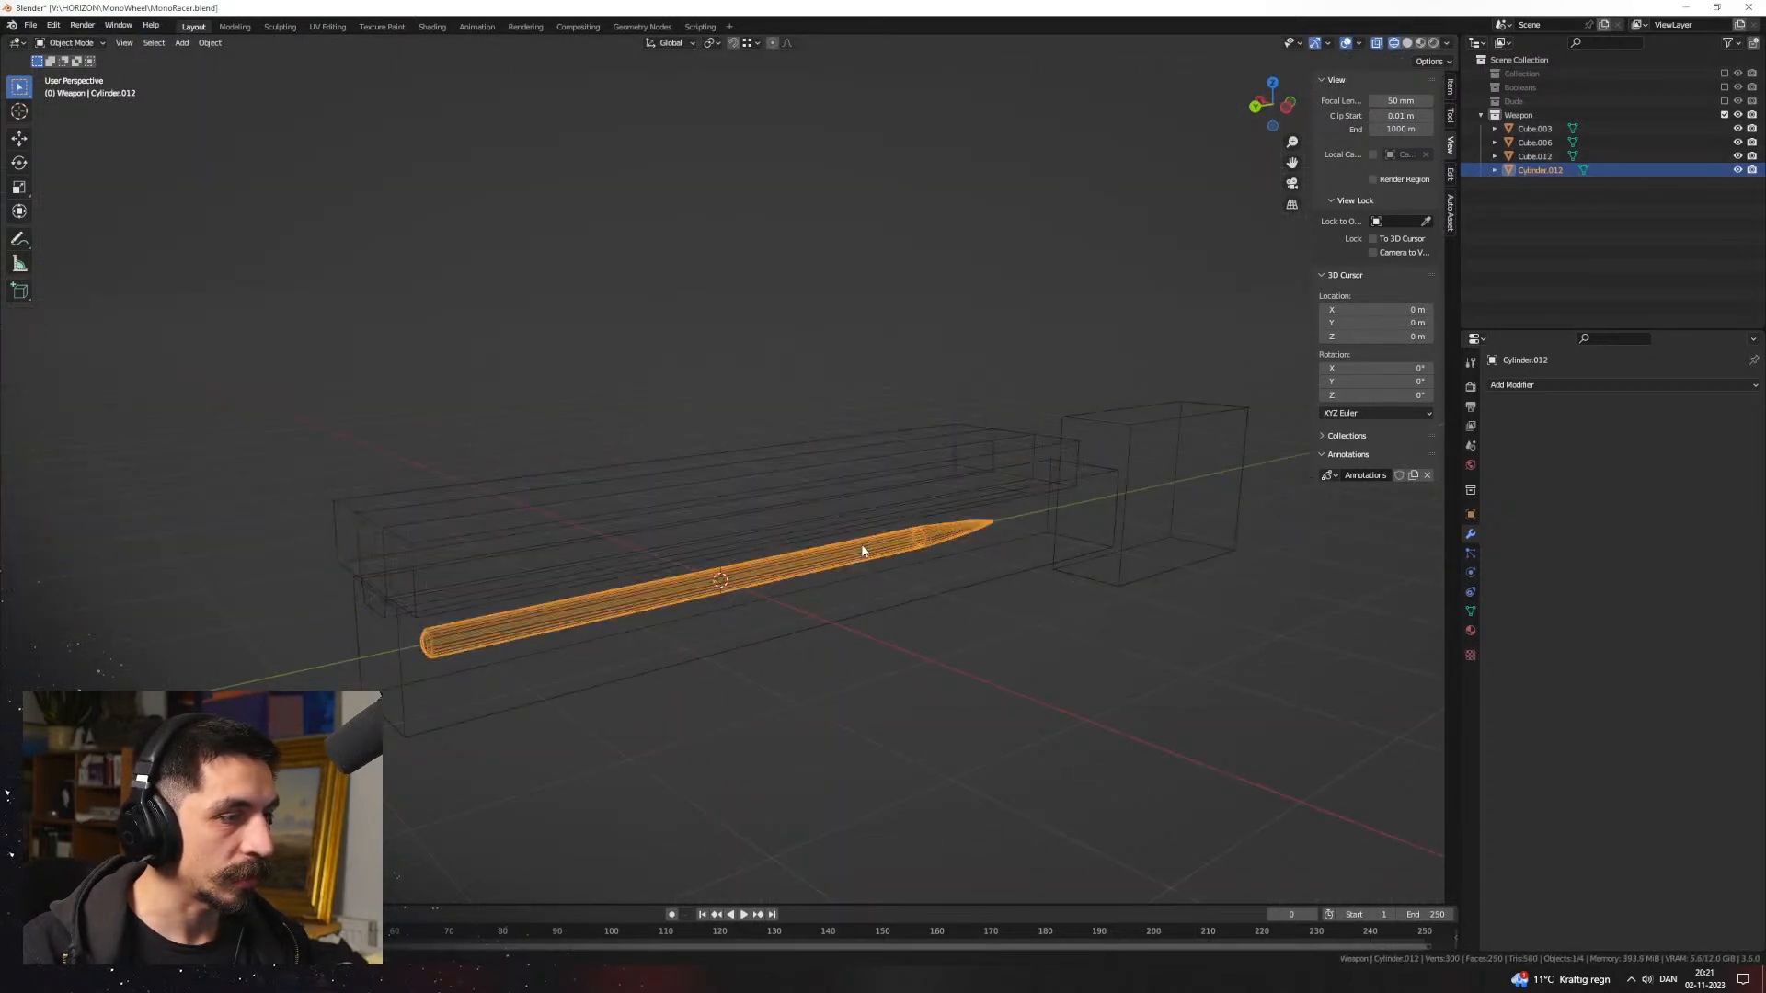
middle_click_drag(818, 556, 876, 573)
left_click(1074, 580)
middle_click_drag(1035, 640, 947, 640)
key("z")
left_click(827, 602)
mouse_move(800, 605)
middle_mouse_down("alt")
mouse_move(681, 613)
mouse_move(960, 633)
middle_mouse_up("alt")
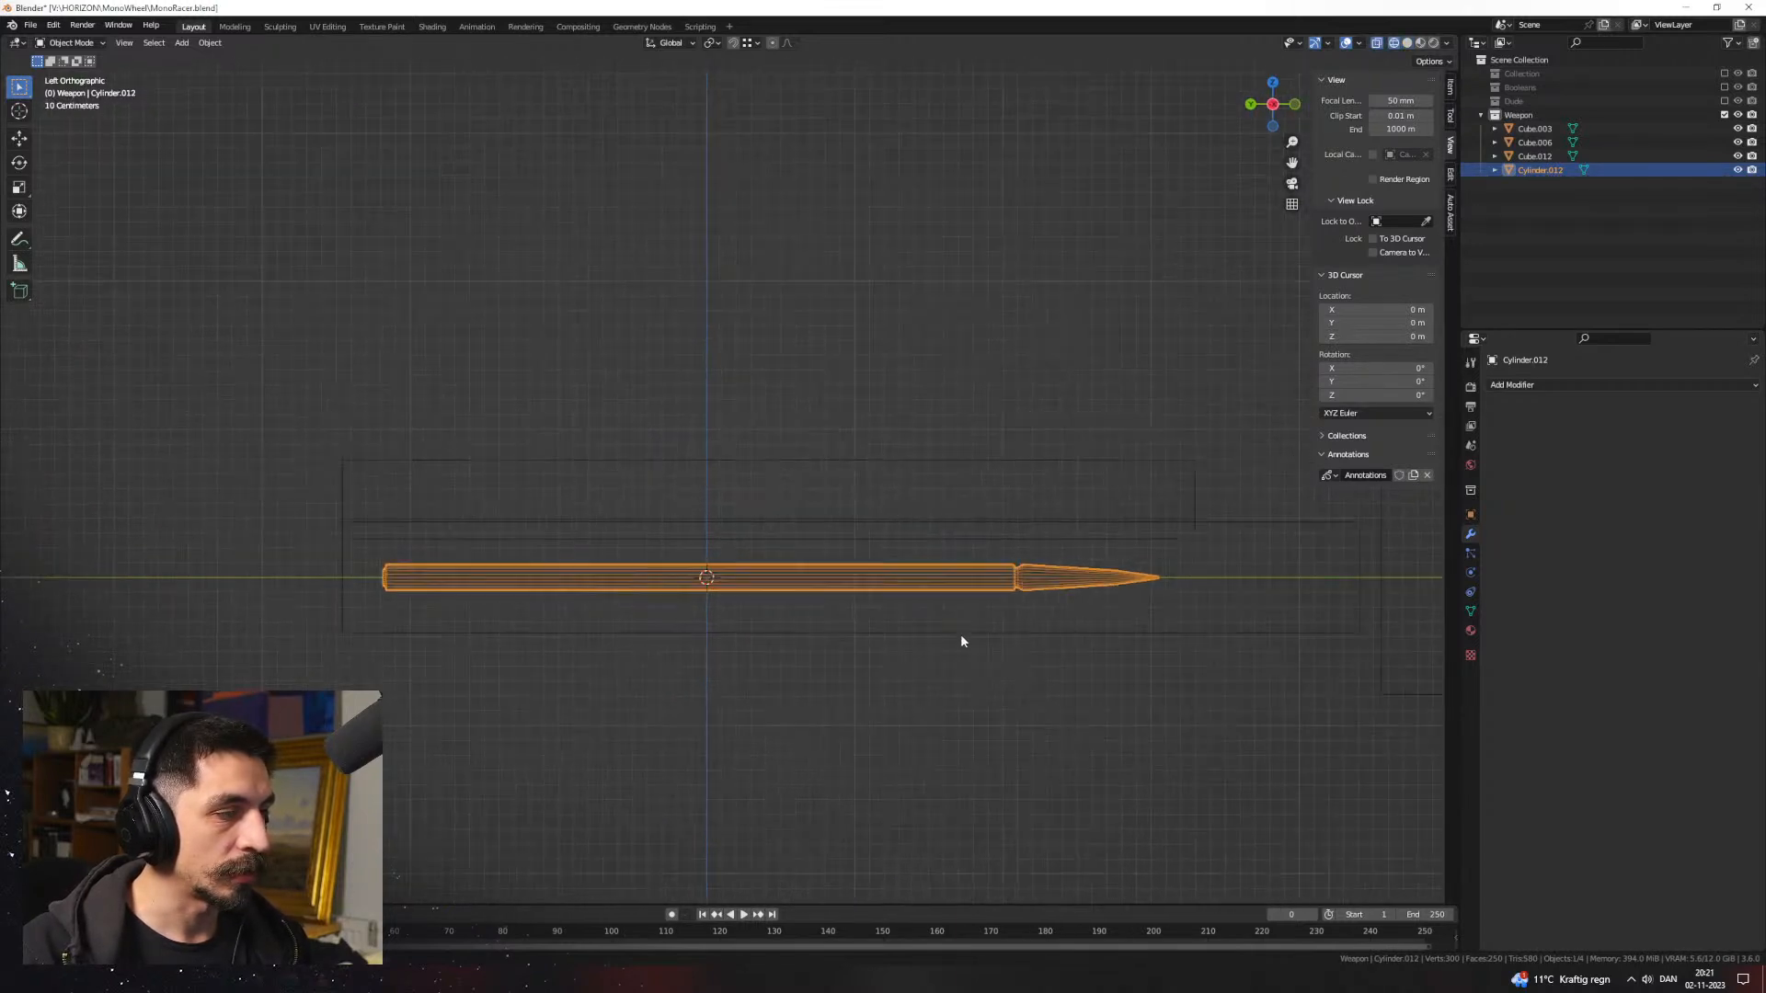
key("shift+d")
key("z")
left_click(863, 557)
middle_click_drag(862, 558, 993, 563, "alt")
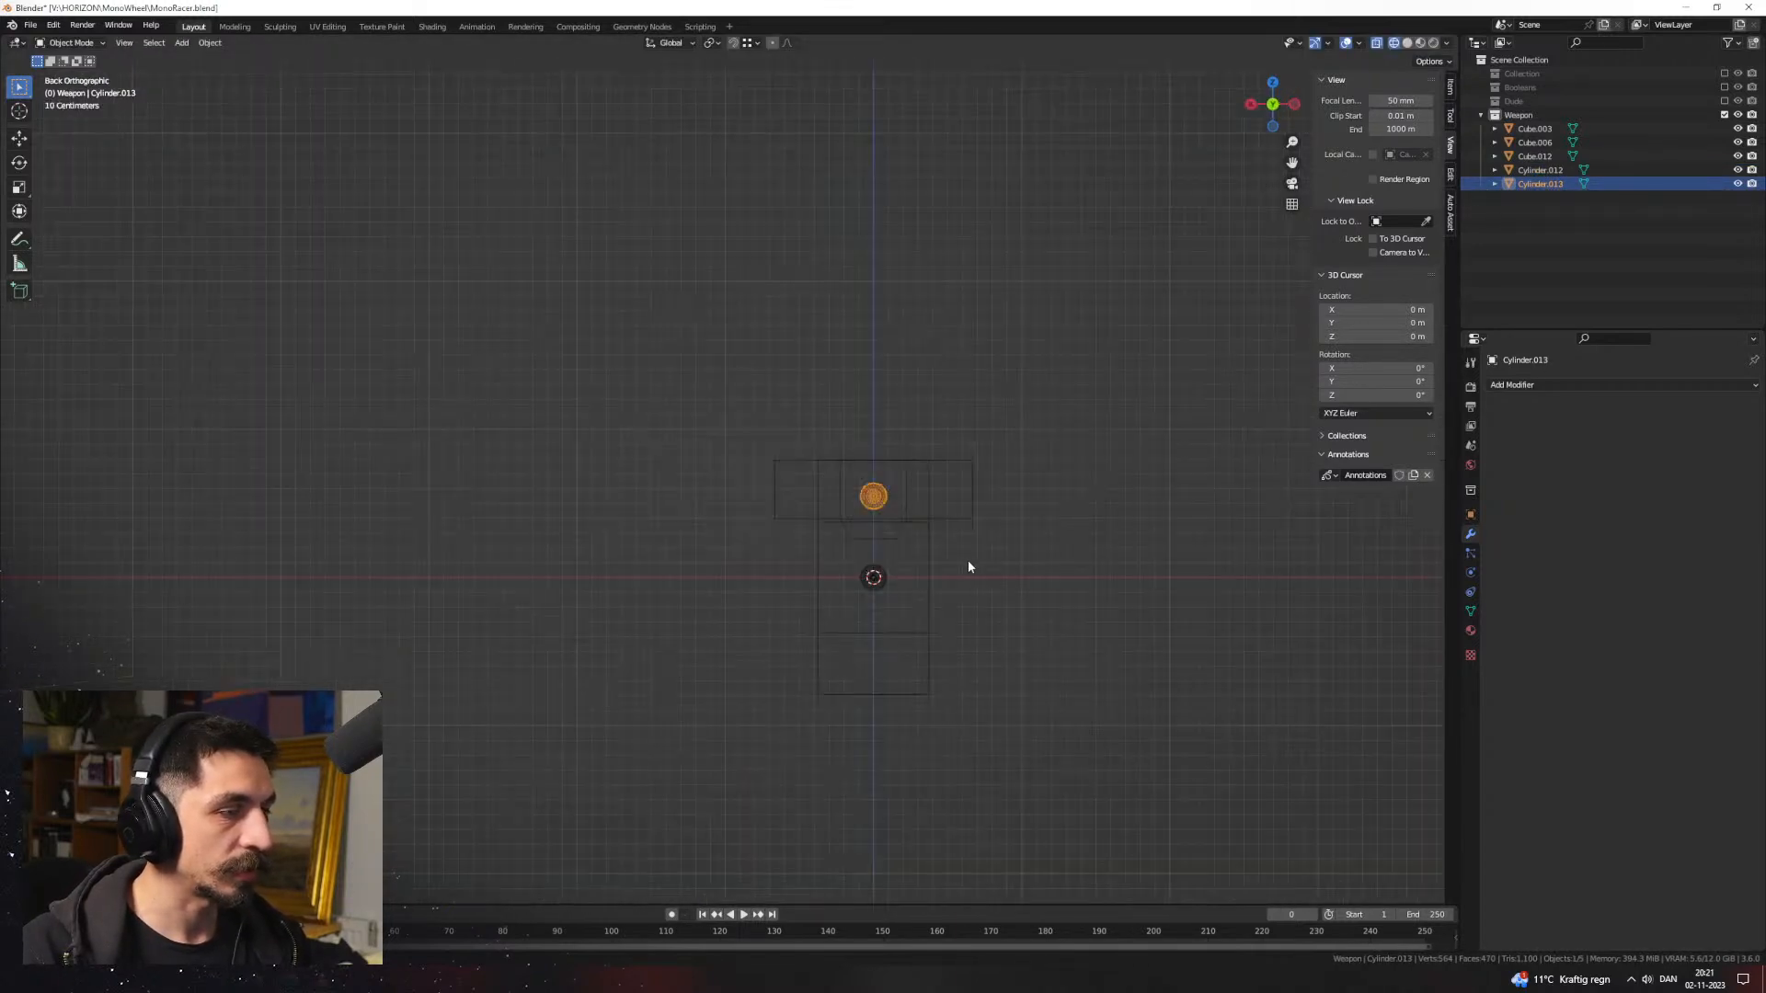
Step: Shift the projectile copy along X and Z to the slab's side and add an Array modifier with a count of 7
key("g")
key("x")
key("z")
left_click(861, 559)
left_click(1527, 384)
left_click(1508, 426)
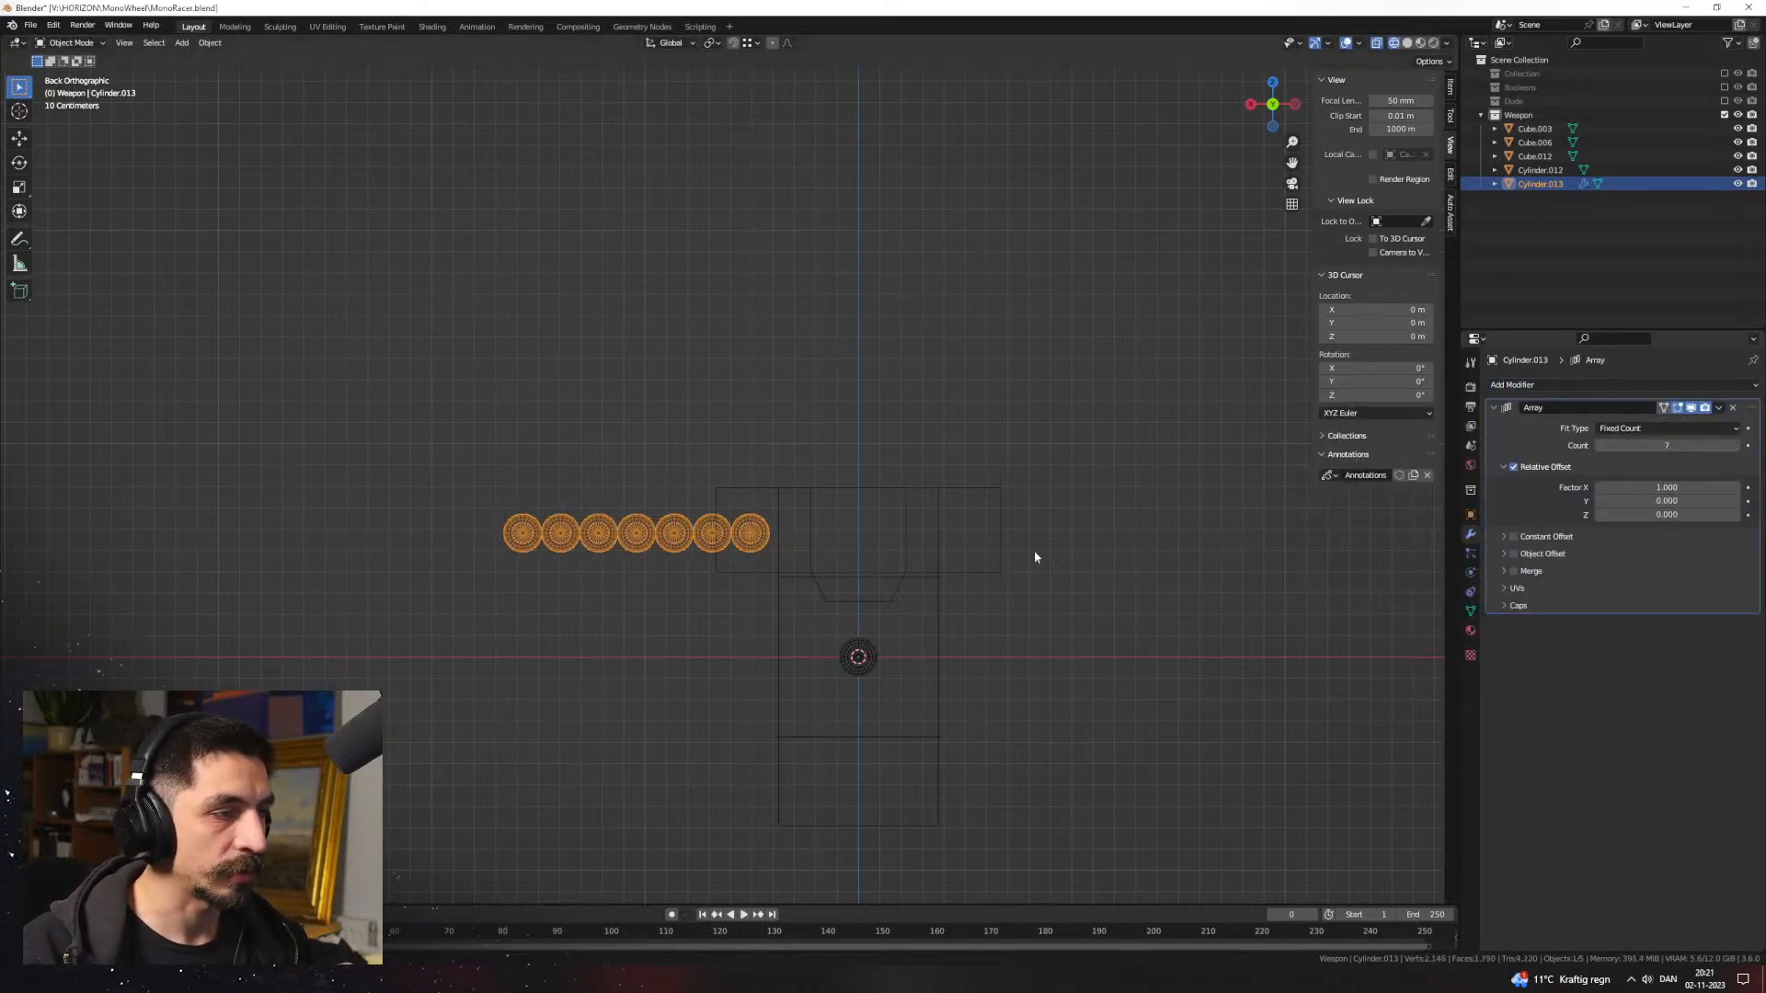
Step: Move the arrayed projectiles about 1.04 m along X to centre the row inside the upper slab
key("g")
key("x")
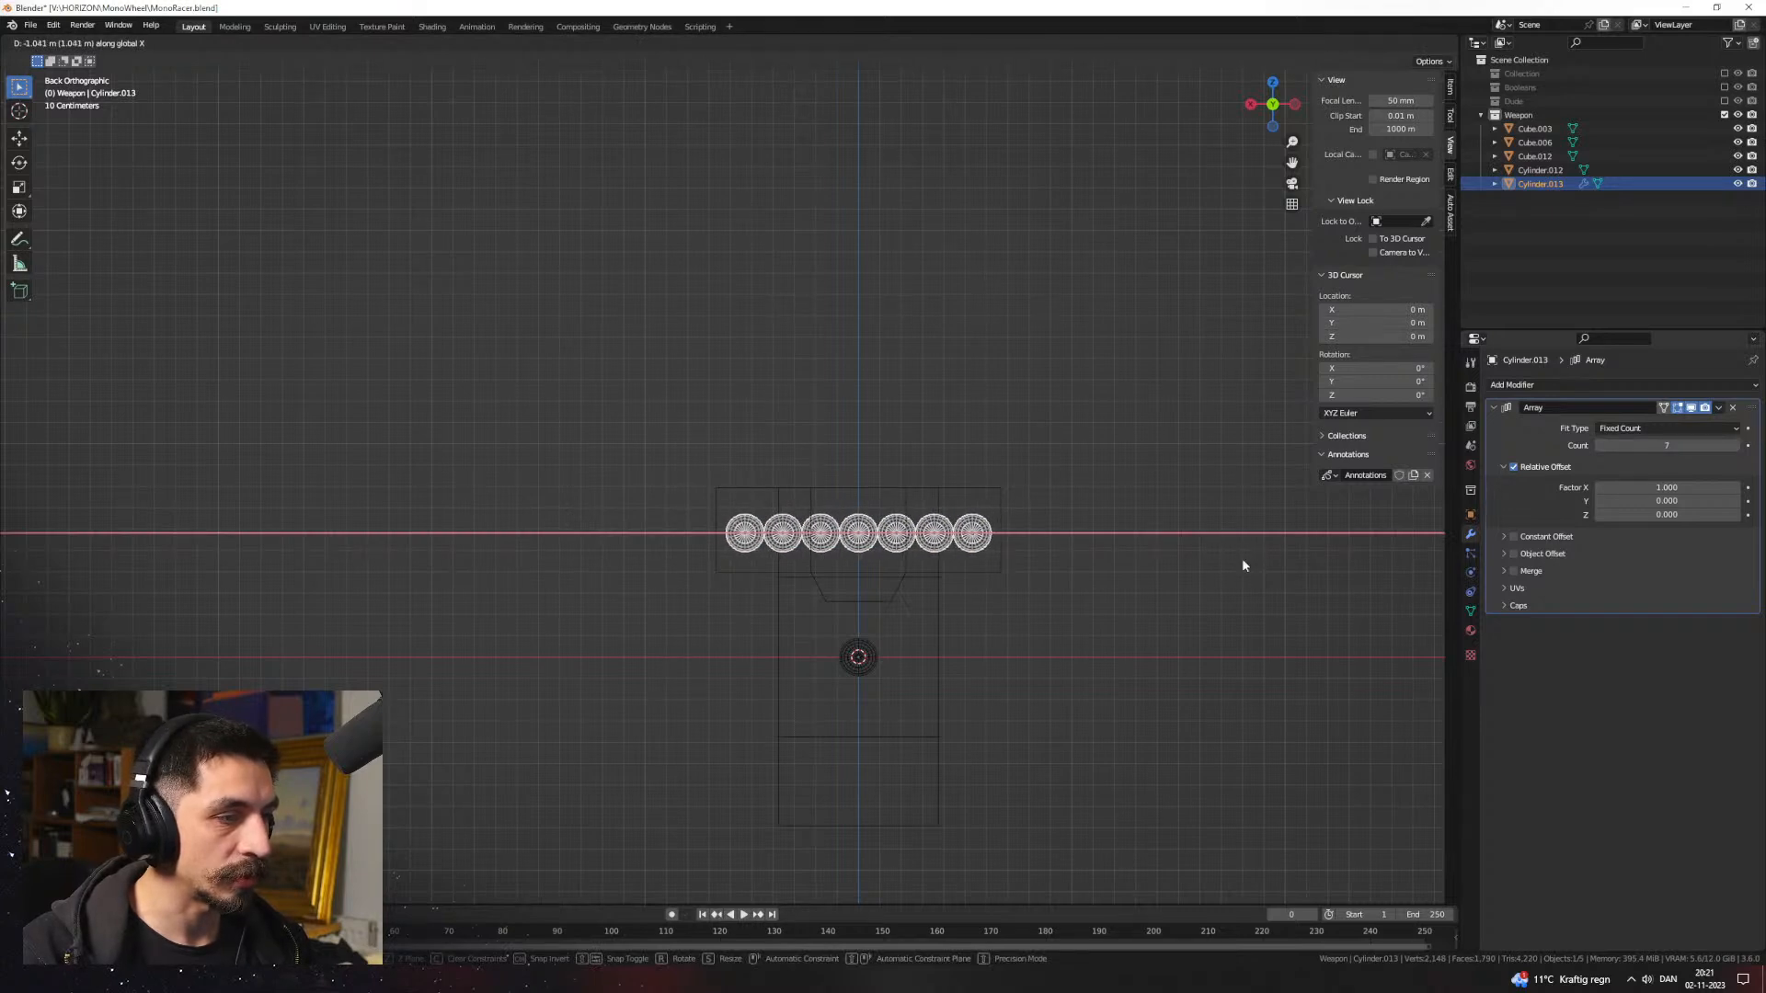
left_click(1242, 559)
left_click(966, 607)
middle_click_drag(959, 607, 874, 625)
key("z")
left_click(870, 706)
mouse_move(870, 707)
middle_mouse_down()
mouse_move(771, 702)
mouse_move(811, 607)
mouse_move(980, 629)
mouse_move(942, 591)
mouse_move(924, 637)
middle_mouse_up()
Step: Duplicate the tall end block's mesh and shift the copy along Y back toward the casing
left_click(914, 544)
mouse_move(915, 544)
middle_mouse_down()
mouse_move(933, 529)
mouse_move(857, 565)
mouse_move(980, 534)
middle_mouse_up()
left_click(855, 538)
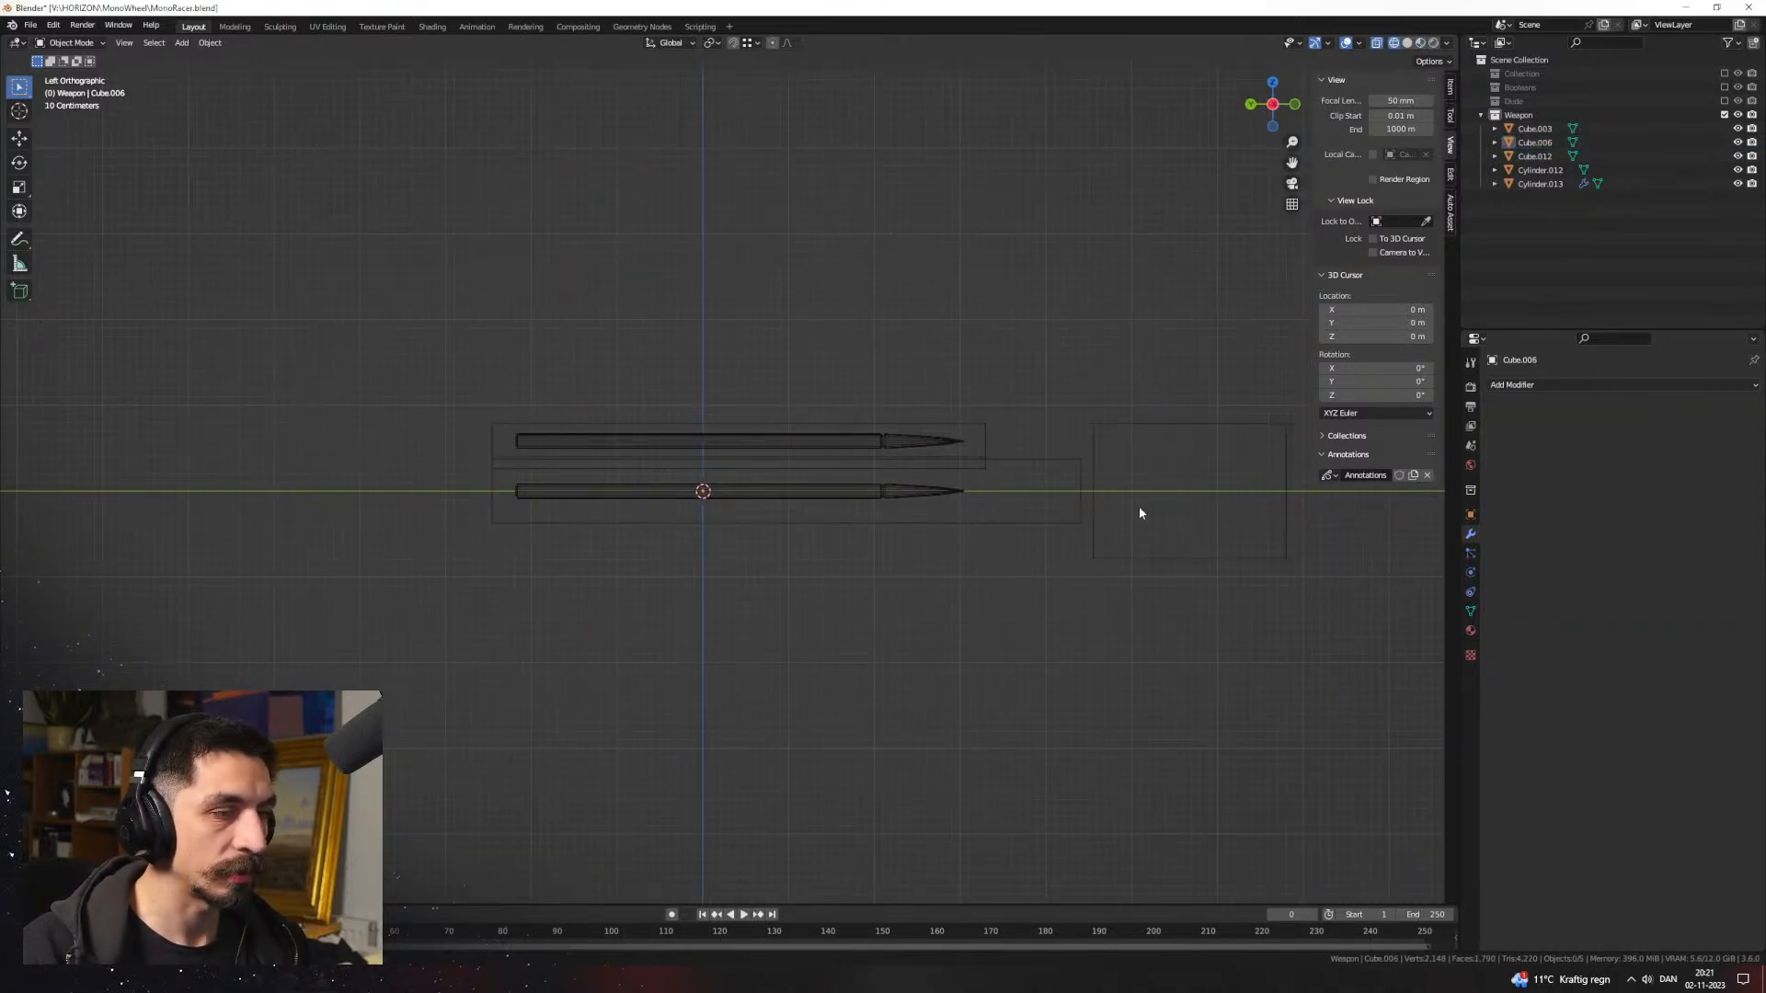
key("Tab")
key("shift+d")
key("x")
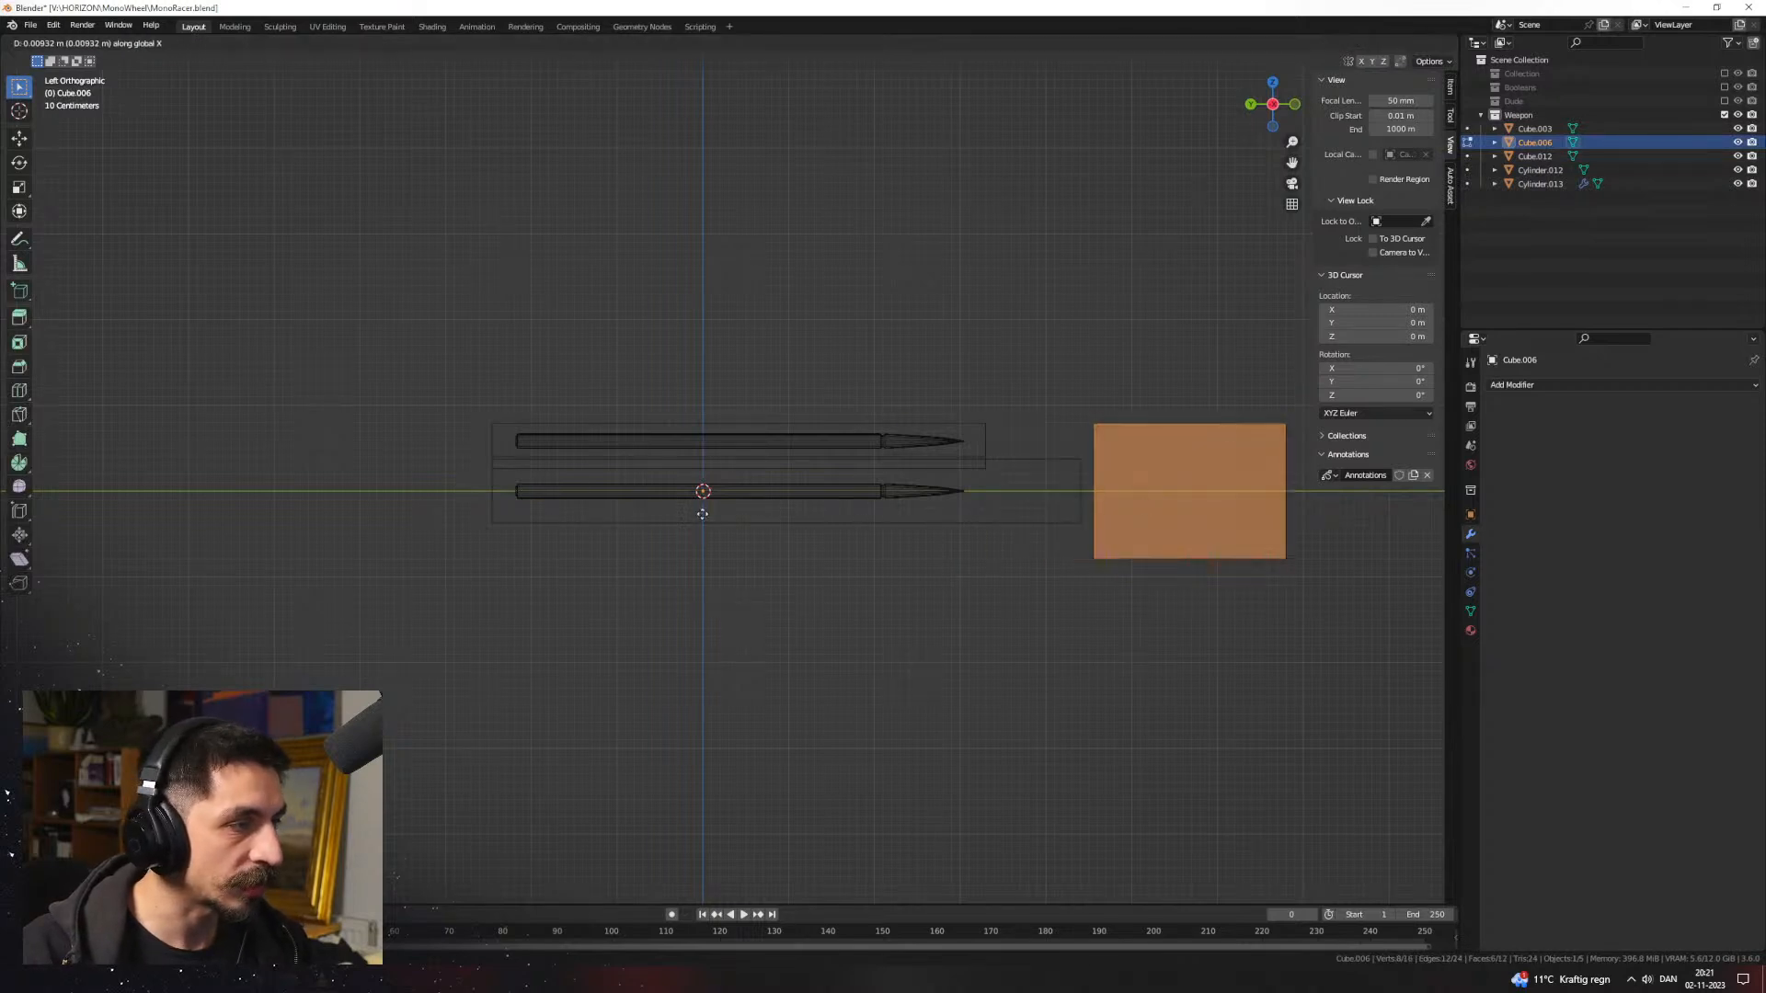
key("y")
left_click(648, 517)
Step: Lower the duplicated block along Z and slide it along Y to sit beneath the casing
key("g")
key("z")
left_click(756, 594)
middle_click_drag(762, 599, 692, 585)
key("g")
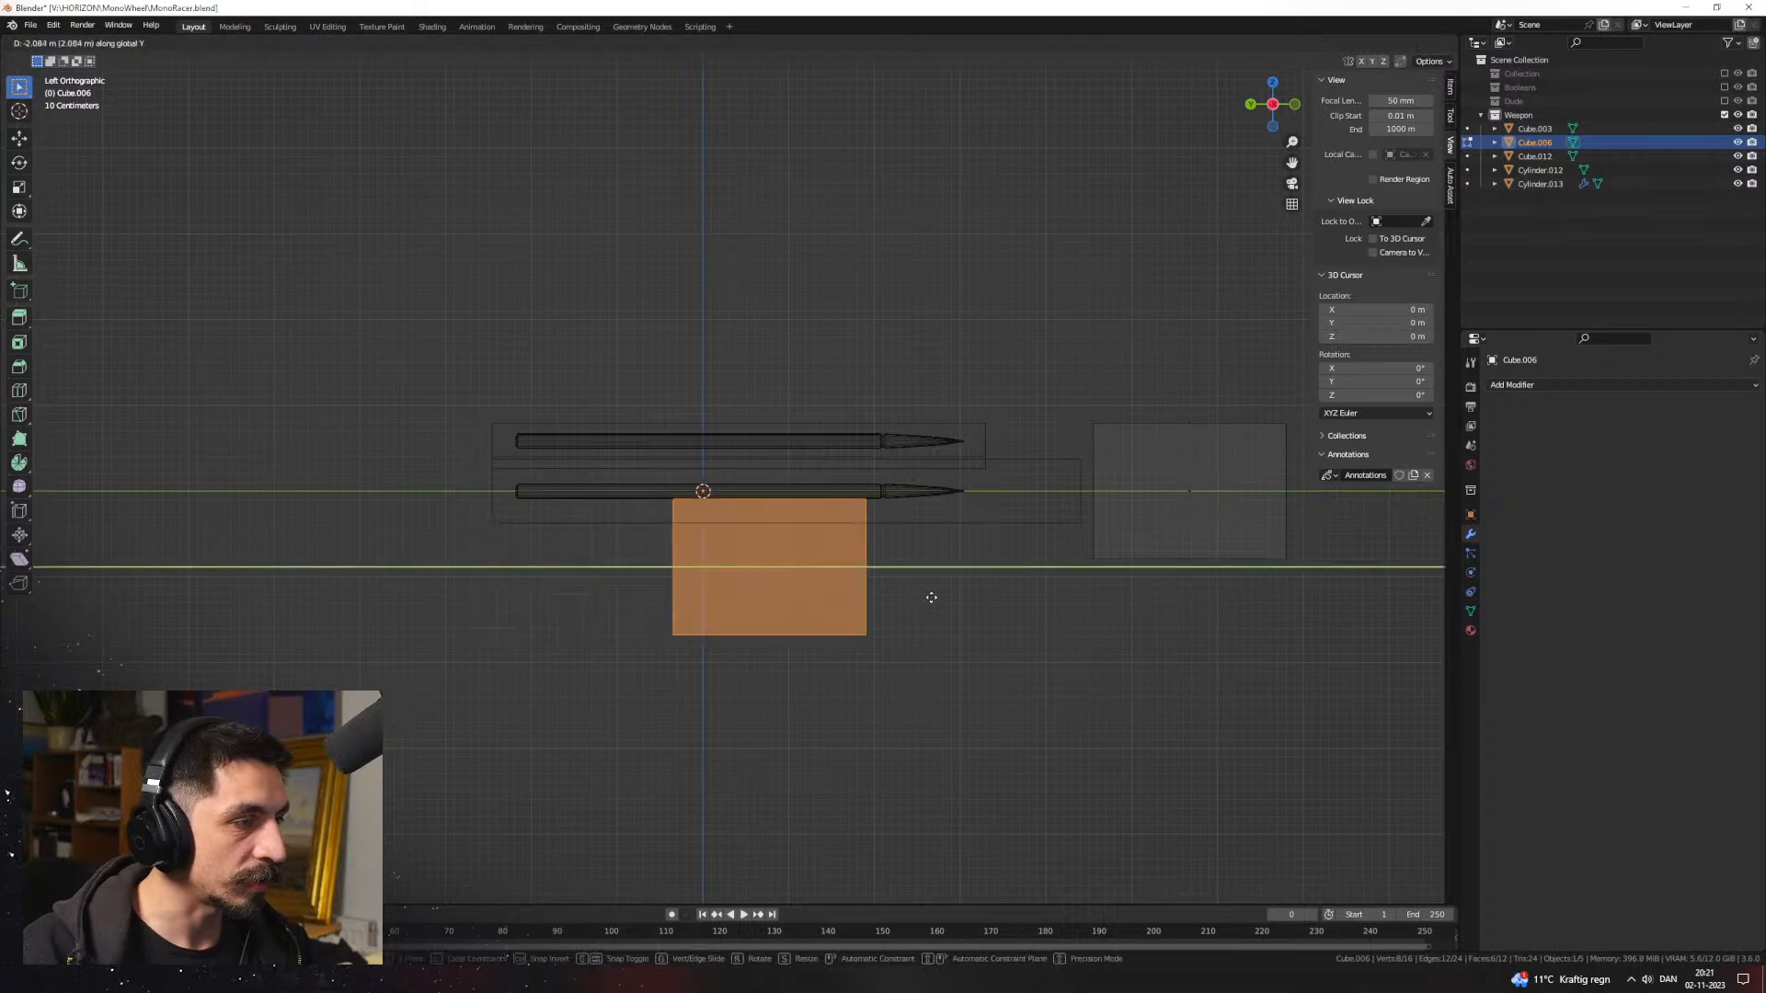
left_click(883, 607)
Step: Separate the duplicated block from the tall end block into its own object and select it
middle_click_drag(883, 607, 755, 580)
key("l")
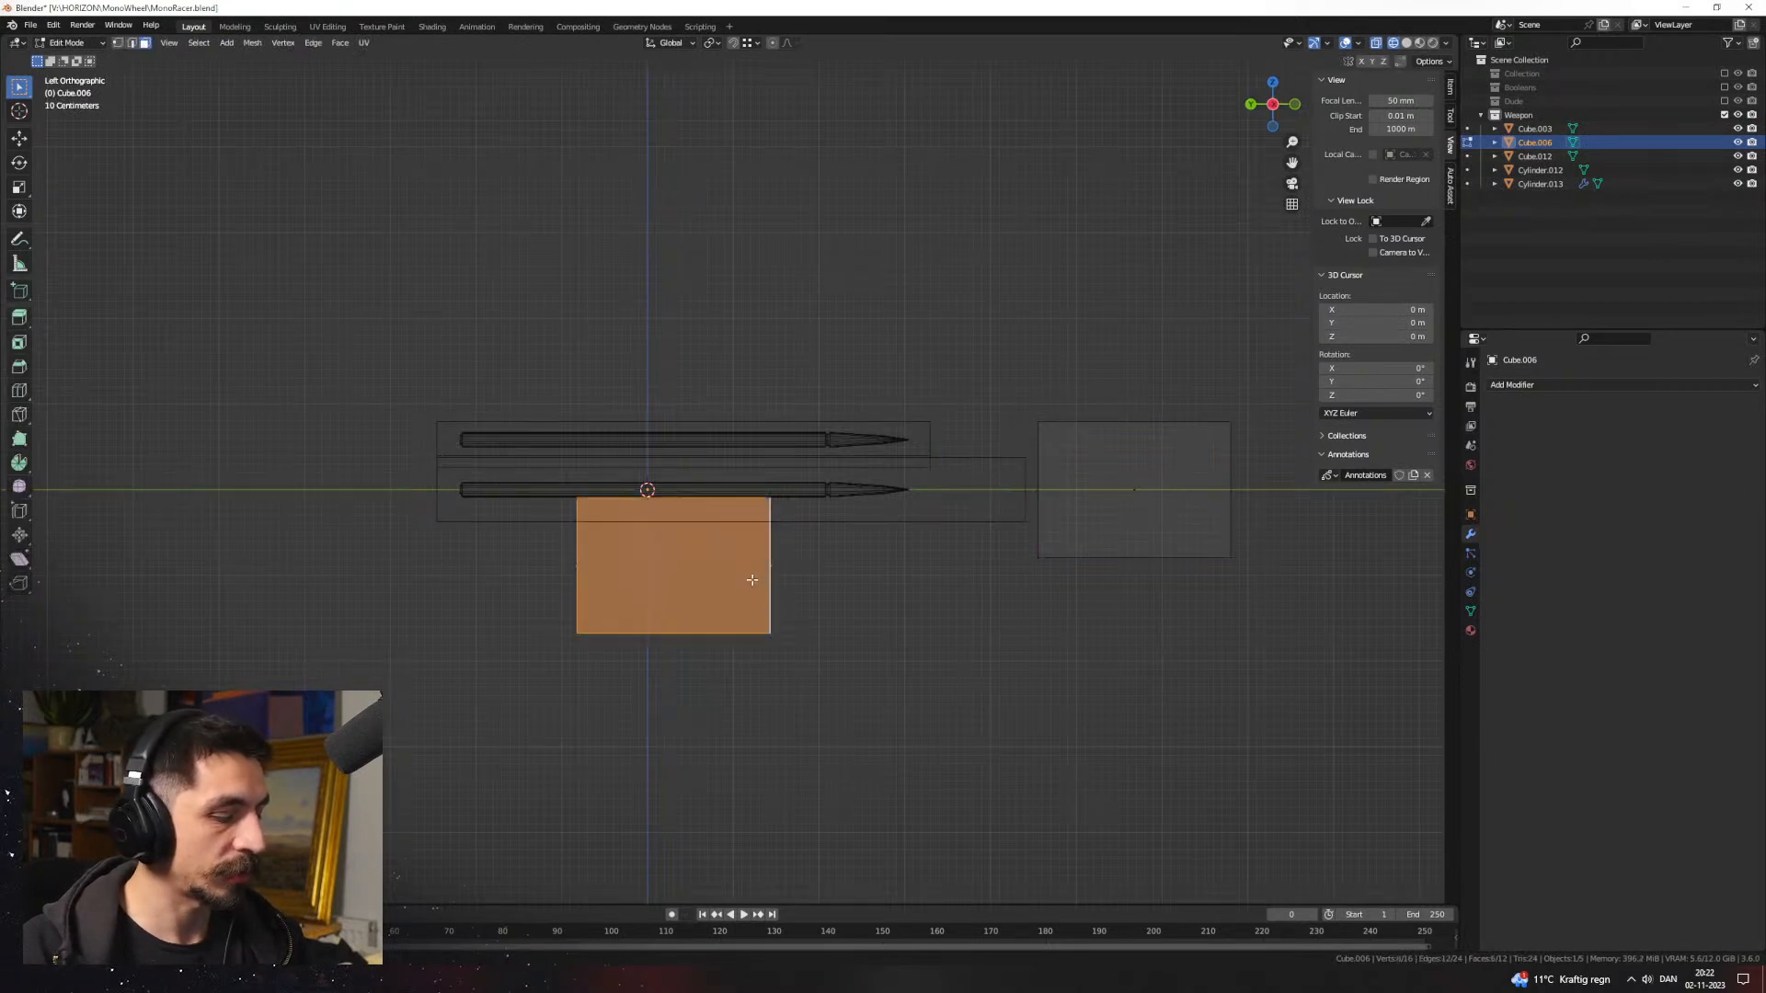
left_click(753, 583)
key("Tab")
left_click(730, 572)
left_click(769, 570)
Step: Slide the separated block along Y past the casing end opposite the tall block
middle_click_drag(818, 575, 961, 580, "shift")
key("g")
key("x")
left_click(631, 582)
key("z")
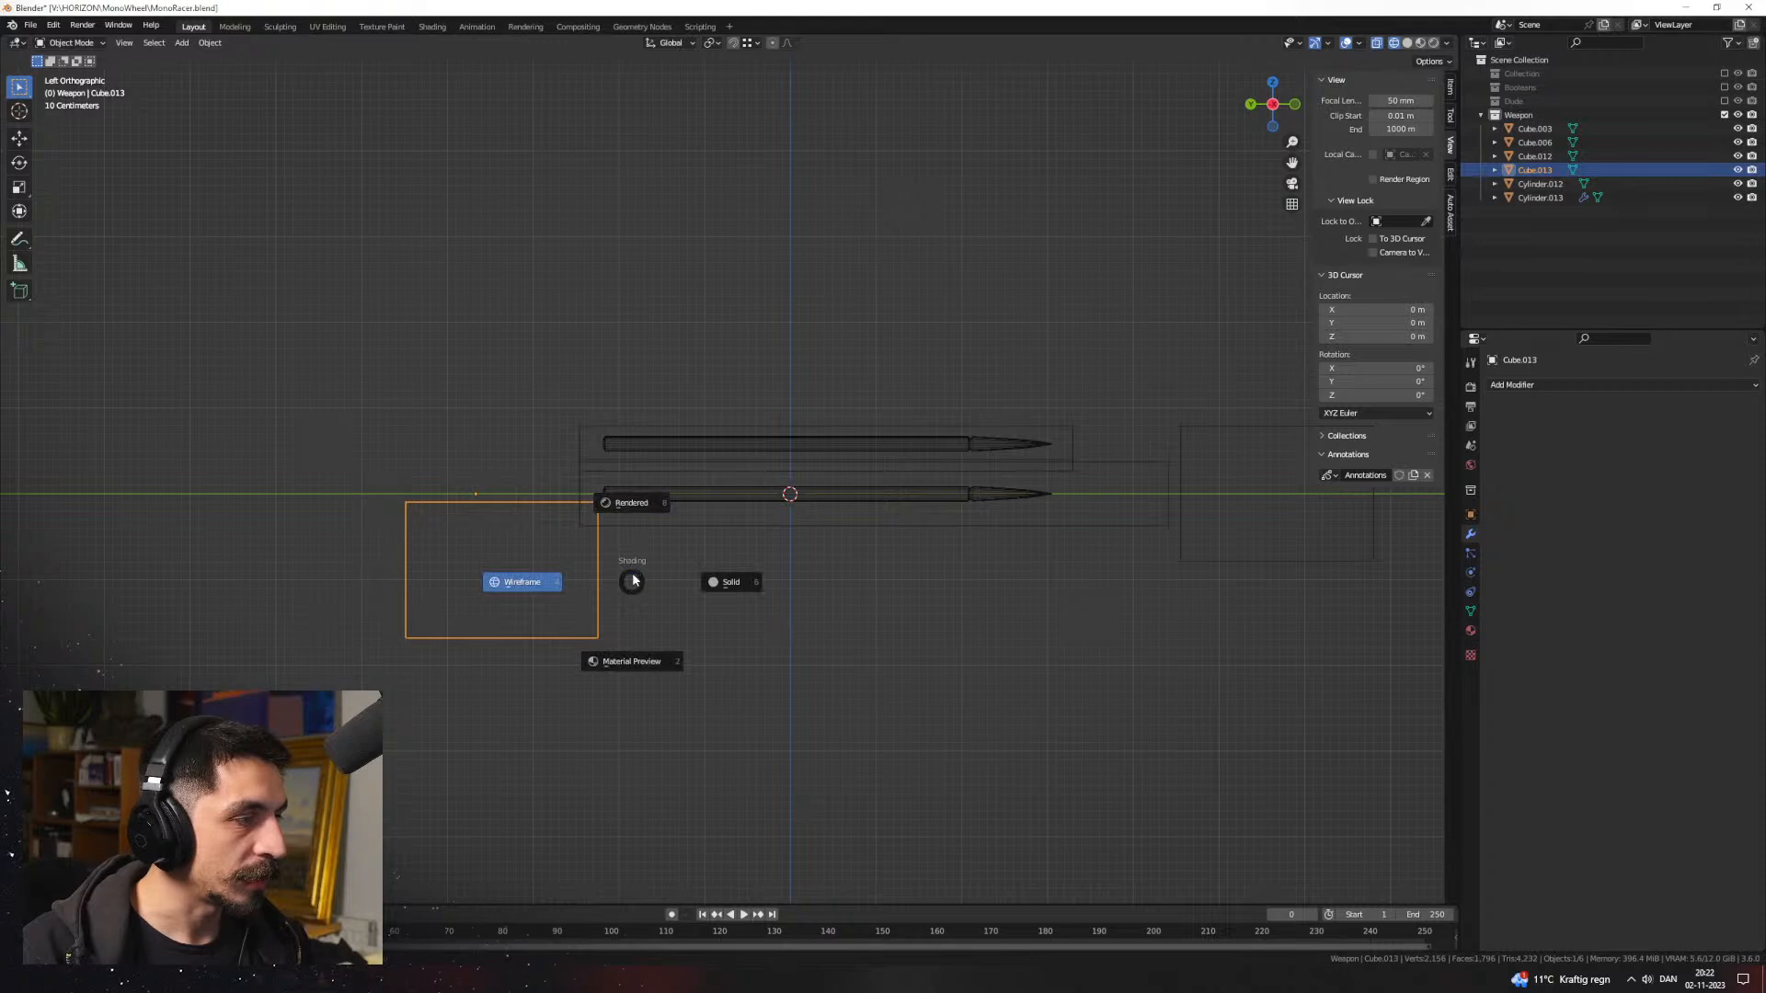
key("Escape")
Step: Scale down all of the separated block's geometry and reposition it along Z
key("Tab")
key("a")
middle_click_drag(619, 583, 914, 604)
key("s")
left_click(821, 603)
key("g")
key("z")
left_click(810, 578)
Step: Narrow the small block along X and adjust its height beside the casing's end
mouse_move(787, 583)
middle_mouse_down()
mouse_move(858, 593)
mouse_move(778, 591)
middle_mouse_up()
key("s")
key("x")
left_click(872, 596)
key("g")
key("z")
left_click(771, 574)
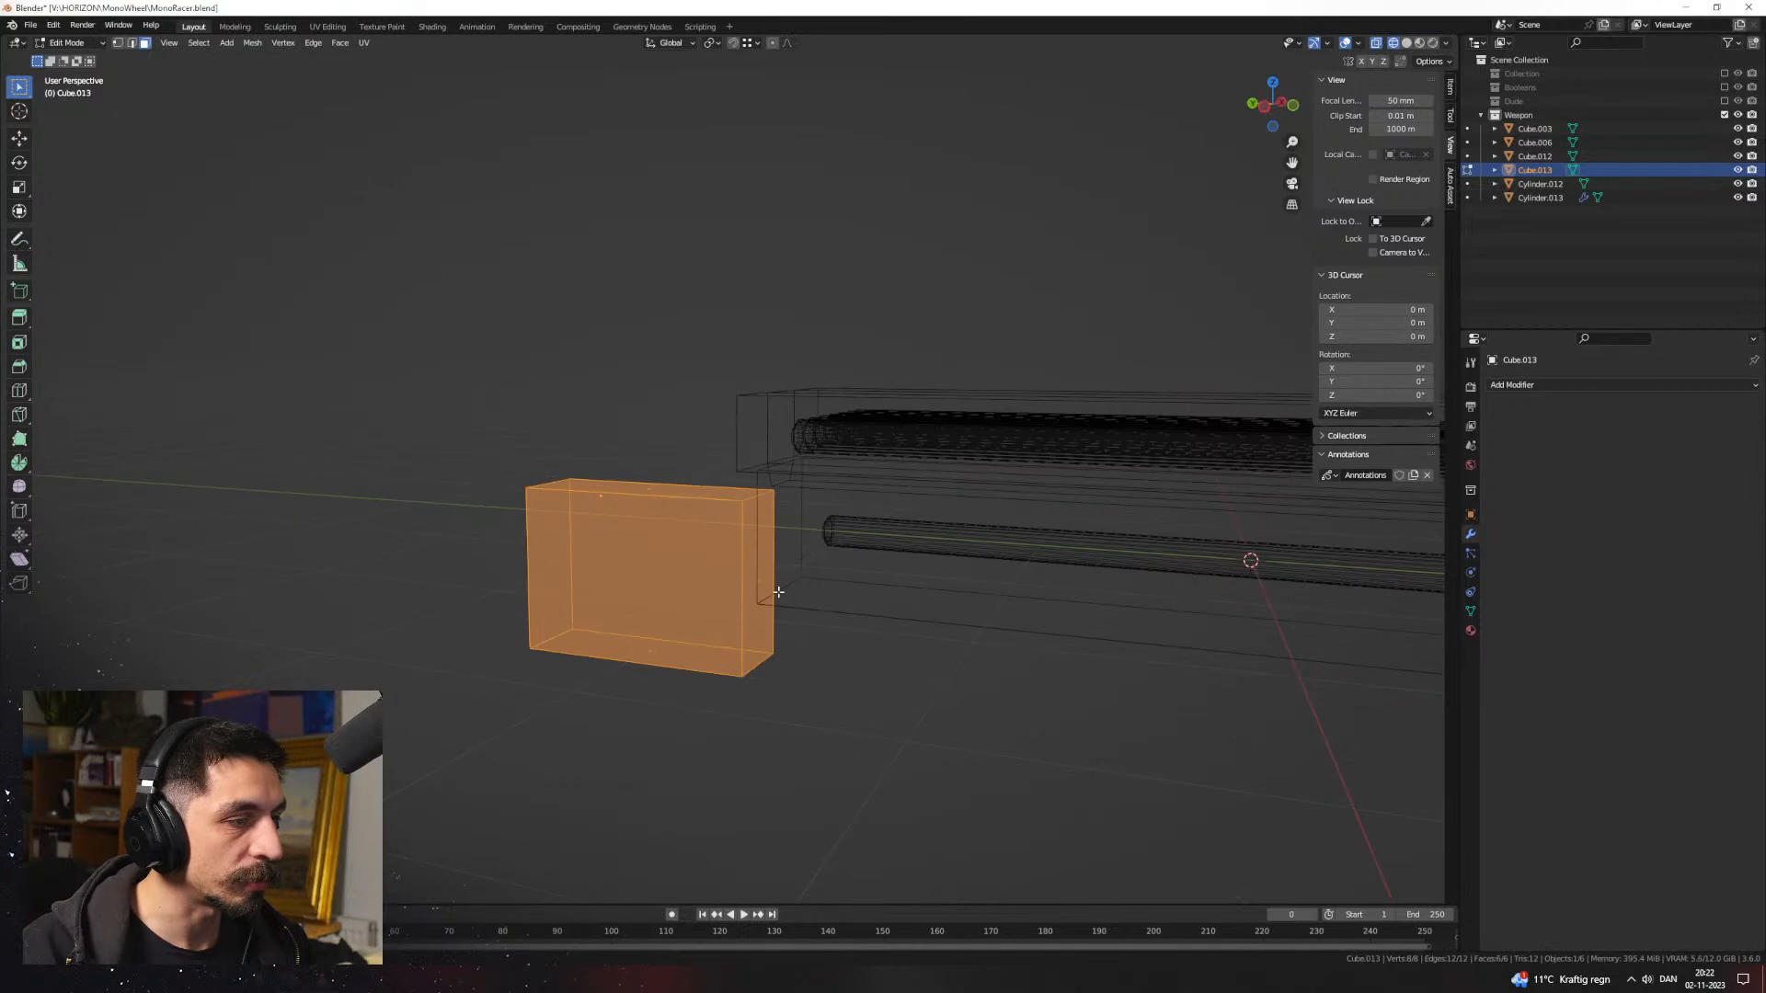
Step: Snap the 3D cursor to the small block's face nearest the casing and add a cylinder there
left_click(769, 569)
key("shift+s")
key("Tab")
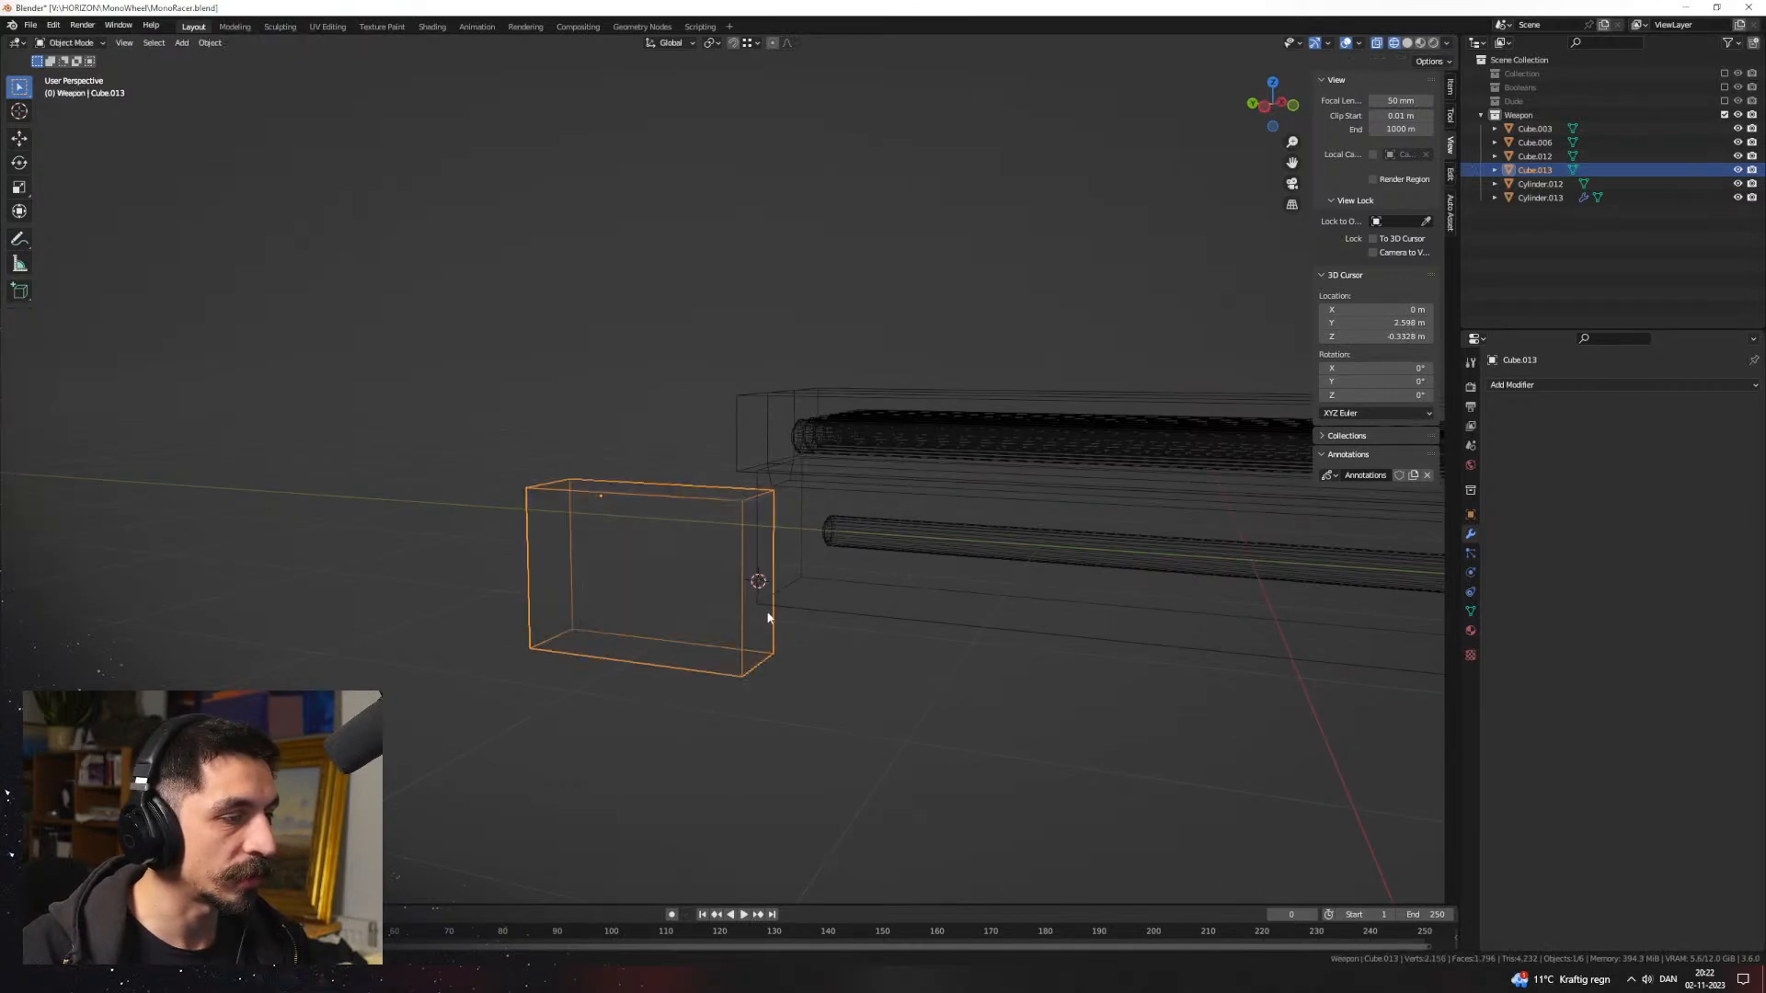
key("shift+a")
left_click(837, 686)
Step: Rotate the cylinder 90° about X, scale it down and raise it along Z toward the projectile's axis
type("r")
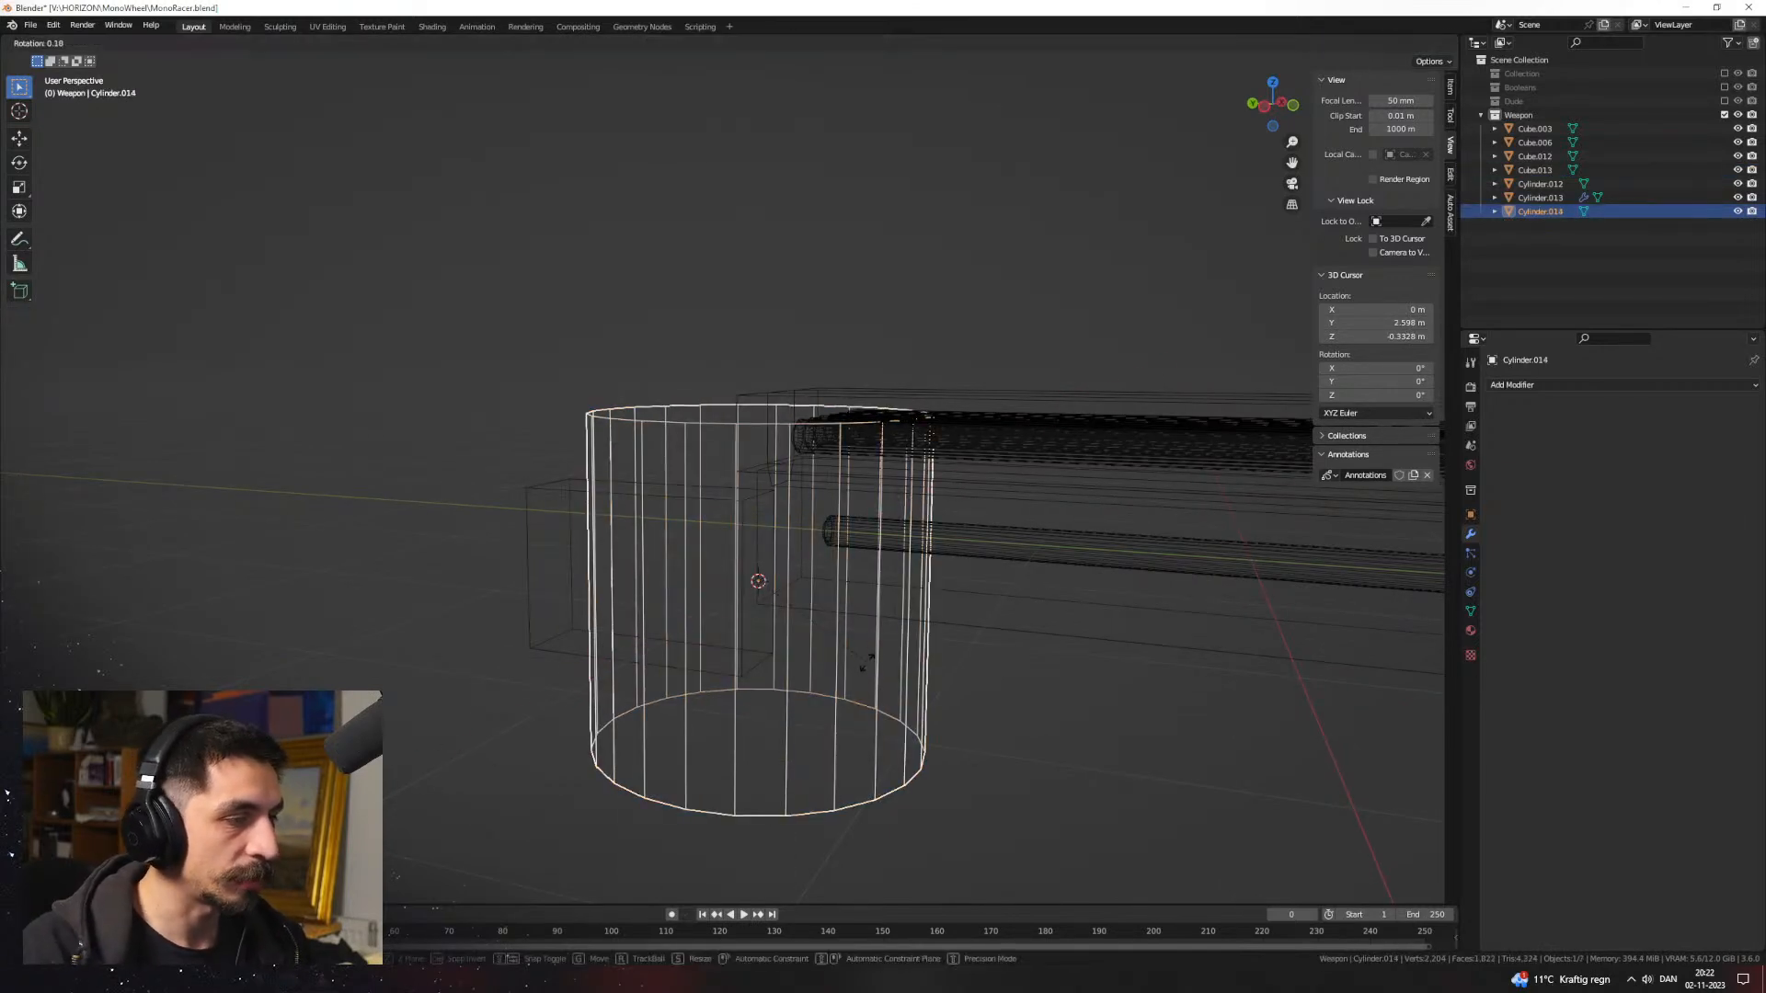
type("xyx90")
key("Return")
key("s")
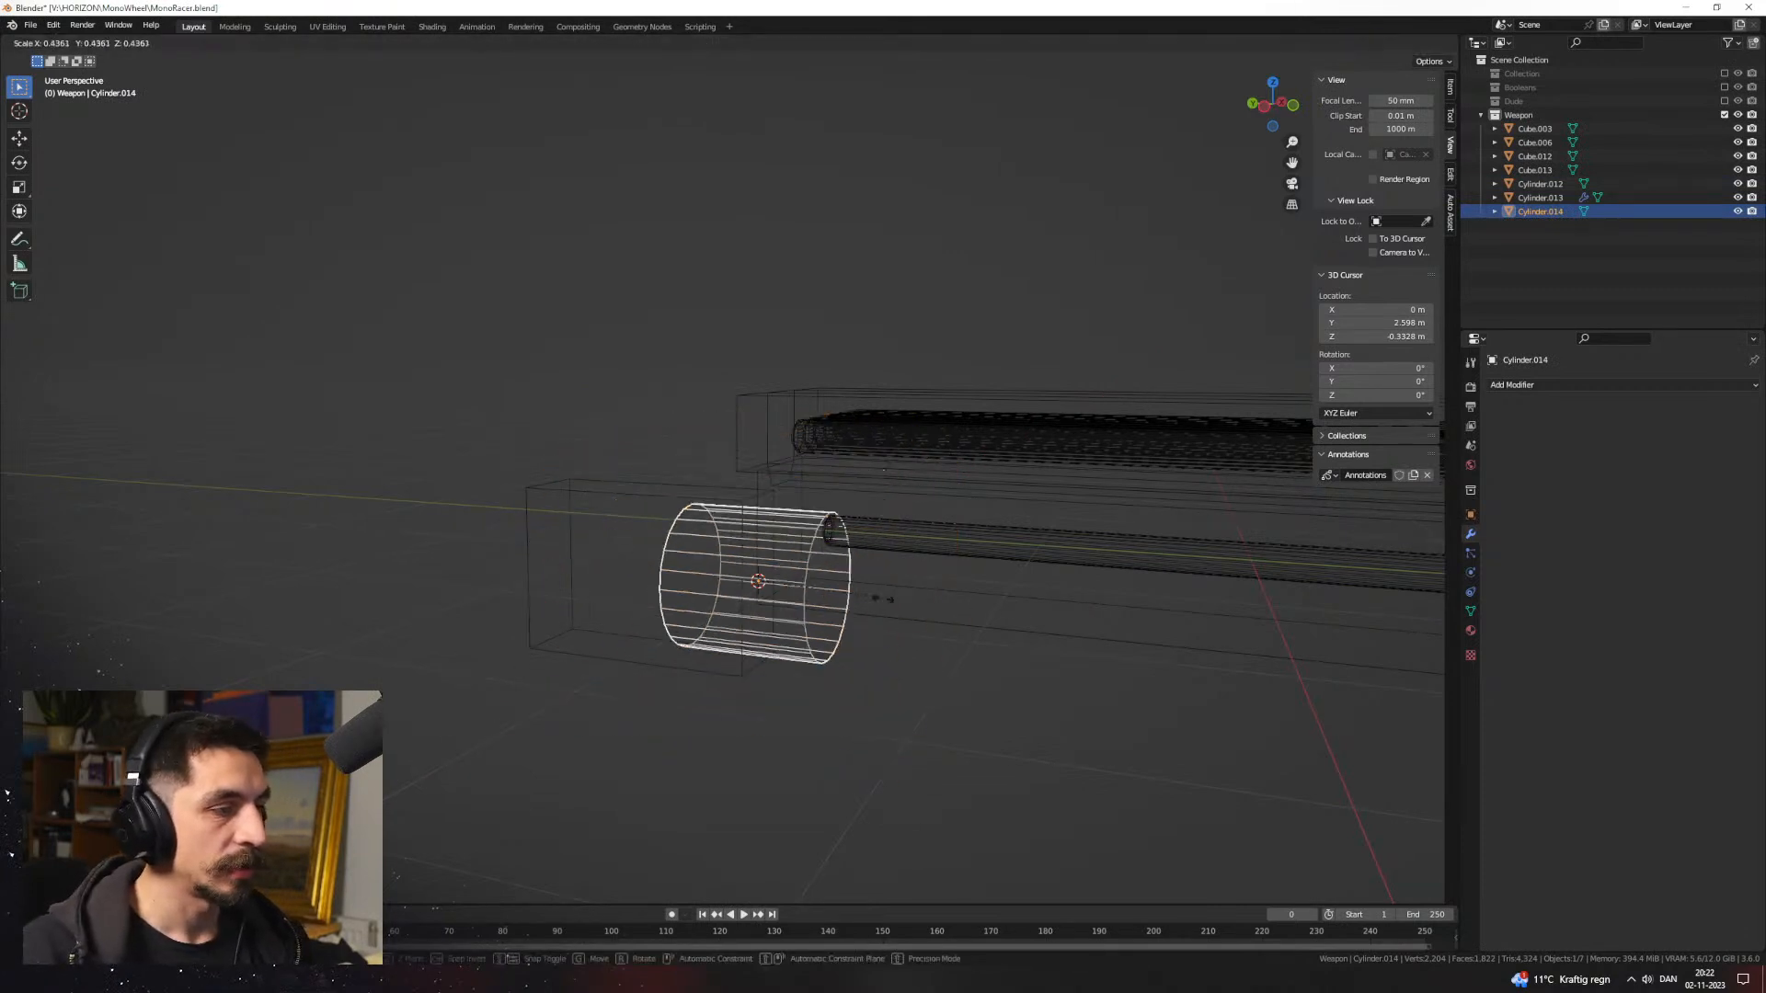
left_click(828, 598)
key("g")
key("z")
left_click(834, 552)
Step: Snap the 3D cursor to the lower projectile and snap the cylinder to the cursor to align their centres
key("ctrl+KP_3")
scroll(705, 454, "up", 2)
left_click(705, 454)
left_click(593, 473)
left_click(766, 466)
key("shift+s")
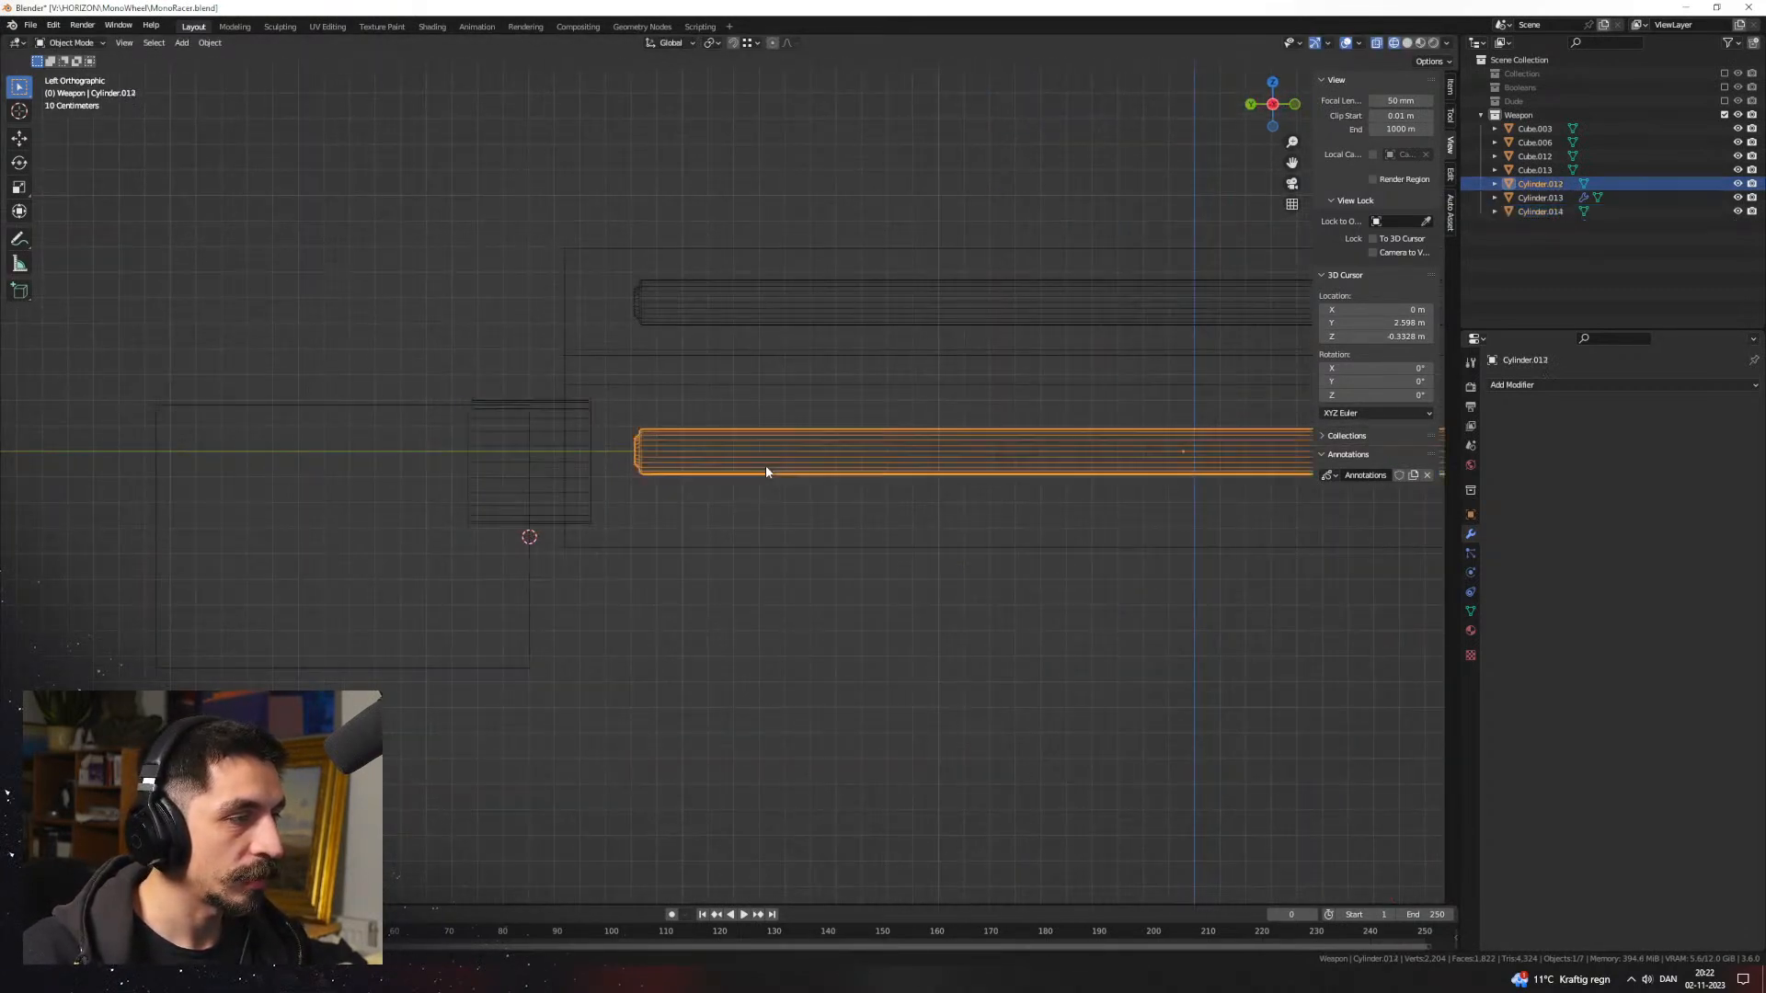
left_click(778, 539)
left_click(570, 488)
left_click(537, 478)
key("shift+s")
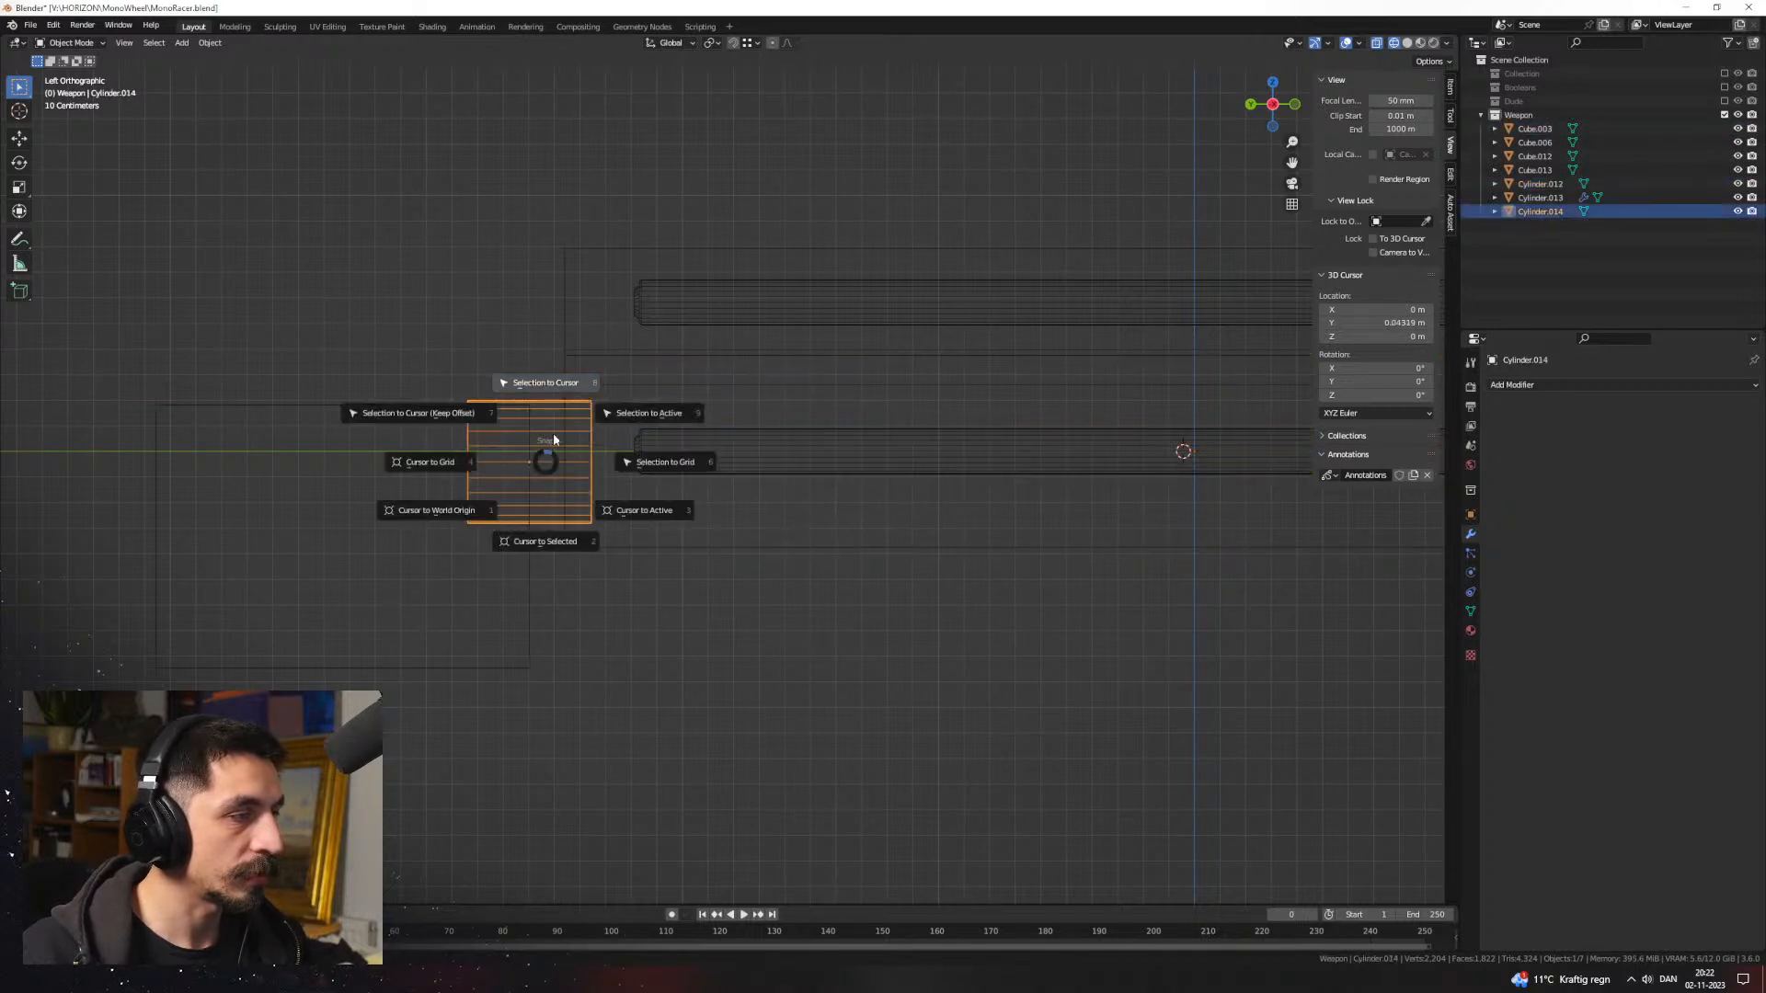
left_click(543, 378)
Step: Slide the cylinder back along Y to bridge the gap between the small block and casing, and display the model solid
key("g")
key("y")
left_click(281, 484)
middle_click_drag(460, 520, 663, 559)
key("shift+z")
Step: Duplicate the small end block and move the copy down along Z
mouse_move(899, 575)
middle_mouse_down()
mouse_move(920, 609)
mouse_move(793, 574)
mouse_move(851, 552)
mouse_move(469, 585)
middle_mouse_up()
left_click(860, 572)
scroll(890, 602, "down", 2)
middle_click_drag(469, 585, 656, 517, "shift")
key("shift+d")
key("z")
left_click(648, 598)
Step: Narrow the lower block copy along X so it is slimmer than the small block above
key("Tab")
key("s")
key("x")
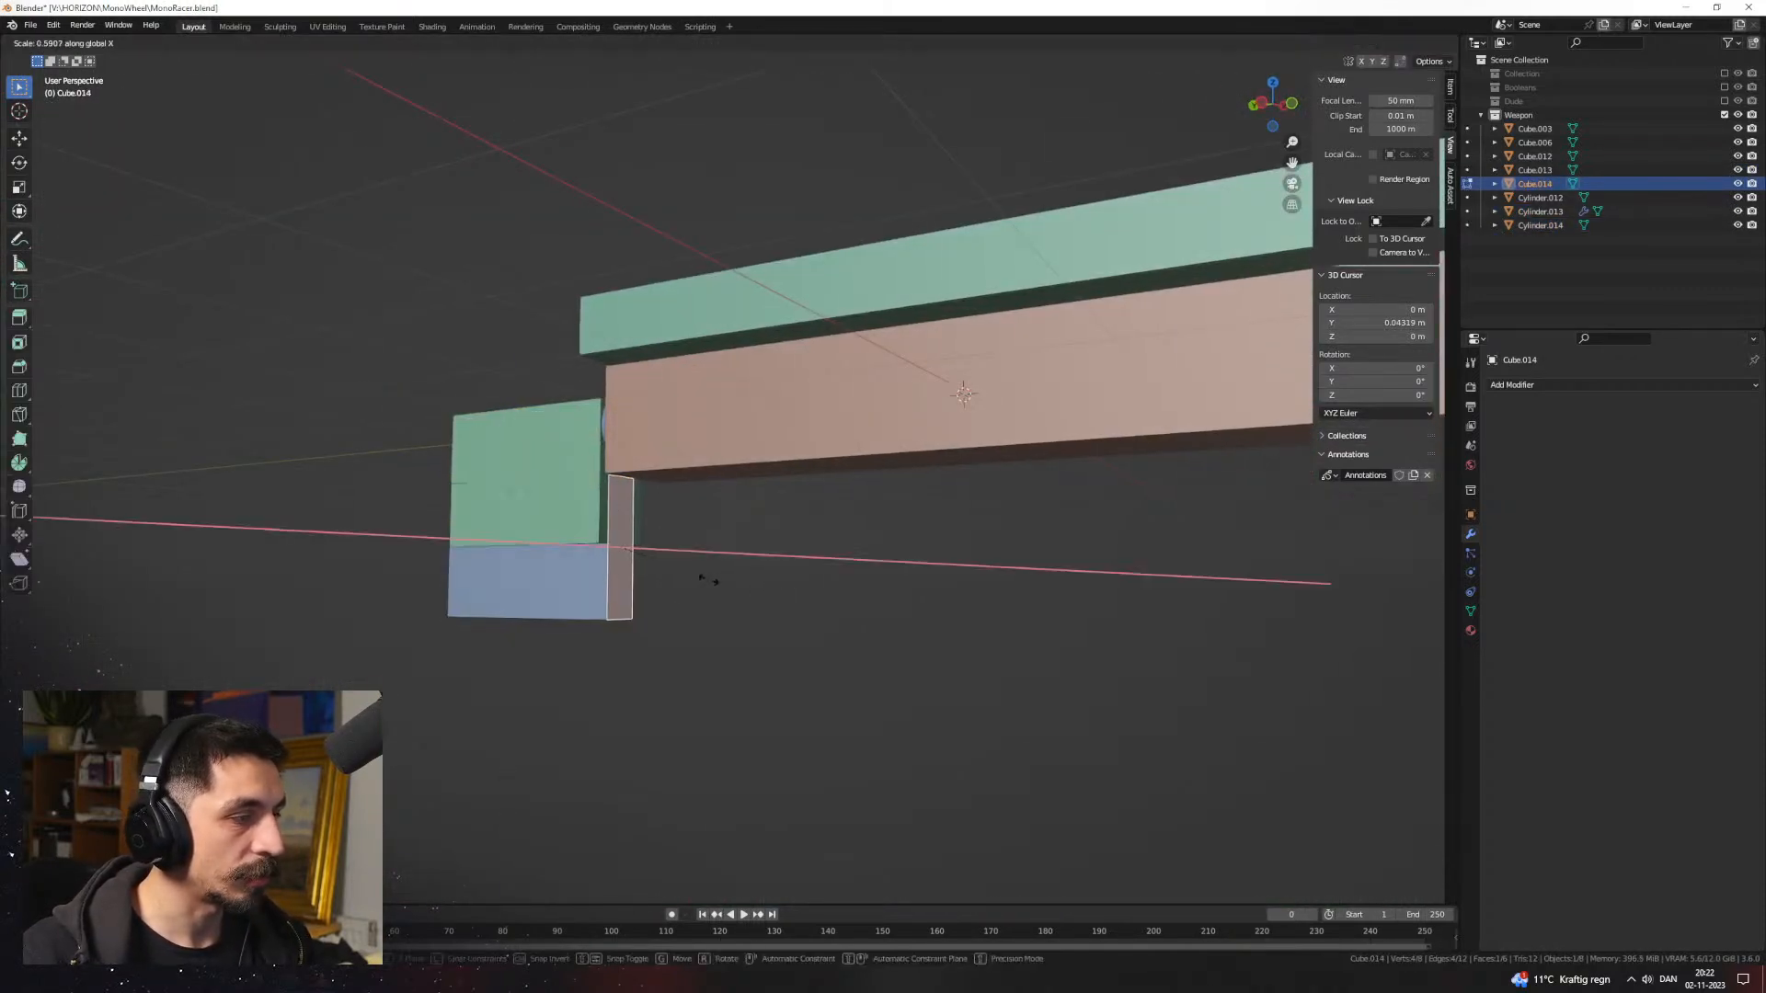
key("z")
left_click(767, 602)
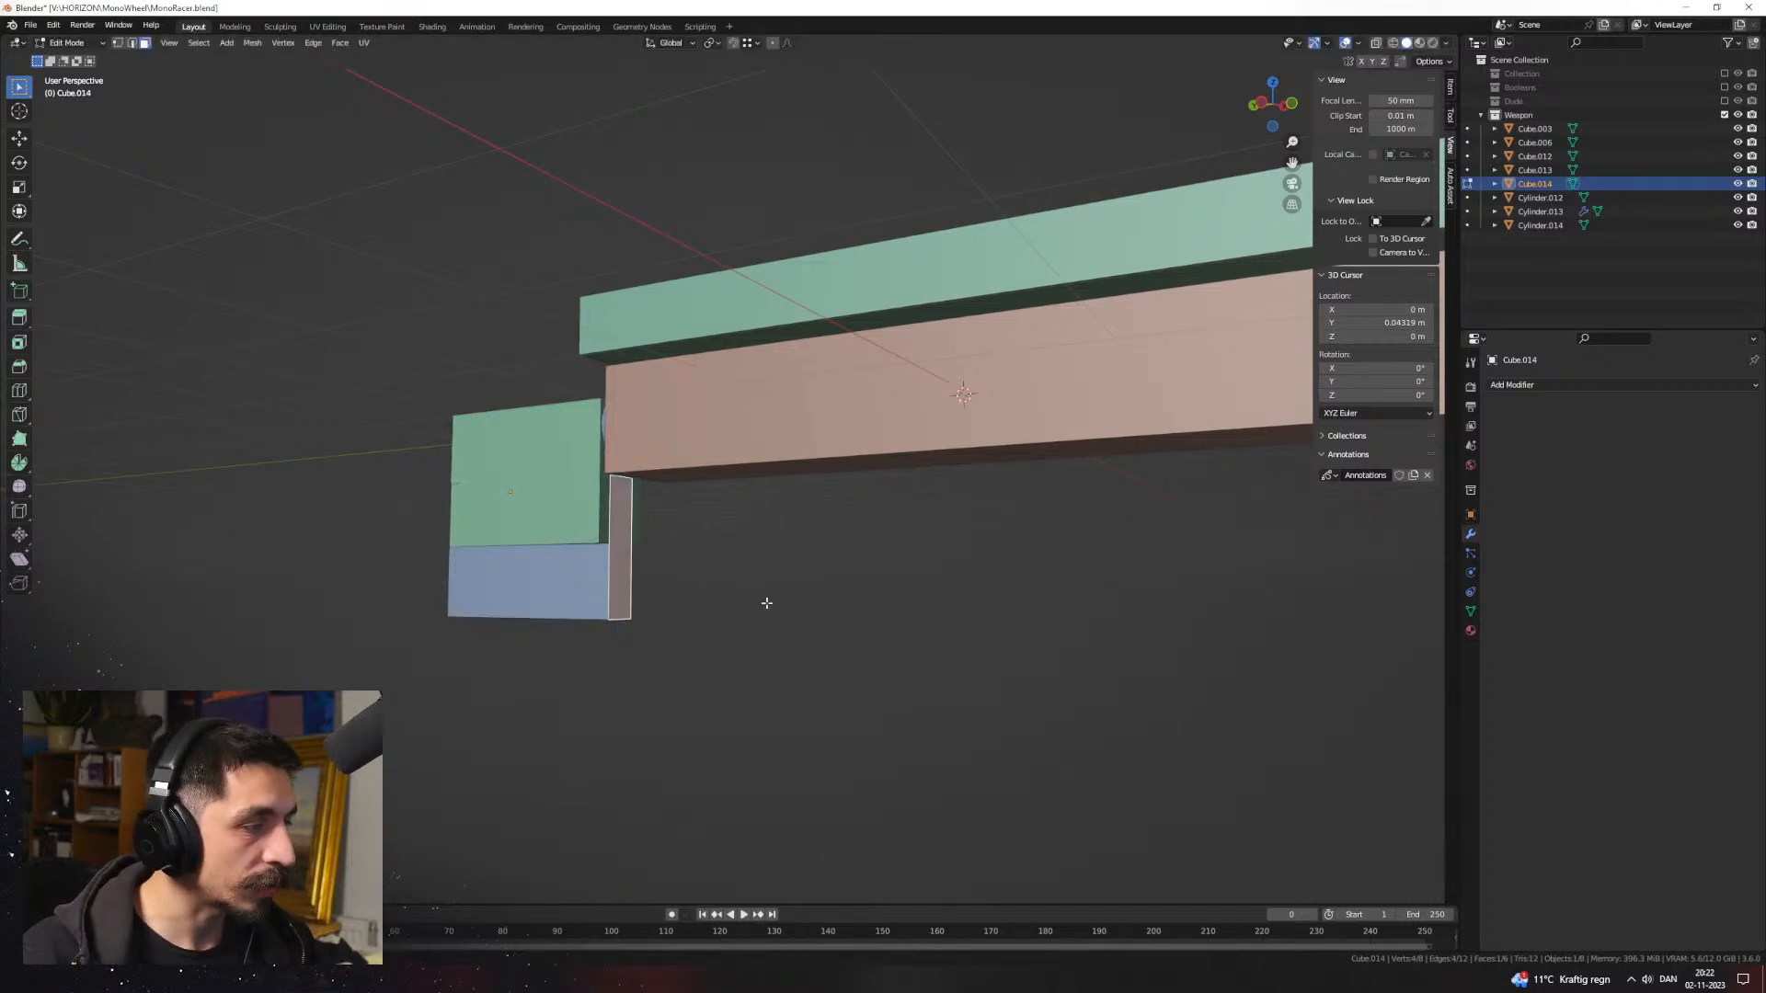
Step: Flatten the lower block along Z and shift it along Y toward the tall end block
key("s")
key("z")
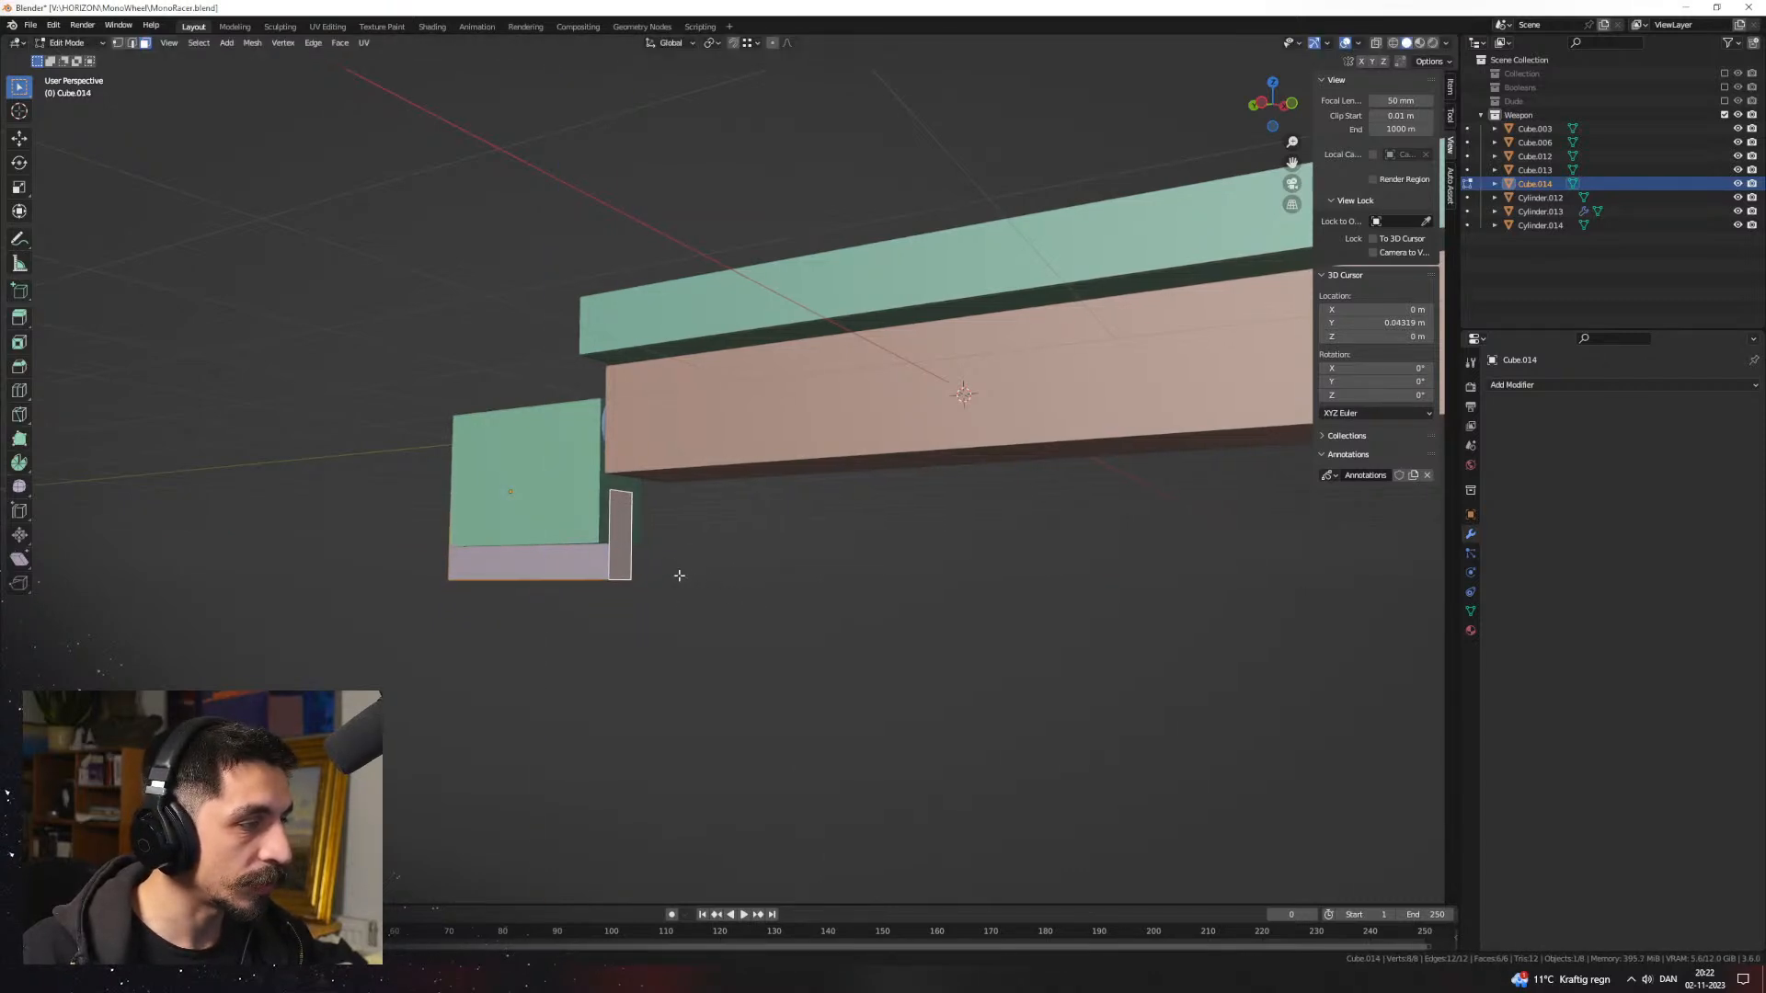
key("x")
key("y")
left_click(679, 590)
Step: Extrude the lower block's end face into a long bar under the casing, ending just short of the casing's far end
middle_click_drag(679, 590, 481, 497)
key("e")
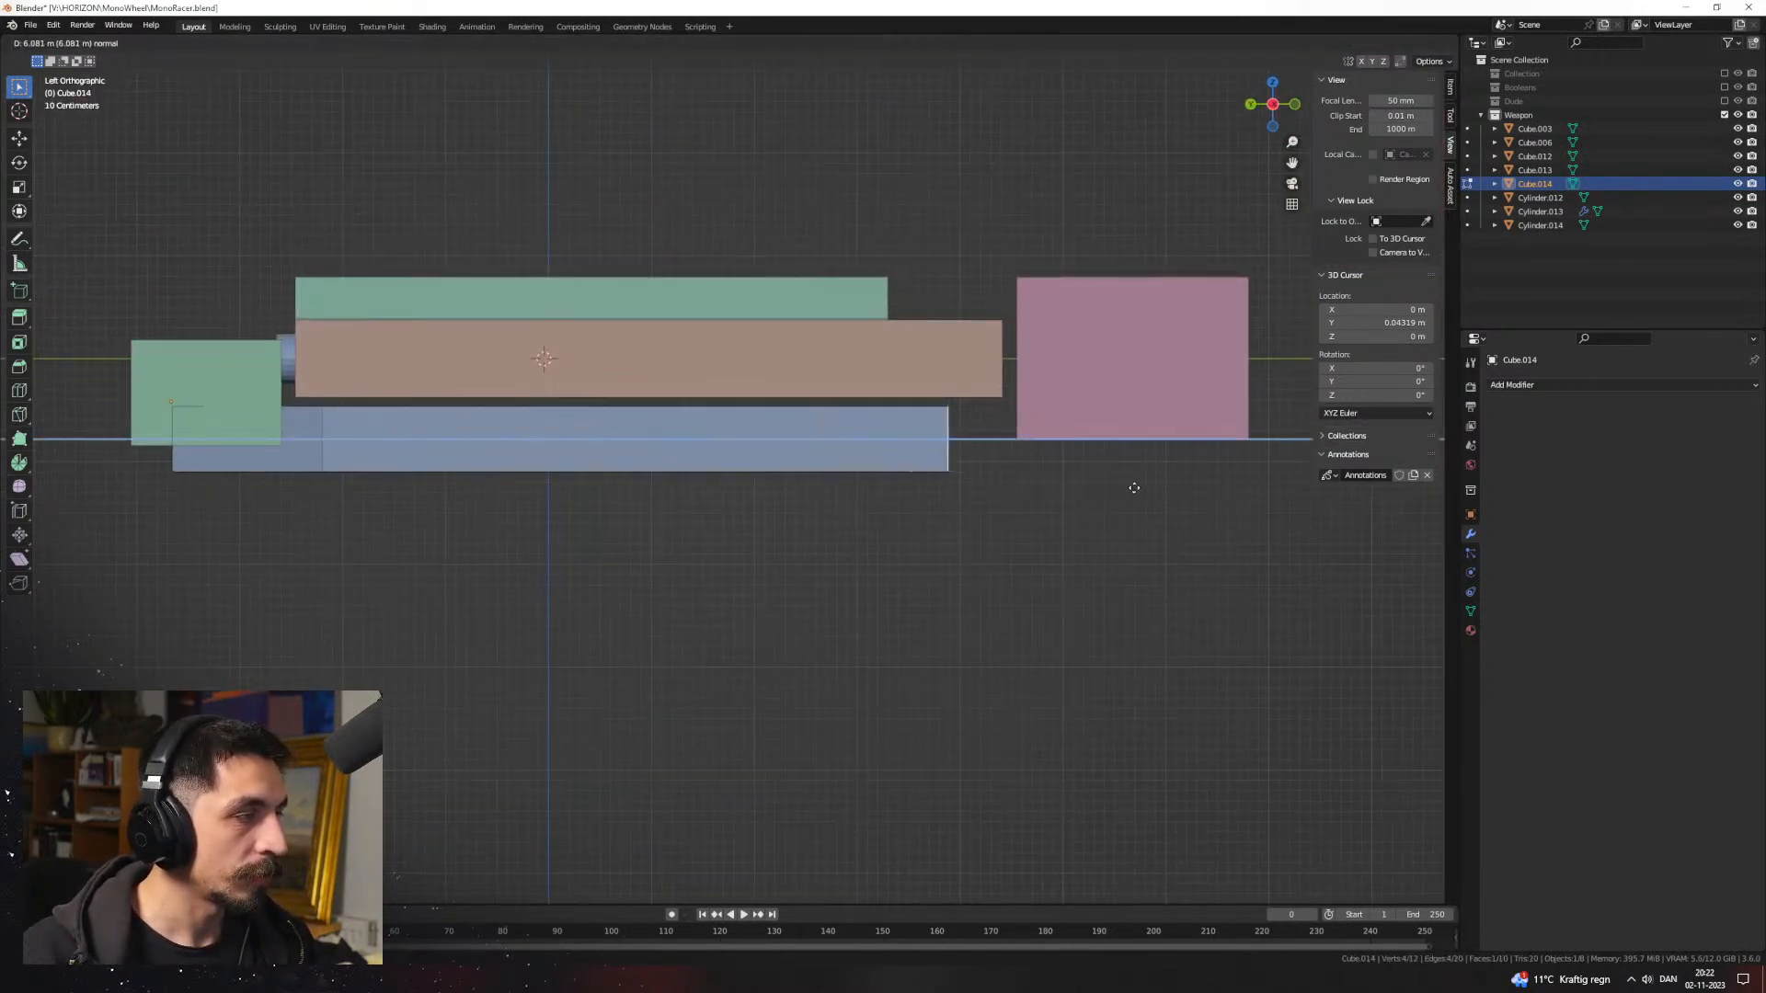
middle_click_drag(883, 513, 644, 515)
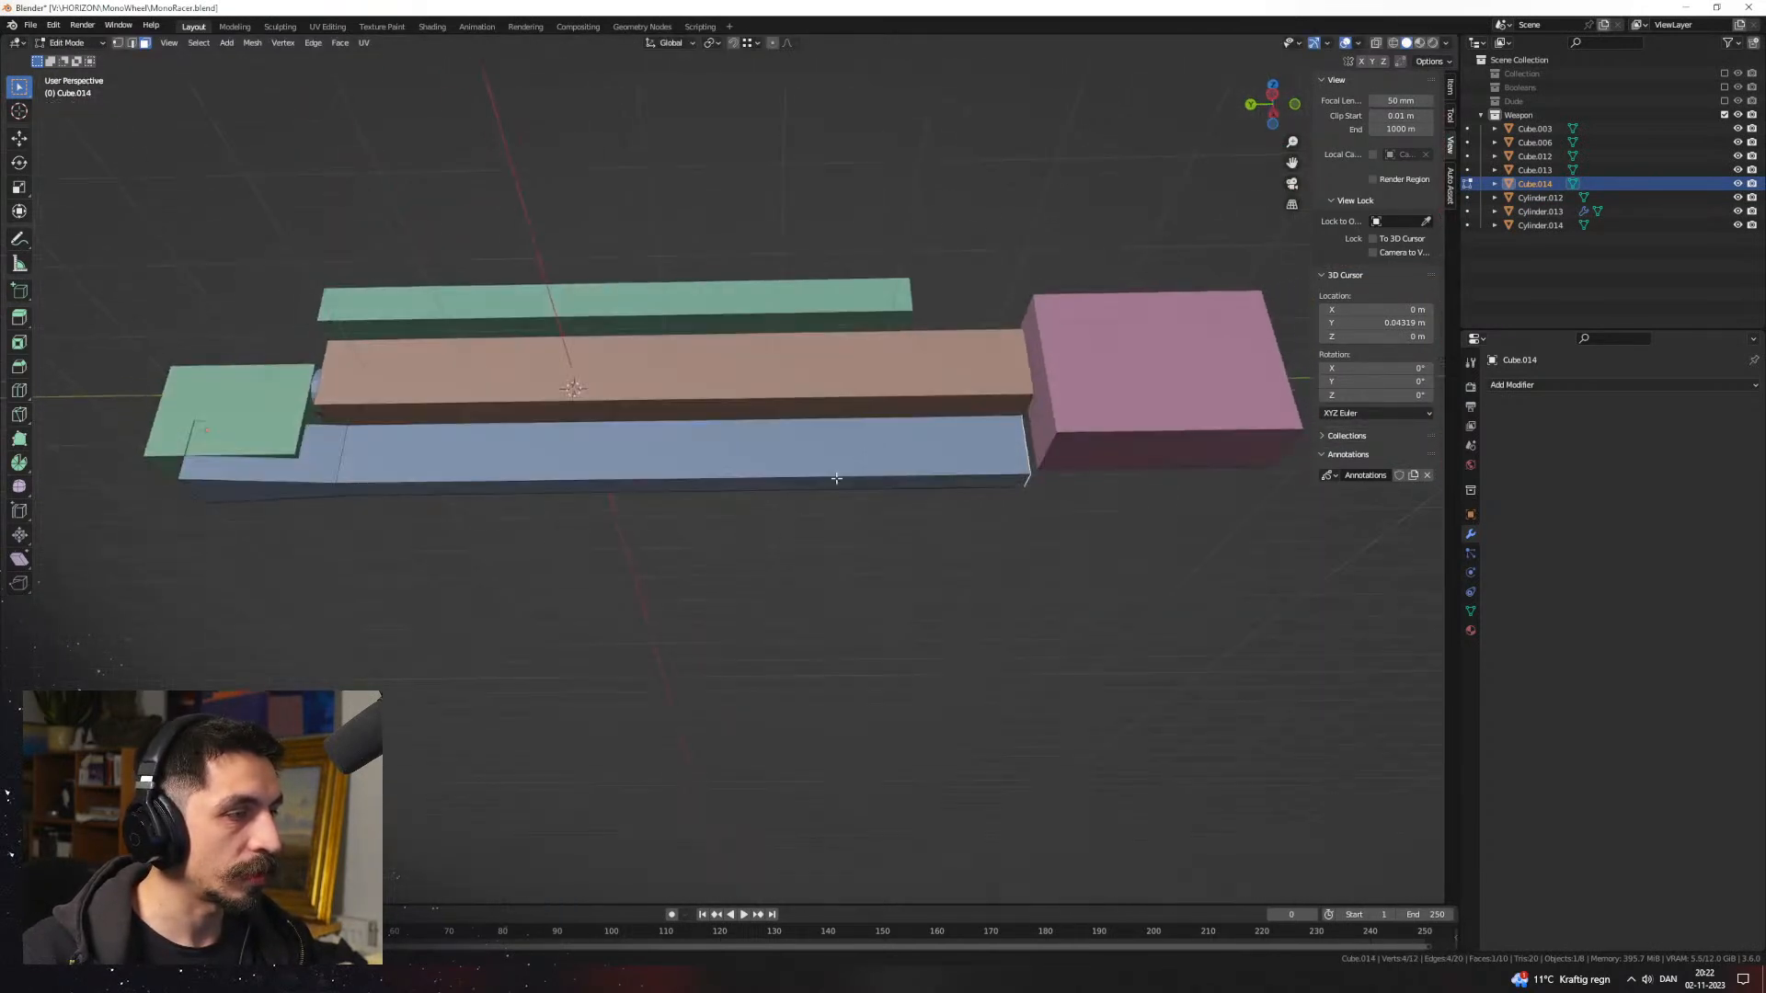
Step: Duplicate the small end block, lower the copy along Z and move it along Y toward the tall end block
key("Tab")
key("shift+d")
key("z")
left_click(304, 513)
key("g")
key("x")
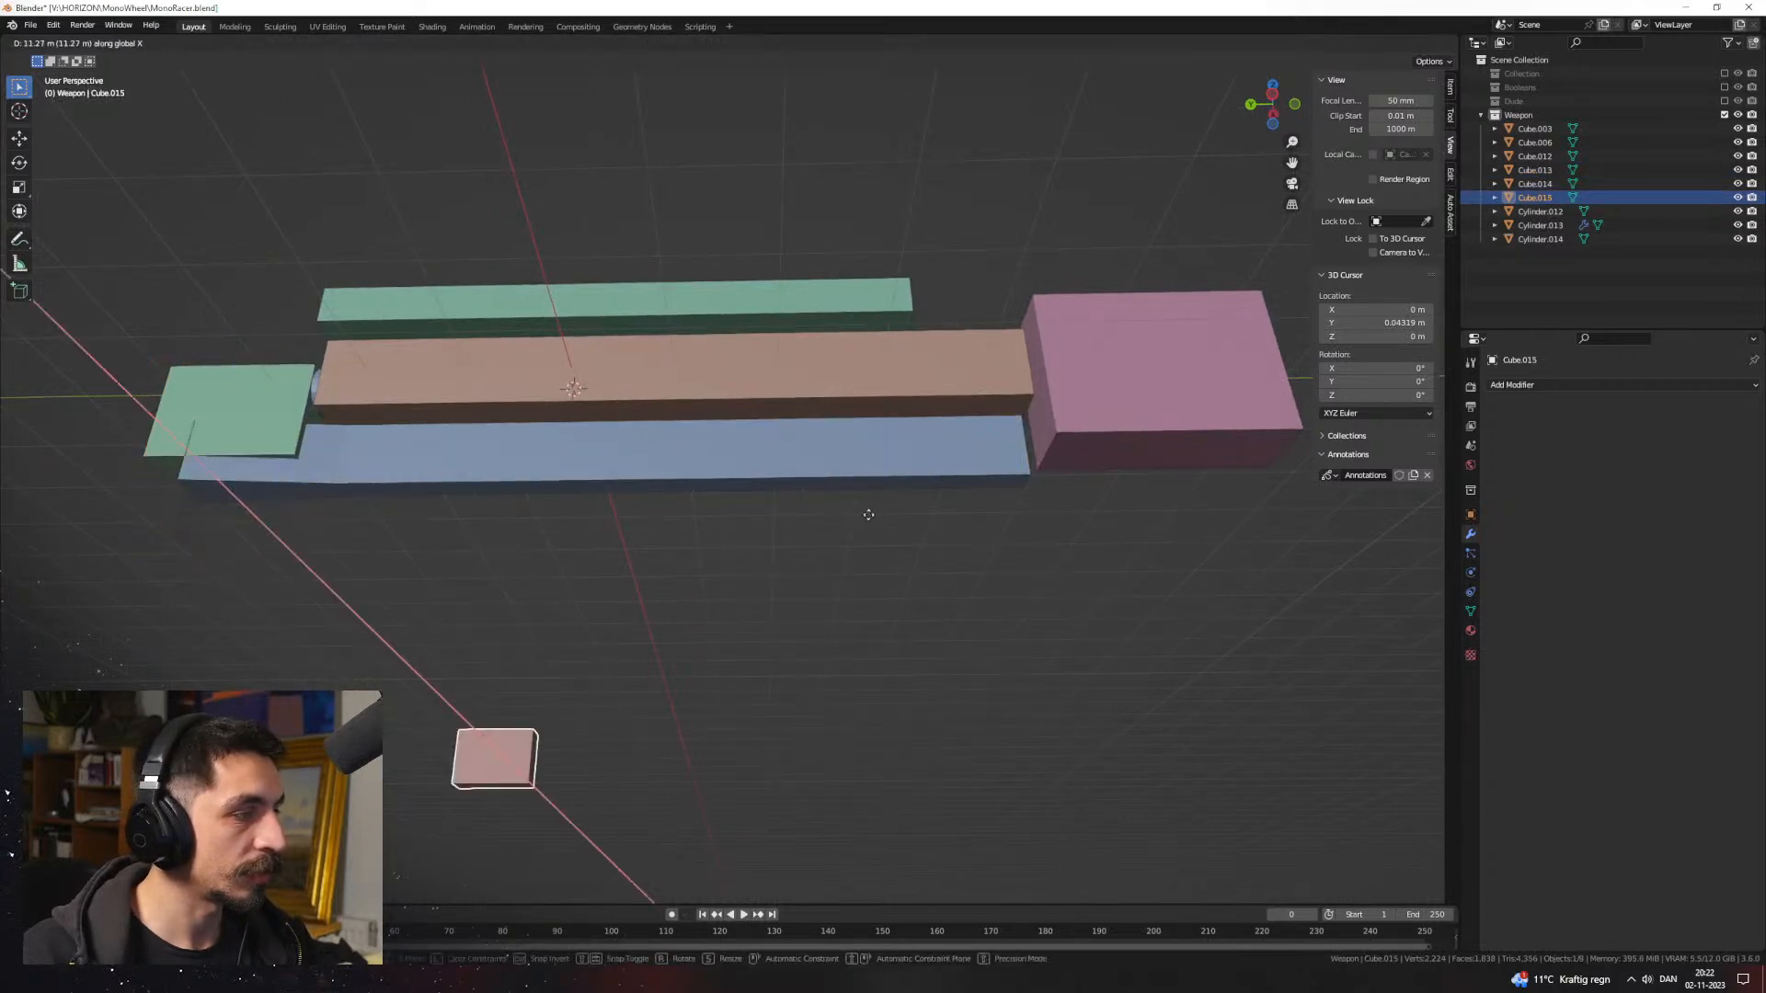
key("y")
left_click(1045, 519)
Step: Enlarge the new block copy's geometry and reposition it along Y under the bar's far end
key("Tab")
key("a")
key("s")
left_click(1118, 549)
key("g")
key("x")
key("y")
left_click(1077, 555)
Step: Flatten the new block along Z to about 0.67, enlarge it uniformly and shift it about 0.5 m along Y to the bar's end
mouse_move(1077, 555)
middle_mouse_down("alt")
mouse_move(808, 560)
mouse_move(1107, 559)
middle_mouse_up("alt")
key("s")
key("z")
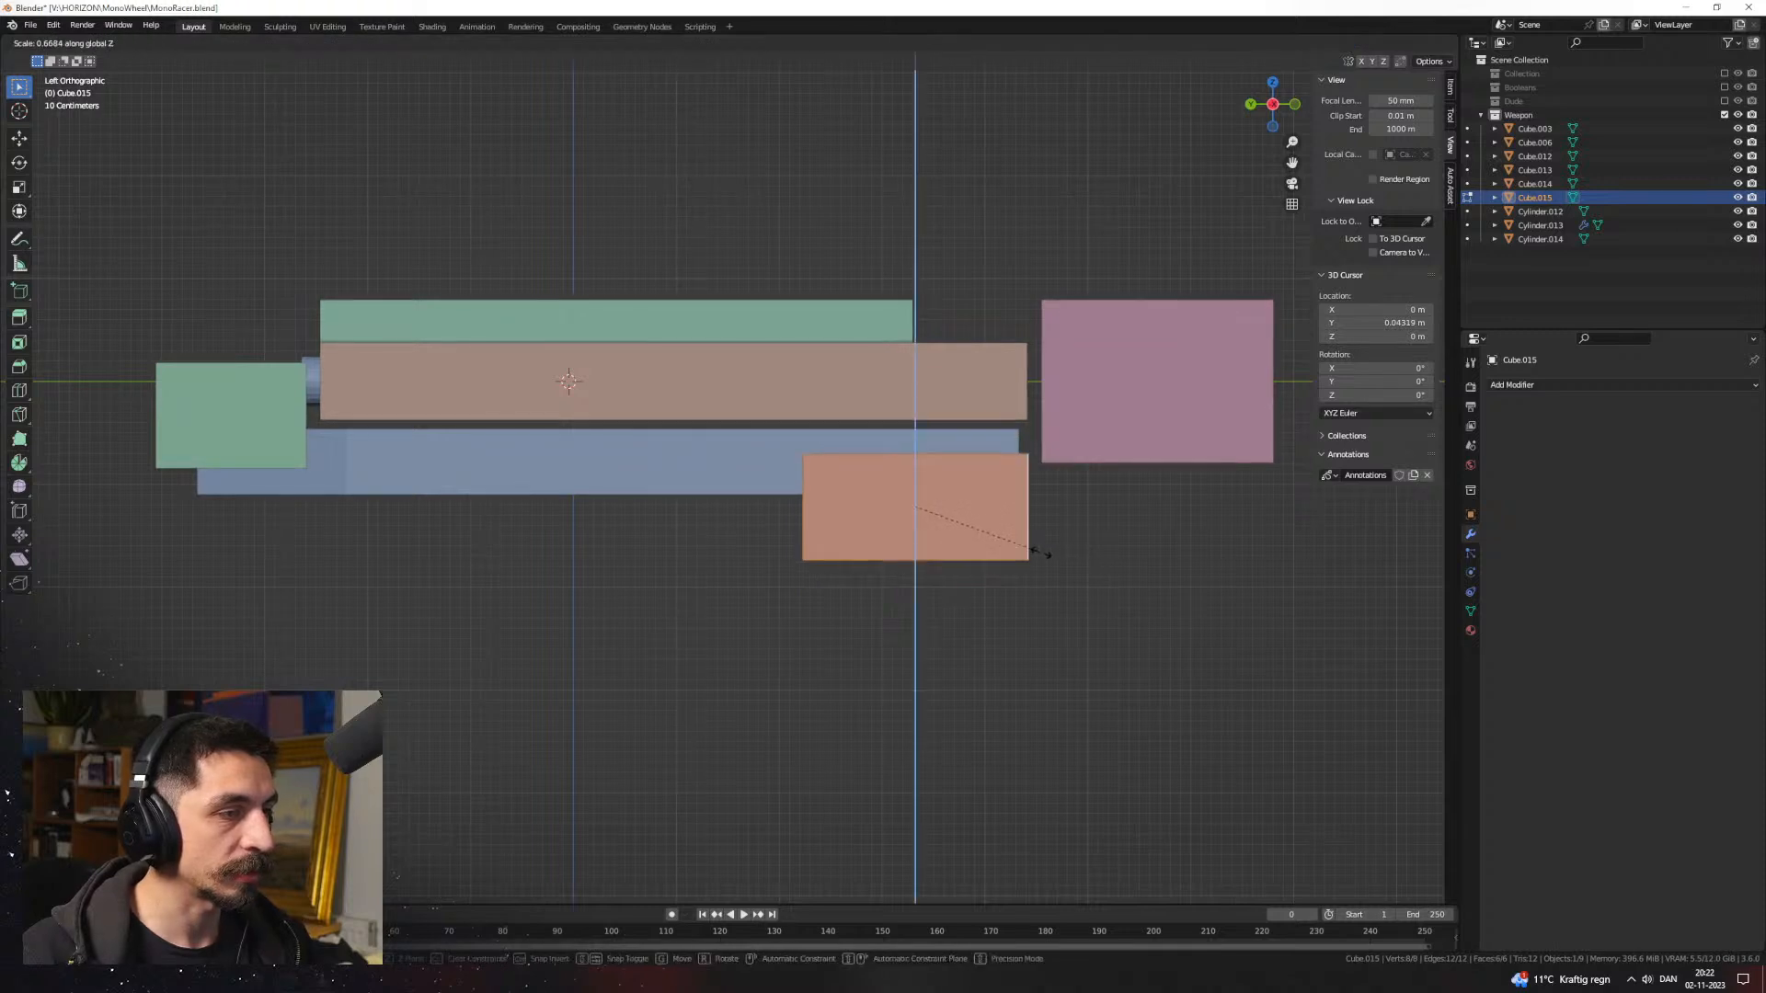
left_click(1037, 552)
key("s")
left_click(1096, 584)
key("g")
key("y")
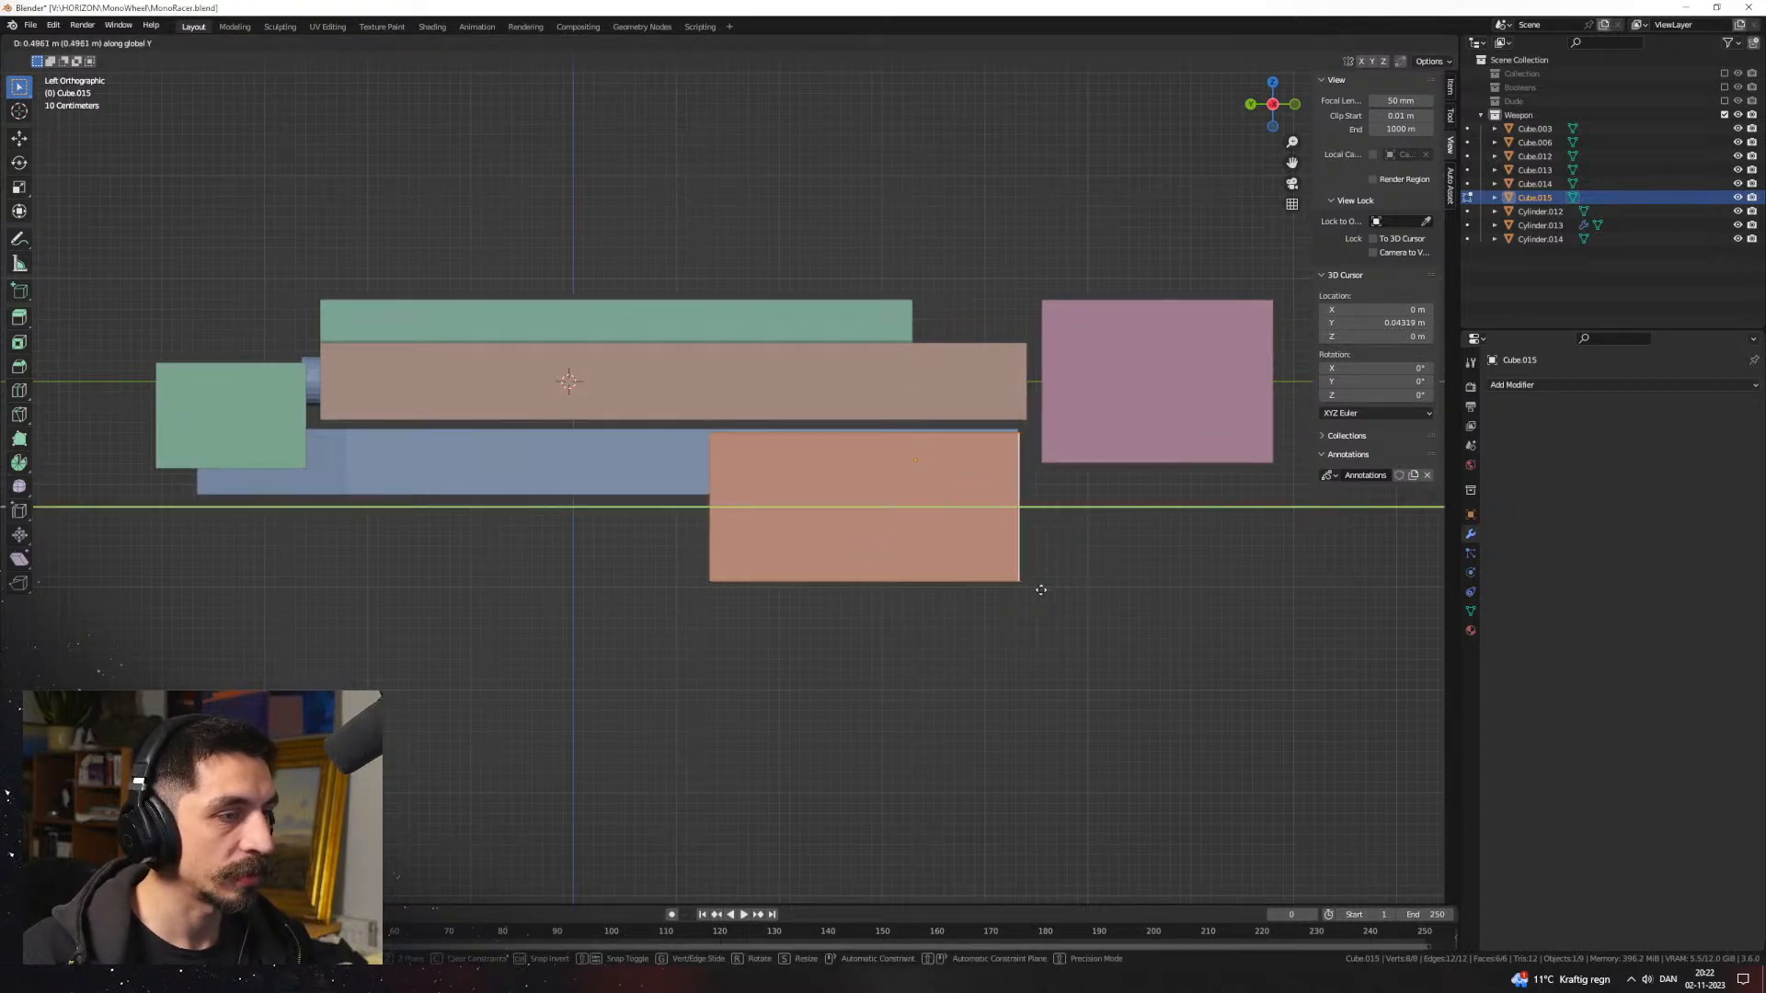
left_click(1033, 591)
Step: Narrow the box around the lower bar's end to about half its width along X
middle_click_drag(1033, 592, 1088, 574)
key("s")
key("x")
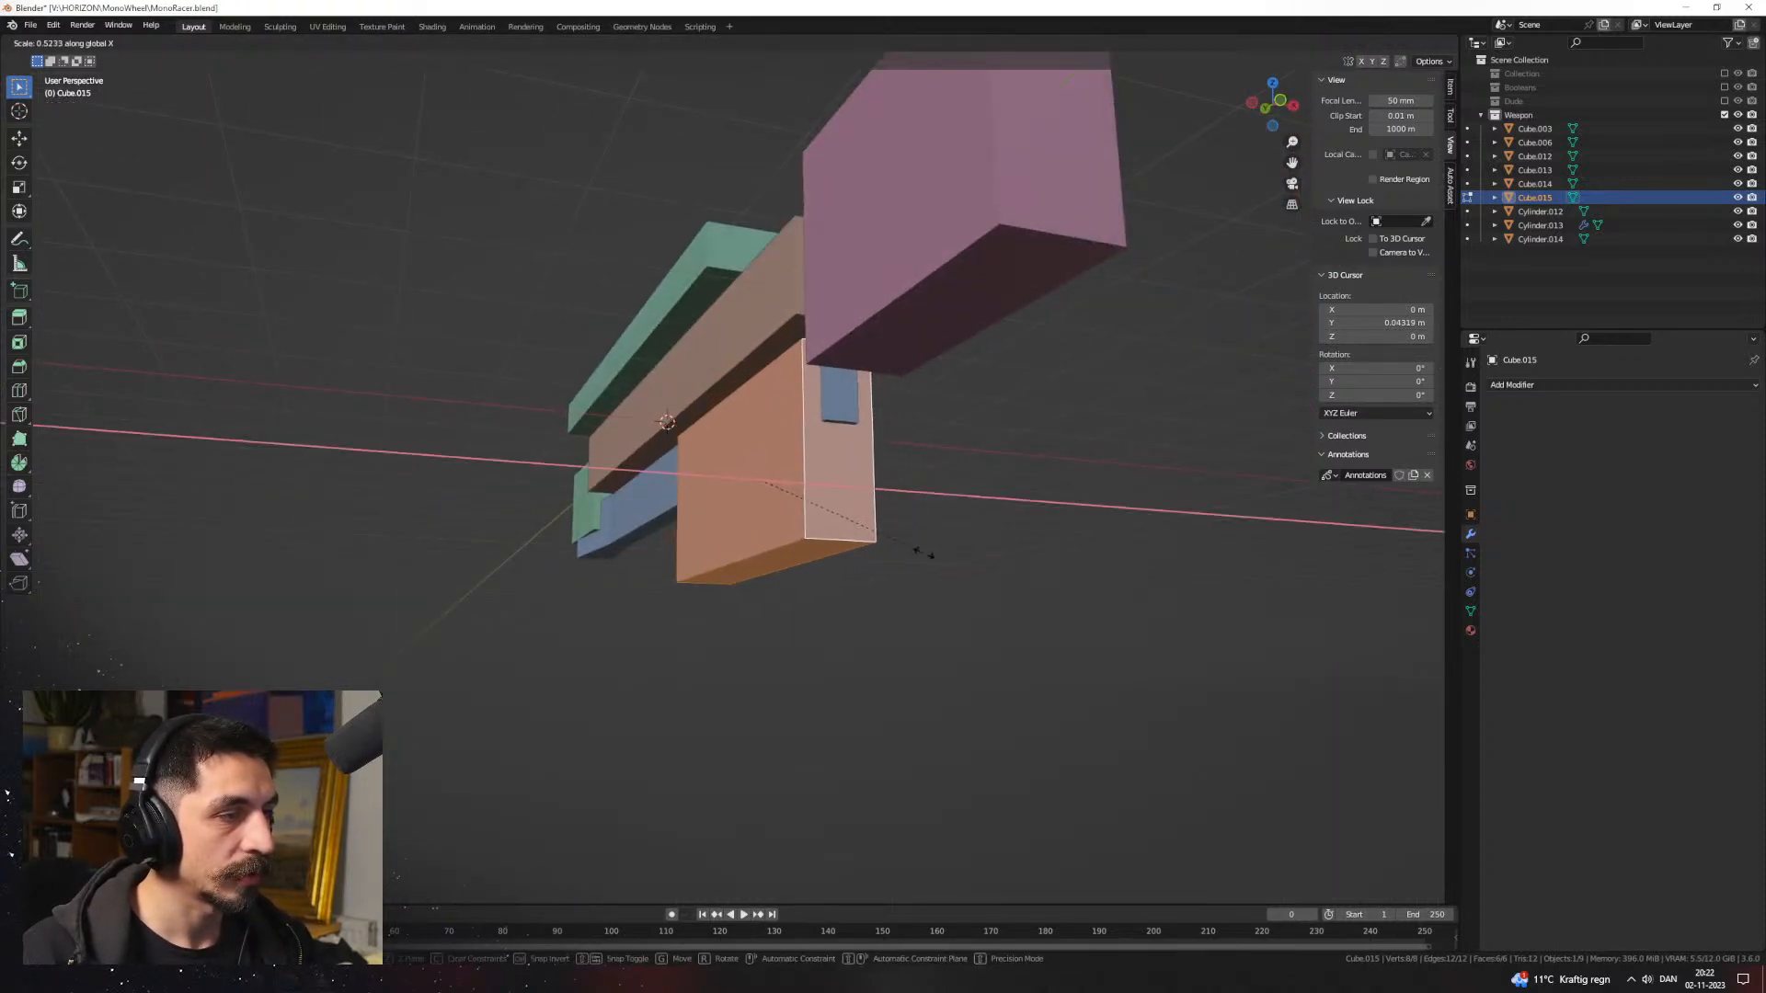
left_click(936, 555)
Step: Bevel the box's two lengthwise bottom edges by 0.118 m with two segments
key("2")
left_click(791, 549)
left_click(821, 557, "shift")
key("ctrl+b")
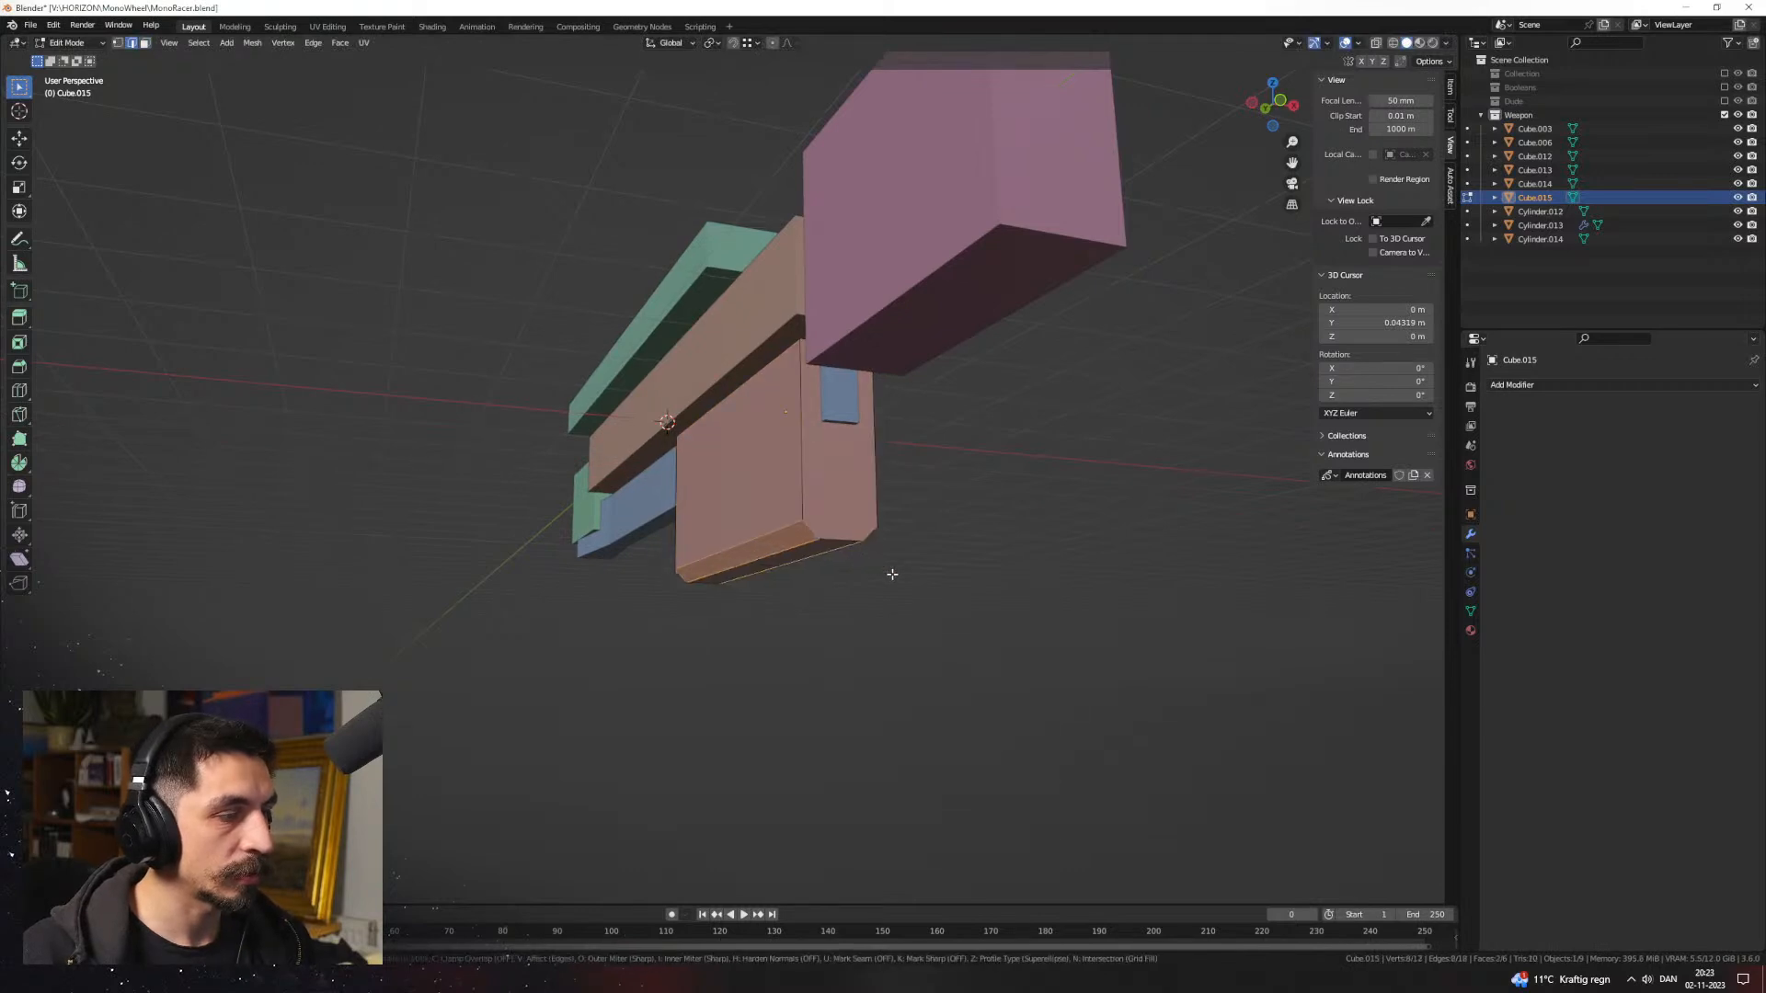
left_click(897, 574)
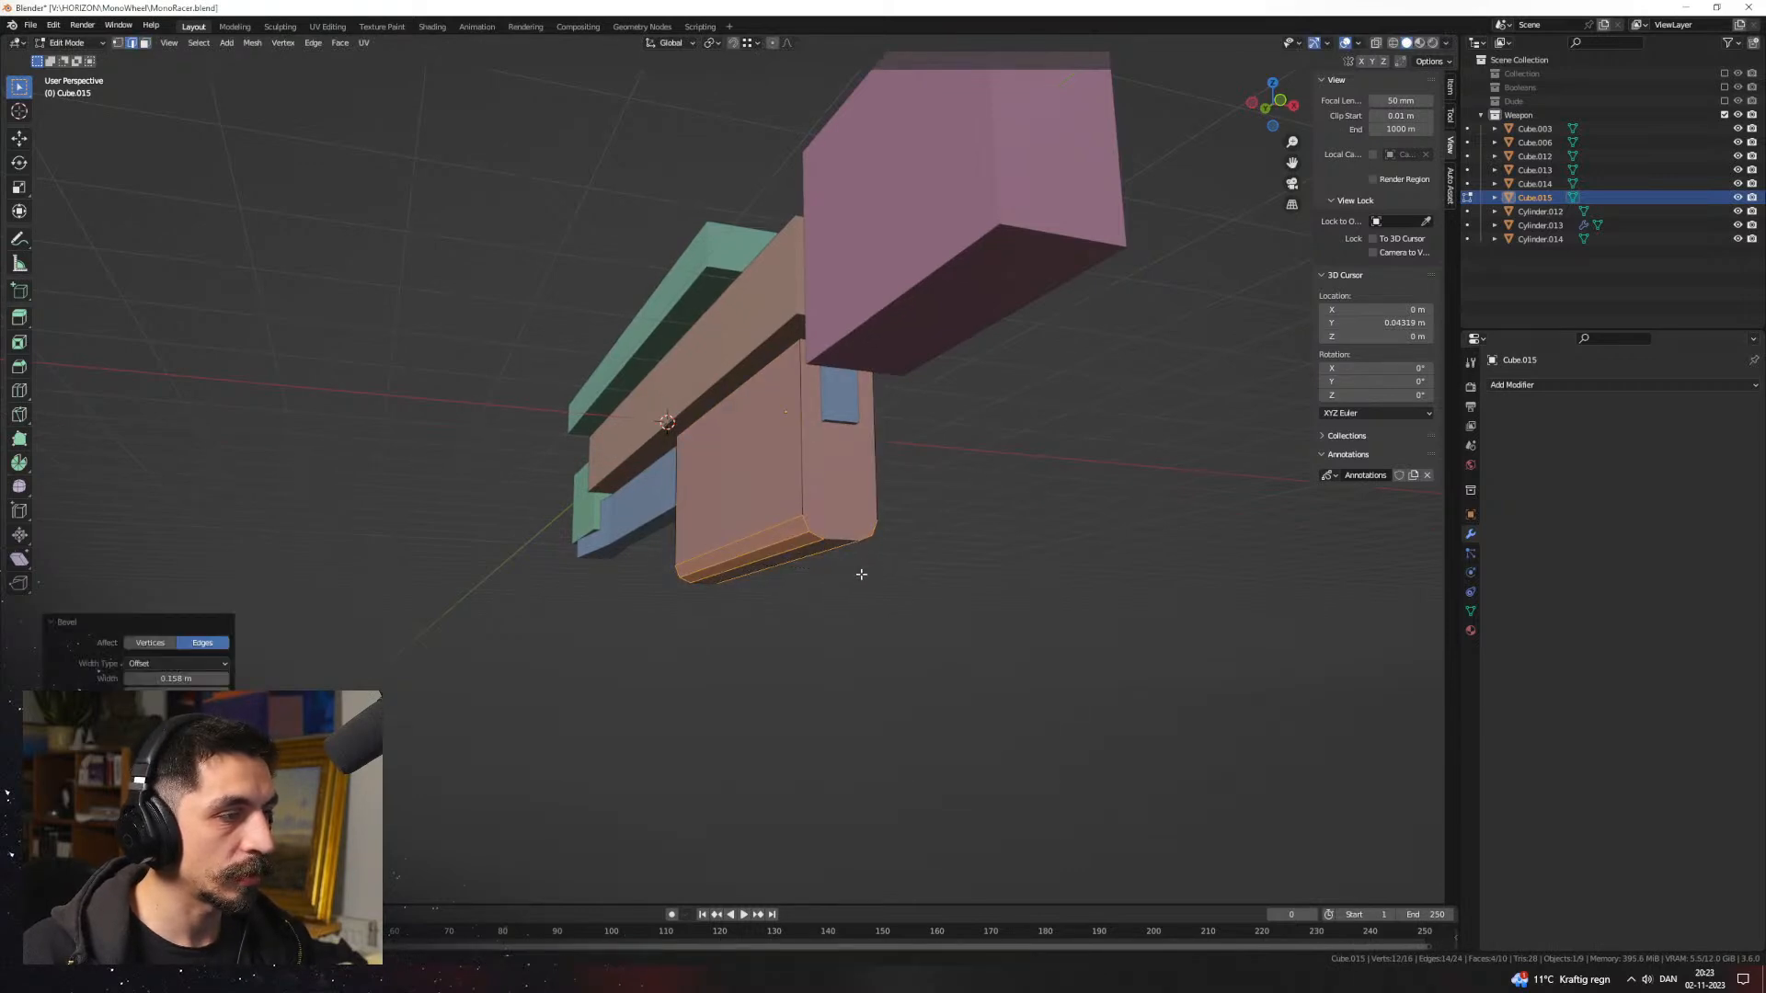
left_click(829, 543)
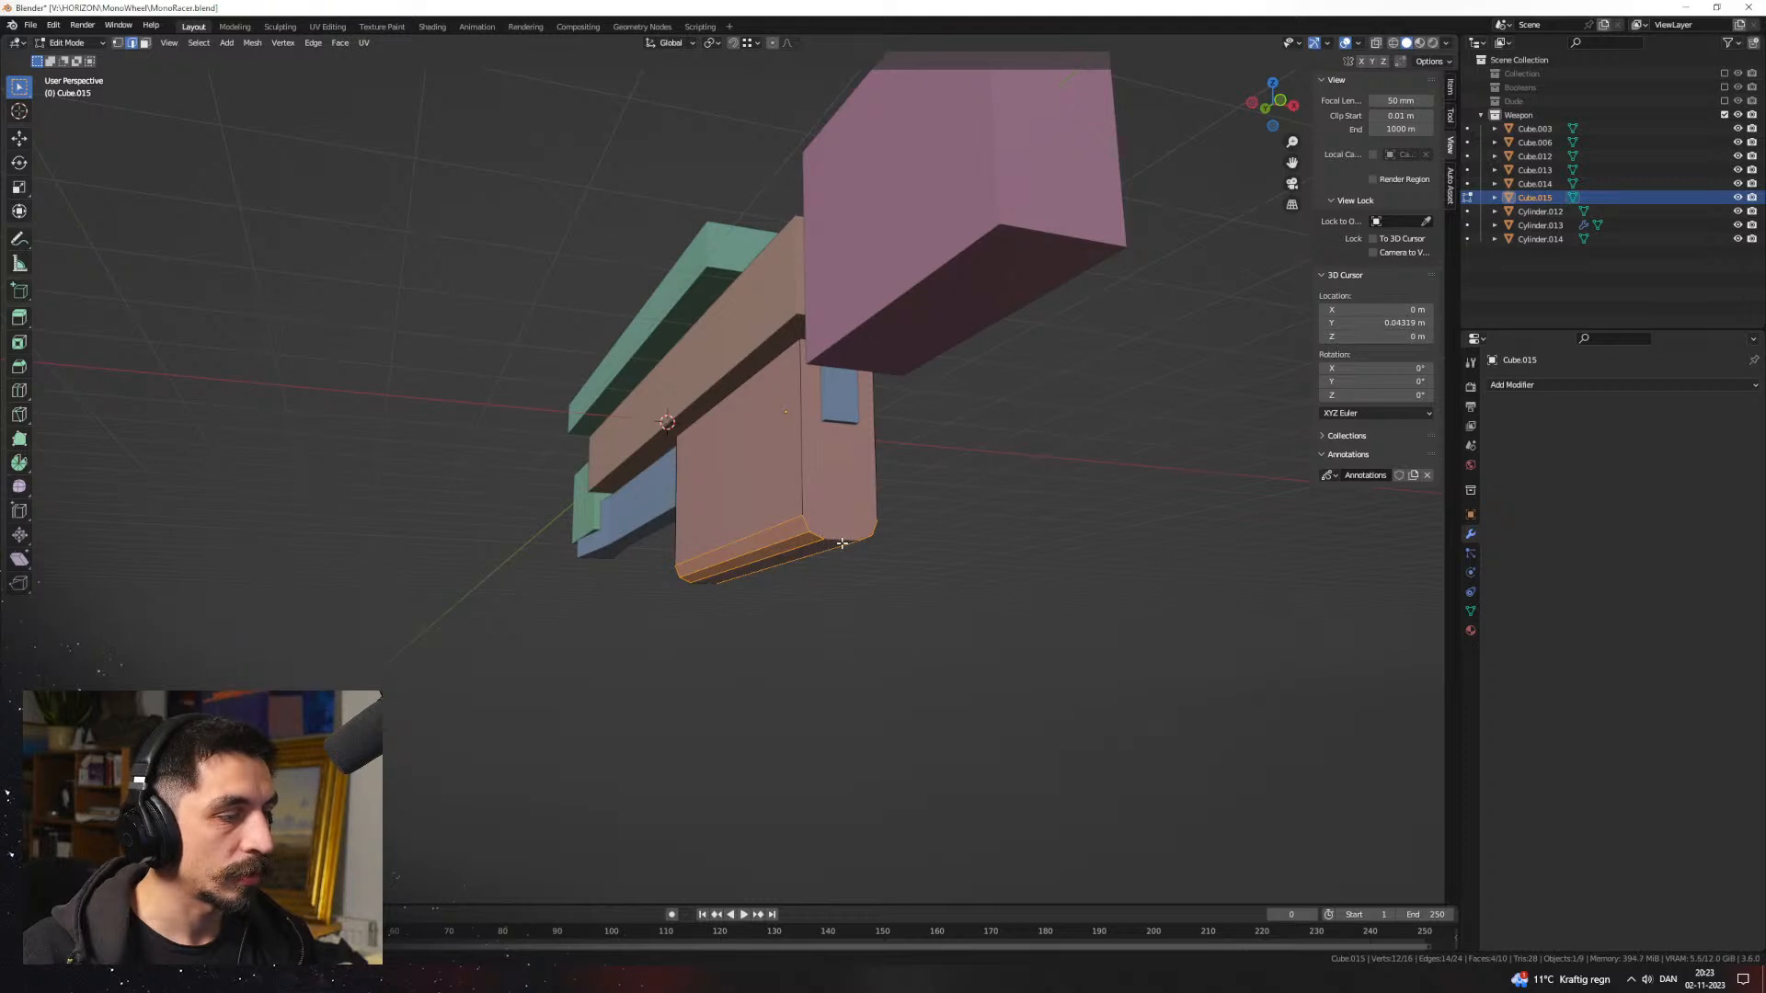
Step: Shift the box's beveled bottom geometry along Z and finish editing the box
key("g")
key("z")
left_click(939, 521)
middle_click_drag(809, 510, 950, 599)
key("Tab")
scroll(938, 600, "down", 1)
left_click(860, 599)
scroll(829, 578, "down", 2)
middle_click_drag(736, 589, 722, 520)
scroll(804, 560, "up", 2)
scroll(802, 559, "up", 1)
Step: Try sliding the end block, lower bar and box together about 3.6 m along Y out of the casing
left_click(1142, 534)
left_click(1004, 517, "shift")
left_click(690, 506, "shift")
scroll(929, 552, "down", 2)
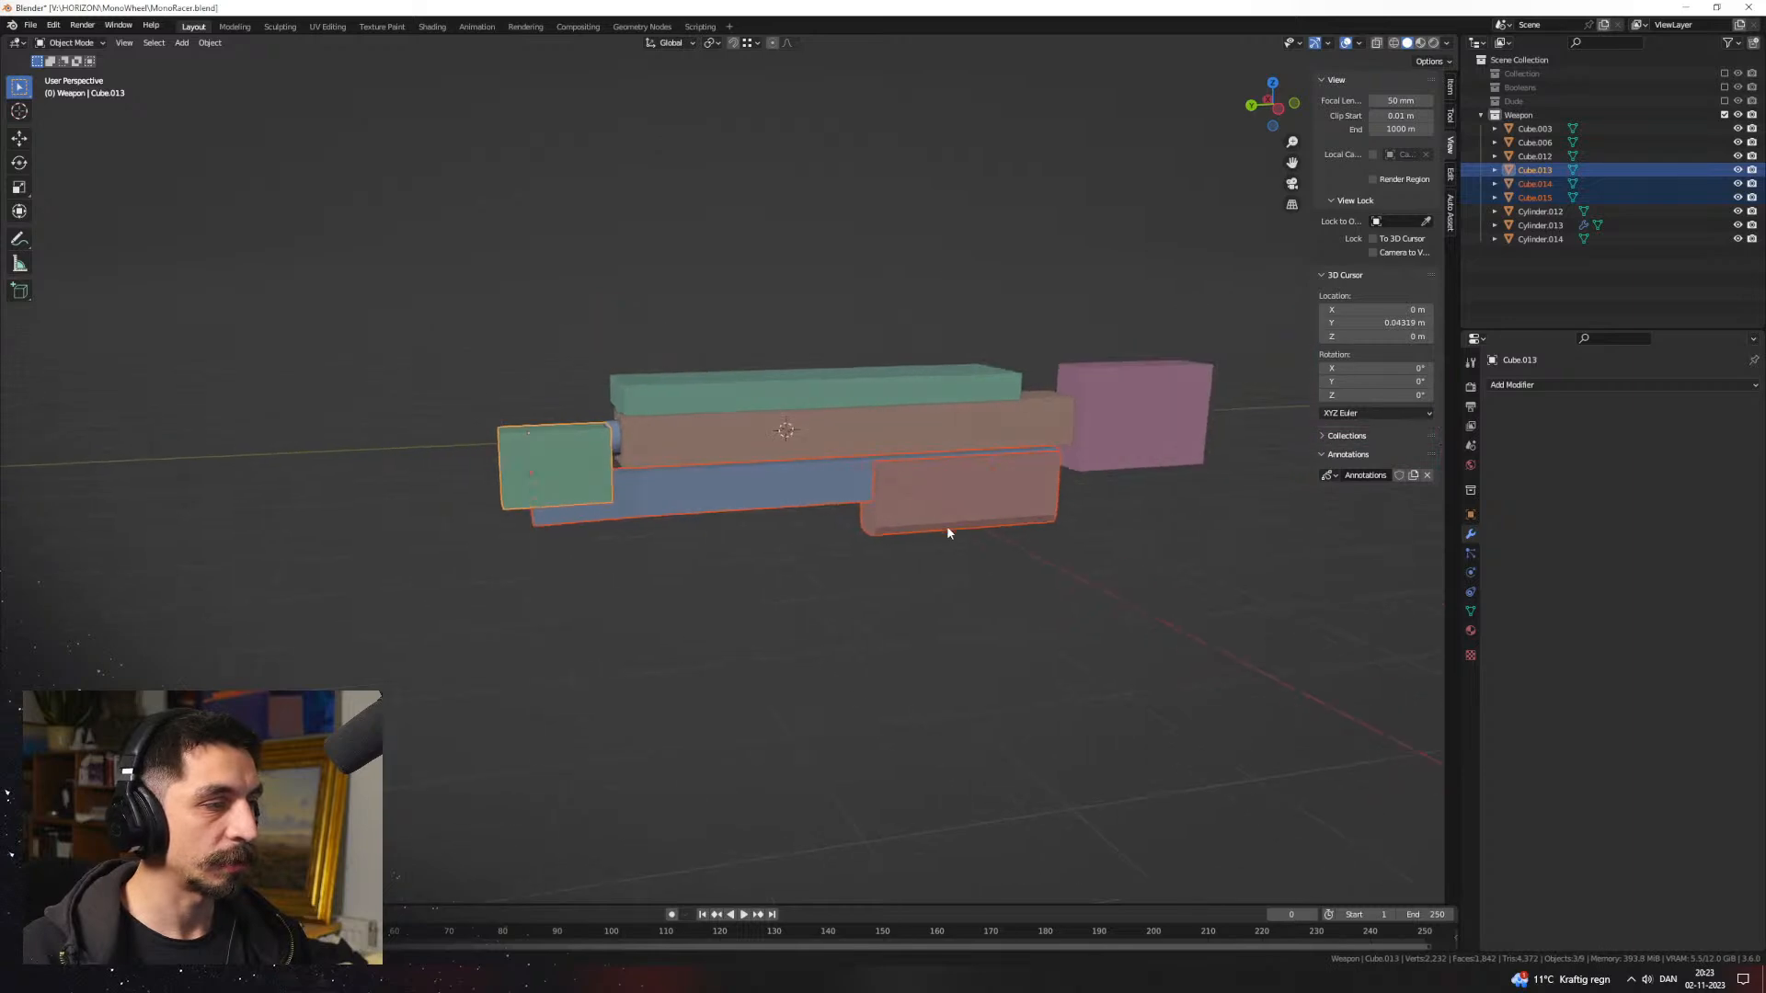
key("g")
key("y")
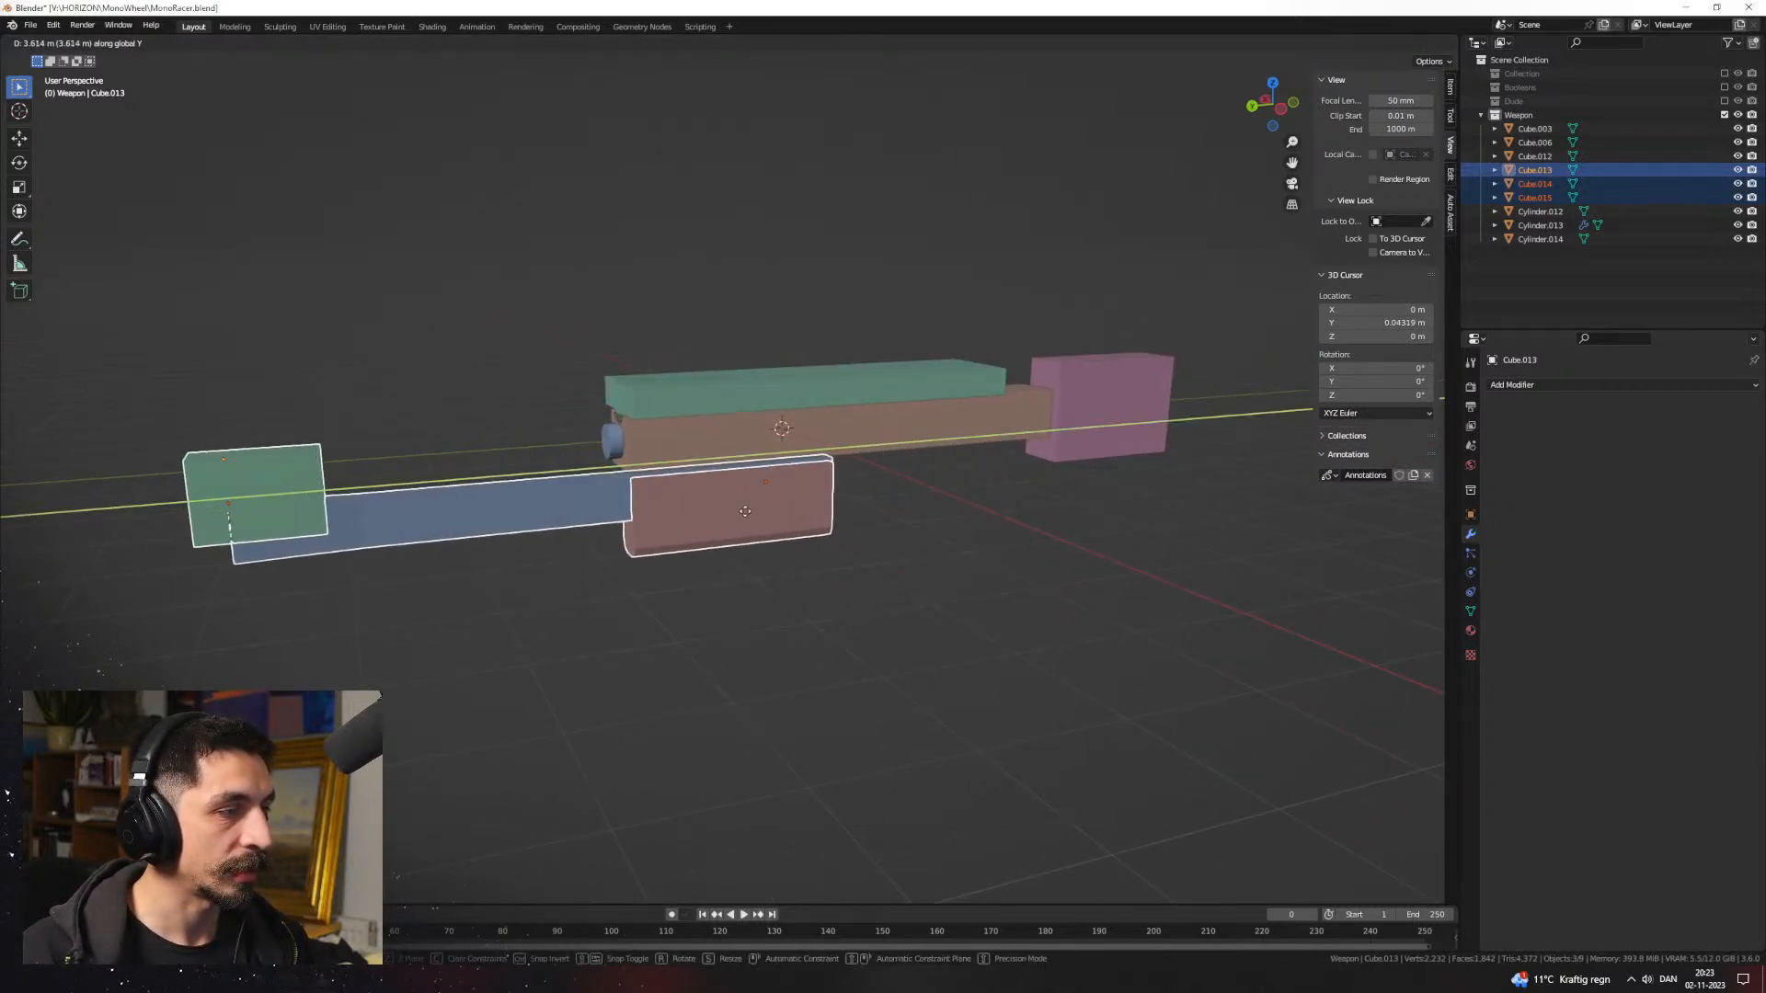
left_click(777, 511)
middle_click_drag(777, 511, 1111, 532)
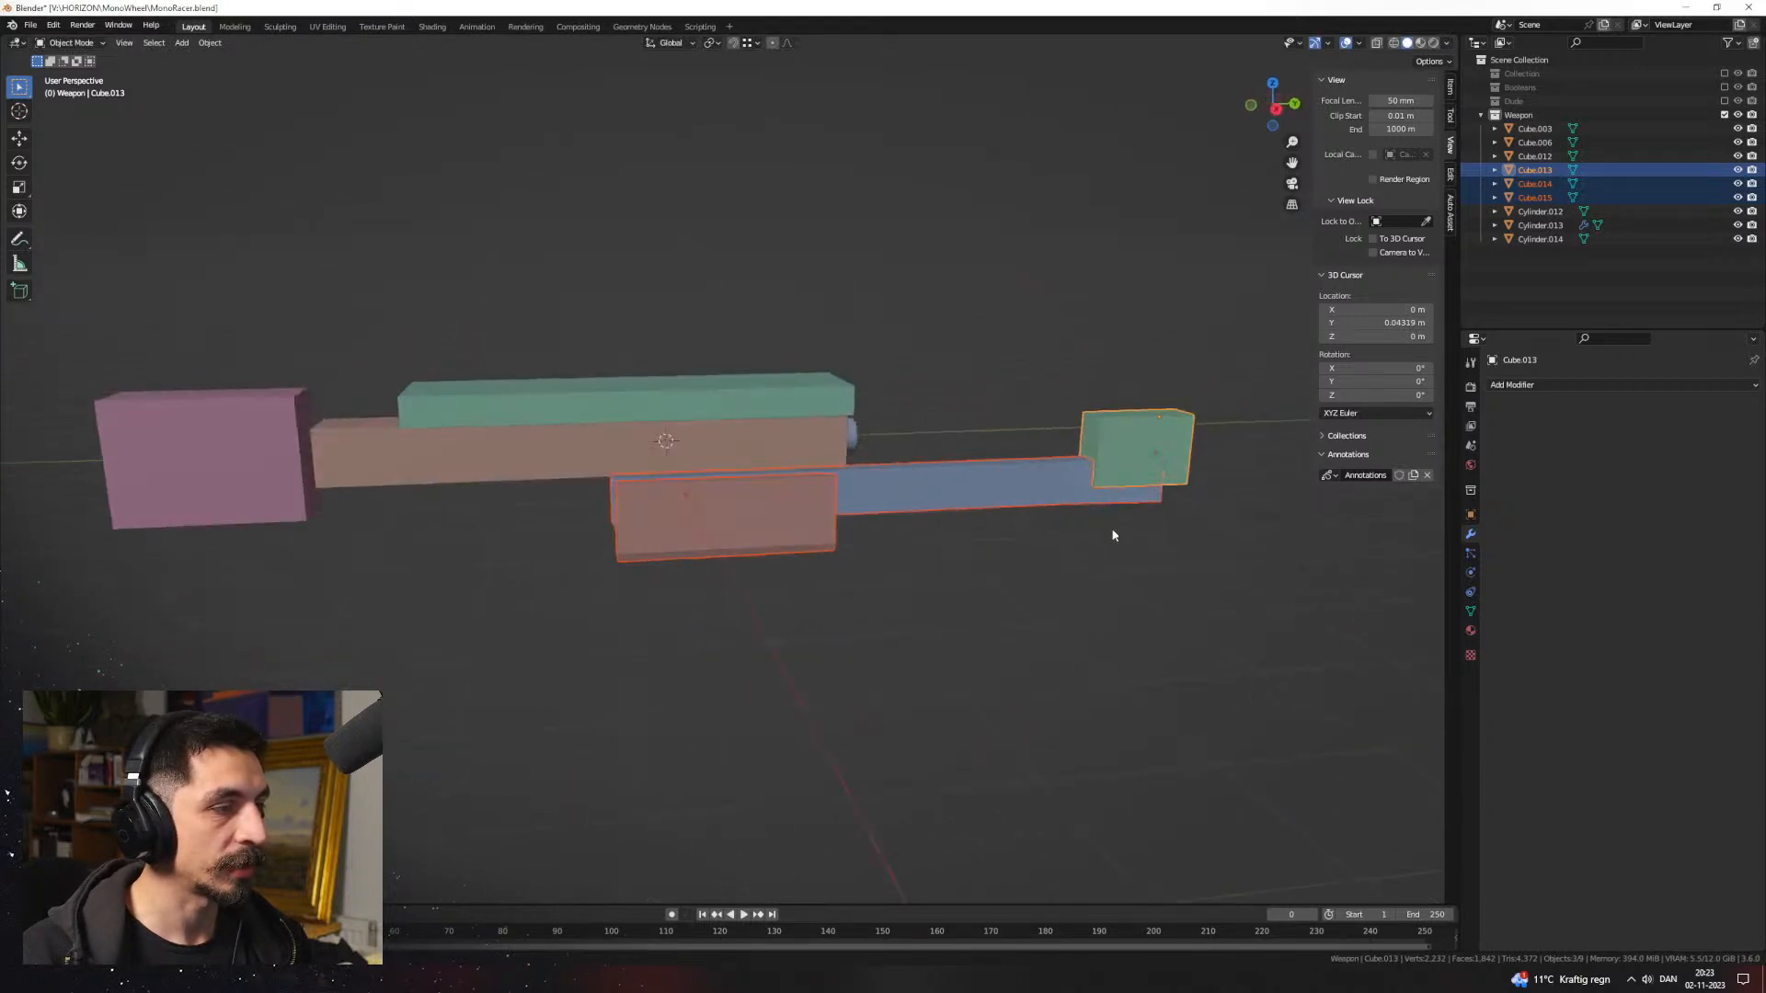
Step: Try moving the three parts back along Y, then cancel and undo the outward slide
key("g")
key("y")
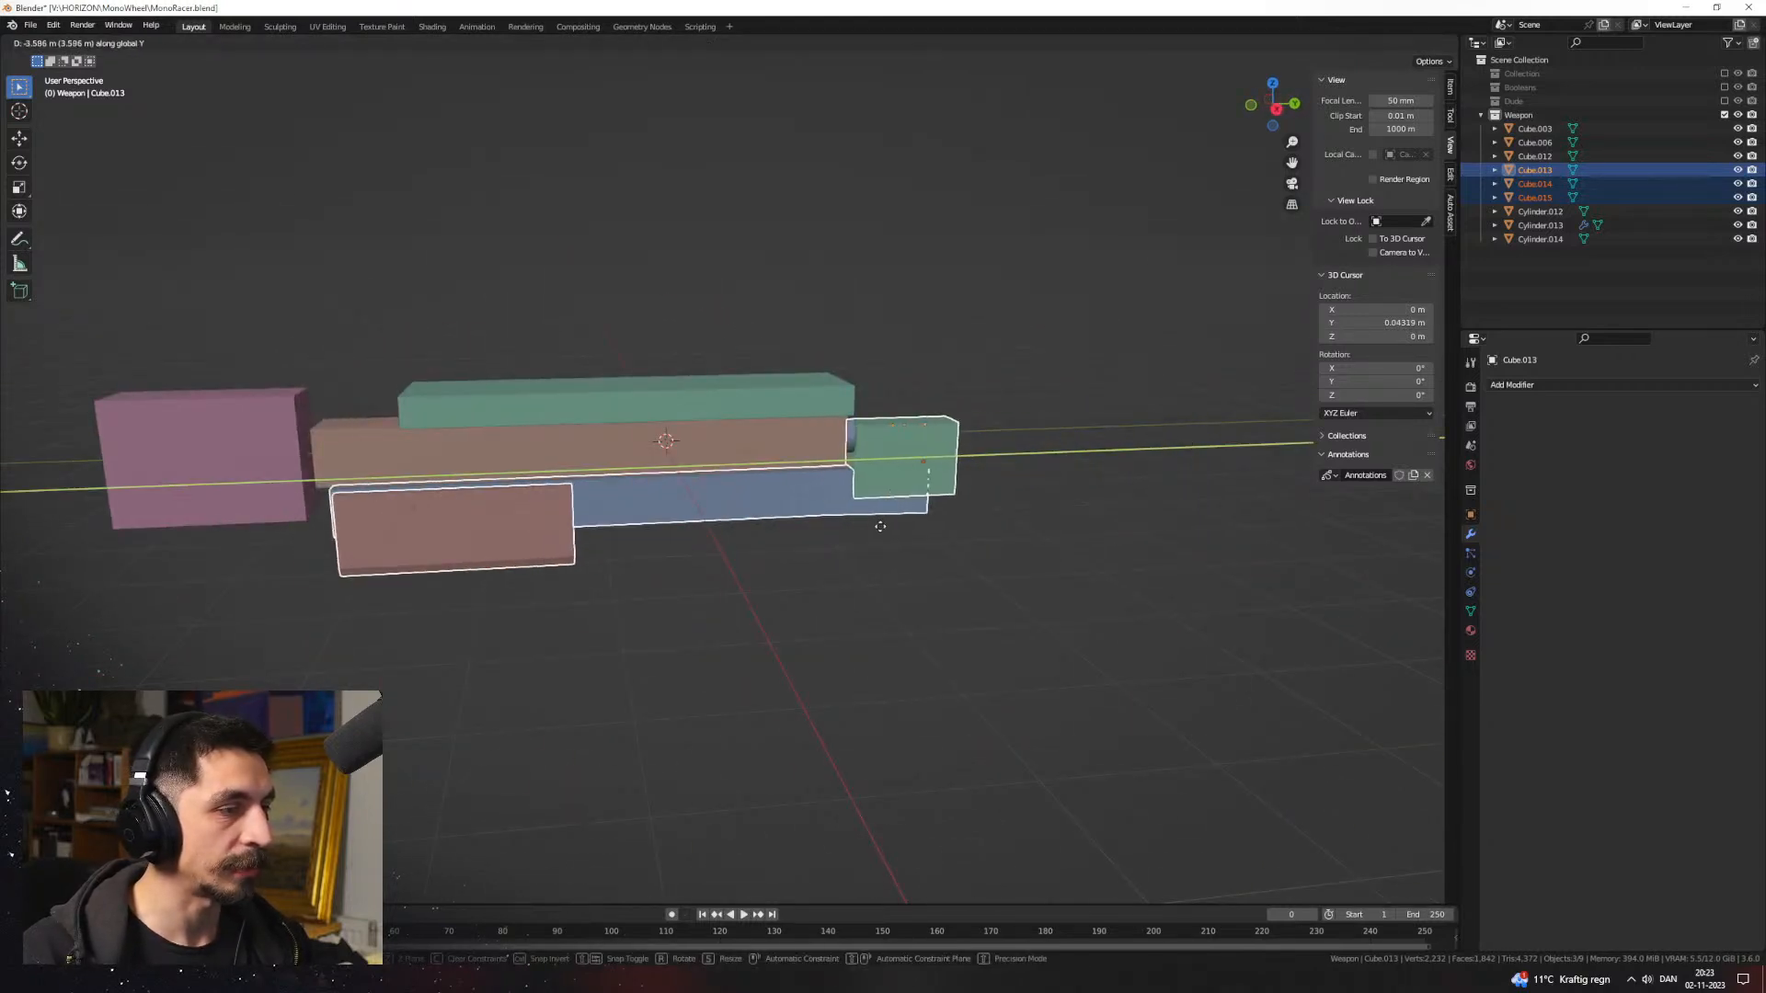
right_click(872, 526)
key("ctrl+z")
middle_click_drag(1028, 527, 913, 539)
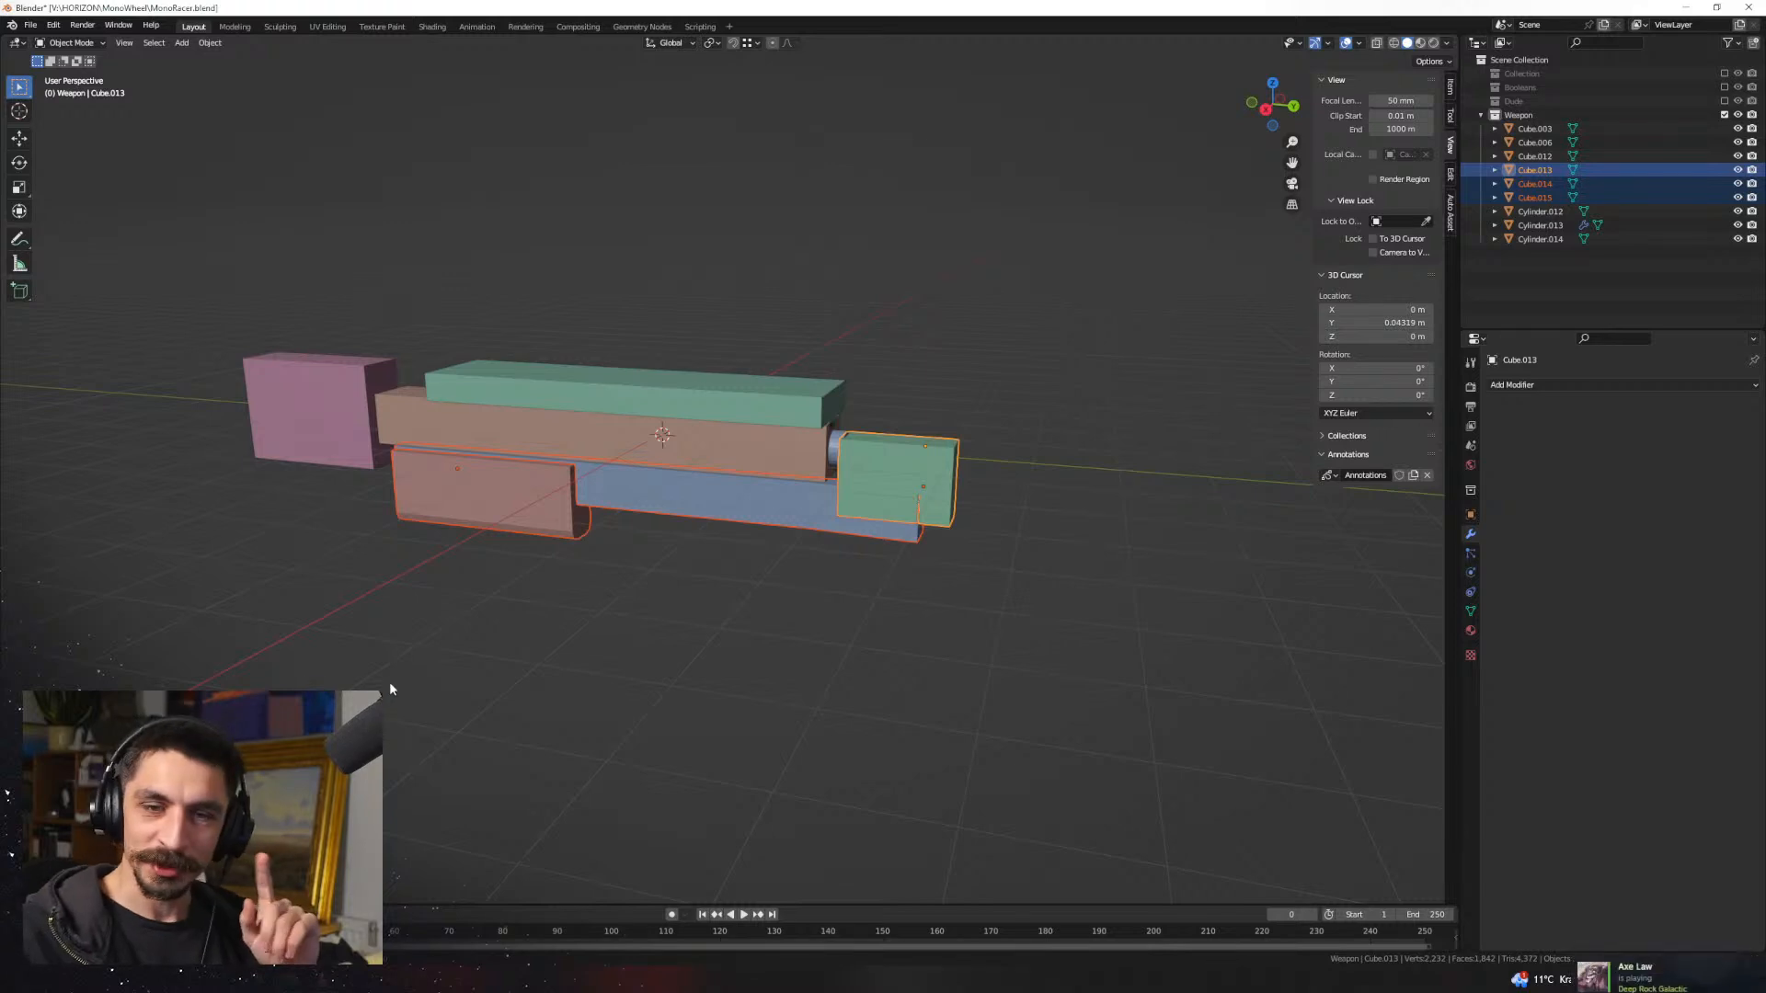
middle_click_drag(781, 577, 829, 576)
left_click(829, 576)
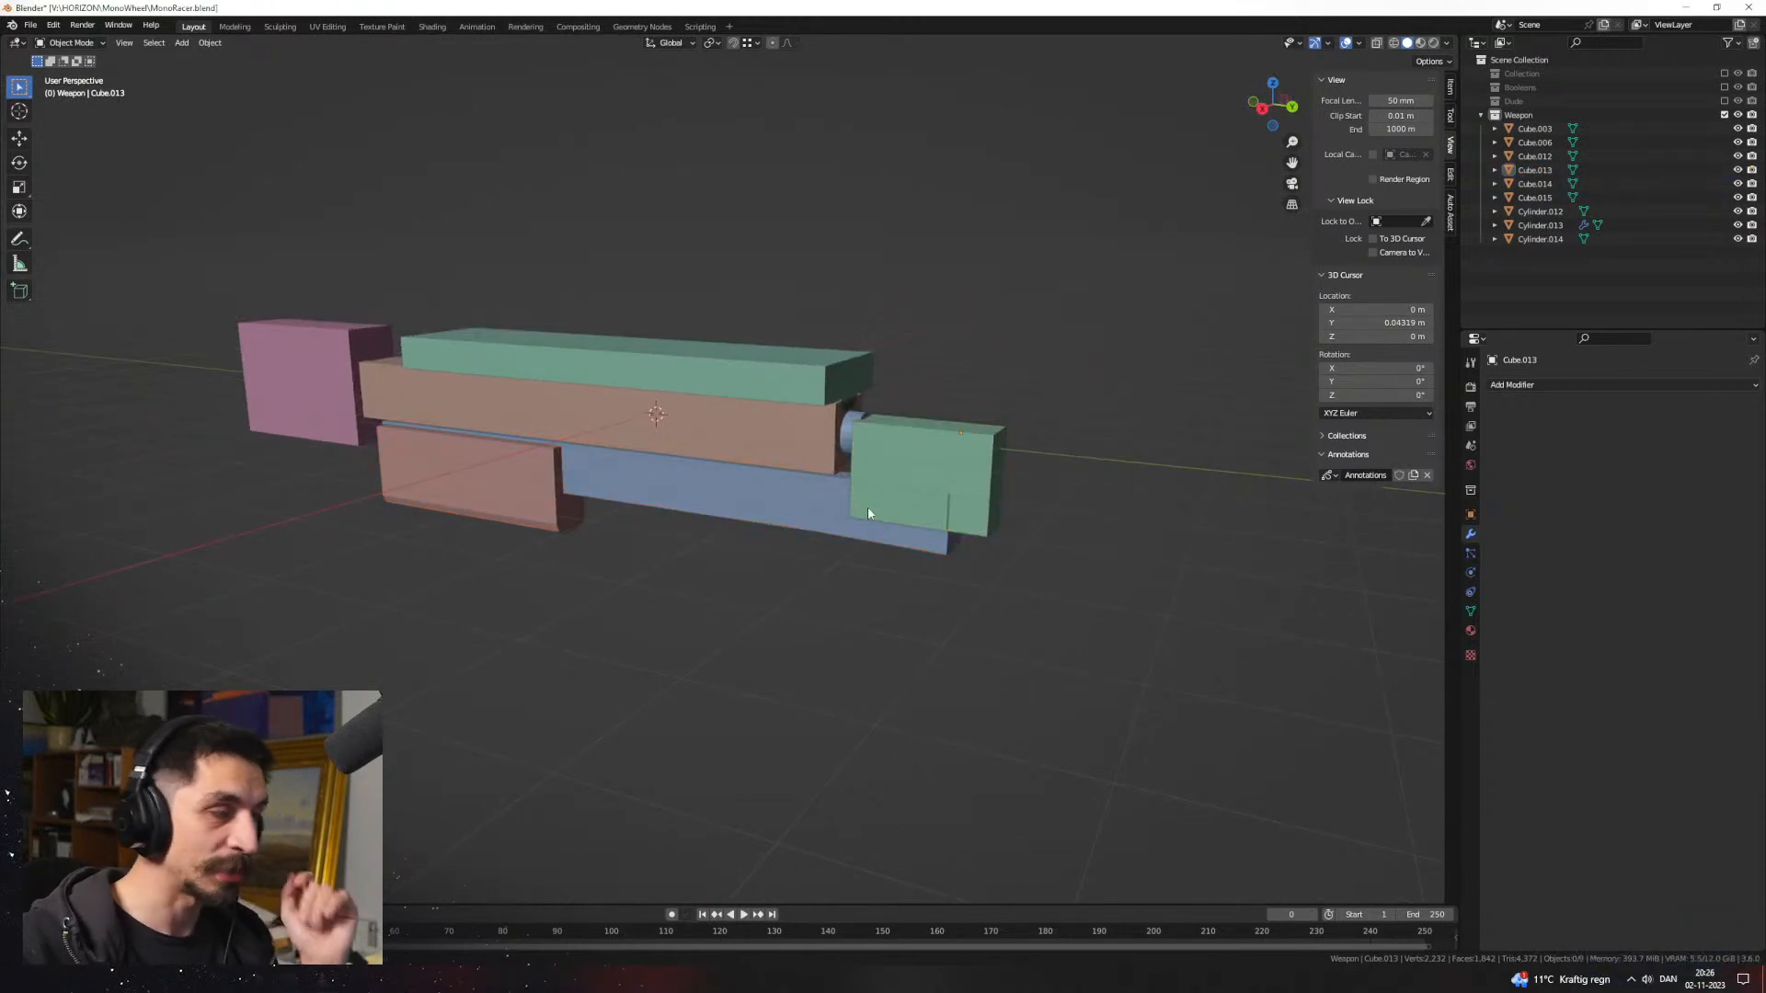
left_click(809, 505)
left_click(566, 504)
middle_click_drag(598, 517, 846, 550)
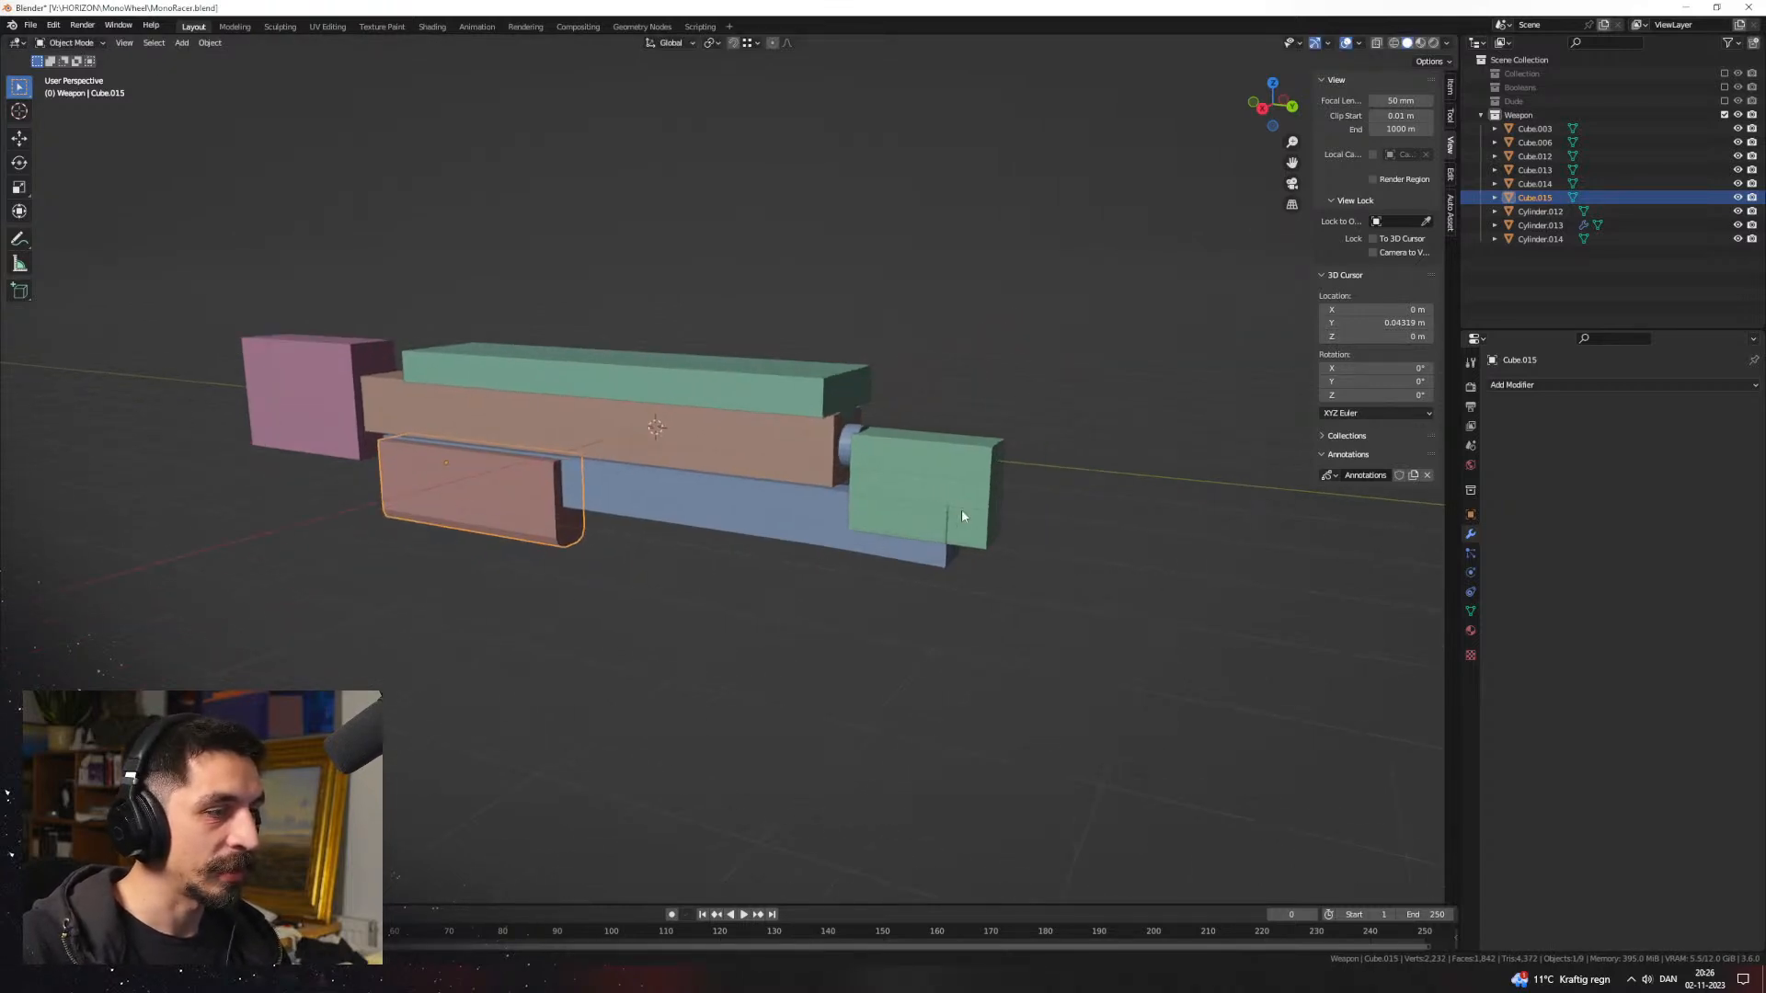
Step: Duplicate the green end block straight down along Z and shrink the copy uniformly
left_click(954, 508)
middle_click_drag(1006, 516, 960, 536)
key("shift+d")
key("z")
left_click(960, 676)
middle_click_drag(960, 676, 1064, 618, "shift")
key("s")
left_click(854, 581)
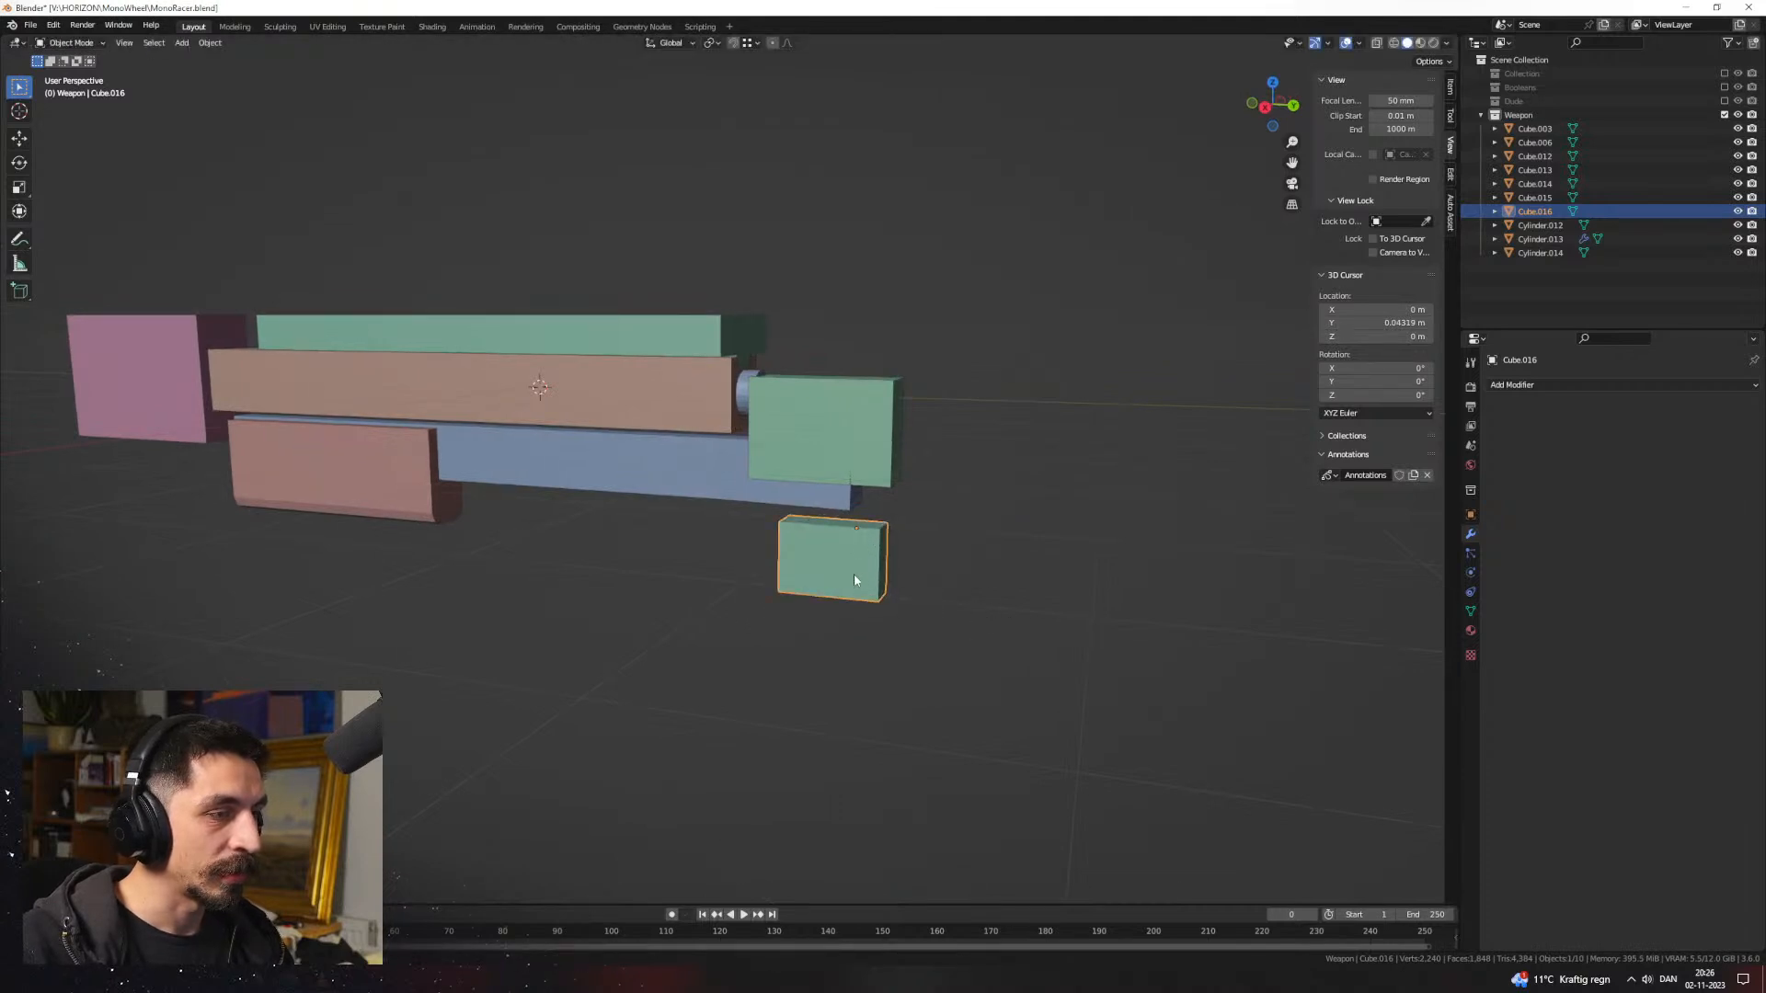
Step: Narrow the small block copy along X
middle_click_drag(923, 579, 850, 571, "shift")
key("s")
key("x")
left_click(923, 561)
Step: Duplicate the small block along Y and rotate the copy about X to tilt it as a grip
key("shift+d")
key("x")
key("y")
left_click(922, 593)
key("r")
key("x")
key("y")
key("x")
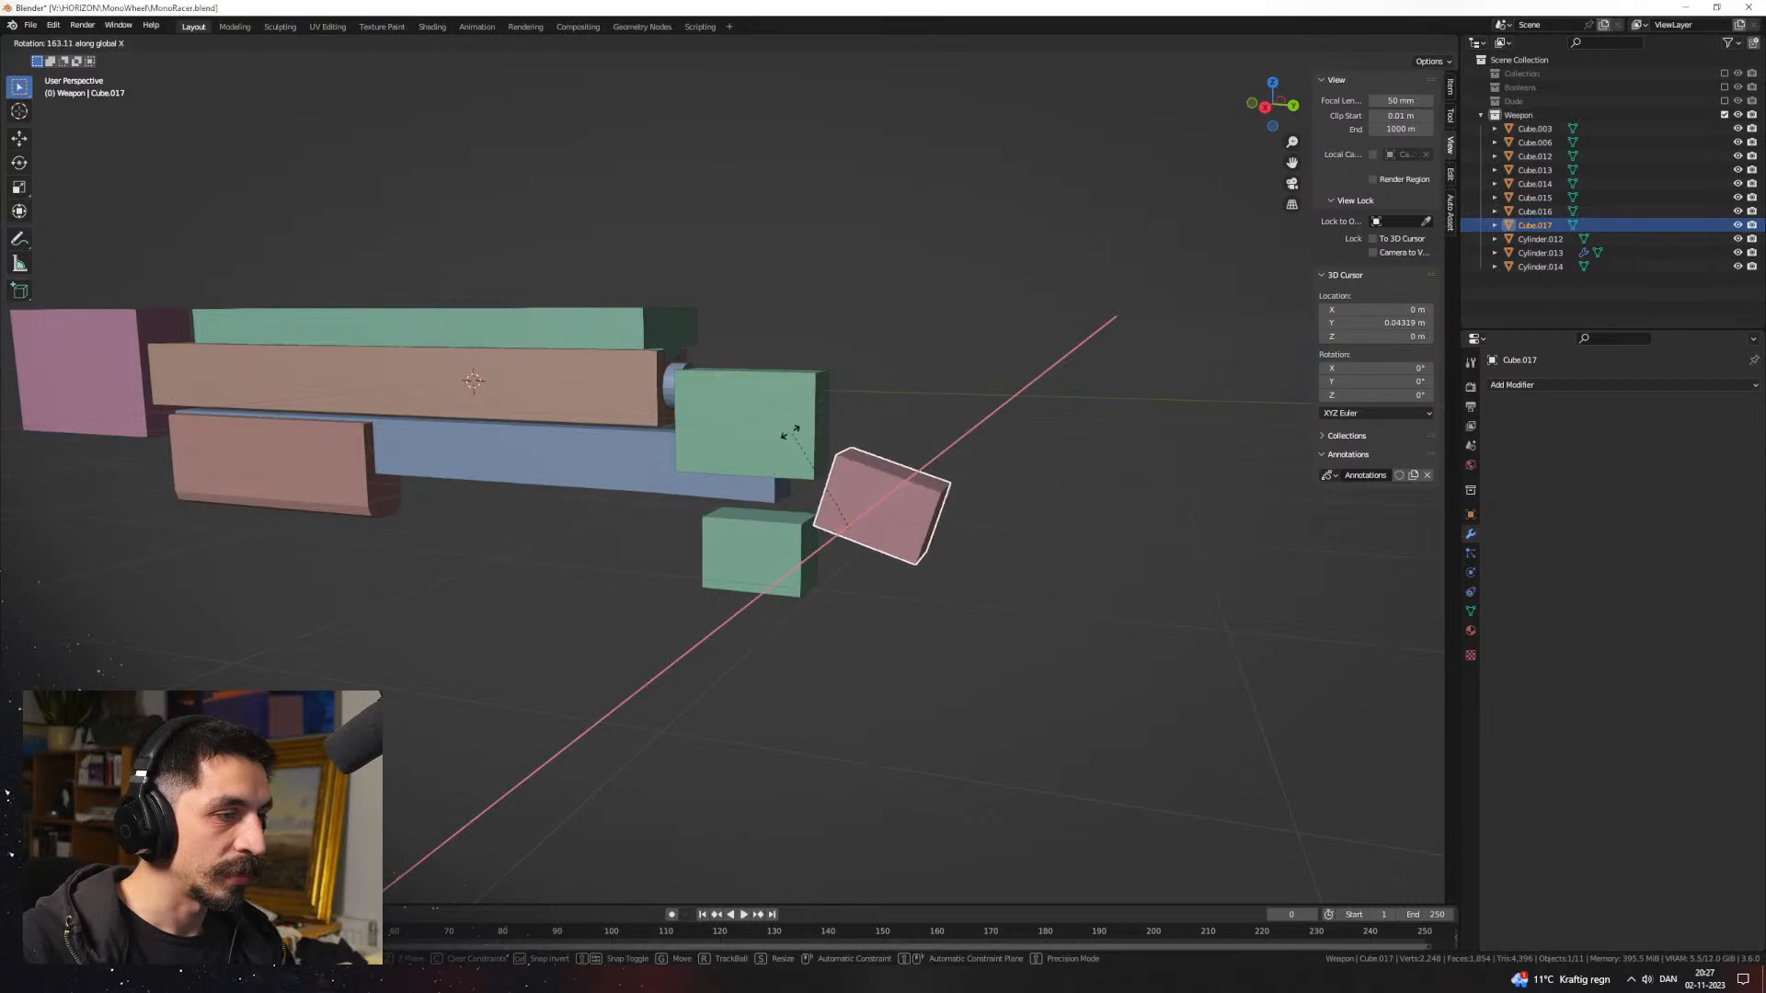
left_click(906, 520)
Step: Position the tilted copy along Y and Z against the small block's rear end in the right side view
key("ctrl+KP_1")
key("KP_3")
middle_click_drag(941, 545, 883, 528, "shift")
key("g")
key("y")
left_click(918, 545)
key("g")
key("z")
left_click(921, 585)
Step: Extrude the tilted block's bottom face outward to lengthen it into a grip
middle_click_drag(922, 585, 852, 528)
key("Tab")
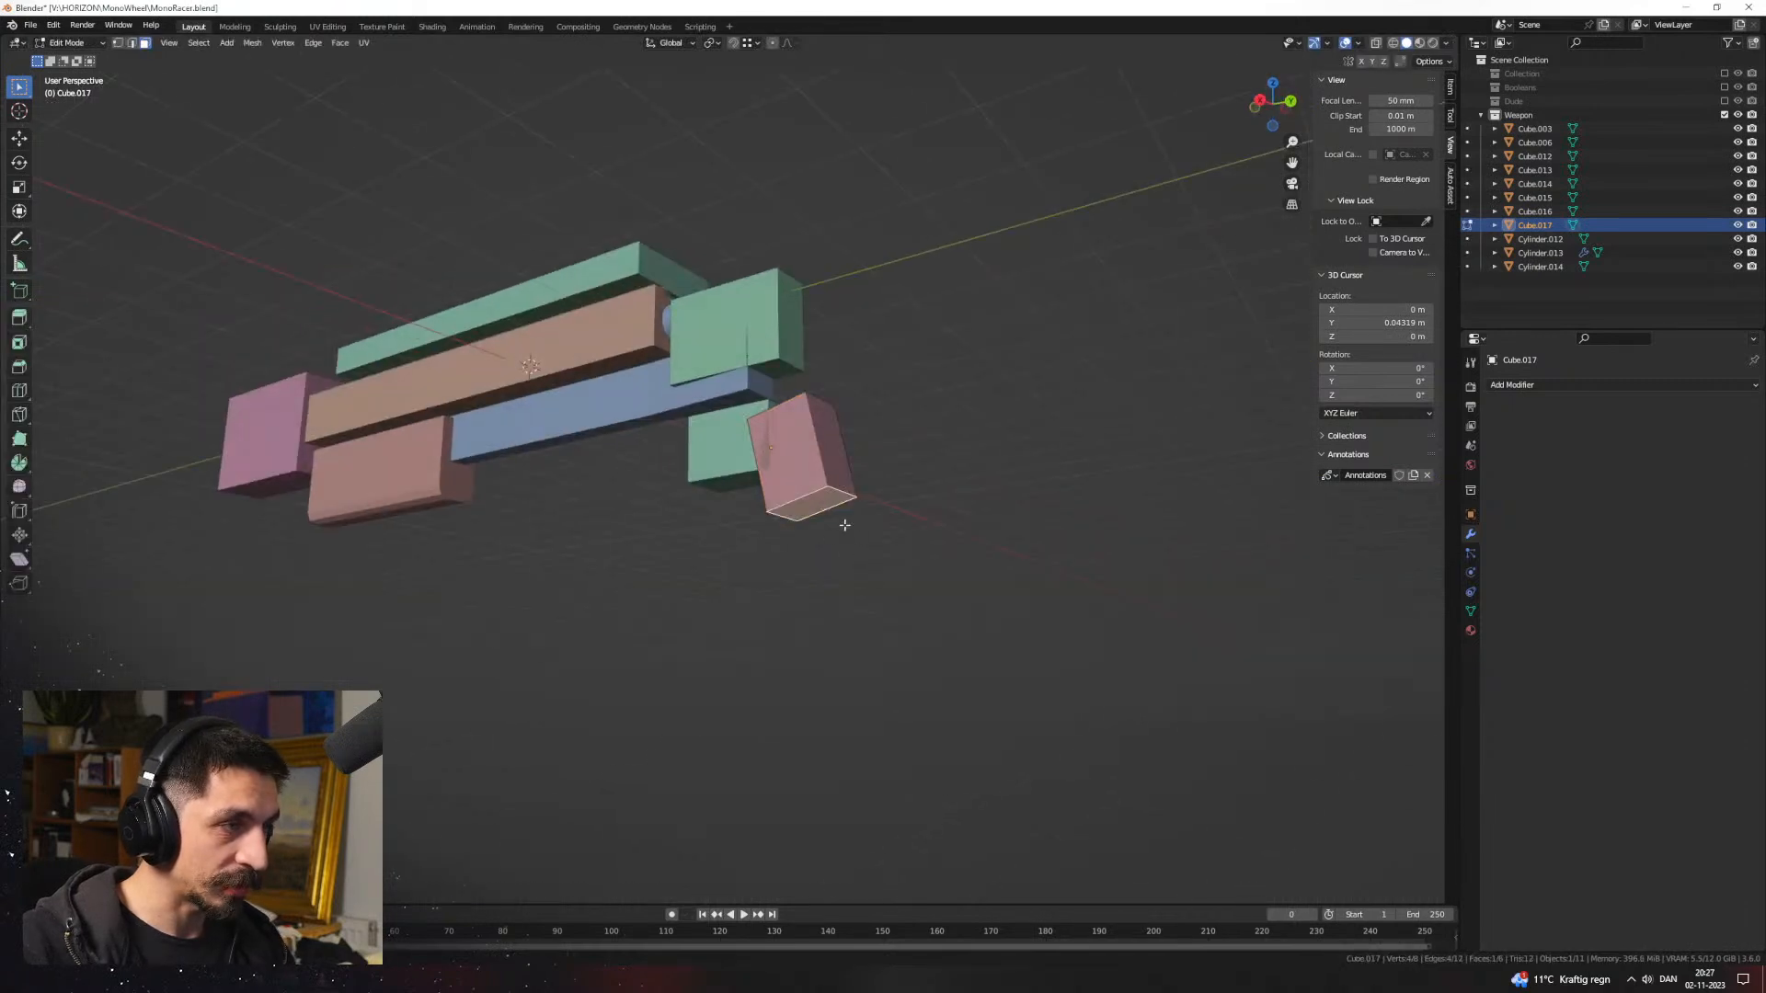
key("e")
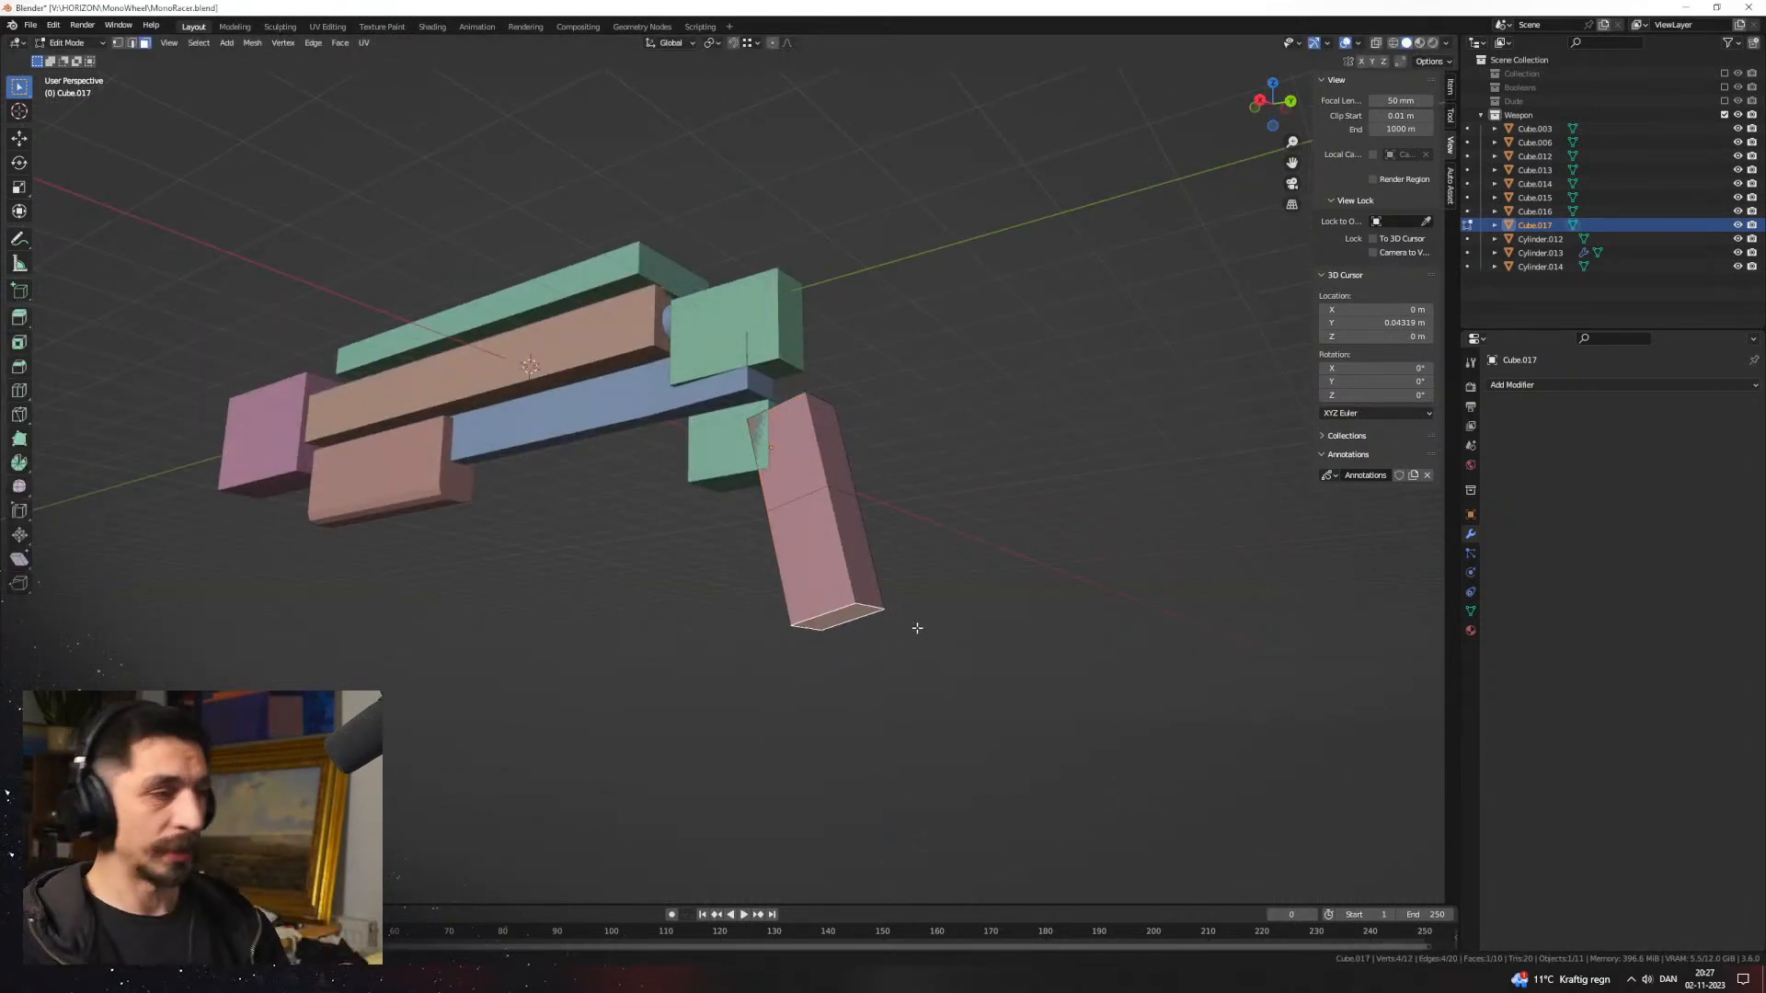
left_click(793, 526)
Step: Scale the whole grip geometry along X to adjust its thickness
key("a")
key("s")
key("x")
middle_click_drag(977, 571, 957, 614)
left_click(867, 589)
Step: Rotate the grip geometry in the right side view and adjust its height along Z beside the small block
middle_click_drag(823, 621, 895, 596)
key("2")
key("KP_1")
key("KP_3")
key("r")
left_click(954, 528)
key("g")
key("z")
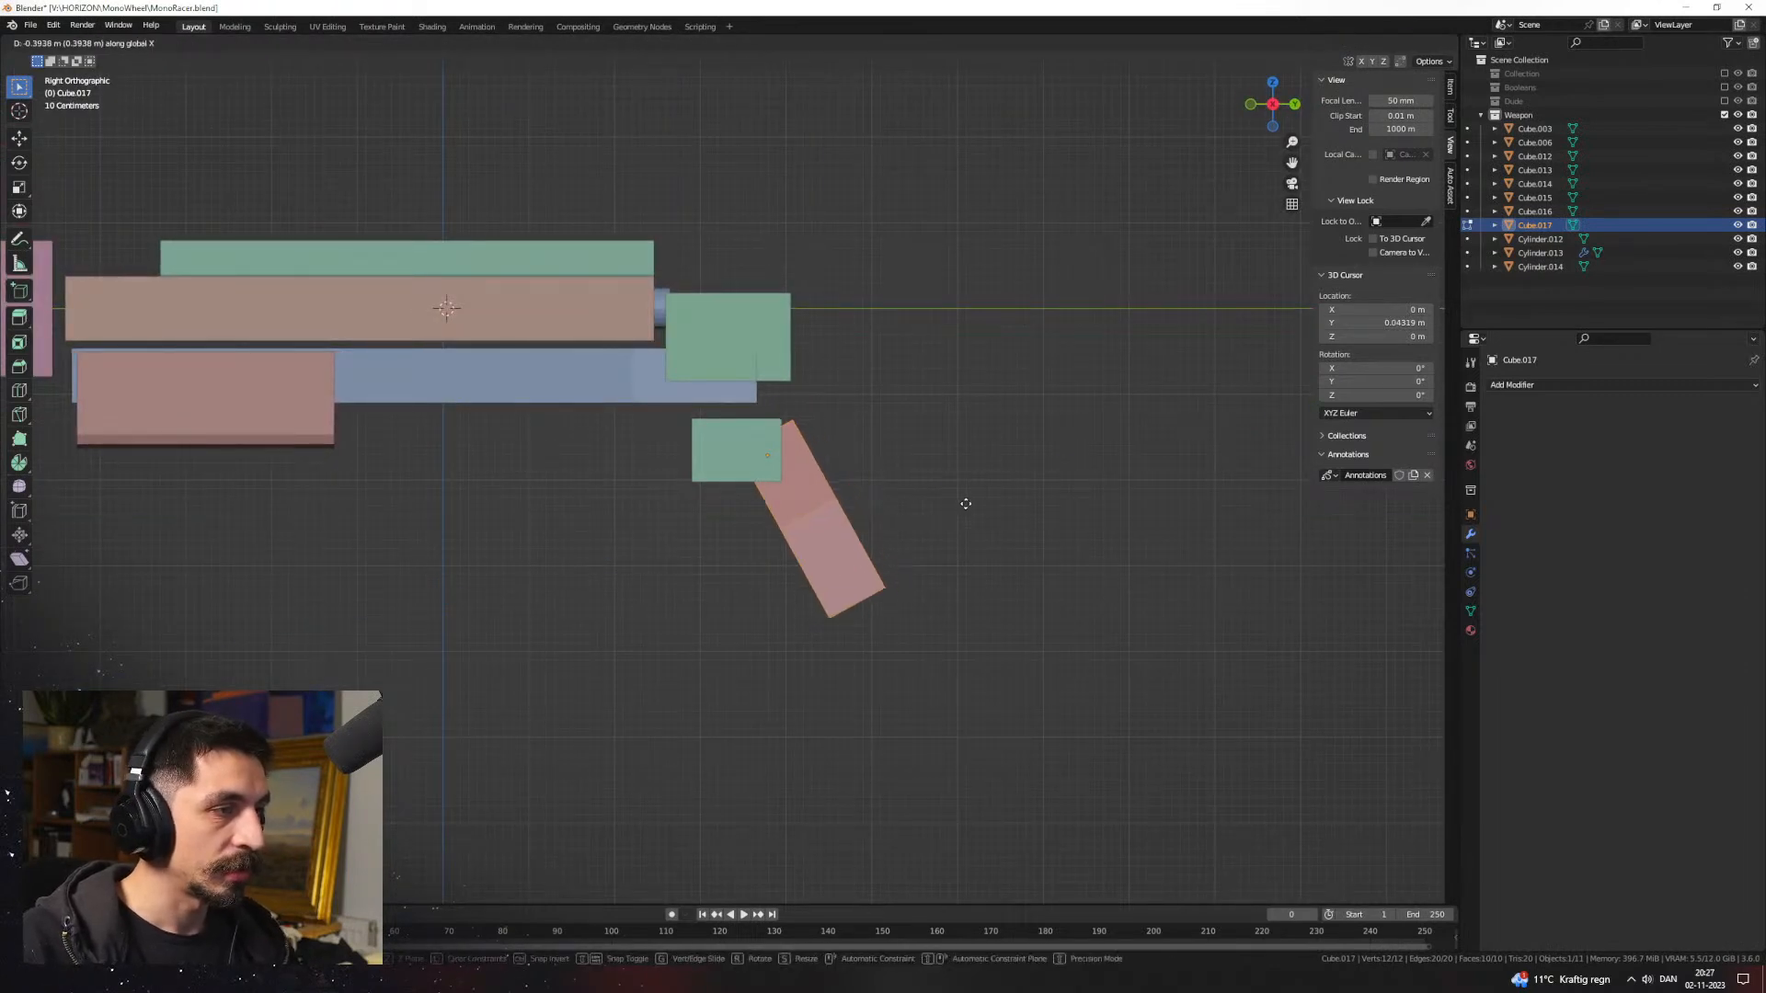
left_click(966, 503)
Step: Move the grip and small block together about 1.7 m along negative Y beneath the lower bar
middle_click_drag(966, 503, 977, 545)
key("Tab")
scroll(853, 550, "up", 3)
left_click(826, 495, "shift")
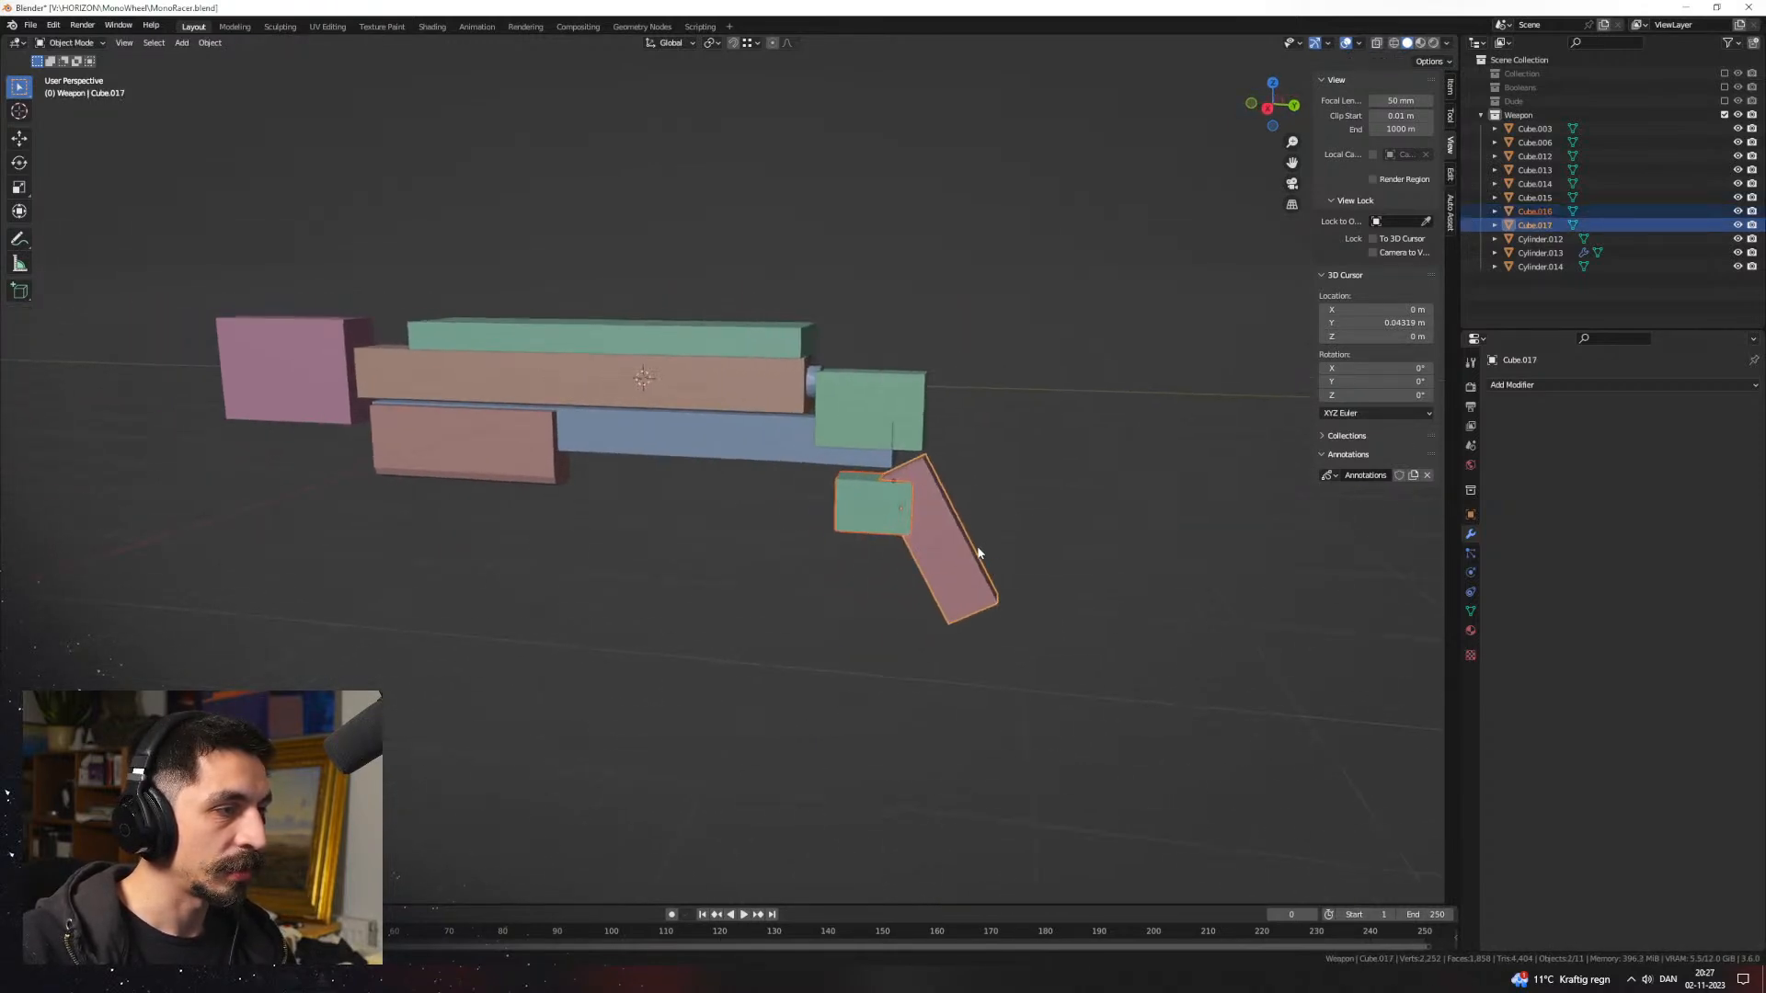
key("g")
key("x")
key("y")
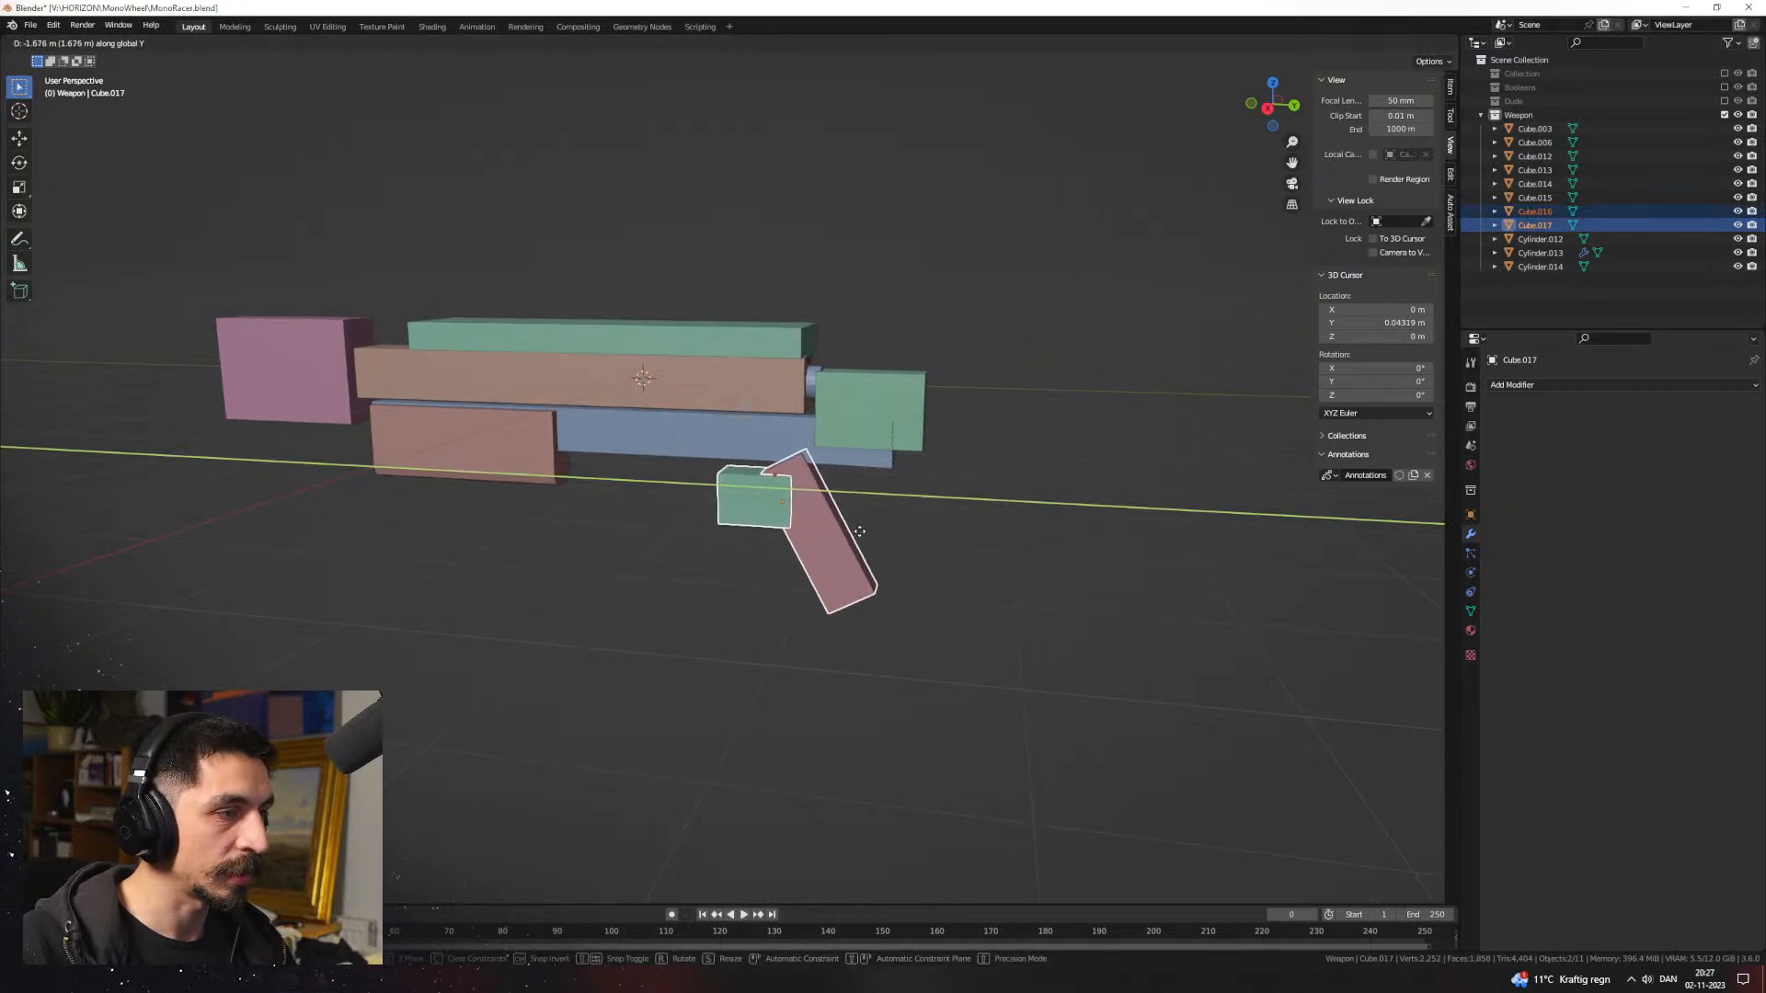
left_click(863, 530)
left_click(931, 550)
middle_click_drag(931, 550, 669, 556)
middle_click_drag(781, 550, 832, 537)
scroll(721, 517, "up", 1)
Step: Raise the grip and small block together along Z toward the lower bar
left_click(722, 520)
left_click(688, 549, "shift")
key("g")
key("z")
left_click(749, 521)
left_click(747, 497)
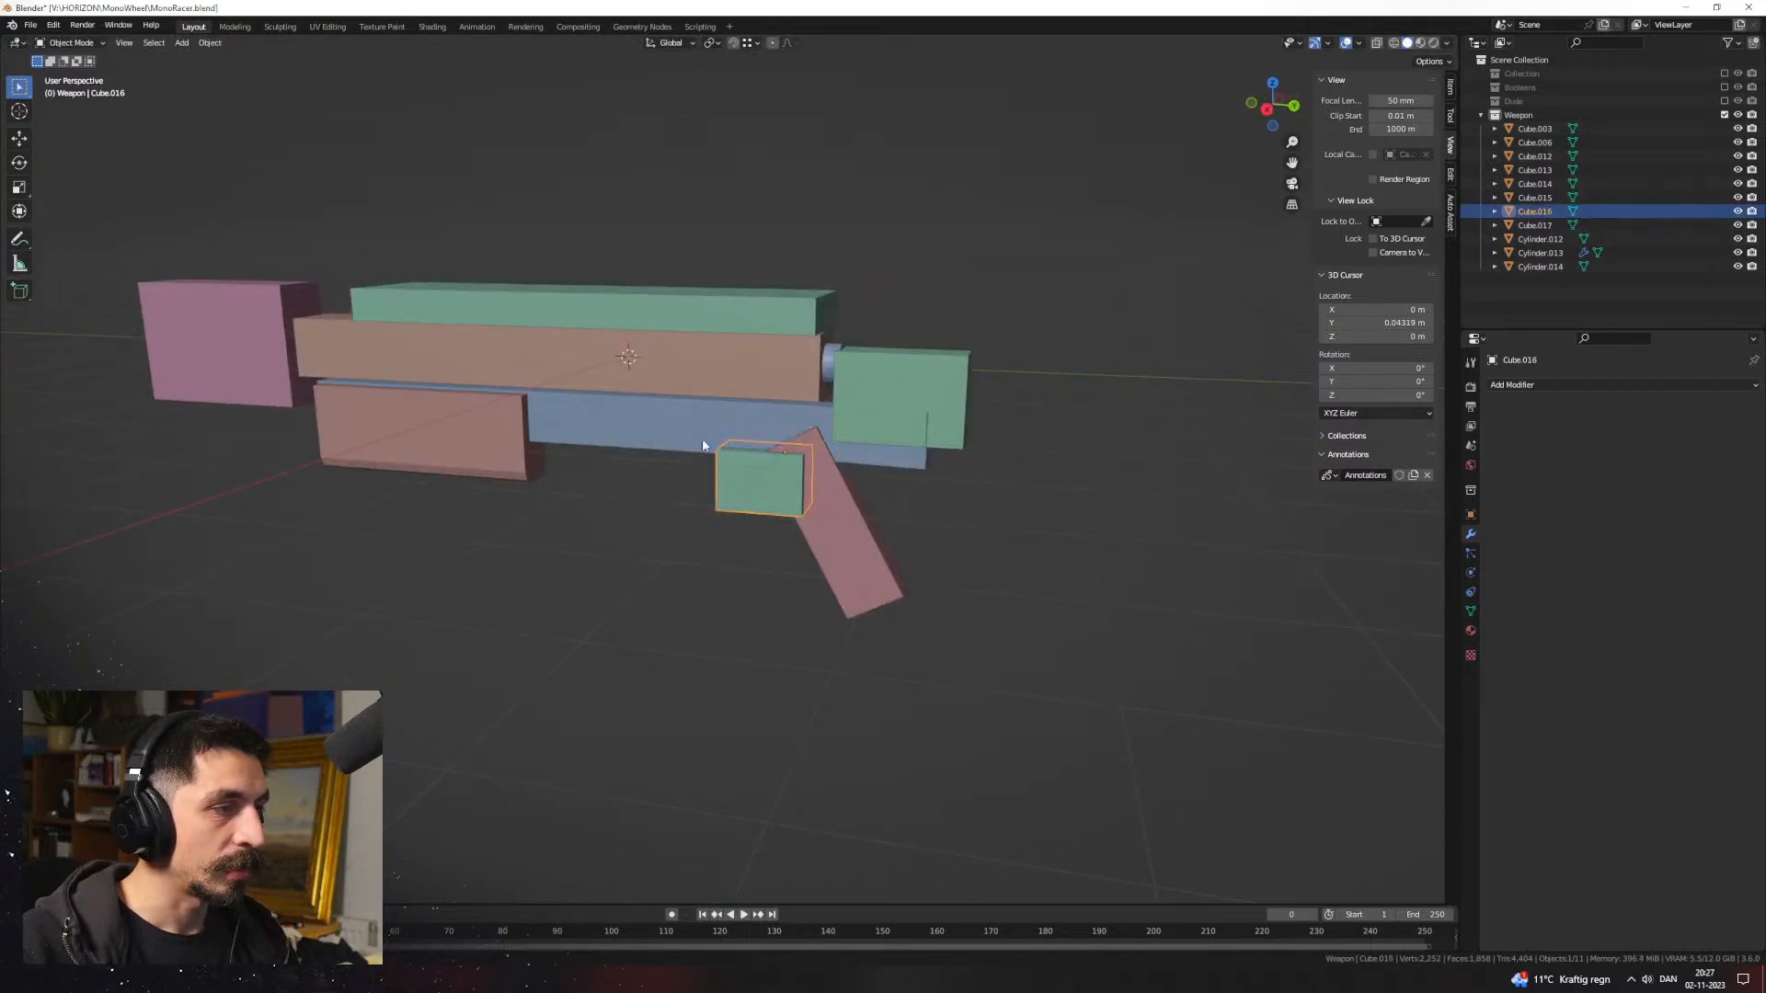
left_click(760, 450)
left_click(893, 421)
left_click(833, 542, "shift")
left_click(765, 497, "shift")
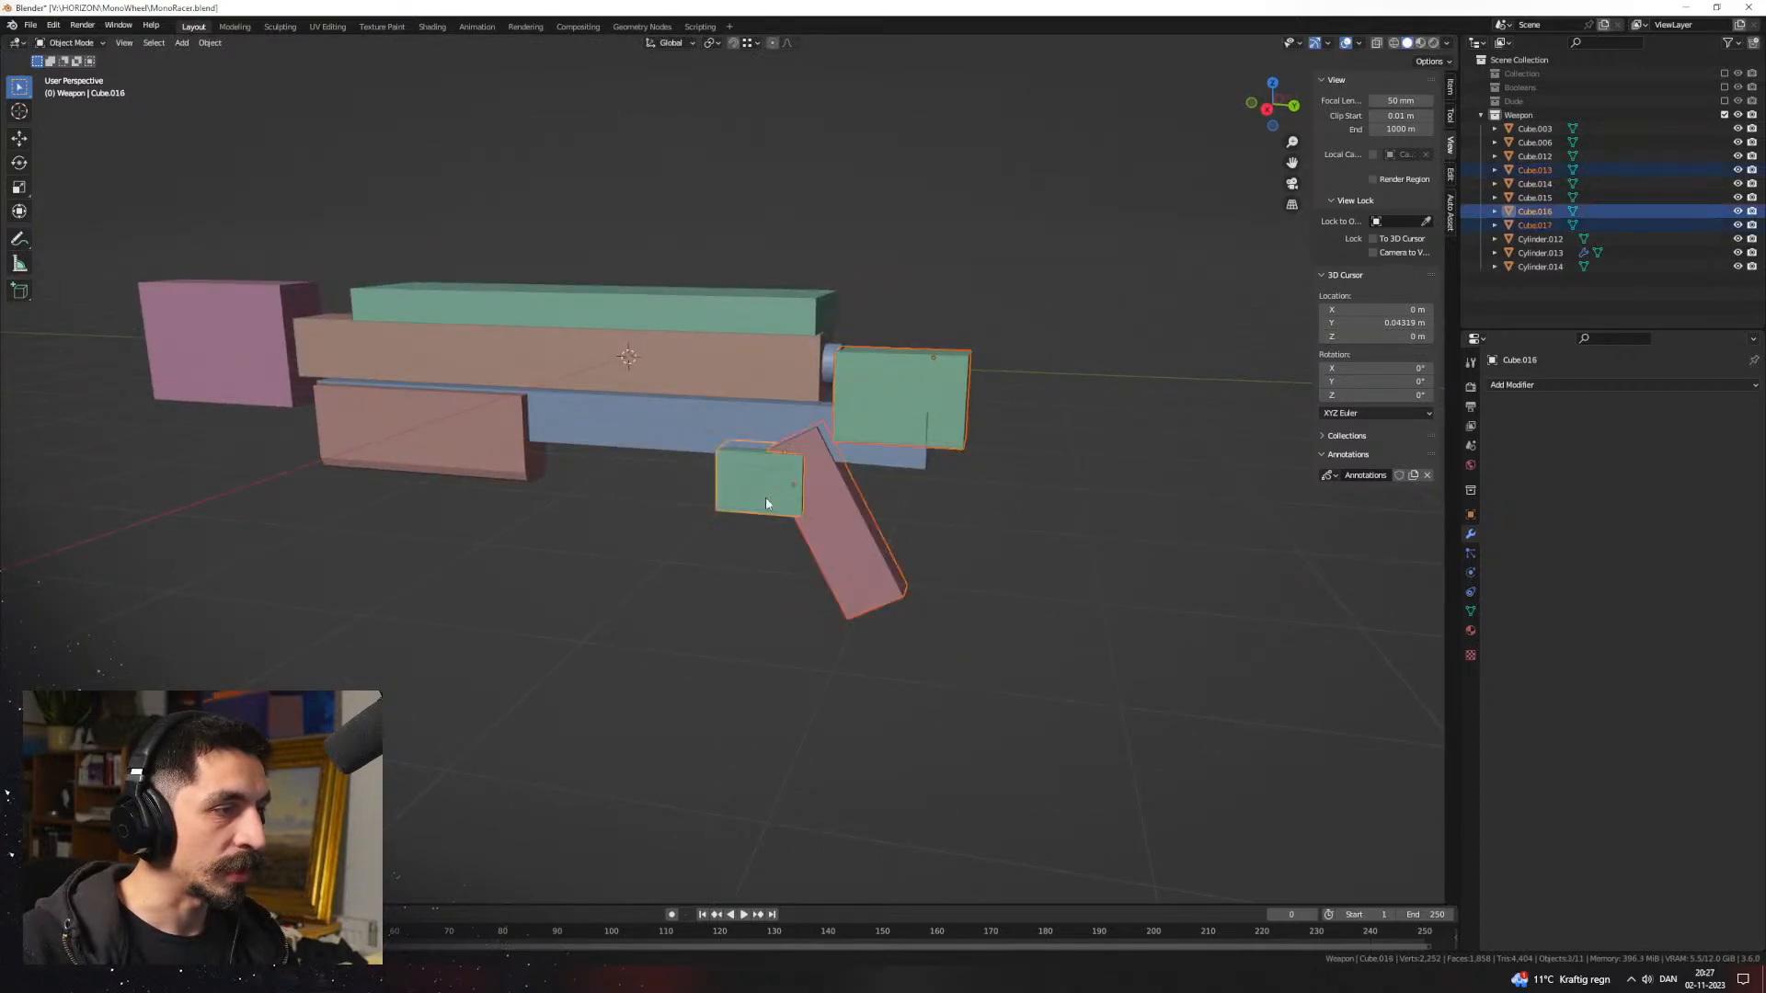
middle_click_drag(824, 508, 786, 487)
left_click(800, 480)
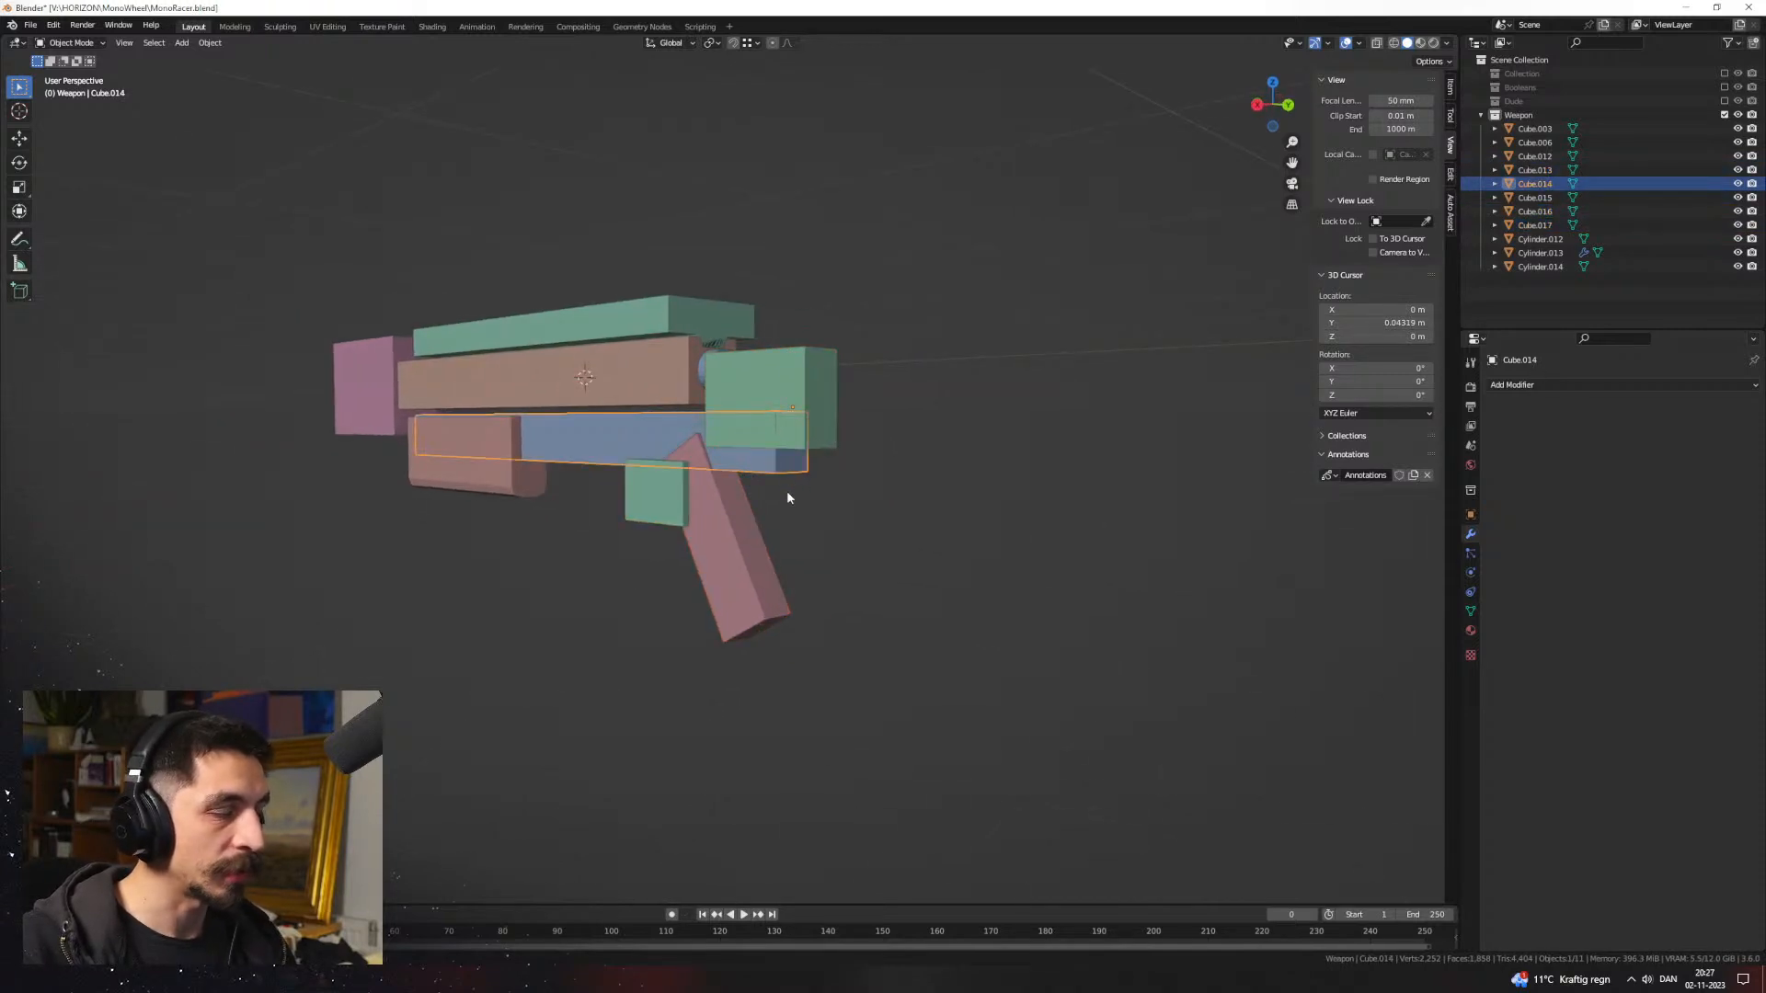
left_click(659, 521)
left_click(727, 488)
left_click(678, 517)
middle_click_drag(600, 465, 515, 492)
Step: Lengthen the beveled box along Y and slide it along Y so it runs beneath most of the casing
left_click(515, 492)
key("s")
key("y")
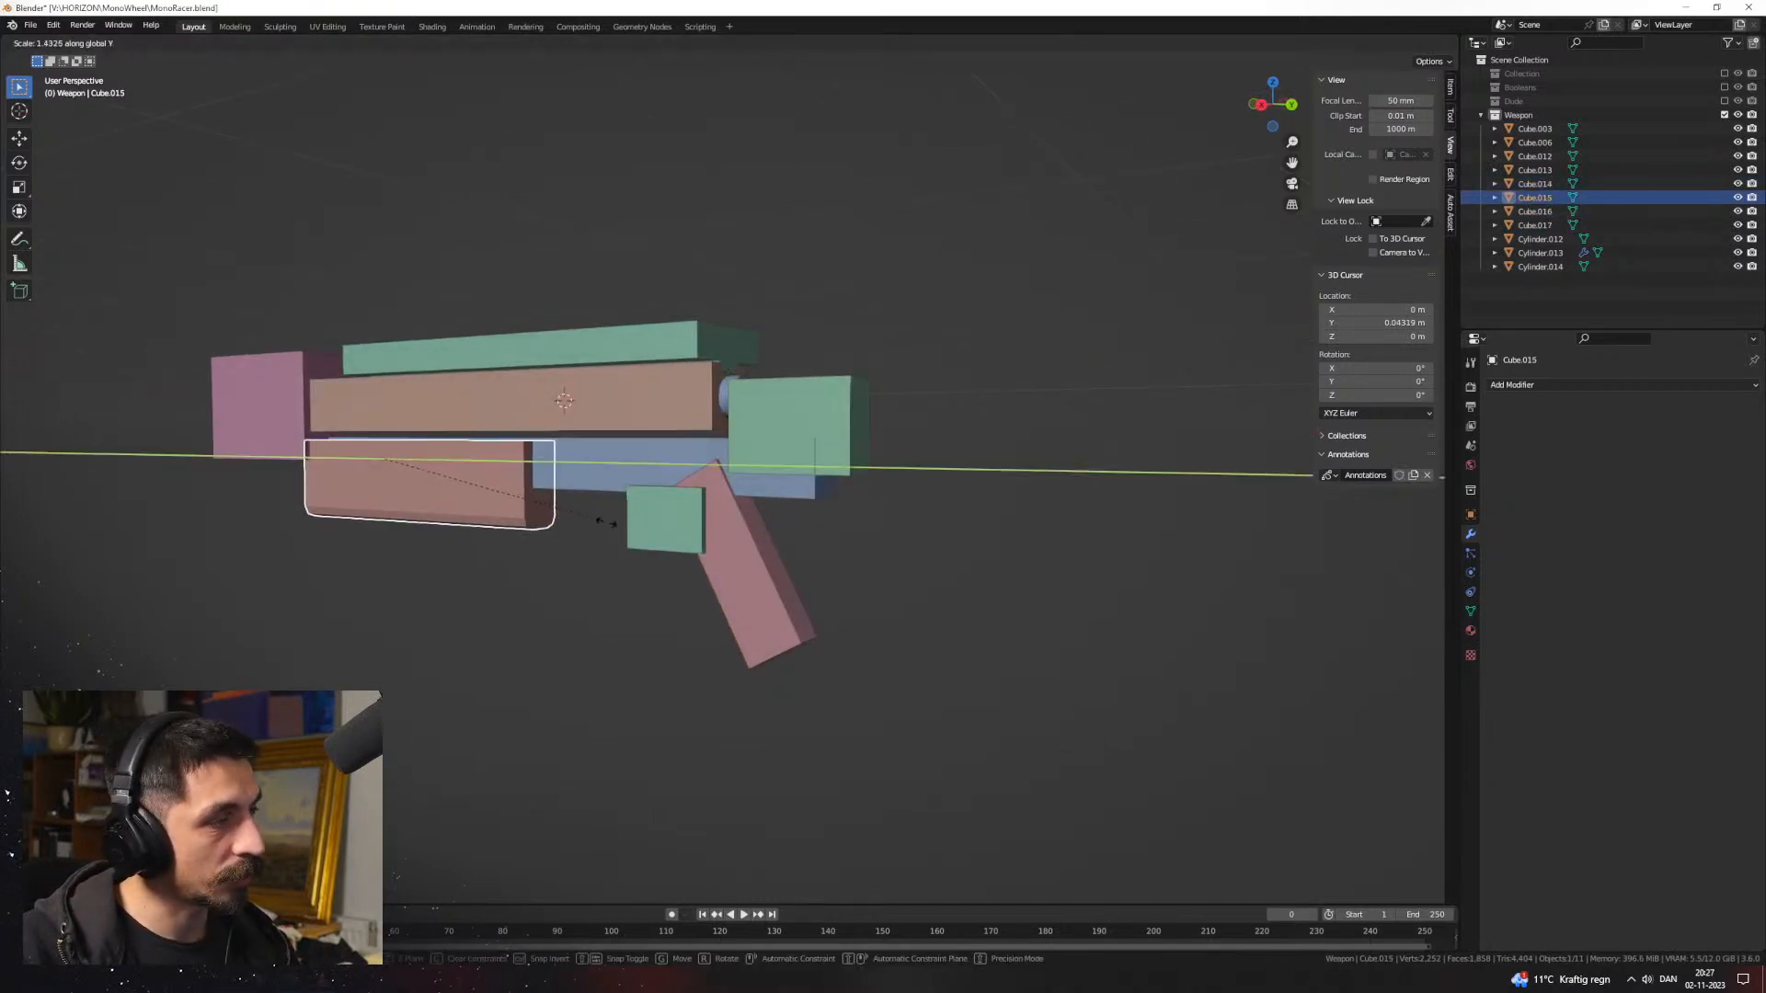
left_click(676, 542)
middle_click_drag(676, 543, 730, 553)
key("g")
key("x")
key("y")
left_click(694, 545)
left_click(717, 551)
left_click(759, 569, "shift")
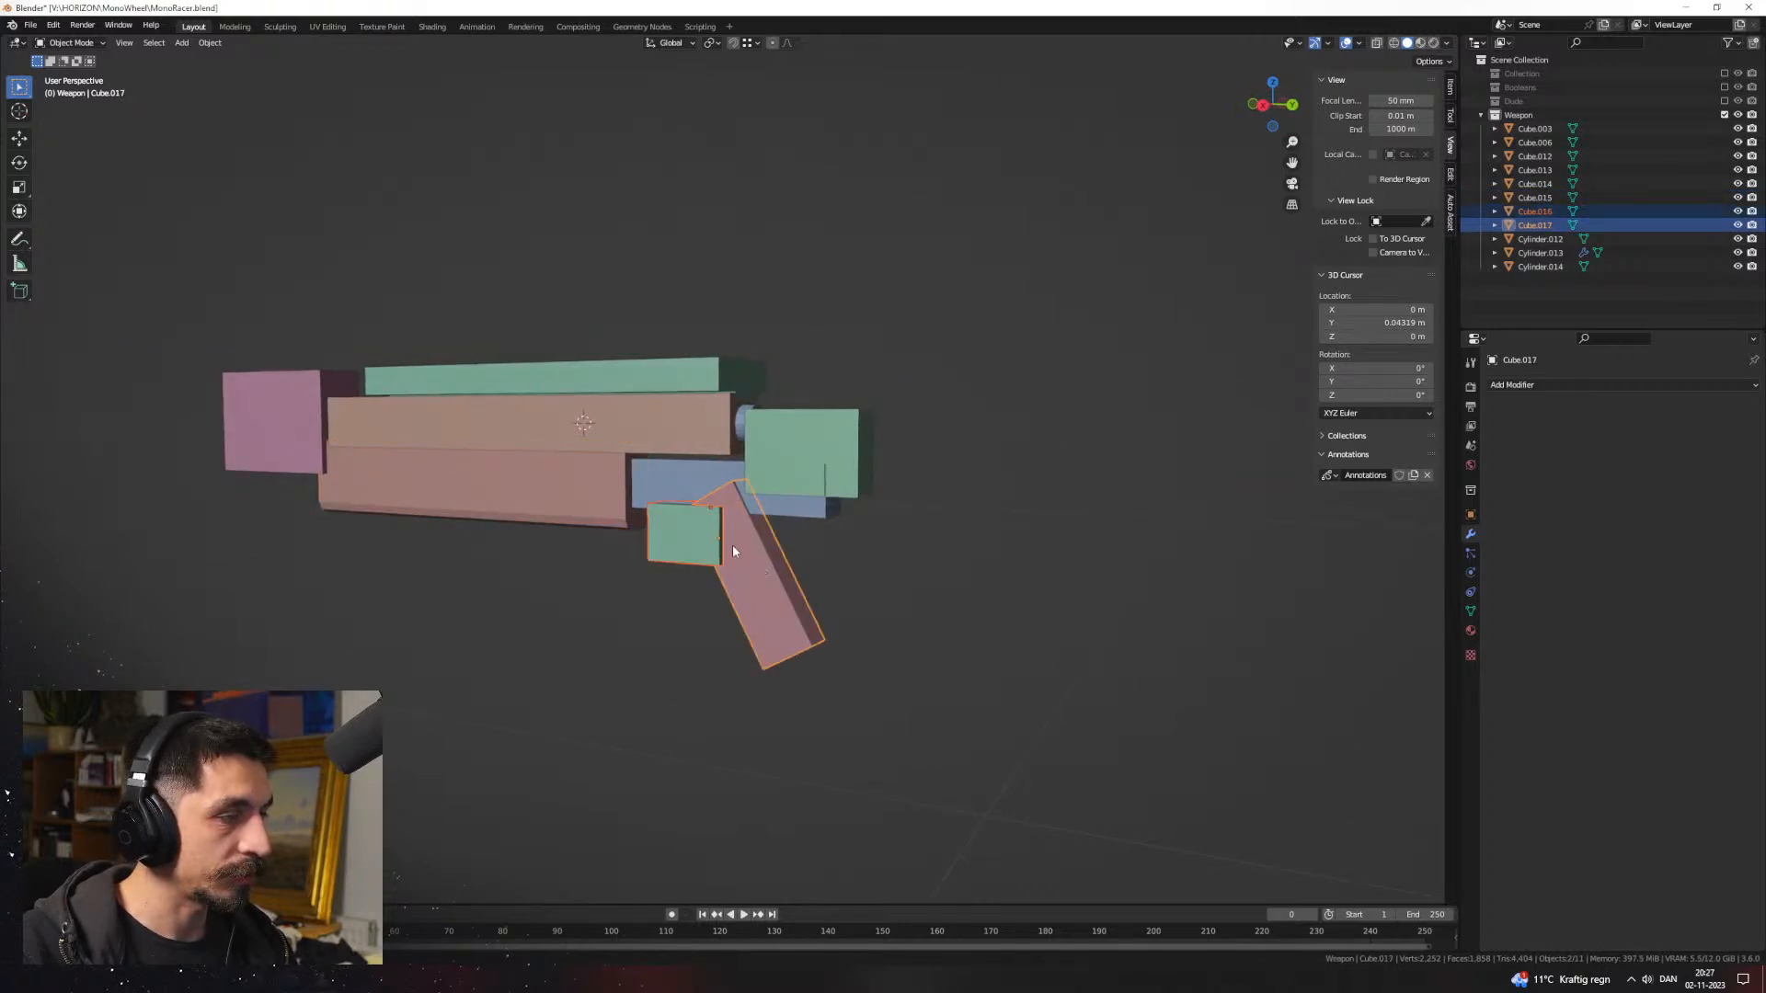
middle_click_drag(745, 569, 702, 502)
left_click(681, 415)
middle_click_drag(680, 415, 835, 419)
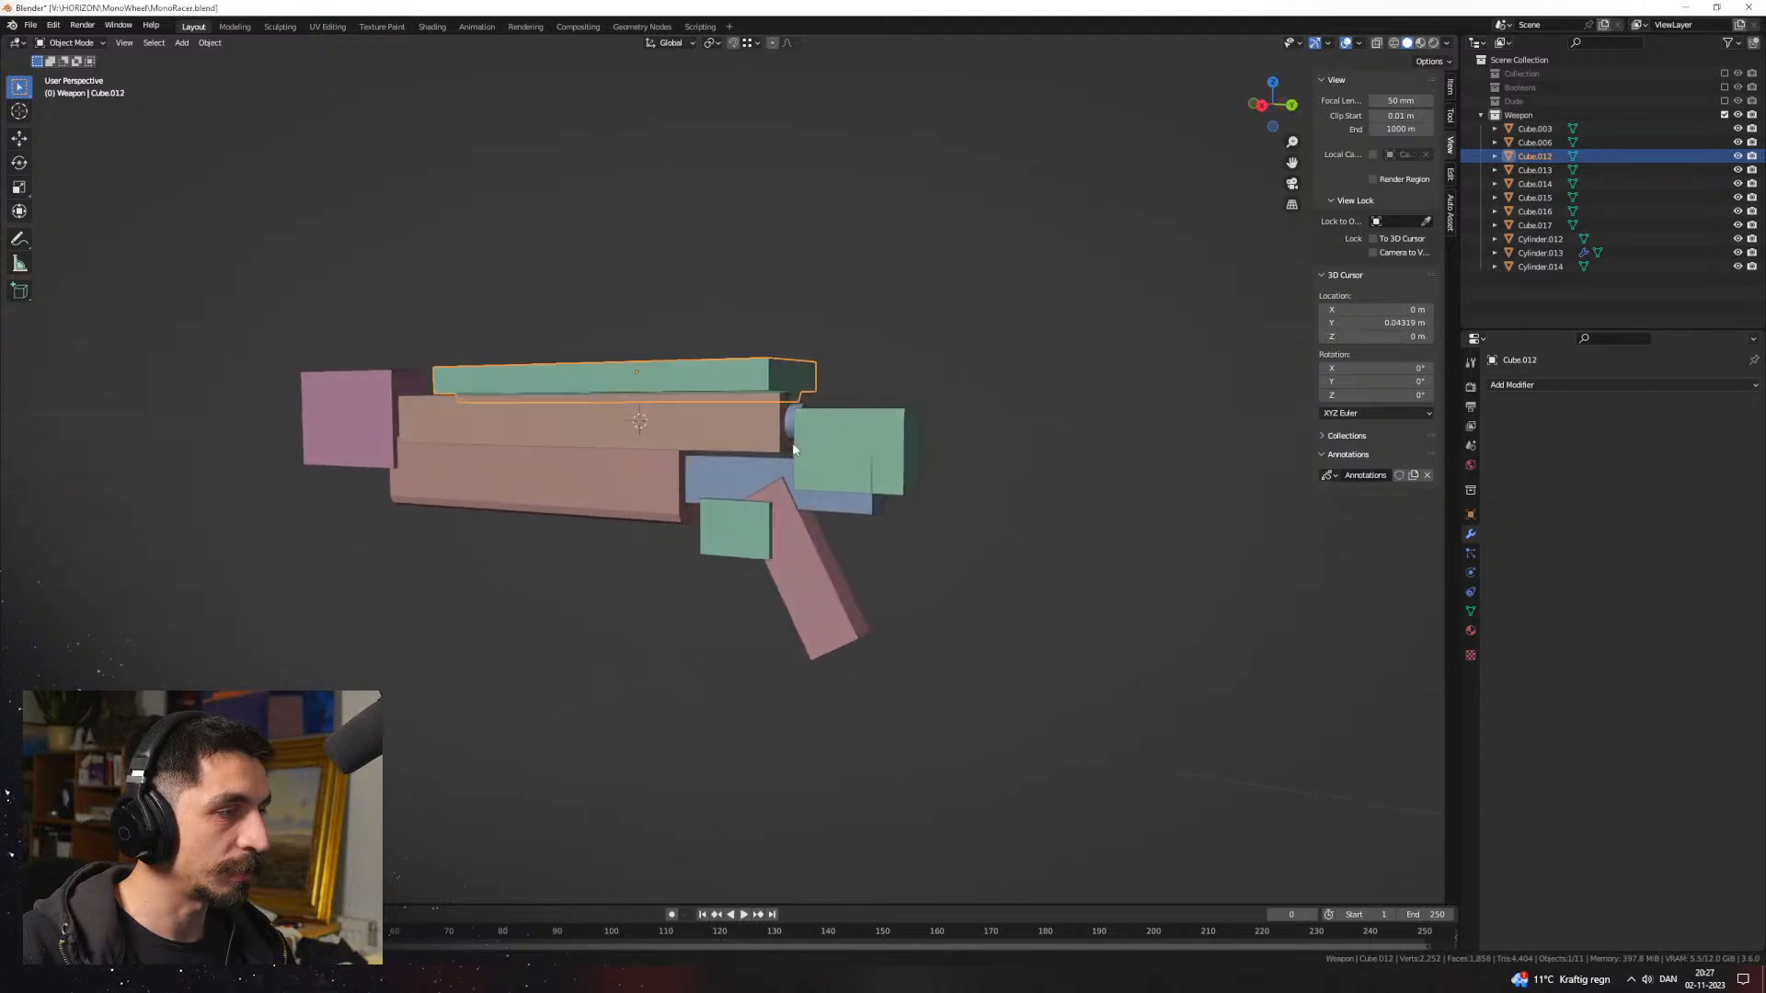
Step: Parent the small block, lower bar and end block to the grip with Object (Keep Transform)
left_click(741, 531)
left_click(809, 562, "shift")
middle_click_drag(817, 563, 811, 567)
scroll(811, 573, "up", 1)
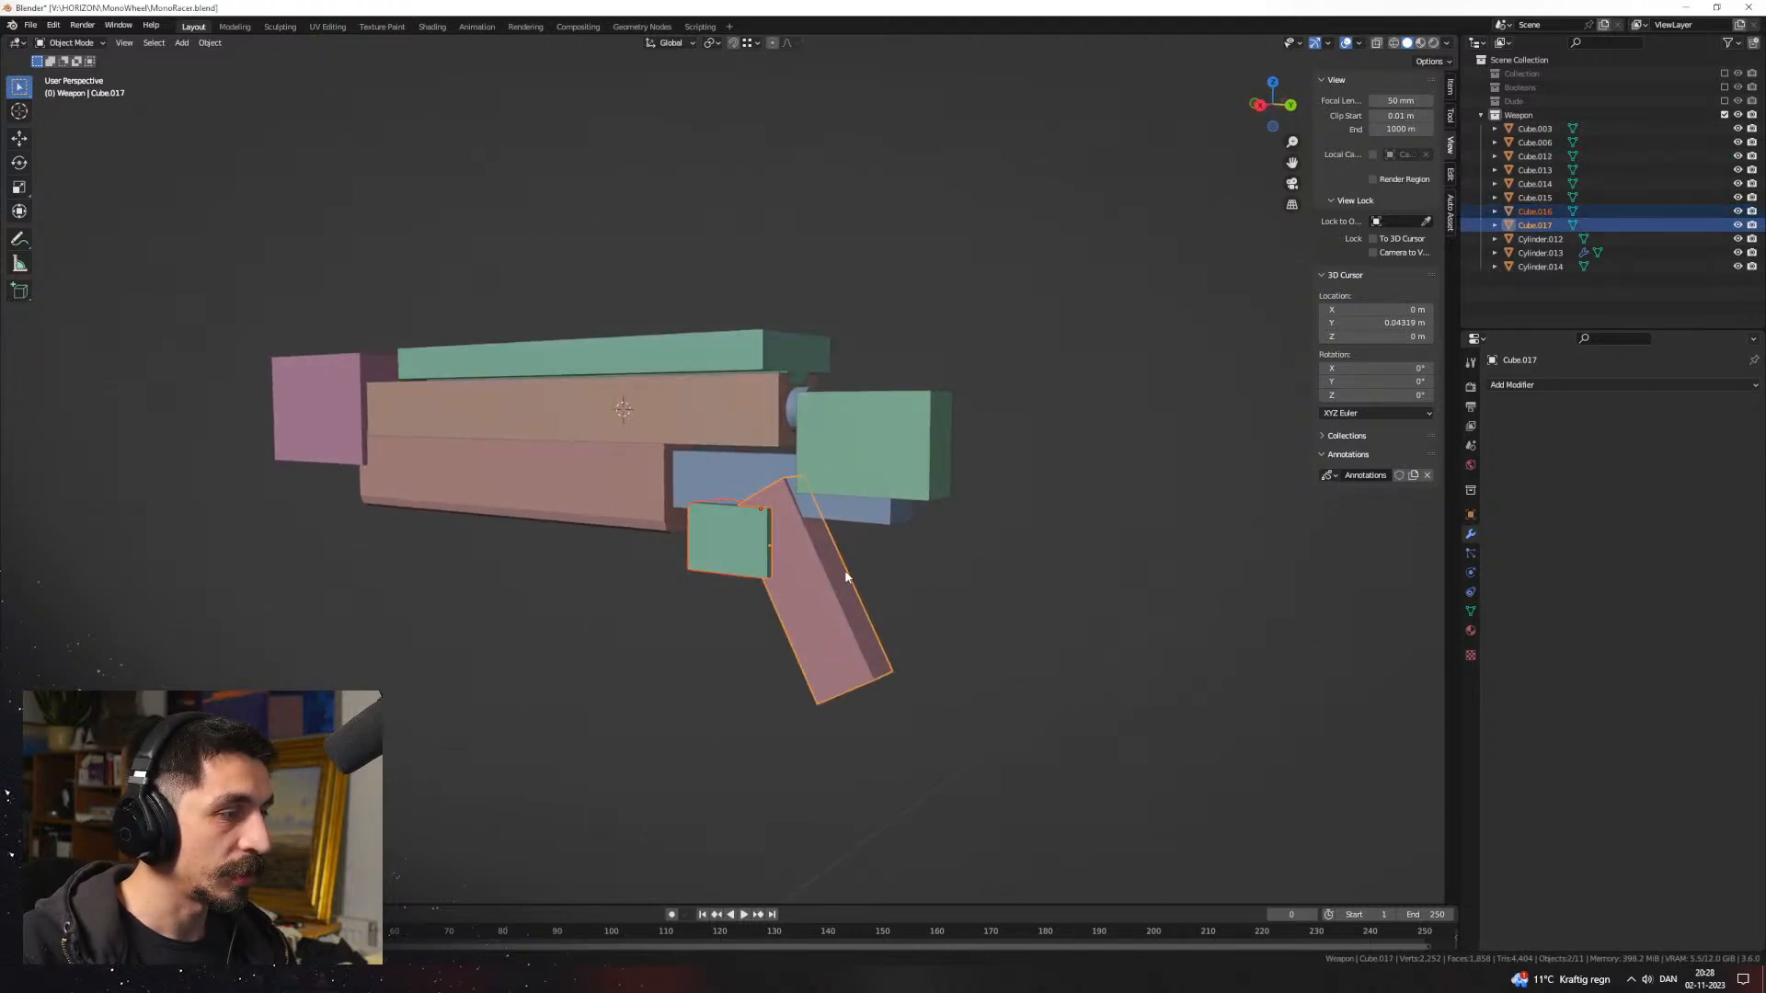
left_click(863, 521, "shift")
left_click(888, 494, "shift")
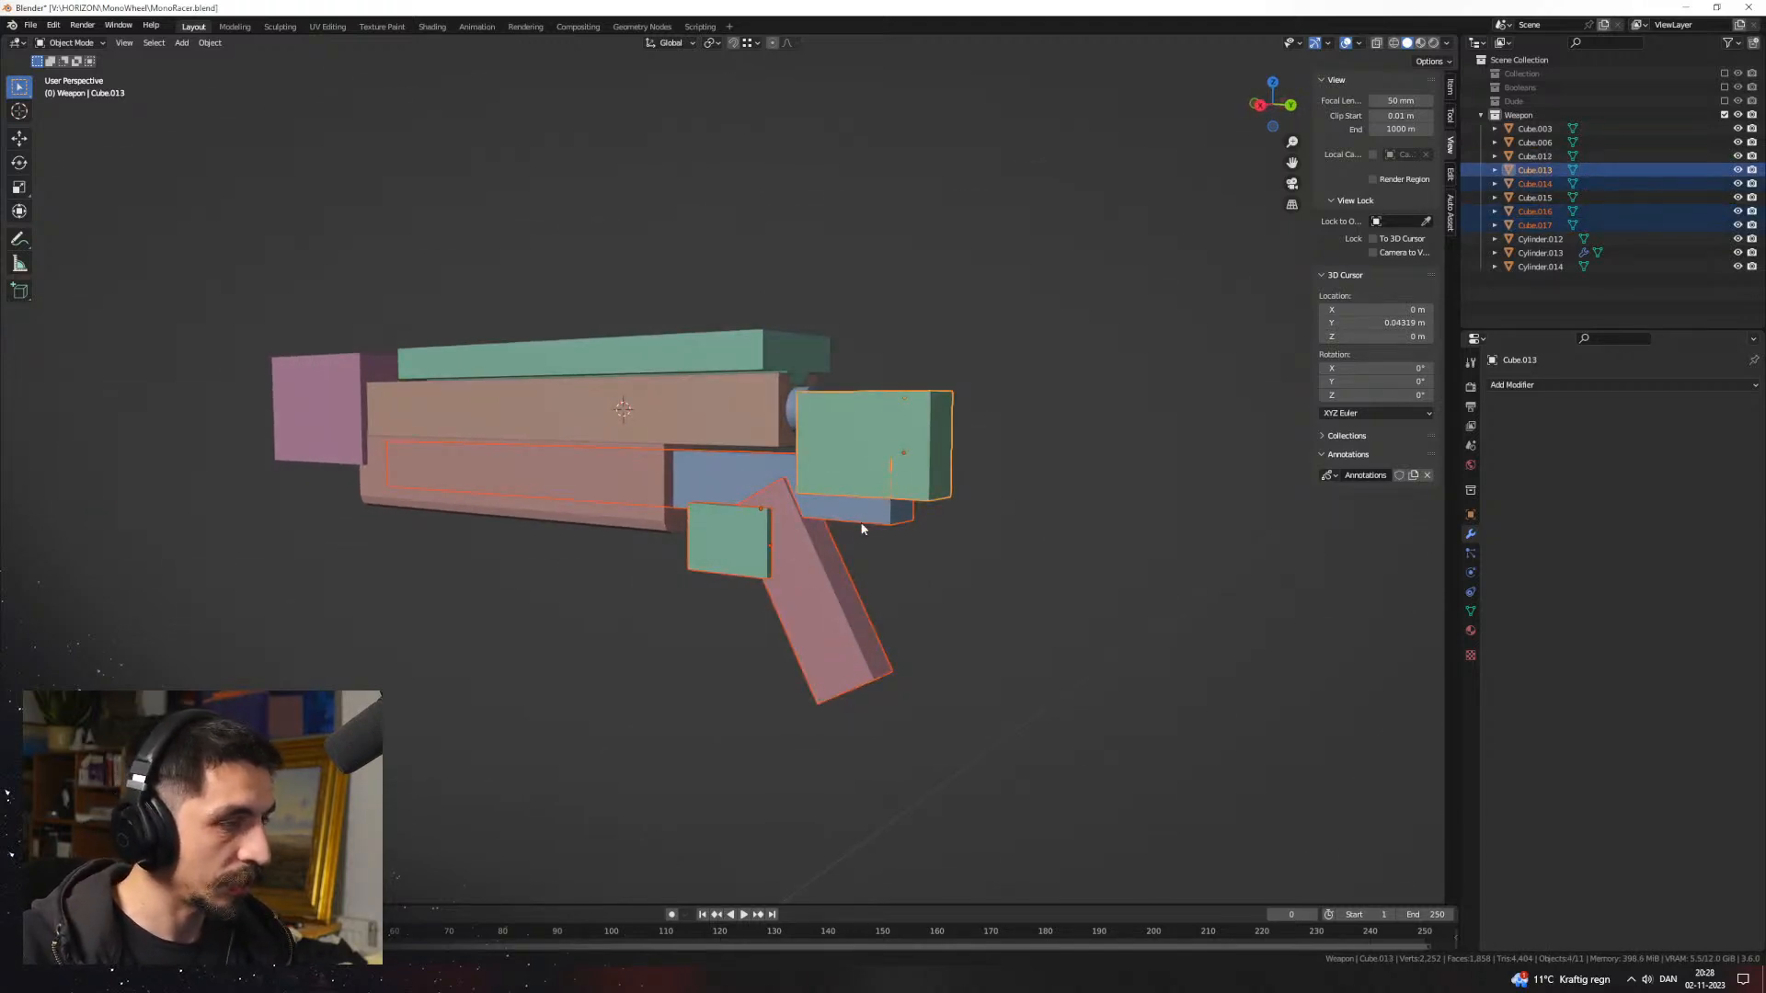
left_click(869, 504, "shift")
left_click(833, 566, "shift")
key("ctrl+p")
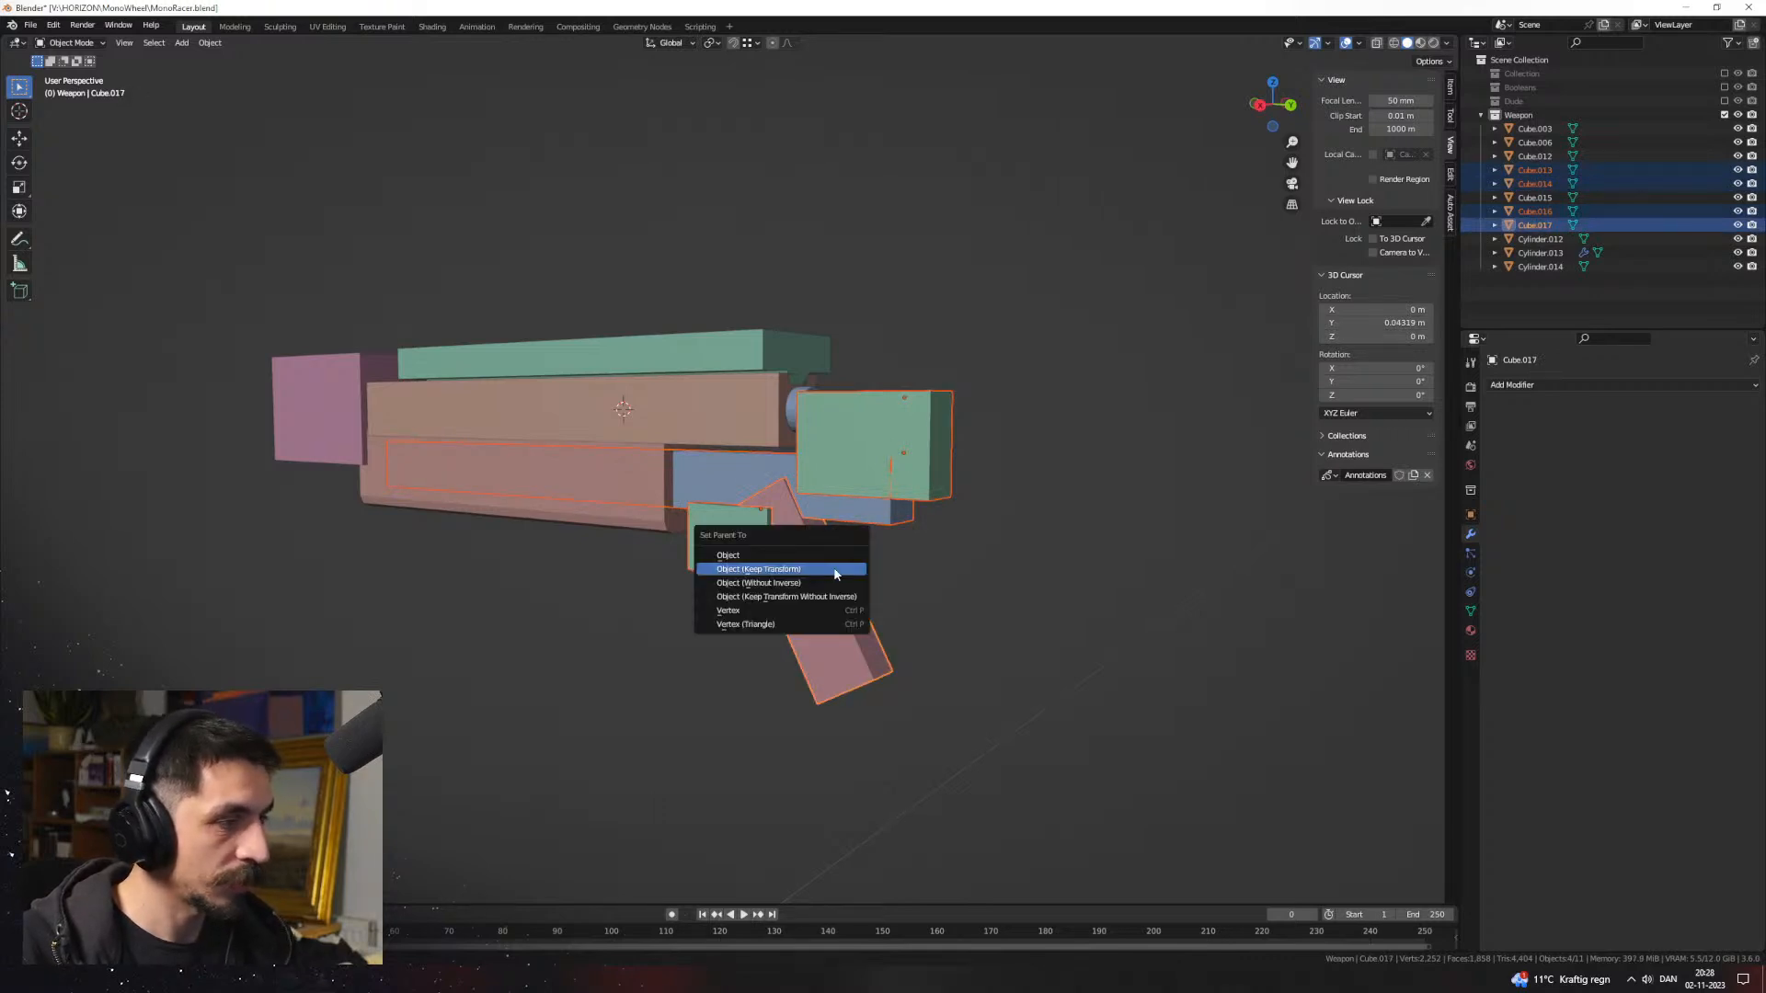
left_click(836, 574)
Step: Try sliding the parented grip assembly about 3.8 m along Y, then undo the move
left_click(857, 593)
key("g")
key("x")
key("y")
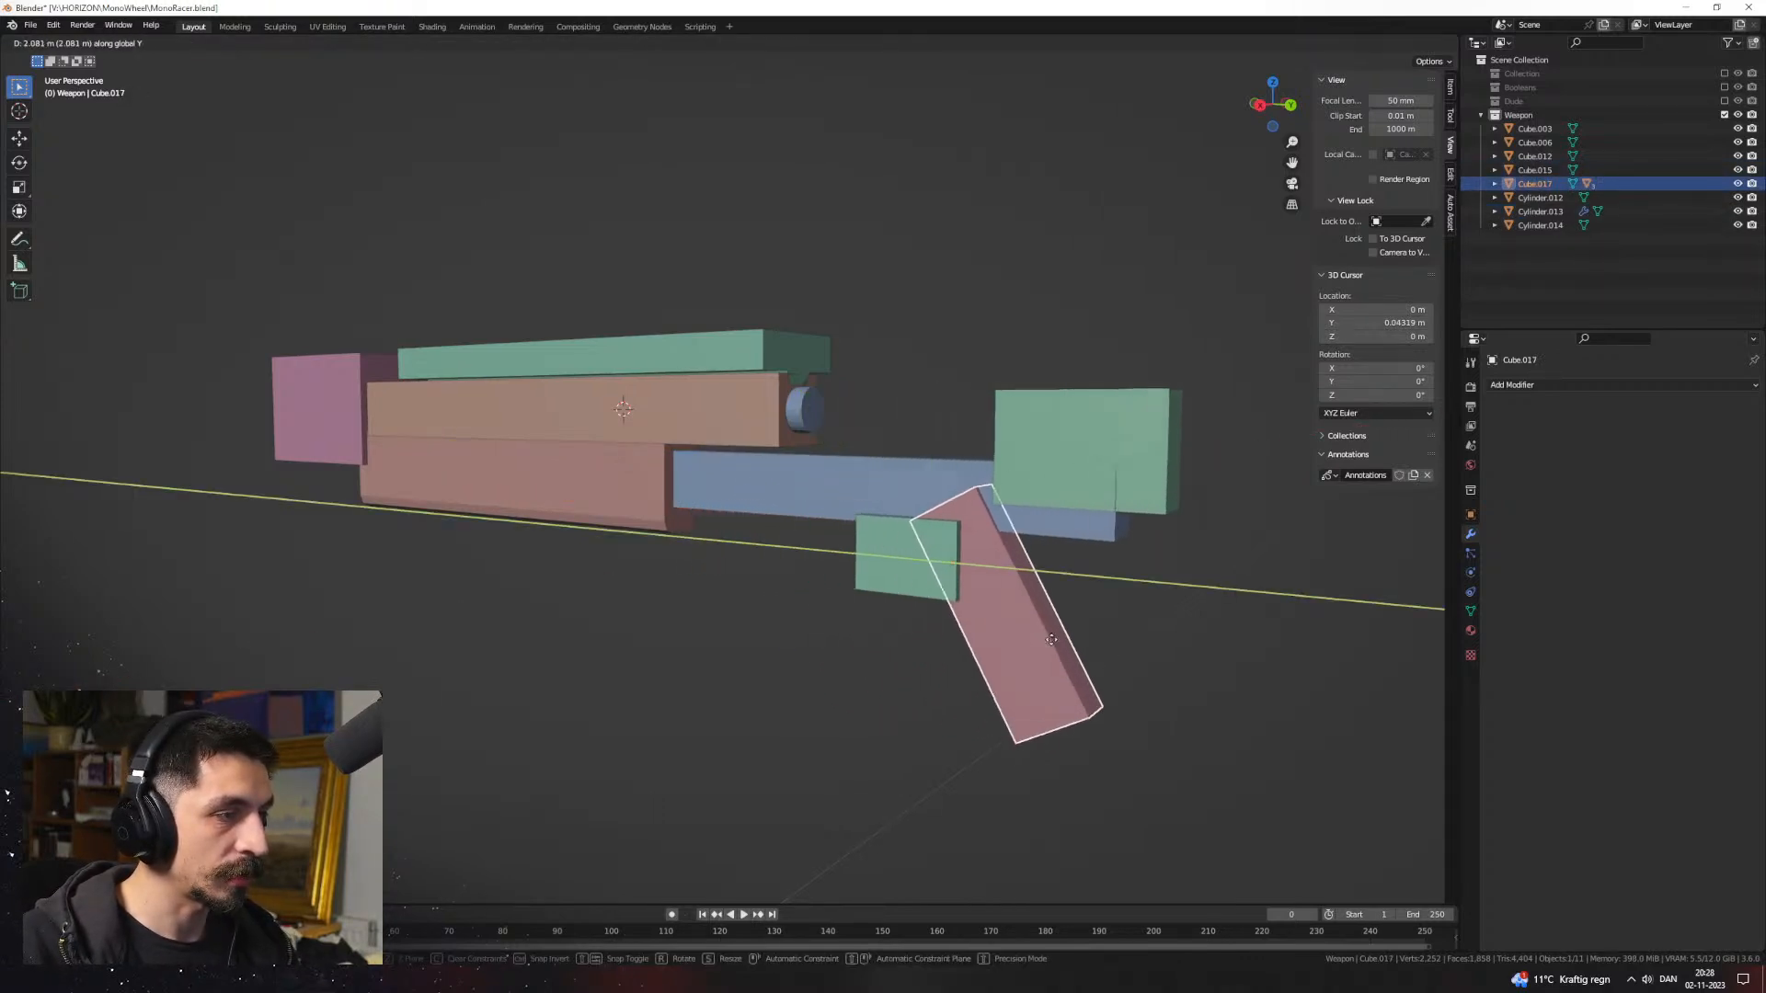
scroll(1210, 653, "down", 5)
key("x")
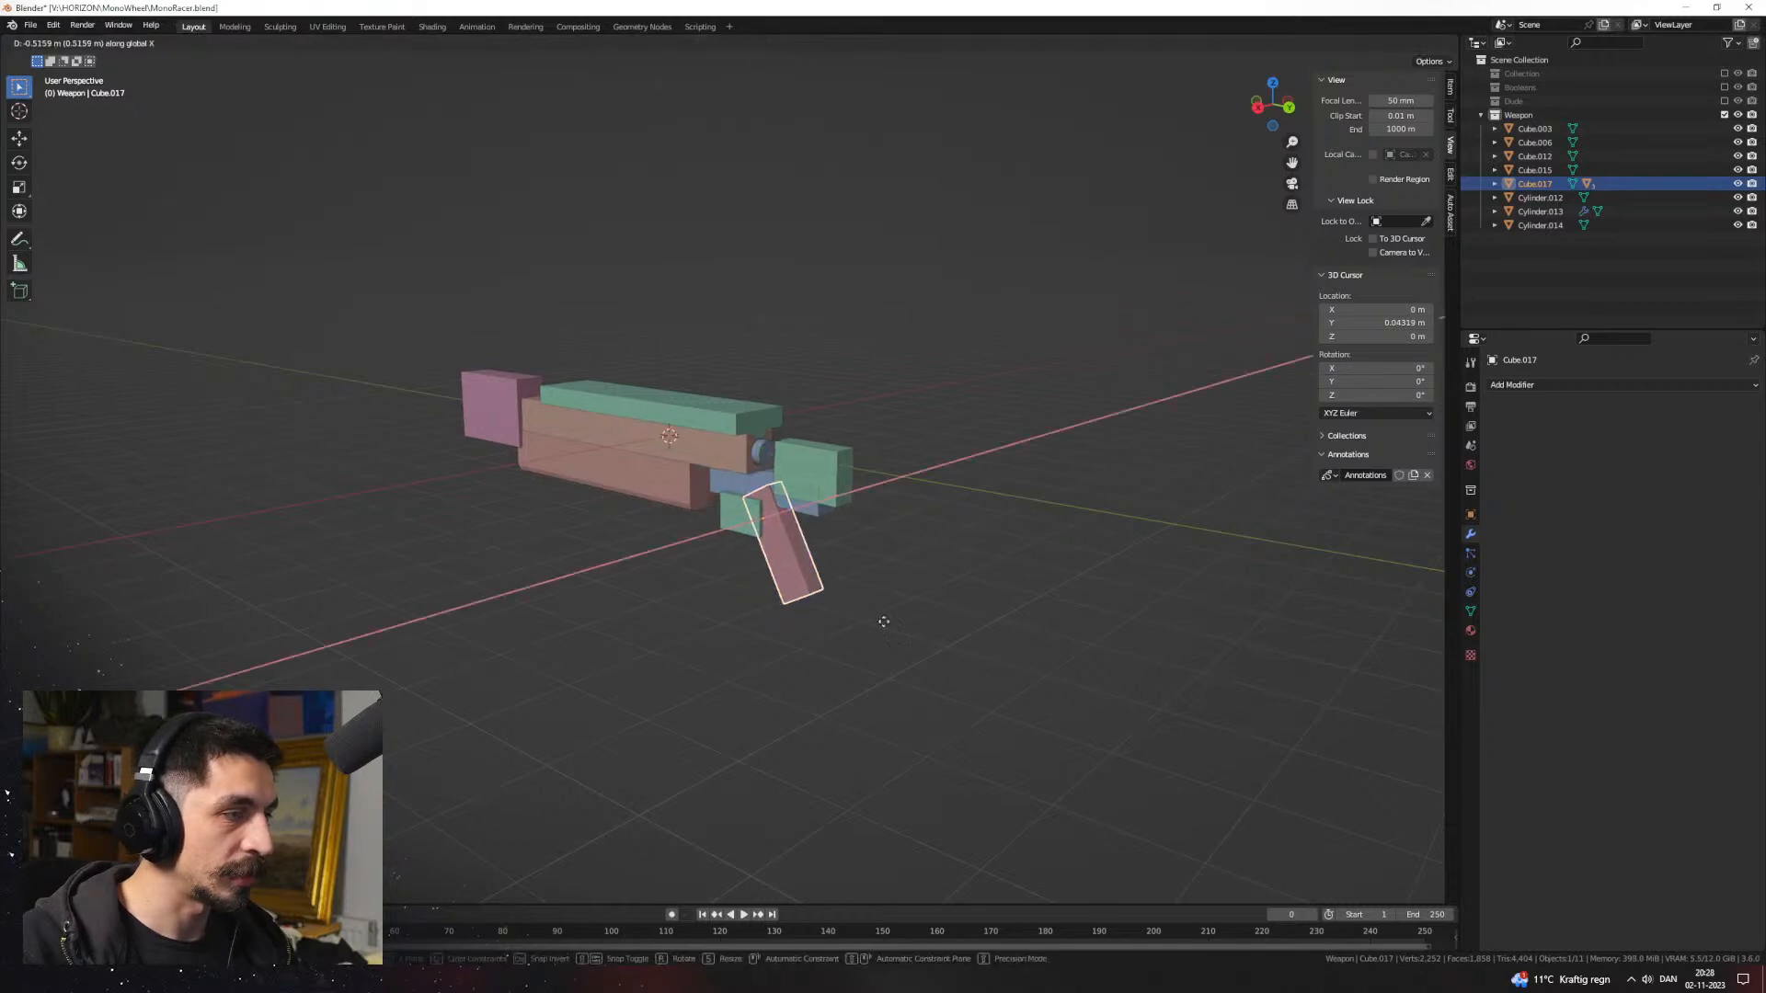
key("y")
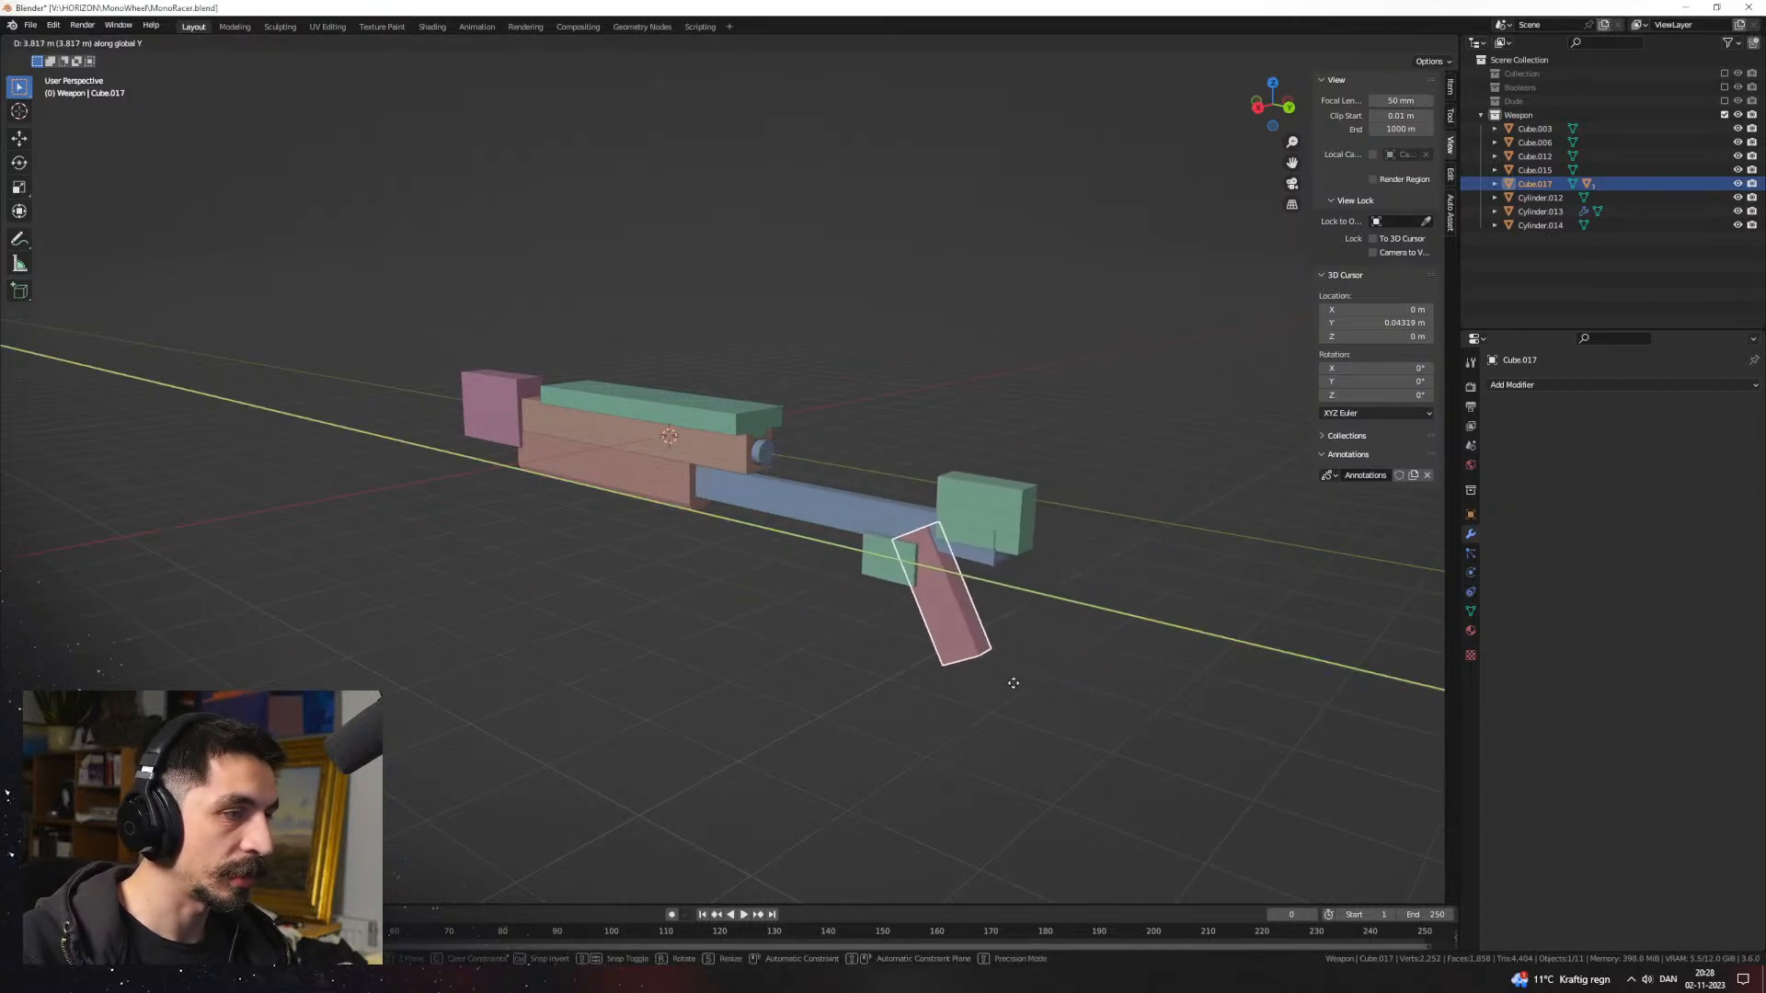
left_click(1016, 683)
left_click(1084, 654)
middle_click_drag(1084, 654, 723, 526)
key("ctrl+z")
Step: Parent the connecting cylinder to the end block
left_click(690, 431)
left_click(657, 428)
left_click(705, 429, "shift")
left_click(674, 424)
left_click(747, 439, "shift")
key("ctrl+p")
left_click(749, 439)
Step: Slide the grip with its whole parented assembly along Y so the bar and cylinder extend out of the casing
left_click(744, 545)
key("g")
key("y")
left_click(919, 574)
scroll(920, 574, "down", 5)
middle_click_drag(920, 574, 917, 504)
scroll(835, 591, "up", 2)
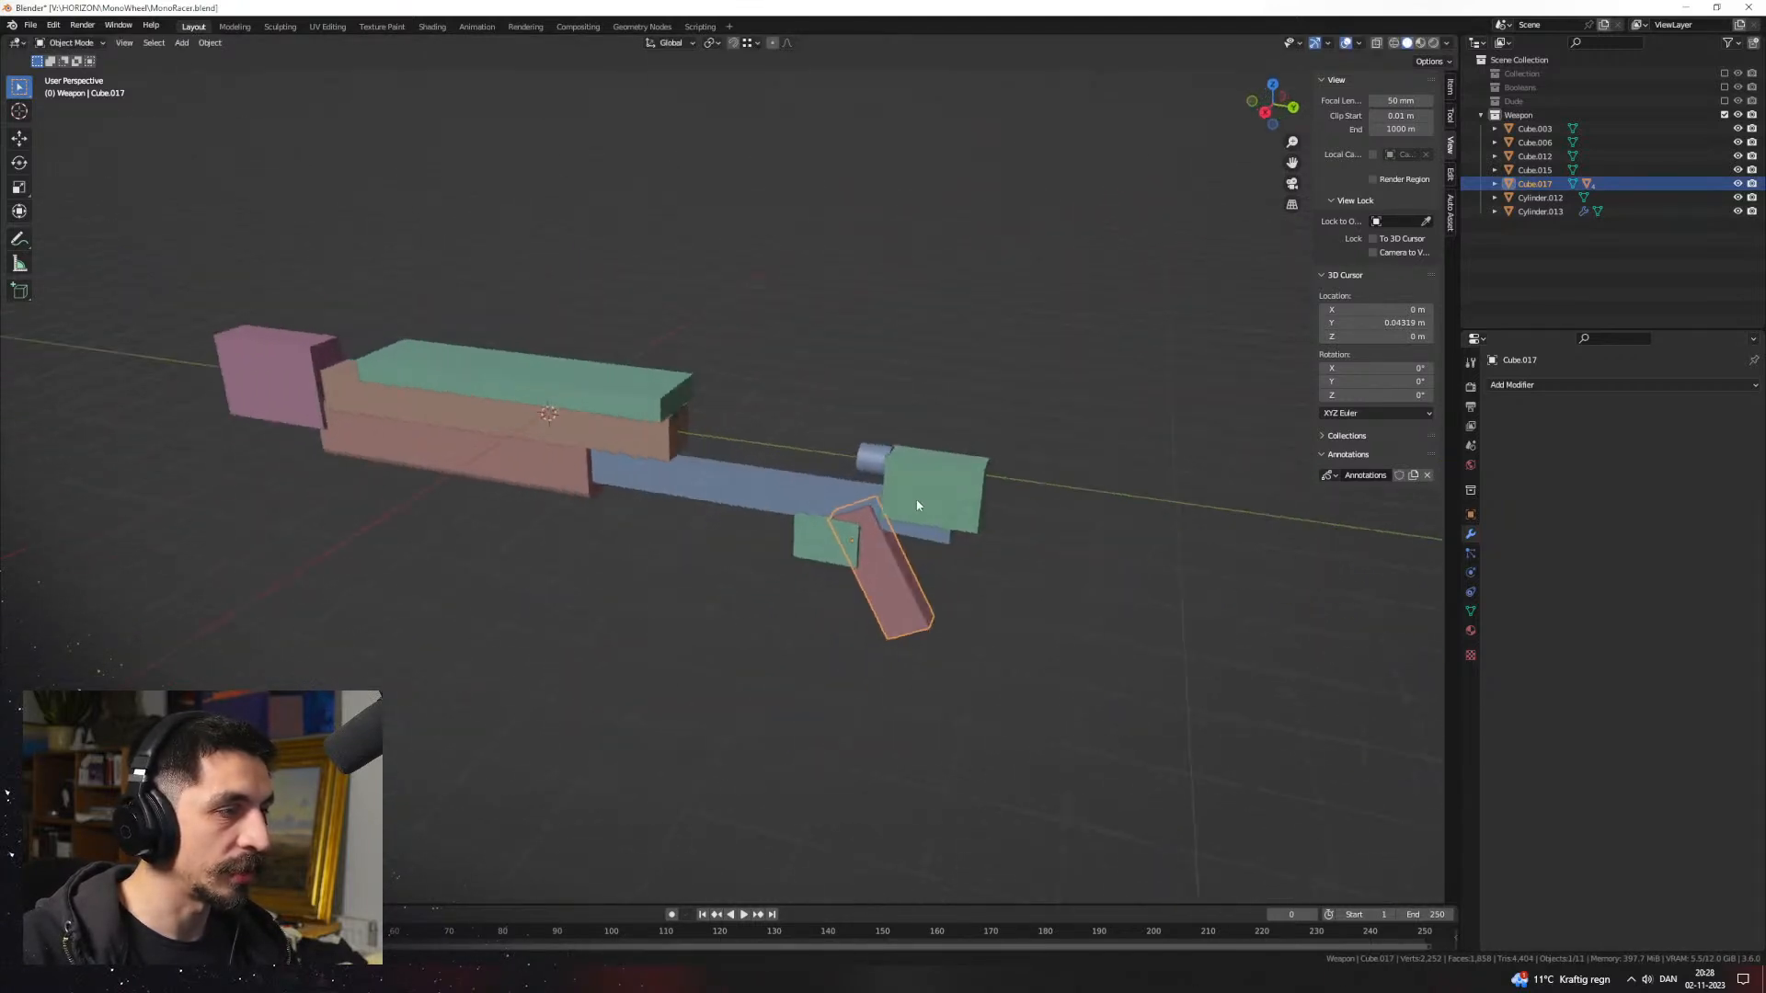
middle_click_drag(874, 583, 997, 504)
left_click(1000, 510)
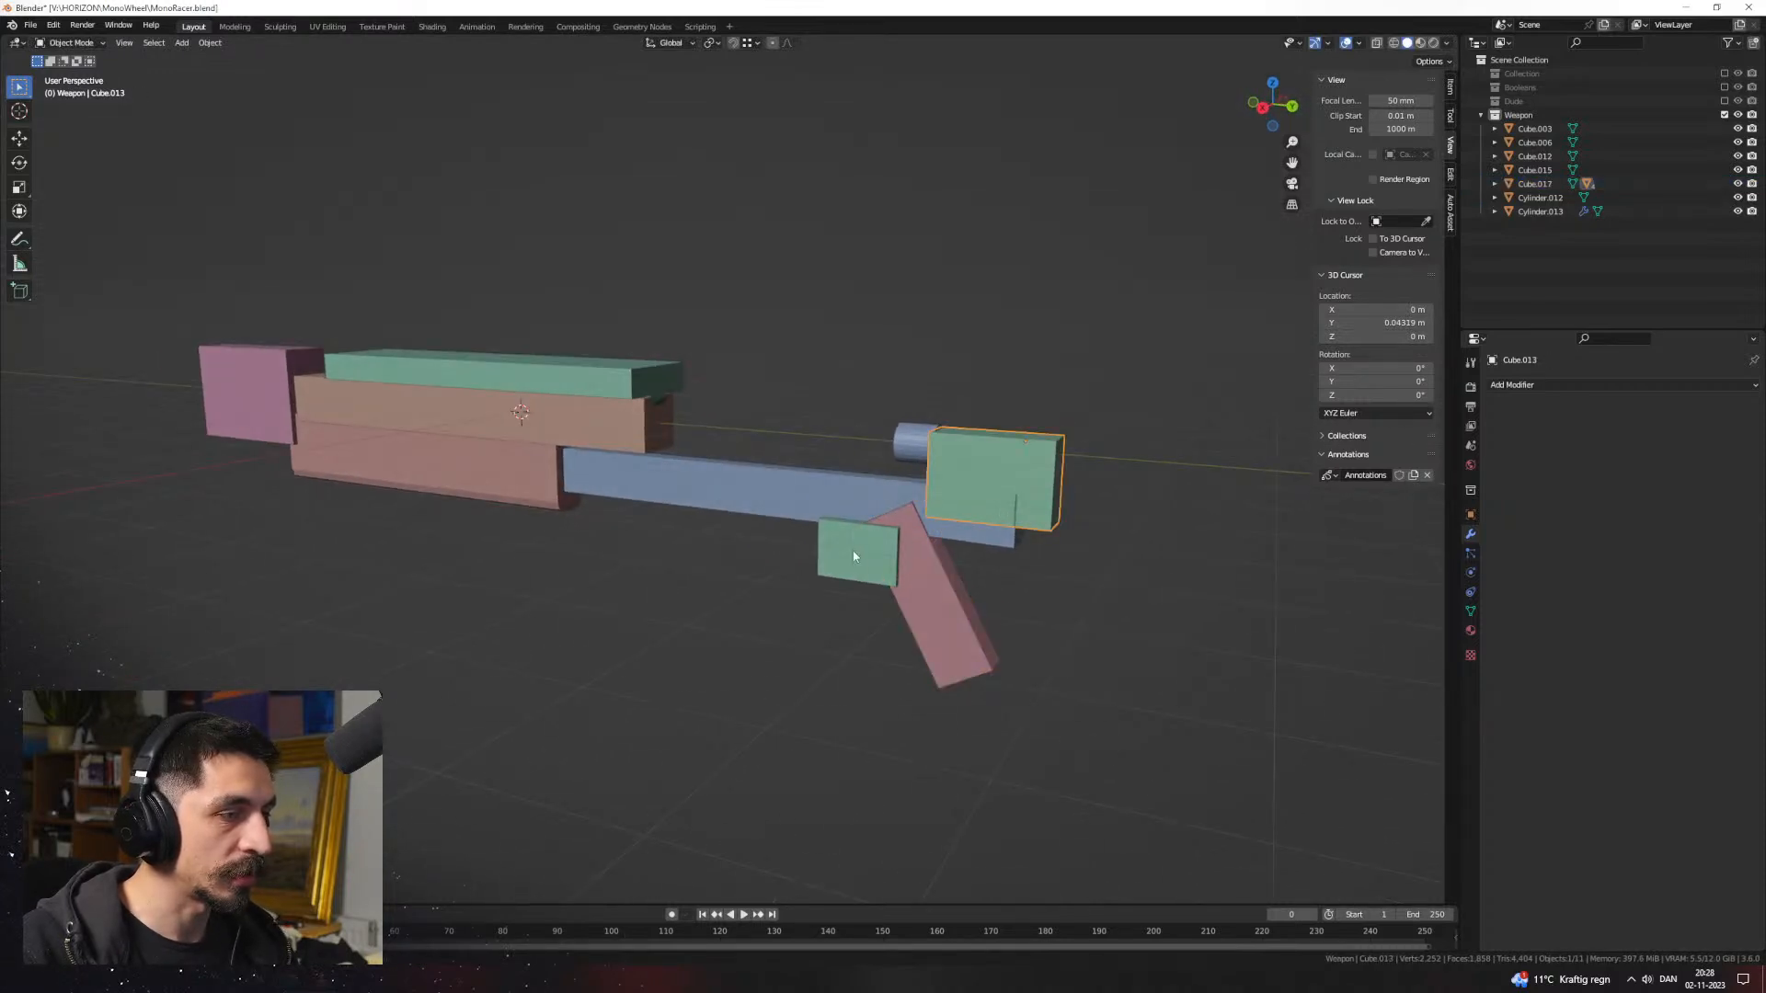
Step: Try sliding the end block with its attached cylinder about 3.9 m along Y toward the casing
key("r")
key("x")
key("Escape")
left_click(980, 482)
key("g")
key("y")
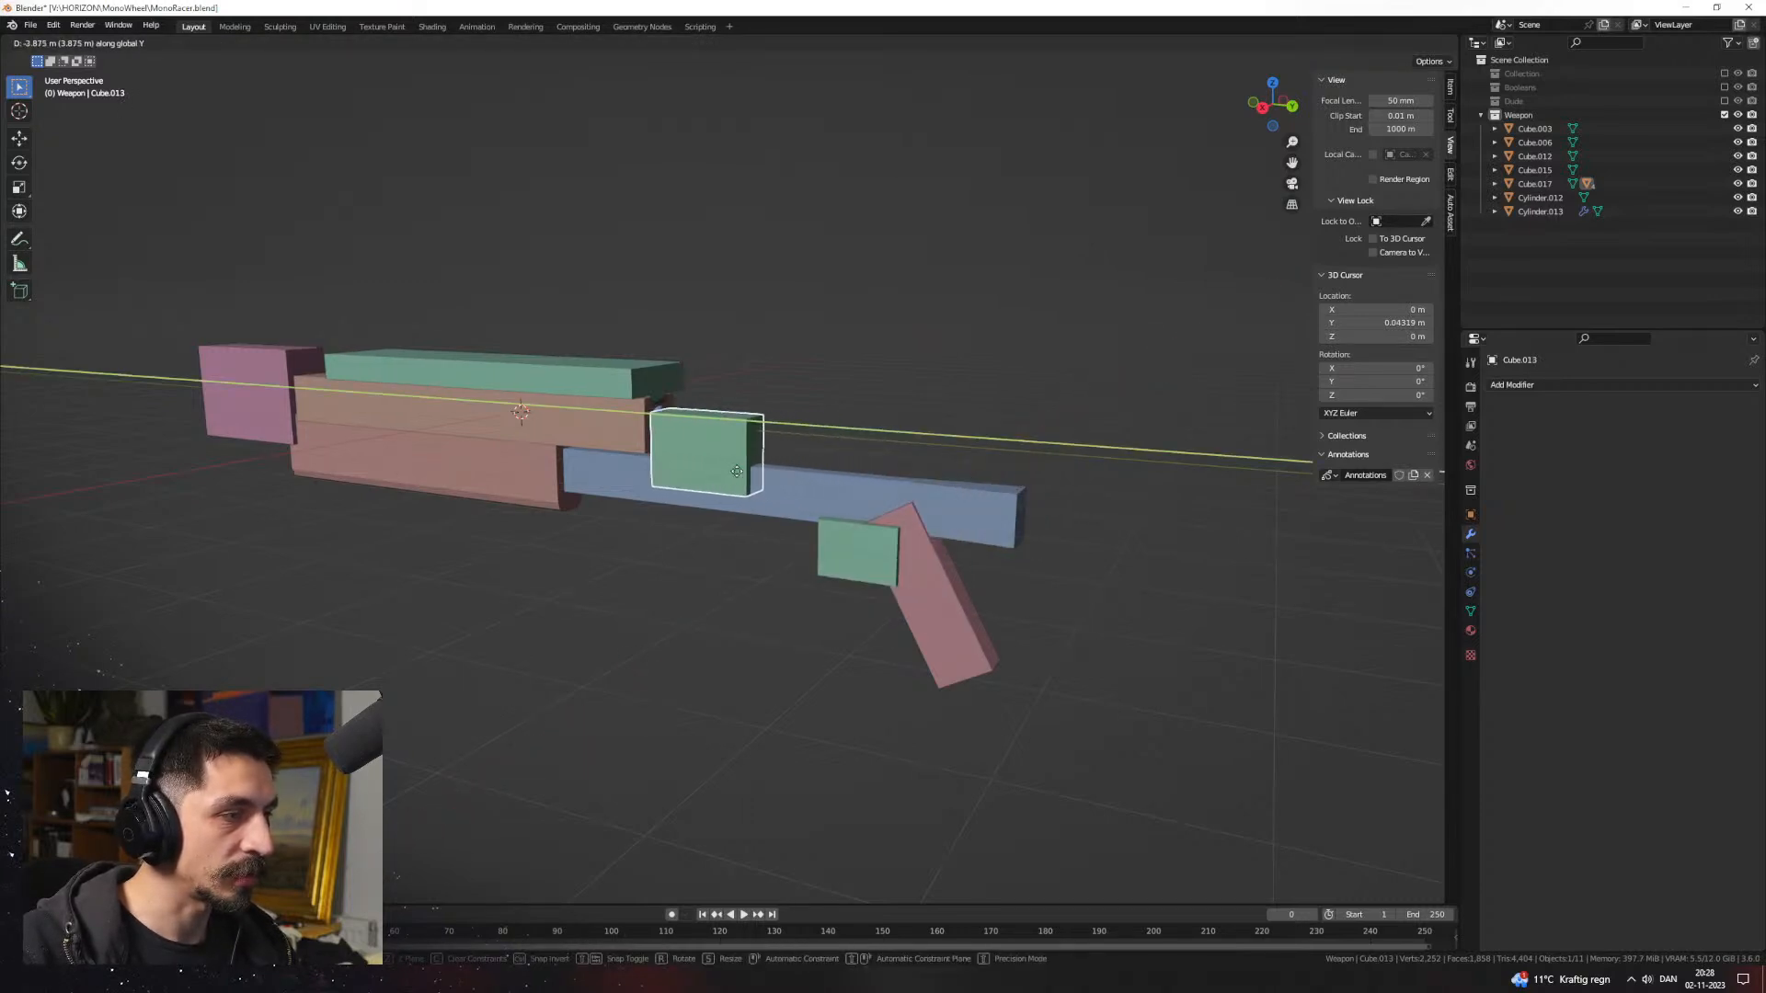
left_click(1008, 556)
left_click(1003, 555)
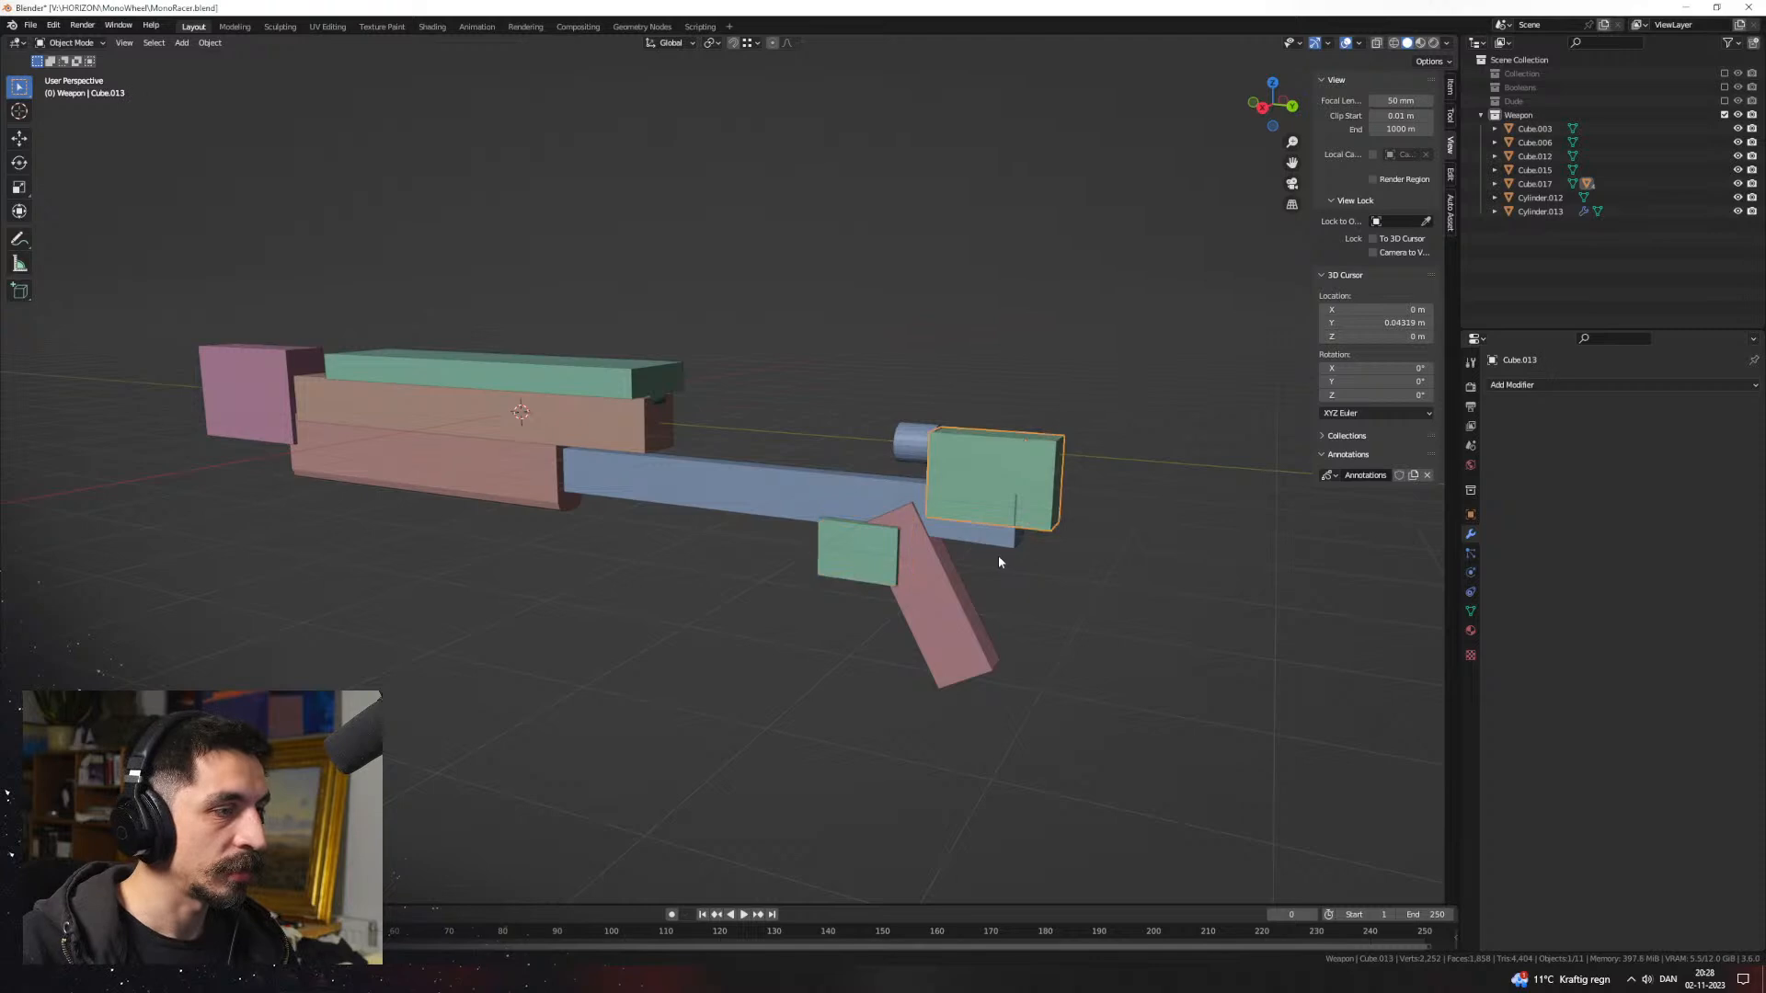
Step: Undo the slide of the grip assembly, then redo it so the assembly is extended again
key("ctrl+z")
key("ctrl+z")
key("ctrl+z")
key("ctrl+z")
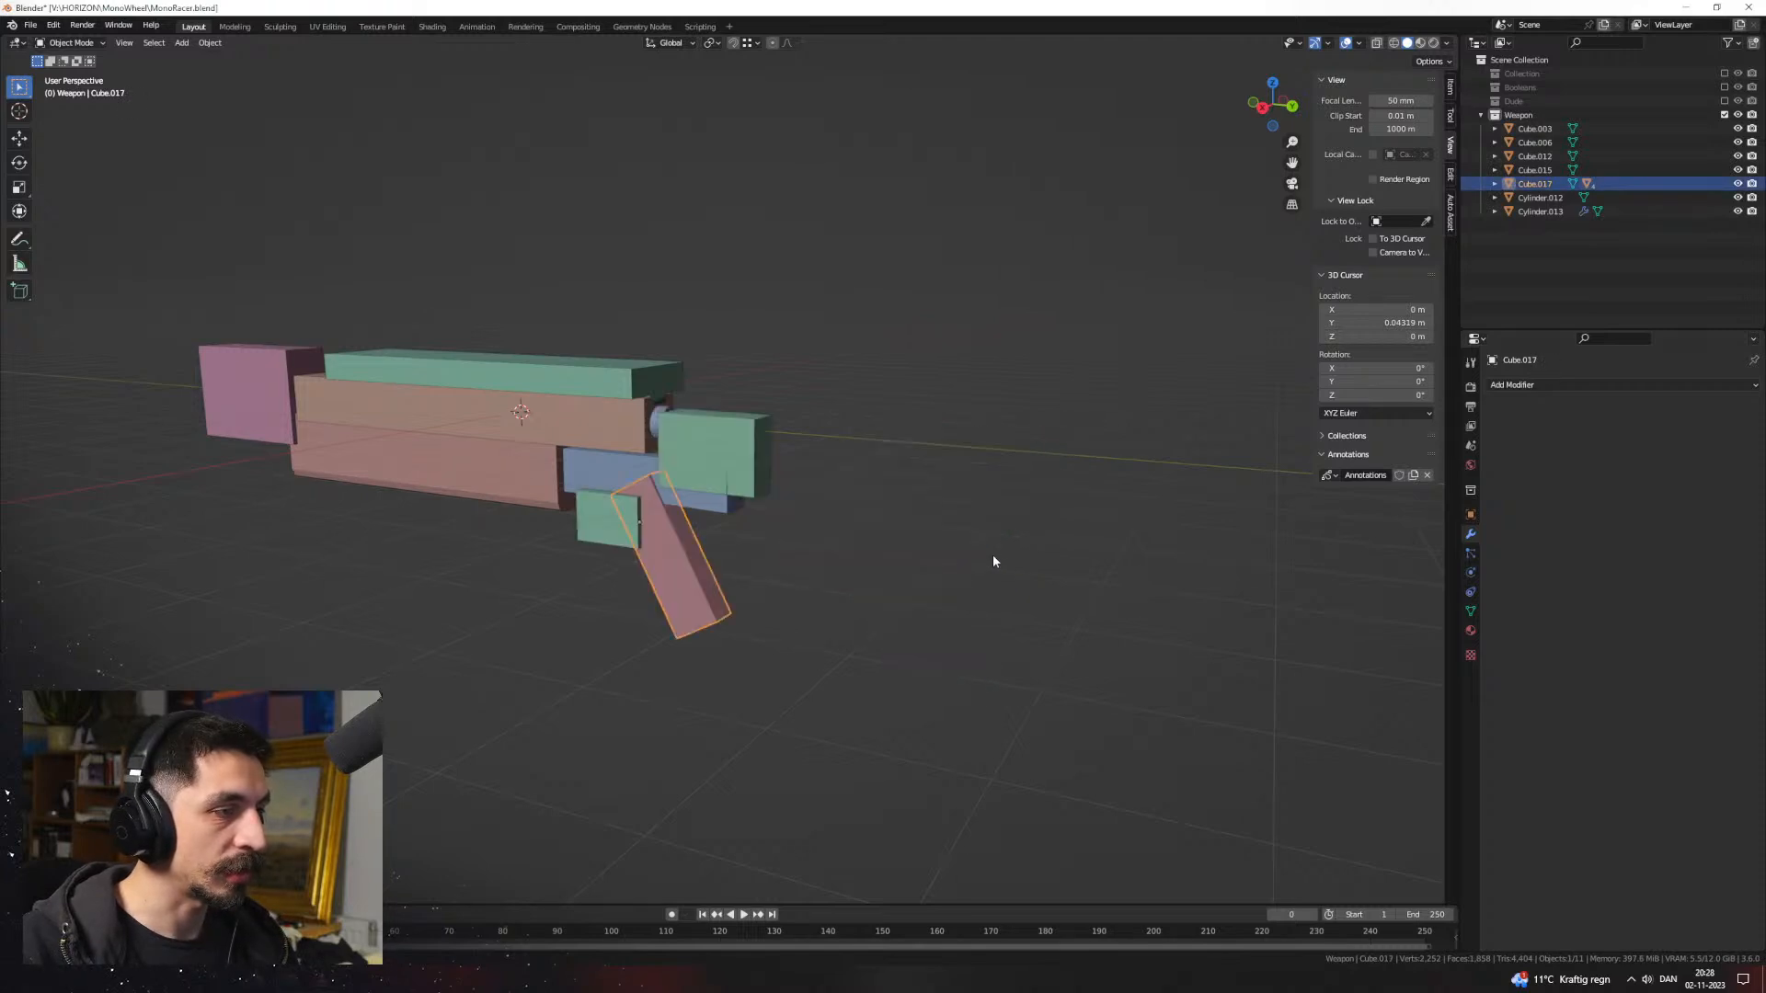
key("ctrl+shift+z")
Step: Duplicate the long upper casing block and place the copy along Y behind it
middle_click_drag(931, 560, 648, 507, "shift")
left_click(879, 540)
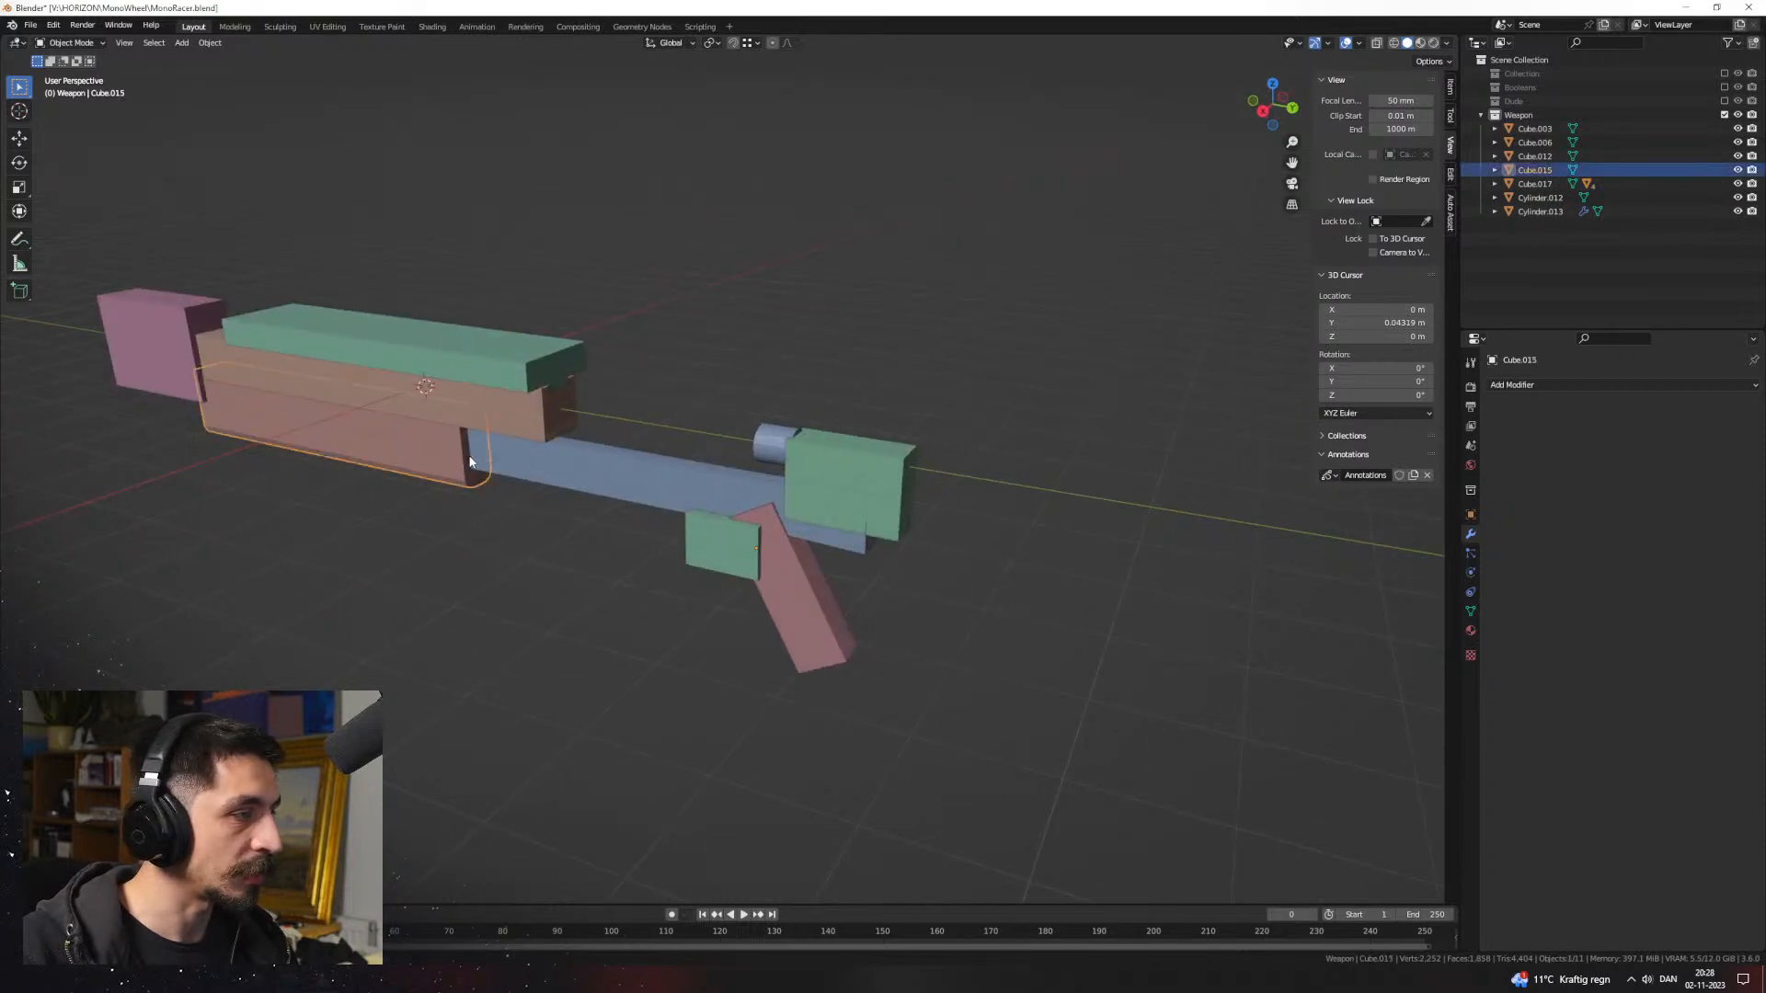
left_click(504, 423)
key("shift+d")
key("y")
left_click(1029, 545)
Step: Scale the copied block taller in Edit Mode and move it along Y behind the end block as a stock
key("Tab")
key("s")
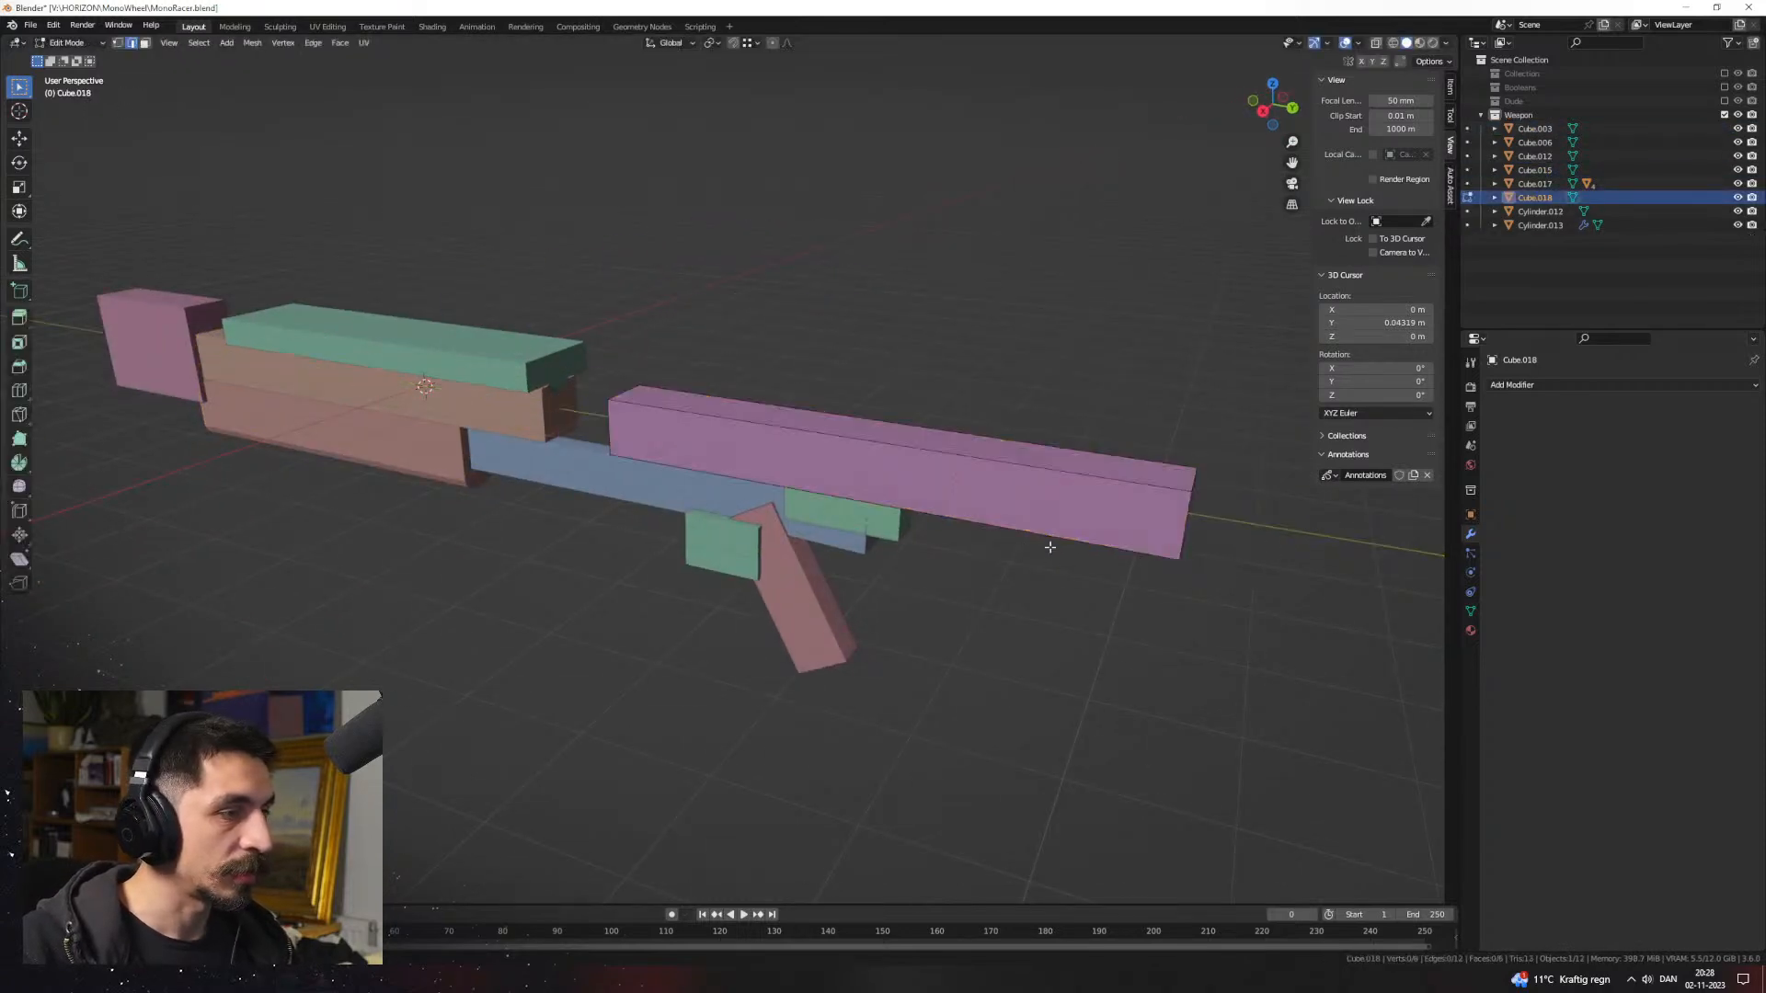
key("g")
key("z")
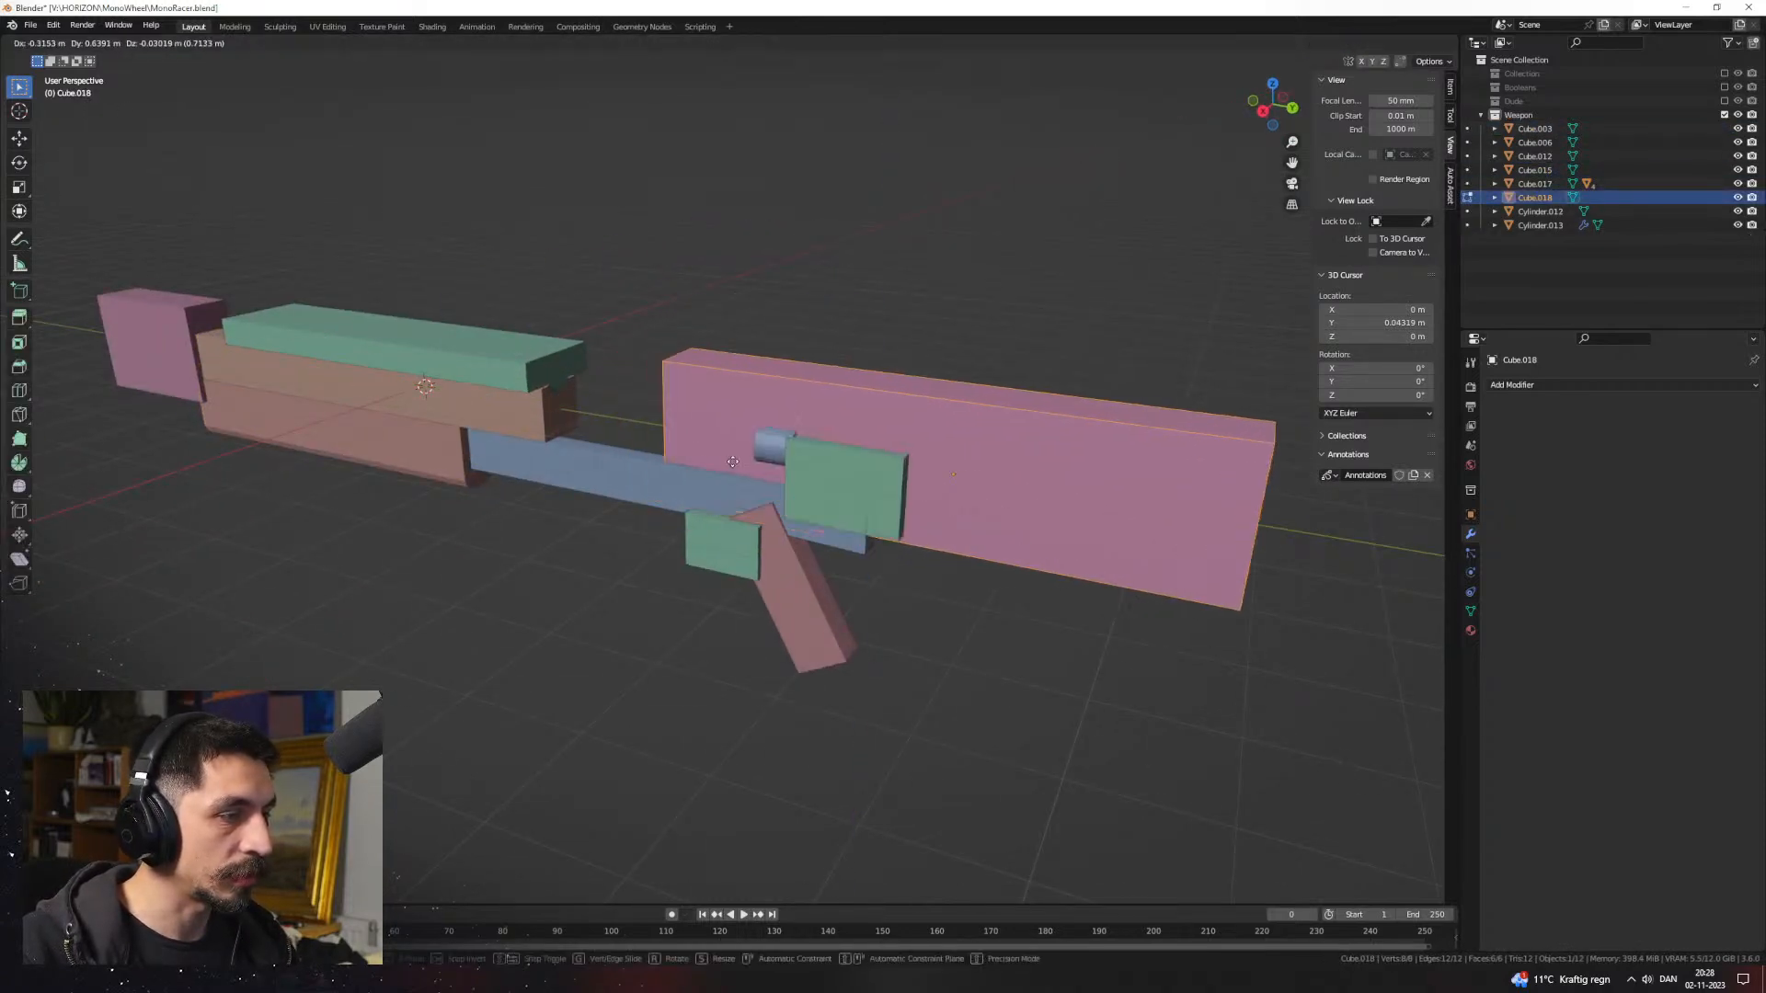
key("KP_3")
scroll(708, 520, "up", 2)
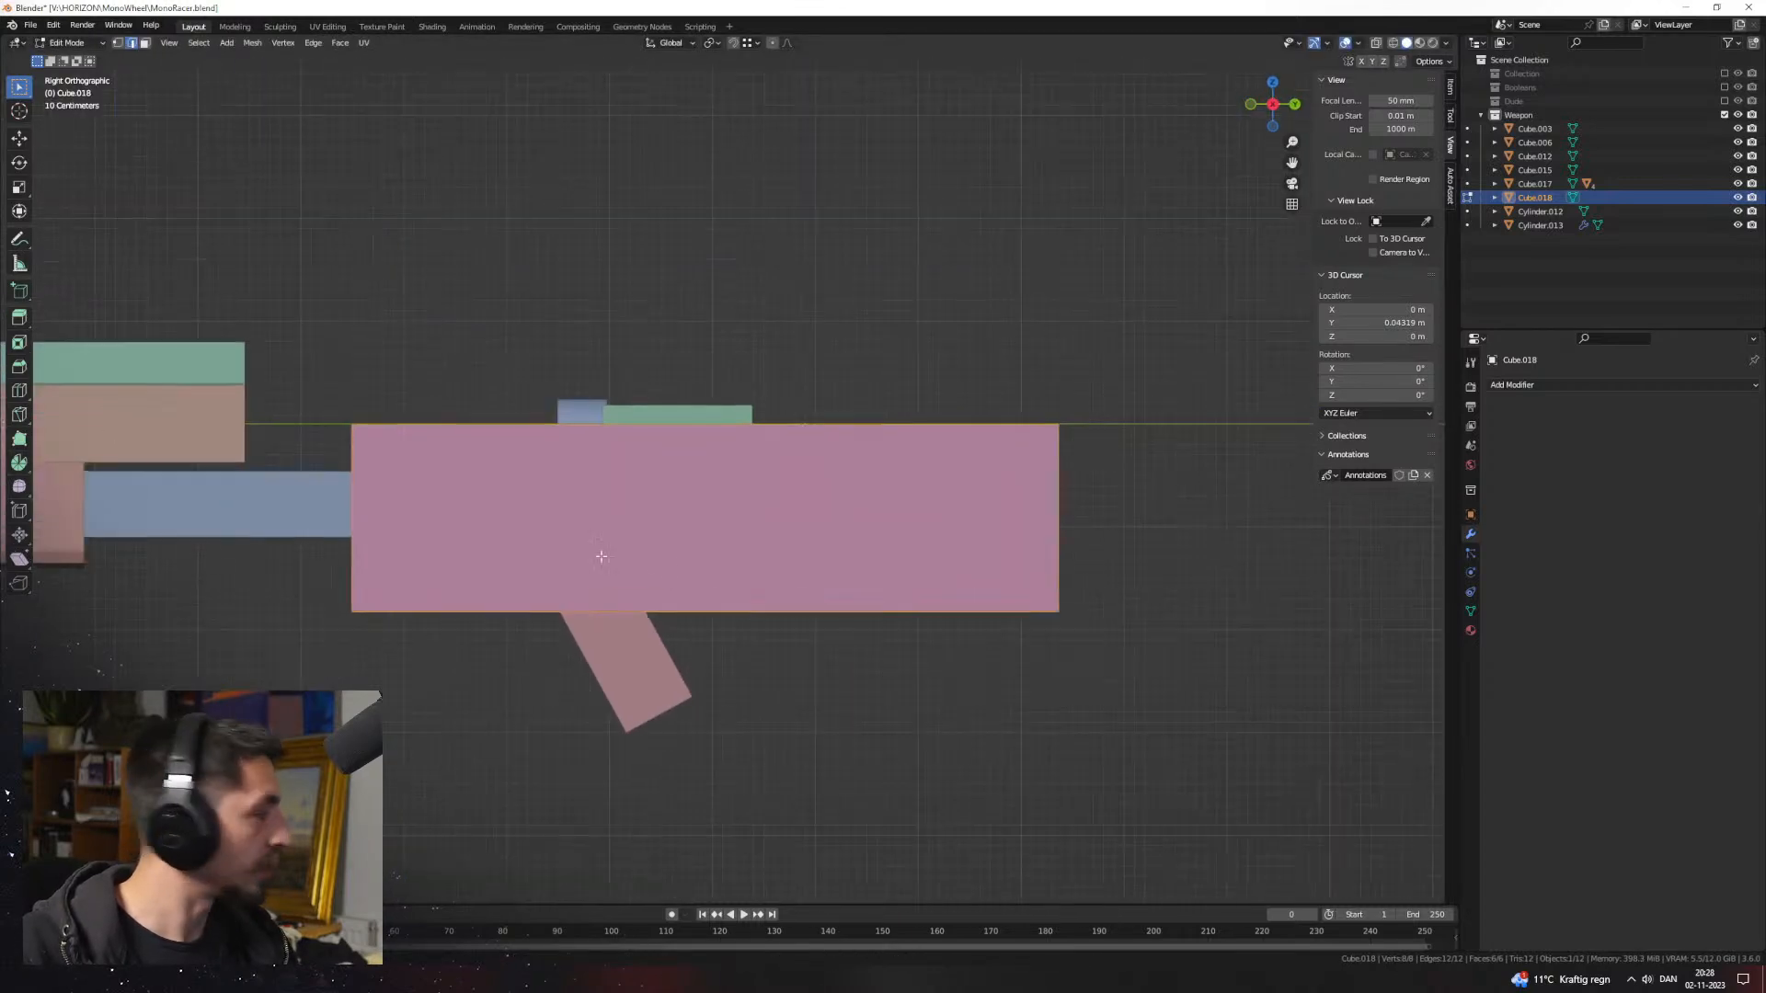
key("y")
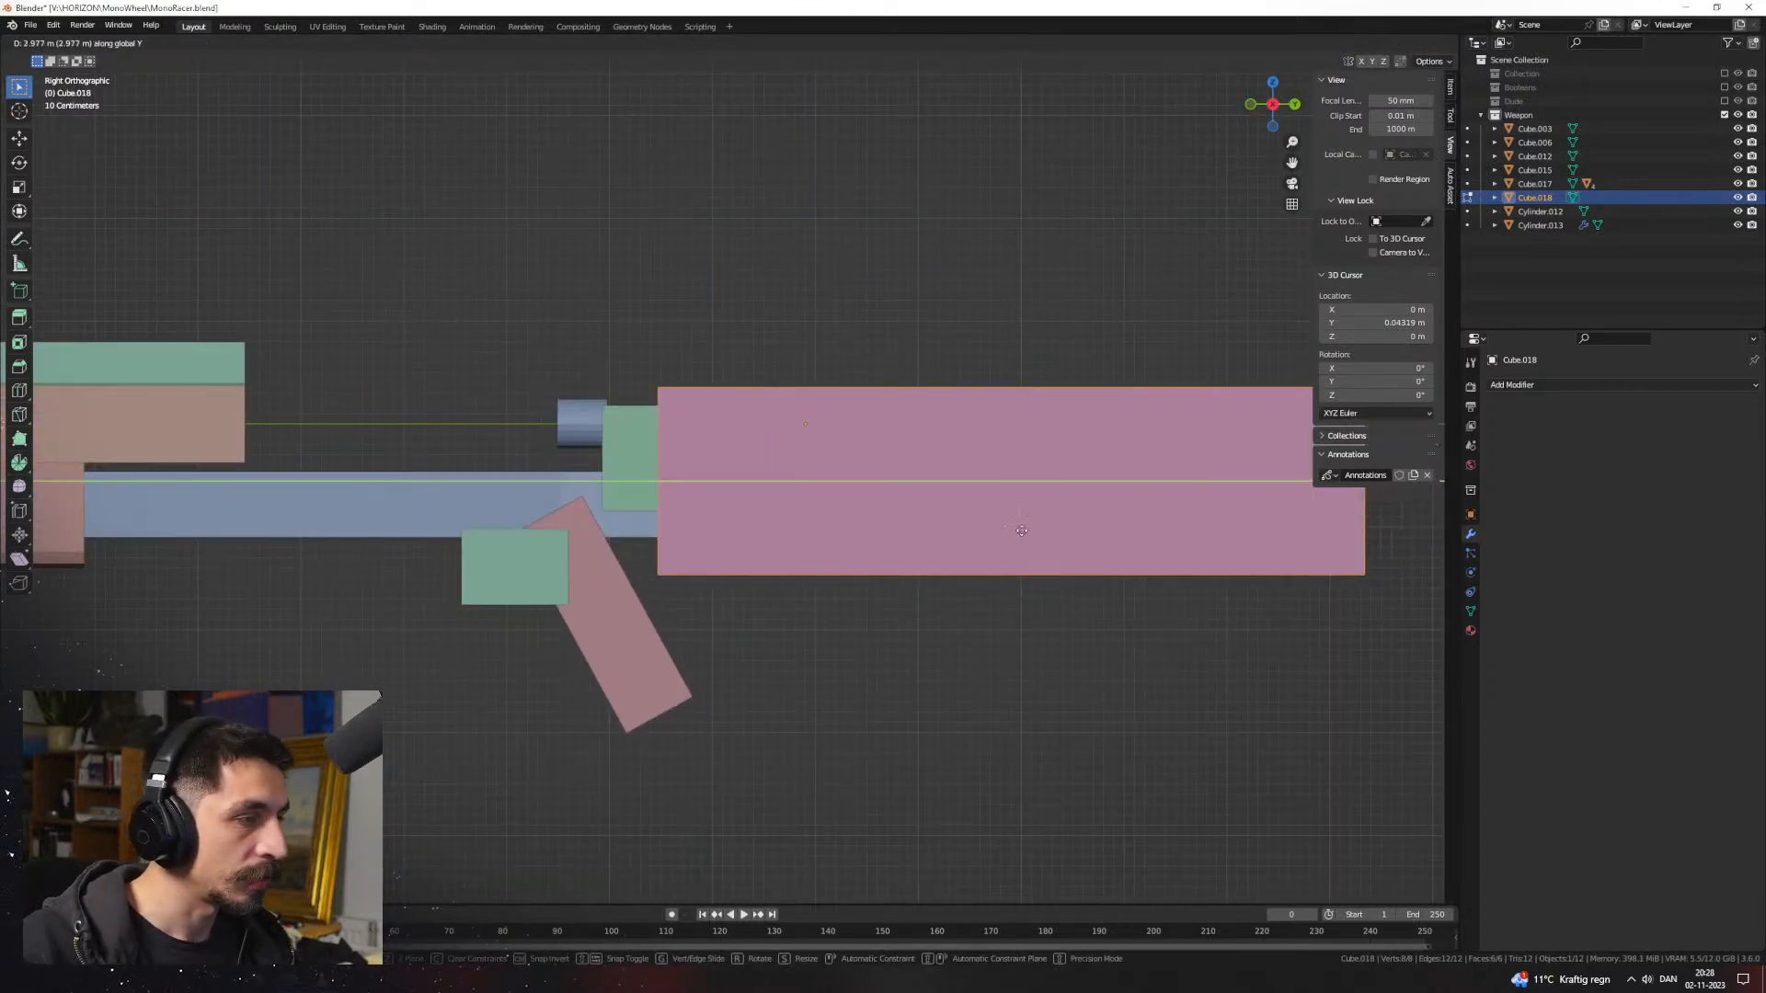
left_click(990, 533)
Step: Raise the stock's top face along Z and pull its rear face forward along Y to shorten it
middle_click_drag(958, 533, 880, 560)
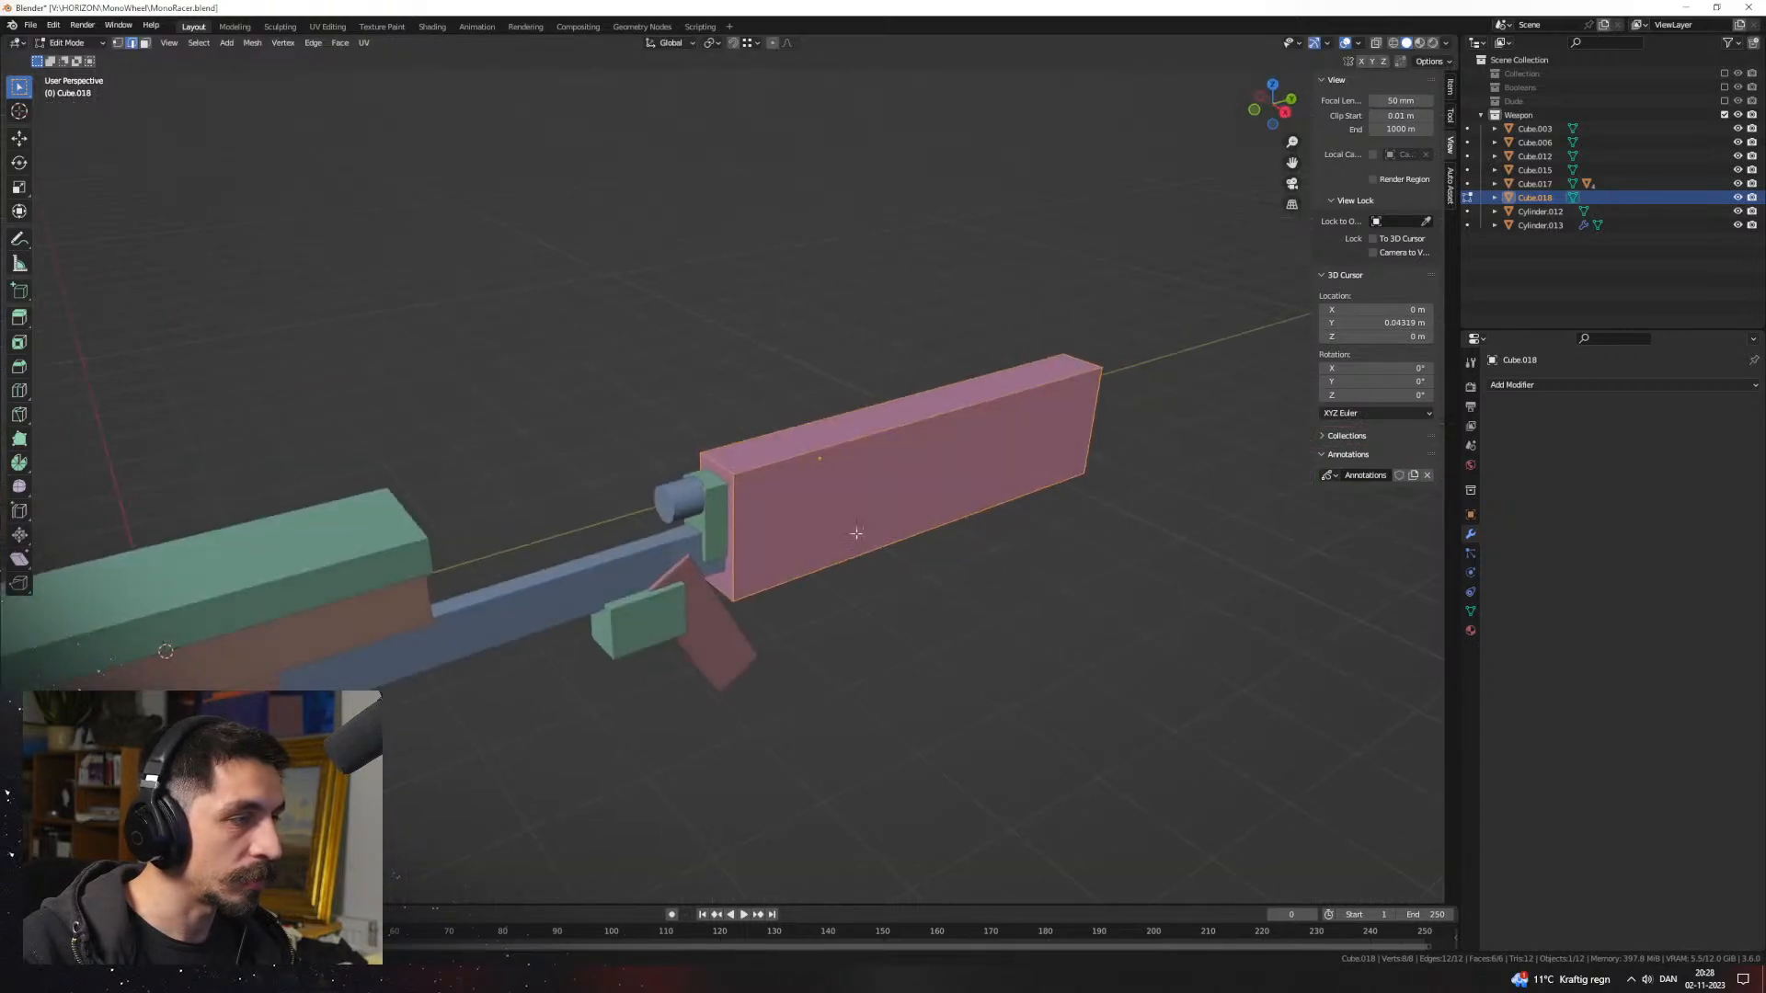
key("3")
left_click(773, 459)
key("g")
key("z")
left_click(770, 416)
middle_click_drag(770, 416, 1035, 563)
left_click(1113, 585)
key("g")
key("y")
left_click(924, 595)
middle_click_drag(924, 595, 1168, 594)
mouse_move(757, 564)
middle_mouse_down()
mouse_move(800, 528)
mouse_move(777, 527)
mouse_move(860, 544)
mouse_move(736, 543)
middle_mouse_up()
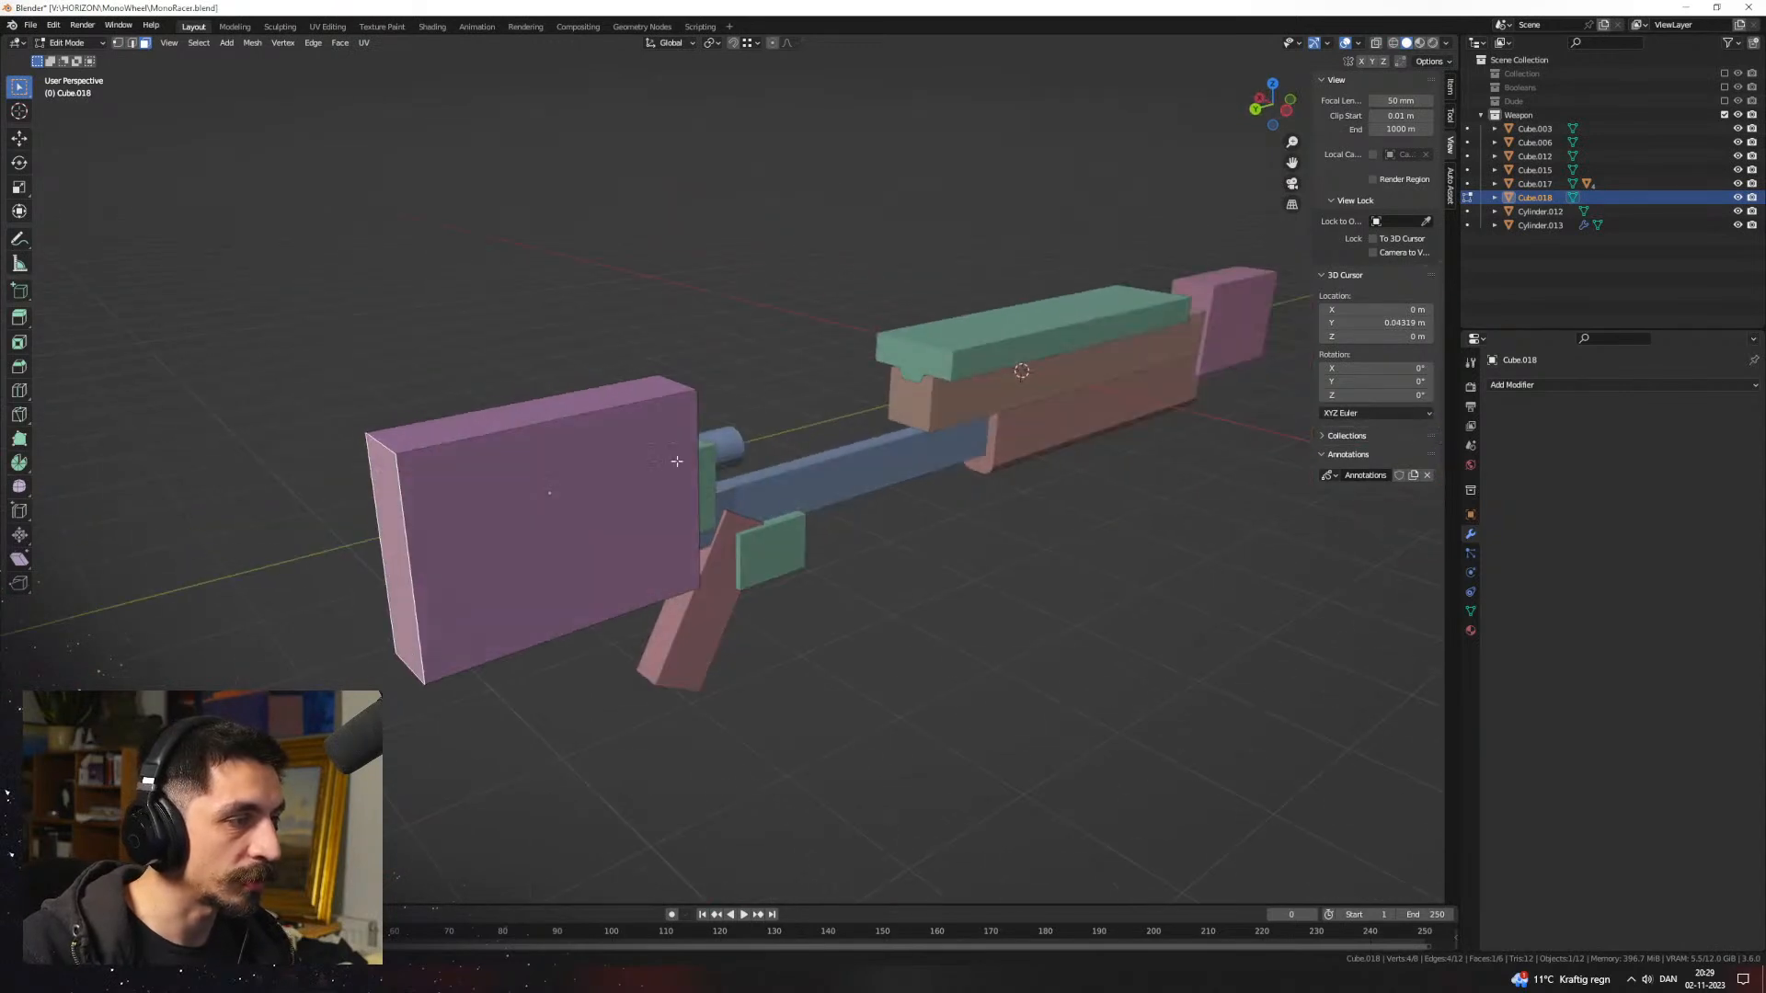
Step: Duplicate the stock block and scale the copy down to a smaller block at the stock's top
key("Tab")
key("shift+d")
key("z")
key("Escape")
key("s")
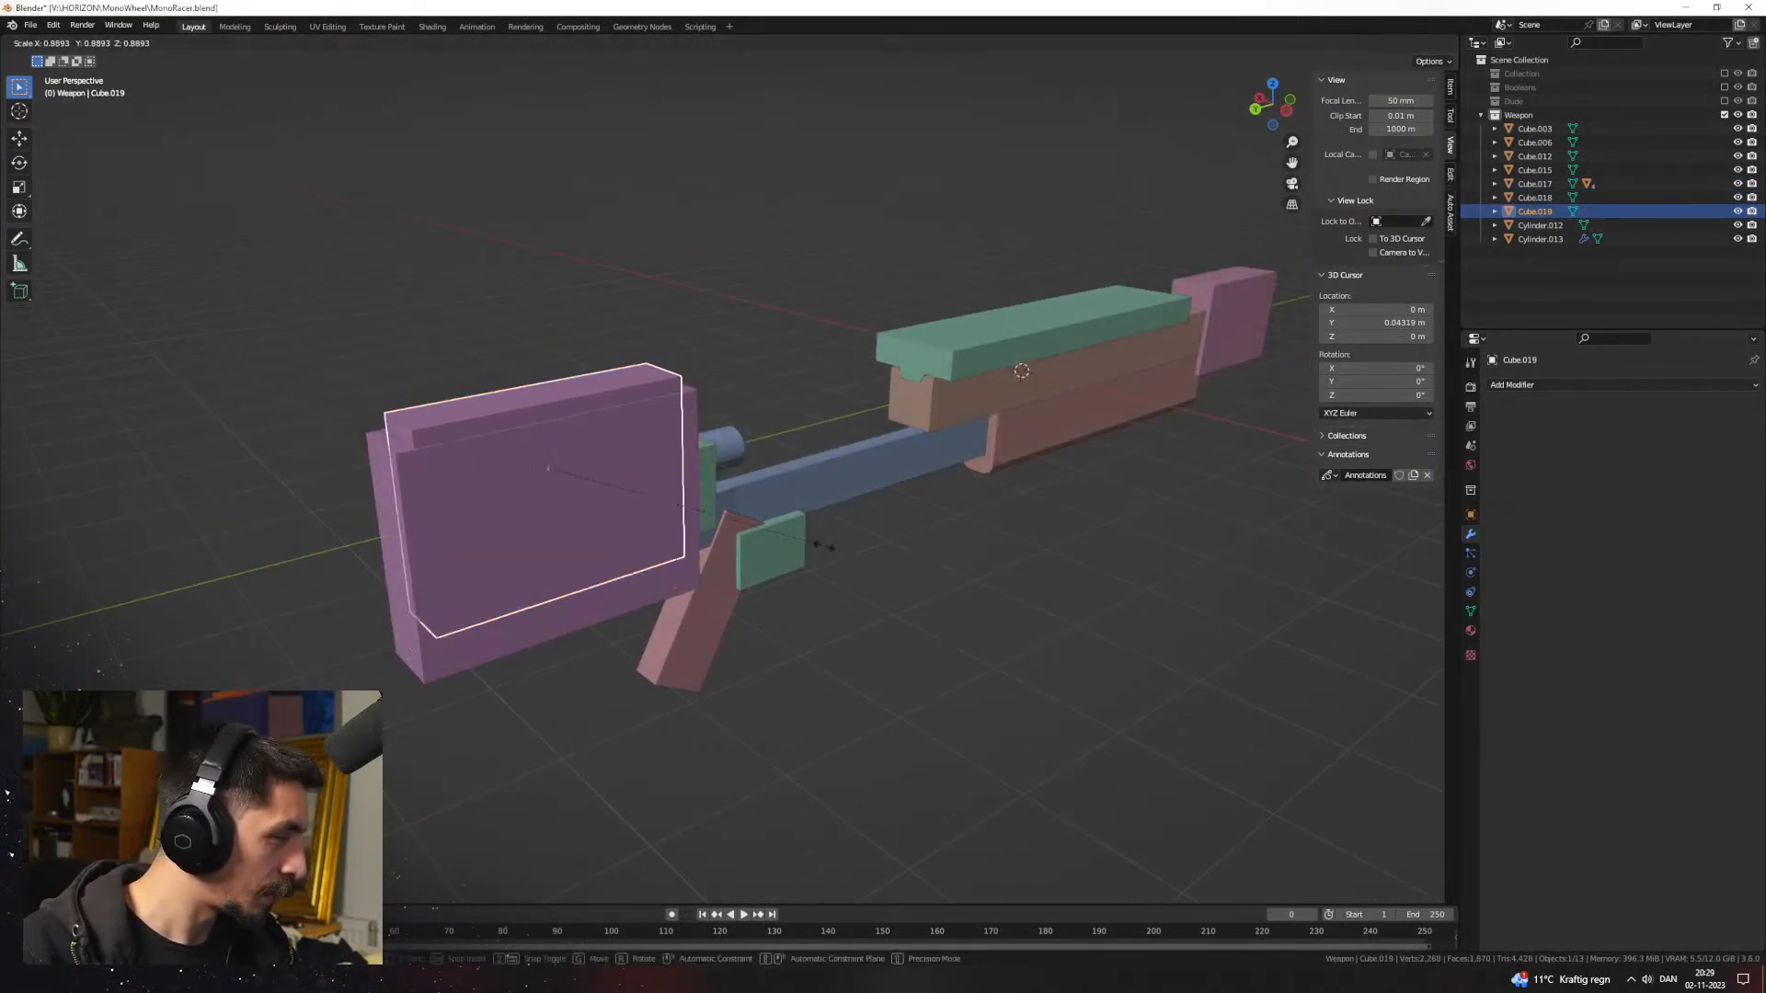
key("z")
left_click(702, 488)
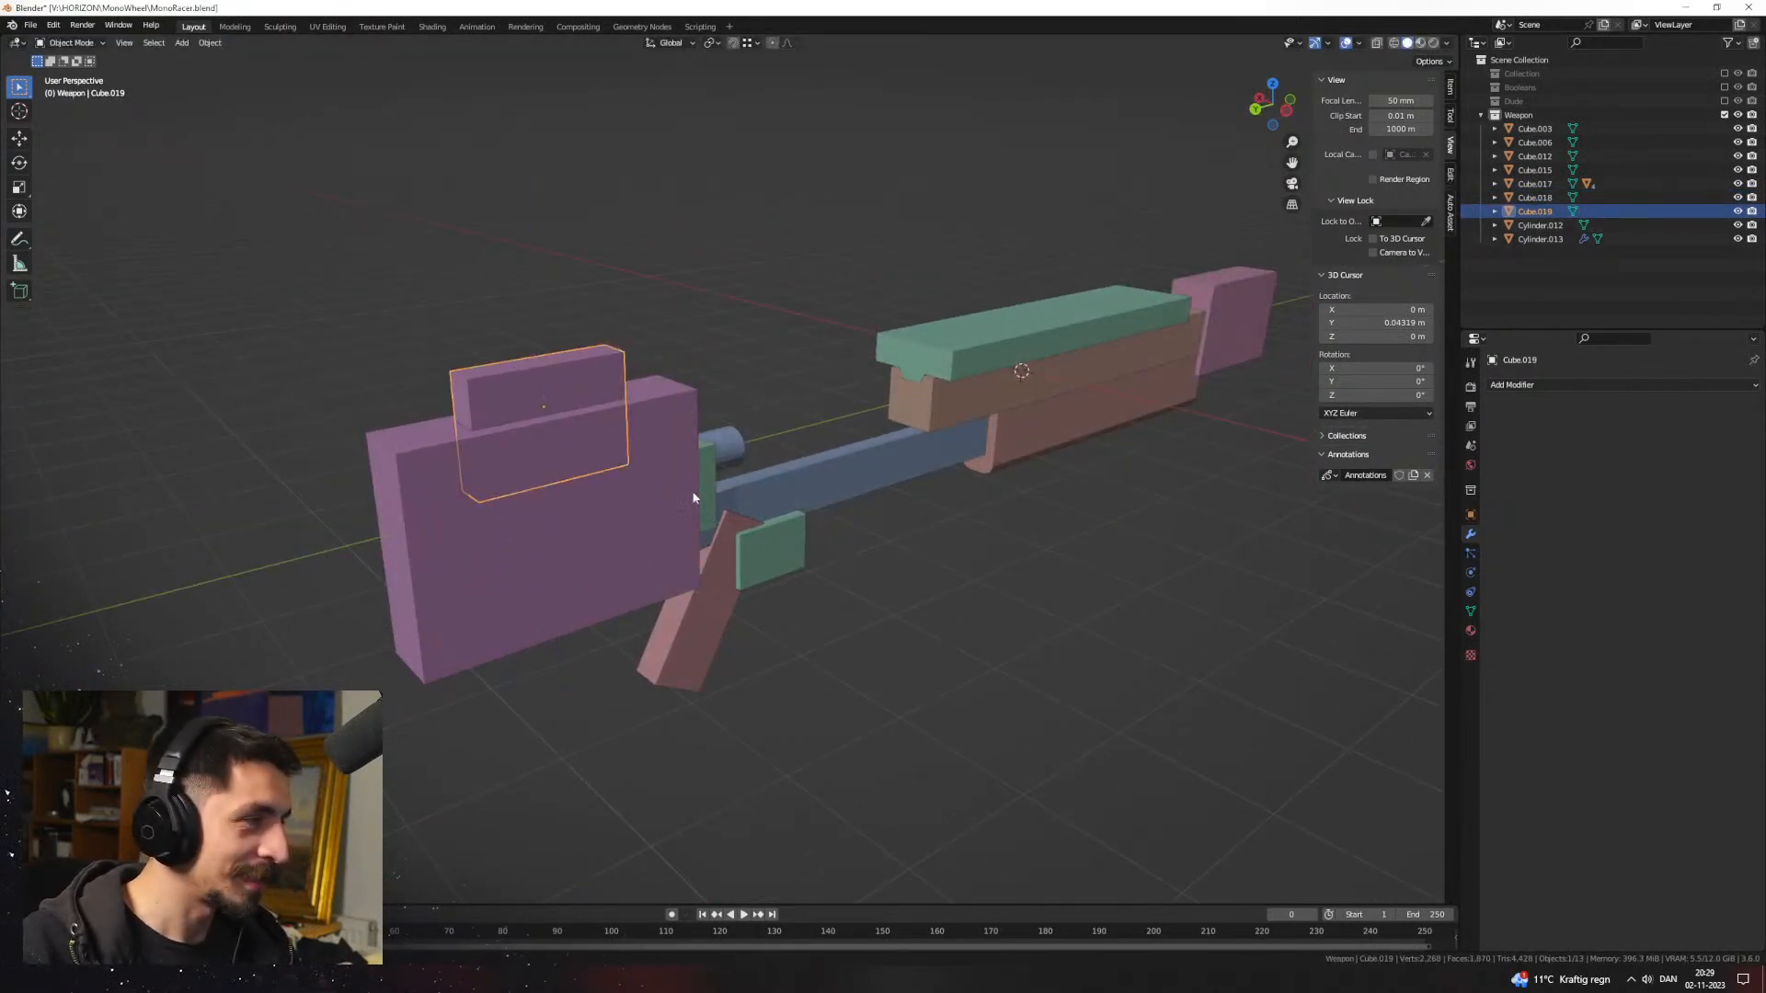
middle_click_drag(703, 488, 655, 509)
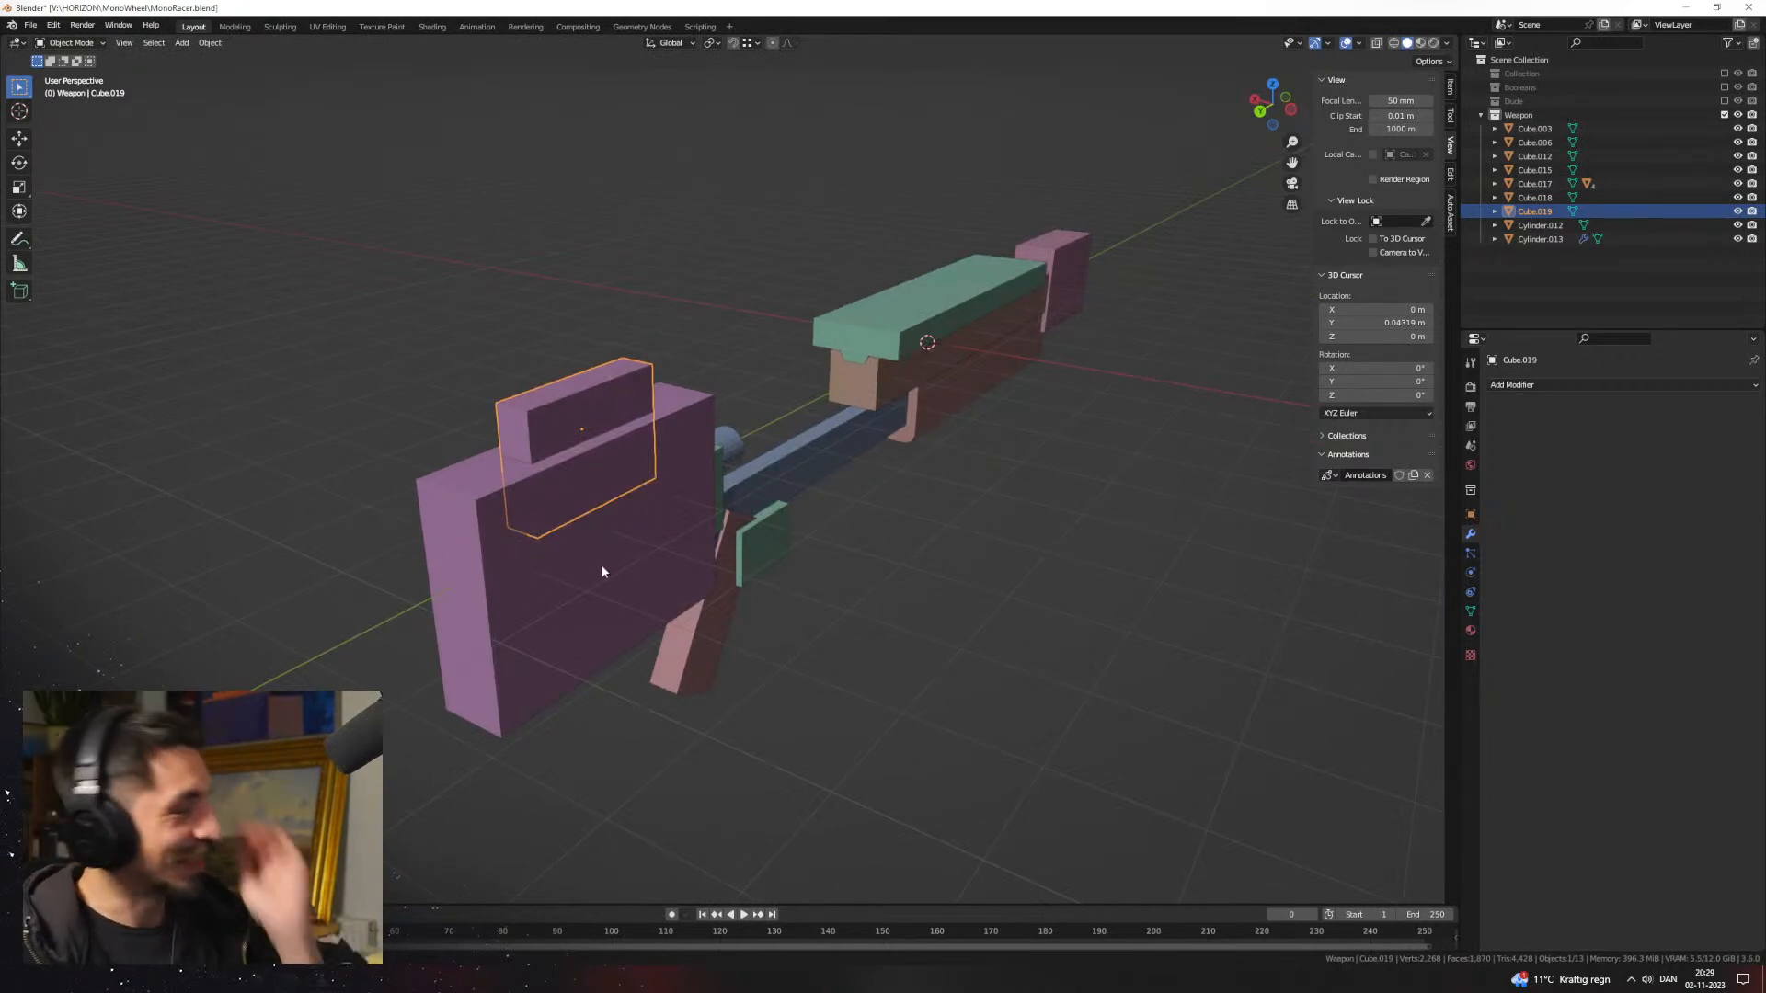
Step: Flatten the small copy along Z and shift it along X to line up with the stock
key("s")
key("z")
left_click(610, 459)
middle_click_drag(610, 460, 1134, 531)
key("g")
key("x")
left_click(1001, 557)
middle_click_drag(1001, 557, 1094, 616)
Step: Extend the small block's front face along Y to form a bar reaching the casing
key("Tab")
left_click(752, 417)
middle_click_drag(1099, 552, 915, 509)
key("g")
key("y")
left_click(1185, 593)
Step: Select the whole bar mesh and lower it along Z toward the top of the stock
key("a")
scroll(897, 510, "up", 2)
key("g")
key("z")
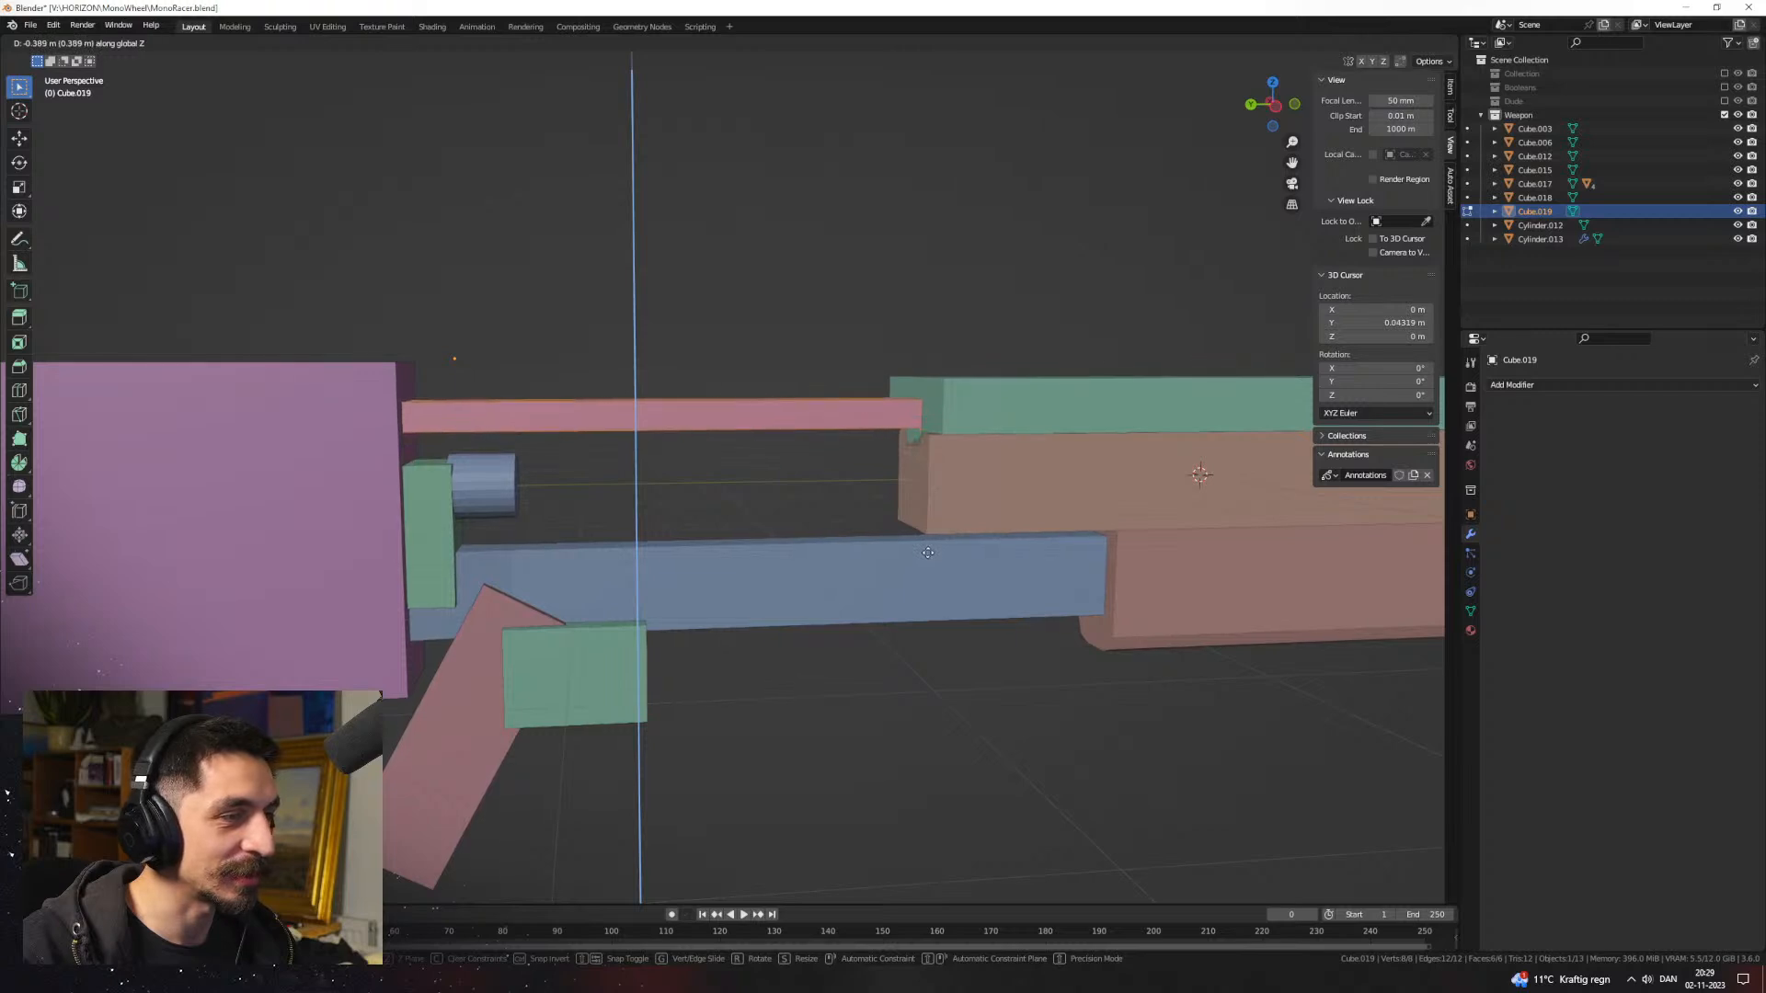
middle_click_drag(927, 529, 865, 567)
left_click(863, 565)
Step: Try lowering the connecting bar about 0.63 m further along Z between the stock and the casing
middle_click_drag(938, 563, 914, 568)
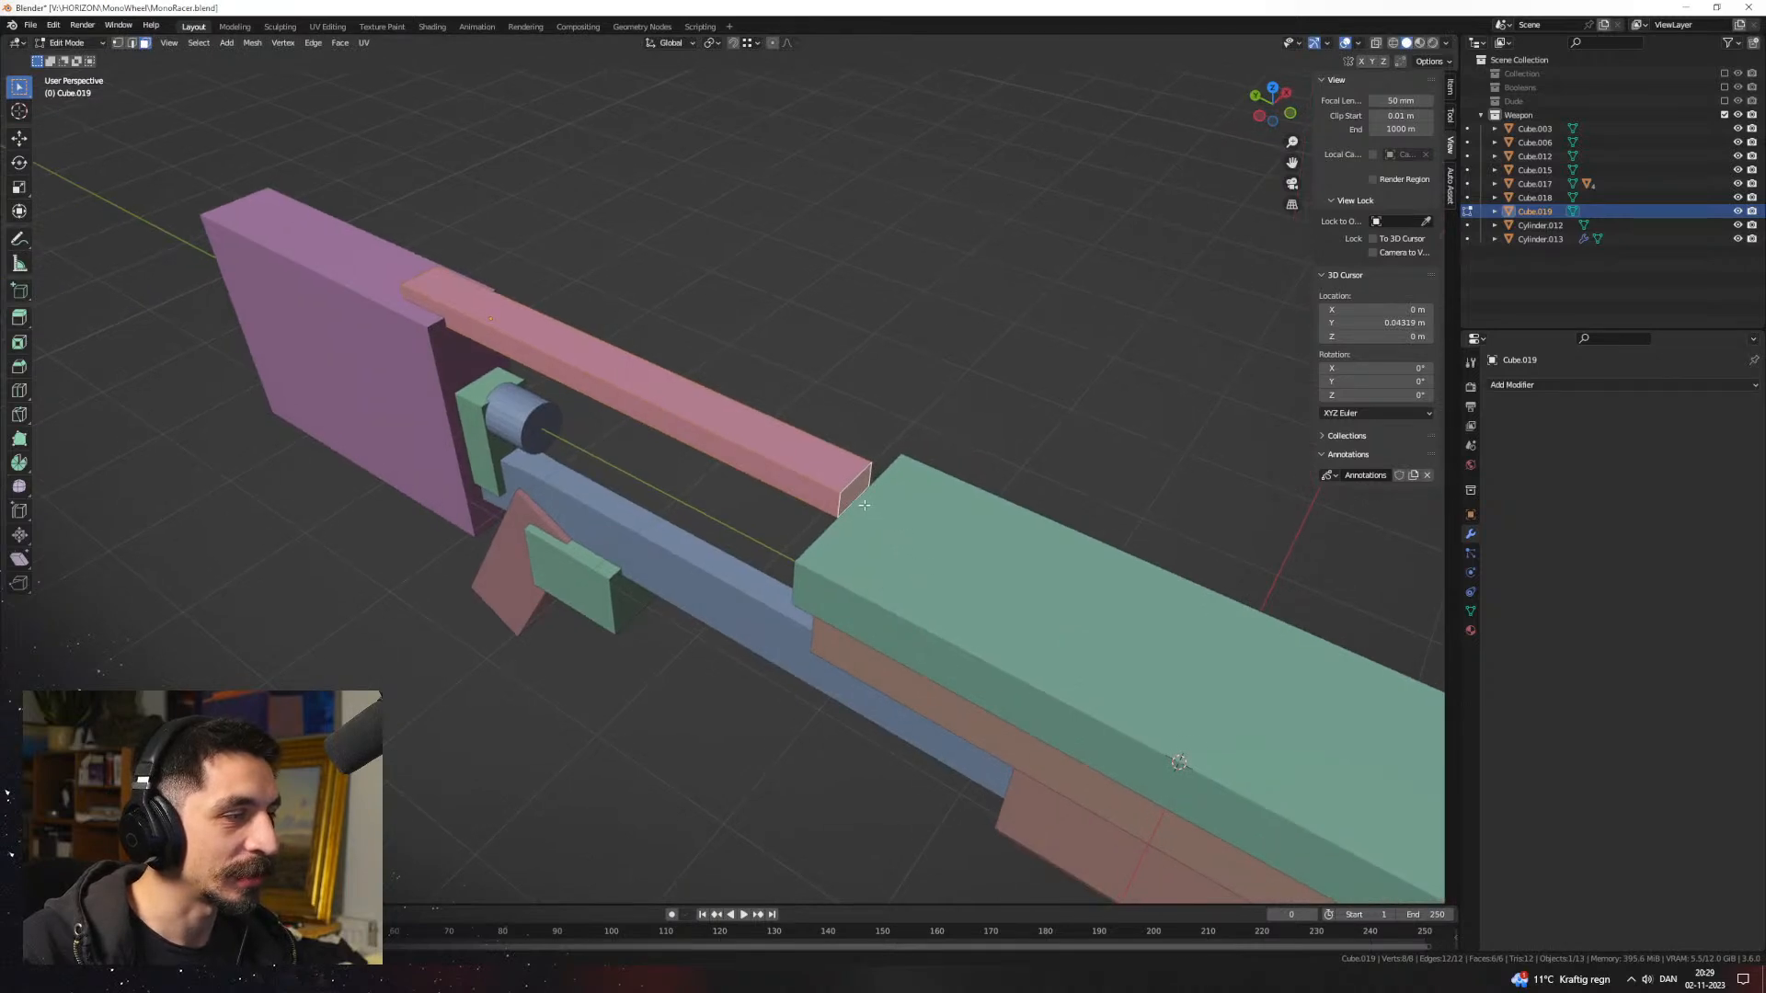
middle_click_drag(865, 505, 864, 493)
key("g")
key("z")
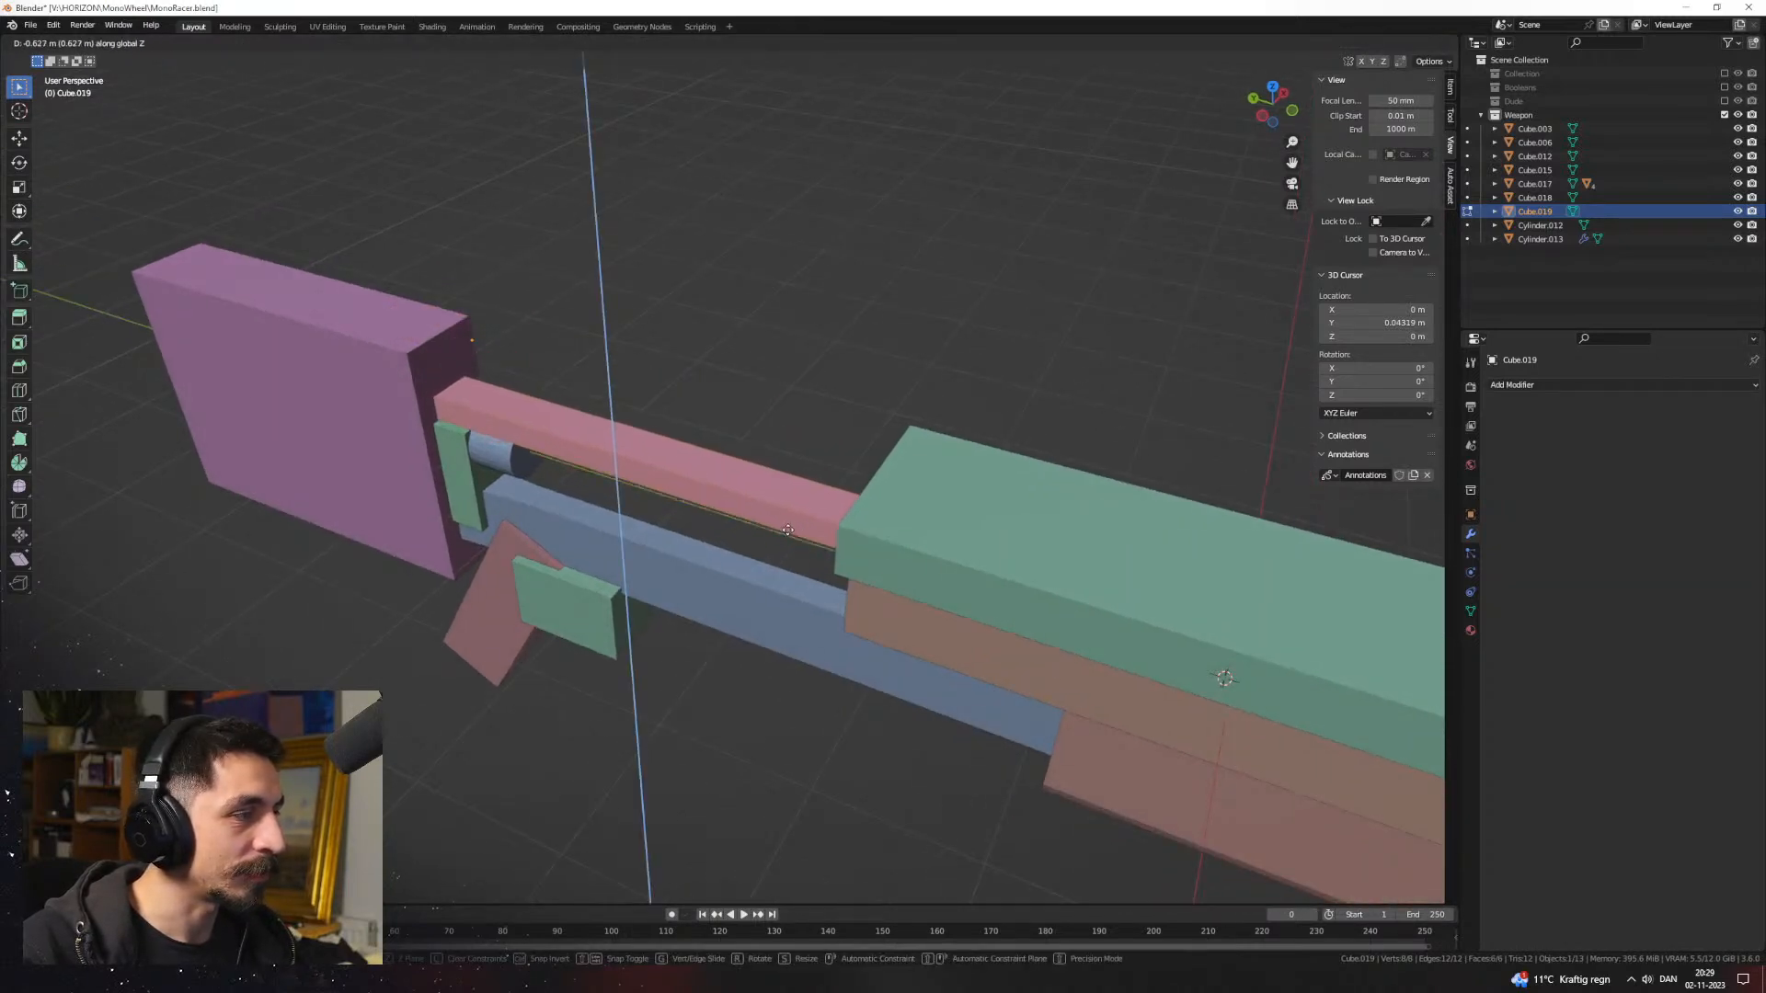
right_click(812, 552)
middle_click_drag(812, 552, 781, 586)
key("Tab")
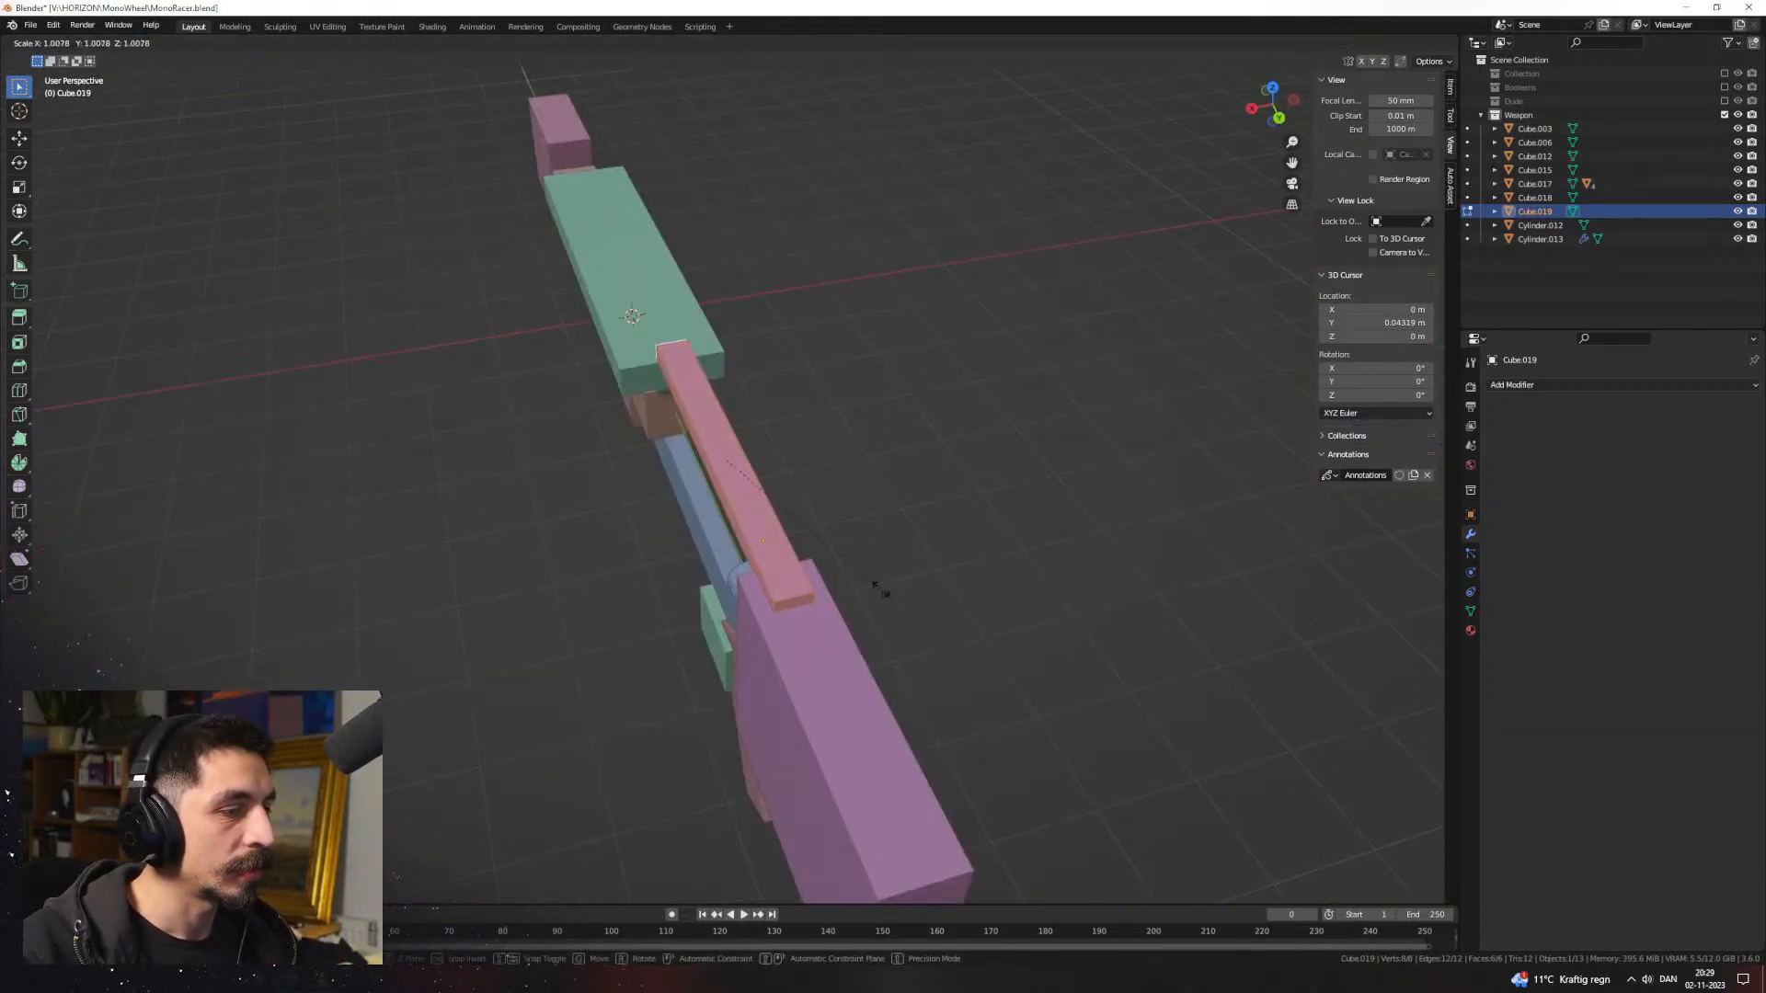
middle_click_drag(950, 583, 883, 552)
Step: Slide the grip with its parented assembly along Y back into the casing, leaving the stock in place
left_click(995, 564)
left_click(865, 550)
left_click(835, 610, "shift")
left_click(870, 609)
left_click(859, 565)
left_click(875, 598)
key("g")
key("y")
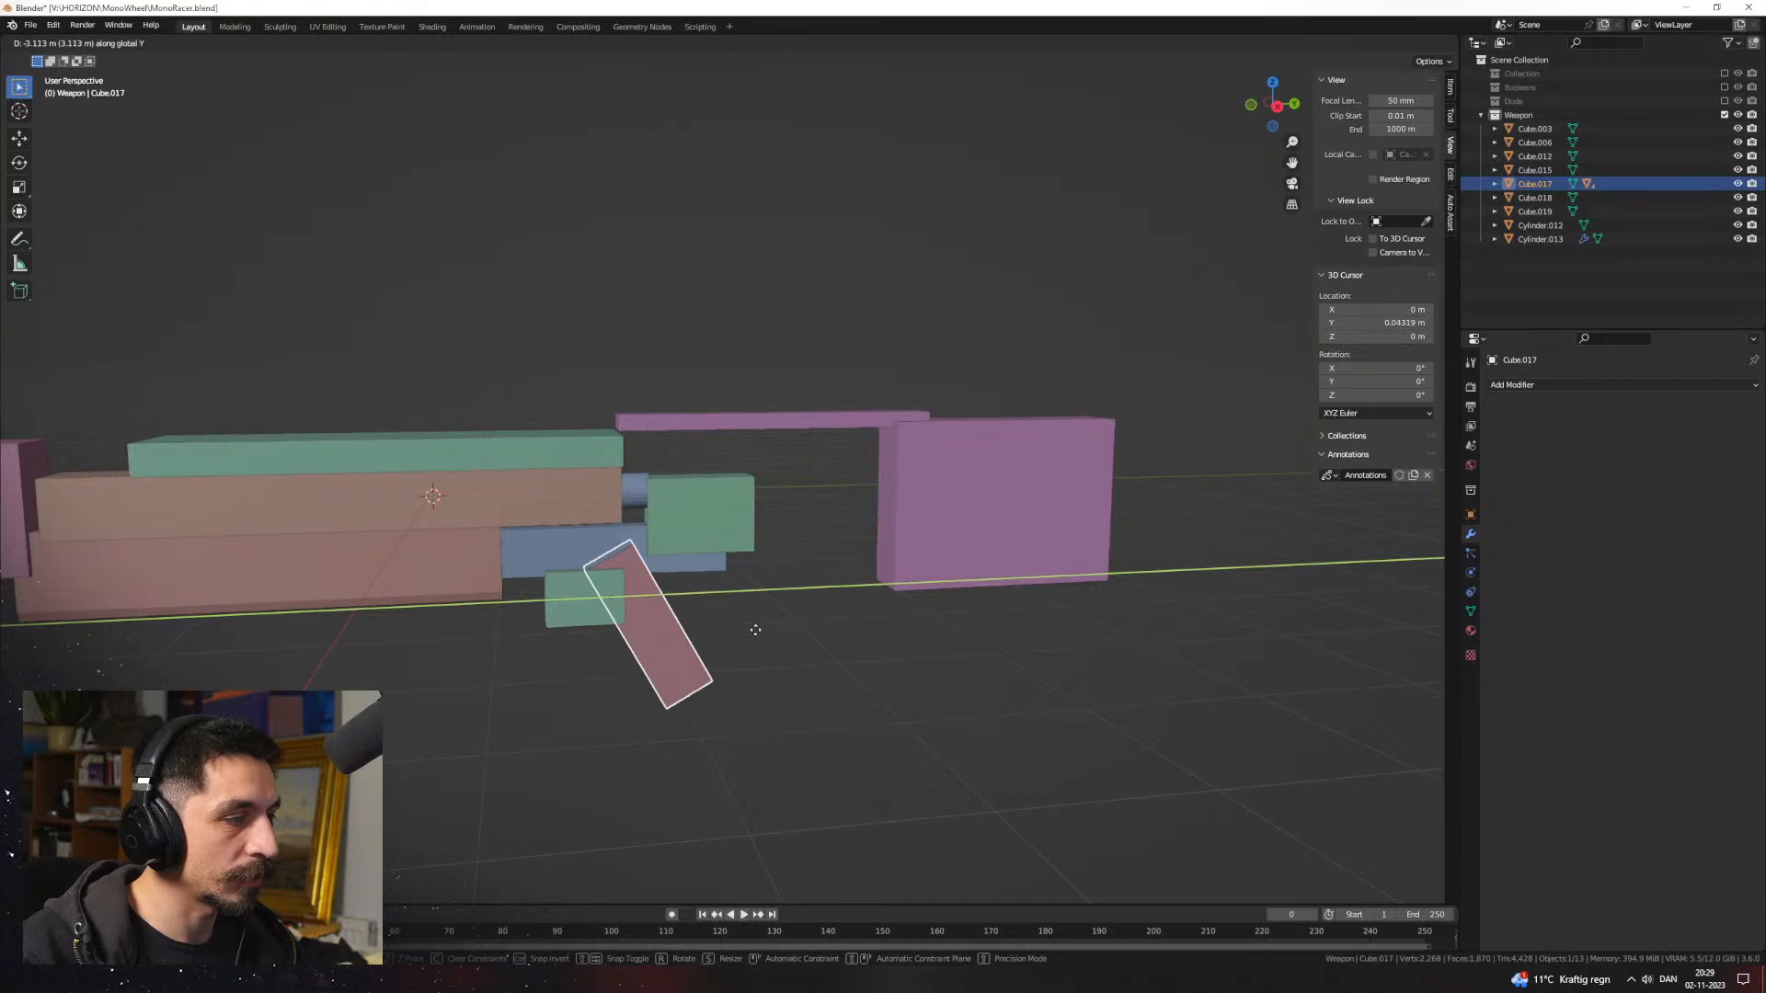
left_click(738, 635)
left_click(841, 638)
mouse_move(841, 638)
middle_mouse_down()
mouse_move(711, 639)
mouse_move(851, 608)
middle_mouse_up()
Step: Scale the connecting bar about 2.8 times along Z and lower it about 0.42 m
left_click(857, 447)
left_click(857, 447)
middle_click_drag(857, 447, 938, 459)
scroll(938, 460, "up", 2)
key("Tab")
key("s")
key("z")
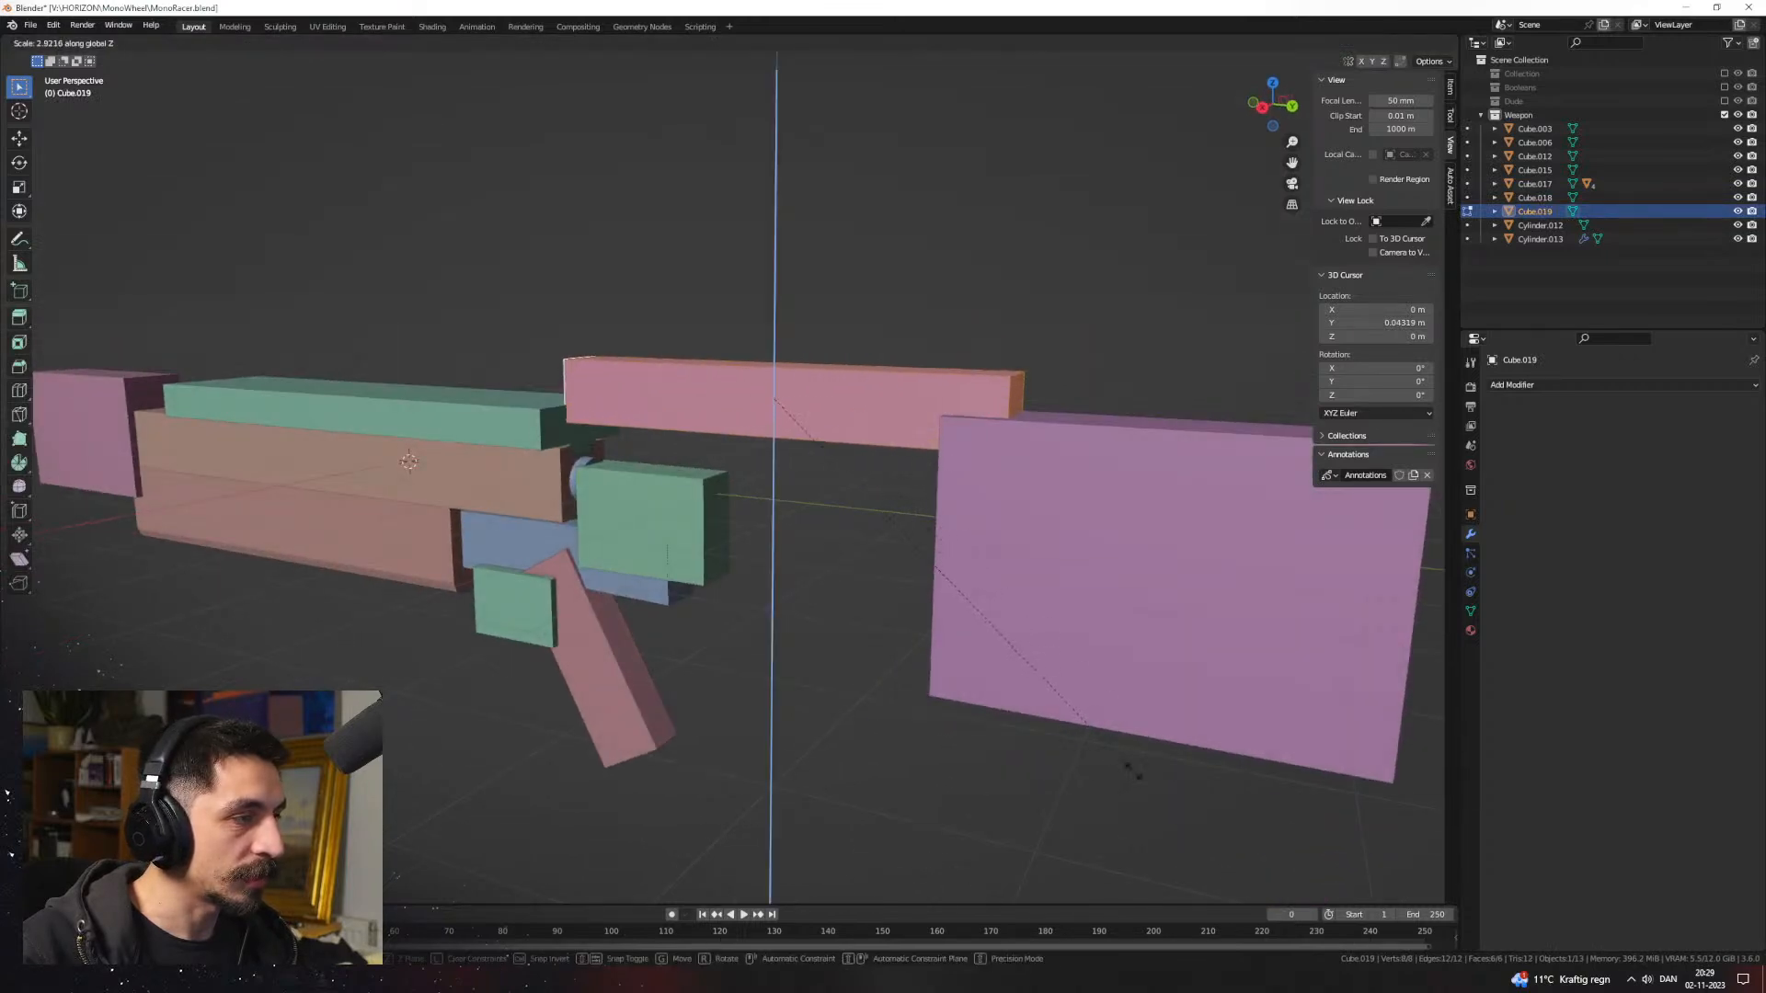
left_click(1122, 758)
key("g")
key("z")
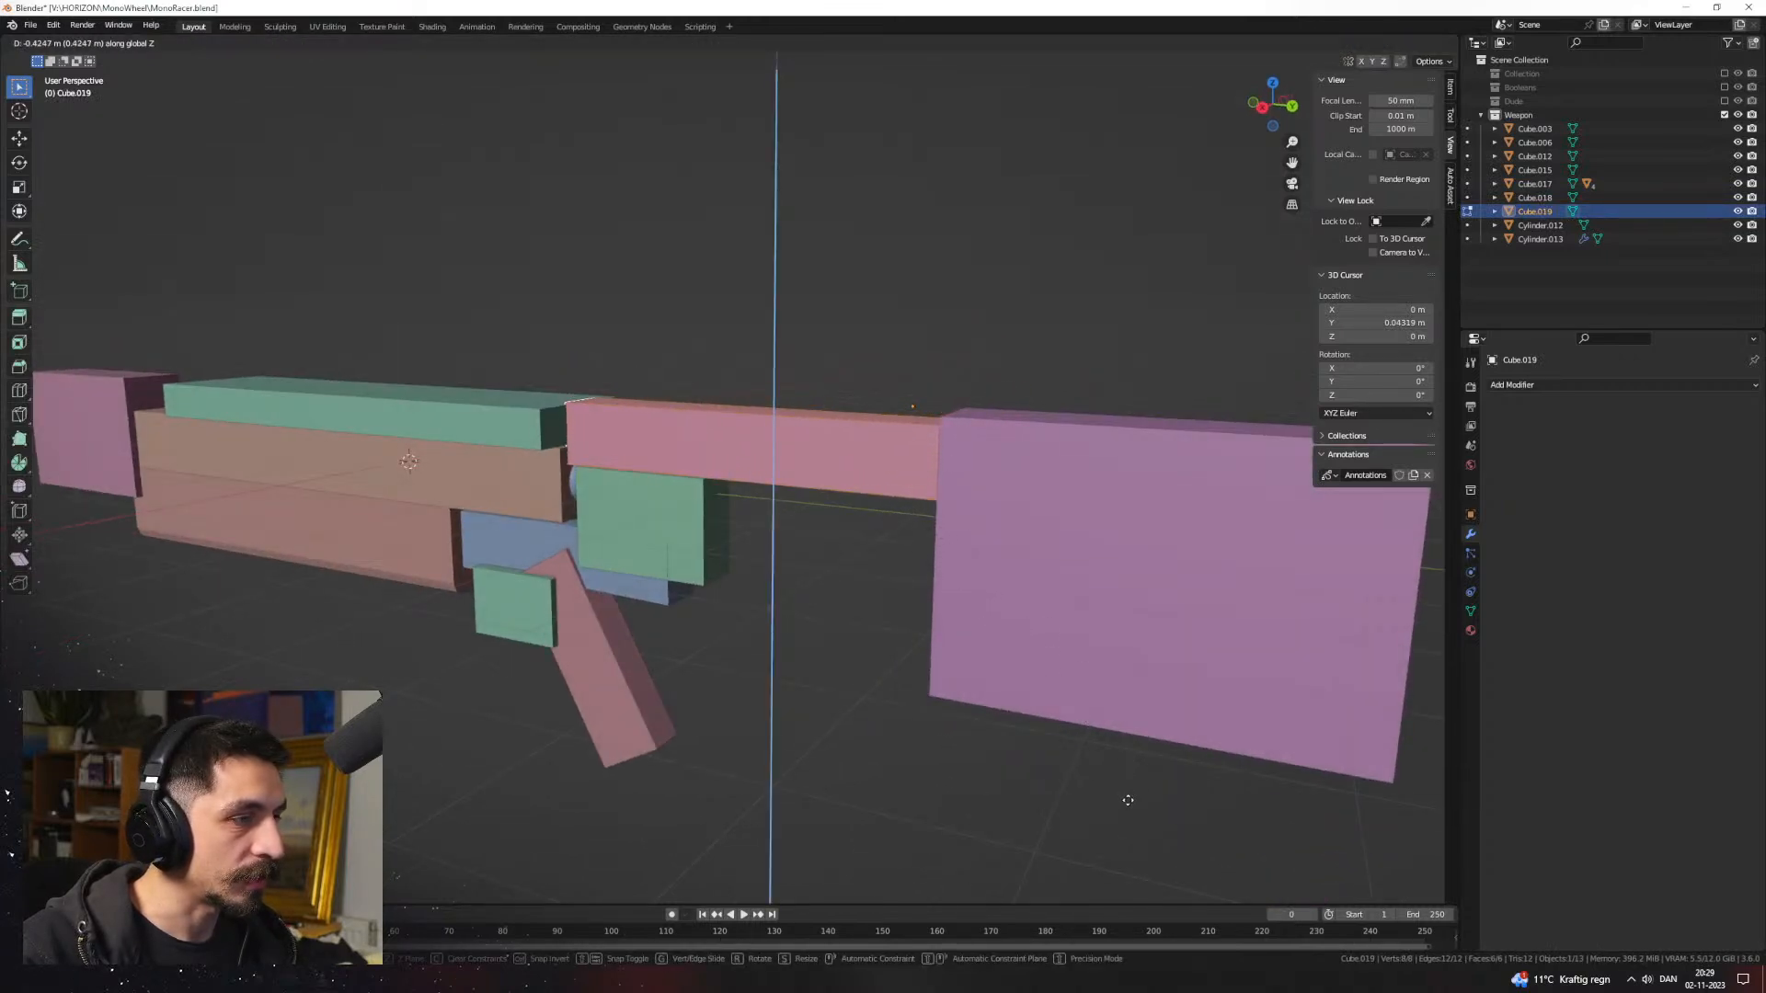
left_click(1128, 800)
Step: Refine the connecting bar's thickness and position along Z between the casing and the stock
middle_click_drag(918, 714, 824, 599)
key("s")
key("z")
left_click(1035, 747)
key("g")
key("z")
left_click(1029, 742)
Step: Shape a thinner second bar near the stock's lower edge and position it along Z to complete the open frame
key("s")
key("z")
left_click(783, 693)
key("g")
key("z")
left_click(796, 683)
key("s")
middle_click_drag(802, 685, 748, 649)
key("z")
left_click(804, 711)
key("g")
key("z")
left_click(805, 708)
scroll(745, 705, "down", 3)
key("Tab")
Step: Move the front face of the green top magazine along Y in Edit Mode
middle_click_drag(952, 564, 1021, 639)
scroll(842, 666, "down", 3)
middle_click_drag(713, 666, 724, 525)
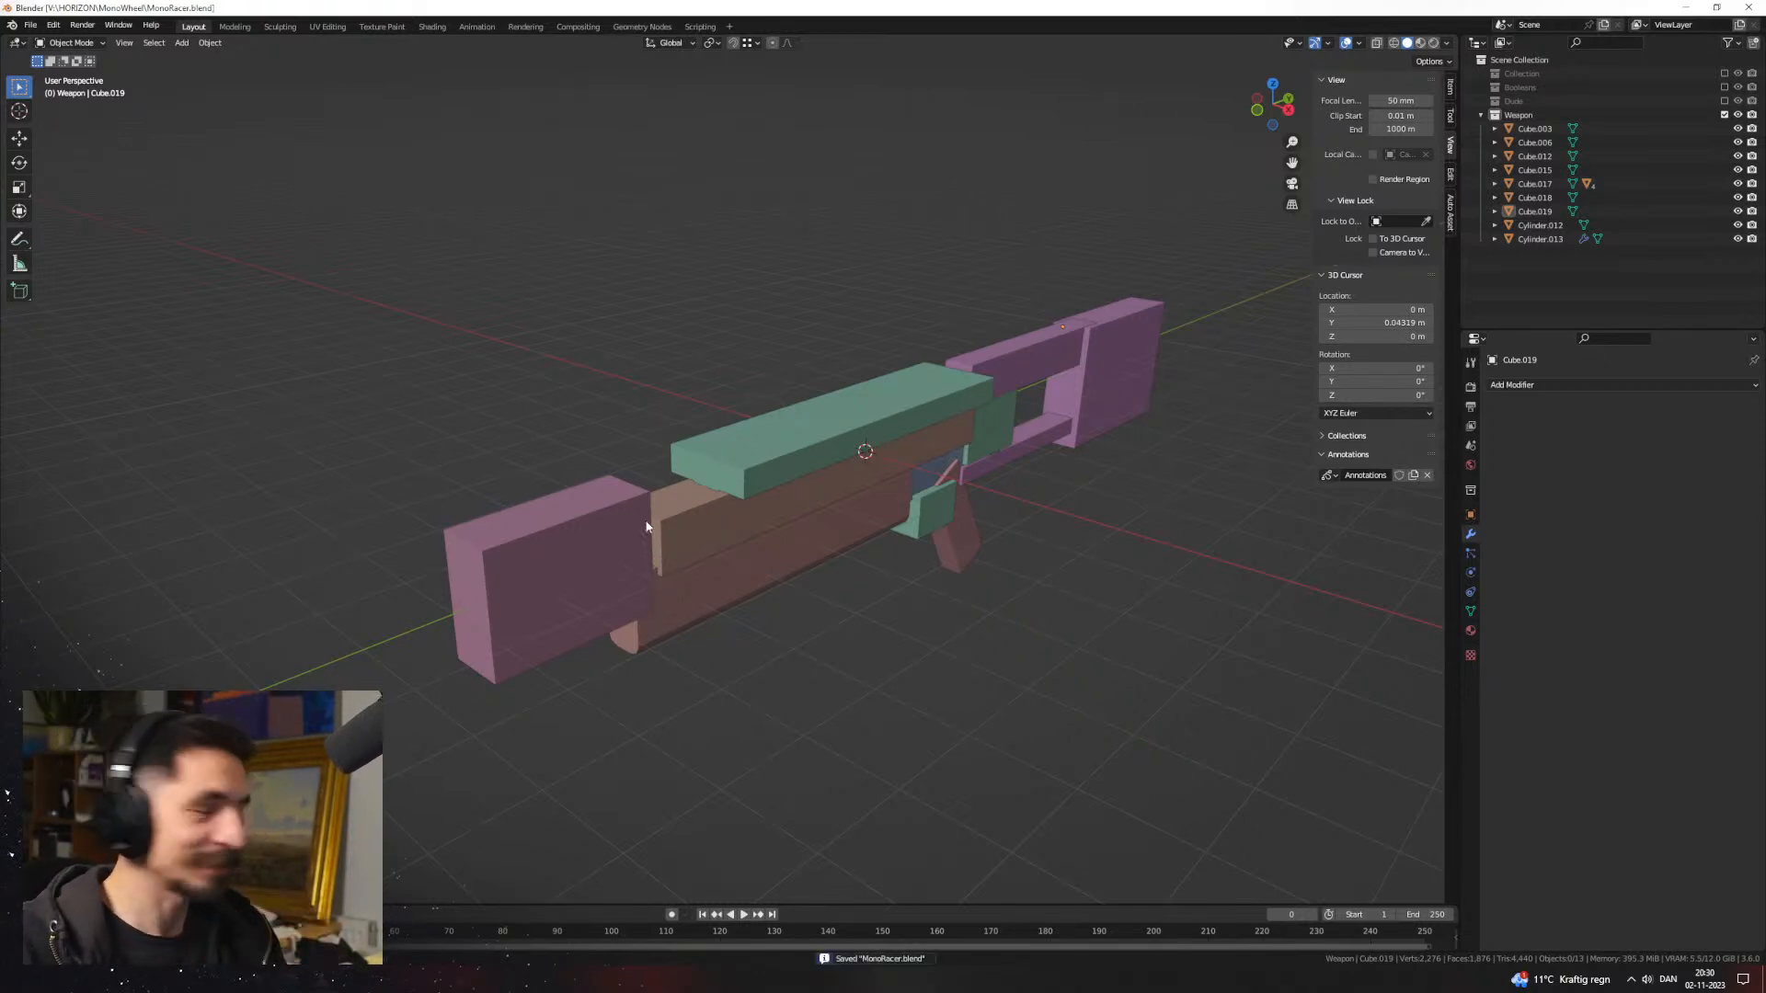
left_click(754, 480)
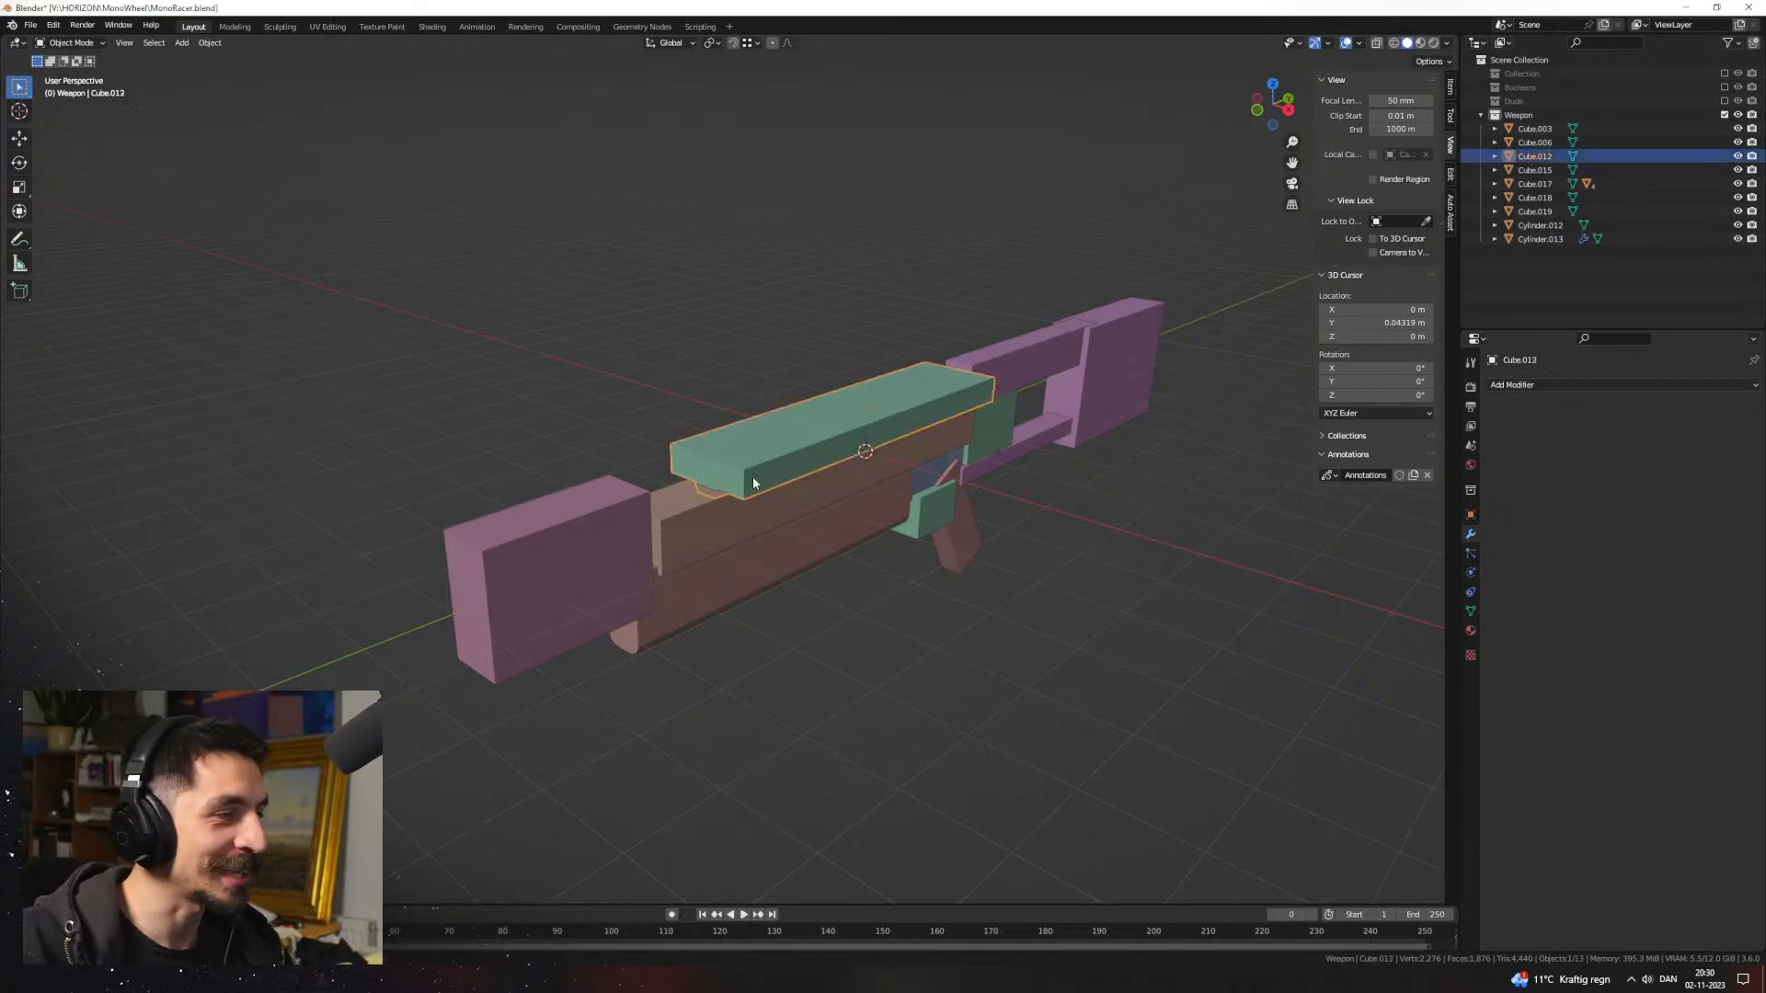
key("Tab")
middle_click_drag(713, 469, 781, 473)
scroll(782, 473, "up", 2)
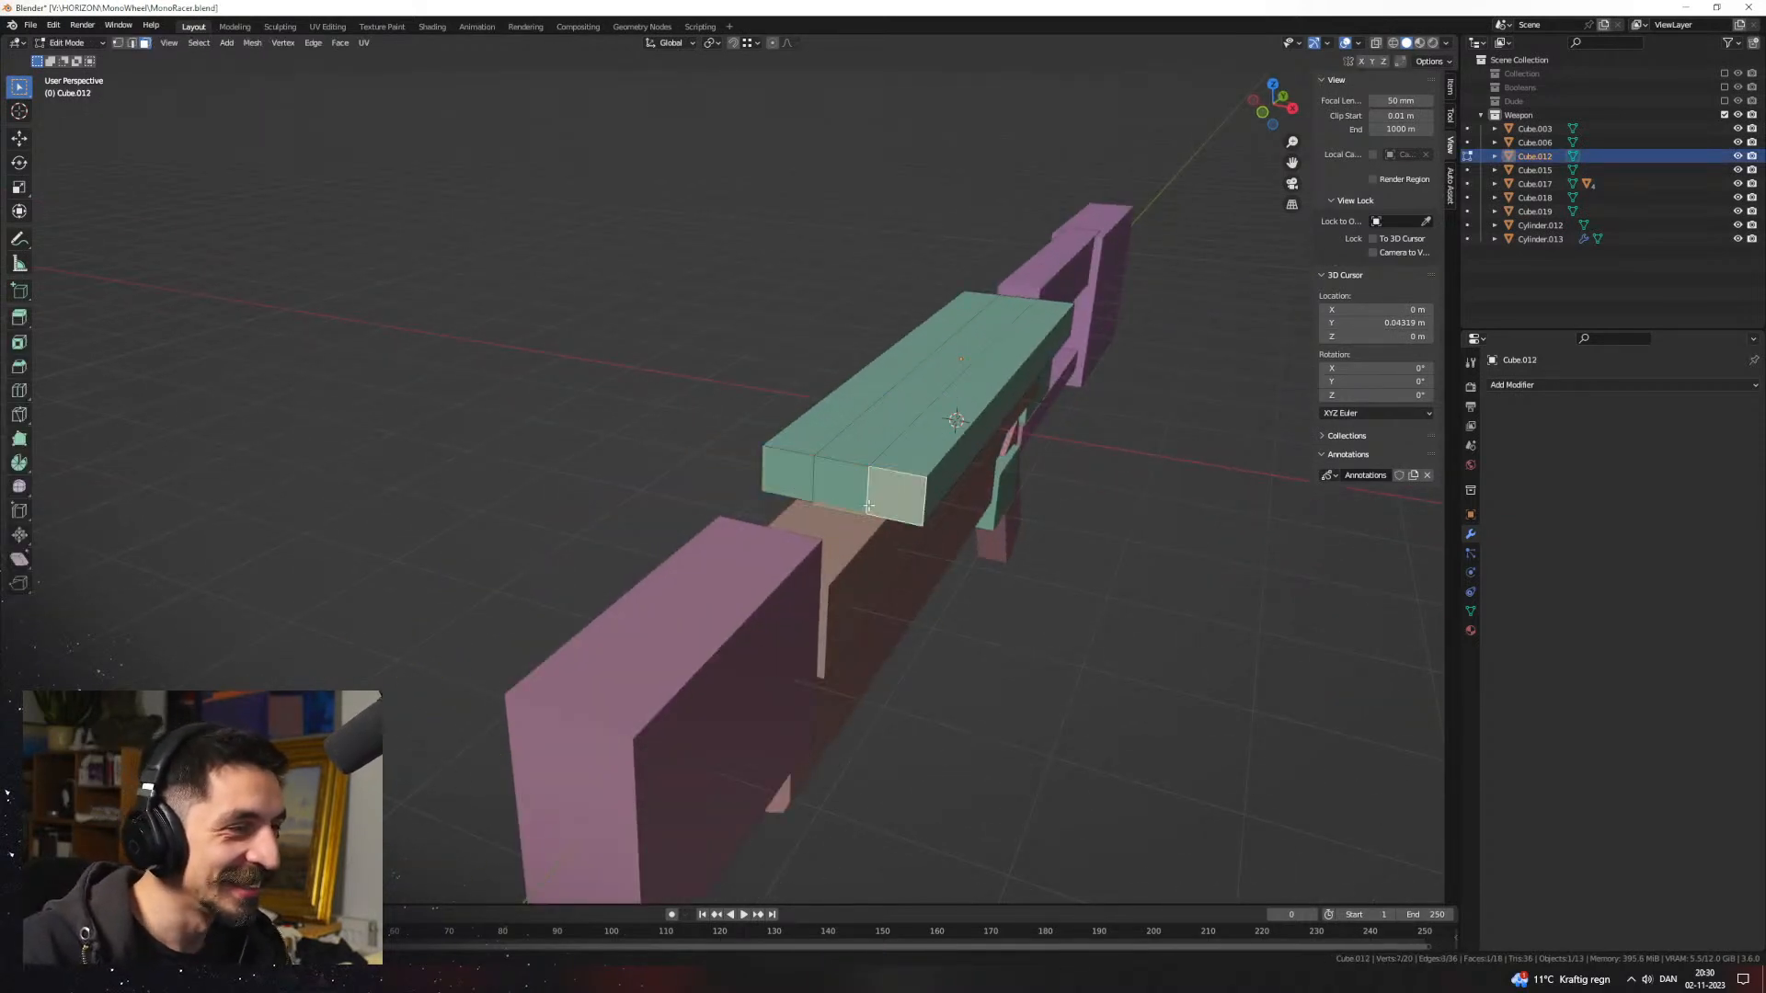
key("KP_3")
scroll(1120, 562, "up", 2)
middle_click_drag(1030, 468, 717, 547)
scroll(1040, 516, "up", 2)
key("g")
key("y")
left_click(1048, 556)
key("Tab")
Step: Select the block at the weapon's front end and enlarge the timeline area
left_click(506, 477)
left_click(437, 462)
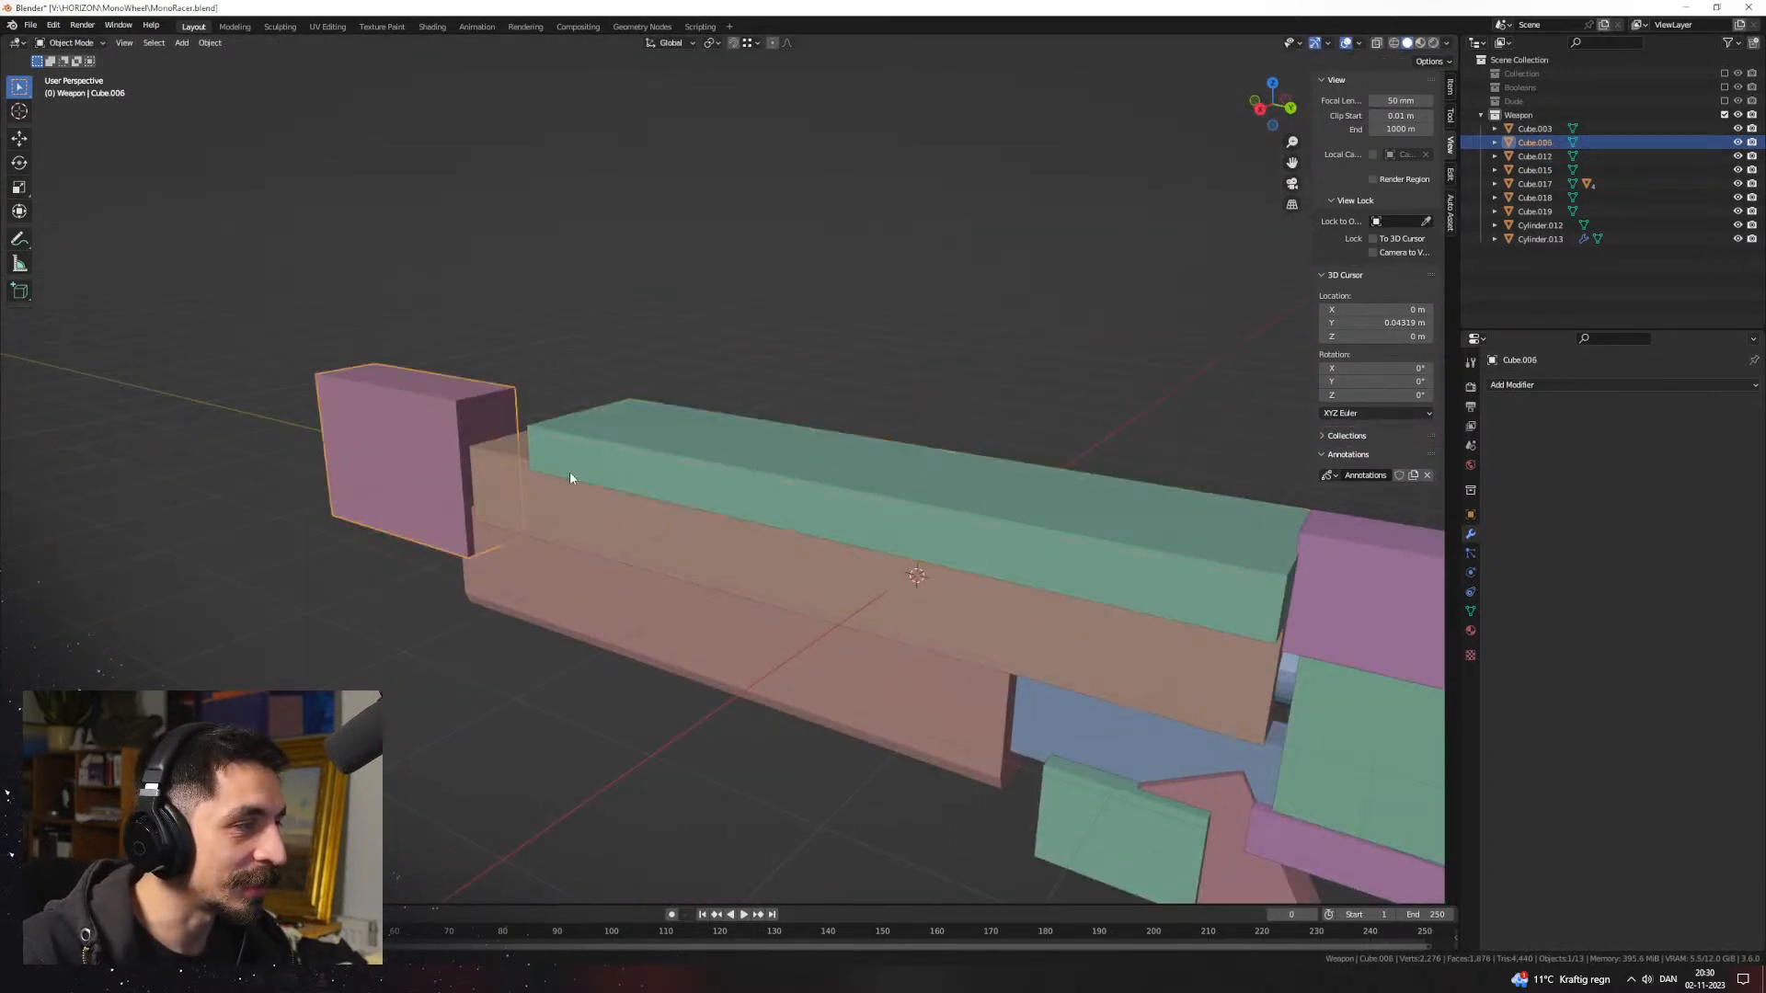
middle_click_drag(564, 478, 731, 443)
scroll(745, 446, "down", 4)
middle_click_drag(892, 473, 1045, 610)
left_click_drag(836, 904, 834, 804)
mouse_move(814, 630)
middle_mouse_down()
mouse_move(880, 703)
mouse_move(799, 645)
mouse_move(891, 583)
mouse_move(781, 571)
mouse_move(899, 564)
mouse_move(838, 576)
mouse_move(907, 583)
middle_mouse_up()
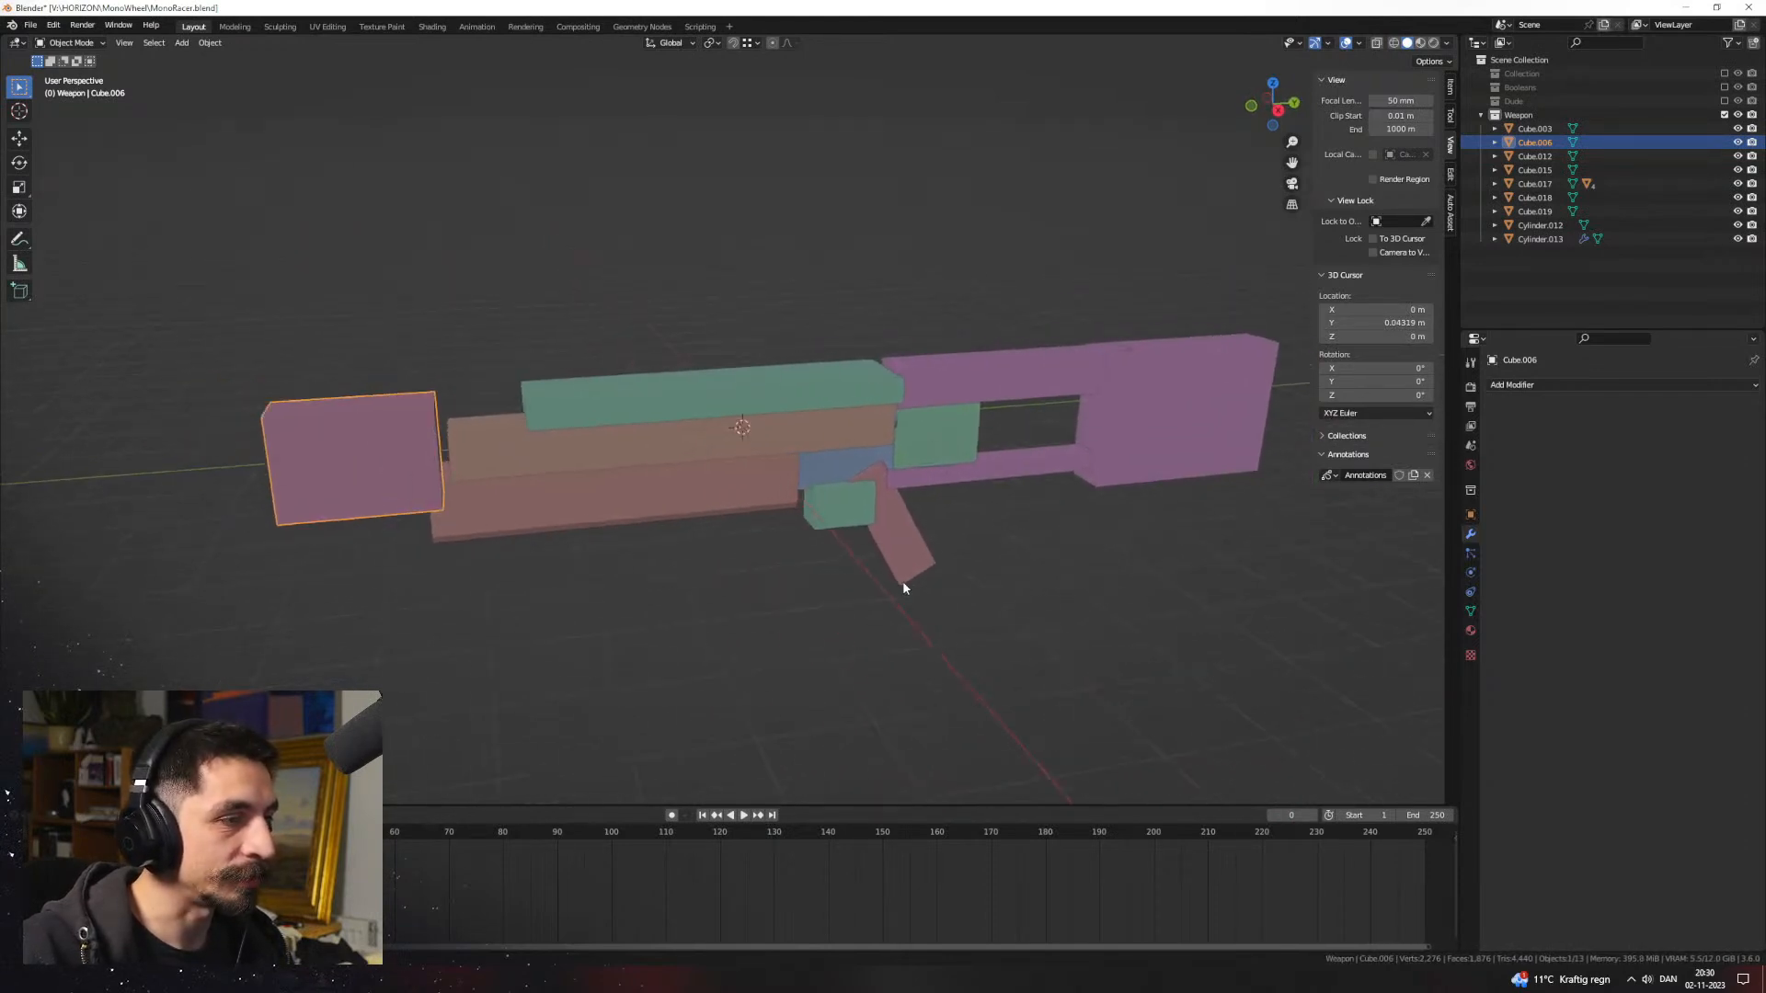
Step: Switch the viewport to wireframe and inspect the arrayed missiles inside the magazine and the one in the casing
key("shift+z")
left_click(862, 421)
middle_click_drag(981, 495, 1027, 485)
left_click(832, 429)
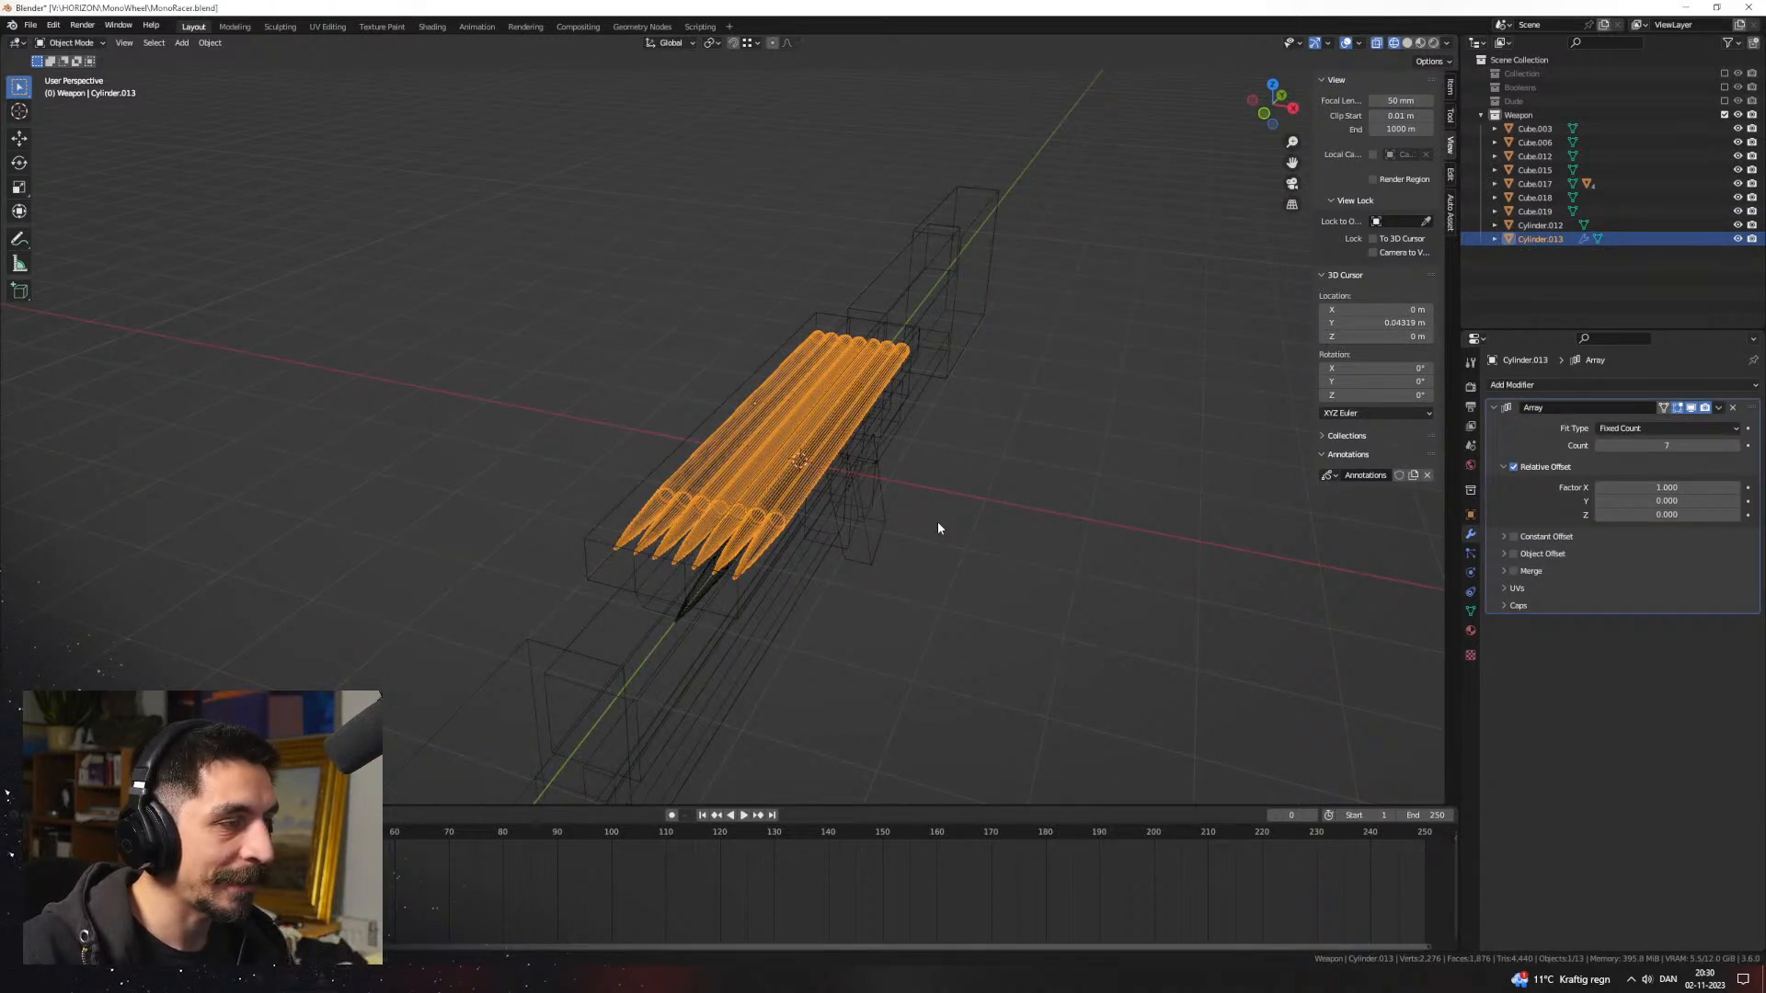
left_click(703, 582)
middle_click_drag(704, 582, 876, 528)
left_click(807, 469)
left_click(800, 427)
Step: Try moving the grip assembly along Y in wireframe view
left_click(881, 526)
key("g")
key("x")
key("y")
right_click(1039, 594)
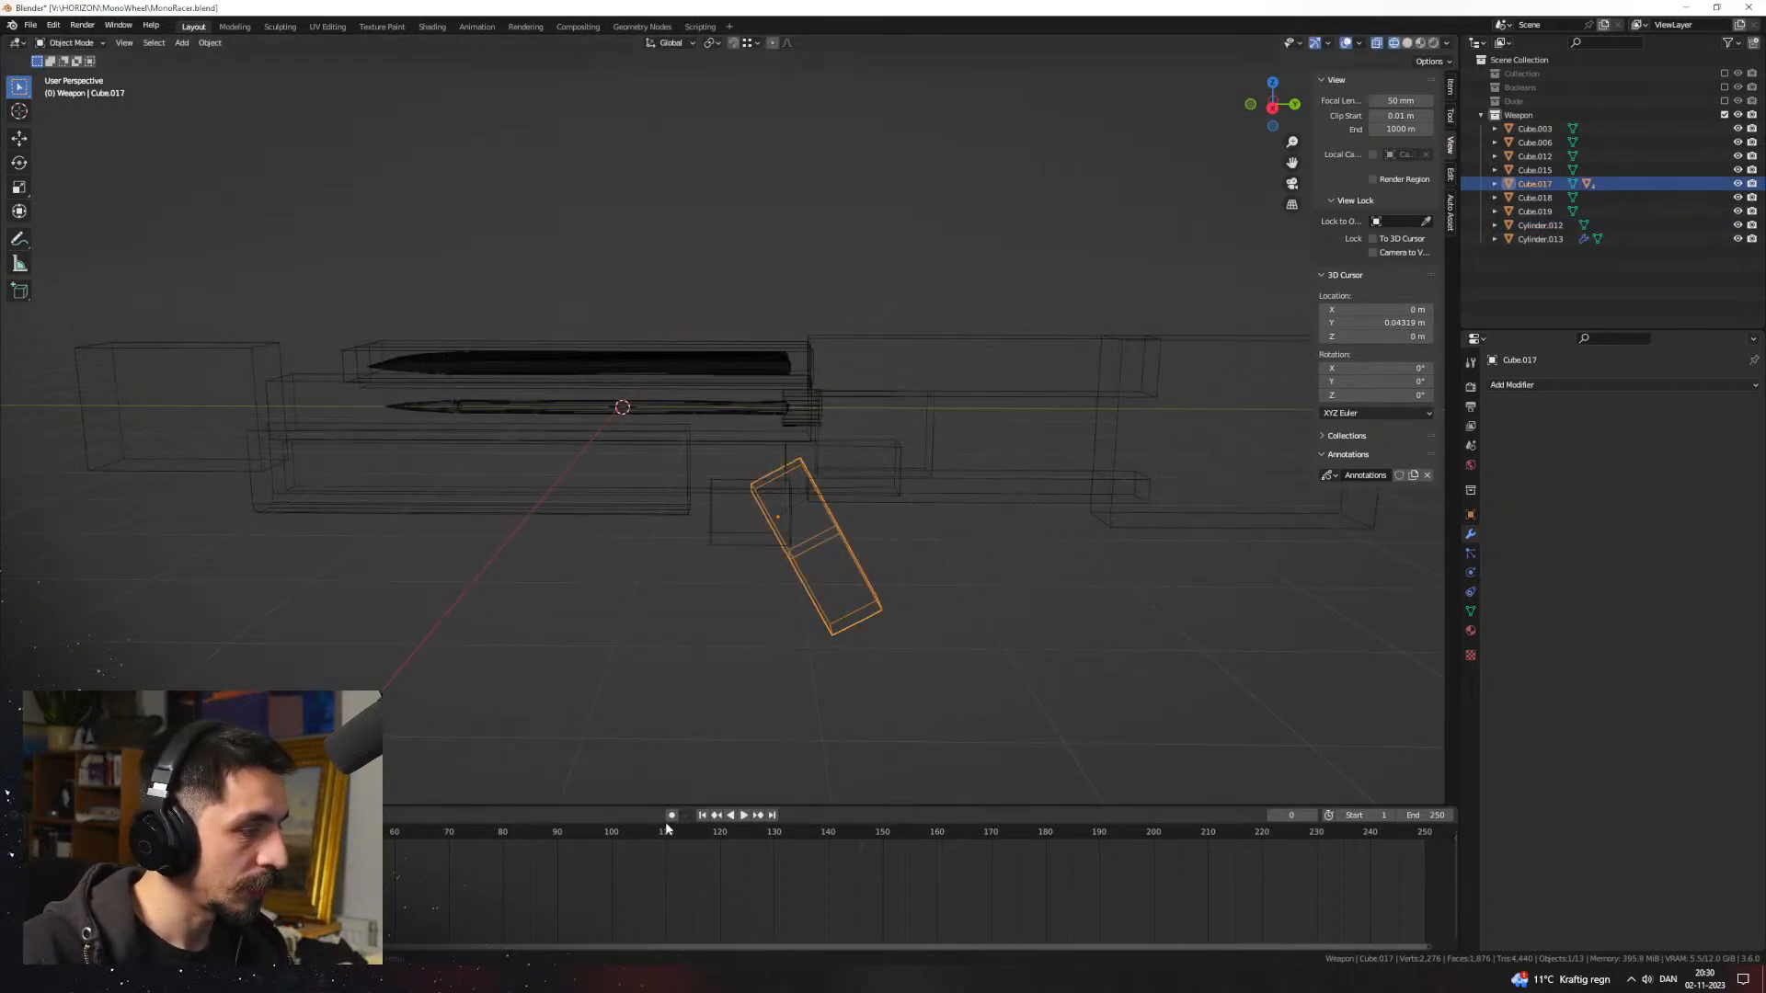
Step: Insert keyframes for all weapon parts at frame 0
key("a")
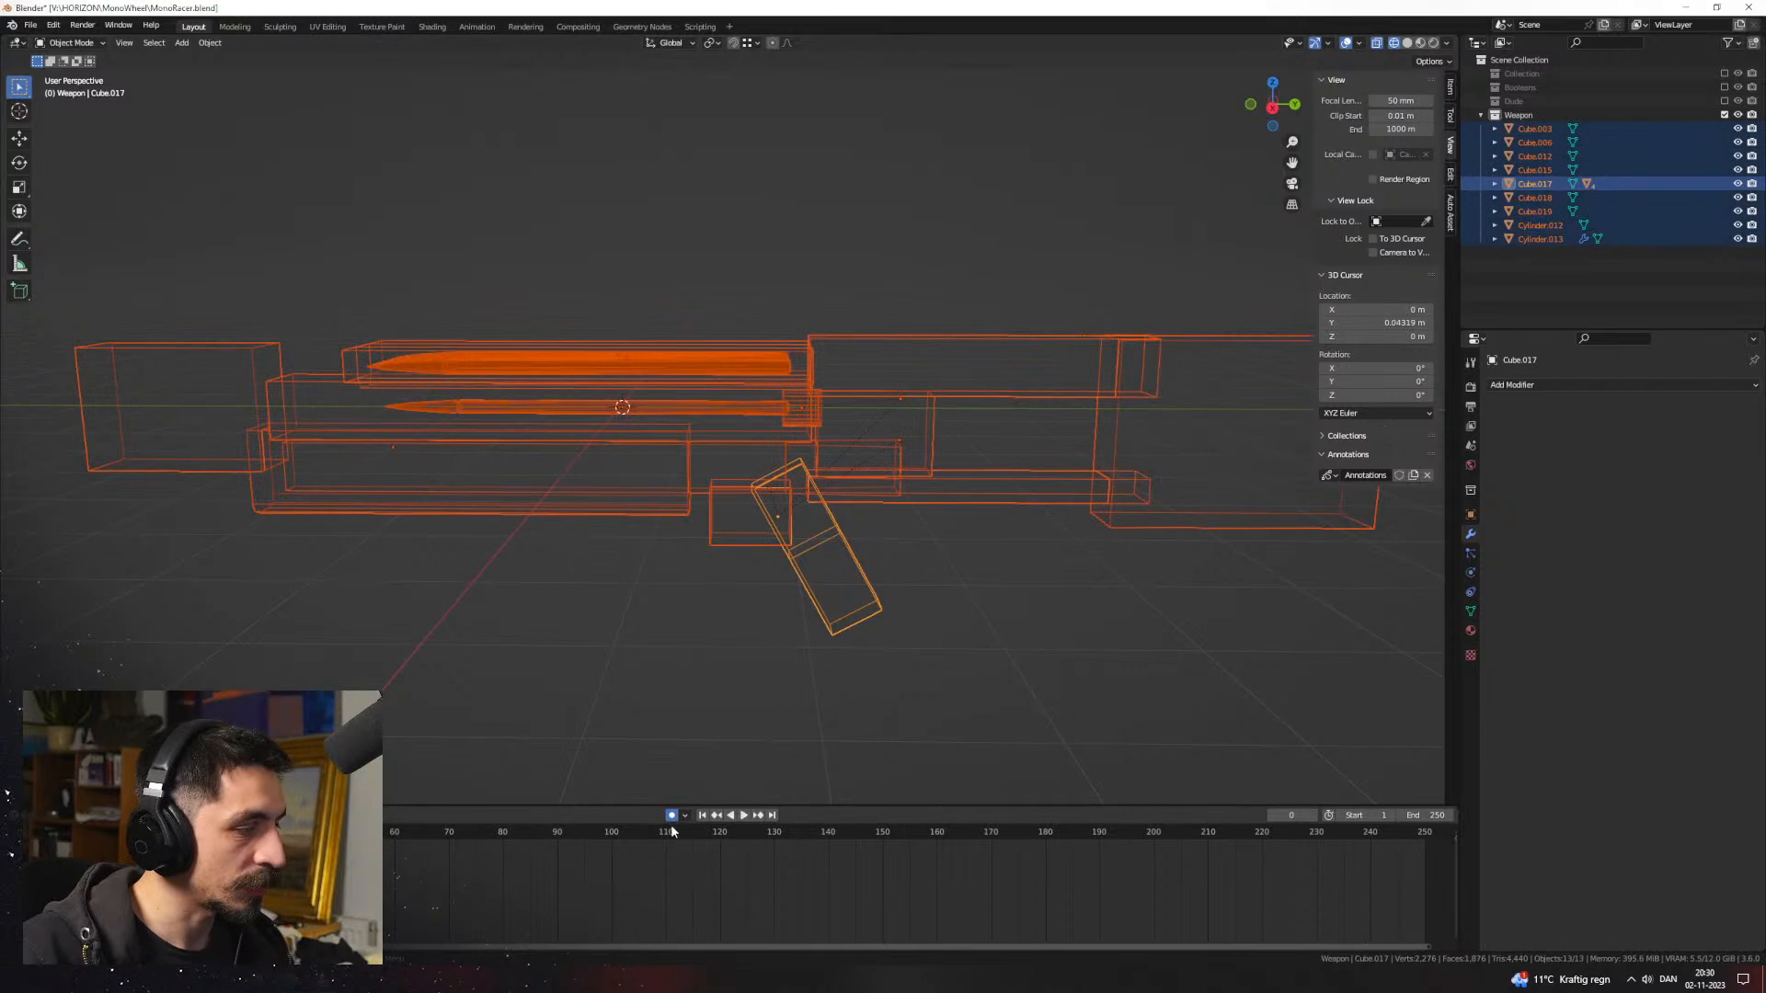
key("i")
left_click(777, 606)
key("alt+a")
Step: At frame 20, slide the grip assembly backward about 3.3 m along Y with auto keying on
left_click(862, 598)
key("Right")
key("Right")
key("Right")
key("Right")
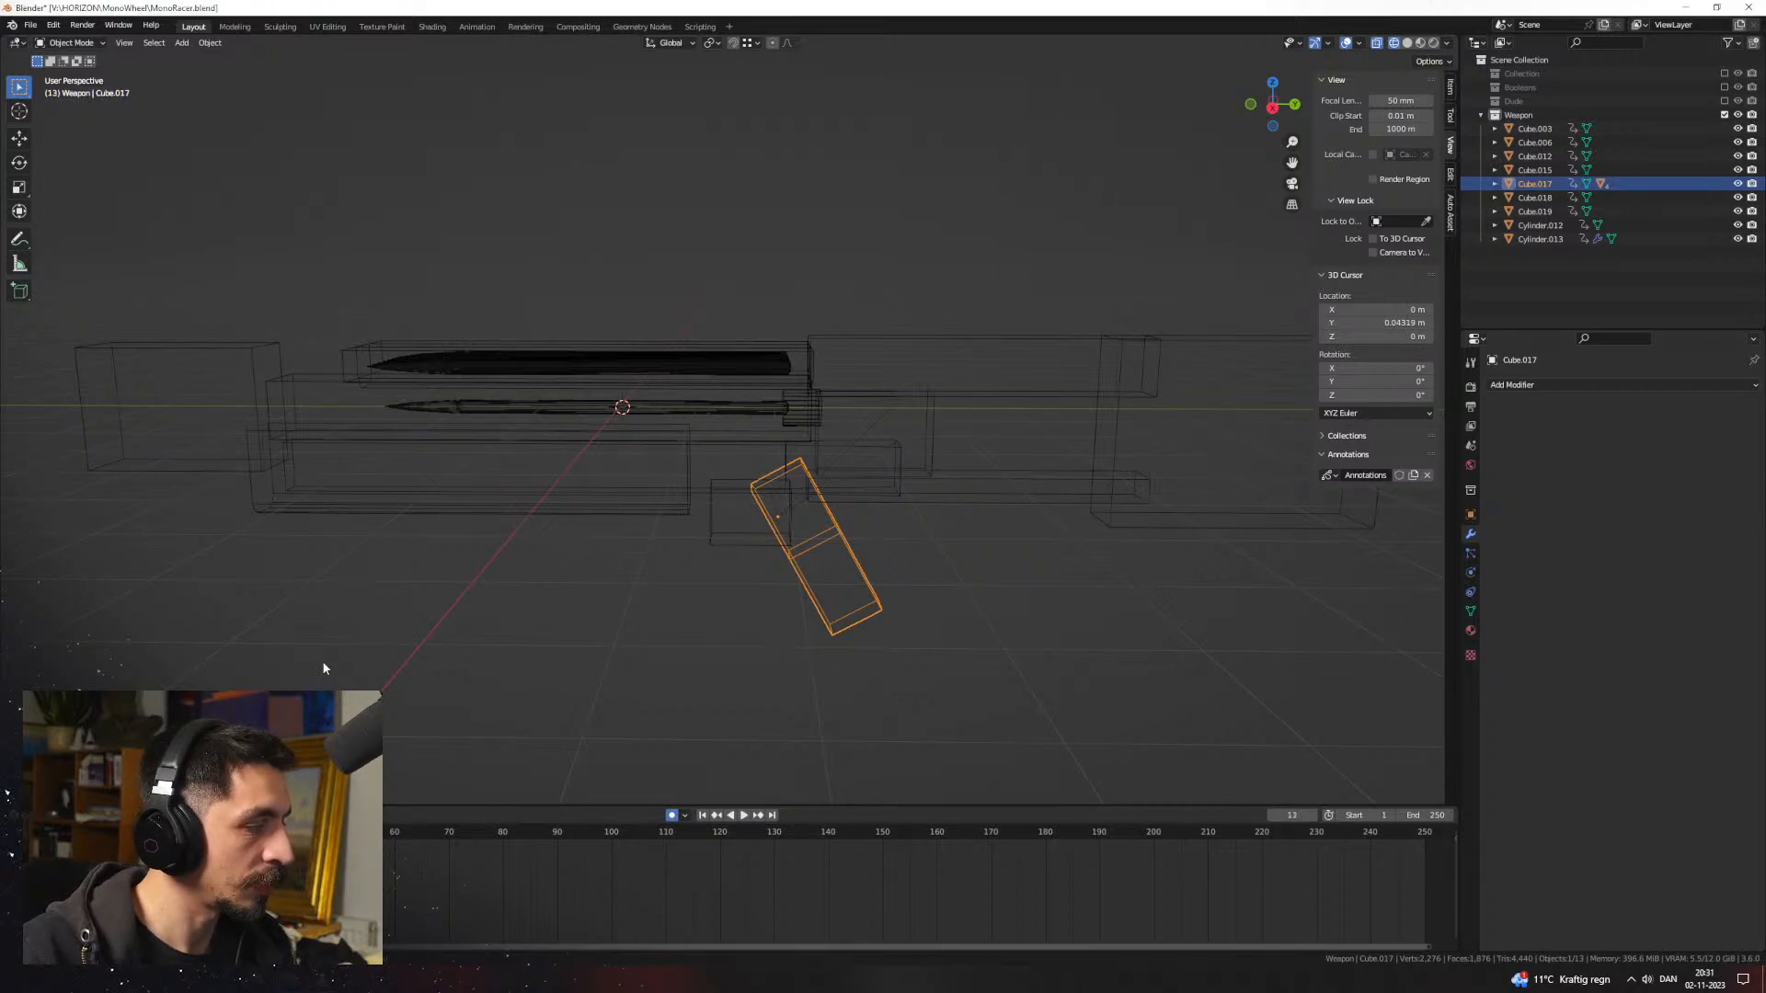
key("Right")
scroll(874, 578, "down", 1)
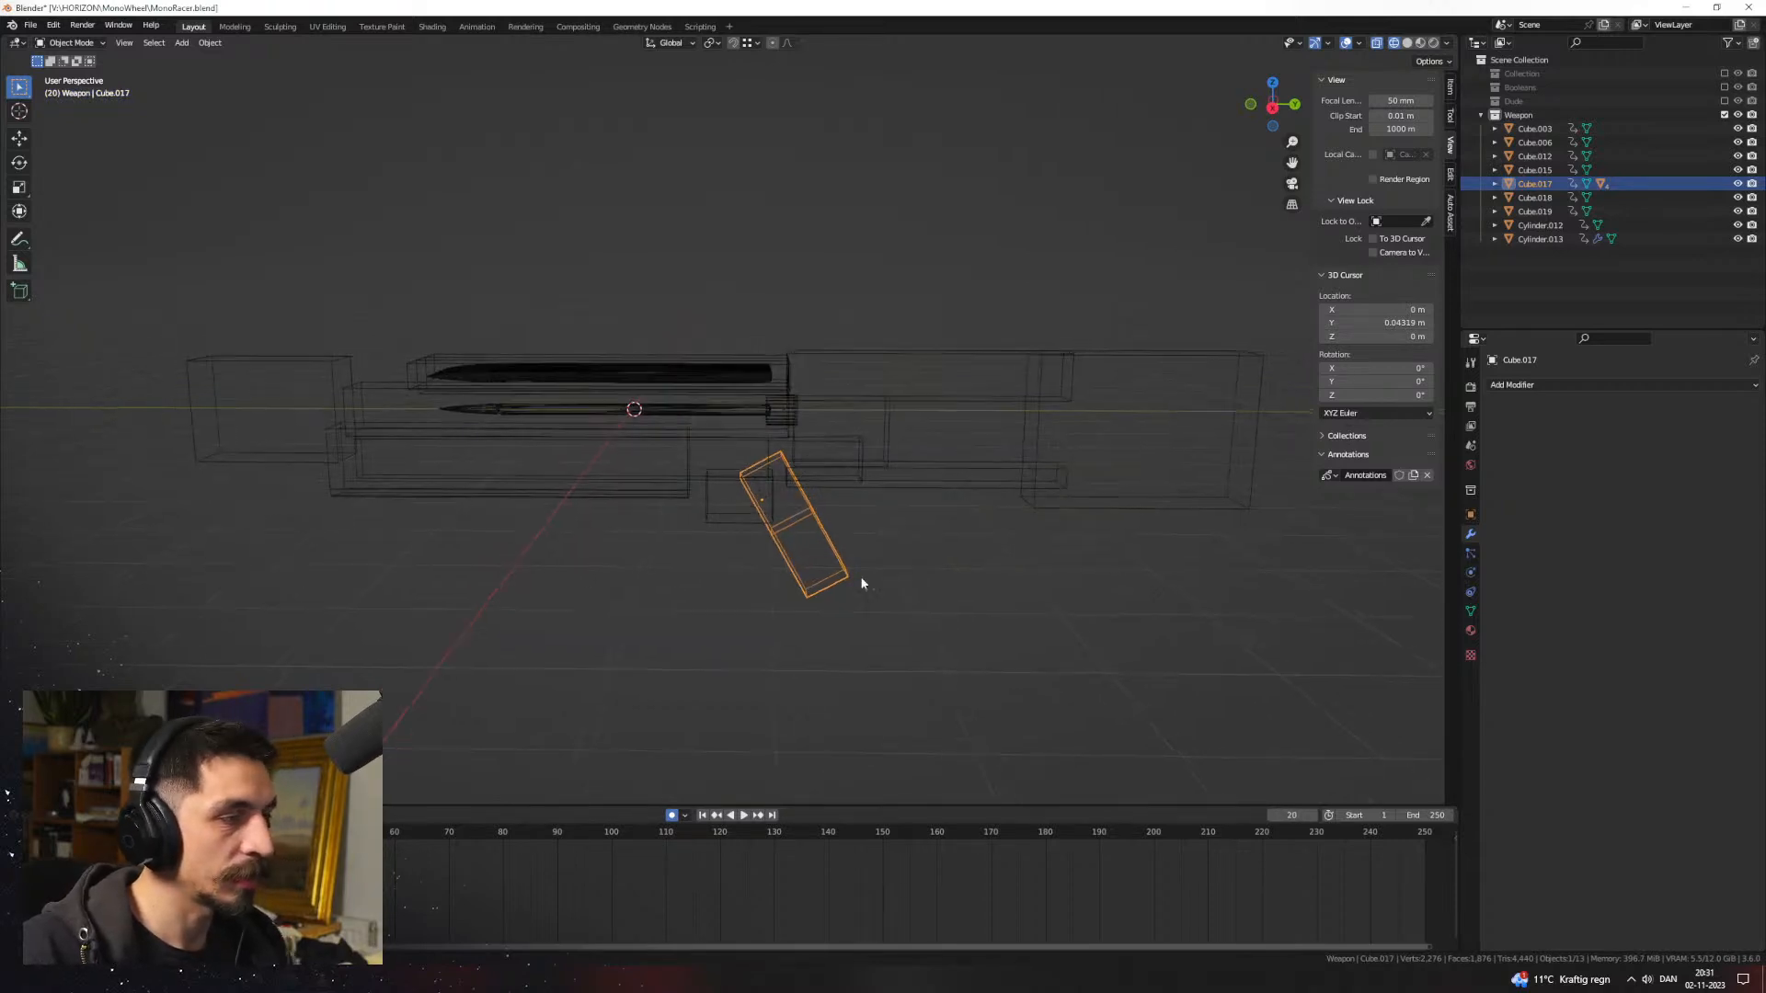
middle_click_drag(880, 577, 810, 577, "shift")
key("g")
key("x")
key("y")
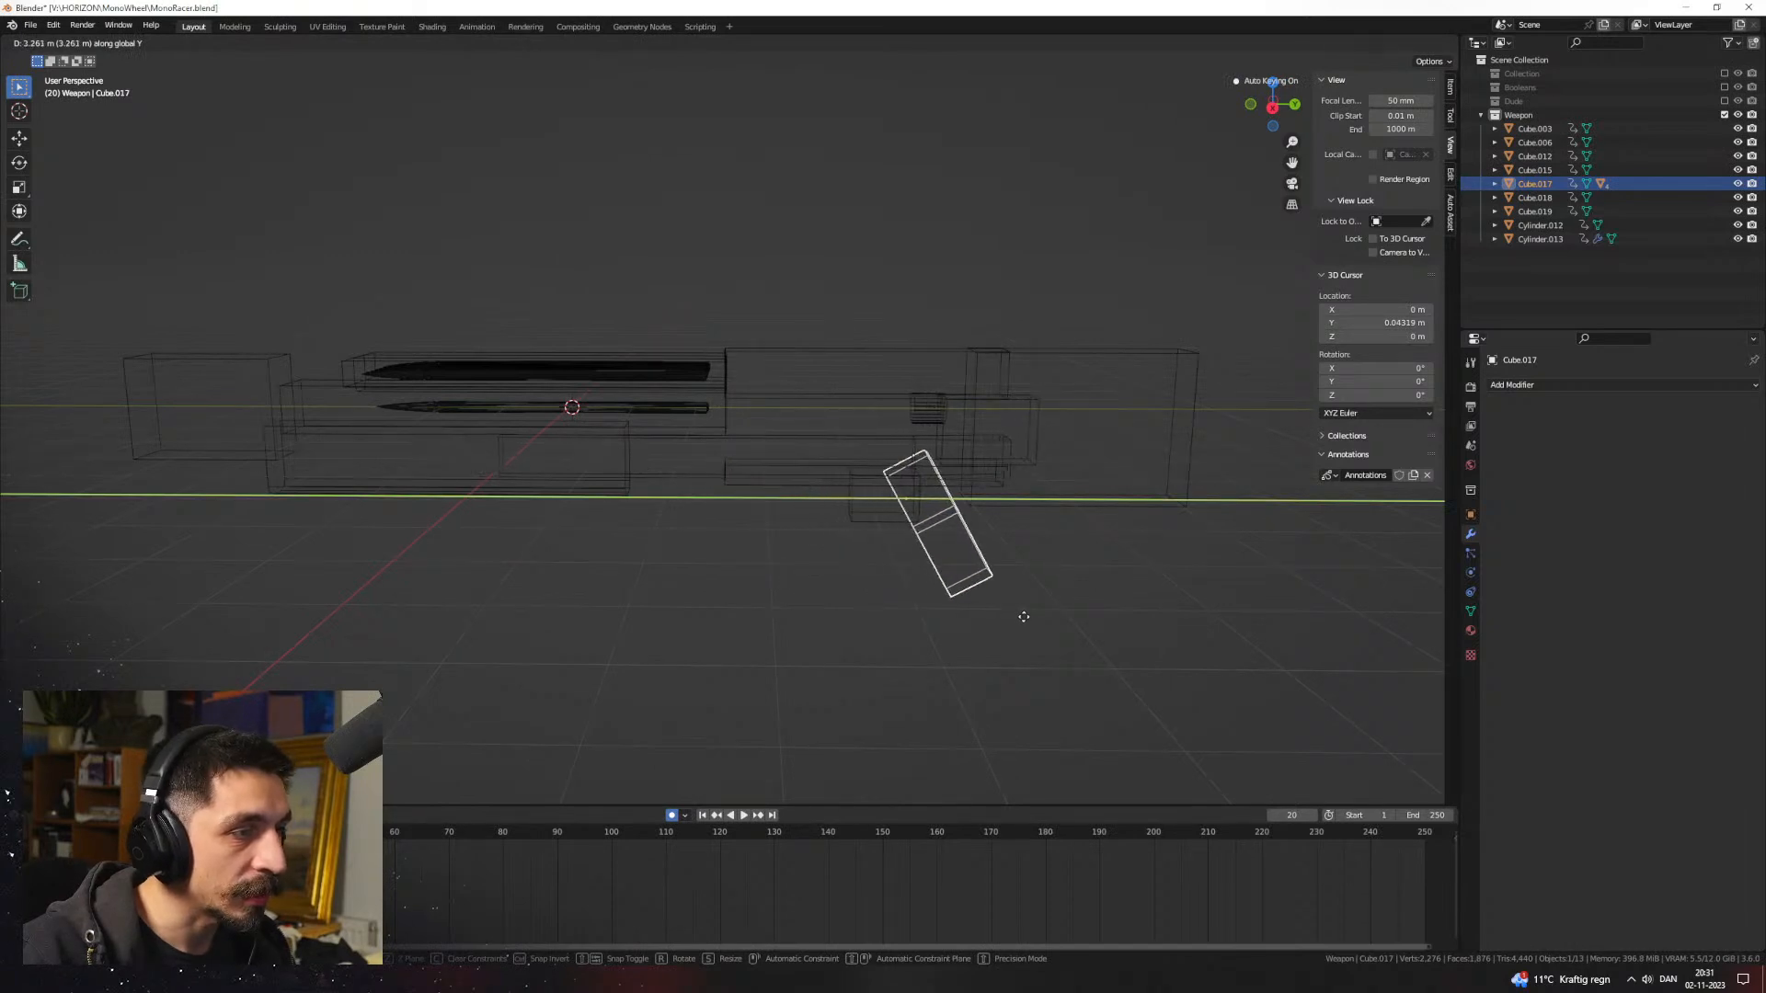
left_click(1029, 621)
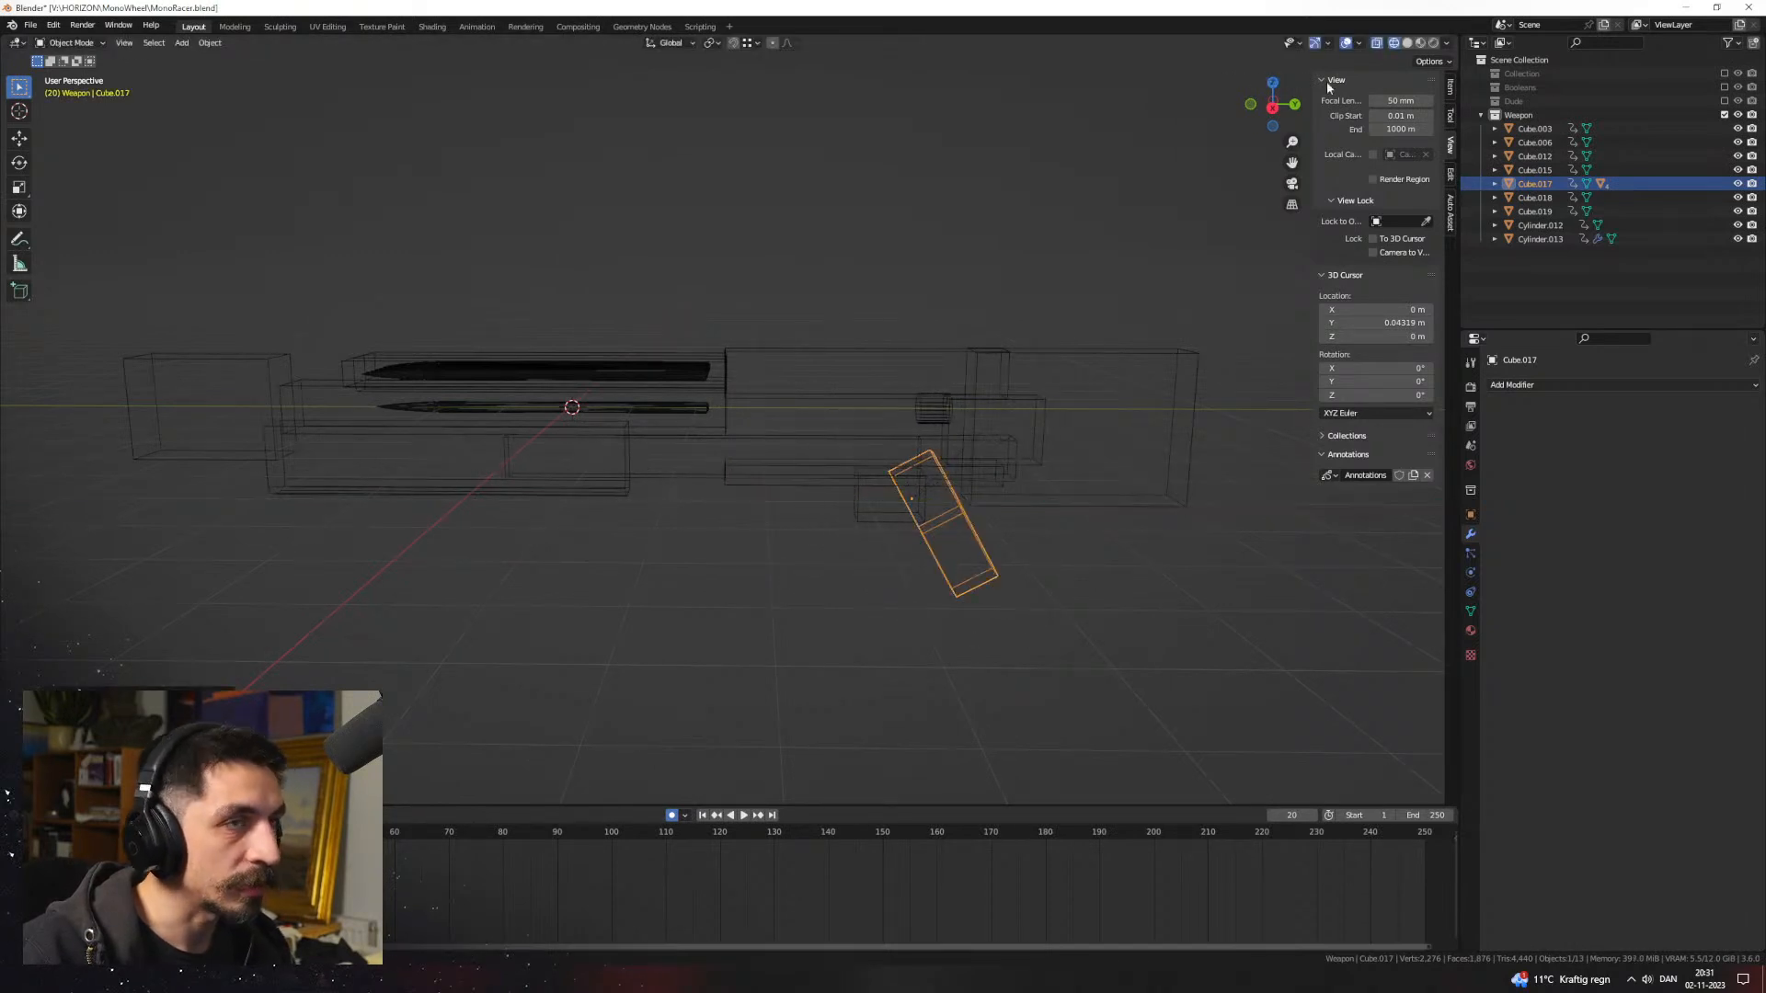
Step: Switch to solid shading and, at frame 30, rotate the small green block in front of the grip about global X
left_click(1420, 46)
left_click(1408, 46)
middle_click_drag(922, 430, 706, 557)
scroll(840, 570, "up", 1)
scroll(771, 556, "down", 3)
scroll(763, 555, "up", 4)
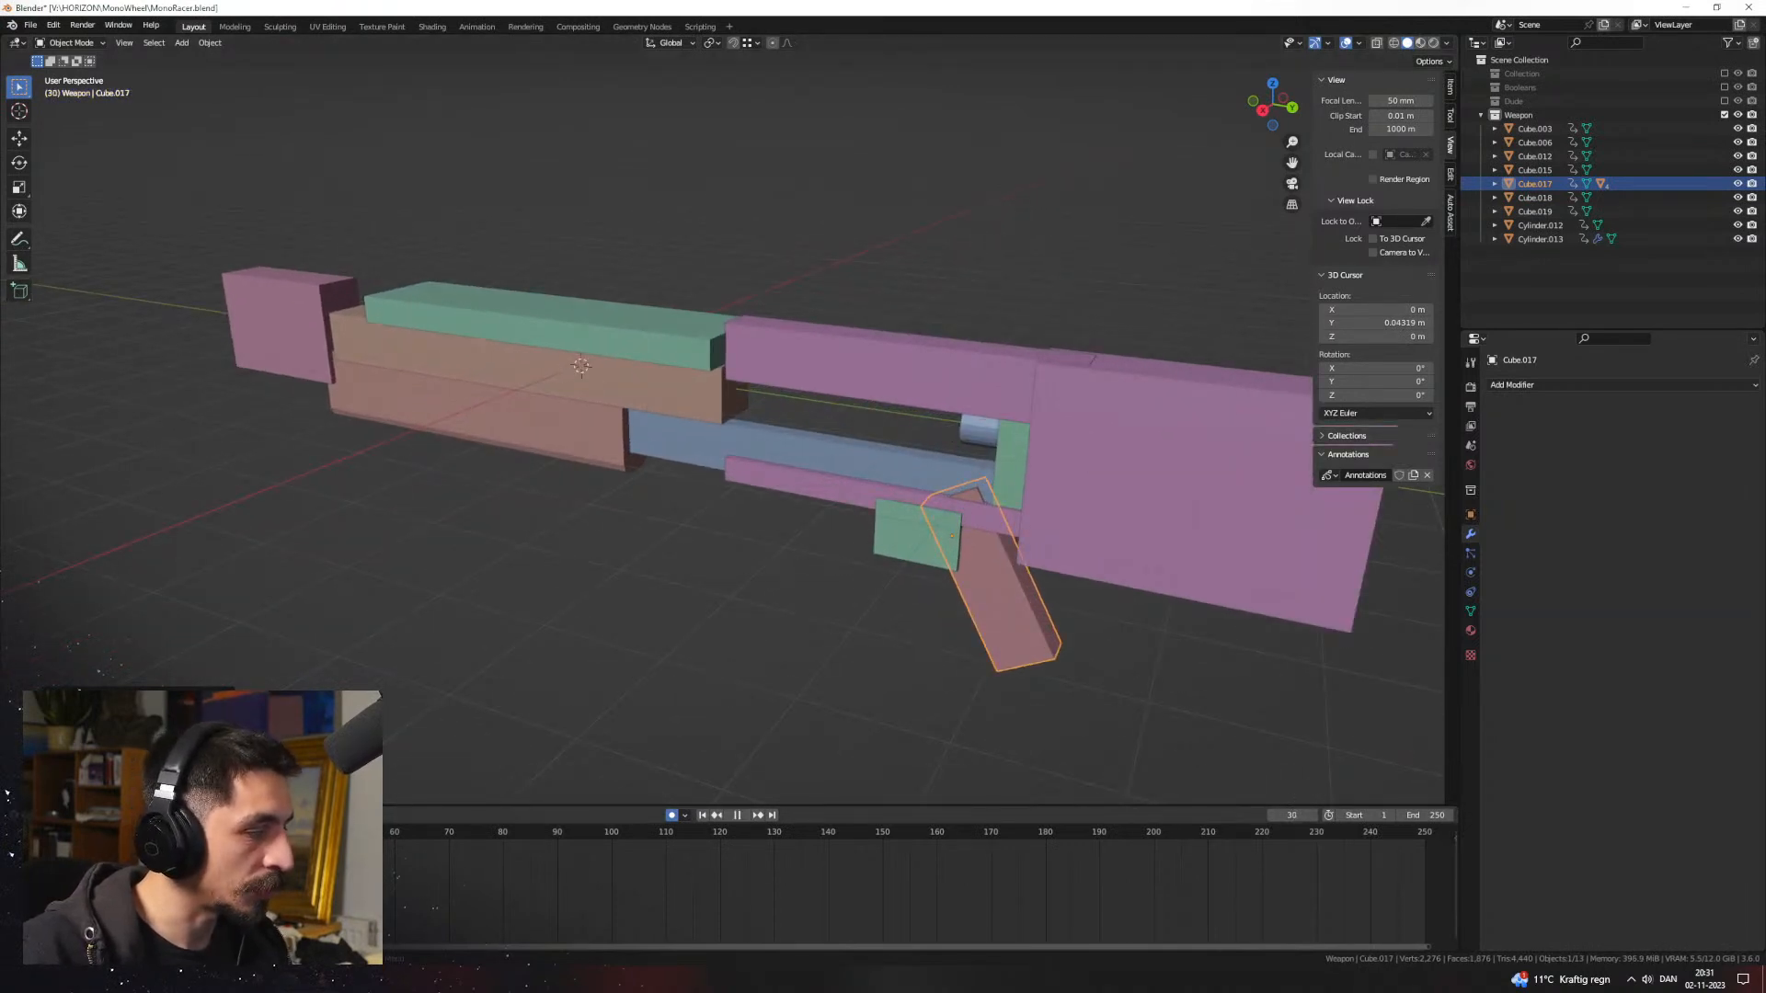
left_click(807, 644)
key("r")
key("x")
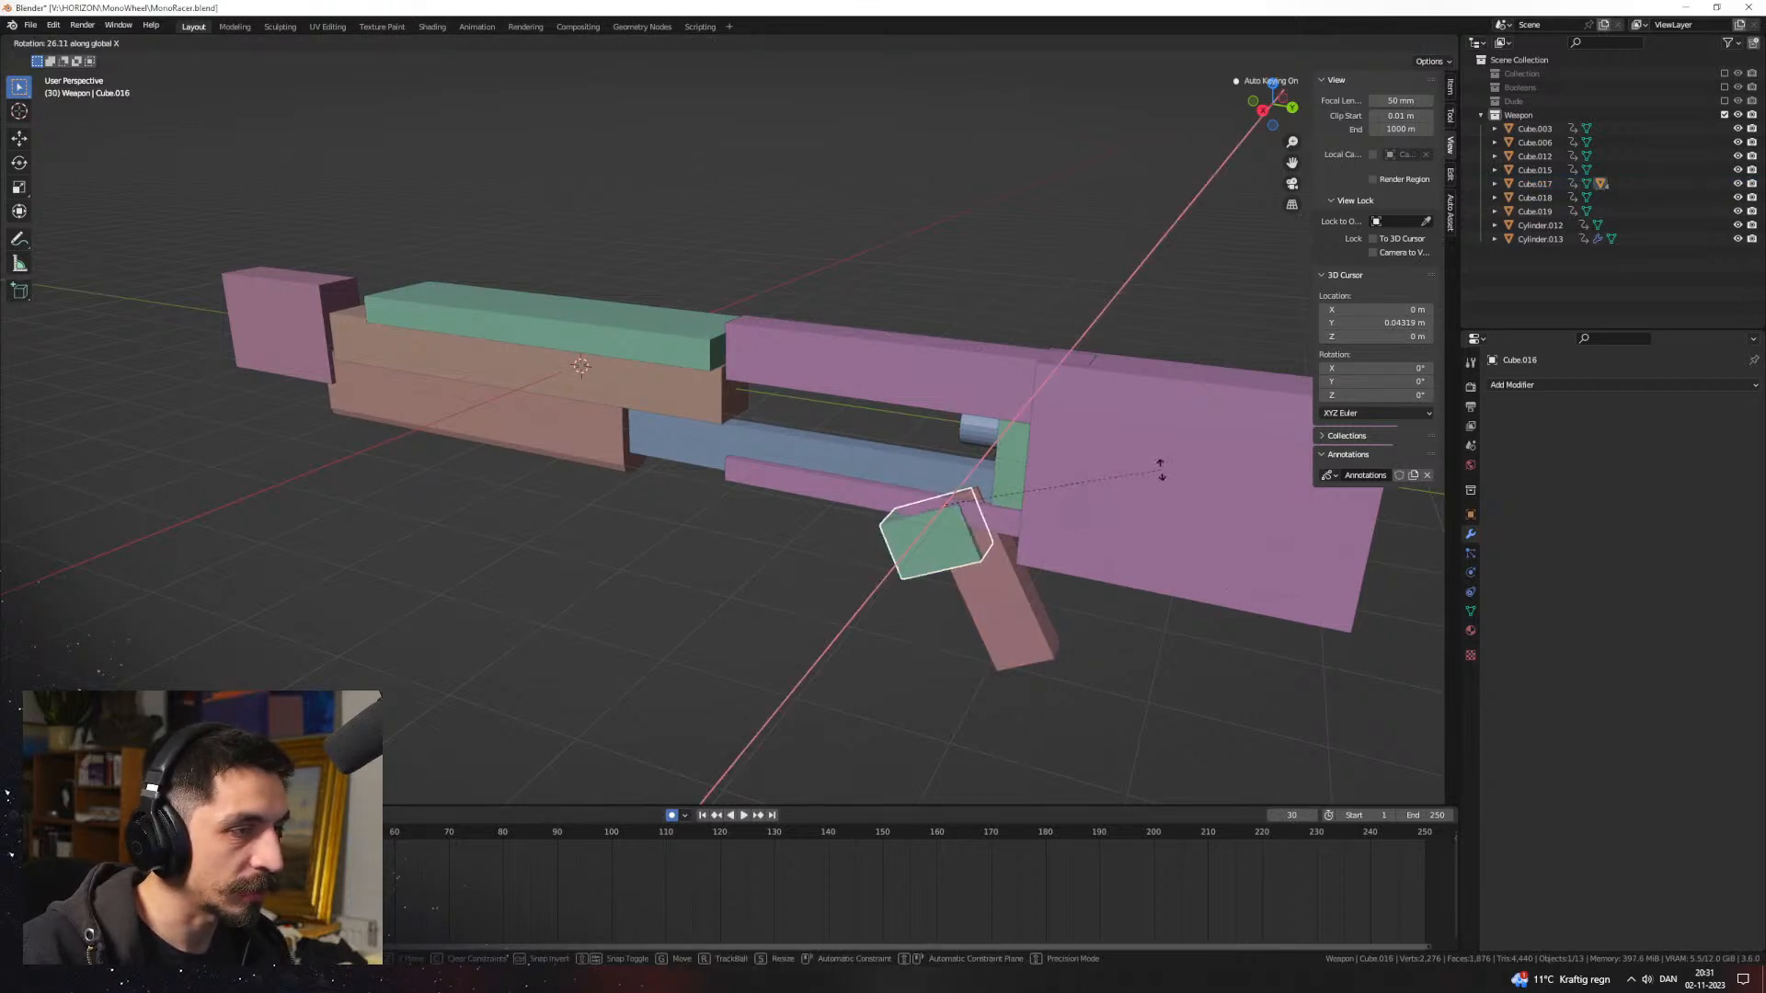
left_click(1147, 451)
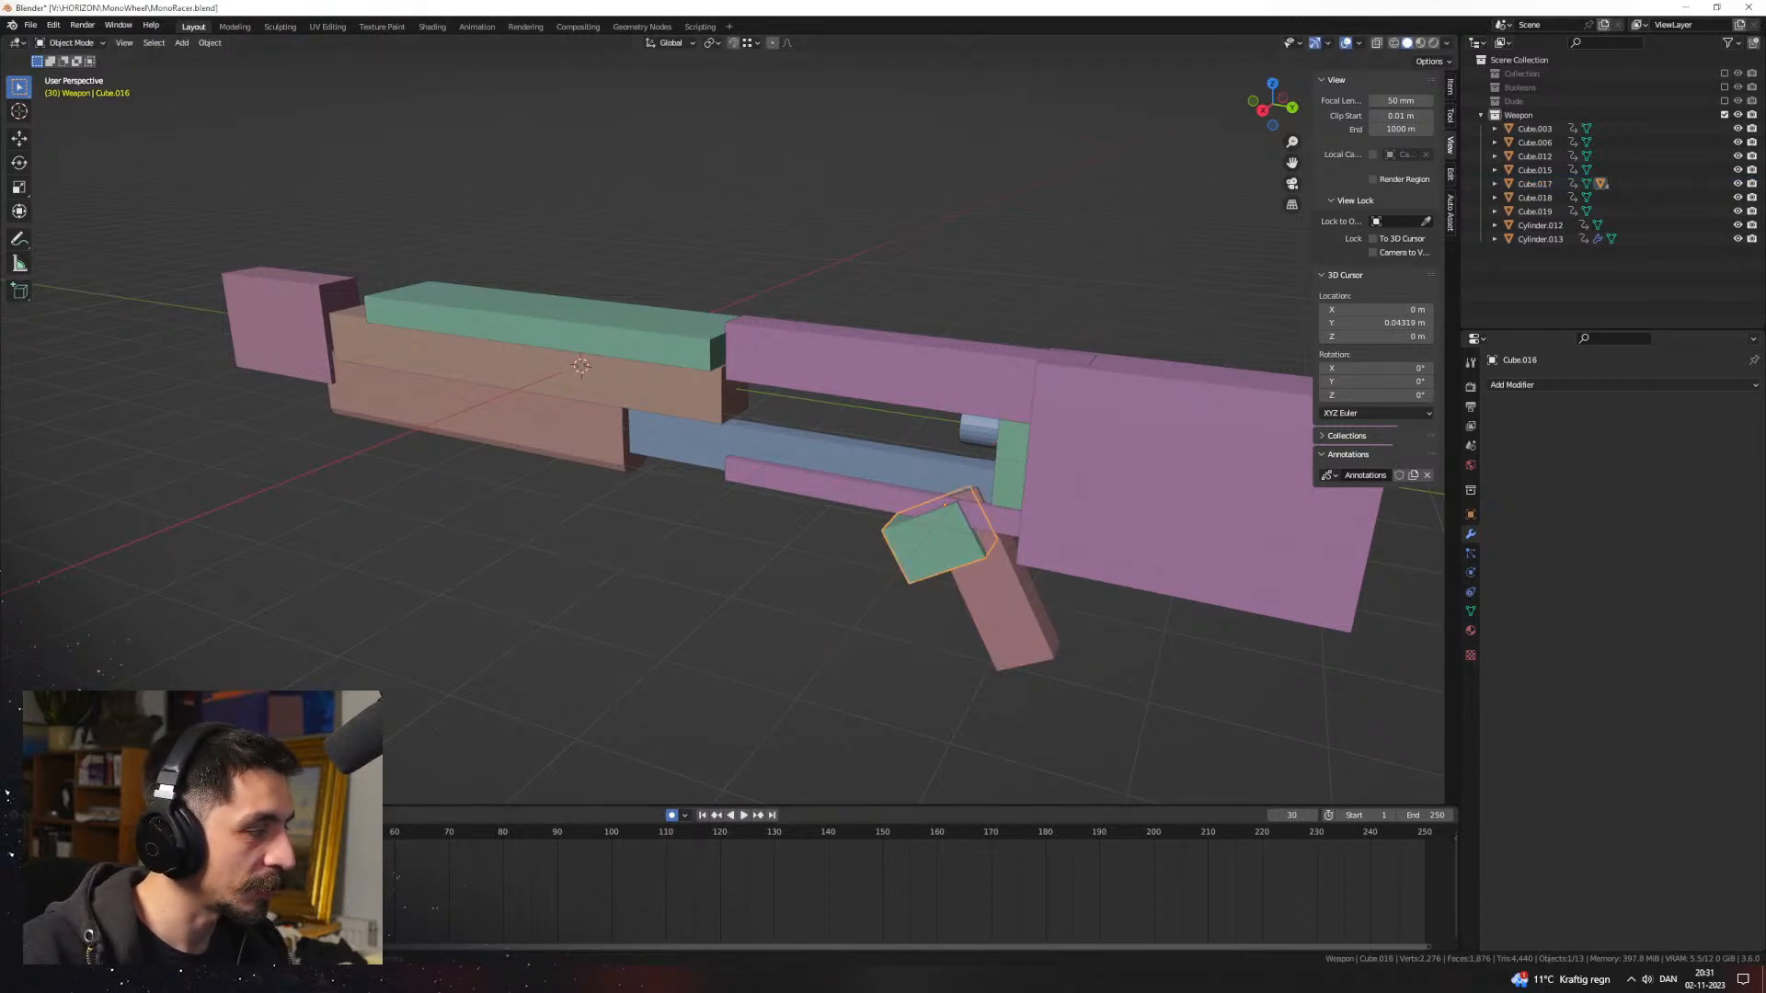
Step: Adjust the keyframe timing of the rotated green block near frame 30 and scrub through its motion
key("g")
left_click(232, 864)
left_click_drag(232, 831, 150, 832)
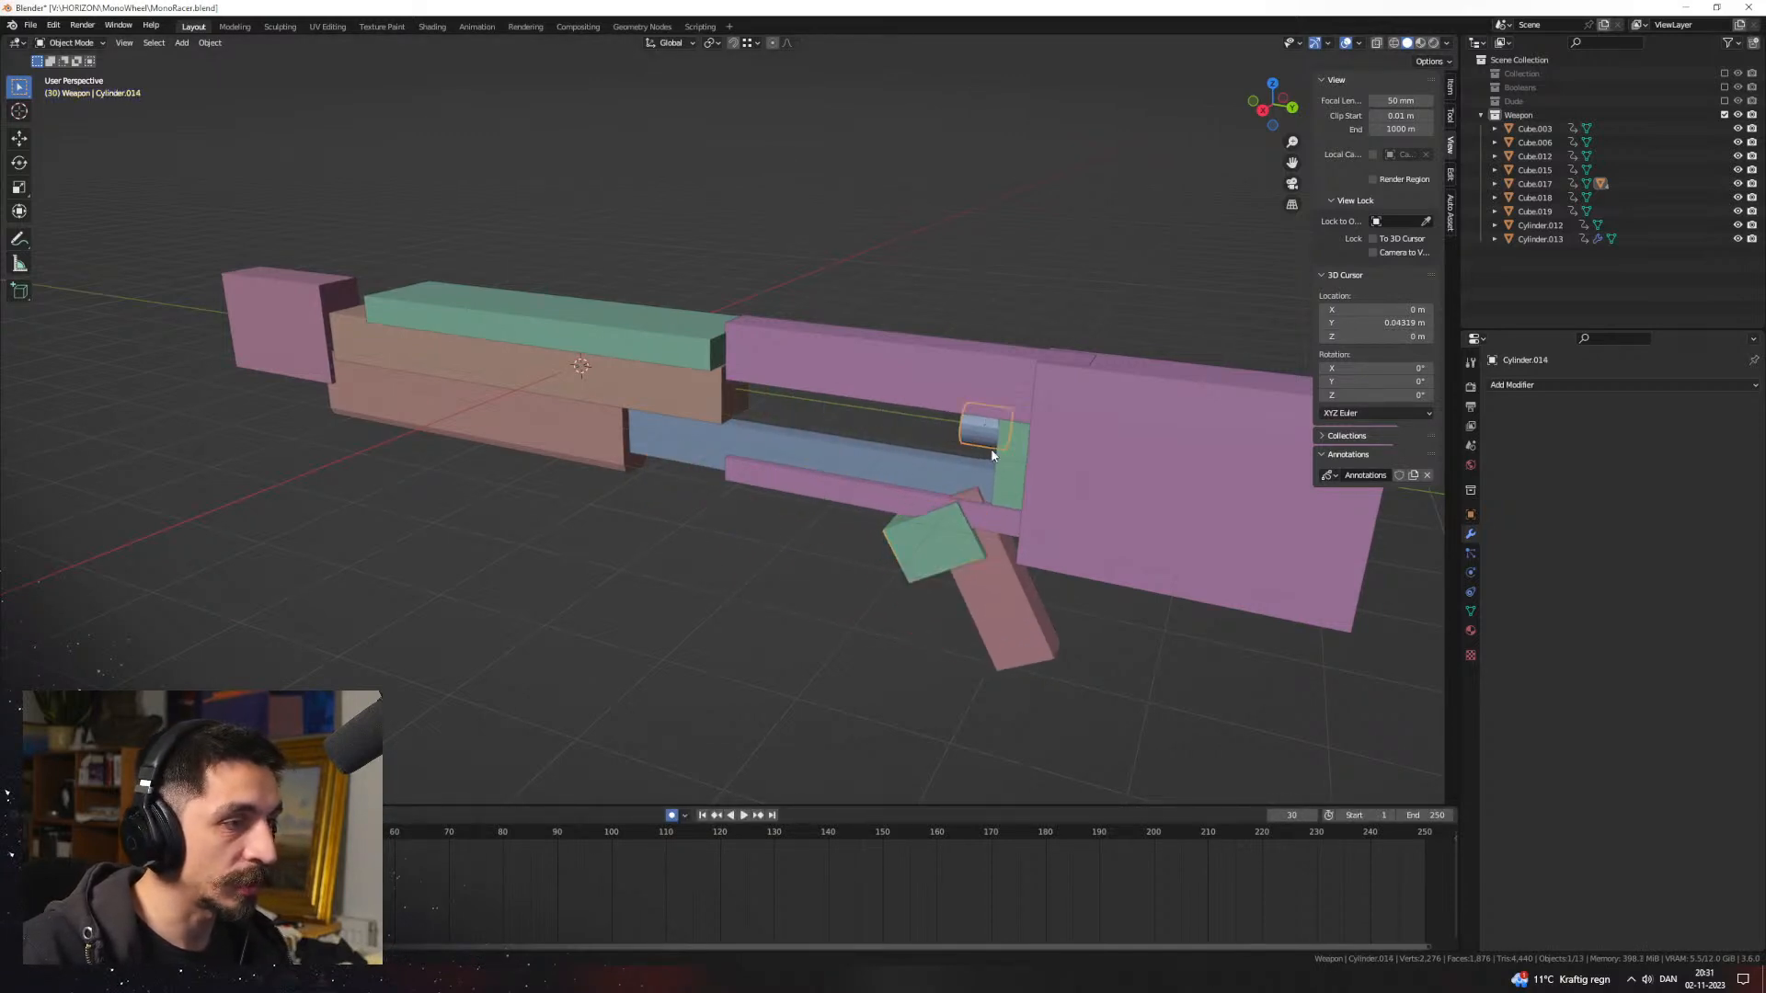
Step: At frame 32, slide the green bolt block forward about 3.3 m along Y toward the rear of the casing
middle_click_drag(1020, 481, 1011, 536)
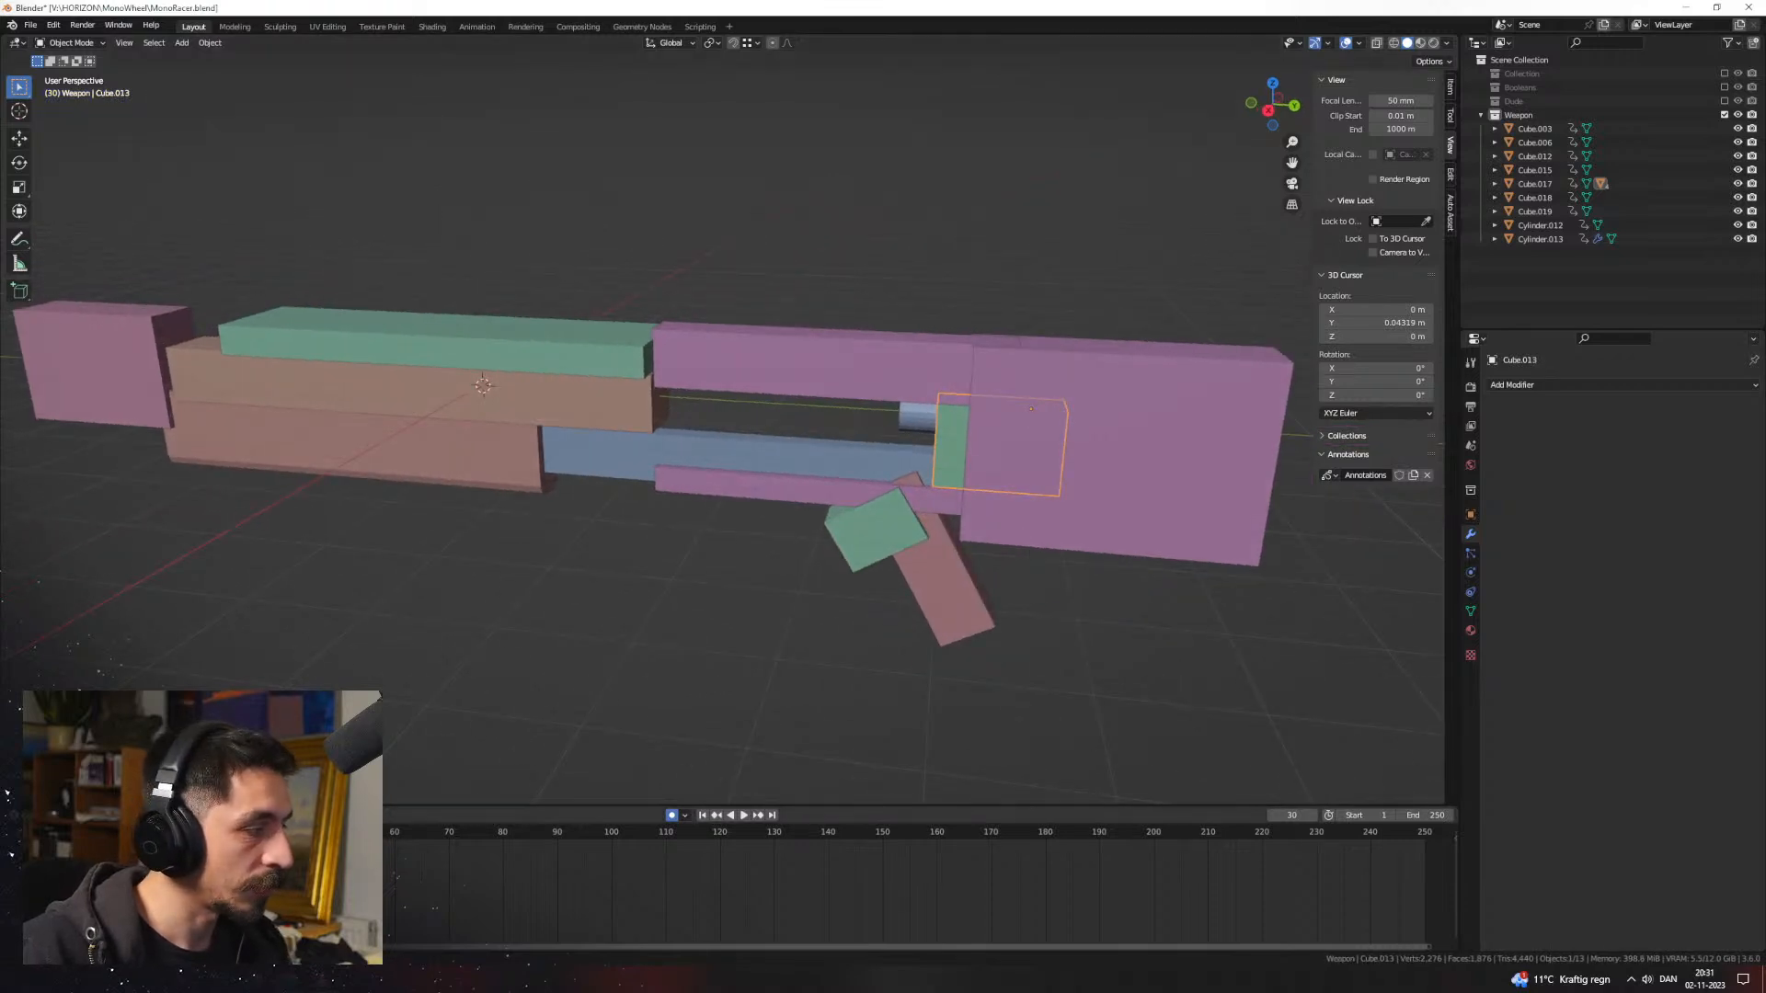
key("g")
key("Return")
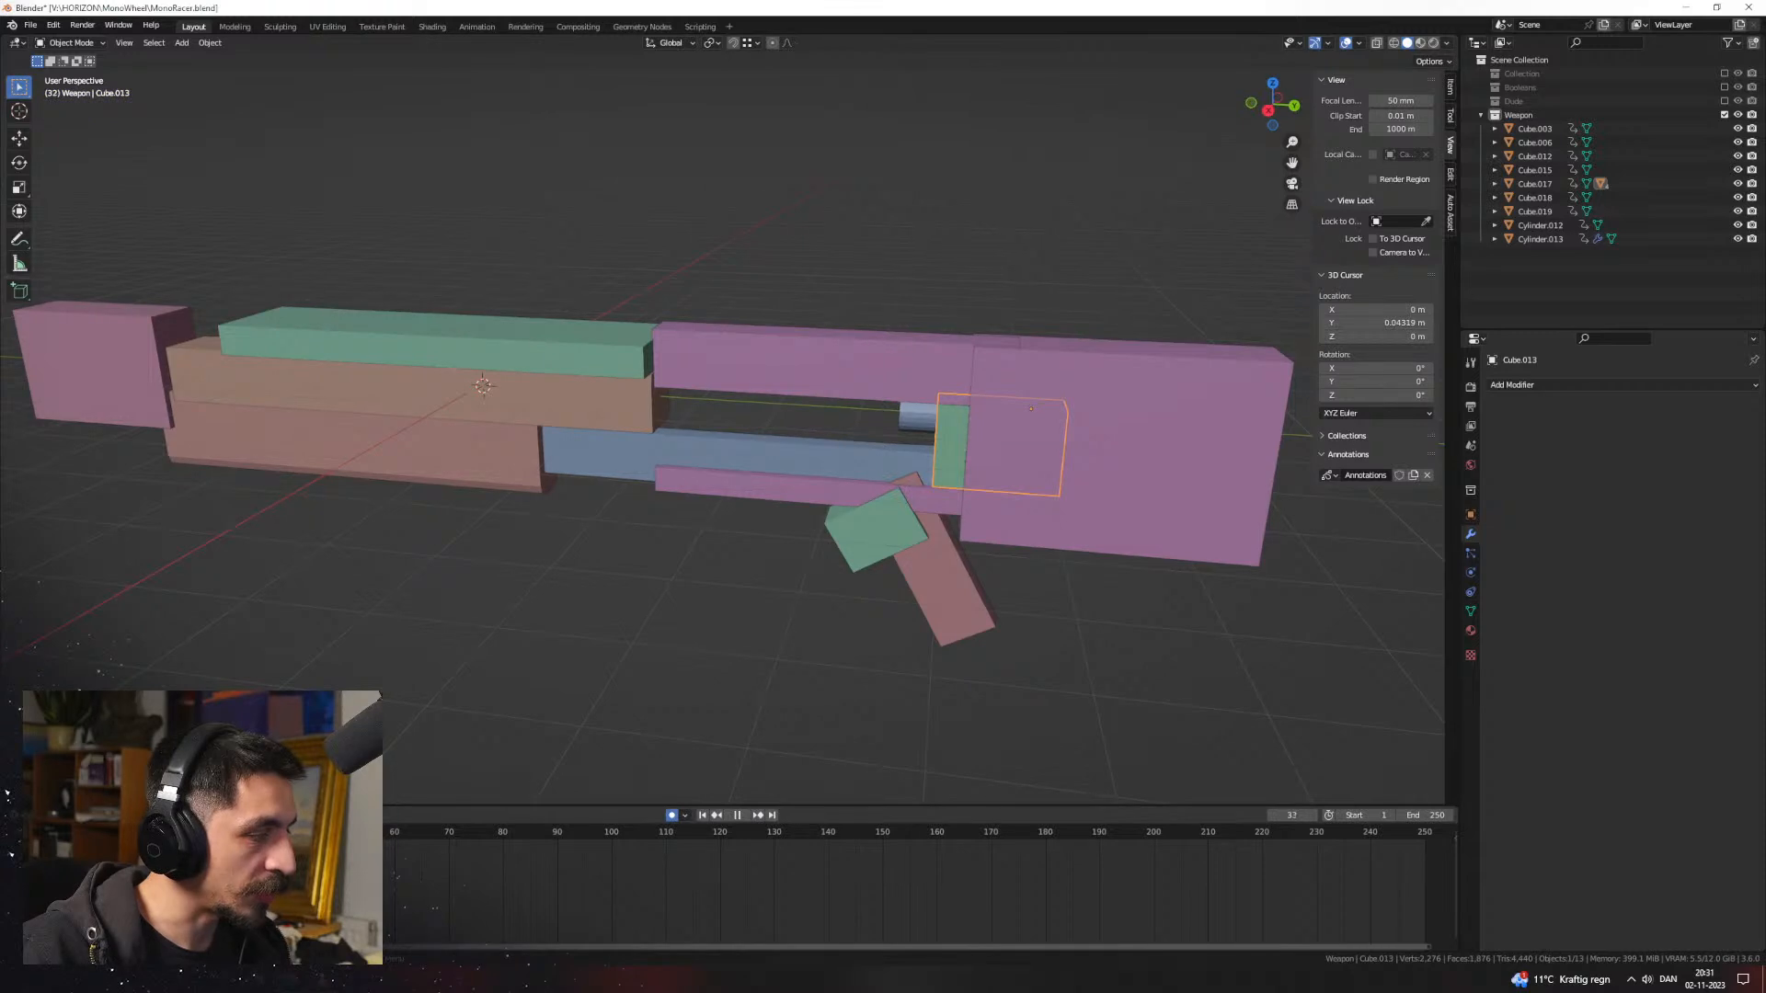
key("g")
key("y")
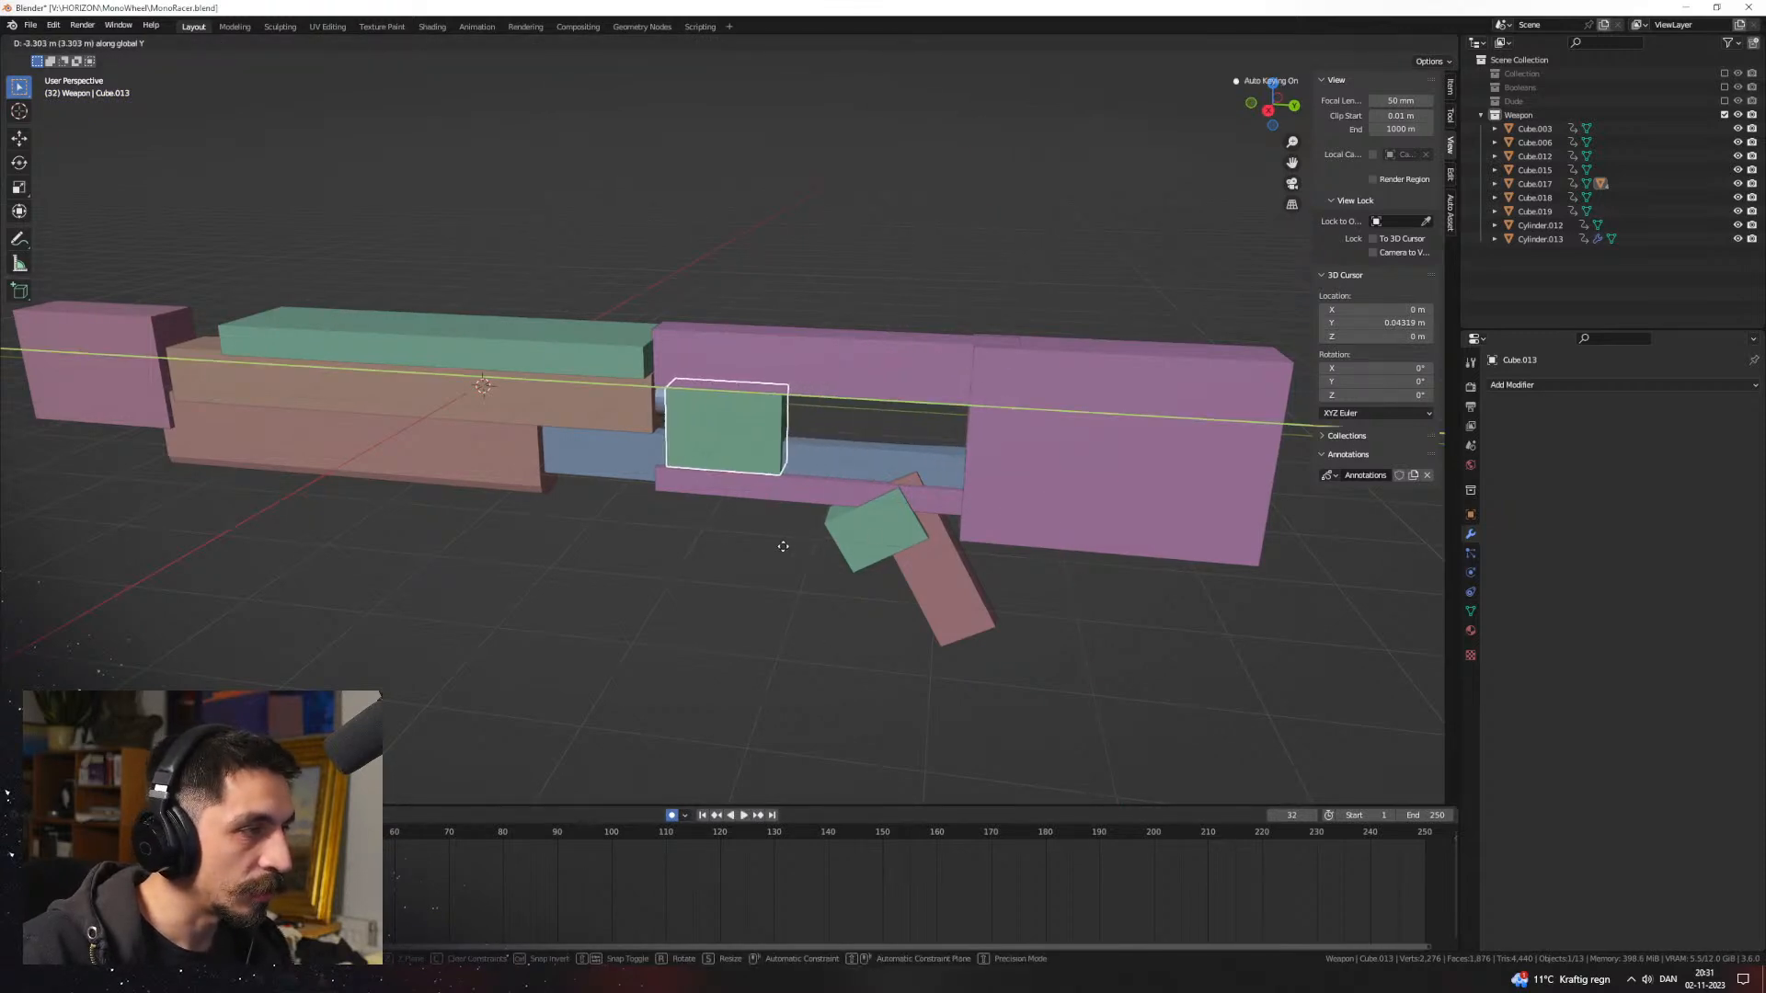
left_click(774, 548)
Step: In a wireframe side view, select the missile inside the casing and hold its starting position with a keyframe at frame 32
middle_click_drag(625, 524, 860, 554, "shift")
key("KP_3")
key("z")
left_click(798, 558)
left_click(959, 405)
scroll(962, 433, "up", 1)
middle_click_drag(961, 460, 866, 520, "shift")
key("g")
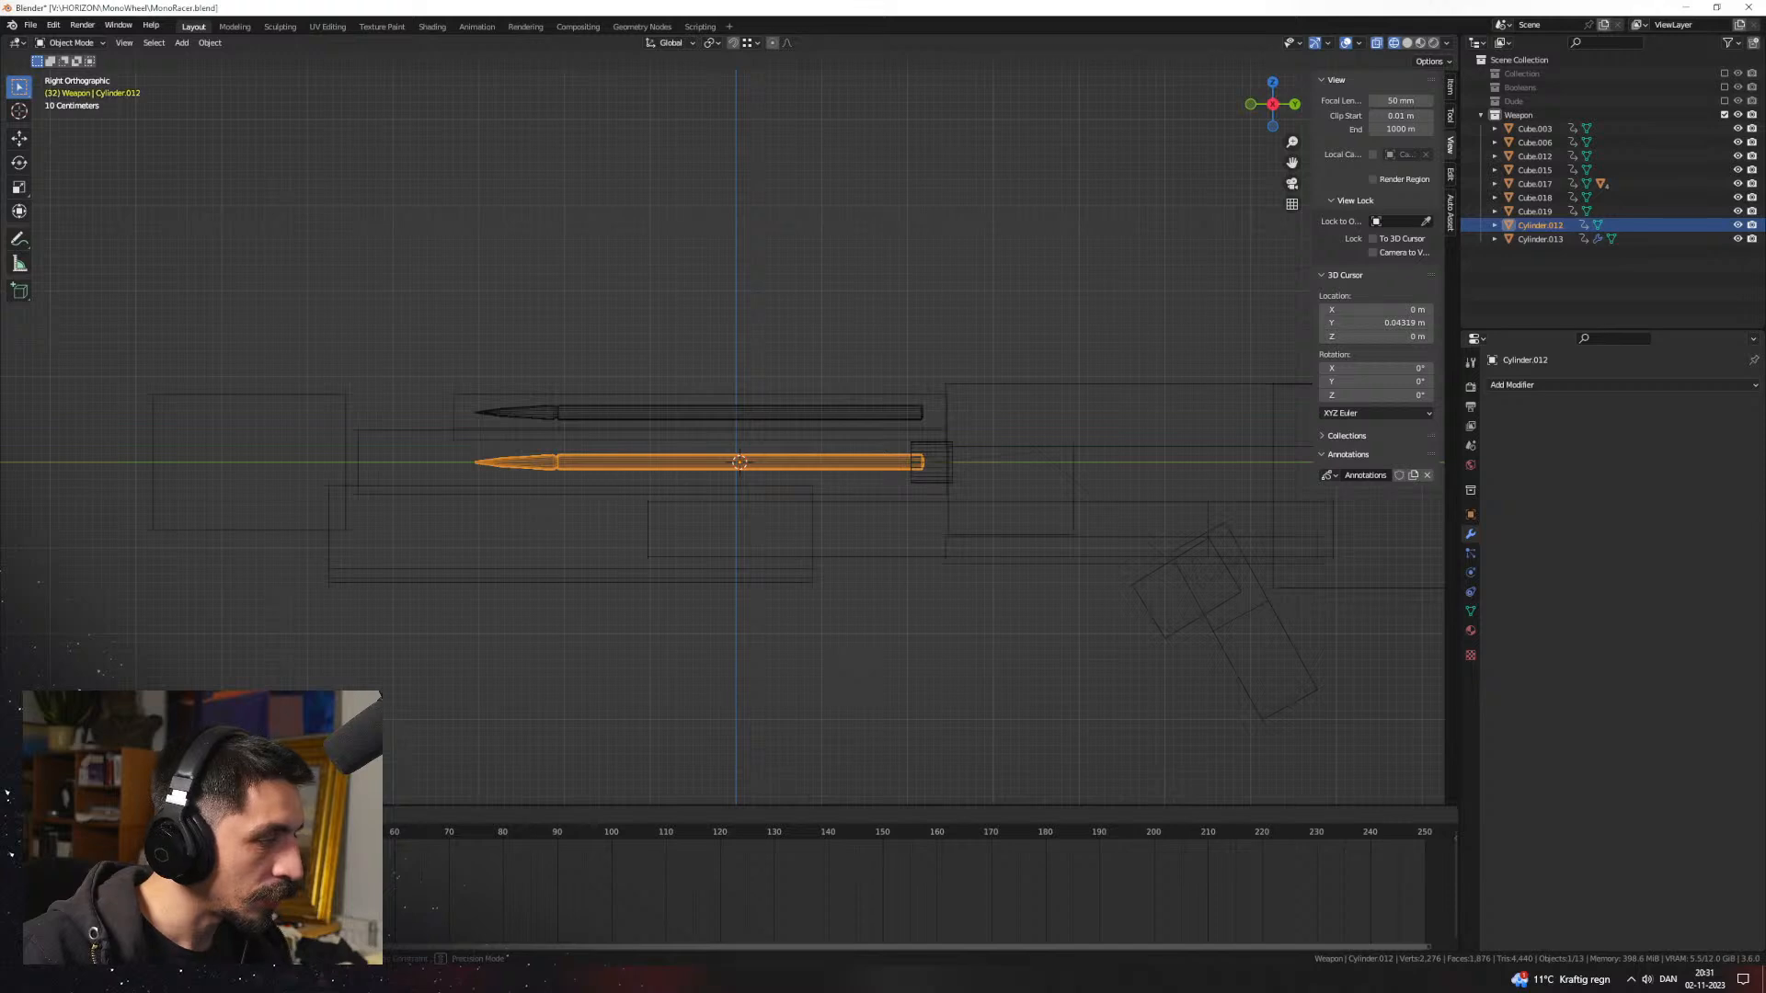
key("Escape")
key("g")
key("y")
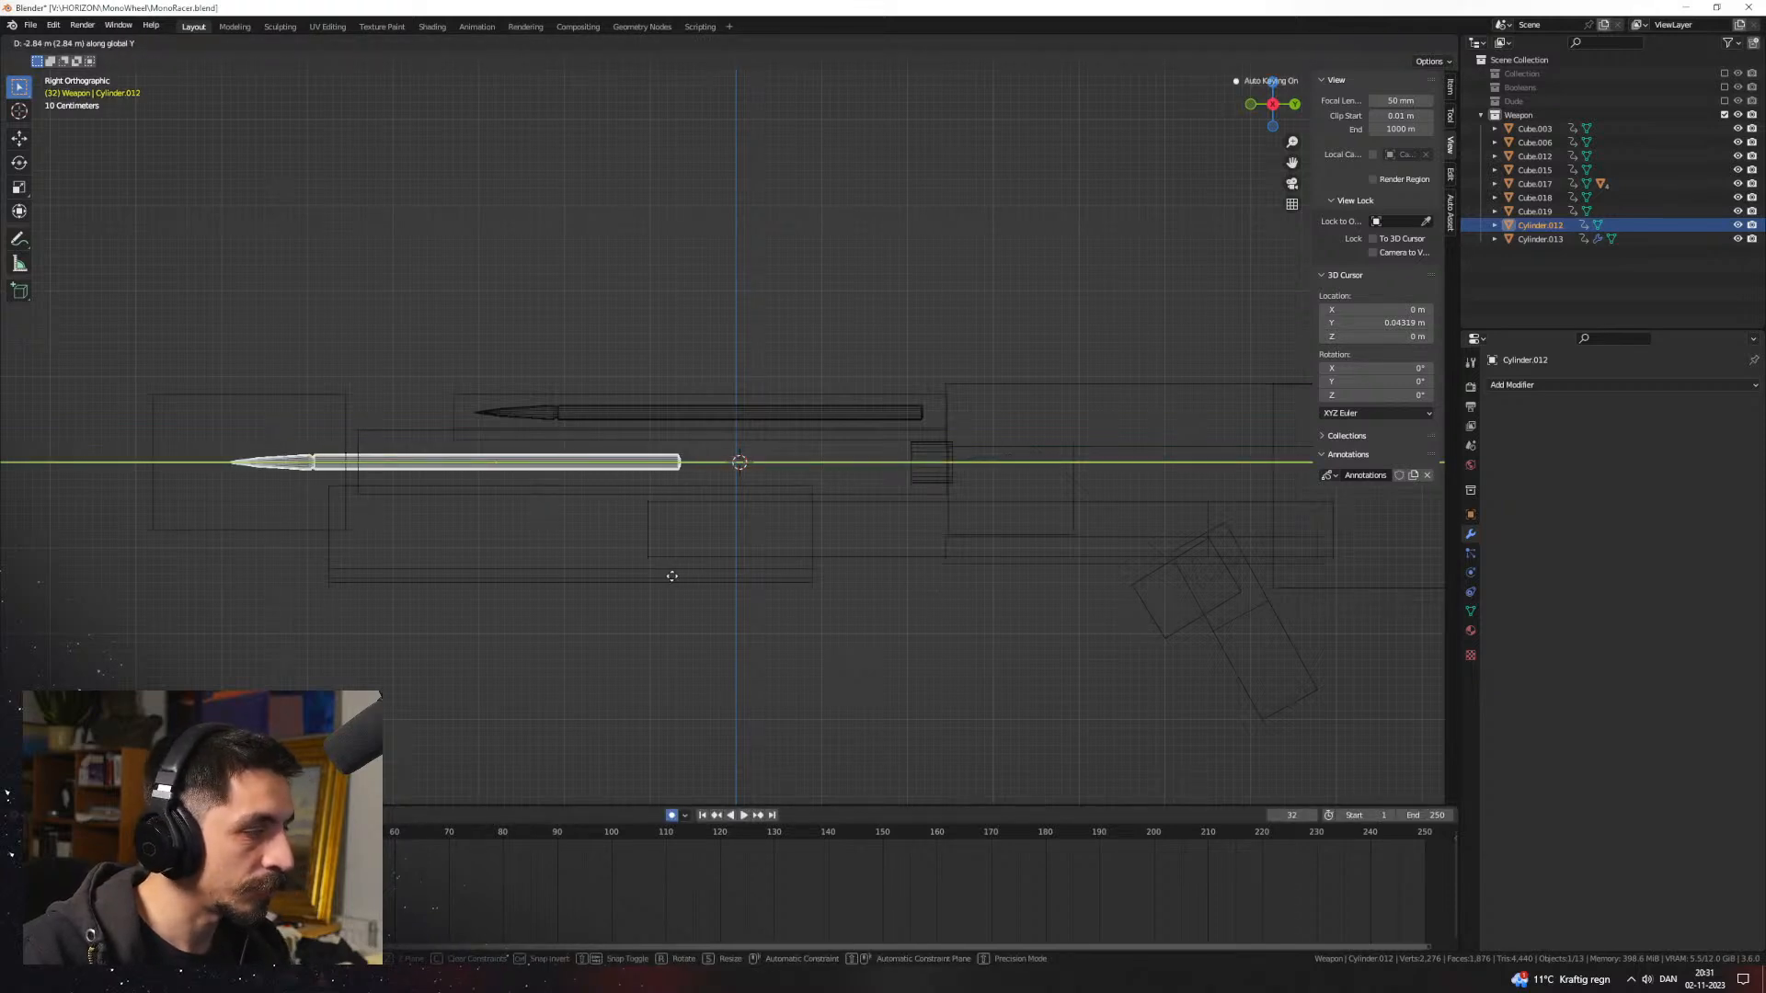
key("Escape")
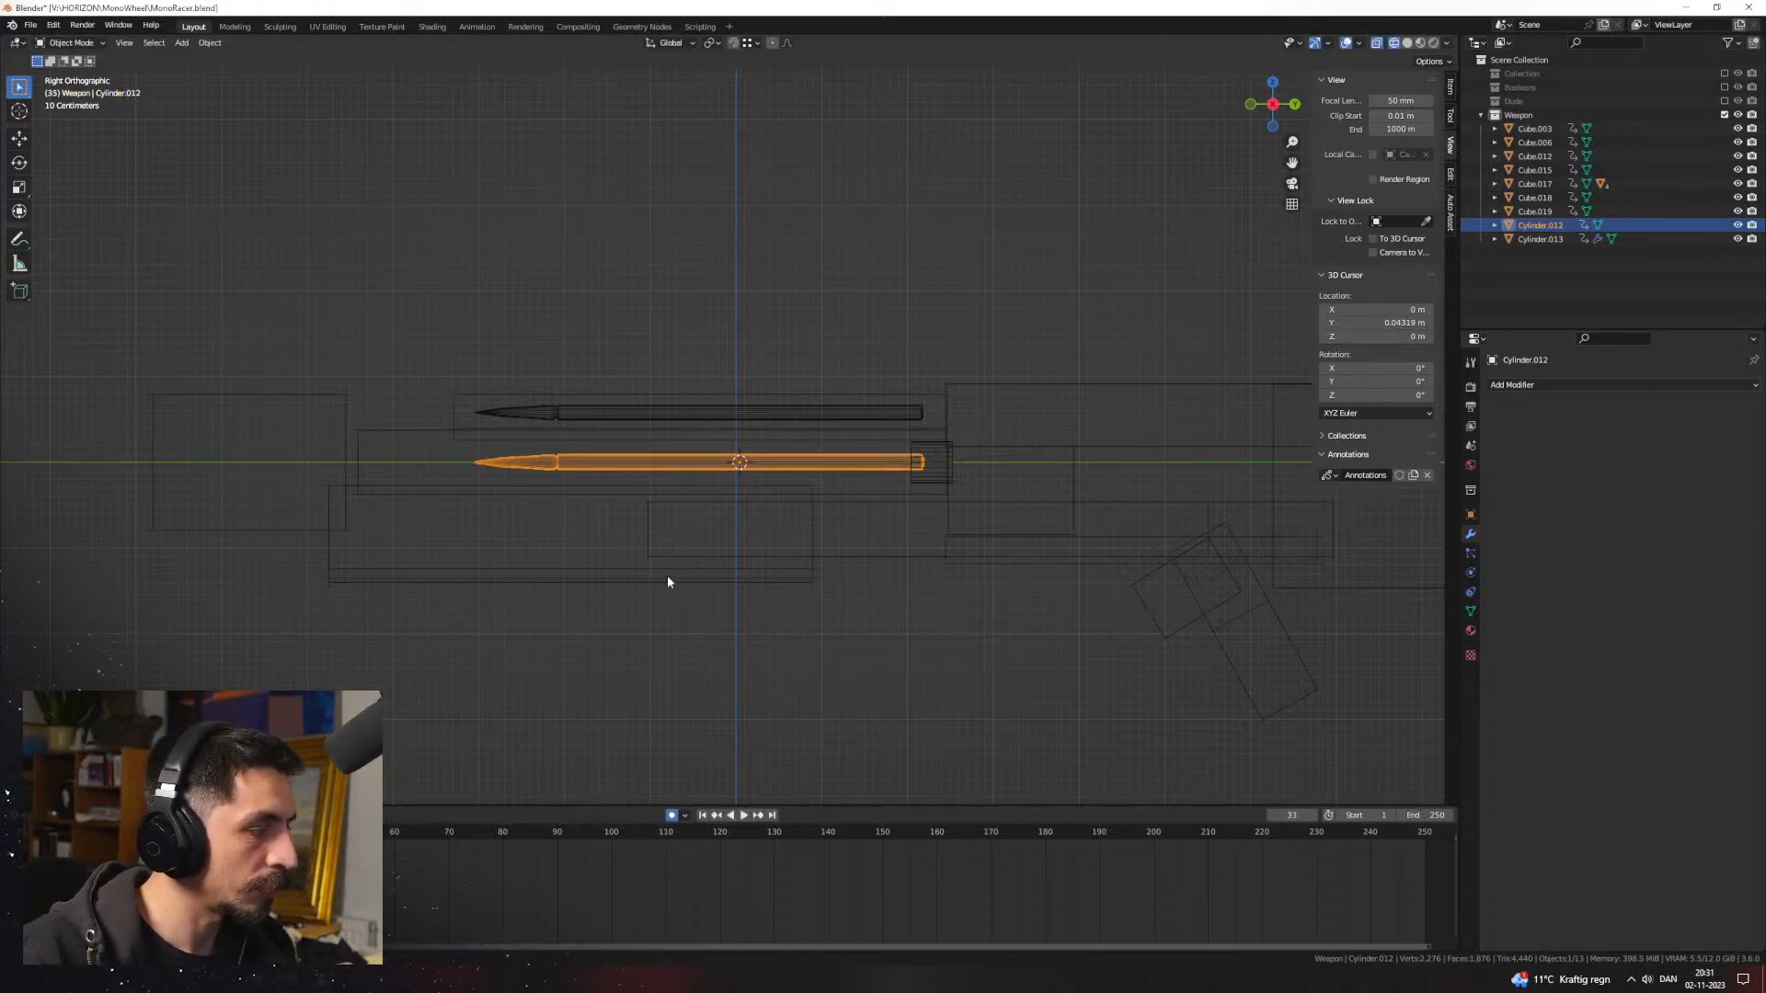
Step: At frame 35, move the missile along negative Y, well beyond the weapon's front end, and return to solid shading
scroll(828, 557, "down", 4)
key("g")
key("x")
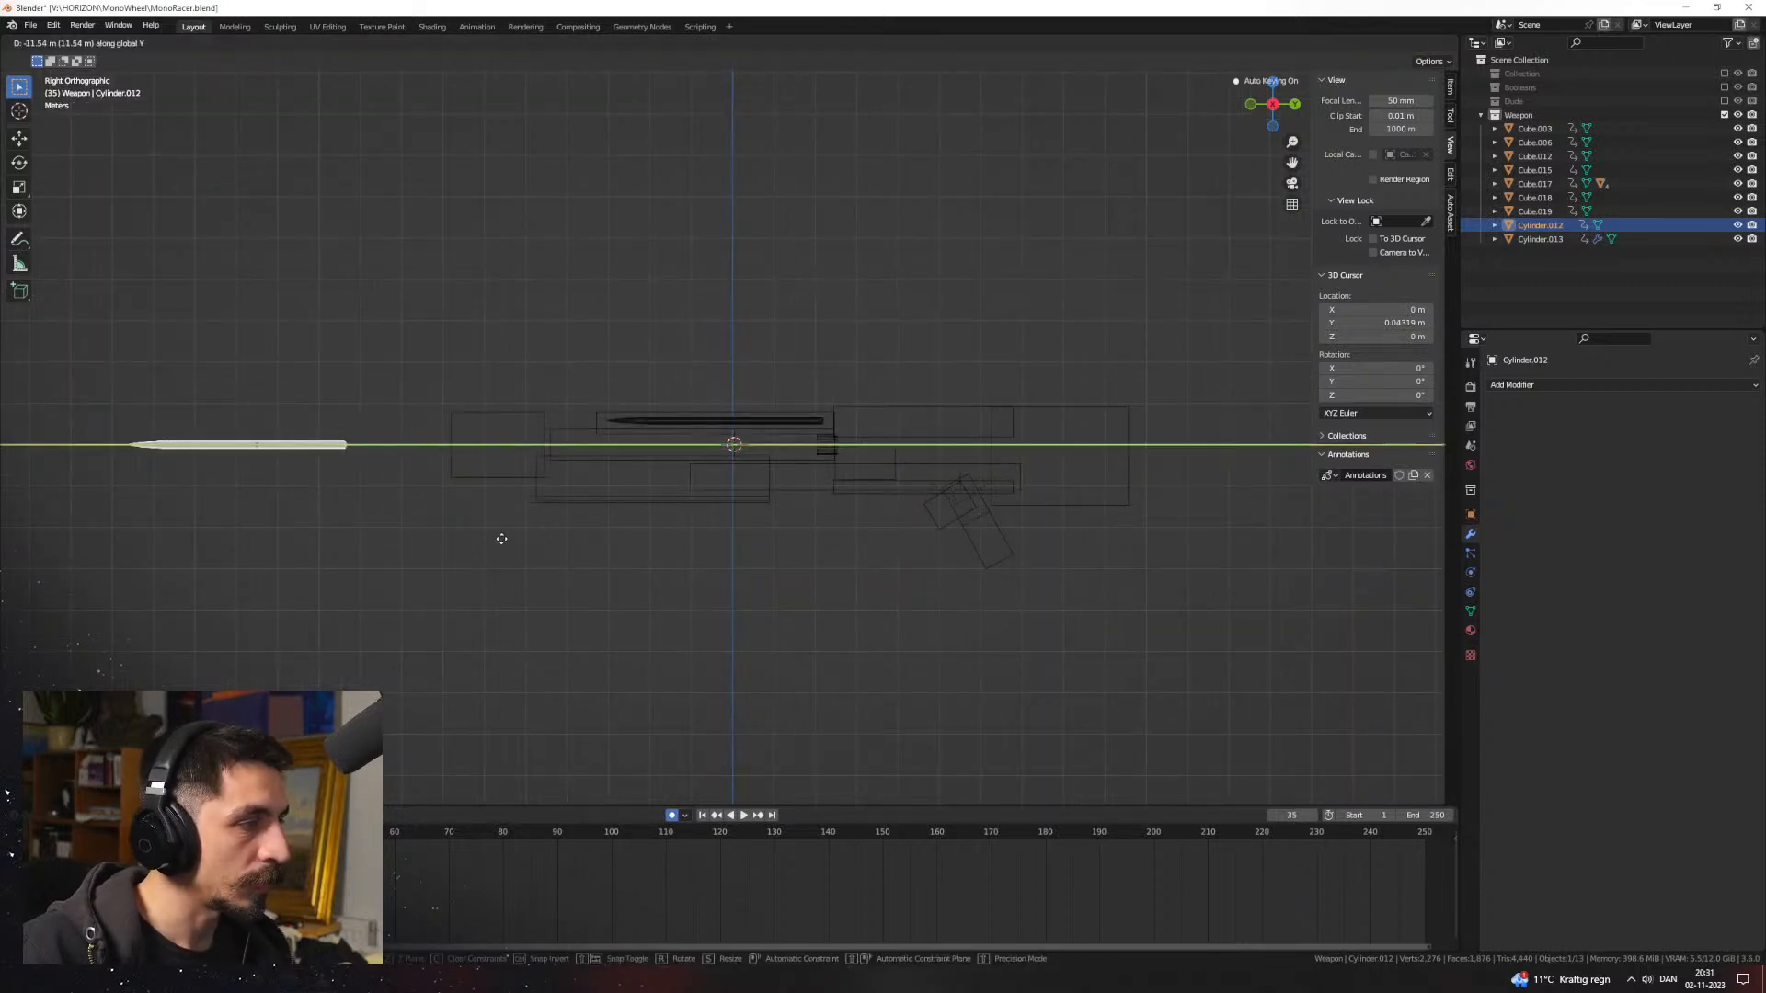
left_click(416, 513)
mouse_move(416, 513)
middle_mouse_down()
mouse_move(827, 548)
mouse_move(723, 553)
mouse_move(820, 565)
mouse_move(574, 738)
mouse_move(835, 633)
mouse_move(865, 595)
mouse_move(653, 663)
middle_mouse_up()
key("shift+z")
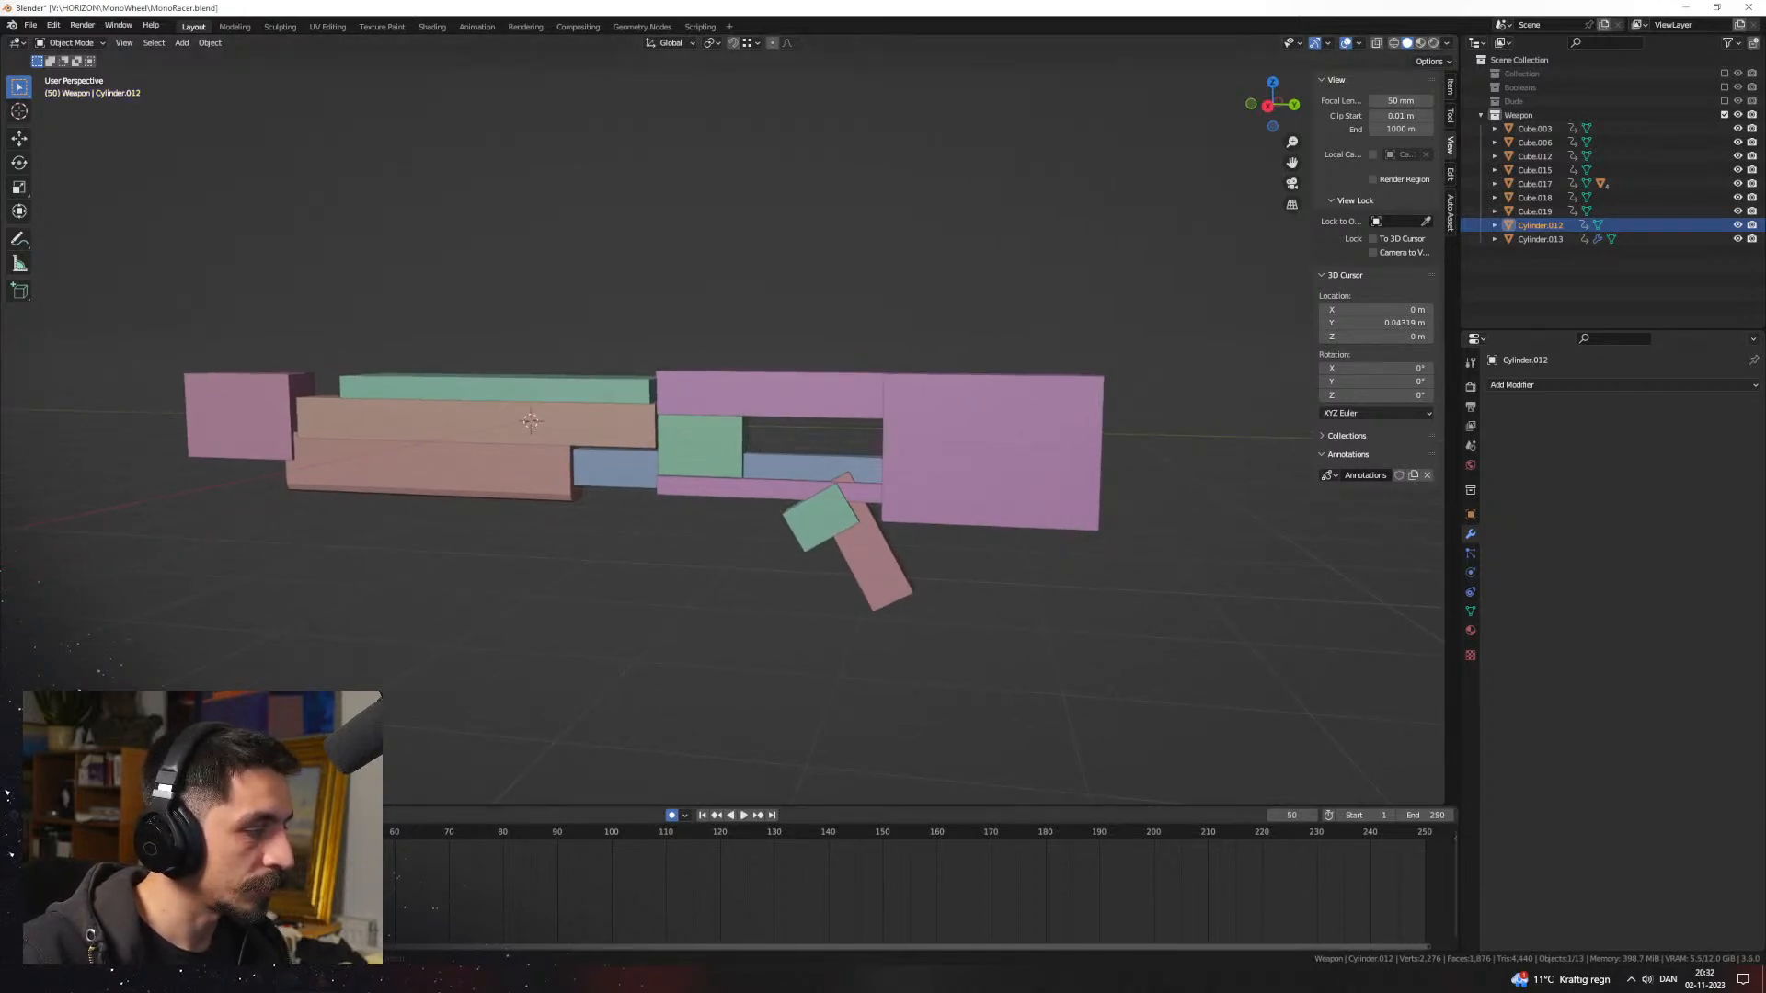
left_click(852, 572)
scroll(983, 587, "up", 1)
key("g")
key("x")
key("y")
right_click(877, 598)
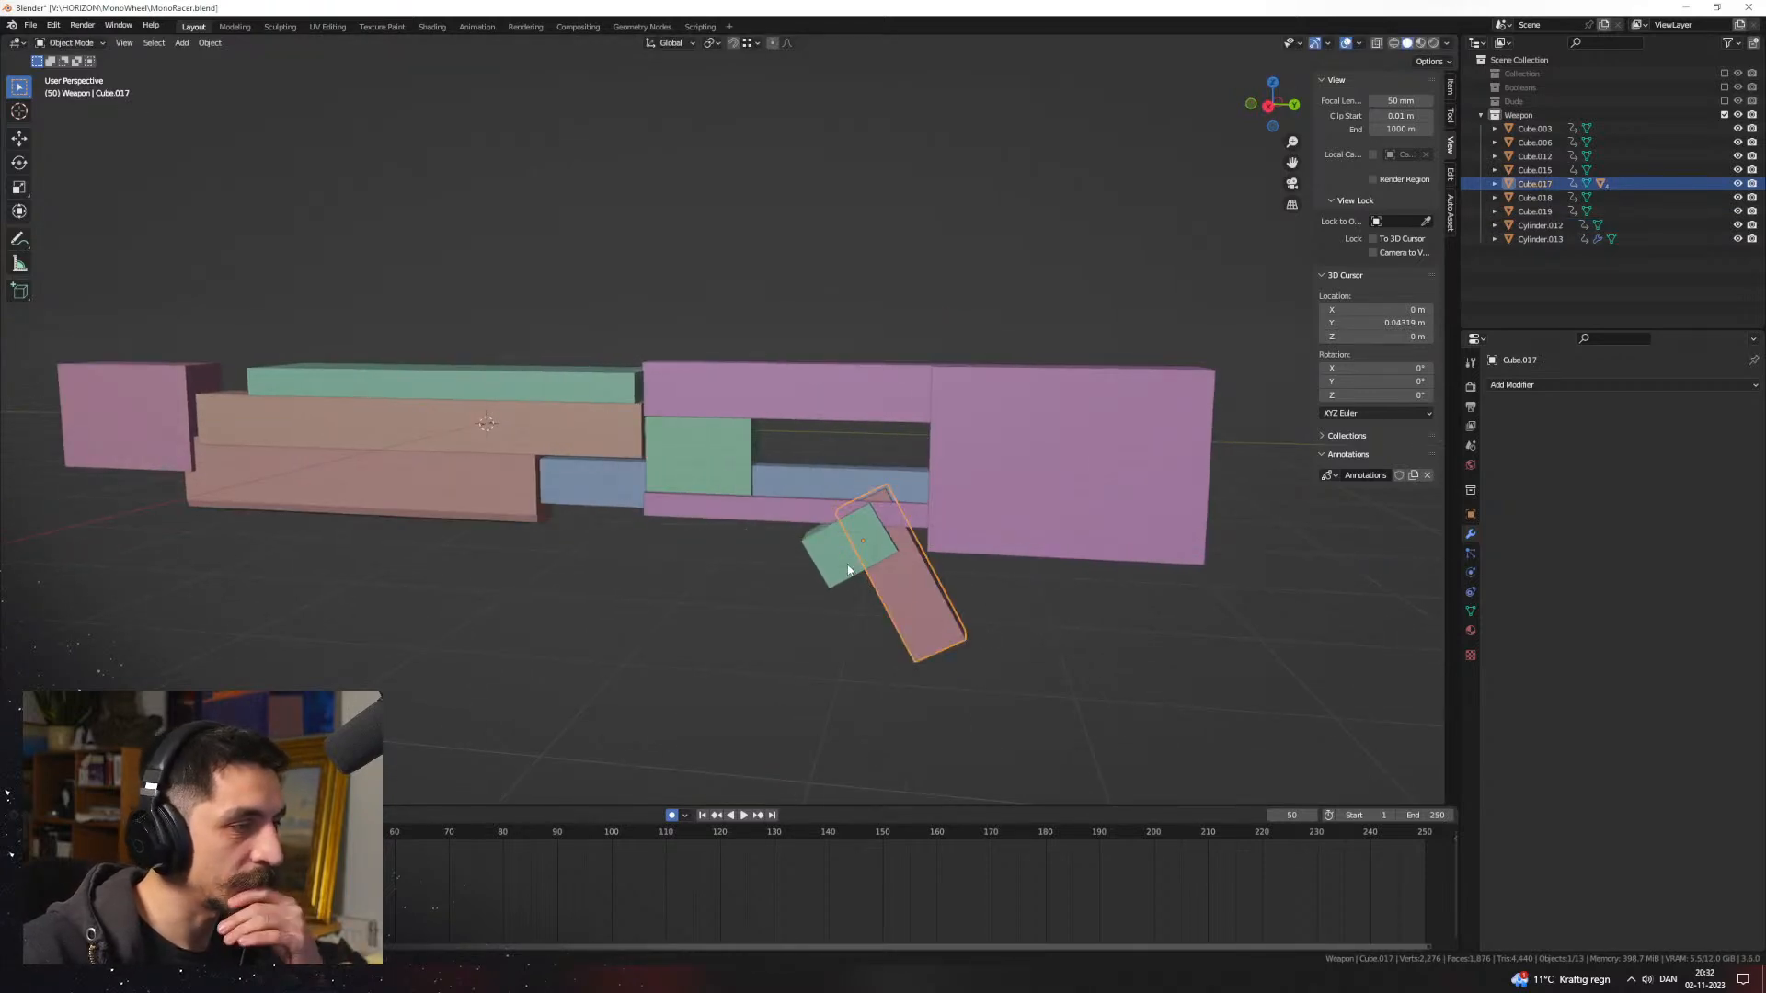
left_click(726, 471)
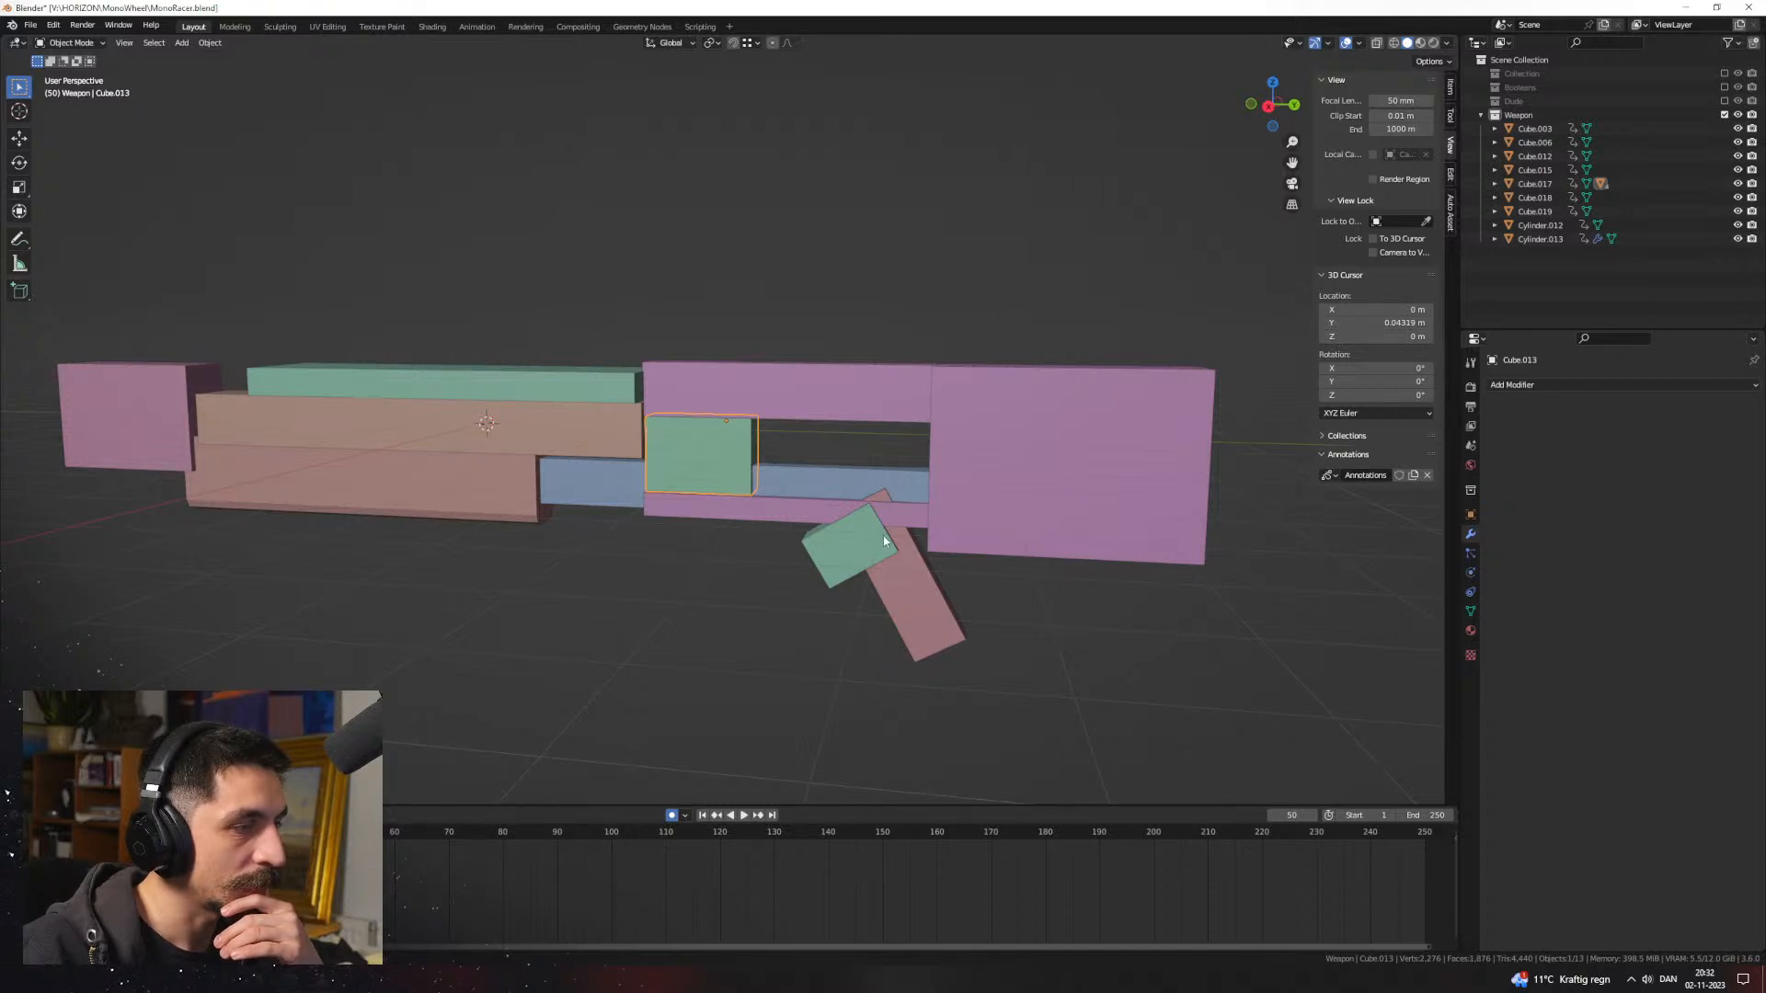
left_click(714, 472)
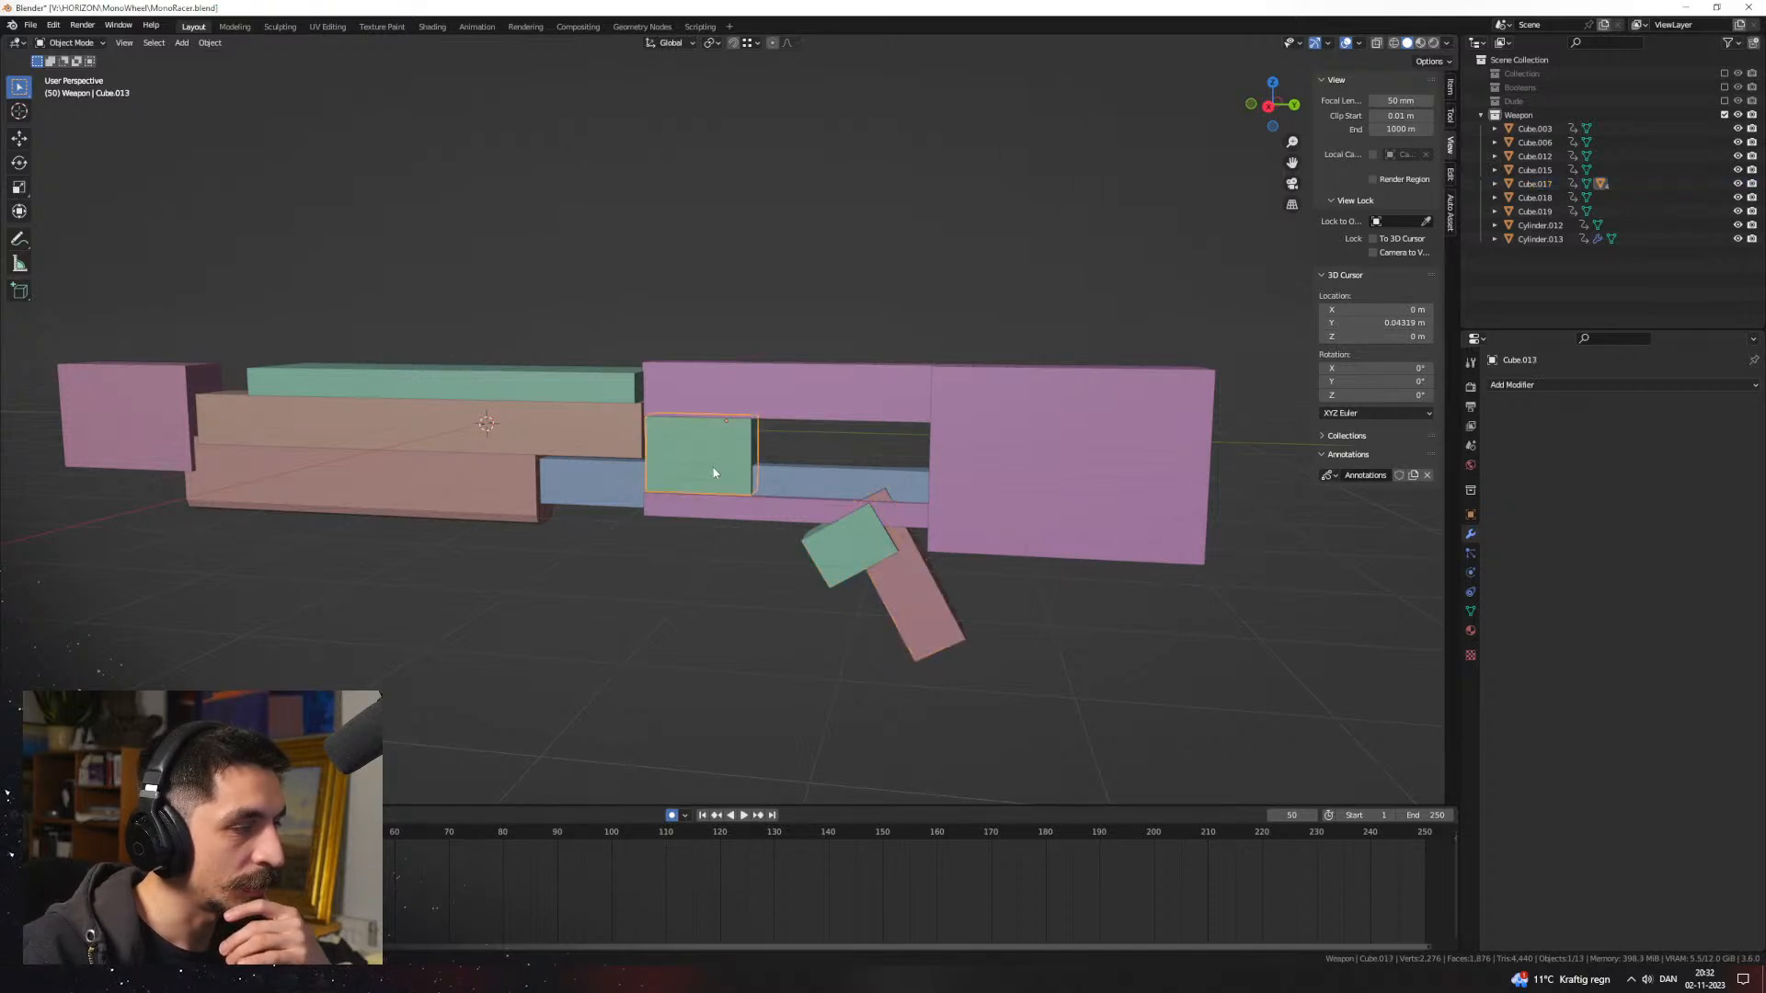
Step: Select the grip assembly in side view and place its forward starting-position keyframe at frame 50 in the timeline
left_click(914, 585)
mouse_move(914, 584)
middle_mouse_down()
mouse_move(819, 597)
mouse_move(930, 575)
mouse_move(931, 554)
mouse_move(901, 592)
middle_mouse_up()
scroll(942, 586, "up", 2)
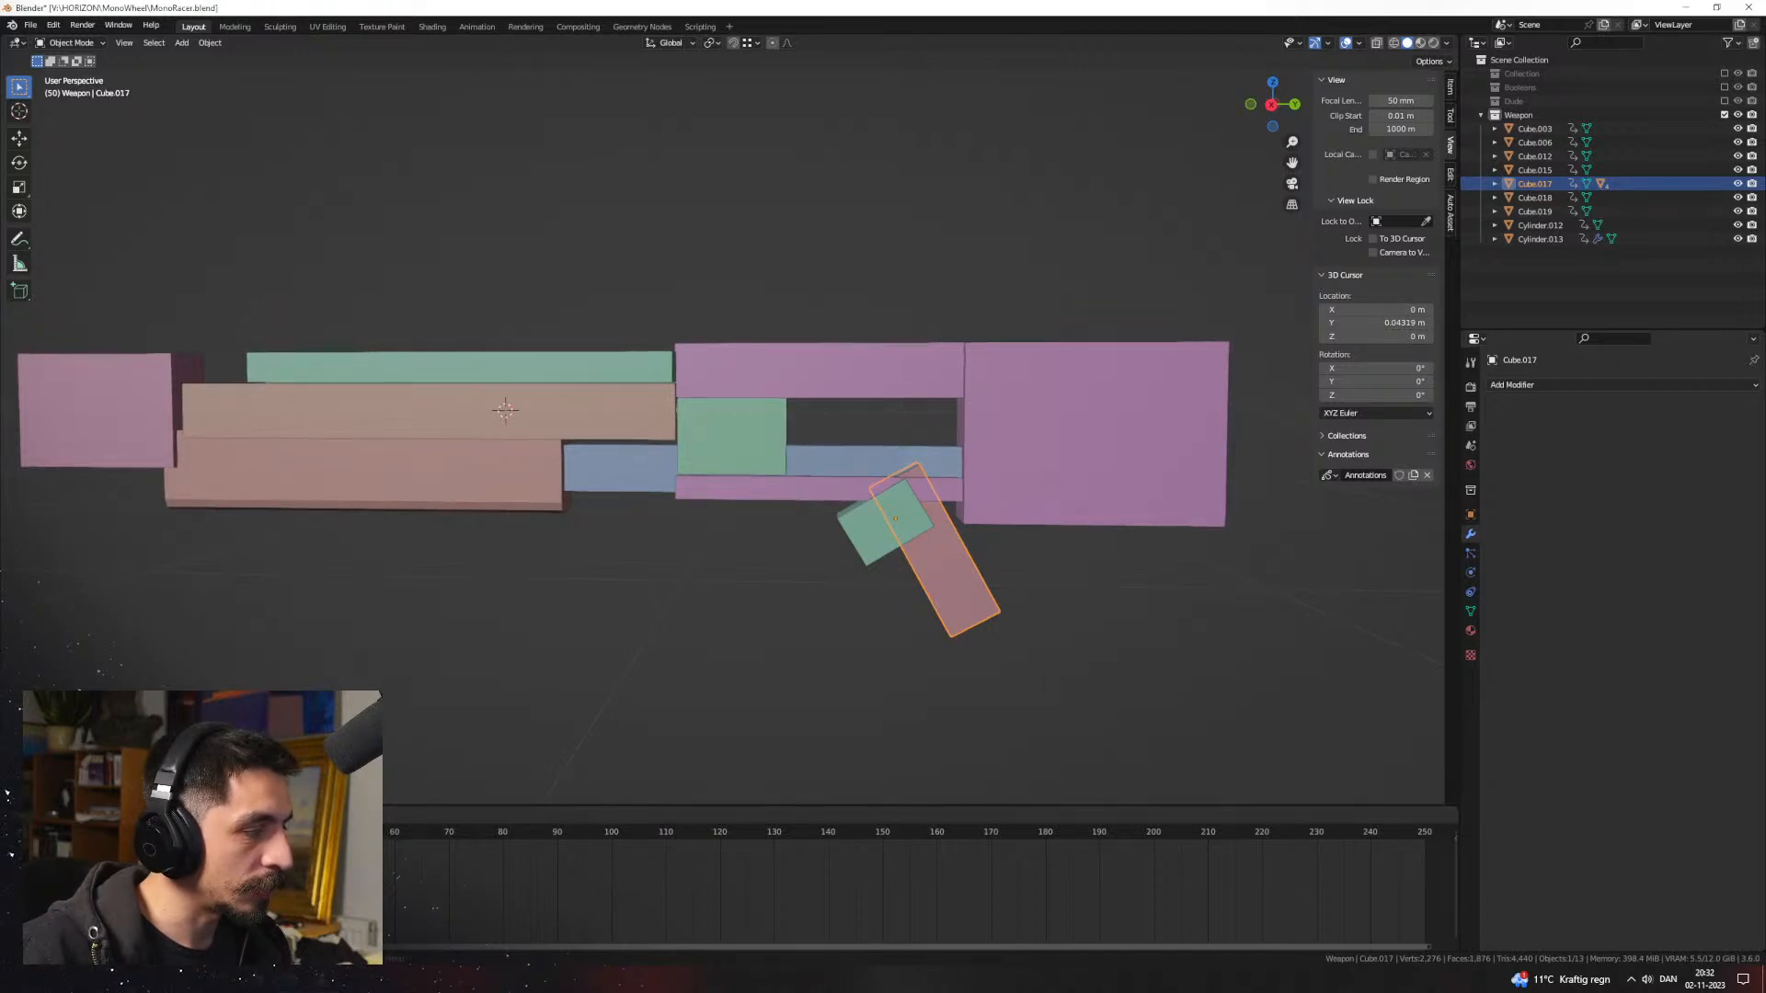
middle_click_drag(962, 586, 847, 612)
key("KP_3")
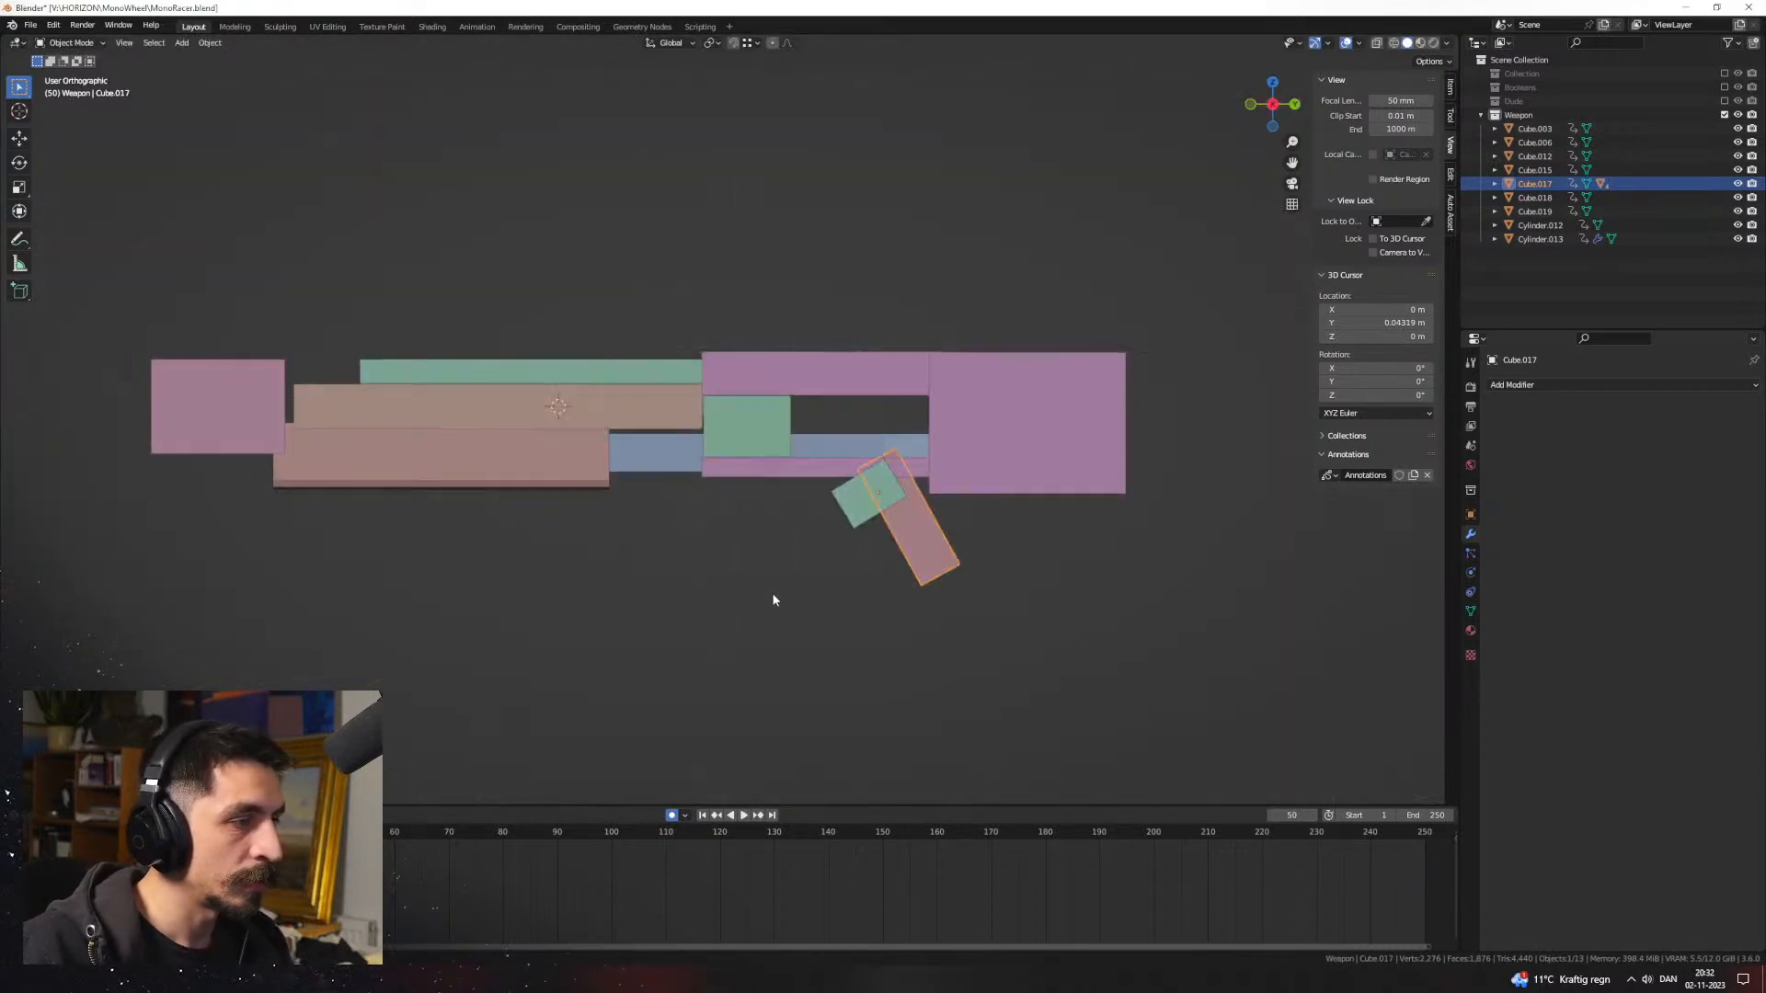
key("g")
key("y")
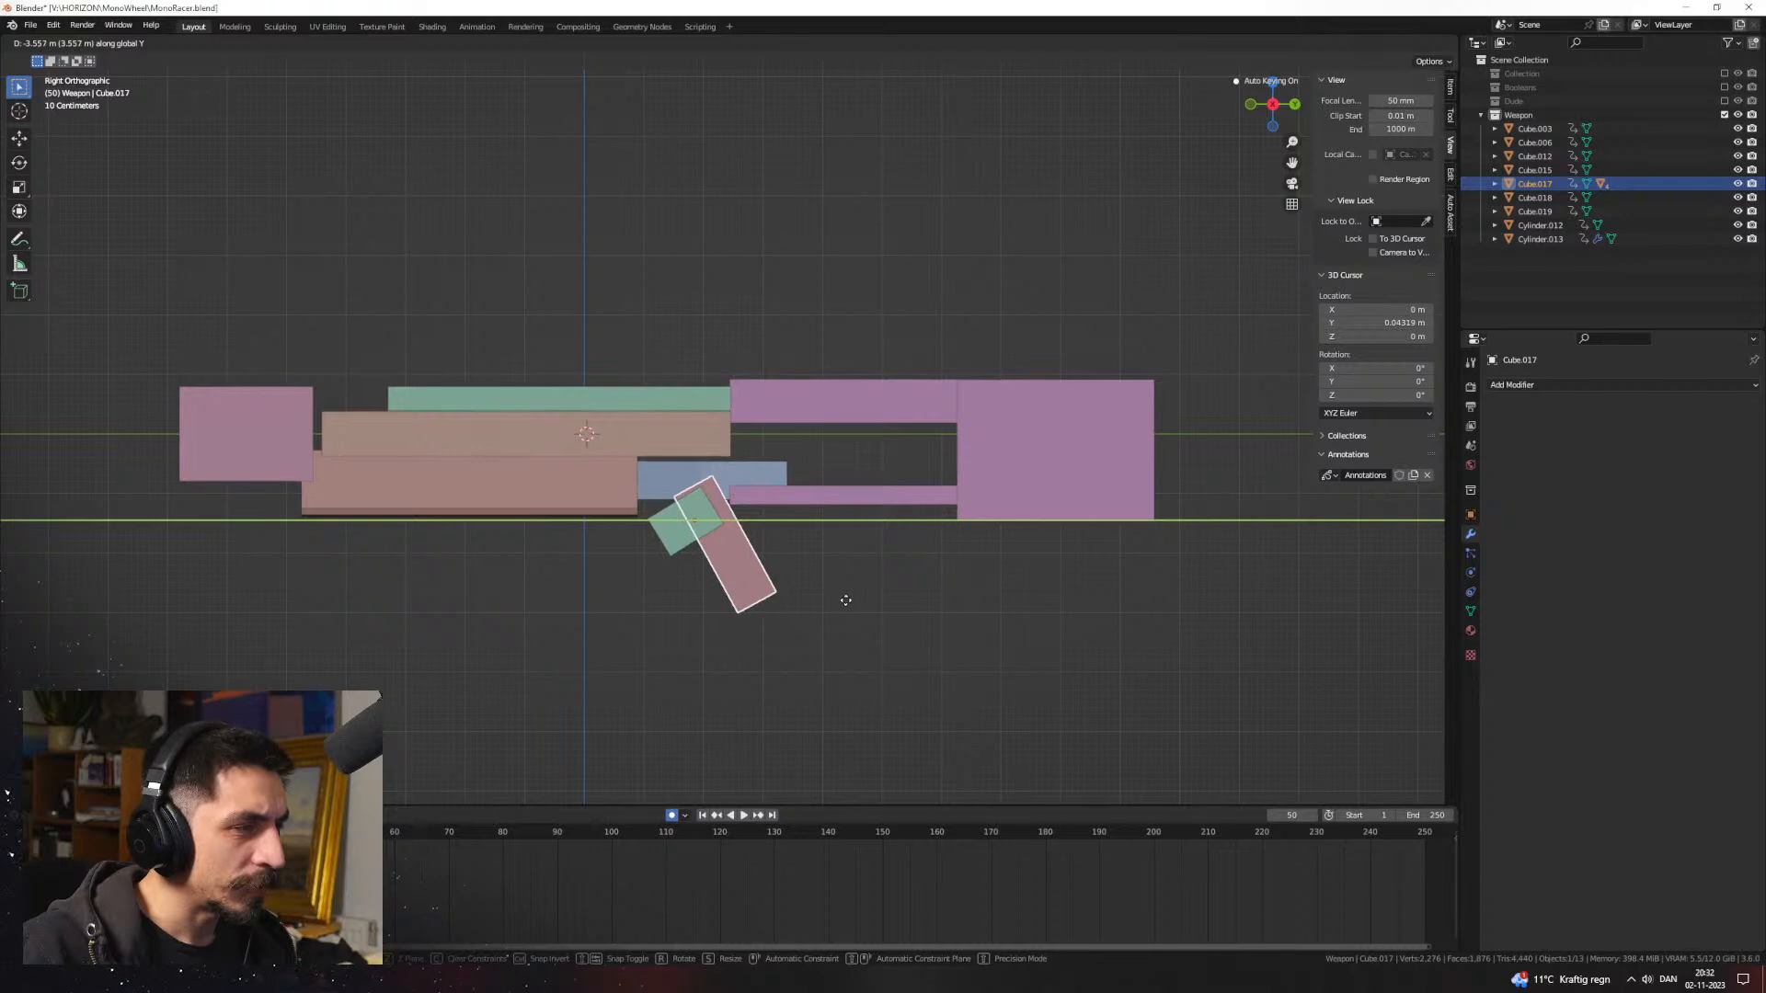
key("Escape")
key("g")
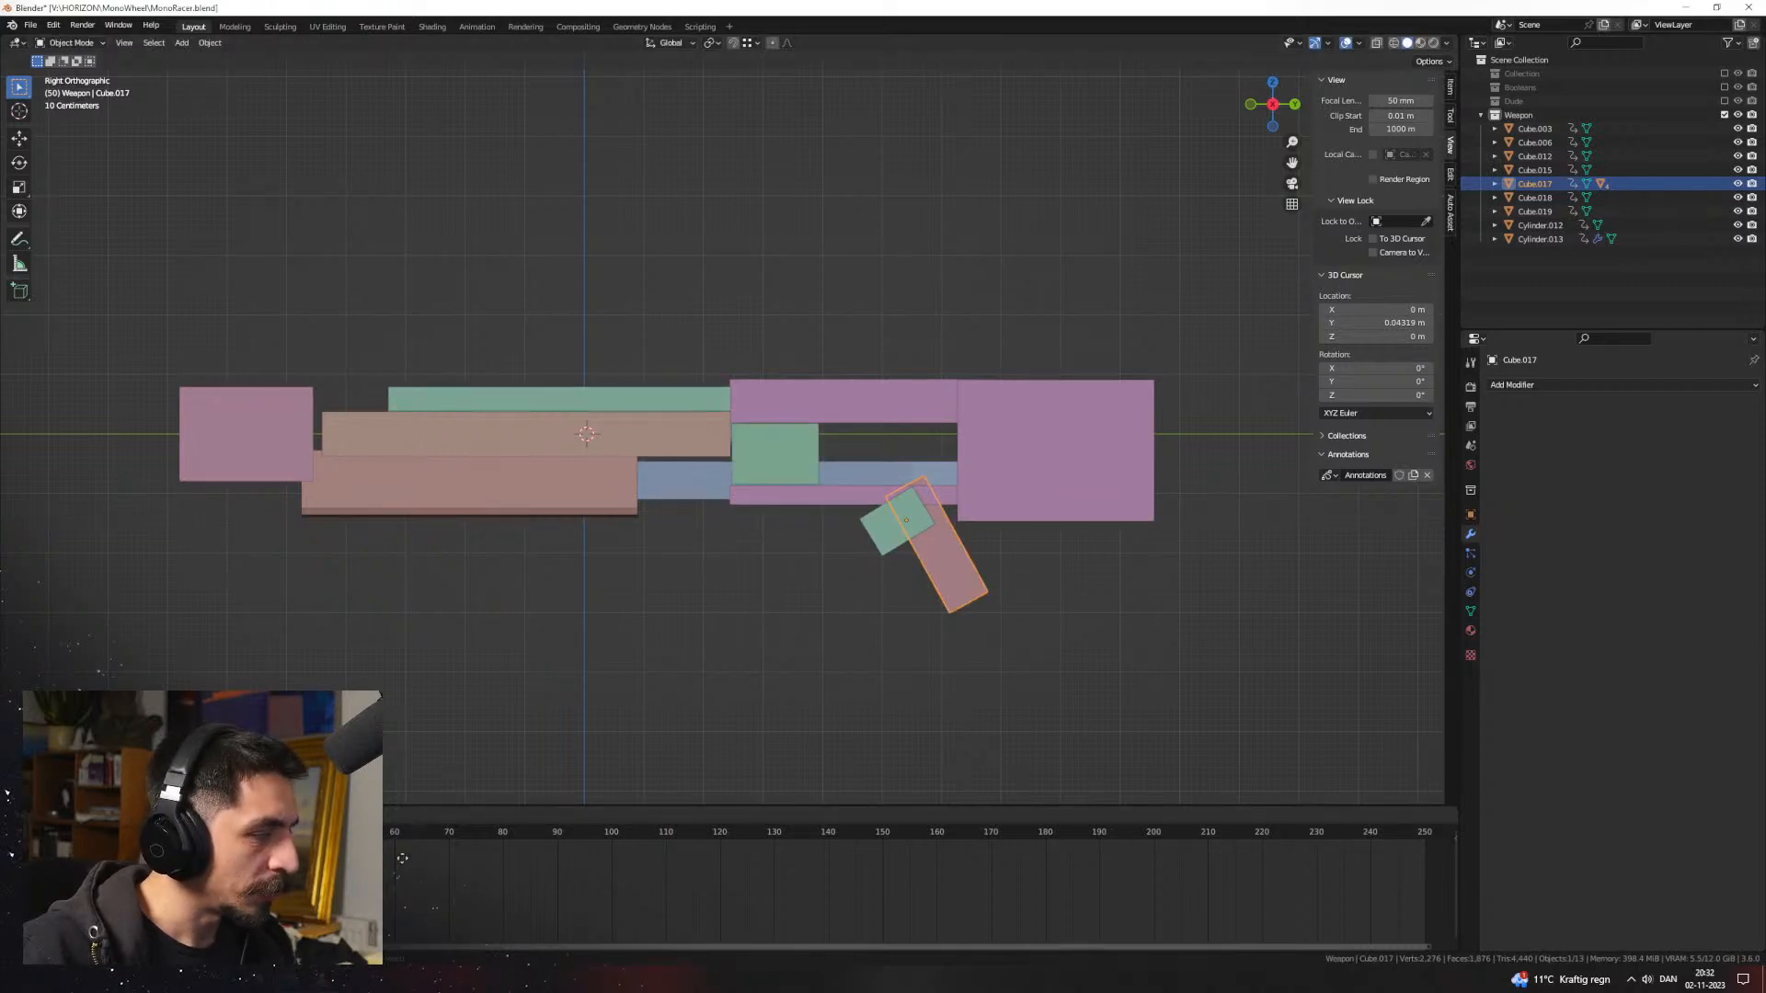
left_click(404, 858)
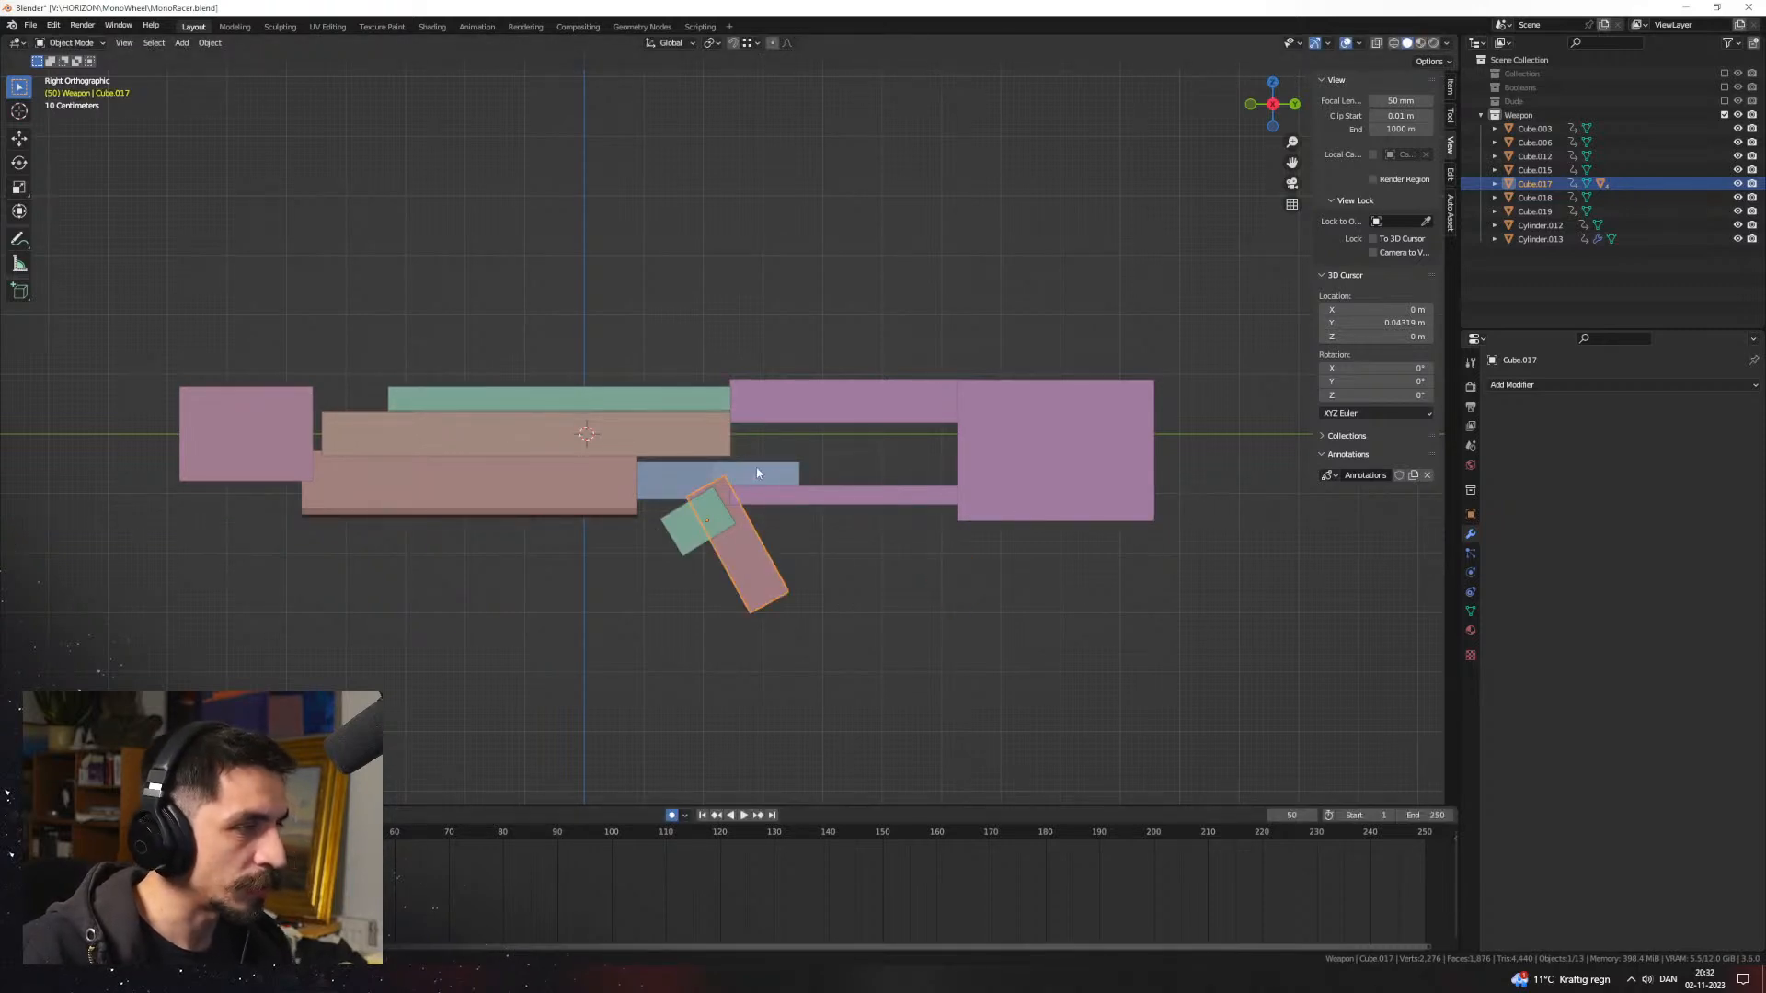
Step: In wireframe, place the bolt block's starting-position keyframe at frame 50 and adjust the timing of its forward hold before the return
middle_click_drag(716, 476, 706, 476)
key("z")
left_click(648, 476)
left_click(596, 440)
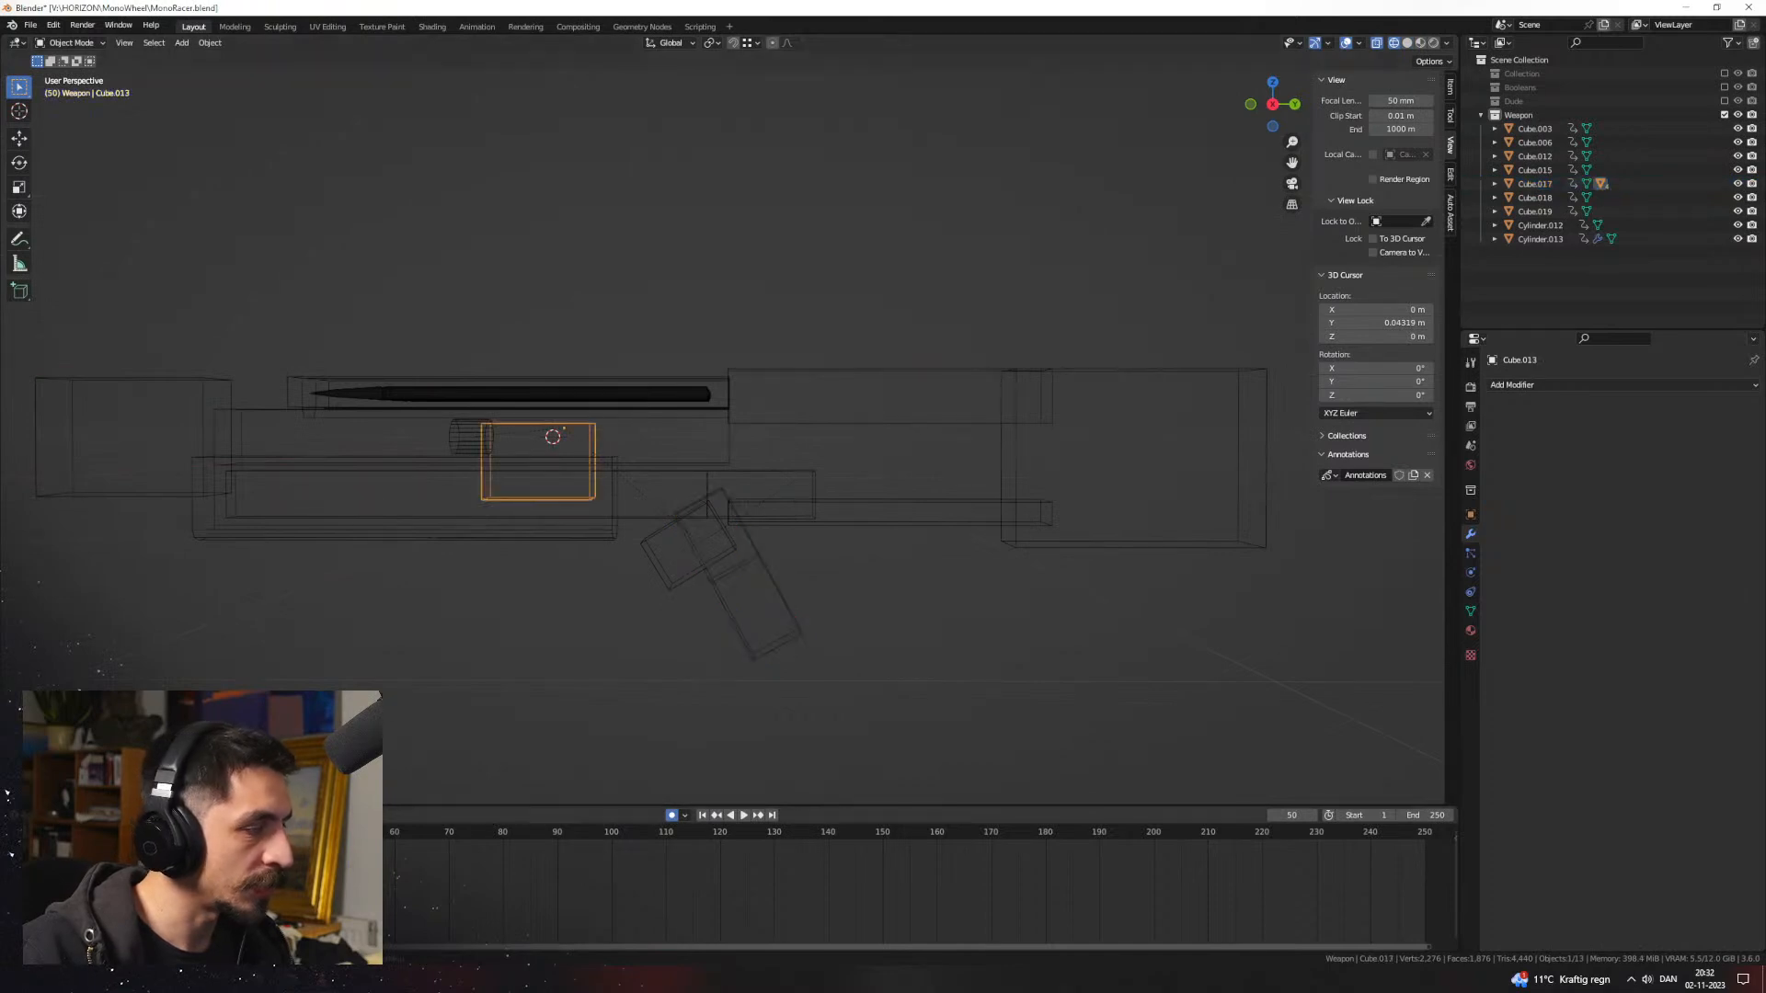
key("g")
left_click(340, 860)
left_click_drag(323, 831, 227, 831)
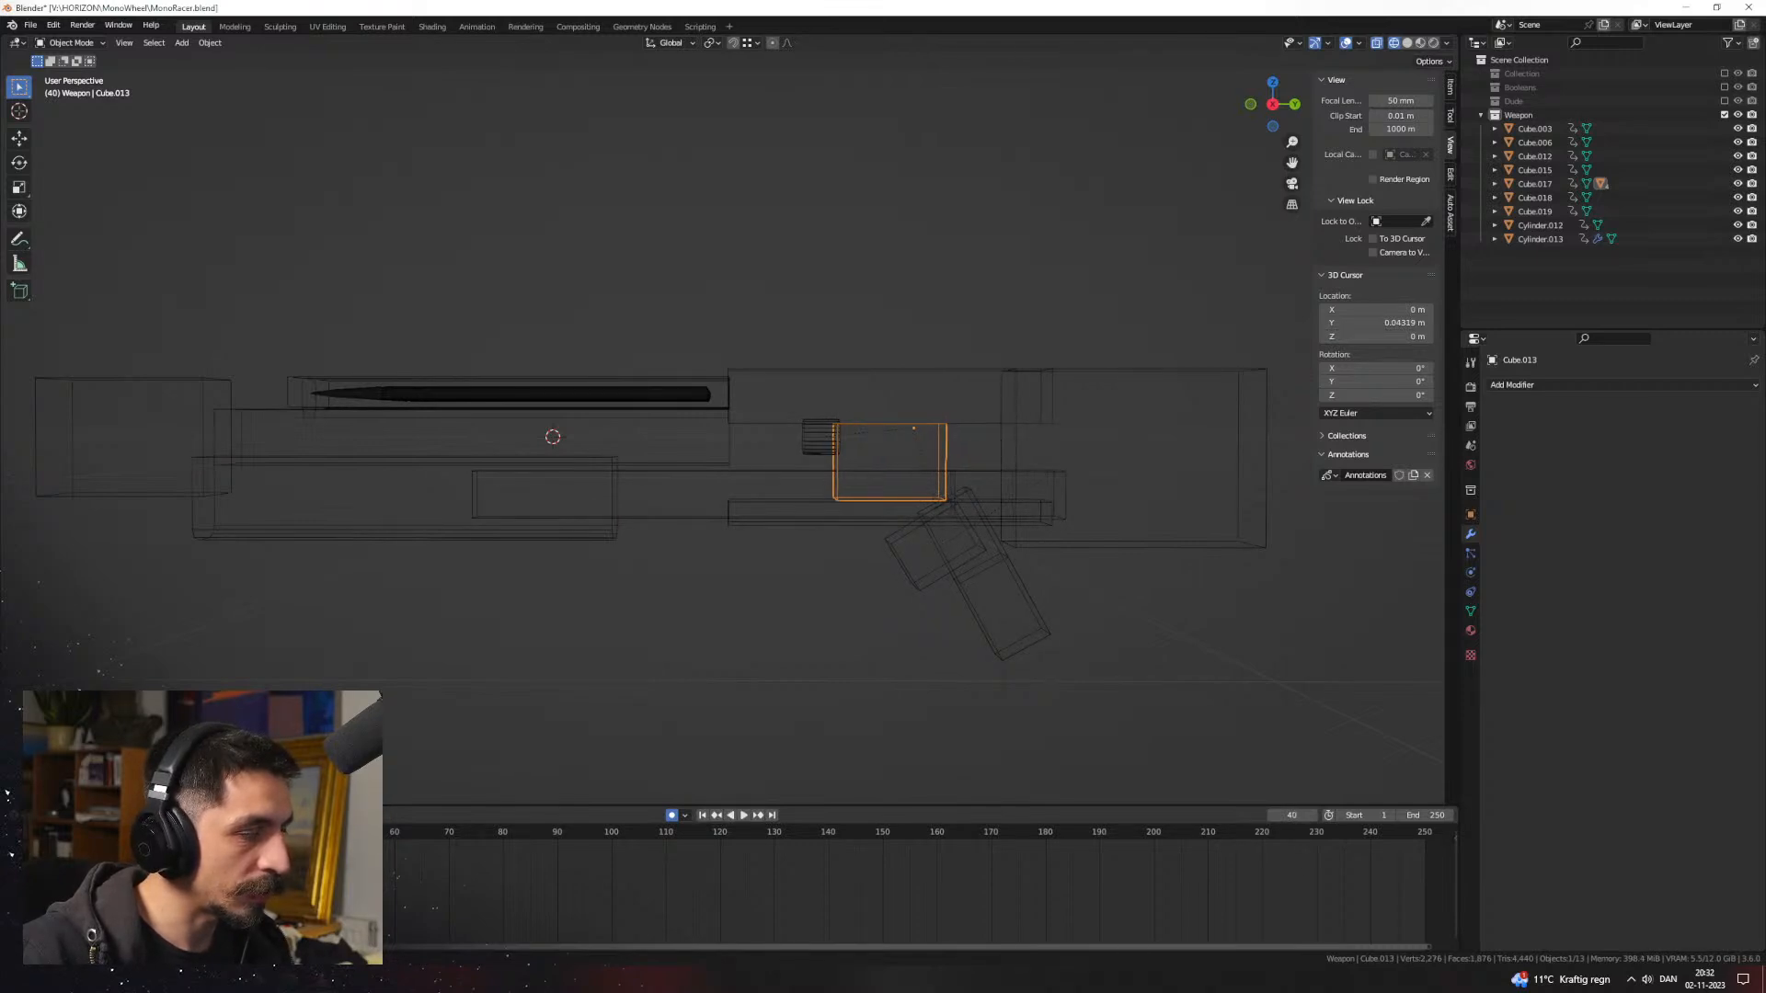
key("g")
key("space")
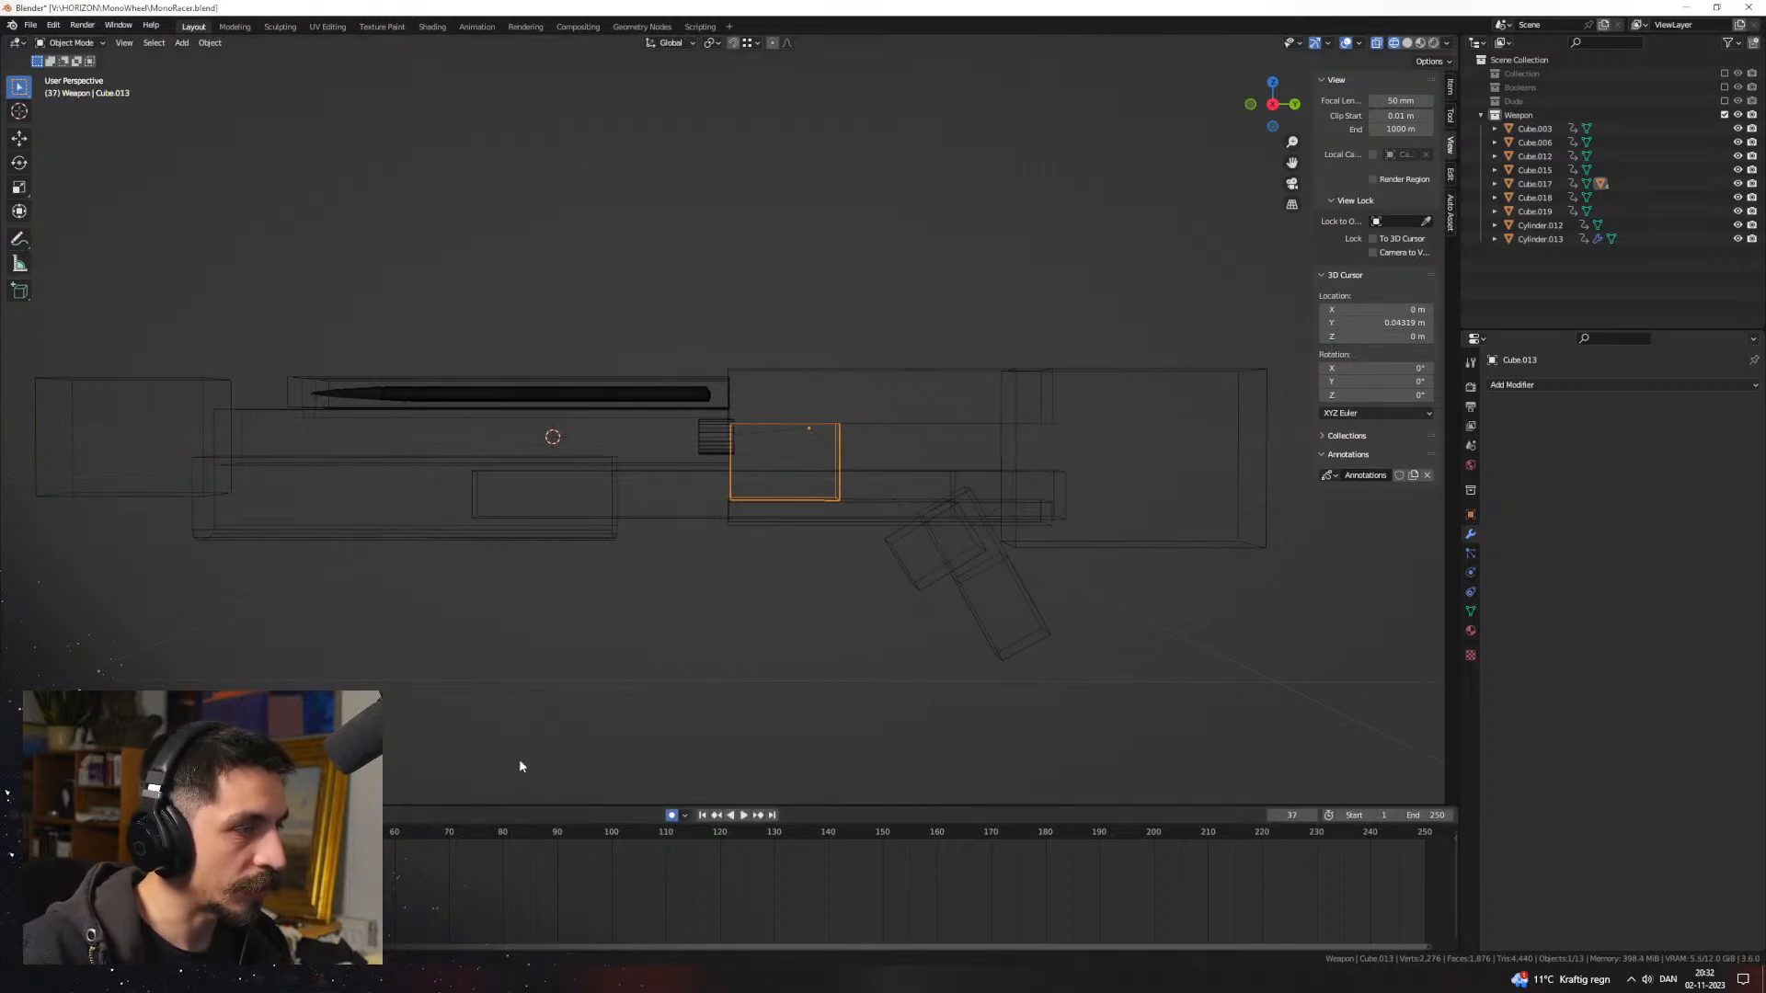
Step: Play back the weapon's firing and sliding animation in solid shading from a three-quarter view
key("z")
left_click(912, 583)
scroll(912, 583, "down", 2)
middle_click_drag(901, 587, 782, 639)
key("space")
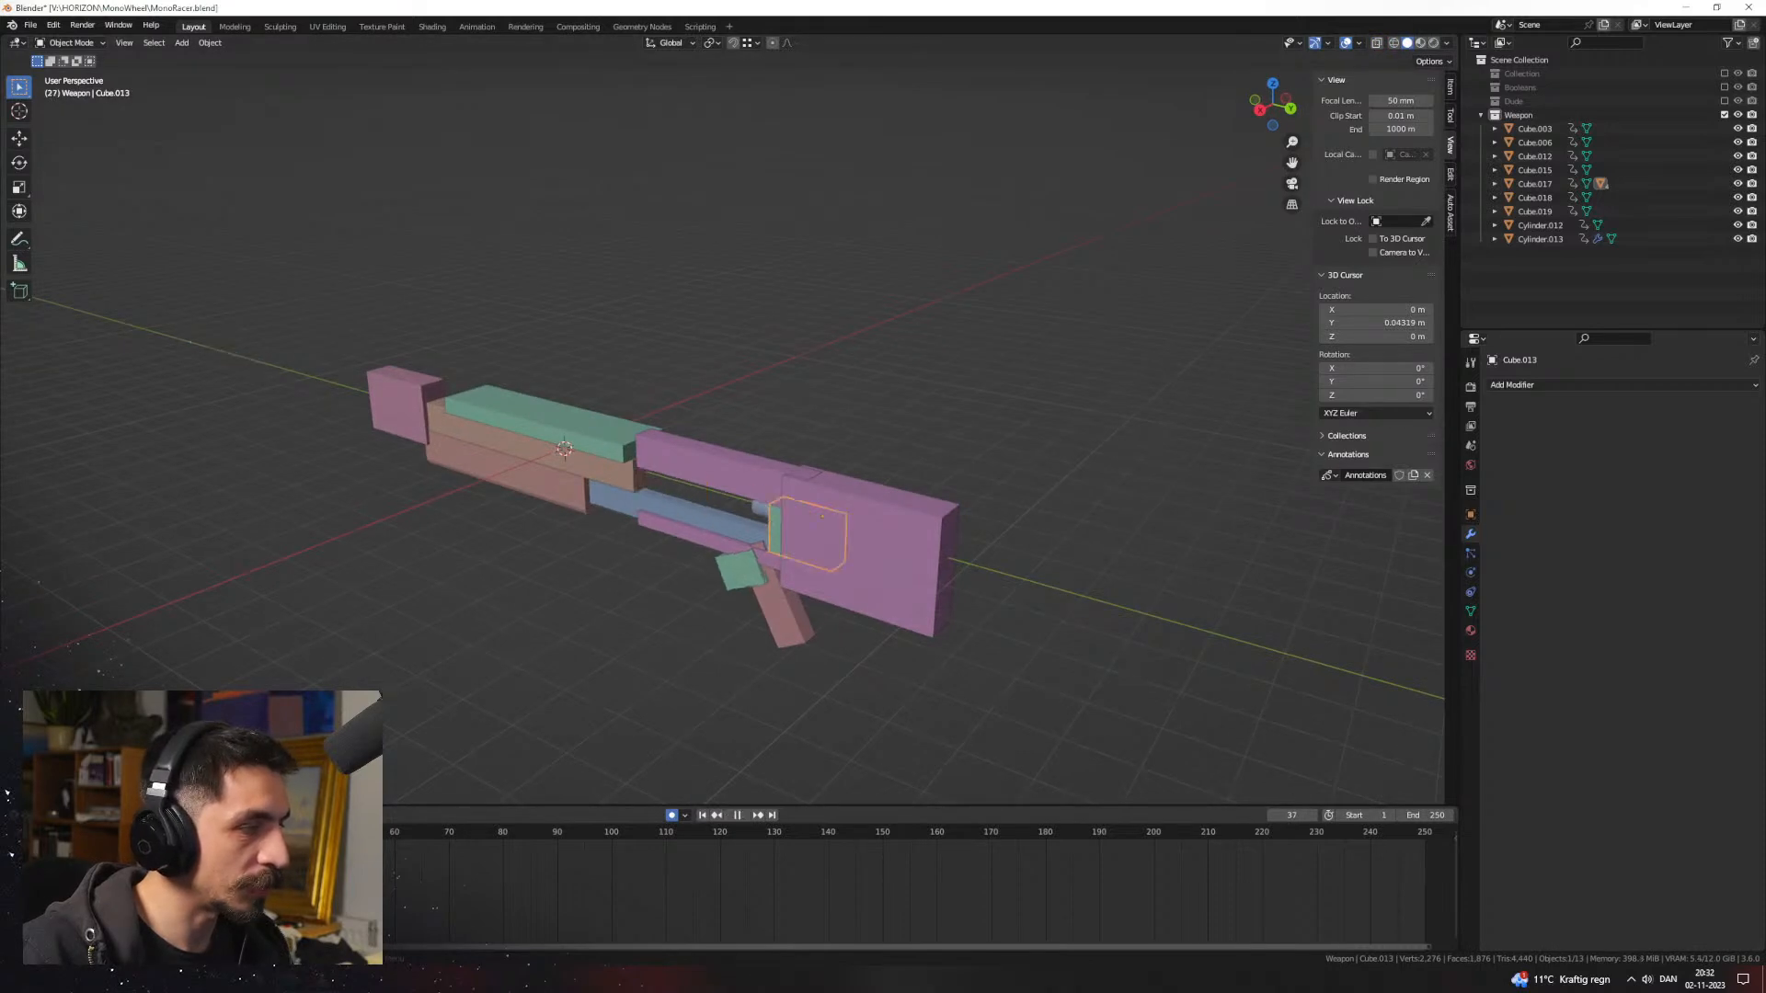
key("space")
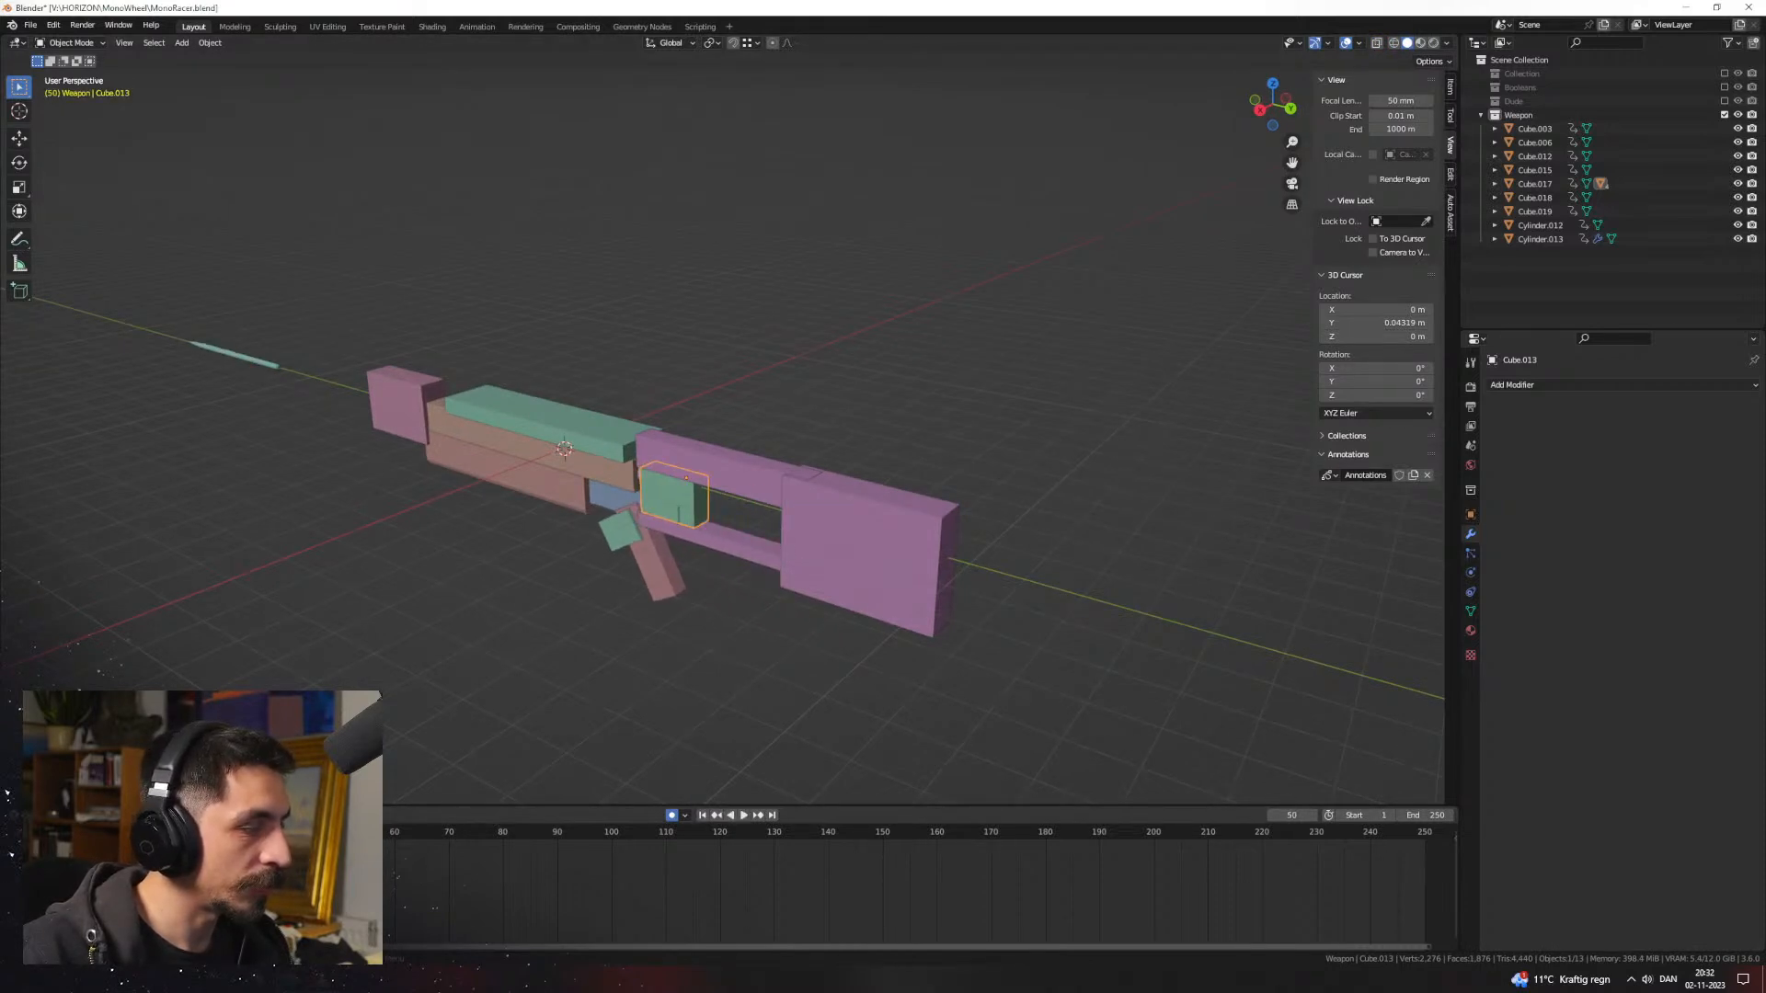
key("space")
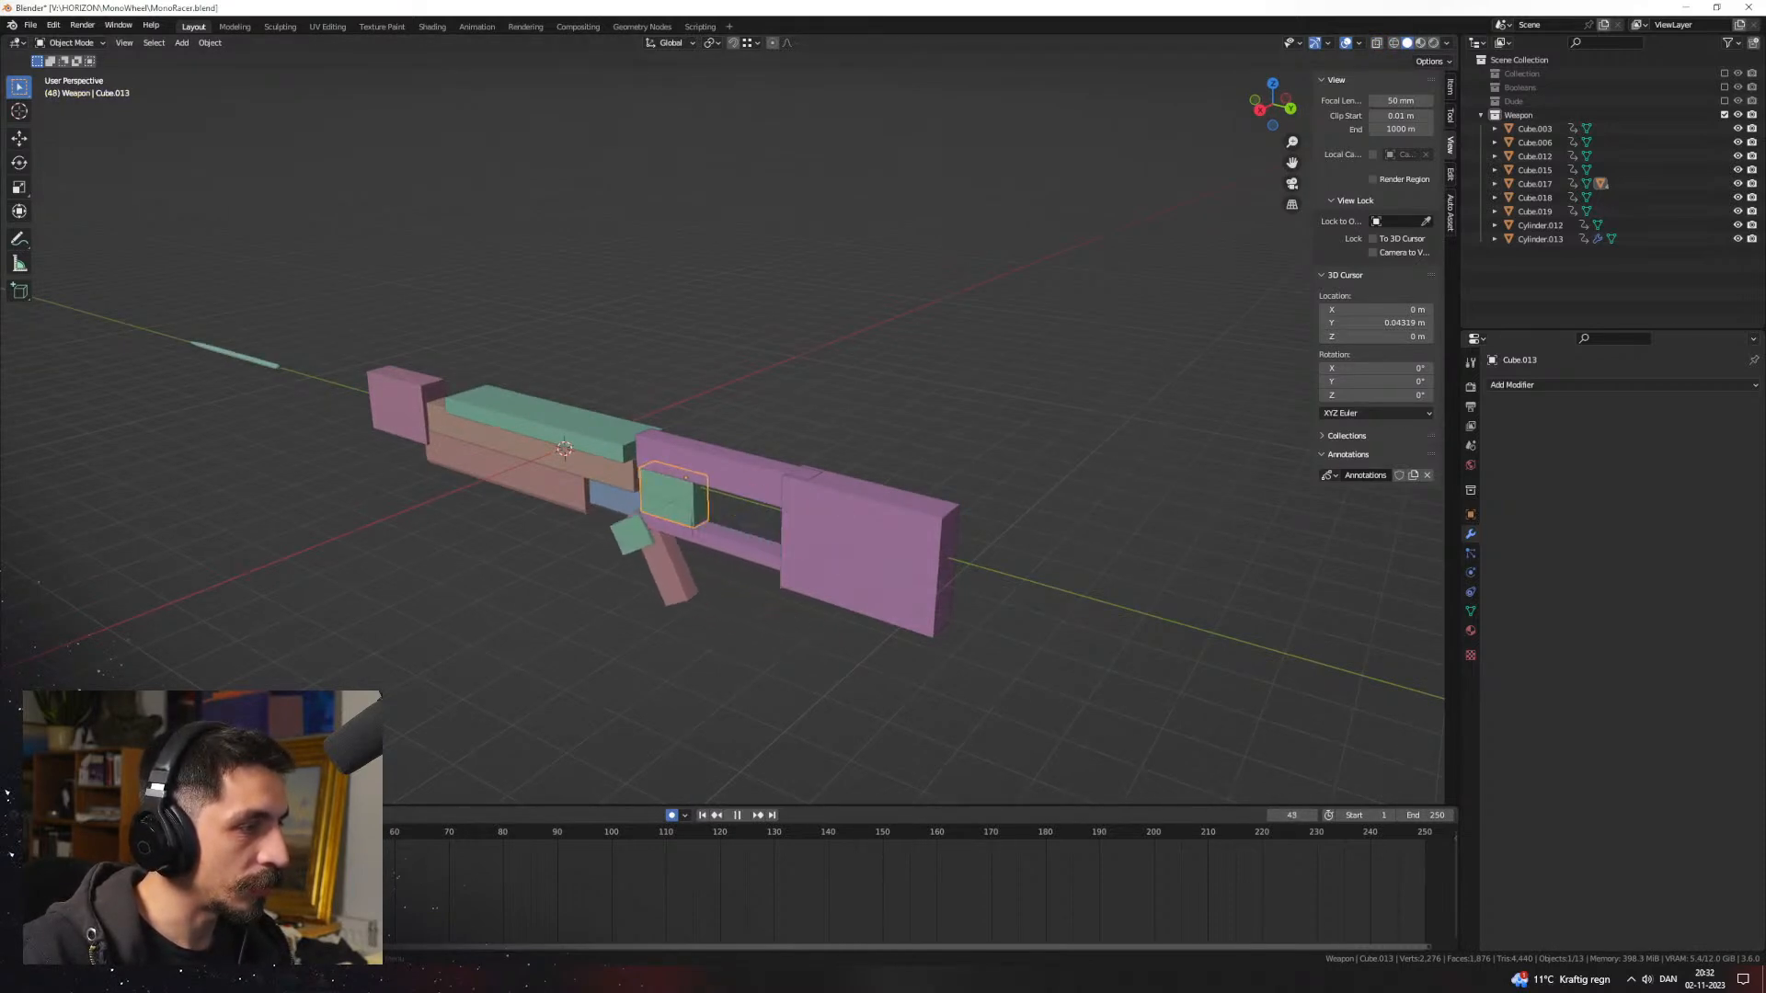
Step: Rewind to frame 0 and select the missile inside the casing in a wireframe side view
left_click_drag(346, 833, 70, 832)
middle_click_drag(607, 538, 809, 471)
scroll(757, 501, "up", 2)
key("z")
left_click(596, 511)
left_click(781, 433)
left_click(693, 447)
key("KP_3")
middle_click_drag(674, 548, 572, 563, "shift")
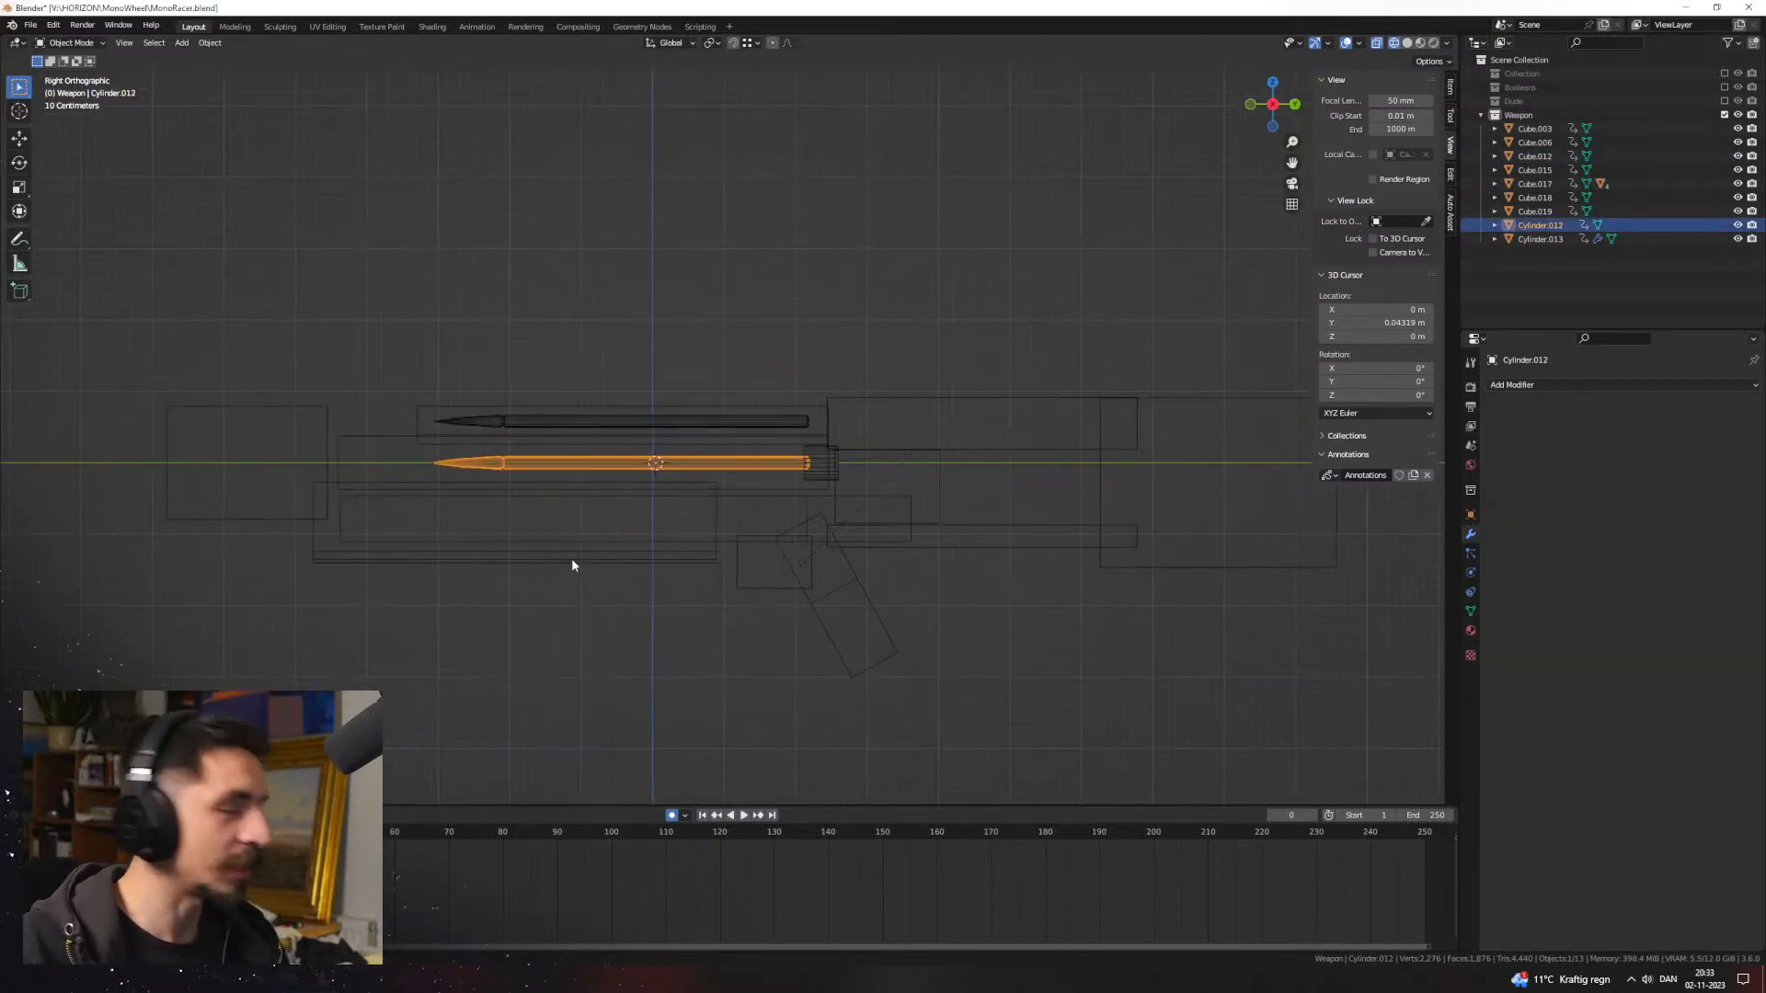
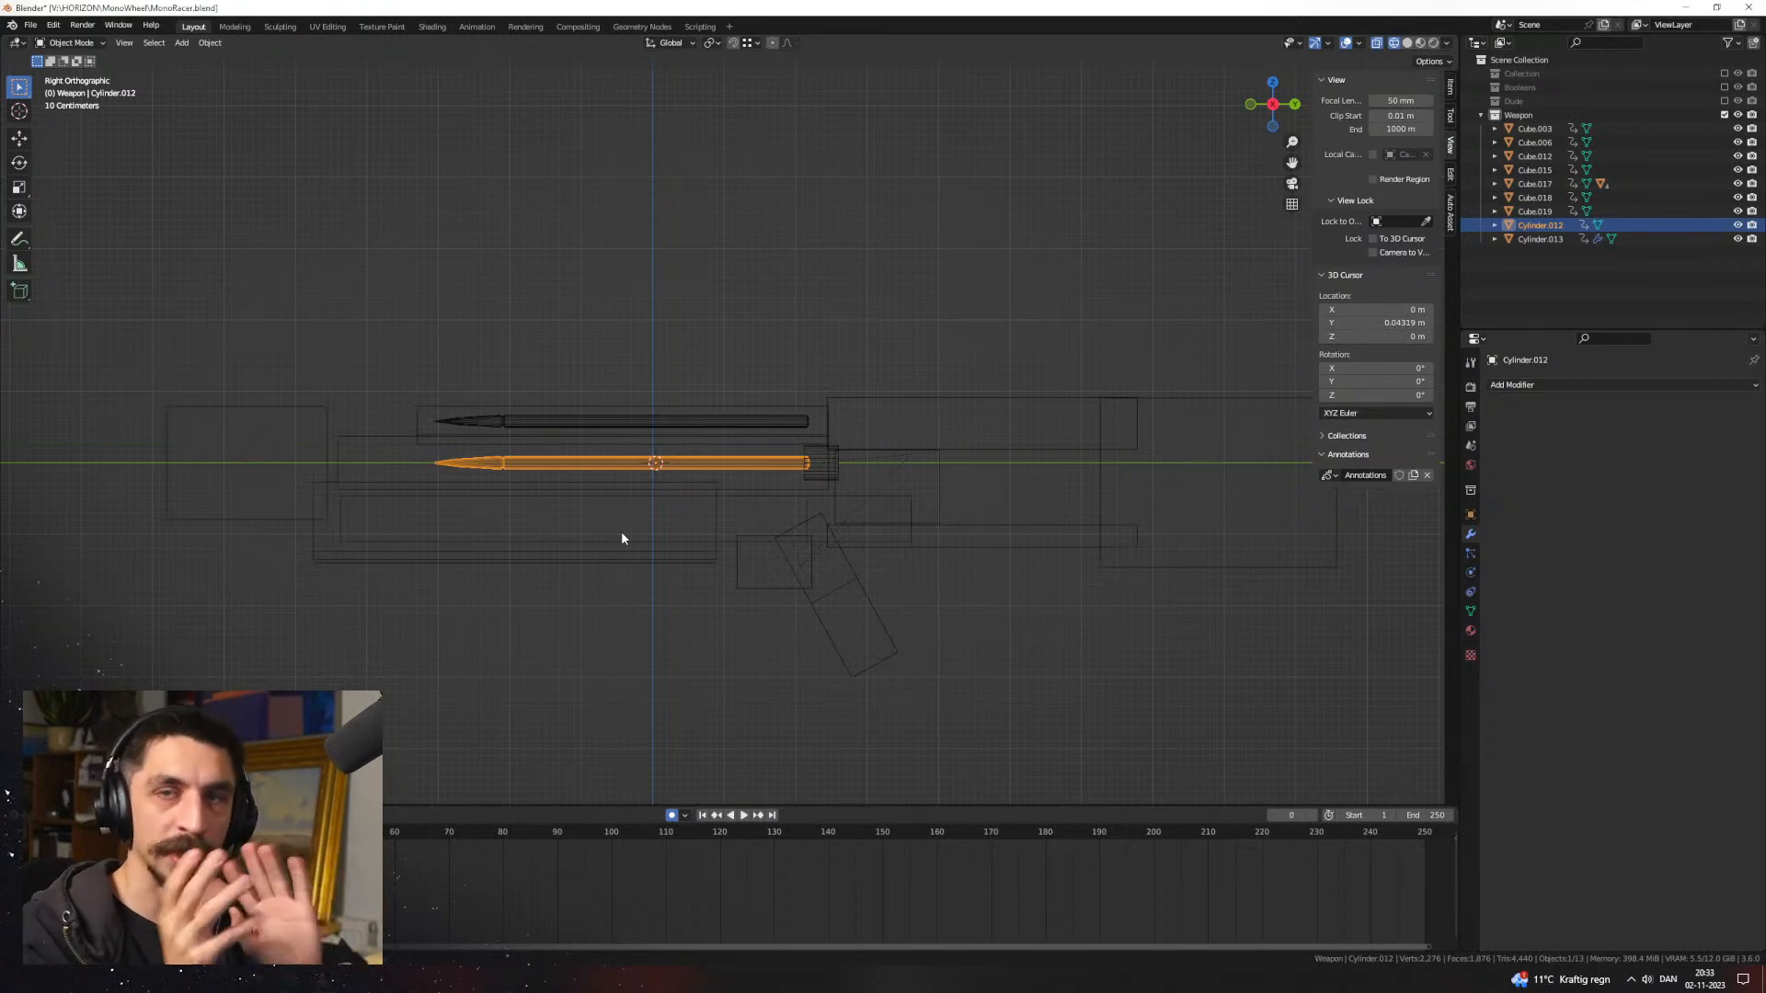
Step: Play the animation in wireframe to examine how the missile, bolt and grip move together
scroll(830, 490, "down", 2)
middle_click_drag(830, 496, 821, 545)
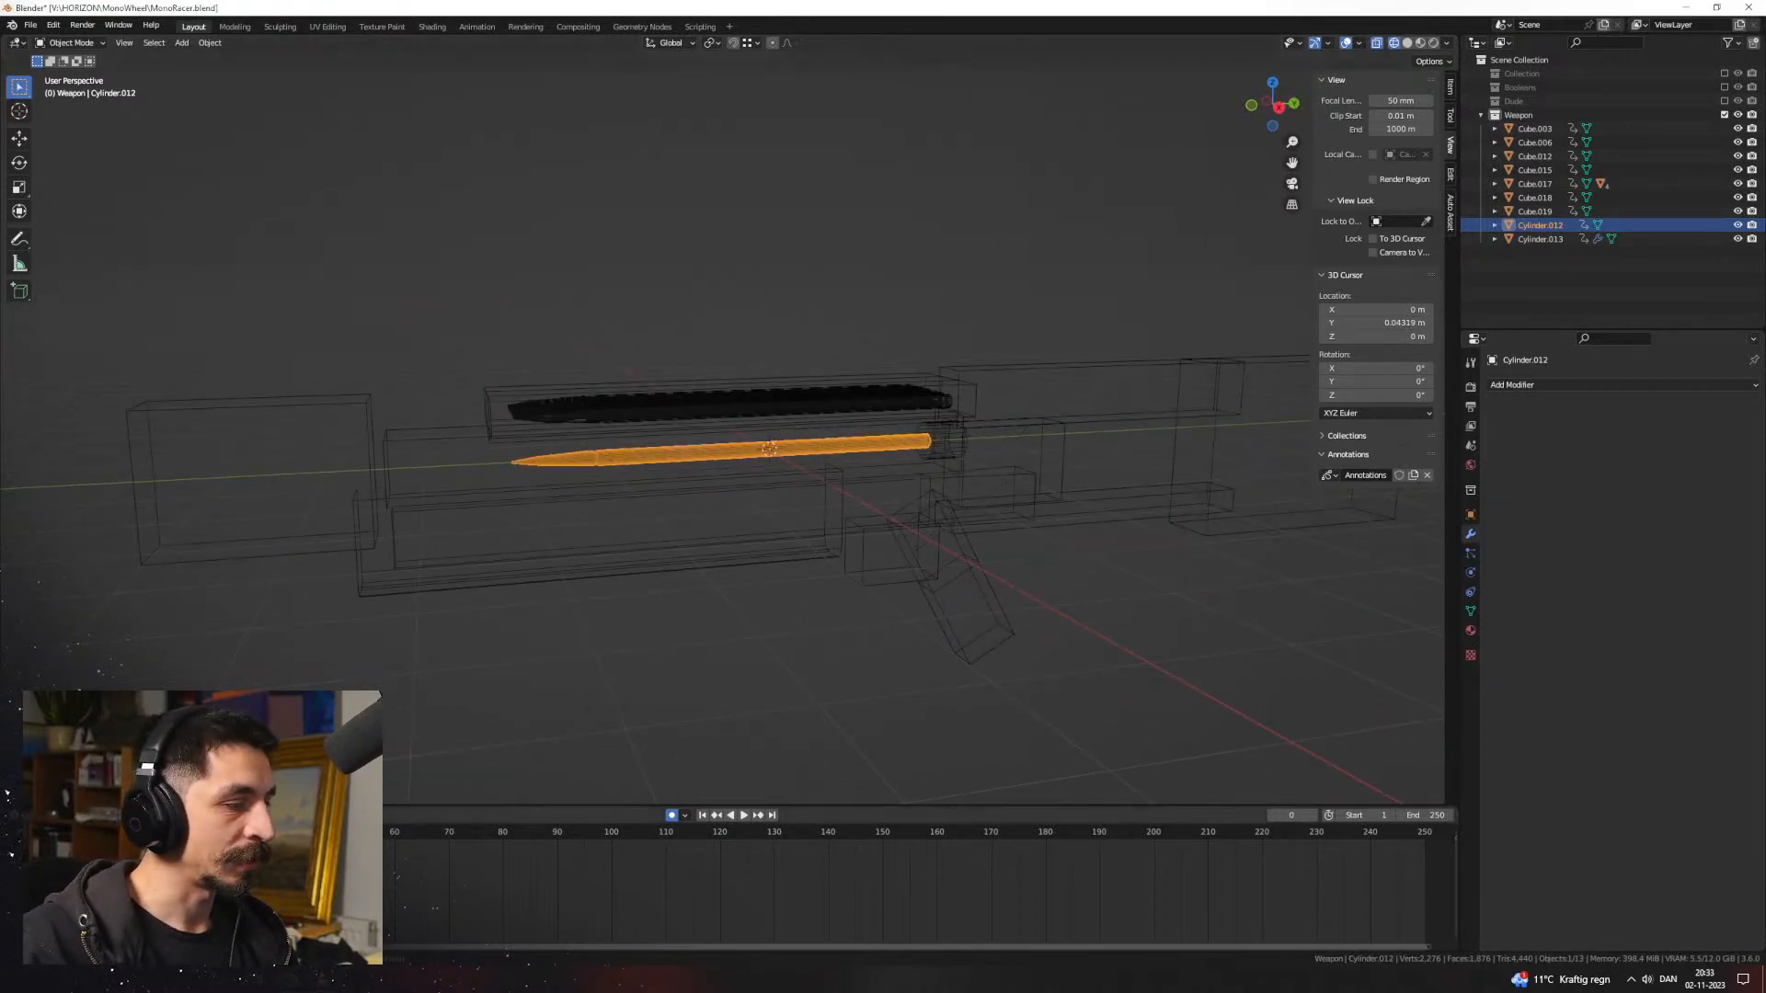
key("space")
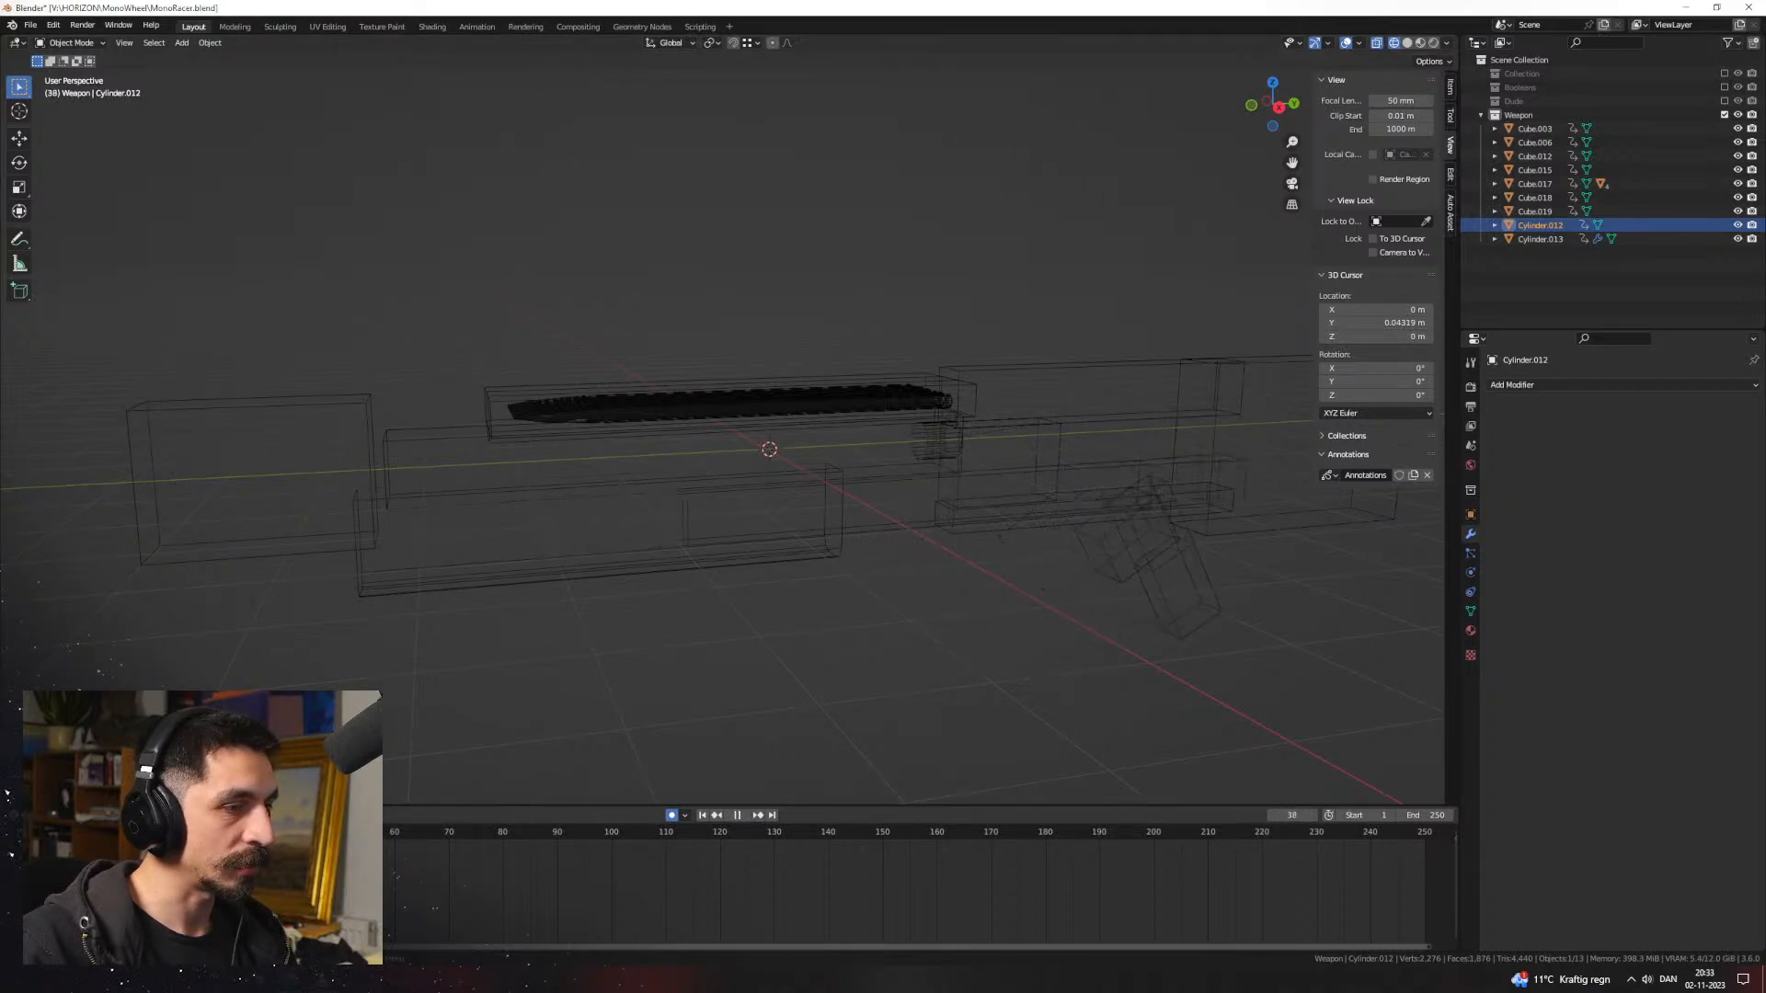
Step: Stop playback at frame 41, duplicate the fired missile and snap the copy to the 3D cursor inside the casing
key("space")
scroll(414, 631, "down", 3)
middle_click_drag(414, 632, 631, 637, "shift")
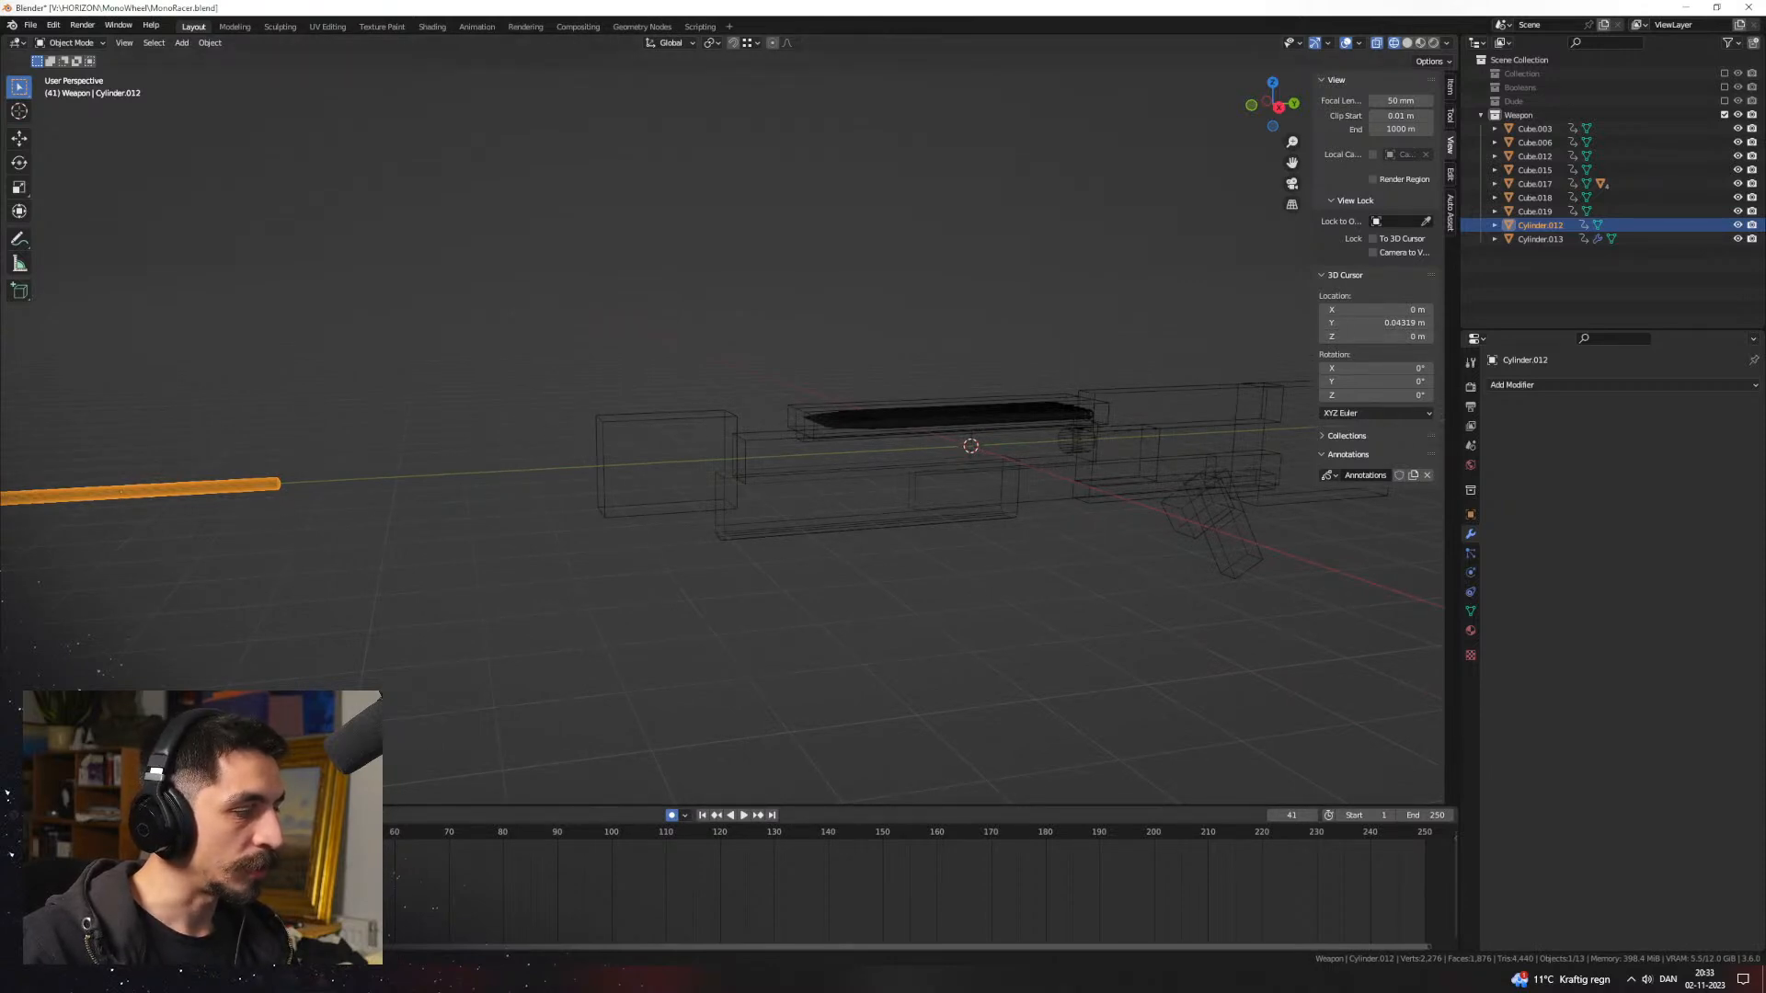
key("g")
key("Return")
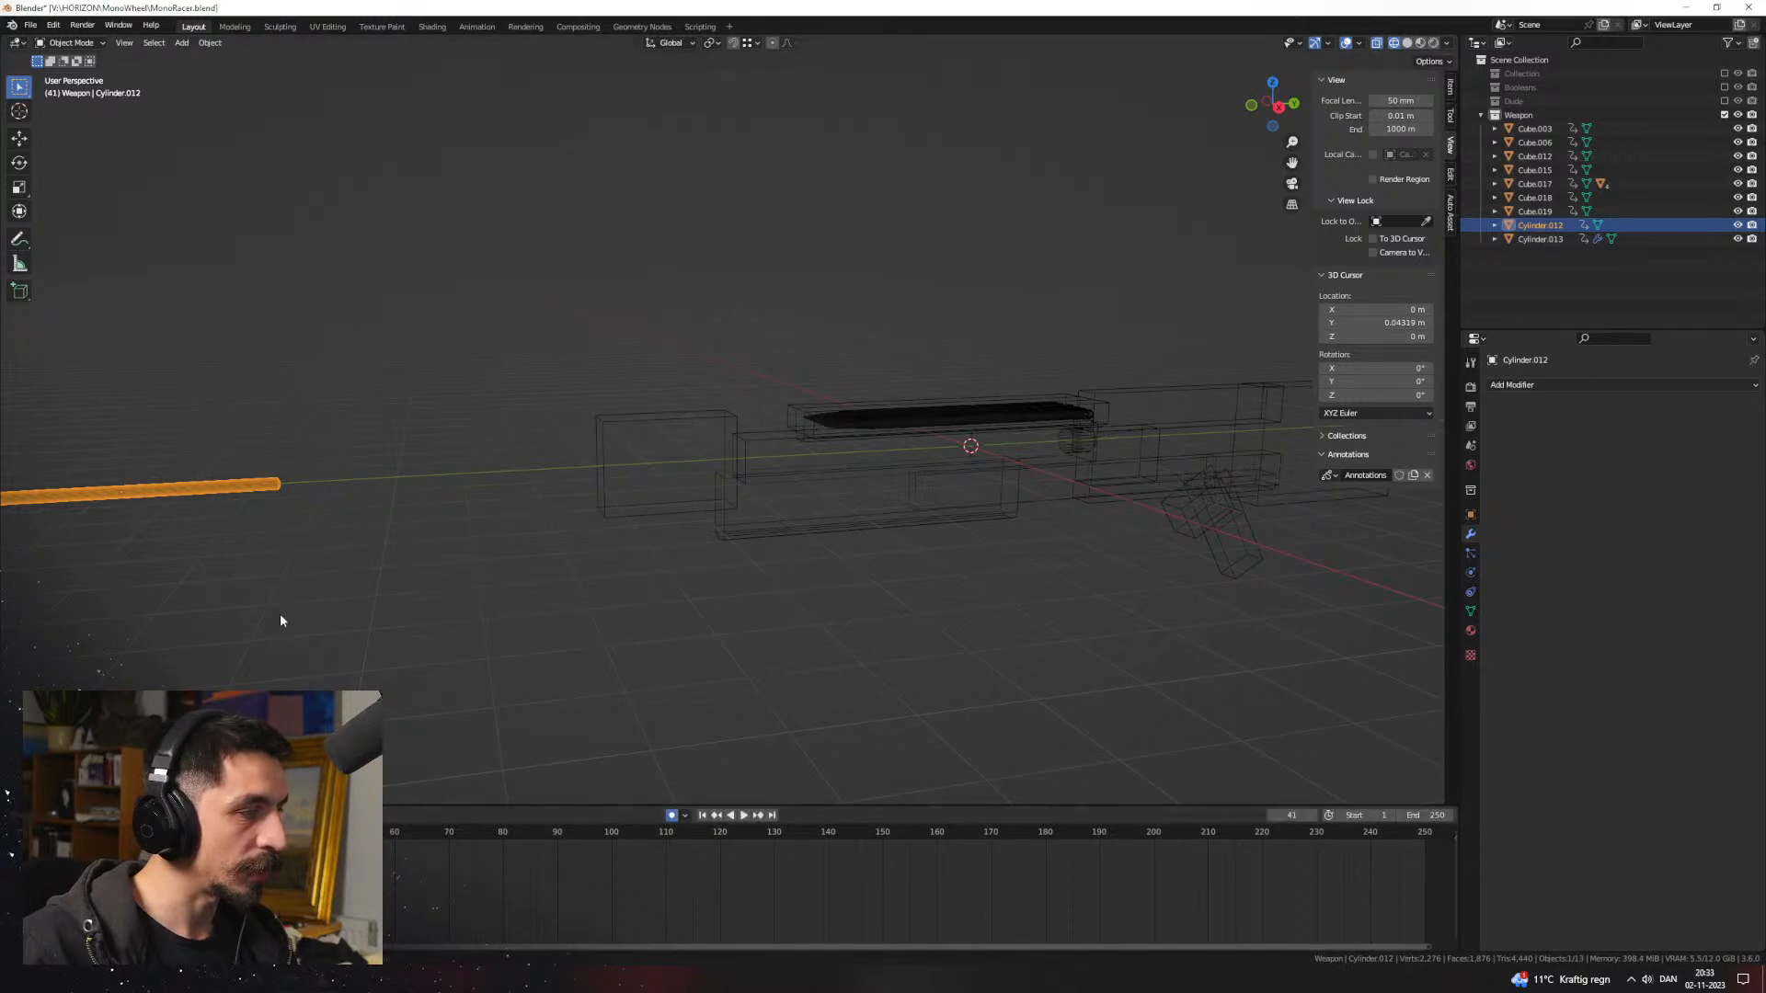
key("shift+d")
key("x")
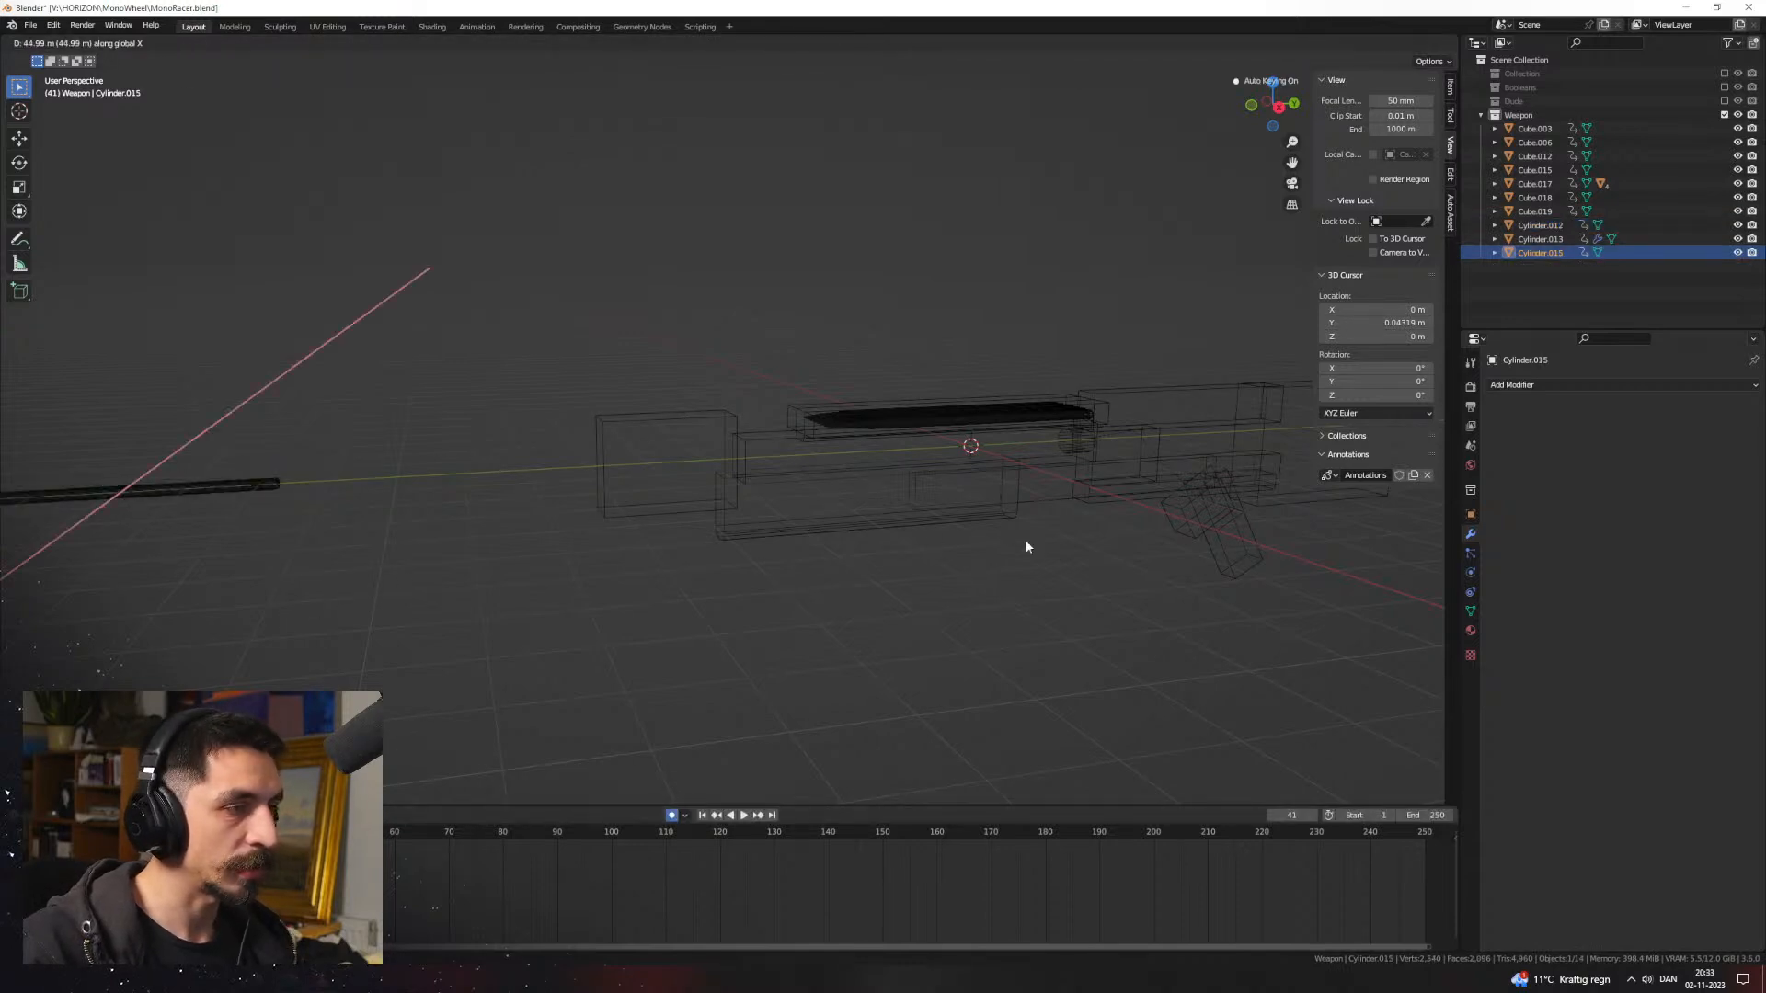
right_click(1011, 538)
key("shift+s")
left_click(953, 453)
key("KP_3")
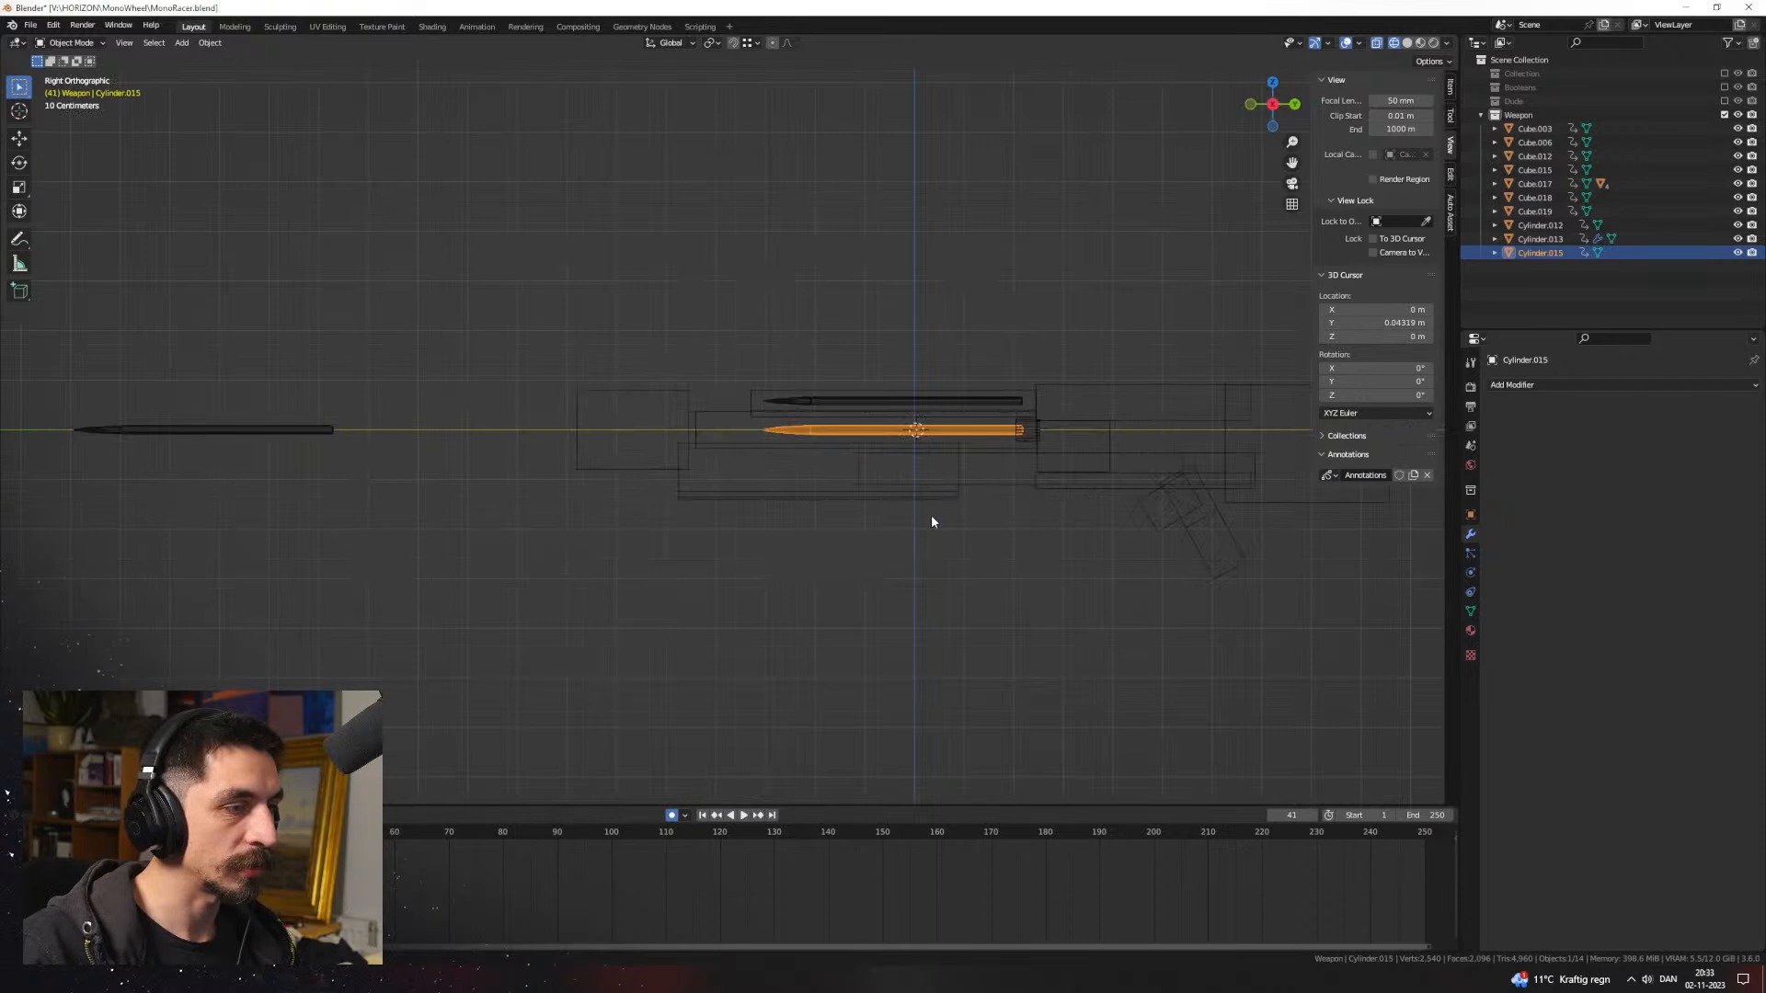
Step: Undo the snap of the duplicated missile and delete the copy
left_click(296, 428)
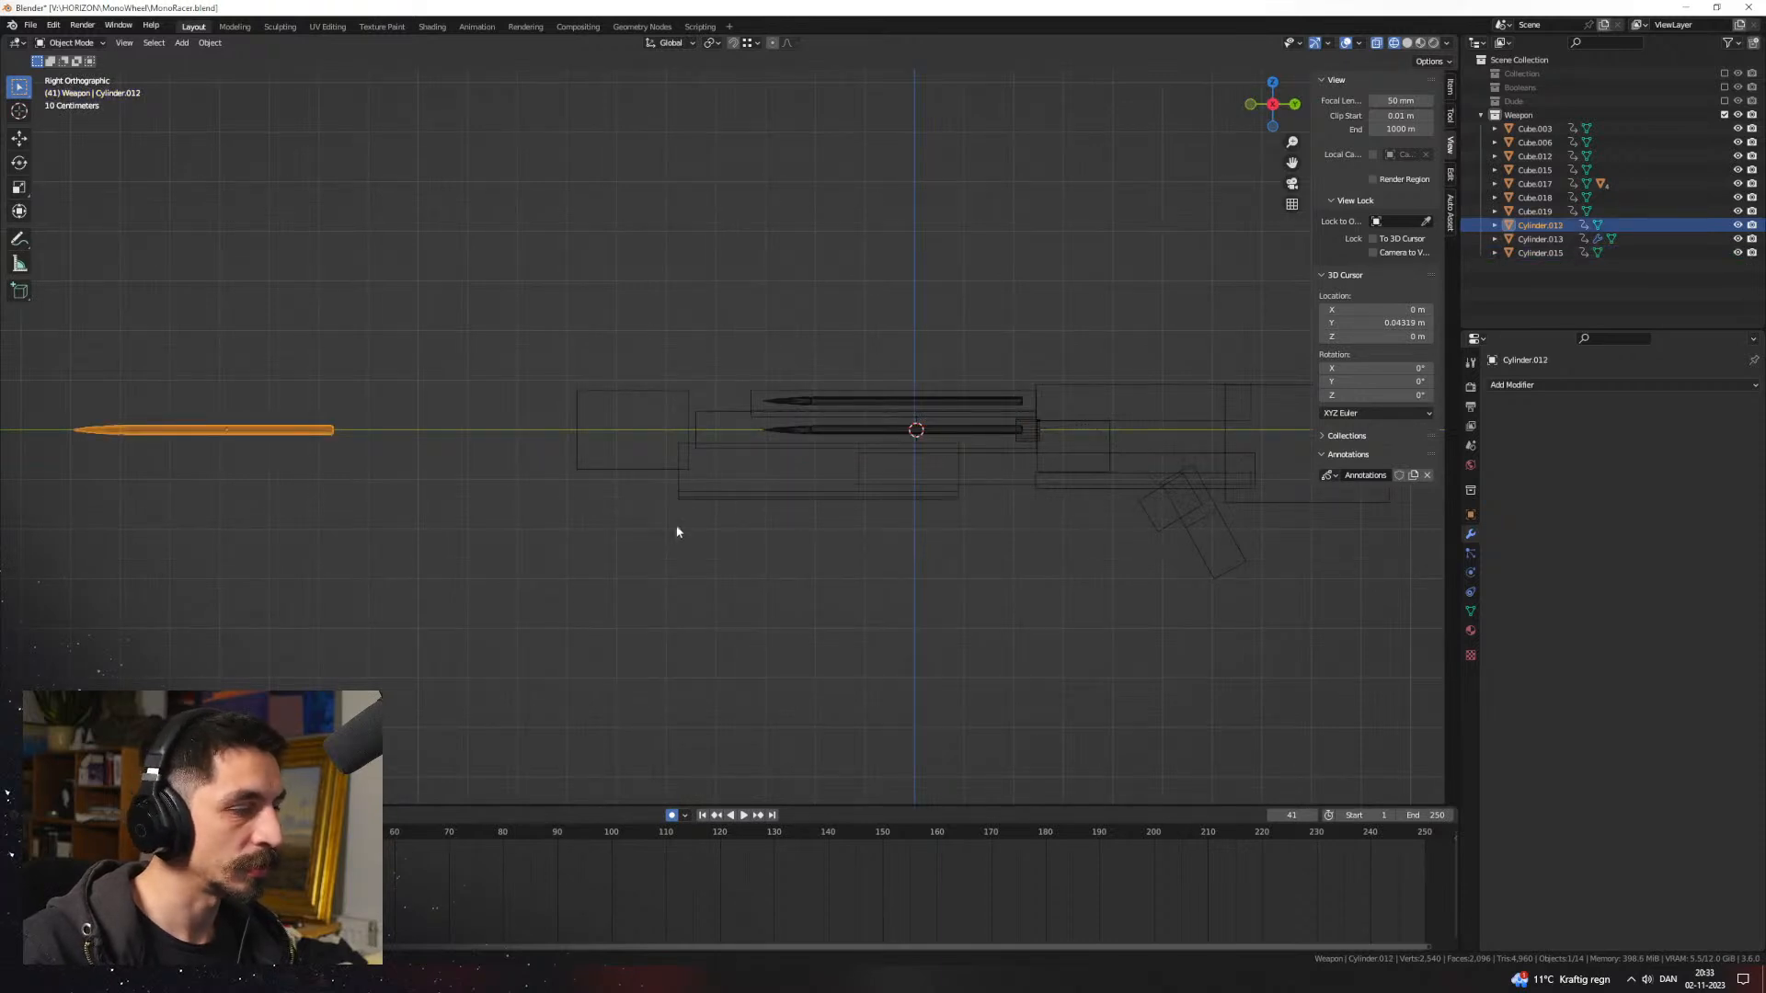
key("ctrl+z")
key("ctrl+z")
key("g")
right_click(418, 556)
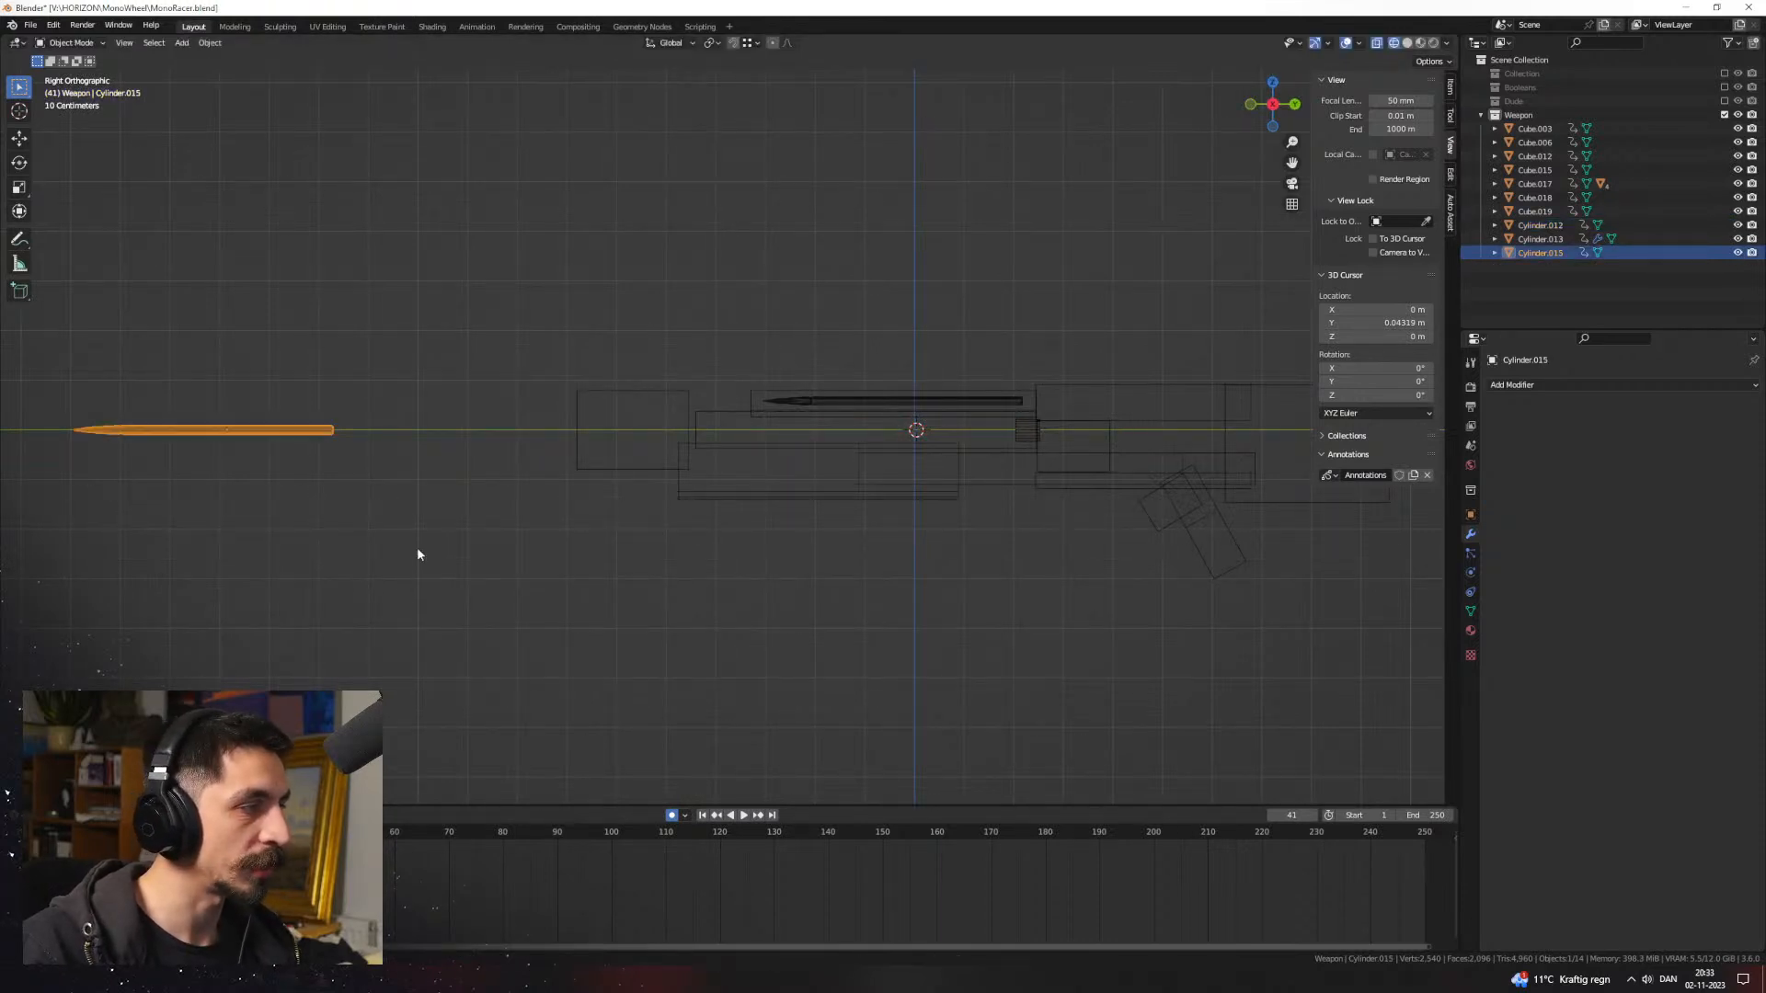
key("Delete")
Step: Snap the original fired missile back to the 3D cursor inside the casing and frame it in the side view
left_click(310, 433)
key("g")
right_click(400, 469)
key("shift+s")
left_click(409, 437)
key("KP_Decimal")
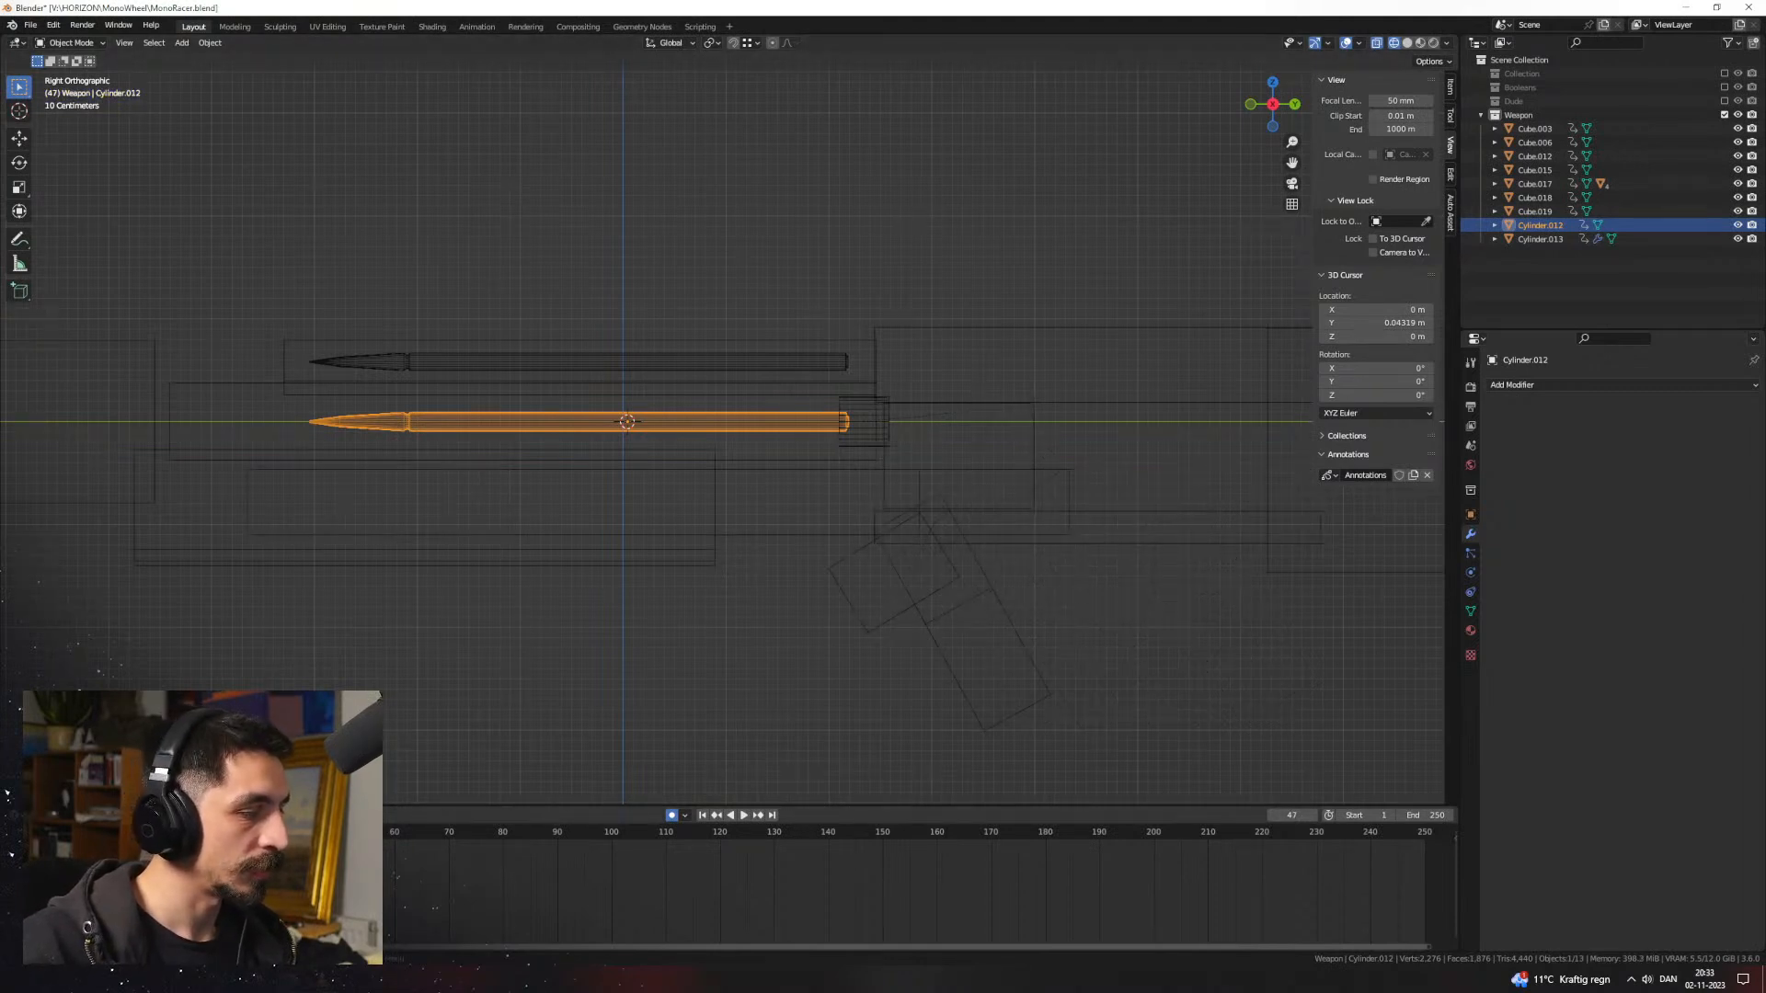
Step: Retime the missile's return keyframe in the timeline, scrubbing between frames 43 and 47 to check its position
key("g")
left_click(323, 850)
left_click_drag(324, 831, 291, 831)
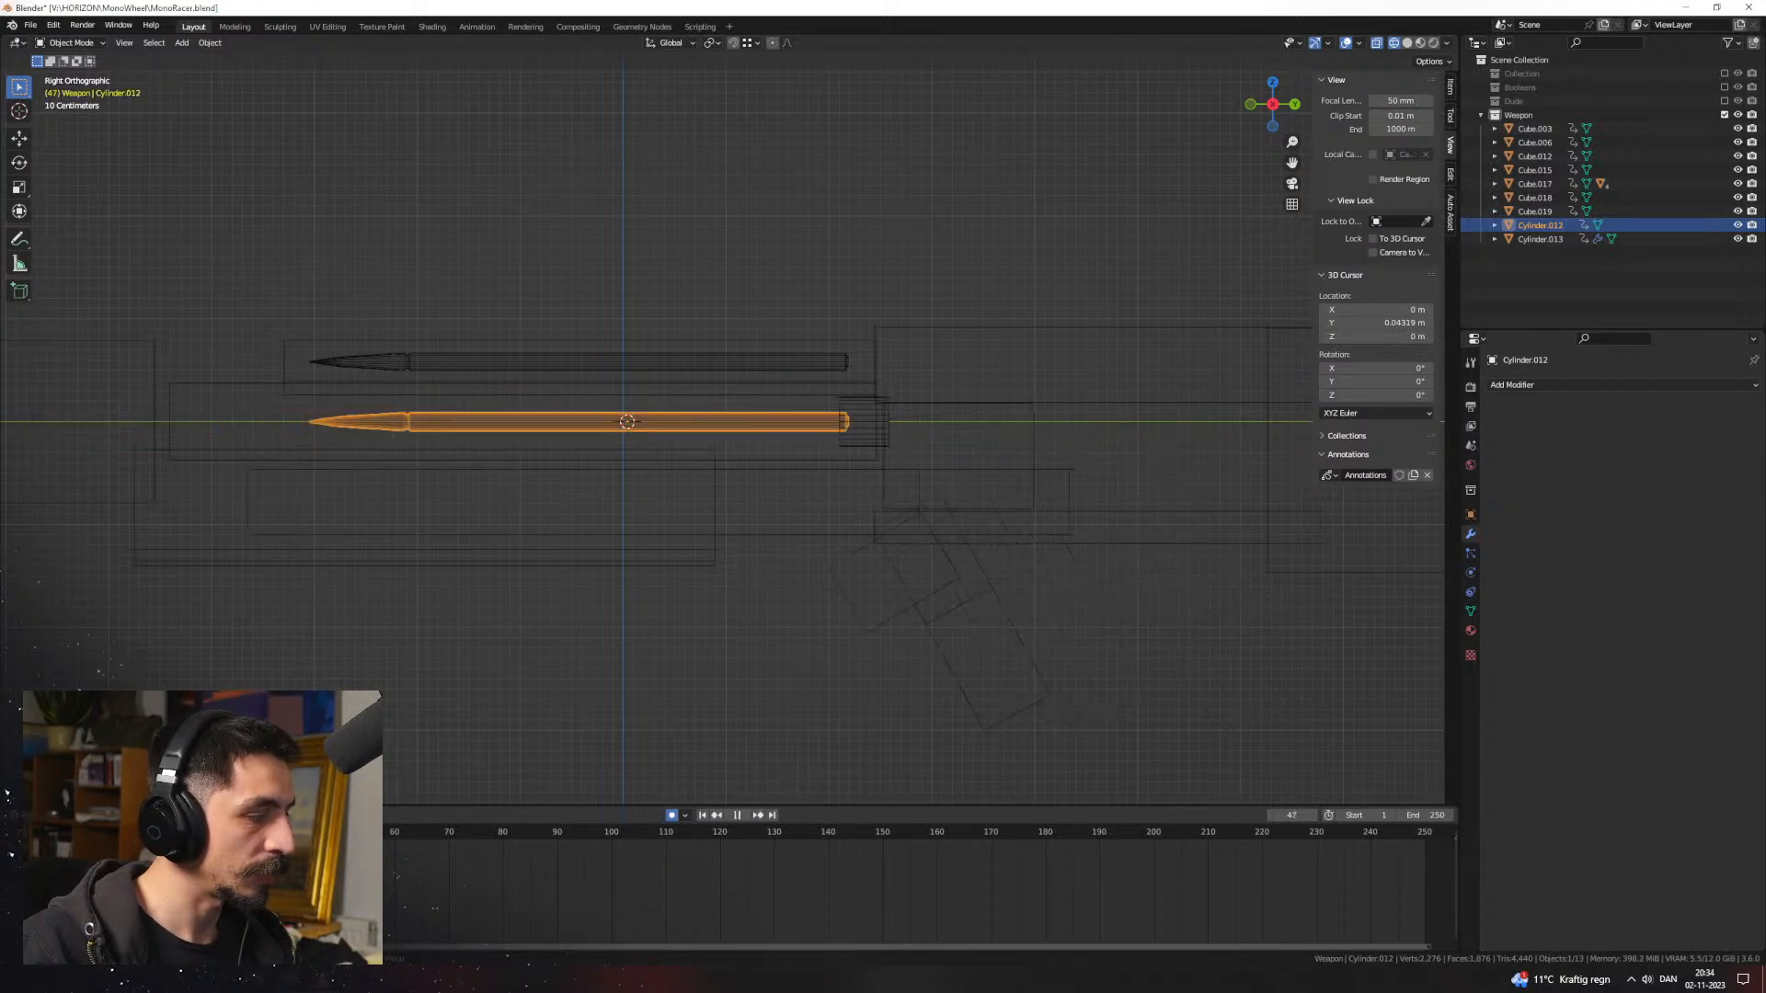
key("g")
left_click(291, 850)
left_click_drag(323, 831, 292, 831)
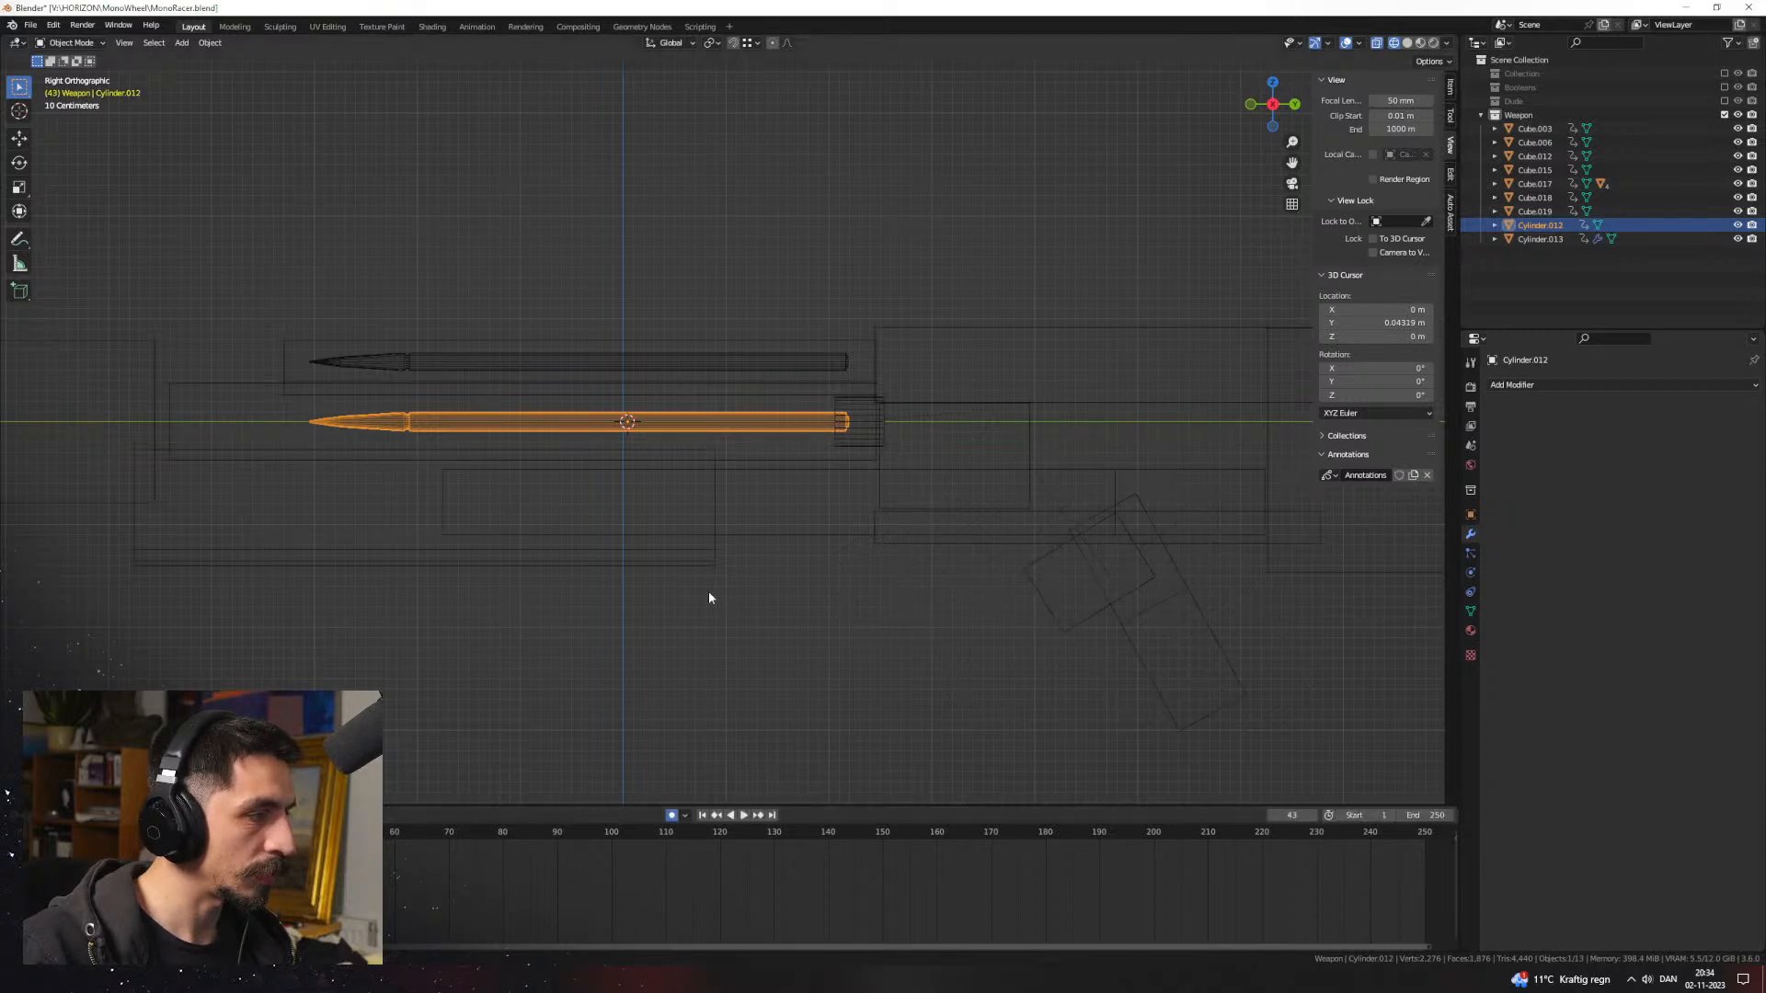
Step: At frame 43, move the missile vertically up into the magazine row, keeping it level
key("g")
key("z")
left_click(945, 522)
key("r")
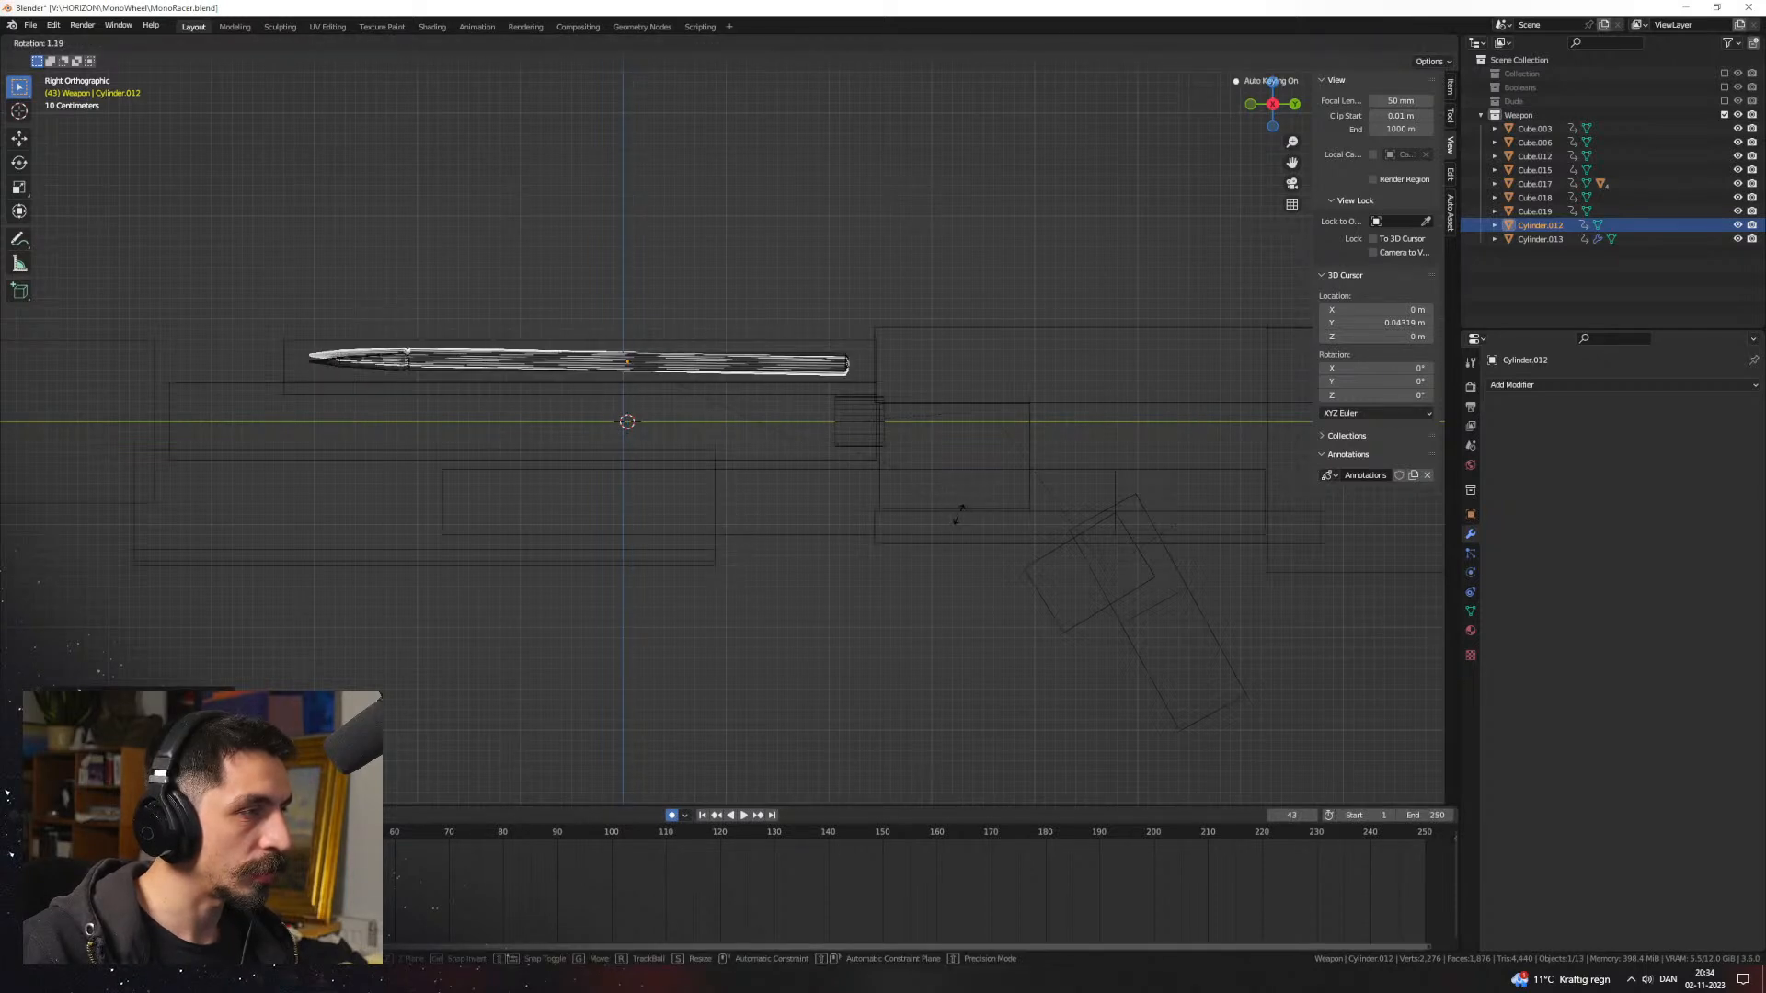
right_click(922, 497)
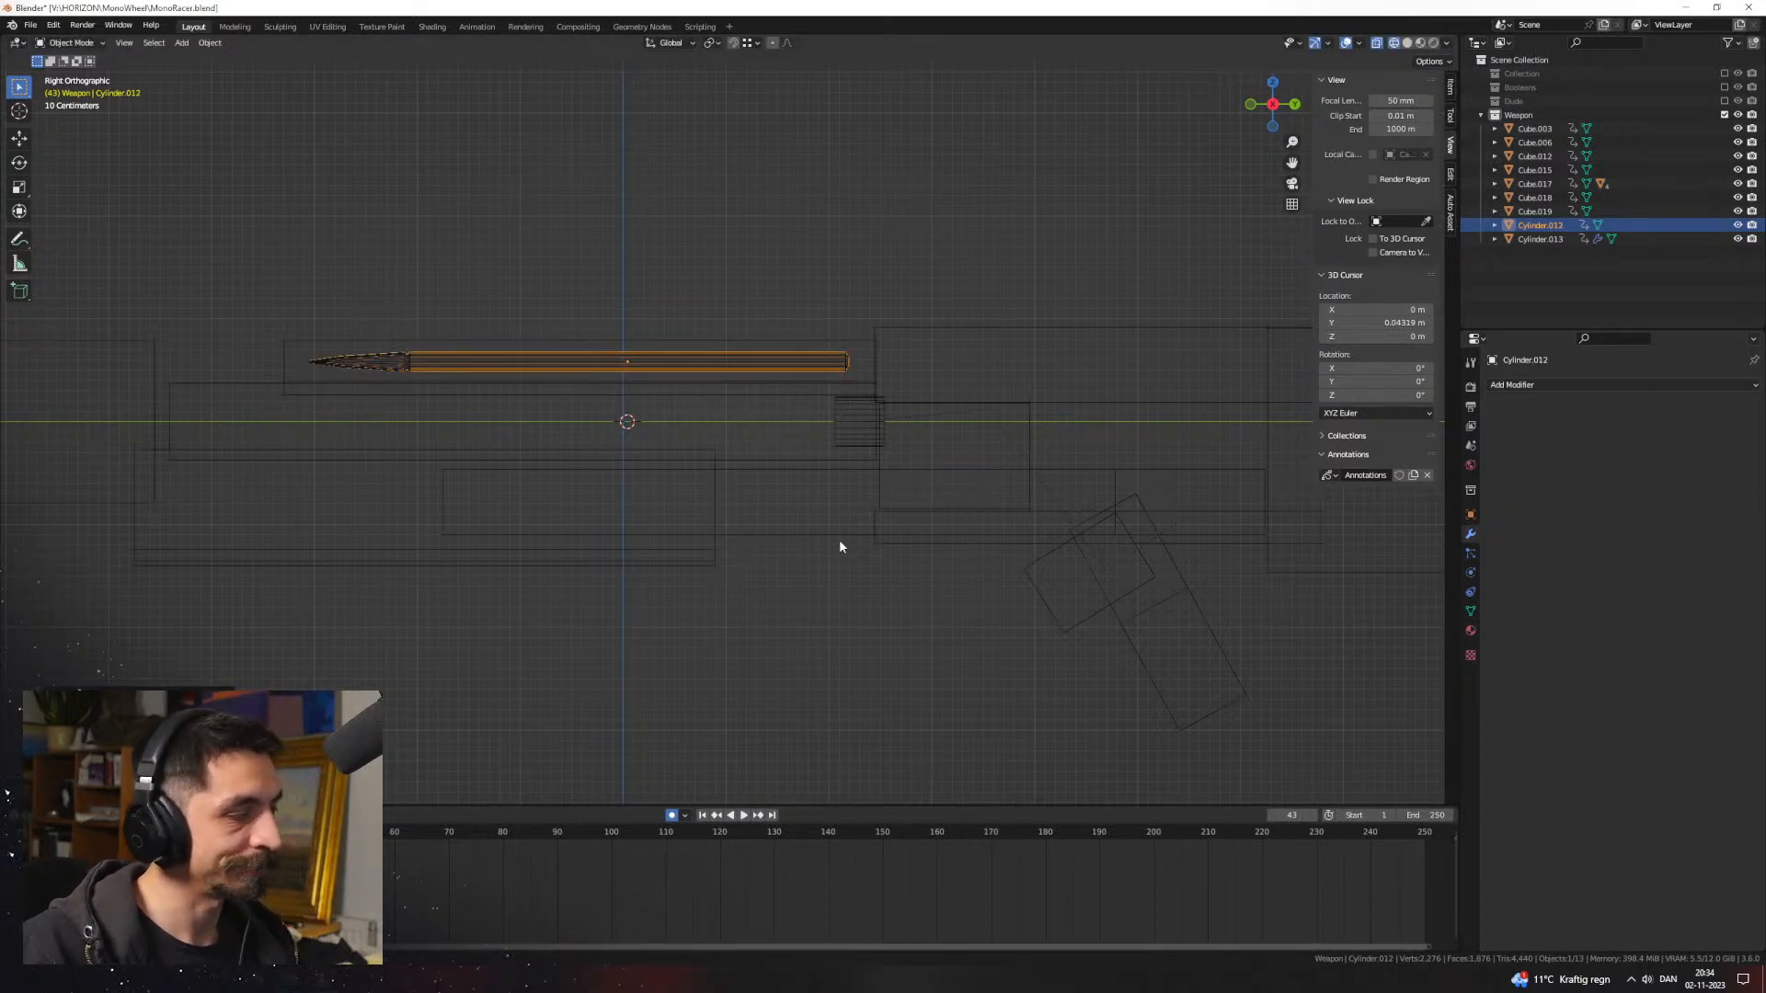
Step: Play the animation and try a slight tilt of the missile at frame 47, undoing the rotation
key("shift+ctrl+space")
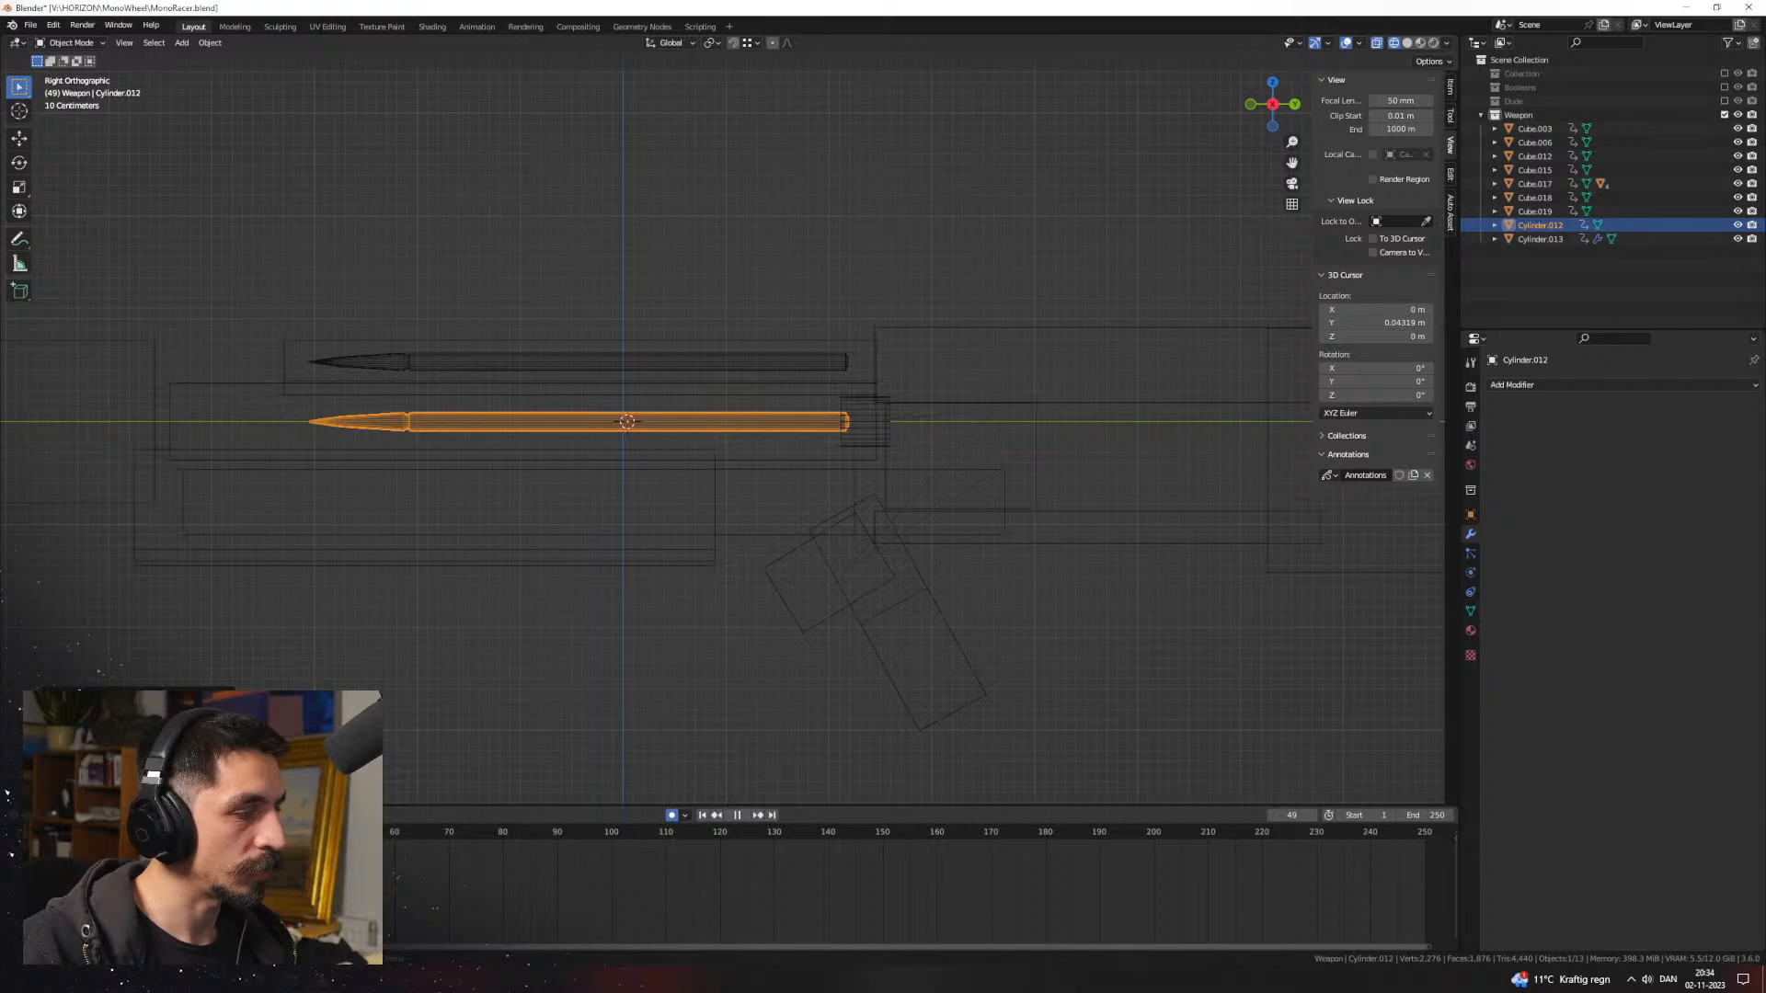
key("space")
key("g")
key("z")
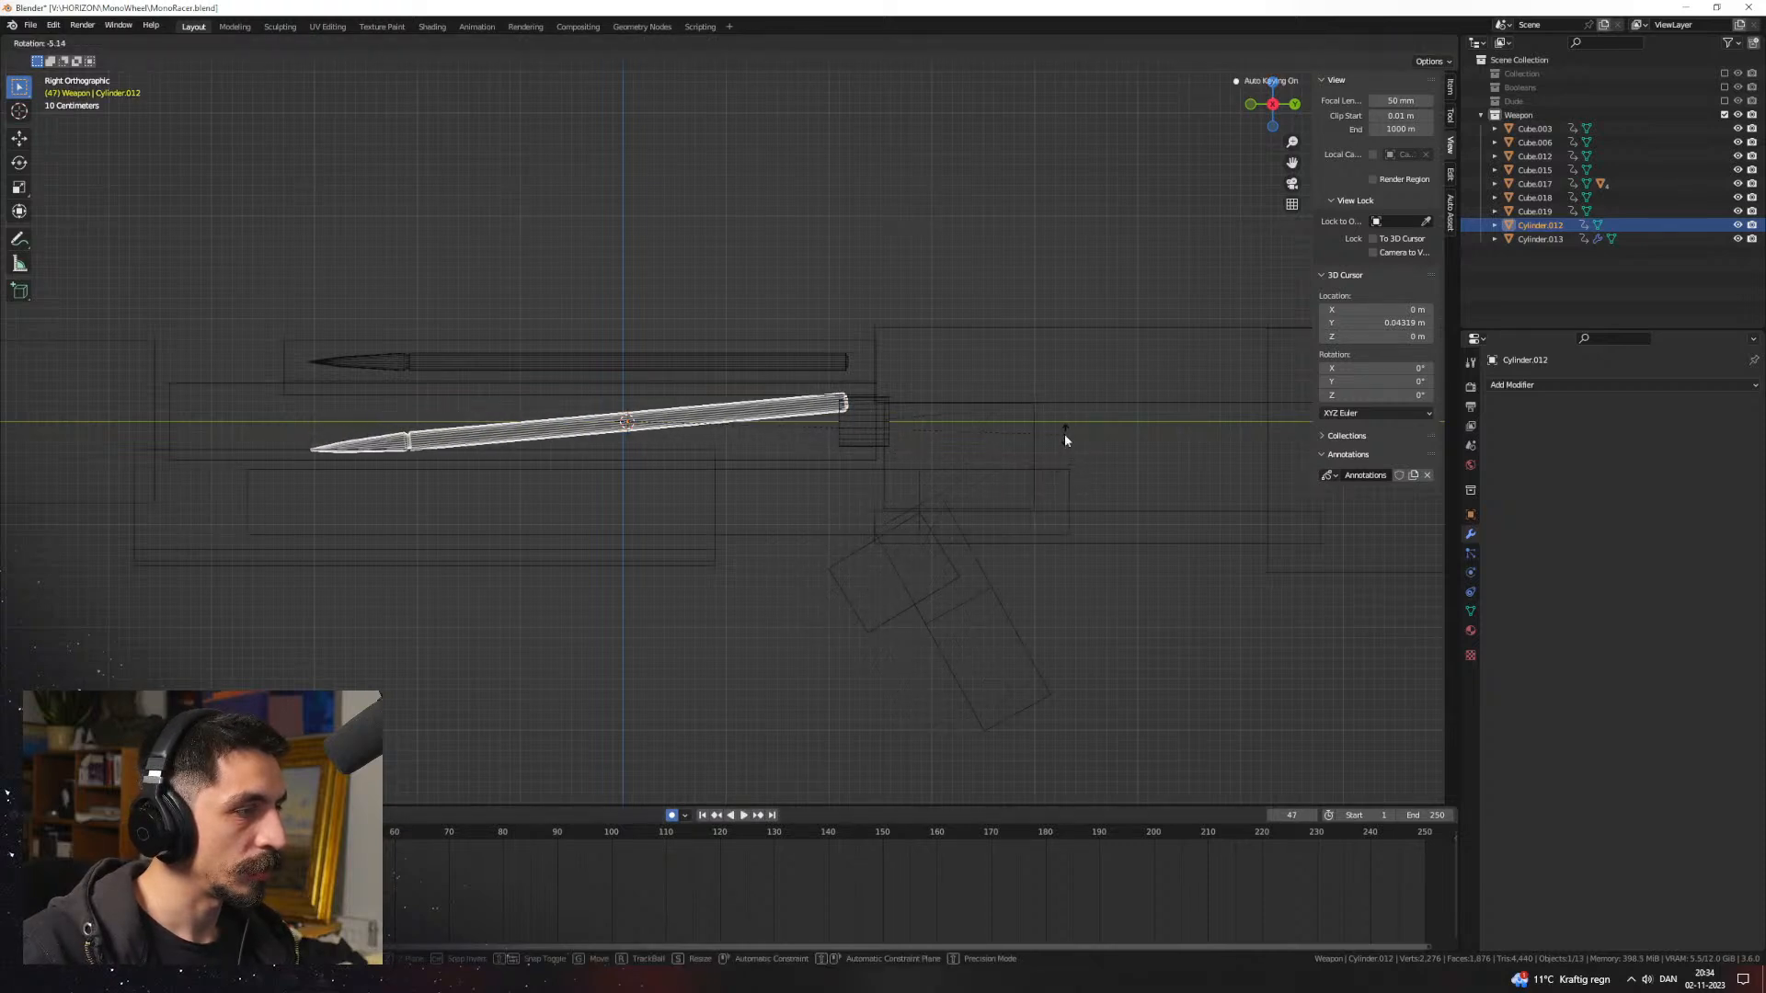
left_click(1064, 419)
key("ctrl+z")
key("ctrl+z")
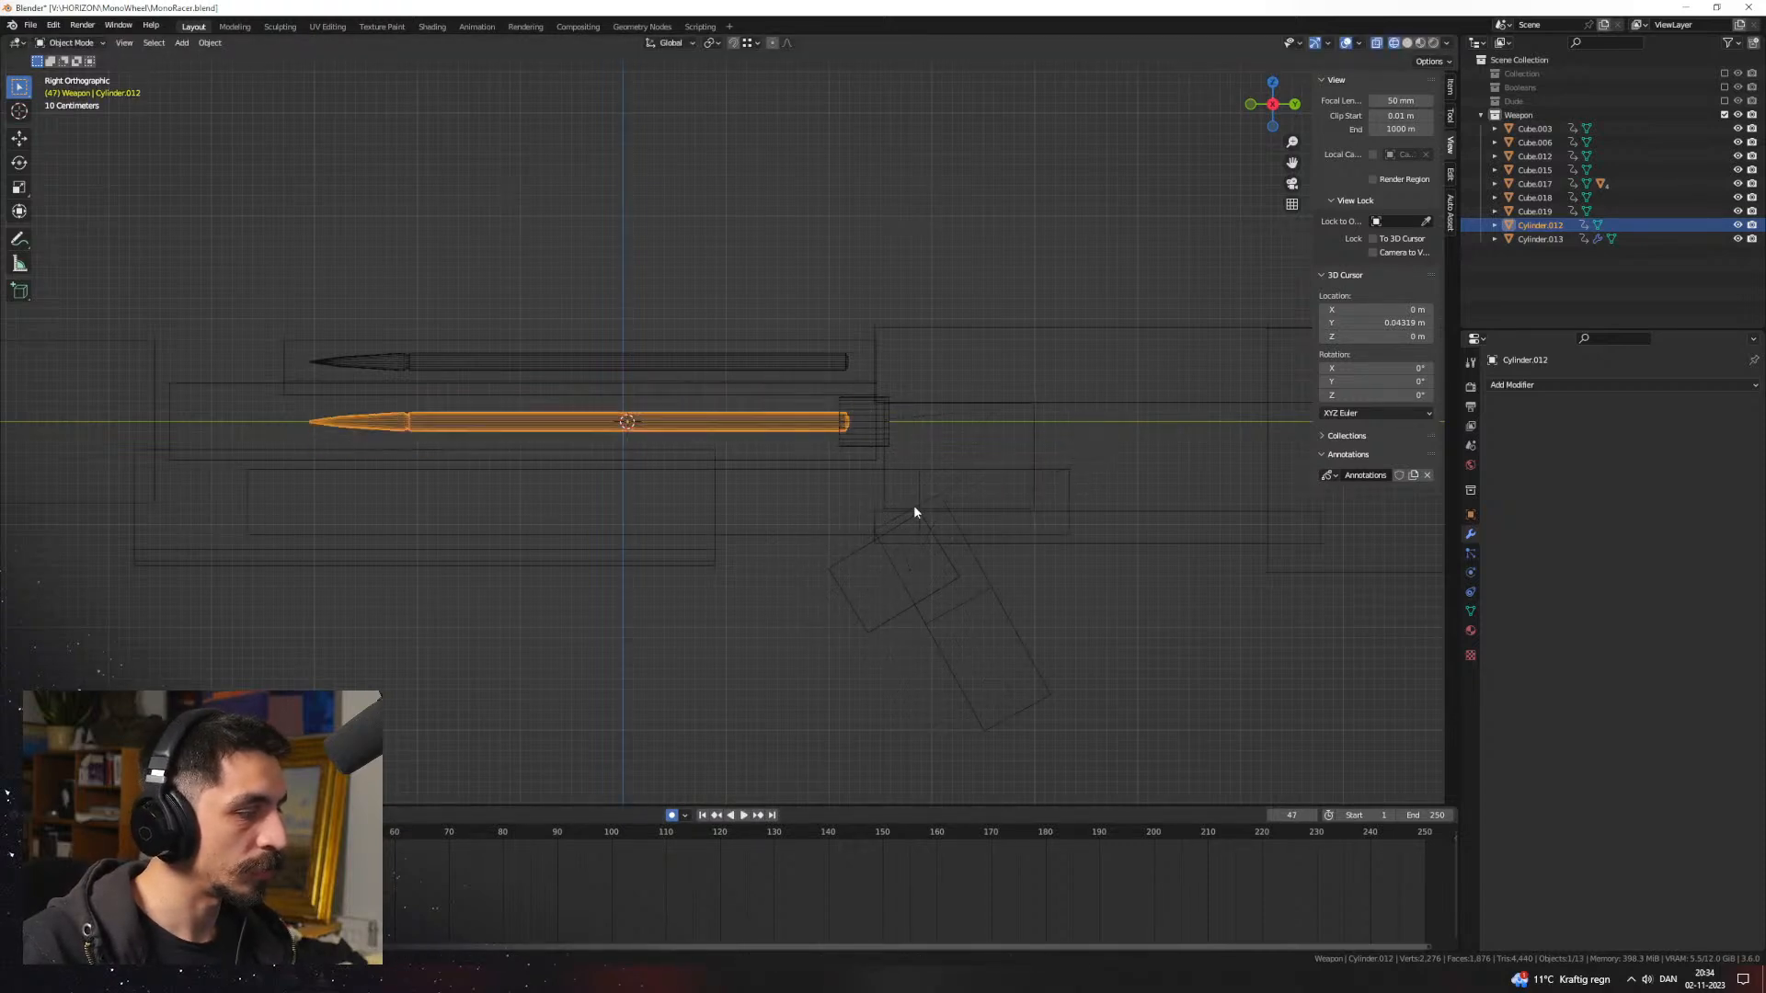
Step: Two frames before frame 47, tilt the missile slightly nose-down and play back the drop
key("Left")
key("Left")
key("r")
left_click(993, 431)
key("space")
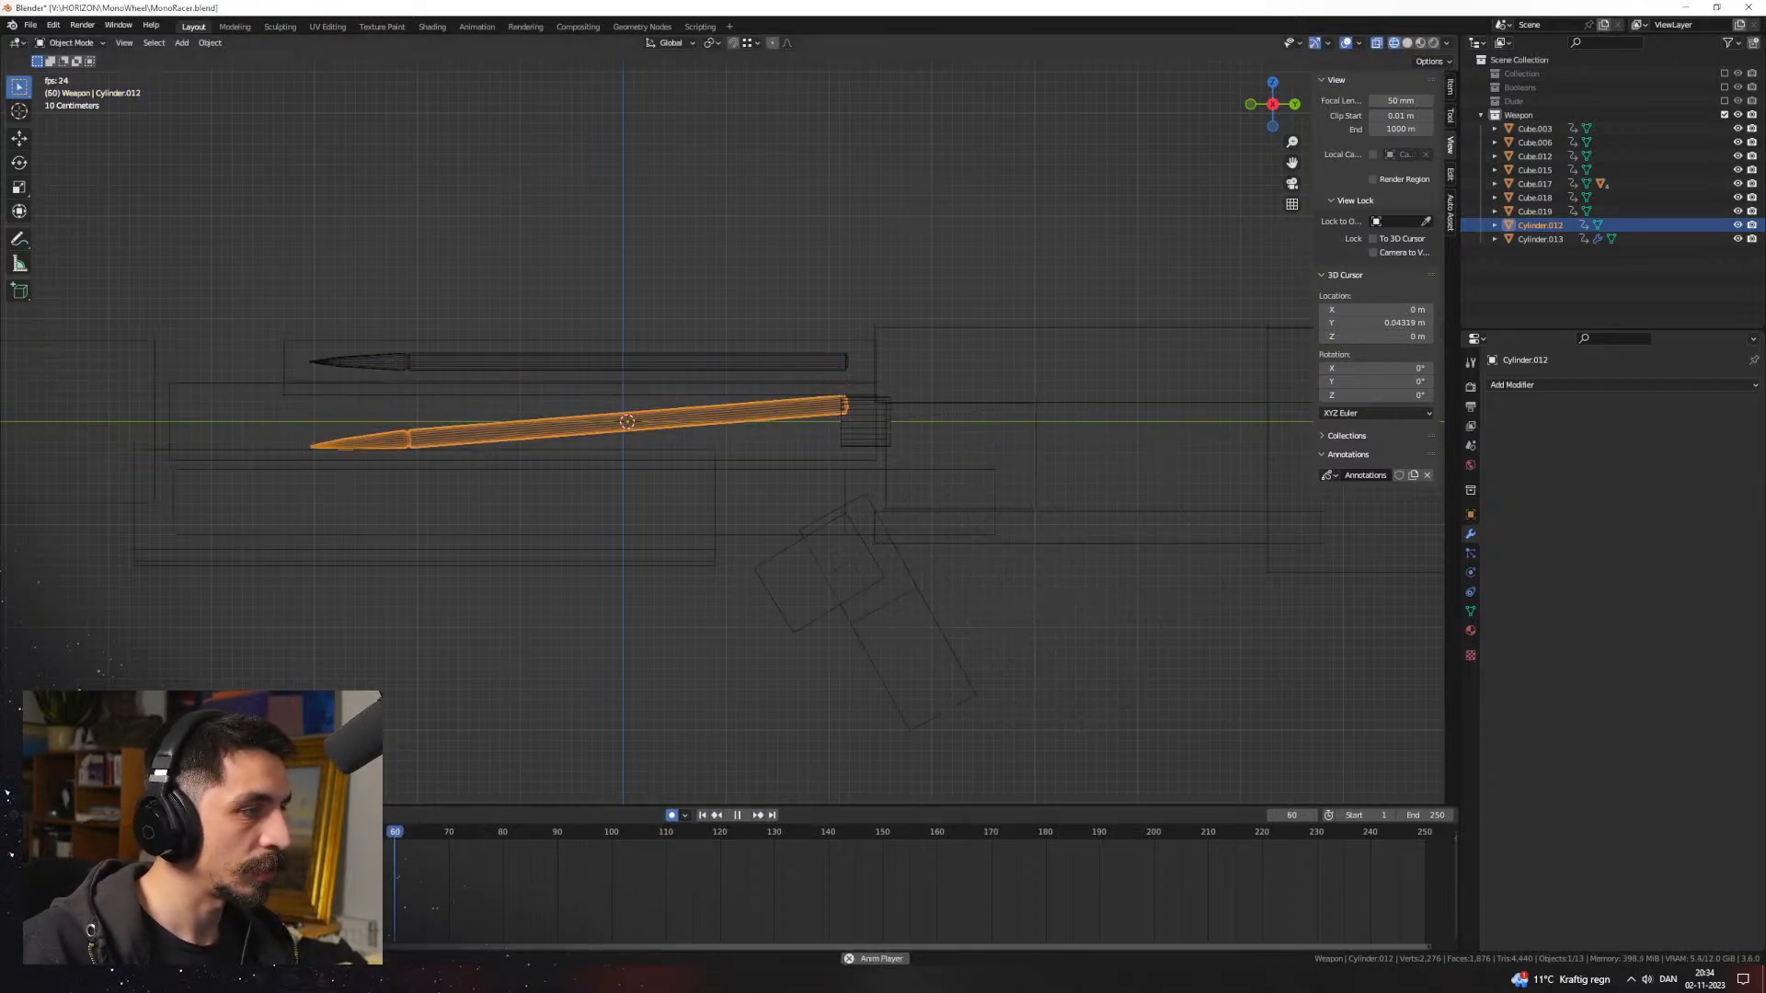
key("space")
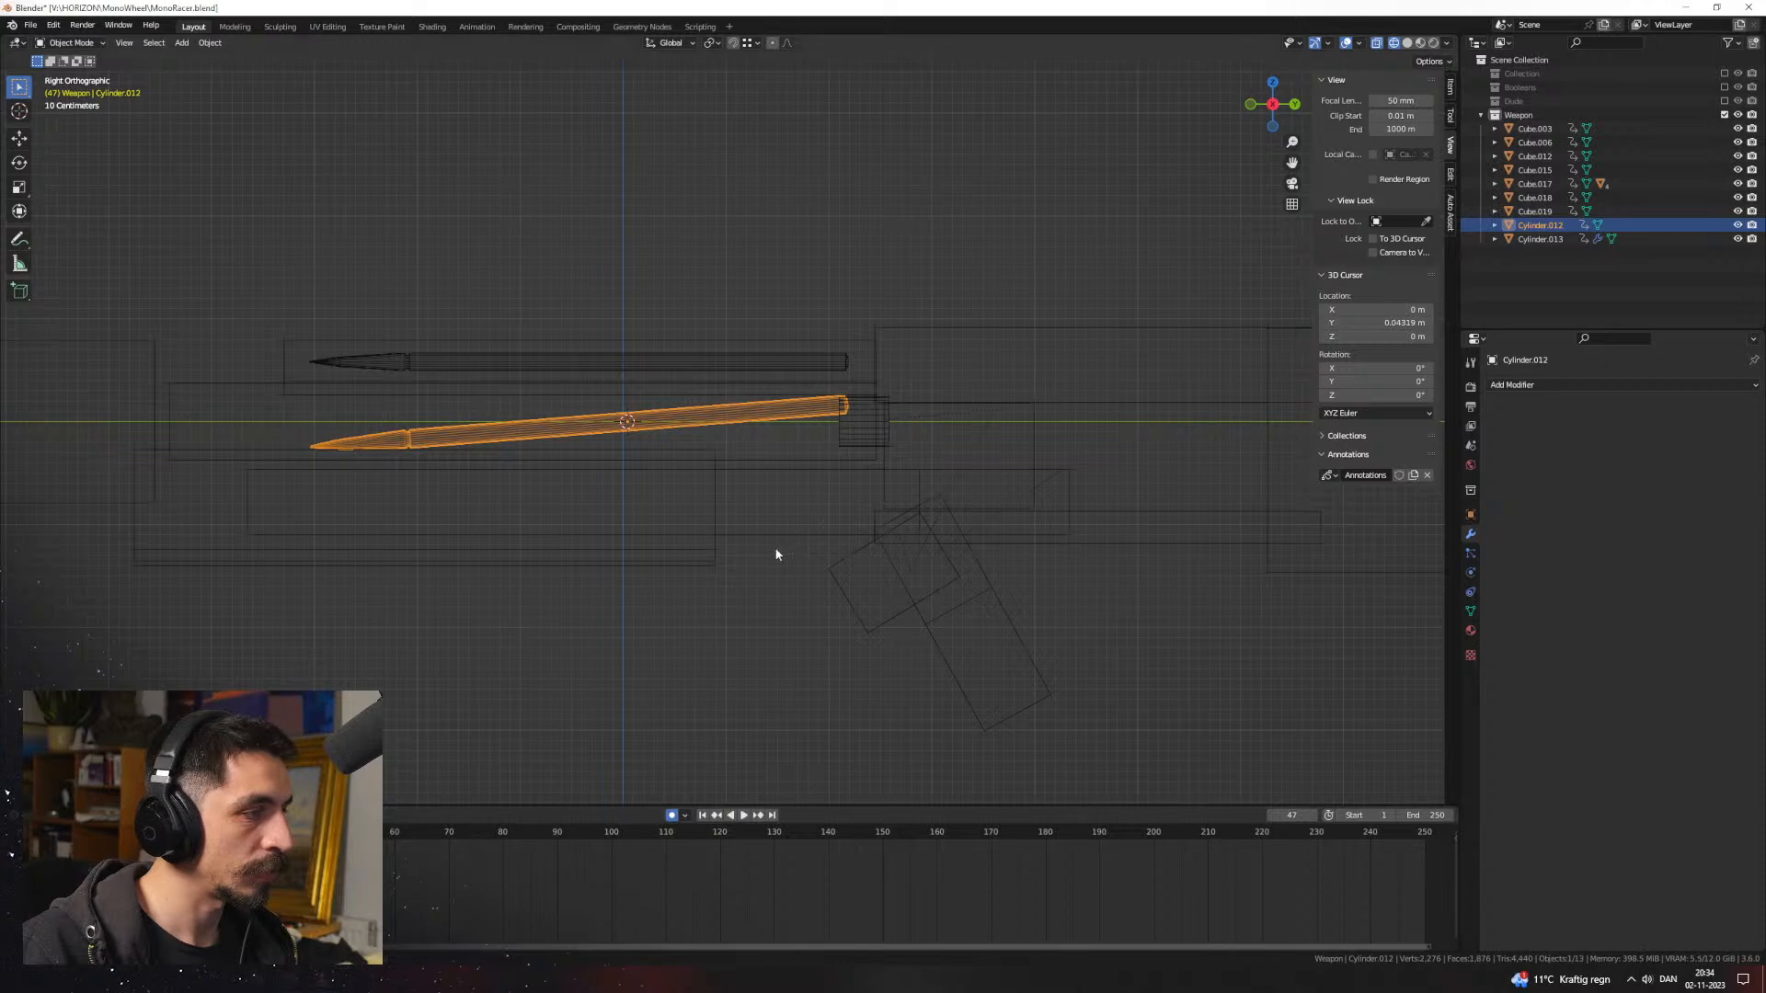
Step: At frame 47, clear the missile's rotation and rotate it 90° so it lies level in the casing
key("alt+r")
key("ctrl+z")
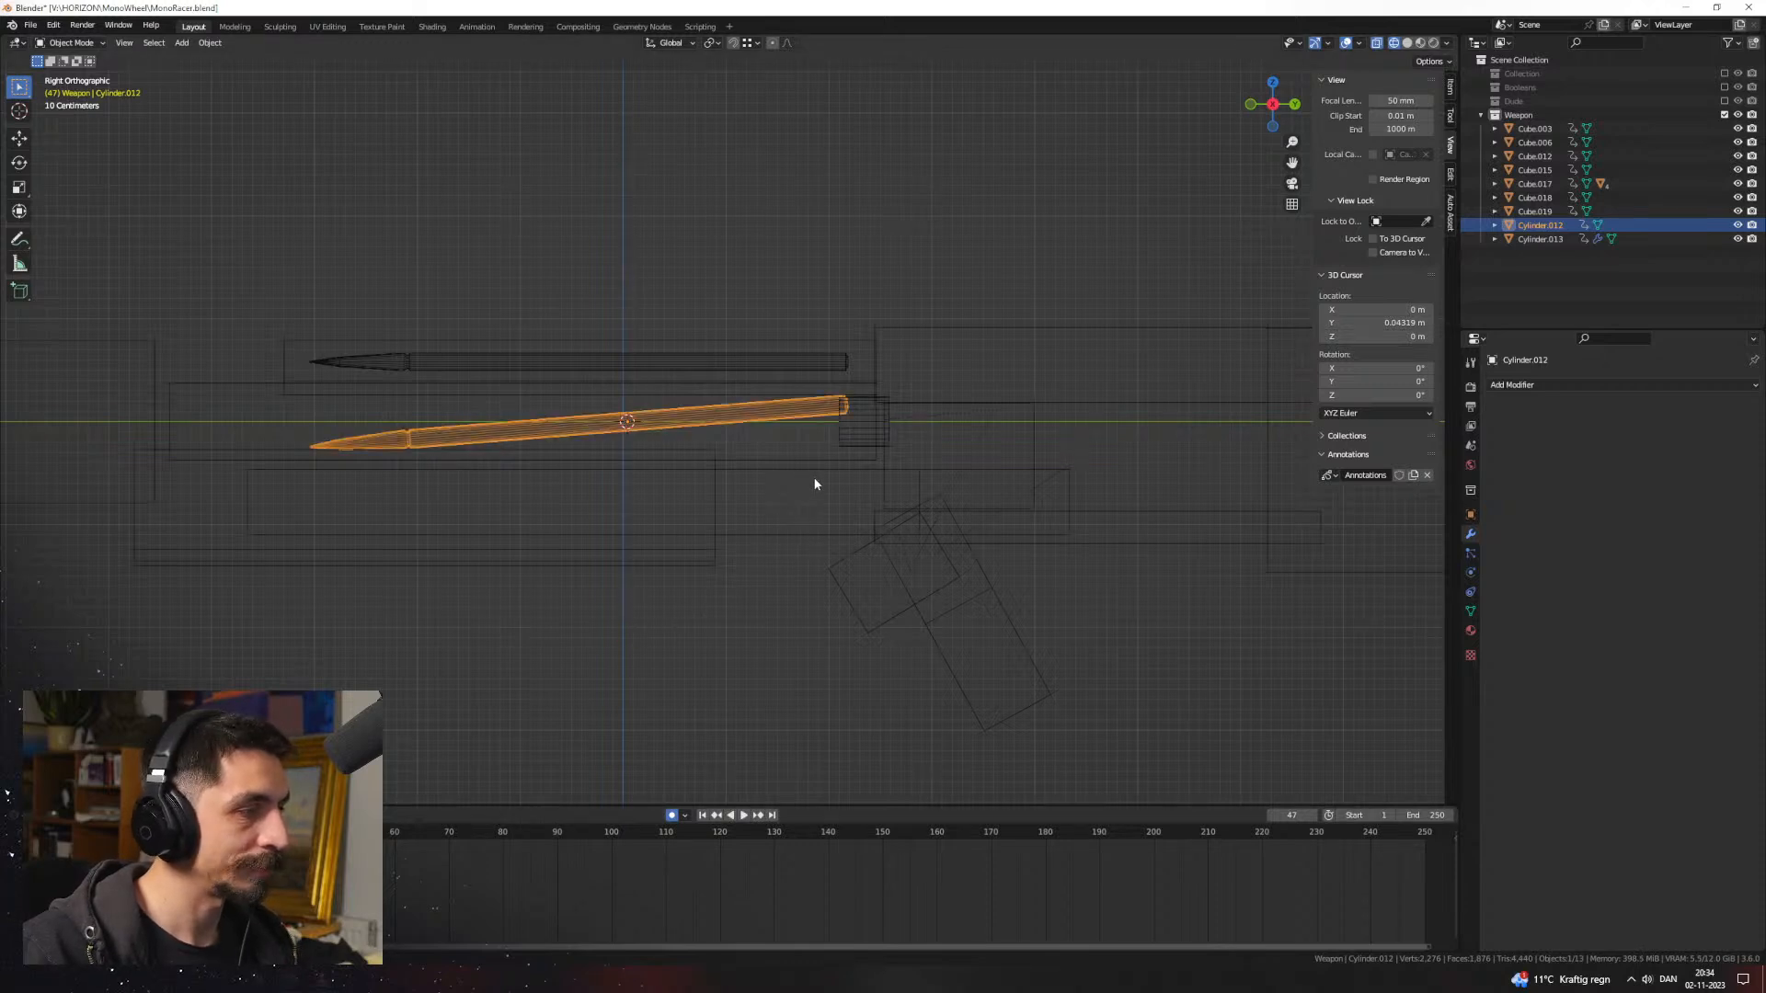
key("alt+r")
key("r")
right_click(848, 483)
type("r90")
key("BackSpace")
right_click(847, 482)
type("r90")
key("Return")
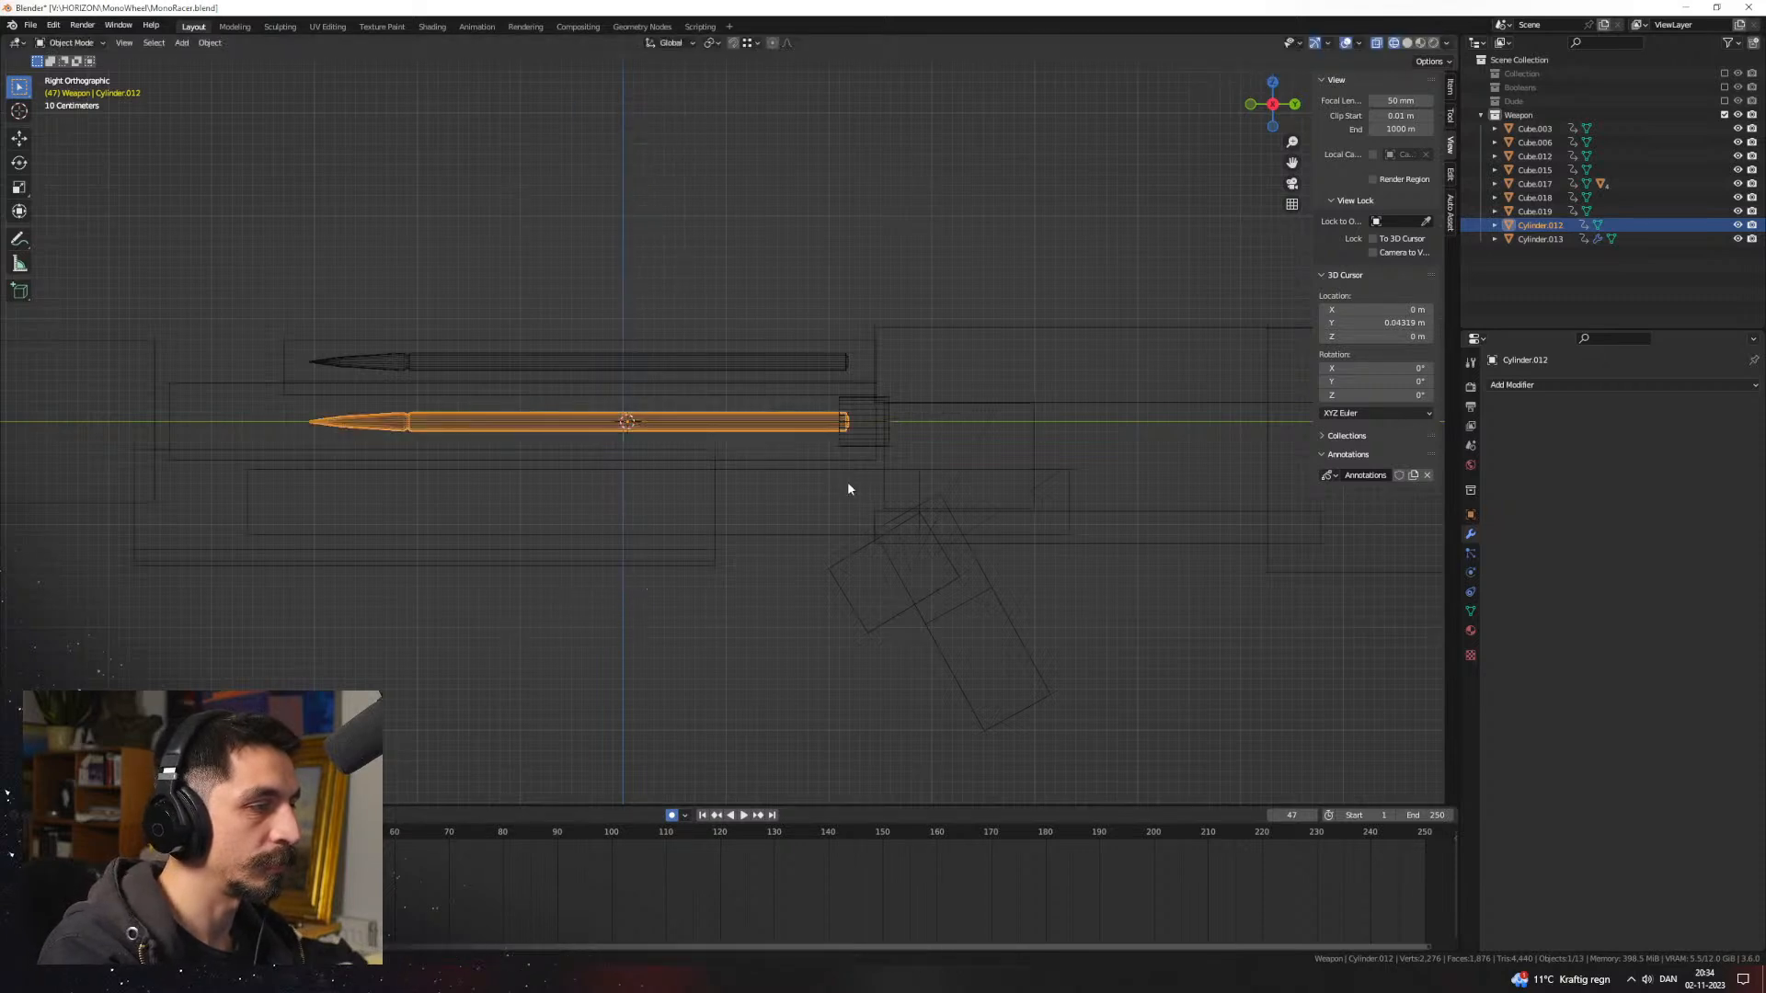
key("ctrl+z")
key("ctrl+z")
key("ctrl+shift+z")
key("ctrl+shift+z")
Step: Play back the missile's loading motion in wireframe, and review the whole weapon in solid shading from several angles
middle_click_drag(697, 537, 753, 561)
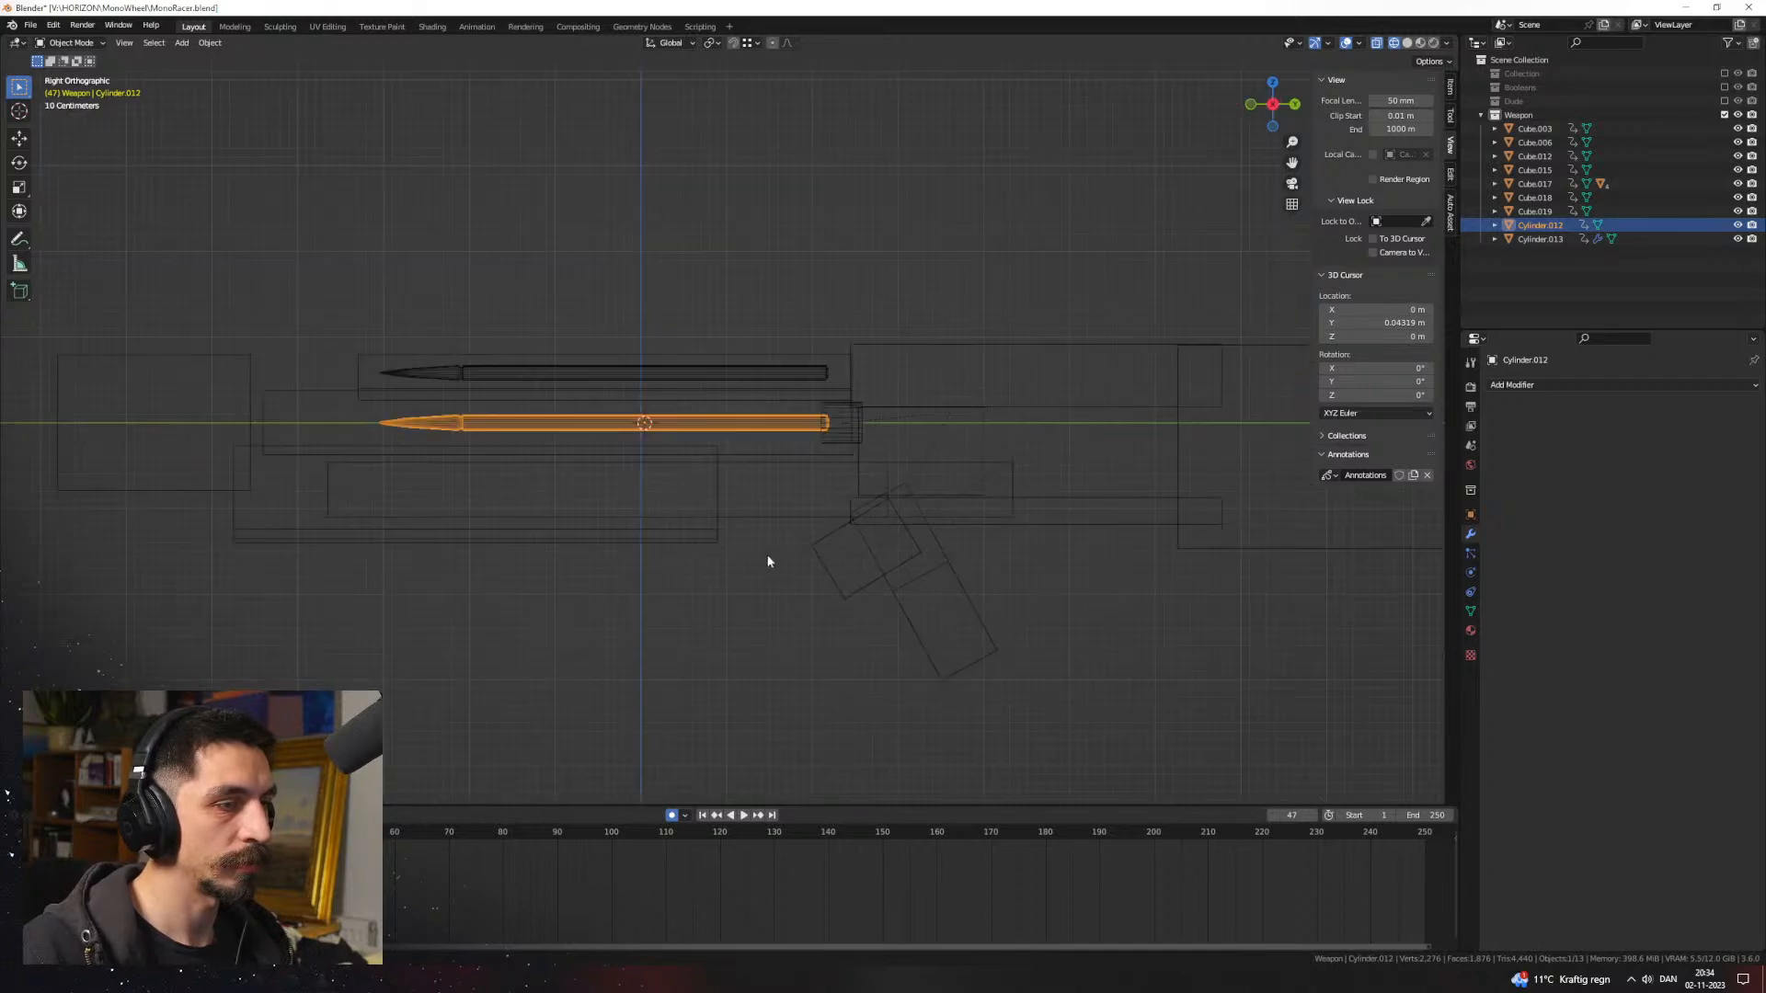
left_click(286, 833)
key("space")
key("space")
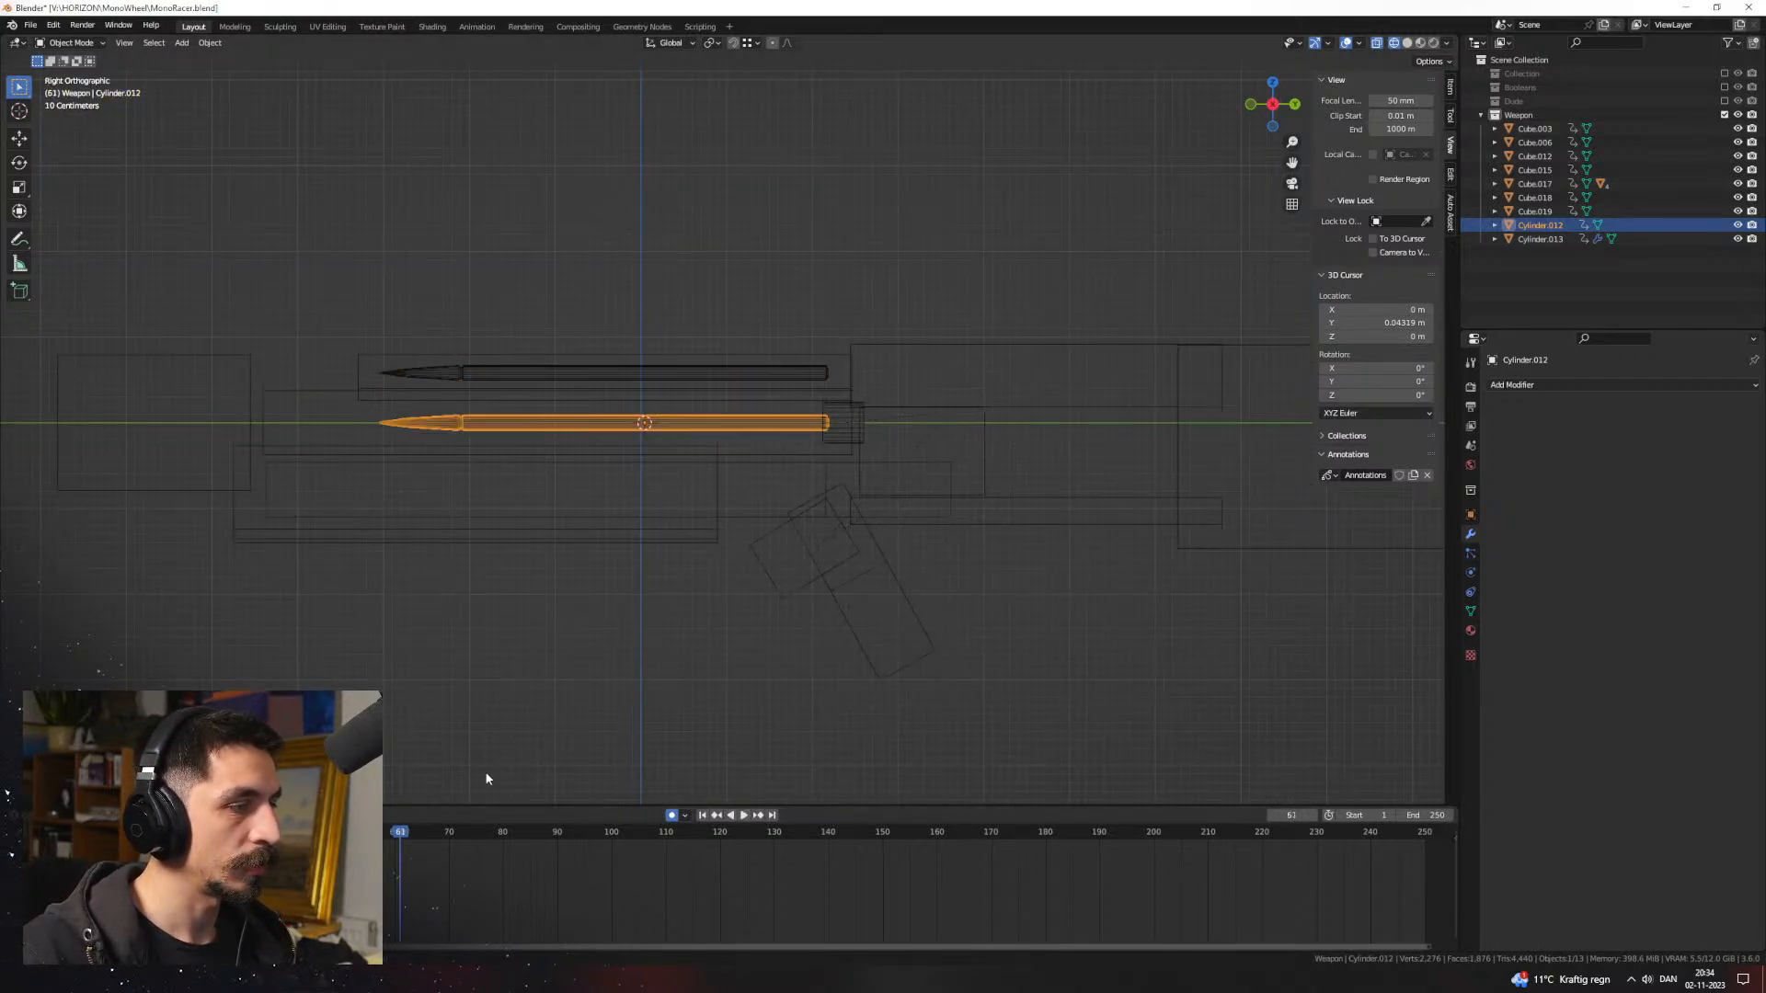
scroll(525, 851, "down", 2)
key("space")
left_click(1408, 43)
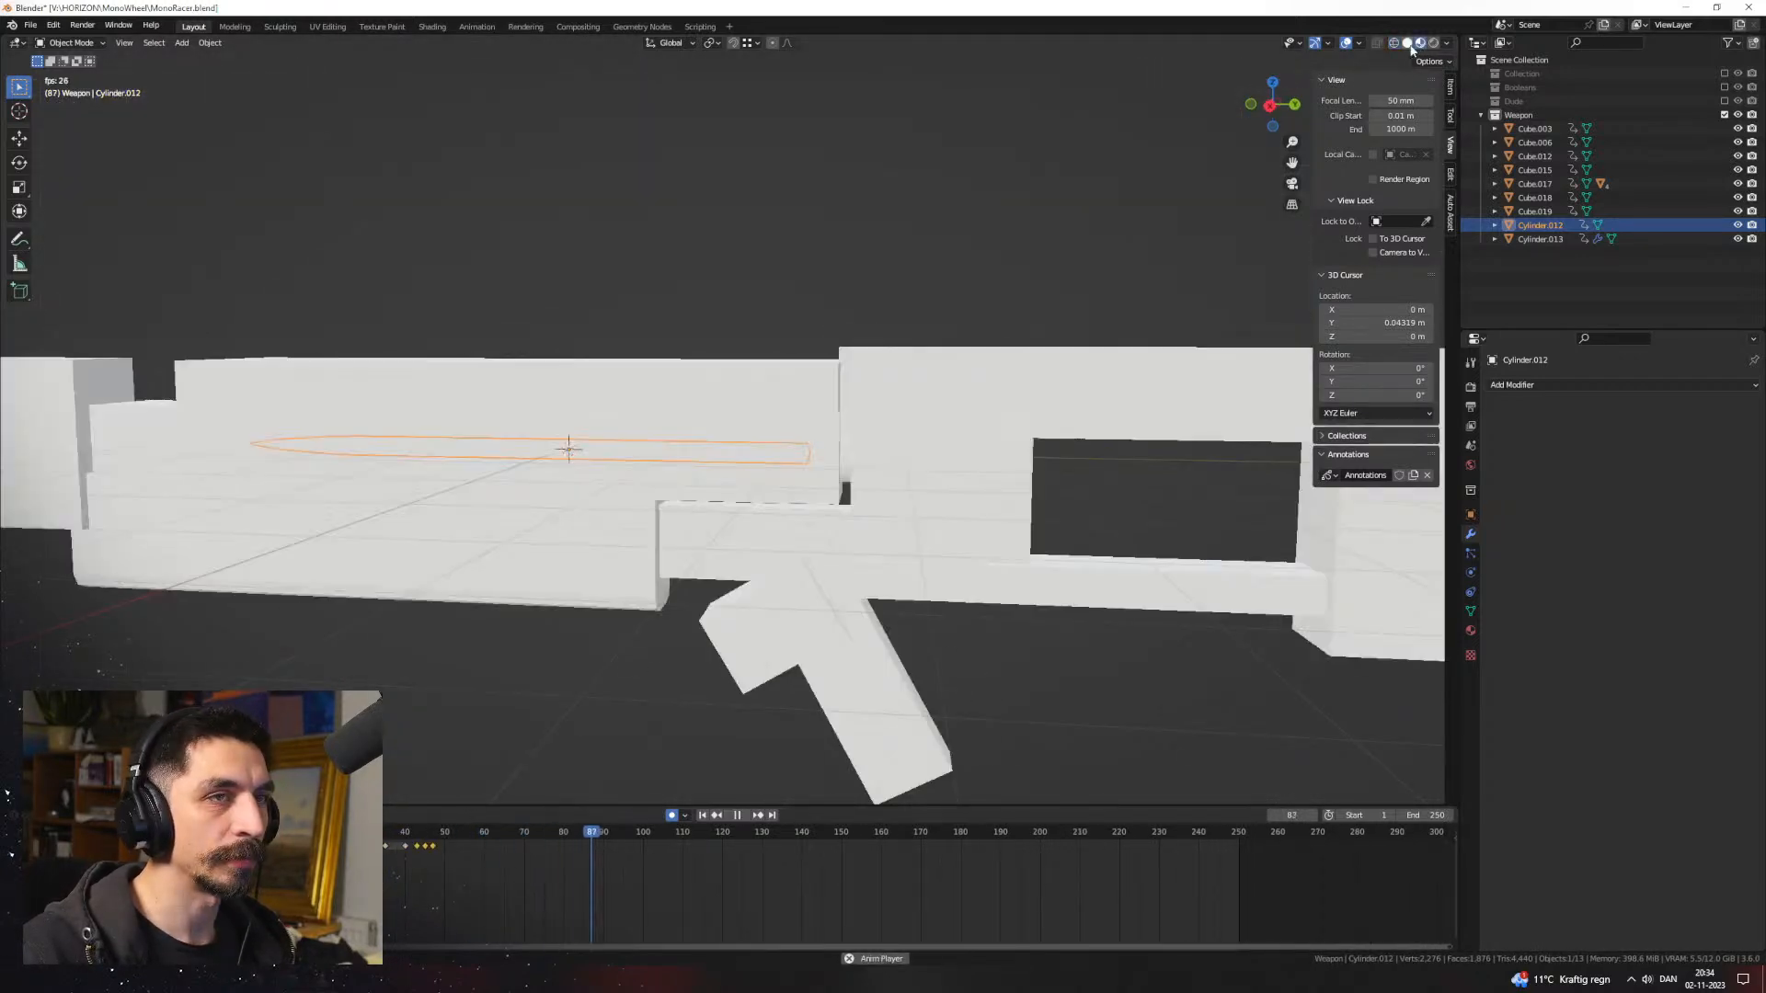
scroll(984, 370, "down", 5)
left_click(984, 370)
middle_click_drag(984, 370, 897, 522)
left_click(757, 442)
key("space")
Step: Show the whole weapon in X-ray from the right side, deselect everything, hide the sidebar and rewind the animation
left_click(1377, 43)
middle_click_drag(1095, 286, 943, 433)
middle_click_drag(940, 444, 876, 402, "shift")
left_click(927, 464)
scroll(875, 402, "up", 1)
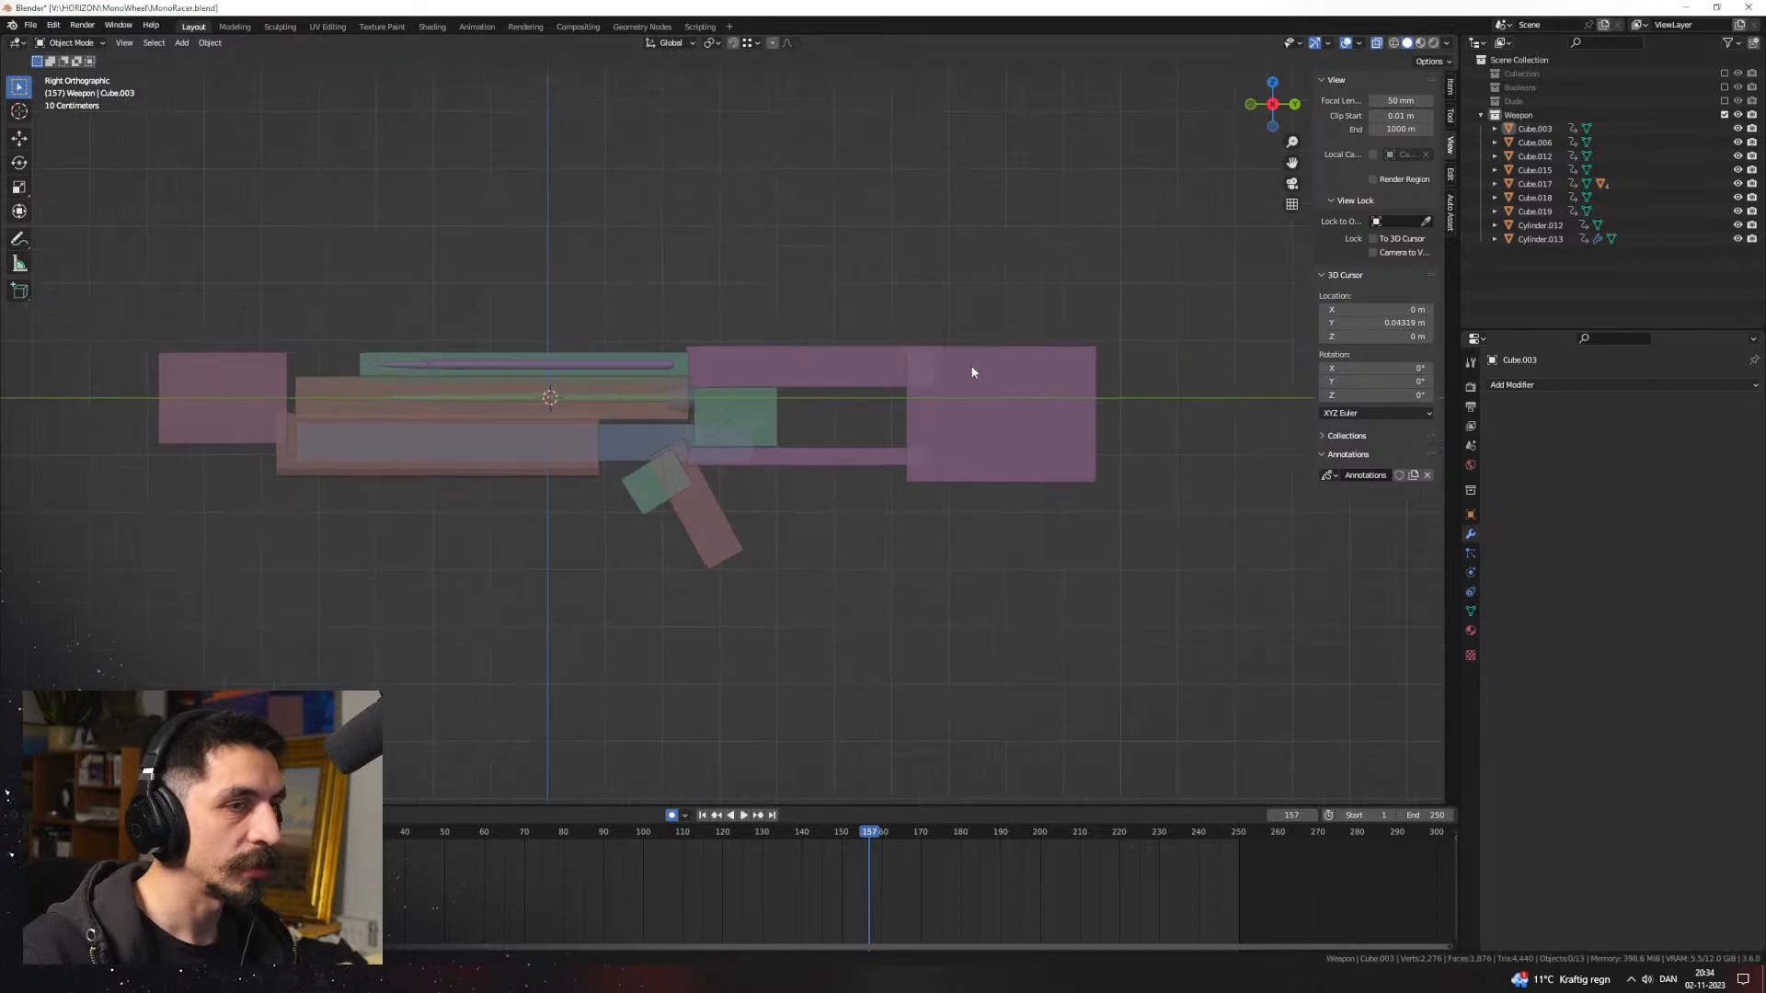
key("n")
key("shift+Left")
Step: Play and scrub the animation up to frame 51 to examine the grip, bolt and missile firing cycle
key("space")
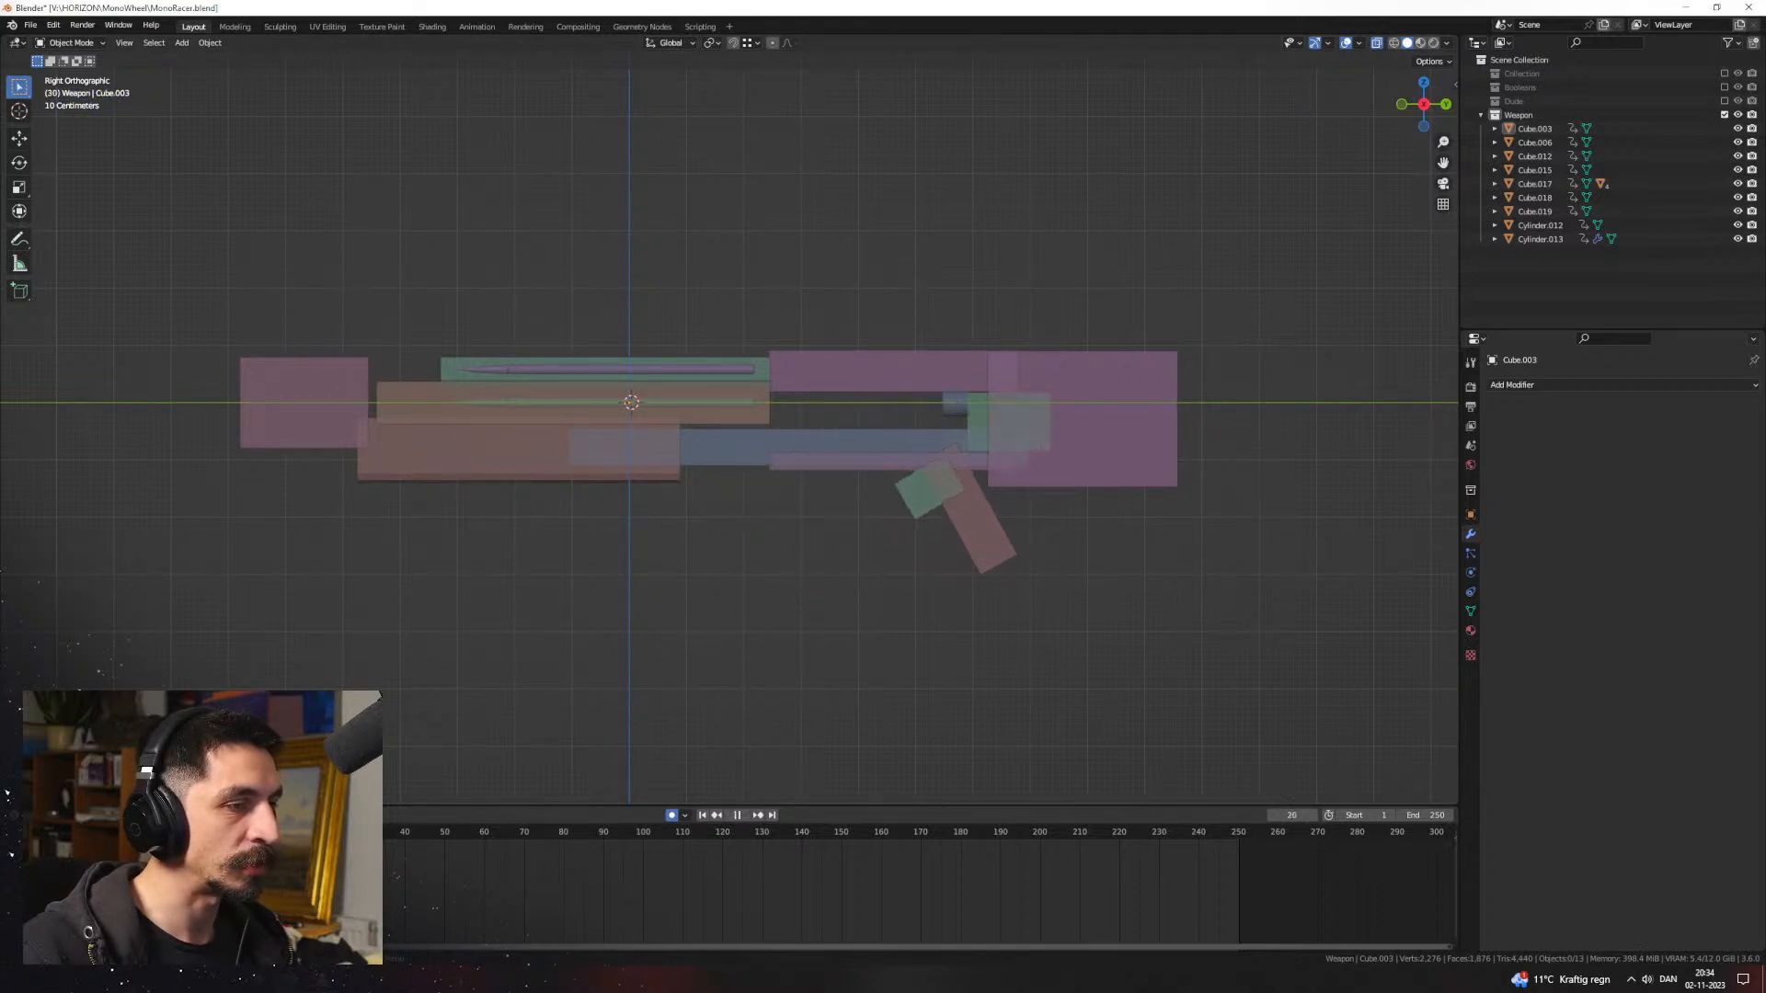
key("space")
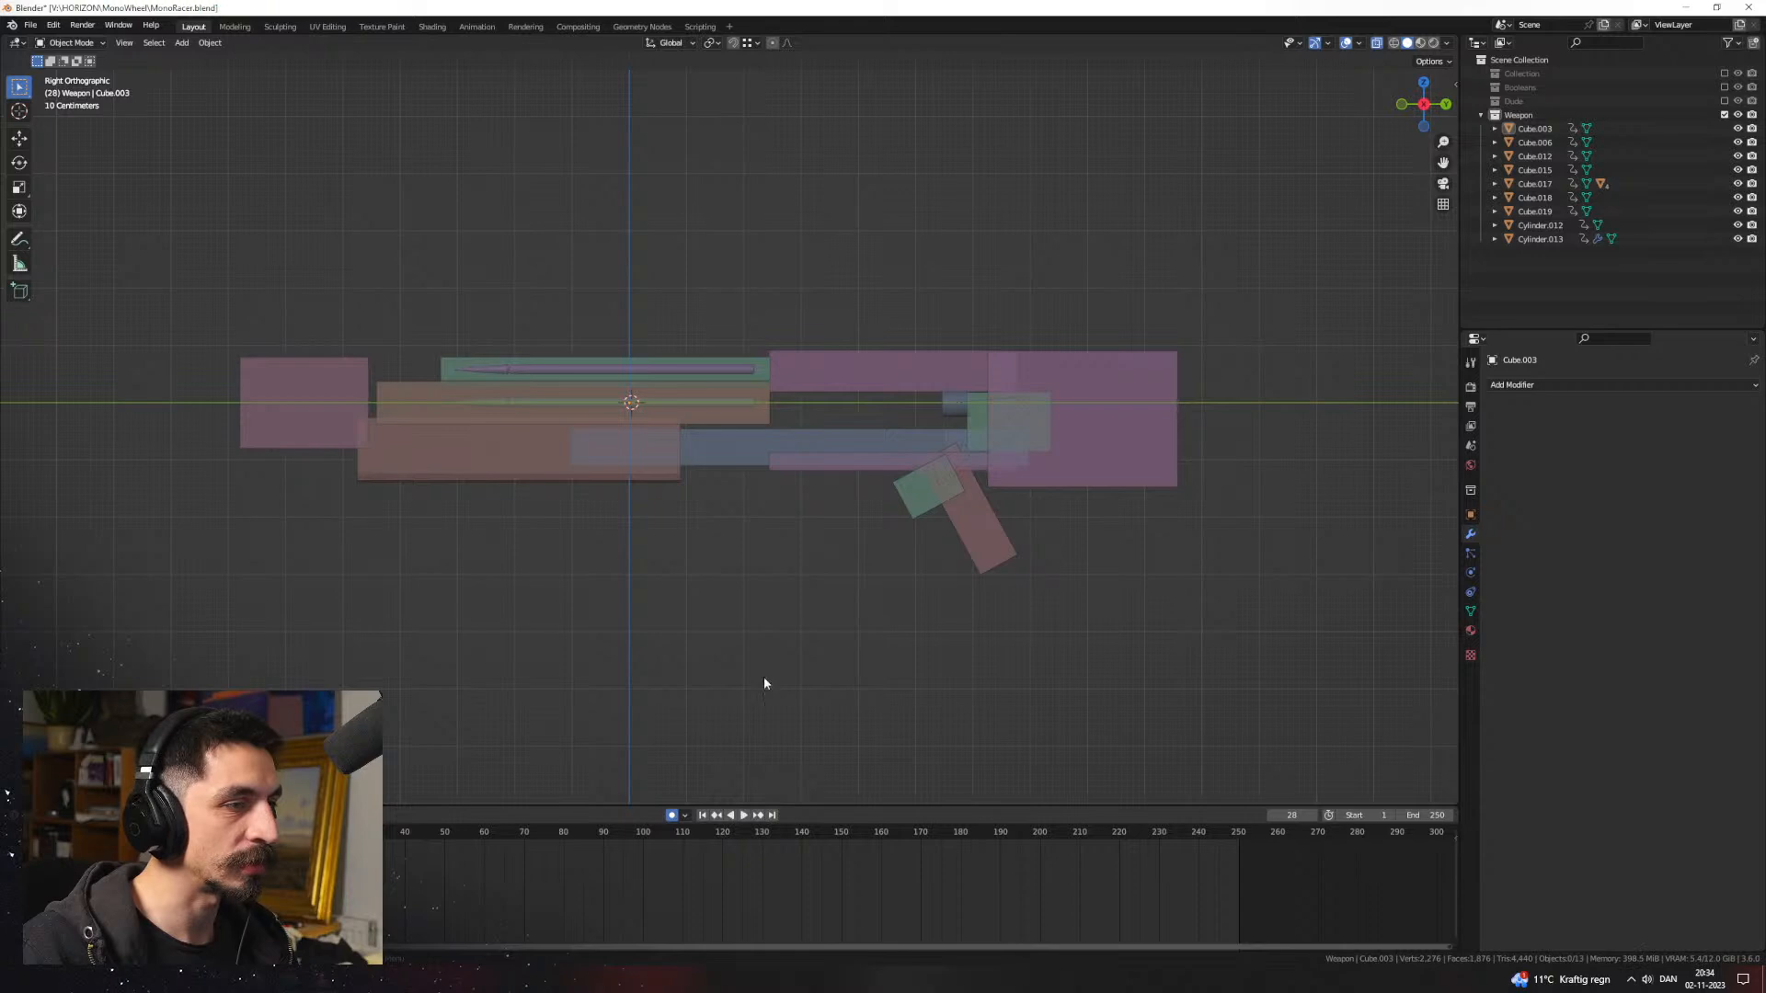
left_click_drag(357, 831, 381, 832)
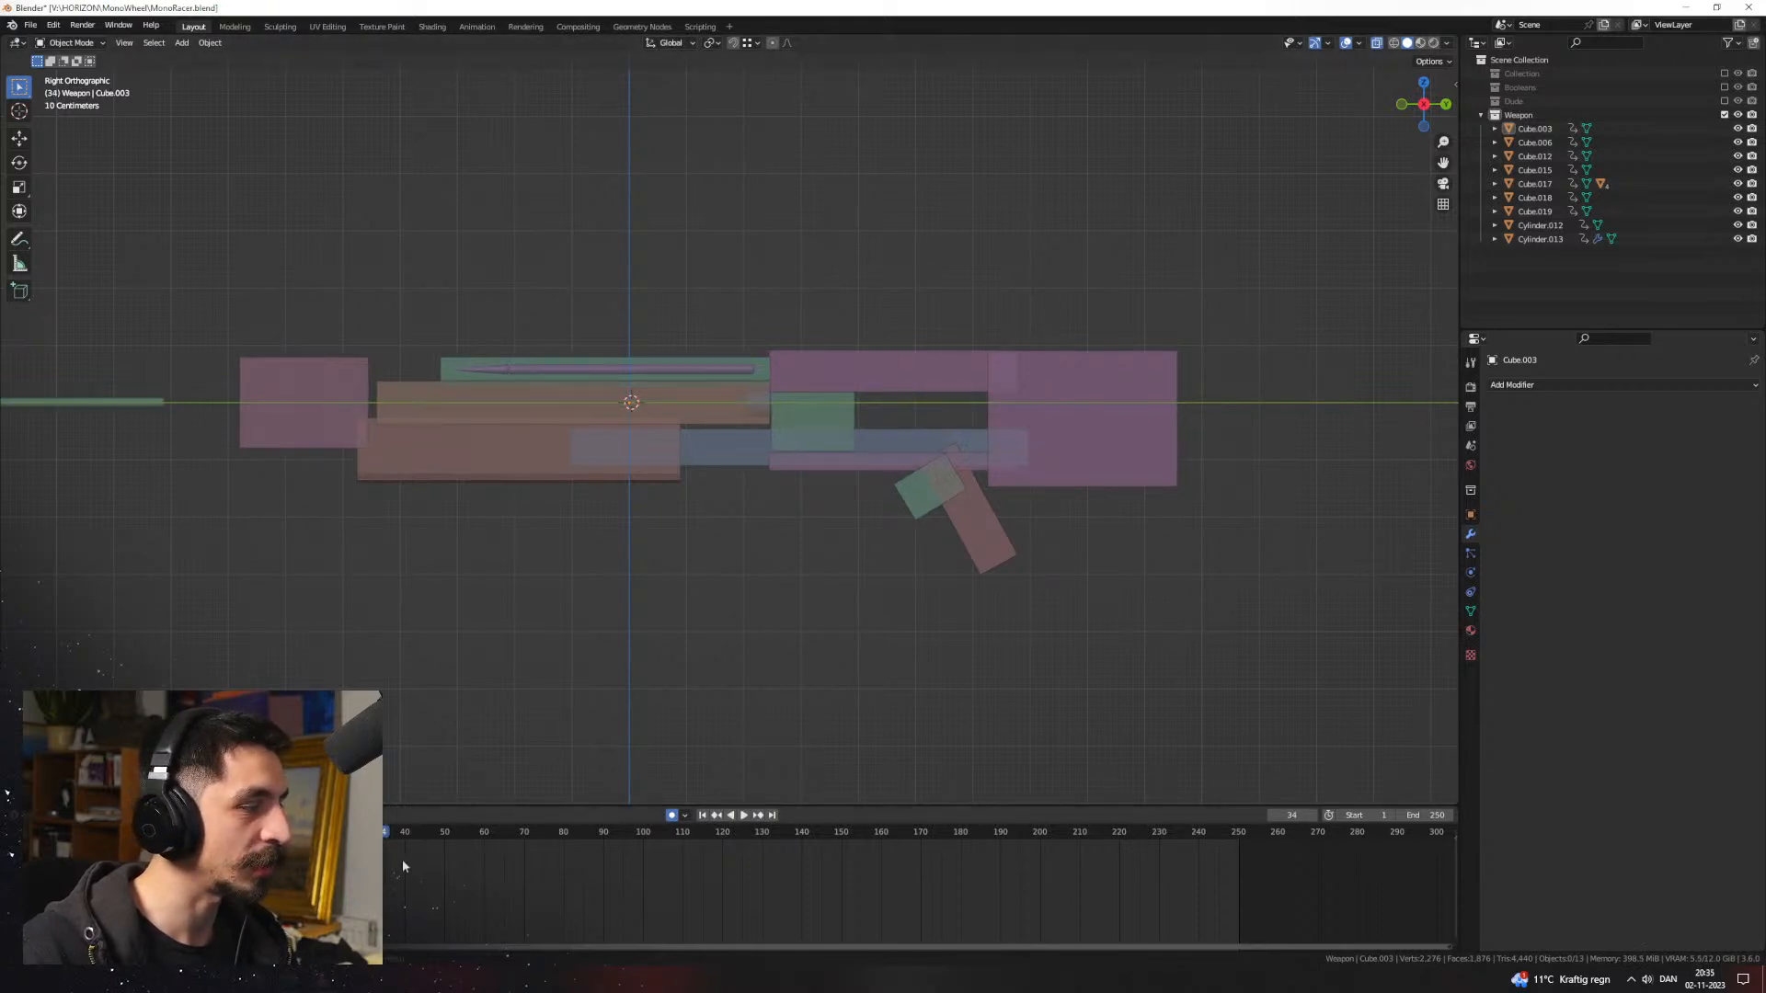
key("space")
left_click_drag(428, 839, 445, 844)
key("space")
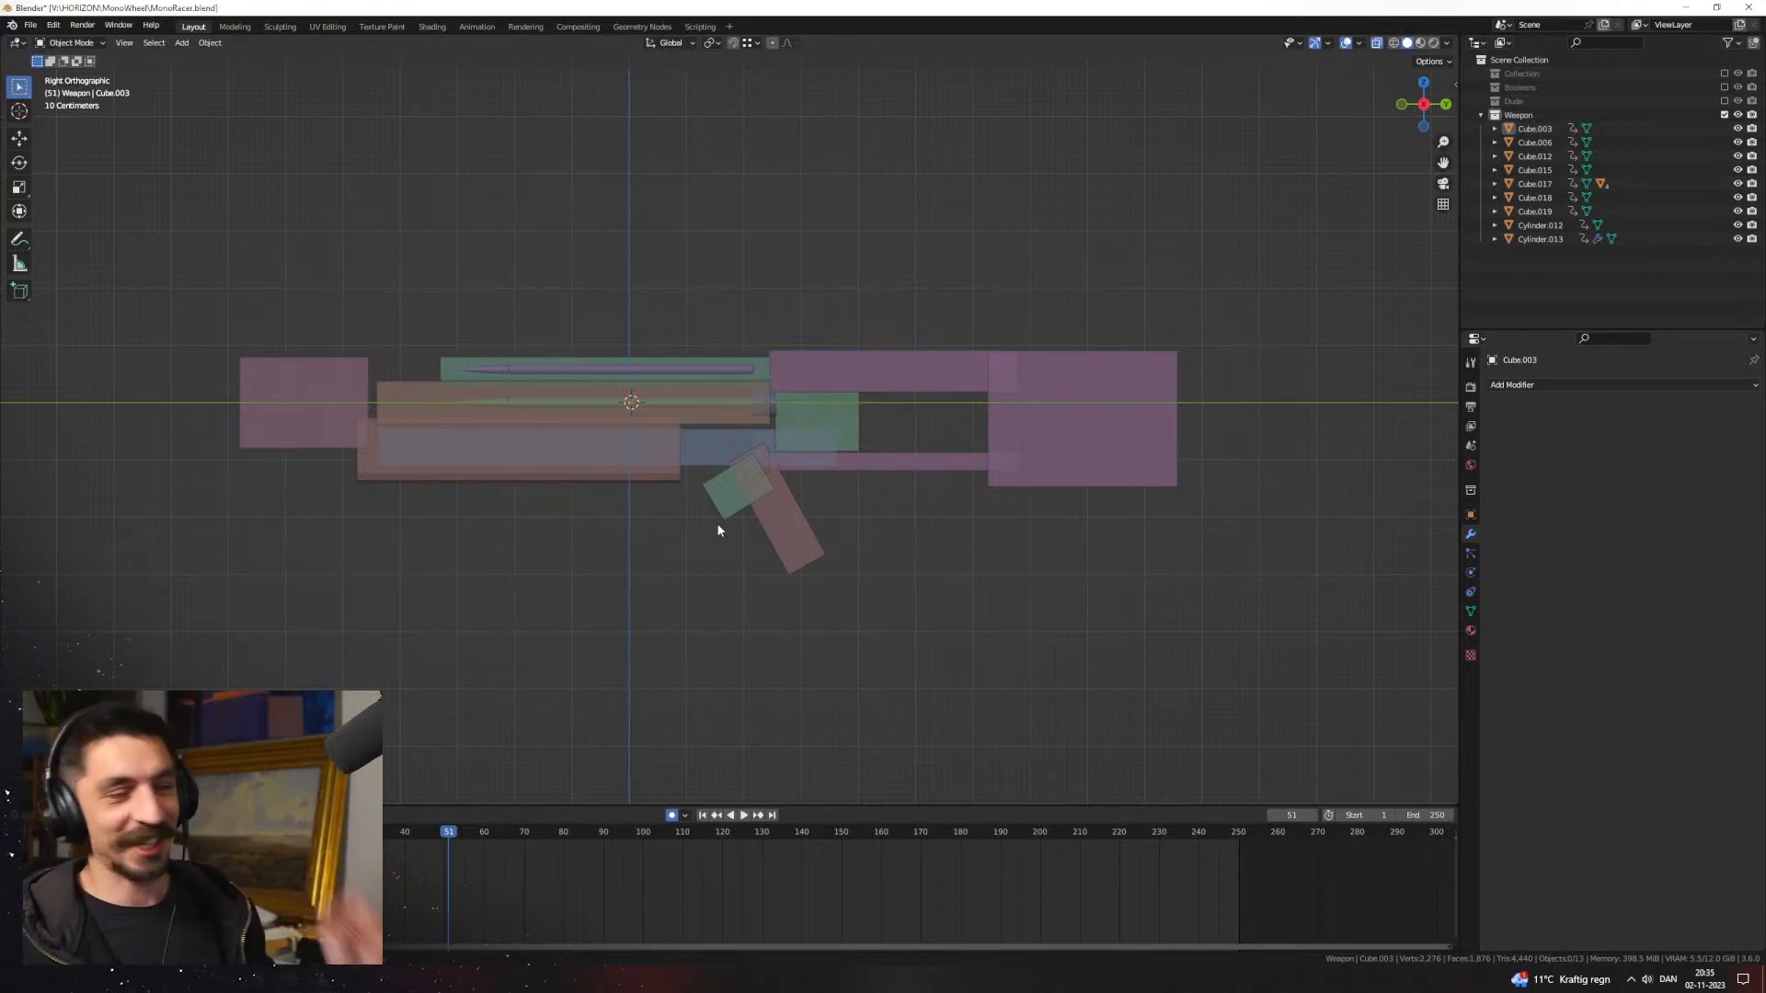
Step: View the blocked-out weapon in material preview from the rear and front, and select the muzzle block
middle_click_drag(979, 500, 811, 547)
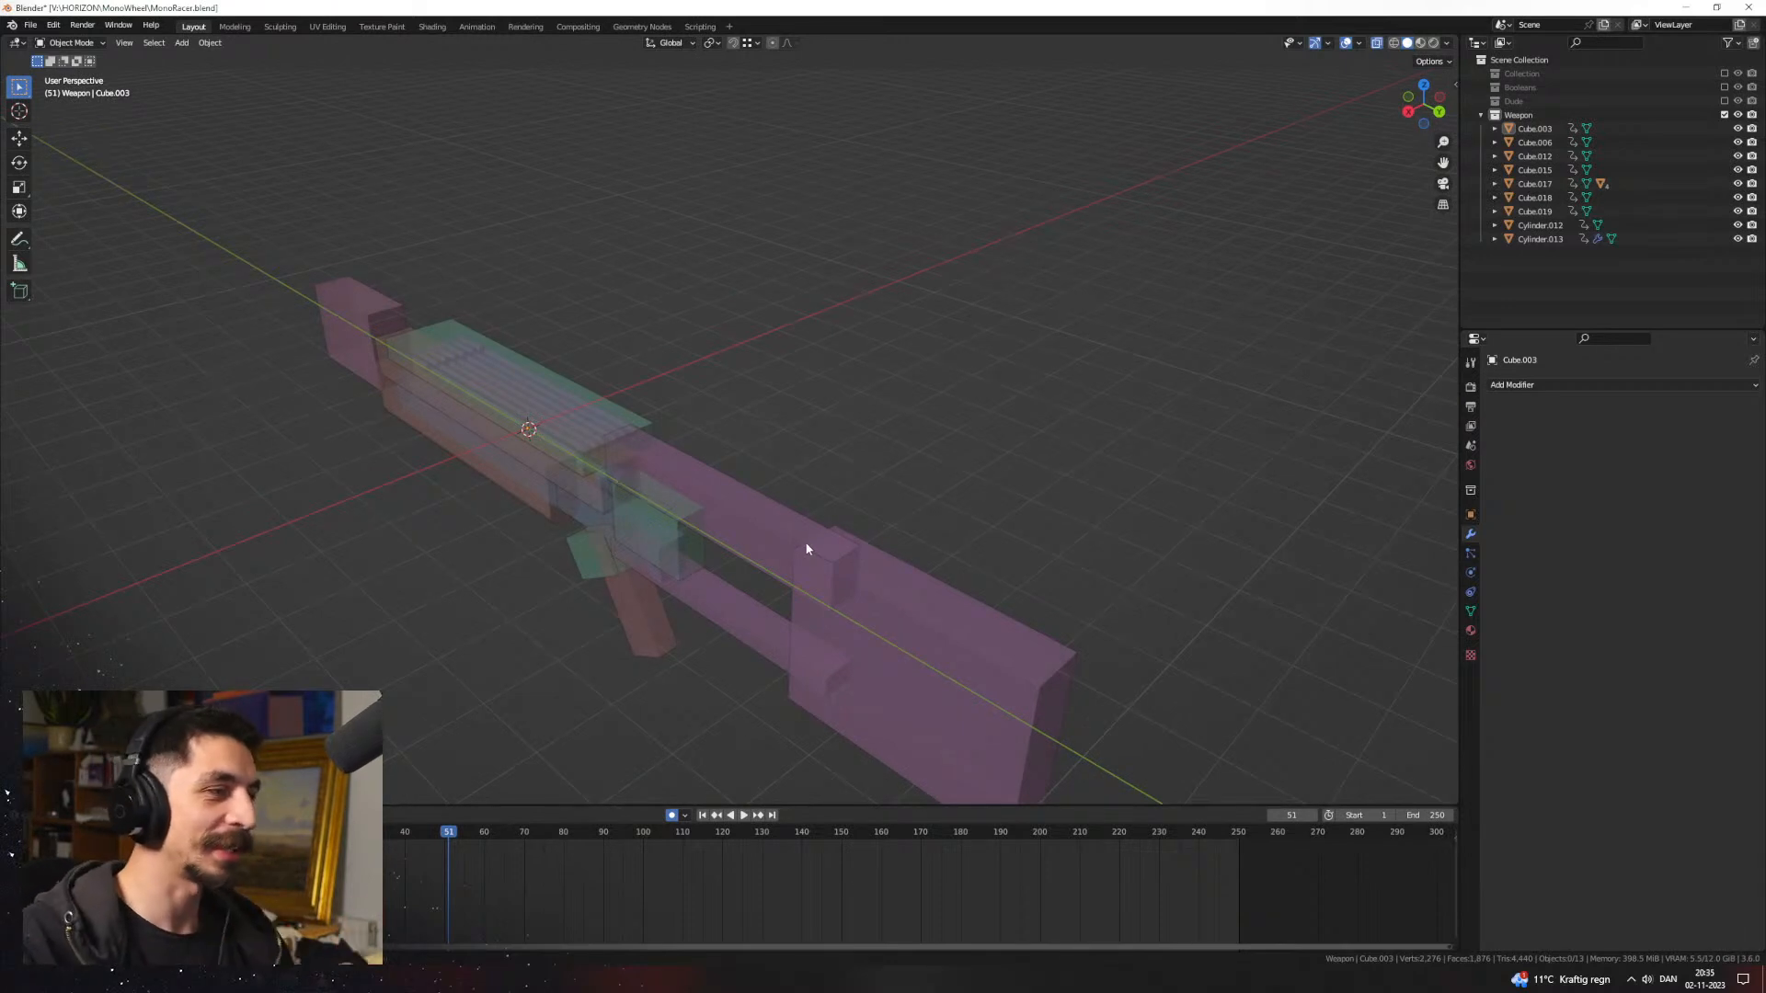
left_click(1421, 43)
mouse_move(962, 347)
middle_mouse_down()
mouse_move(852, 463)
mouse_move(899, 493)
mouse_move(872, 536)
mouse_move(760, 507)
mouse_move(790, 542)
mouse_move(835, 550)
middle_mouse_up()
scroll(782, 529, "up", 1)
left_click(741, 501)
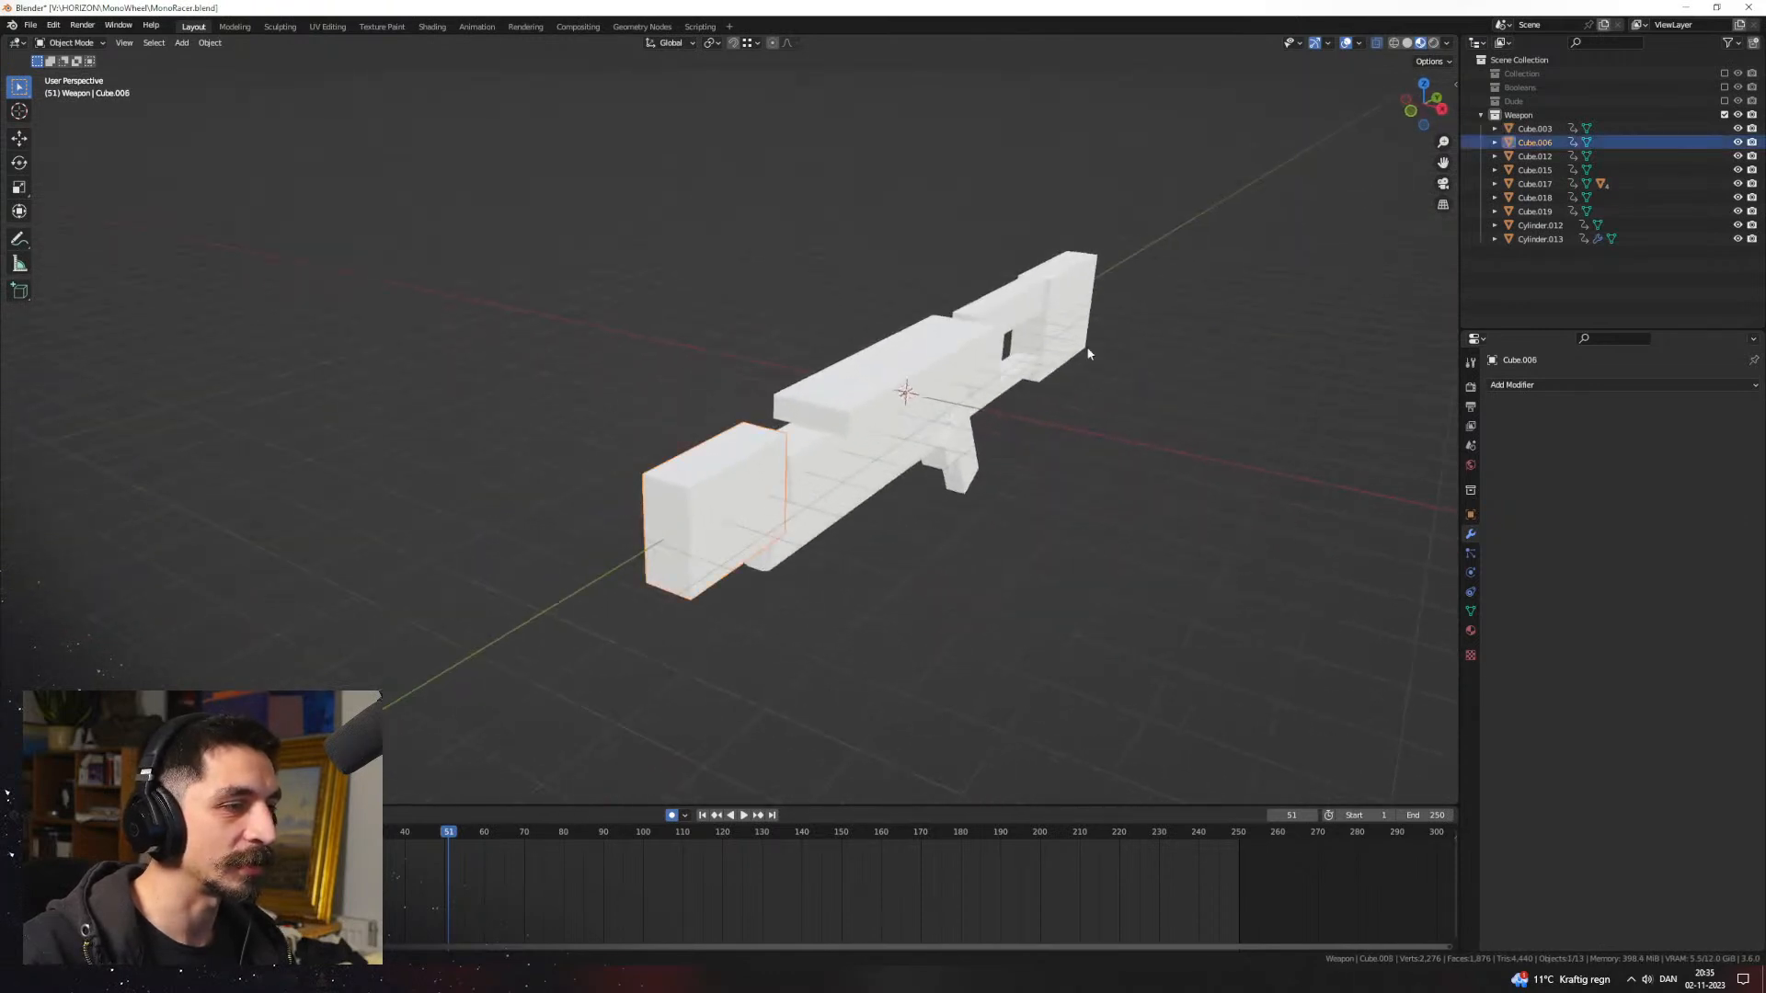
Step: Switch the viewport to solid shading with uniform grey surfaces and X-ray off, in a three-quarter view
left_click(1407, 43)
left_click(1446, 43)
left_click(1440, 216)
left_click(1448, 44)
left_click(1377, 43)
scroll(1103, 359, "down", 2)
mouse_move(1122, 364)
middle_mouse_down()
mouse_move(1071, 342)
mouse_move(924, 358)
mouse_move(826, 412)
mouse_move(460, 441)
middle_mouse_up()
key("KP_3")
key("KP_3")
middle_click_drag(758, 440, 819, 533)
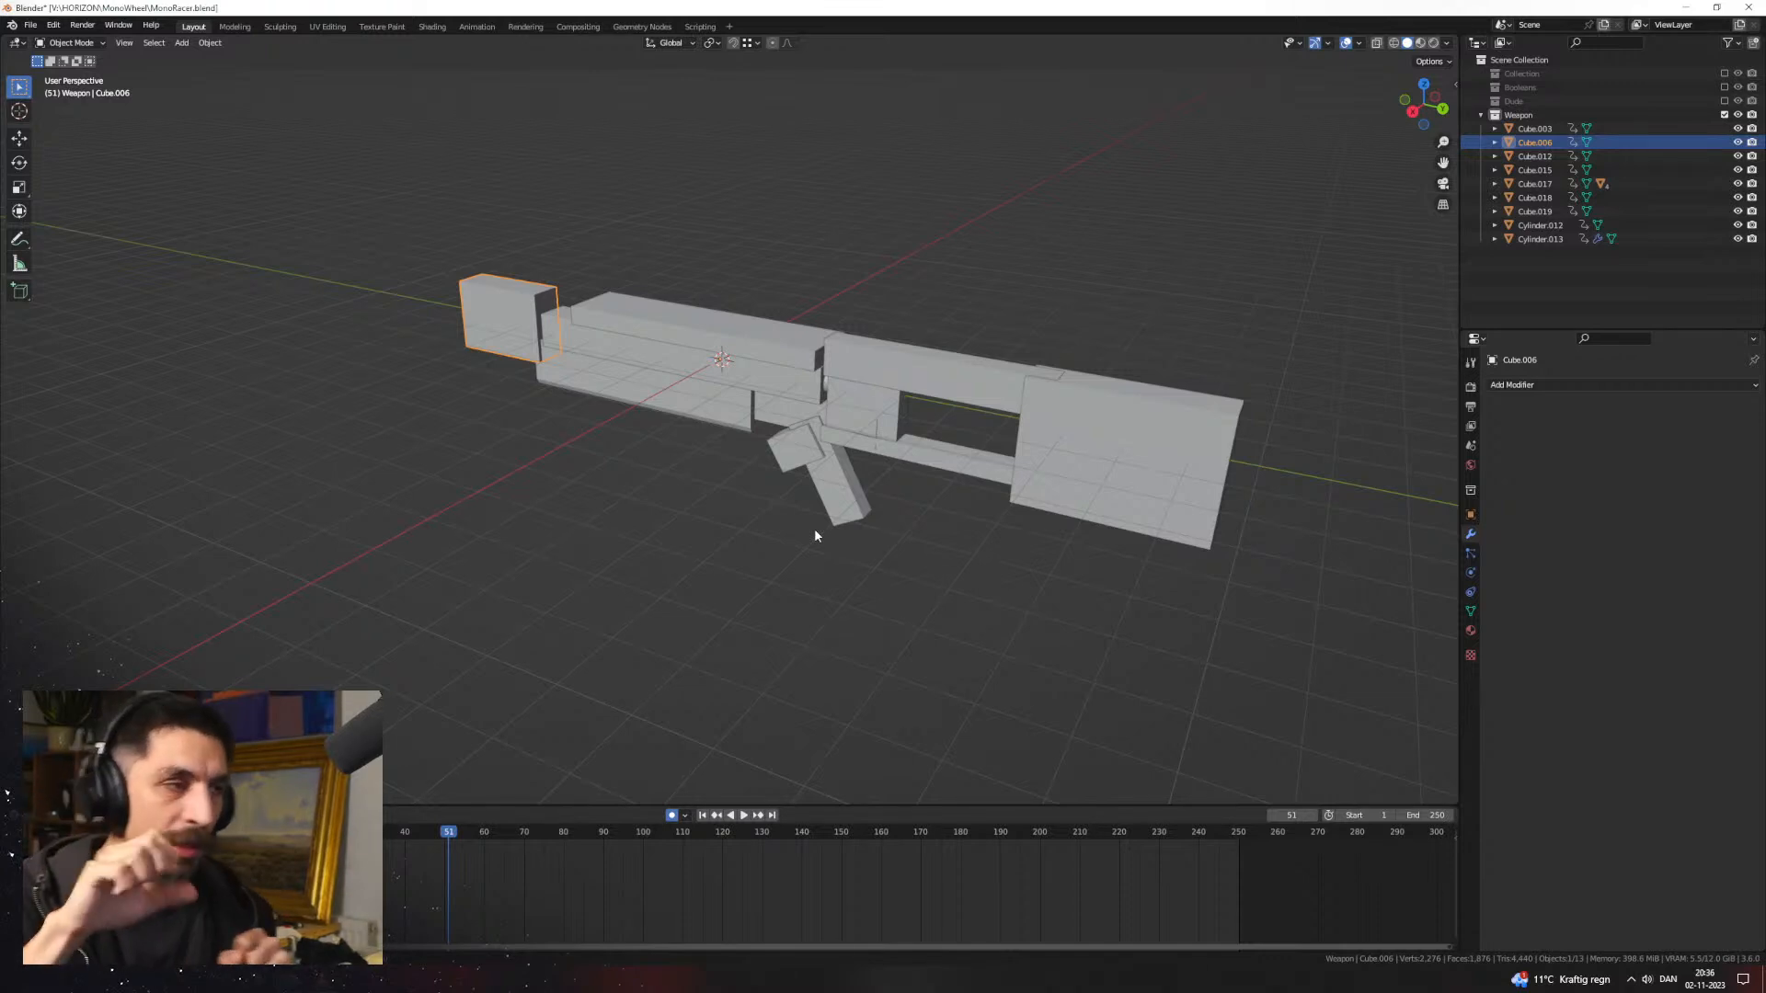
Step: Edit the muzzle block's mesh and scale its selected faces along X to change its width
middle_click_drag(815, 532, 671, 495, "alt")
left_click(802, 460)
key("Tab")
left_click(846, 499, "shift")
mouse_move(846, 499)
middle_mouse_down()
mouse_move(938, 515)
mouse_move(862, 448)
mouse_move(896, 485)
mouse_move(1133, 453)
mouse_move(1088, 556)
mouse_move(952, 581)
mouse_move(991, 525)
middle_mouse_up()
key("s")
key("x")
left_click(991, 554)
Step: Lower the muzzle block's top face slightly along Z and leave mesh editing
left_click(862, 448)
key("g")
key("z")
left_click(893, 477)
key("Tab")
left_click(976, 531)
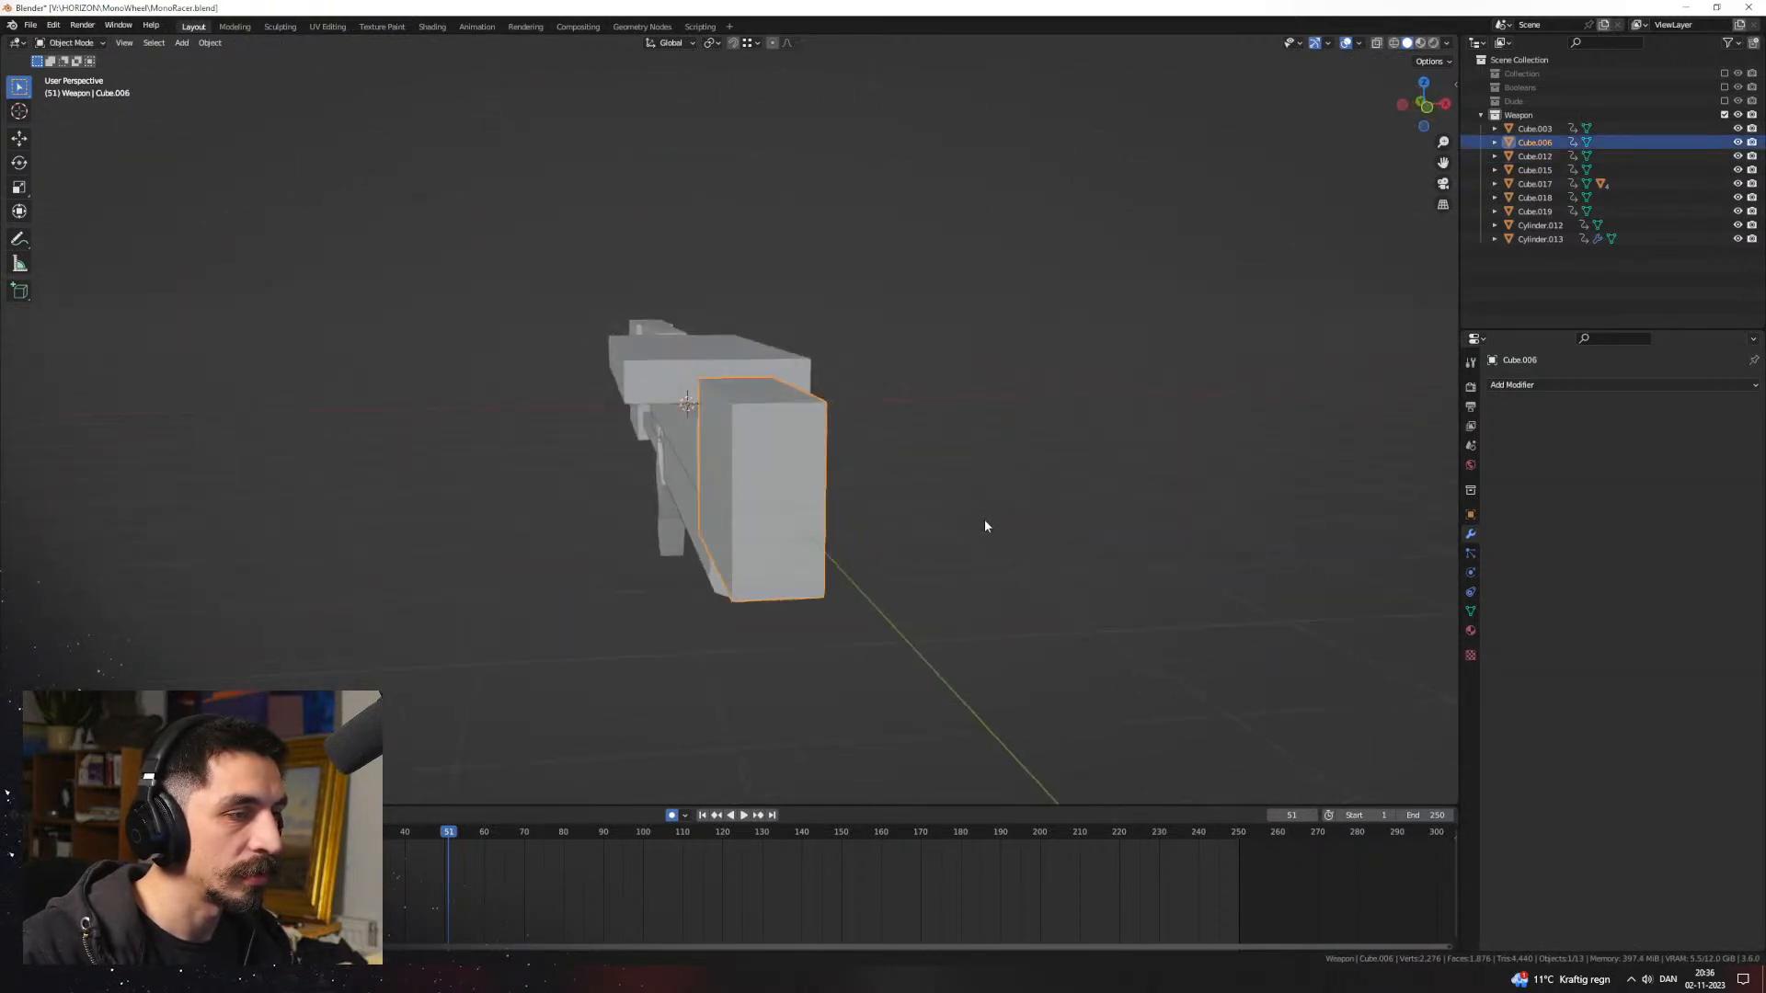
Step: In a wireframe front view, scale the muzzle block's mesh along X to fit the weapon body's width
key("z")
left_click(922, 526)
key("KP_1")
key("Tab")
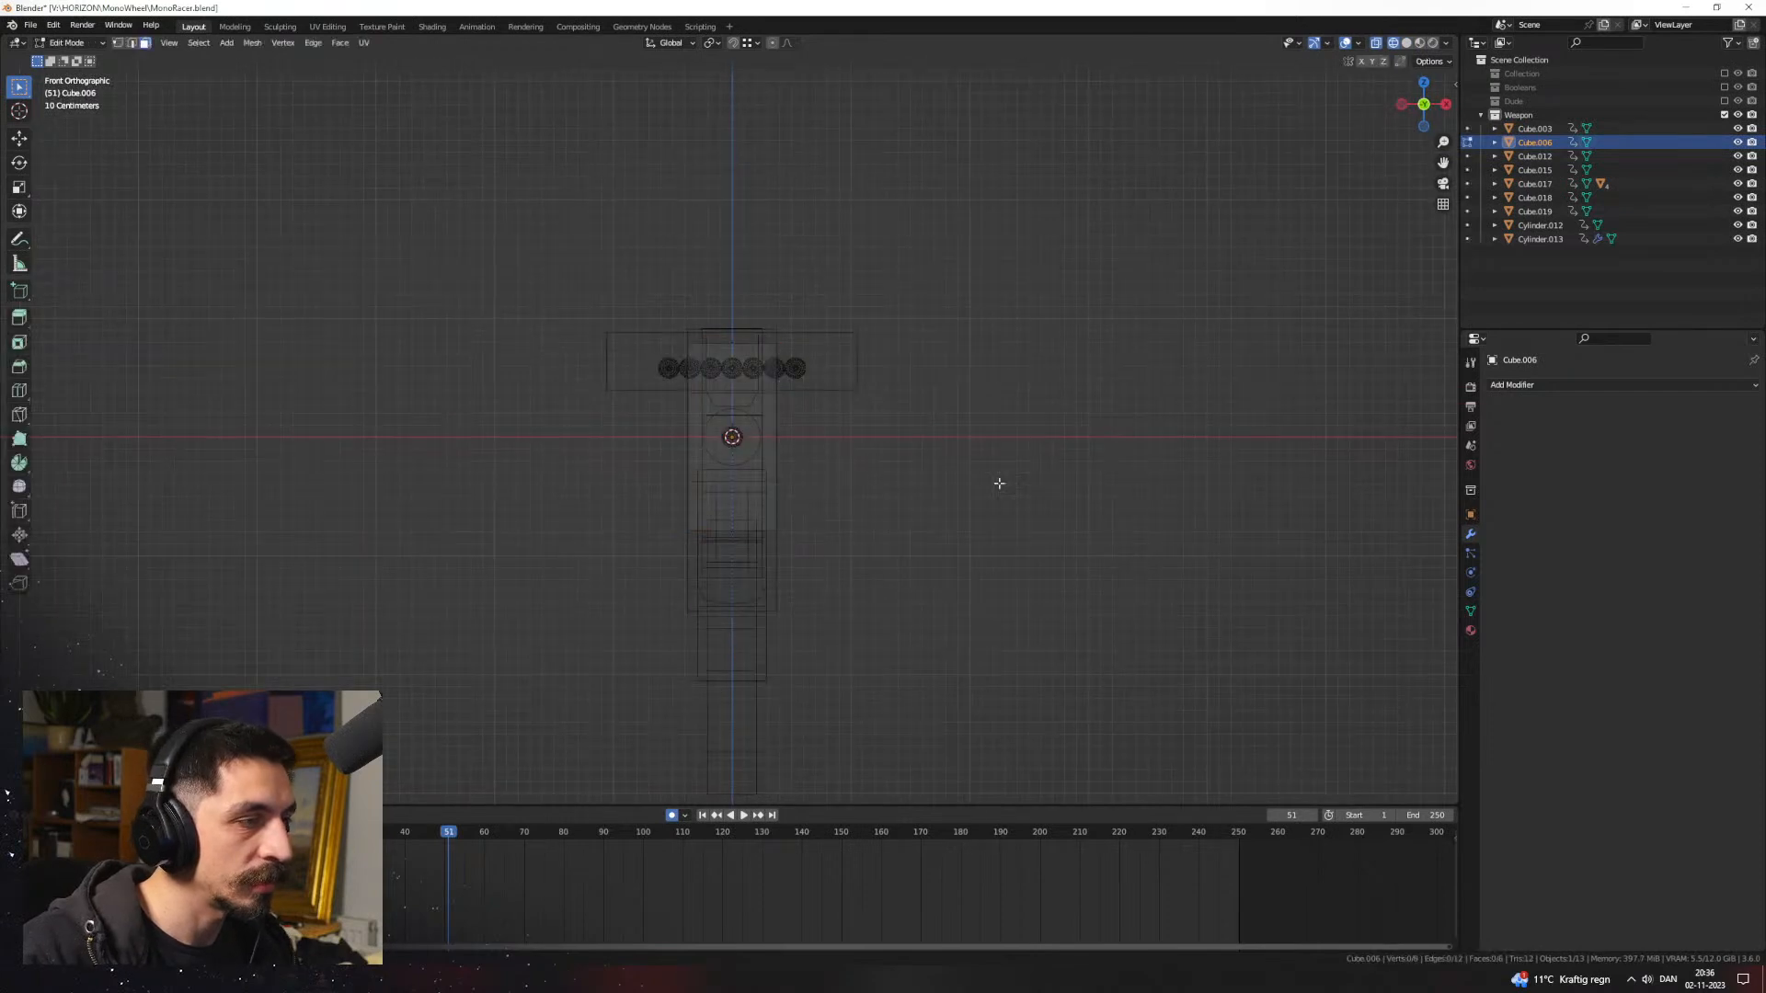
key("s")
key("x")
left_click(934, 479)
Step: In solid shading, move the muzzle block's rear face along Y towards the barrel casing and deselect the block
mouse_move(809, 479)
middle_mouse_down()
mouse_move(940, 515)
mouse_move(818, 501)
mouse_move(910, 525)
mouse_move(1030, 426)
mouse_move(907, 410)
mouse_move(910, 425)
middle_mouse_up()
key("z")
scroll(947, 517, "down", 2)
left_click(832, 406)
key("g")
key("x")
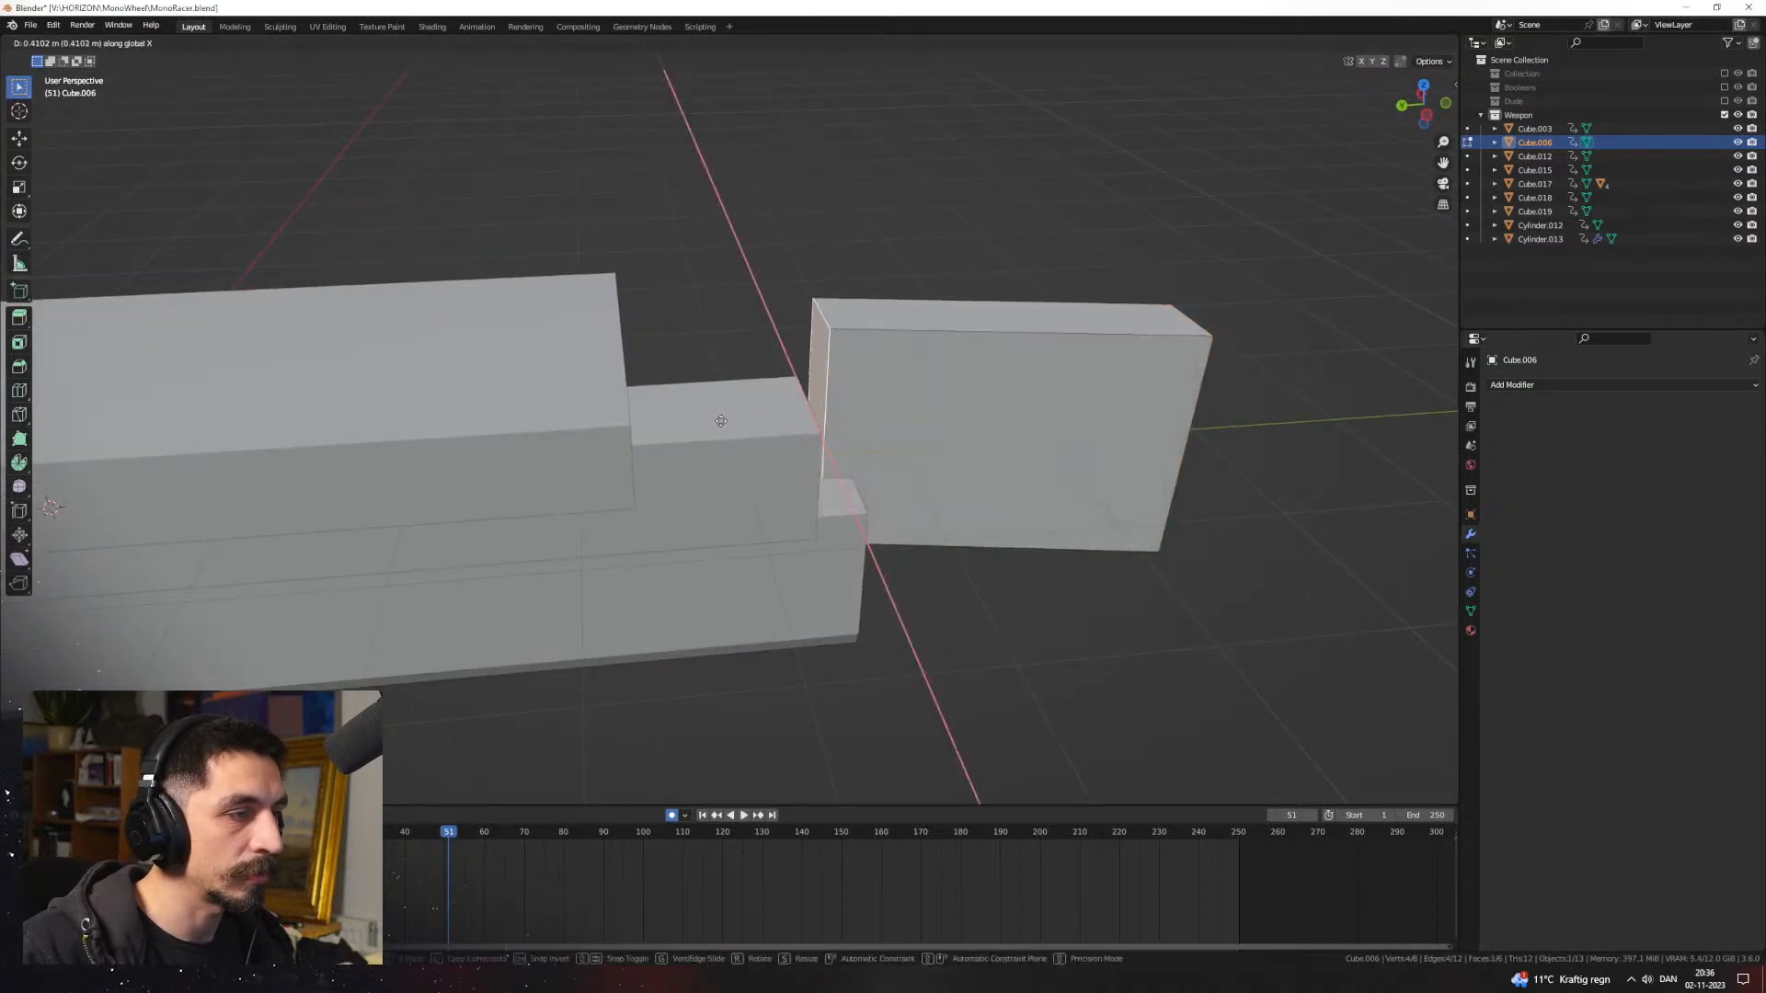
key("y")
left_click(643, 432)
key("Tab")
left_click(809, 301)
Step: In the left side view, duplicate the weapon's grip and place the copy just below the original
scroll(811, 308, "down", 4)
middle_click_drag(925, 336, 846, 385)
scroll(699, 386, "down", 2)
key("ctrl+KP_3")
middle_click_drag(848, 459, 833, 479)
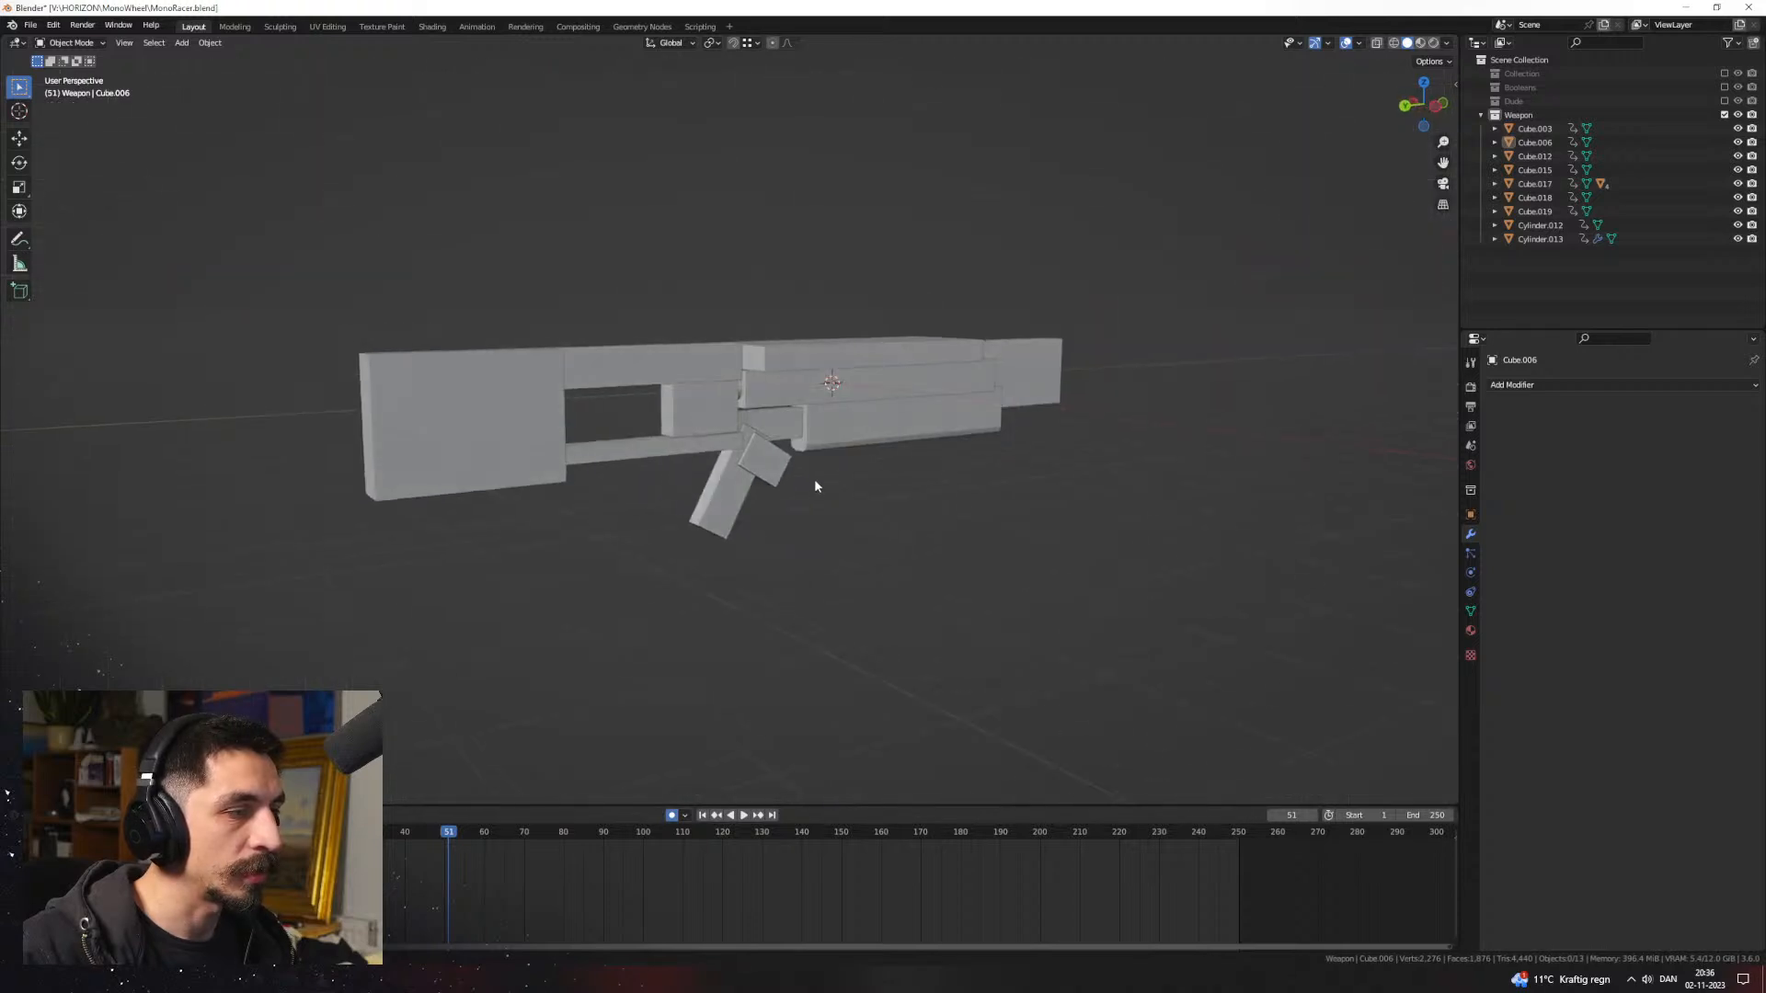
key("ctrl+KP_3")
scroll(796, 499, "up", 4)
key("shift+d")
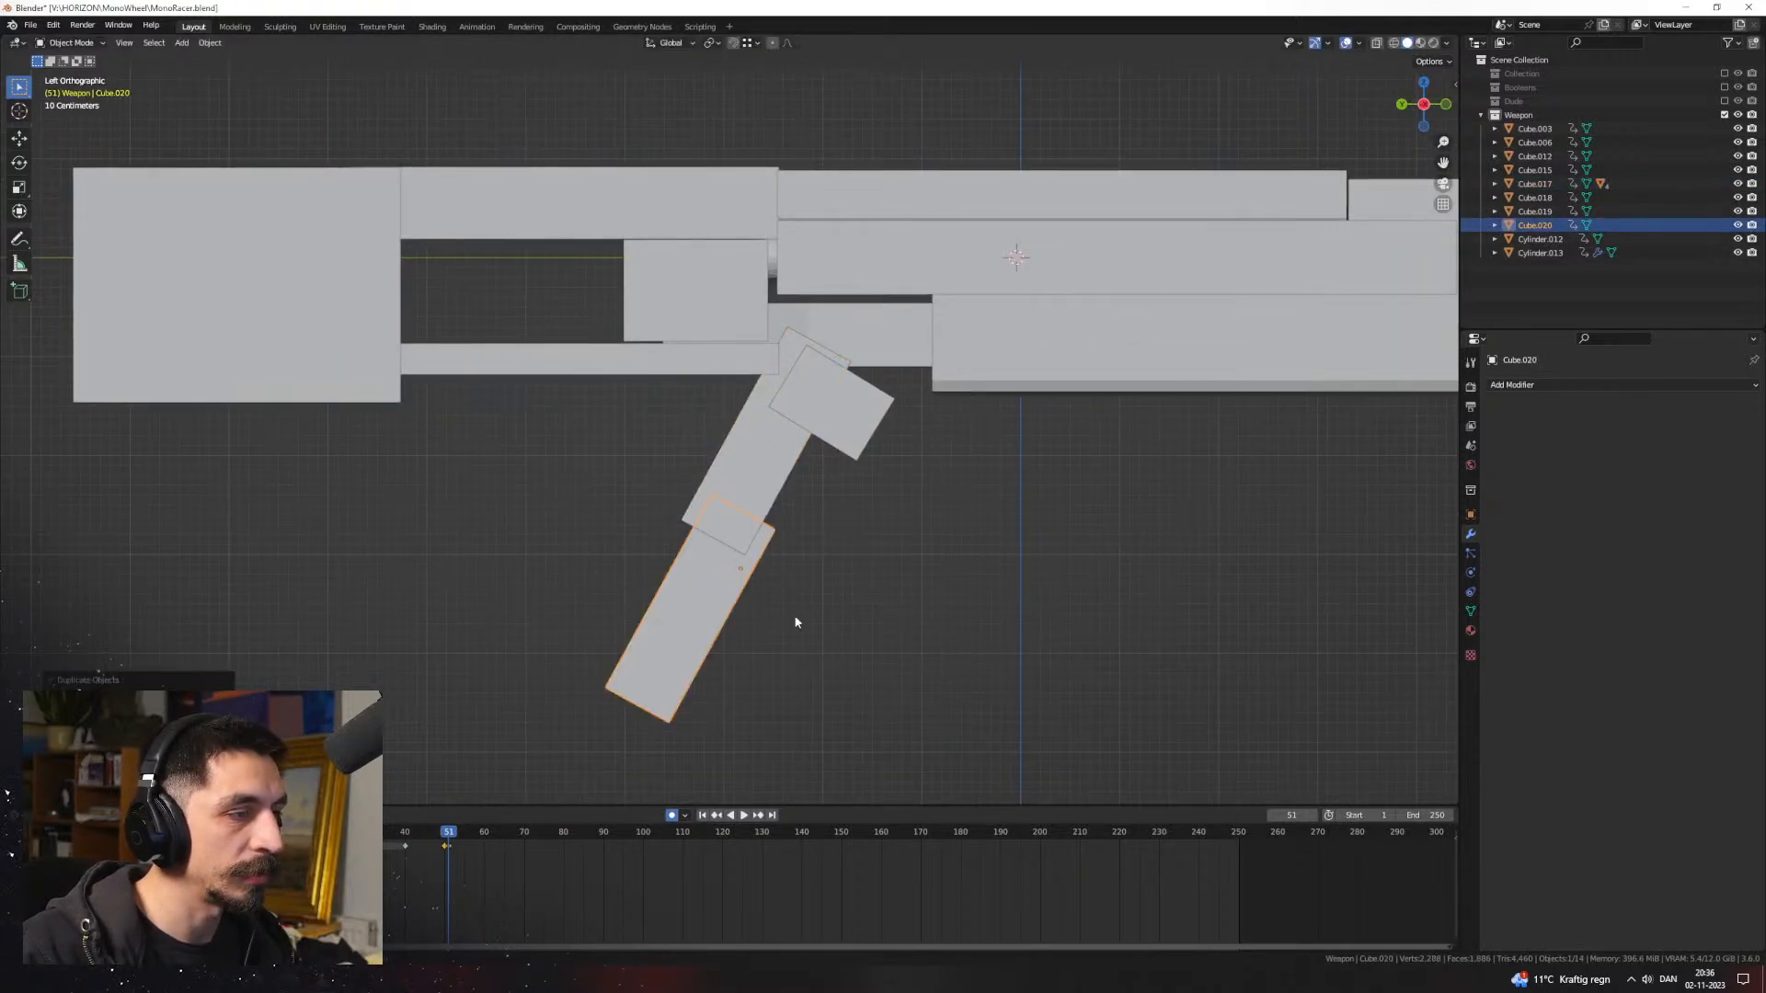
Step: In the left side view, rotate the grip copy until it lies horizontal and move it along Z to the grip's lower end
key("r")
left_click(752, 399)
key("r")
key("z")
right_click(942, 493)
key("r")
left_click(998, 524)
key("g")
key("z")
left_click(994, 487)
key("r")
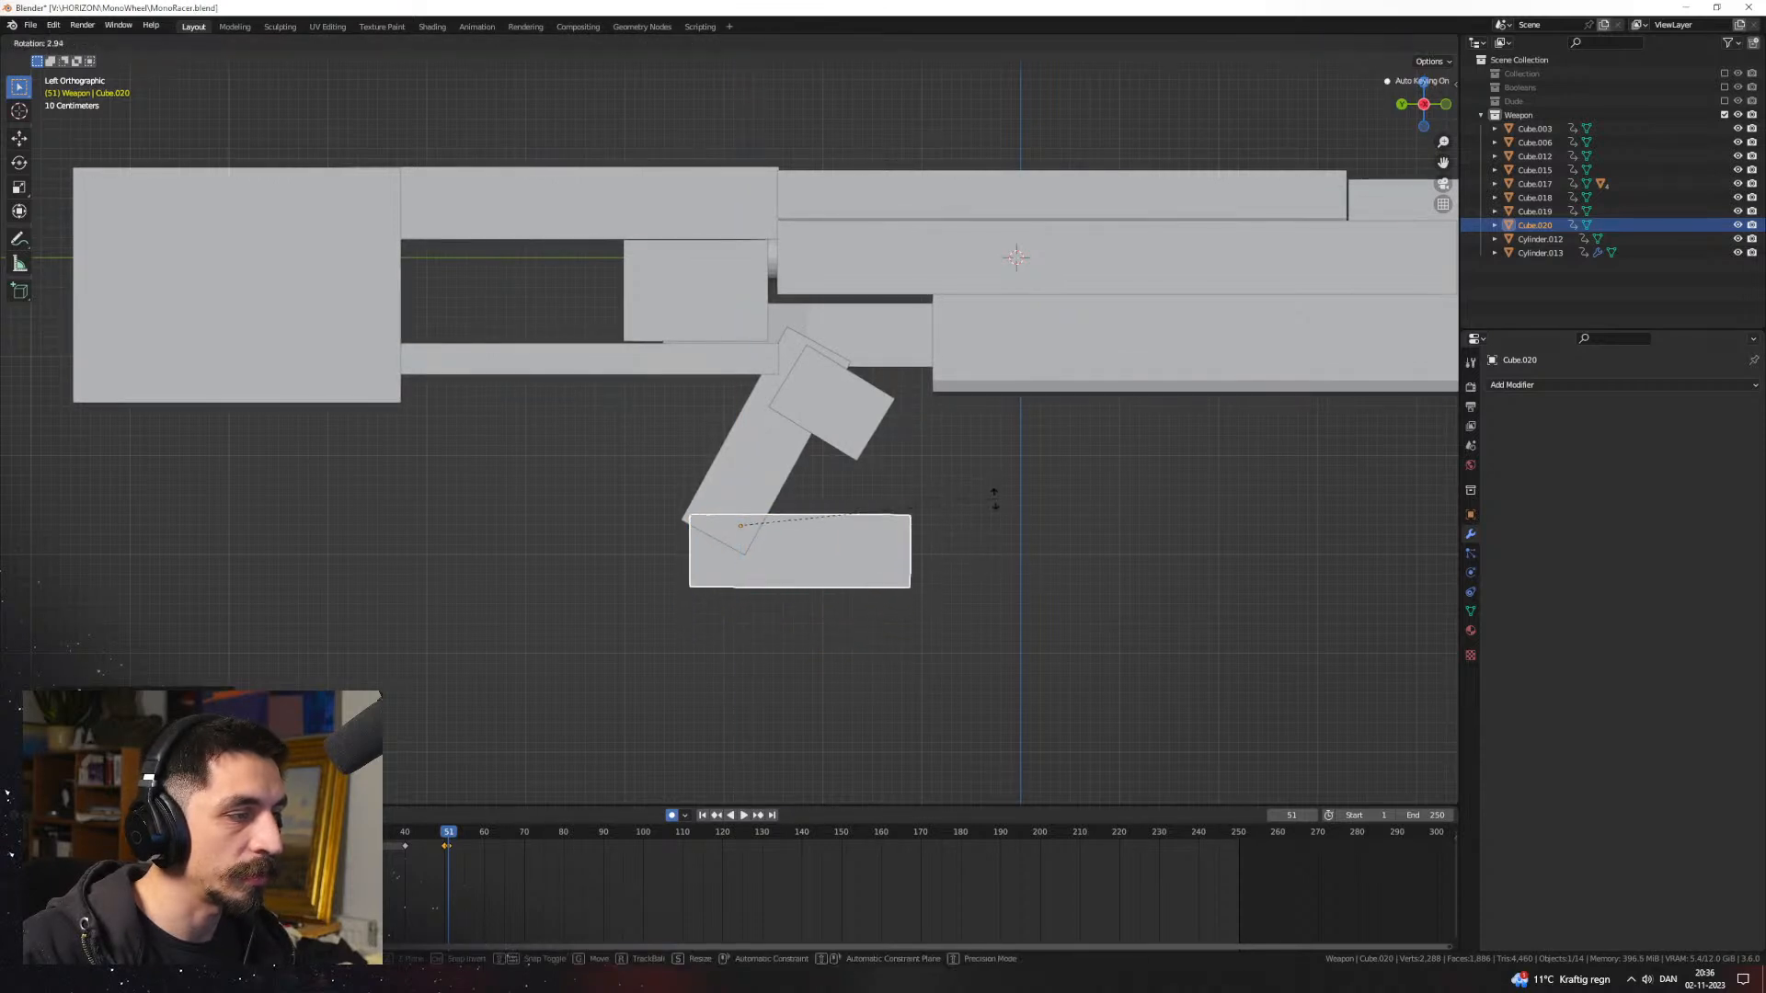
left_click(987, 492)
Step: Scale the copy's mesh into a thin, narrow bar and rotate and move it perpendicular to the grip at its lower end
middle_click_drag(988, 493, 818, 499)
key("Tab")
key("s")
key("x")
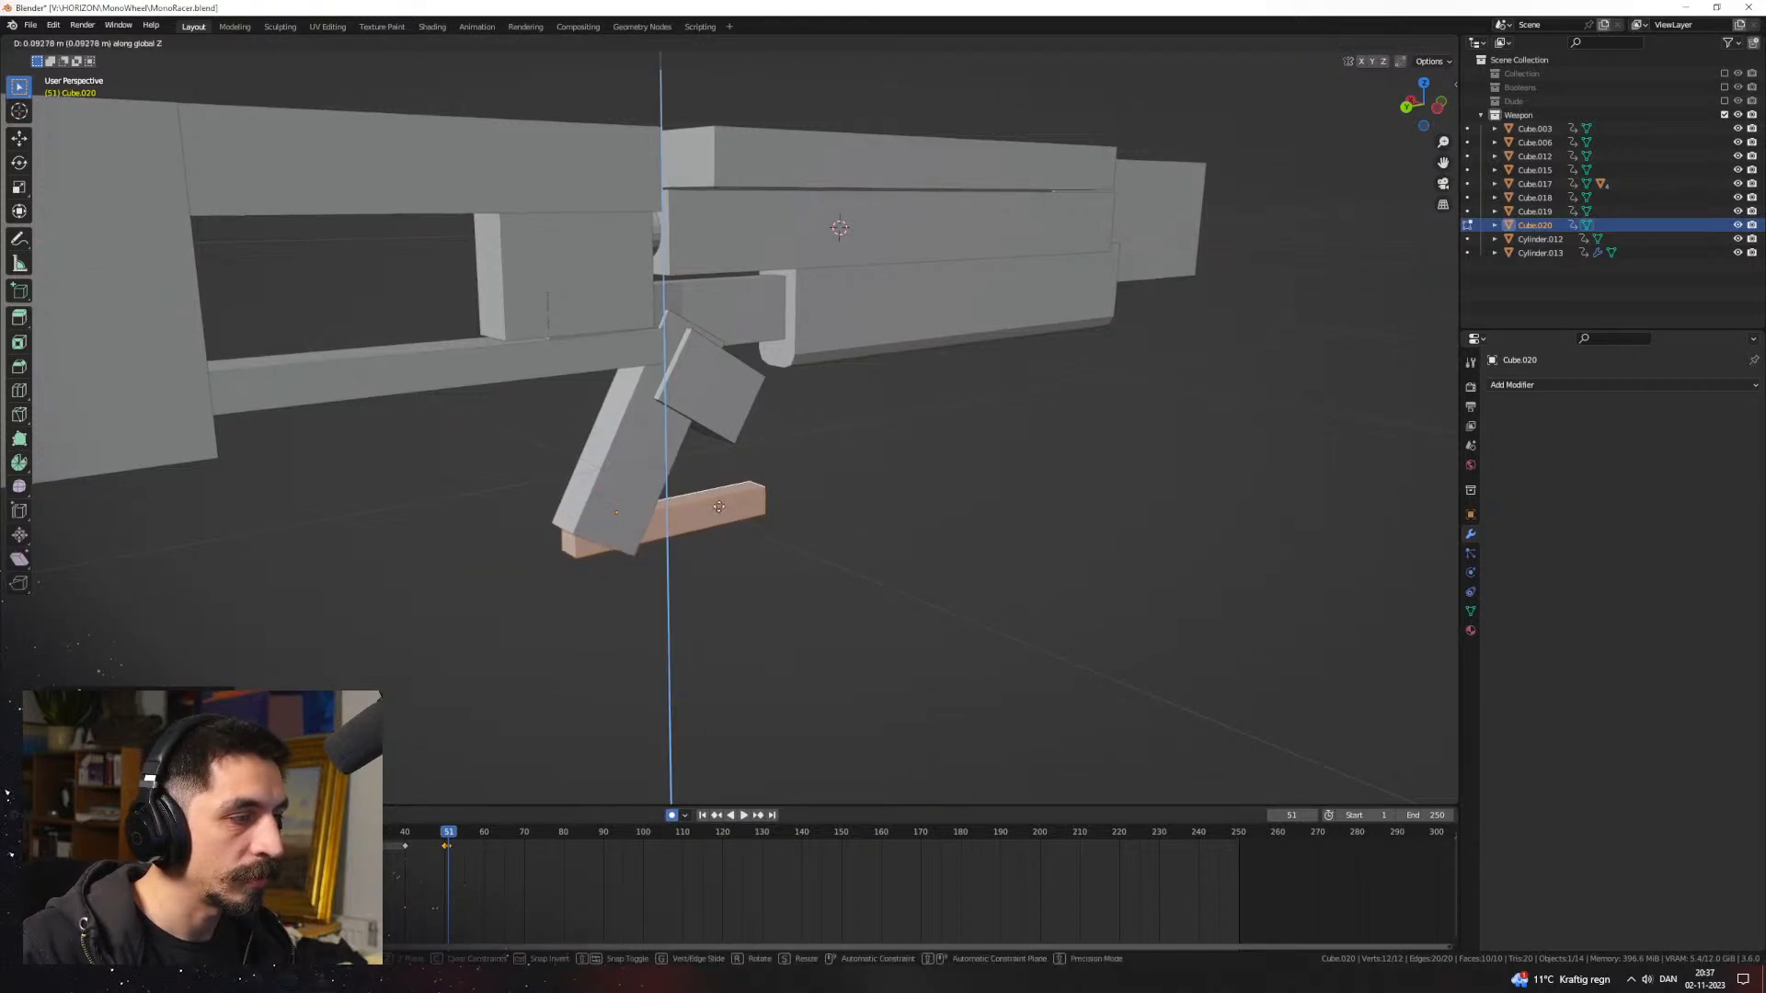
middle_click_drag(796, 515, 856, 470)
key("g")
key("z")
left_click(742, 499)
middle_click_drag(856, 470, 934, 436, "shift")
key("r")
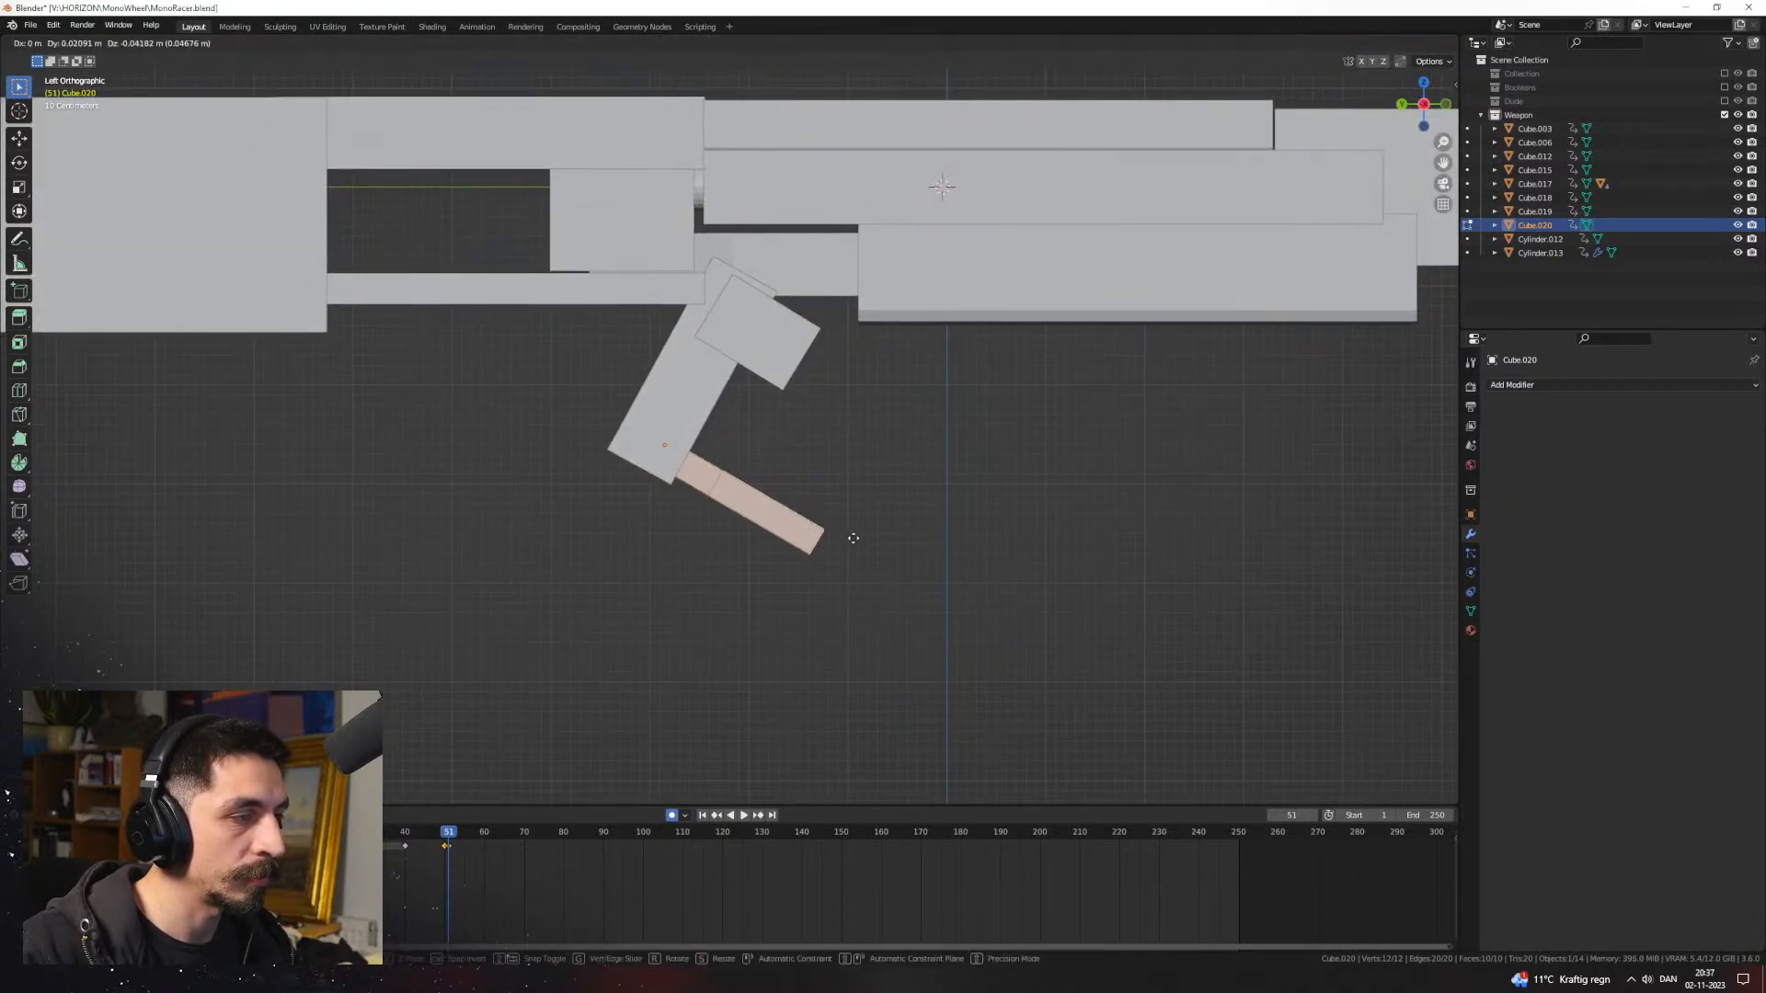
middle_click_drag(844, 552, 990, 481)
Step: Extrude the bar's front upper face diagonally up to the lower casing block to form a trigger guard, and leave mesh editing
left_click(774, 572)
key("e")
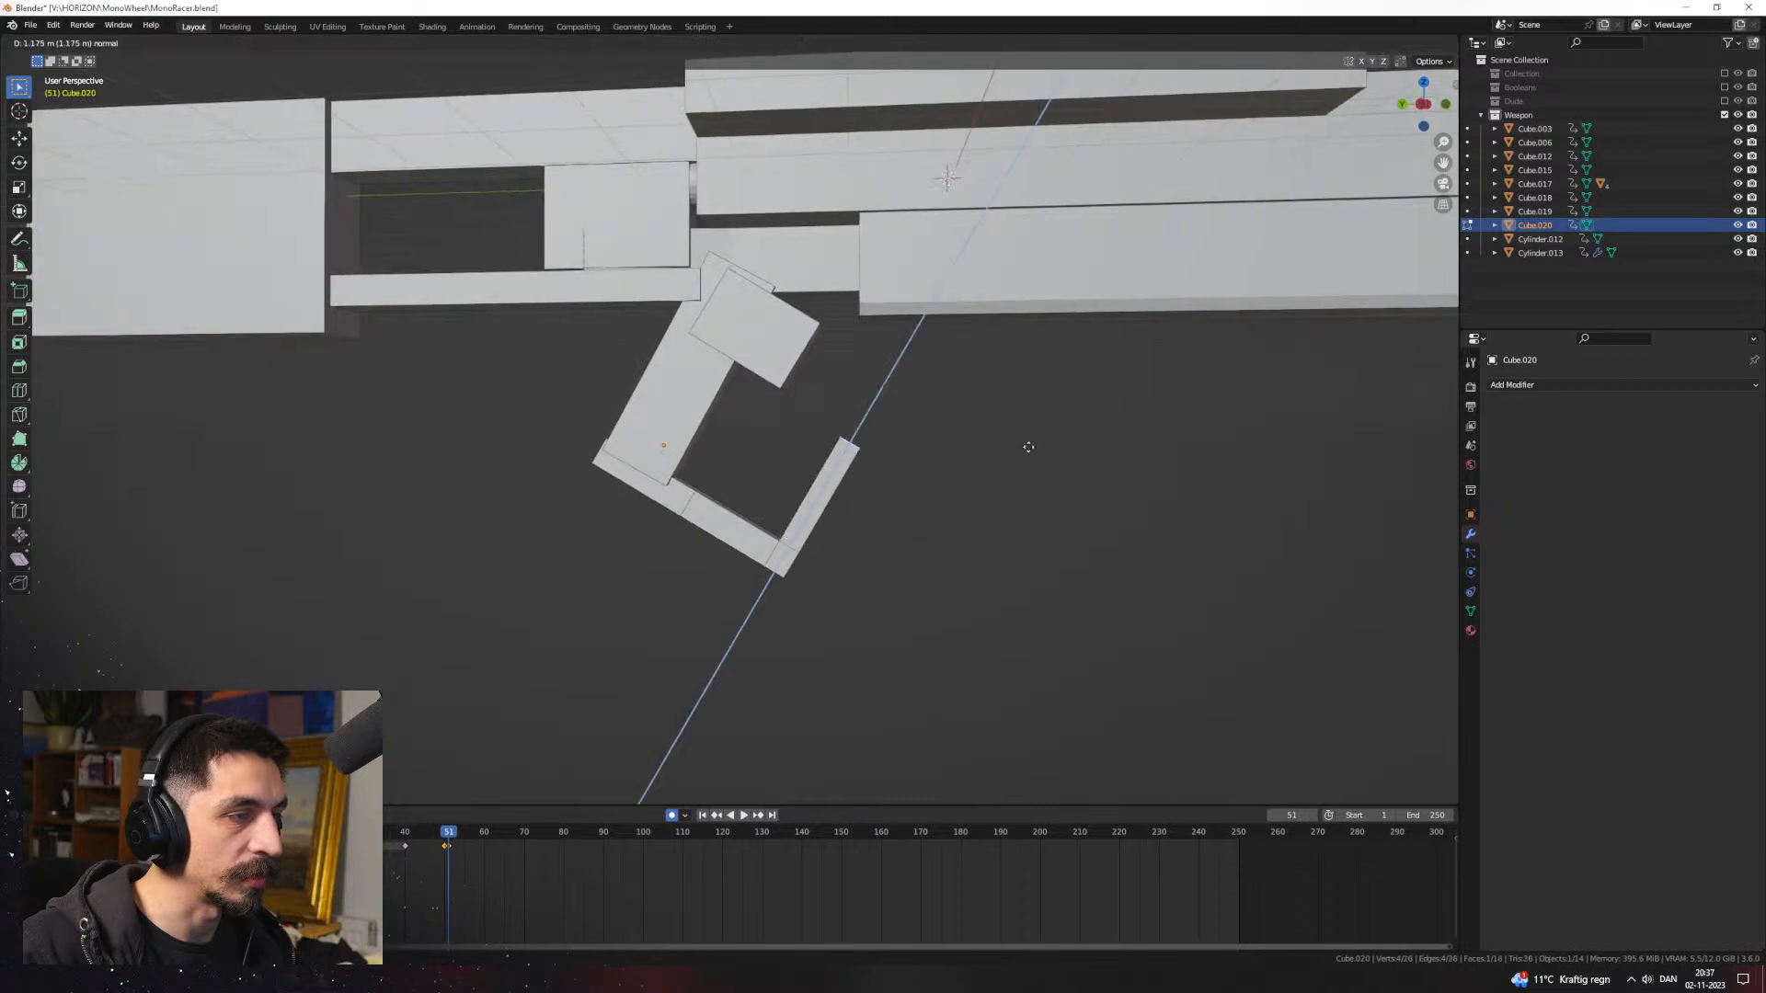
middle_click_drag(1048, 421, 827, 410)
key("g")
key("x")
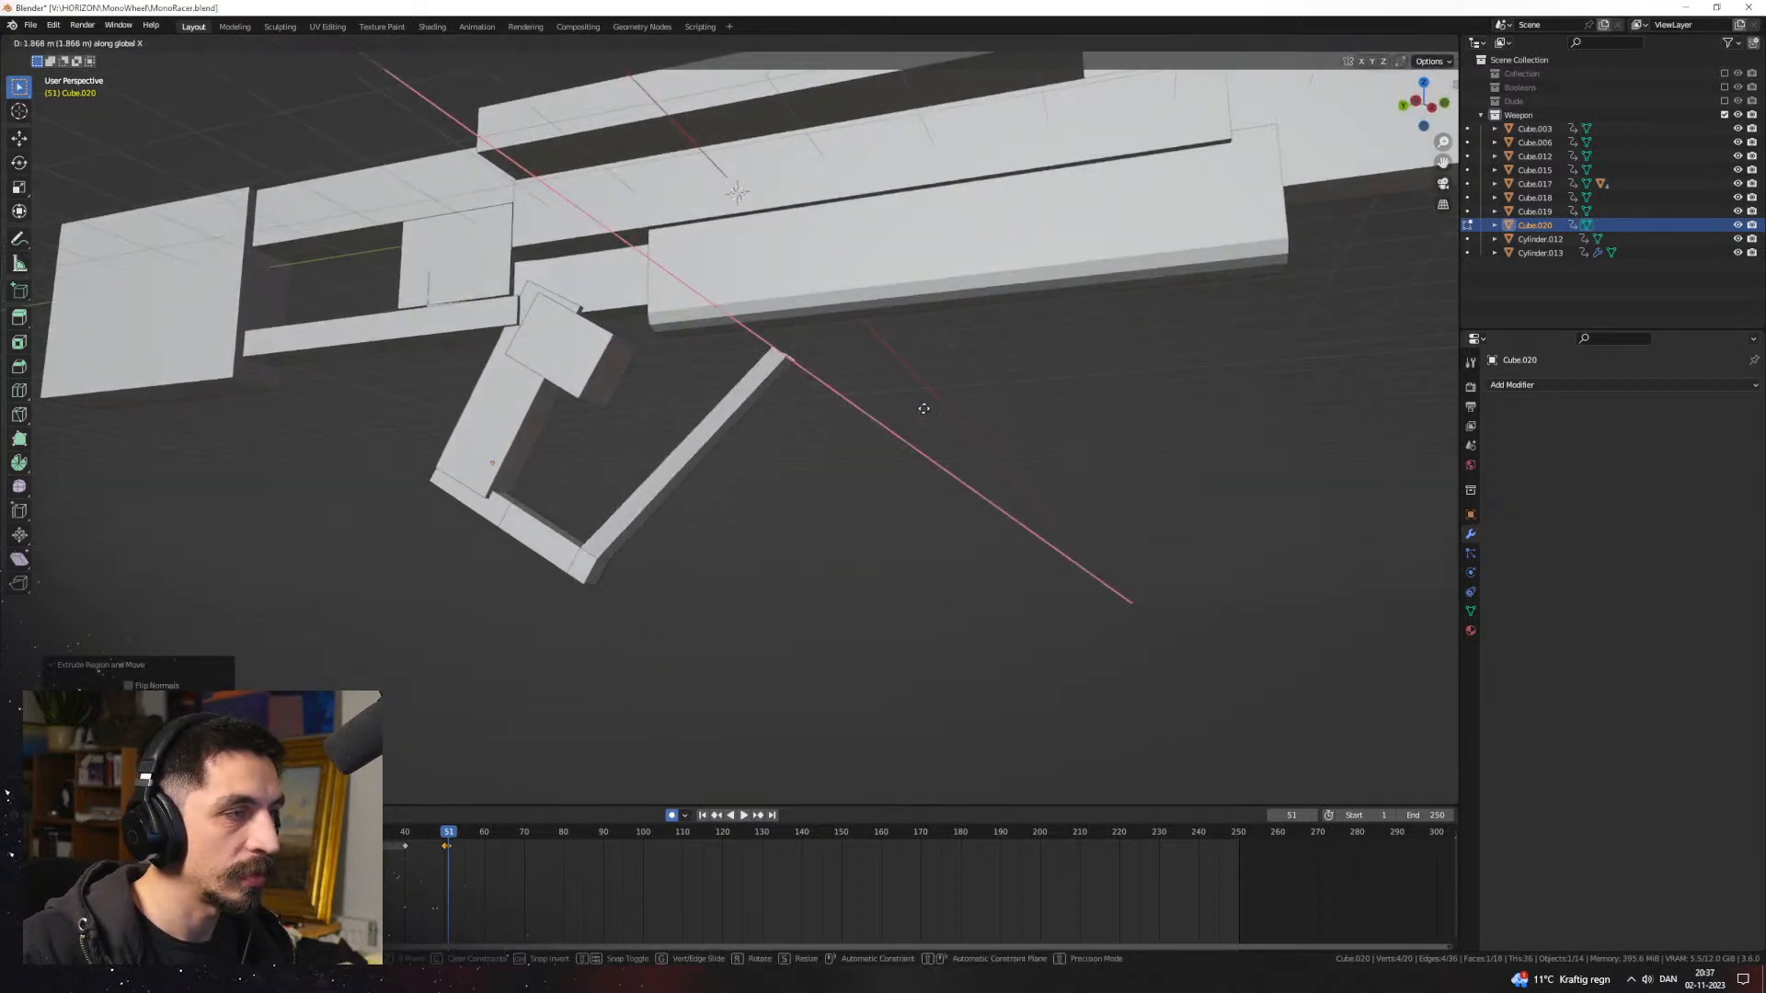
left_click(819, 412)
middle_click_drag(827, 442, 884, 499)
scroll(732, 500, "down", 5)
key("Tab")
key("ctrl+KP_3")
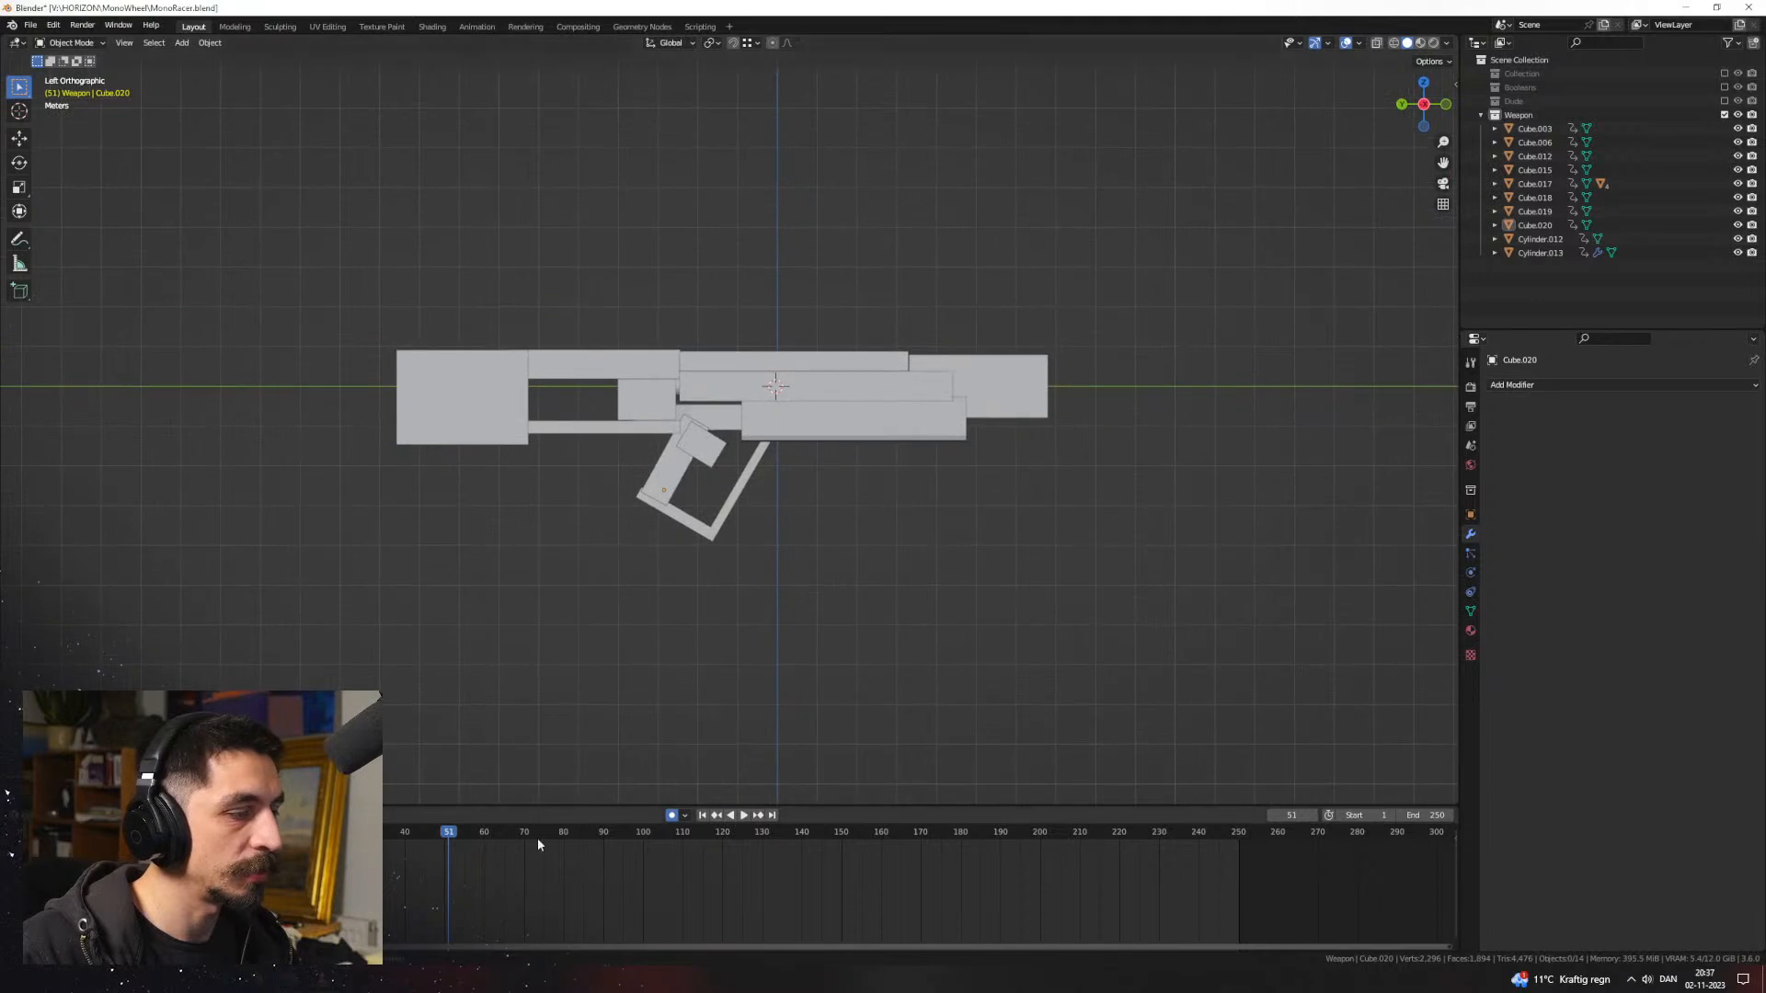
Step: Delete the keyframes copied onto the trigger guard and join the guard to the animated grip
left_click_drag(449, 837, 388, 842)
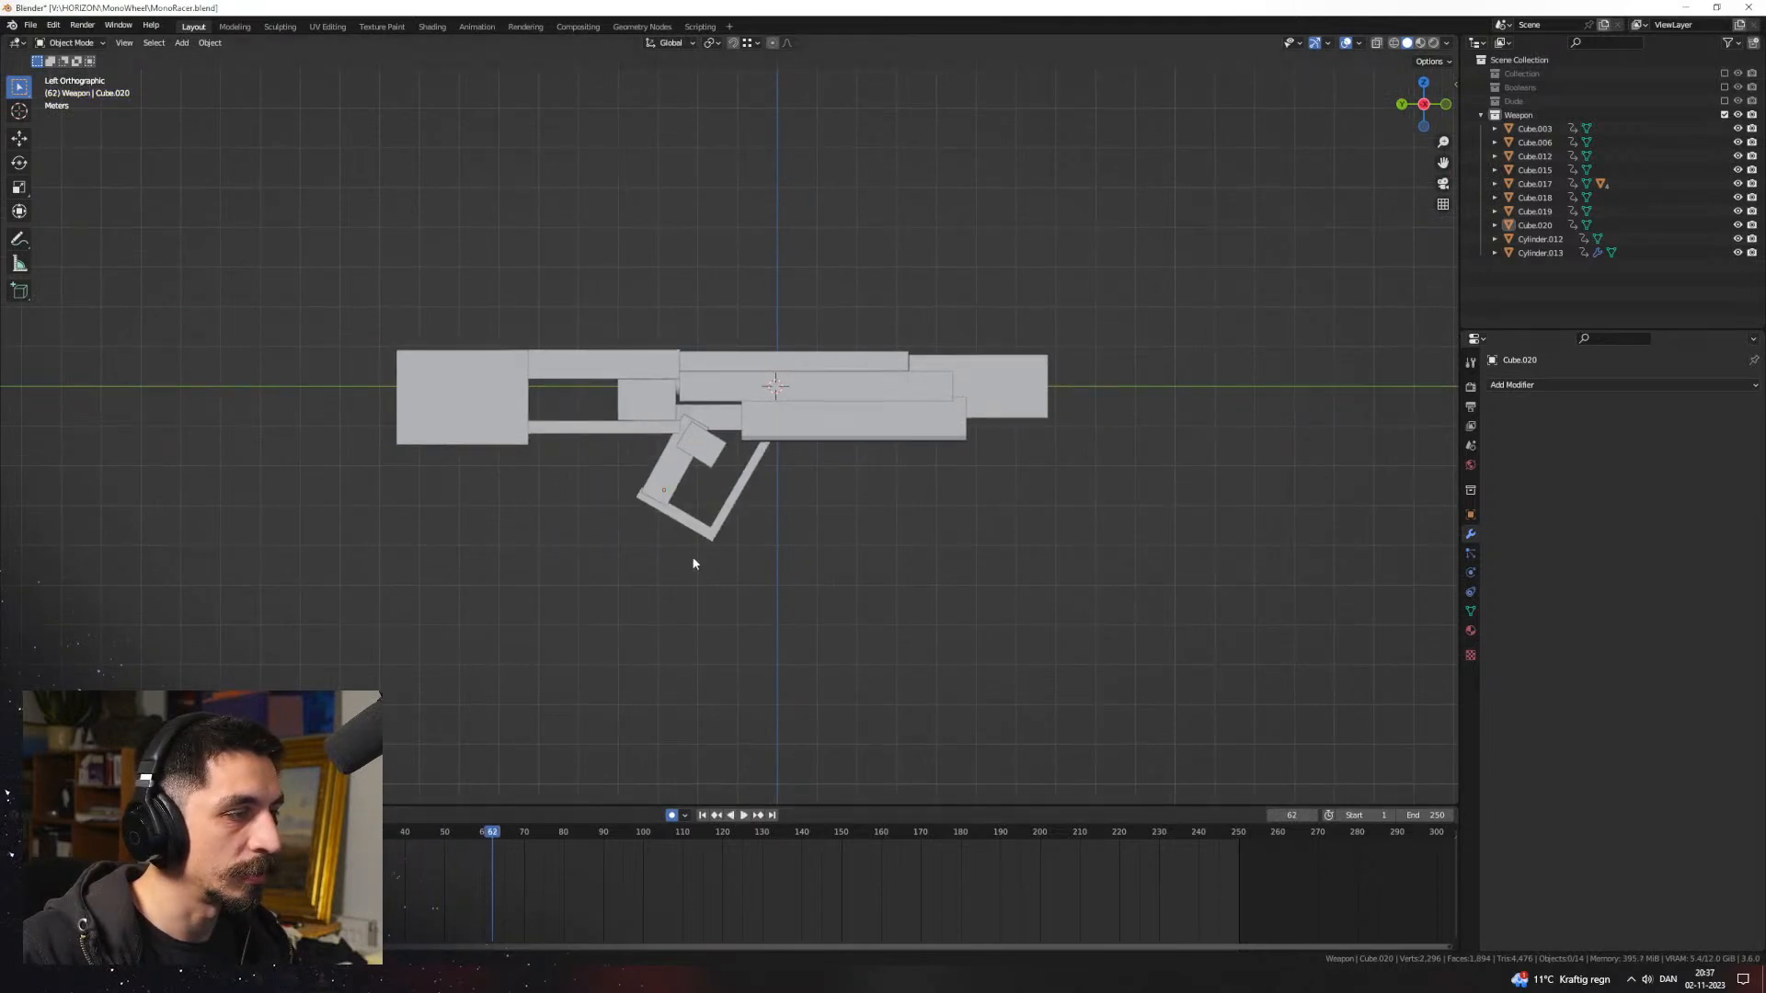
scroll(704, 541, "up", 2)
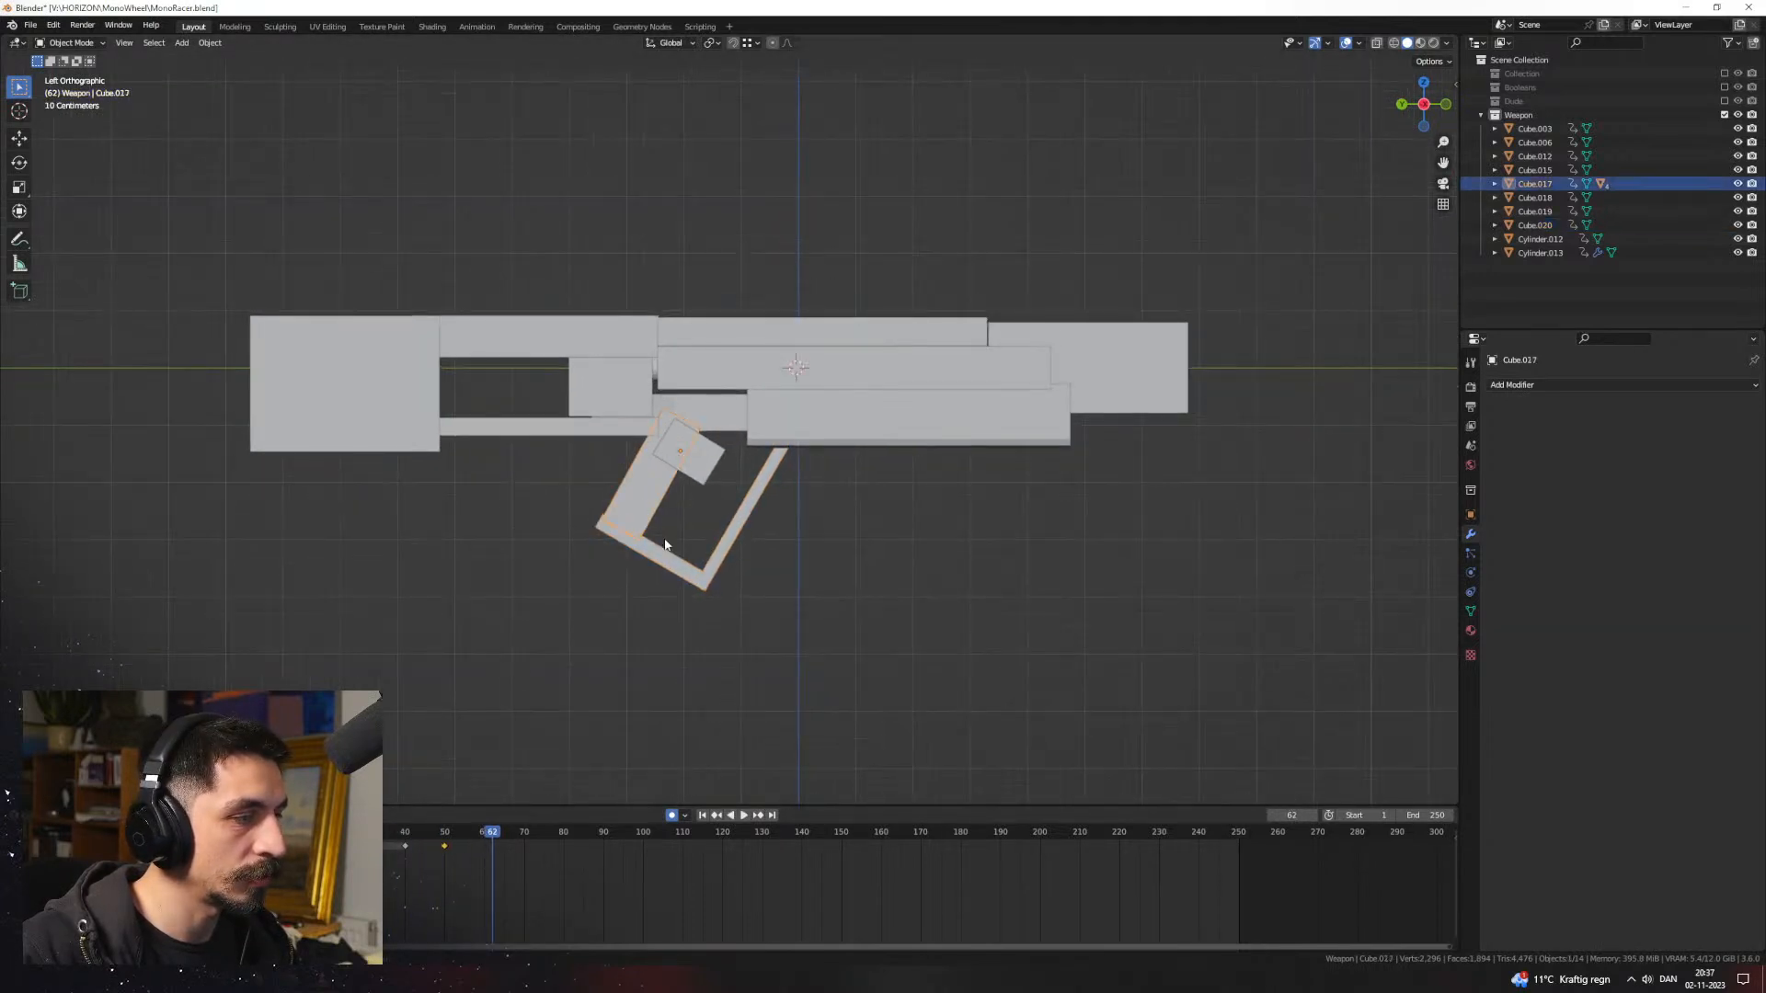
key("a")
key("Delete")
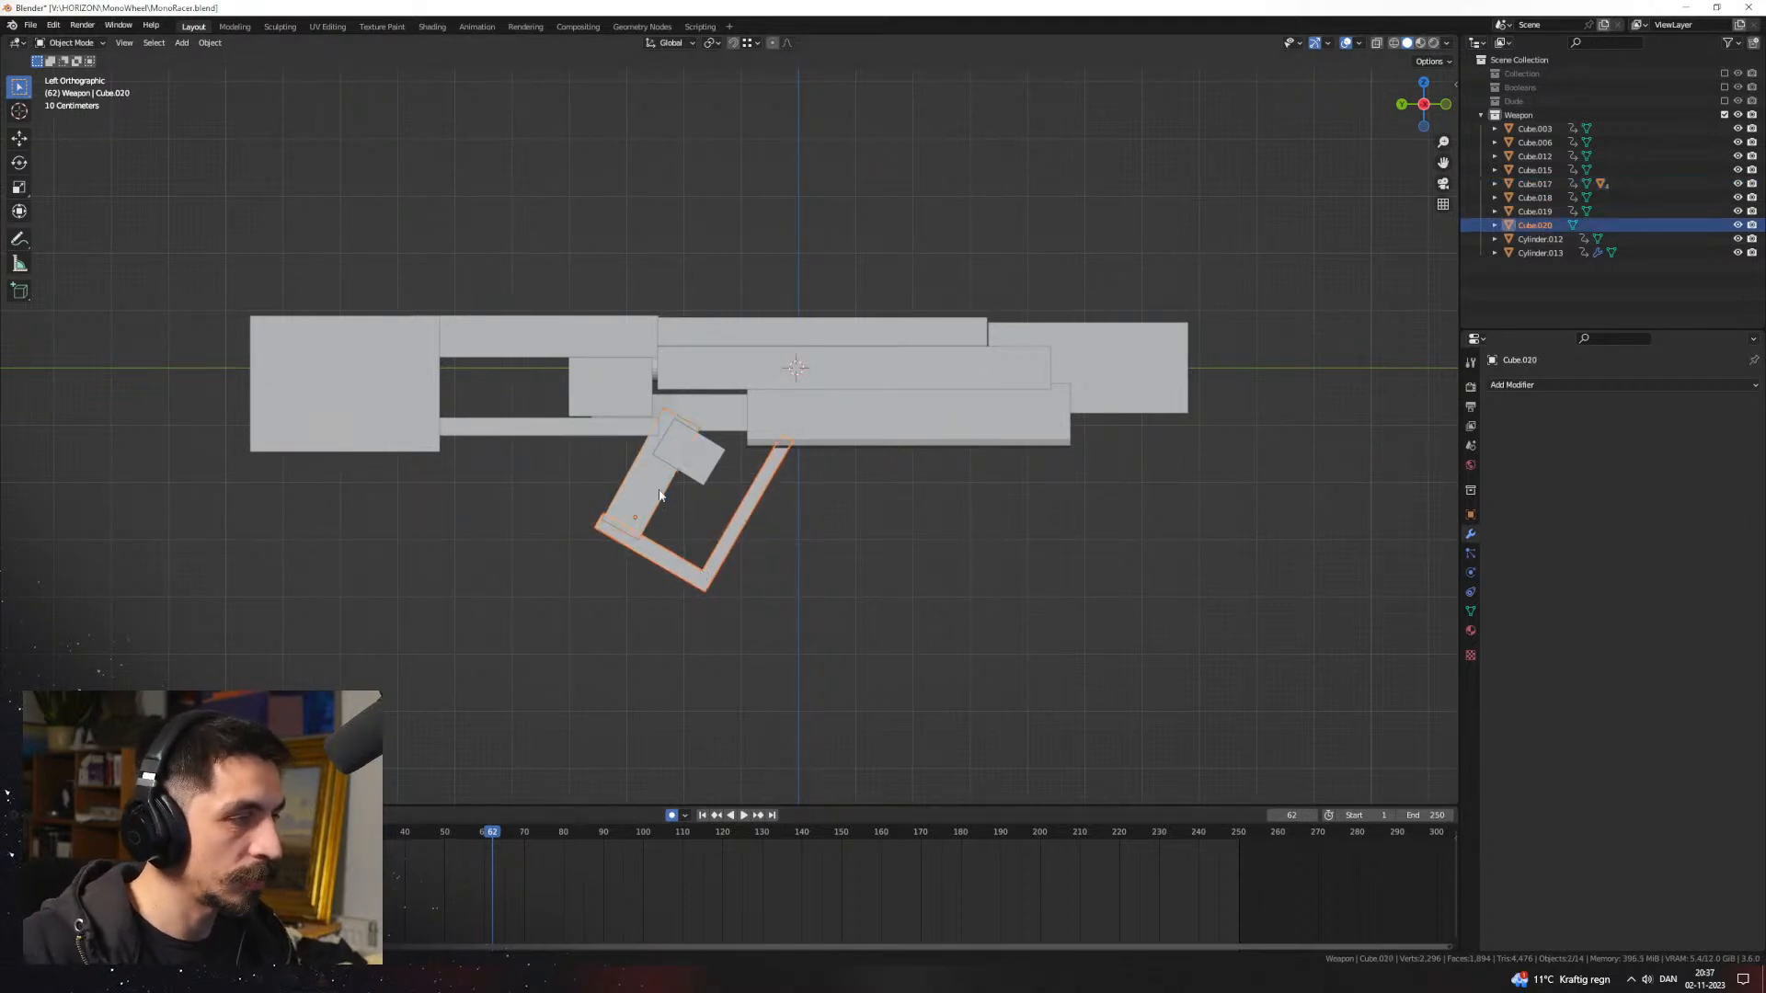
key("Delete")
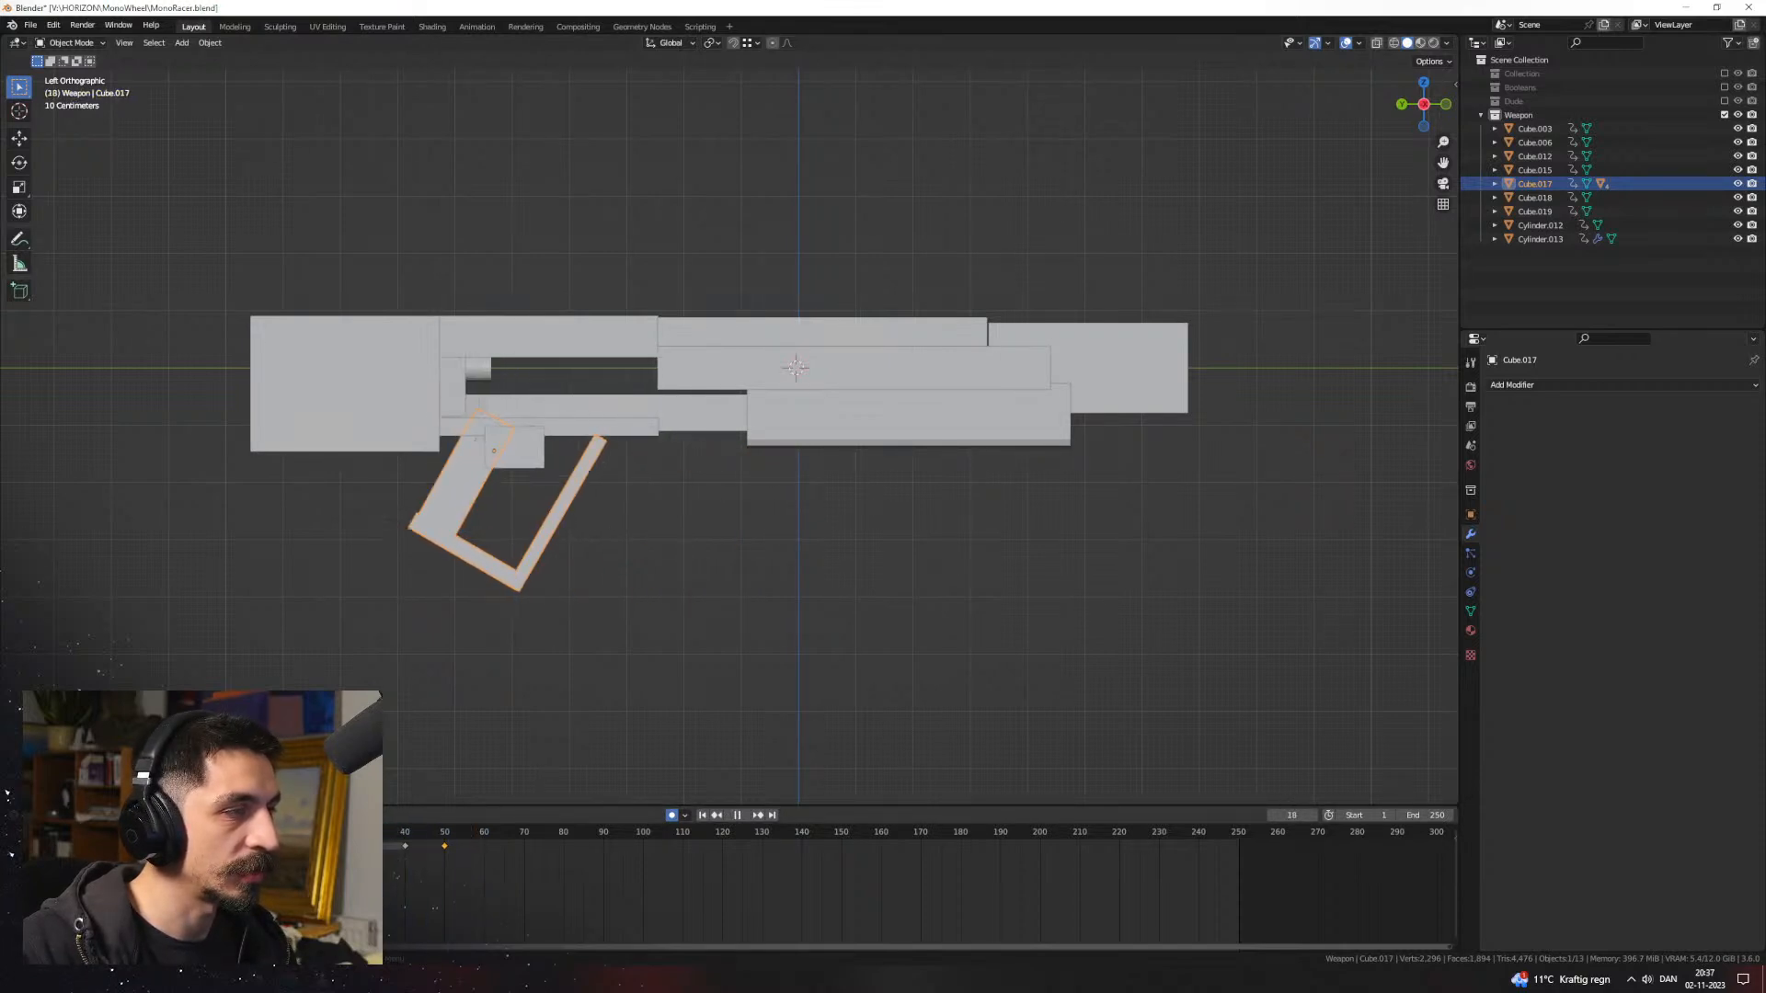
Step: Play the animation with the joined guard and set the viewport shading colour to Random
key("space")
middle_click_drag(570, 543, 1014, 510)
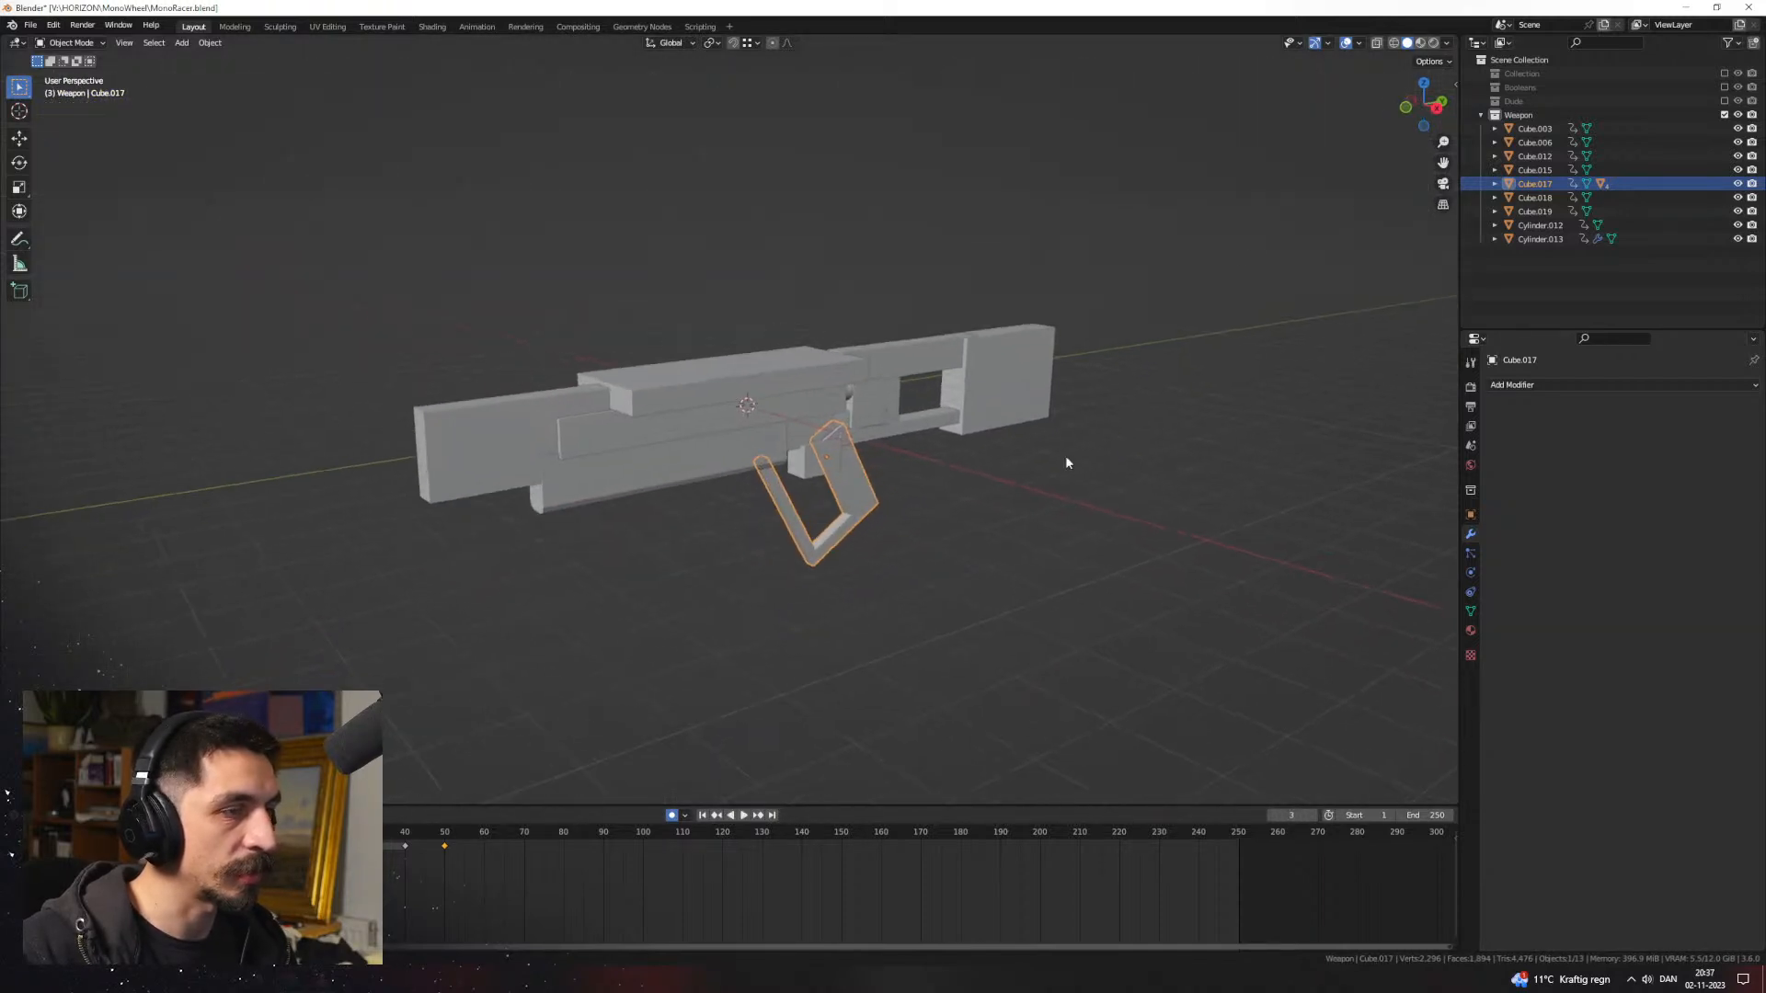
left_click(1447, 42)
left_click(1436, 231)
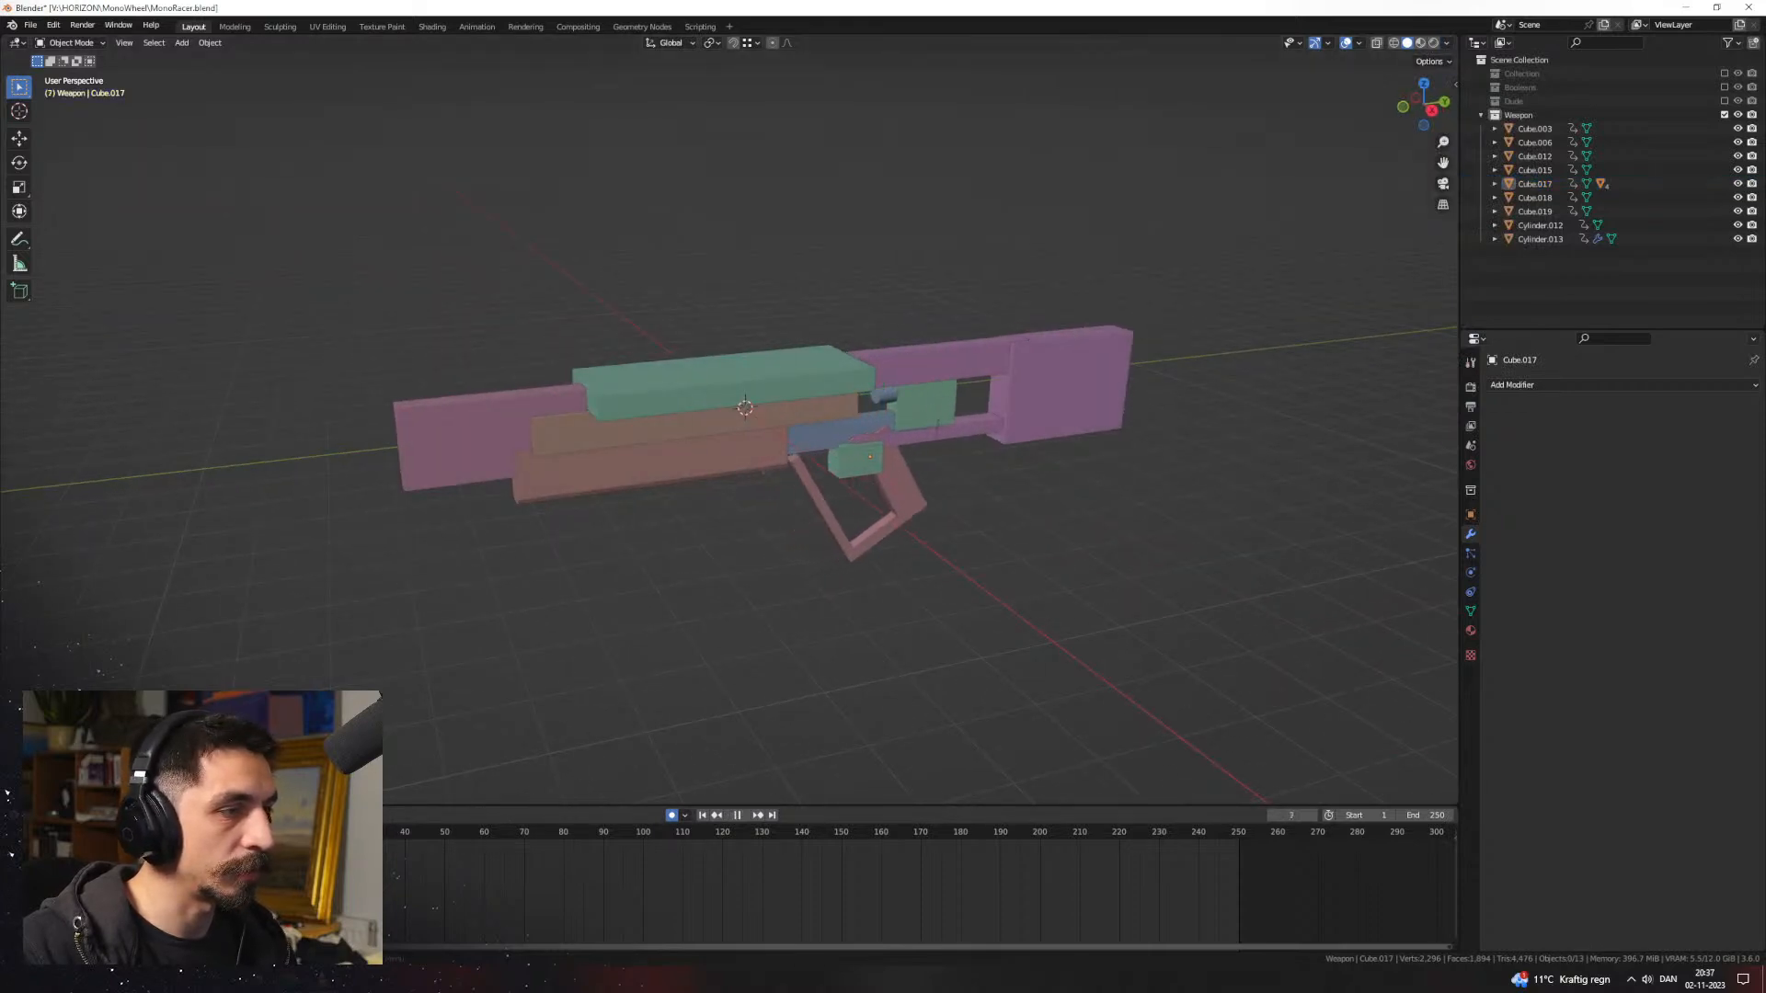
Step: Play the weapon's firing animation repeatedly and examine the coloured blockout from both sides
scroll(788, 515, "up", 5)
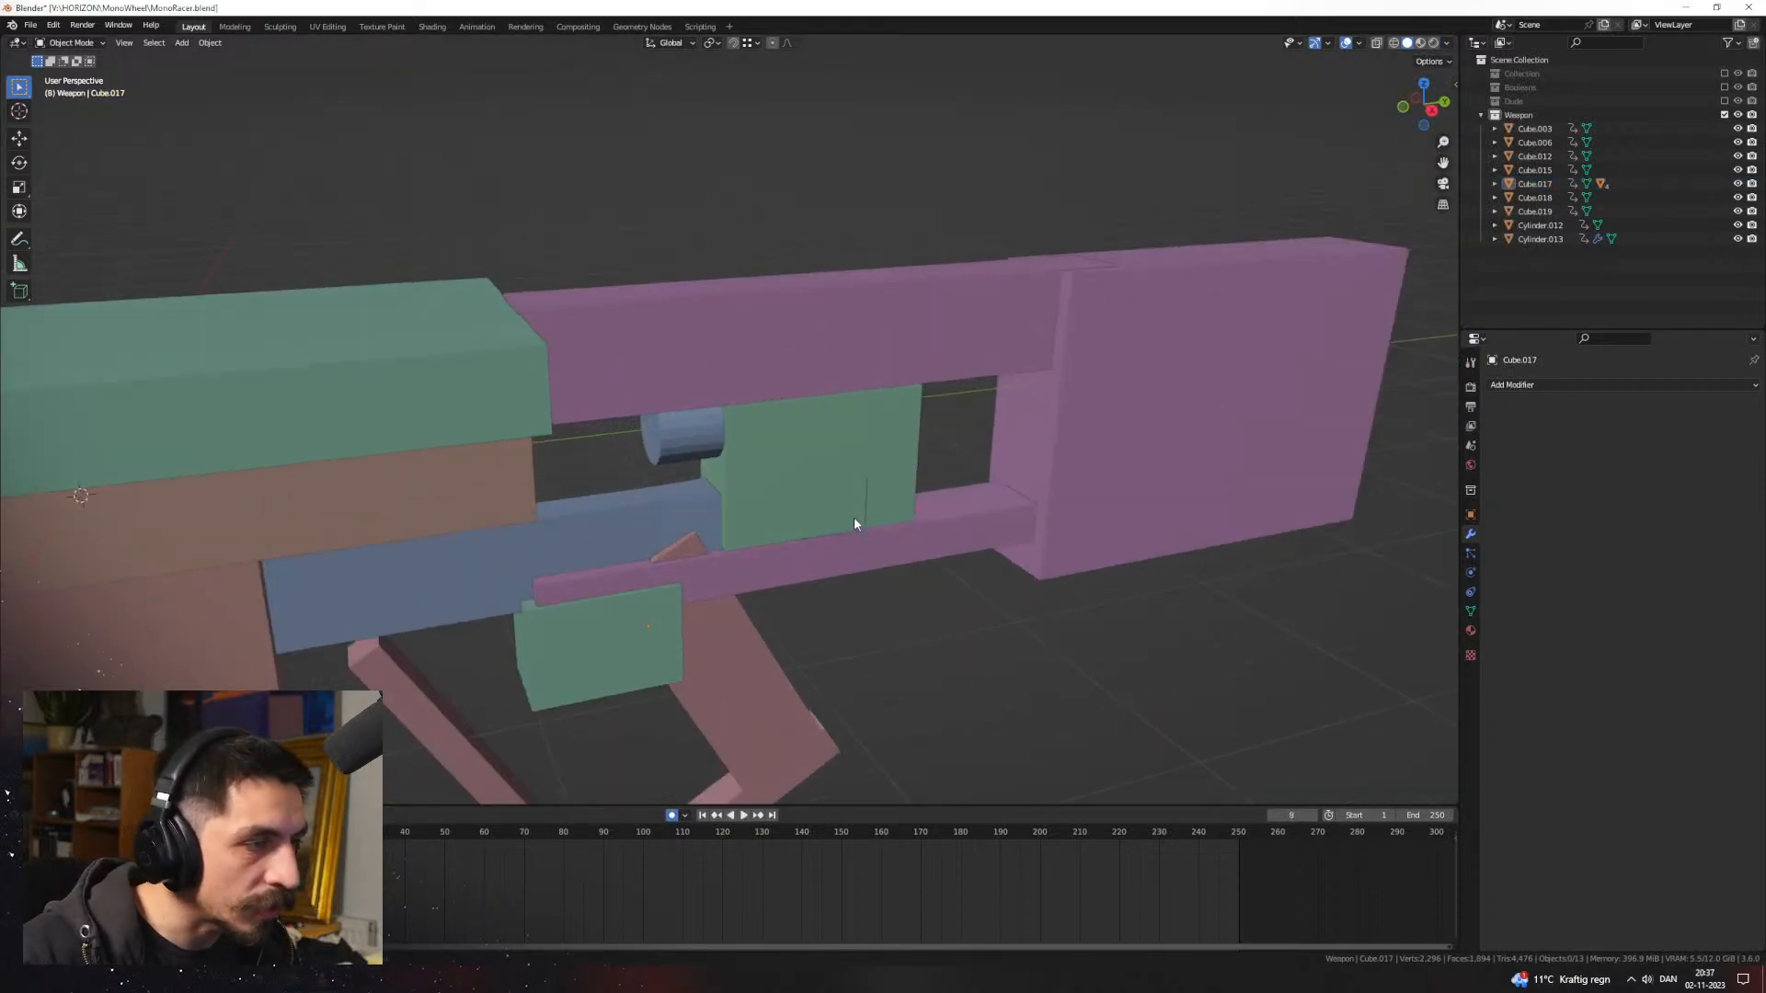
scroll(694, 546, "down", 6)
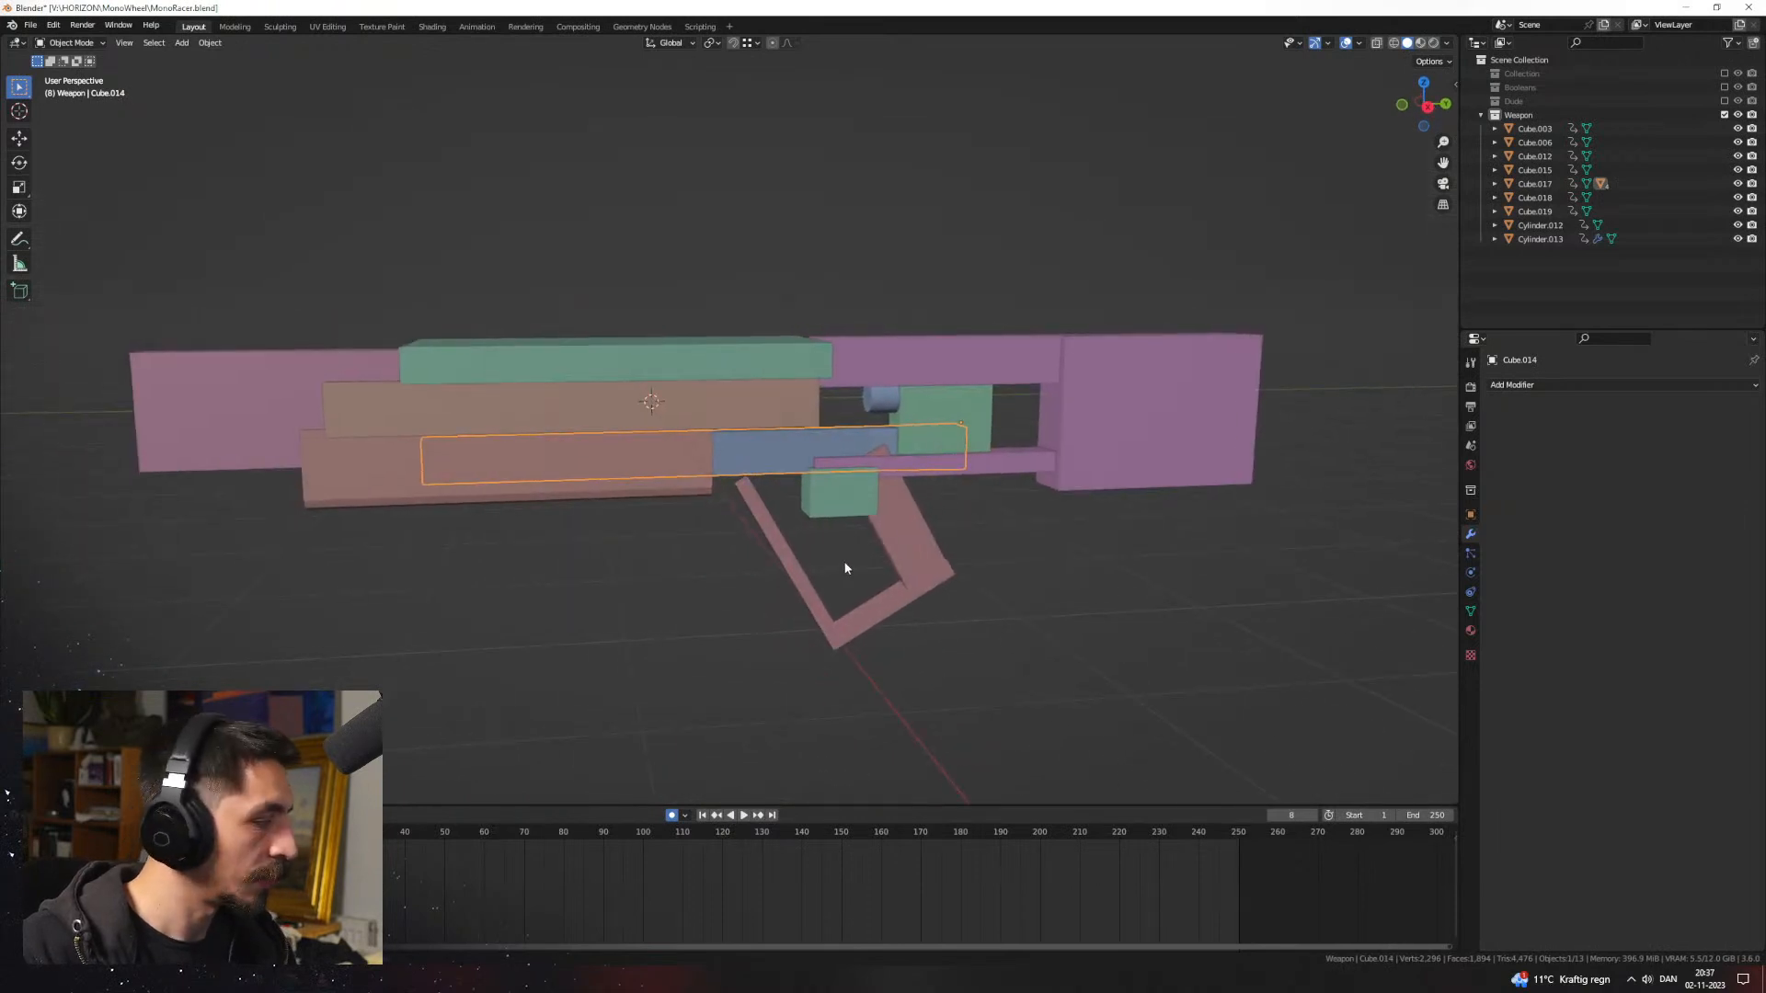
key("space")
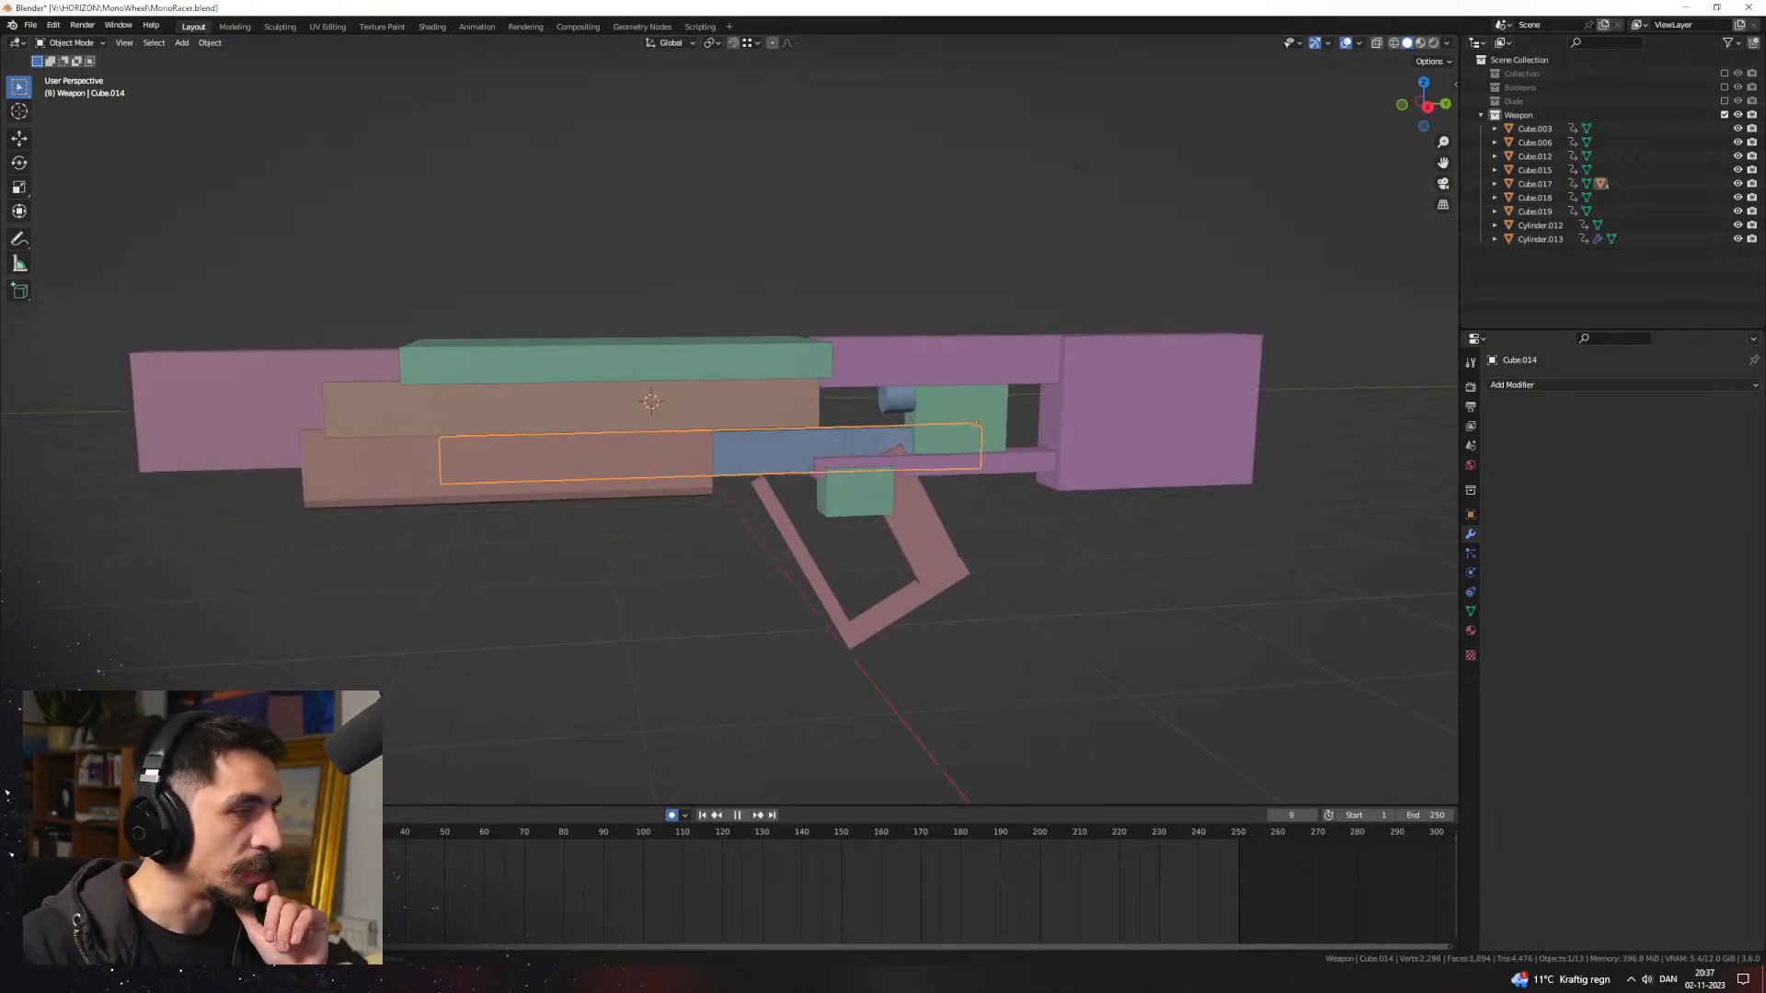
middle_click_drag(1055, 340, 638, 633)
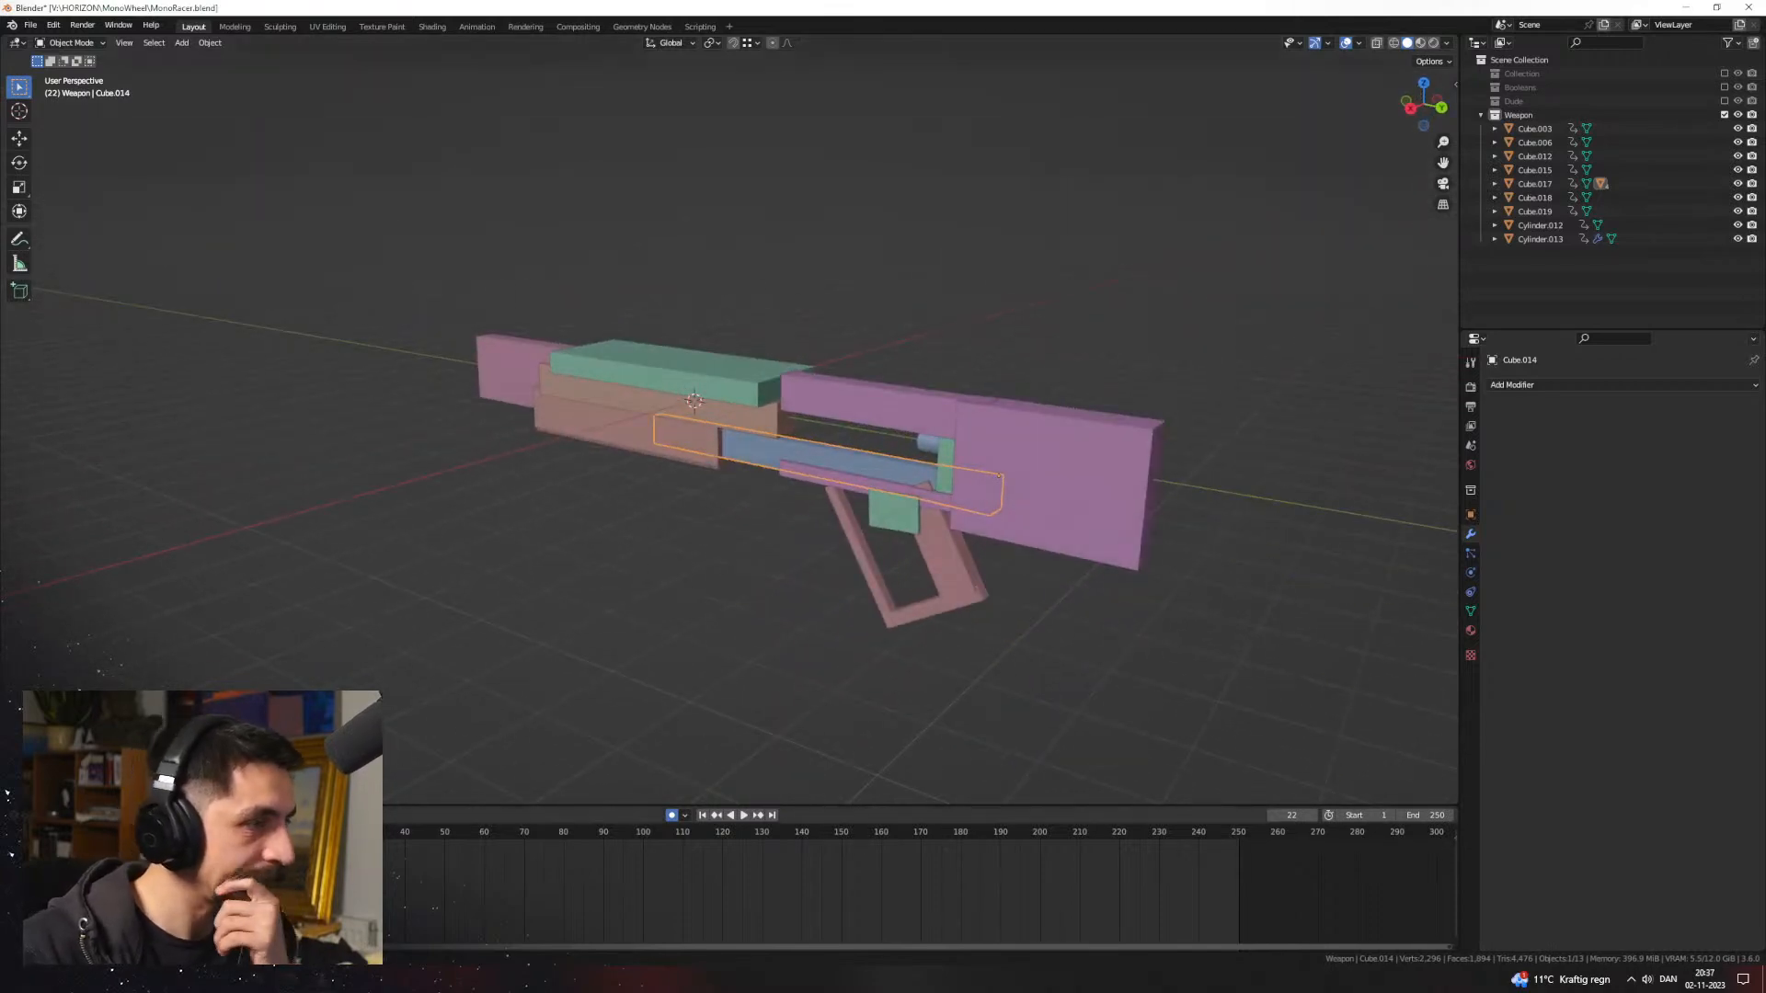
key("shift+Left")
key("space")
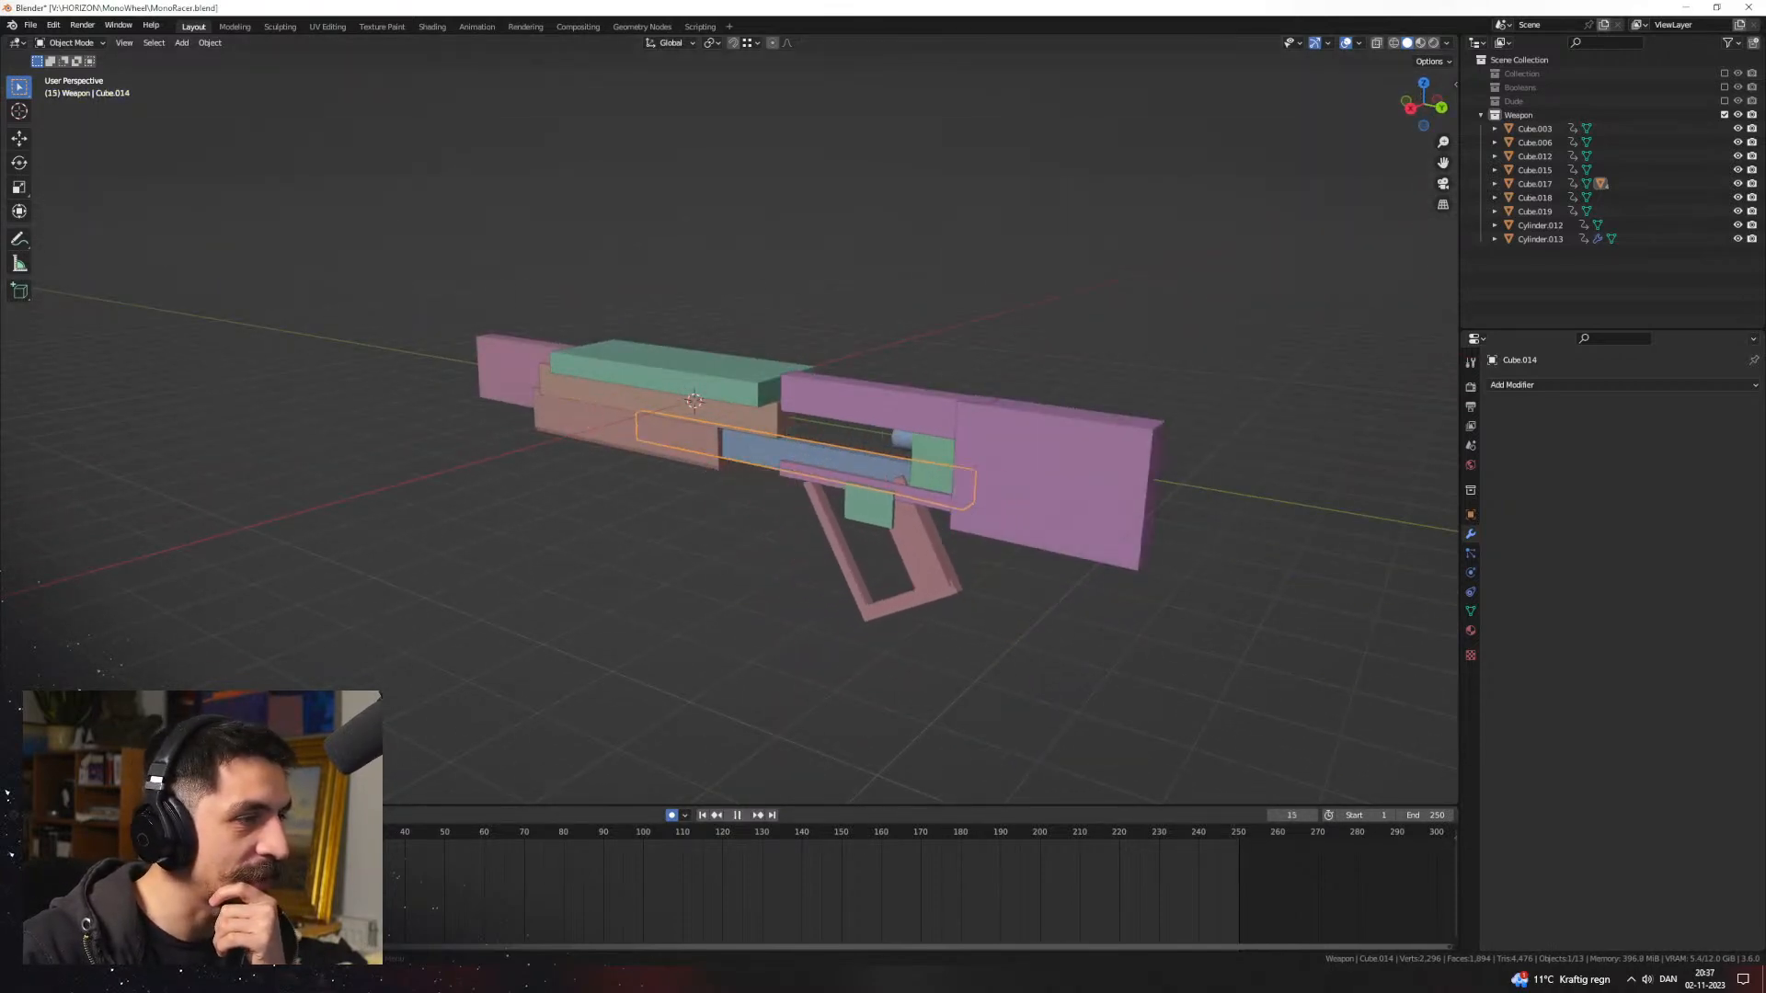
key("shift+Left")
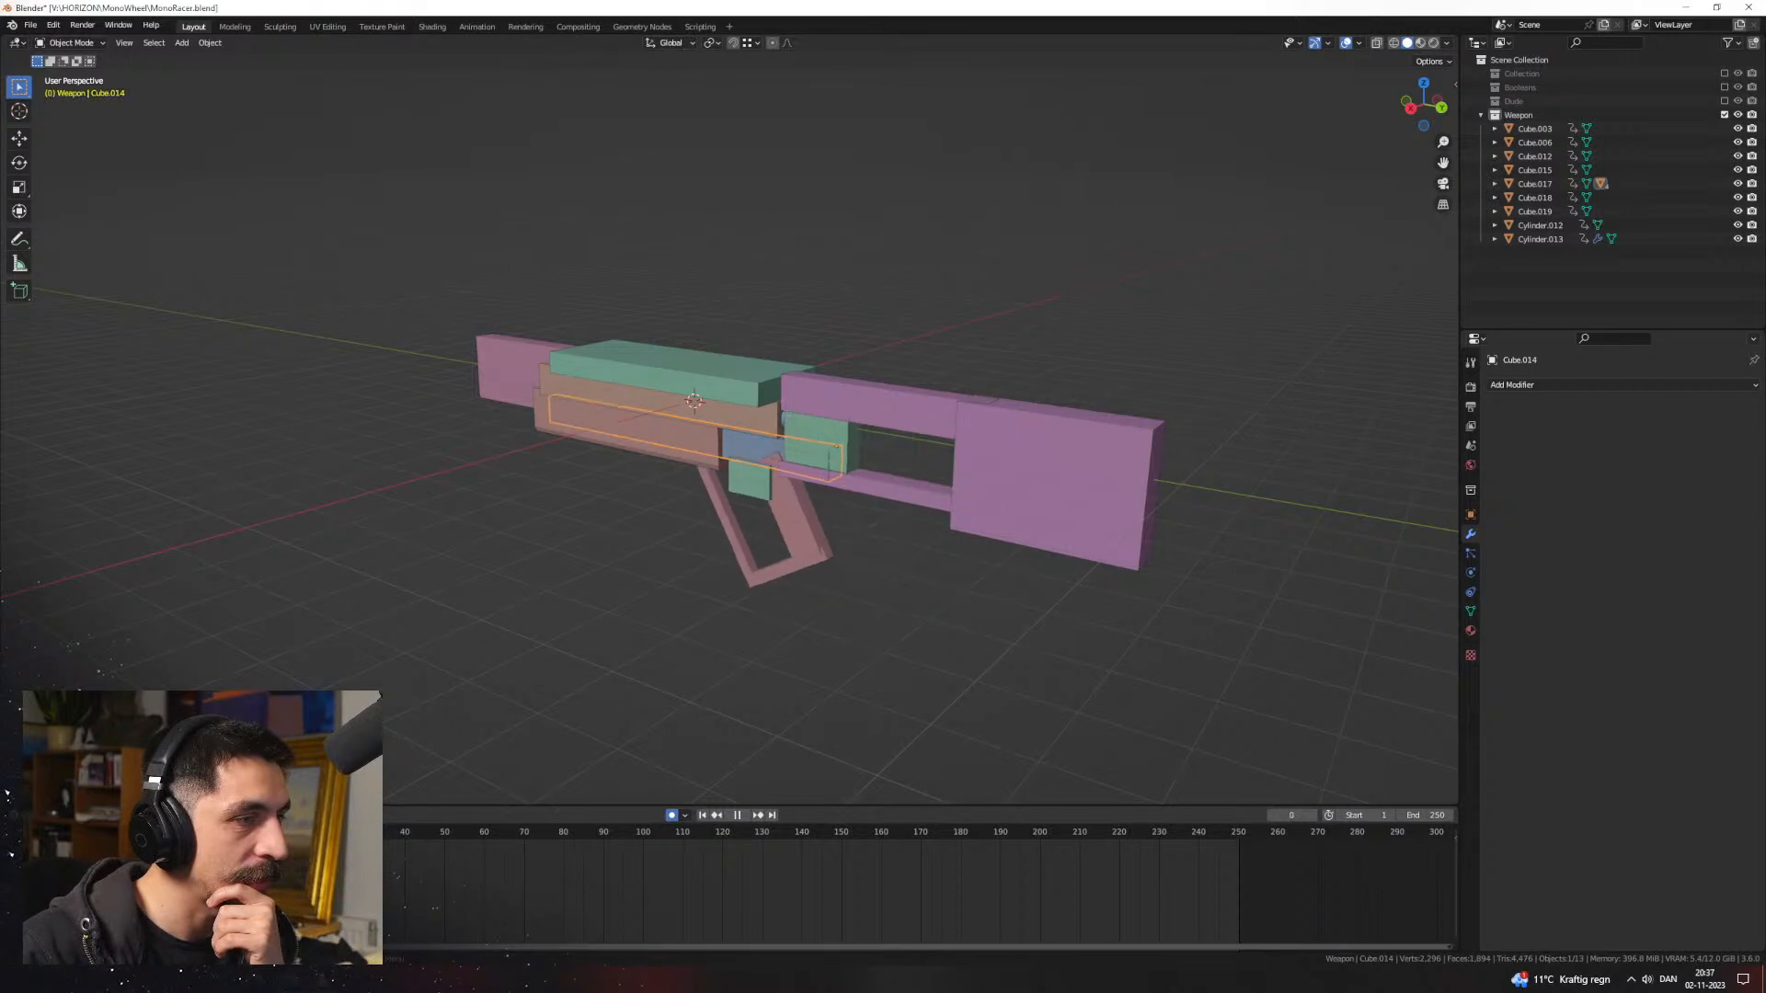
middle_click_drag(716, 604, 867, 591)
scroll(663, 570, "down", 3)
key("KP_3")
scroll(828, 607, "up", 3)
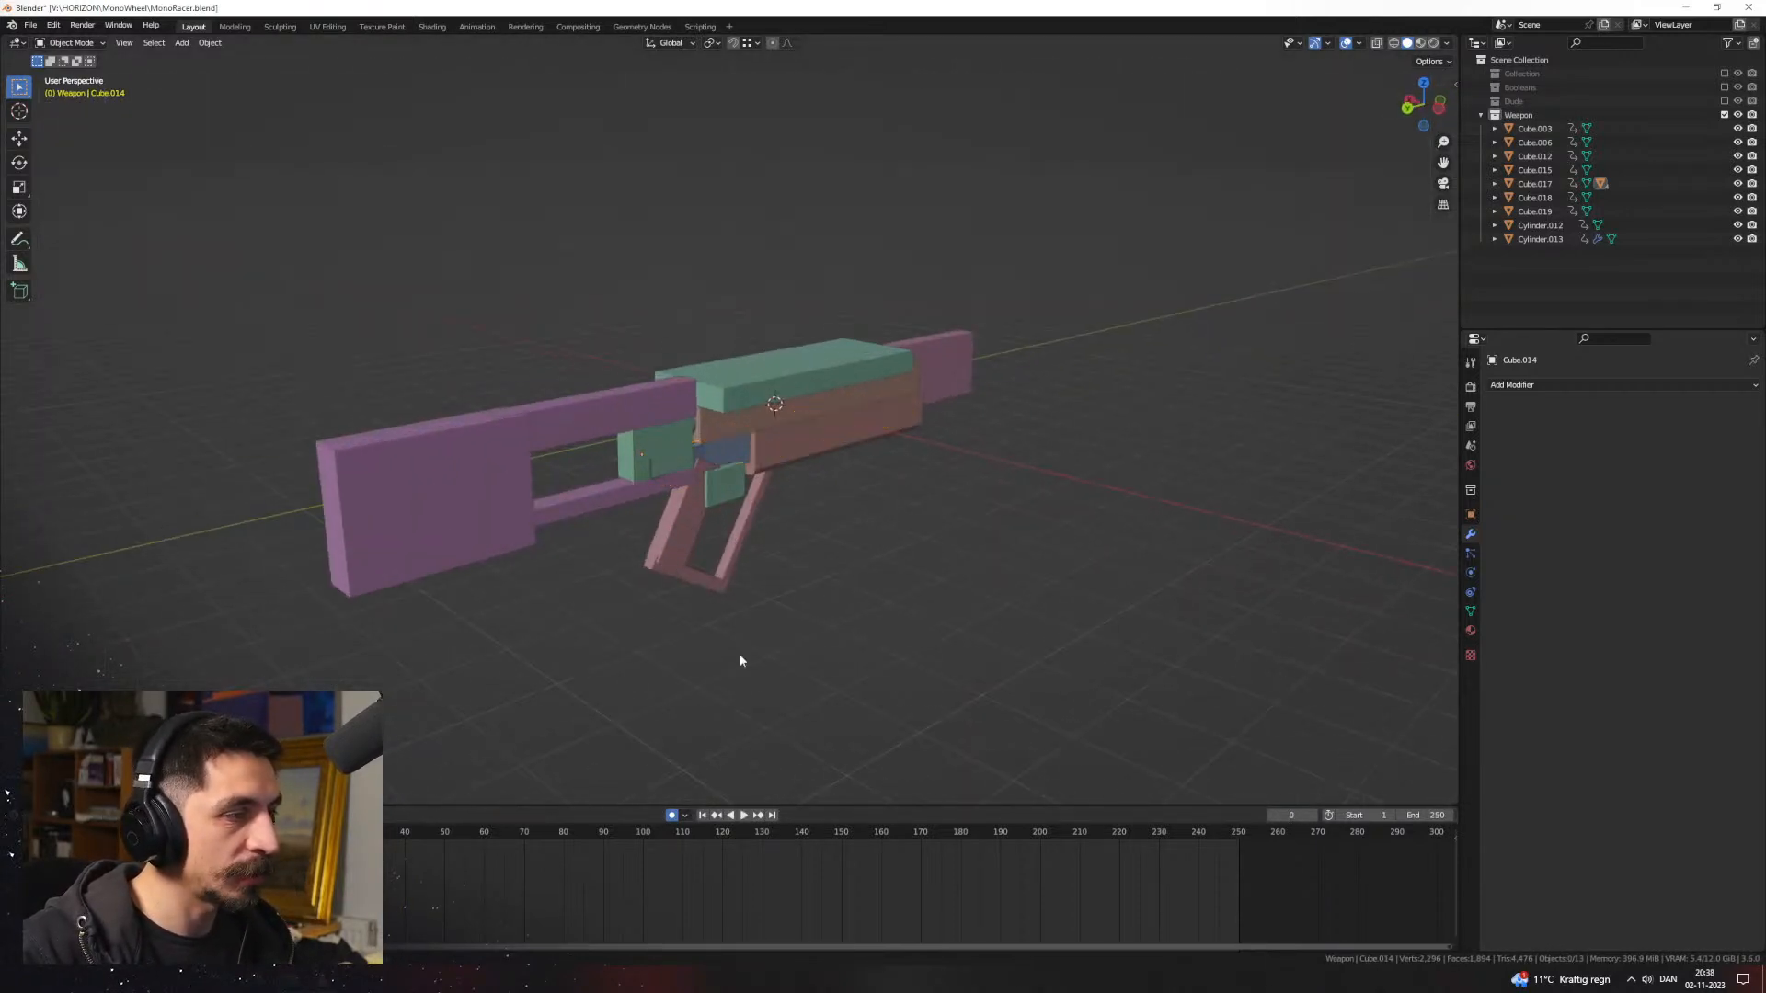
key("space")
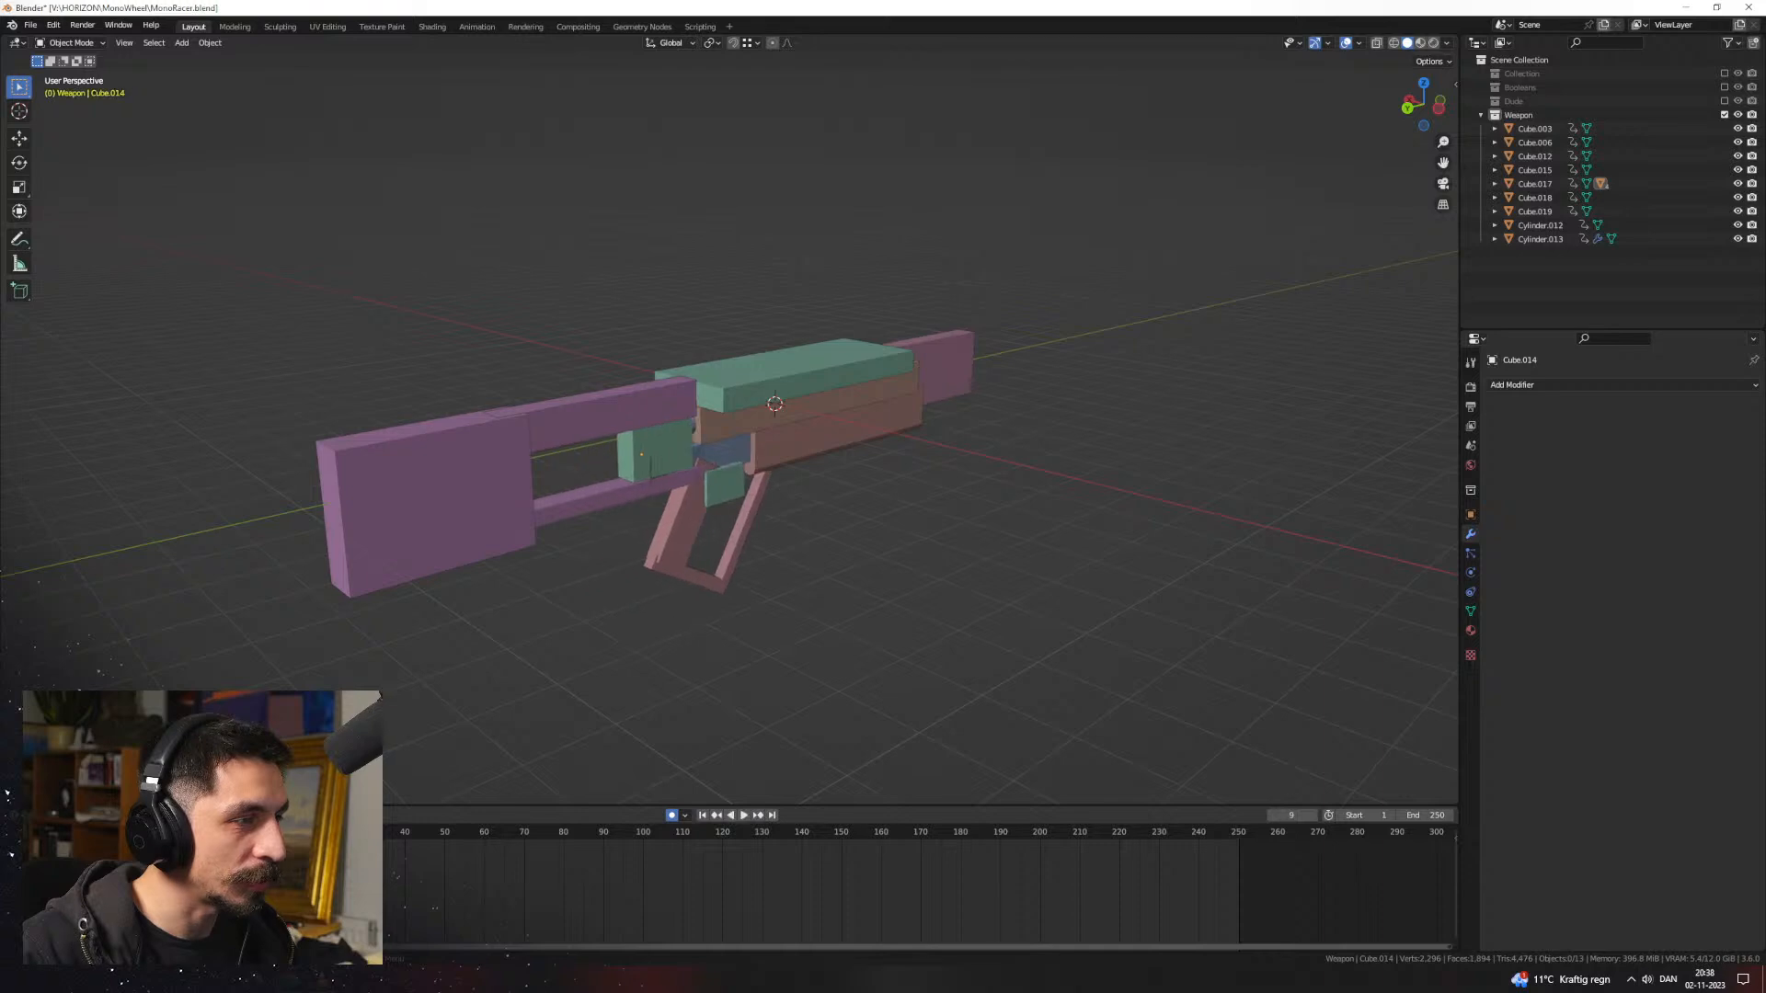
key("Escape")
key("ctrl+KP_3")
middle_click_drag(771, 508, 781, 549)
left_click(709, 482)
scroll(793, 533, "up", 6)
scroll(787, 552, "down", 5)
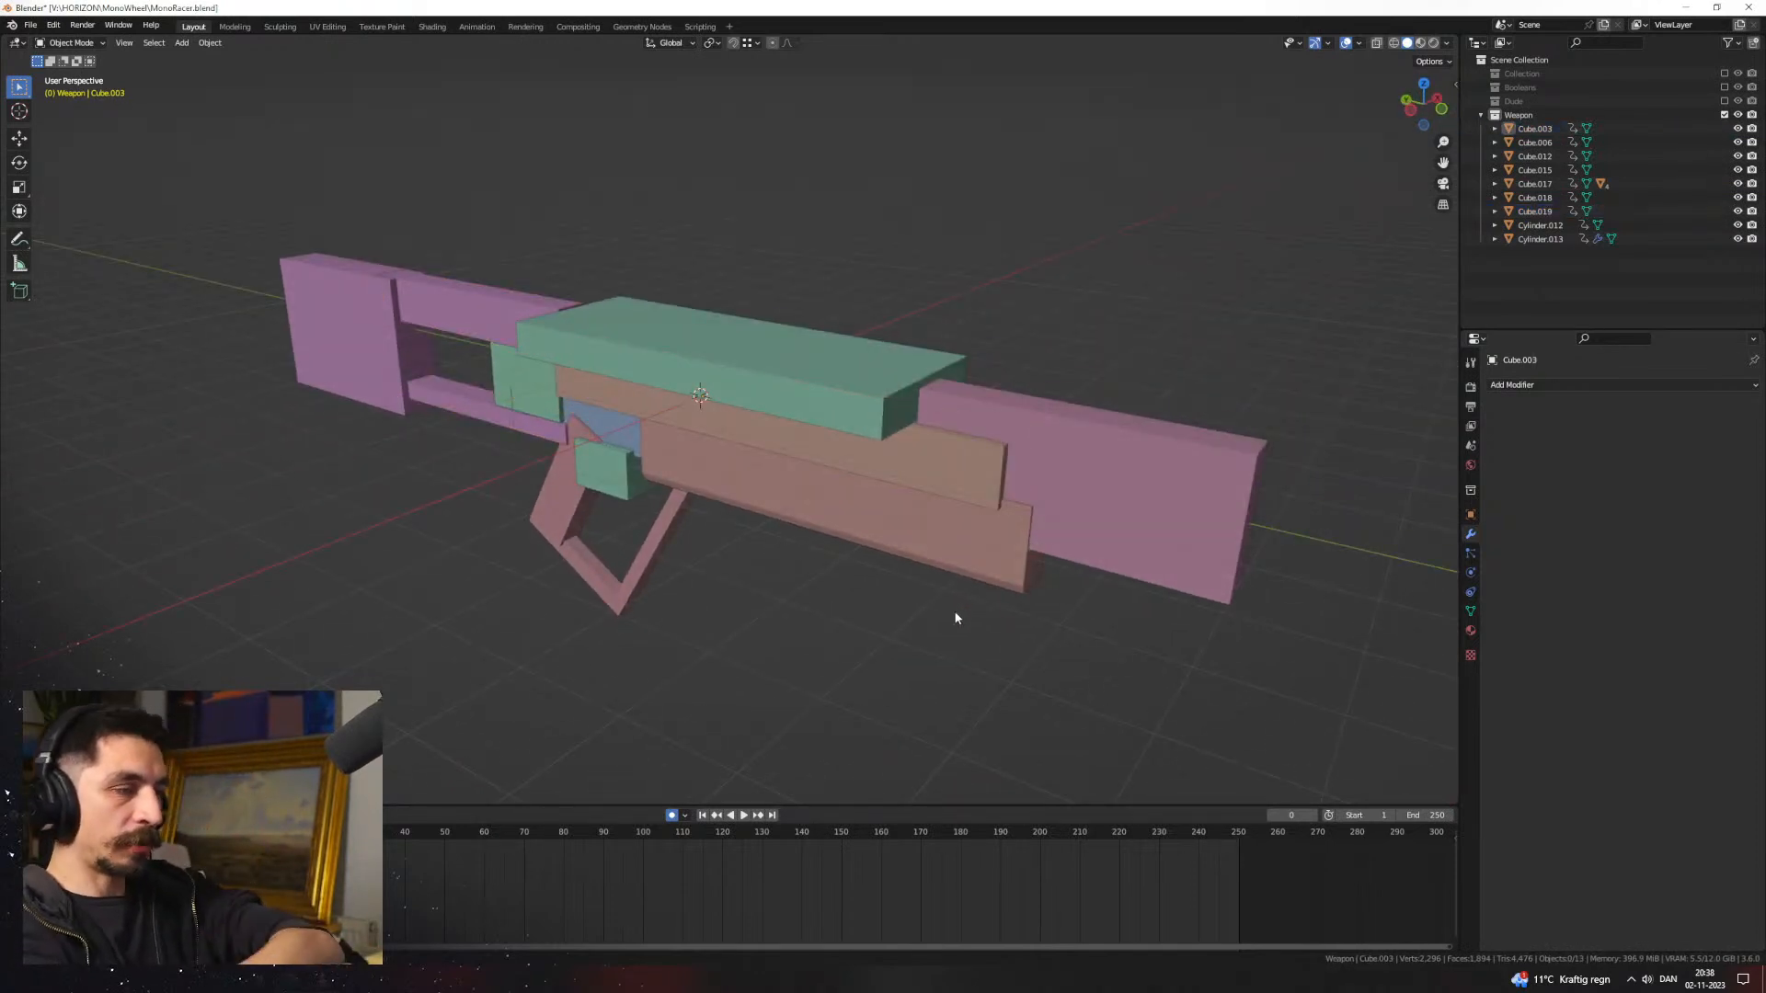
Step: Hide the top cover and the muzzle block to expose the missiles and the middle casing block
middle_click_drag(901, 404, 843, 423)
key("h")
left_click(1064, 437)
key("h")
left_click(956, 504)
key("h")
Step: Examine the exposed middle and lower casing blocks and the missiles from the front and rear
middle_click_drag(594, 443, 743, 407)
middle_click_drag(900, 448, 958, 517)
left_click(957, 401)
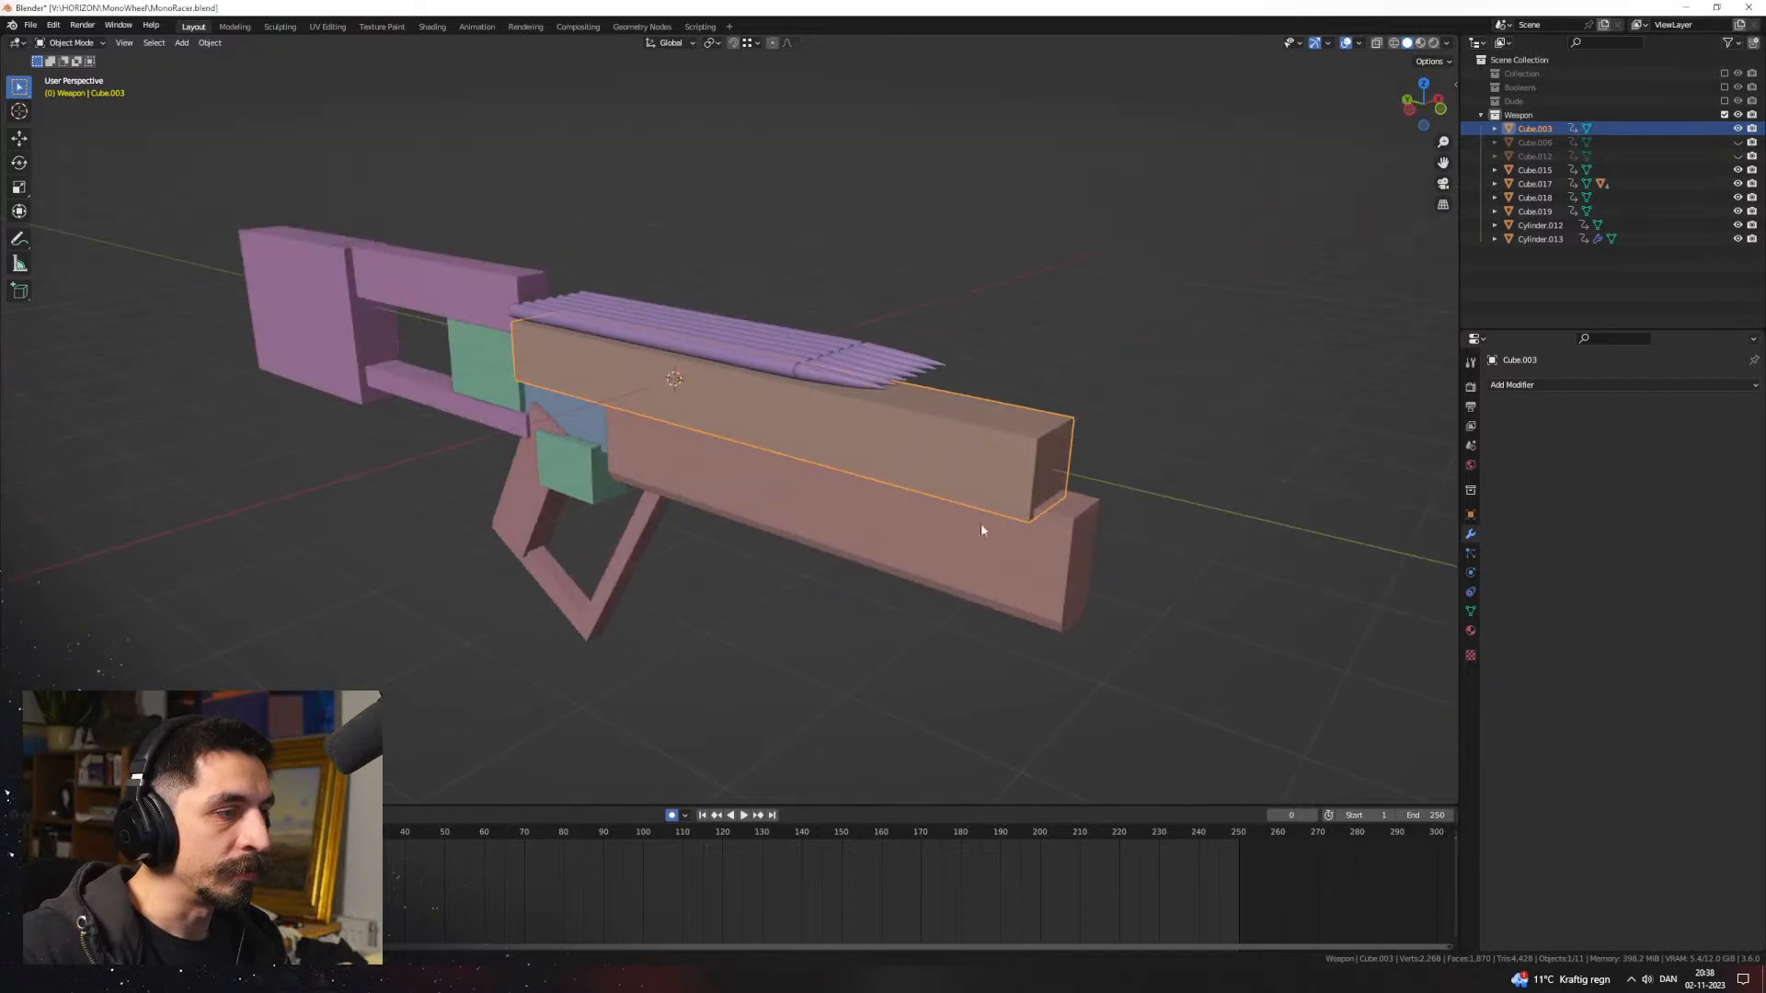
left_click(958, 517)
key("Tab")
middle_click_drag(1084, 561, 945, 393)
key("Tab")
left_click(910, 236)
middle_click_drag(911, 235, 1056, 457)
key("Tab")
scroll(850, 464, "up", 2)
key("Tab")
middle_click_drag(850, 463, 701, 439)
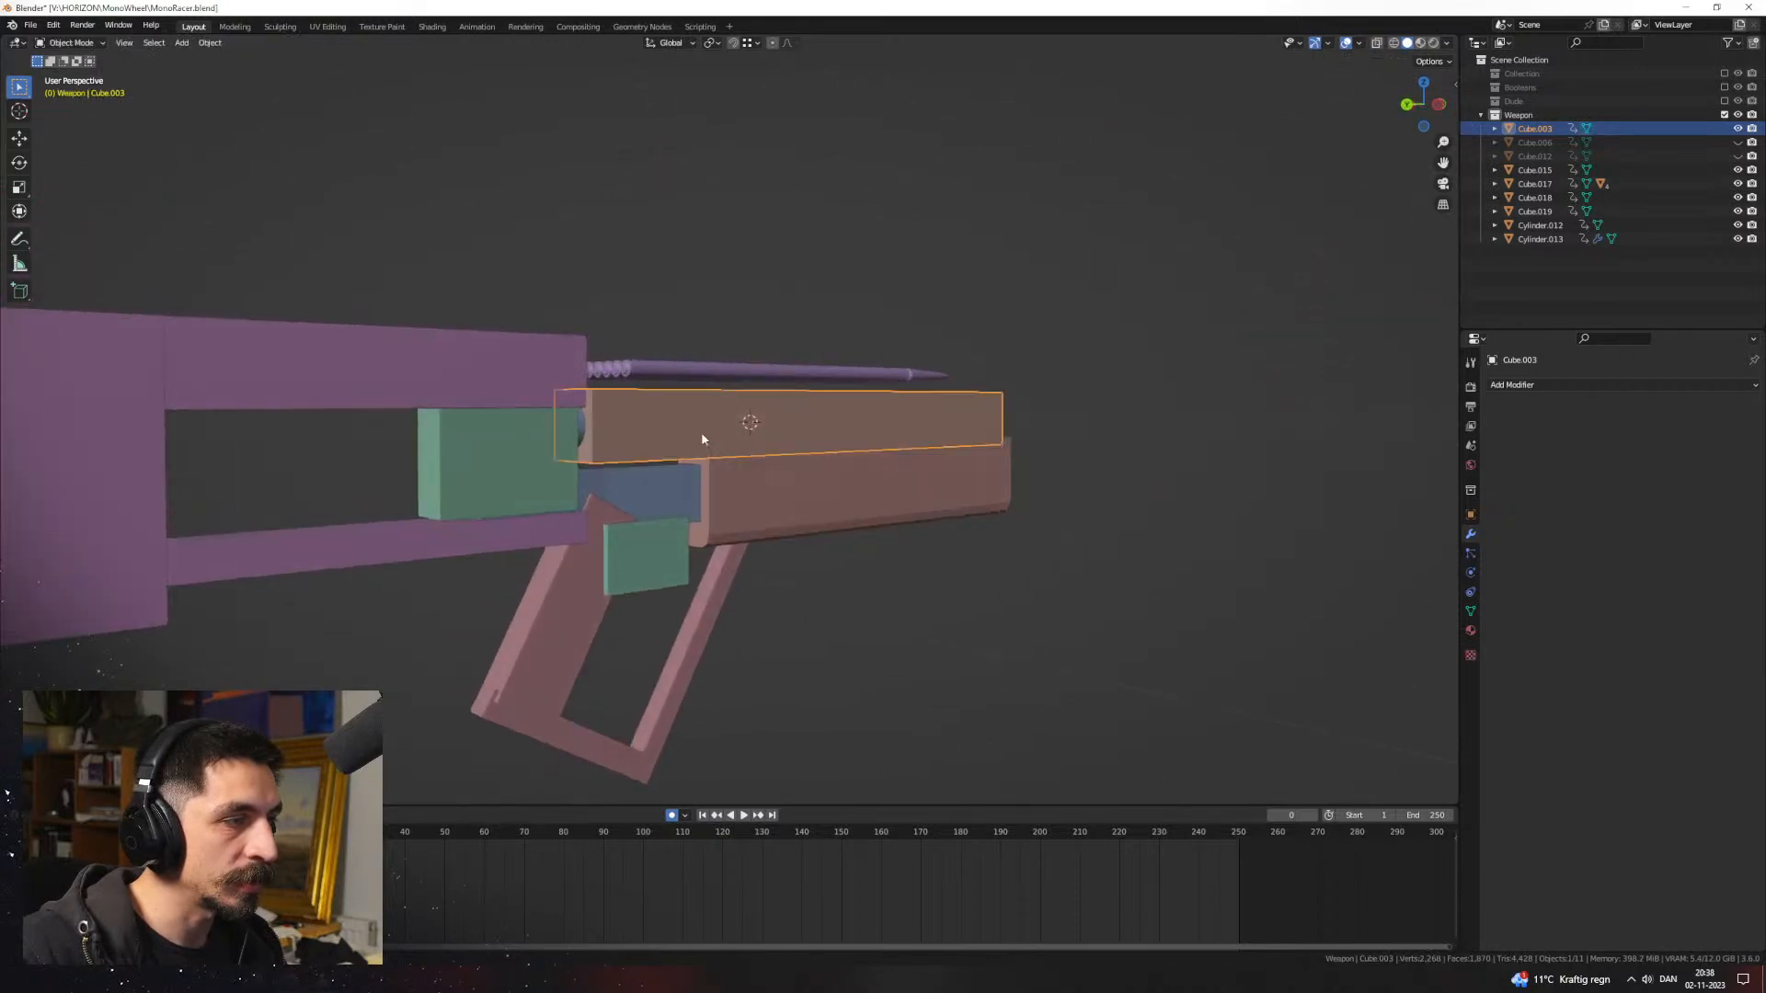
left_click(776, 497)
Step: Scale down the middle casing block's whole mesh, using a wireframe front view, and leave mesh editing
middle_click_drag(776, 497, 916, 405)
left_click(854, 335)
key("Tab")
scroll(975, 423, "up", 1)
key("x")
left_click(1003, 430)
key("q")
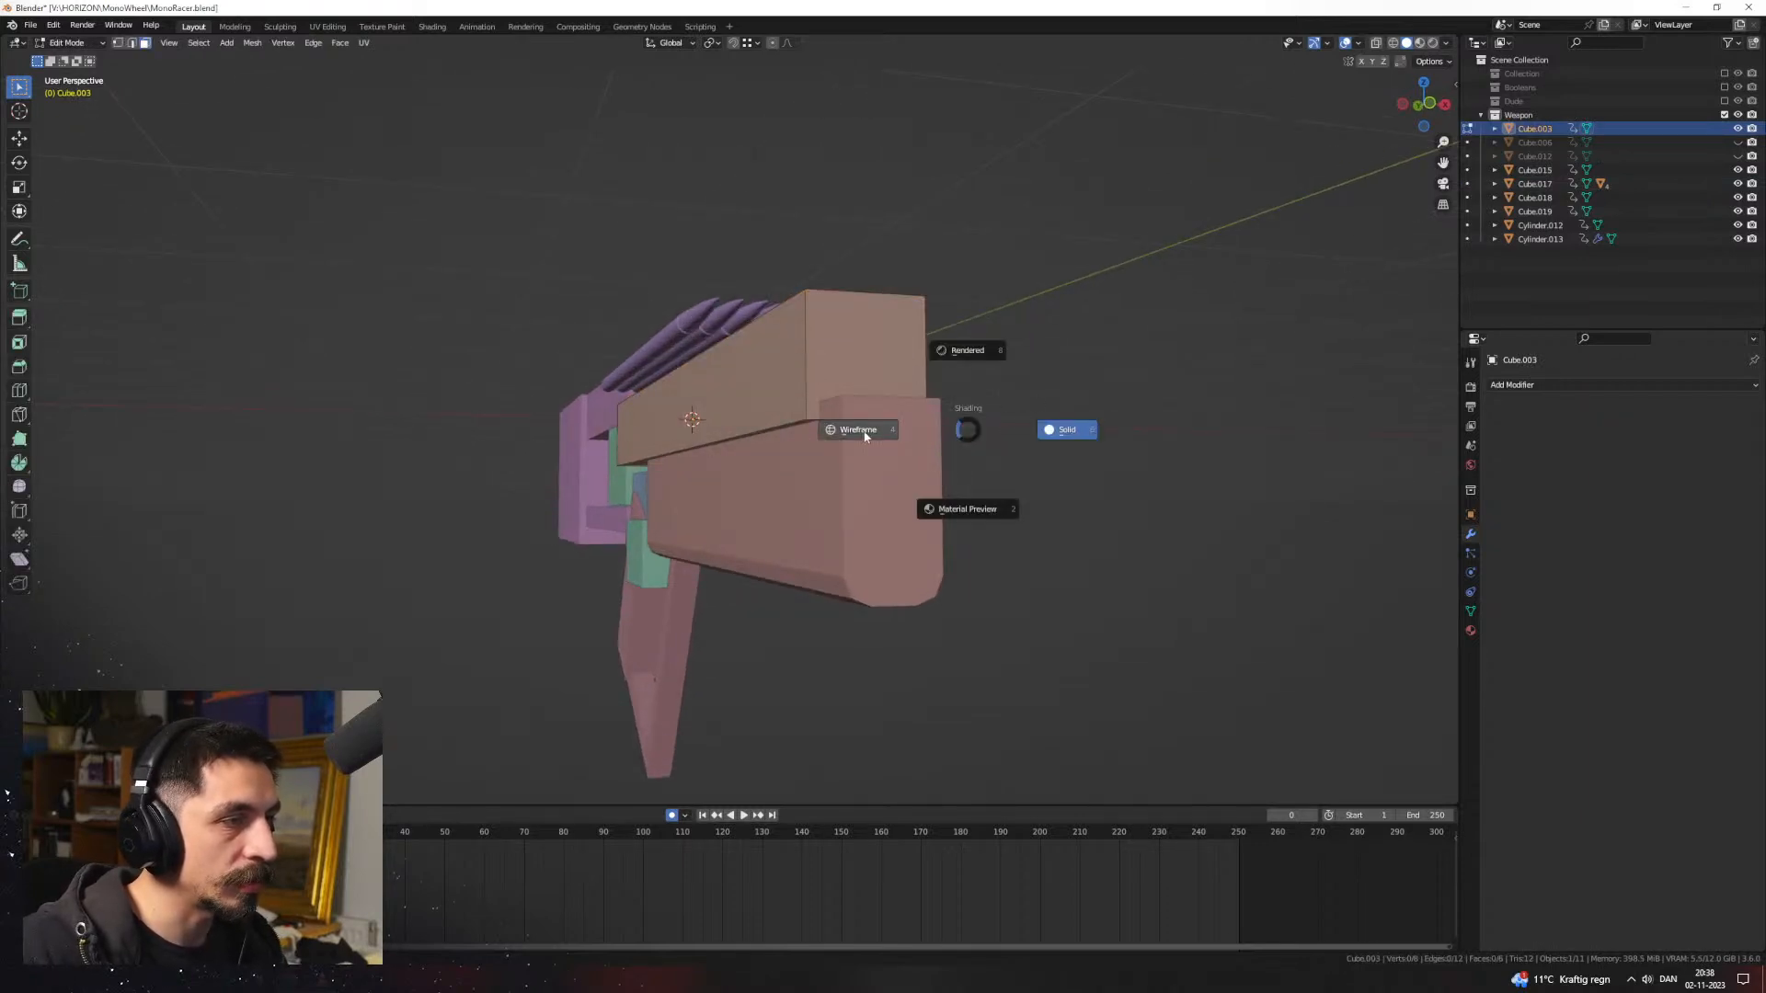
left_click(864, 436)
key("KP_1")
scroll(861, 443, "up", 1)
key("a")
key("shift+z")
mouse_move(928, 473)
middle_mouse_down()
mouse_move(1025, 505)
mouse_move(997, 485)
mouse_move(875, 489)
mouse_move(865, 499)
mouse_move(1009, 501)
mouse_move(731, 524)
mouse_move(791, 529)
middle_mouse_up()
left_click(805, 529)
key("Tab")
Step: Move the lower casing block's rear face forward along Y, towards the muzzle end
left_click(774, 522)
key("Tab")
left_click(755, 521)
key("g")
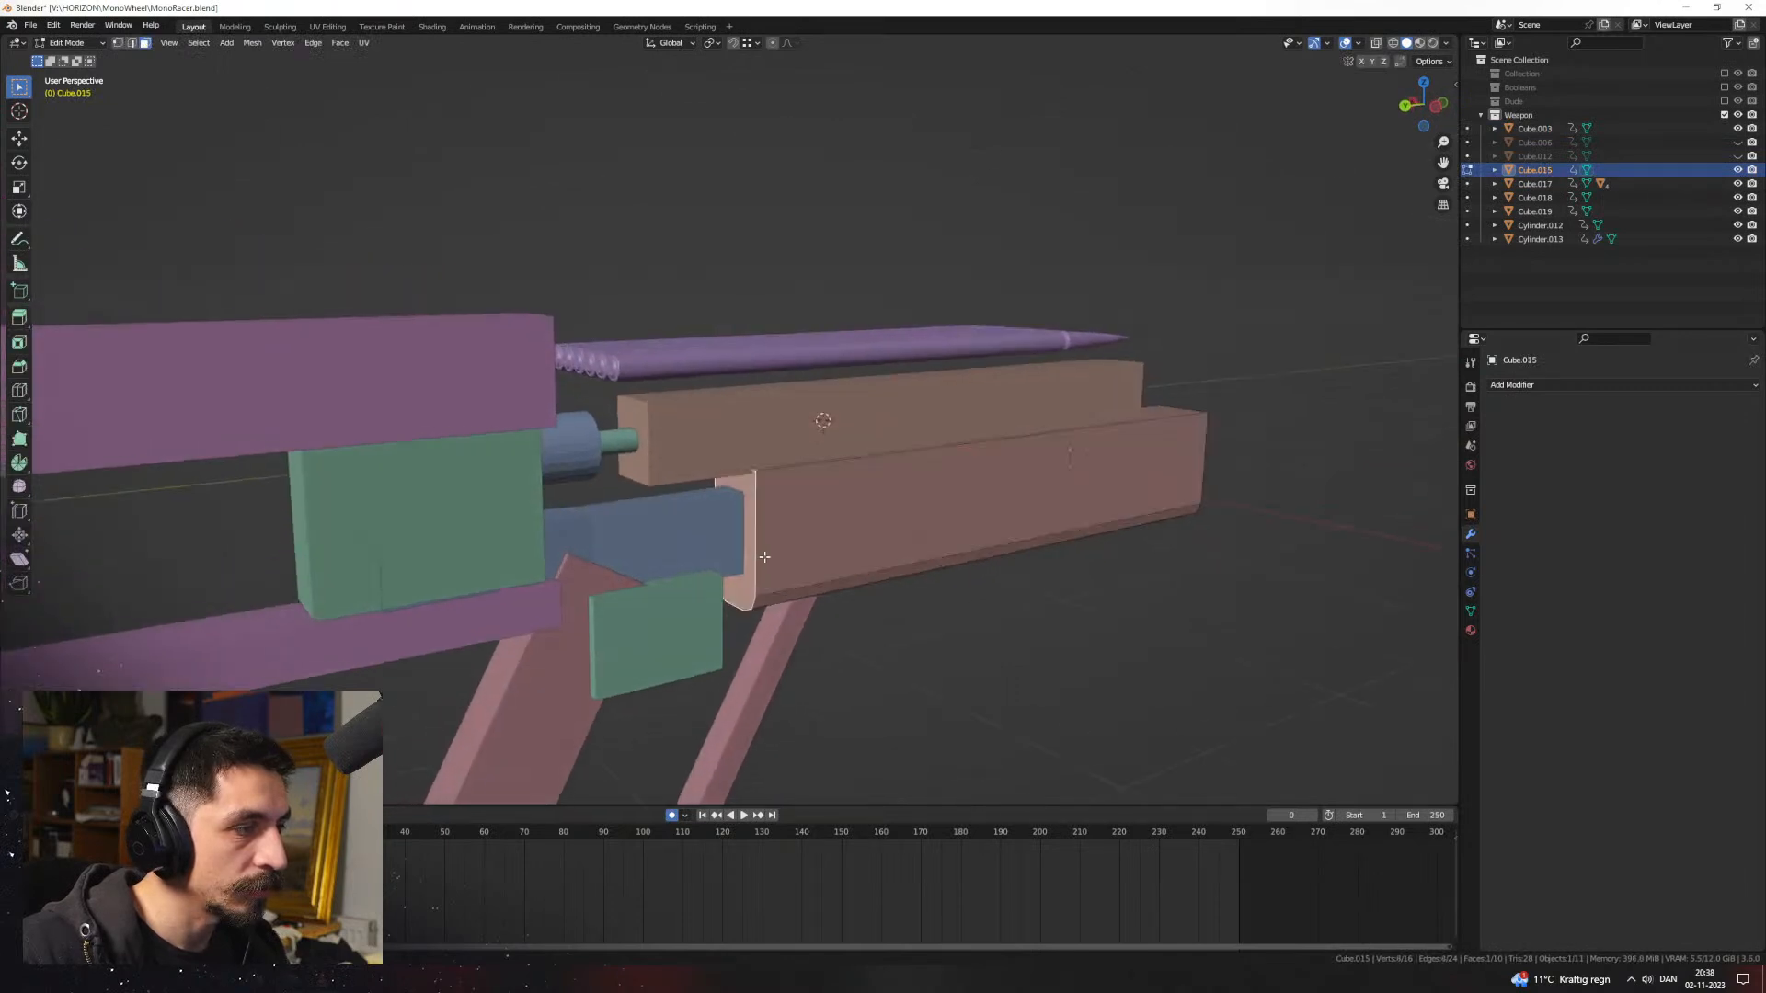
key("y")
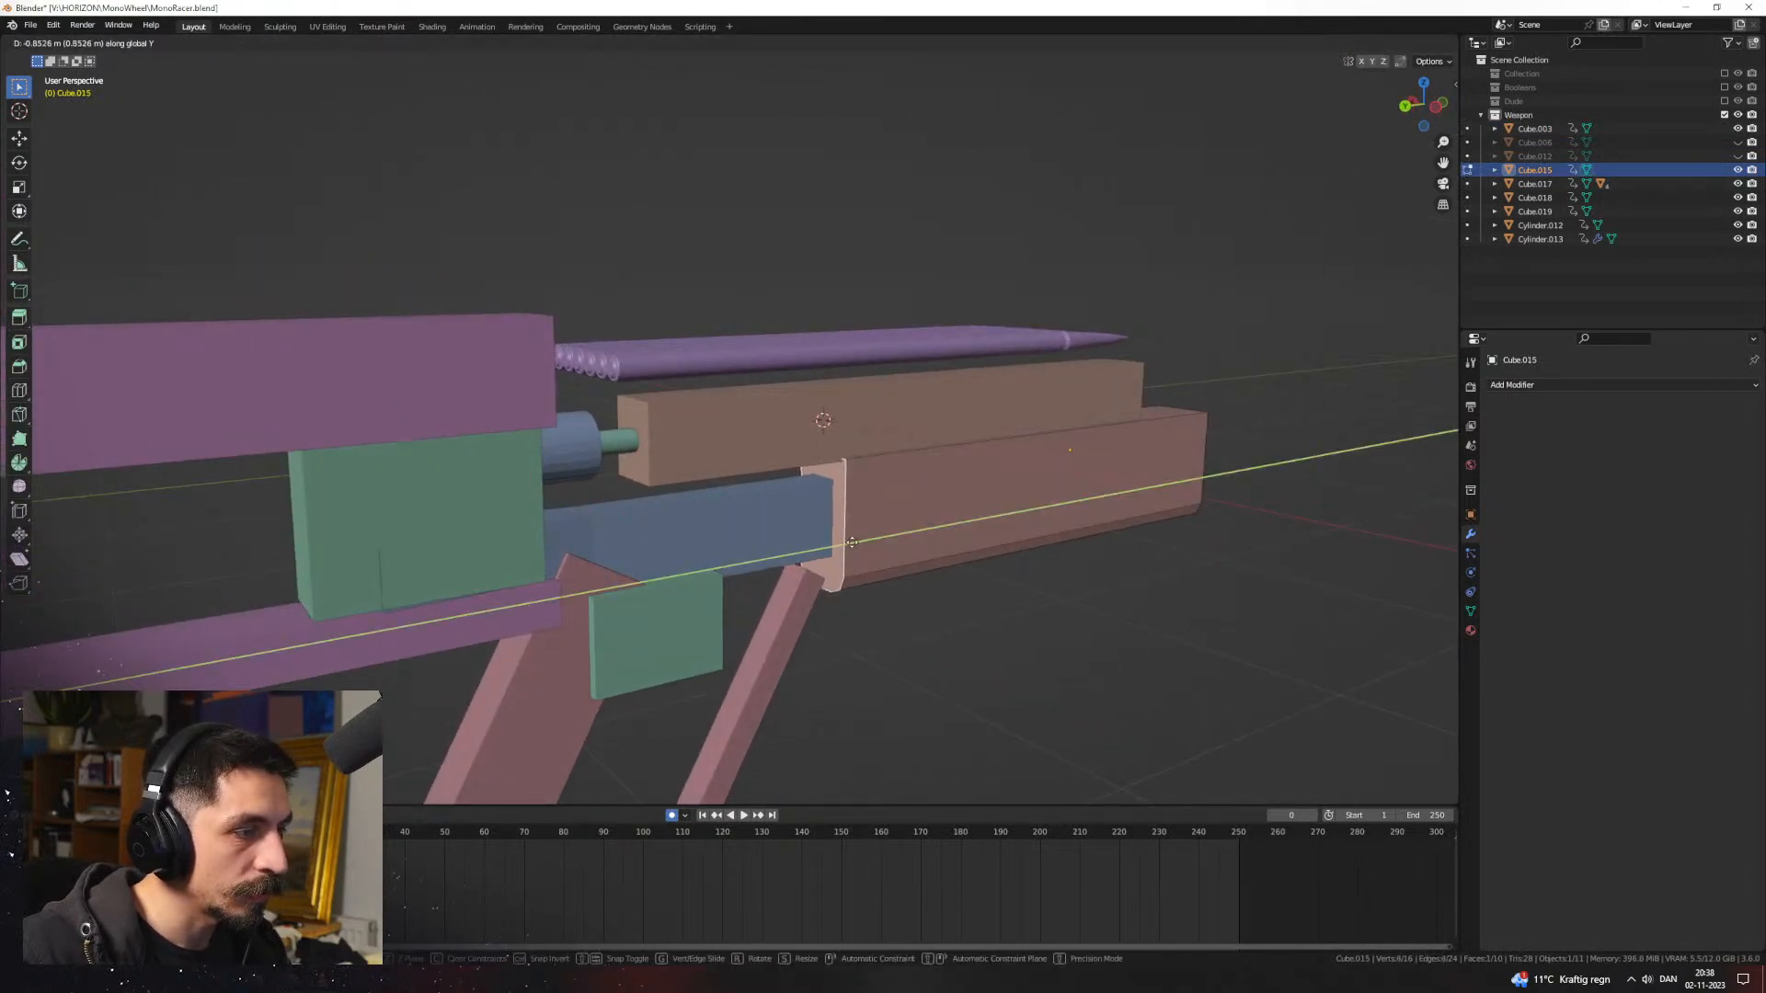
left_click(851, 543)
middle_click_drag(852, 543, 995, 543)
key("a")
left_click(977, 537)
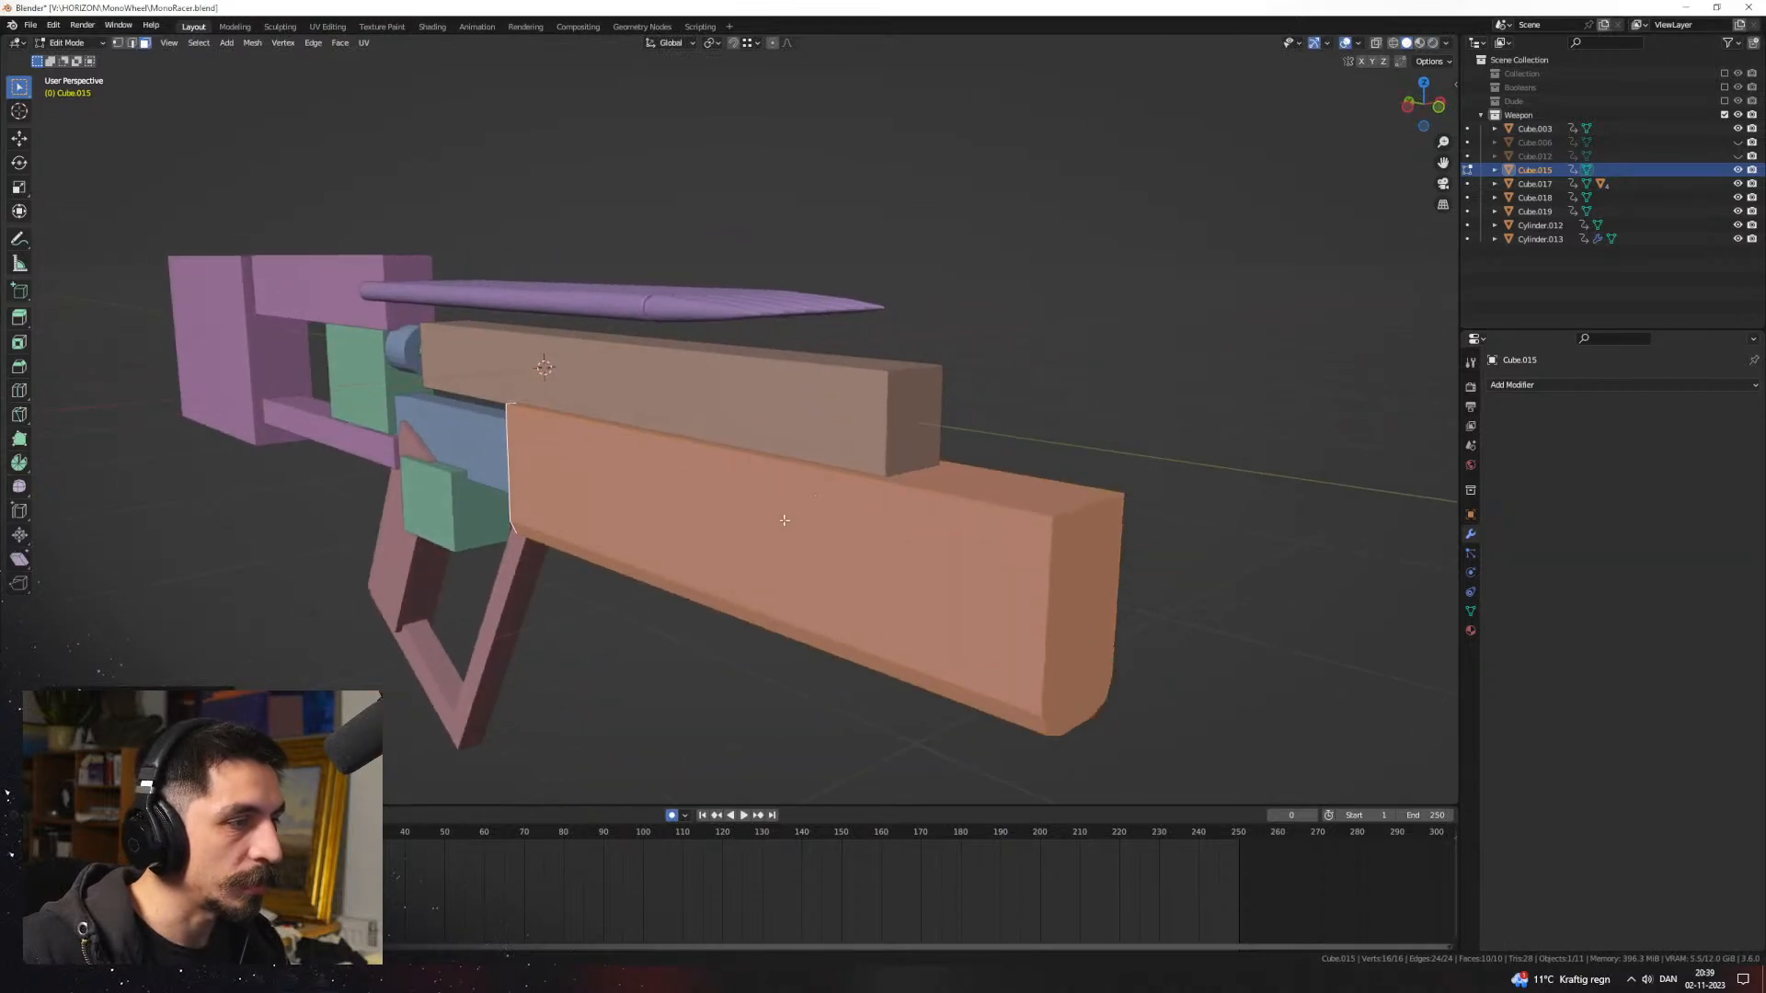
key("Tab")
left_click(916, 443)
middle_click_drag(925, 431, 992, 478)
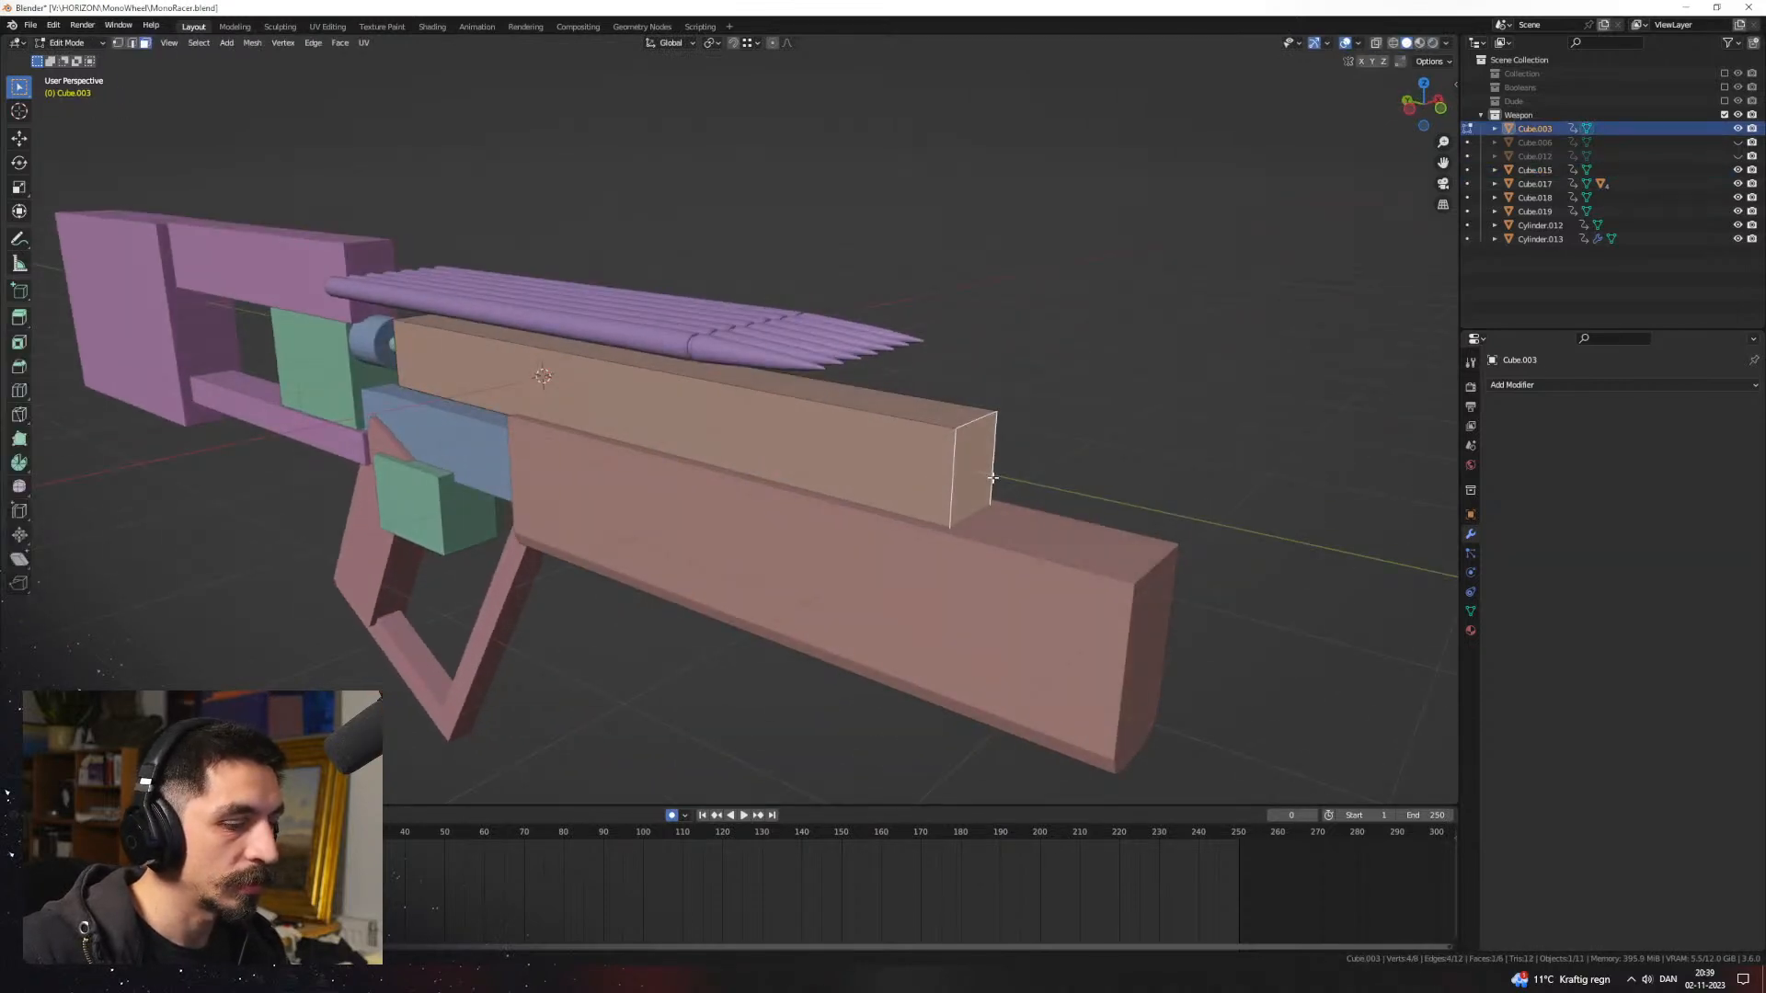
key("Tab")
key("KP_Divide")
key("KP_Divide")
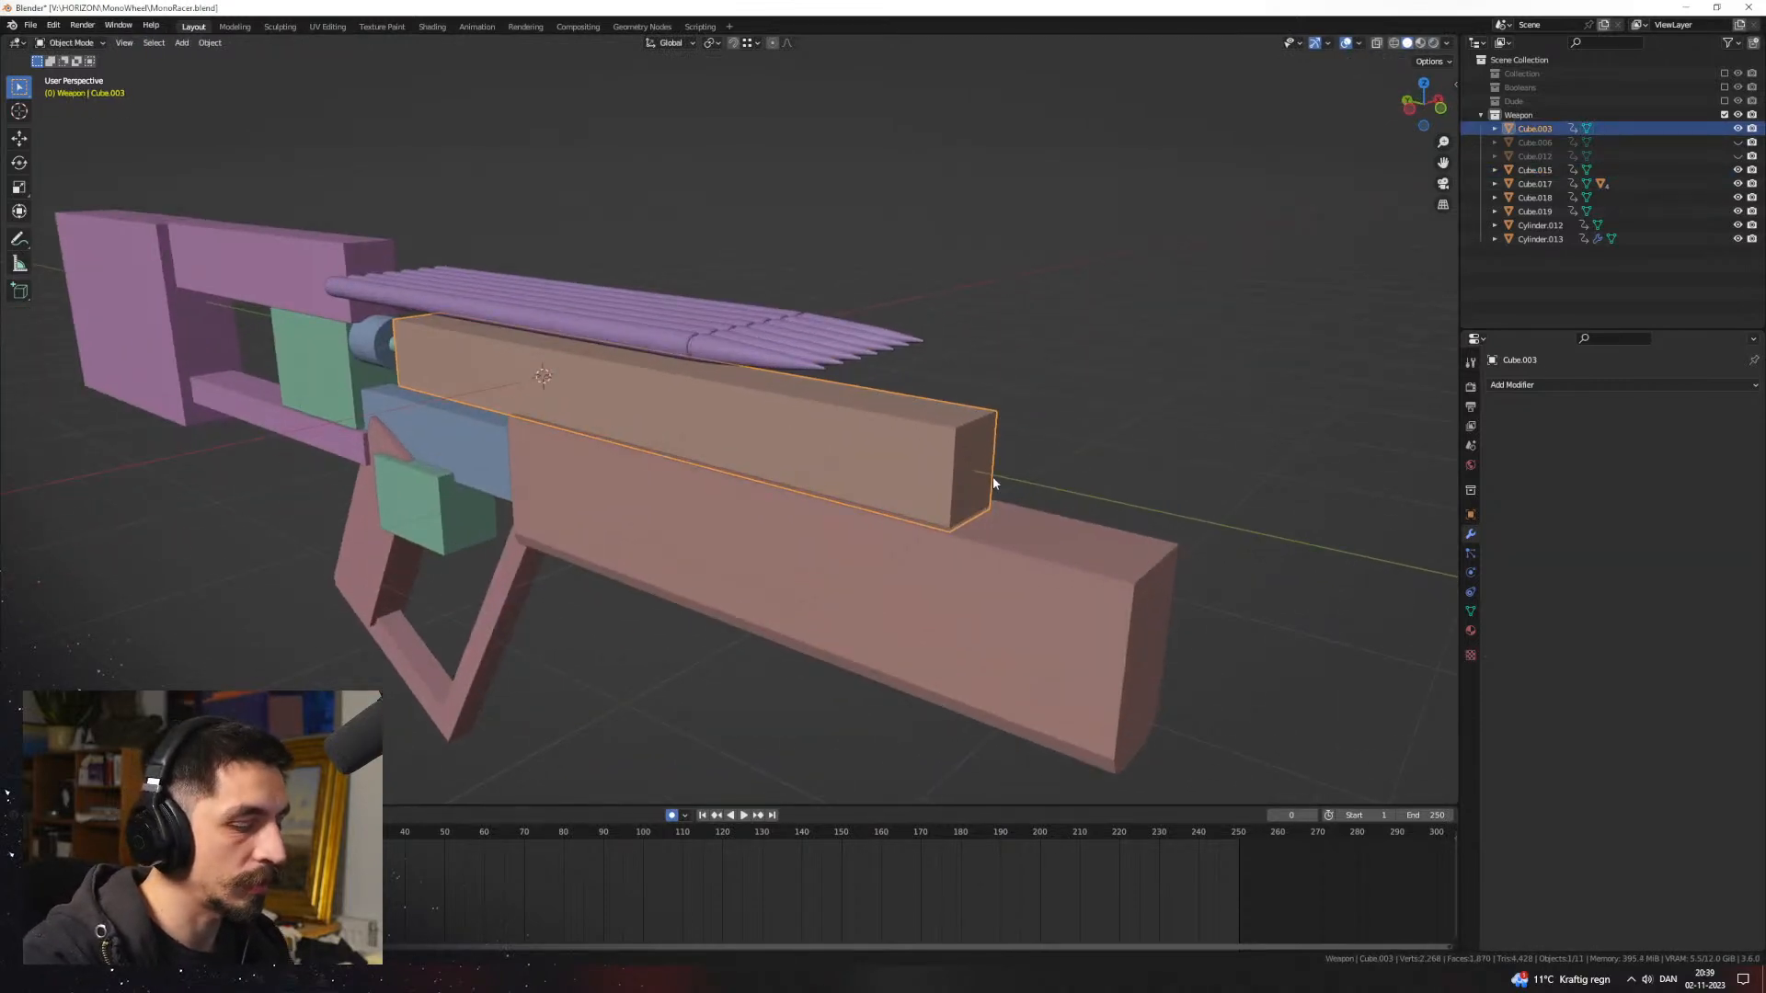
Step: Unhide the top cover and the muzzle block and deselect everything
key("alt+h")
middle_click_drag(1006, 480, 516, 385, "shift")
scroll(824, 402, "down", 3)
key("alt+a")
middle_click_drag(824, 402, 949, 361)
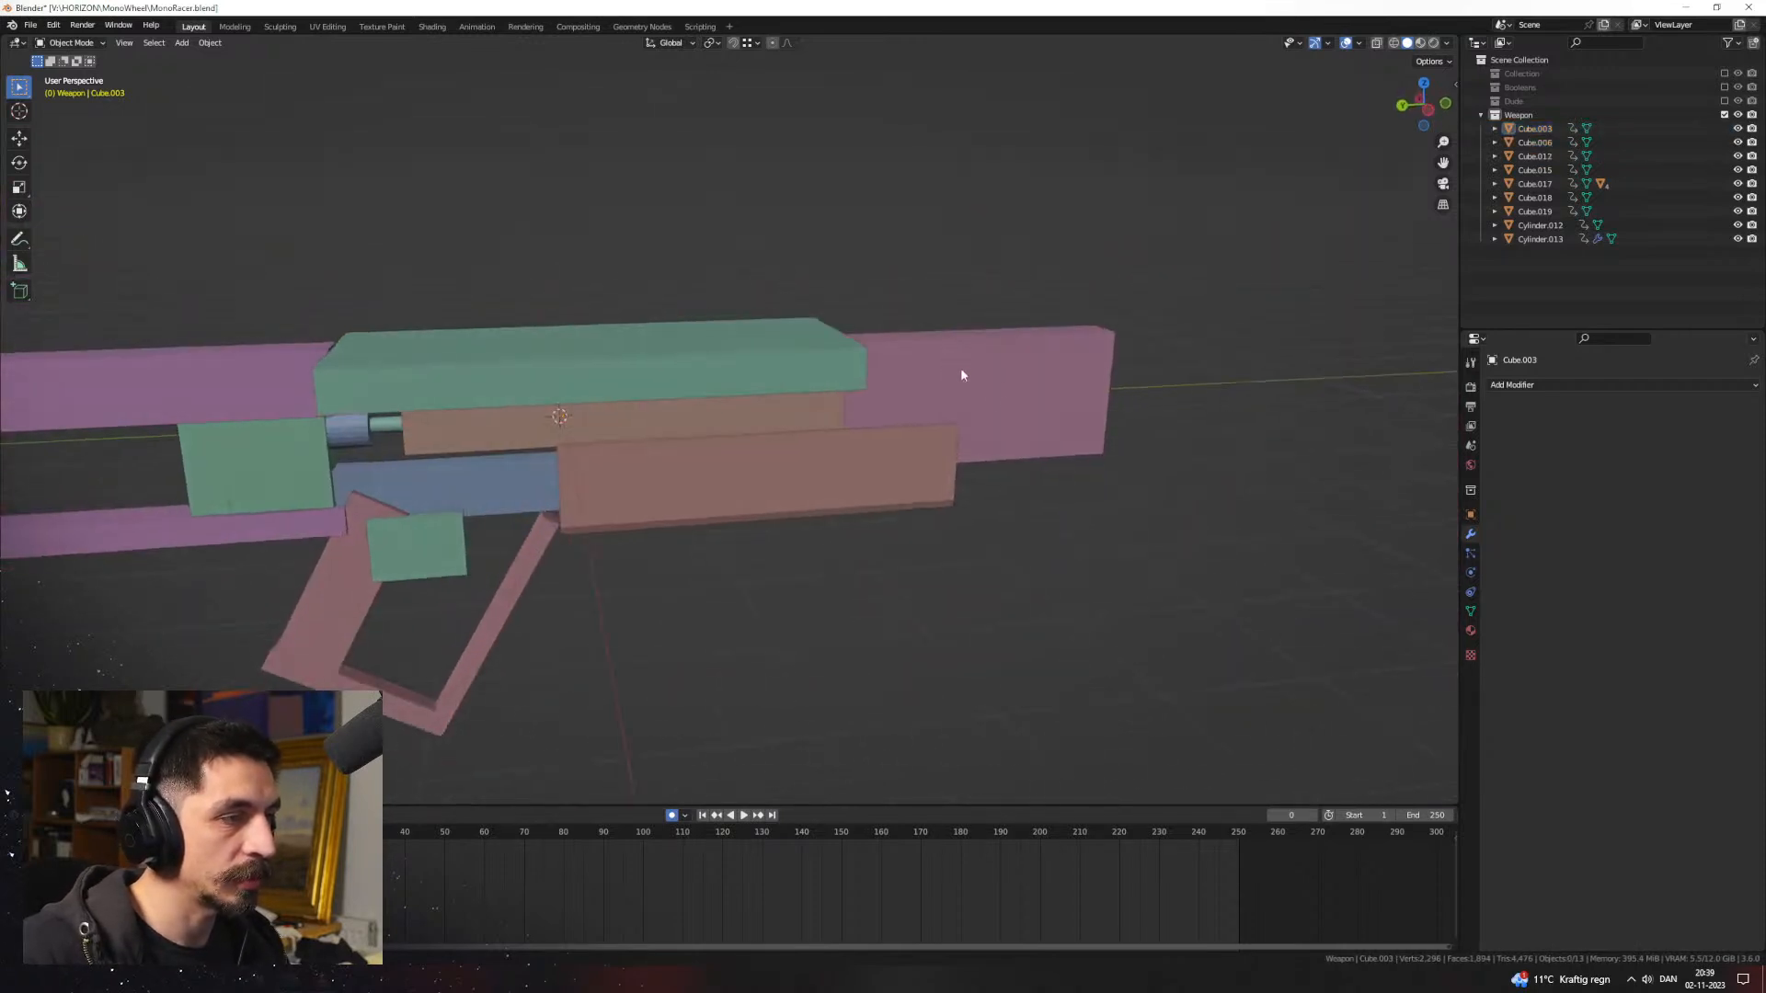
Step: Widen the muzzle block's whole mesh along X and leave mesh editing
key("KP_1")
middle_click_drag(958, 436, 878, 505)
key("Tab")
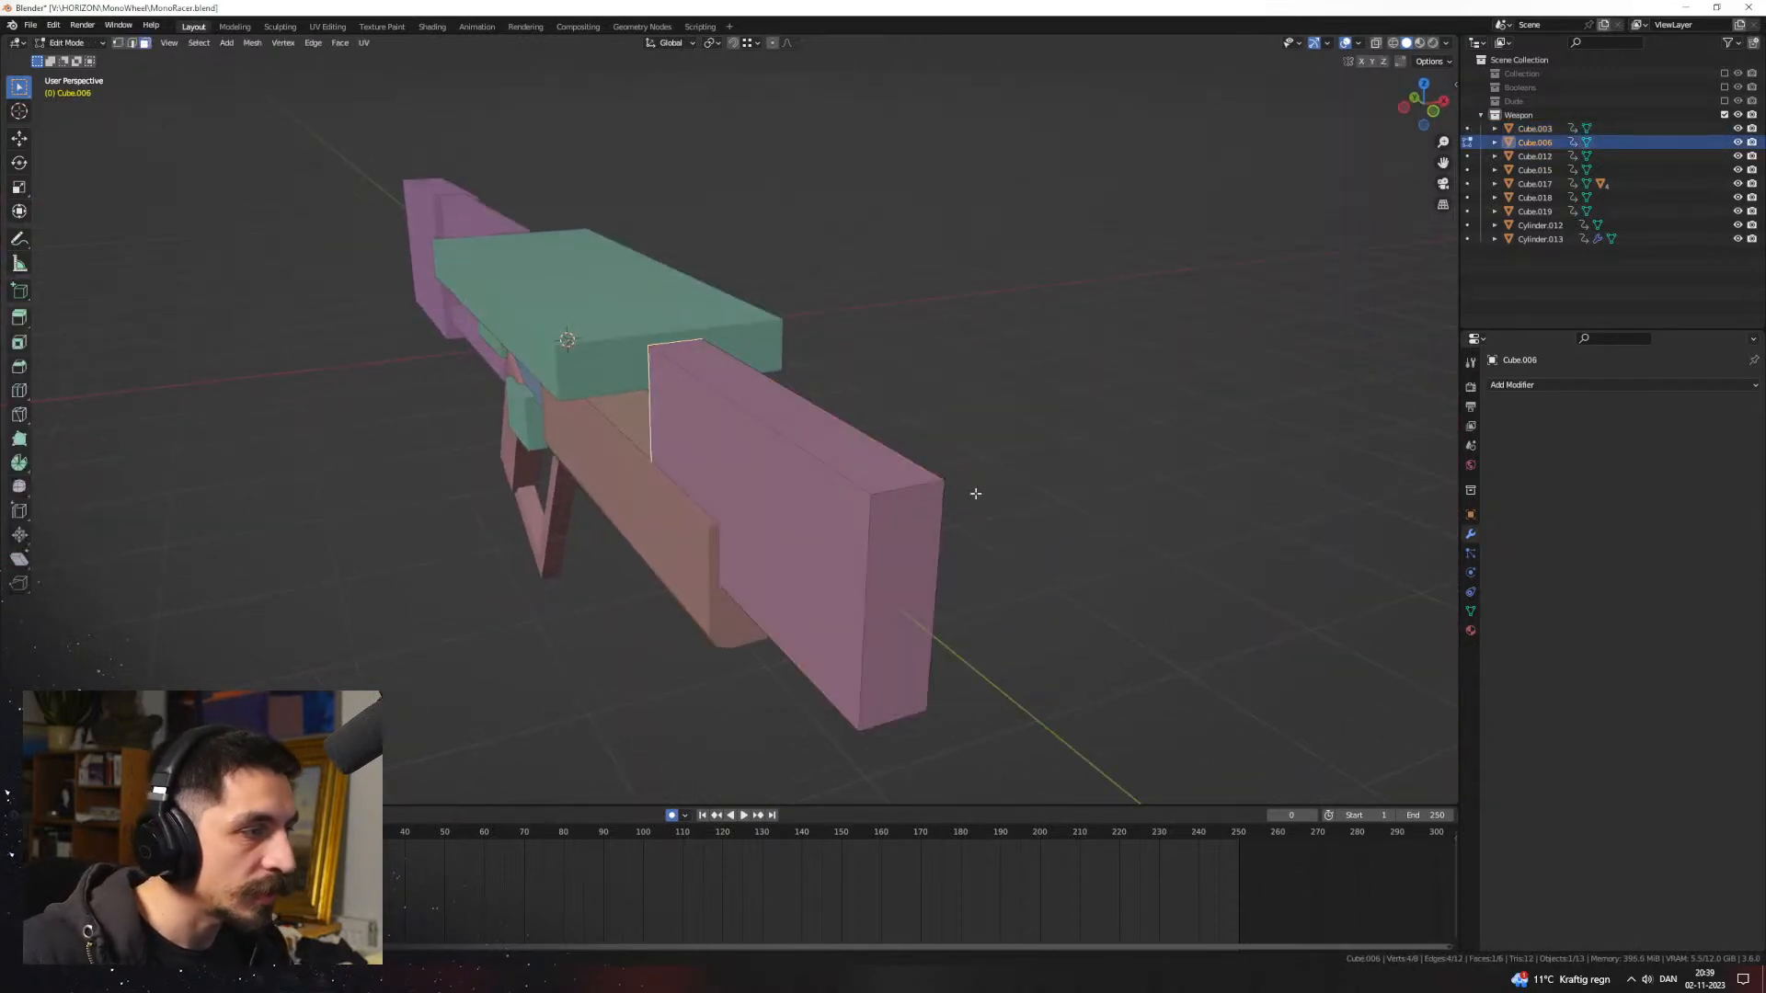
key("a")
key("s")
key("x")
left_click(1045, 494)
middle_click_drag(1039, 494, 955, 424)
middle_click_drag(842, 463, 726, 465)
key("Tab")
Step: Lower the middle casing block's bottom face along Z to the top of the bar beneath it
left_click(747, 385)
scroll(807, 447, "up", 1)
left_click(893, 512)
left_click(885, 454)
key("Tab")
left_click(742, 469)
left_click(727, 466)
key("g")
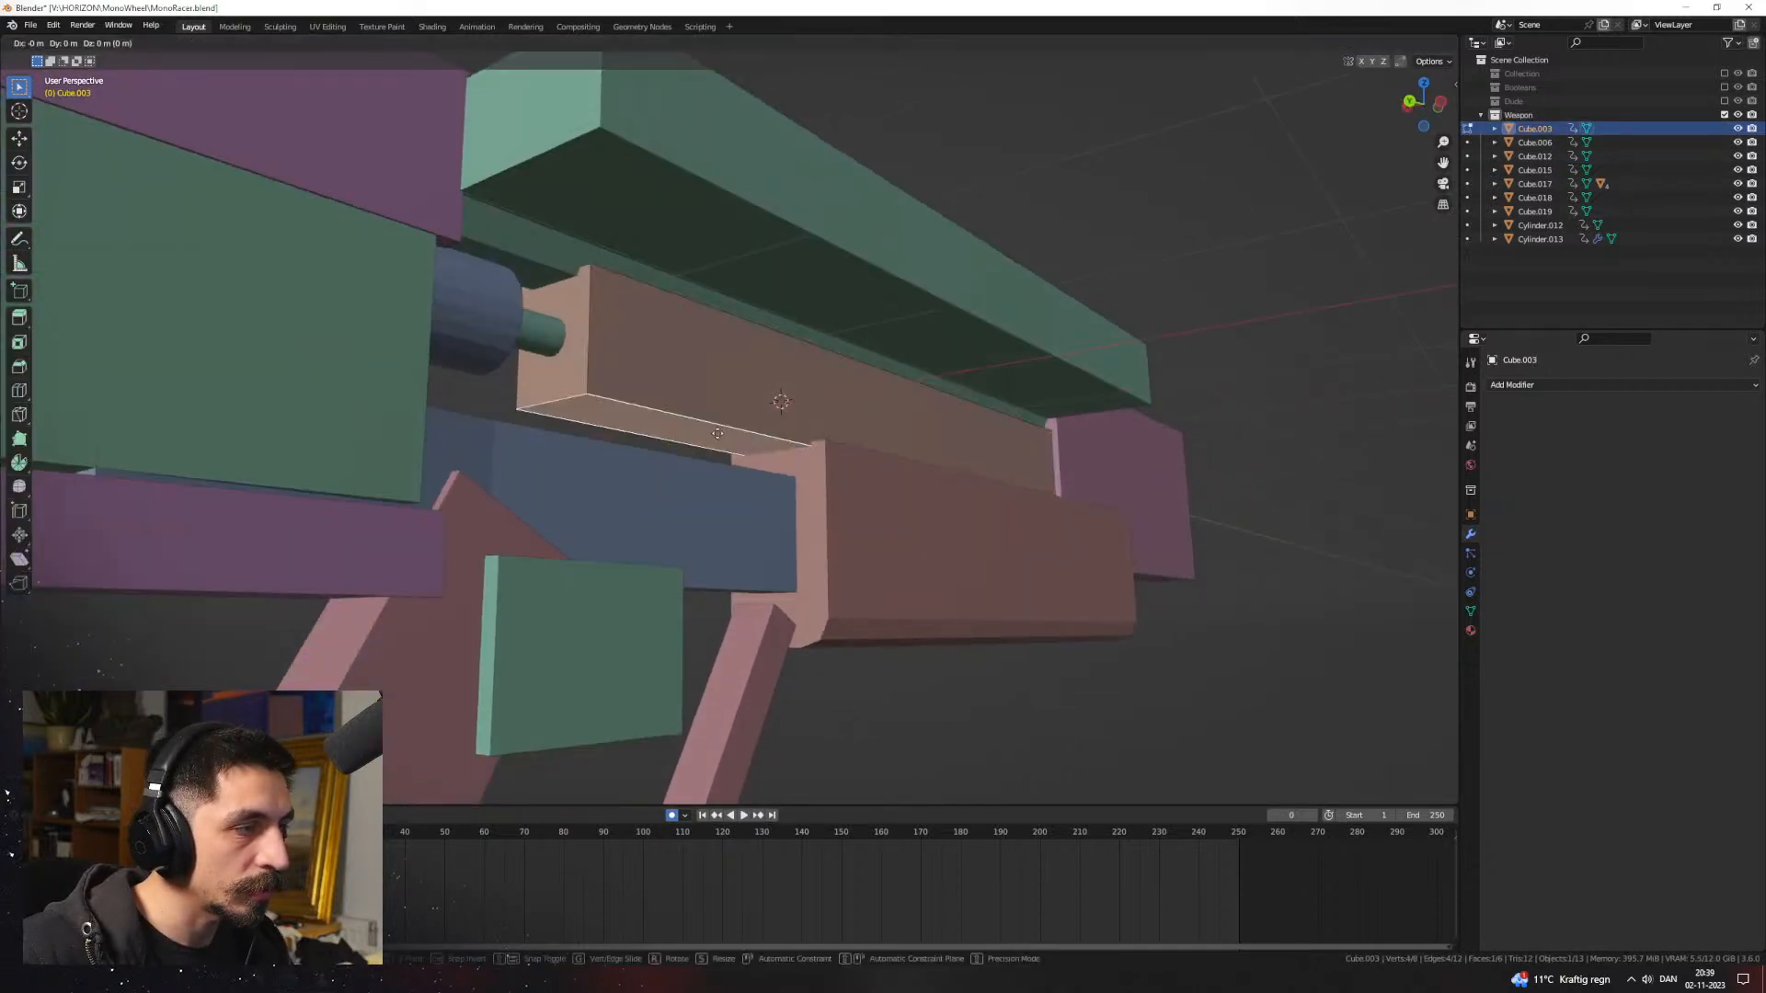
key("z")
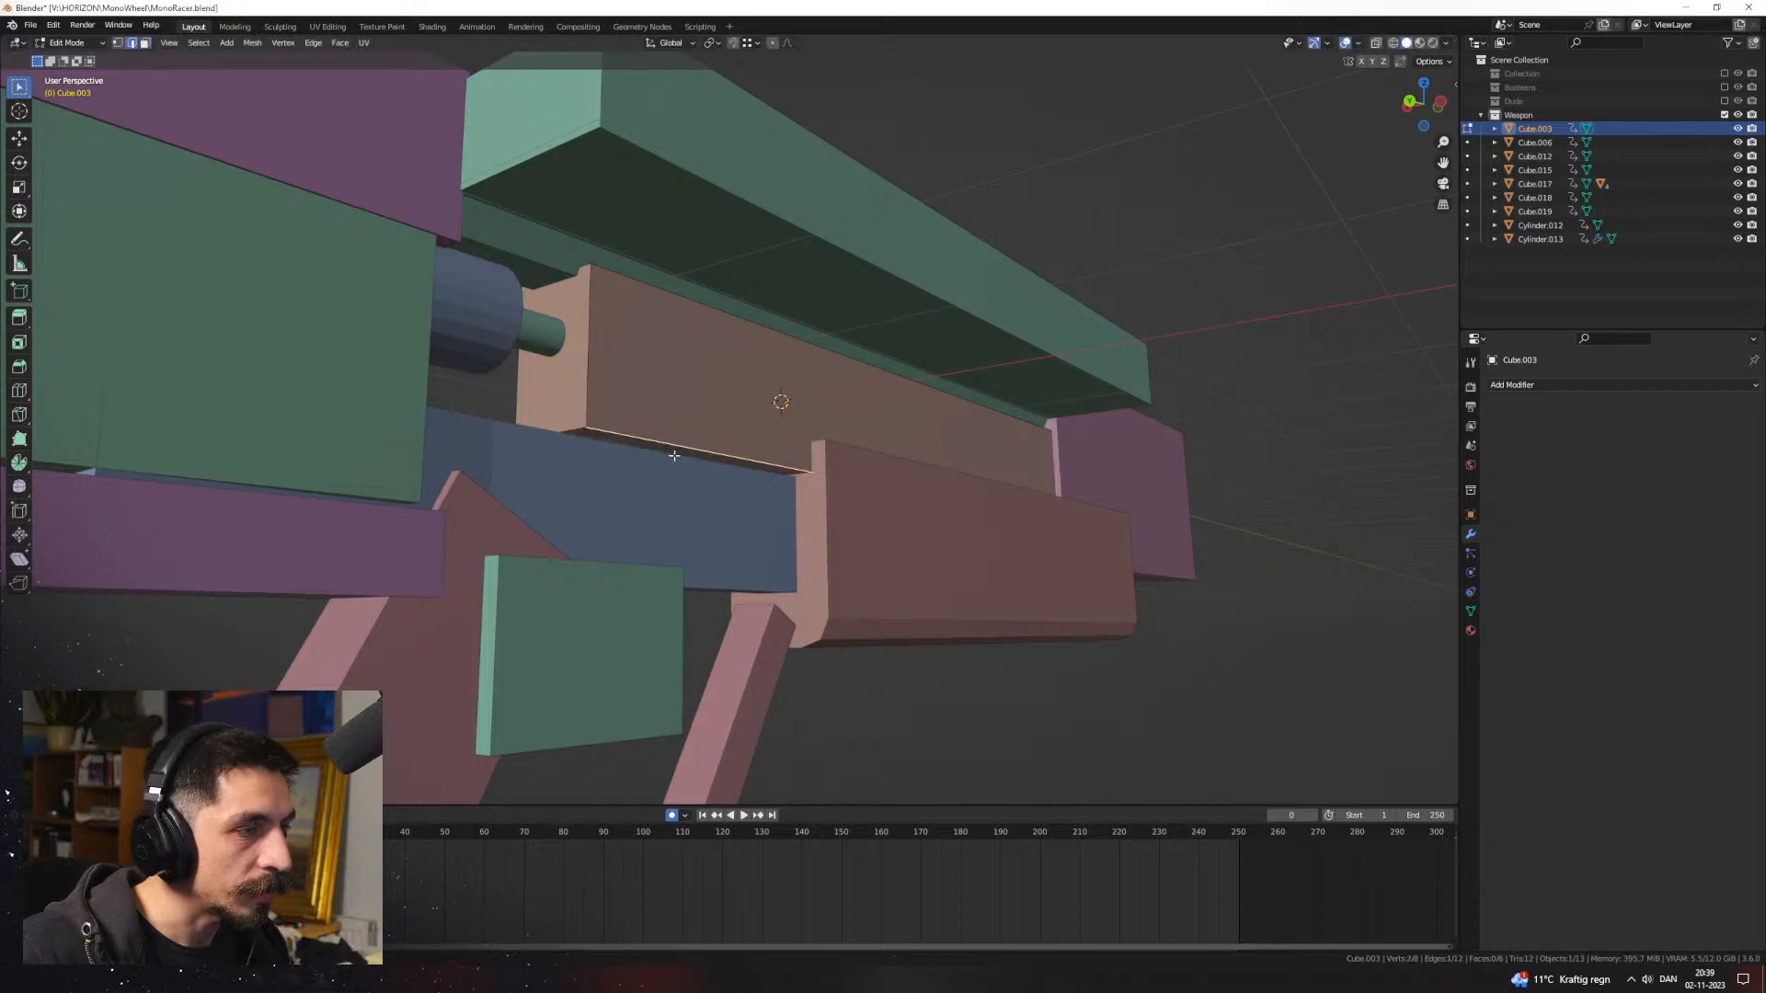
Step: Bevel the lower lengthwise edge of the middle casing block and leave mesh editing
middle_click_drag(681, 452, 802, 458)
scroll(972, 488, "up", 3)
key("ctrl+b")
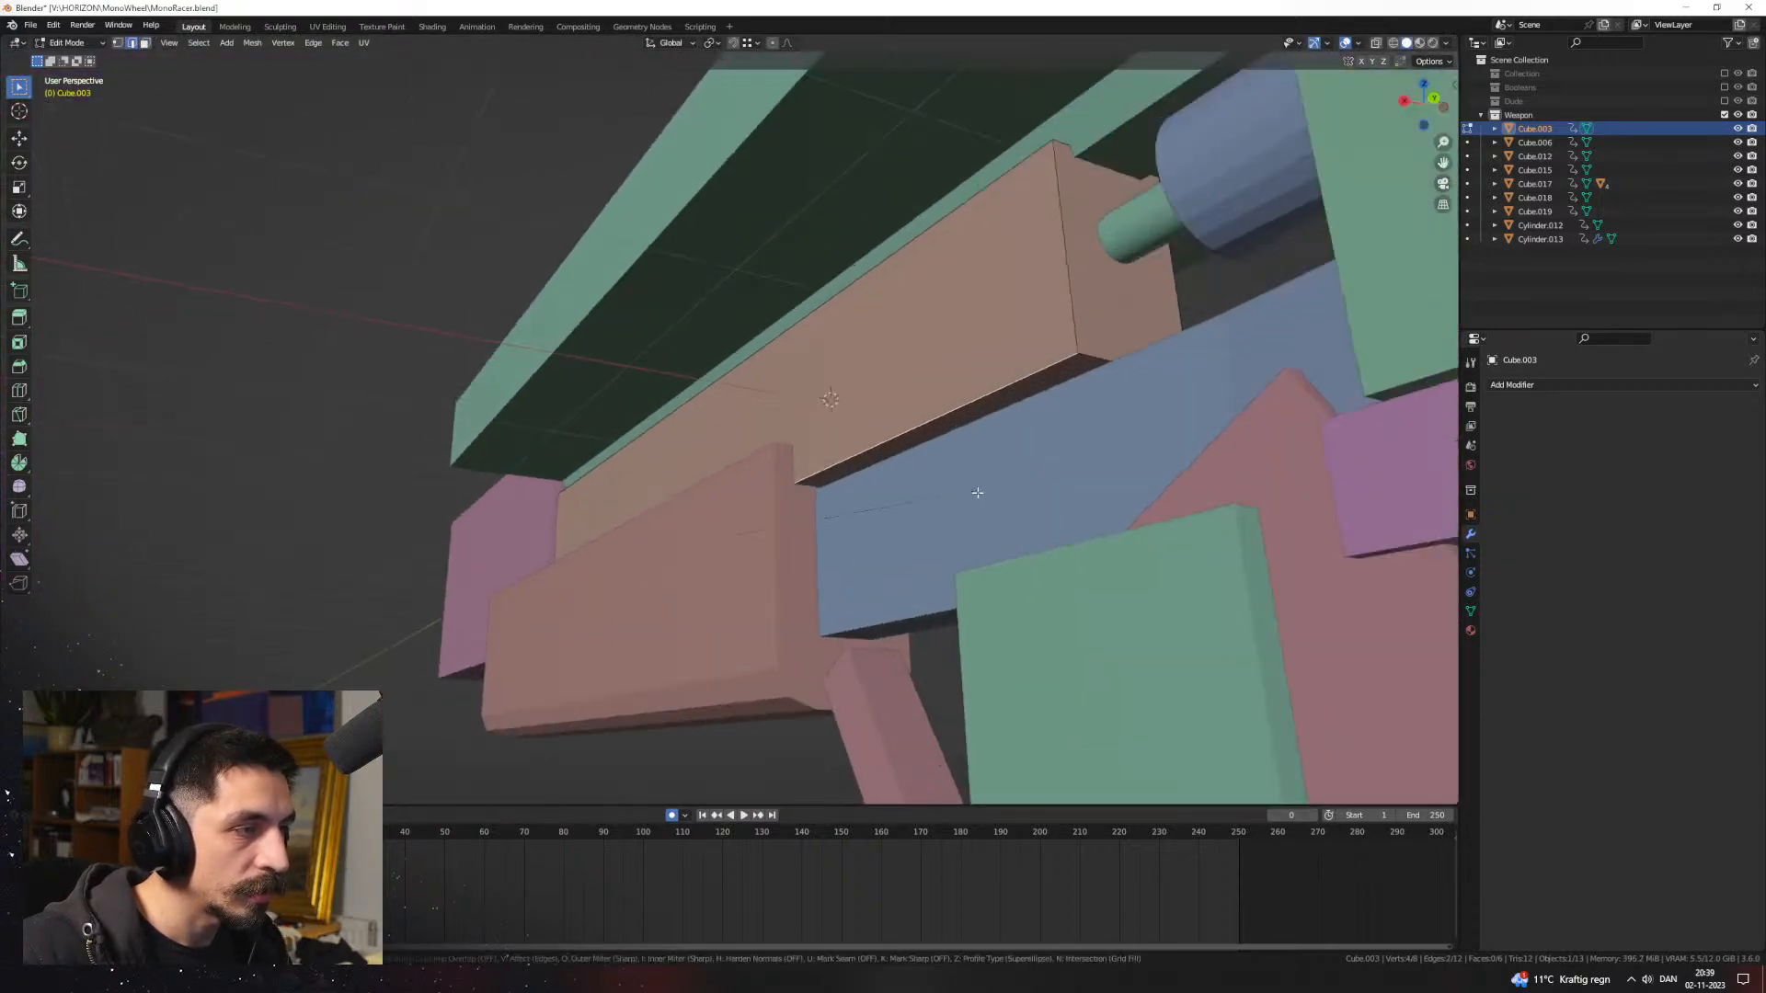
left_click(1003, 525)
middle_click_drag(1002, 524, 895, 550)
scroll(760, 558, "down", 4)
middle_click_drag(759, 558, 483, 504)
key("Tab")
Step: Join the lower and middle casing blocks to the muzzle block as one object and select the top cover
left_click(1073, 607)
middle_click_drag(1073, 607, 880, 428)
left_click(880, 429)
left_click(721, 493, "shift")
middle_click_drag(721, 492, 892, 512)
left_click(655, 401, "shift")
key("ctrl+j")
left_click(654, 357)
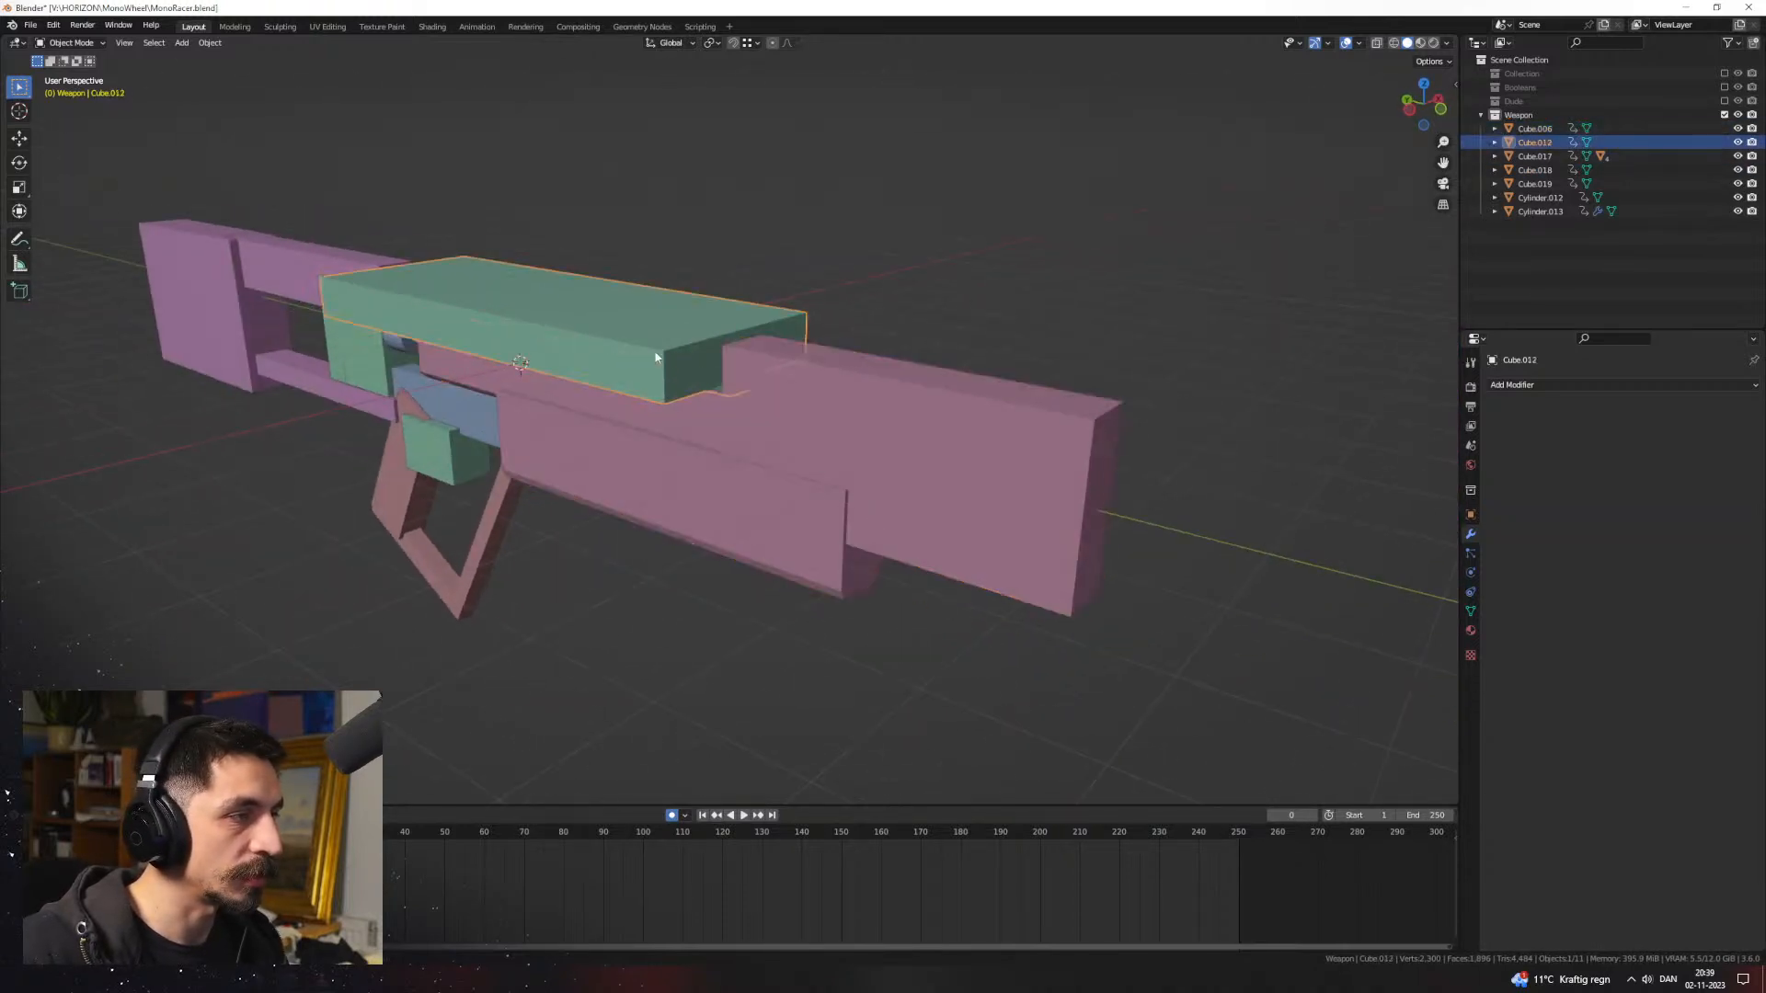
Step: Hide the top cover and isolate the joined muzzle and casing object in local view
key("h")
left_click(813, 450)
middle_click_drag(813, 449, 848, 468)
key("KP_Divide")
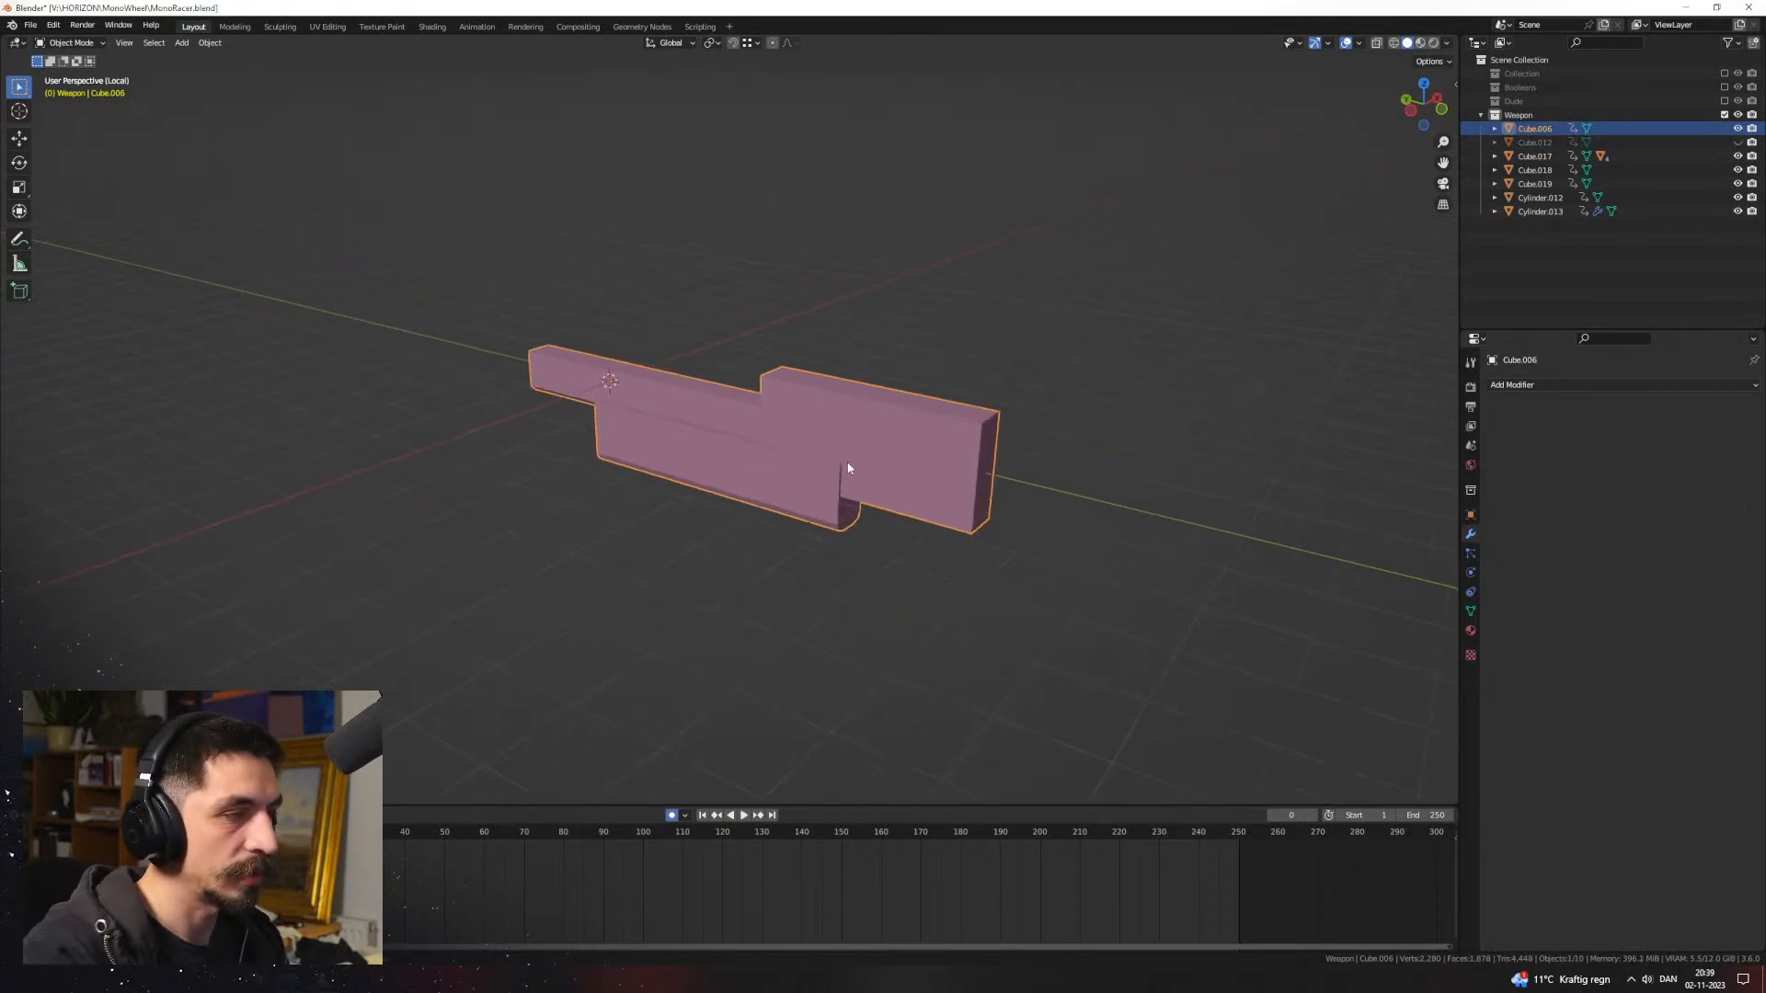
Step: Add a centred lengthwise edge loop around the muzzle block
key("Tab")
middle_click_drag(965, 401, 827, 564, "alt")
key("ctrl+r")
left_click(841, 670)
right_click(845, 672)
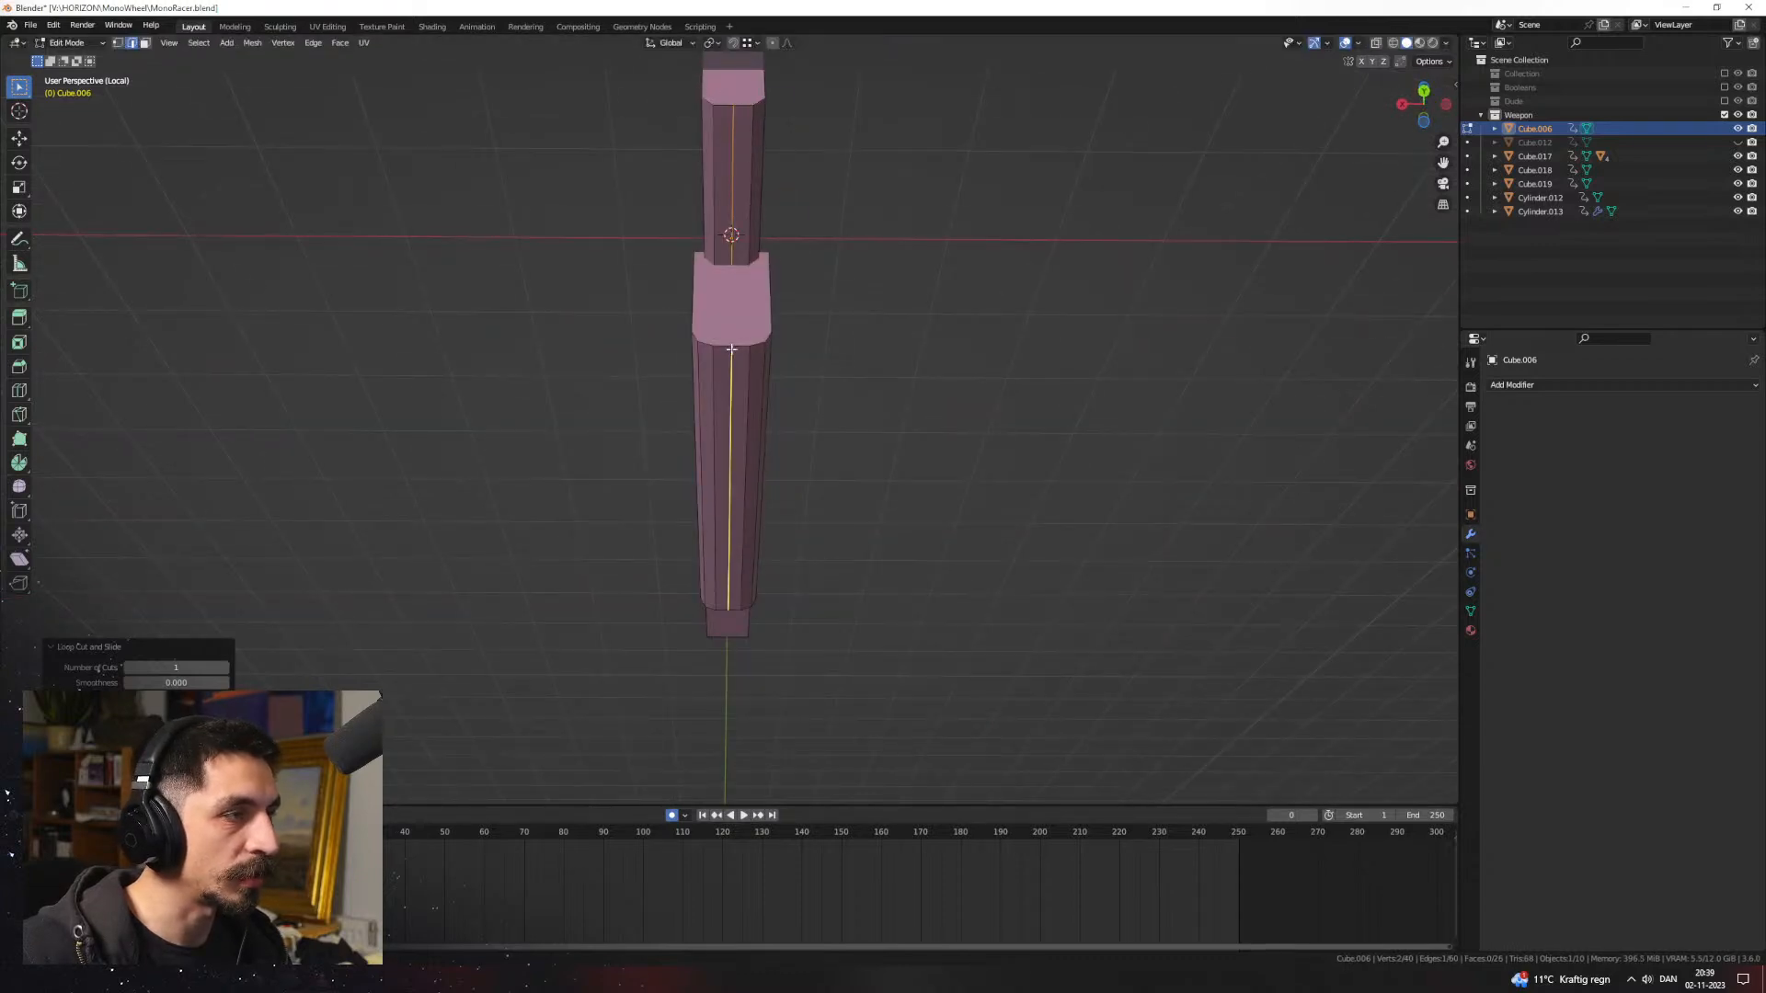
middle_click_drag(734, 350, 769, 492)
middle_click_drag(665, 354, 793, 433)
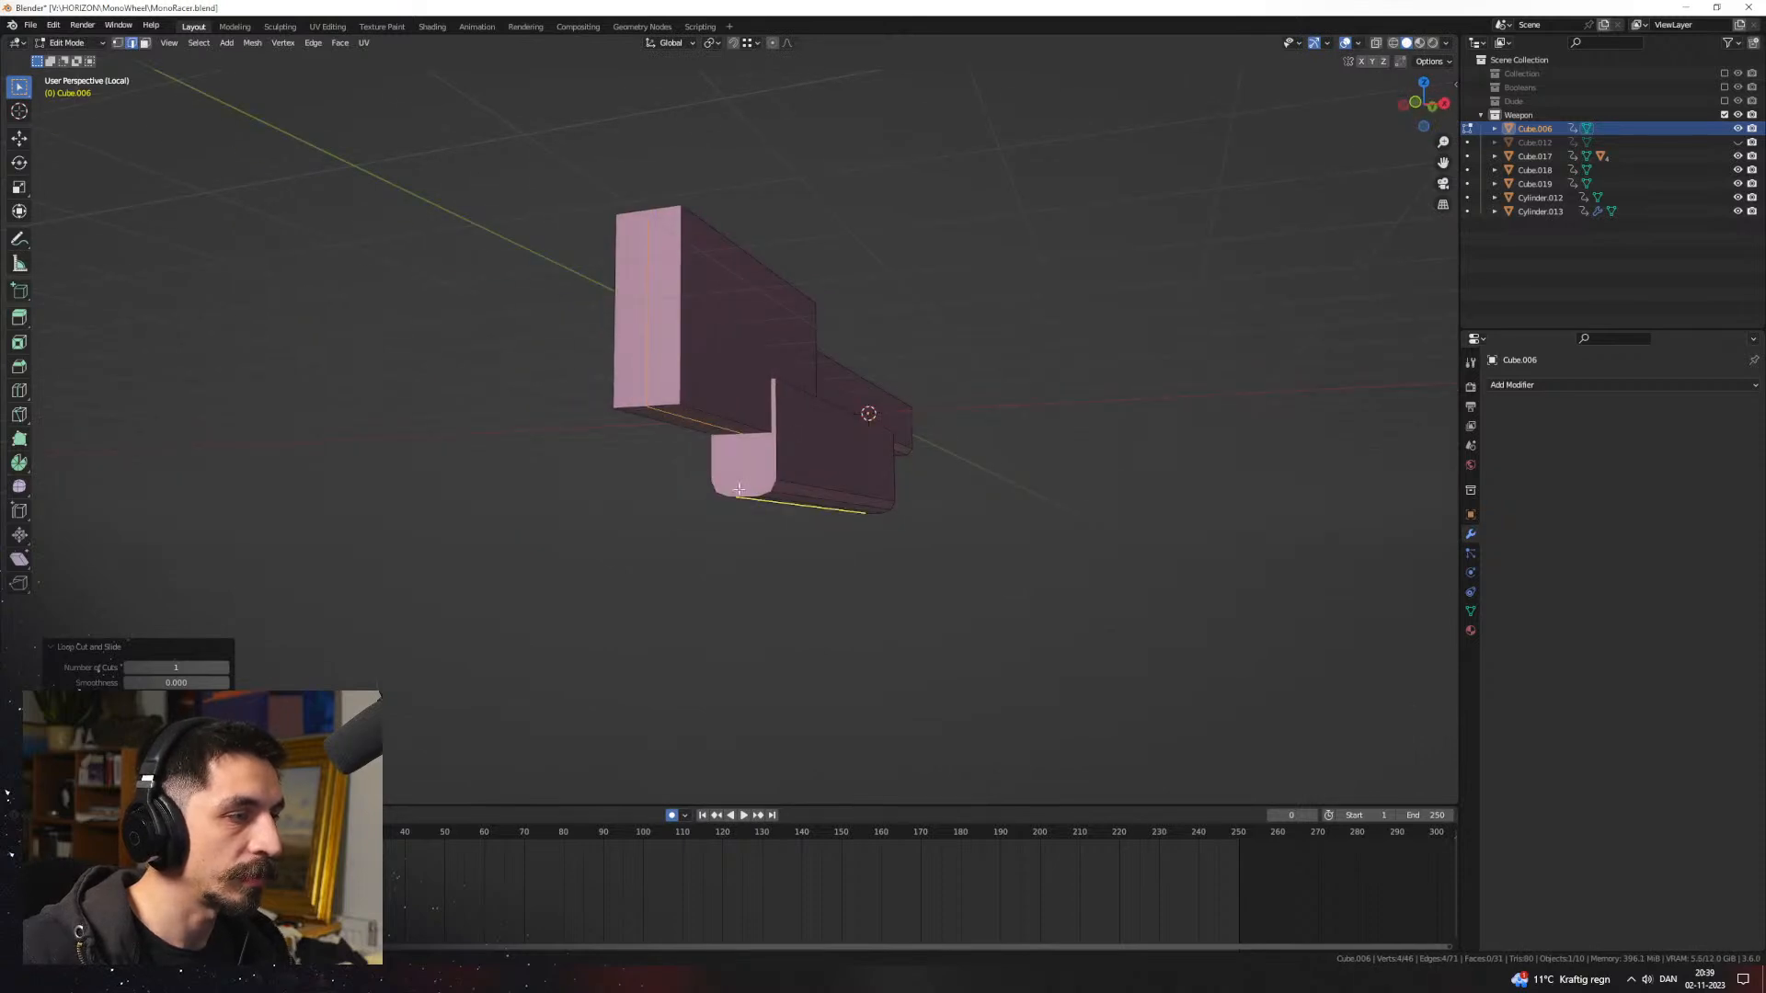
Step: Cut centre lines across the casing blocks' end faces and lengthwise along the middle block's top face
mouse_move(855, 428)
middle_mouse_down()
mouse_move(826, 545)
mouse_move(729, 512)
mouse_move(778, 544)
mouse_move(606, 562)
mouse_move(854, 556)
middle_mouse_up()
key("z")
key("KP_1")
key("a")
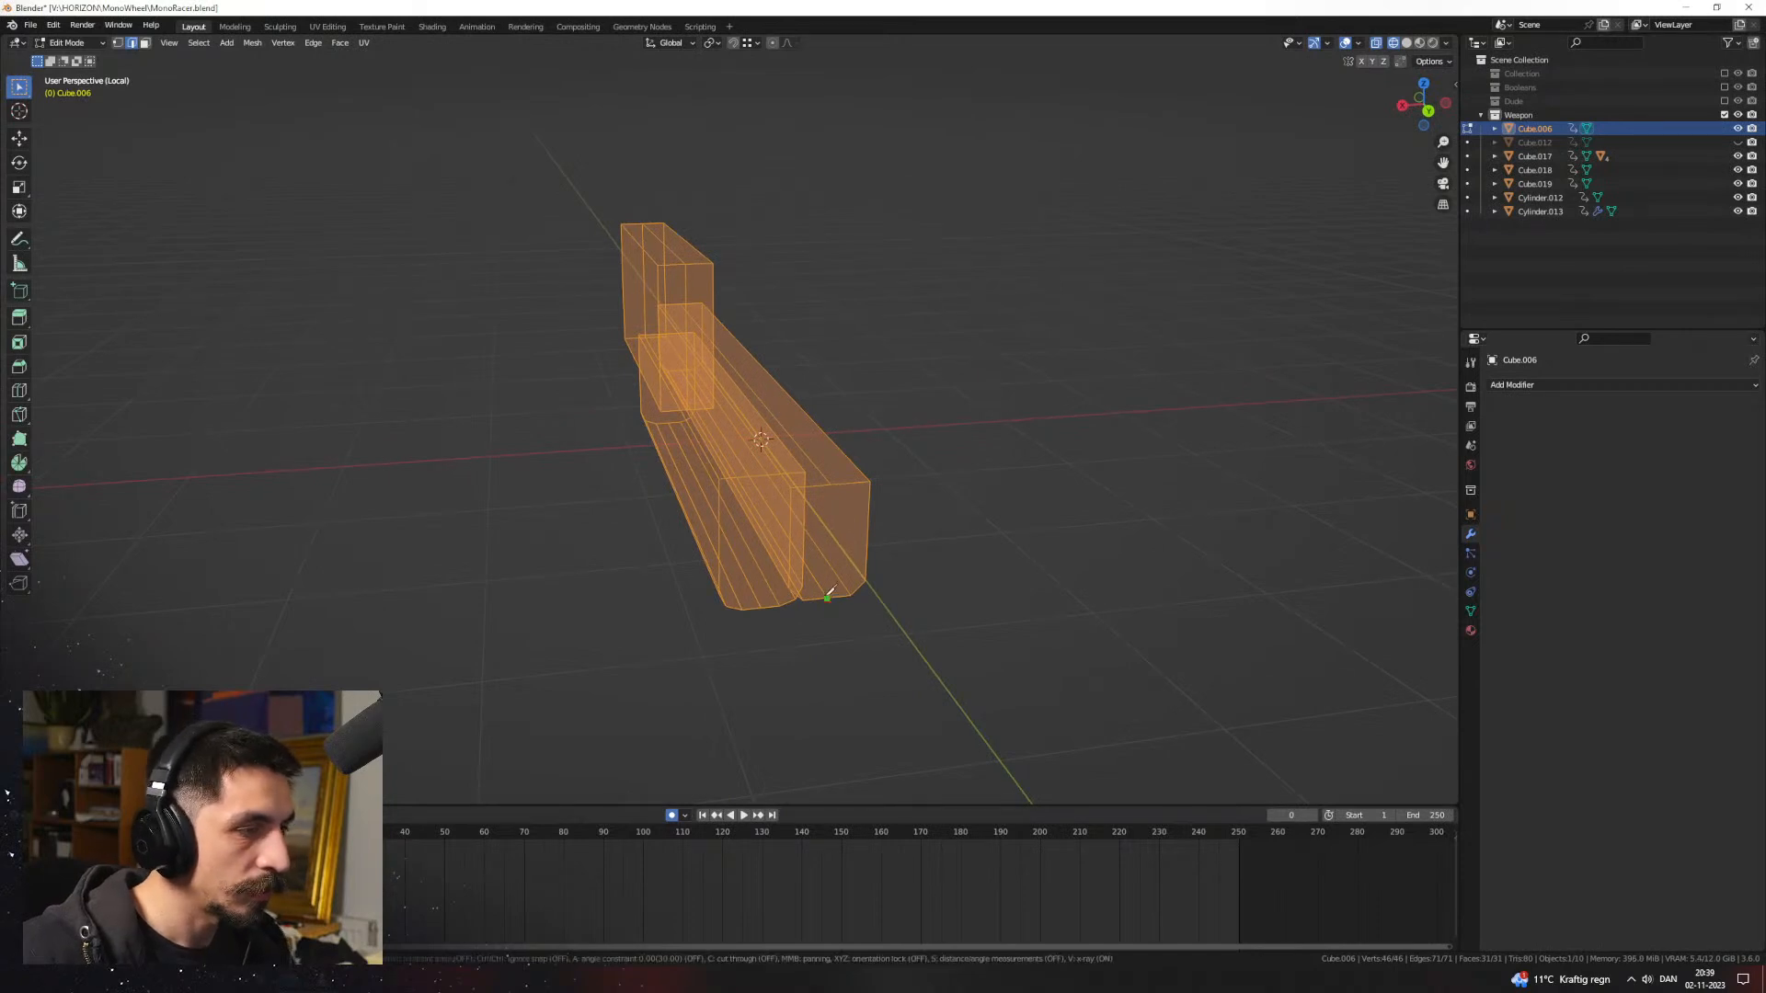
middle_click_drag(635, 483, 888, 546)
scroll(901, 529, "up", 3)
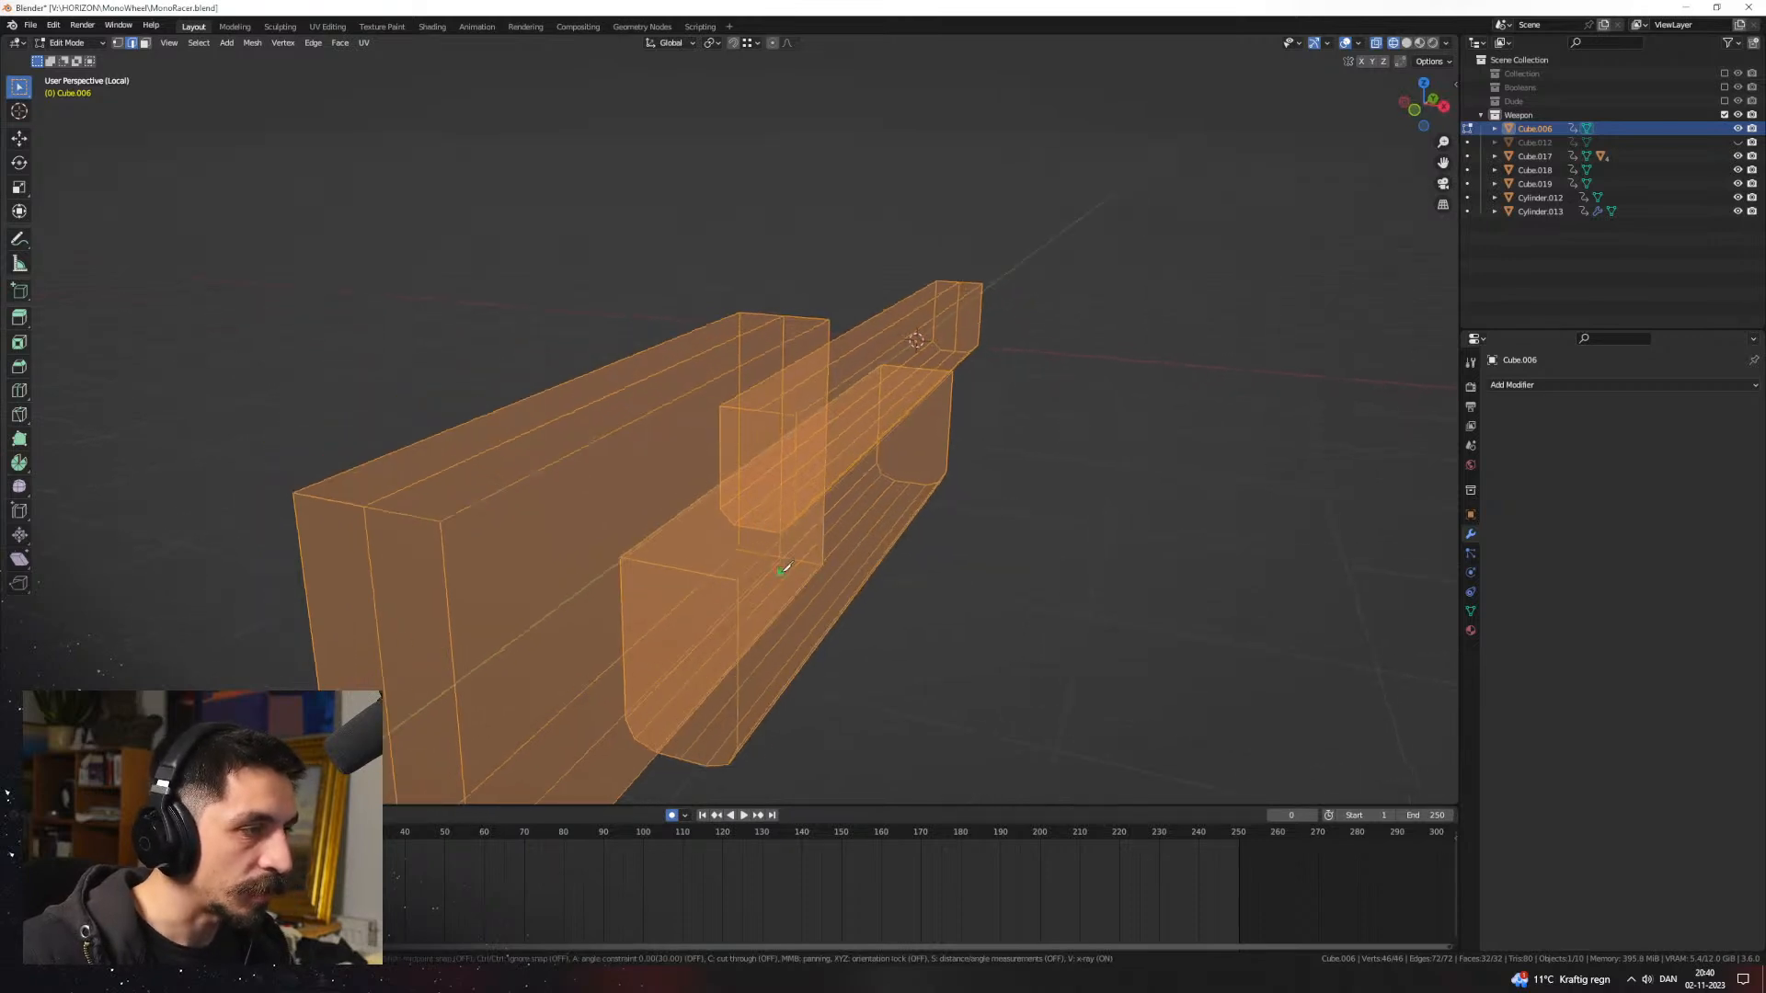
scroll(777, 552, "up", 2)
middle_click_drag(783, 392, 809, 495)
scroll(809, 495, "up", 1)
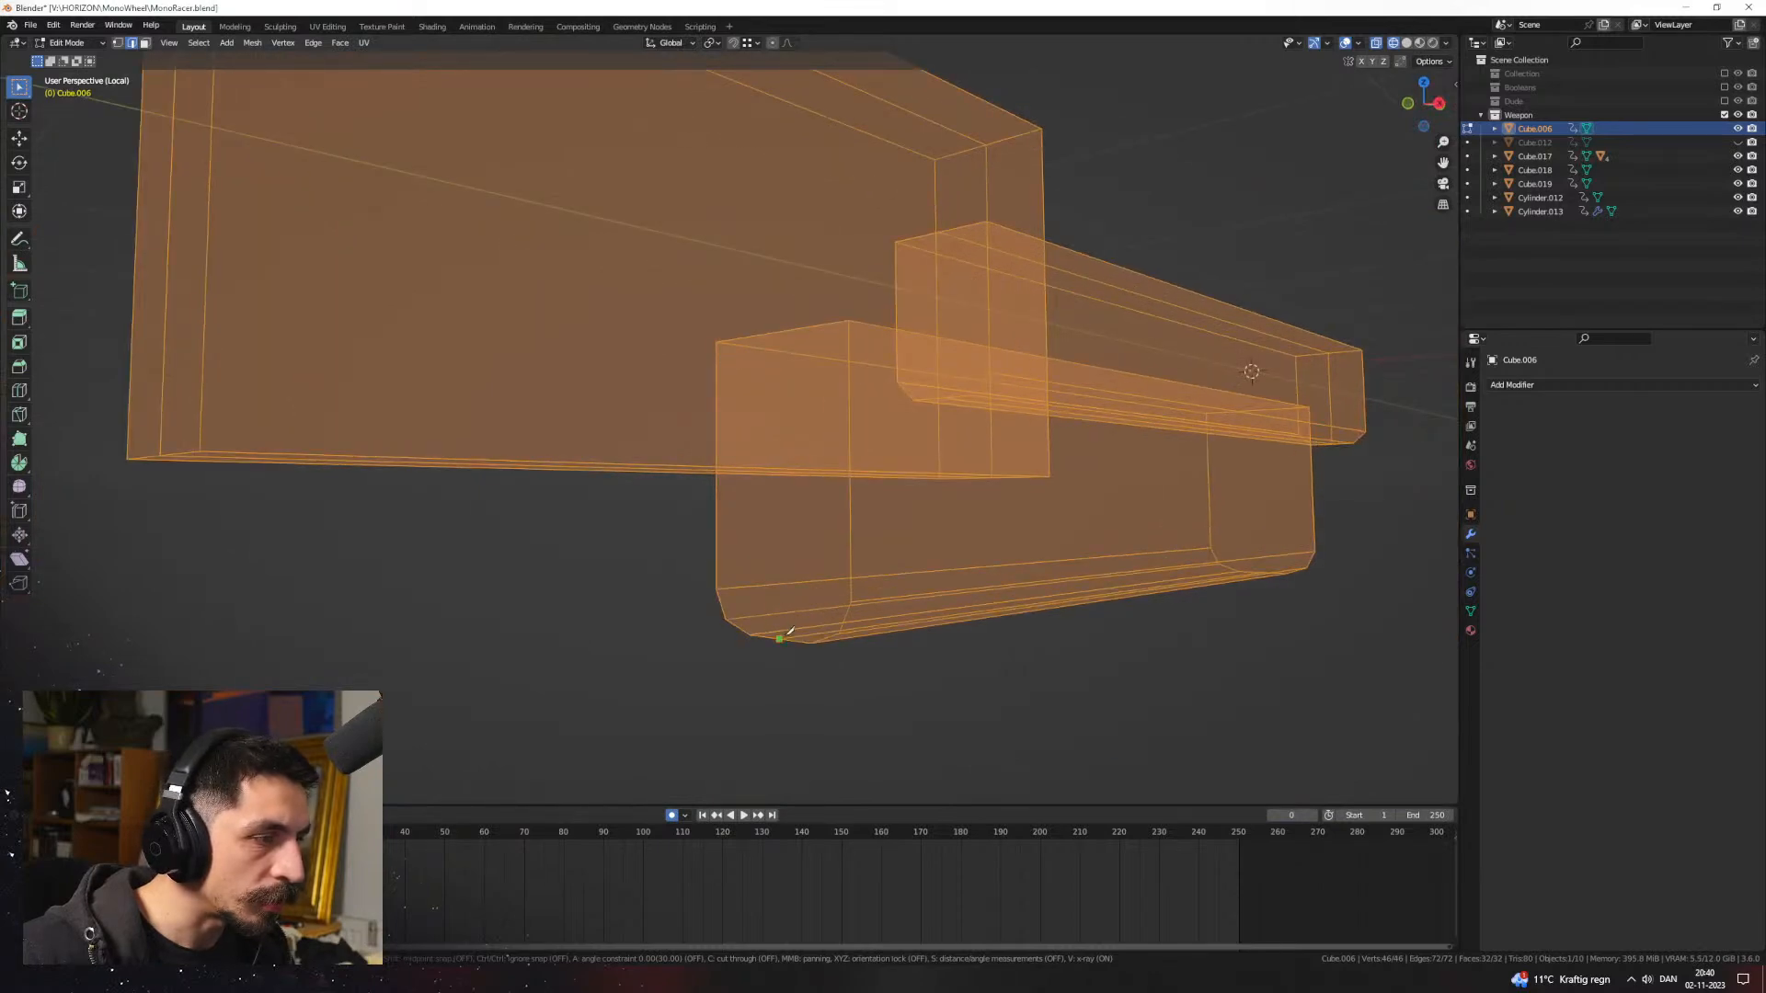
middle_click_drag(783, 327, 836, 413)
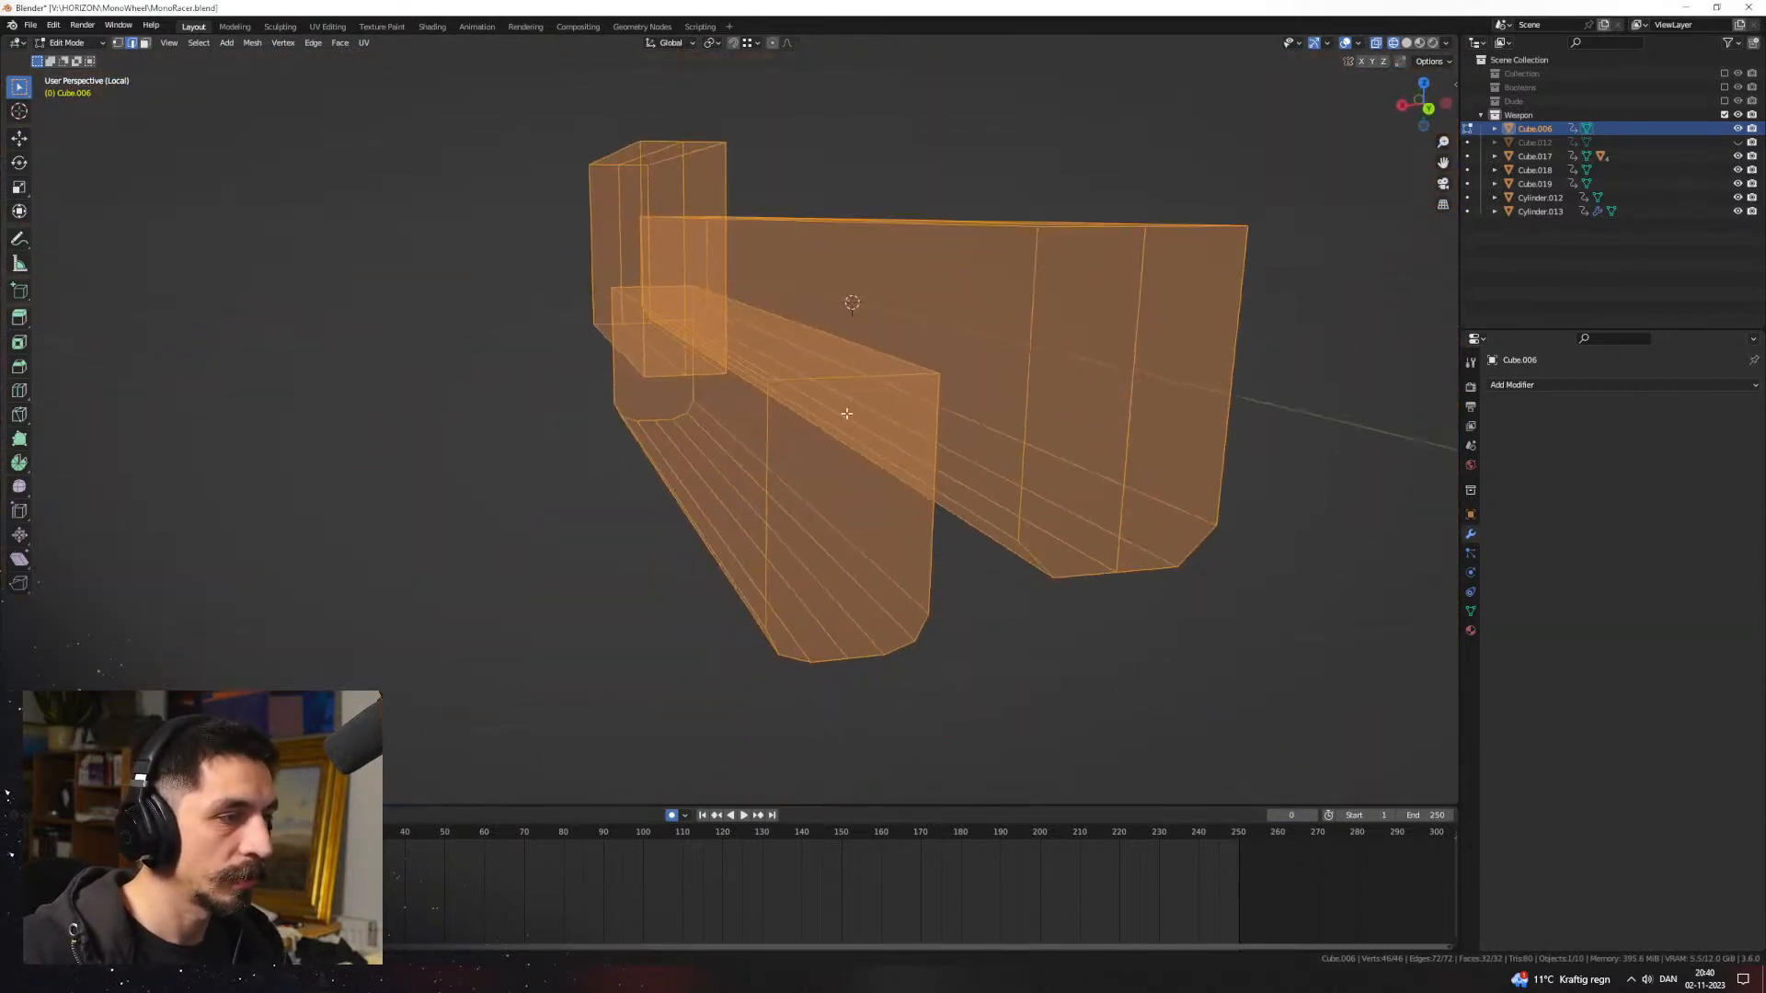
left_click(834, 379)
right_click(864, 412)
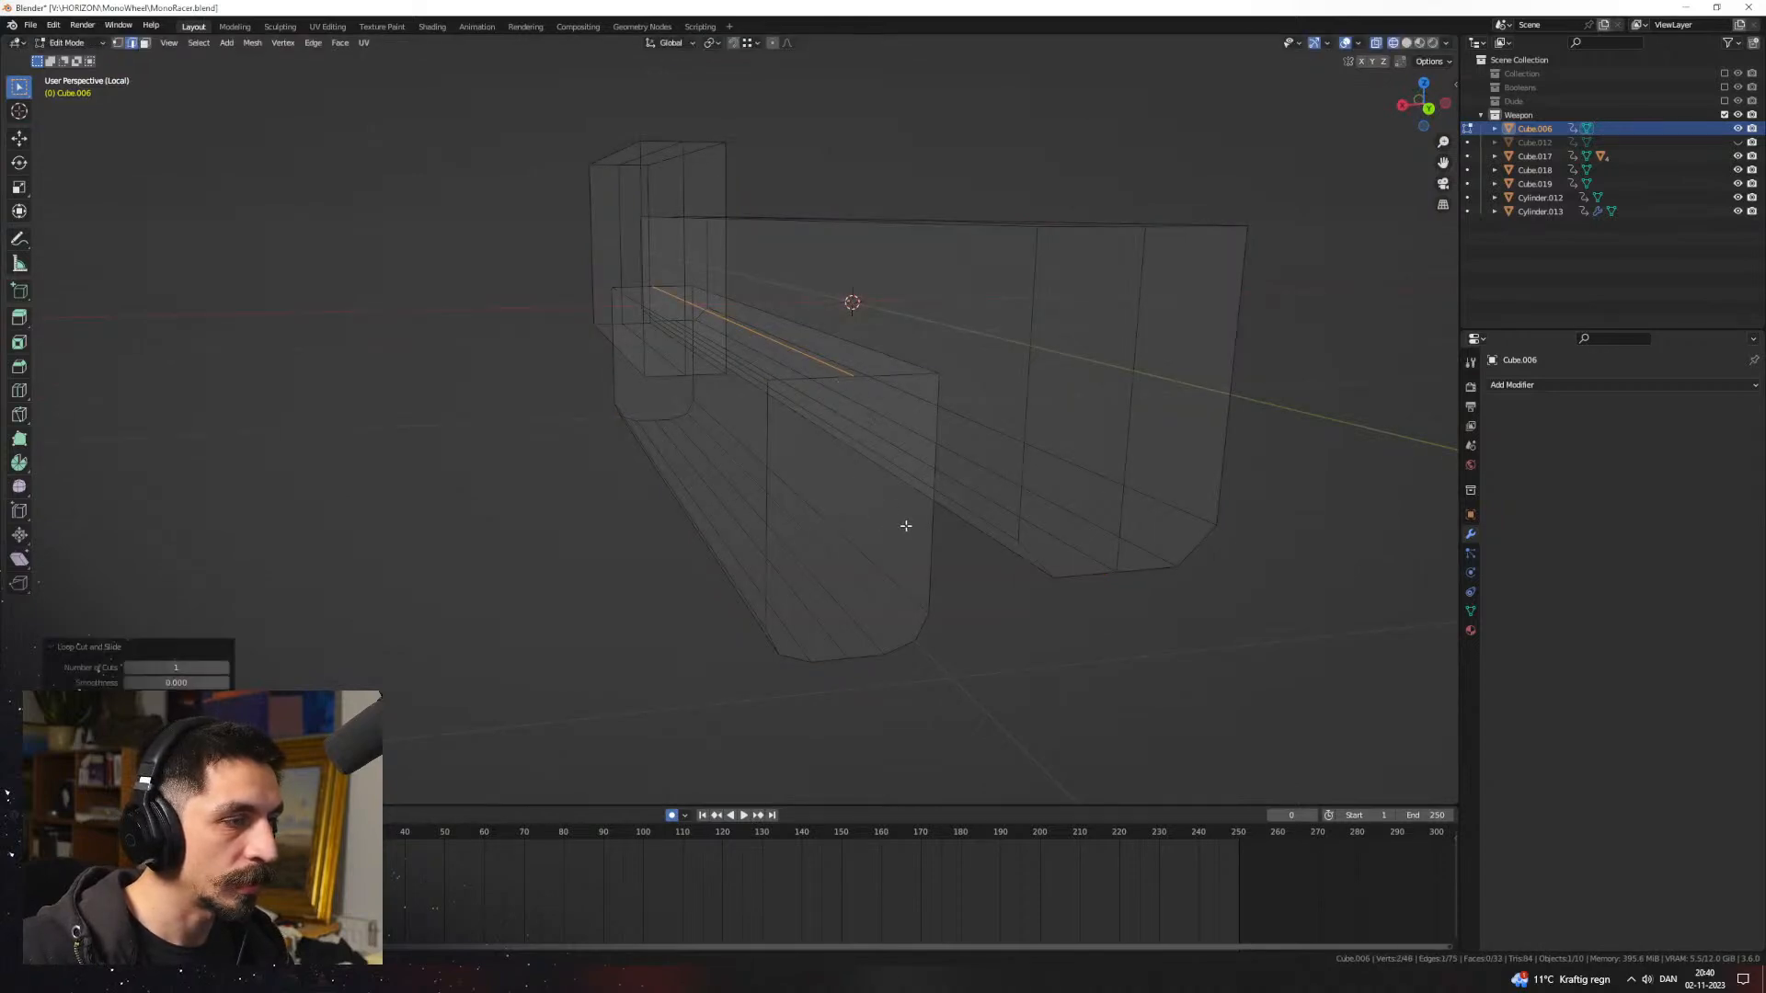
Step: Delete the vertices on one side of the centre line across all three joined blocks, selecting them in front wireframe view
key("Tab")
key("shift+z")
mouse_move(1025, 493)
middle_mouse_down()
mouse_move(962, 504)
mouse_move(917, 546)
mouse_move(920, 488)
mouse_move(828, 457)
mouse_move(819, 369)
middle_mouse_up()
key("Tab")
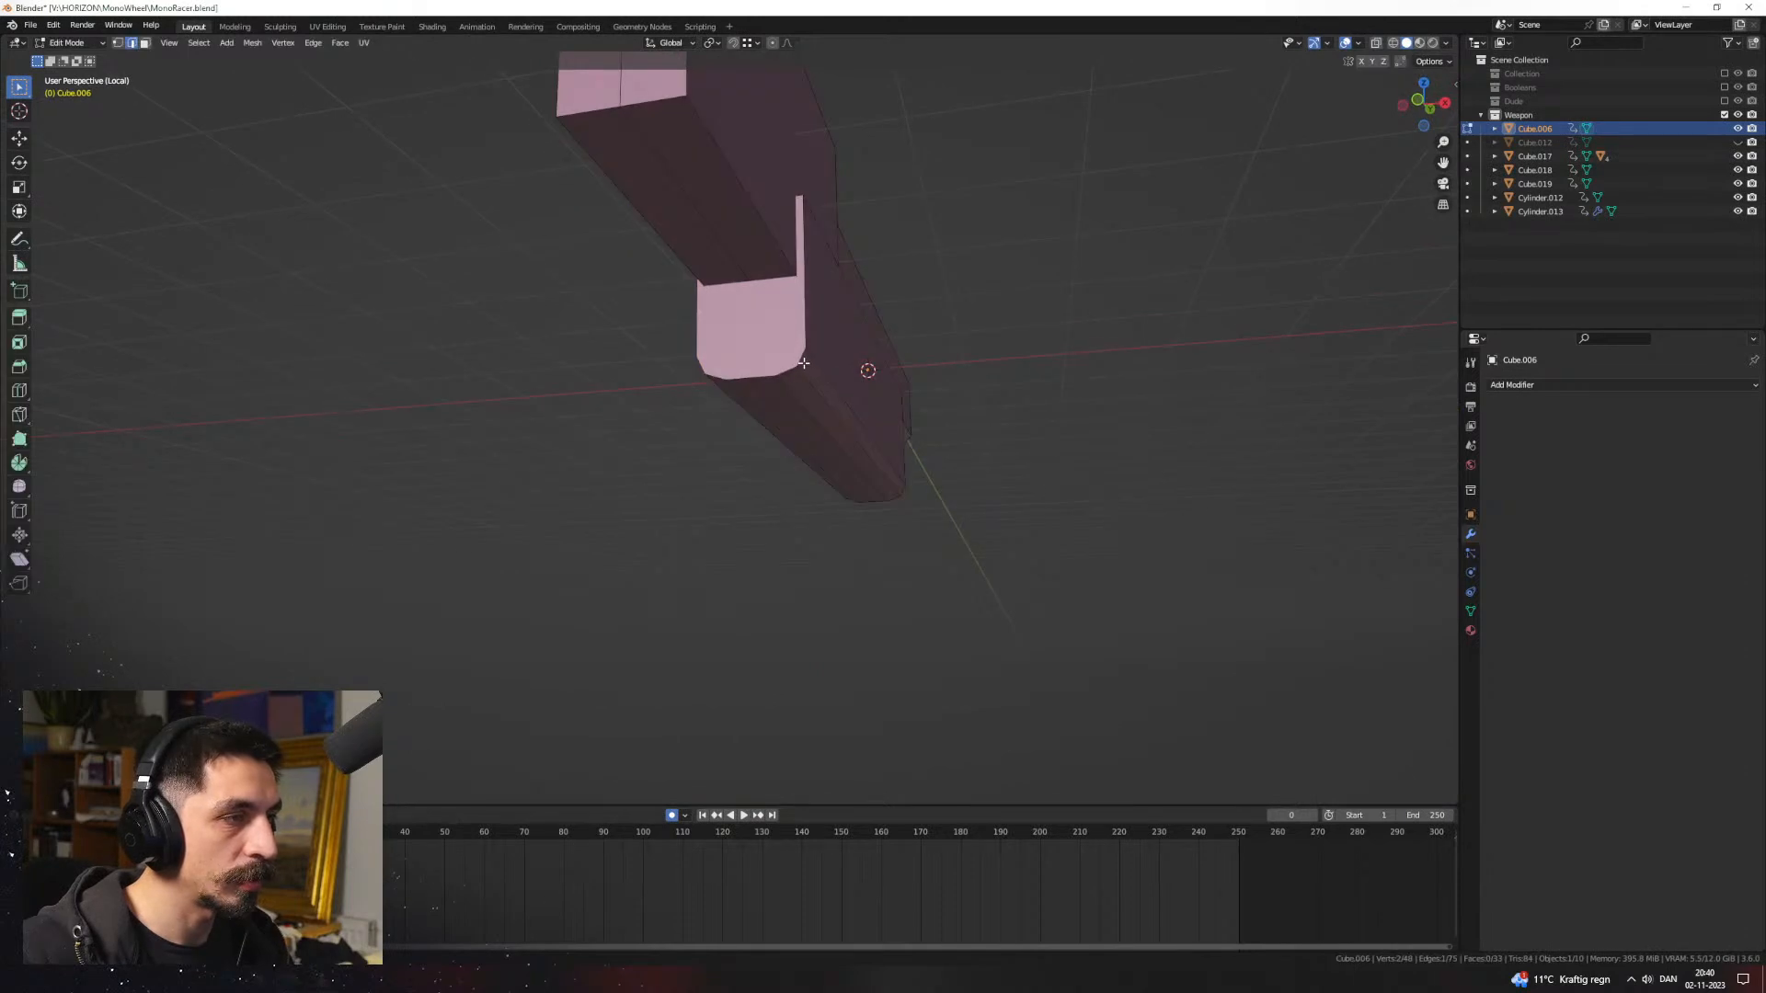
key("shift+z")
key("KP_1")
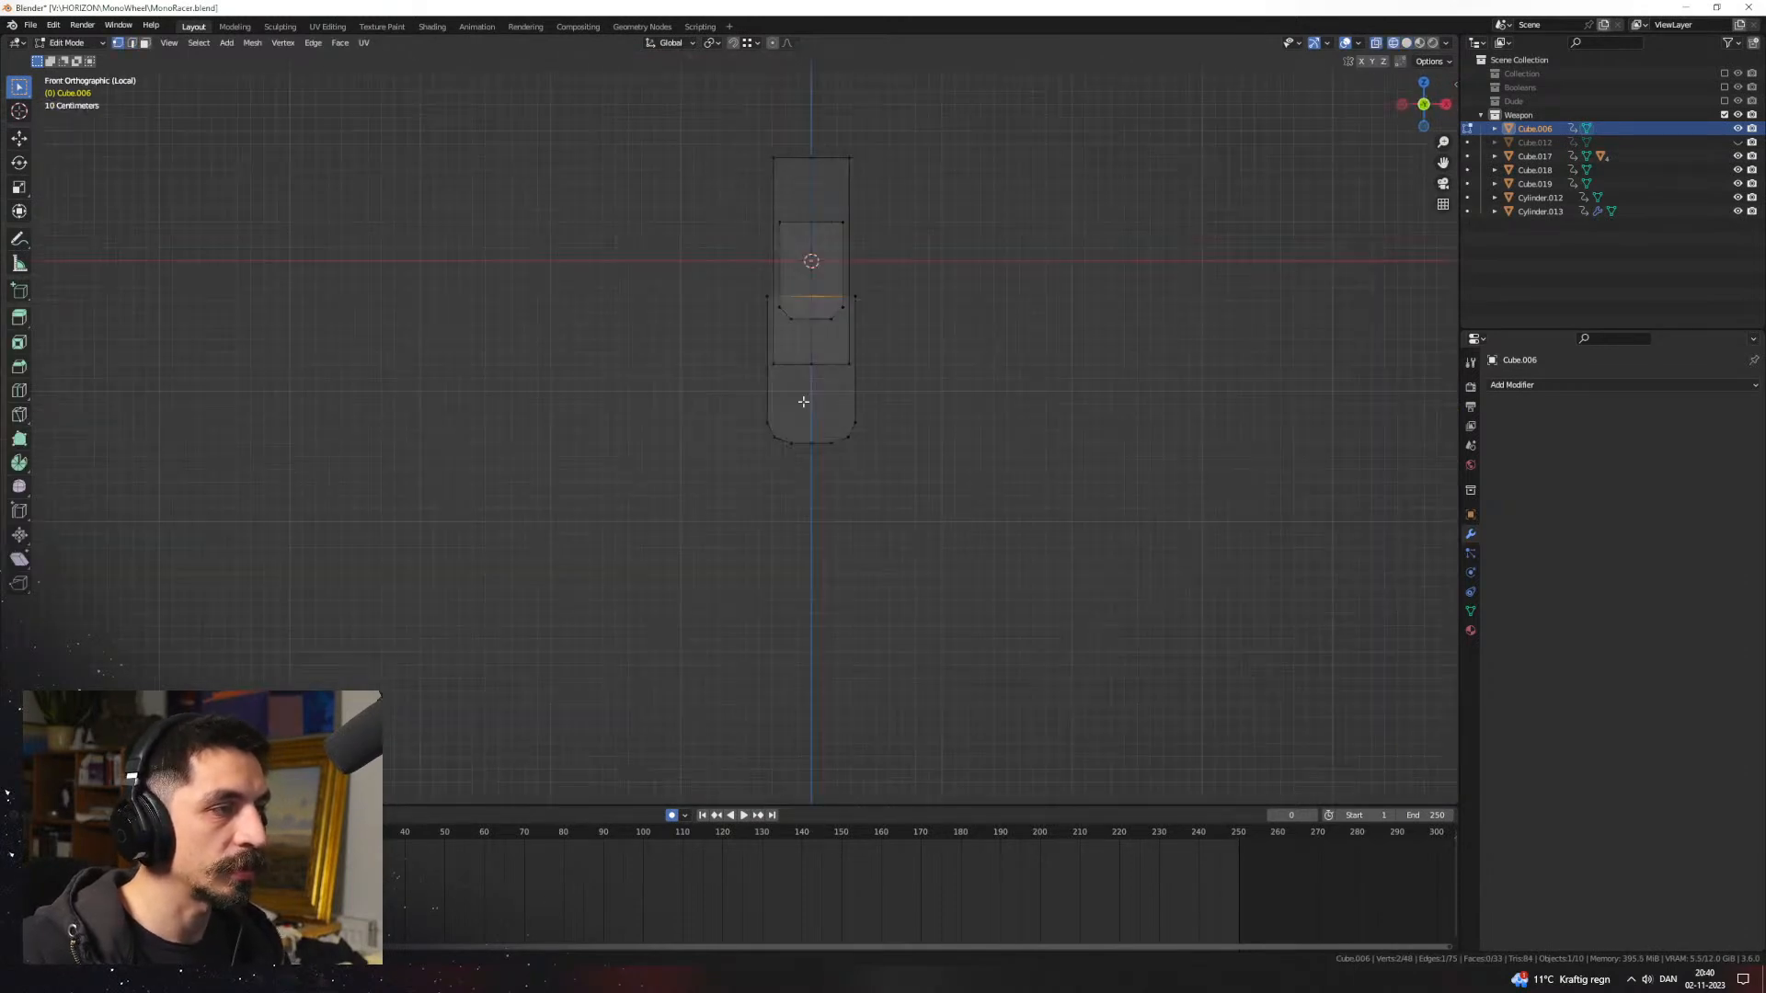
left_click_drag(932, 438, 800, 203)
key("x")
left_click(789, 200)
Step: Fill the missing front and rear end faces of the halved middle casing block and leave mesh editing
key("z")
left_click(1039, 366)
mouse_move(928, 413)
middle_mouse_down()
mouse_move(859, 453)
mouse_move(787, 420)
mouse_move(791, 450)
mouse_move(900, 488)
mouse_move(1127, 430)
middle_mouse_up()
key("f")
key("Tab")
left_click(1547, 384)
left_click(1021, 442)
key("Tab")
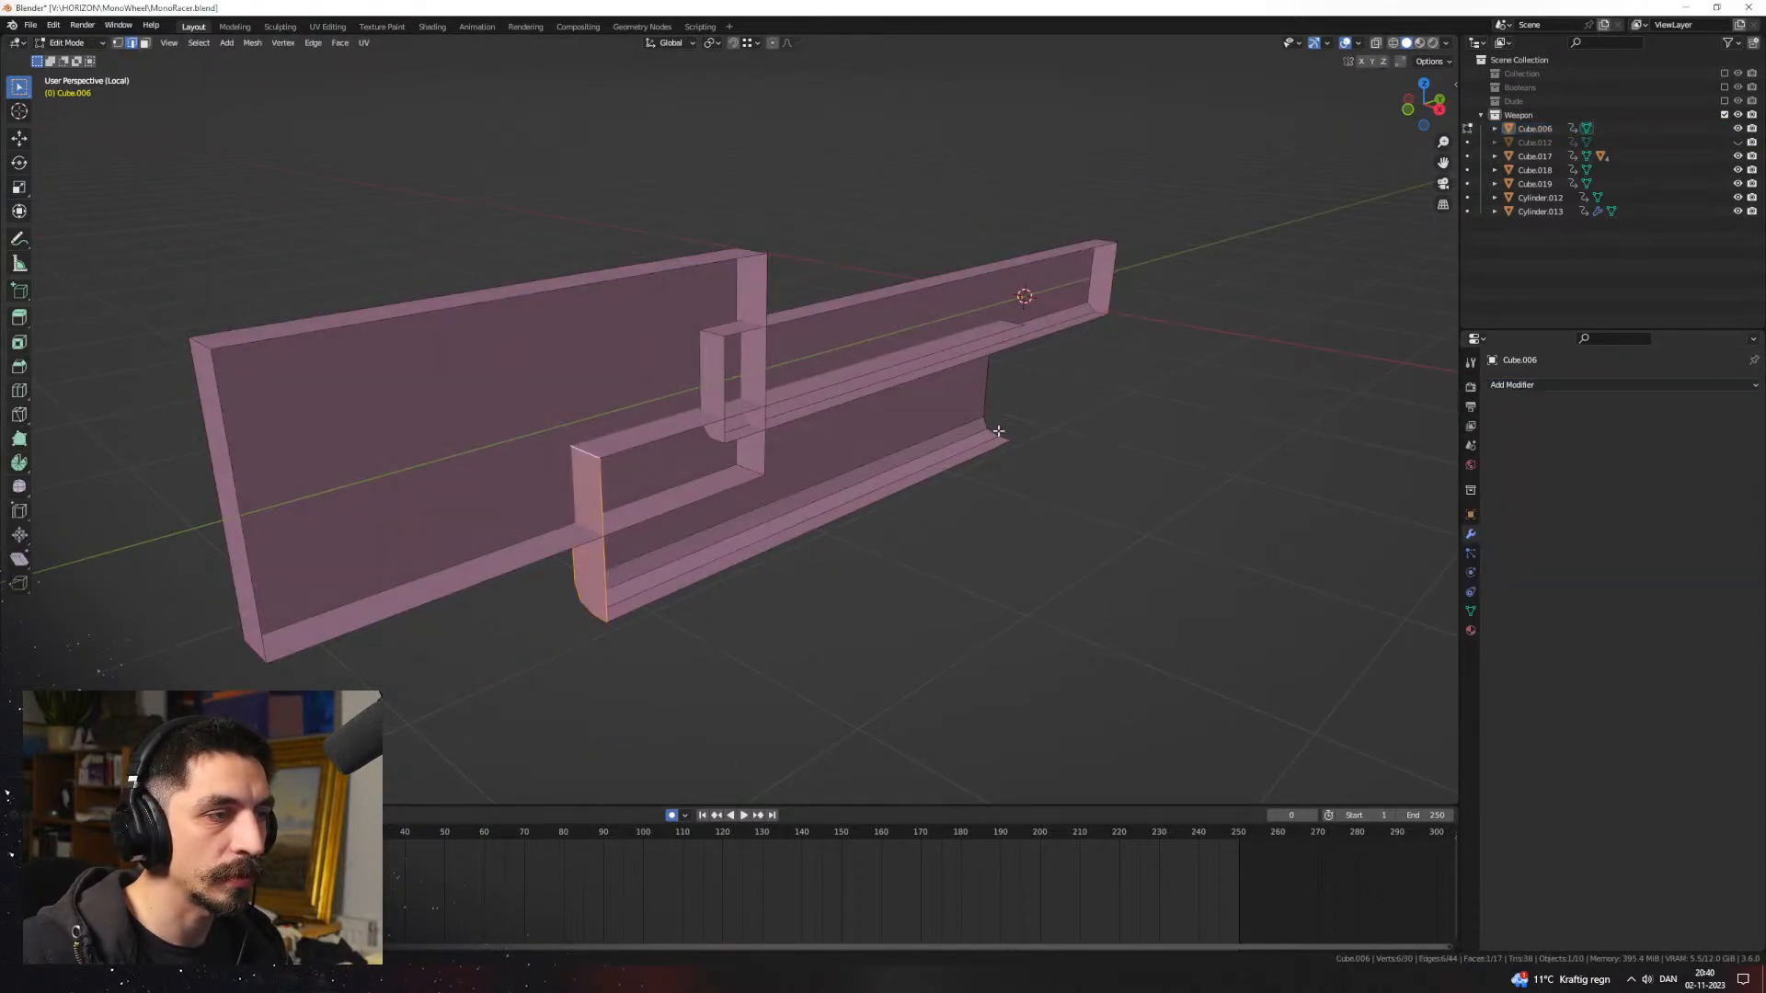
key("Tab")
Step: Add a Mirror modifier on the X axis to the halved casing object
left_click(1555, 385)
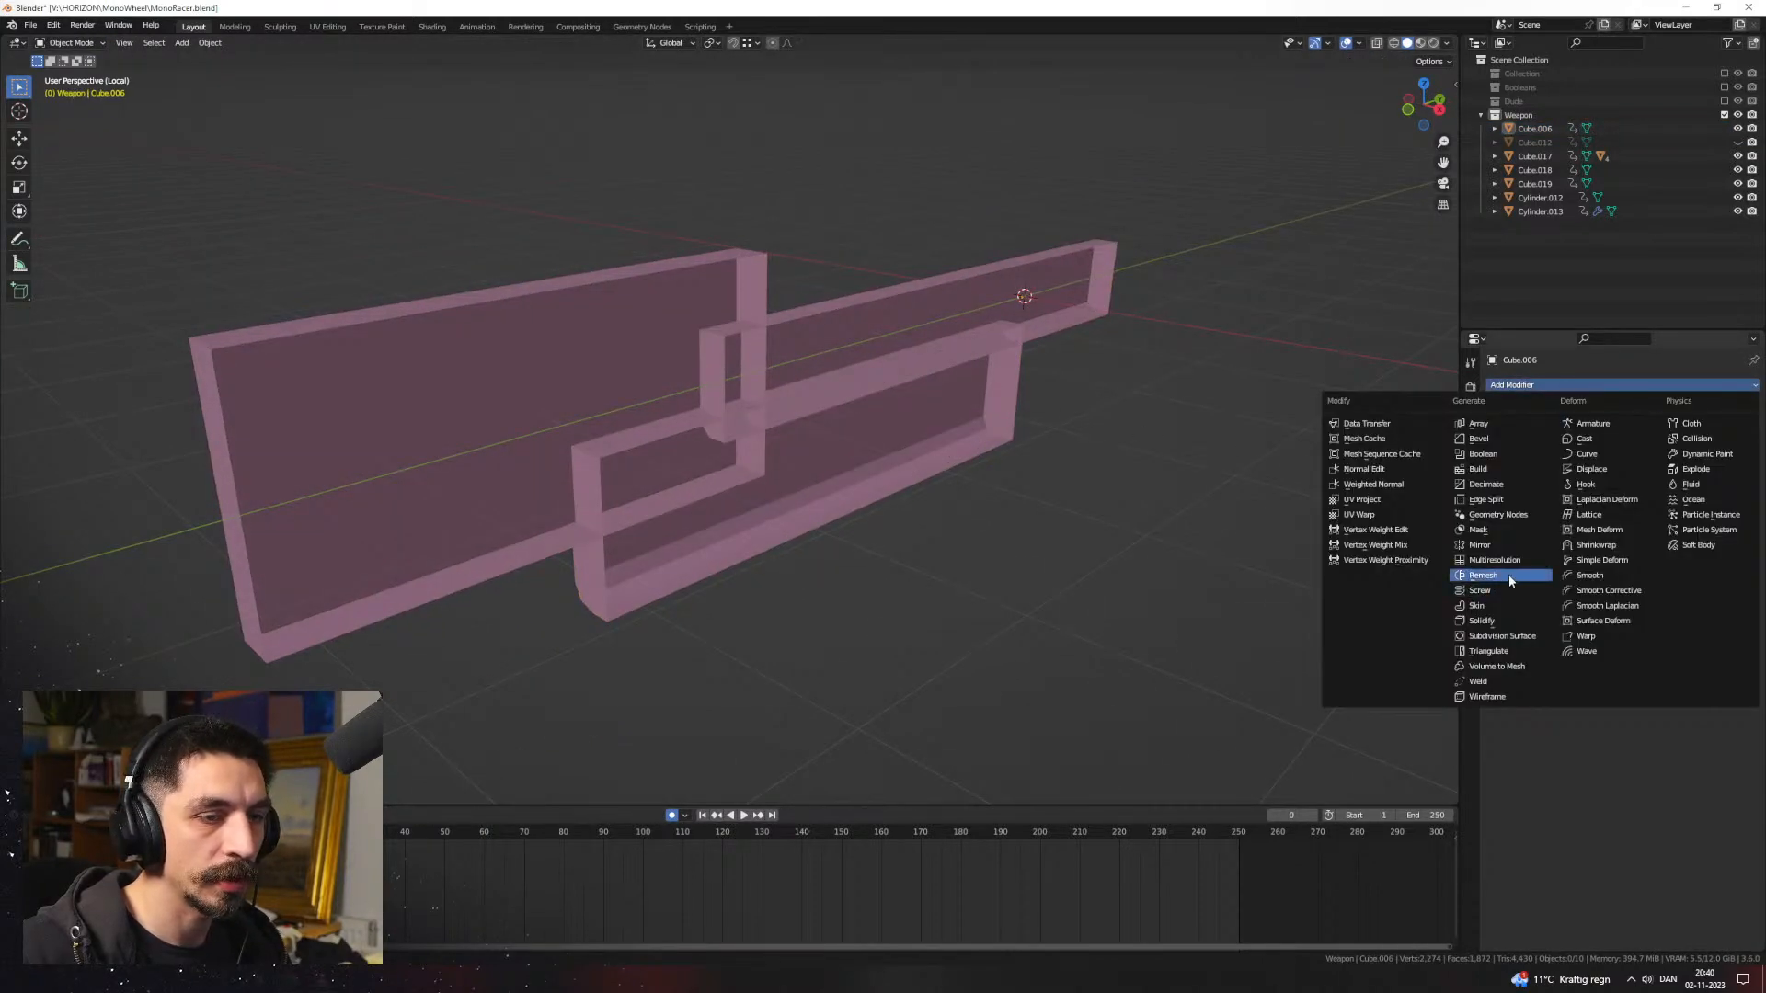
left_click(1505, 546)
middle_click_drag(1100, 526, 709, 504)
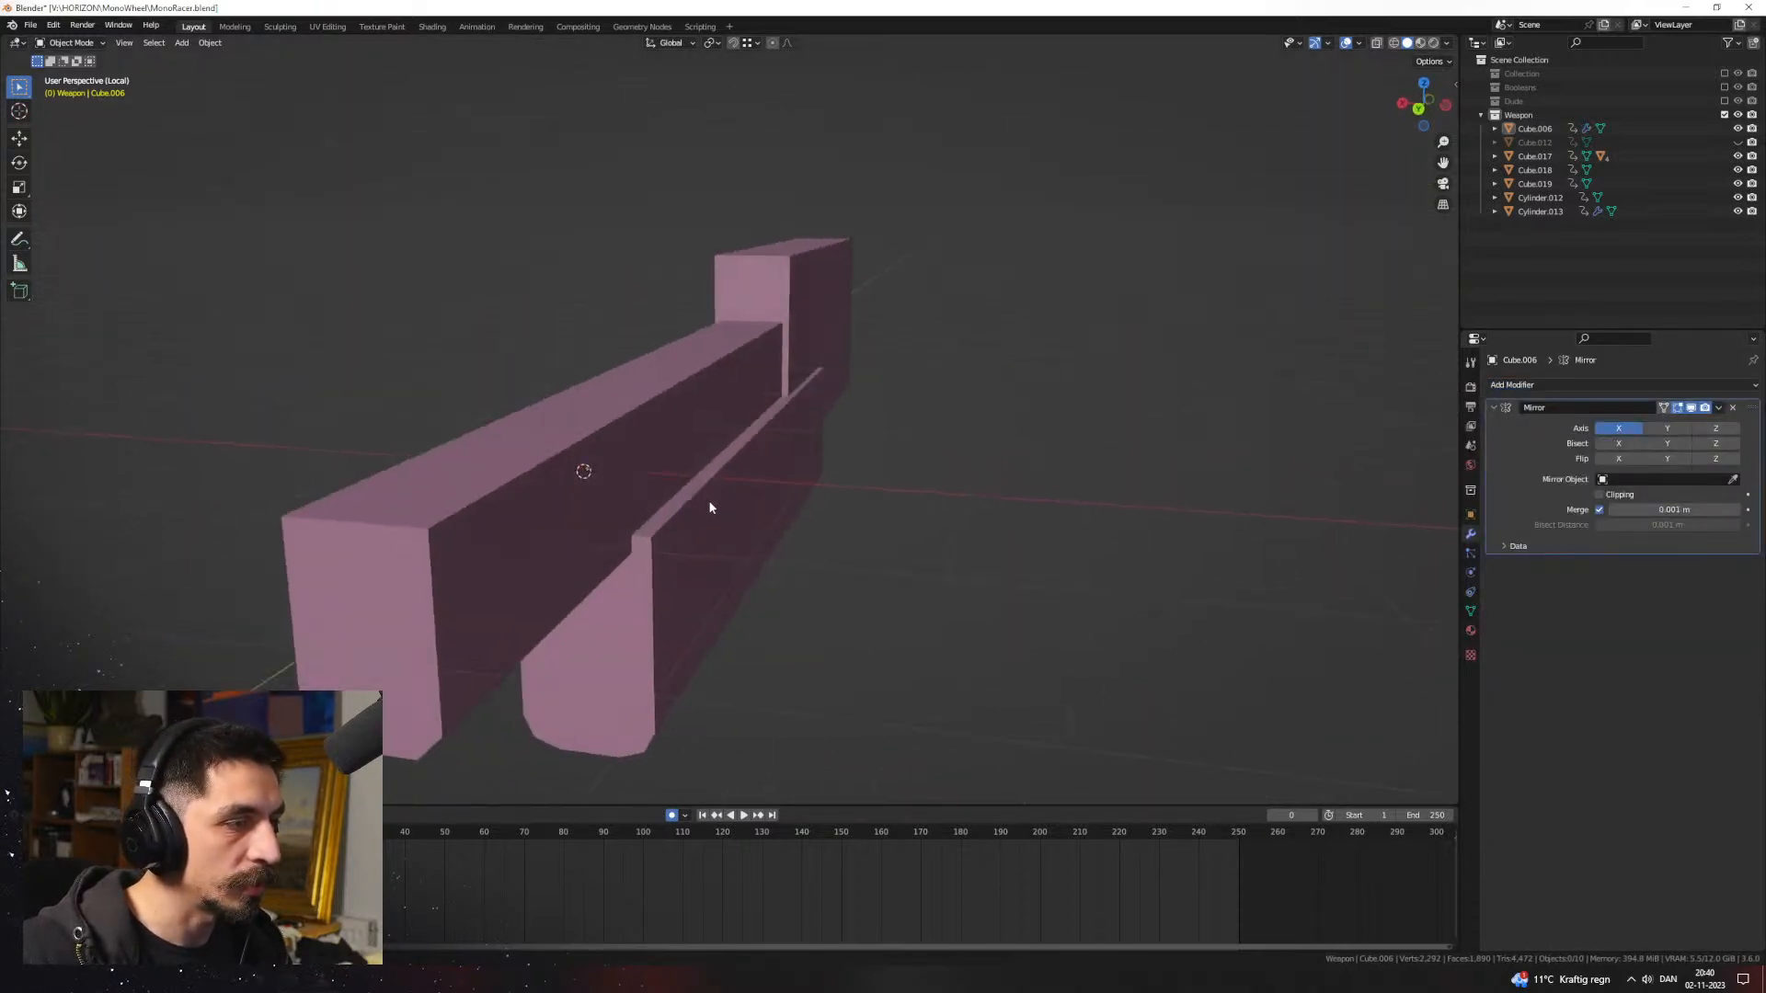
Step: Bevel the vertical edge at the muzzle block's rear corner and leave mesh editing
left_click(815, 474)
scroll(814, 475, "up", 3)
middle_click_drag(814, 480, 847, 415)
key("Tab")
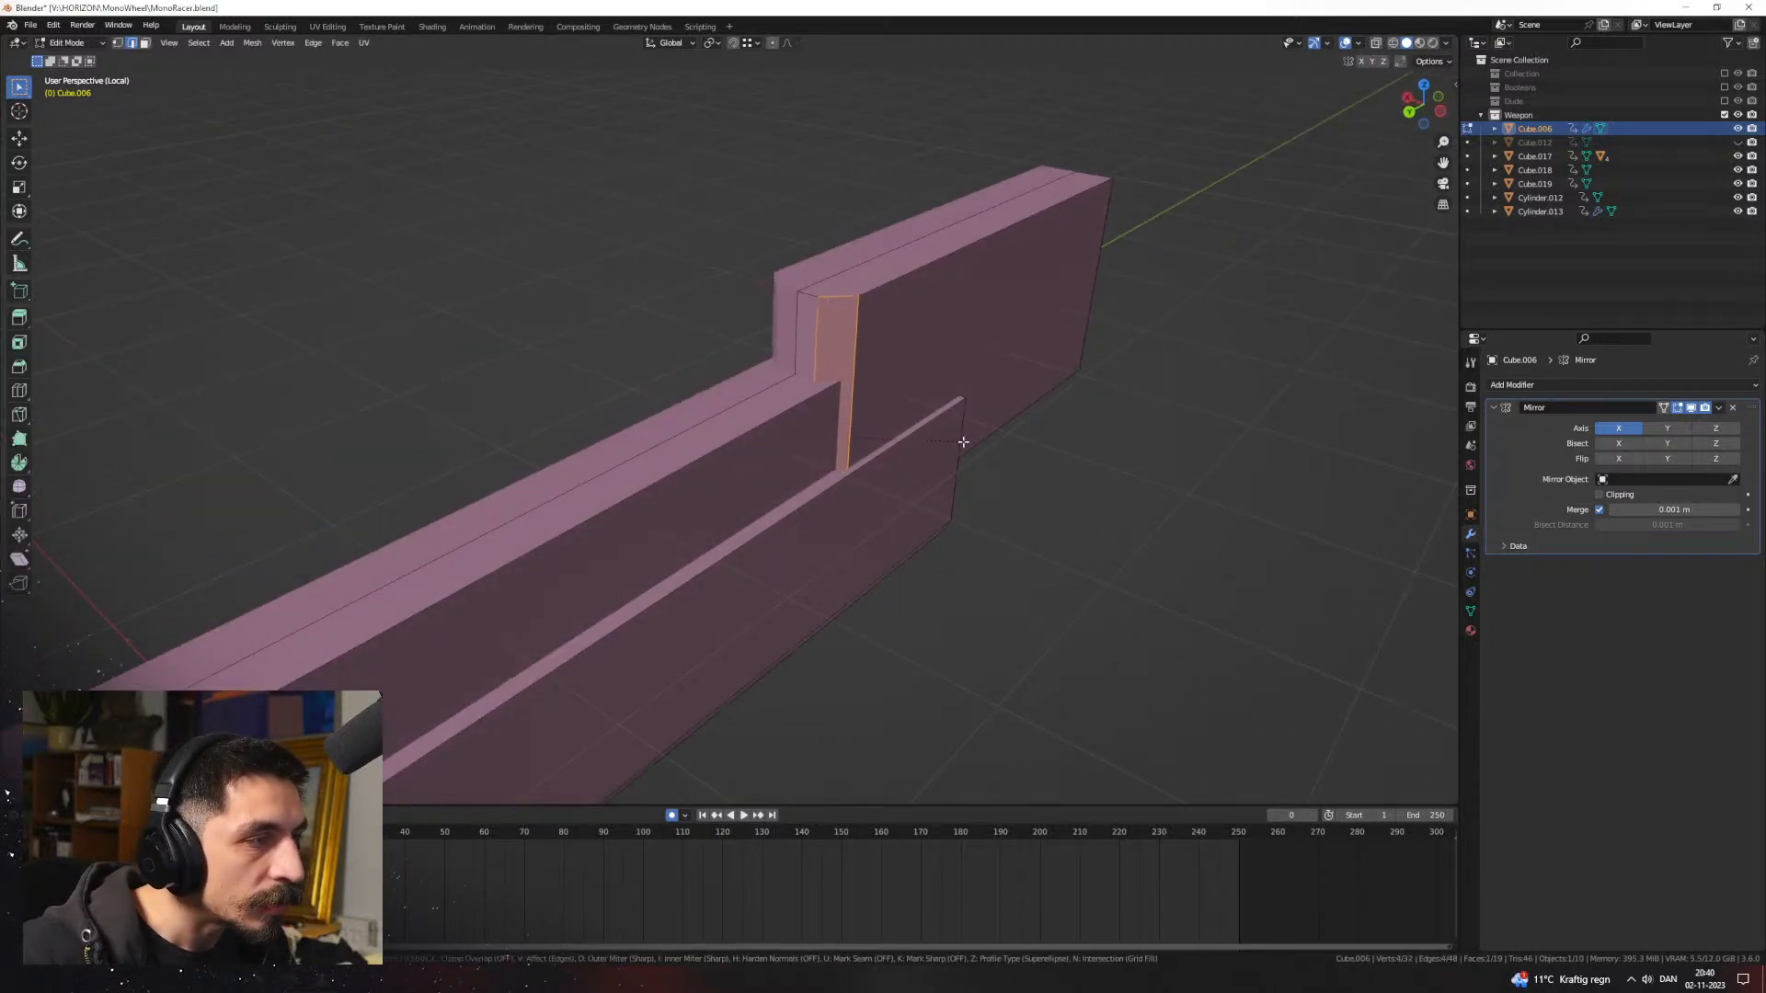
left_click(962, 447)
key("Tab")
Step: Bevel the middle casing block's upper outer lengthwise edge by about 0.05 m
middle_click_drag(935, 564, 718, 469)
key("Tab")
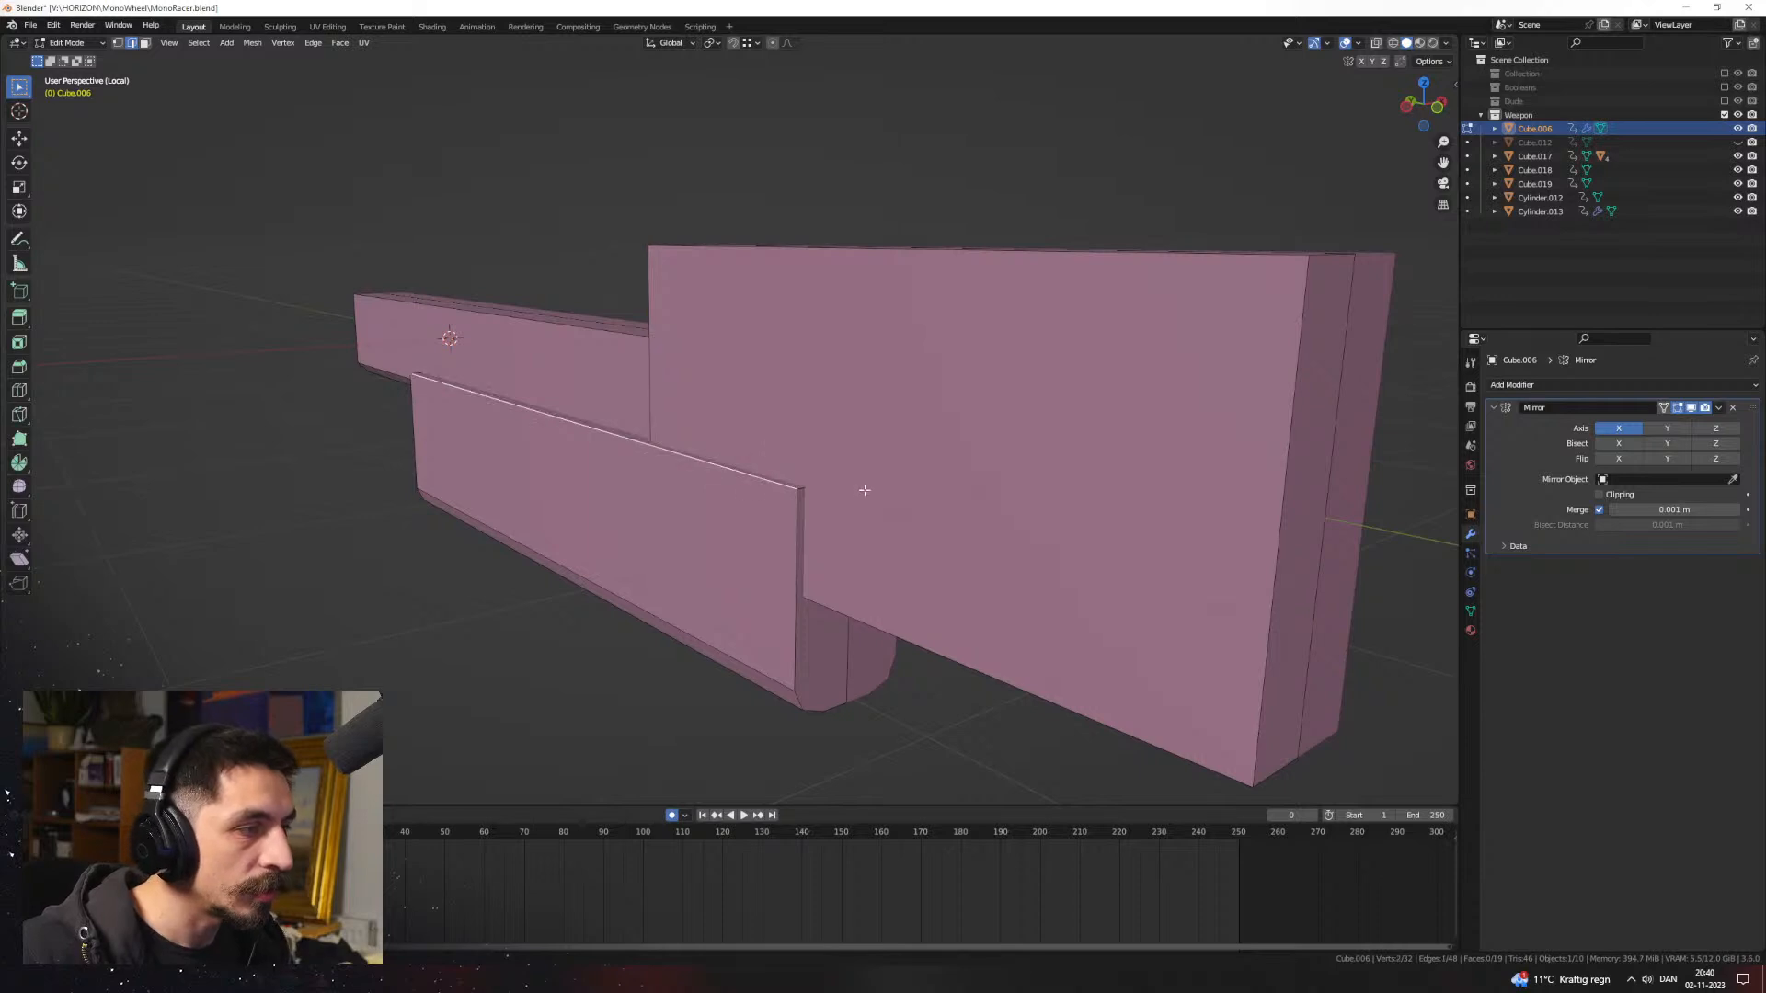
middle_click_drag(838, 487, 859, 492)
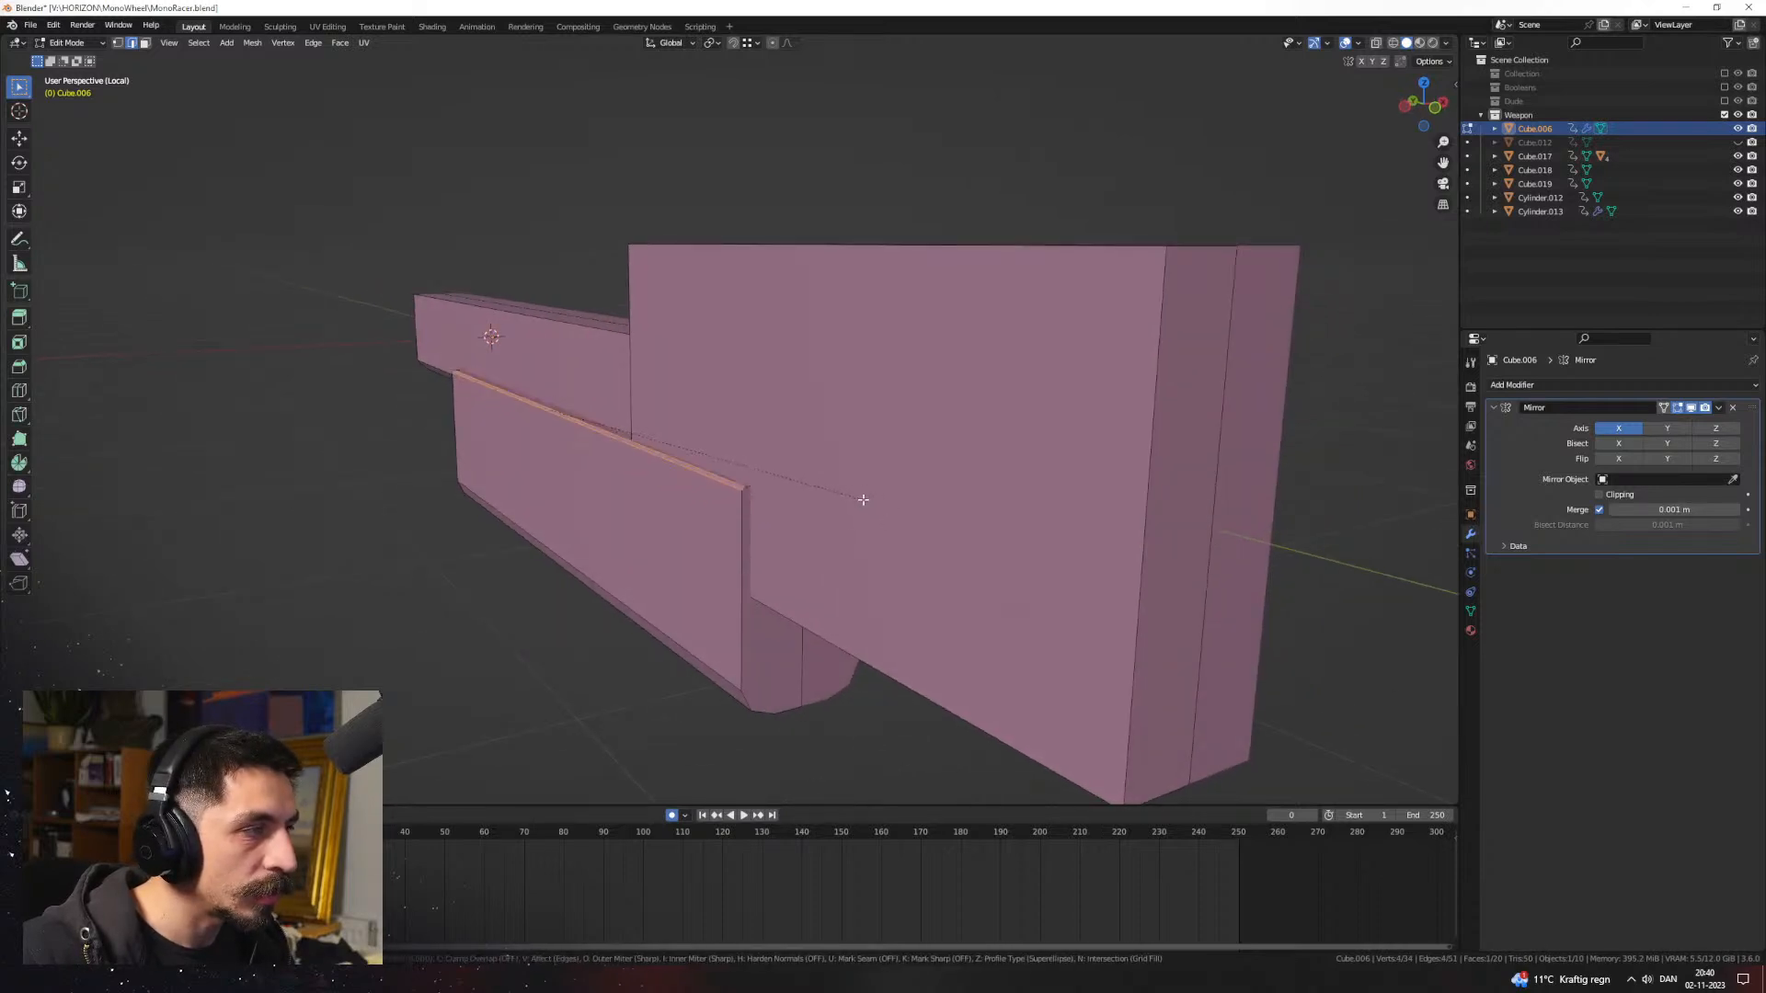
left_click(867, 505)
middle_click_drag(832, 516, 891, 512)
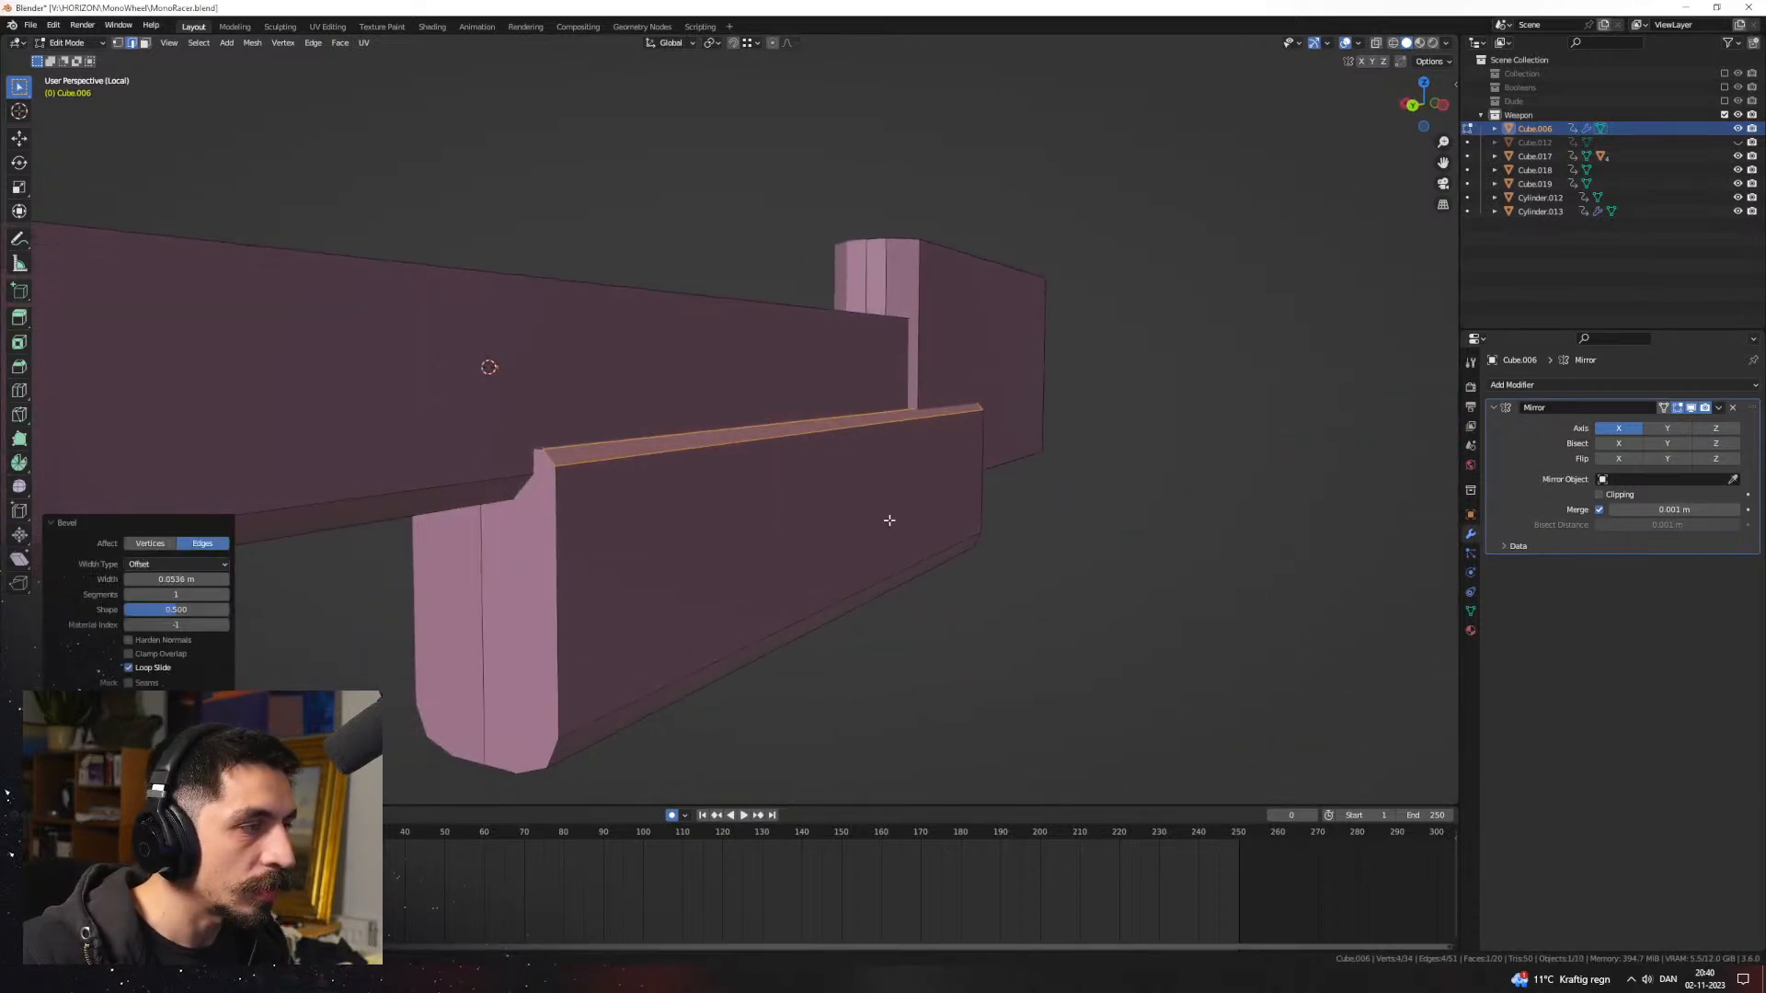
Step: Edge-slide the outer edge of the middle casing's bevel and adjust the bevel's position along Z
left_click(699, 471)
key("g")
key("g")
left_click(719, 540)
middle_click_drag(719, 540, 848, 489)
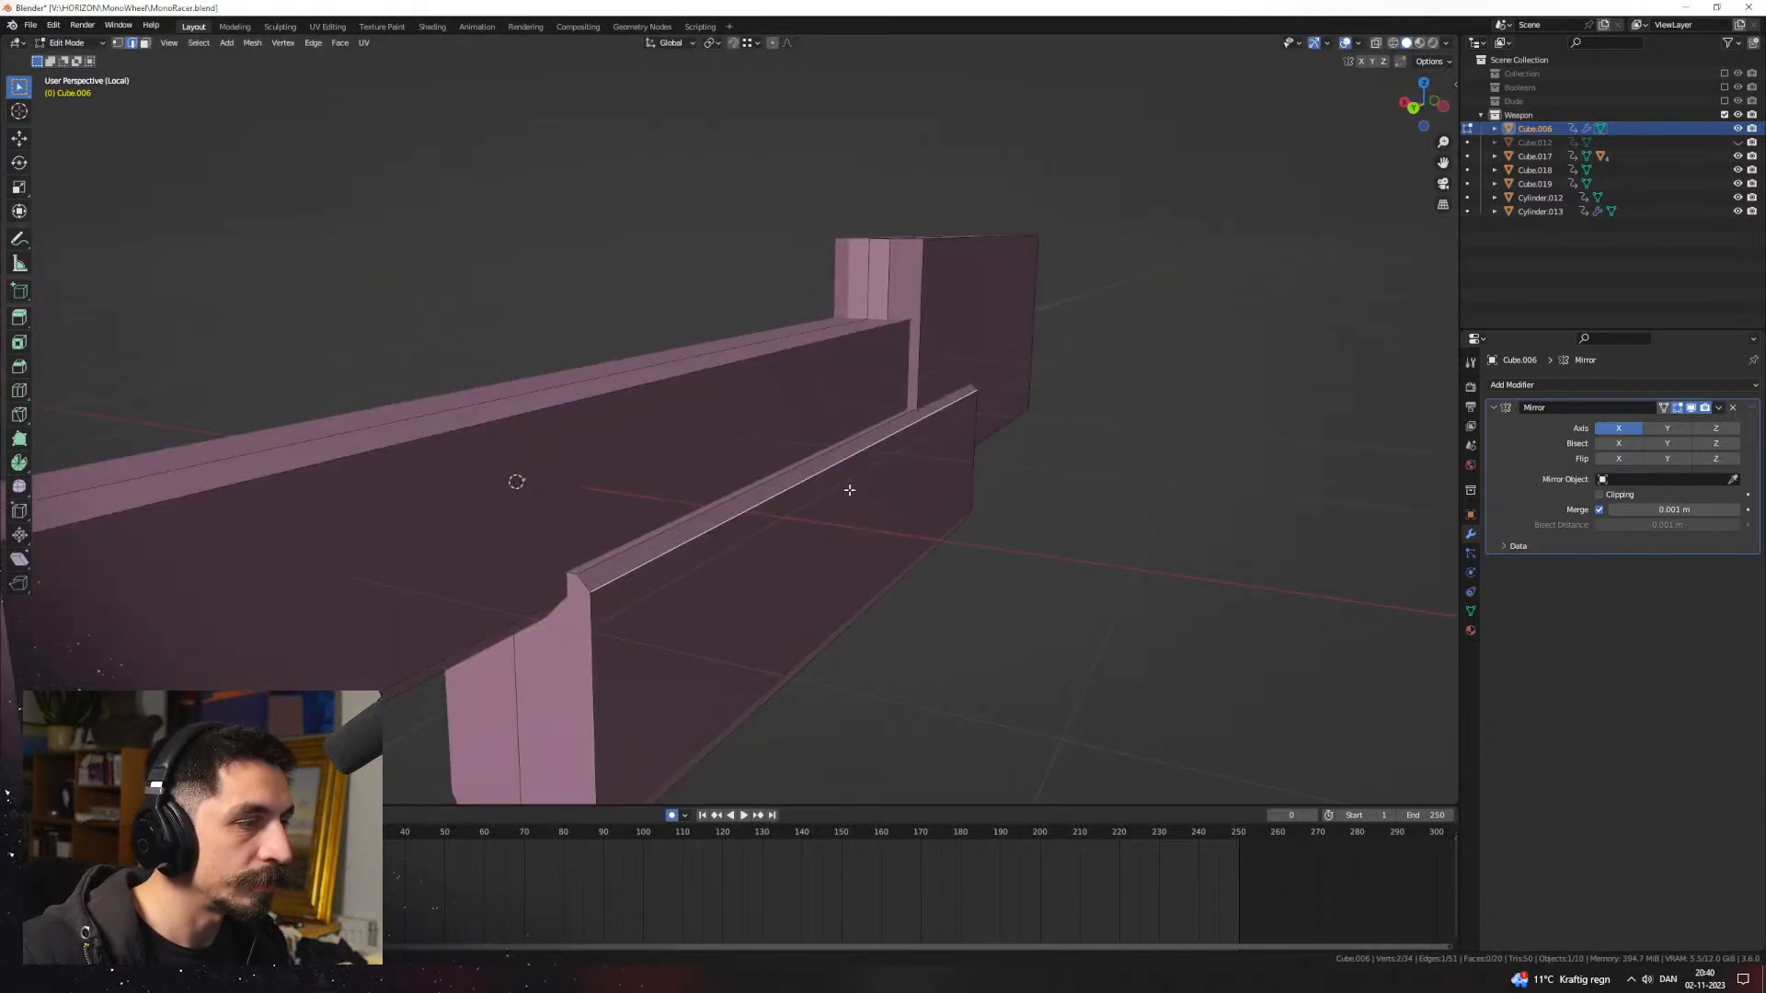
left_click(690, 515)
key("g")
key("z")
left_click(695, 438)
Step: Move the muzzle block's side face along X by about -0.02 m and leave mesh editing
middle_click_drag(741, 457, 895, 442)
left_click(883, 406)
key("g")
key("x")
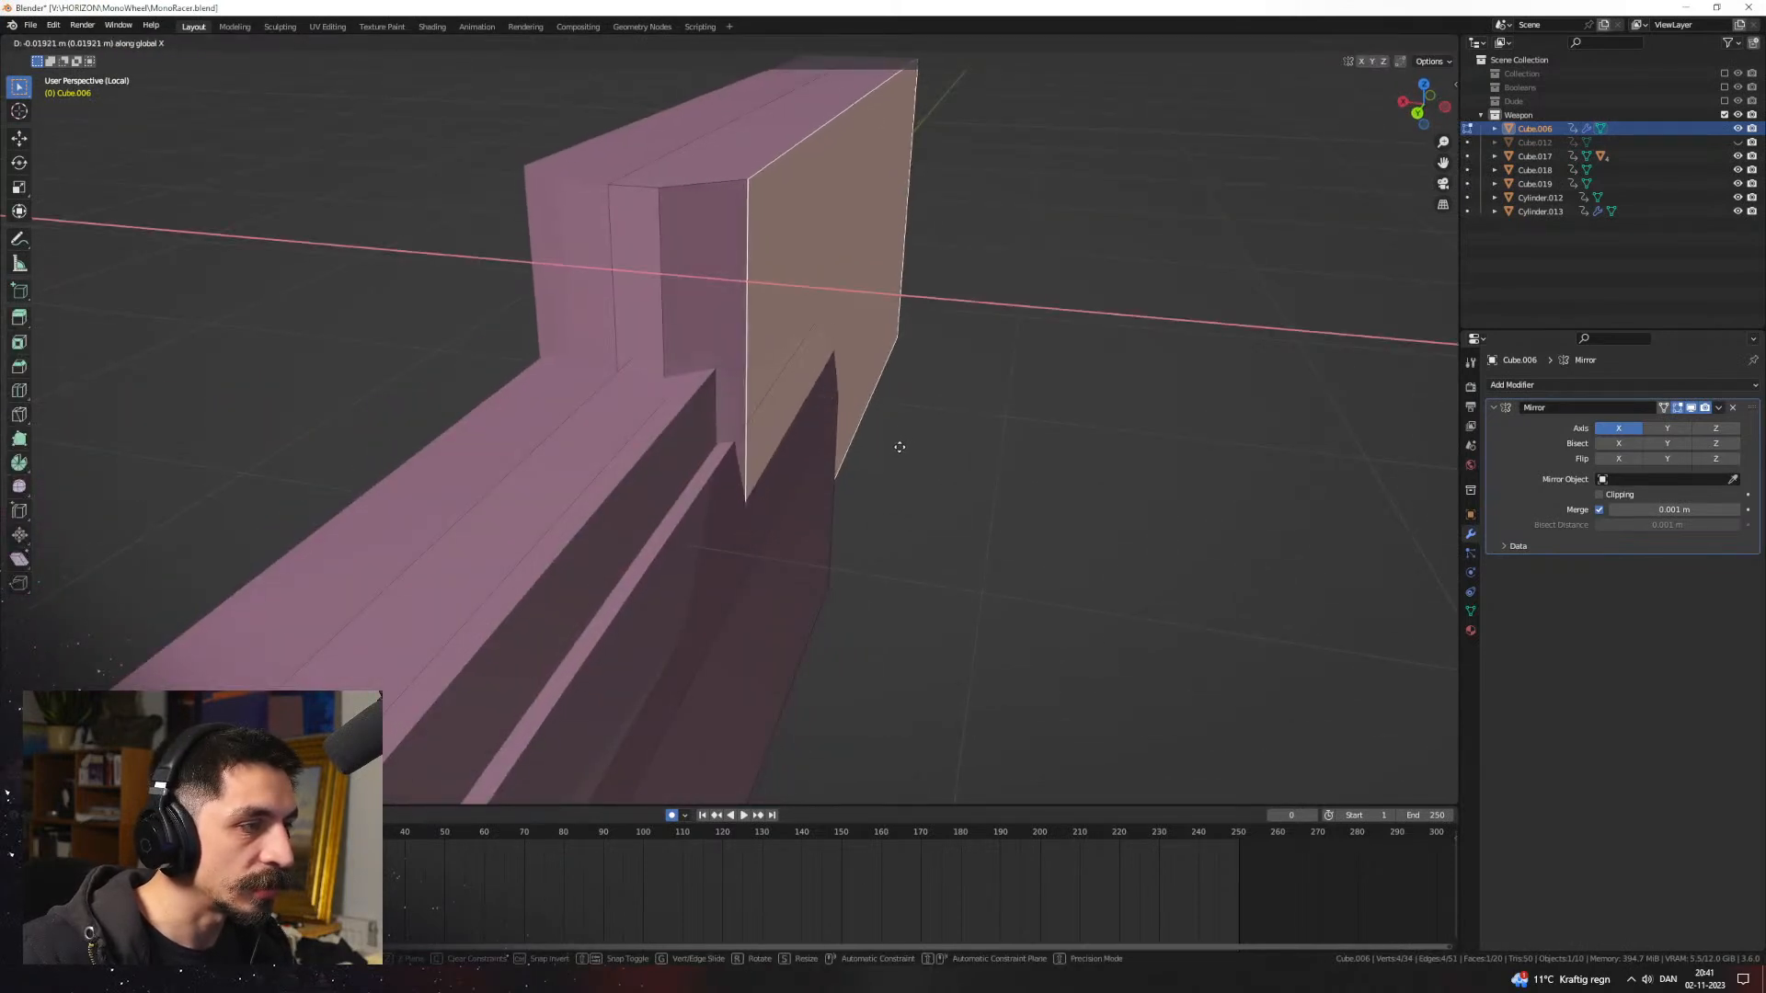
left_click(900, 447)
key("Tab")
Step: Add a horizontal edge loop around the muzzle block, slide it to about mid-height and leave mesh editing
mouse_move(1054, 480)
middle_mouse_down()
mouse_move(783, 512)
mouse_move(849, 482)
mouse_move(852, 506)
mouse_move(1037, 461)
mouse_move(769, 497)
mouse_move(964, 473)
mouse_move(835, 464)
middle_mouse_up()
scroll(832, 450, "up", 2)
key("Tab")
key("z")
left_click(655, 378)
middle_click_drag(656, 378, 751, 383)
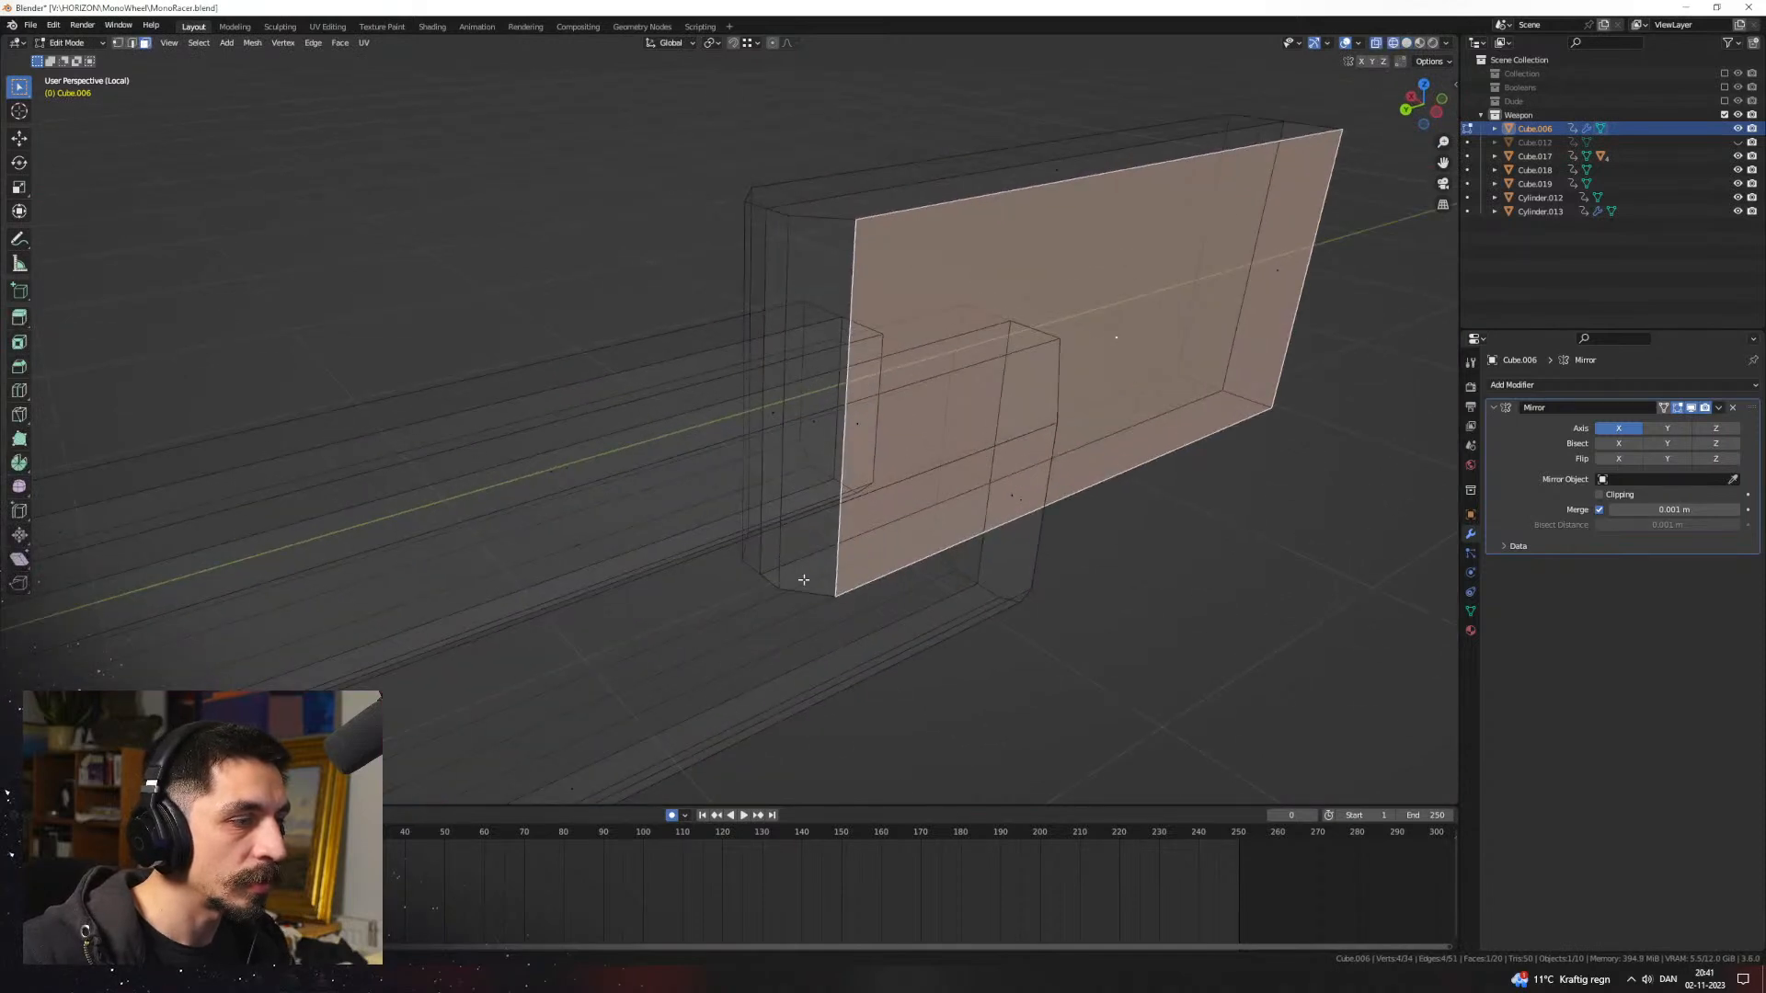
left_click(869, 559)
key("ctrl+r")
left_click(771, 293)
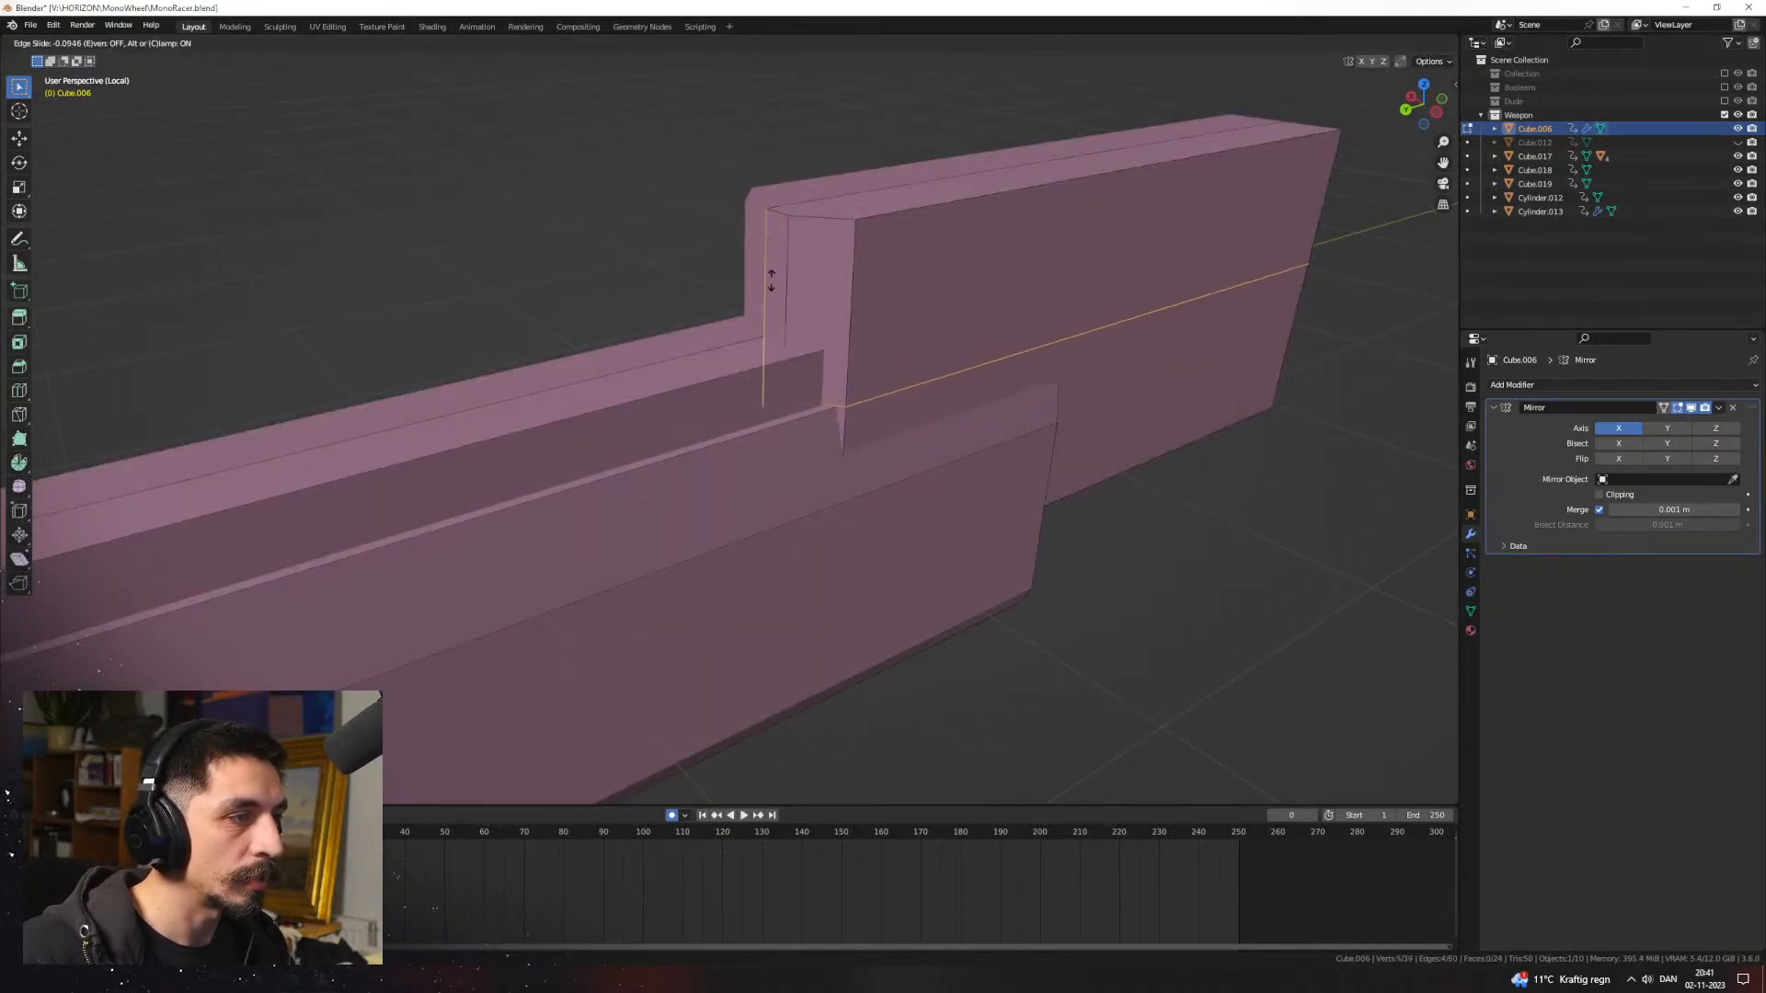
left_click(787, 273)
key("z")
left_click(703, 380)
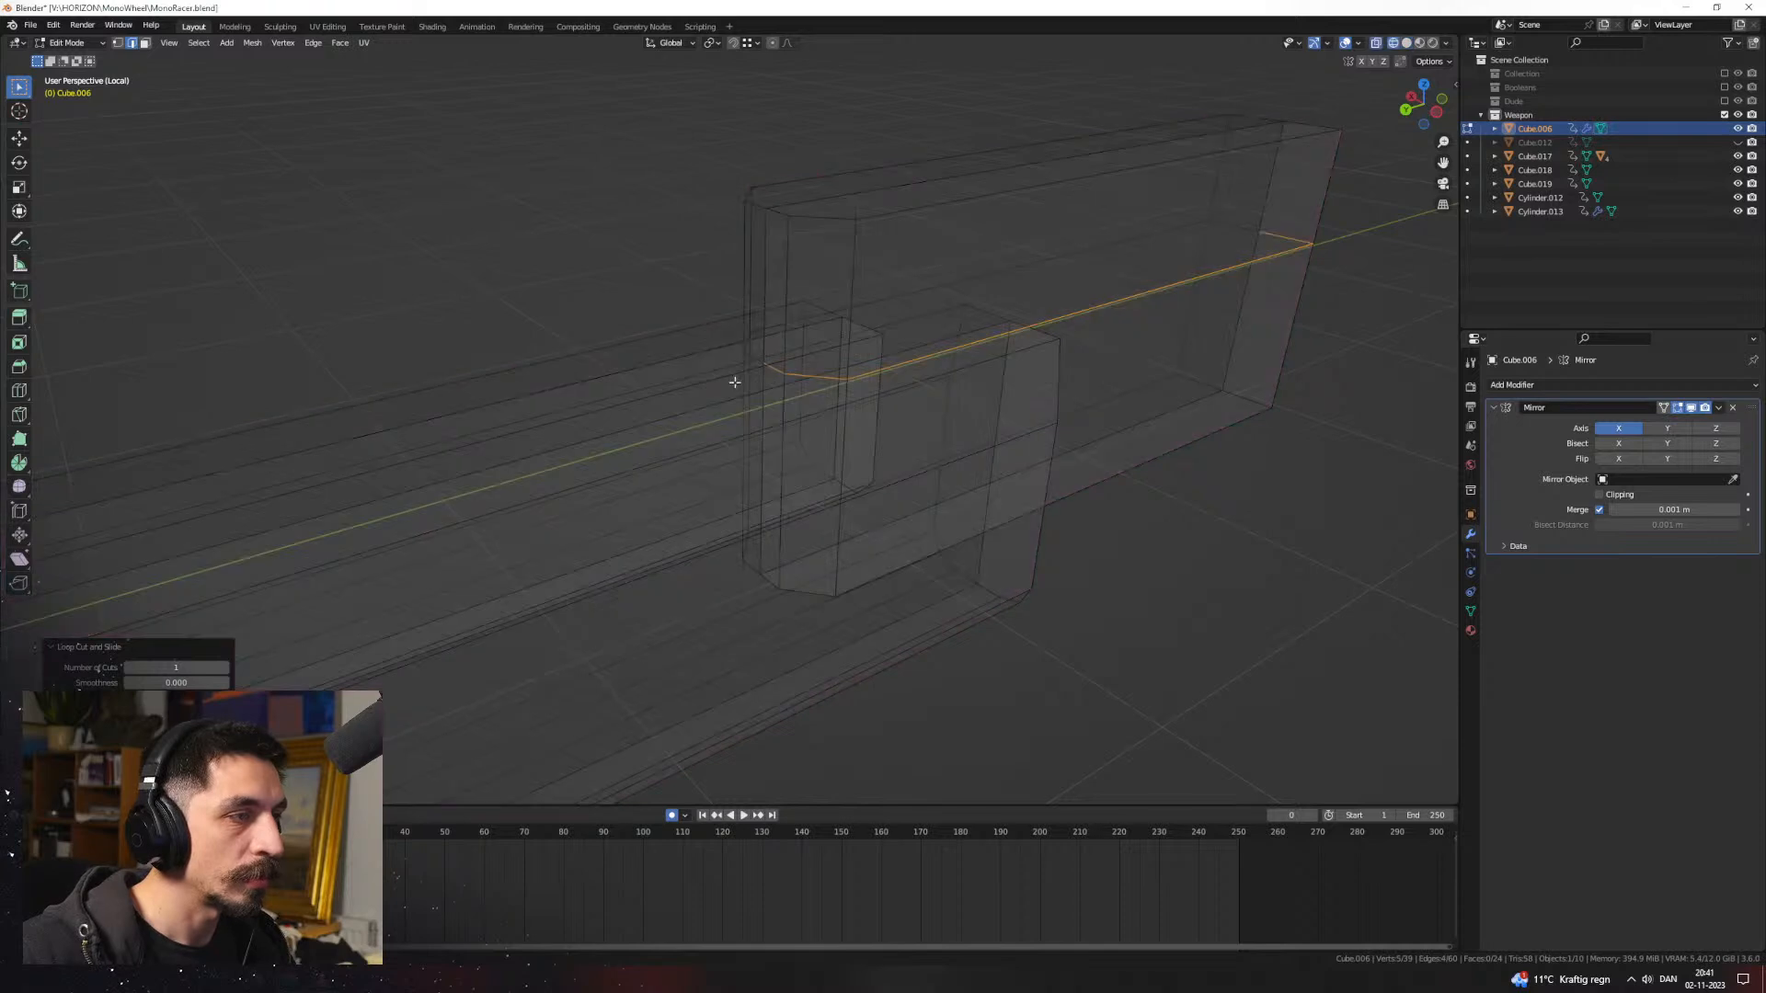
left_click(776, 366)
key("Tab")
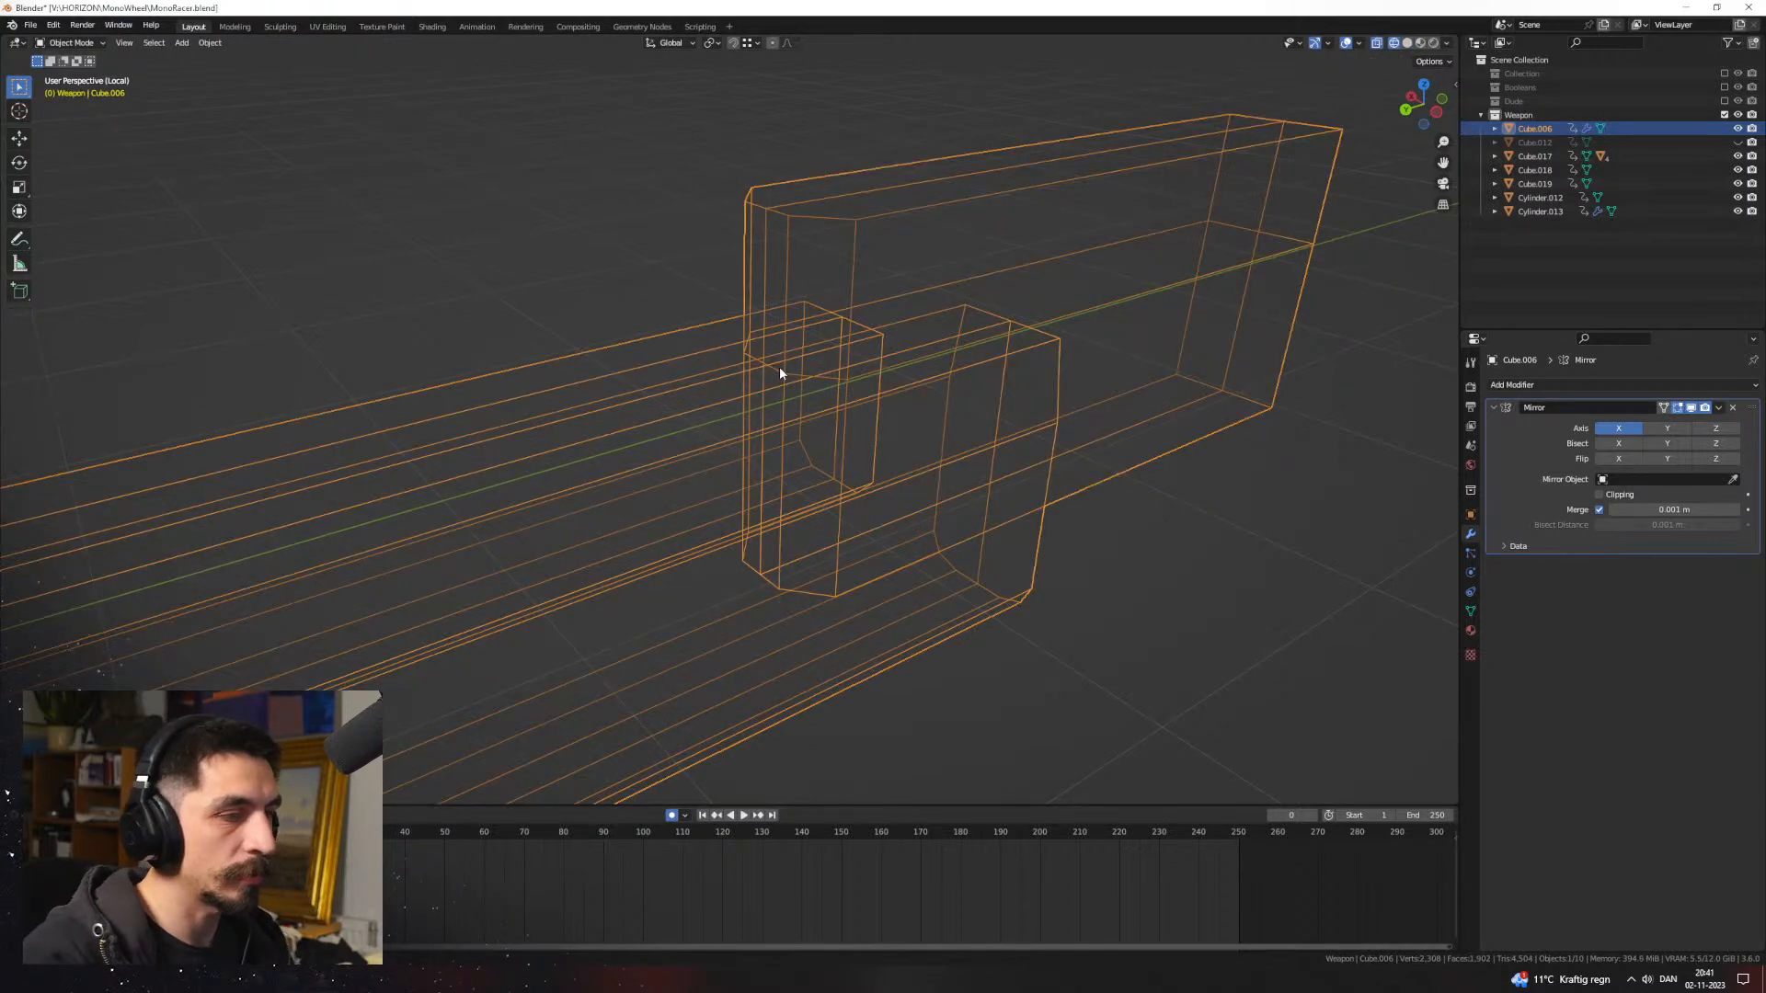
Step: Return to solid shading, unhide the top cover and leave local view with the casing object selected
scroll(881, 385, "down", 2)
scroll(886, 384, "up", 2)
key("z")
left_click(929, 390)
middle_click_drag(933, 391, 881, 397)
scroll(881, 398, "down", 3)
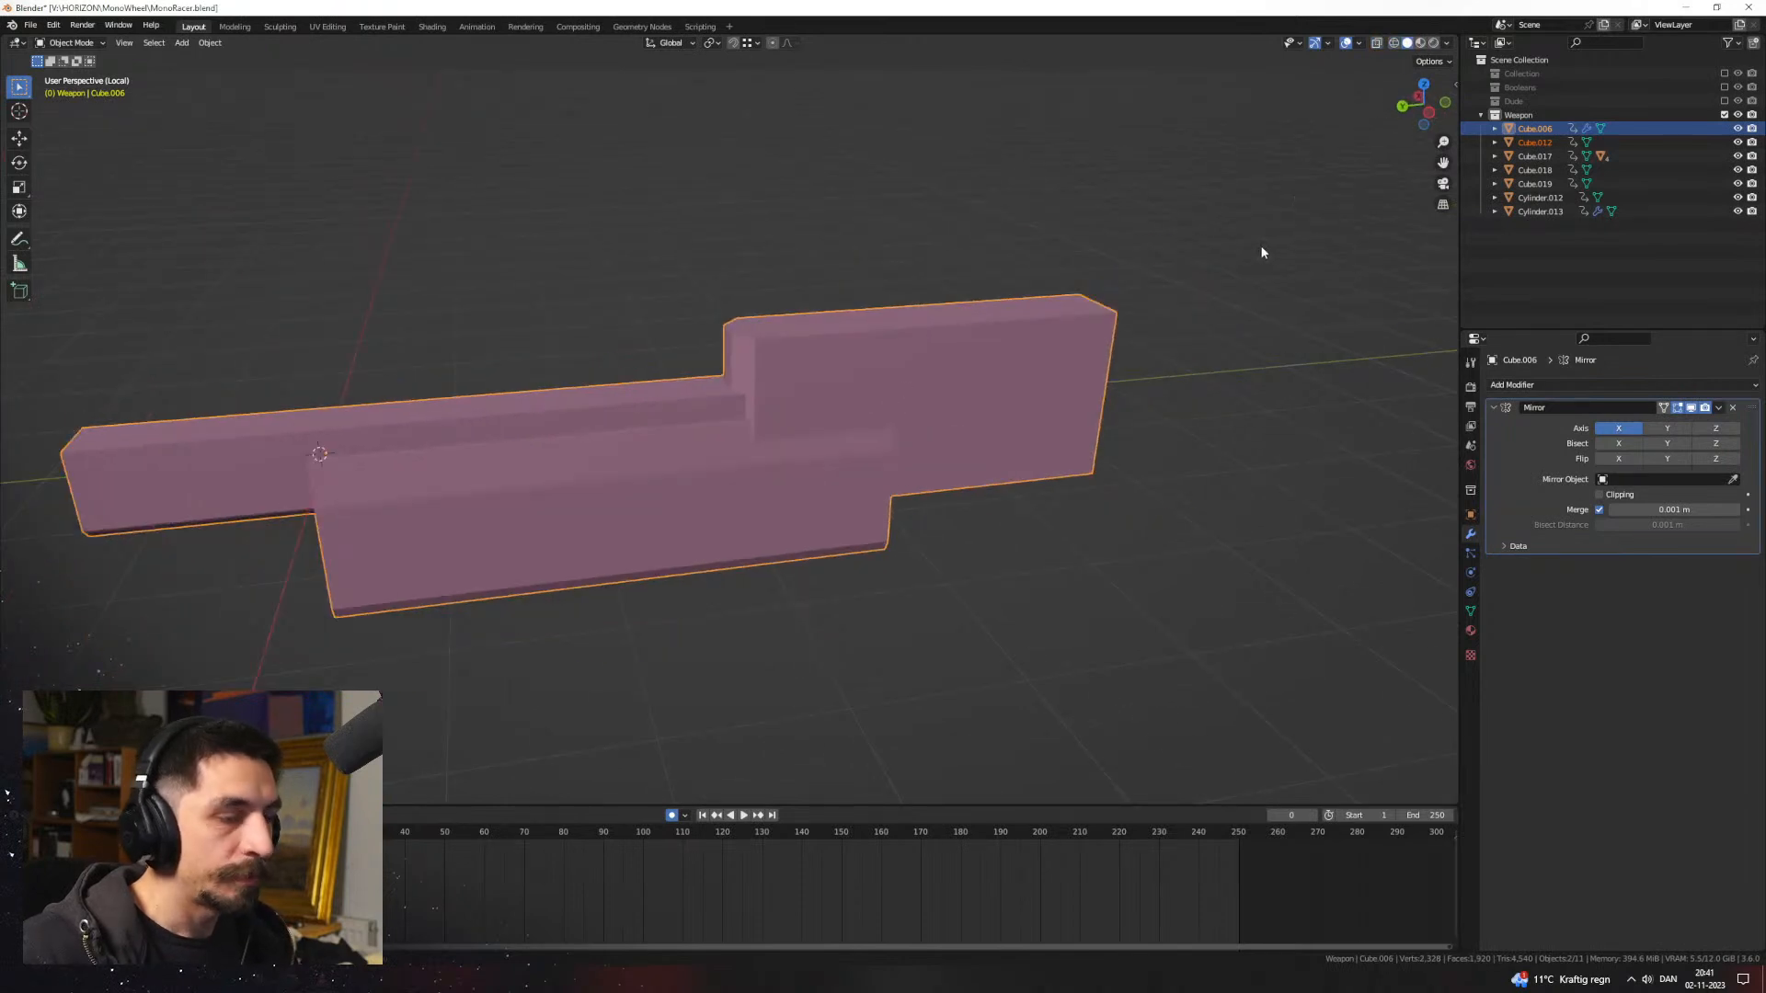
left_click(1216, 419)
key("KP_Divide")
middle_click_drag(1211, 419, 832, 528)
scroll(964, 397, "up", 3)
left_click(965, 397)
scroll(938, 412, "down", 3)
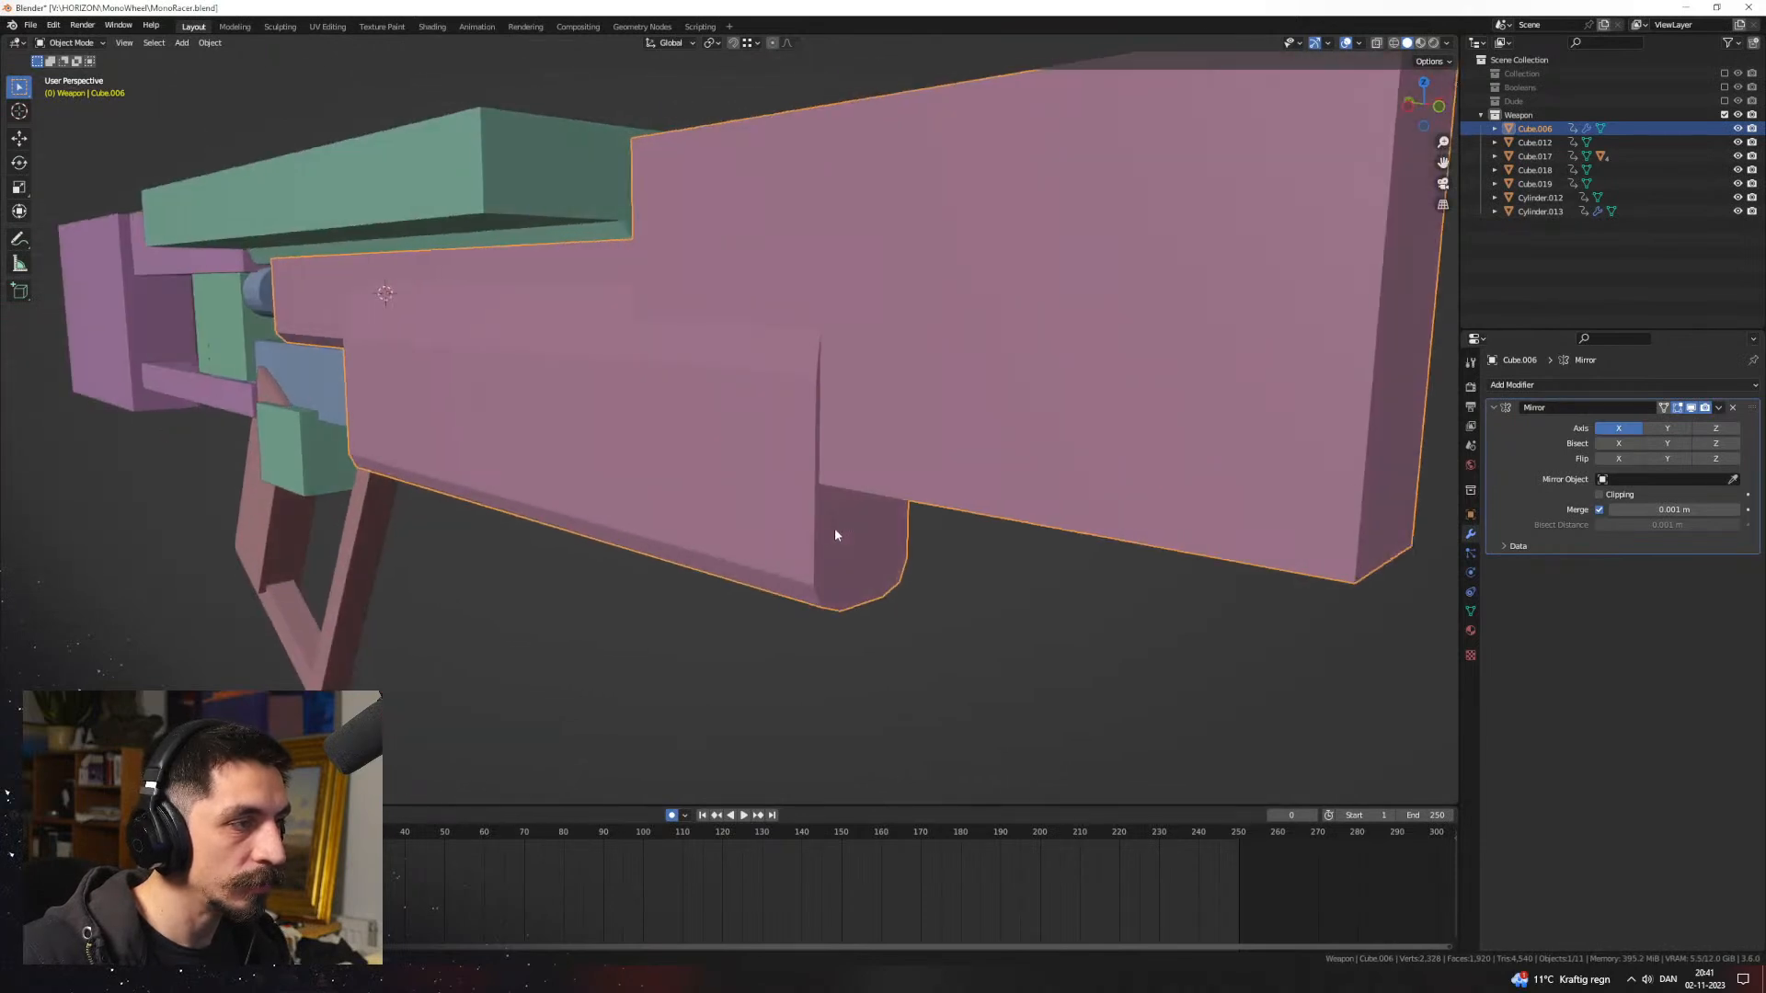
Step: Extrude the middle casing block's front end face a short distance forward along its normal
key("Tab")
scroll(903, 544, "down", 2)
key("e")
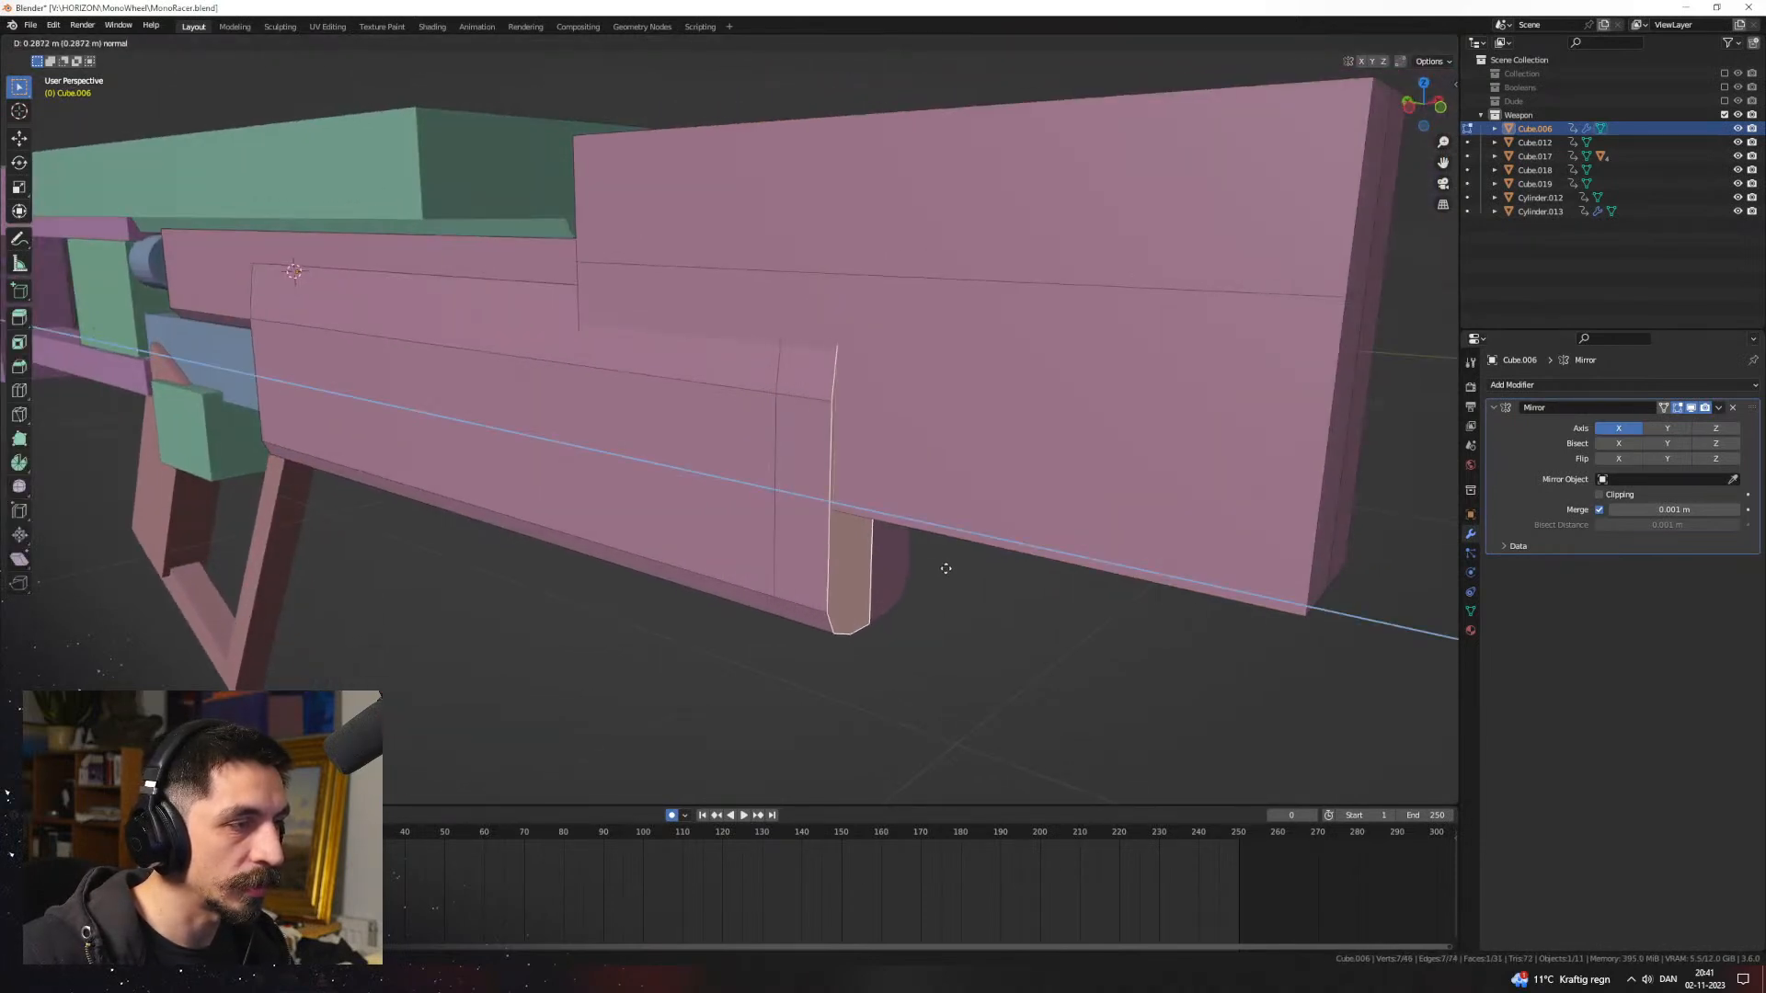
left_click(930, 572)
scroll(931, 572, "up", 3)
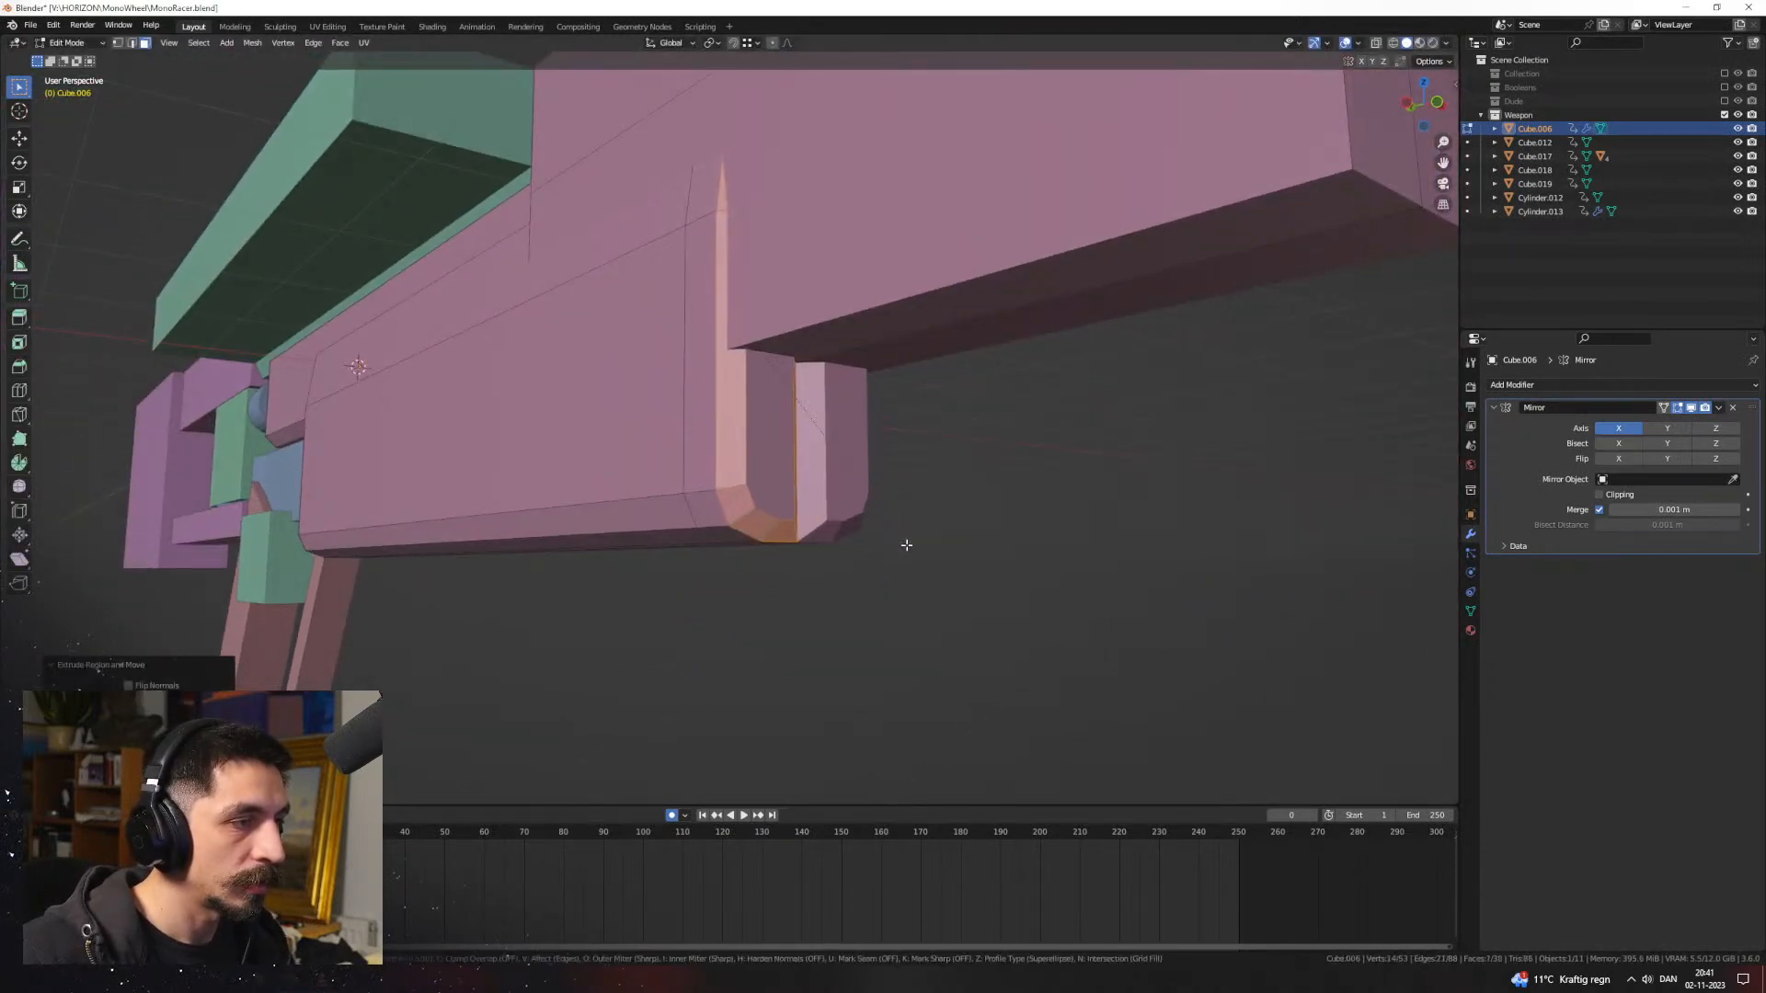
key("Escape")
key("ctrl+z")
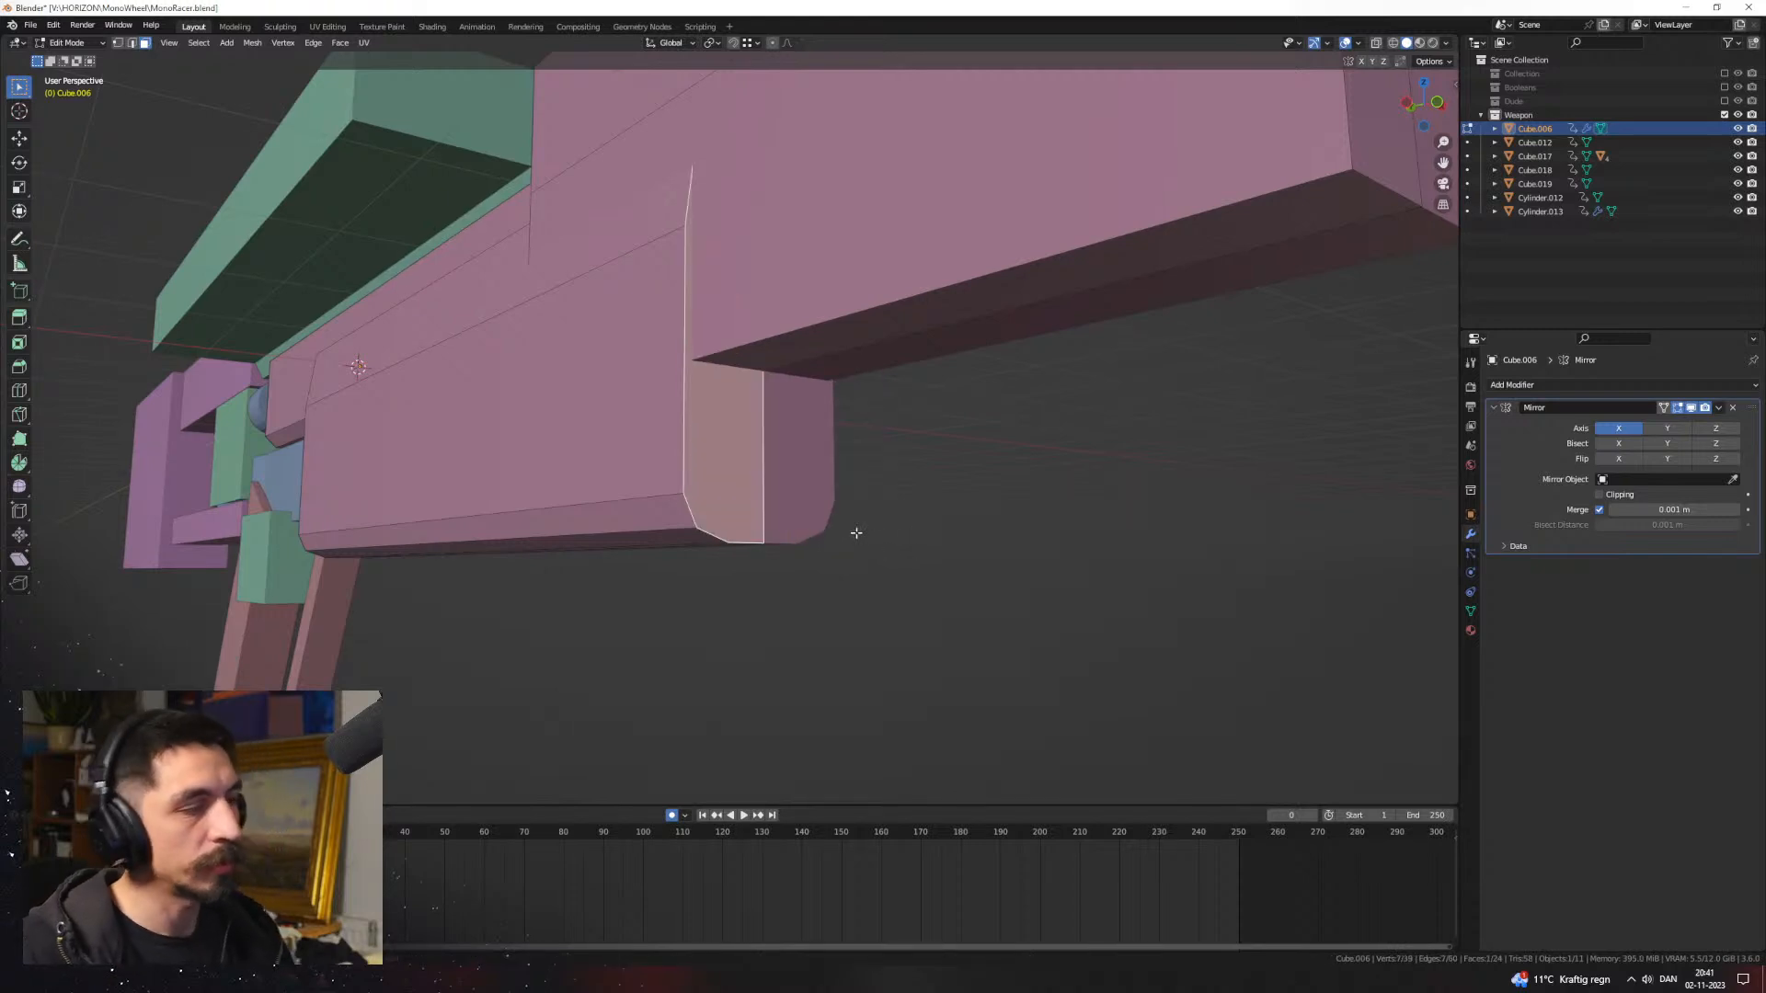
key("ctrl+shift+z")
middle_click_drag(856, 533, 923, 550)
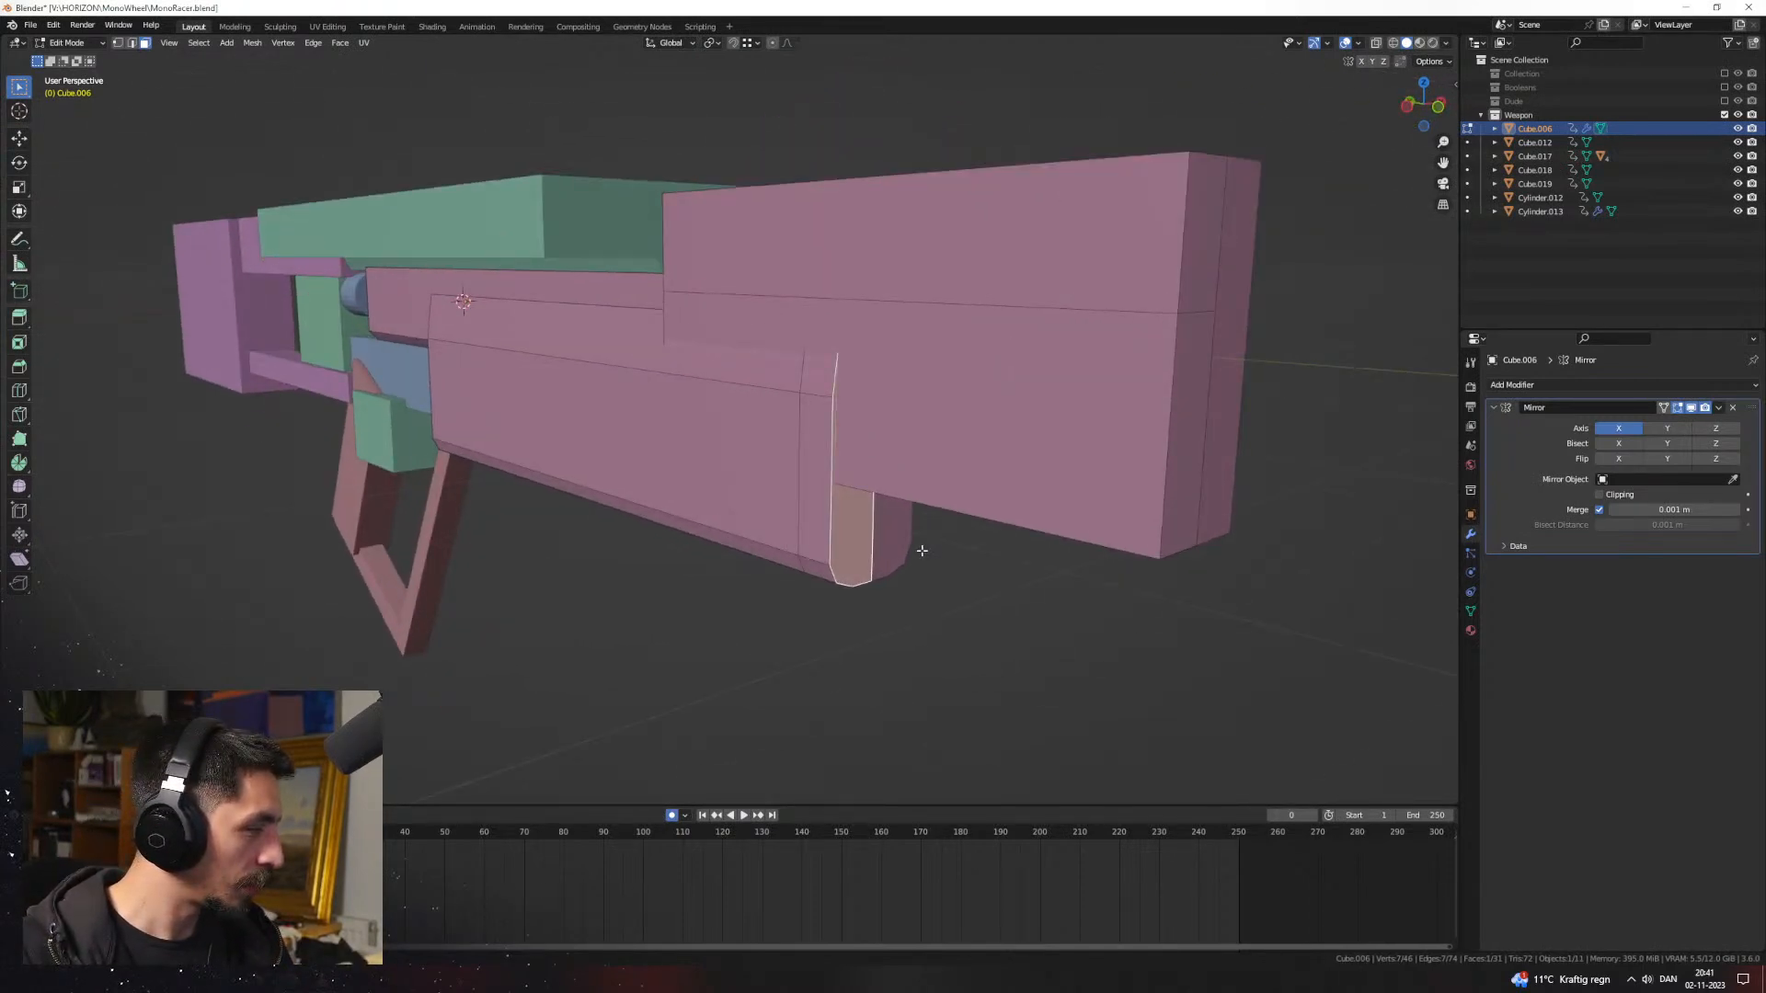
scroll(922, 550, "down", 3)
middle_click_drag(890, 533, 672, 493)
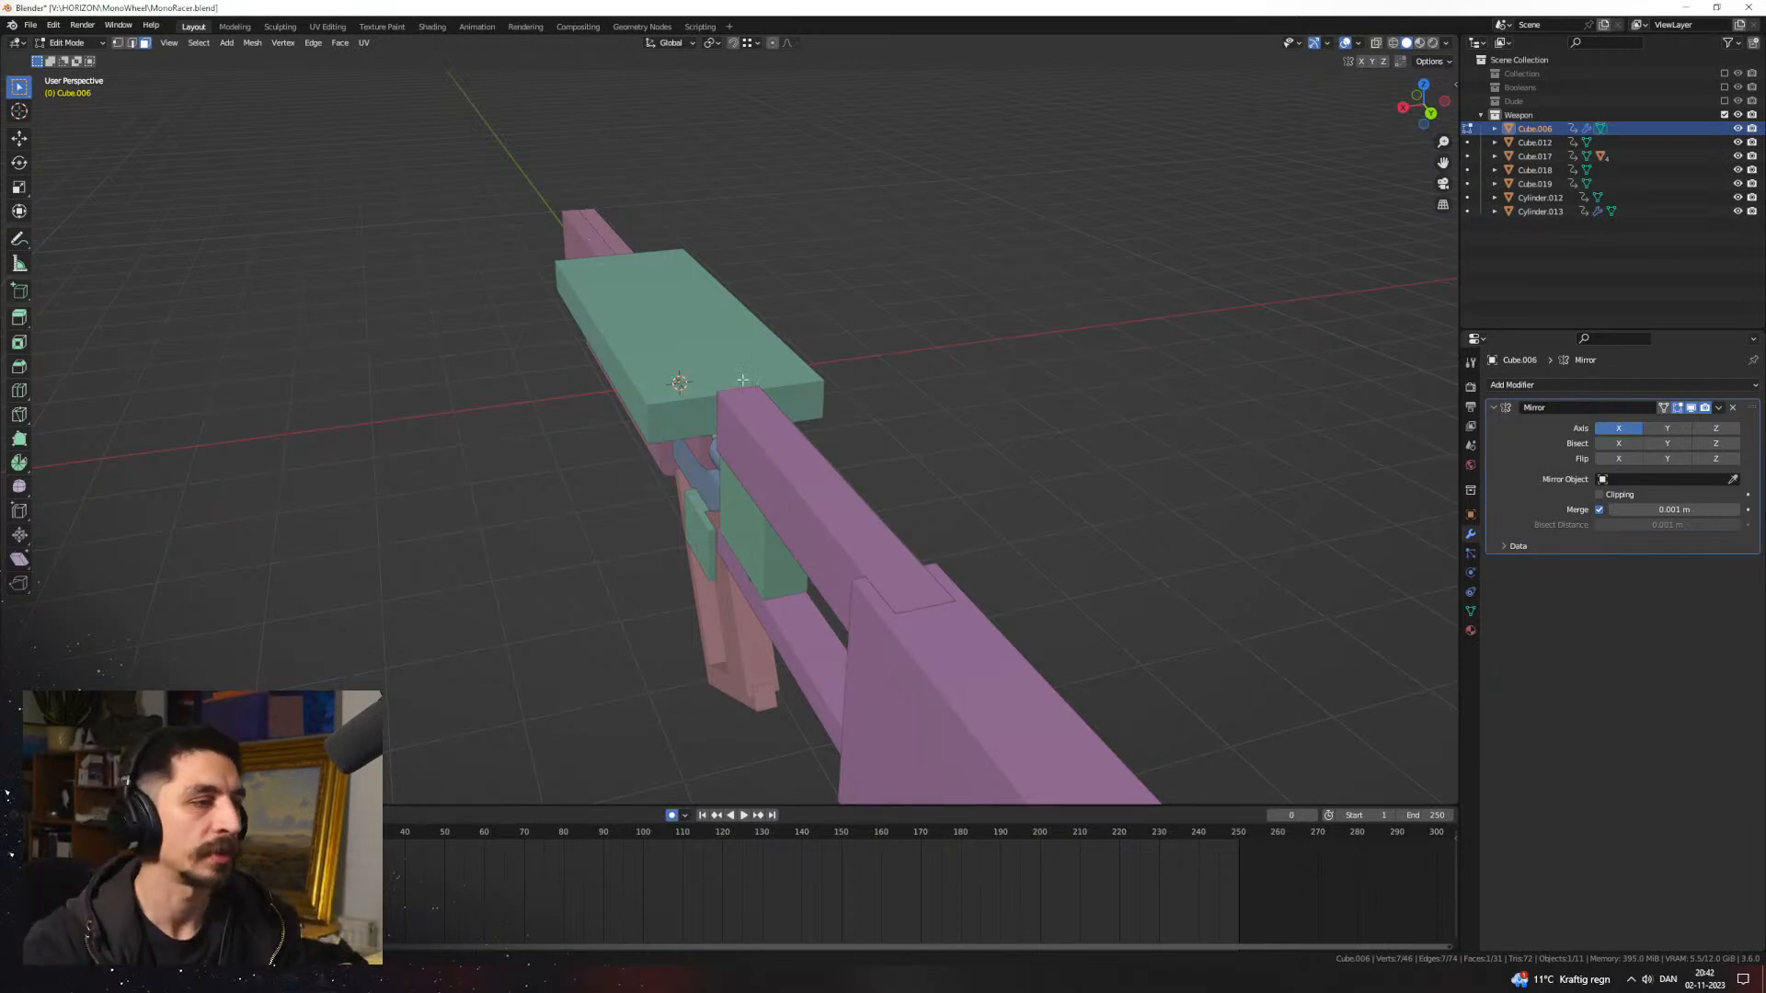
middle_click_drag(738, 359, 586, 438)
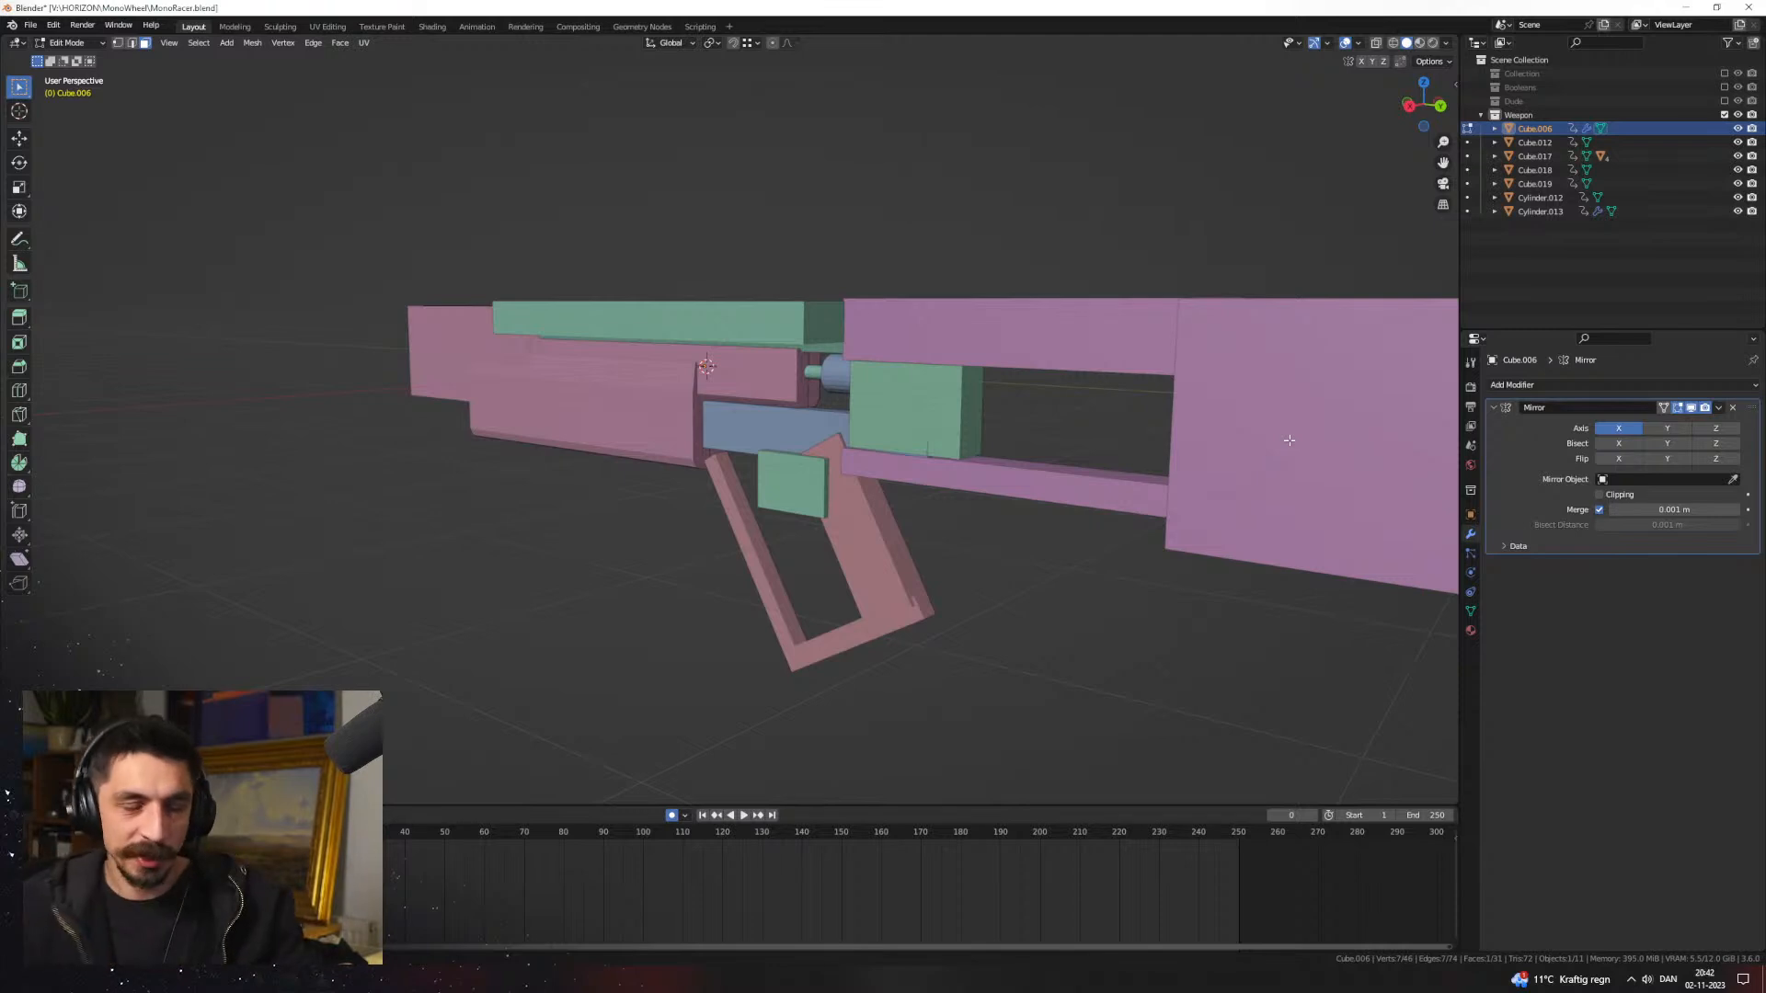
middle_click_drag(831, 349, 796, 554)
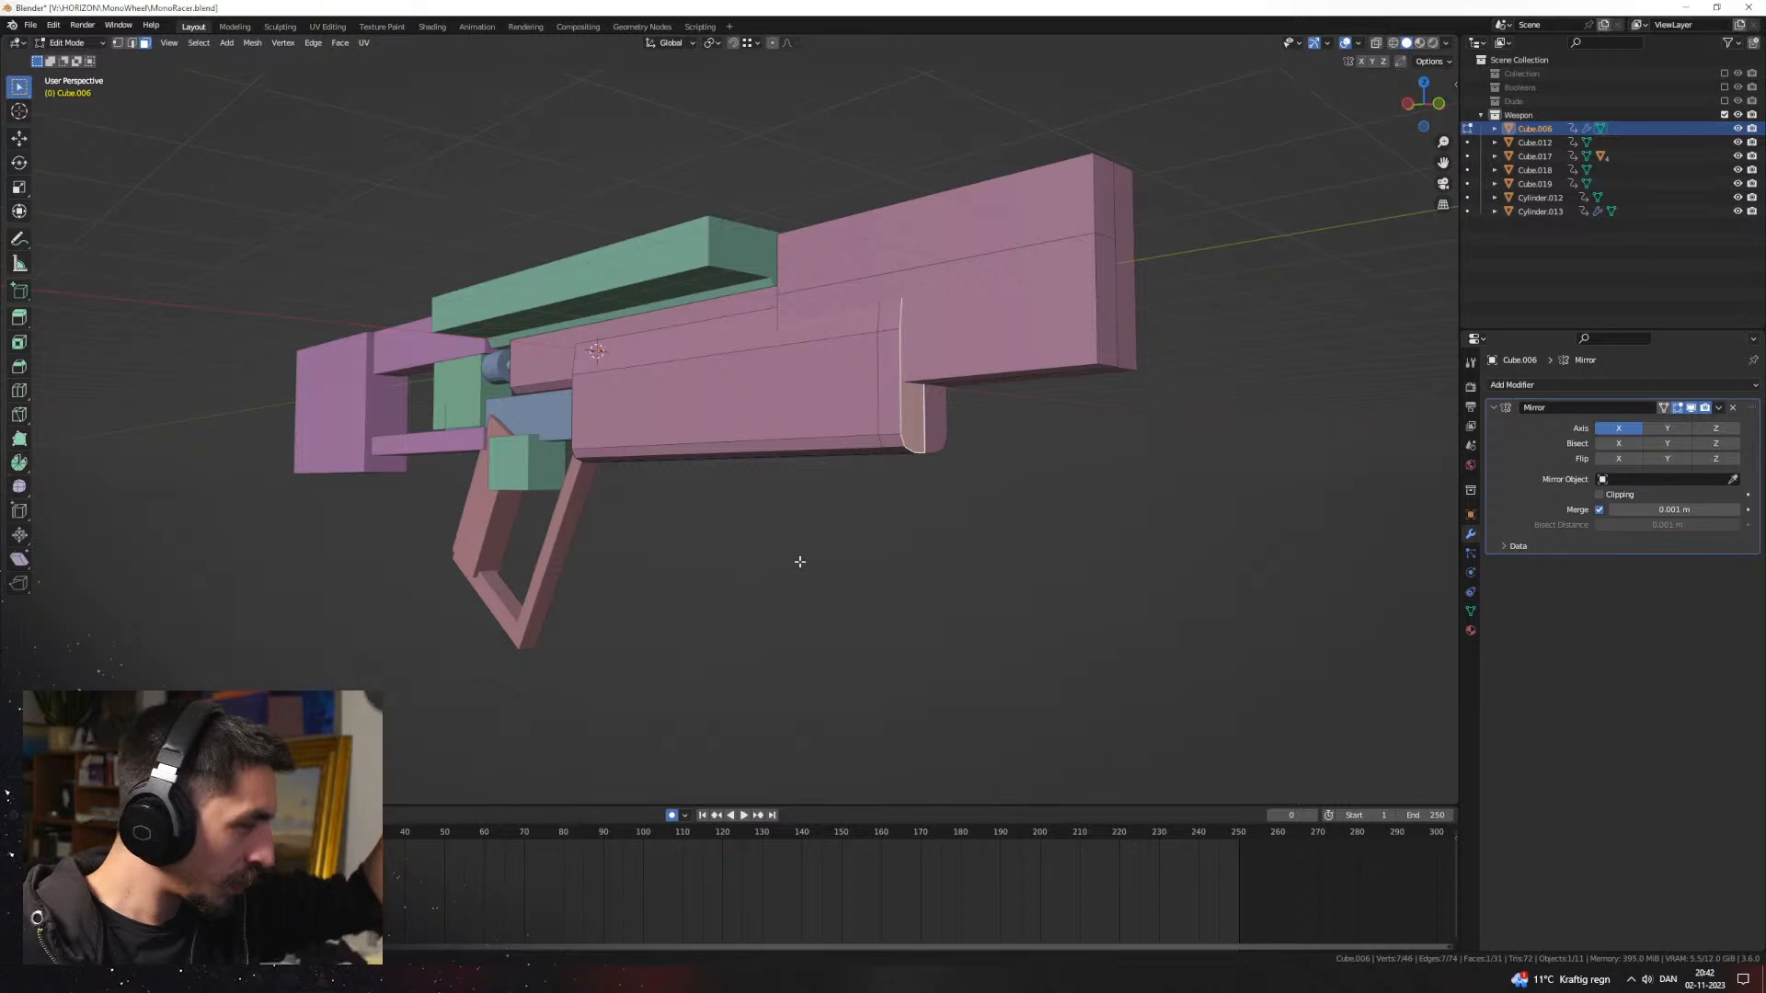
middle_click_drag(787, 444, 925, 545)
Step: Add a Bevel modifier to the casing object, apply the object's scale and increase the bevel amount
key("Tab")
left_click(1520, 385)
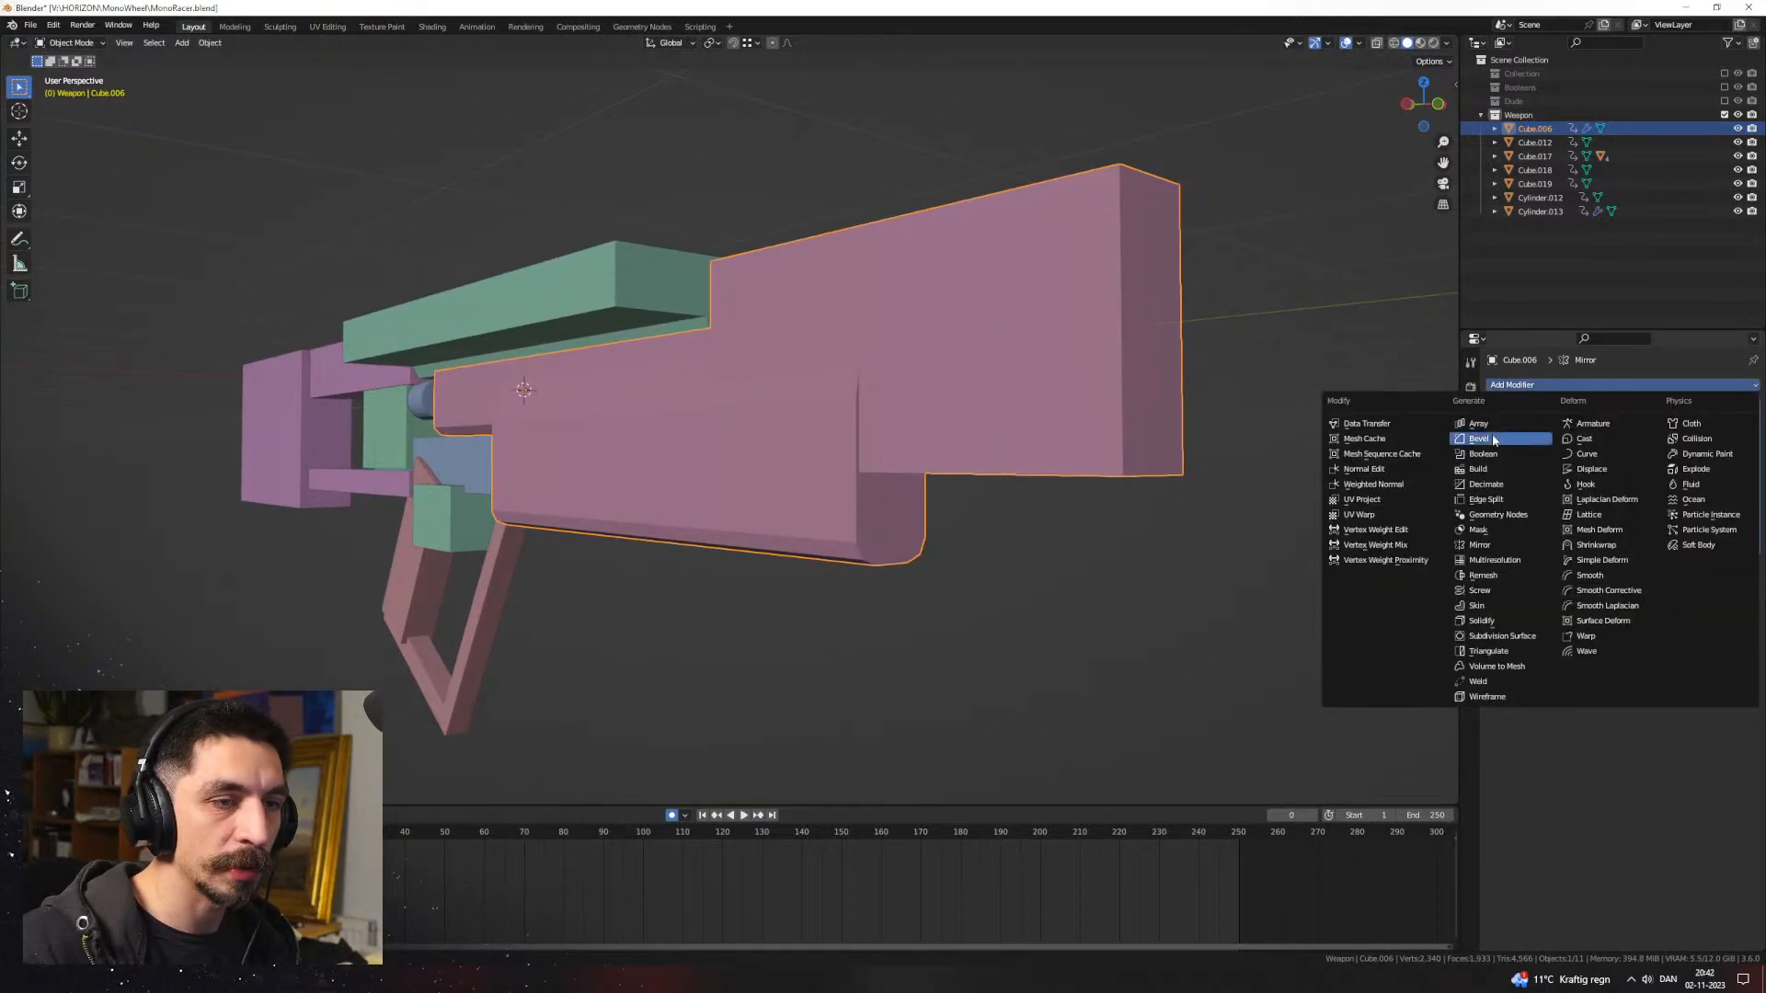
left_click(1471, 438)
middle_click_drag(1049, 515, 1134, 560)
scroll(1008, 516, "up", 2)
key("ctrl+a")
left_click(1133, 523)
left_click_drag(1638, 618, 1679, 618)
middle_click_drag(1228, 583, 1057, 579)
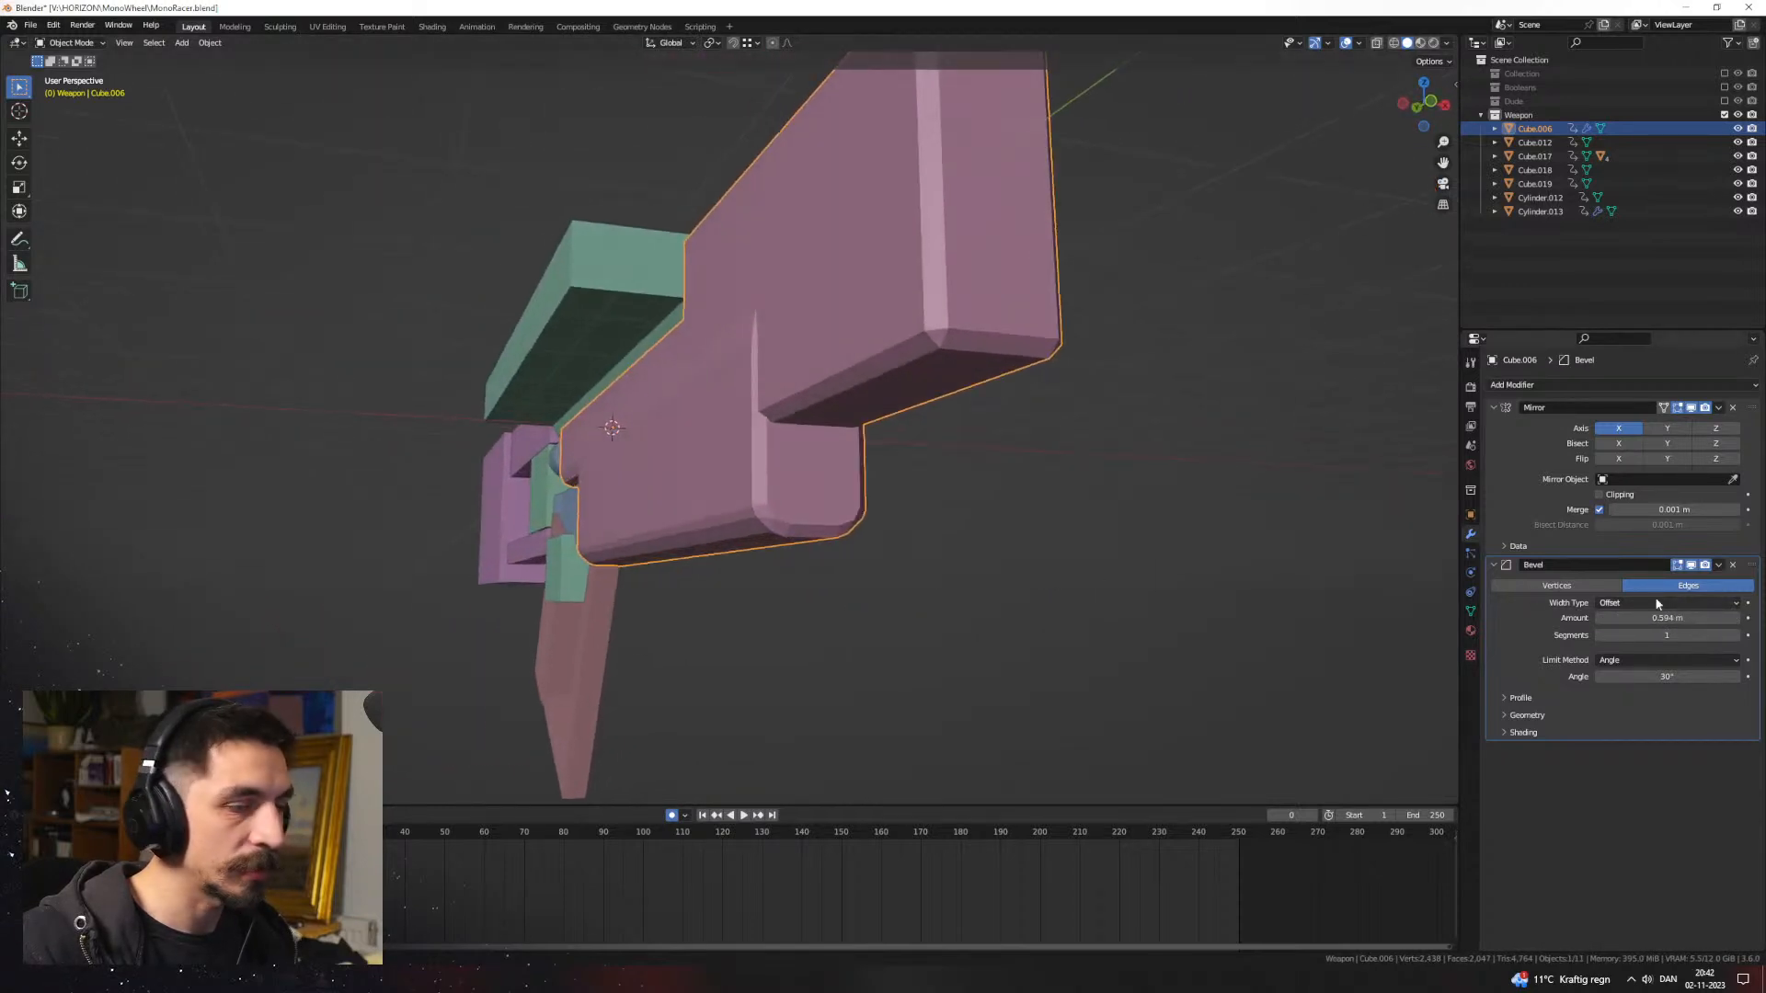
Step: Raise the Bevel modifier to 2 segments and shade the casing object smooth
left_click(1733, 634)
mouse_move(1293, 587)
middle_mouse_down()
mouse_move(1139, 554)
mouse_move(1166, 501)
middle_mouse_up()
right_click(1046, 347)
left_click(1047, 347)
middle_click_drag(1085, 380, 883, 516)
right_click(884, 513)
left_click(884, 514)
middle_click_drag(1103, 485, 1021, 502)
scroll(954, 495, "up", 5)
scroll(981, 474, "up", 3)
left_click(1538, 386)
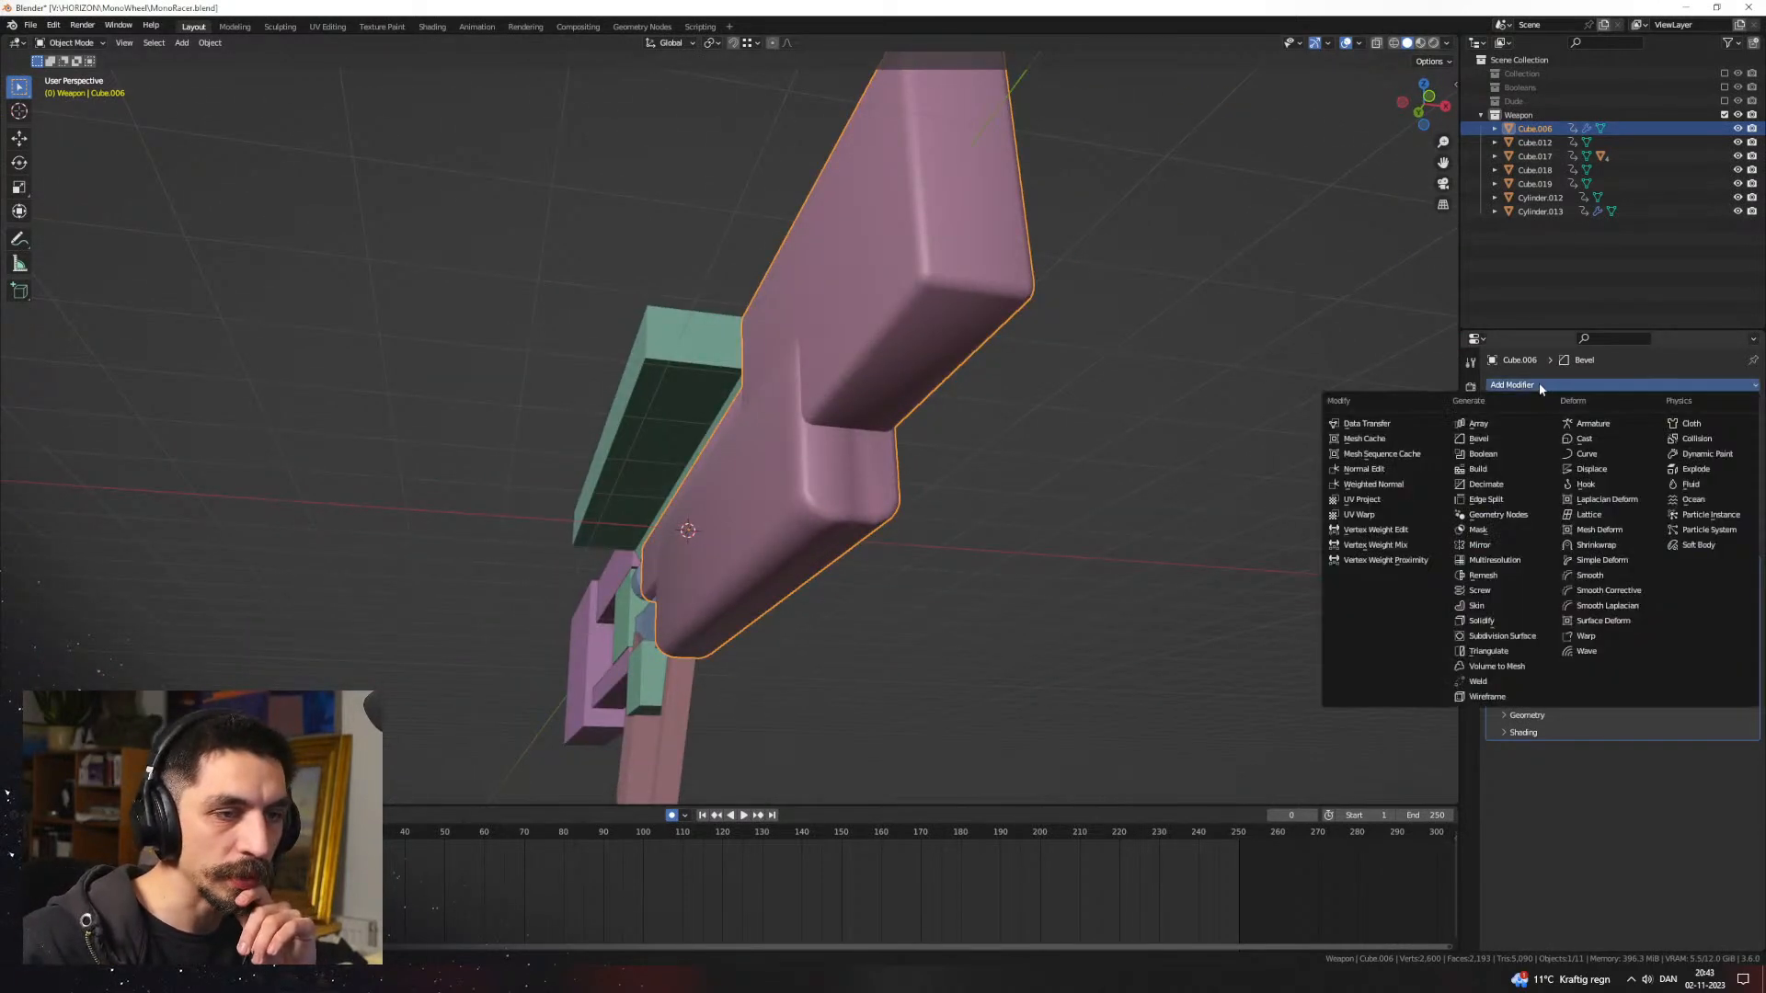
left_click(1483, 454)
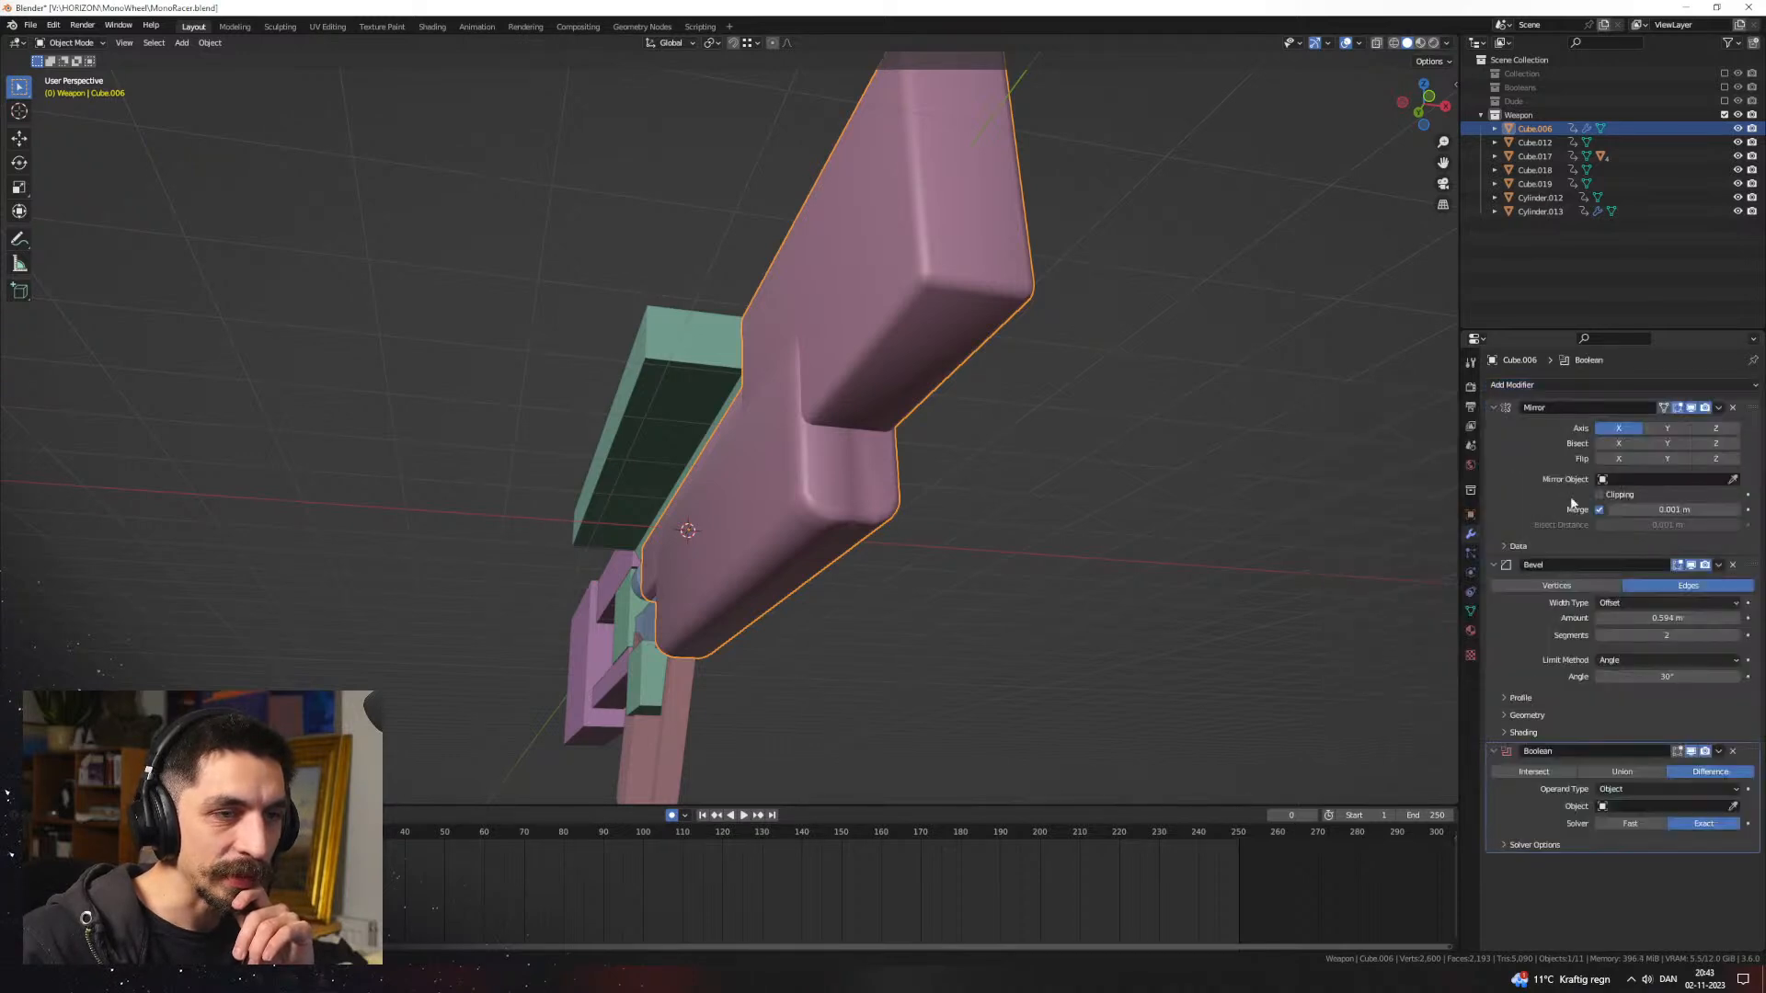
left_click(1733, 753)
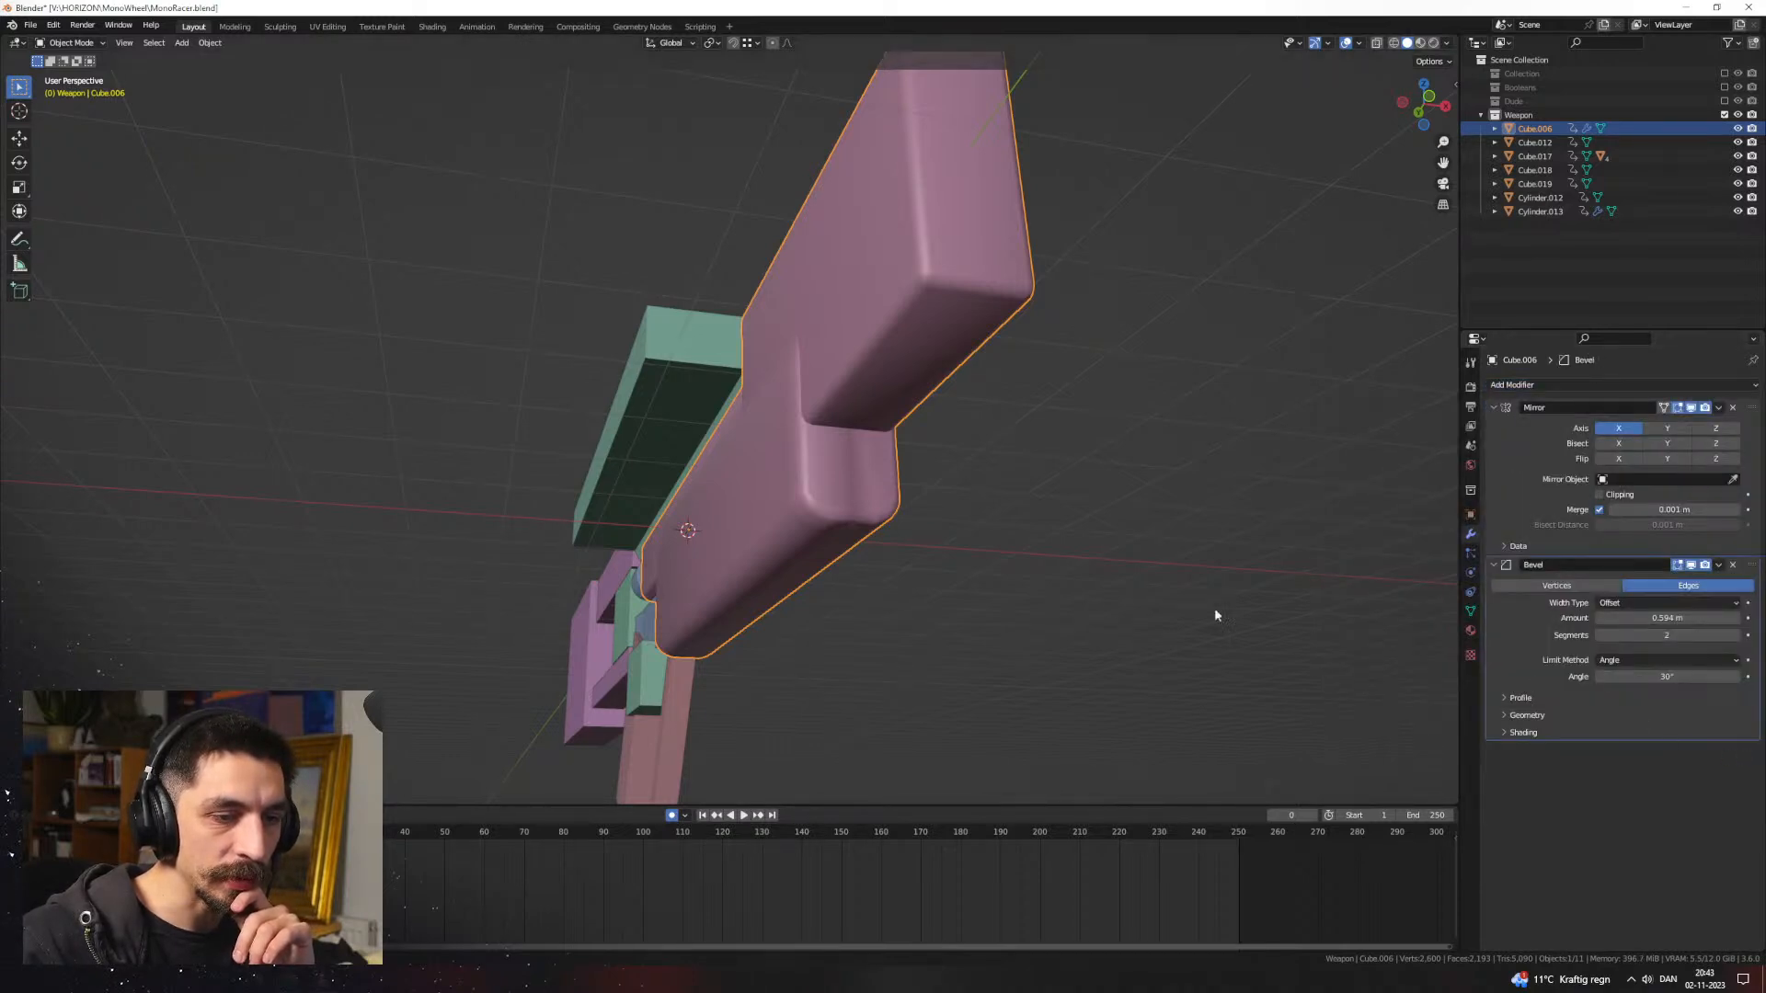
Step: Try Intersect (Boolean) on the whole casing mesh in Edit Mode and revert it
middle_click_drag(1049, 552, 1125, 607)
key("Tab")
key("F3")
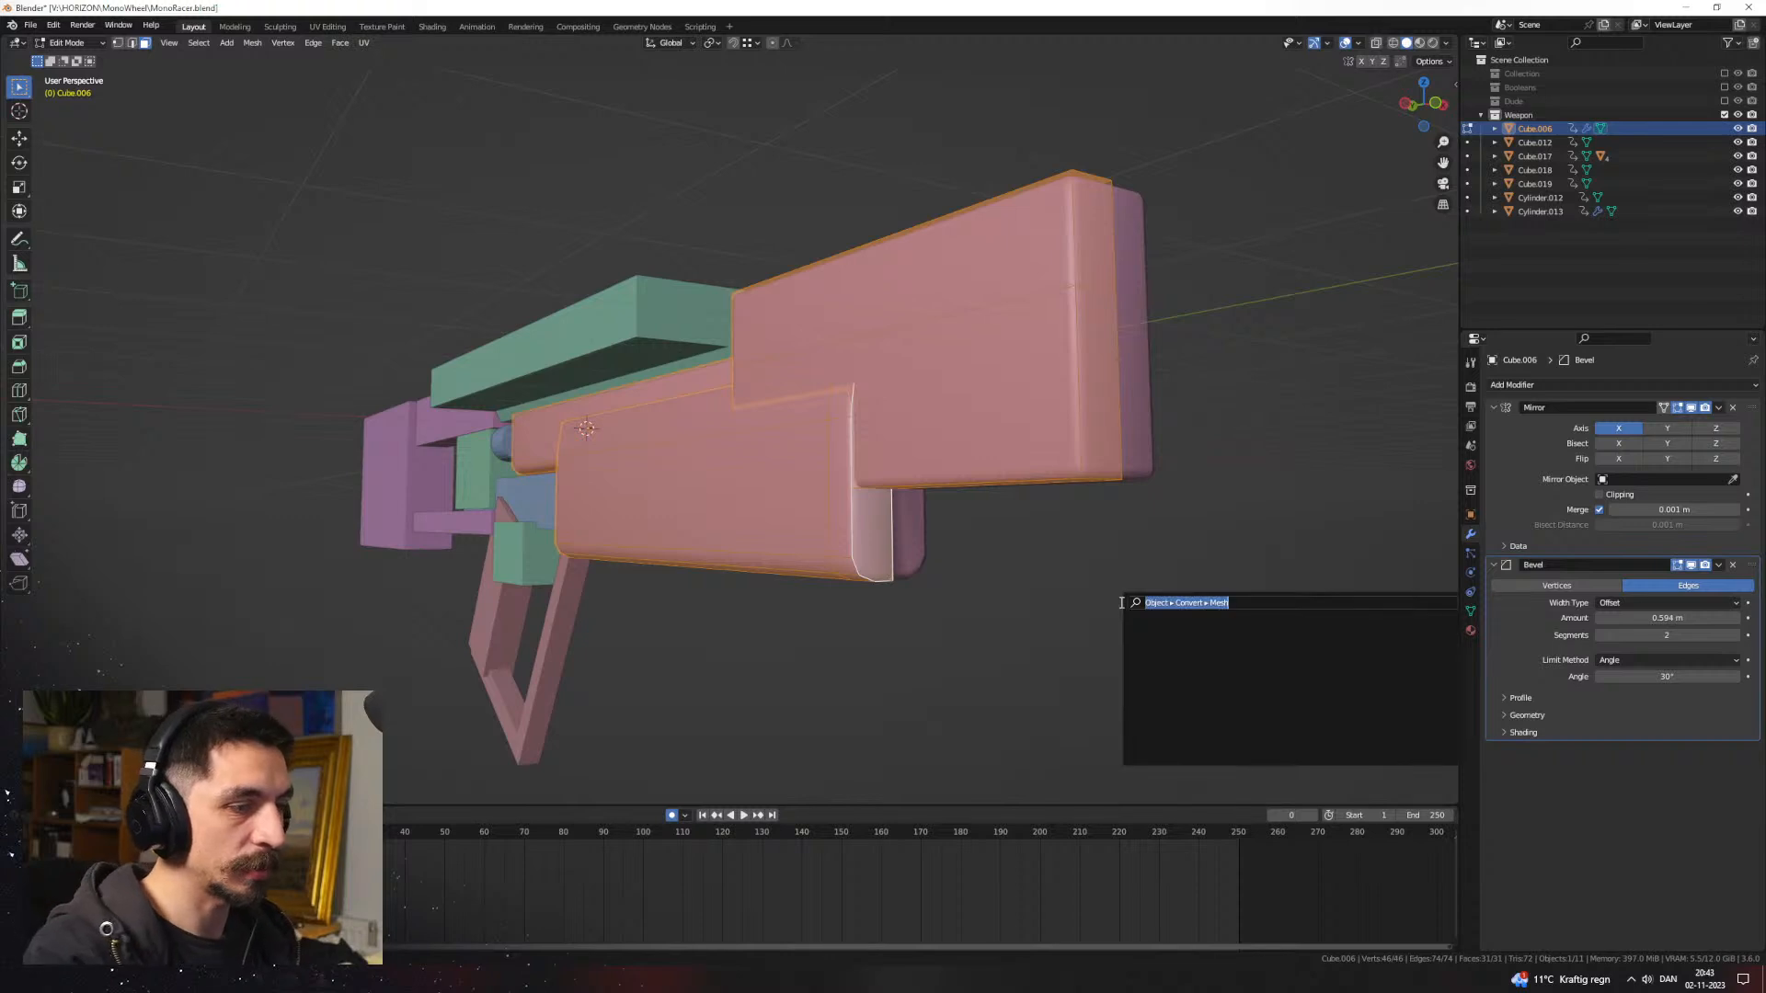
type("inter")
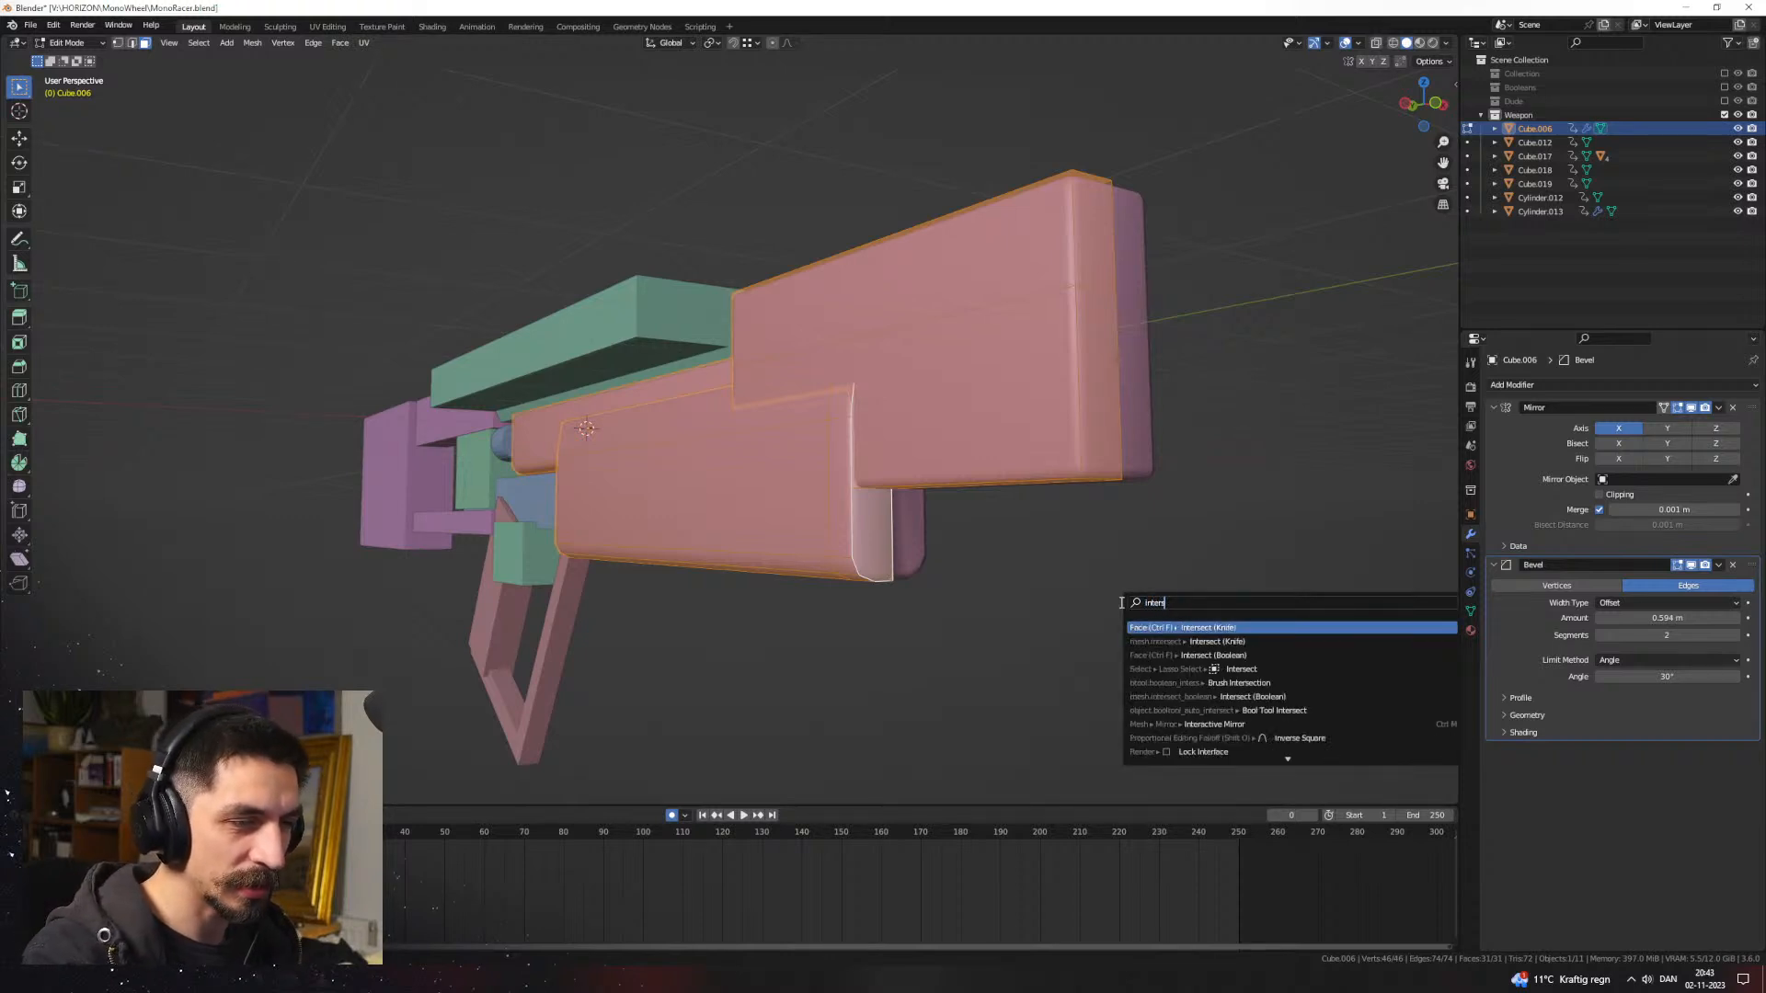
type("self inter")
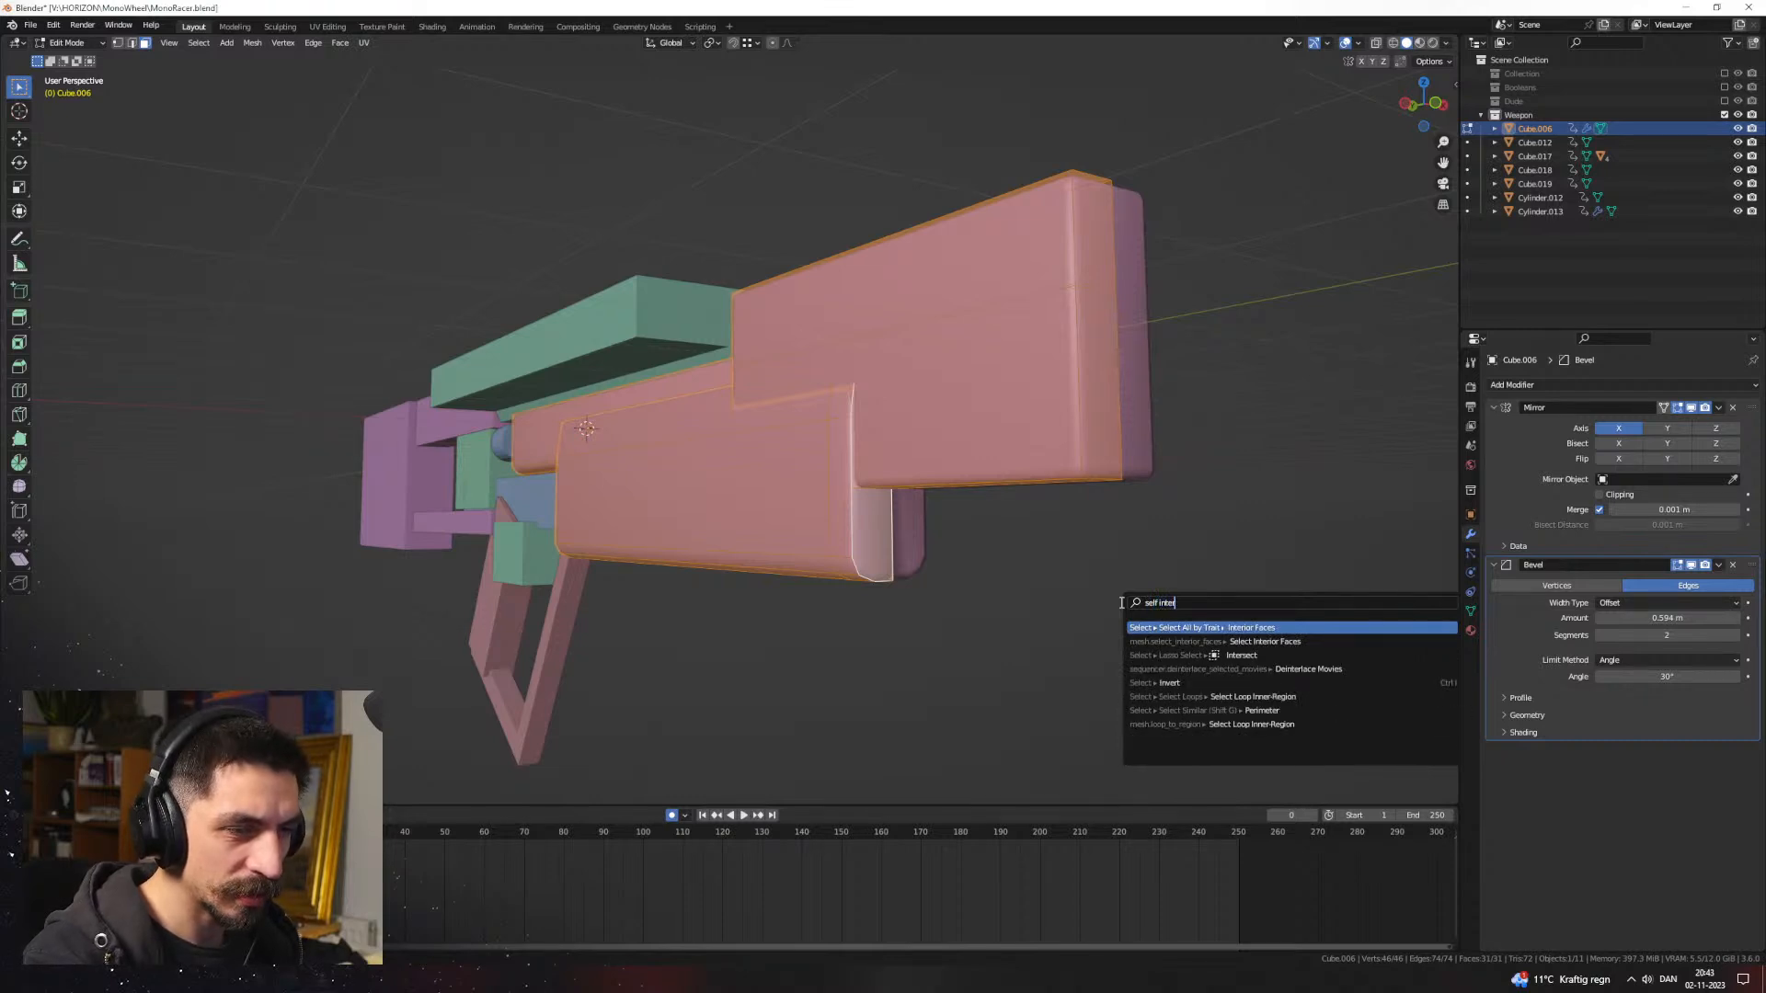
key("Down")
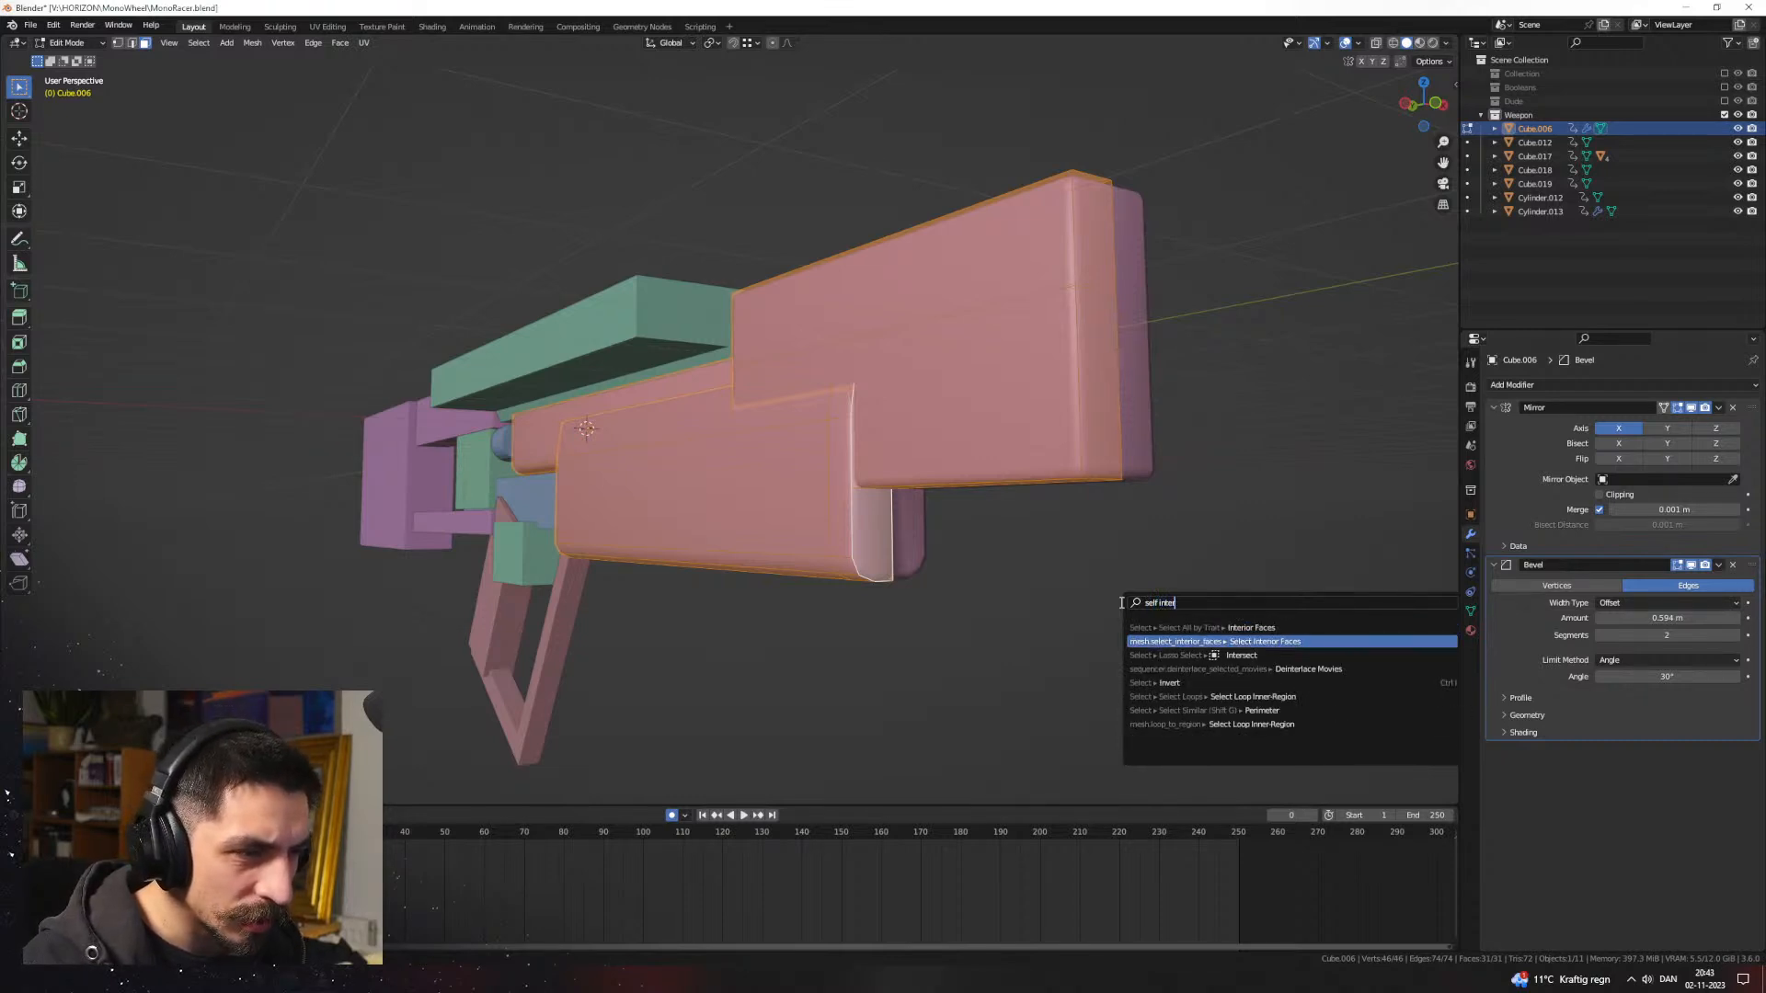
key("ctrl+a")
type("inter")
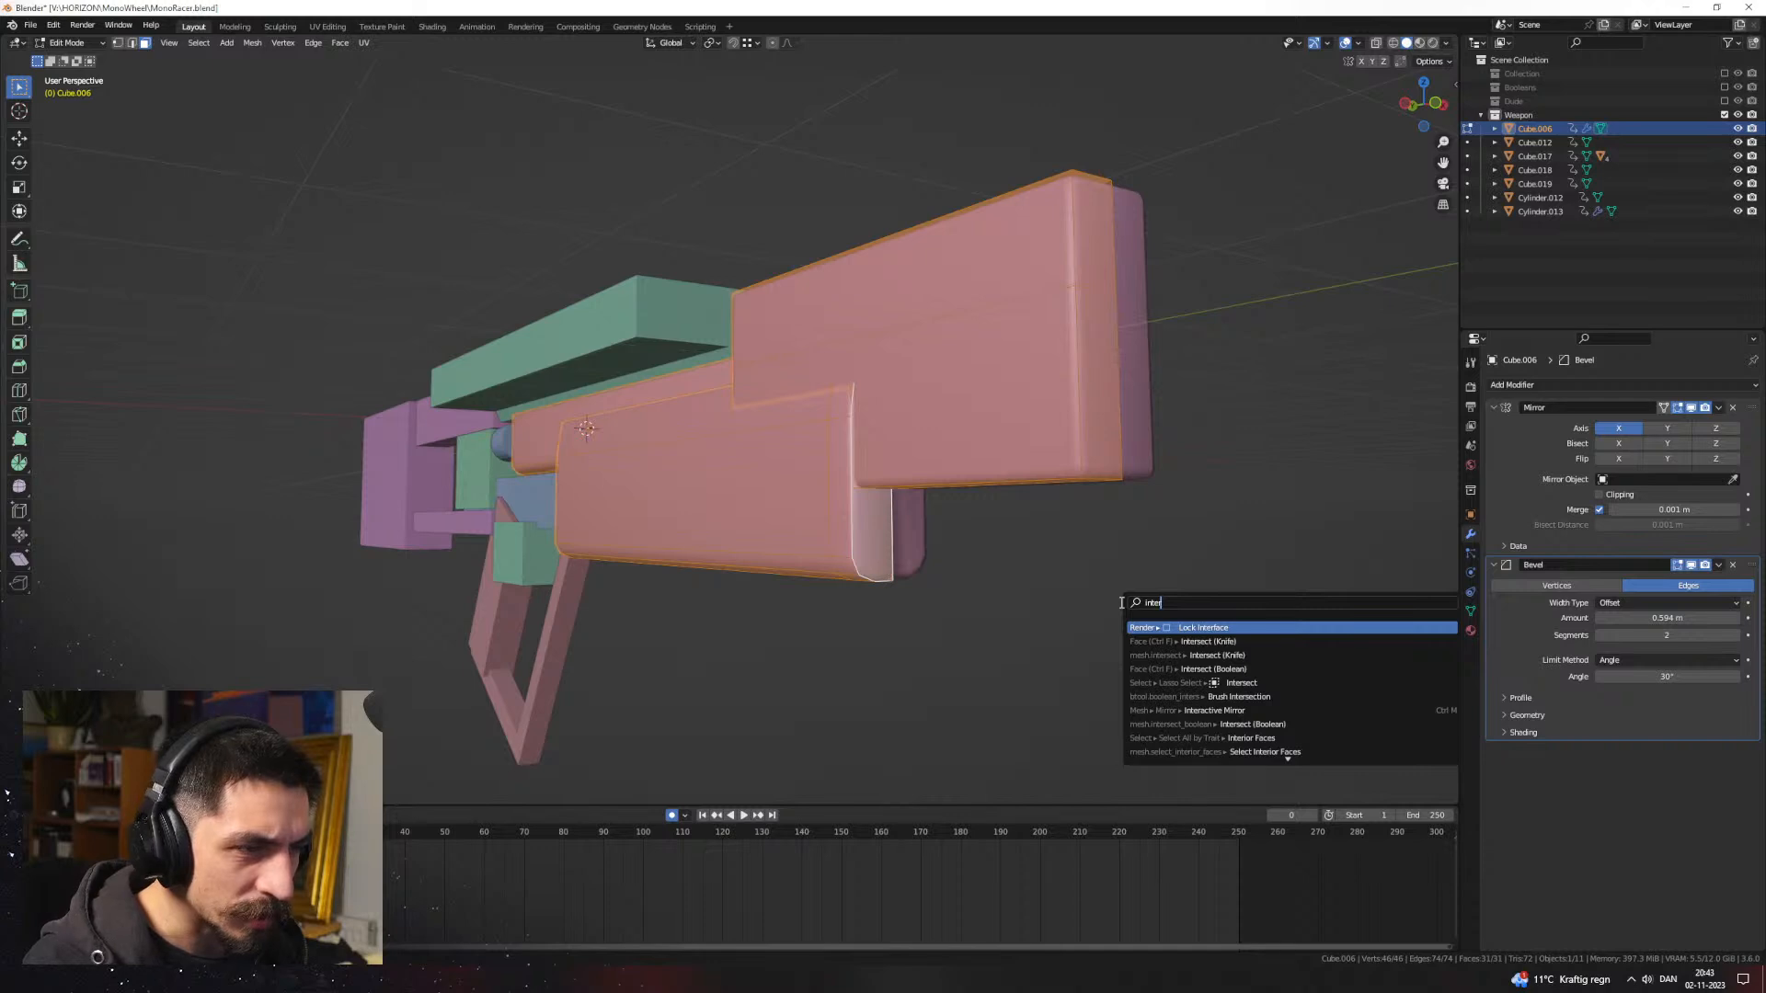
key("Down")
key("Down")
key("Down")
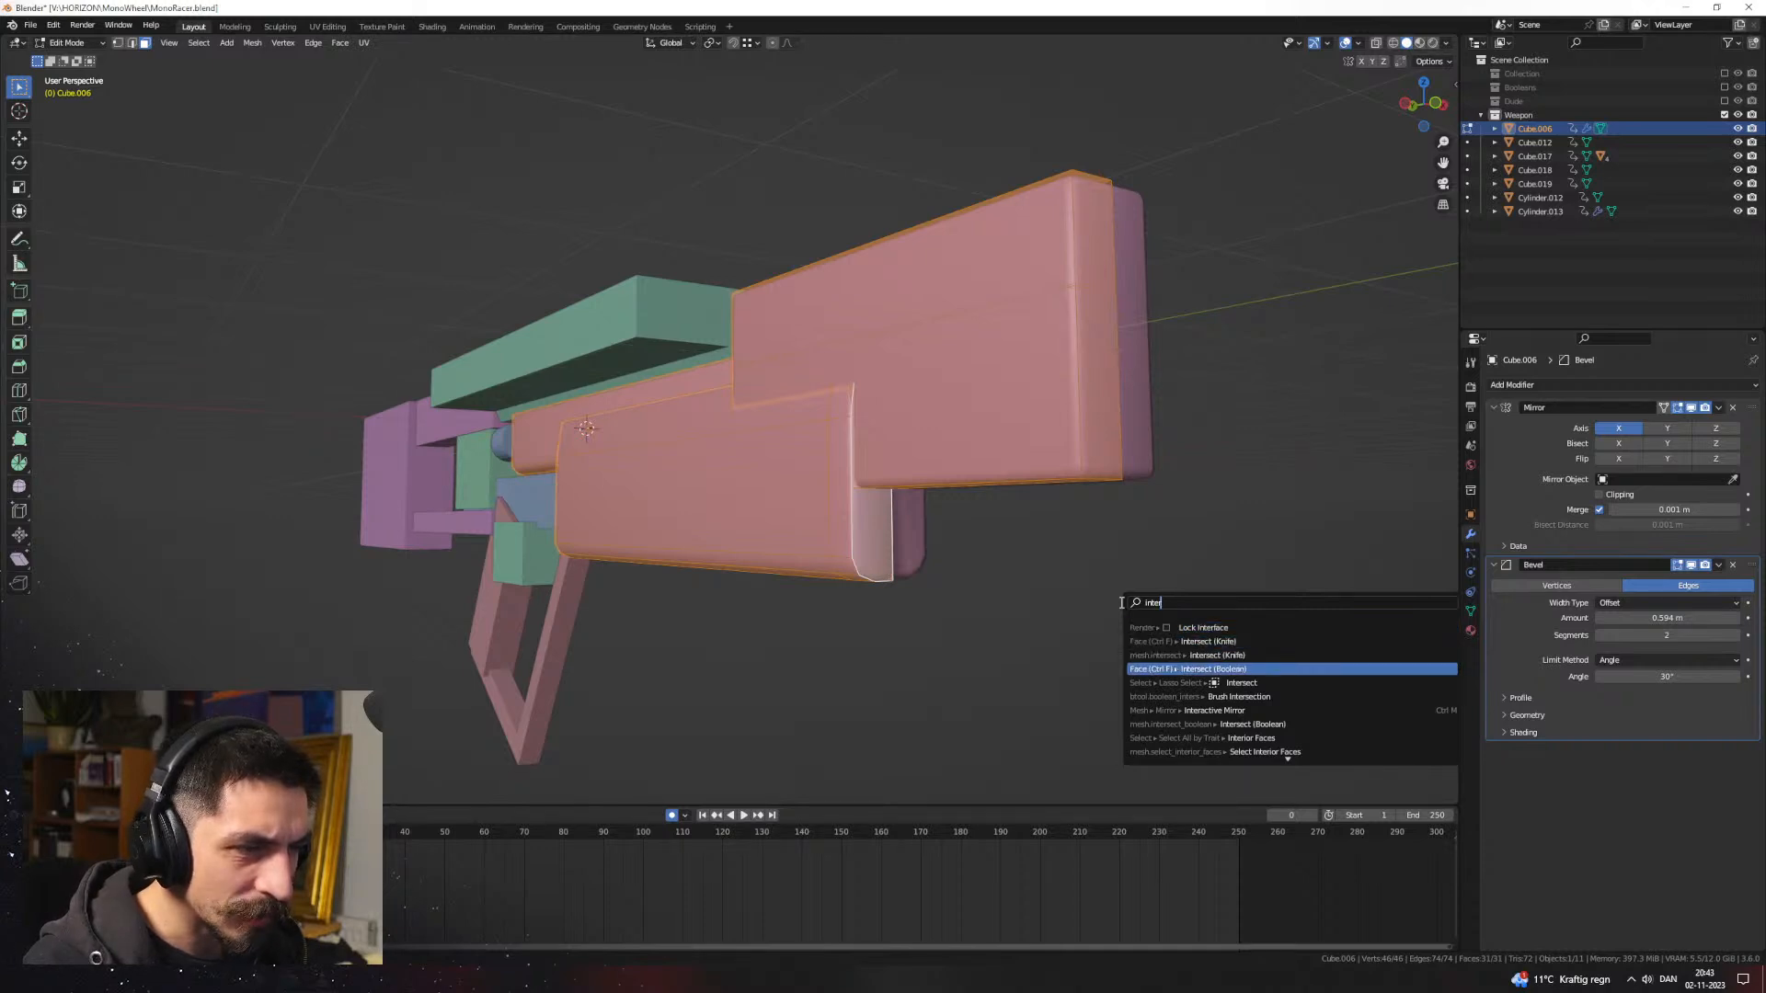
key("Return")
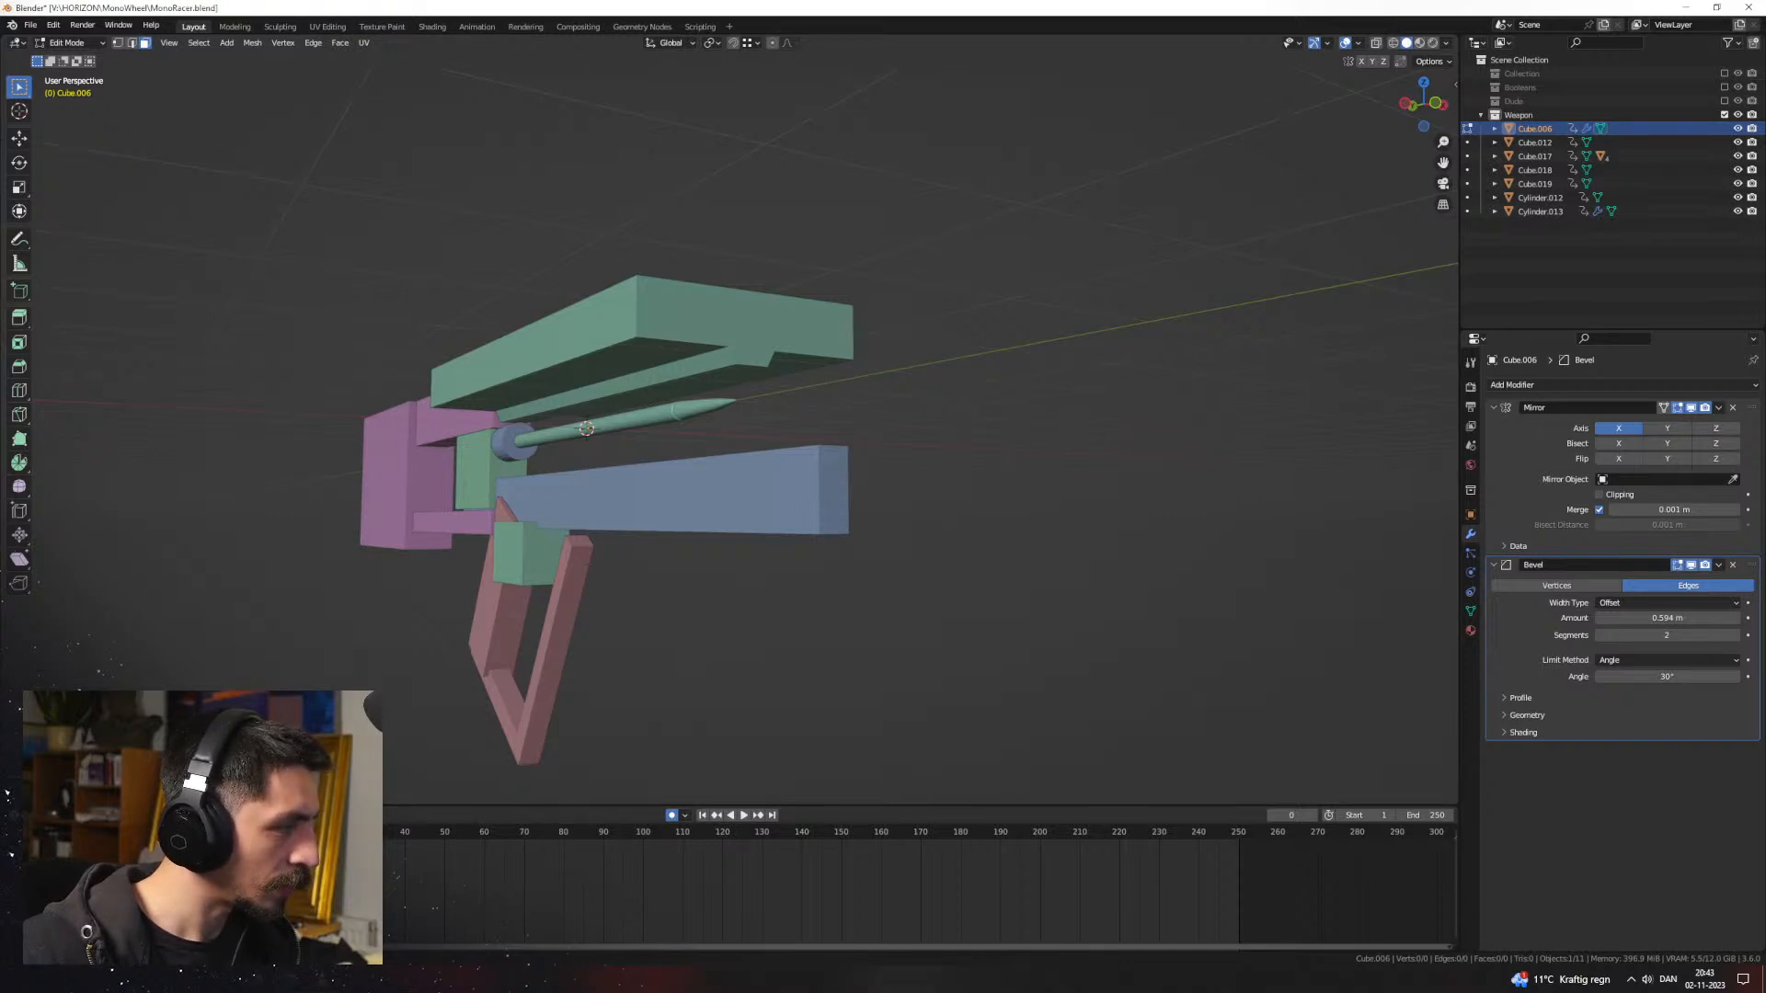
middle_click_drag(817, 585, 877, 584)
key("alt+h")
Step: Cut the casing's overlapping blocks along their intersections with Intersect (Knife)
key("F3")
type("inters")
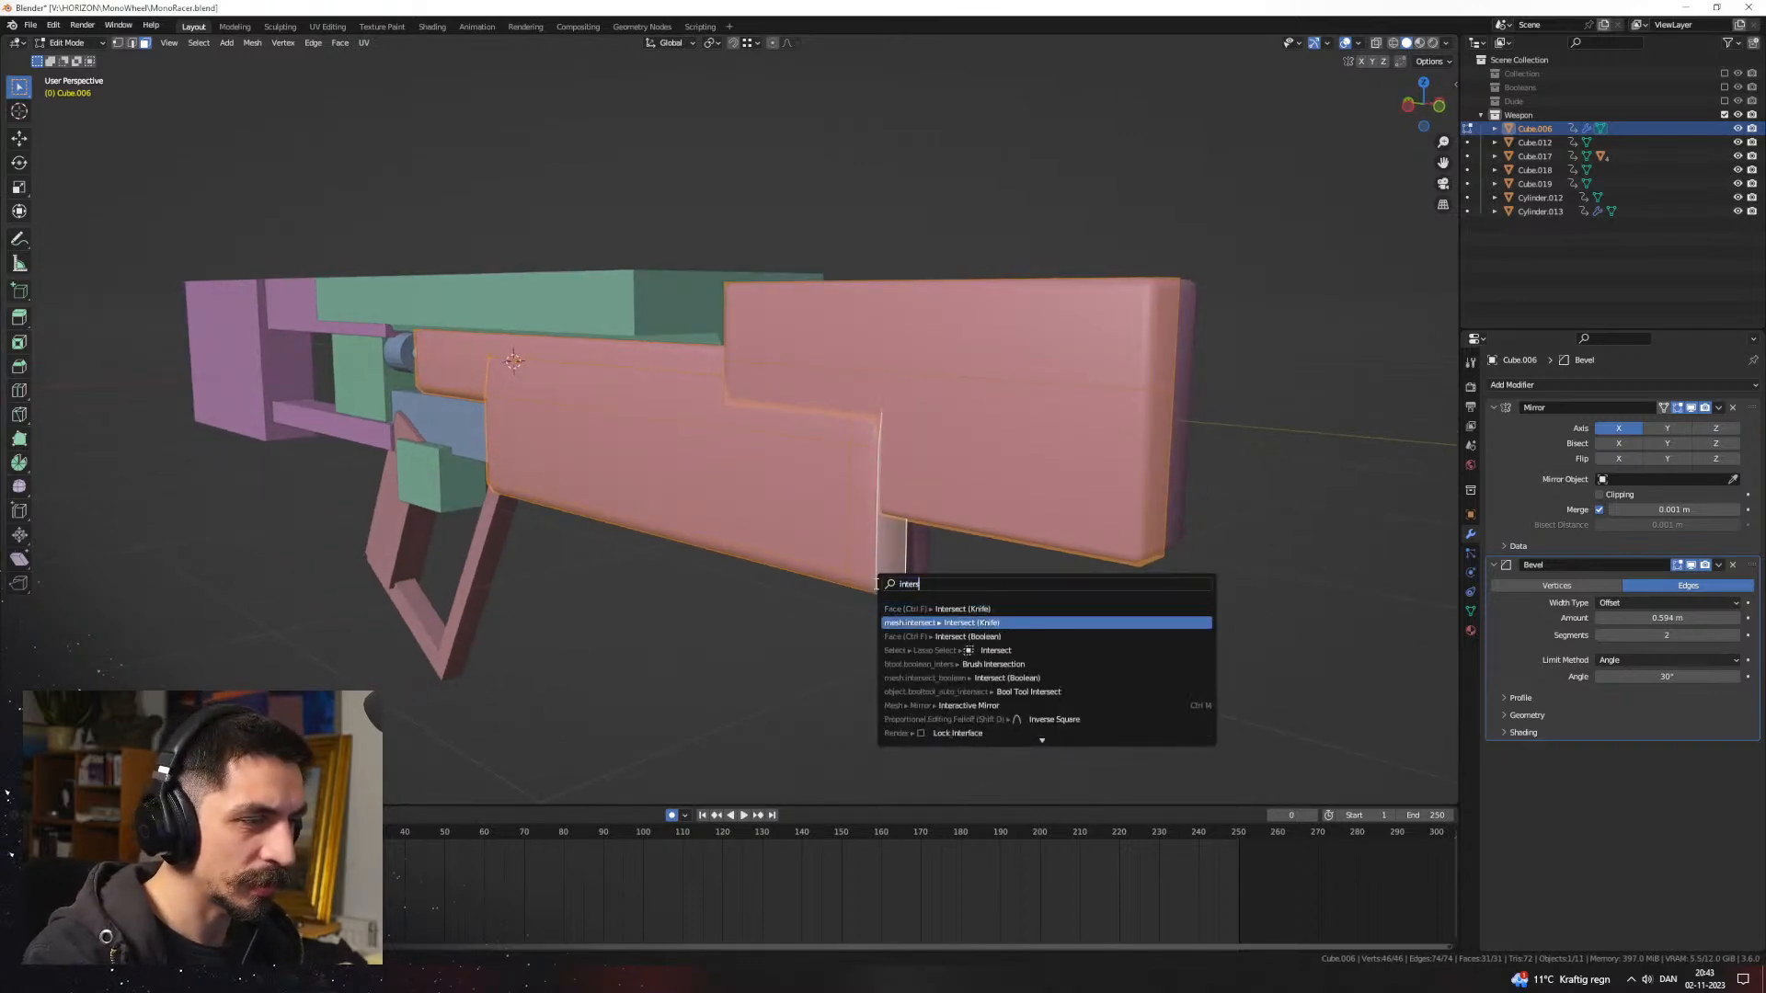
key("Return")
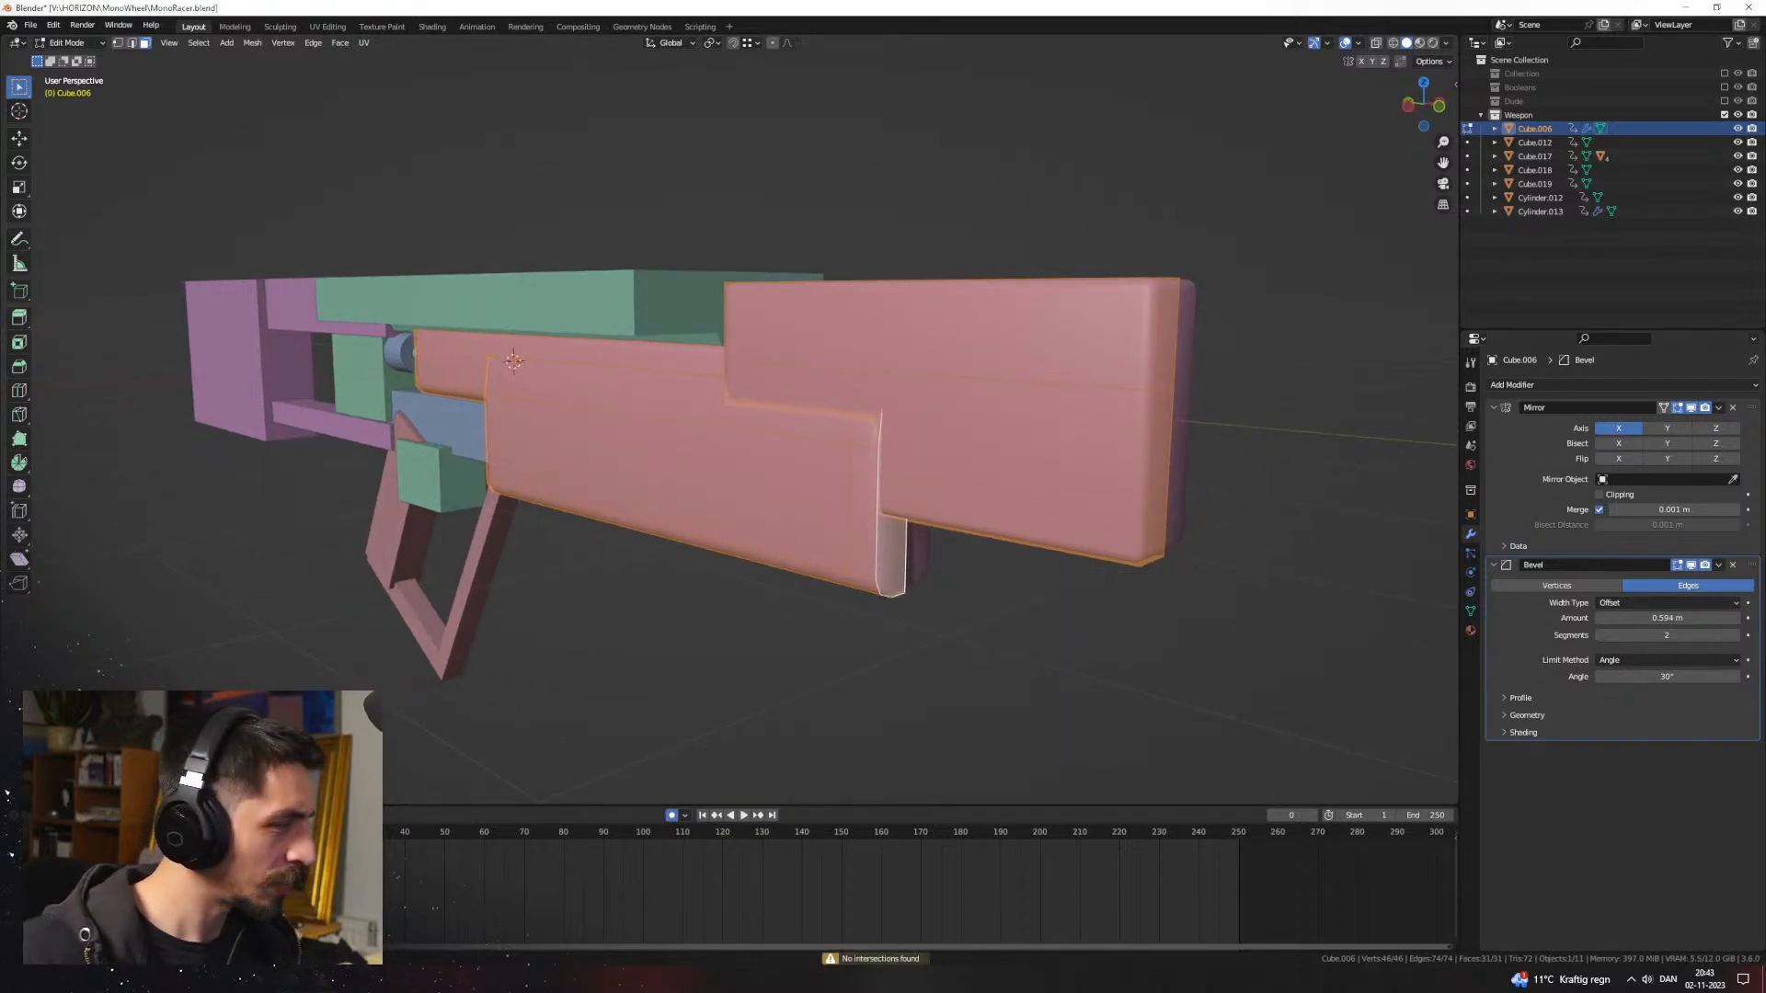
left_click(202, 743)
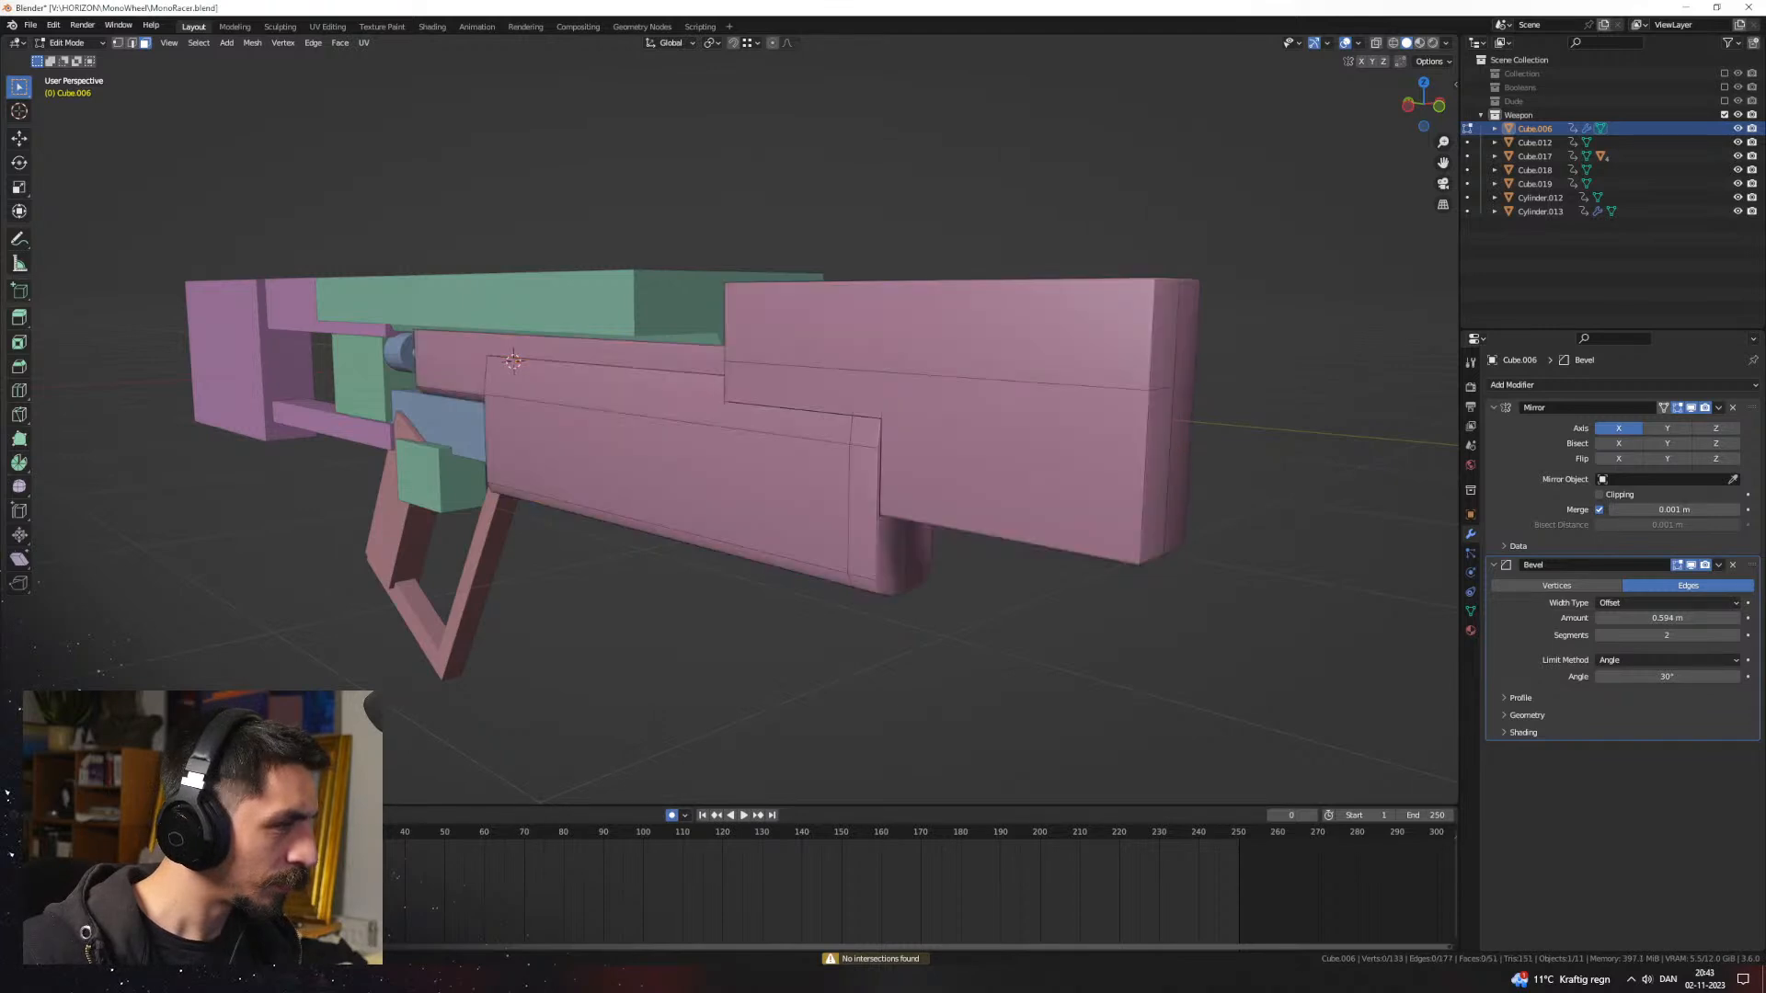
middle_click_drag(814, 578, 794, 572)
scroll(973, 469, "up", 5)
middle_click_drag(973, 470, 809, 385)
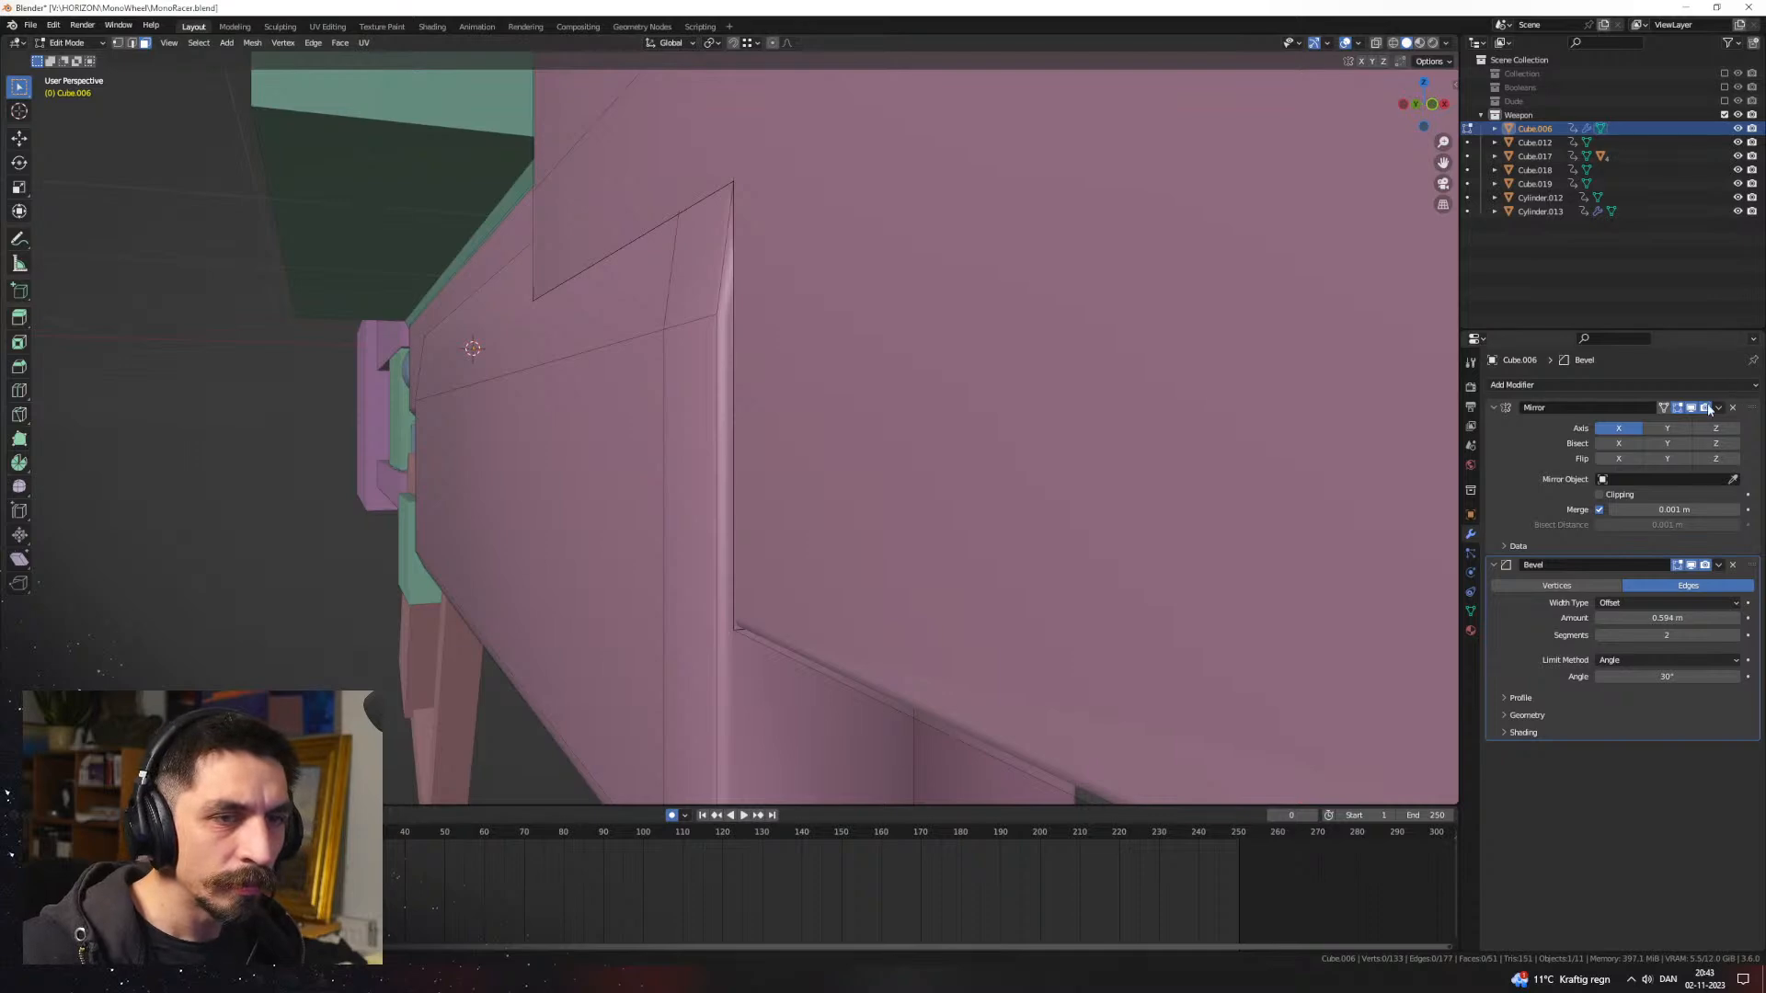
Step: Hide the Bevel modifier's effect in the viewport and check the cut casing in Object Mode
left_click(1694, 566)
scroll(855, 515, "down", 4)
middle_click_drag(810, 529, 825, 483)
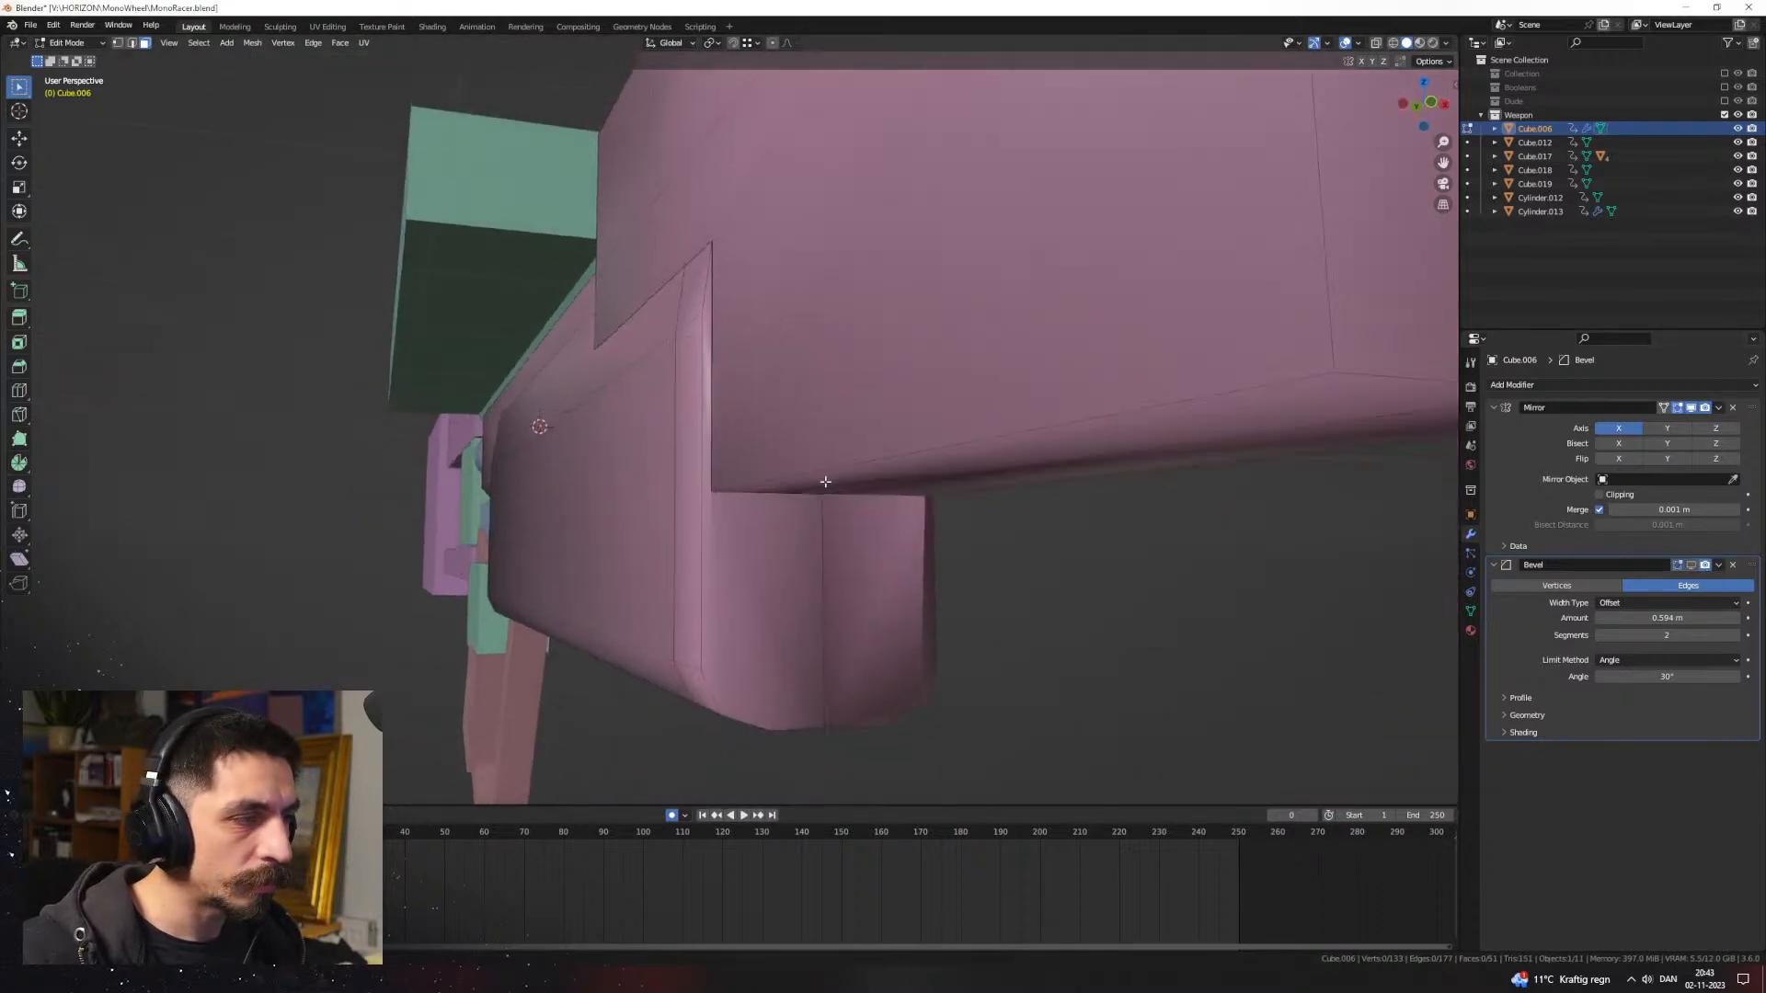
key("Tab")
mouse_move(796, 563)
middle_mouse_down()
mouse_move(839, 533)
mouse_move(947, 592)
mouse_move(832, 465)
mouse_move(801, 479)
mouse_move(825, 455)
middle_mouse_up()
Step: Select the vertical seam edge at the middle block's front corner in Edit Mode
key("Tab")
key("z")
left_click(709, 476)
key("a")
mouse_move(639, 467)
middle_mouse_down()
mouse_move(721, 436)
mouse_move(794, 454)
mouse_move(775, 492)
mouse_move(780, 368)
middle_mouse_up()
scroll(721, 436, "up", 2)
key("2")
left_click(750, 481)
left_click(780, 368)
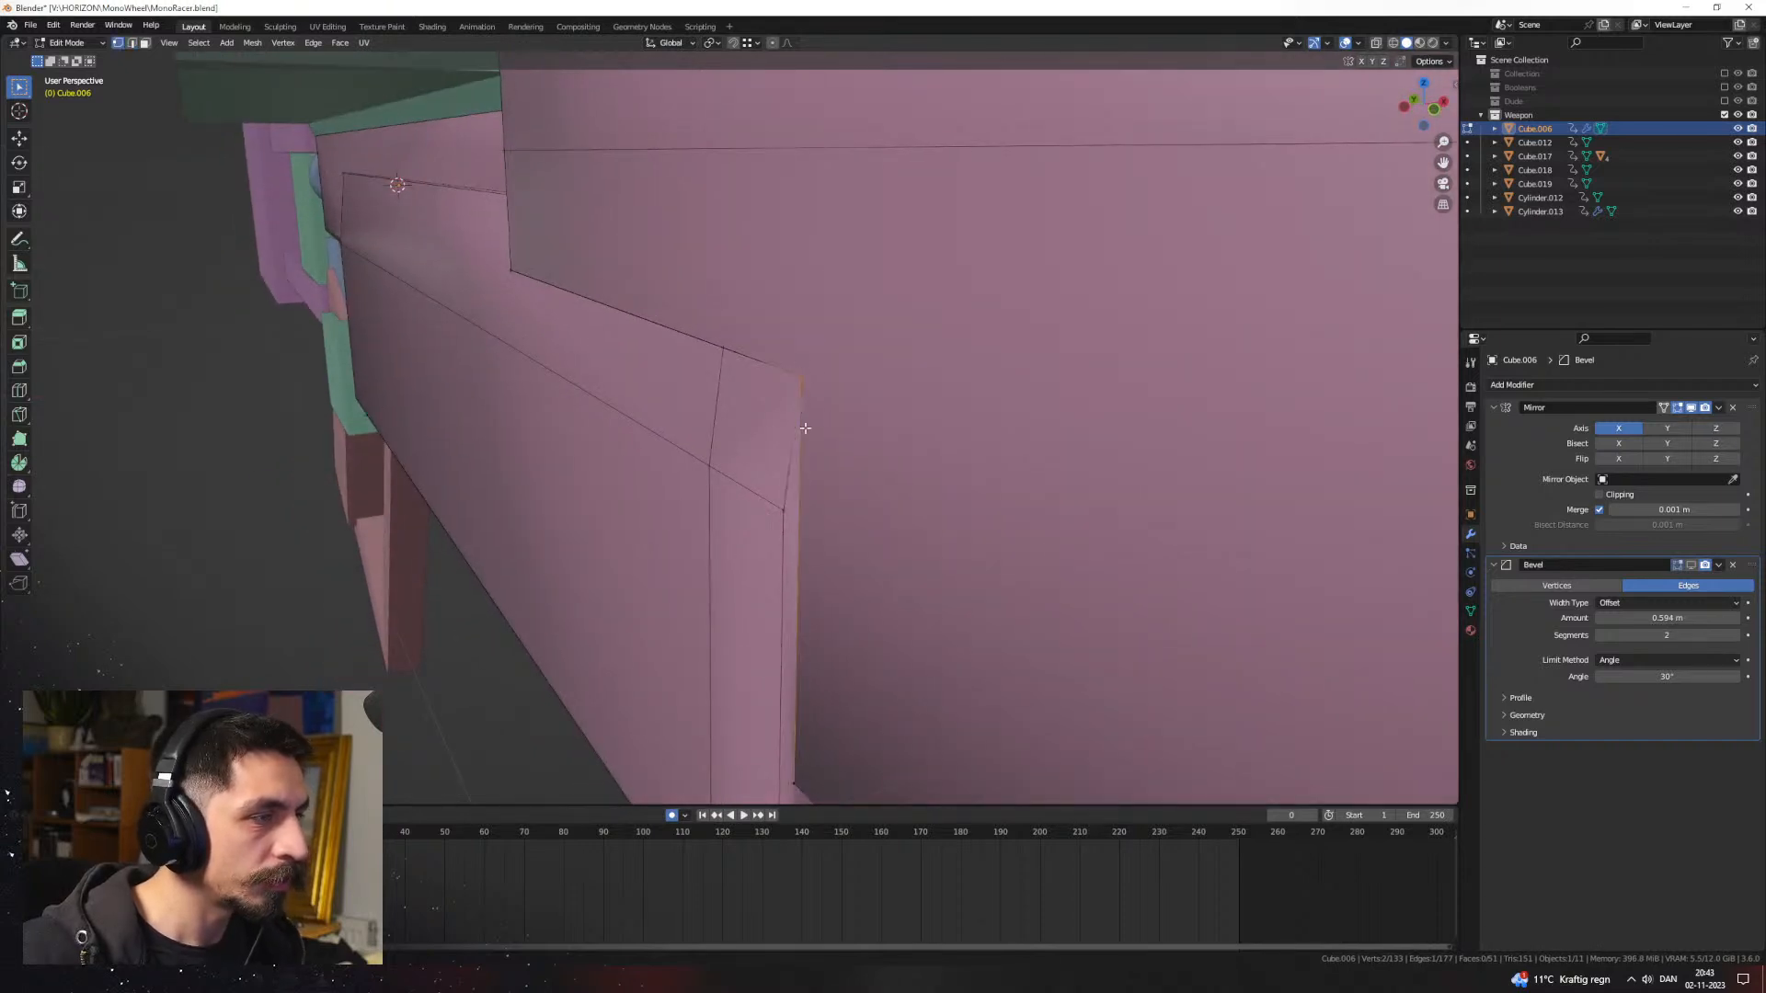
Step: Select the whole casing mesh and merge its vertices by distance
key("a")
key("F3")
type("mer")
key("Down")
key("Down")
key("Down")
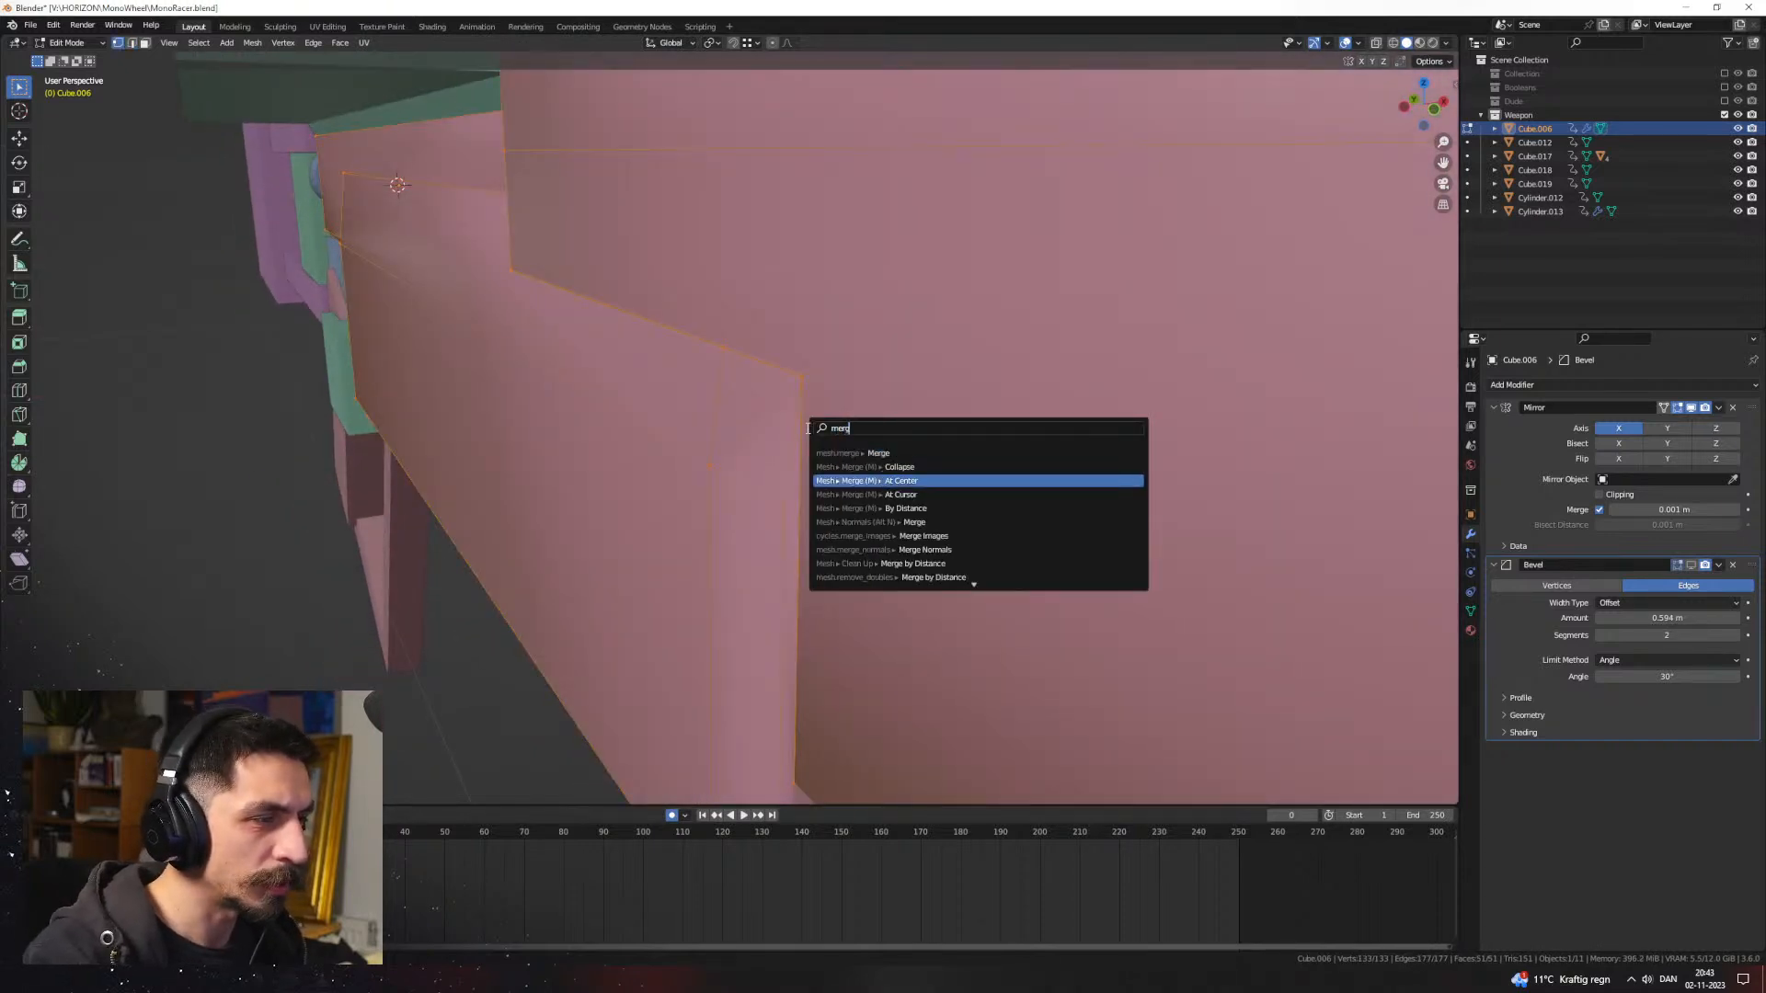
key("Return")
Step: Try to bevel the seam edge between the middle and front casing blocks
mouse_move(777, 433)
middle_mouse_down()
mouse_move(827, 433)
mouse_move(828, 457)
mouse_move(828, 441)
mouse_move(793, 496)
mouse_move(769, 457)
middle_mouse_up()
key("2")
left_click(748, 395)
middle_click_drag(748, 395, 1053, 435)
key("ctrl+b")
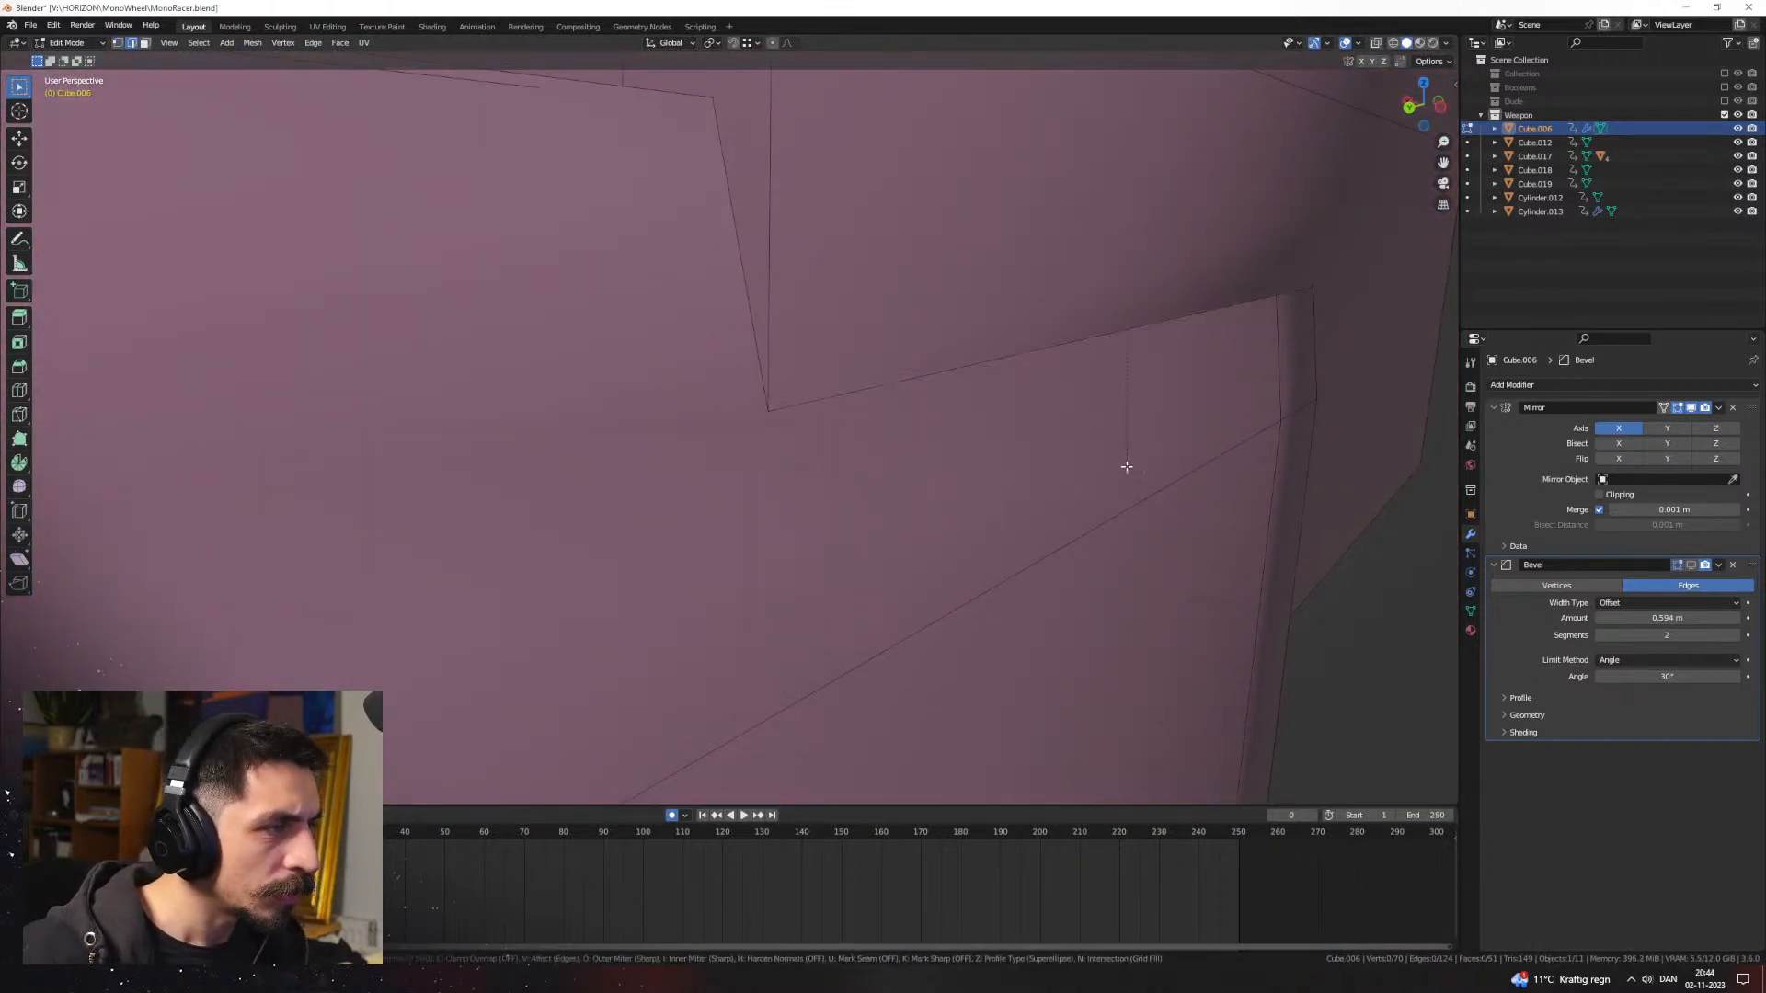
right_click(1088, 583)
Step: Shade the casing object flat and re-enable the Bevel modifier in the viewport
mouse_move(1089, 583)
middle_mouse_down()
mouse_move(1078, 498)
mouse_move(957, 483)
mouse_move(976, 502)
mouse_move(900, 505)
mouse_move(969, 561)
mouse_move(1023, 546)
mouse_move(999, 545)
middle_mouse_up()
key("Tab")
right_click(908, 485)
left_click(886, 511)
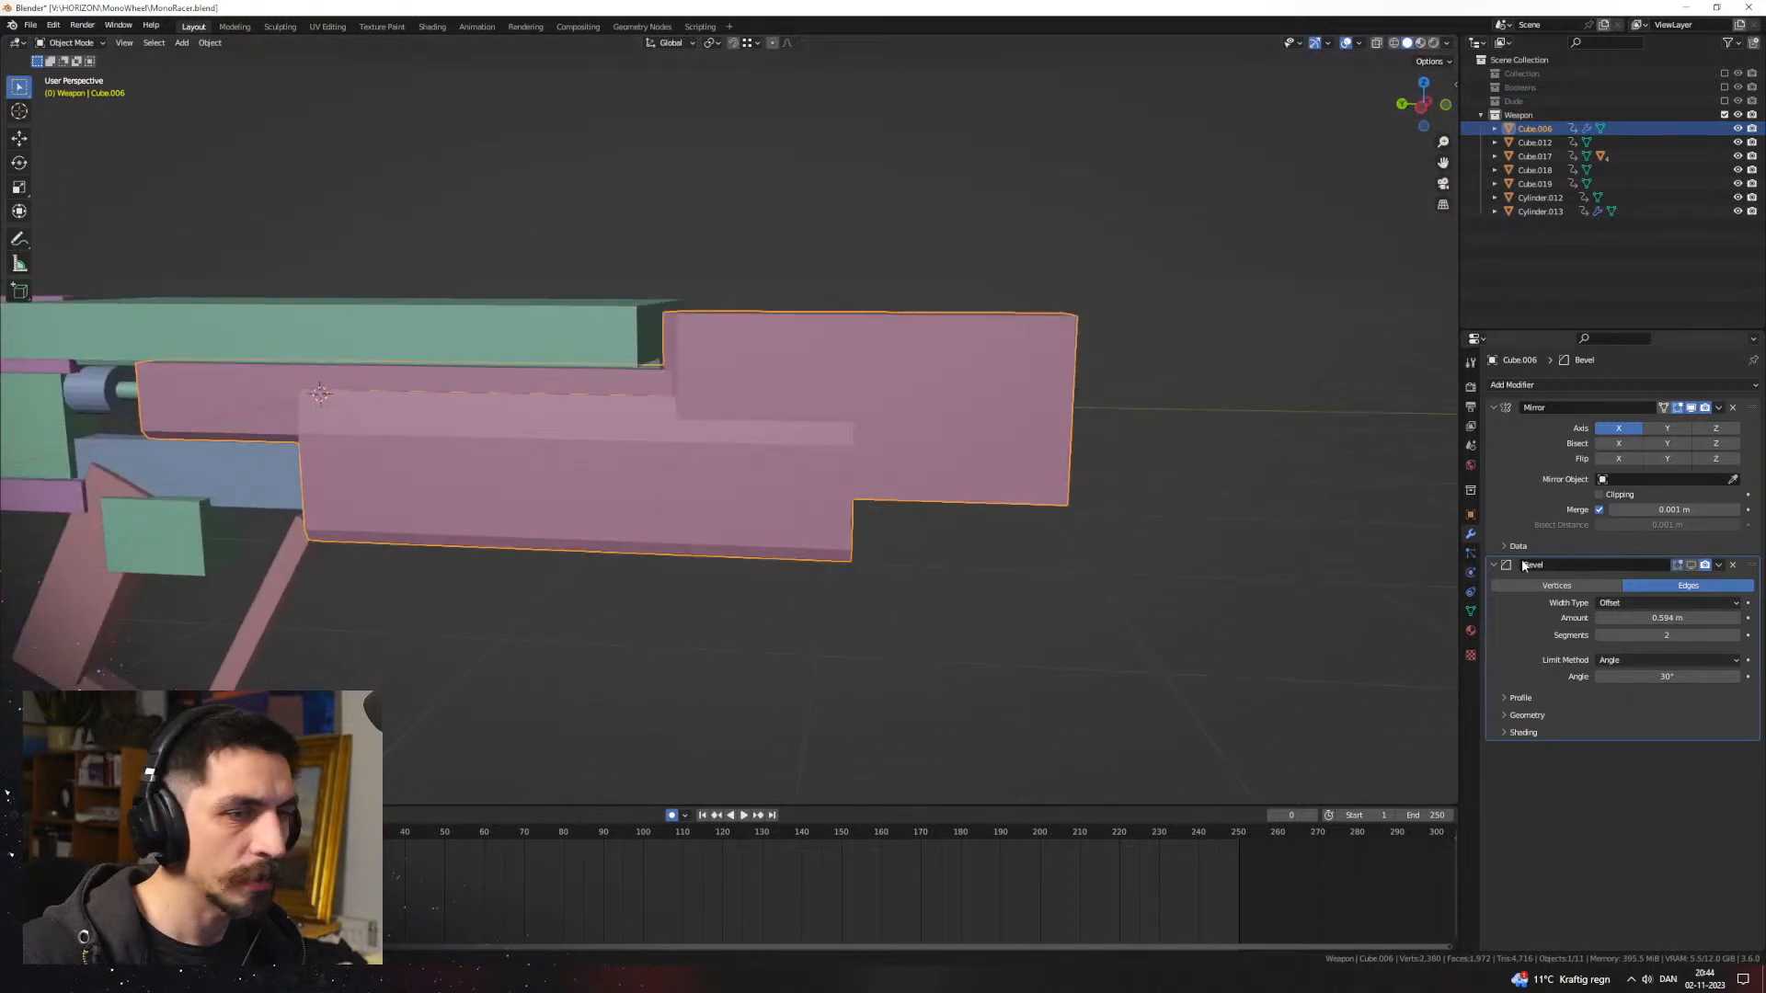
middle_click_drag(1124, 544, 918, 587)
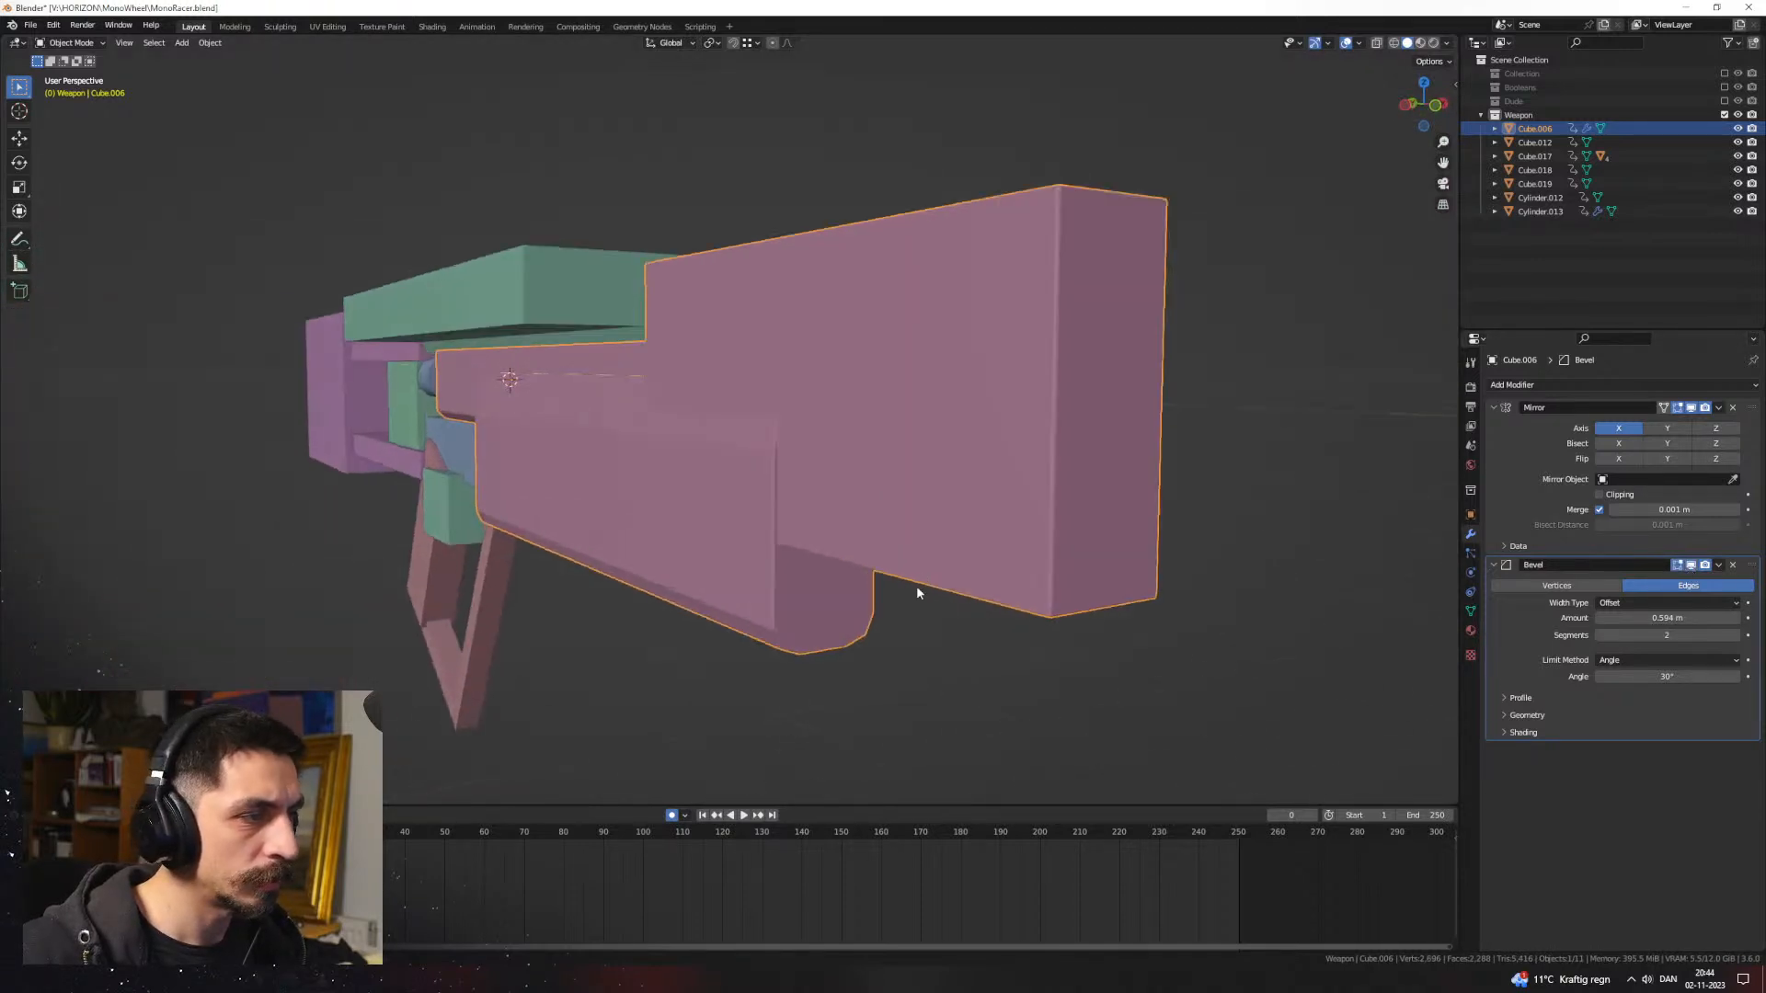
Step: Undo the casing's intersect, merge, shading and earlier bevel changes back to the 0.1 m Bevel amount
key("Tab")
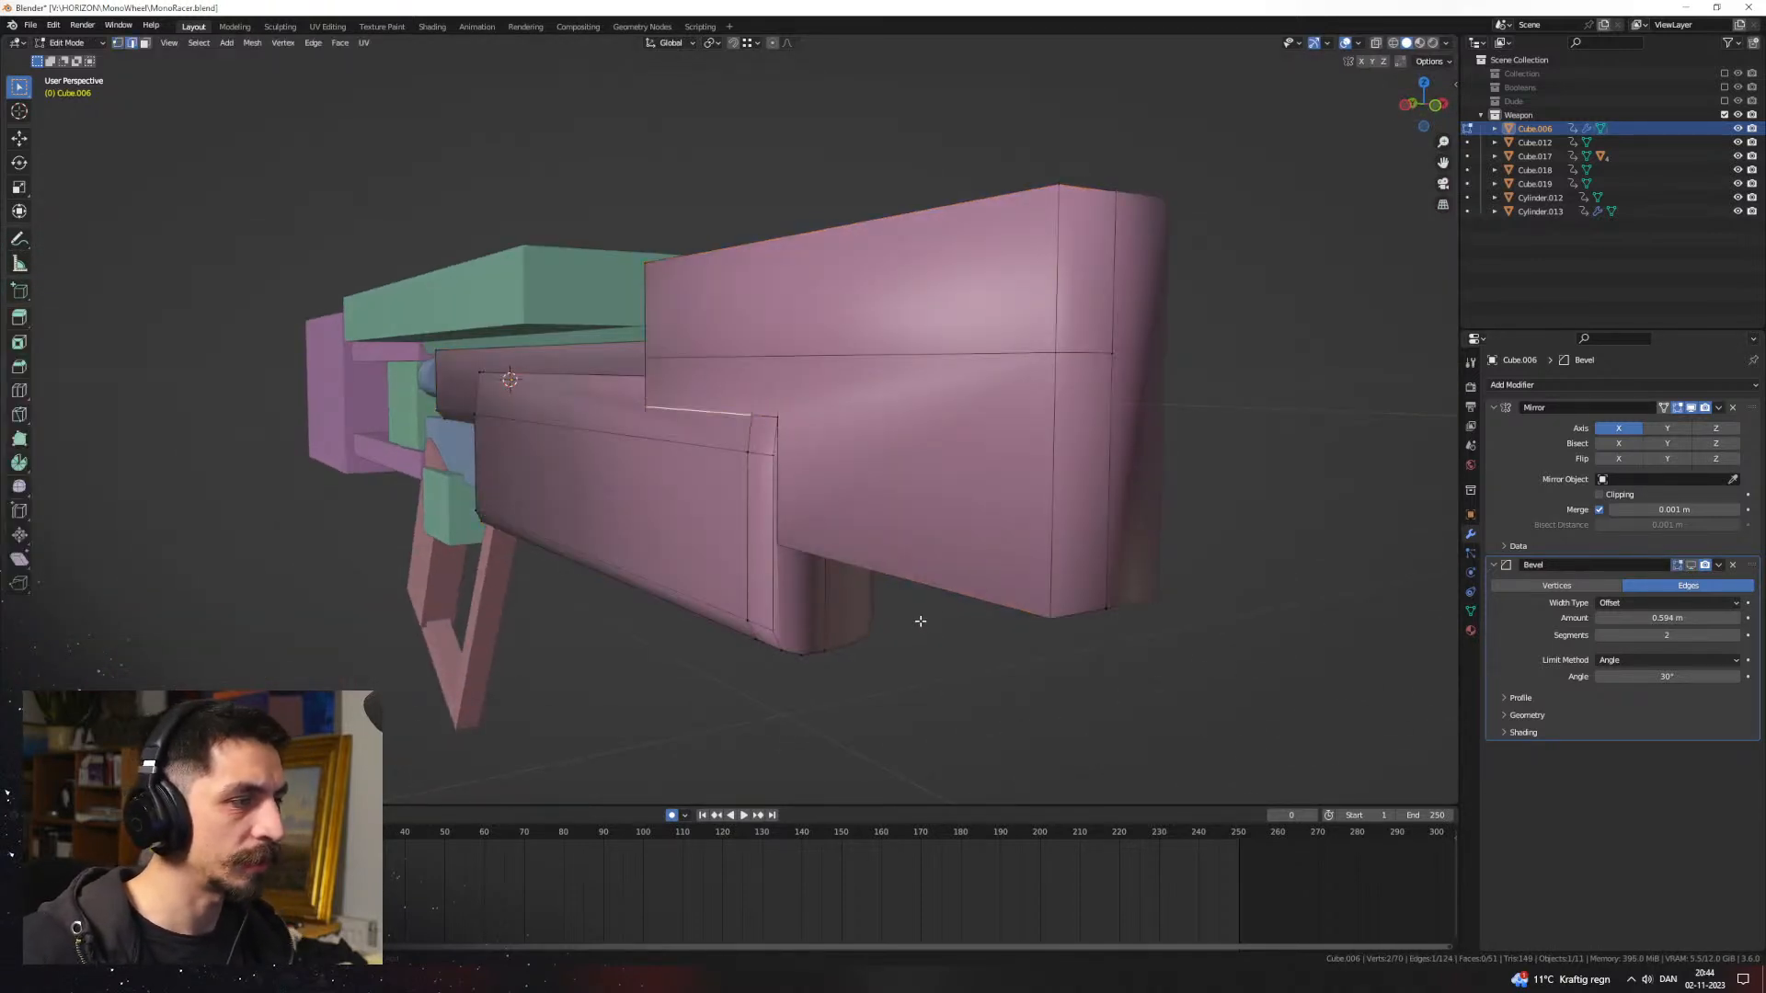
key("ctrl+z")
key("ctrl+z")
key("ctrl+z")
key("ctrl+z")
key("ctrl+z")
key("ctrl+z")
key("ctrl+z")
key("ctrl+z")
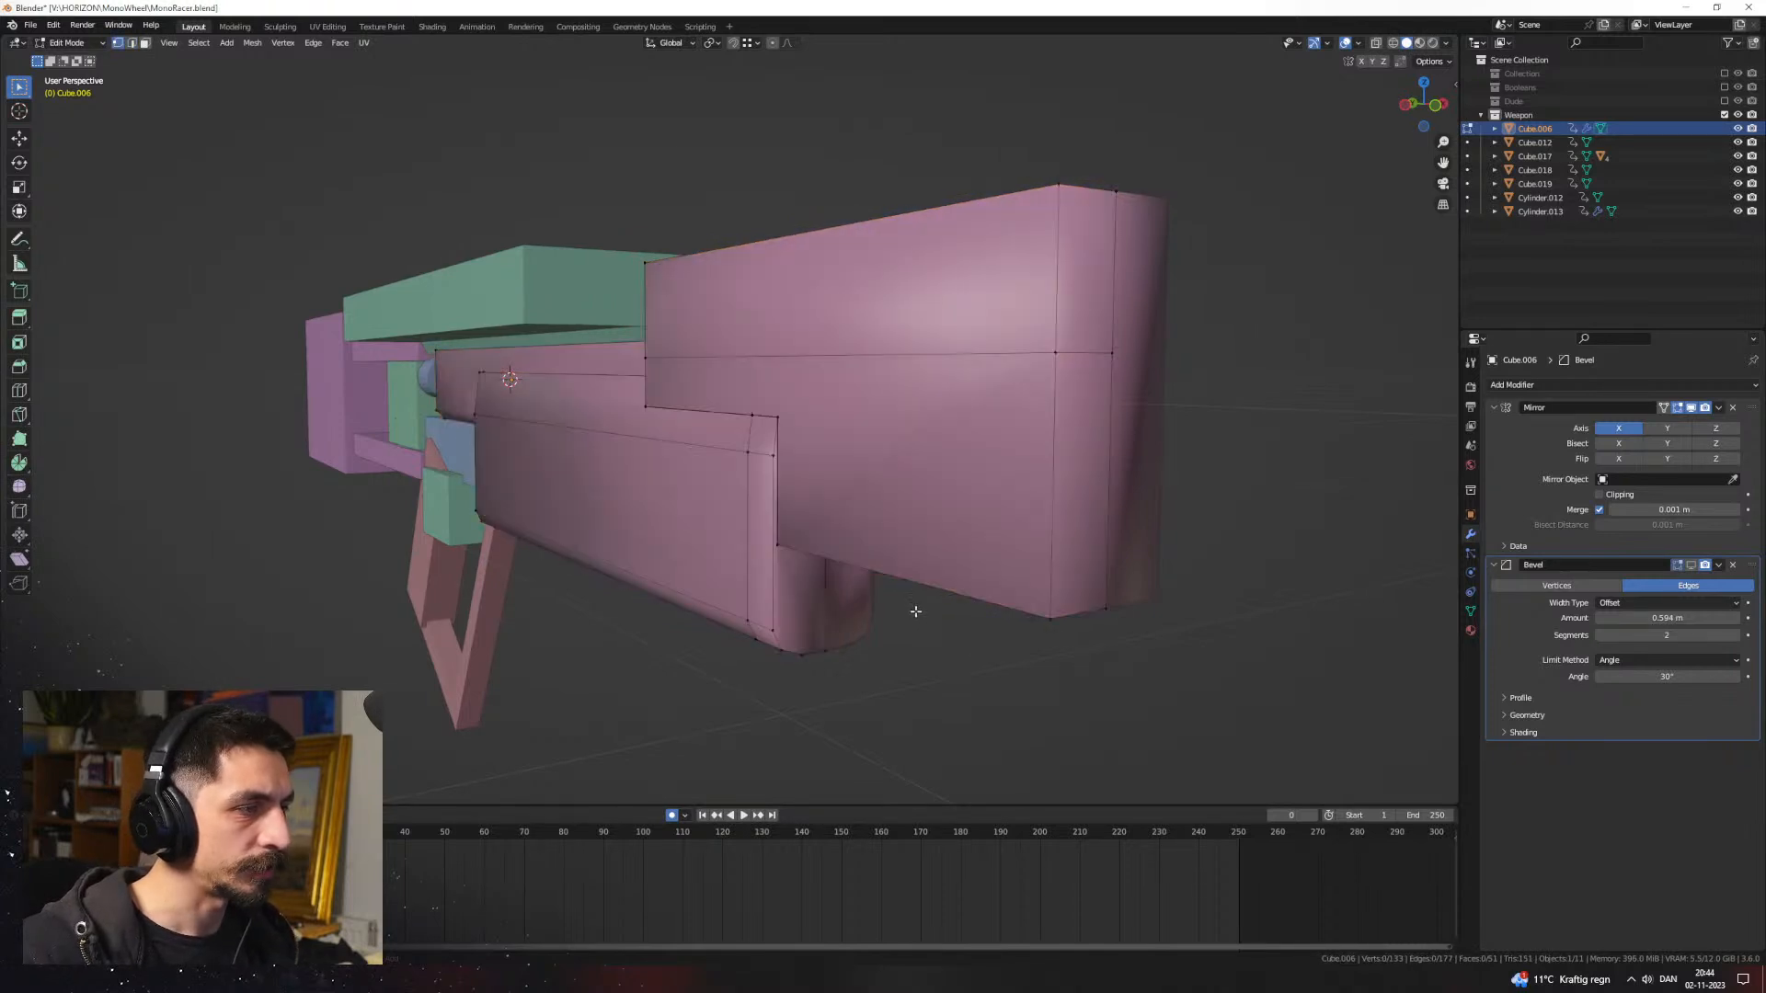
key("ctrl+z")
key("ctrl+z")
key("ctrl+z")
key("ctrl+z")
key("ctrl+z")
key("ctrl+z")
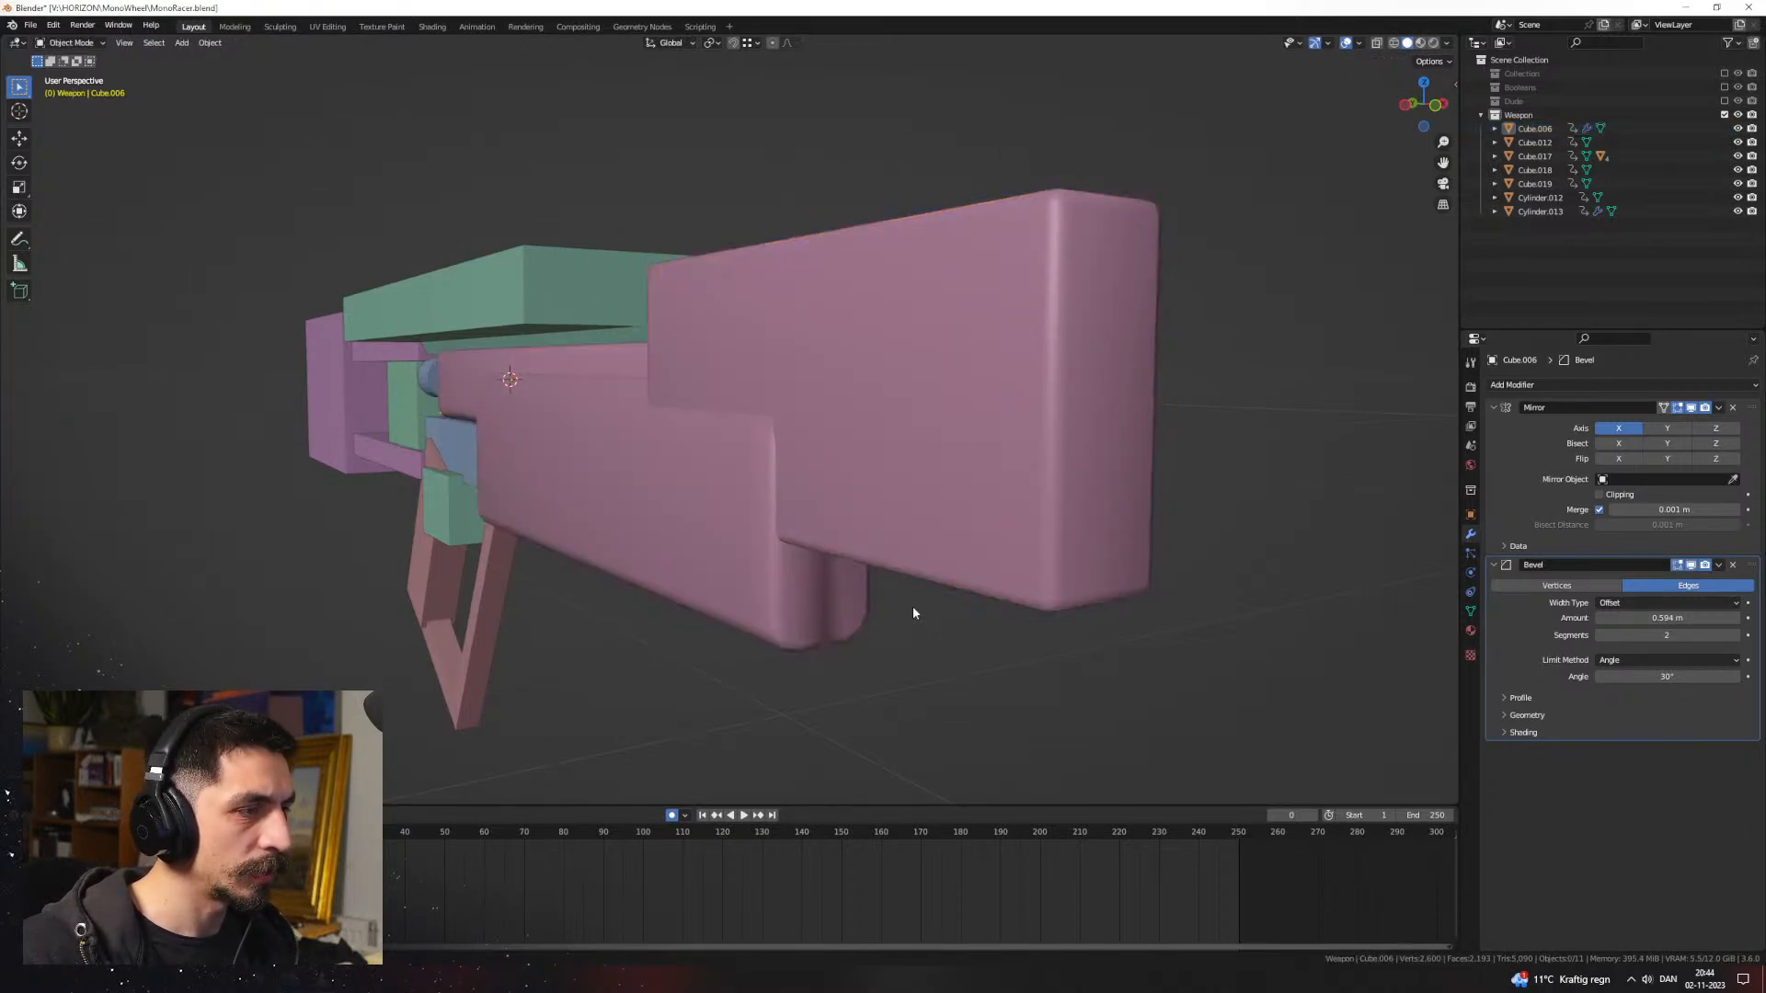
key("ctrl+z")
Step: Set the casing's Bevel modifier to 2 segments and give the object smooth shading
middle_click_drag(938, 602, 986, 600)
left_click(1738, 635)
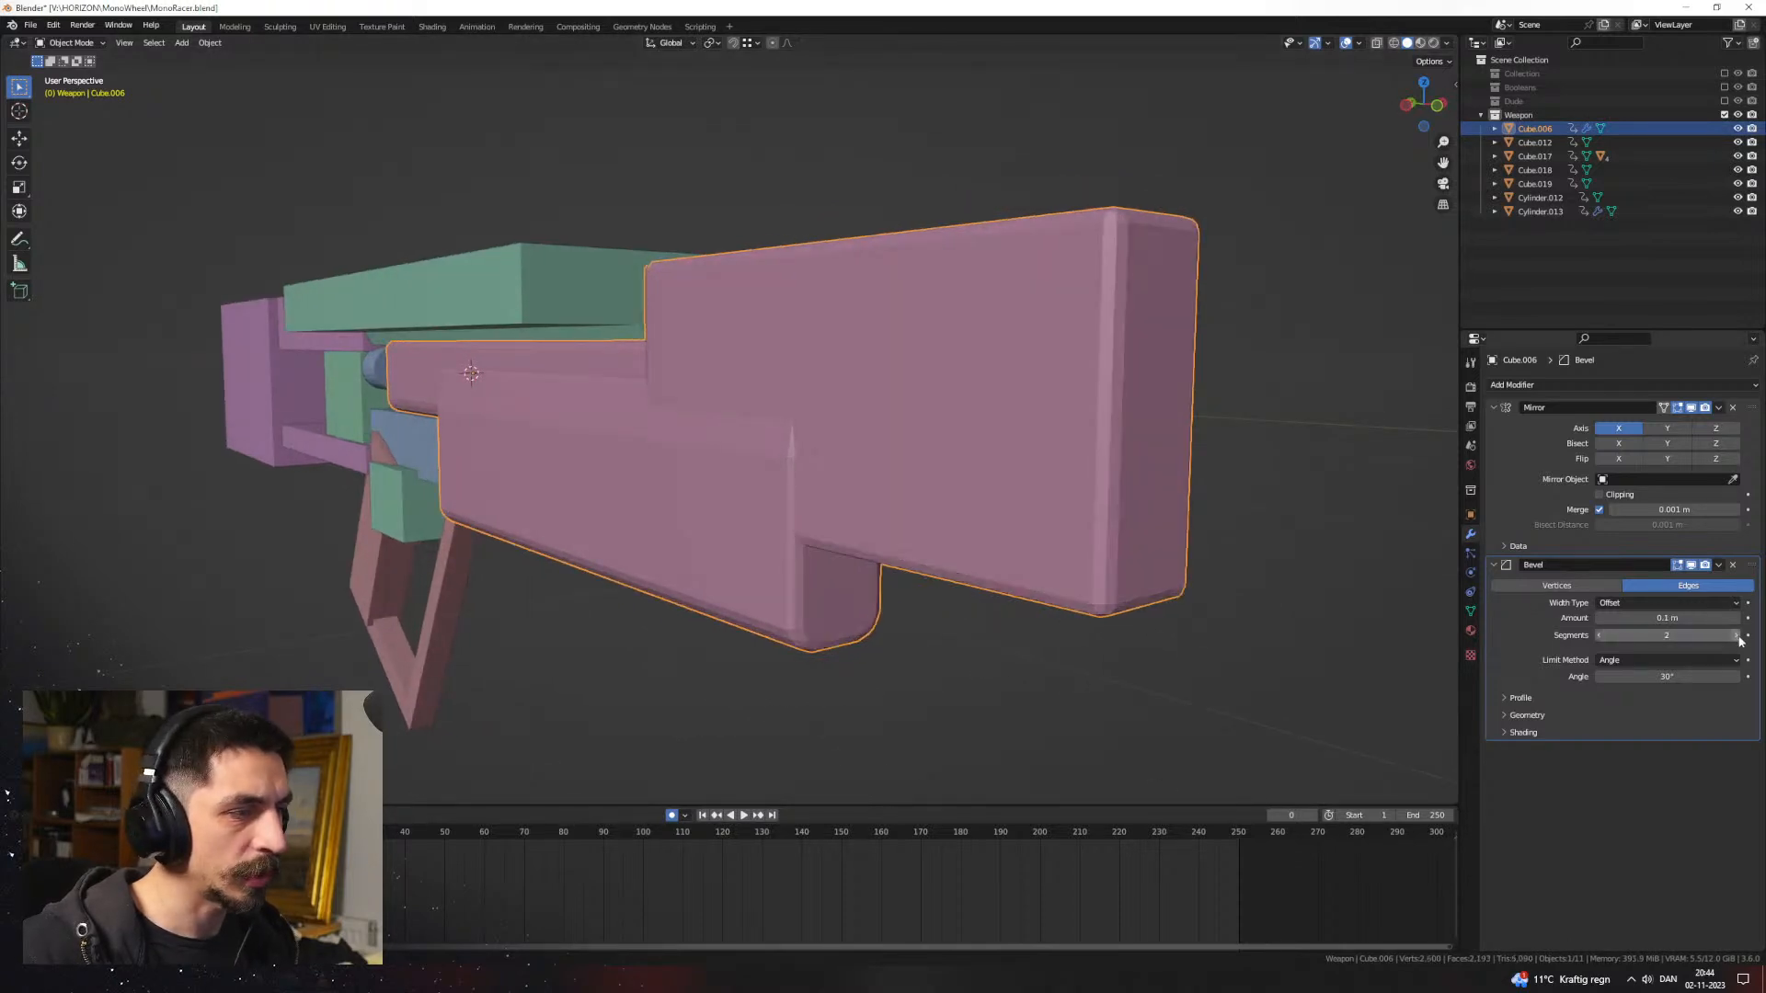
right_click(1070, 550)
left_click(1070, 534)
scroll(1030, 541, "down", 2)
left_click(1017, 543)
middle_click_drag(1017, 543, 875, 453)
left_click(875, 453)
scroll(785, 469, "up", 4)
Step: Switch the casing object to flat shading and check its beveled edges
right_click(810, 425)
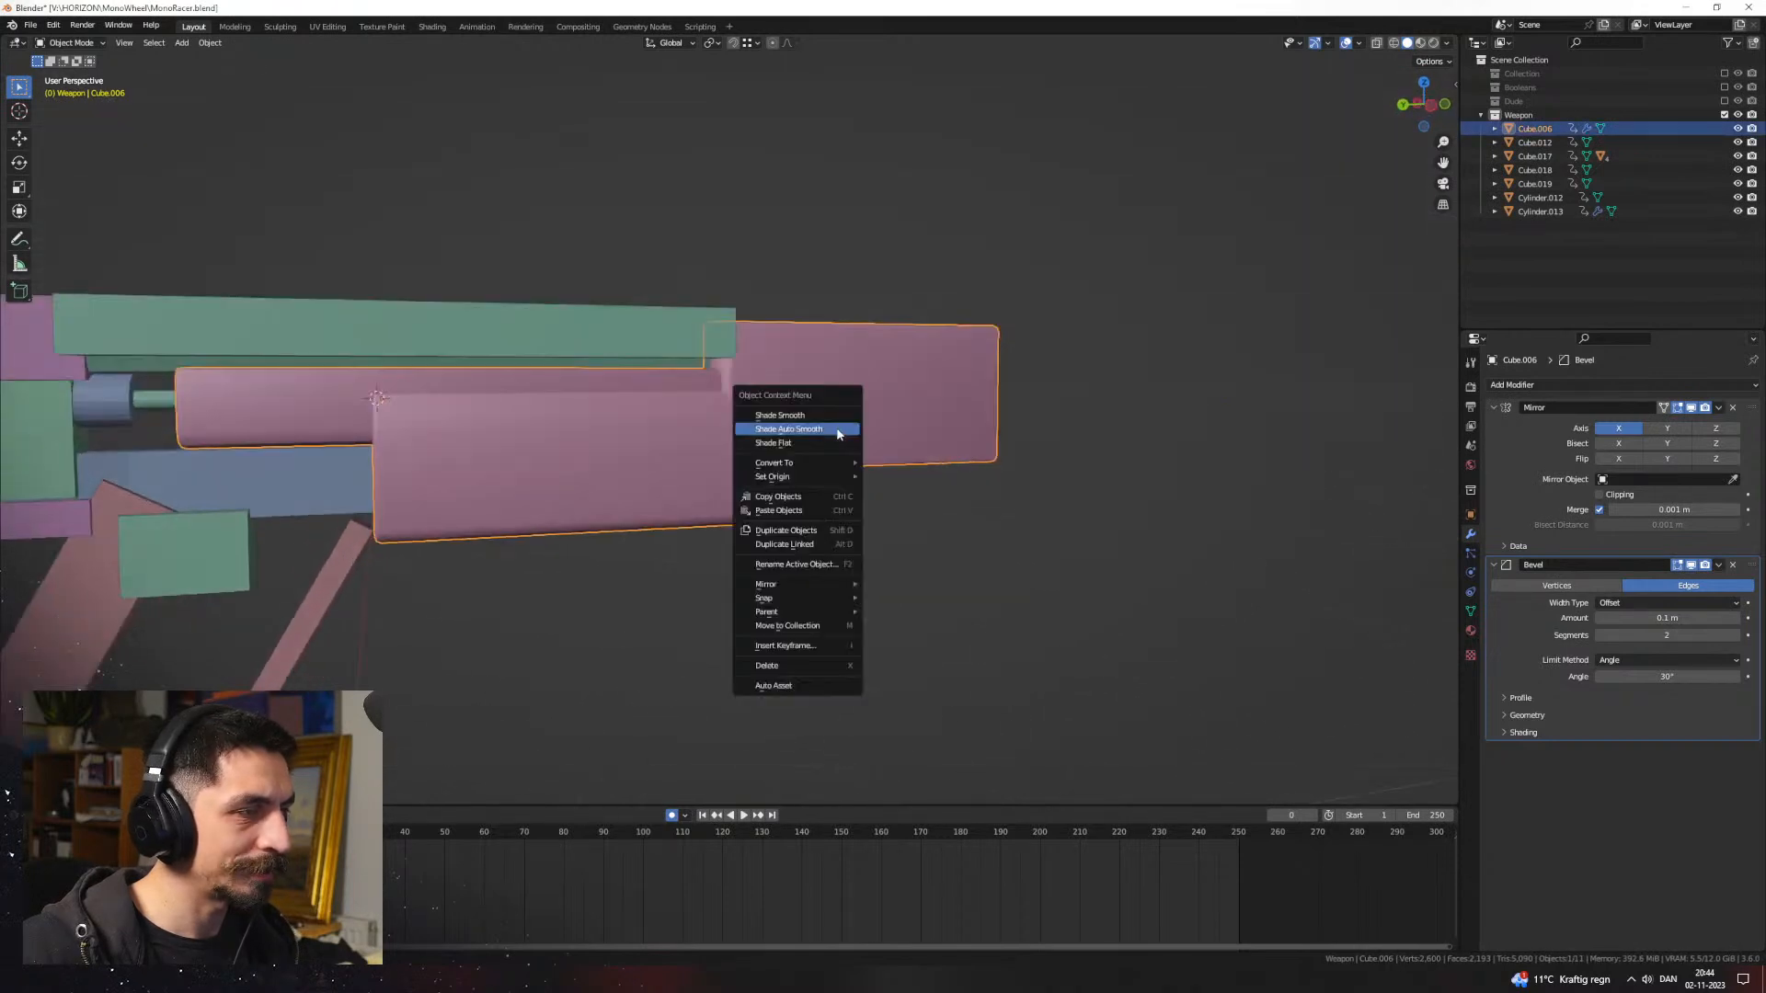
left_click(798, 444)
middle_click_drag(1007, 470, 796, 493)
scroll(641, 490, "down", 3)
scroll(809, 494, "up", 3)
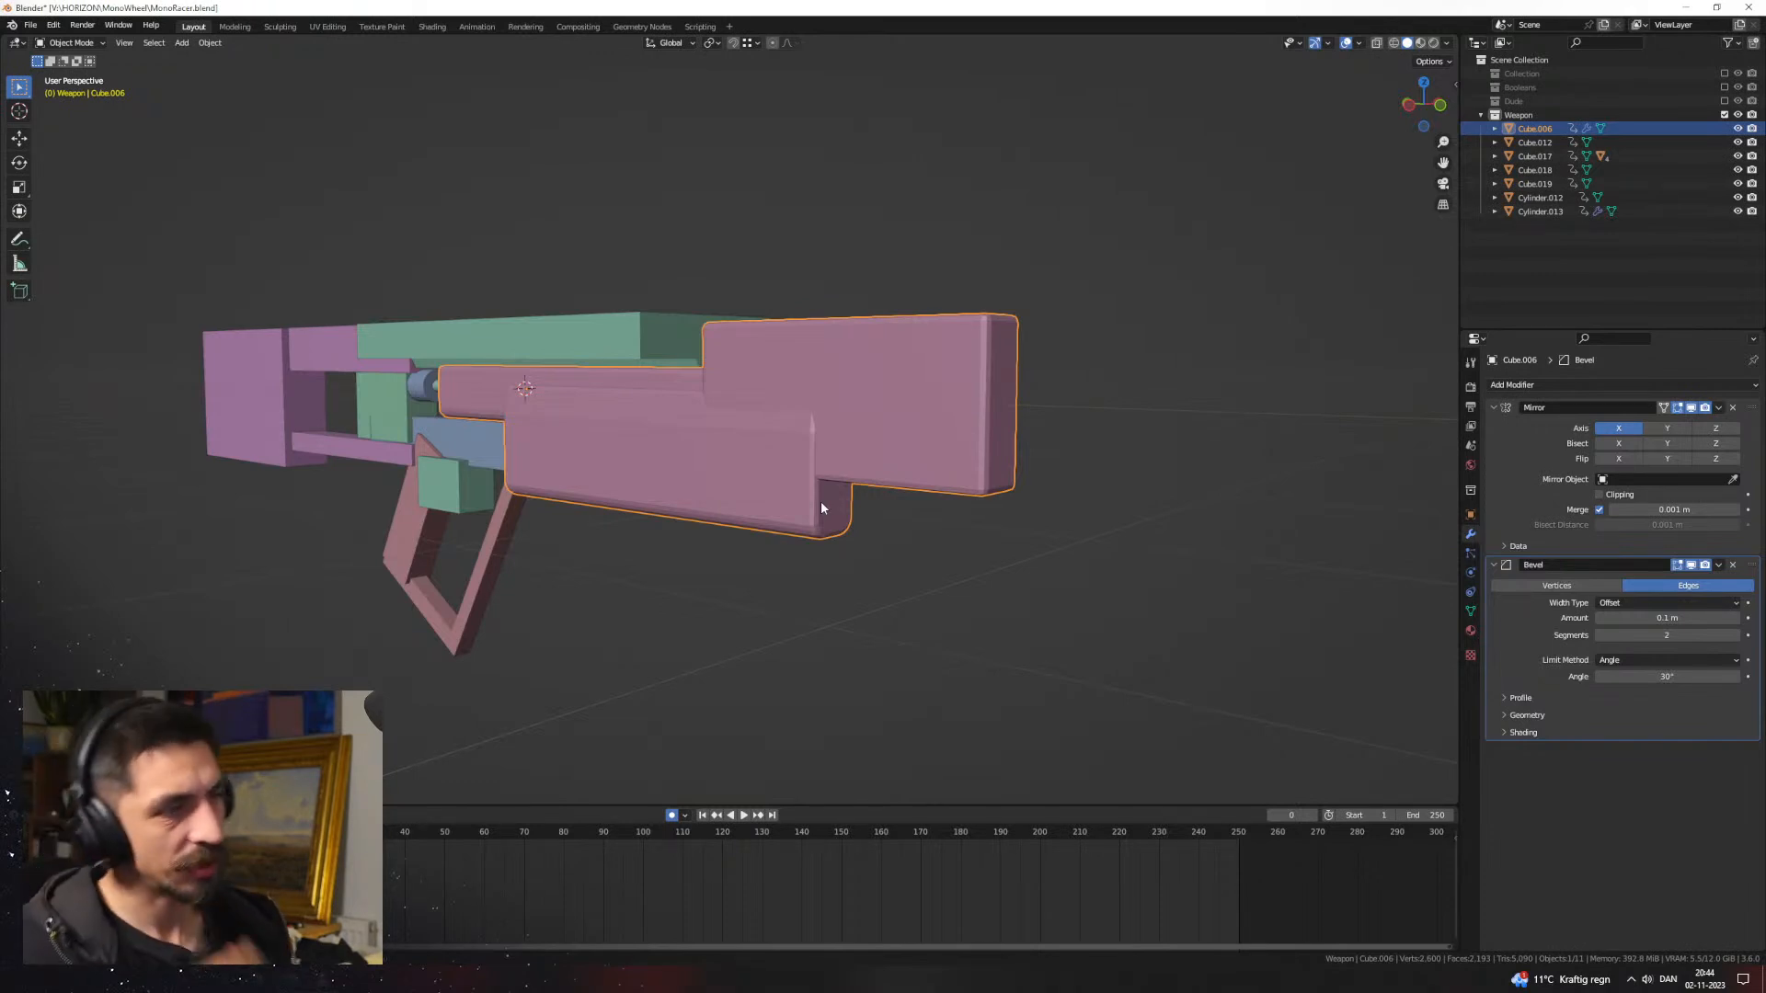
scroll(1047, 556, "up", 1)
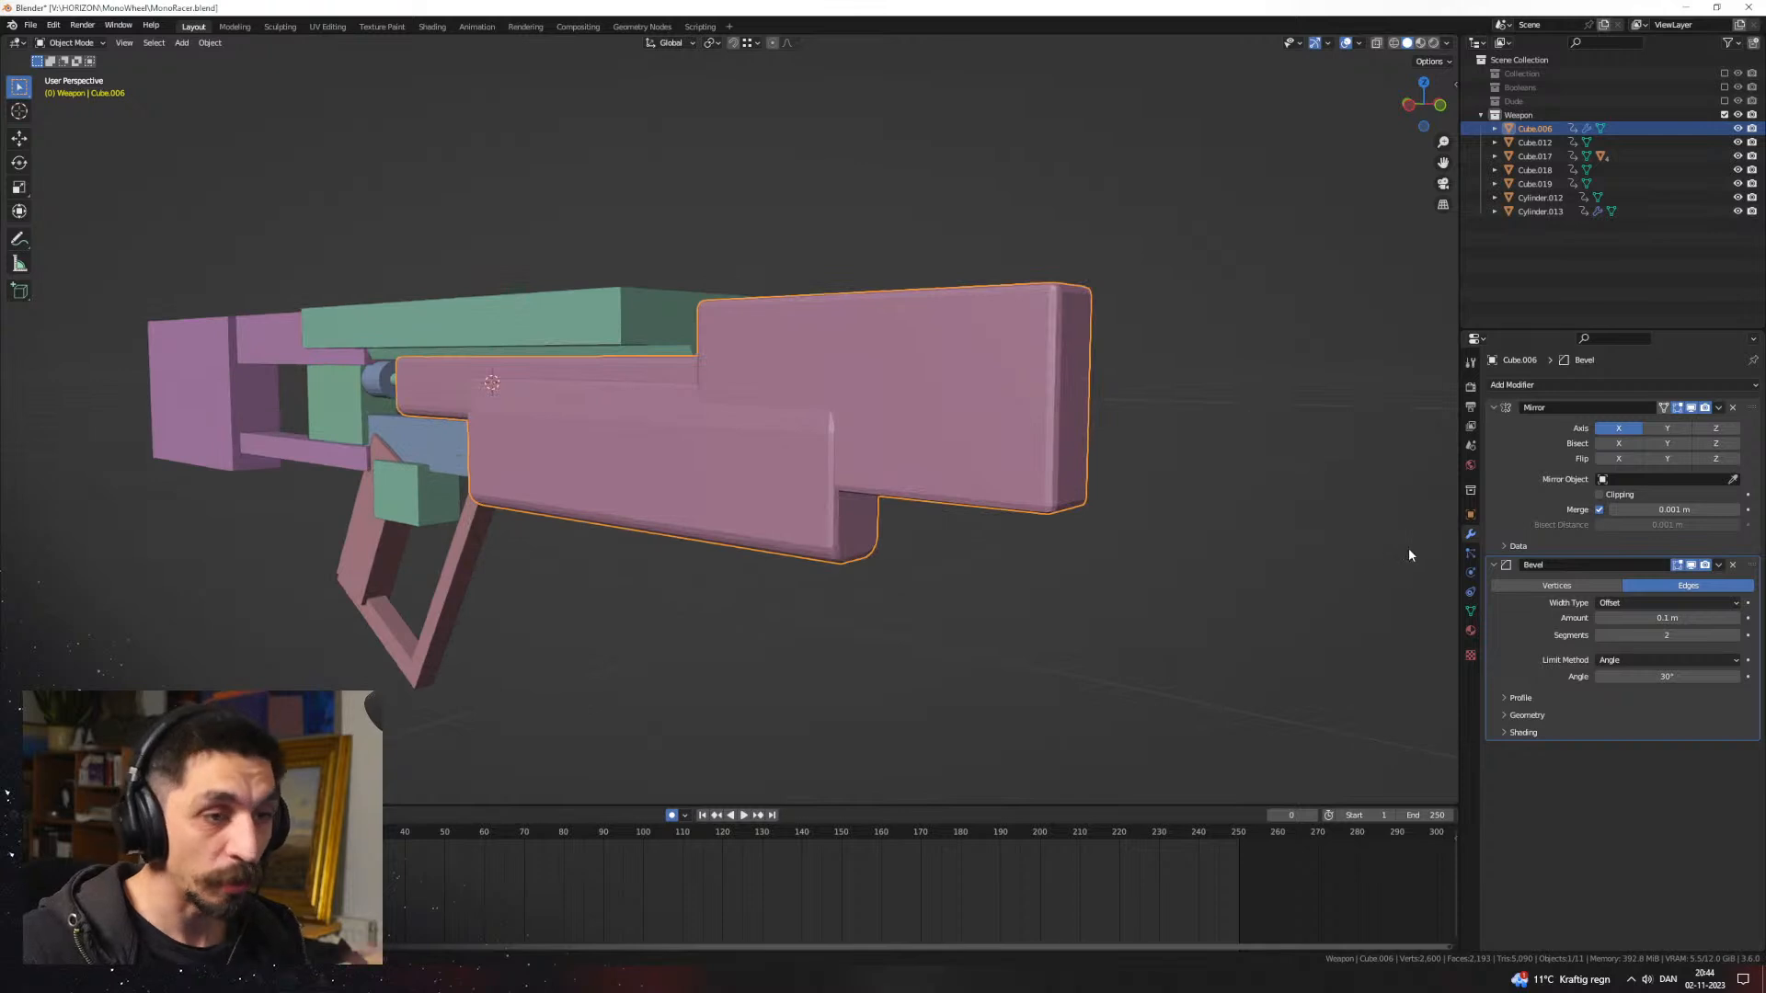
Step: Try a QuadriFlow remesh of the casing with Preserve Sharp enabled
left_click(1469, 611)
left_click(1513, 884)
scroll(1656, 846, "down", 1)
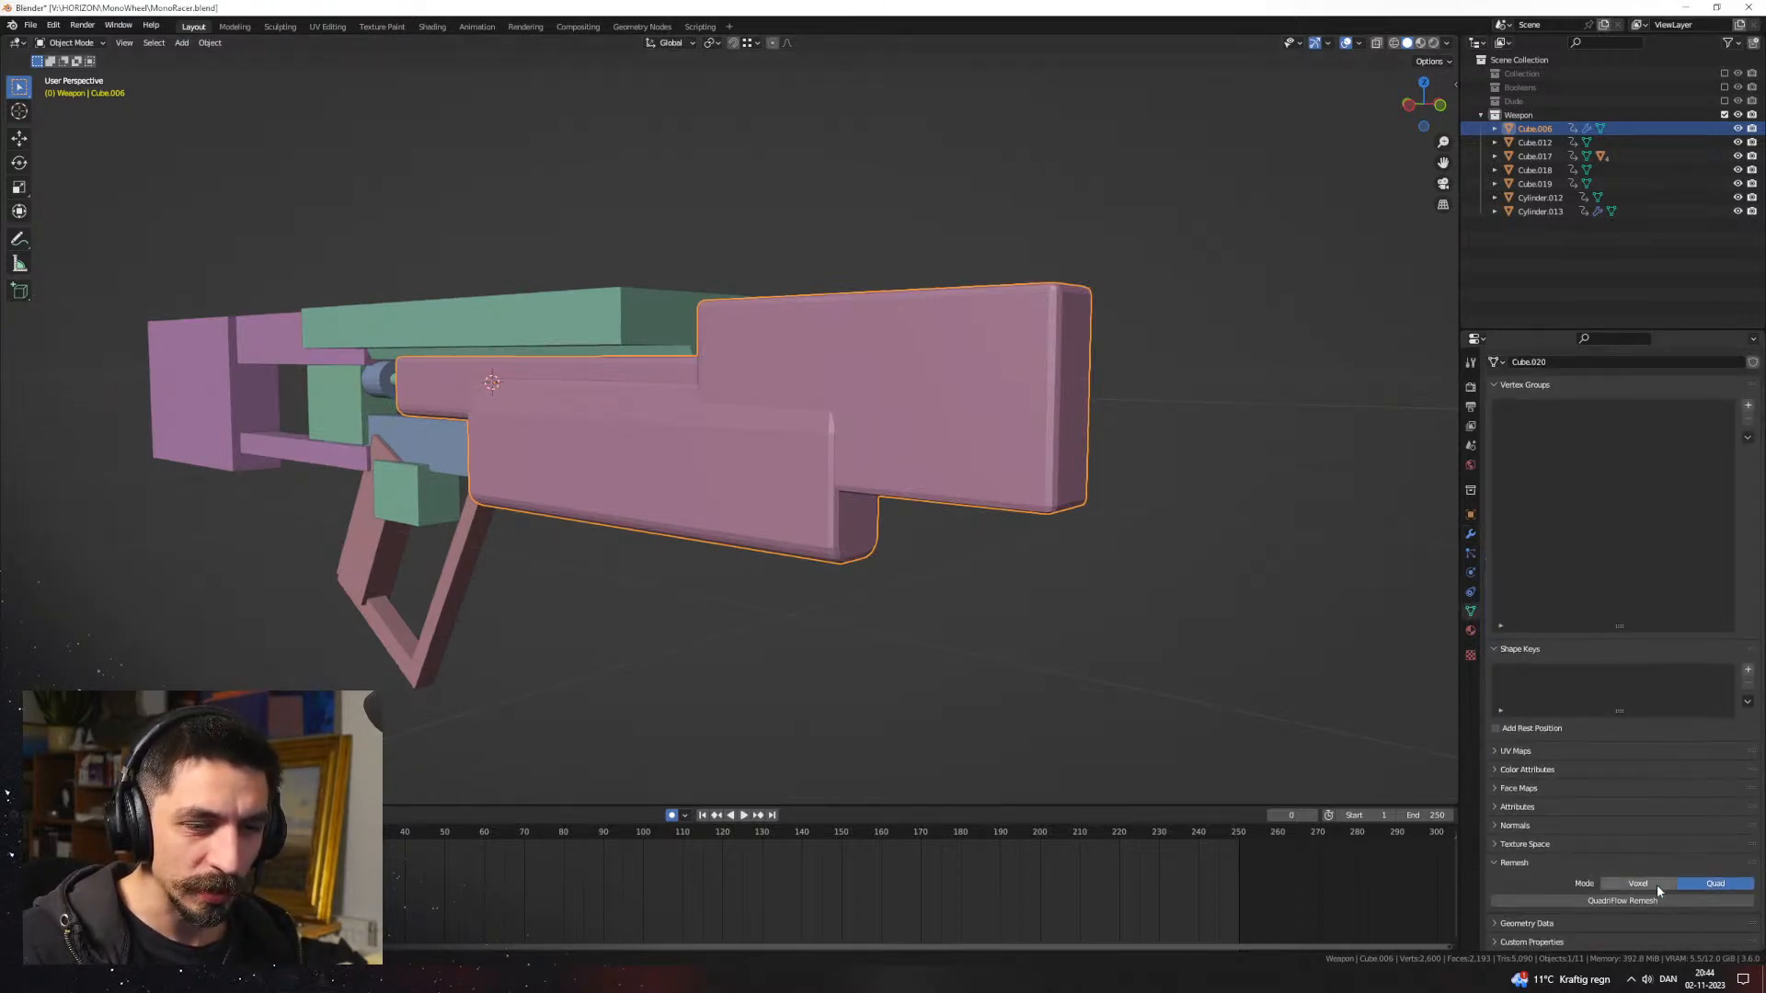
left_click(1651, 901)
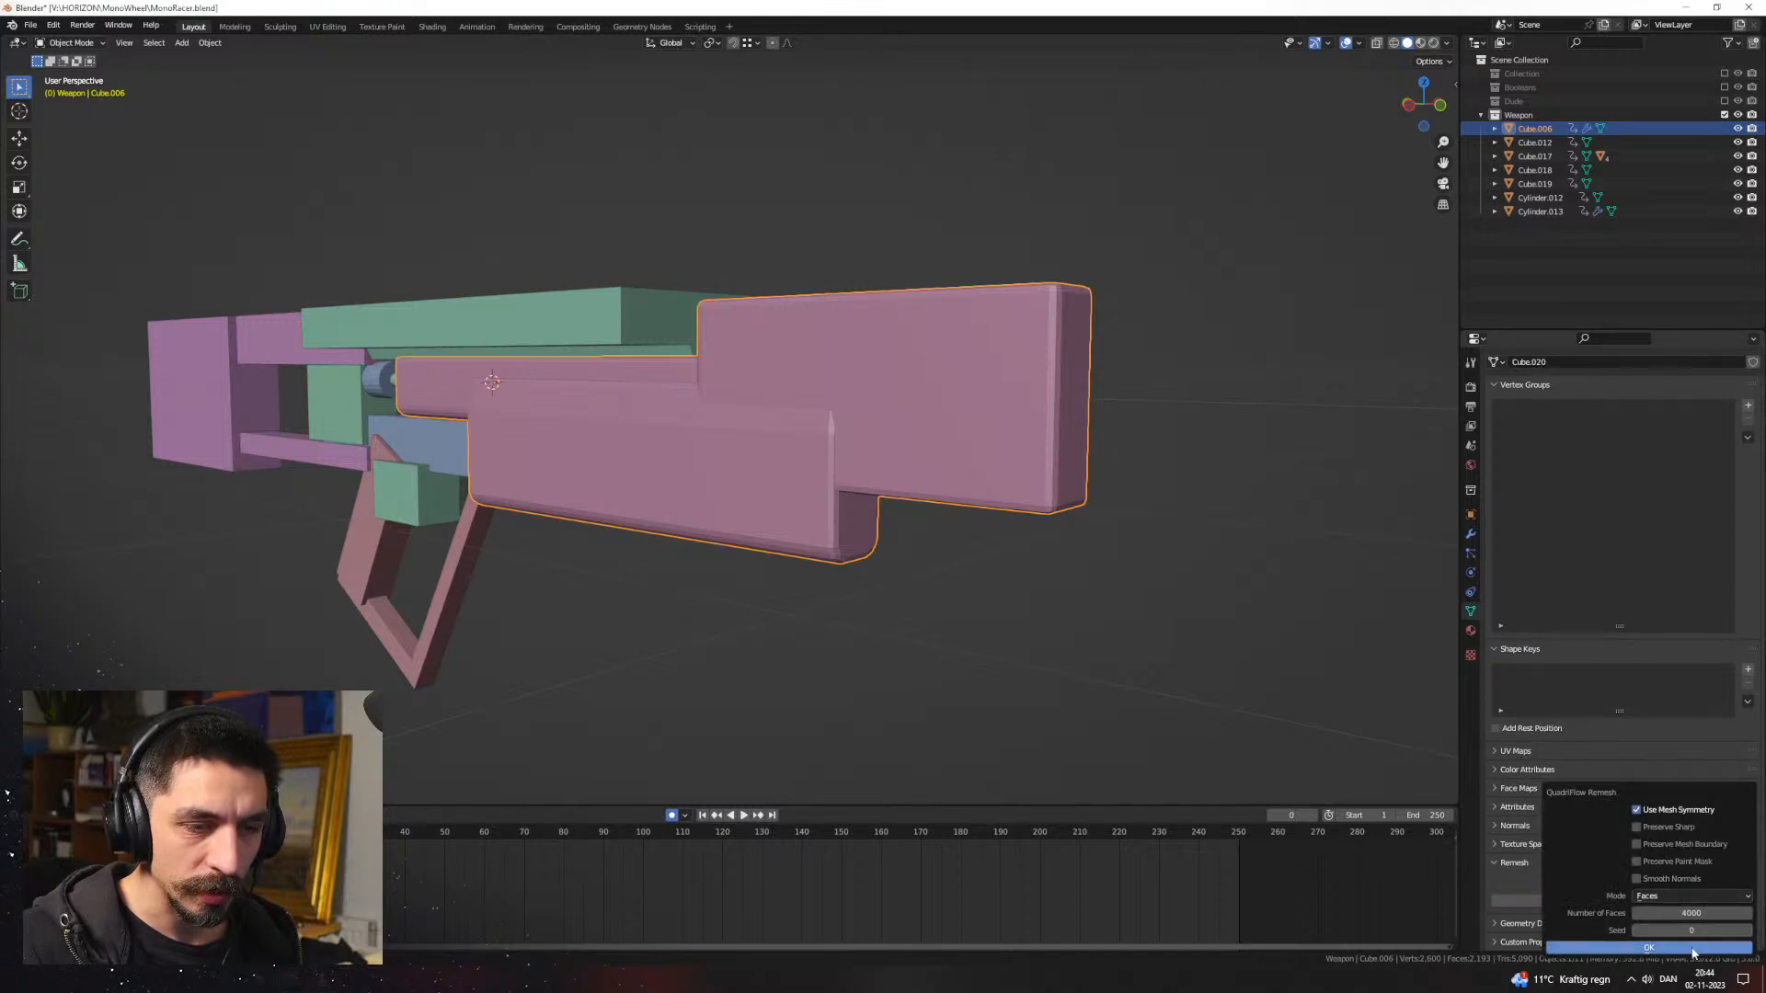
left_click(1638, 827)
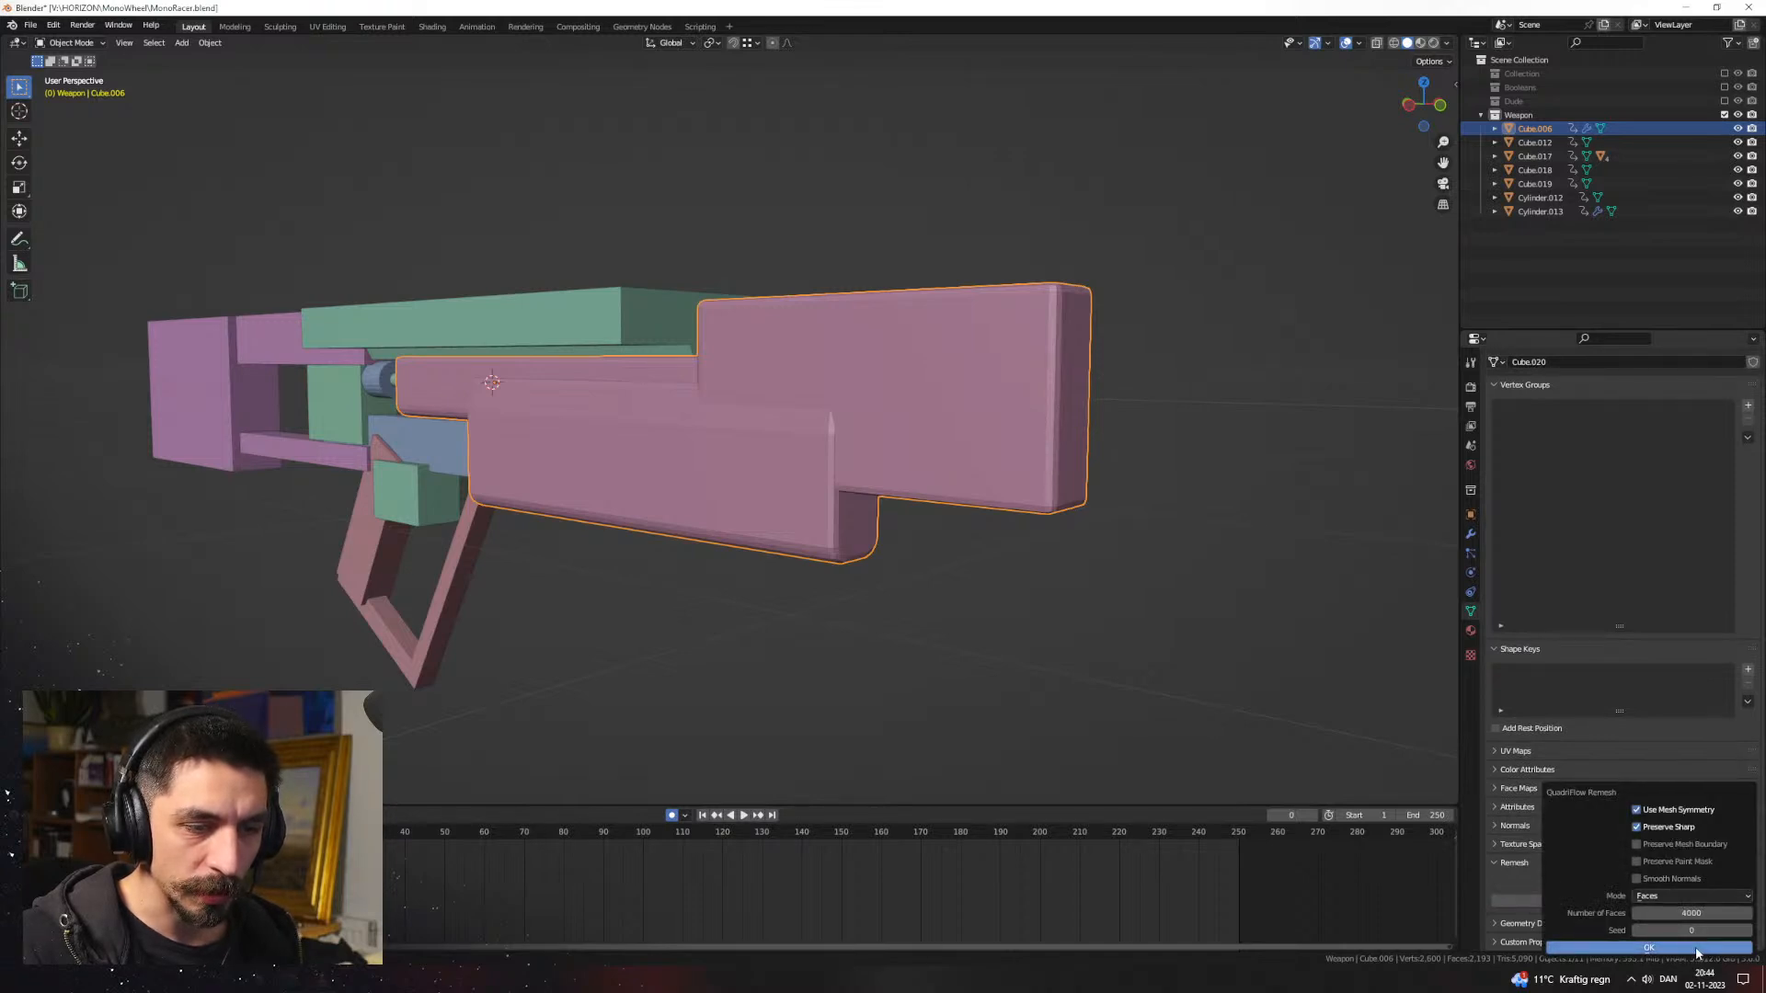
Step: Convert the casing's Mirror and Bevel modifiers into real mesh geometry
left_click(1470, 535)
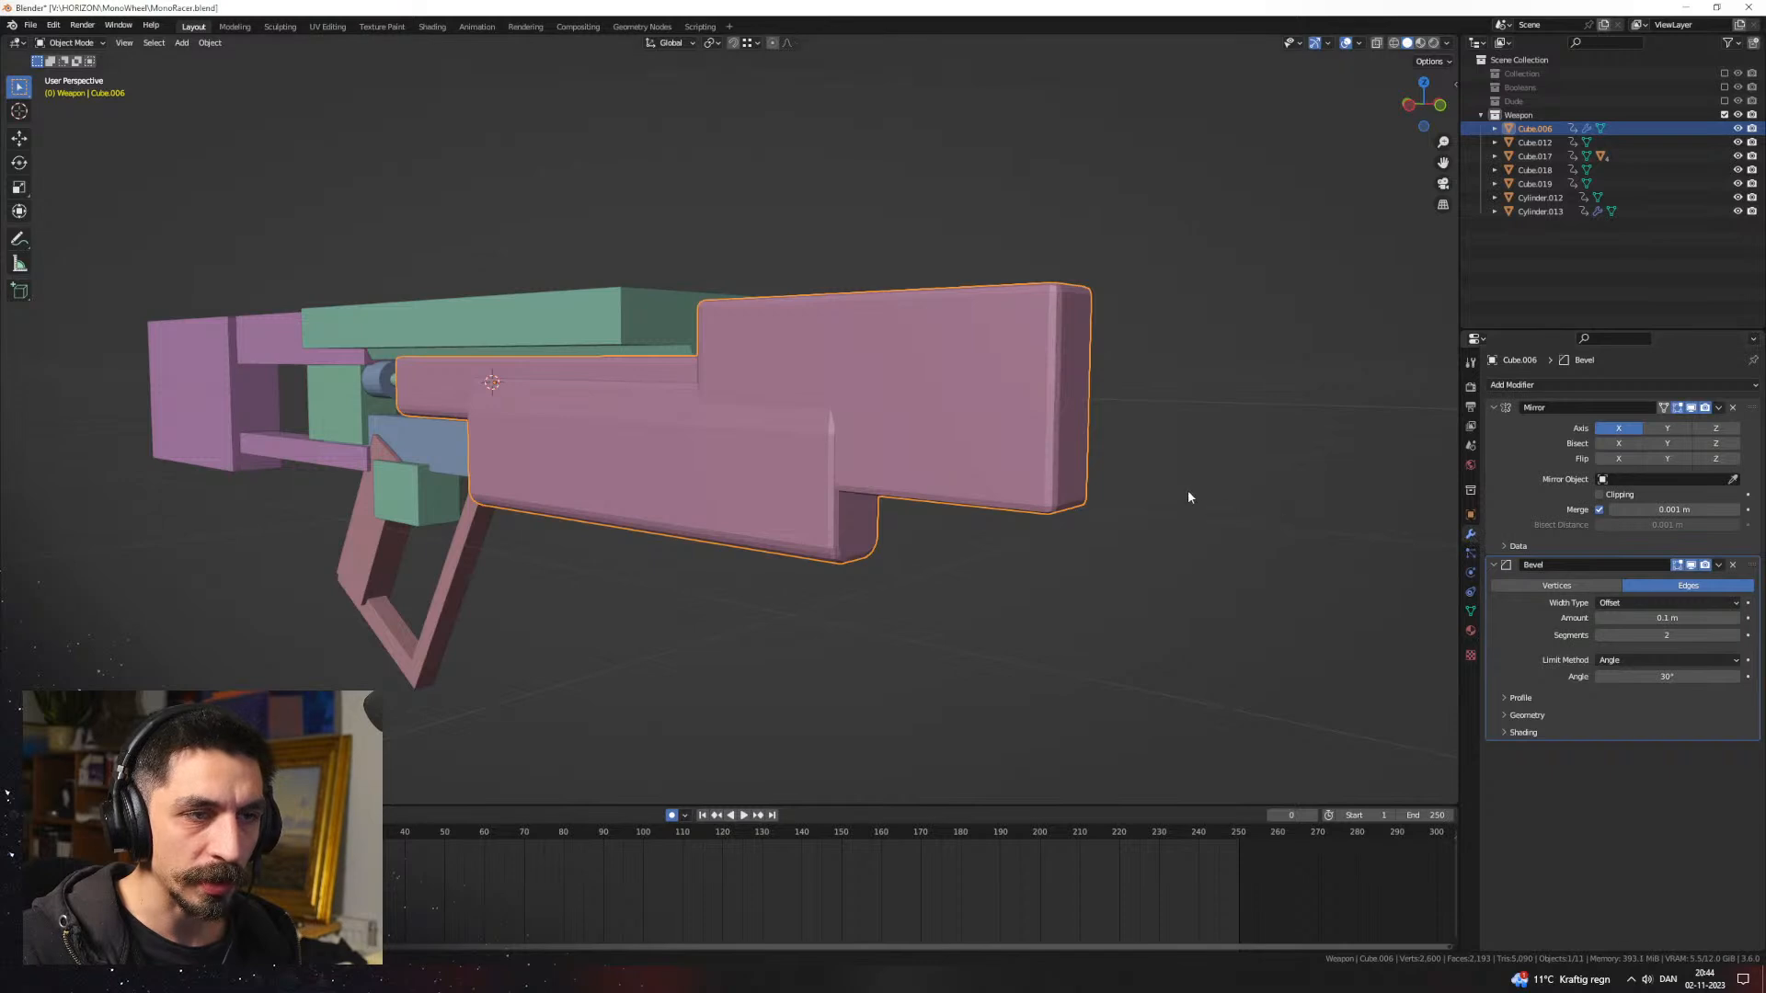
key("ctrl+a")
left_click(1183, 602)
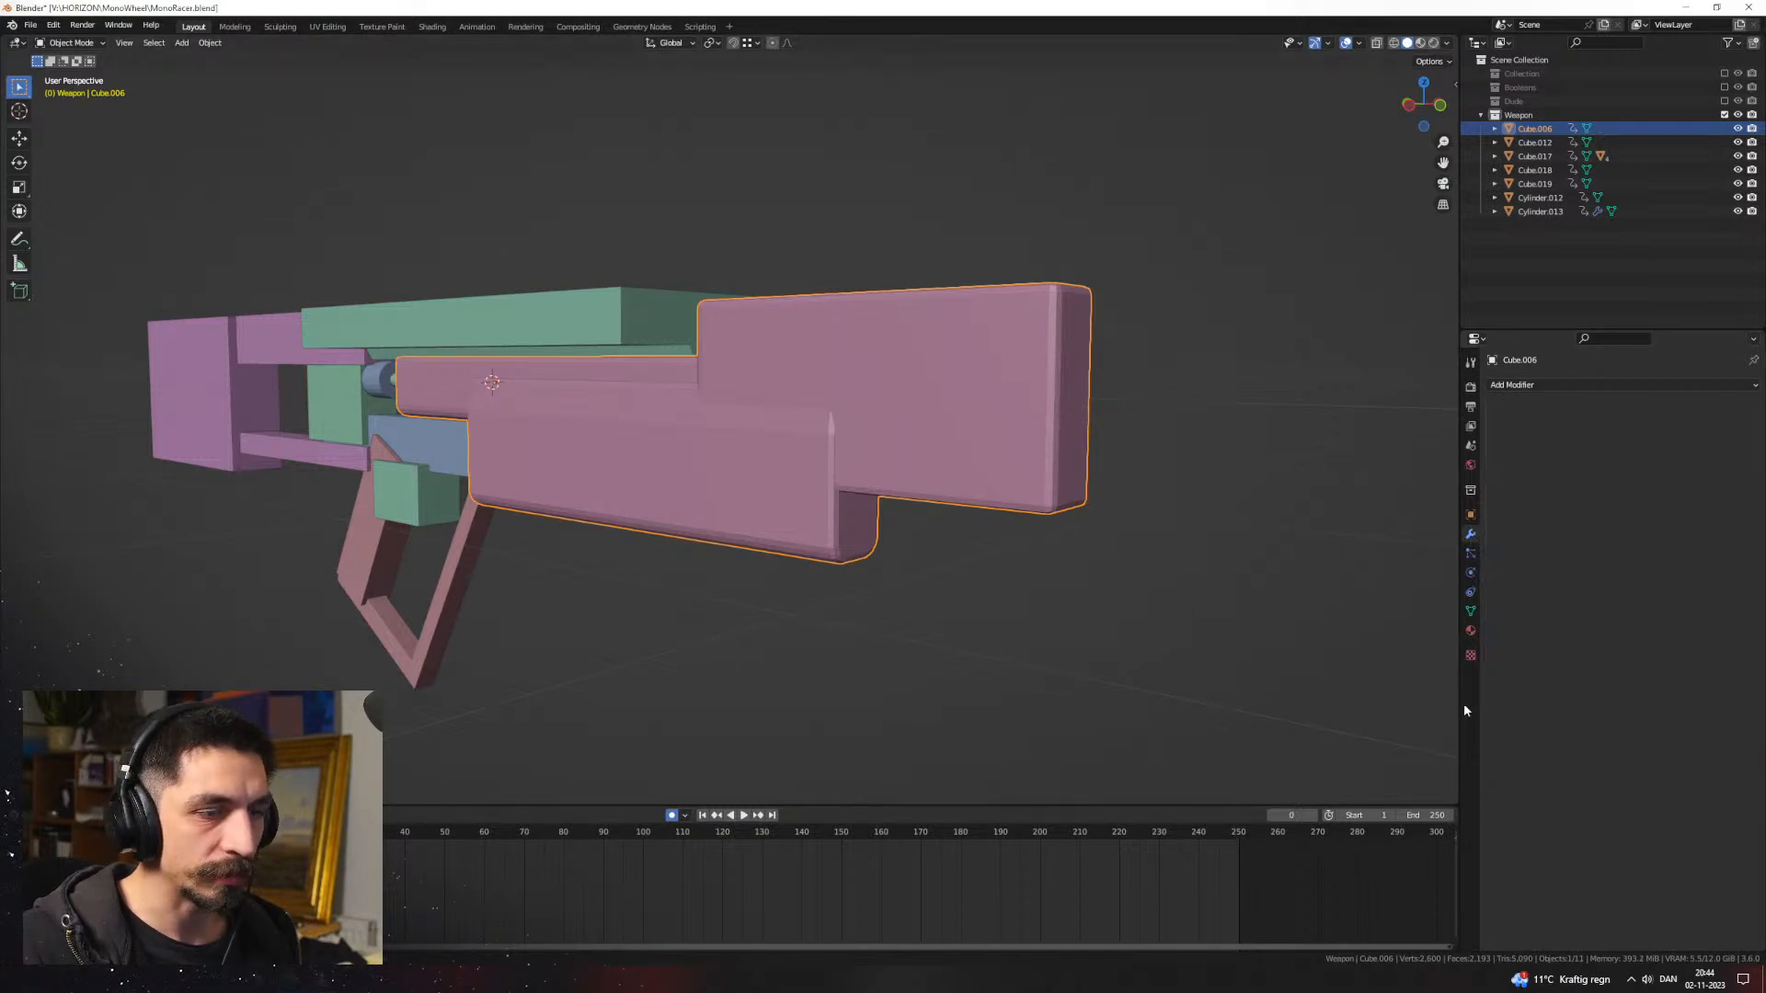
Step: Try a QuadriFlow remesh of the casing with Preserve Sharp and Preserve Mesh Boundary enabled
left_click(1470, 611)
scroll(1619, 828, "down", 1)
left_click(1656, 900)
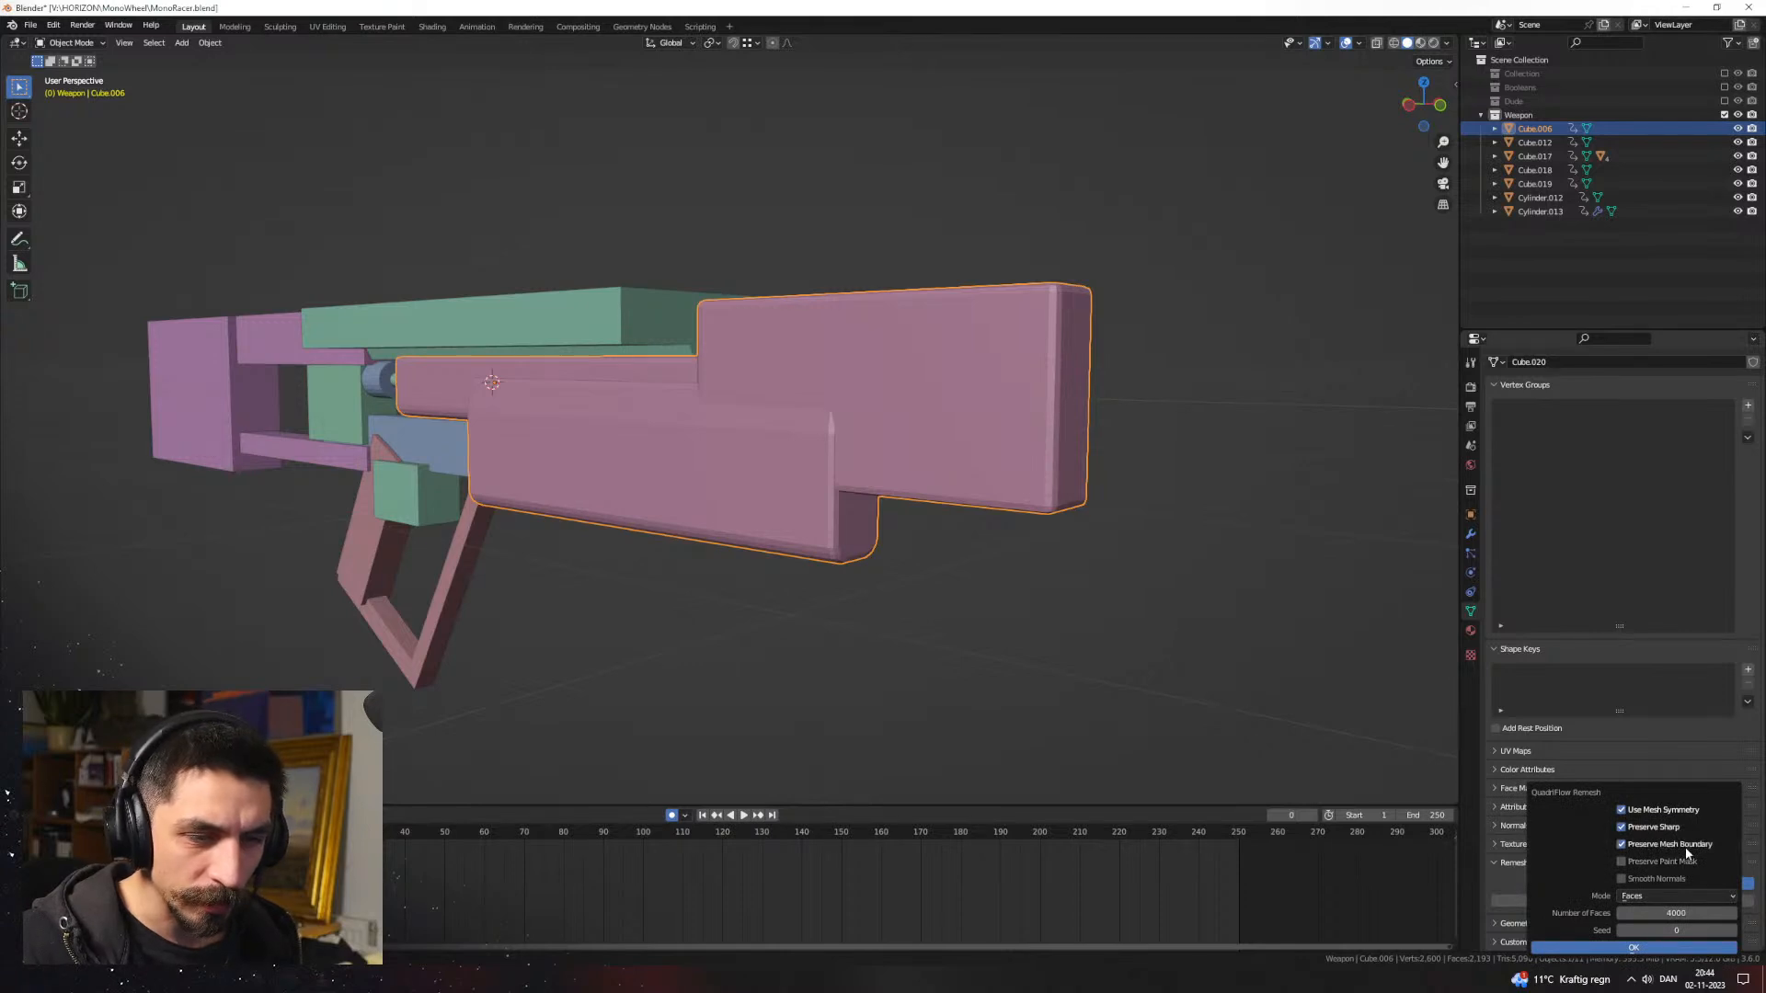
left_click(1684, 948)
scroll(1170, 631, "up", 1)
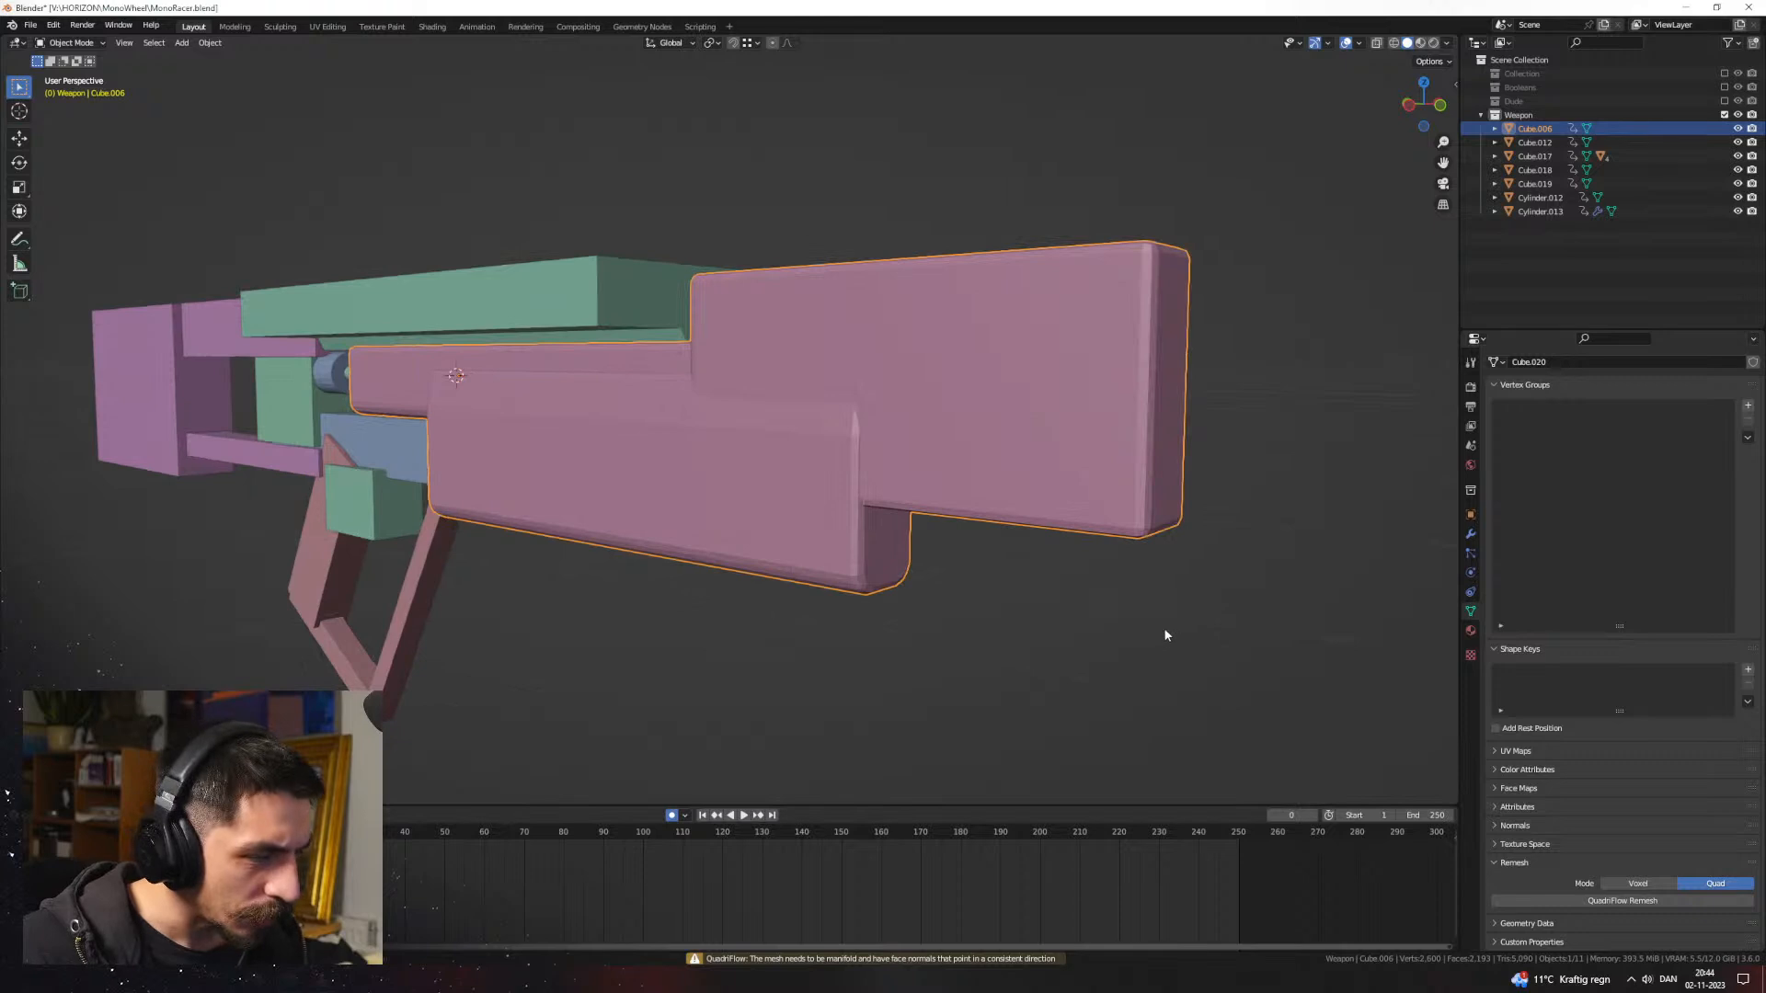
Step: Run Merge by Distance on the entire casing mesh in Edit Mode and examine its surfaces
key("Tab")
scroll(1160, 624, "up", 1)
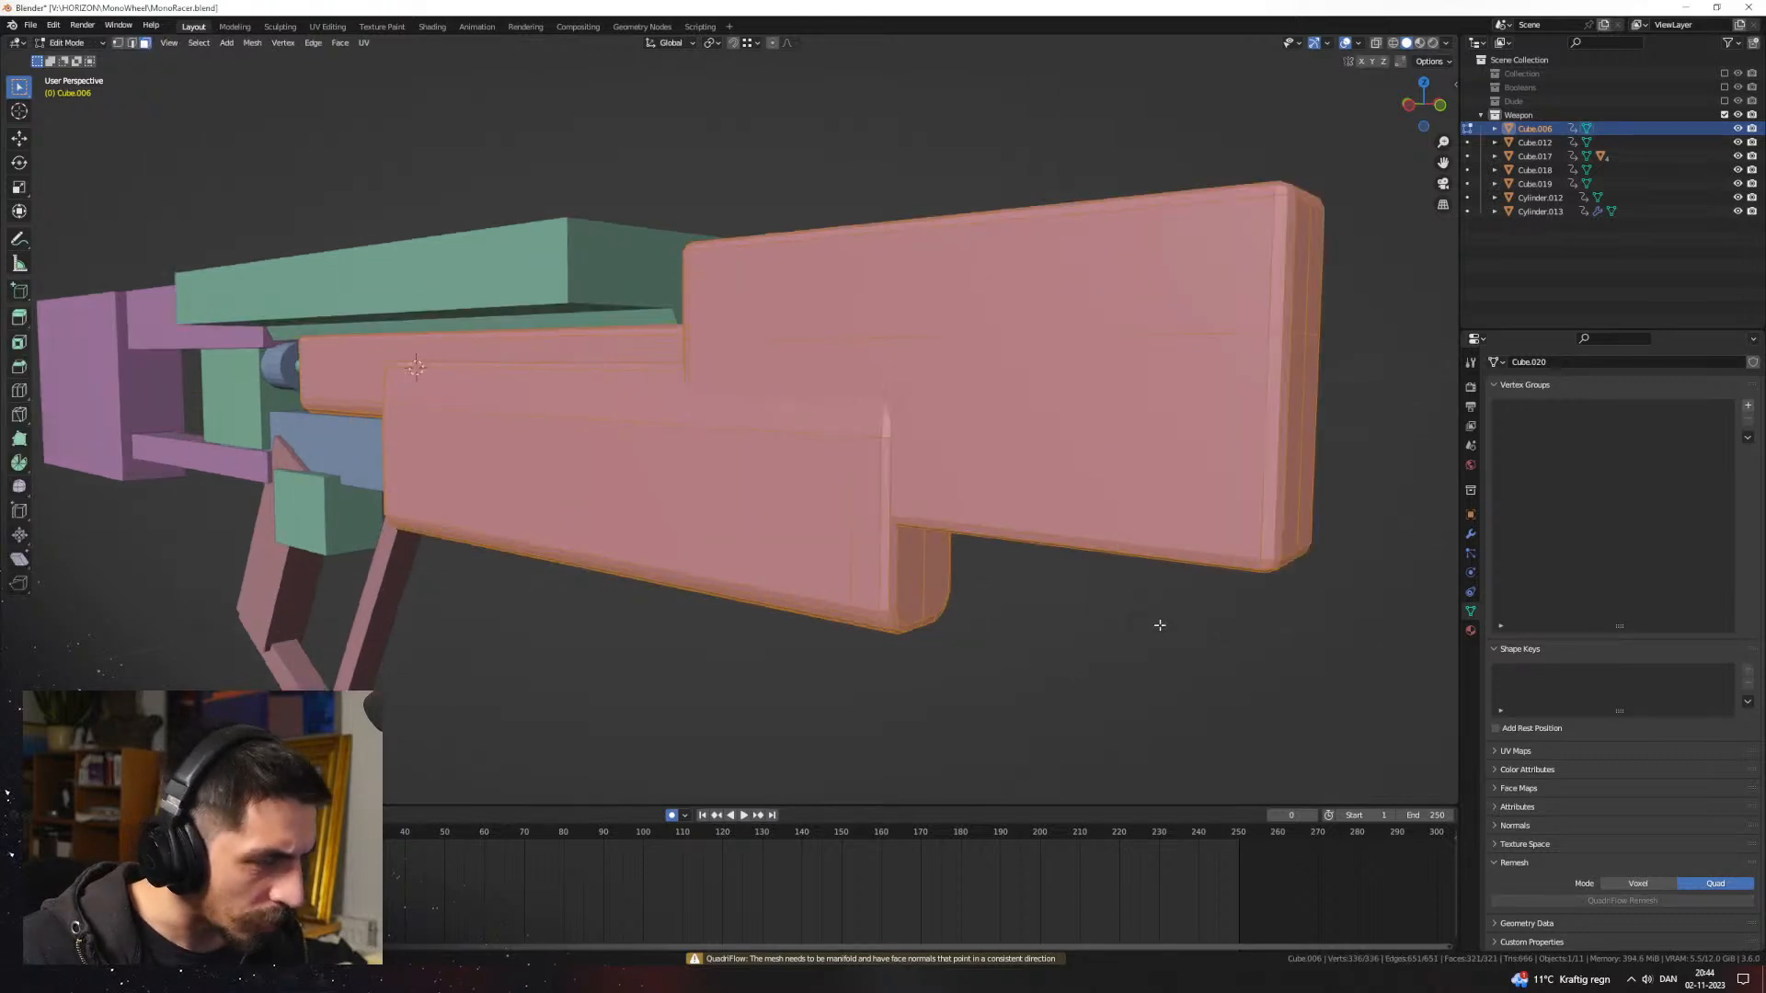
key("F3")
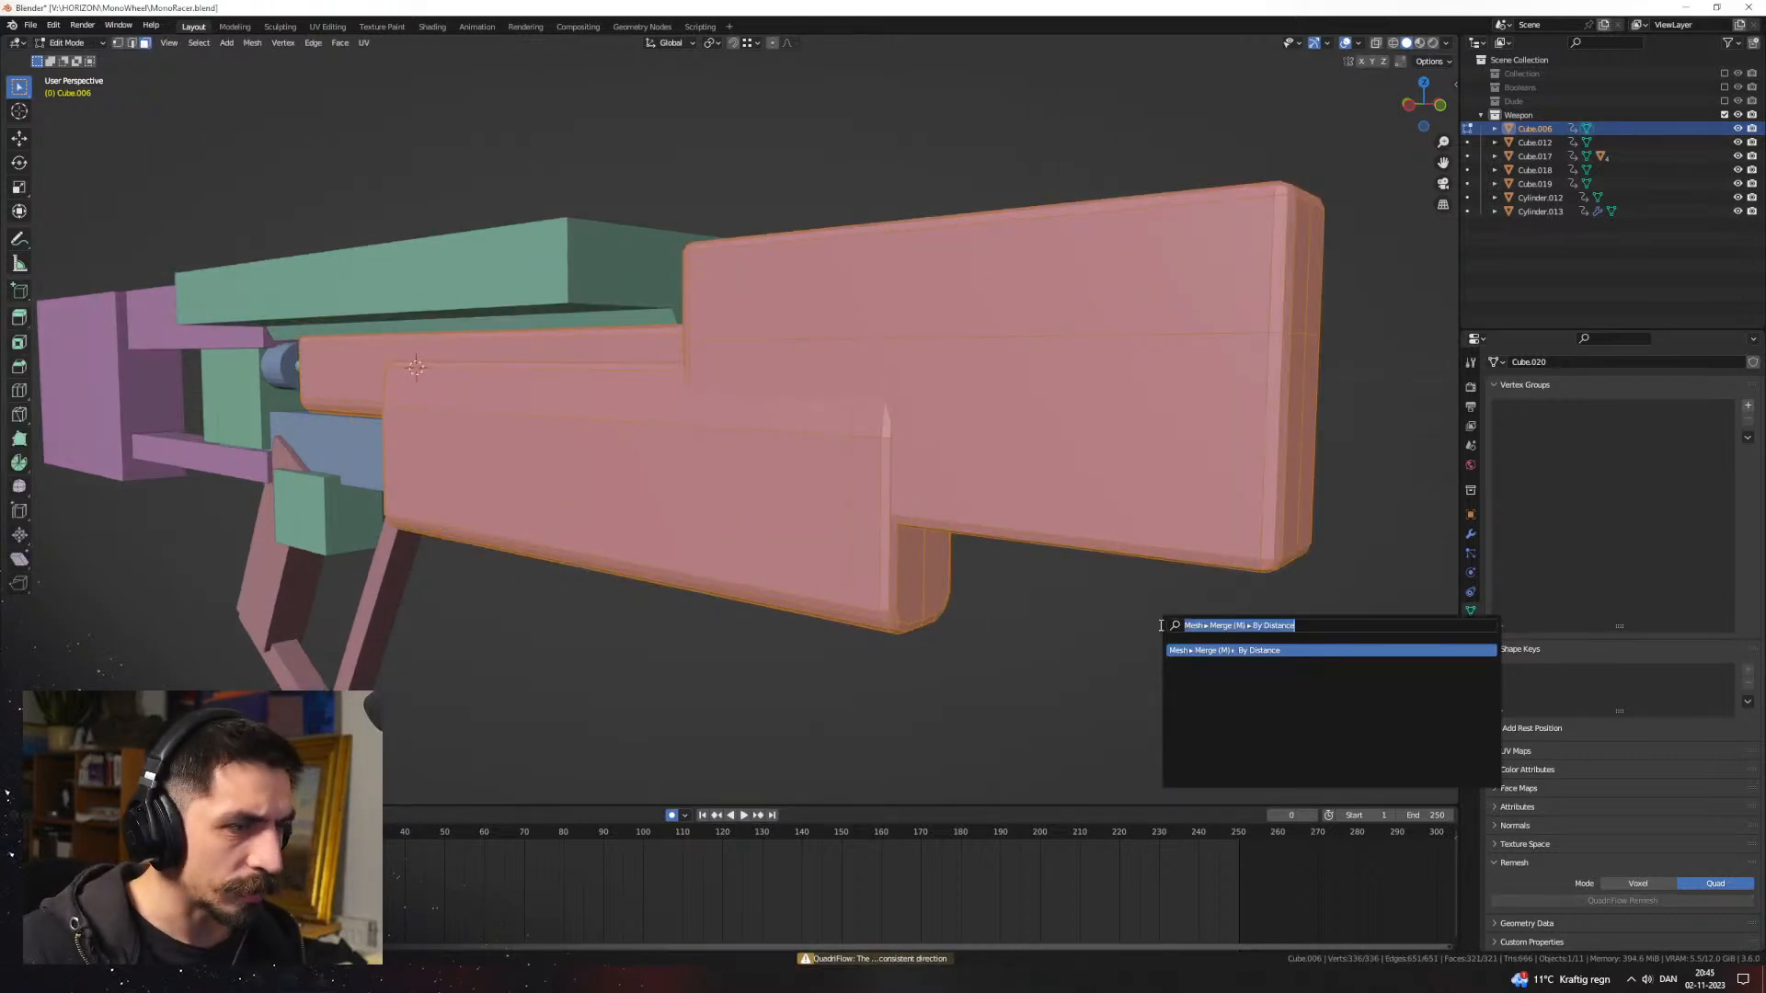
key("Return")
mouse_move(1116, 571)
middle_mouse_down()
mouse_move(1099, 589)
mouse_move(1107, 566)
middle_mouse_up()
middle_click_drag(1106, 412, 1084, 450)
scroll(1080, 556, "up", 1)
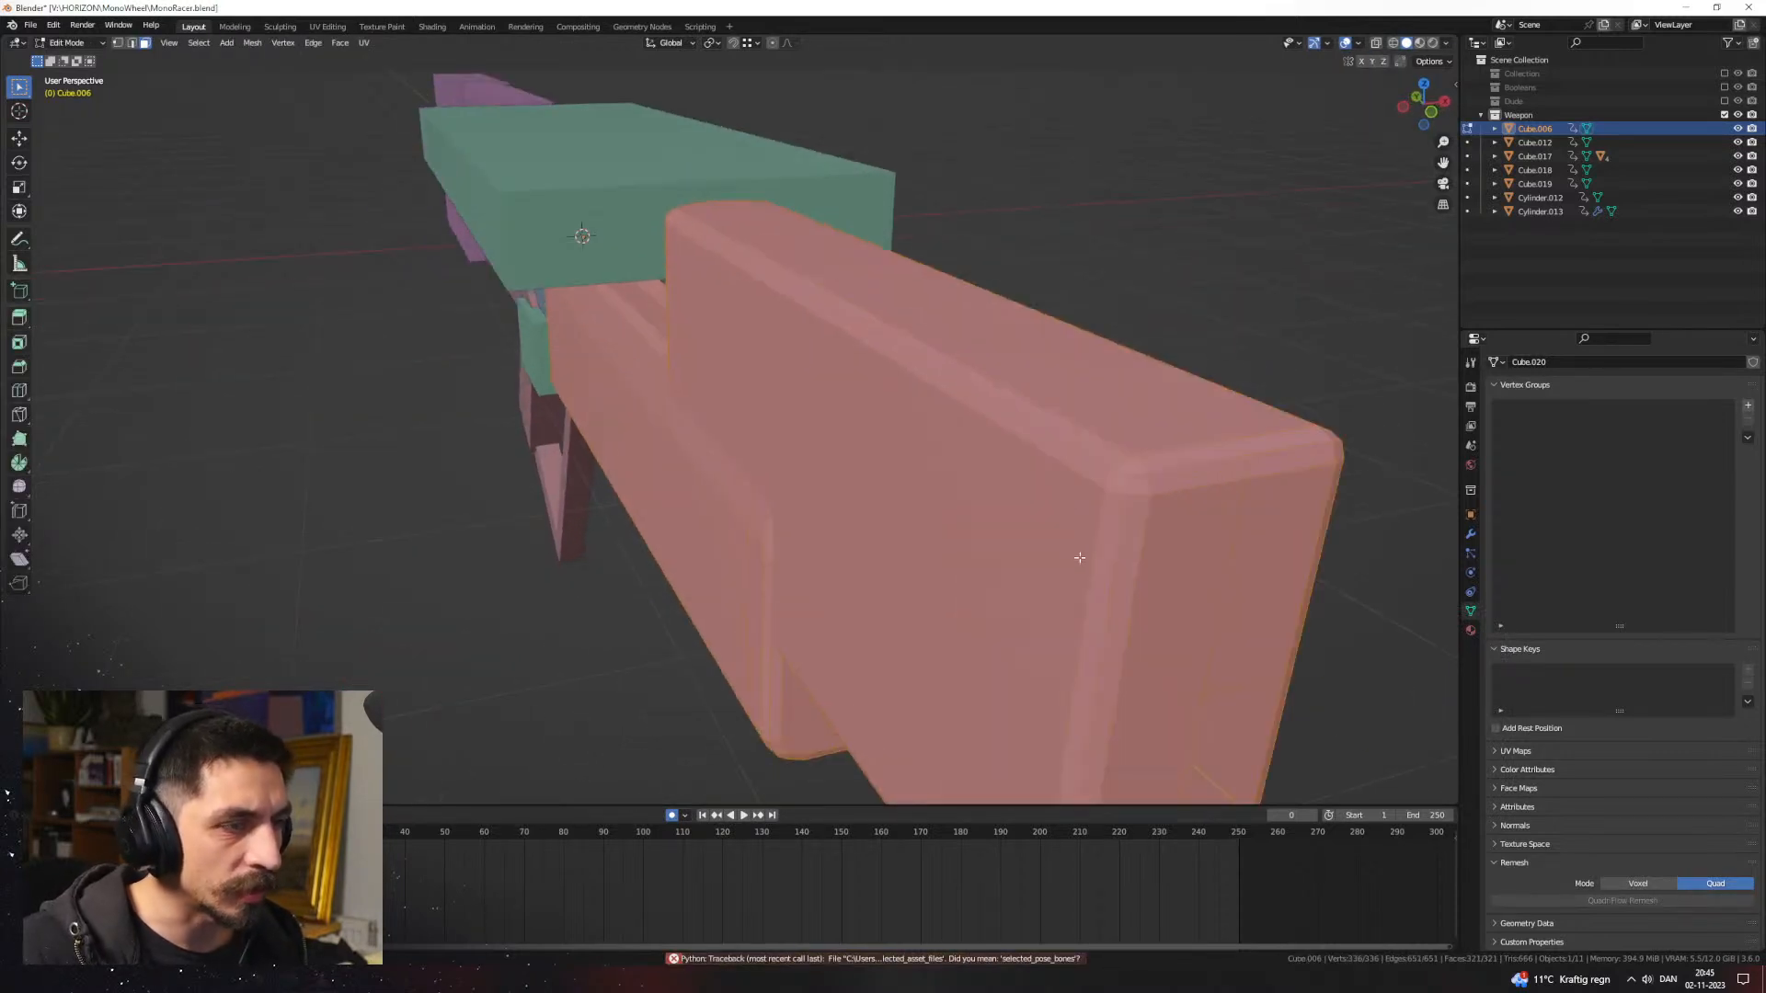
Step: Triangulate the selected faces of the pink gun body and try a QuadriFlow Remesh on it
middle_click_drag(1080, 558, 990, 516)
key("F3")
type("tri")
key("Return")
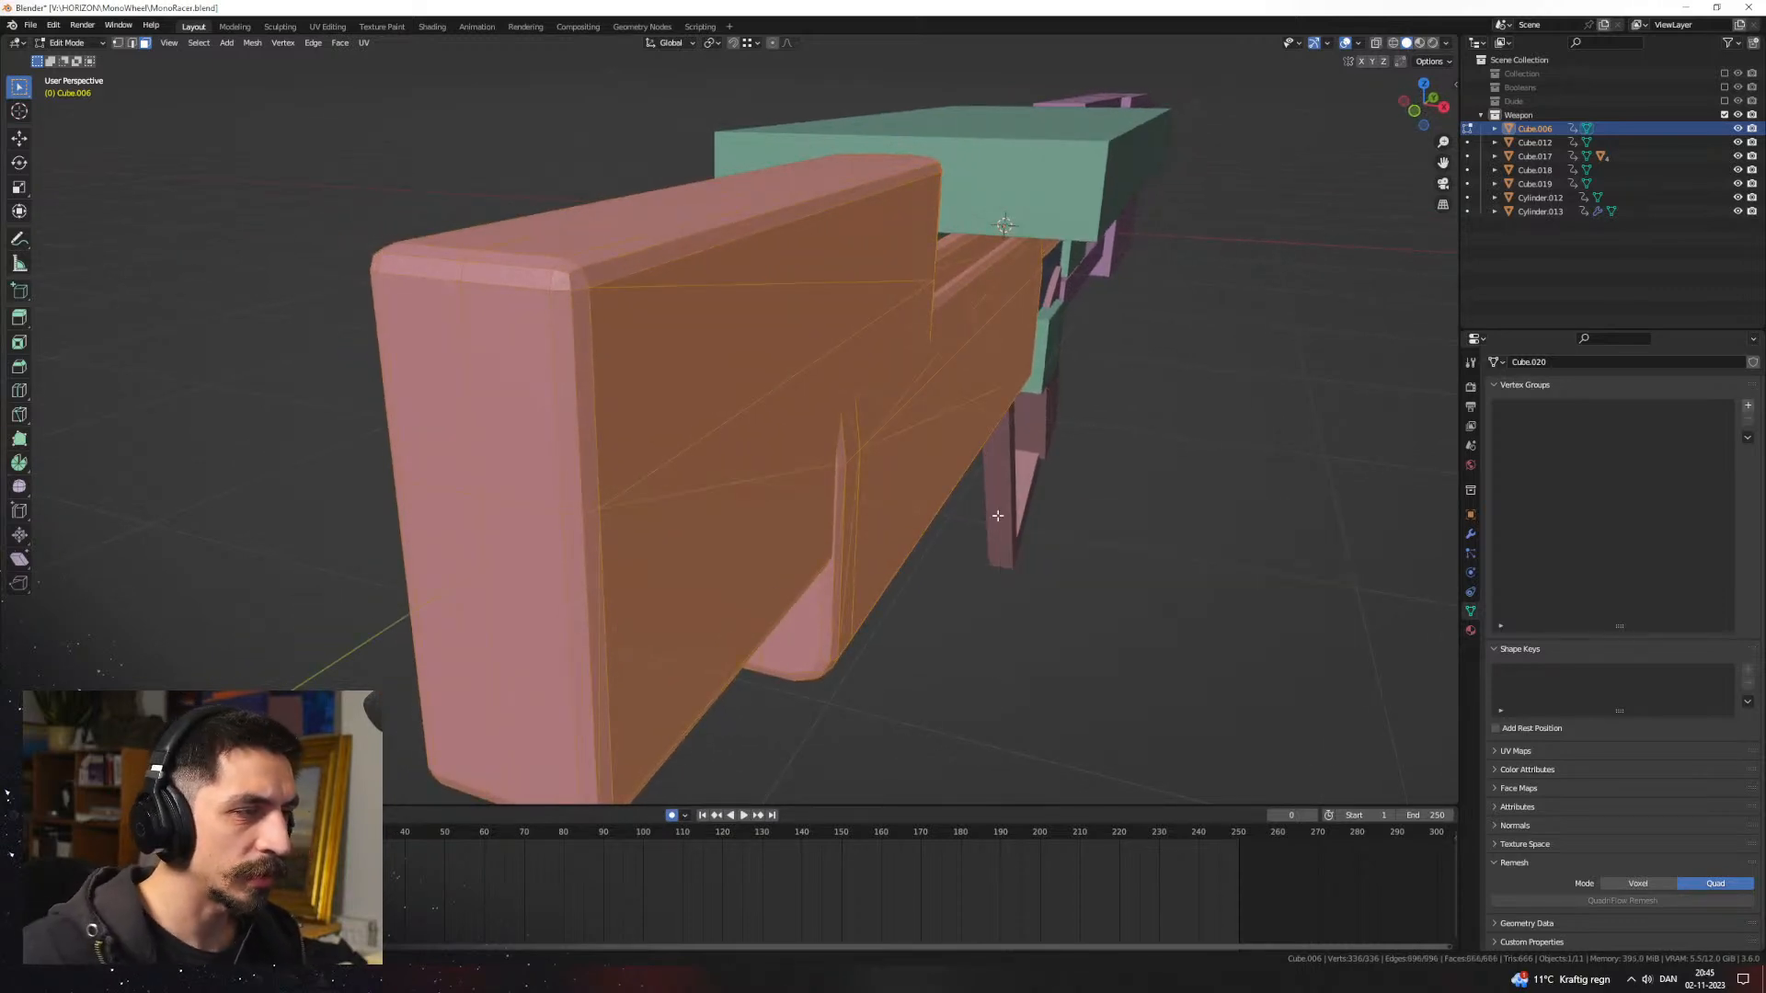
key("Tab")
left_click(1643, 902)
left_click(1644, 949)
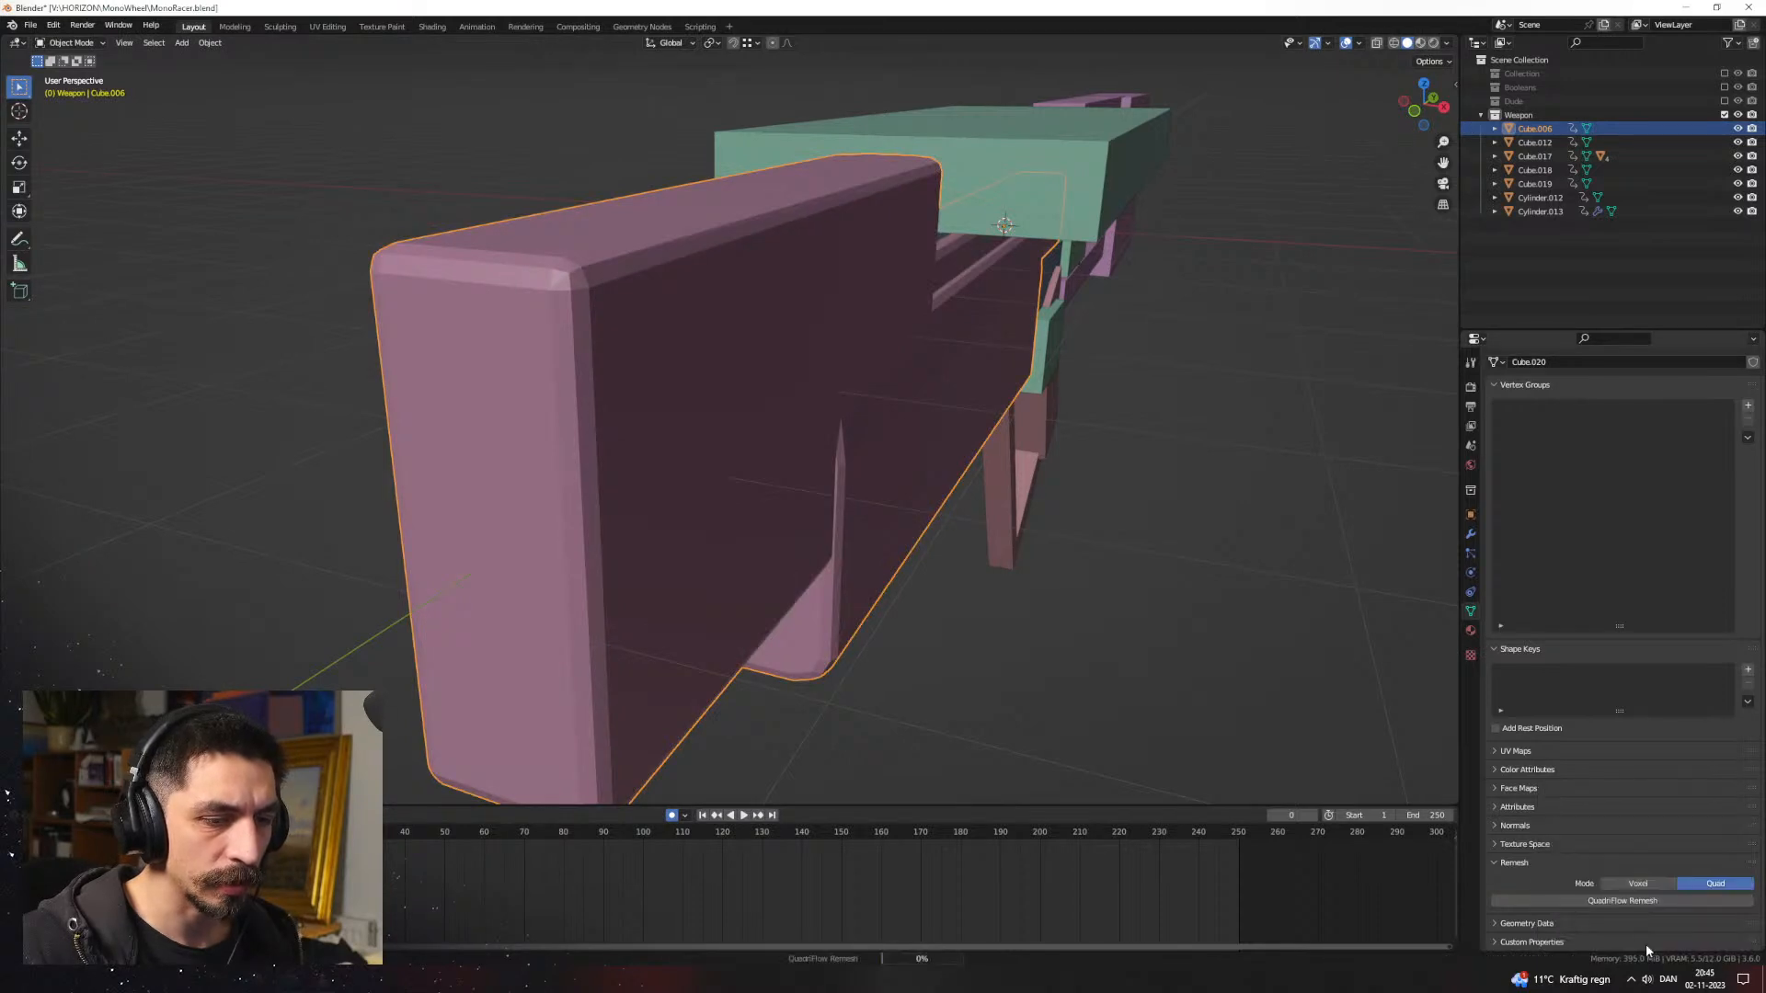
Step: Undo the remesh attempt and the preceding changes on the gun body, finishing in Object Mode
key("ctrl+z")
key("ctrl+z")
key("ctrl+z")
key("Tab")
key("Tab")
key("Tab")
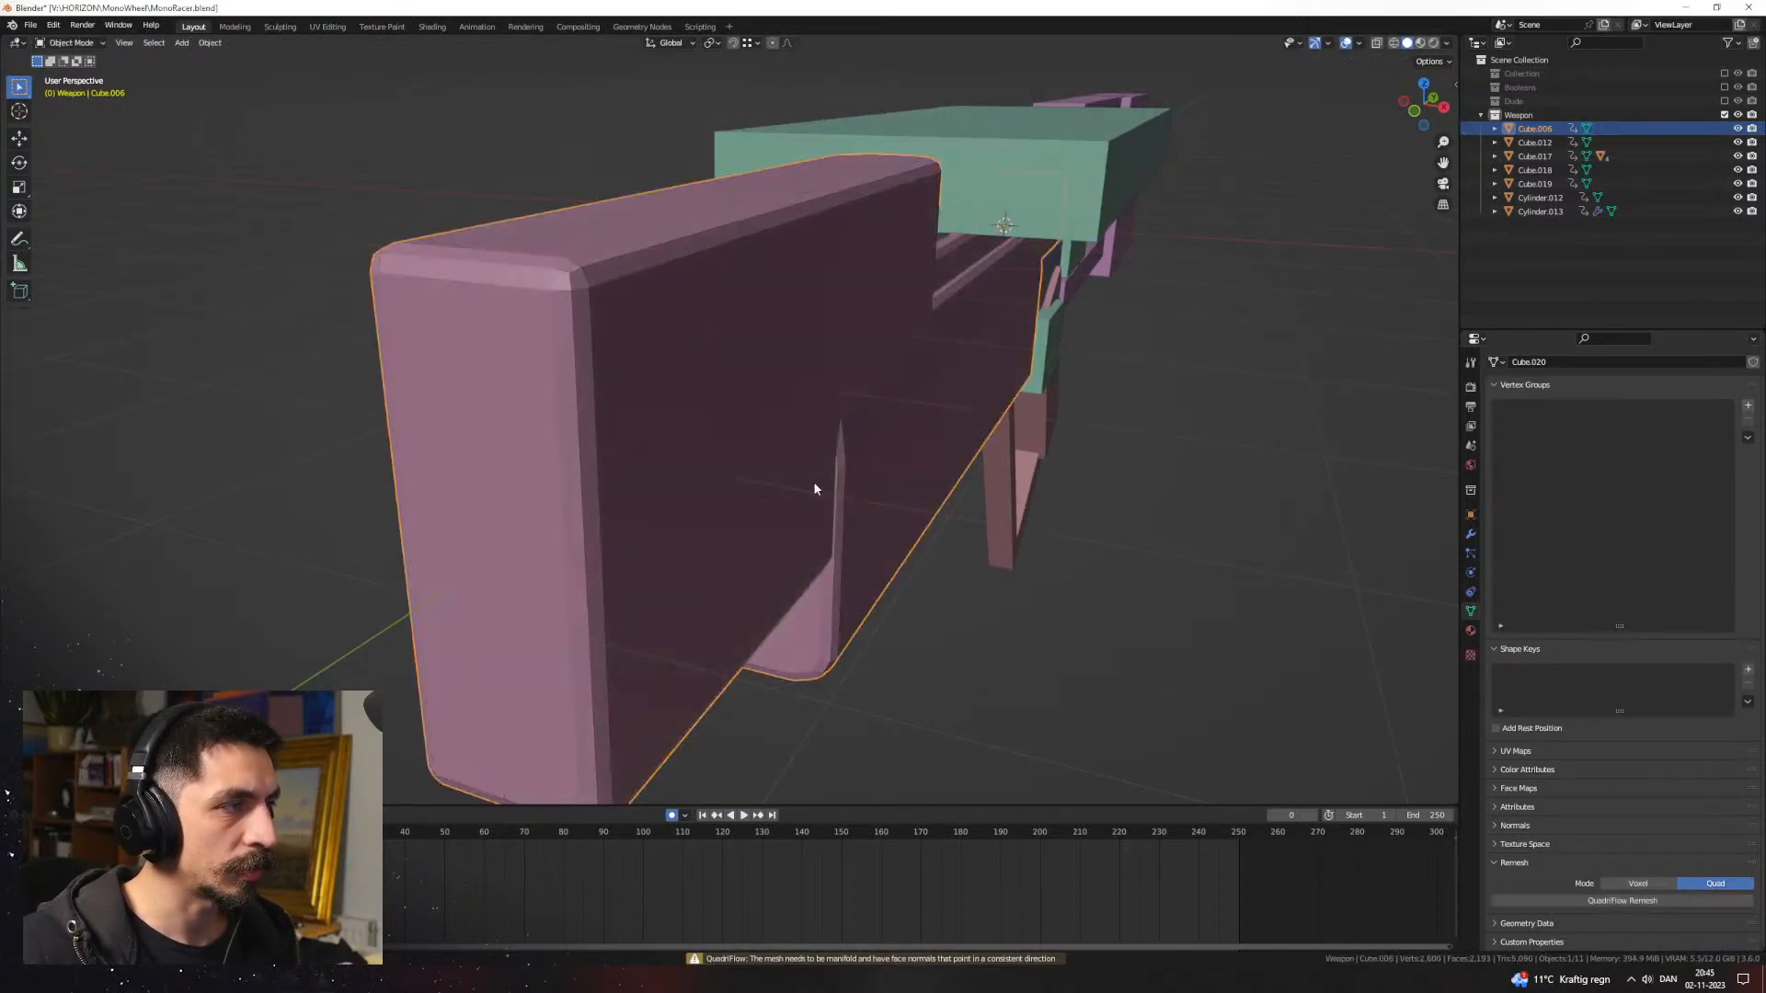
Step: Set the gun body's mesh remesh mode to Voxel and add a Remesh modifier to it
mouse_move(824, 484)
middle_mouse_down()
mouse_move(976, 508)
mouse_move(828, 504)
middle_mouse_up()
left_click(1653, 883)
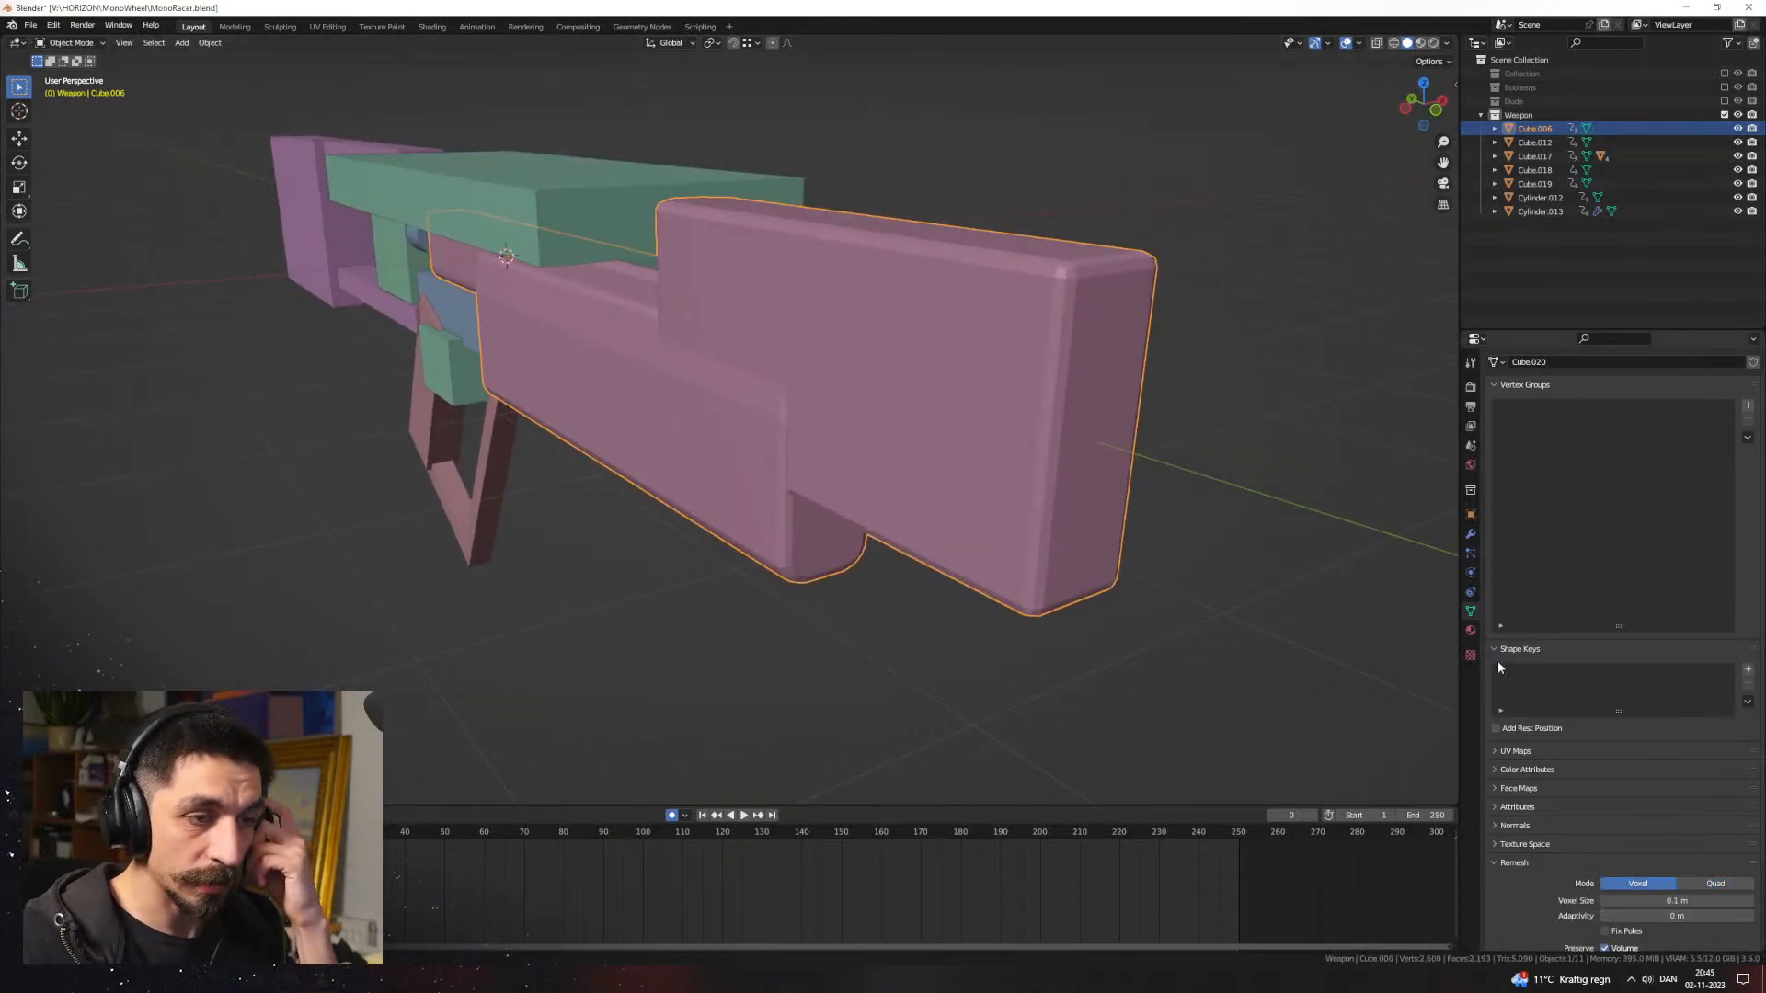
left_click(1472, 531)
left_click(1549, 383)
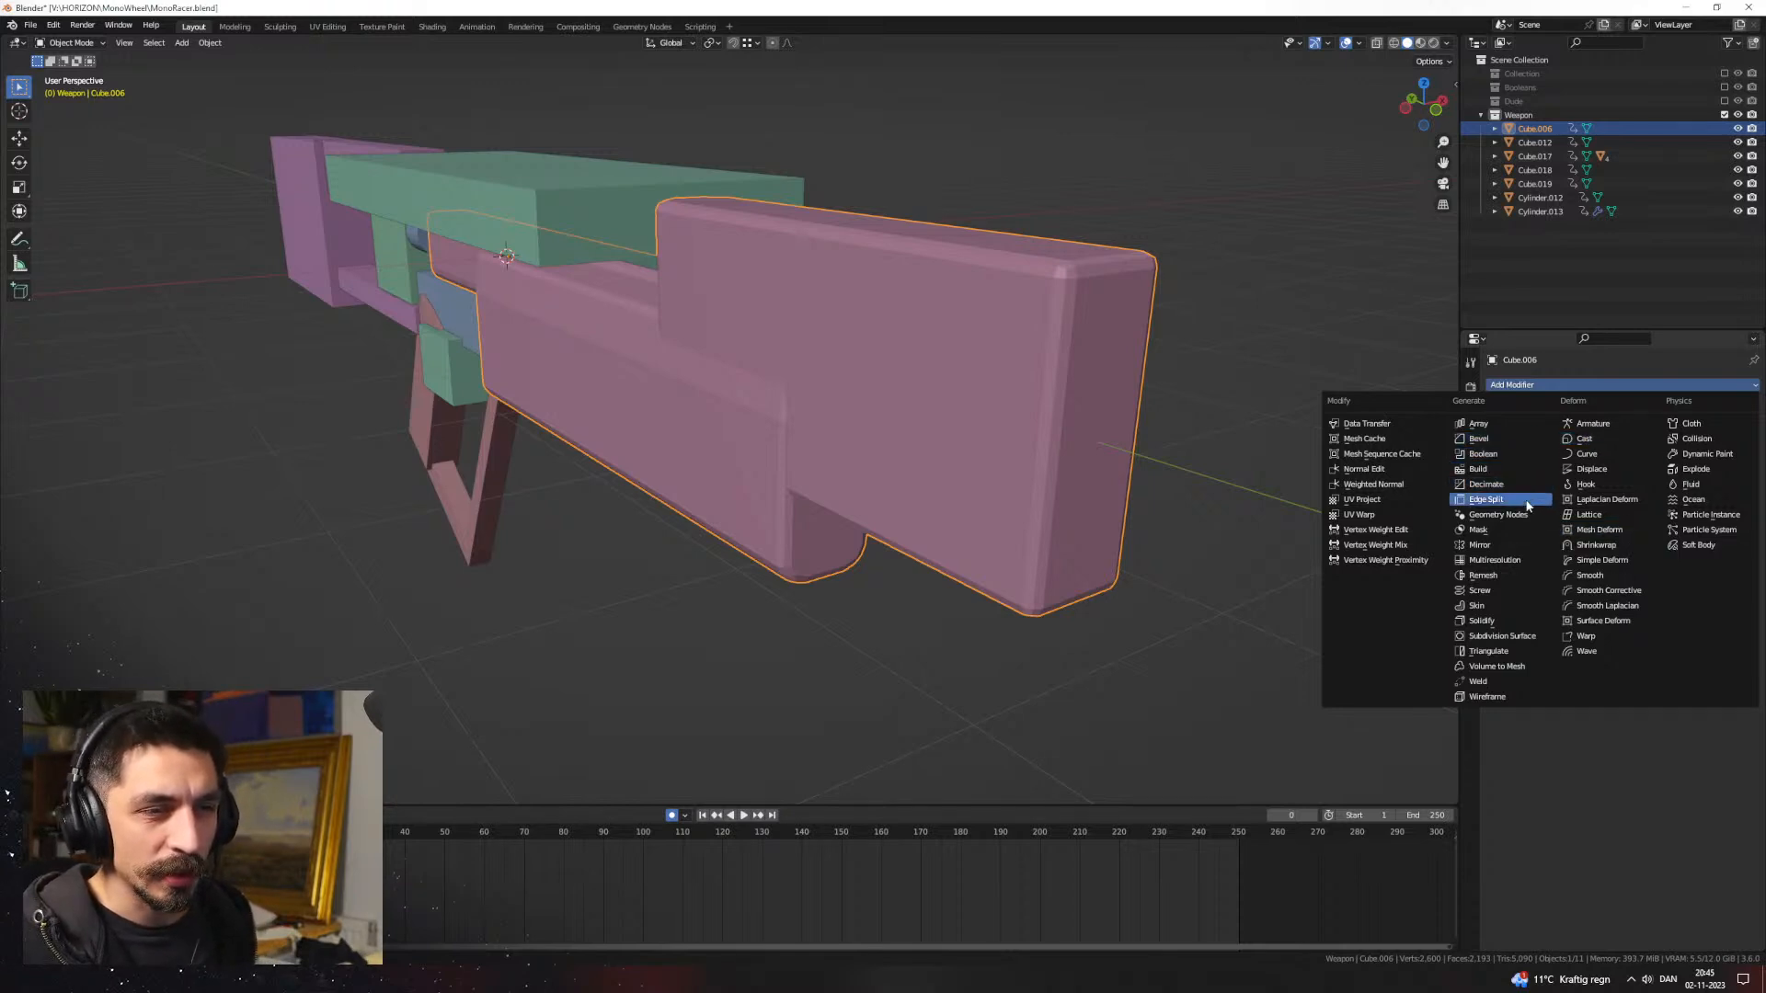
left_click(1482, 575)
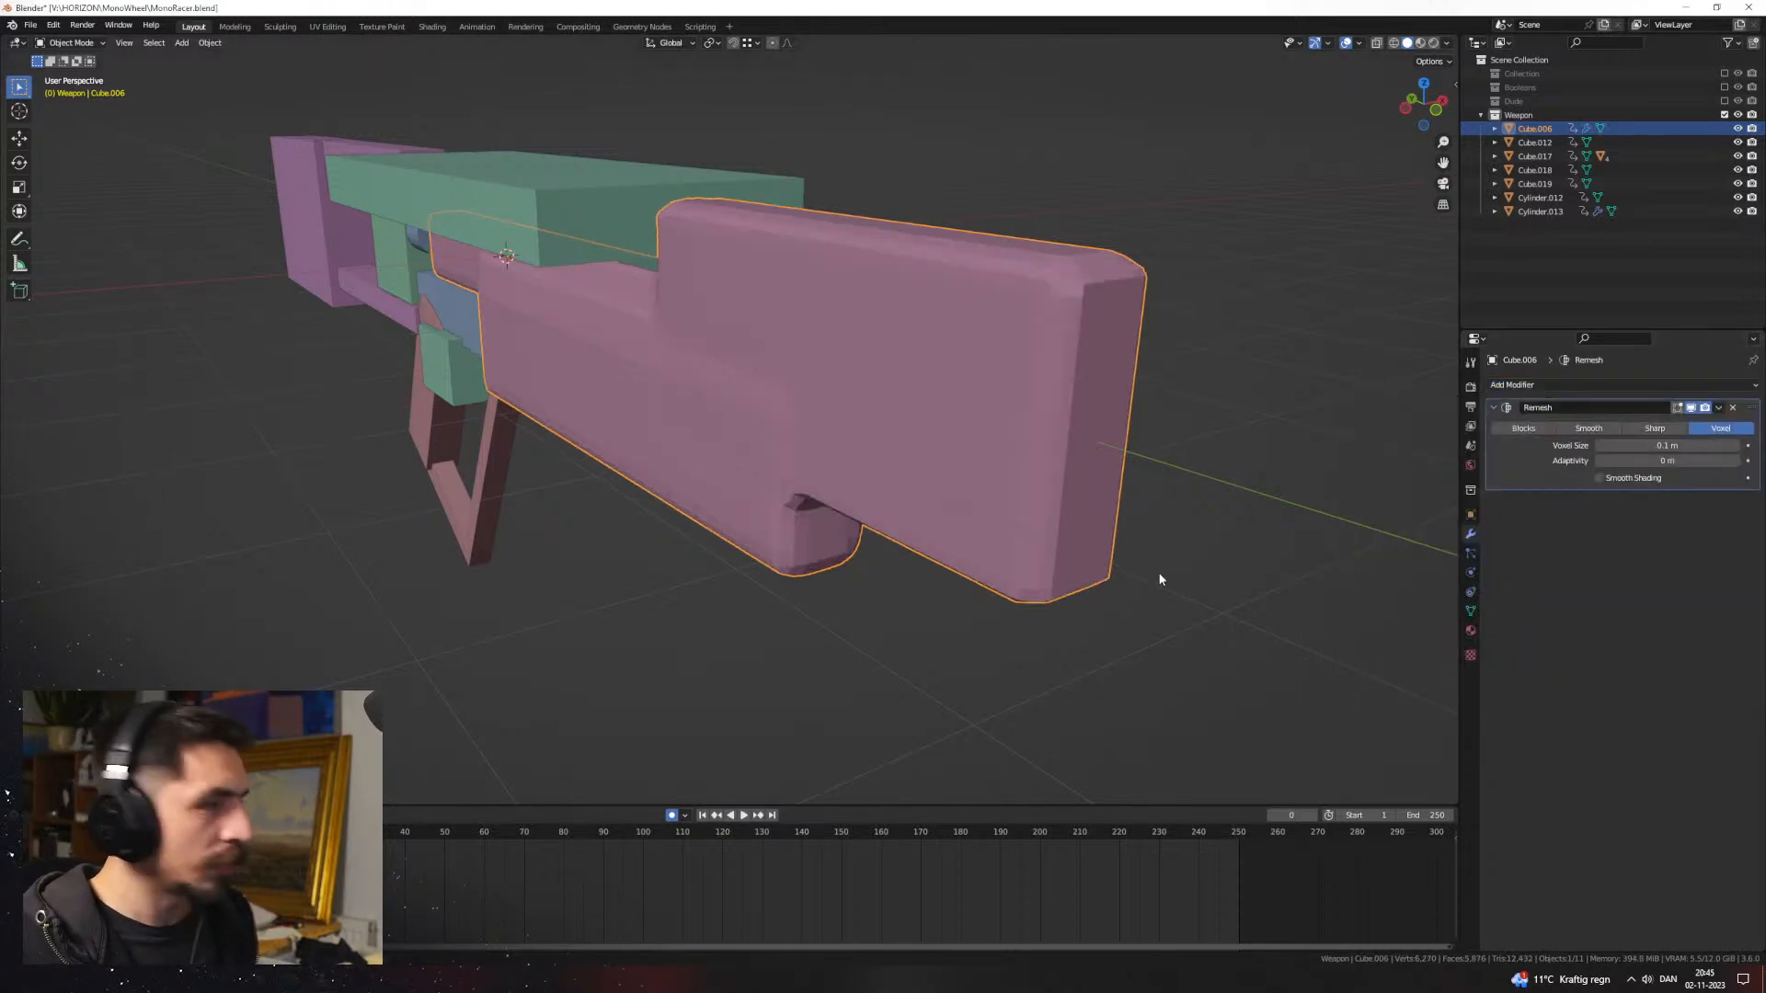
Step: Display the model in wireframe and set the Remesh modifier's voxel size to 0.01 m
mouse_move(1212, 430)
middle_mouse_down()
mouse_move(1234, 433)
mouse_move(1182, 458)
mouse_move(1278, 459)
mouse_move(980, 483)
middle_mouse_up()
key("shift+z")
middle_click_drag(685, 486, 1130, 477, "shift")
middle_click_drag(1405, 444, 1297, 448, "shift")
left_click(1620, 444)
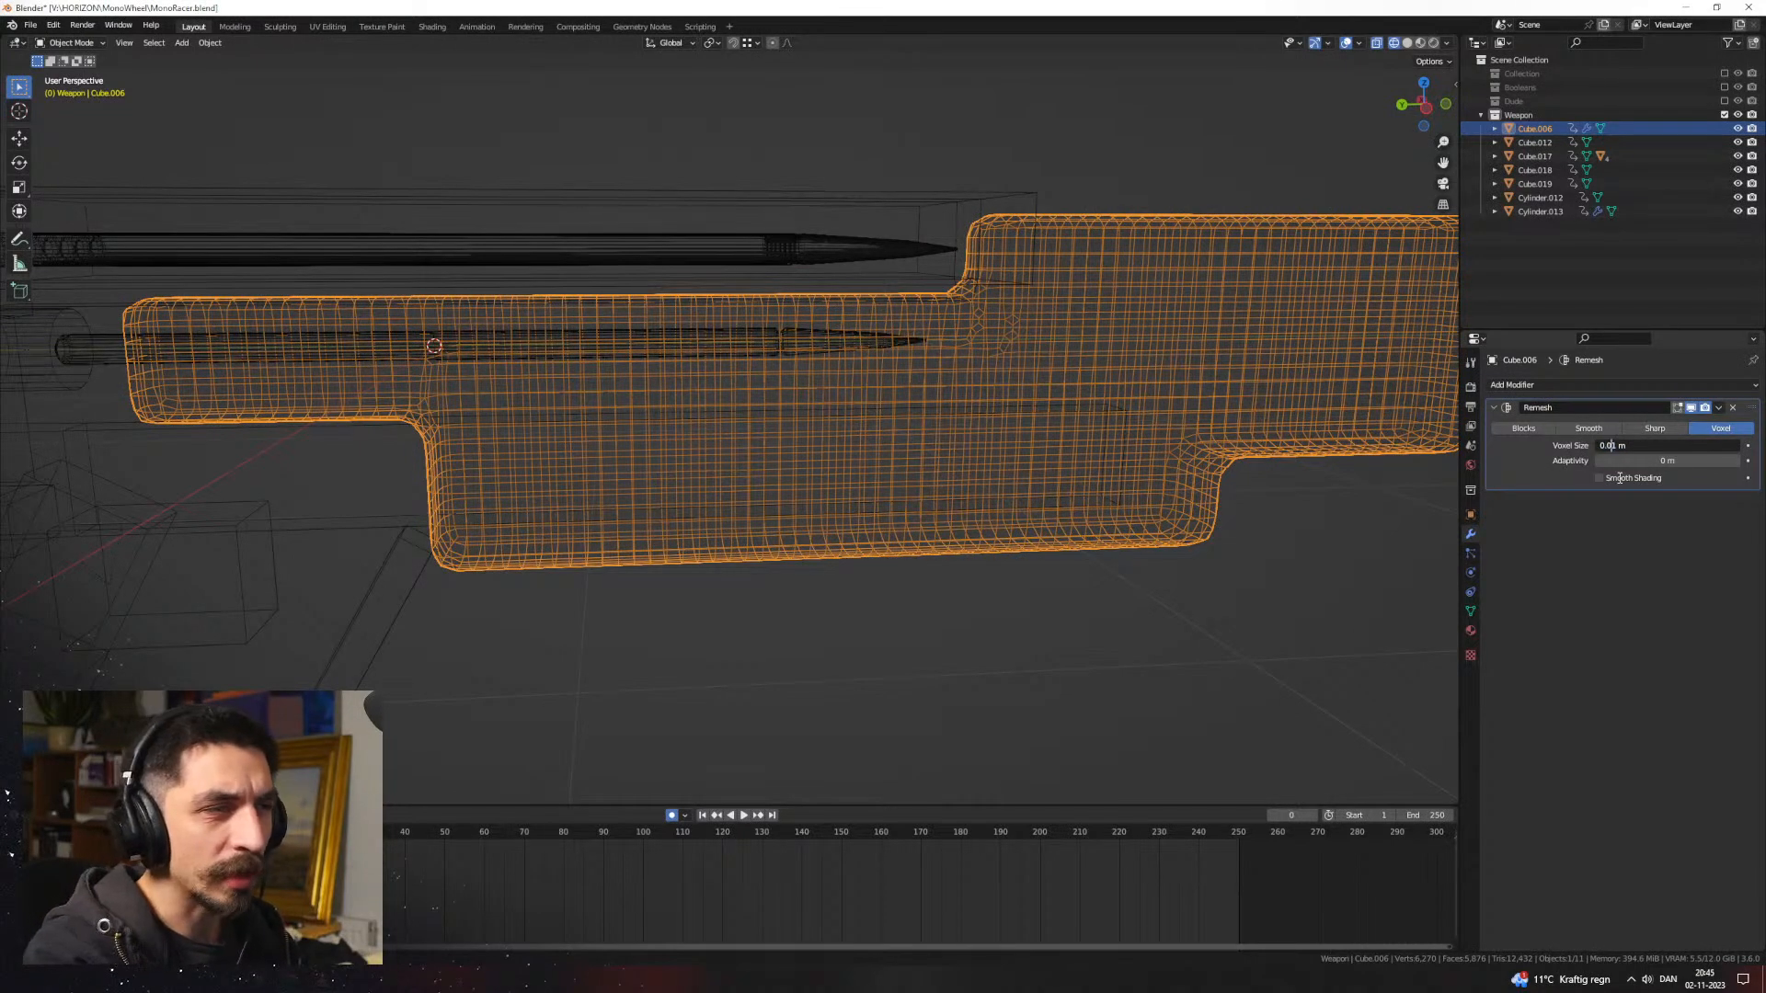
key("Return")
Step: Set the Remesh modifier's voxel size to 0.05 m and enable its smooth shading
middle_click_drag(1233, 428, 1140, 441)
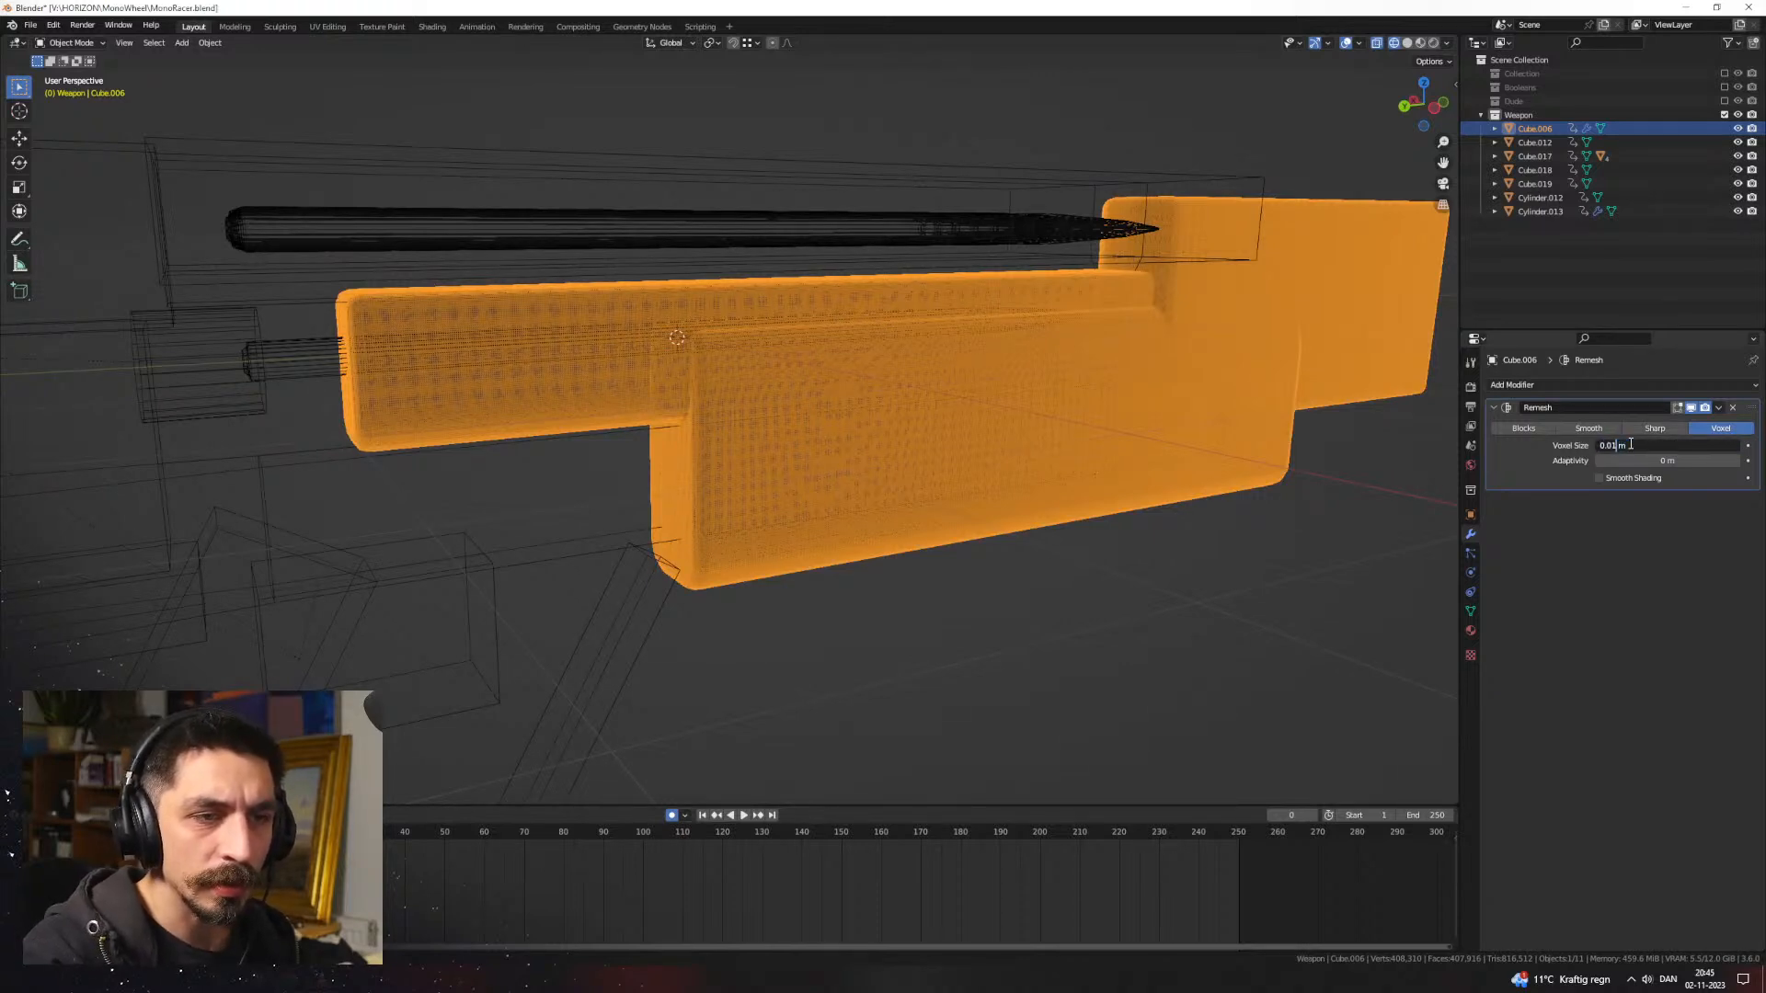
key("BackSpace")
type("5")
key("Return")
left_click(1611, 477)
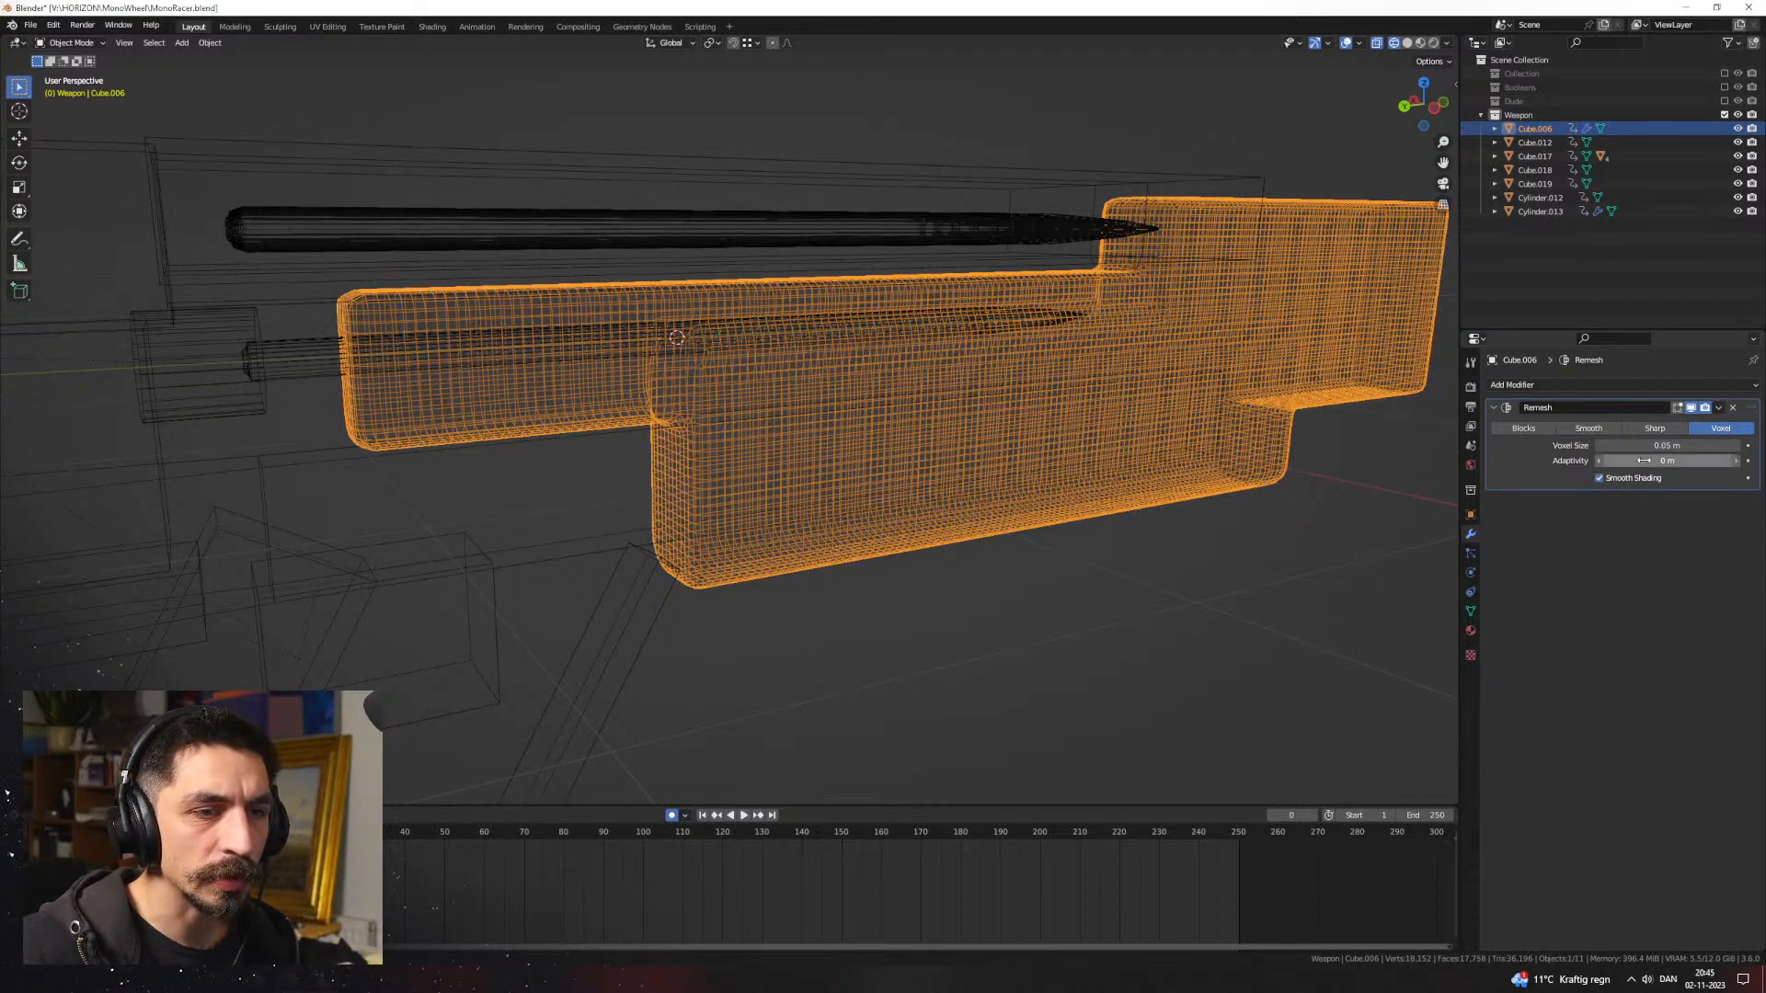
Step: Return to solid shading and examine the remeshed gun body's rounded edges with and without smooth shading
key("z")
left_click(1334, 443)
middle_click_drag(1104, 460, 906, 462)
scroll(1001, 463, "down", 3)
left_click(1095, 558)
middle_click_drag(1095, 559, 886, 383)
scroll(885, 384, "up", 3)
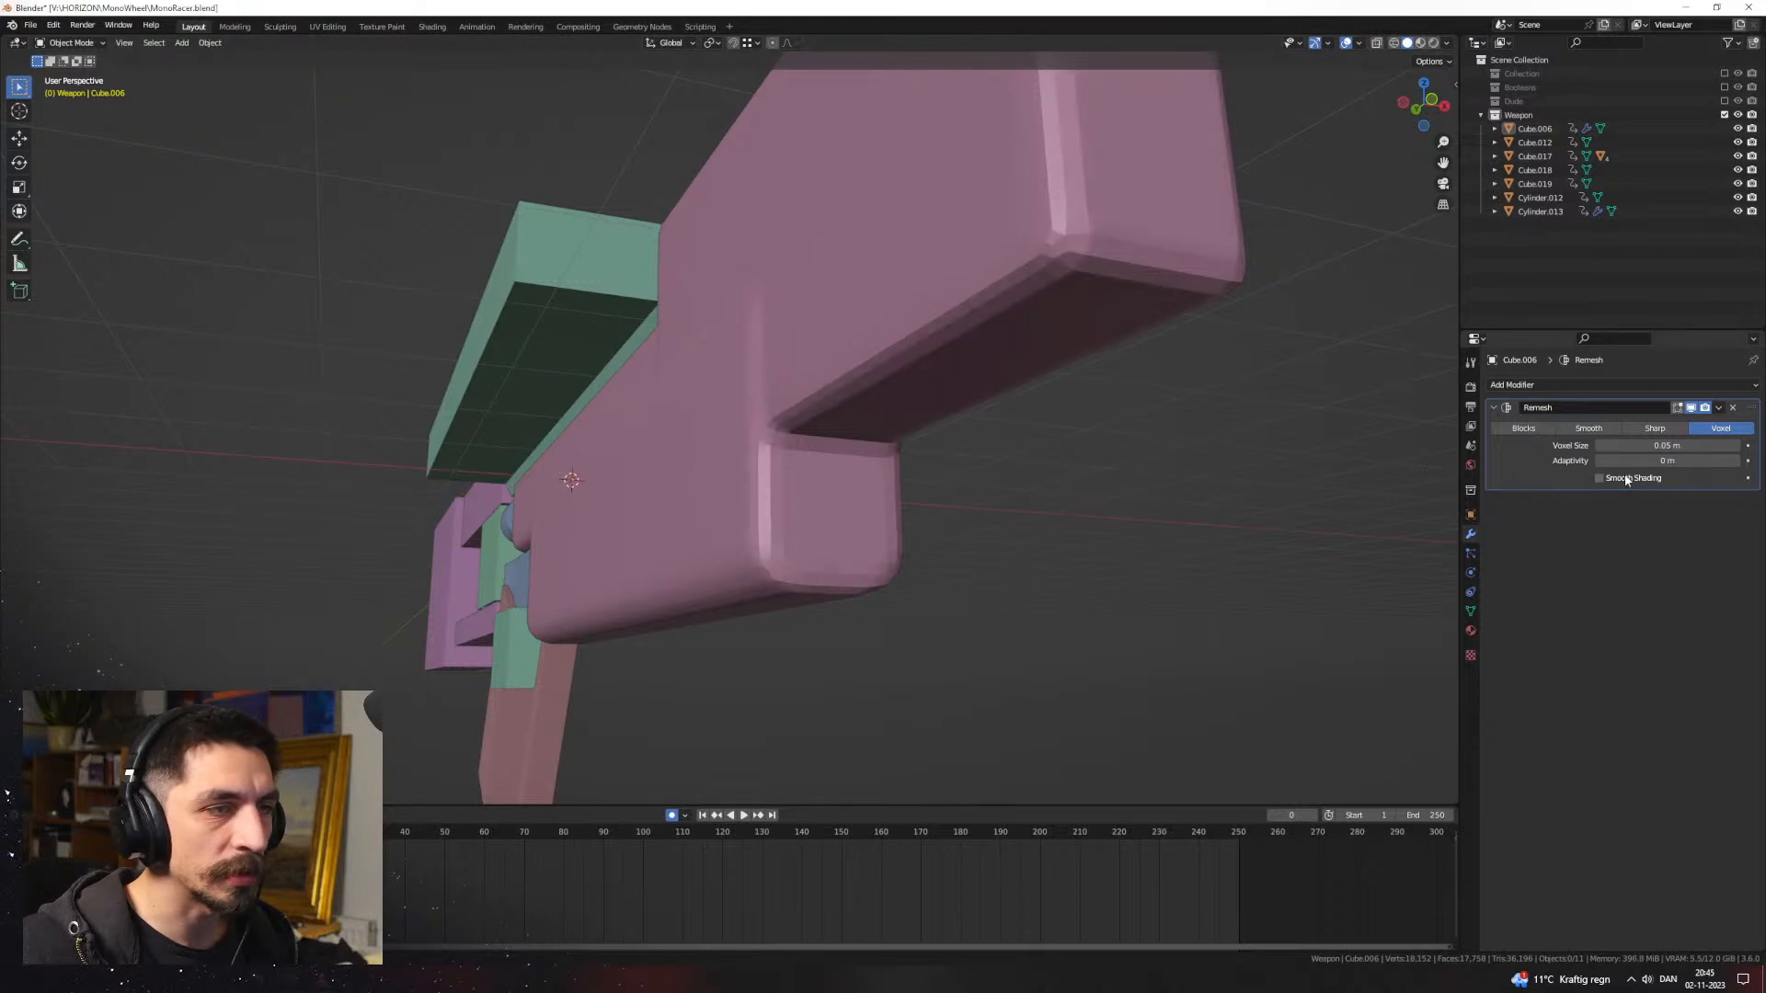
left_click(1062, 287)
right_click(1090, 306)
left_click(1073, 275)
left_click(1157, 375)
middle_click_drag(1157, 376, 956, 487)
left_click(1067, 471)
left_click(1023, 531)
Step: Add a cube to the scene and scale it down to less than the gun body's width
key("shift+a")
mouse_move(958, 488)
left_click(1010, 504)
scroll(946, 506, "down", 2)
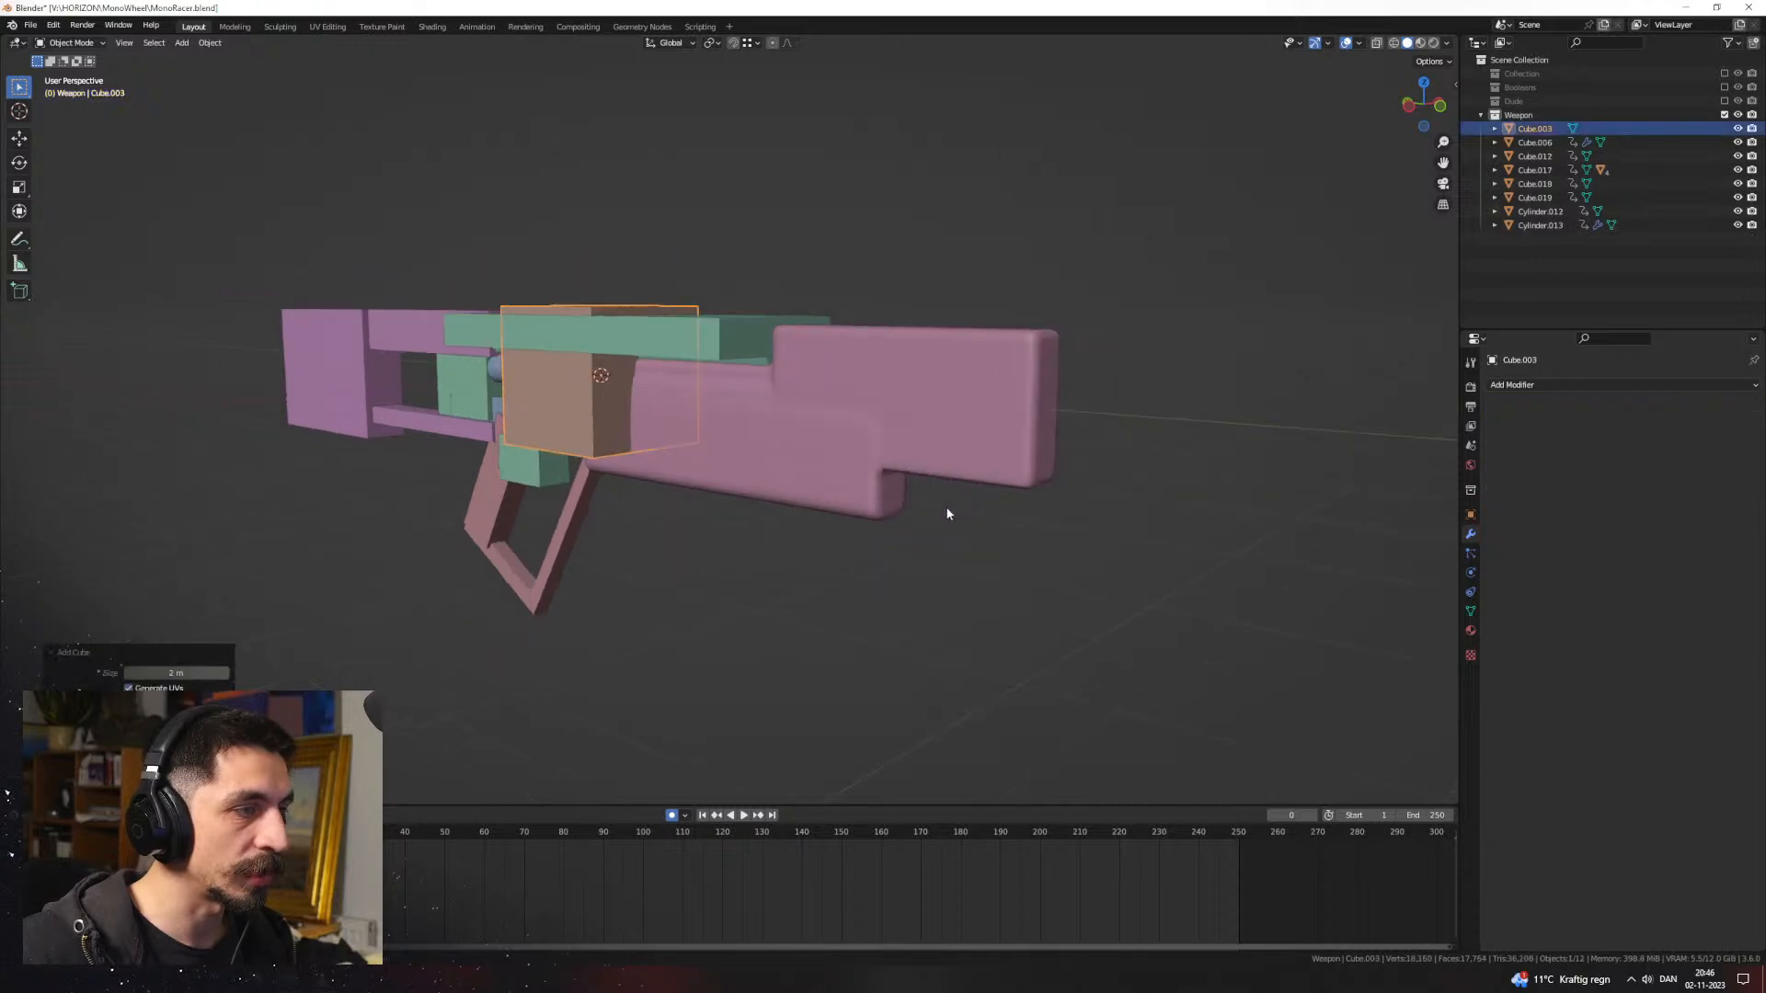
key("s")
left_click(848, 446)
middle_click_drag(849, 447, 1076, 500)
scroll(993, 496, "up", 5)
key("s")
left_click(1178, 475)
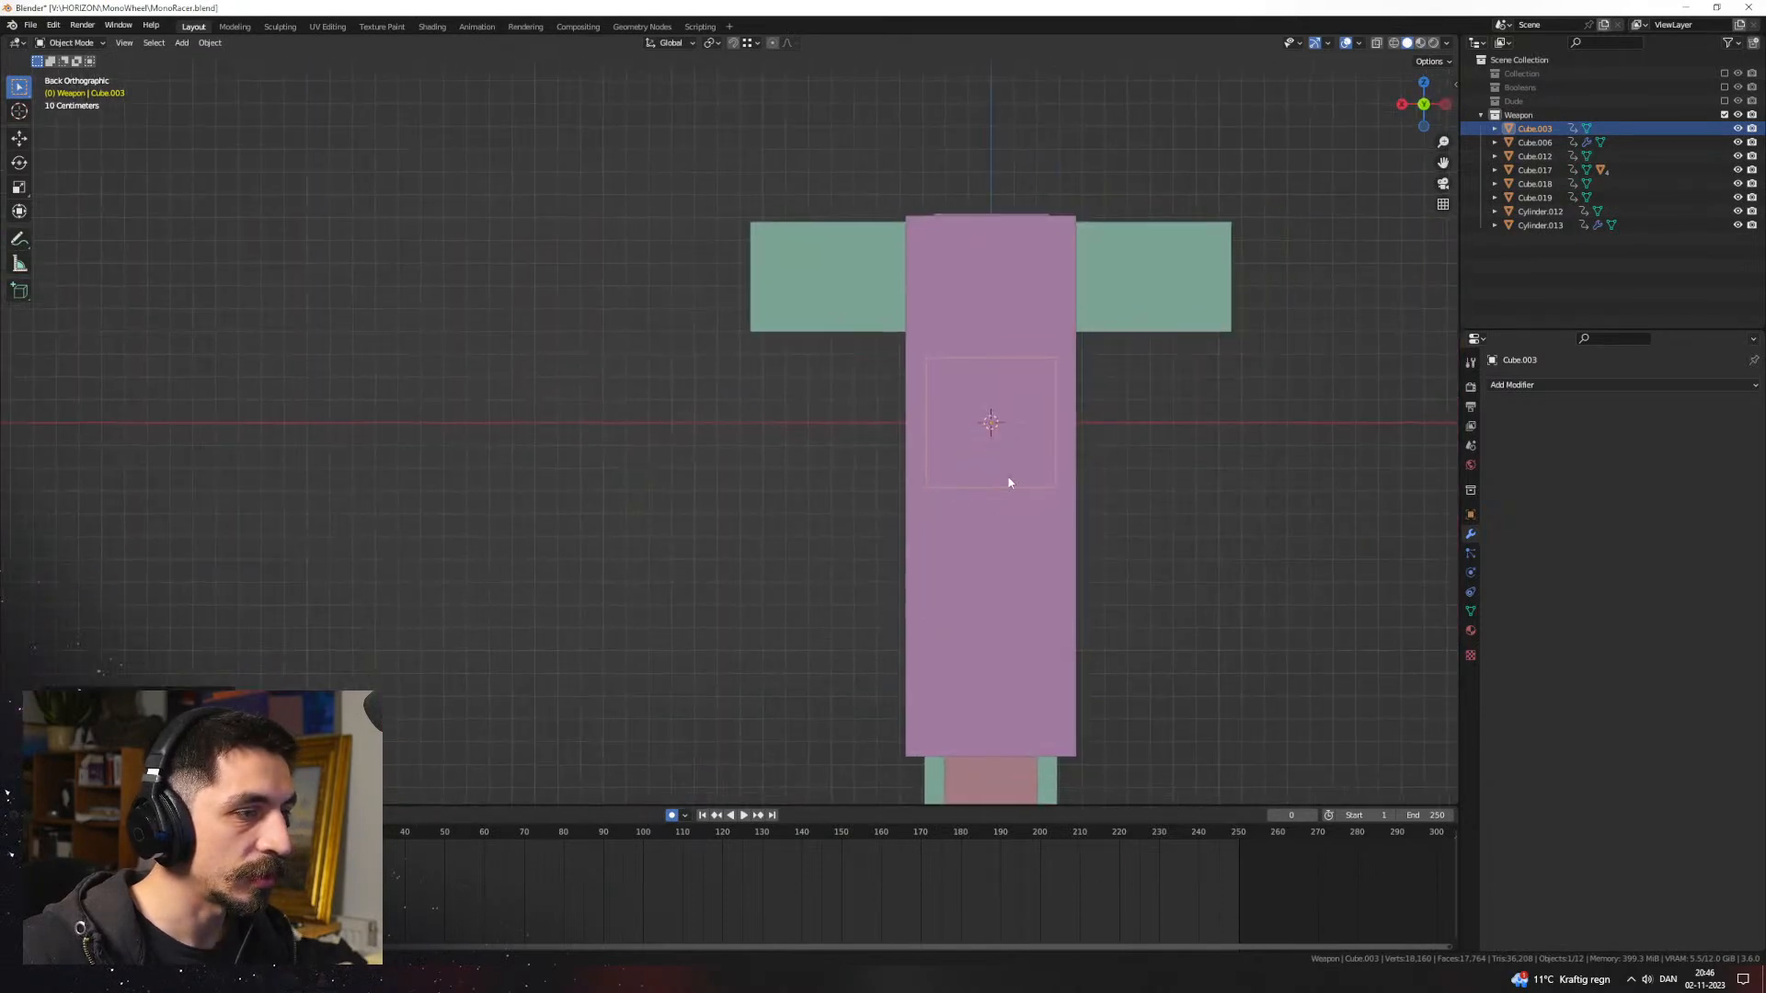
Step: Move the small cube along X to the side of the gun body and reduce its height along Z
middle_click_drag(1000, 478, 1065, 500)
key("g")
key("x")
left_click(1013, 500)
key("s")
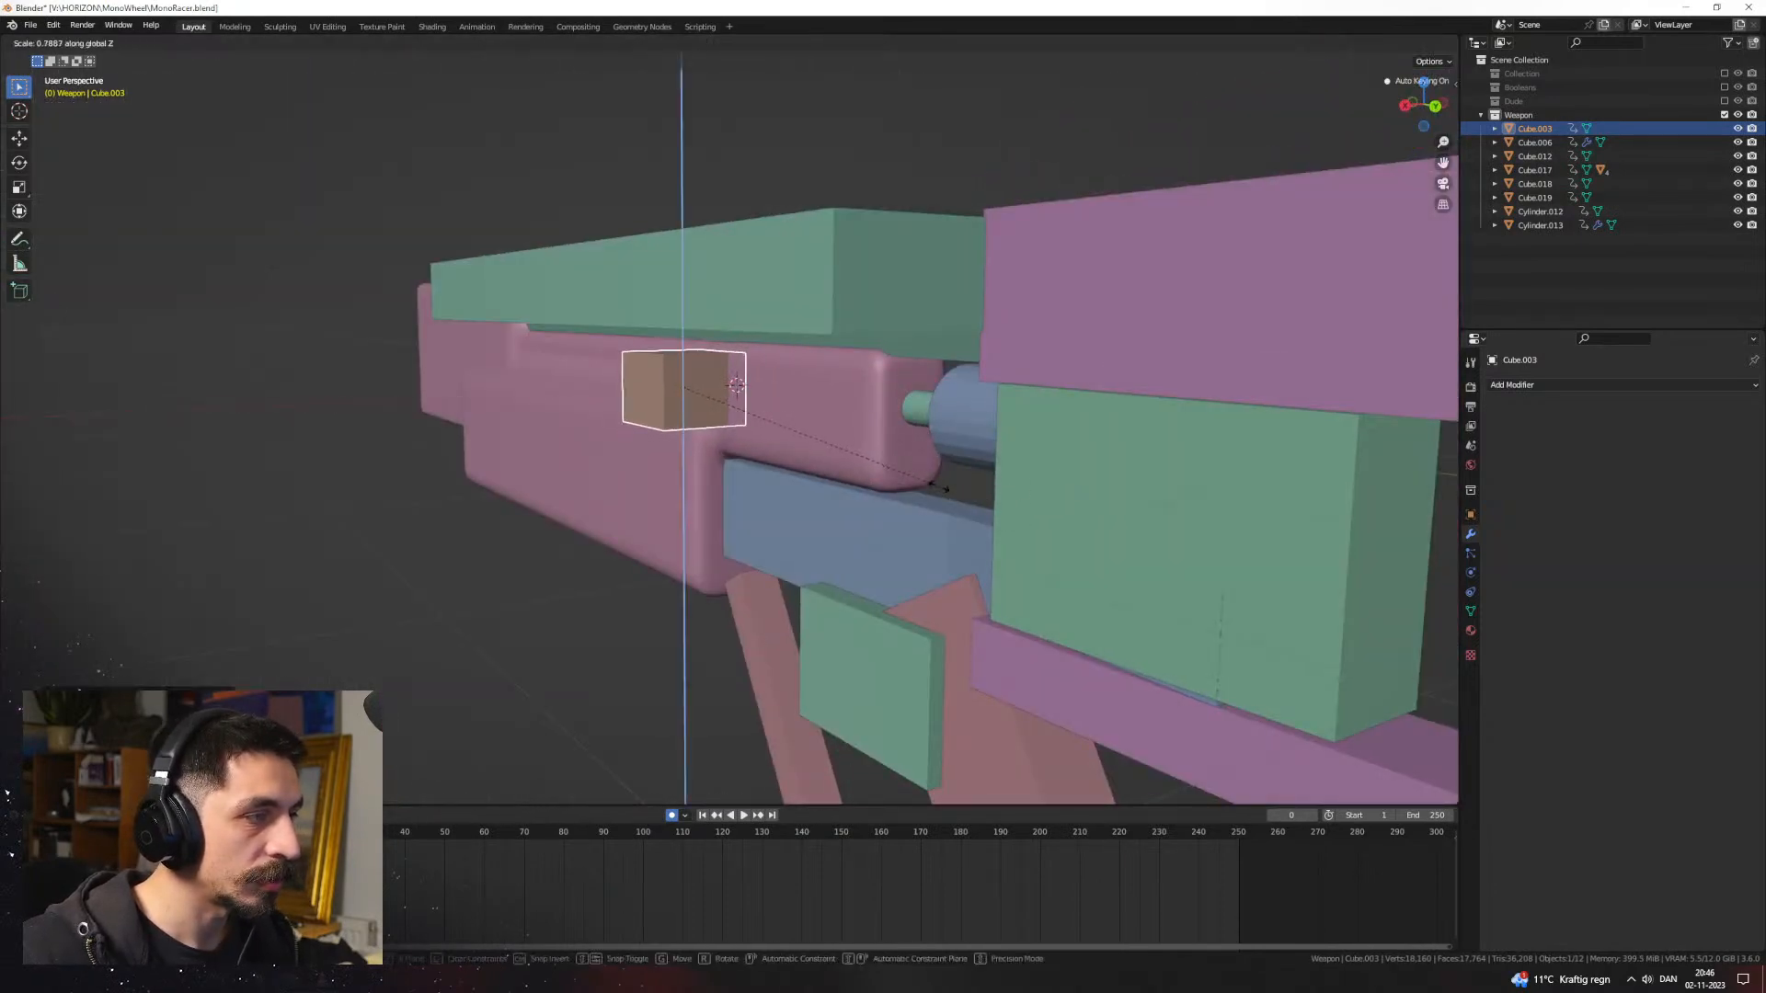
Step: Move the small cube along Y to the rear end of the gun body, near the blue cylinder
key("KP_1")
key("KP_3")
scroll(922, 469, "up", 2)
key("g")
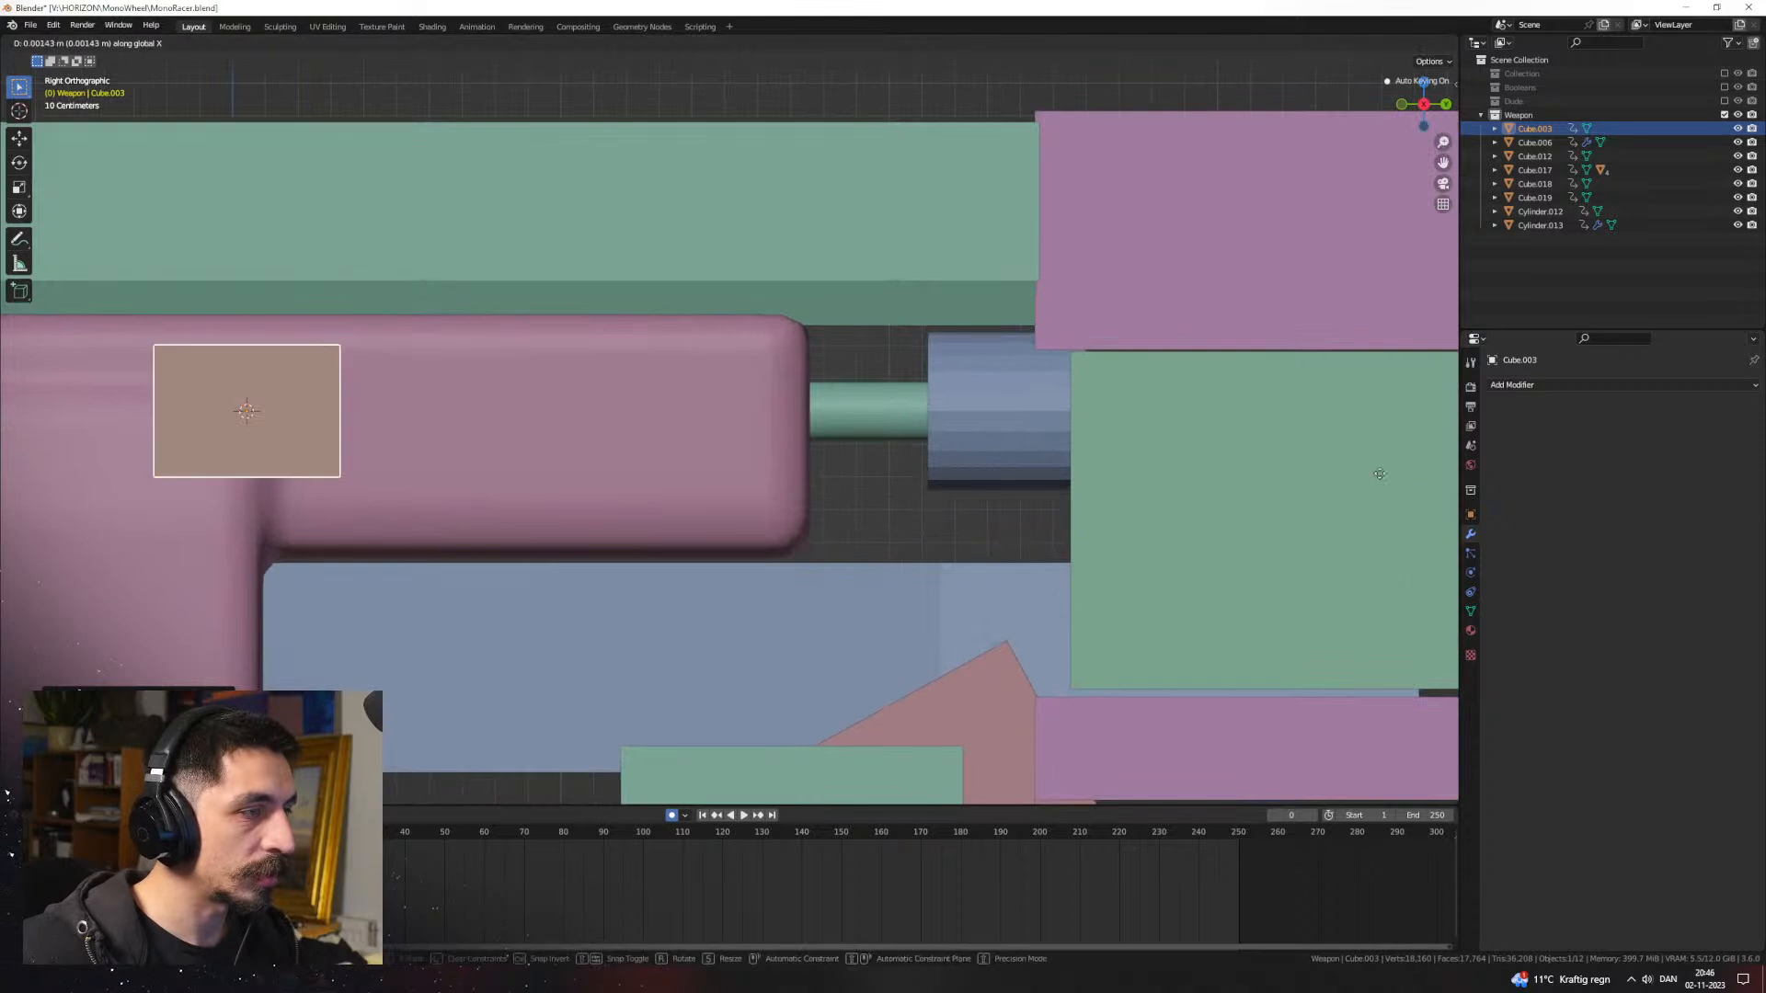
key("y")
left_click(1292, 474)
Step: Subtract the small cube from the gun body with a Boolean Difference
middle_click_drag(997, 487, 808, 450)
left_click(773, 439, "shift")
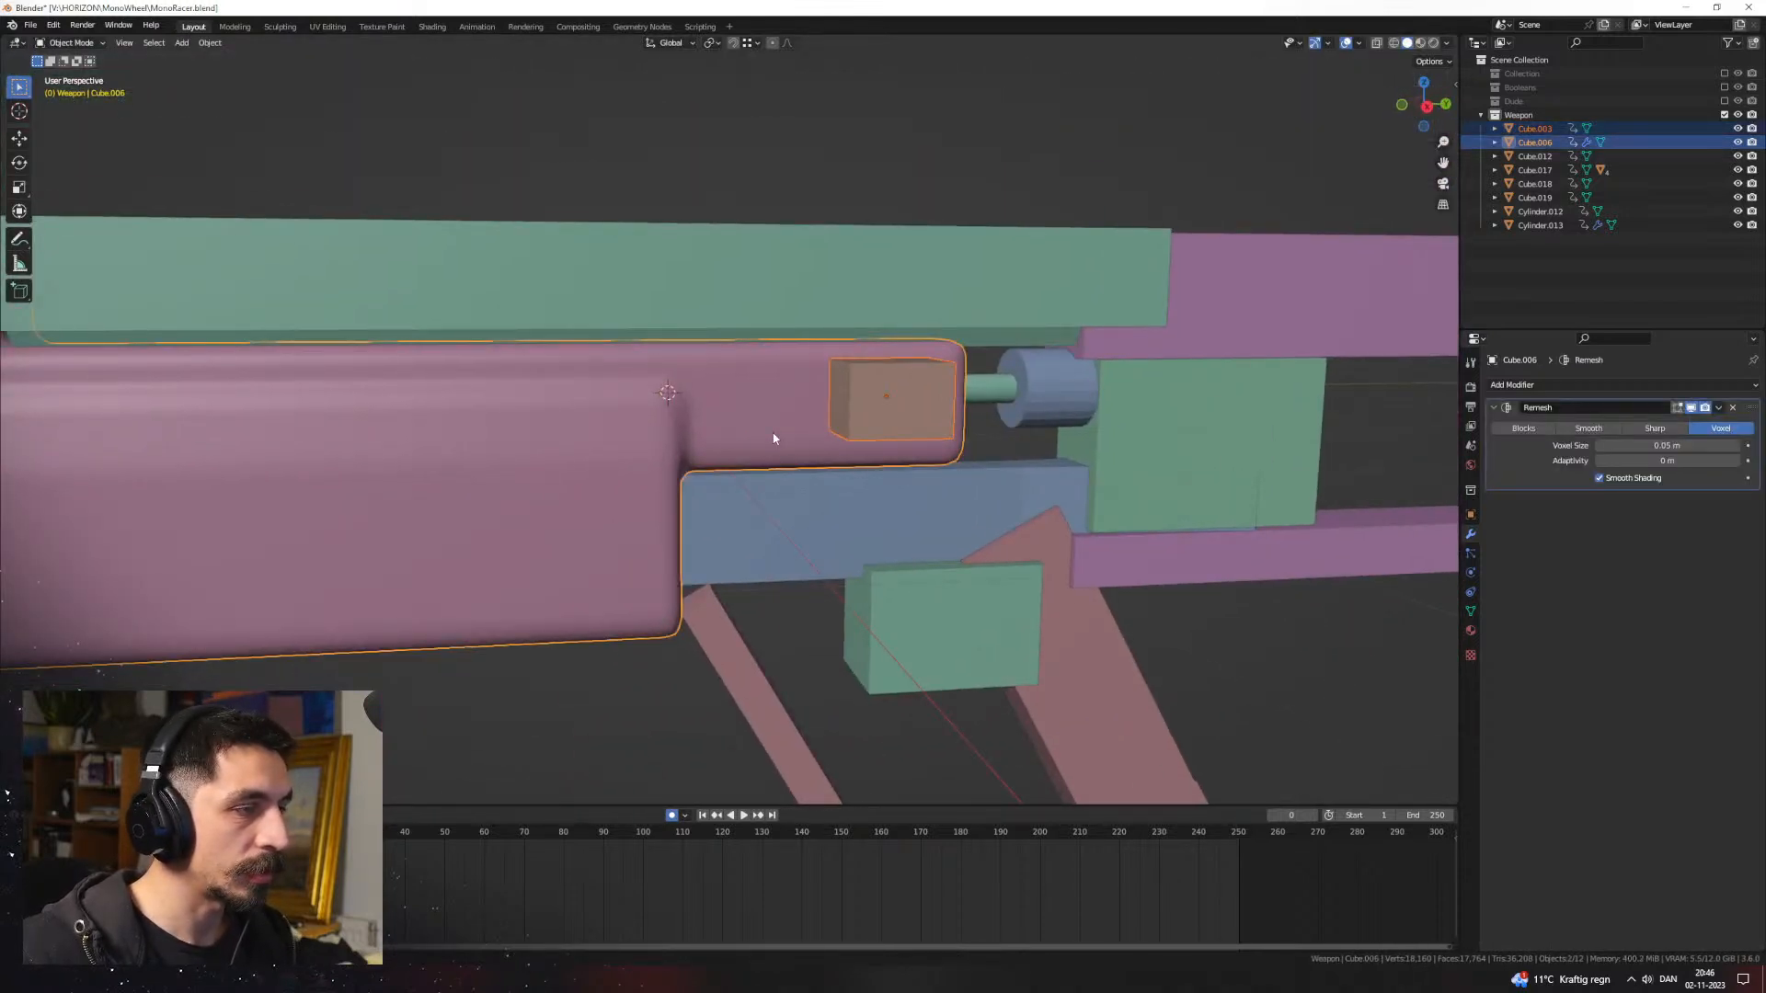
key("ctrl+shift+KP_Subtract")
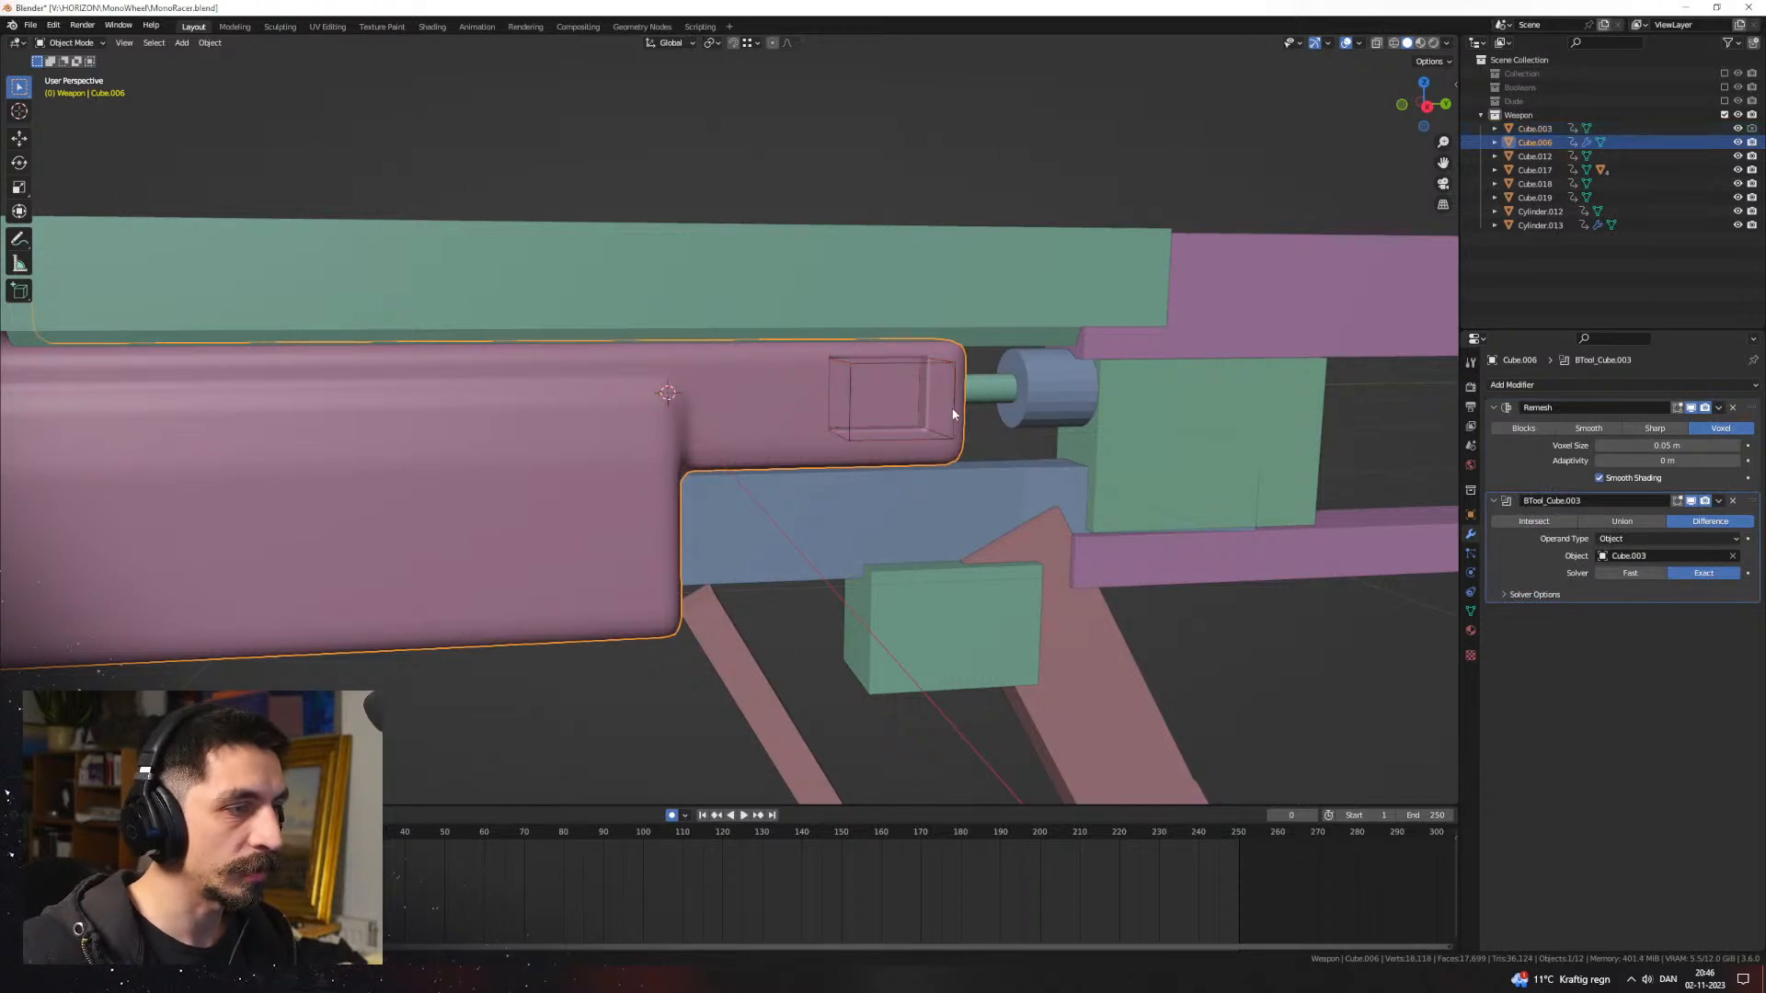
Step: Add a Mirror modifier on the X axis to the cutter cube, using Cube.014 as the mirror object
left_click(953, 414)
left_click(1598, 385)
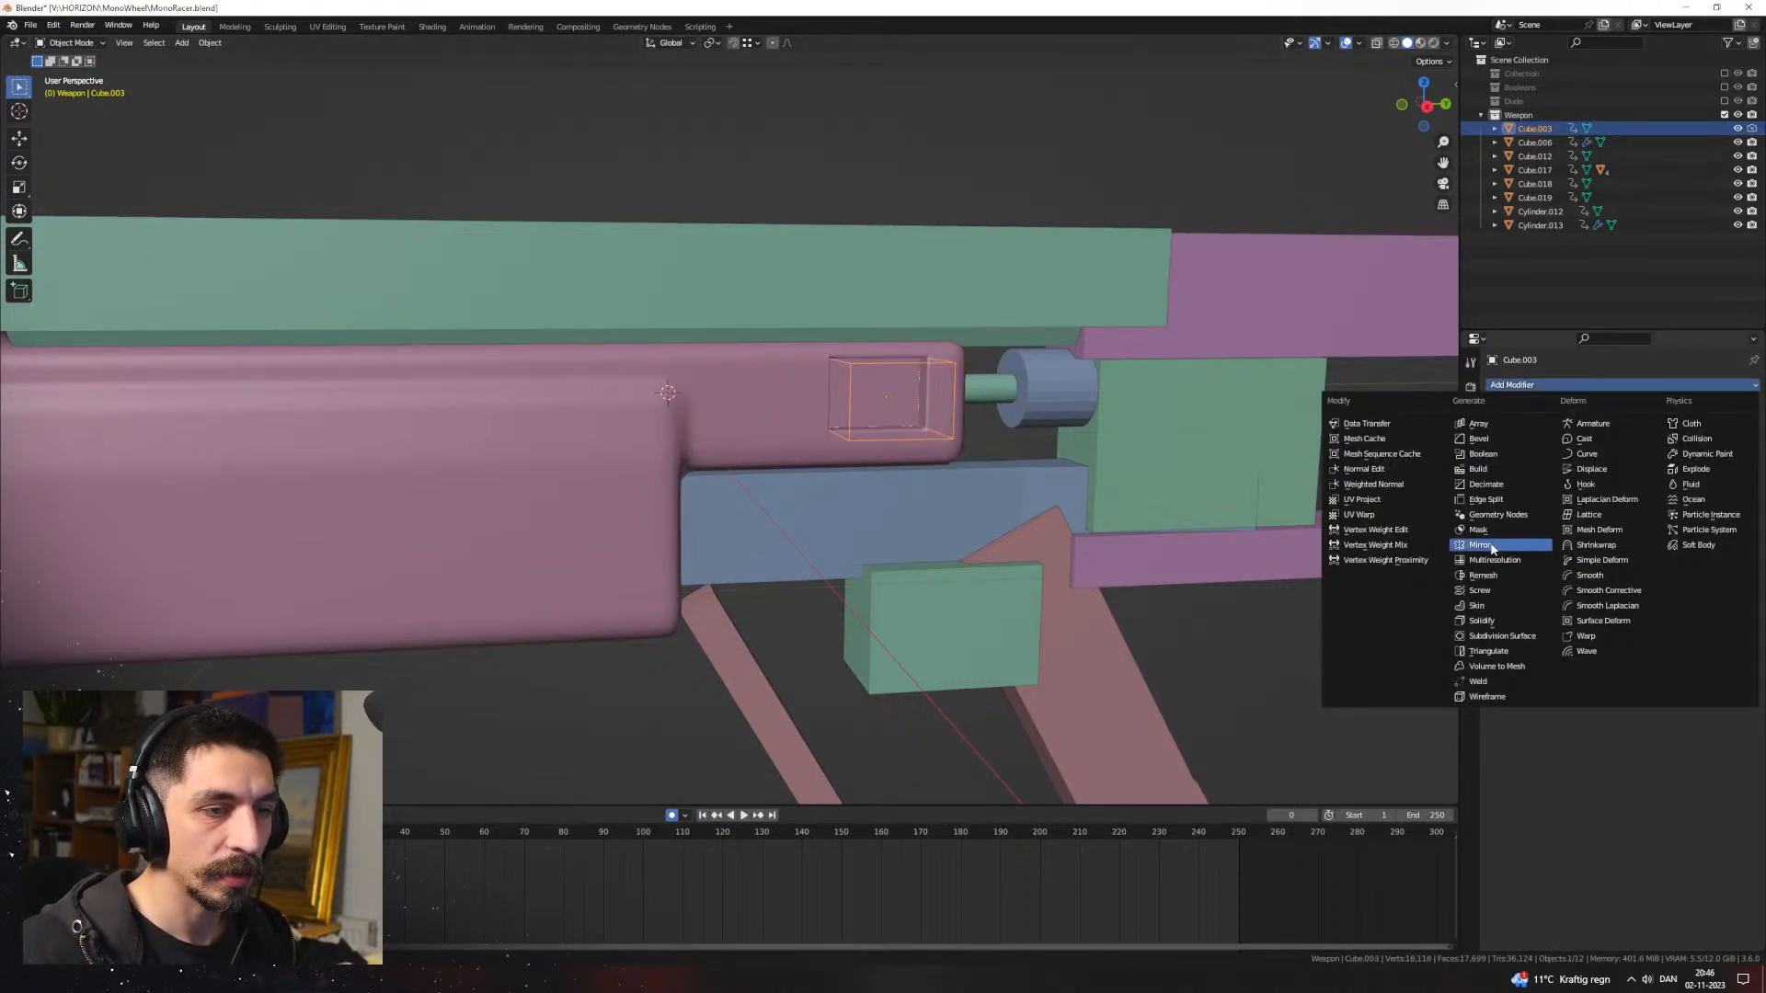
left_click(1481, 544)
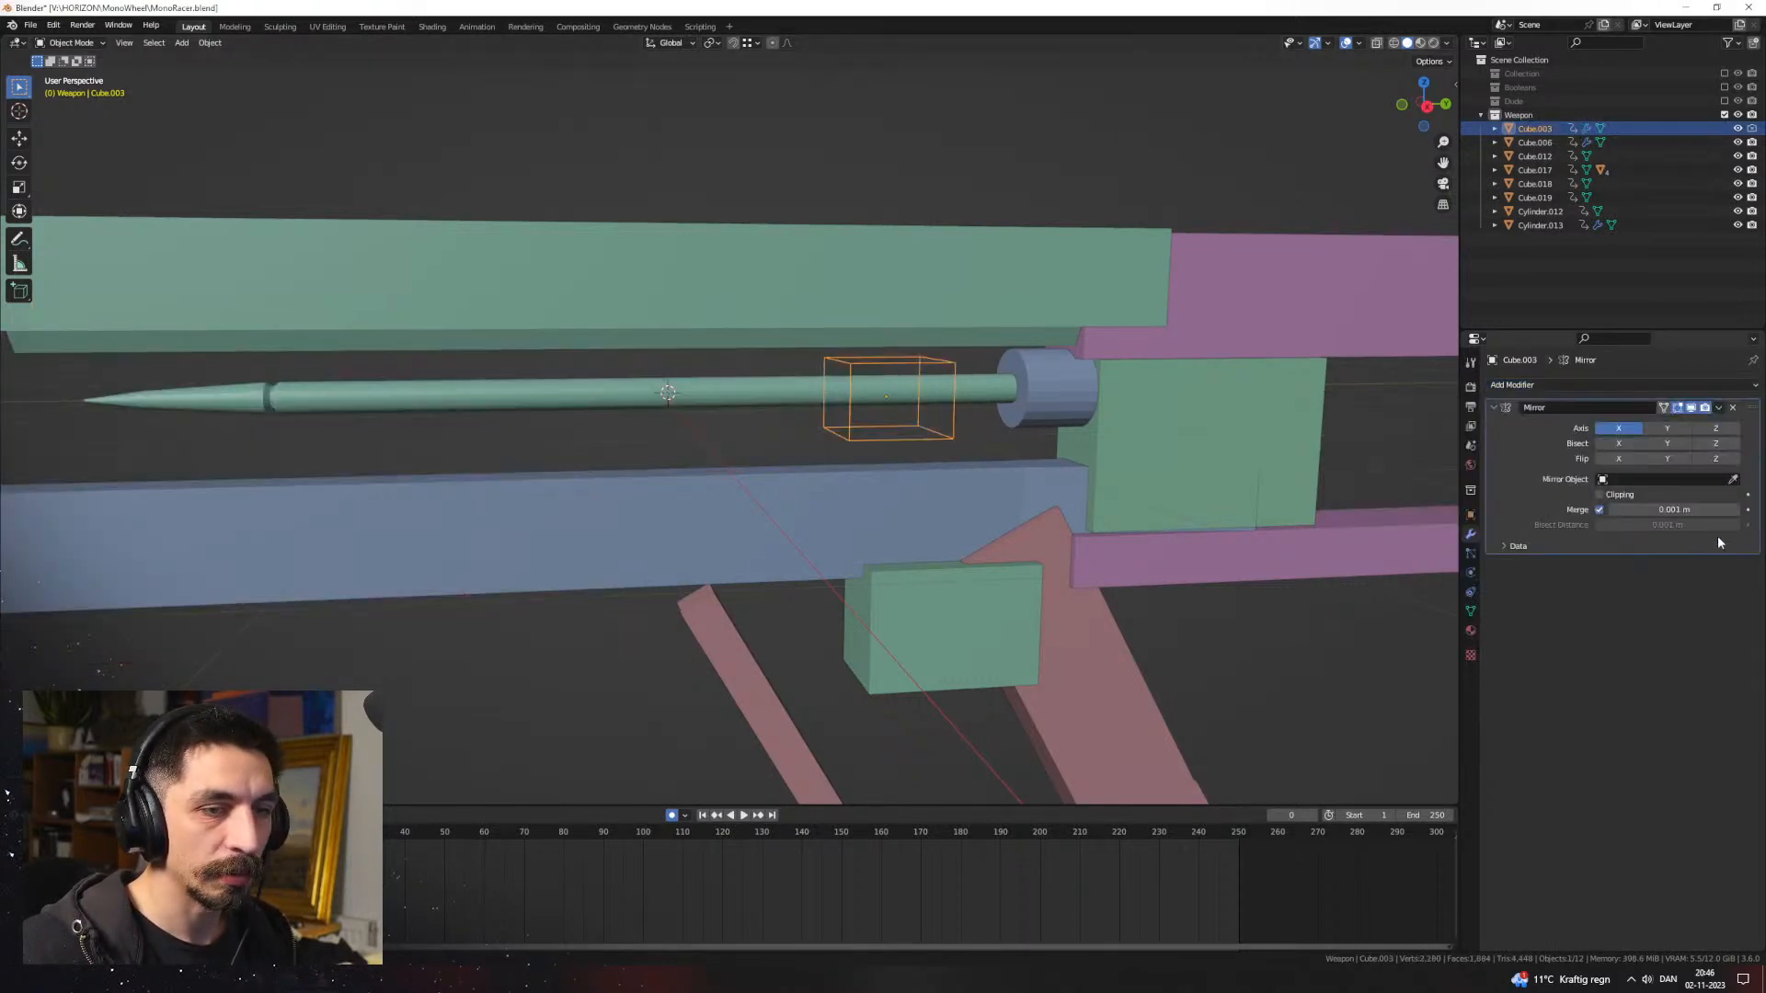
left_click(1017, 469)
Step: Duplicate the cutter's box in Edit Mode and place the copy further forward along the gun body's side
middle_click_drag(987, 457, 975, 414)
key("Tab")
left_click(983, 423)
key("shift+d")
key("x")
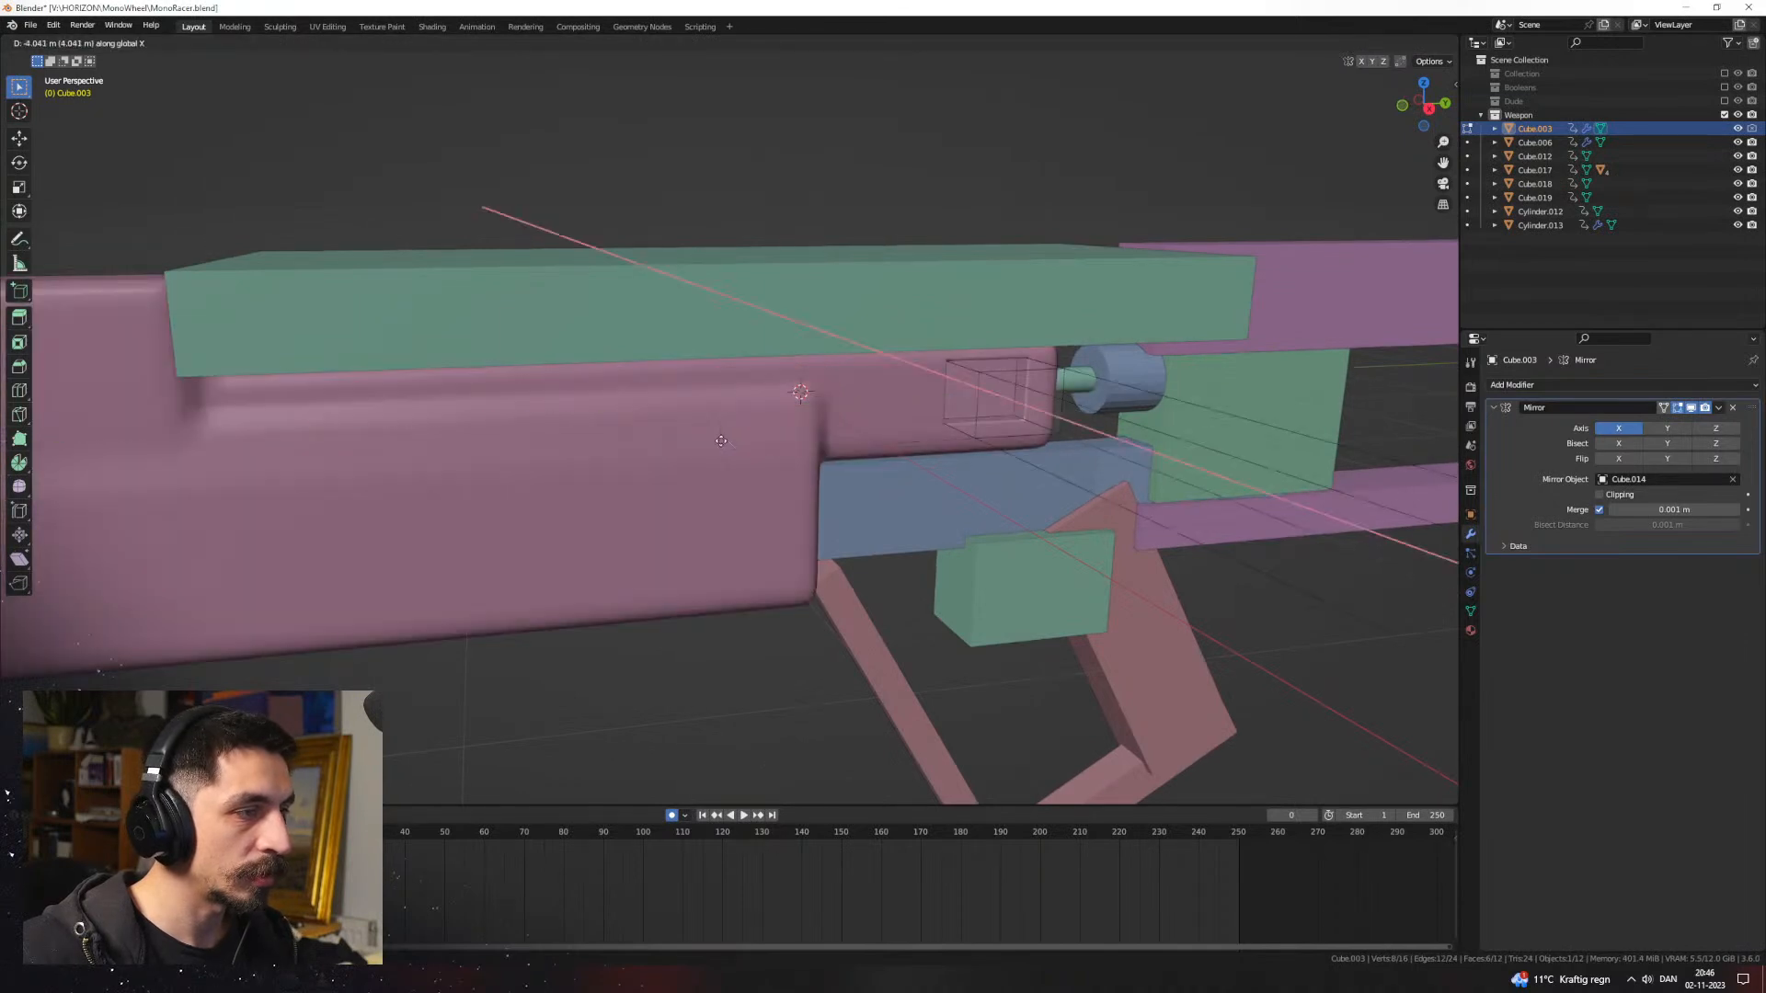
left_click(788, 417)
middle_click_drag(787, 417, 787, 417)
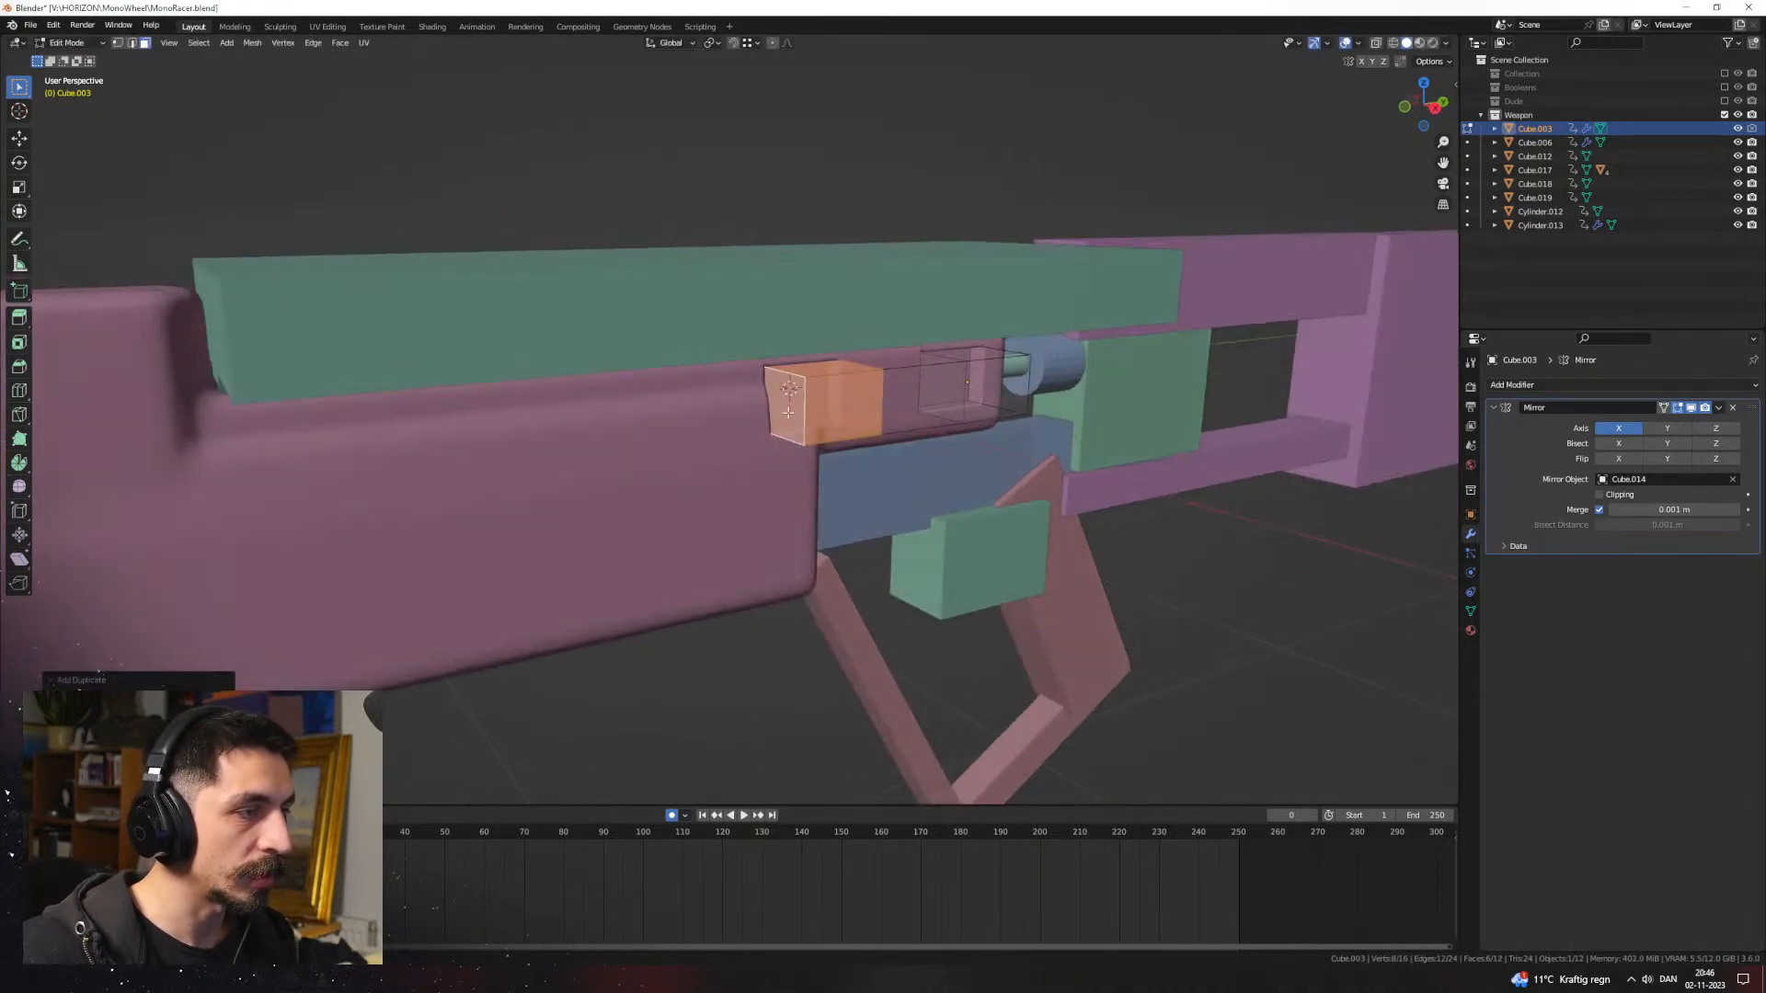
Step: Stretch the duplicated cutter box along Y by moving its front face toward the gun's front
key("y")
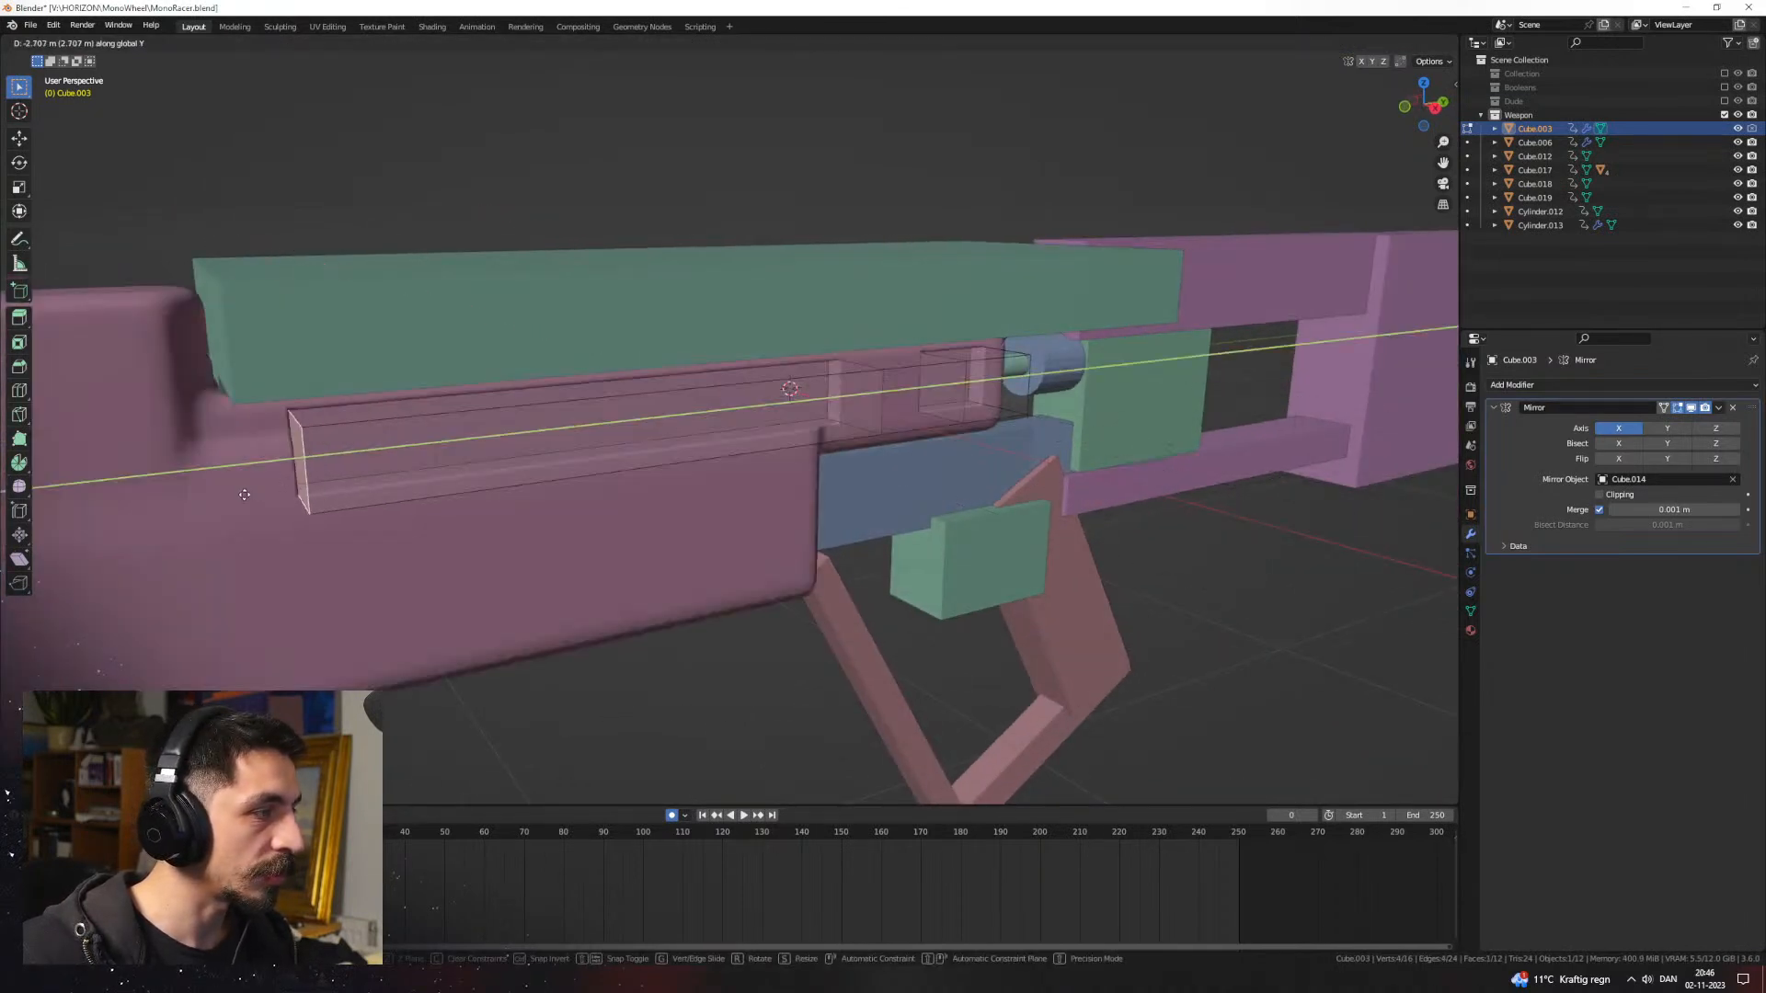
left_click(270, 495)
middle_click_drag(270, 495, 604, 480)
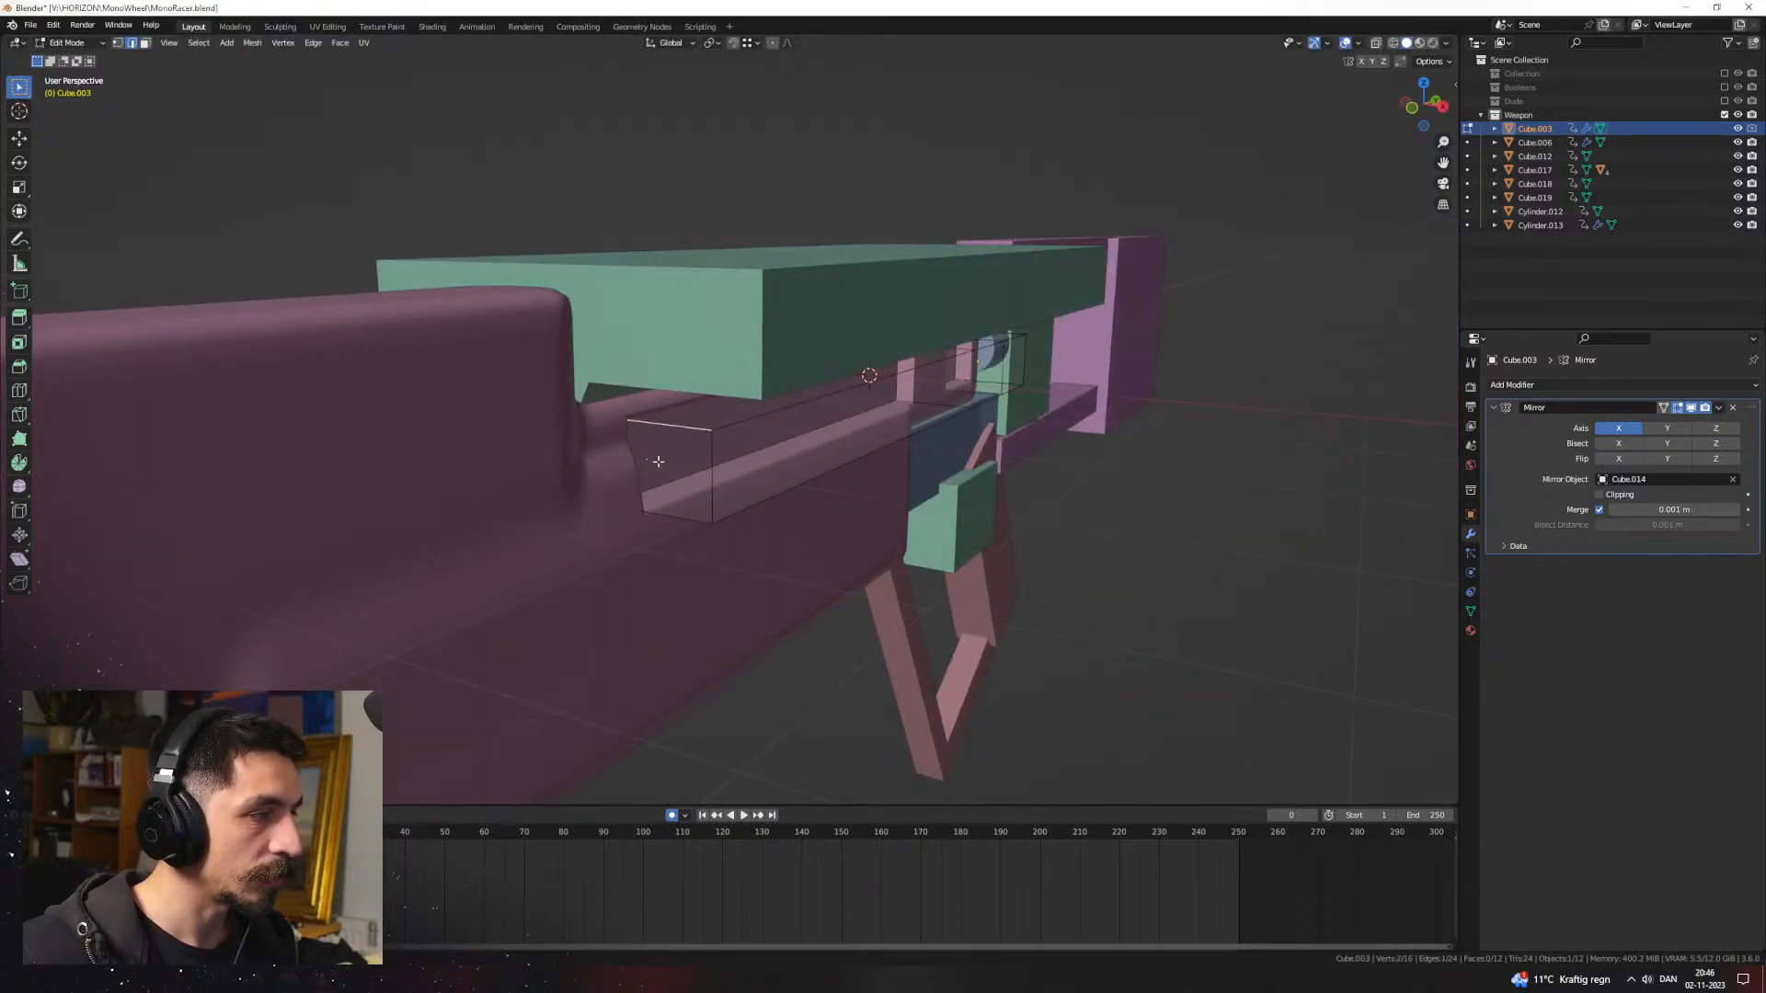
Step: Move the inner vertical edge at the long cutter's front end along X, then leave Edit Mode
left_click(531, 472)
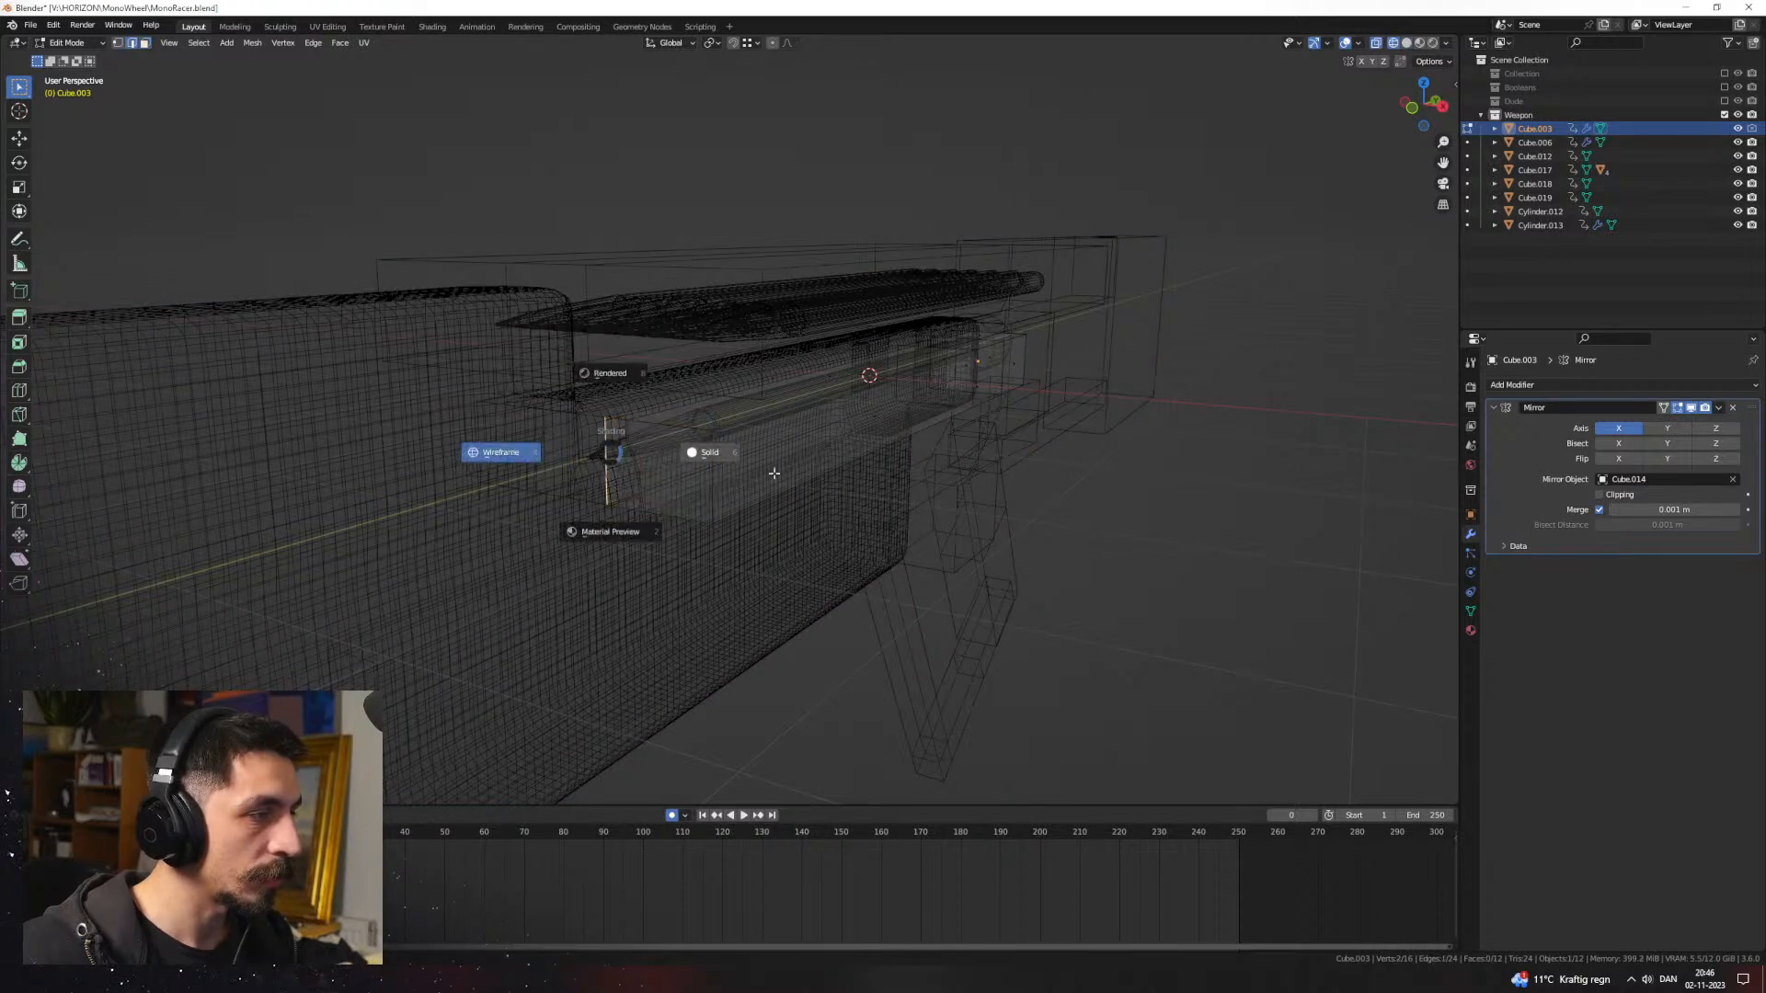
left_click(770, 476)
key("y")
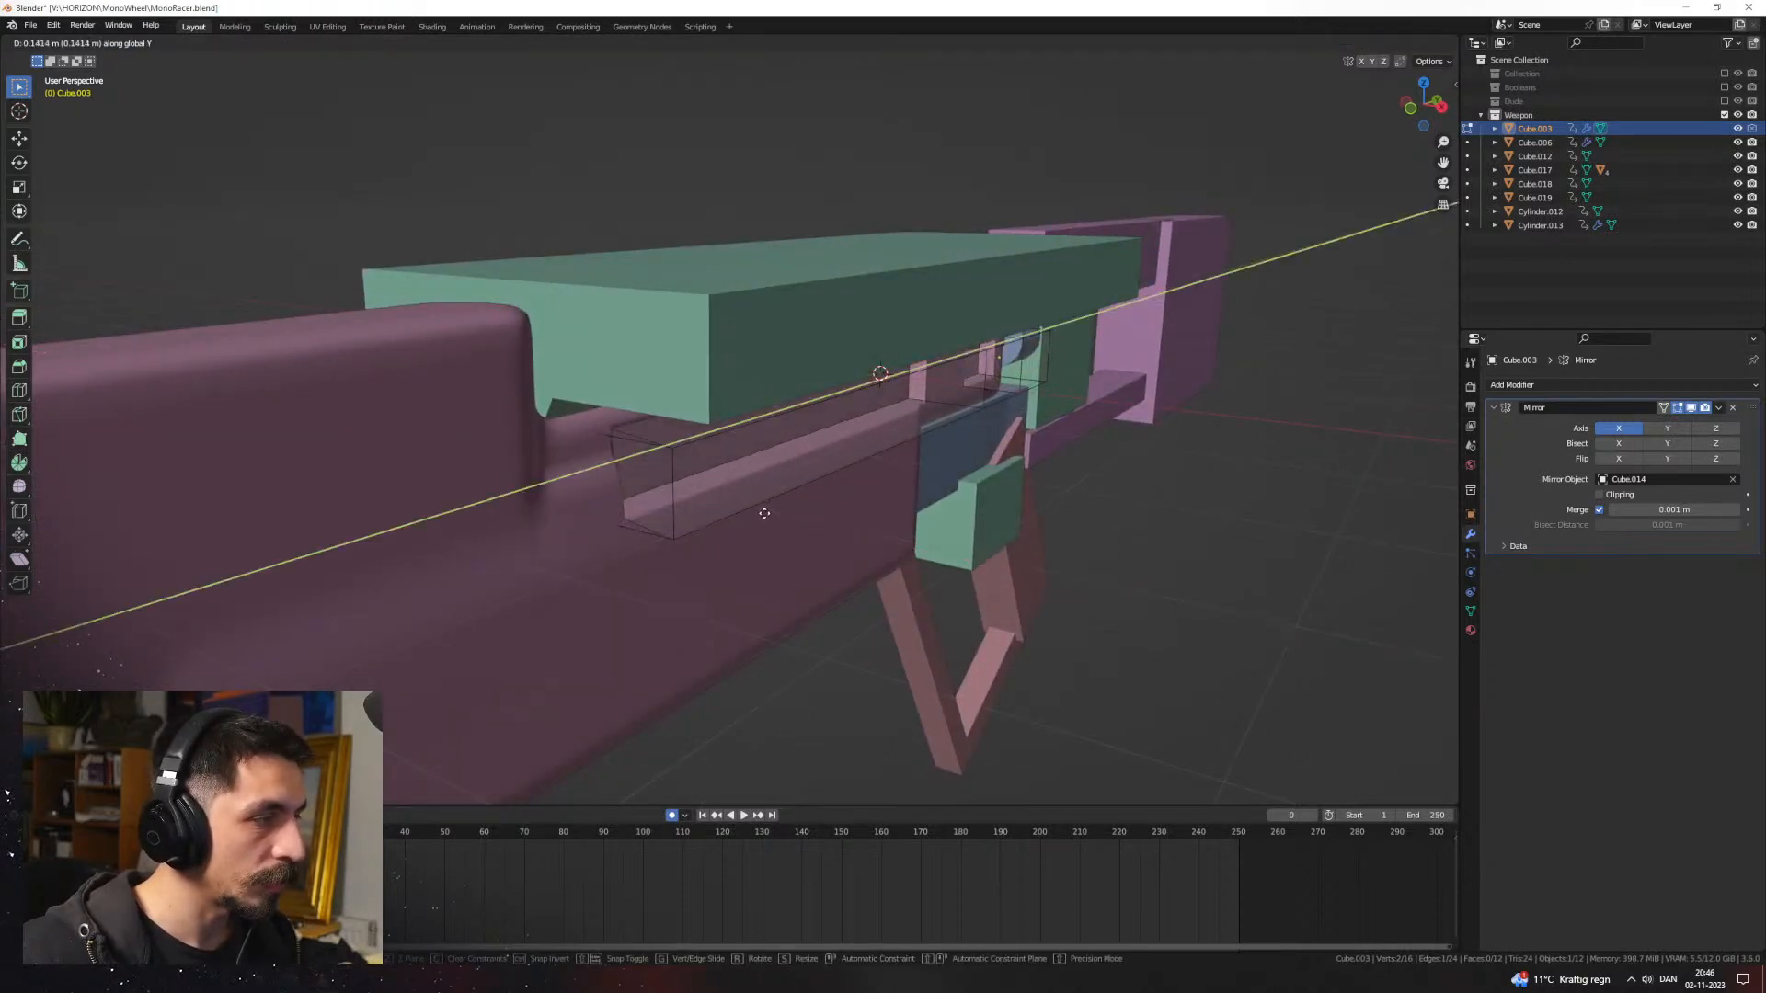
key("x")
left_click(775, 521)
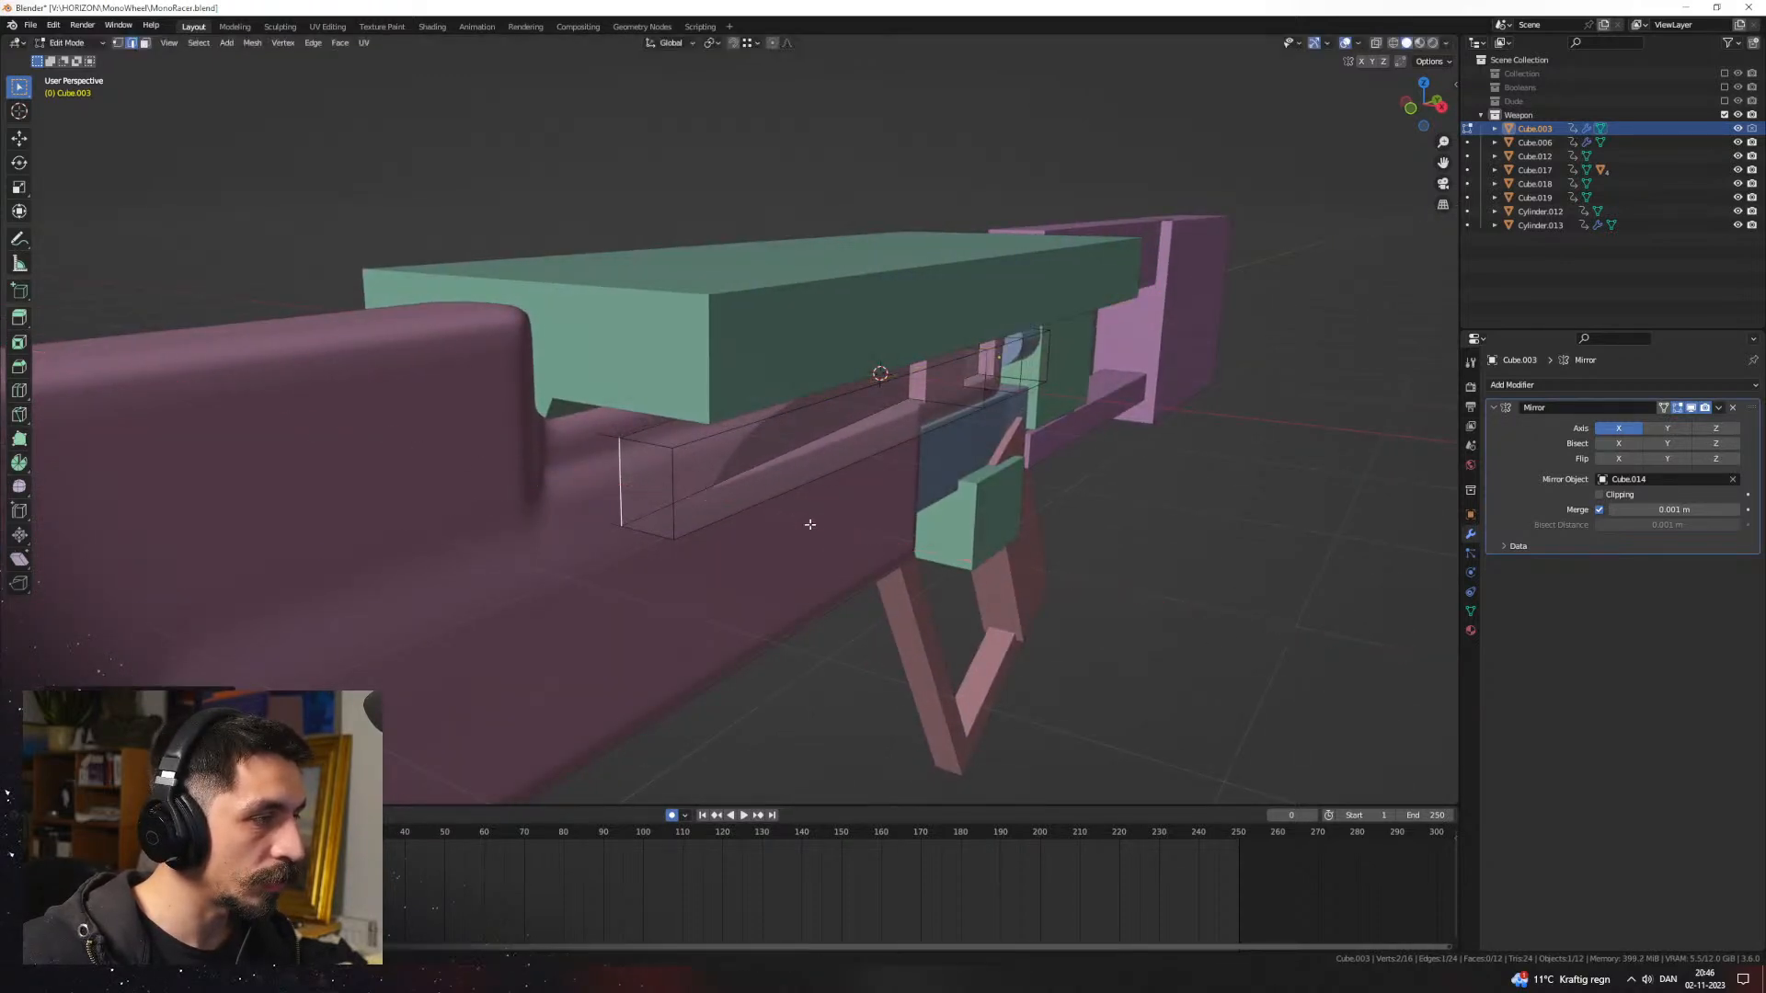
key("KP_3")
left_click(776, 543)
middle_click_drag(777, 543, 875, 554)
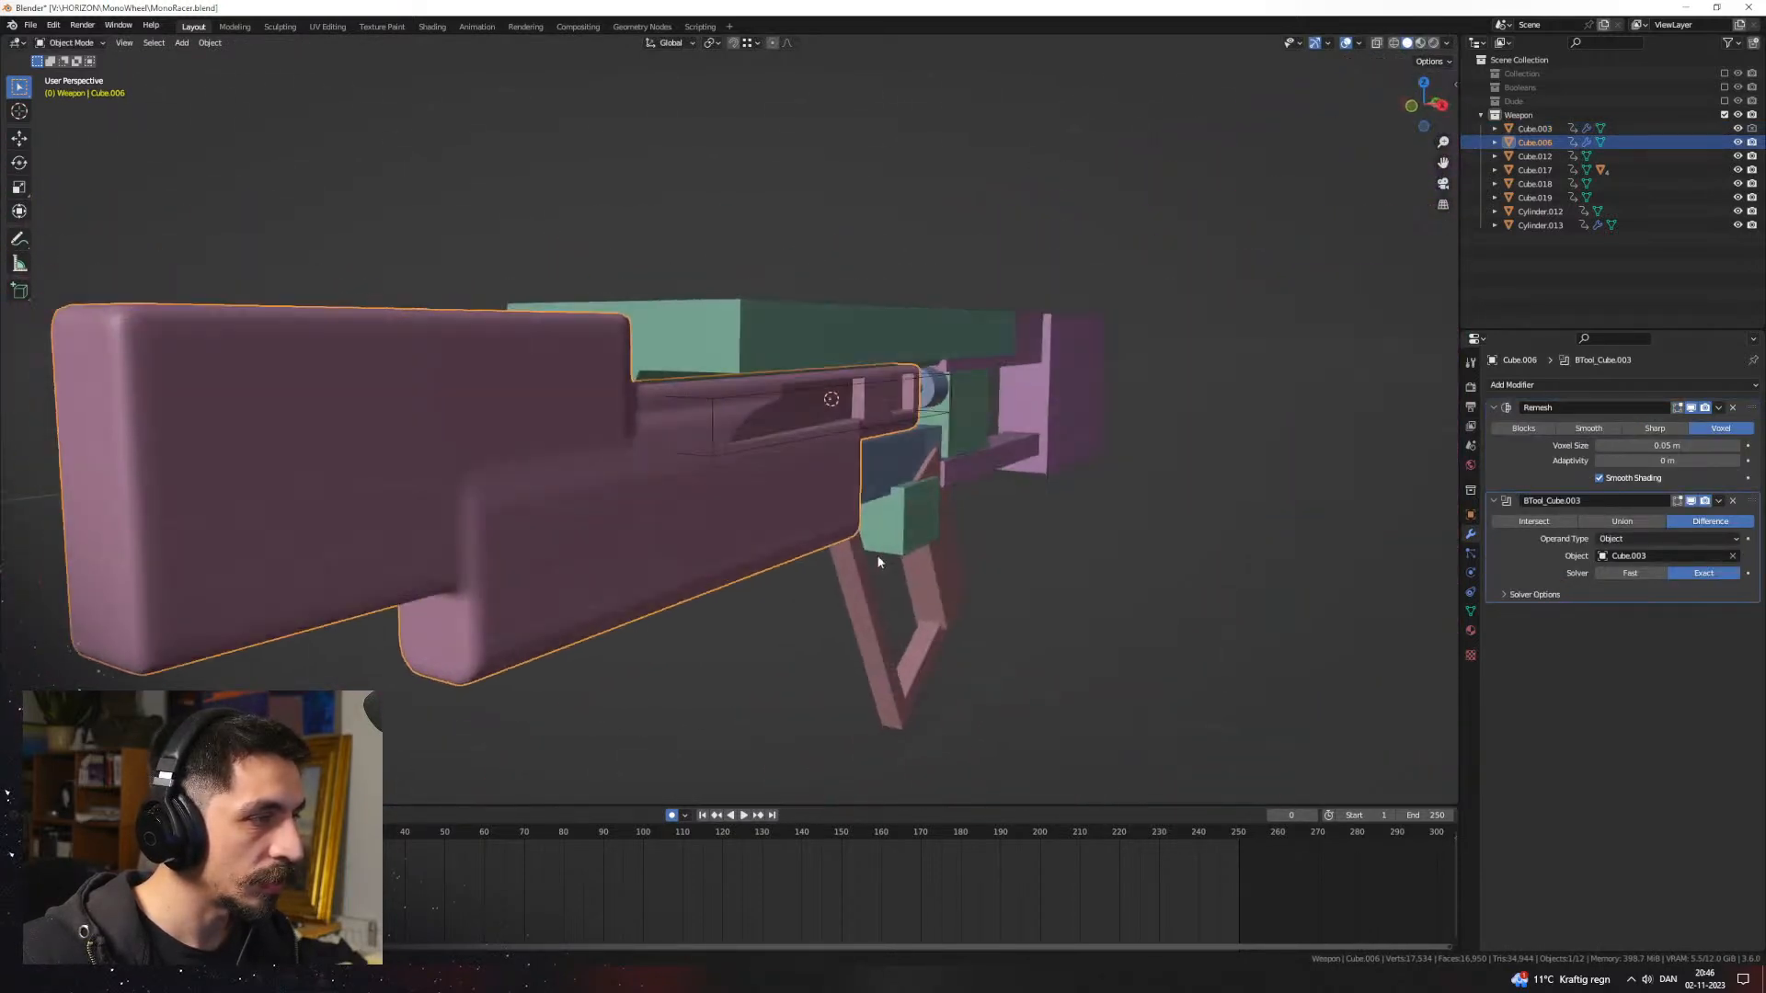
Step: Edit the cutter mesh again and move an edge near the recess's rear end along X
scroll(874, 550, "up", 3)
left_click(846, 453)
key("Tab")
middle_click_drag(803, 473, 911, 415)
scroll(764, 478, "up", 4)
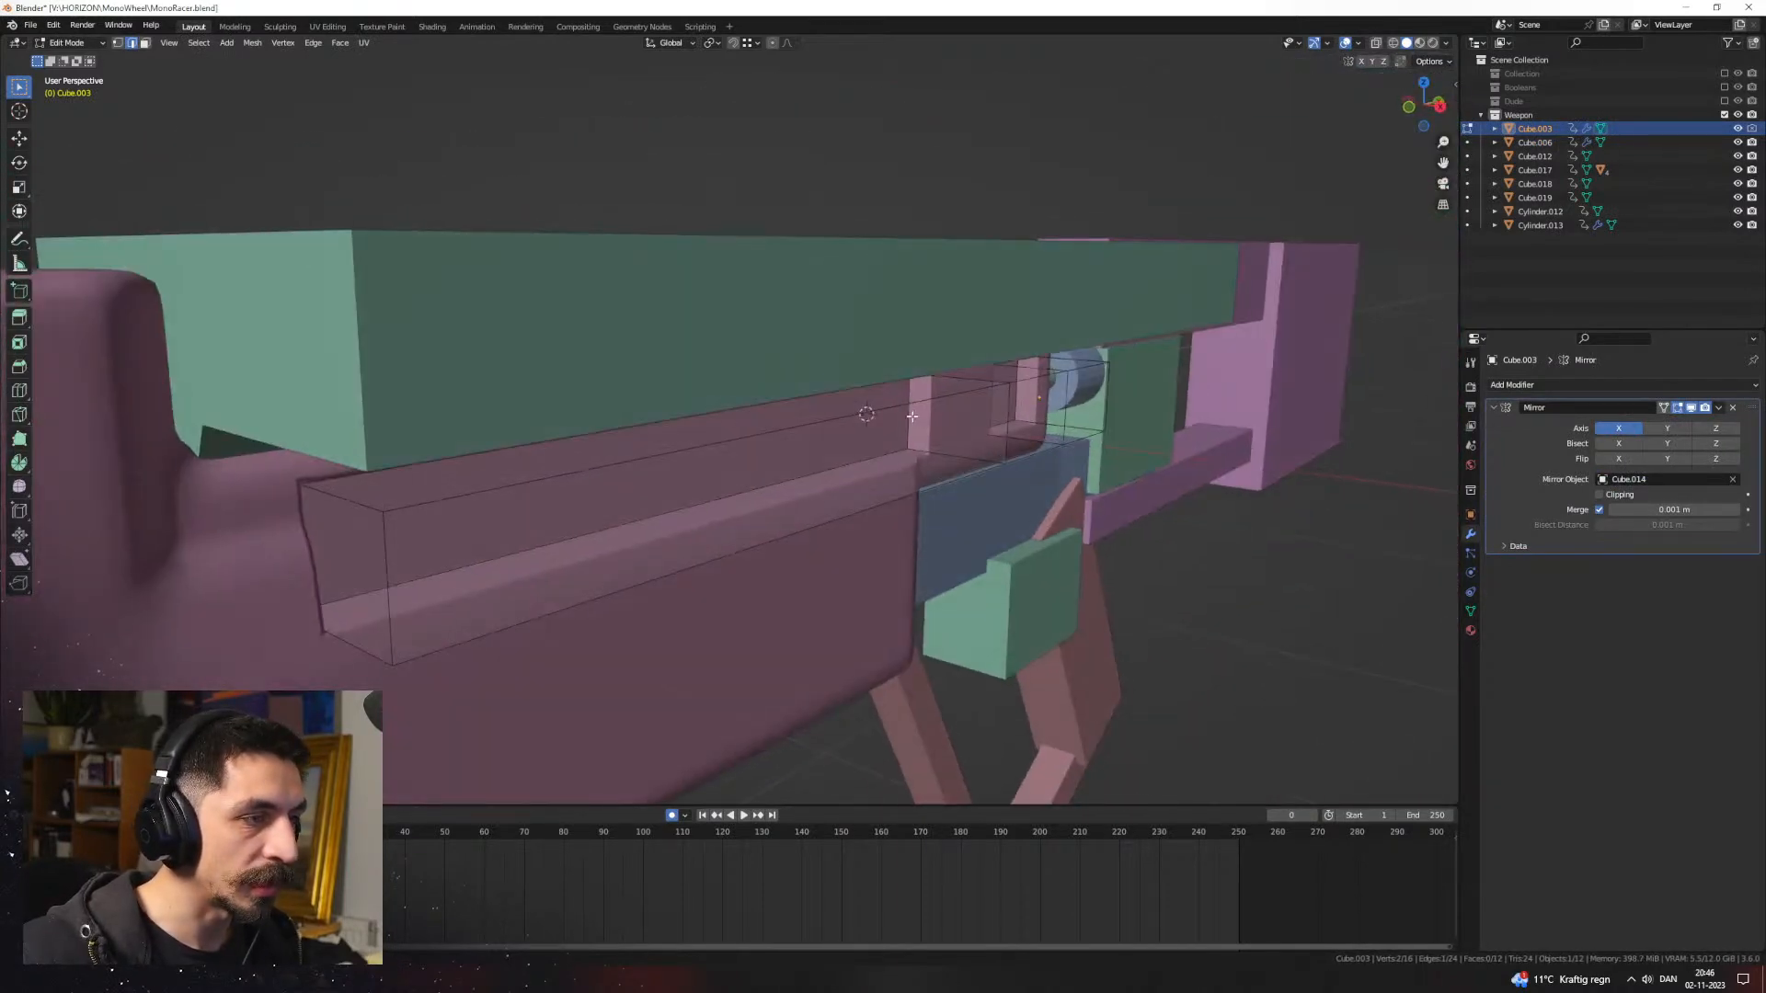
left_click(1064, 465)
key("g")
key("x")
left_click(1065, 464)
key("Tab")
Step: Examine the mirrored side recesses in the gun body from the rear and from the opposite side
left_click(1146, 554)
middle_click_drag(1146, 554, 794, 499)
left_click(794, 499)
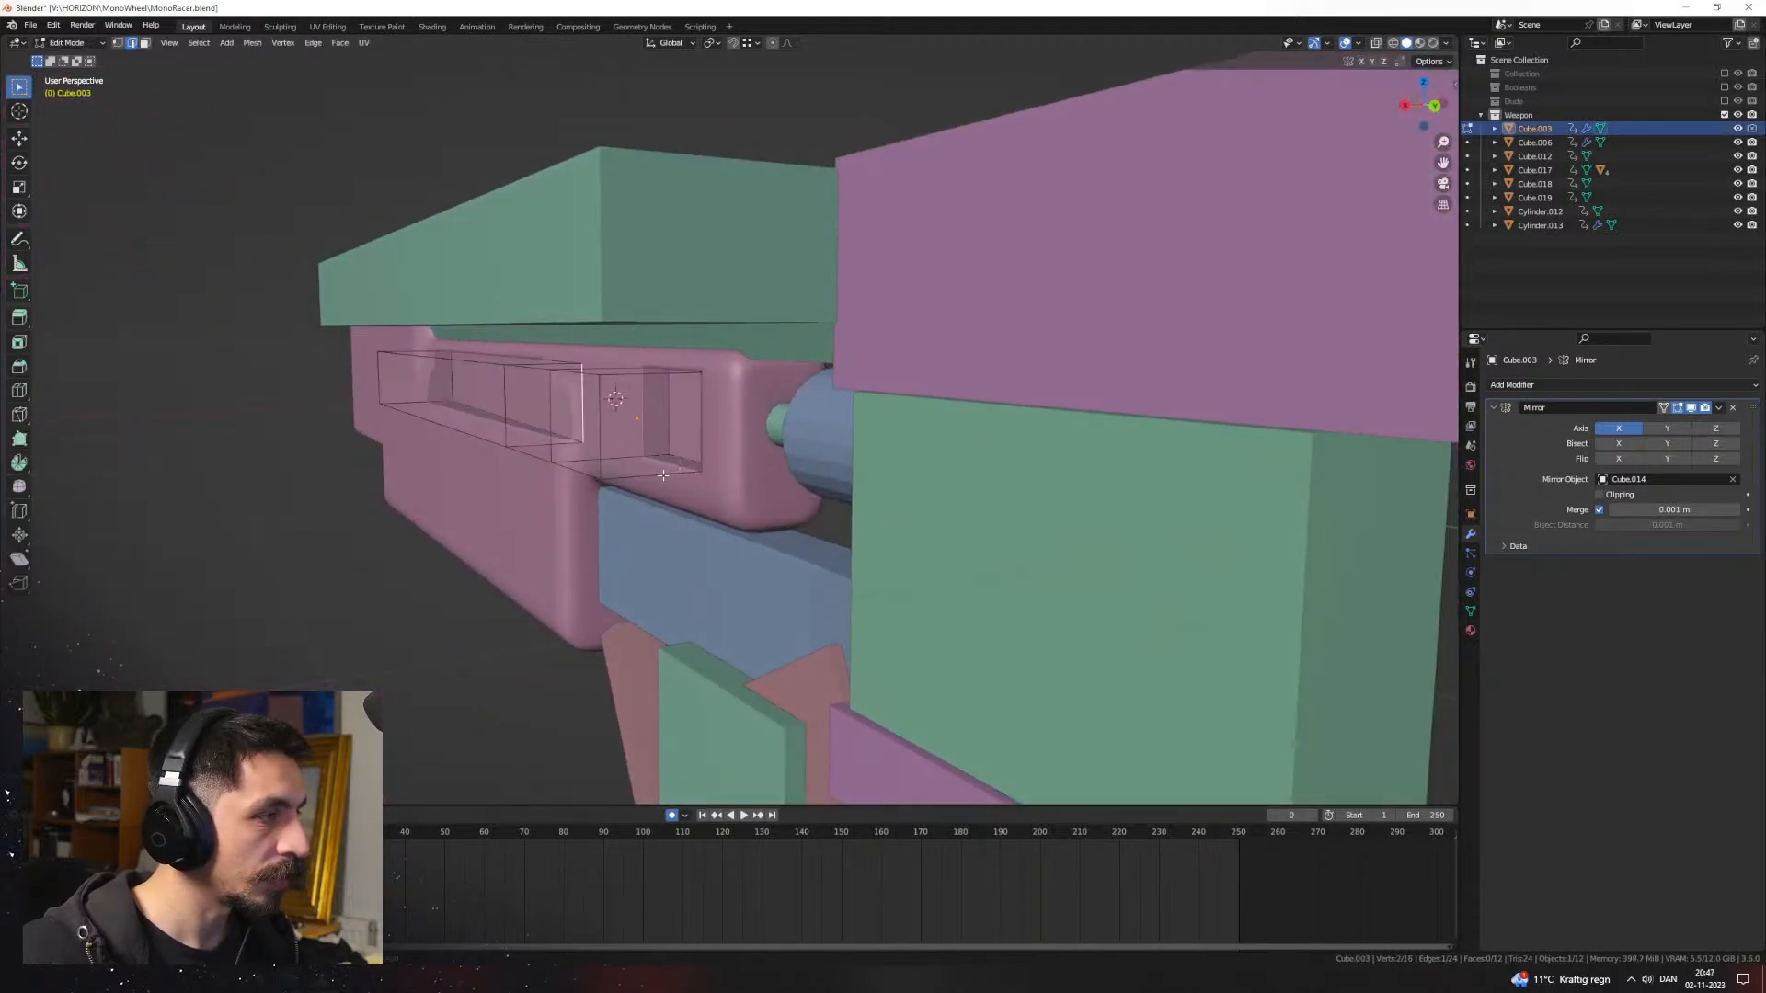
middle_click_drag(663, 475, 809, 487)
key("Tab")
scroll(615, 596, "down", 4)
left_click(614, 596)
middle_click_drag(615, 596, 730, 526)
scroll(765, 528, "down", 2)
scroll(846, 455, "up", 4)
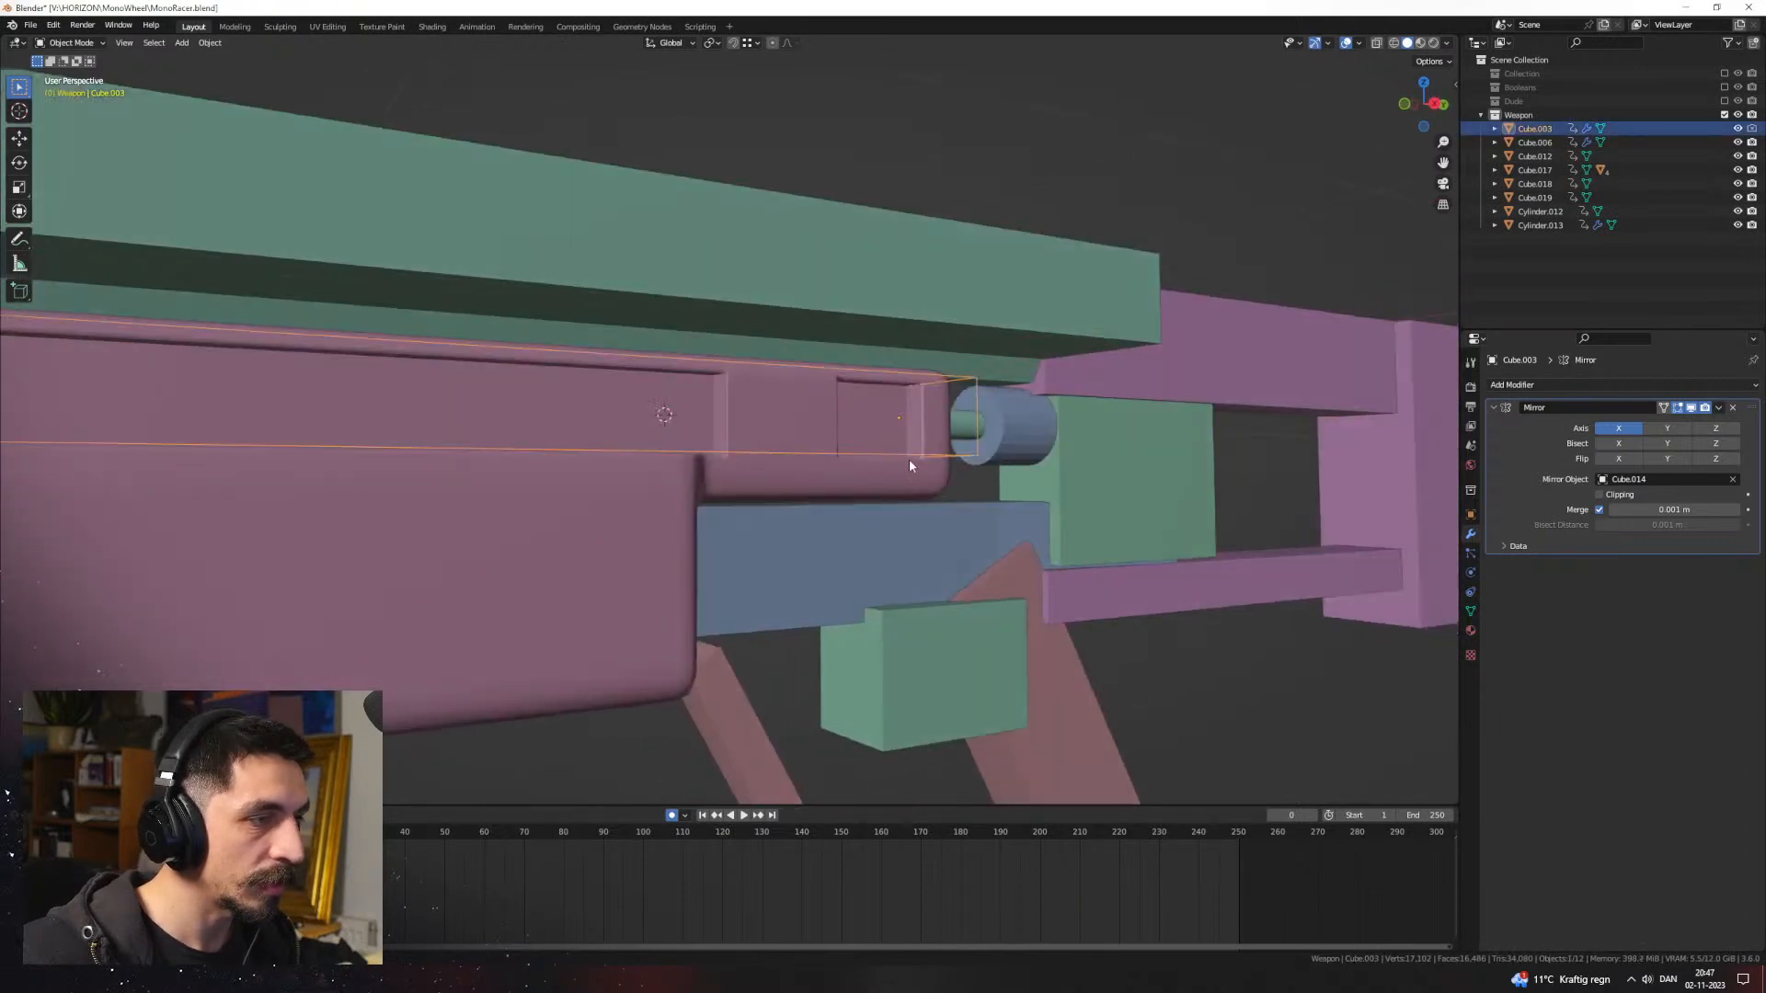
Step: Adjust the top end edge of the small rear cutter box and check the reshaped recess
key("Tab")
scroll(870, 472, "up", 3)
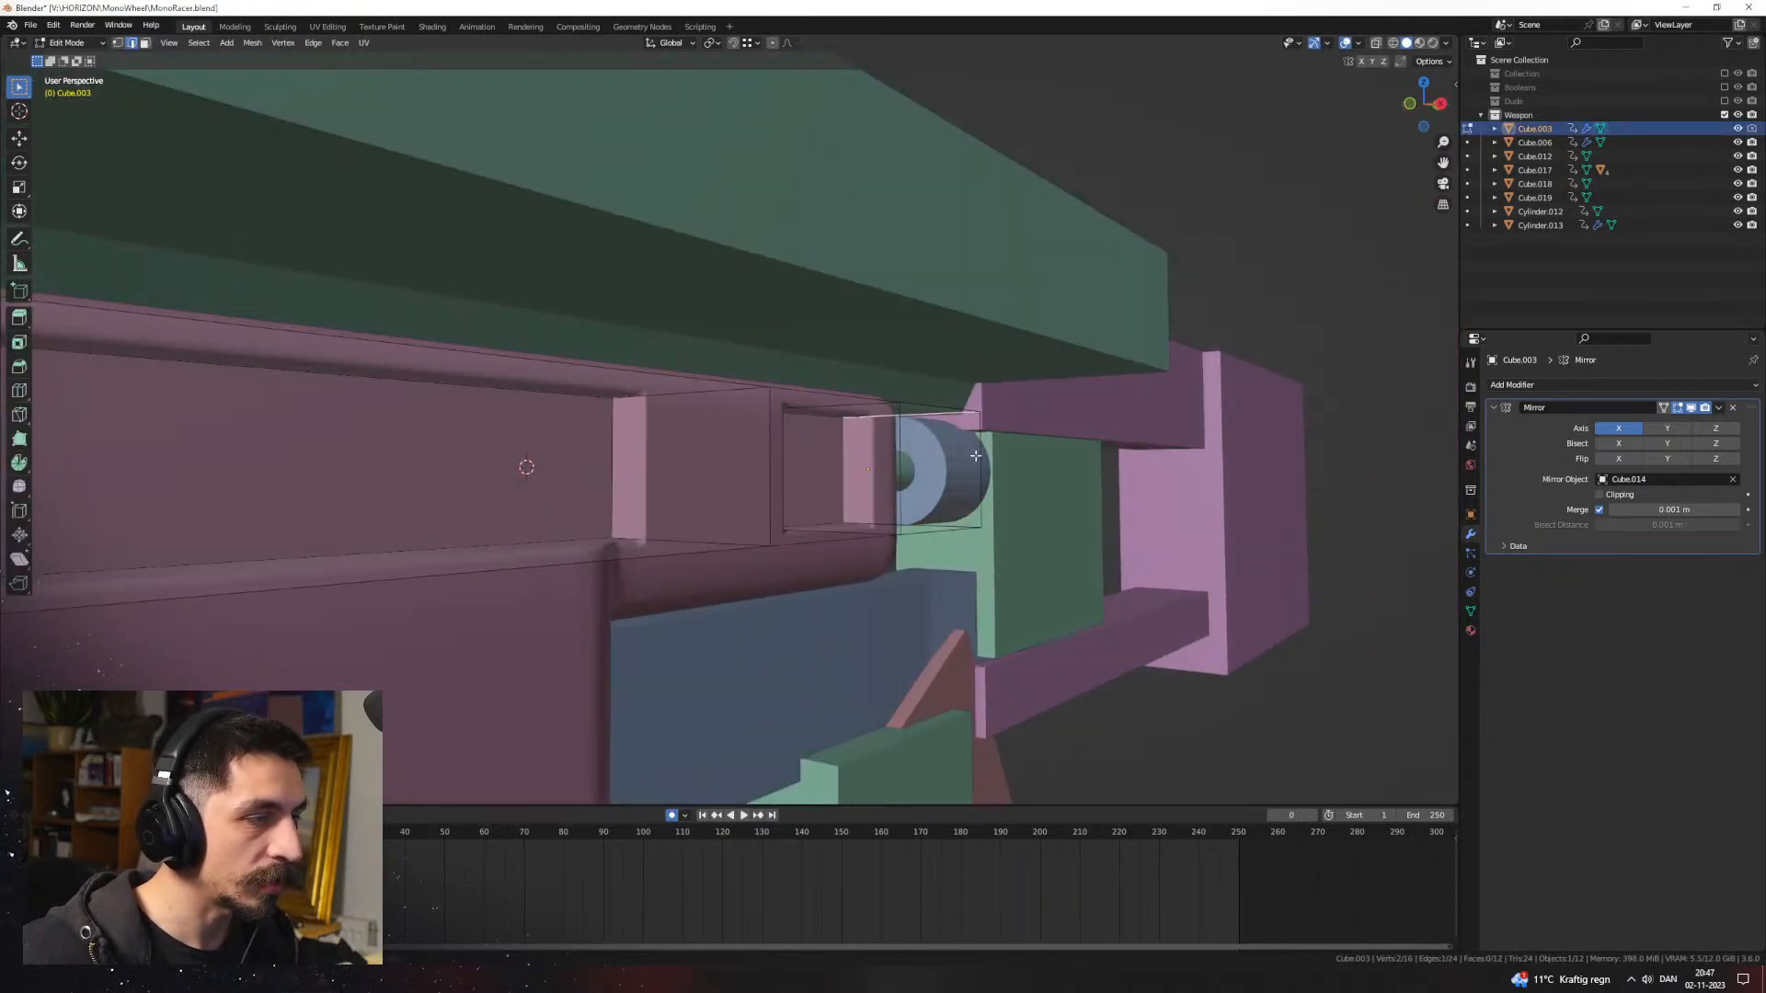
left_click(994, 495)
key("Tab")
scroll(975, 515, "down", 3)
middle_click_drag(957, 529, 1011, 483)
scroll(842, 540, "down", 3)
key("Tab")
scroll(952, 444, "up", 3)
scroll(956, 474, "down", 2)
key("Tab")
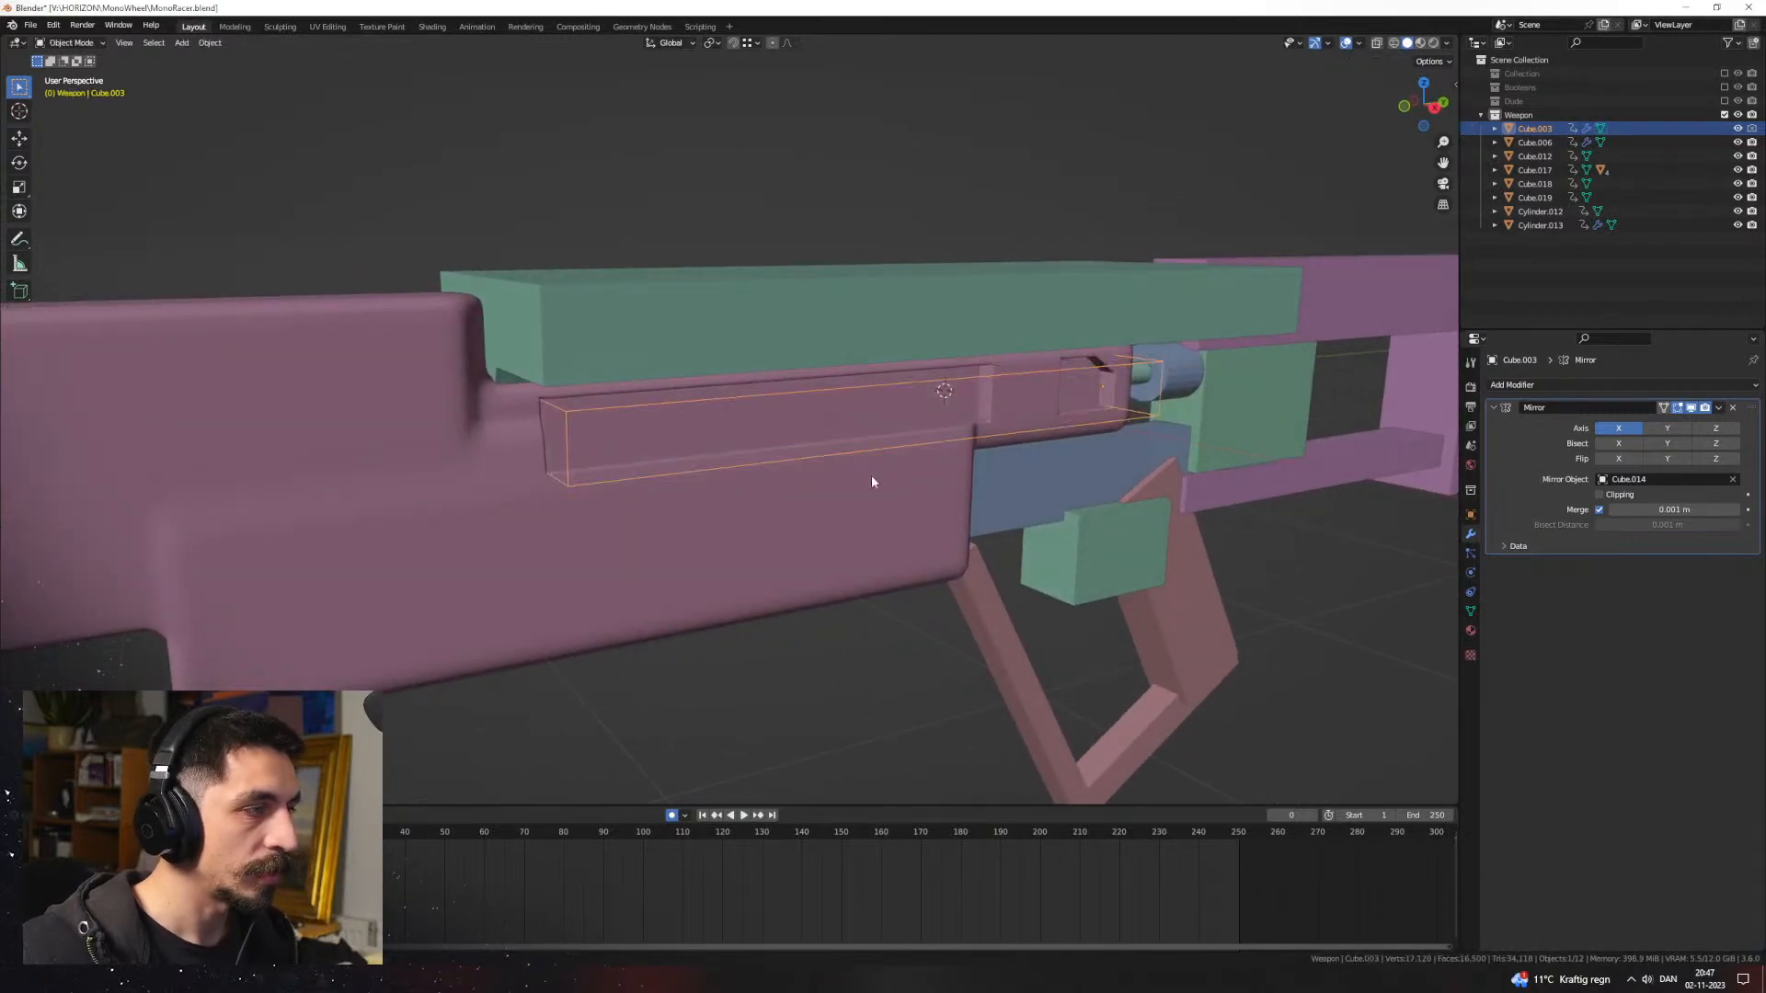
Step: Add another cube while viewing the weapon from the right side
scroll(885, 471, "down", 3)
middle_click_drag(738, 560, 704, 506)
key("KP_1")
key("KP_3")
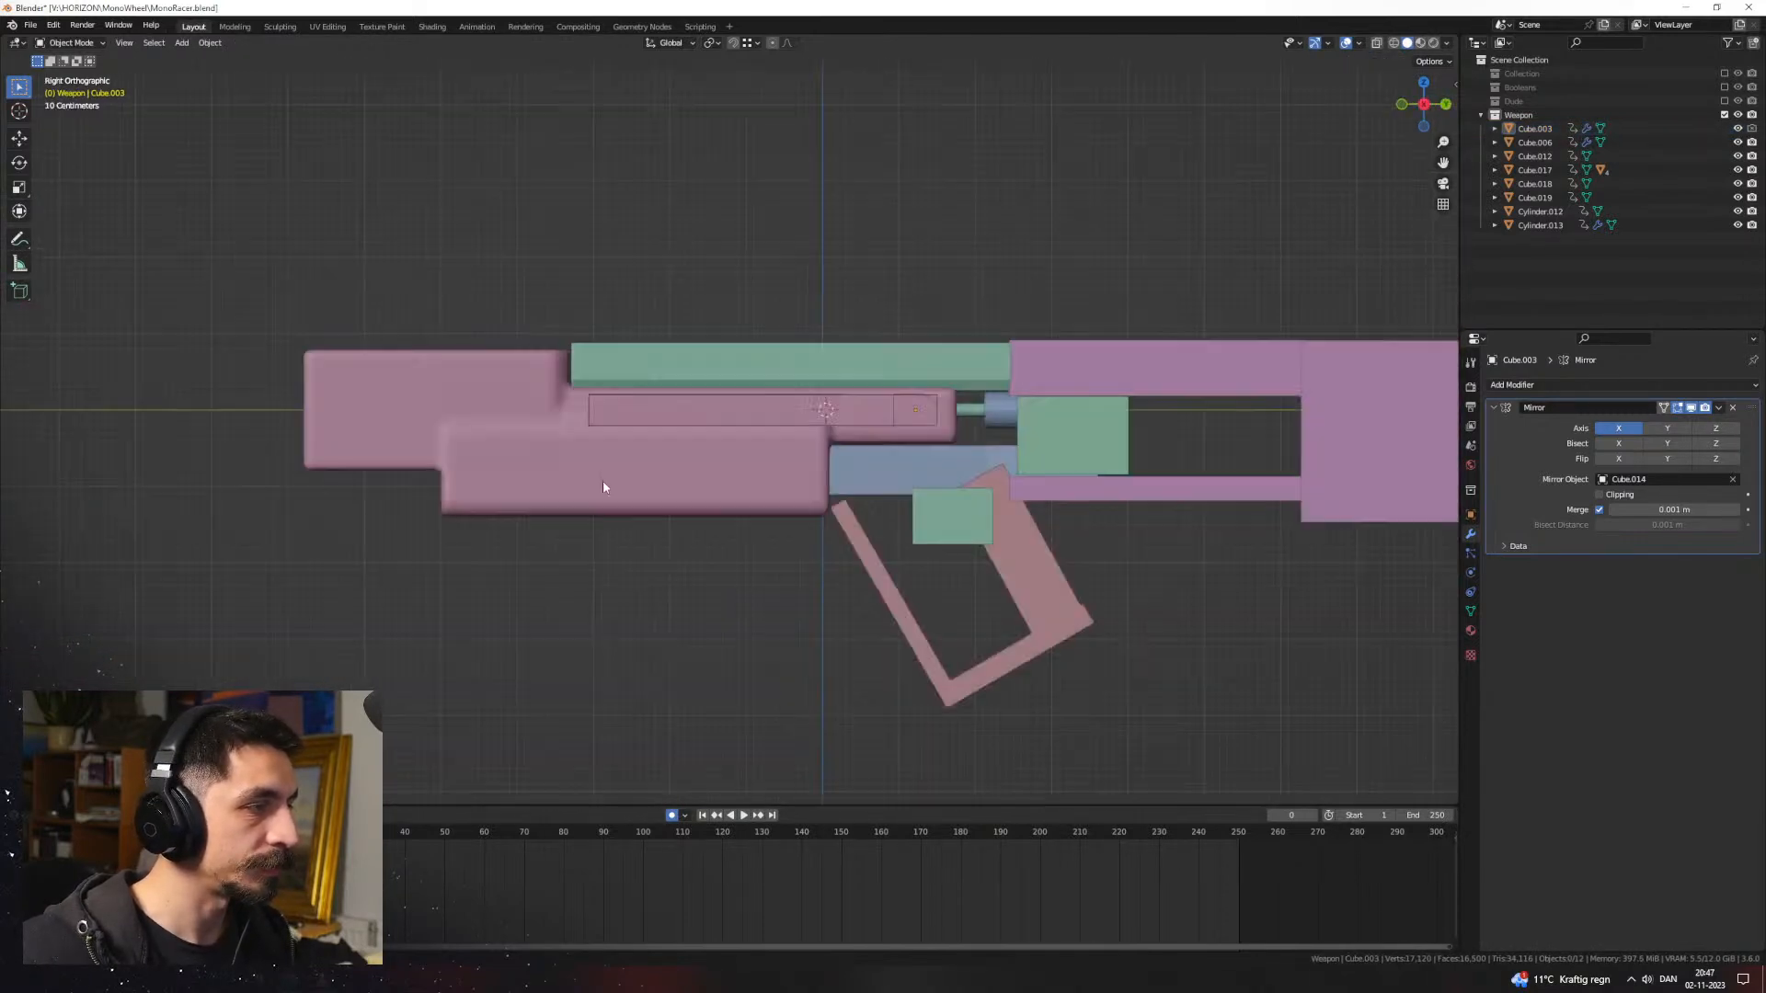
scroll(611, 484, "up", 3)
left_click(796, 447)
key("shift+a")
mouse_move(581, 469)
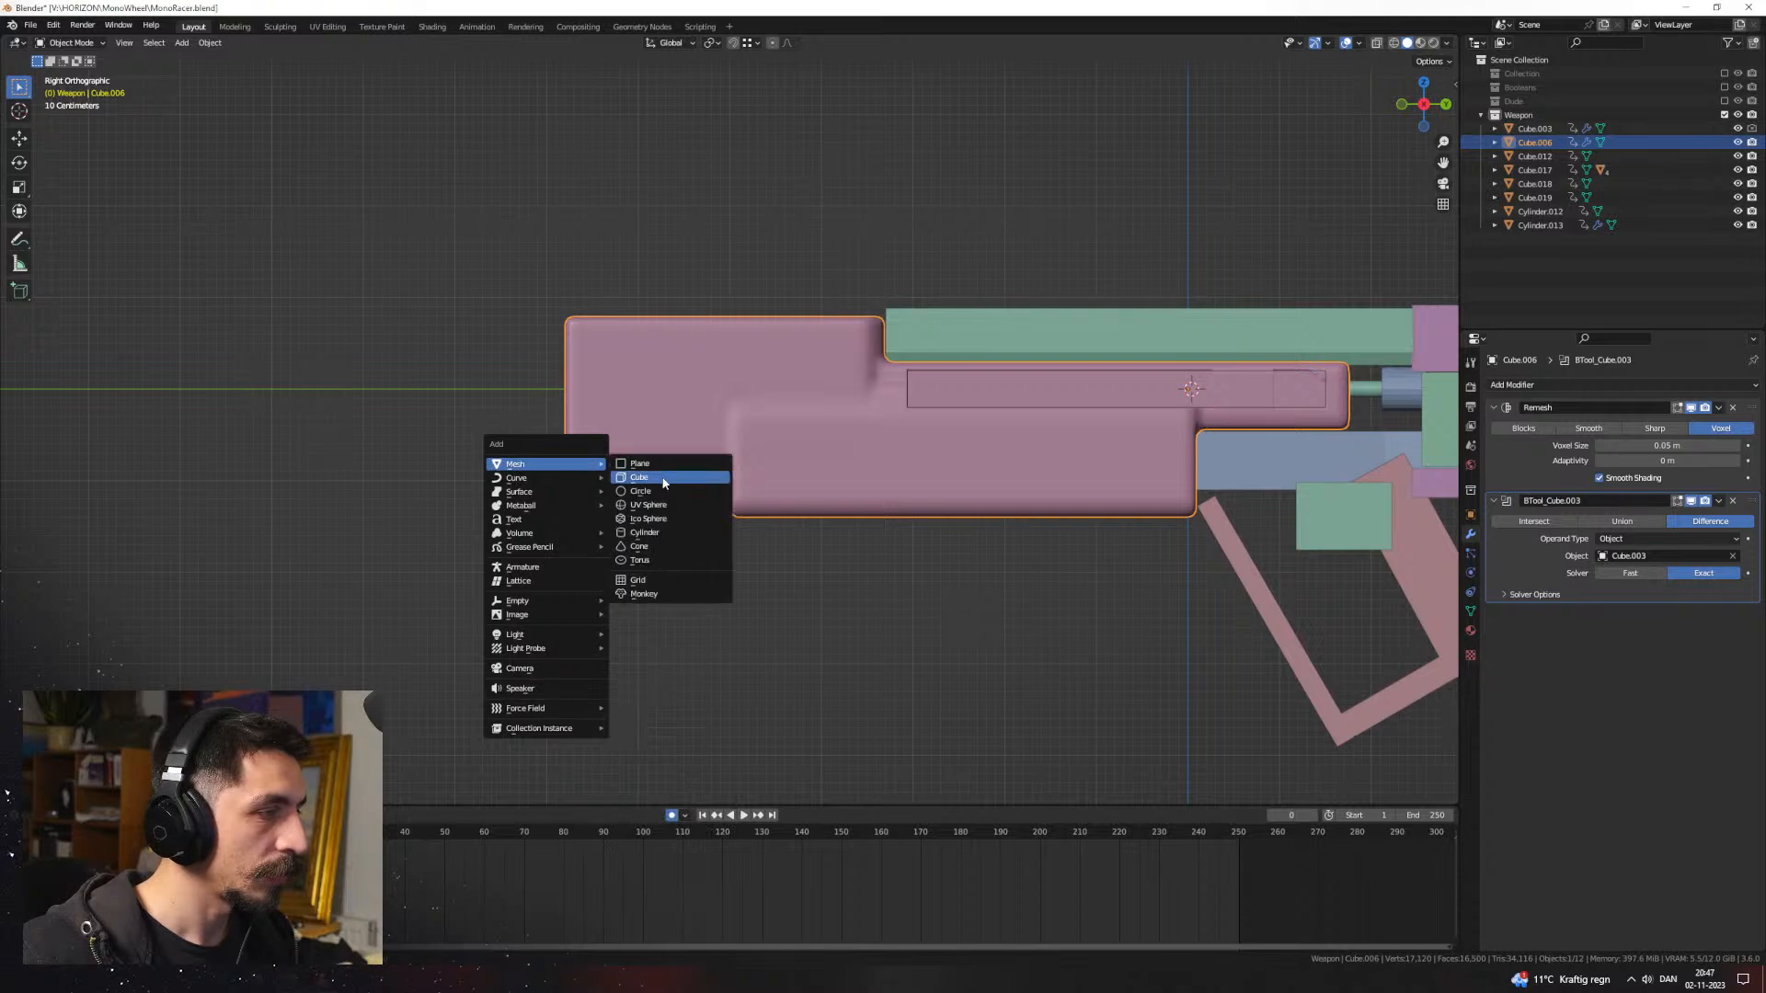
left_click(663, 480)
Step: Move the new cube to the front end of the gun body so it overlaps the tip
scroll(702, 485, "down", 3)
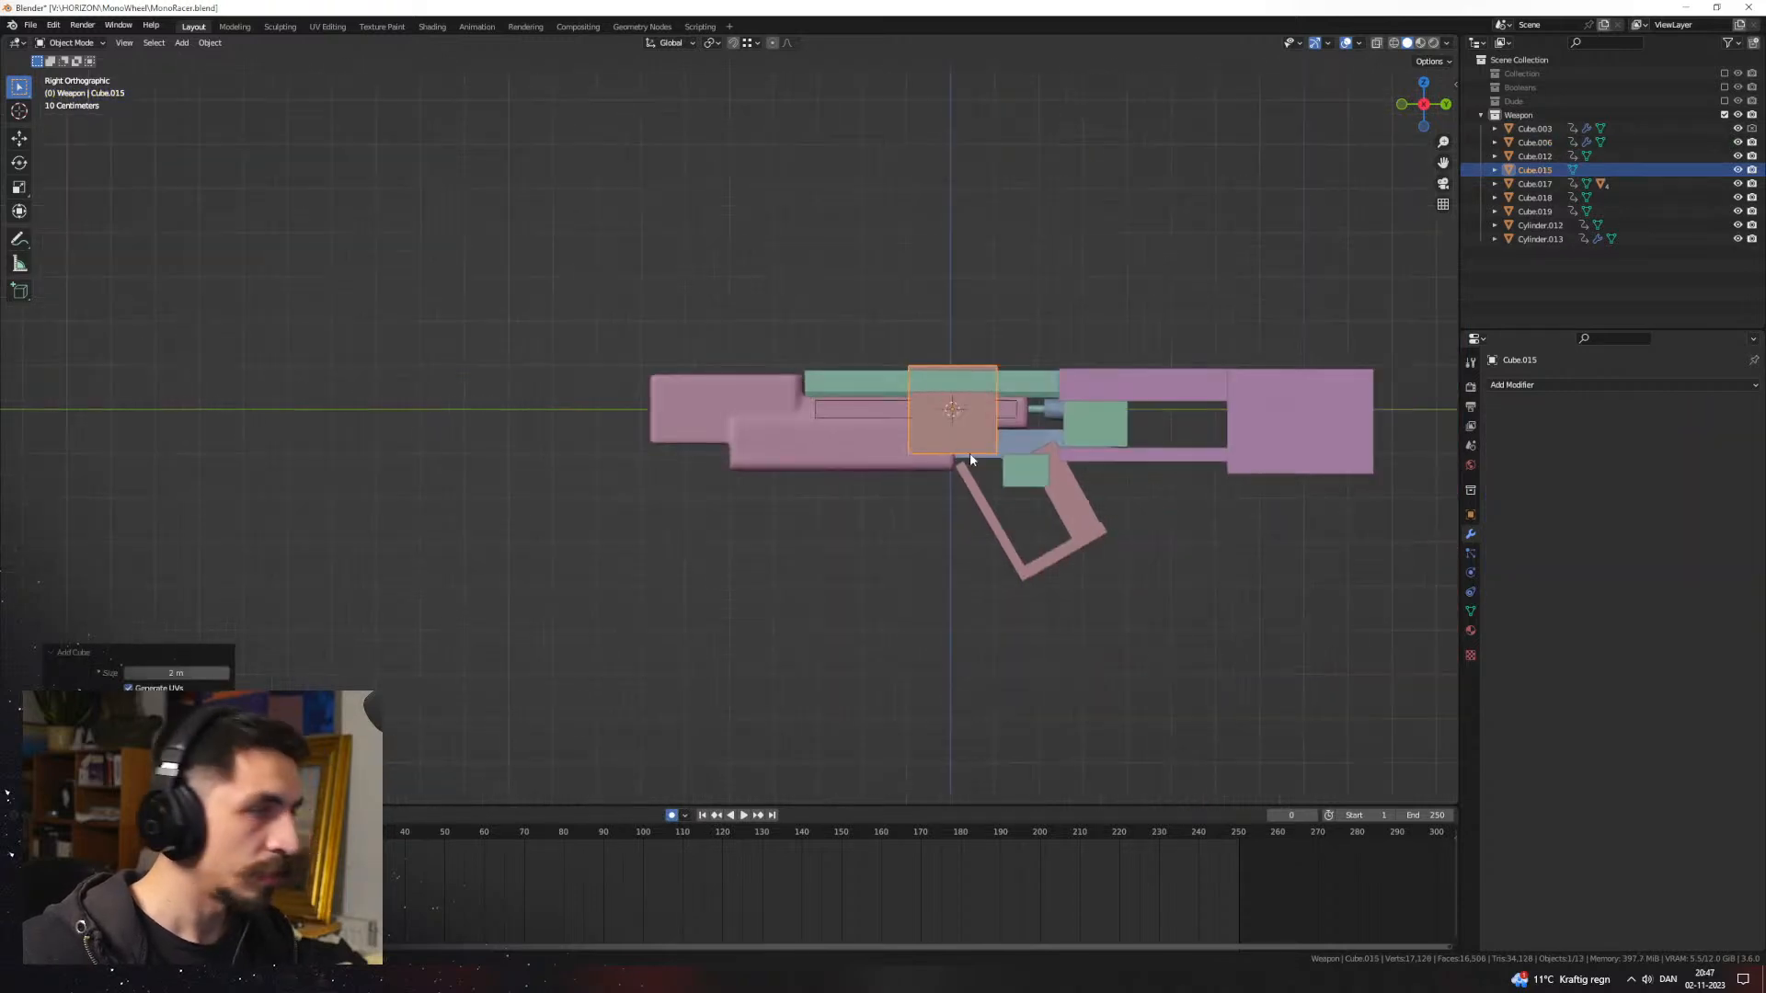
scroll(703, 485, "up", 2)
key("g")
left_click(671, 442)
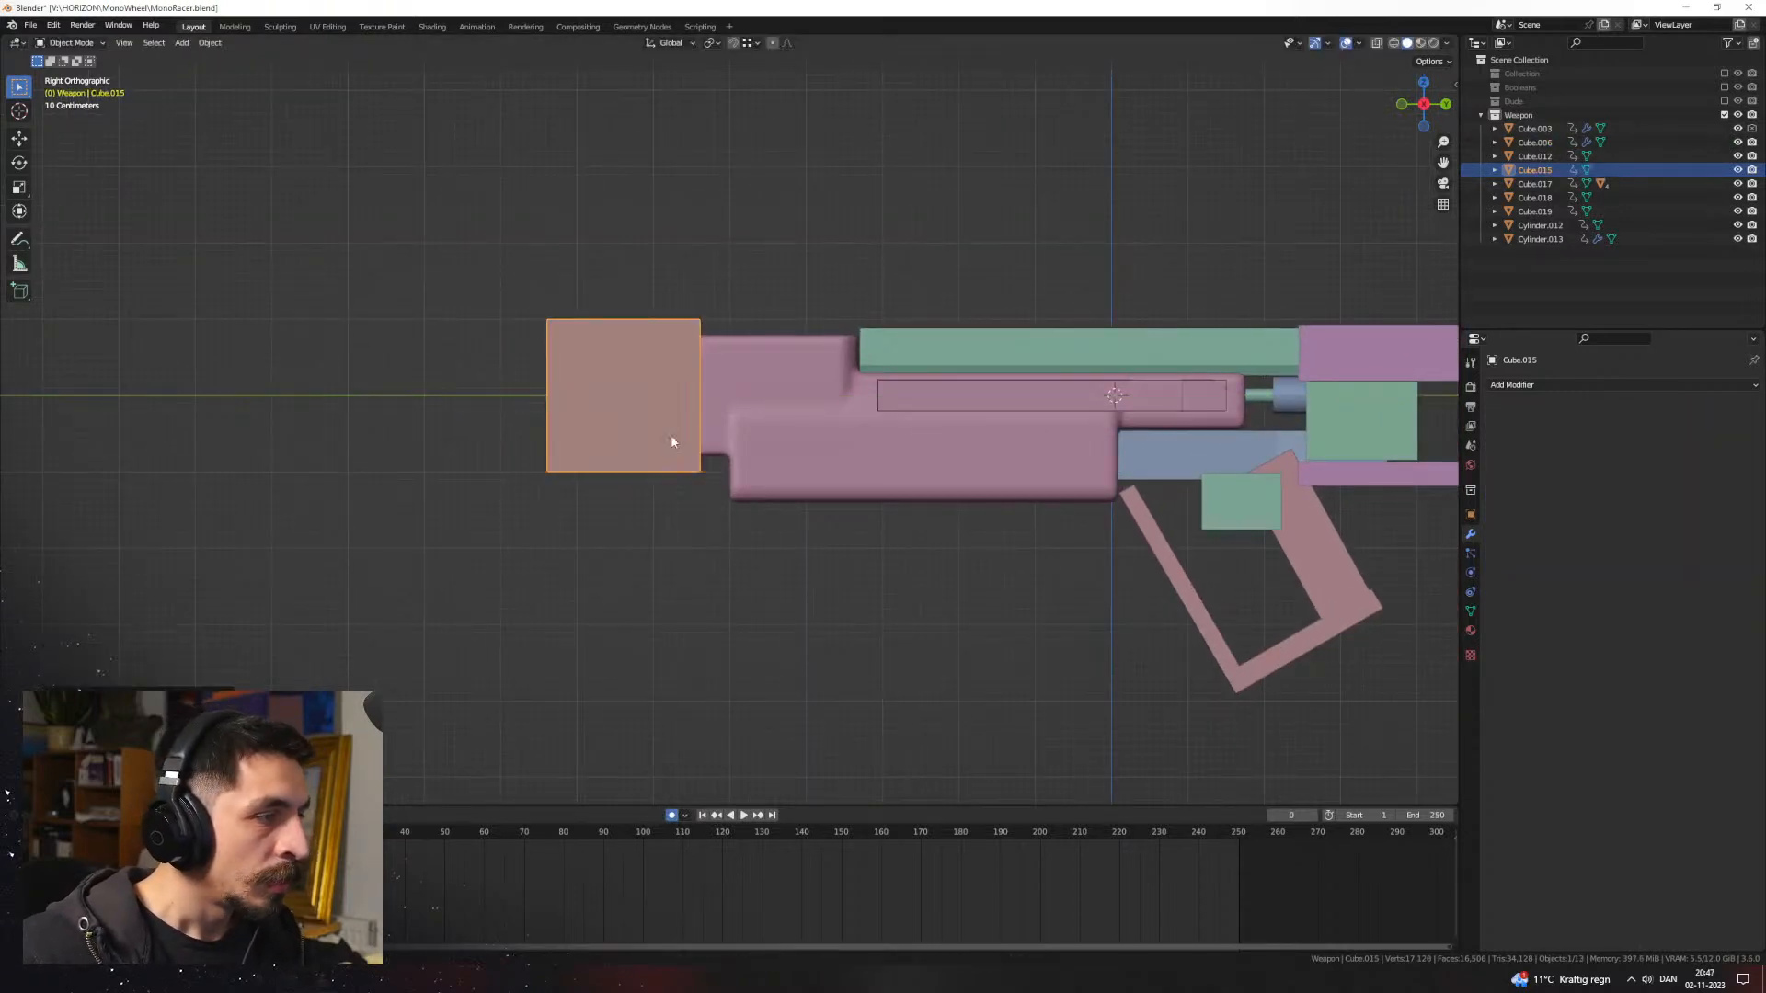
Step: Enlarge the front cube slightly and subtract it from the tip of the gun body with a Boolean difference
left_click(734, 466)
left_click(775, 411, "shift")
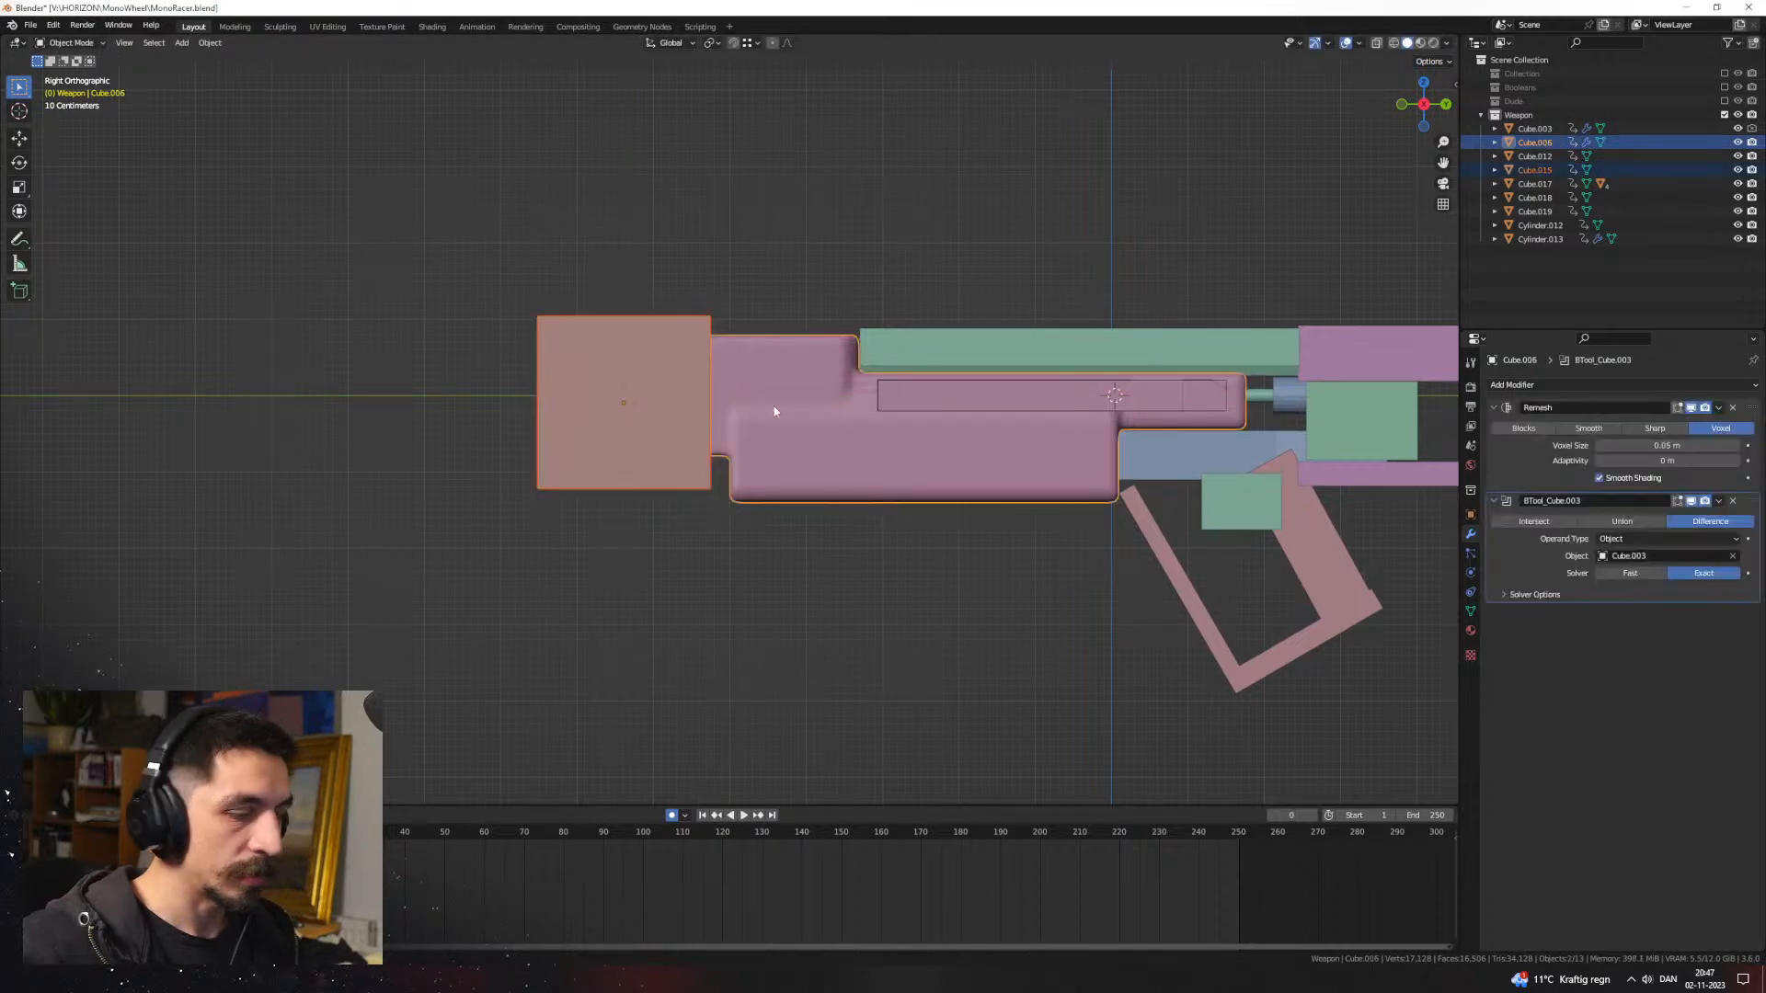
key("ctrl+KP_Subtract")
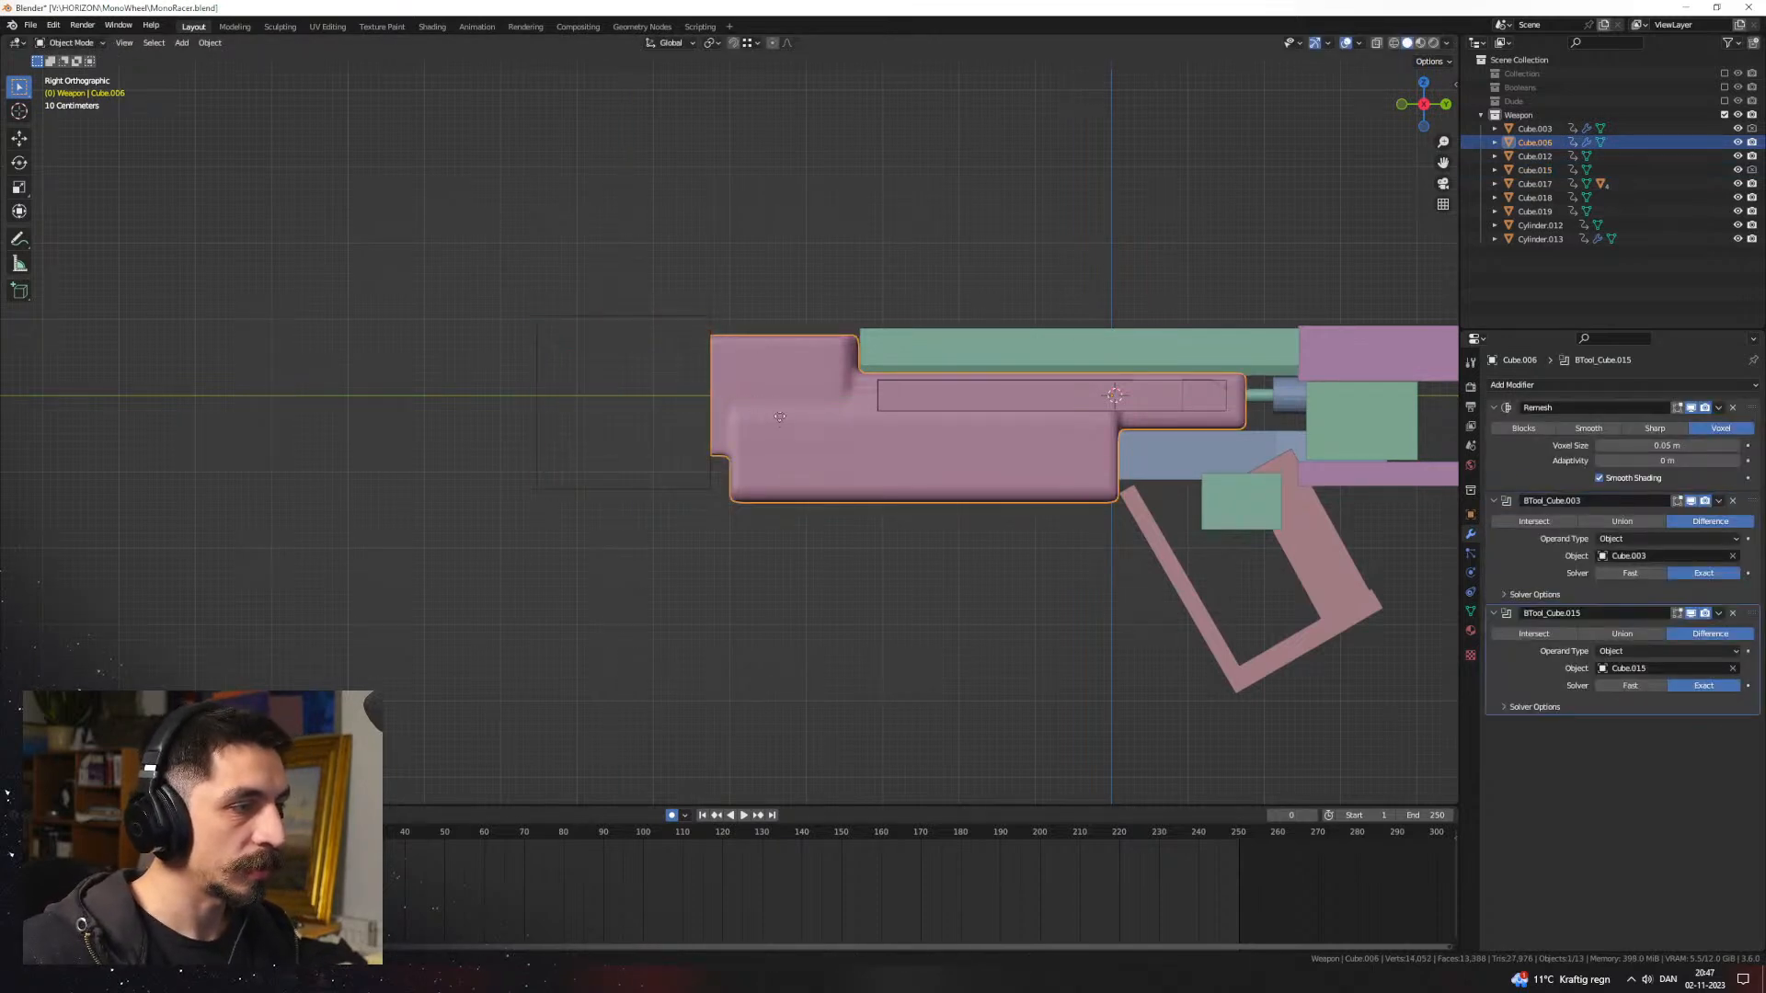
Step: Duplicate the gun body in place and switch the copy's front-cube Boolean to Intersect so it forms a separate tip piece
key("shift+d")
right_click(780, 419)
left_click(1553, 637)
Step: Show the scene in Material Preview and give the main gun body a new material with an orange base color
middle_click_drag(881, 615, 1256, 314)
left_click(1421, 43)
mouse_move(1392, 78)
middle_mouse_down()
mouse_move(973, 342)
mouse_move(780, 372)
middle_mouse_up()
left_click(782, 386)
middle_click_drag(872, 428, 763, 466)
left_click(1468, 633)
left_click(1557, 443)
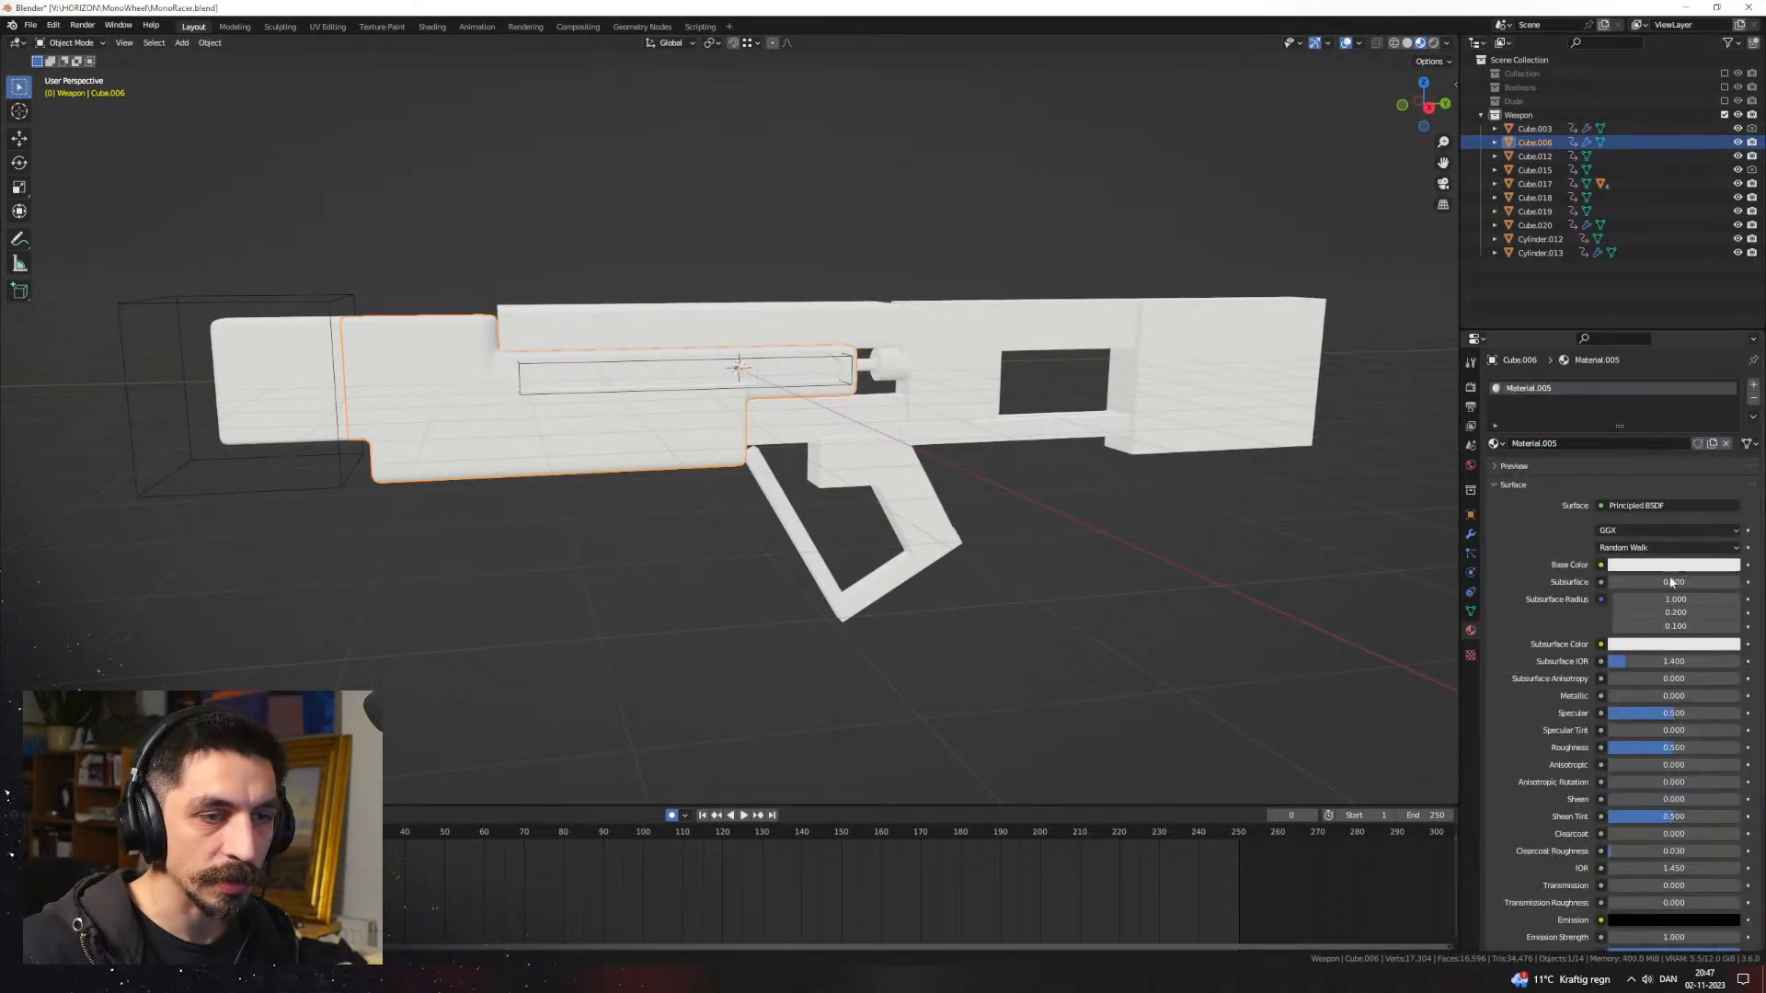
left_click(1676, 565)
left_click(1659, 467)
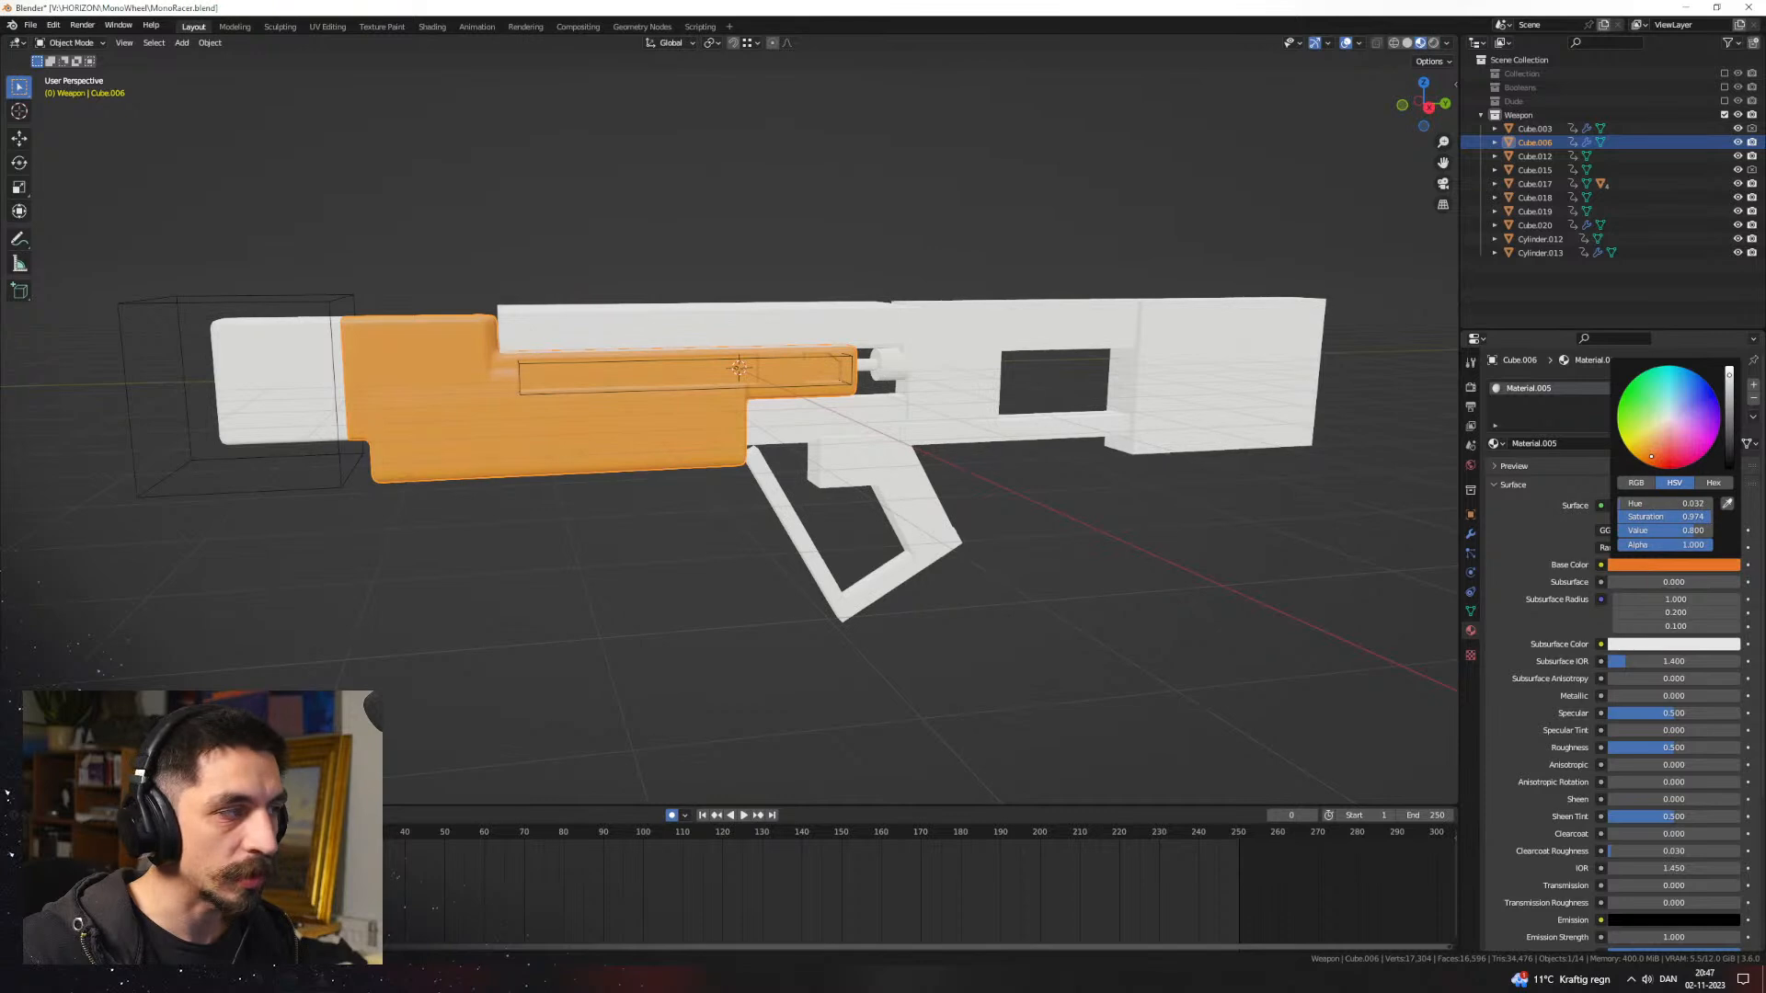
Step: Duplicate the side-recess cutter in place
middle_click_drag(1089, 561, 796, 430)
scroll(966, 520, "up", 3)
scroll(736, 469, "up", 4)
left_click(799, 412)
key("shift+d")
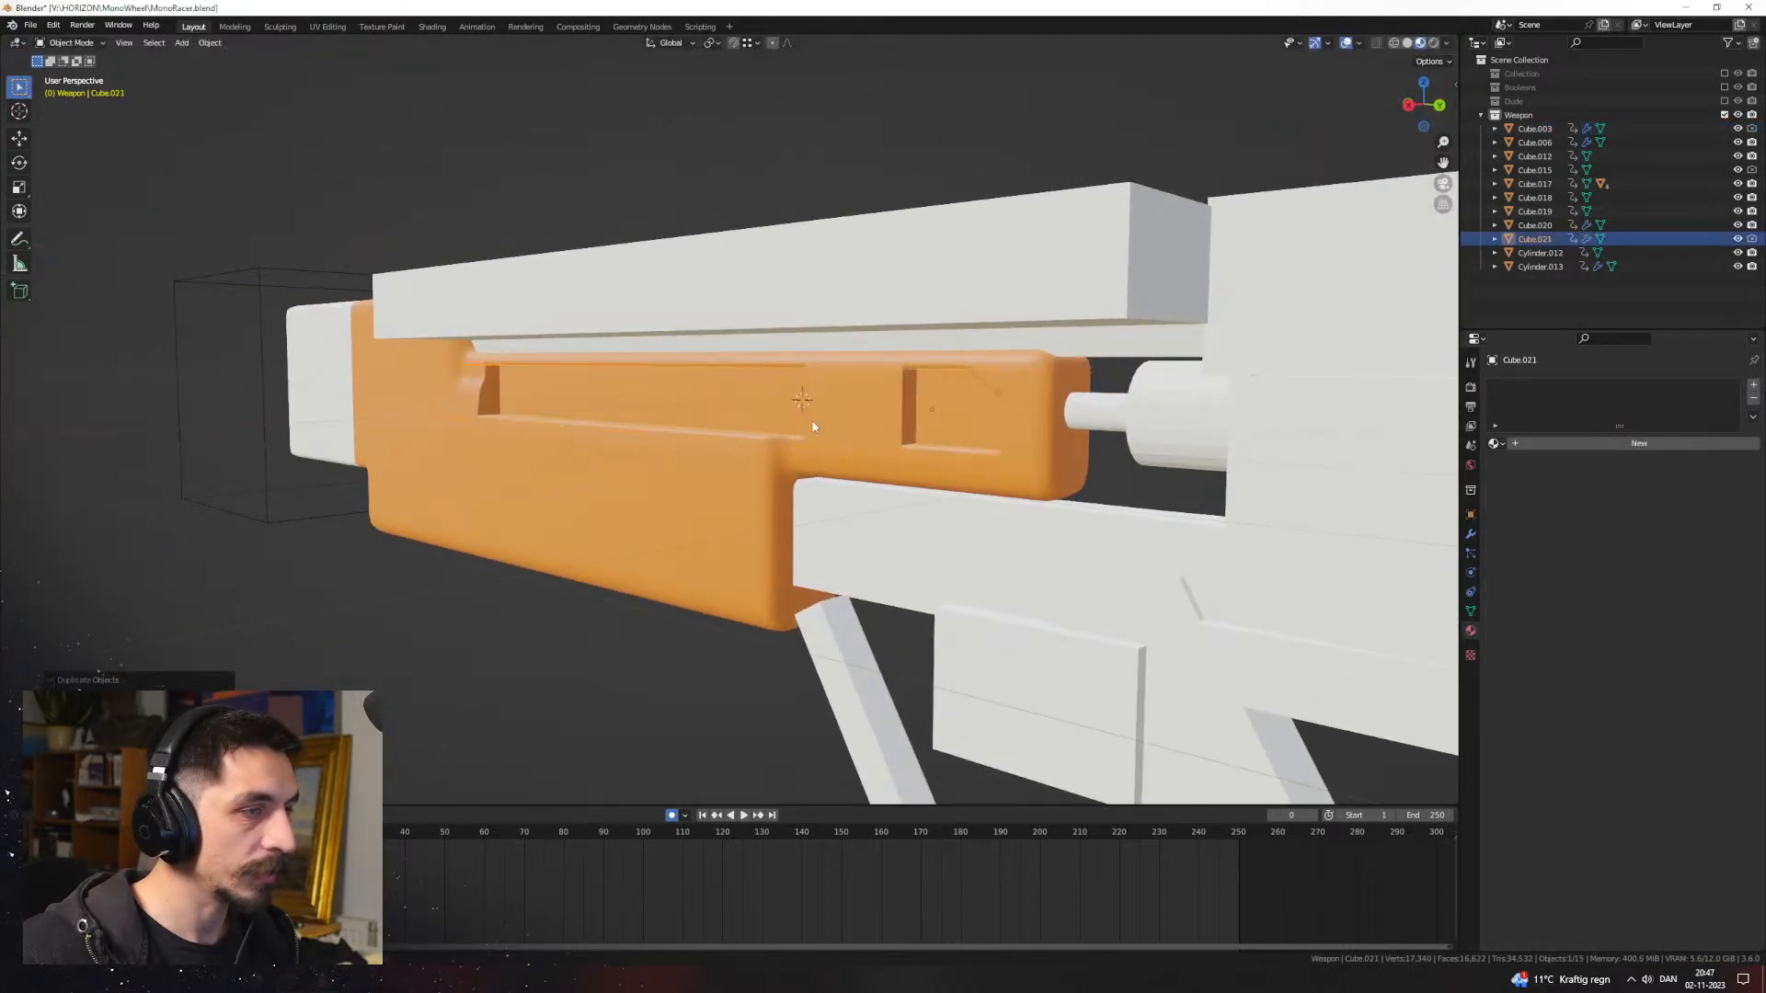
Step: Try displaying the duplicated recess cutter as Solid, check its modifiers, and undo the display change
left_click(1470, 515)
scroll(1624, 631, "down", 5)
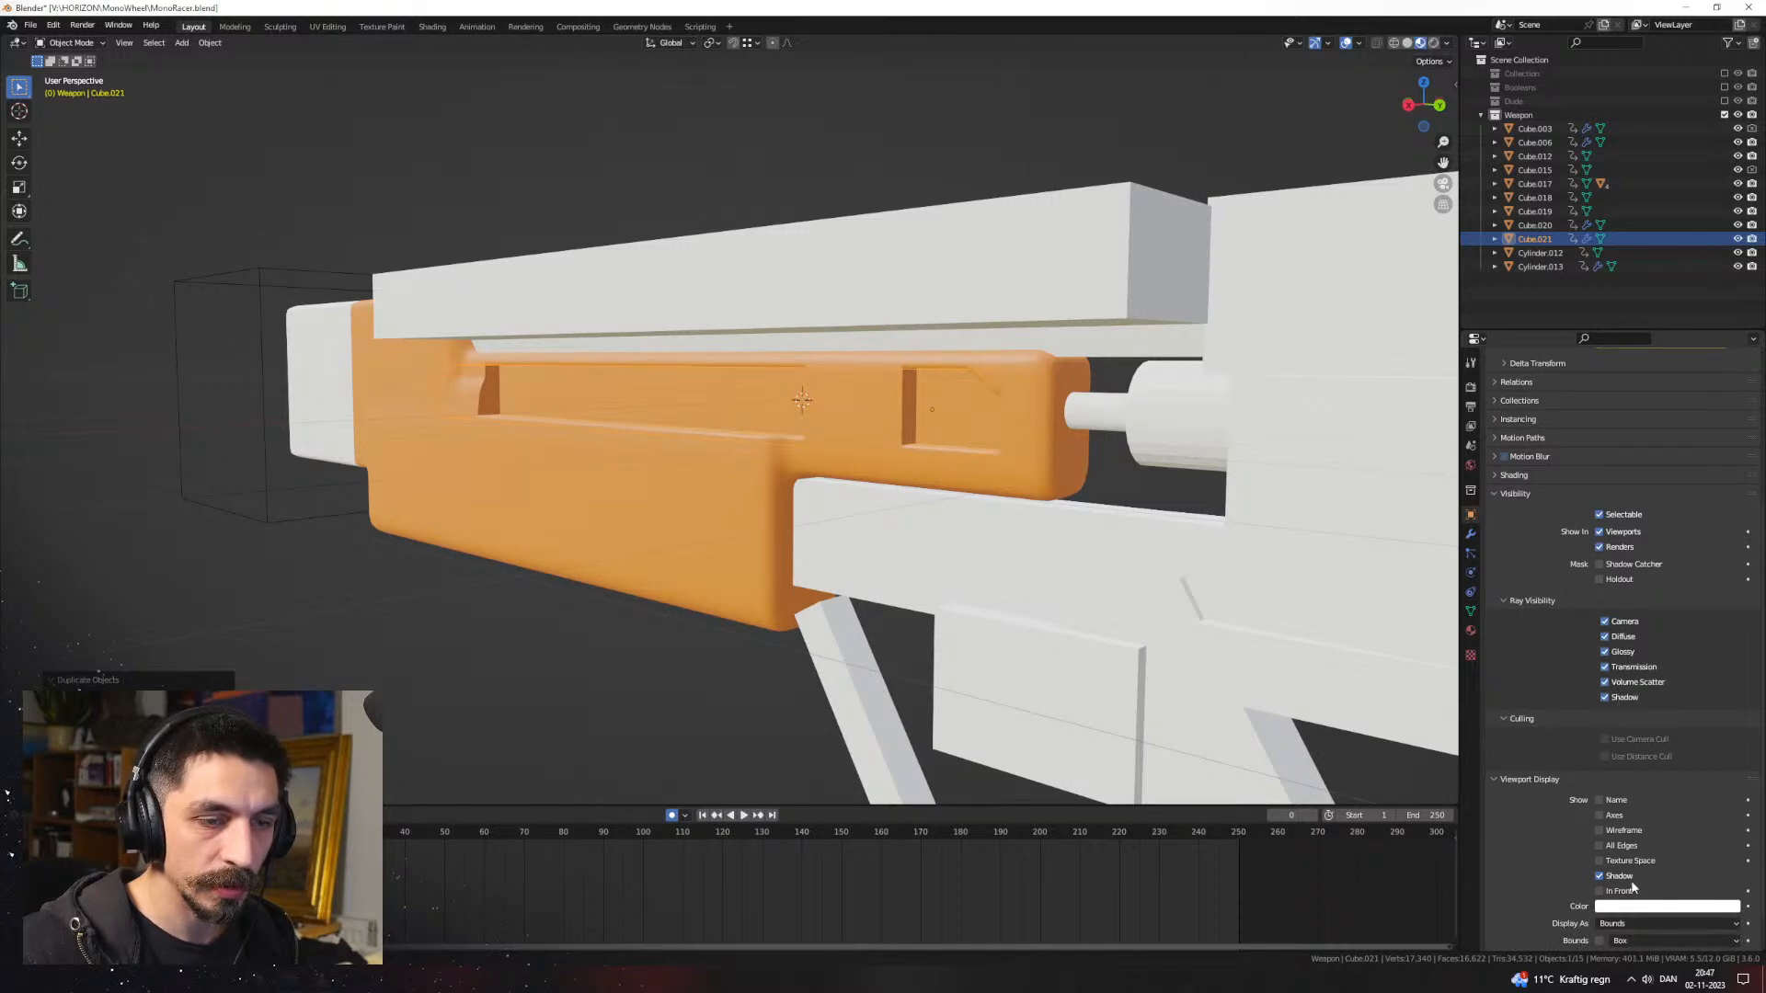
left_click(1626, 924)
left_click(1628, 878)
middle_click_drag(1079, 615, 1060, 623)
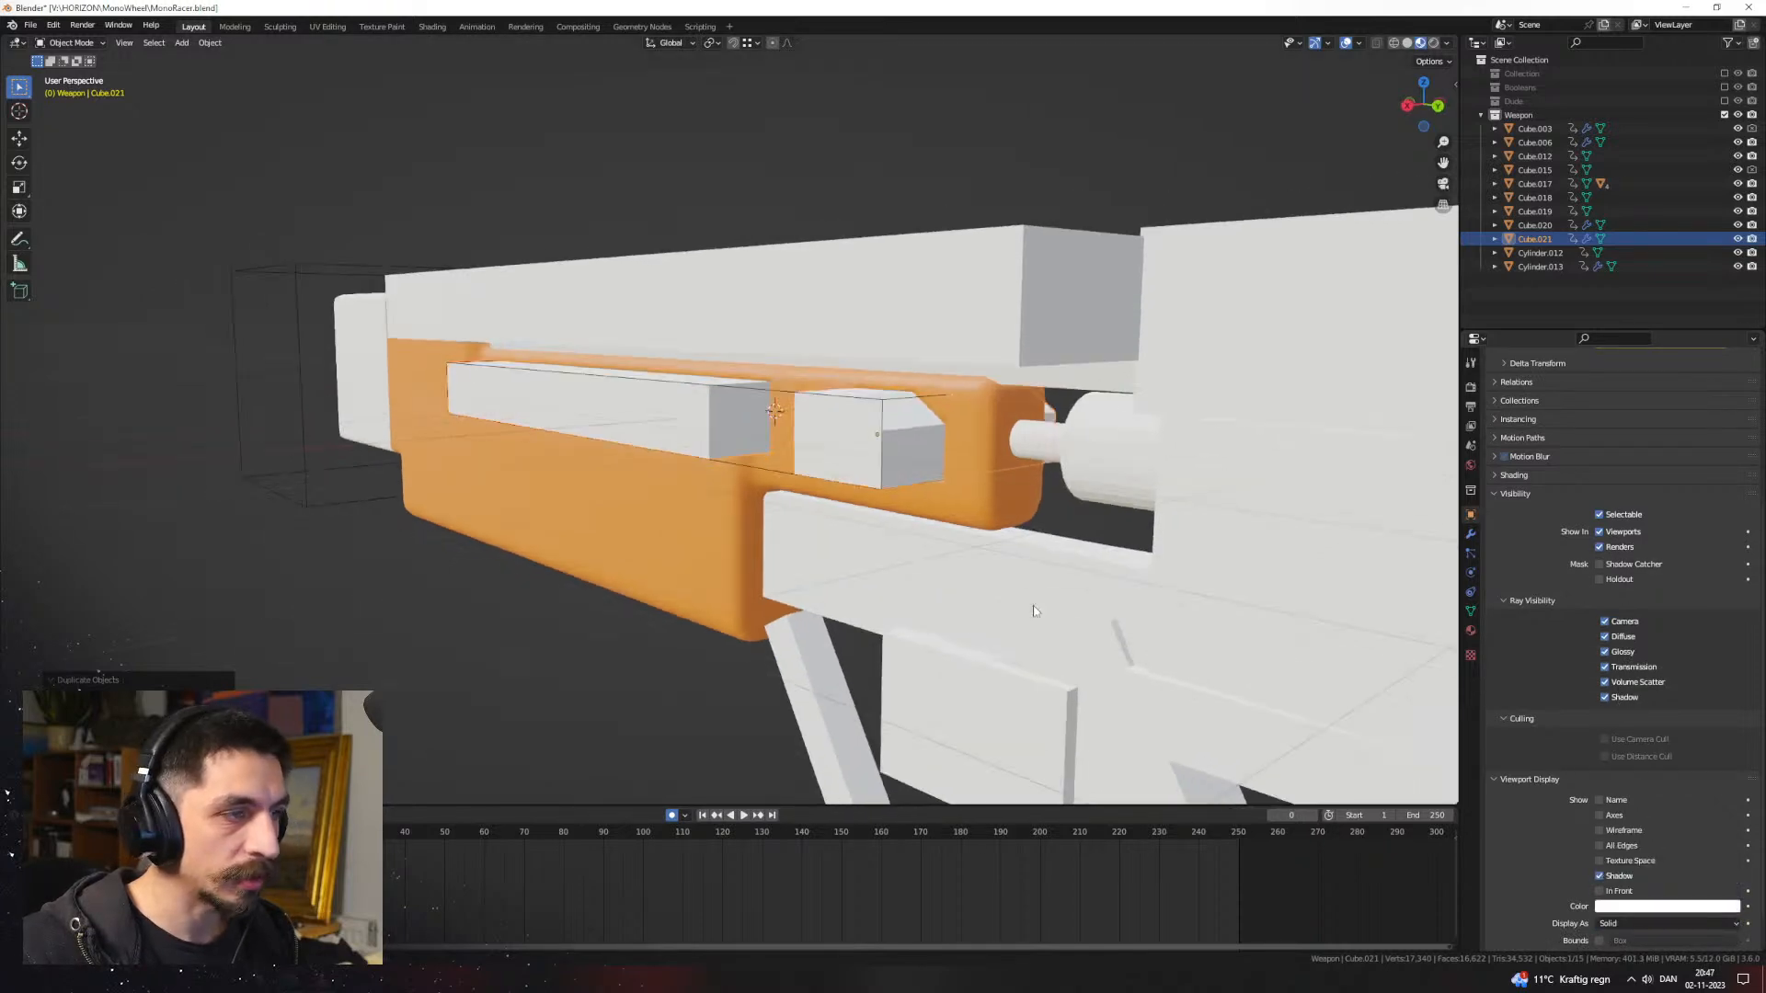
left_click(1470, 535)
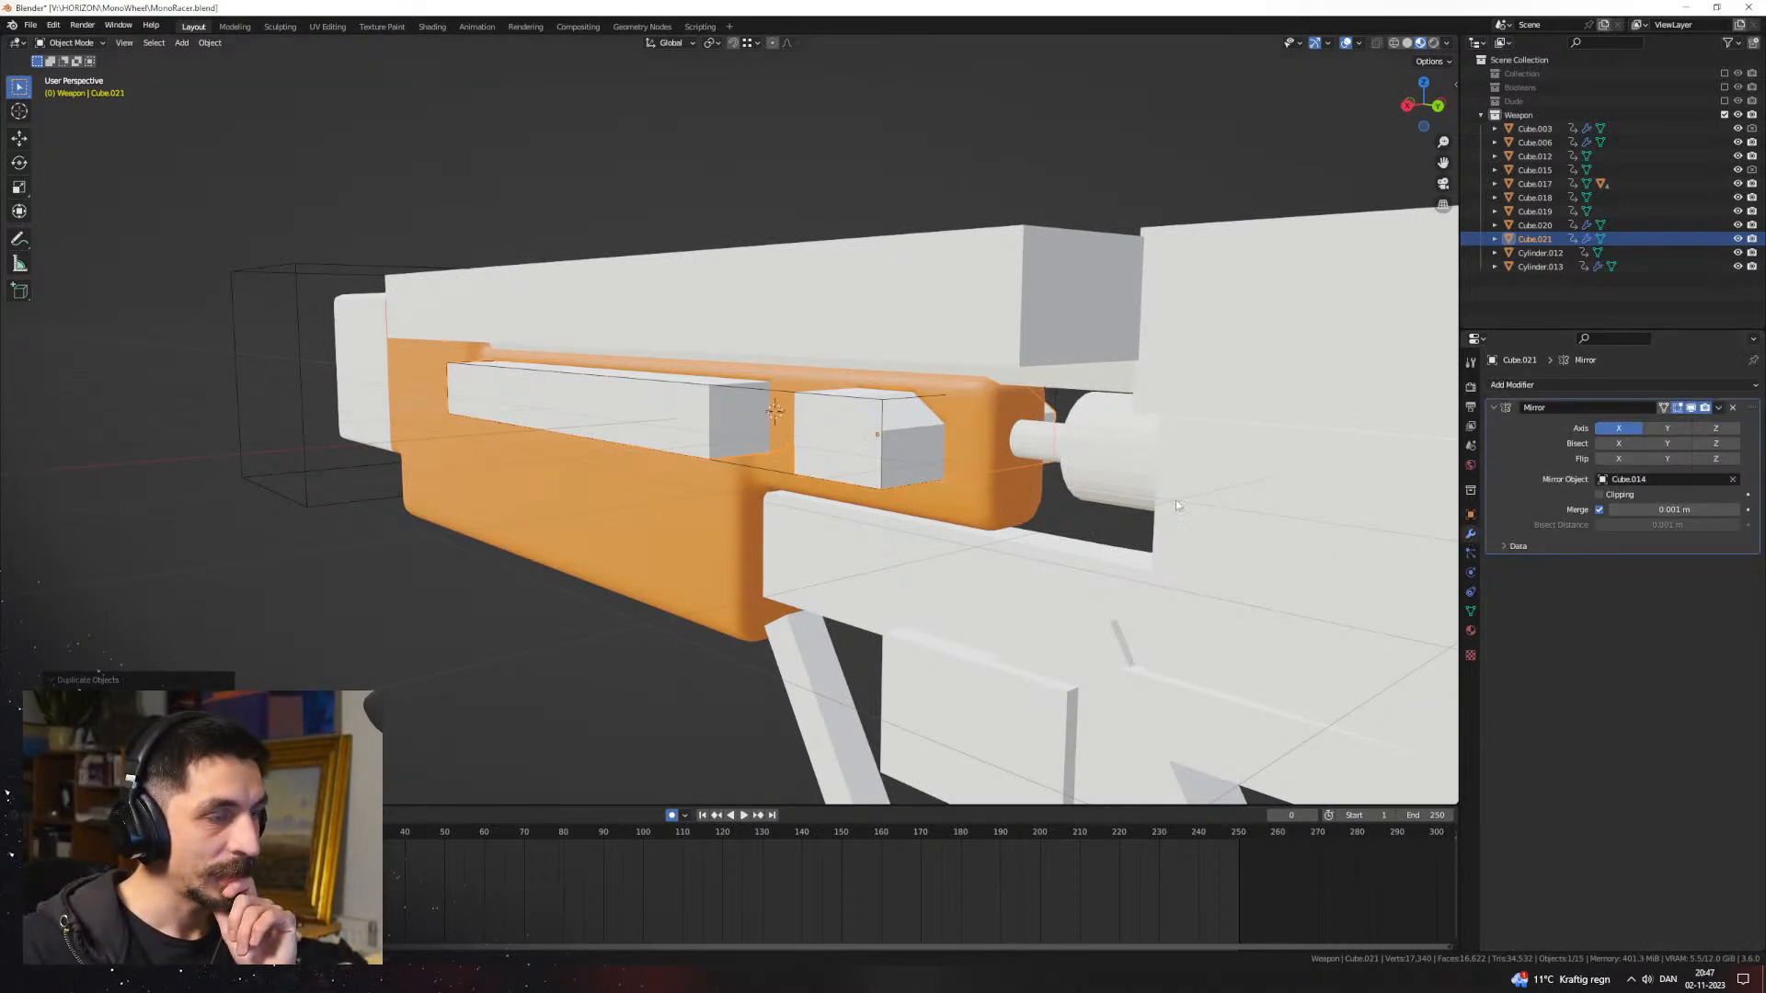
key("ctrl+z")
middle_click_drag(919, 459, 931, 462)
Step: Add a cube at the gun body and stretch it along Y by about 2.5 times to span the side recesses
key("shift+a")
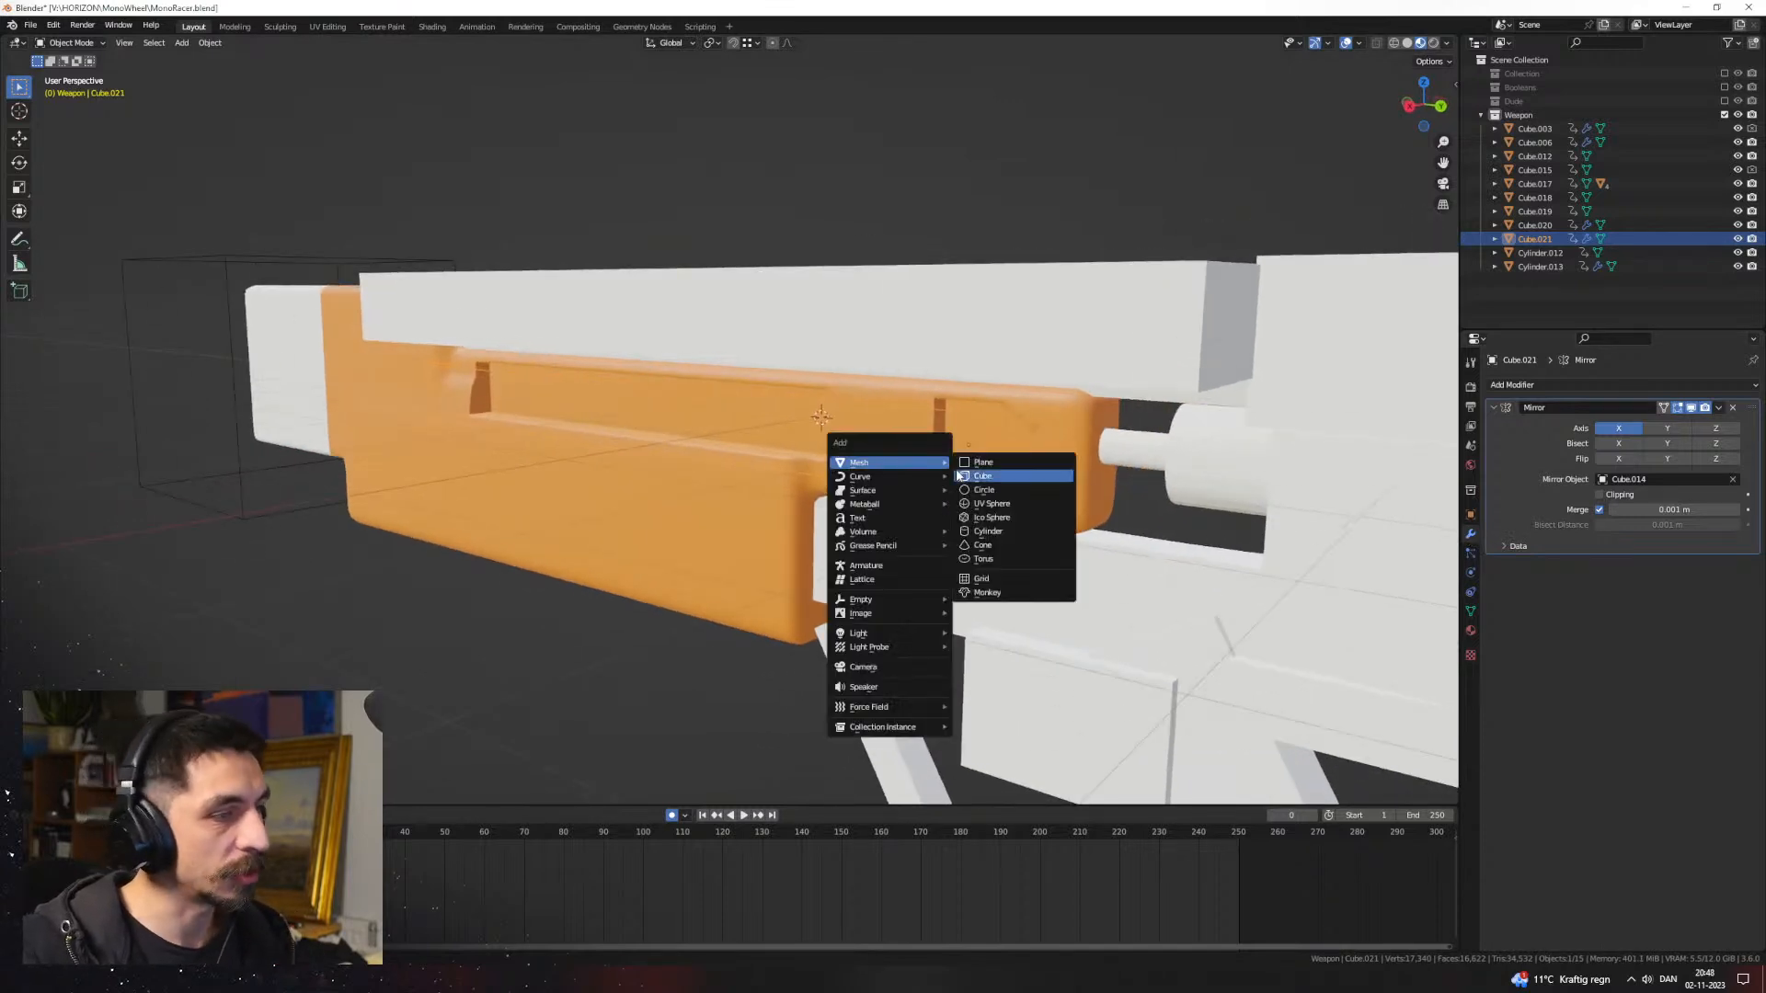
left_click(964, 477)
key("s")
key("x")
key("y")
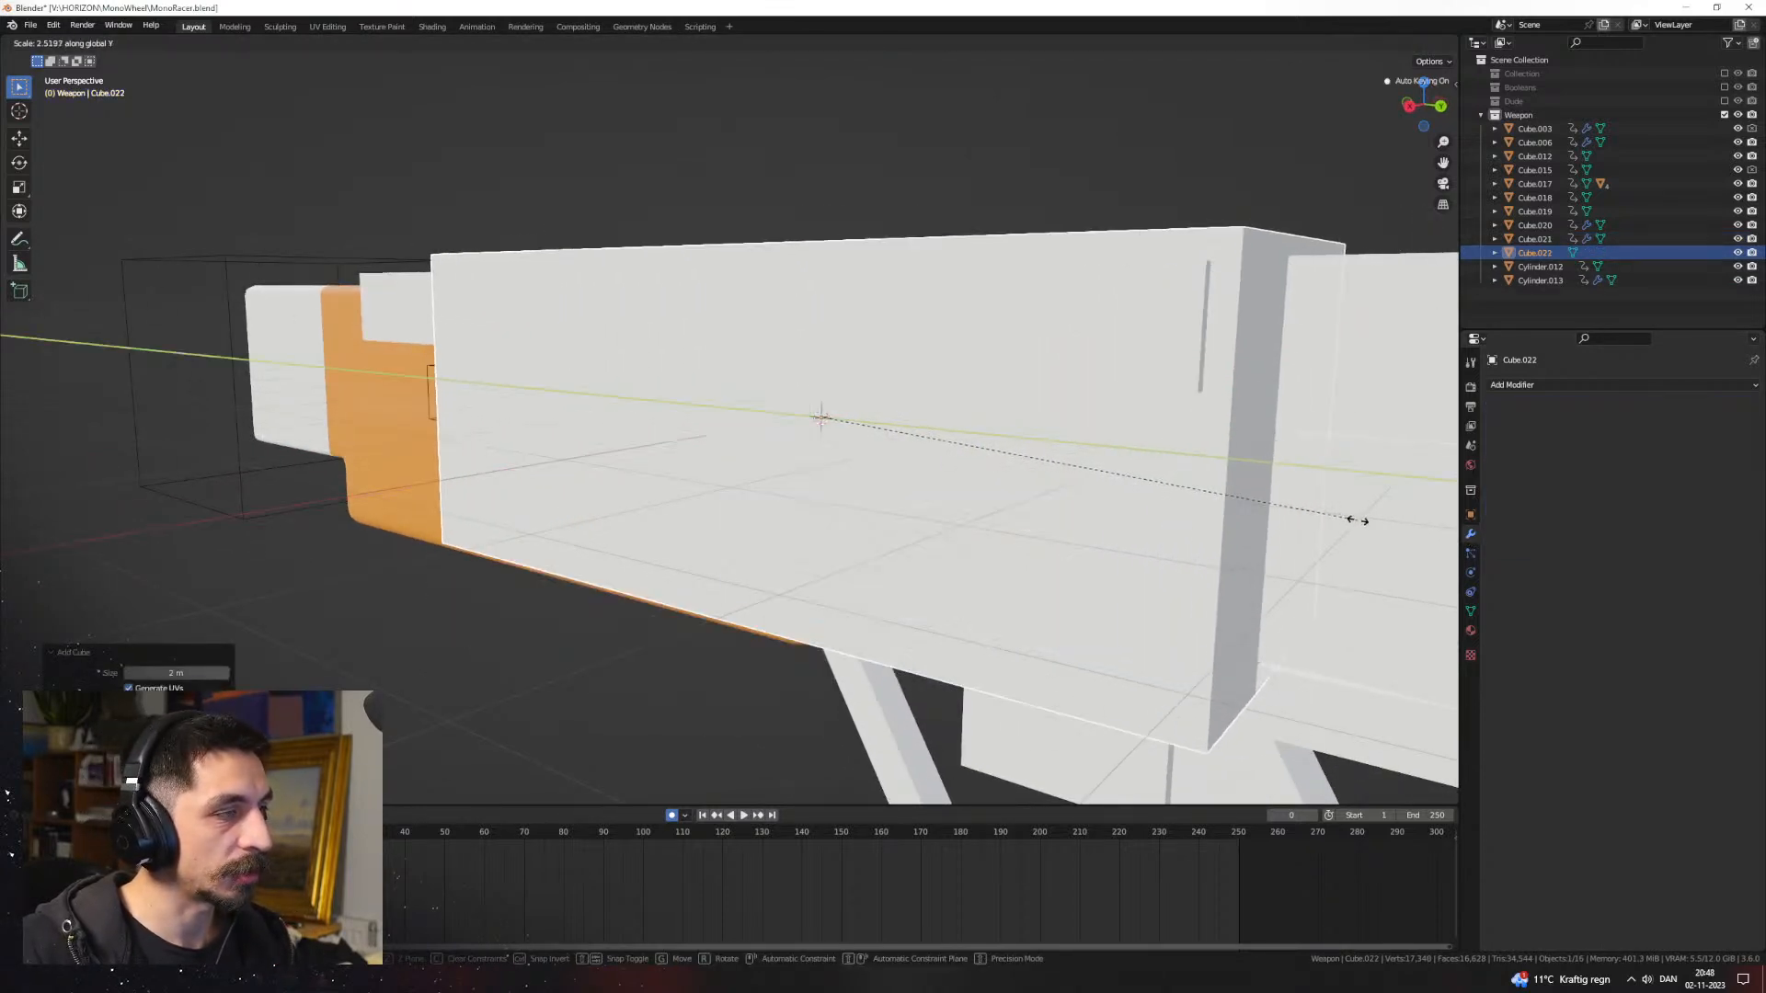
left_click(1334, 512)
Step: Move the new block sideways along X and adjust its geometry's width along X in Edit Mode
middle_click_drag(1160, 491, 698, 503)
key("g")
key("x")
left_click(846, 476)
key("Tab")
key("g")
key("x")
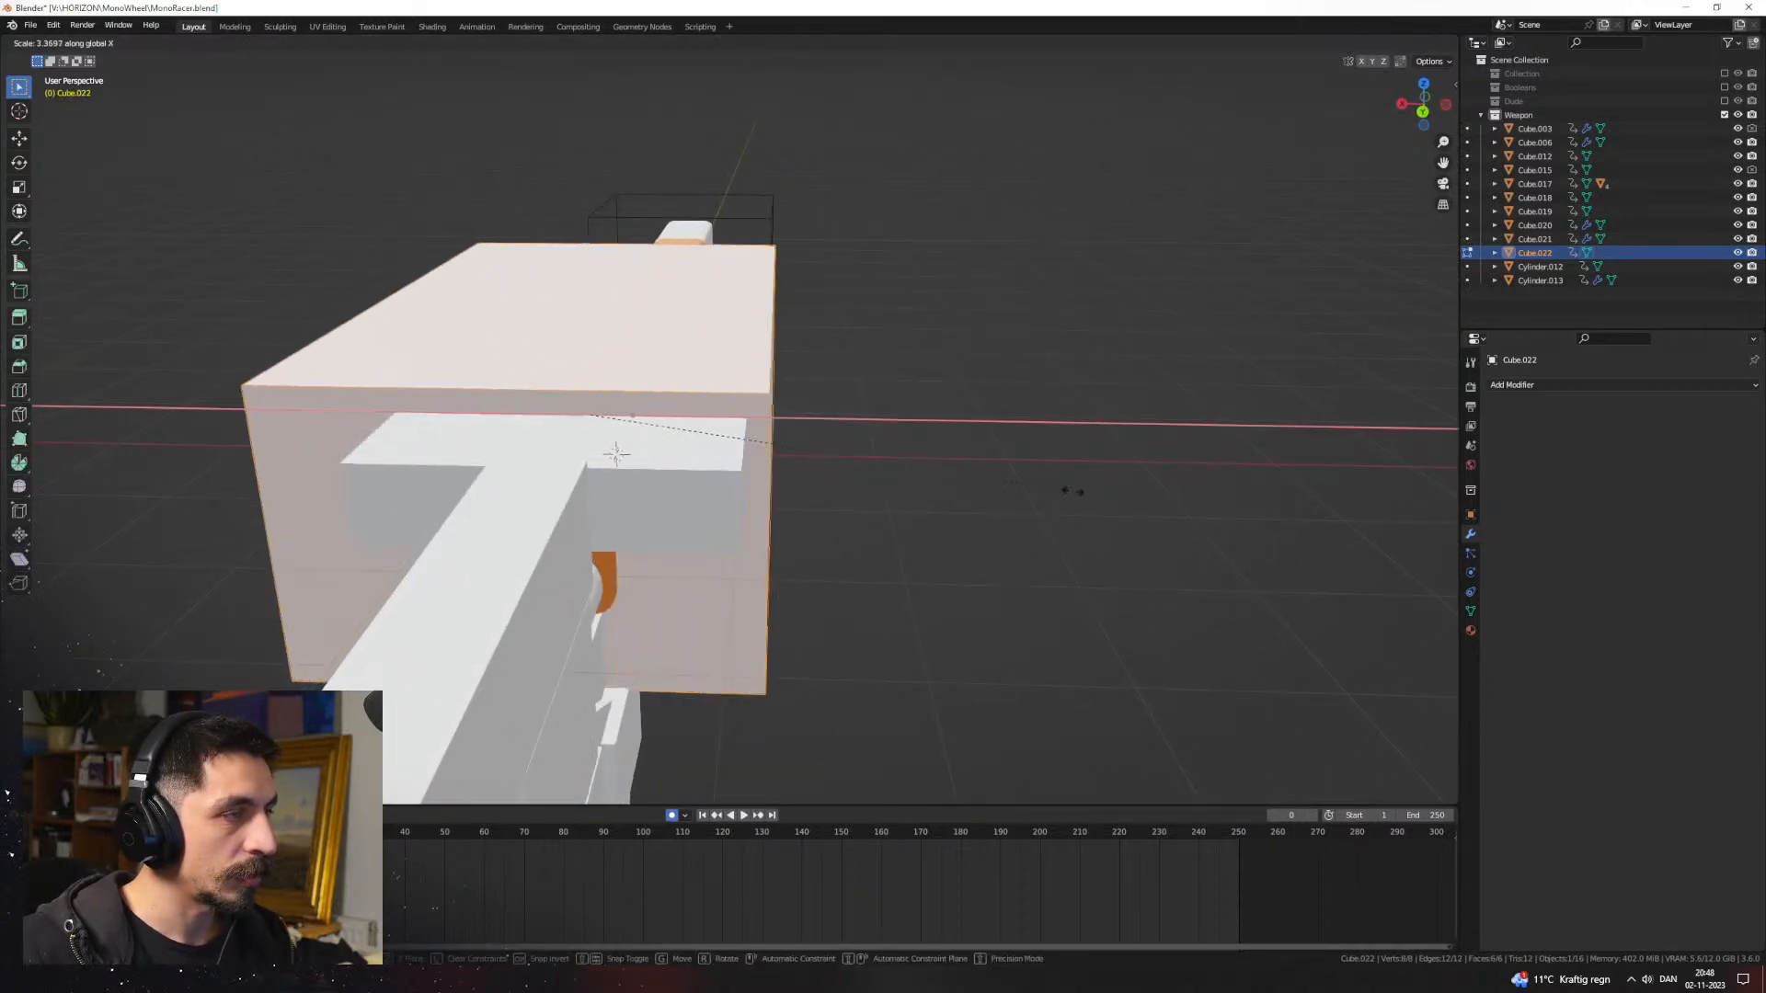
left_click(961, 486)
key("Tab")
Step: Shift the block's geometry along X in Edit Mode so it lies on one side of the gun's centerline
middle_click_drag(737, 493, 824, 471)
key("z")
key("Escape")
scroll(1103, 442, "down", 2)
mouse_move(1118, 440)
middle_mouse_down()
mouse_move(1052, 469)
mouse_move(1012, 429)
mouse_move(809, 432)
mouse_move(733, 479)
mouse_move(809, 479)
middle_mouse_up()
key("Tab")
key("x")
key("g")
key("x")
left_click(746, 441)
key("g")
key("x")
left_click(770, 482)
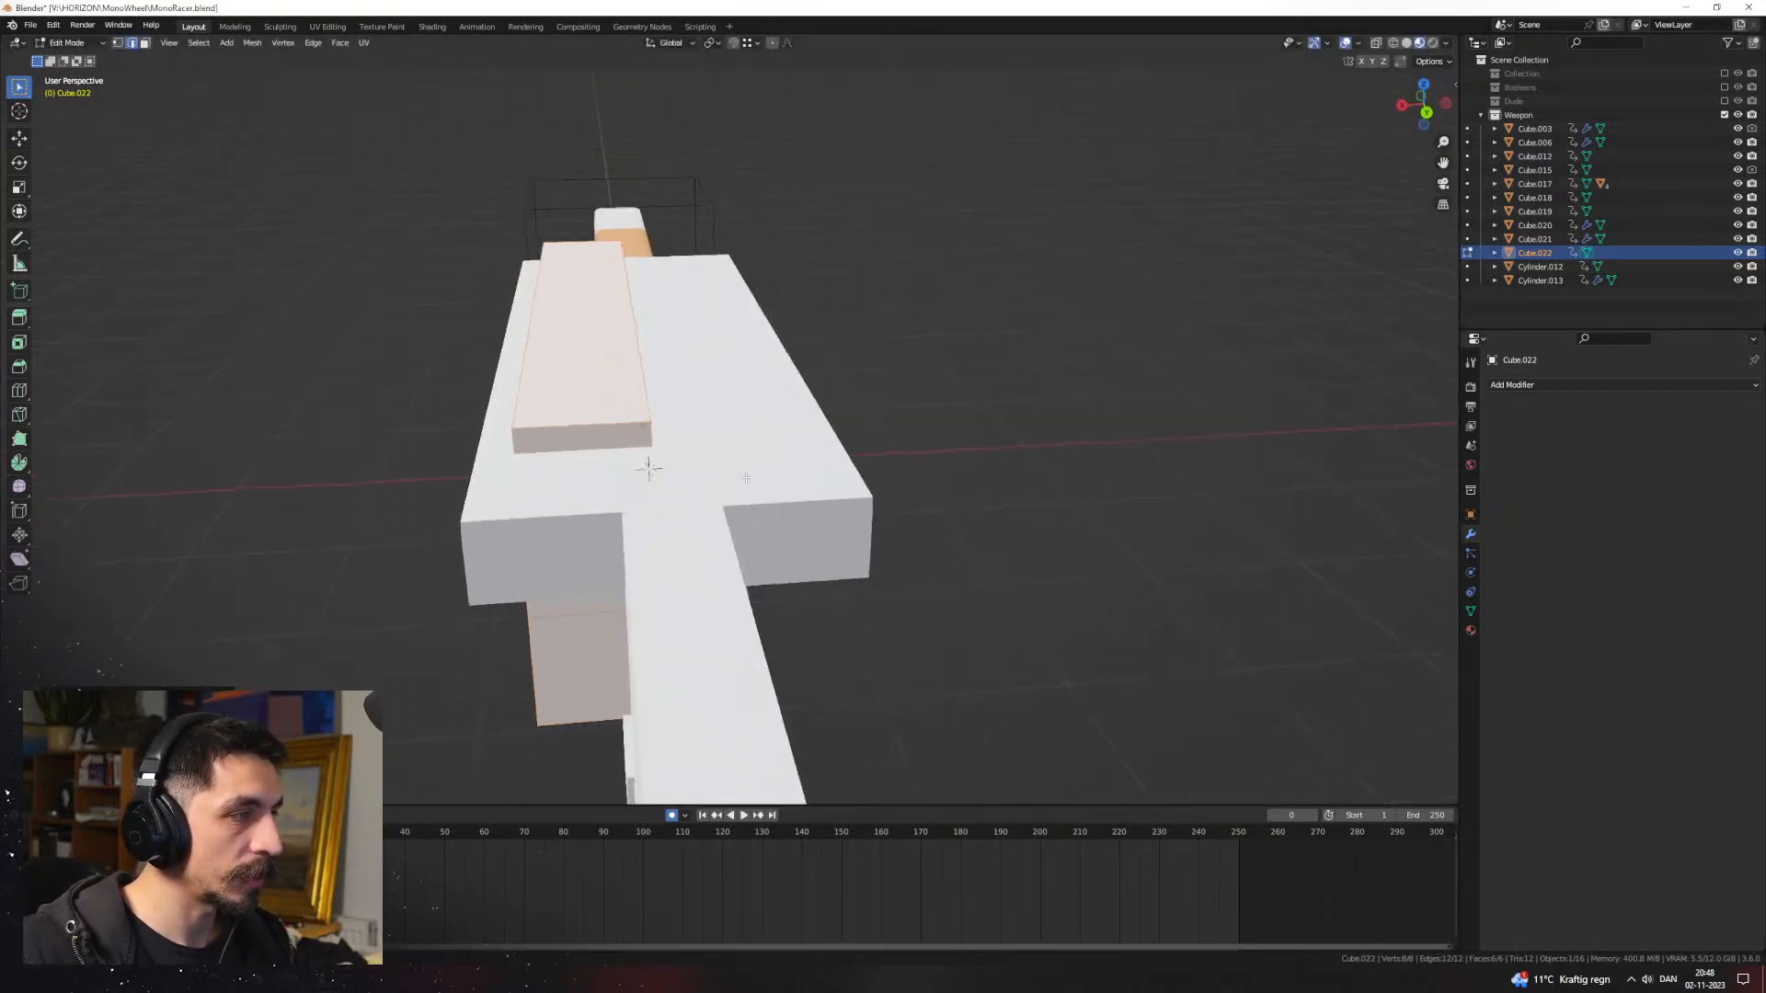
Step: Add a Mirror modifier on the X axis to the block
key("Tab")
left_click(1560, 386)
left_click(1490, 545)
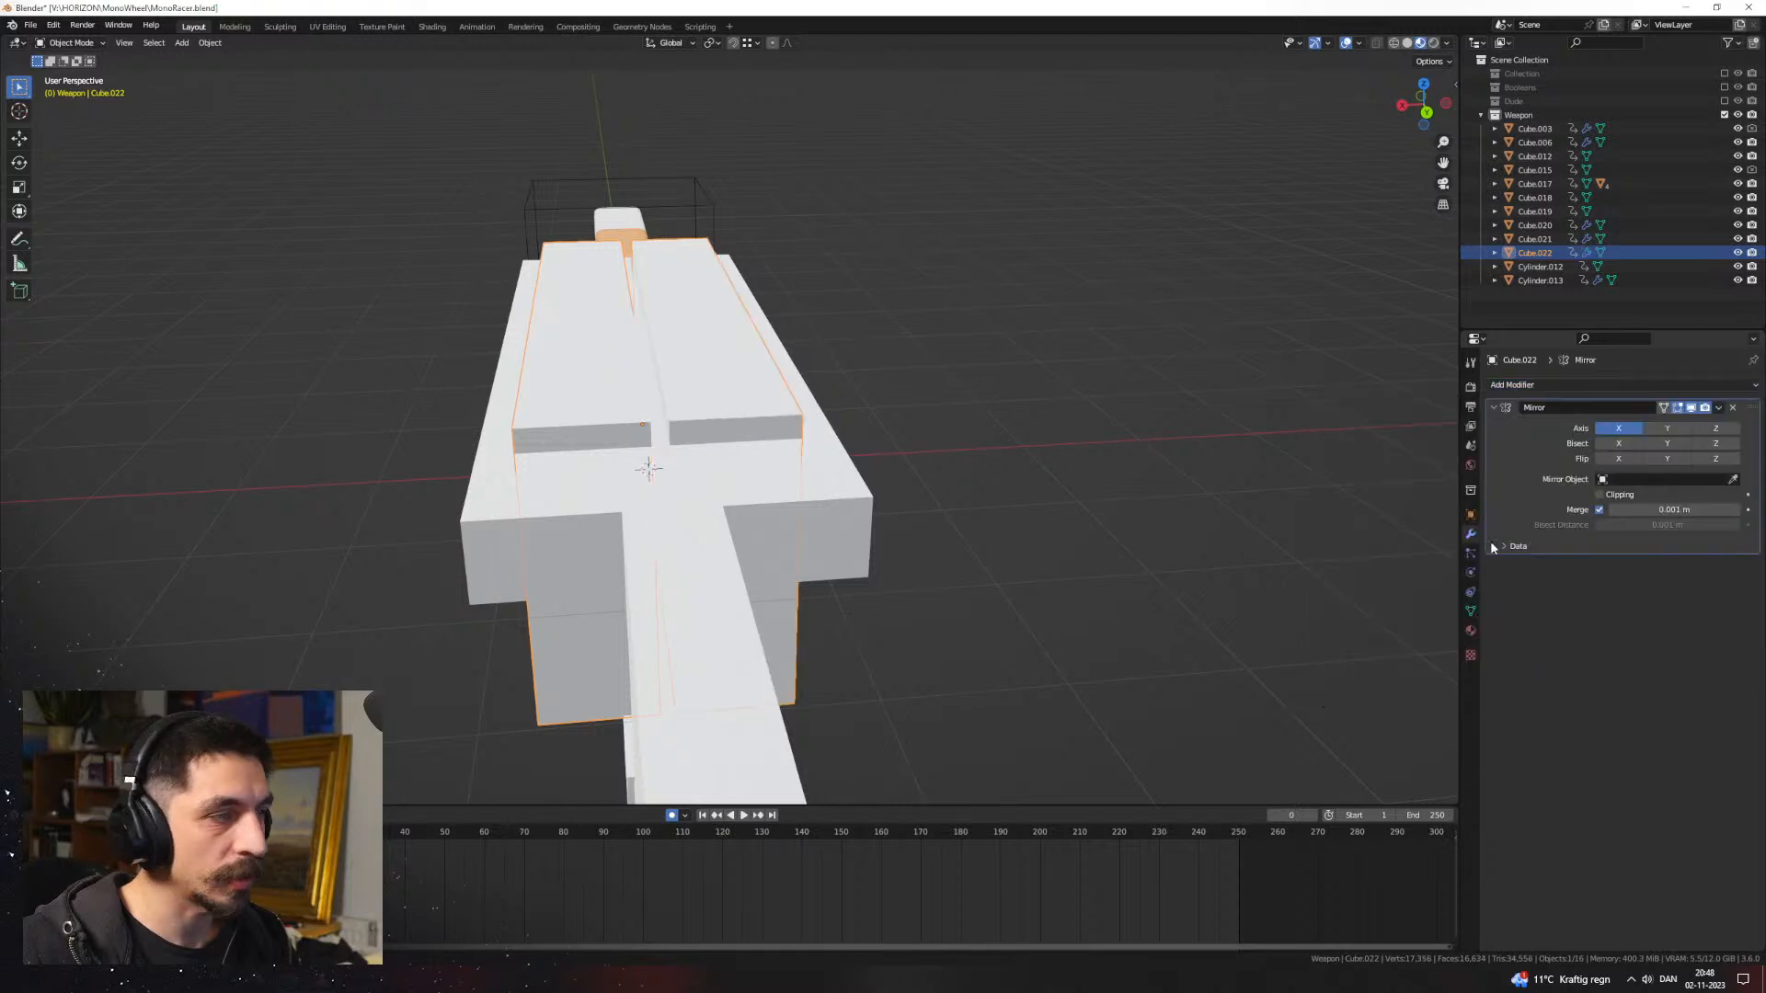
middle_click_drag(1057, 544, 975, 509)
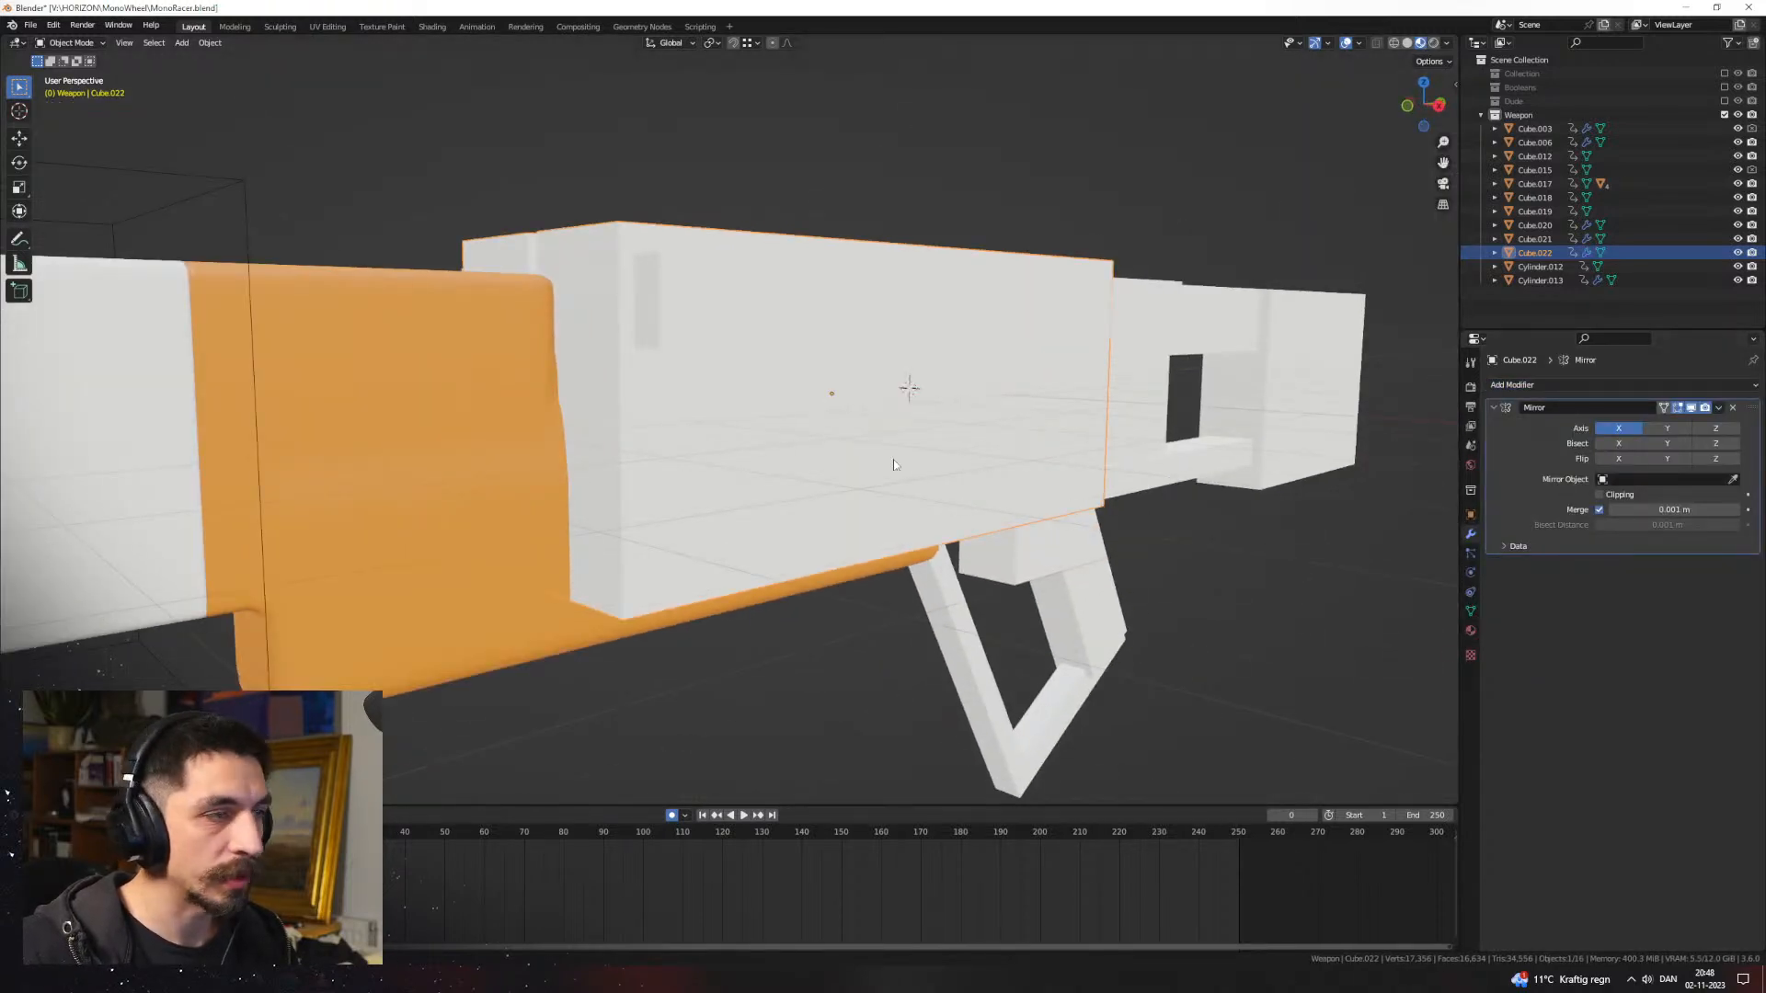
Step: Add a Boolean to the mirrored block using the duplicated recess cutter, with the Fast solver and the Intersect operation
key("shift+z")
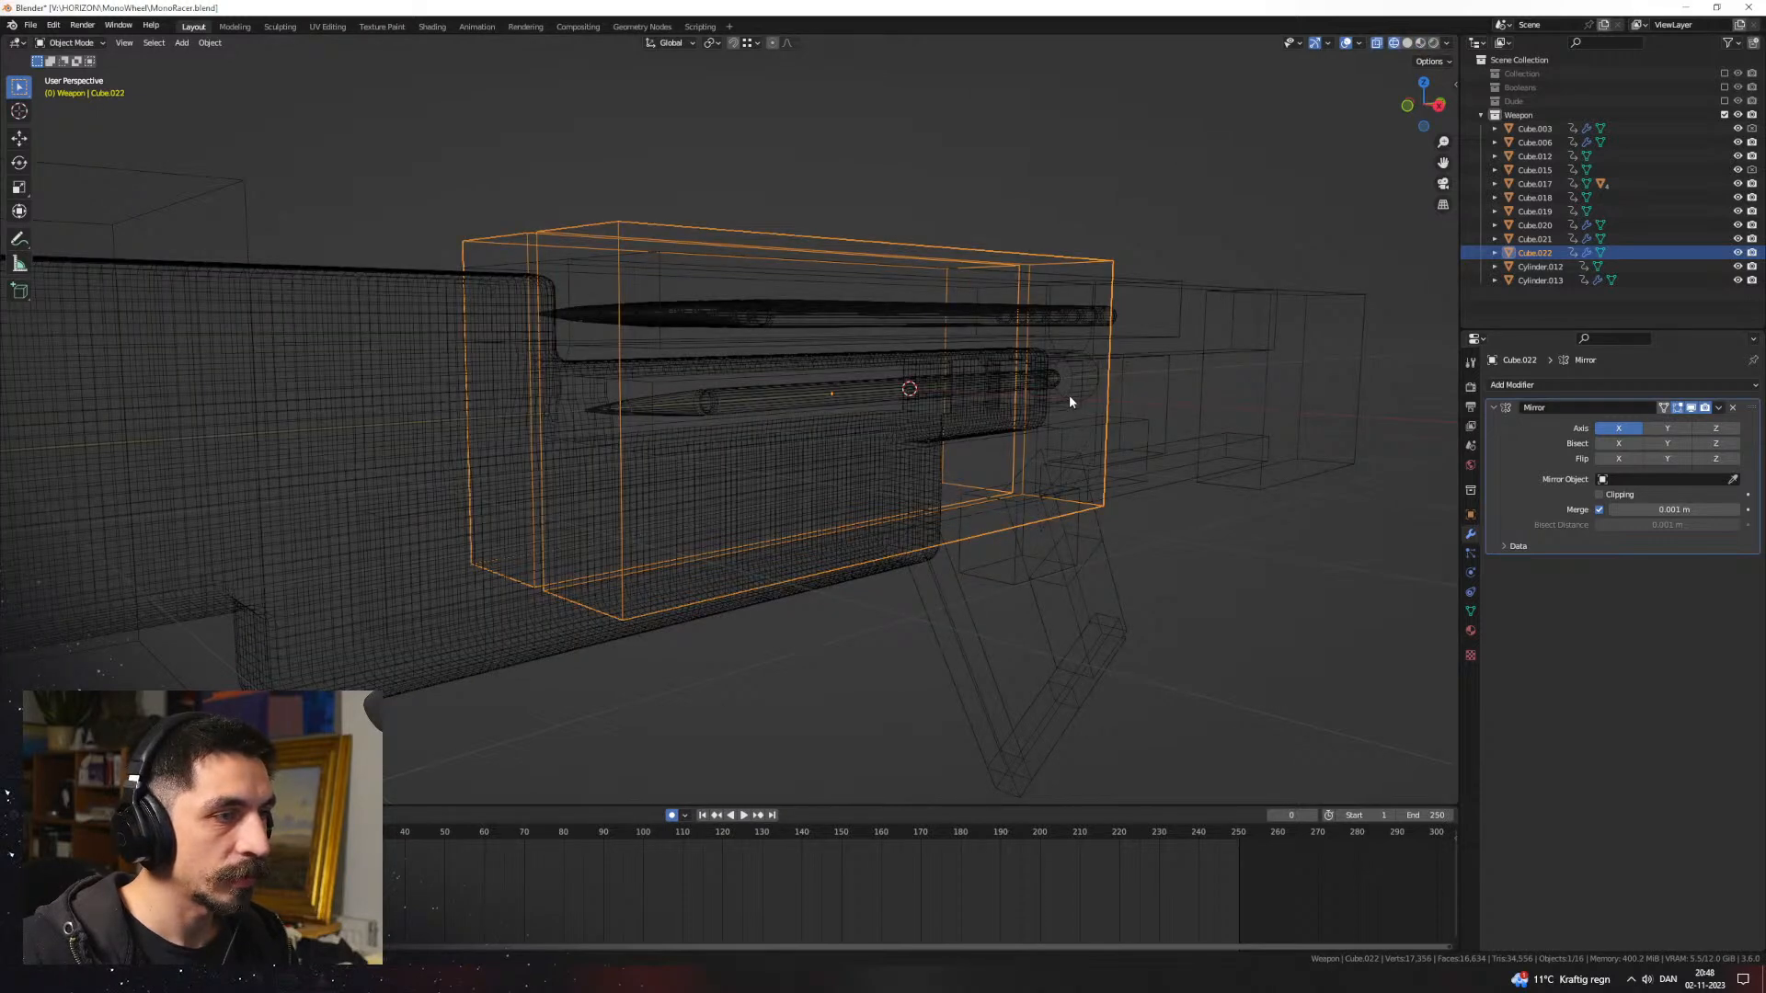
left_click(1075, 402)
left_click(1078, 407)
mouse_move(1078, 407)
middle_mouse_down()
mouse_move(1011, 456)
mouse_move(1090, 479)
middle_mouse_up()
key("z")
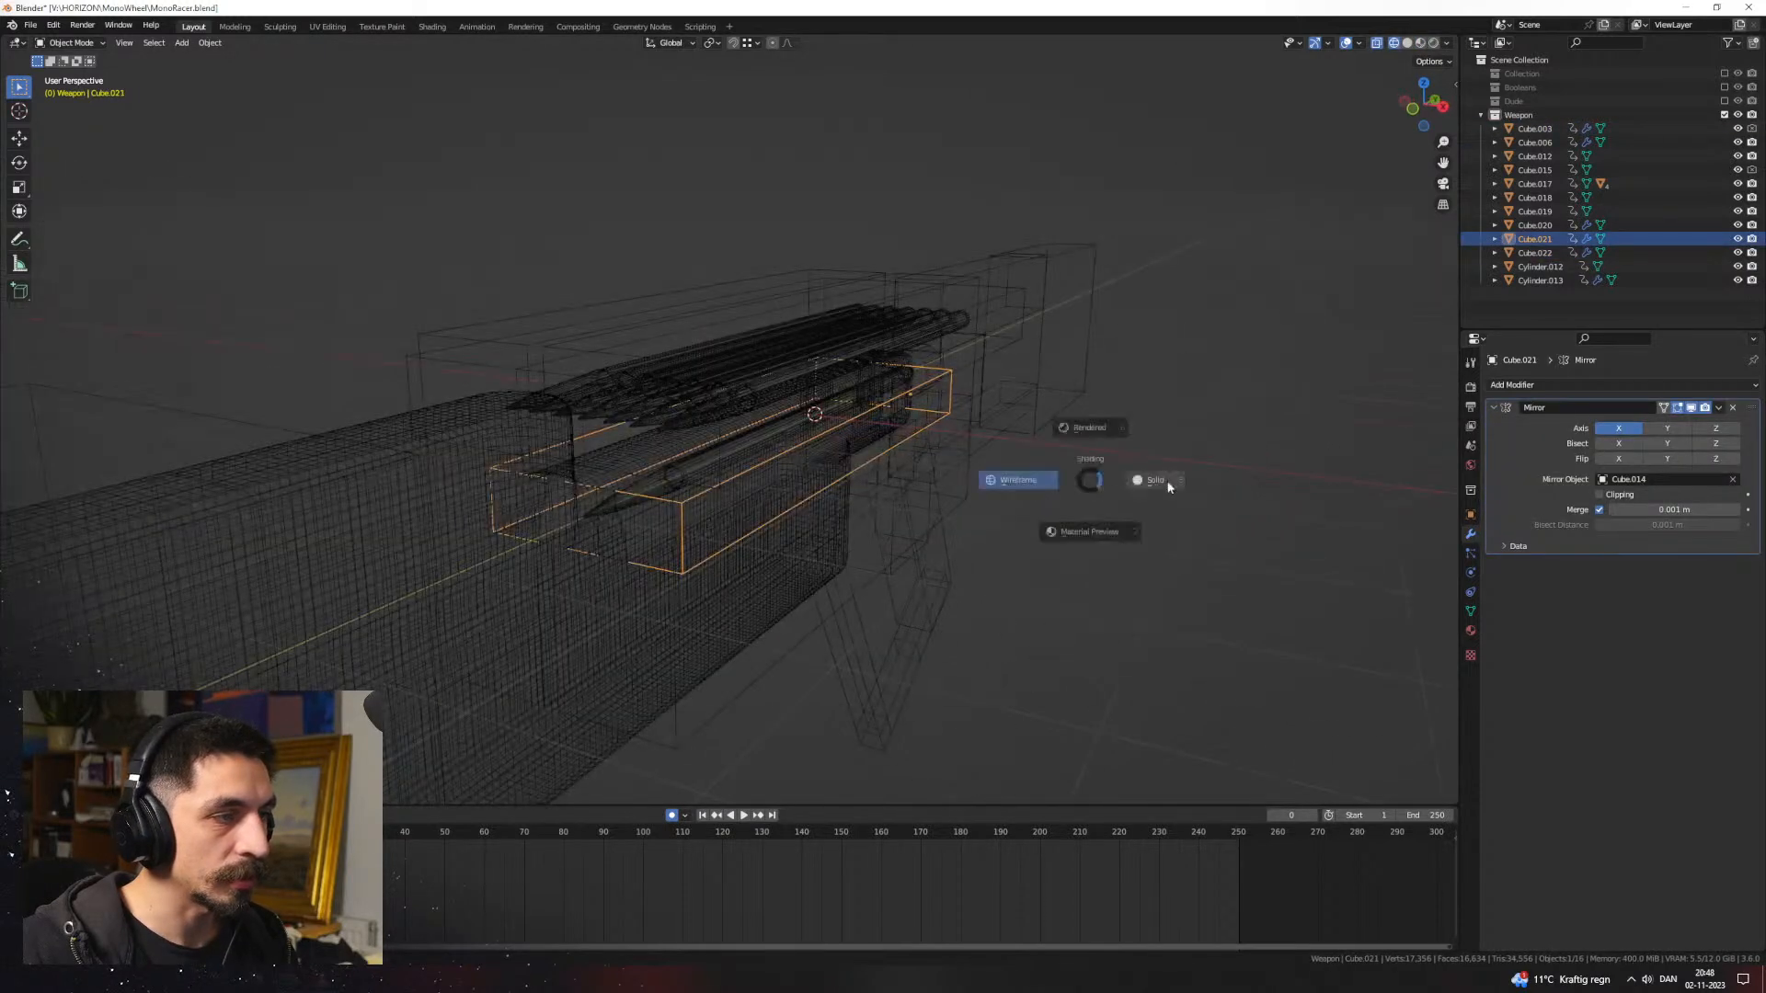
left_click(1134, 487)
left_click(961, 485)
key("ctrl+shift+KP_Subtract")
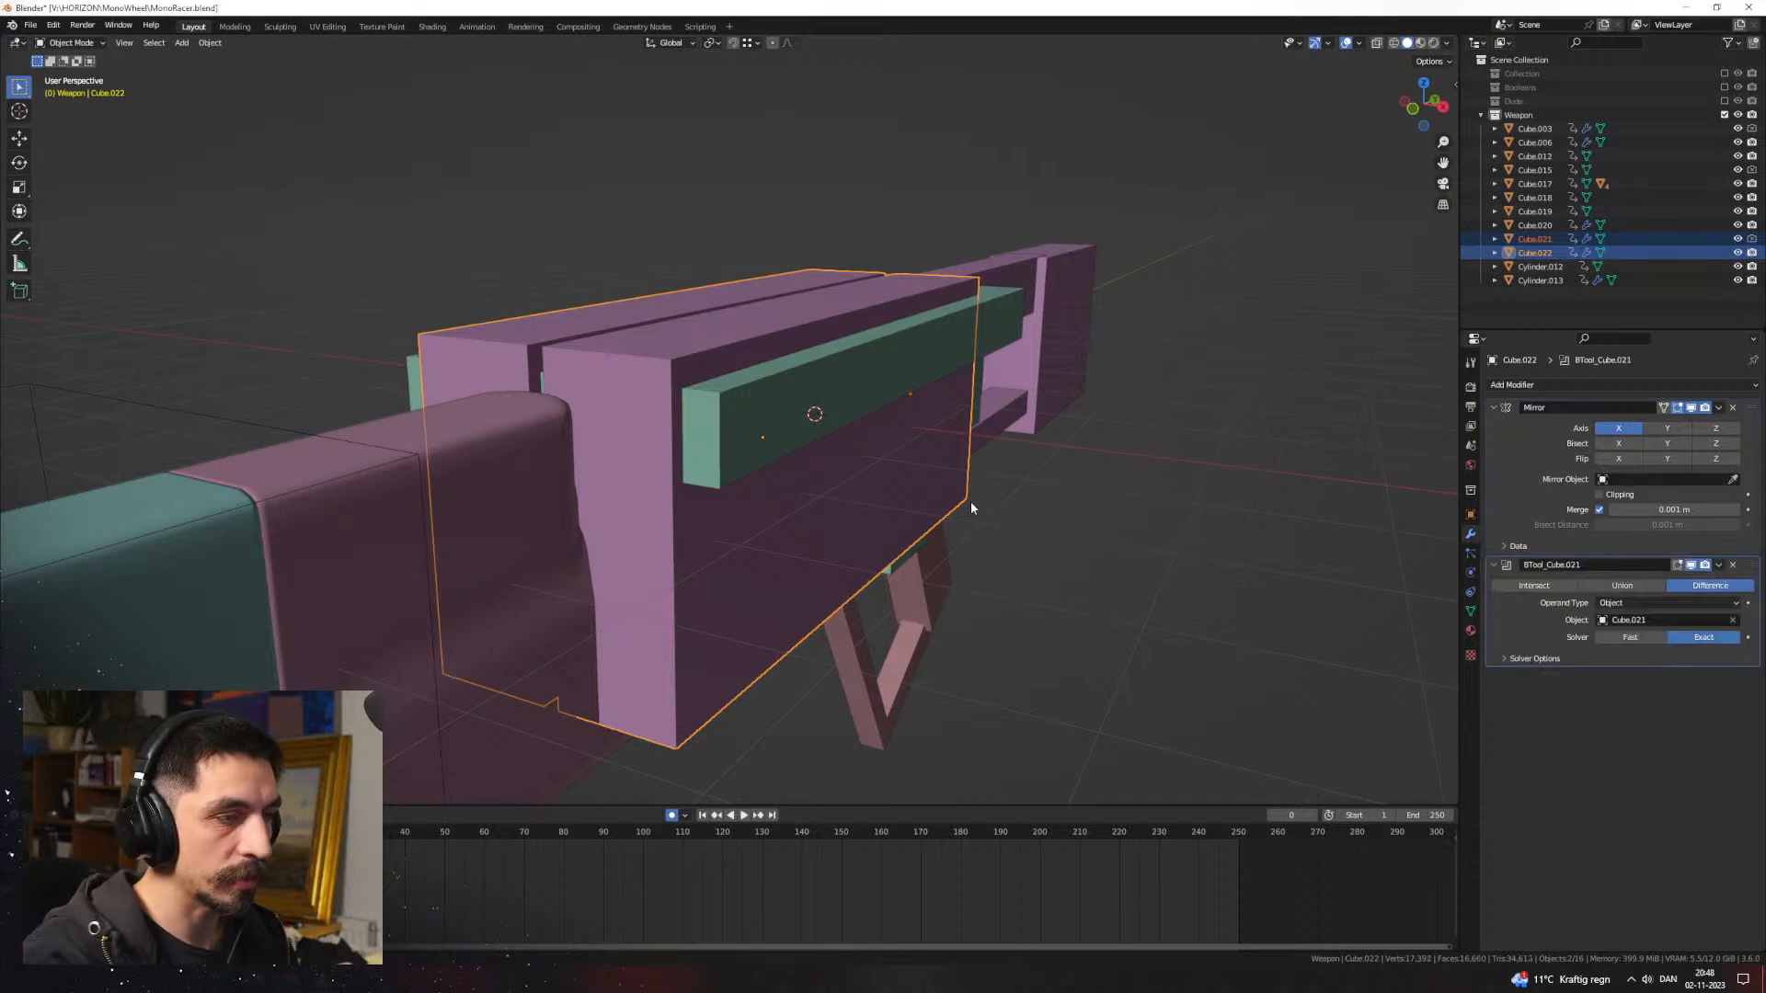
left_click(1631, 637)
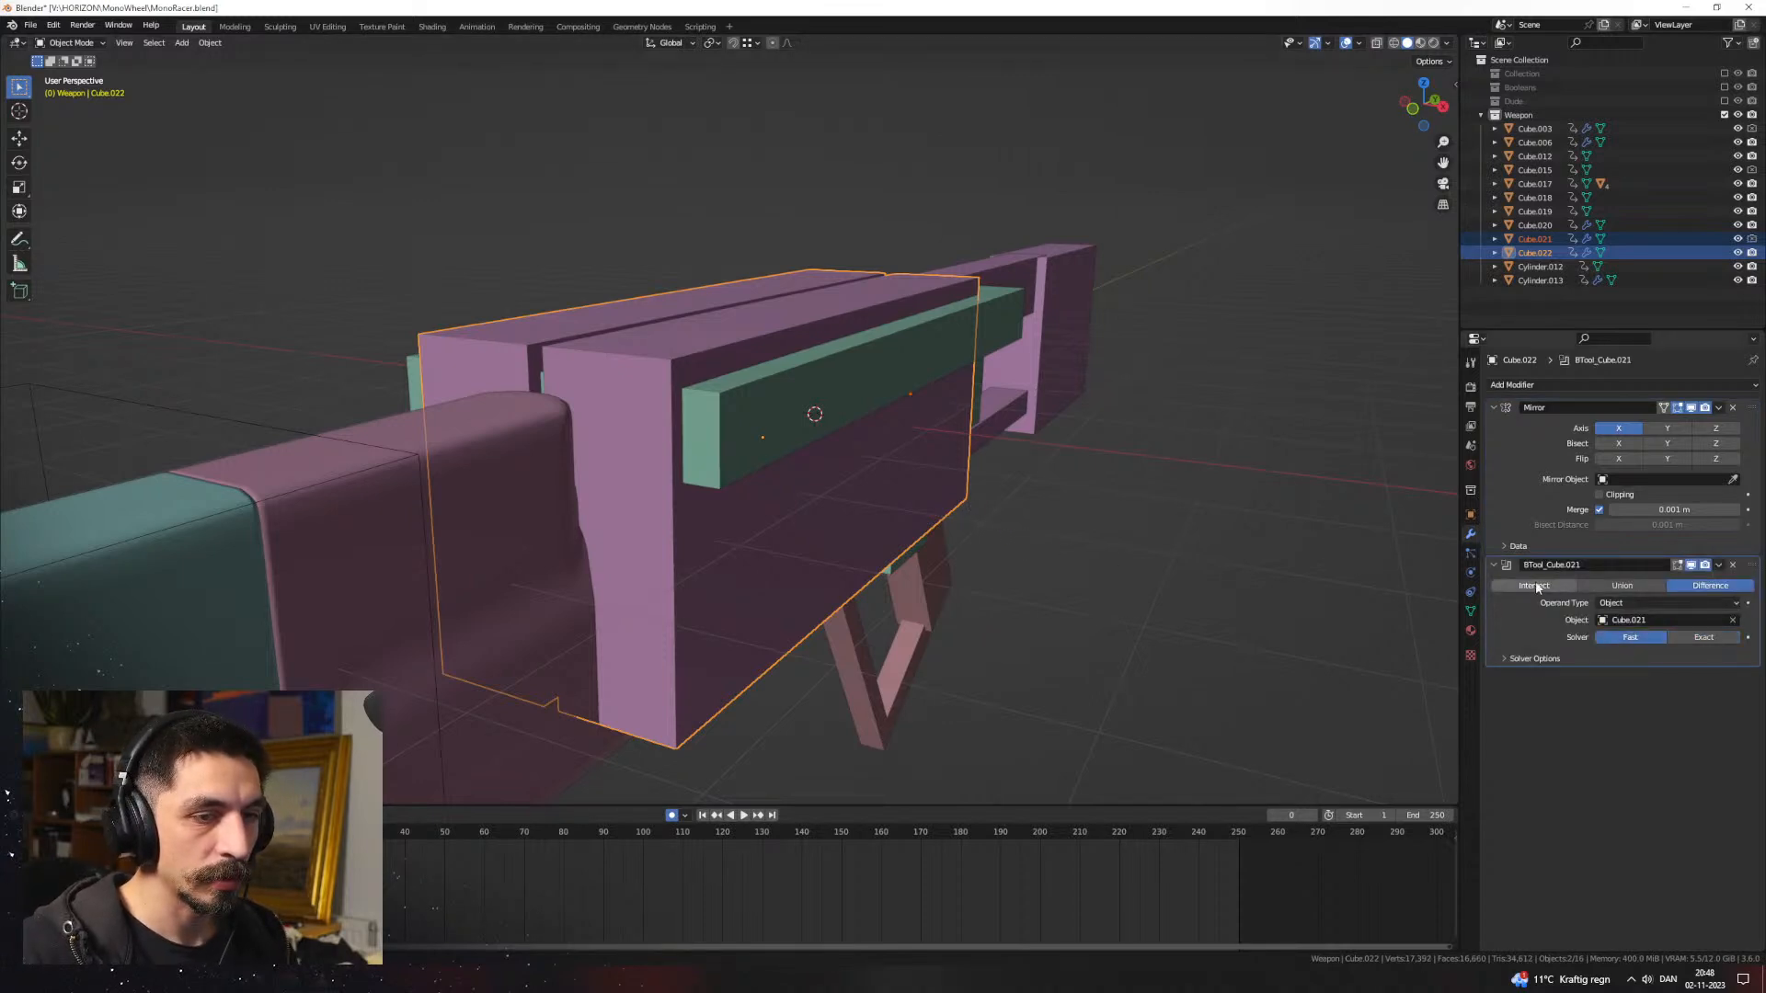
left_click(1533, 585)
Step: Move the block's outer side face inward along X in Edit Mode
middle_click_drag(1109, 505, 689, 469)
key("alt+a")
scroll(690, 469, "up", 1)
key("Tab")
key("3")
left_click(618, 476)
key("g")
key("x")
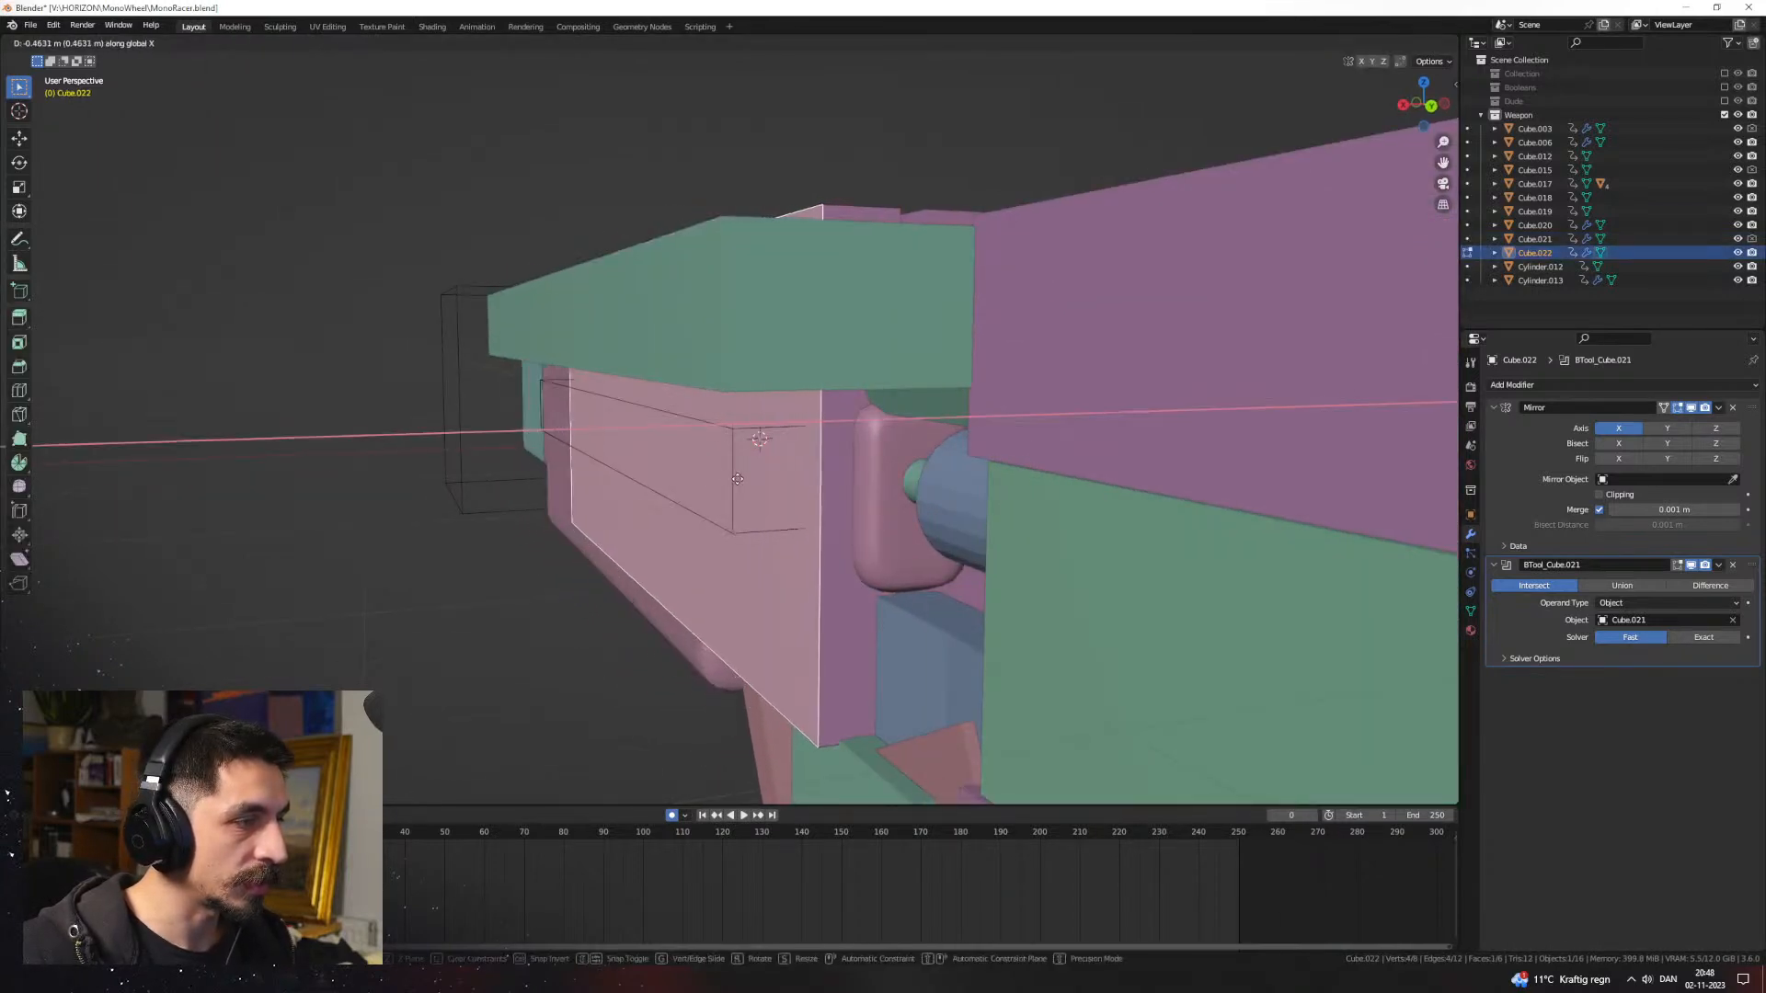
left_click(736, 478)
key("Tab")
key("Tab")
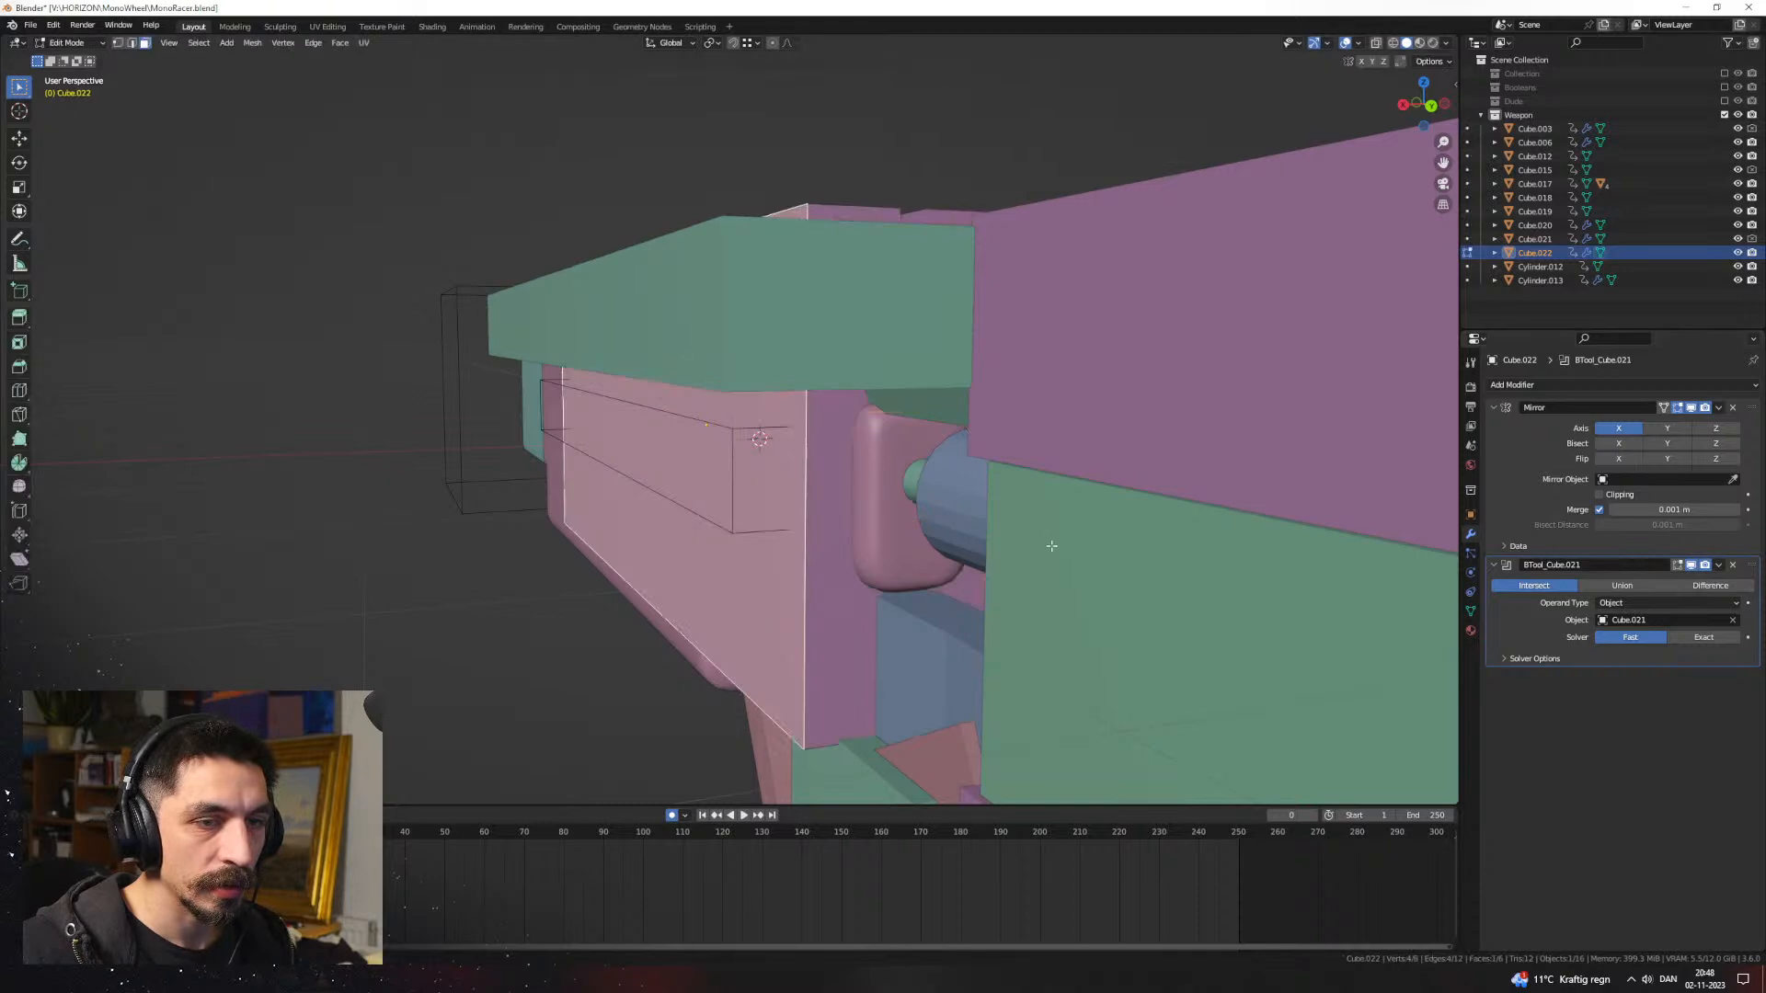
Step: Show the Boolean result in Edit Mode and fine-tune the block's outer face along X to seat the inserts in the recesses
left_click(1678, 564)
middle_click_drag(824, 504, 784, 494)
scroll(782, 493, "up", 3)
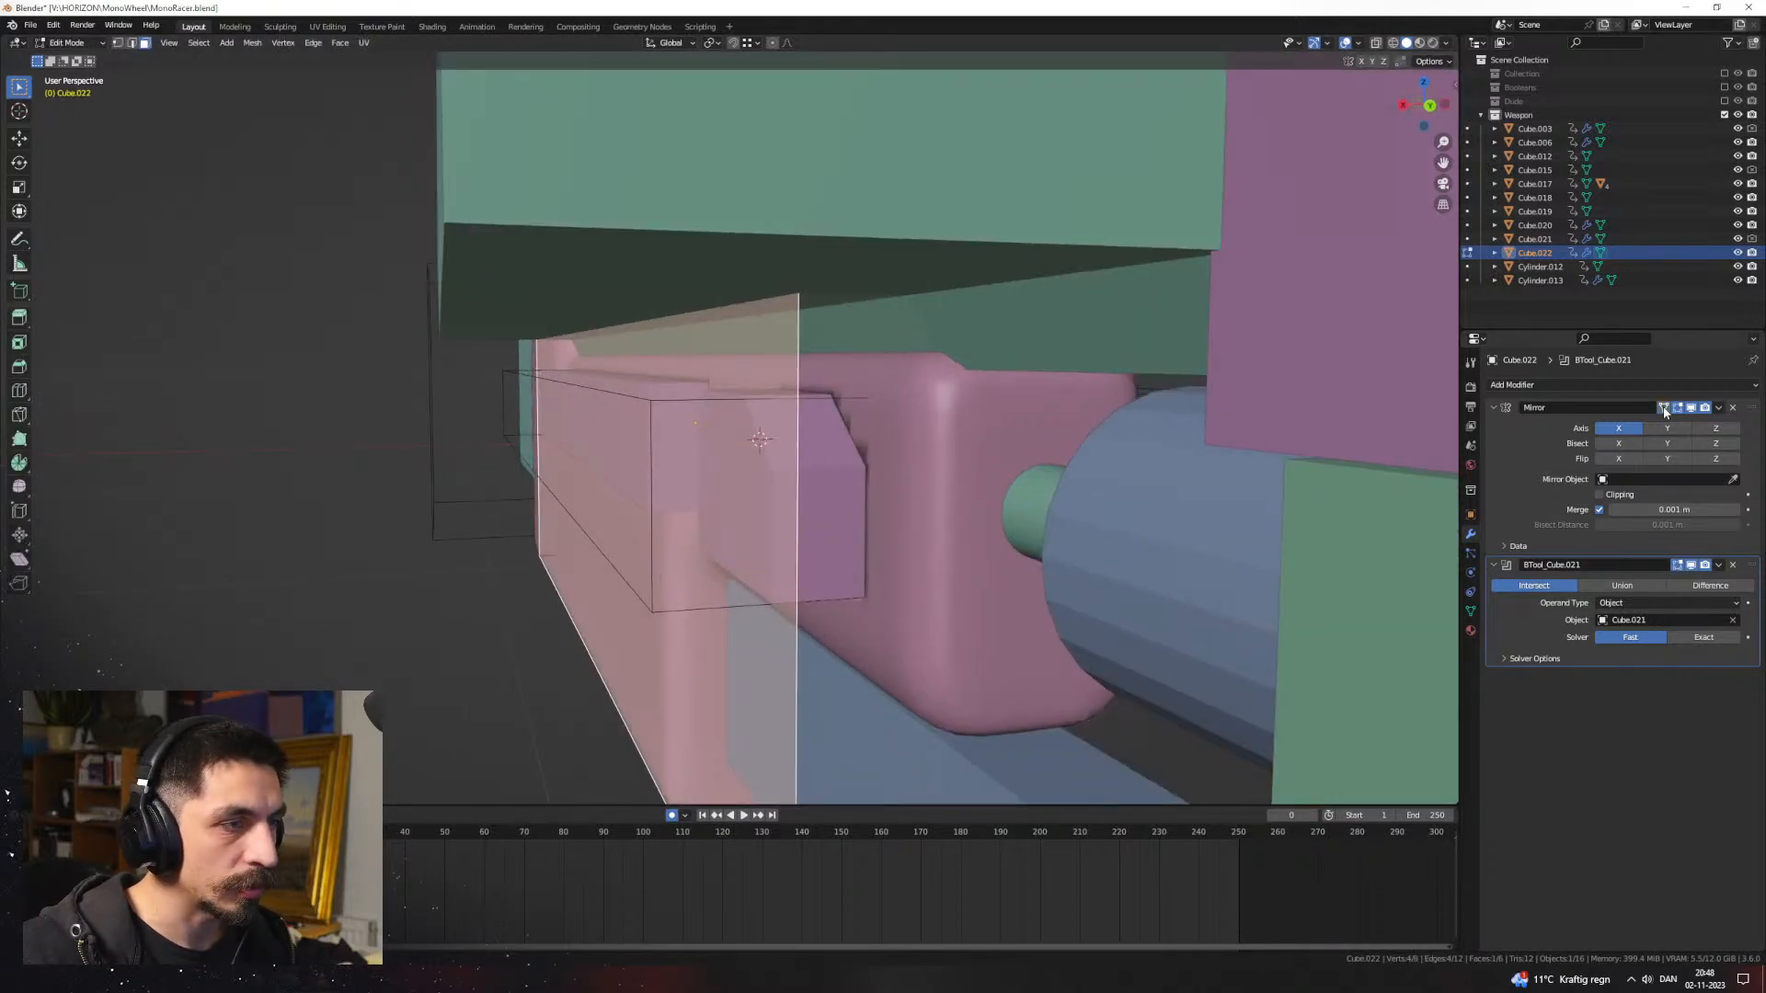
key("g")
key("x")
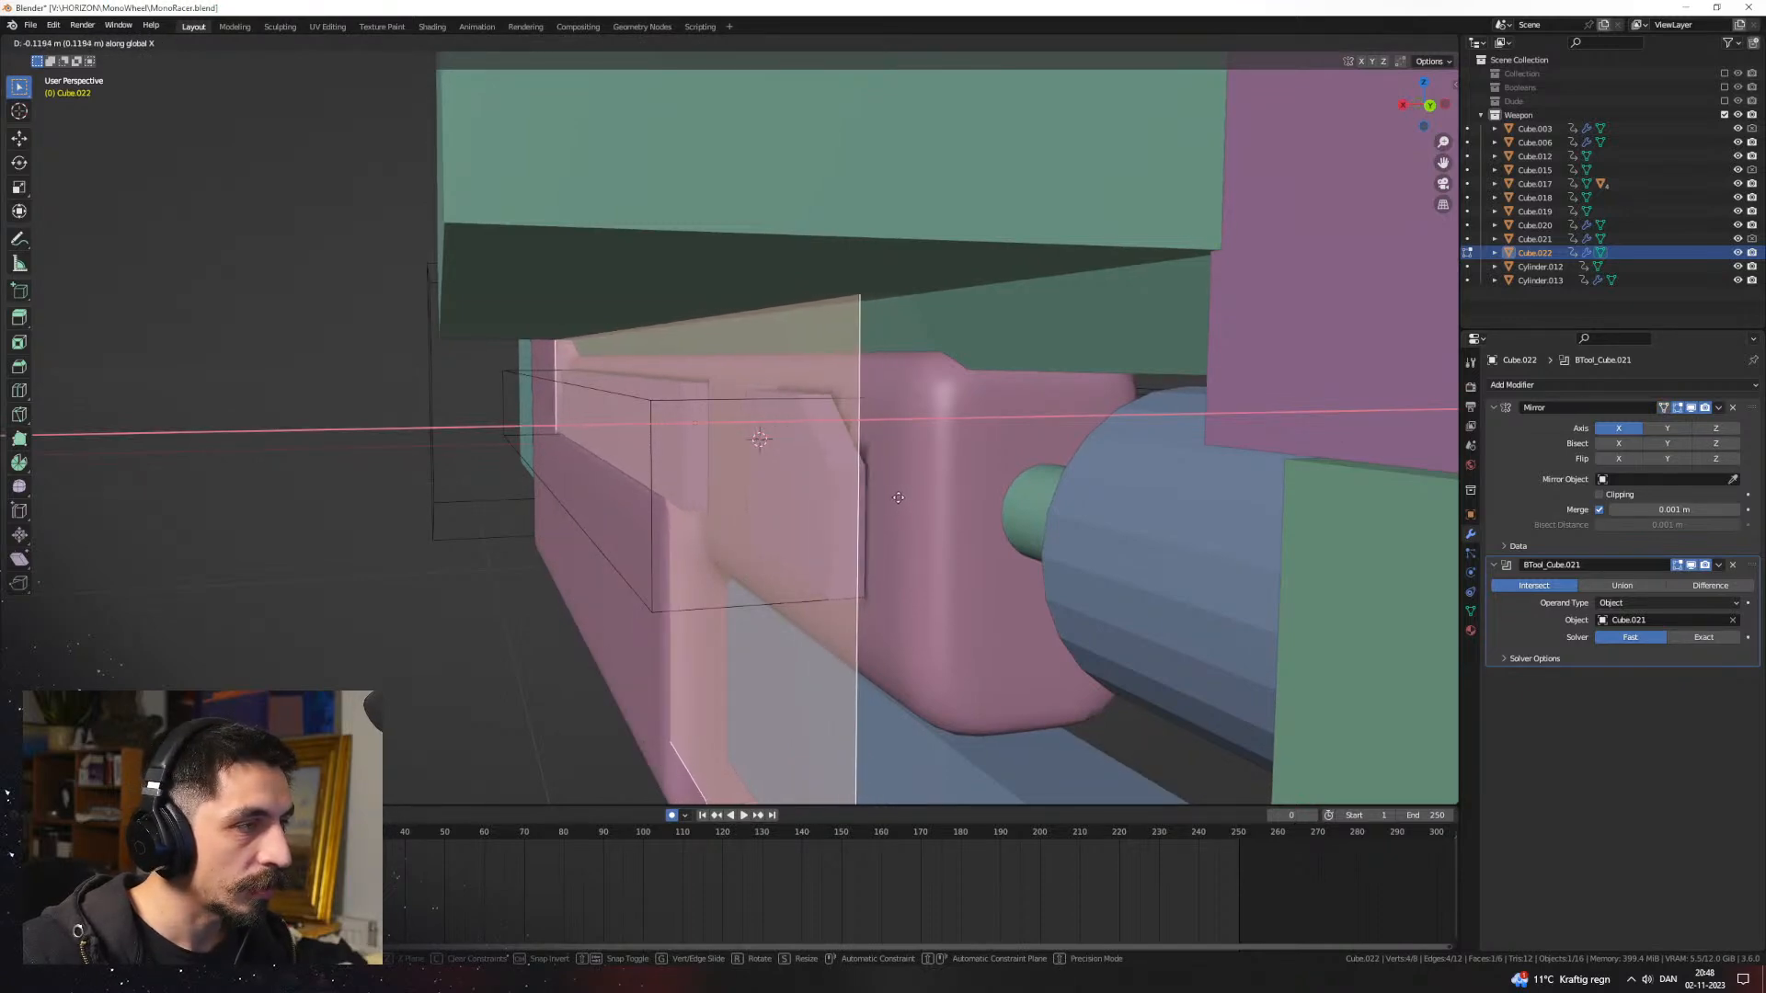
left_click(900, 498)
middle_click_drag(899, 498, 969, 511)
key("g")
key("x")
left_click(981, 511)
key("Tab")
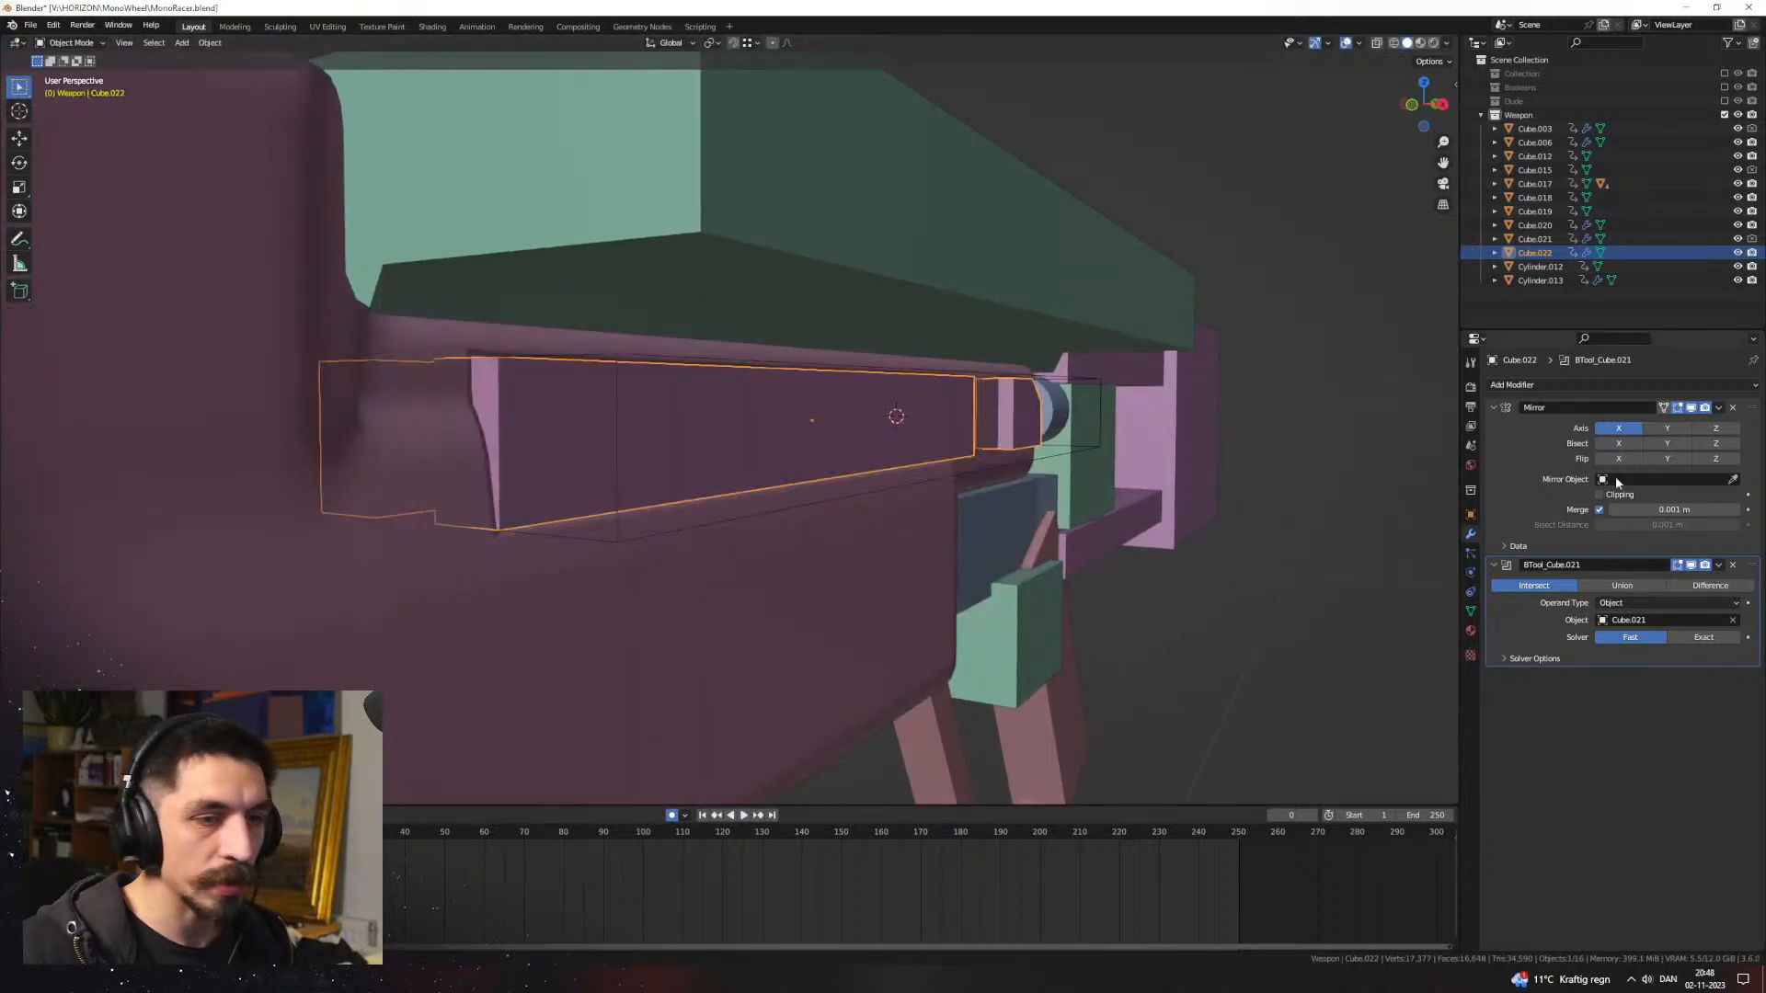
Step: Add a Bevel modifier to the recess inserts with an amount of 0.019 m
left_click(1557, 386)
left_click(1489, 441)
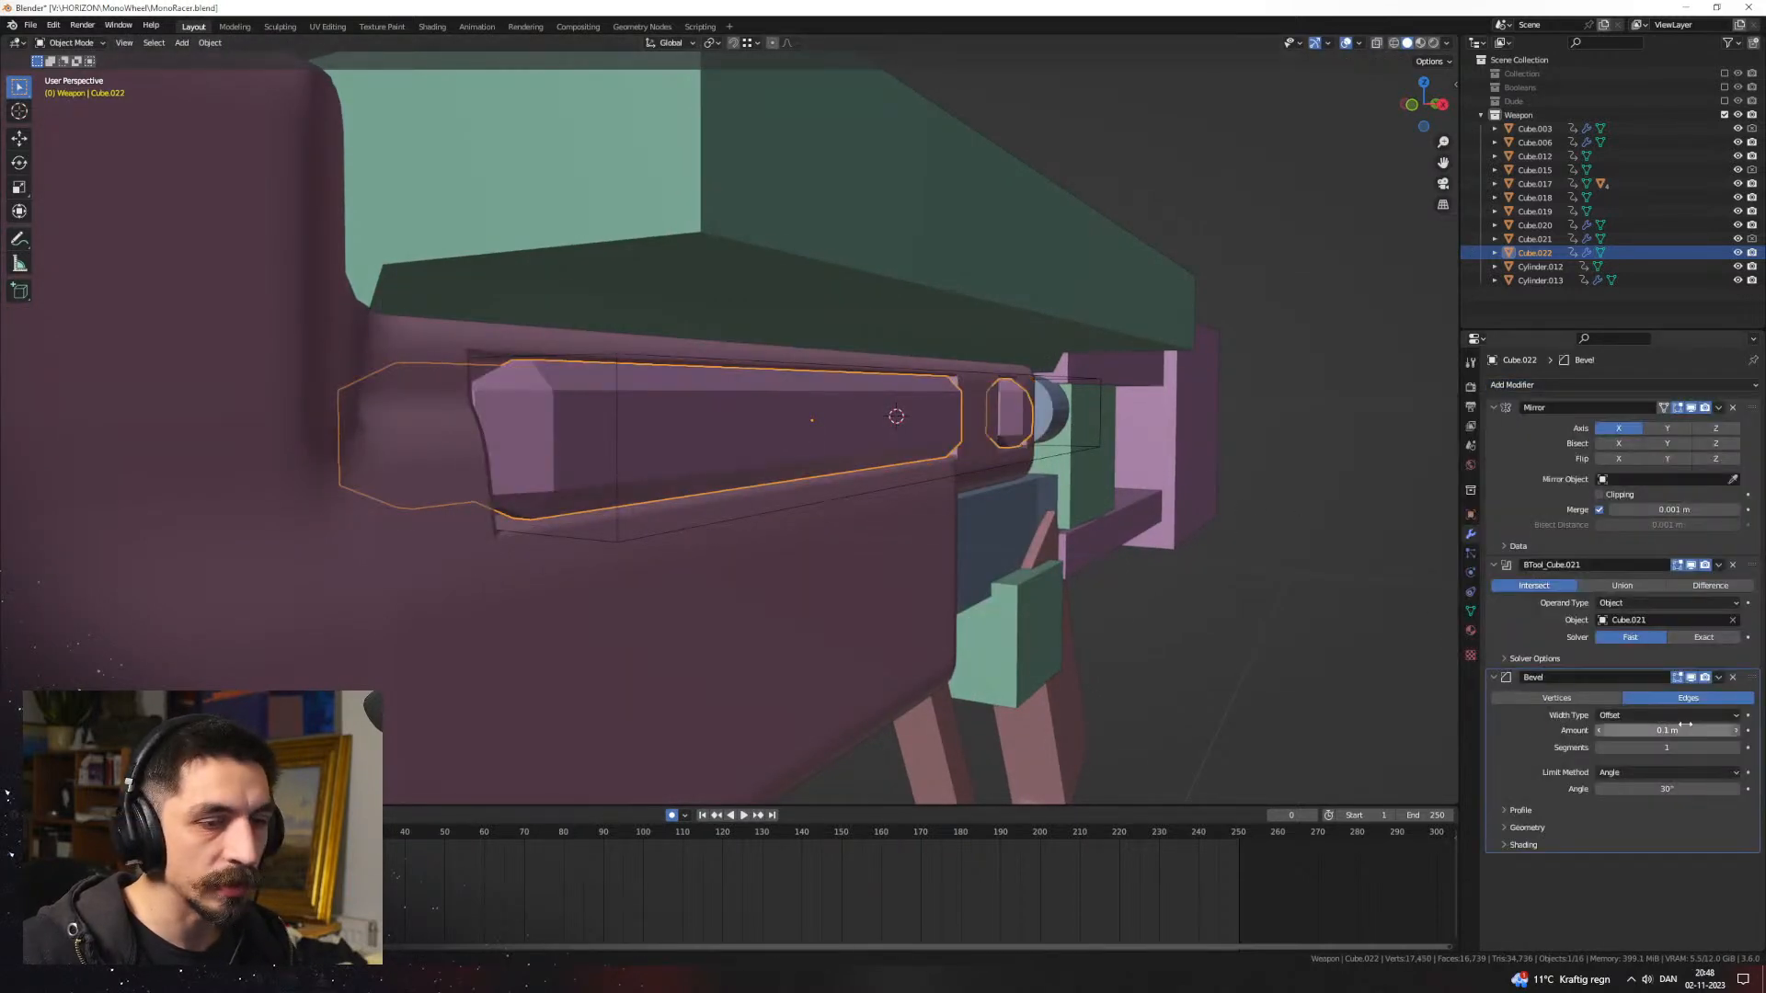
left_click_drag(1667, 731, 1603, 730)
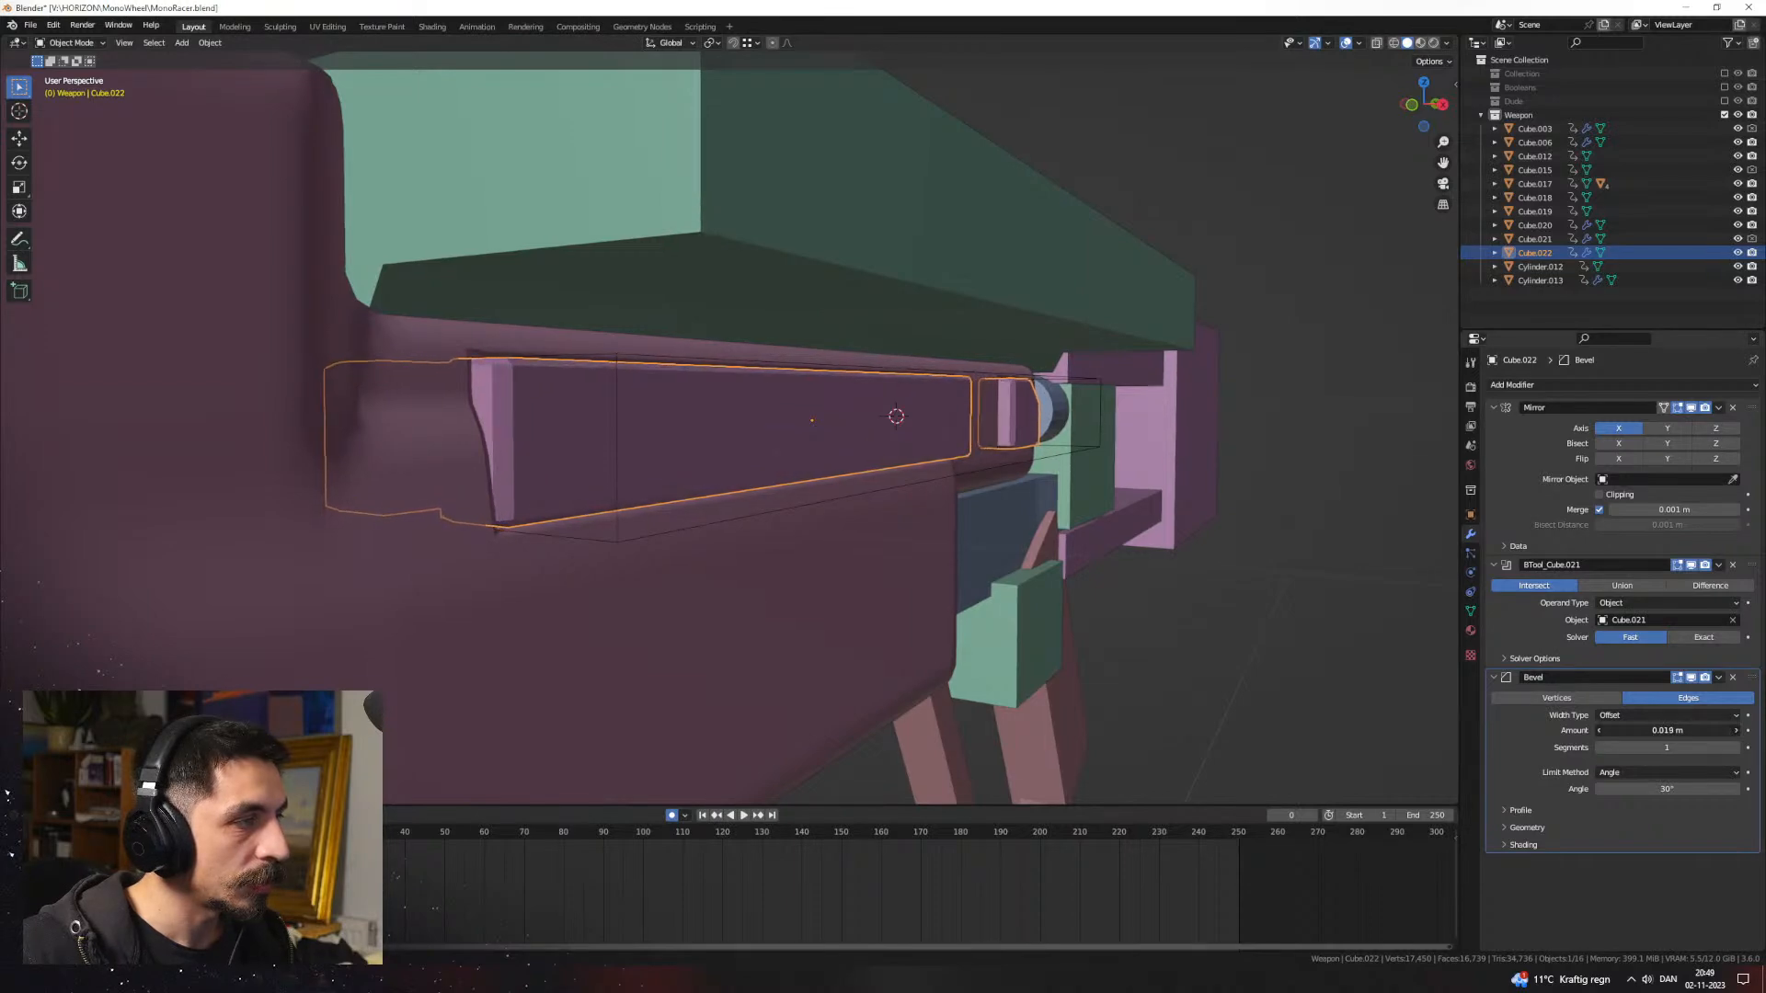
scroll(1218, 471, "down", 2)
Step: Show the scene in Material Preview and give the recess inserts a new material with a dark gray base color of Value 0.050
middle_click_drag(1217, 471, 1175, 488)
left_click(1420, 44)
left_click(1321, 171)
middle_click_drag(1057, 317, 1067, 369)
scroll(965, 317, "down", 2)
scroll(808, 442, "up", 2)
left_click(739, 455)
middle_click_drag(740, 454, 779, 504)
scroll(780, 504, "down", 1)
left_click(1470, 631)
left_click(1618, 443)
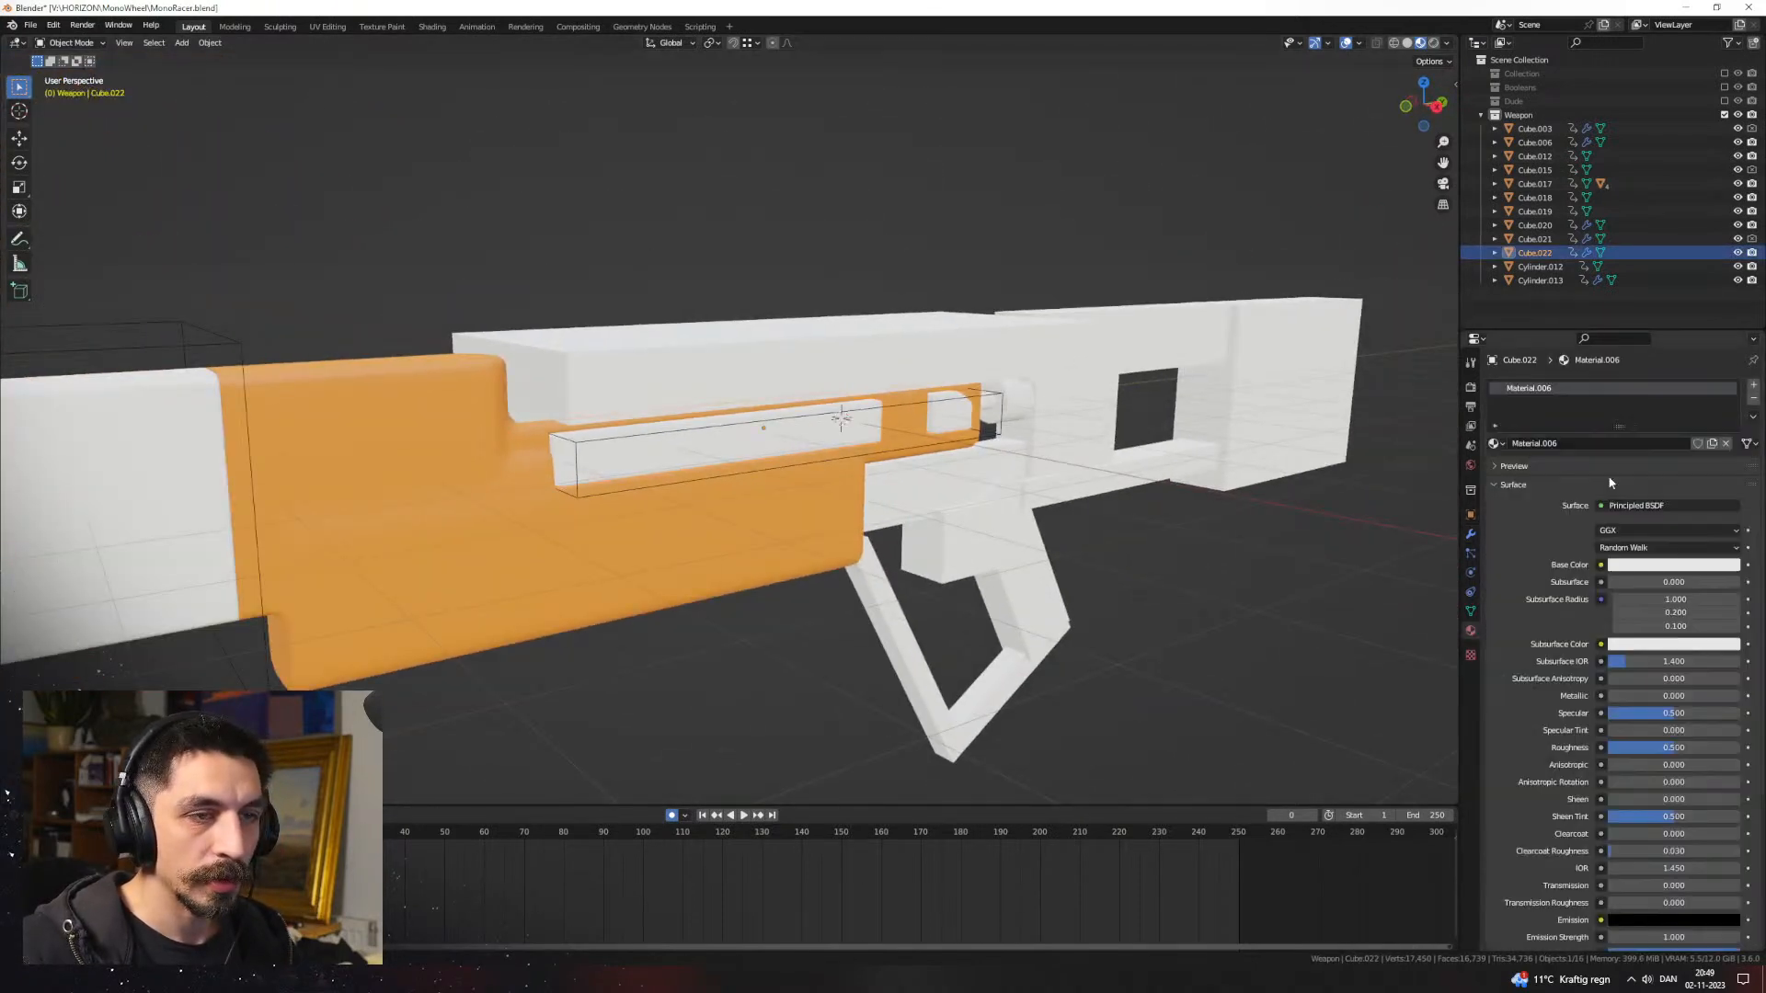
left_click(1681, 563)
left_click(1719, 444)
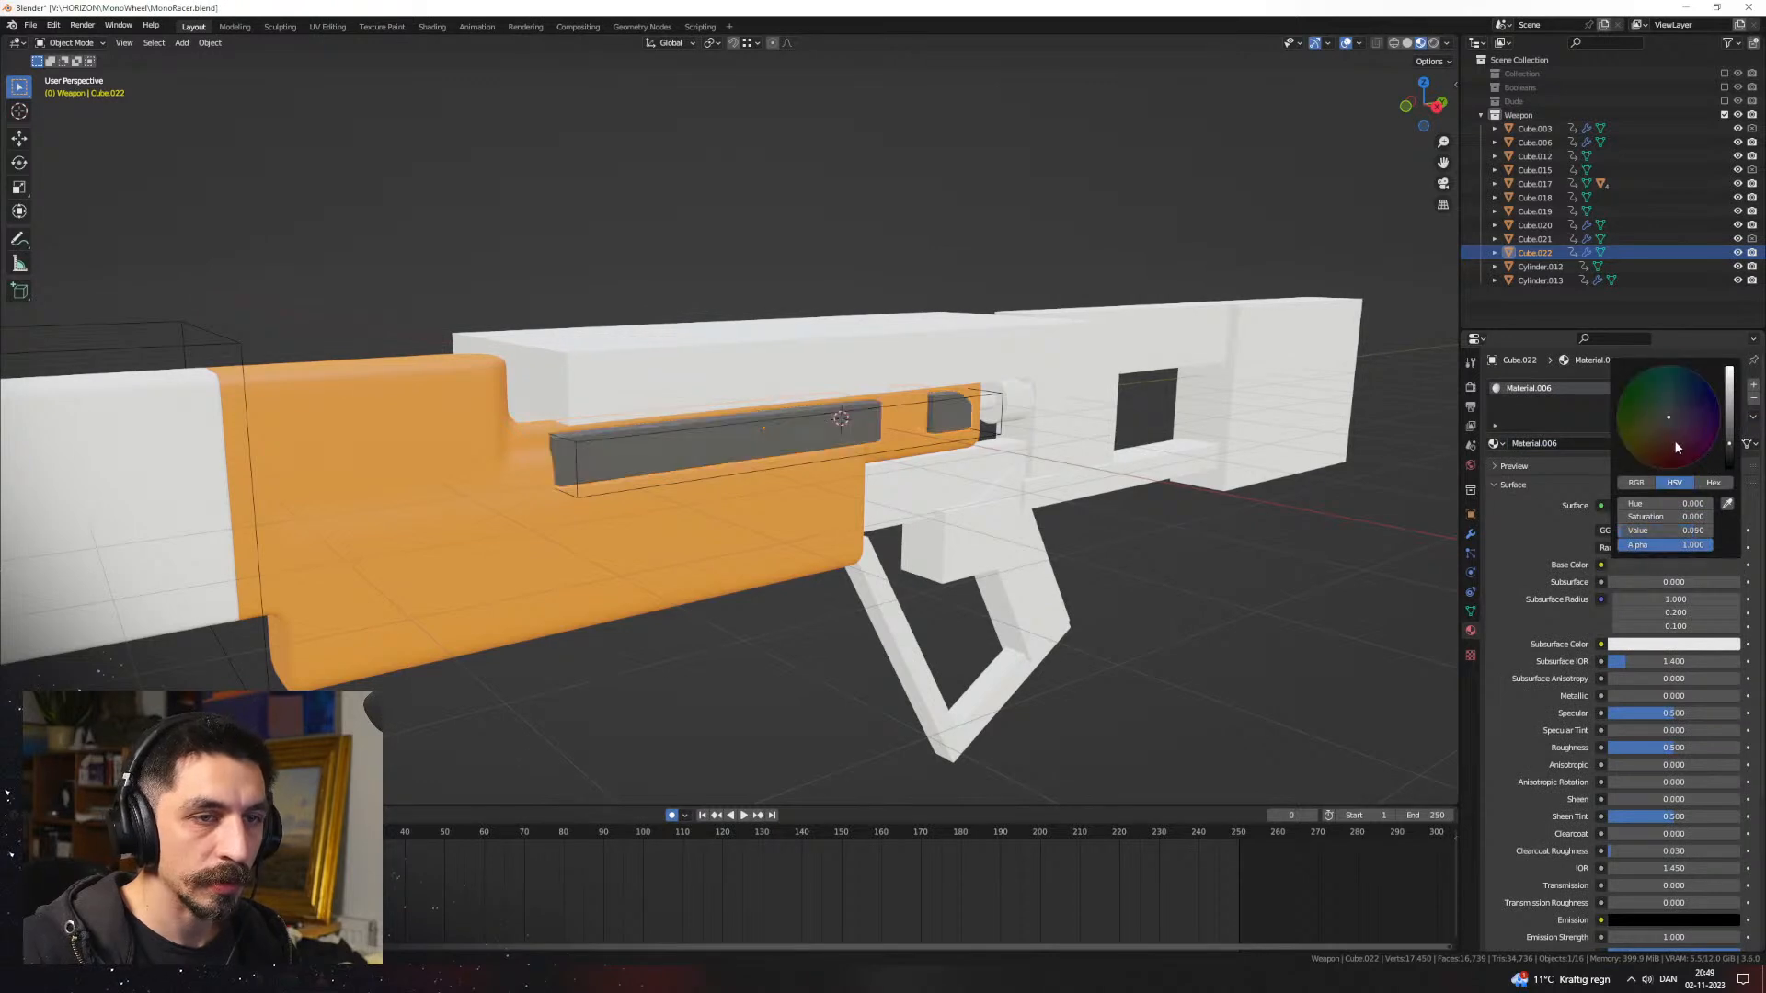
Step: Set the insert material's Metallic to 1.000 and lighten its base color to a medium gray
left_click_drag(1674, 696, 1738, 696)
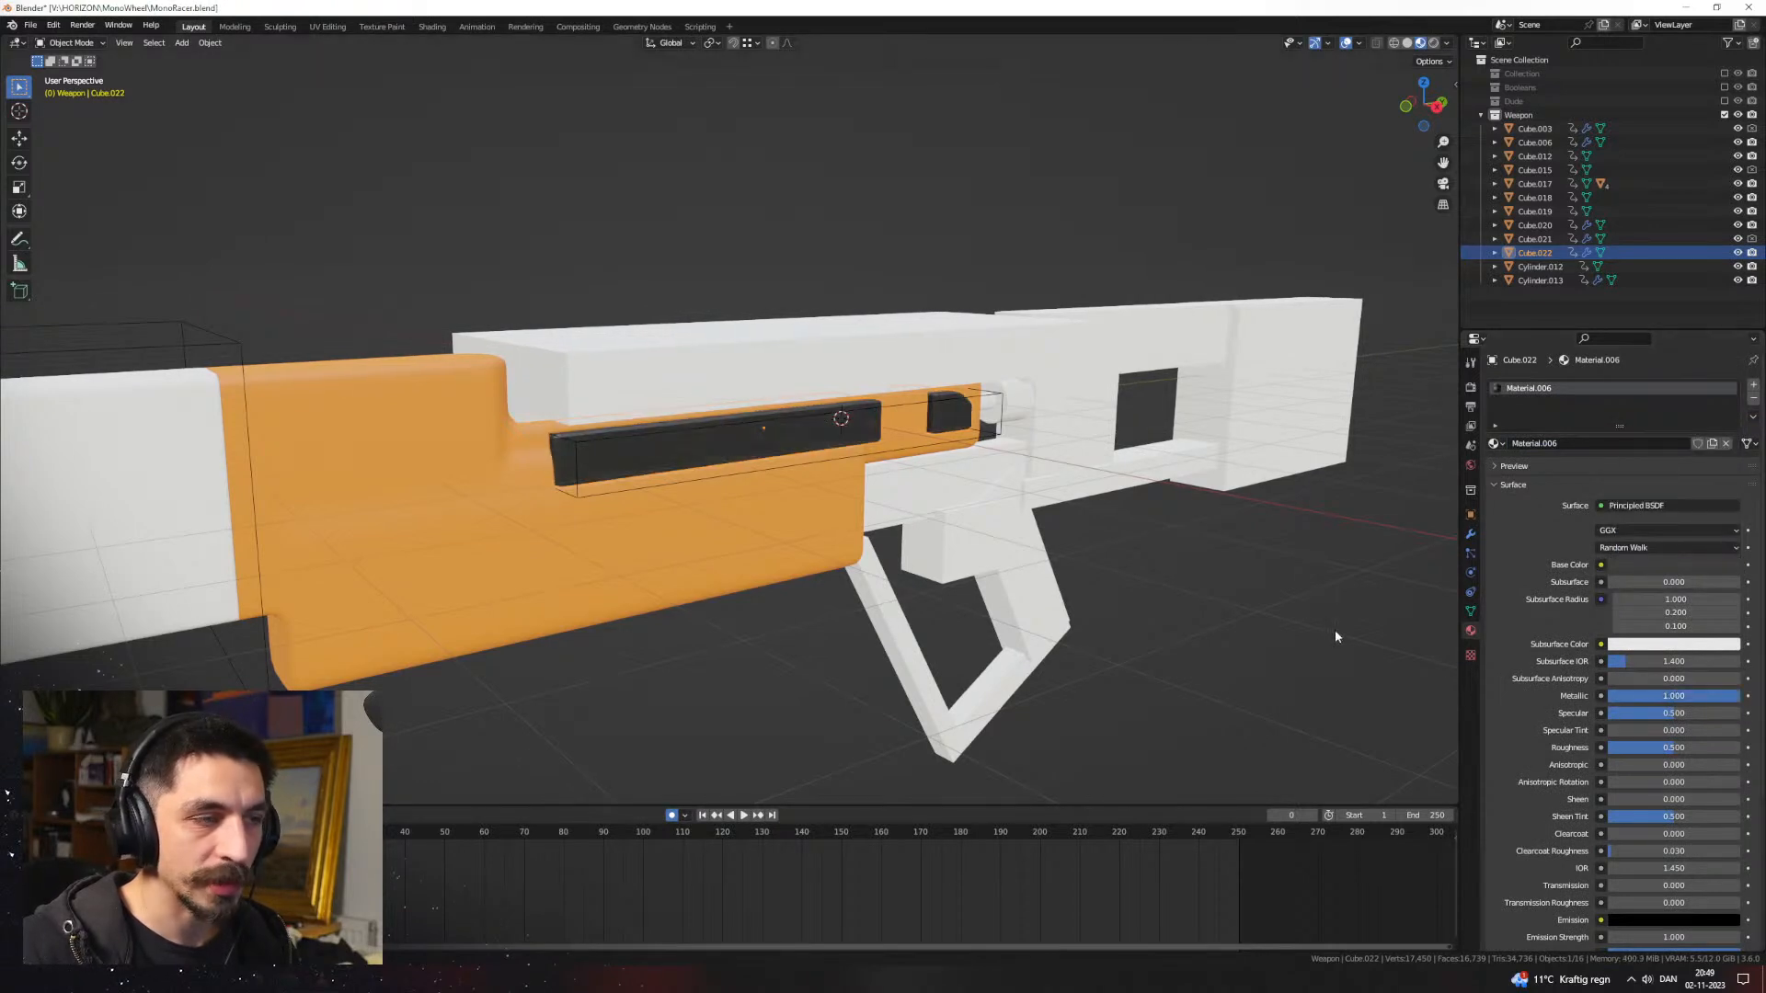
left_click(1324, 630)
middle_click_drag(1218, 609, 1159, 593)
left_click(1681, 565)
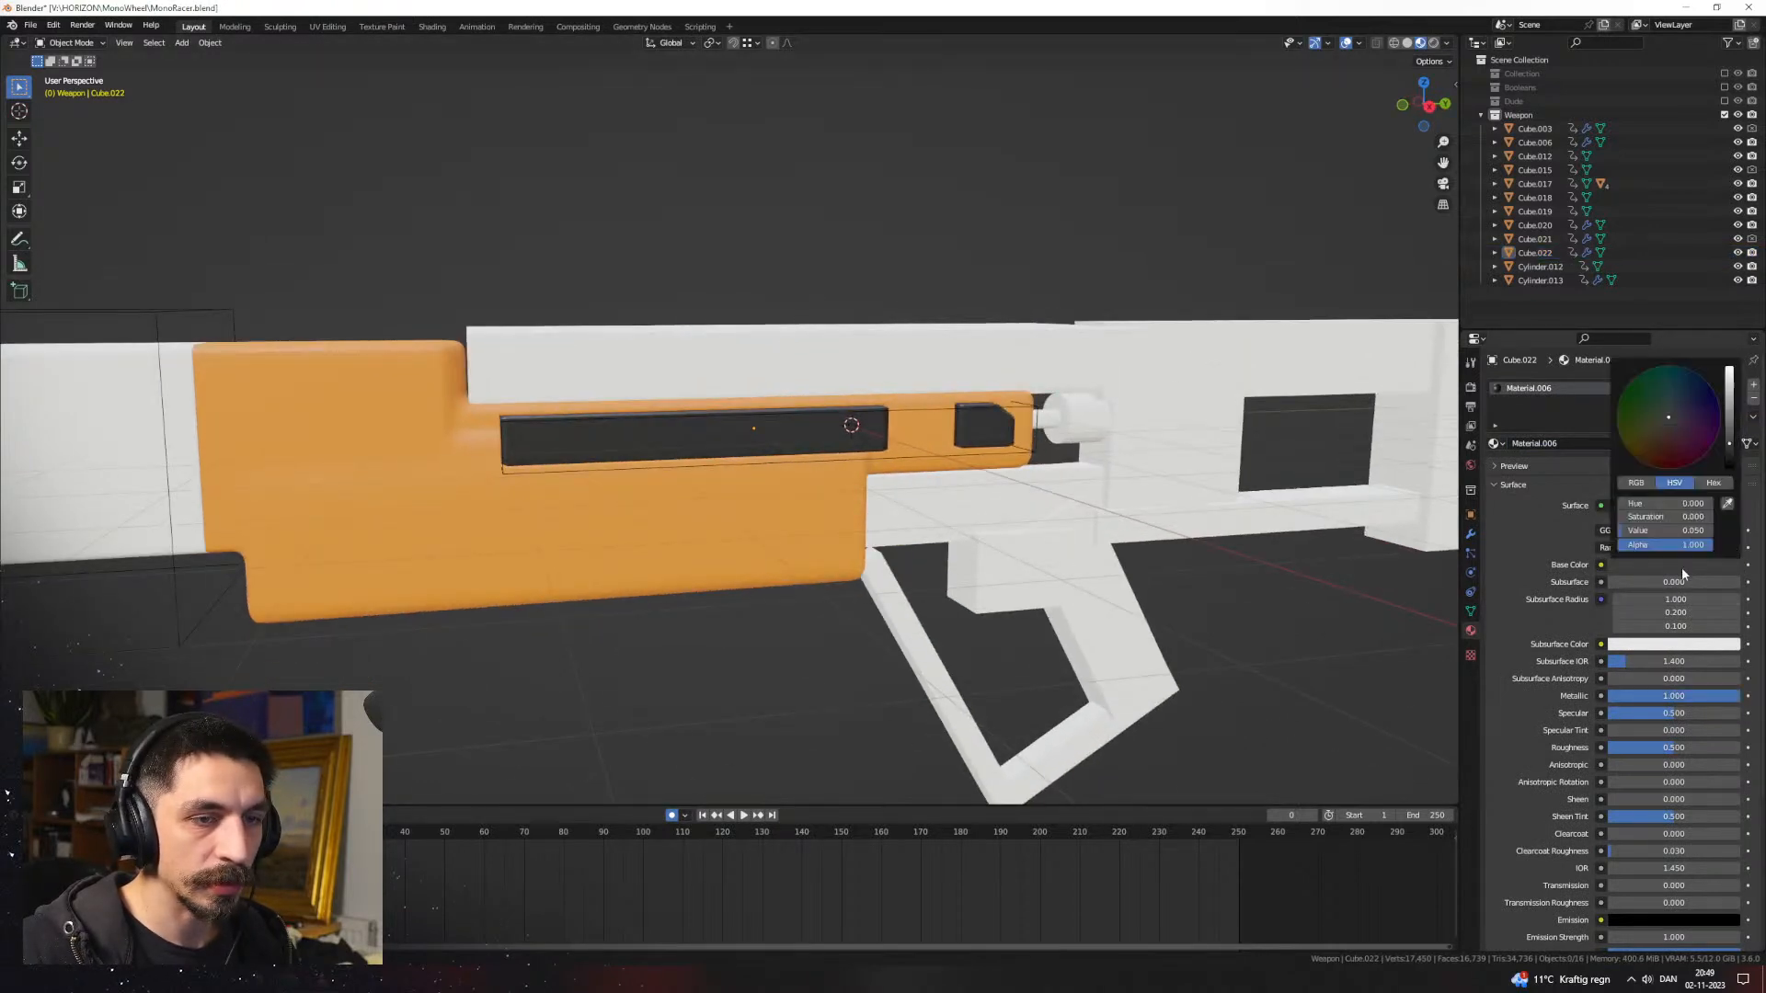
left_click(1729, 409)
left_click_drag(1729, 406, 1729, 410)
Step: Examine the rifle's side profile and inner parts in orthographic views, switching between wireframe and shaded display
scroll(1003, 585, "down", 4)
middle_click_drag(1002, 585, 1000, 501)
key("ctrl+KP_3")
scroll(1001, 502, "up", 2)
key("KP_3")
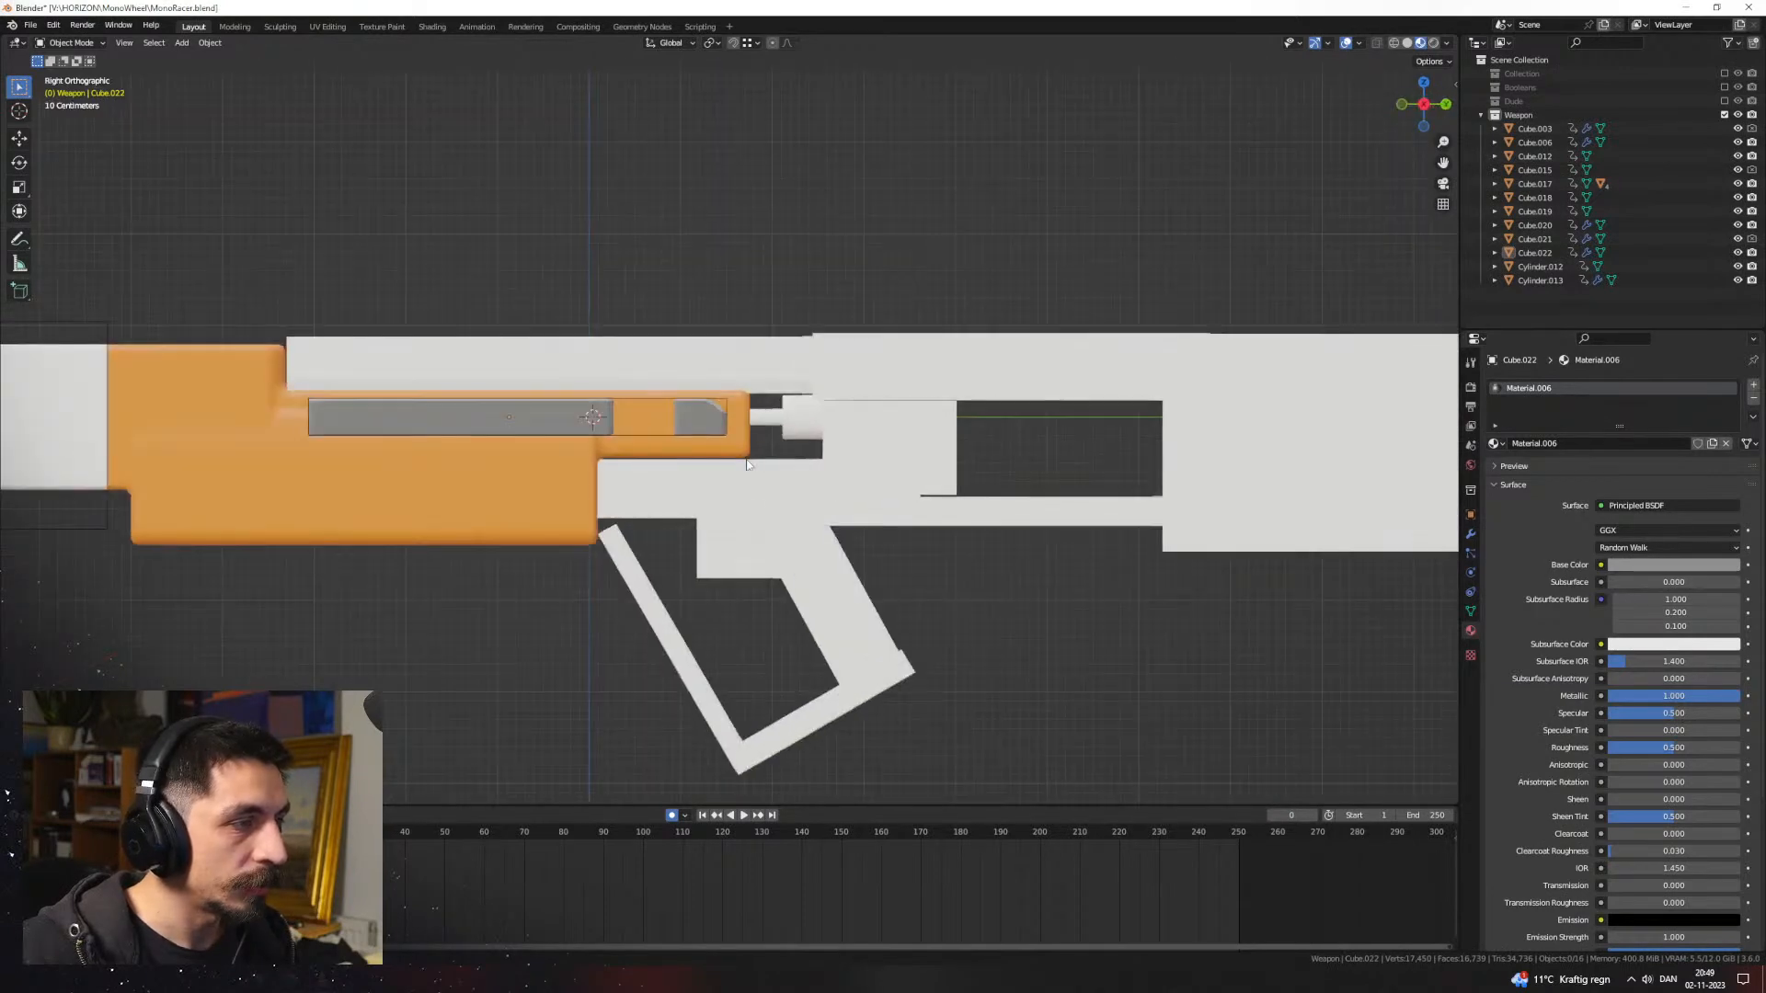
key("shift+z")
middle_click_drag(786, 549, 743, 527, "shift")
scroll(835, 473, "up", 3)
key("shift+z")
mouse_move(835, 478)
middle_mouse_down()
mouse_move(890, 495)
mouse_move(825, 466)
middle_mouse_up()
key("KP_1")
key("KP_3")
scroll(835, 504, "down", 4)
middle_click_drag(694, 500, 778, 499, "shift")
Step: Duplicate the front cutter's cube in Edit Mode and move the copy about 9.1 m along Y to the body's rear end
key("Tab")
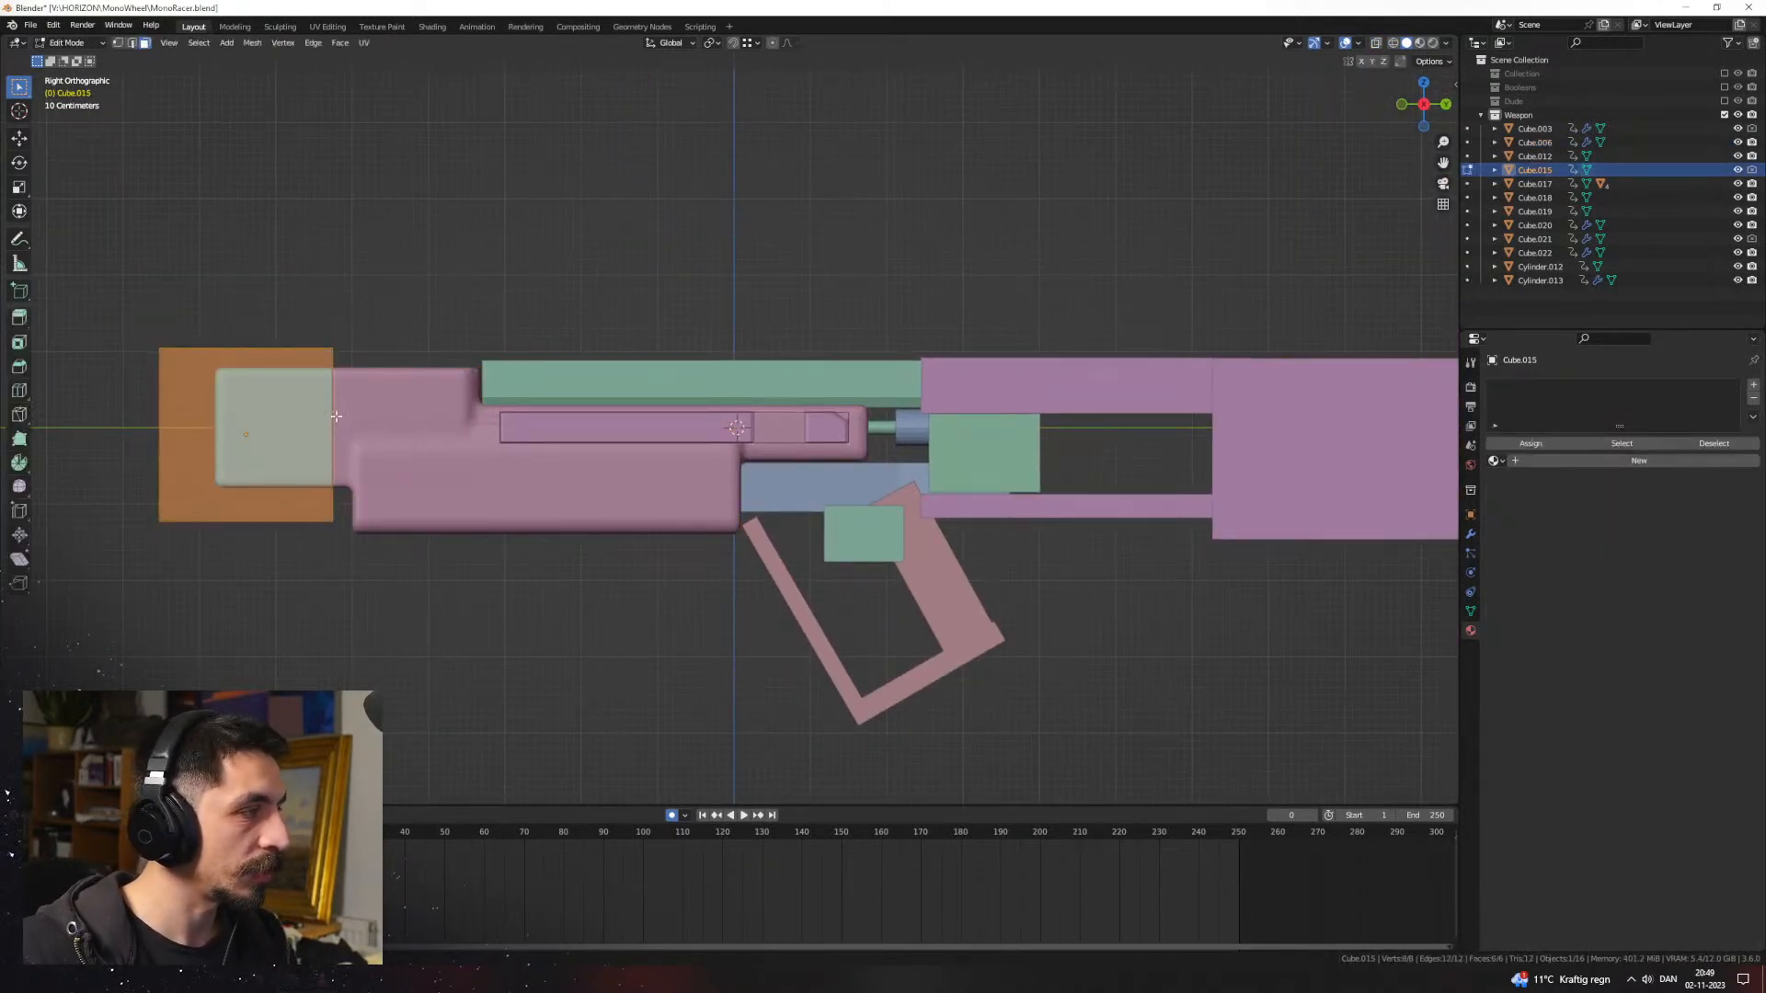
key("shift+d")
key("alt+z")
key("y")
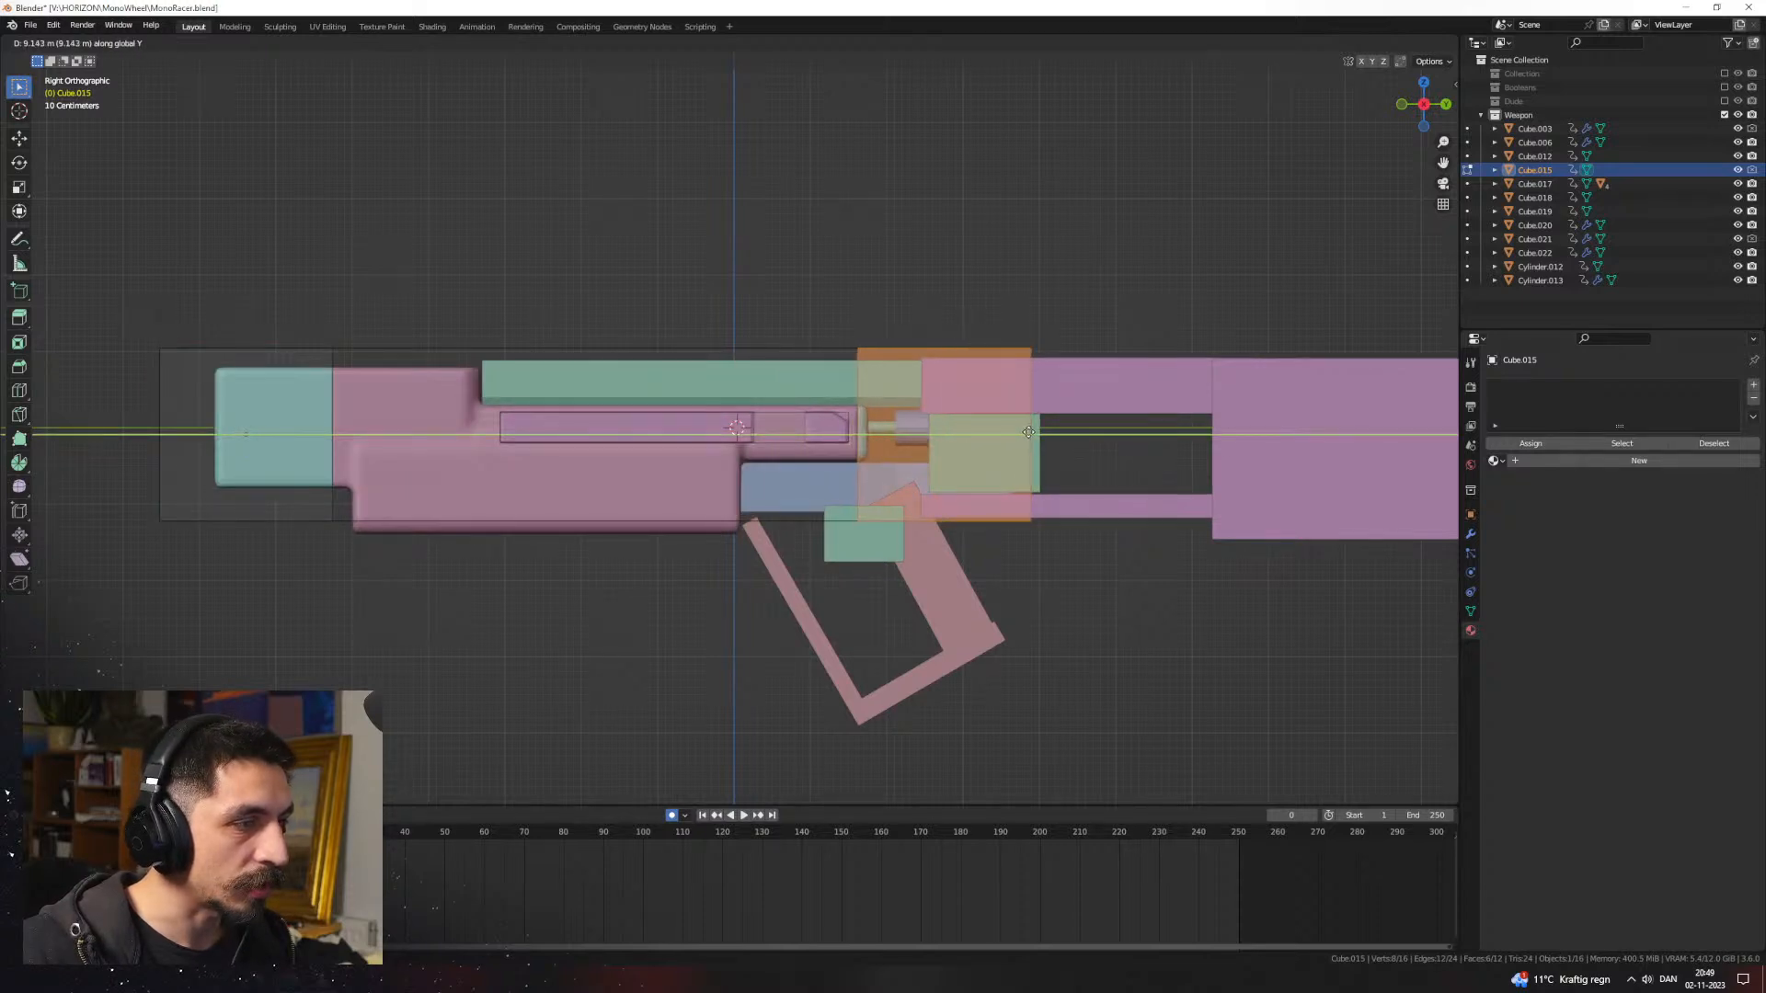
left_click(1027, 432)
key("Tab")
Step: Examine the gun body's rear end and neighboring parts in solid, Material Preview and wireframe display
key("z")
left_click(1107, 552)
mouse_move(1023, 553)
middle_mouse_down()
mouse_move(1061, 588)
mouse_move(1022, 565)
middle_mouse_up()
left_click(1012, 565)
middle_click_drag(892, 563, 871, 548)
key("z")
left_click(878, 619)
mouse_move(879, 619)
middle_mouse_down()
mouse_move(768, 598)
mouse_move(836, 632)
mouse_move(727, 579)
mouse_move(991, 541)
middle_mouse_up()
key("z")
left_click(736, 546)
scroll(880, 465, "up", 3)
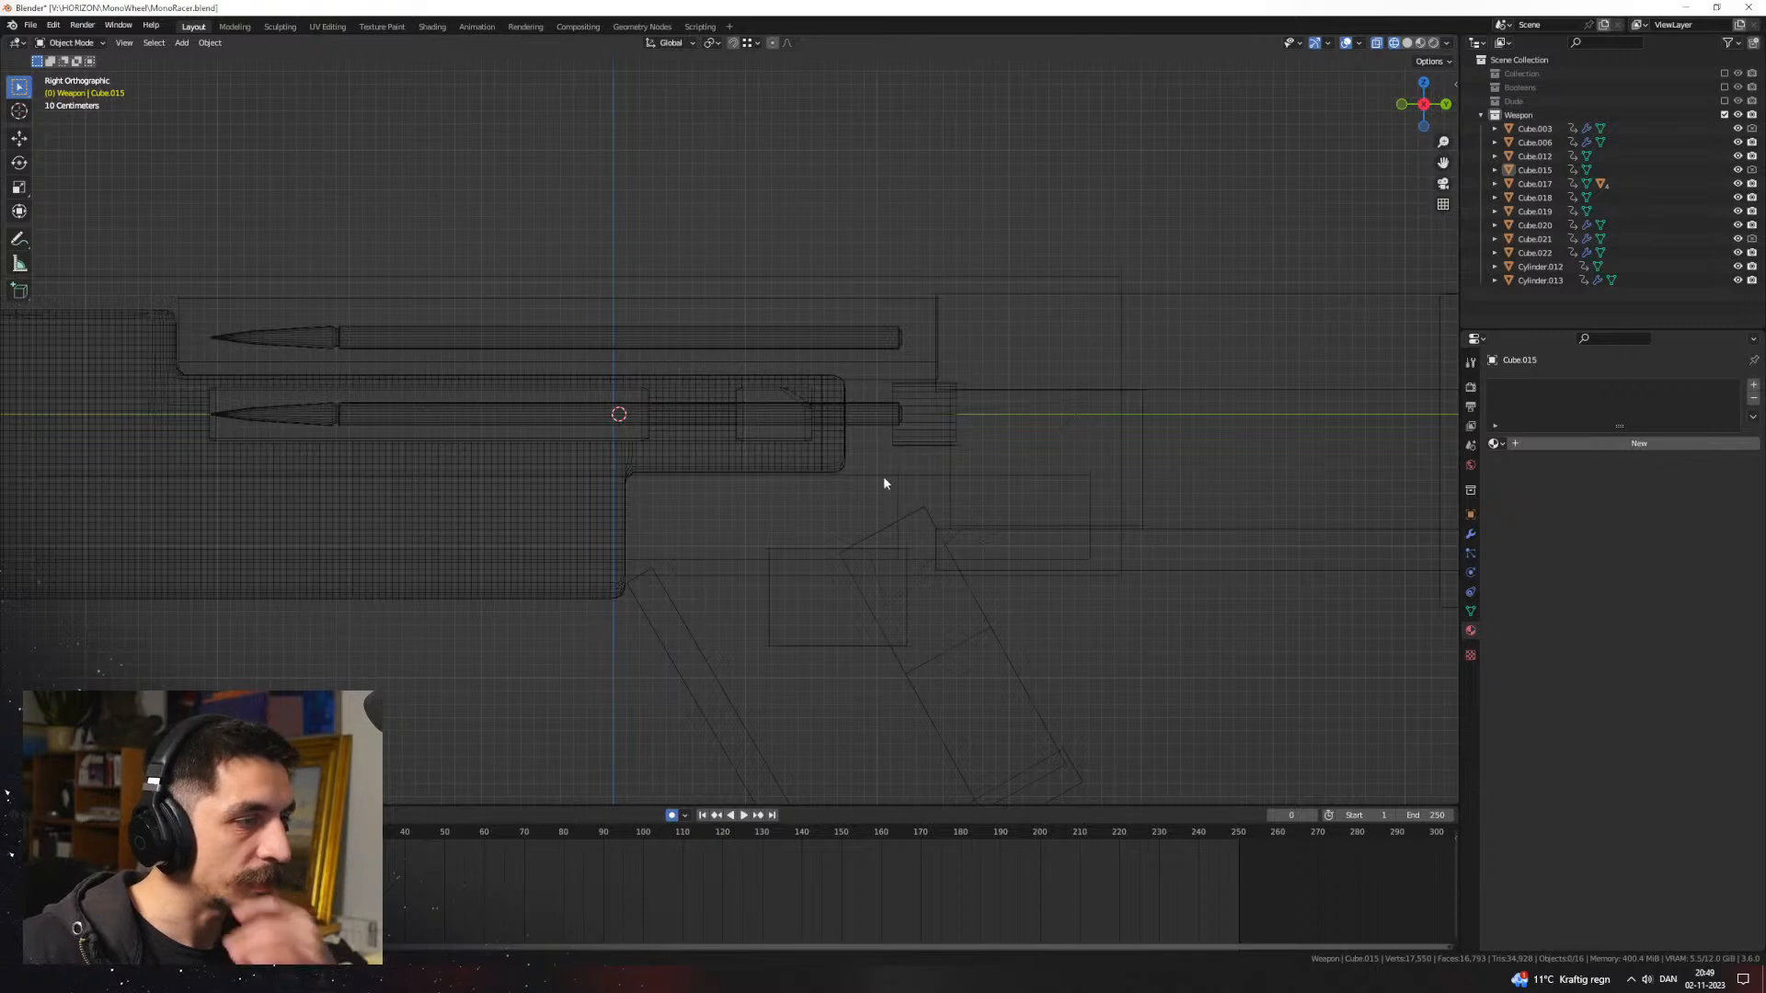
scroll(911, 476, "down", 2)
key("z")
left_click(1064, 512)
mouse_move(1064, 512)
middle_mouse_down()
mouse_move(941, 536)
mouse_move(972, 545)
mouse_move(829, 515)
mouse_move(765, 531)
mouse_move(932, 511)
mouse_move(1057, 522)
mouse_move(926, 511)
mouse_move(839, 542)
mouse_move(777, 477)
middle_mouse_up()
Step: Add two horizontal loop cuts to the front cutter cube, the second one centered in its upper section
key("ctrl+KP_3")
left_click(978, 429)
key("Tab")
middle_click_drag(979, 431, 880, 514)
left_click(798, 397)
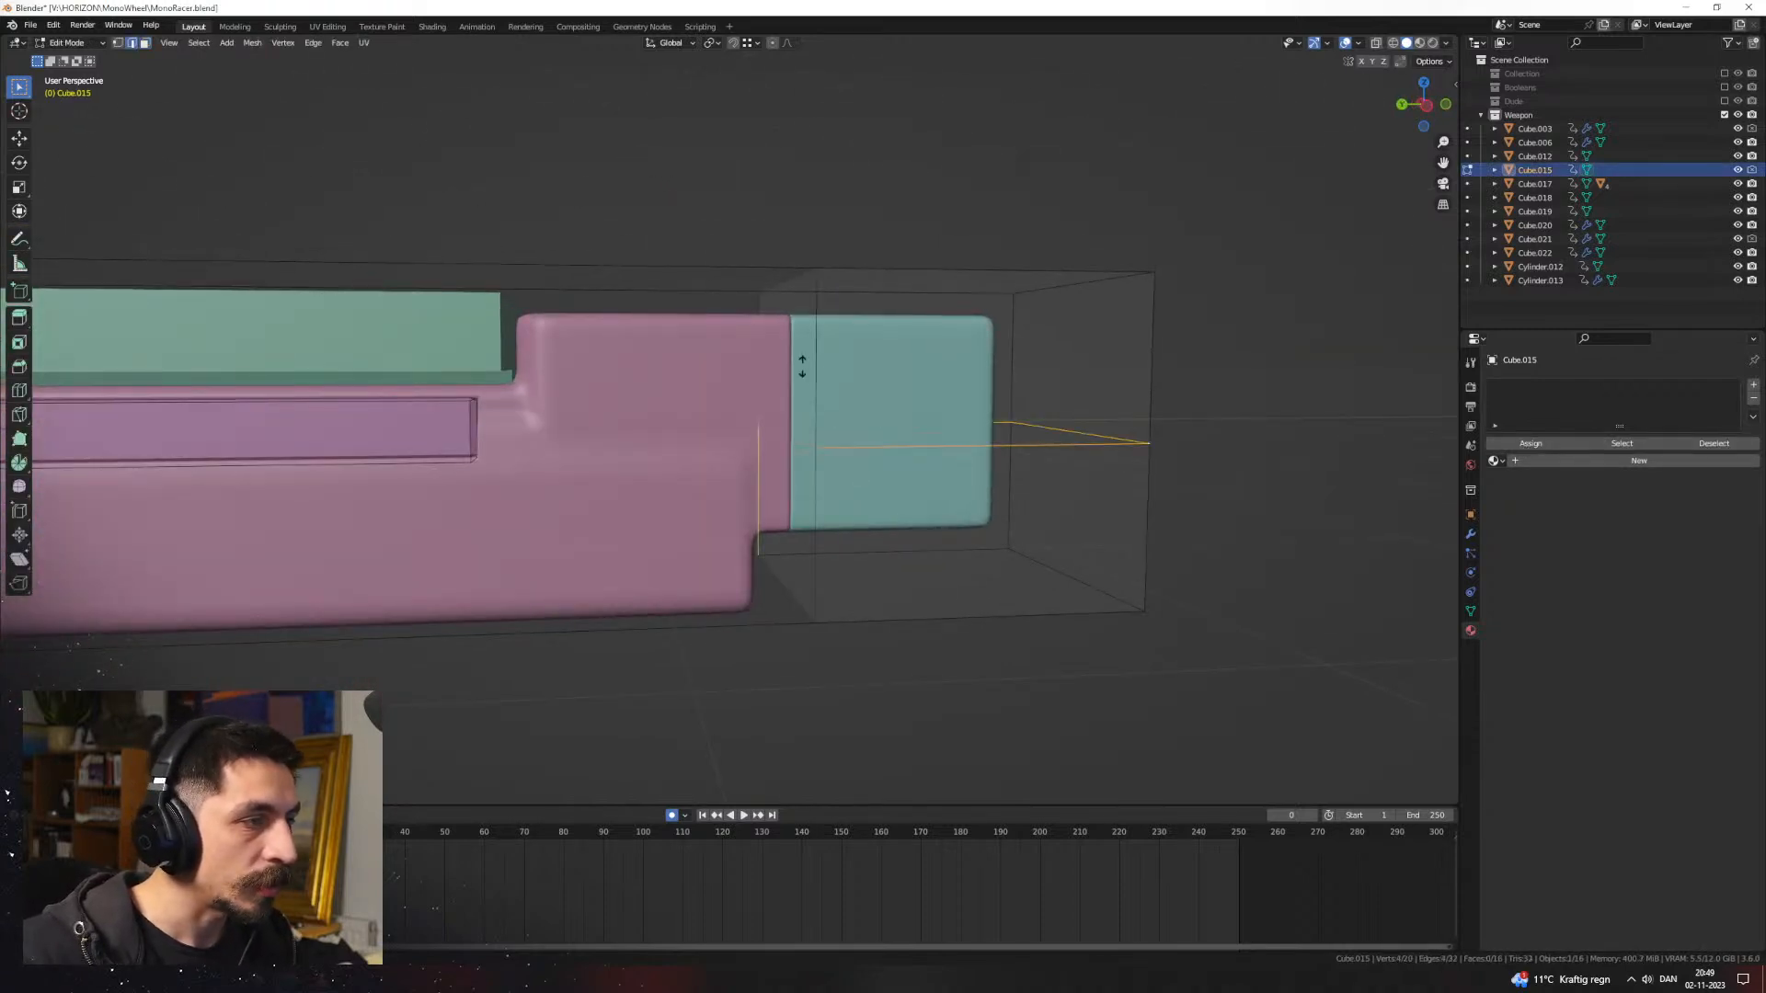
left_click(802, 361)
left_click(802, 367)
right_click(802, 370)
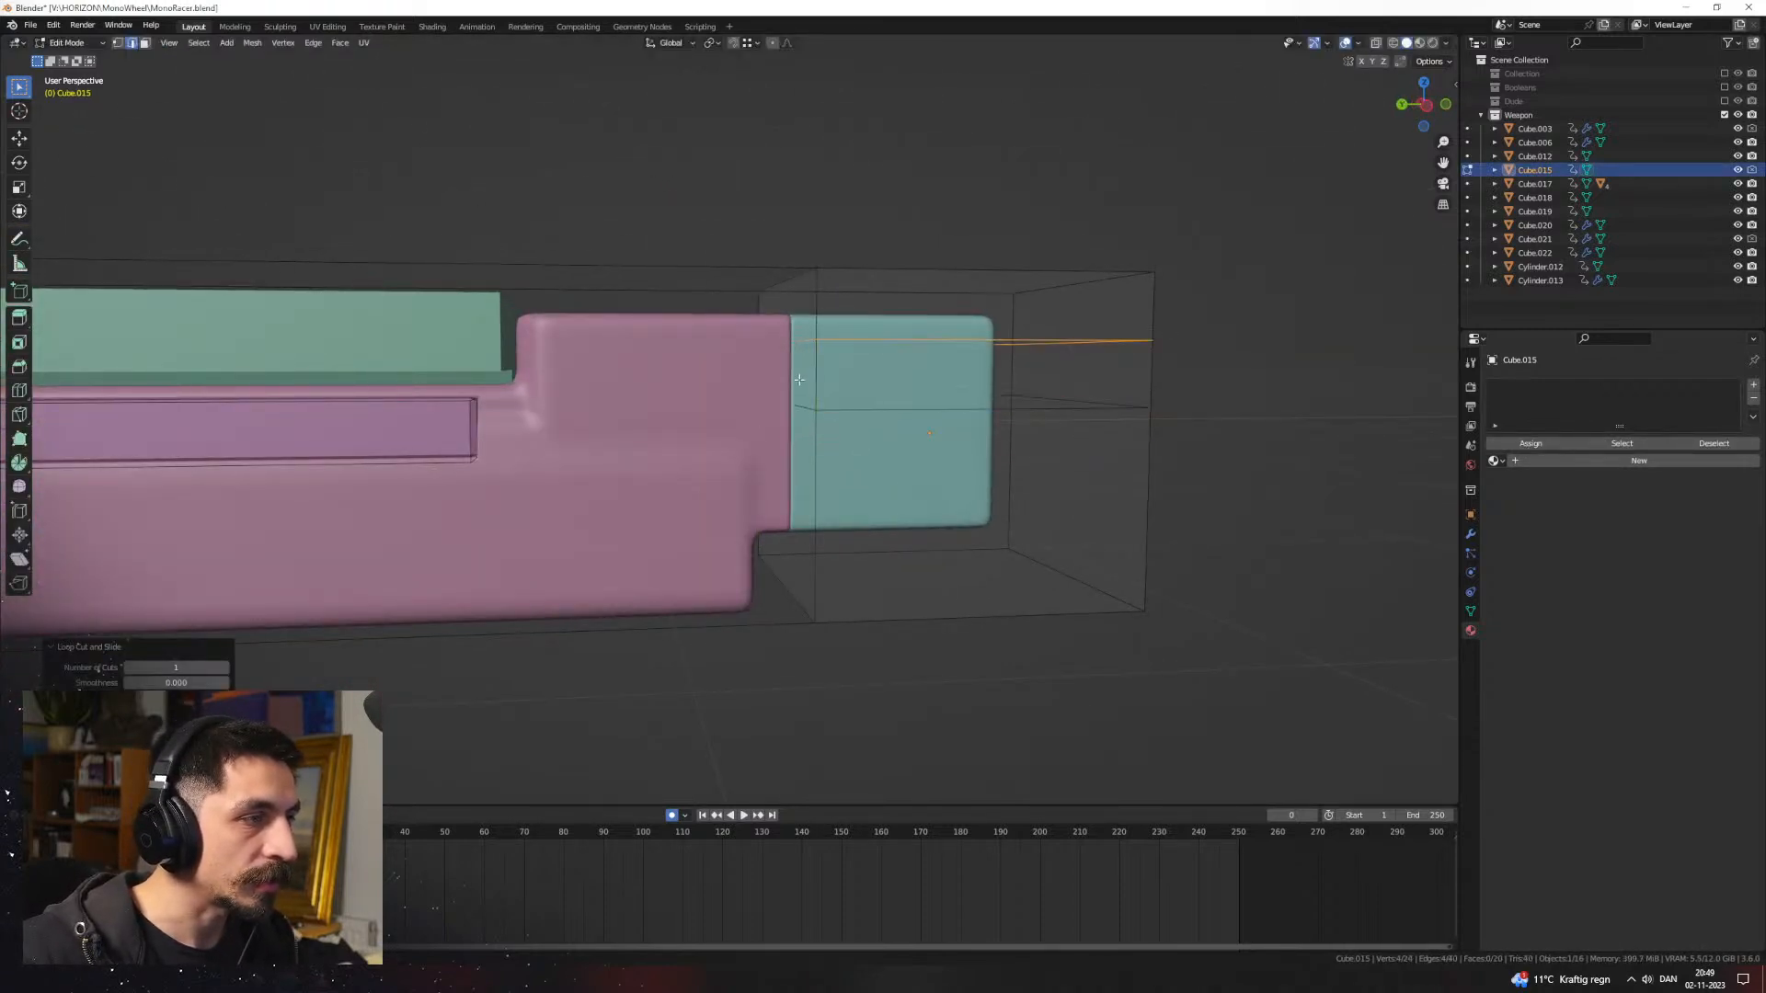
Step: Extrude the middle side face of the front cutter a short distance into the rifle body to form a locking tab
key("3")
left_click(801, 381)
middle_click_drag(801, 383, 846, 439)
key("e")
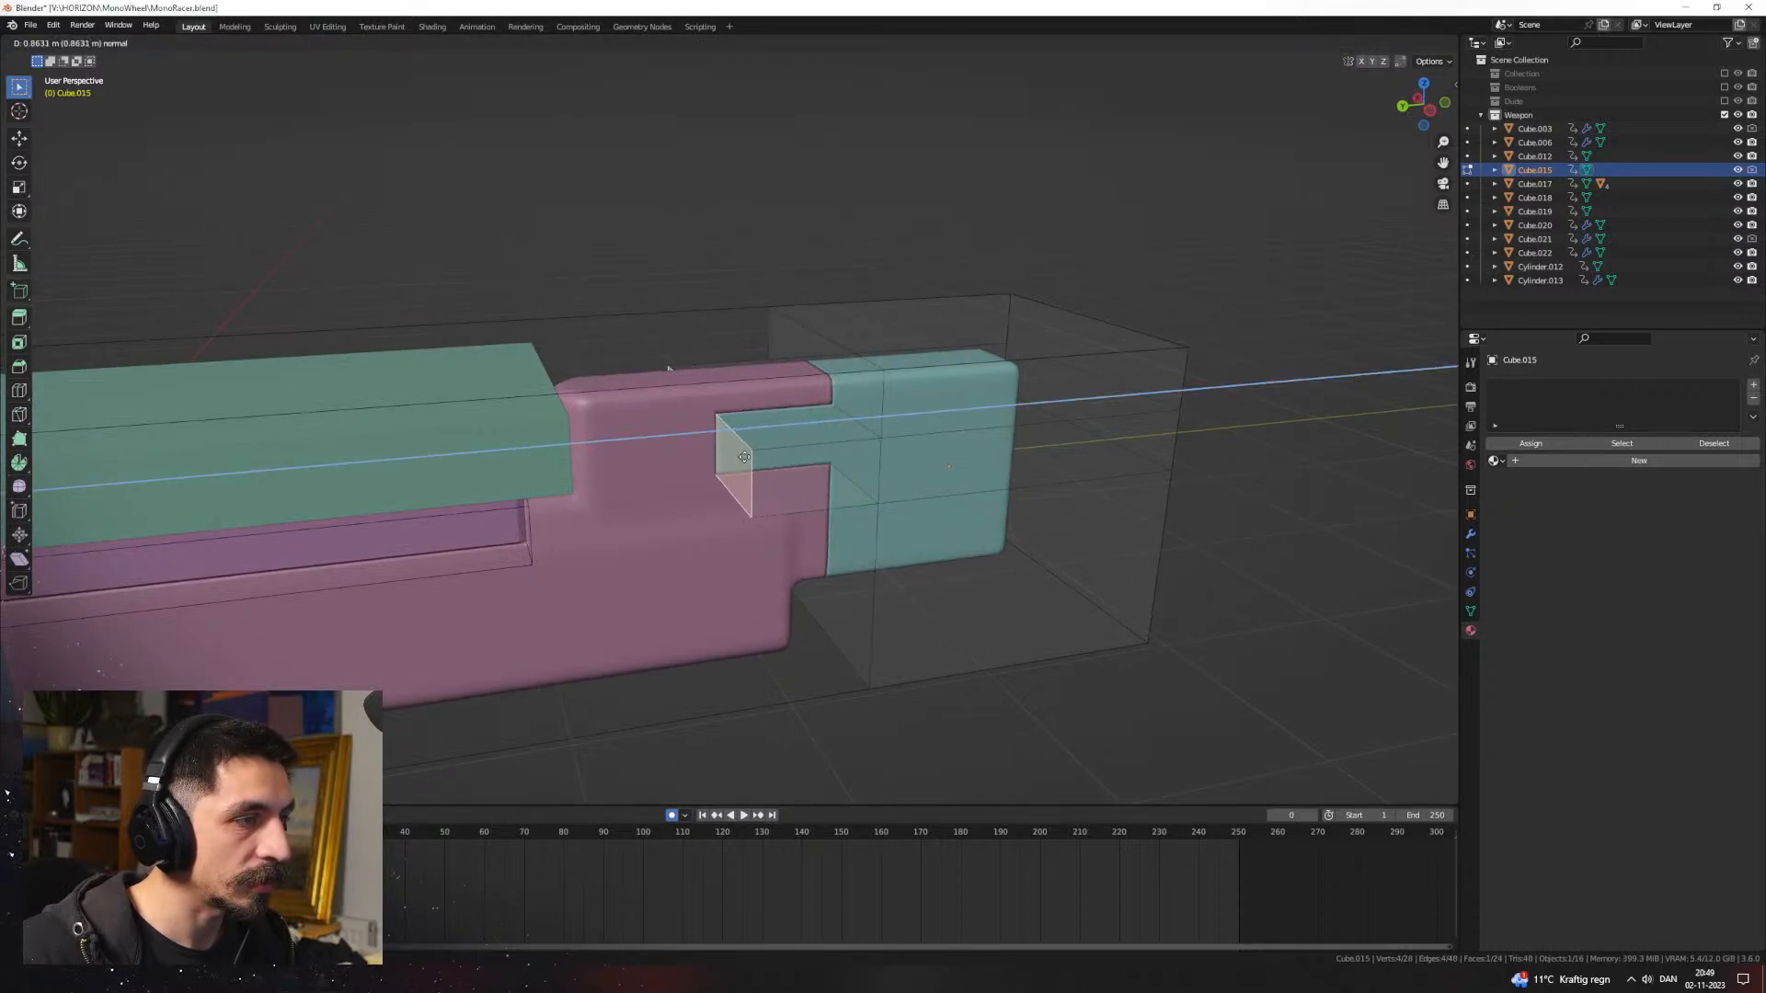
right_click(813, 447)
Step: Bevel the outer upper and lower edges of the cutter's extruded tab and return to Object Mode
left_click(818, 428)
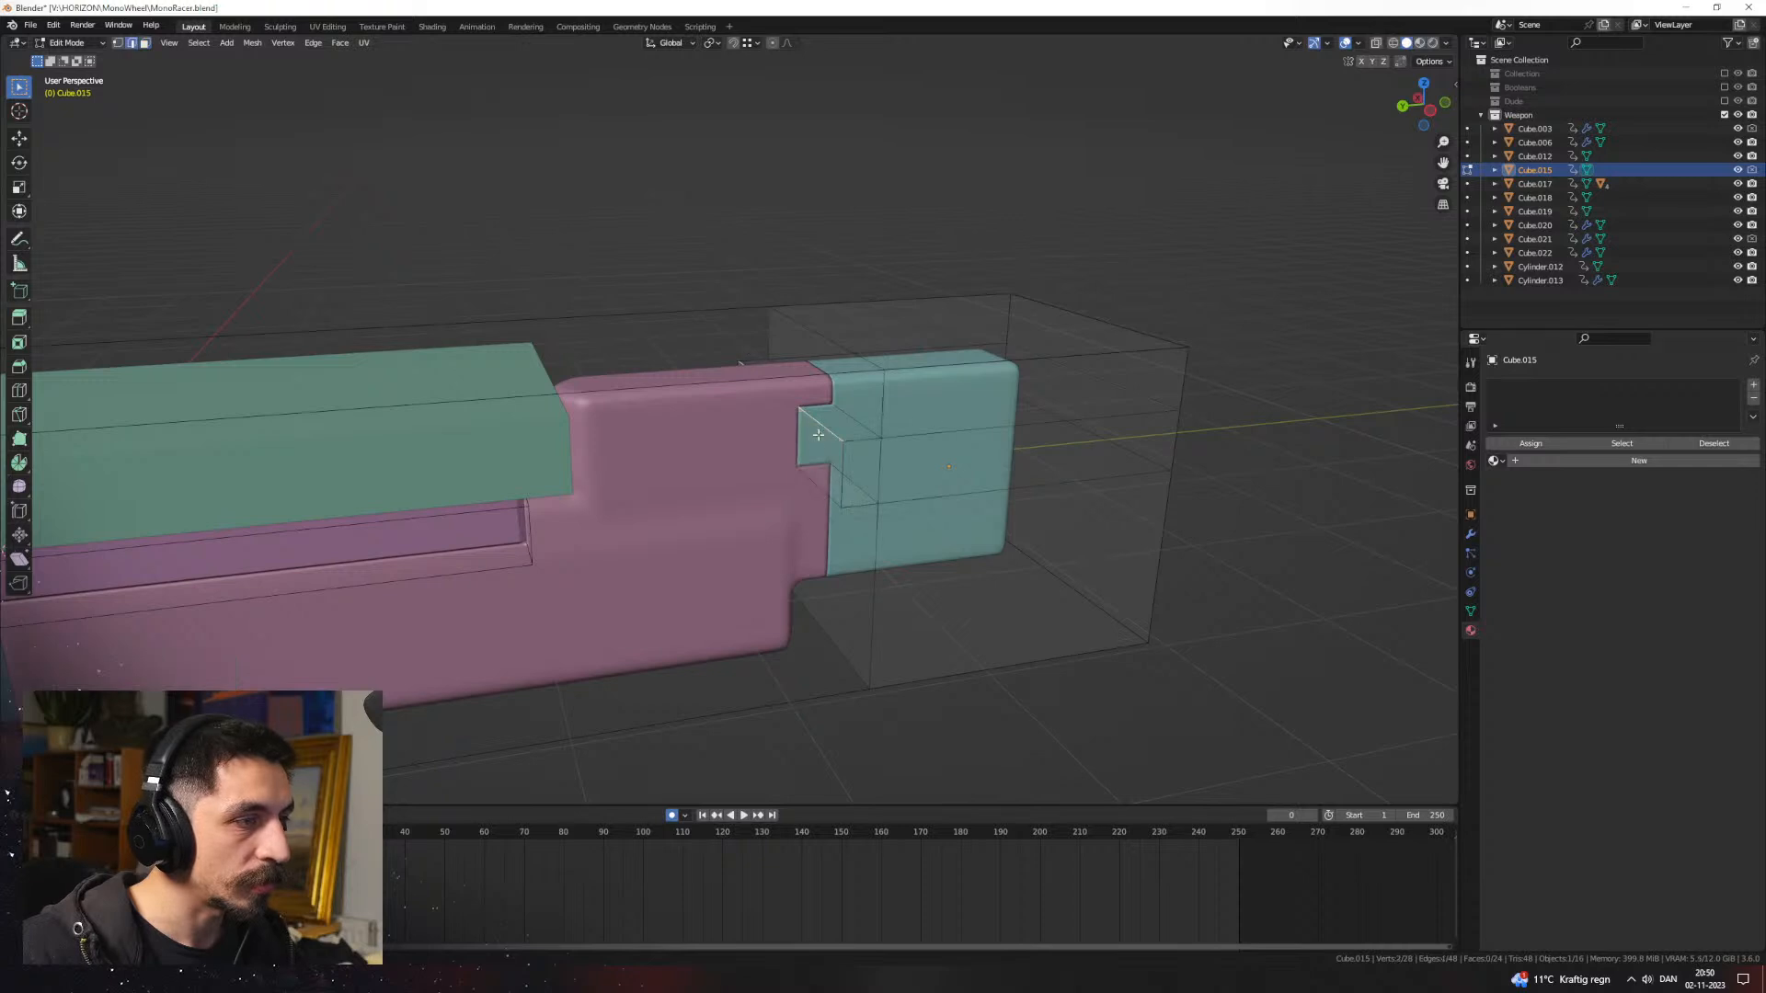
scroll(830, 478, "up", 3)
key("ctrl+b")
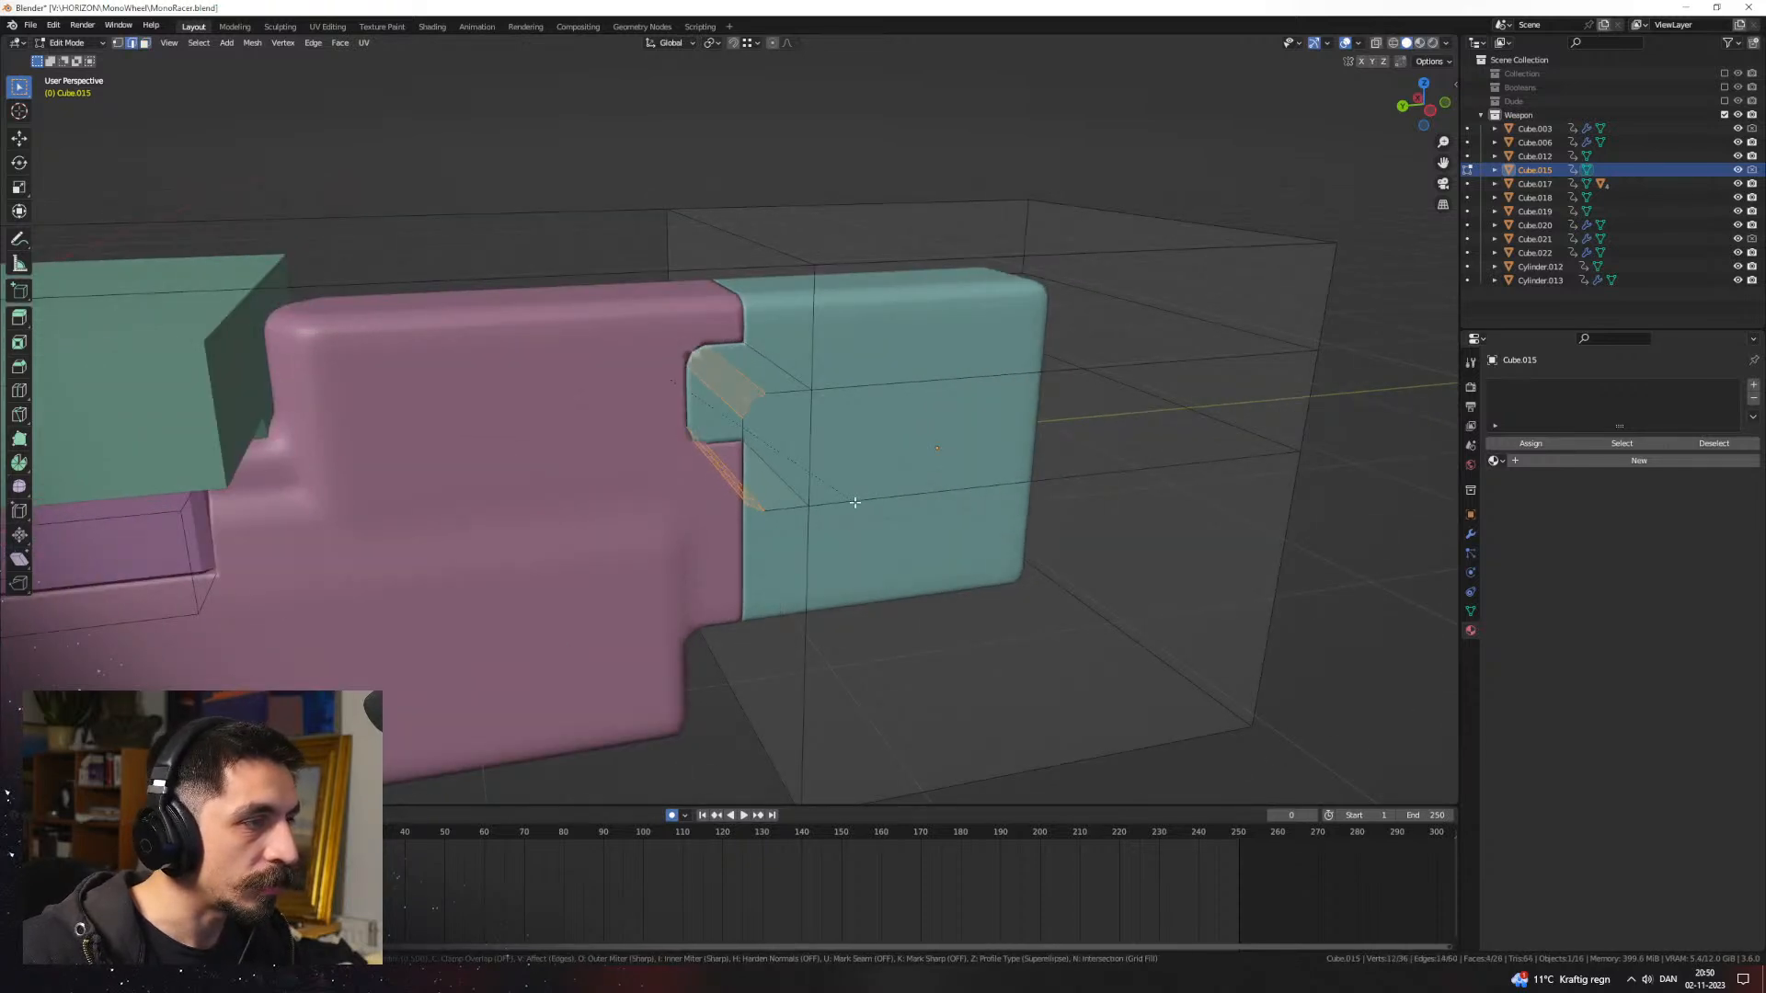
left_click(854, 502)
key("Tab")
Step: In Material Preview, link the grey metallic material between the two selected rifle parts and turn off the viewport overlays
scroll(1011, 548, "down", 6)
scroll(1019, 549, "down", 2)
mouse_move(1018, 549)
middle_mouse_down()
mouse_move(632, 526)
mouse_move(871, 505)
mouse_move(902, 552)
mouse_move(761, 603)
mouse_move(710, 548)
mouse_move(721, 497)
mouse_move(791, 570)
mouse_move(1007, 572)
middle_mouse_up()
scroll(636, 532, "down", 2)
middle_click_drag(1007, 572, 782, 476, "shift")
scroll(862, 568, "up", 2)
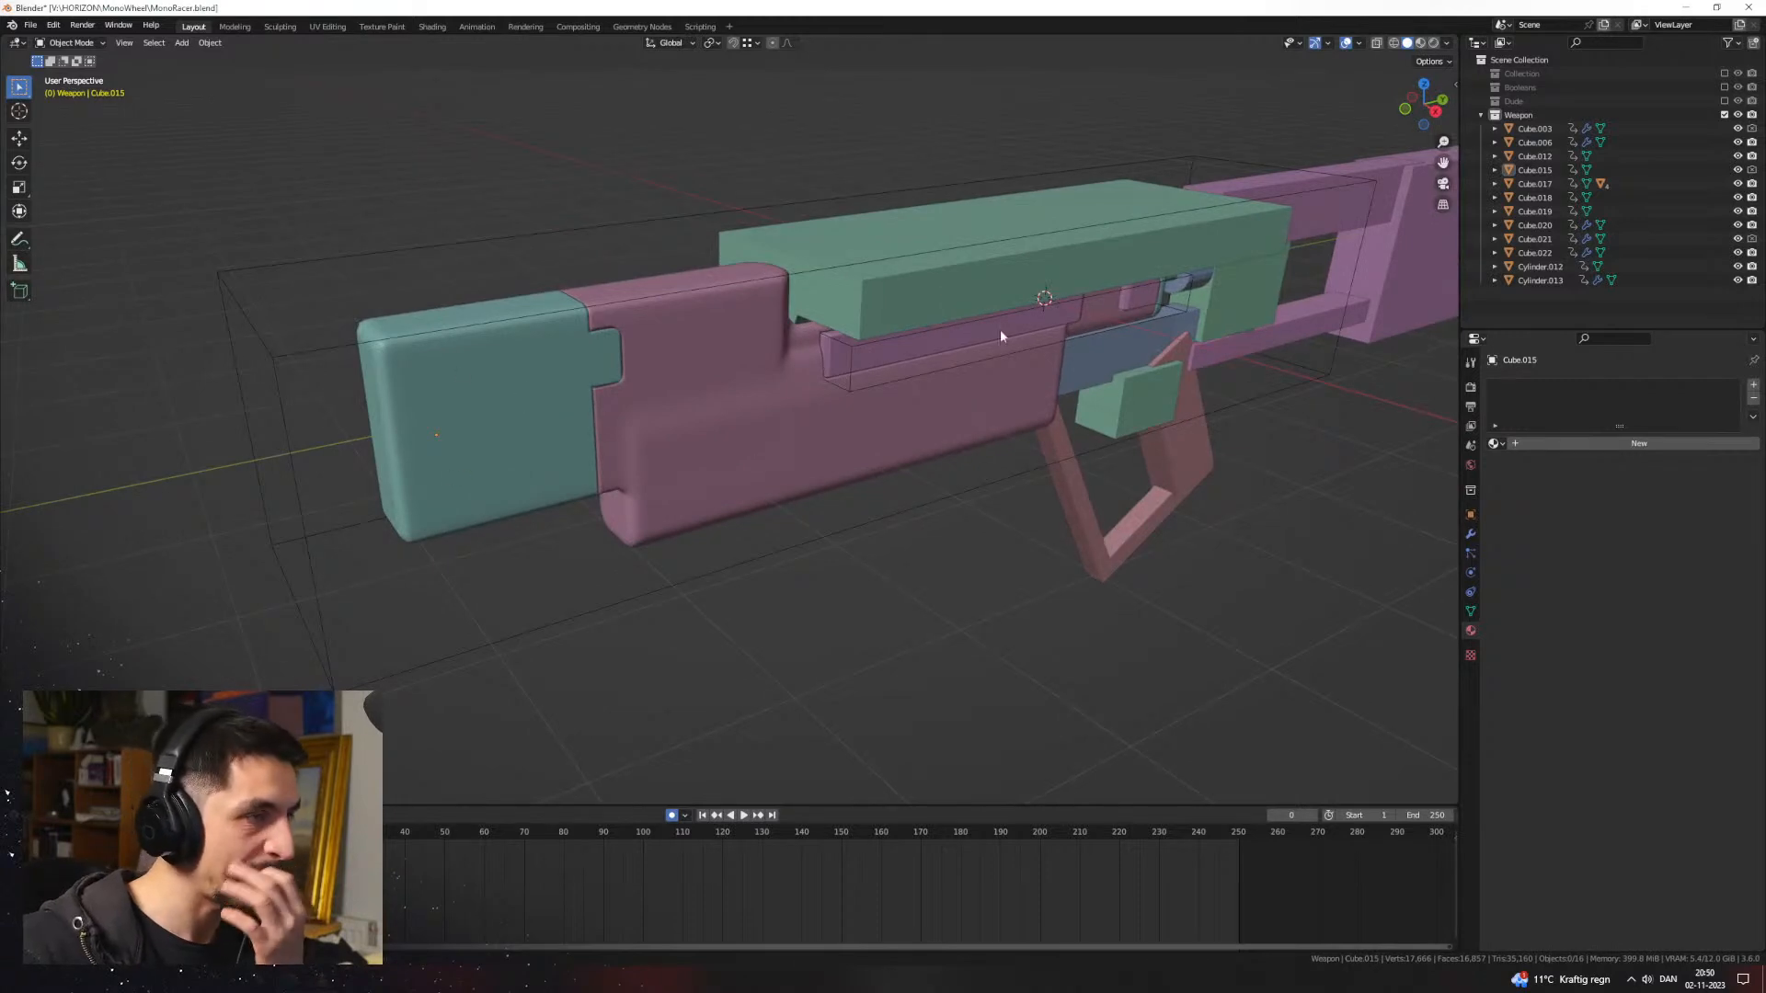
left_click(1420, 42)
middle_click_drag(841, 603, 809, 331)
left_click(786, 284)
left_click(782, 288, "shift")
key("ctrl+l")
left_click(789, 288)
left_click(995, 517)
middle_click_drag(995, 517, 975, 414)
key("shift+alt+z")
scroll(975, 414, "up", 3)
Step: Give the rifle body's material a low roughness and a red base color
left_click(699, 396)
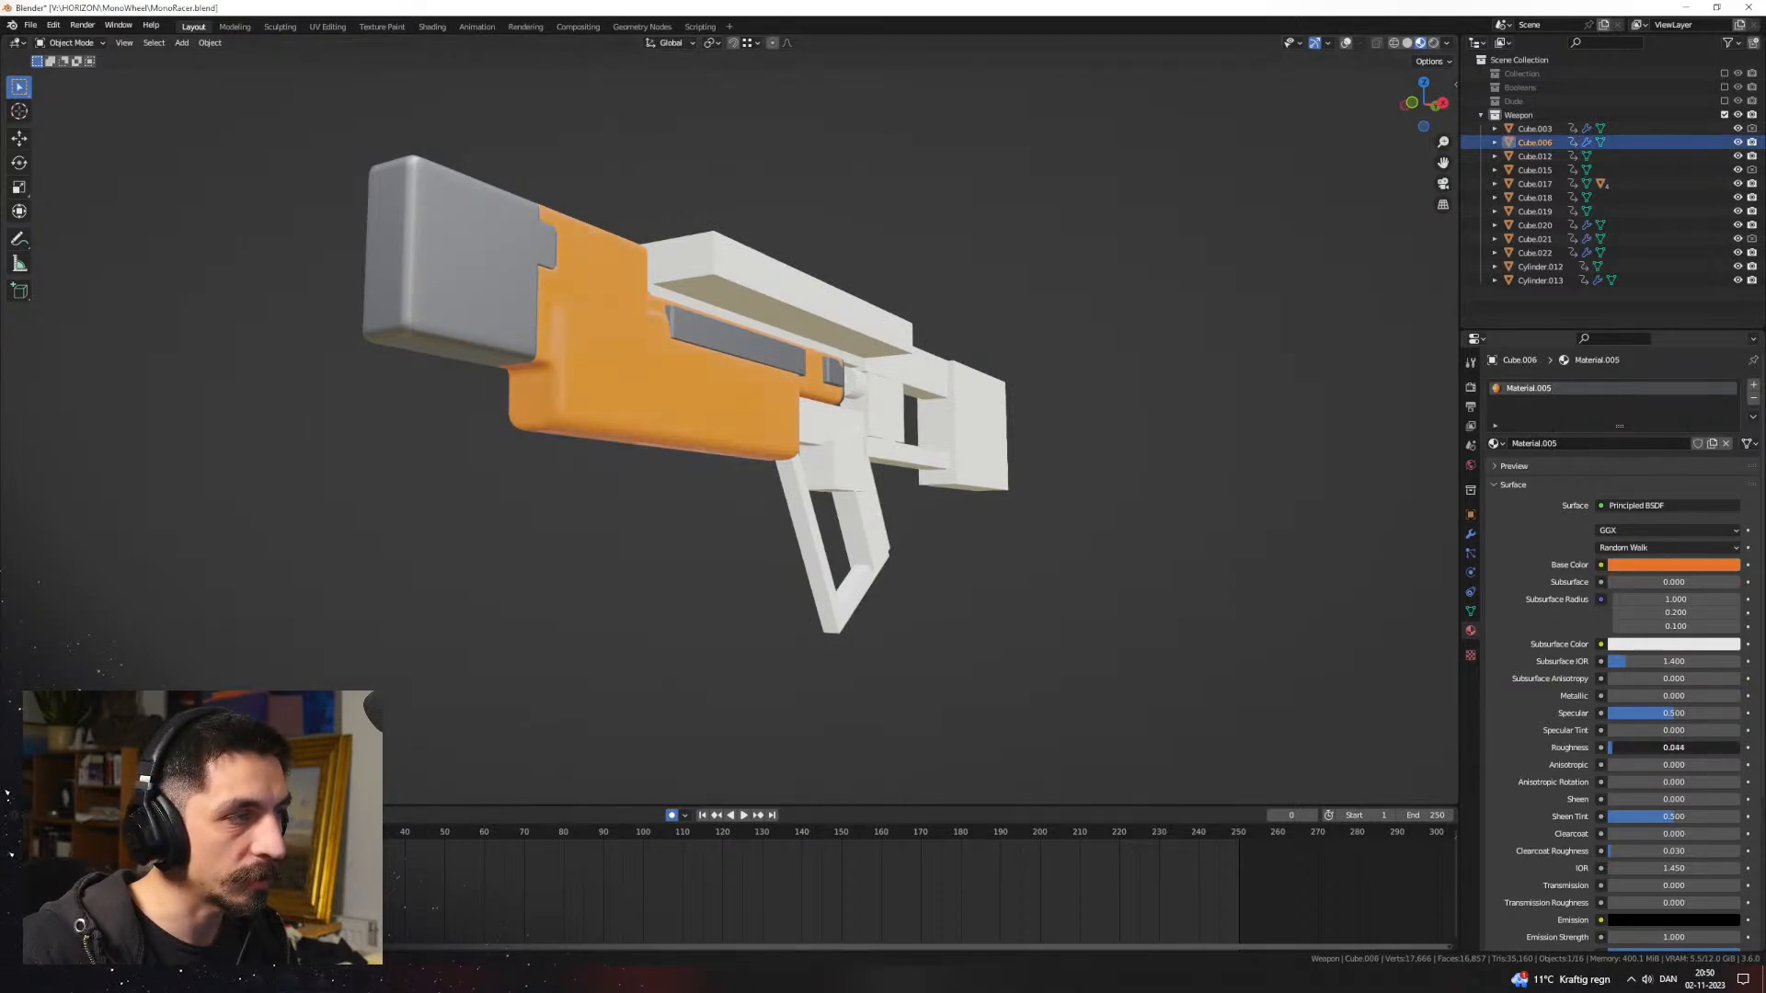
left_click(1187, 578)
middle_click_drag(1186, 577, 1127, 557)
left_click(1663, 564)
left_click_drag(1675, 463, 1673, 458)
left_click(1173, 578)
Step: Examine the colored rifle from both sides and look through the red body's modifier stack
middle_click_drag(1171, 576, 809, 568)
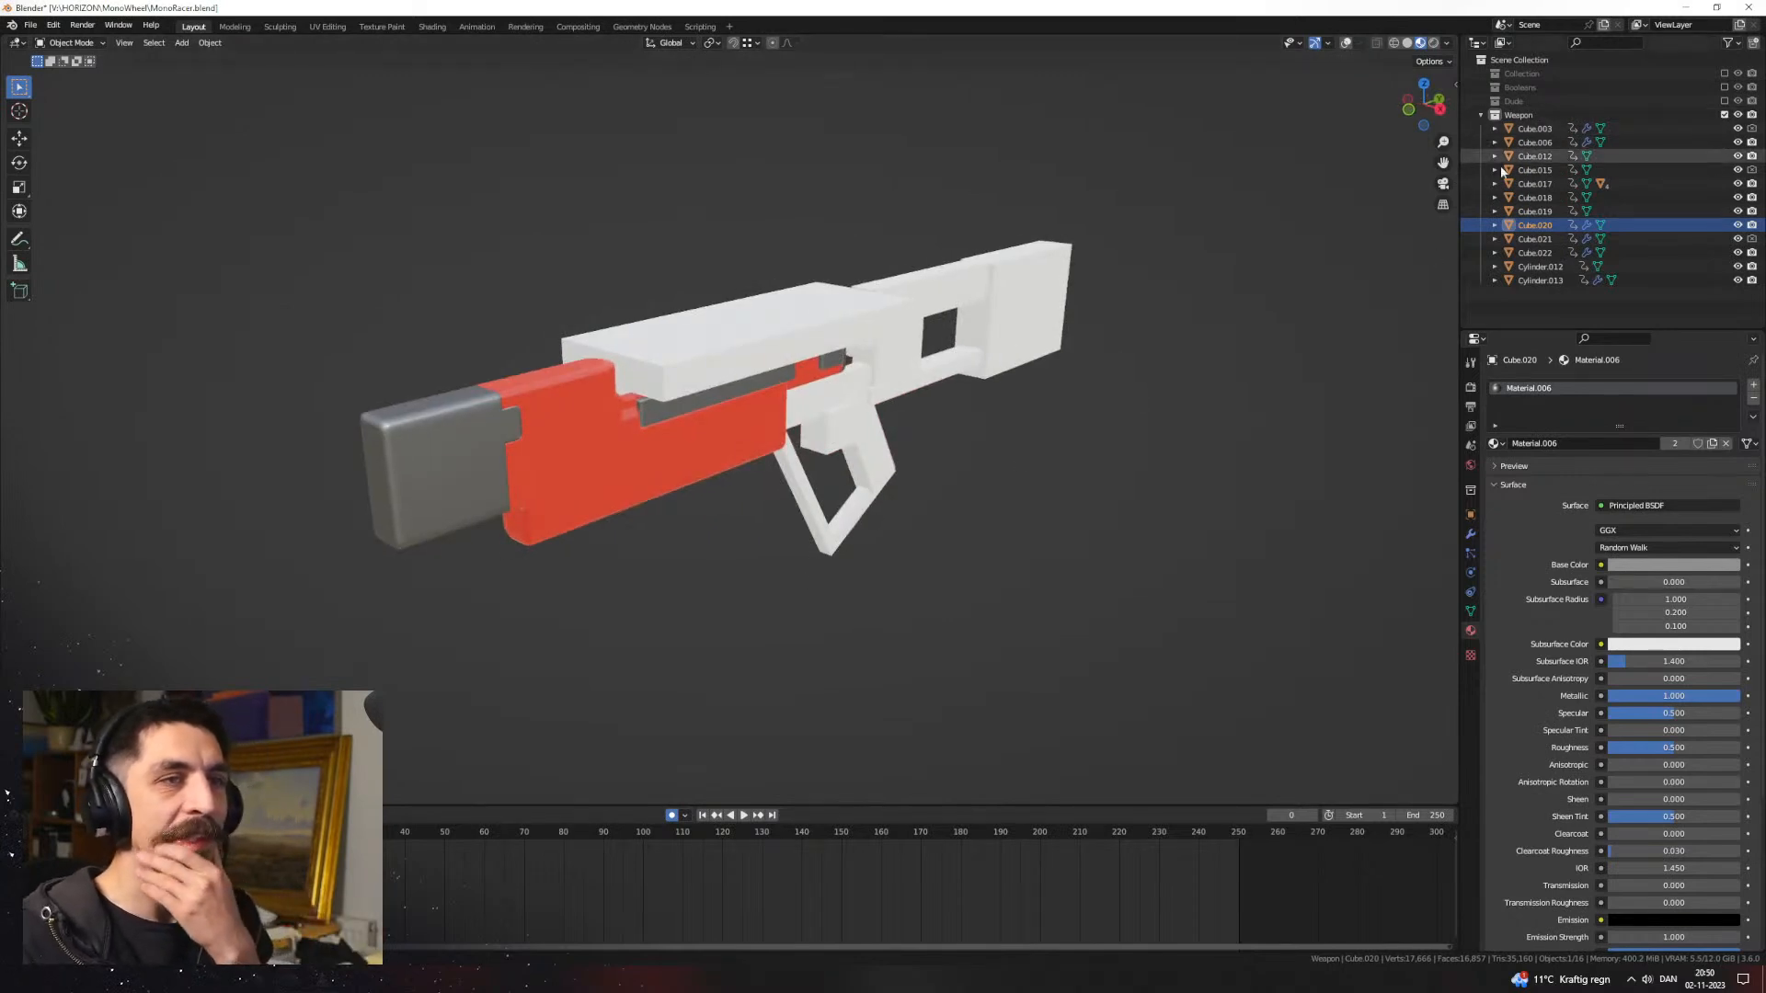
key("KP_3")
middle_click_drag(808, 425, 1145, 465)
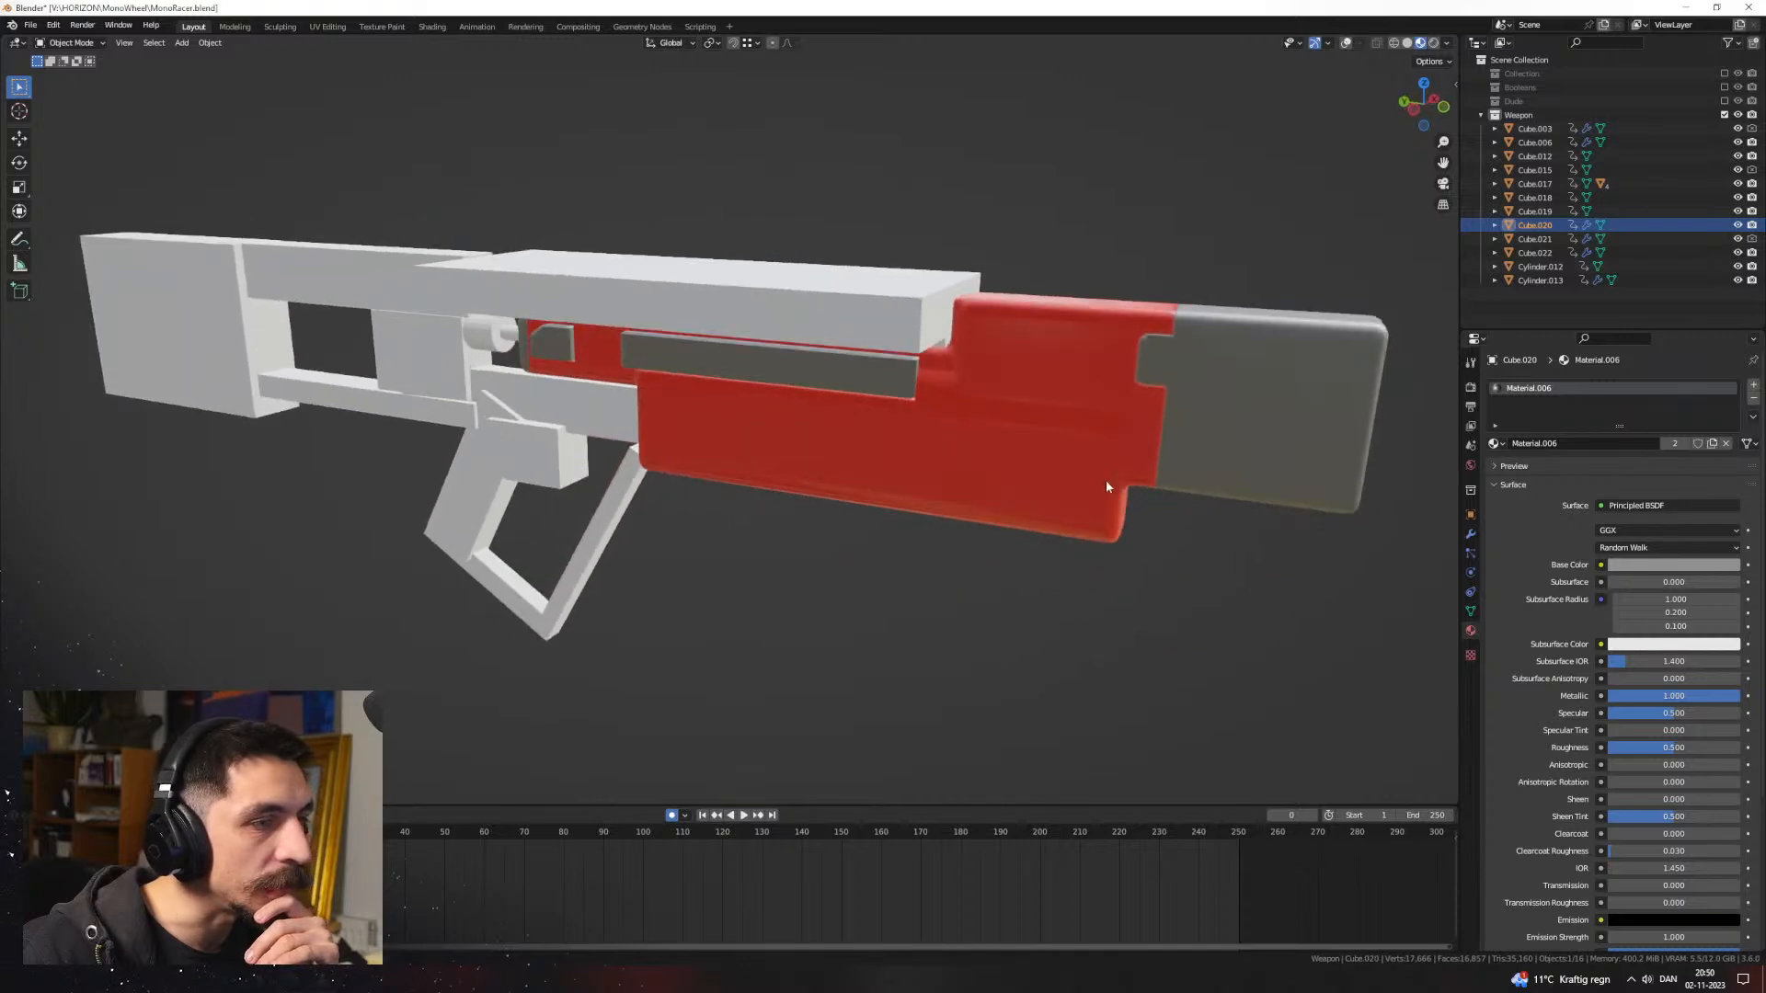
left_click(1145, 466)
left_click(1470, 533)
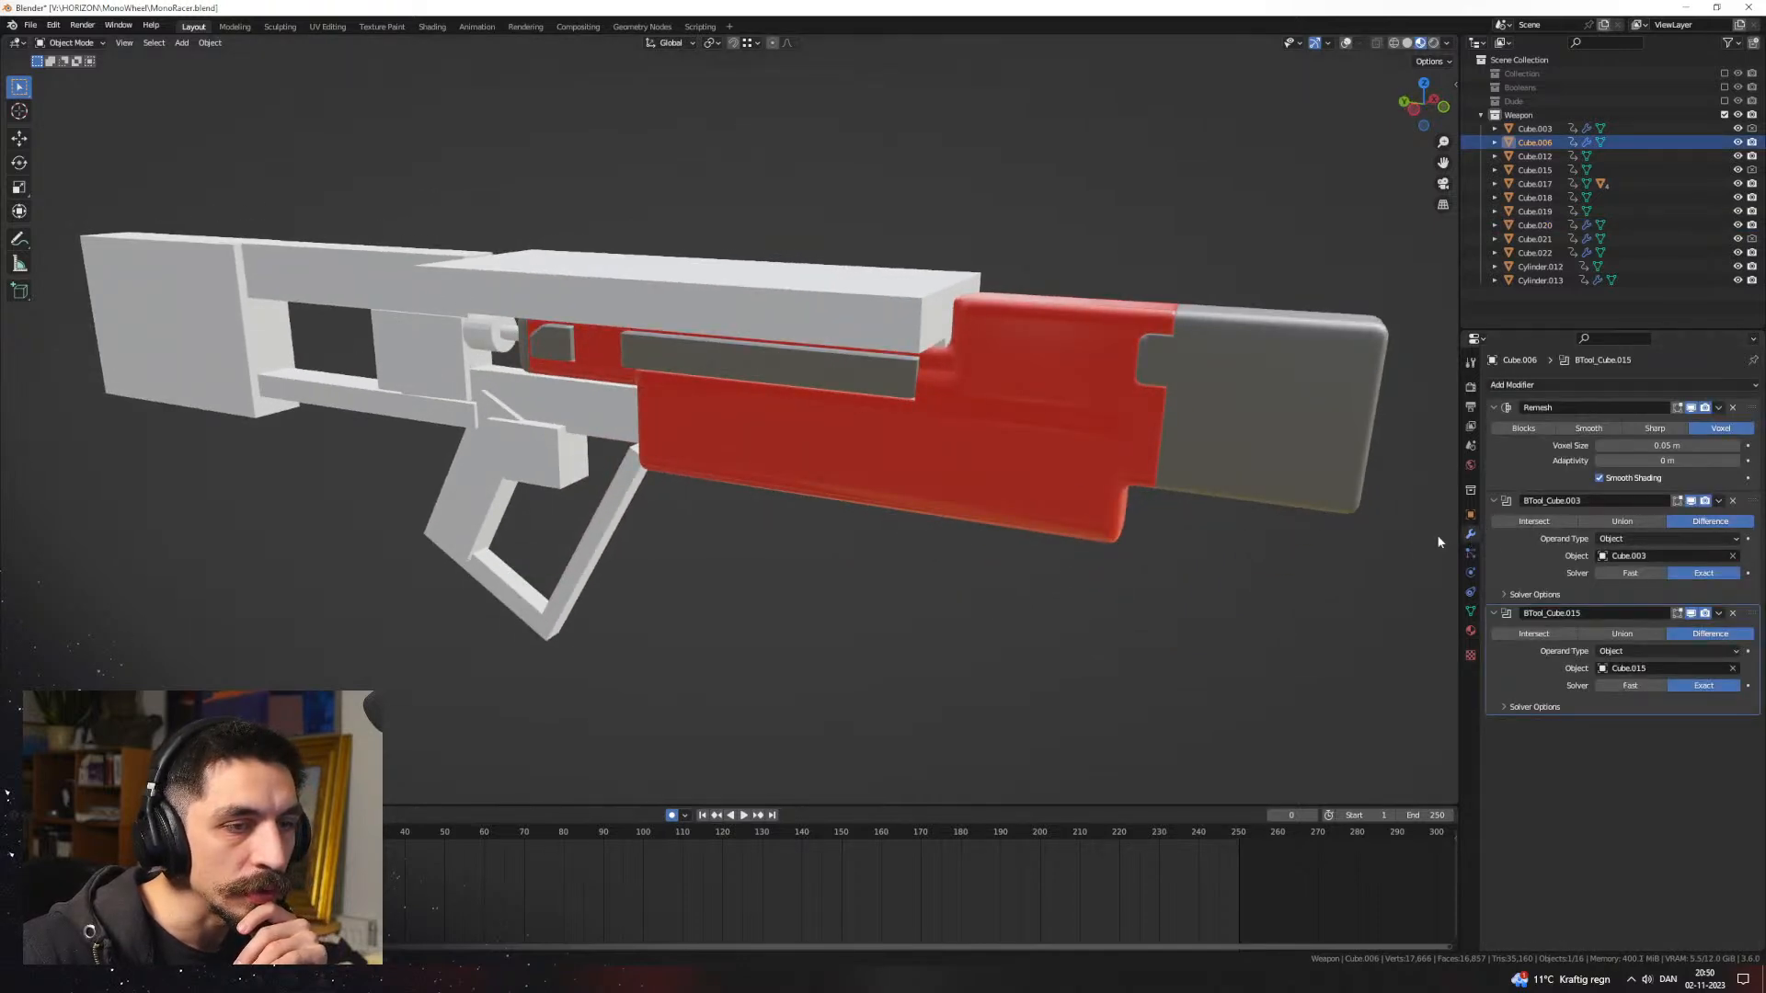
scroll(1135, 529, "up", 3)
middle_click_drag(1135, 530, 804, 475)
scroll(915, 492, "up", 2)
middle_click_drag(916, 492, 962, 489)
middle_click_drag(550, 649, 463, 685, "shift")
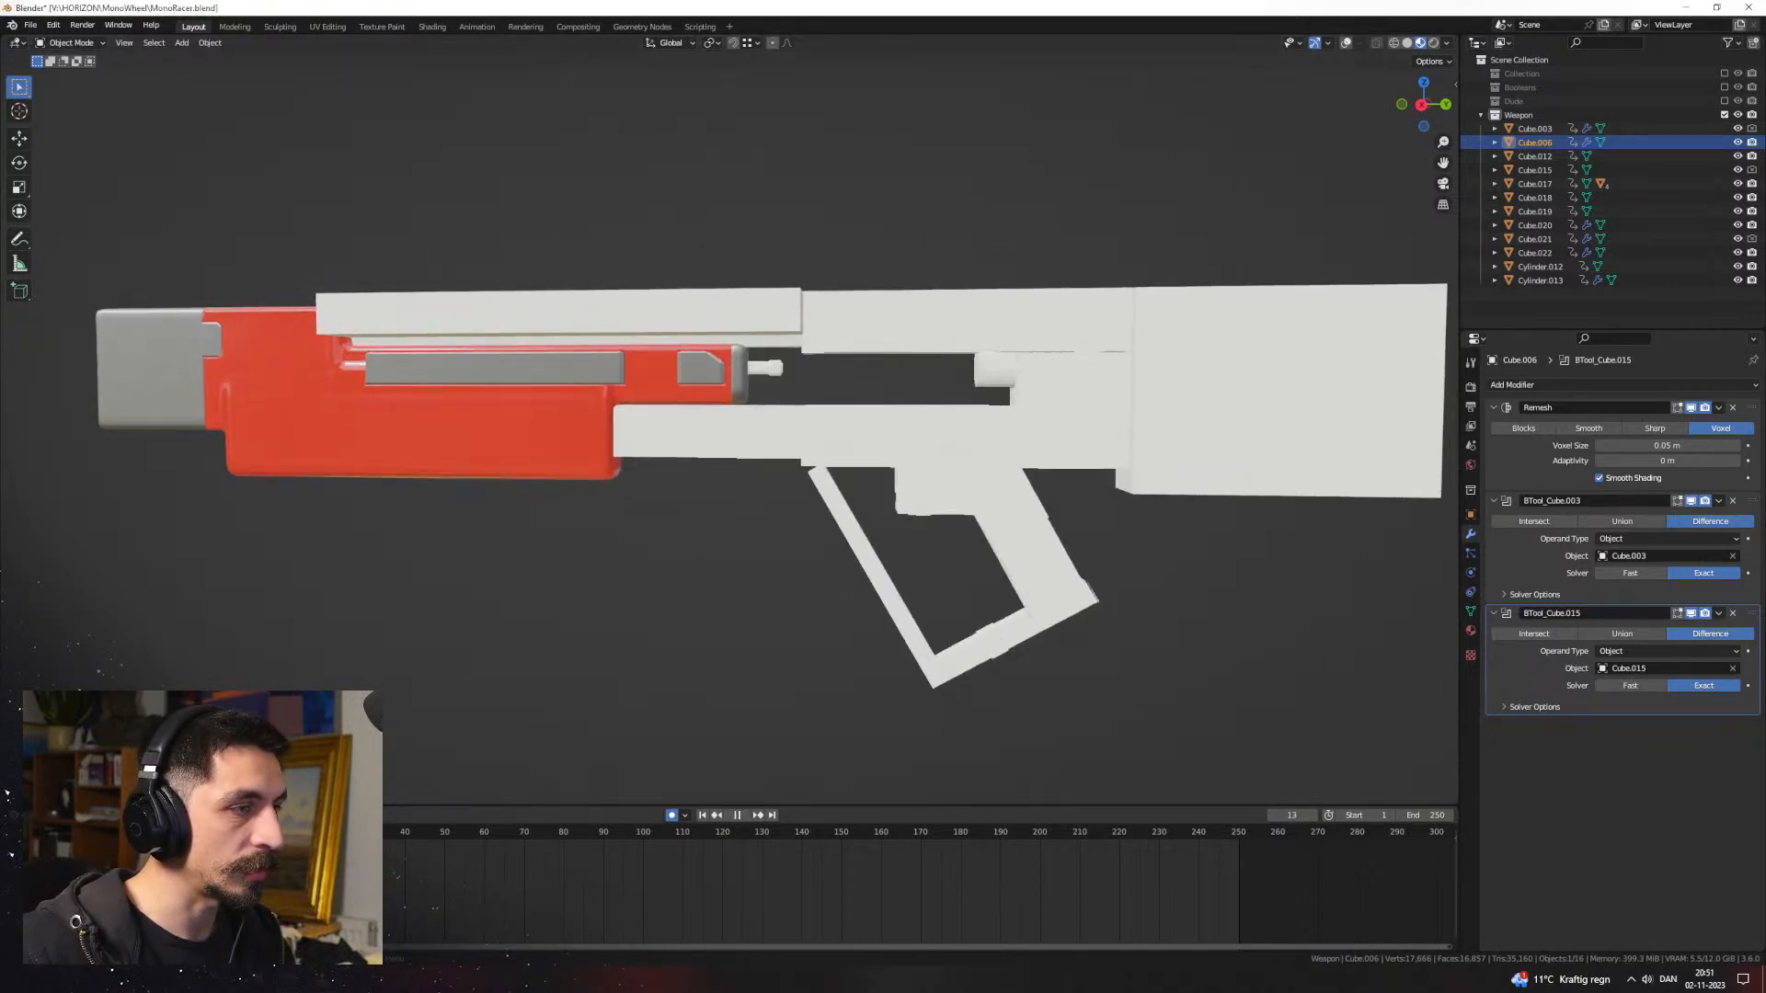
key("Escape")
middle_click_drag(832, 557, 786, 559)
middle_click_drag(786, 559, 682, 561, "shift")
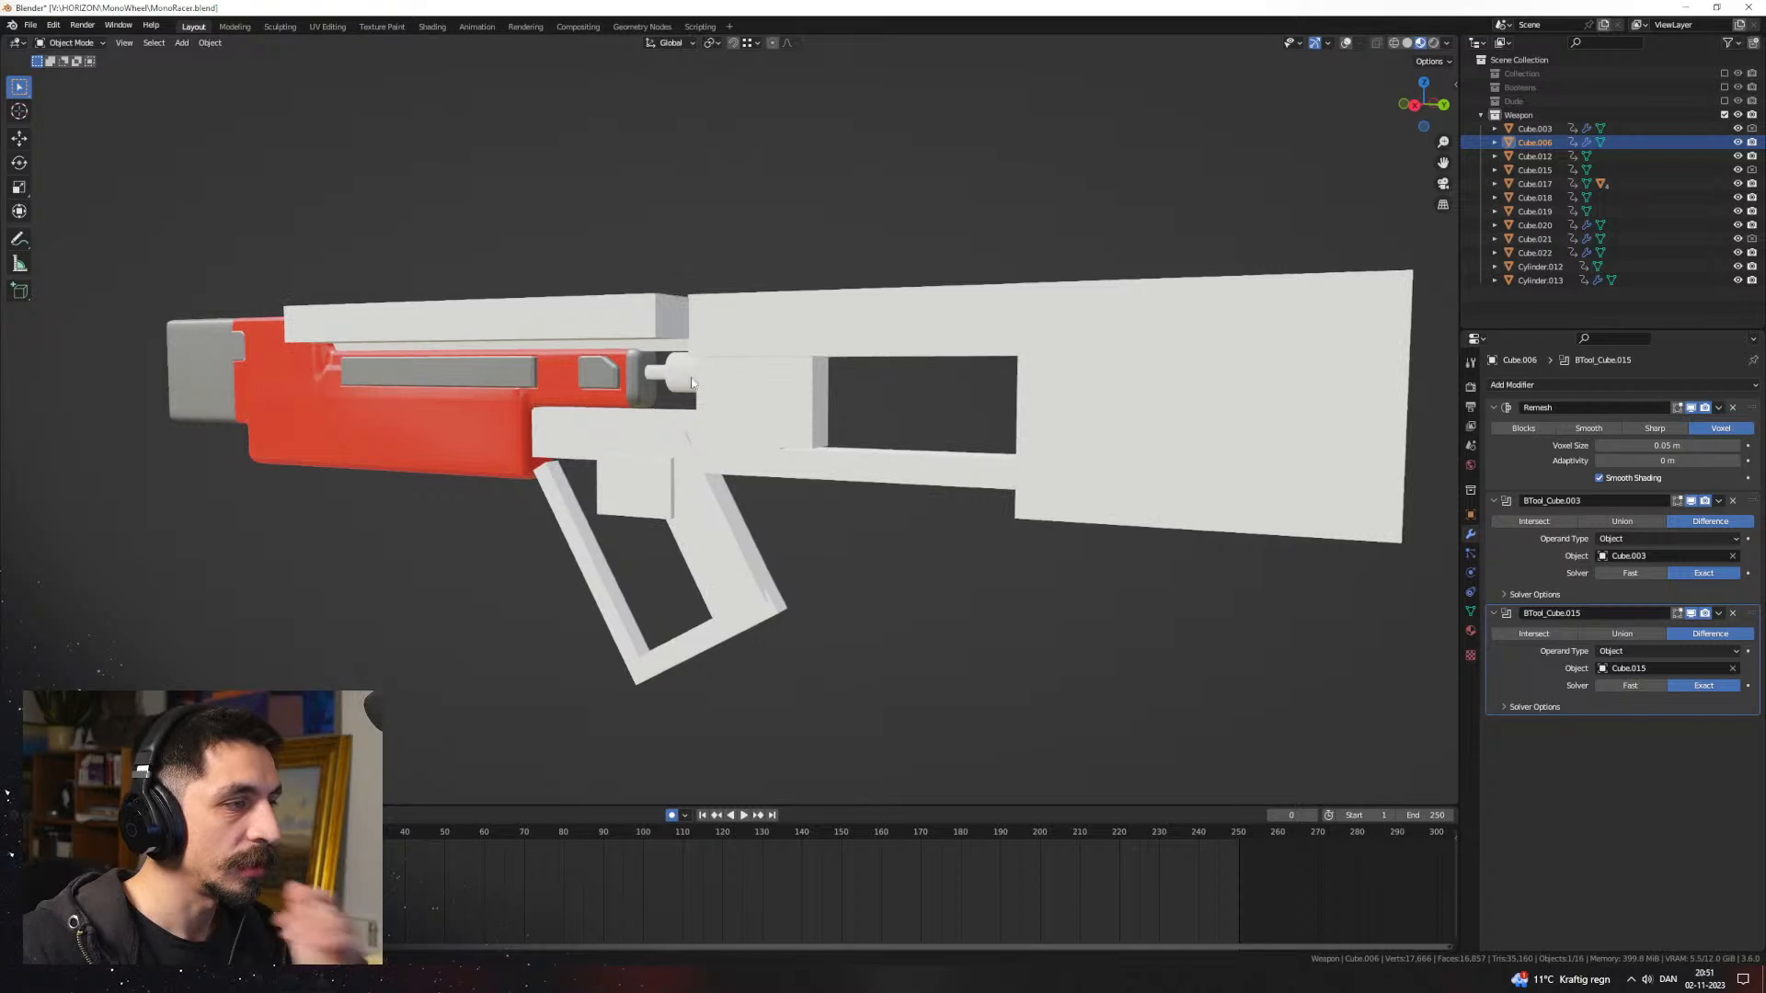
Step: Return to solid display with overlays on and play the animation up to frame 42
left_click(1407, 43)
middle_click_drag(1032, 311, 938, 360)
left_click(1345, 43)
middle_click_drag(780, 432, 807, 476)
scroll(870, 460, "up", 3)
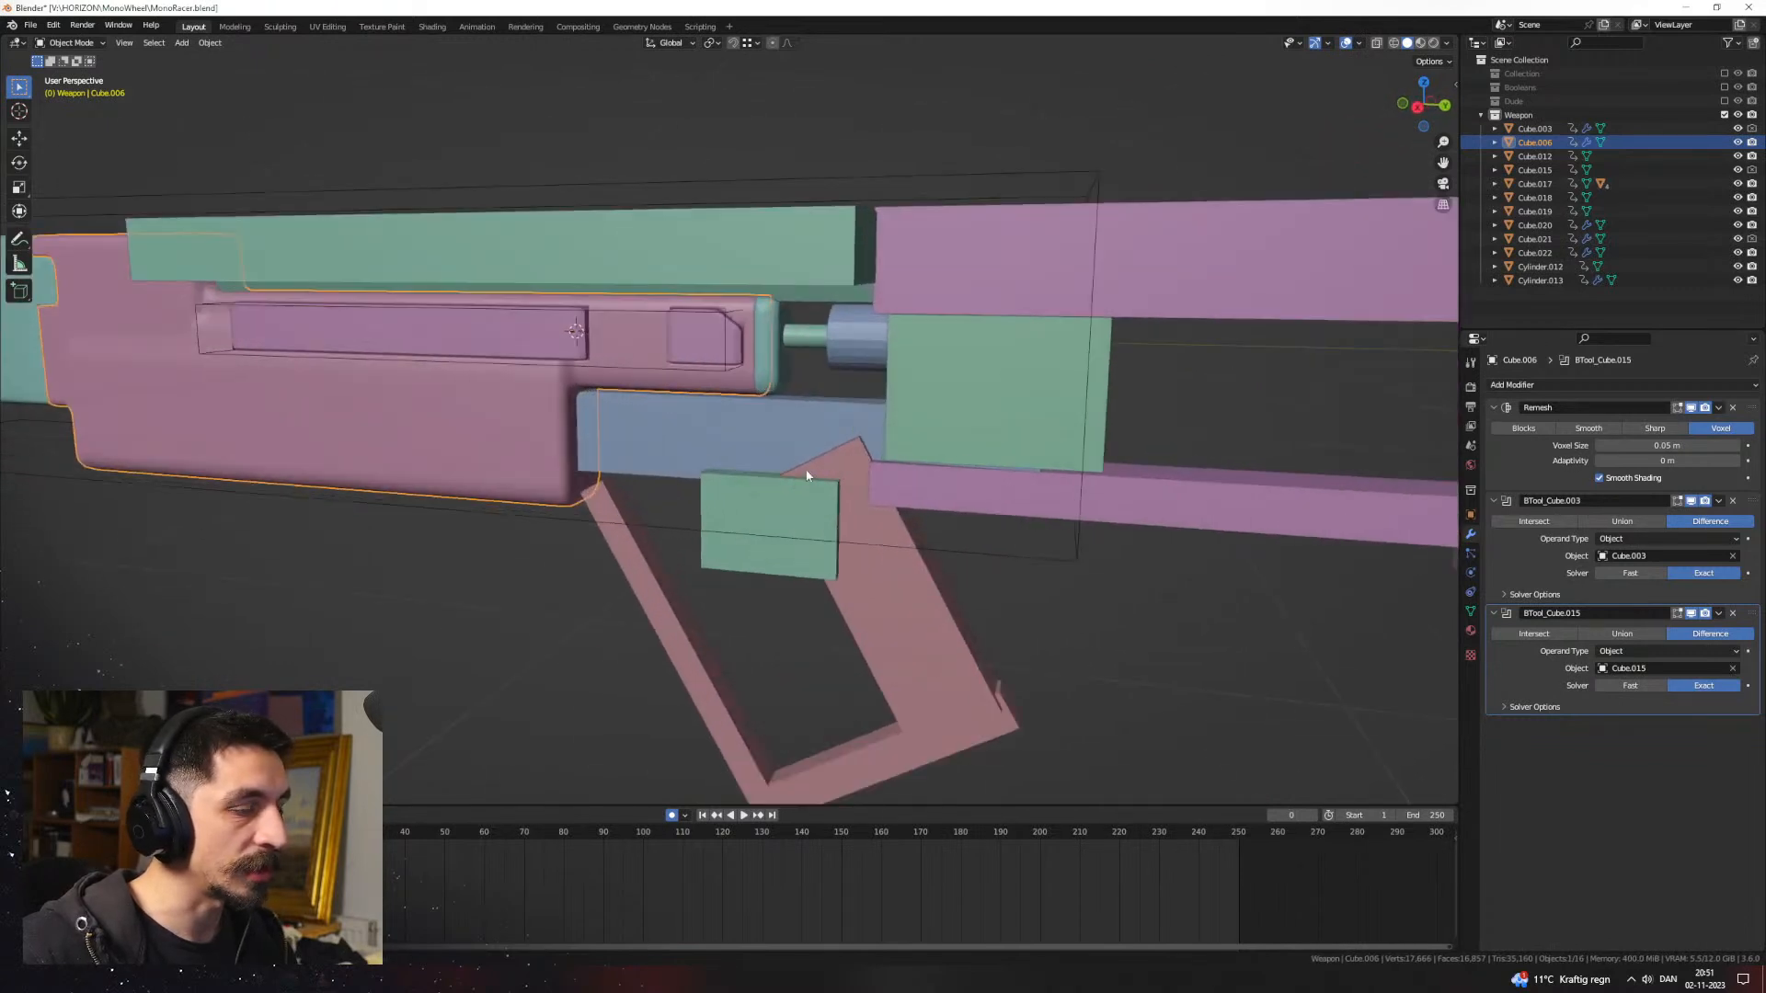
key("space")
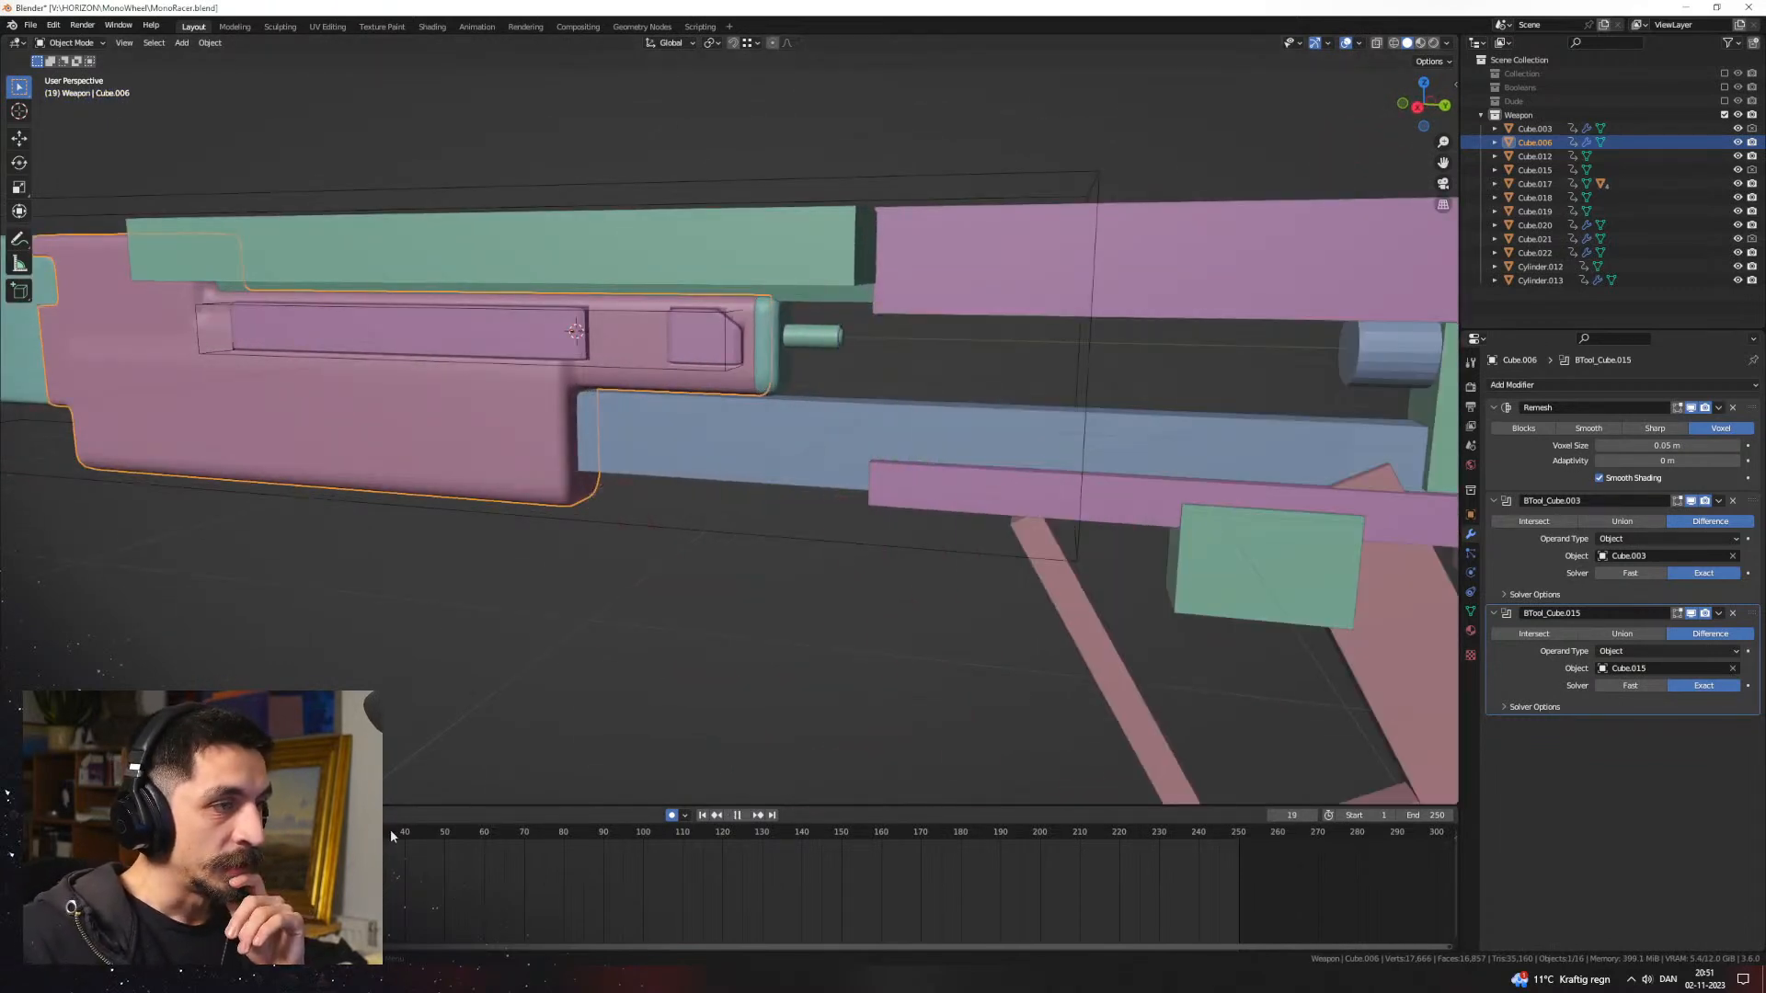
key("space")
middle_click_drag(826, 471, 969, 485)
scroll(966, 492, "down", 3)
middle_click_drag(1042, 588, 940, 559, "shift")
Step: Hide the grip, the small green block on it, the middle receiver block and the long blue rail
left_click(1034, 577)
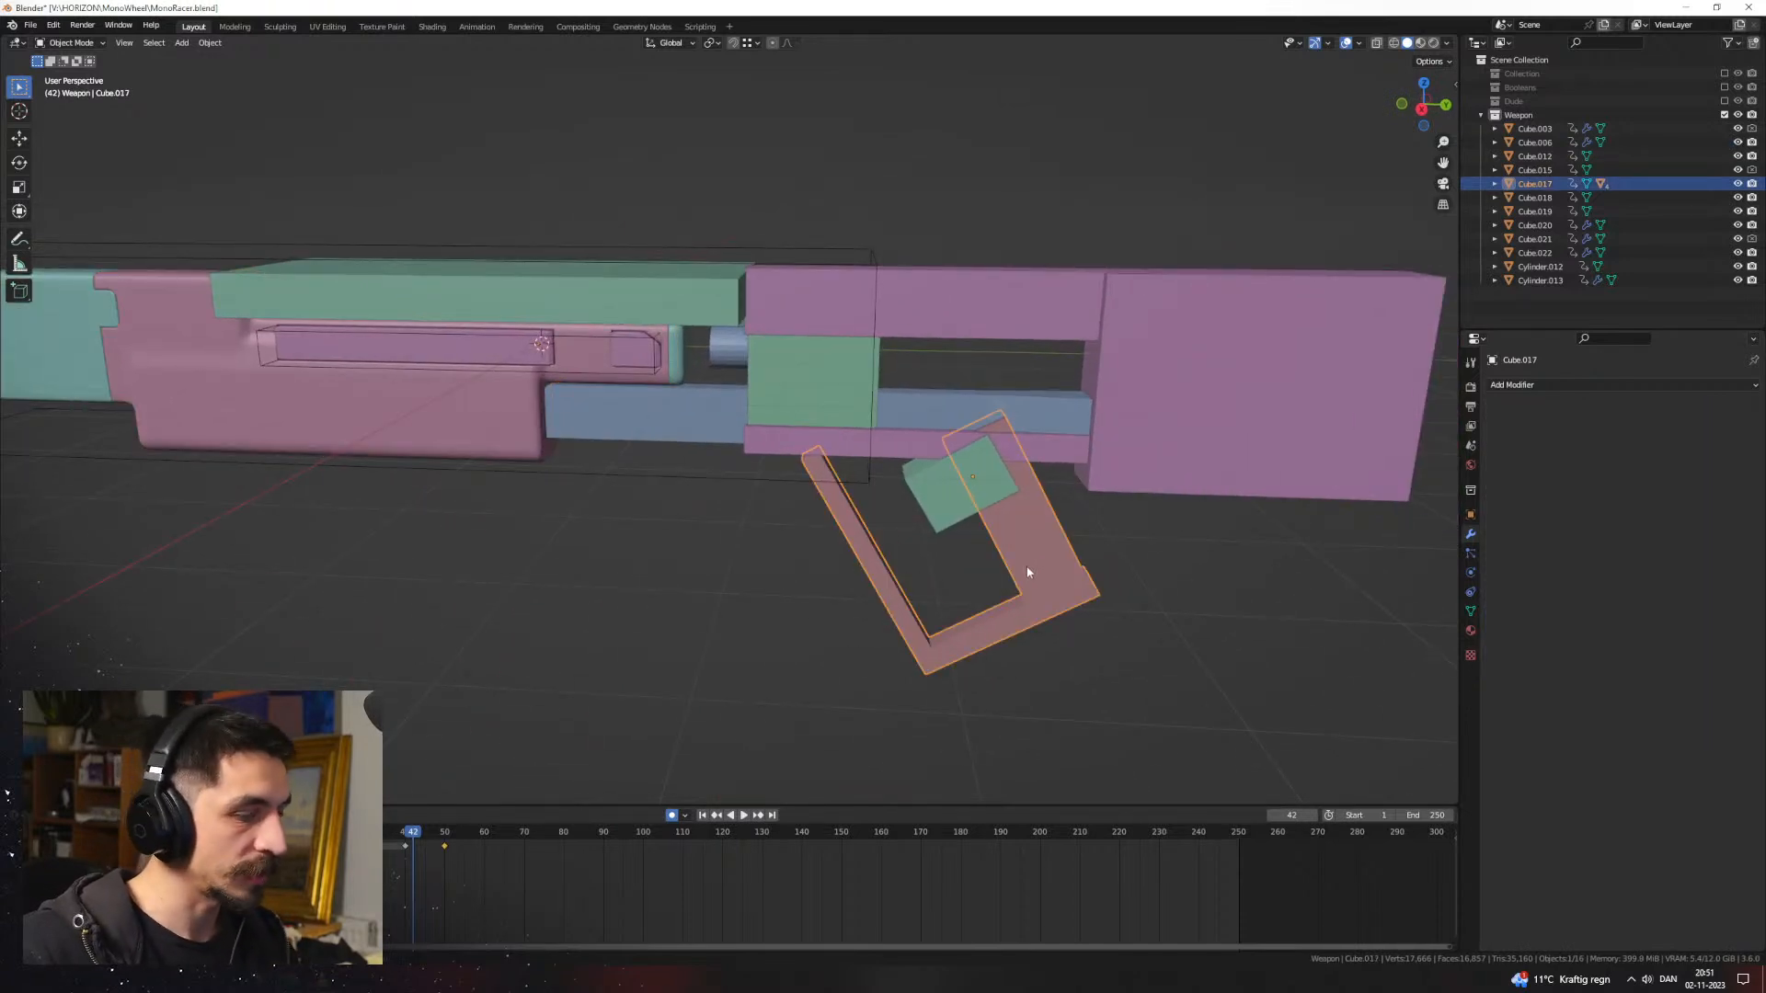
key("h")
left_click(903, 455)
key("h")
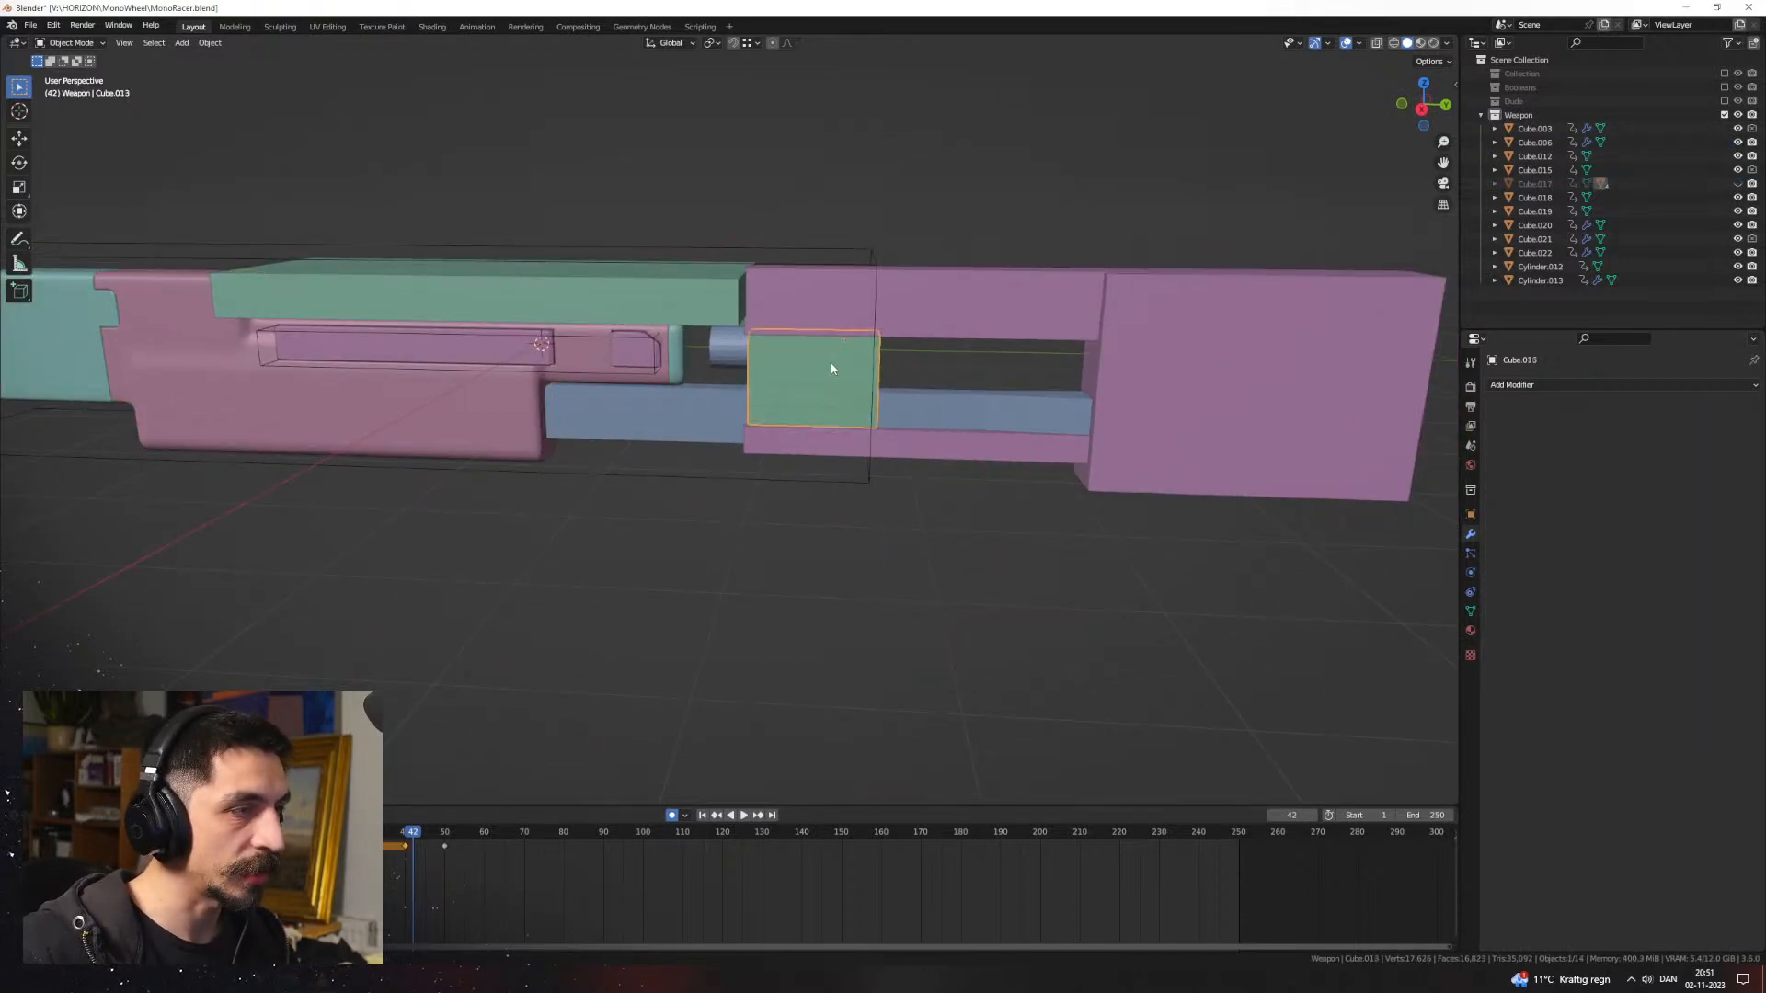
left_click(879, 410)
key("h")
middle_click_drag(942, 414, 820, 469)
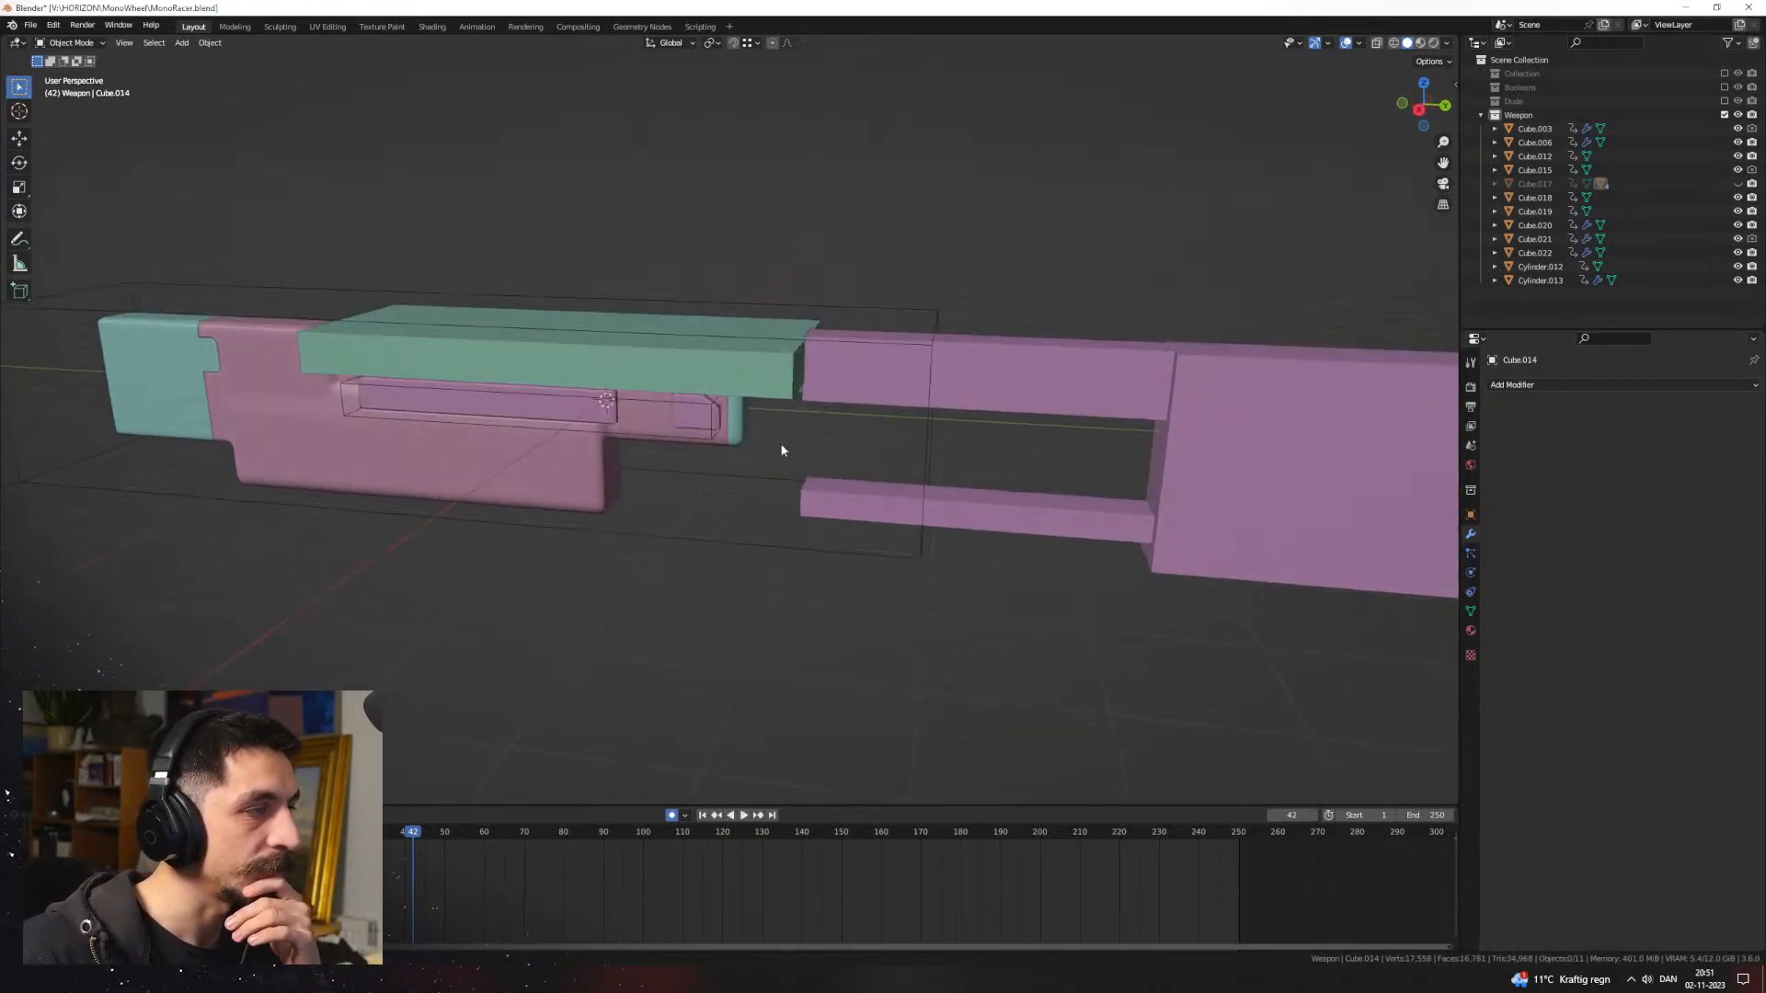
Step: Hide the rifle's top cover and the arrayed cylinders beneath it
left_click(717, 383)
key("h")
mouse_move(718, 383)
middle_mouse_down()
mouse_move(823, 464)
mouse_move(852, 459)
mouse_move(796, 456)
mouse_move(754, 381)
mouse_move(650, 426)
mouse_move(716, 468)
mouse_move(700, 474)
mouse_move(860, 463)
middle_mouse_up()
left_click(741, 371)
key("h")
Step: Step through the frames up to 43 in a wireframe side view to examine how the pointed rod reaches the body
key("z")
left_click(528, 476)
scroll(690, 473, "up", 2)
middle_click_drag(690, 473, 782, 505, "shift")
left_click_drag(419, 839, 252, 839)
key("space")
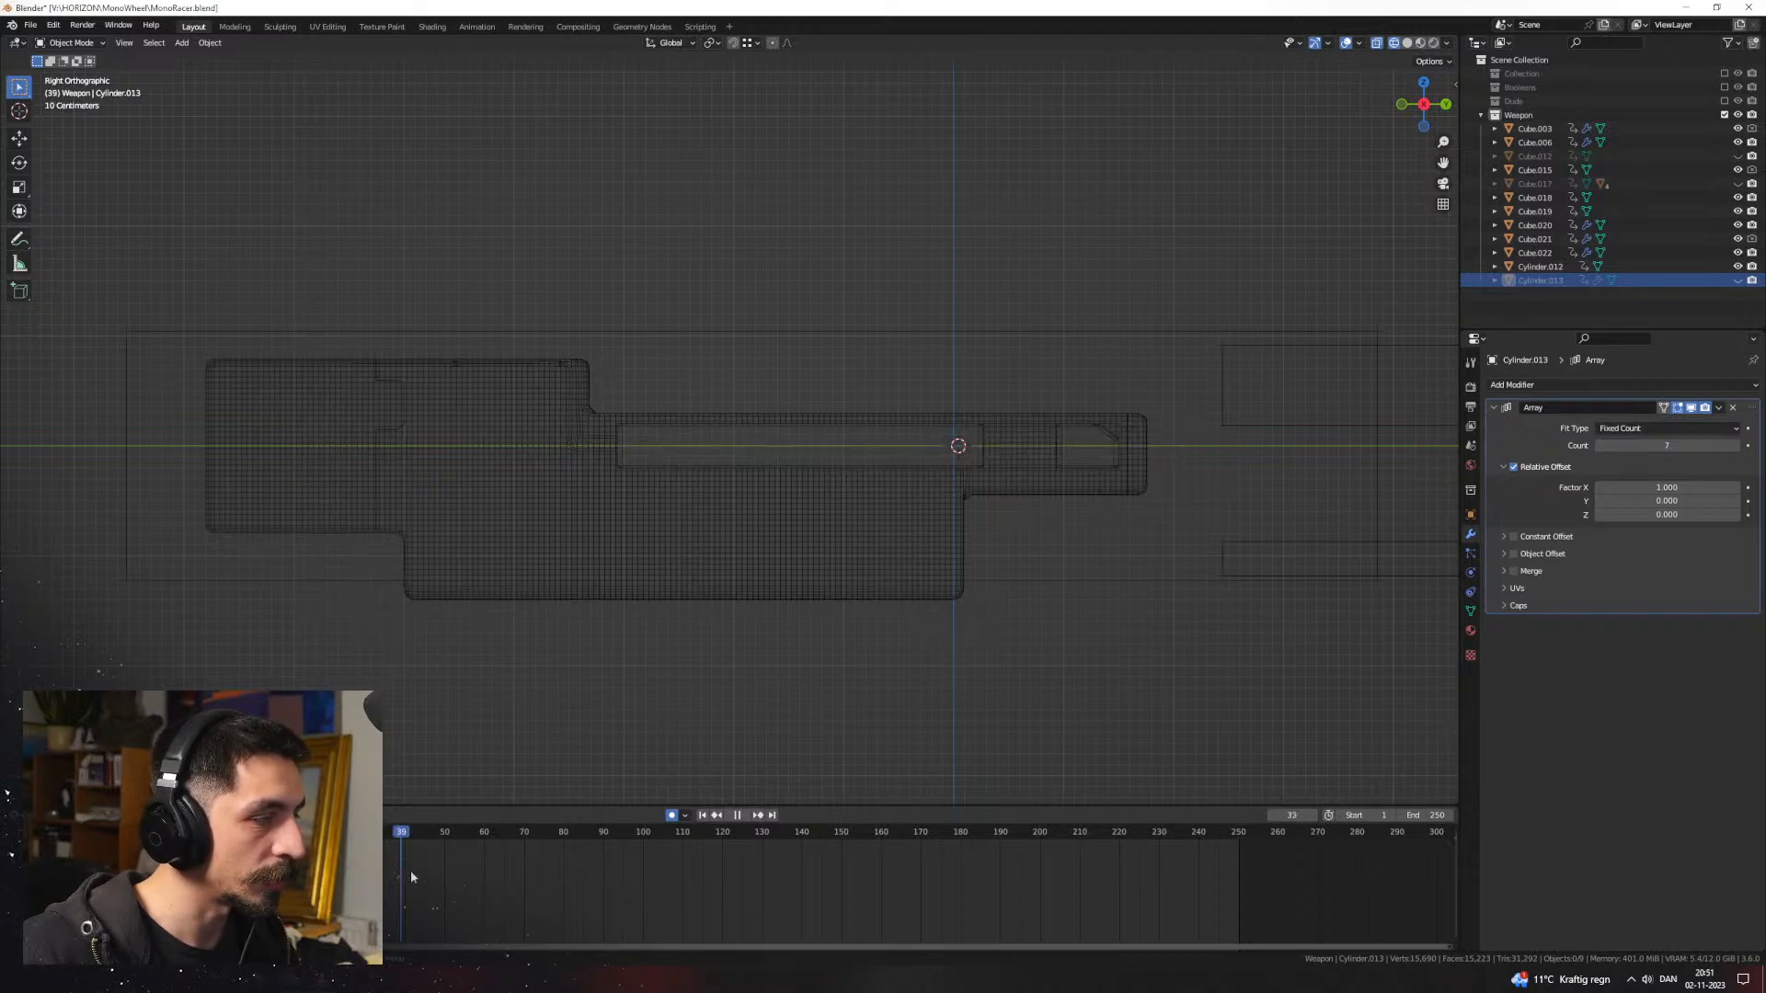
key("space")
scroll(607, 644, "down", 1)
middle_click_drag(630, 623, 856, 614, "shift")
scroll(734, 620, "down", 1)
key("Left")
key("Left")
key("Left")
key("Left")
key("Left")
key("Left")
key("Left")
key("Right")
key("Right")
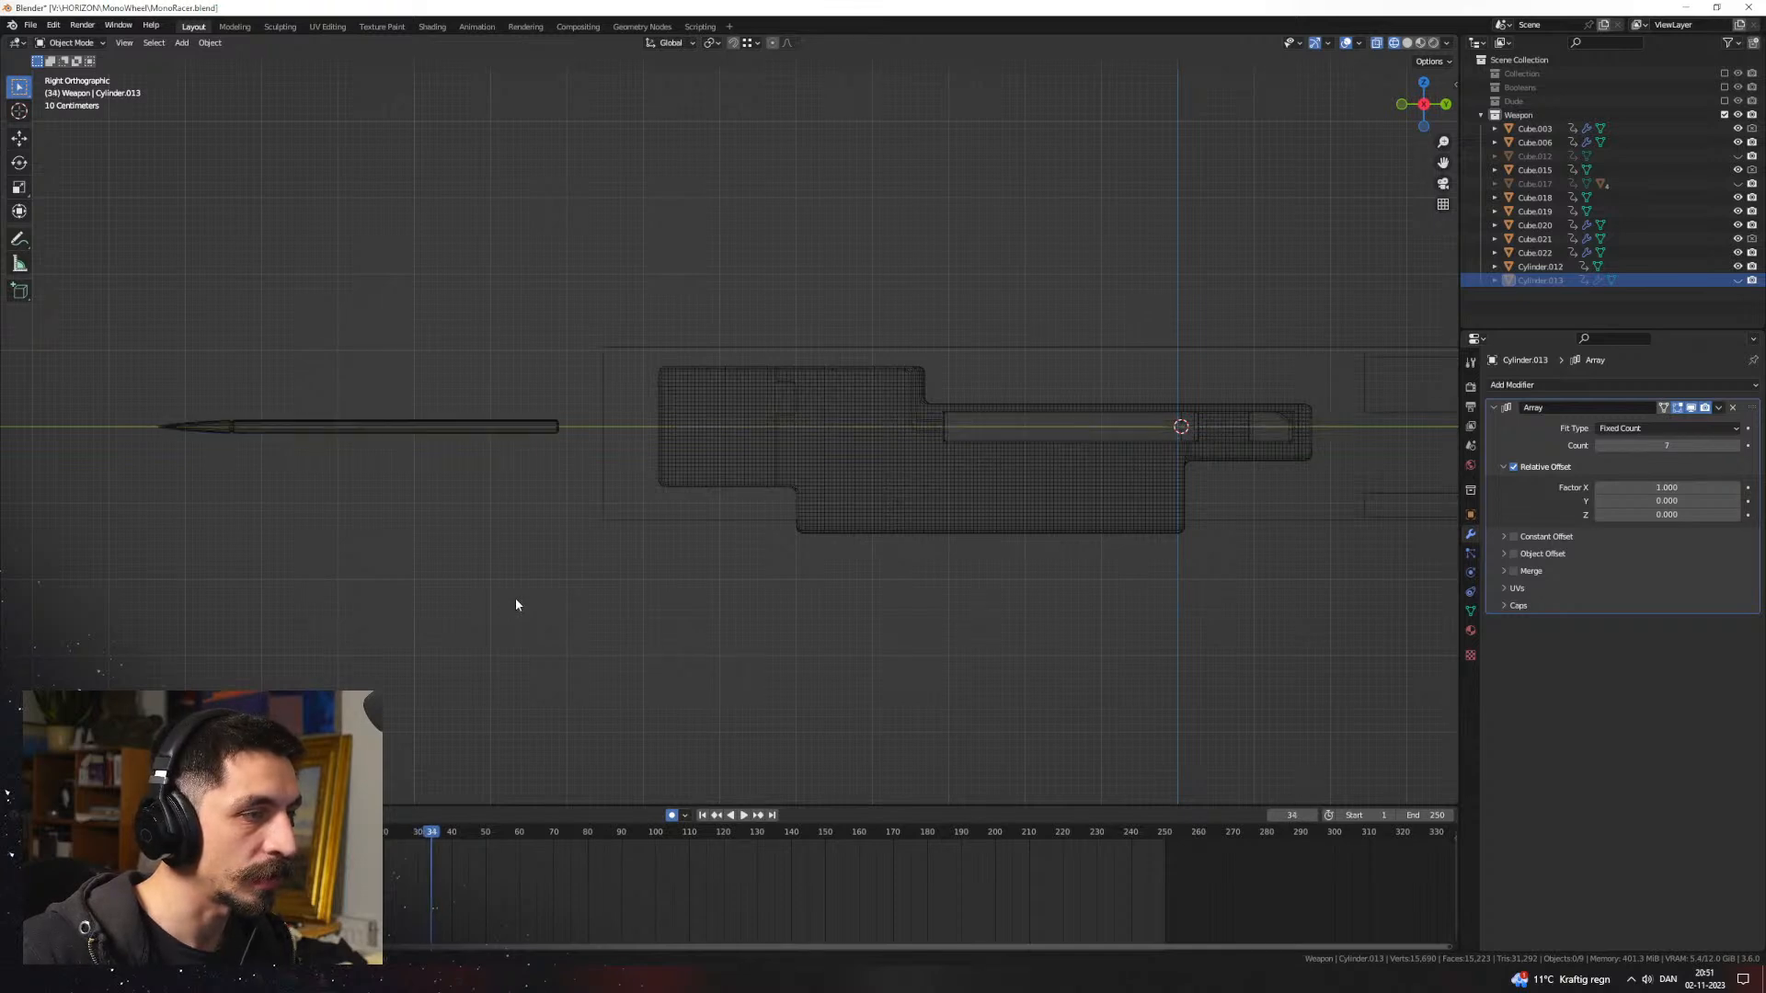
key("Right")
key("Right")
key("Right")
key("Right")
key("Right")
key("Right")
key("Right")
key("Right")
key("Right")
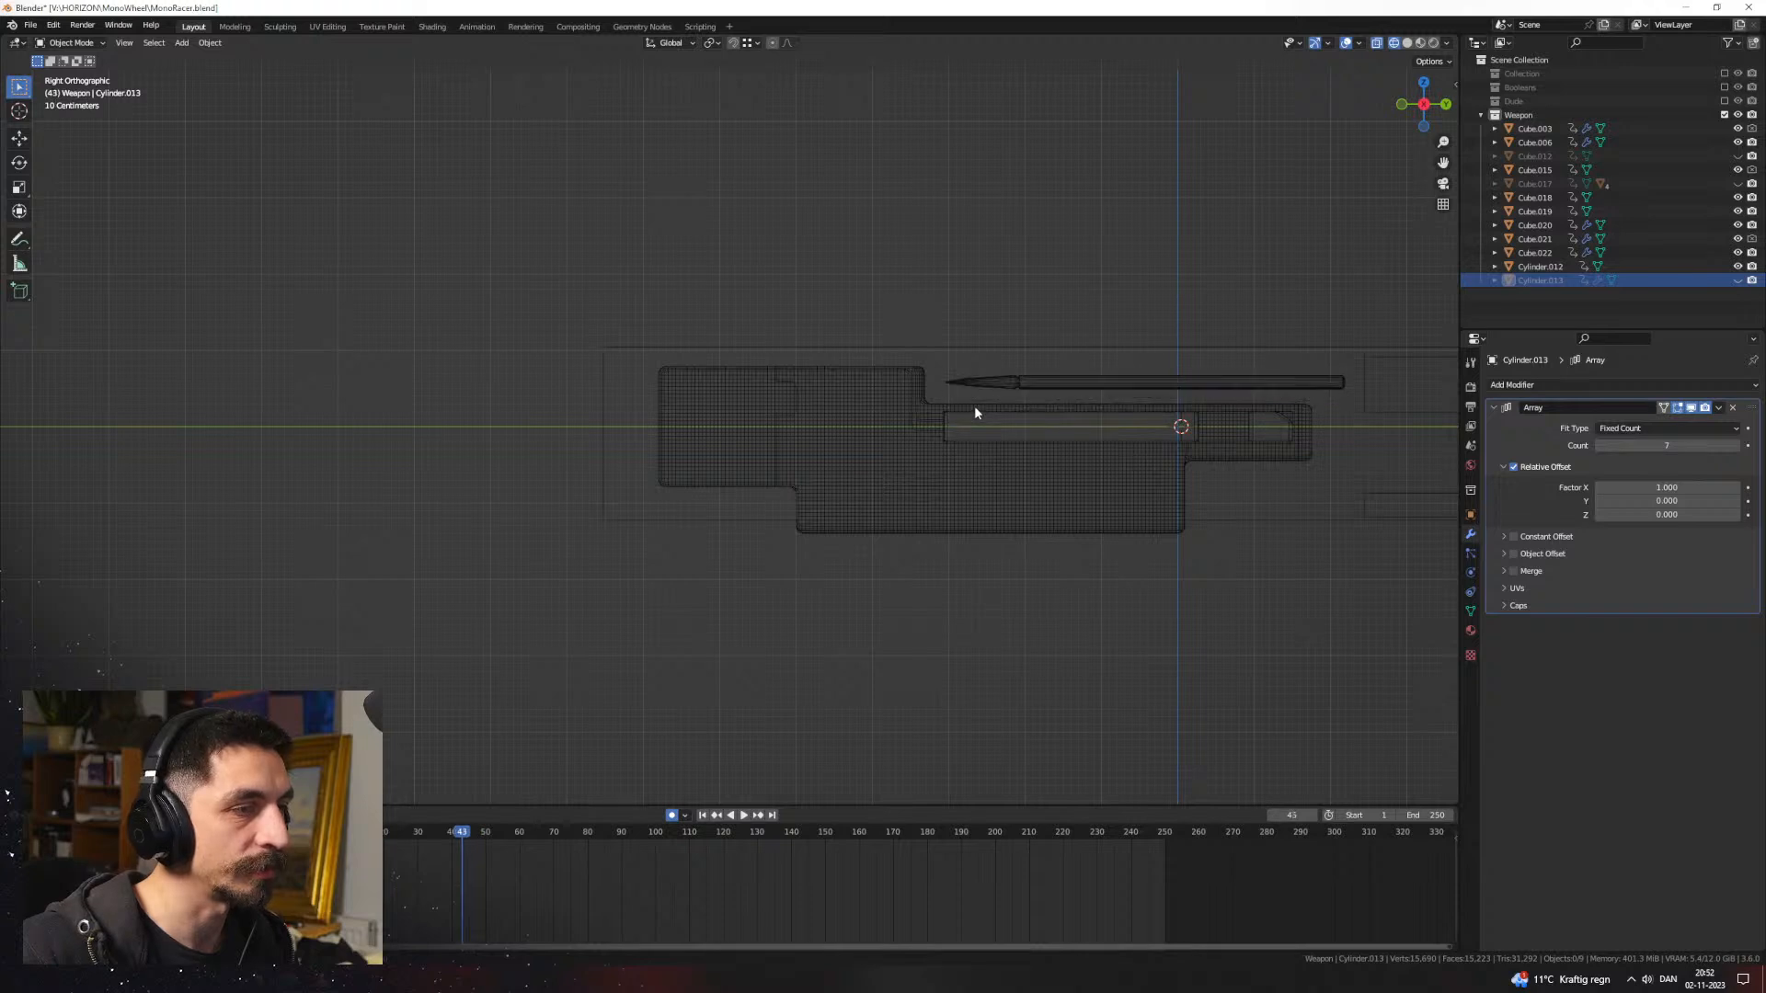
Step: Select the pointed rod and move its frame 40 keyframe to frame 42
left_click(973, 405)
scroll(440, 872, "up", 4)
middle_click_drag(753, 886, 913, 881)
scroll(604, 874, "up", 8)
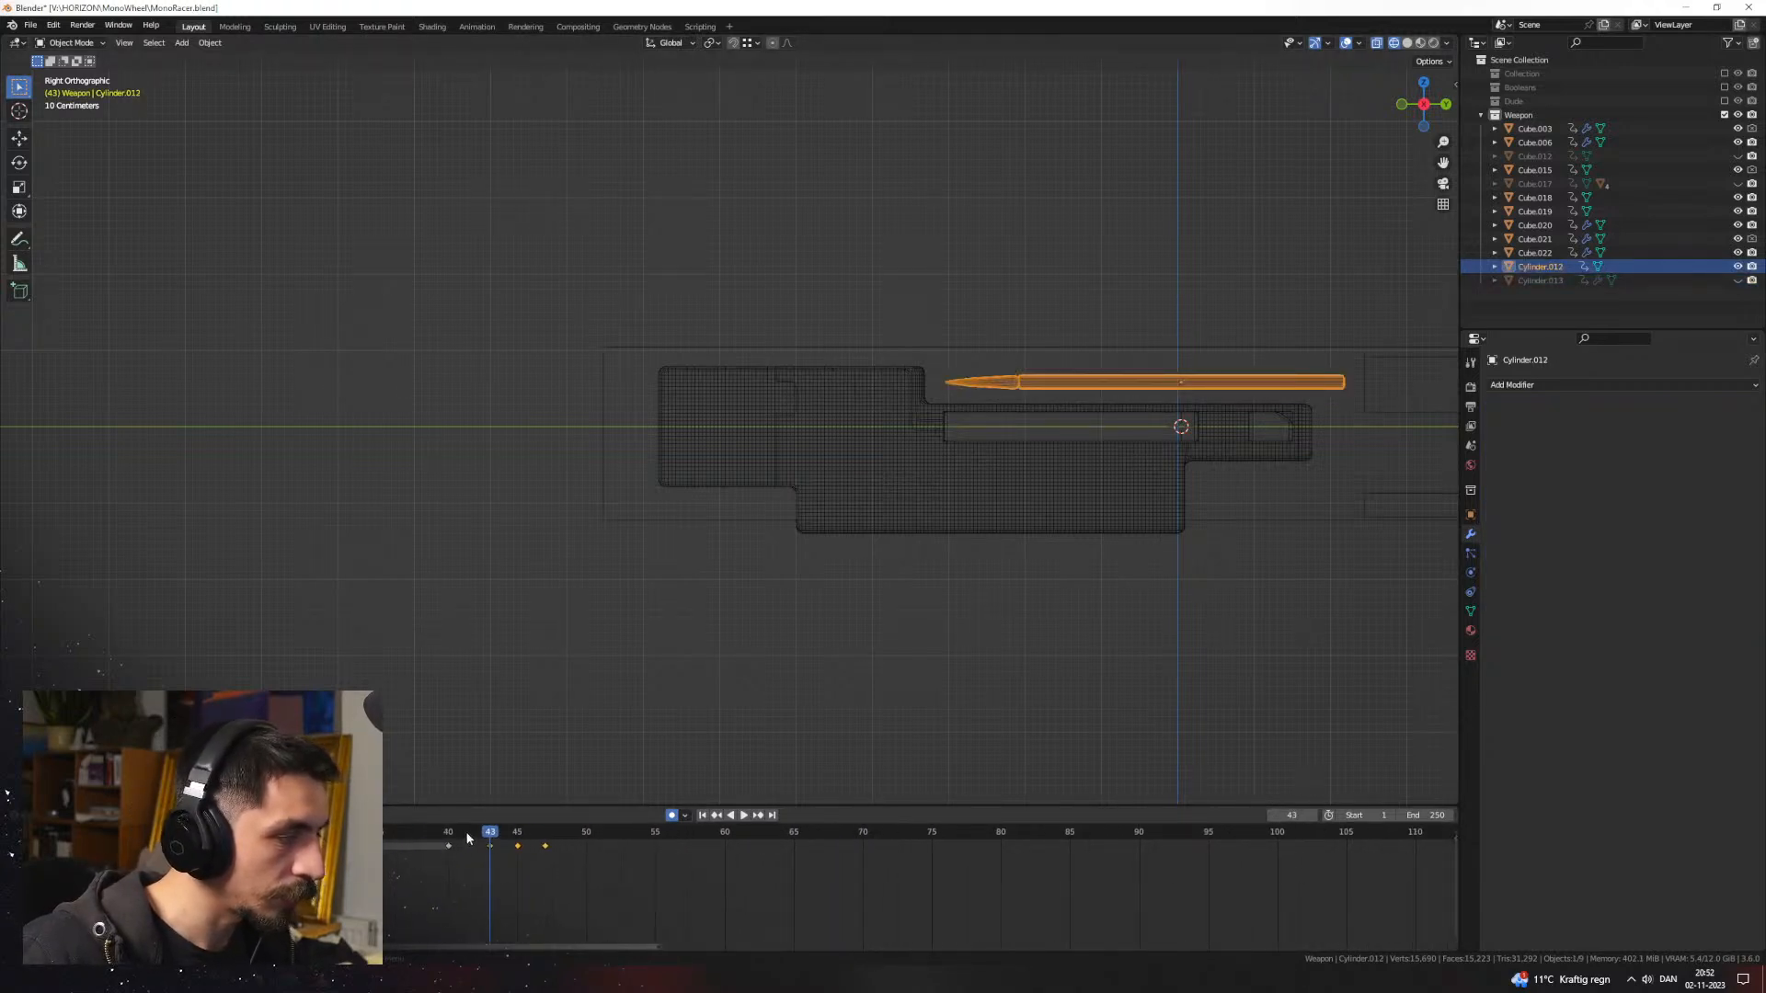
left_click(467, 837)
key("space")
left_click_drag(440, 838, 483, 853)
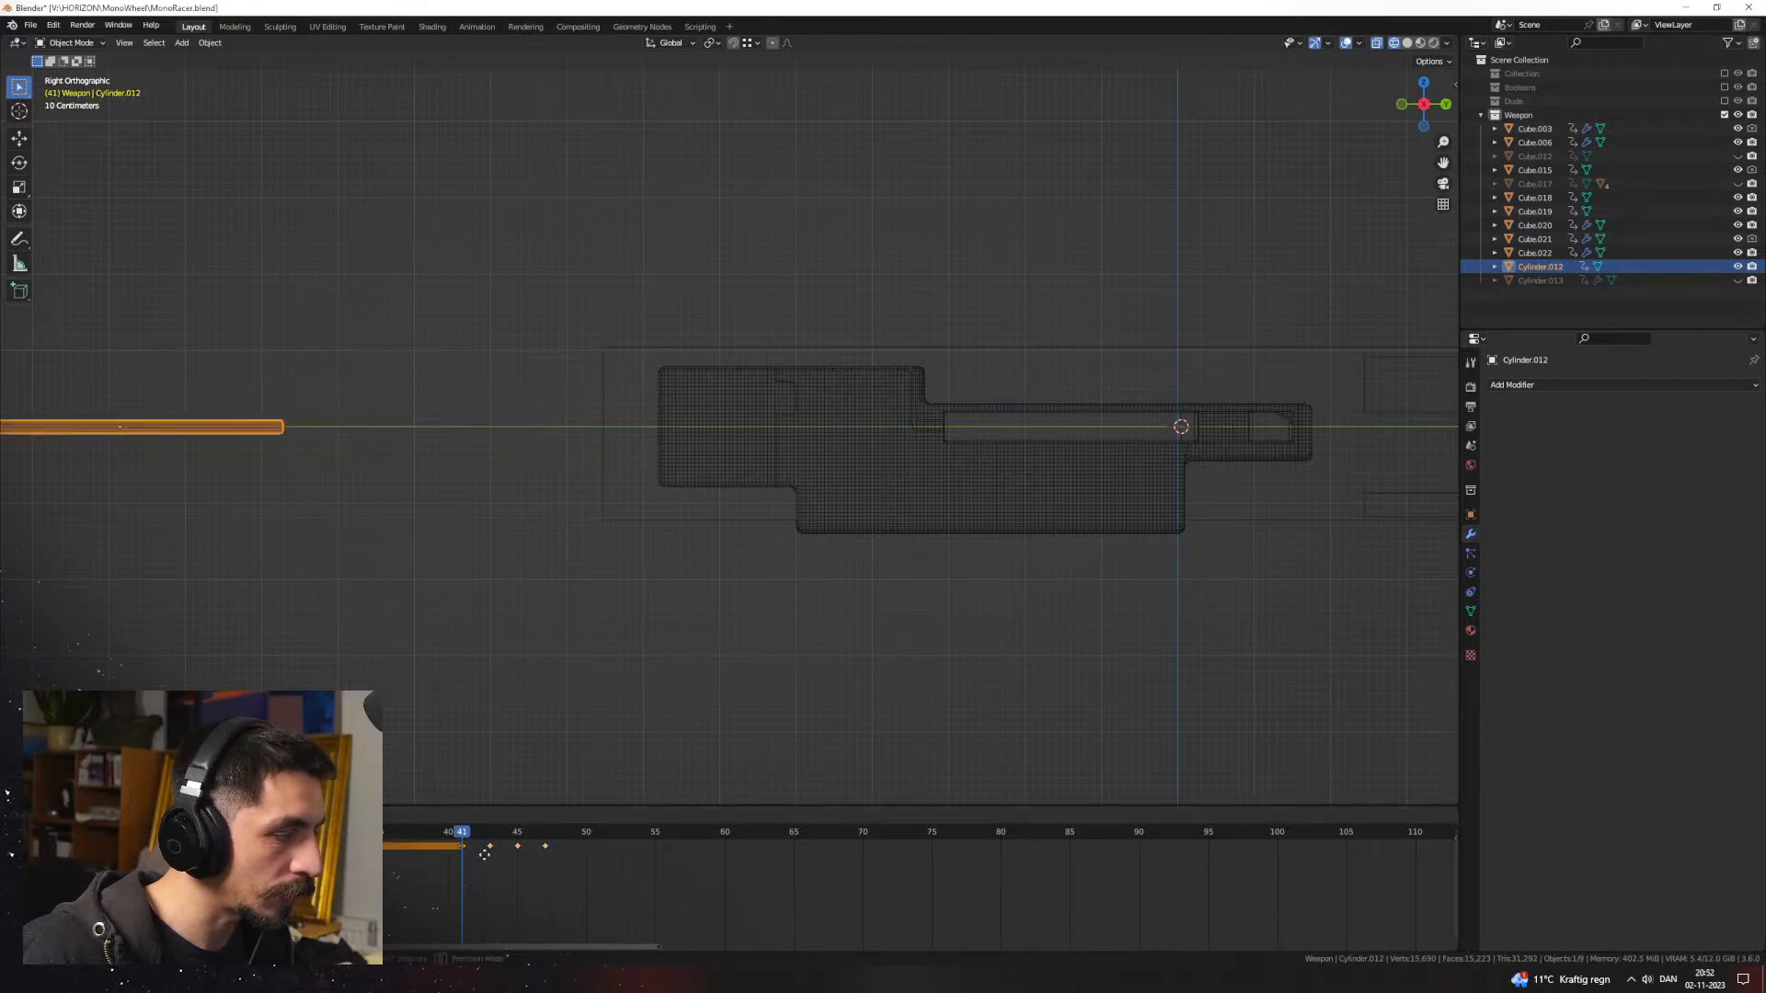
left_click(505, 854)
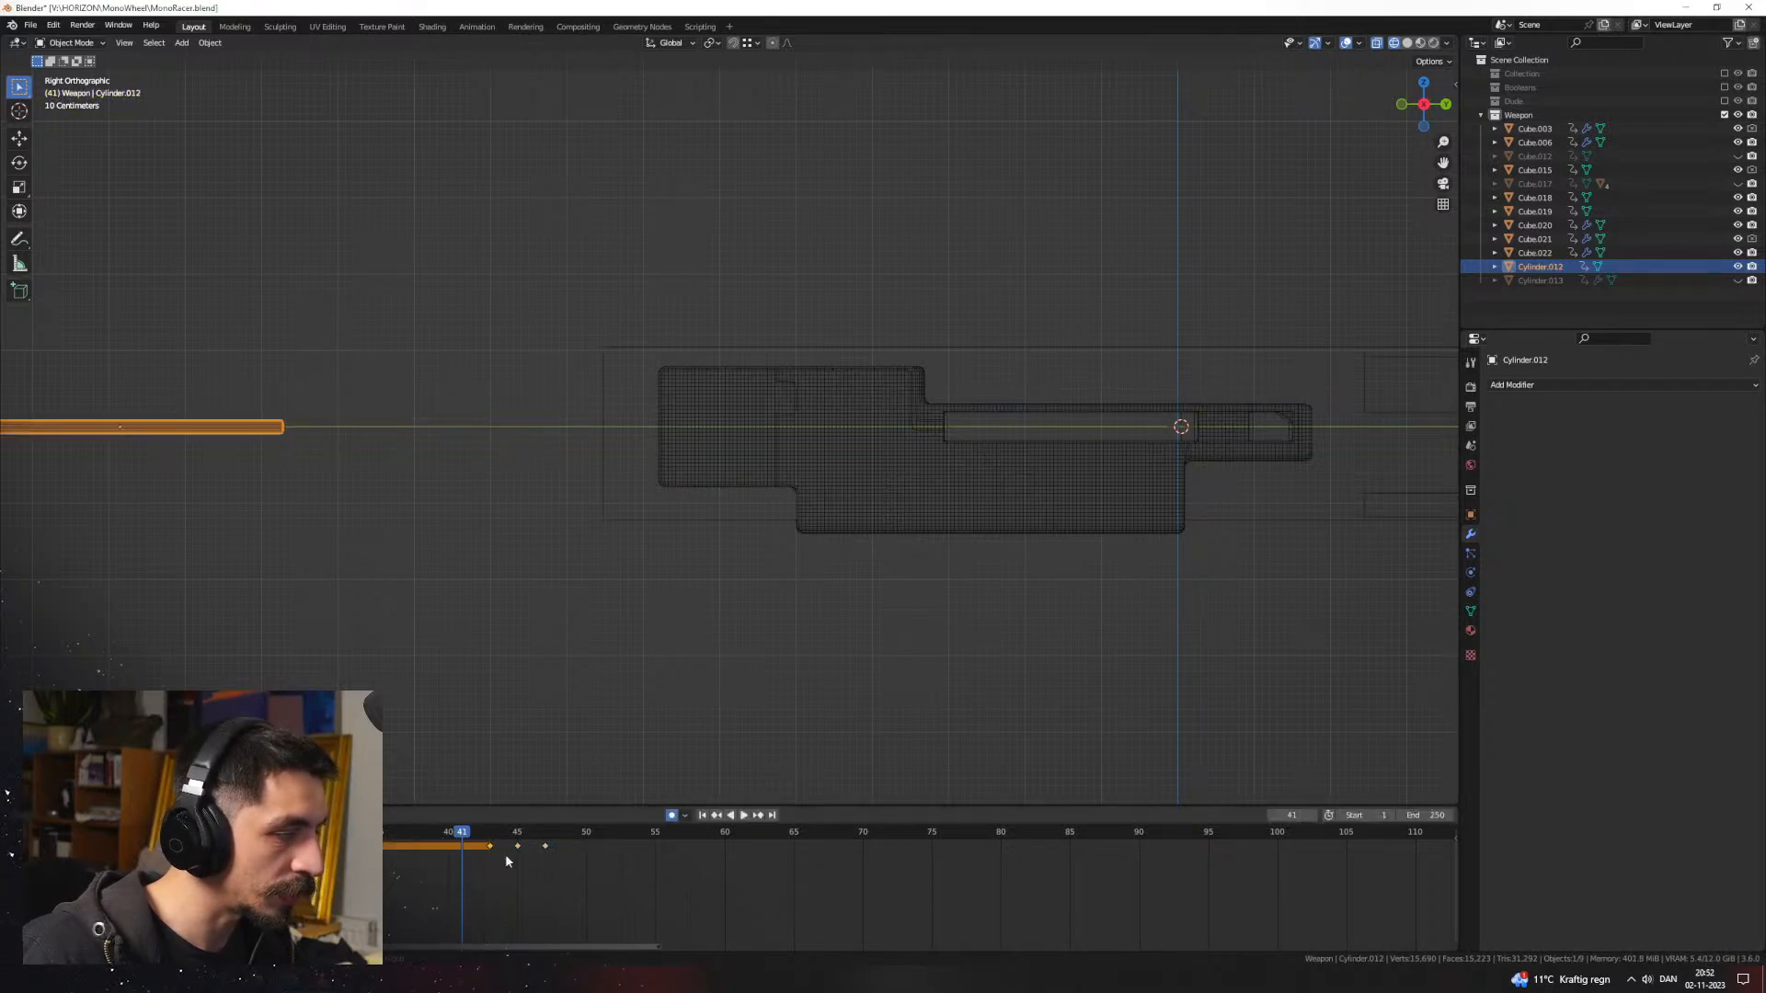
key("ctrl+z")
key("g")
left_click(513, 853)
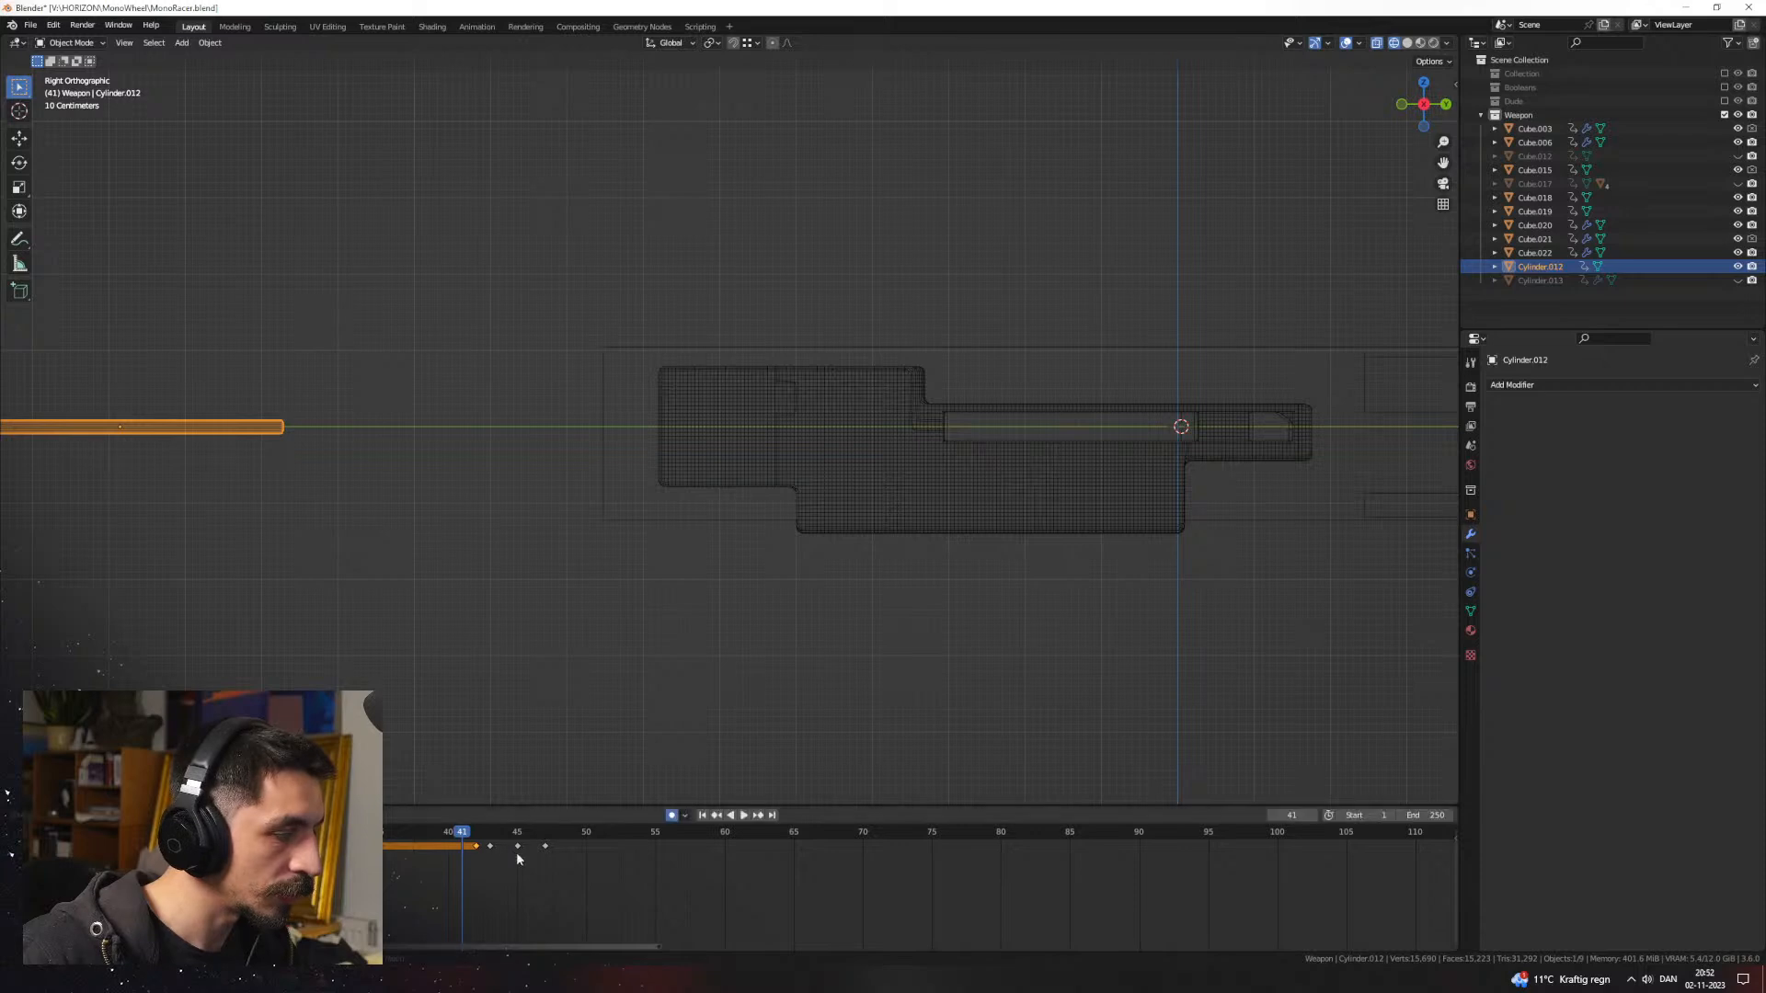
Step: Step through frames 42 to 47 to examine how the pointed rod jumps above and drops into the body
key("Right")
key("Right")
key("Right")
key("Right")
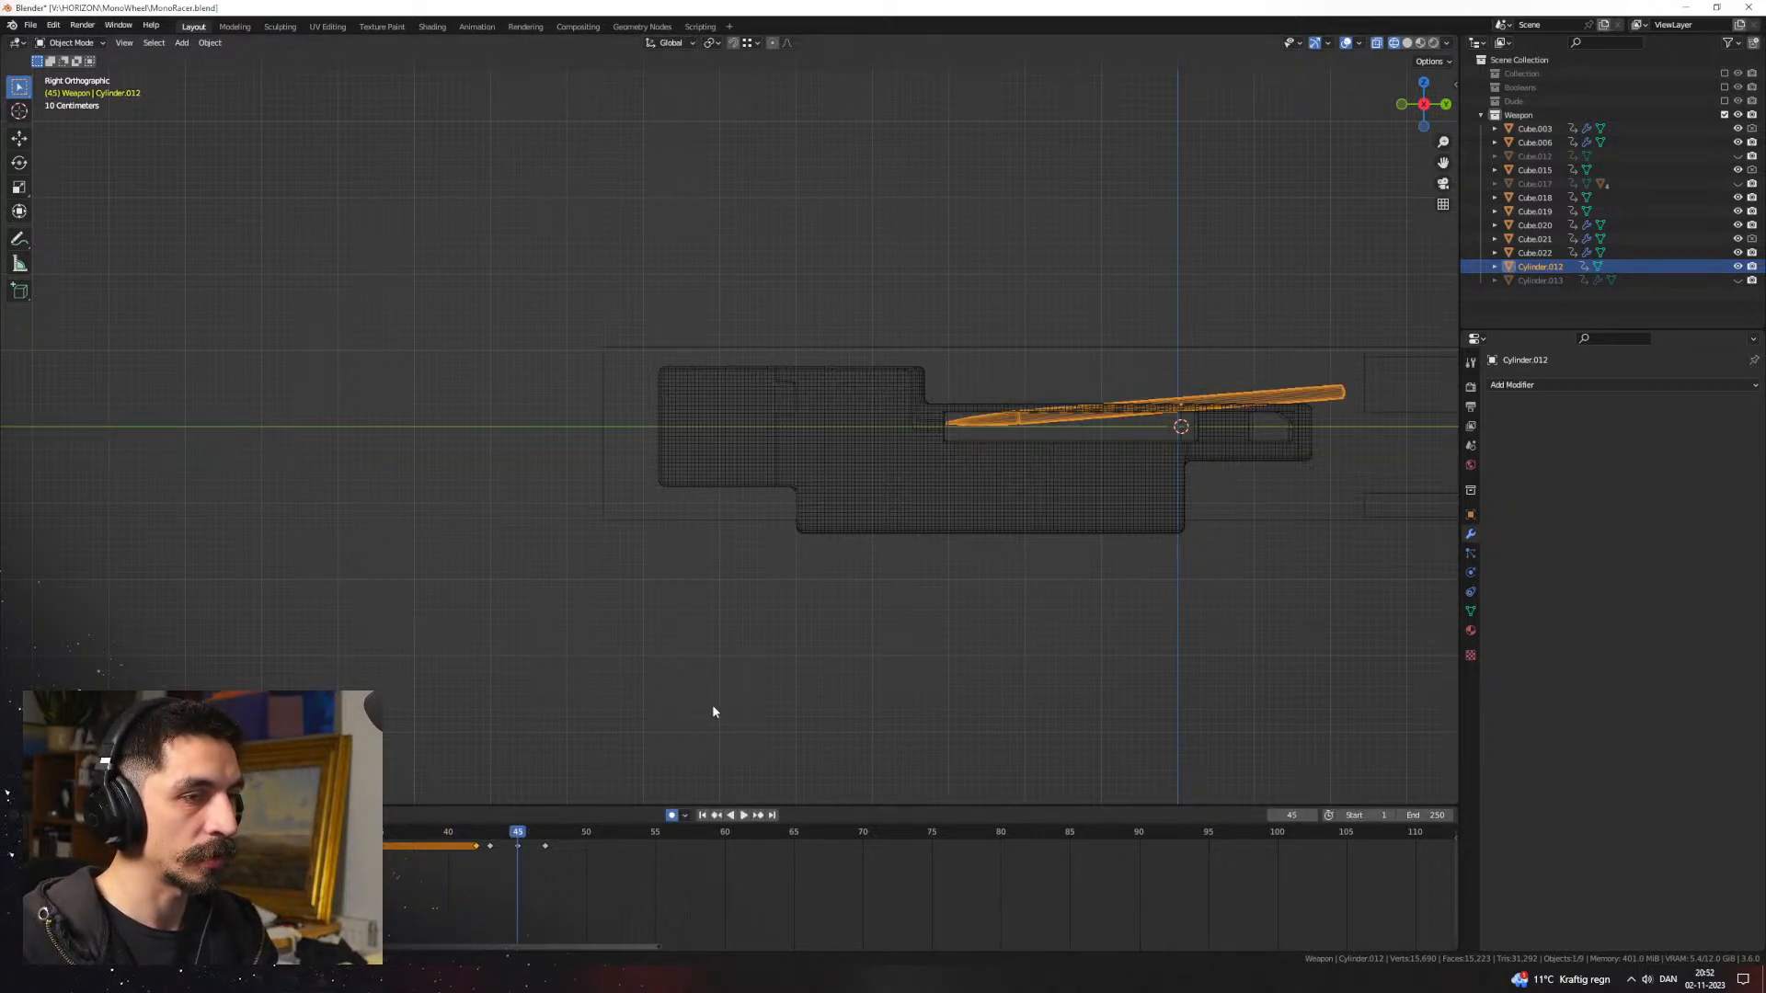
key("Right")
key("Right")
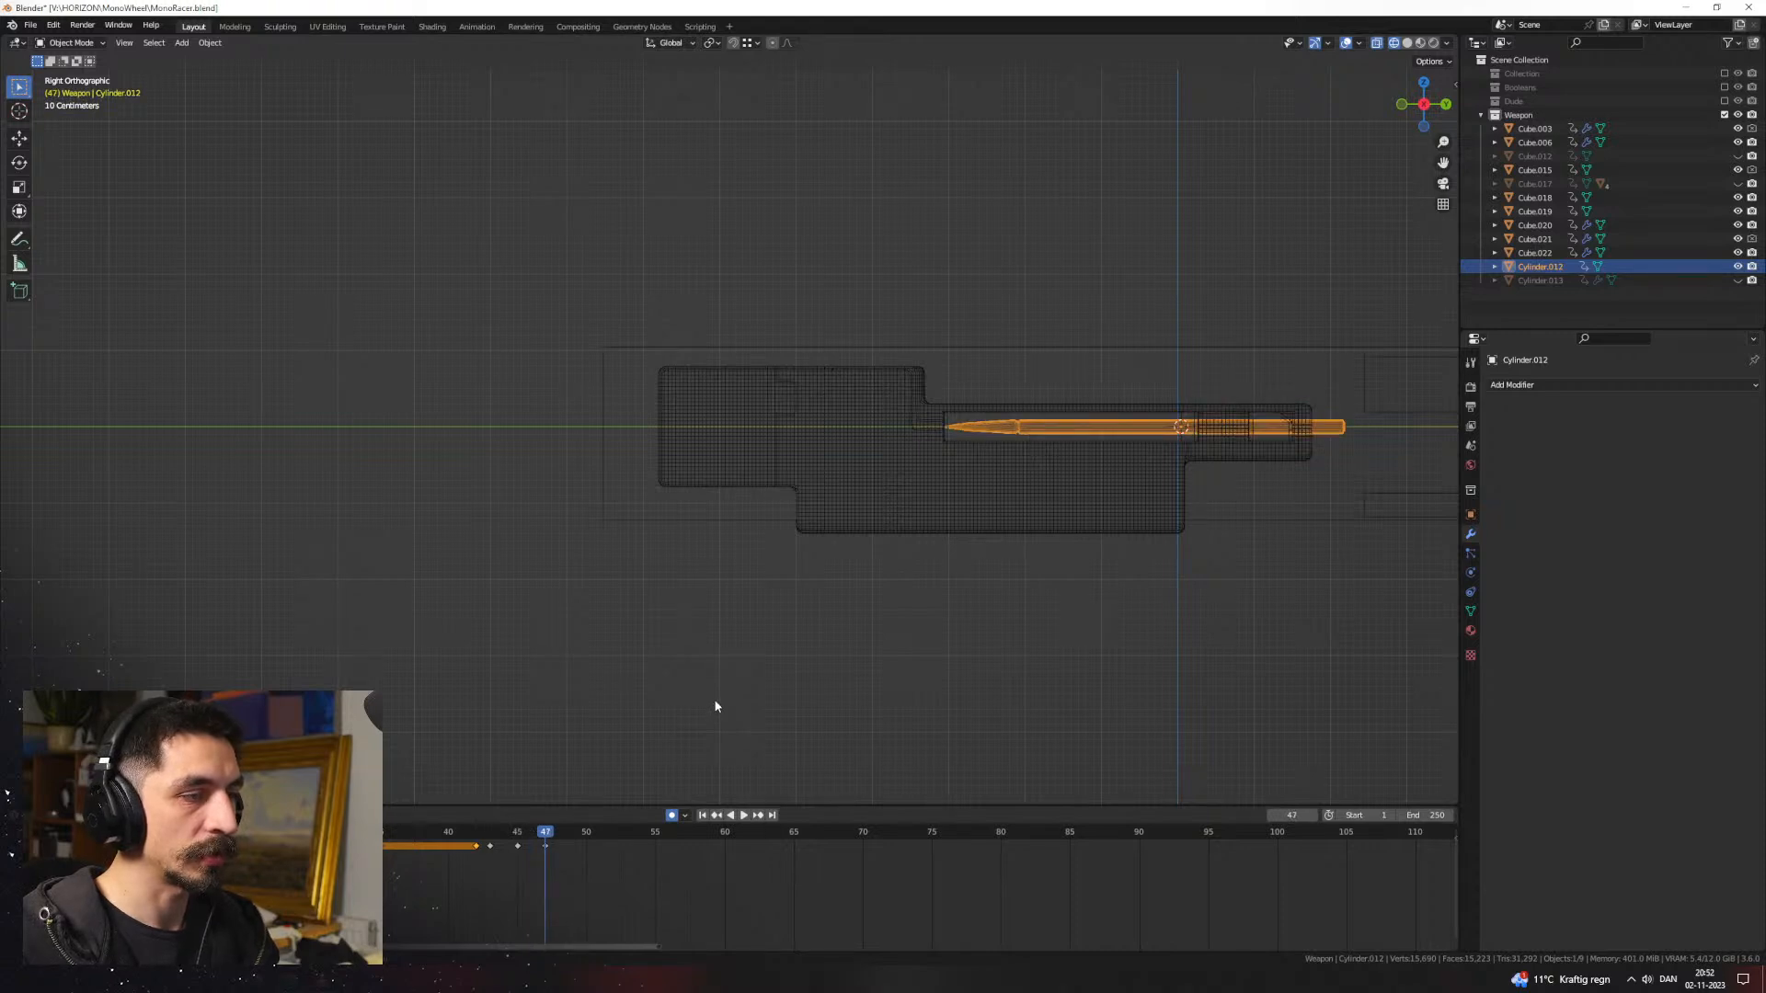
key("Left")
key("Left")
key("Left")
key("Left")
key("Left")
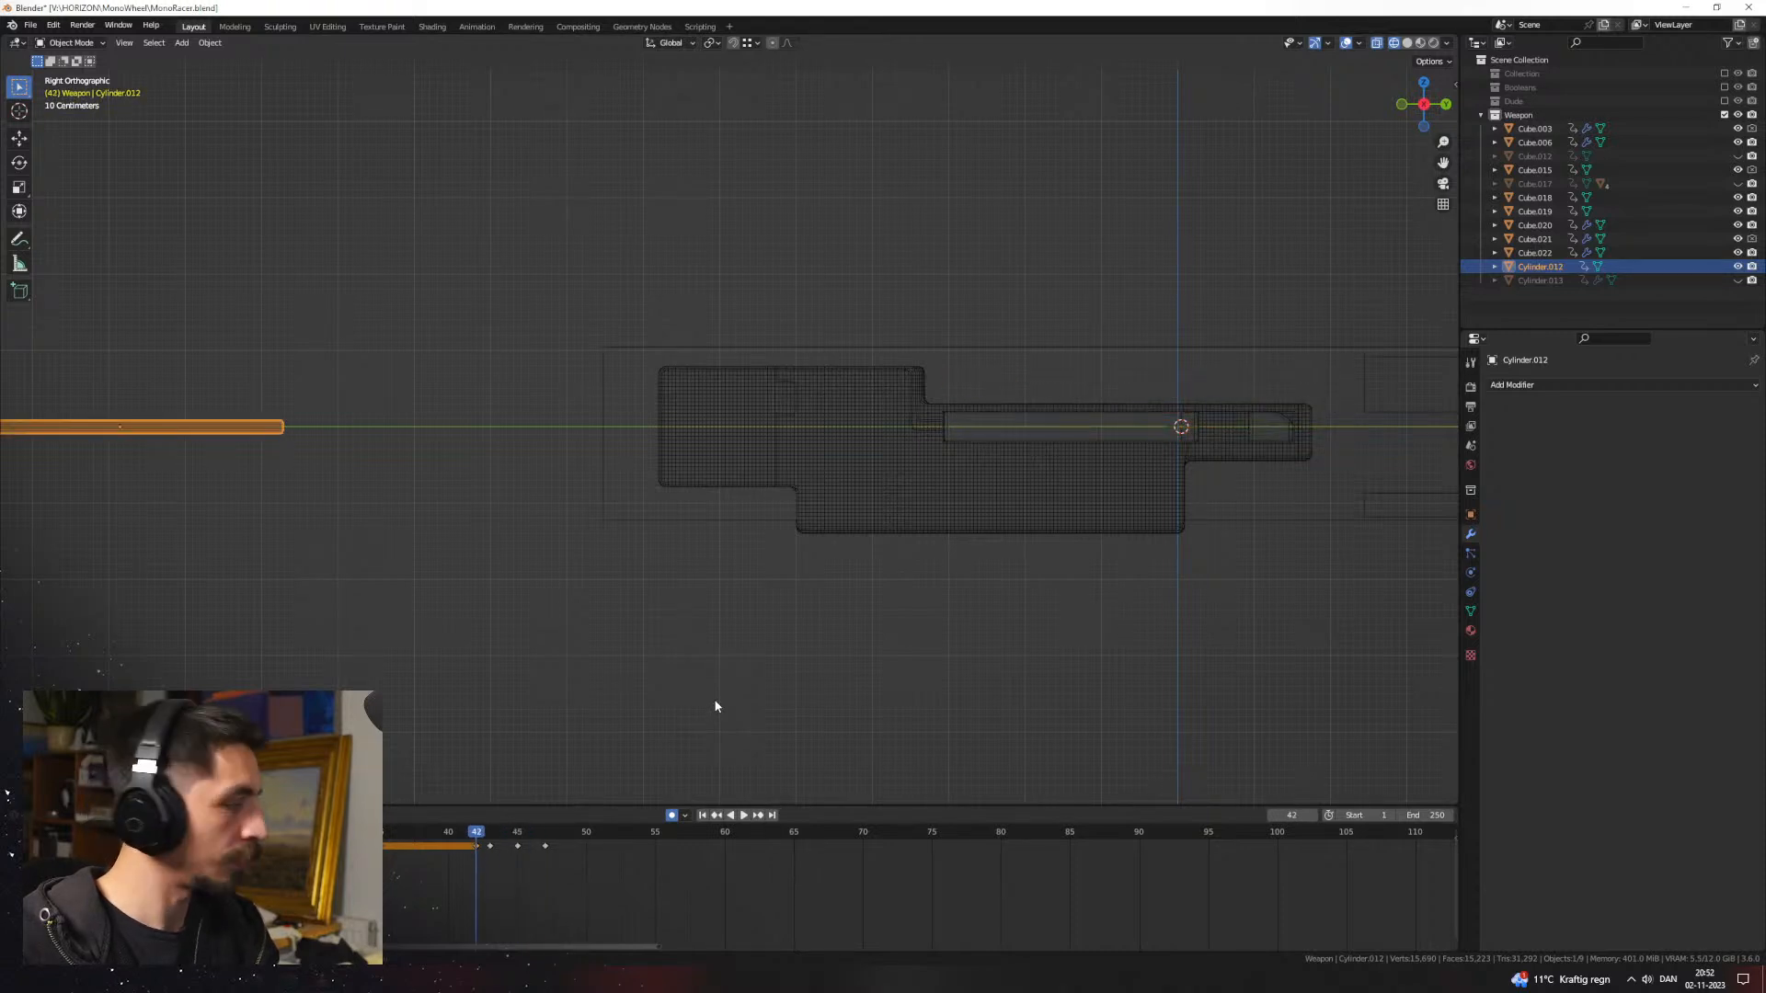
key("Right")
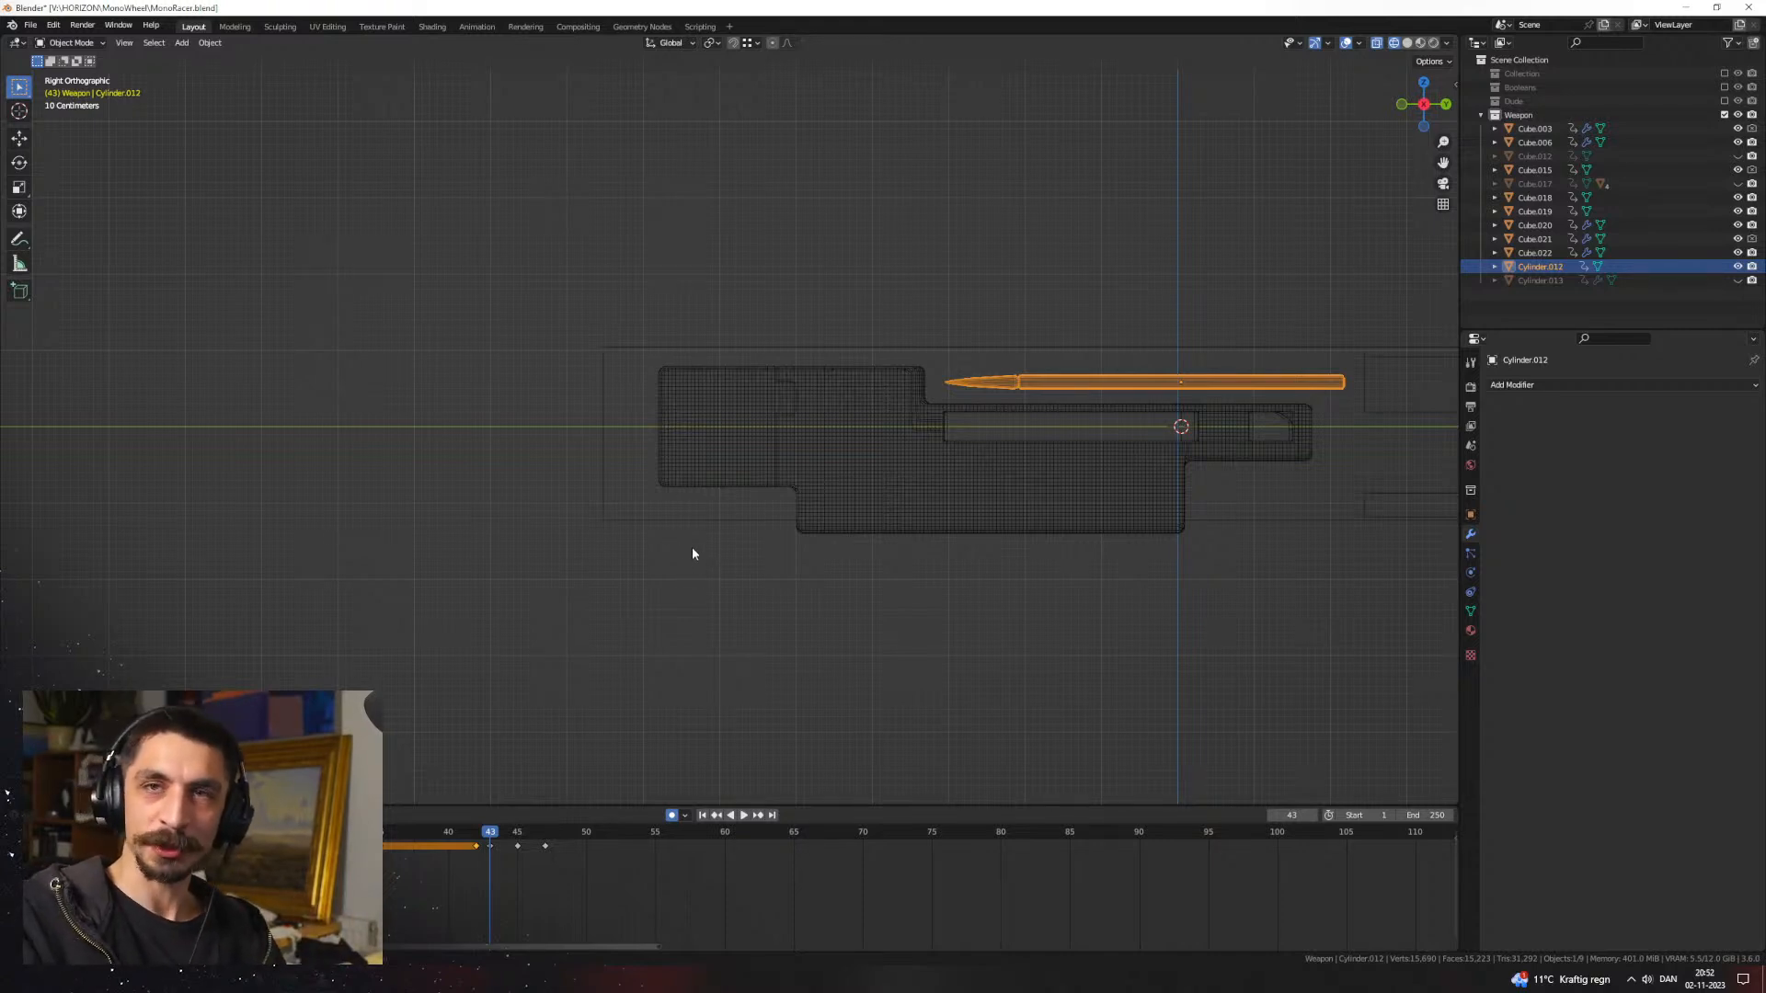
Step: Examine the exposed body, inserts and pointed rod in perspective, using solid display and Material Preview
middle_click_drag(841, 550, 1055, 468)
left_click(1407, 44)
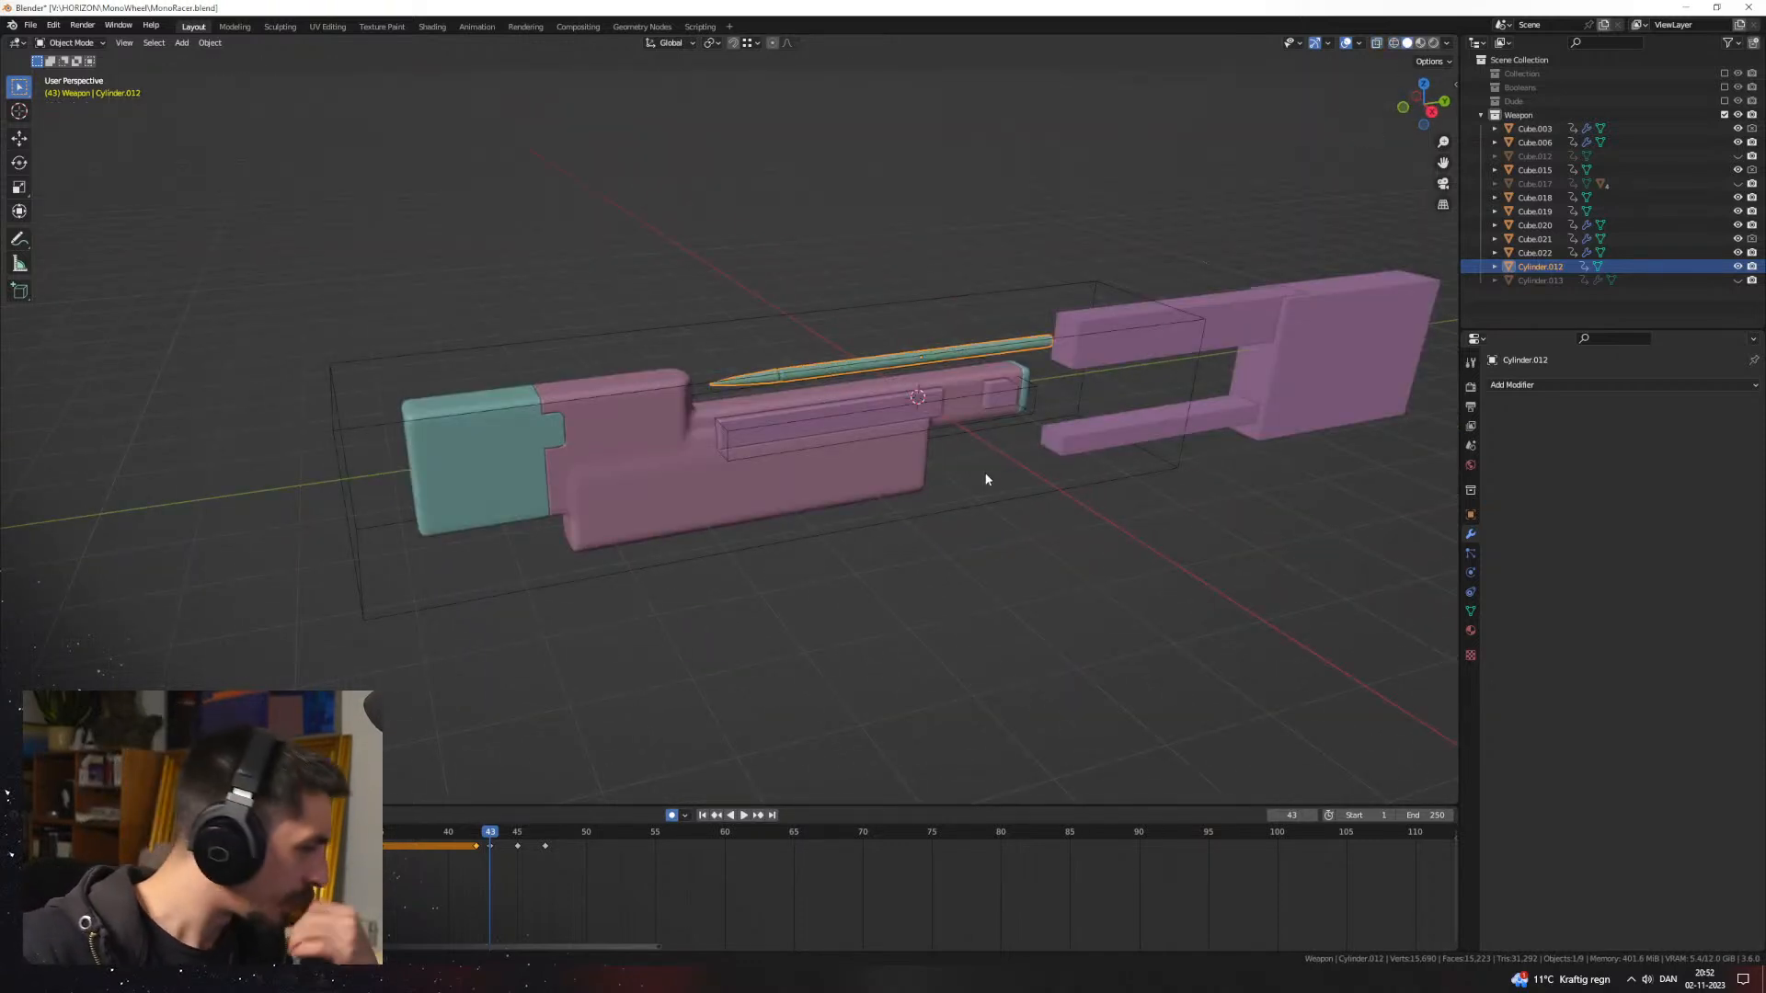
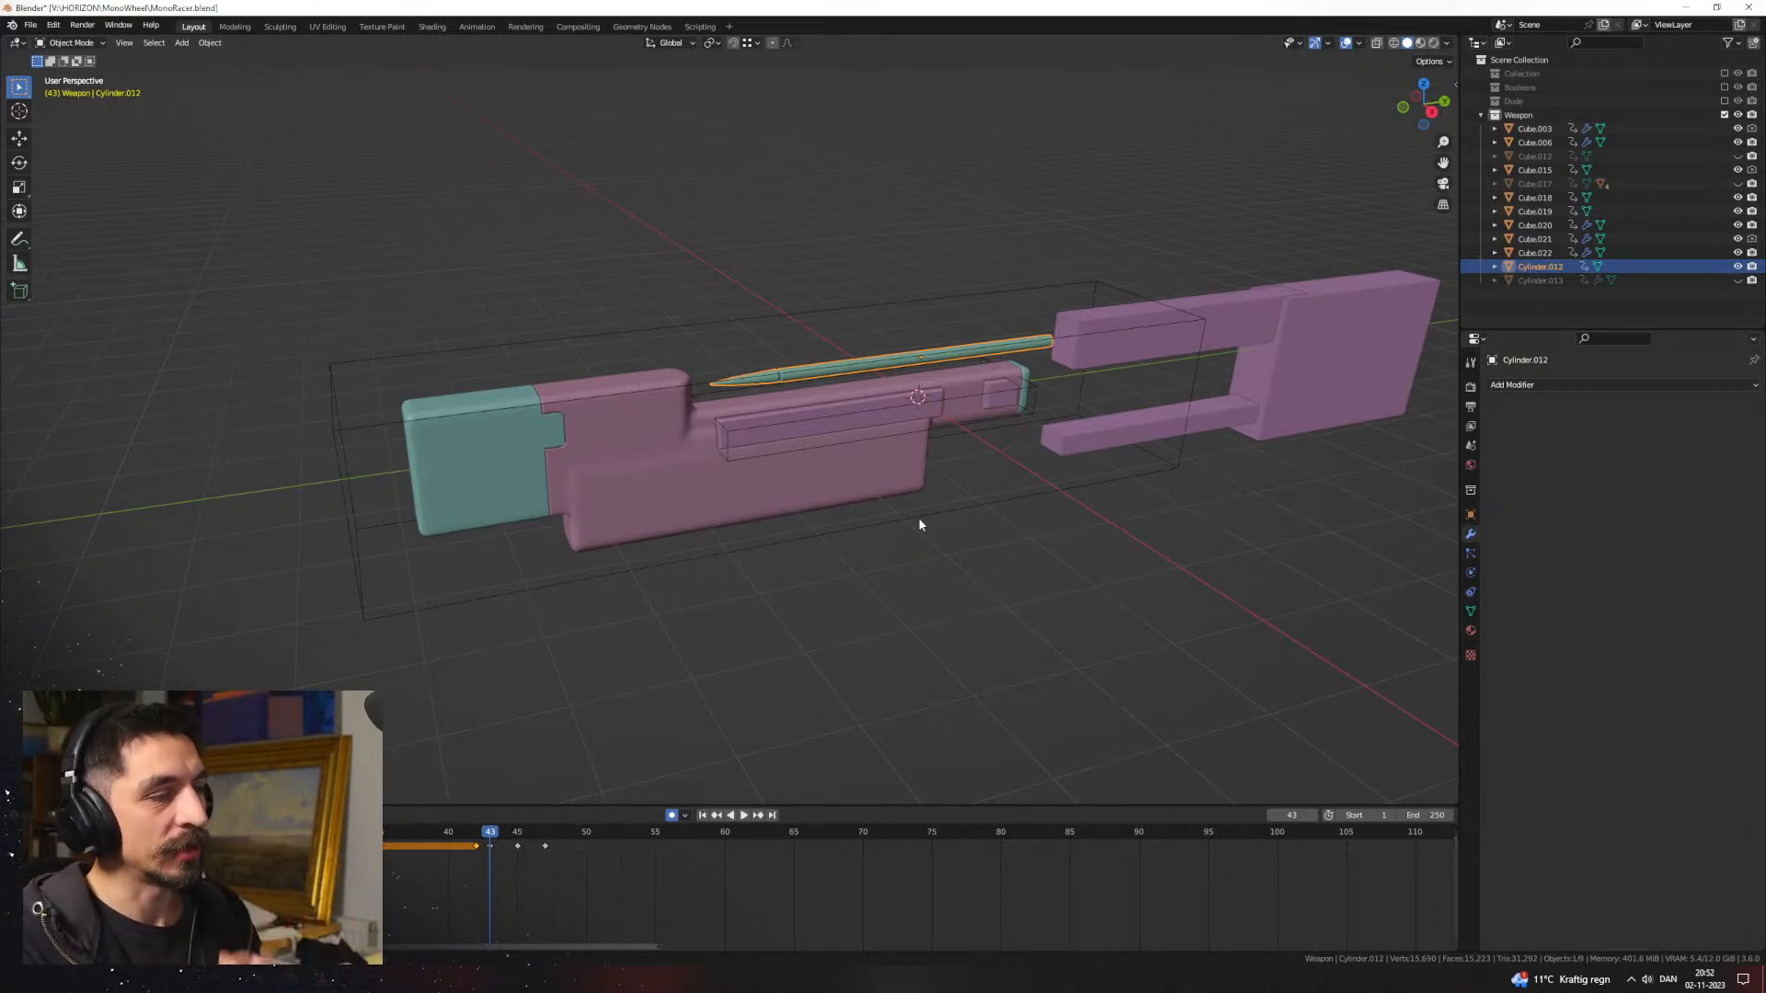
left_click(1419, 42)
mouse_move(855, 395)
middle_mouse_down()
mouse_move(1068, 379)
mouse_move(1113, 468)
mouse_move(810, 487)
mouse_move(839, 515)
mouse_move(877, 448)
mouse_move(831, 418)
mouse_move(857, 405)
mouse_move(885, 432)
mouse_move(985, 408)
mouse_move(894, 419)
mouse_move(945, 432)
mouse_move(881, 432)
mouse_move(1052, 414)
mouse_move(1054, 464)
mouse_move(908, 445)
mouse_move(859, 481)
middle_mouse_up()
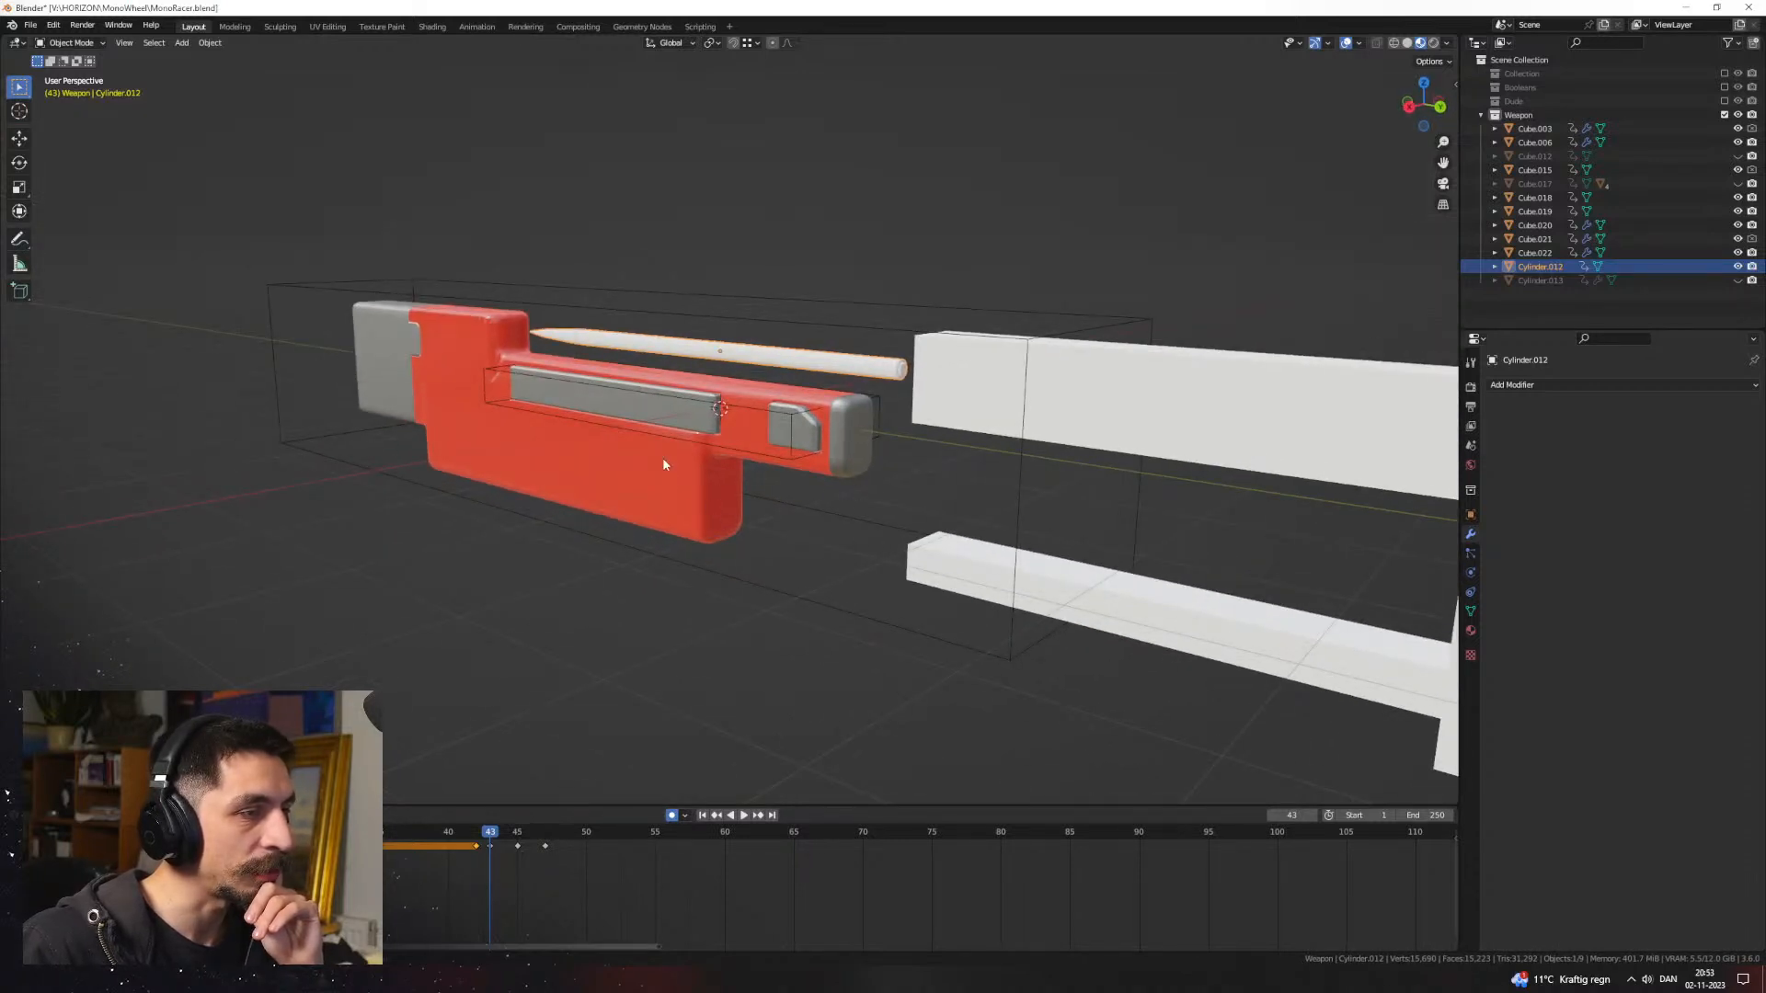
middle_click_drag(852, 520, 697, 488)
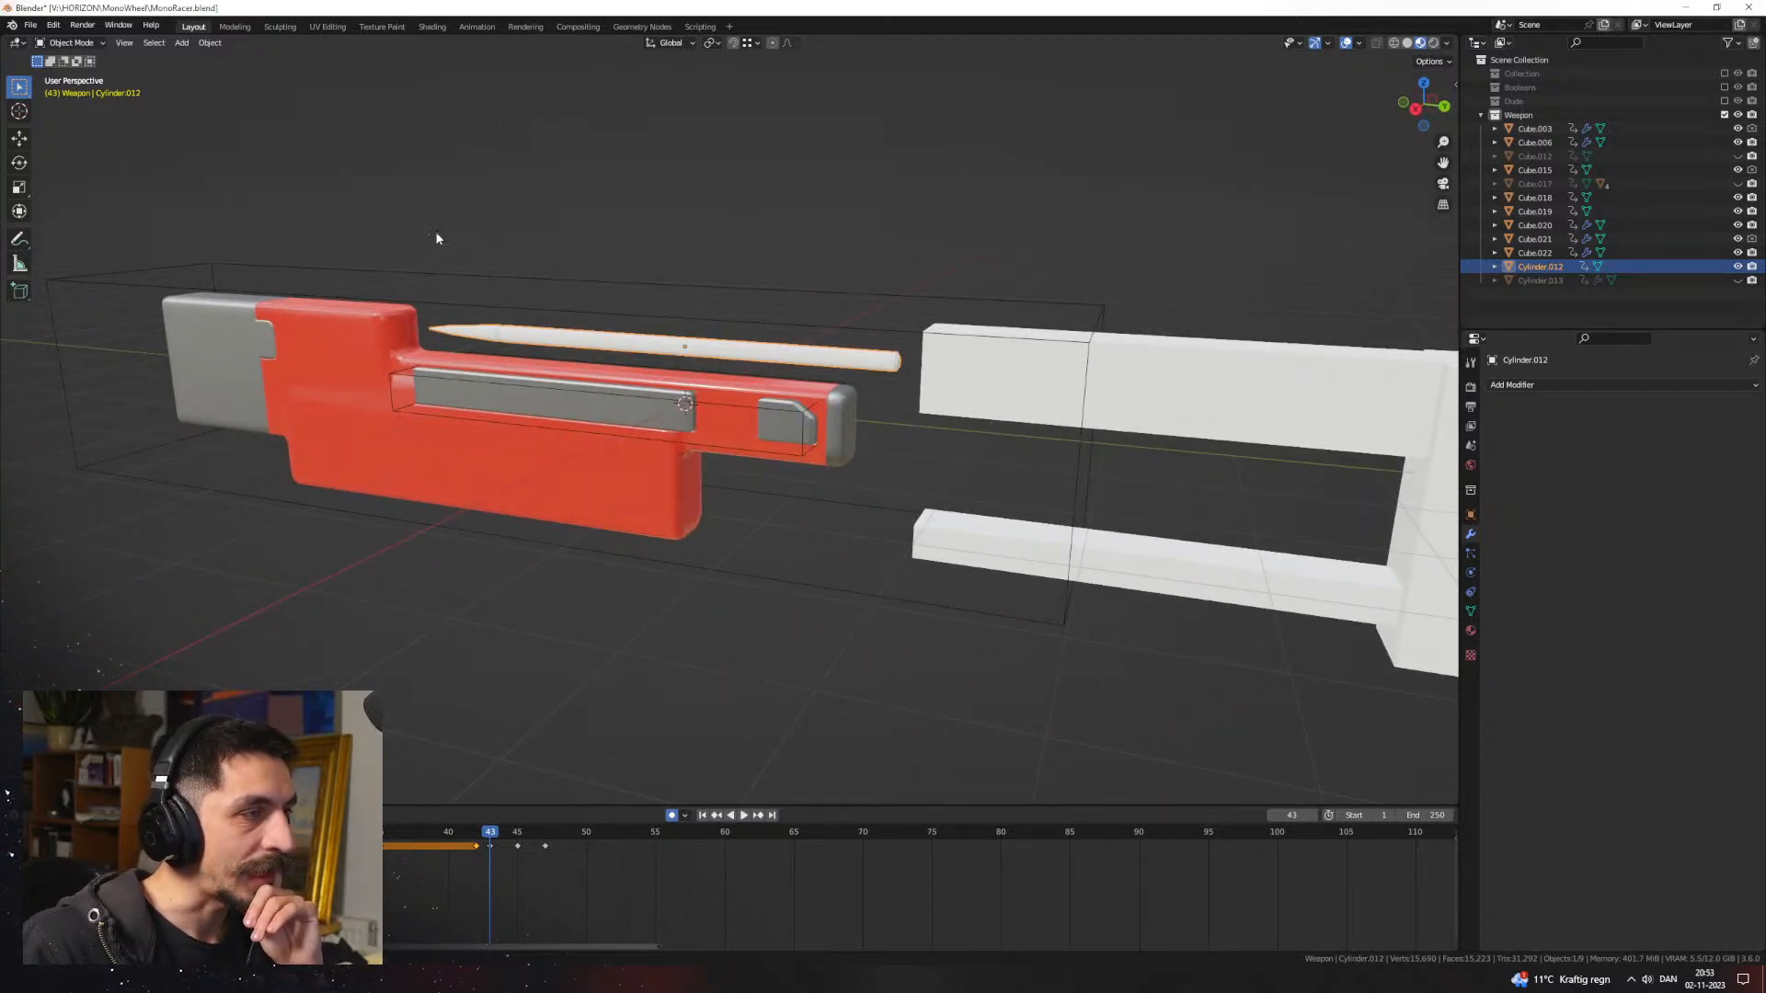
middle_click_drag(690, 391, 734, 409)
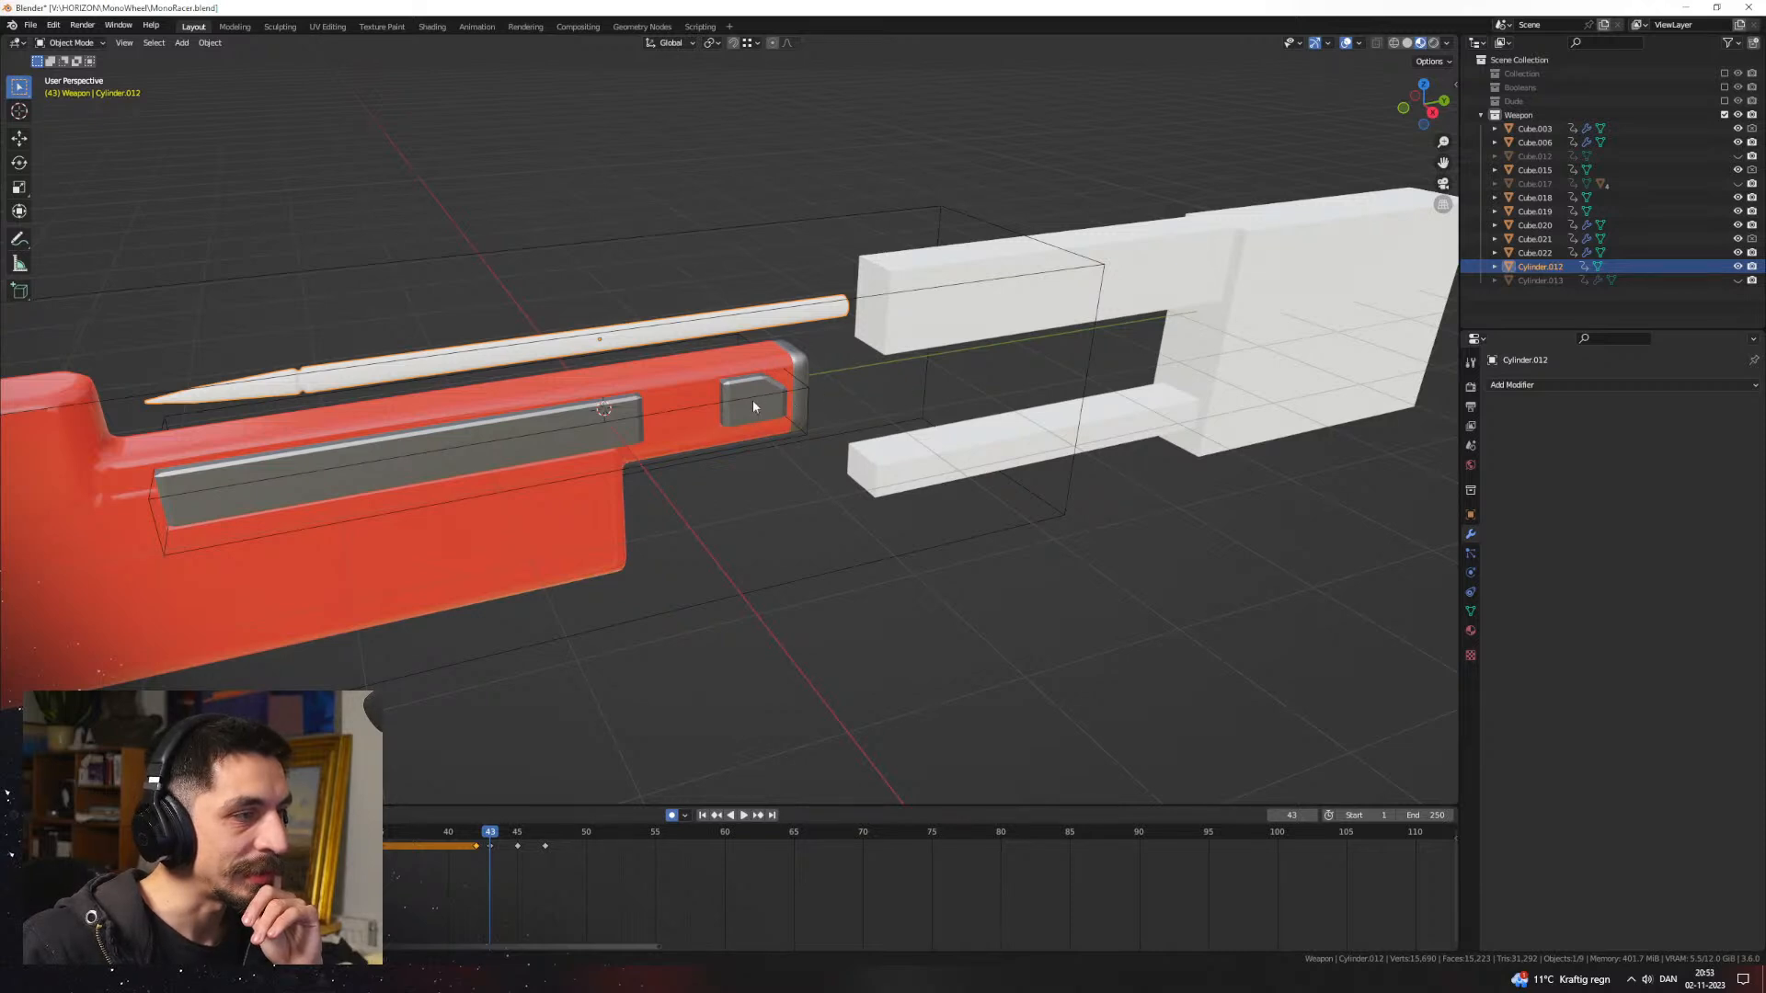
middle_click_drag(906, 392, 1007, 498)
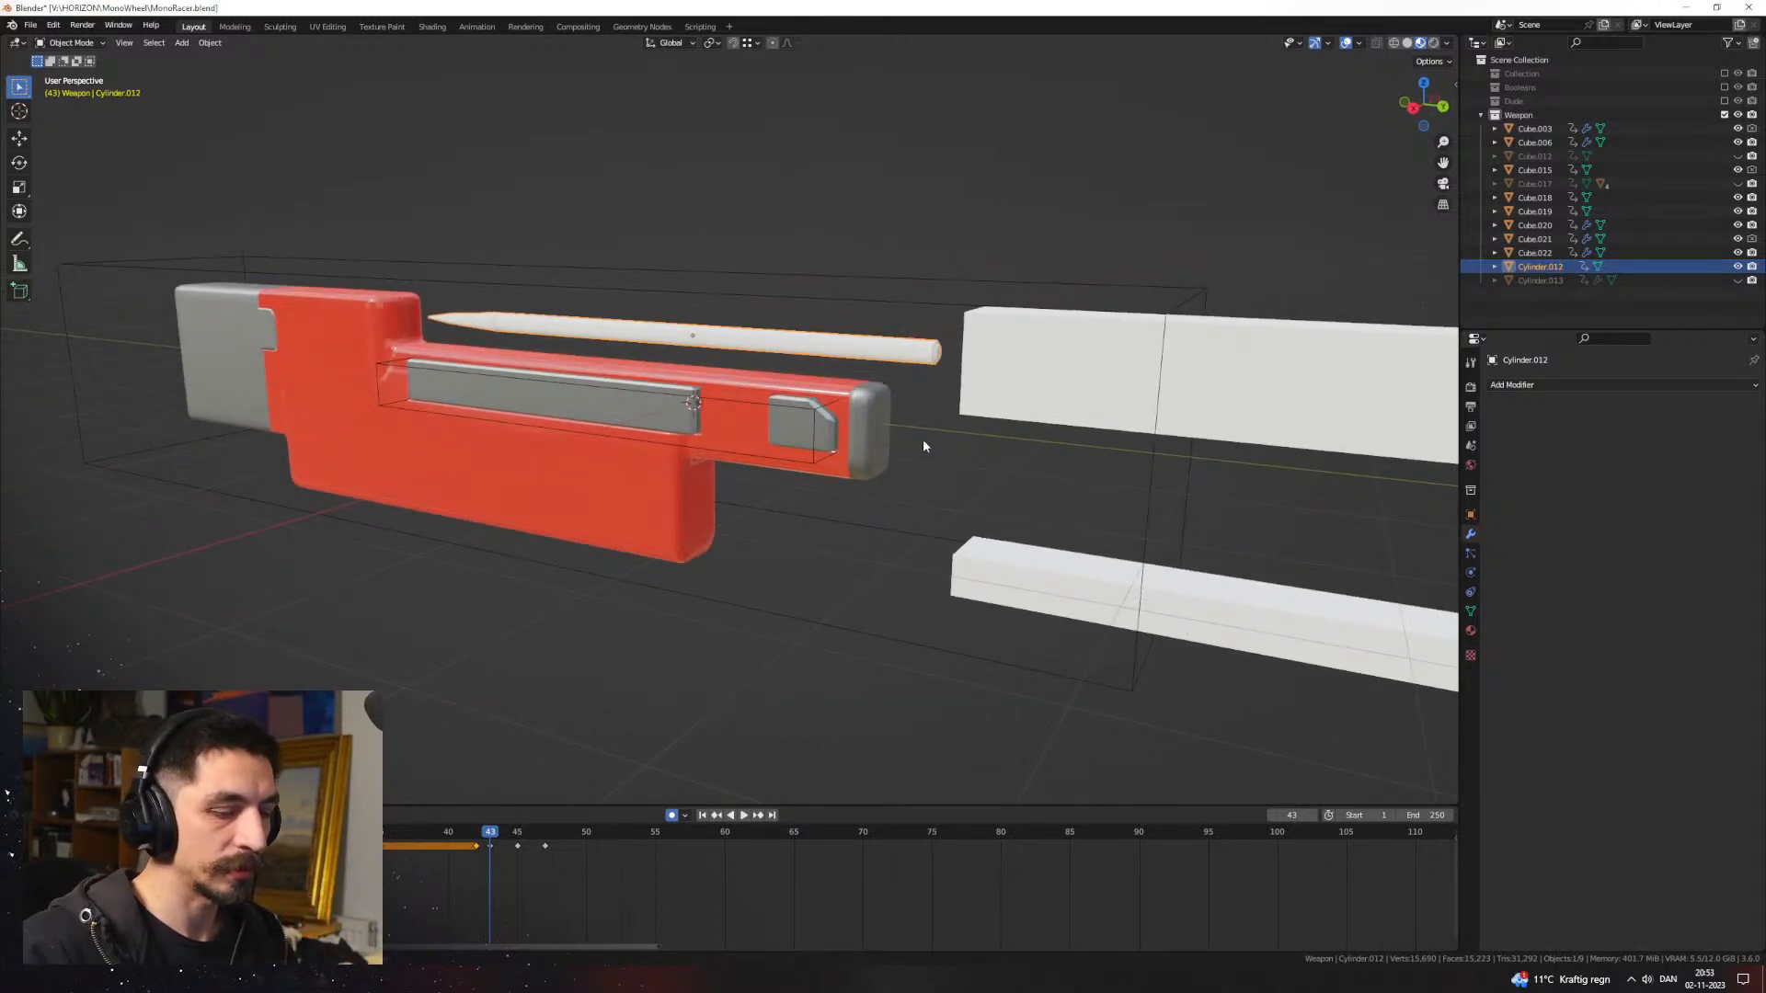
Step: Unhide all hidden rifle parts and clear the selection
key("alt+h")
left_click(809, 519)
middle_click_drag(809, 518, 913, 526)
scroll(956, 526, "down", 2)
middle_click_drag(1021, 537, 905, 523, "shift")
Step: Hide the top cover, the grip and the blocks around the receiver, switching to solid display
left_click(643, 304)
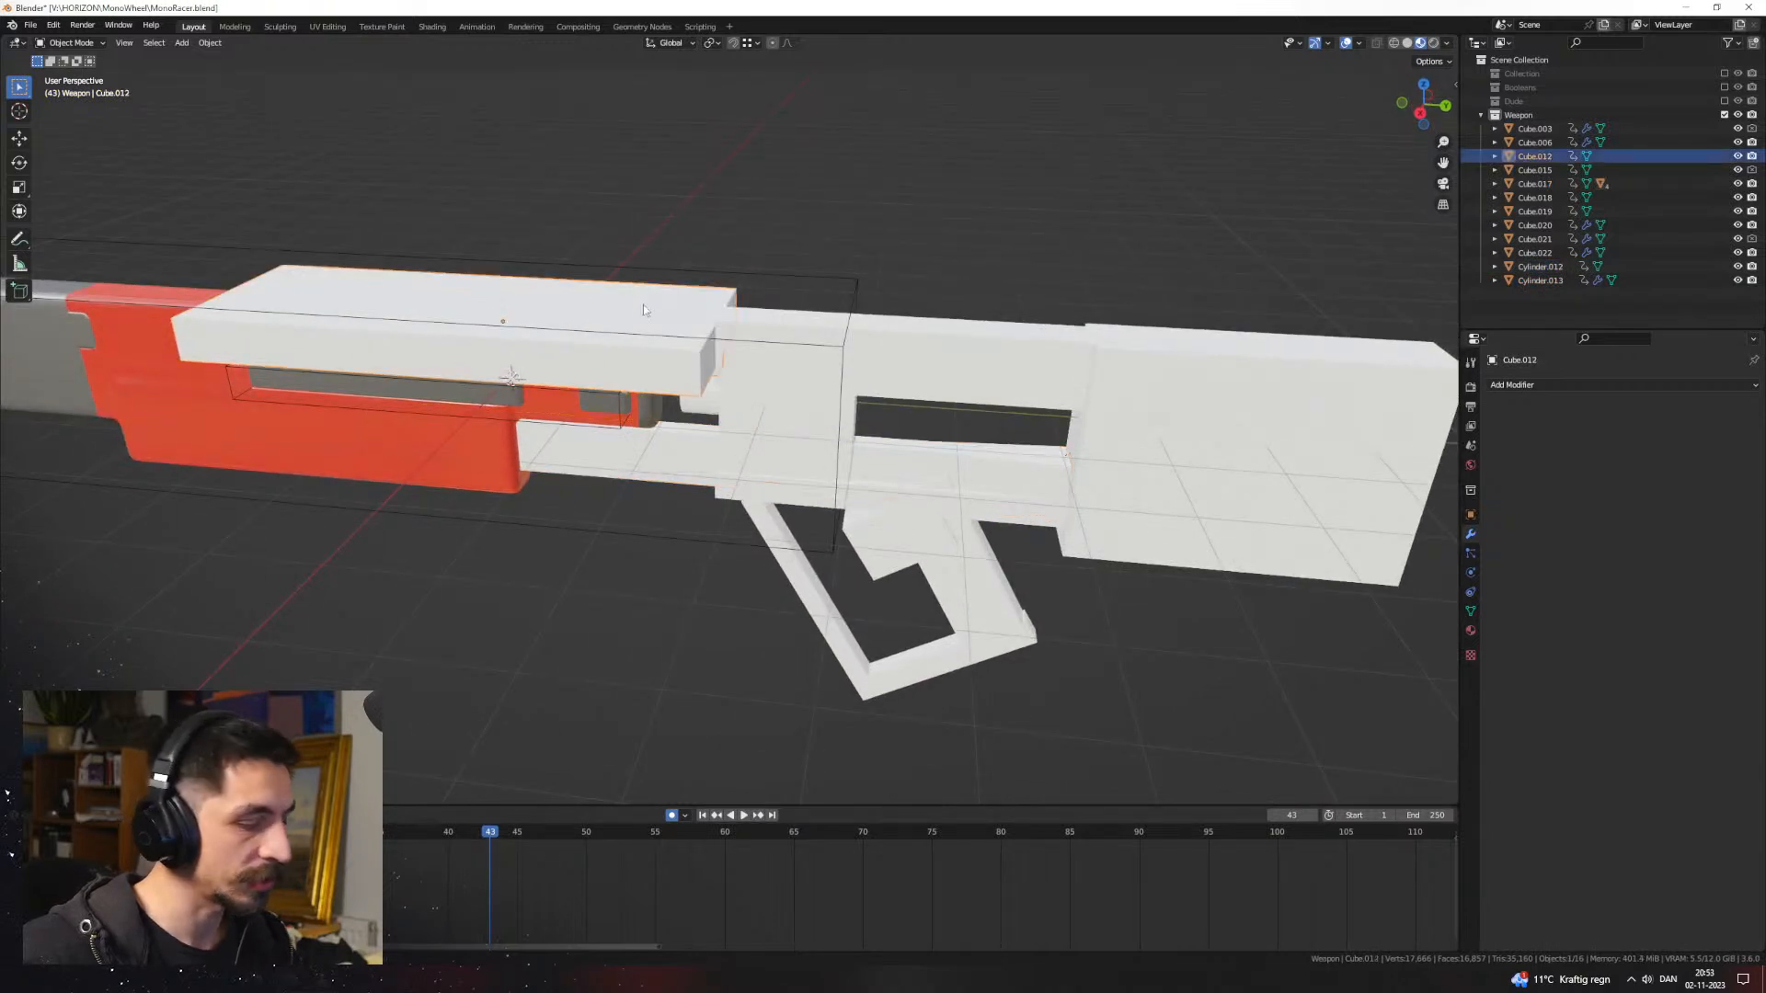
key("h")
middle_click_drag(643, 305, 883, 527)
left_click(951, 598)
key("h")
left_click(897, 559)
key("h")
left_click(1407, 43)
mouse_move(1019, 351)
middle_mouse_down()
mouse_move(777, 407)
mouse_move(764, 428)
mouse_move(850, 475)
mouse_move(675, 426)
mouse_move(485, 451)
mouse_move(781, 477)
mouse_move(887, 432)
mouse_move(885, 452)
mouse_move(925, 401)
mouse_move(726, 508)
mouse_move(786, 523)
middle_mouse_up()
left_click(695, 409)
key("h")
scroll(819, 472, "up", 3)
Step: Add a centered loop cut to the rear stock in Edit Mode
left_click(901, 497)
key("Tab")
key("ctrl+r")
left_click(890, 435)
right_click(890, 437)
Step: Delete a loop of faces and one more selected face from the rear stock
key("3")
left_click(866, 463, "alt")
key("x")
left_click(902, 423)
left_click(696, 497)
key("x")
left_click(698, 497)
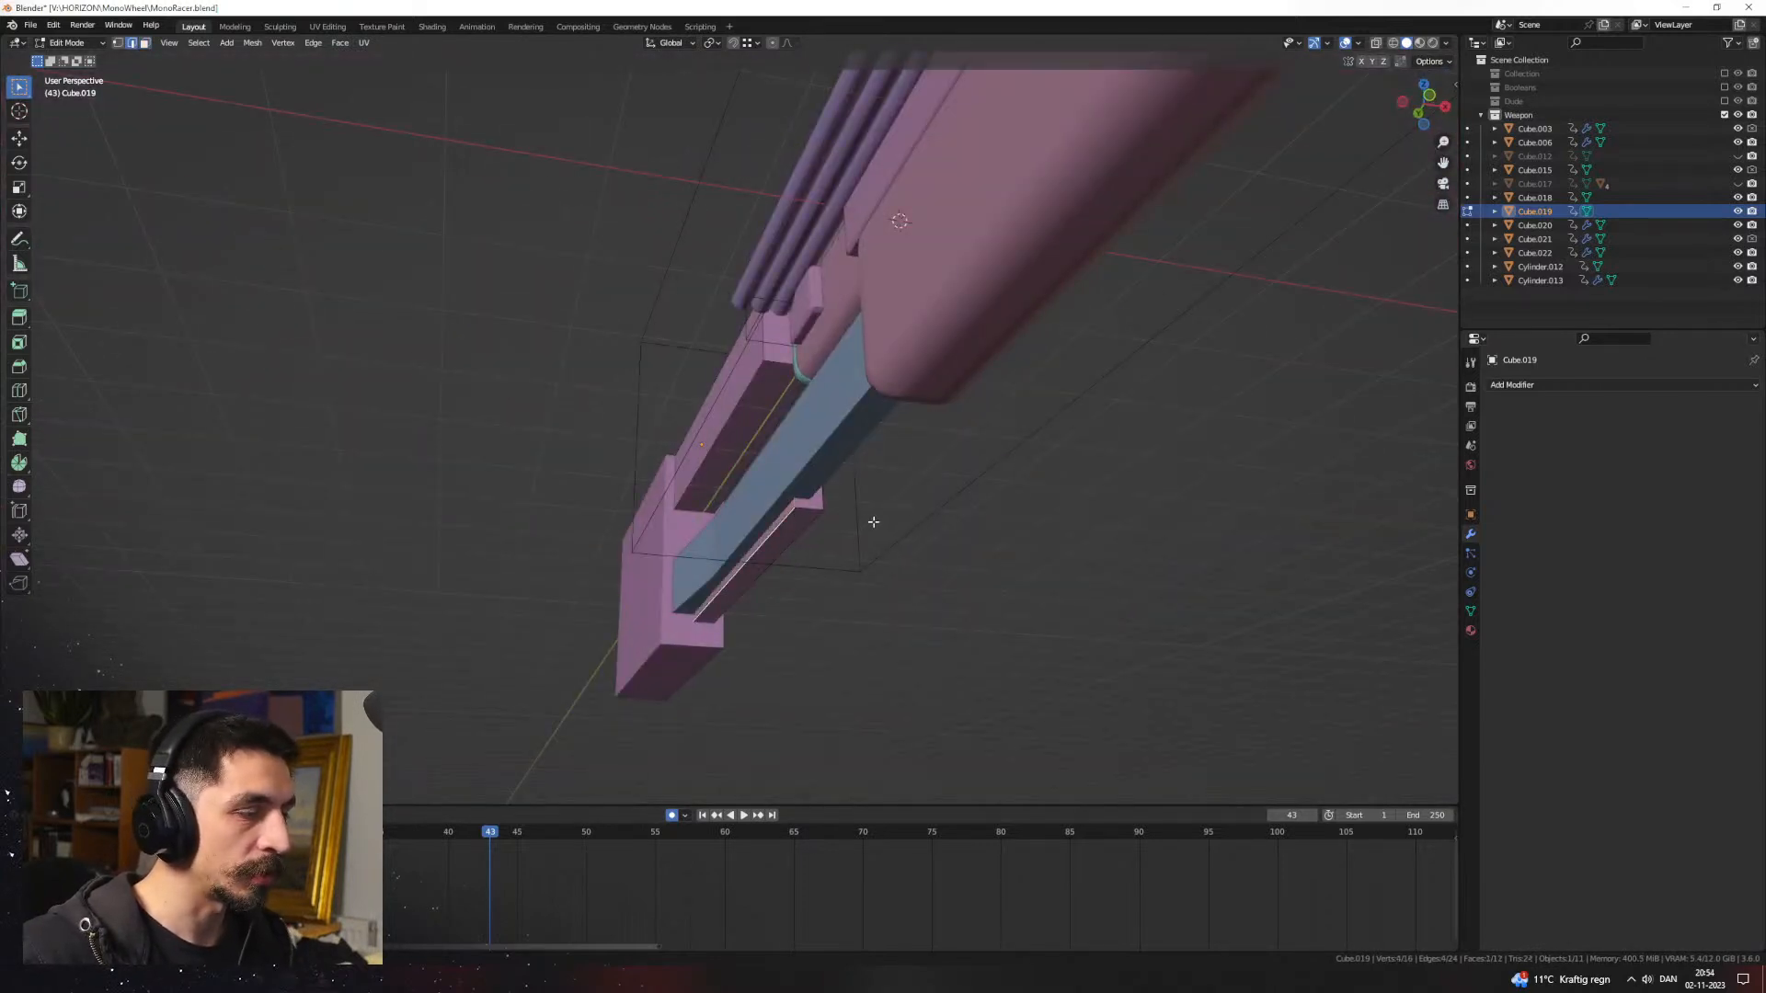
key("Tab")
key("Tab")
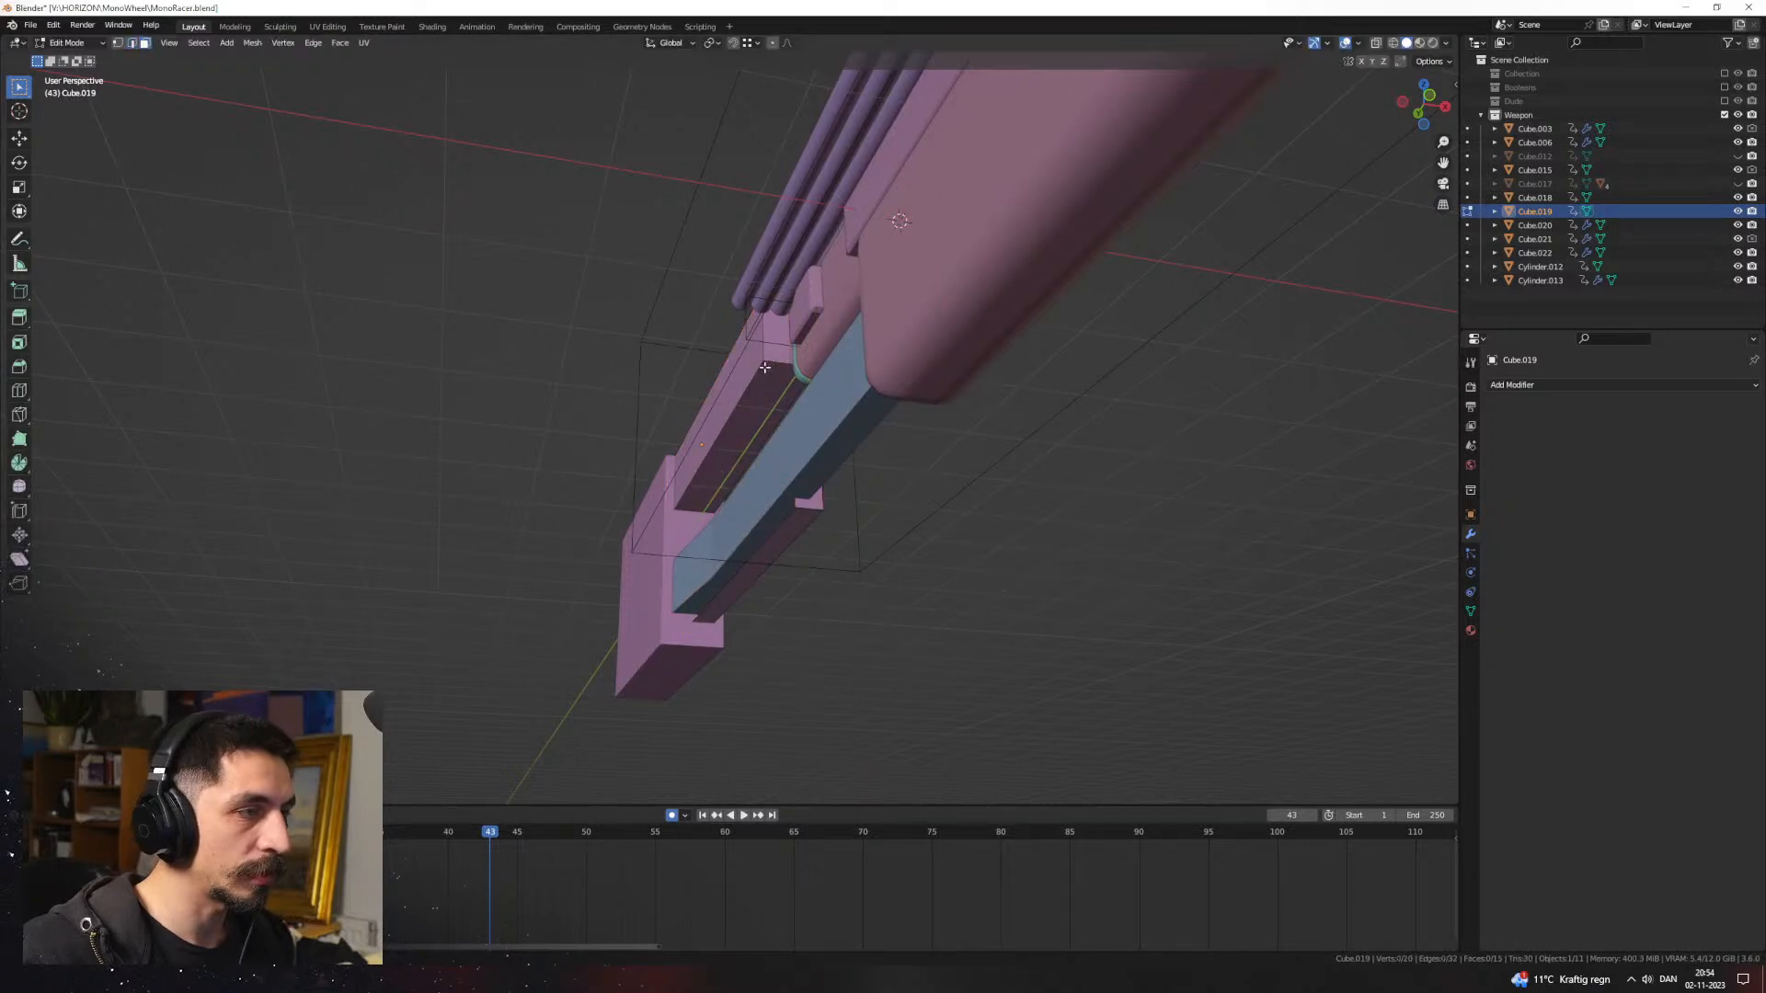
Step: Delete the selected inner part of the rear stock, leaving one half, and add a Mirror modifier on the X axis
left_click(747, 369)
key("x")
left_click(746, 369)
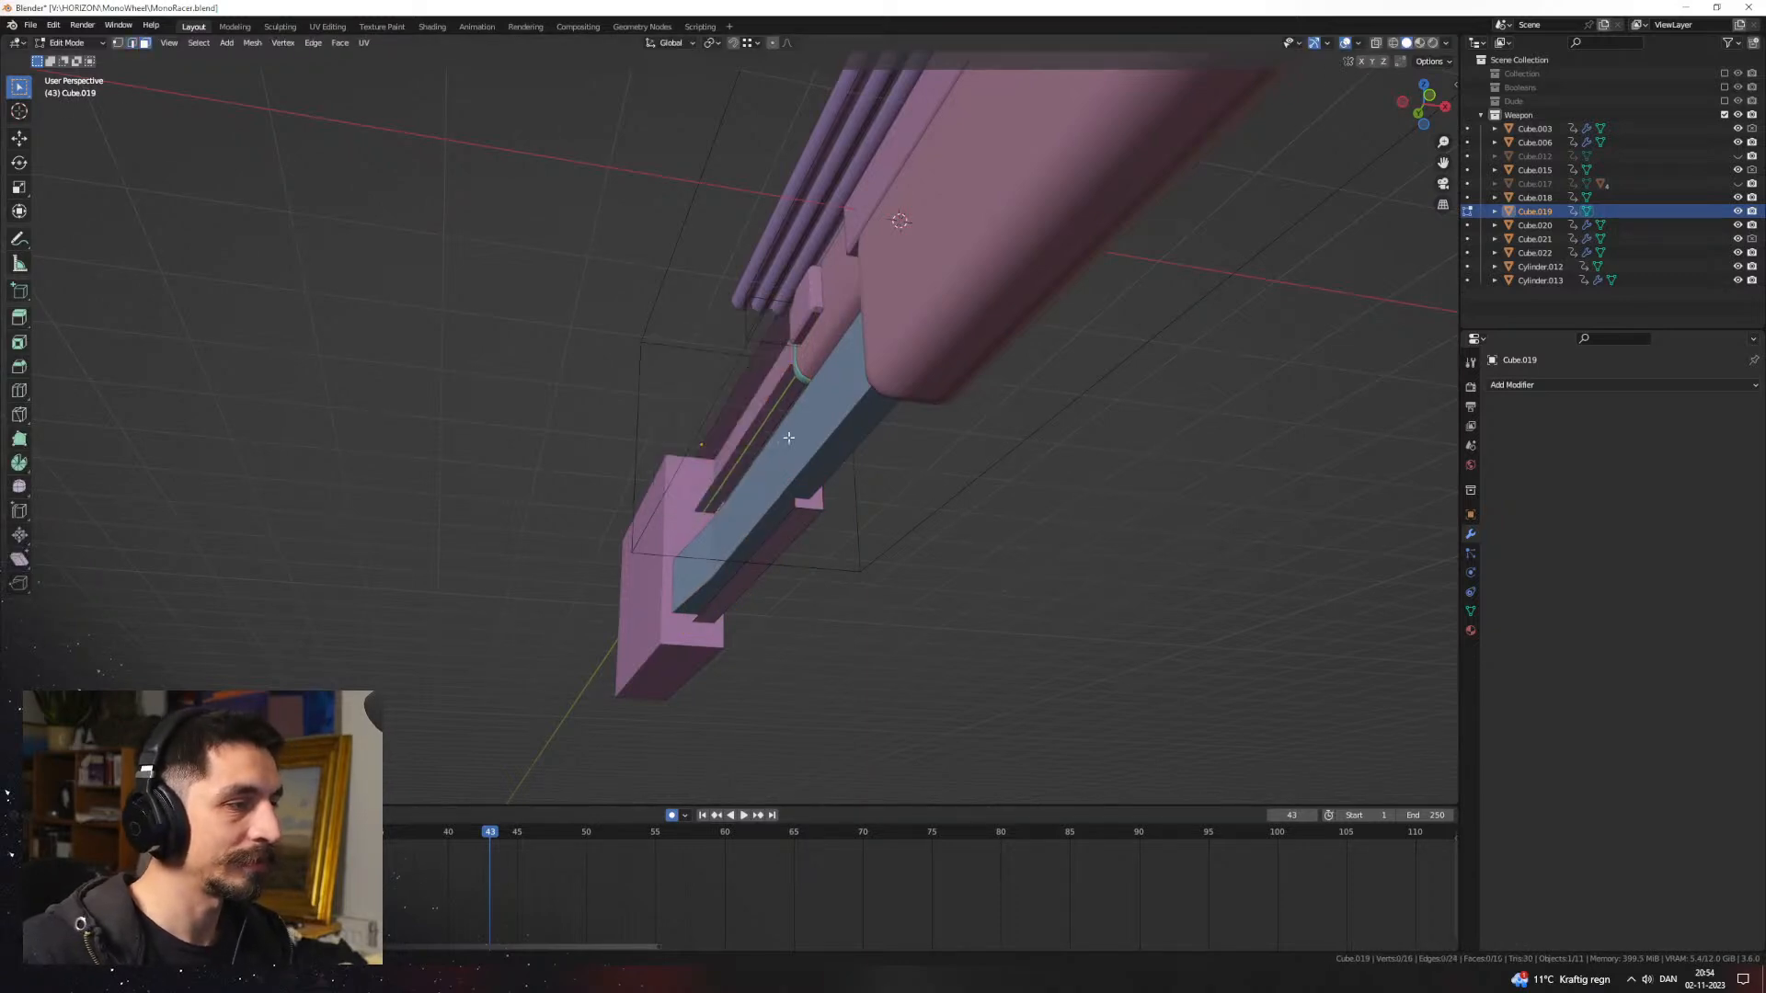
key("Tab")
left_click(1515, 385)
left_click(1483, 548)
Step: Extrude the front end face of the stock's lower bar forward to the receiver body
middle_click_drag(987, 533, 1133, 517)
key("Tab")
key("l")
middle_click_drag(968, 476, 860, 512)
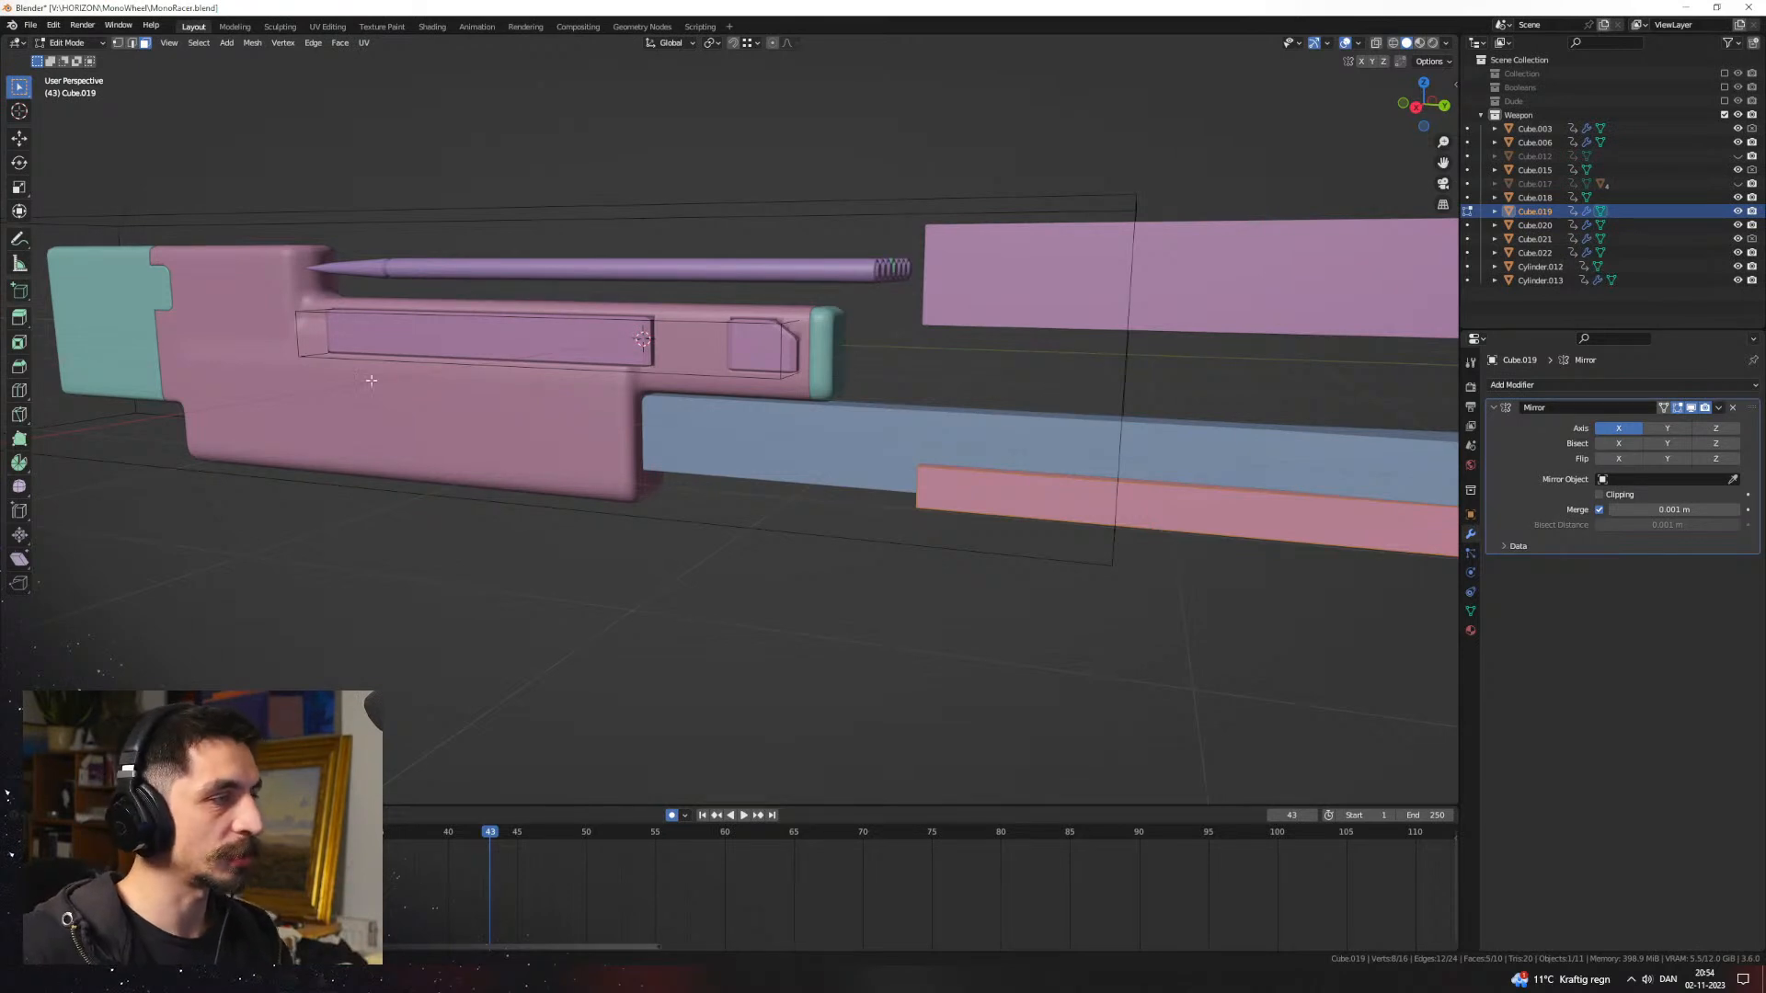
middle_click_drag(983, 531, 991, 450)
scroll(991, 450, "up", 2)
key("alt+a")
left_click(995, 430)
key("e")
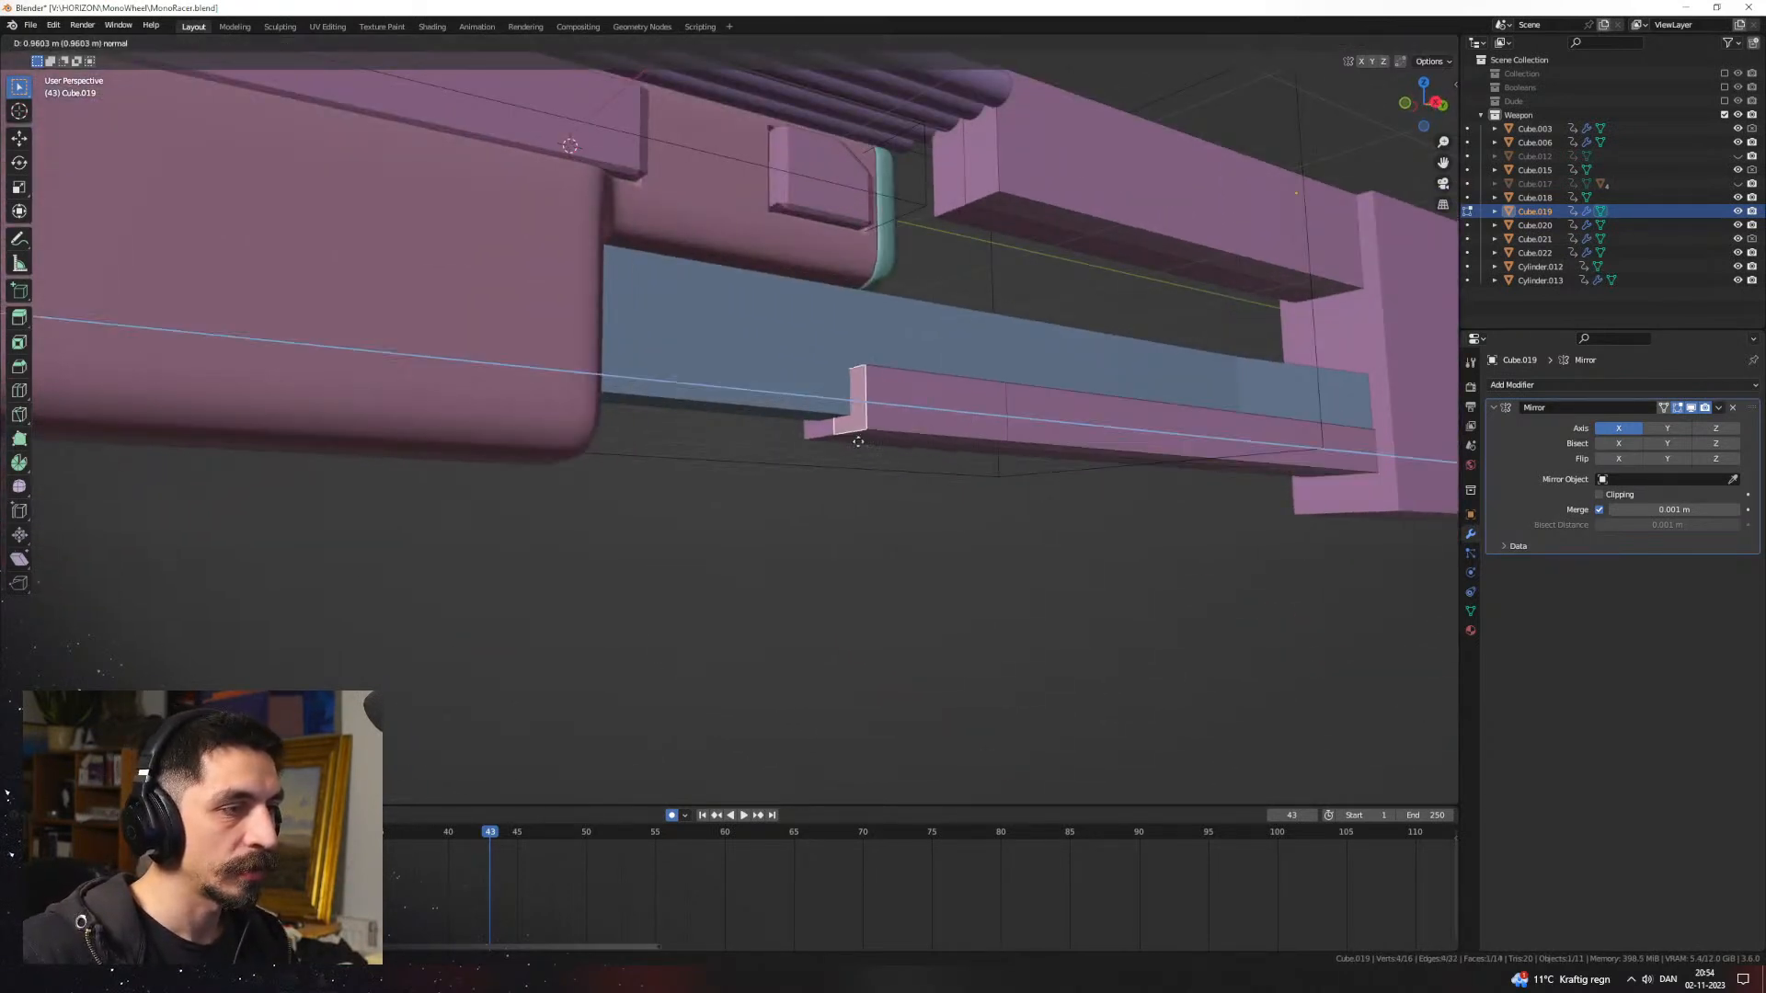
left_click(654, 427)
Step: Add a loop cut to the extruded bar section and raise its top face along Z to form a sloped shoulder
middle_click_drag(654, 426, 700, 488)
scroll(753, 505, "down", 3)
key("ctrl+r")
left_click(673, 473)
left_click(681, 471)
key("3")
left_click(624, 458)
key("g")
key("z")
left_click(621, 415)
middle_click_drag(622, 416, 921, 466)
left_click(747, 439)
key("i")
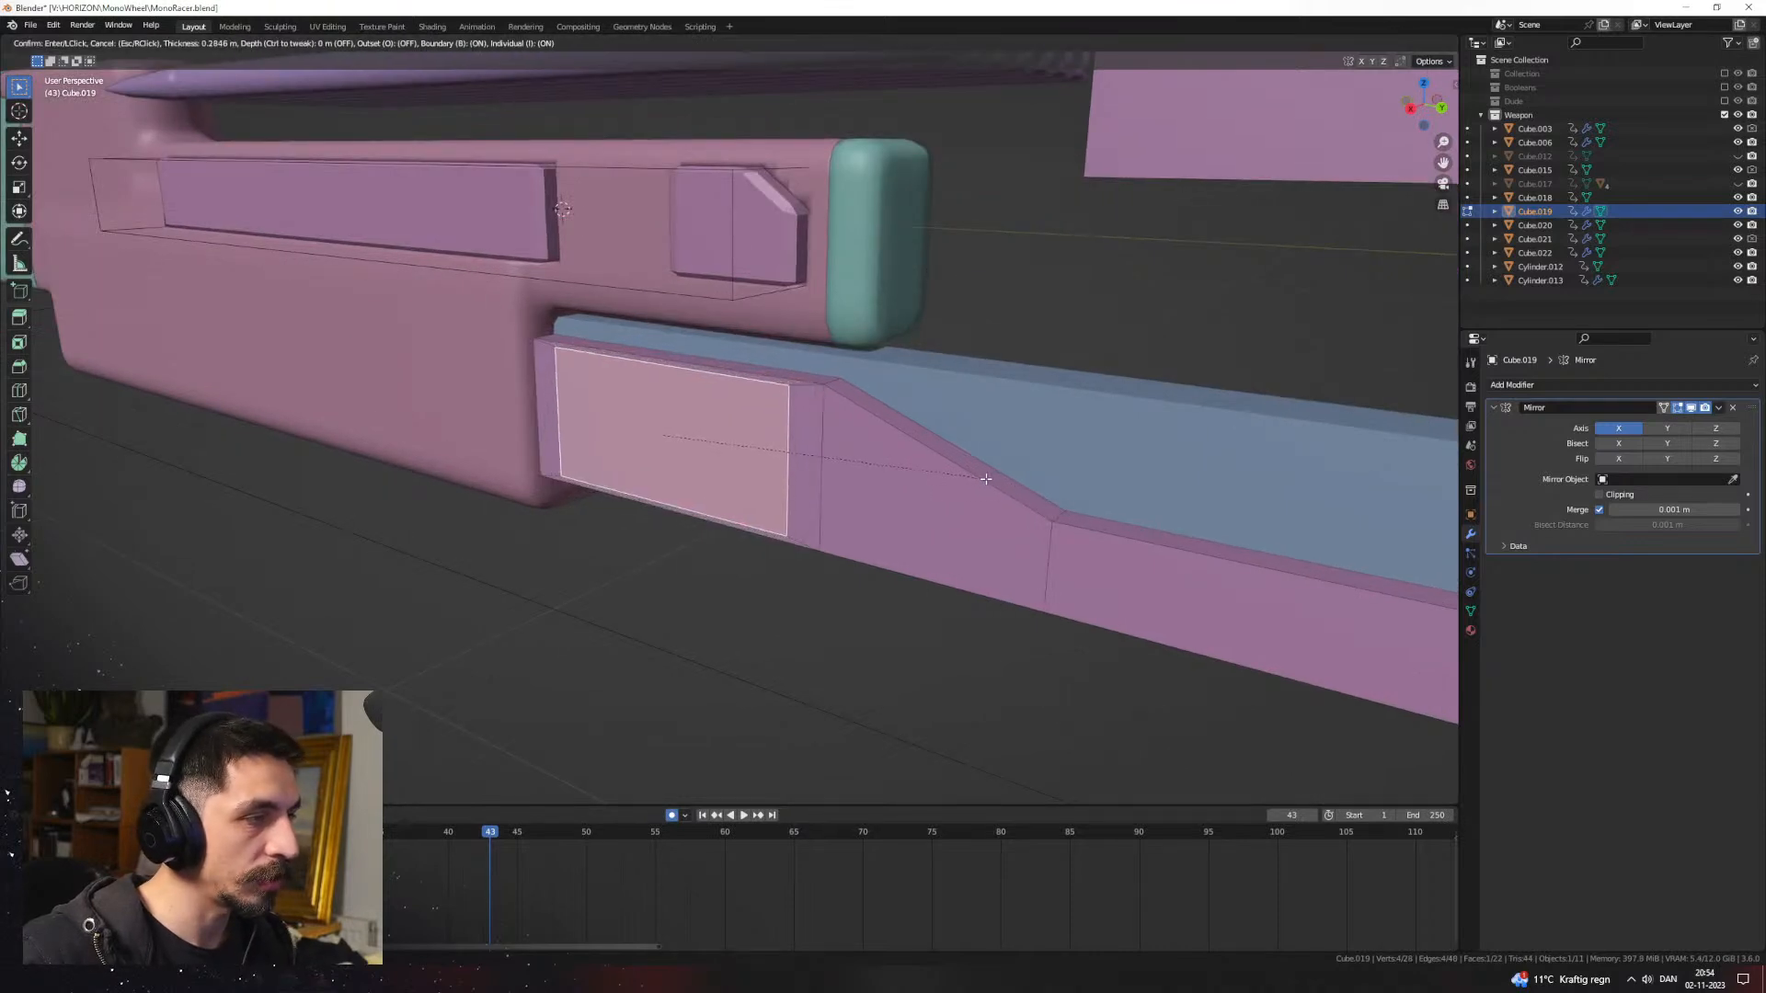
right_click(972, 479)
key("ctrl+z")
Step: Apply the rear stock's rotation and scale in Object Mode
key("Tab")
key("ctrl+a")
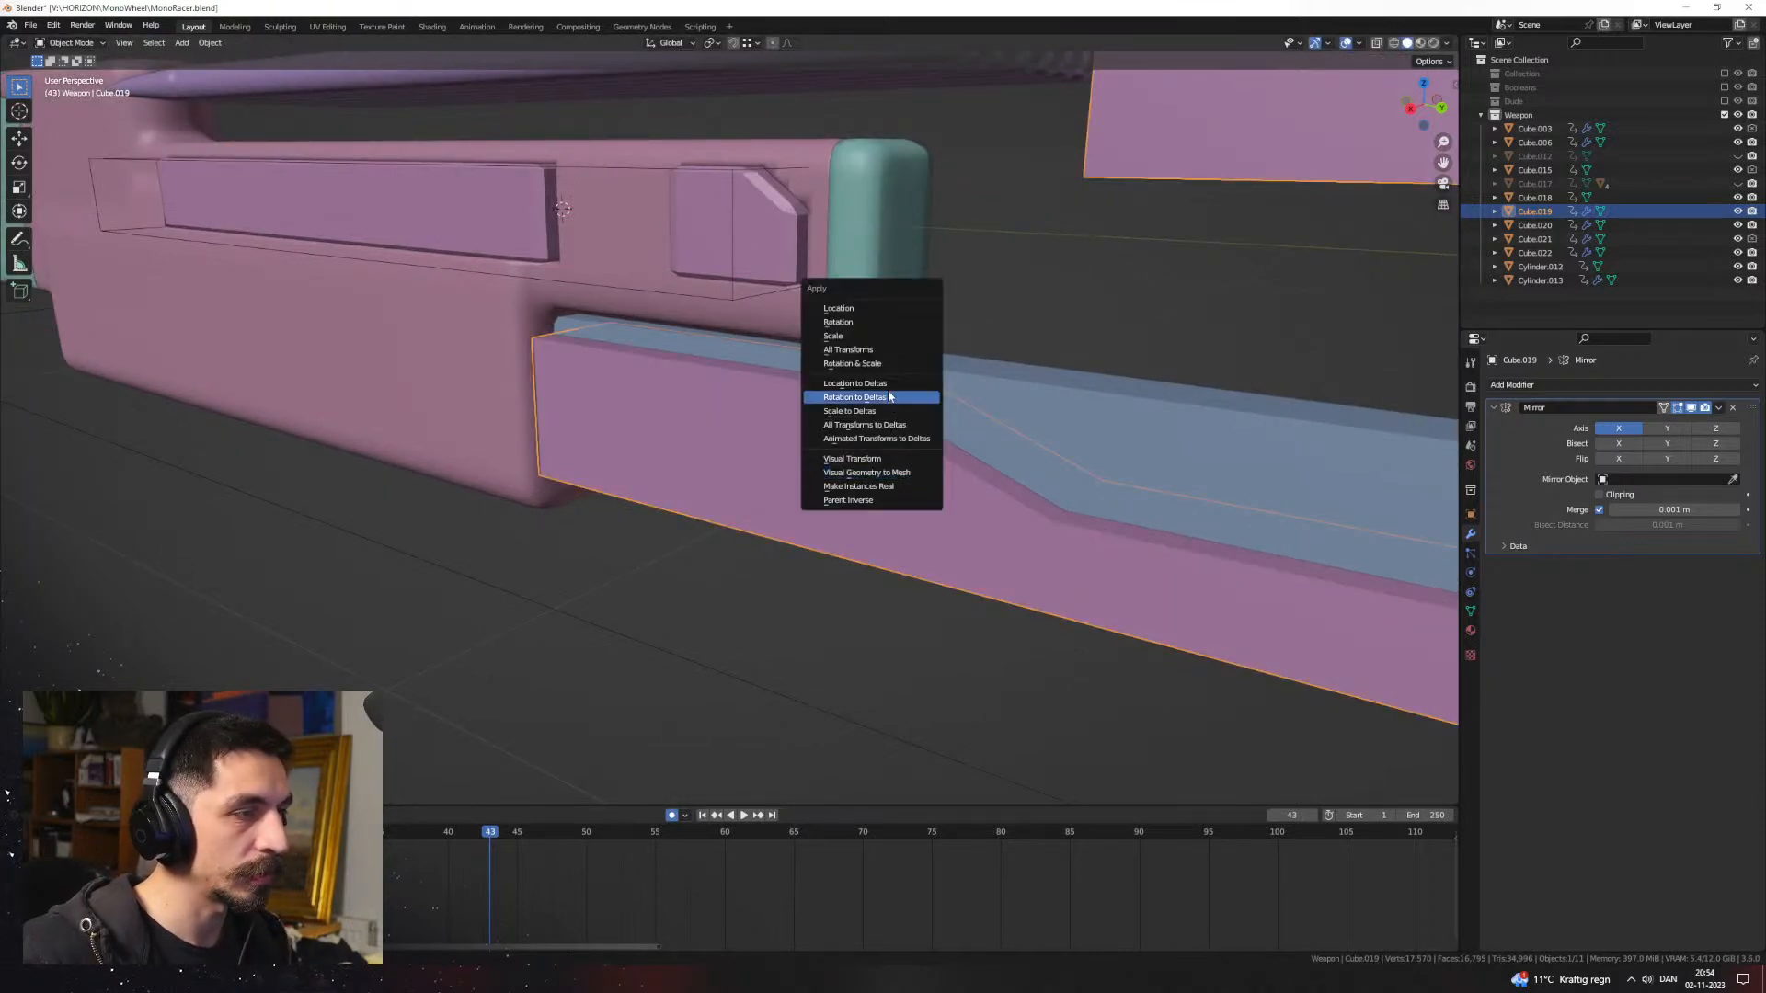
left_click(881, 364)
key("Tab")
key("i")
right_click(922, 453)
key("Tab")
key("Tab")
Step: Inset the raised section's rectangular and sloped side faces together as one region, with individual inset turned off
left_click(769, 438)
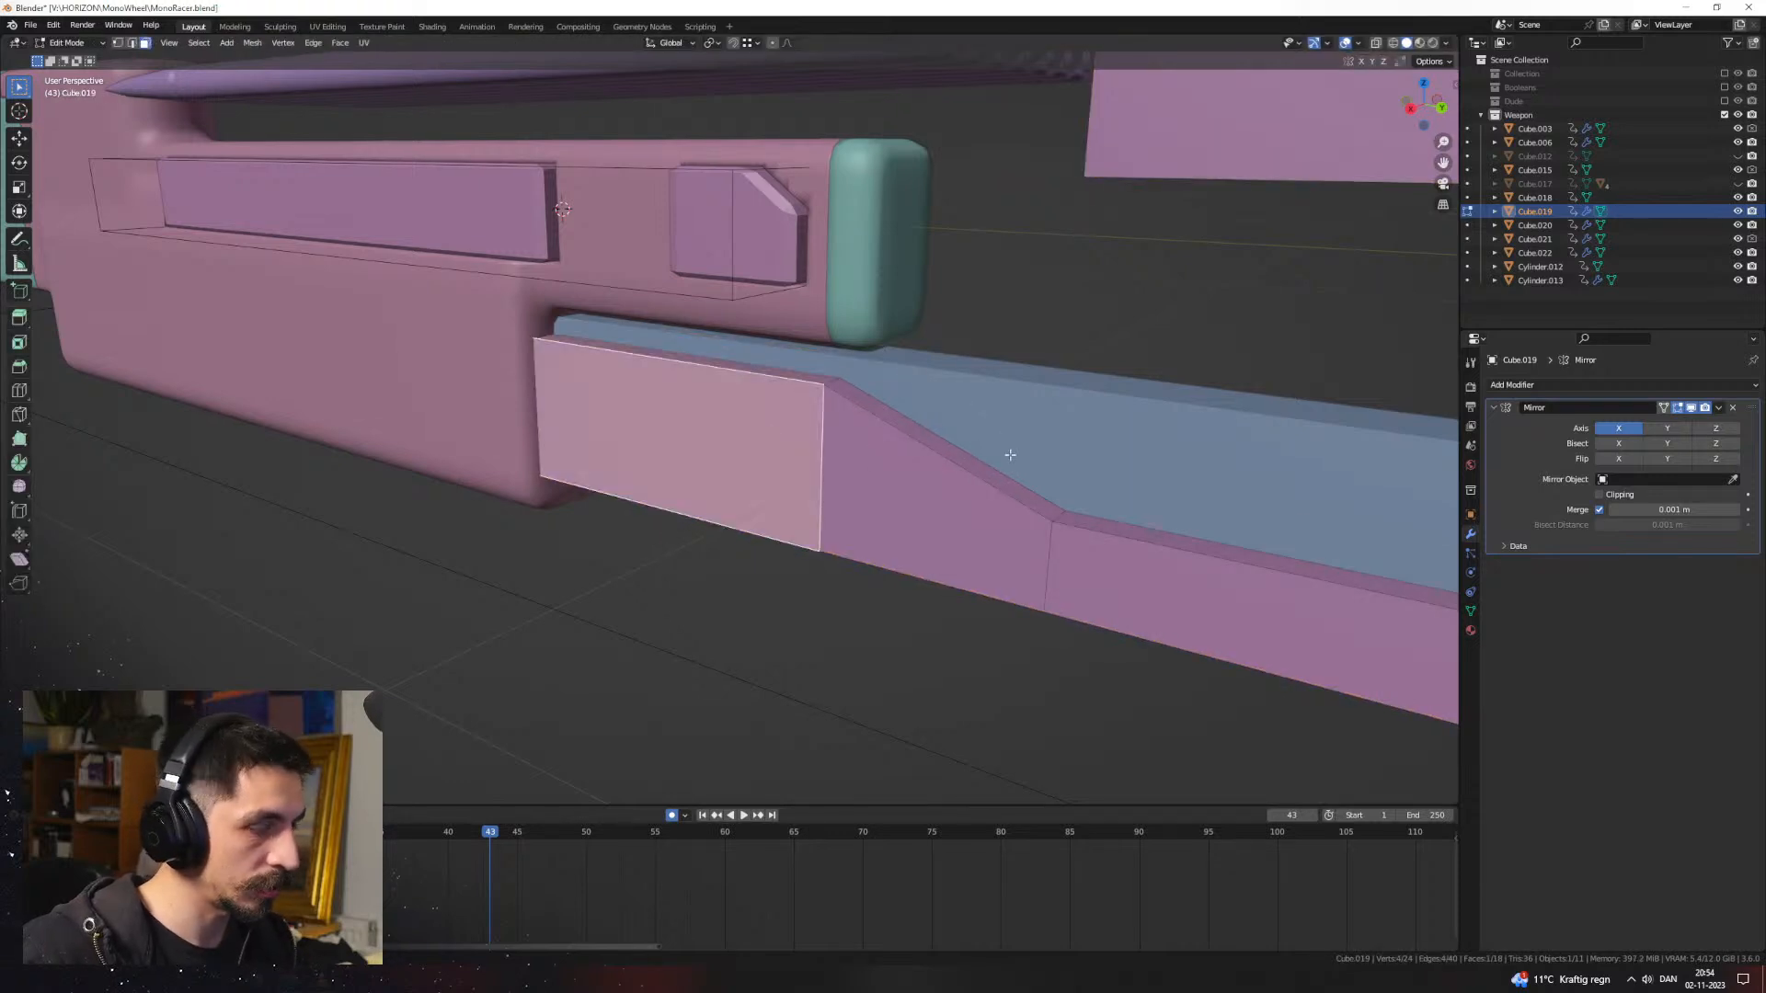
key("i")
left_click(986, 462)
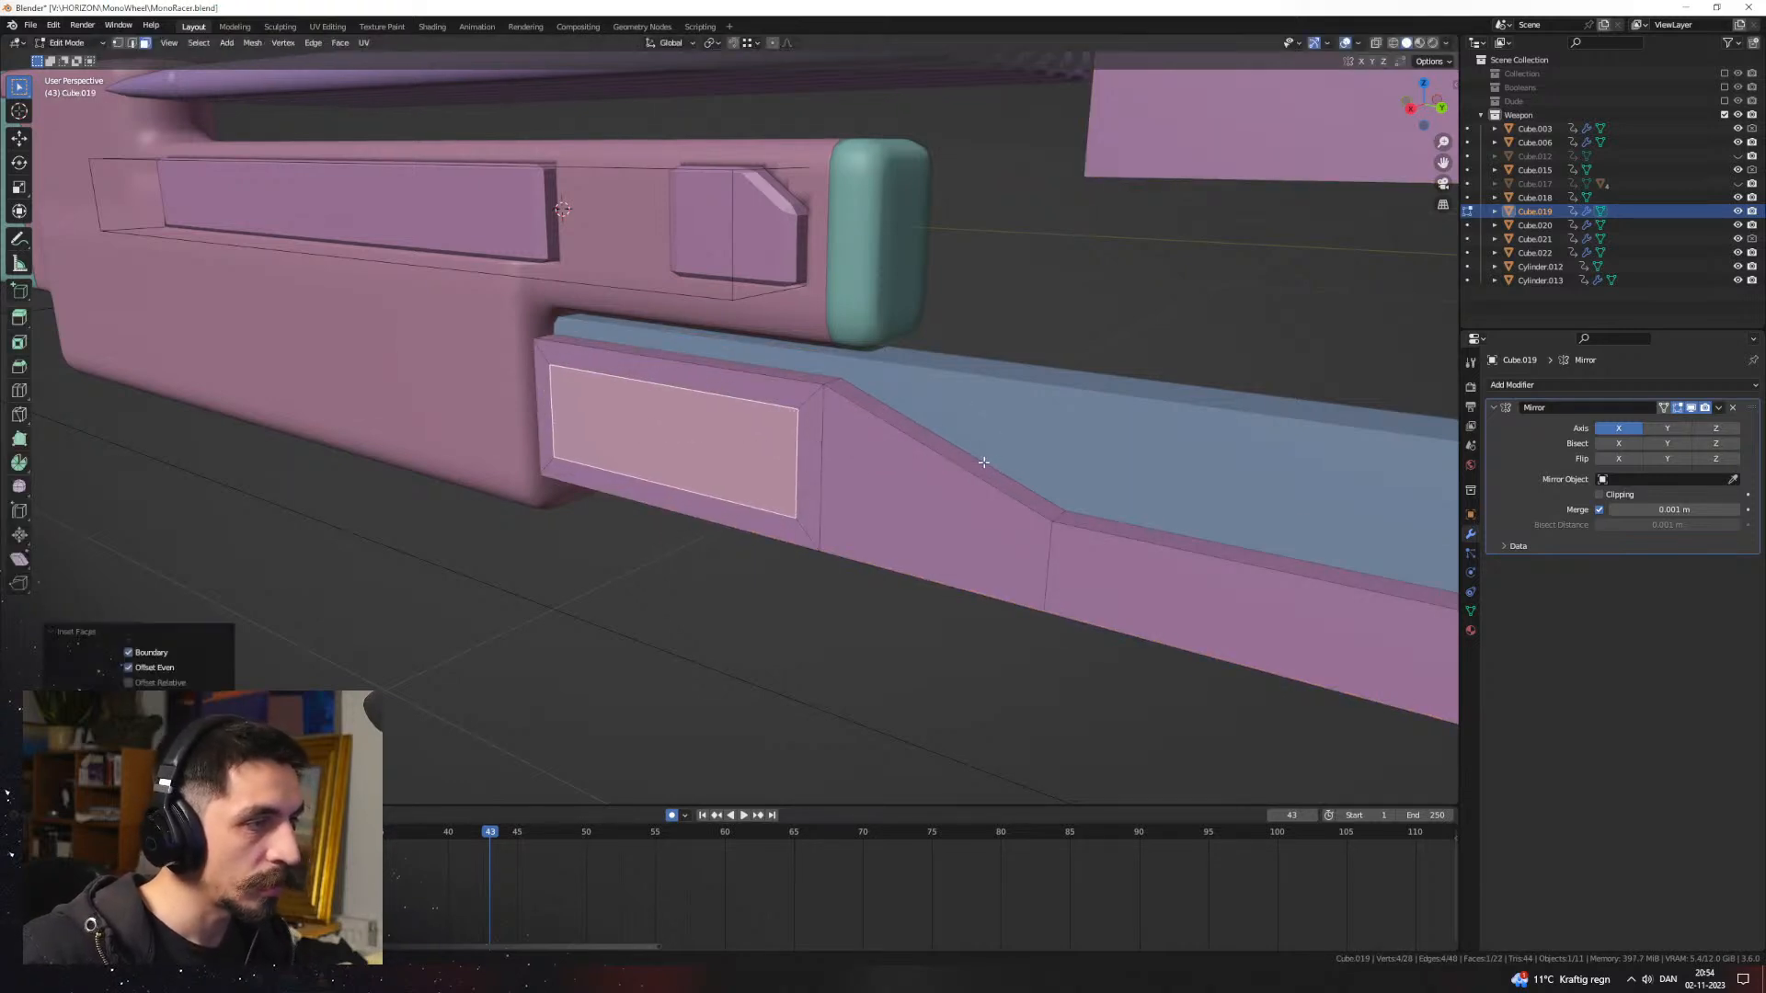
key("ctrl+z")
left_click(882, 499, "shift")
key("i")
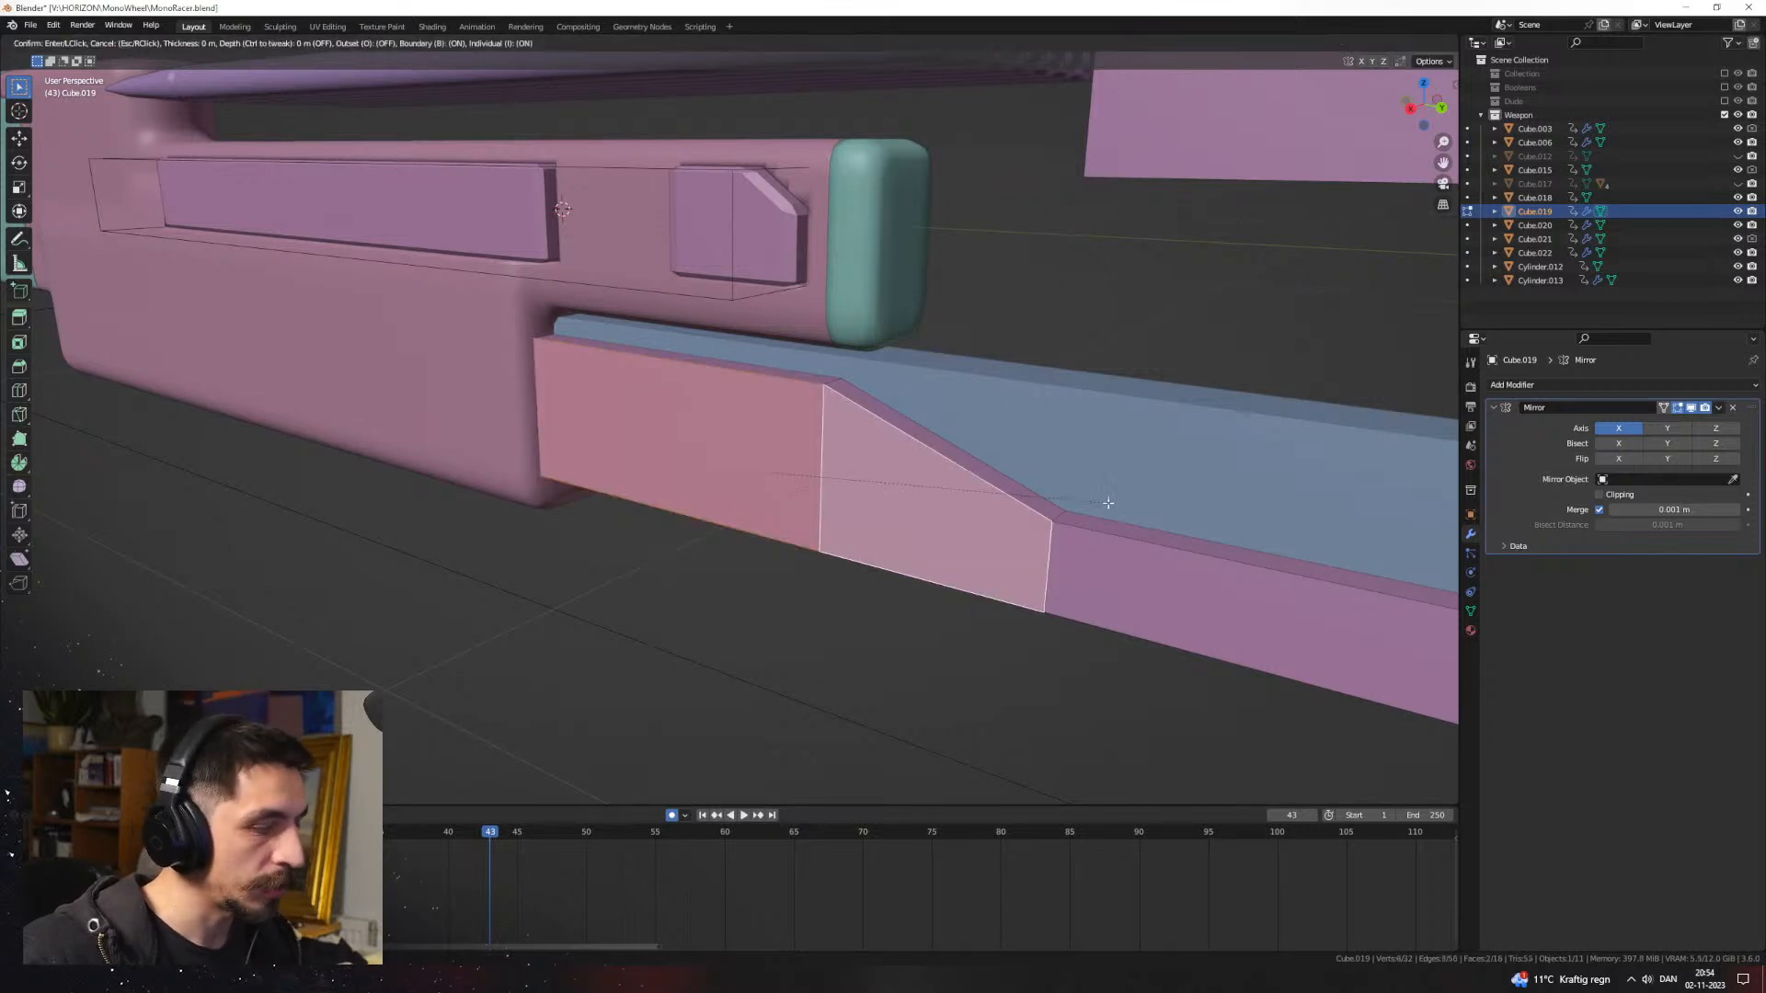
left_click(1077, 504)
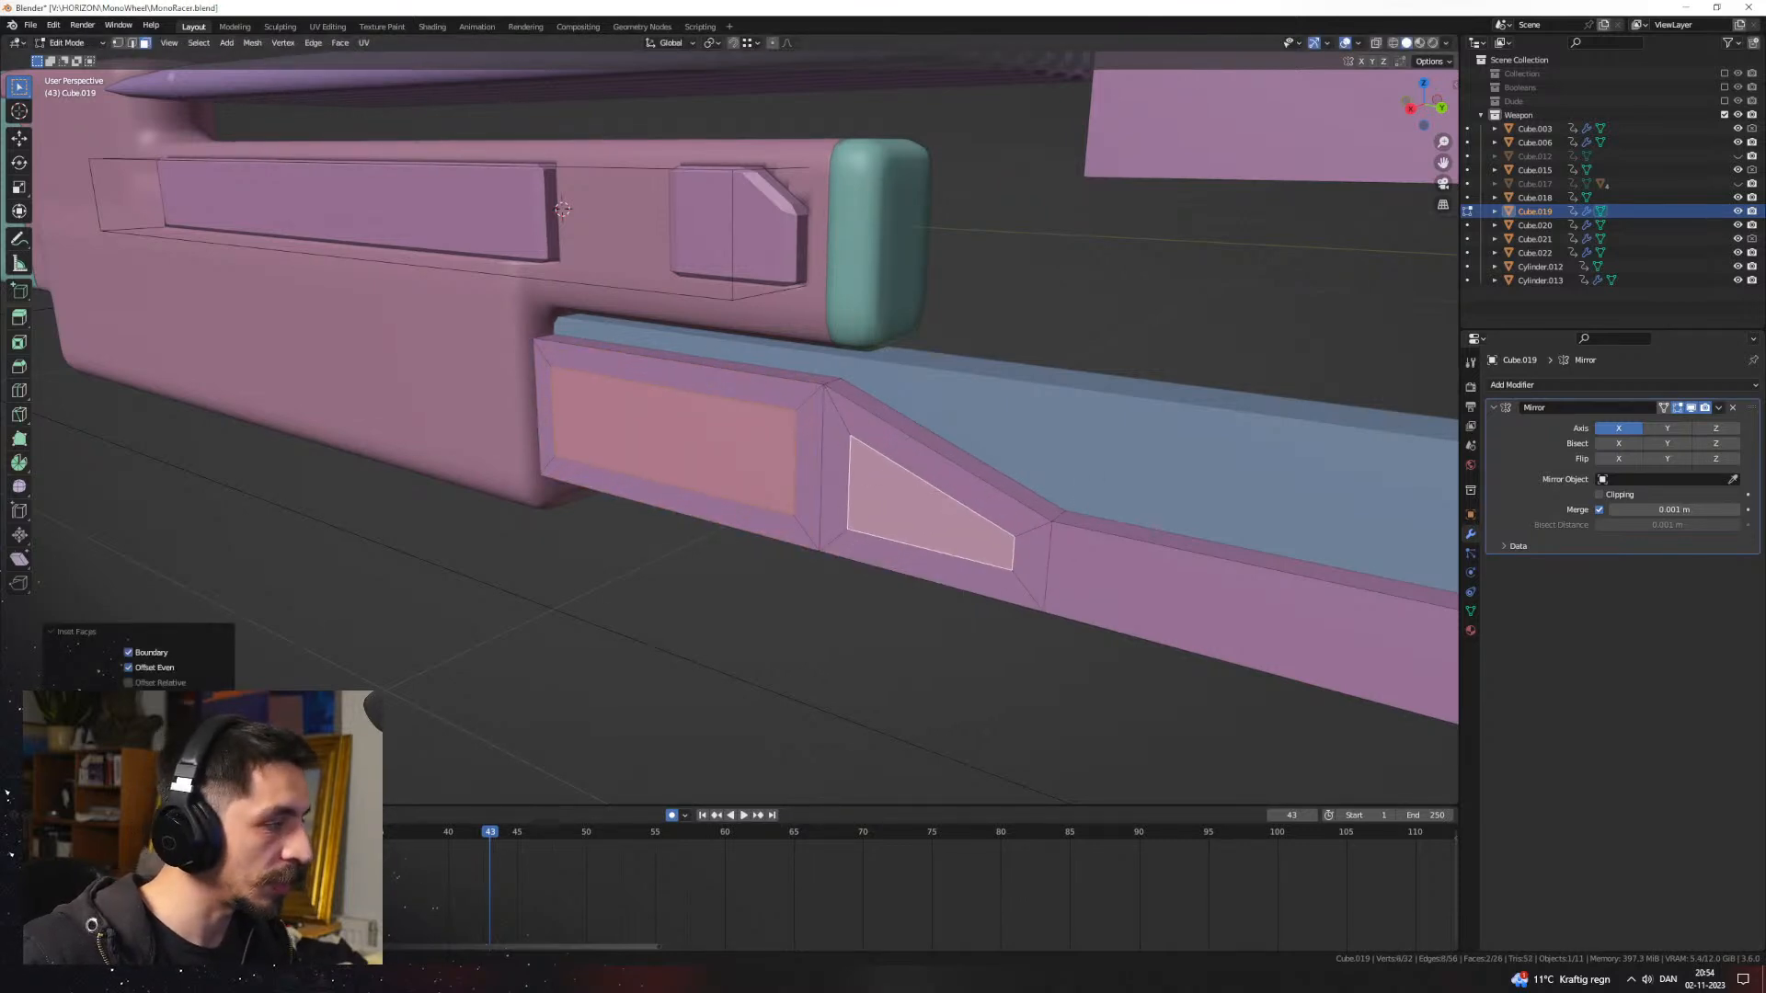
left_click(129, 775)
Step: Extrude the inset side faces and move them inward along X to form a shallow recess
middle_click_drag(922, 600, 809, 579)
key("e")
left_click(916, 603)
key("g")
key("x")
left_click(832, 550)
key("2")
left_click(779, 415)
middle_click_drag(779, 415, 838, 308)
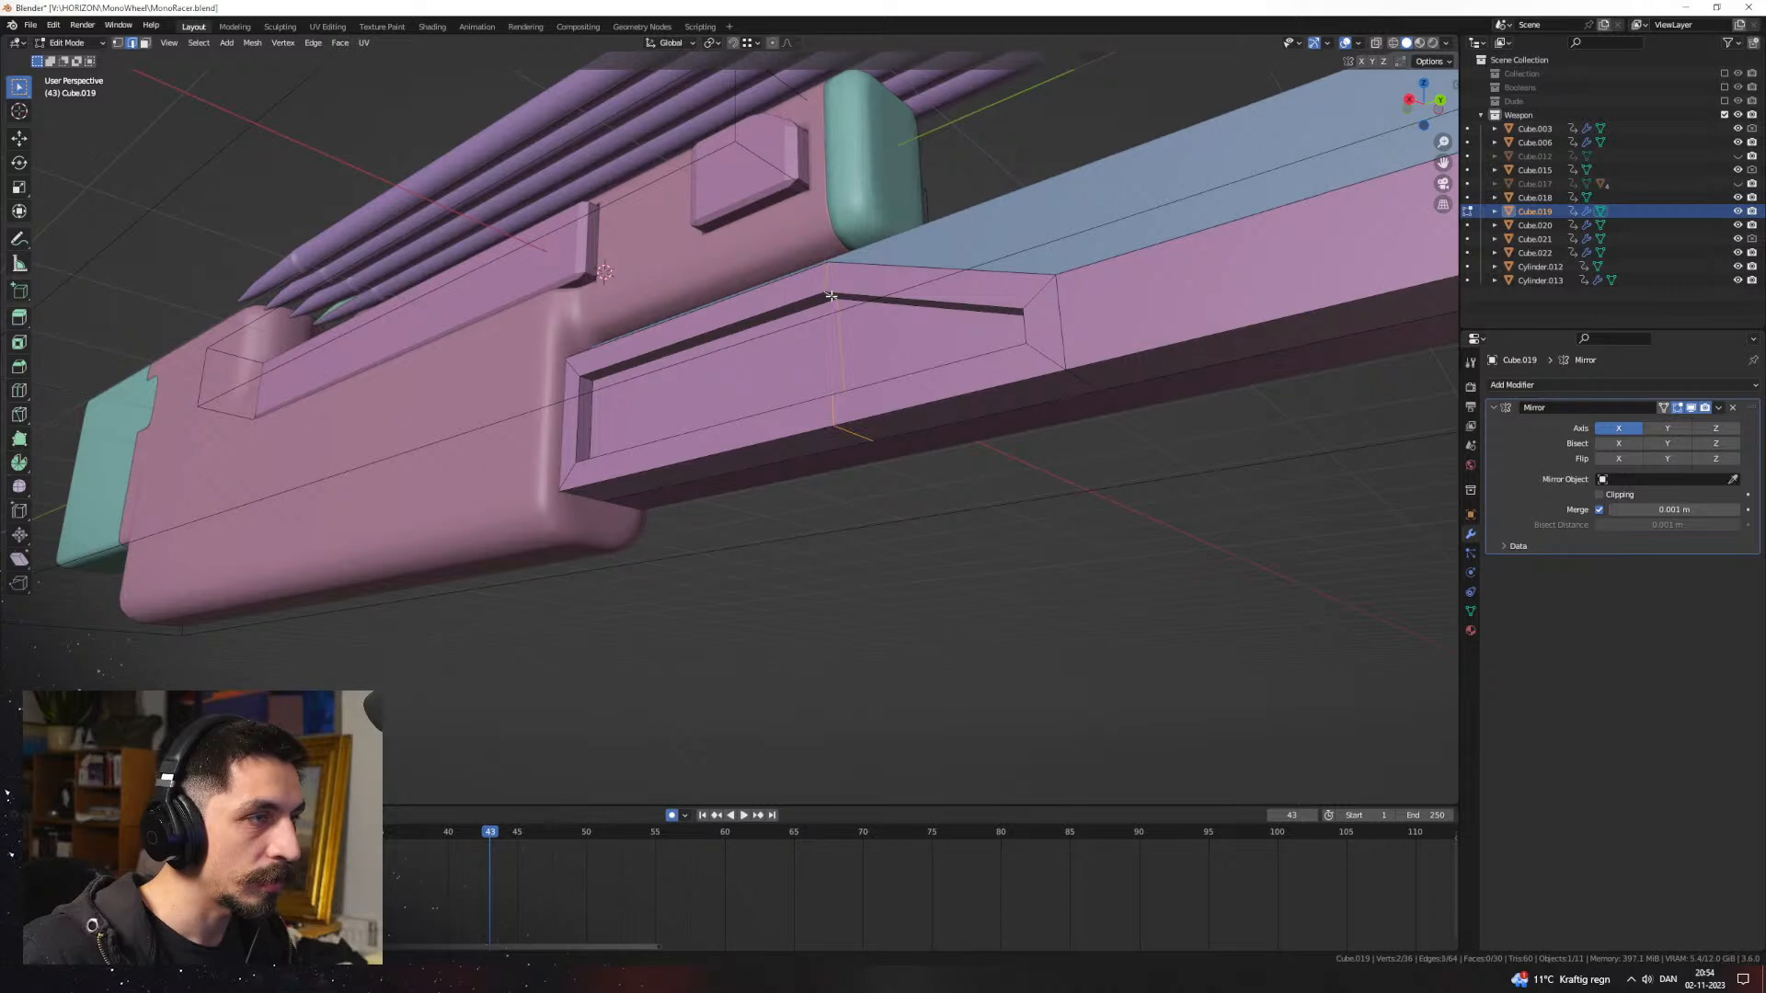
middle_click_drag(839, 302, 934, 479)
key("ctrl+b")
left_click(1045, 490)
key("ctrl+z")
Step: Bevel the corner edges of the recess in the lower bar's side
middle_click_drag(828, 420, 718, 390)
scroll(874, 407, "up", 3)
left_click(955, 287)
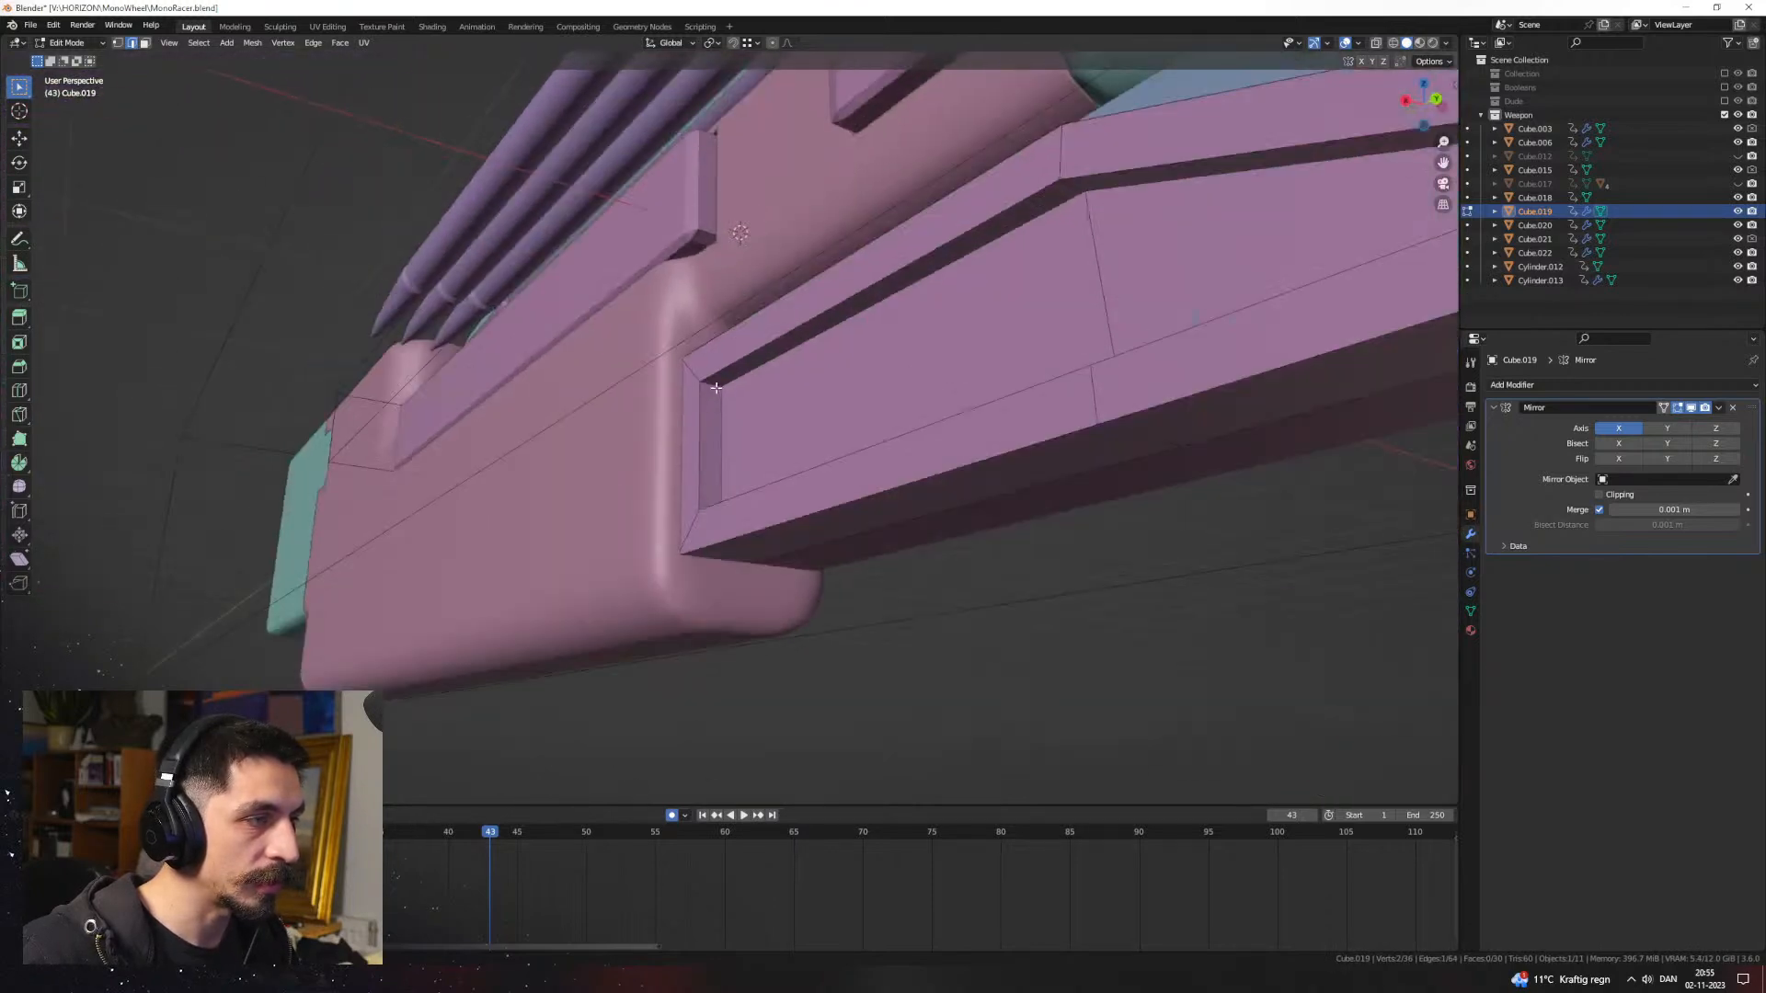
left_click(1073, 196, "shift")
middle_click_drag(1074, 196, 930, 433)
key("ctrl+b")
left_click(1042, 448)
Step: Bevel the outer edge where the lower bar's slope meets its thin section
key("Tab")
scroll(994, 448, "down", 2)
scroll(930, 433, "up", 3)
key("Tab")
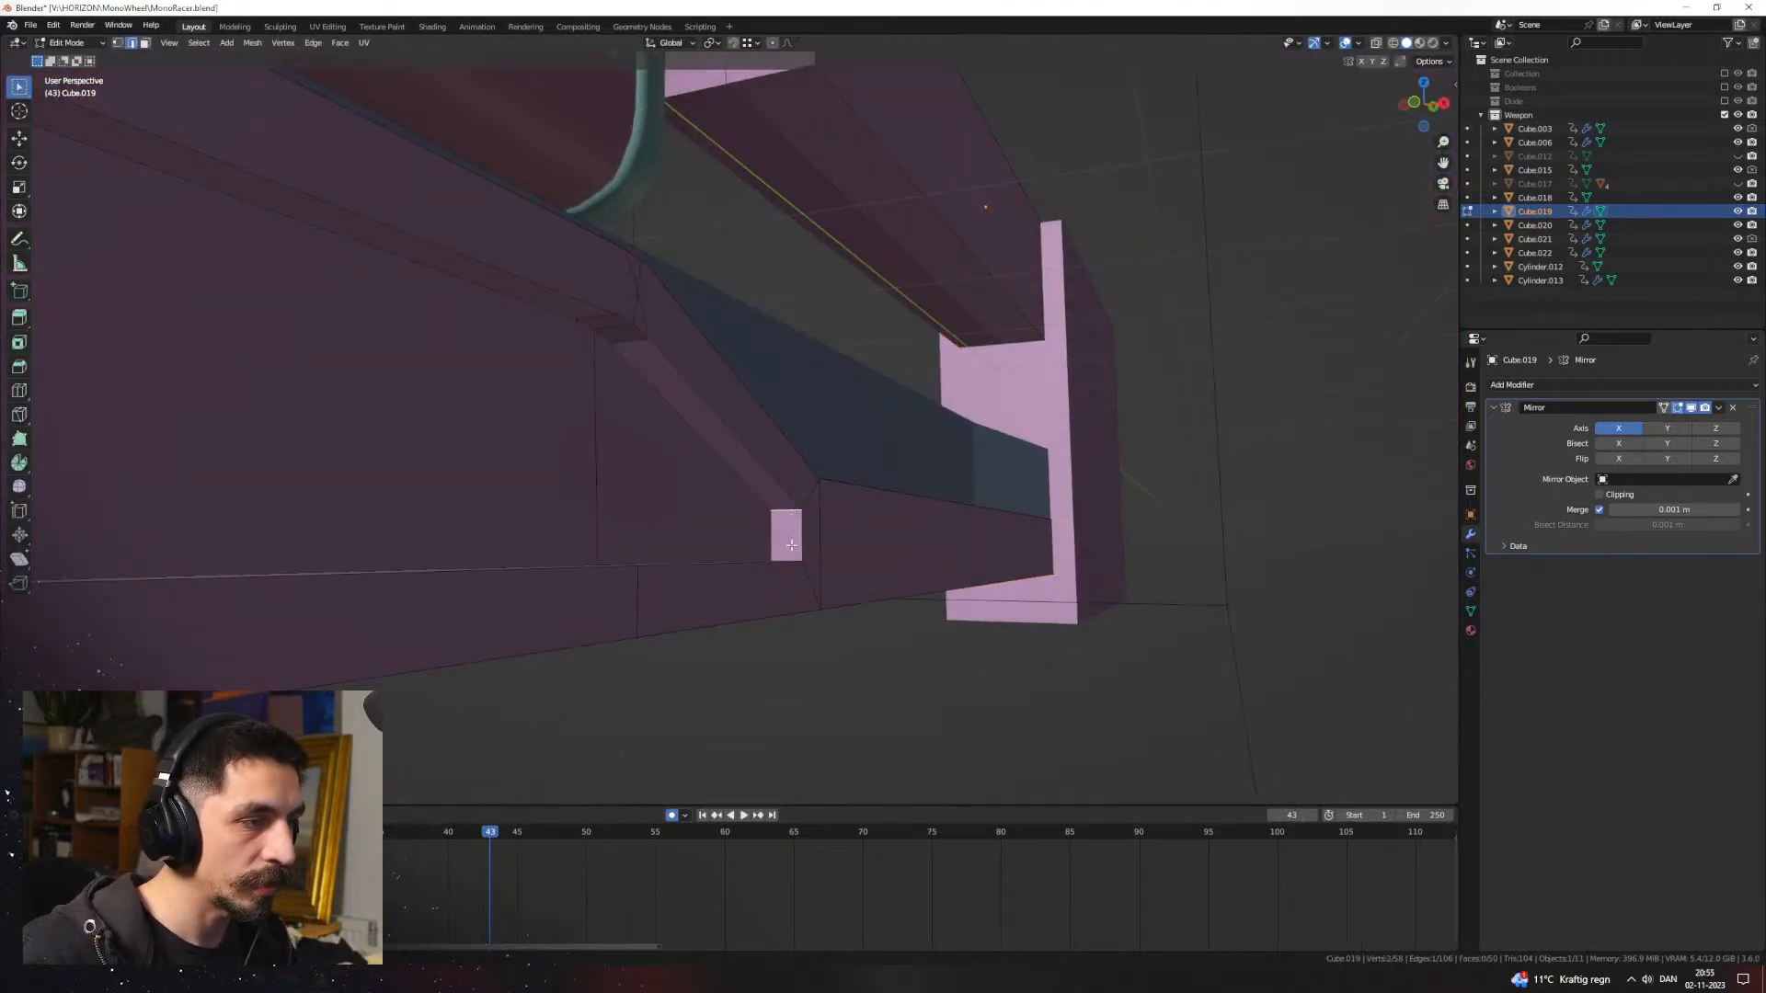
middle_click_drag(786, 553, 821, 566)
middle_click_drag(815, 458, 761, 497)
key("ctrl+b")
left_click(922, 501)
key("Tab")
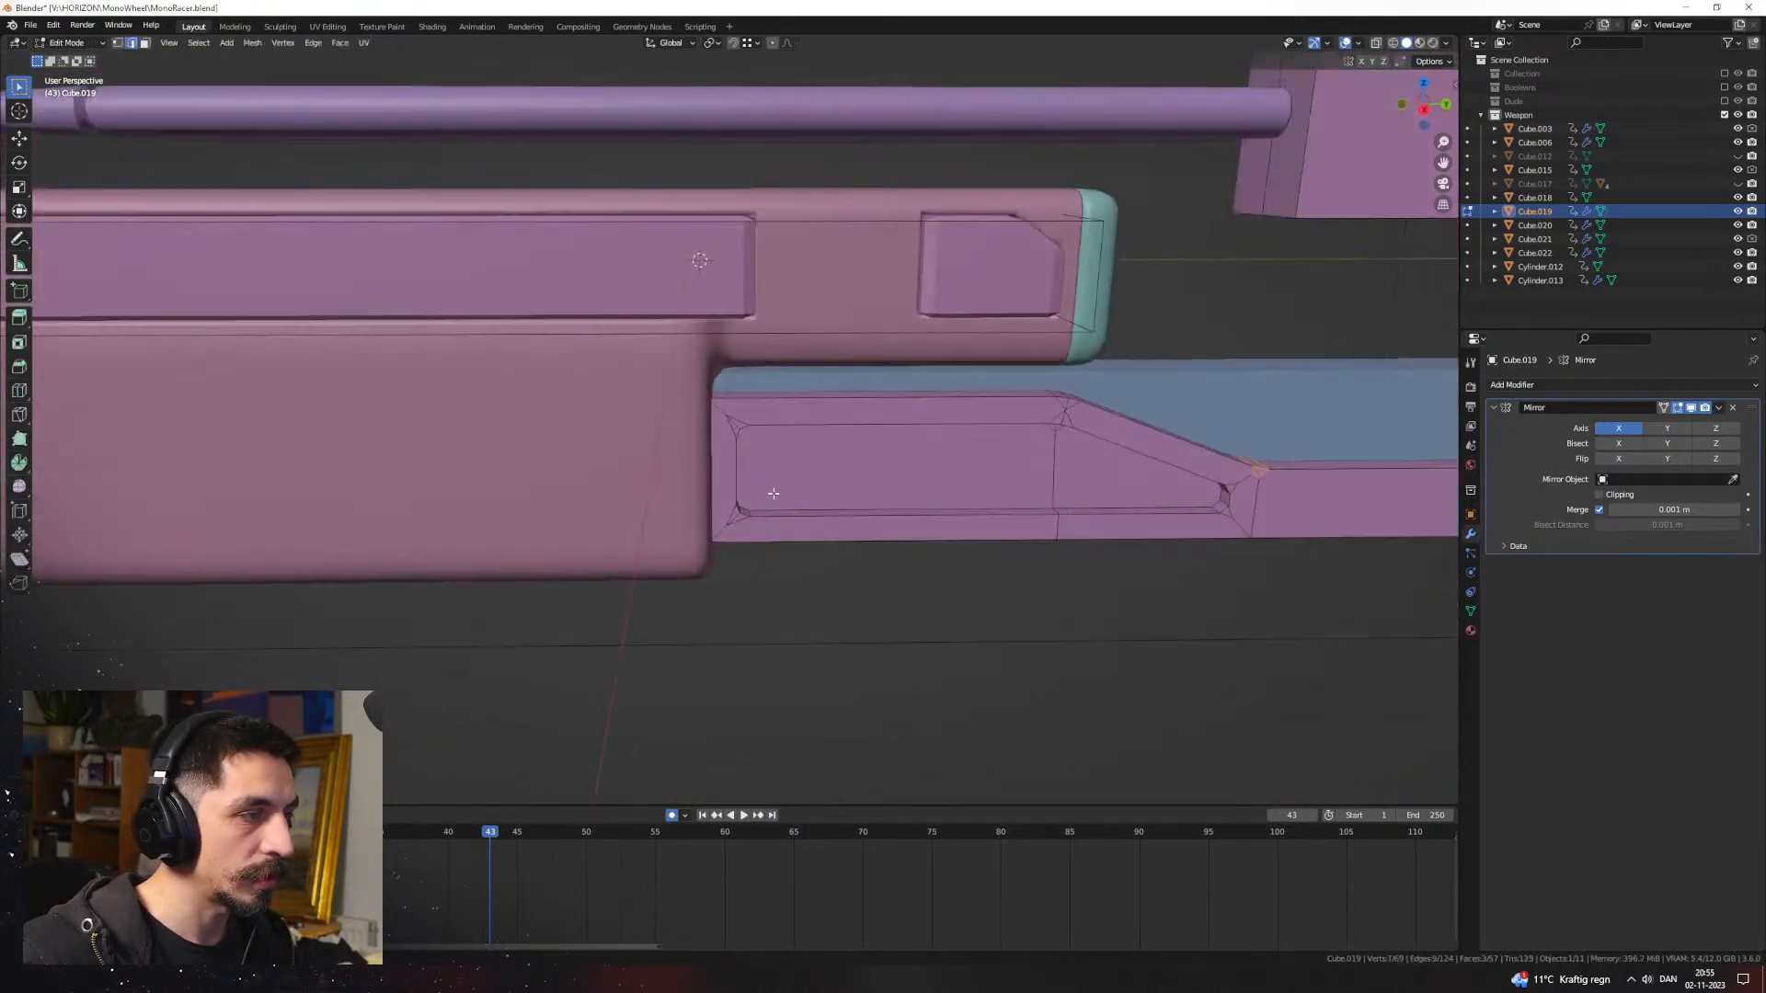
Step: Extrude the lower bar's front end face into the receiver, working in wireframe display
key("Tab")
key("alt+z")
mouse_move(611, 497)
middle_mouse_down()
mouse_move(758, 493)
mouse_move(749, 481)
middle_mouse_up()
key("3")
left_click(714, 475)
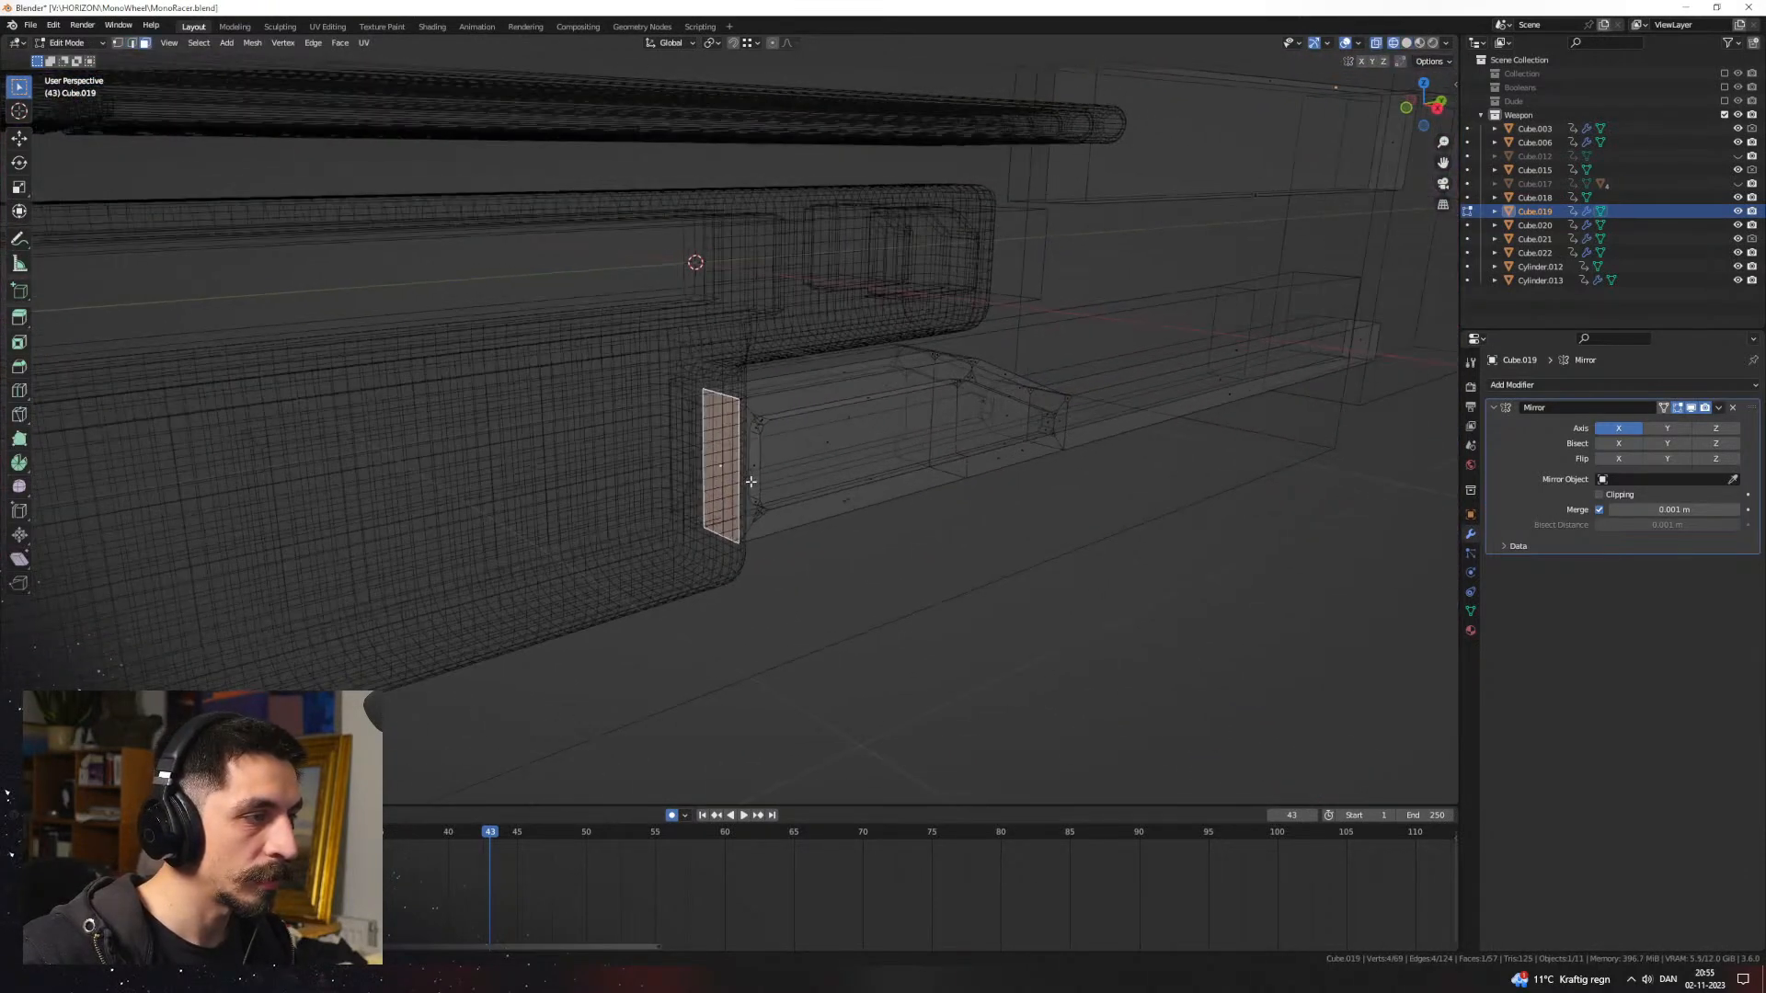
key("e")
left_click(604, 522)
Step: Return to solid display and extrude the embedded section's side face outward into a block on the receiver
key("z")
left_click(892, 525)
mouse_move(892, 526)
middle_mouse_down()
mouse_move(646, 458)
mouse_move(670, 487)
mouse_move(852, 504)
middle_mouse_up()
key("e")
left_click(650, 484)
Step: Slide the side block's selected edge and extrude the block further along the receiver
key("2")
left_click(695, 492)
key("g")
key("g")
left_click(736, 502)
key("e")
left_click(680, 506)
Step: Cut a horizontal edge loop across the side block and slide it downward
middle_click_drag(680, 506, 801, 505)
left_click(758, 474)
left_click(879, 489, "shift")
key("k")
key("Tab")
key("Tab")
left_click(659, 518)
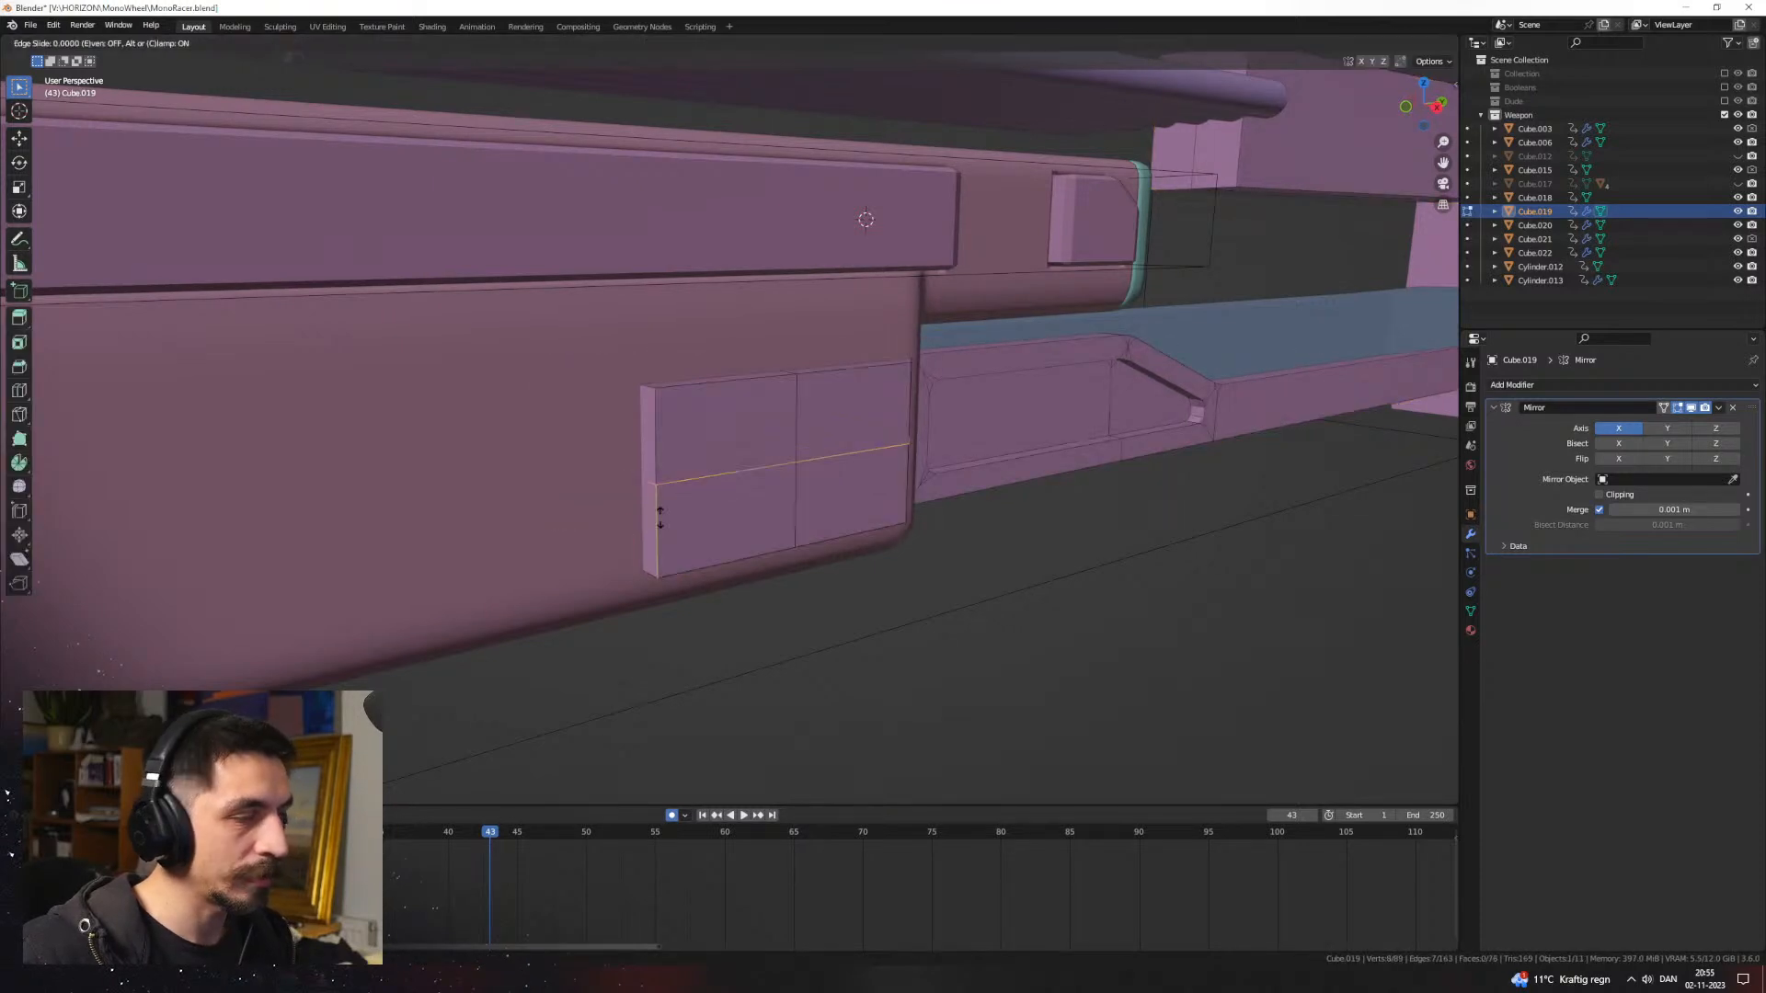
left_click(661, 563)
Step: Inset the side block's upper side faces and extrude them inward into a recess
key("3")
left_click(708, 464)
middle_click_drag(860, 459, 920, 550)
key("i")
left_click(1003, 541)
key("e")
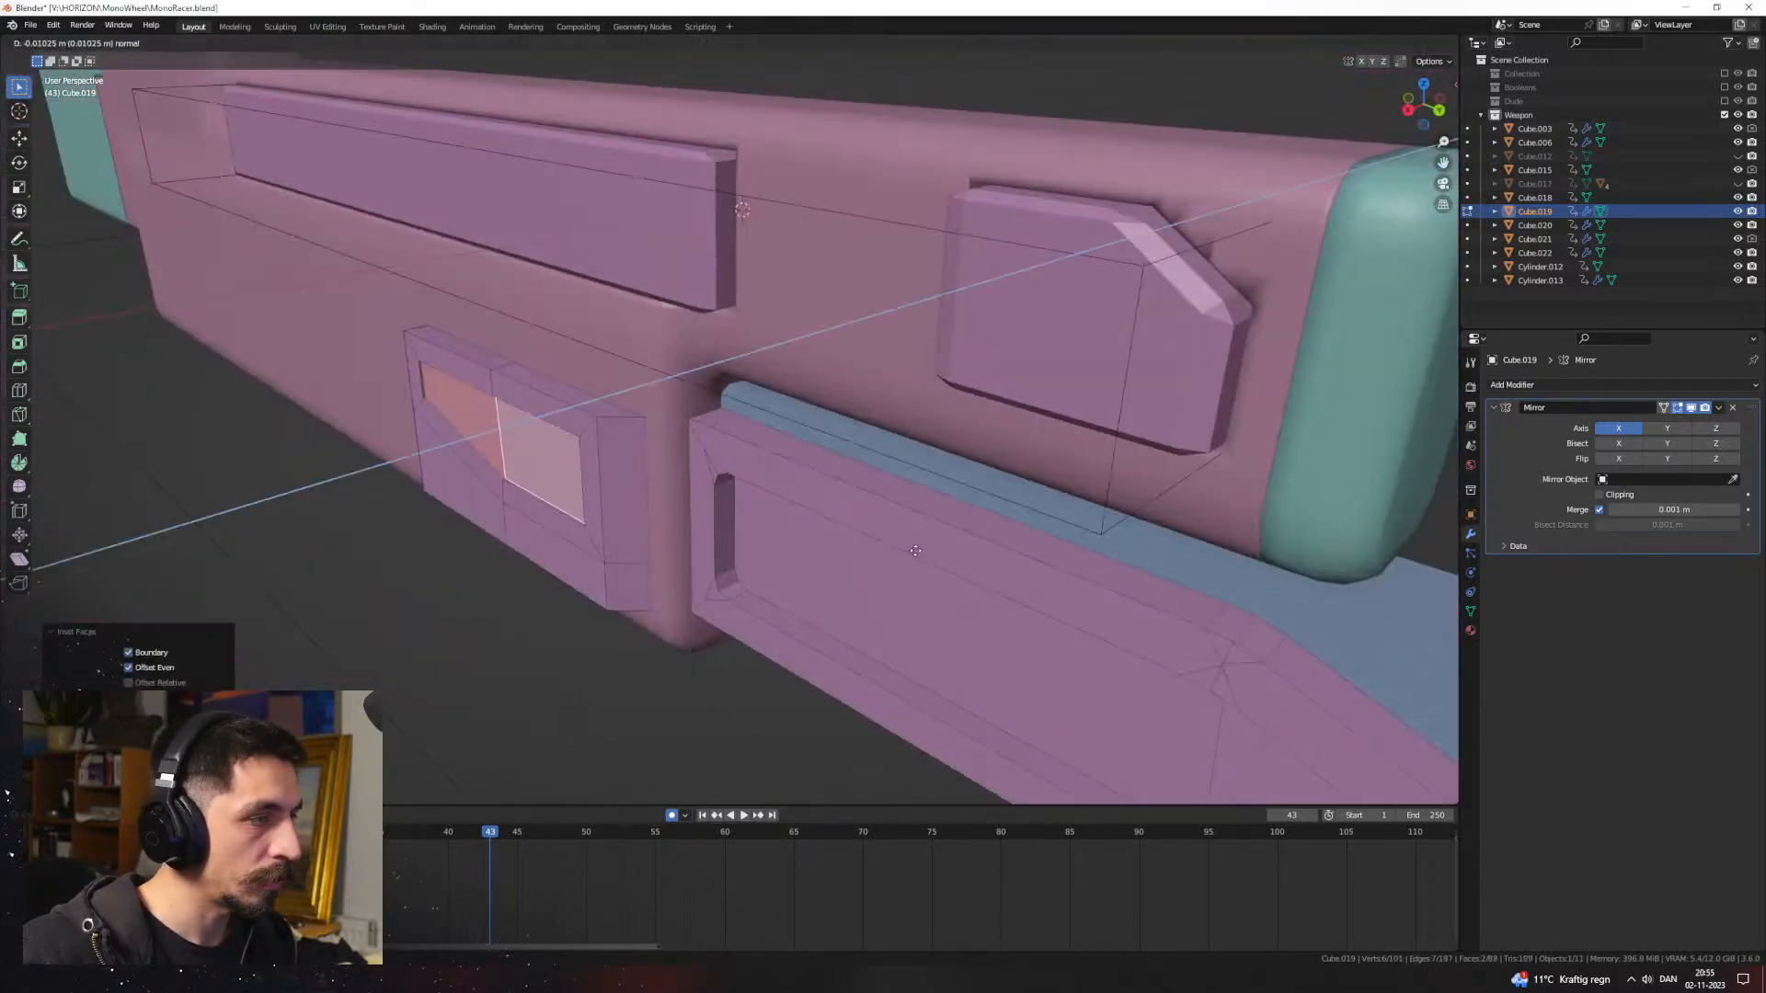
left_click(791, 555)
Step: Bevel the side block's outer corner edges at the end away from the stock with a 0.0544 m width
middle_click_drag(788, 556, 891, 528)
key("2")
left_click(803, 345)
middle_click_drag(804, 345, 729, 497)
key("ctrl+b")
left_click(898, 483)
Step: Bevel the inner corner edges of the side block's recess
scroll(726, 481, "up", 3)
middle_click_drag(589, 460, 692, 395, "shift")
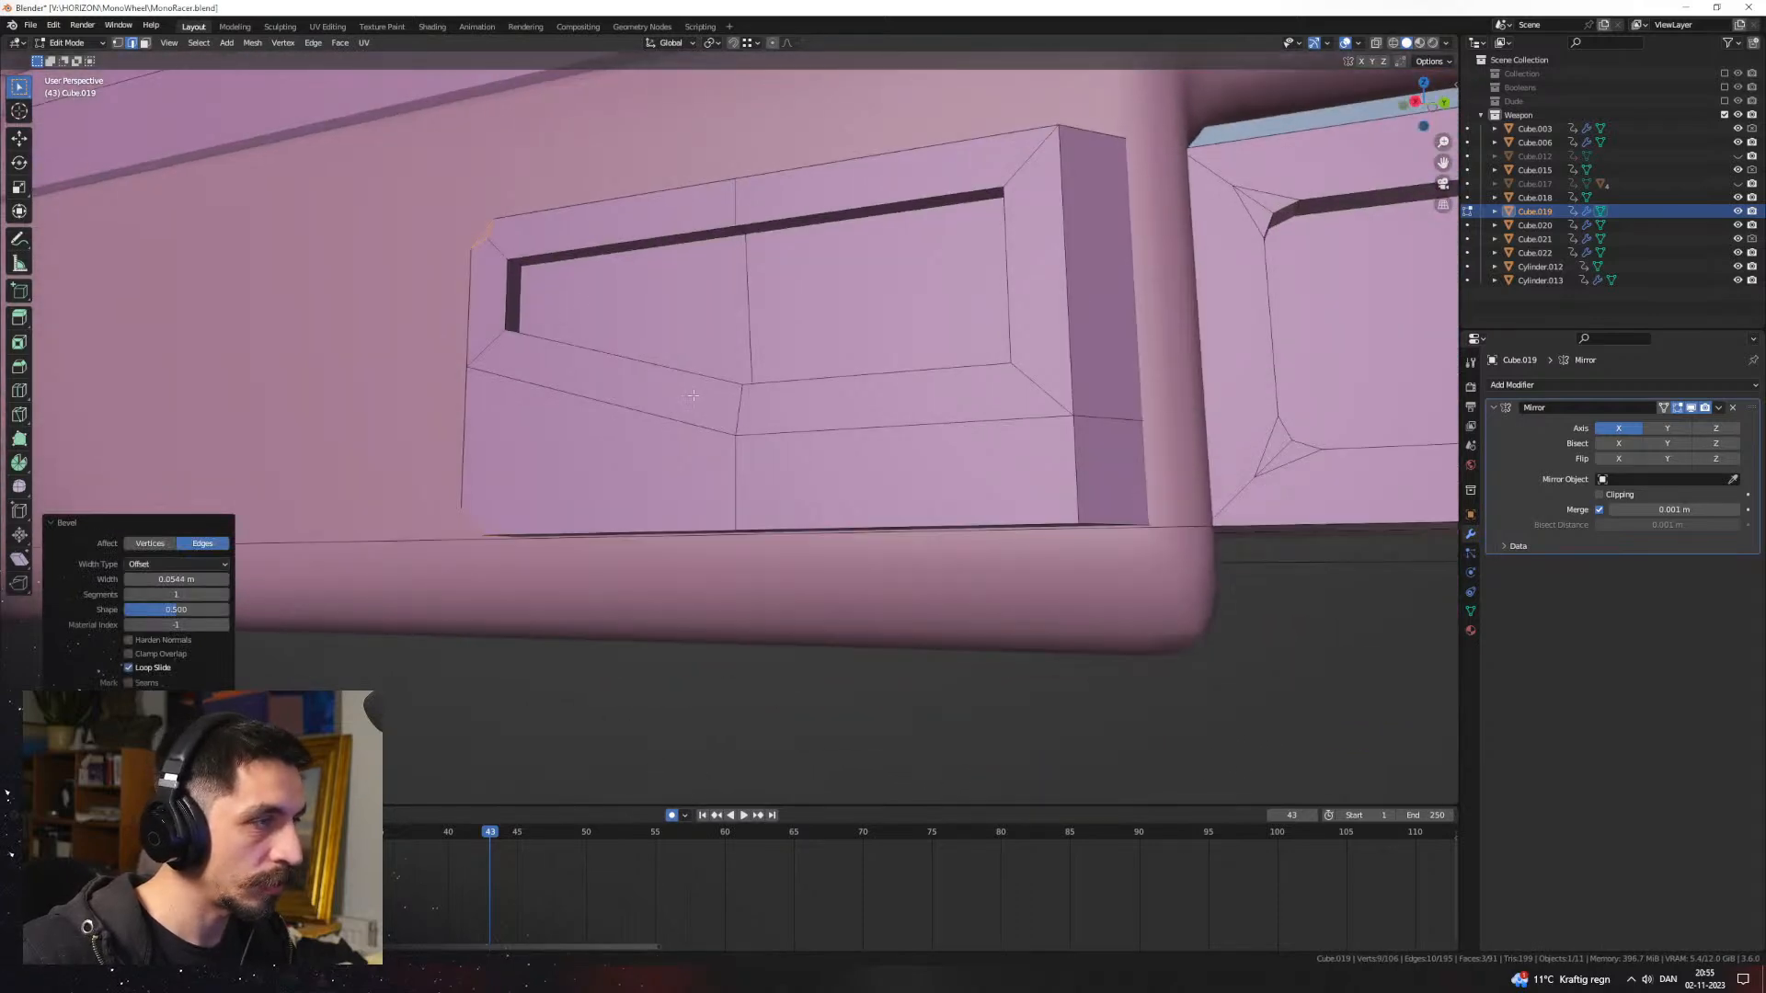
left_click(525, 267)
middle_click_drag(525, 267, 676, 409)
left_click(558, 427, "shift")
mouse_move(1058, 404)
middle_mouse_down("shift")
mouse_move(709, 418)
mouse_move(949, 409)
mouse_move(1002, 589)
mouse_move(1017, 564)
mouse_move(837, 543)
mouse_move(721, 605)
mouse_move(862, 615)
mouse_move(737, 506)
mouse_move(782, 480)
middle_mouse_up("shift")
left_click(963, 387, "shift")
key("ctrl+b")
left_click(1051, 589)
Step: Leave Edit Mode and switch the viewport to material preview
key("Tab")
key("z")
scroll(820, 611, "down", 3)
middle_click_drag(896, 571, 1042, 355)
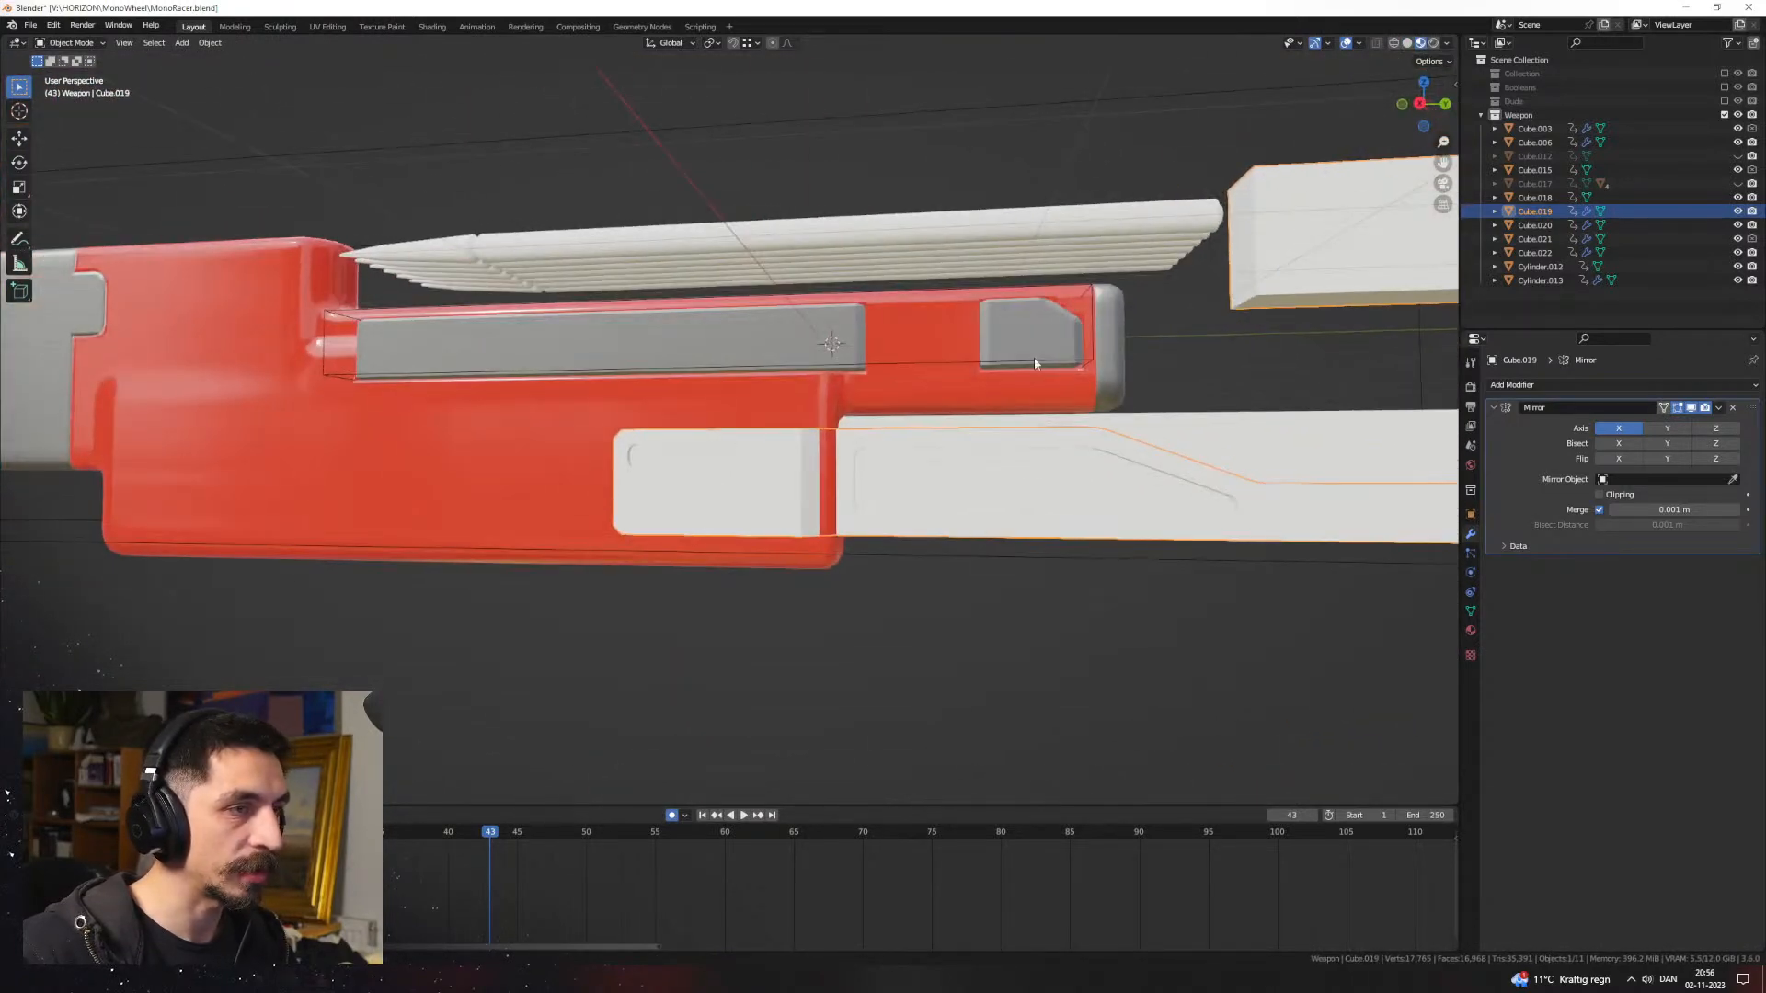
Step: Duplicate the long cutter box of Cube.021 in Edit Mode and lower the copy along Z
left_click(935, 360)
left_click(930, 361)
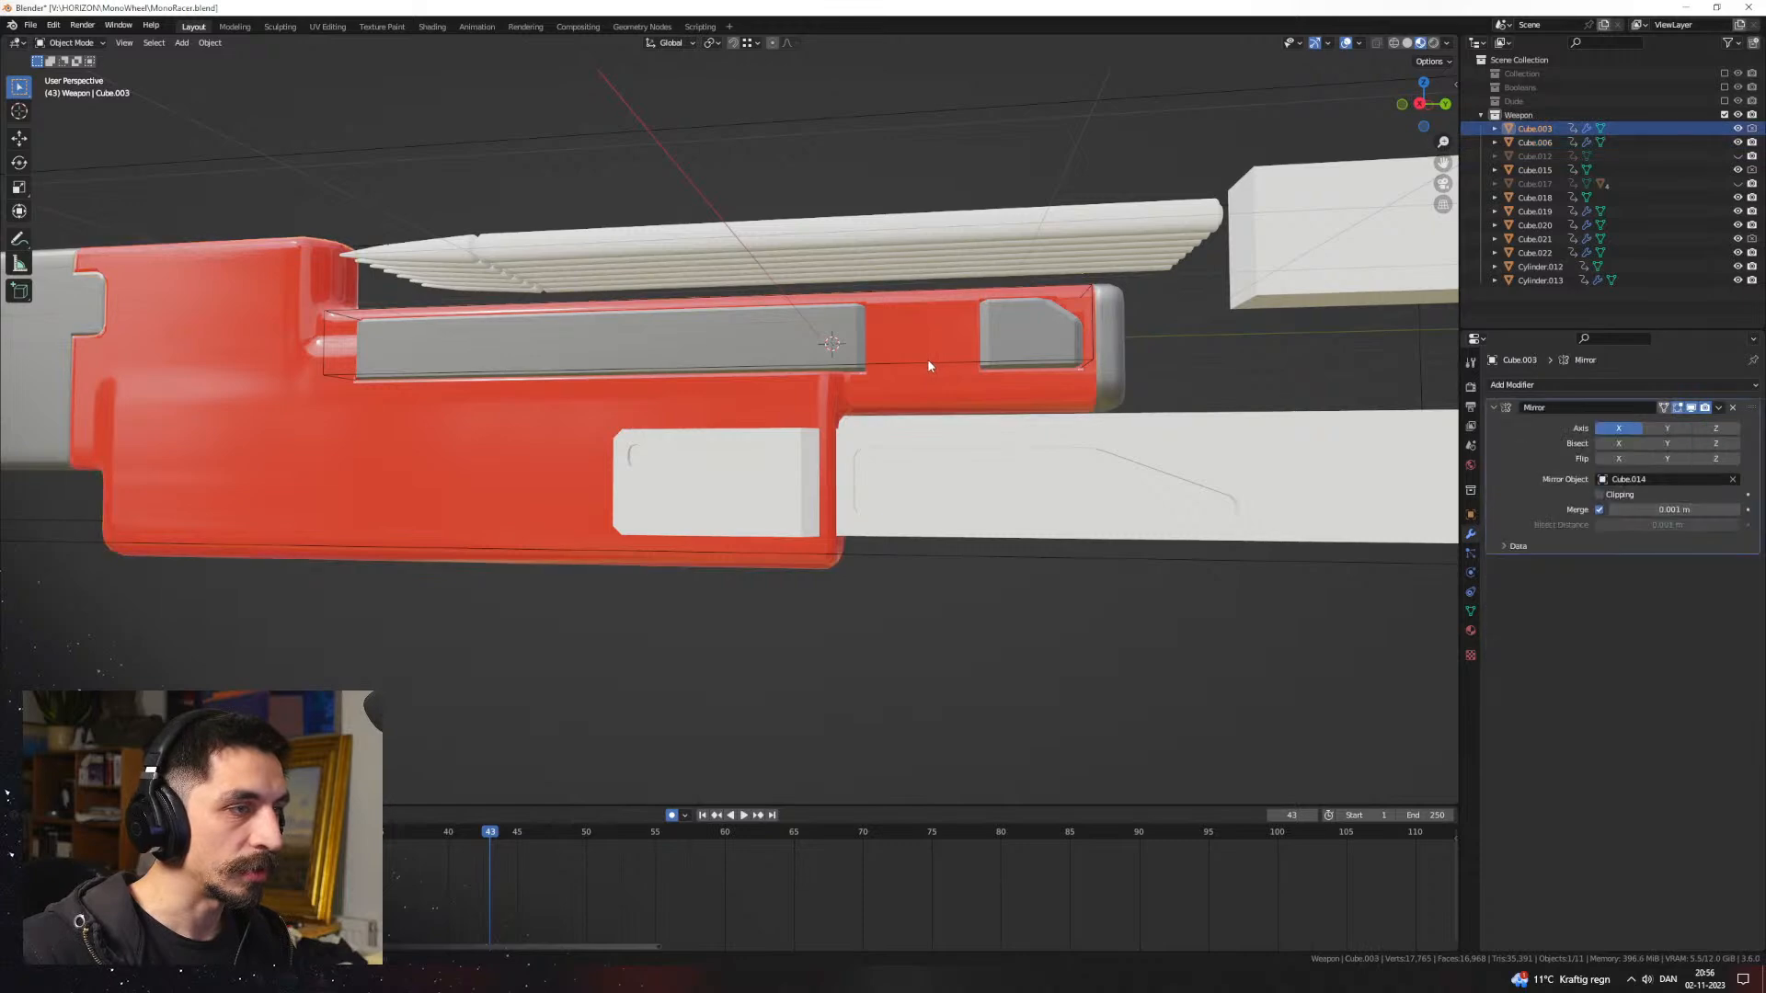
middle_click_drag(936, 366, 757, 377)
scroll(881, 432, "up", 3)
key("Tab")
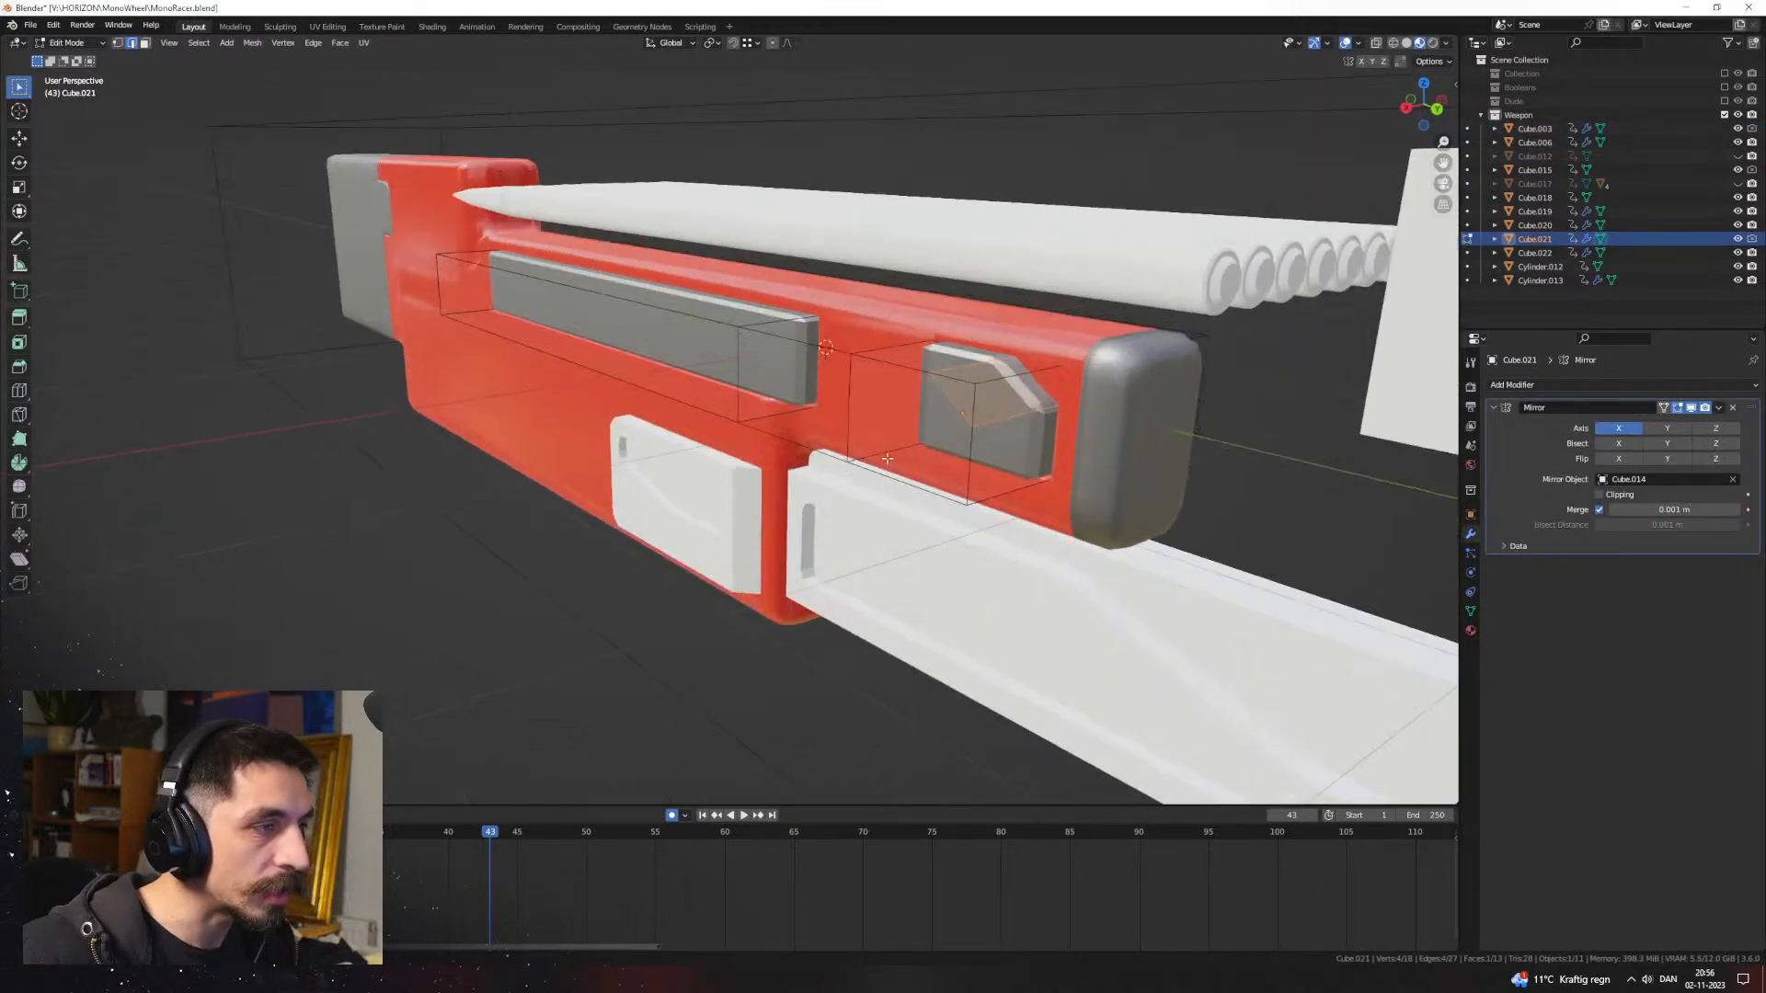
left_click(757, 377)
key("ctrl+l")
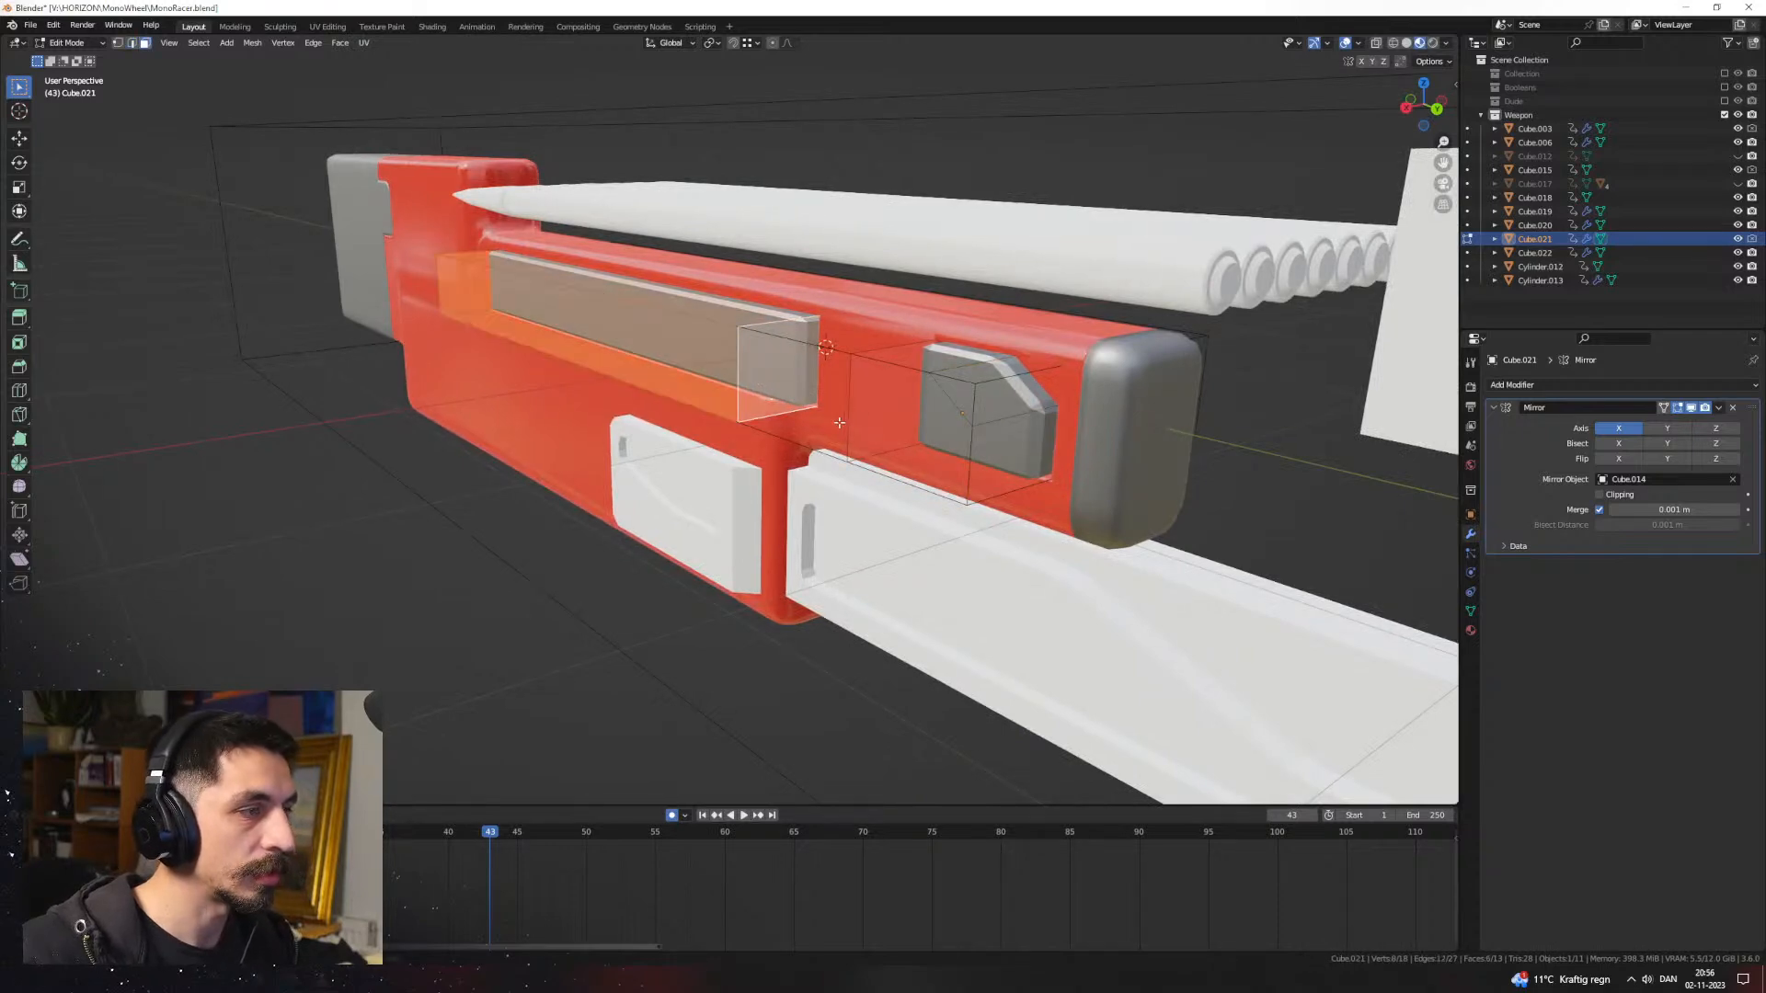
left_click(771, 383)
key("shift+d")
key("z")
left_click(778, 560)
Step: Scale the duplicated cutter box along Z and adjust its height beside the lower receiver
middle_click_drag(780, 560, 819, 506)
key("s")
key("z")
key("g")
key("z")
Step: Extrude the duplicated cutter box's end face back along the receiver
middle_click_drag(932, 600, 999, 627)
key("e")
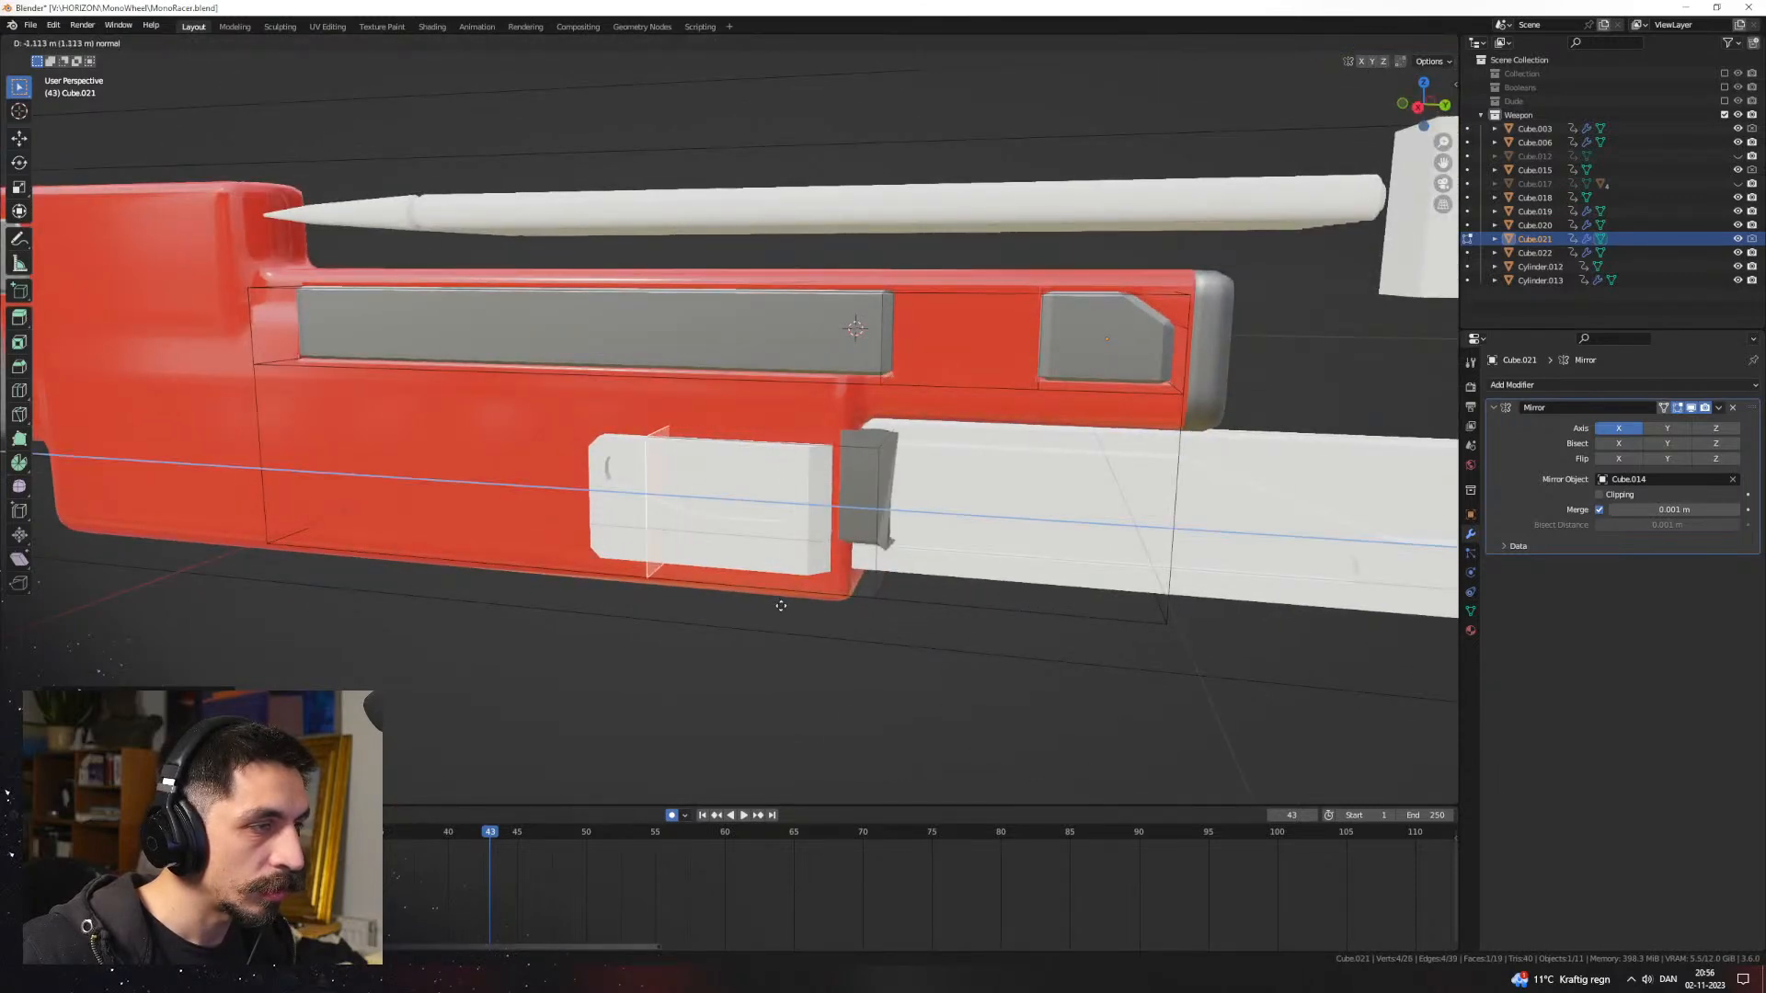
left_click(729, 600)
Step: Edit the stock object Cube.022 and raise its lower face along the Z axis
key("Tab")
left_click(881, 350)
key("Tab")
middle_click_drag(923, 420, 1030, 460)
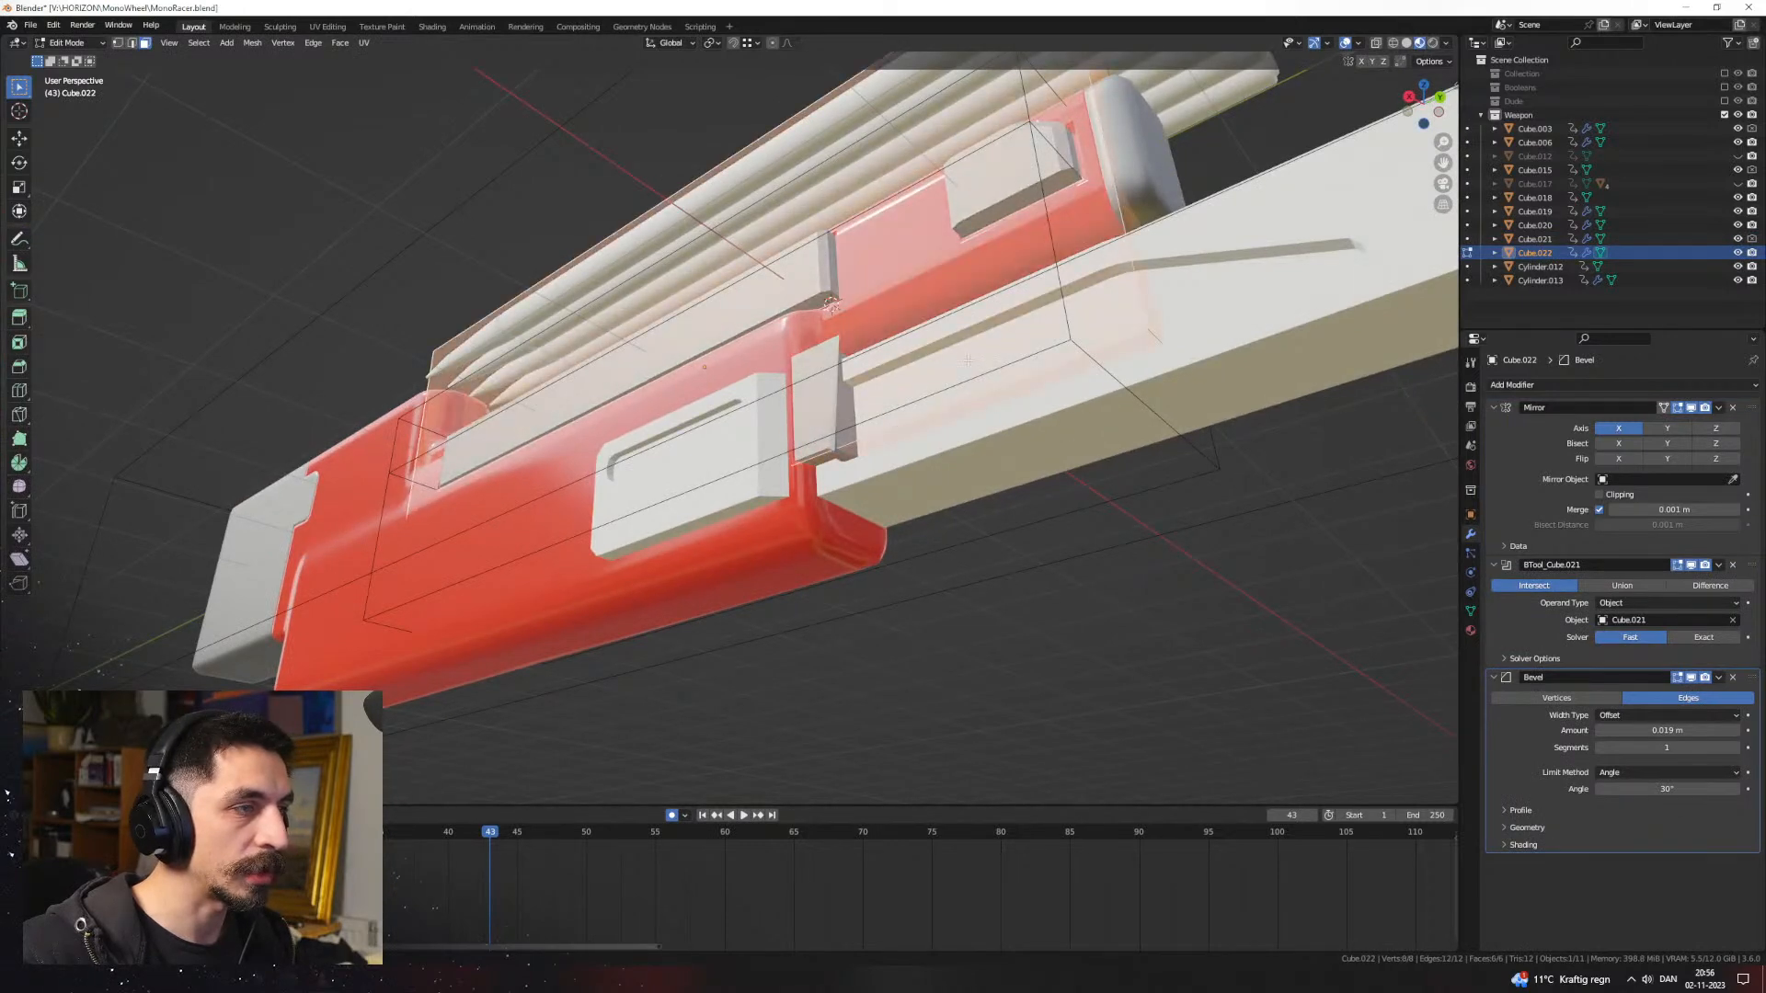
key("a")
left_click(1150, 455)
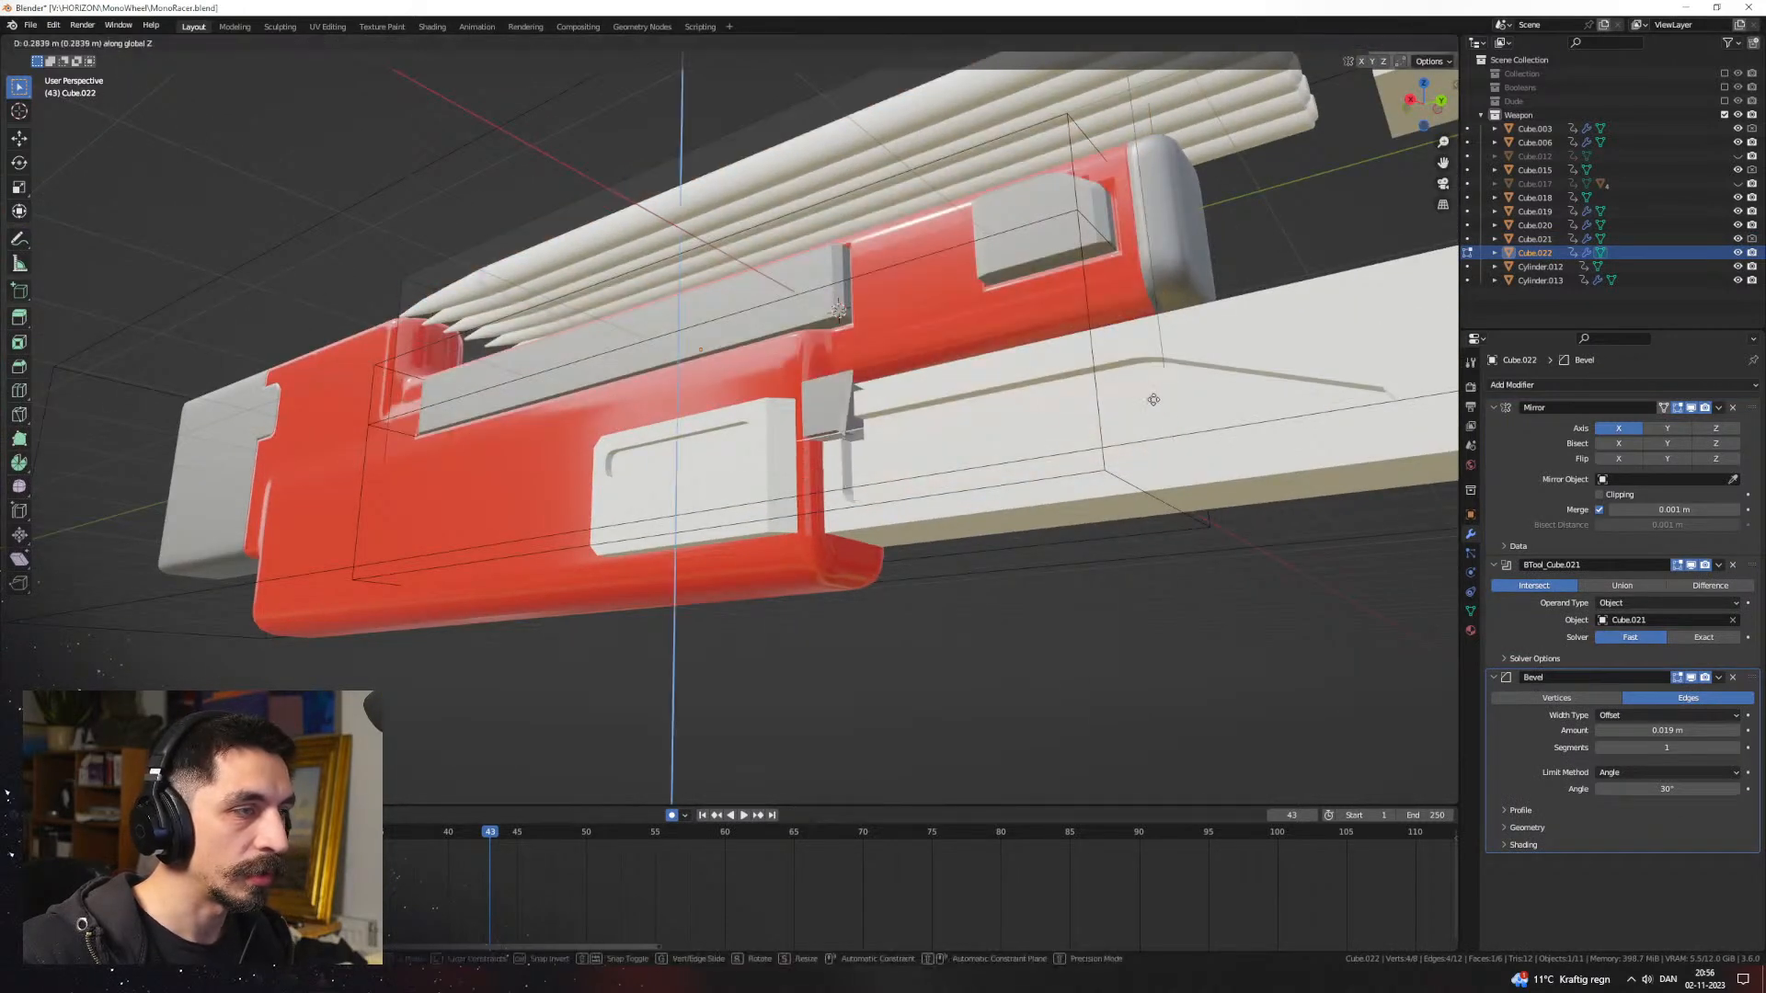
key("Tab")
Step: Select the smaller linked cutter box inside Cube.021 in Edit Mode and try to shift it along X
middle_click_drag(1042, 378, 823, 576)
left_click(975, 598)
middle_click_drag(975, 597, 862, 581)
key("Tab")
left_click(870, 544)
key("g")
key("l")
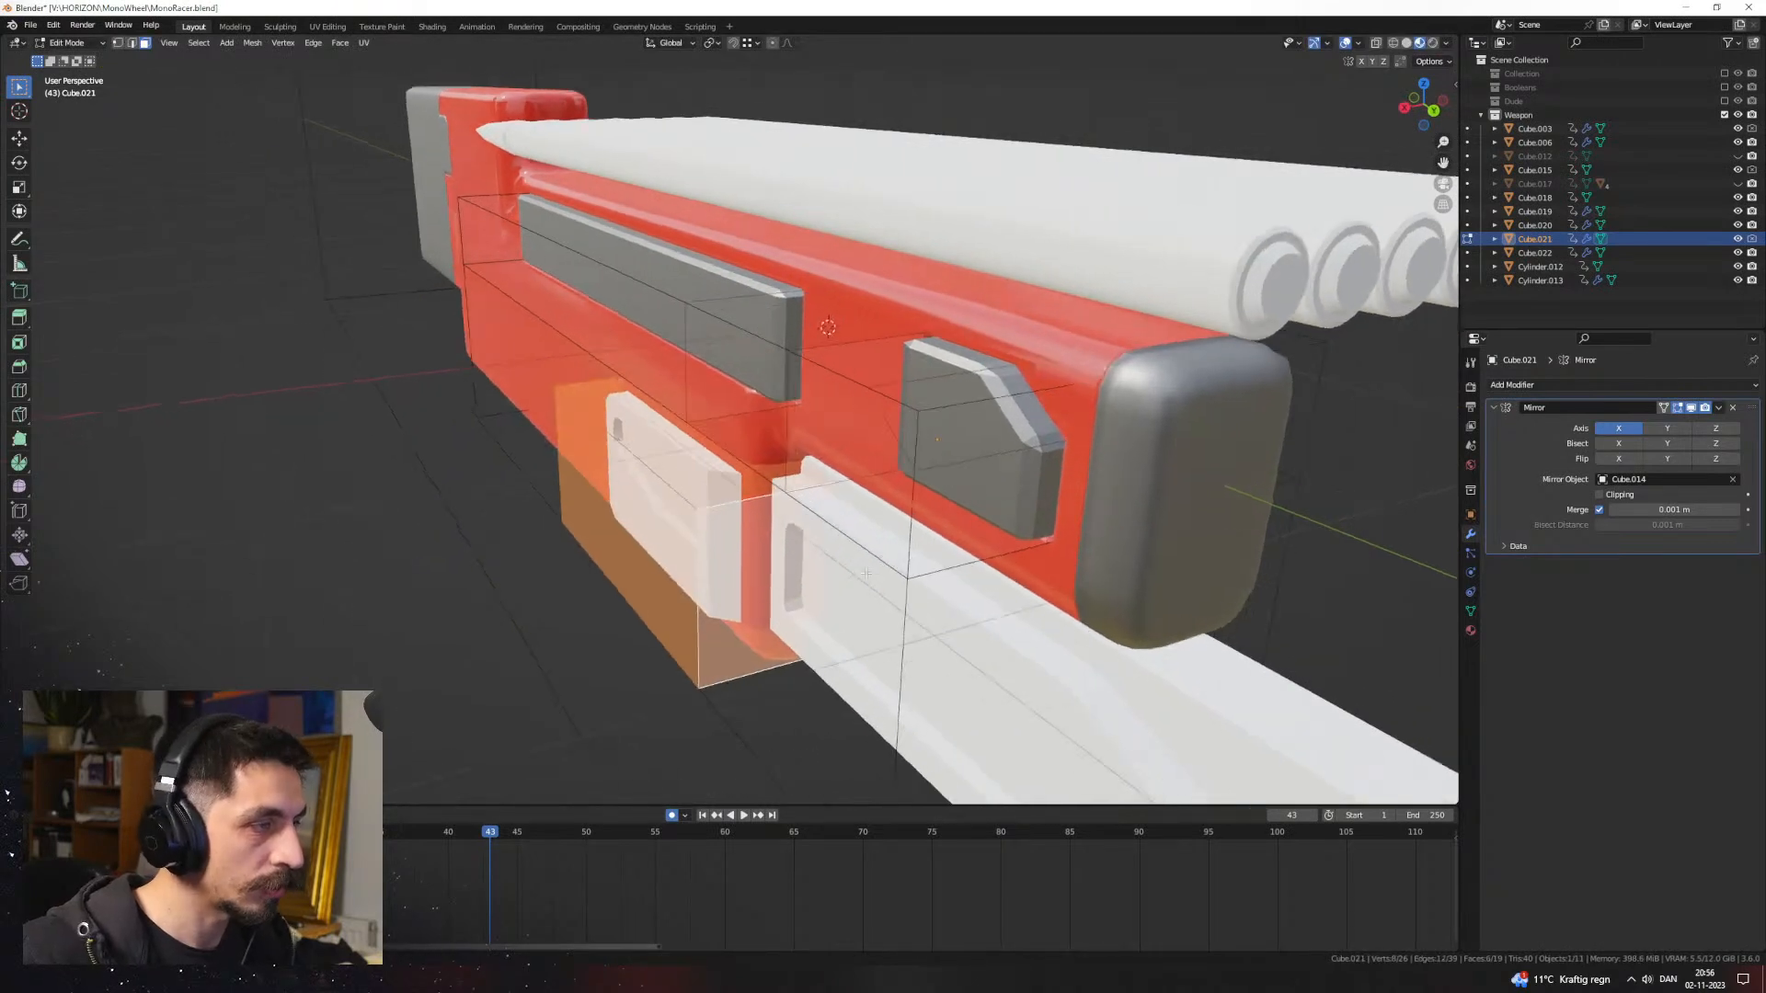
key("g")
key("x")
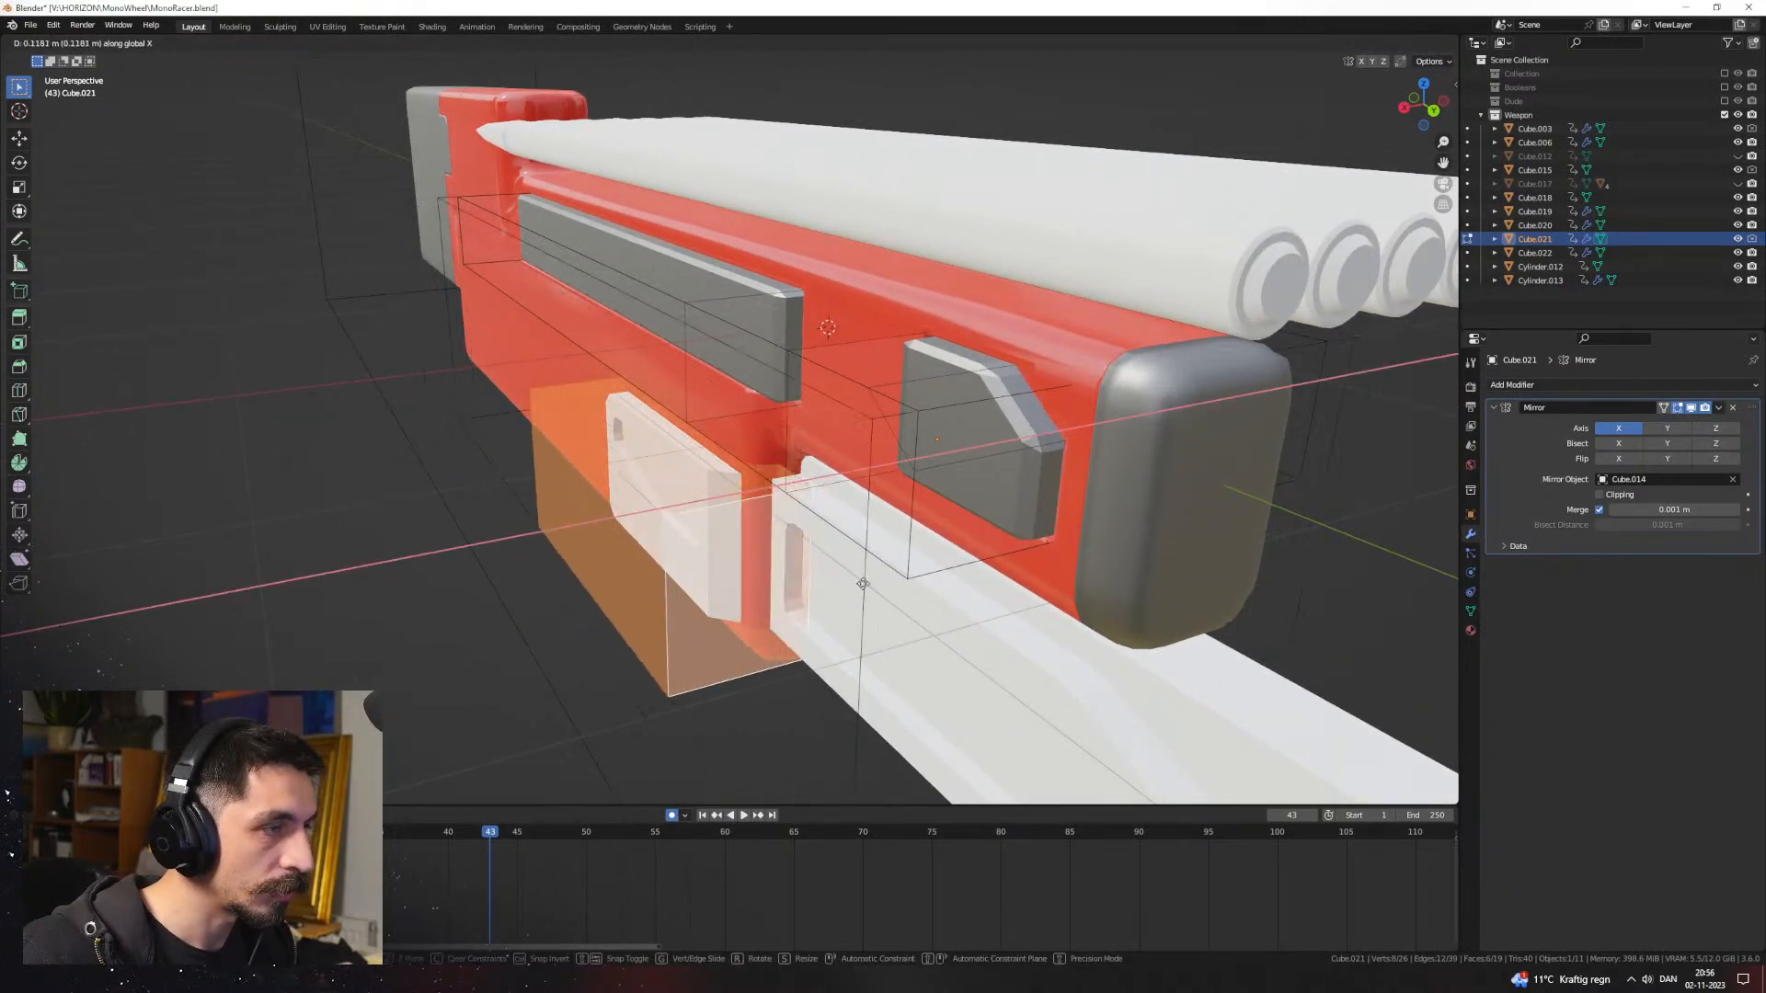
left_click(872, 579)
Step: Flip the normals of the smaller cutter box in Cube.021 and check the cut in Object Mode
key("alt+n")
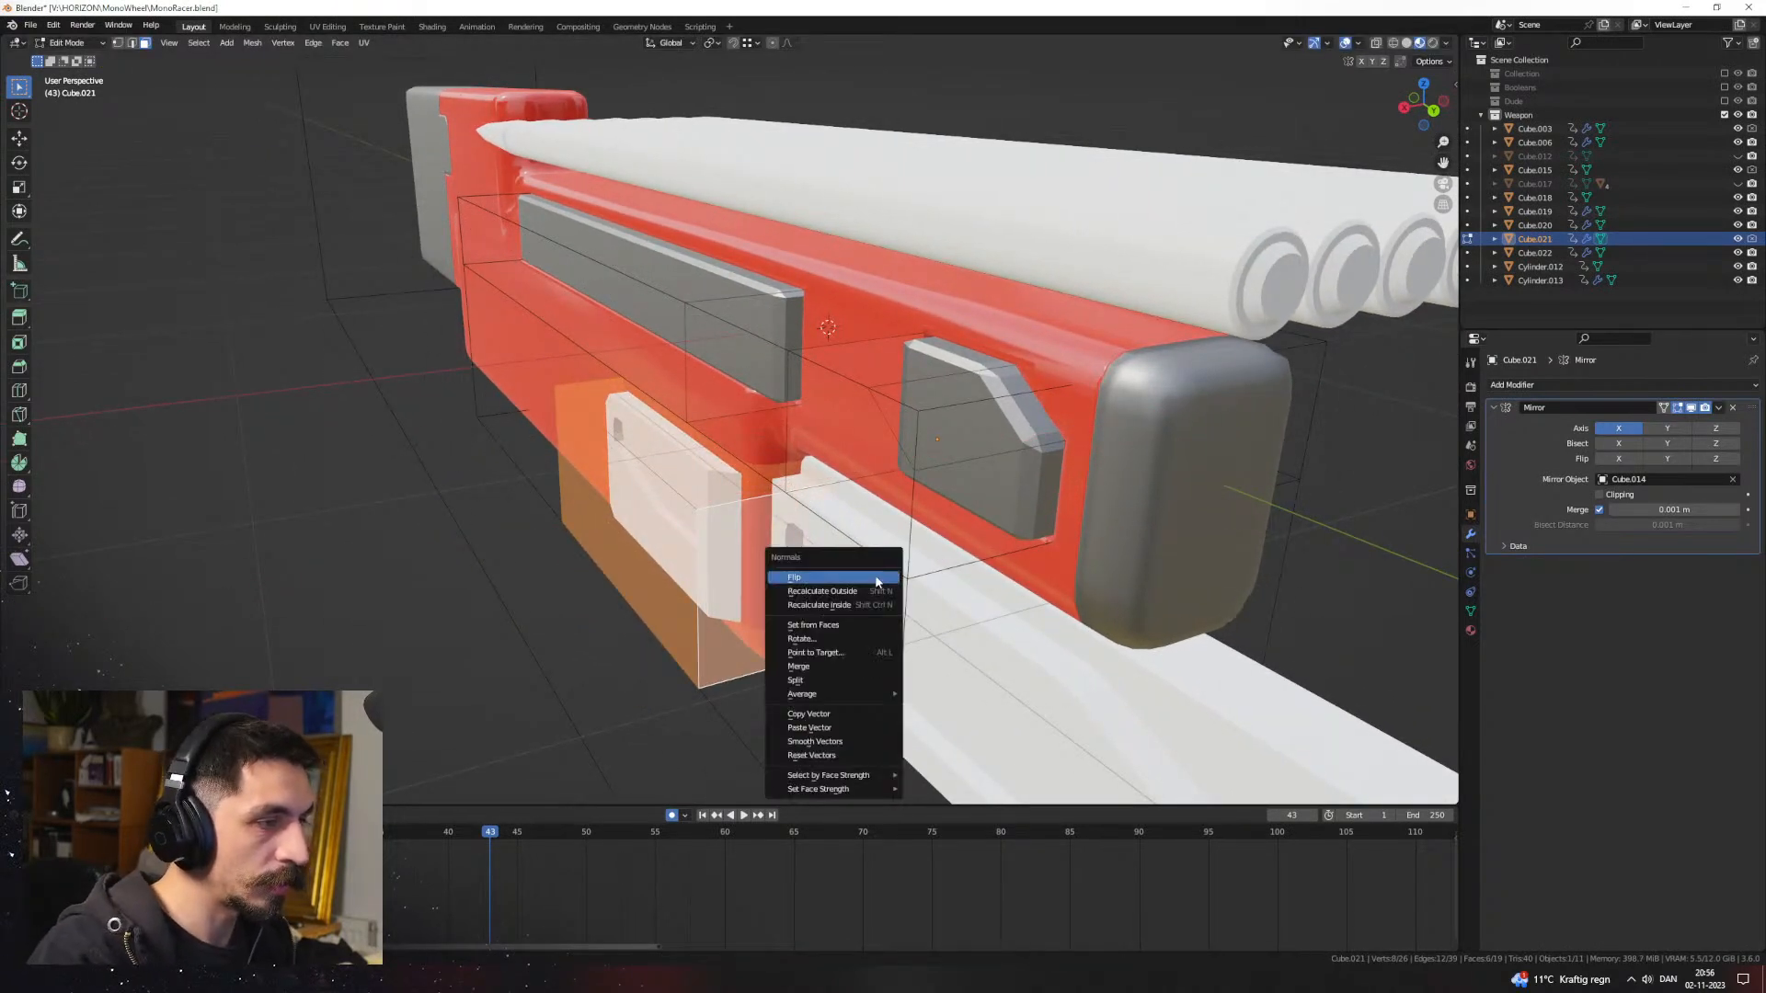
left_click(875, 577)
middle_click_drag(876, 577, 868, 297)
key("Tab")
middle_click_drag(1001, 451, 1322, 79)
key("Tab")
Step: Move the smaller cutter box of Cube.021 along X in solid shading
left_click(1406, 44)
mouse_move(1141, 368)
middle_mouse_down()
mouse_move(985, 398)
mouse_move(875, 495)
mouse_move(1012, 502)
mouse_move(1032, 541)
mouse_move(1062, 542)
mouse_move(1059, 494)
middle_mouse_up()
key("g")
key("x")
left_click(1014, 501)
key("g")
key("x")
left_click(1066, 593)
Step: Turn on the Face Orientation overlay and view the model in solid shading
key("shift+z")
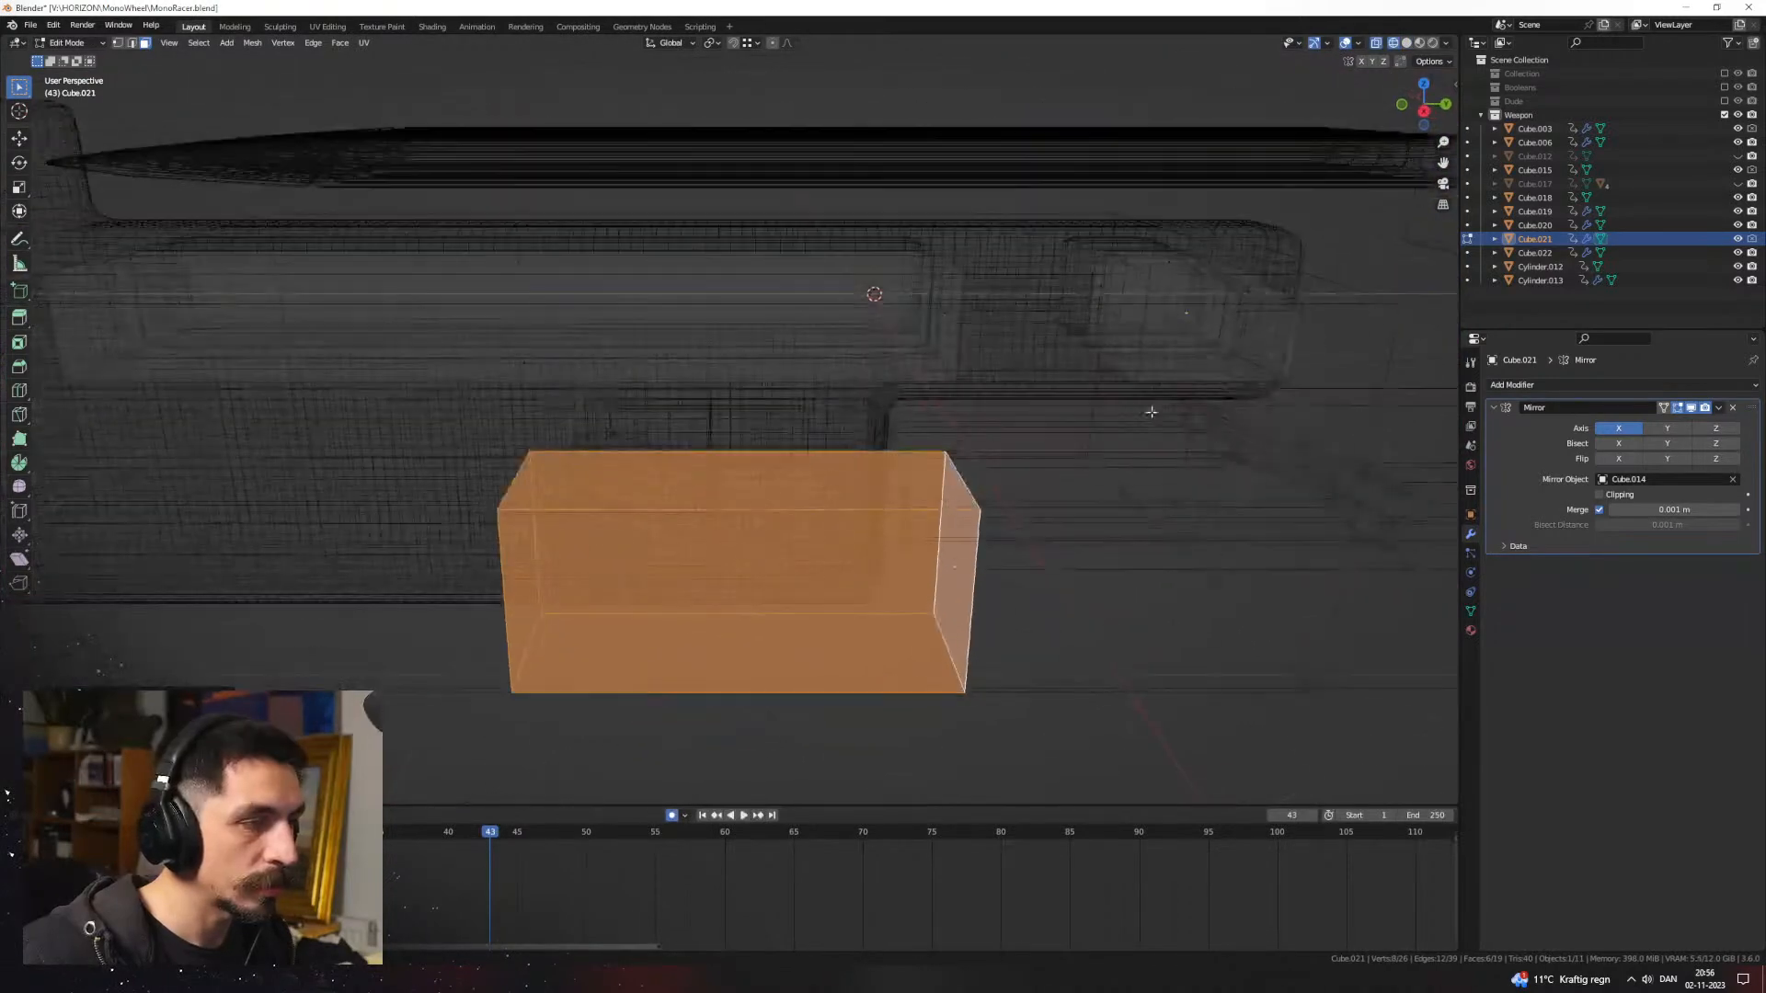
left_click(1358, 44)
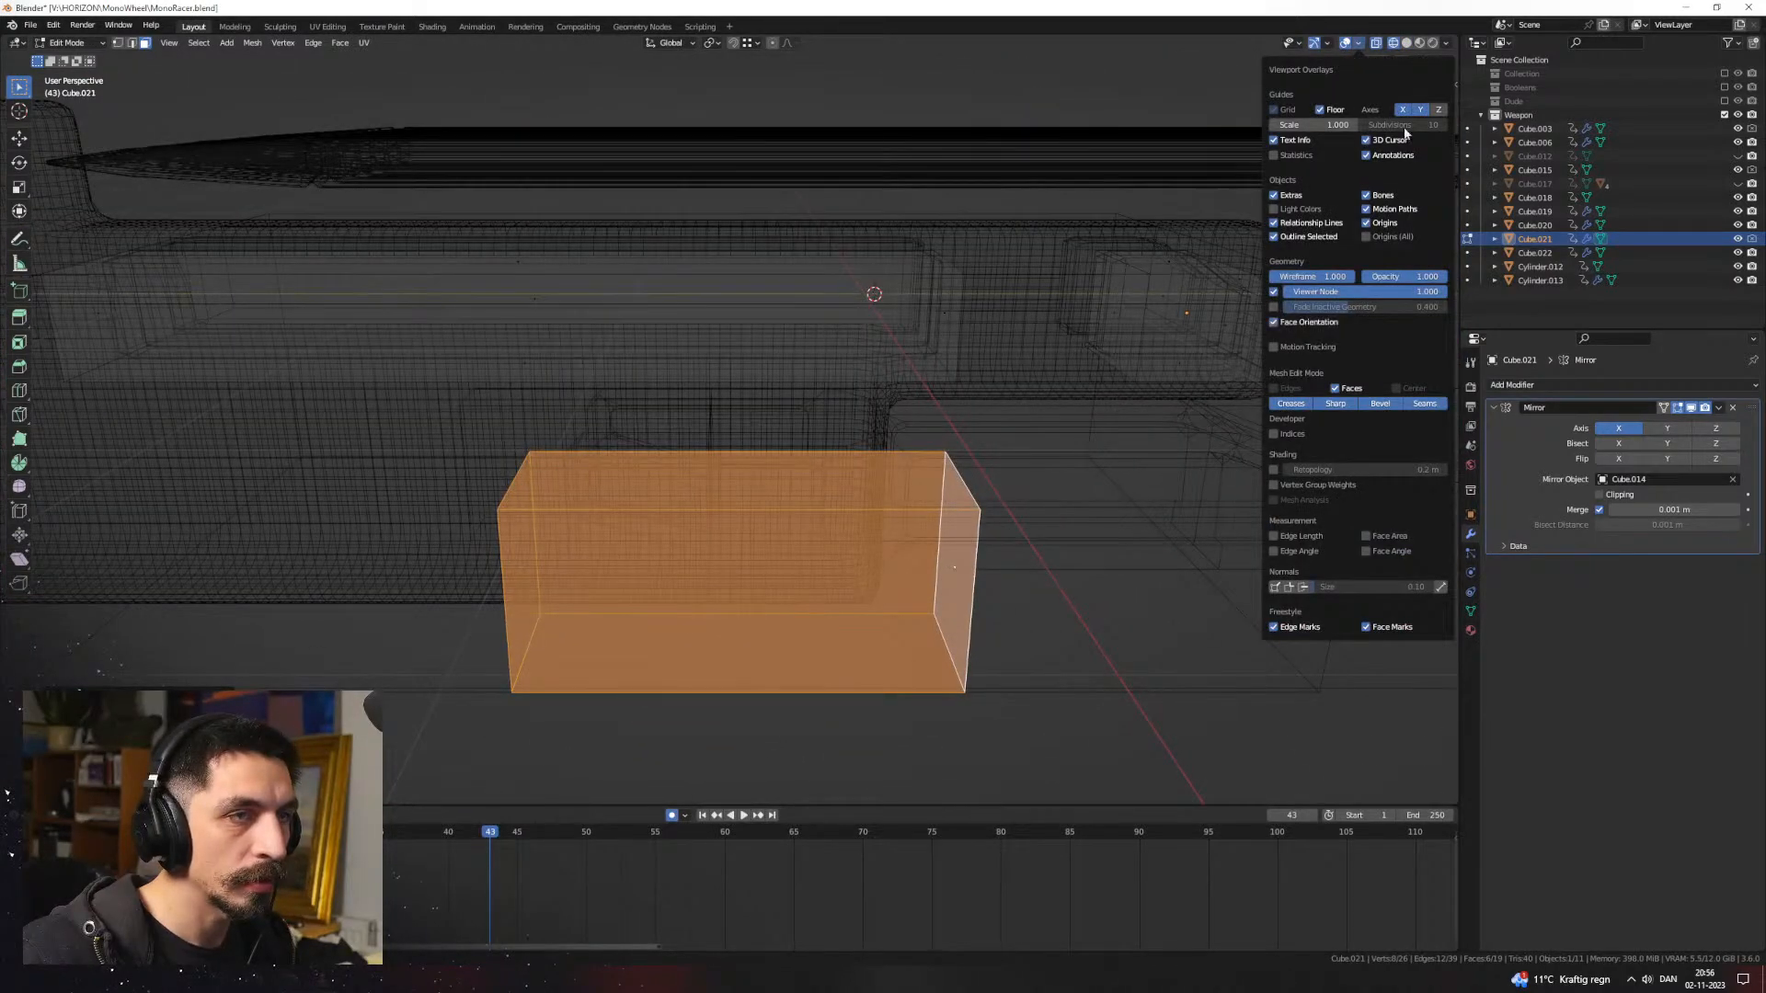
left_click(1406, 43)
middle_click_drag(1285, 189, 1013, 363)
Step: Shift the smaller cutter box of Cube.021 along X in two moves until it overlaps the lower receiver's side
key("Tab")
scroll(835, 520, "down", 3)
middle_click_drag(835, 519, 741, 535)
key("Tab")
key("g")
key("x")
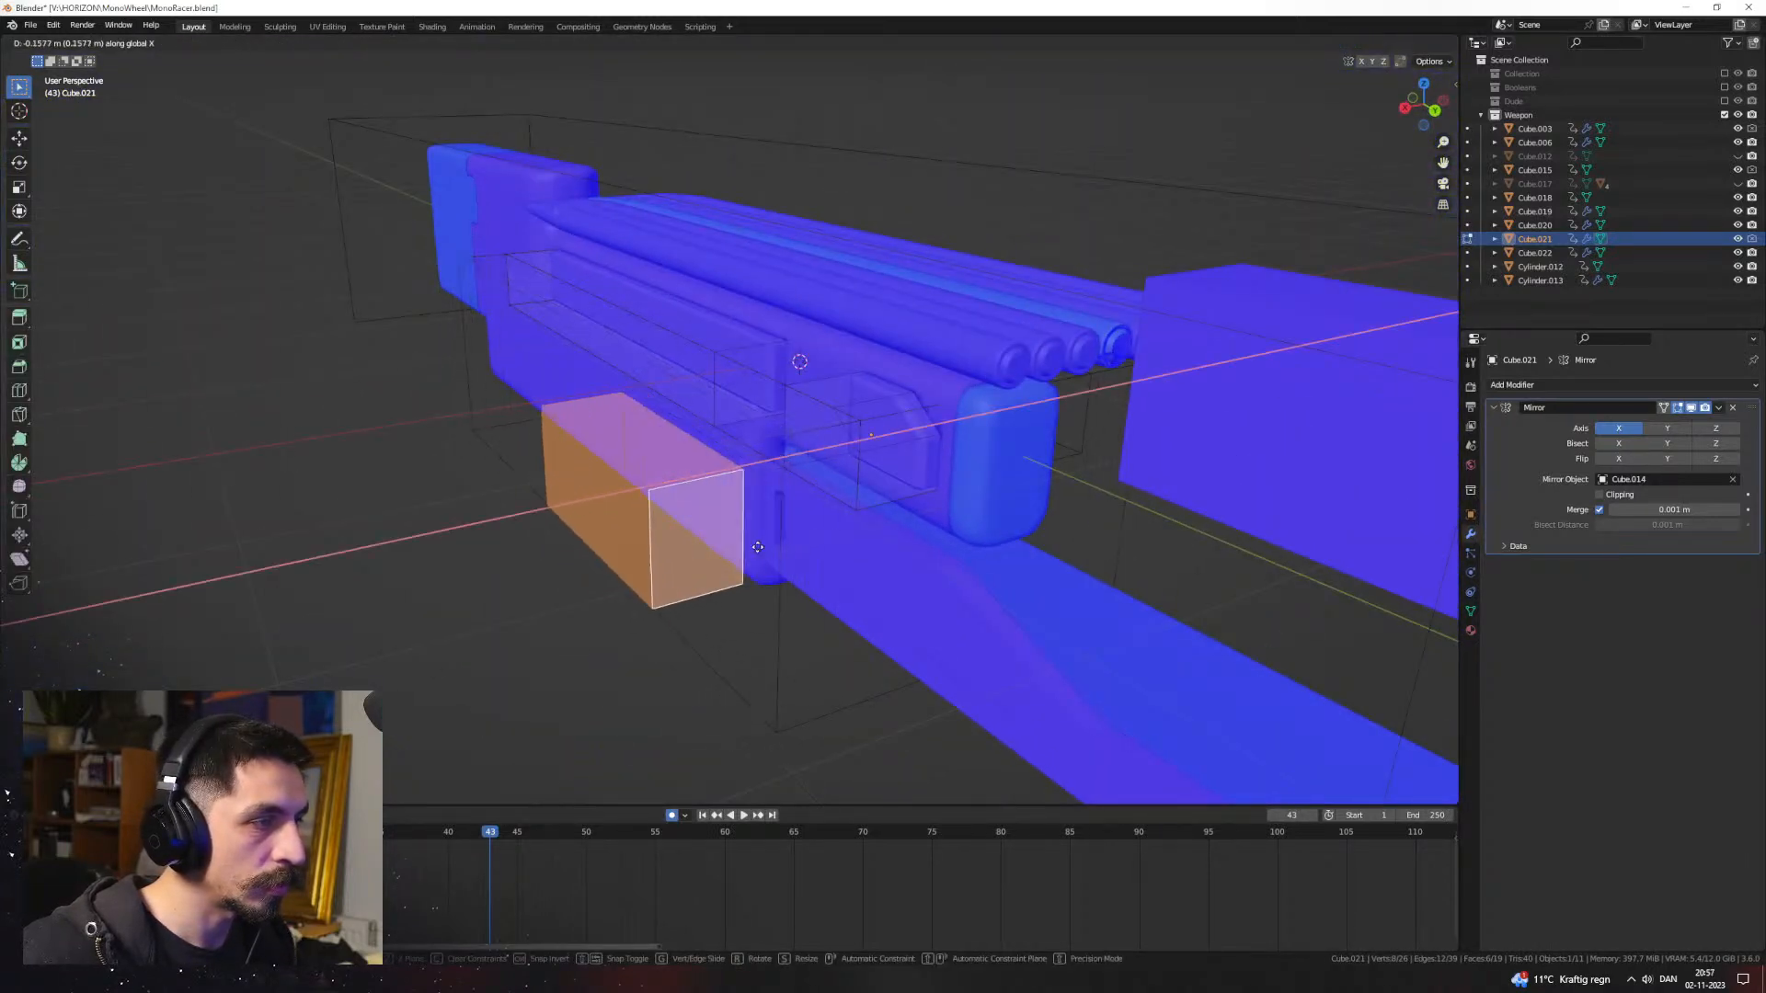
left_click(797, 524)
middle_click_drag(796, 524, 853, 541)
key("g")
key("x")
left_click(985, 545)
Step: Select the receiver body Cube.006 and examine its Boolean modifiers and the shape around the lower side panel
key("Tab")
key("Tab")
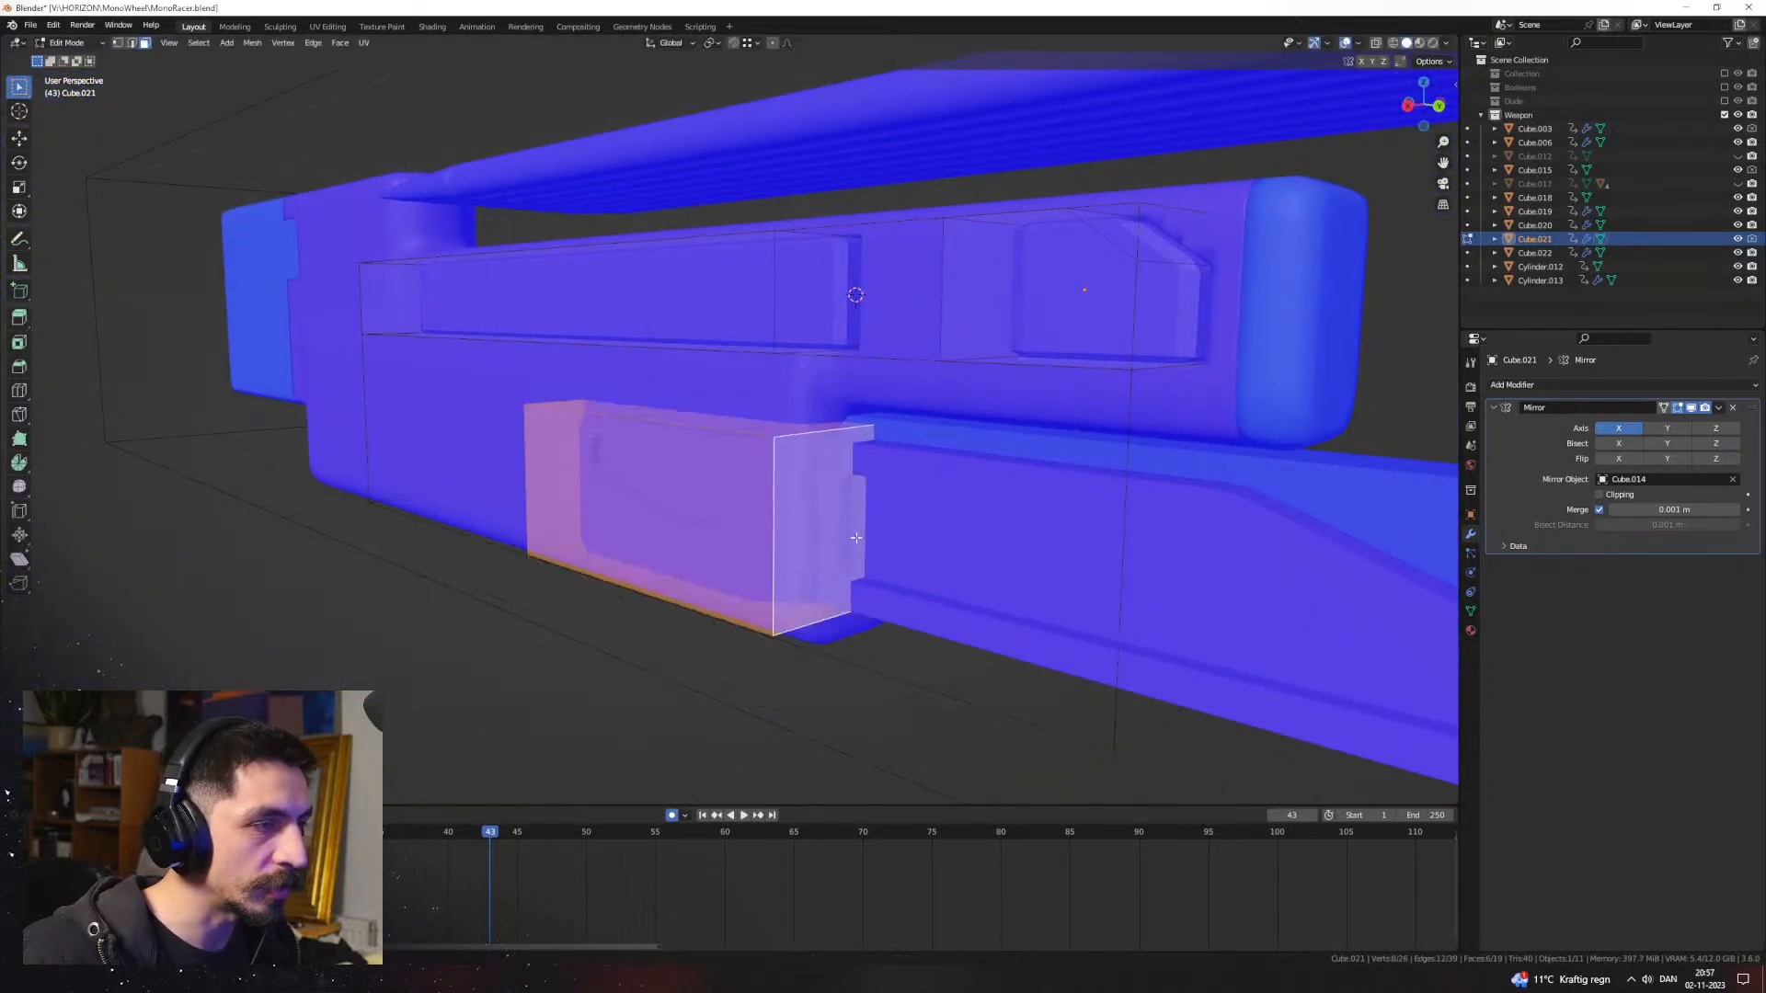
left_click(1067, 504)
key("Tab")
left_click(1196, 396)
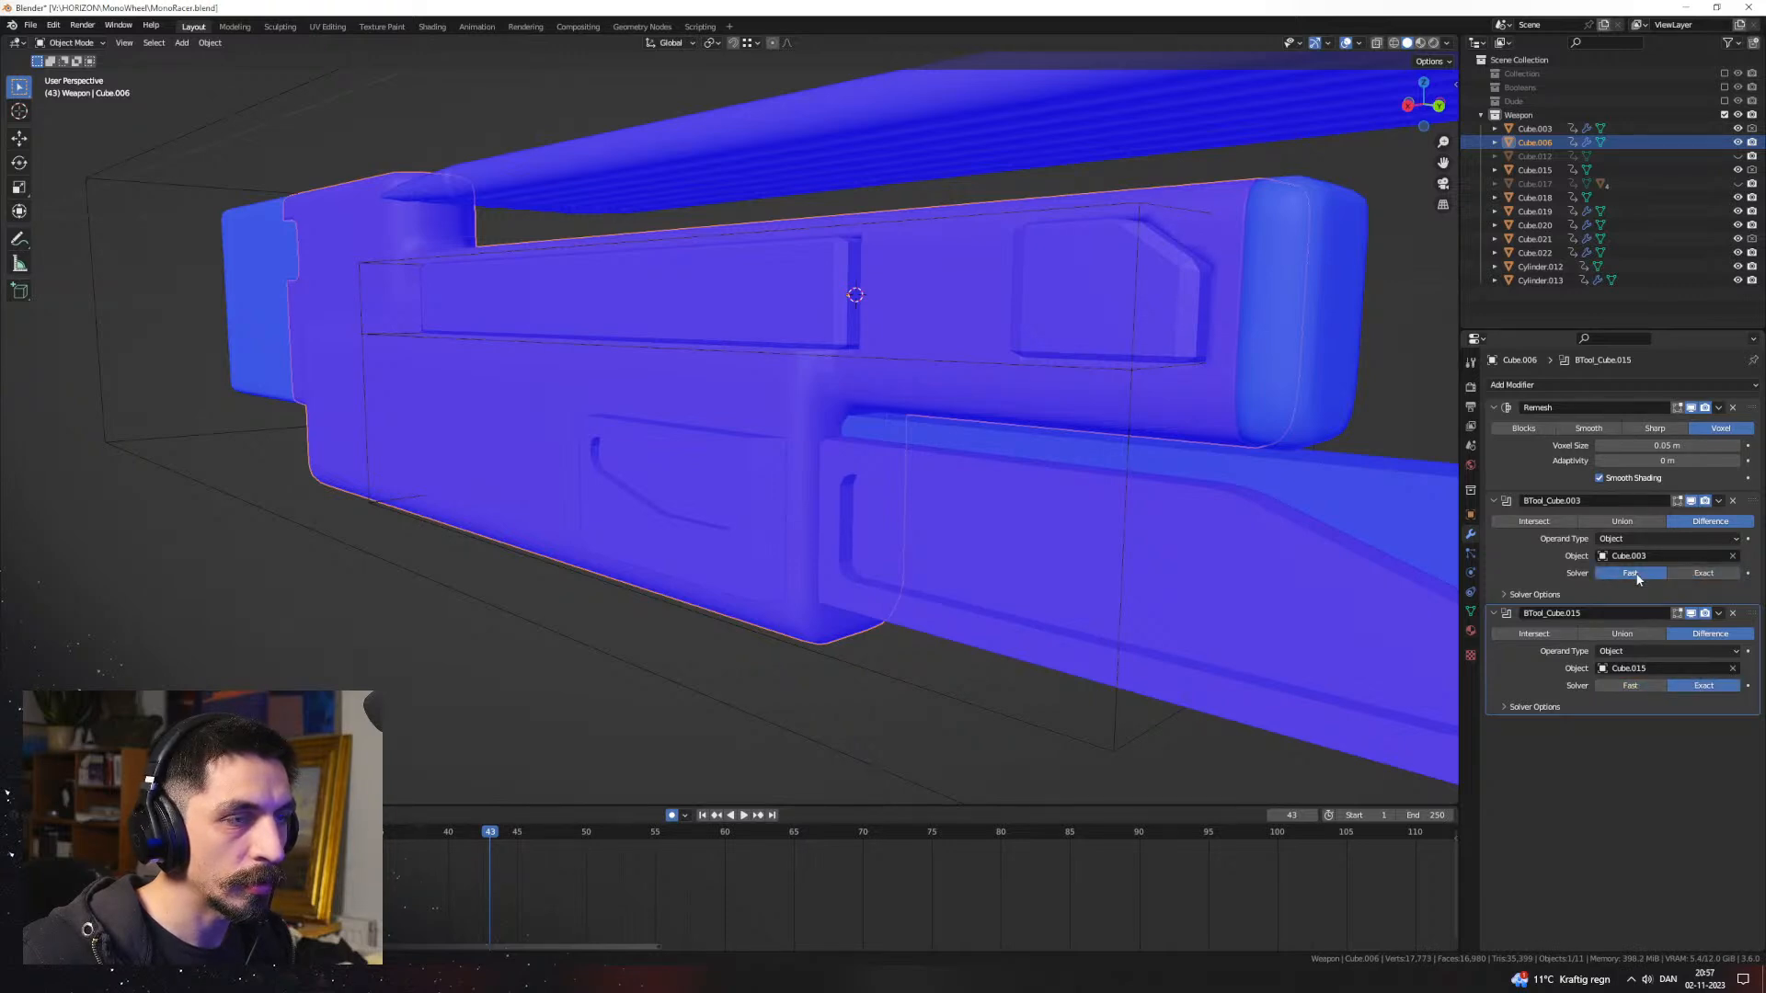
middle_click_drag(929, 613, 1051, 602)
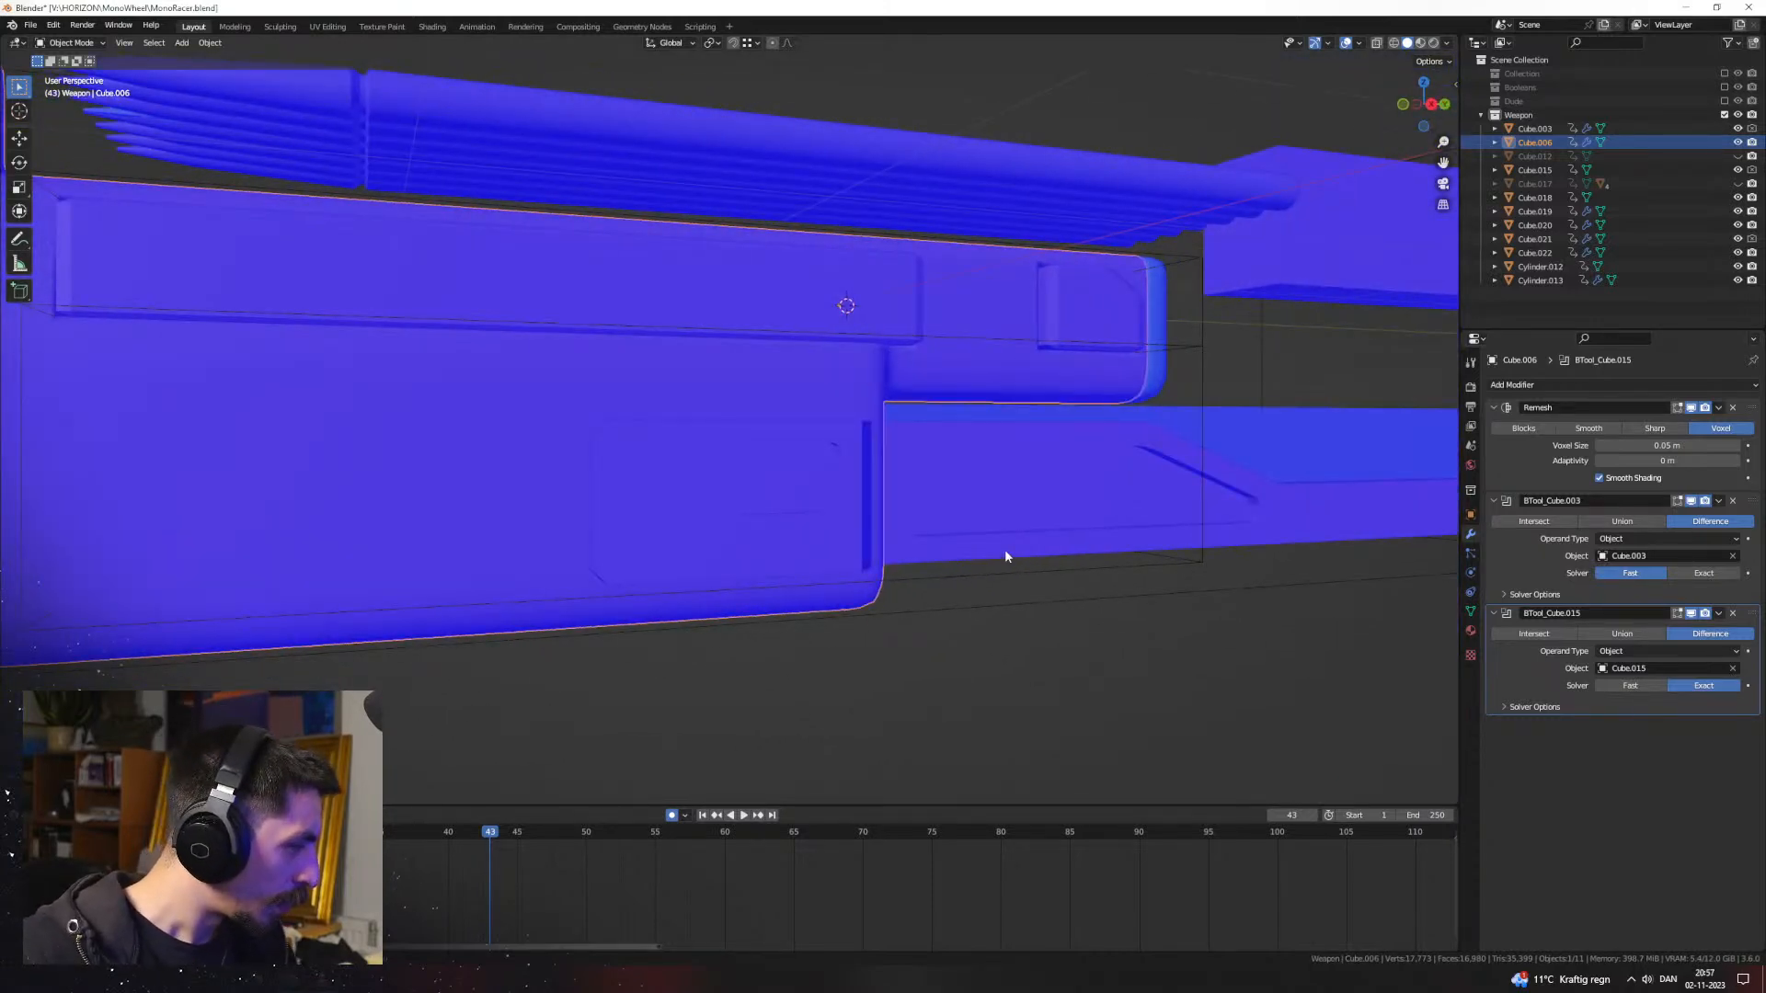
mouse_move(1064, 541)
middle_mouse_down()
mouse_move(1096, 597)
mouse_move(1071, 660)
middle_mouse_up()
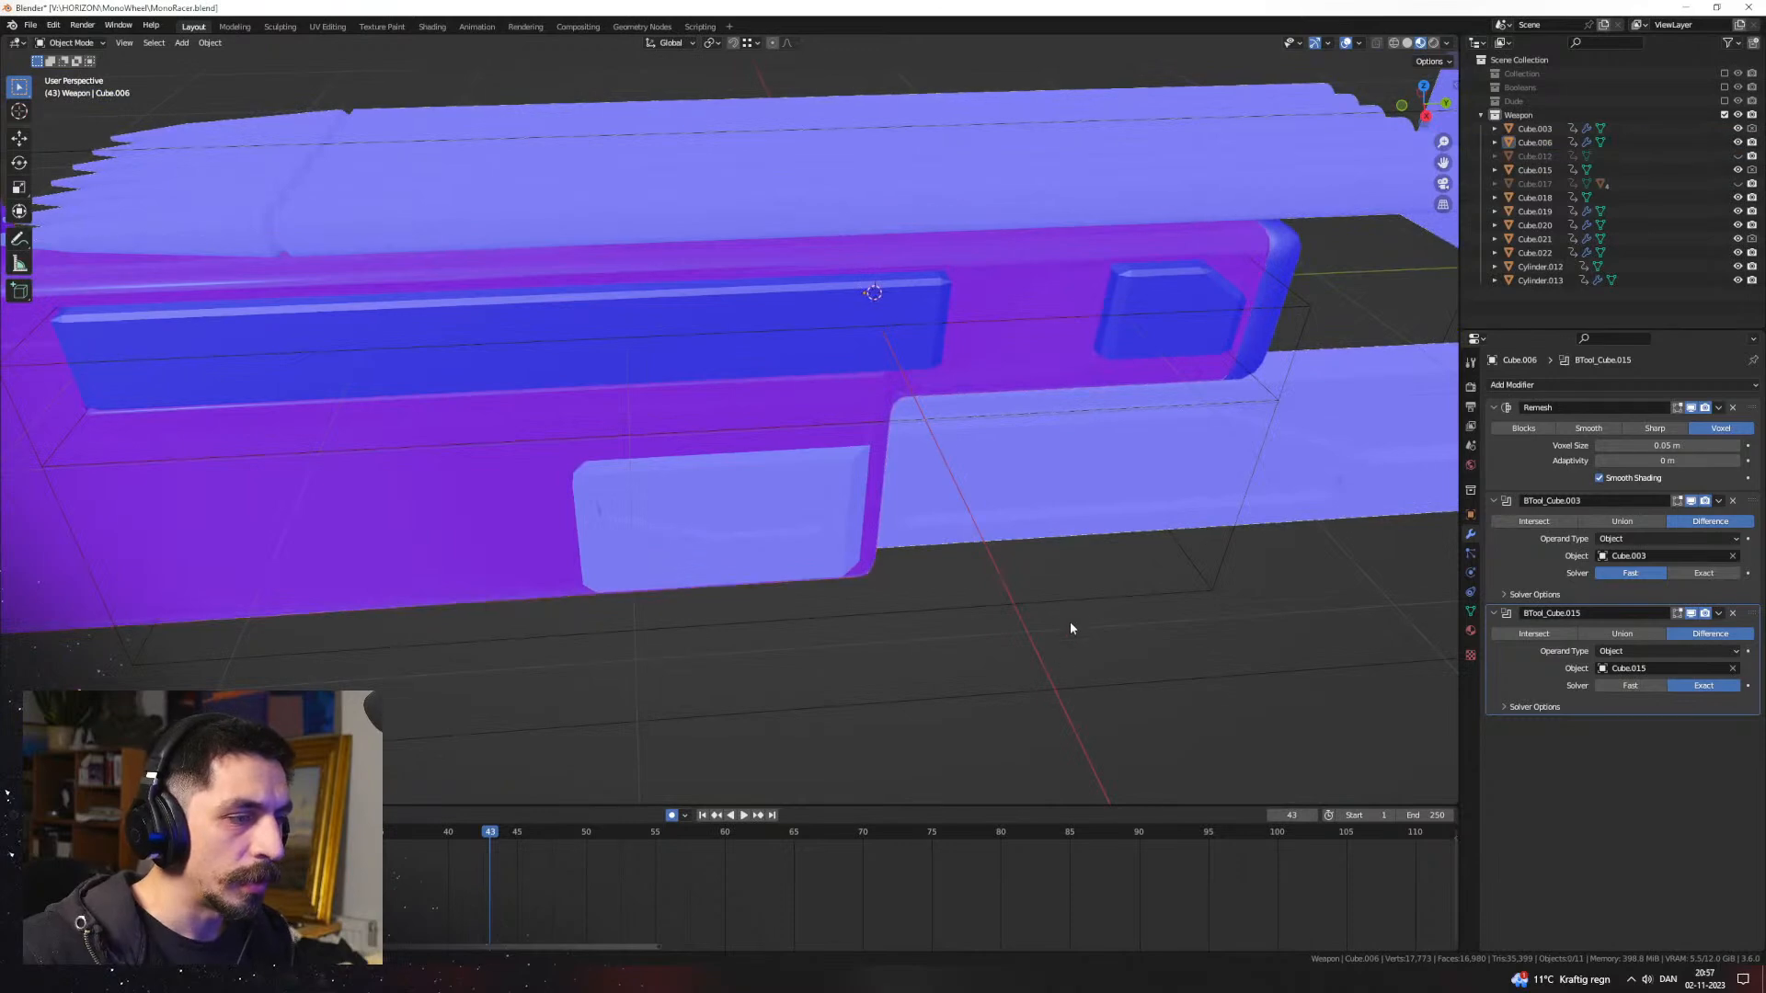
Step: Reposition the smaller cutter box of Cube.021 along X beside the lower receiver
left_click(1094, 596)
middle_click_drag(1095, 595, 851, 565)
key("g")
key("x")
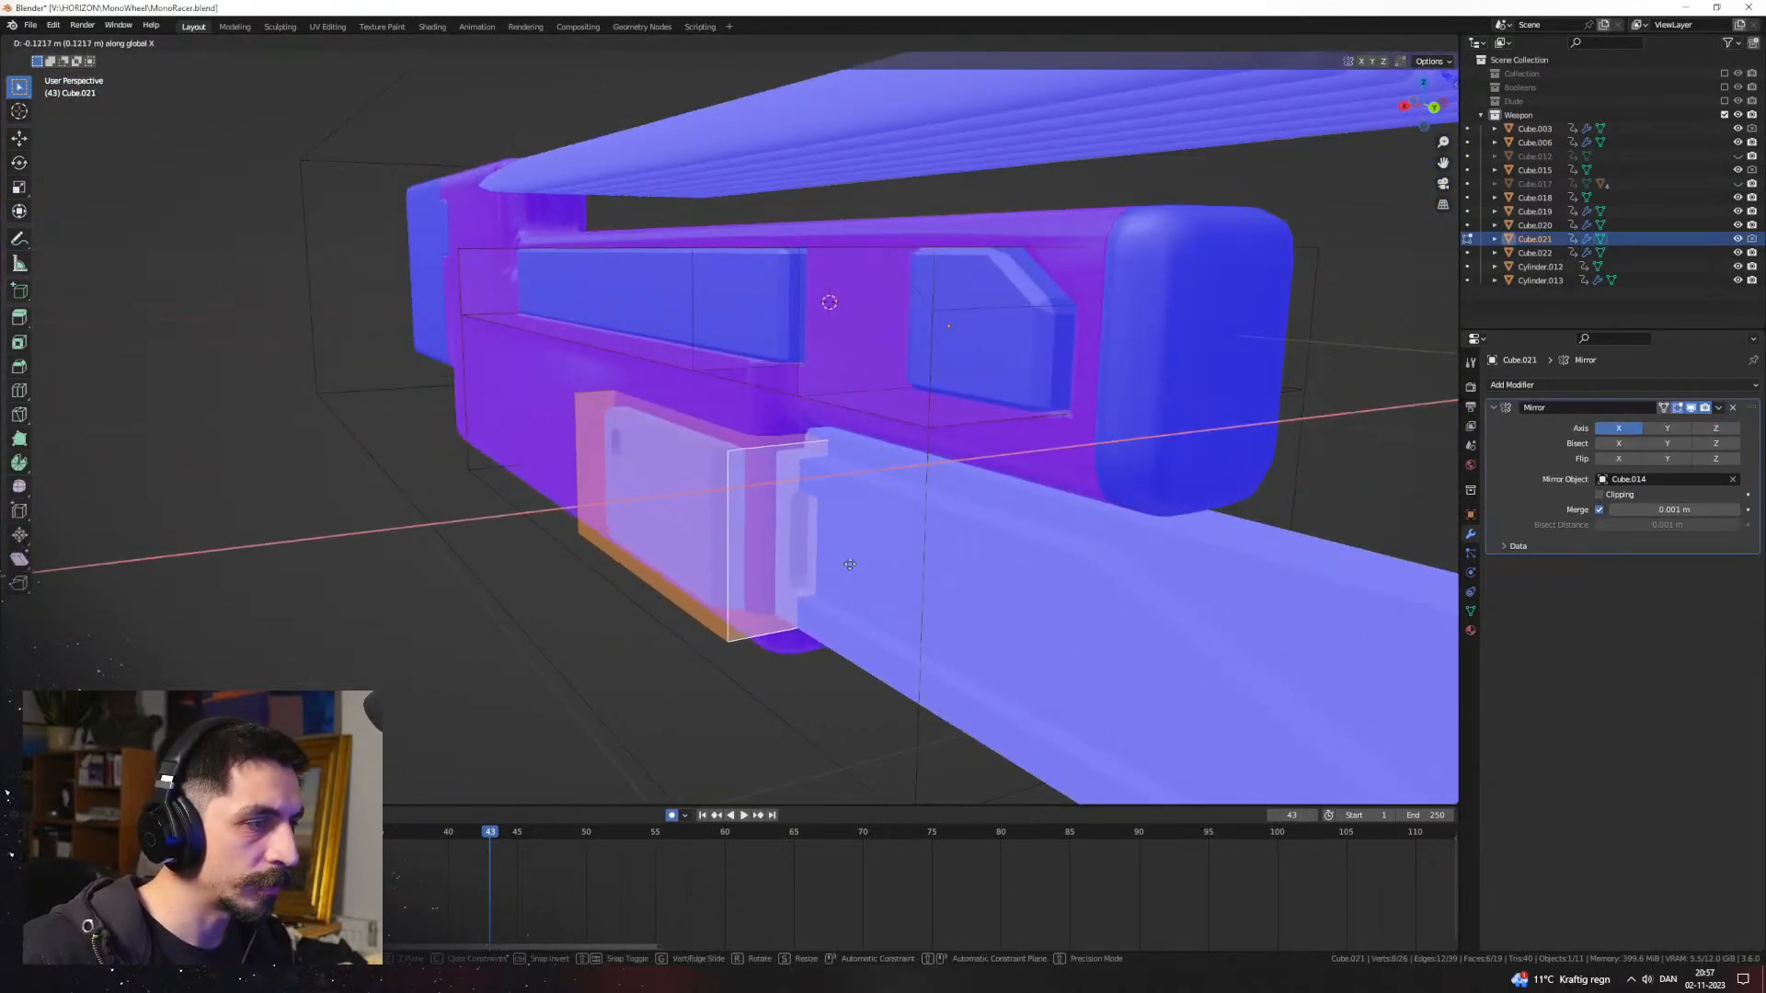
left_click(838, 571)
mouse_move(838, 570)
middle_mouse_down()
mouse_move(906, 542)
mouse_move(851, 537)
mouse_move(856, 563)
middle_mouse_up()
key("g")
key("z")
right_click(851, 523)
Step: Separate the selected cutter box from Cube.021 into its own object
key("Tab")
key("Tab")
right_click(865, 551)
key("Escape")
key("p")
left_click(865, 551)
key("Tab")
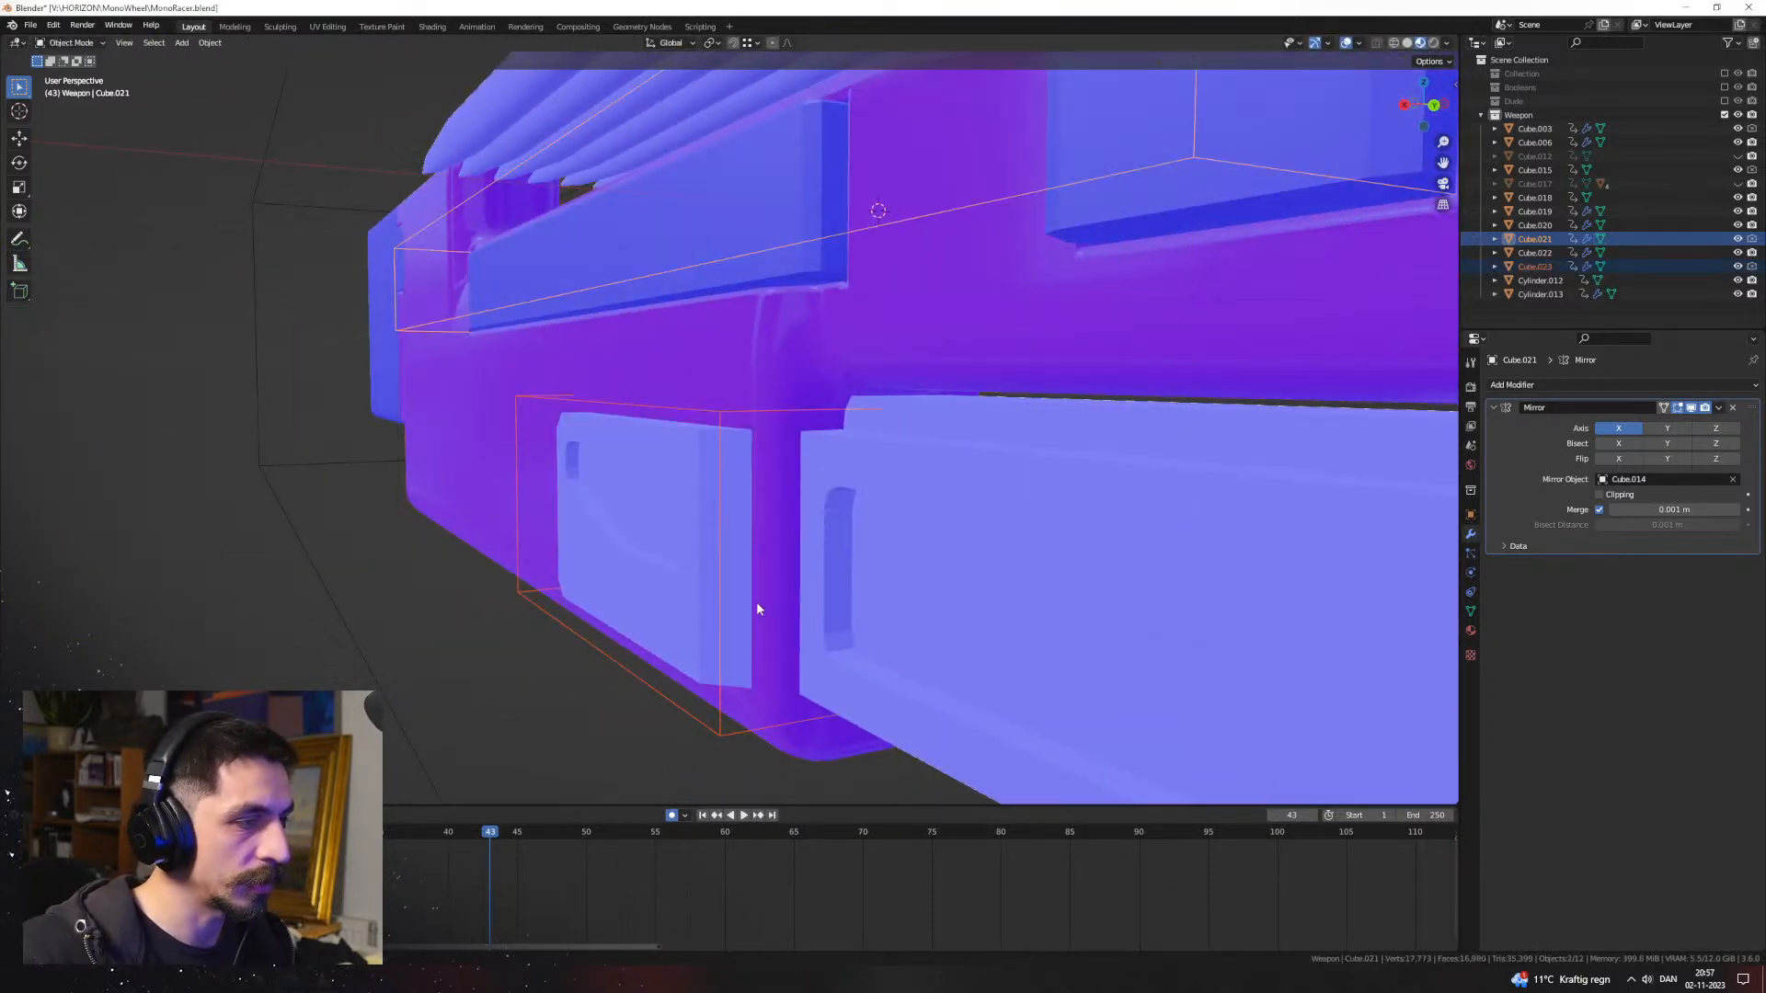
Step: Cut the separated box from receiver body Cube.006 with a Boolean Difference and set its solver to Fast
left_click(743, 424)
middle_click_drag(743, 424, 828, 436)
left_click(741, 439, "shift")
key("ctrl+minus")
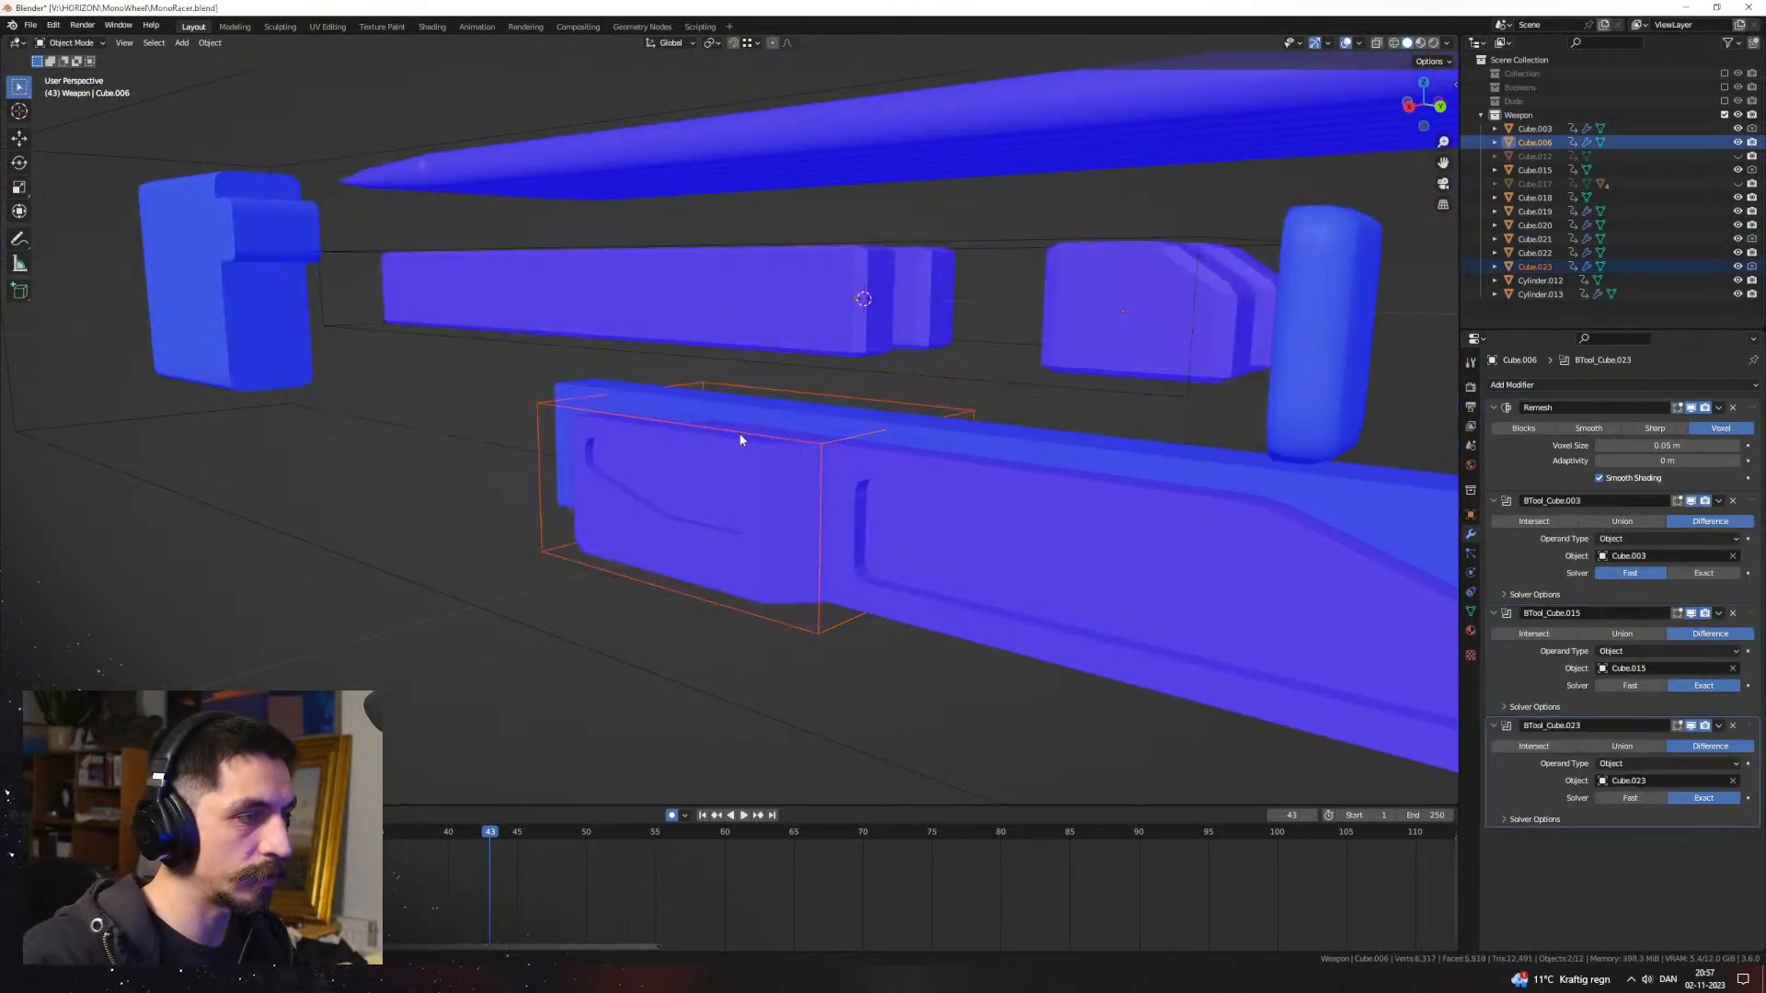
left_click(1647, 802)
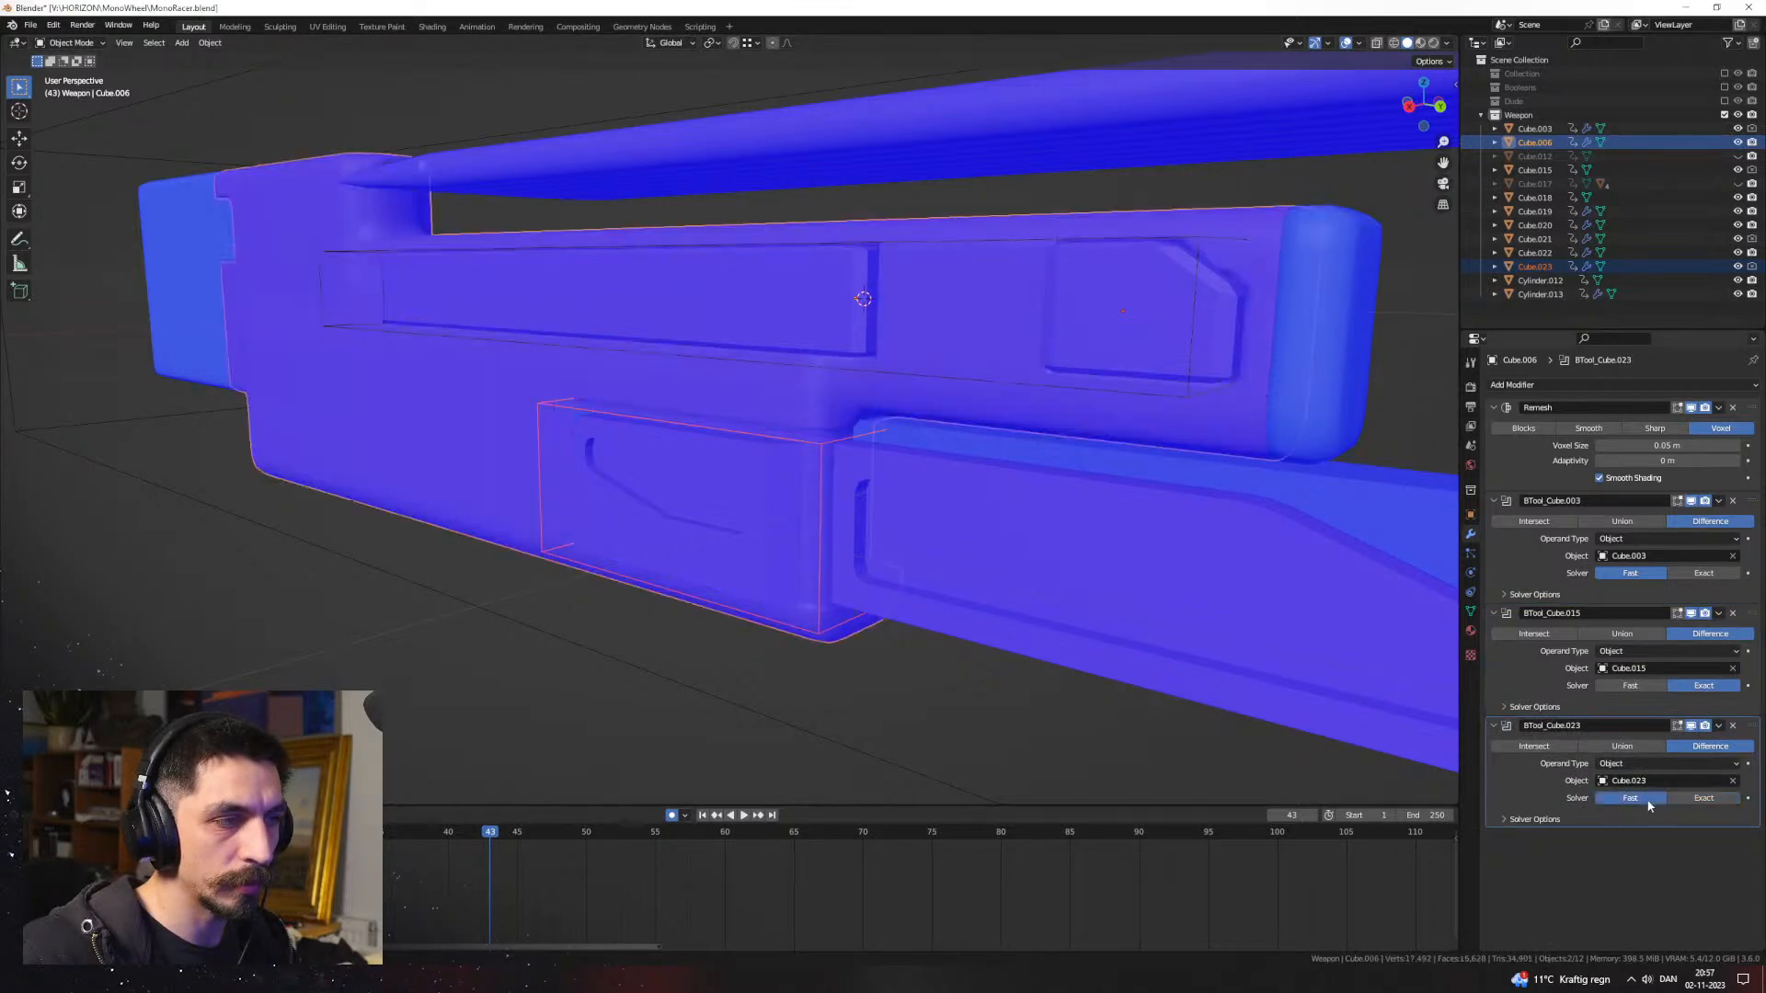
middle_click_drag(1104, 552, 900, 481)
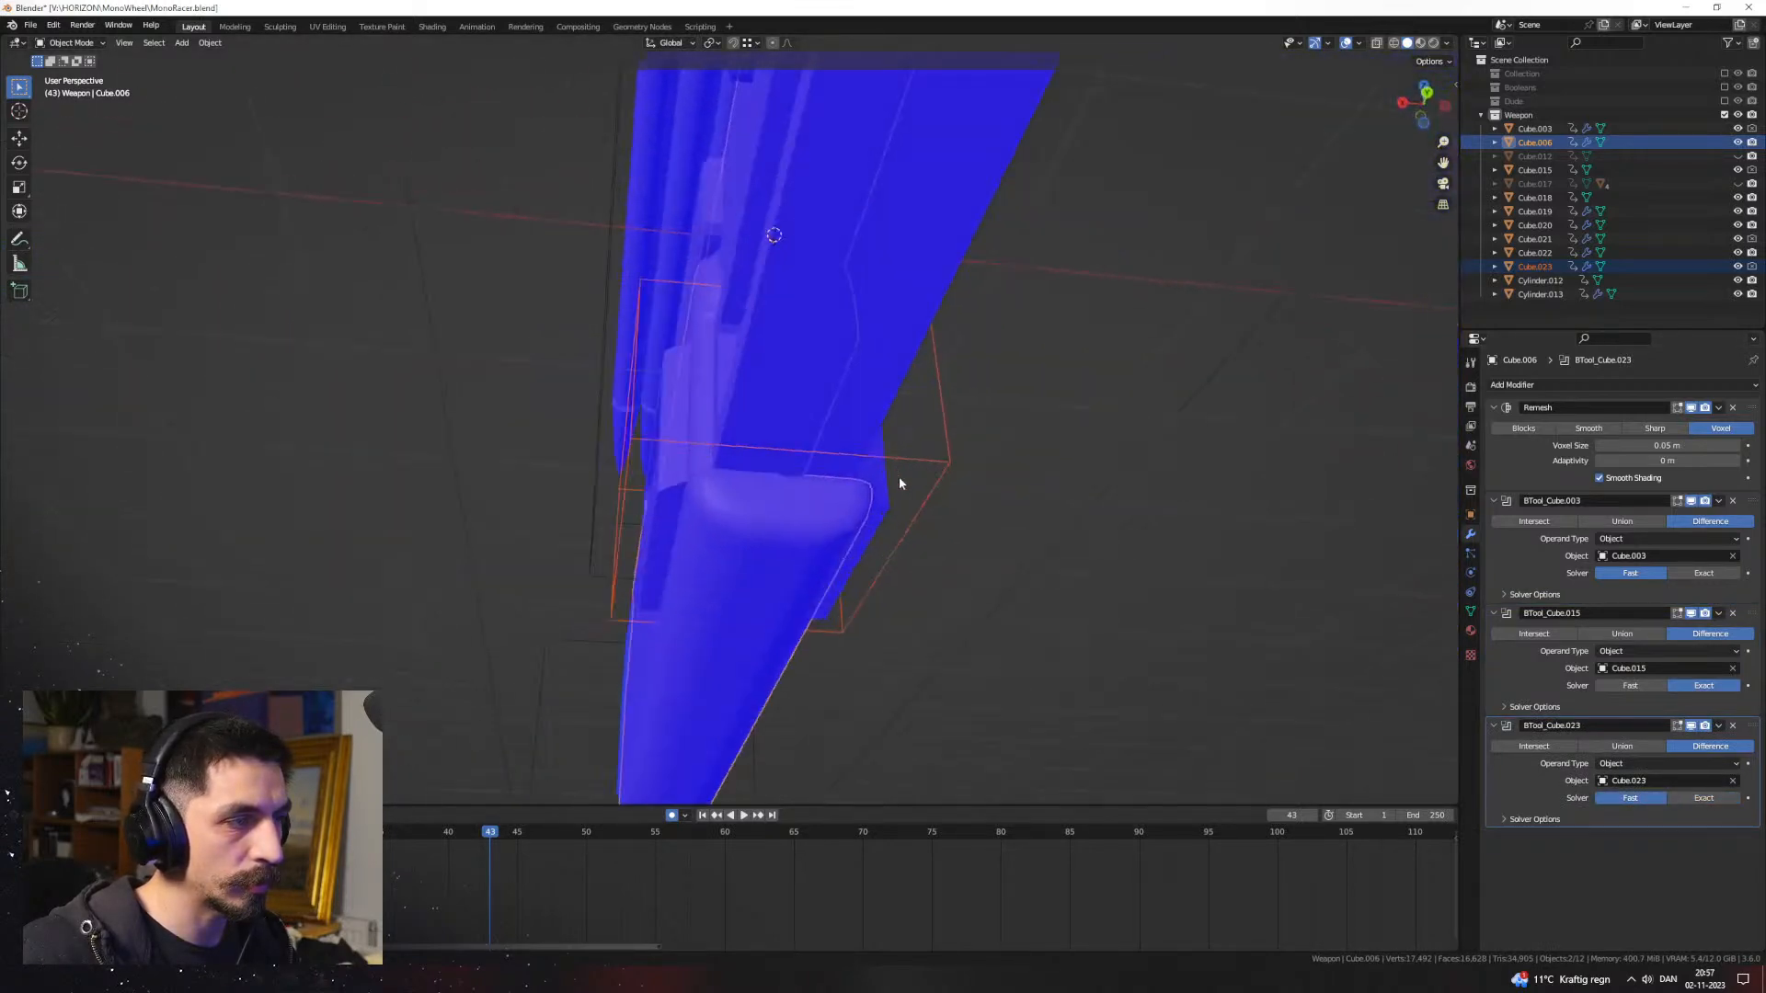
Step: Open only the cutter Cube.023 in Edit Mode and remove its Mirror modifier
key("Tab")
key("Tab")
left_click(622, 449)
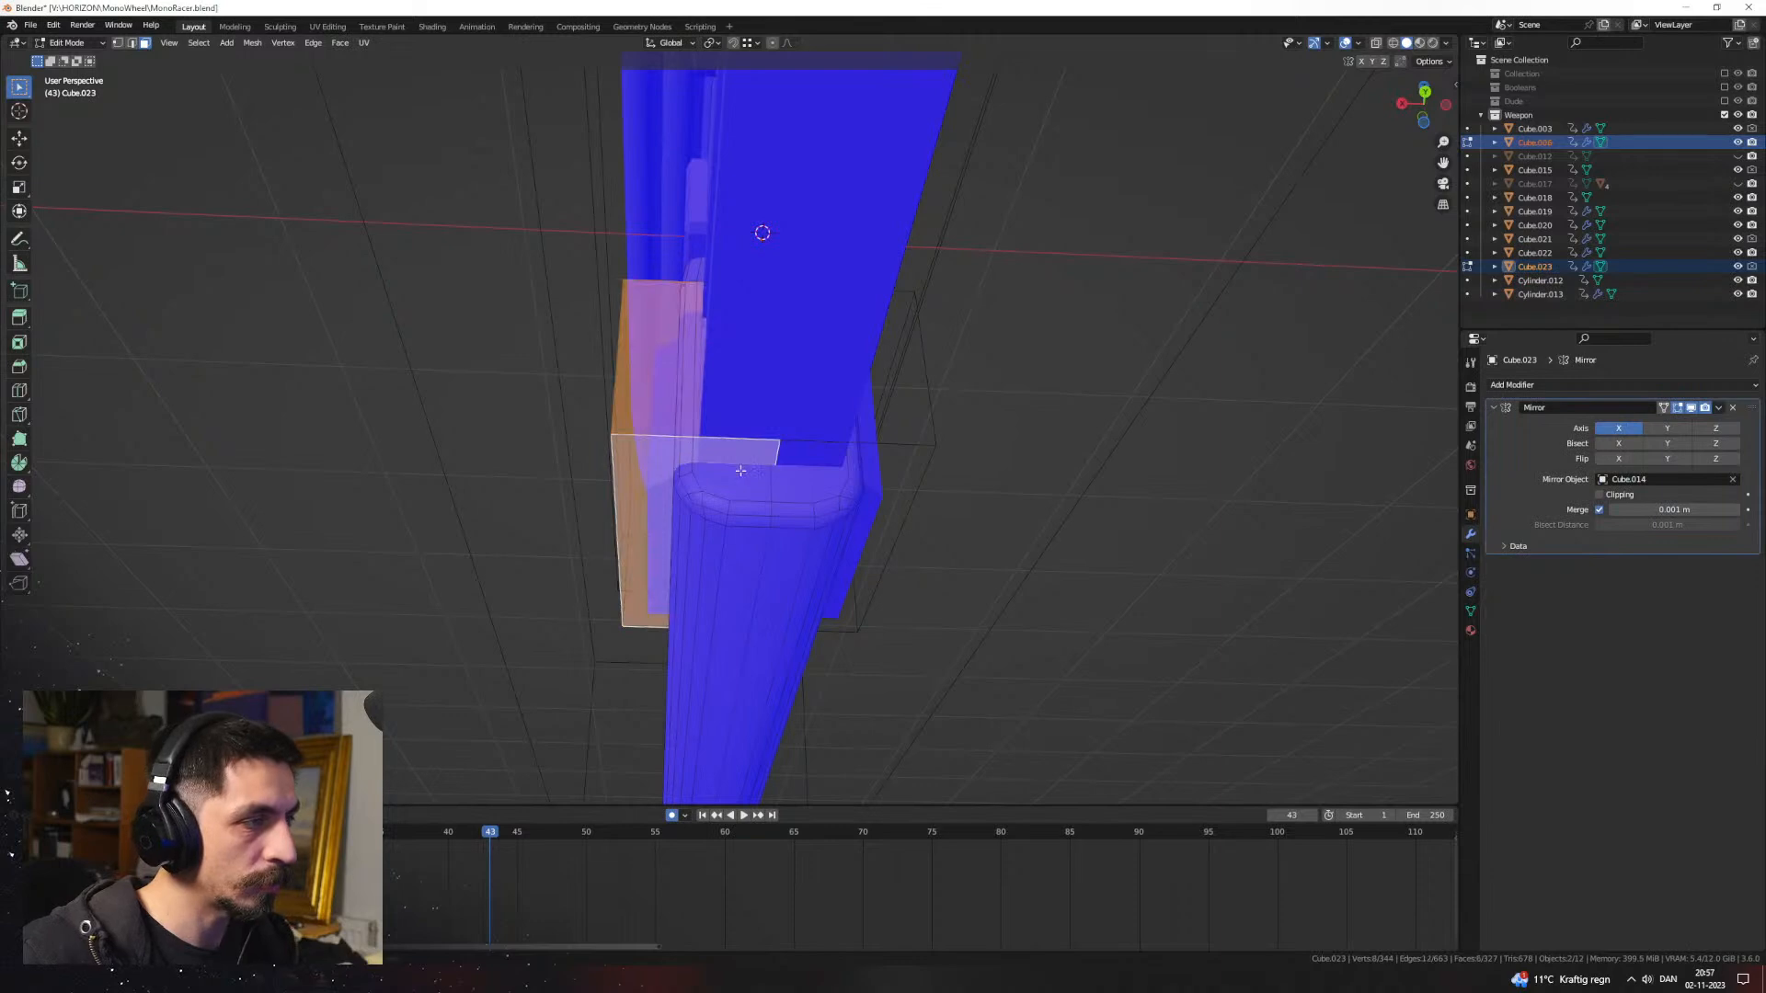
left_click(621, 446)
left_click(620, 439)
key("Tab")
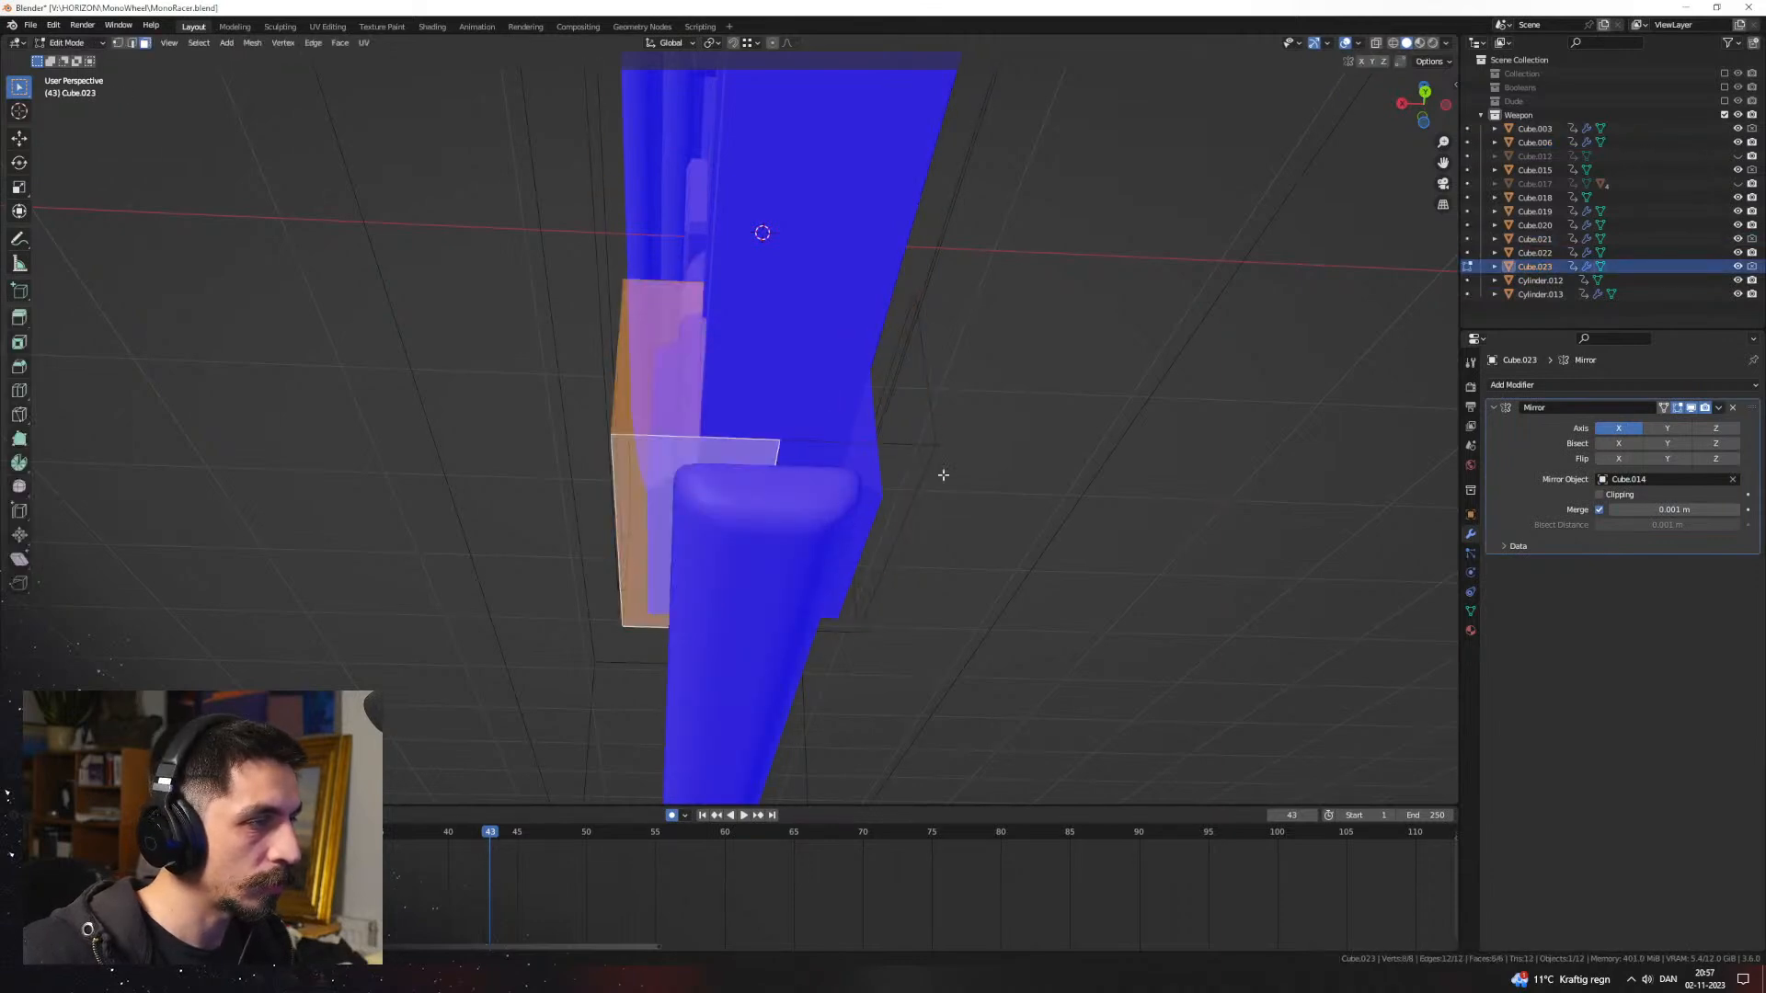
left_click(925, 477)
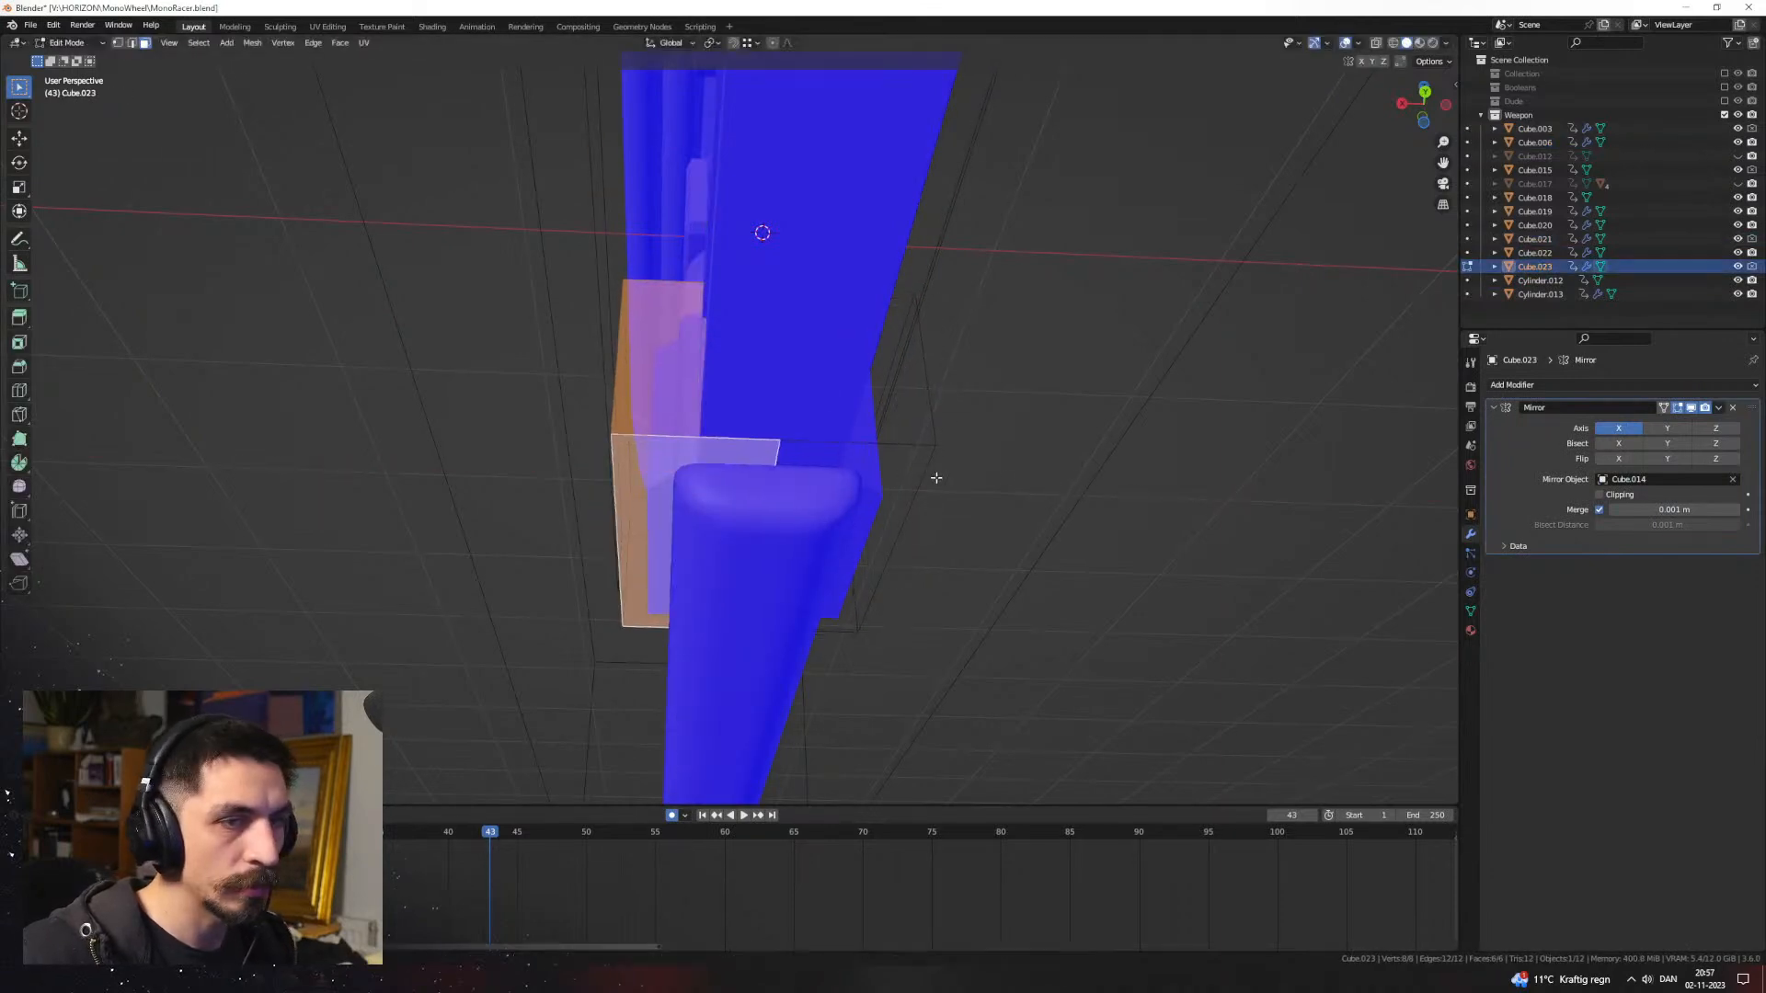
middle_click_drag(1046, 471, 1193, 535)
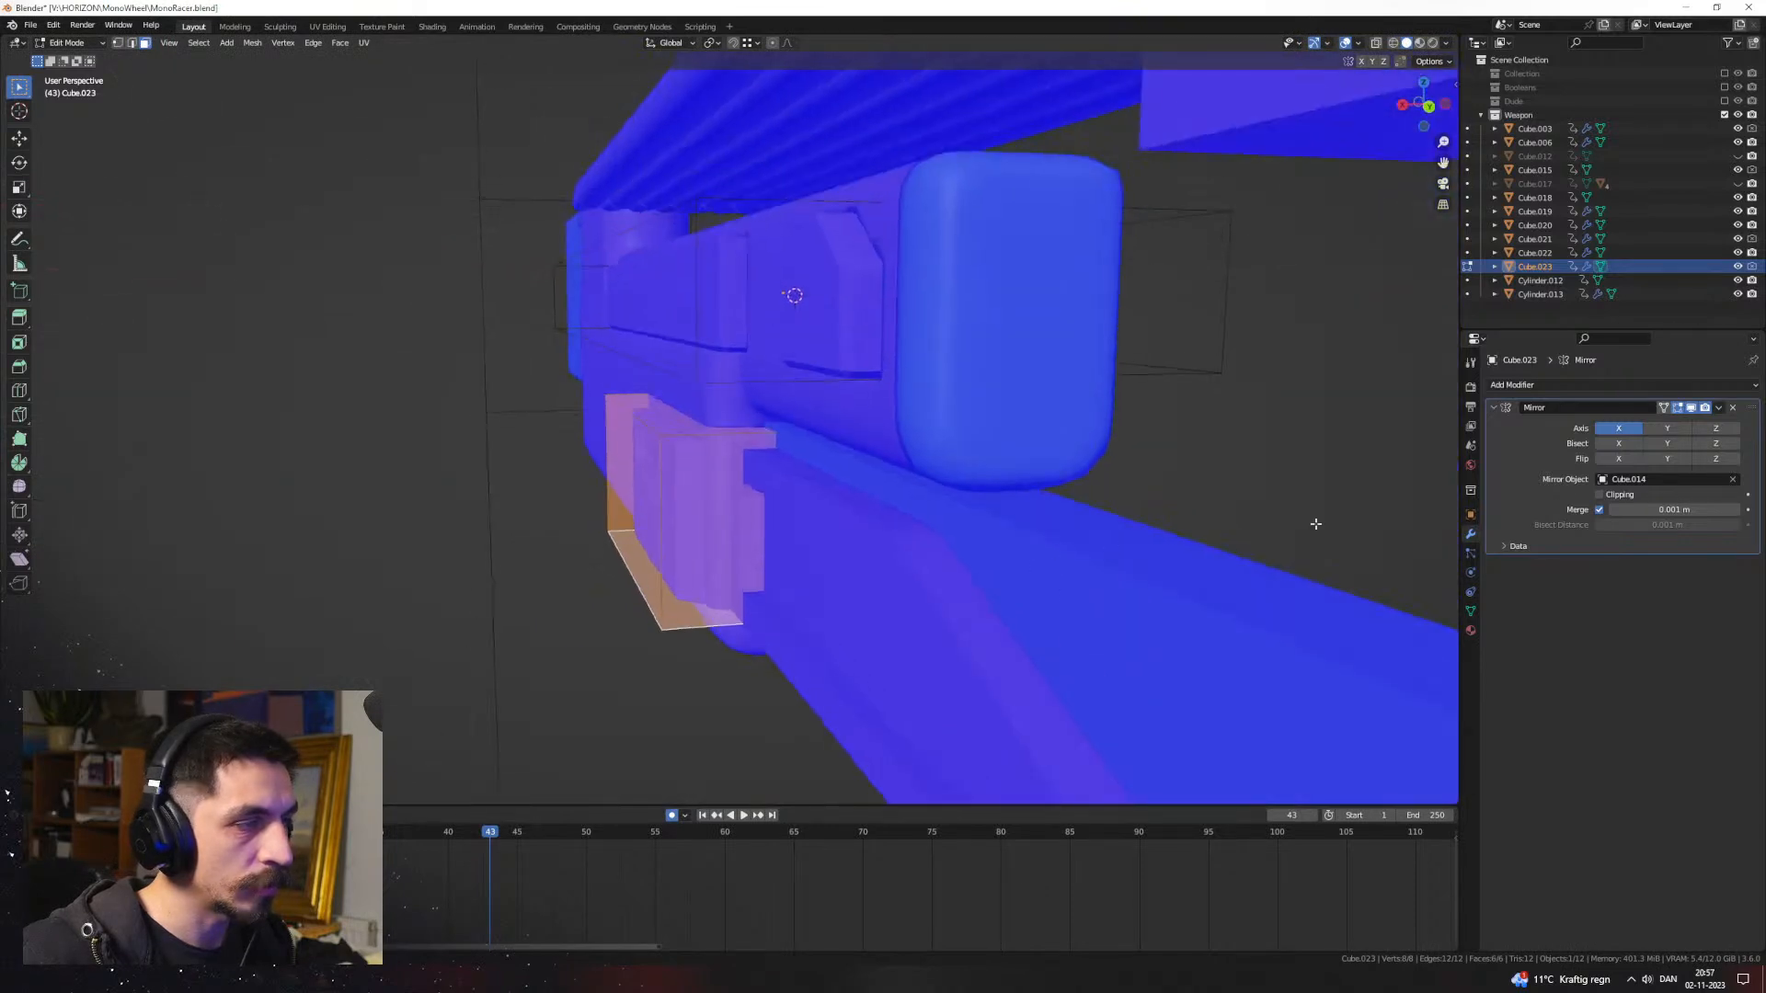
left_click(1732, 408)
Step: Move the Cube.023 cutter mesh along X against the receiver's side
middle_click_drag(1140, 471, 1164, 488)
key("g")
key("x")
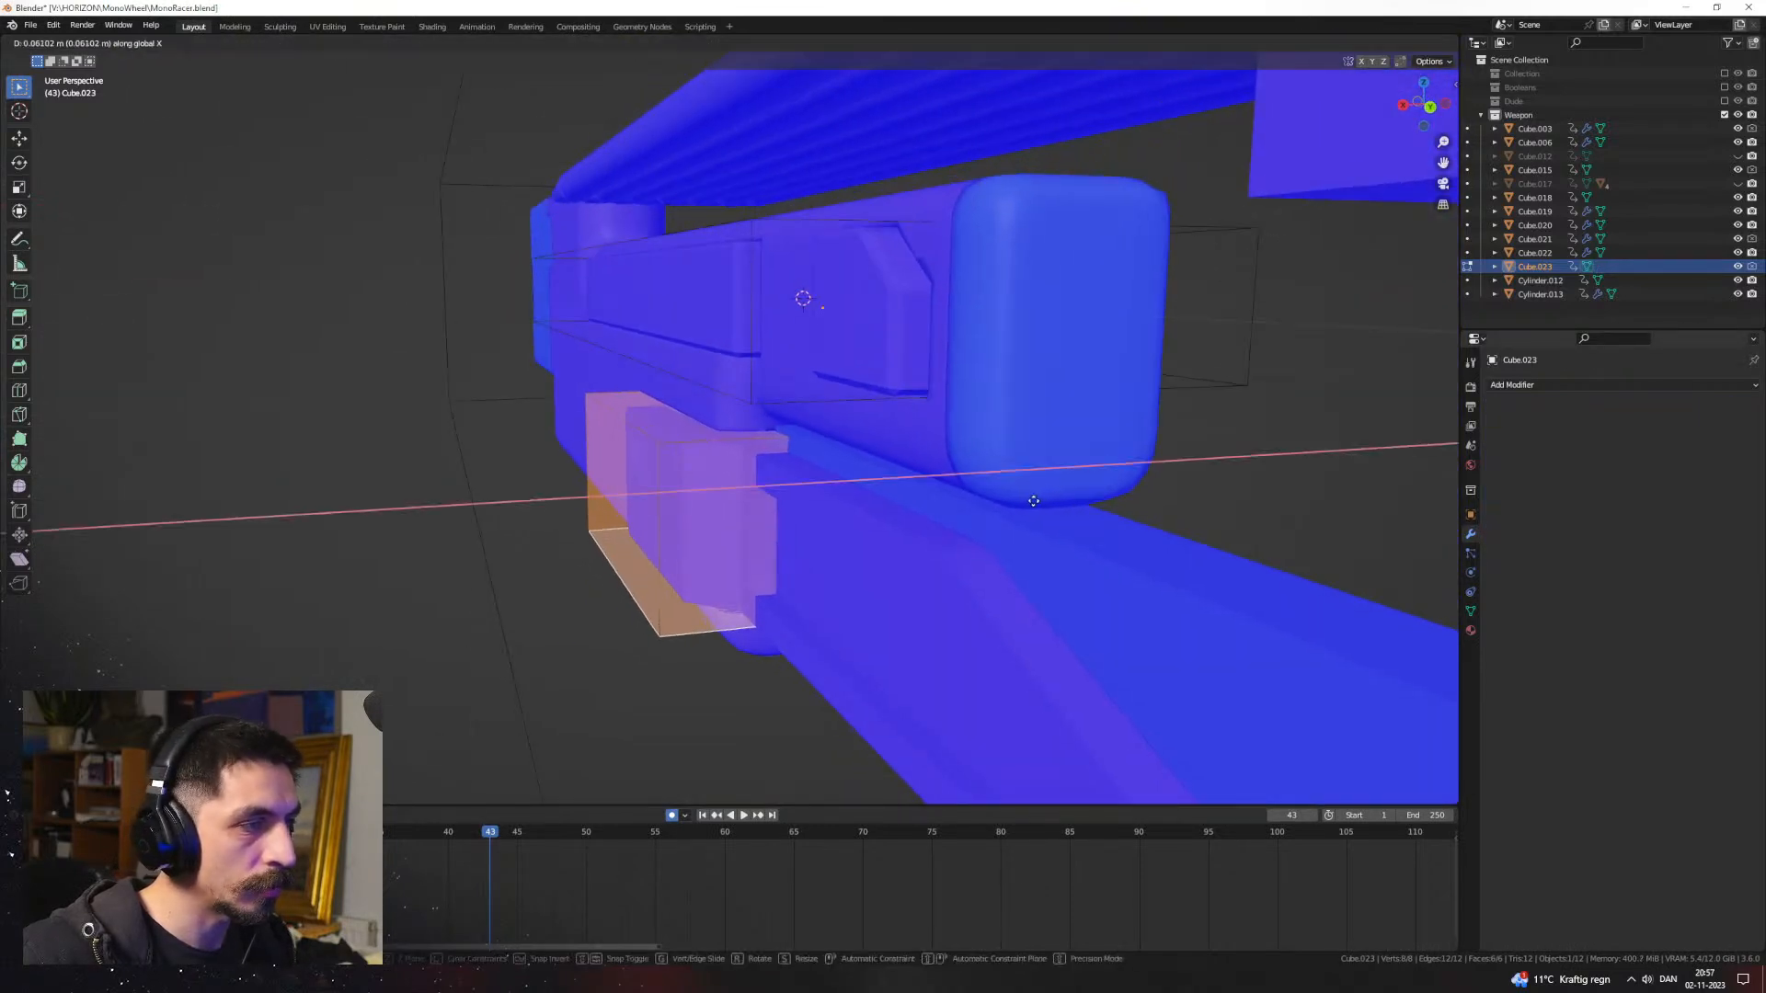
left_click(1005, 510)
middle_click_drag(981, 509, 1001, 380)
middle_click_drag(966, 540, 987, 550)
Step: Switch off the Face Orientation overlay in the material preview
left_click(1449, 45)
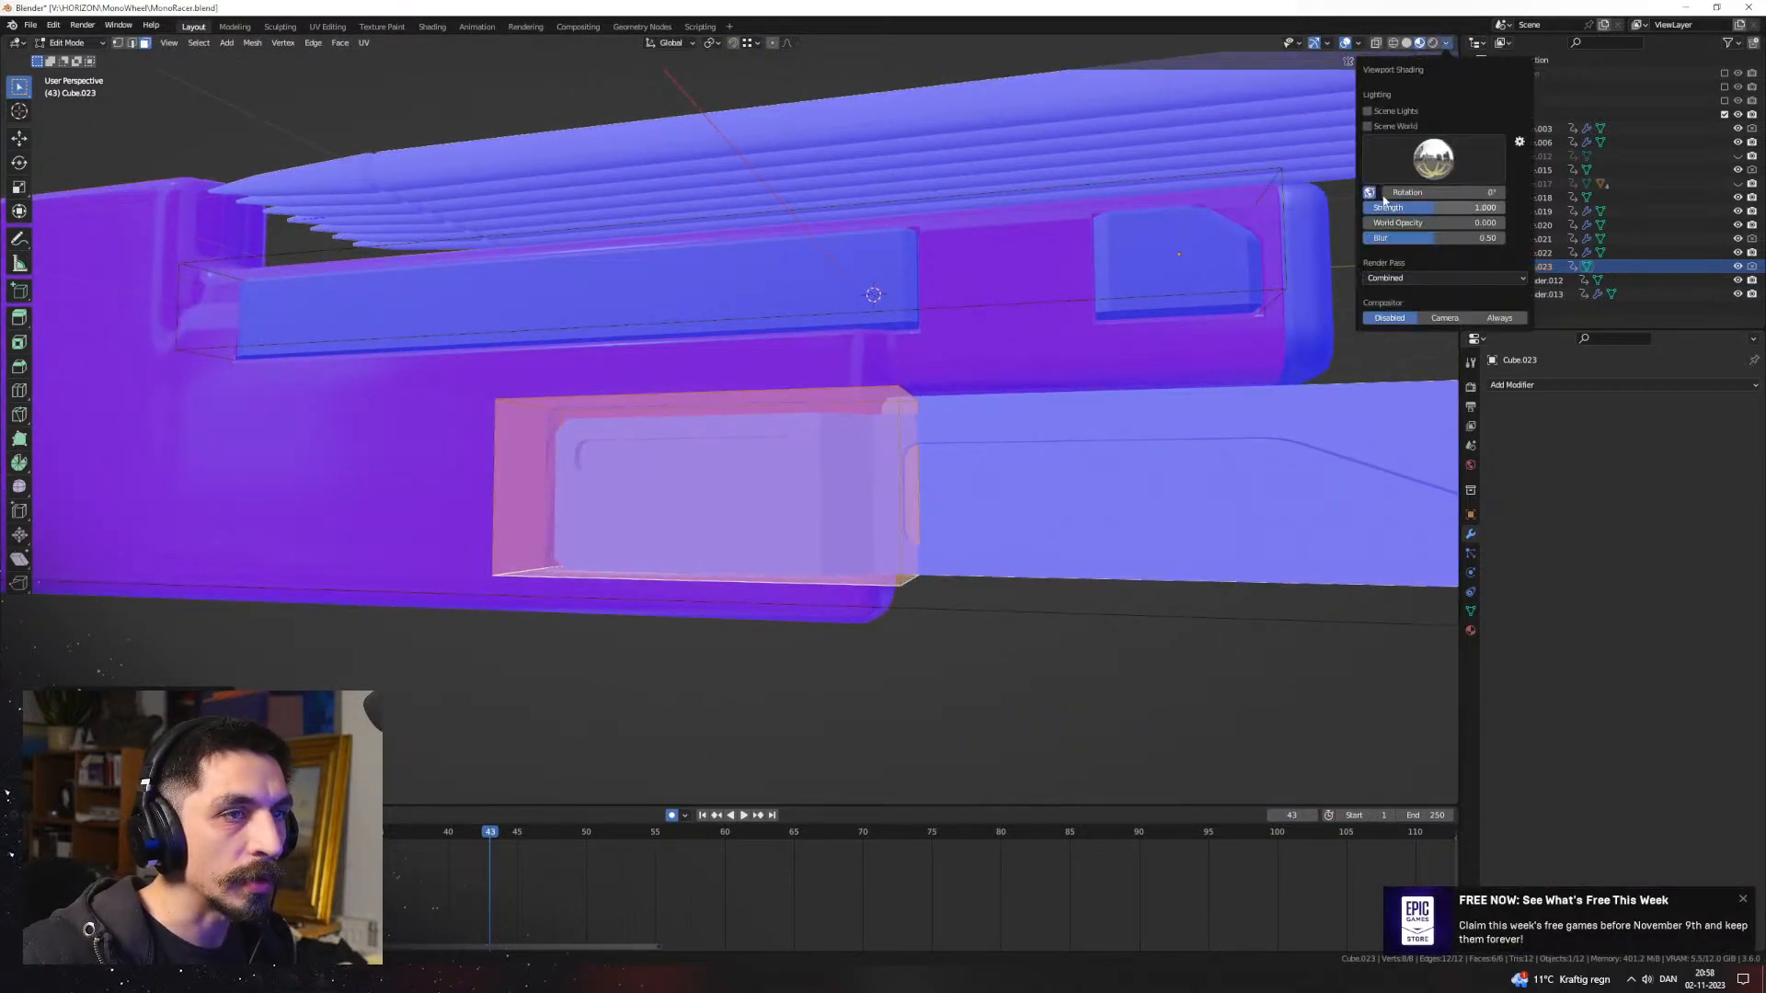
left_click(1355, 45)
left_click(1286, 340)
middle_click_drag(1016, 526, 902, 478)
Step: Scale the Cube.023 cutter along Z in right orthographic view to match the white side panel's height
key("ctrl+KP_1")
key("KP_3")
scroll(1077, 484, "up", 4)
key("z")
key("z")
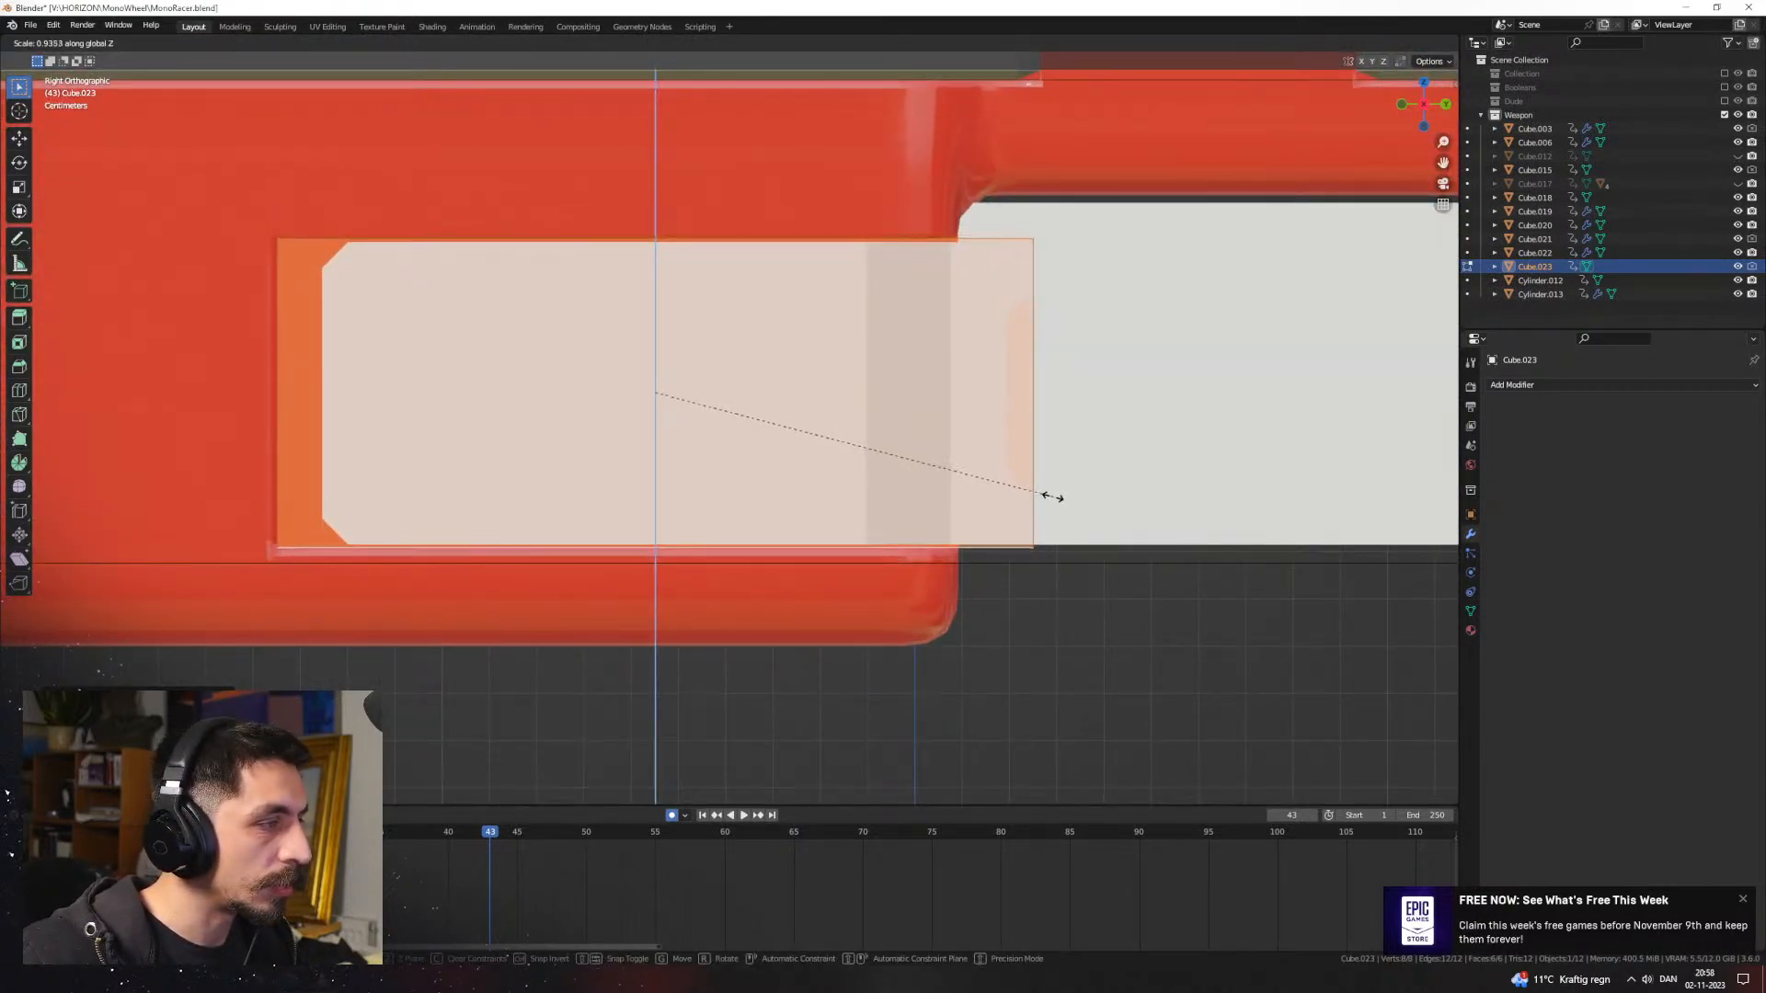
middle_click_drag(965, 521, 841, 504)
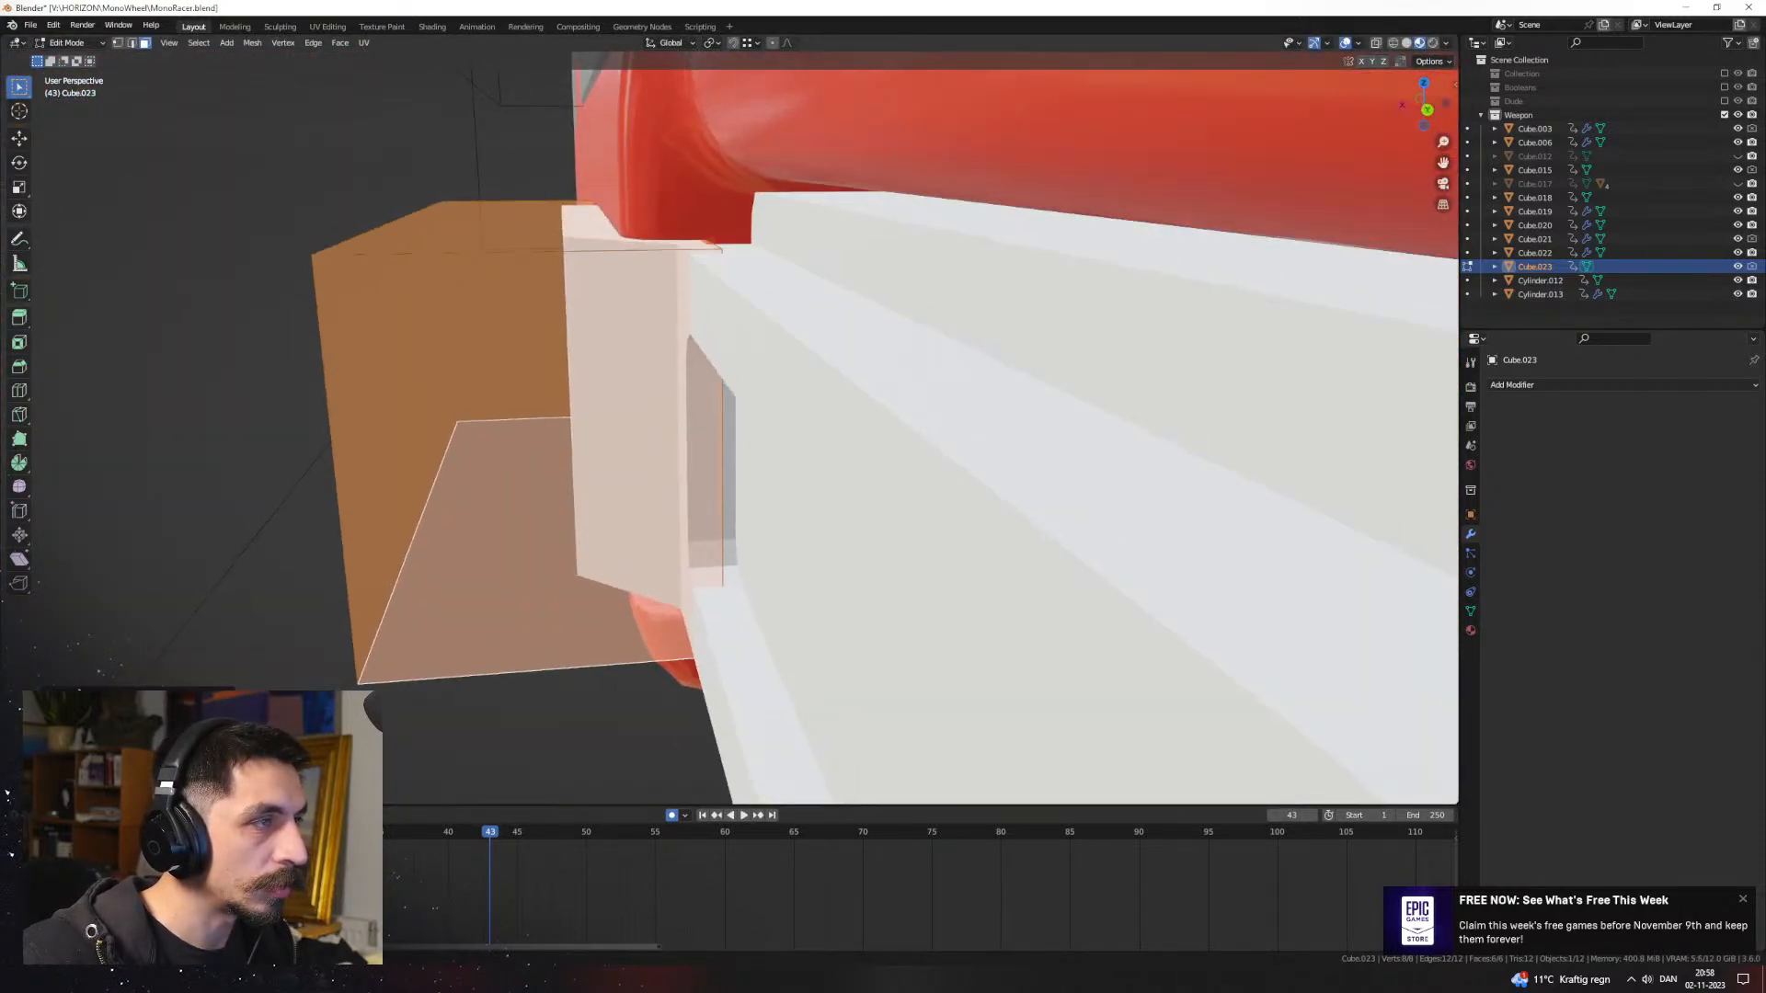
Step: Scale the Cube.023 cutter along the X axis and leave Edit Mode
key("s")
key("x")
key("y")
key("x")
left_click(900, 508)
key("Tab")
Step: Move the inner face of the Cube.023 cutter about 0.05 m along X to adjust the recess depth
scroll(637, 491, "down", 3)
mouse_move(637, 491)
middle_mouse_down()
mouse_move(841, 478)
mouse_move(851, 498)
mouse_move(793, 542)
mouse_move(816, 540)
mouse_move(789, 520)
middle_mouse_up()
key("Tab")
key("z")
left_click(796, 412)
key("z")
middle_click_drag(1000, 470, 963, 540)
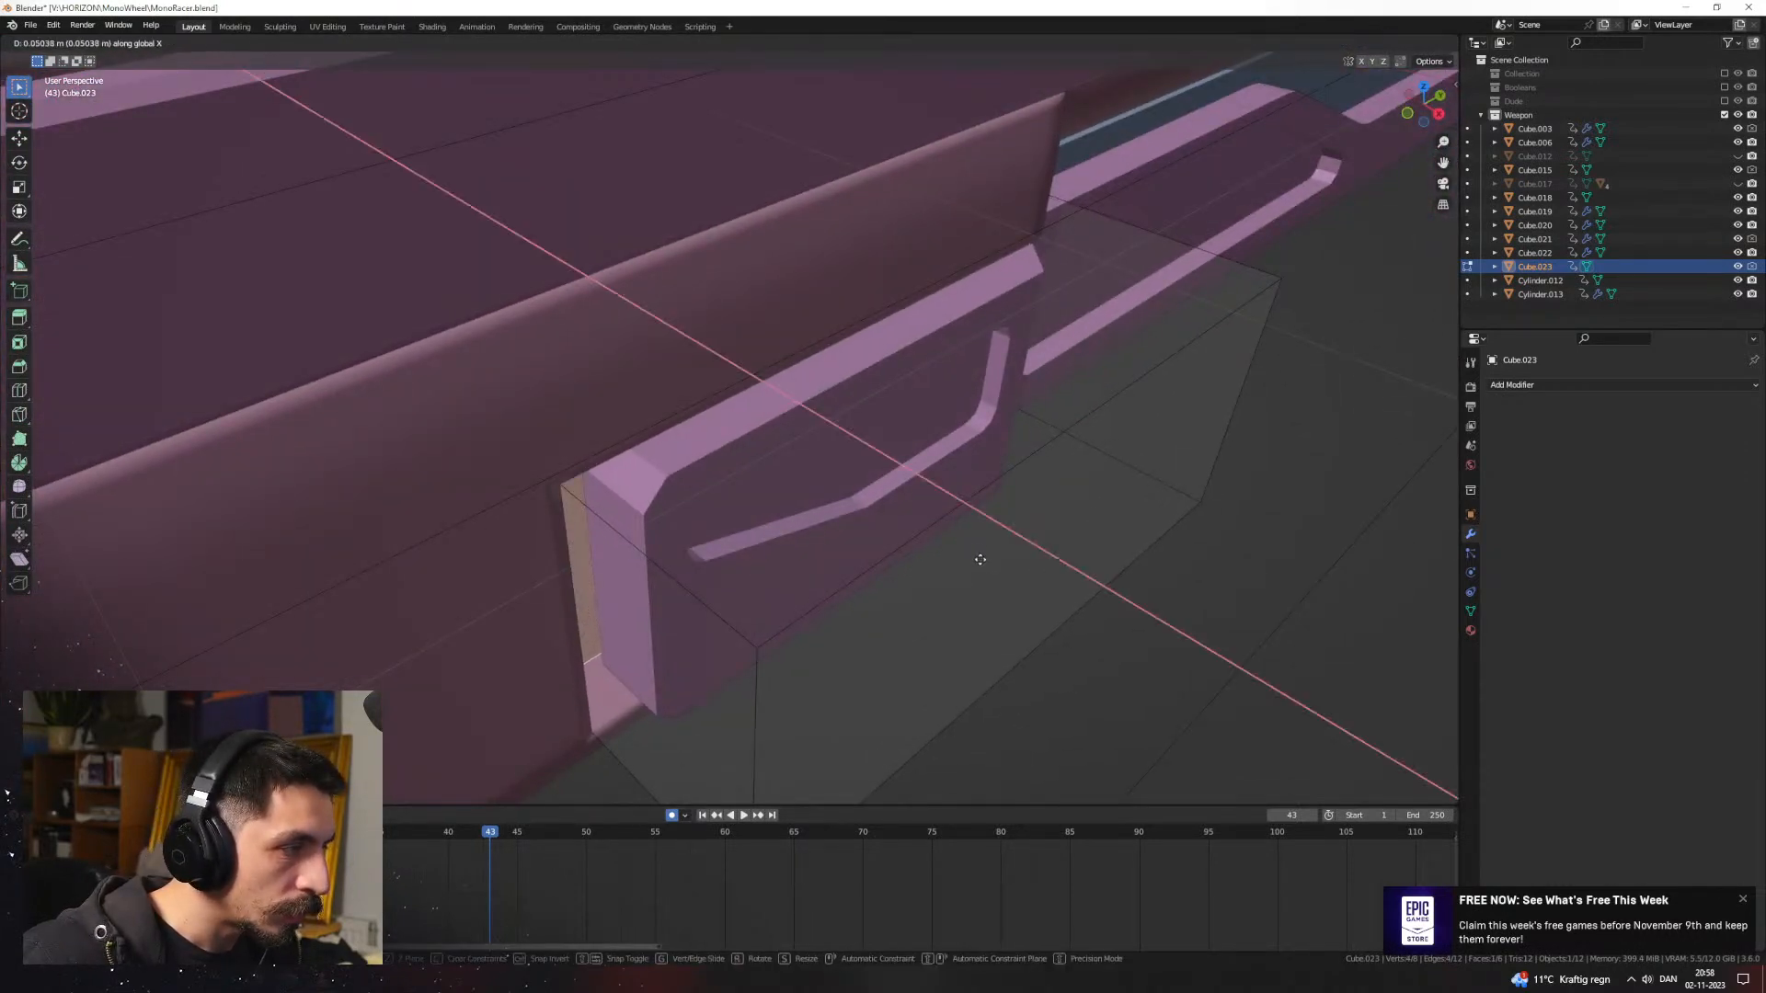
left_click(981, 568)
Step: Add a vertical loop cut to the Cube.023 cutter and slide it toward the recess's closed end
middle_click_drag(923, 571, 726, 457)
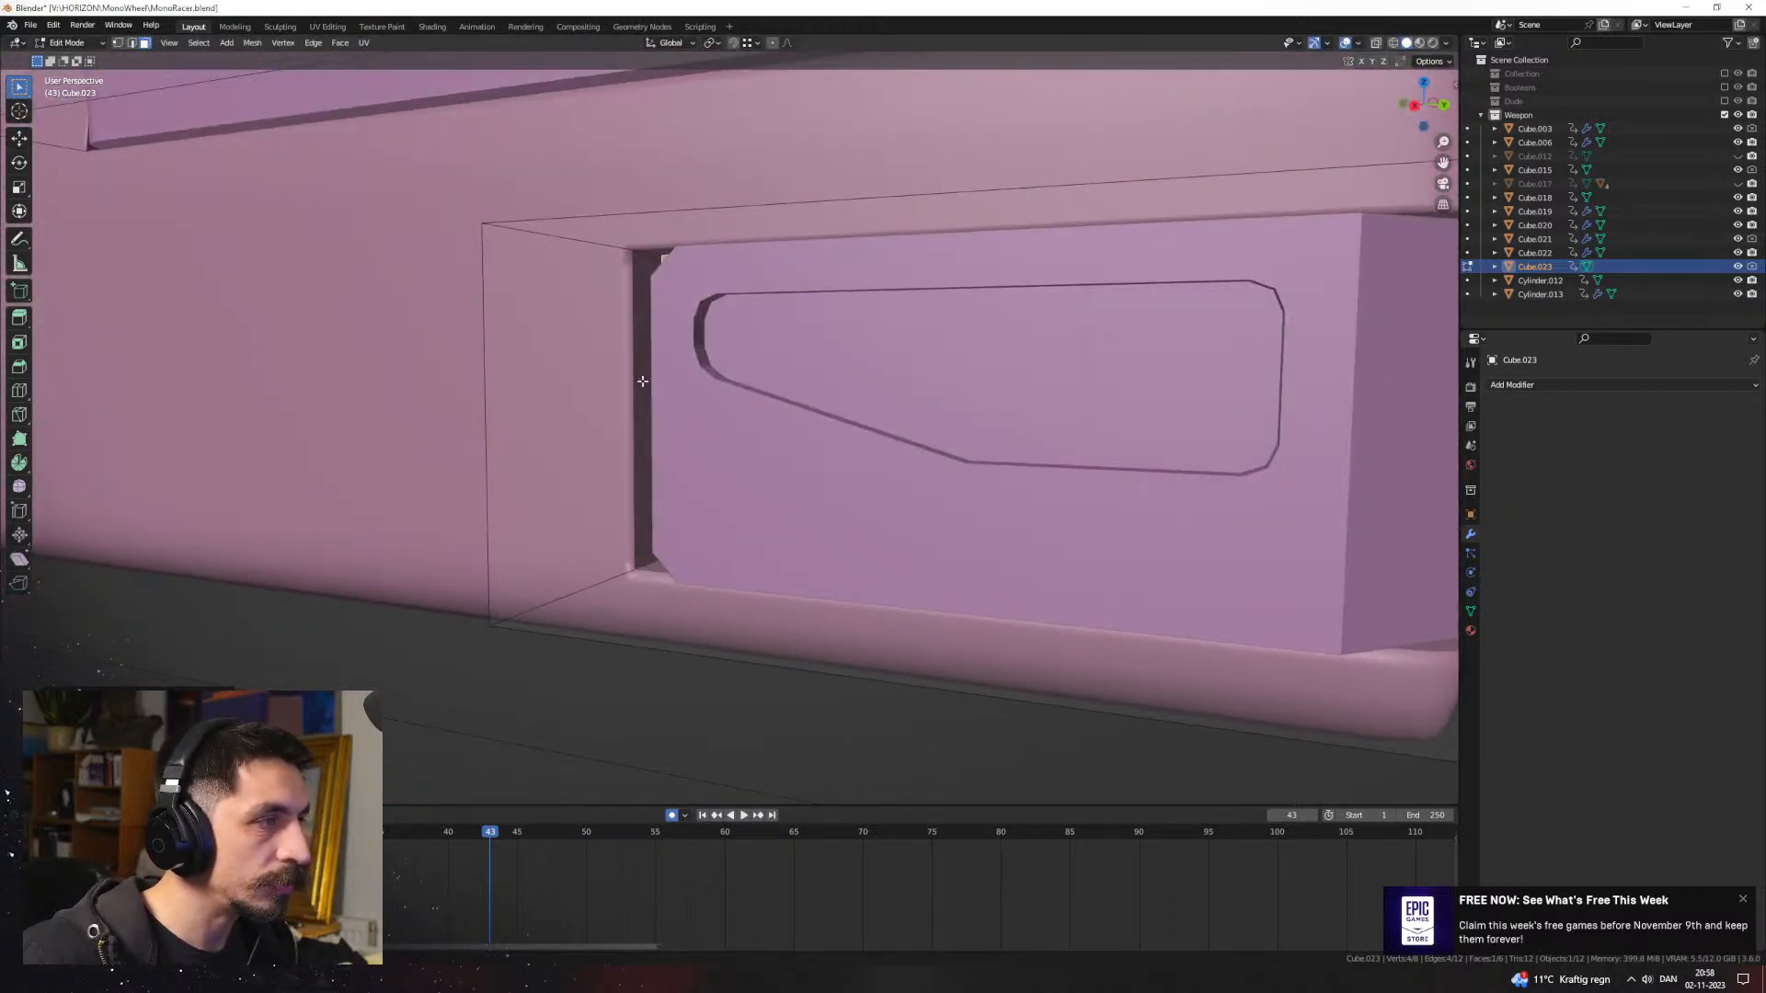
middle_click_drag(639, 379, 747, 401)
key("g")
key("g")
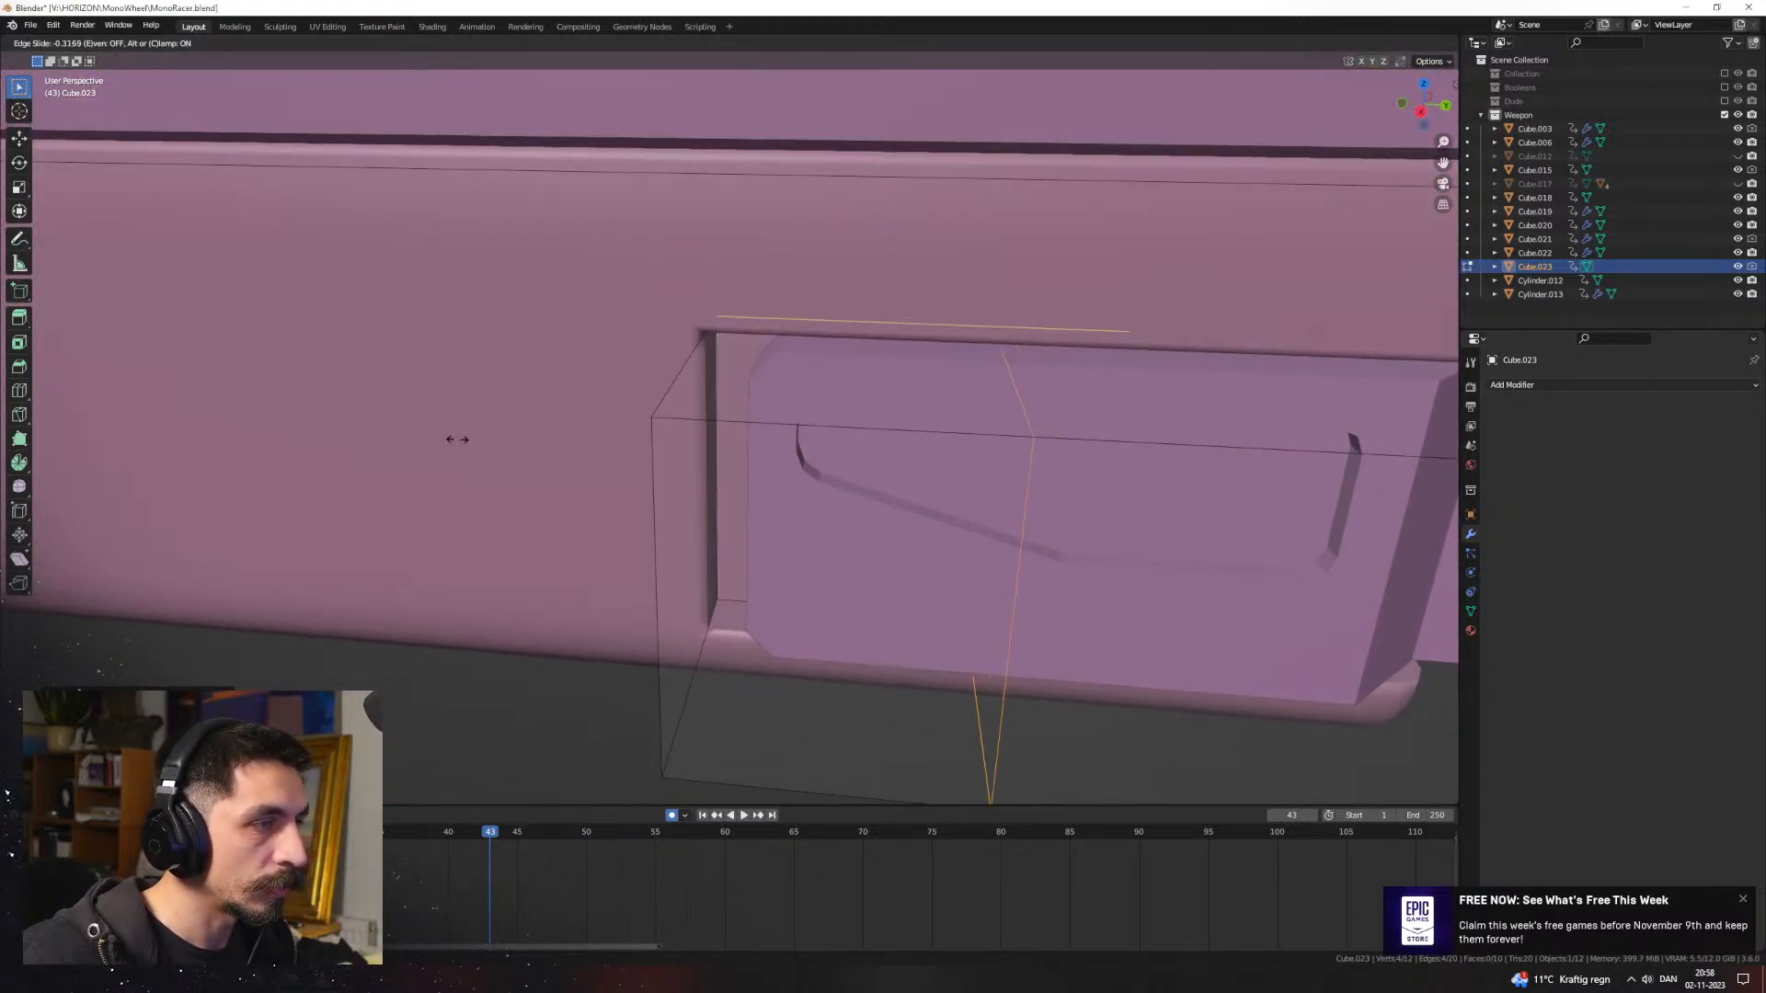
left_click(358, 436)
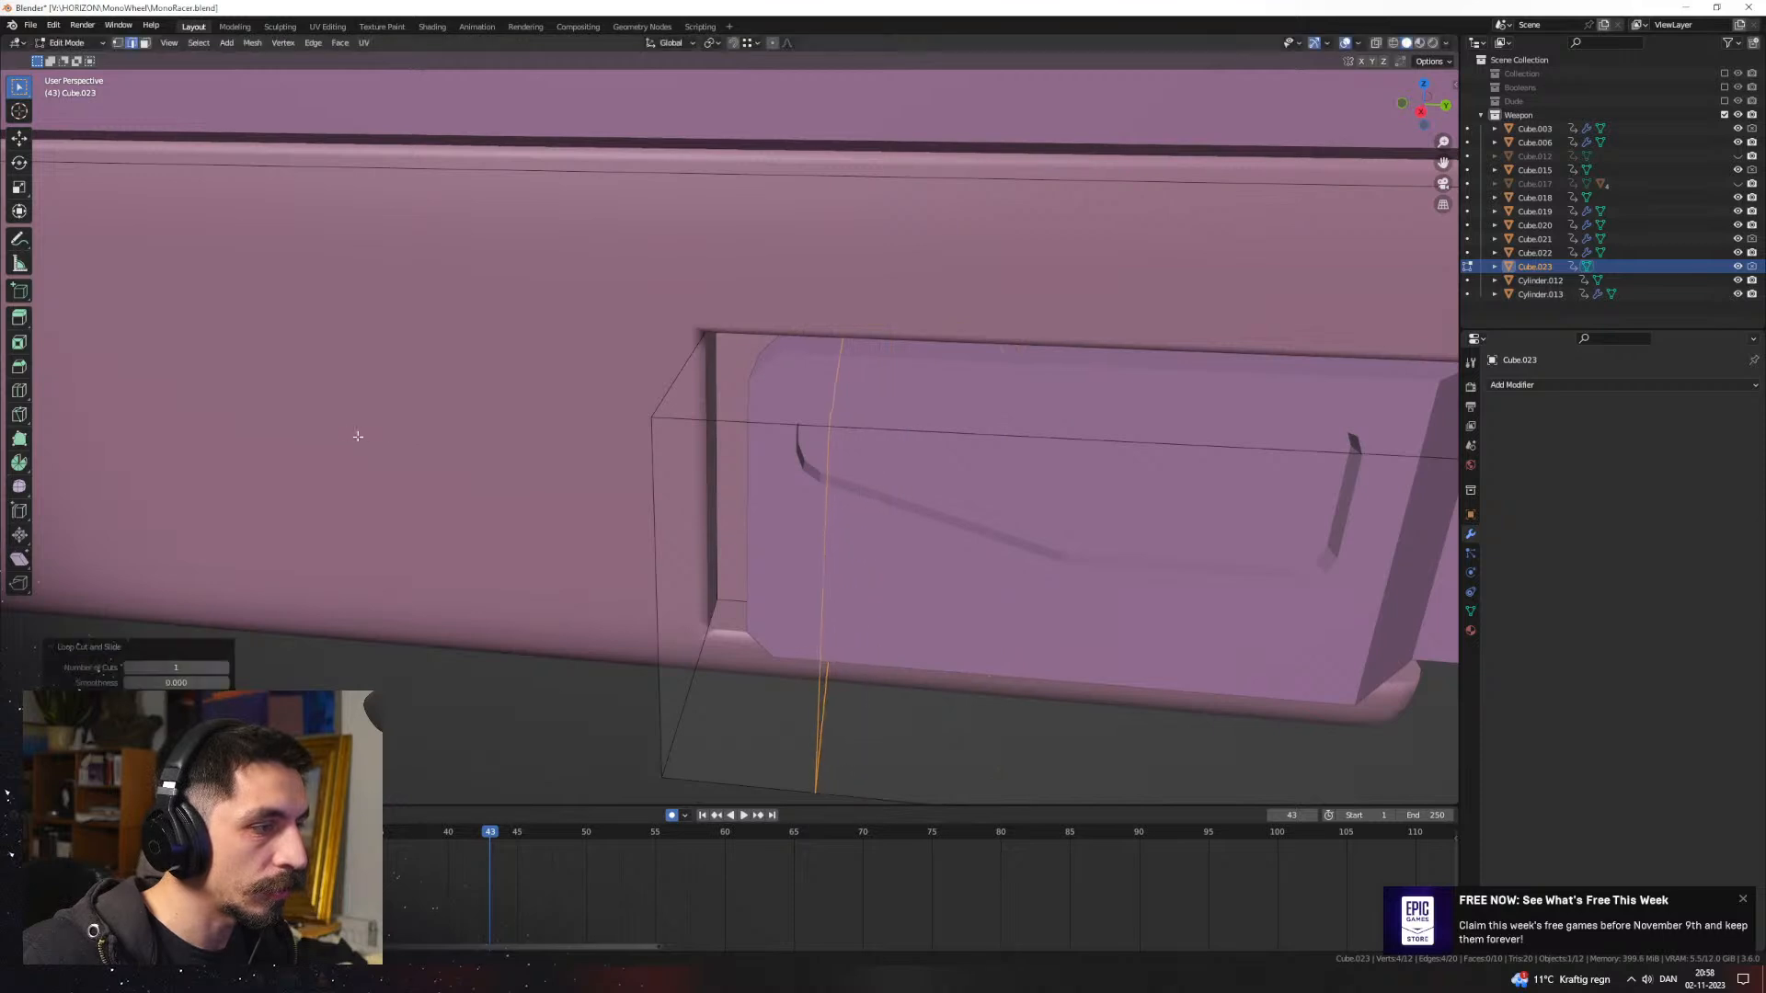
right_click(754, 552)
Step: Adjust the position of the selected Cube.023 cutter geometry and return to Object Mode
mouse_move(796, 540)
middle_mouse_down()
mouse_move(778, 583)
mouse_move(822, 541)
middle_mouse_up()
key("g")
middle_click_drag(961, 492, 856, 520)
left_click(927, 552)
key("Tab")
Step: Return to material preview, select receiver body Cube.006 and collapse its Remesh, BTool_Cube.003 and BTool_Cube.015 modifiers
left_click(1077, 550)
middle_click_drag(1076, 550, 1094, 432)
scroll(1094, 432, "down", 2)
left_click(1421, 44)
mouse_move(1293, 622)
middle_mouse_down()
mouse_move(847, 533)
mouse_move(903, 450)
mouse_move(863, 424)
mouse_move(781, 599)
mouse_move(874, 538)
middle_mouse_up()
left_click(778, 439)
left_click(778, 439)
middle_click_drag(778, 438, 851, 464)
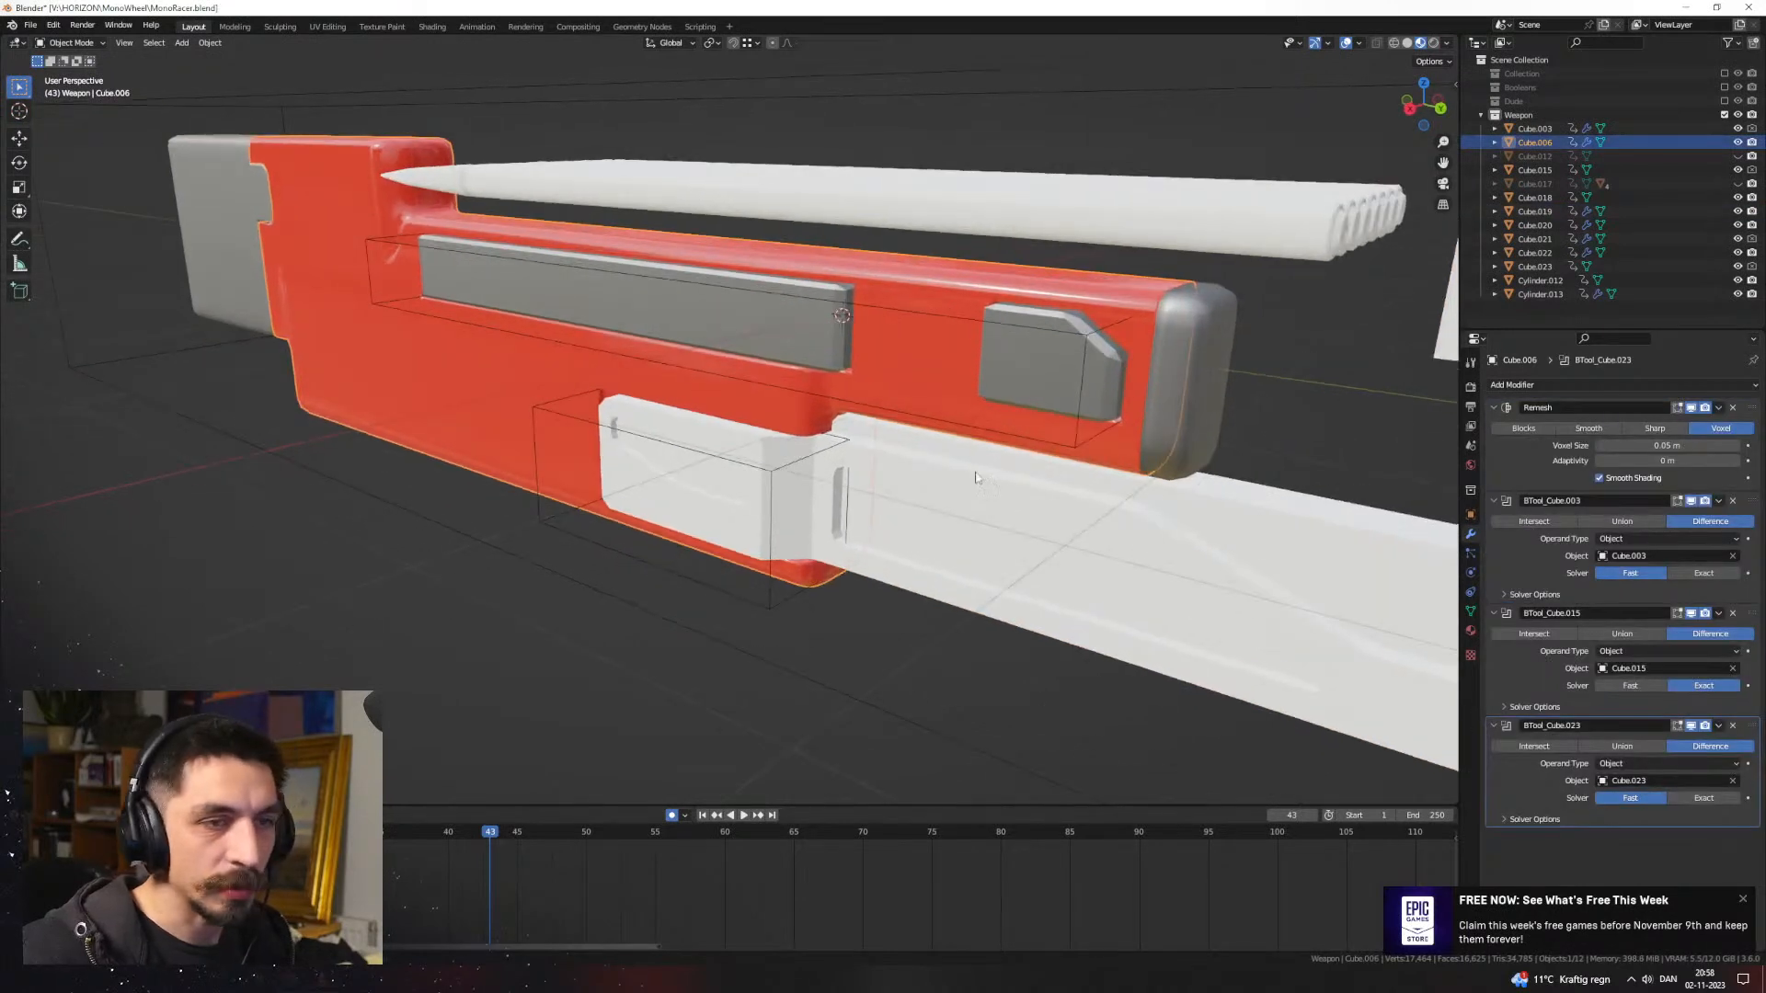
left_click(1492, 410)
left_click(1488, 425)
left_click(1490, 445)
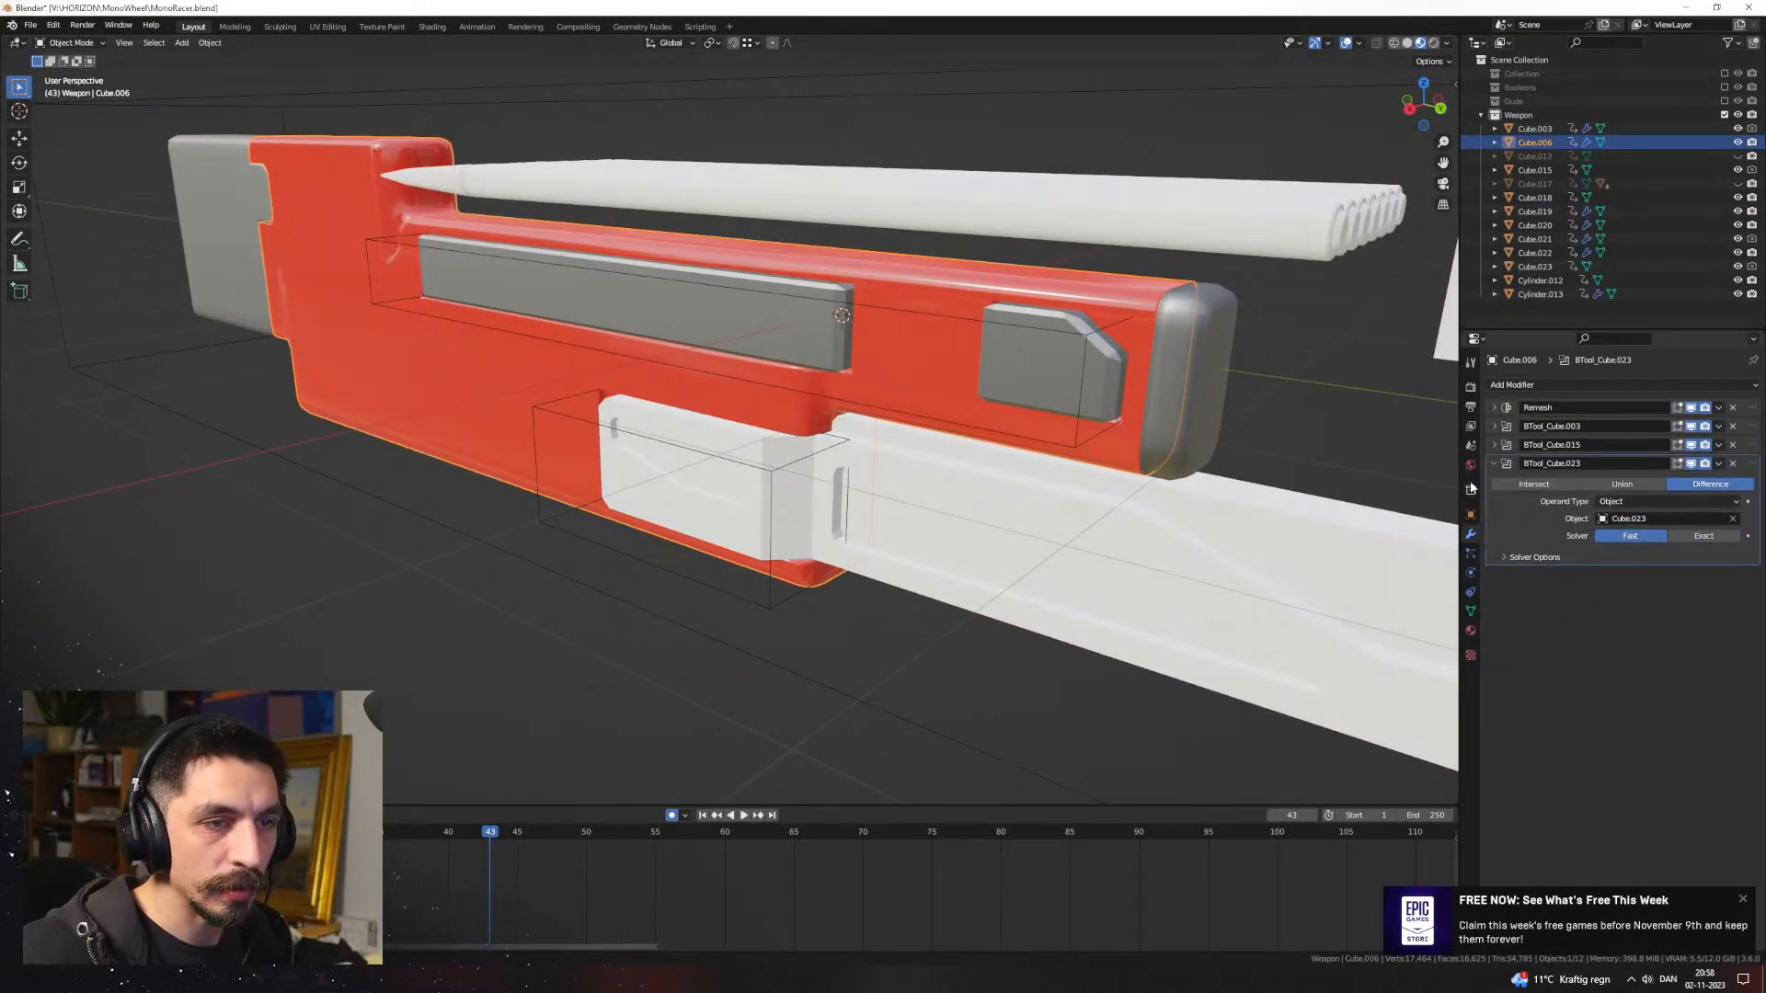
Step: Add an X-axis Mirror modifier to cutter Cube.023, pick its mirror object in the viewport and inspect the opposite side
left_click(860, 600)
middle_click_drag(860, 599, 975, 561)
left_click(1563, 386)
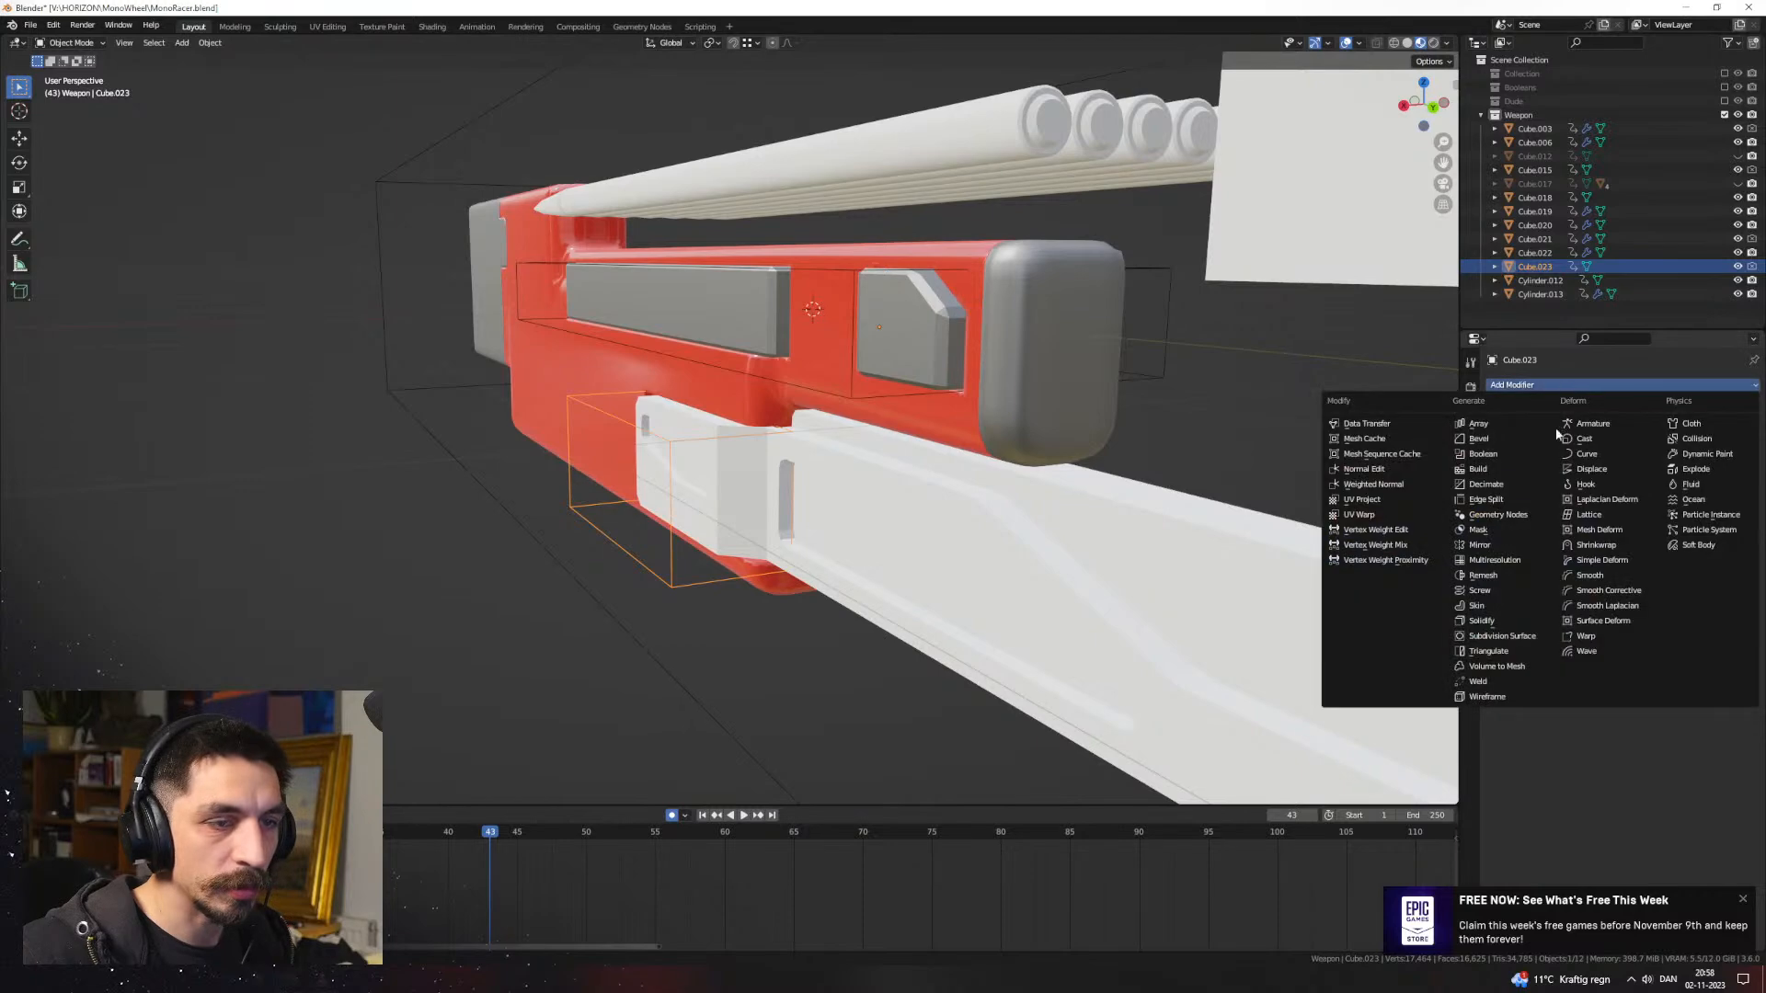
left_click(1485, 545)
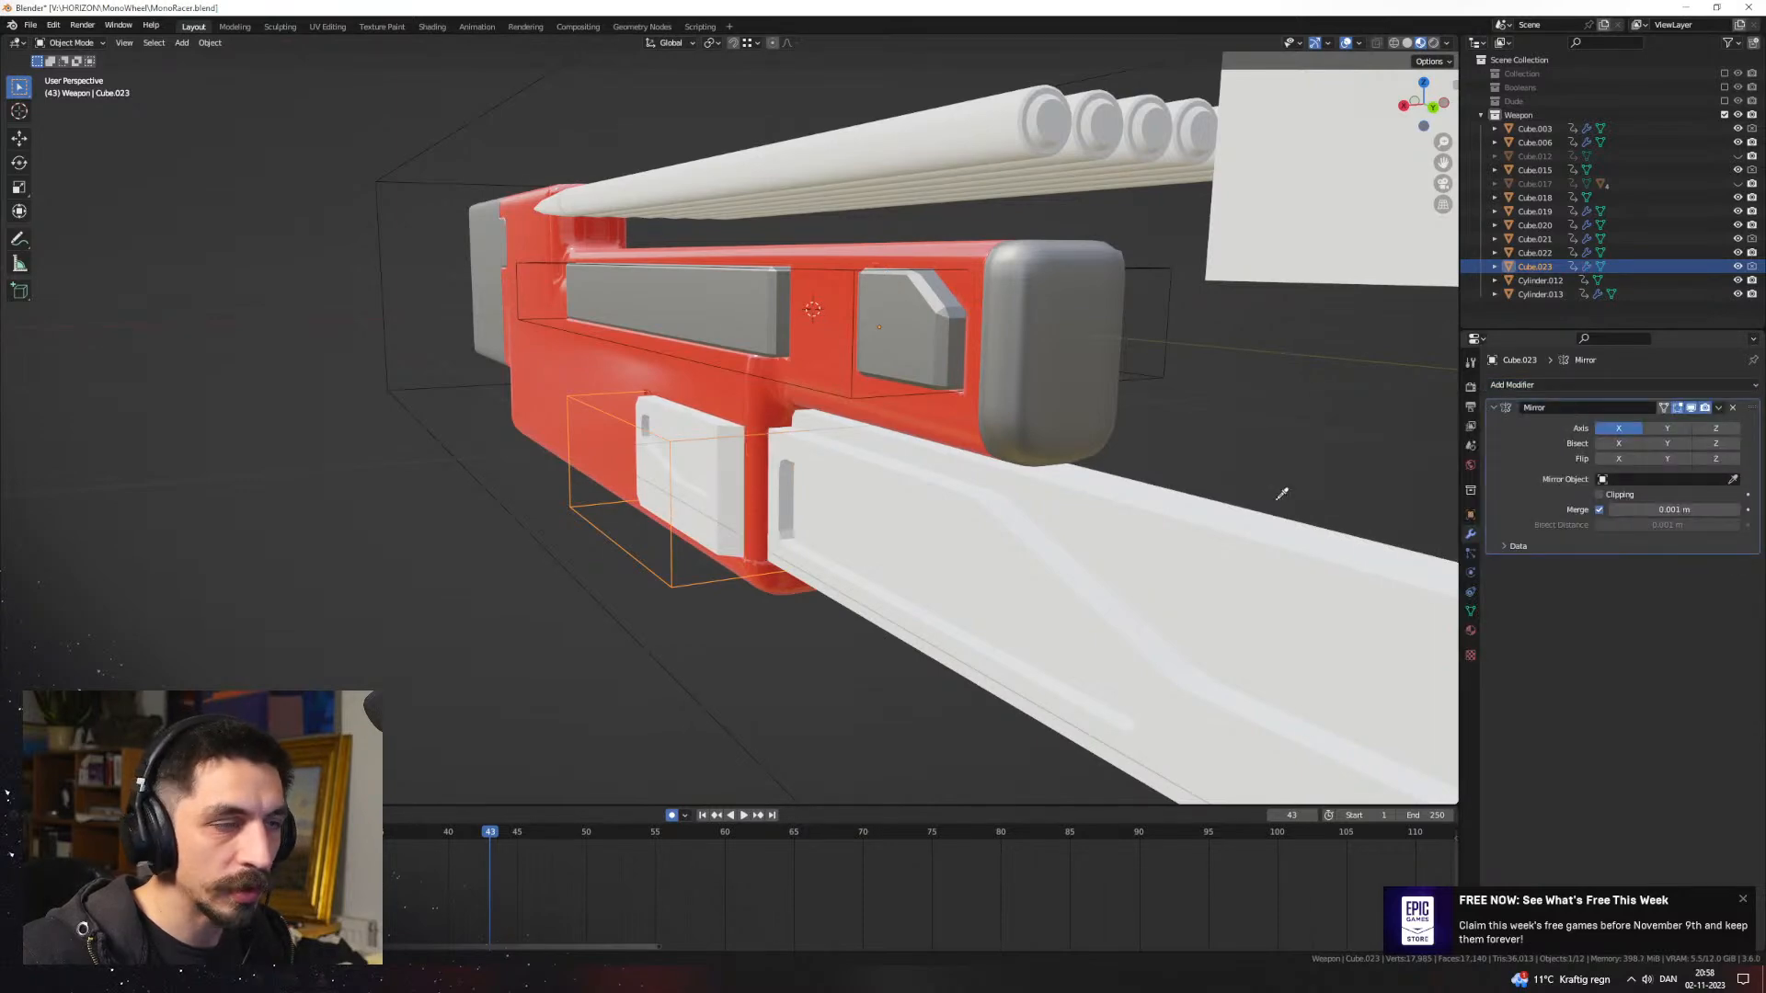
middle_click_drag(1103, 492, 598, 473)
left_click(559, 471)
left_click(738, 356)
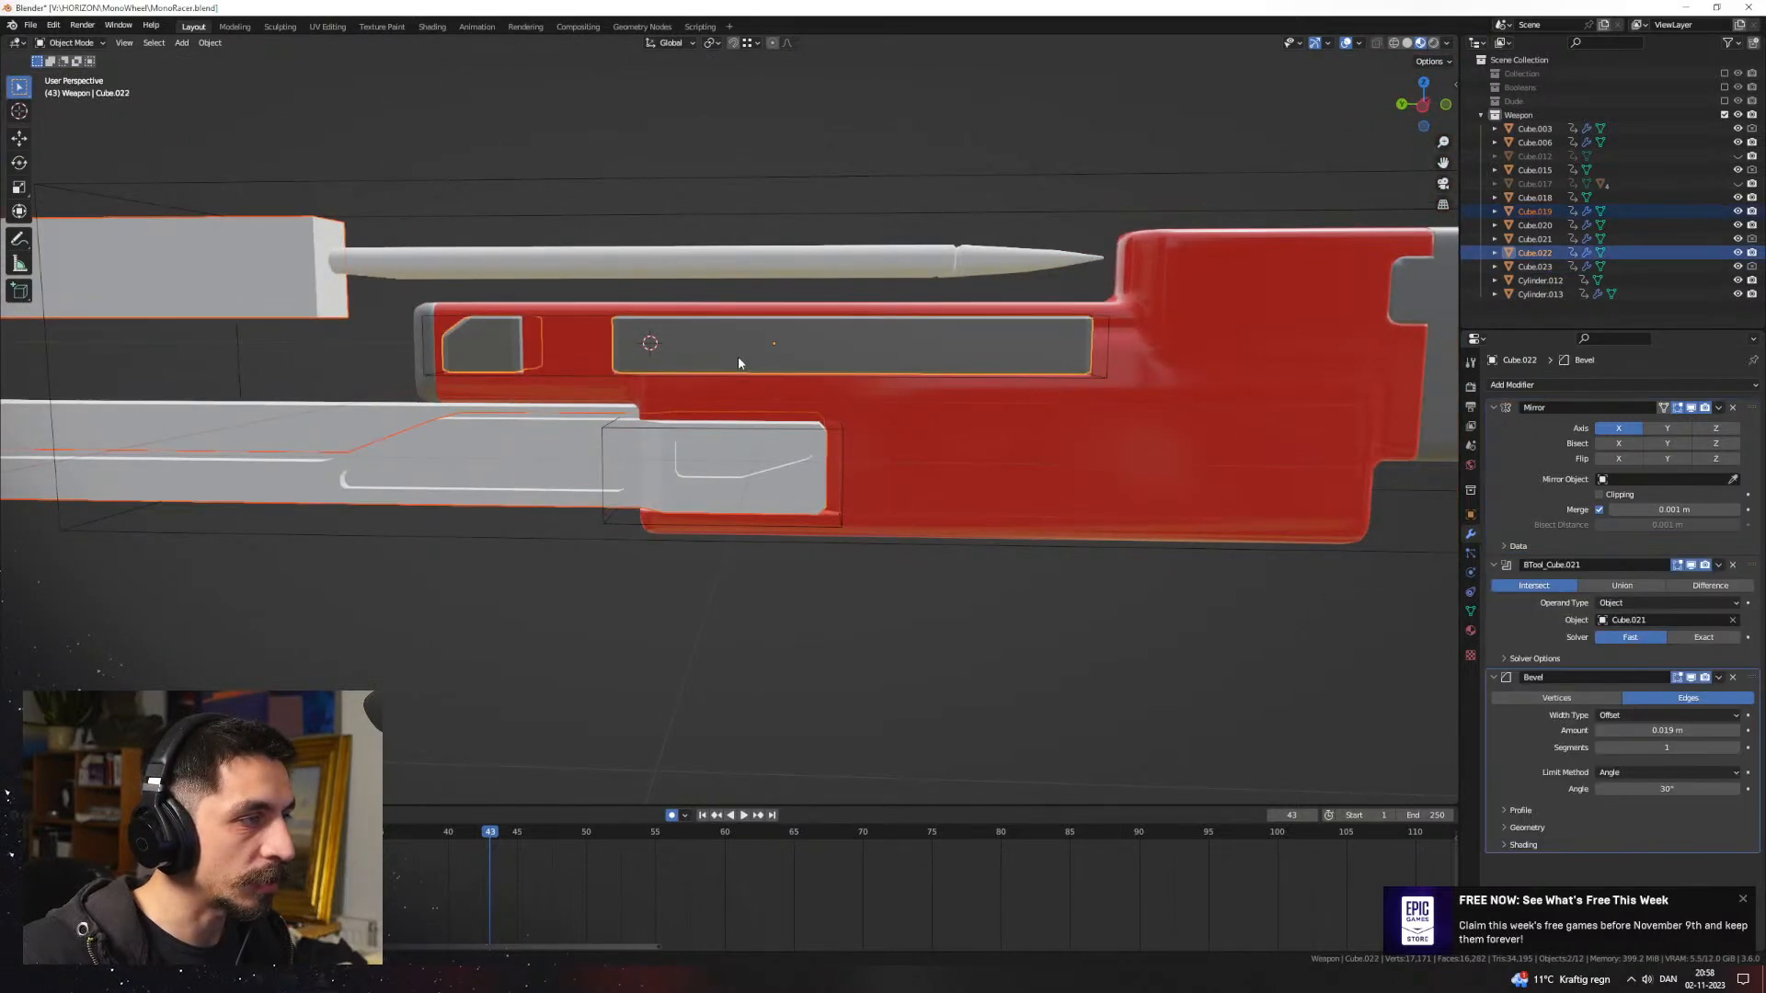
middle_click_drag(737, 356, 1076, 465)
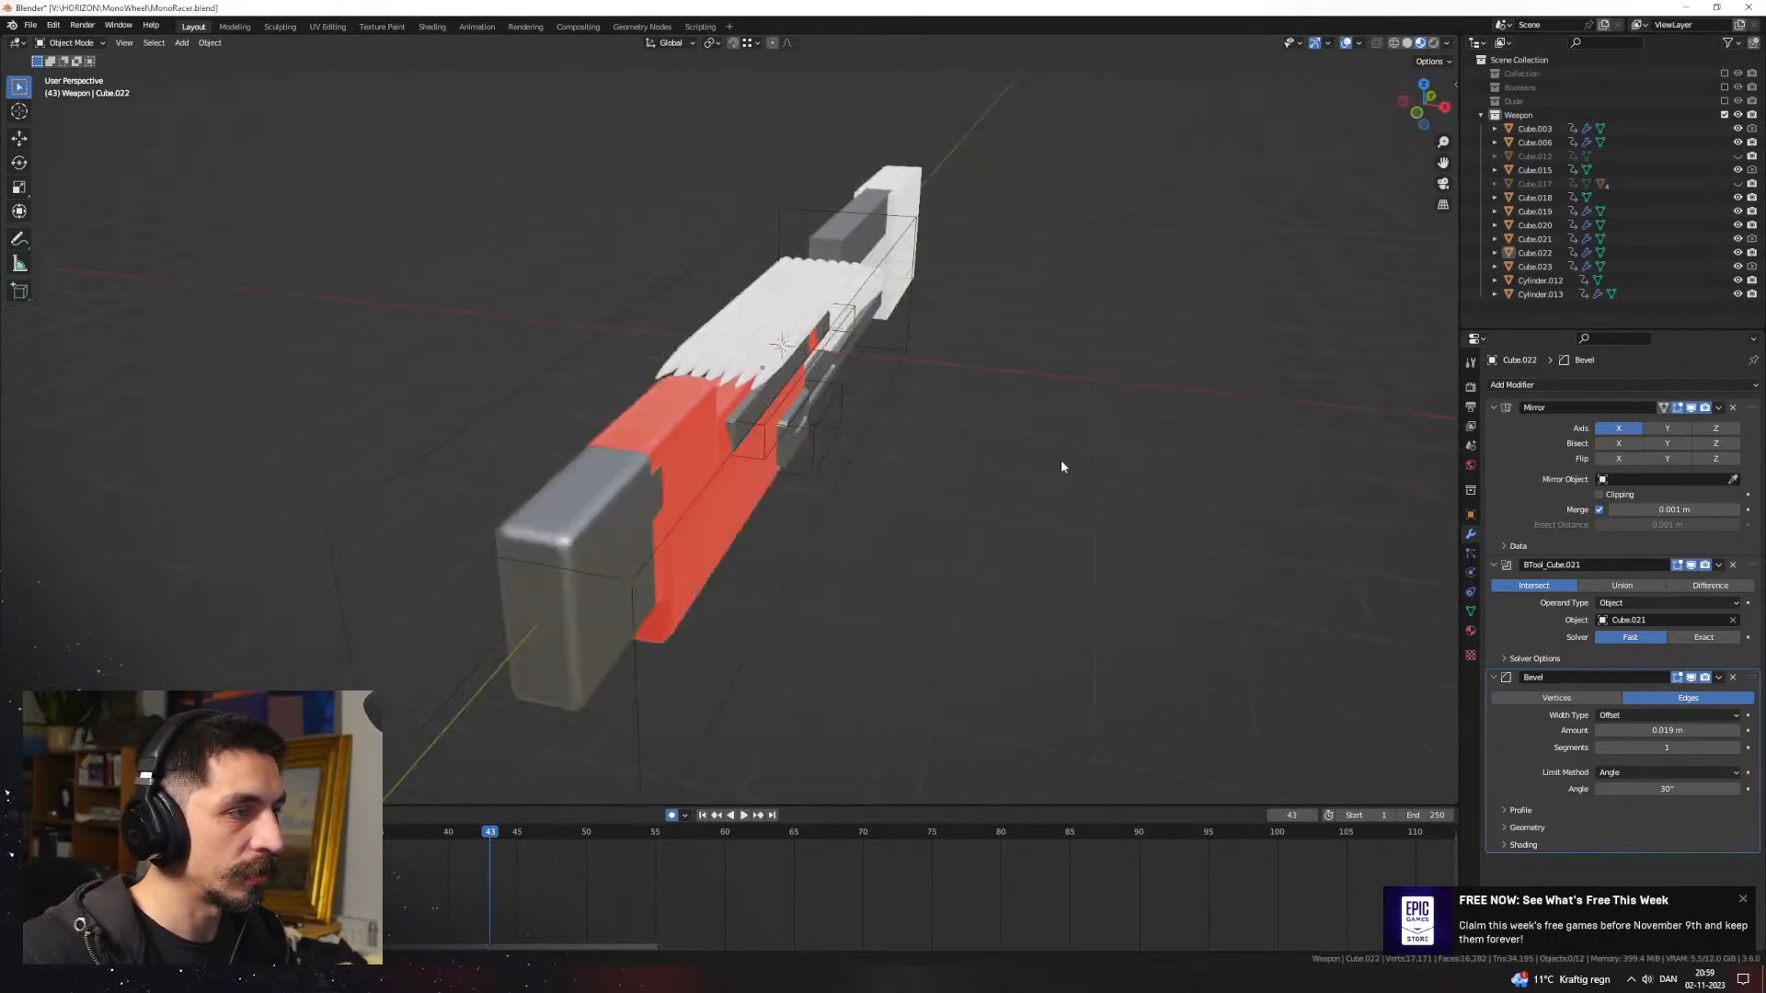
Step: Change the base color of receiver body Cube.006's Material.005 from its Principled BSDF settings to orange with hue 0.025
left_click(799, 505)
middle_click_drag(798, 505, 1012, 515)
left_click(1470, 631)
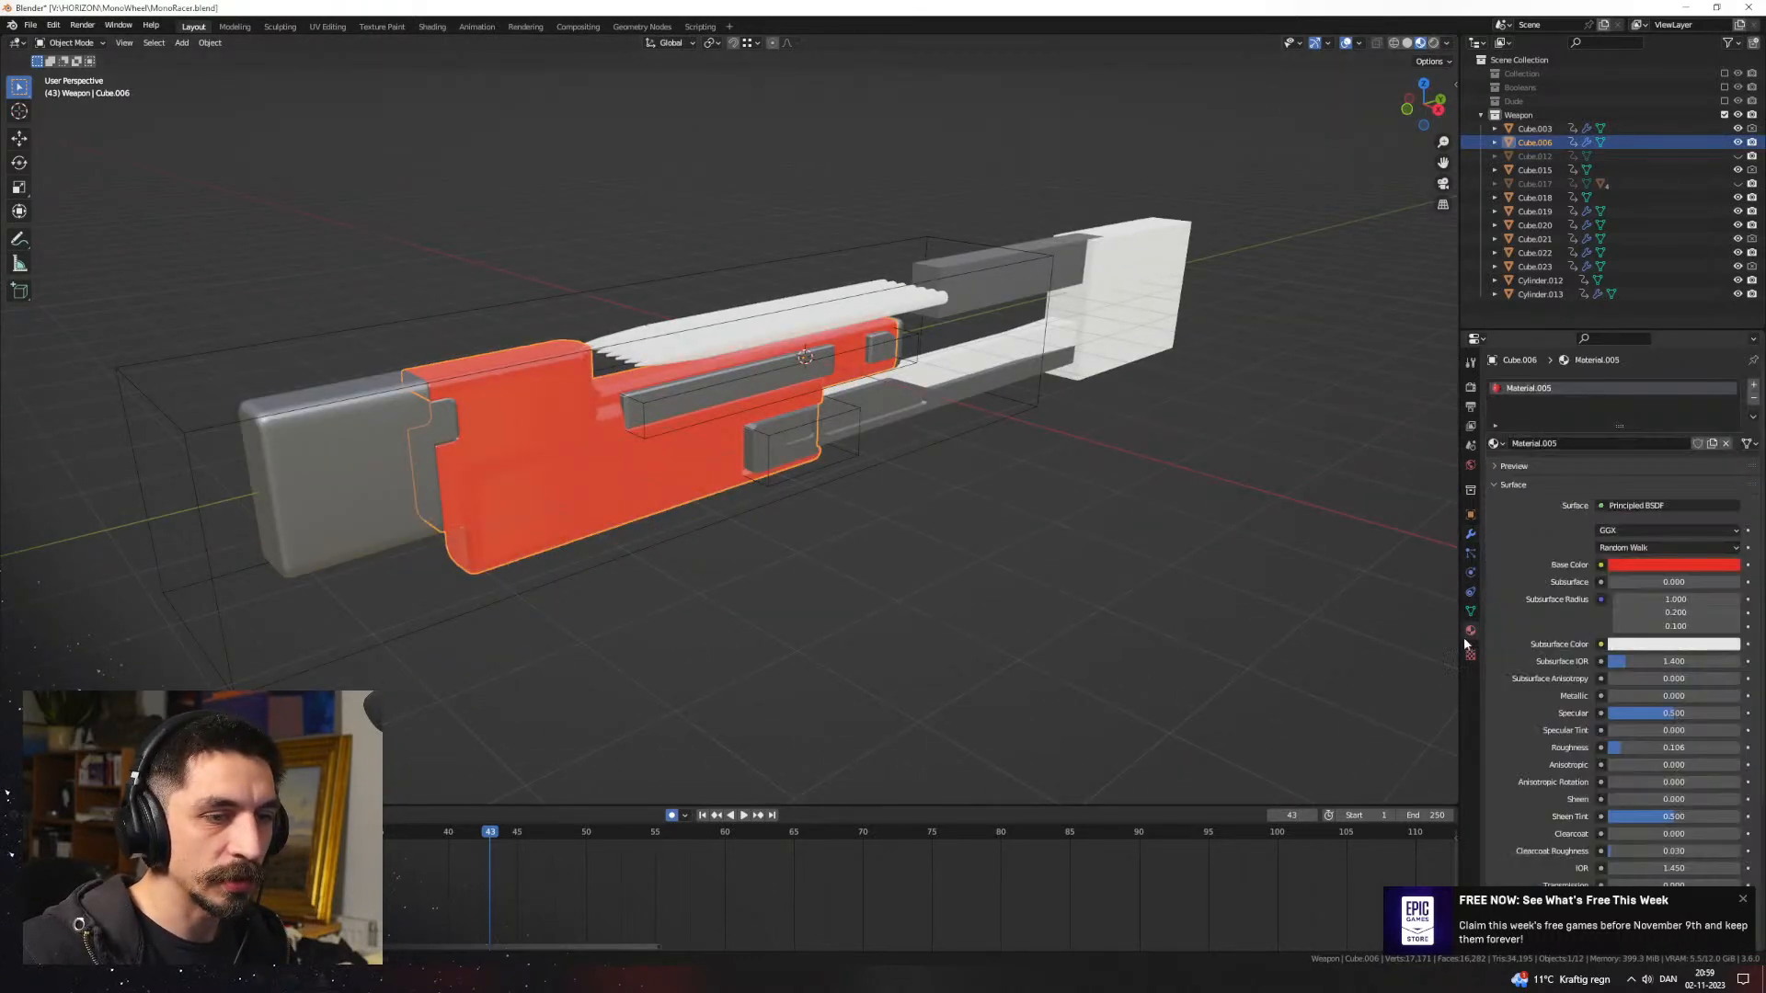
left_click(1657, 567)
left_click_drag(1657, 453, 1647, 461)
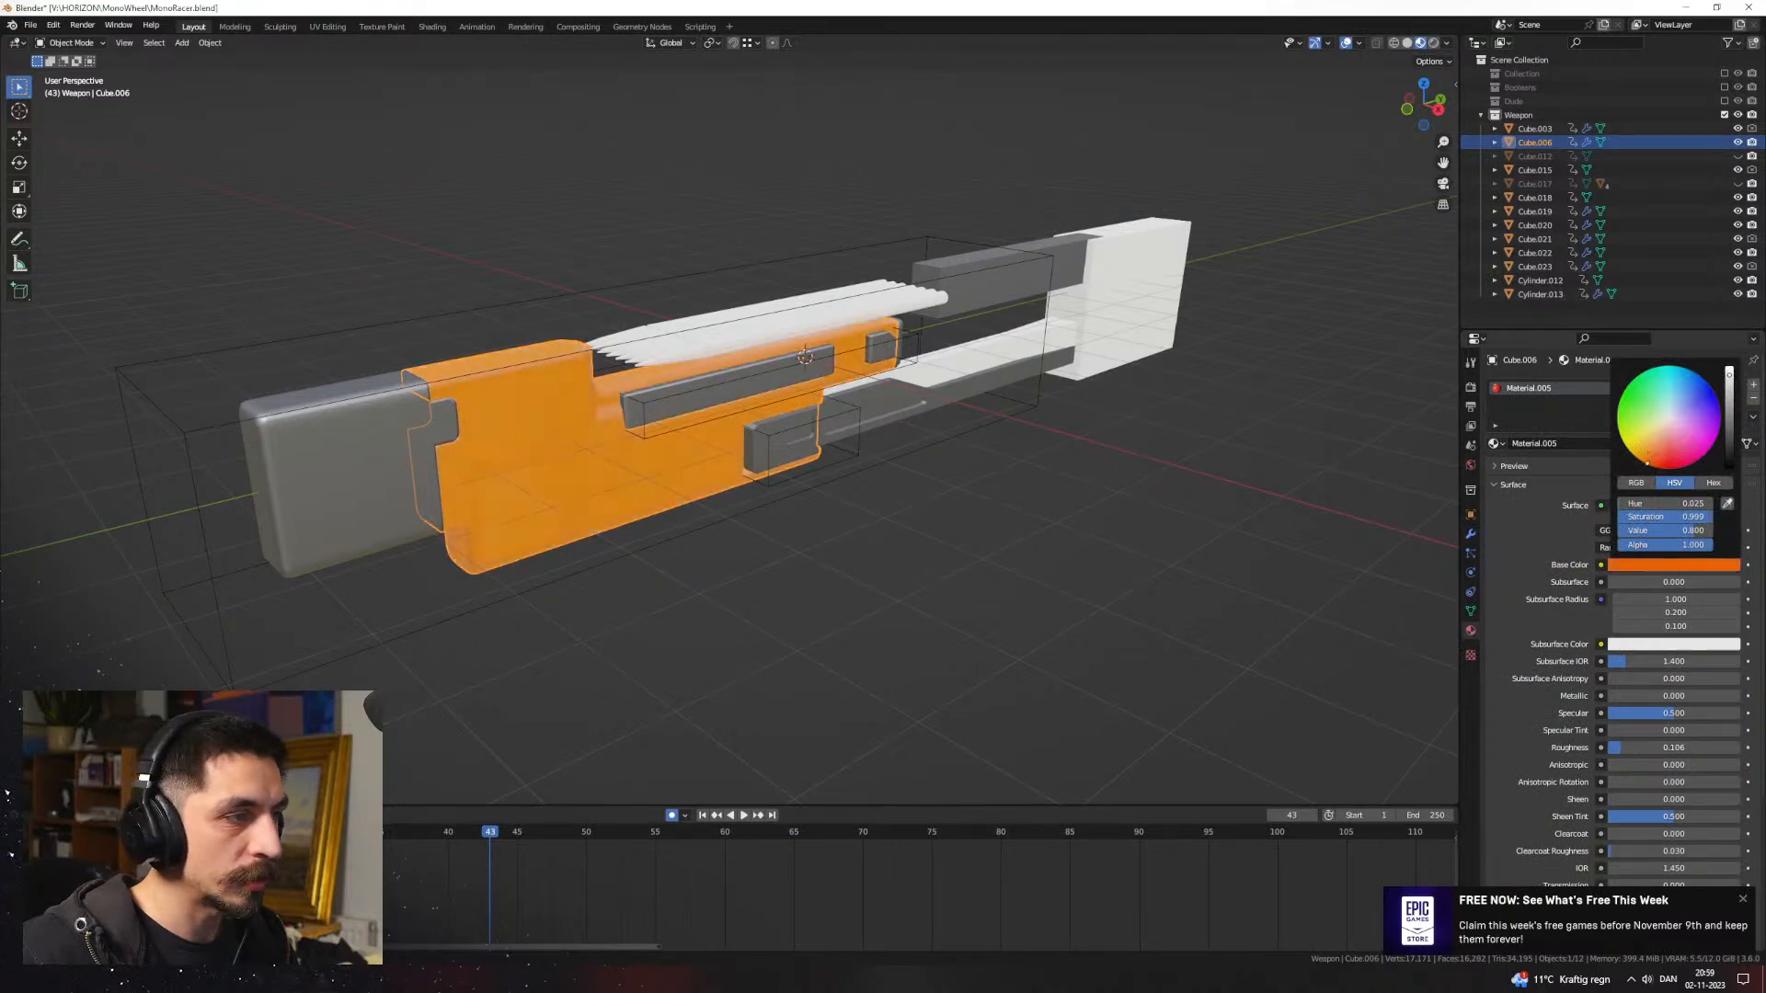
left_click(1225, 484)
Step: Examine the recolored rifle from the opposite side, including a brief look at the Cube.019 mesh in Edit Mode
middle_click_drag(1225, 484, 759, 456)
left_click(771, 335)
key("Tab")
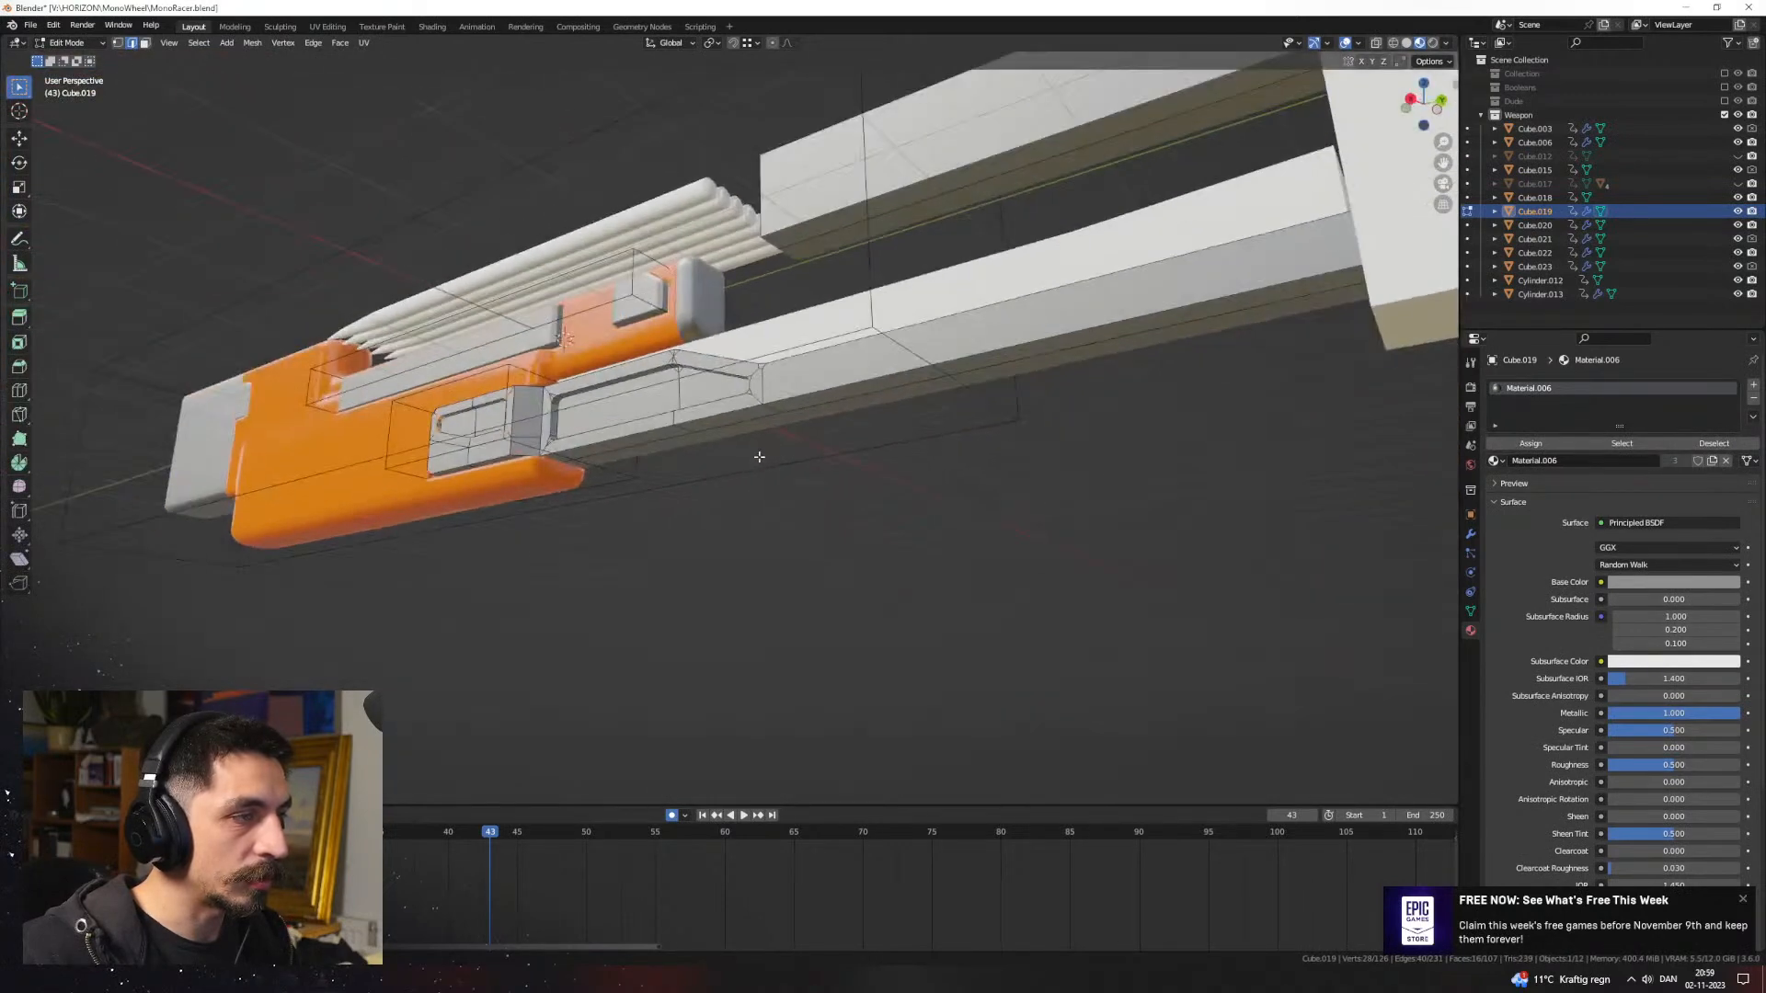
key("Tab")
middle_click_drag(843, 528, 723, 530)
scroll(738, 604, "down", 5)
middle_click_drag(730, 603, 827, 497)
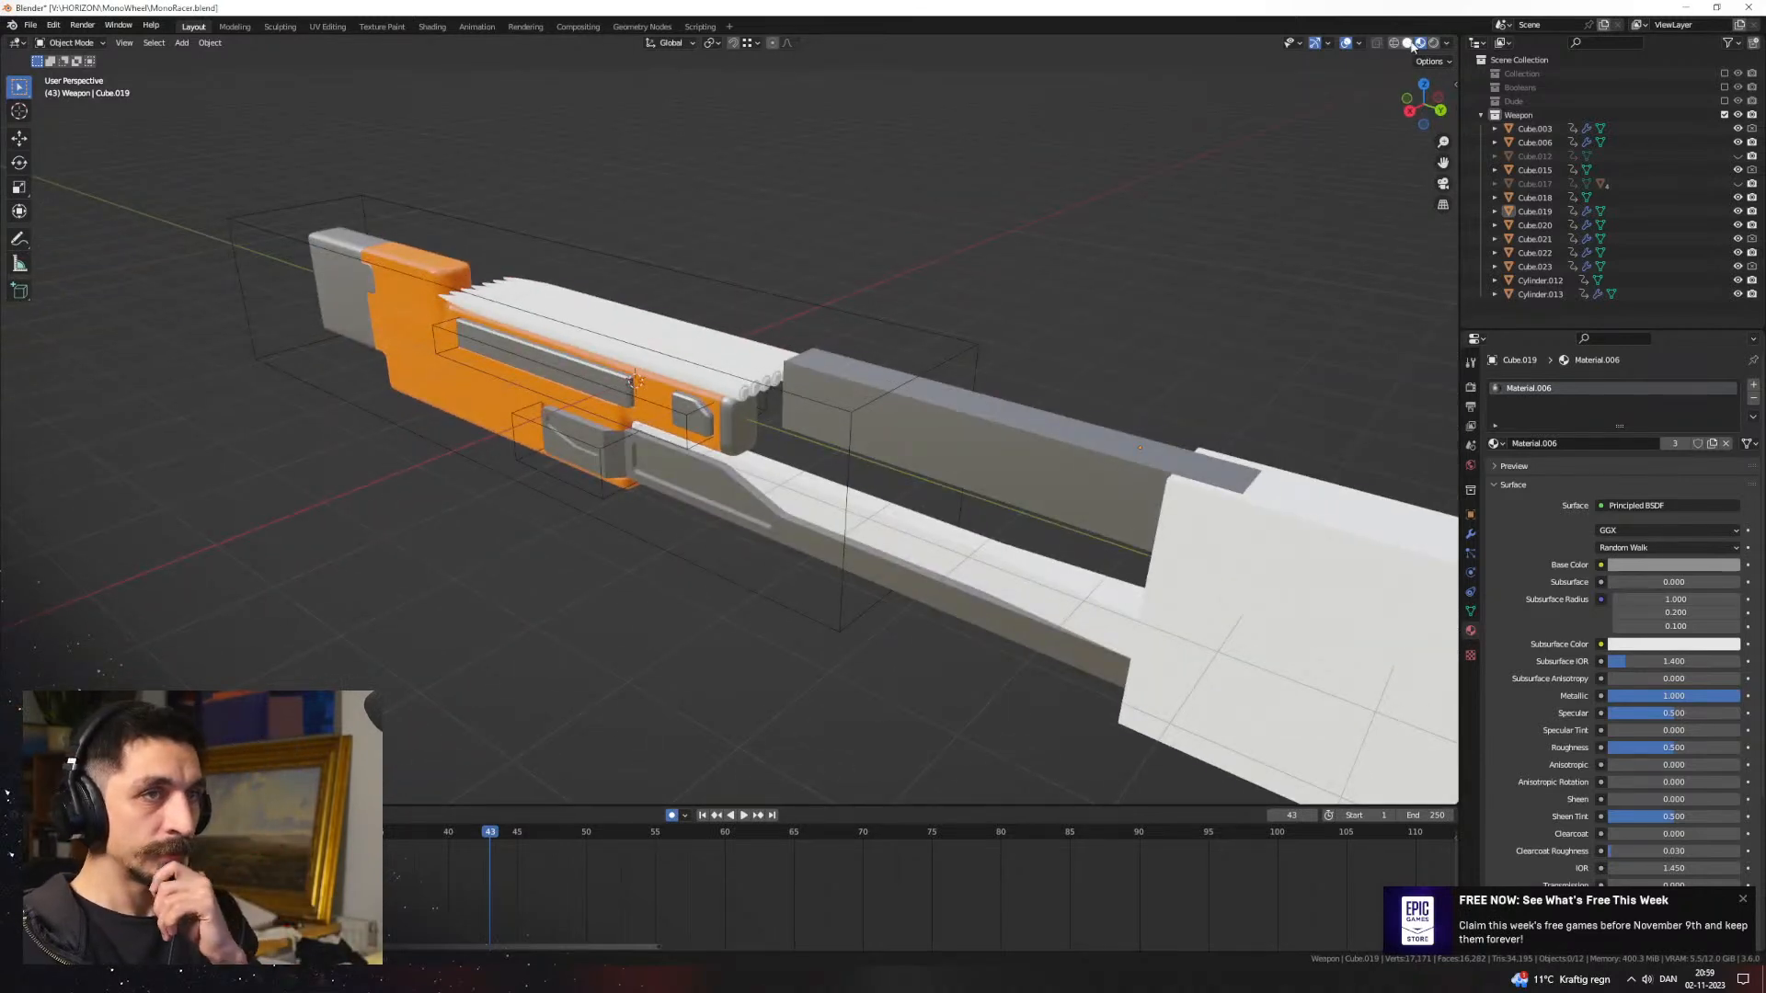
Step: Switch the viewport to solid shading with MatCap lighting and try the brownish matcap
left_click(1408, 42)
left_click(1437, 44)
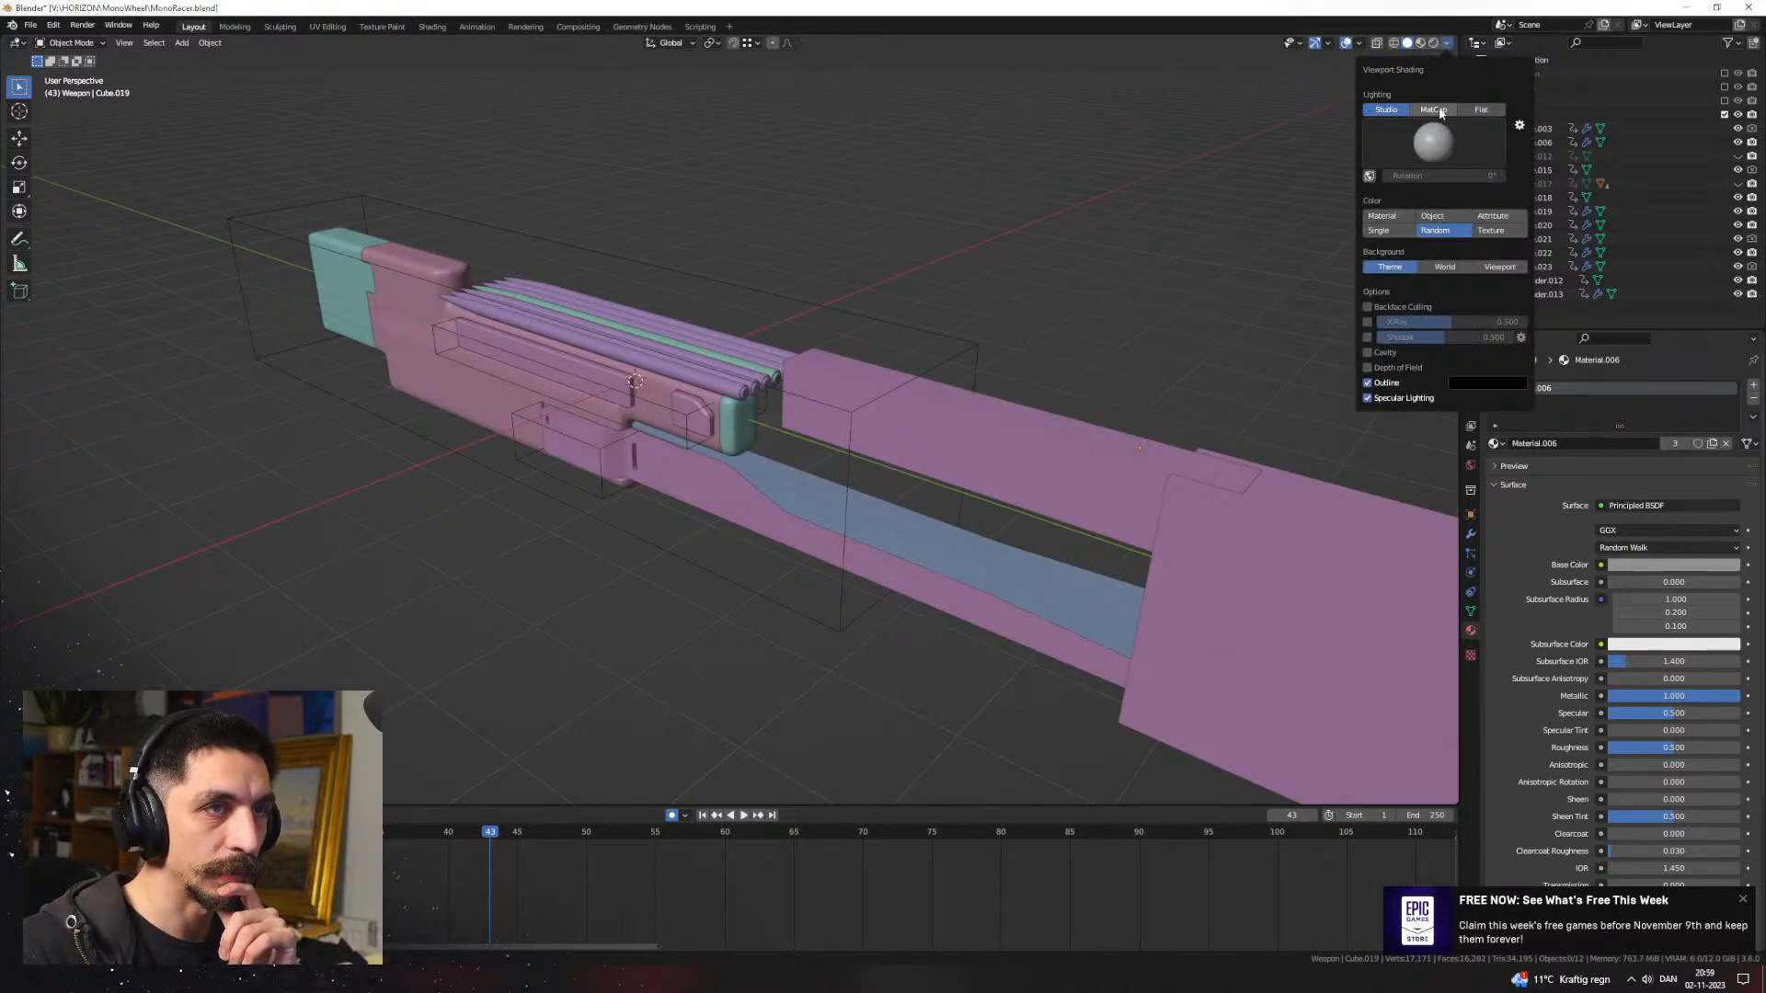
left_click(1433, 109)
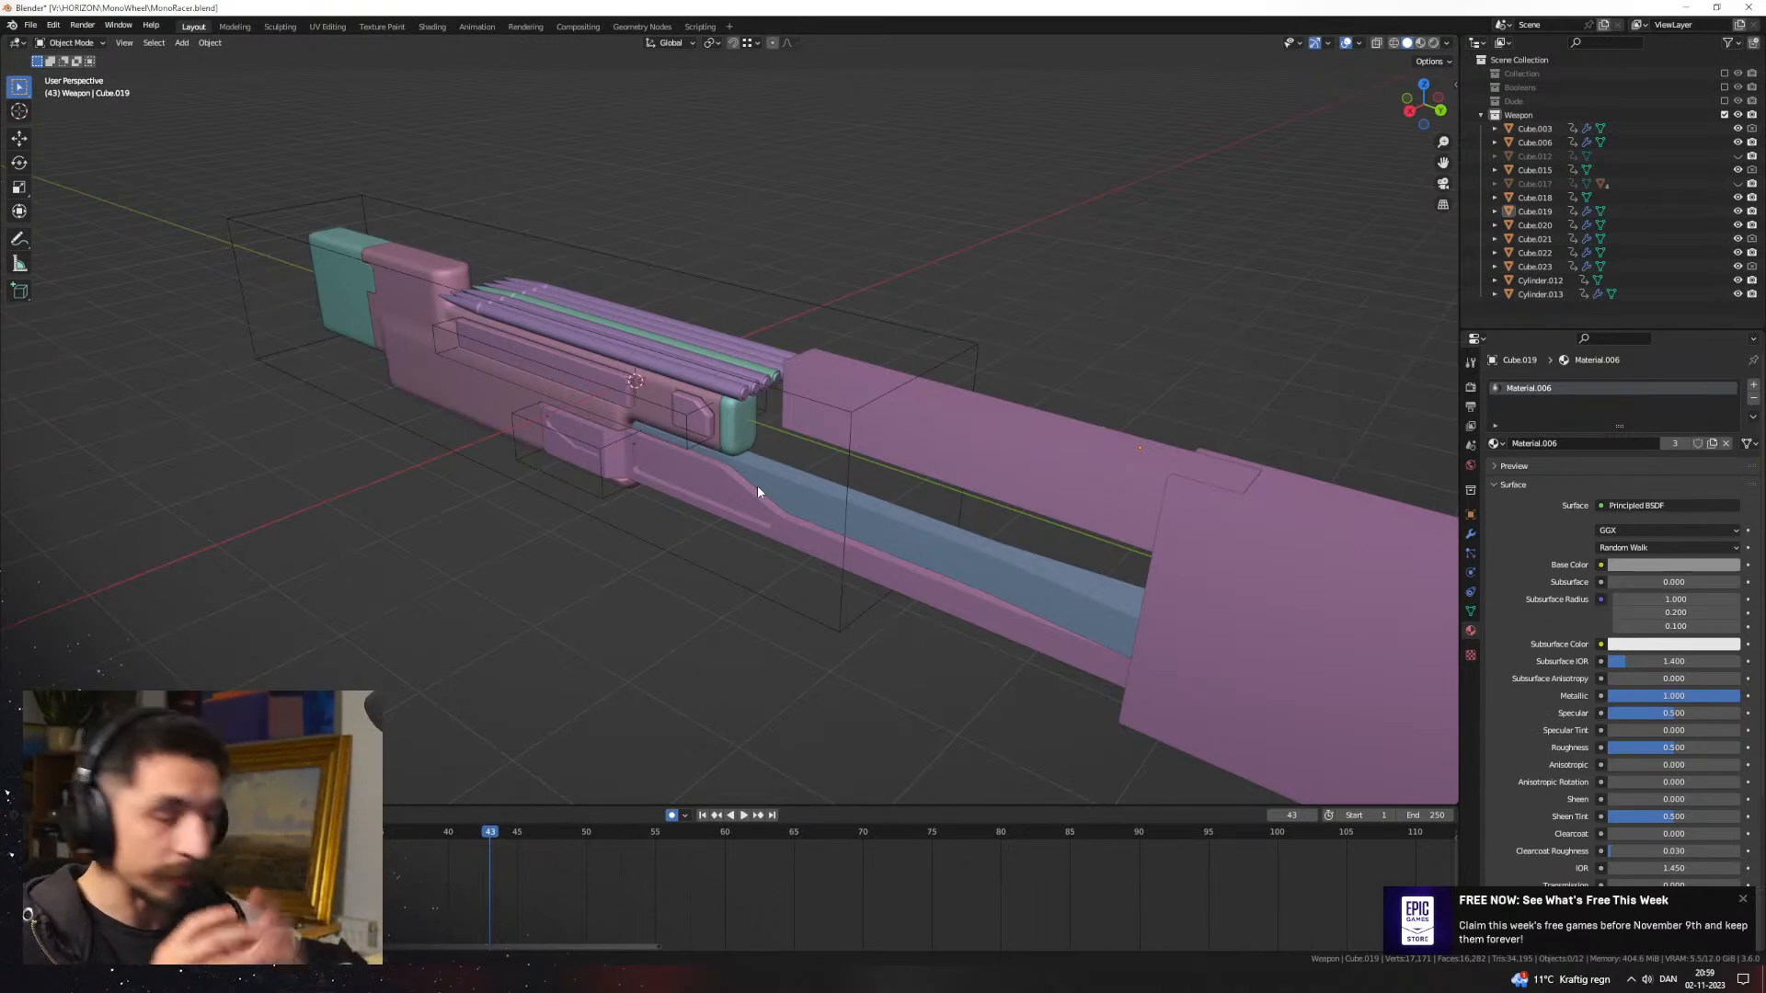
left_click(1447, 42)
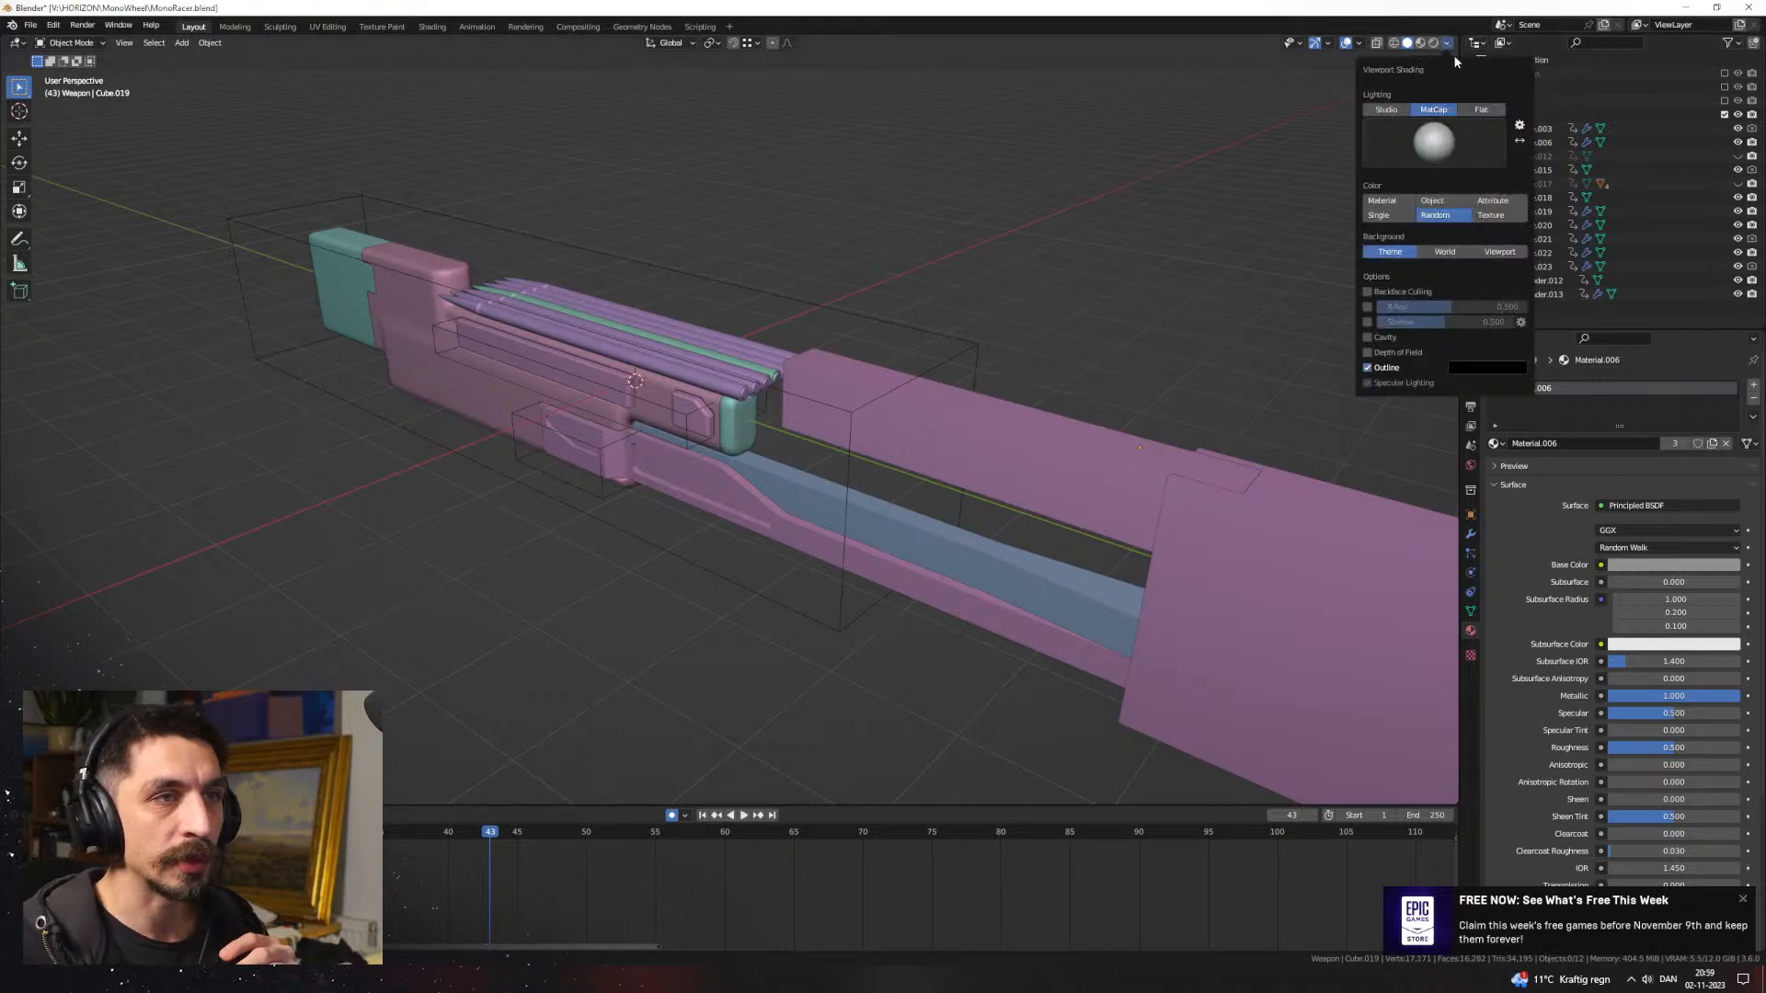
left_click(1433, 143)
left_click(1233, 193)
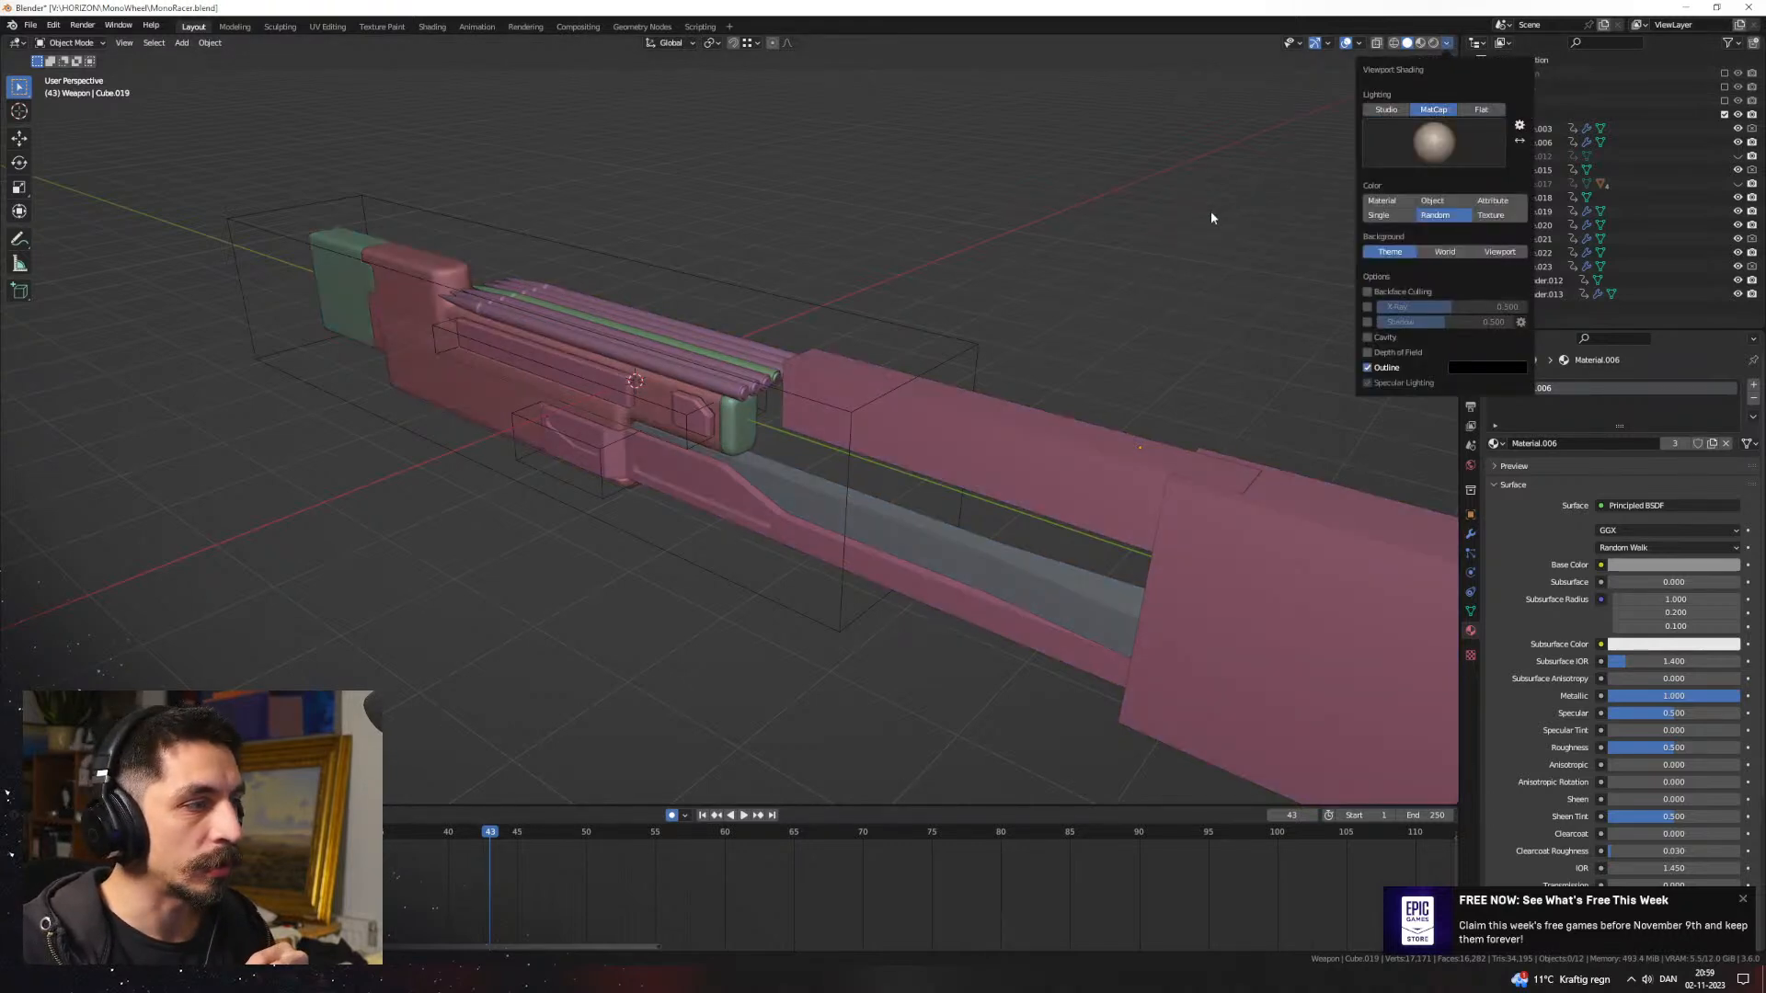
Step: Try the metallic and dark matcaps on the rifle and return to the light grey one
left_click(1447, 42)
left_click(1429, 131)
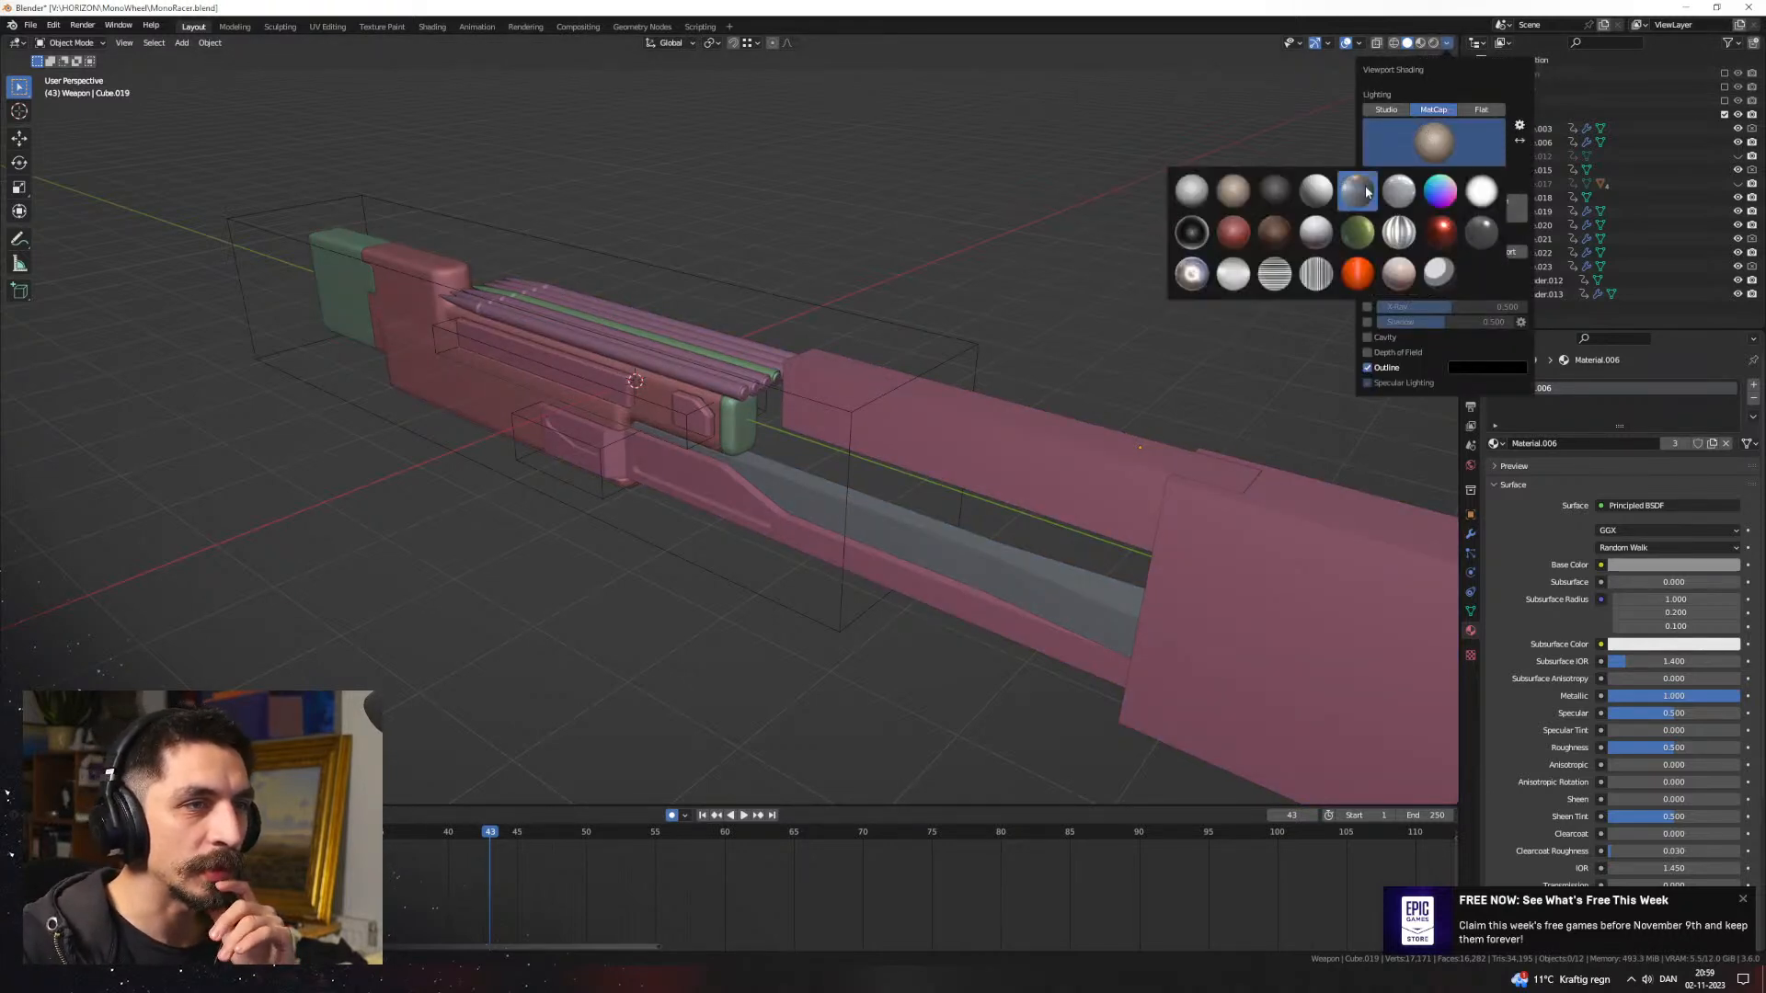
left_click(1359, 192)
left_click(1430, 154)
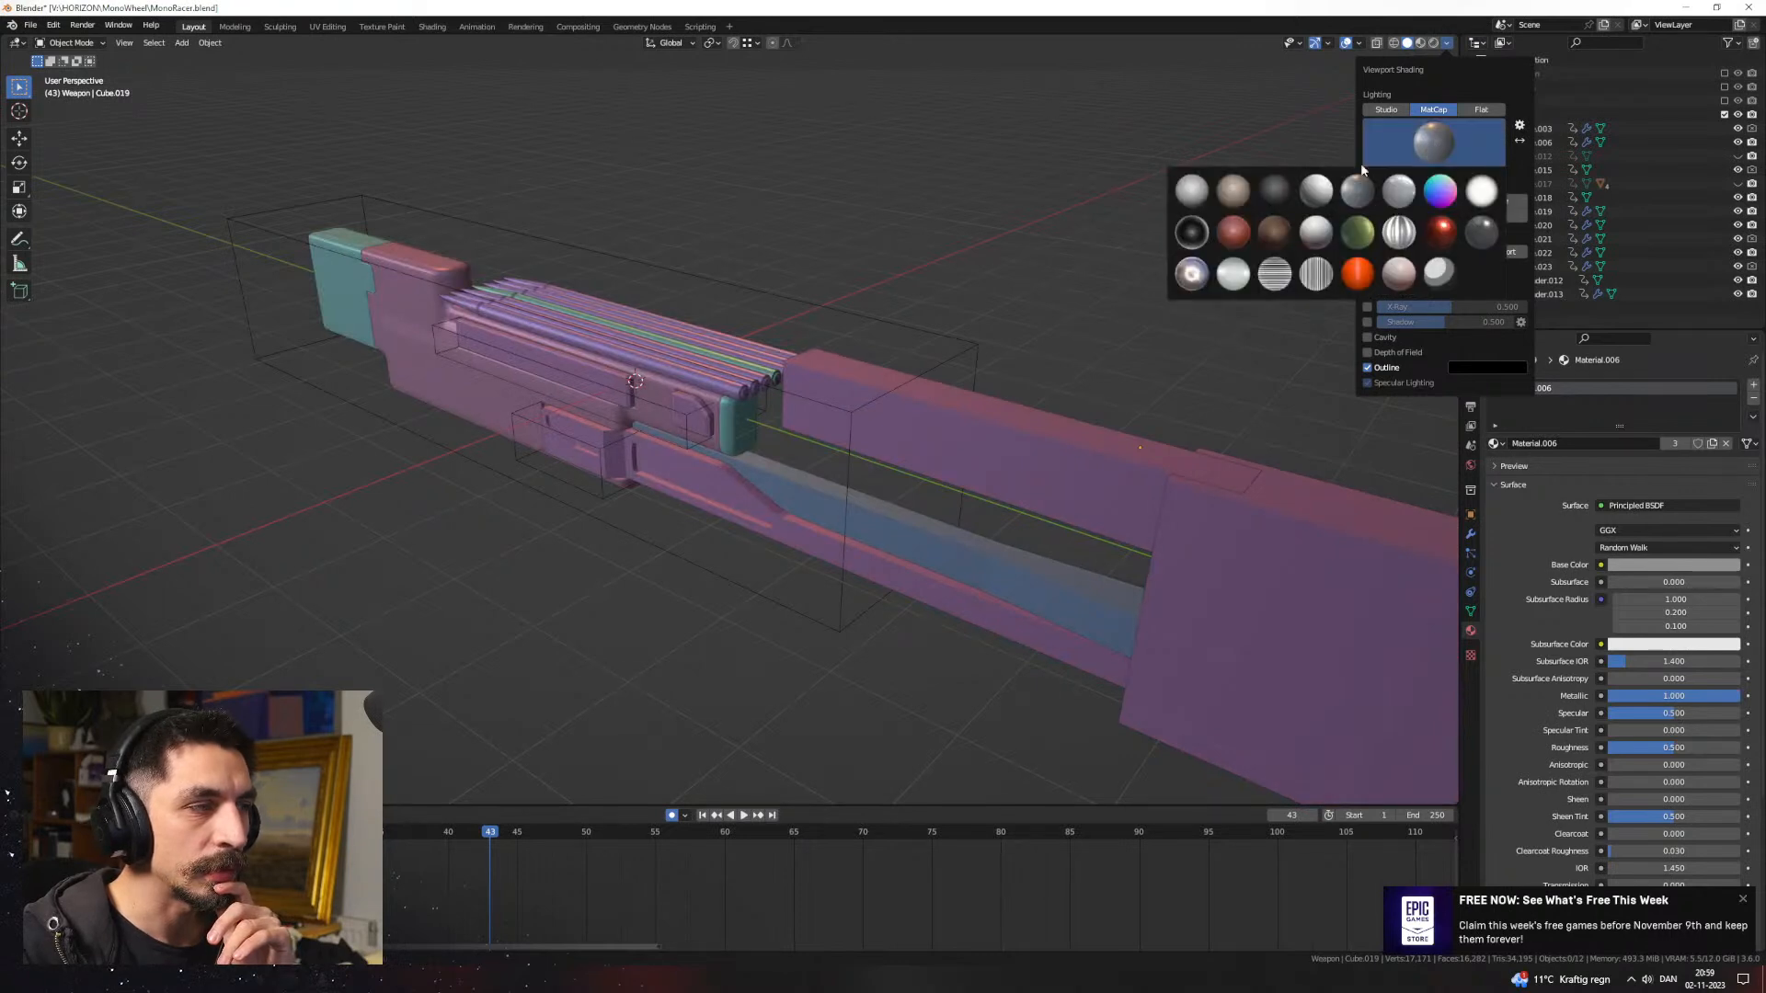
left_click(1280, 193)
left_click(1432, 156)
left_click(1192, 193)
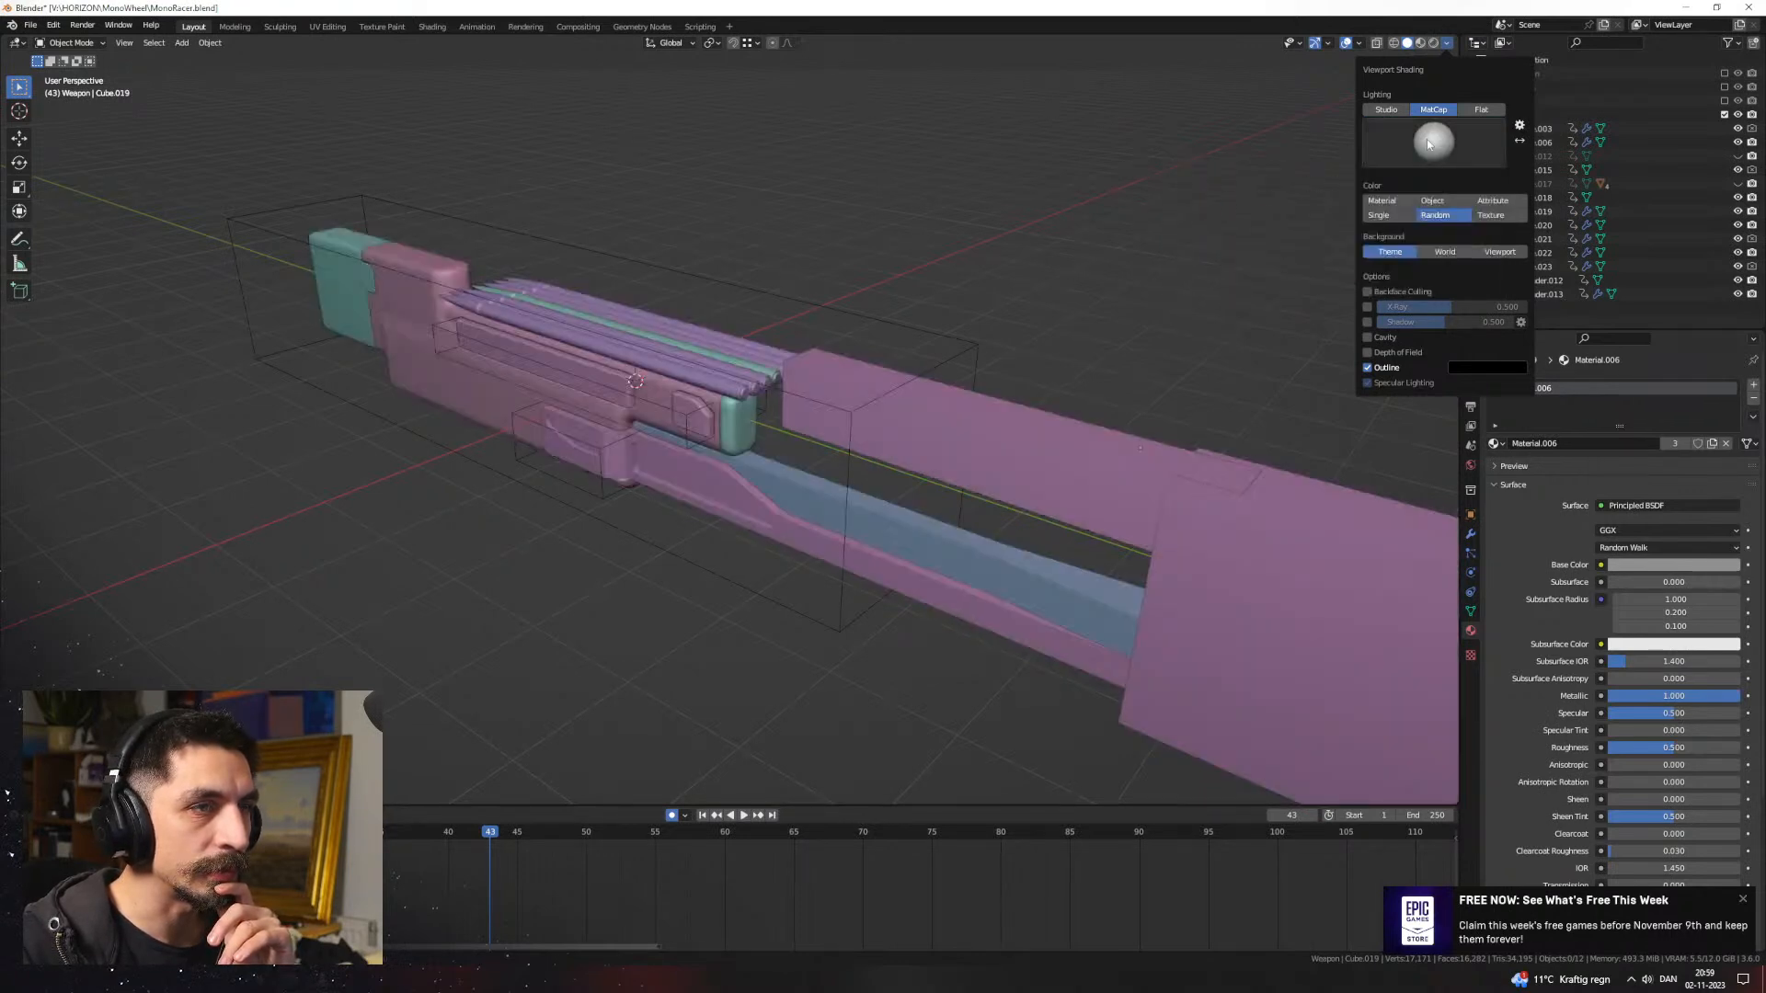
Step: Set the solid shading back to Studio lighting and choose a different studio light
left_click(1386, 110)
left_click(1420, 150)
left_click(1399, 192)
Step: Hide the ribbed part Cylinder.013 on top of the receiver and select the Cube.015 cutter
mouse_move(710, 375)
middle_mouse_down()
mouse_move(801, 335)
mouse_move(947, 427)
mouse_move(991, 381)
middle_mouse_up()
scroll(798, 332, "down", 3)
scroll(963, 434, "up", 3)
left_click(991, 381)
key("h")
left_click(983, 394)
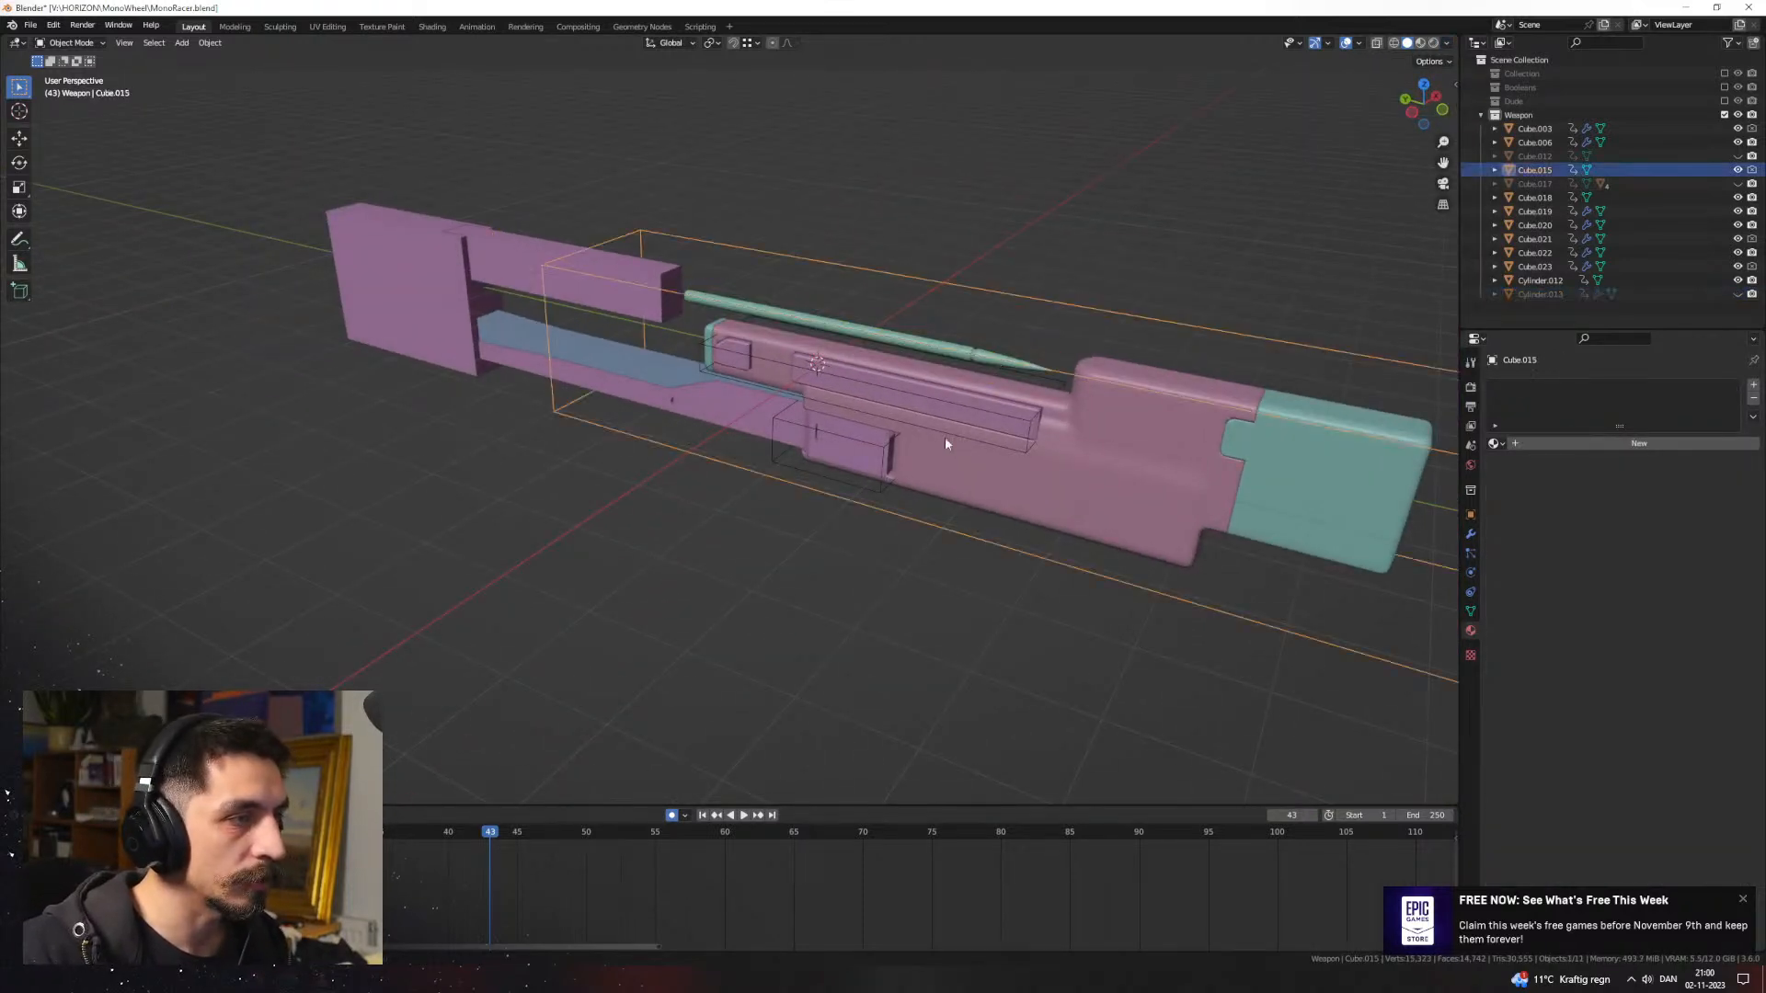
Step: Move the timeline to frame 0, switch the viewport to material preview and deselect the Cube.015 cutter
left_click_drag(461, 831, 1053, 803)
middle_click_drag(864, 654, 1405, 201)
left_click(1432, 43)
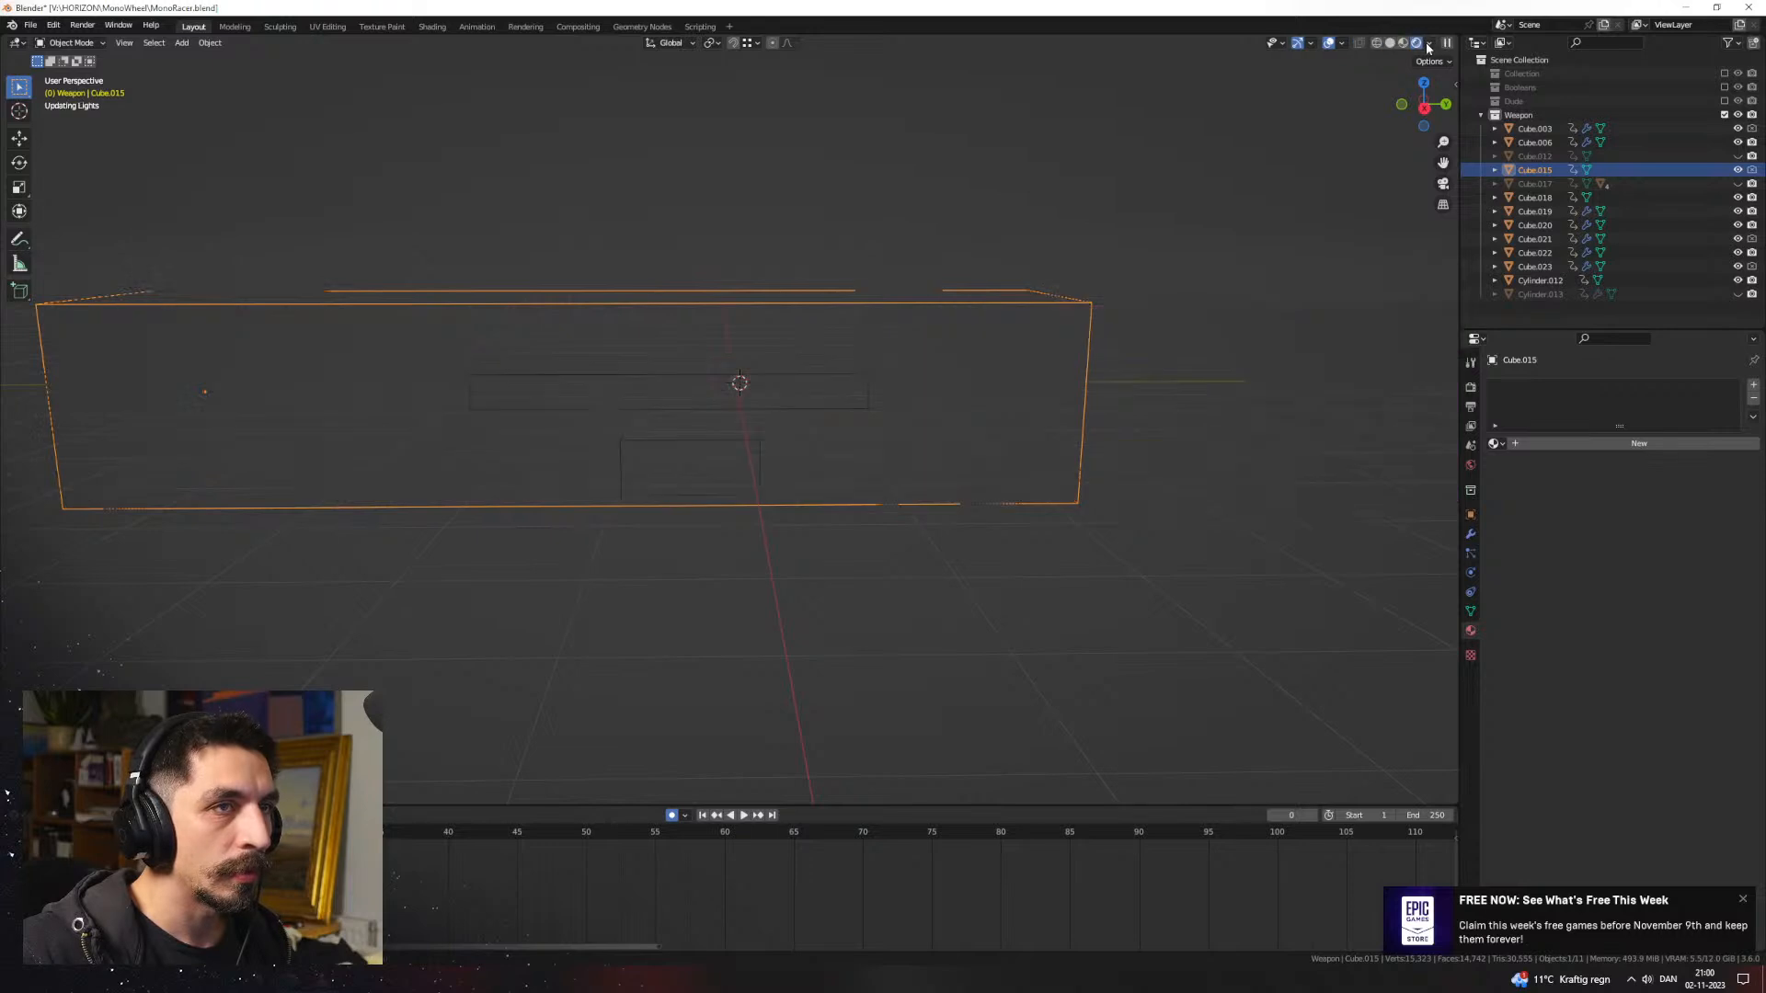
left_click(1420, 43)
left_click(1124, 263)
scroll(1124, 263, "down", 3)
middle_click_drag(1120, 267, 1005, 345)
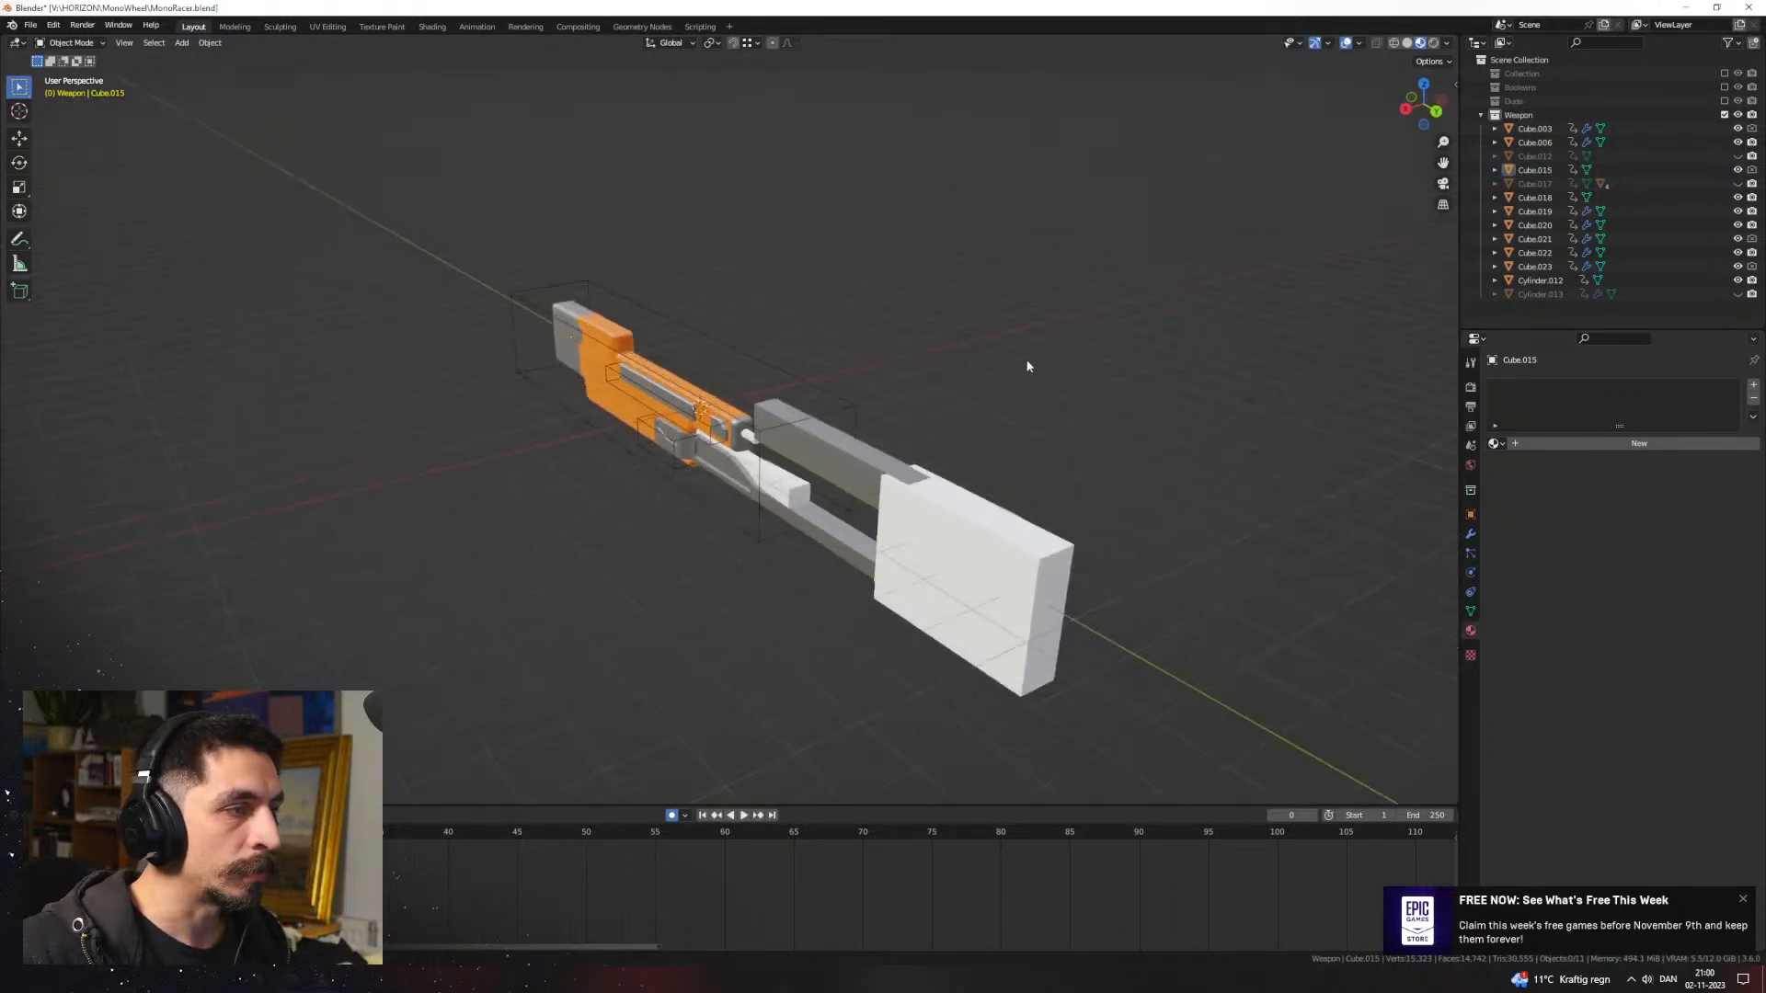
Step: Reveal all hidden rifle parts, including the top cover and the grip
key("KP_1")
key("ctrl+KP_1")
middle_click_drag(1081, 421, 990, 465)
key("KP_3")
key("alt+h")
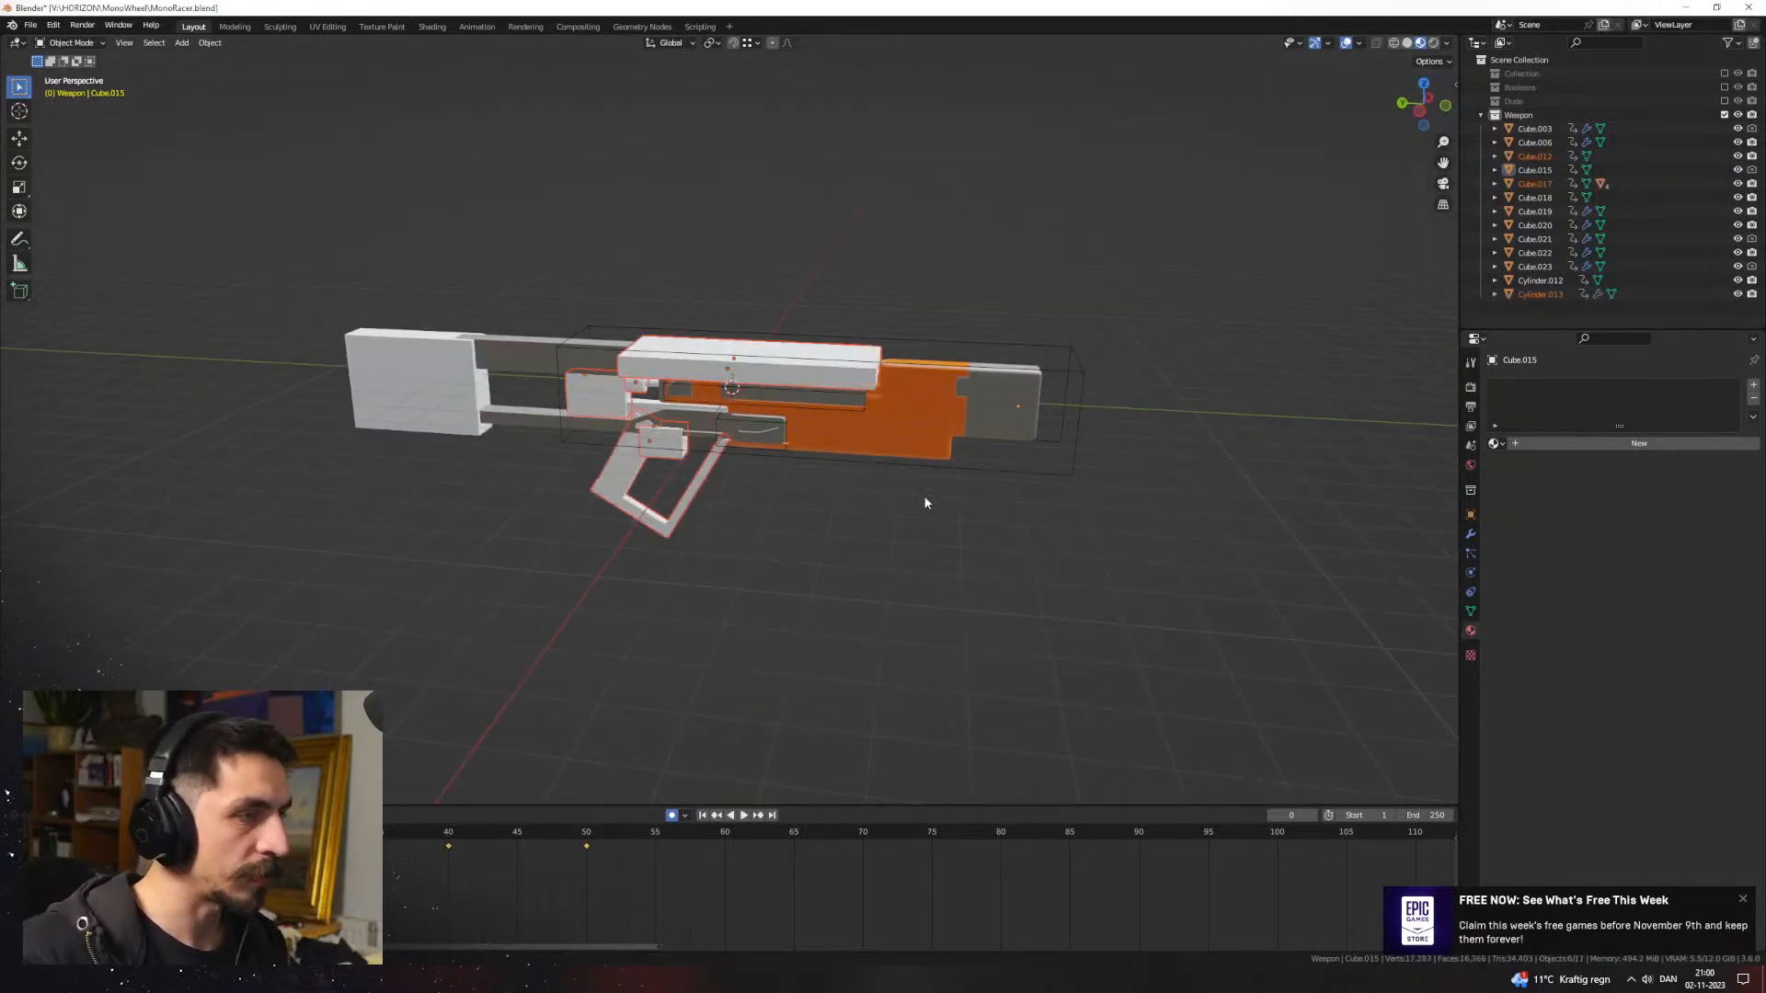
mouse_move(859, 485)
middle_mouse_down()
mouse_move(1002, 462)
mouse_move(913, 487)
mouse_move(840, 467)
middle_mouse_up()
key("ctrl+KP_3")
Step: Examine the complete rifle with its grip, rails and end block from several angles
middle_click_drag(975, 471, 913, 482)
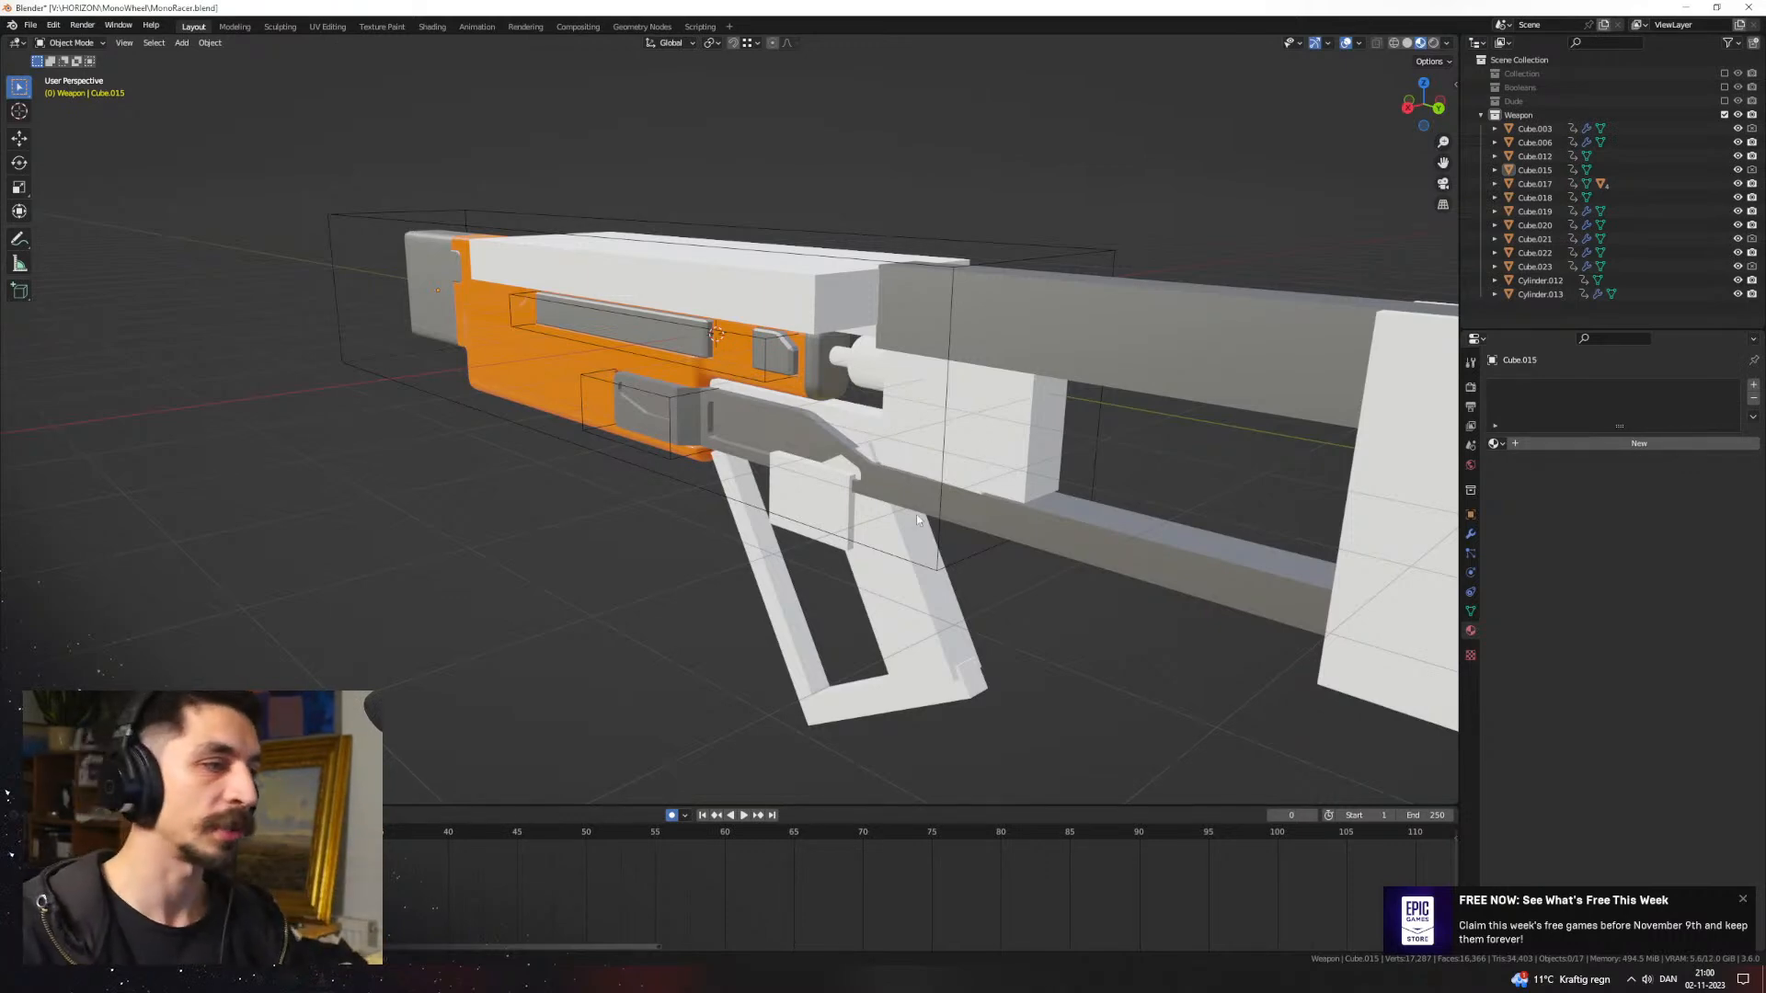
key("KP_1")
middle_click_drag(887, 524, 1085, 437)
scroll(920, 417, "up", 5)
scroll(1058, 437, "down", 2)
scroll(847, 451, "up", 2)
middle_click_drag(883, 457, 847, 510)
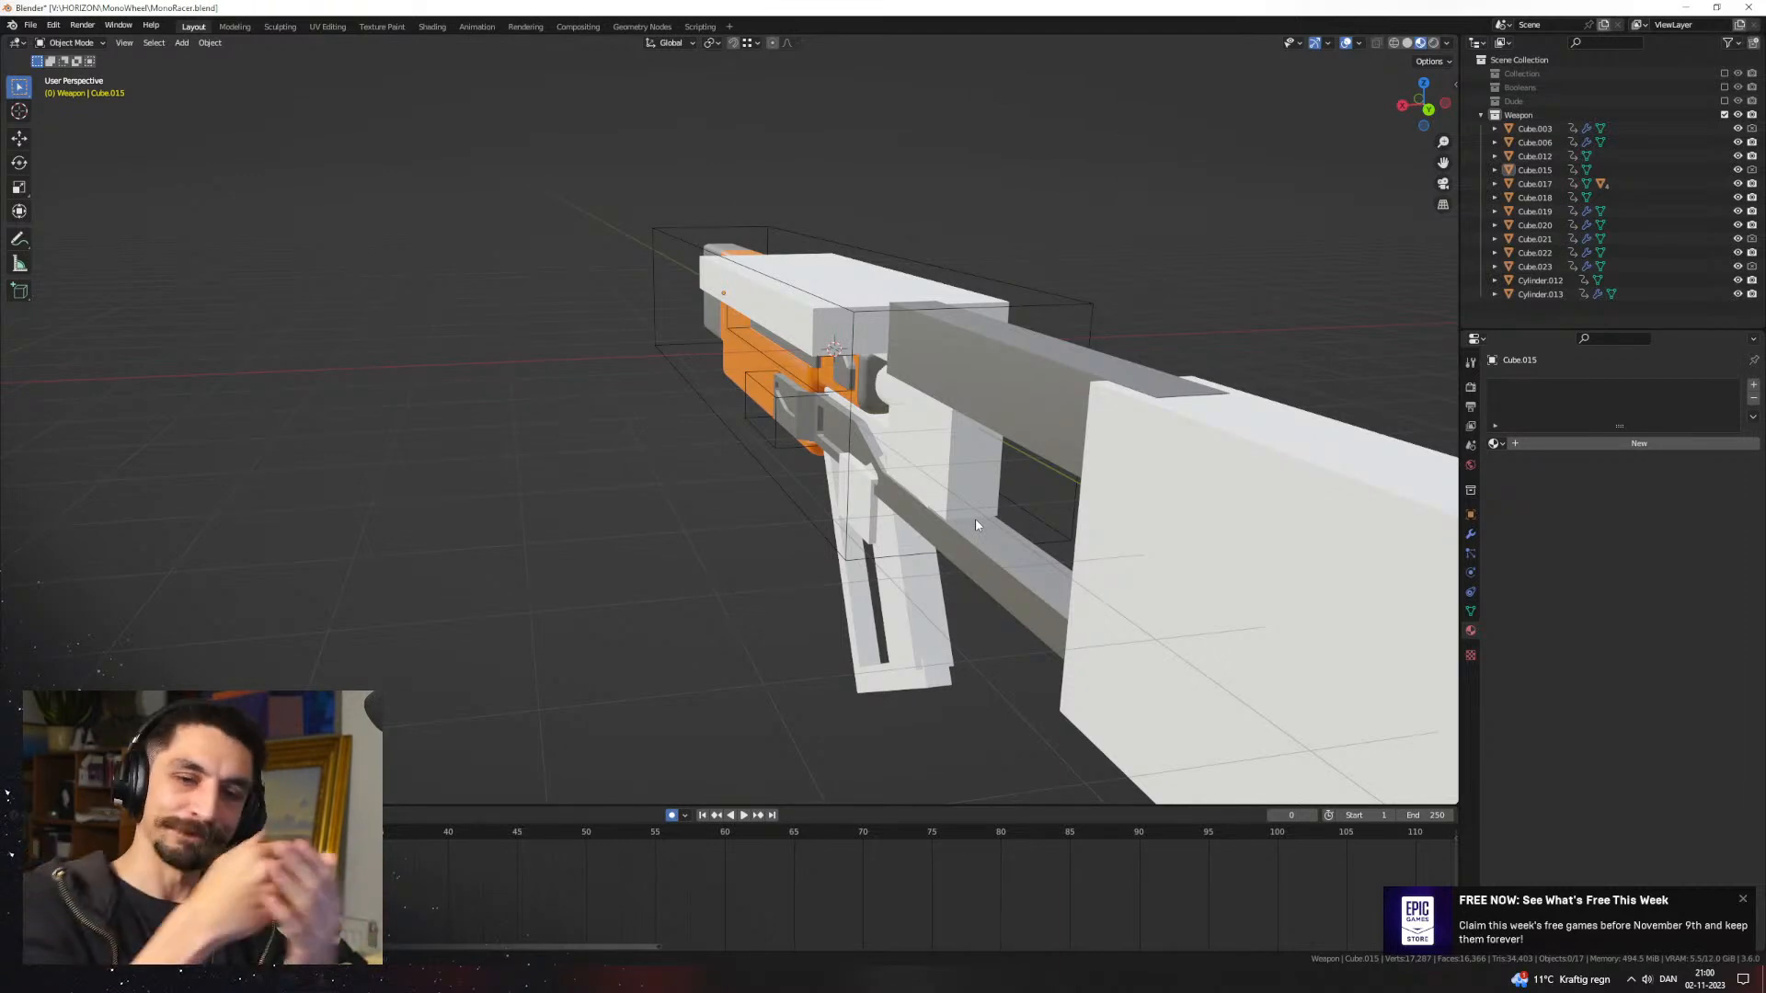
Step: Switch to solid shading and open the Cube.015 cutter around the stock in Edit Mode
left_click(1407, 42)
mouse_move(1104, 276)
middle_mouse_down()
mouse_move(1005, 316)
mouse_move(843, 434)
mouse_move(792, 425)
mouse_move(674, 457)
mouse_move(883, 433)
mouse_move(872, 405)
middle_mouse_up()
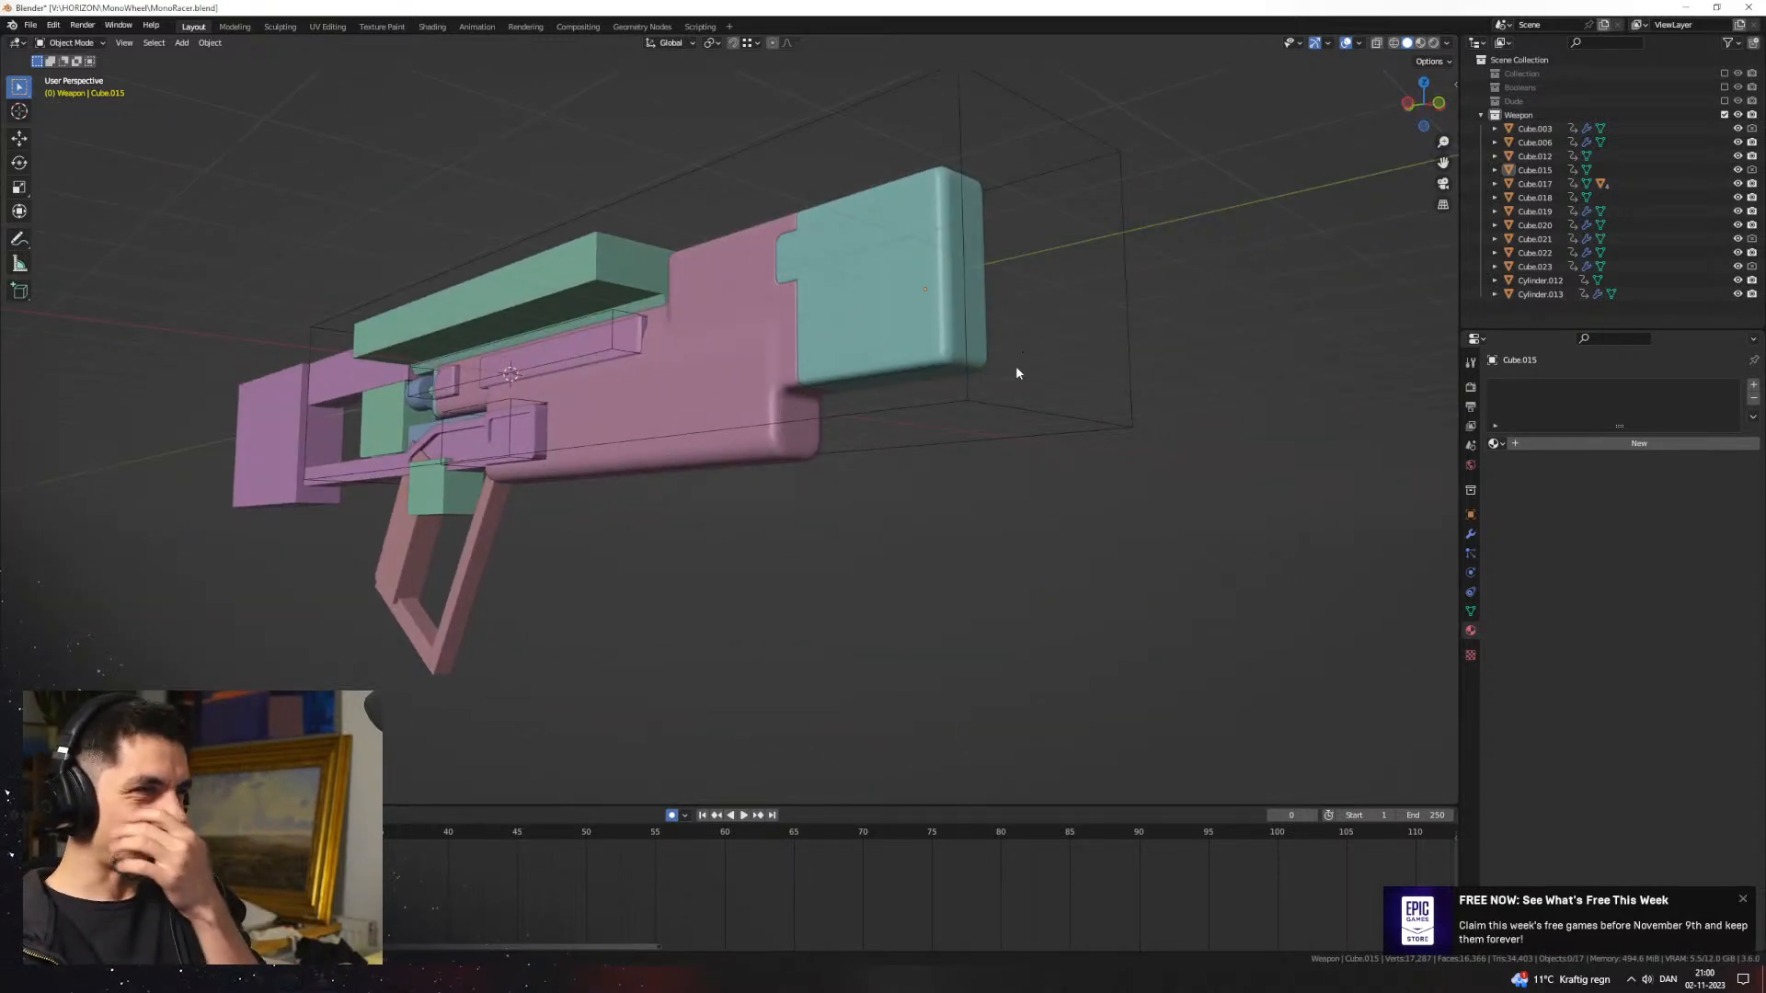
left_click(1001, 398)
middle_click_drag(1001, 397, 1199, 428)
key("Tab")
key("a")
key("g")
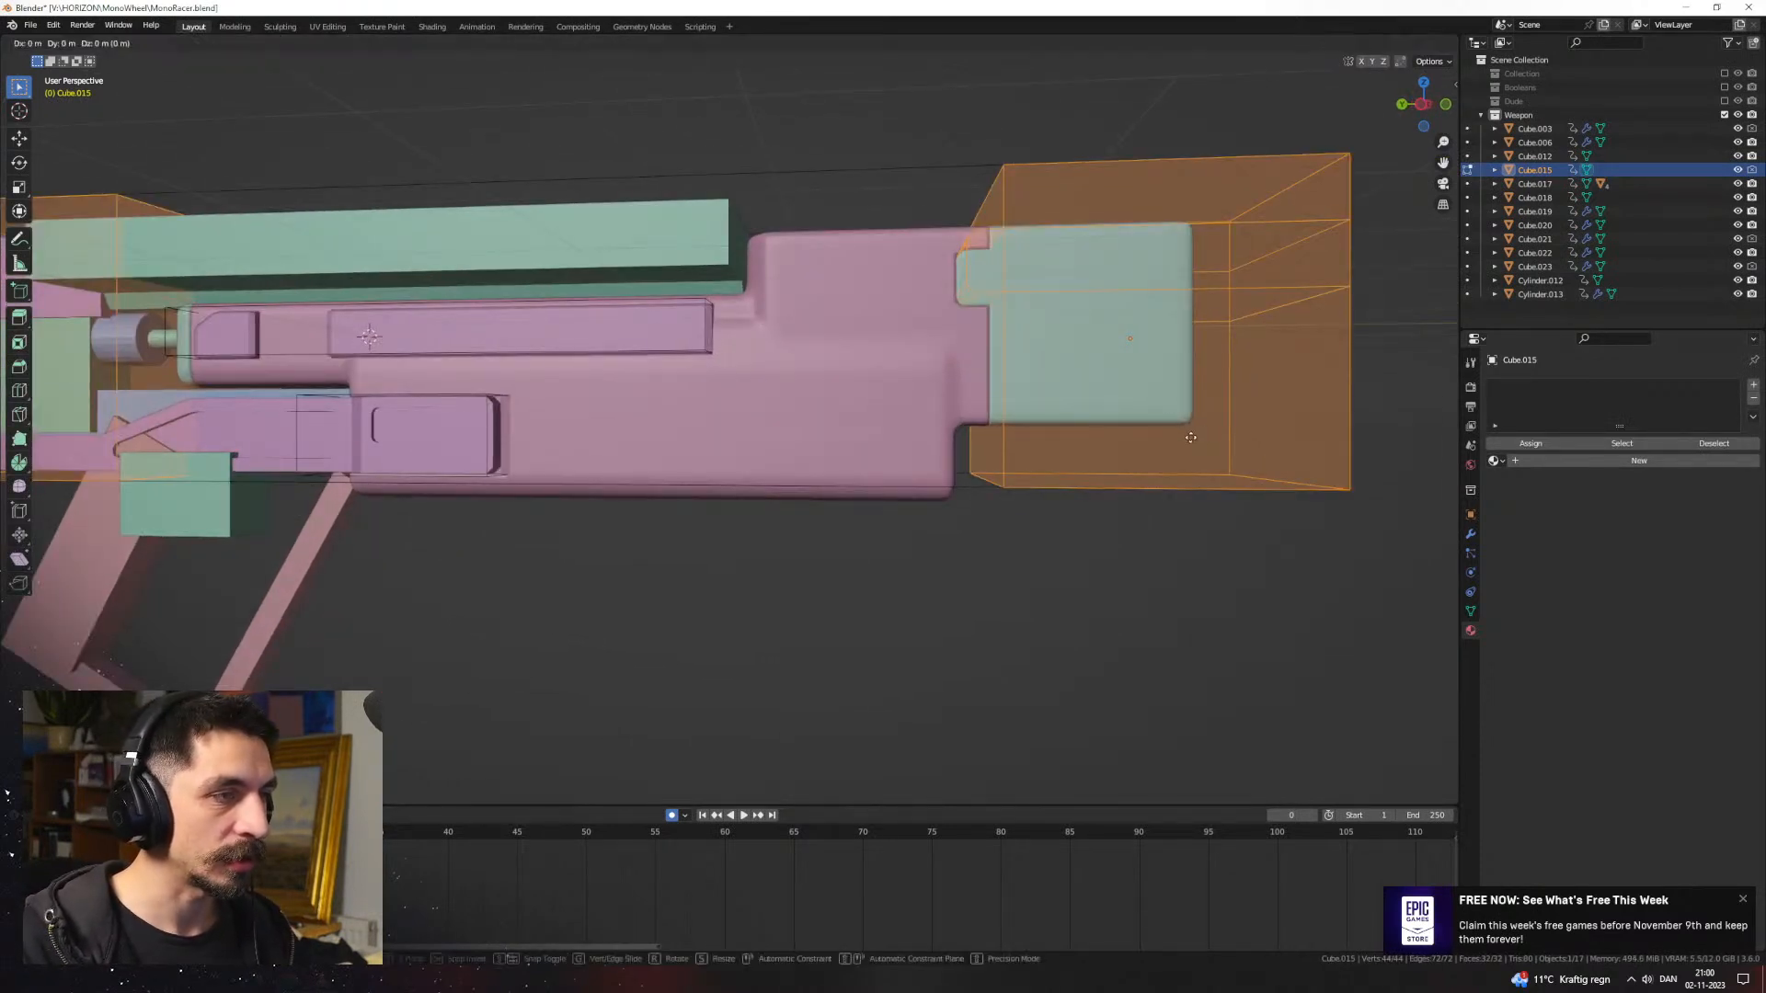
key("y")
right_click(1183, 439)
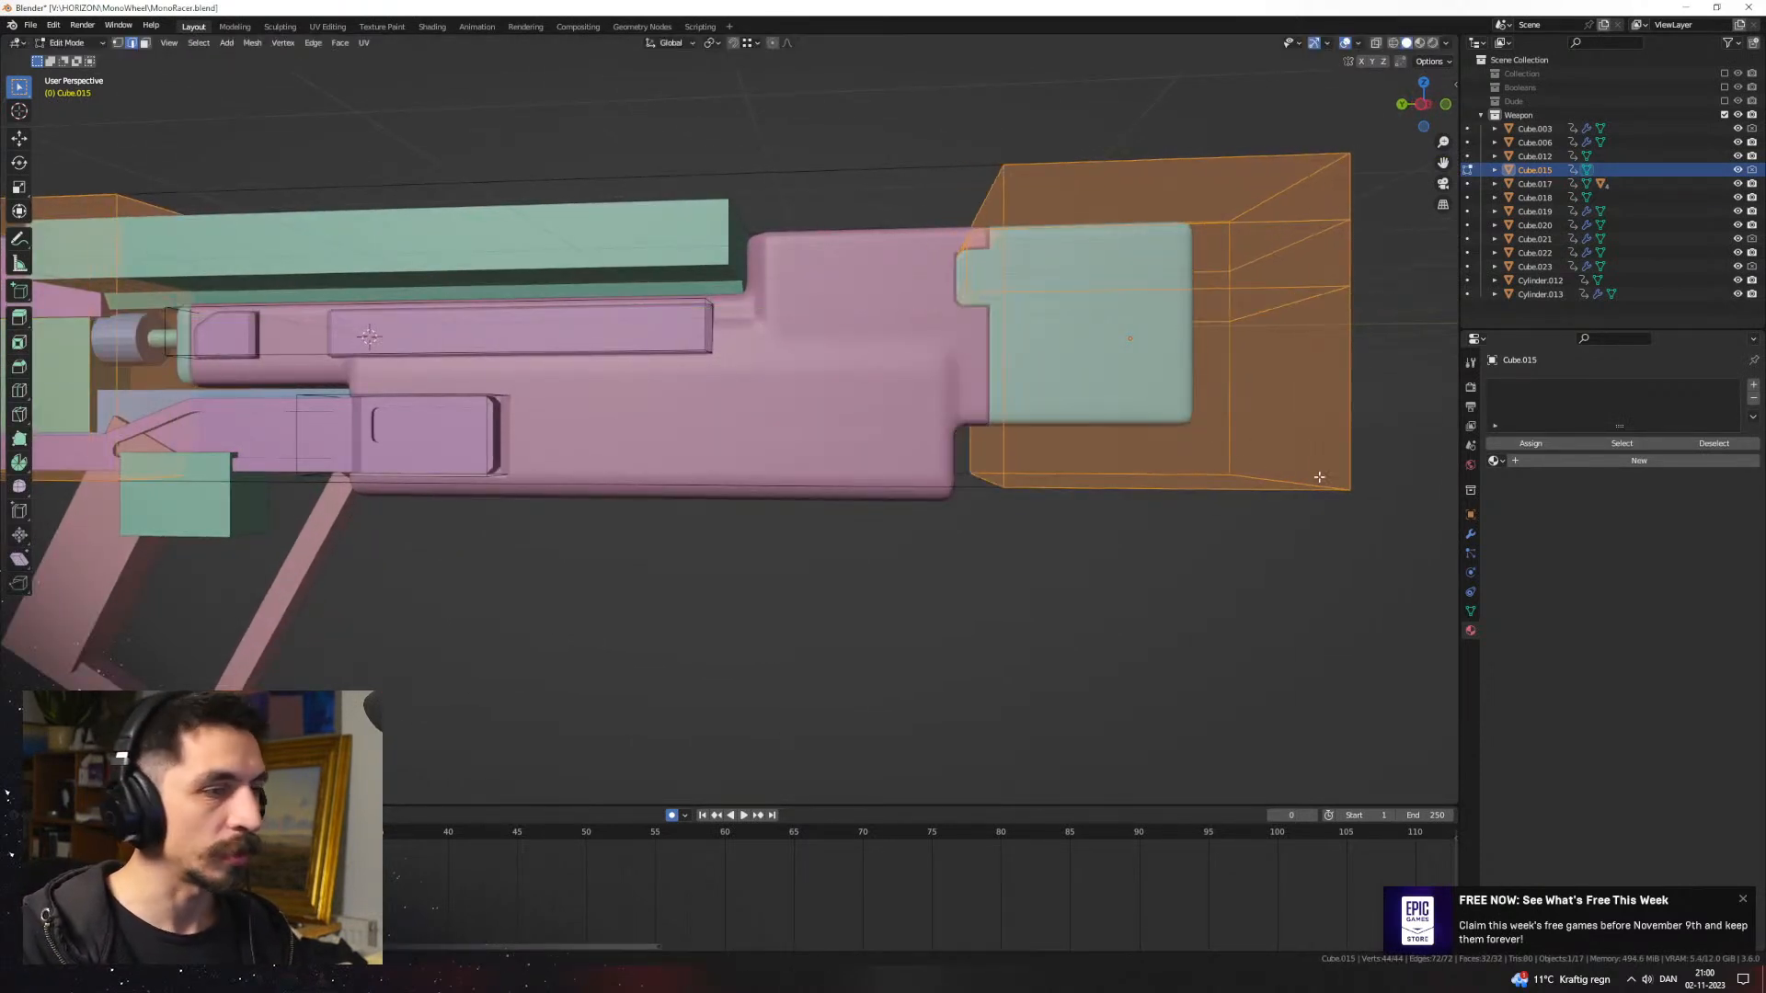
Step: Select the linked stock-end block of cutter Cube.015 and move it along the Y axis into the receiver body
left_click(1319, 476)
key("ctrl+l")
key("g")
key("y")
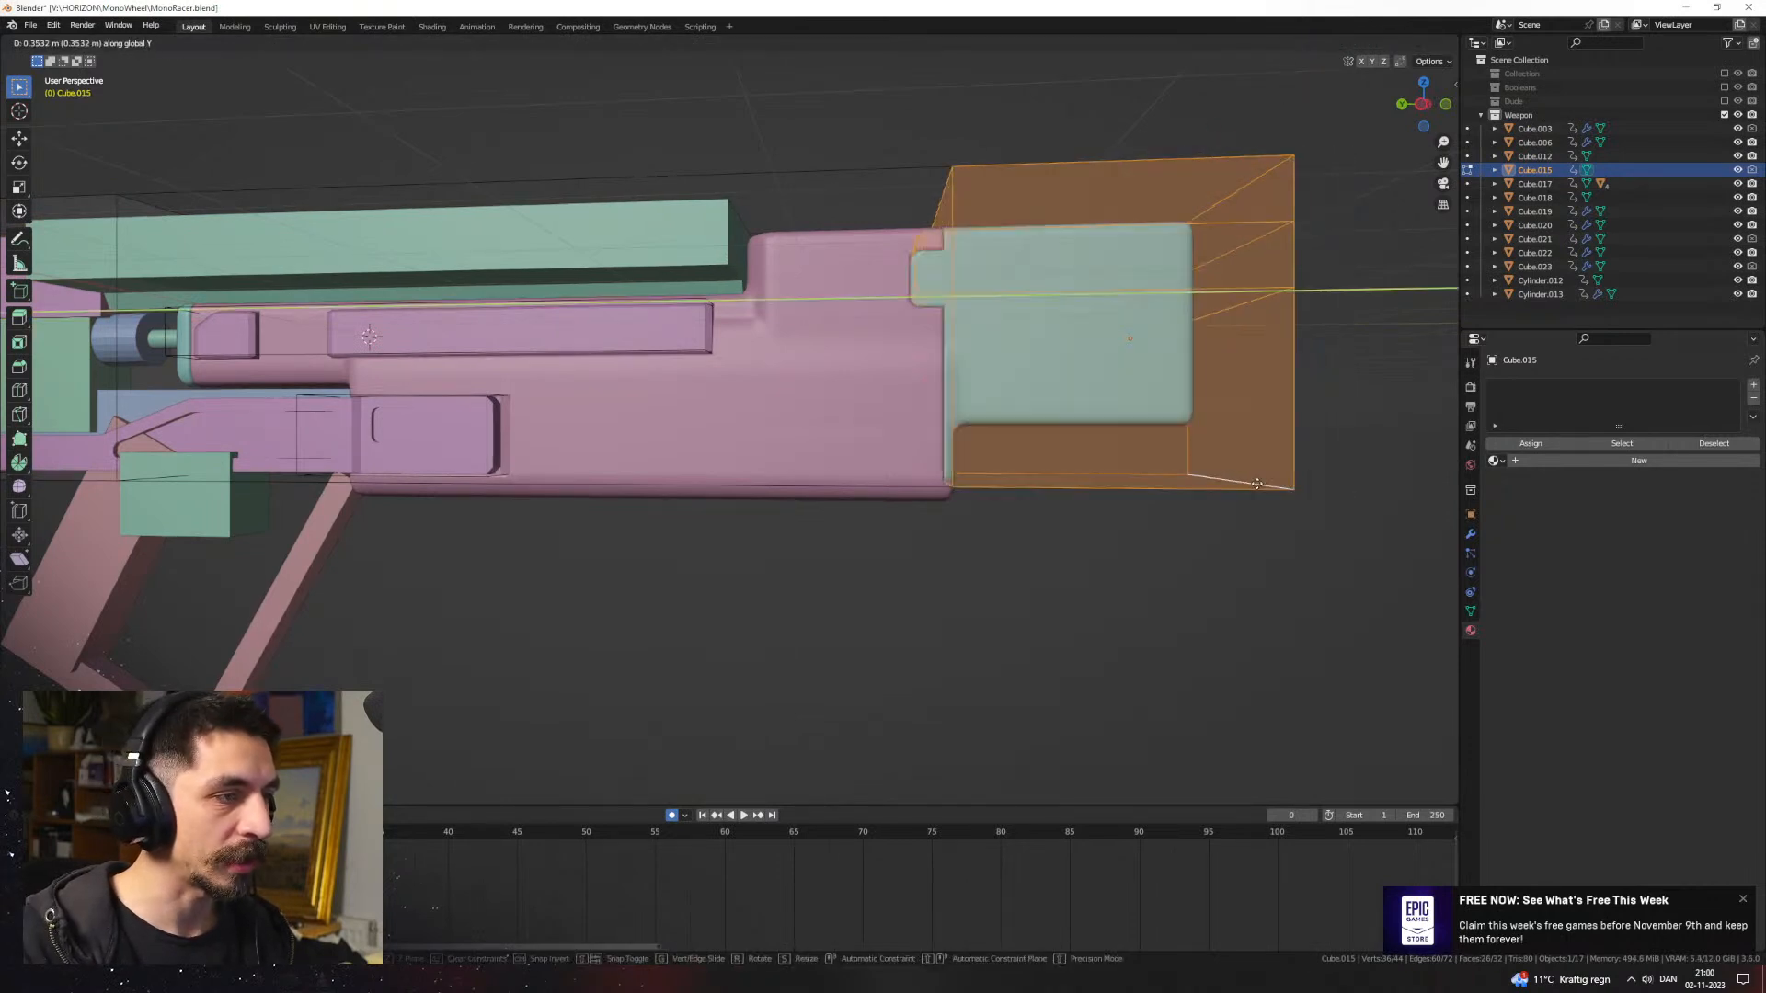
left_click(1246, 485)
Step: Lower the selected stock-end cutter block about 0.096 m along the Z axis and return to Object Mode
key("g")
key("z")
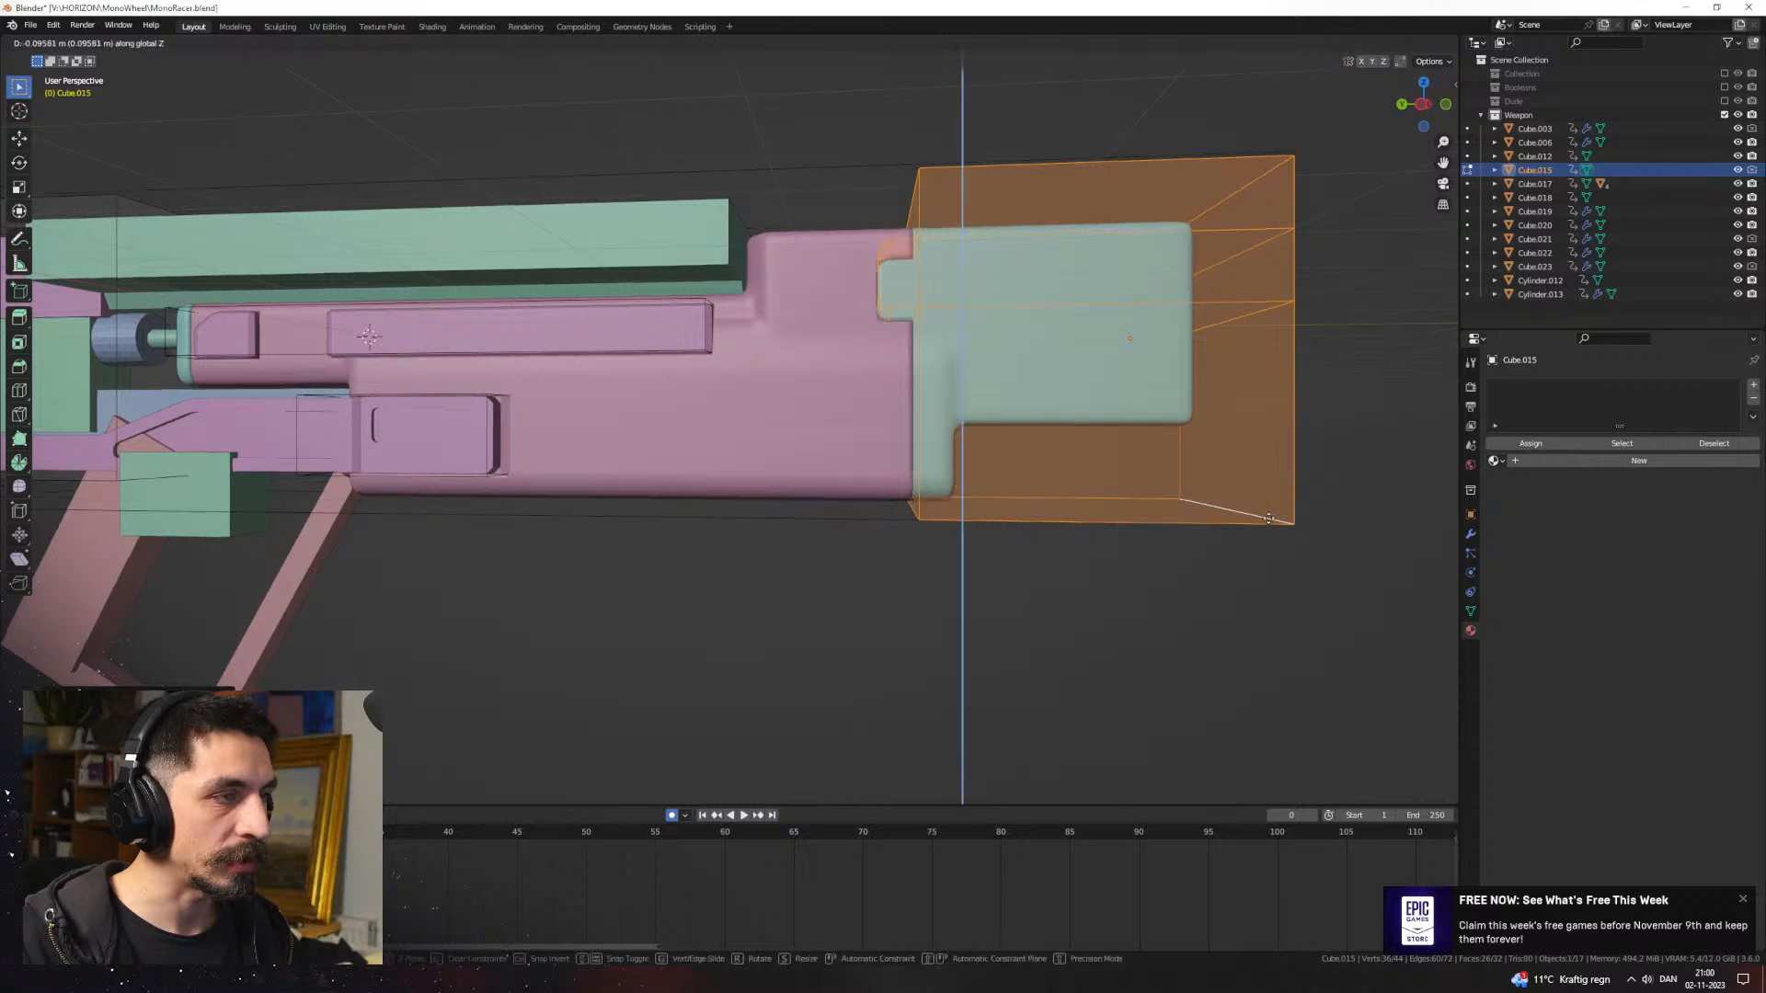
left_click(1269, 518)
middle_click_drag(1268, 517, 1068, 512)
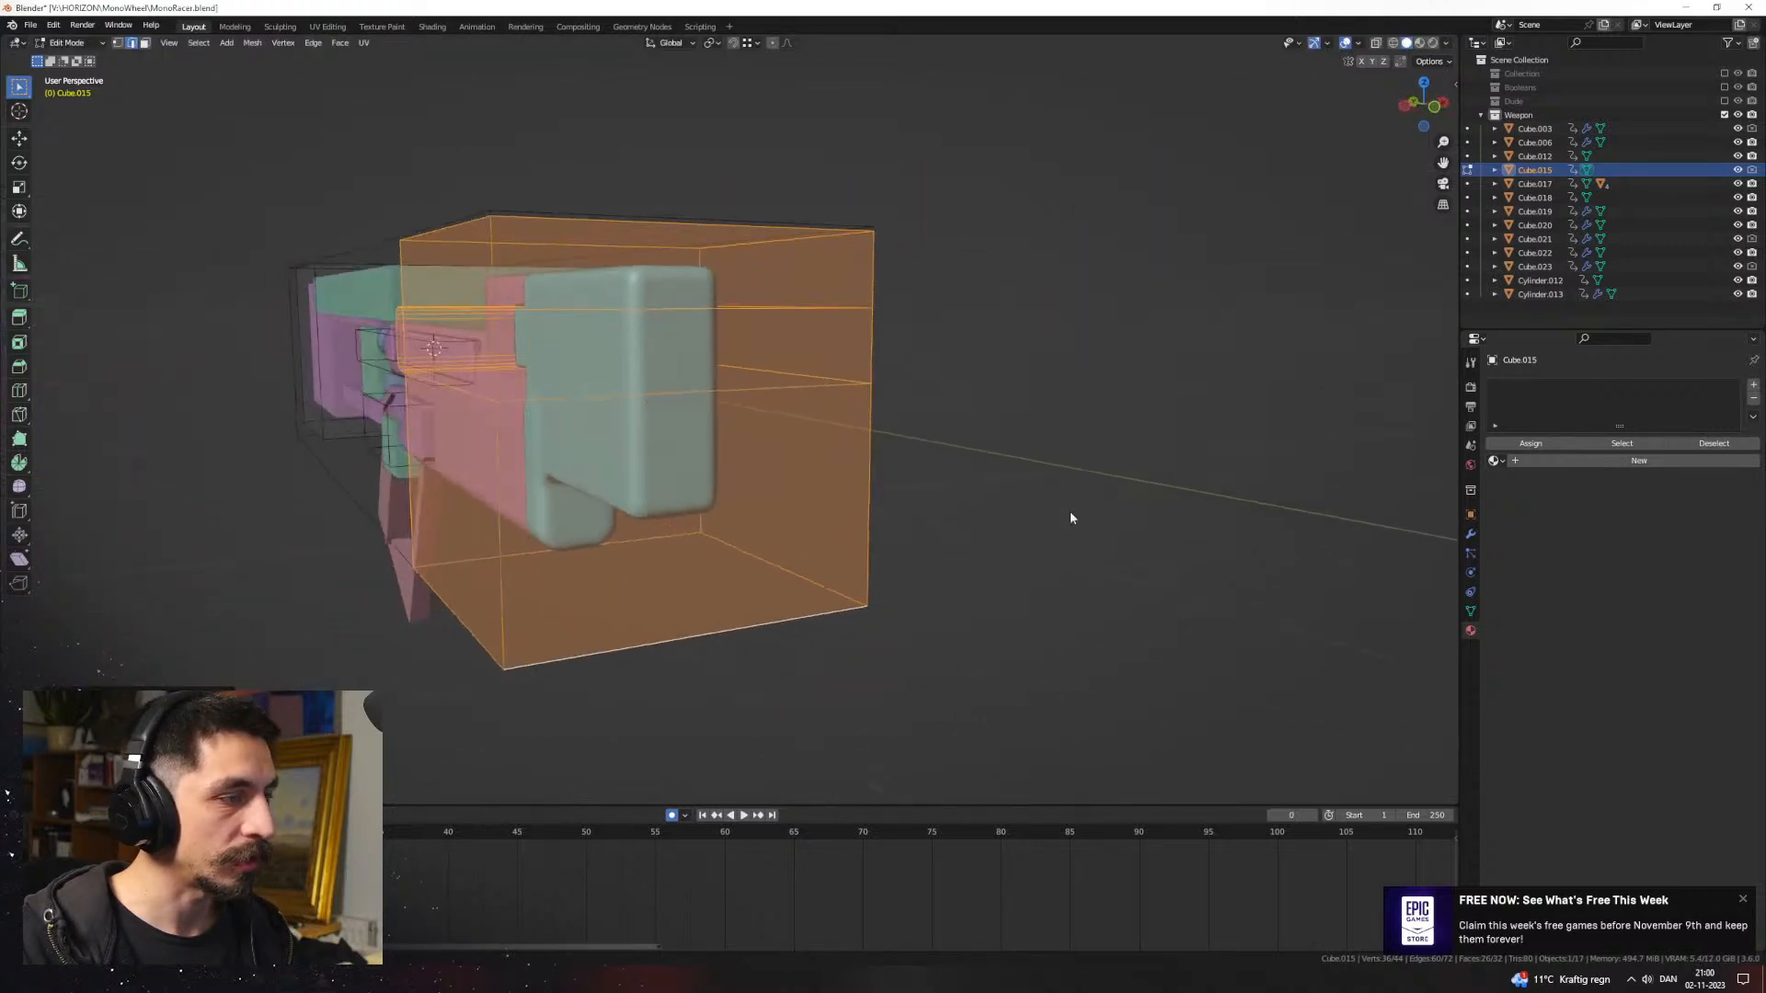
key("Tab")
Step: Switch to material preview to check the reshaped stock joint and dismiss the Epic Games notification
left_click(1421, 45)
left_click(1056, 329)
middle_click_drag(1056, 329, 817, 378)
scroll(817, 378, "up", 3)
scroll(818, 384, "down", 2)
middle_click_drag(880, 473, 811, 465)
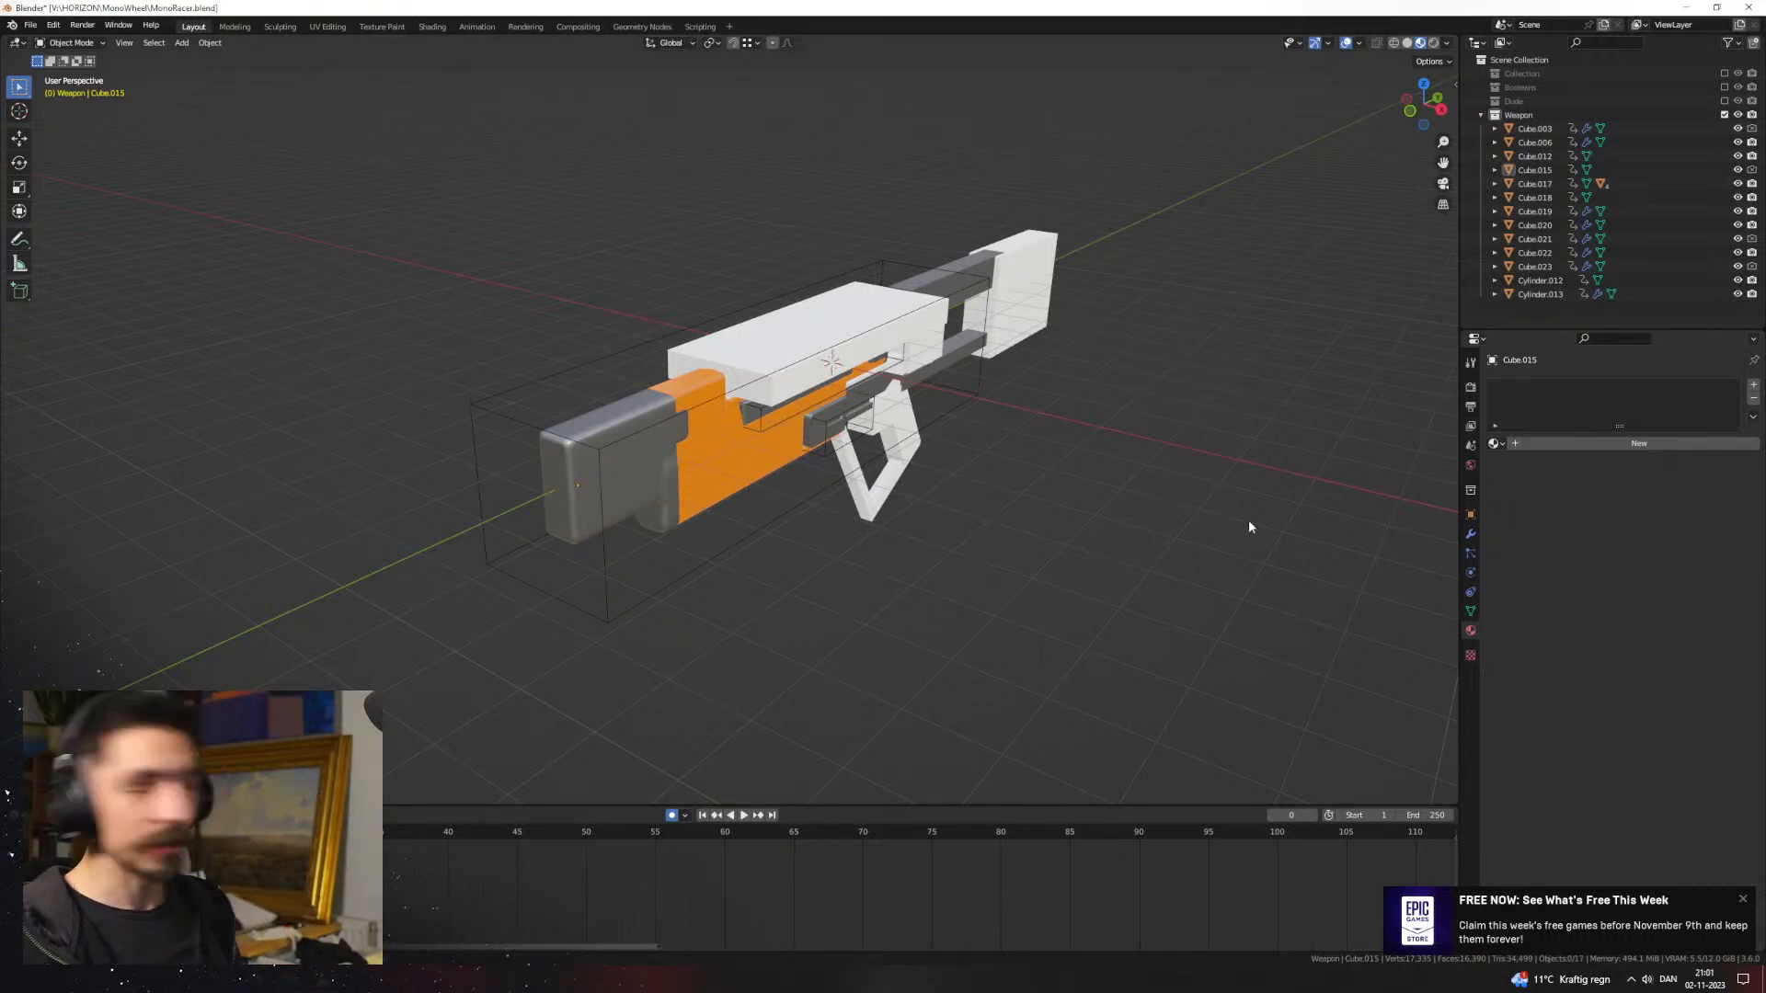
middle_click_drag(1251, 520, 1164, 549)
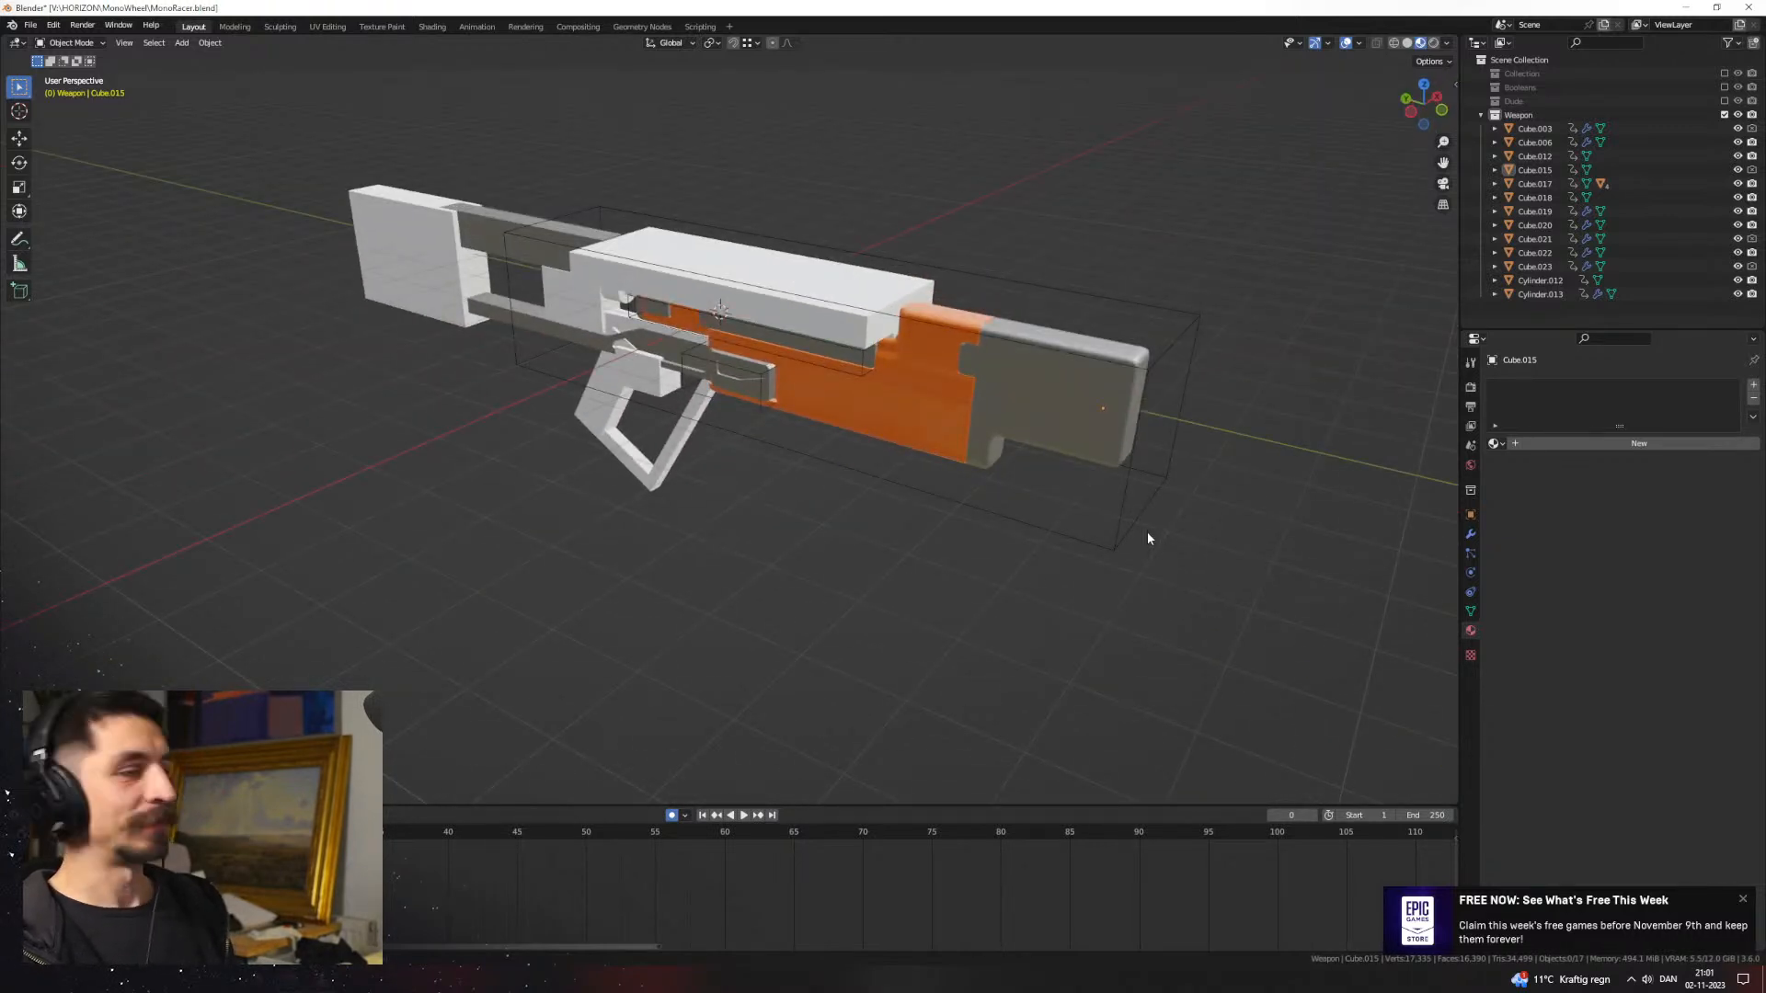
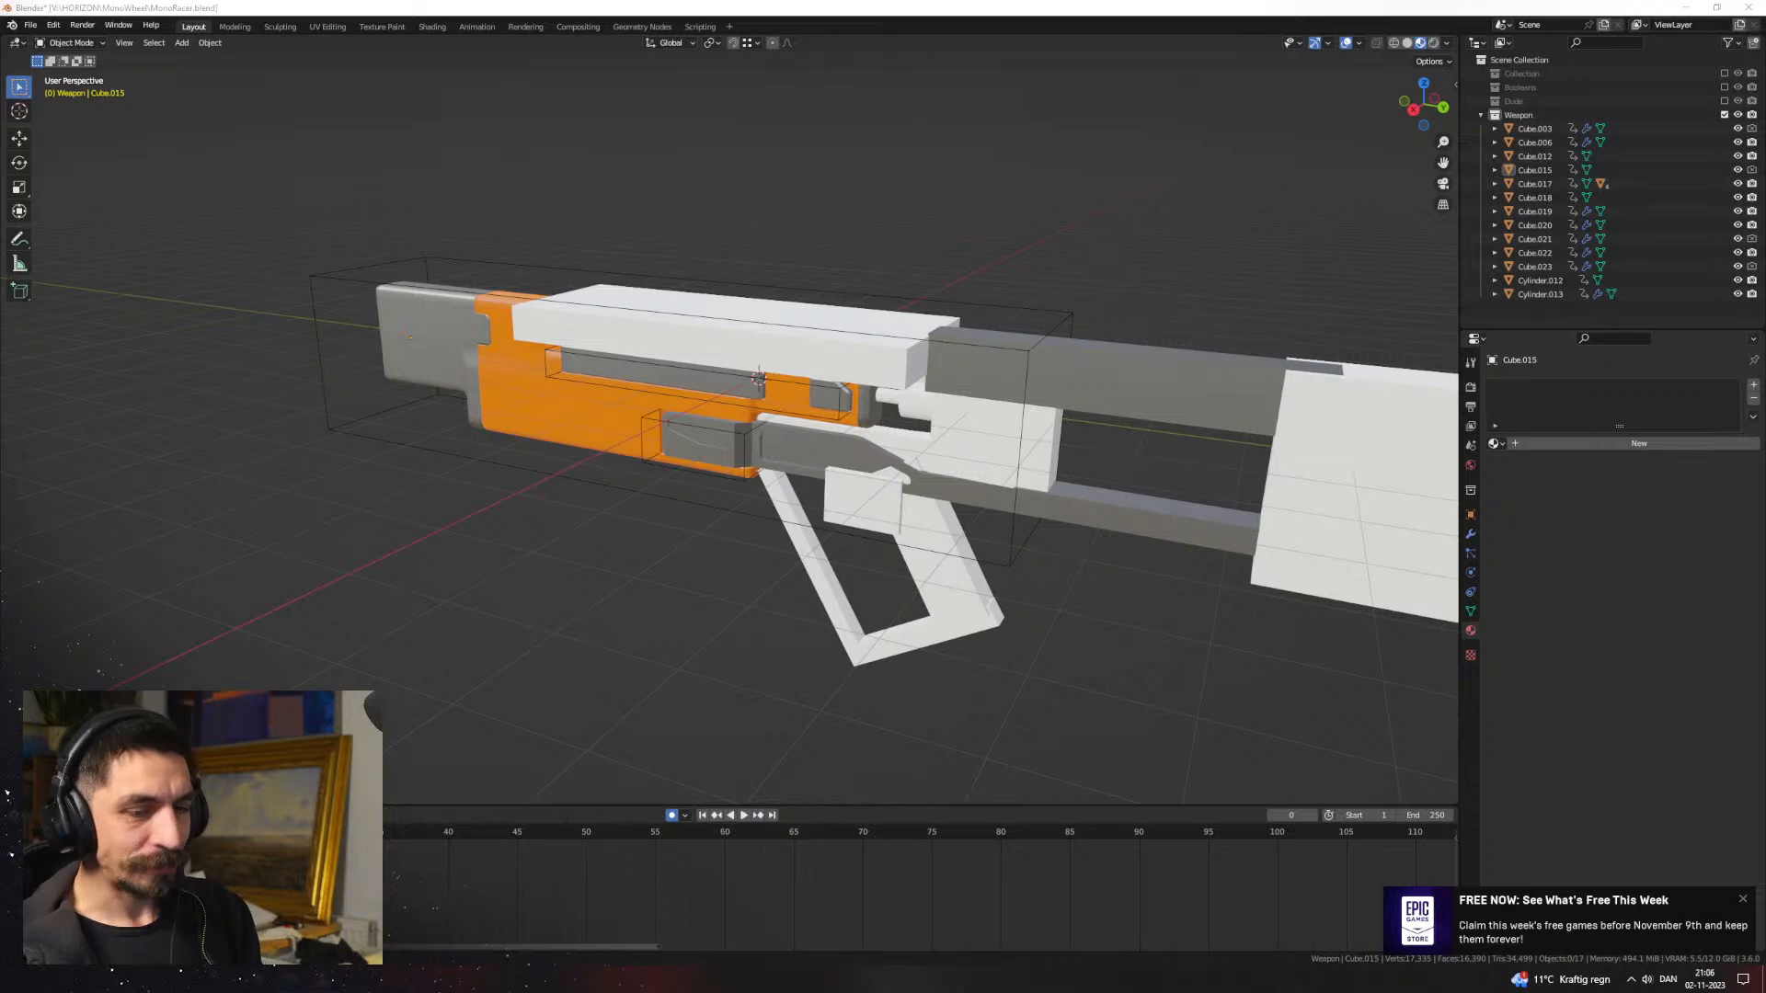
left_click(1742, 899)
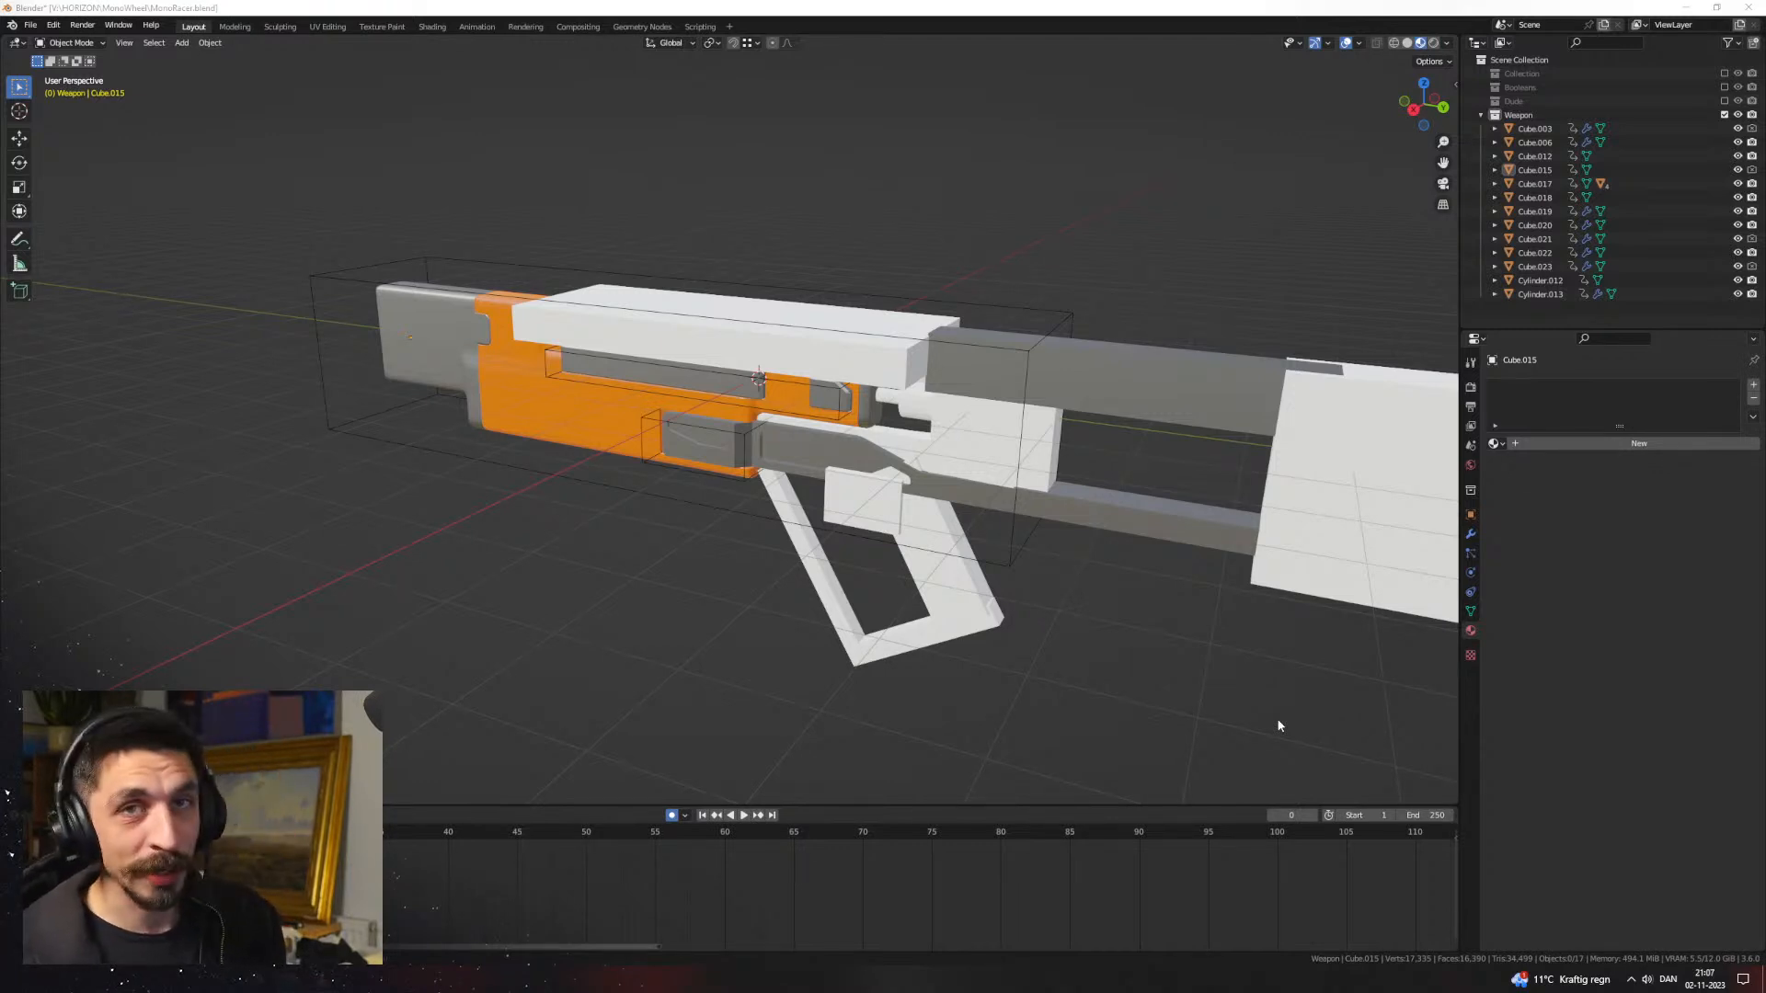
Step: Examine the grip, the block Cube.013 and the lower rail up close from both sides of the rifle
middle_click_drag(1057, 694, 676, 935)
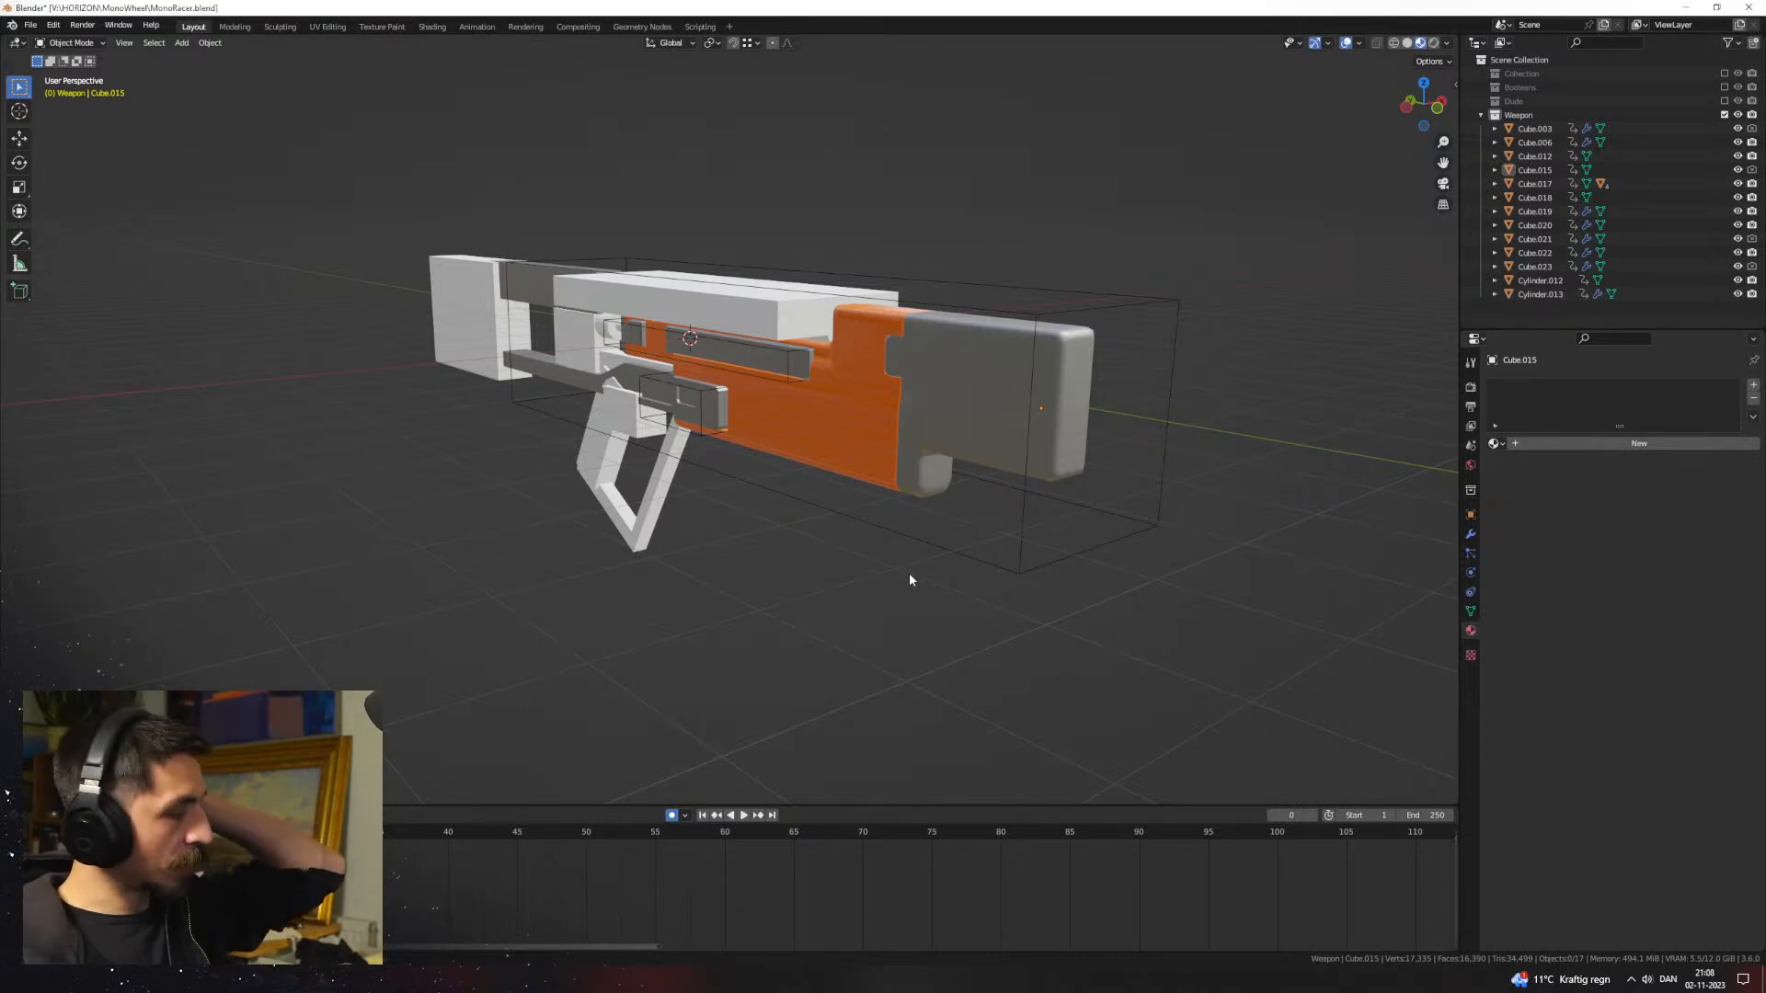
middle_click_drag(843, 501, 758, 537)
key("KP_5")
scroll(757, 537, "up", 5)
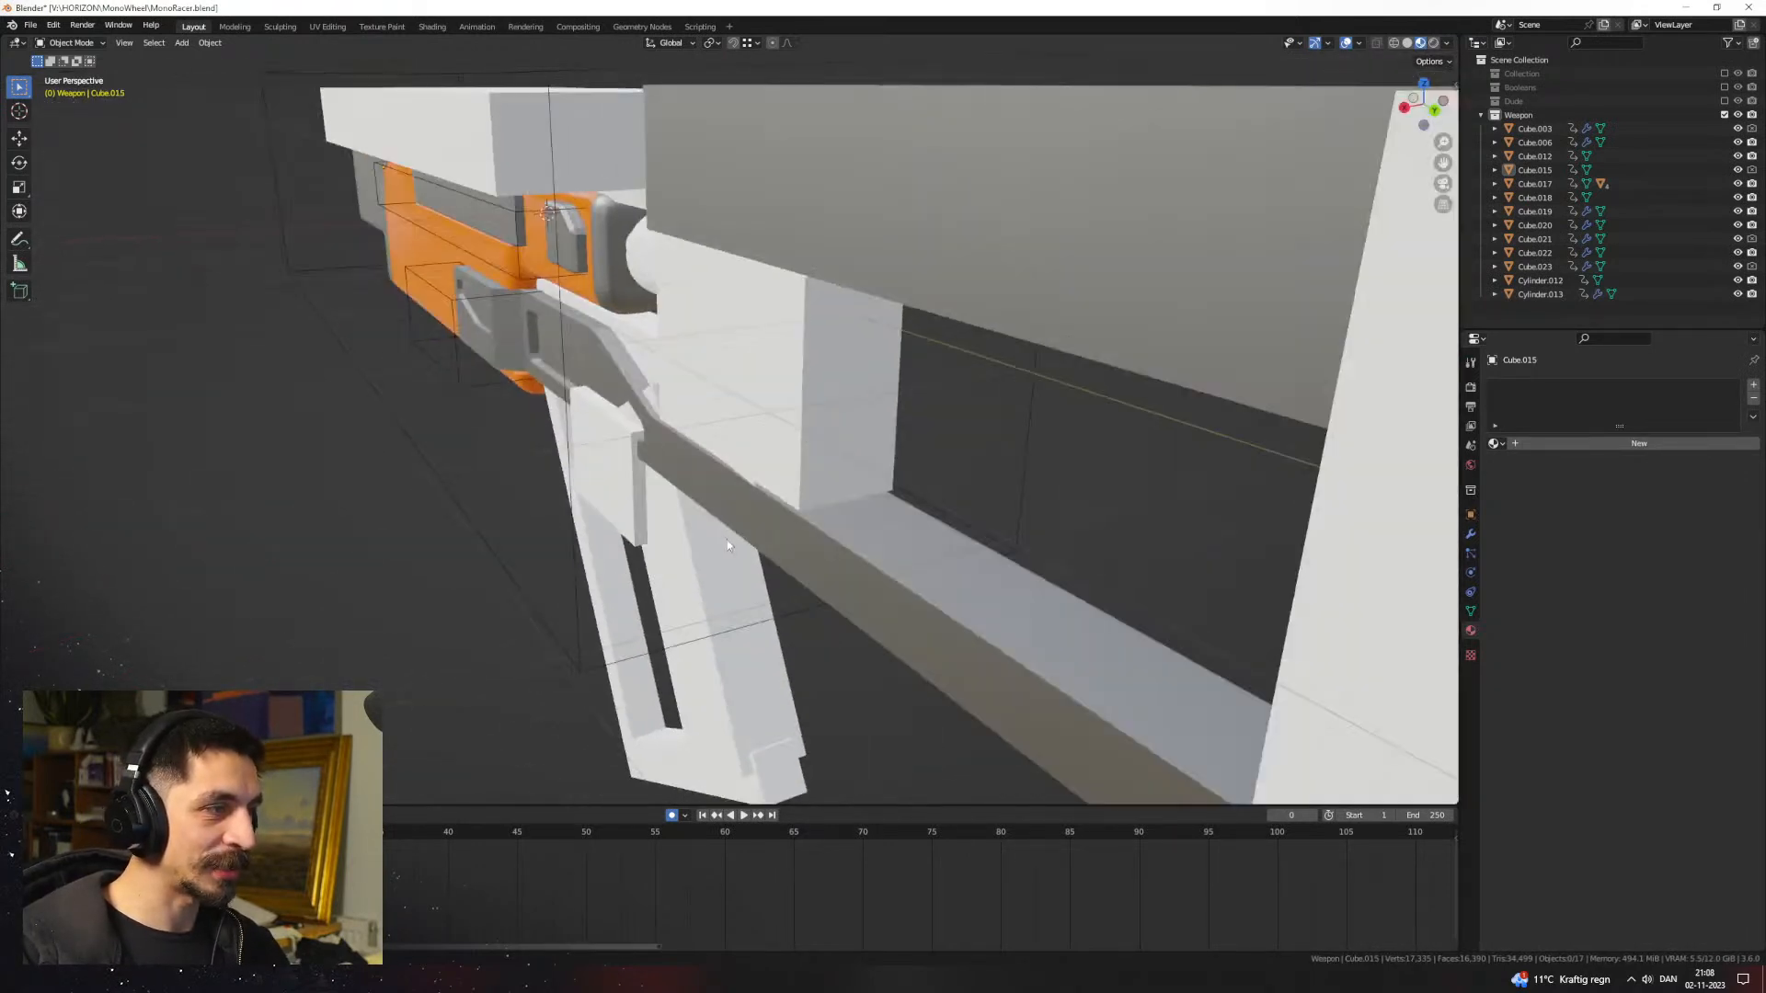
left_click(690, 425)
left_click(714, 410)
left_click(715, 408)
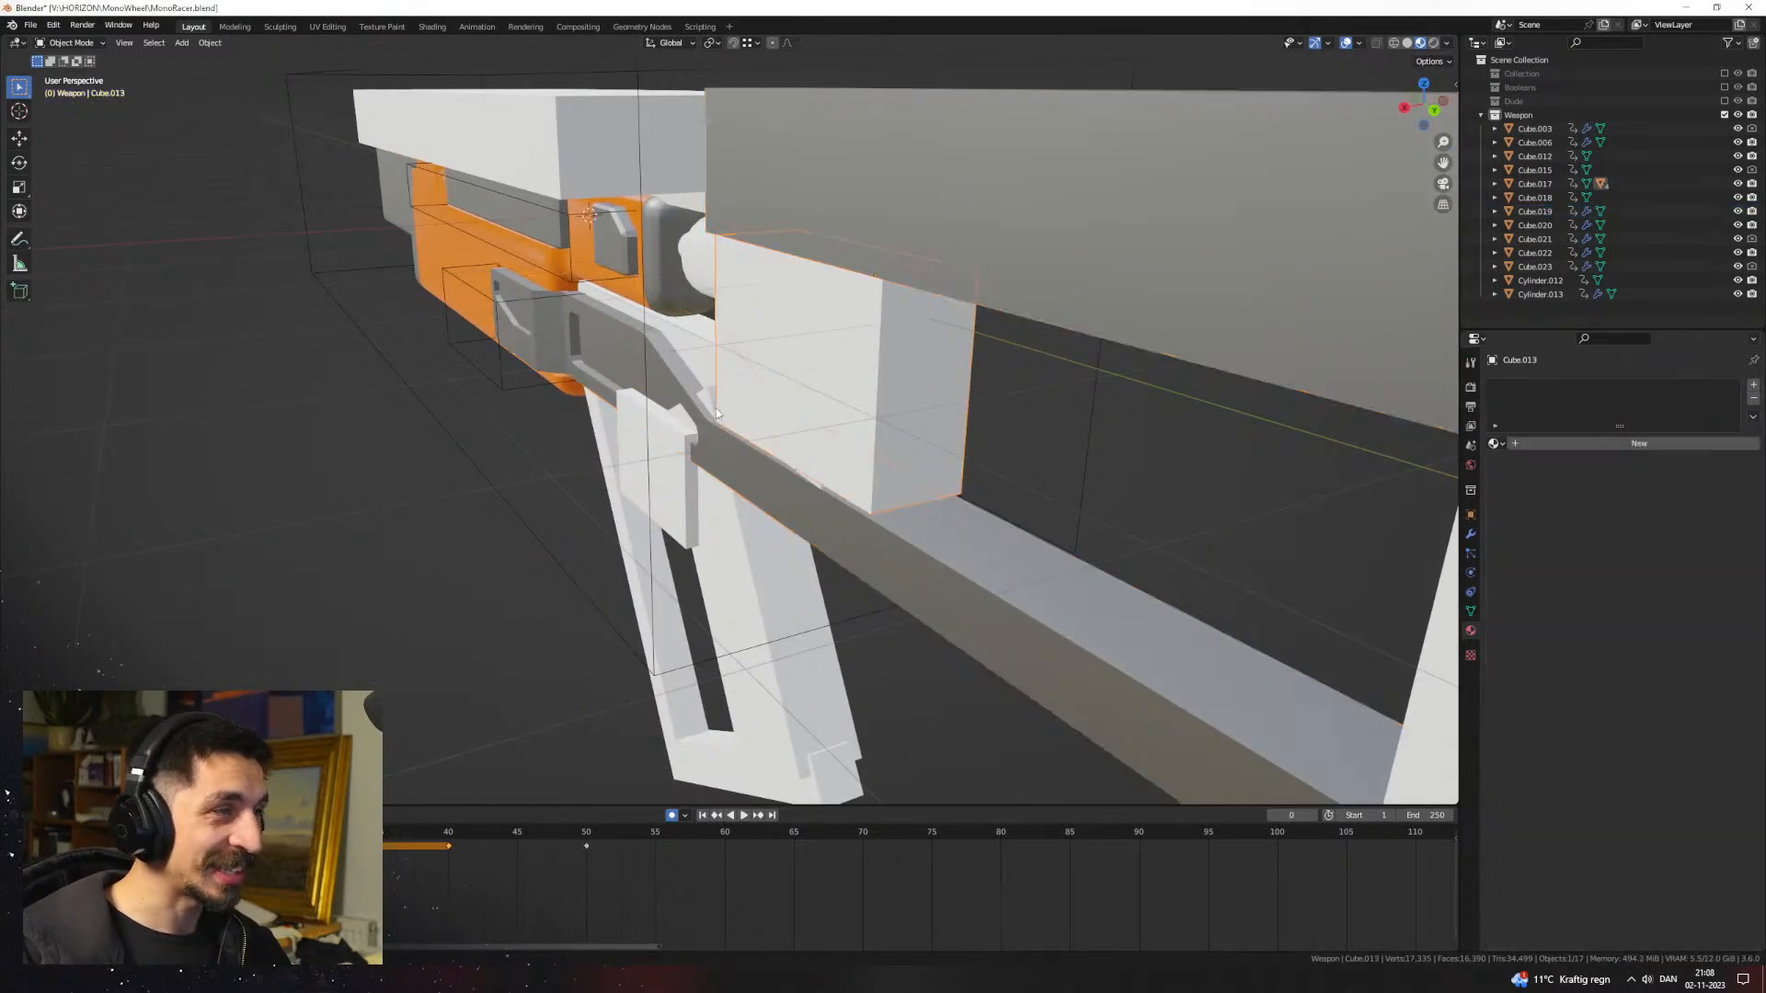
scroll(844, 602, "down", 3)
left_click(846, 614)
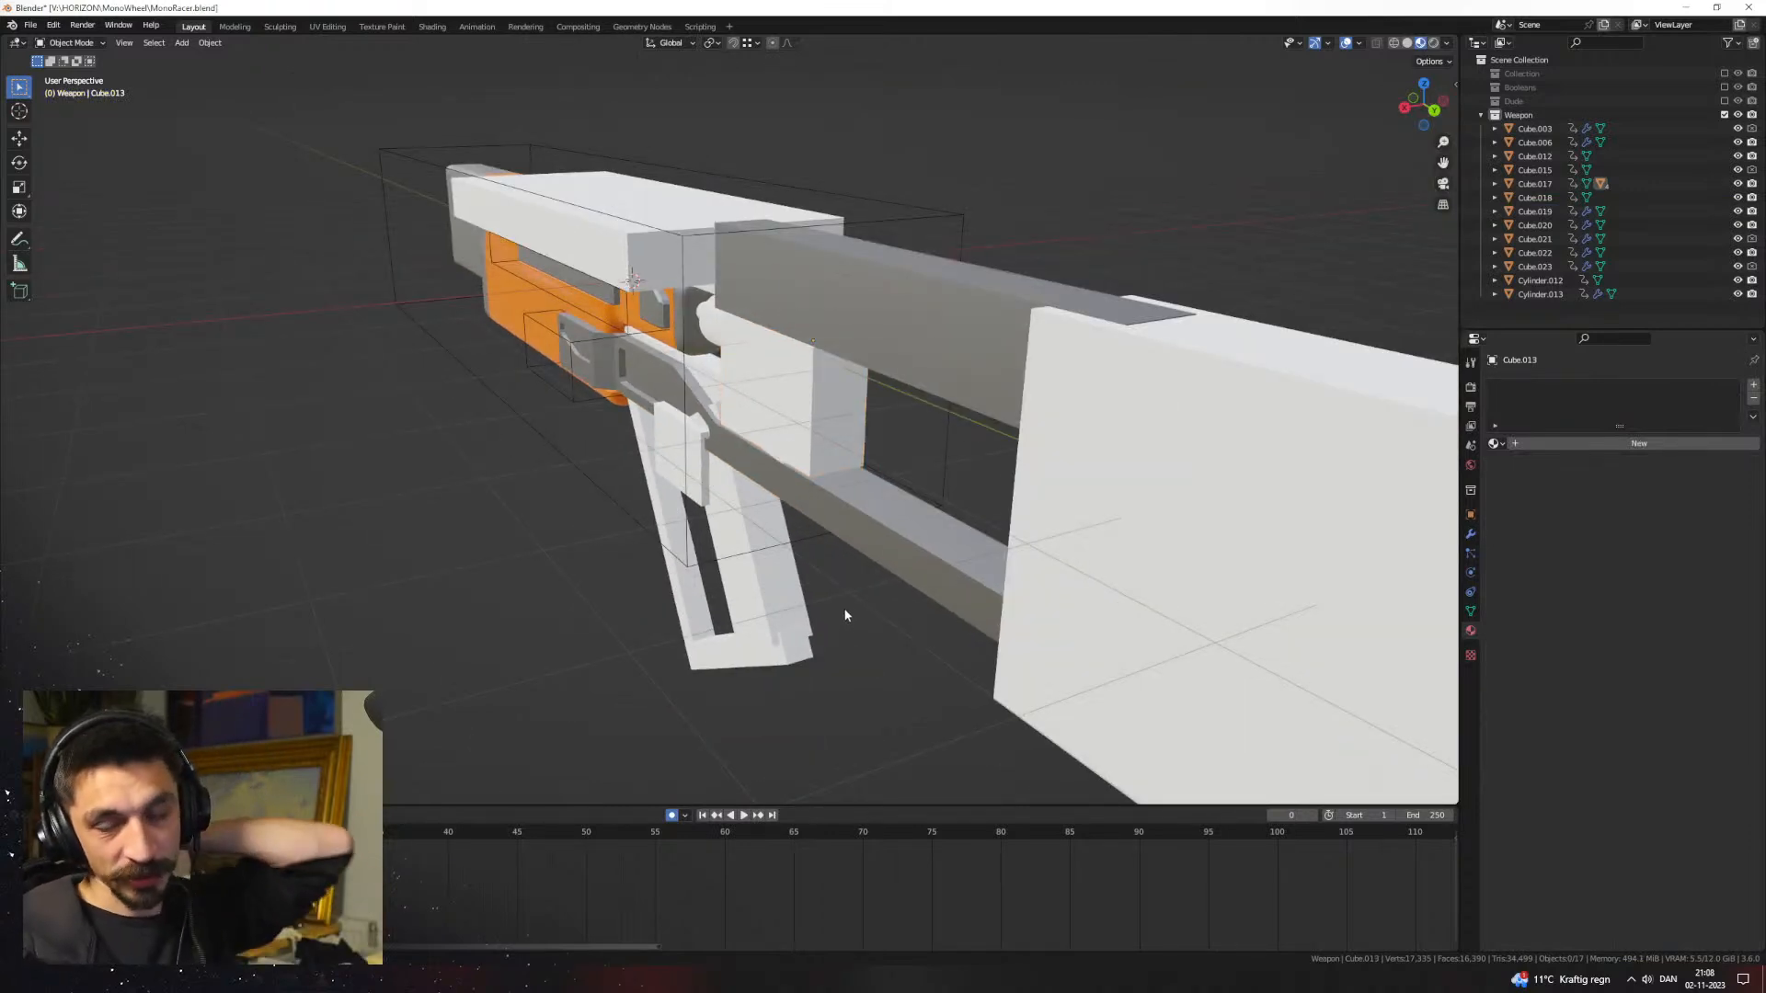
middle_click_drag(821, 583, 666, 579)
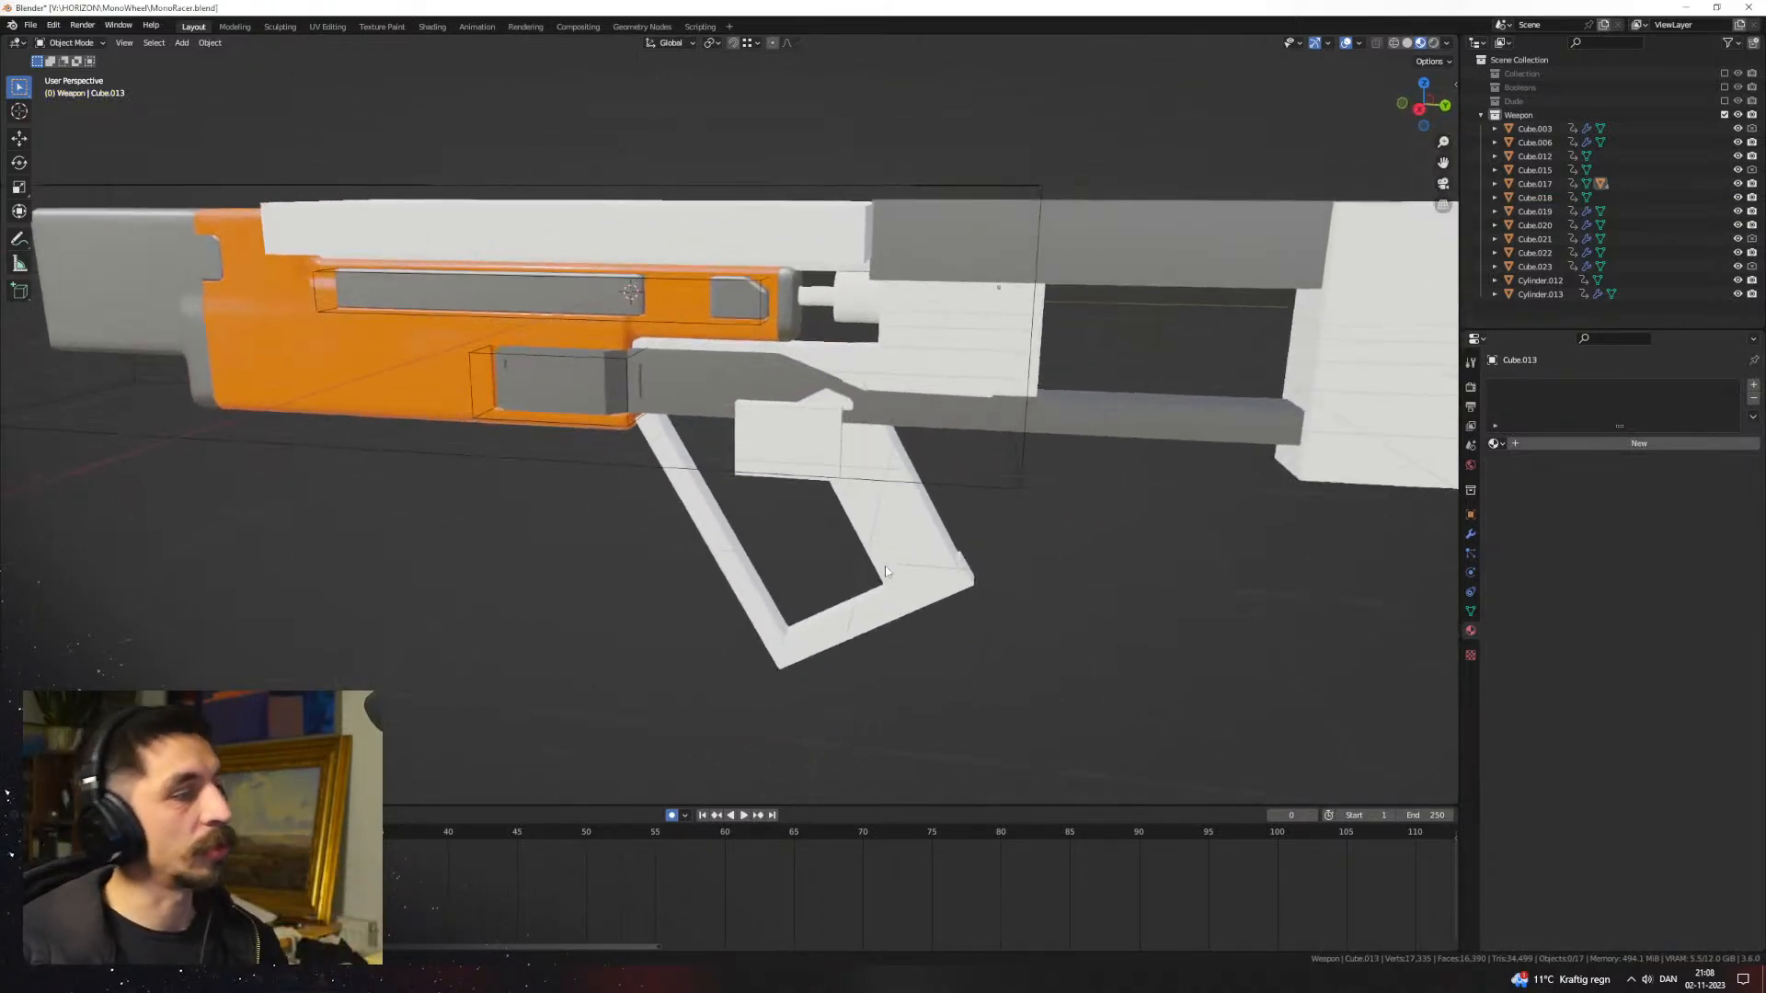
scroll(858, 566, "up", 3)
middle_click_drag(858, 566, 708, 477)
scroll(708, 478, "down", 3)
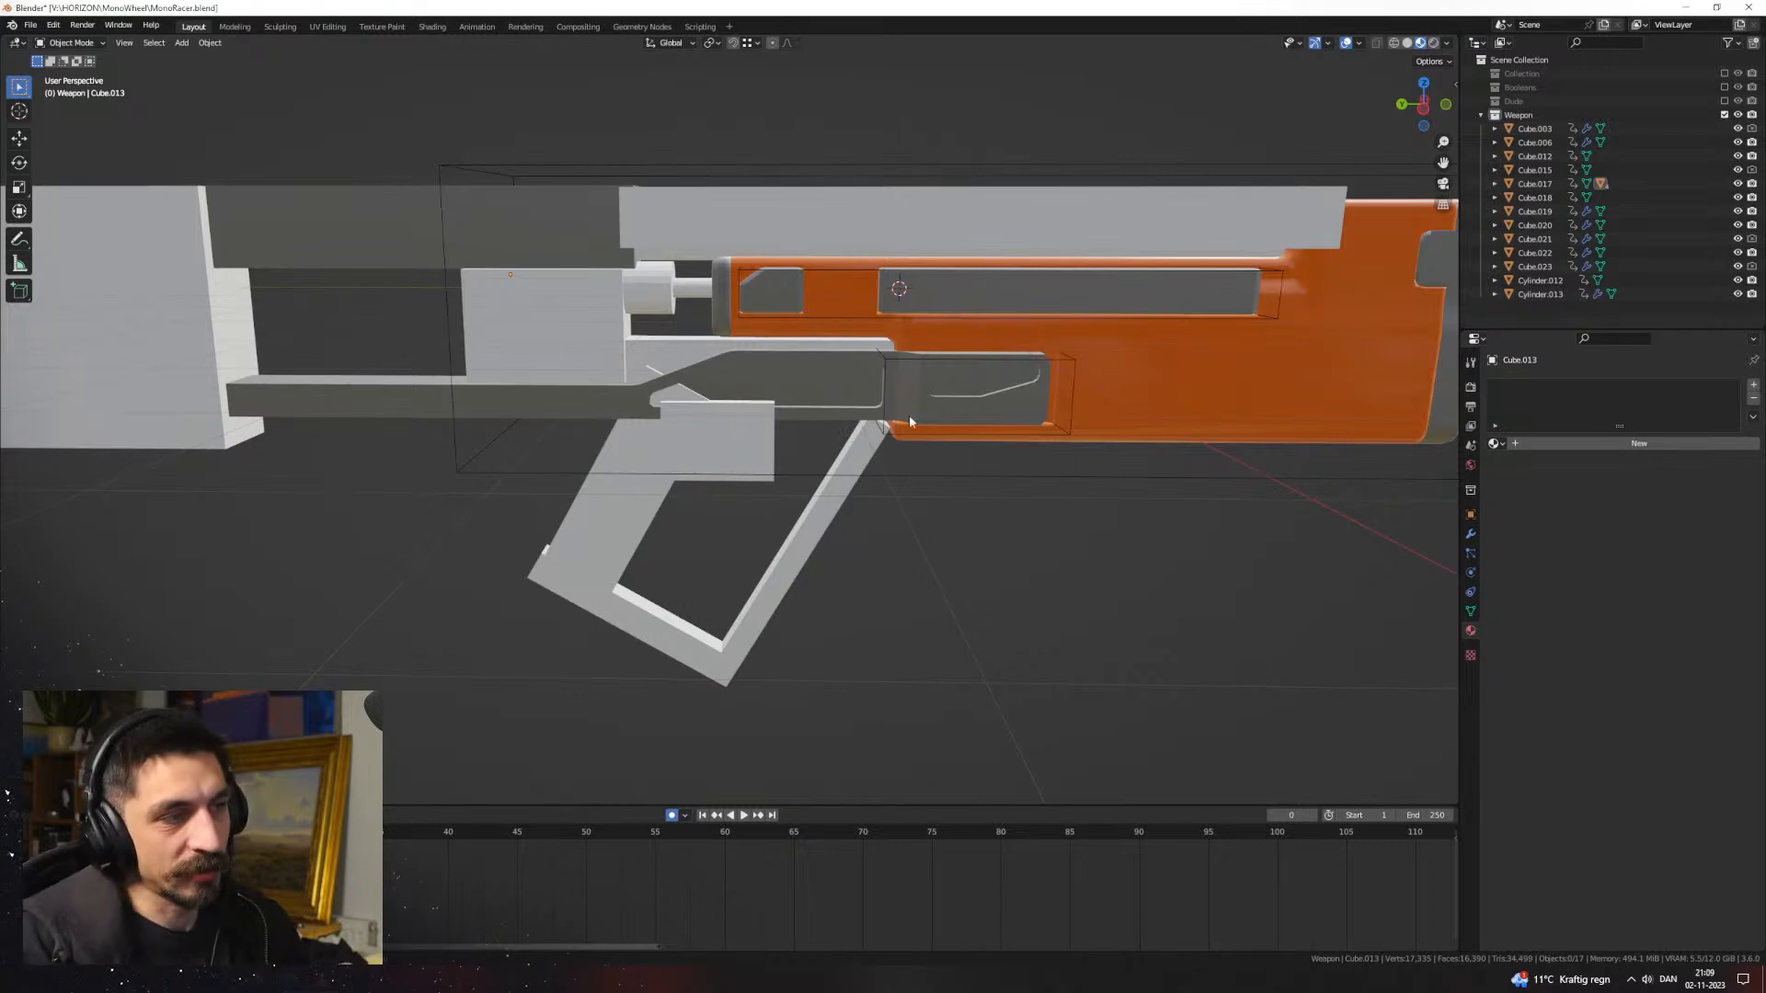
Step: Show the whole rifle in right orthographic view and widen the timeline to cover frames 0 to 250
scroll(876, 513, "down", 3)
middle_click_drag(876, 513, 925, 482)
scroll(794, 471, "up", 2)
scroll(925, 482, "down", 2)
key("KP_3")
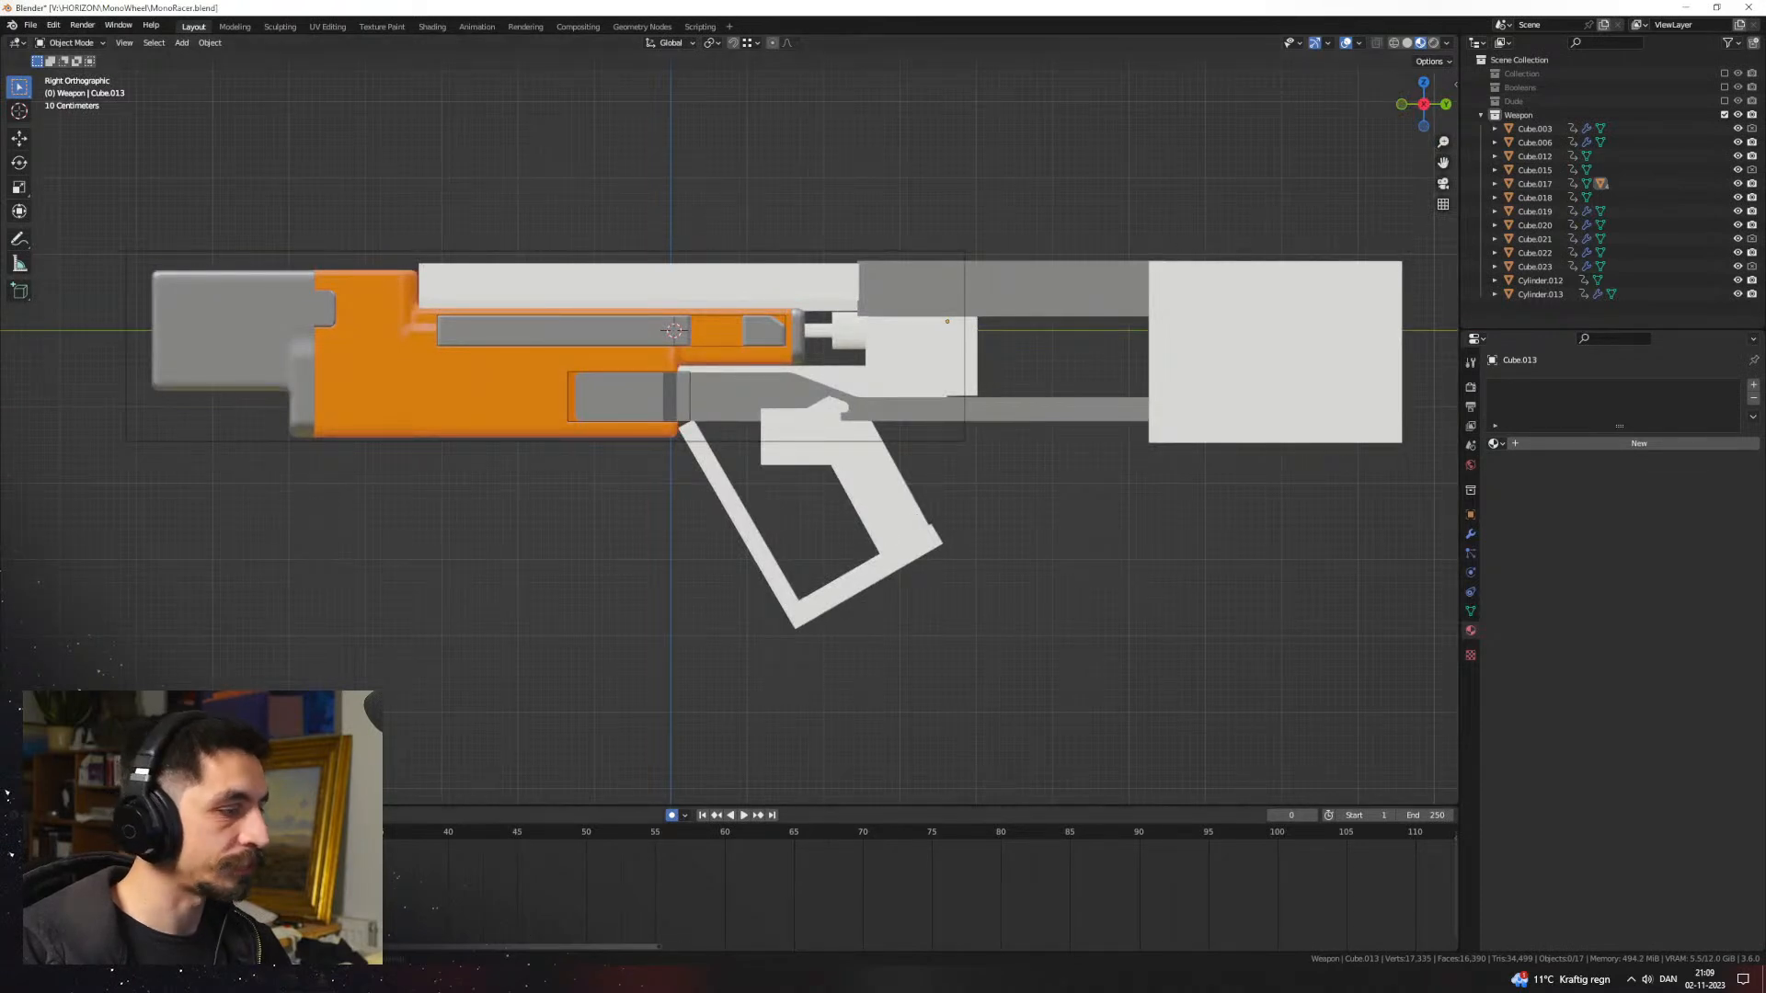
scroll(690, 899, "down", 15)
scroll(674, 898, "up", 8)
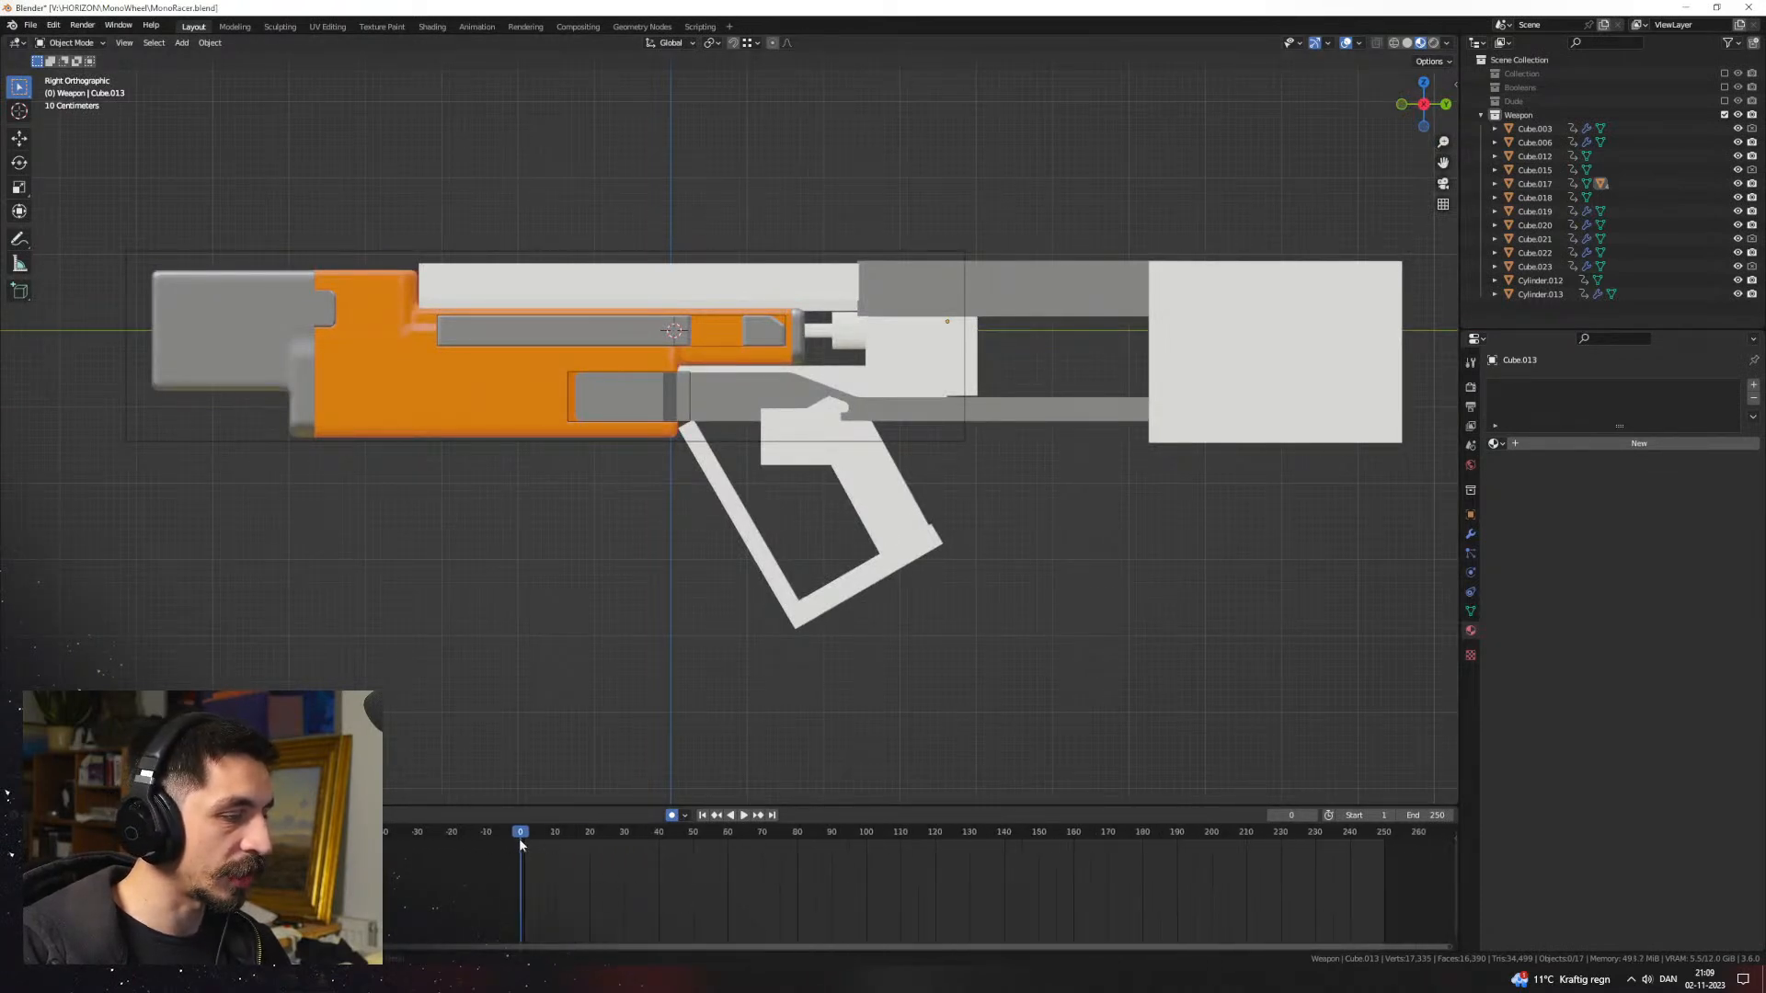
Step: Examine the whole rifle in perspective from both sides, briefly playing the animation and returning it to frame 0
key("space")
left_click(478, 831)
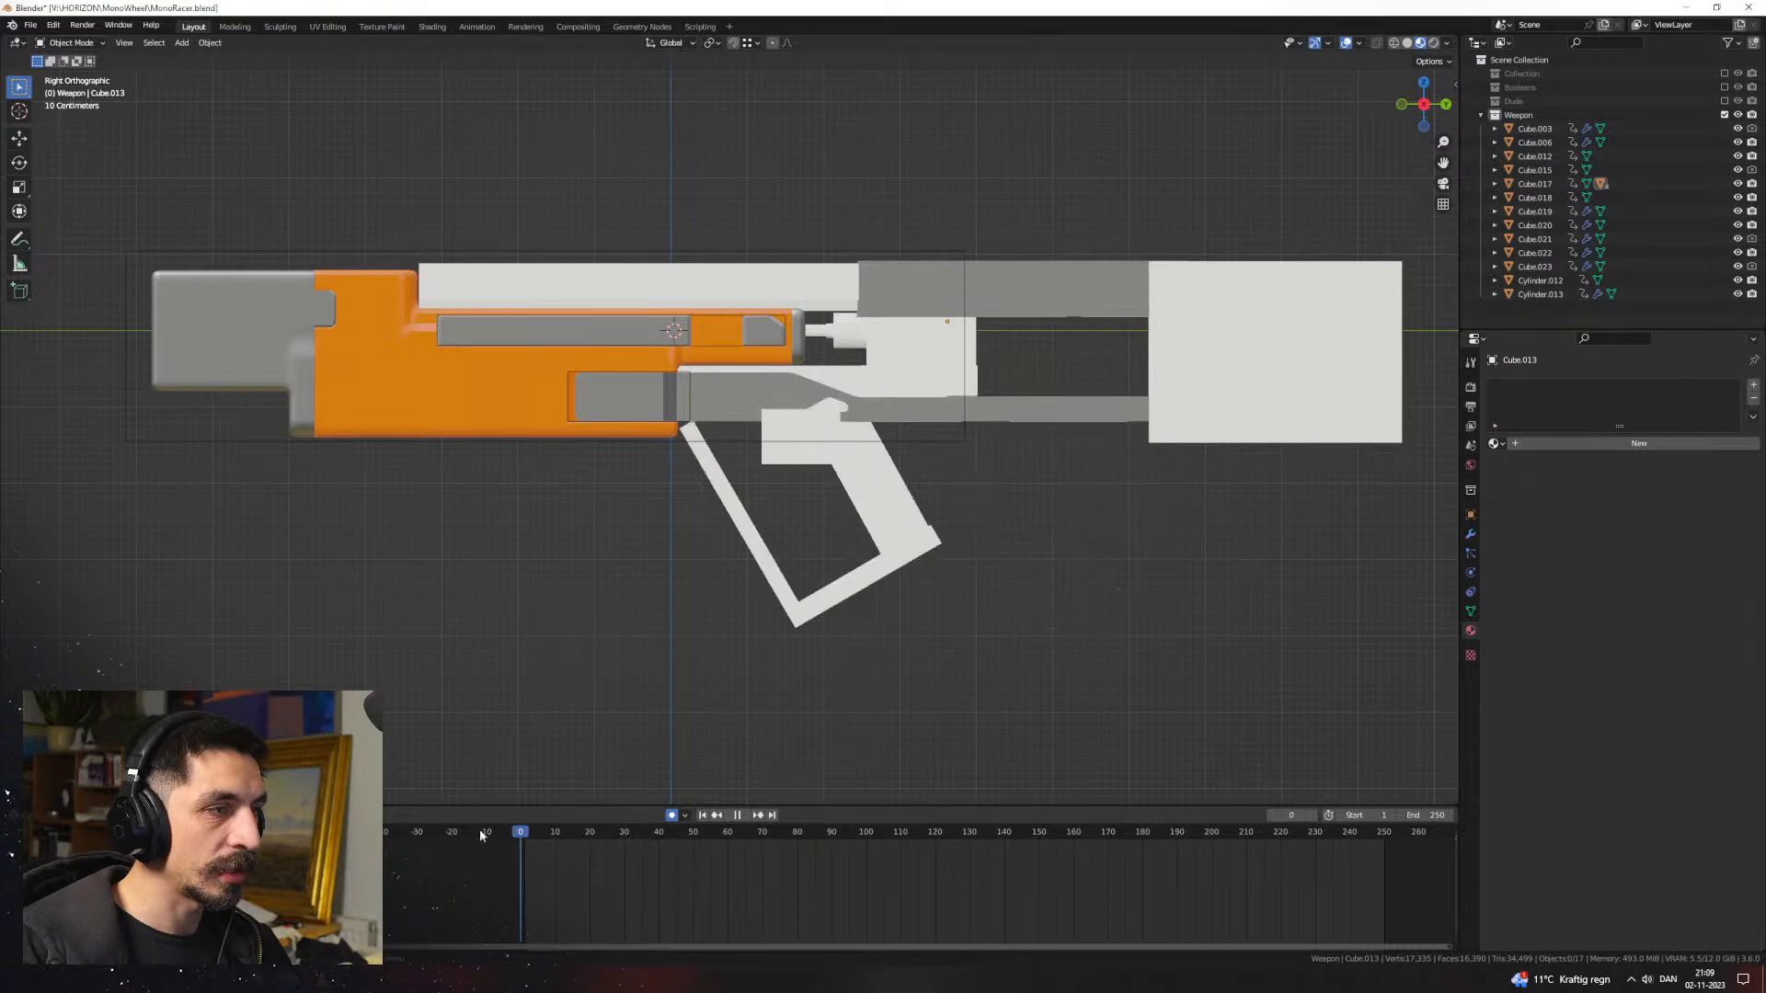
key("space")
middle_click_drag(834, 531, 859, 580, "shift")
middle_click_drag(874, 583, 836, 590)
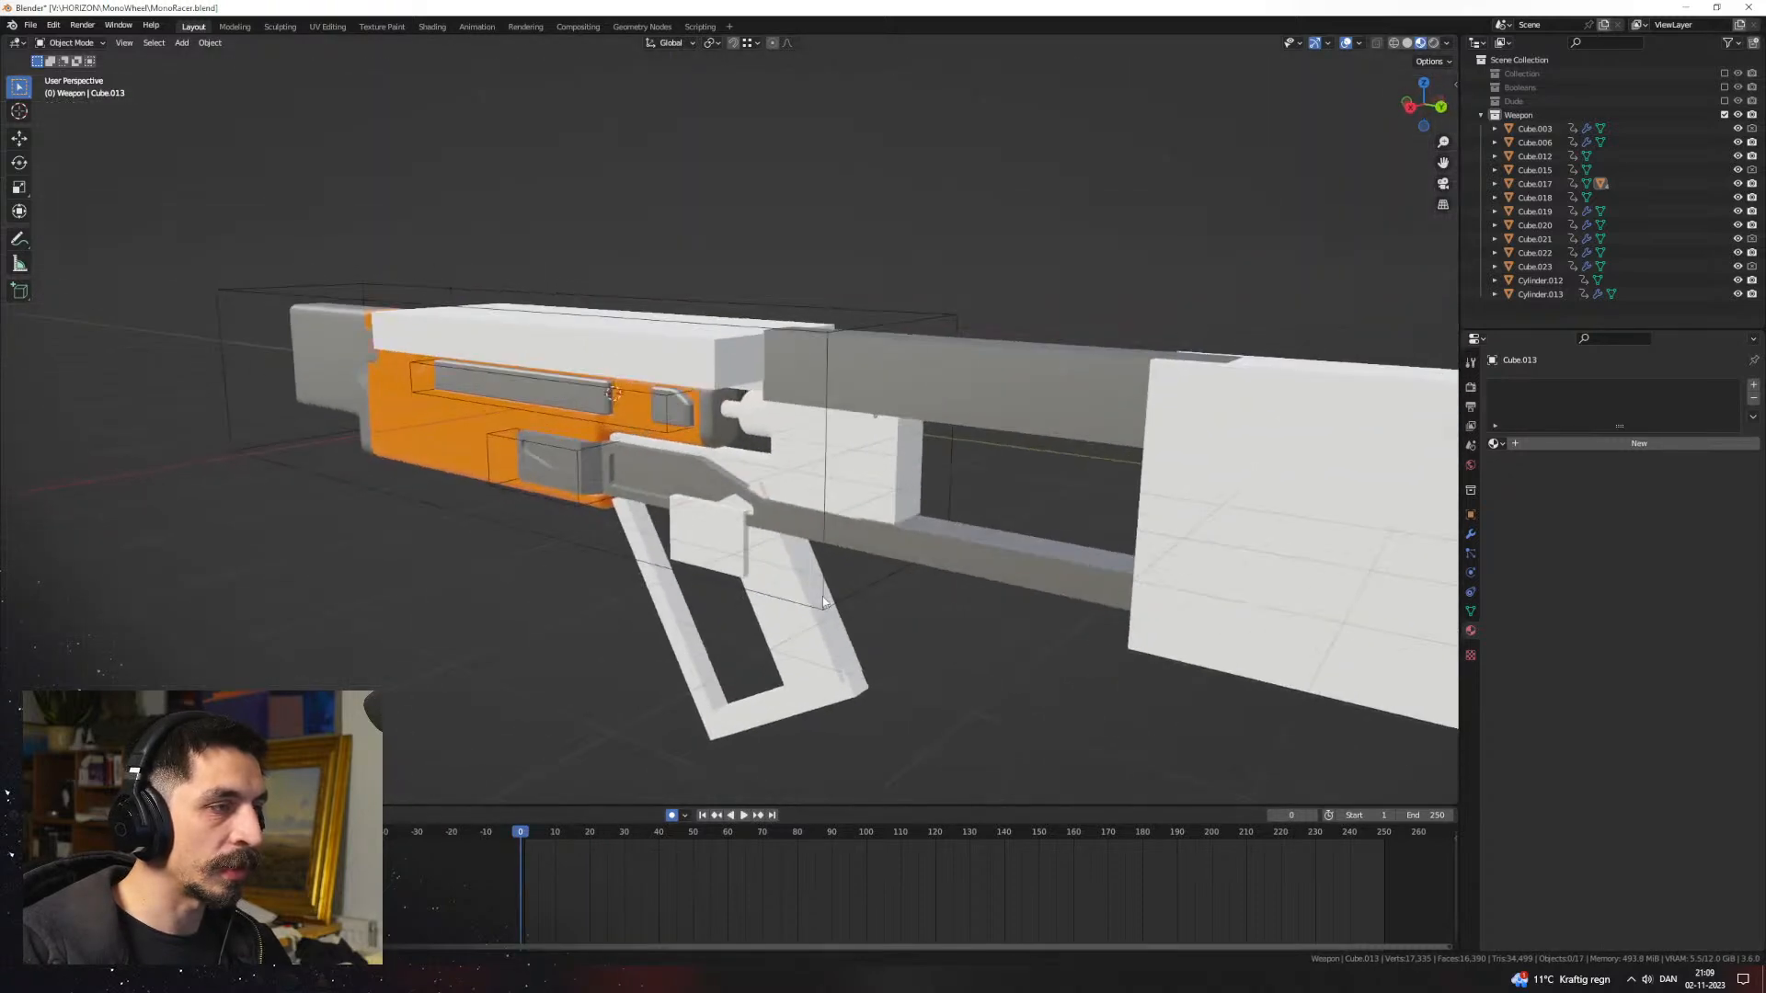
key("ctrl+KP_3")
middle_click_drag(997, 590, 924, 614)
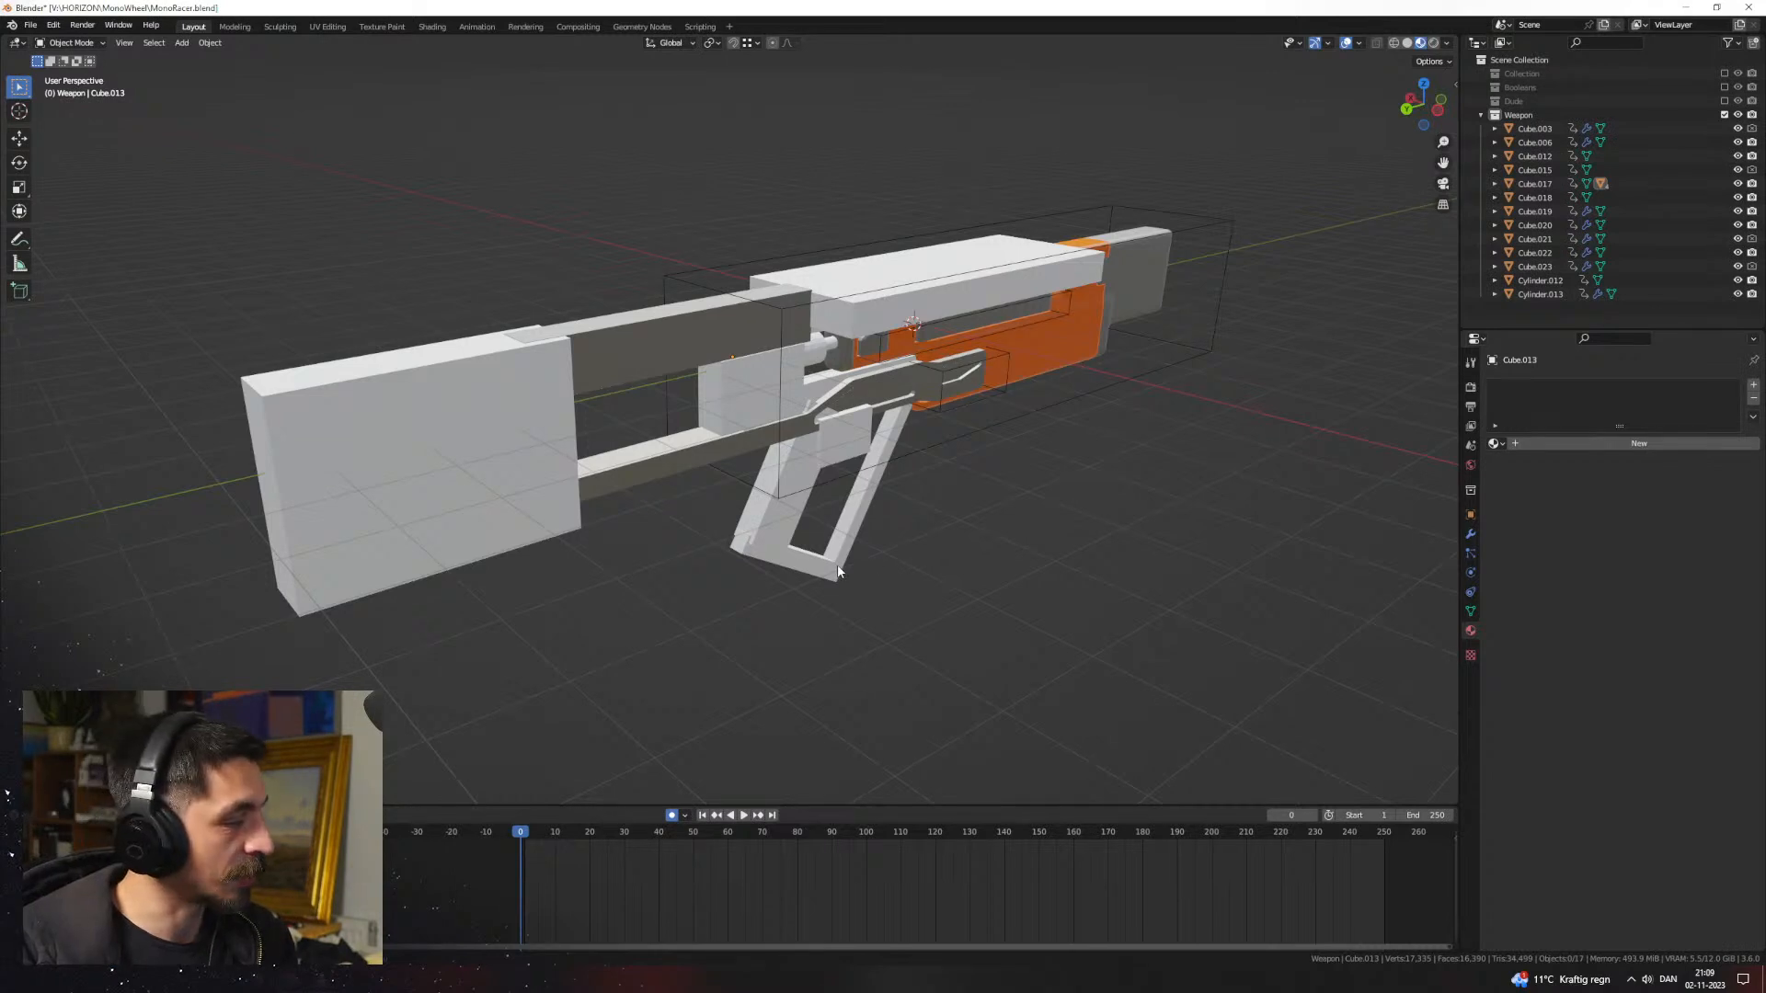
middle_click_drag(950, 536, 807, 532)
Step: Widen the slanted handle piece of the grip Cube.017 by a factor of about 1.2 along the global X axis
left_click(807, 532)
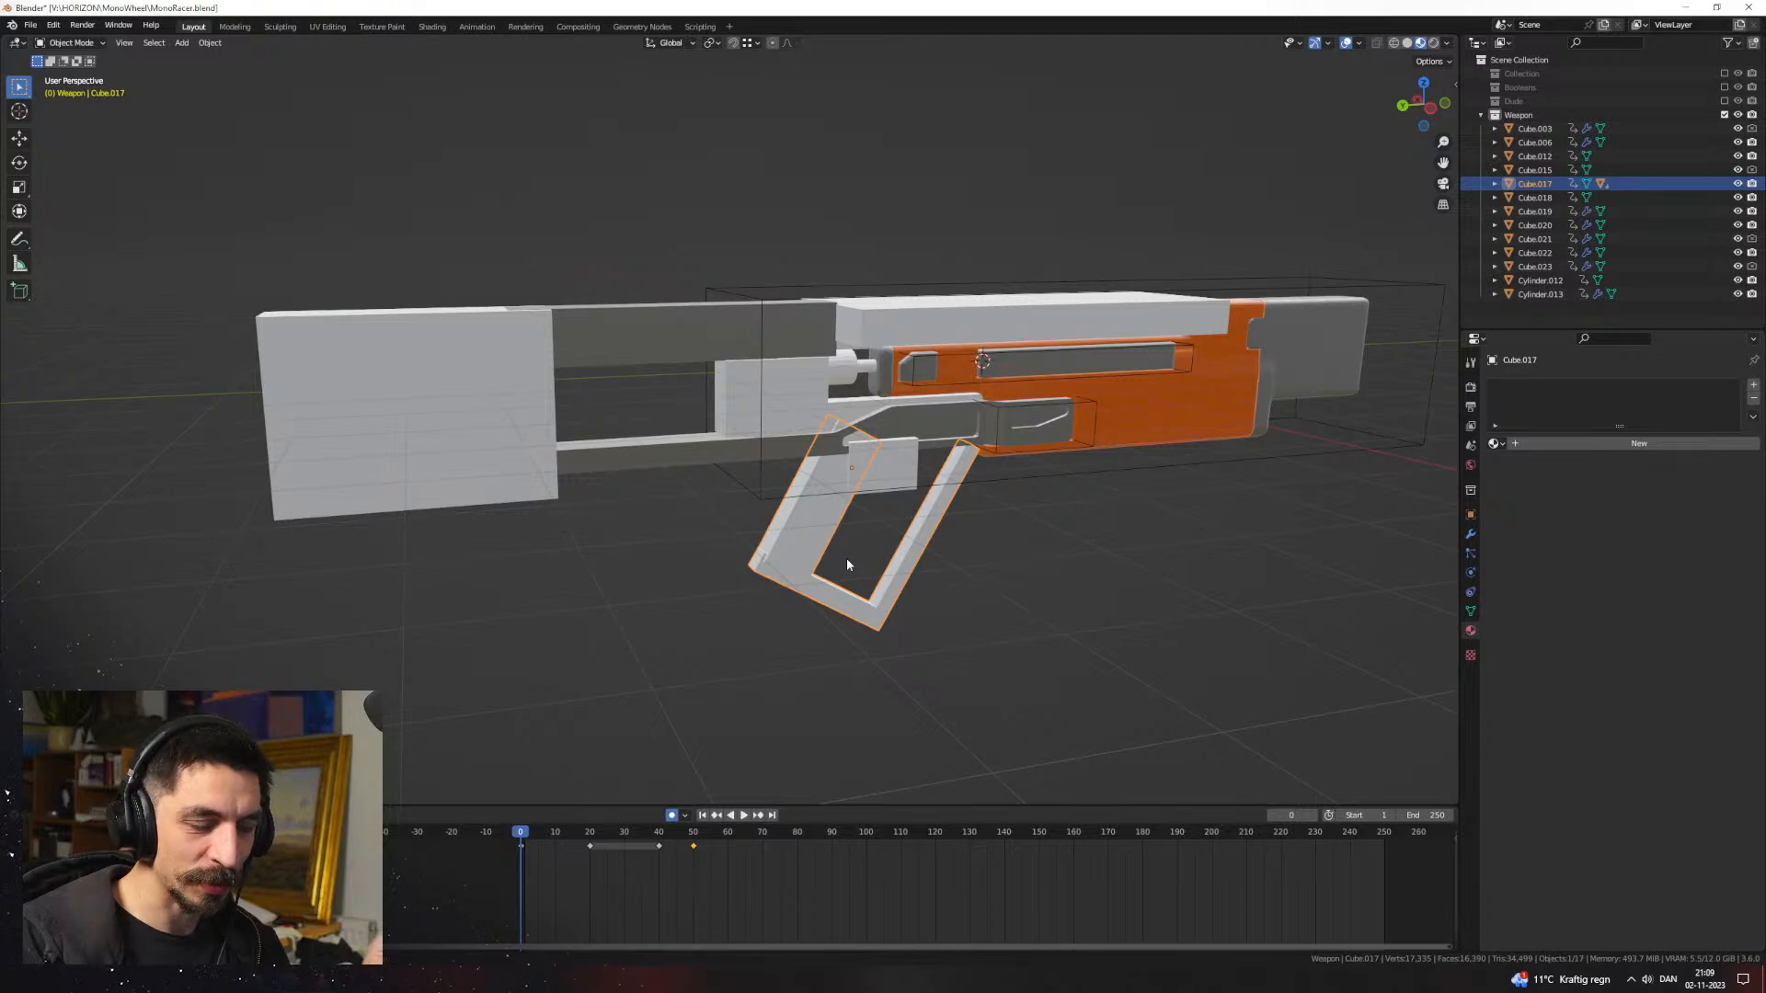
middle_click_drag(848, 568, 934, 502)
key("Tab")
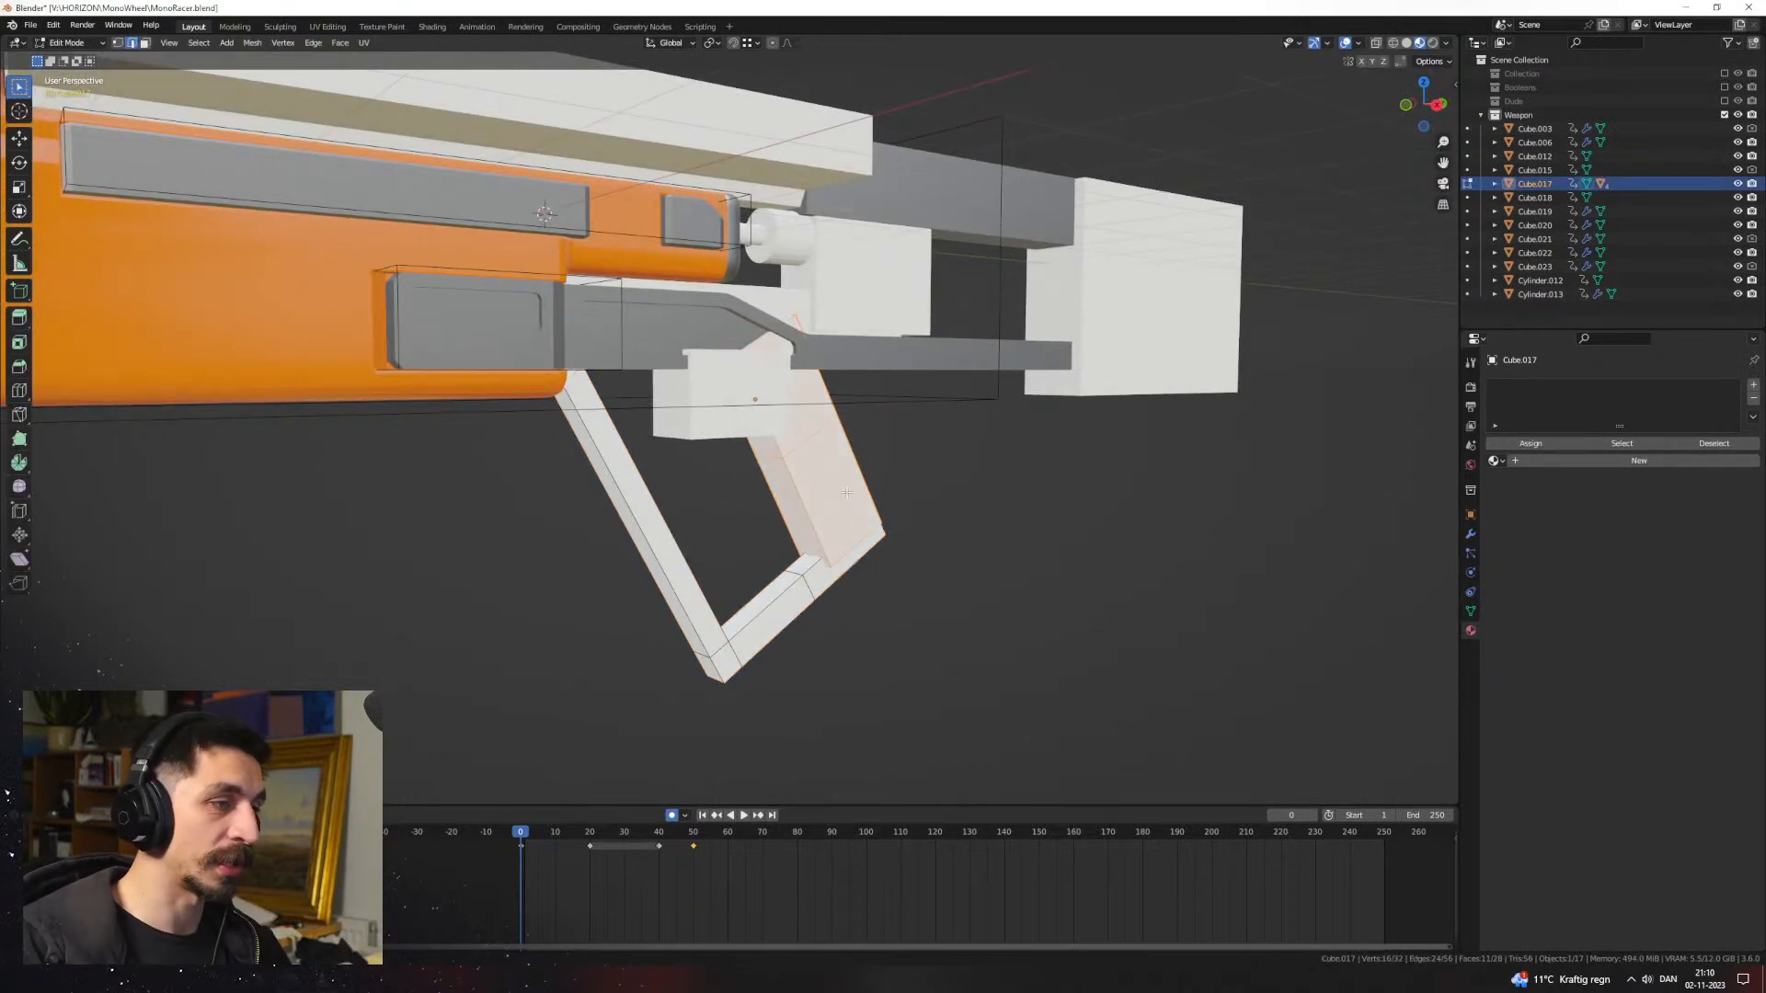
key("alt+a")
key("l")
middle_click_drag(862, 525, 911, 556, "alt")
scroll(906, 552, "up", 3)
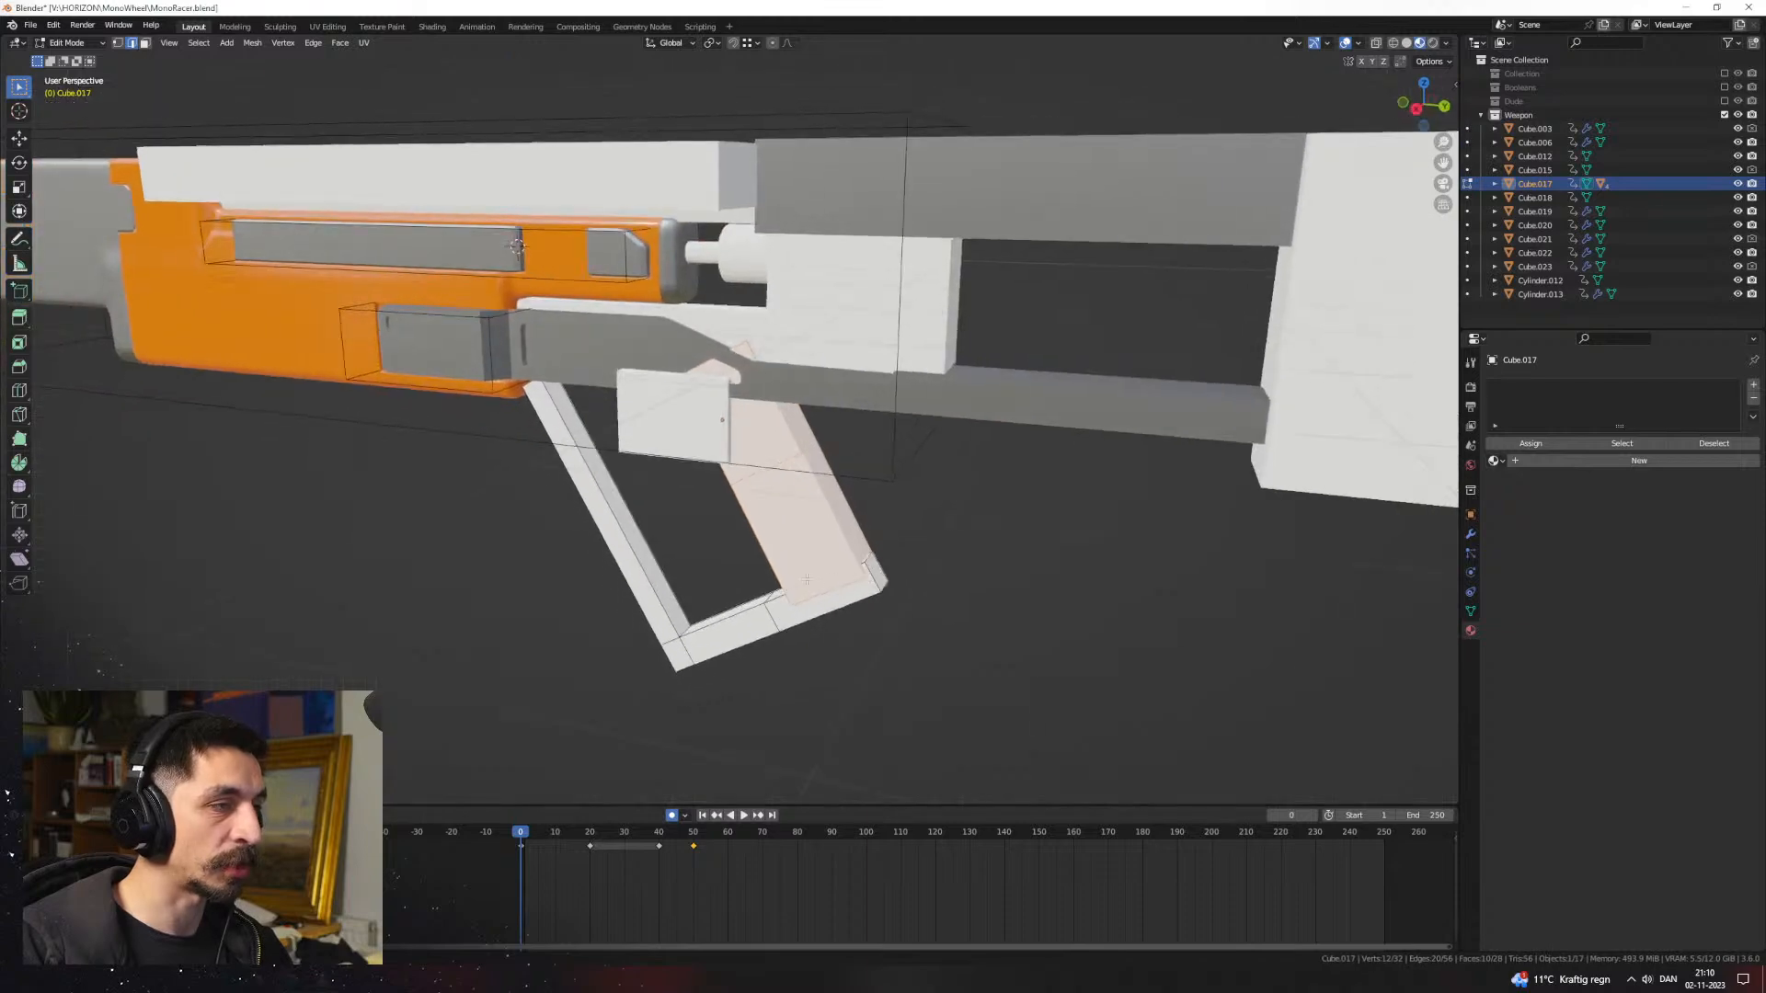
mouse_move(807, 580)
middle_mouse_down()
mouse_move(750, 573)
mouse_move(822, 511)
mouse_move(910, 515)
middle_mouse_up()
scroll(791, 543, "up", 1)
key("shift+z")
key("shift+z")
key("s")
key("x")
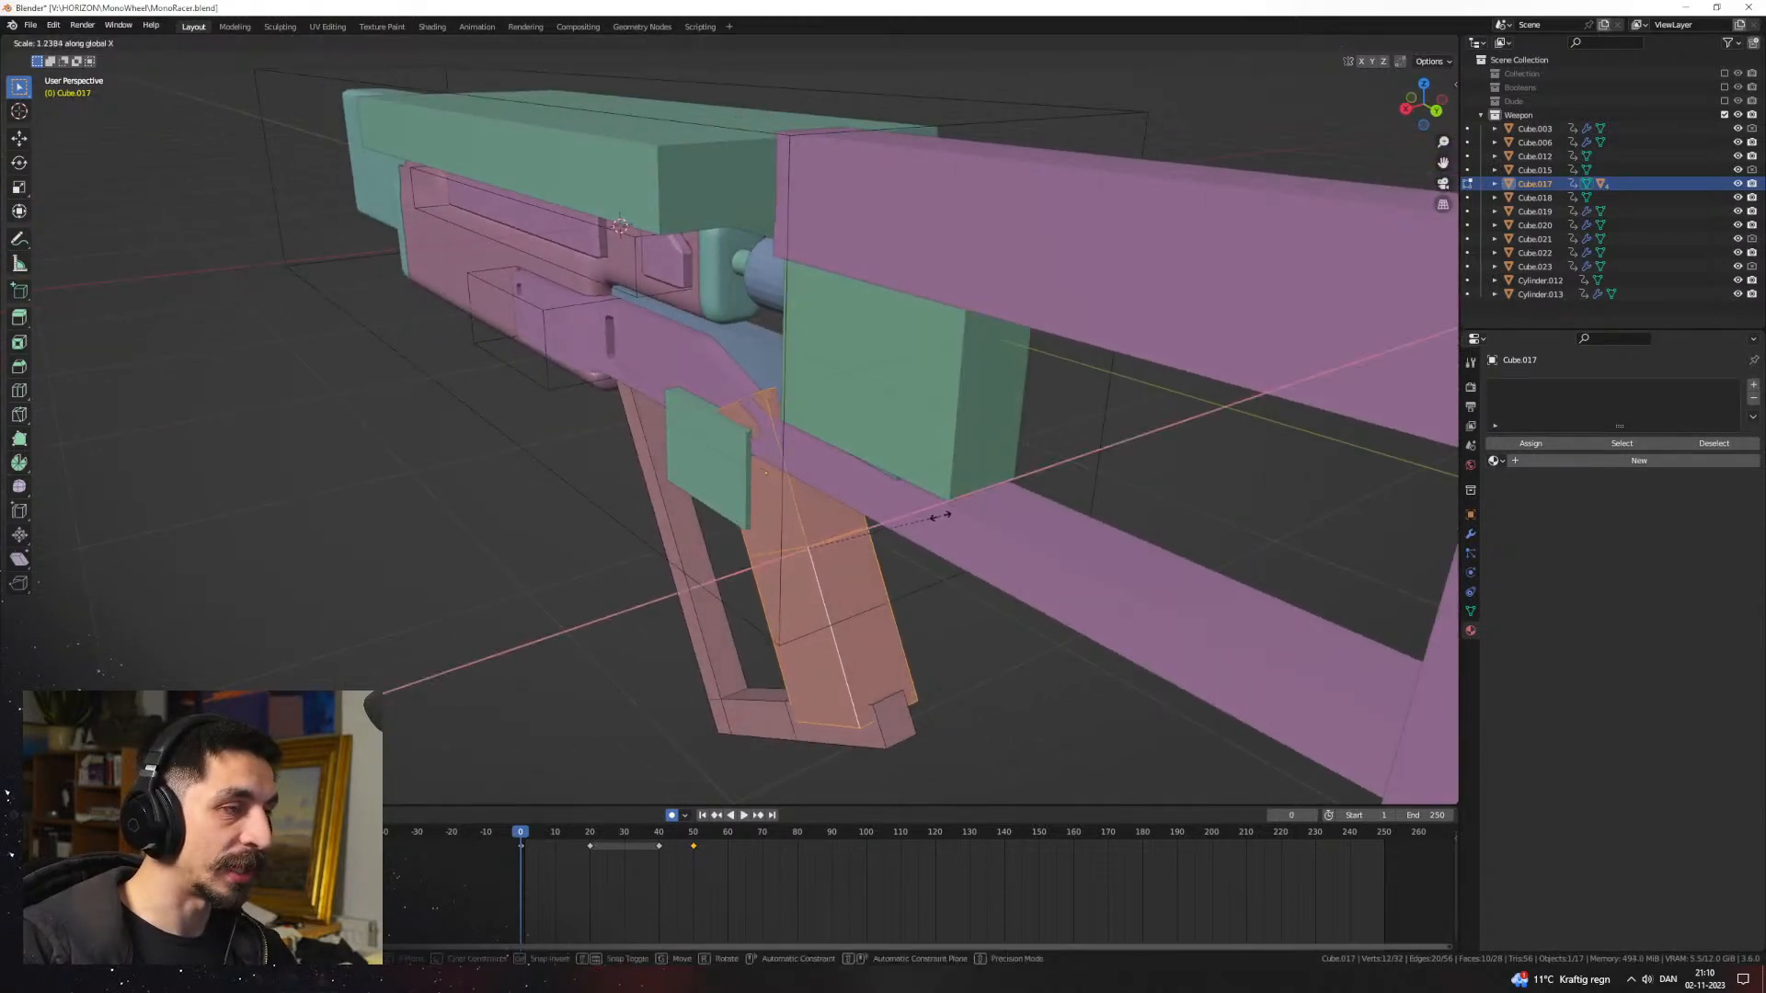
left_click(929, 520)
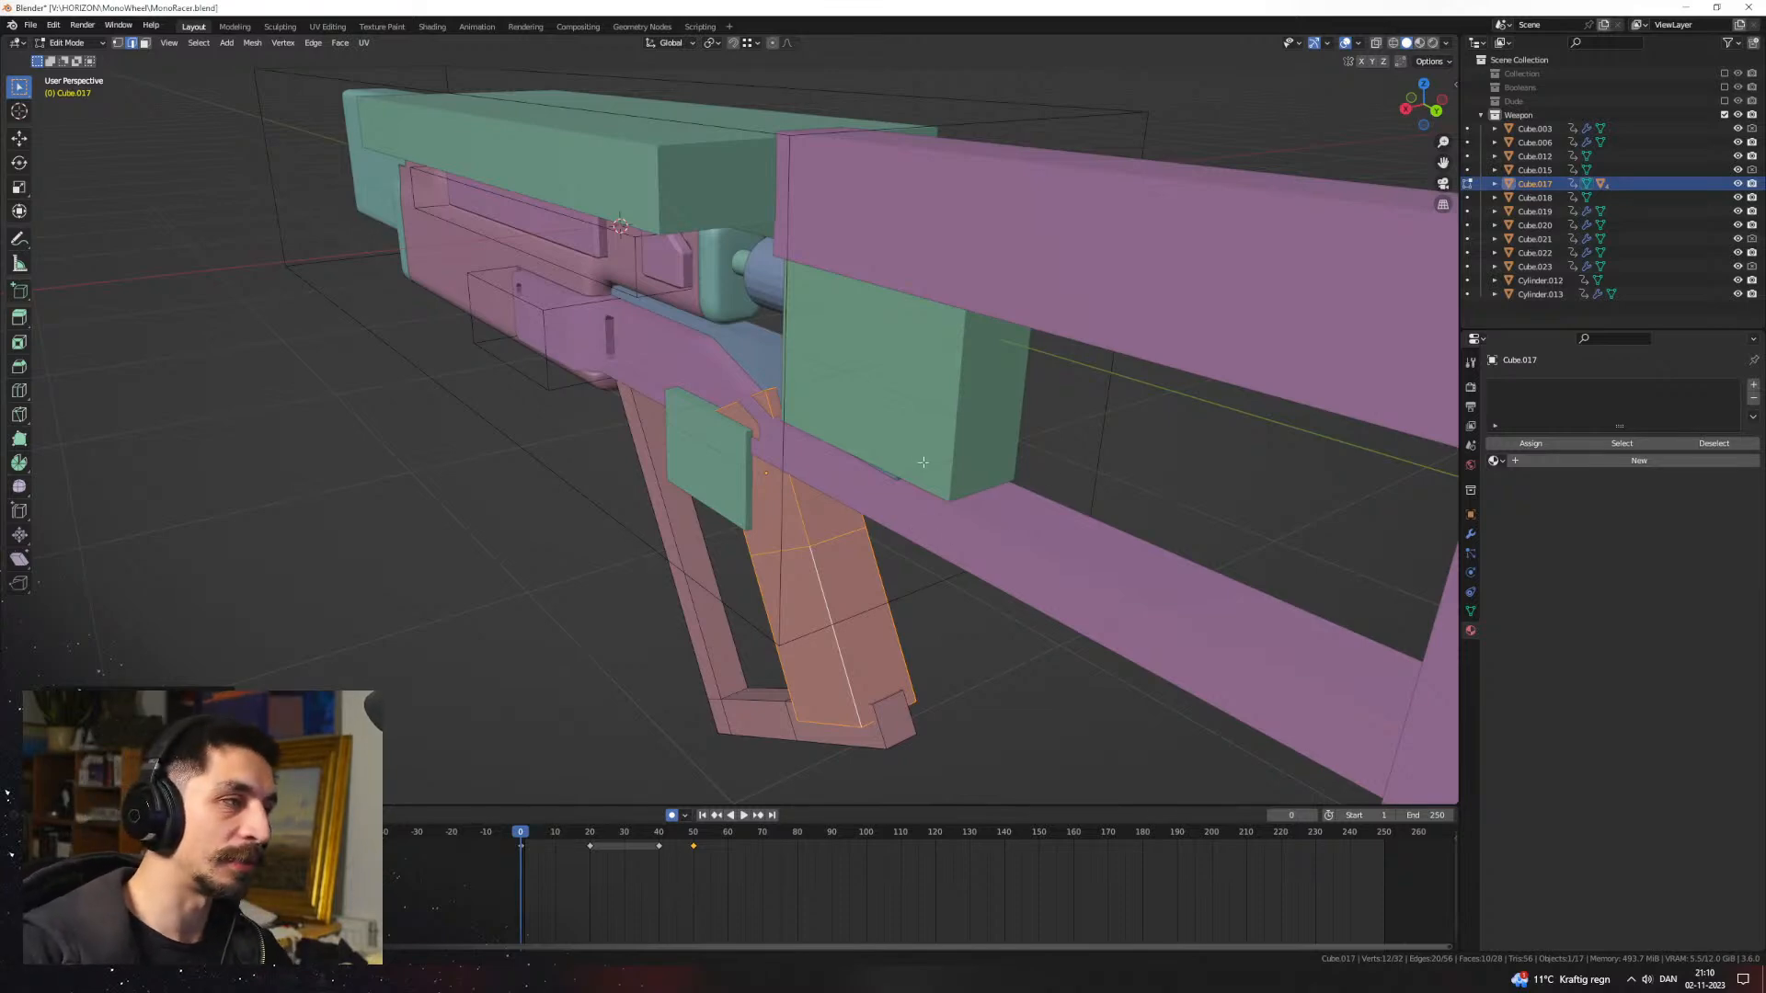
Step: Inspect the widened handle against the rest of the rifle and switch the viewport back to material preview
scroll(923, 463, "up", 2)
mouse_move(847, 468)
middle_mouse_down()
mouse_move(974, 466)
mouse_move(816, 466)
middle_mouse_up()
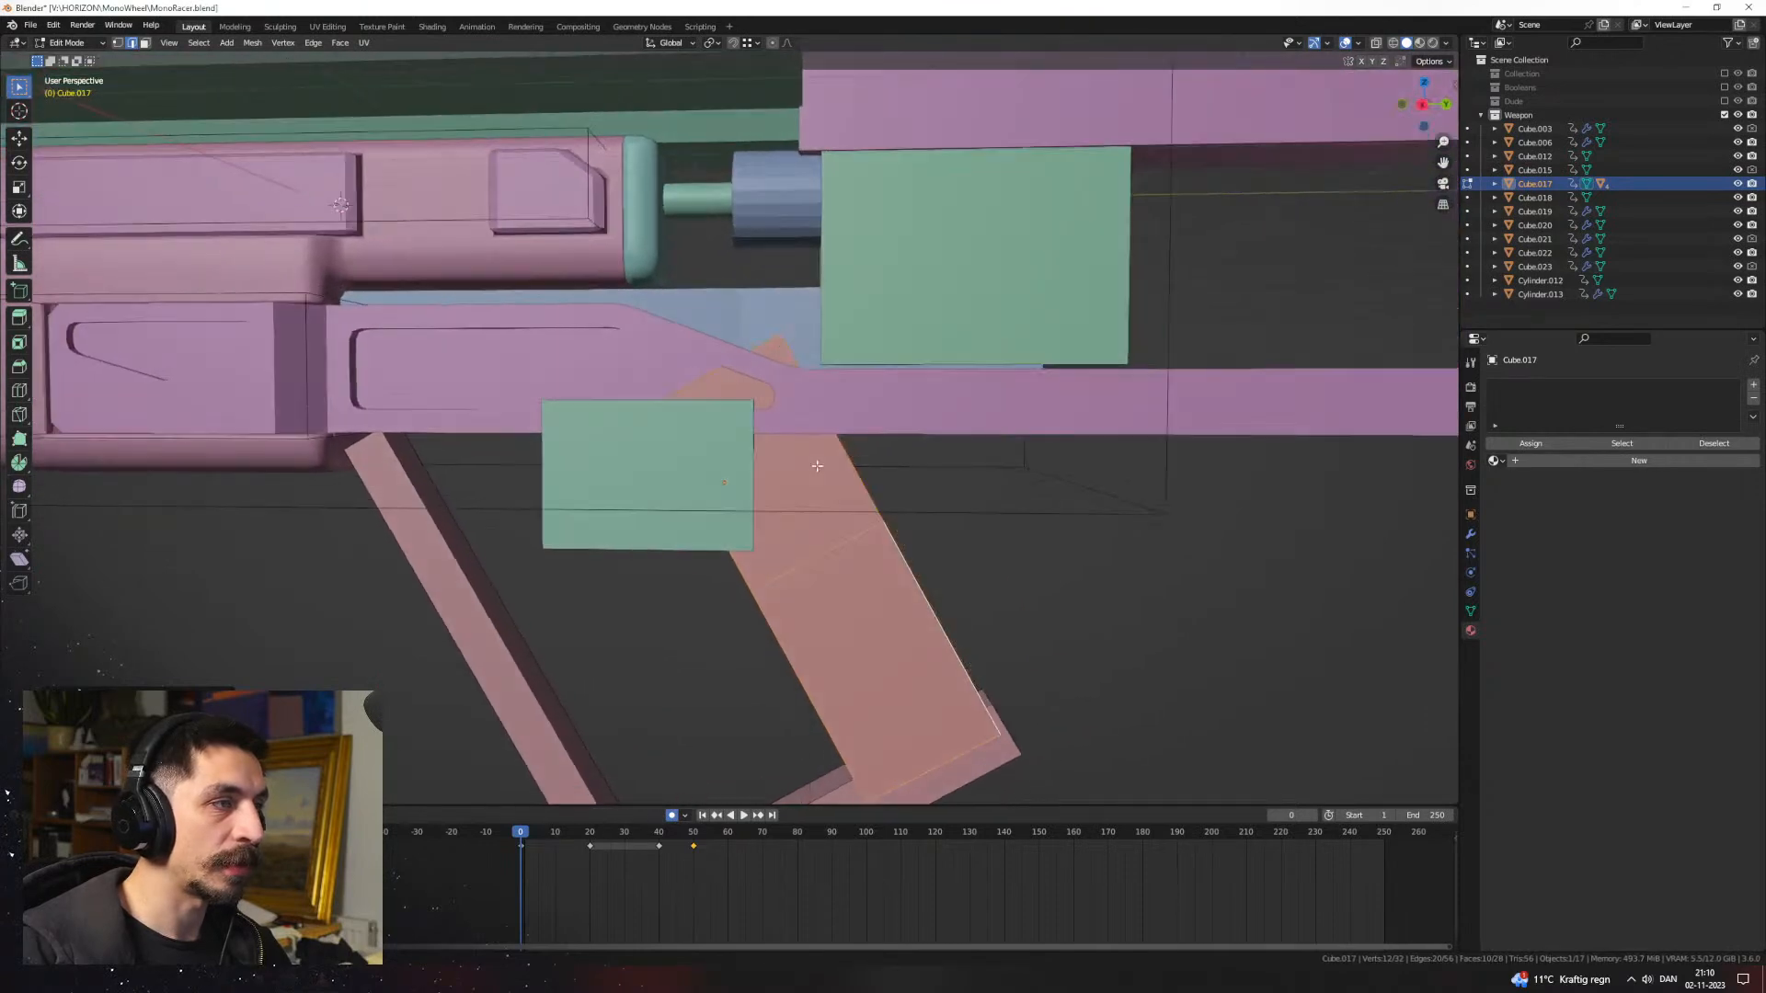
scroll(958, 512, "down", 6)
middle_click_drag(950, 497, 891, 524)
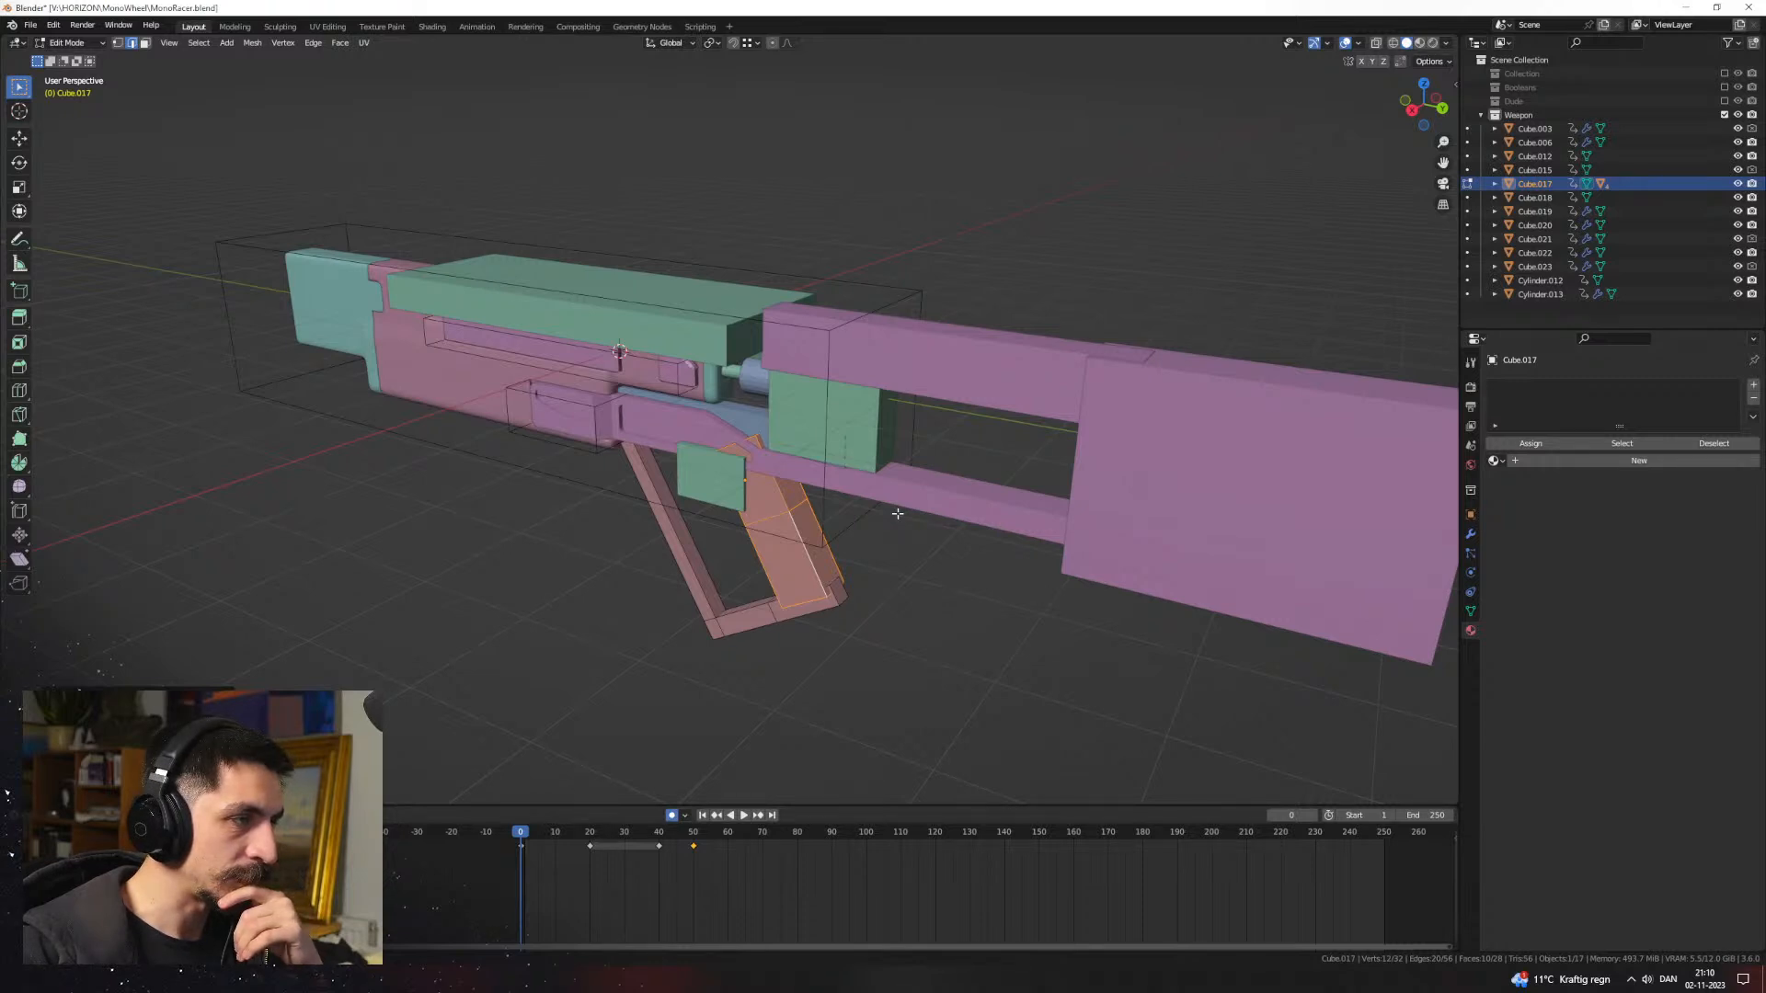
left_click(1419, 42)
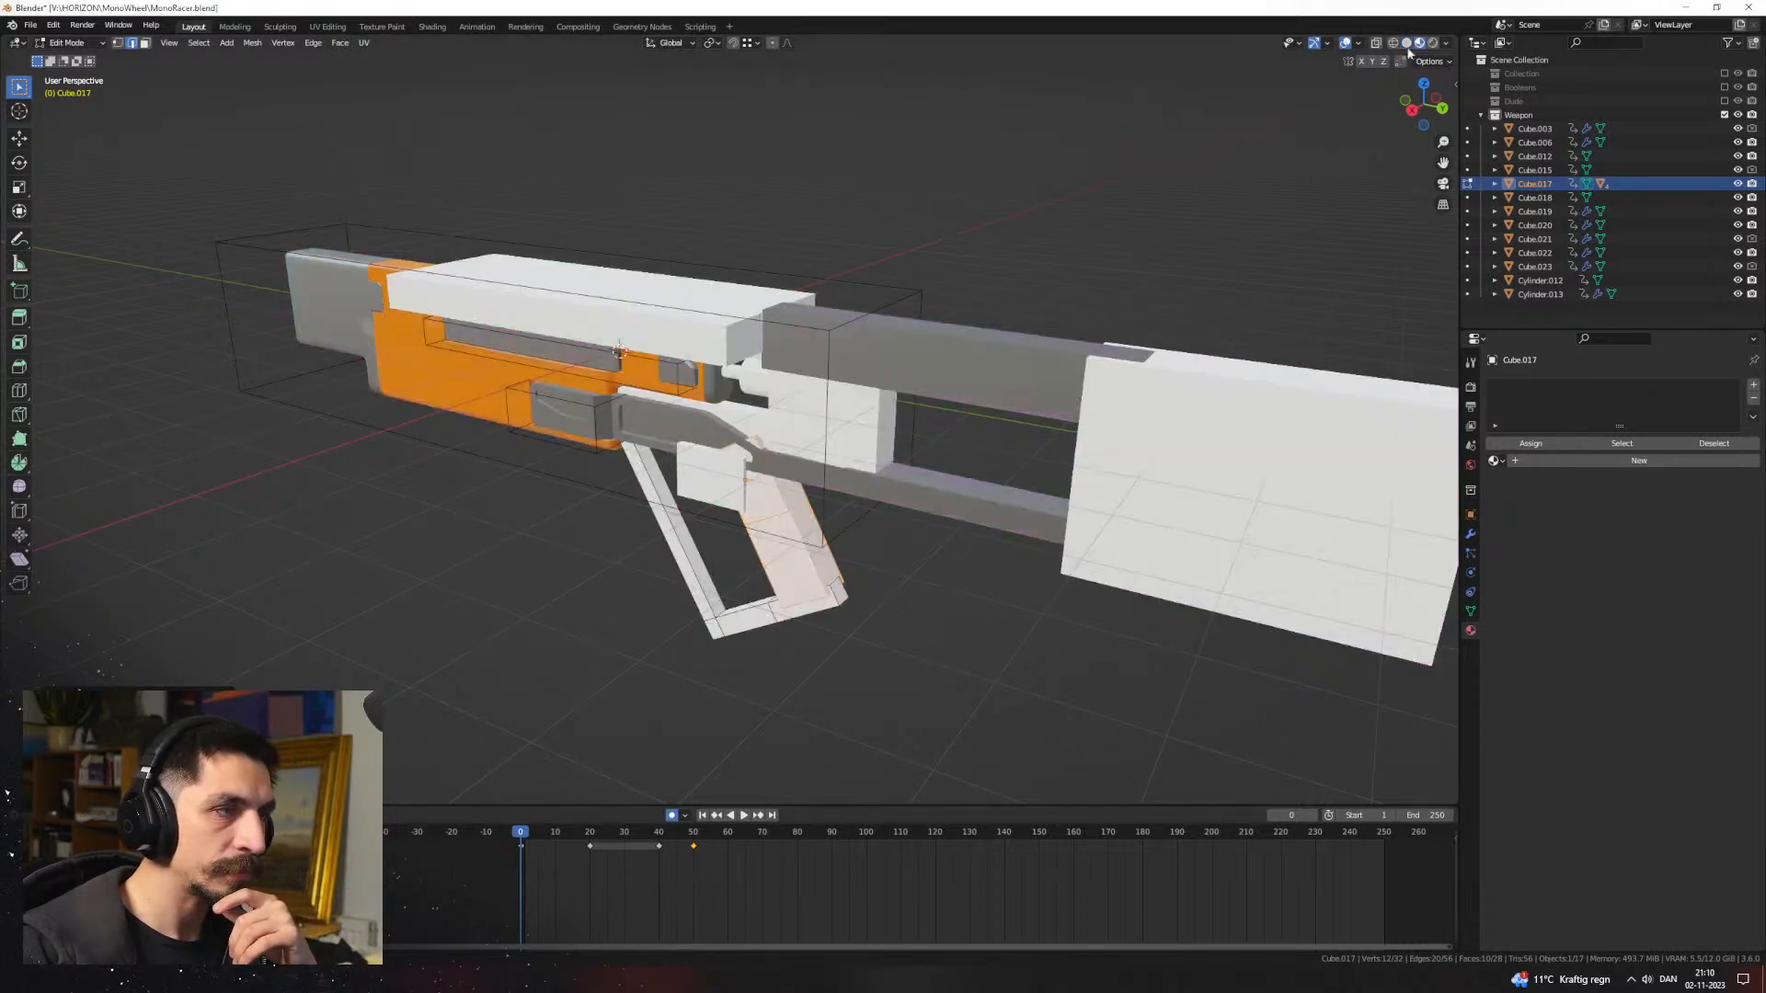
mouse_move(921, 379)
middle_mouse_down()
mouse_move(964, 363)
mouse_move(846, 423)
mouse_move(699, 552)
middle_mouse_up()
Step: Play the opening of the animation twice to check how the grip moves, and return to frame 0
key("space")
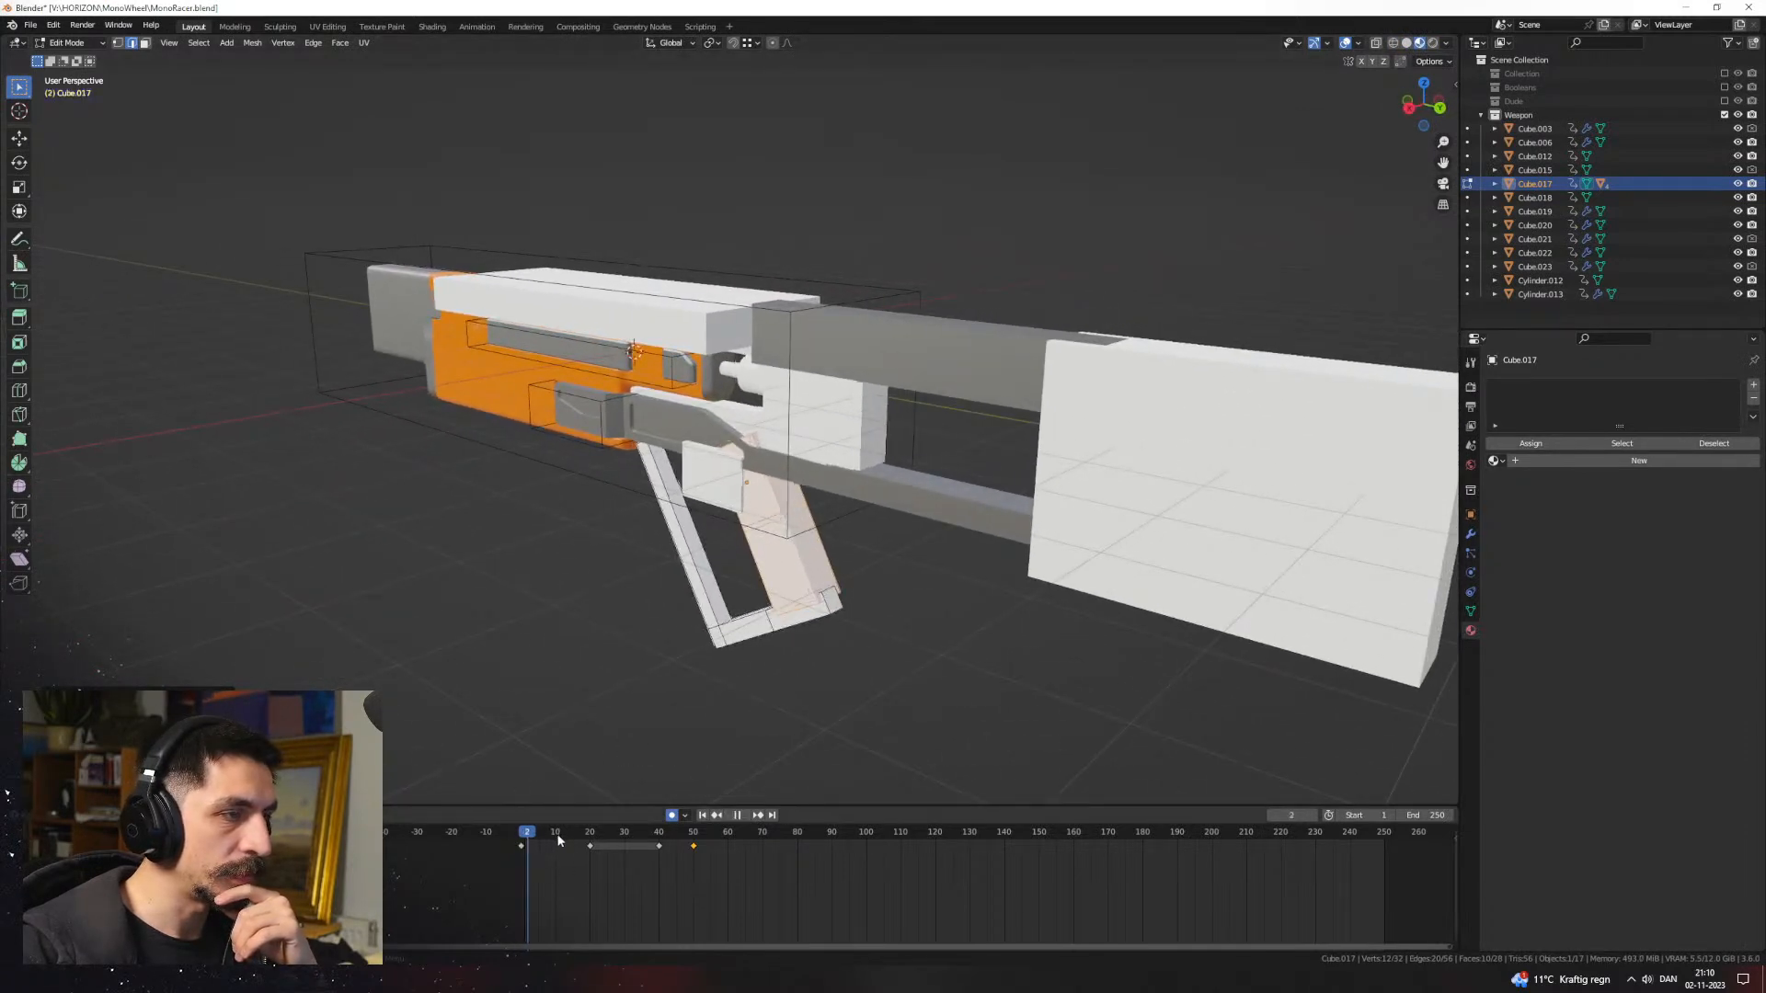
left_click_drag(616, 841, 505, 838)
middle_click_drag(591, 747, 619, 715)
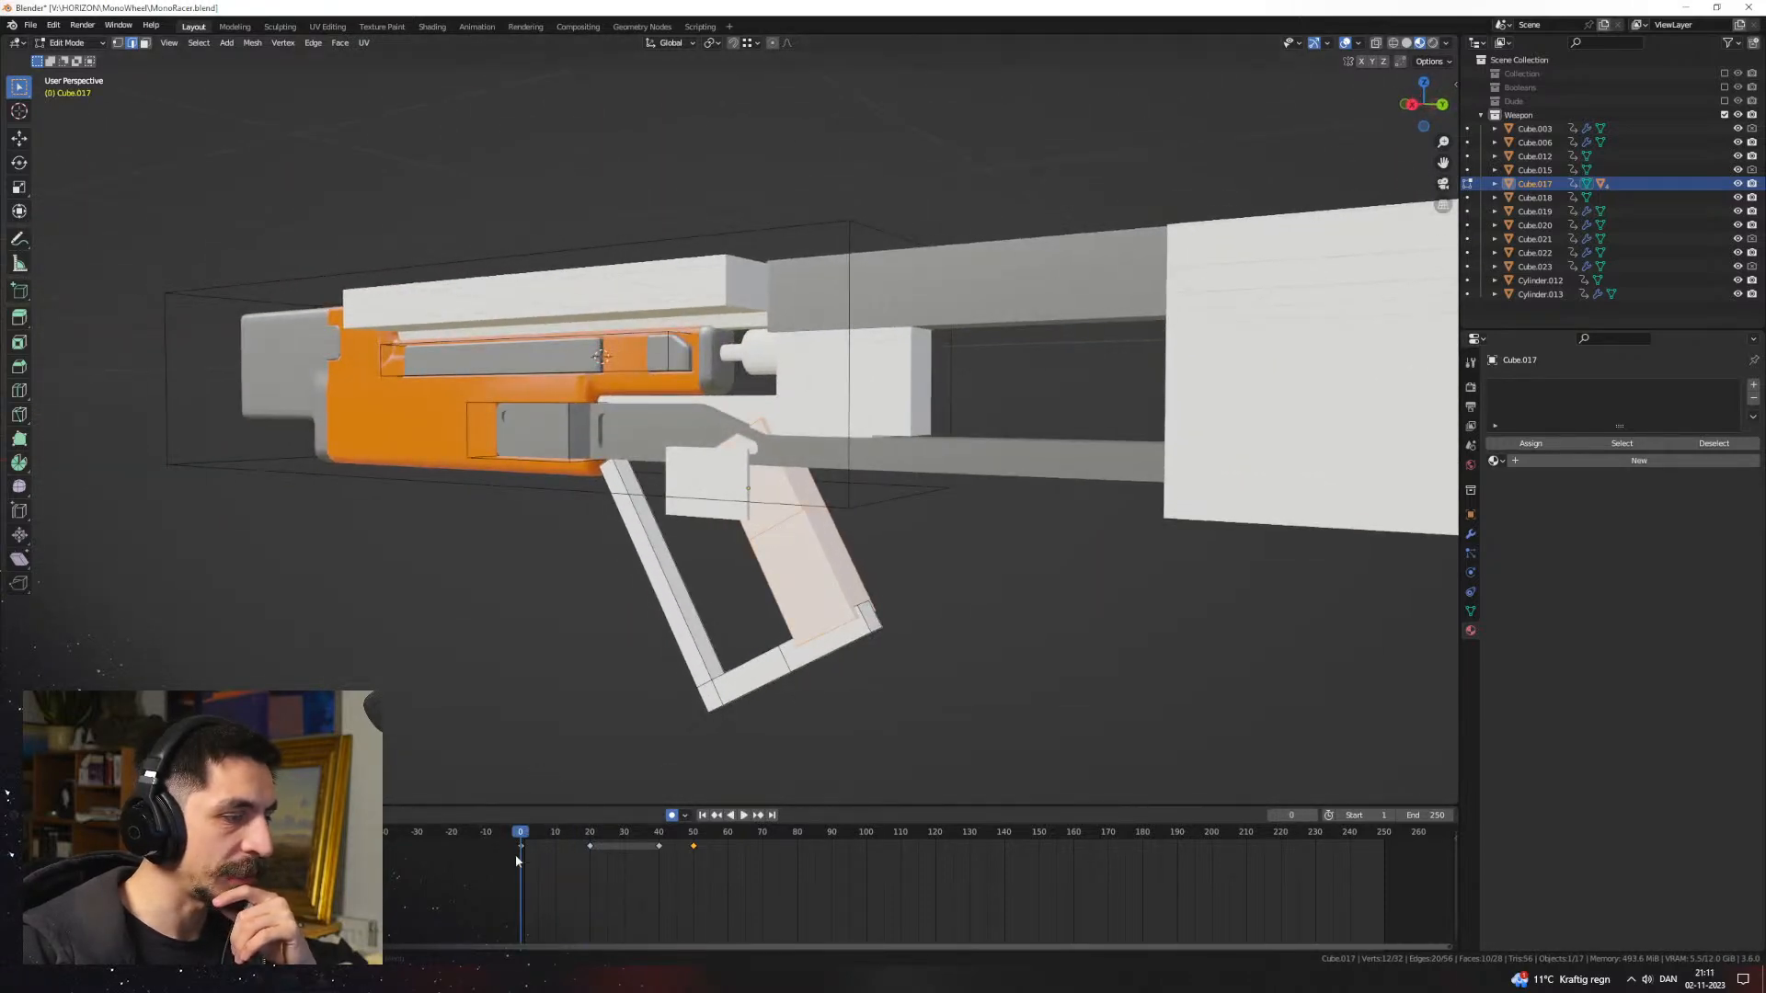
key("space")
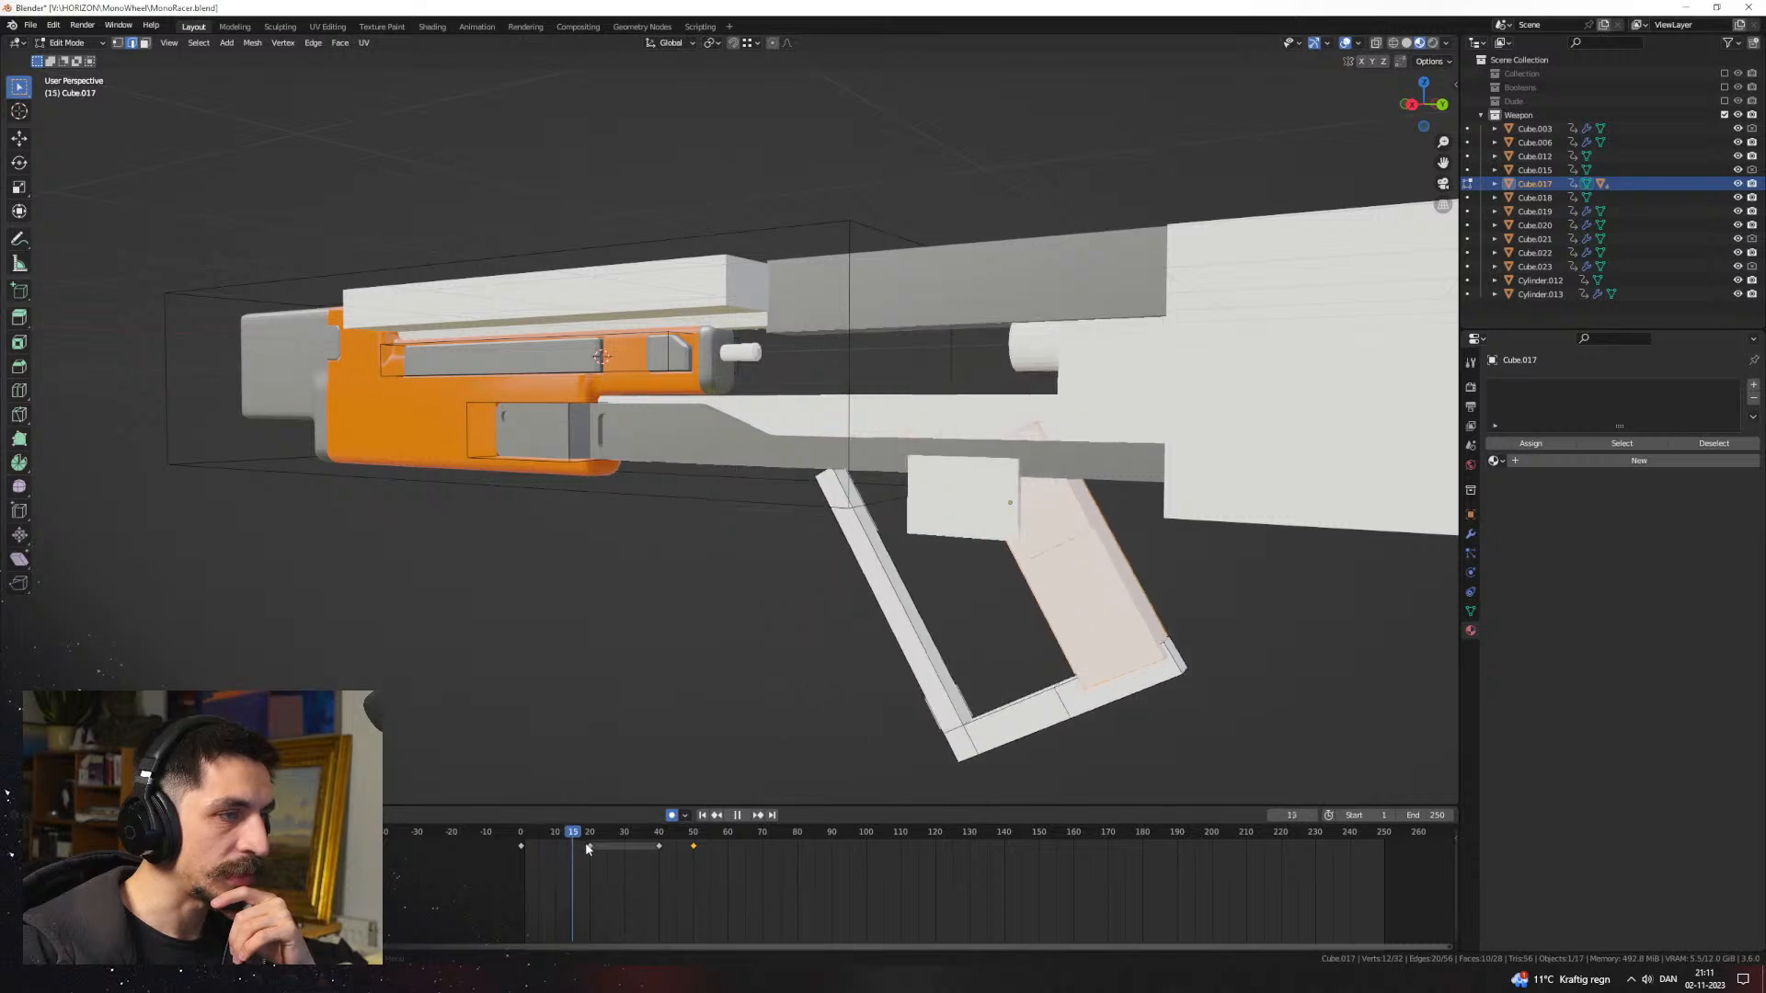
left_click_drag(604, 847, 508, 833)
Step: Return to Object Mode and hide the top cover Cube.012, the grip and the small block beside the grip
middle_click_drag(910, 543, 707, 336)
middle_click_drag(685, 488, 996, 435, "shift")
scroll(998, 423, "up", 2)
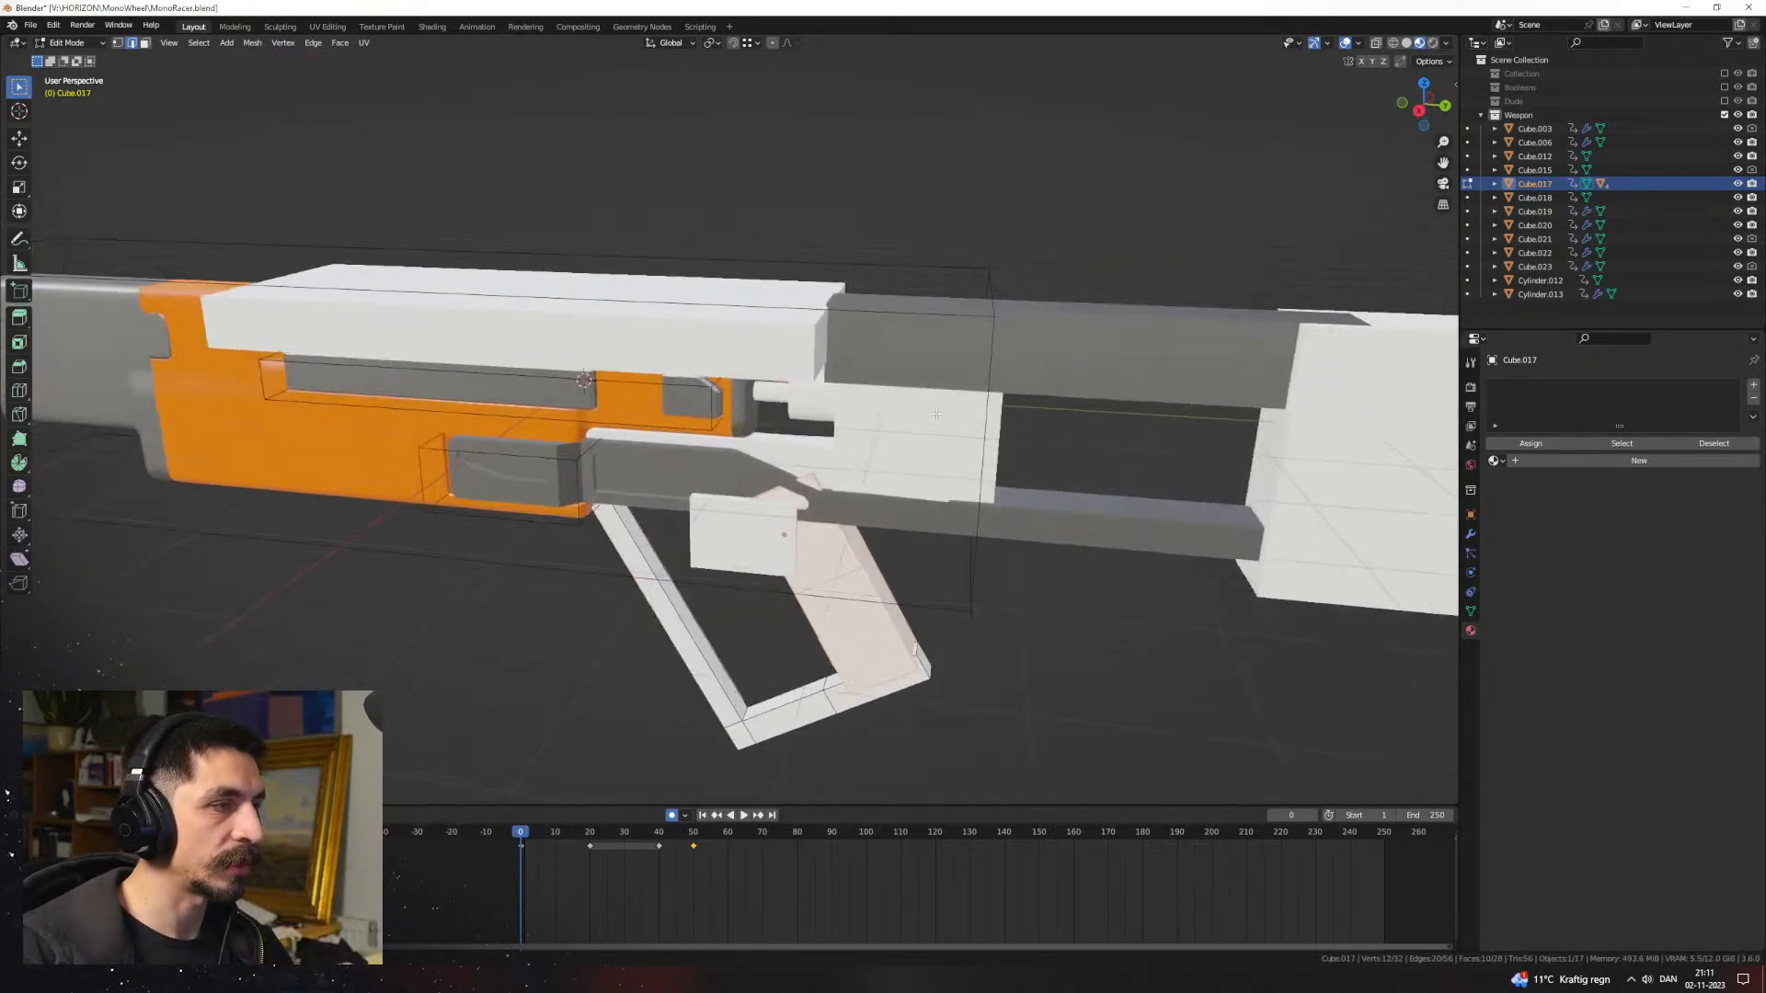
key("Tab")
left_click(781, 332)
key("h")
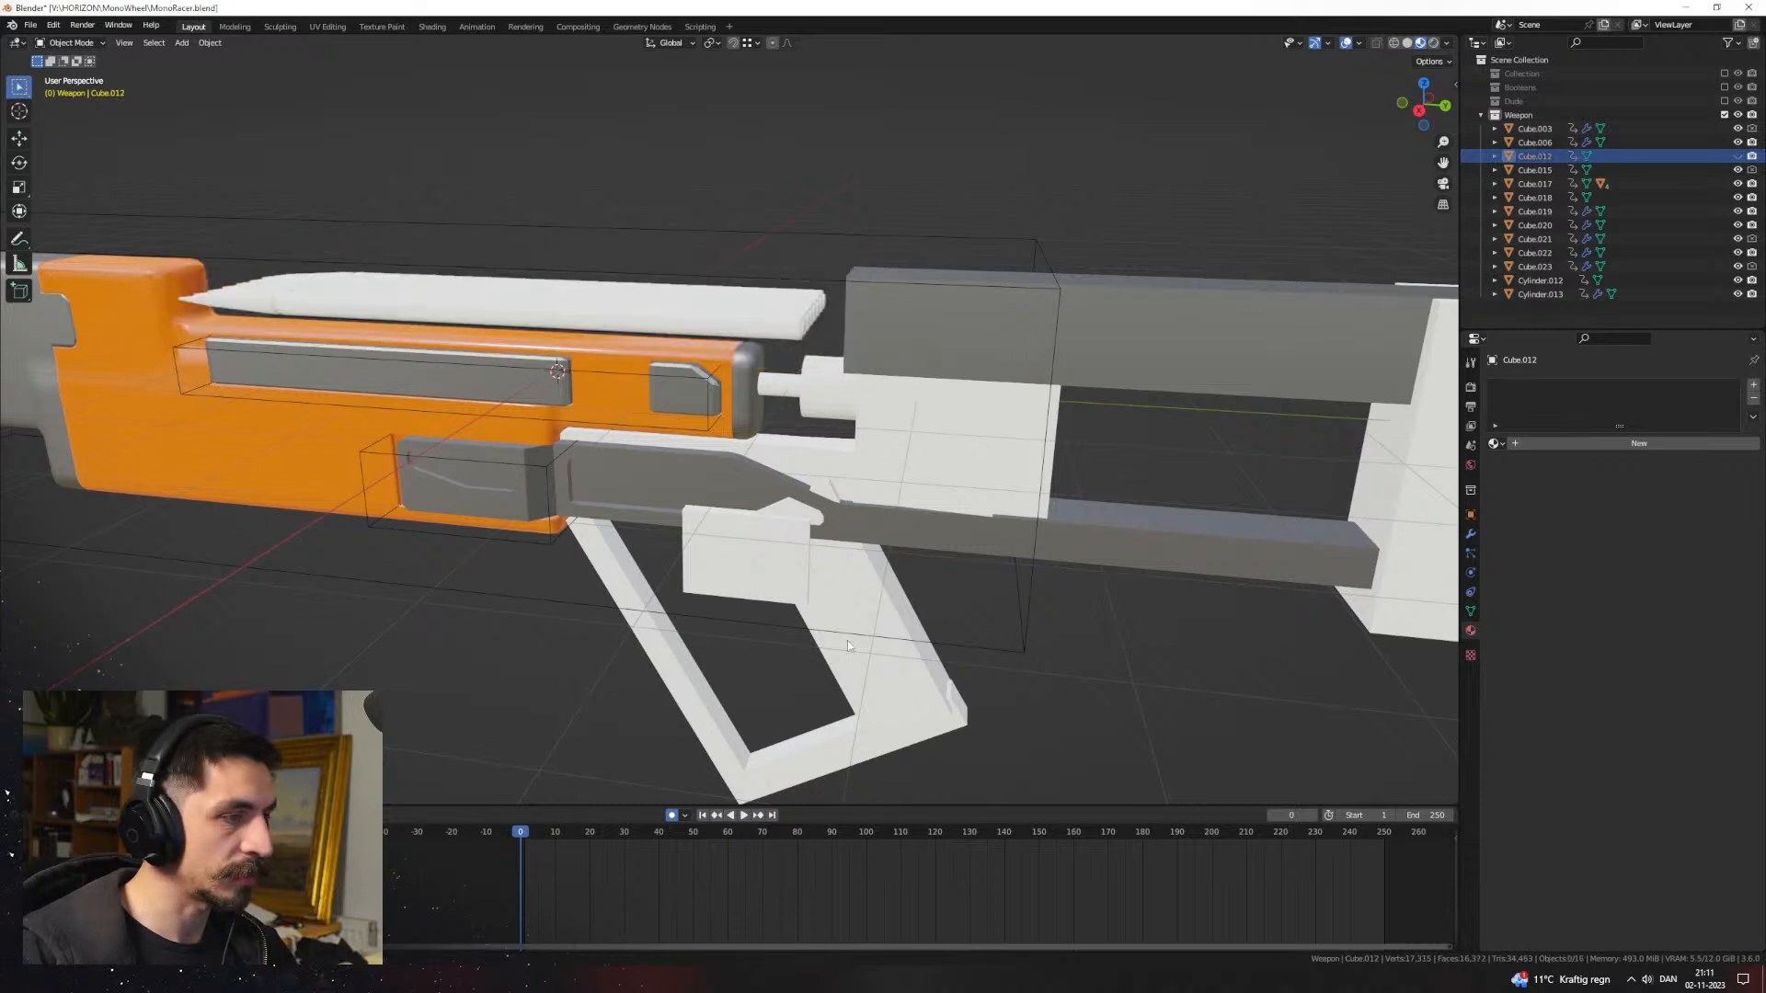
left_click(847, 640)
key("h")
left_click(724, 592)
key("h")
Step: Hide the block Cube.013 and the short cylinder attached to its front
middle_click_drag(958, 579, 827, 506)
left_click(963, 463)
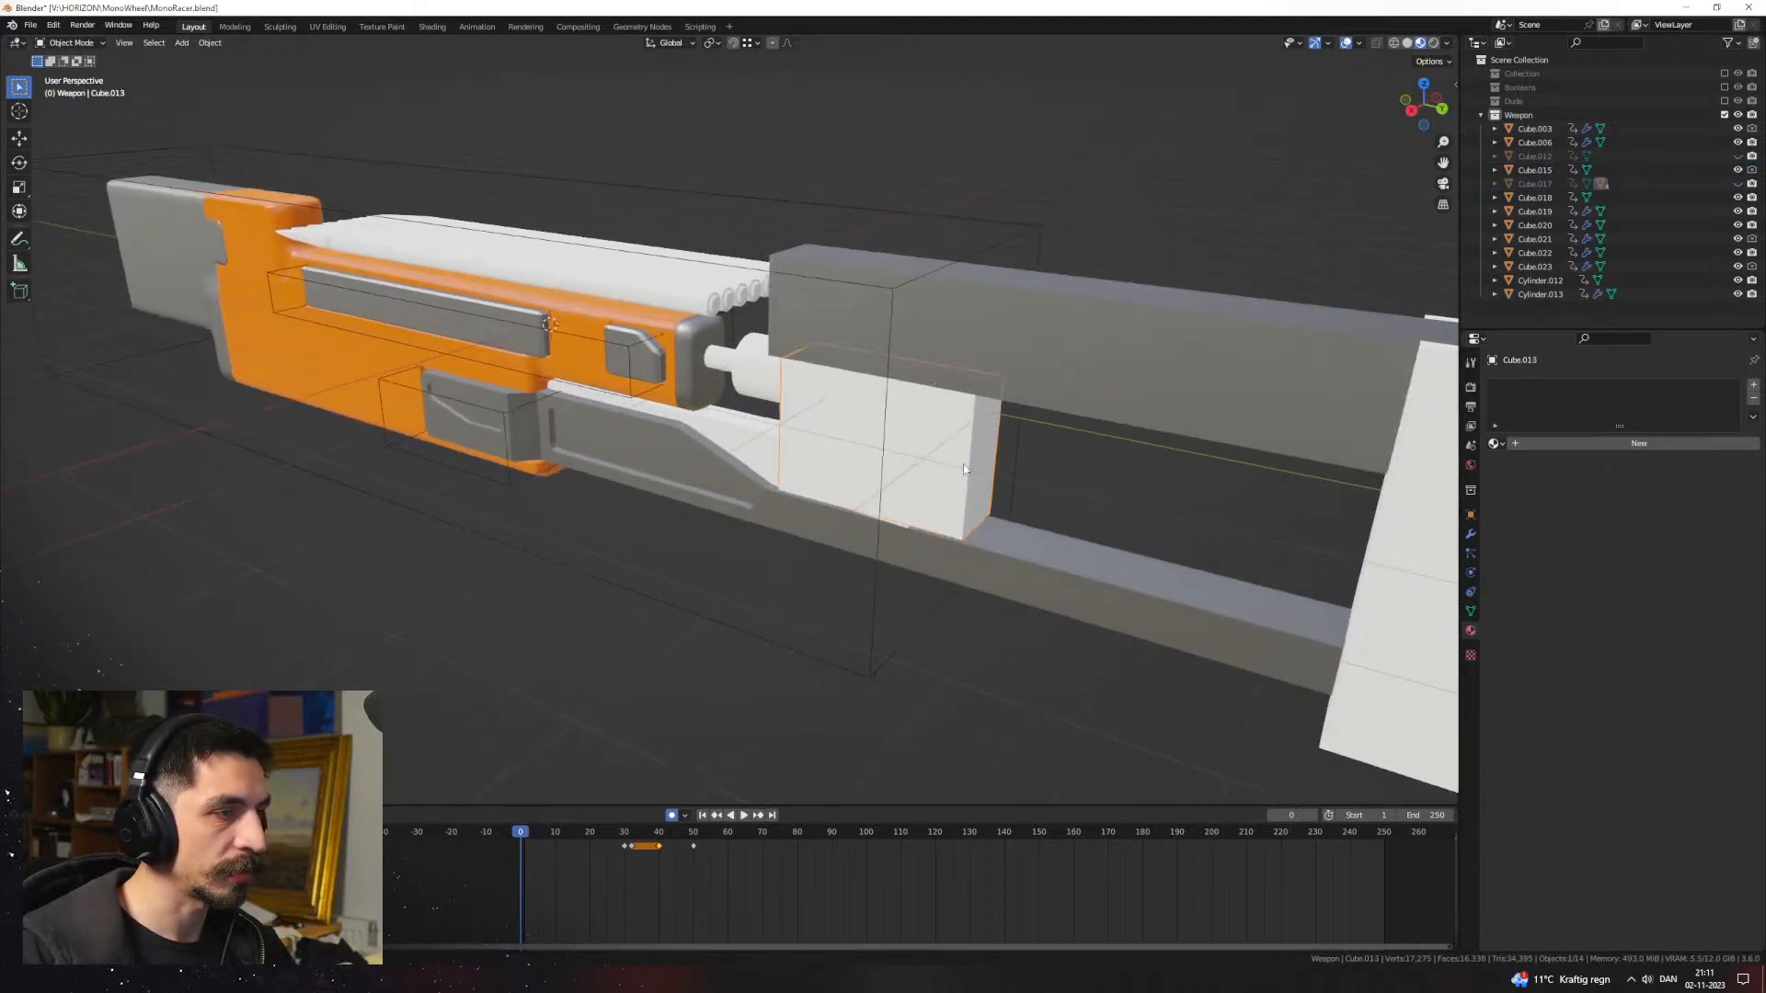
key("h")
middle_click_drag(778, 434, 837, 480)
left_click(788, 414)
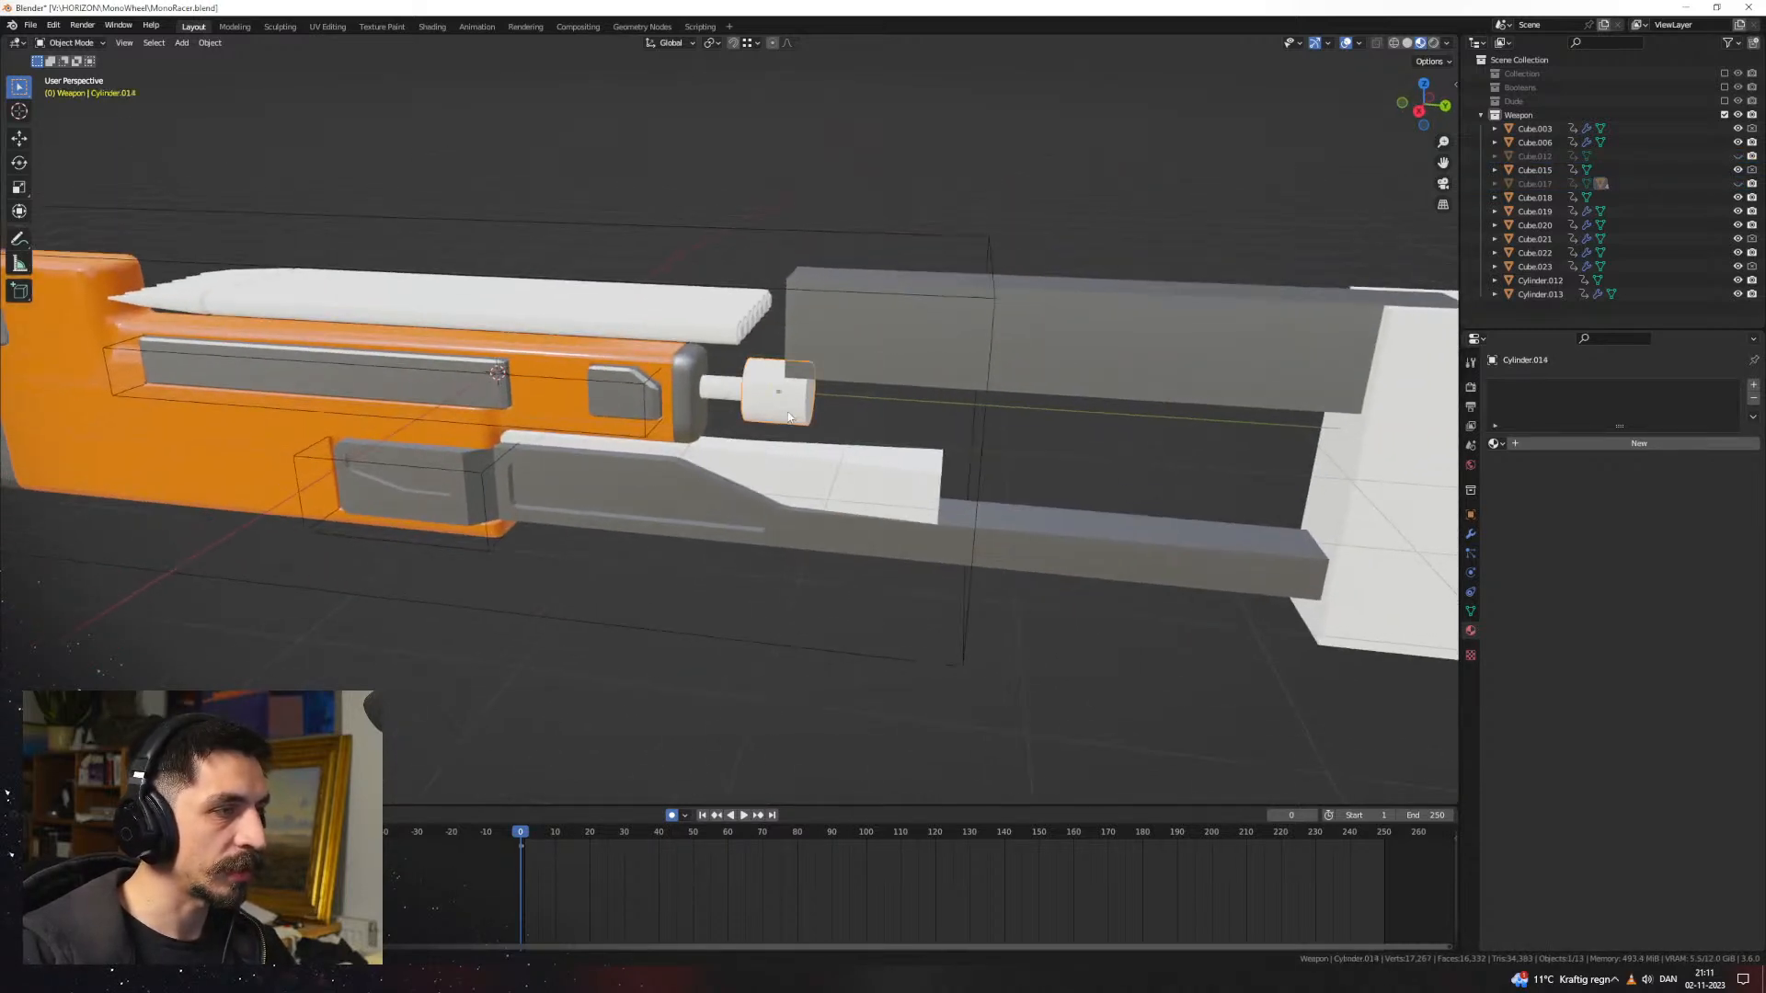
key("h")
Step: Give the large stock block Cube.018 a new material with a near-black base colour, value about 0.013
scroll(961, 429, "down", 2)
middle_click_drag(1043, 492, 818, 497, "shift")
middle_click_drag(998, 469, 730, 521)
left_click(985, 516)
middle_click_drag(876, 457, 761, 446)
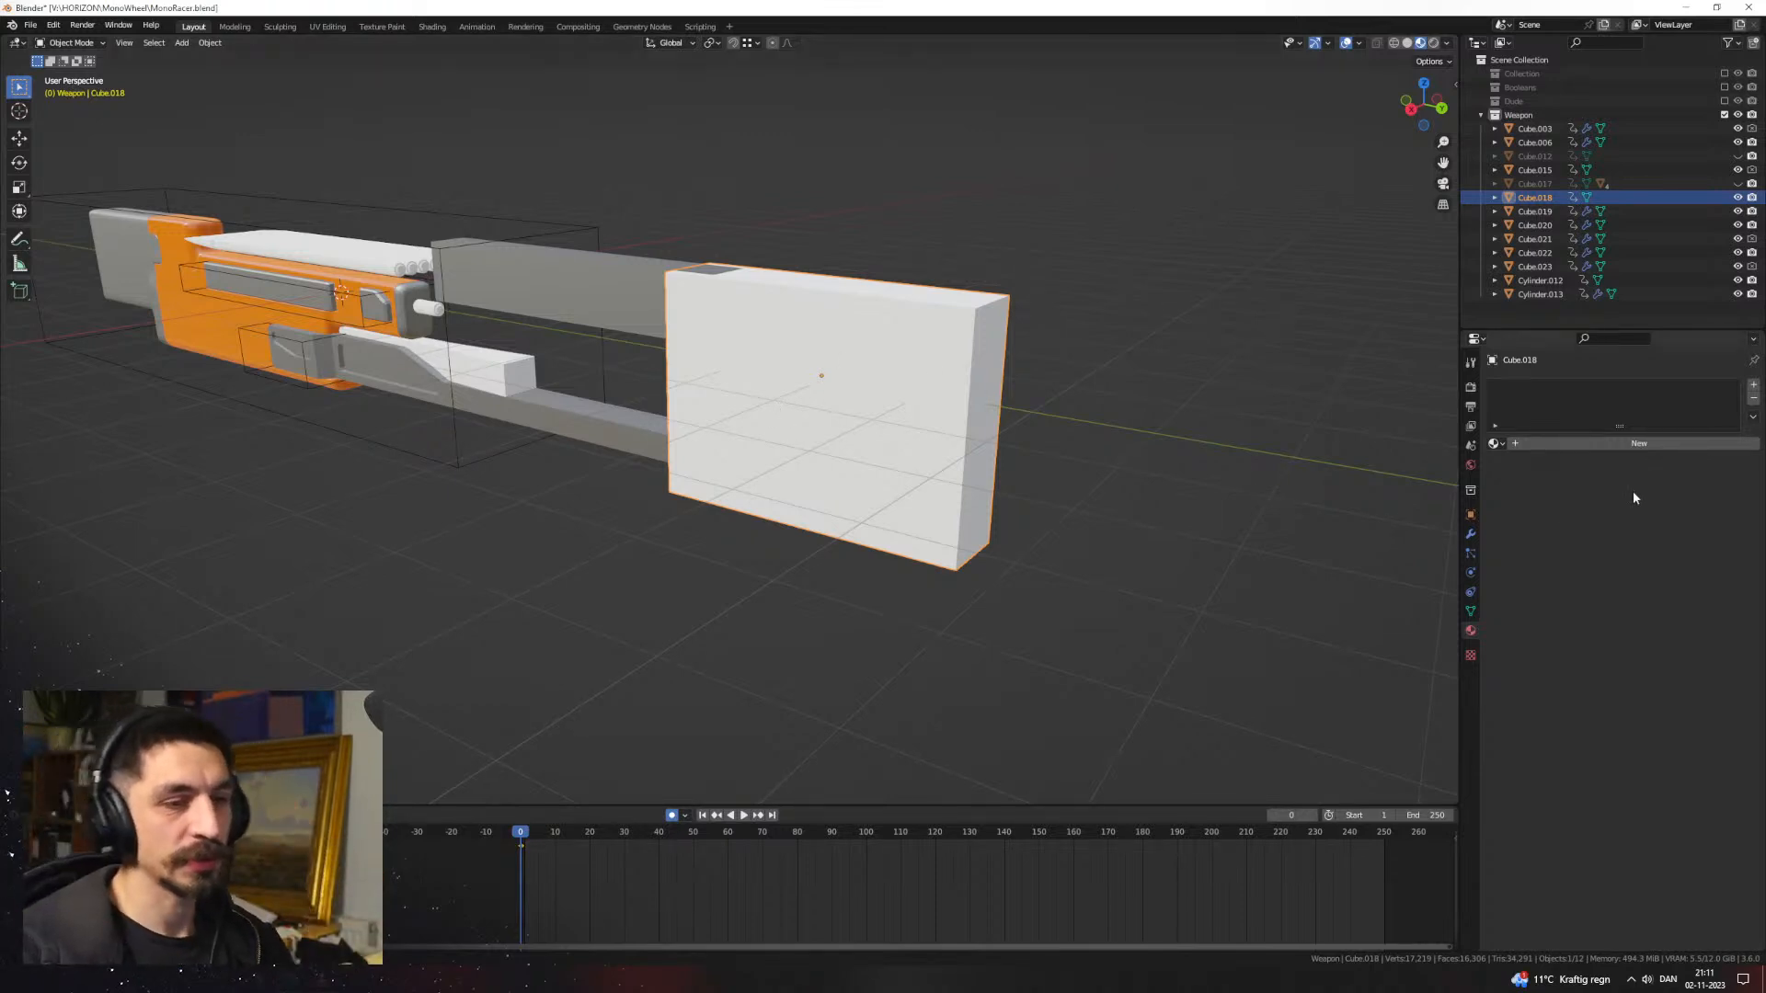
middle_click_drag(1116, 415, 952, 490)
scroll(953, 489, "down", 2)
left_click(1547, 440)
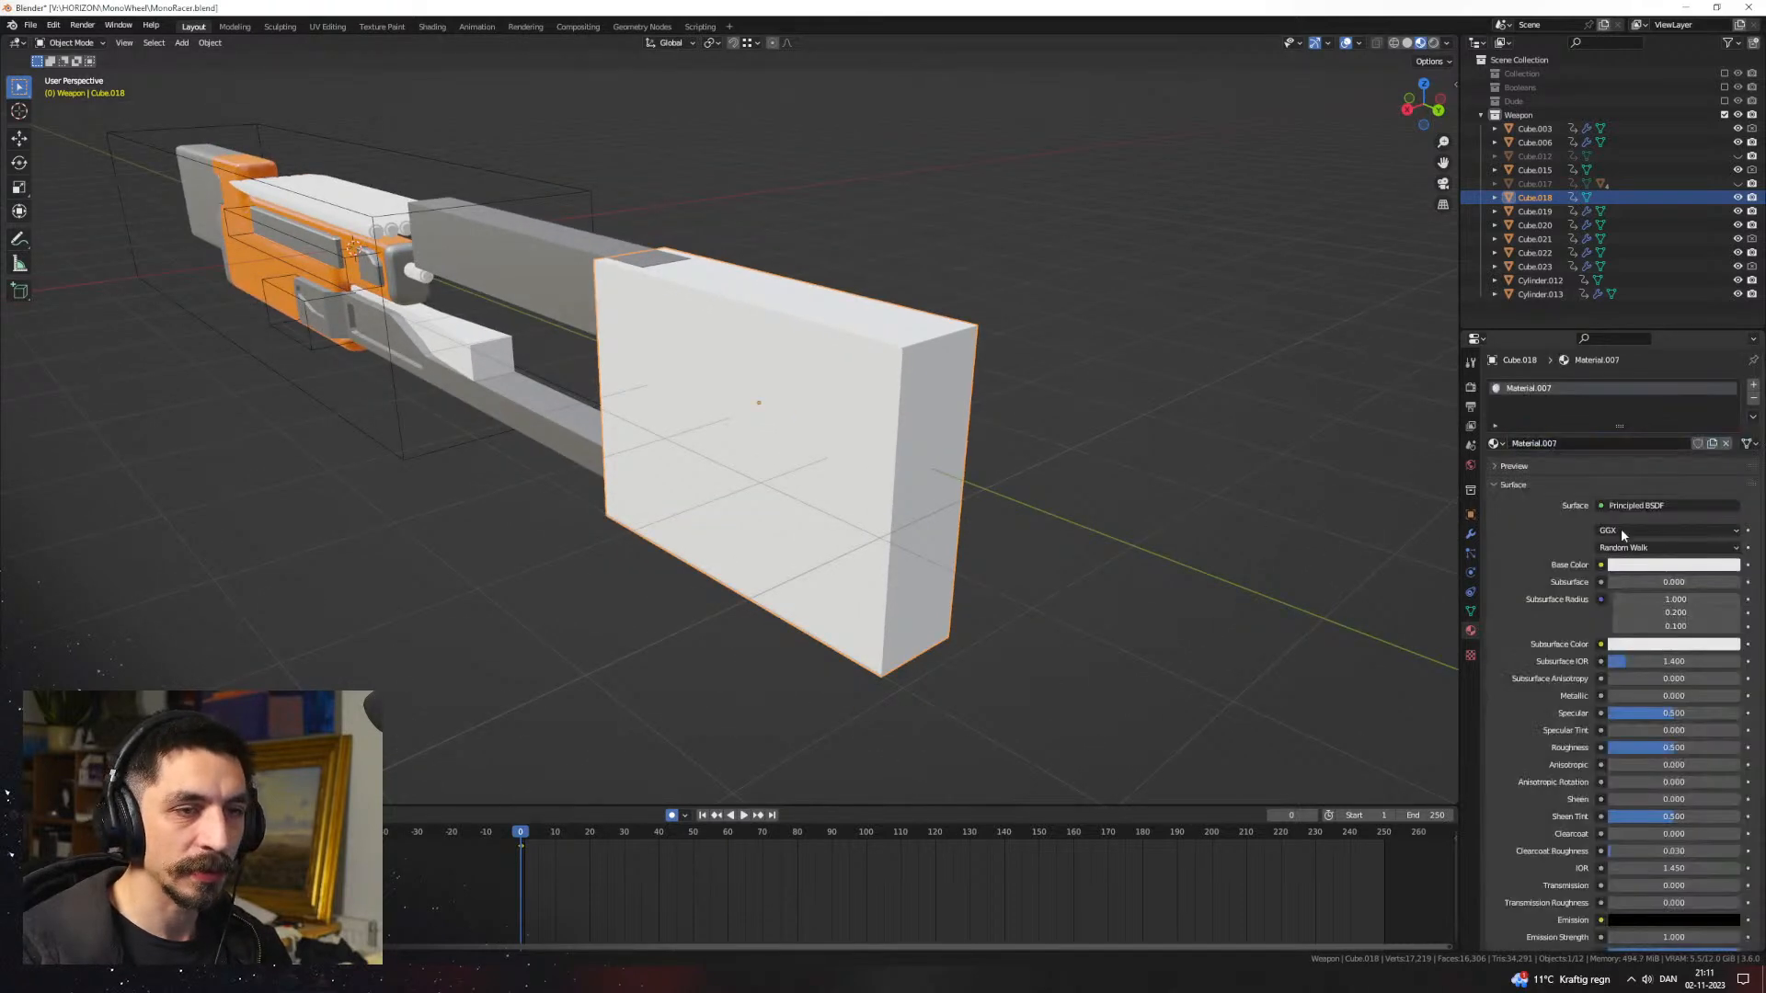
left_click(1663, 565)
left_click_drag(1733, 448, 1731, 471)
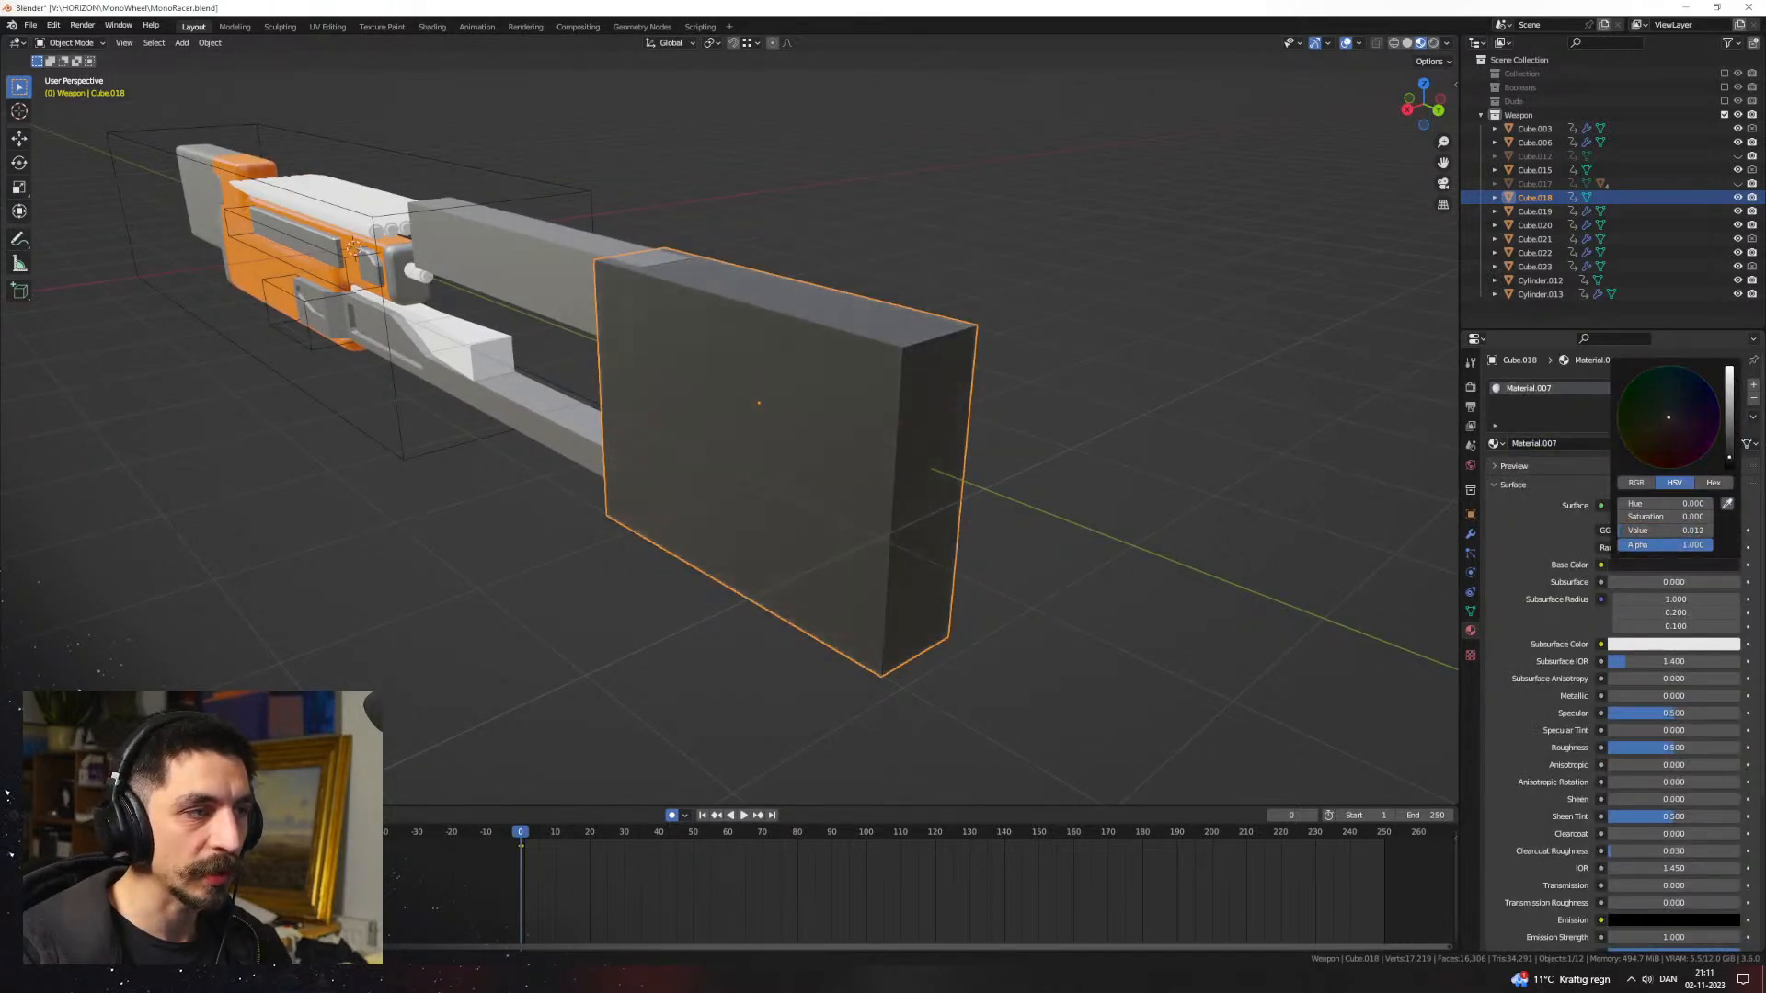
Step: Select the orange receiver Cube.006 and show its material nodes in an enlarged Shader Editor in place of the timeline
left_click_drag(936, 784, 722, 767)
middle_click_drag(736, 676, 1094, 499)
scroll(1095, 500, "up", 4)
left_click(931, 467)
scroll(930, 467, "up", 1)
middle_click_drag(930, 467, 714, 555, "shift")
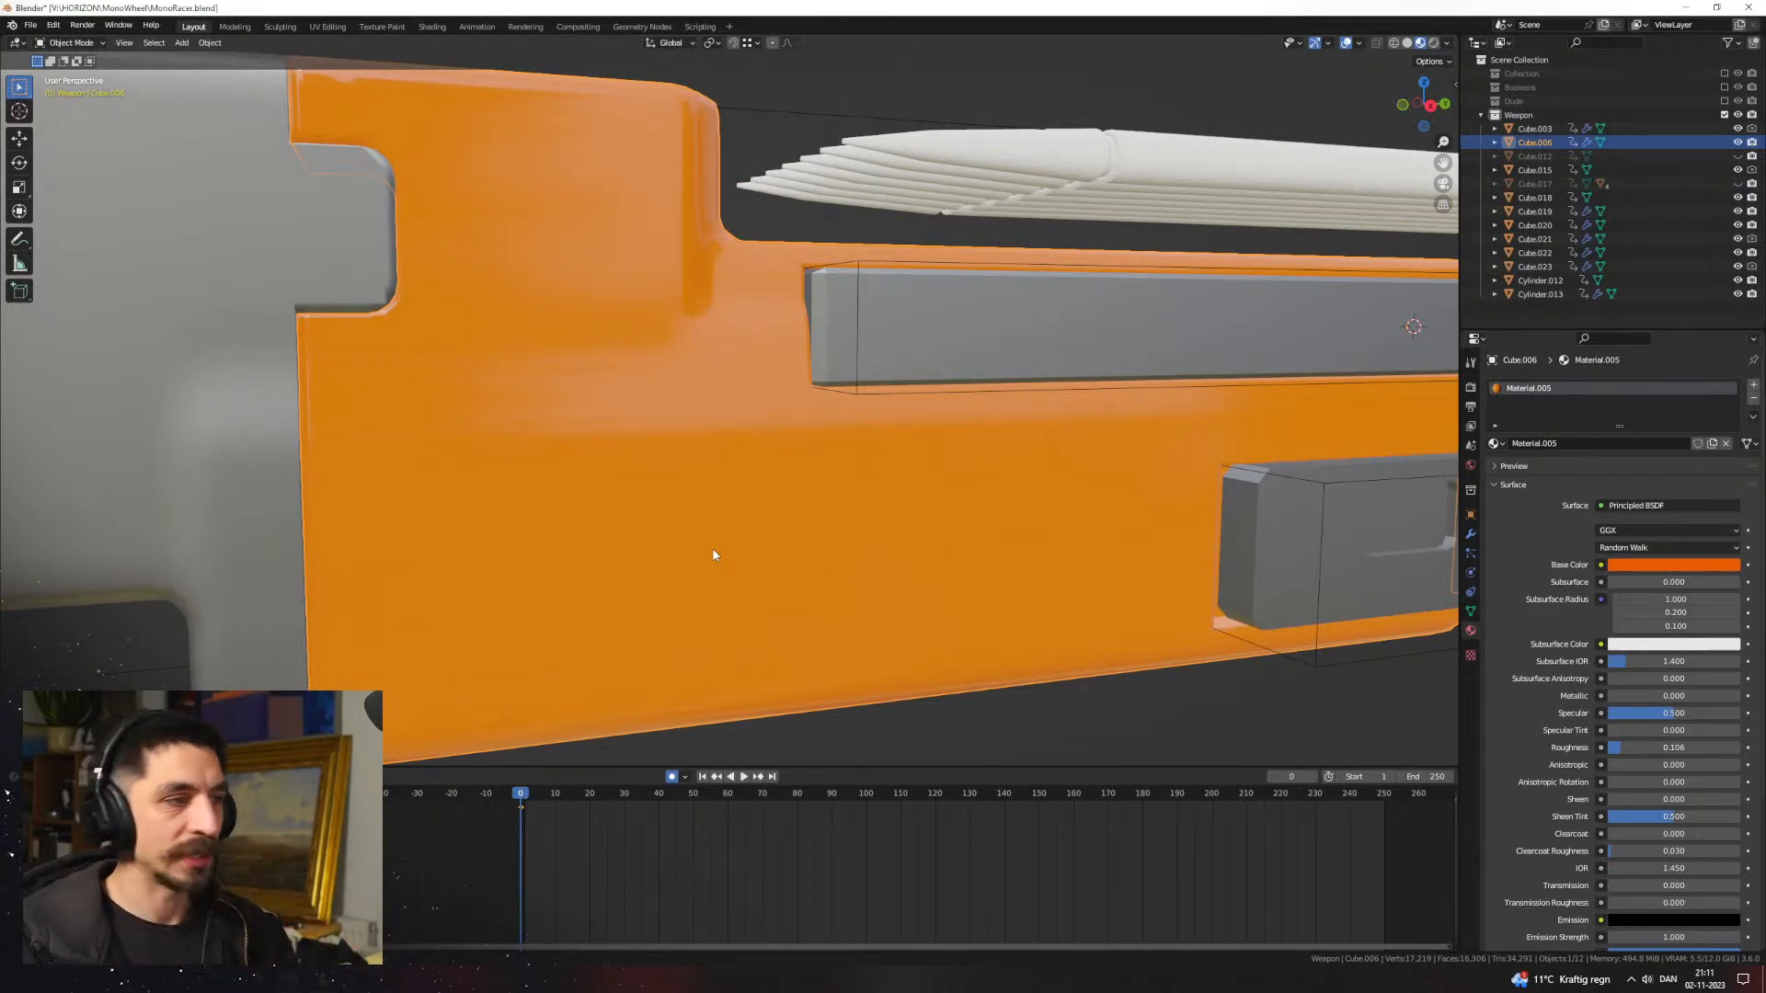
scroll(687, 497, "down", 1)
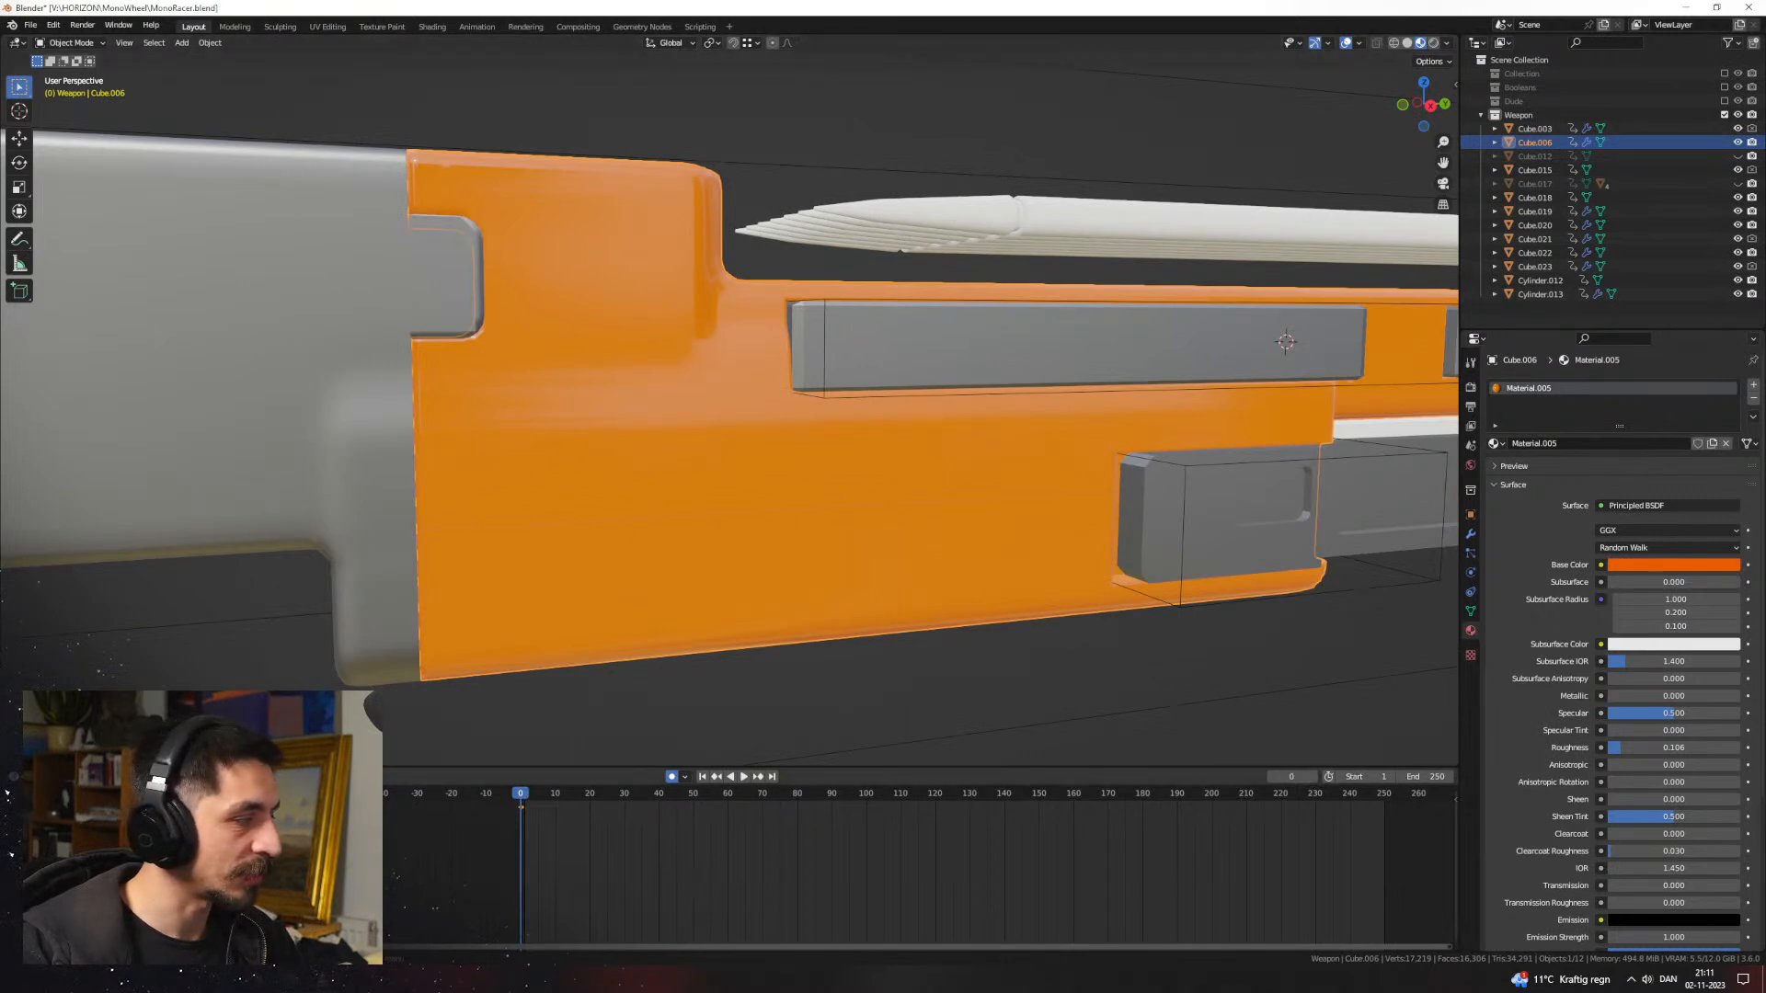
key("shift+F3")
left_click_drag(550, 767, 550, 621)
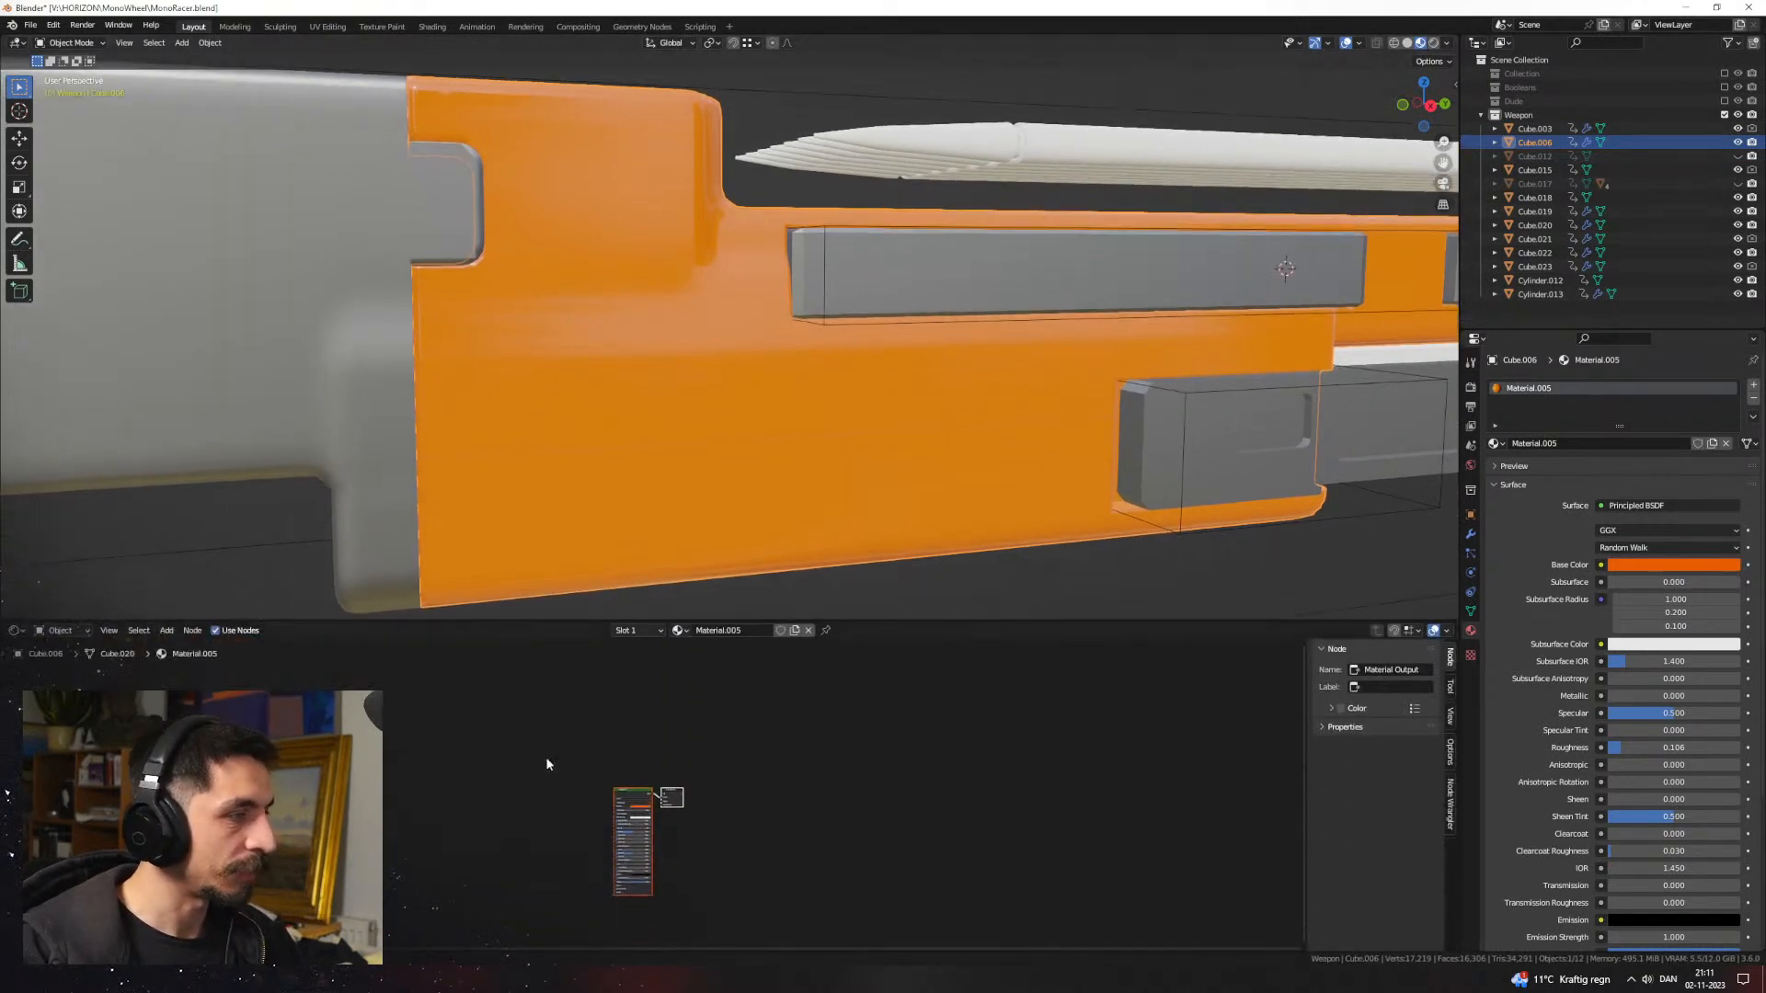
middle_click_drag(539, 902, 703, 813)
scroll(703, 813, "up", 6)
middle_click_drag(762, 702, 666, 831)
scroll(667, 829, "up", 7)
middle_click_drag(669, 743, 695, 769)
scroll(681, 808, "up", 5)
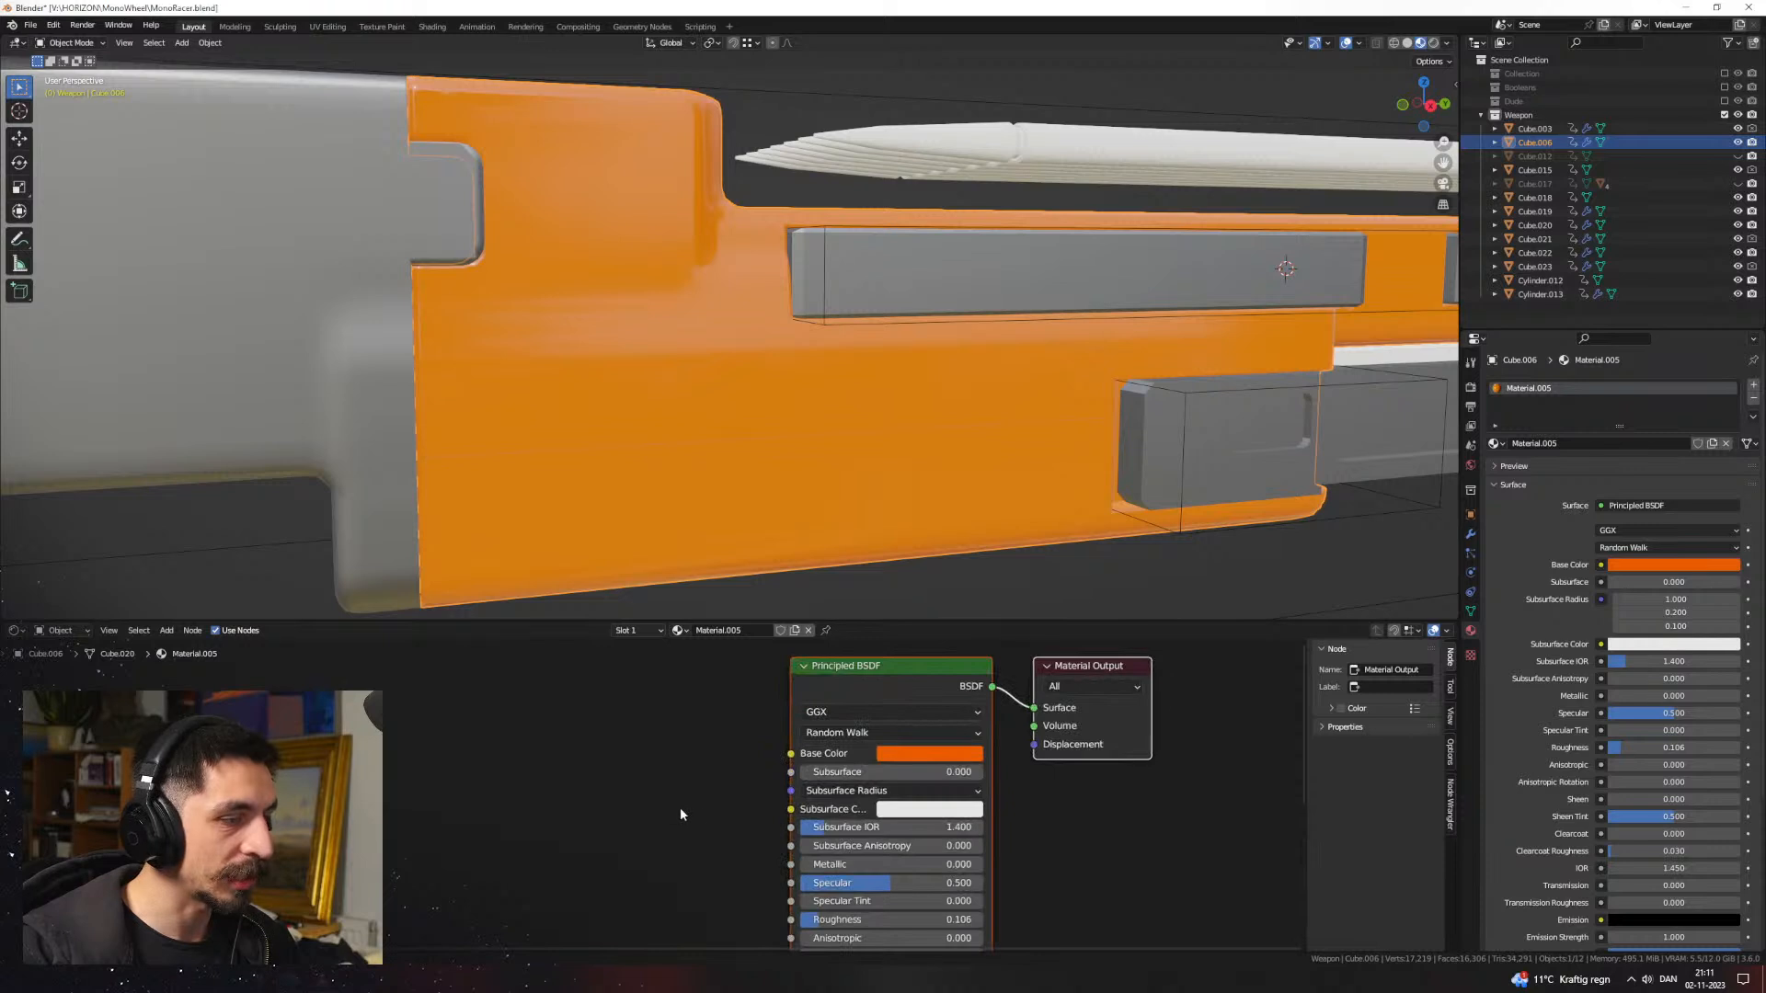
key("shift+a")
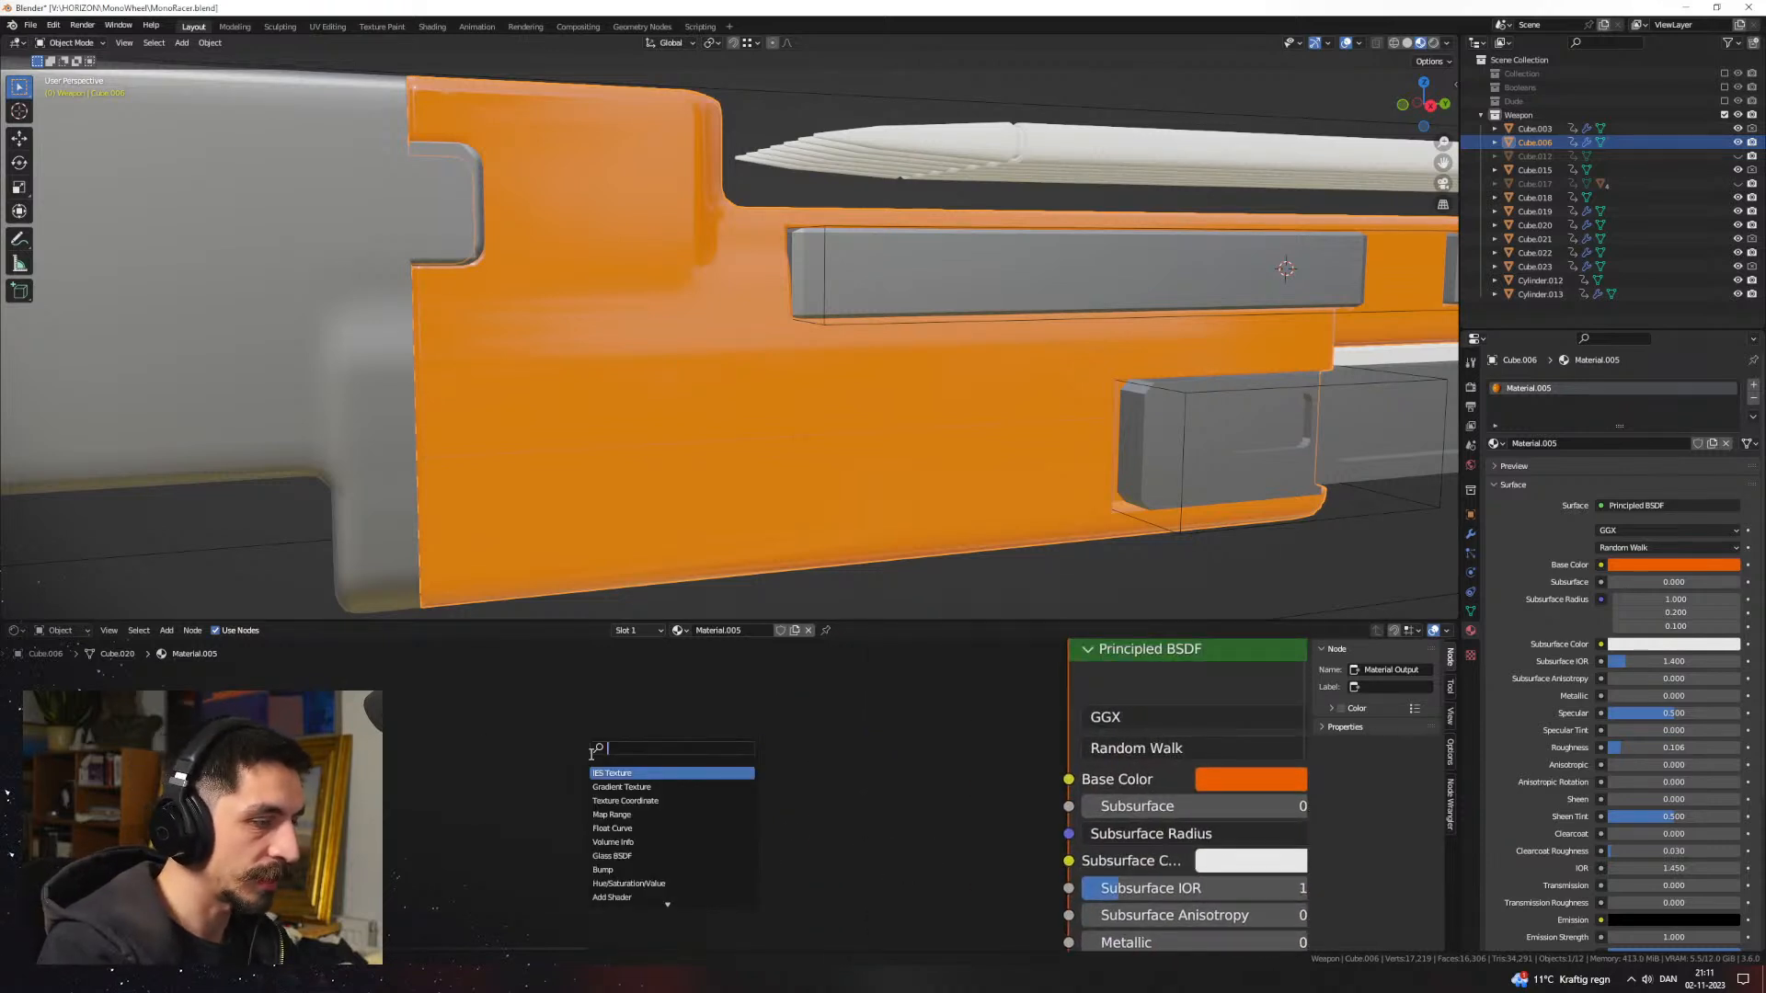
type("abs")
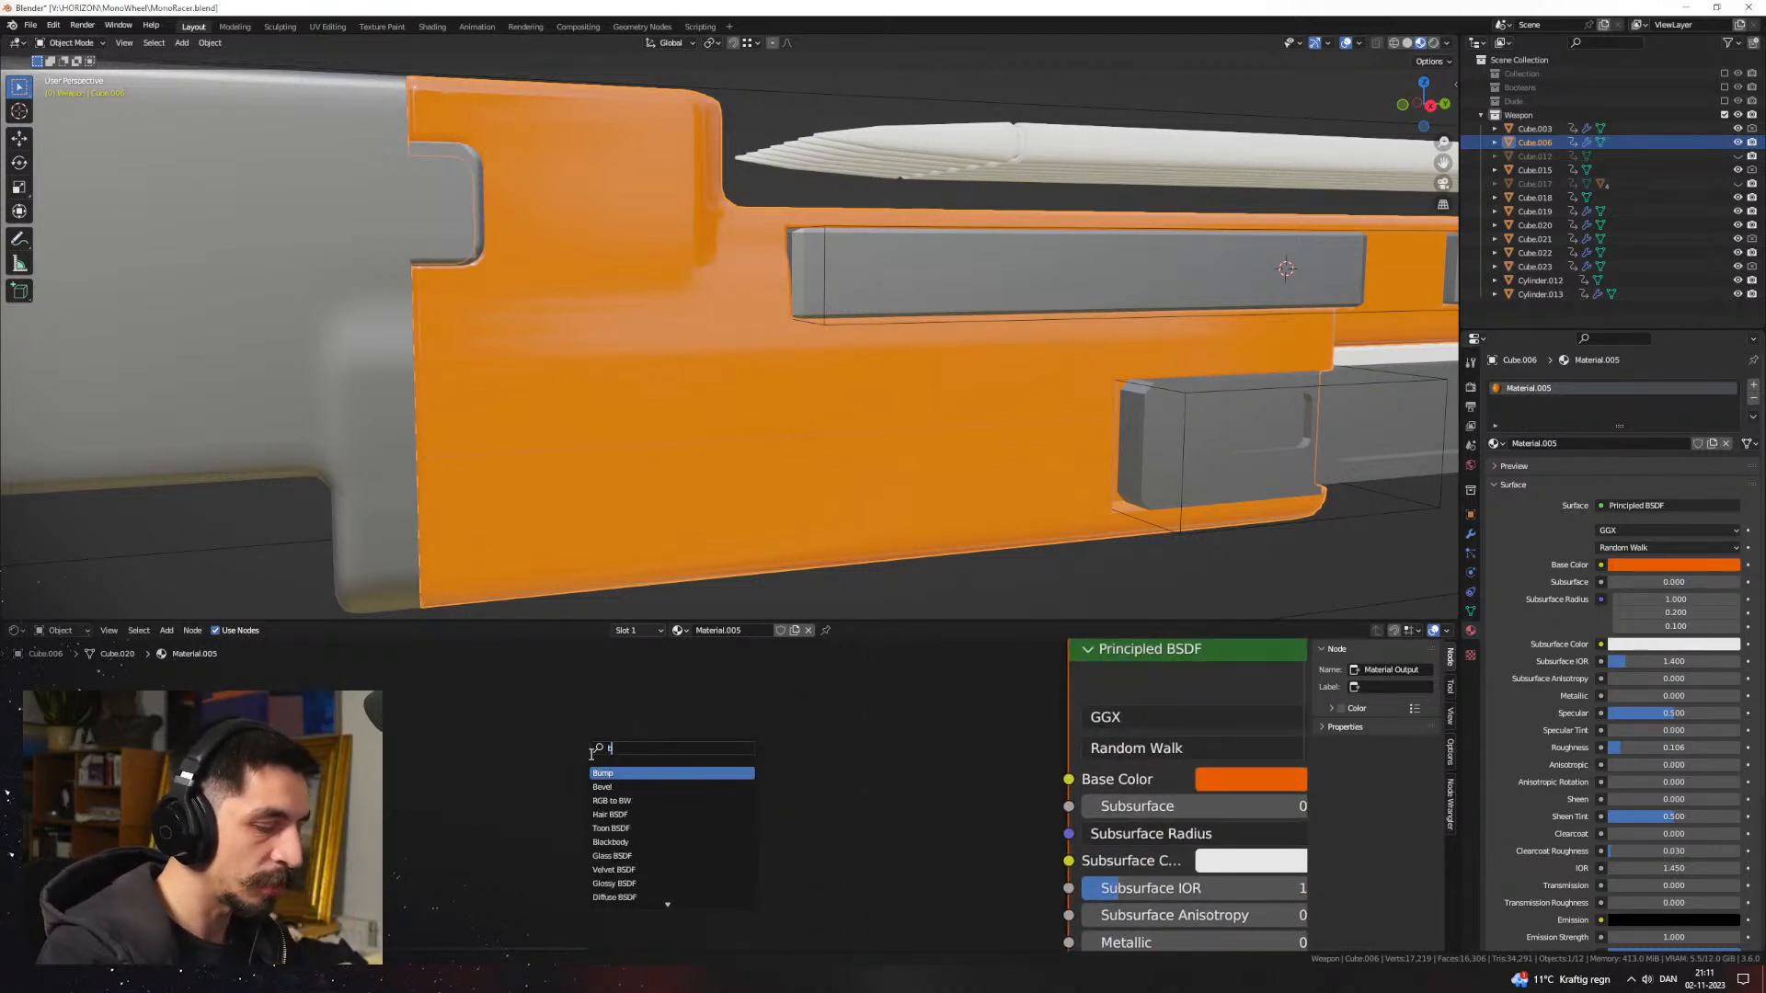
key("Return")
key("Escape")
Step: Add a Voronoi Texture node to the receiver's material and preview its Distance output on the model
key("shift+a")
type("voron")
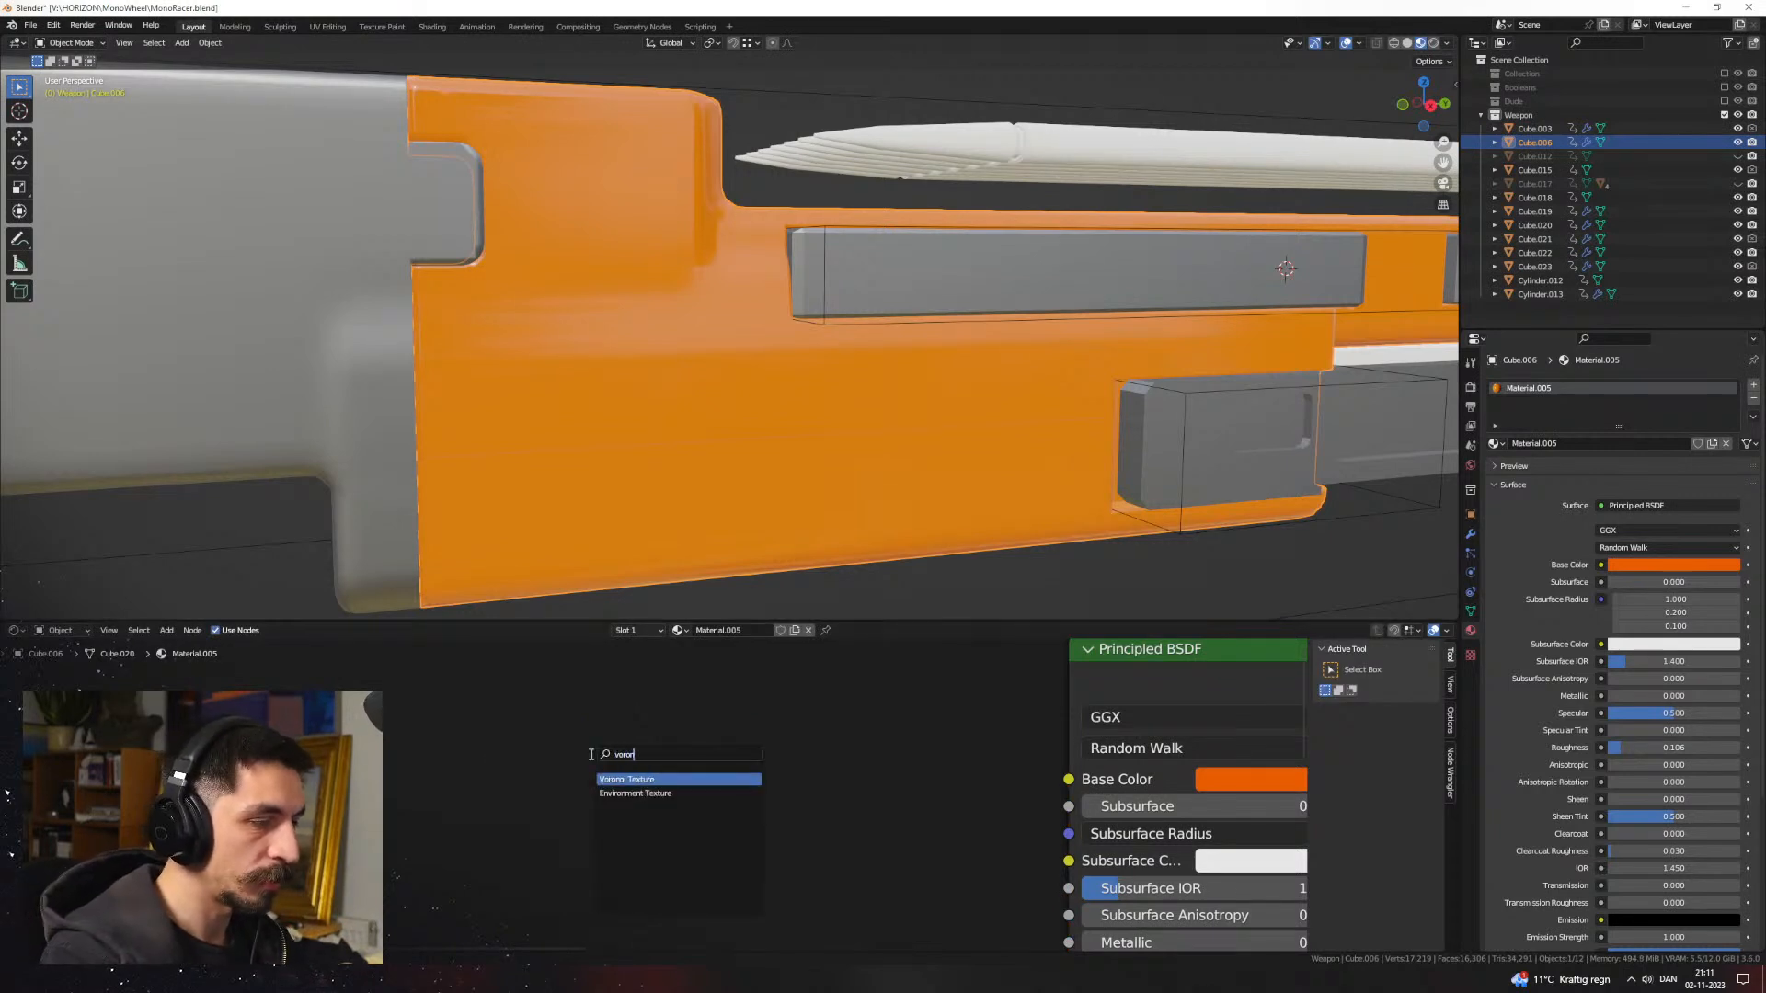
key("Return")
left_click(592, 754)
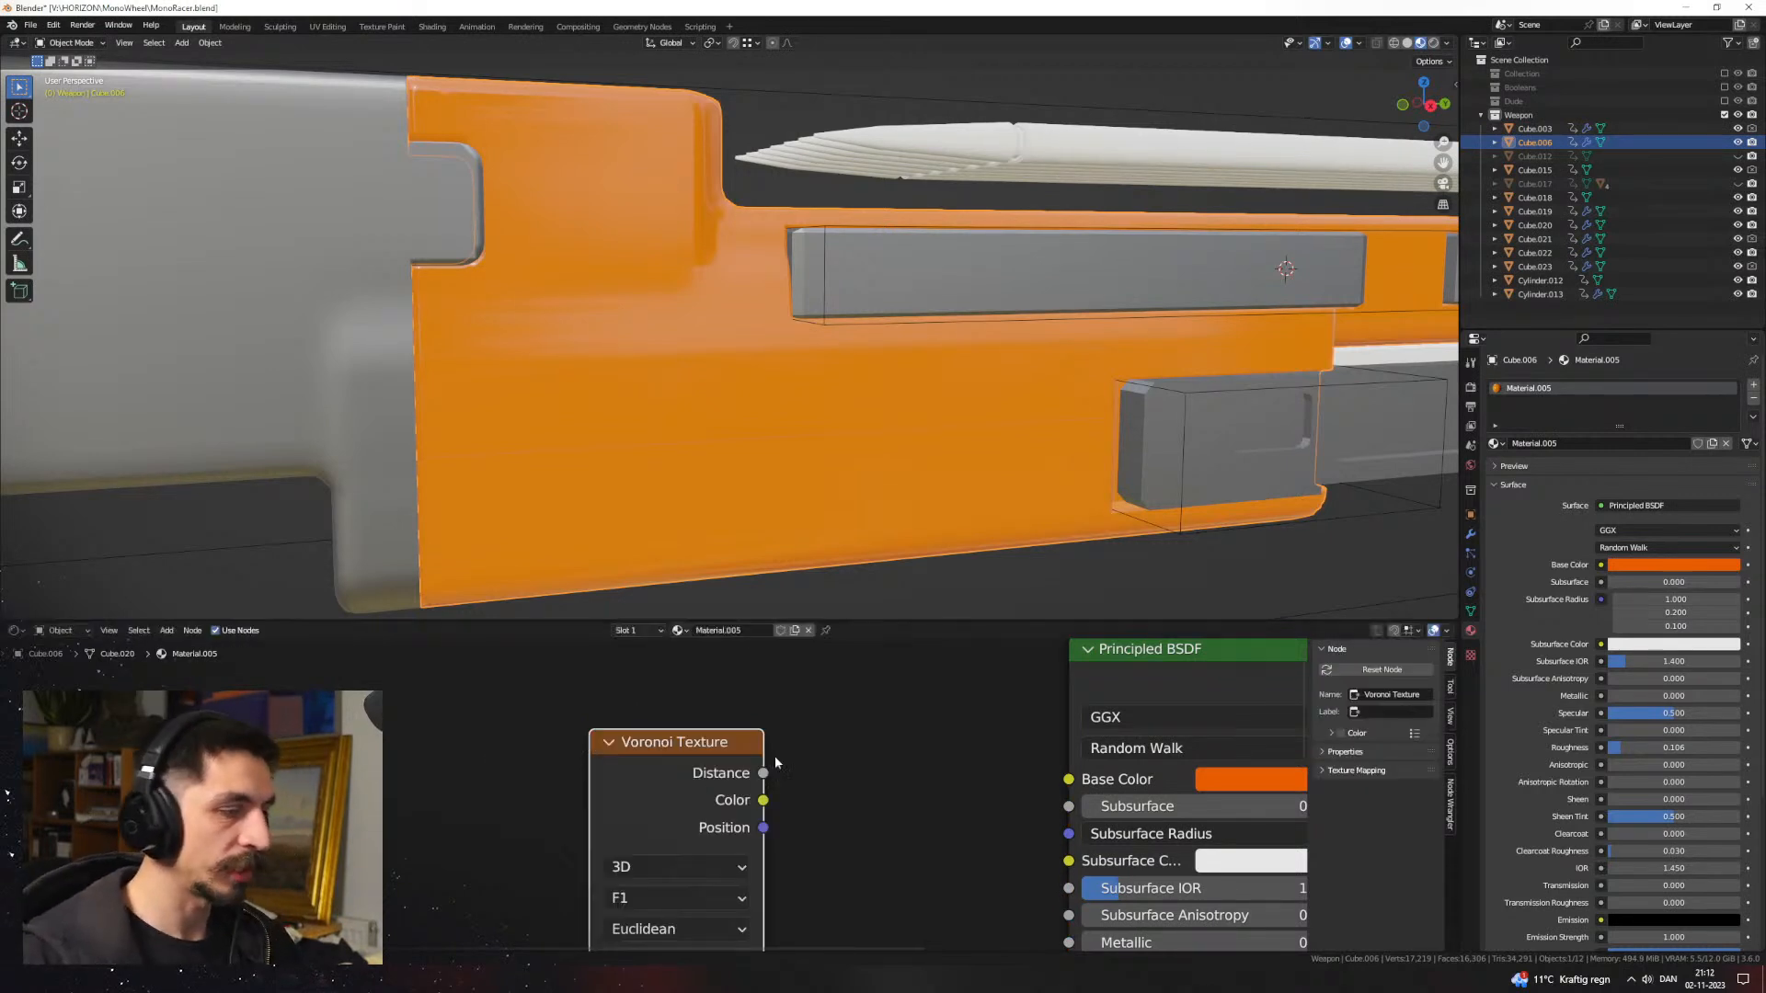
scroll(774, 754, "down", 5)
middle_click_drag(775, 754, 751, 711)
left_click(679, 687, "ctrl+shift")
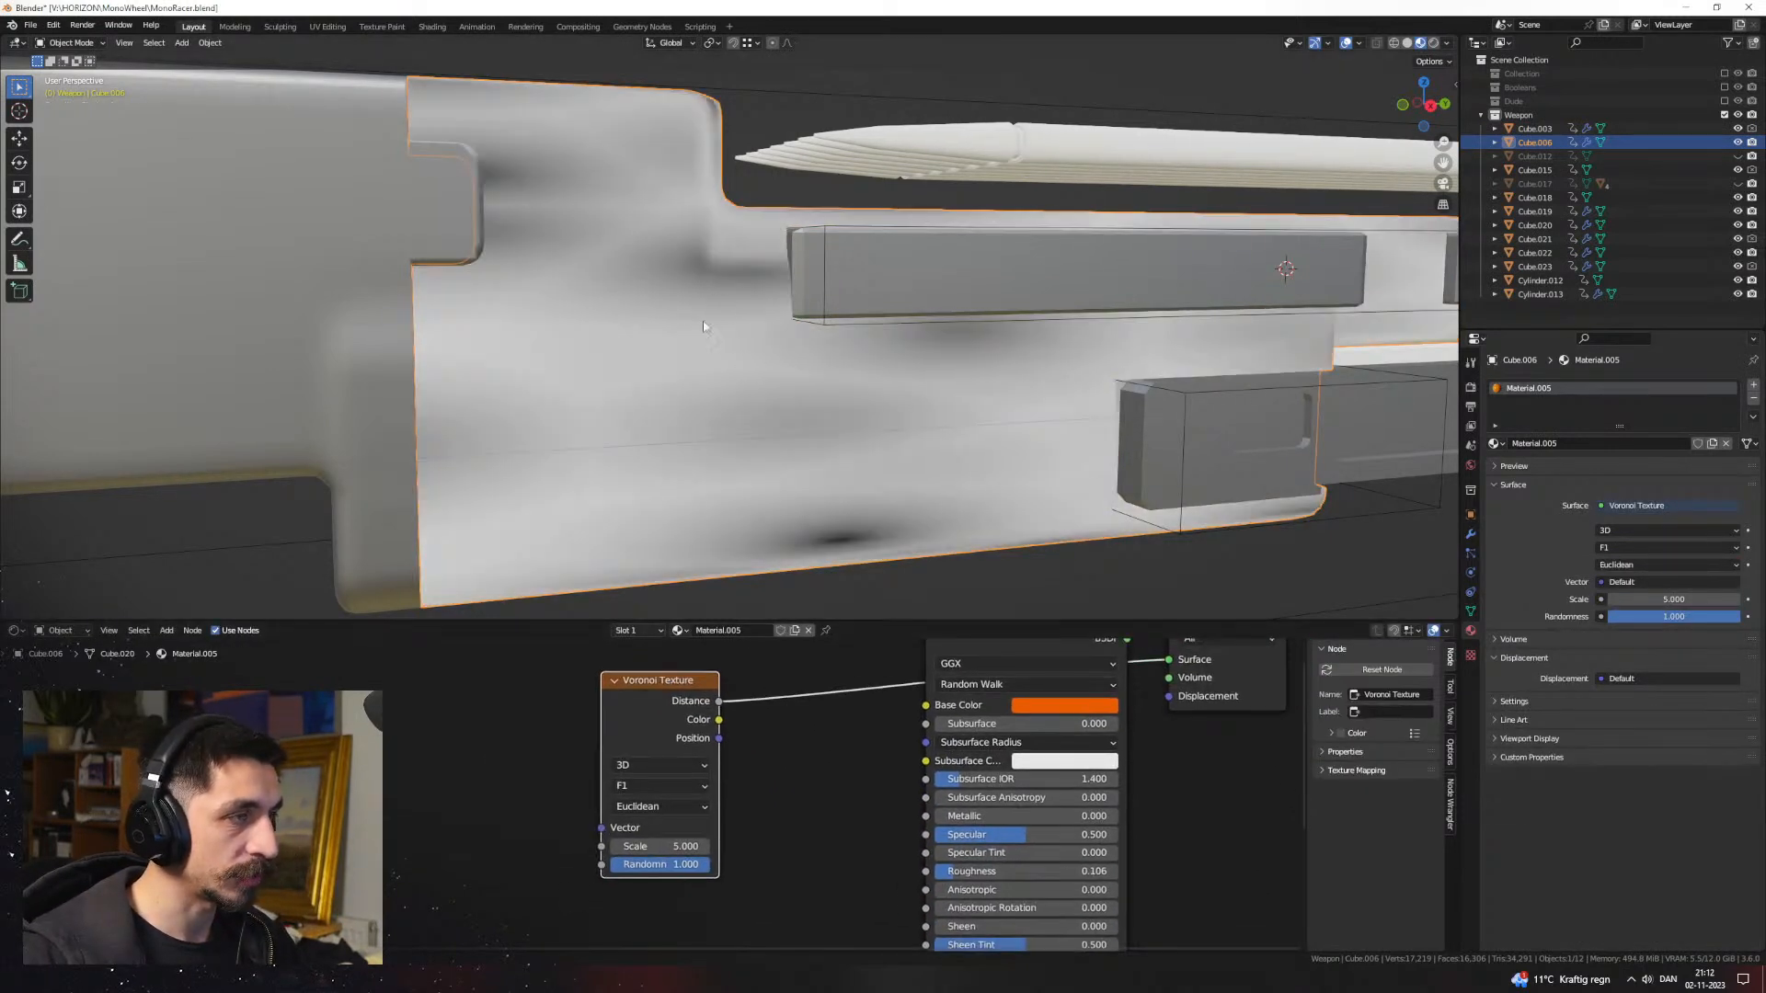
Step: Map the Voronoi texture through a Mapping node with Object coordinates and set its Randomness to 0
key("ctrl+t")
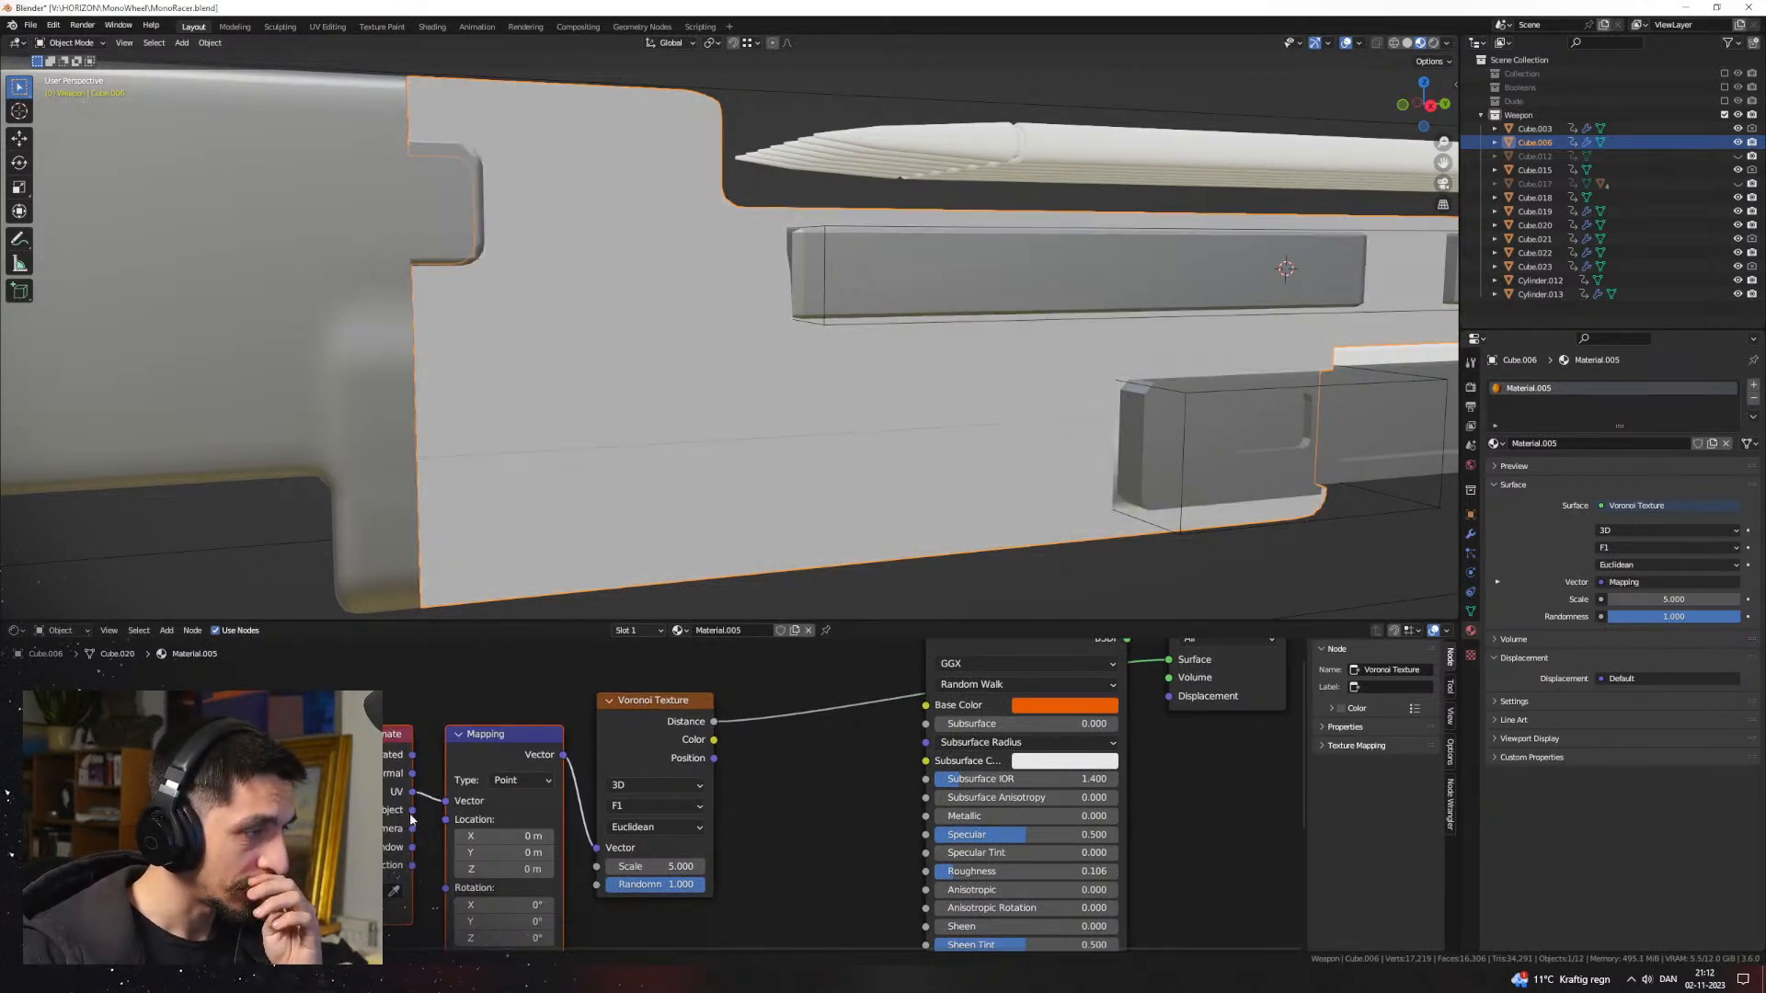
left_click_drag(445, 807, 446, 802)
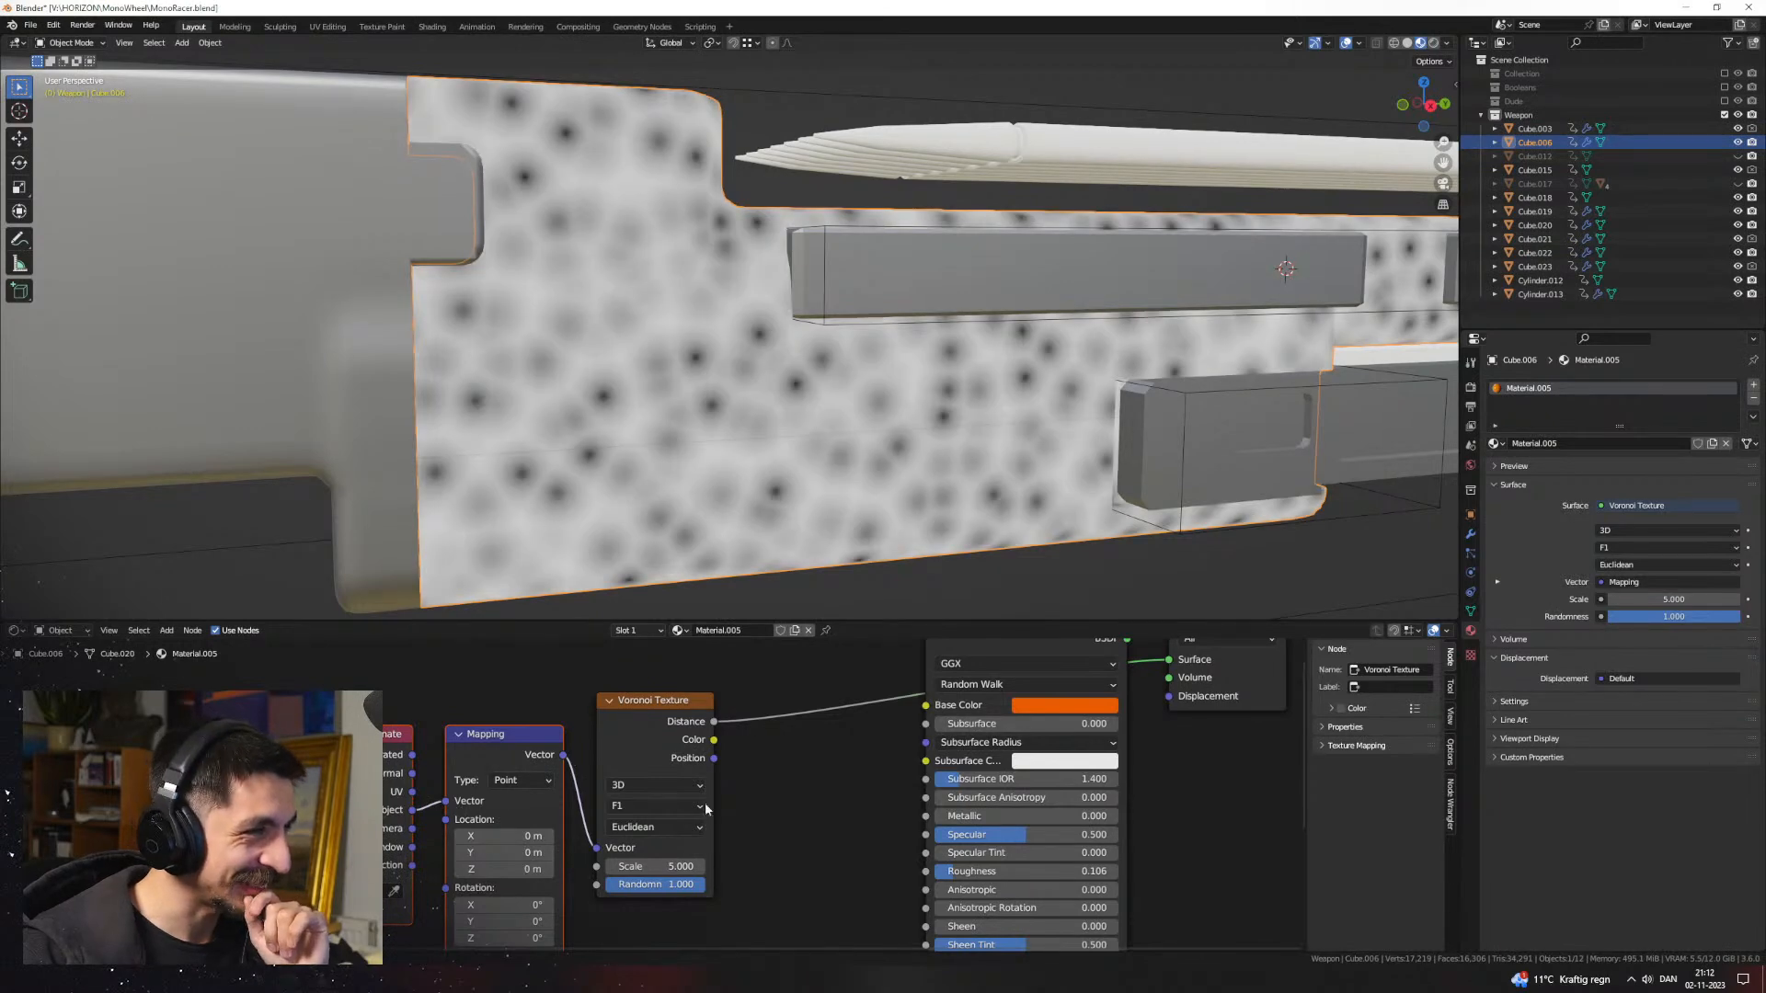
left_click_drag(676, 885, 607, 885)
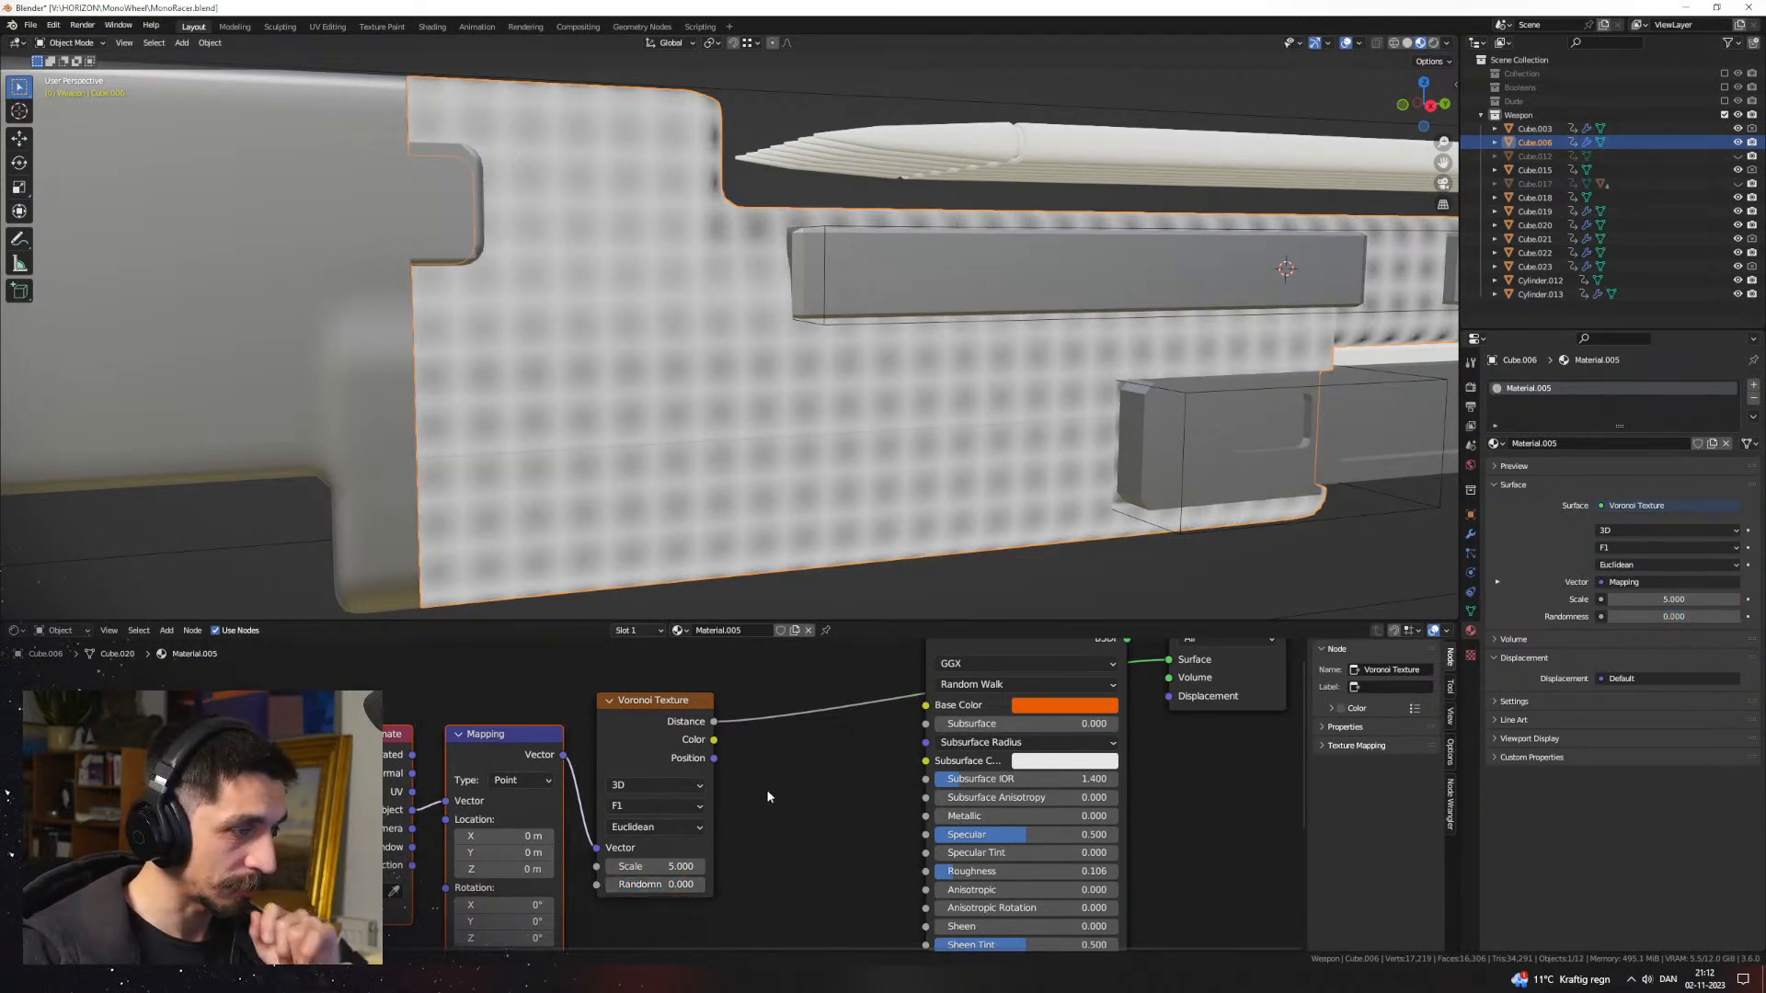
Step: Move the texture nodes farther from the Principled BSDF and set the Voronoi Scale to 25
middle_click_drag(763, 797, 814, 786)
left_click_drag(734, 657, 336, 920)
key("g")
left_click(128, 946)
middle_click_drag(489, 881, 591, 792)
scroll(591, 792, "up", 2)
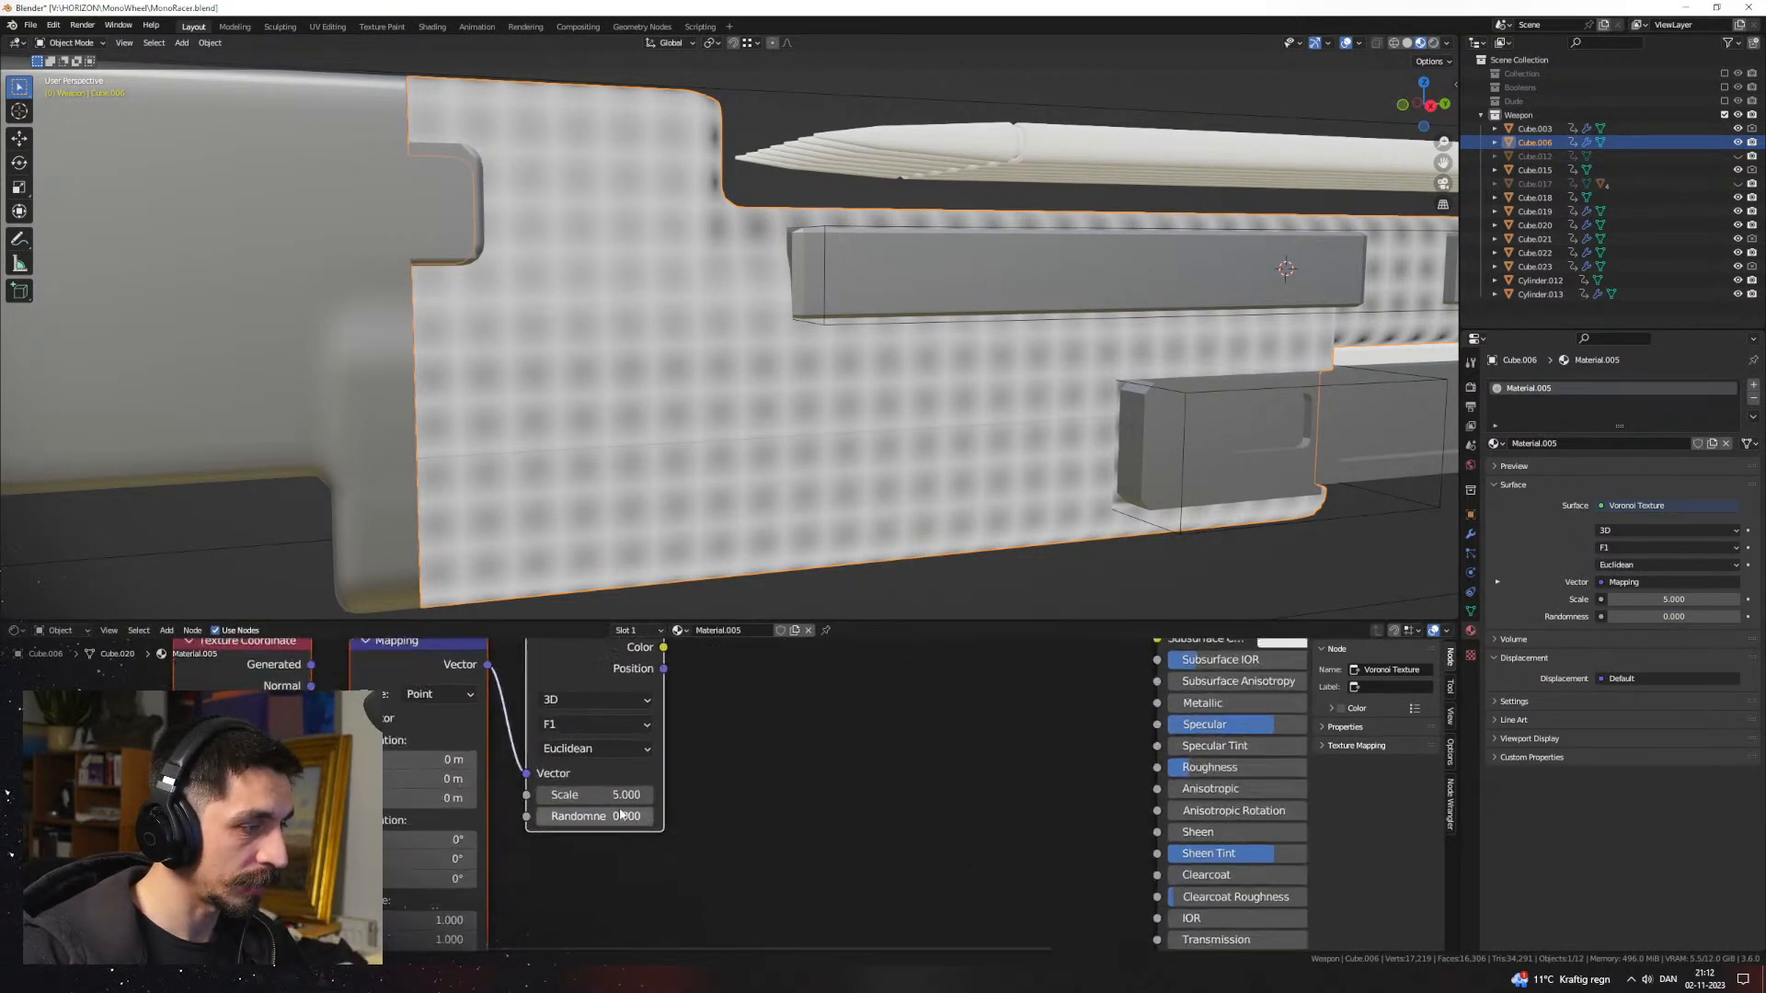
left_click(591, 792)
type("25")
key("Return")
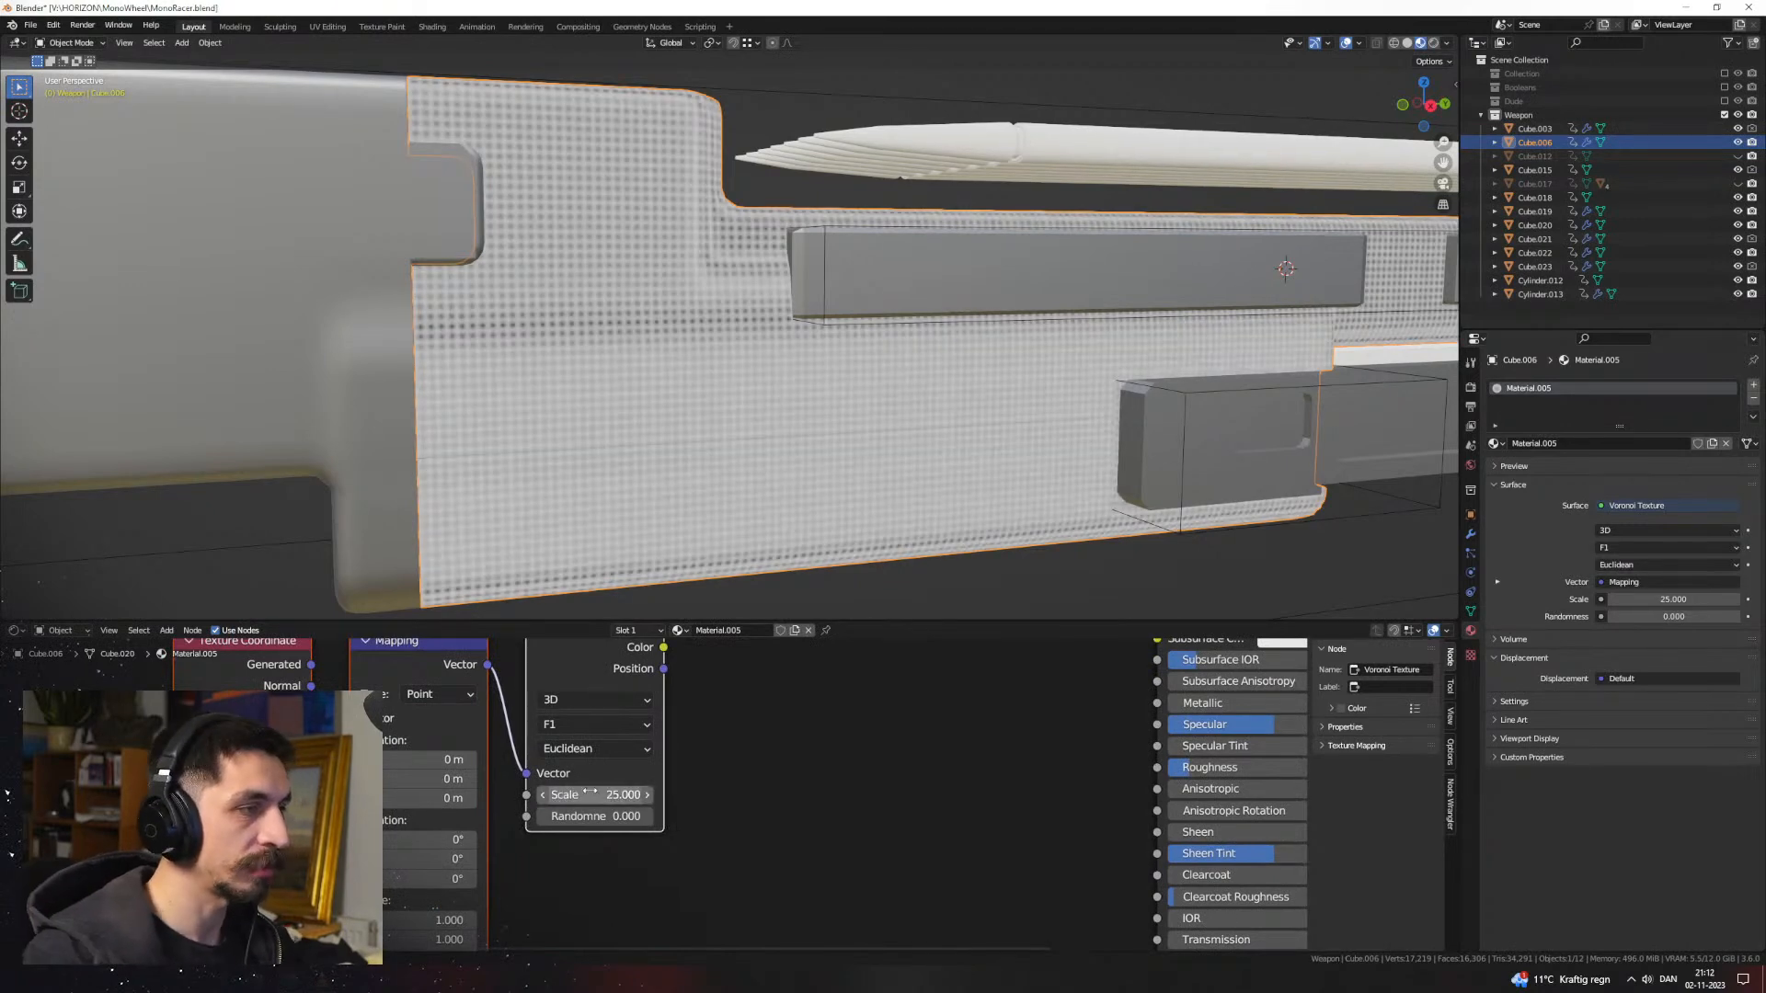
Step: Move the receiver material's texture nodes slightly lower in the graph and enlarge the Shader Editor area
middle_click_drag(807, 801, 696, 827)
scroll(584, 711, "down", 2)
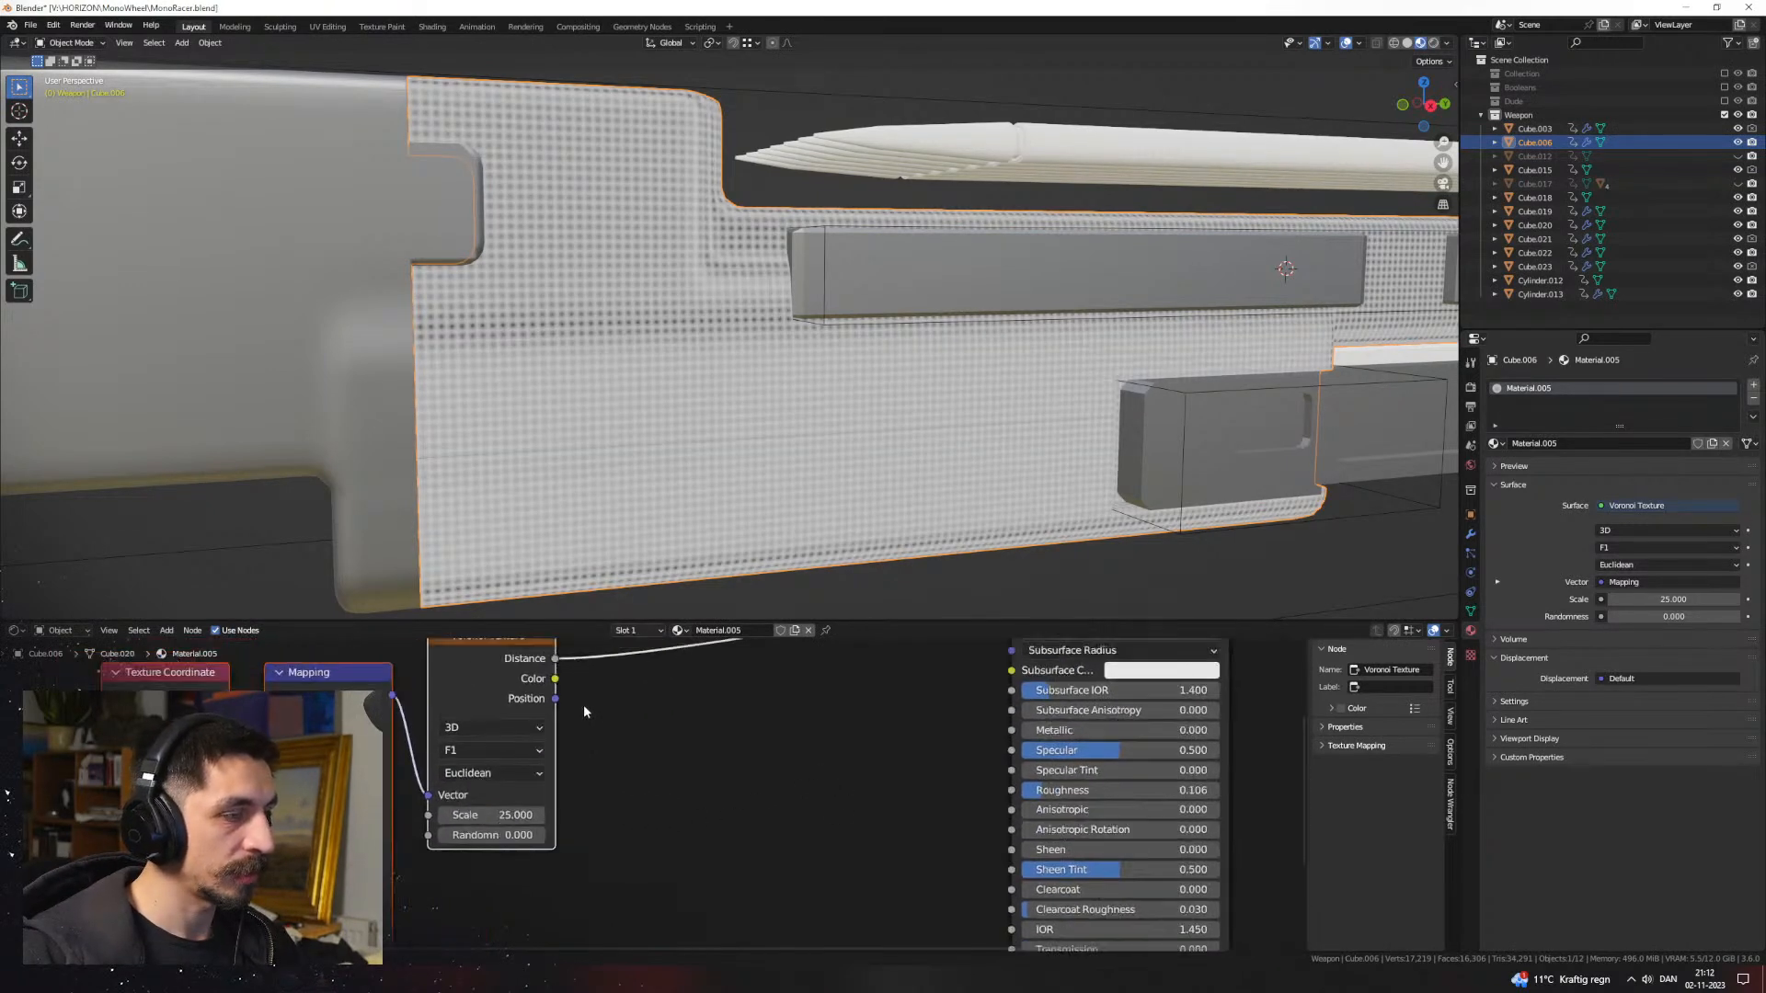
left_click_drag(529, 649, 542, 703)
middle_click_drag(644, 771, 601, 741)
left_click(601, 741)
left_click_drag(527, 689, 692, 796)
mouse_move(754, 761)
middle_mouse_down()
mouse_move(762, 717)
mouse_move(762, 767)
middle_mouse_up()
scroll(782, 722, "down", 4)
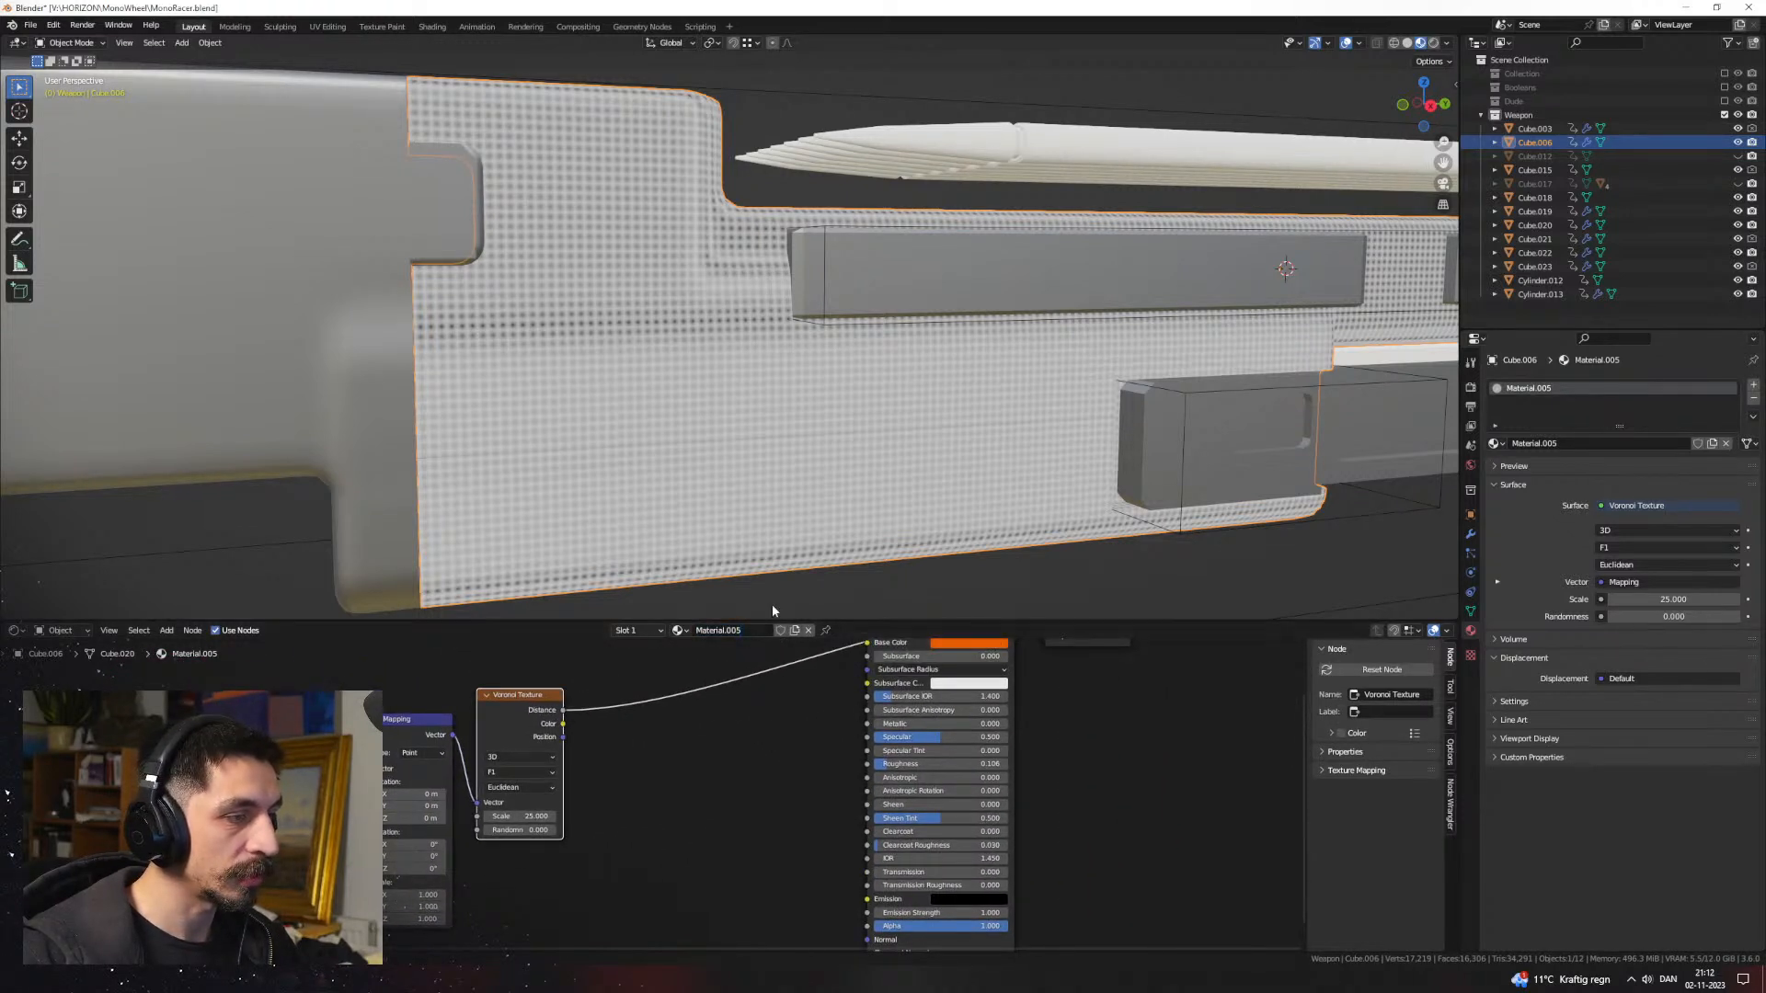
left_click(771, 608)
left_click_drag(760, 621, 759, 552)
scroll(611, 726, "up", 3)
mouse_move(603, 731)
middle_mouse_down()
mouse_move(593, 637)
mouse_move(578, 715)
middle_mouse_up()
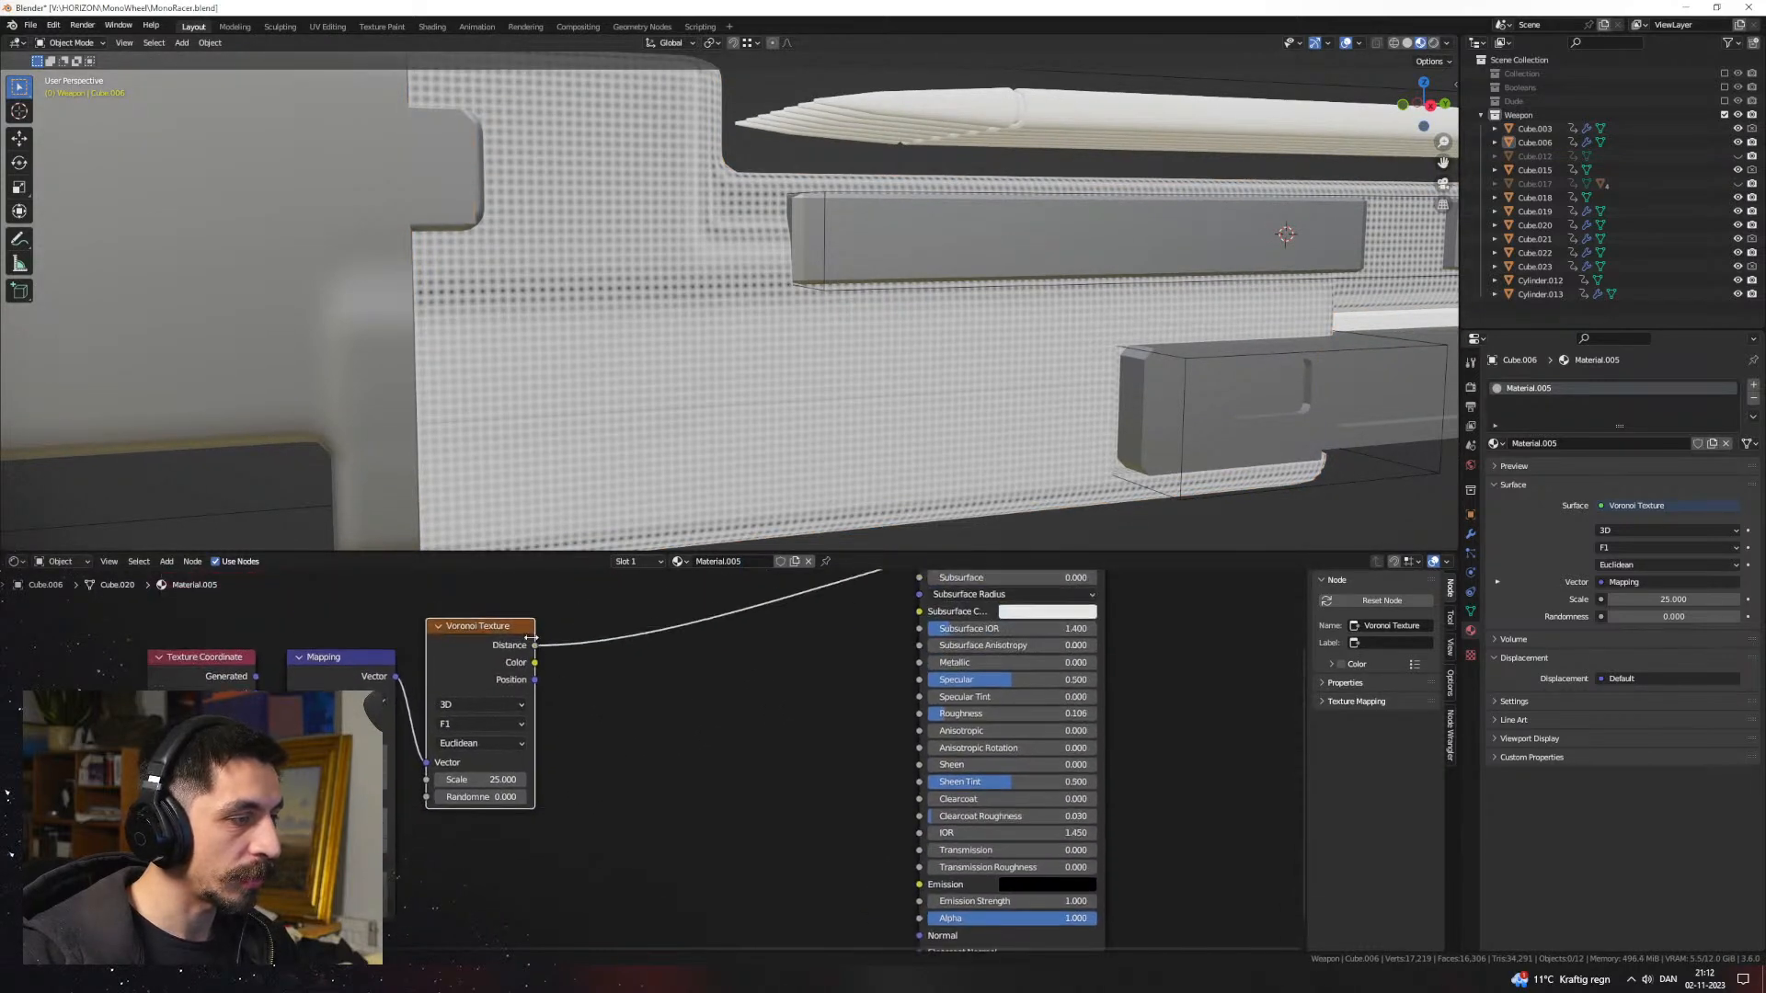
Step: Add a Bump node with the Voronoi Distance feeding its Height and its output connected to the Principled BSDF's Normal
left_click_drag(534, 646, 645, 747)
type("bump")
key("Return")
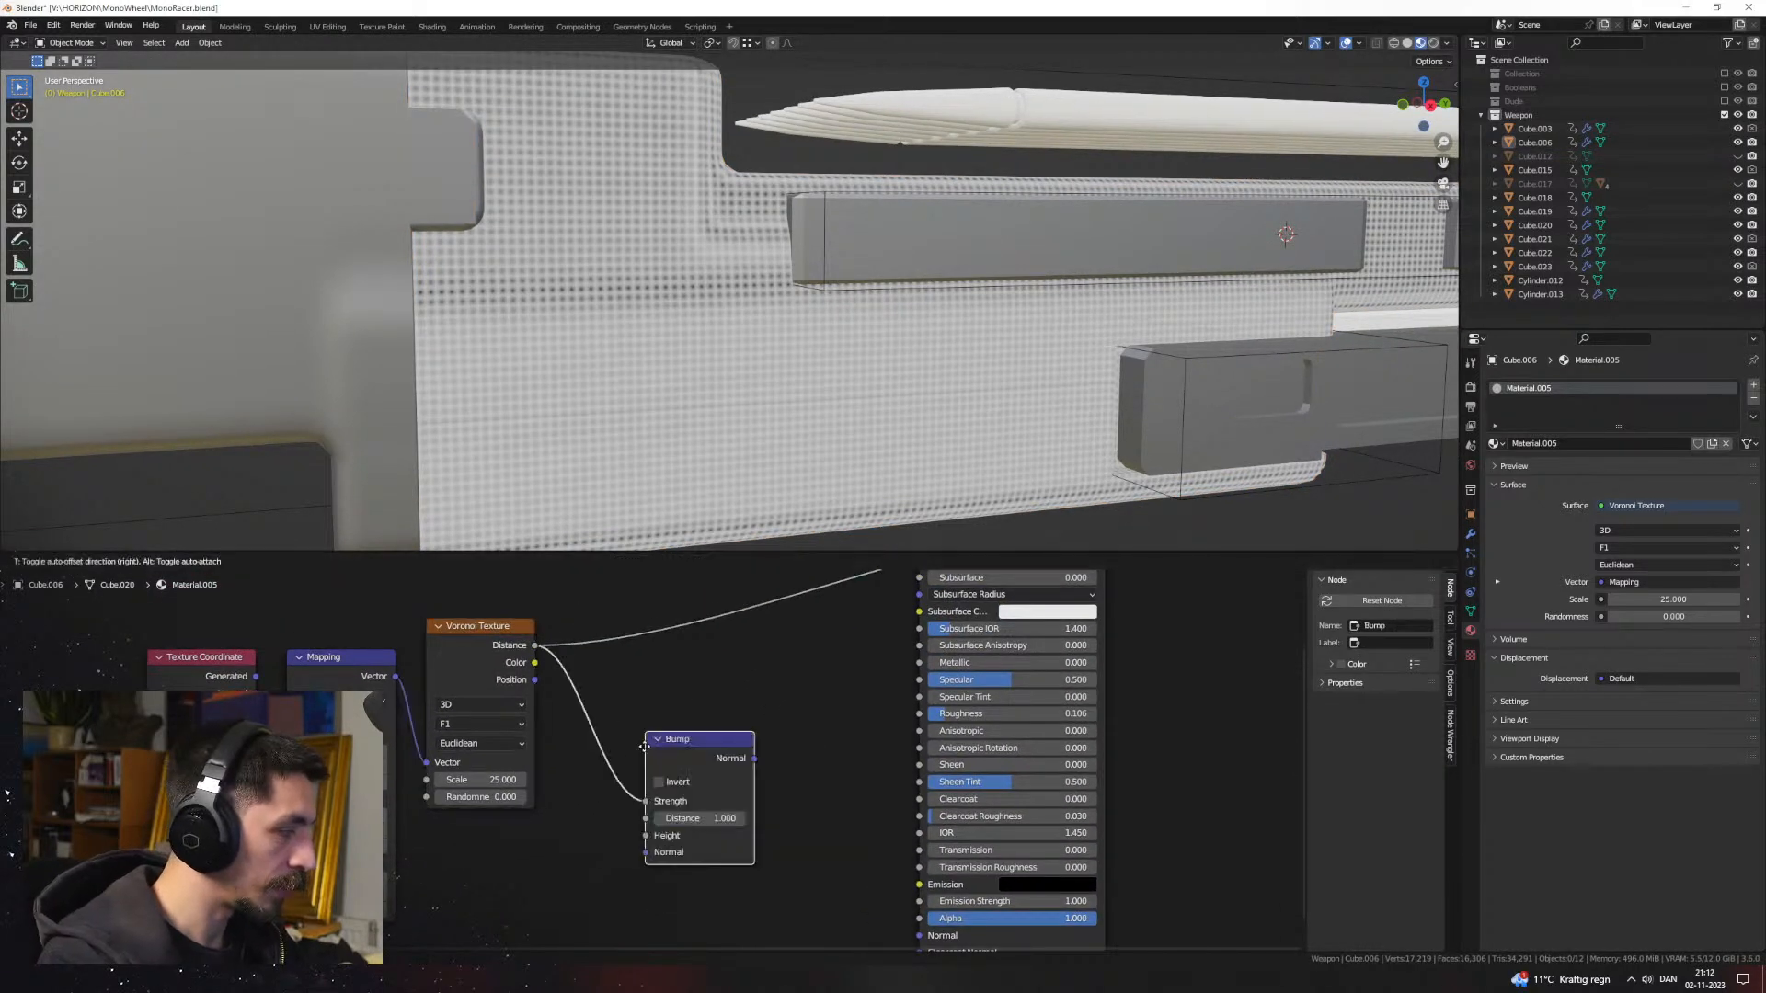
left_click(671, 746)
middle_click_drag(792, 770, 730, 707)
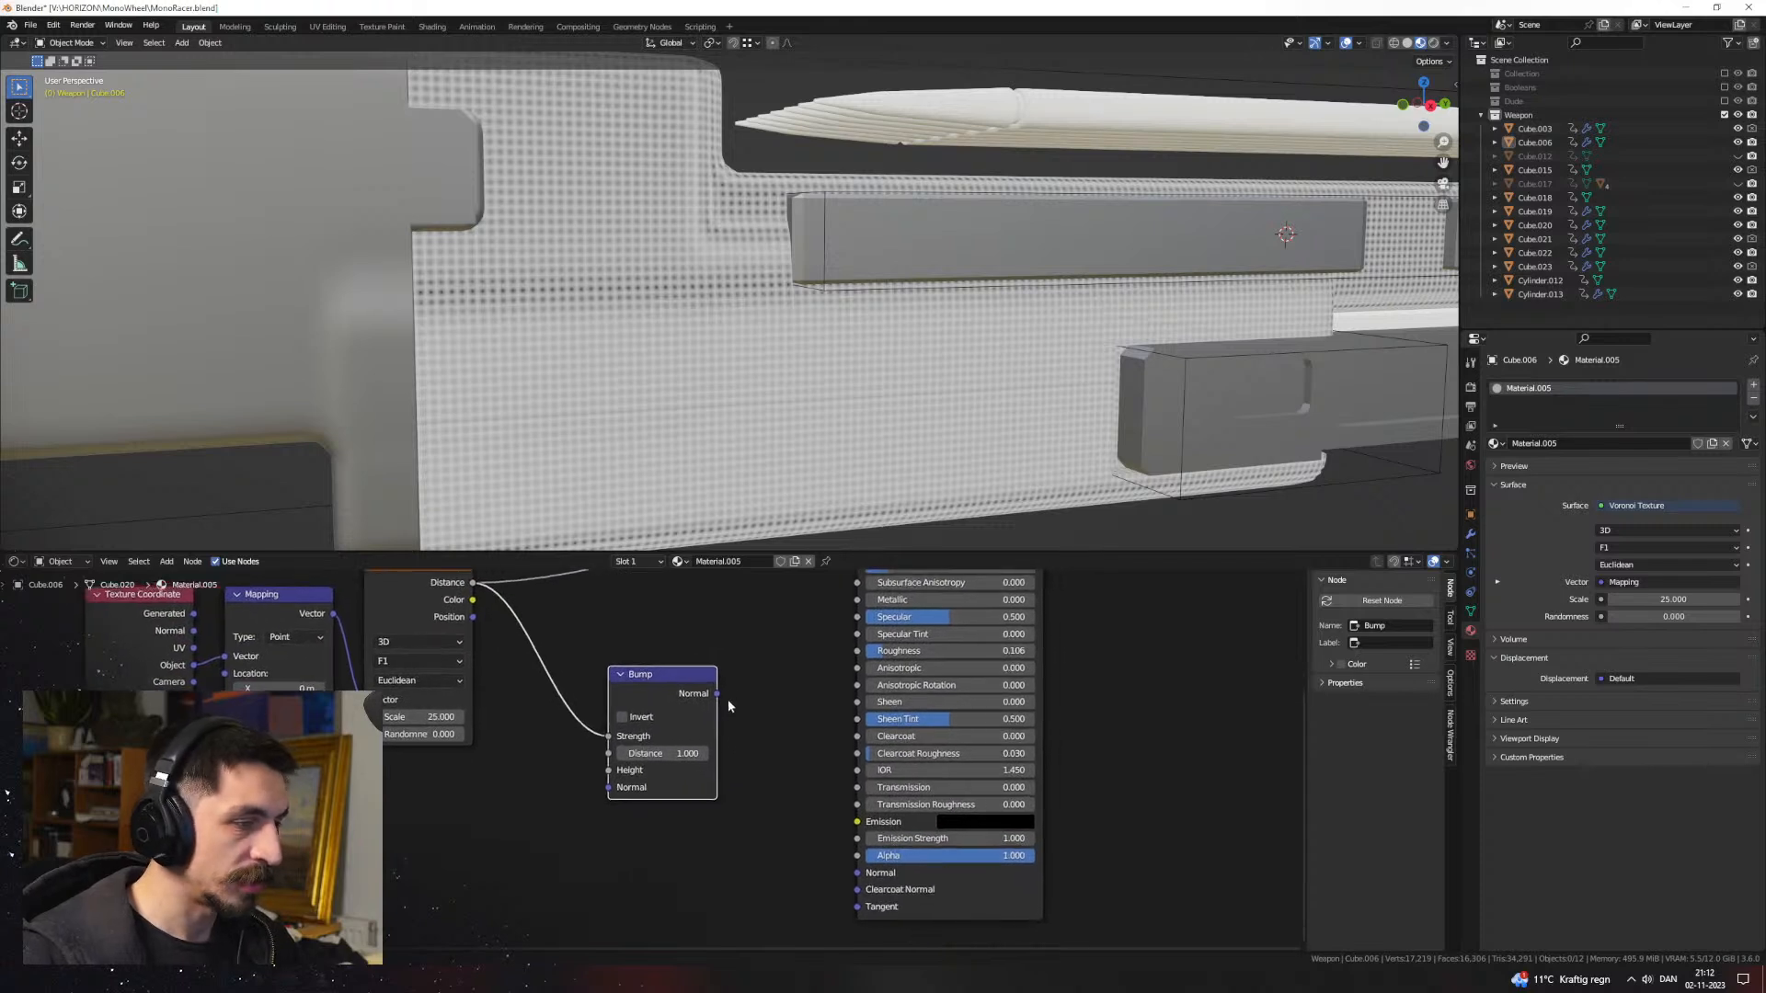
left_click_drag(757, 754, 857, 871)
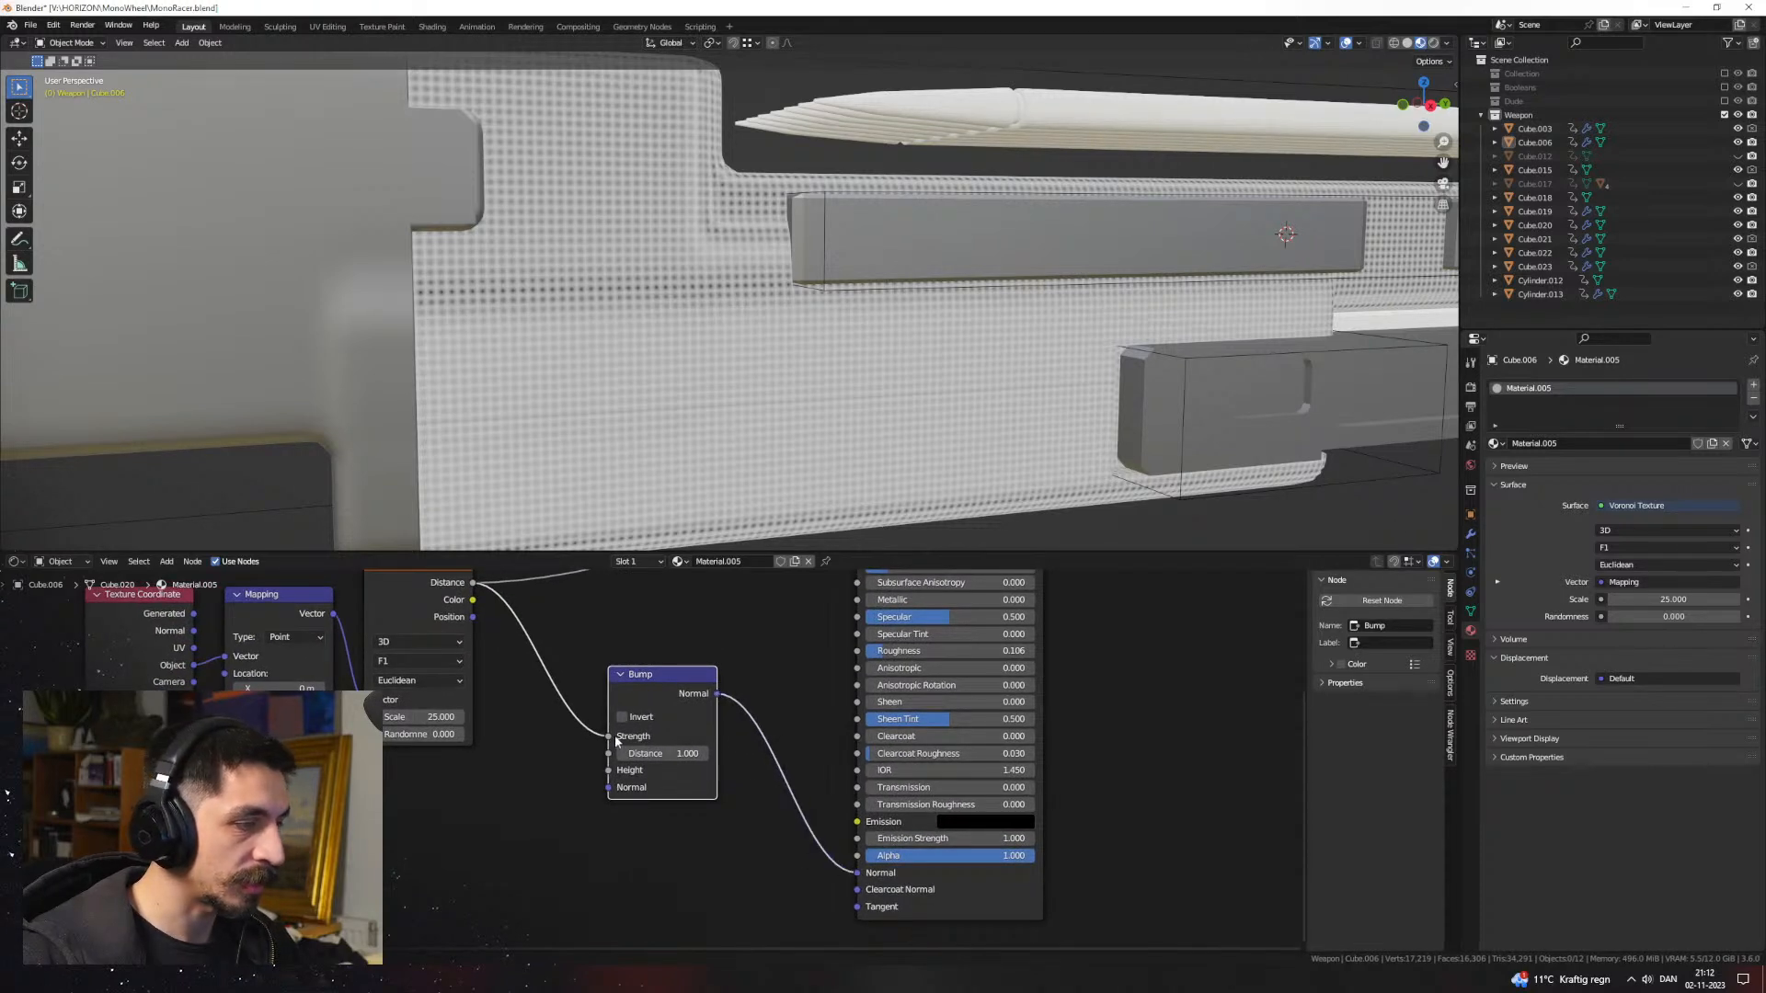
left_click_drag(609, 736, 643, 777)
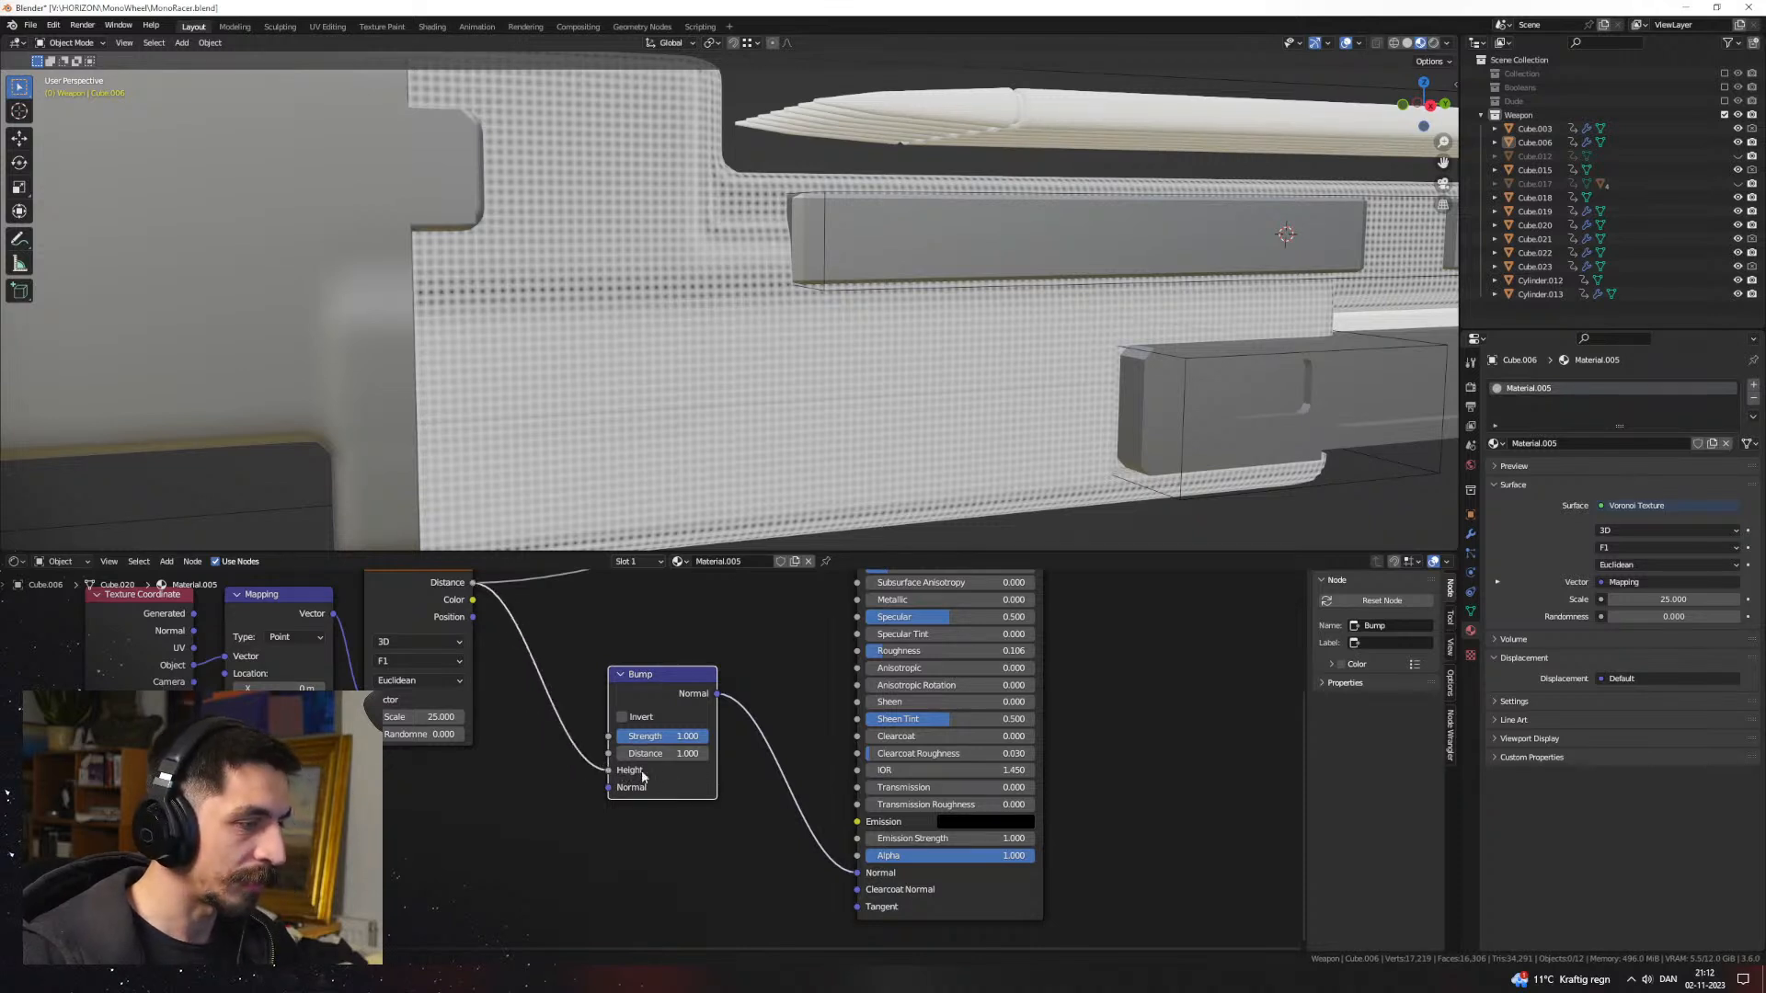
Step: Connect the Principled BSDF back to the material output in place of the Voronoi preview and check the bumps on the receiver
scroll(664, 800, "down", 4)
middle_click_drag(800, 714, 701, 847)
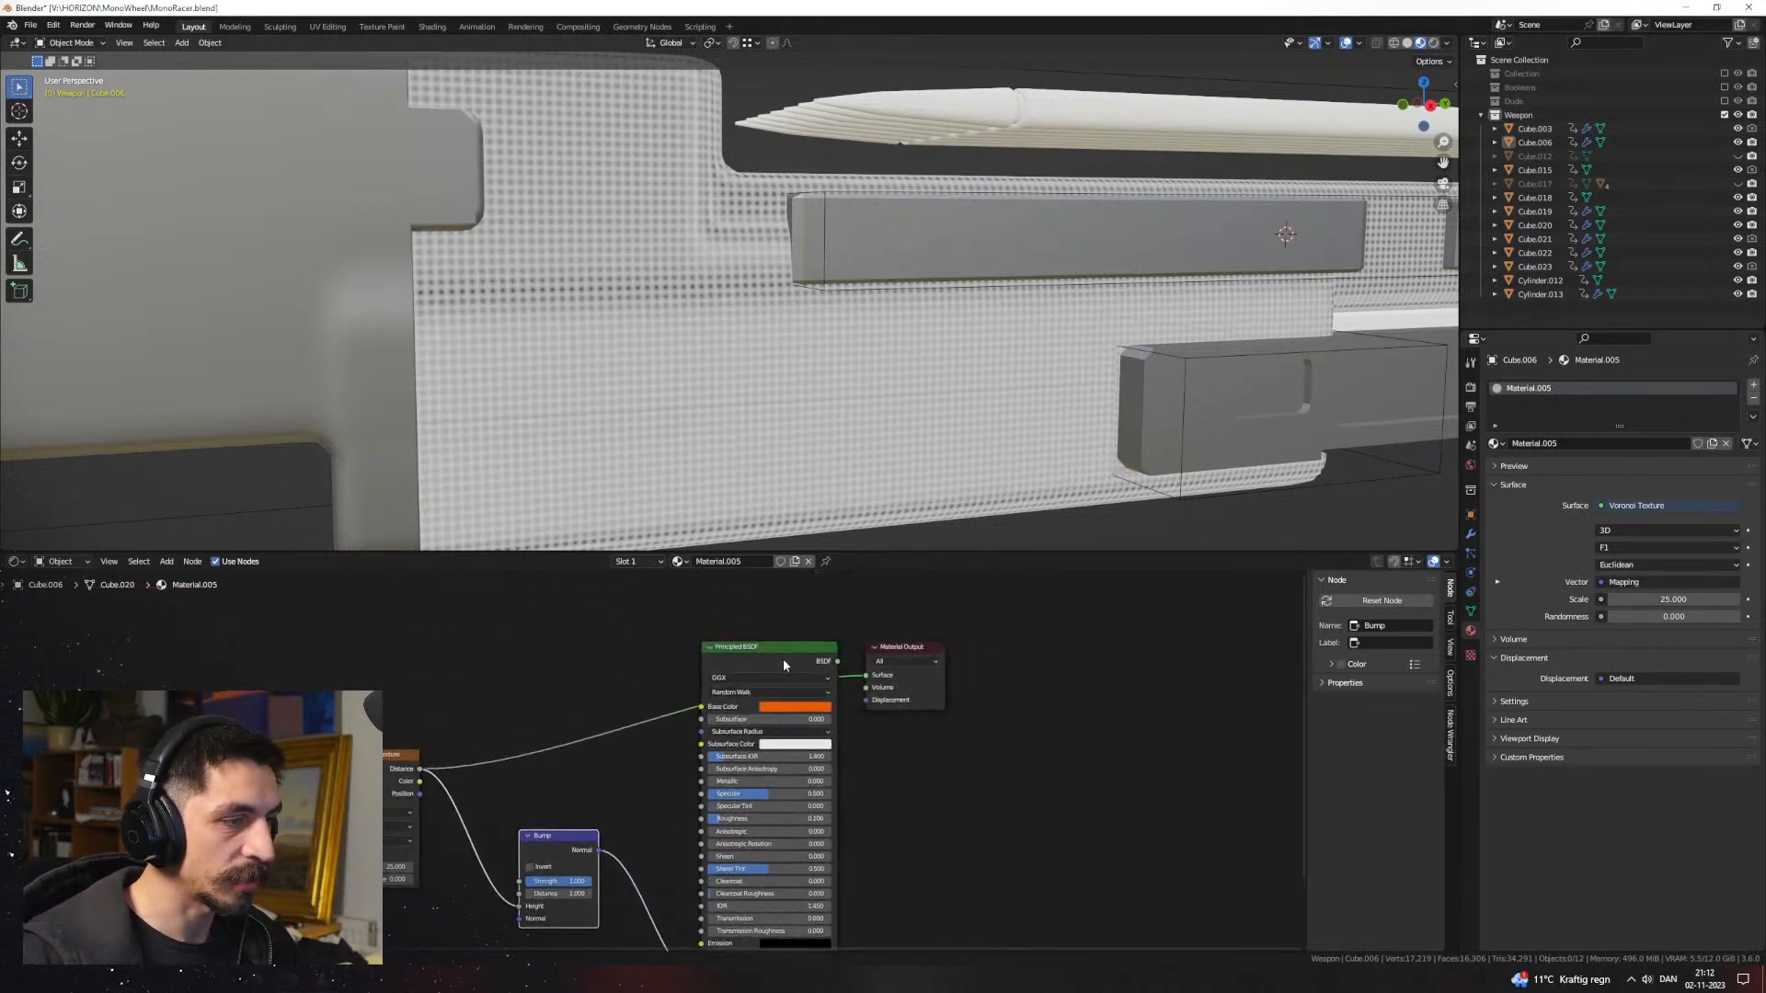
left_click(782, 659, "ctrl+shift")
middle_click_drag(929, 728, 1014, 670)
middle_click_drag(867, 442, 897, 467)
scroll(590, 732, "up", 3)
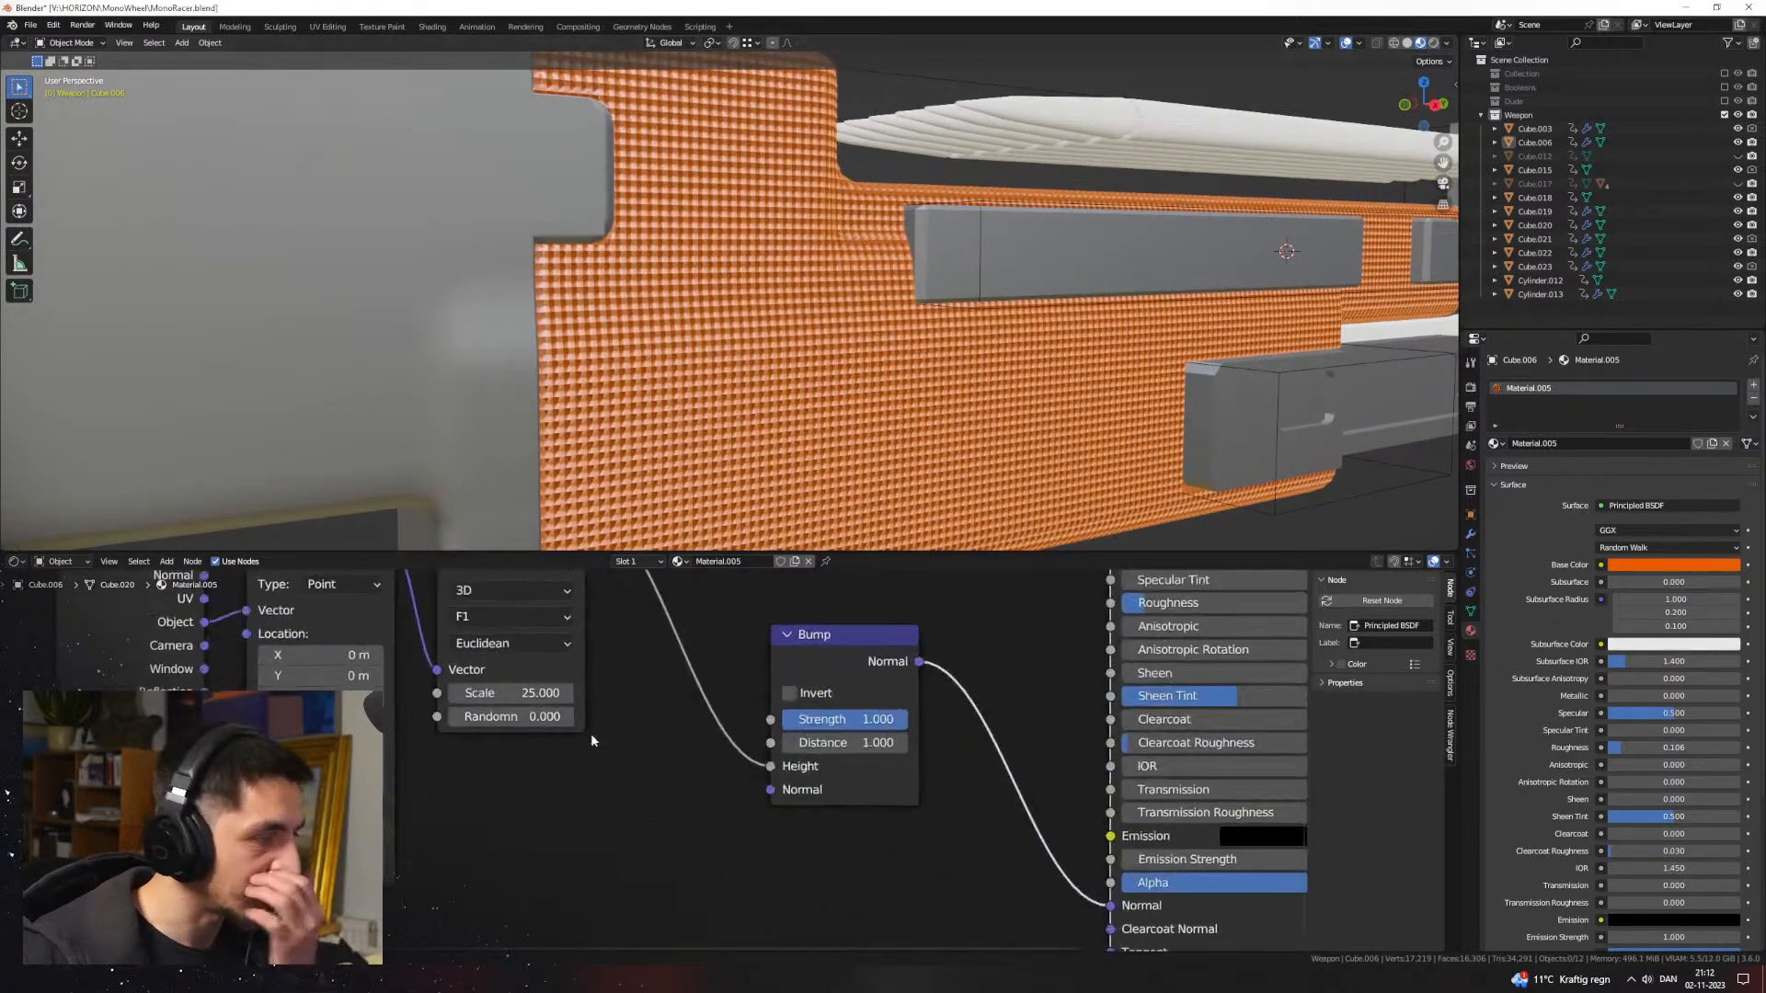
Step: Set the Voronoi Texture's Scale to 15
left_click(533, 696)
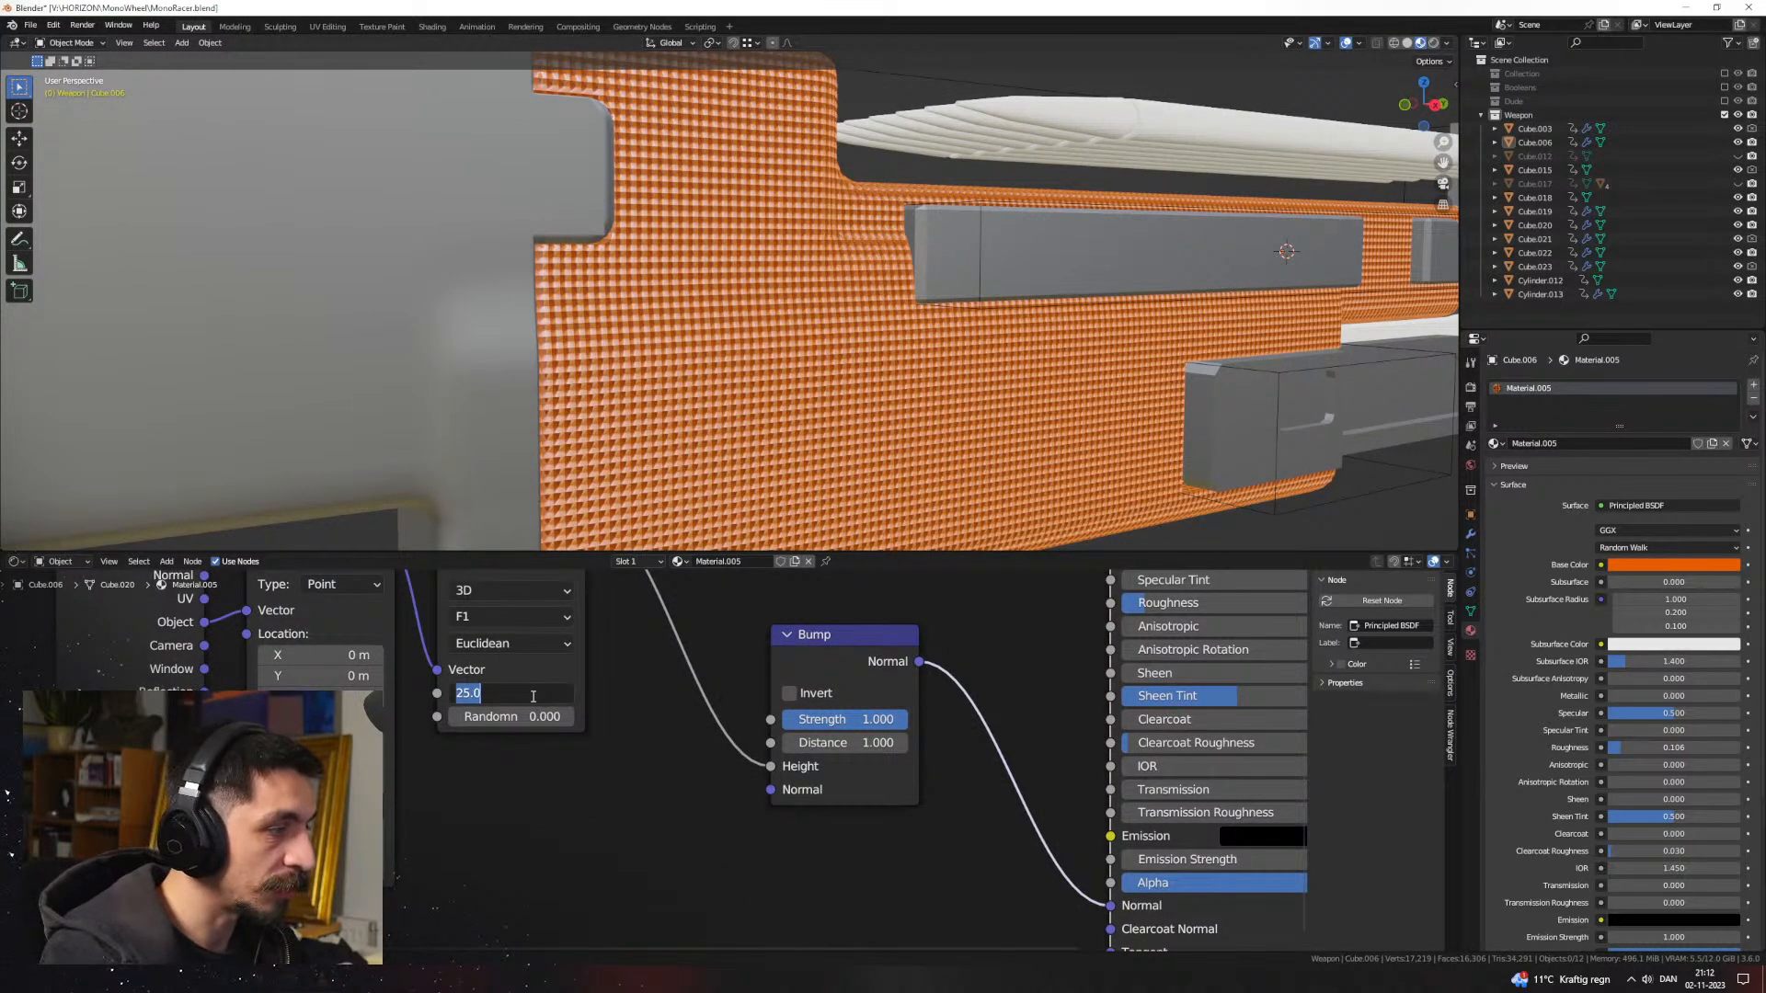
type("15")
key("Return")
scroll(828, 763, "up", 2)
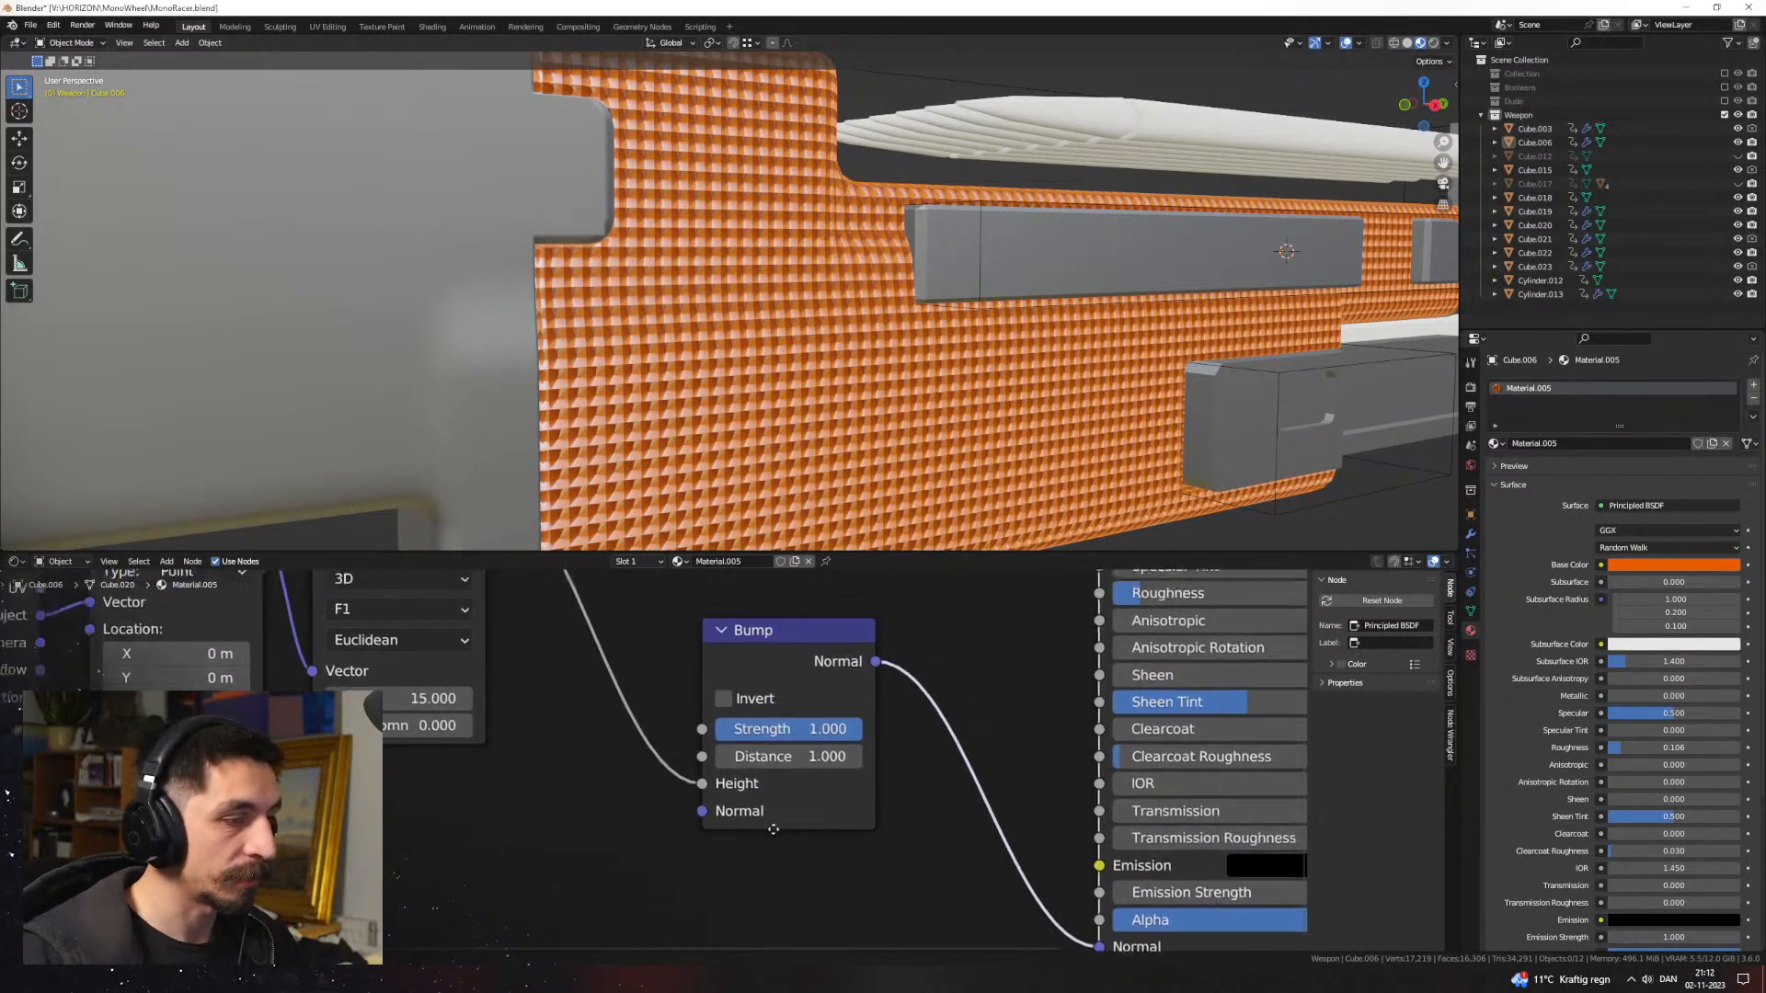
Step: Make room beside the Bump node and insert a Color Ramp between the Voronoi Distance output and the Bump Height
scroll(842, 763, "down", 3)
left_click_drag(738, 679, 823, 735)
middle_click_drag(607, 722, 835, 798)
scroll(835, 798, "down", 5)
left_click_drag(726, 875, 473, 713)
left_click_drag(527, 689, 412, 706)
key("shift+a")
type("ramp")
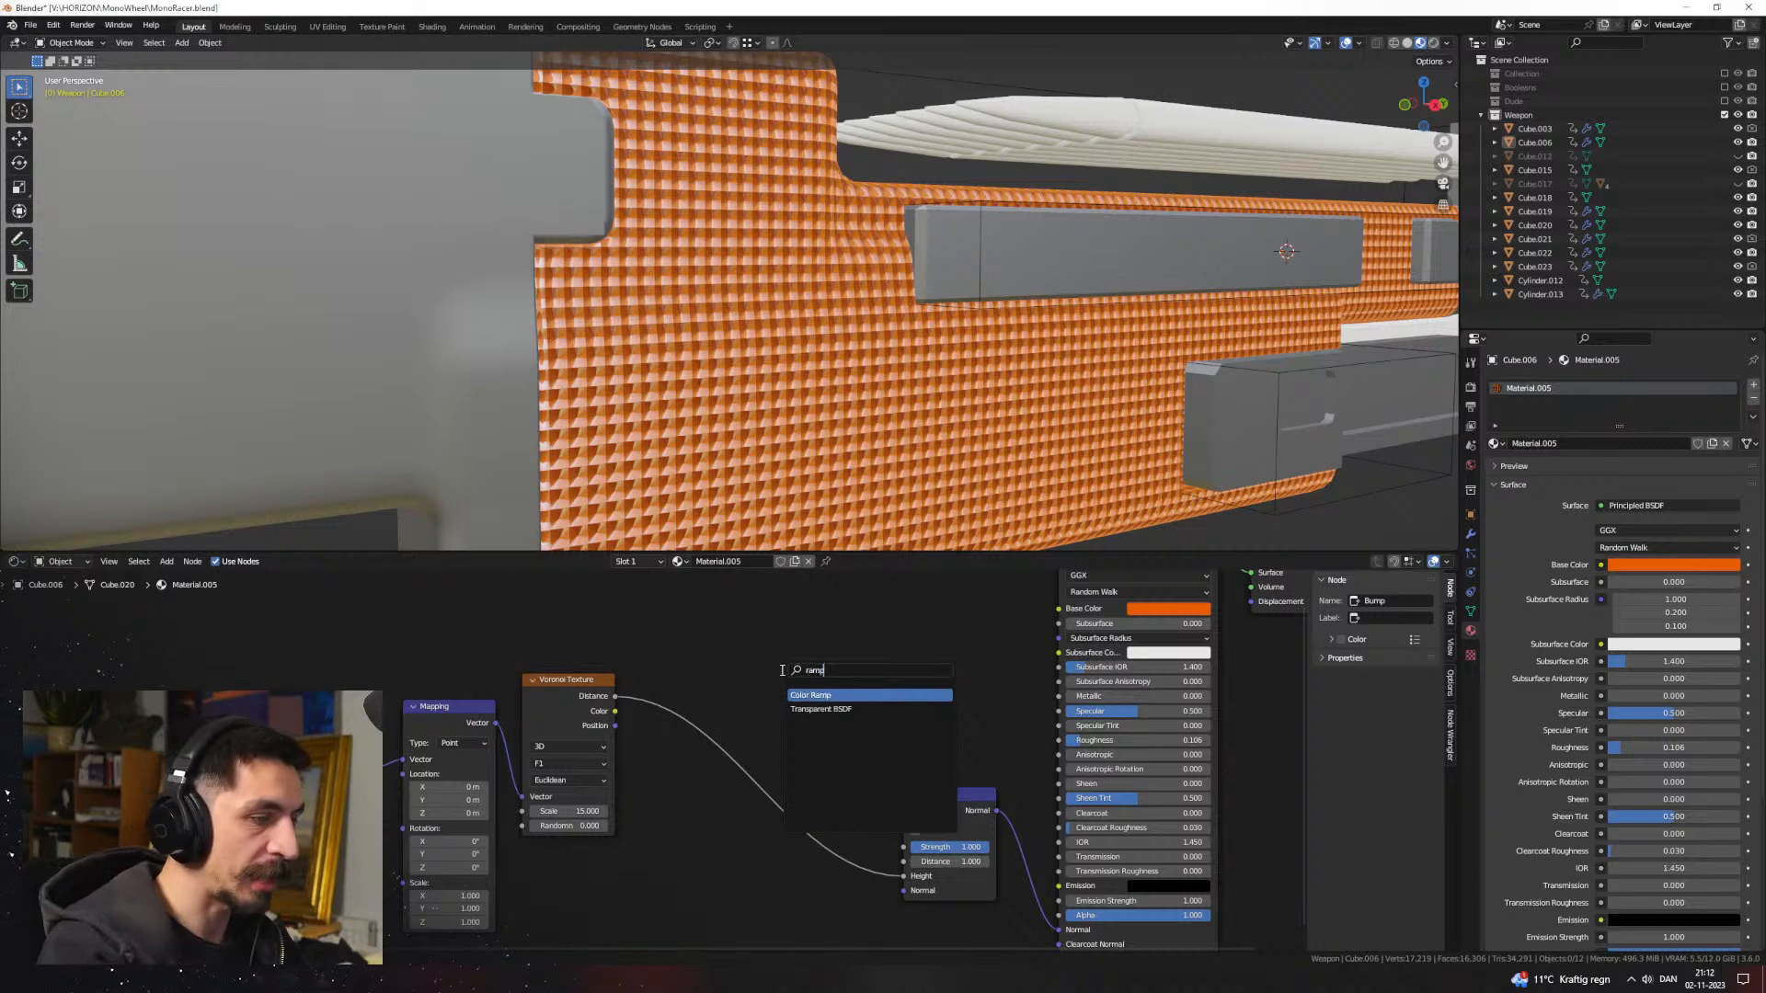
key("Return")
left_click(733, 709)
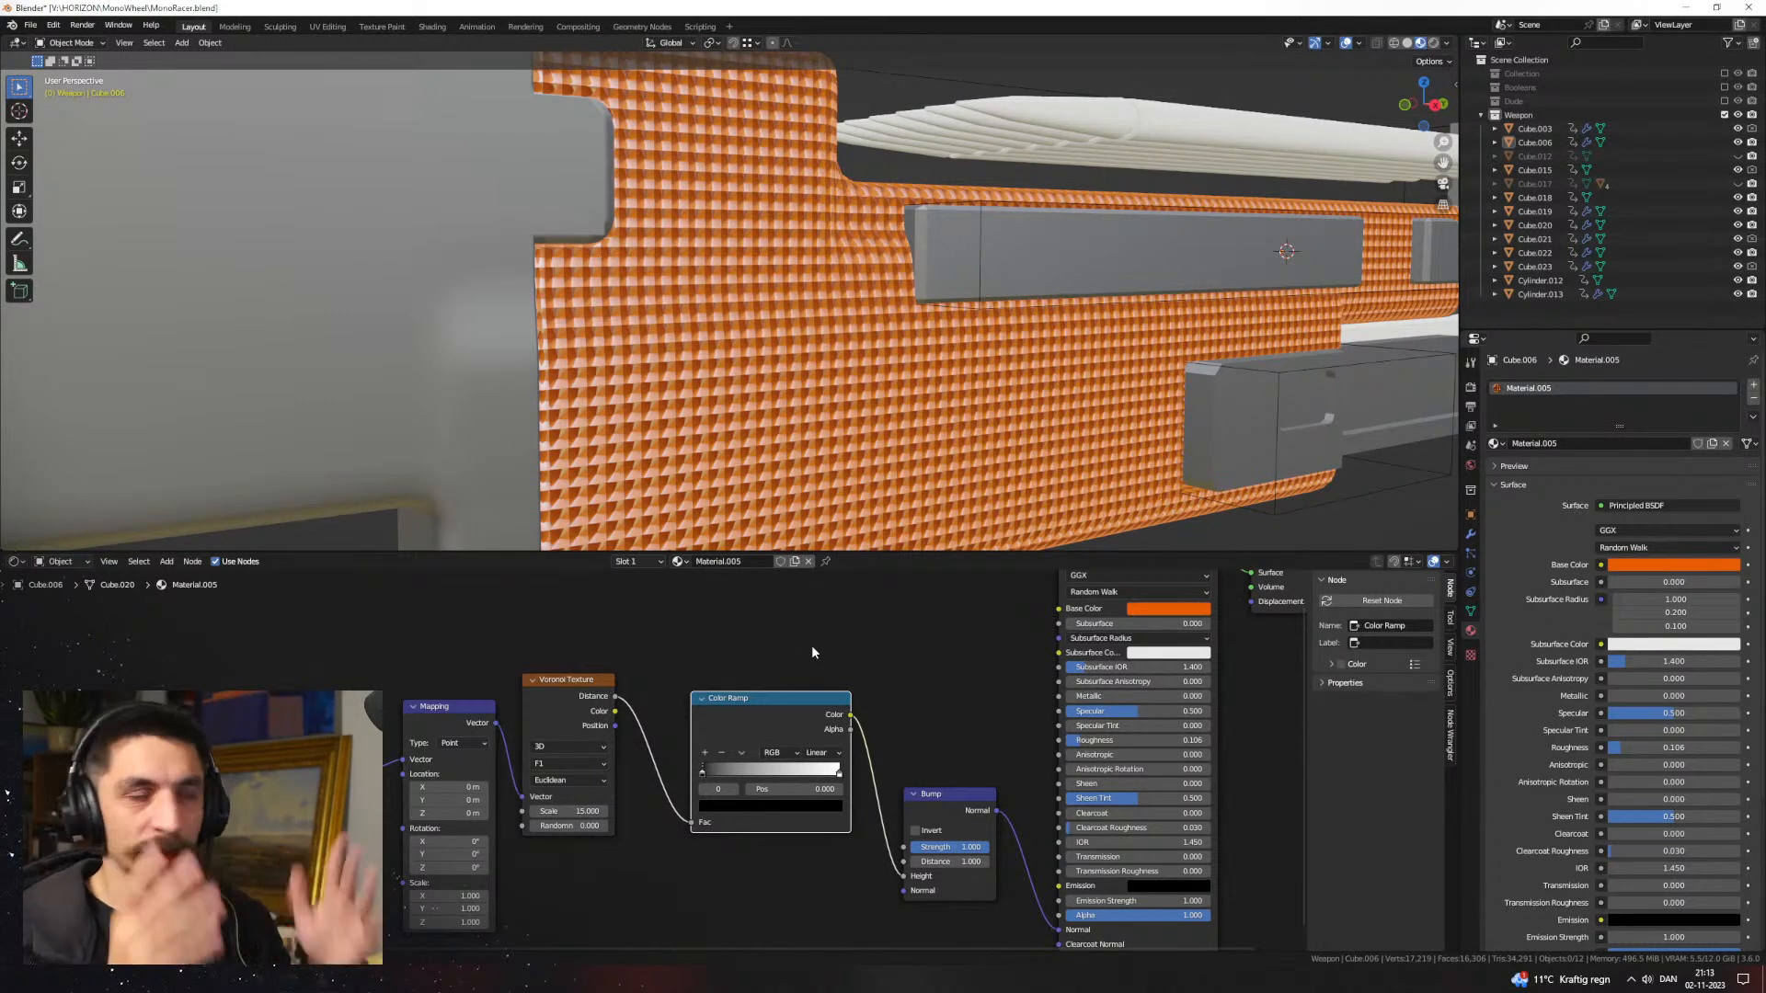
Step: Reverse the Color Ramp with Ease interpolation, placing the white stop at about 0.168 and the black stop at about 0.291
scroll(840, 753, "up", 1)
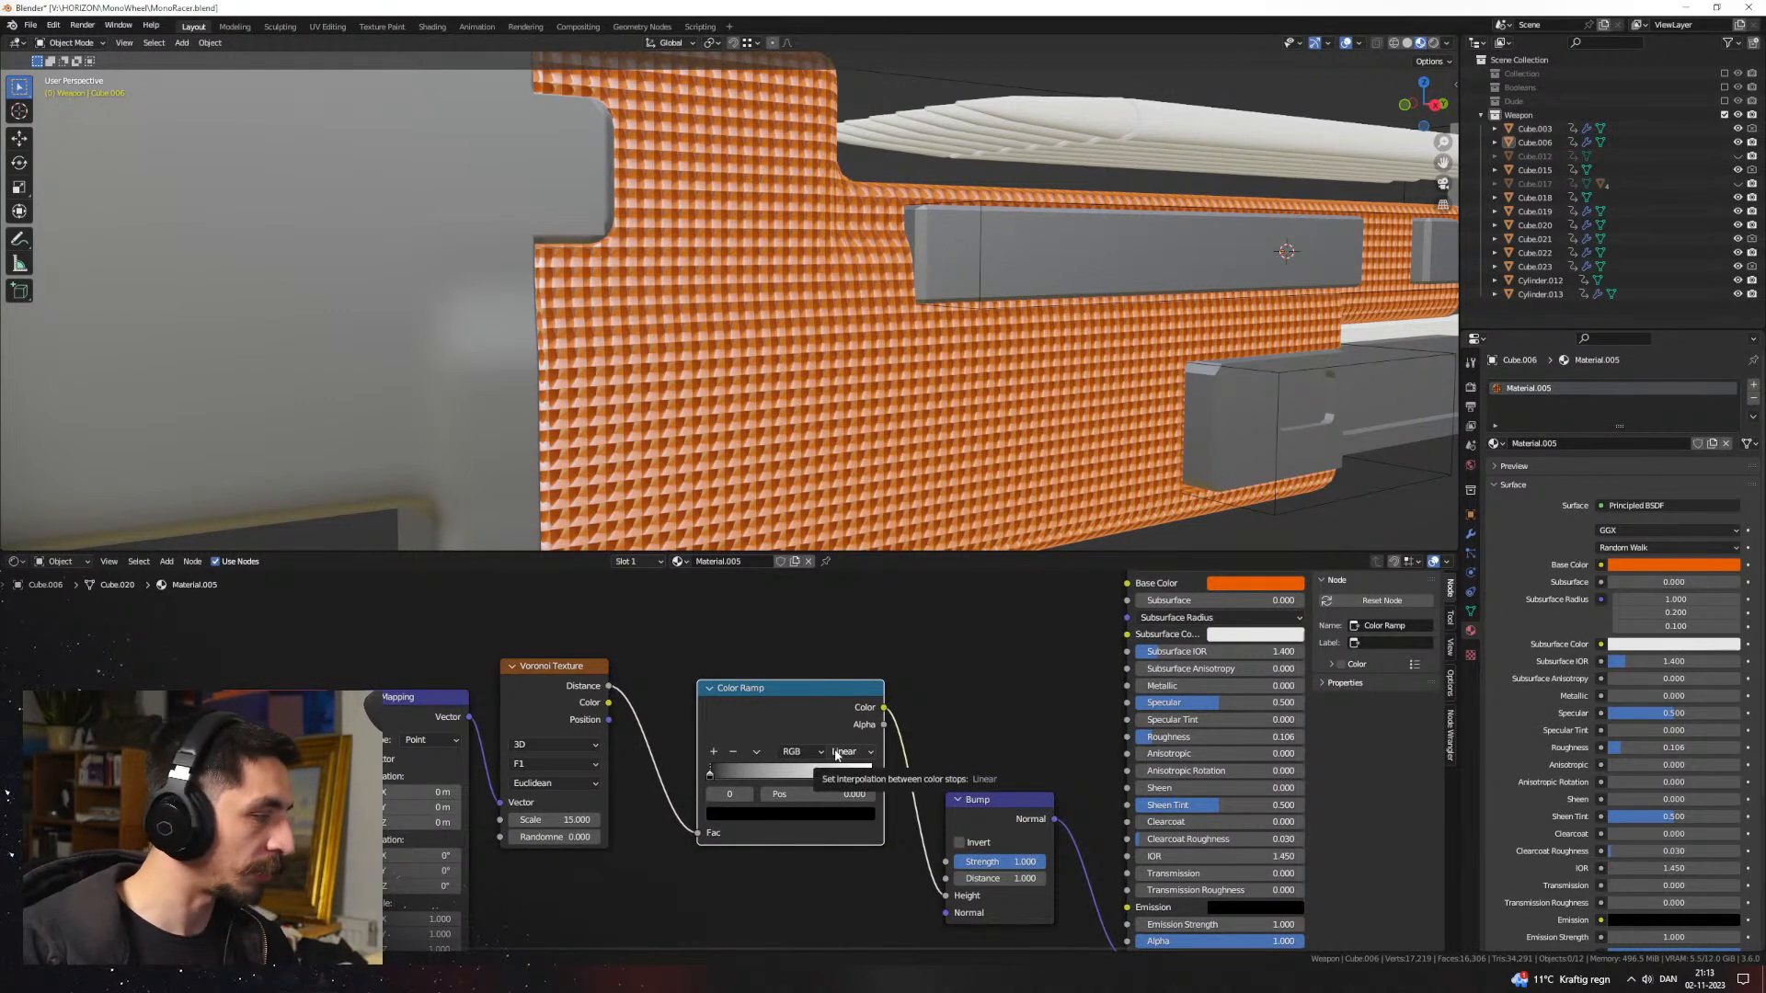
scroll(836, 754, "up", 2)
left_click_drag(748, 789, 888, 791)
left_click_drag(1032, 786, 796, 790)
left_click(995, 750)
left_click(983, 775)
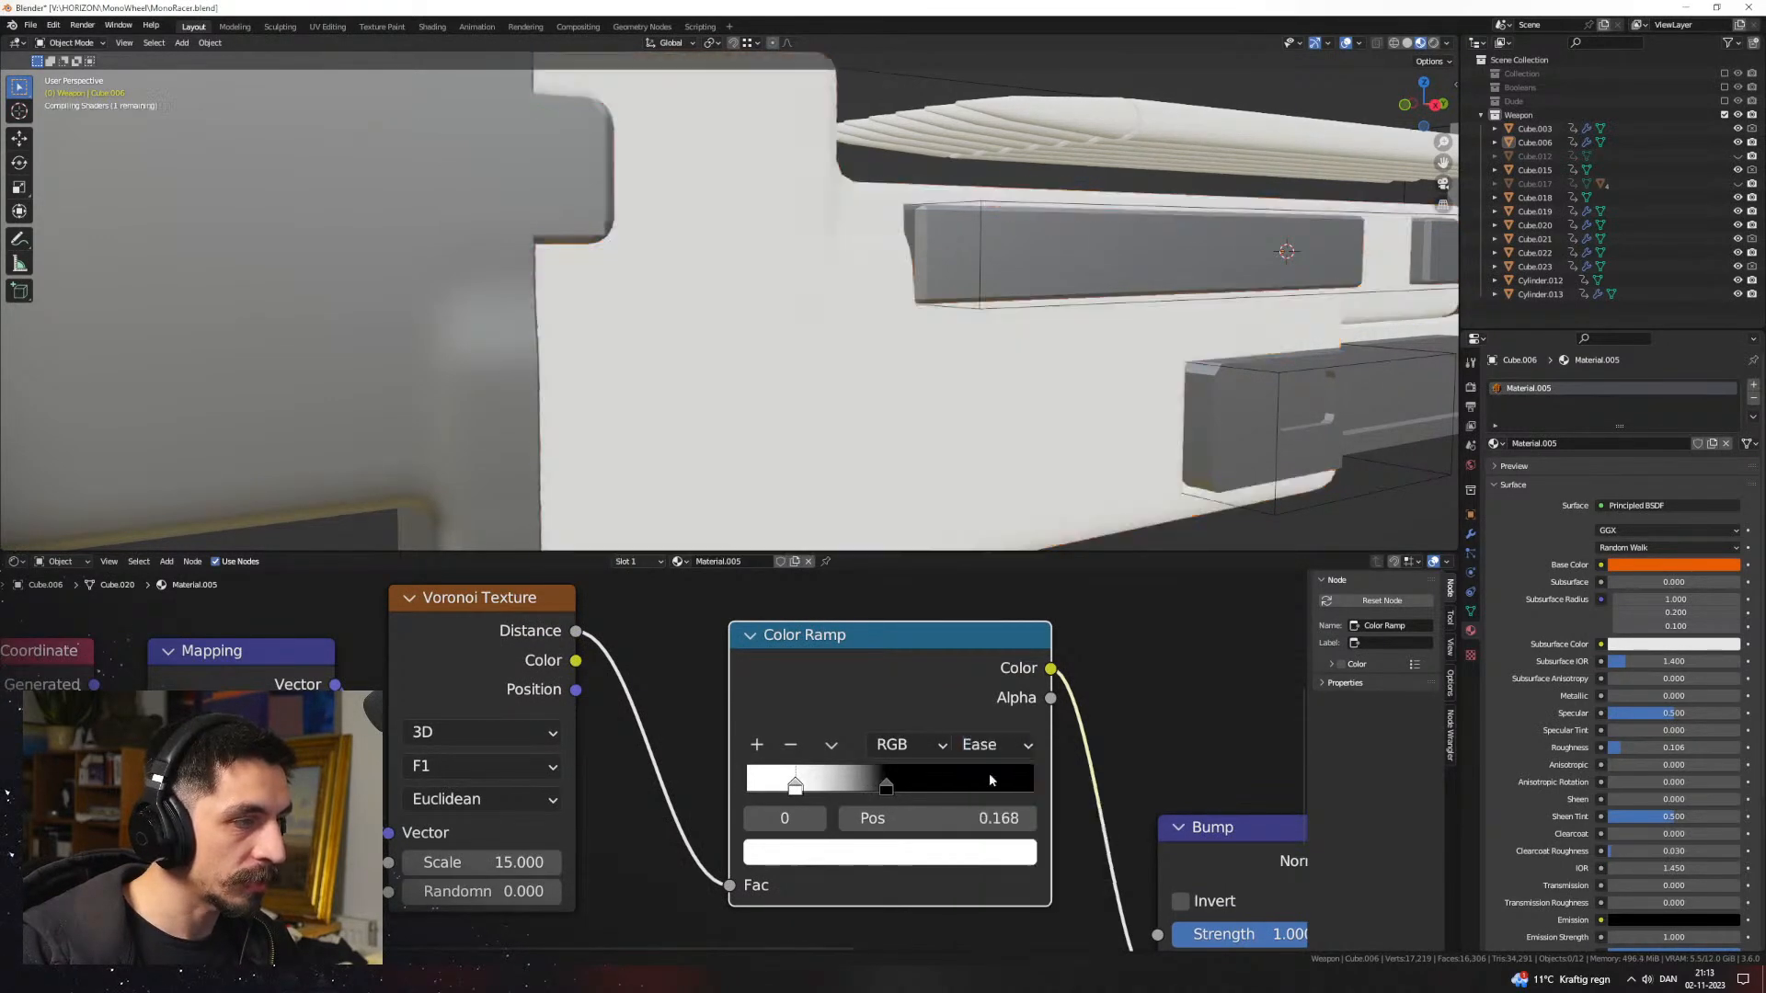
left_click_drag(885, 788, 821, 789)
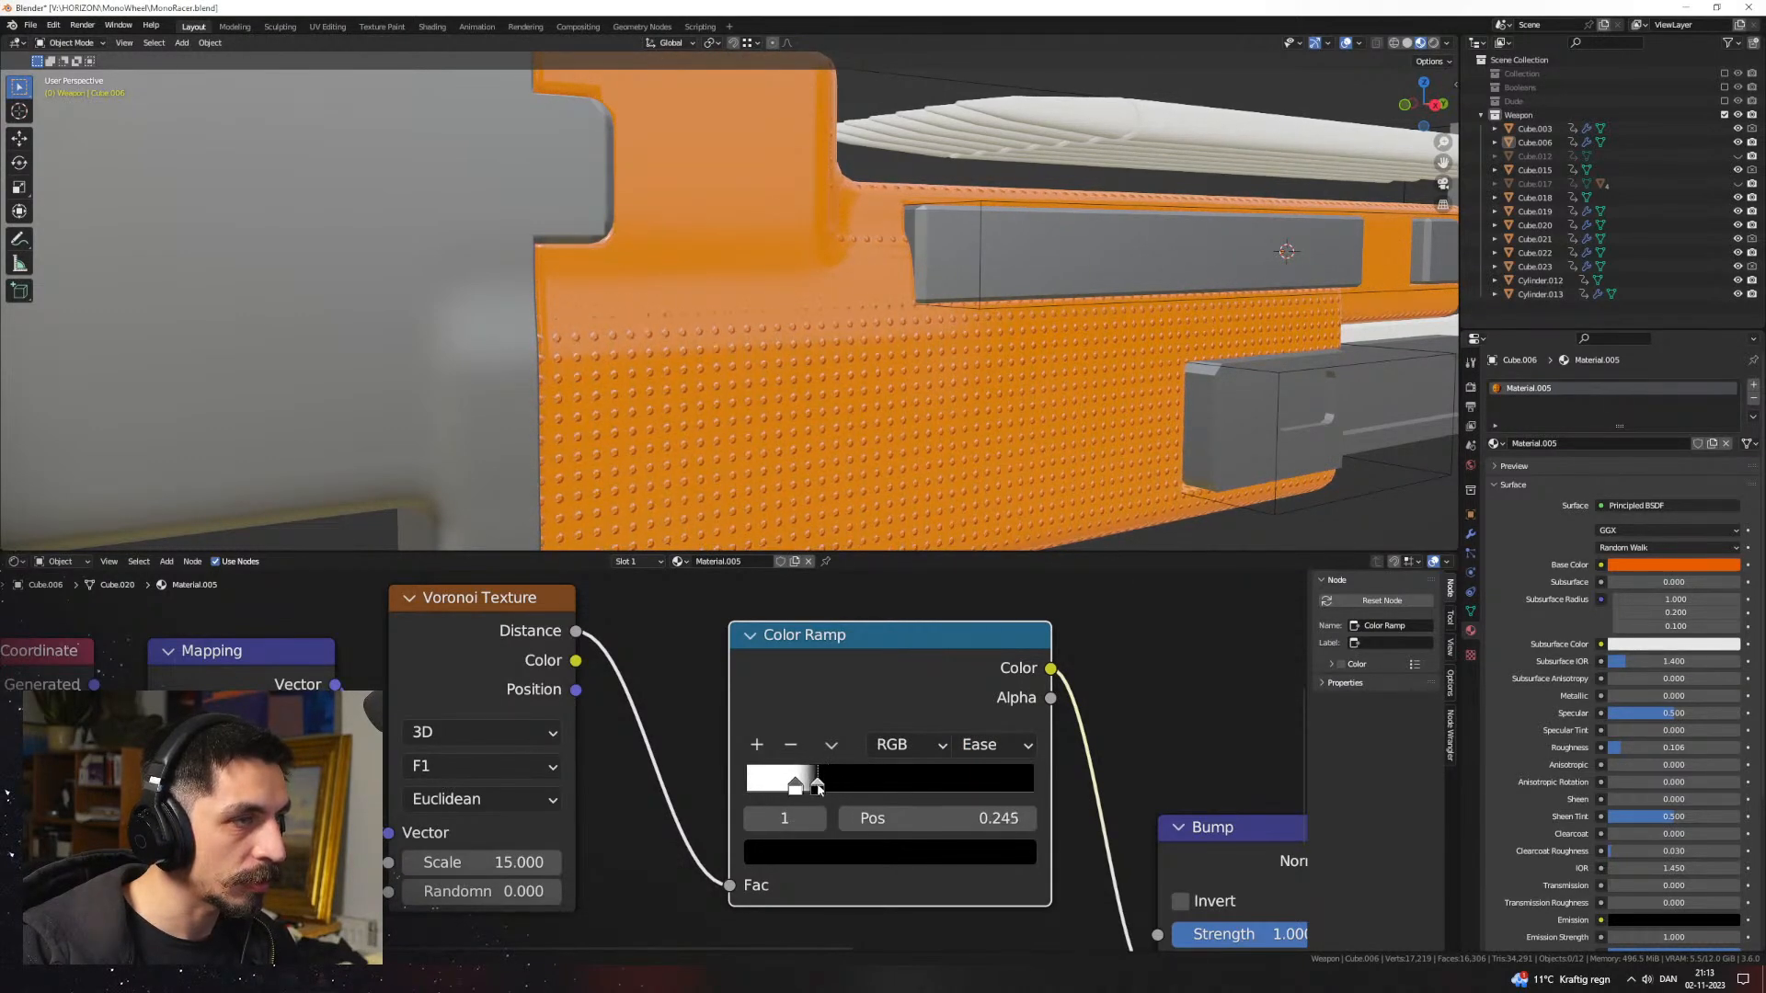
Step: Lower the Bump node's Strength to about 0.267 while checking the dots on the receiver
middle_click_drag(1182, 864, 953, 733)
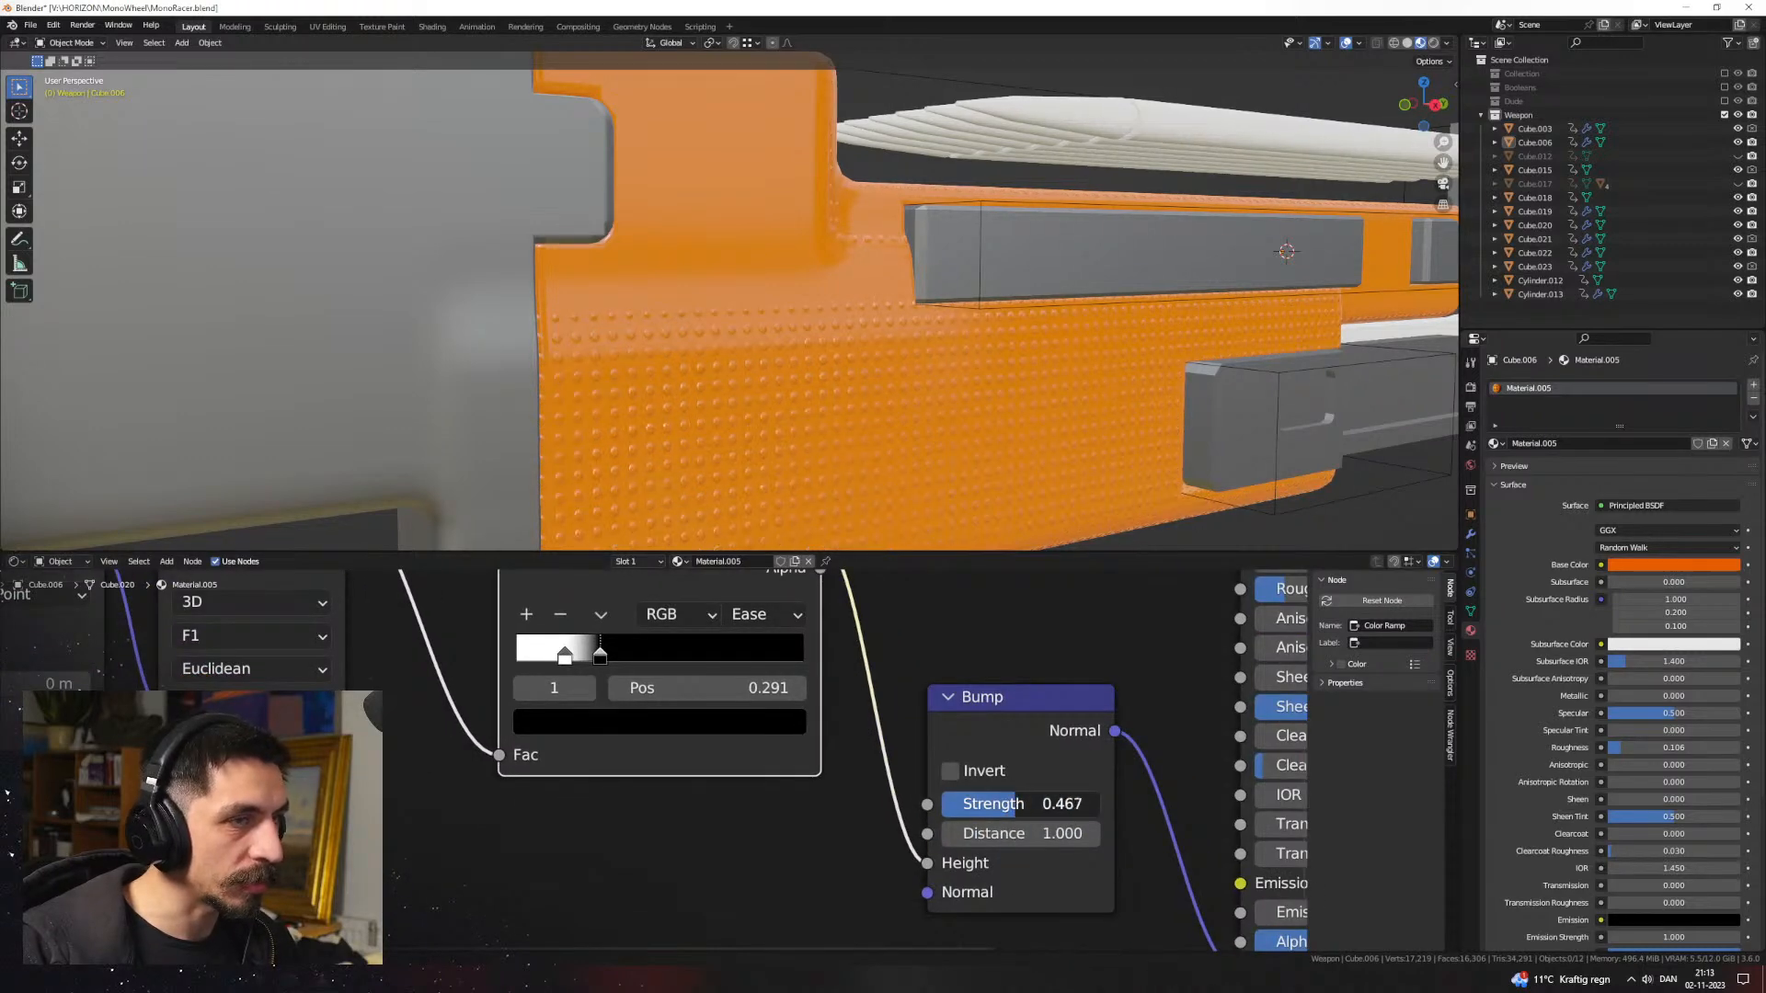
scroll(953, 367, "down", 3)
middle_click_drag(952, 367, 823, 387)
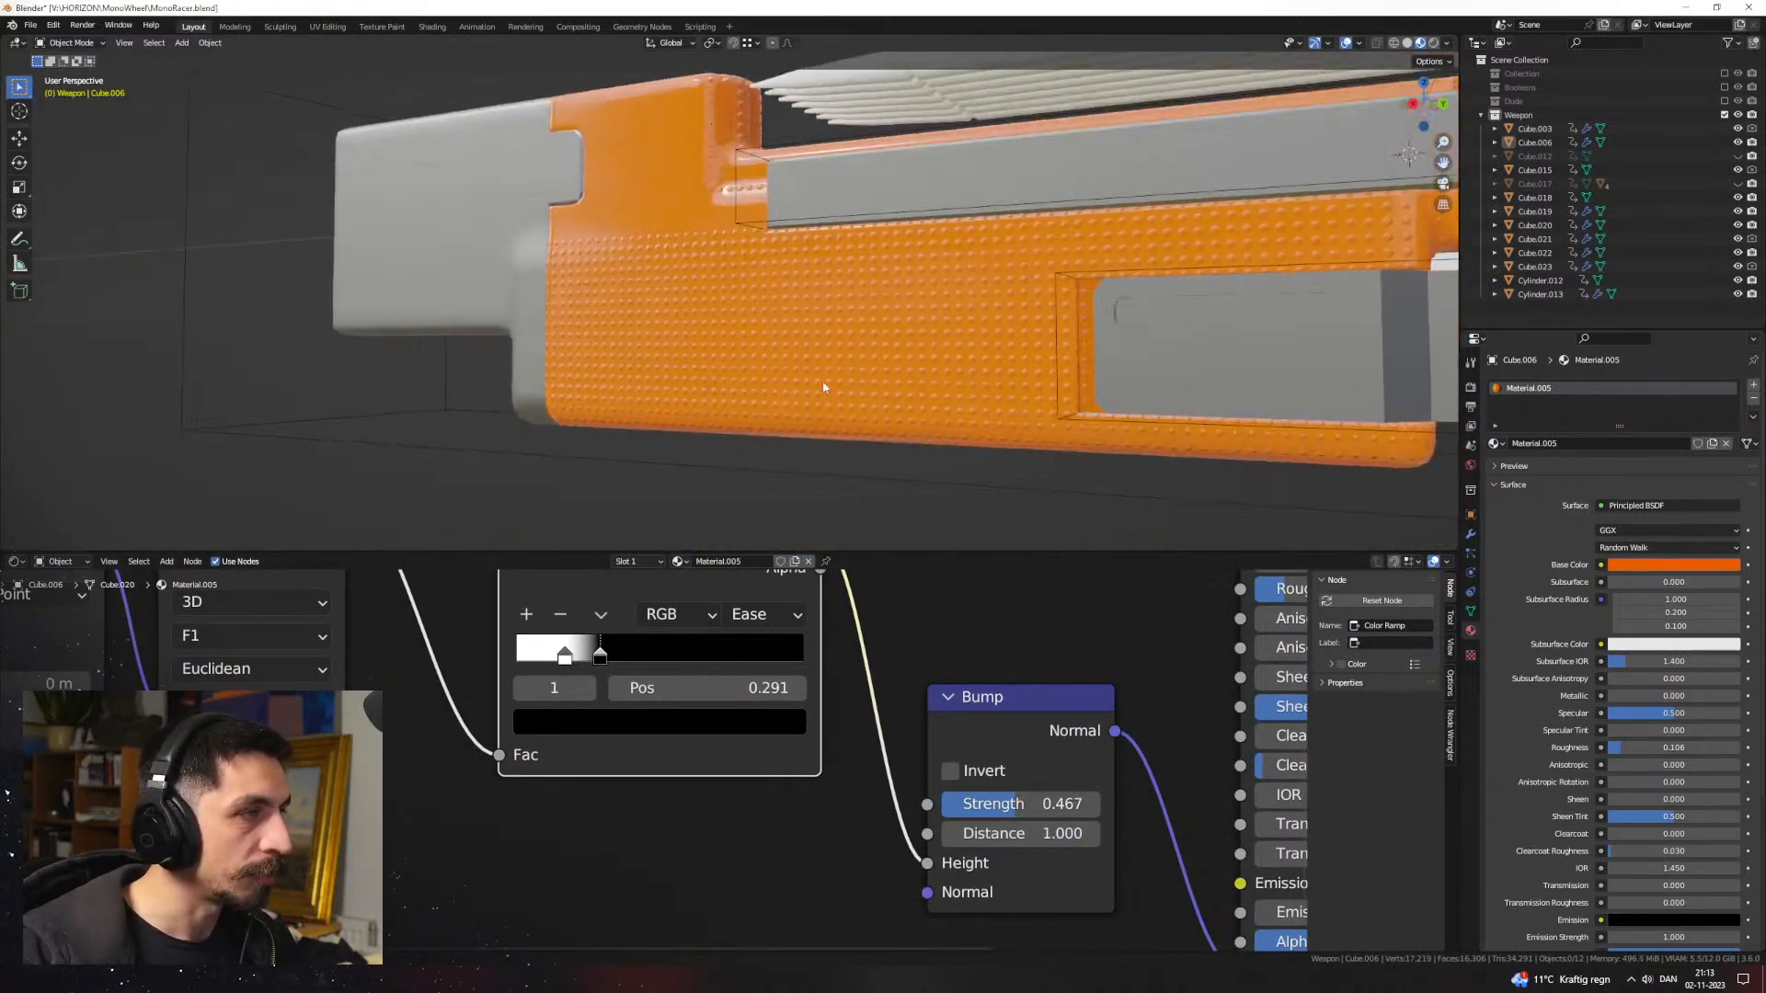
scroll(824, 387, "up", 2)
left_click_drag(1021, 804, 994, 804)
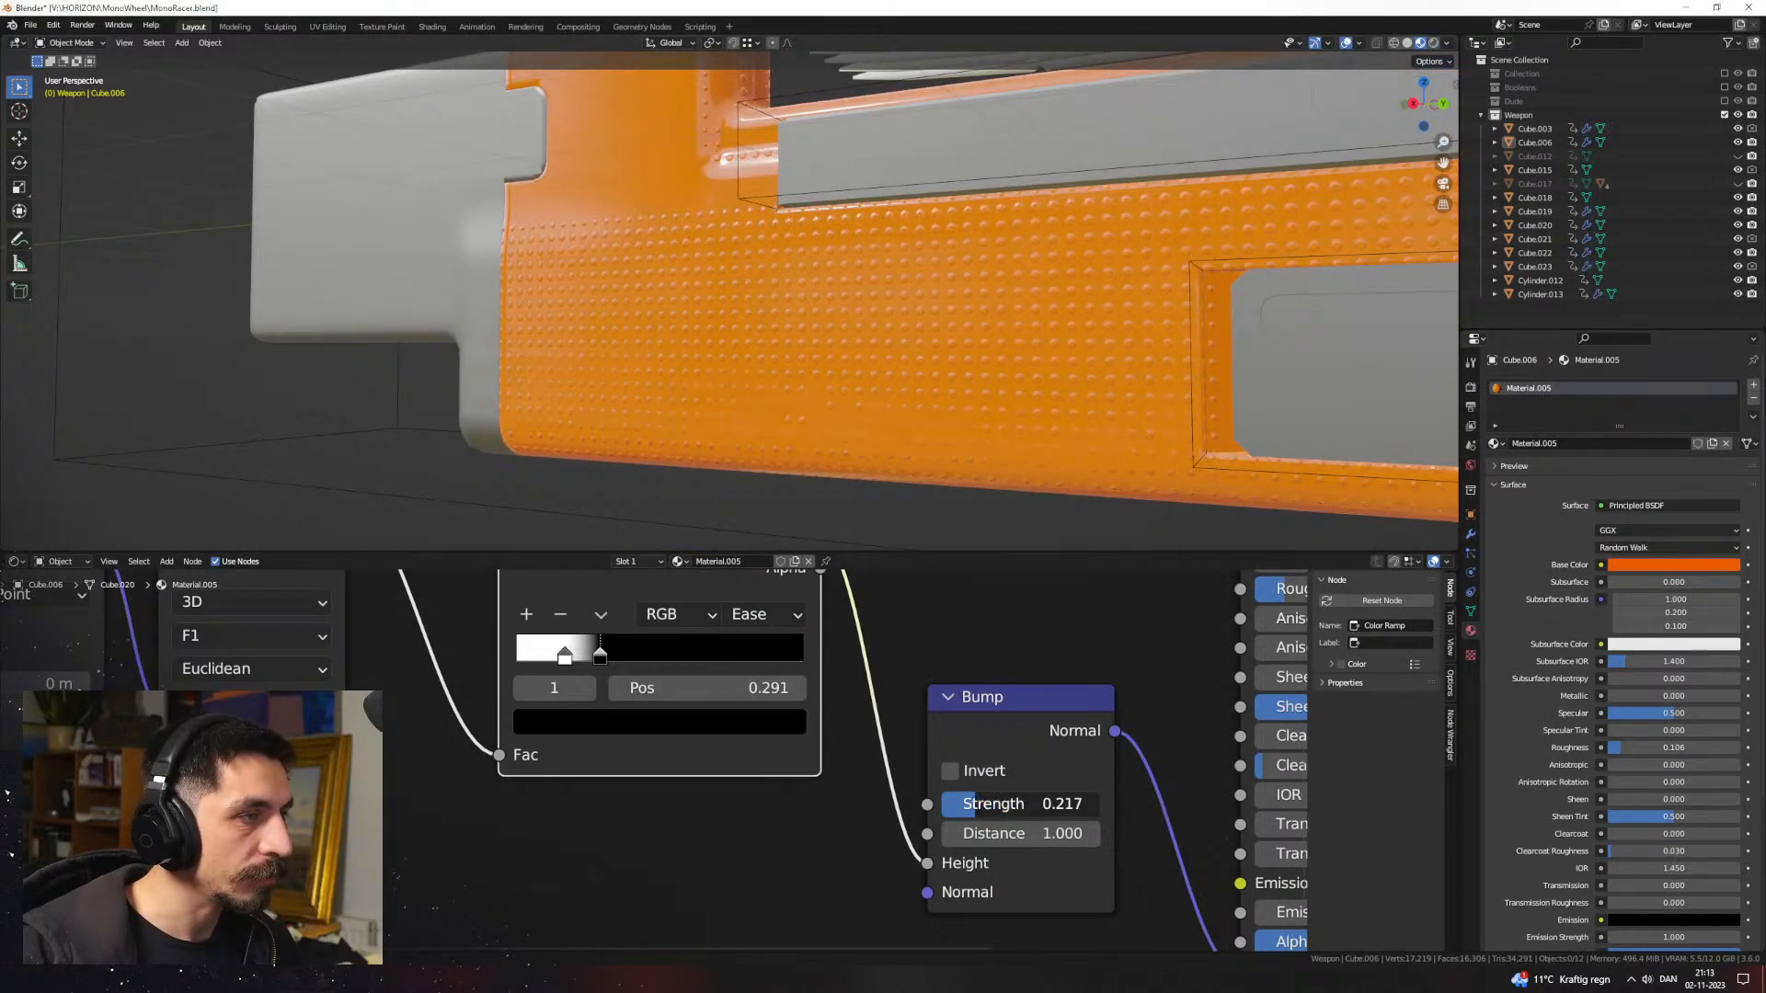
Step: Switch the viewport to rendered shading with overlays hidden and inspect the receiver's raised dot pattern from several angles
middle_click_drag(865, 349, 993, 451)
scroll(905, 366, "down", 3)
scroll(925, 351, "down", 2)
left_click(1434, 43)
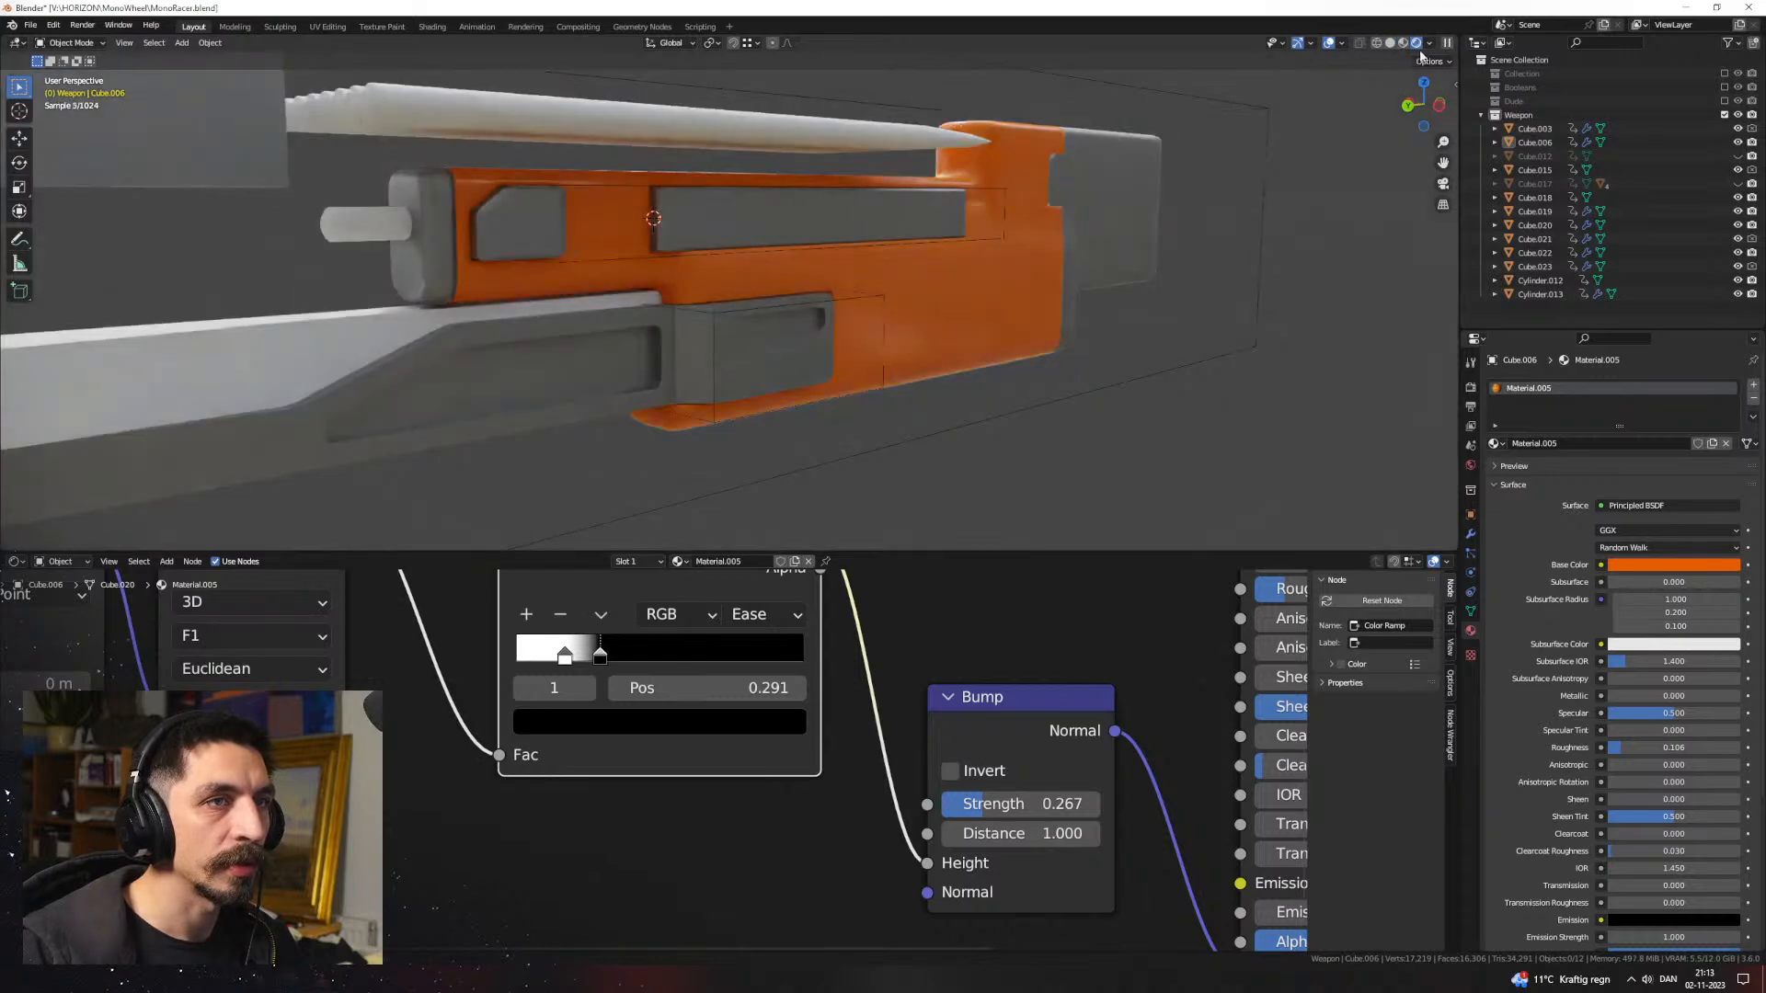
left_click(1328, 44)
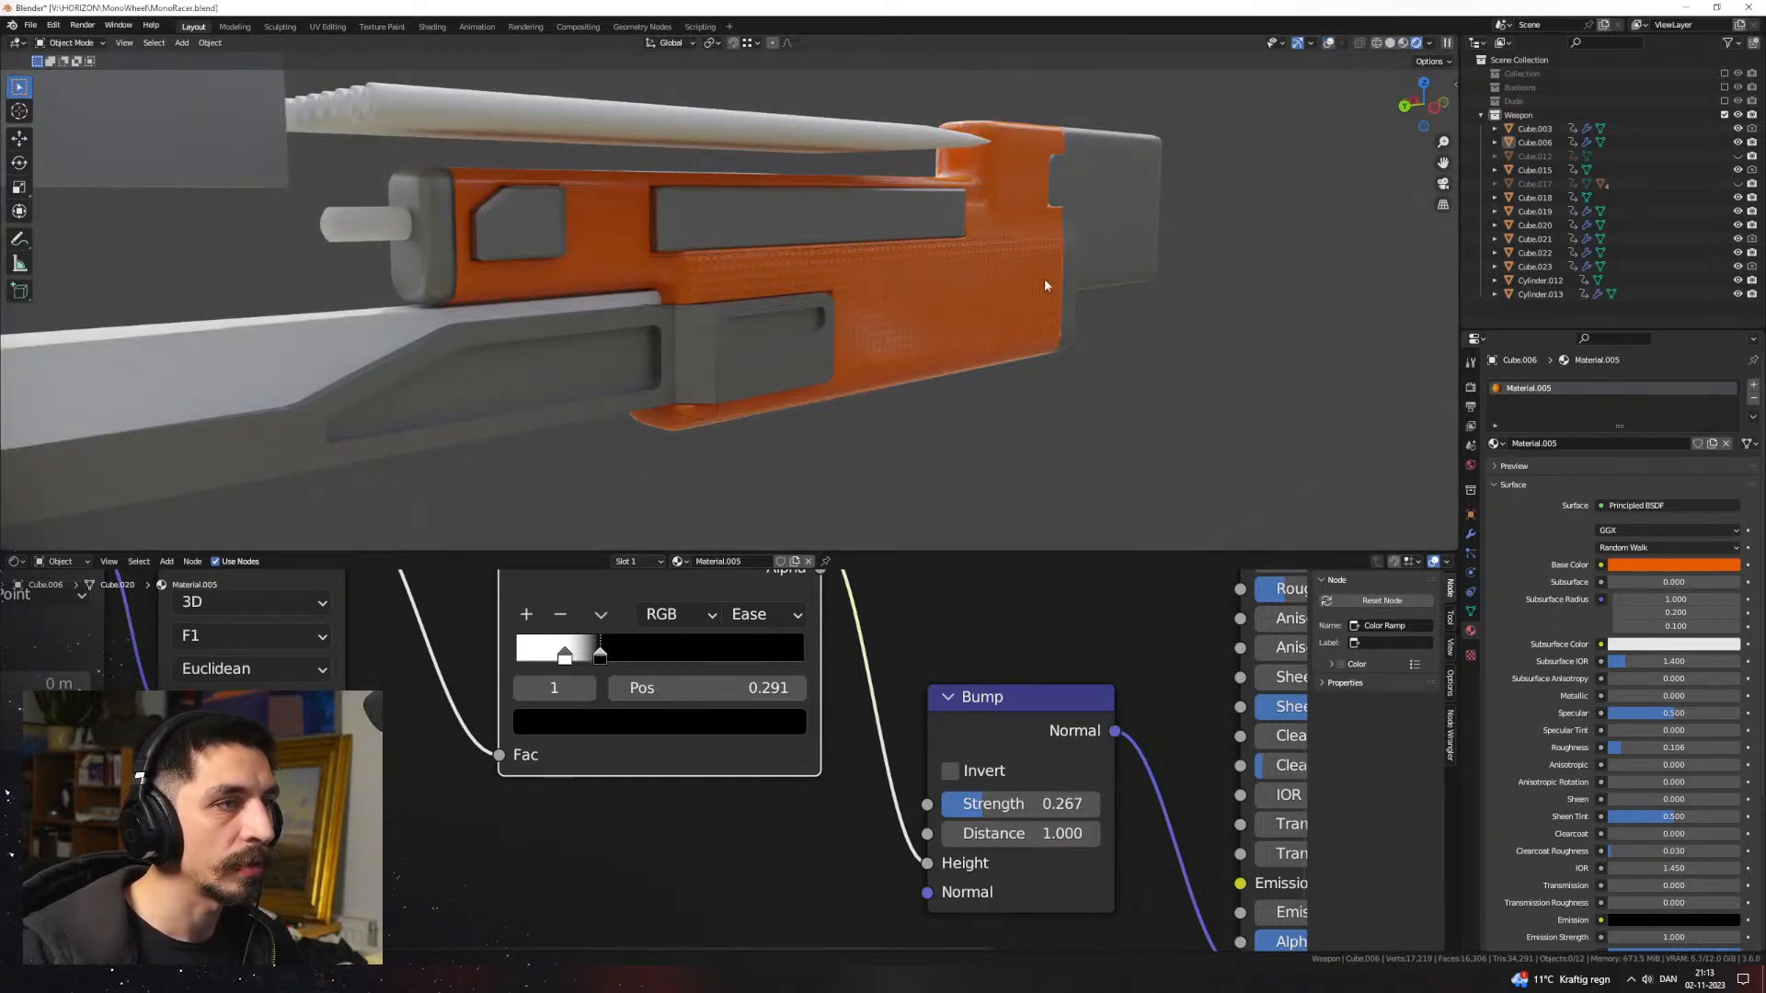
middle_click_drag(1045, 279, 745, 307)
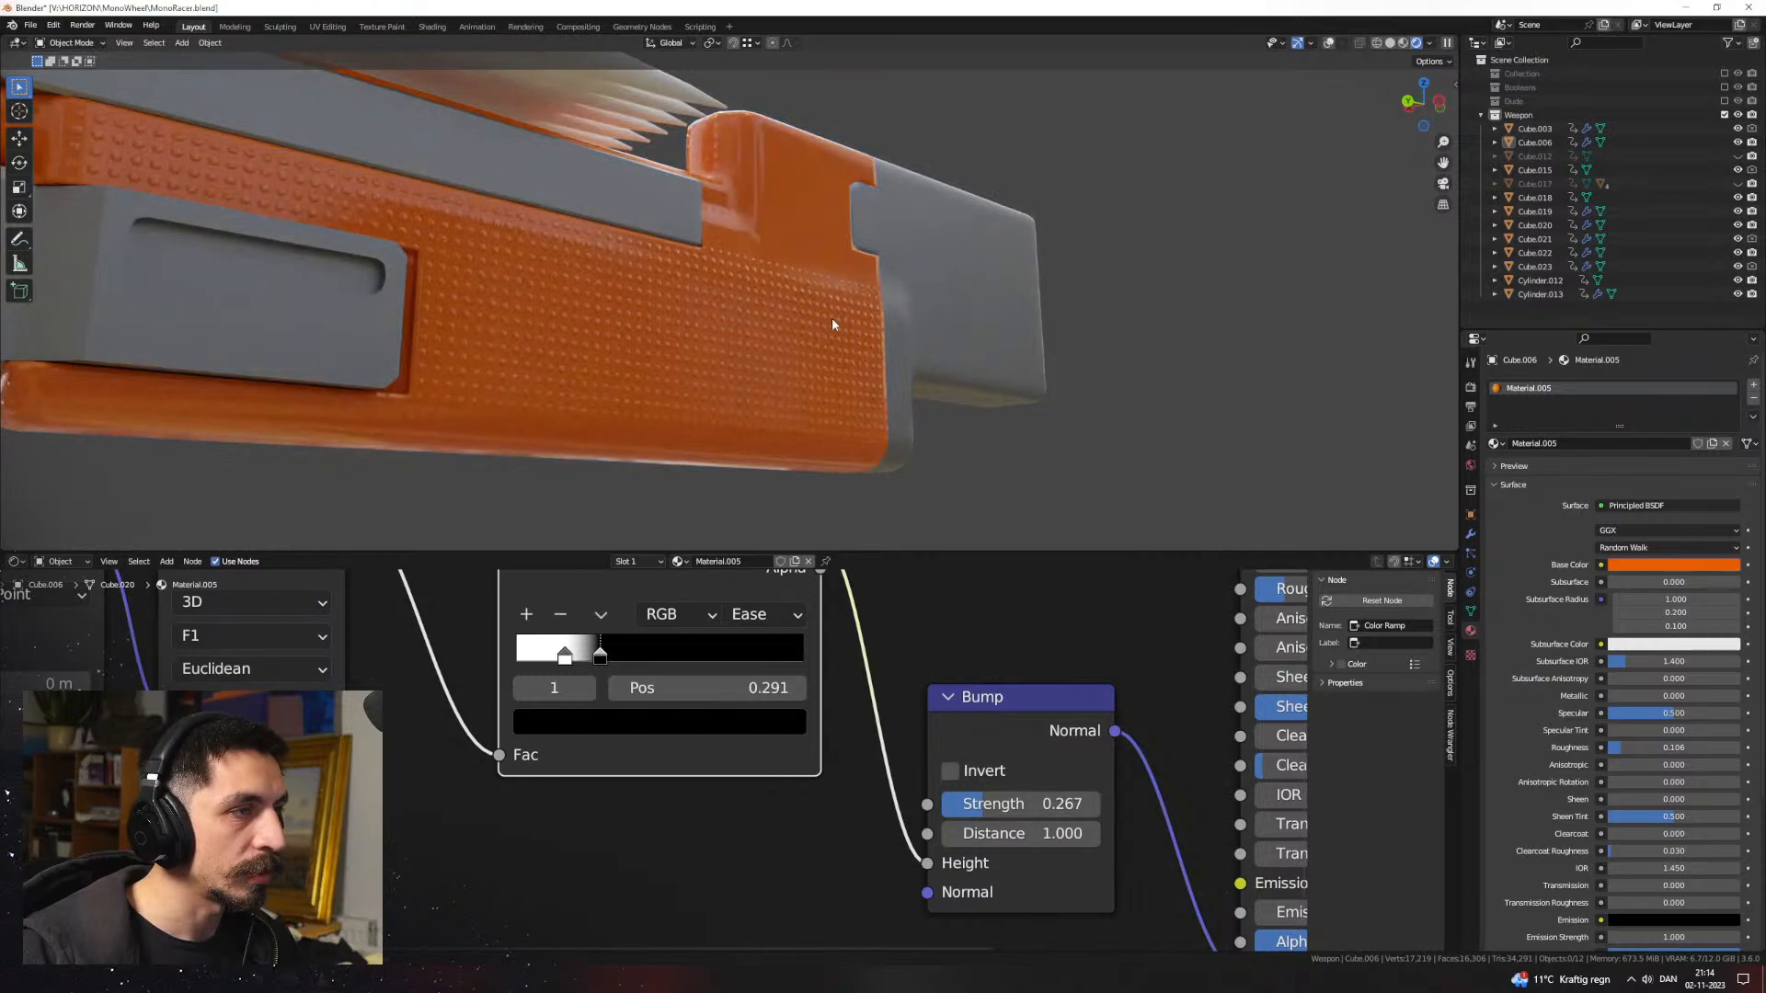
middle_click_drag(826, 371, 821, 321)
scroll(834, 408, "up", 1)
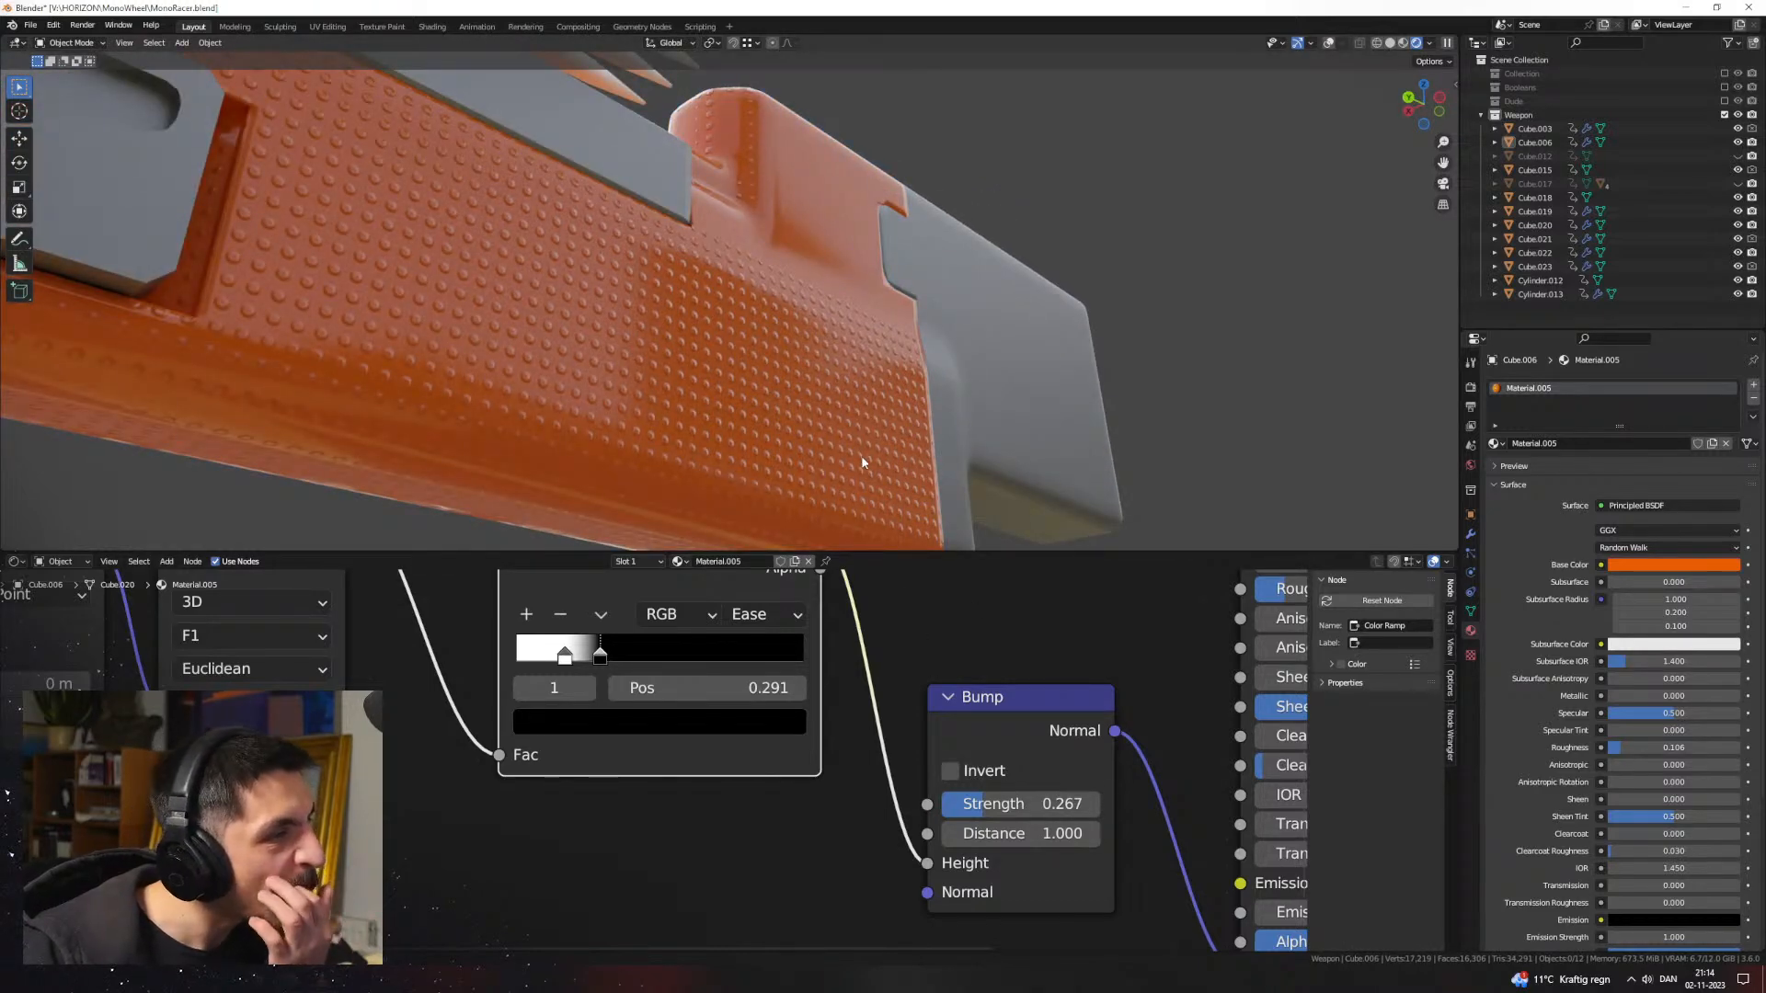
scroll(896, 405, "down", 4)
middle_click_drag(902, 386, 709, 410)
middle_click_drag(956, 395, 667, 405)
middle_click_drag(848, 391, 741, 372)
Step: Select the orange receiver and set its material's Roughness to 0.05
left_click(741, 372)
middle_click_drag(1127, 721, 594, 839)
left_click(756, 708)
type("0.05")
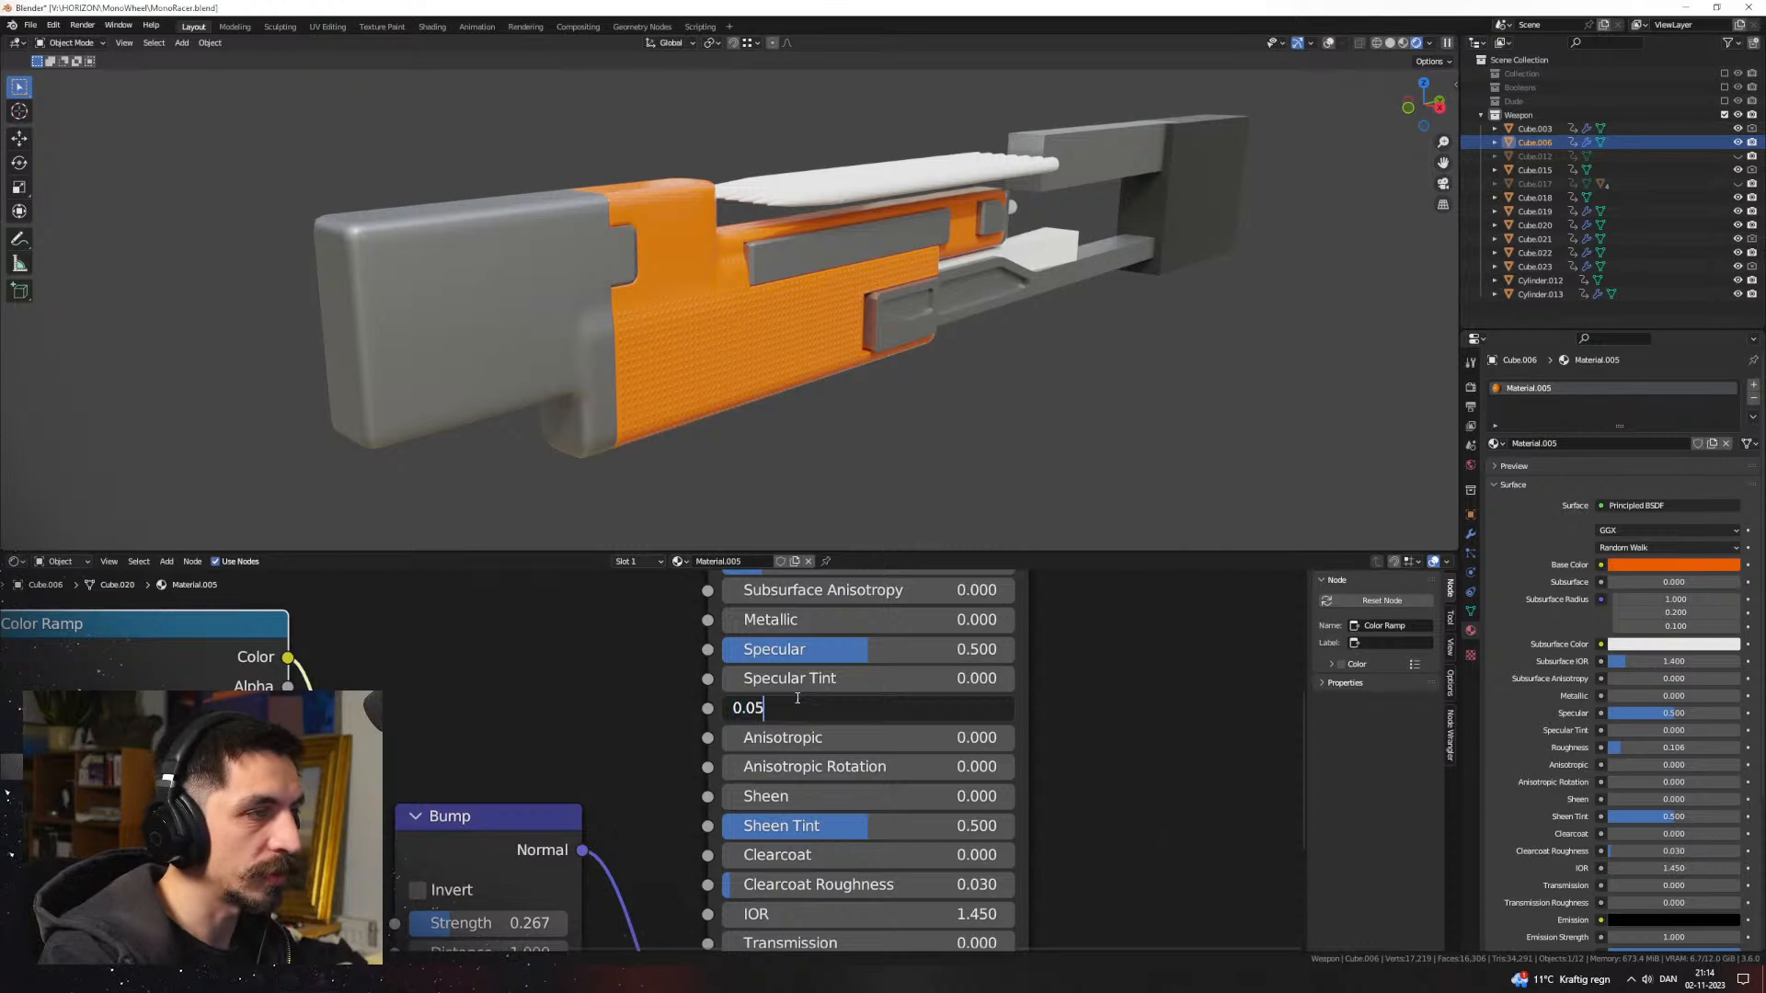
key("Return")
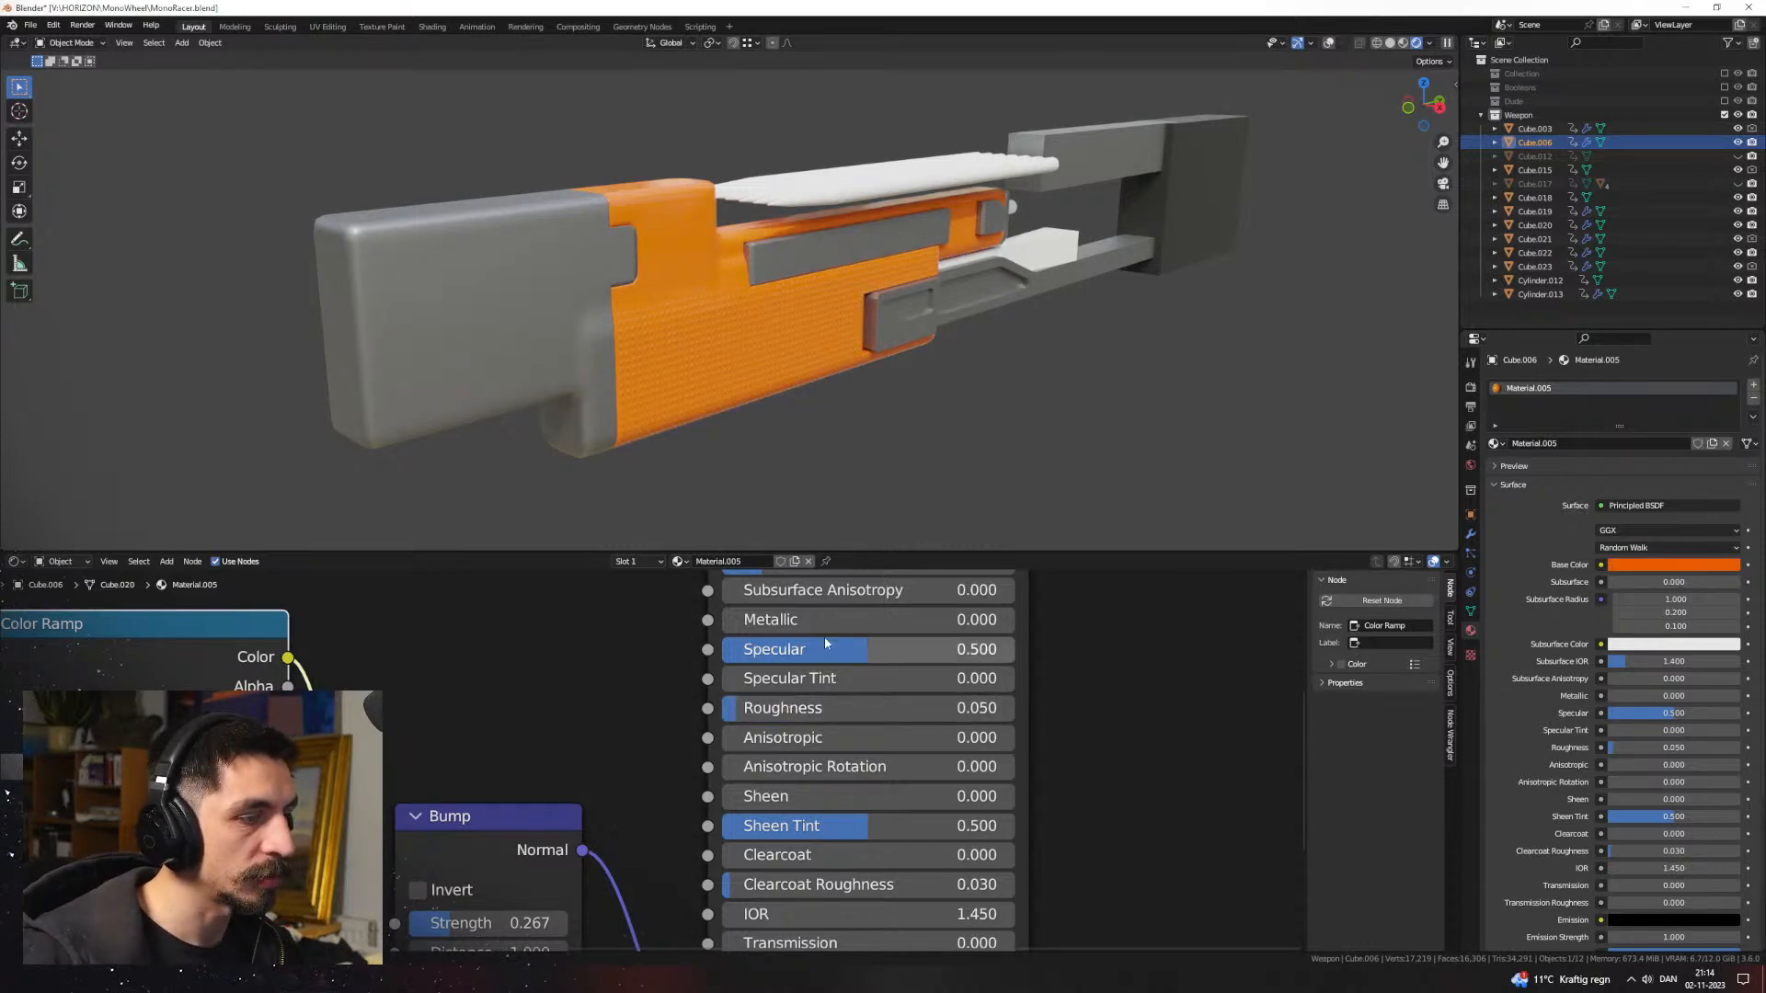
Step: Darken the receiver material's Base Color to a deeper orange and check it from the other side
scroll(855, 681, "up", 4, "shift")
left_click(915, 617)
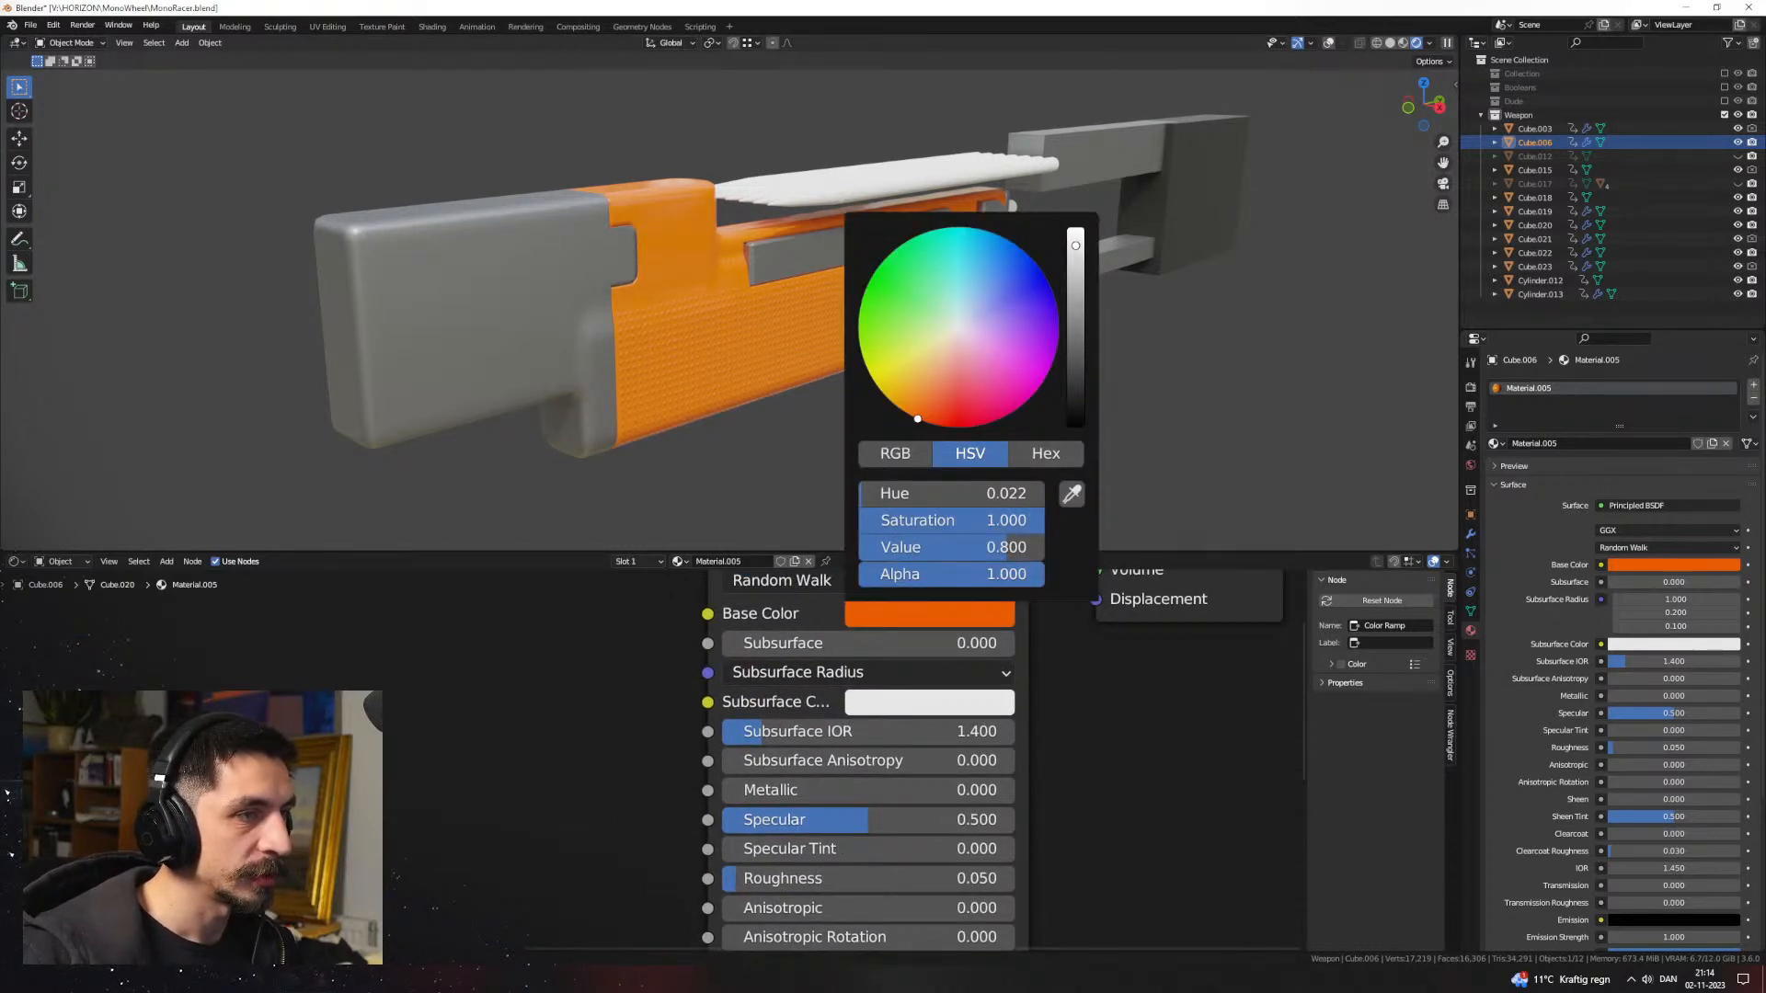
left_click_drag(1075, 245, 1075, 303)
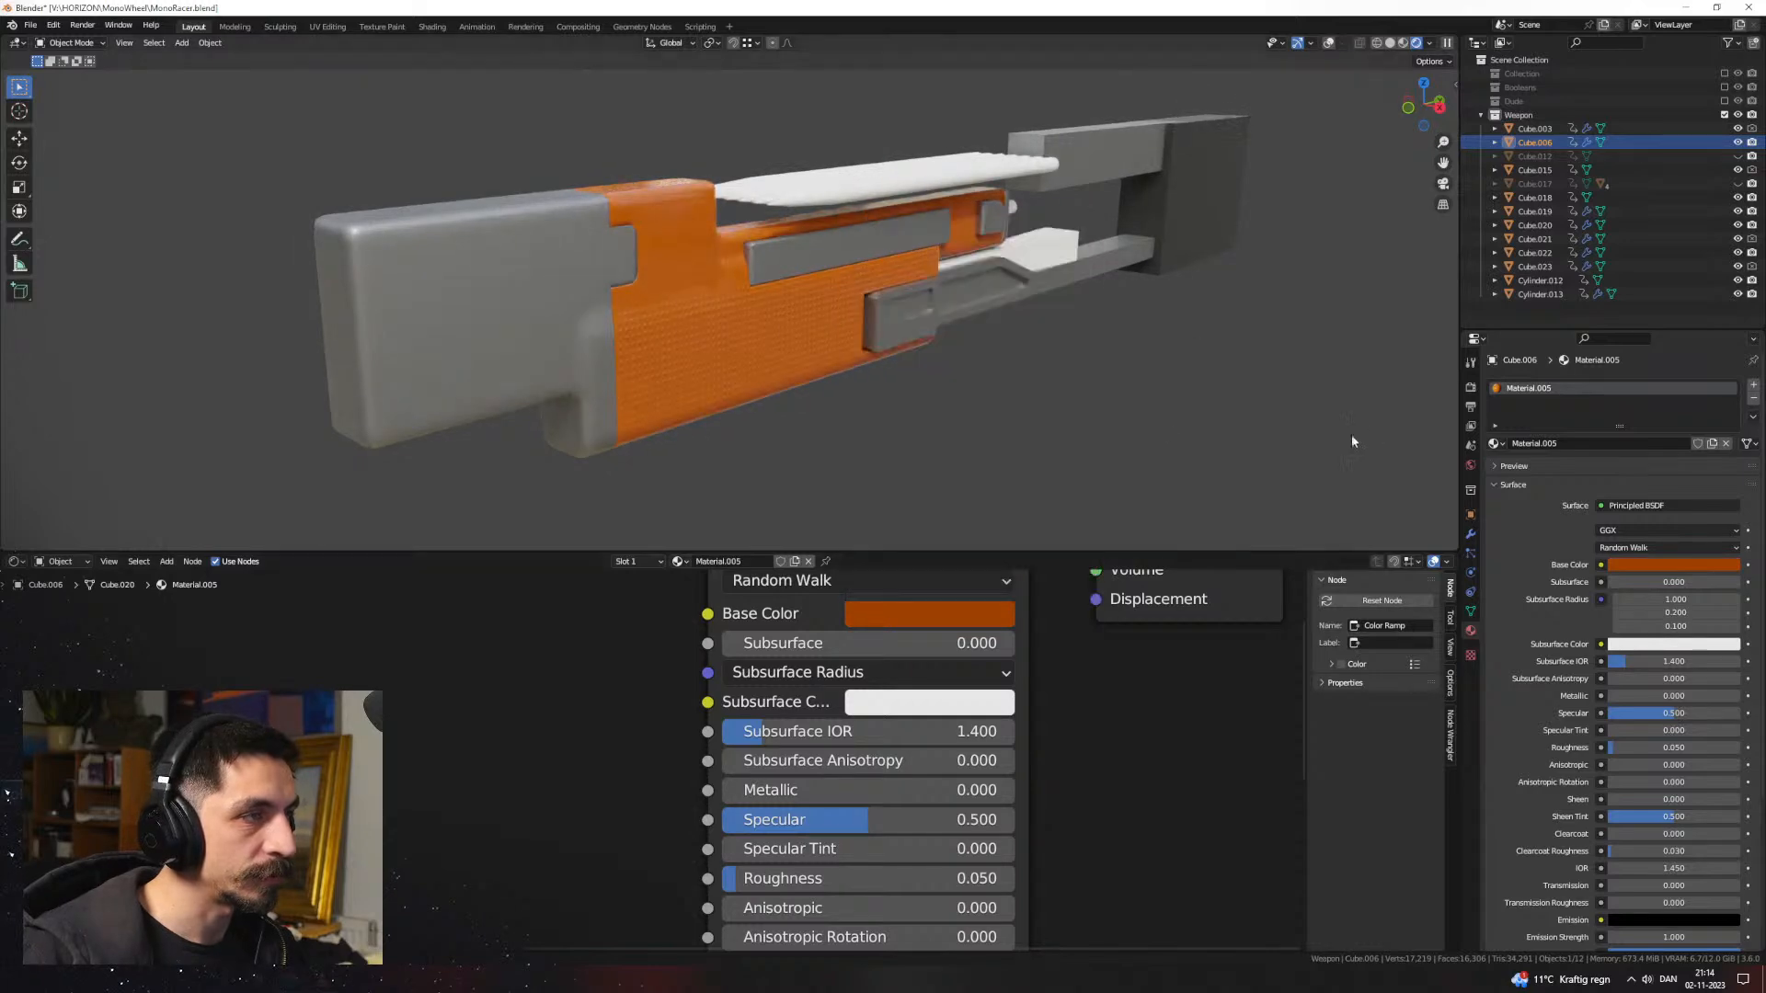
middle_click_drag(1351, 434, 785, 434)
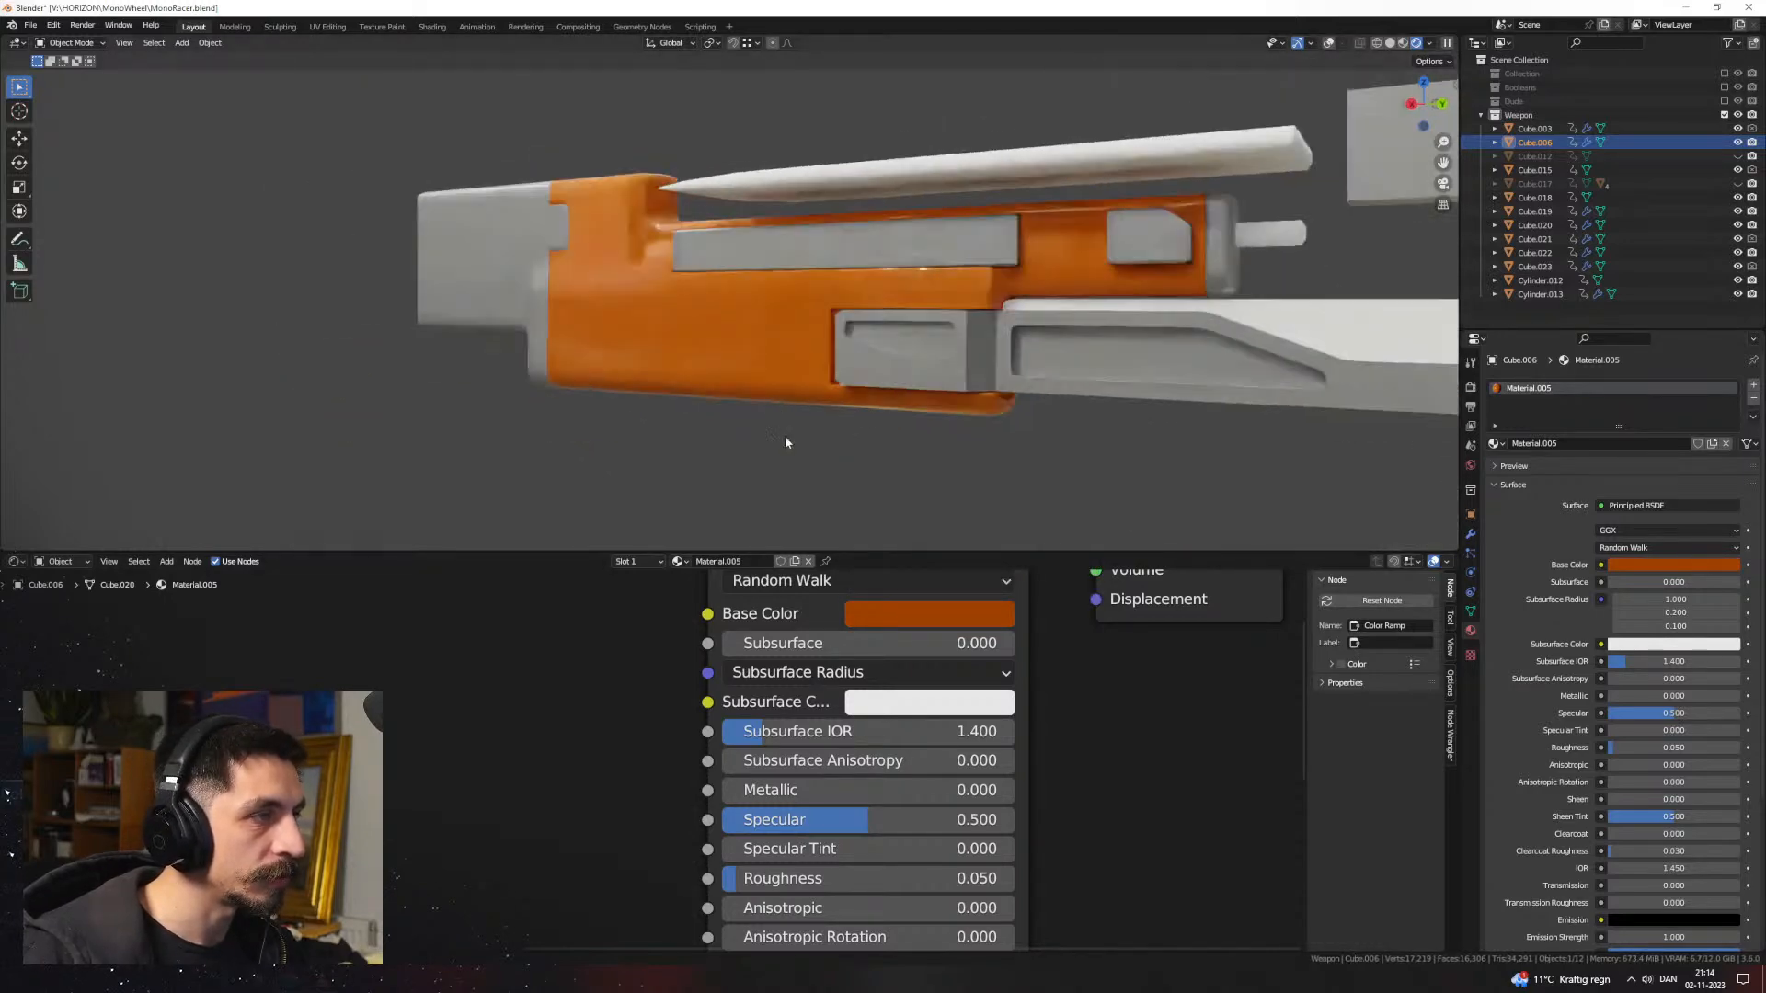
Step: Set the receiver material's Roughness to 0.5 and check the finish around the rifle
left_click(796, 878)
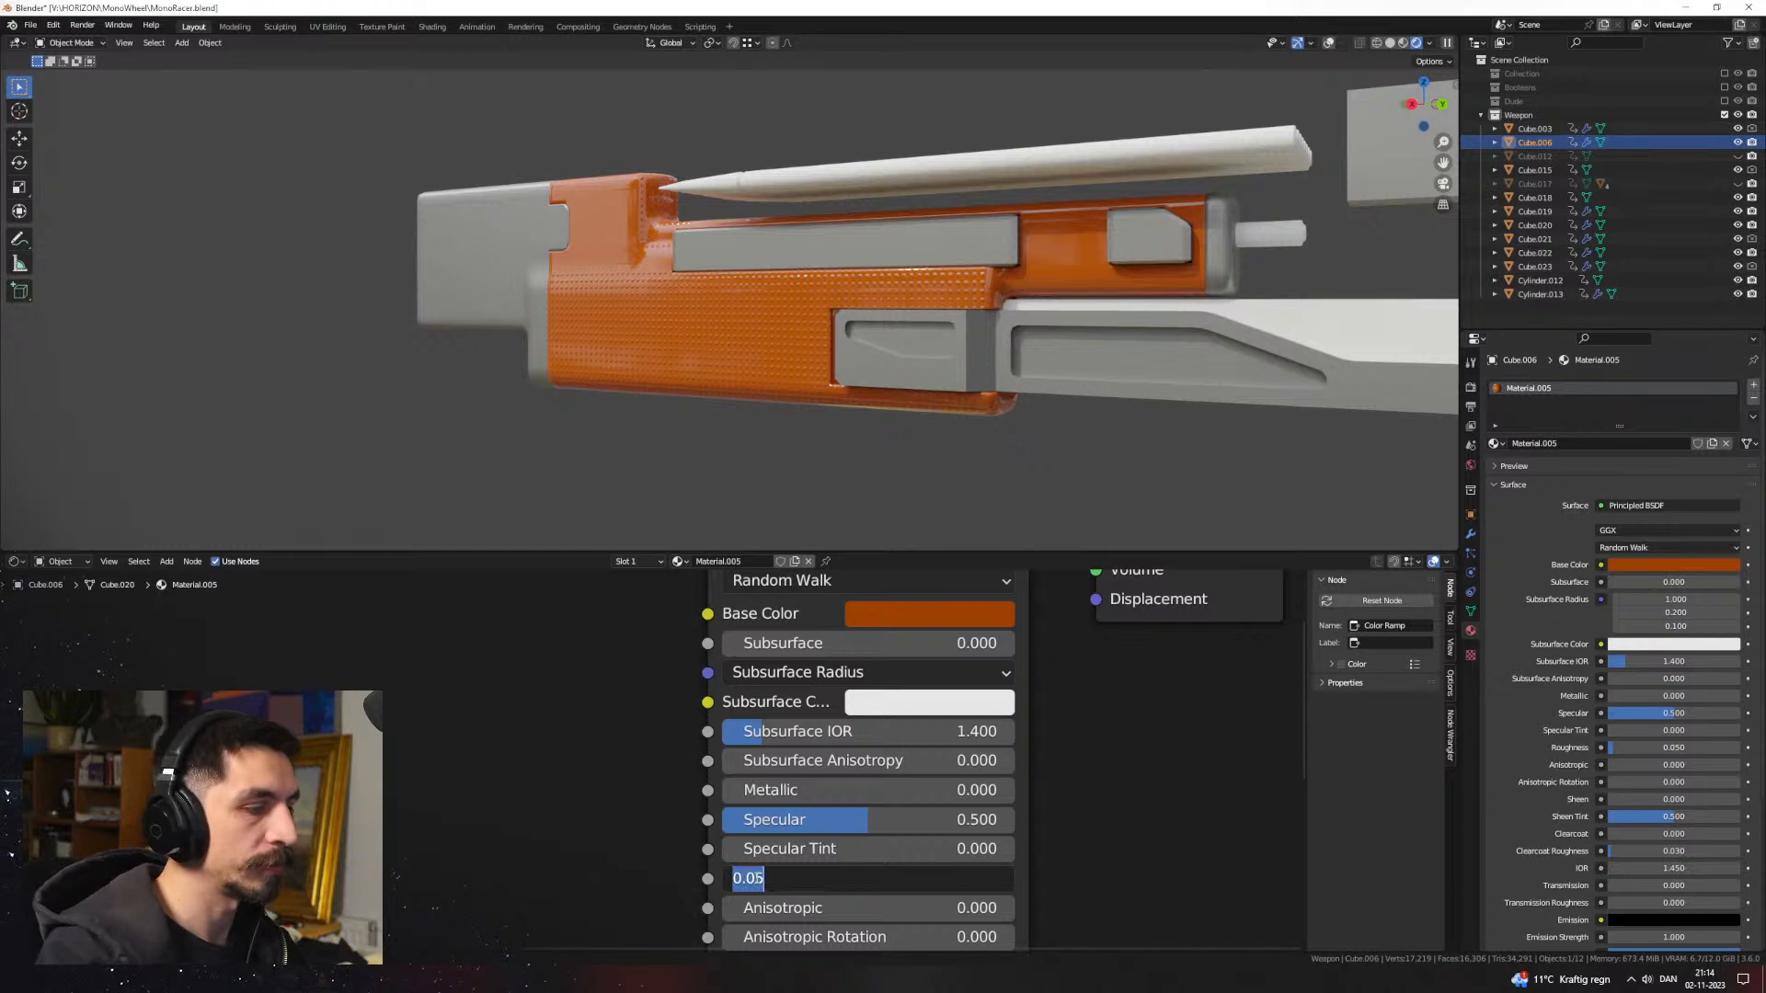
type("0.5")
key("Return")
middle_click_drag(674, 389, 993, 426)
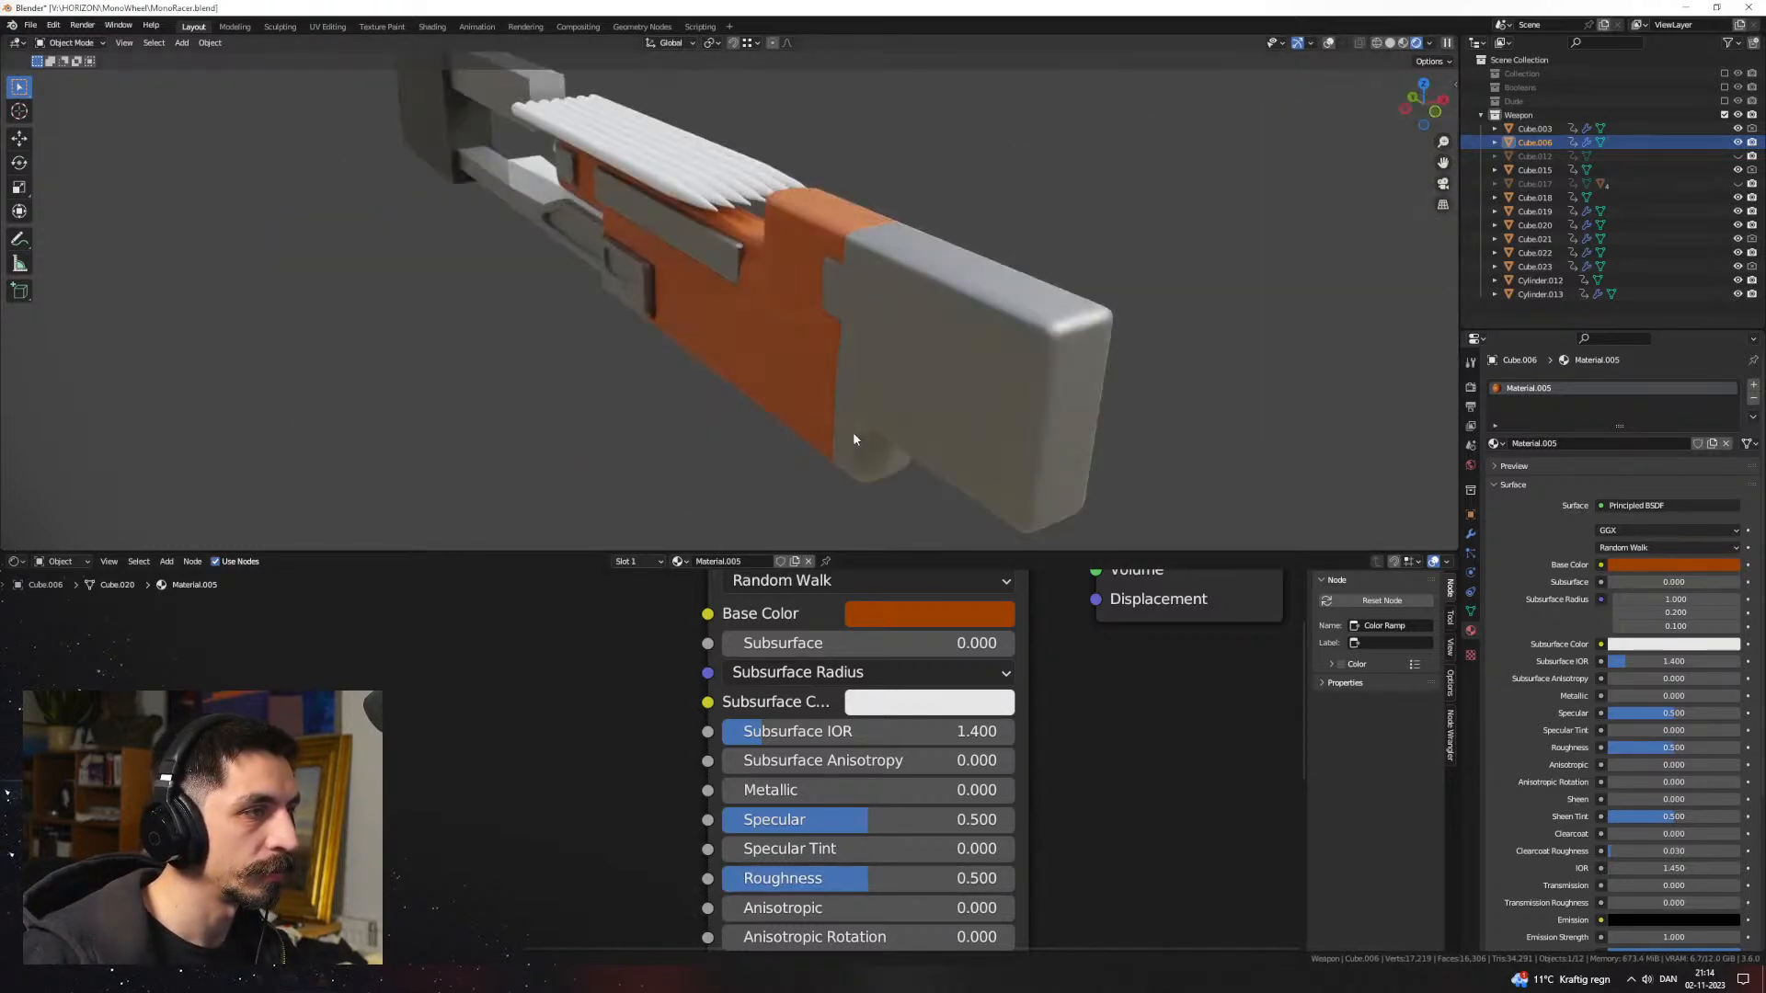
middle_click_drag(847, 442, 633, 552)
Step: Set the Bump node's Strength to 0.5
middle_click_drag(454, 746, 851, 572)
scroll(926, 717, "down", 4)
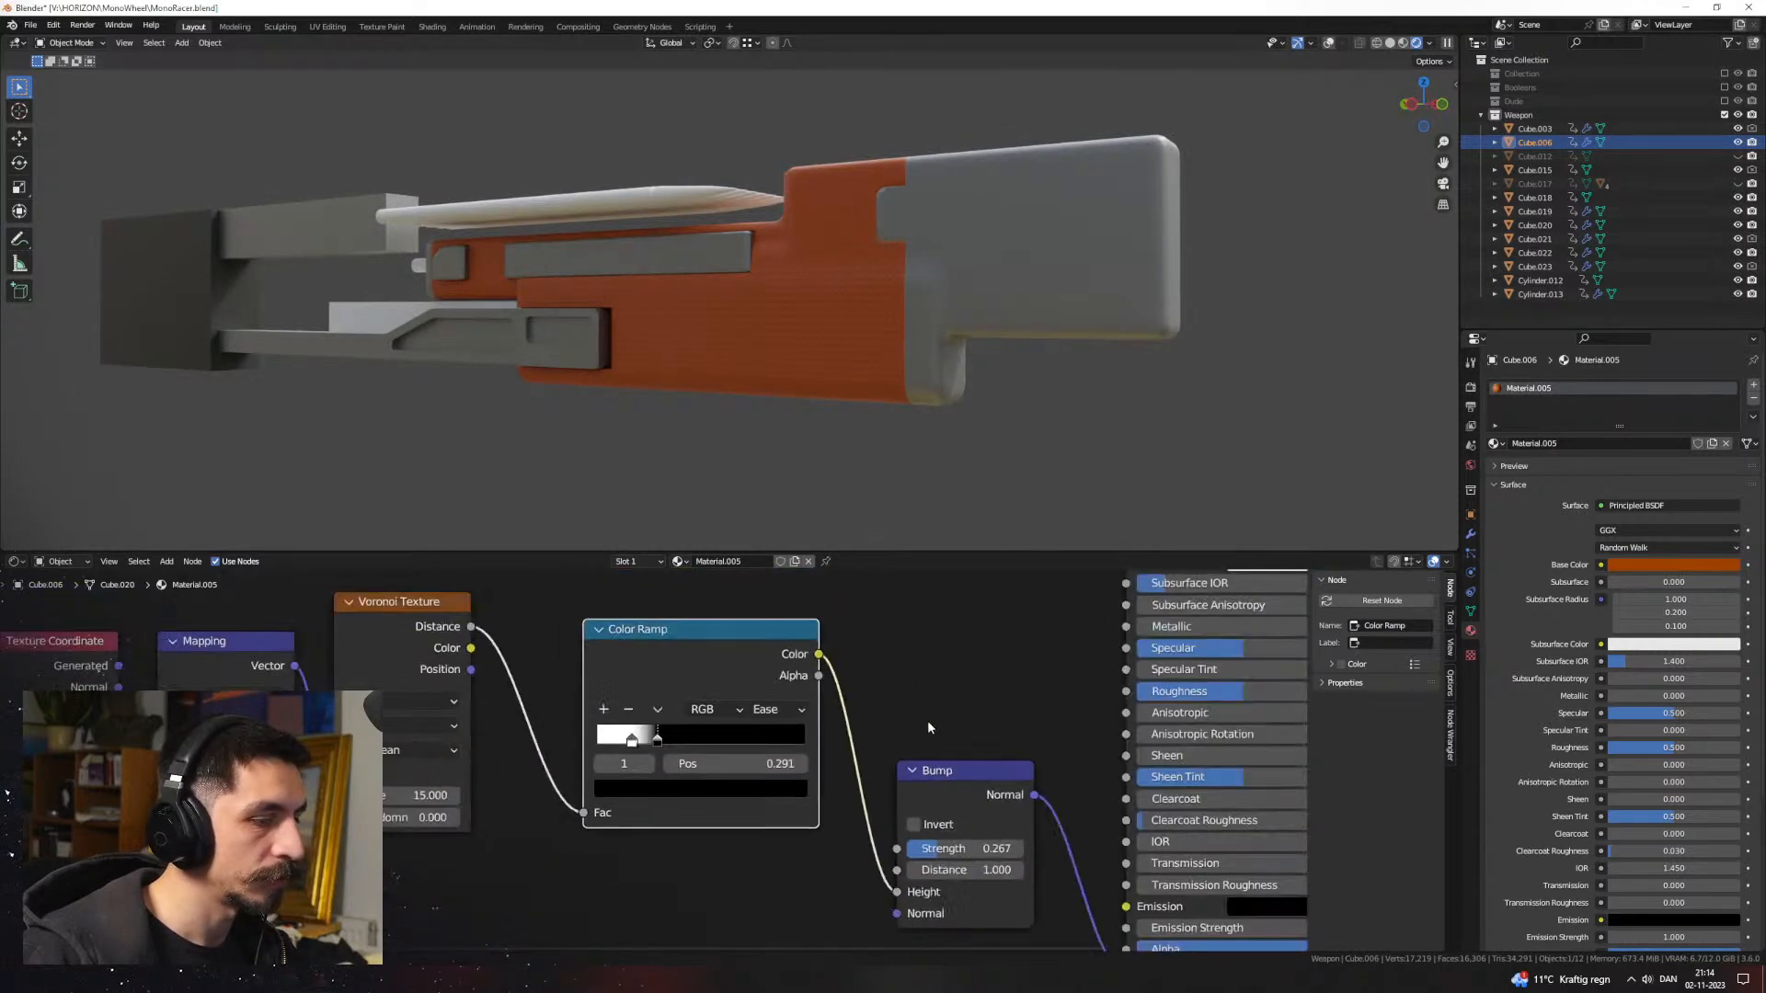
middle_click_drag(801, 769, 737, 726)
scroll(727, 733, "up", 2)
left_click(939, 818)
type("0.5")
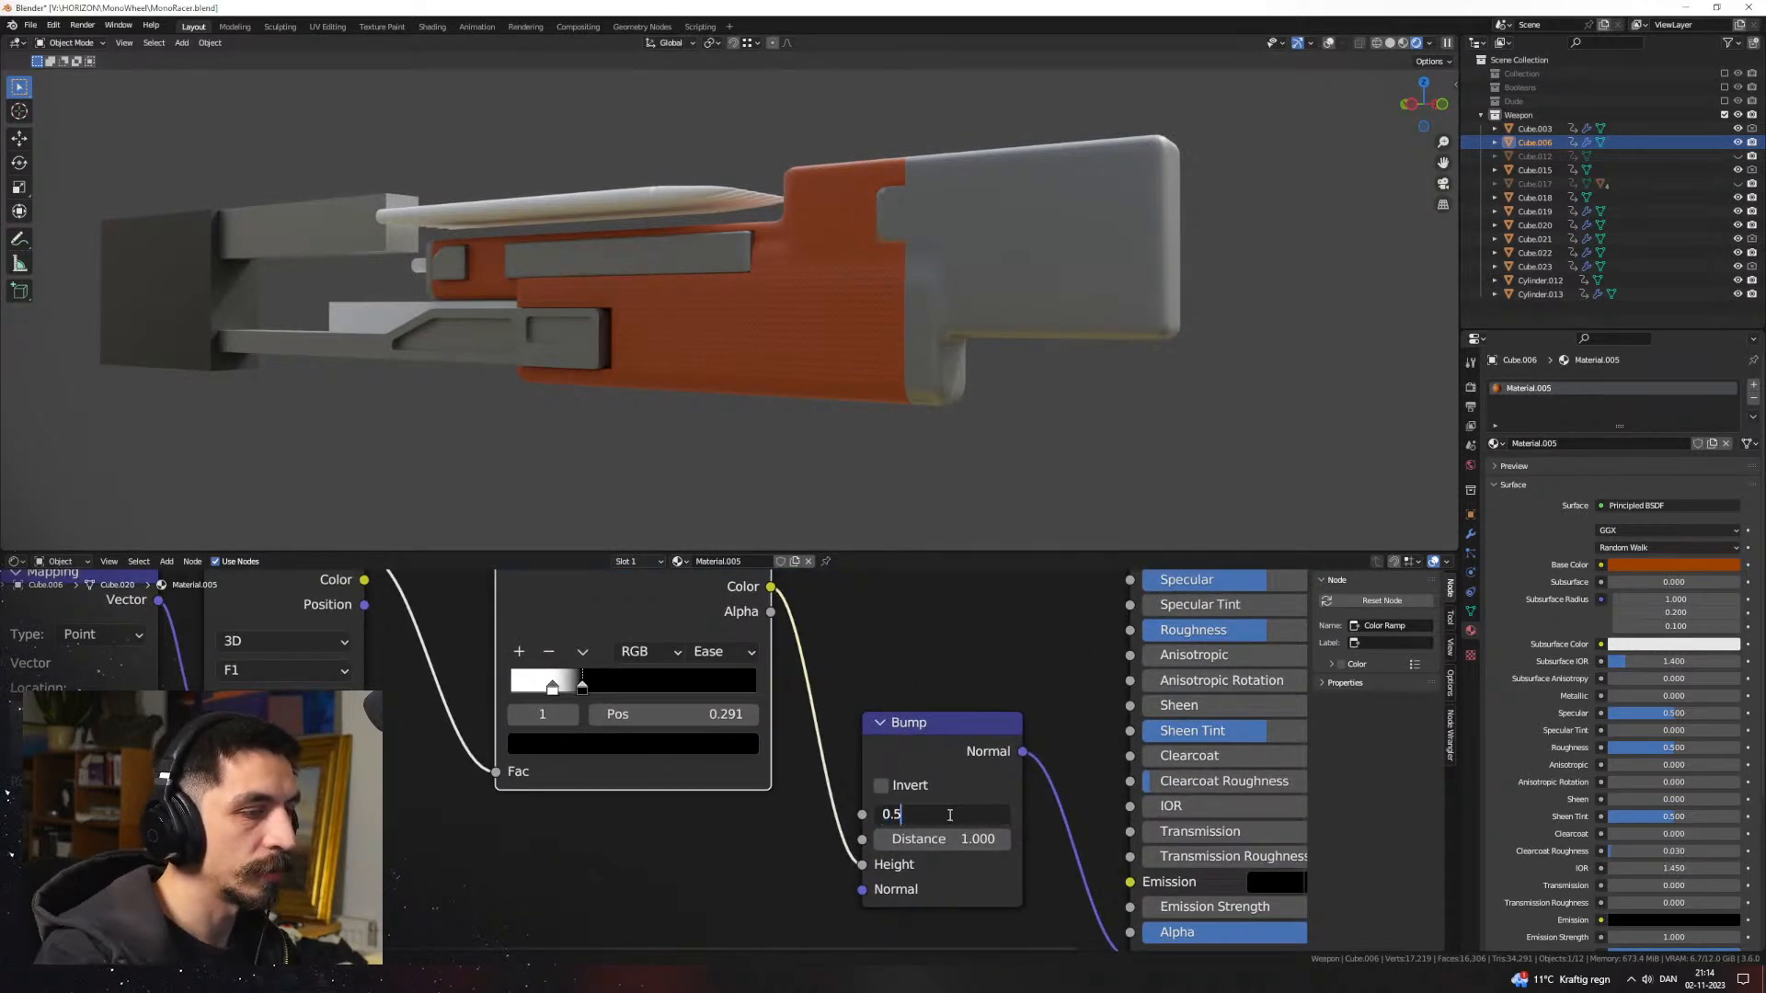
key("Return")
Step: Select the grey metal part Cube.019 and set its Material.006 Roughness to 0.3
scroll(1030, 377, "up", 3)
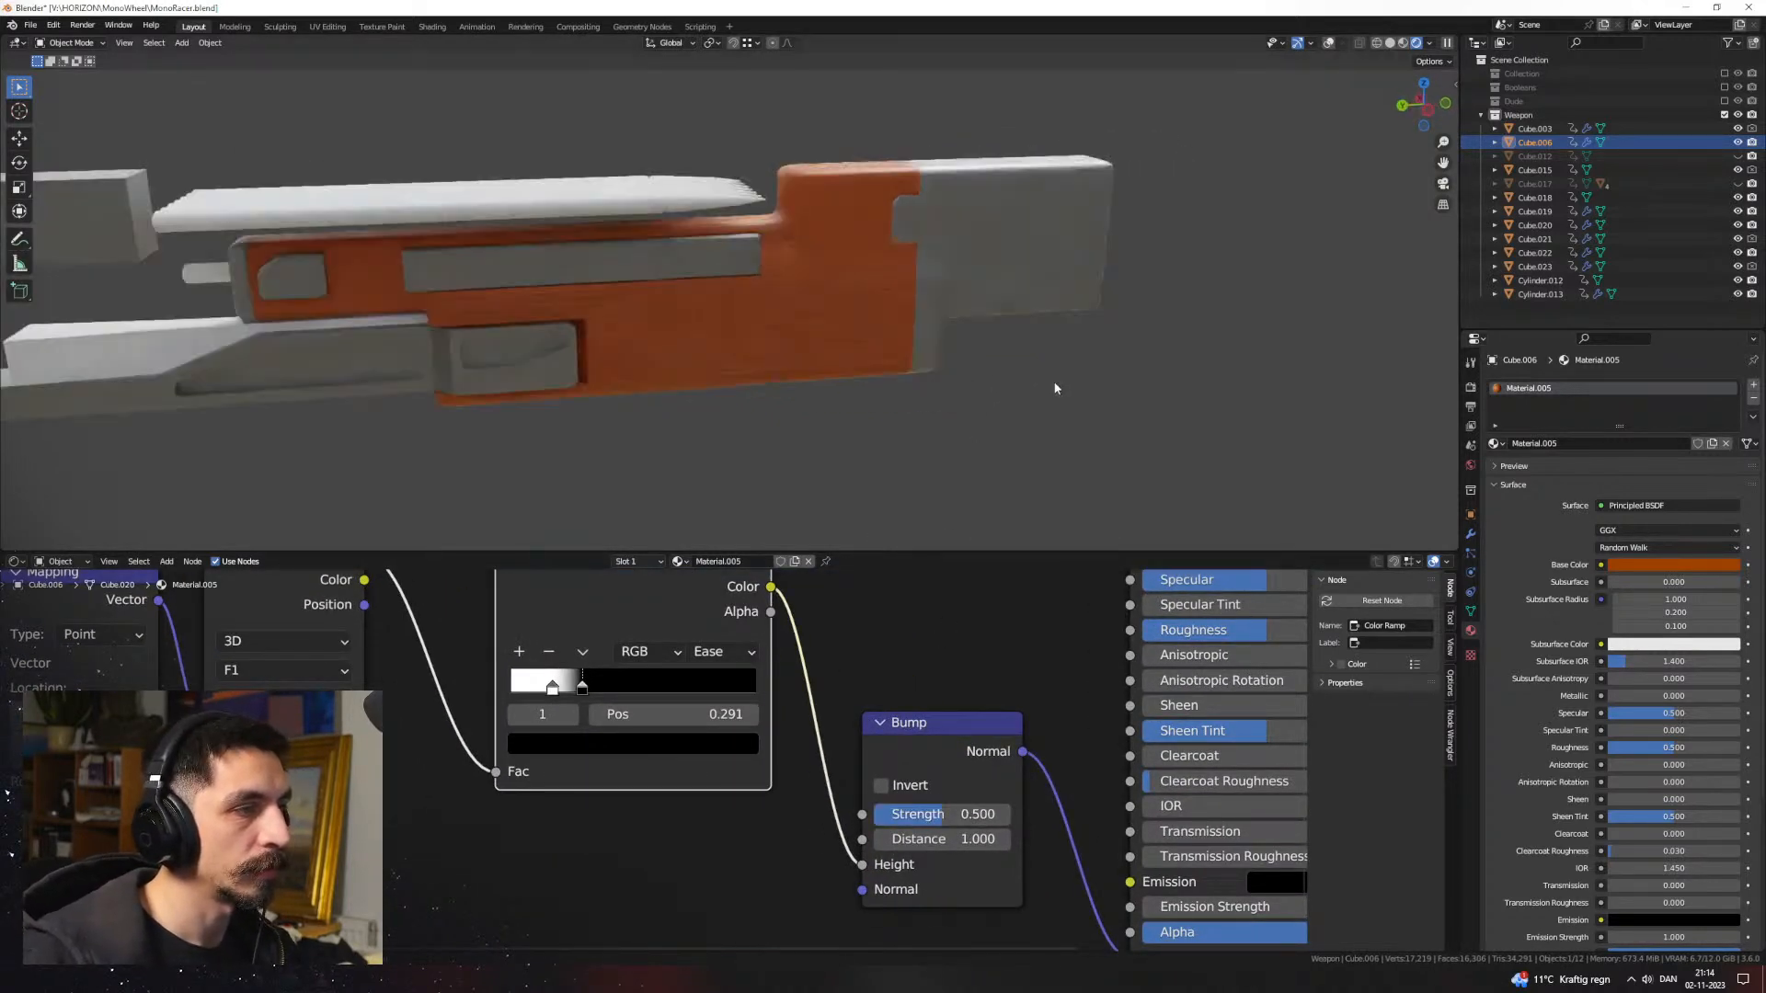
middle_click_drag(737, 378, 874, 478)
left_click(751, 372)
middle_click_drag(1223, 634, 867, 780)
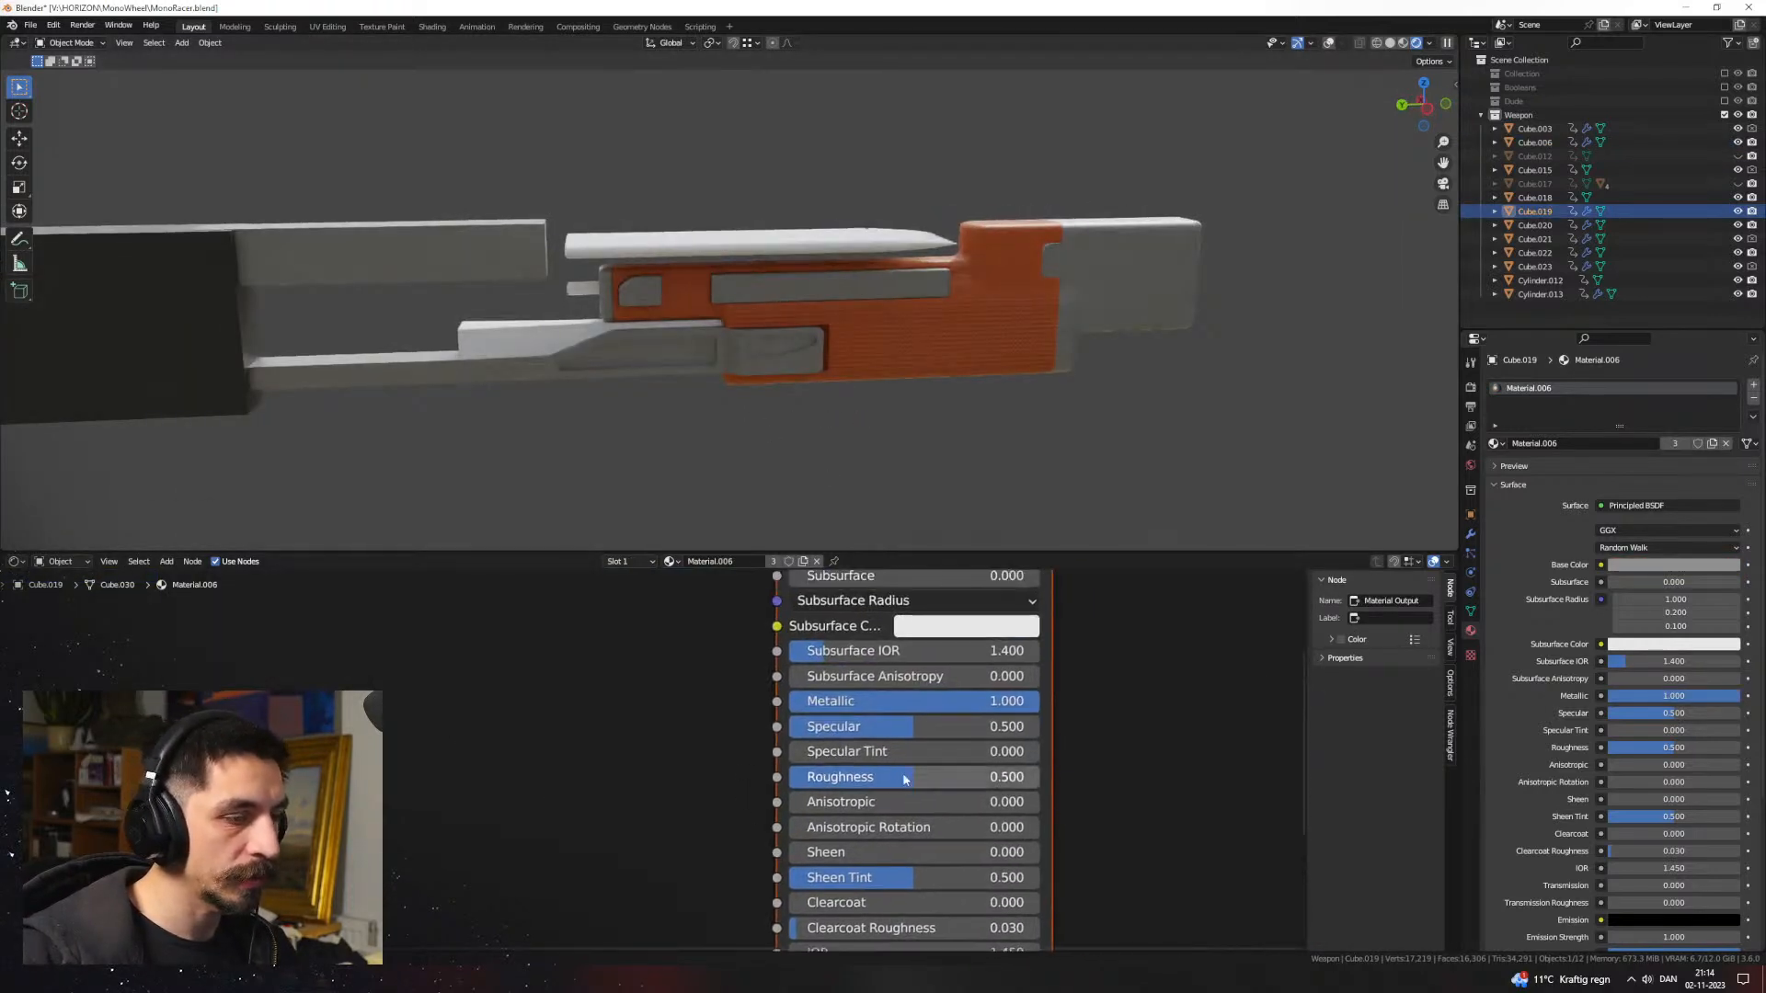
left_click(907, 776)
type("0.3")
key("Return")
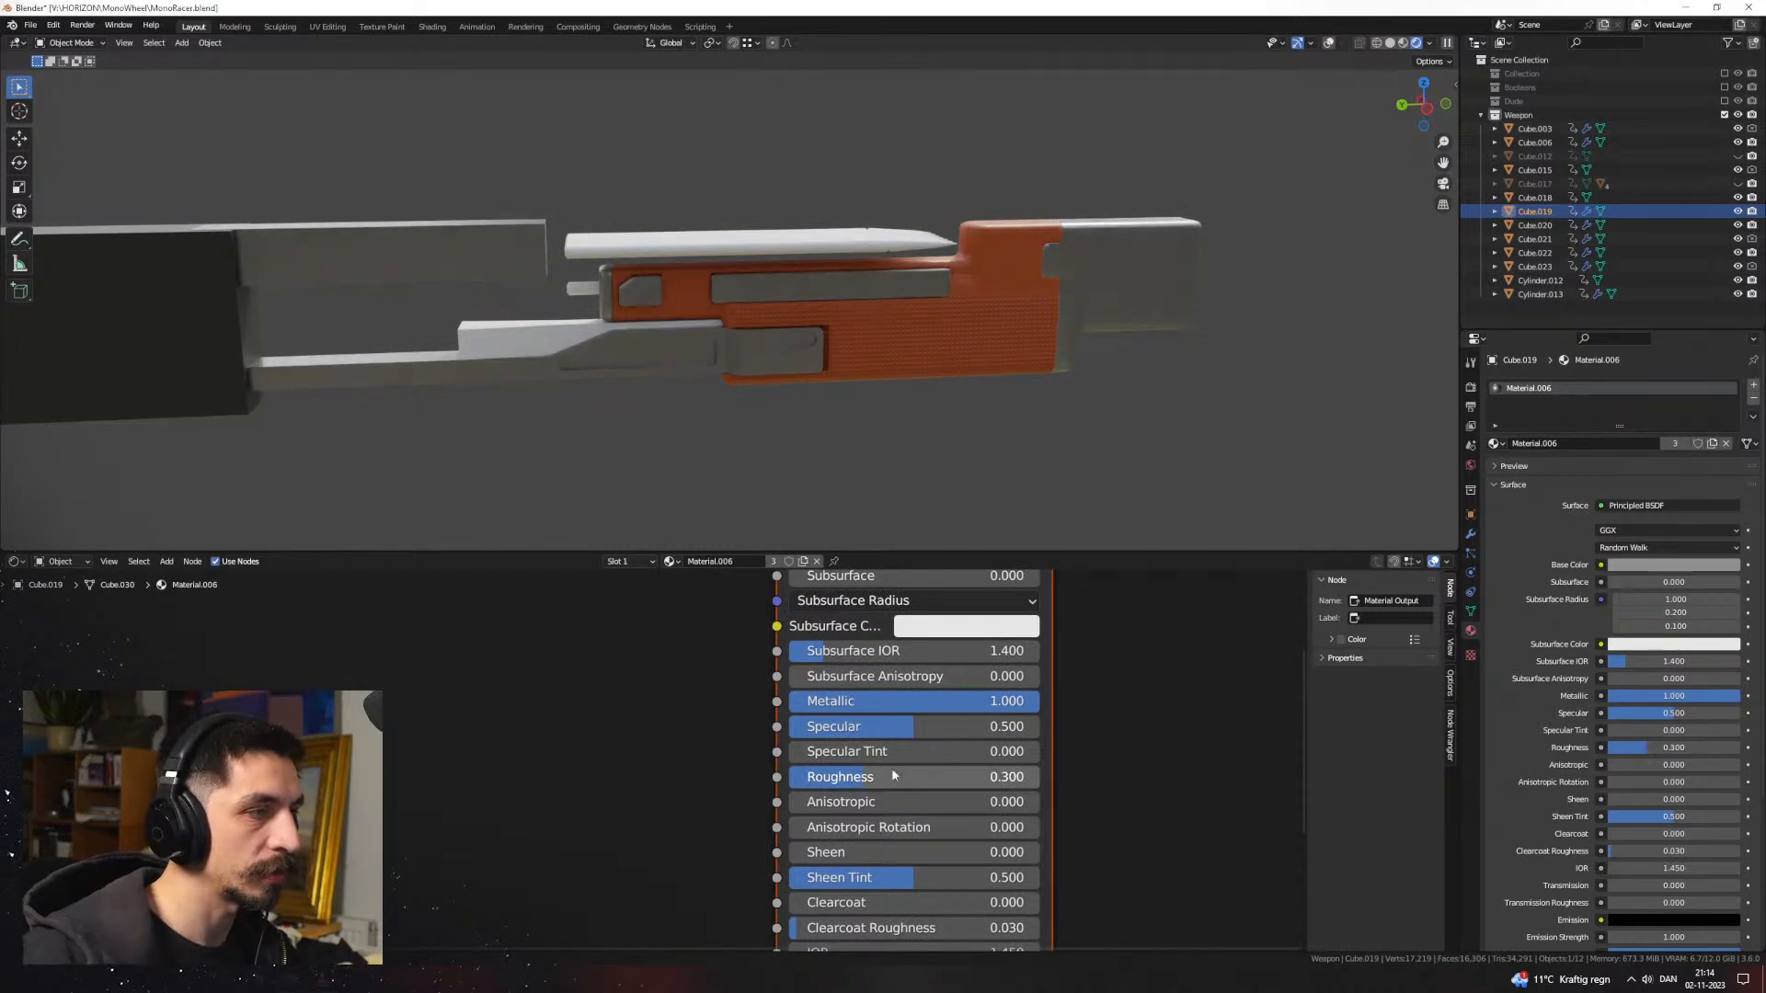
Step: Darken the grey metal Material.006 Base Color to a Value of about 0.155 and check it on the rifle
middle_click_drag(883, 405, 965, 390)
middle_click_drag(989, 611, 892, 775)
left_click(888, 711)
left_click_drag(997, 542, 993, 479)
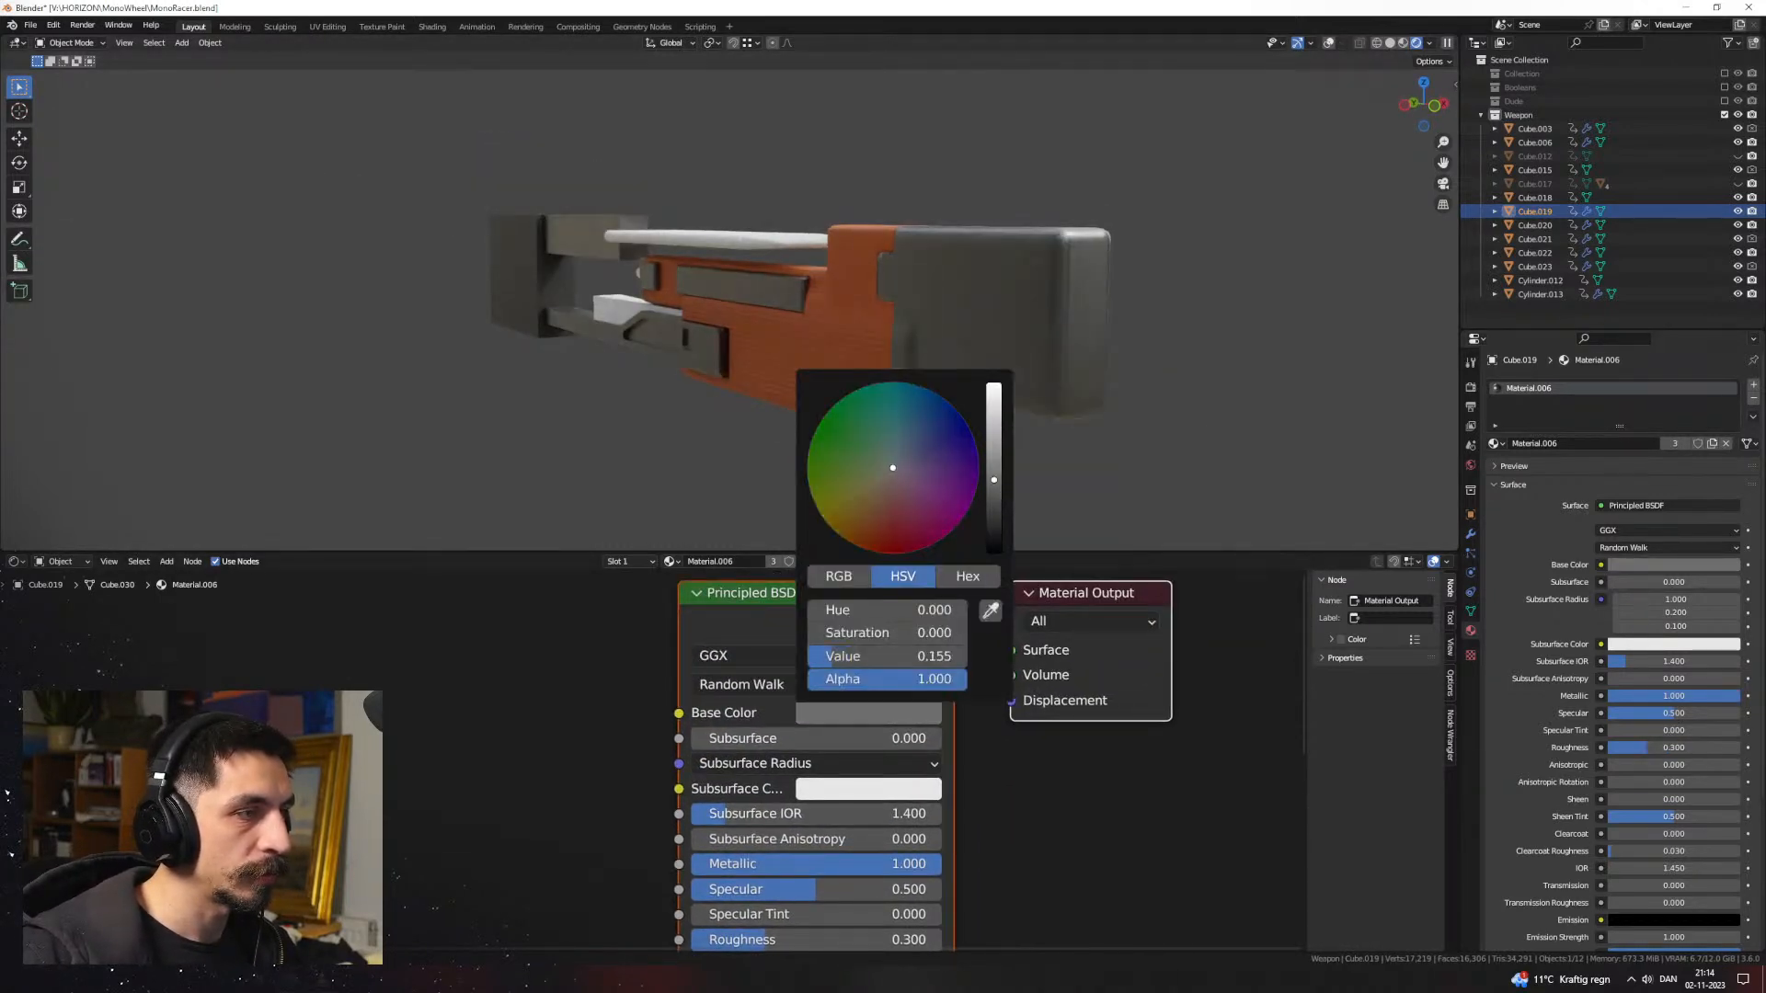
middle_click_drag(976, 383, 674, 387)
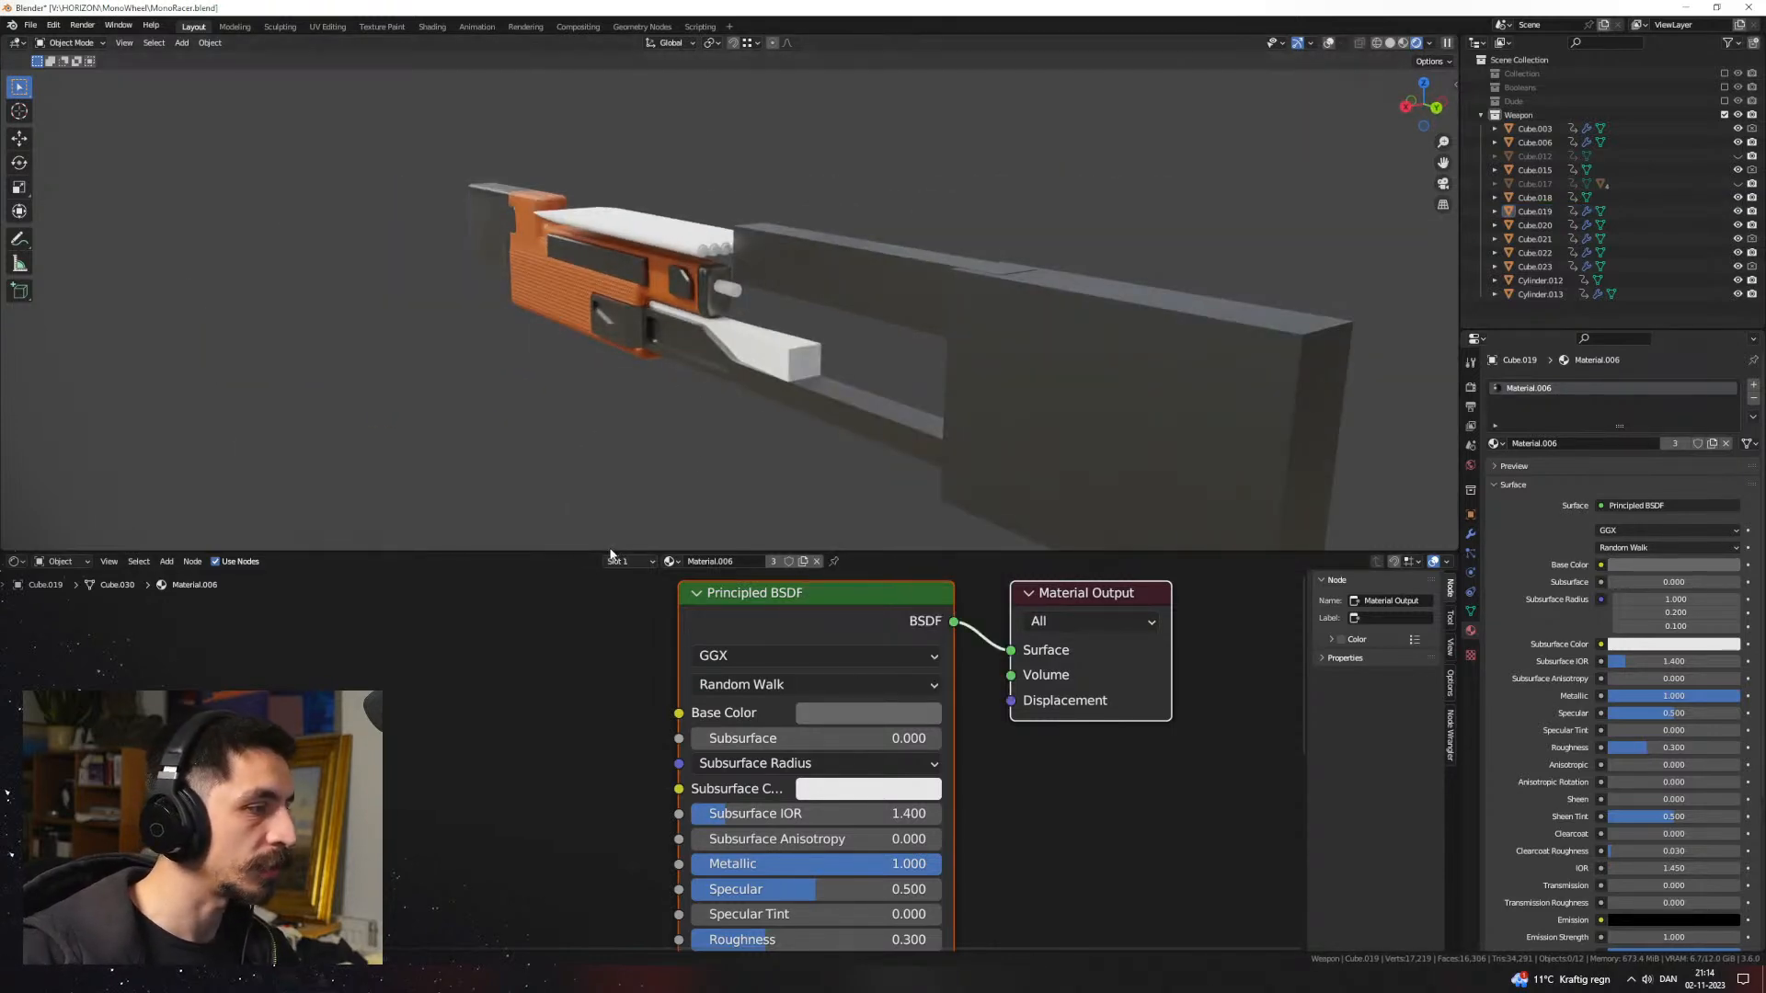
Step: Select the large stock block Cube.018 and bring its Material.007 Principled BSDF node into view
left_click_drag(610, 555, 603, 714)
middle_click_drag(773, 570, 785, 466)
left_click(897, 446)
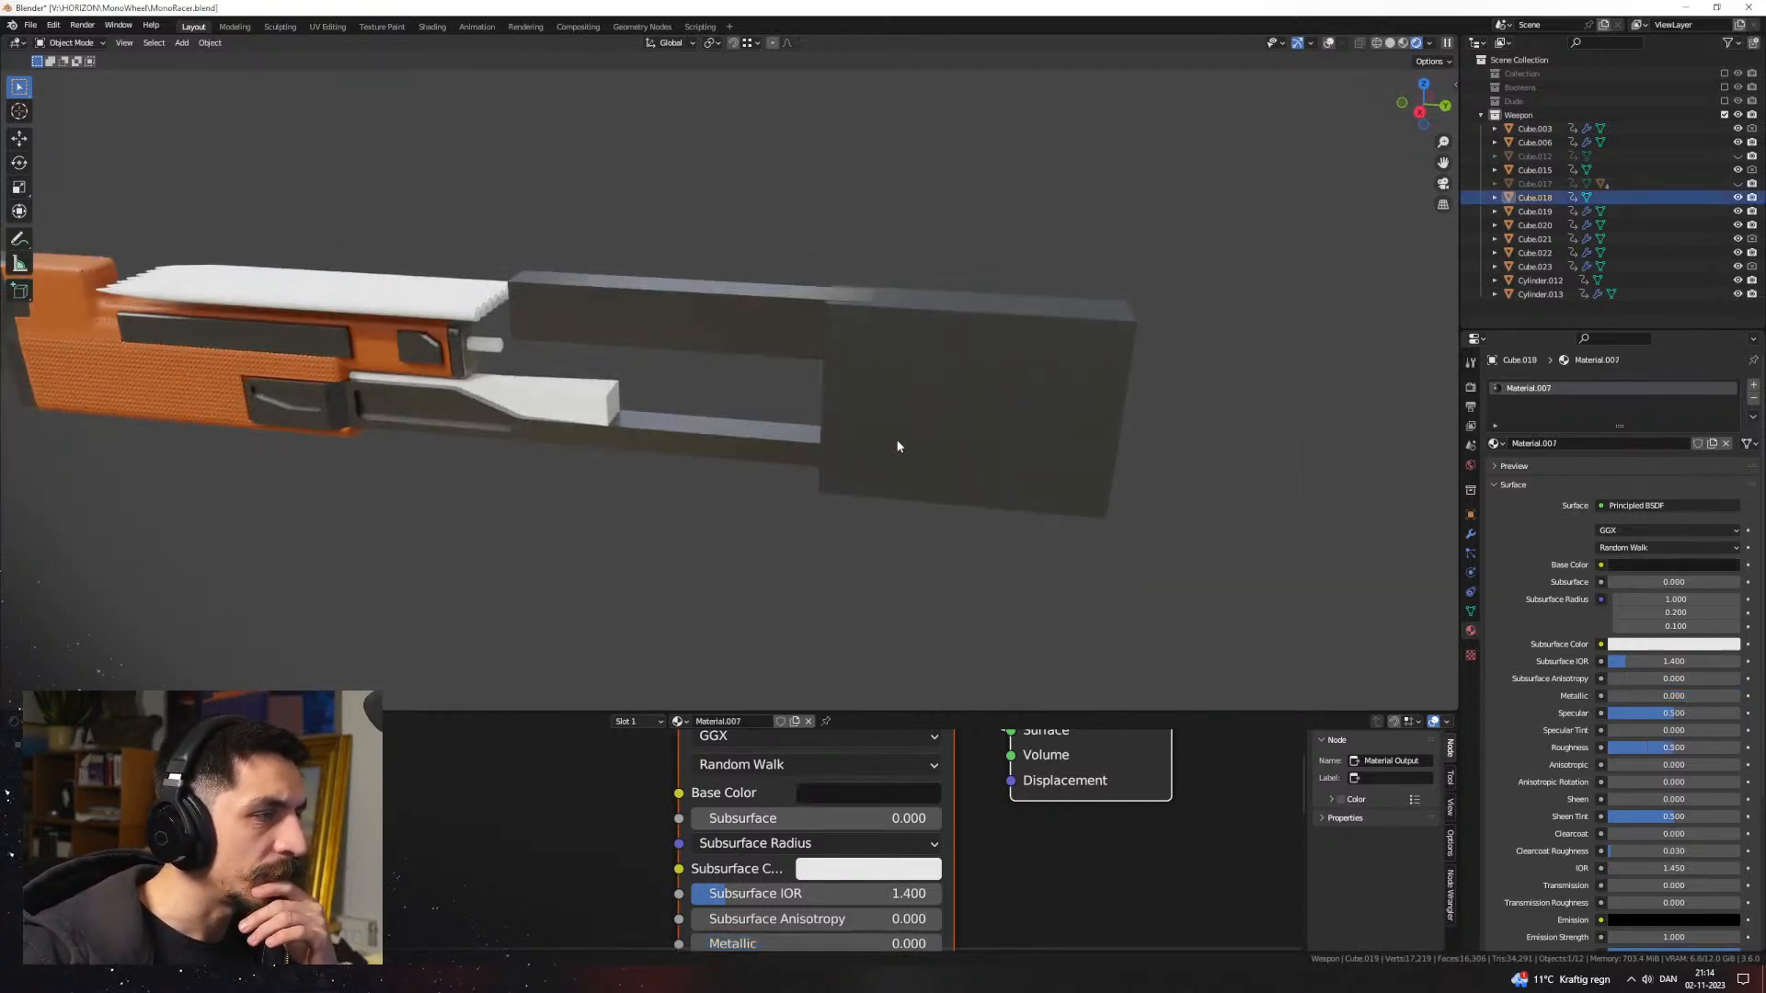
middle_click_drag(898, 446, 841, 424)
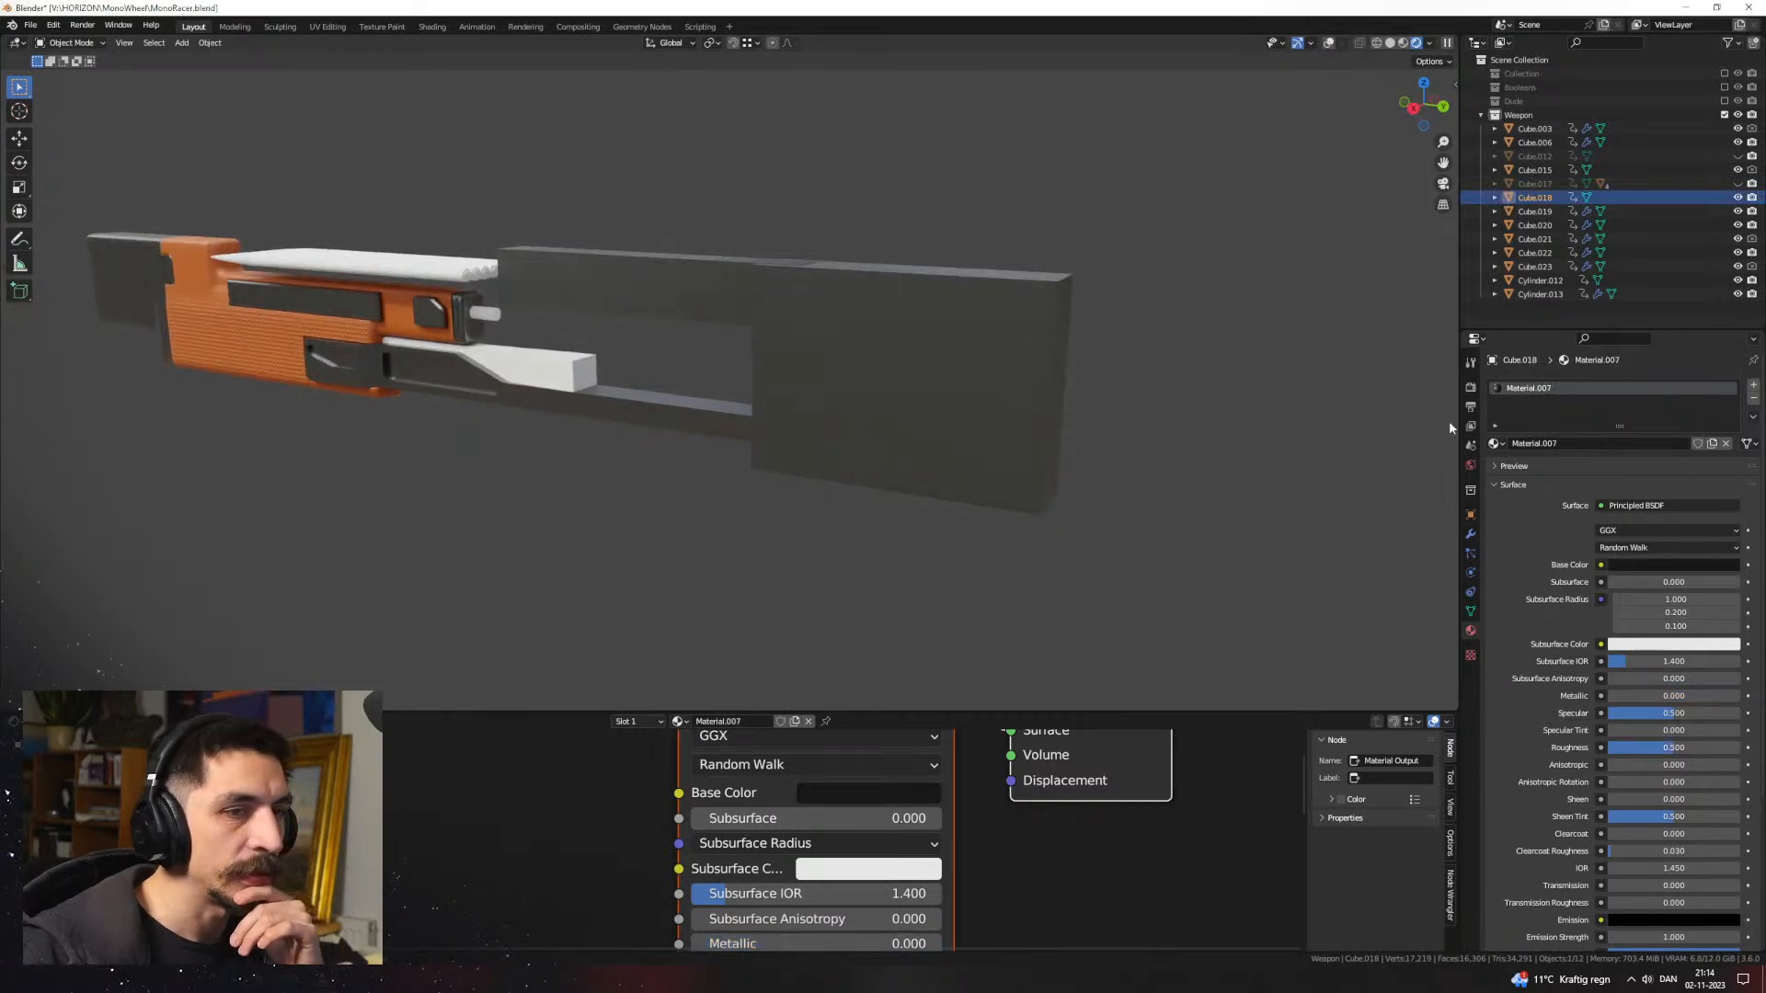
left_click(611, 421)
left_click(878, 414)
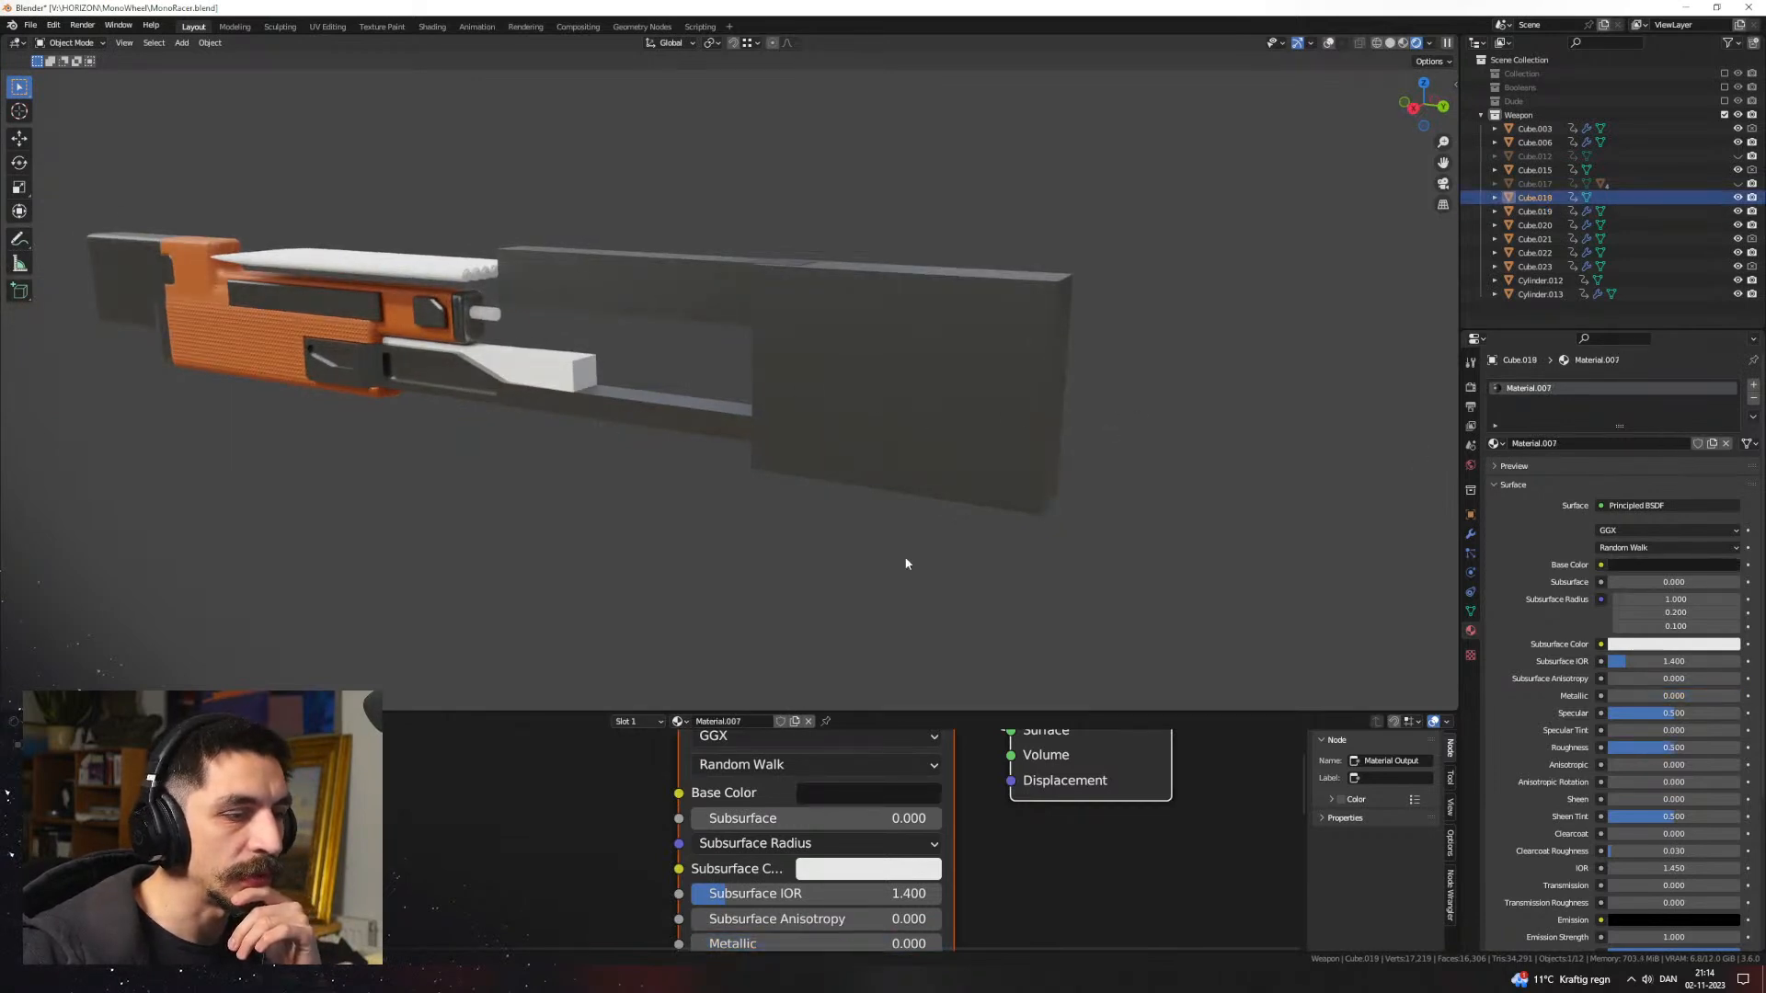
left_click_drag(957, 714, 971, 600)
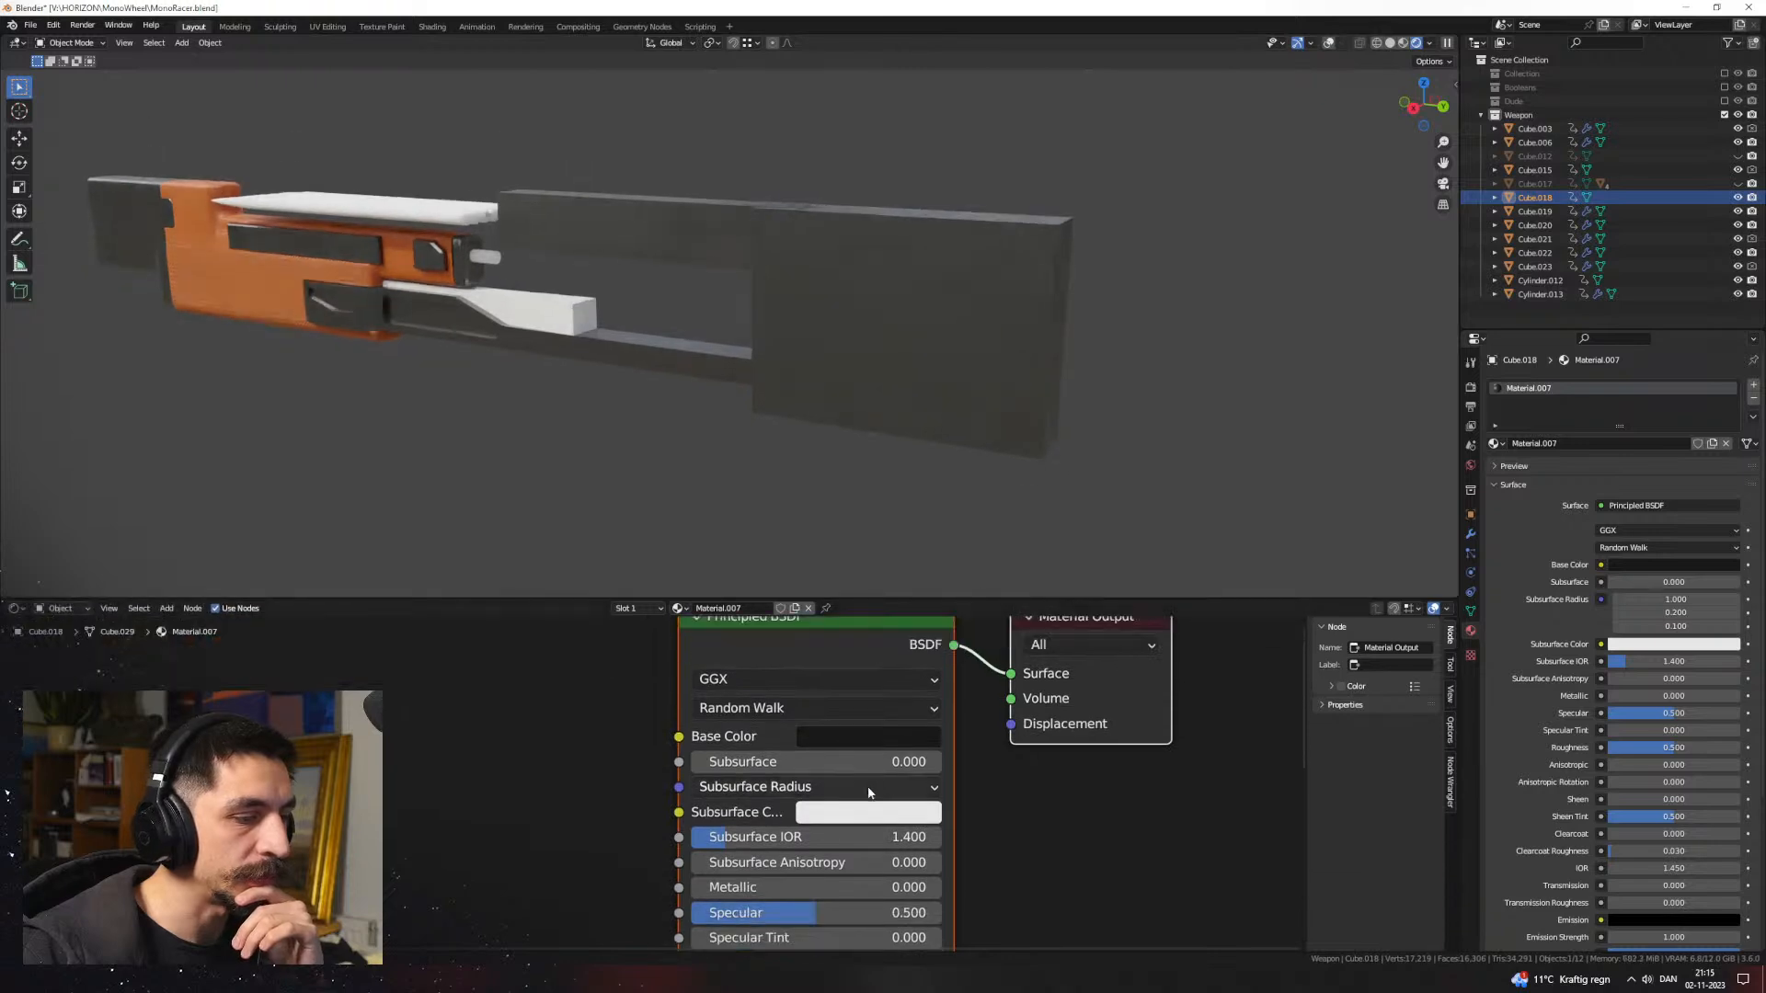
middle_click_drag(870, 828, 831, 813)
Step: Adjust the stock block's mesh height along Z so that its top stands slightly above the upper bar
middle_click_drag(944, 445, 803, 319)
key("Tab")
left_click(855, 268)
key("g")
key("z")
left_click(871, 260)
key("g")
key("z")
left_click(837, 393)
key("Tab")
Step: Turn on the viewport overlays and inspect the stock block in solid shading before returning to rendered shading
left_click(1328, 42)
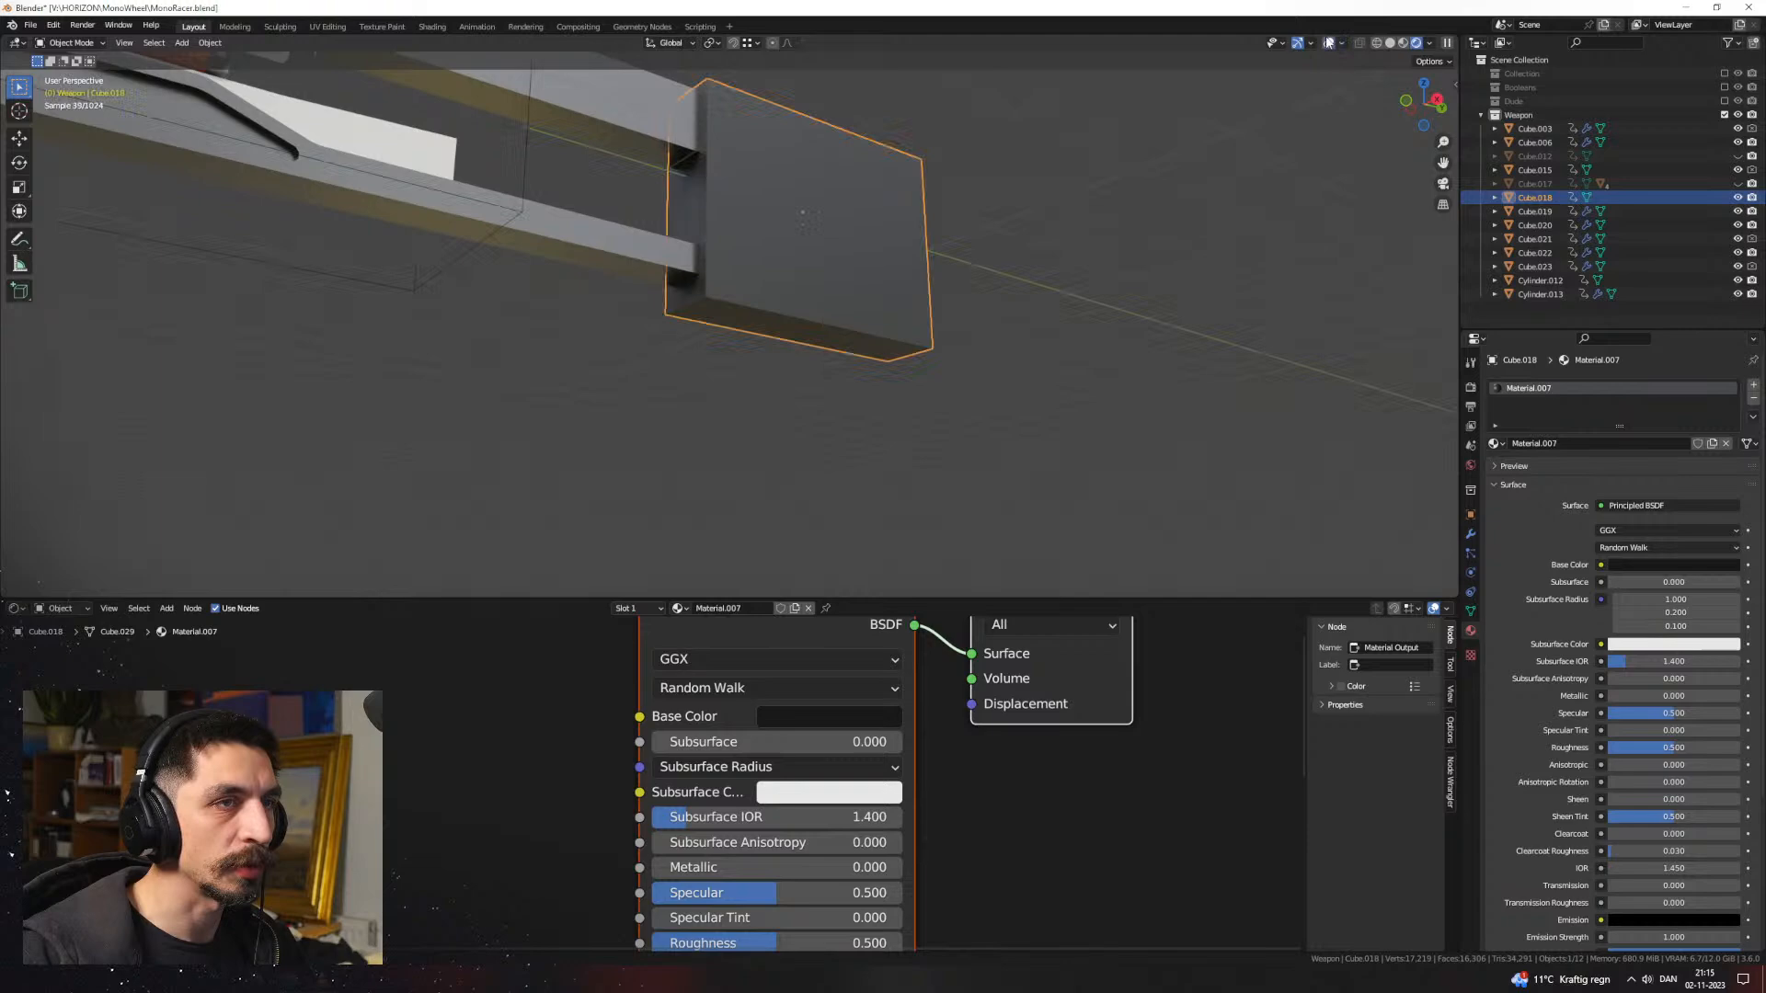
left_click(1390, 46)
middle_click_drag(897, 354, 856, 391)
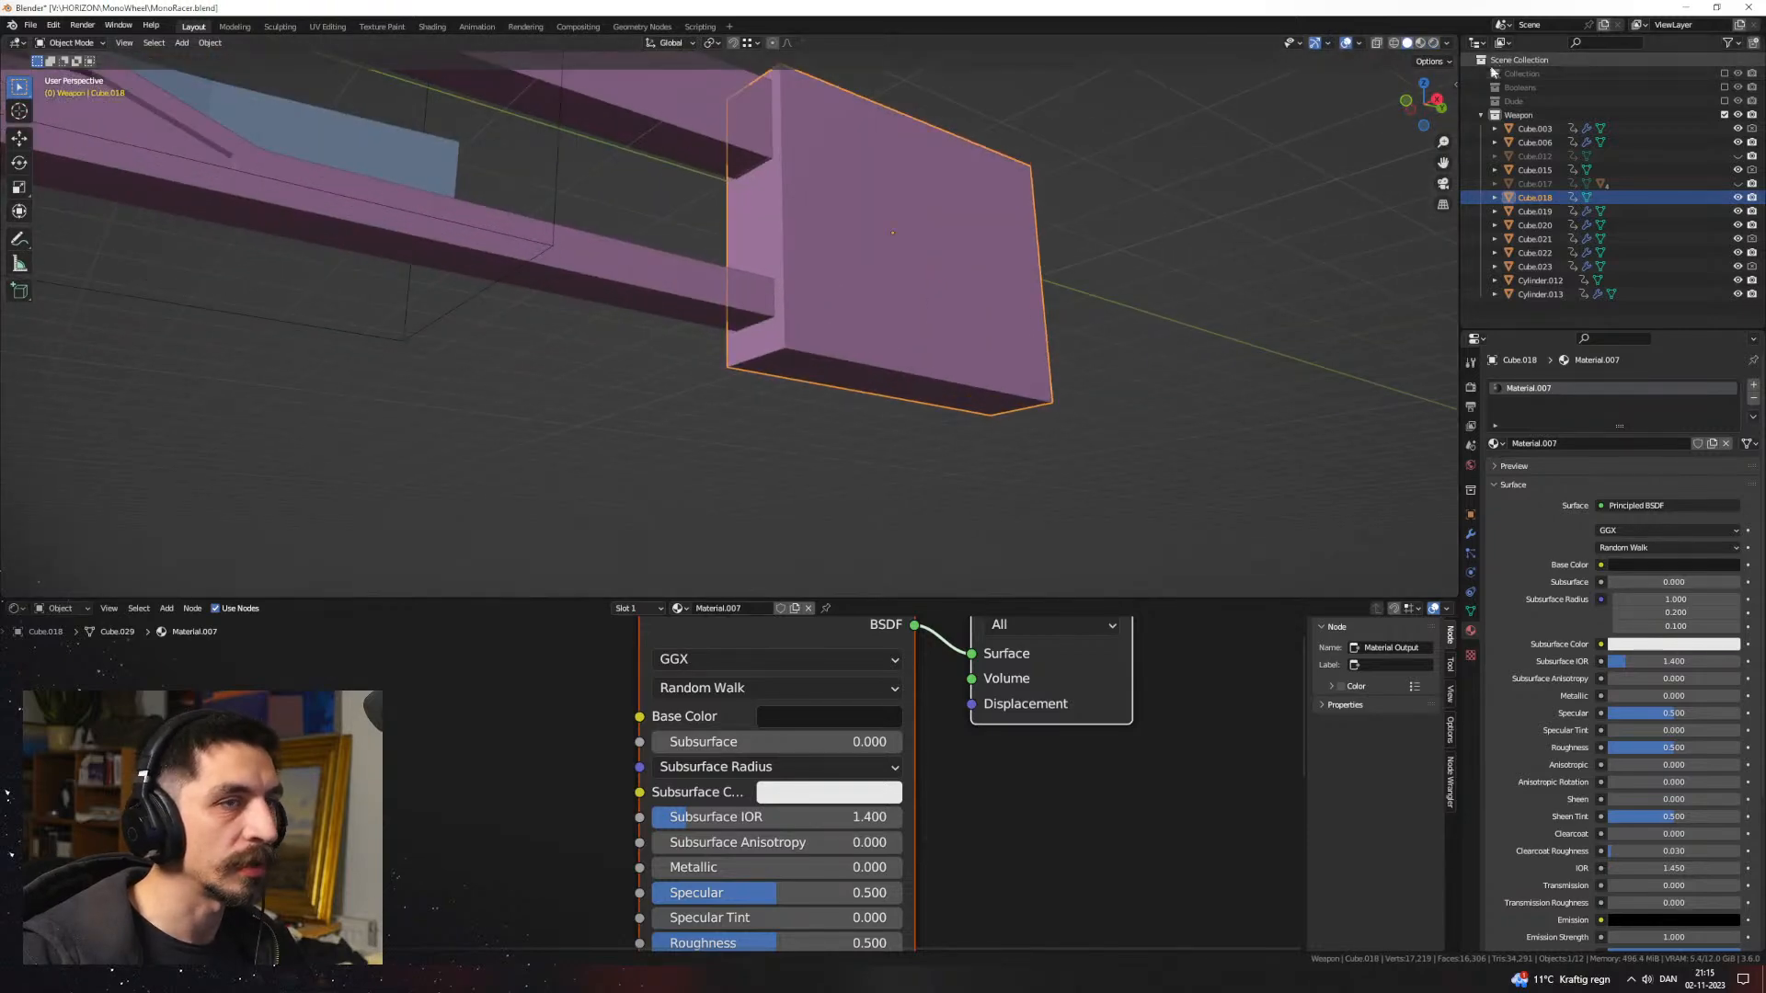
left_click(1416, 45)
middle_click_drag(1008, 326, 1018, 370)
Step: Bevel the stock block's lower rear edge into a large rounded corner with five segments
key("Tab")
left_click(851, 432)
mouse_move(847, 425)
middle_mouse_down()
mouse_move(832, 390)
mouse_move(937, 435)
mouse_move(878, 439)
middle_mouse_up()
left_click(834, 392, "shift")
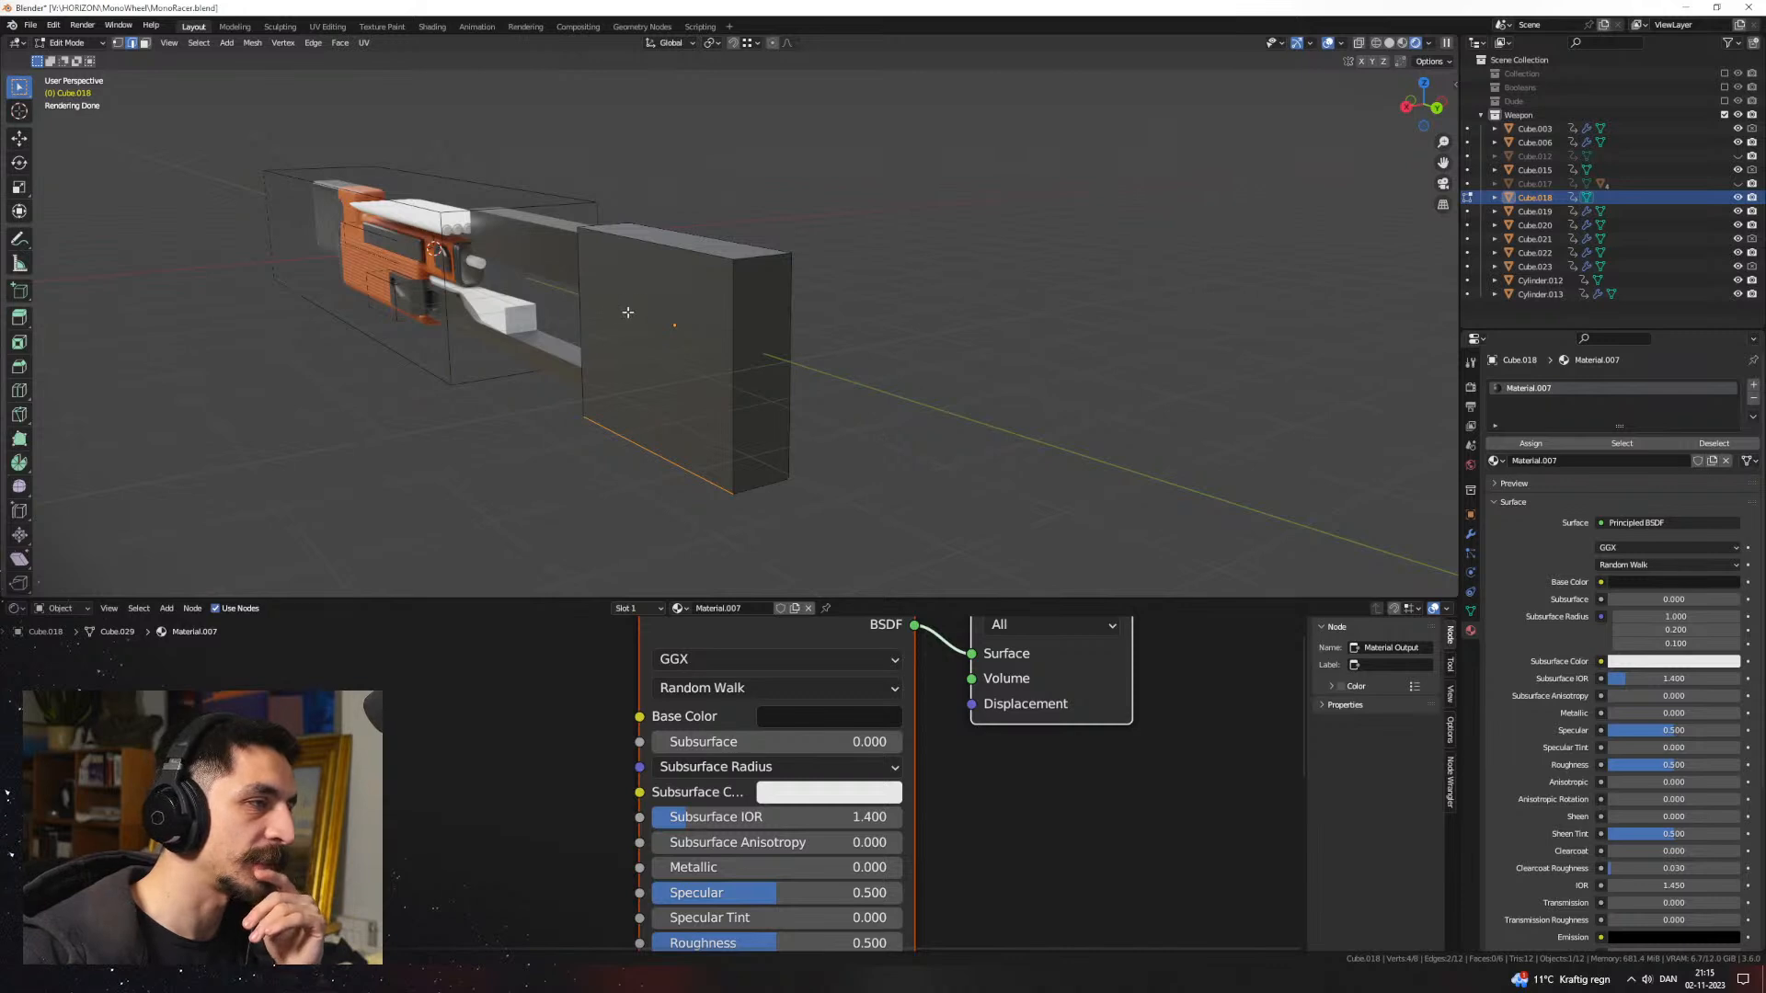
middle_click_drag(618, 336, 961, 382)
key("ctrl+b")
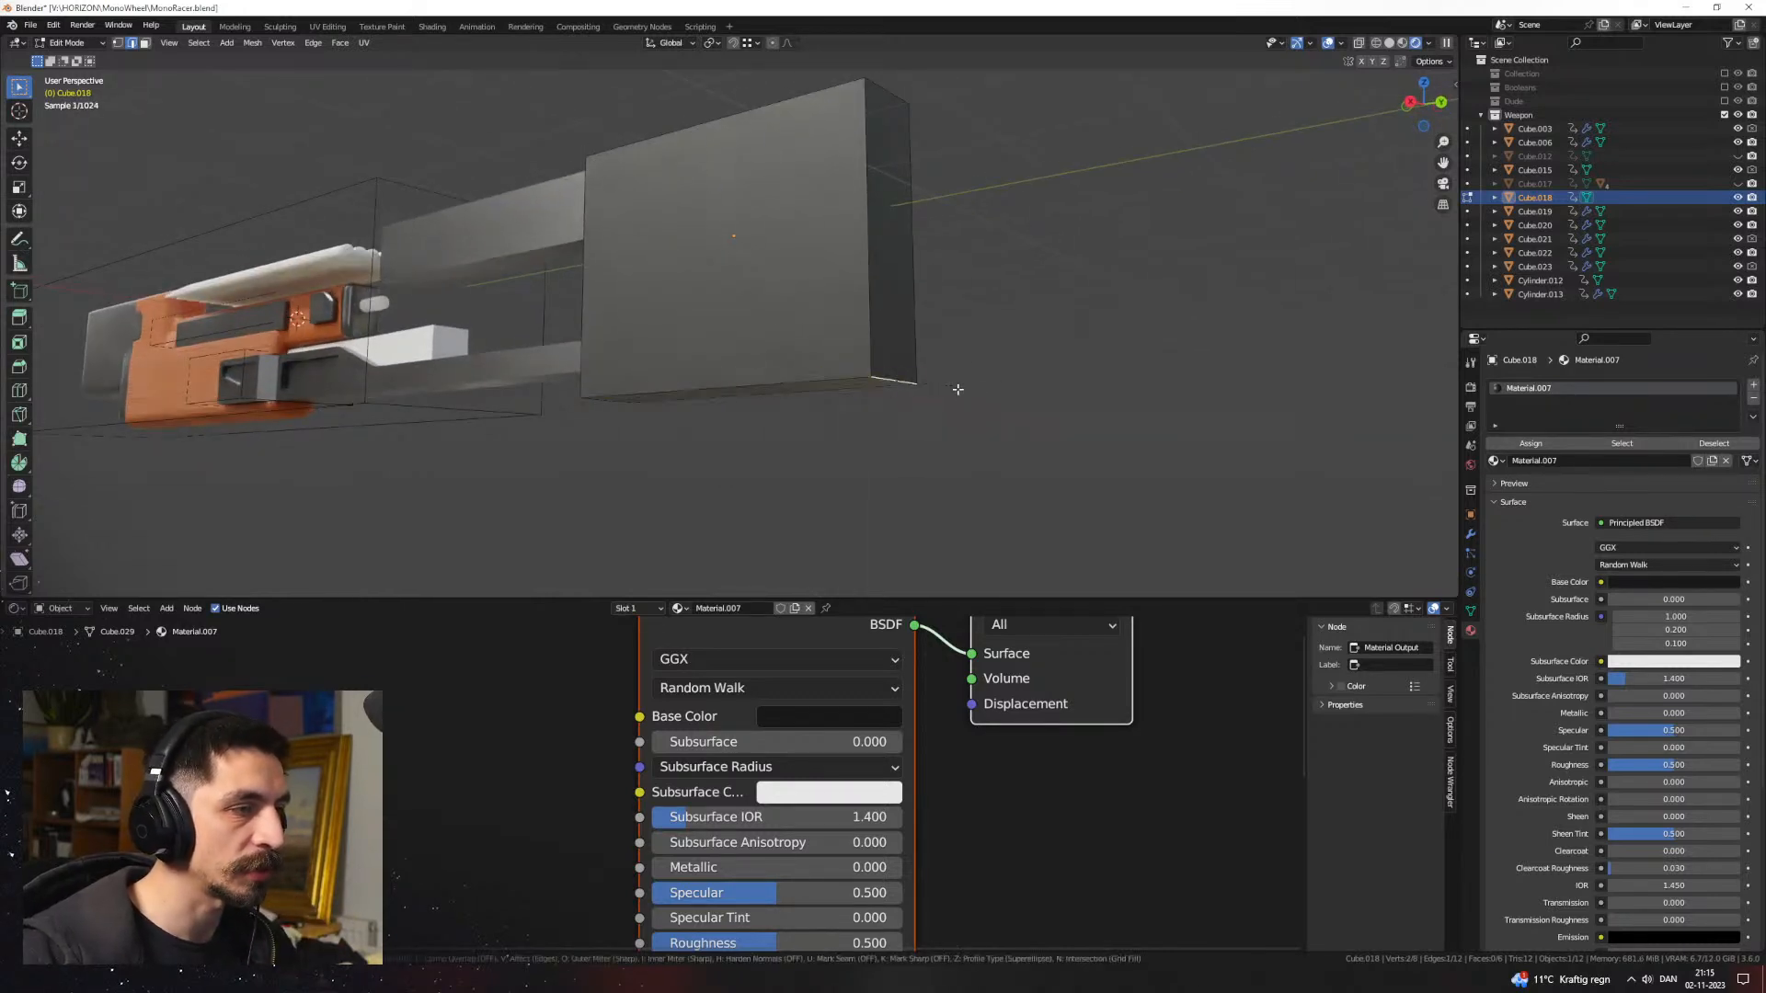
scroll(1062, 444, "up", 1)
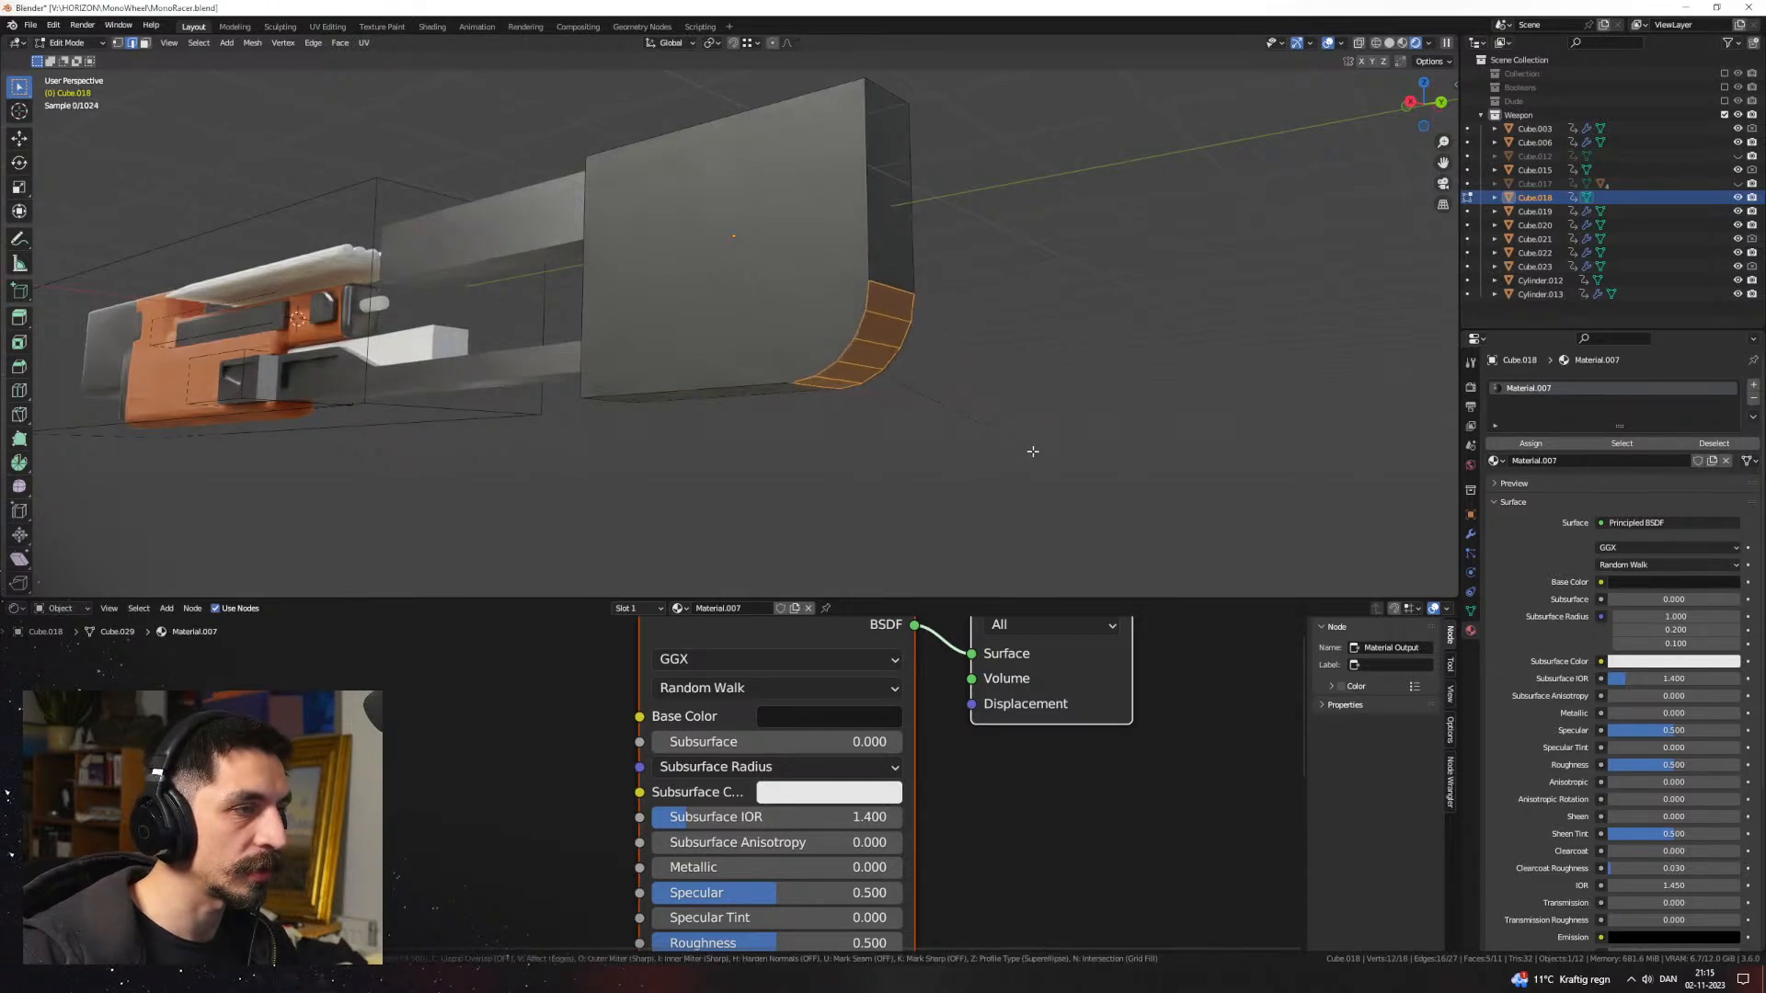
left_click(960, 407)
Step: Apply Shade Auto Smooth to the stock block
key("Tab")
right_click(902, 356)
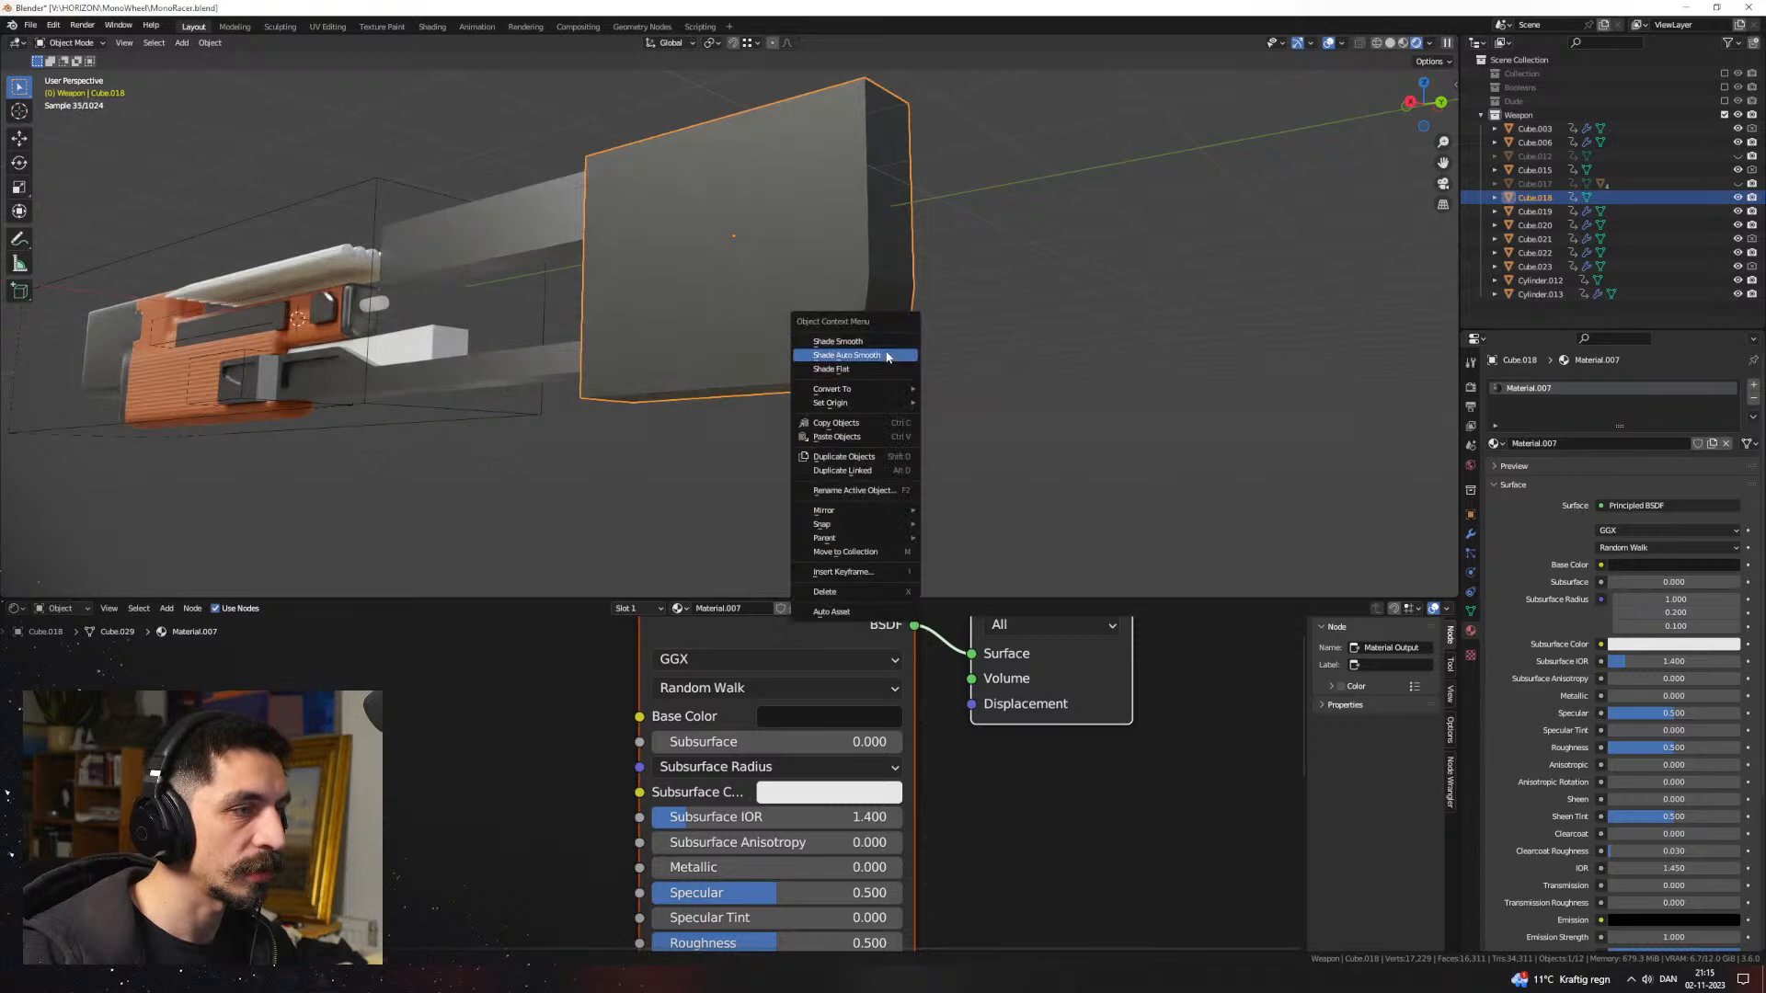
left_click(890, 356)
Step: Try to bevel the edges around both side faces of the stock block, and undo the attempt
key("Tab")
left_click(875, 255)
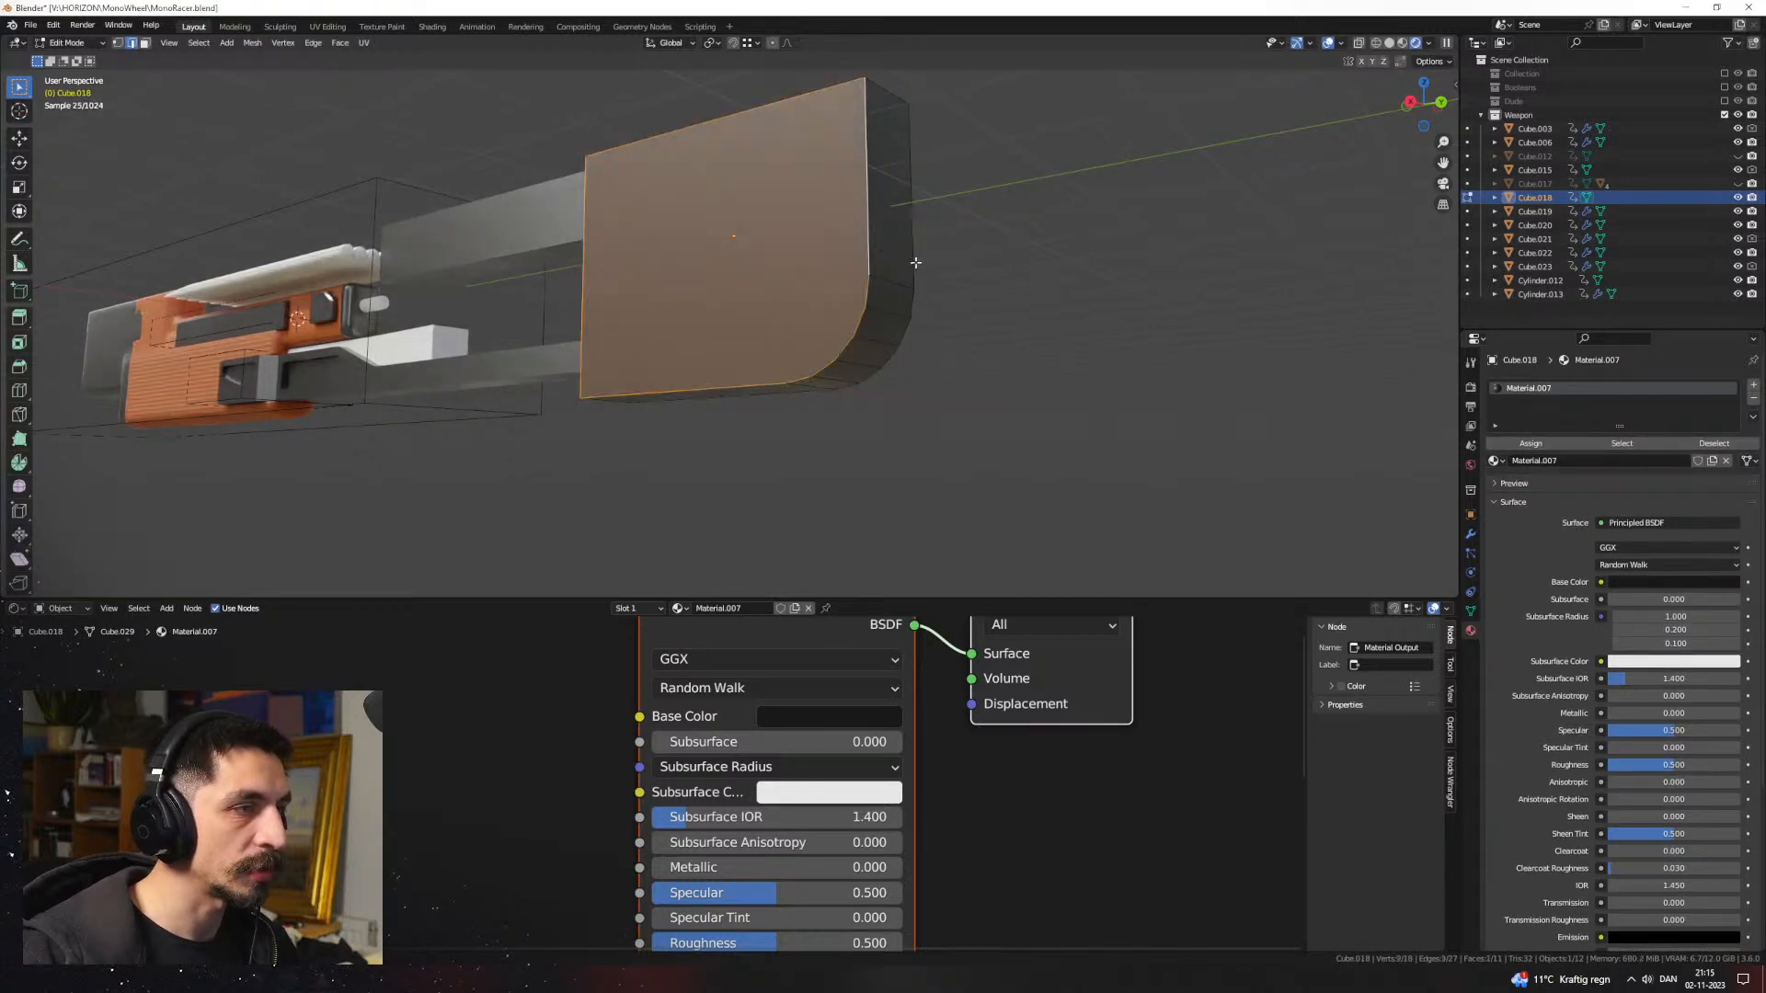
left_click(915, 264, "shift")
key("ctrl+b")
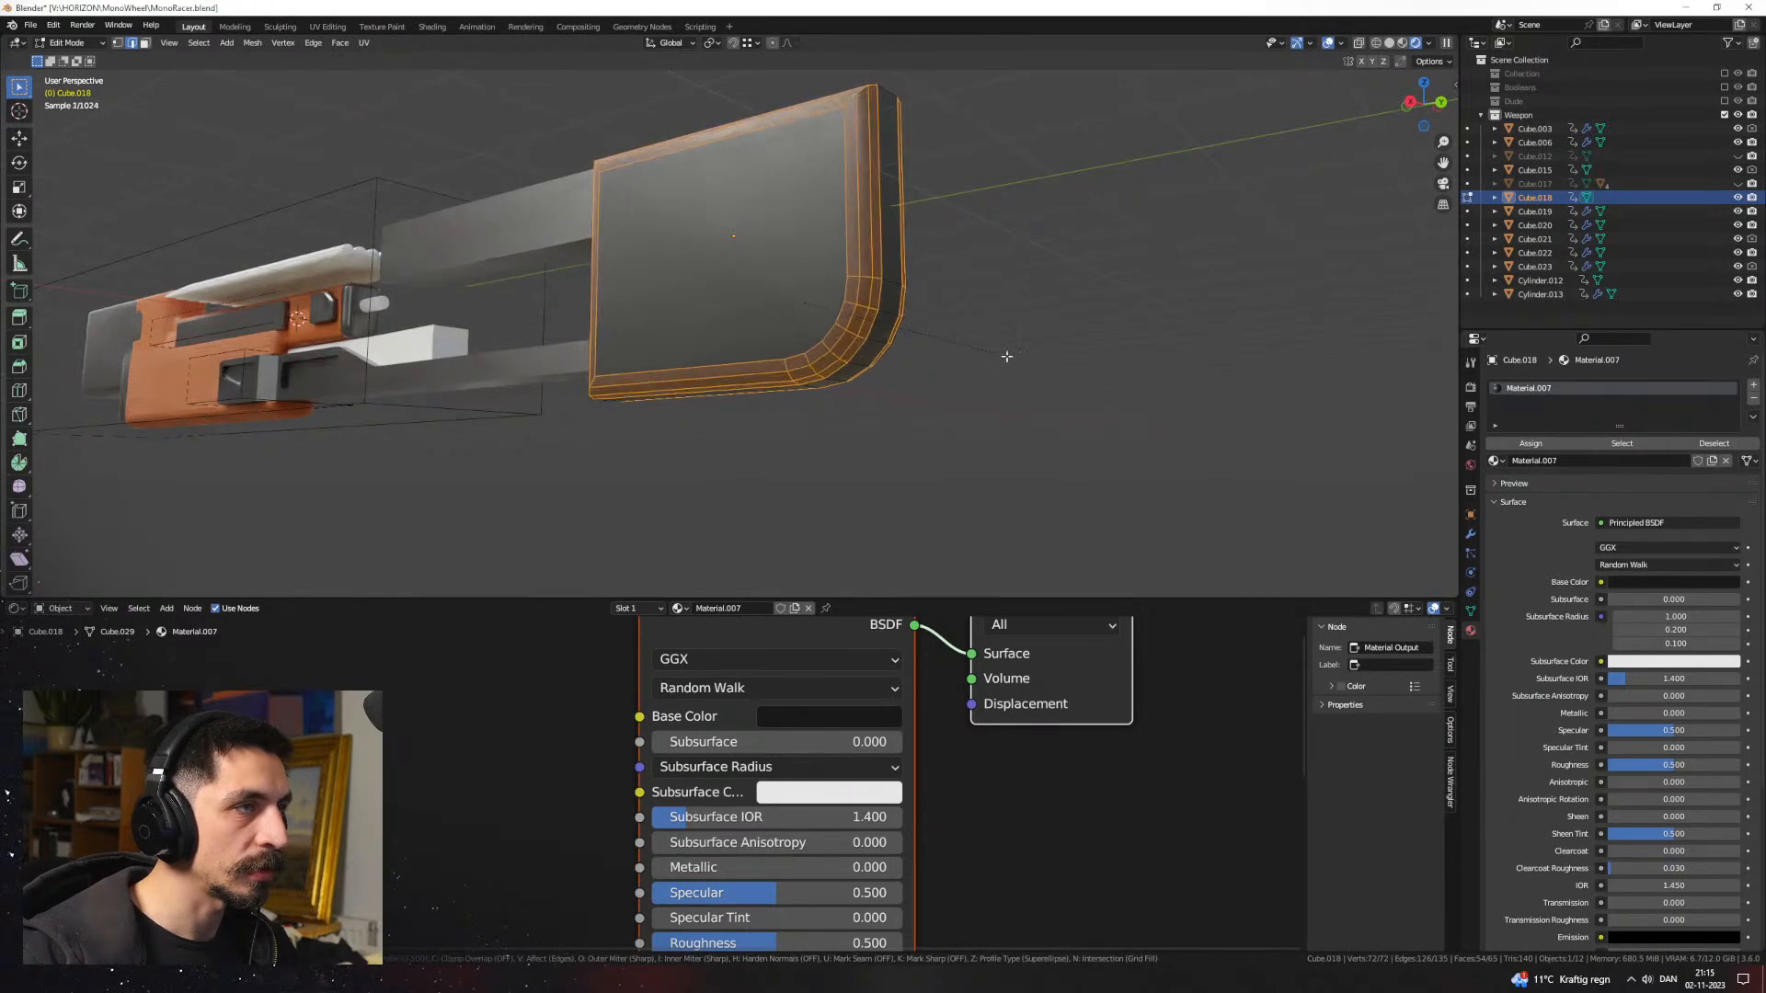
left_click(1006, 355)
middle_click_drag(1005, 355, 966, 394)
key("Tab")
left_click(991, 369)
key("ctrl+z")
key("ctrl+z")
key("ctrl+z")
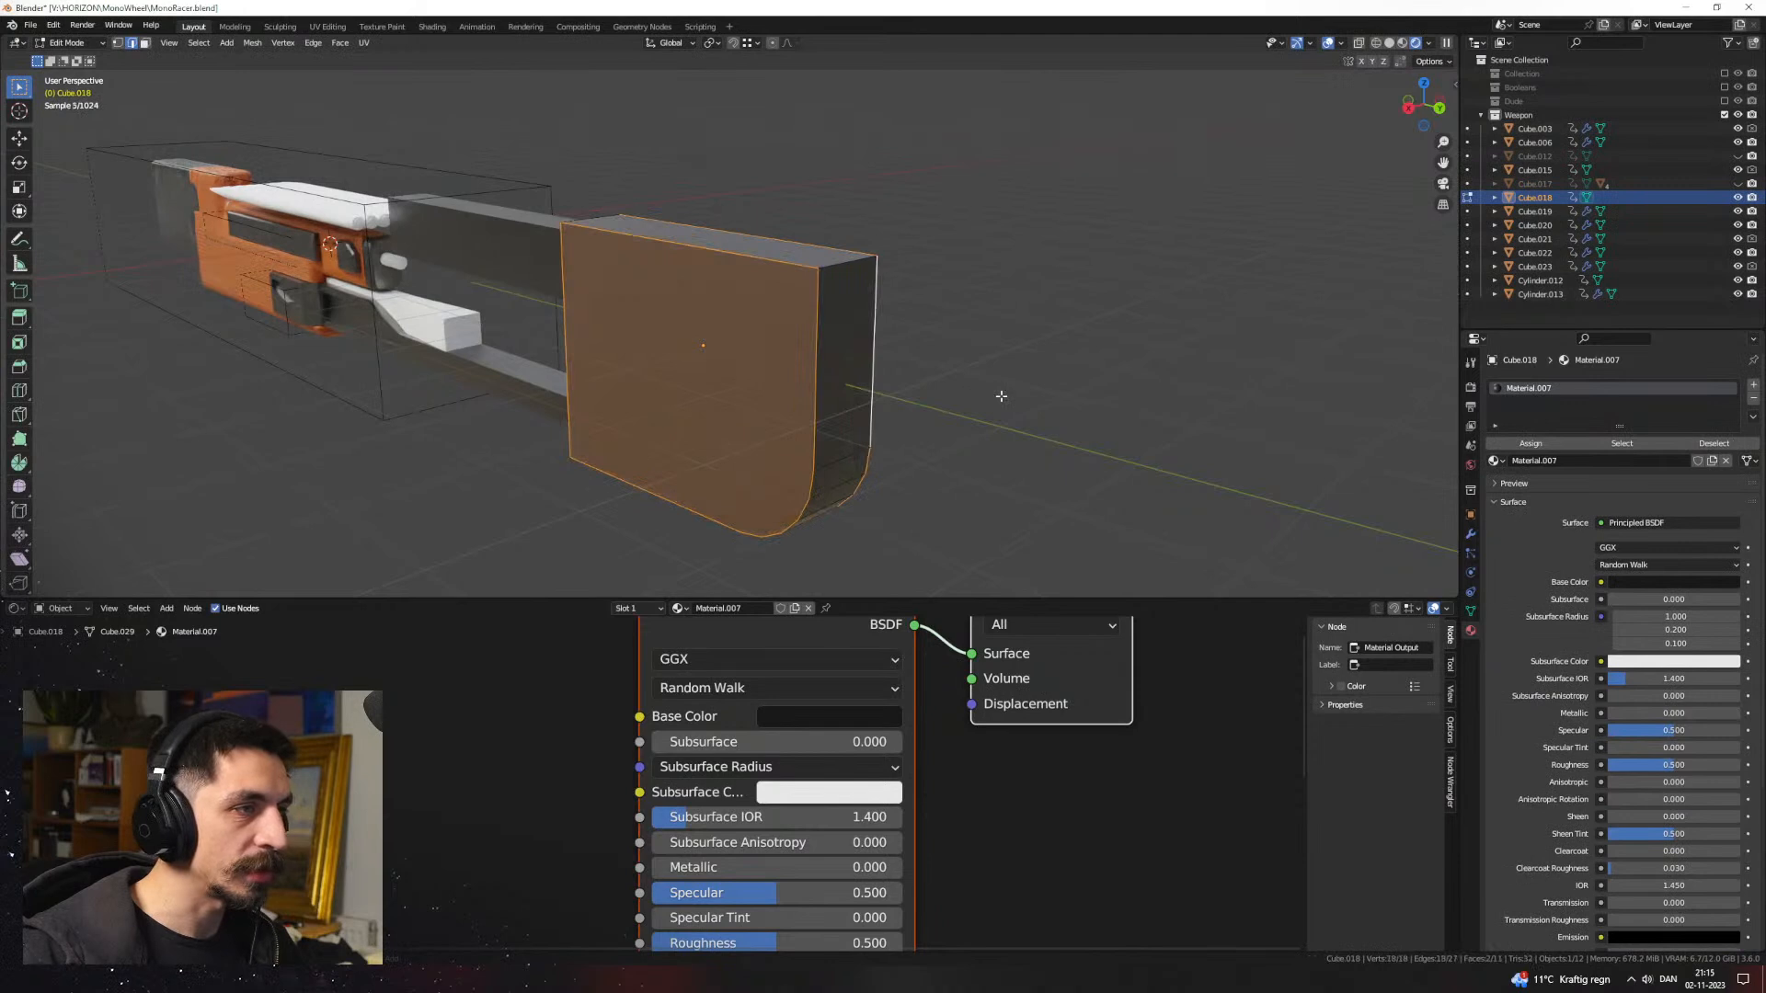
Step: Add a Bevel modifier to the stock block with 3 segments and check its rounded edges
key("Tab")
left_click(1471, 515)
left_click(1471, 534)
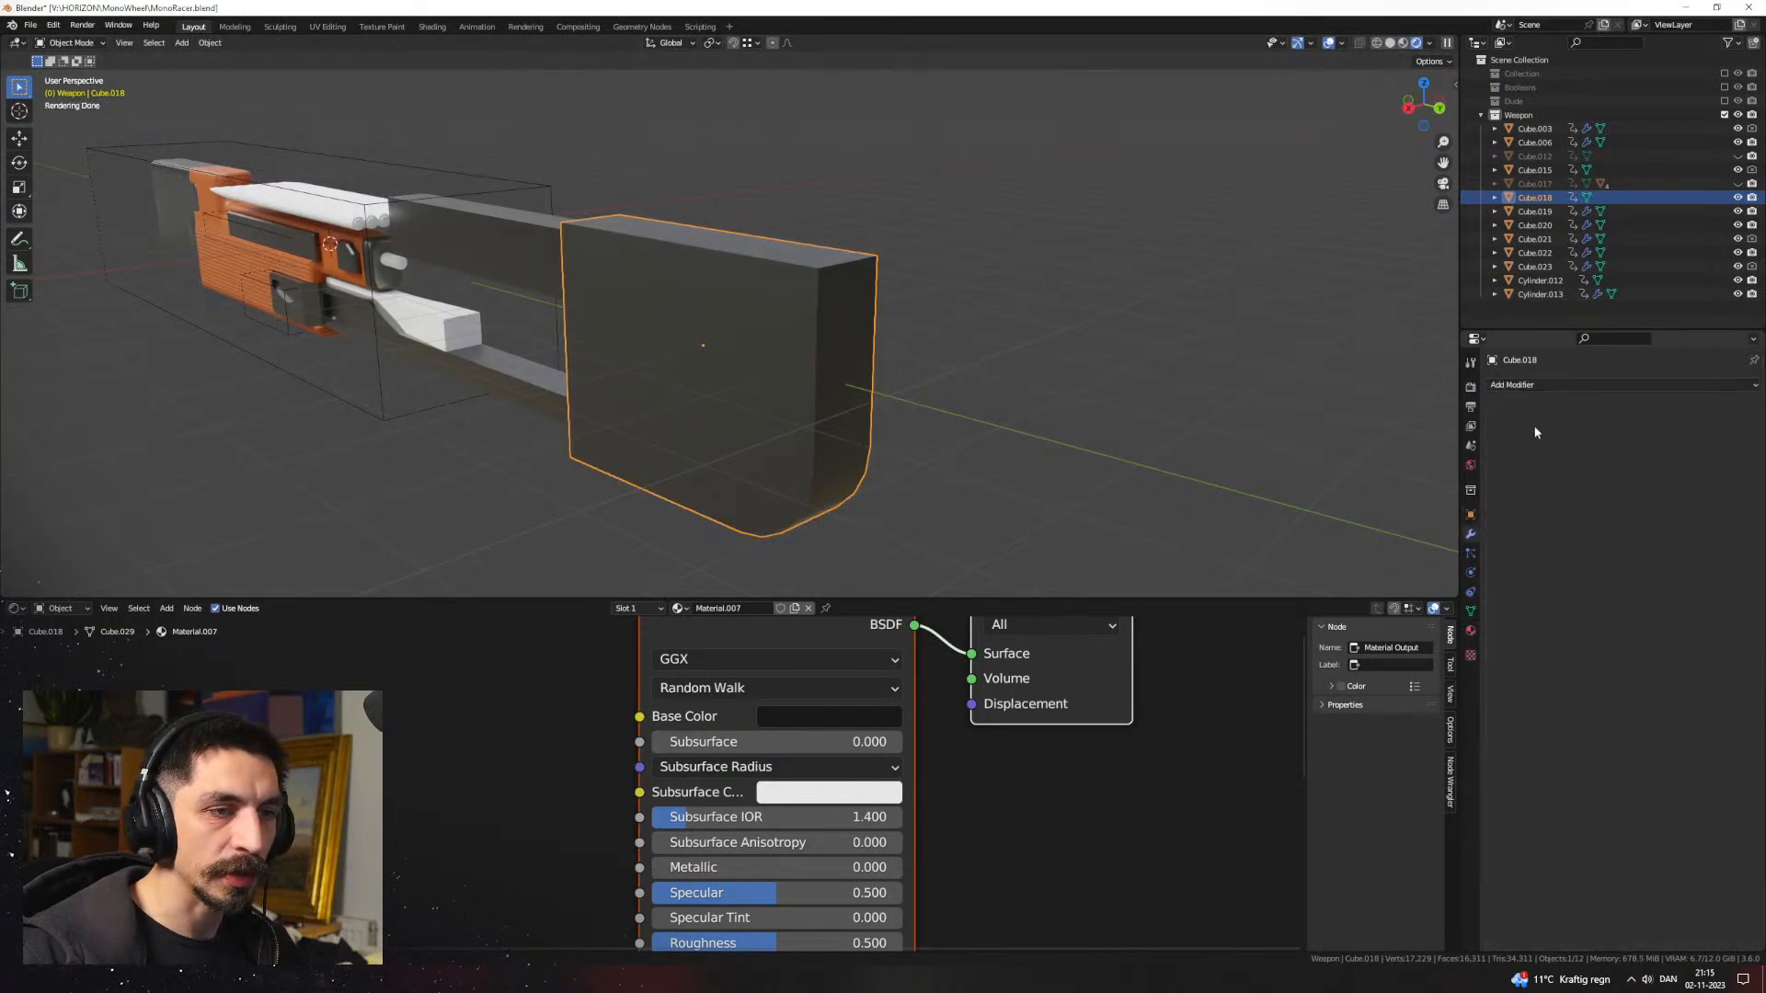
left_click(1522, 385)
left_click(1471, 442)
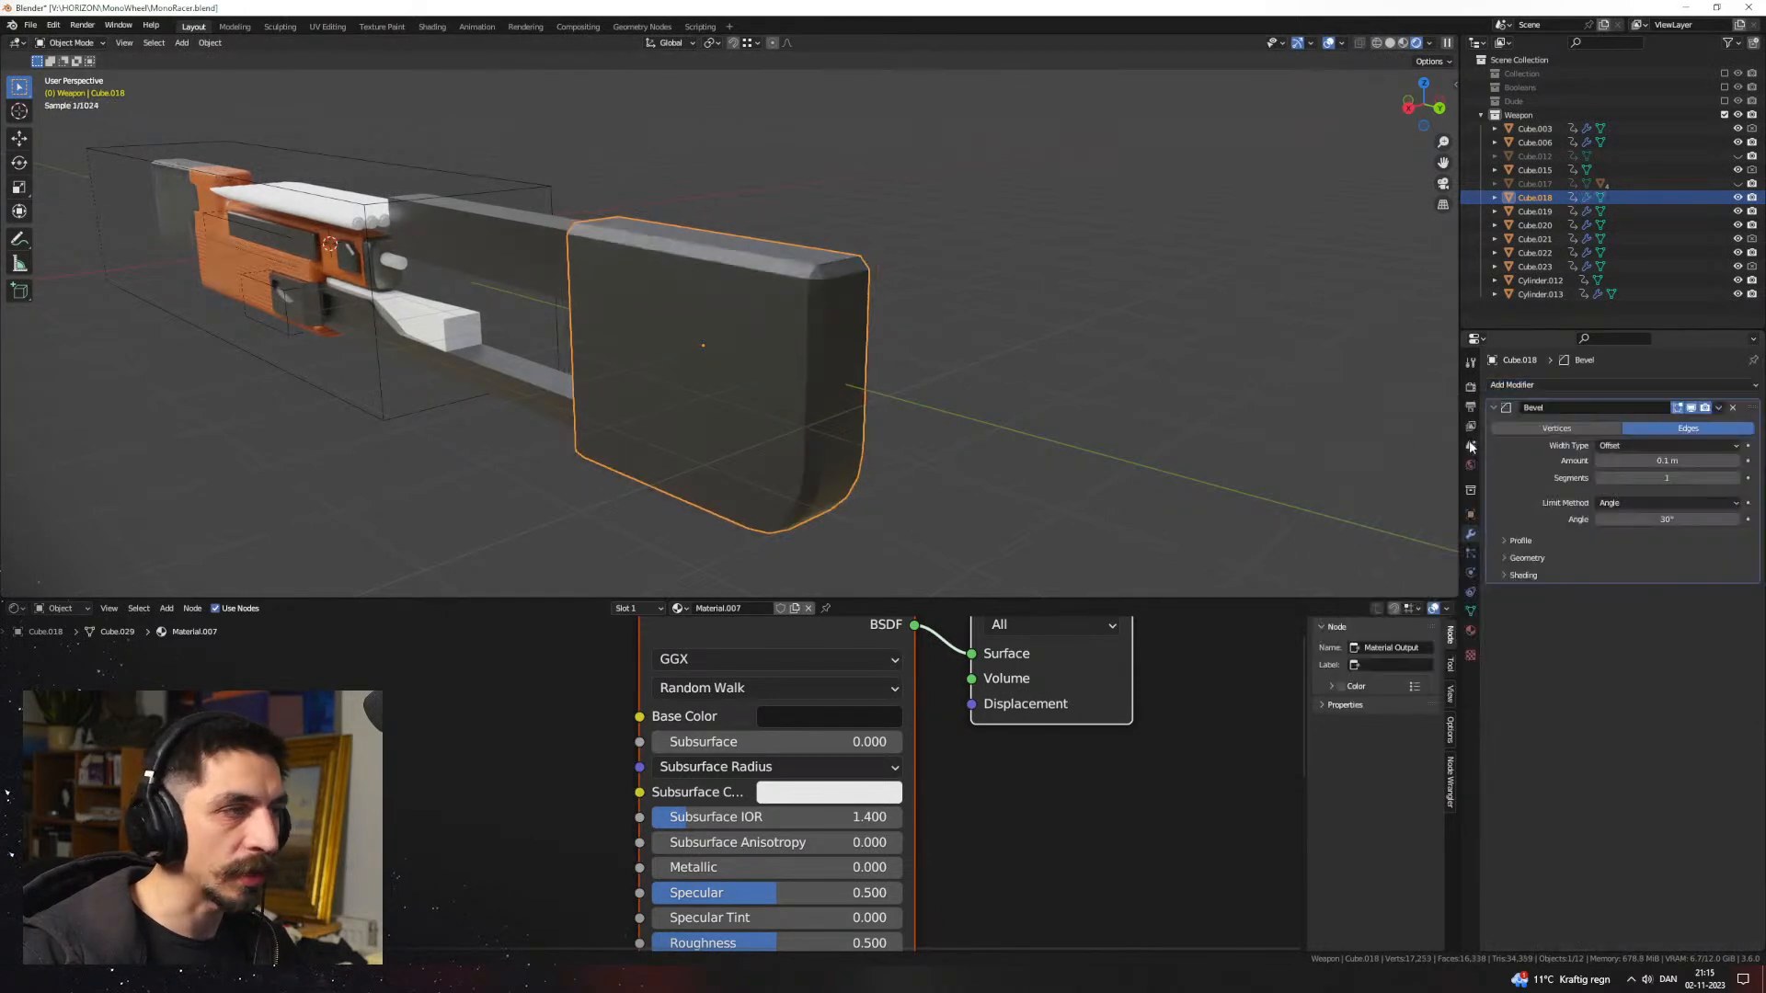
left_click(1737, 478)
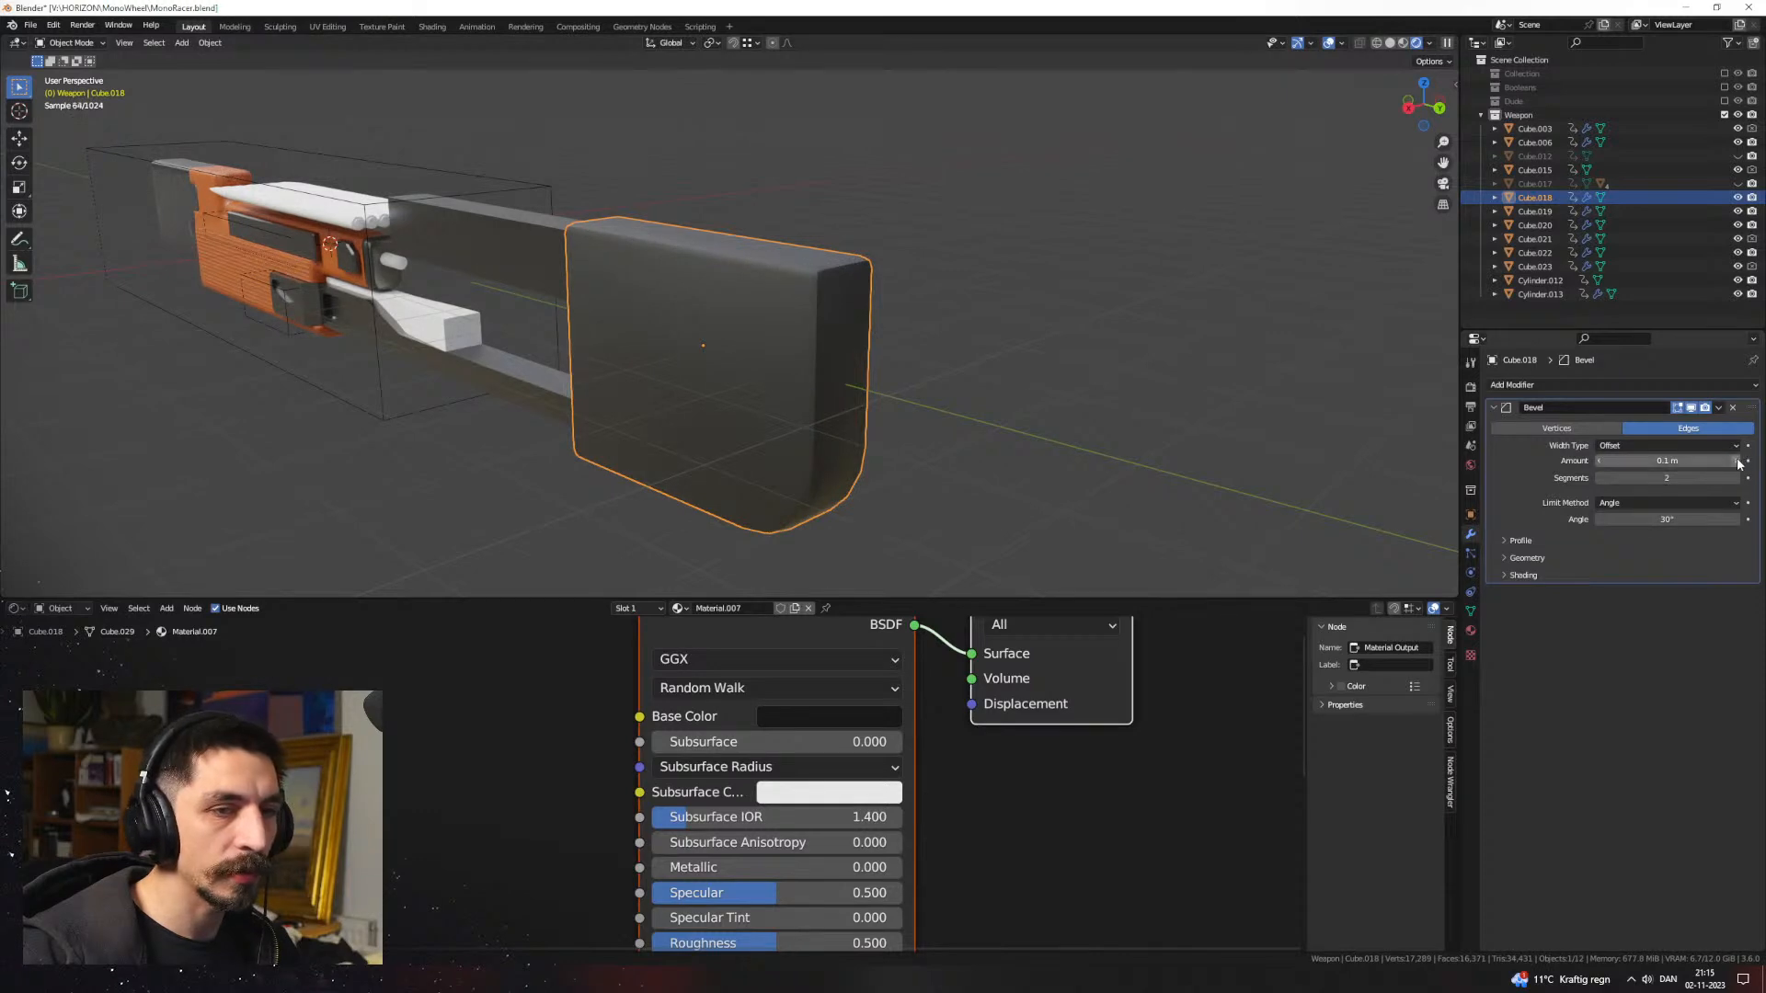
left_click(1737, 478)
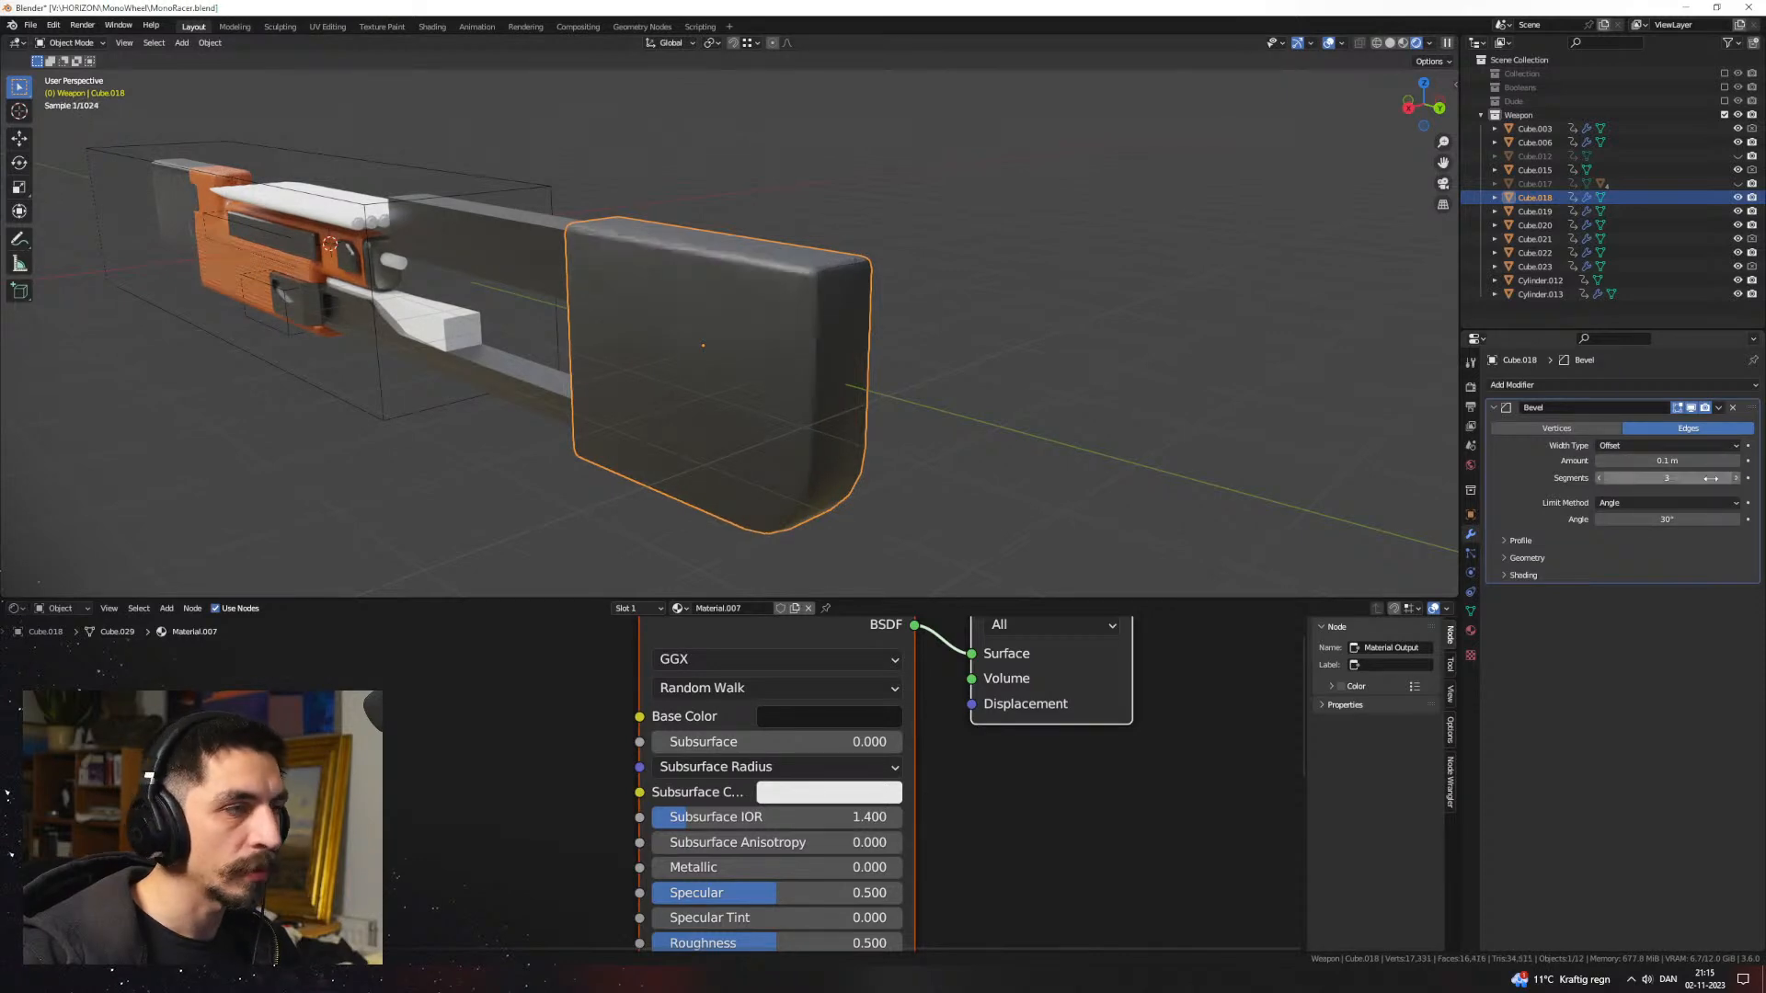
left_click(956, 377)
middle_click_drag(955, 376, 719, 264)
left_click(808, 406)
Step: Add one loop cut across the underside and one across the top of the stock block
key("Tab")
key("Tab")
key("Tab")
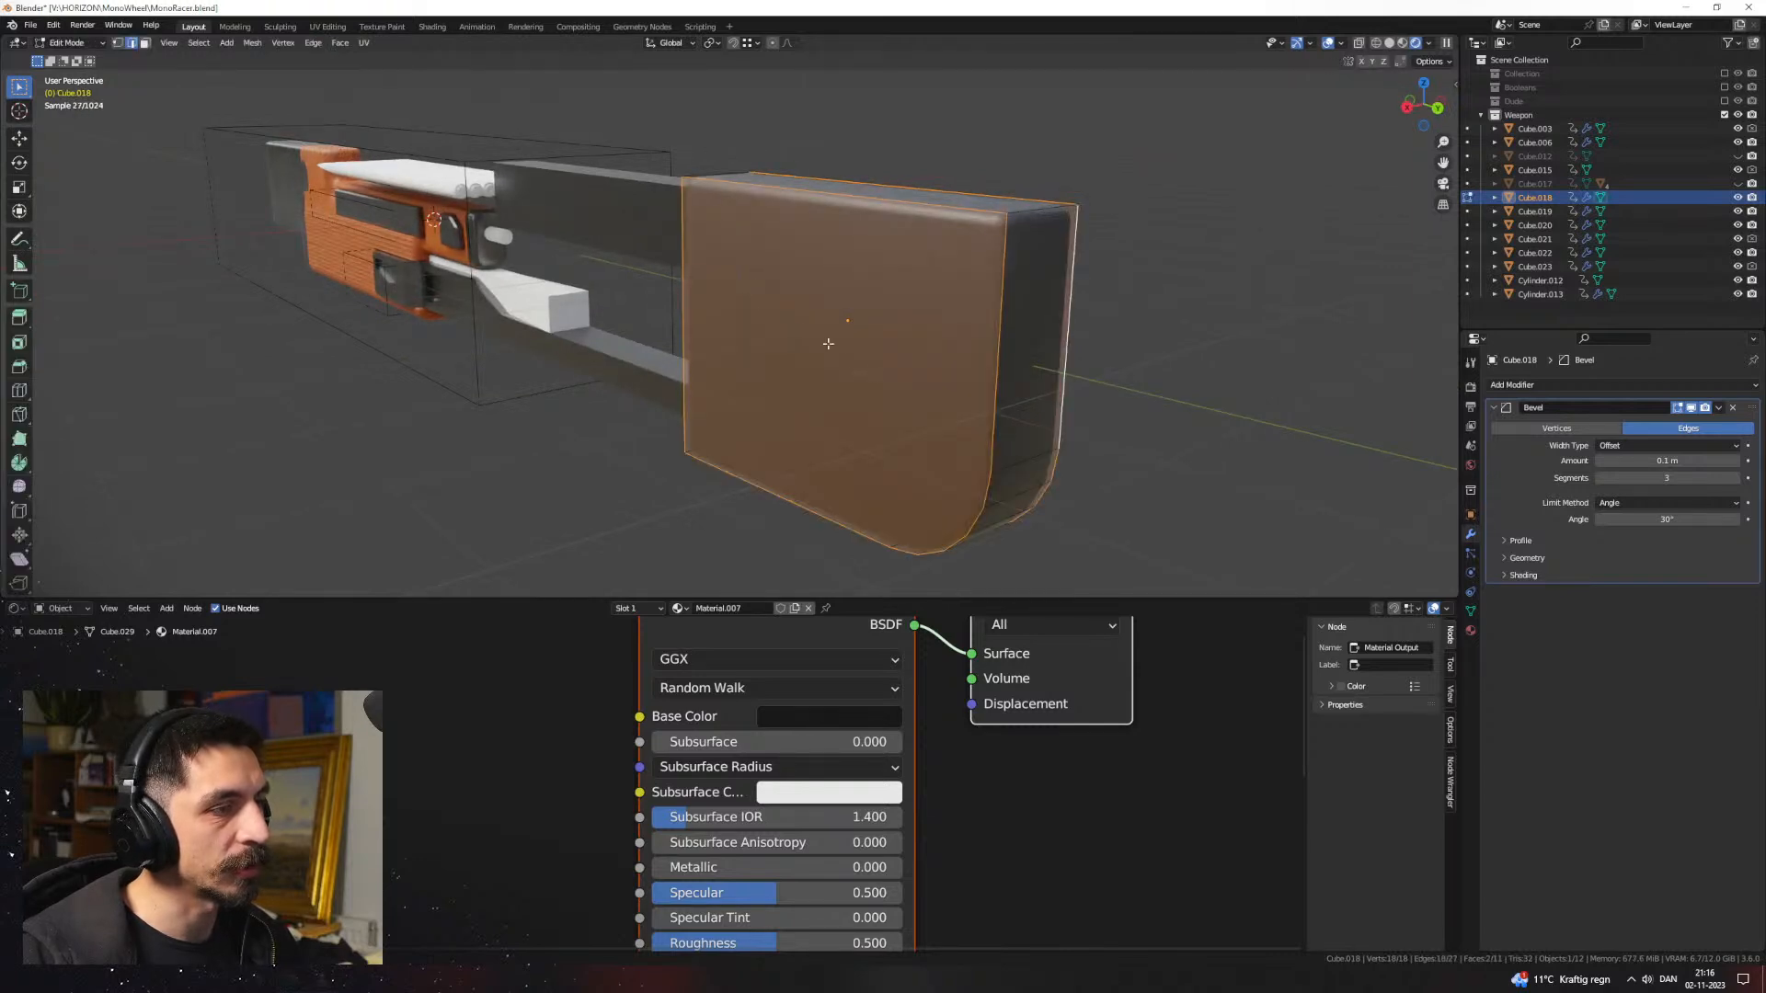
key("g")
key("g")
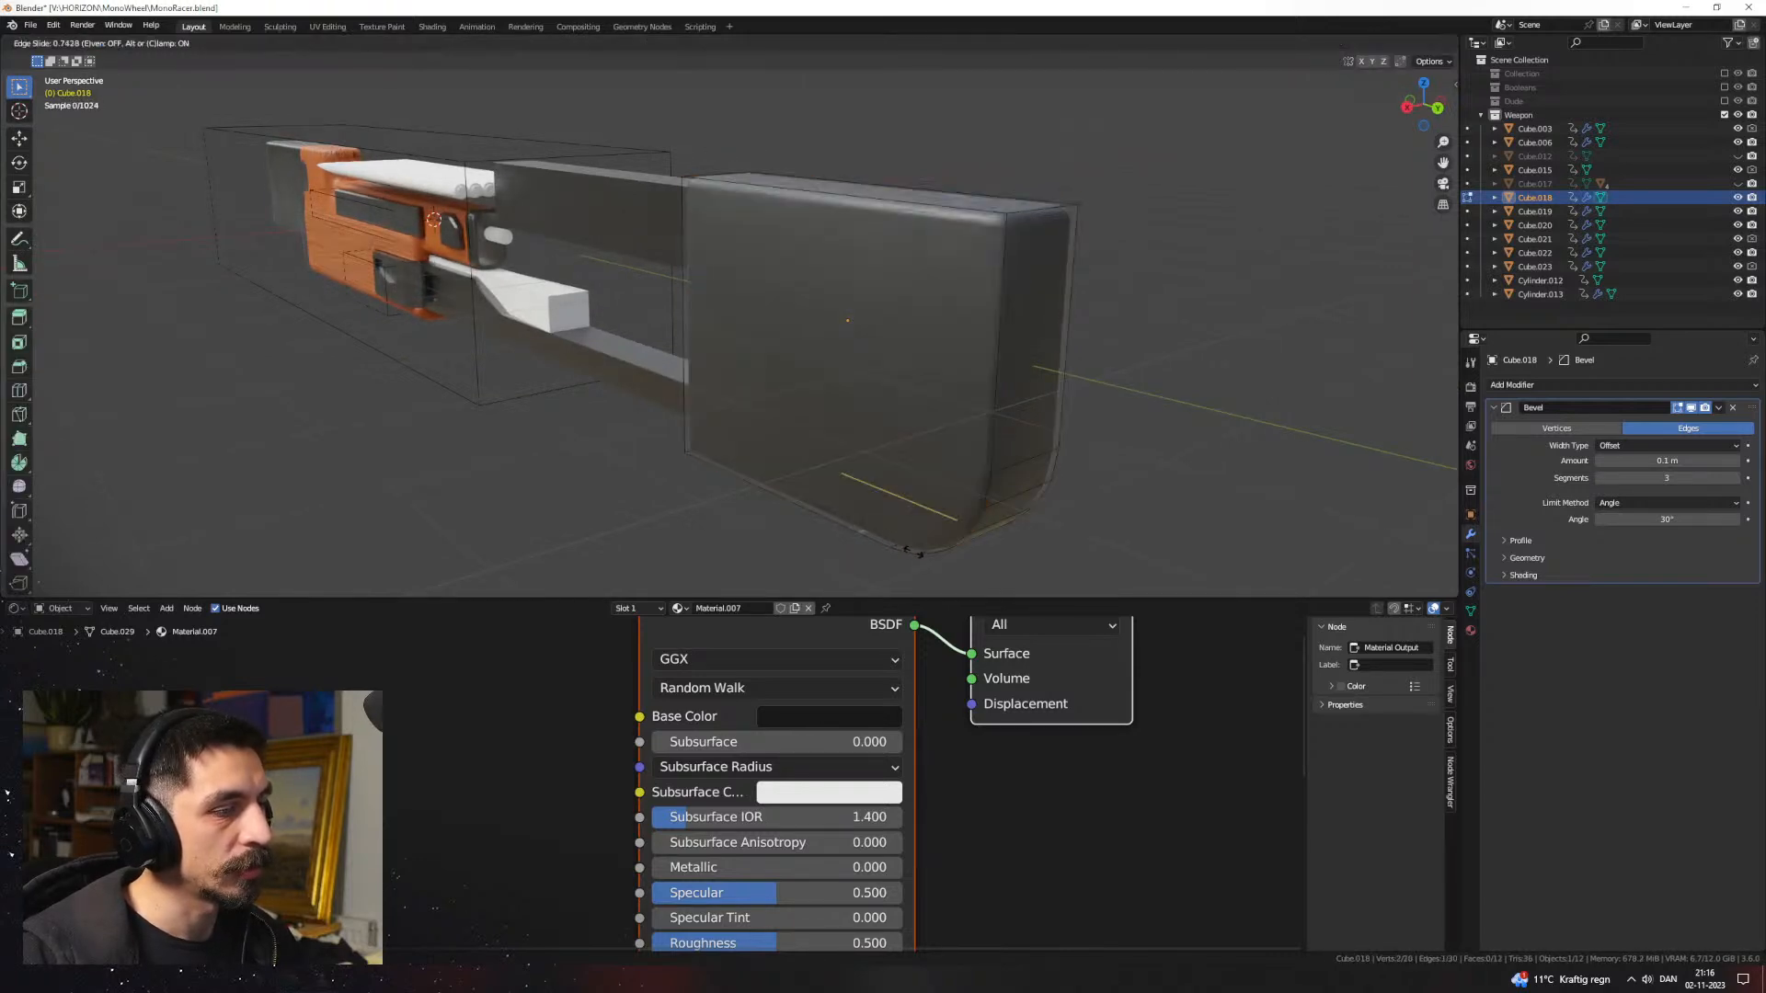
left_click(918, 554)
left_click(883, 200)
left_click(940, 226)
Step: Knife a vertical cut across the stock block's side face between the top and bottom cuts, using the right wireframe view
key("KP_1")
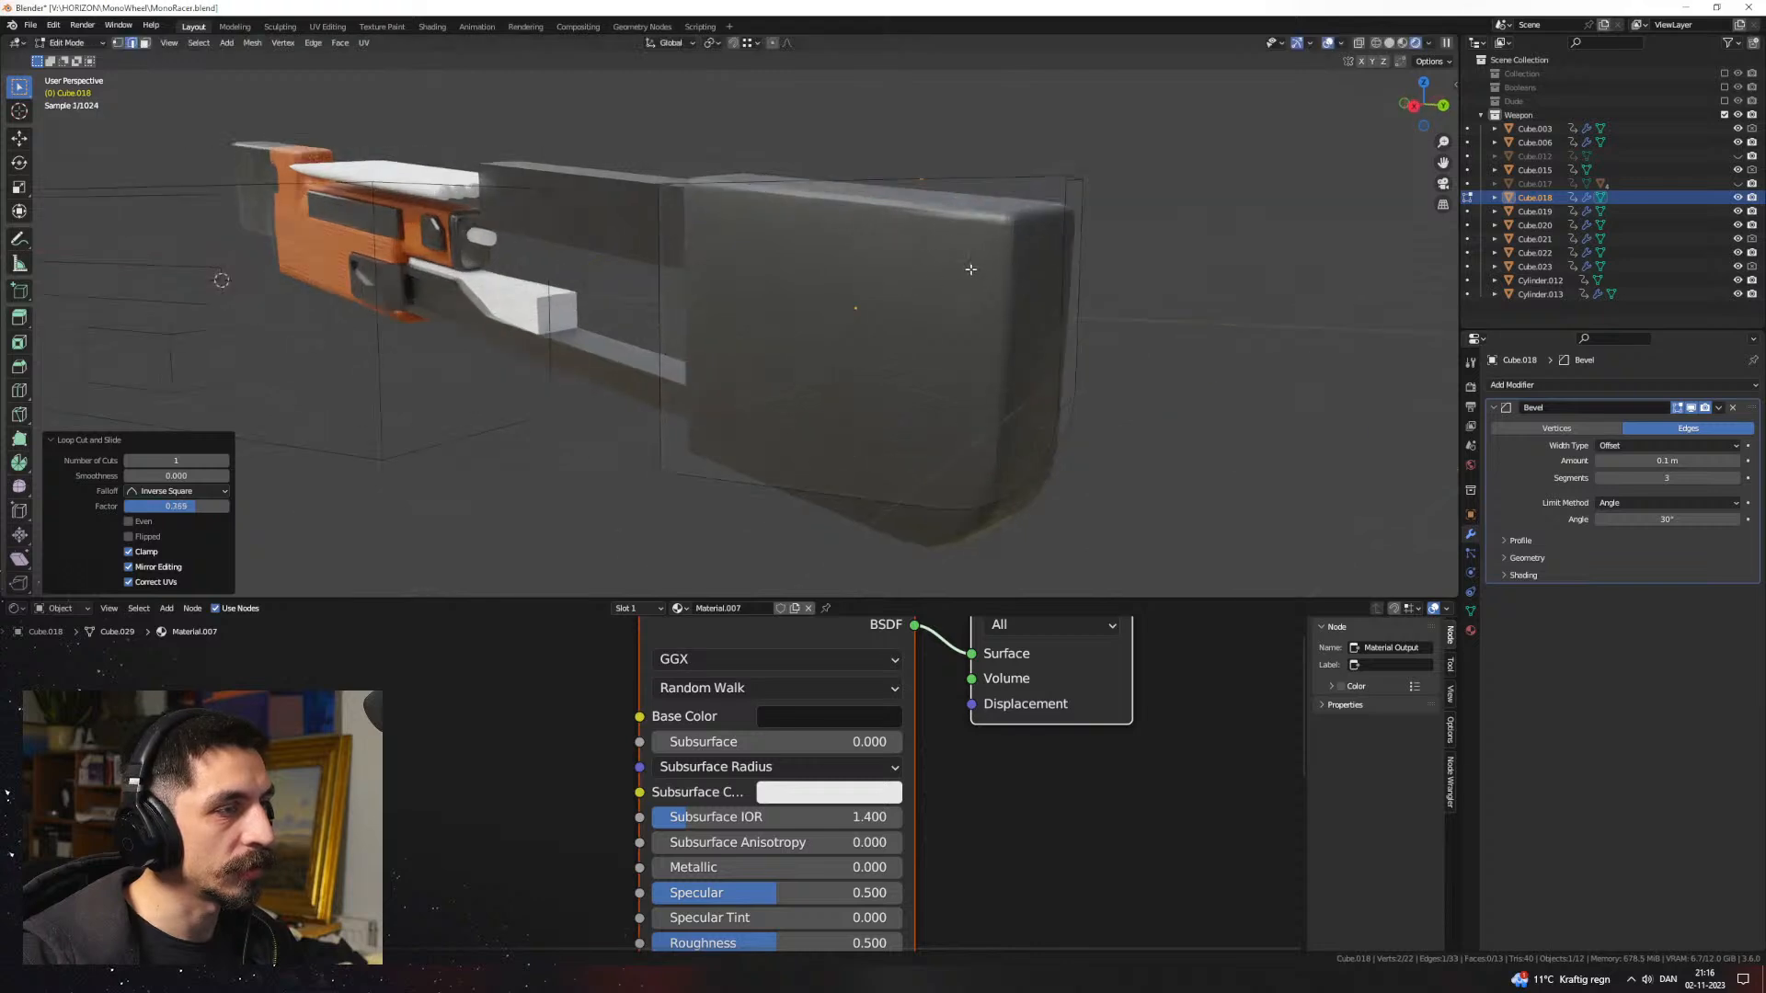
key("KP_3")
key("z")
left_click(921, 341)
key("a")
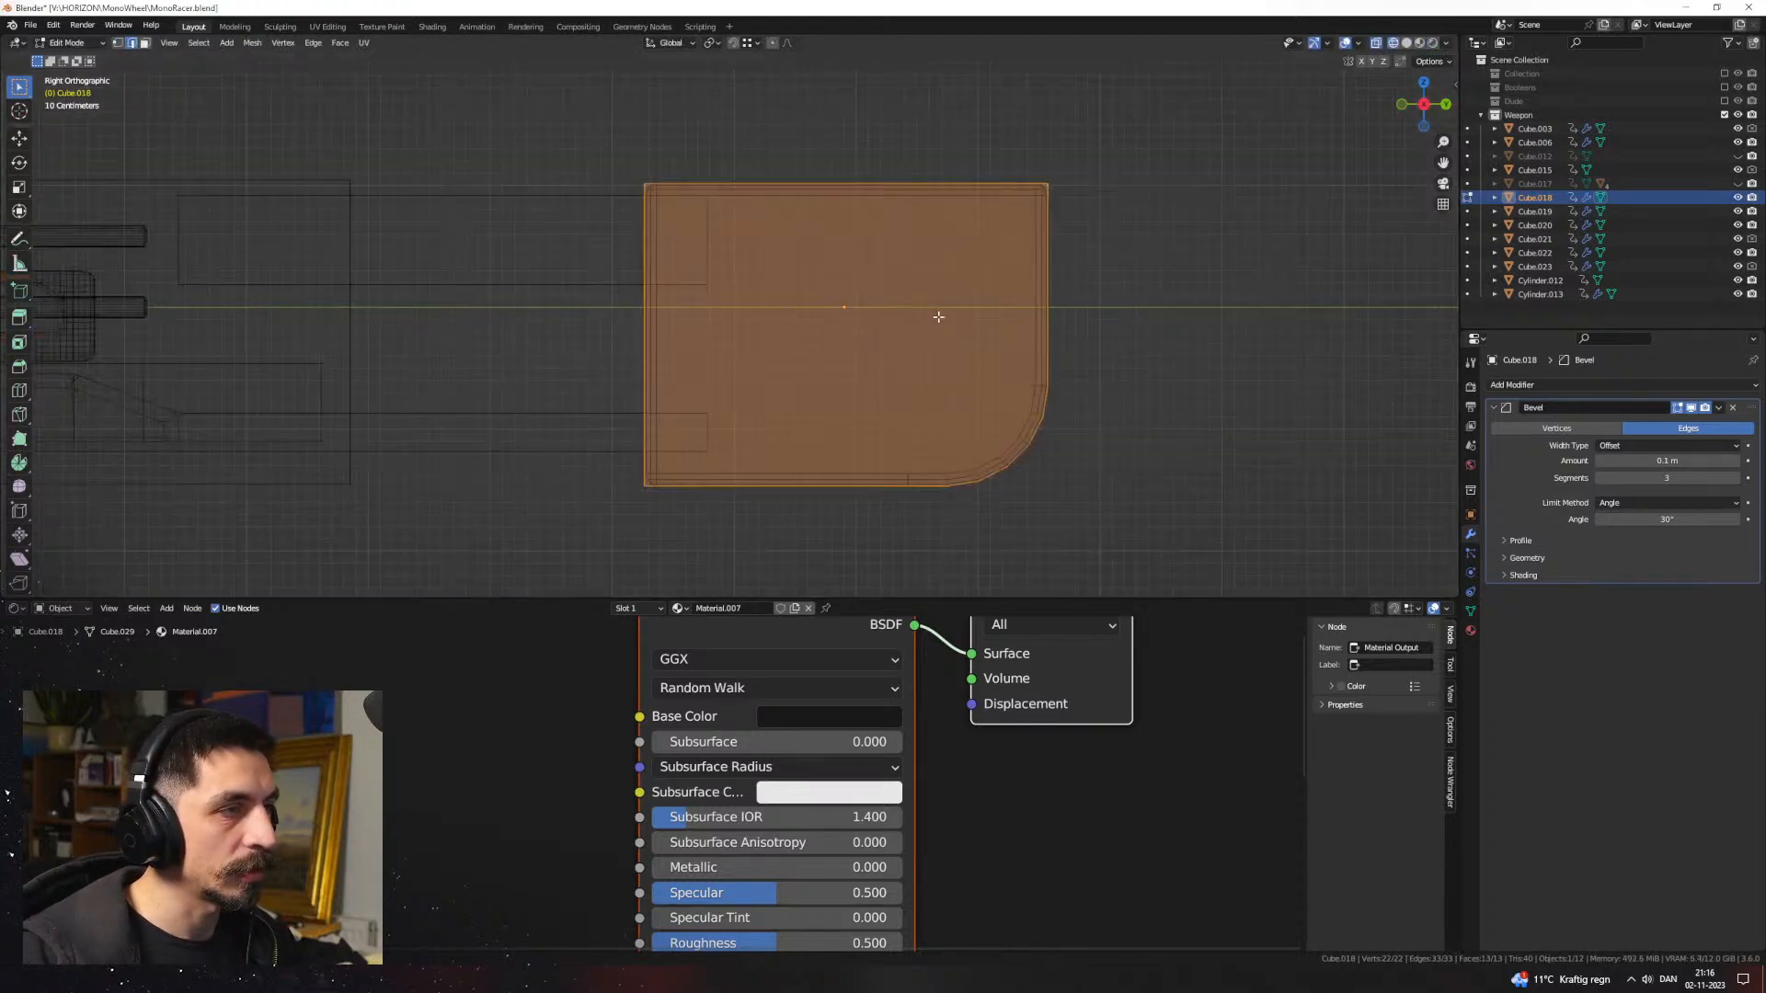
key("k")
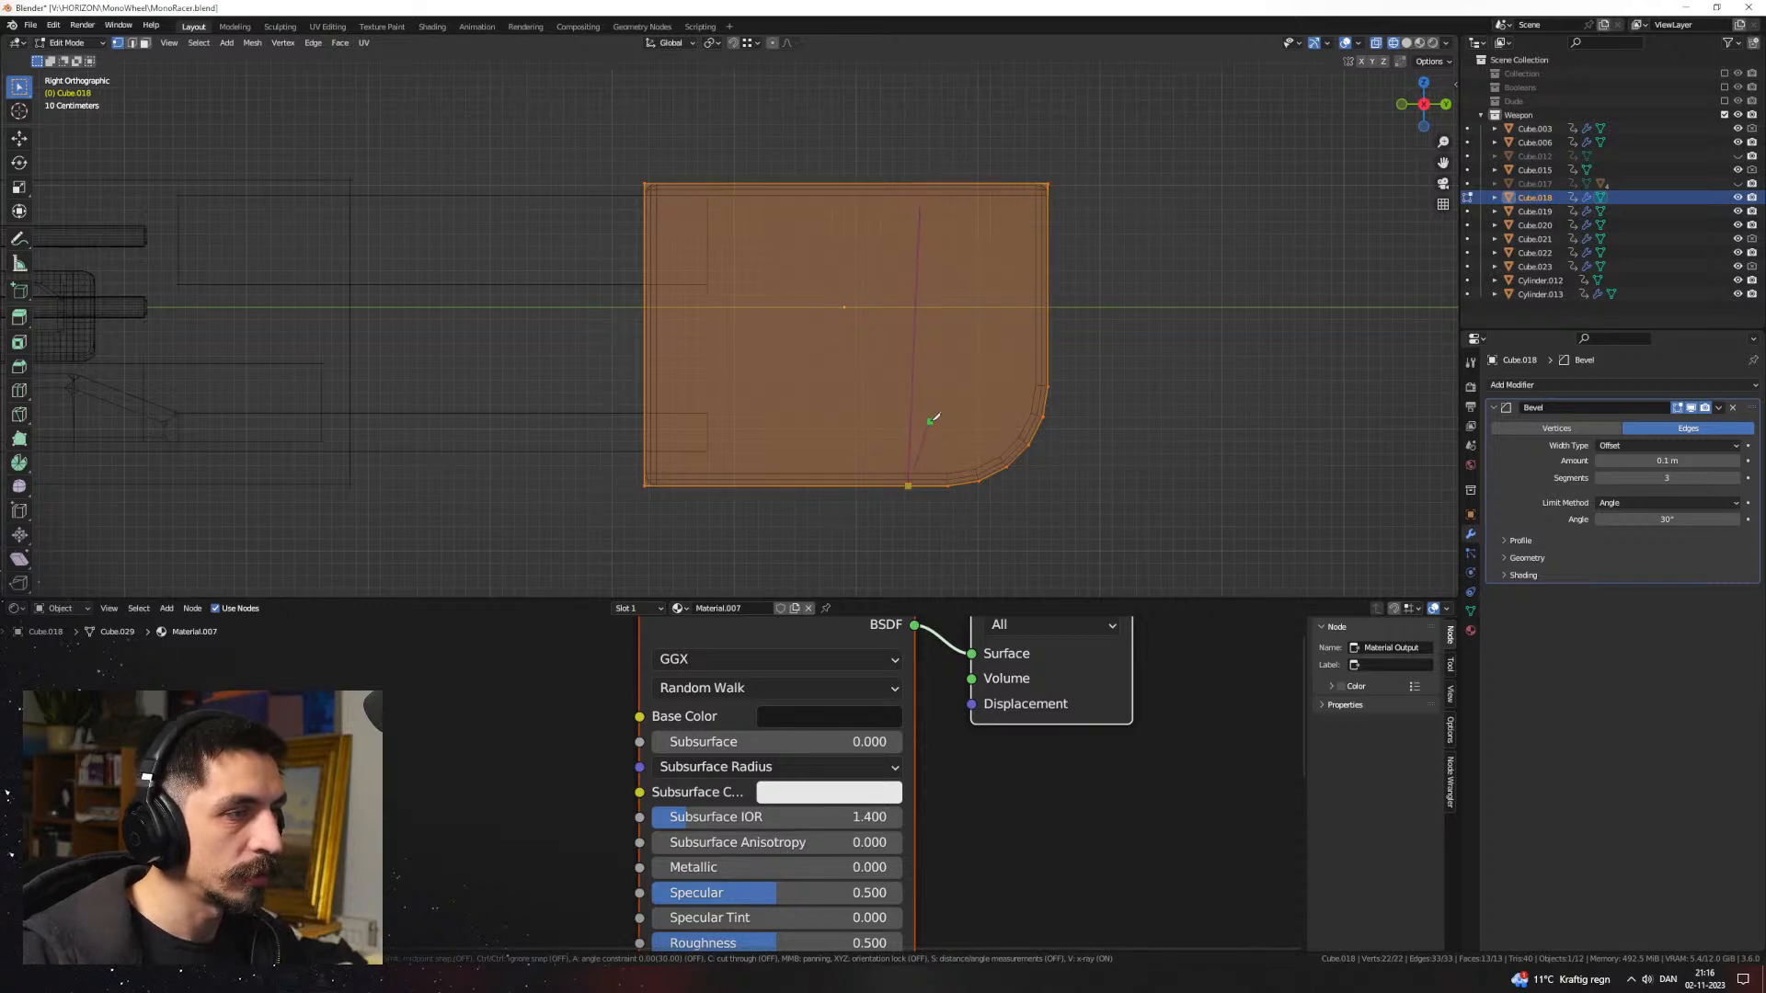
key("Return")
Step: Add a centred lengthwise loop cut around the stock block and delete the faces of one half
middle_click_drag(921, 334, 860, 345)
key("ctrl+r")
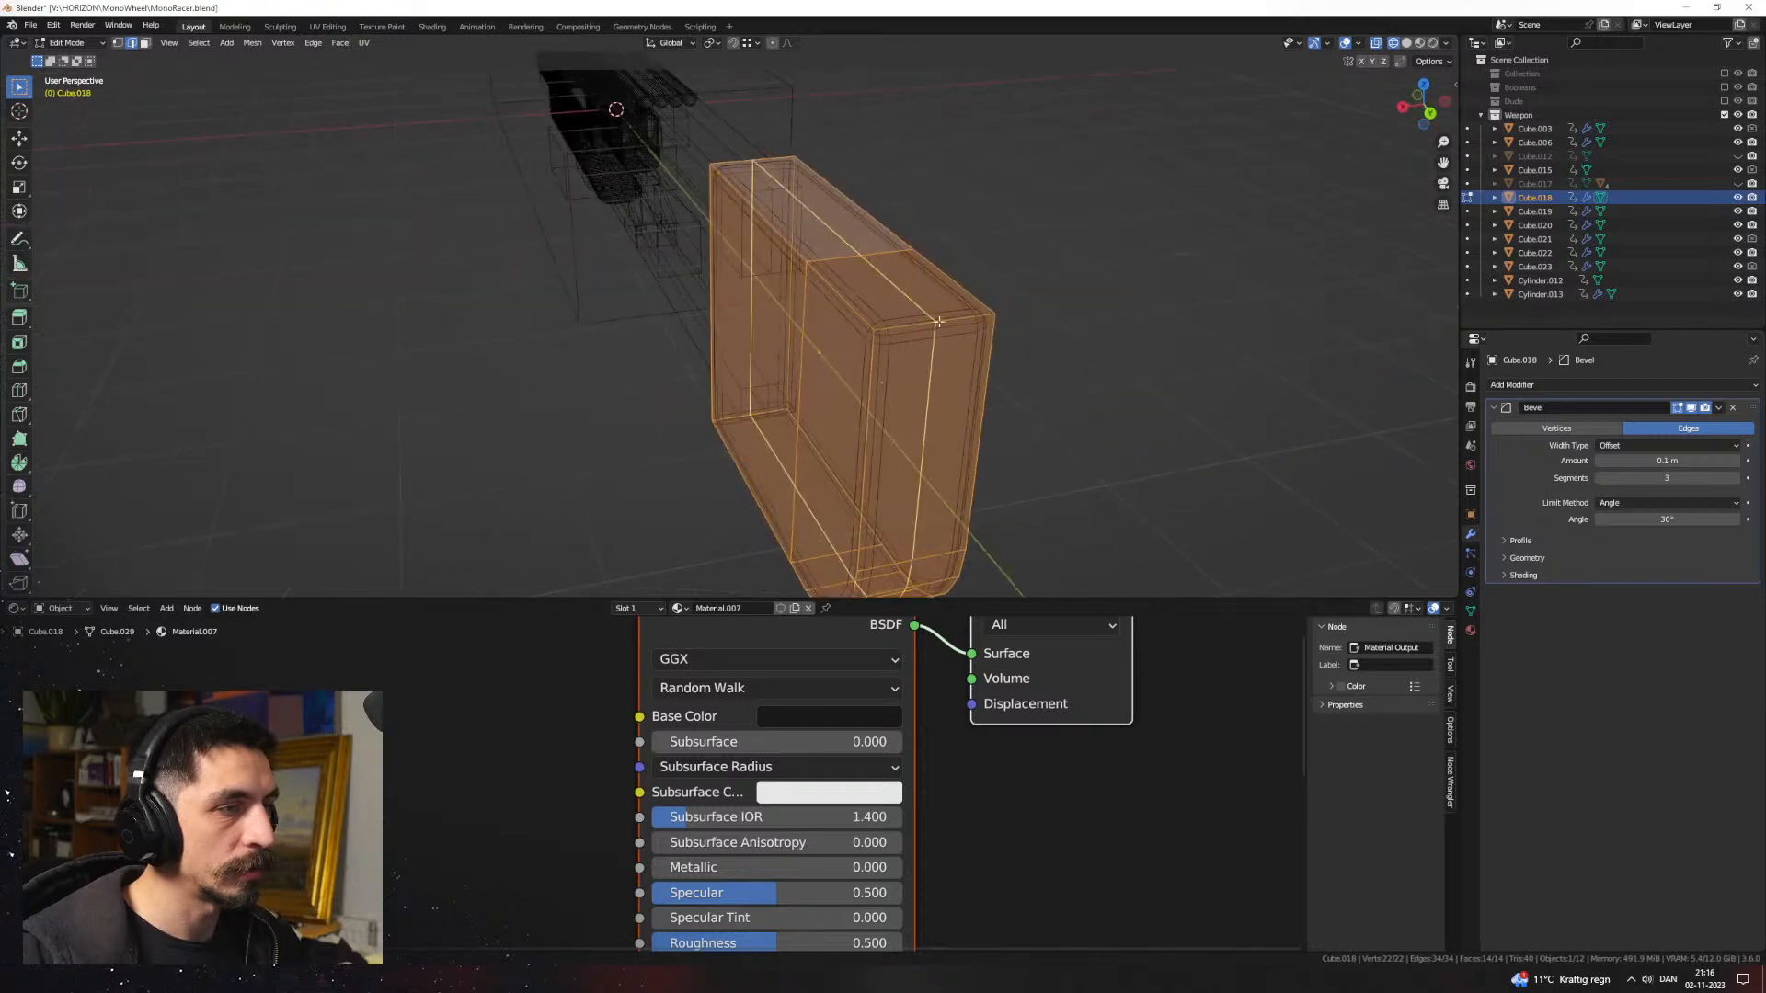
left_click(941, 331)
right_click(943, 332)
key("3")
middle_click_drag(970, 370, 862, 315, "shift")
key("x")
left_click(935, 316)
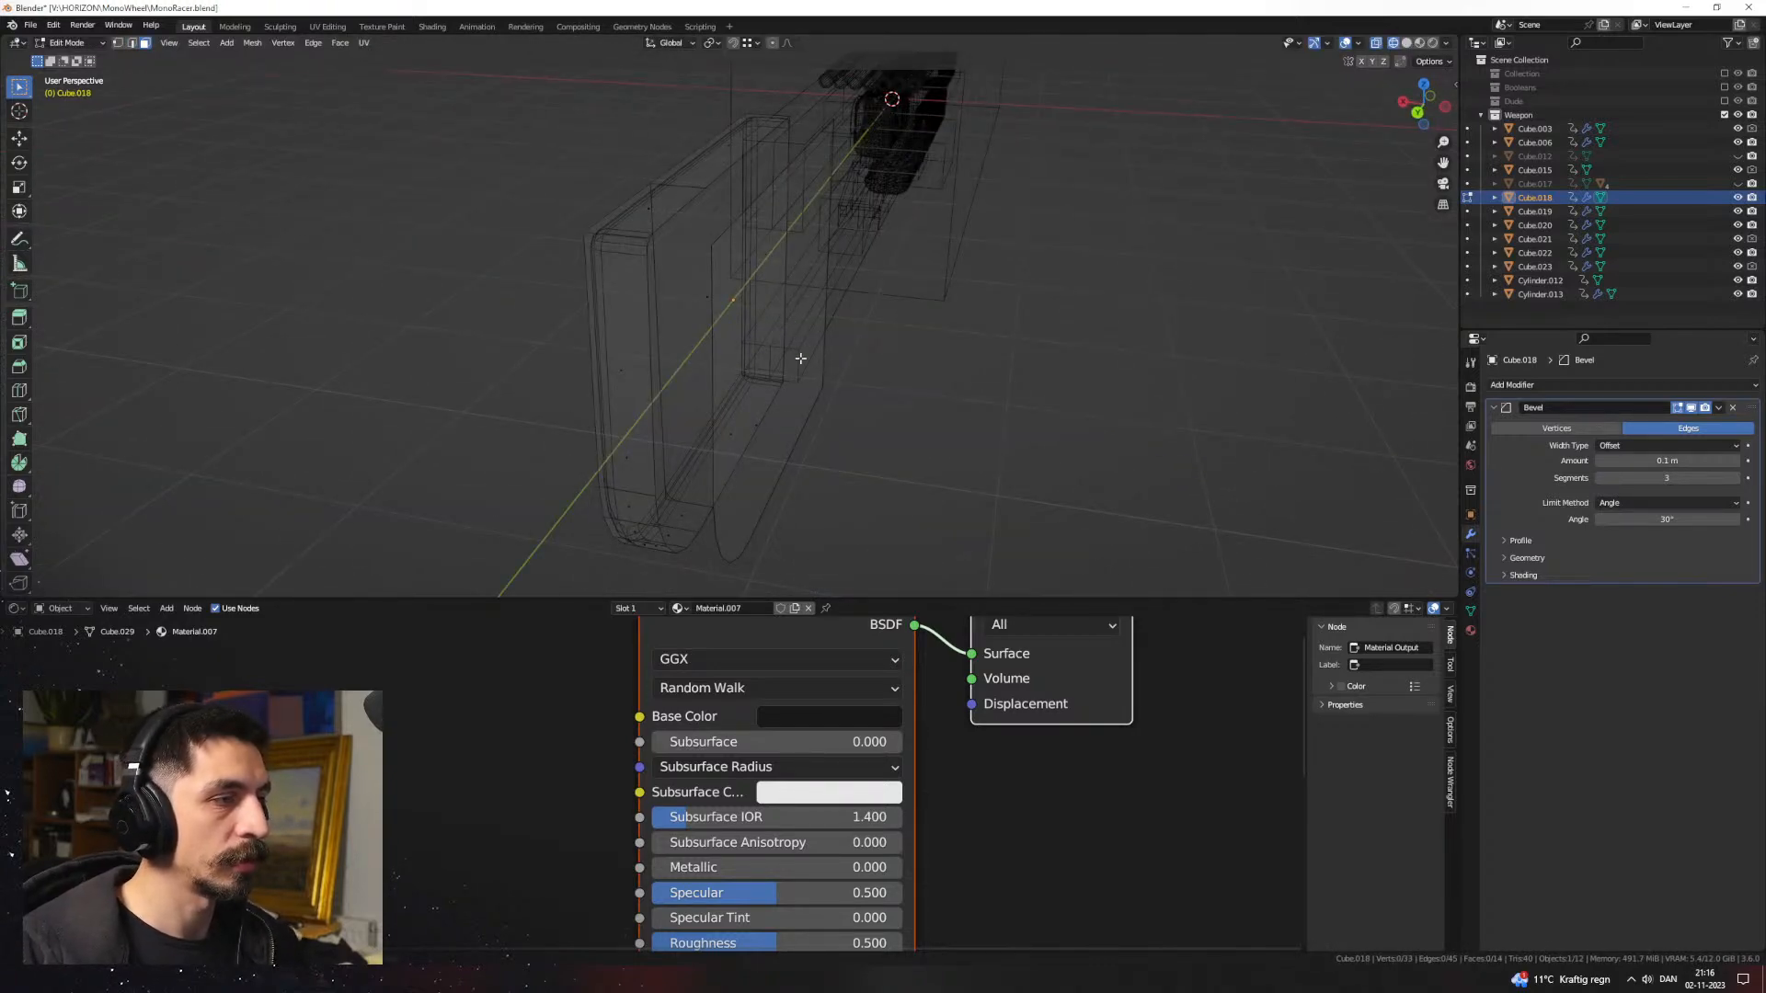
Step: Delete the faces of the leftover detached side panel of the stock block
key("1")
left_click(756, 261)
key("ctrl+l")
key("x")
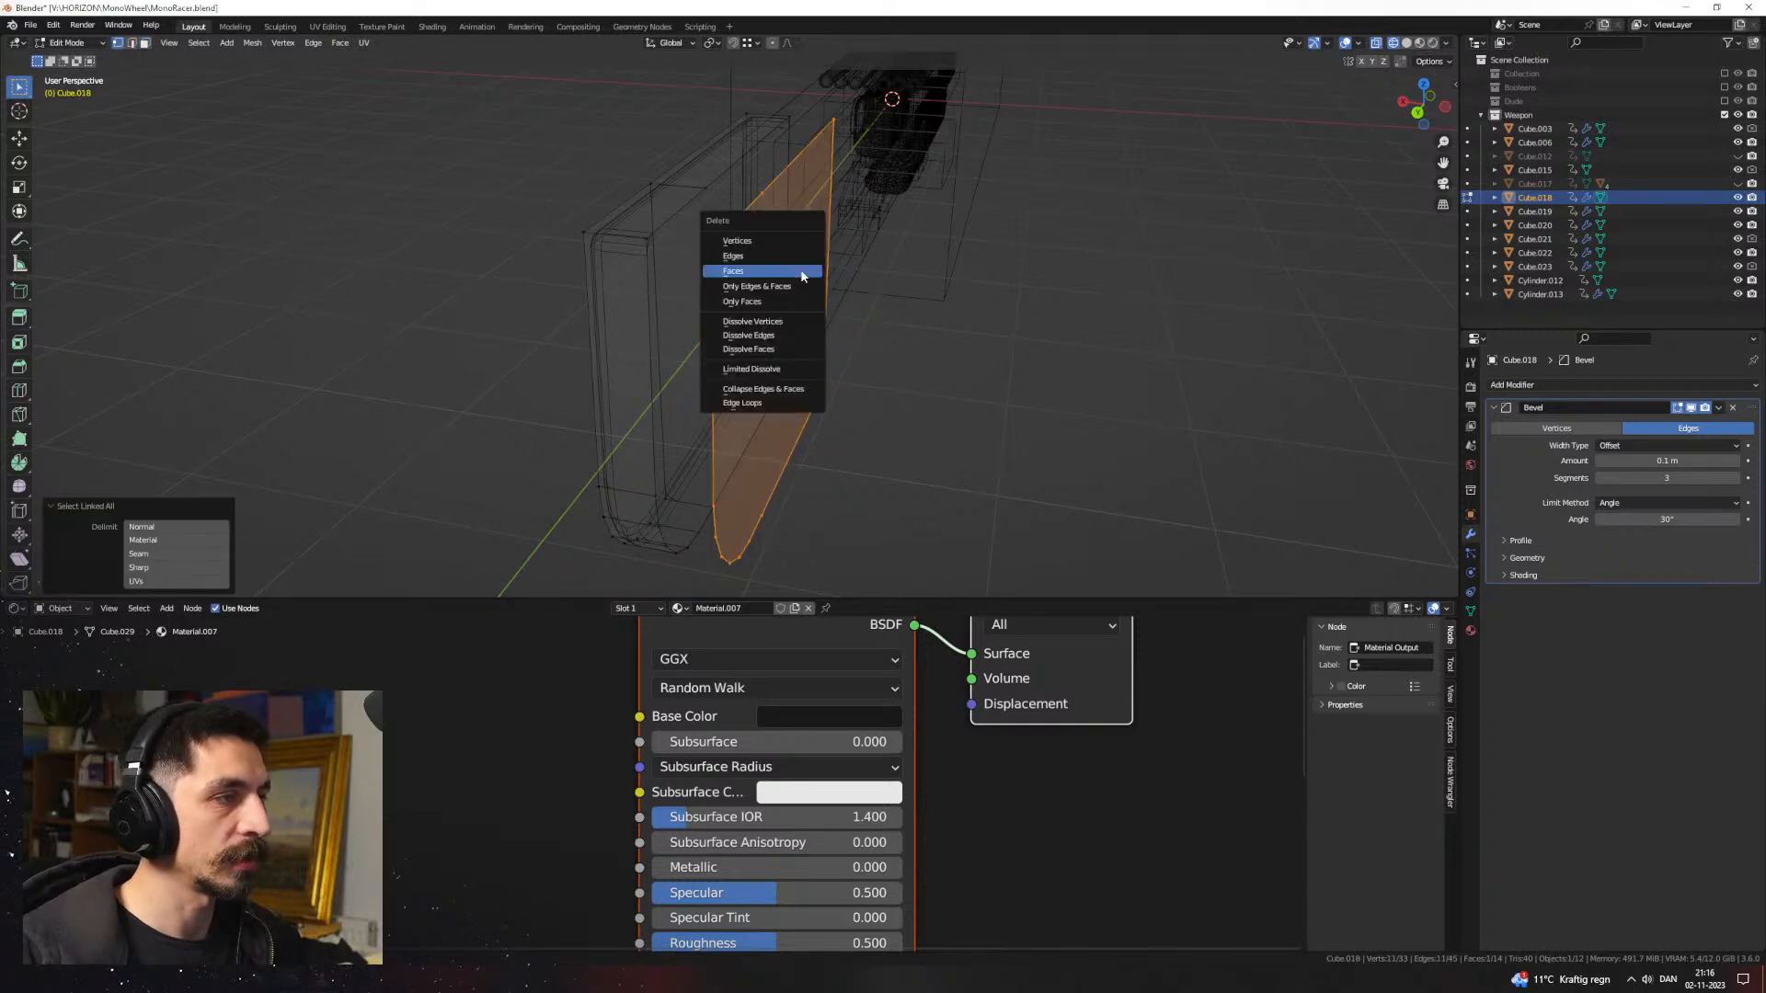
left_click(802, 271)
Step: Return to solid shading and add a Mirror modifier on the X axis to the half stock block
key("Tab")
key("shift+z")
left_click(1545, 386)
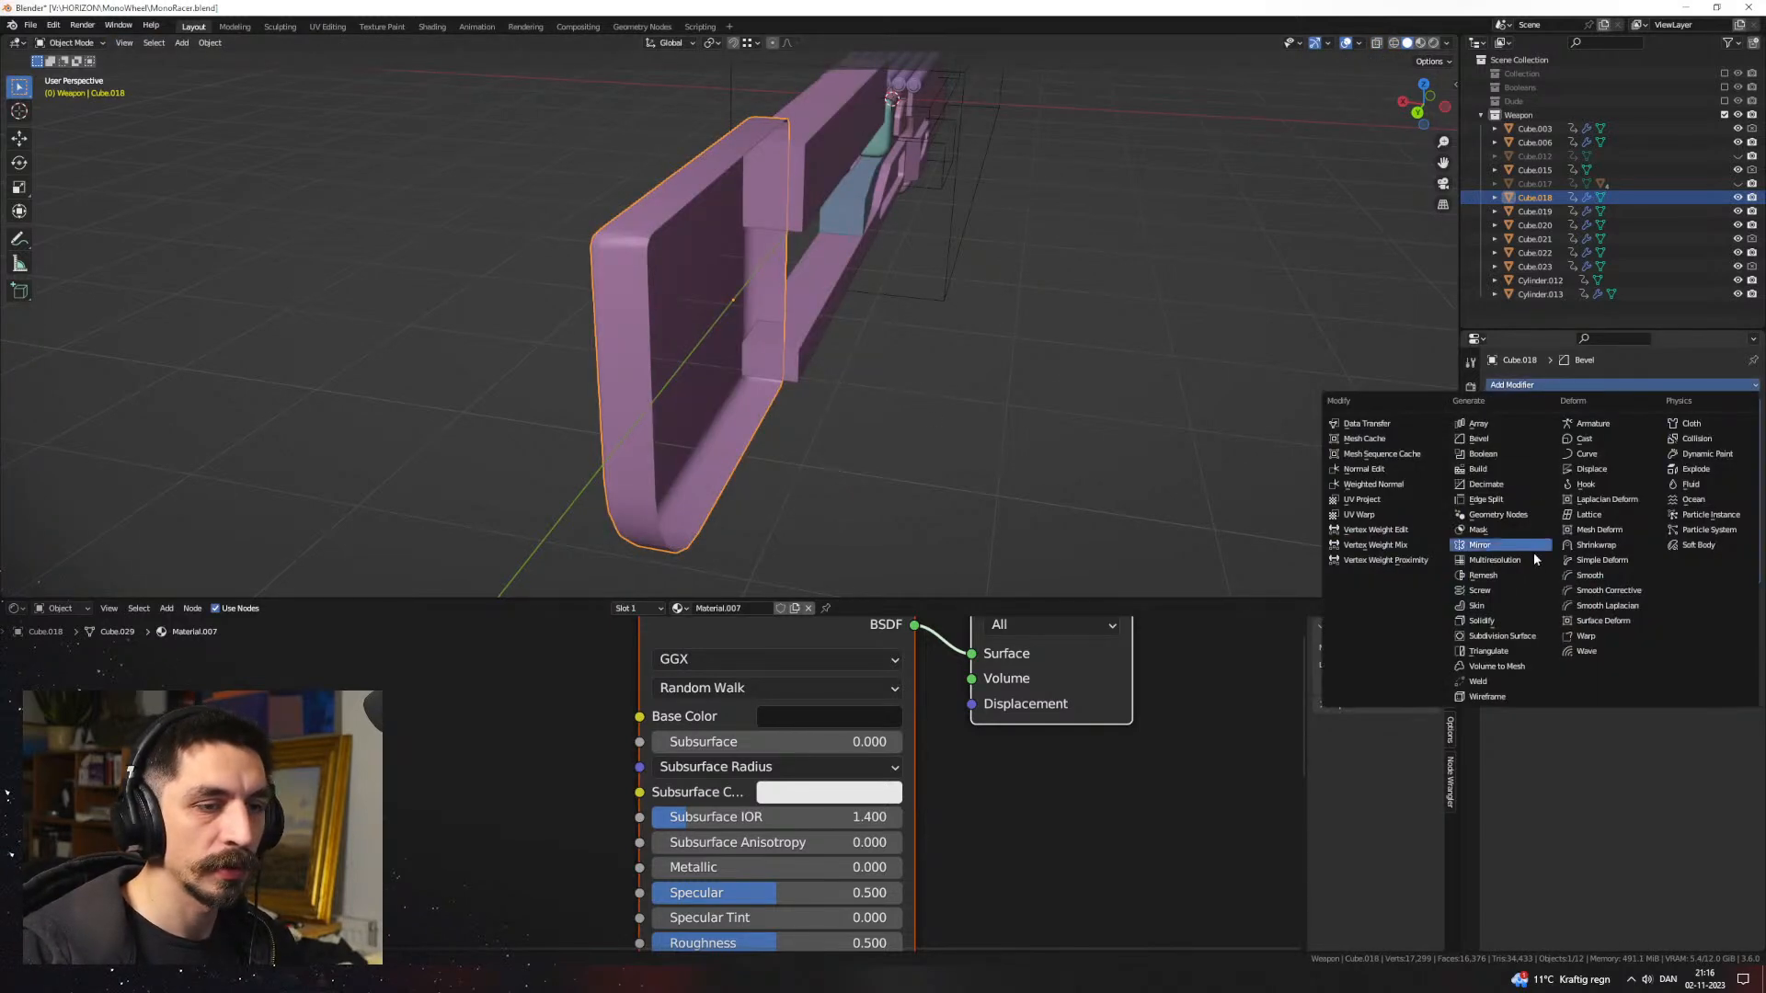
left_click(1493, 546)
middle_click_drag(833, 412, 881, 357)
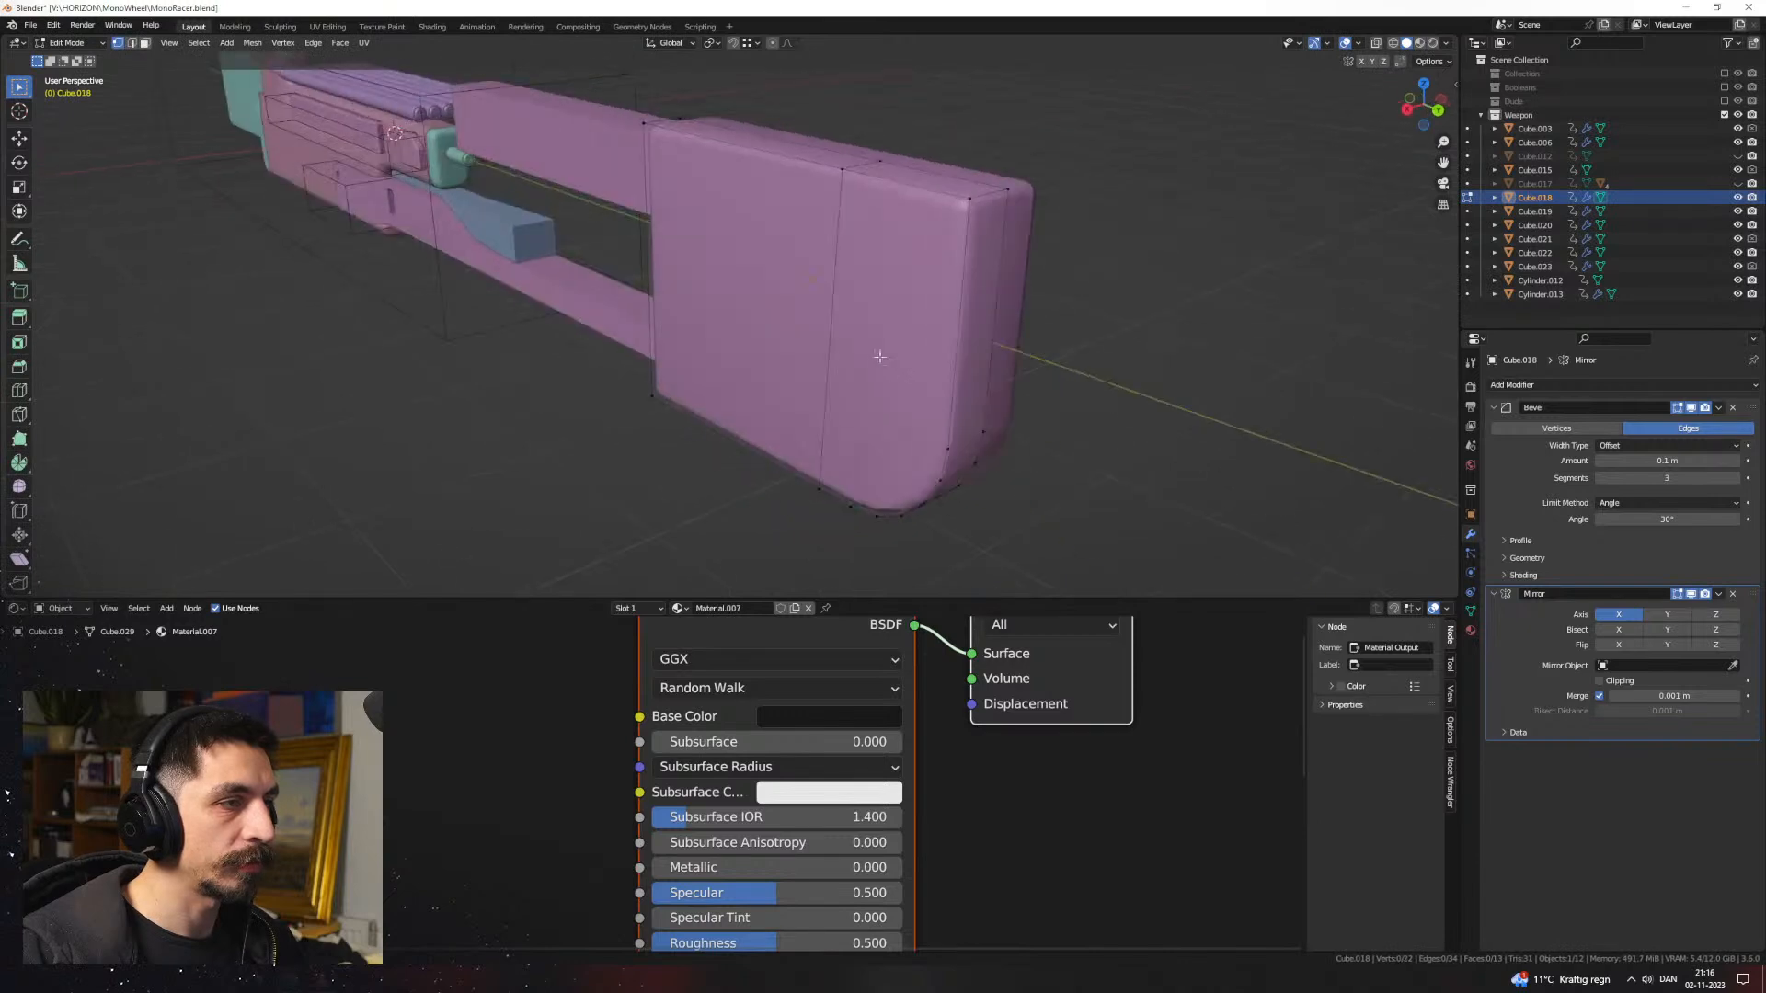
Step: Straighten the vertical cut edge on the stock block's side by scaling it to 0 along Y
key("Tab")
left_click(825, 312)
key("s")
key("y")
key("0")
key("Return")
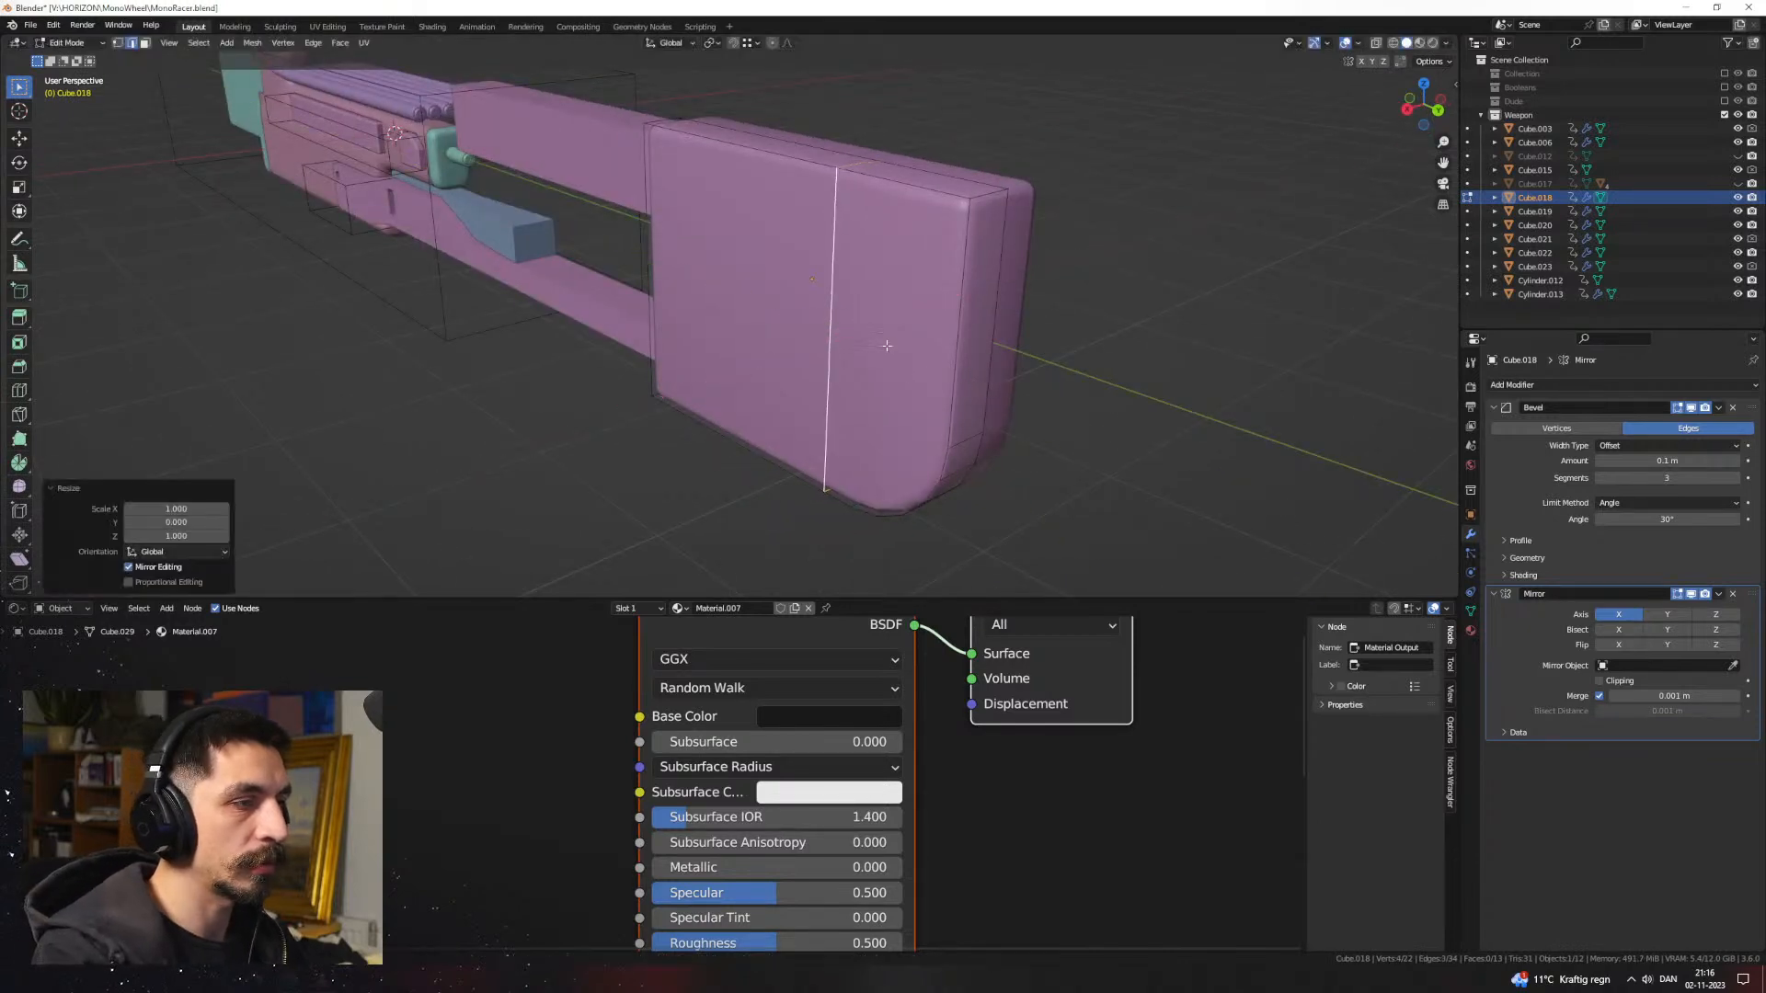
Step: Add two horizontal loop cuts to the front part of the stock block's side, one lower and one upper
middle_click_drag(891, 355, 938, 354)
key("ctrl+r")
left_click(867, 340)
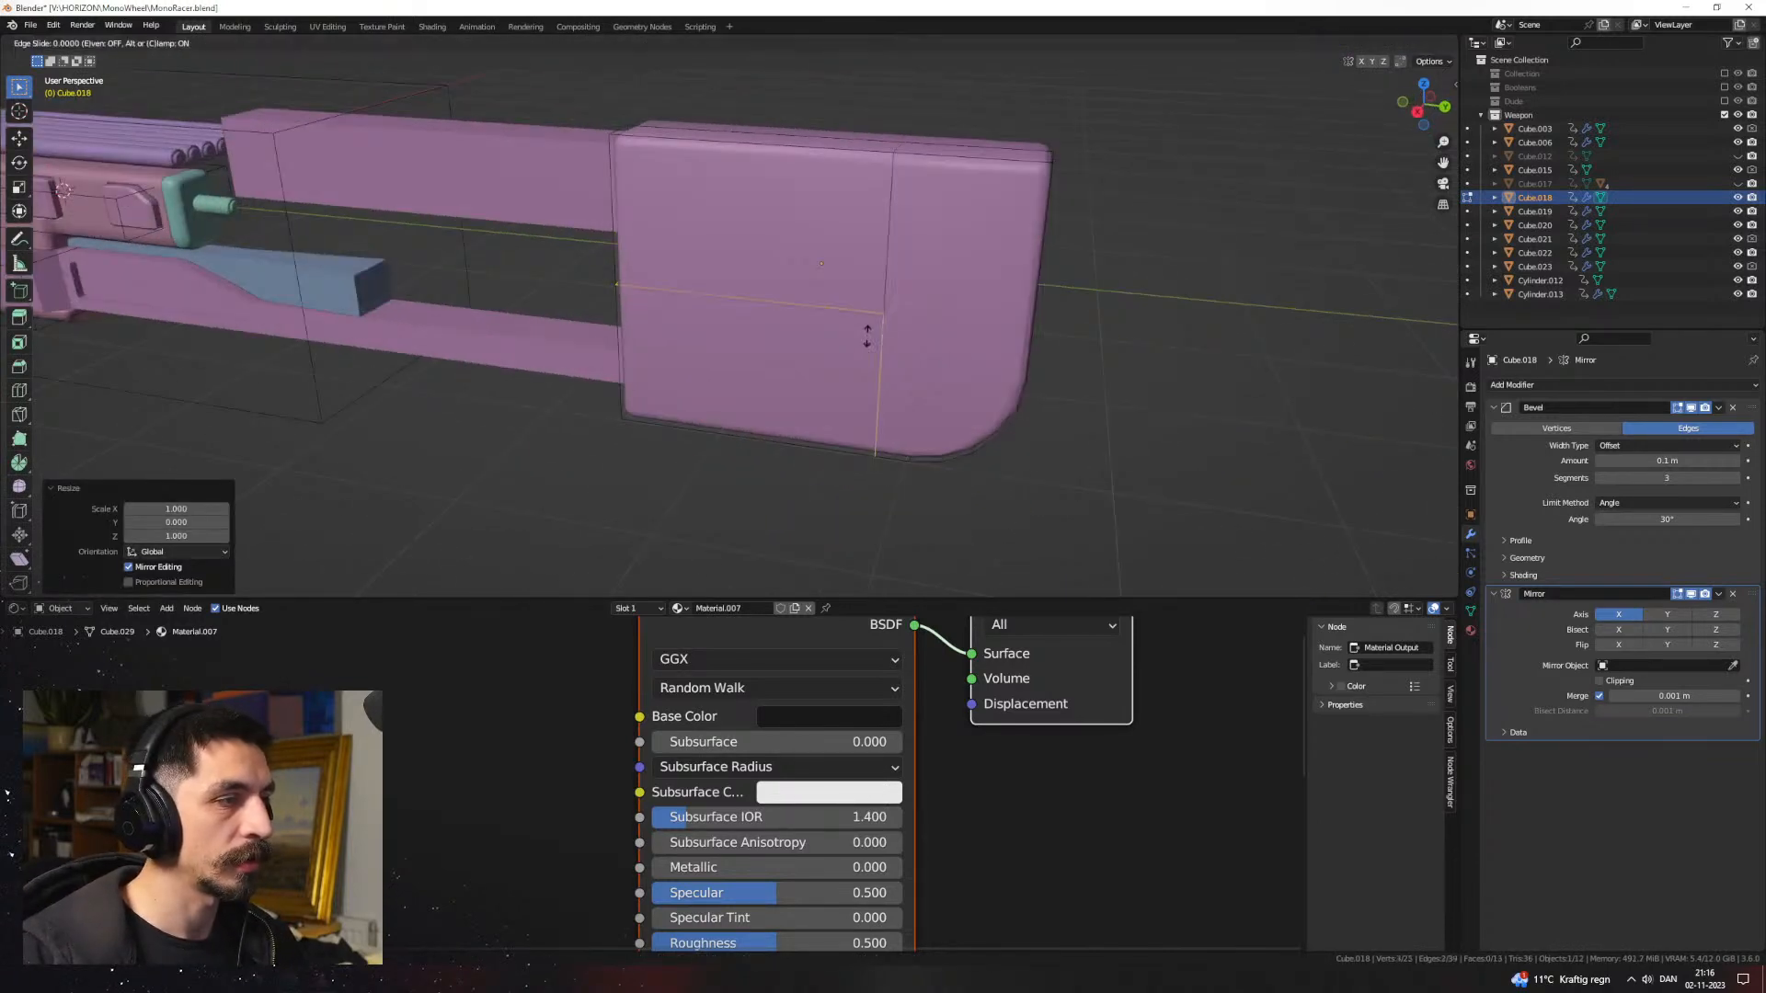
left_click(863, 405)
key("ctrl+r")
left_click(838, 262)
left_click(837, 253)
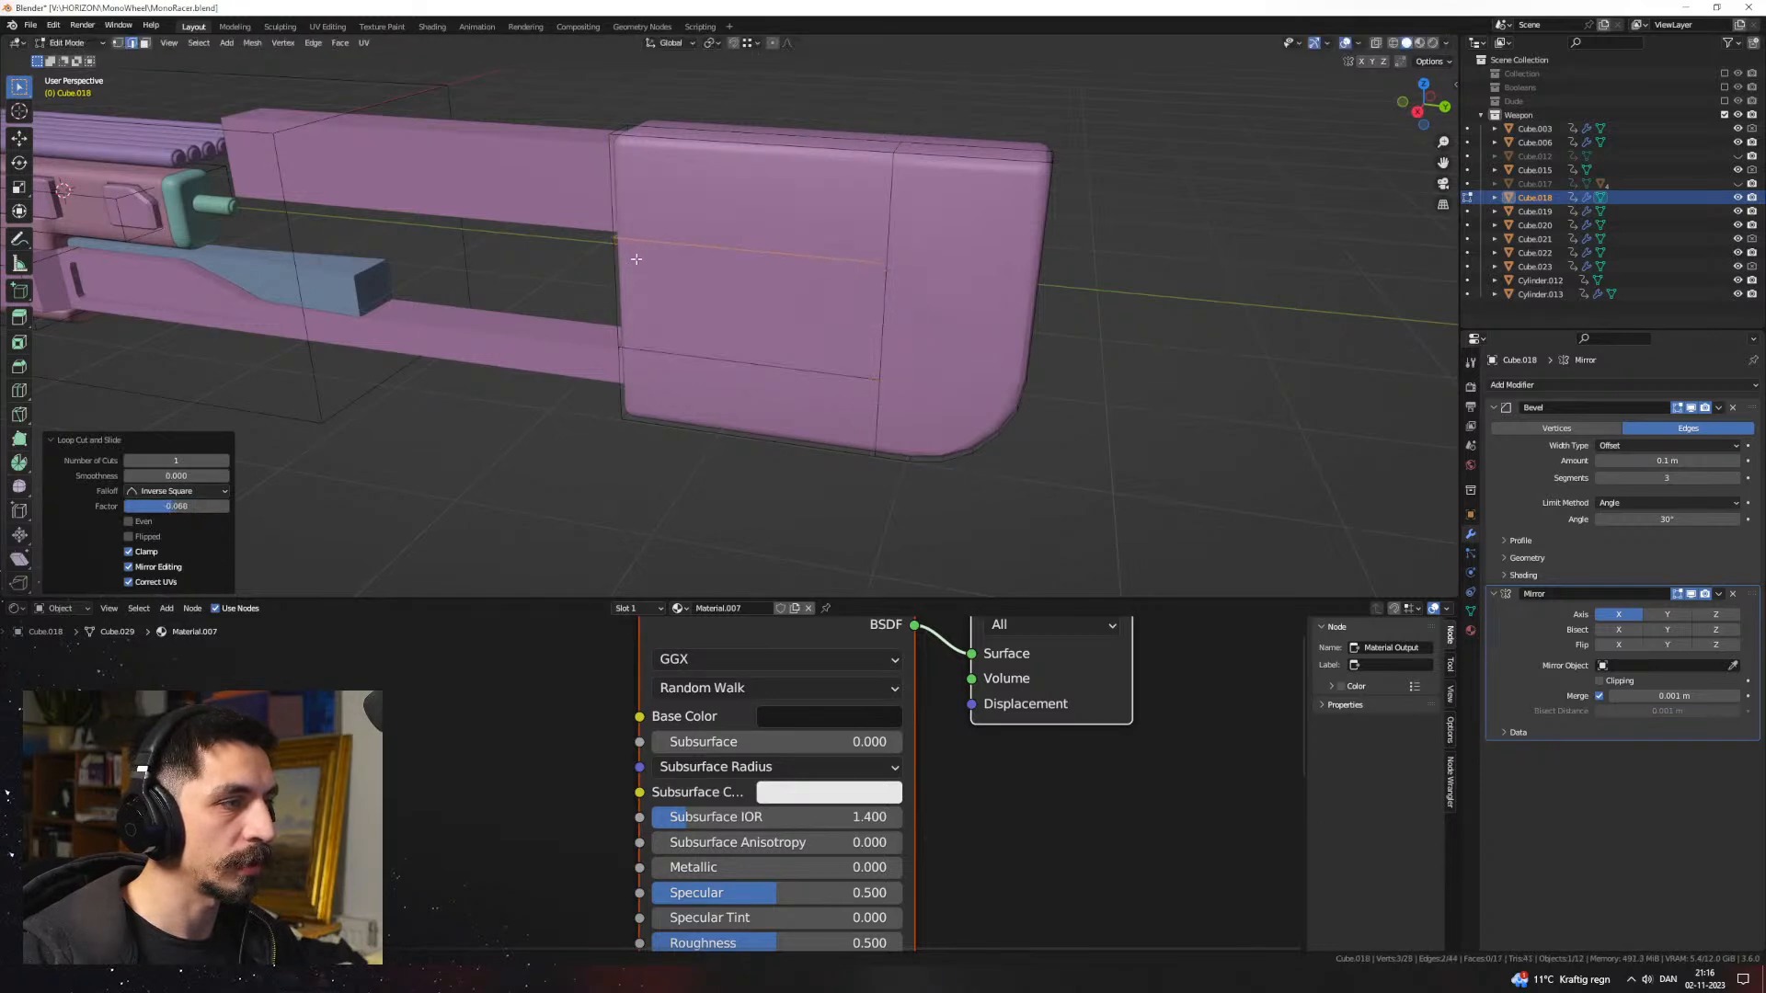
Step: Add a vertical loop cut to the stock block's side and slide it close to the existing vertical edge
key("ctrl+r")
left_click(867, 265)
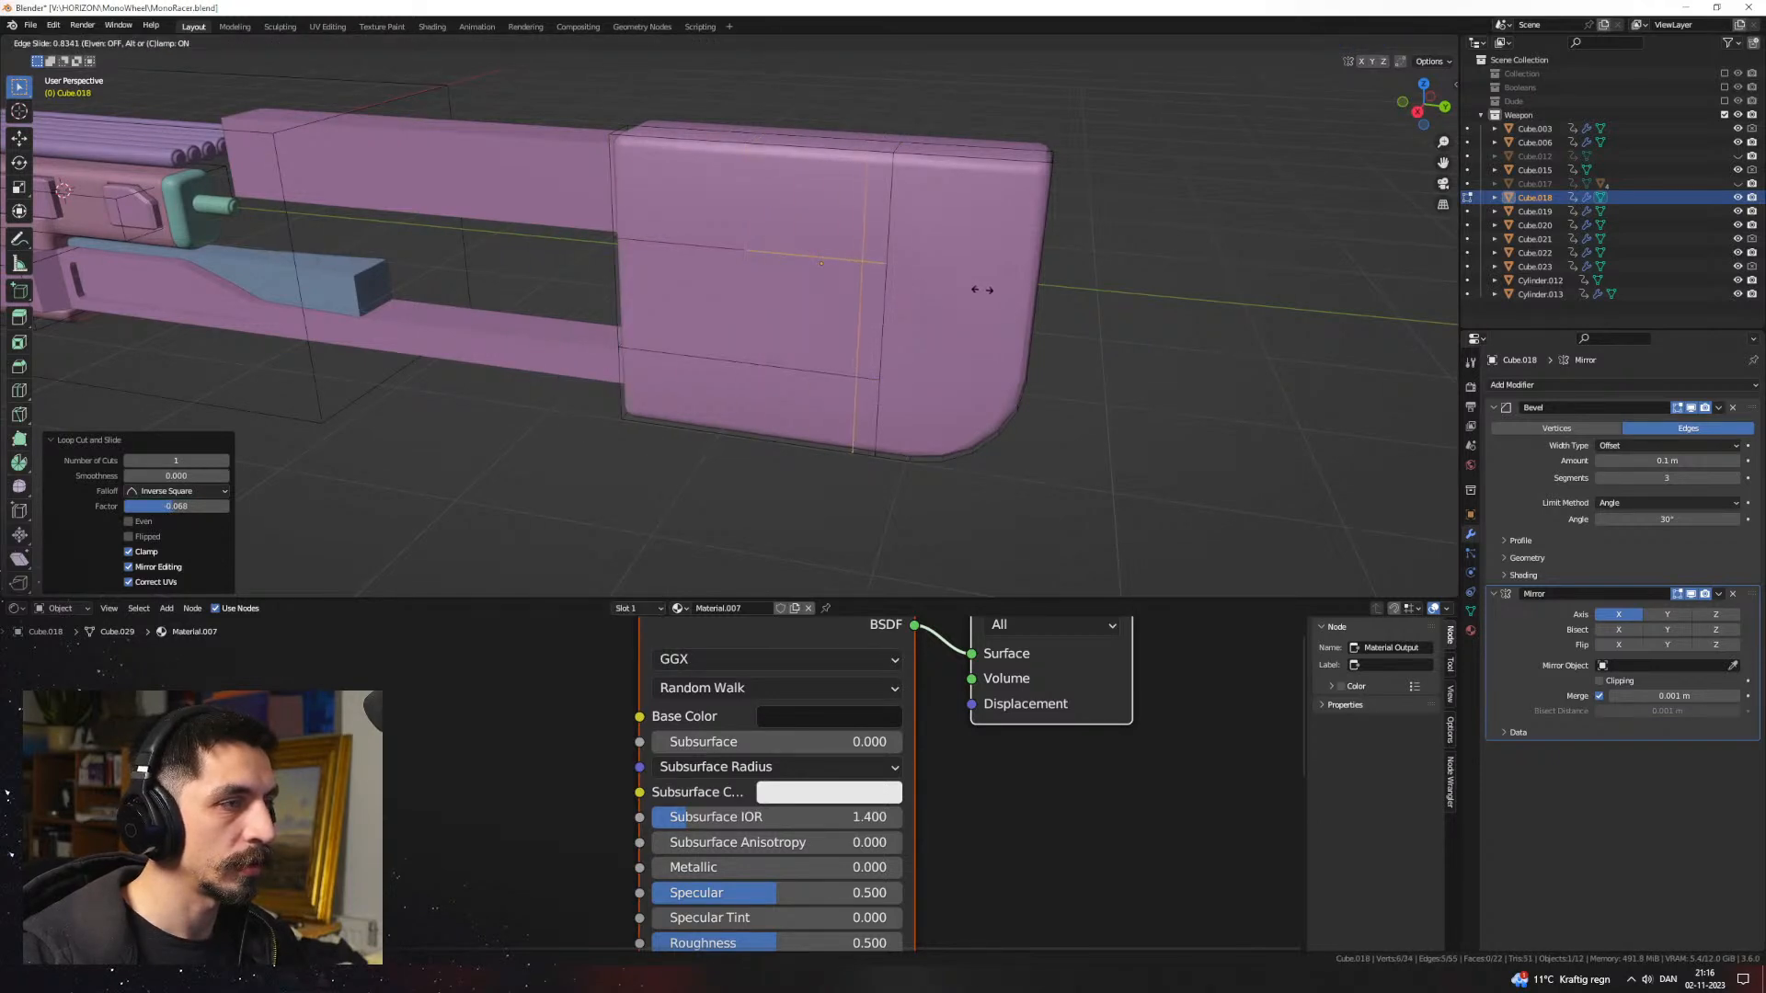
left_click(977, 290)
left_click(873, 322)
Step: Select the front middle side face of the stock block and move it outward along X by about 0.17 m
middle_click_drag(907, 315, 809, 313)
key("3")
left_click(843, 274)
key("g")
key("x")
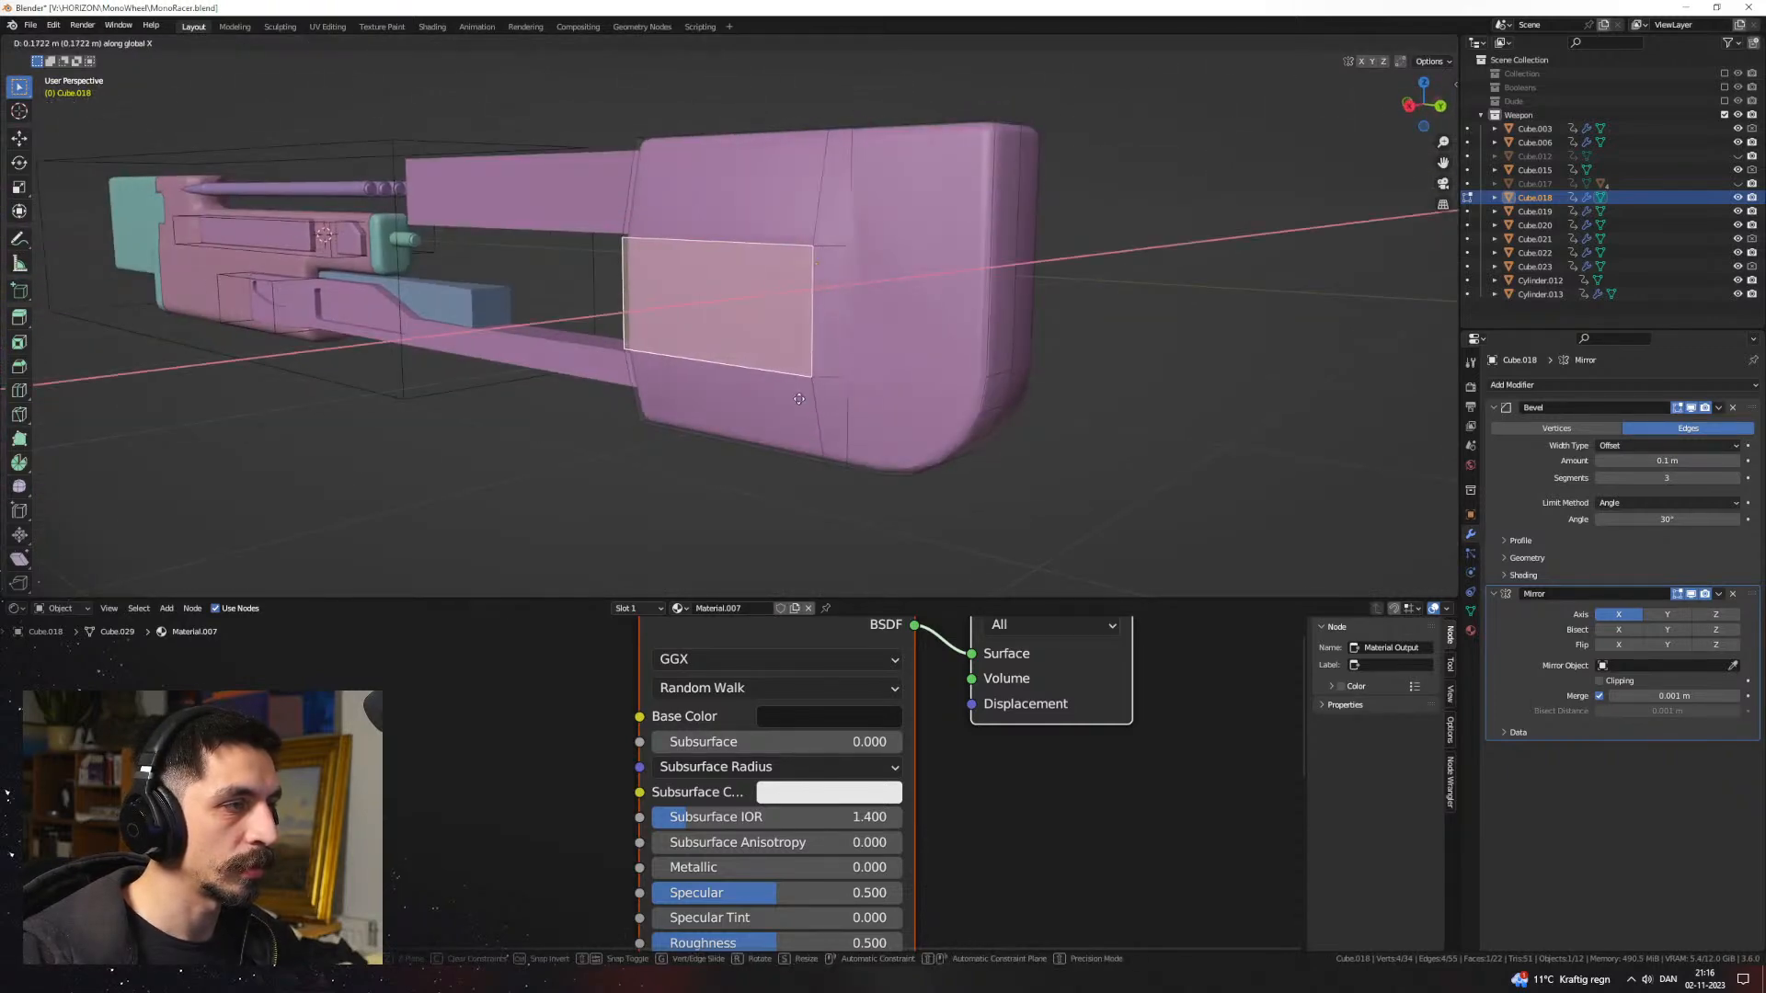
left_click(786, 404)
middle_click_drag(786, 404, 797, 300)
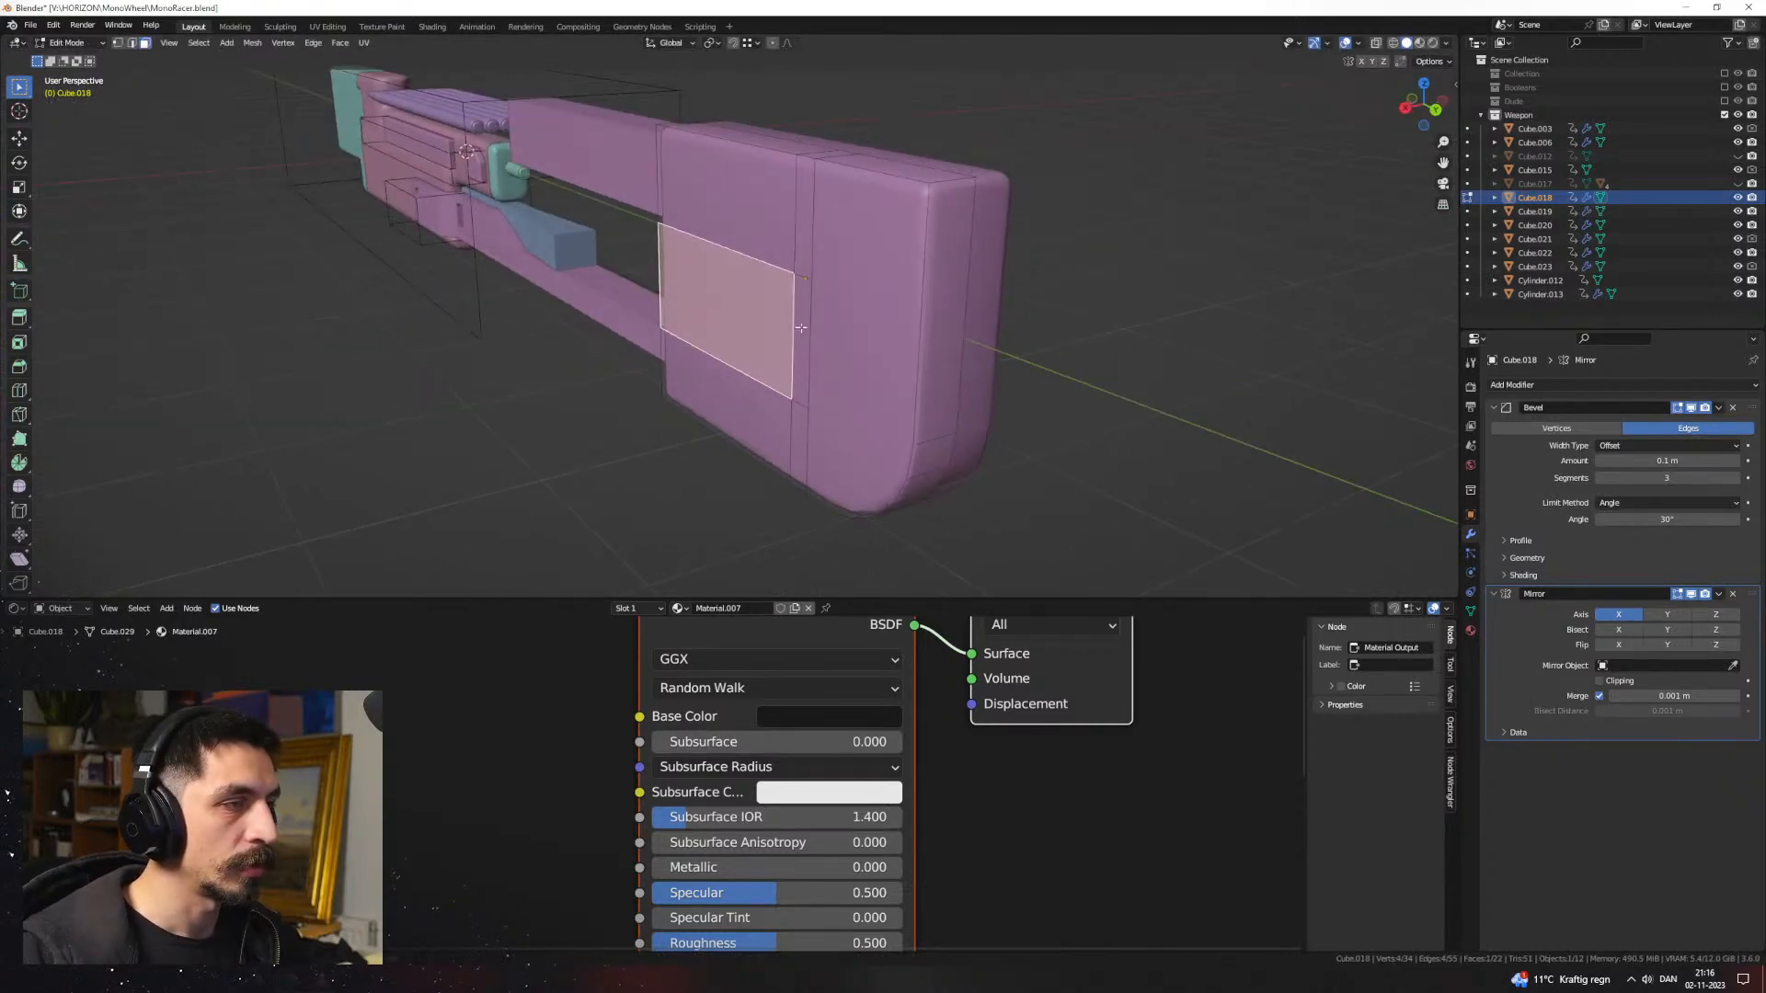
Step: Add two horizontal loop cuts across the stock block's side and spread them apart along Z by a factor of about 2.15
key("ctrl+r")
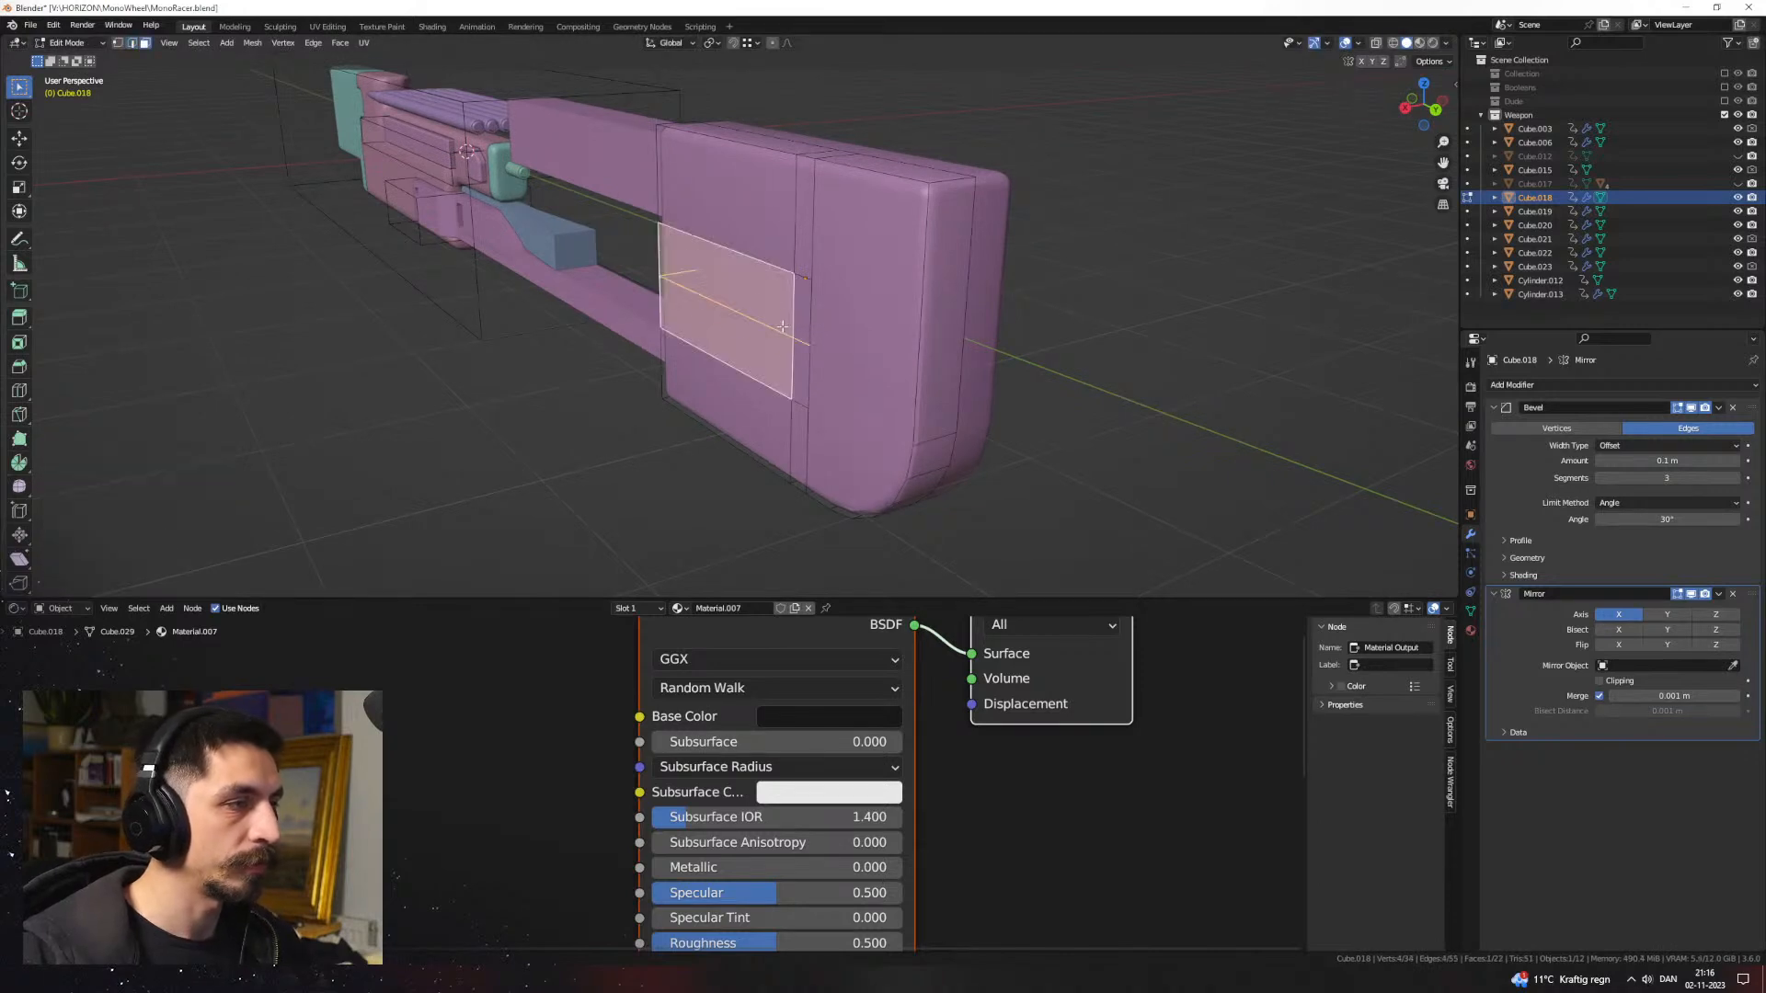
left_click(782, 326)
right_click(782, 327)
key("s")
key("z")
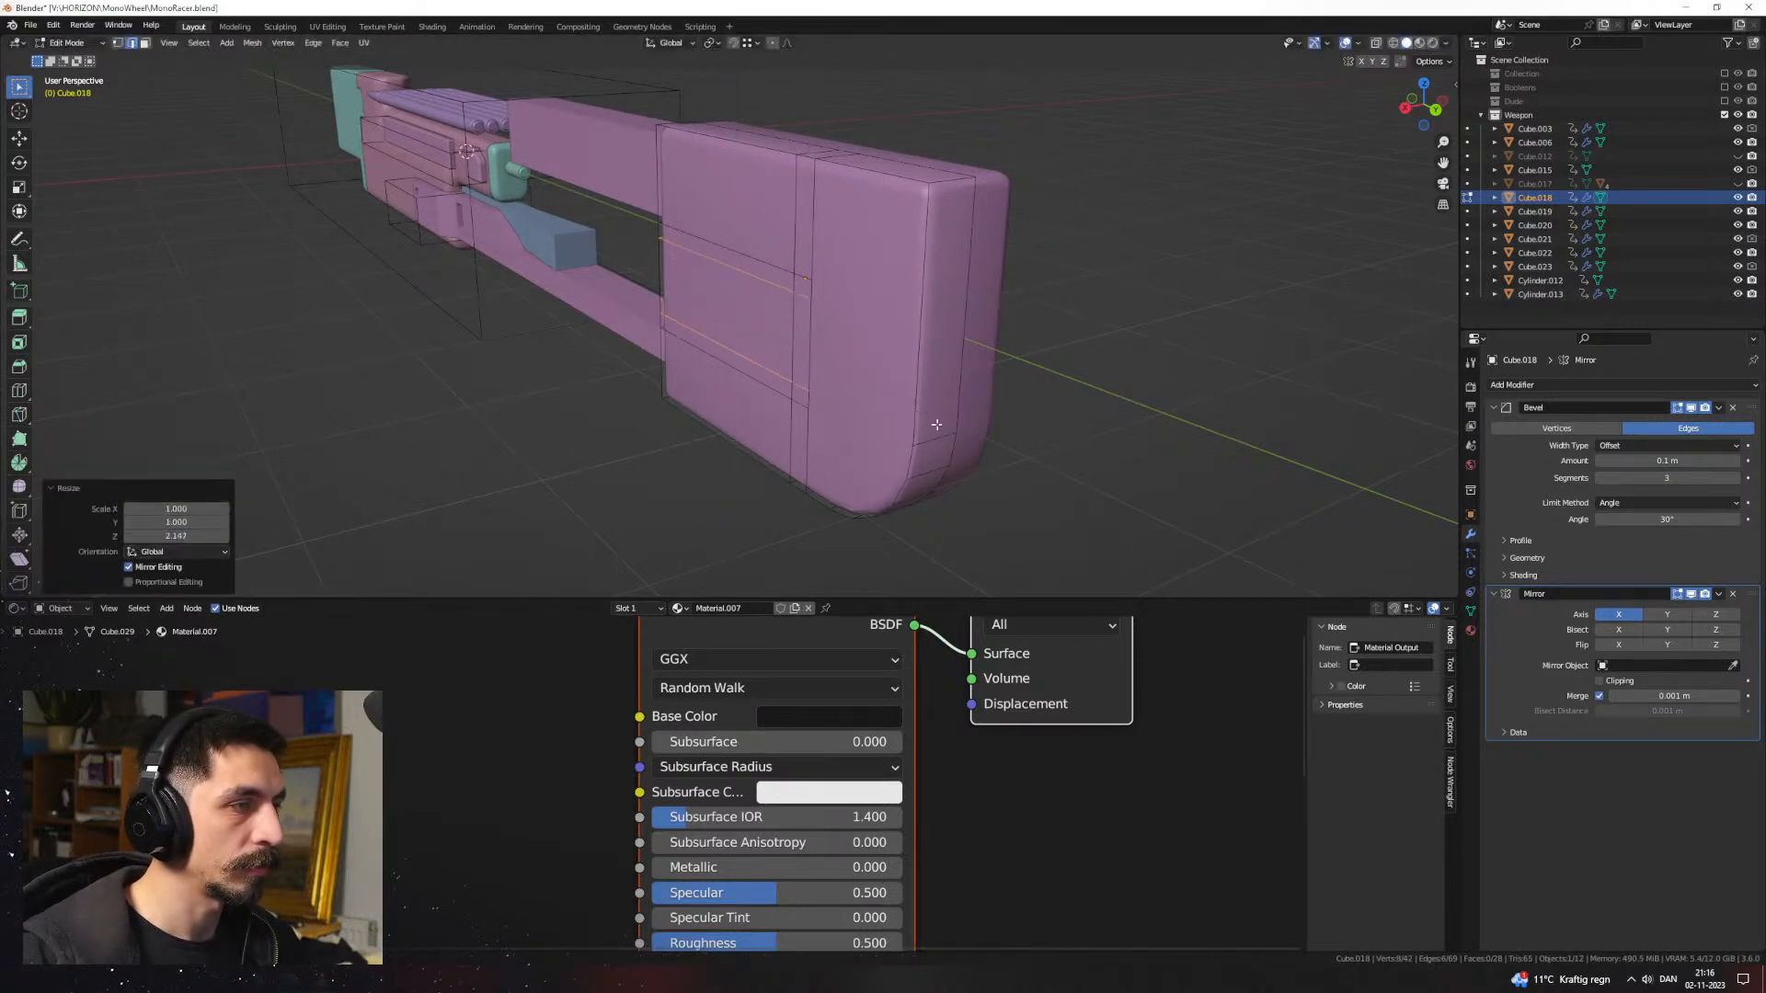
left_click(781, 321)
Step: Select the front middle side face between the new cuts and move it outward along X by about 0.19 m
key("3")
left_click(781, 322)
key("g")
key("x")
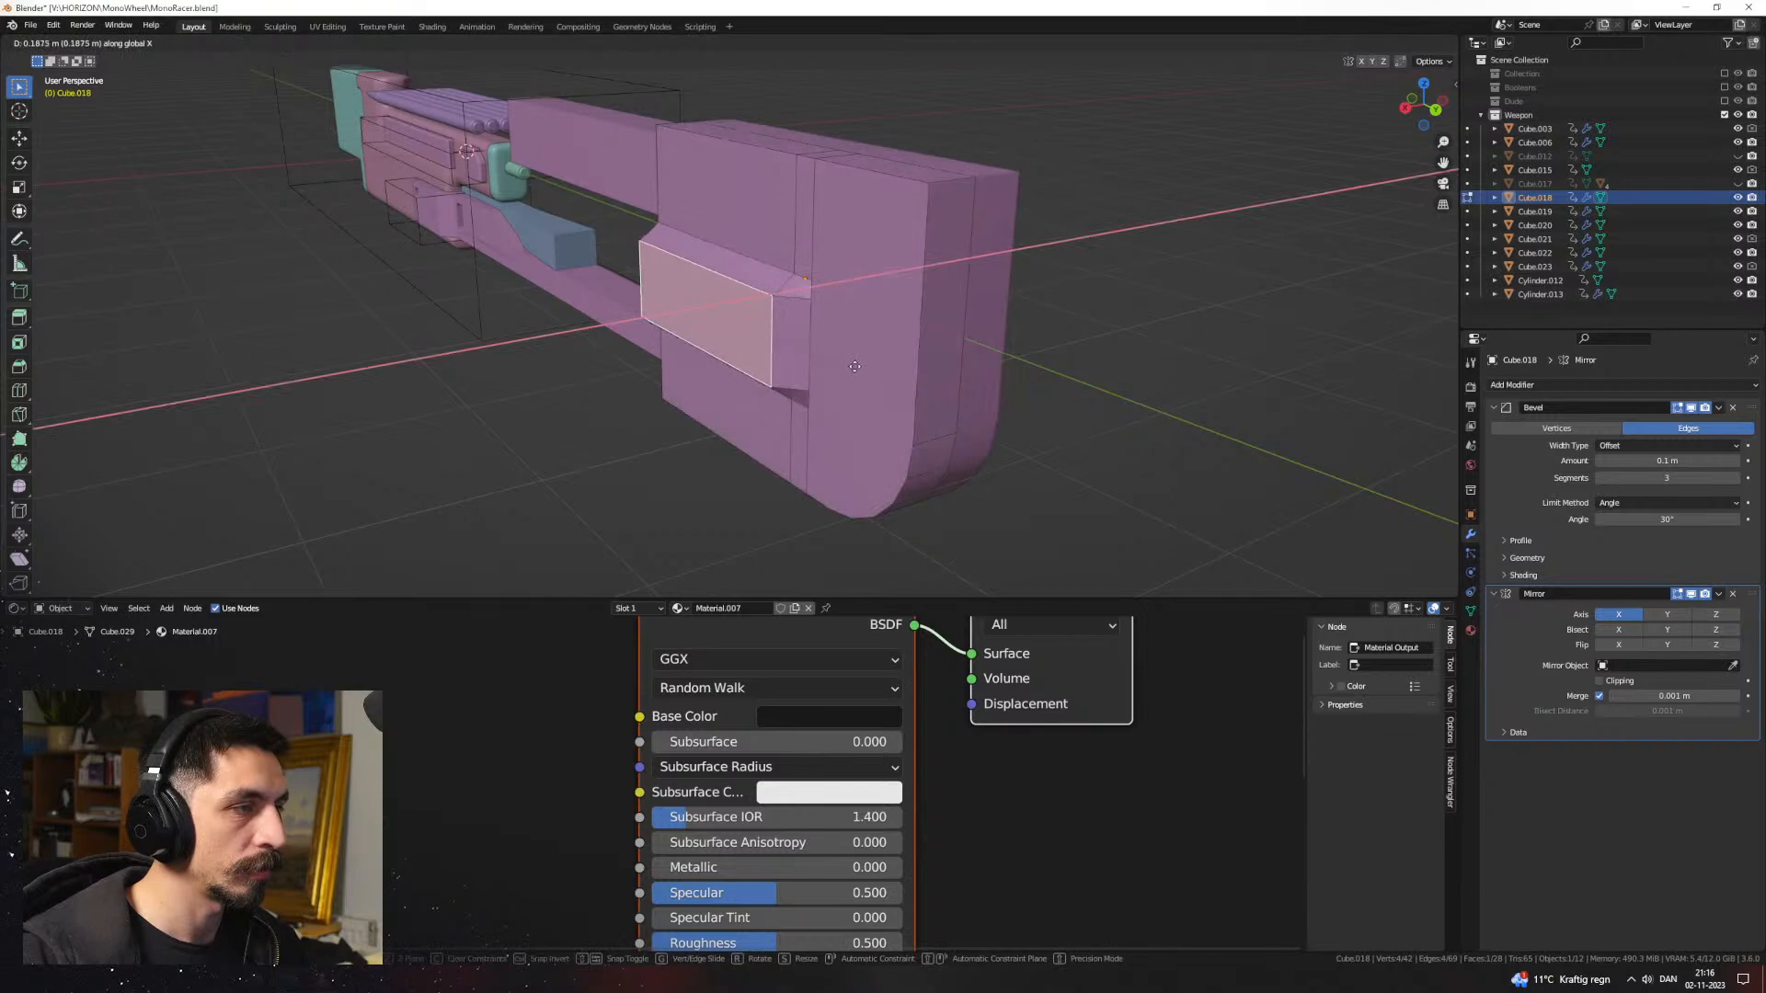
left_click(864, 367)
Step: Select the upper and lower edges bordering the raised side panel and scale them apart along Z by about 1.1
key("2")
left_click(756, 262)
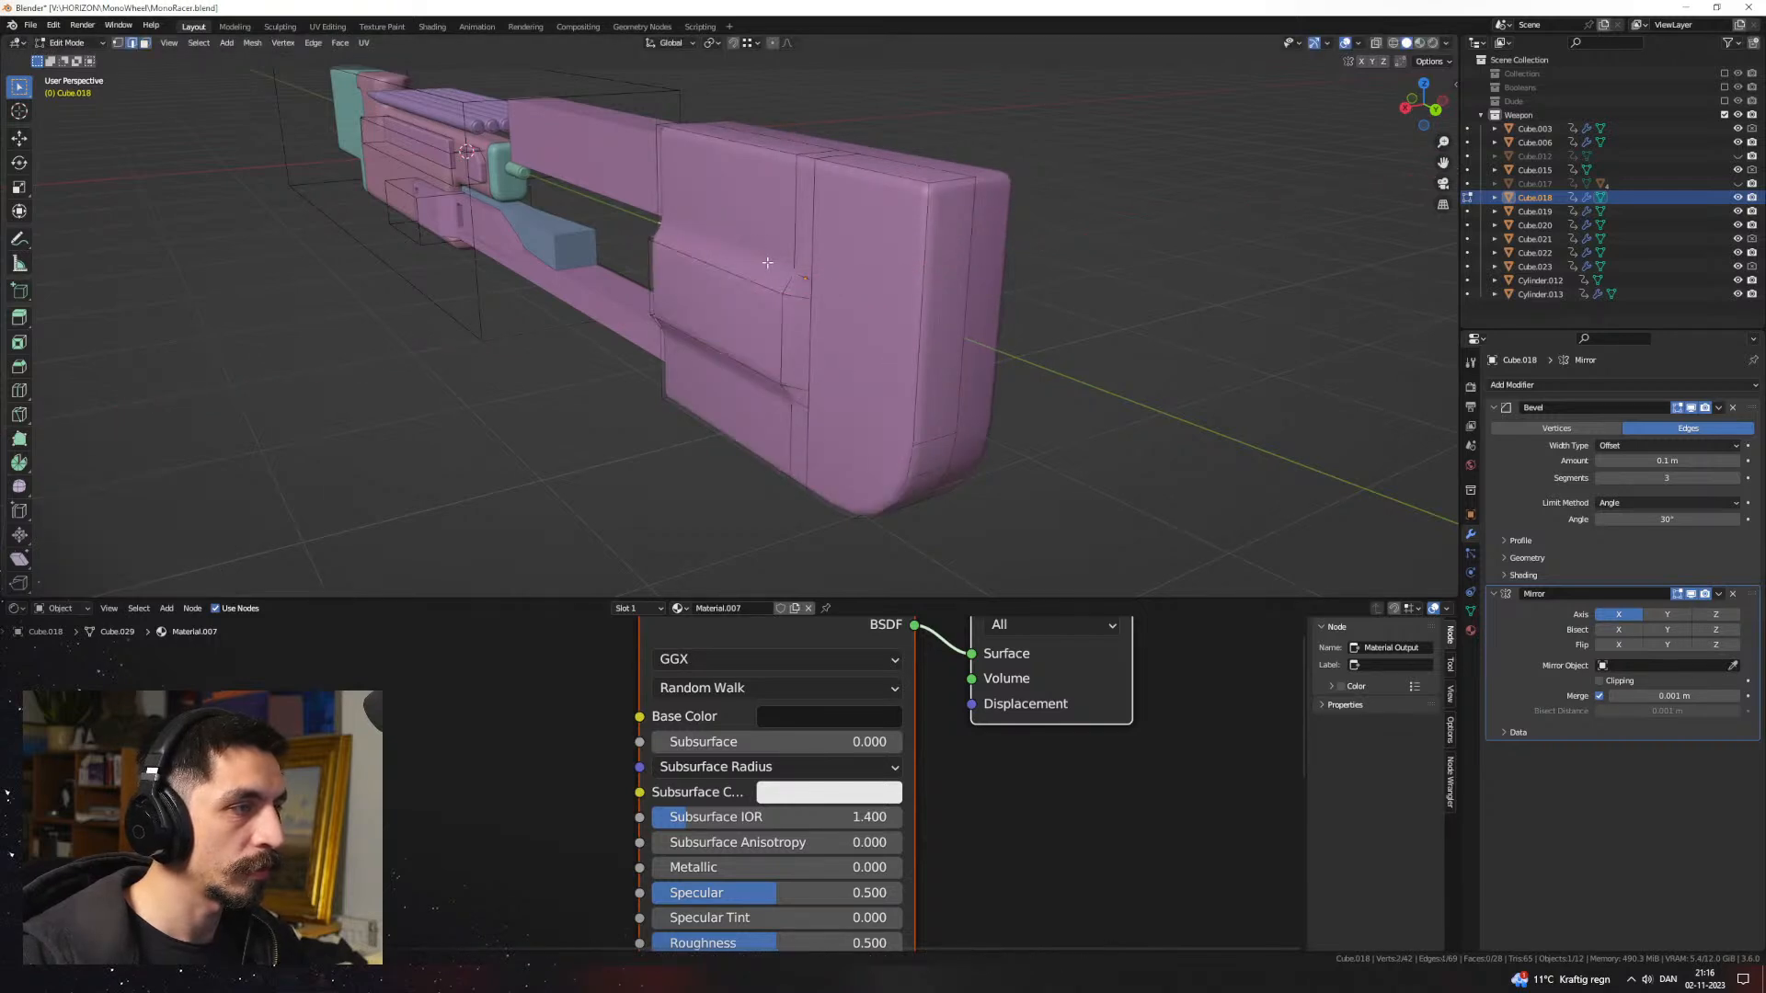
left_click(786, 387)
key("s")
key("z")
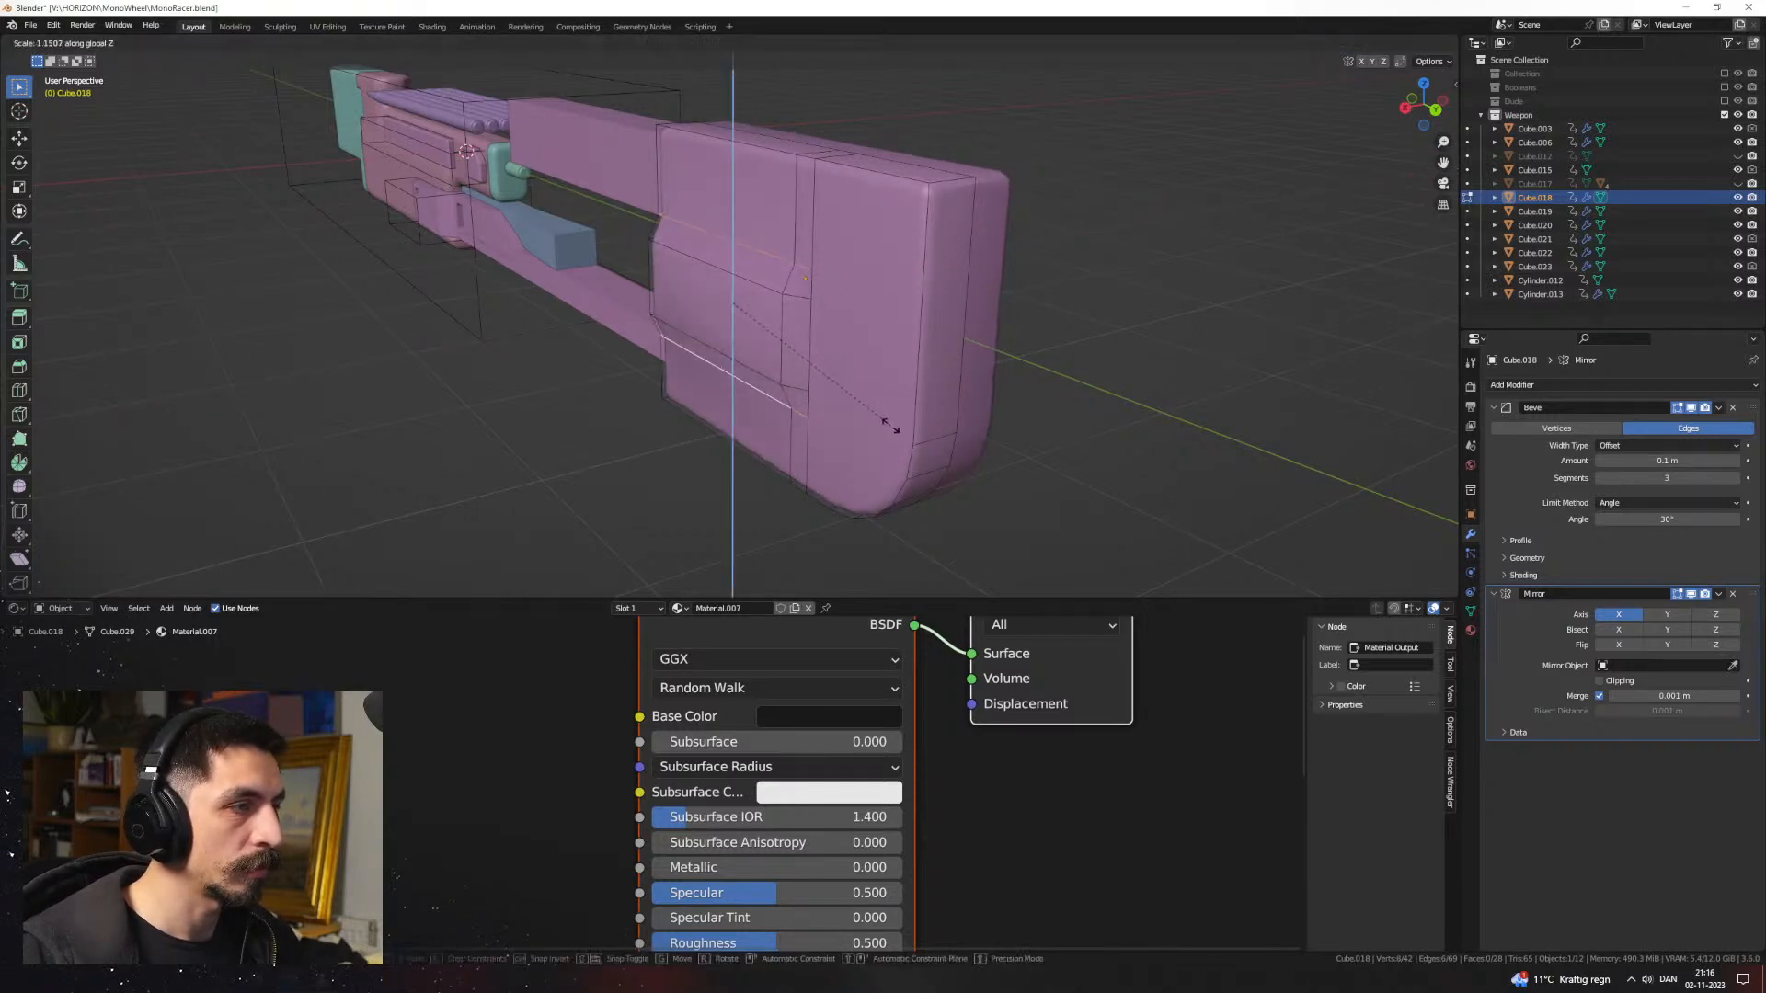
left_click(891, 427)
Step: Select the raised middle side face of the stock block again and adjust its depth along X
middle_click_drag(774, 346, 865, 316)
key("3")
left_click(747, 325)
key("g")
key("x")
left_click(731, 306)
Step: Select the vertical edge behind the raised side panel and move it rearward along Y to lengthen the panel's taper
key("2")
left_click(872, 318)
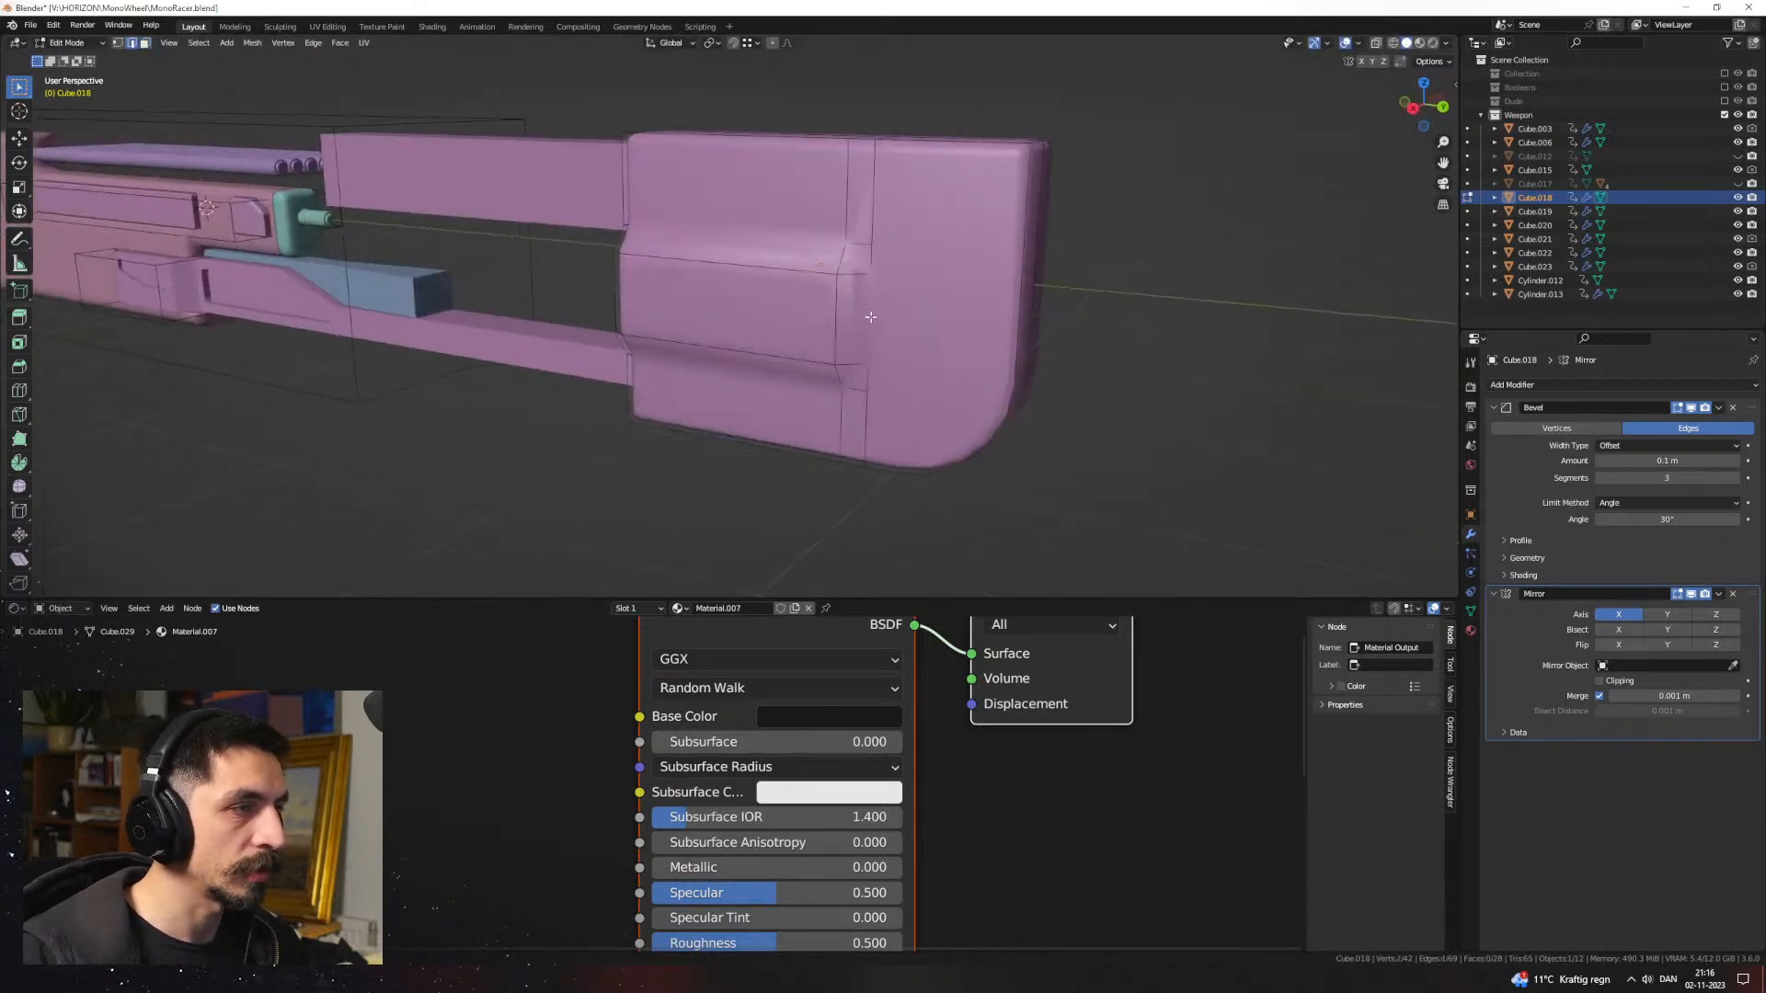
key("g")
key("y")
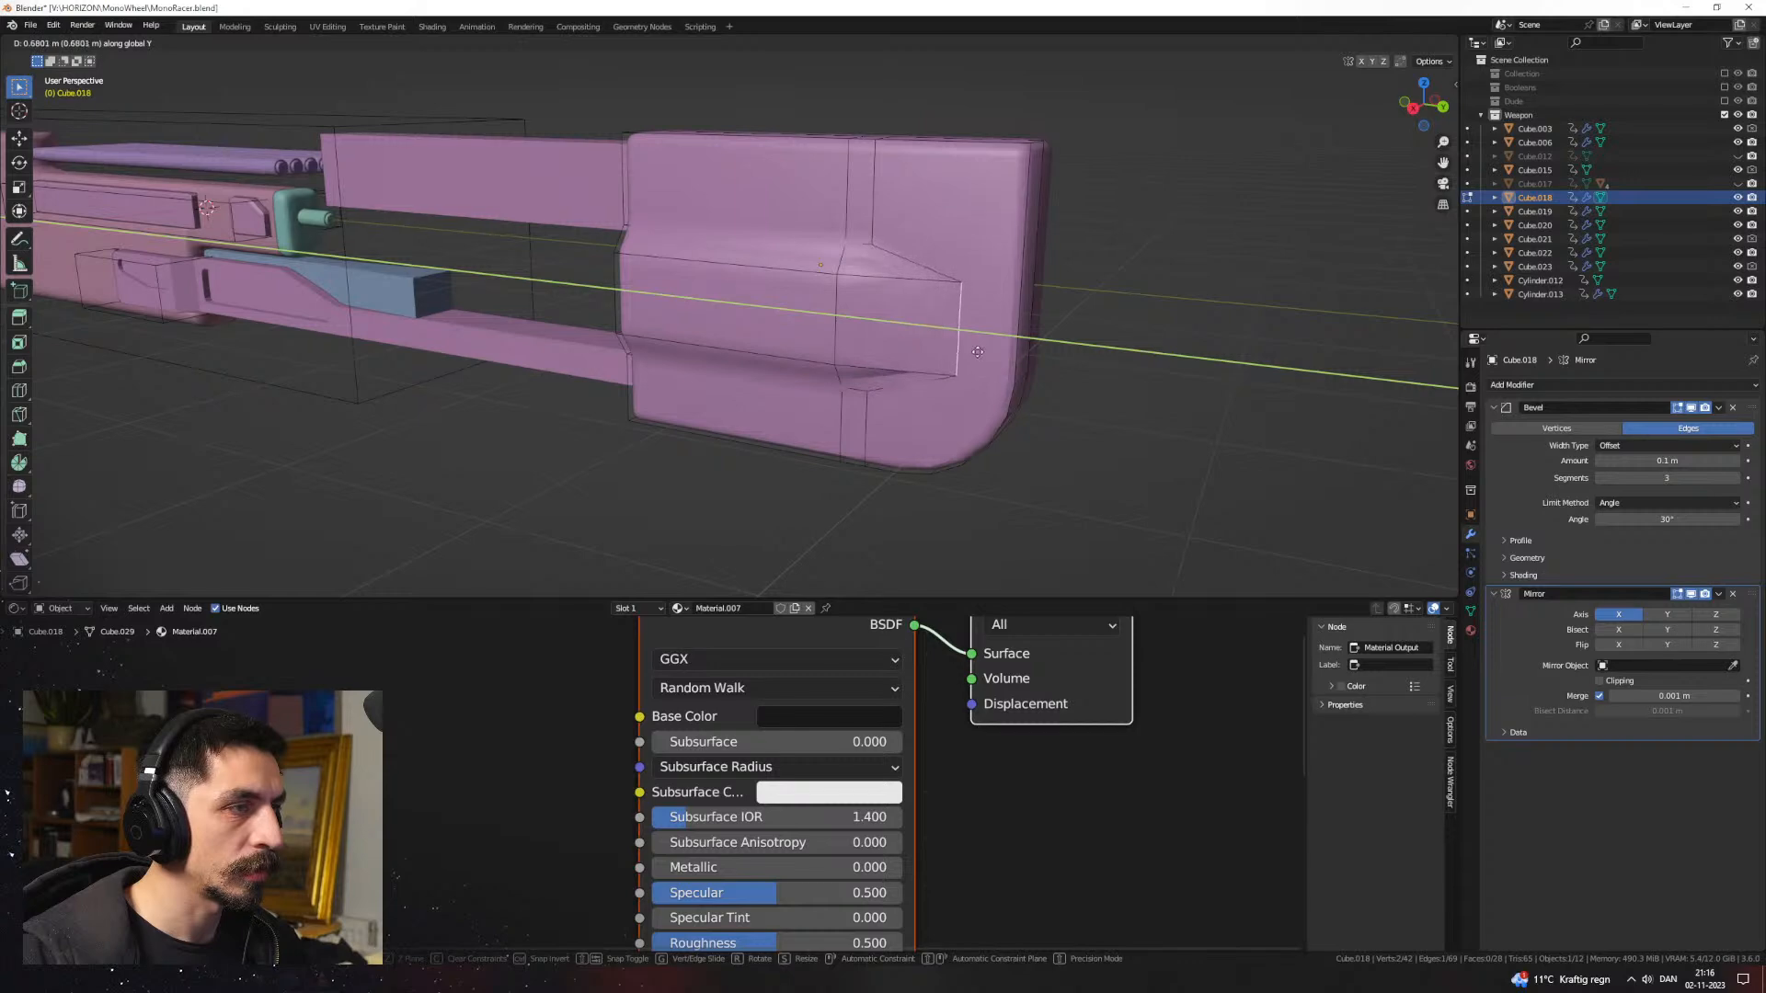
left_click(960, 358)
Step: Switch to Material Preview shading and slide the taper's rear vertical edge forward by a factor of about 0.49
key("Tab")
key("z")
left_click(1023, 469)
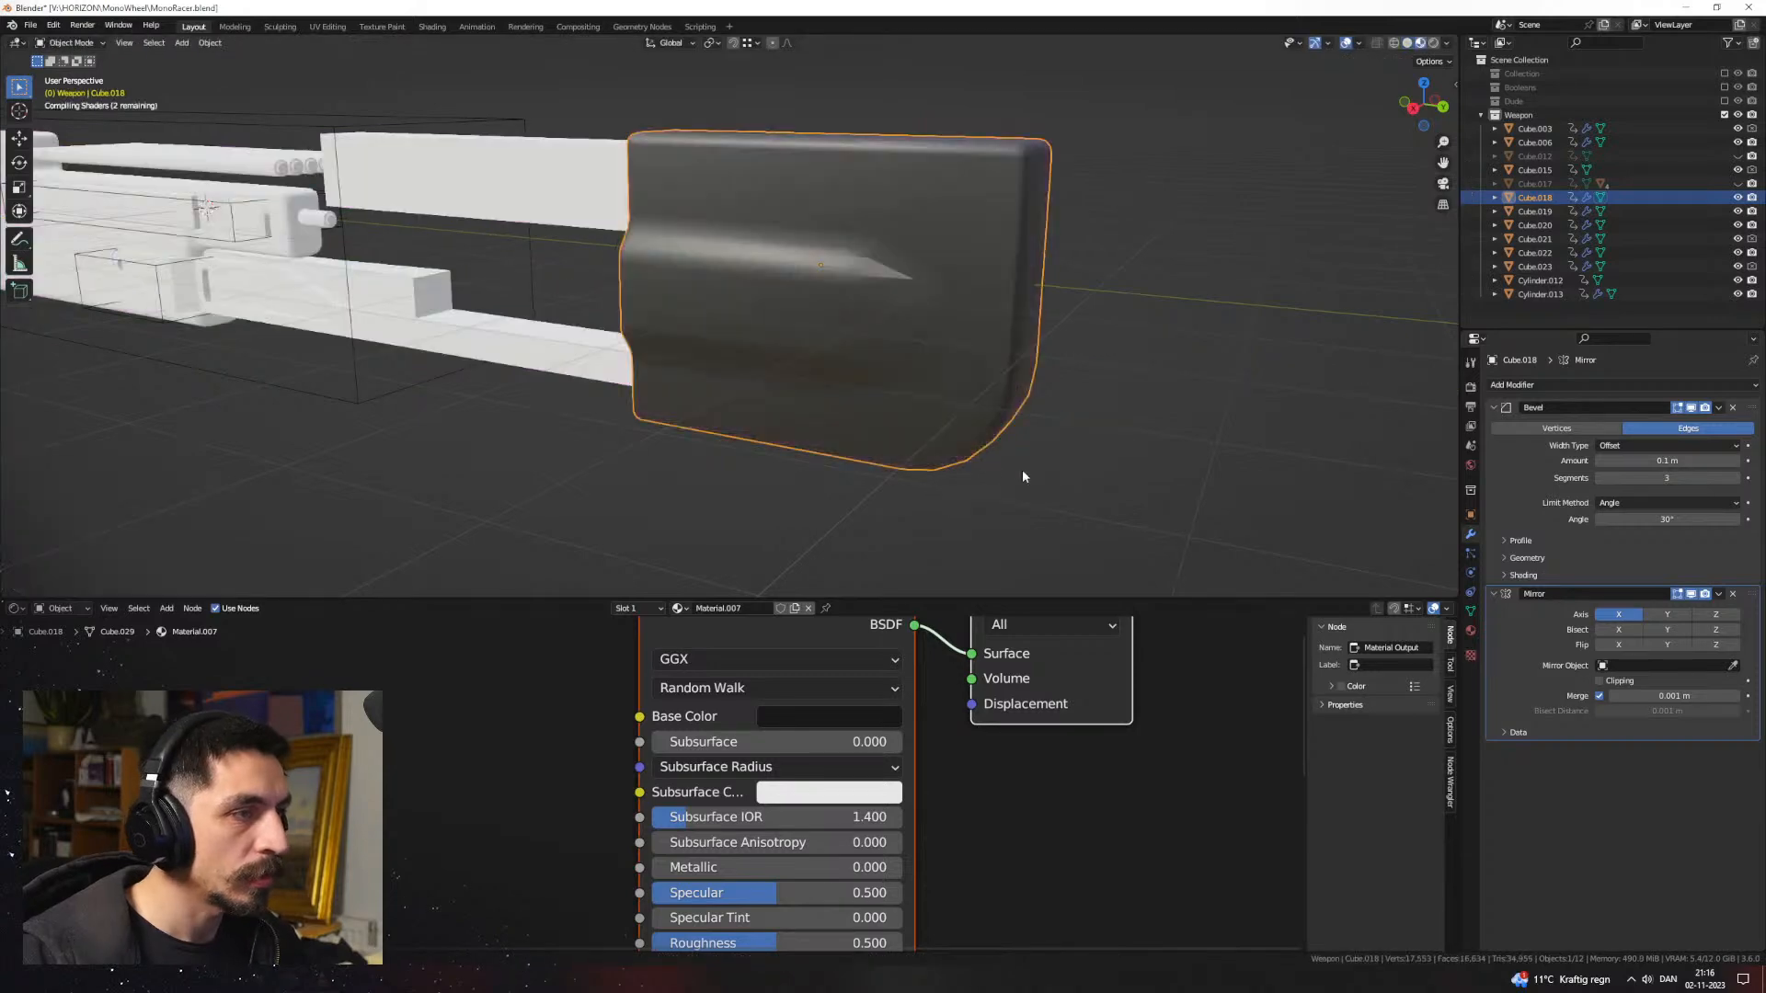
middle_click_drag(1111, 373, 979, 303)
key("Tab")
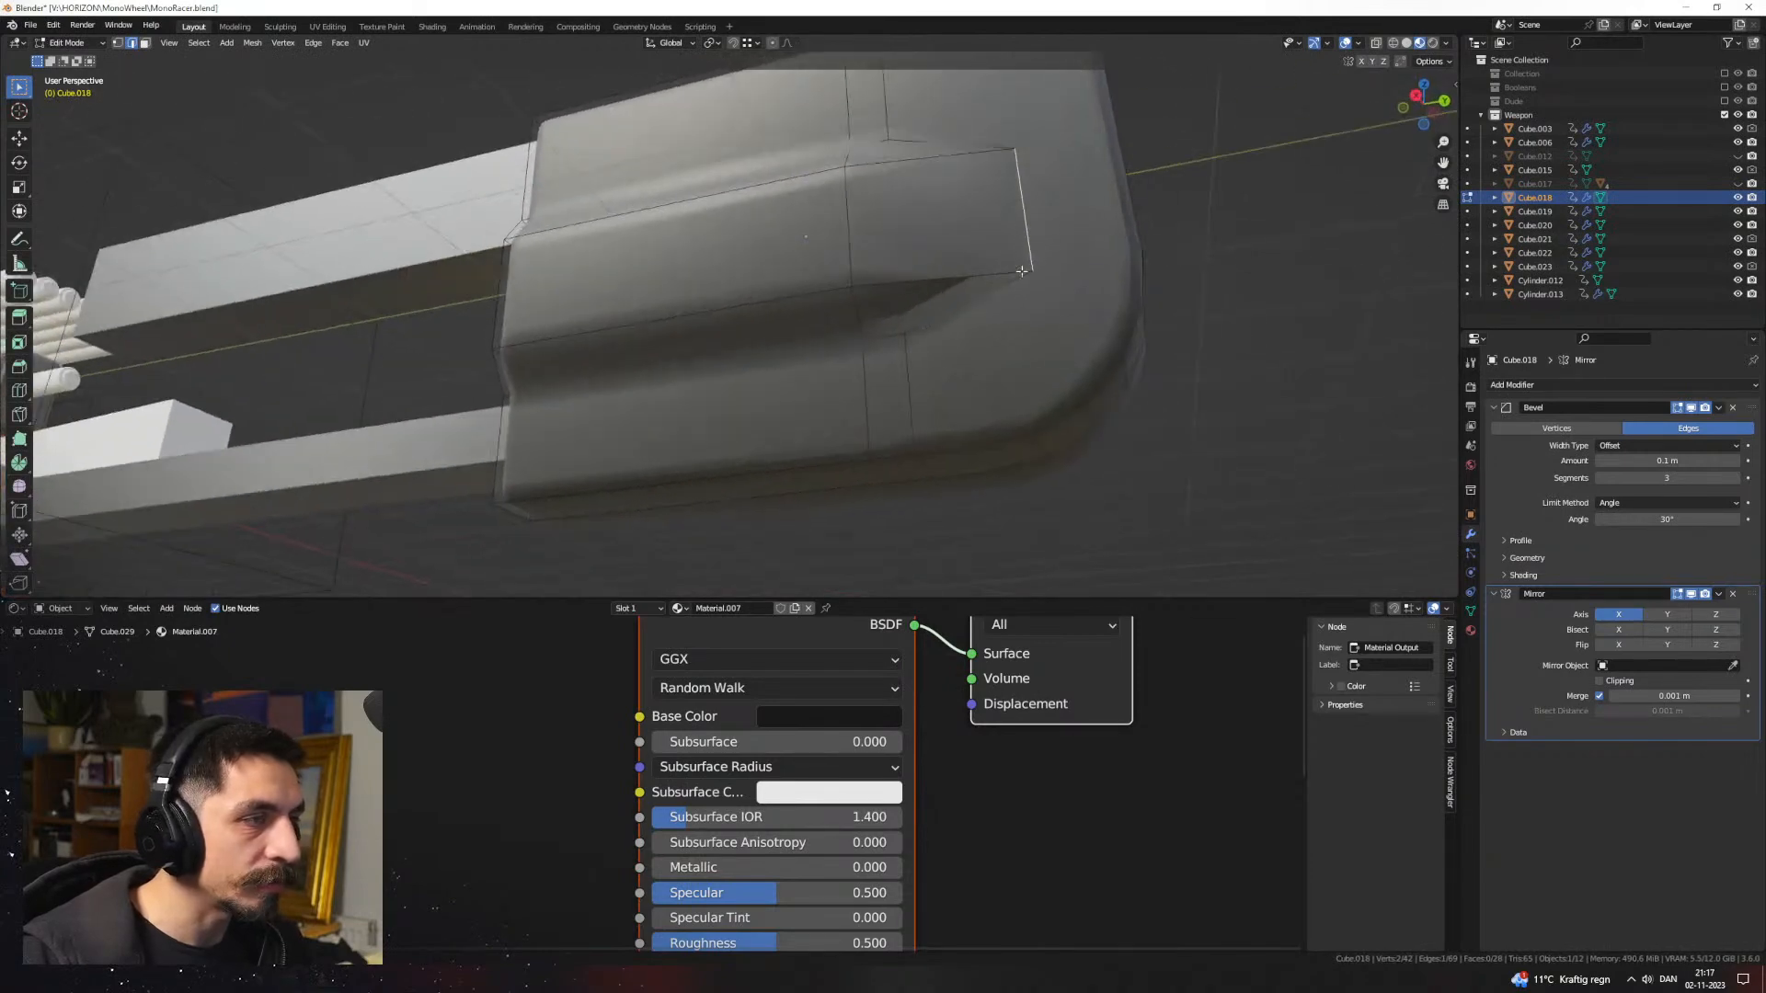
key("g")
key("g")
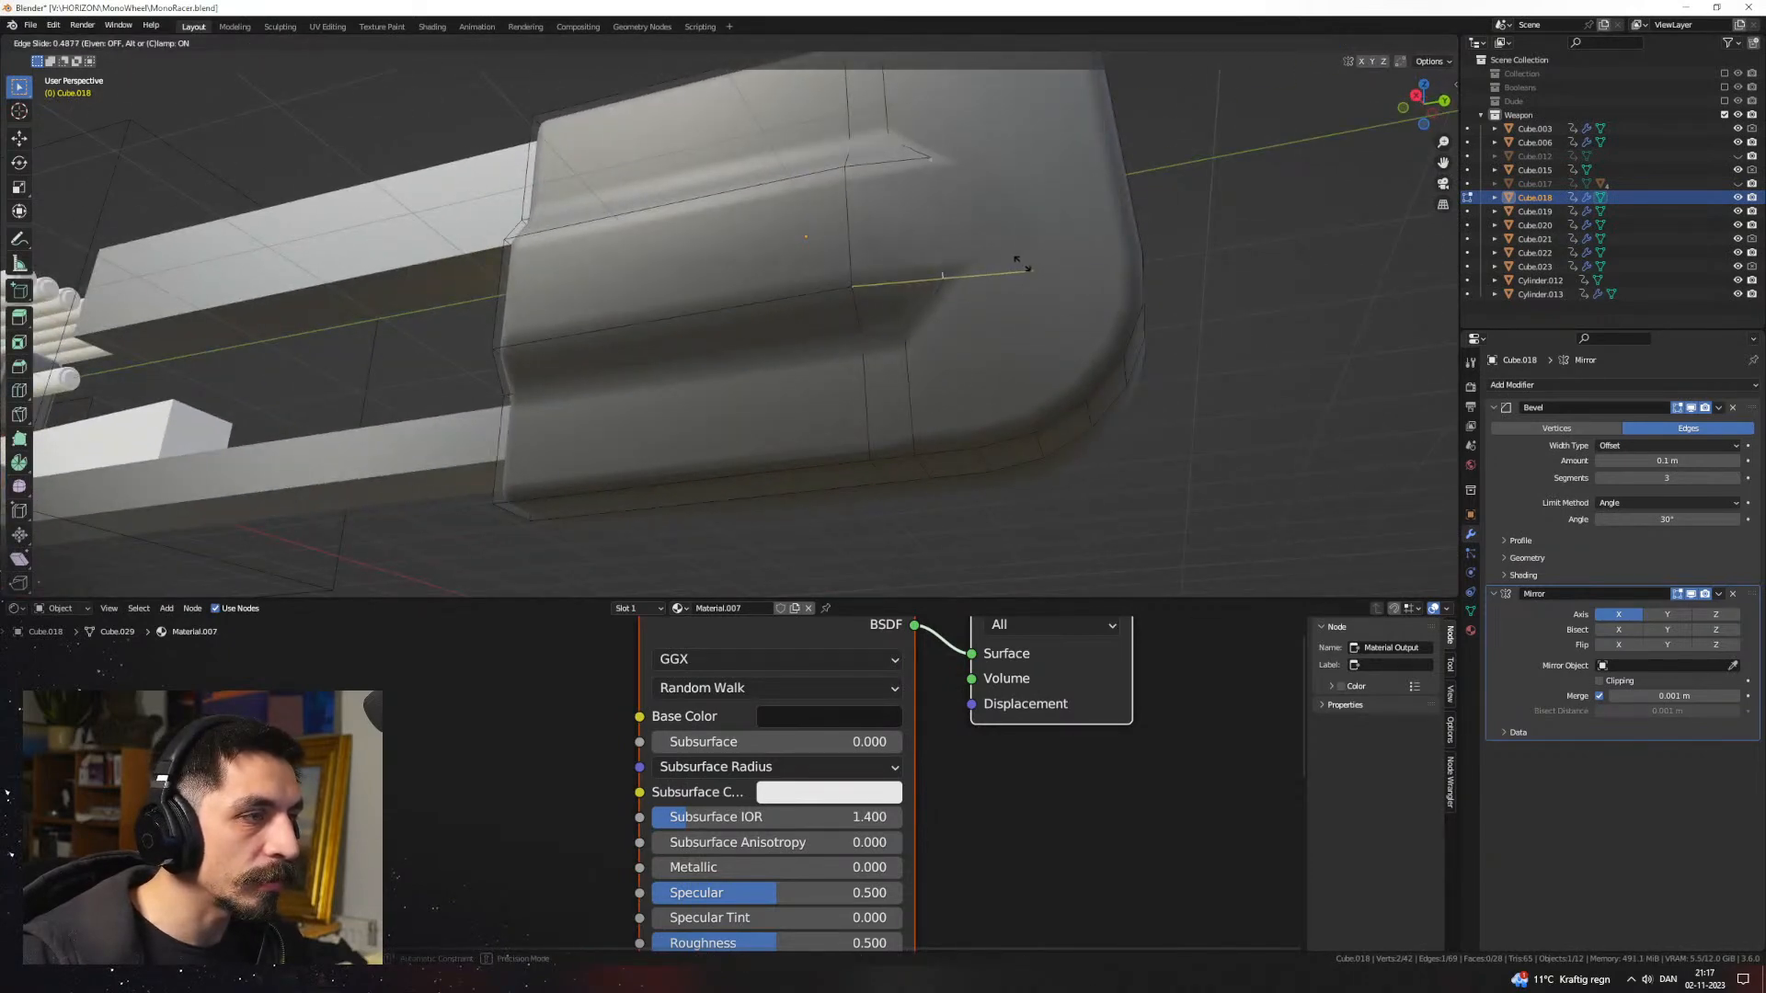
left_click(1020, 272)
key("Tab")
Step: Move the raised side face of the stock block along X by about 0.07 m
middle_click_drag(1022, 273, 796, 349)
key("Tab")
key("g")
key("x")
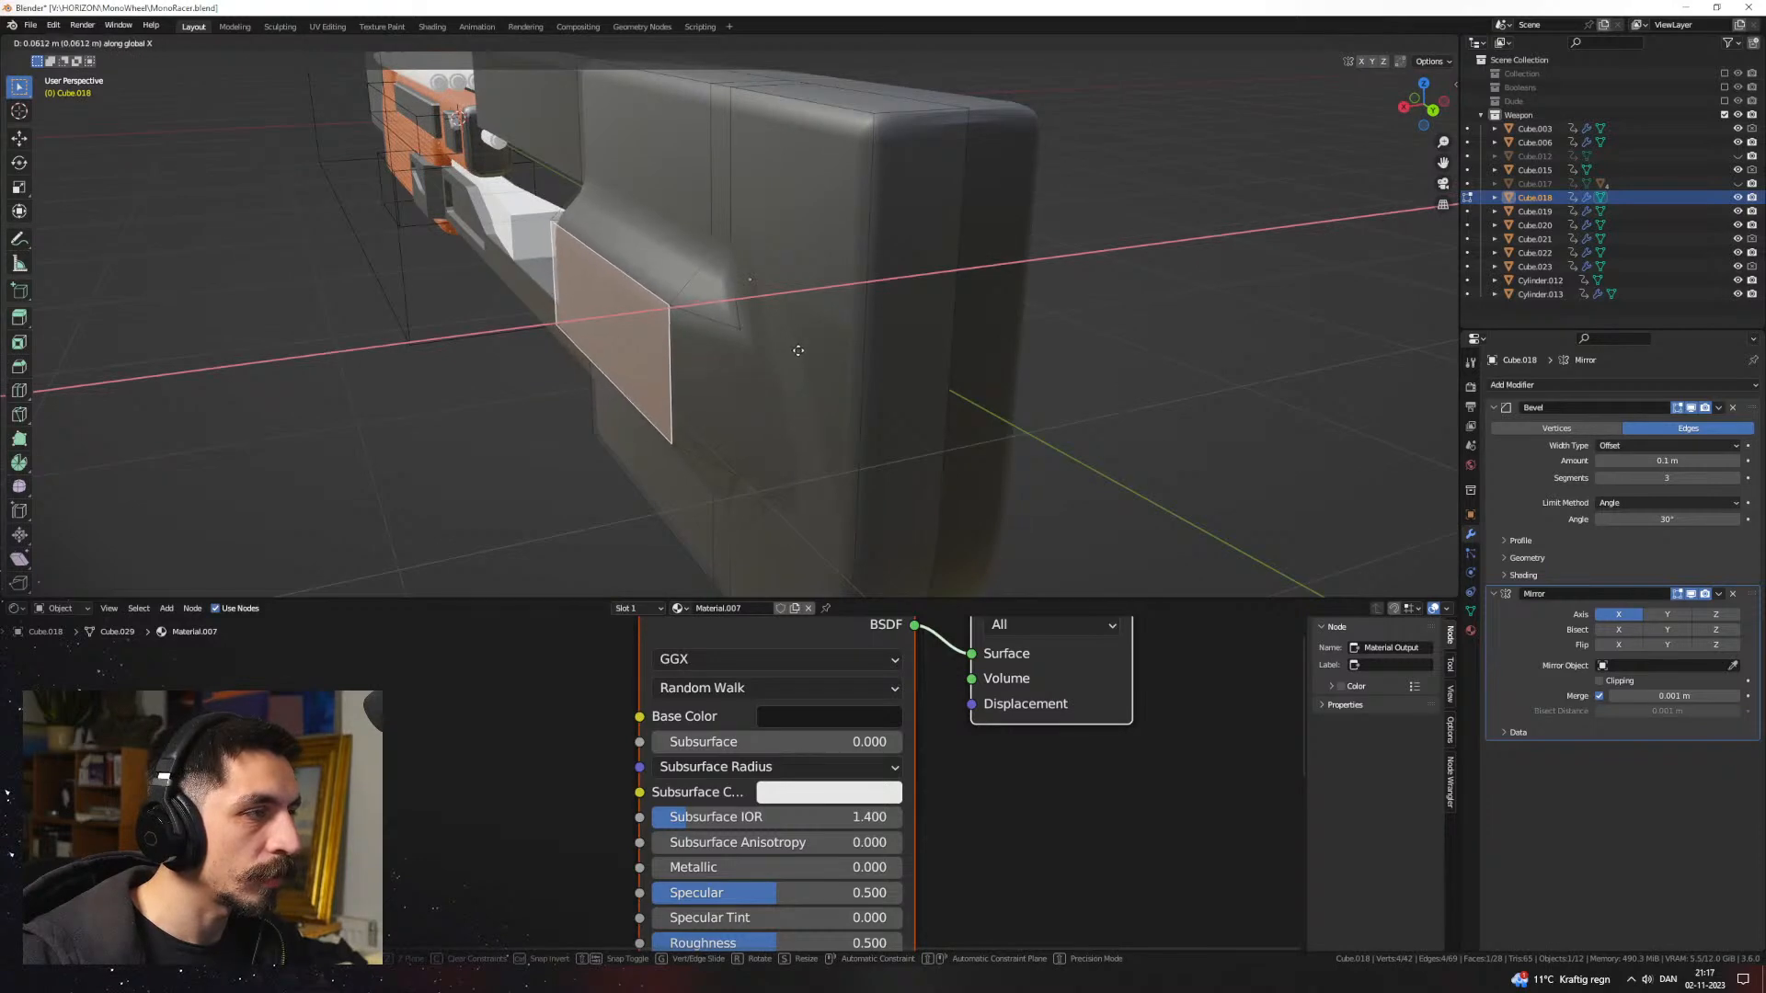
left_click(796, 350)
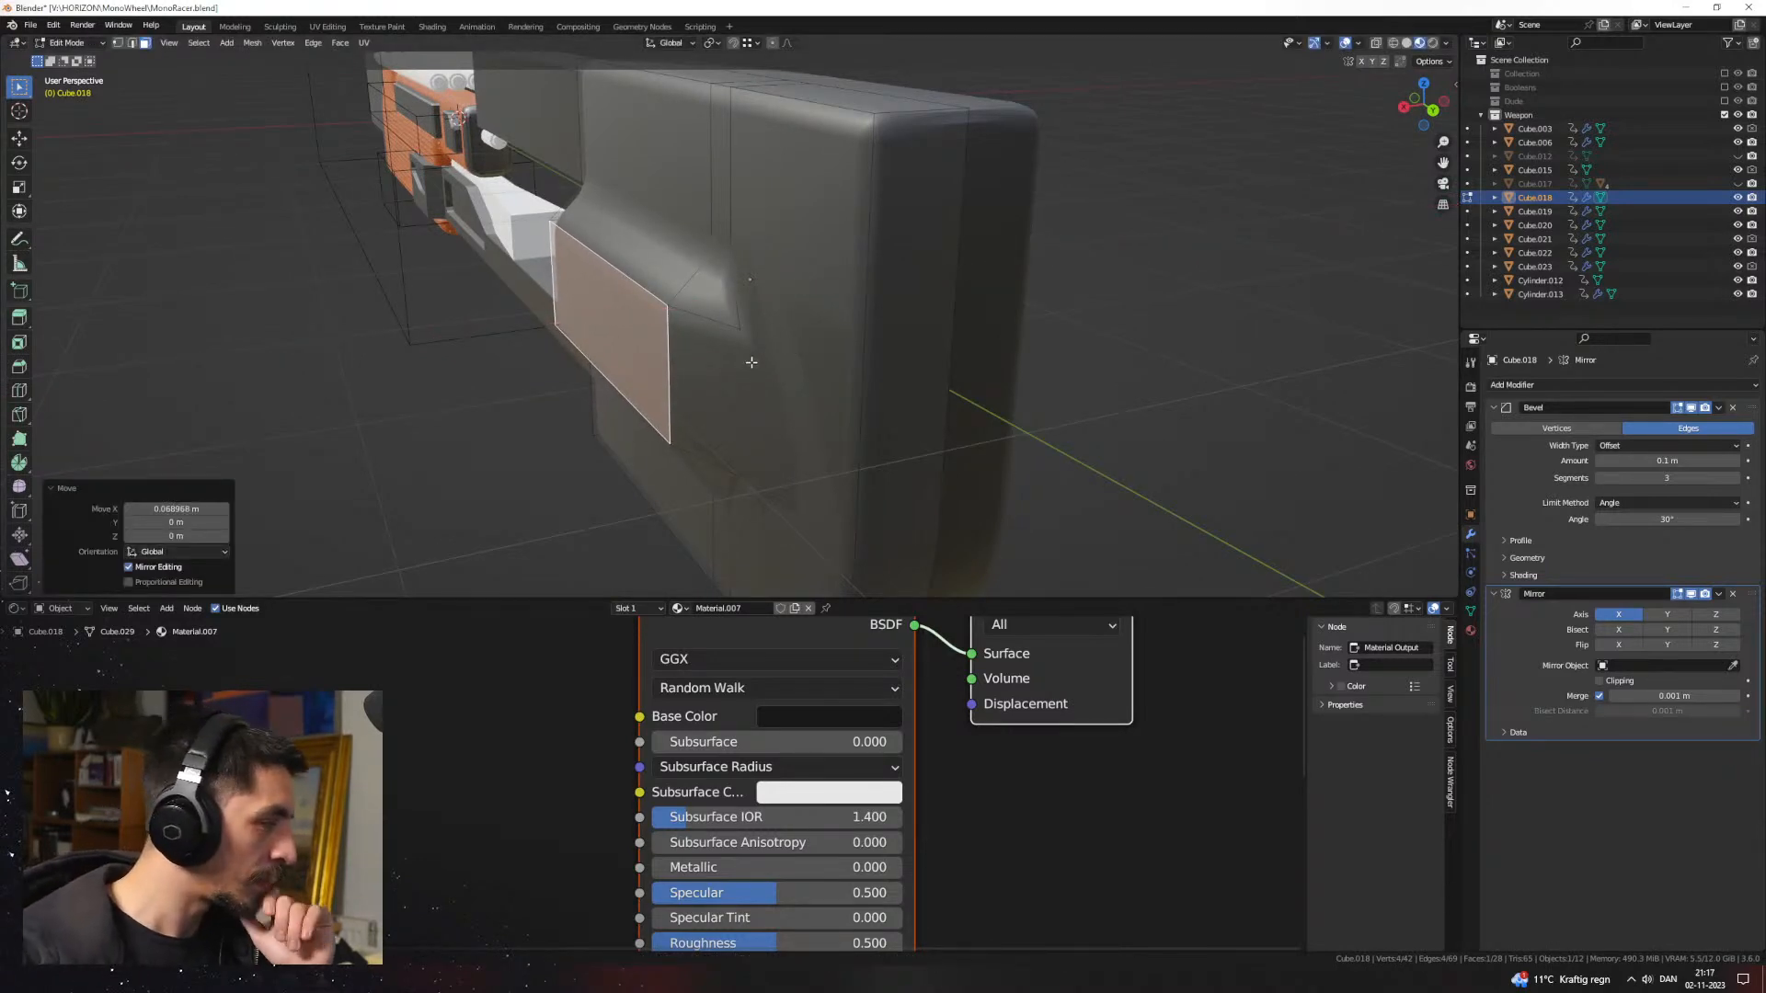
middle_click_drag(697, 292, 874, 380)
key("Tab")
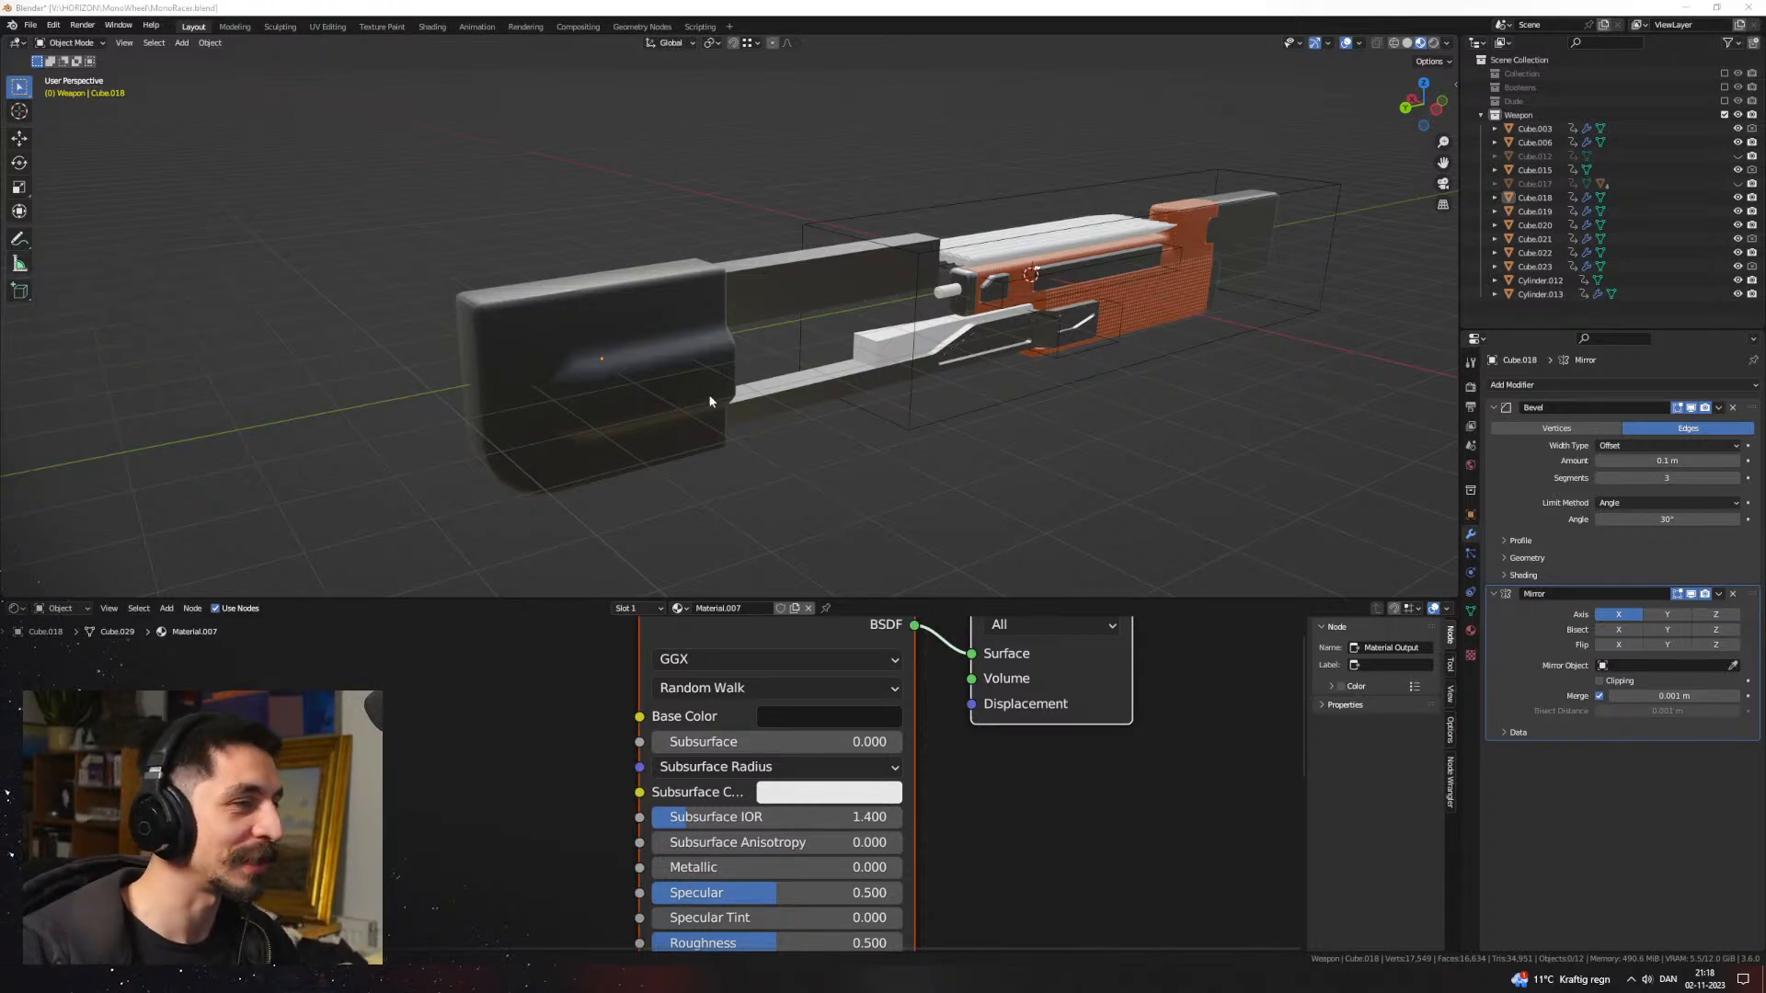
Step: Narrow the white angled block above the lower rail by scaling its mesh along X to 0.795
middle_click_drag(708, 393, 949, 410)
scroll(726, 368, "up", 5)
middle_click_drag(818, 384, 804, 346)
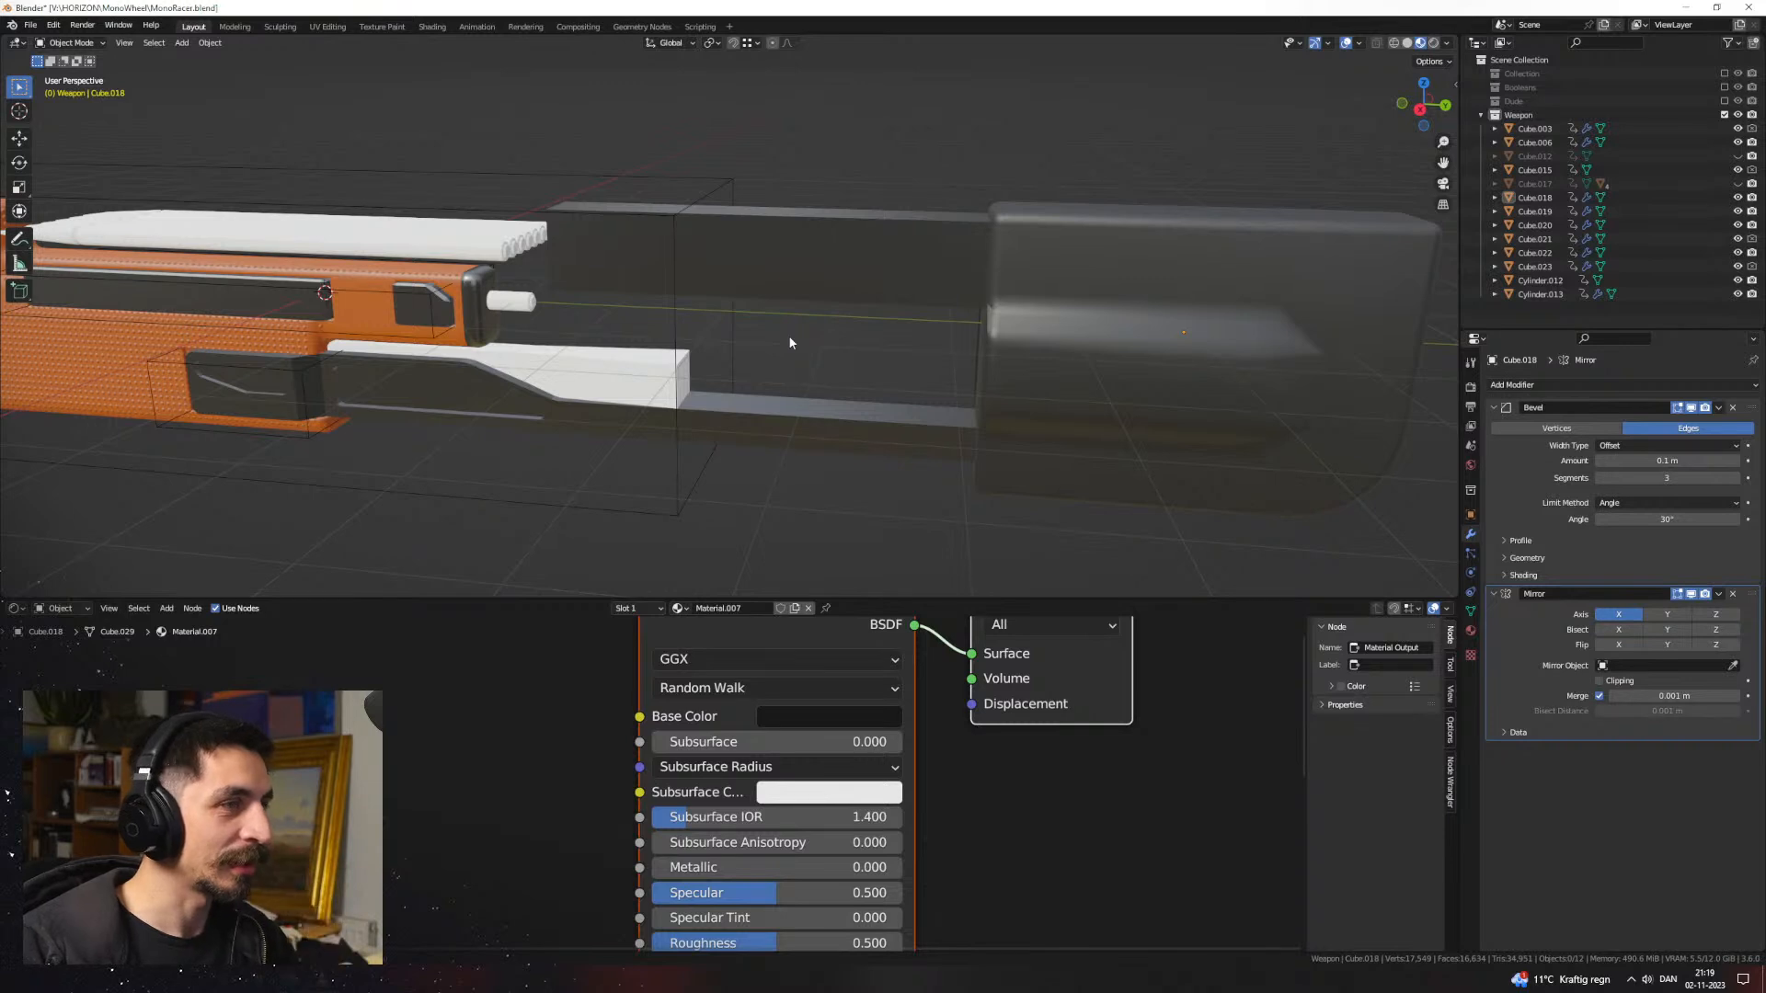
mouse_move(816, 358)
middle_mouse_down()
mouse_move(946, 368)
mouse_move(759, 377)
mouse_move(694, 352)
mouse_move(773, 341)
mouse_move(874, 361)
mouse_move(822, 375)
middle_mouse_up()
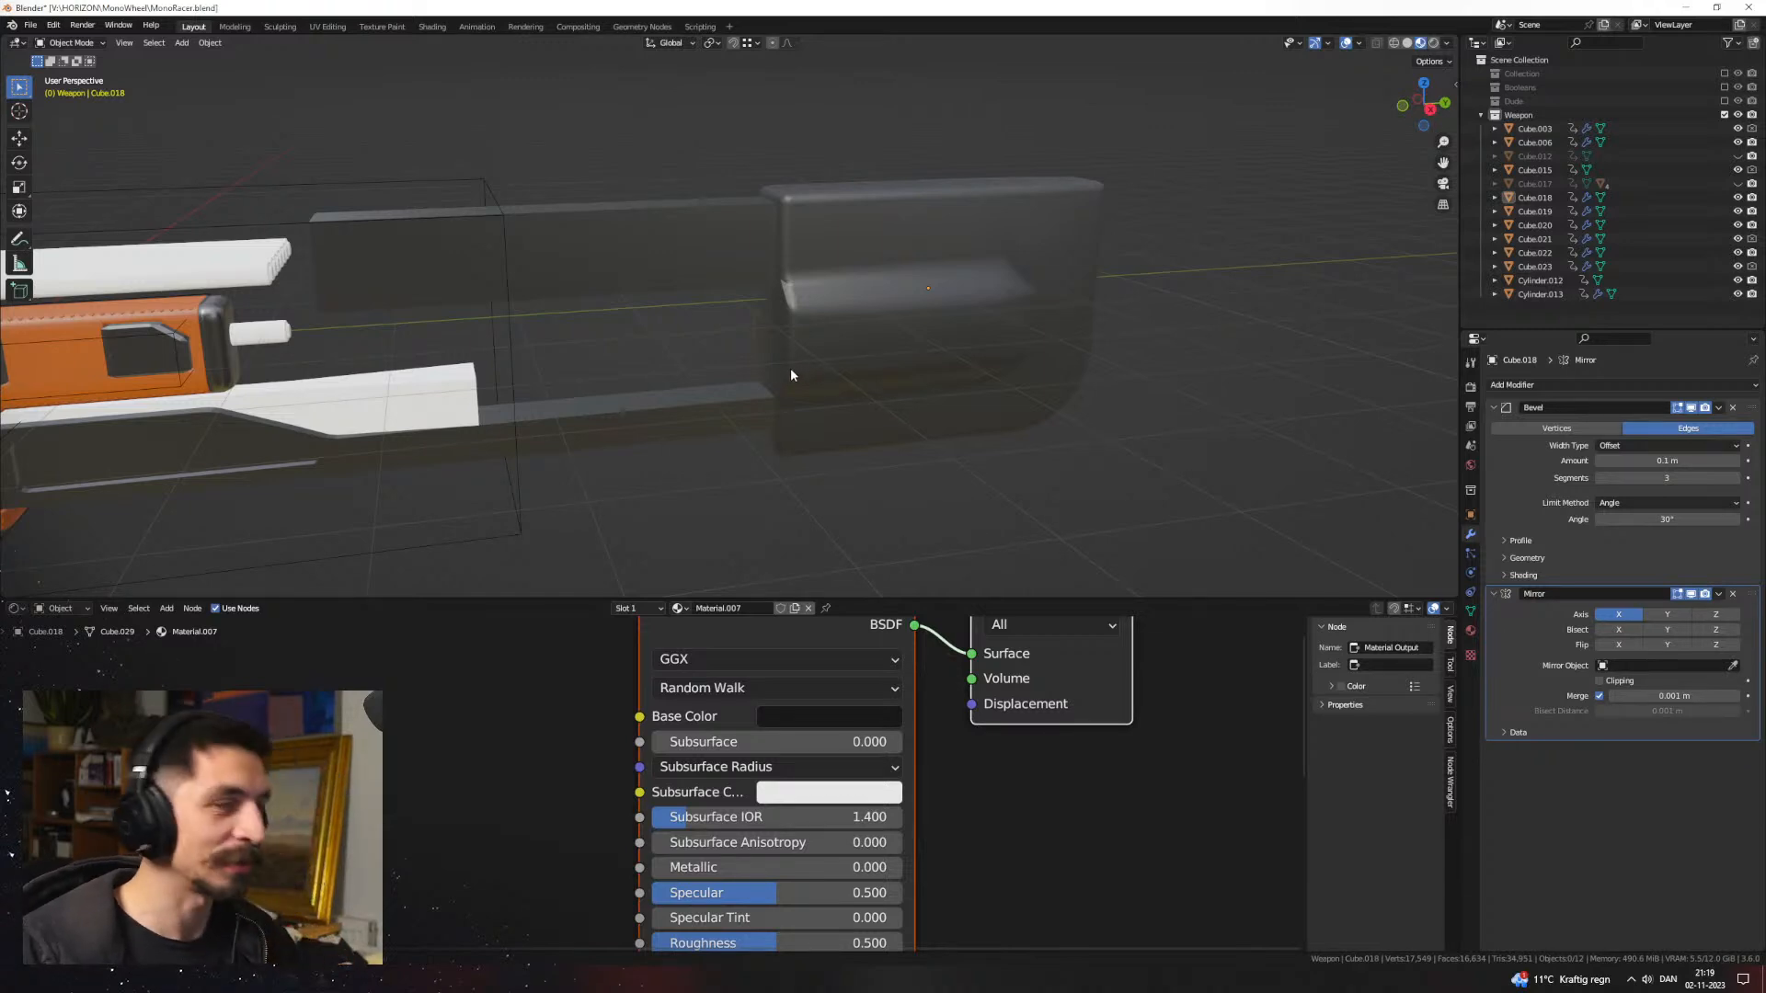
middle_click_drag(791, 374, 727, 400)
left_click(727, 400)
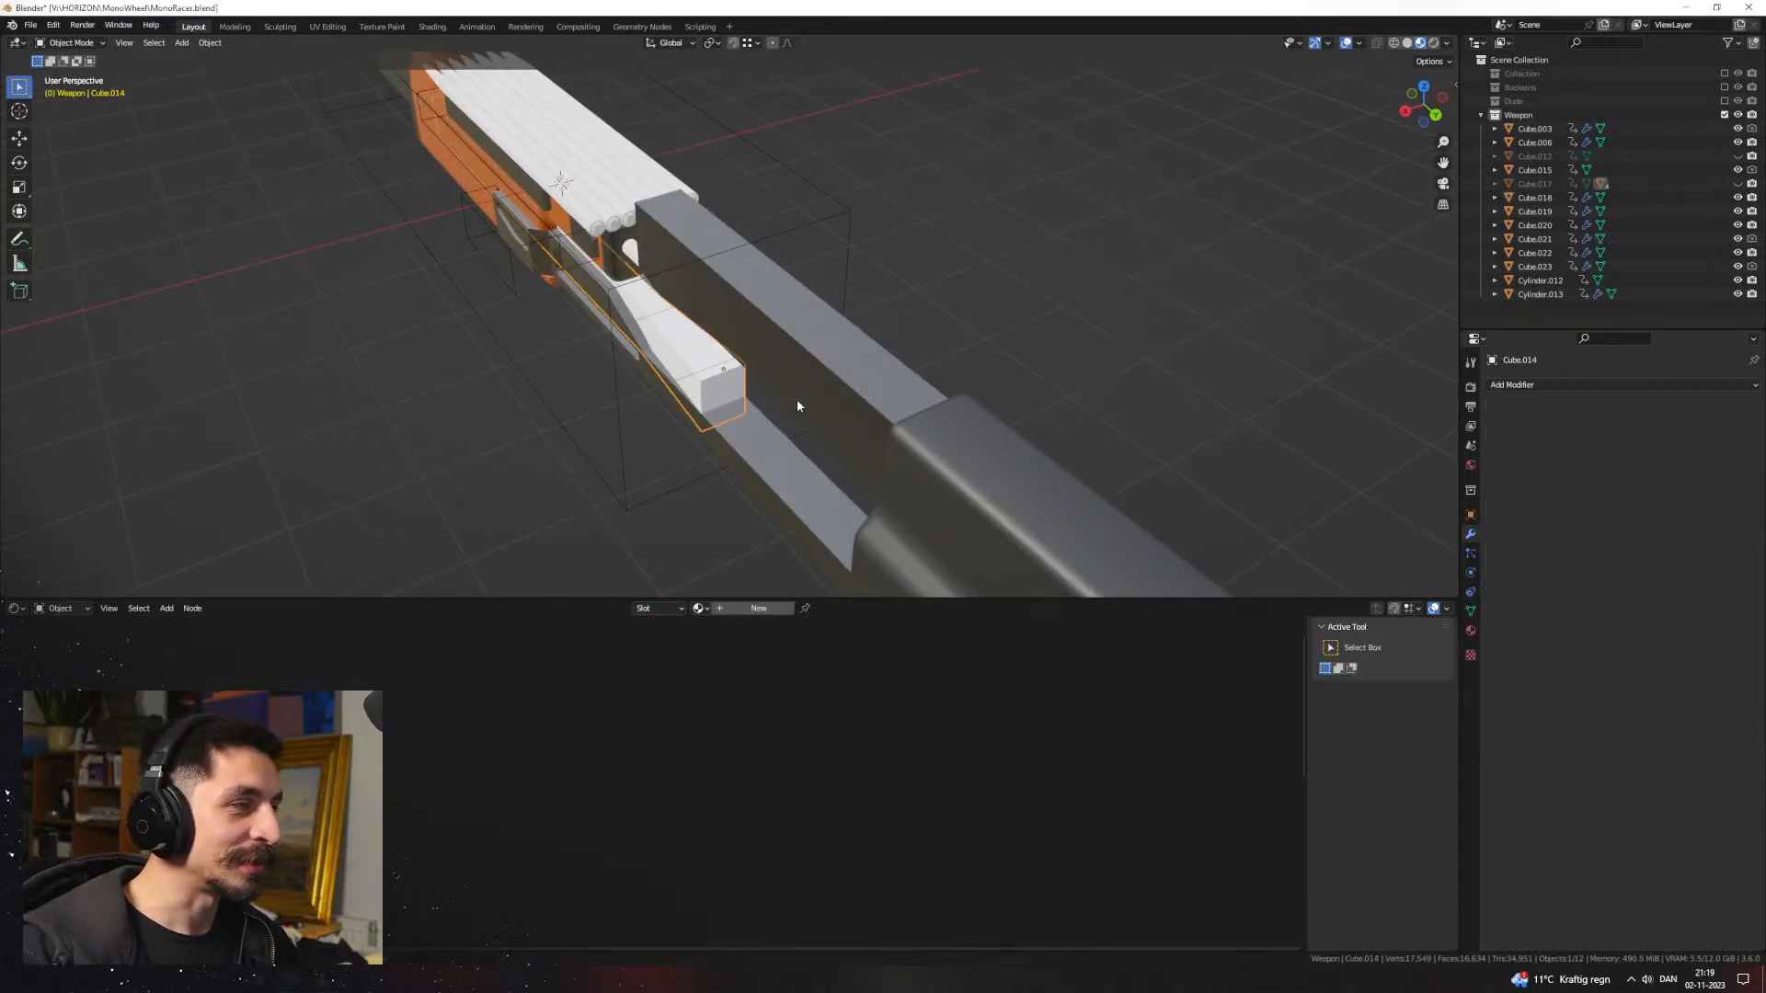
key("Tab")
key("s")
key("x")
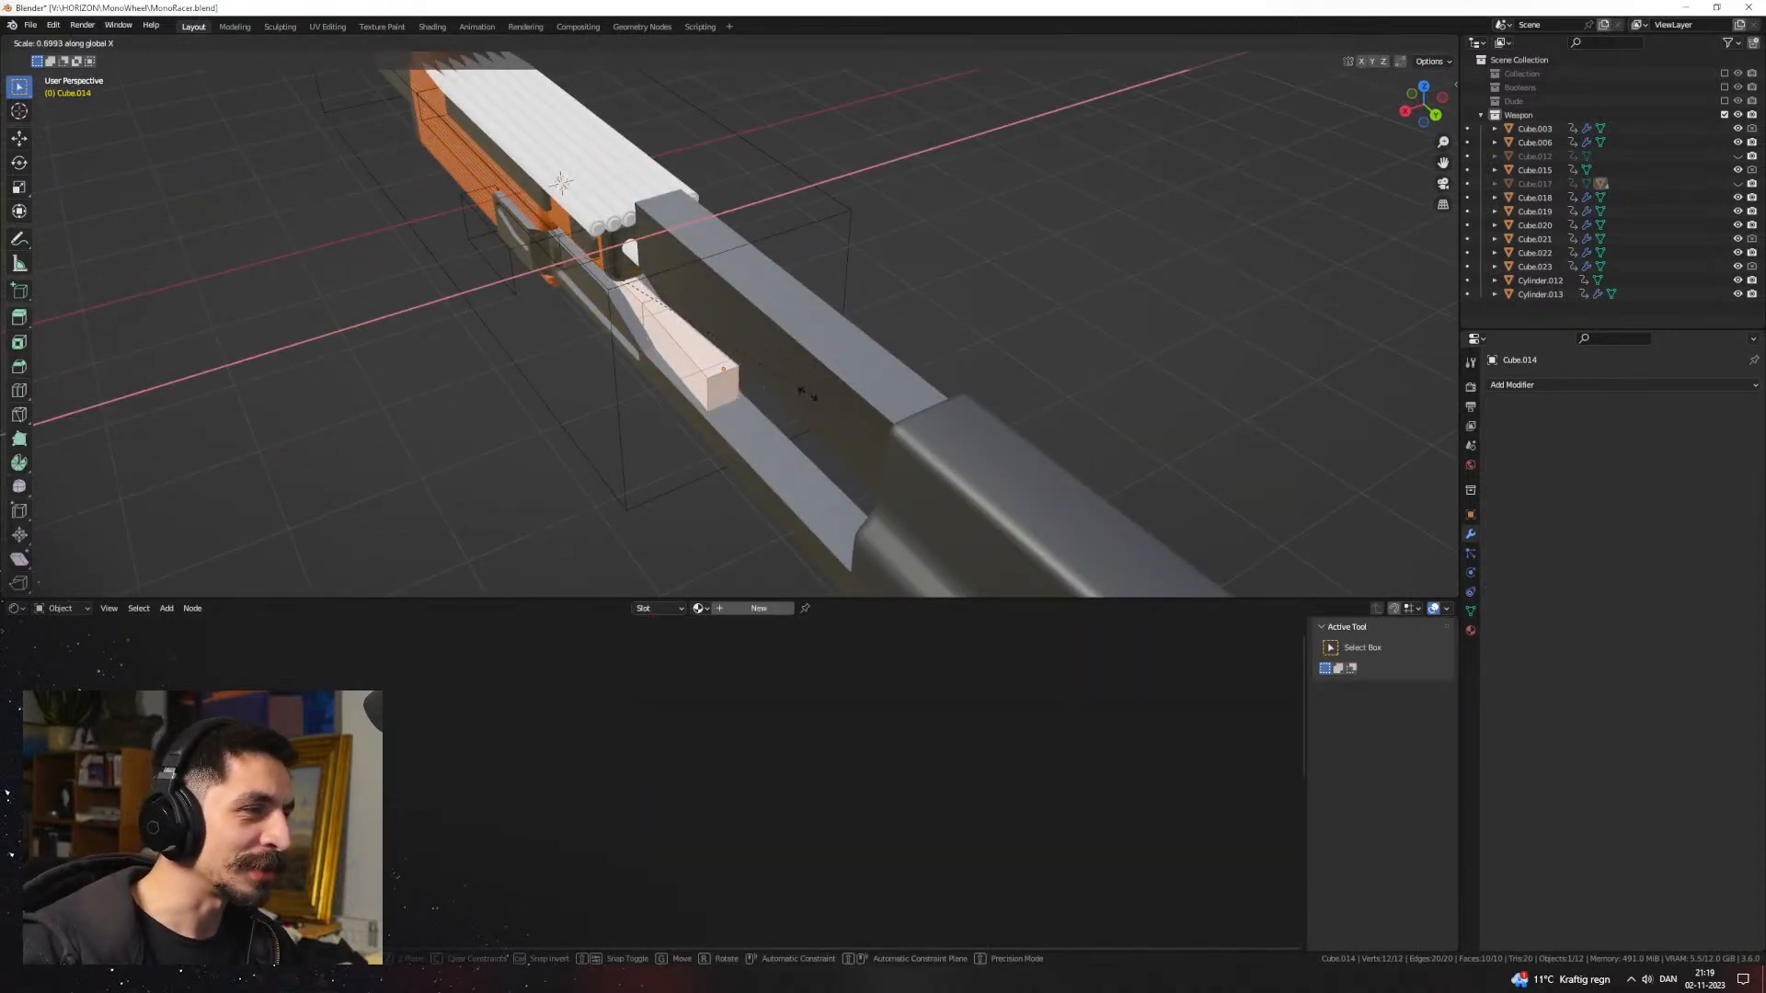
left_click(840, 390)
middle_click_drag(840, 390, 938, 385)
middle_click_drag(938, 384, 808, 371, "shift")
scroll(806, 368, "down", 2)
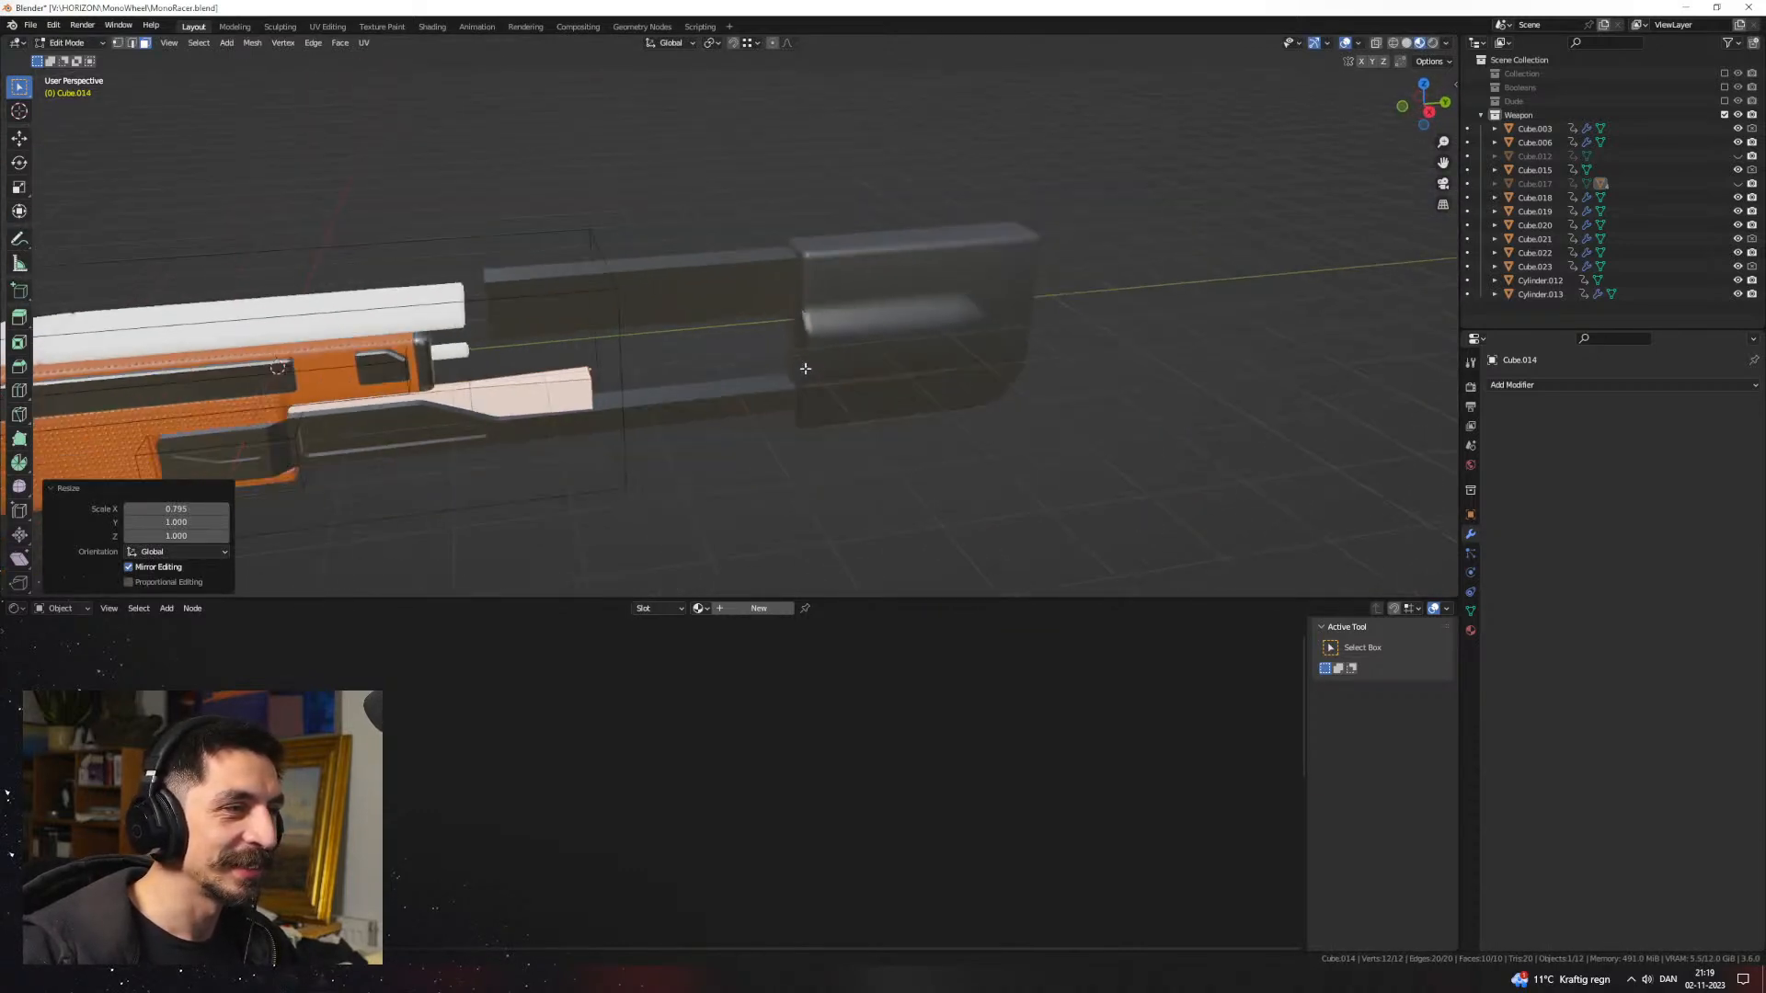
key("Tab")
Step: Slide the stock block's rear side edge loop inward by a factor of about 0.49 to narrow the butt end
middle_click_drag(1136, 425, 855, 400)
middle_click_drag(828, 383, 678, 417)
scroll(829, 379, "up", 5)
left_click(829, 380)
key("Tab")
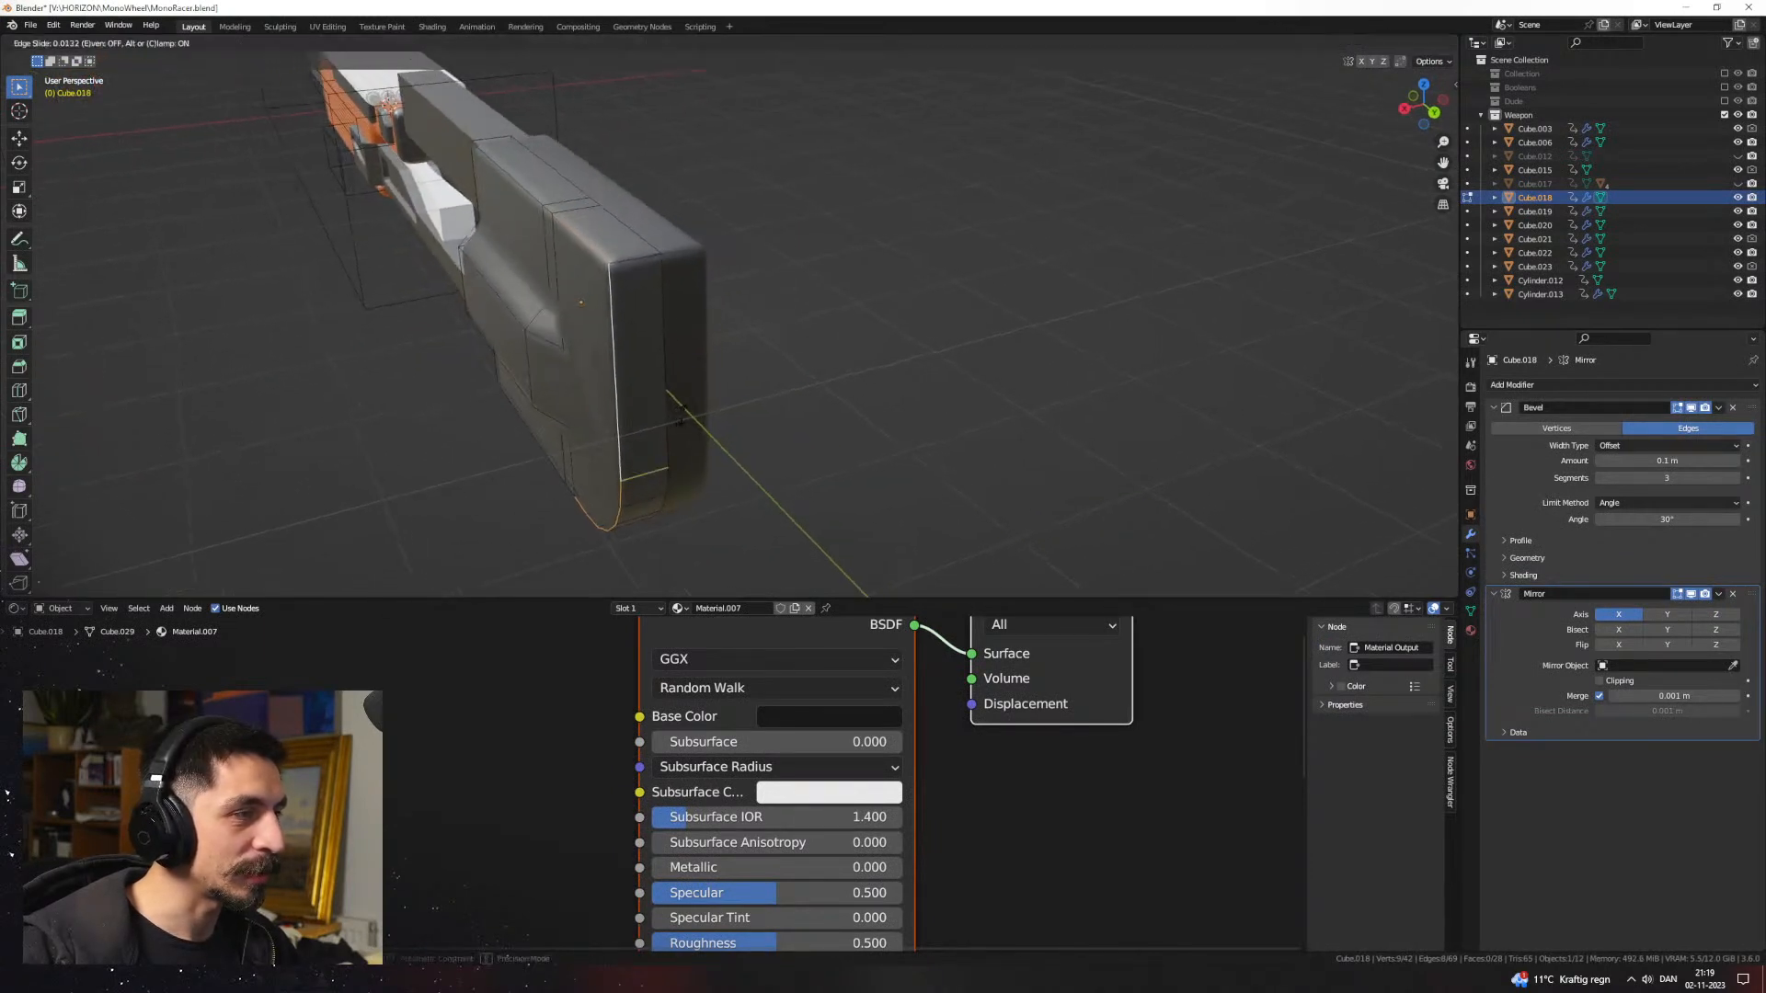
left_click(818, 382)
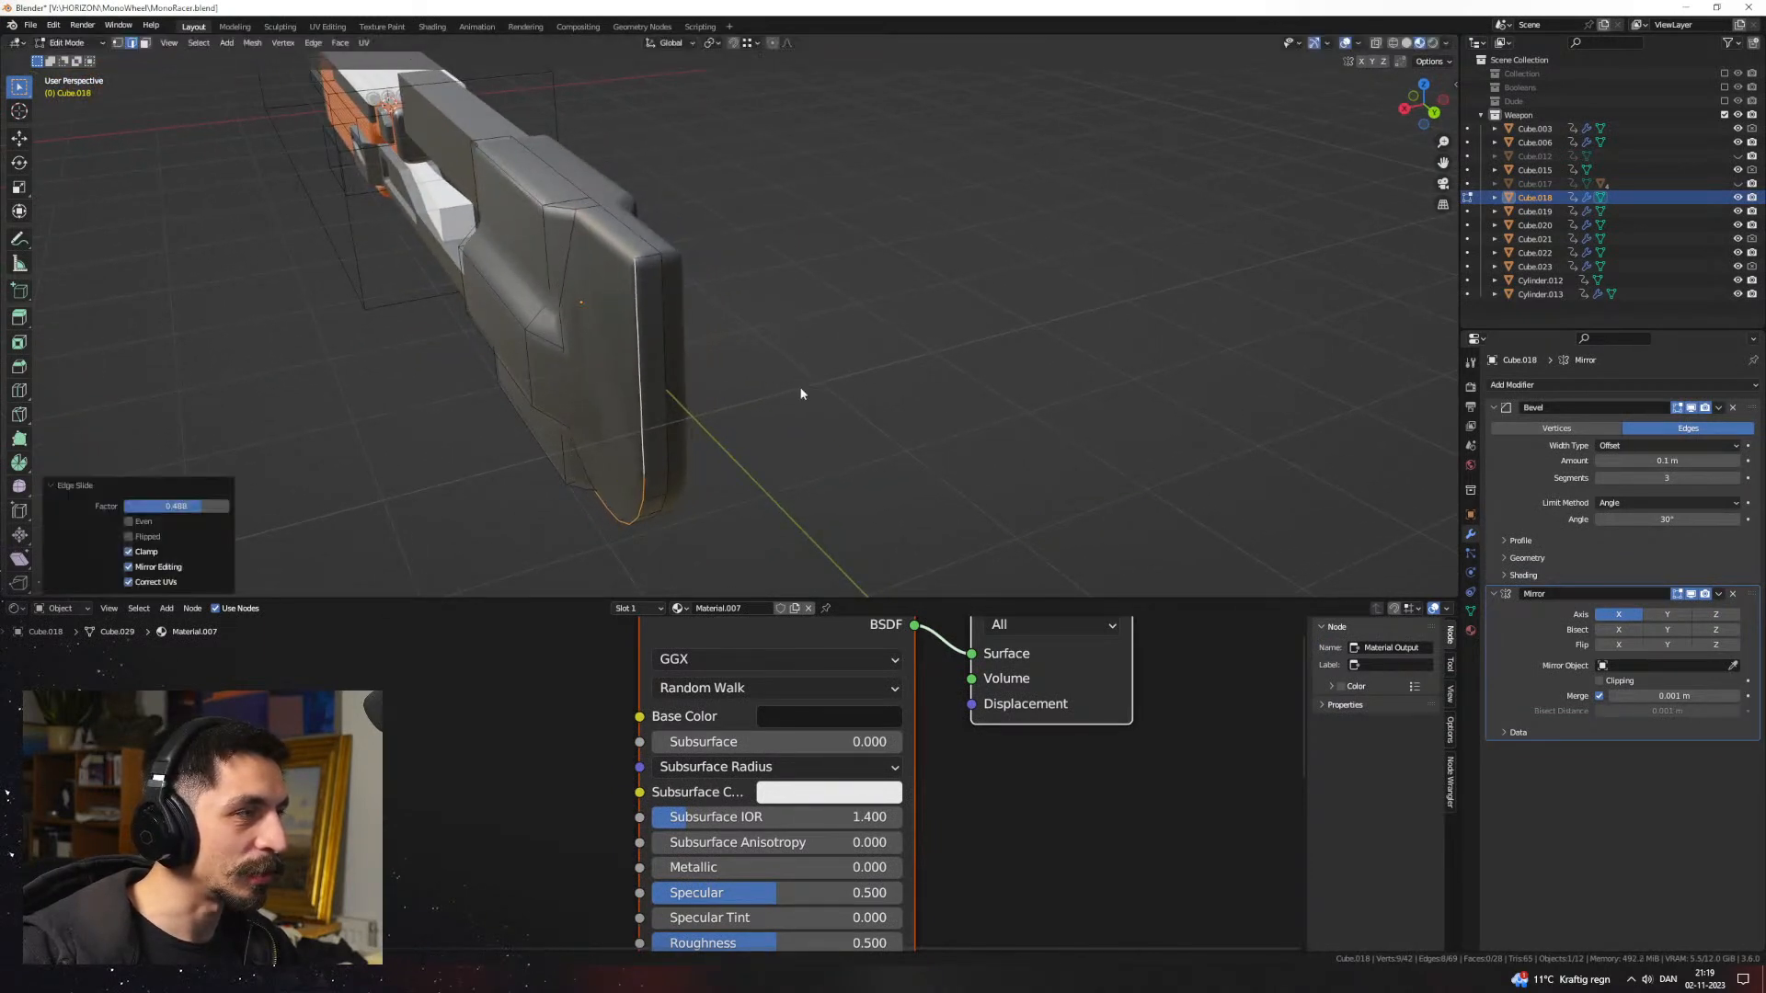
key("Tab")
Step: Move the selected geometry at the stock end along the X axis and clear the selection
middle_click_drag(804, 390, 762, 360)
key("Tab")
key("Tab")
left_click(692, 391)
key("Tab")
key("g")
key("x")
left_click(842, 455)
key("Tab")
left_click(881, 436)
left_click(787, 360)
key("alt+a")
Step: Add a centred loop cut across the lower rail's section between the receiver and the stock block
scroll(803, 394, "up", 1)
left_click(636, 383)
scroll(762, 361, "up", 3)
key("Tab")
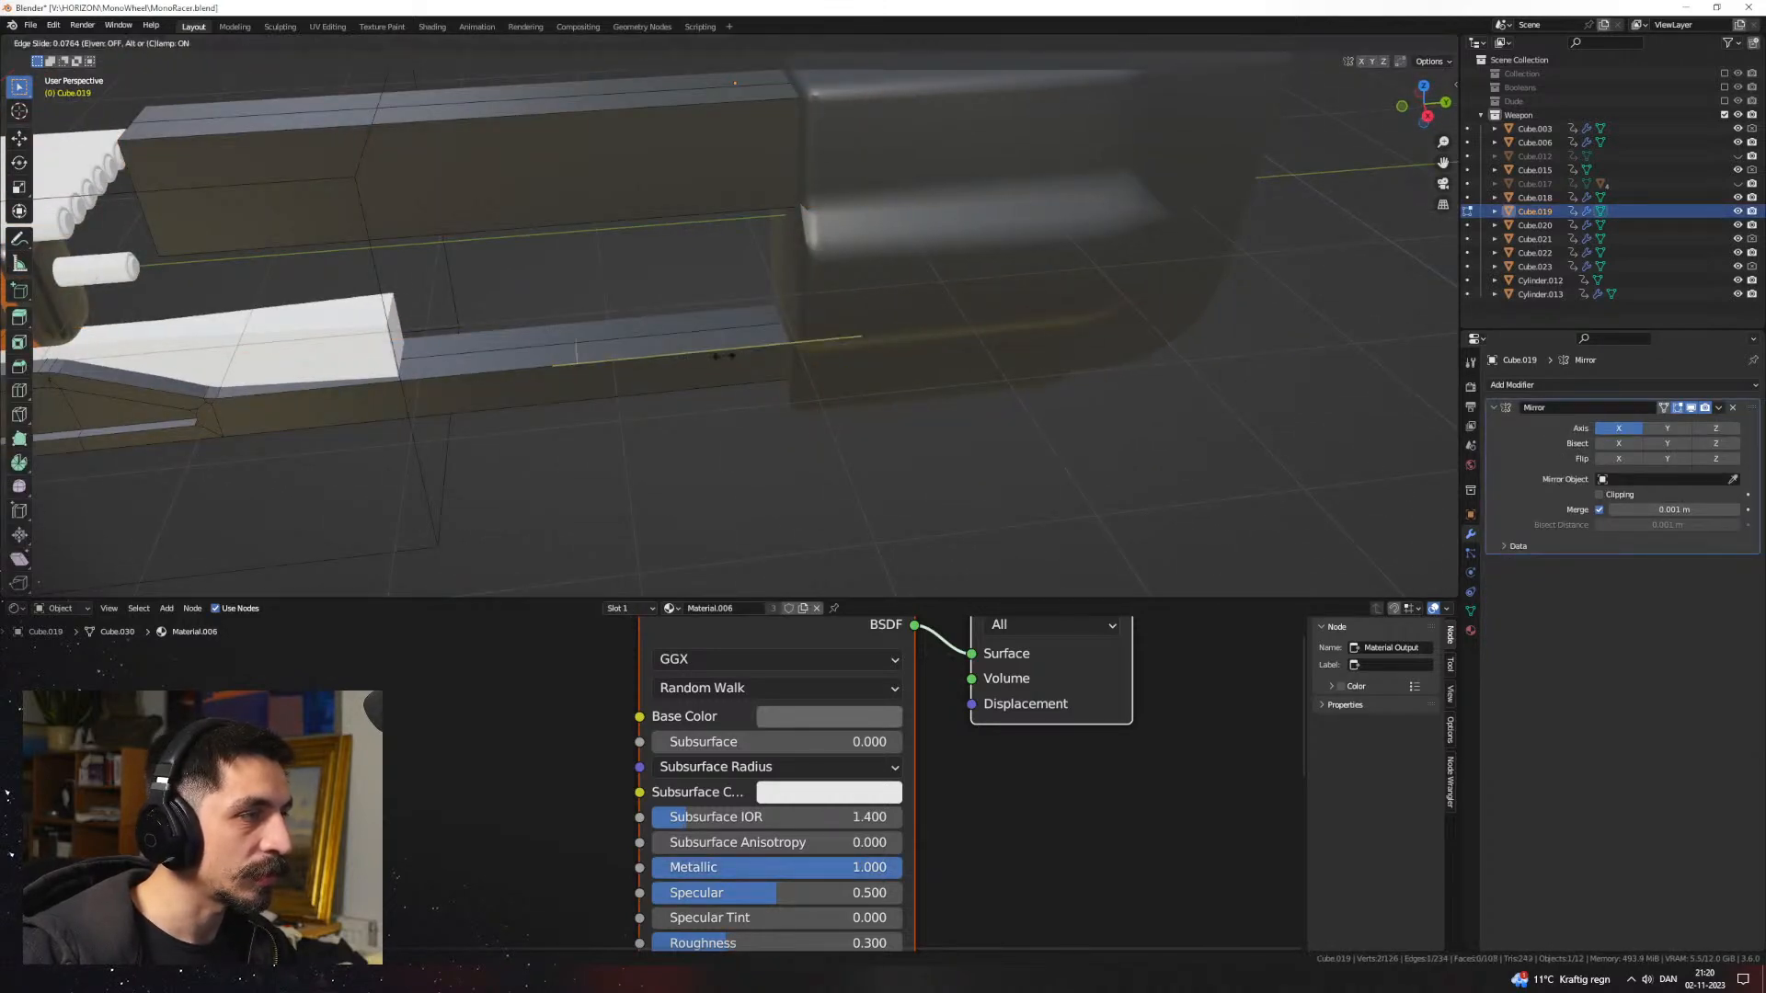
right_click(778, 357)
left_click(547, 377)
key("a")
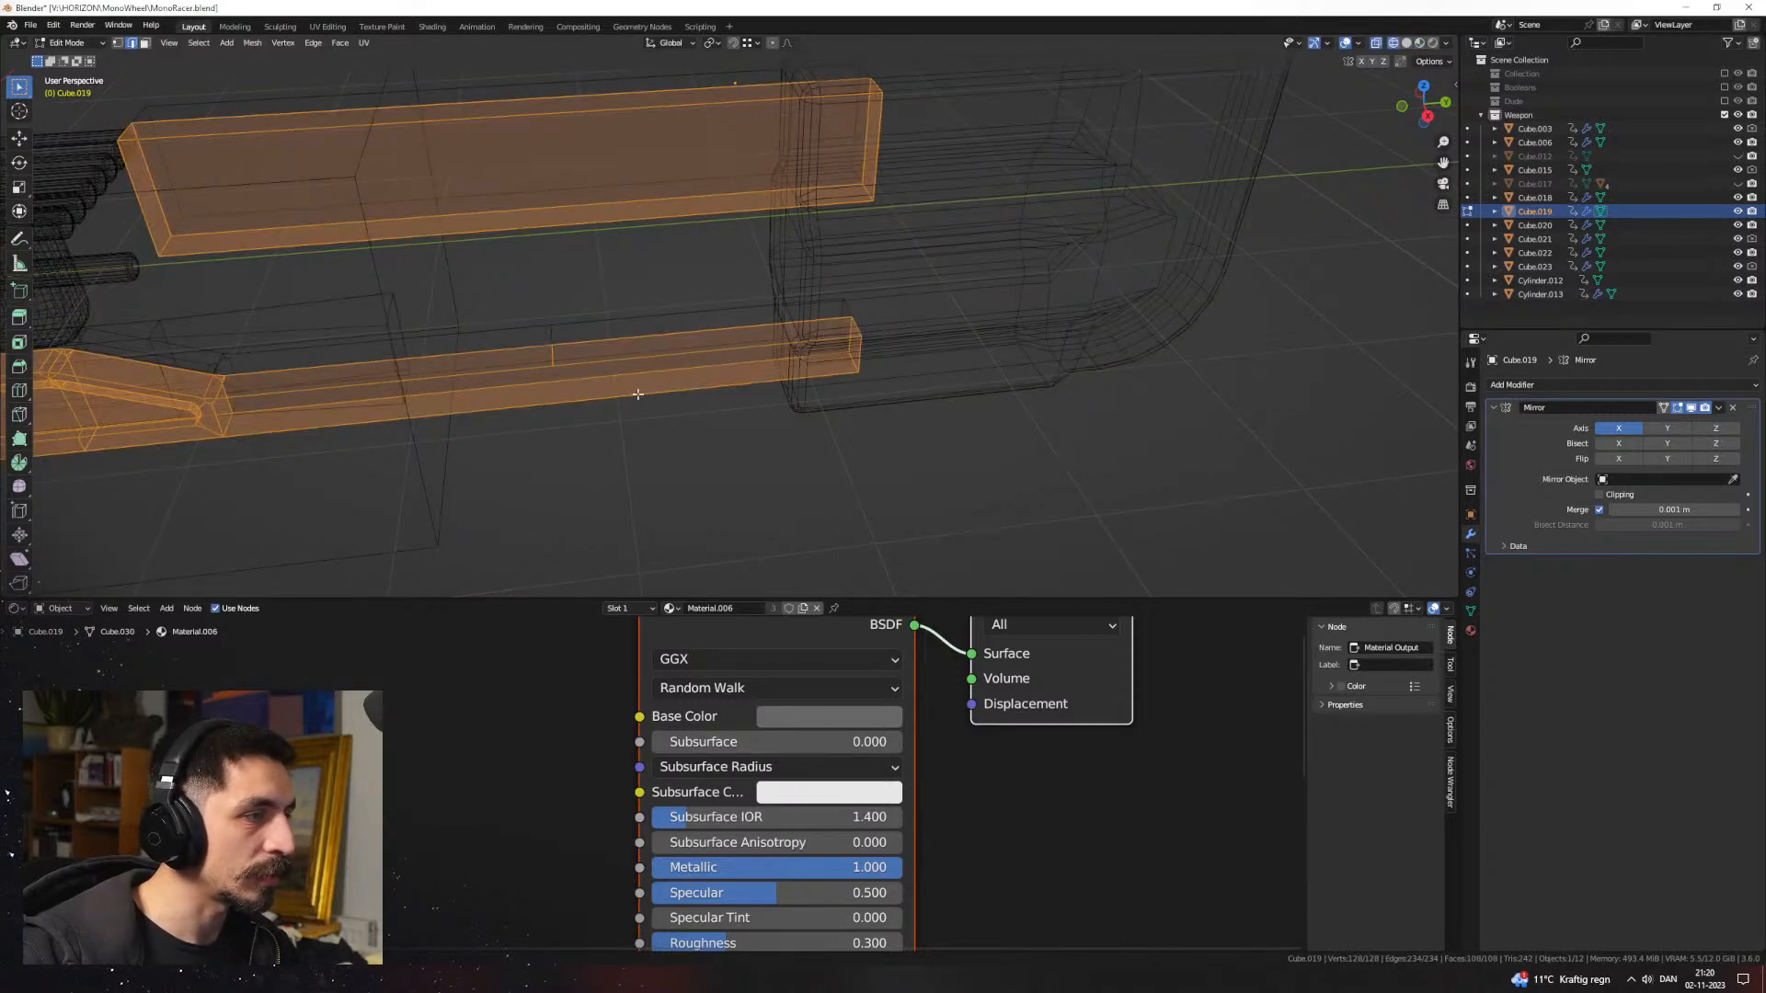
Step: Add a matching centred loop cut across the lower rail's underside and select the rear side face
key("ctrl+r")
left_click(563, 389)
right_click(565, 388)
key("1")
middle_click_drag(566, 388, 697, 363)
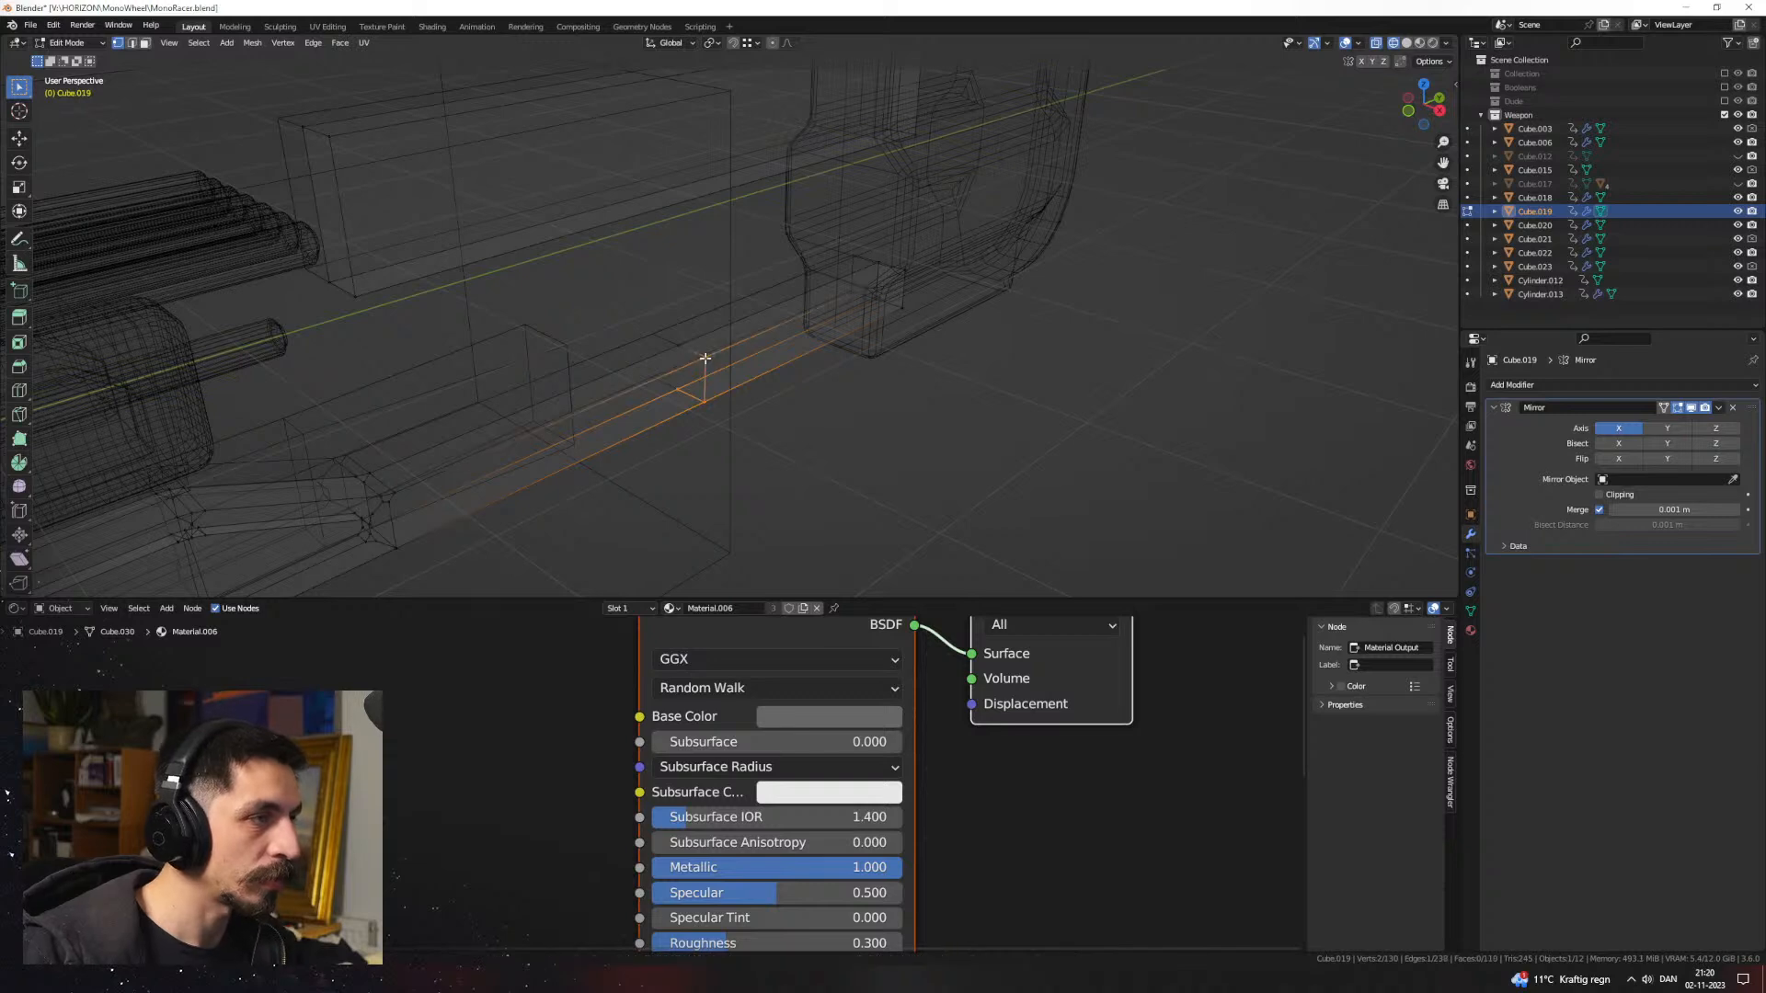
middle_click_drag(706, 359, 737, 371)
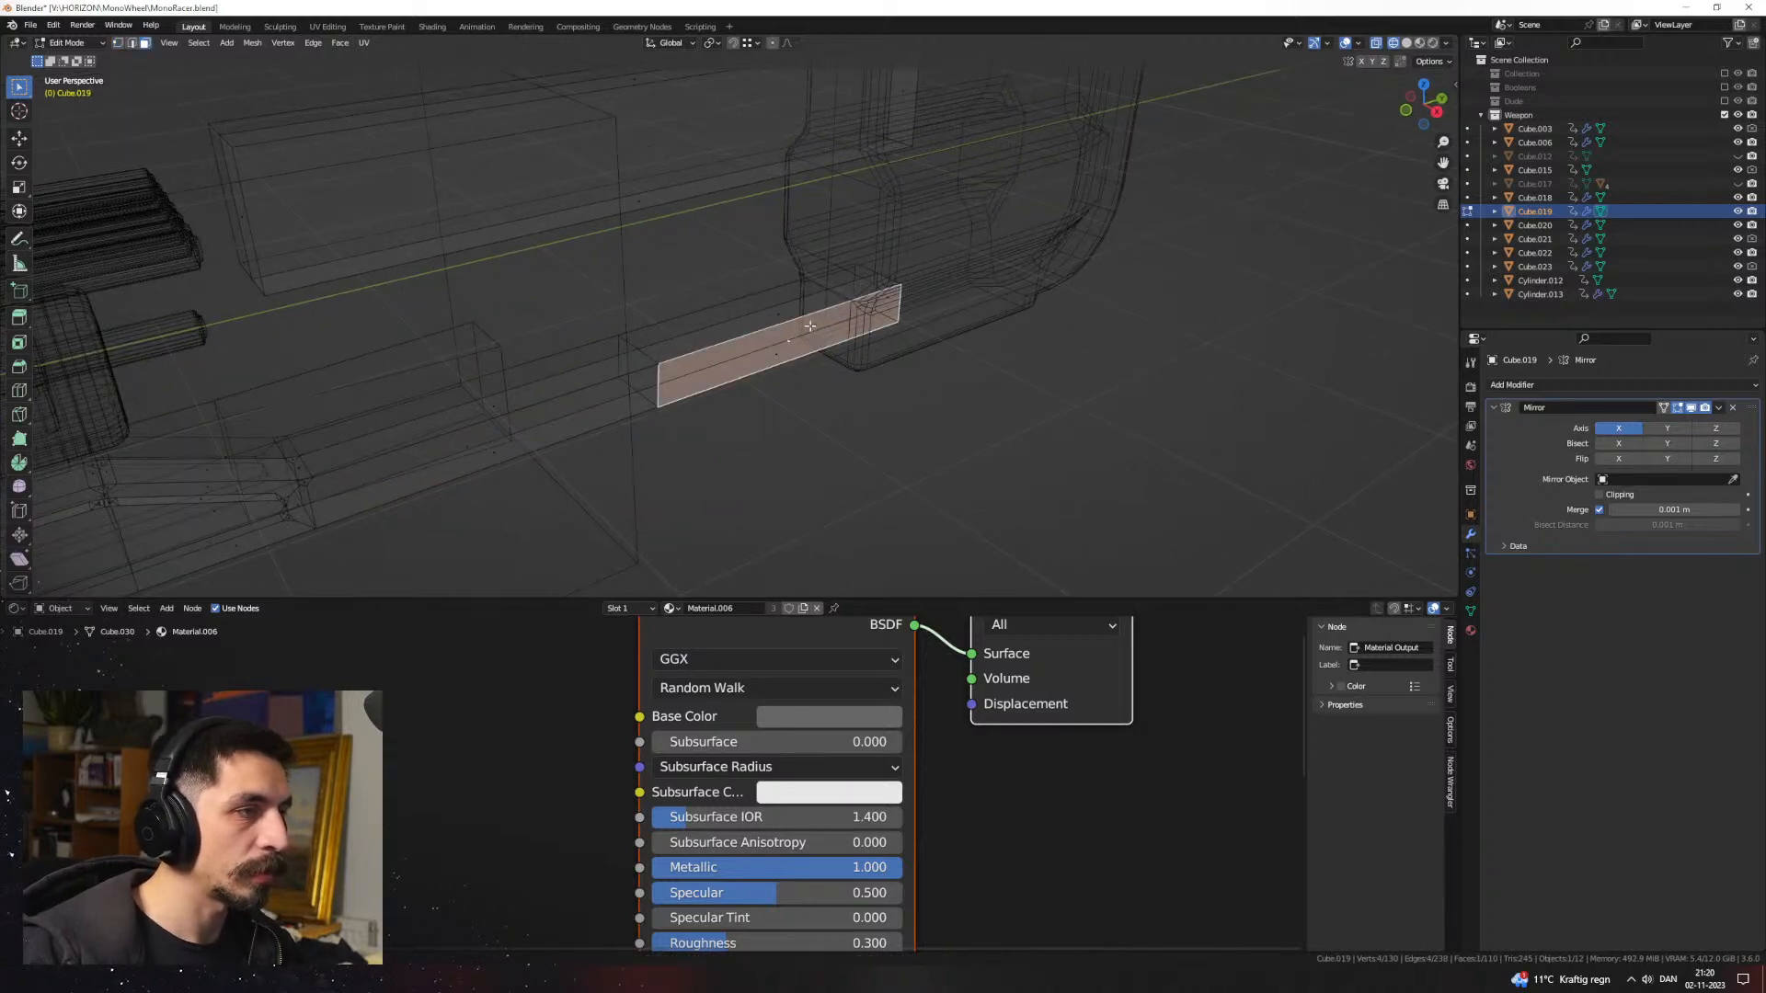
Step: Add another crosswise cut to the lower rail's rear half and move the side face behind it outward along X by about 0.23 m
key("e")
key("x")
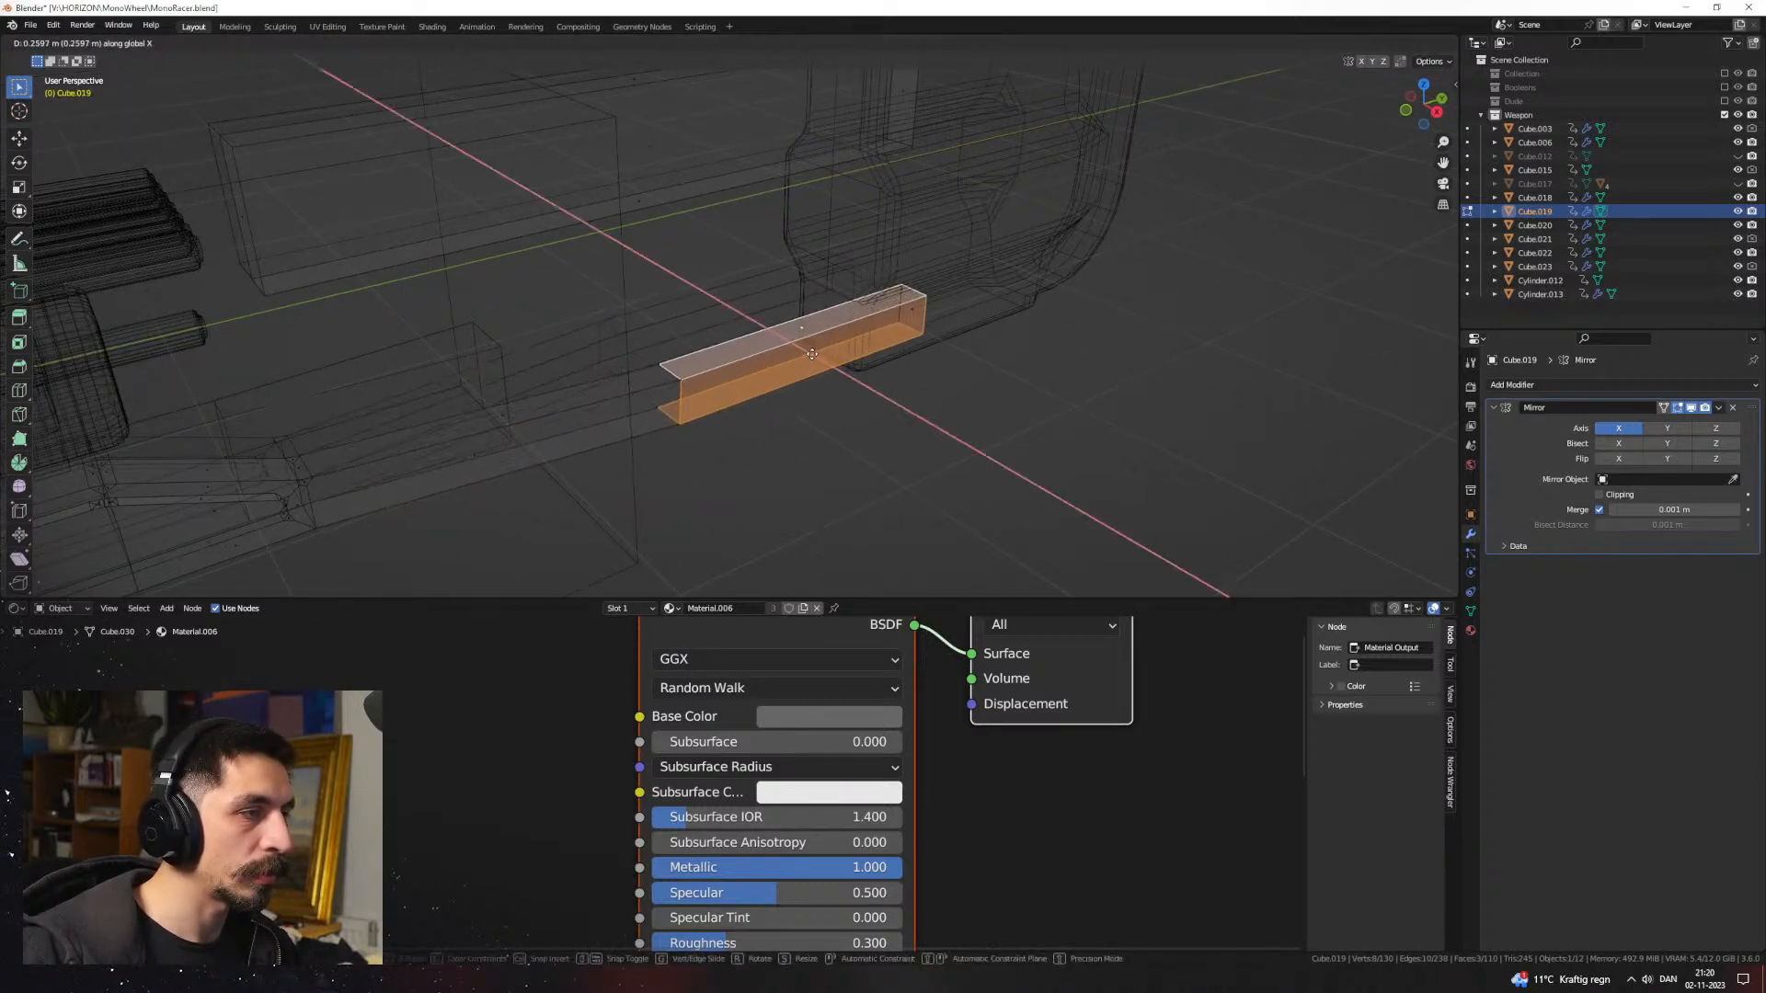
left_click(768, 365)
key("g")
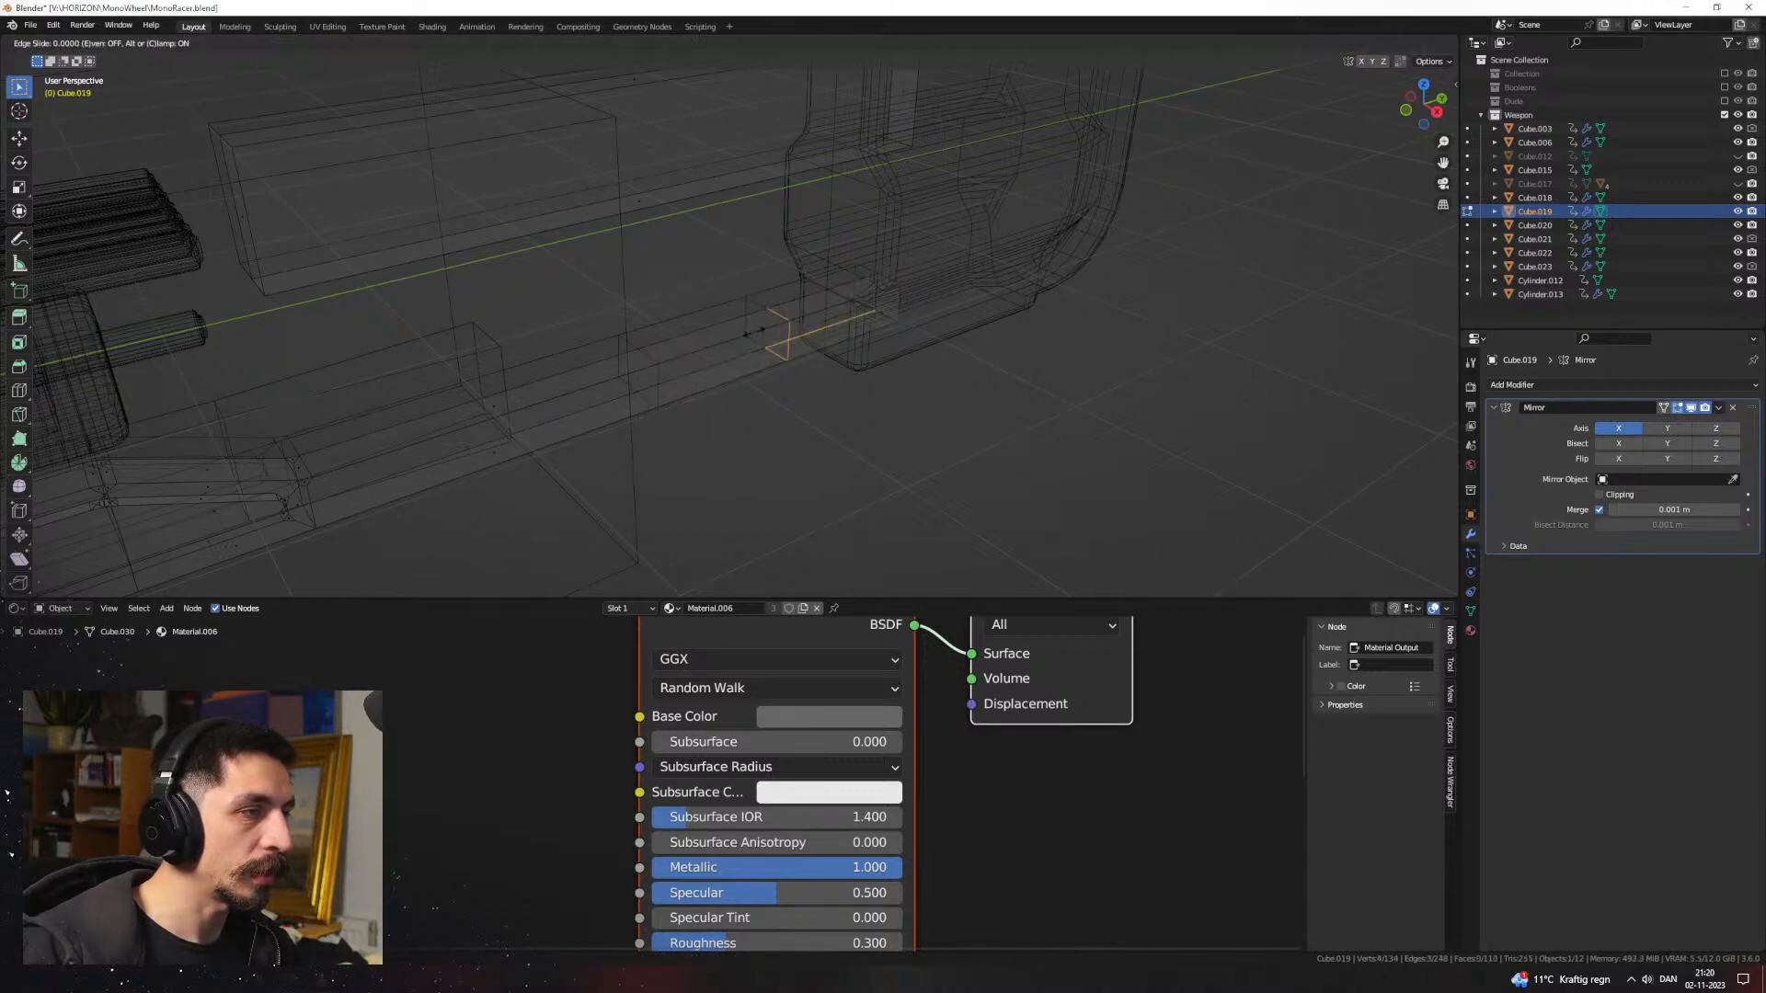
key("x")
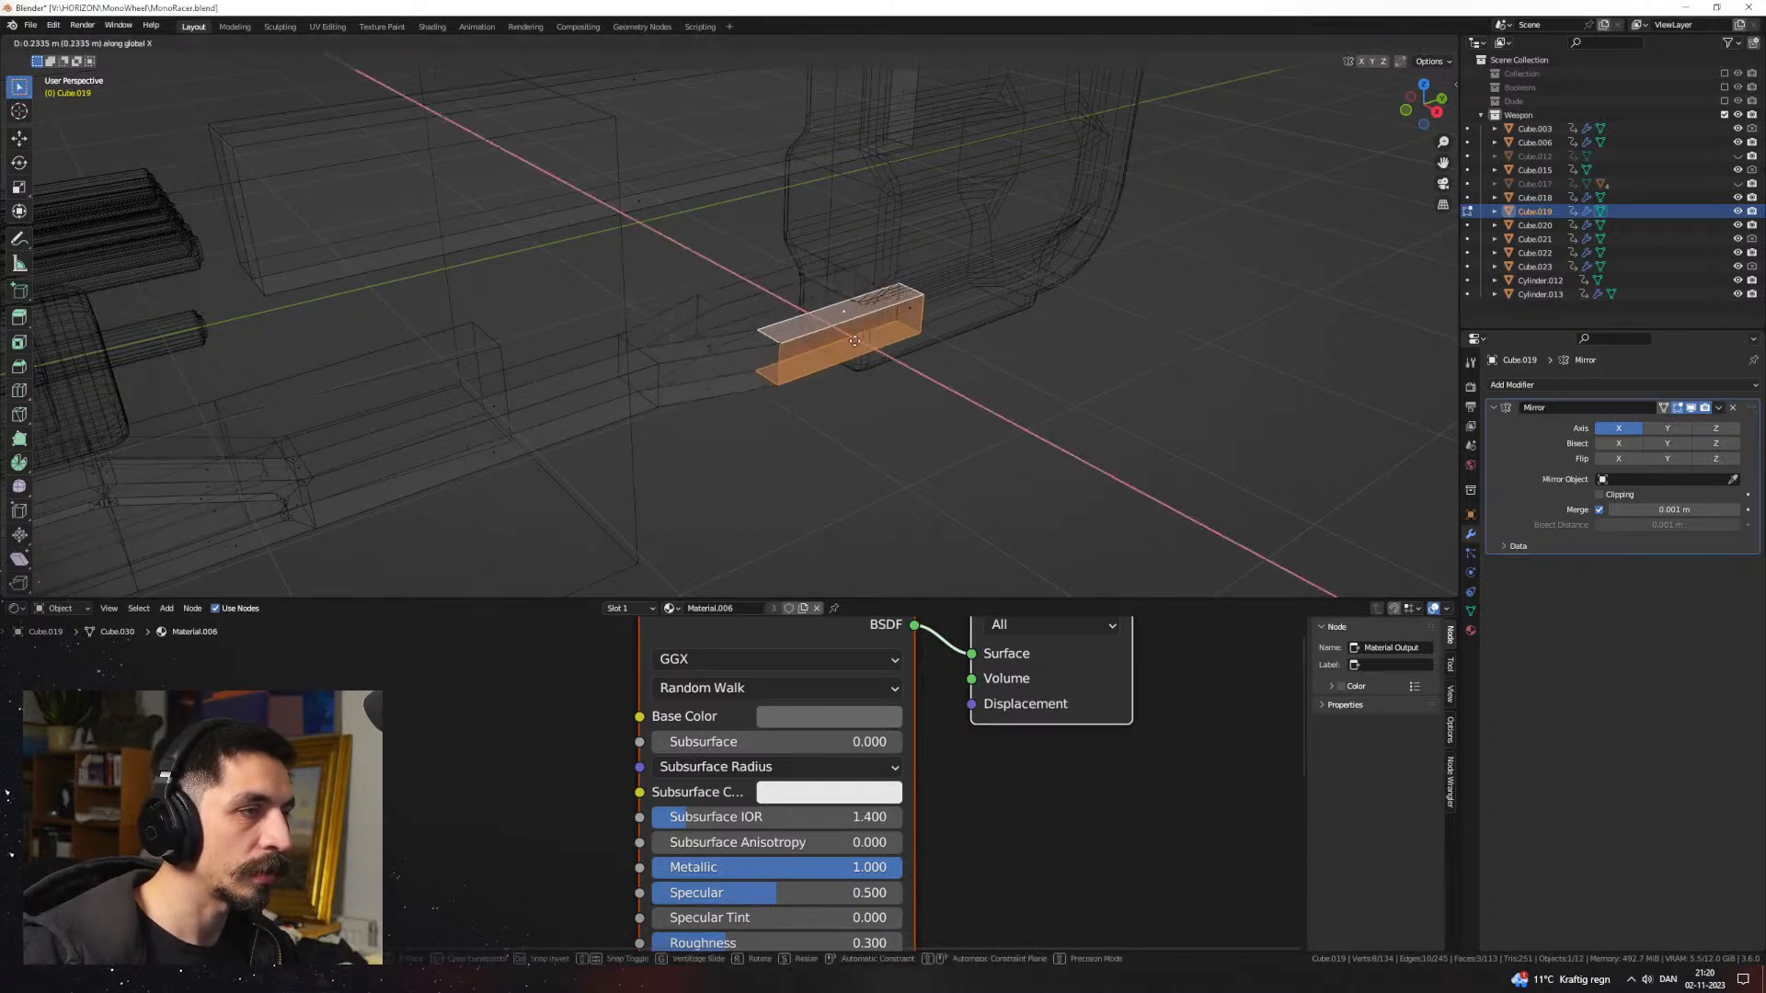
left_click(771, 319)
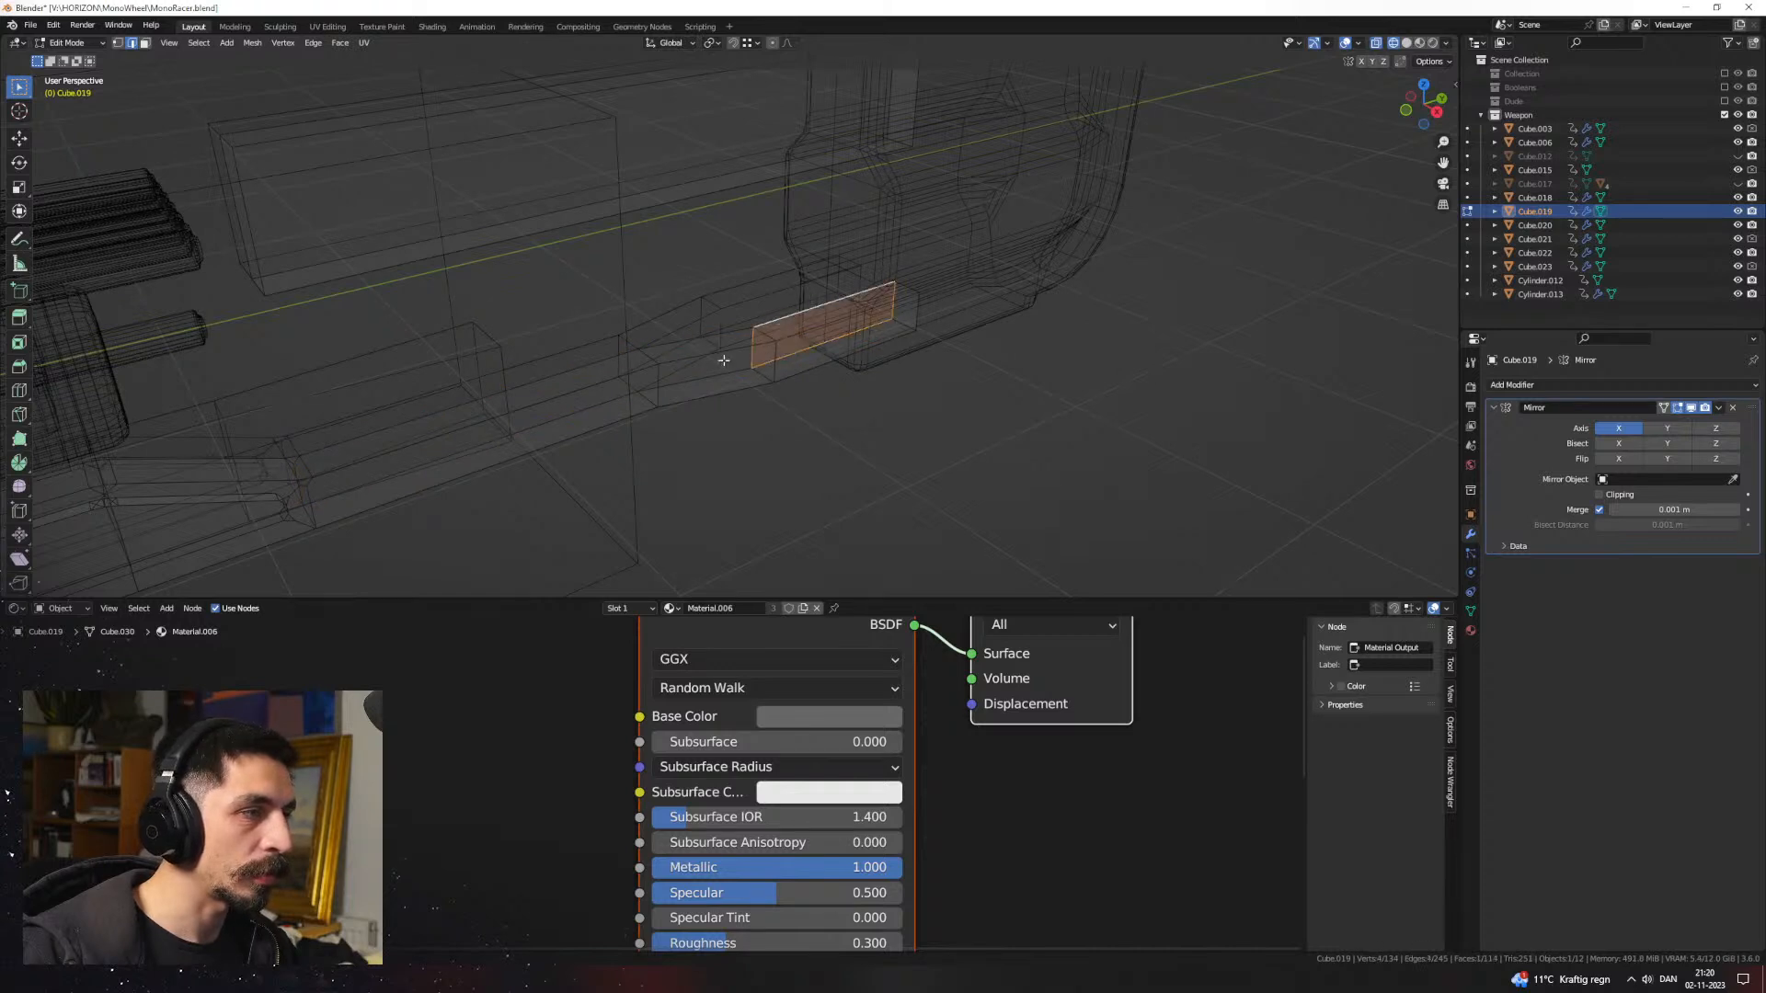
Step: Return to solid shading and move the underside of the lower rail's widened rear section down along Z
mouse_move(828, 363)
middle_mouse_down()
mouse_move(804, 374)
mouse_move(777, 313)
mouse_move(745, 300)
mouse_move(760, 257)
mouse_move(809, 340)
mouse_move(763, 278)
mouse_move(898, 375)
mouse_move(745, 363)
mouse_move(833, 442)
middle_mouse_up()
key("z")
left_click(831, 367)
key("g")
key("z")
left_click(805, 314)
Step: Bevel the vertical edges at the bend where the lower rail widens
key("2")
left_click(851, 339)
left_click(757, 324, "shift")
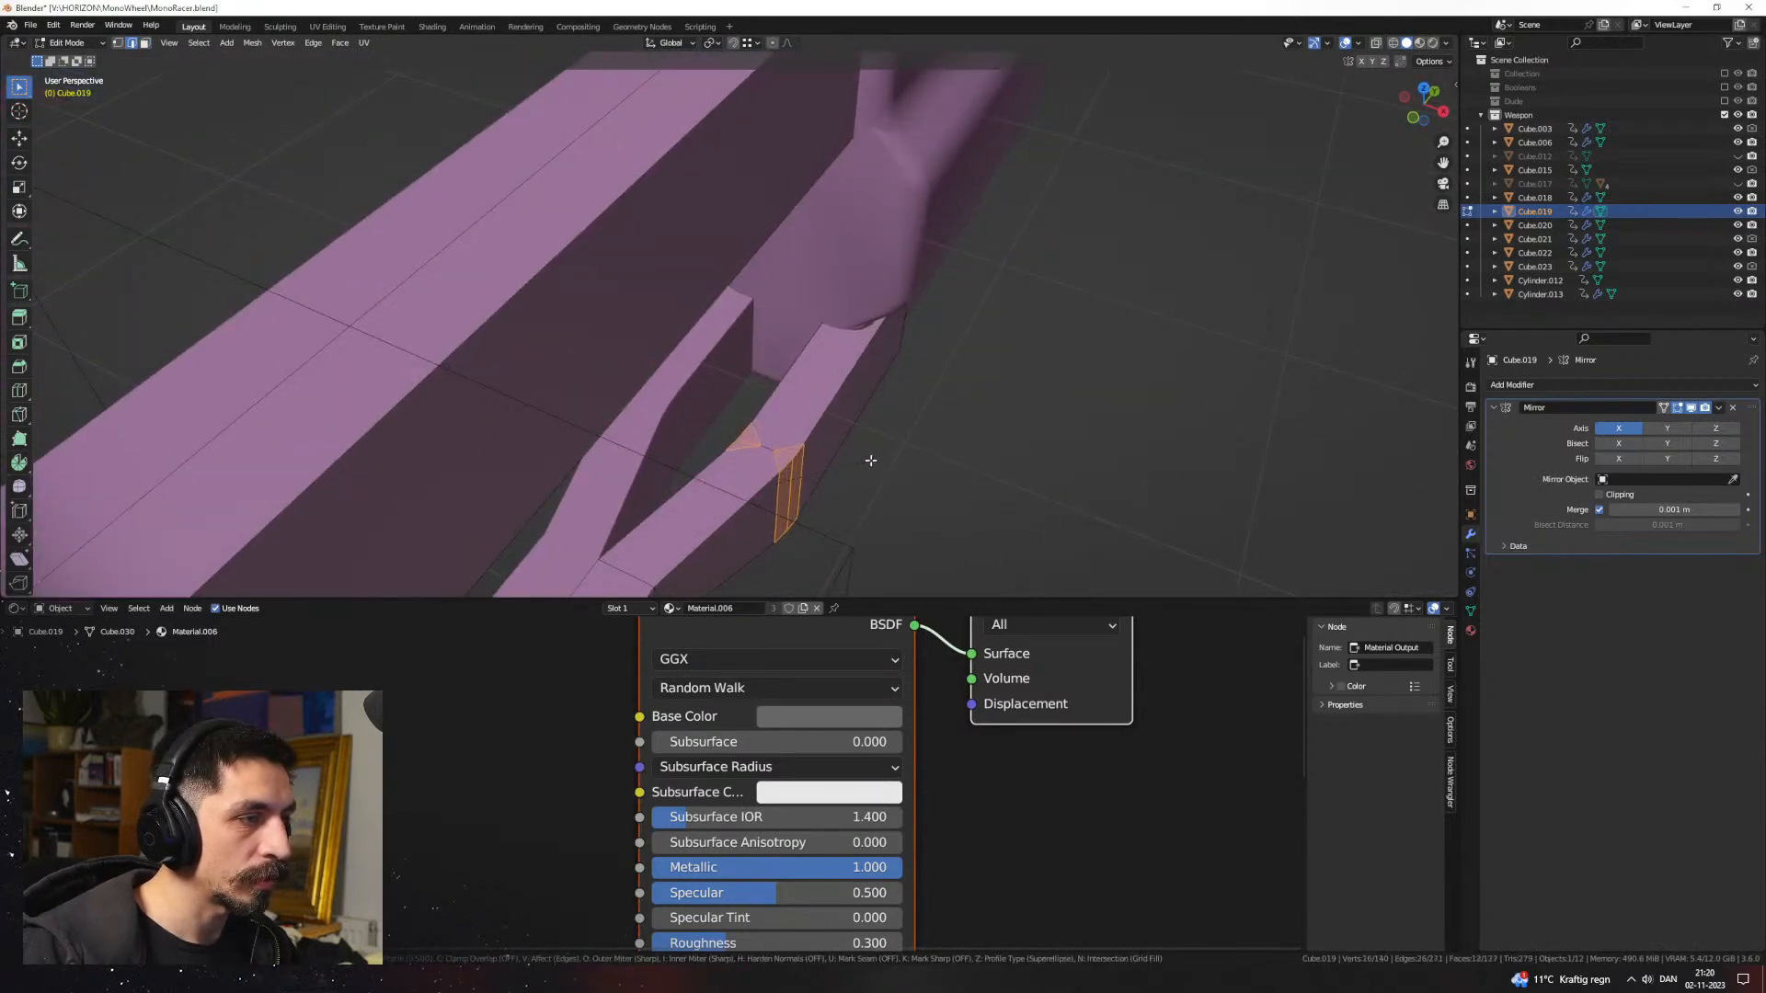
left_click(870, 461)
key("Tab")
Step: Extrude the rear end face of the lower rail's widened section along its normal by about 0.85 m
middle_click_drag(870, 461, 785, 370)
left_click(809, 477)
left_click(688, 371)
key("Tab")
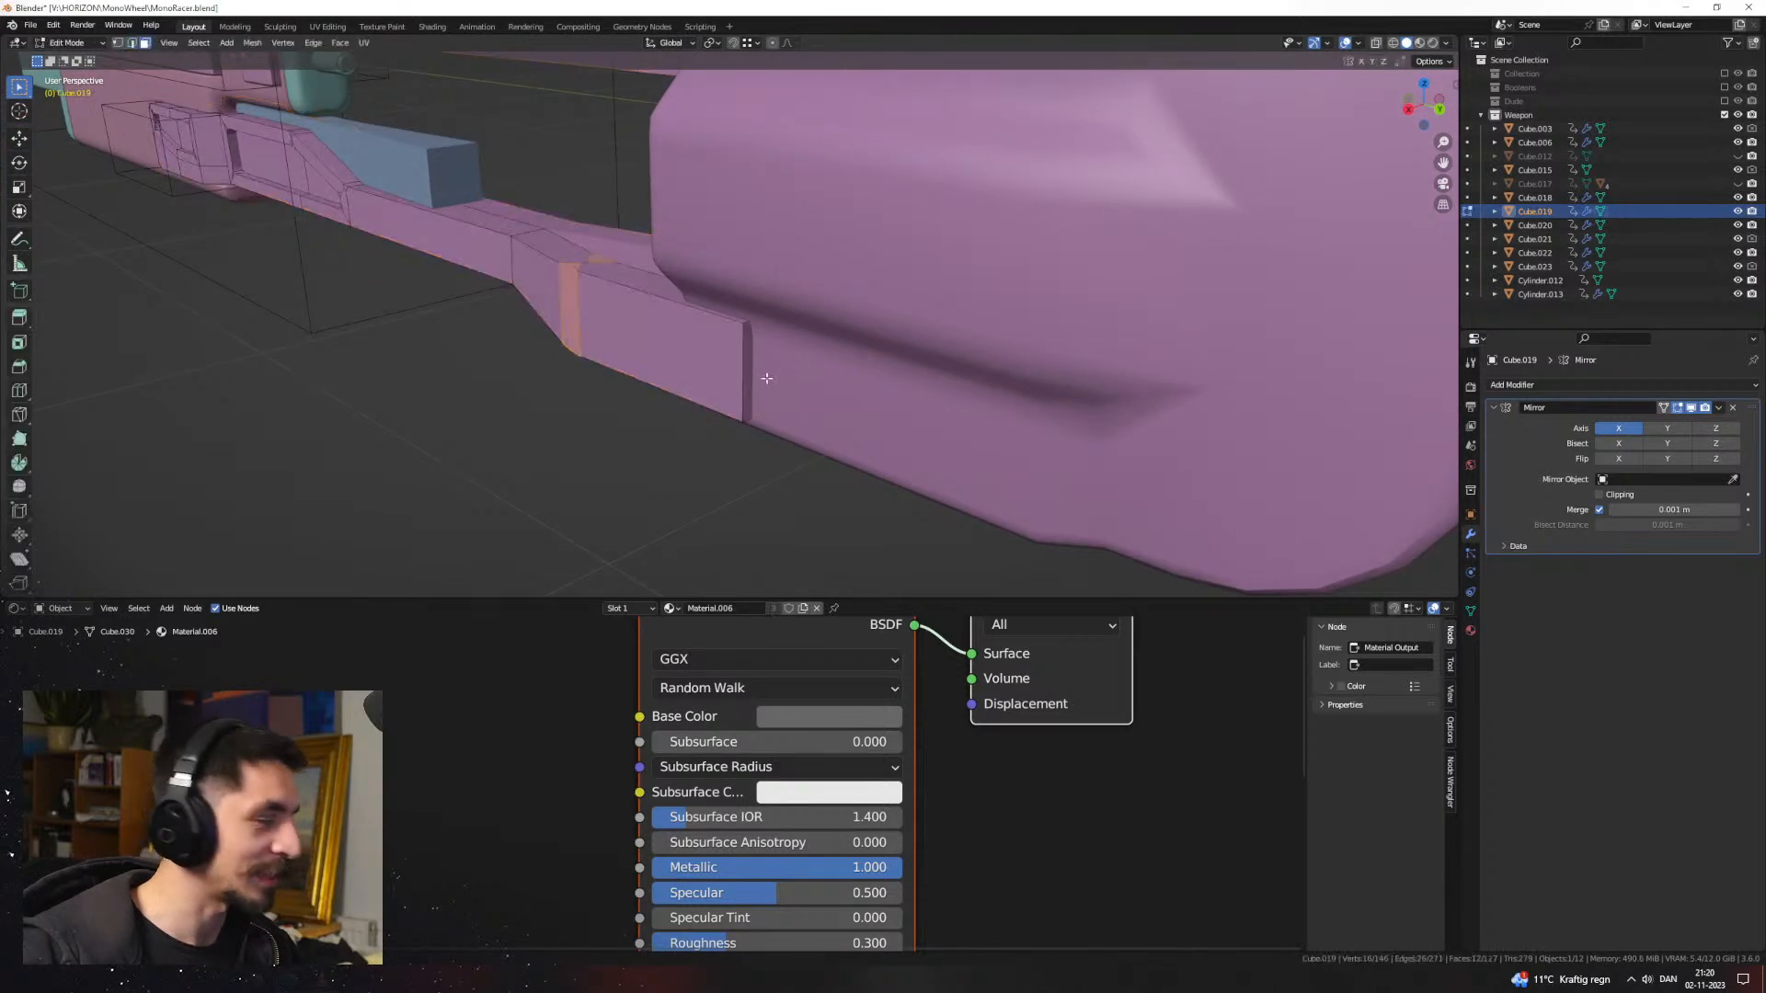
left_click(938, 446)
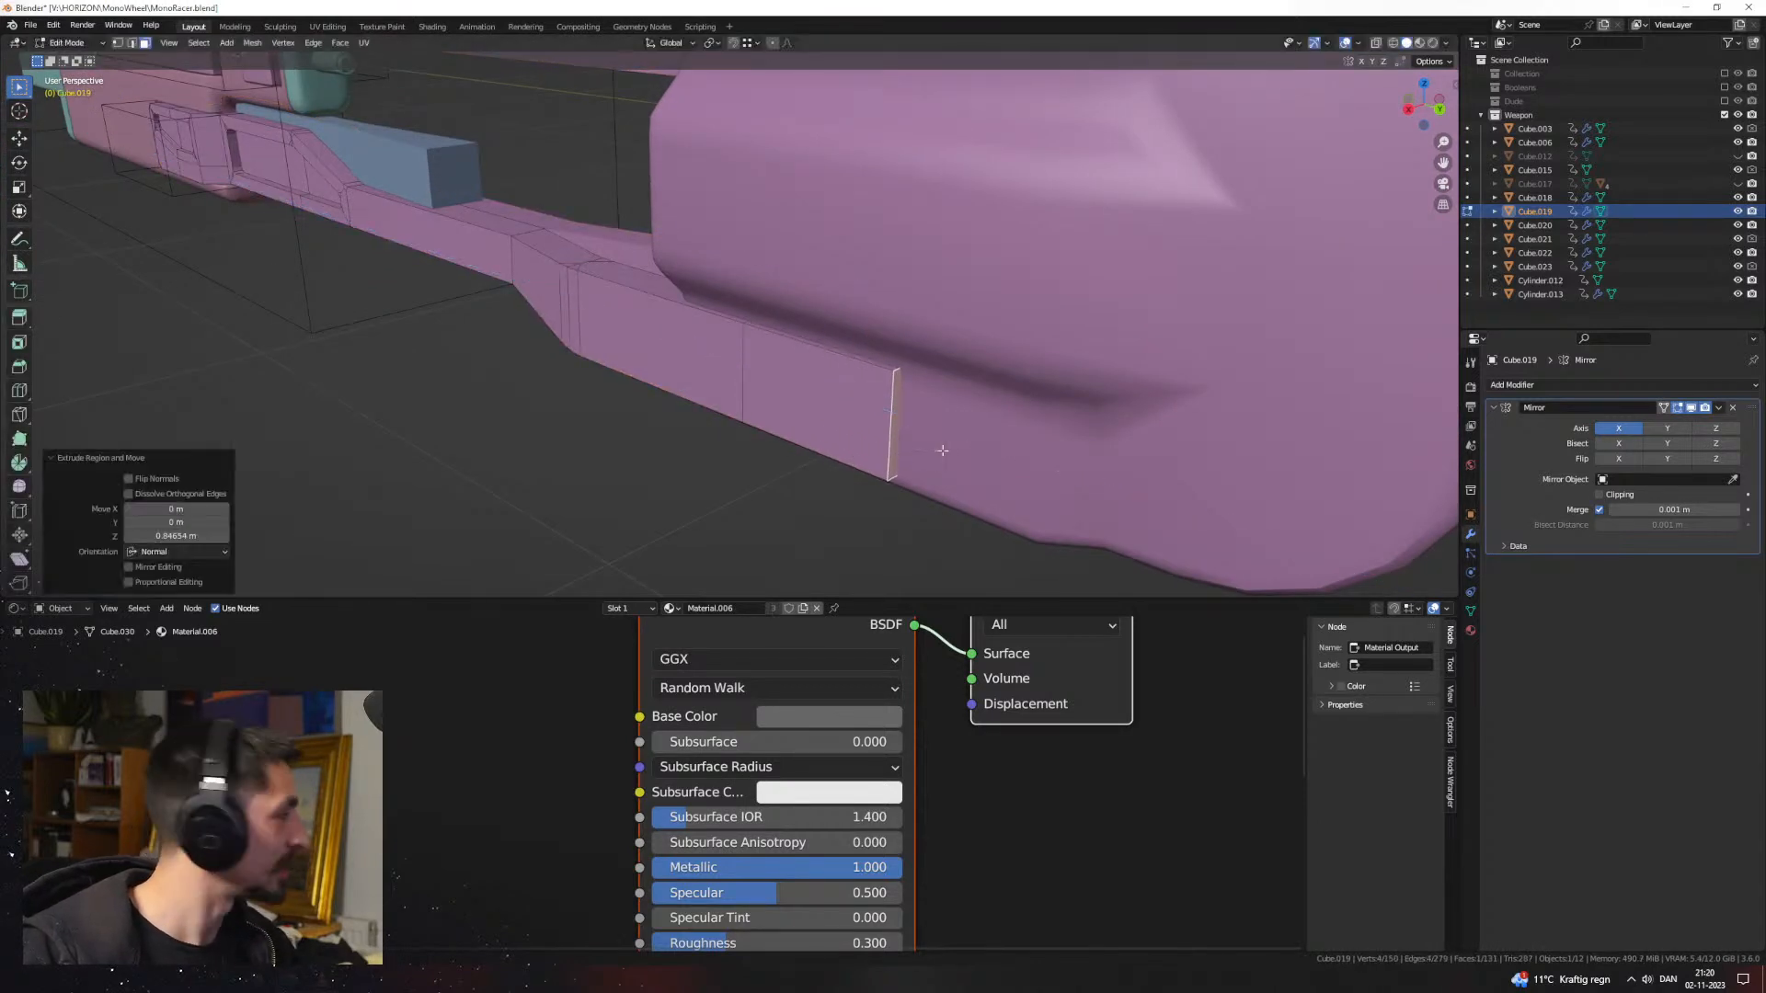
Step: Round the upper and lower corners of the lower rail's extruded end with a bevel
middle_click_drag(938, 445, 771, 423, "shift")
left_click(763, 310, "shift")
middle_click_drag(774, 324, 871, 388)
key("ctrl+b")
left_click(867, 350)
key("Tab")
left_click(863, 421)
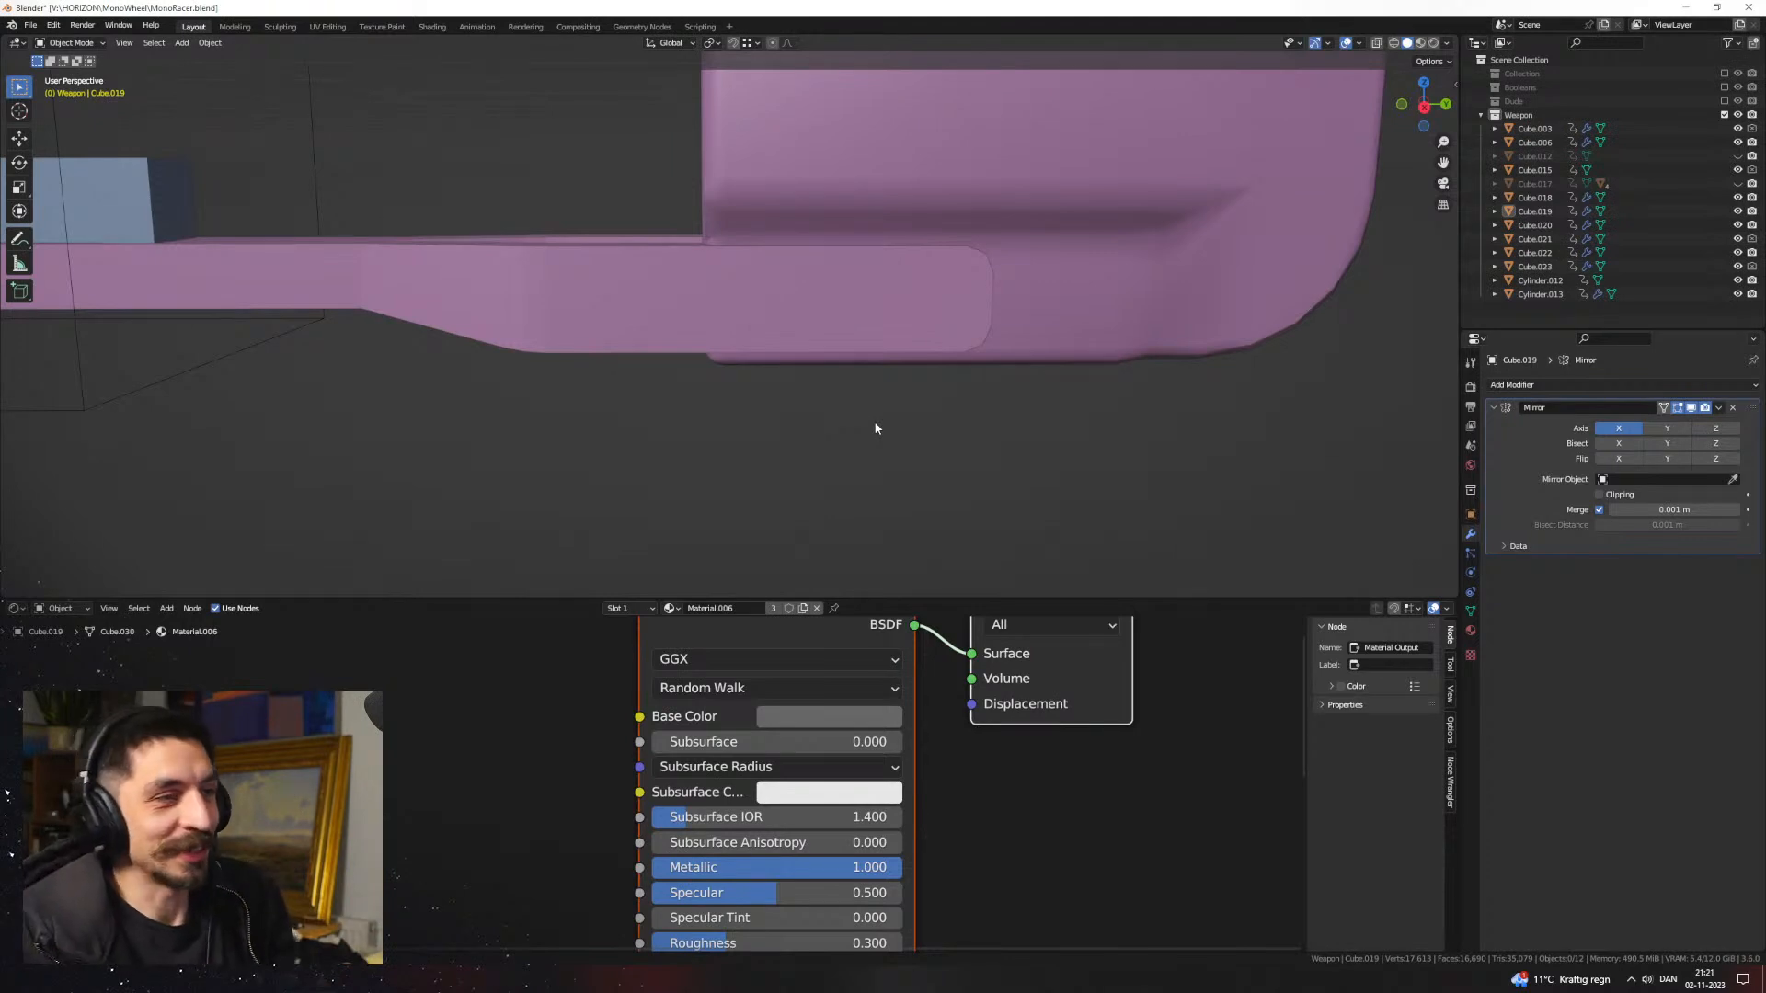
Step: Select the lower rail's rounded end in the right orthographic wireframe view and move it farther rearward along Y
left_click(905, 337)
middle_click_drag(912, 347, 878, 347)
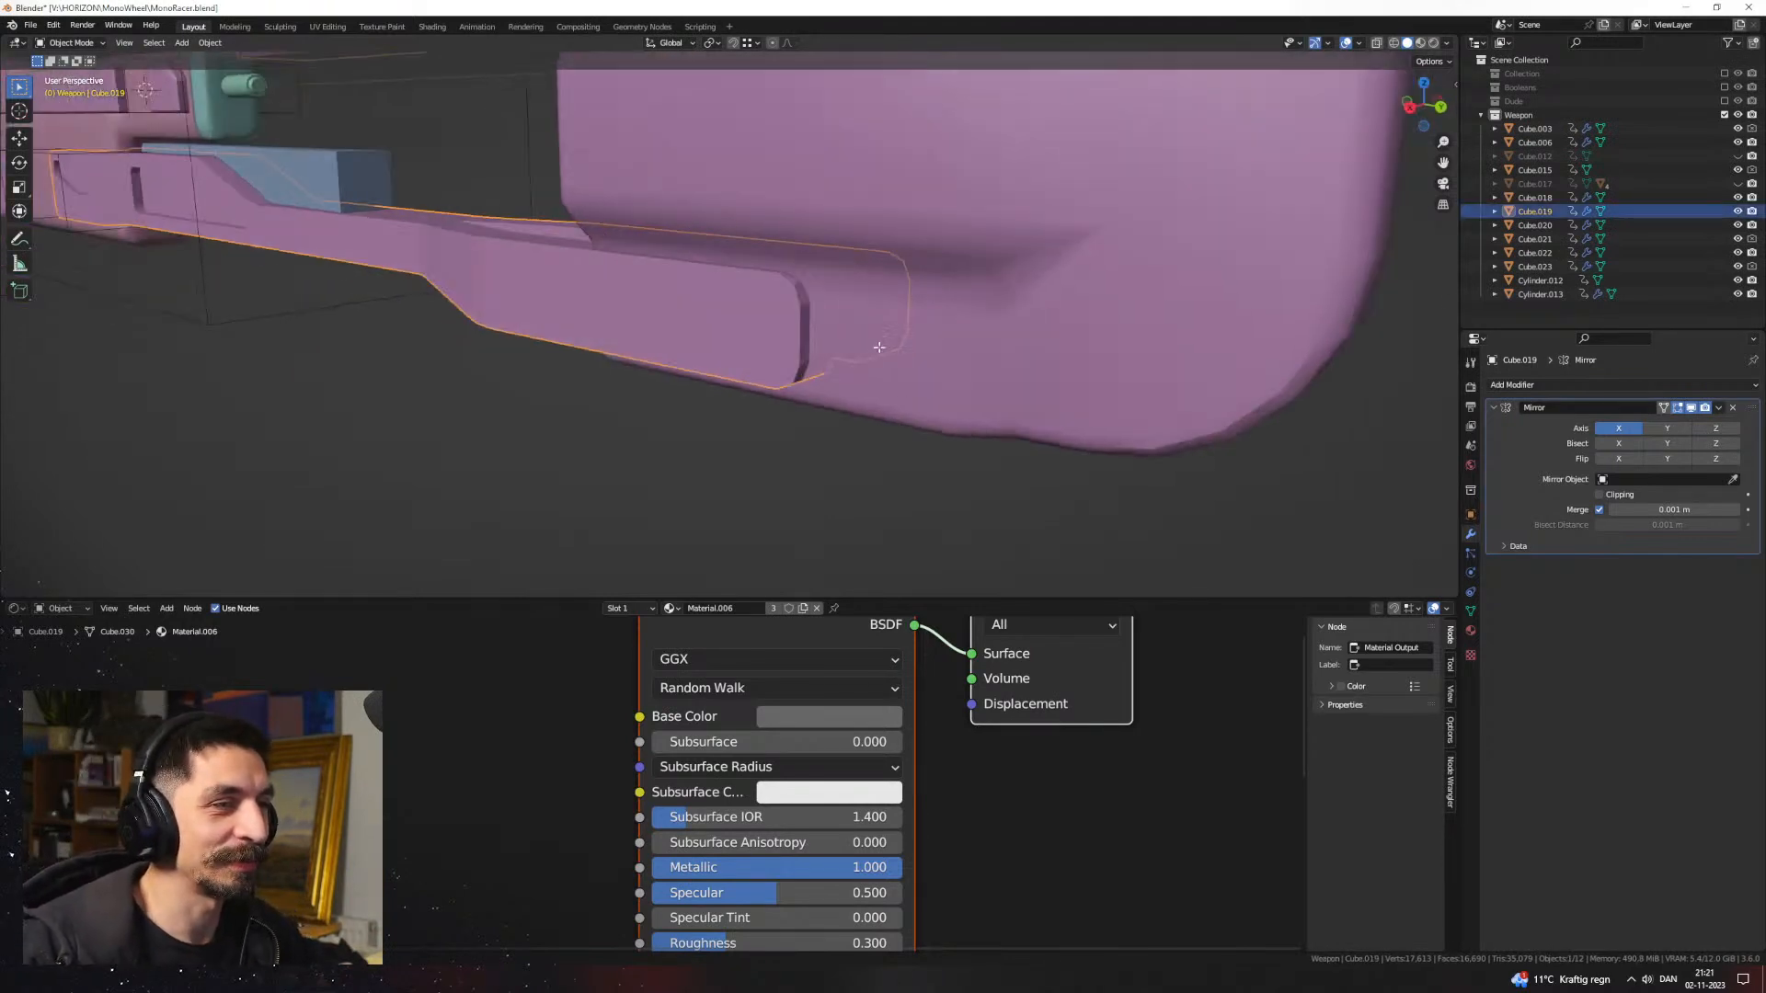
key("Tab")
key("KP_3")
key("z")
left_click_drag(1039, 367, 956, 281)
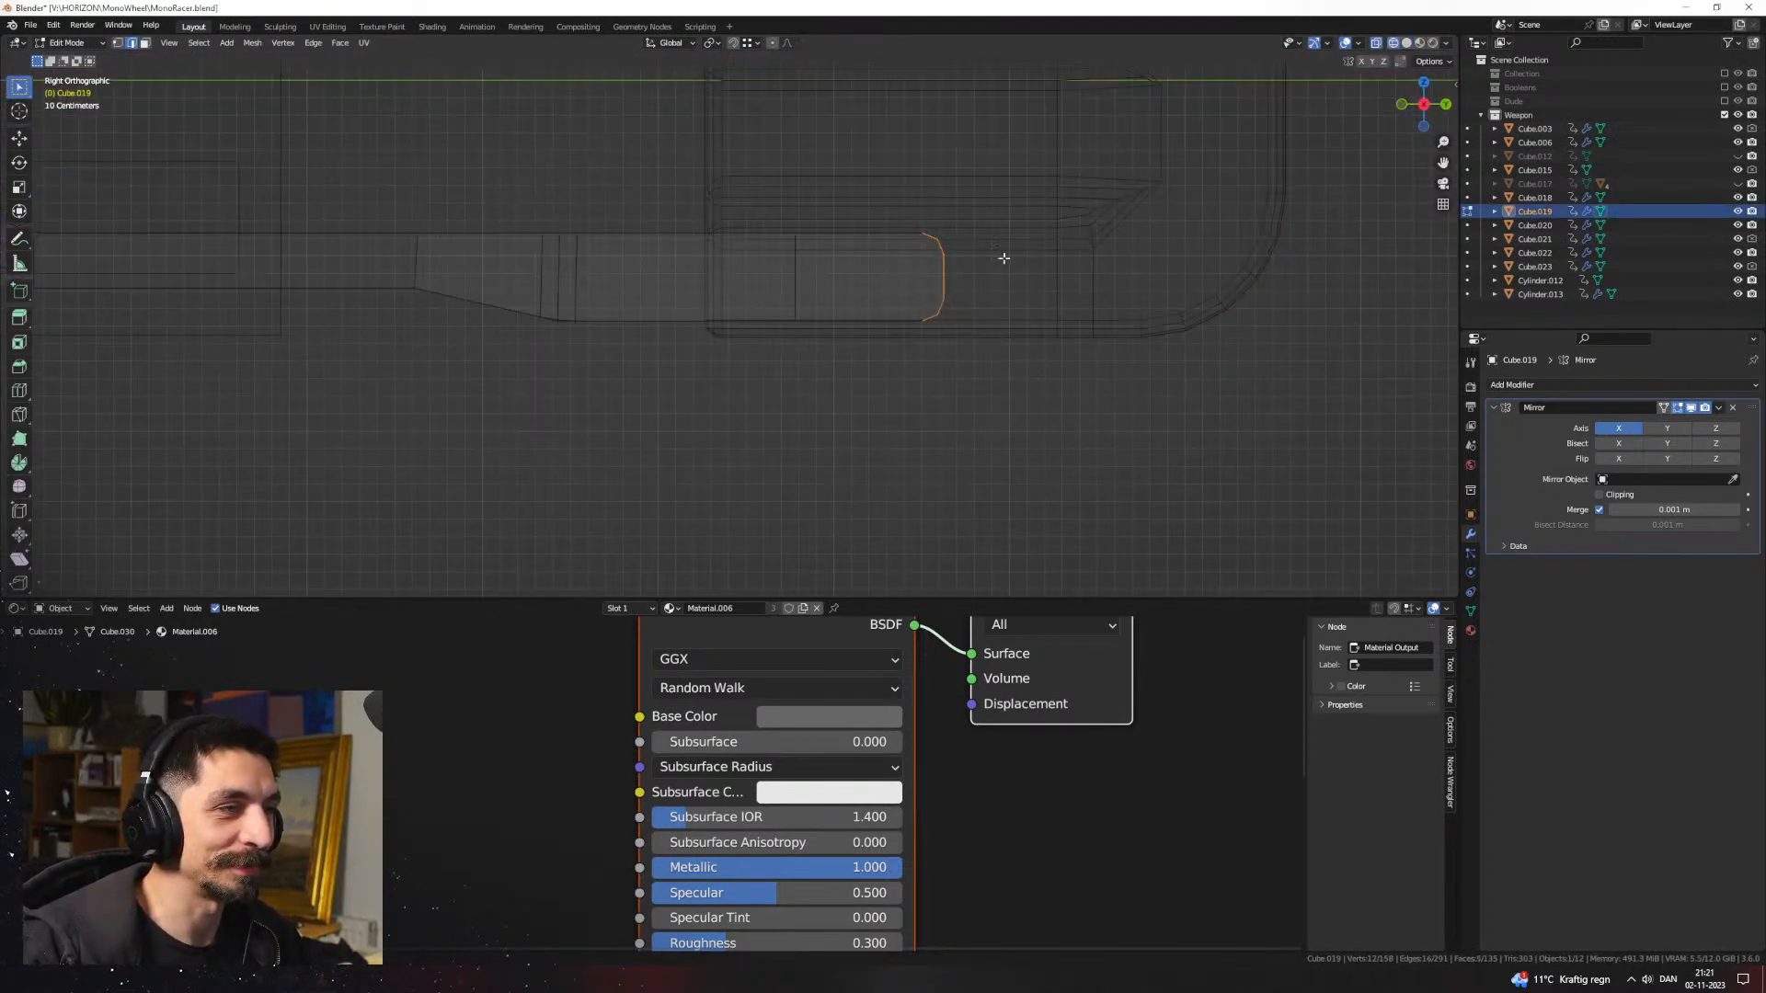
key("g")
key("y")
left_click(1107, 260)
Step: Leave Edit Mode, switch to Material Preview shading and select the lower rail
key("z")
mouse_move(1194, 328)
middle_mouse_down()
mouse_move(1093, 435)
mouse_move(898, 469)
mouse_move(808, 454)
mouse_move(789, 426)
mouse_move(860, 386)
mouse_move(800, 422)
mouse_move(980, 425)
mouse_move(804, 456)
mouse_move(874, 421)
mouse_move(814, 411)
mouse_move(831, 398)
mouse_move(973, 383)
mouse_move(859, 398)
mouse_move(888, 425)
mouse_move(848, 309)
mouse_move(815, 367)
mouse_move(827, 406)
mouse_move(864, 398)
mouse_move(821, 444)
mouse_move(869, 416)
mouse_move(719, 356)
mouse_move(786, 383)
mouse_move(816, 356)
mouse_move(907, 359)
mouse_move(764, 382)
mouse_move(761, 287)
mouse_move(914, 295)
mouse_move(899, 268)
mouse_move(752, 229)
mouse_move(791, 261)
mouse_move(912, 266)
middle_mouse_up()
key("Tab")
left_click(1420, 44)
left_click(914, 296)
left_click(753, 229)
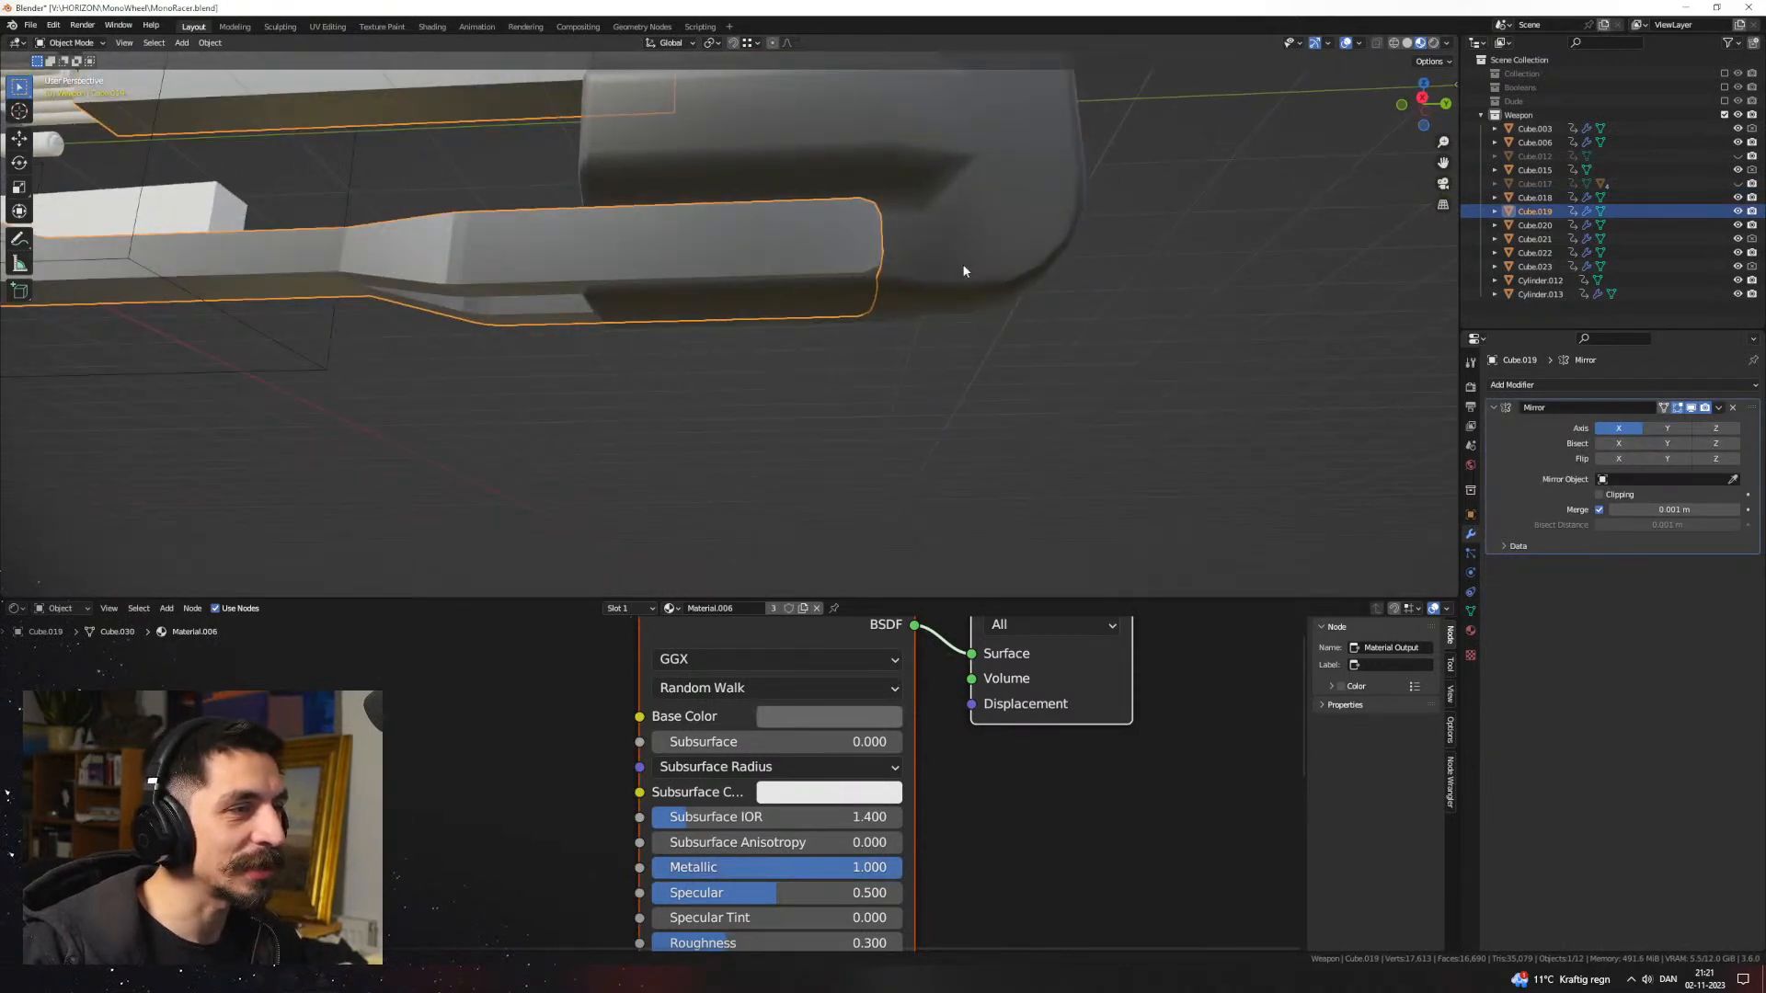
Step: Try to subtract the lower rail from the stock block with a Boolean difference, and undo it
left_click(892, 322, "shift")
key("ctrl+shift+KP_Subtract")
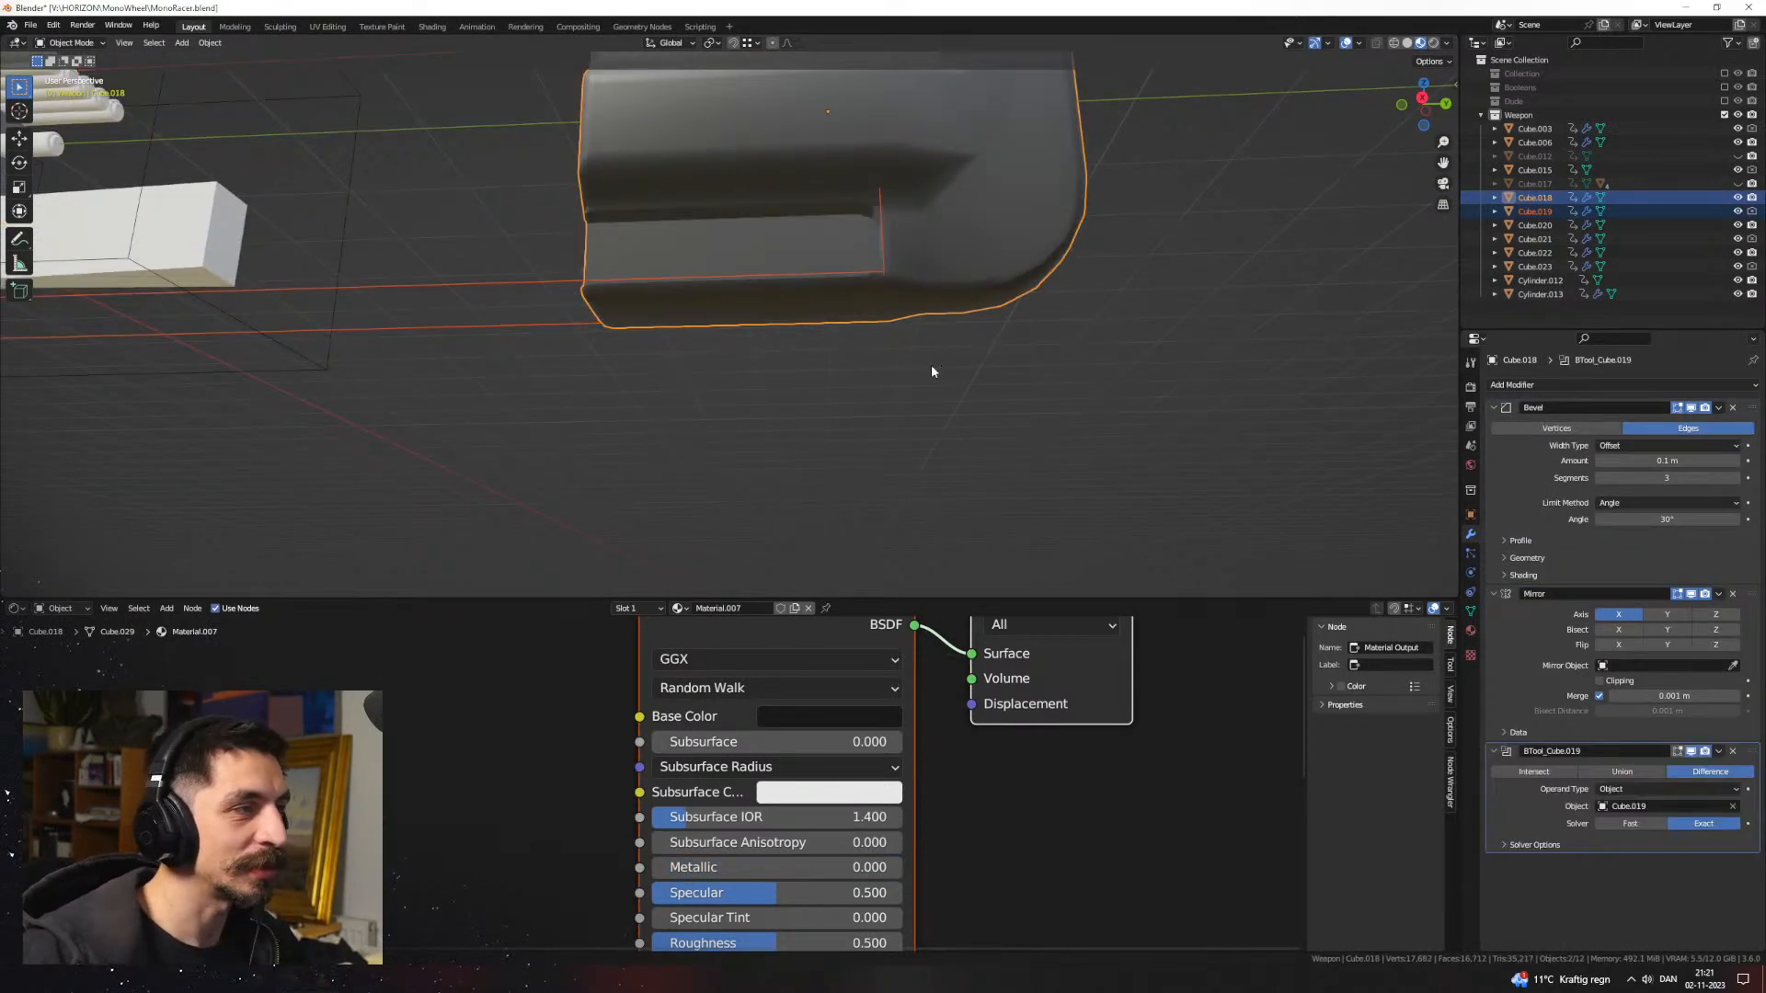
middle_click_drag(931, 364, 992, 398)
key("ctrl+z")
left_click(638, 294)
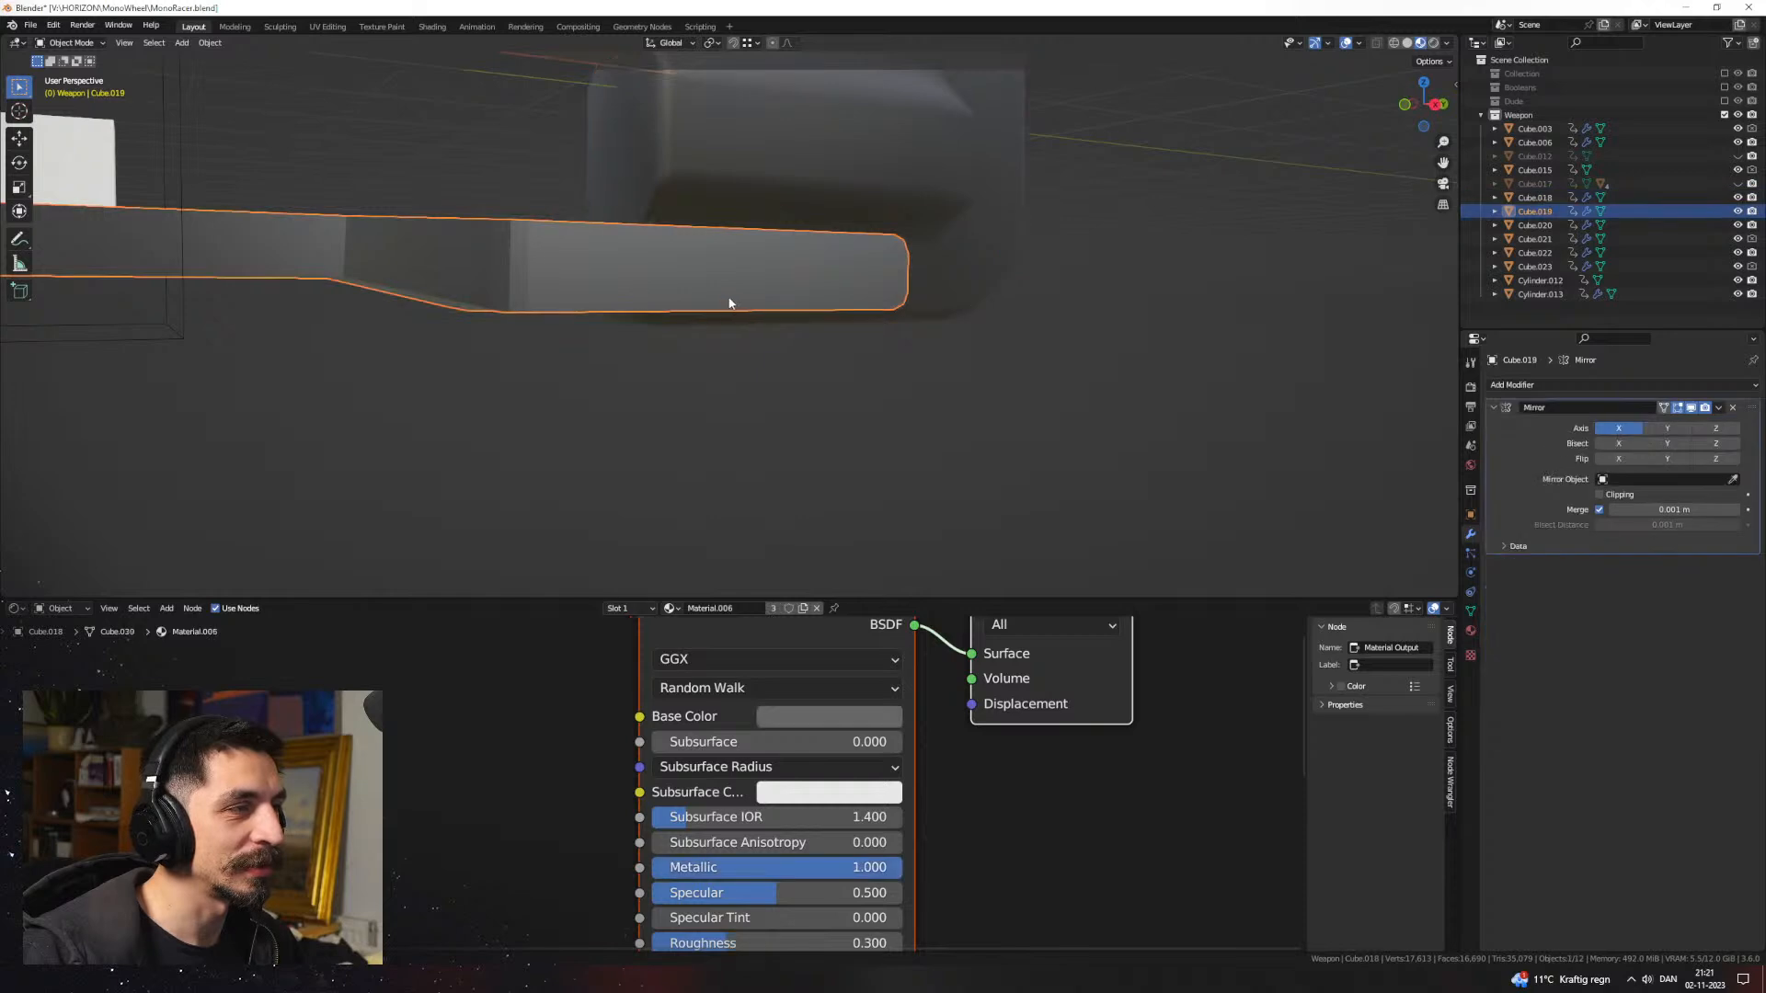
key("shift+d")
right_click(854, 311)
key("ctrl+z")
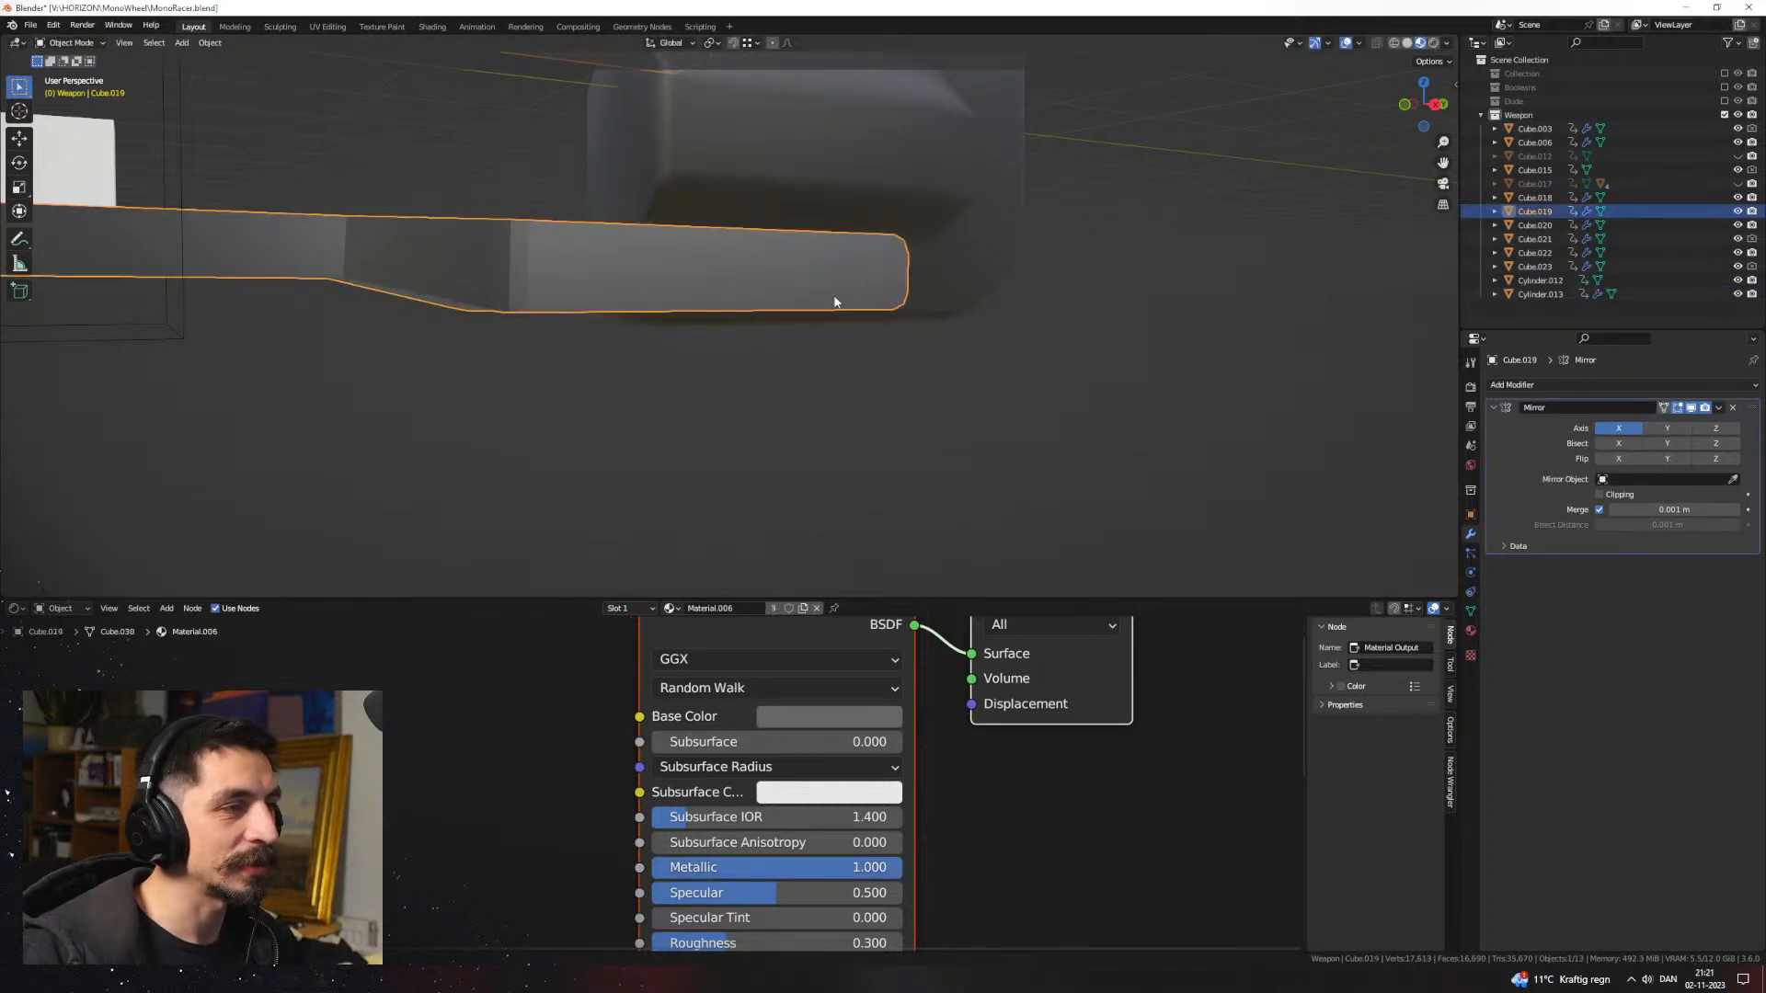
Step: Add a Boolean Difference modifier to the stock block with the lower rail, Cube.019, as its cutting object
left_click(959, 287)
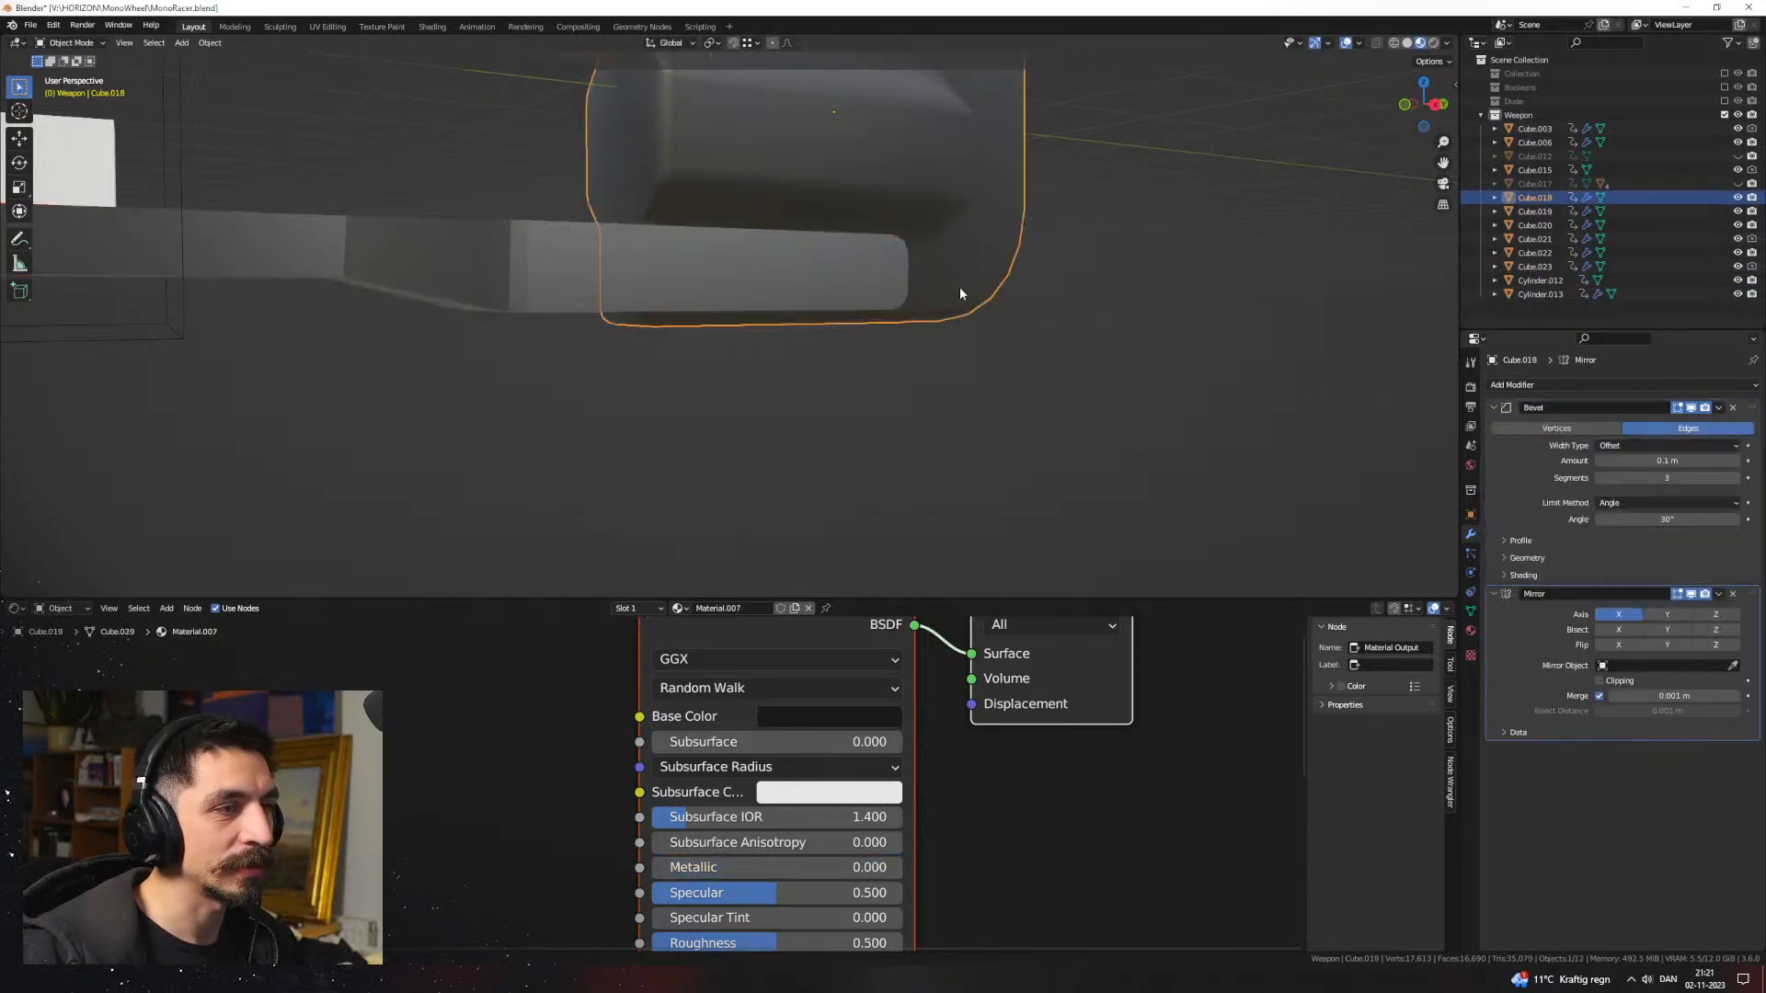
left_click(946, 289)
left_click(946, 289)
left_click(1571, 385)
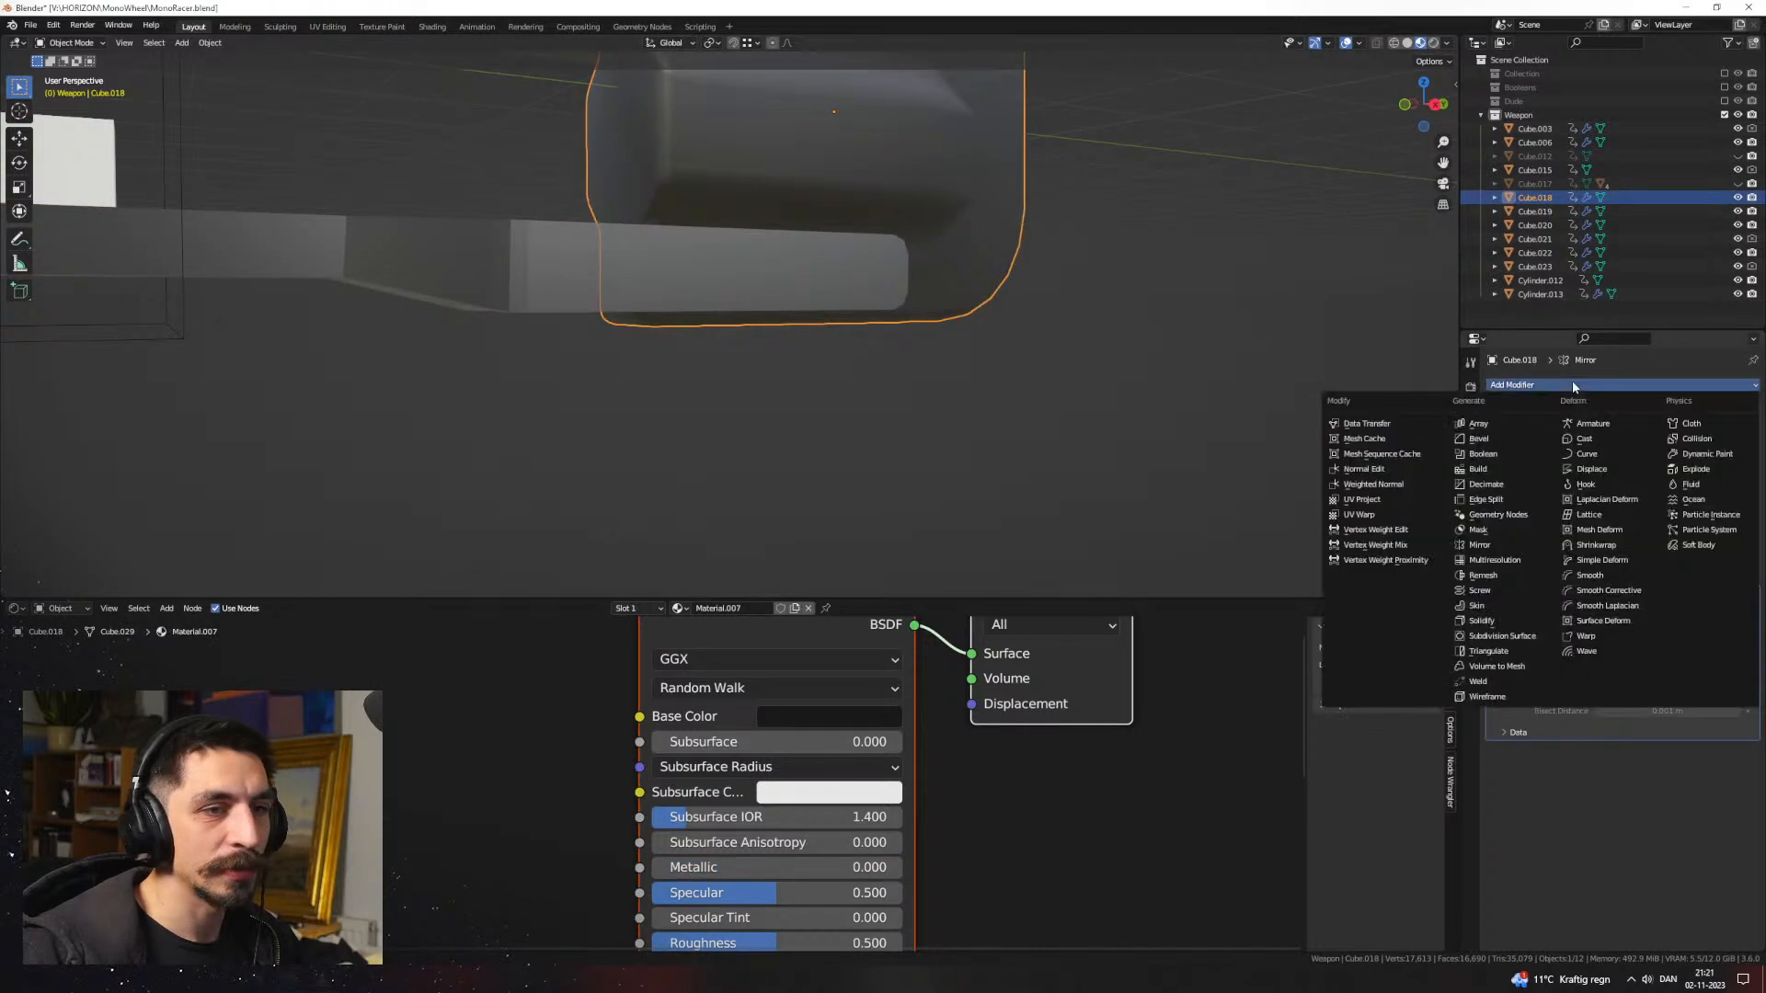
left_click(1512, 441)
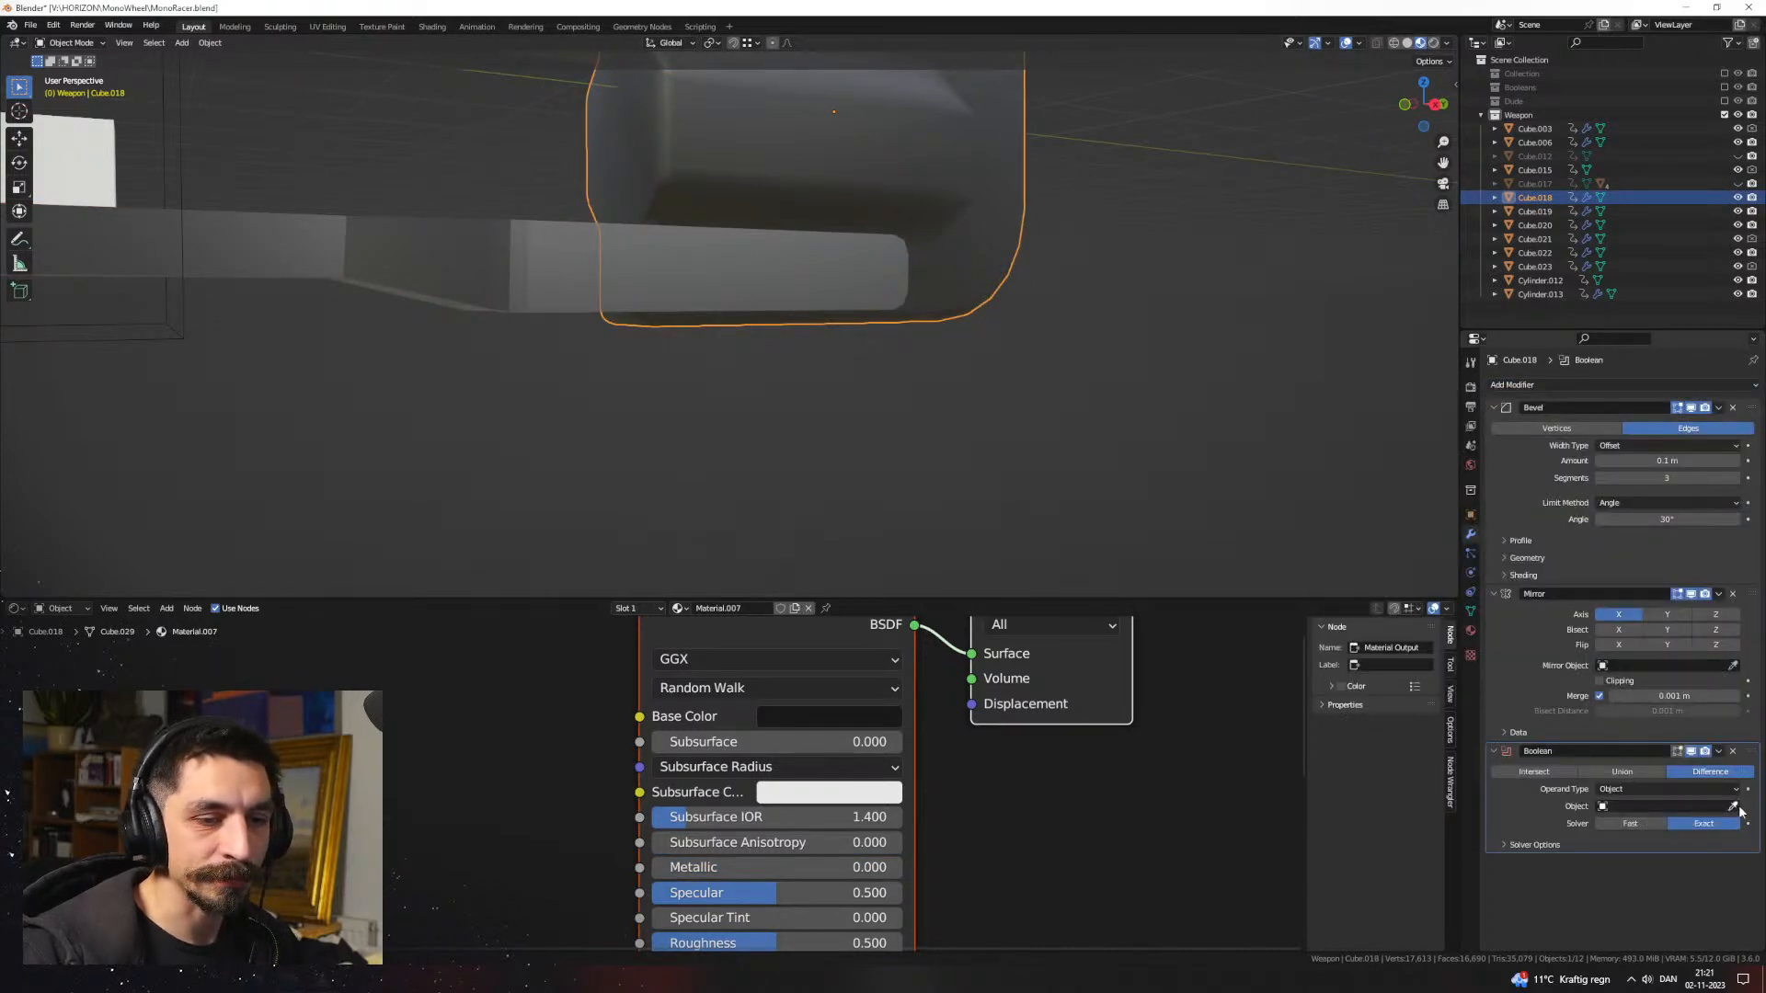
left_click(867, 418)
middle_click_drag(866, 419, 827, 348)
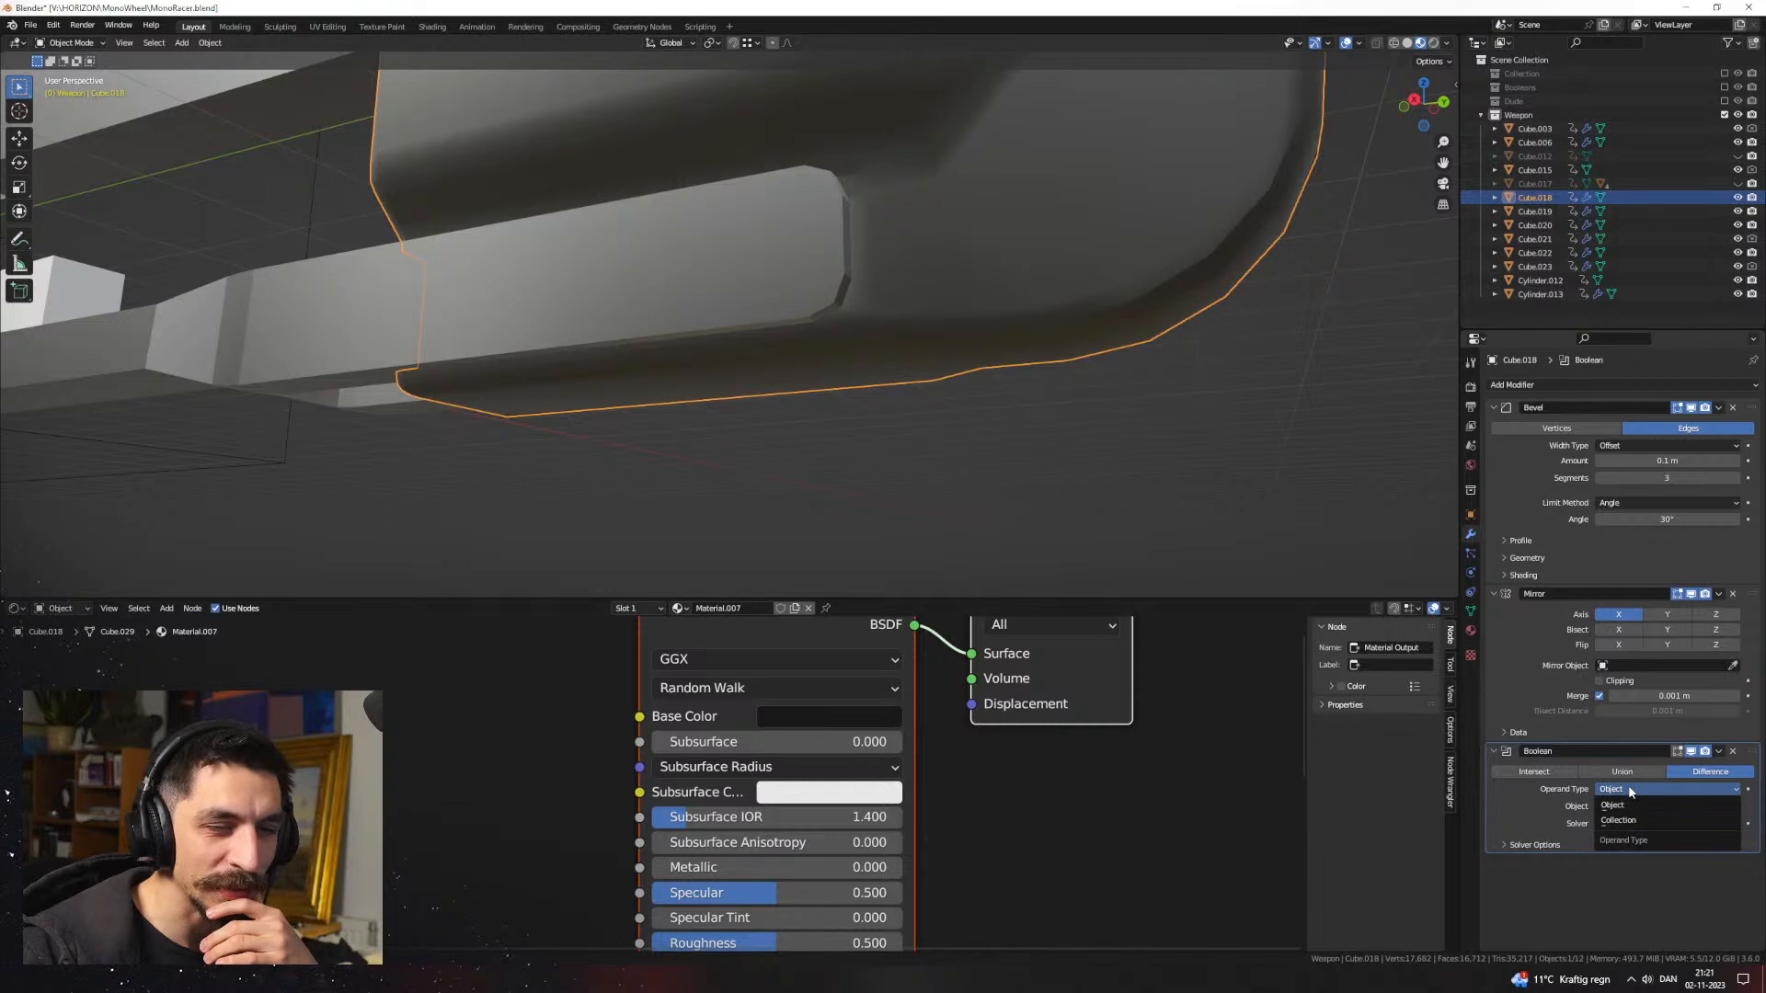
middle_click_drag(1053, 466, 967, 490)
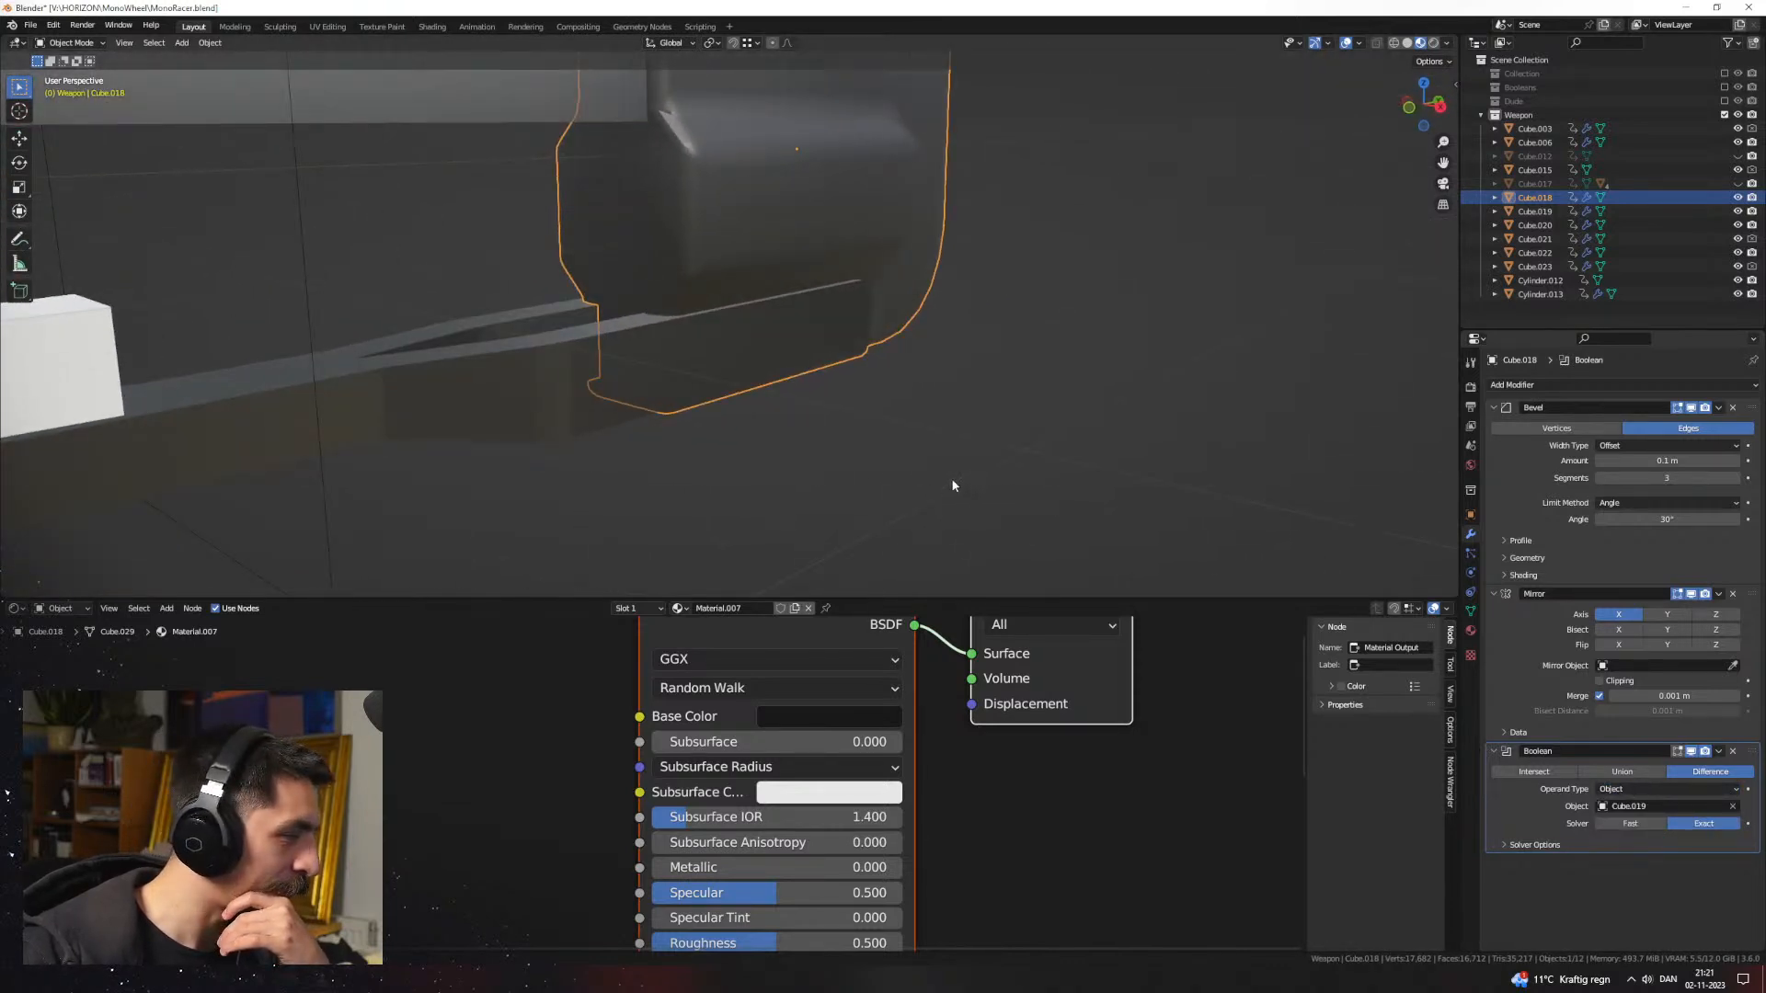
Step: Examine how the lower rail sits in the stock block's recess, in perspective and from the side
left_click(540, 354)
key("KP_Decimal")
middle_click_drag(975, 423, 844, 418)
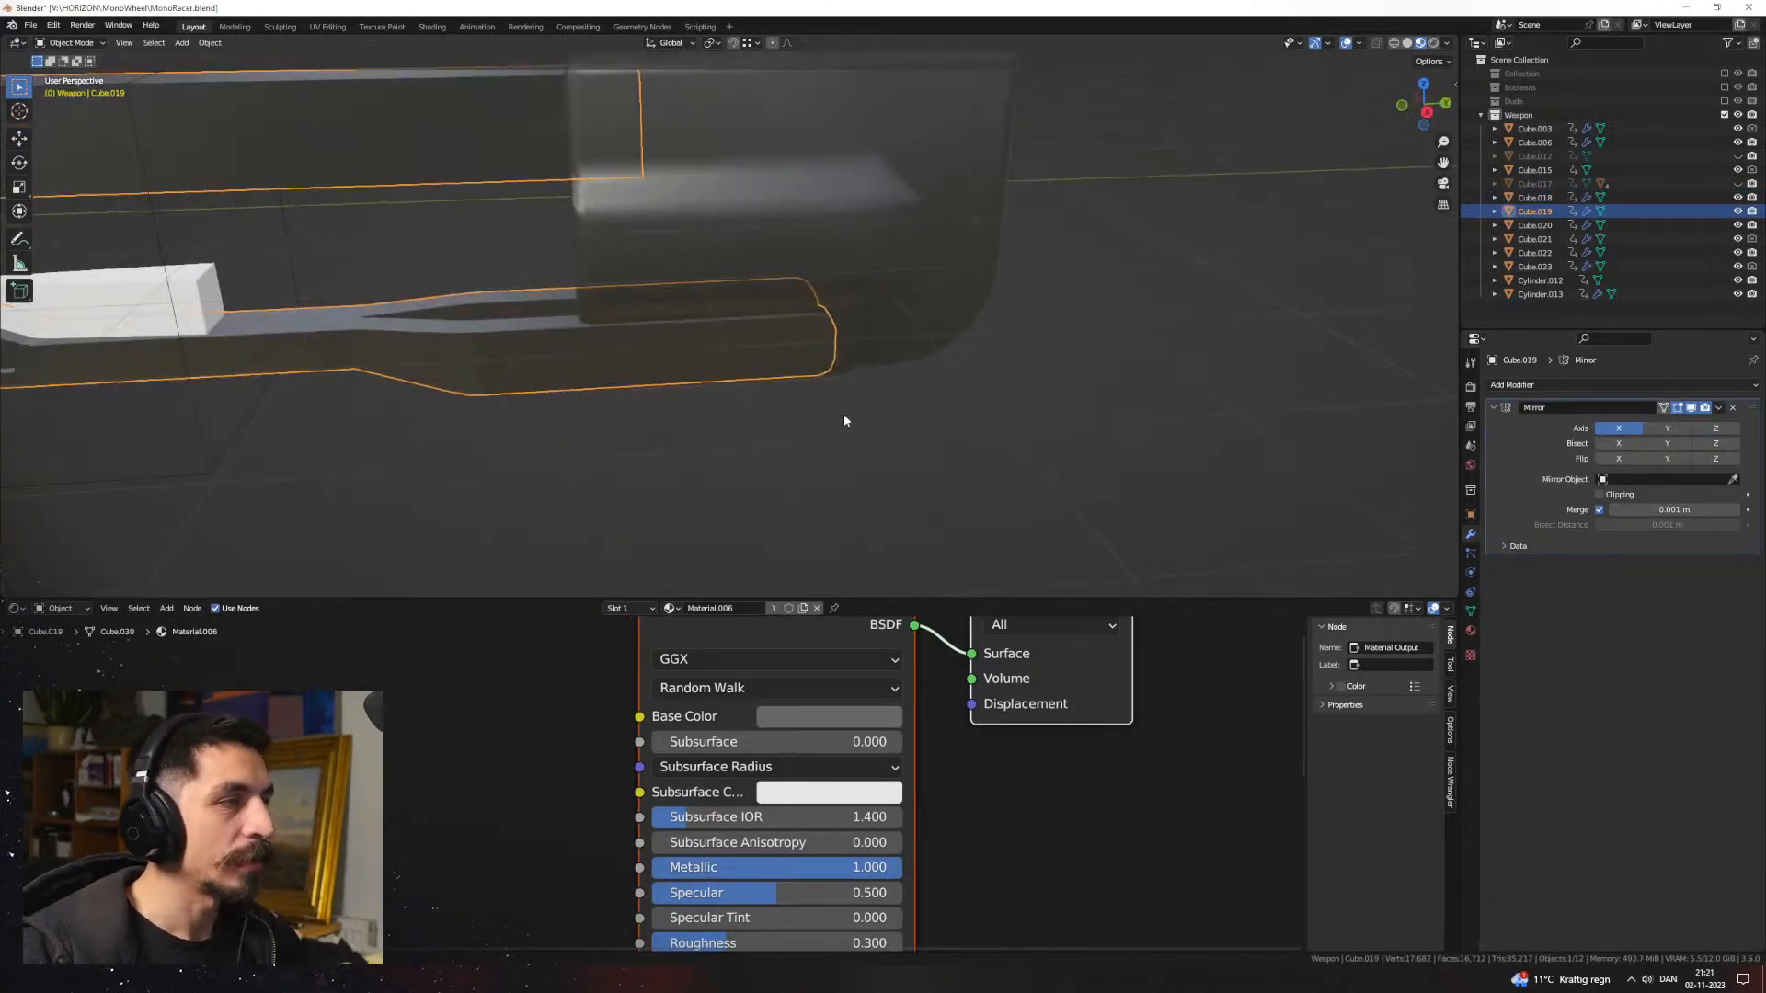
scroll(843, 418, "down", 3)
left_click(751, 375)
middle_click_drag(948, 377, 845, 441)
scroll(925, 417, "up", 1)
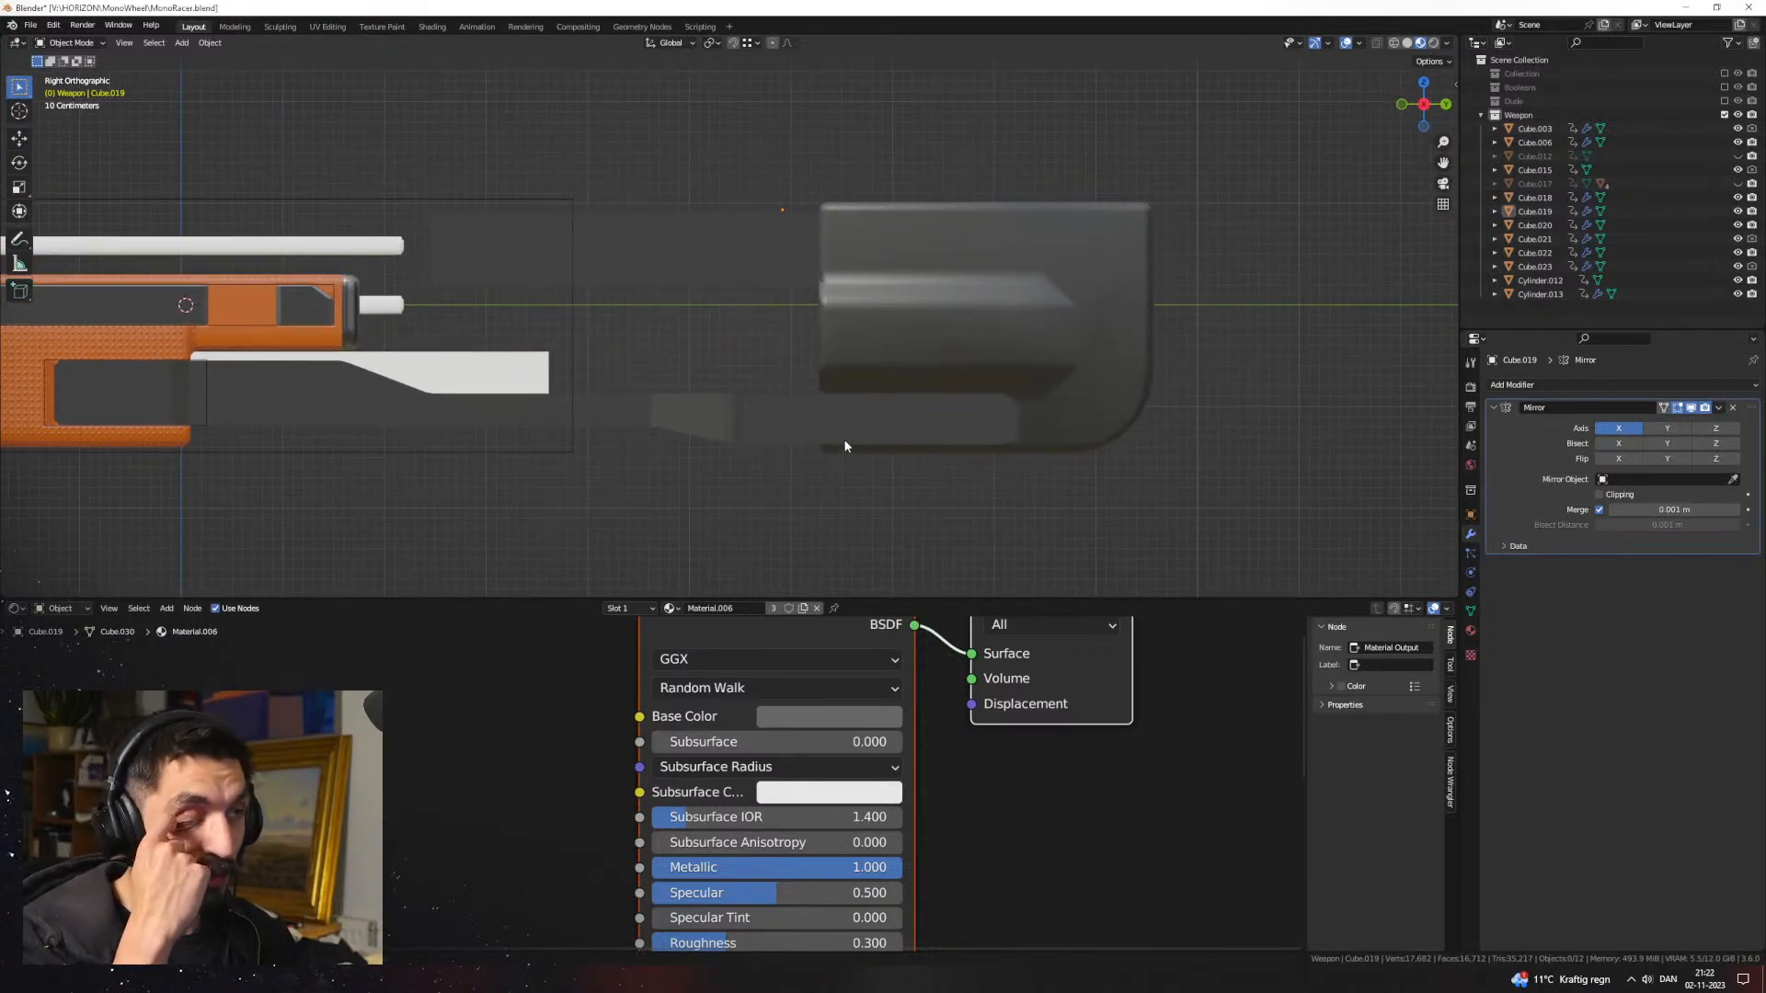
middle_click_drag(846, 441, 772, 428, "shift")
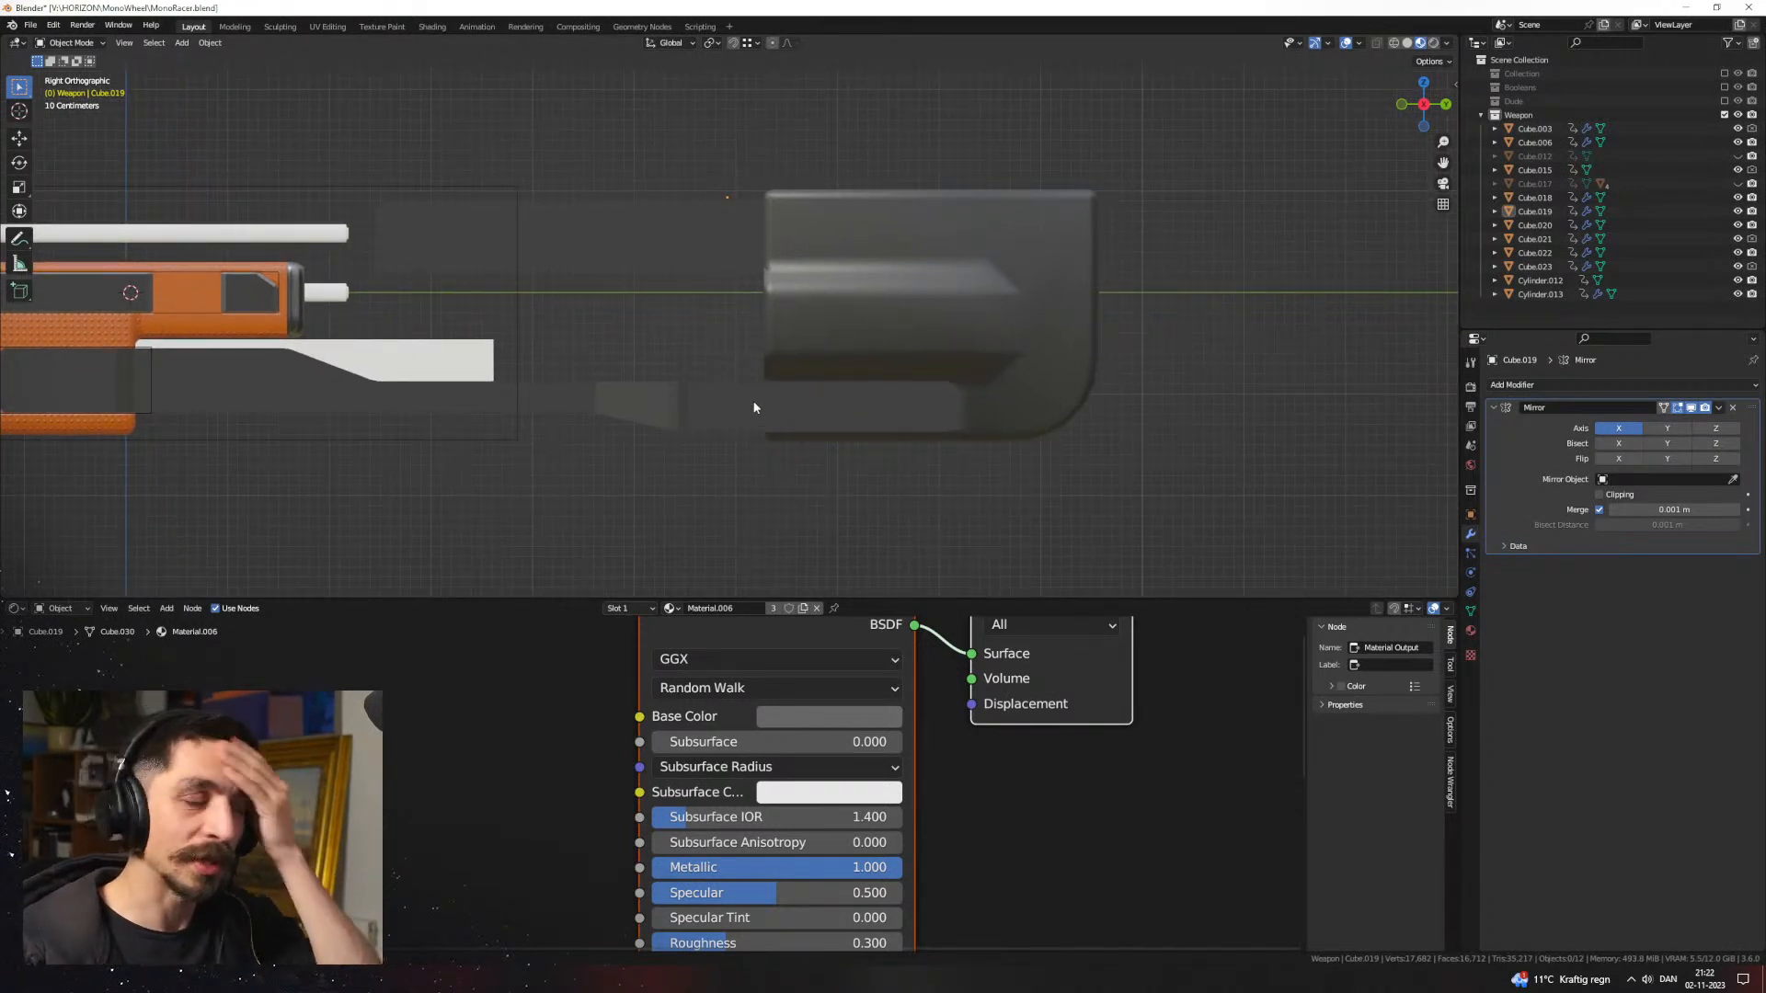
mouse_move(836, 430)
middle_mouse_down()
mouse_move(842, 455)
mouse_move(756, 460)
mouse_move(854, 434)
mouse_move(824, 420)
middle_mouse_up()
Step: Add a 2 m cube and move it along Y and Z so it overlaps the front end of the stock block
key("KP_3")
key("shift+a")
mouse_move(691, 449)
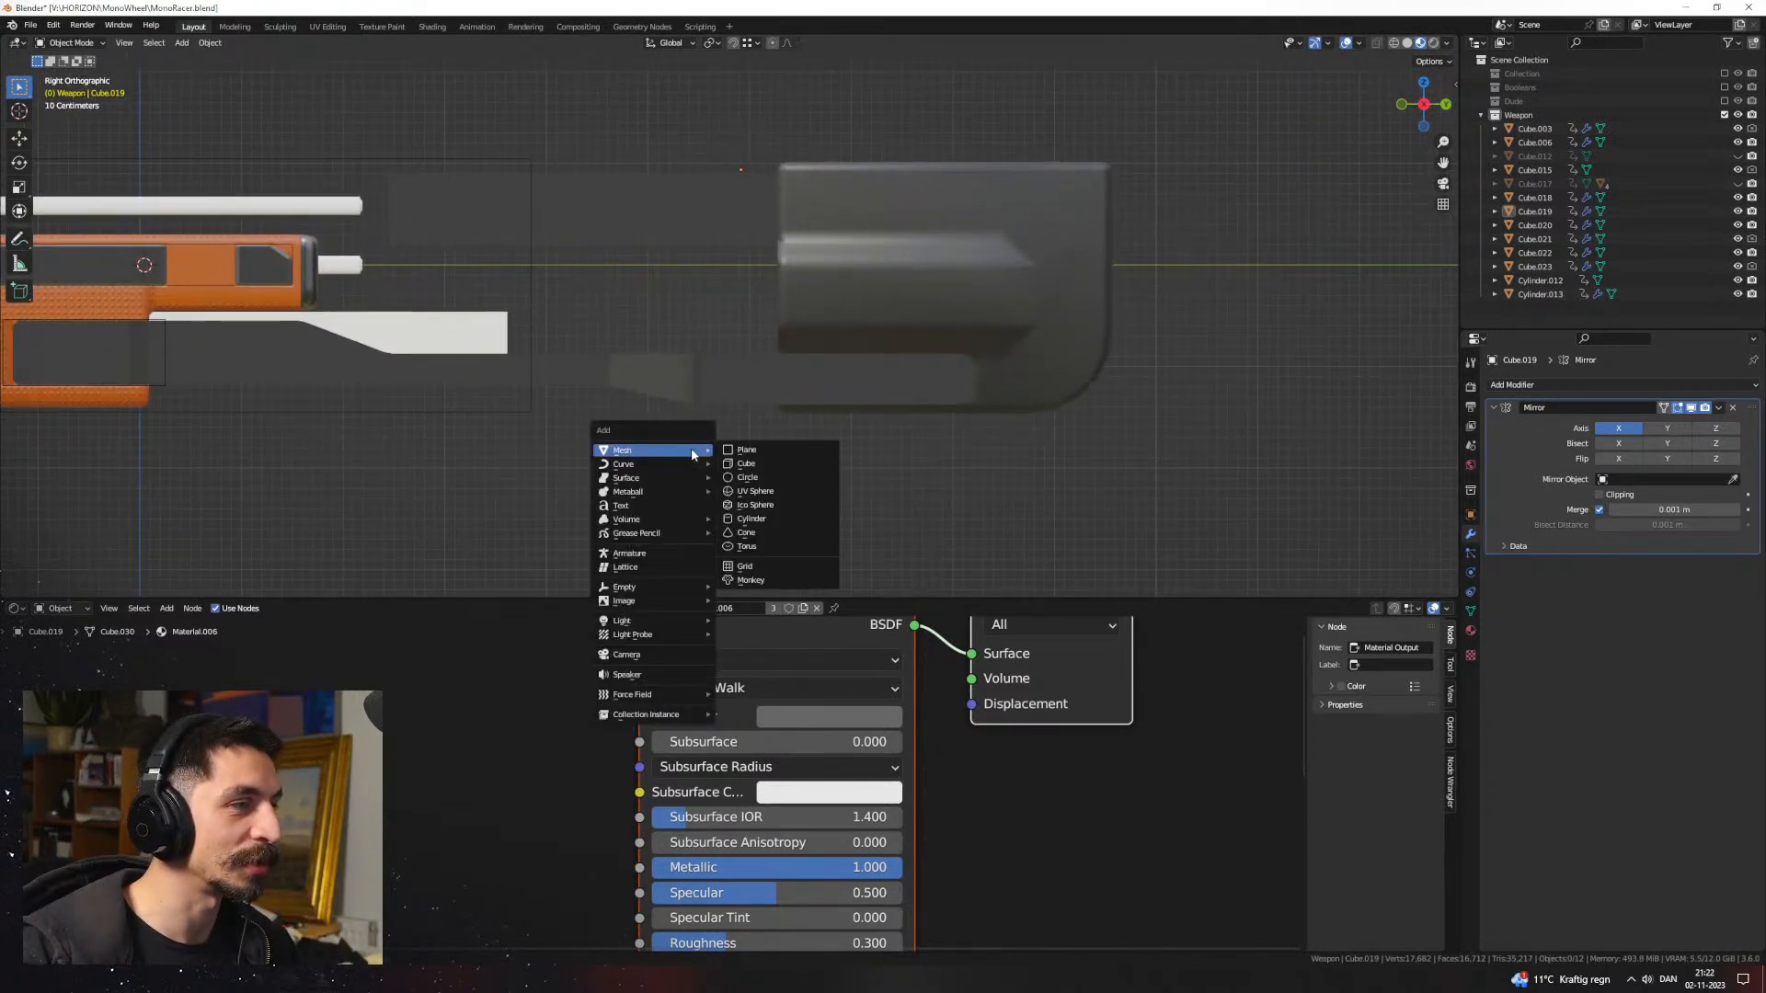
left_click(753, 463)
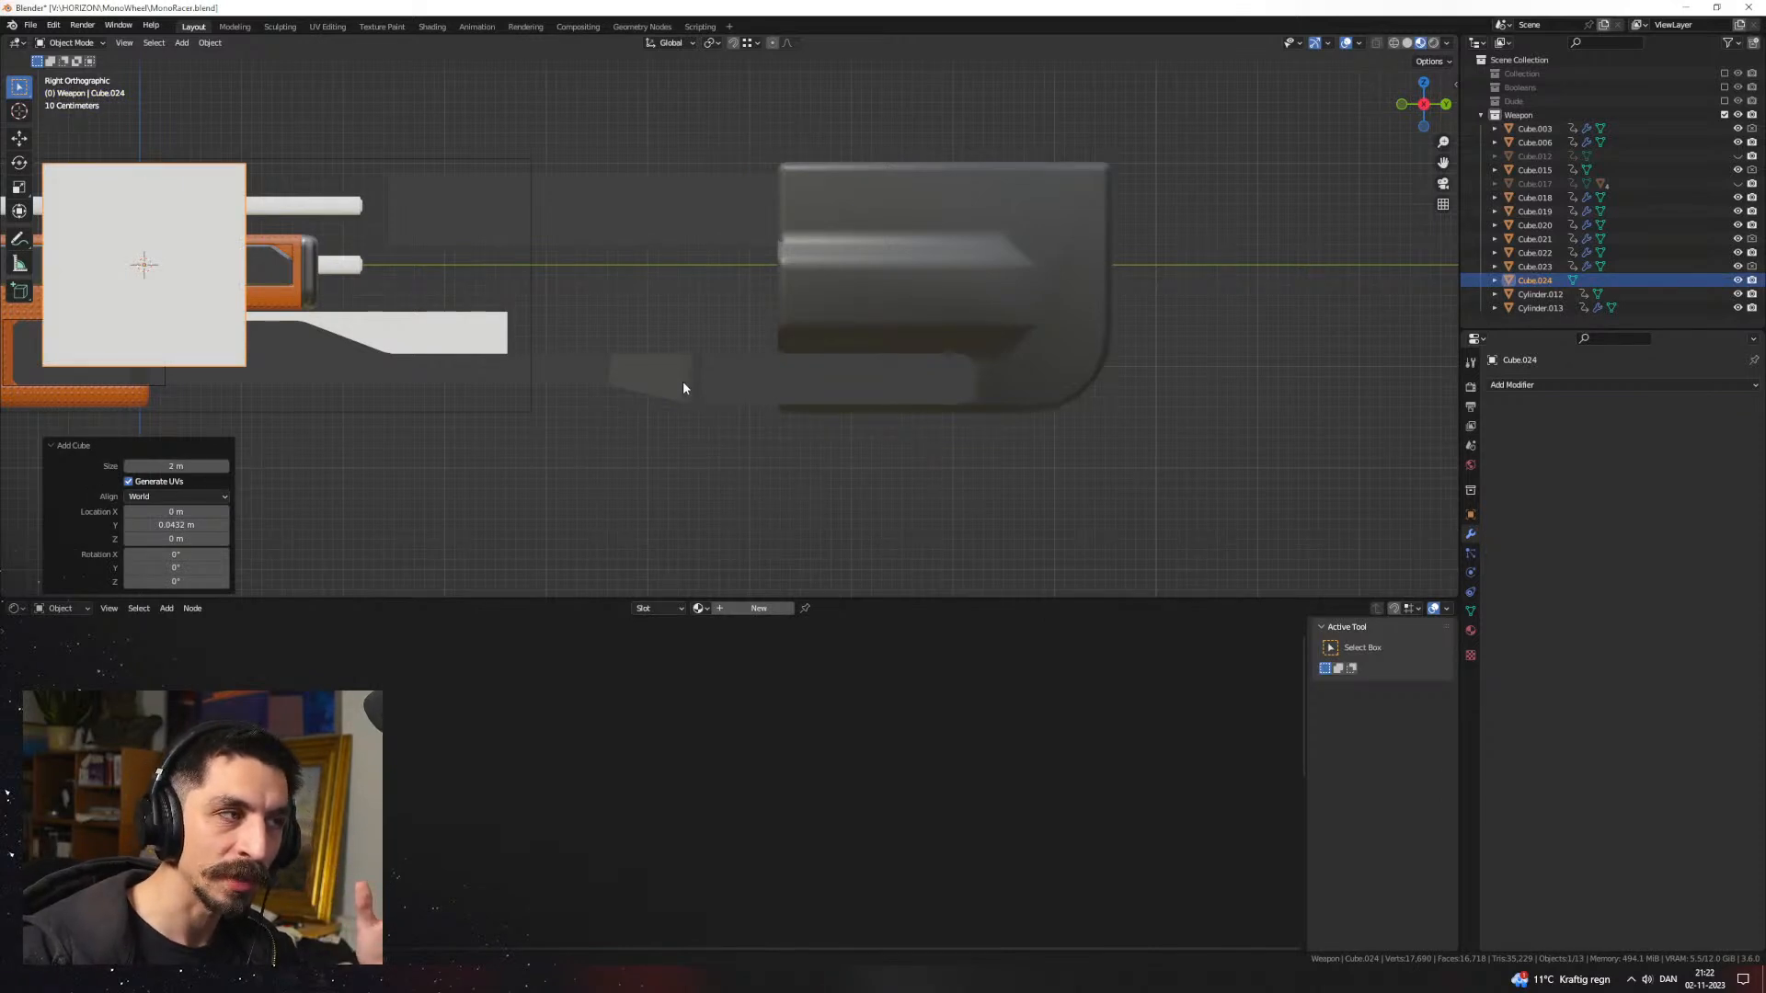
key("y")
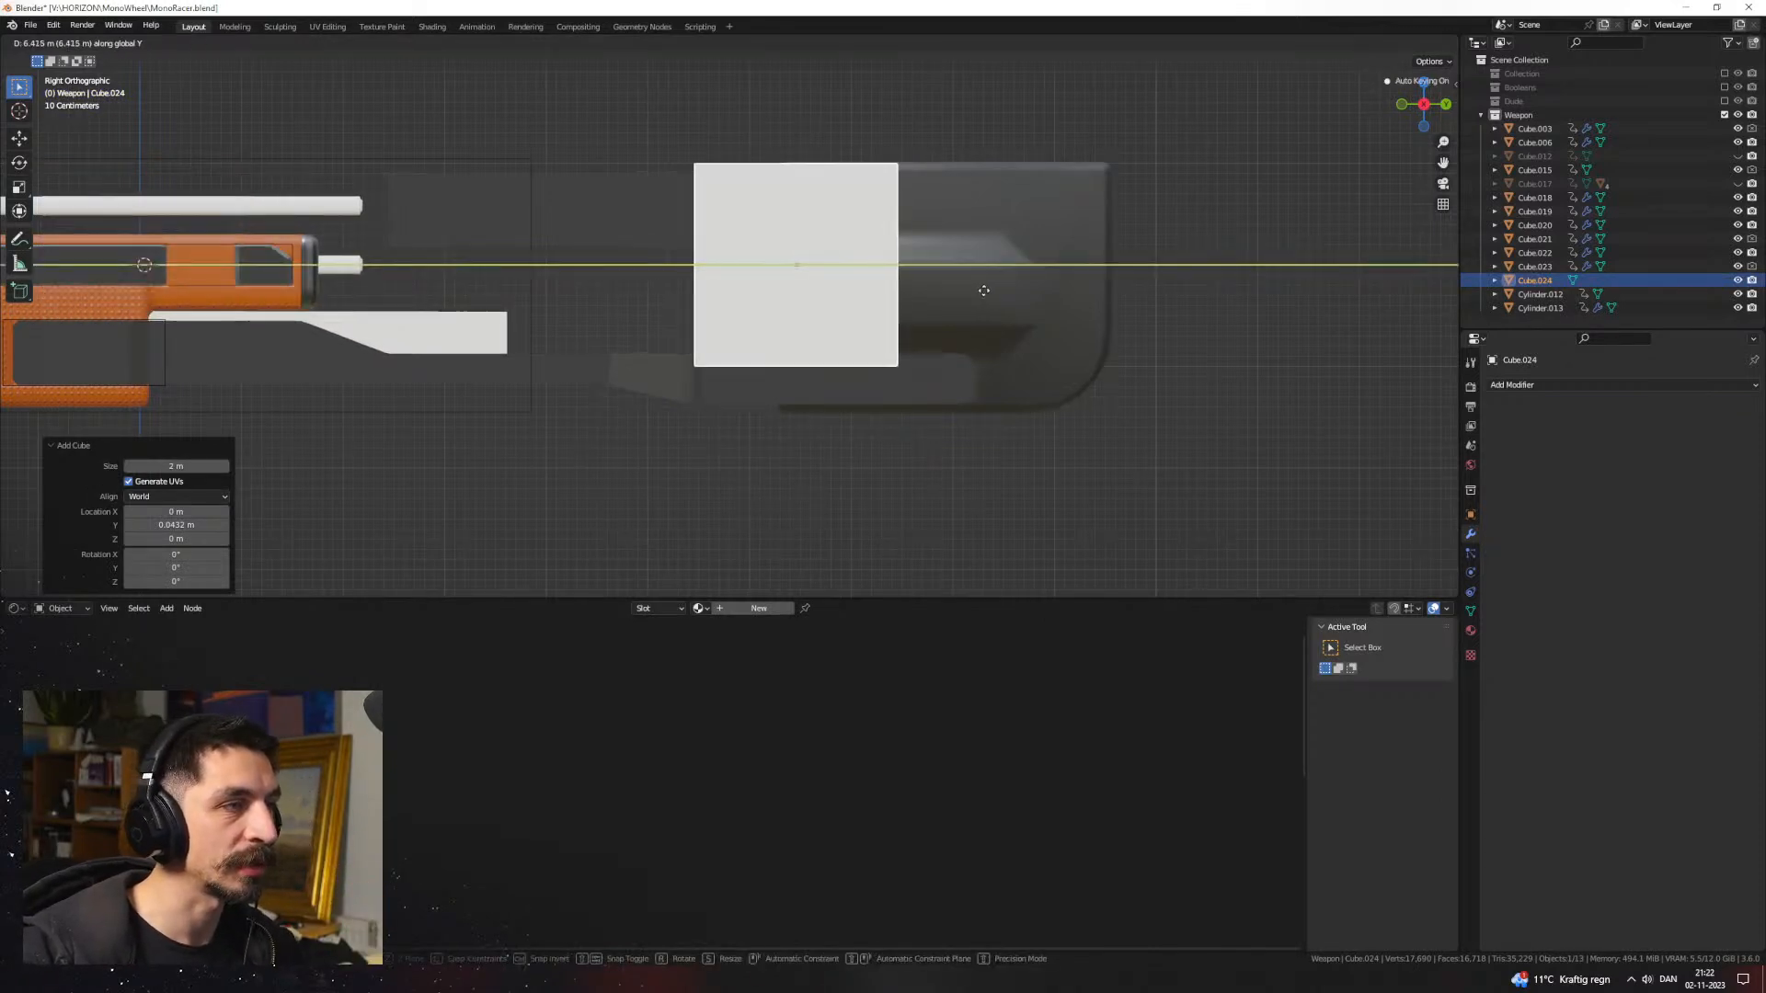
left_click(913, 289)
key("g")
key("z")
left_click(901, 261)
Step: Lower the new cube's bottom face along Z so the cube spans the full height of the stock block
middle_click_drag(812, 347, 830, 278)
key("Tab")
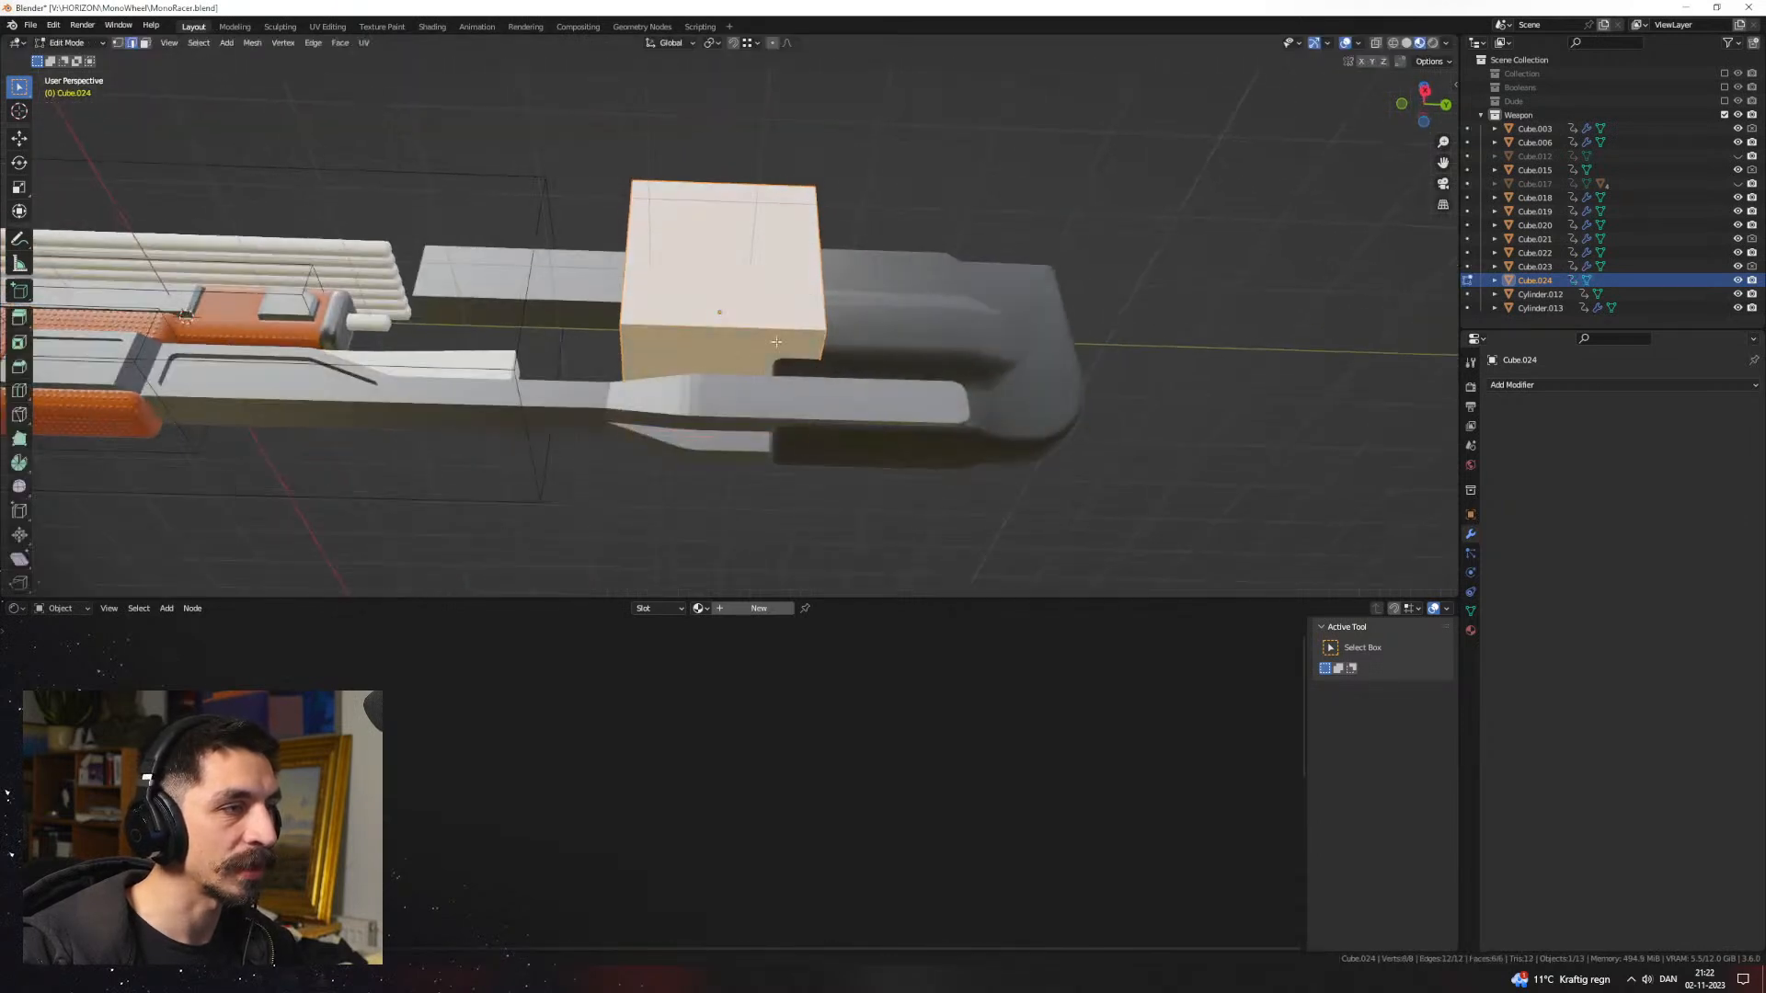
key("3")
left_click(738, 358)
key("g")
key("z")
left_click(737, 463)
middle_click_drag(819, 432, 797, 371)
key("Tab")
Step: Subtract the tall cube from the stock block with a Boolean difference
left_click(961, 257)
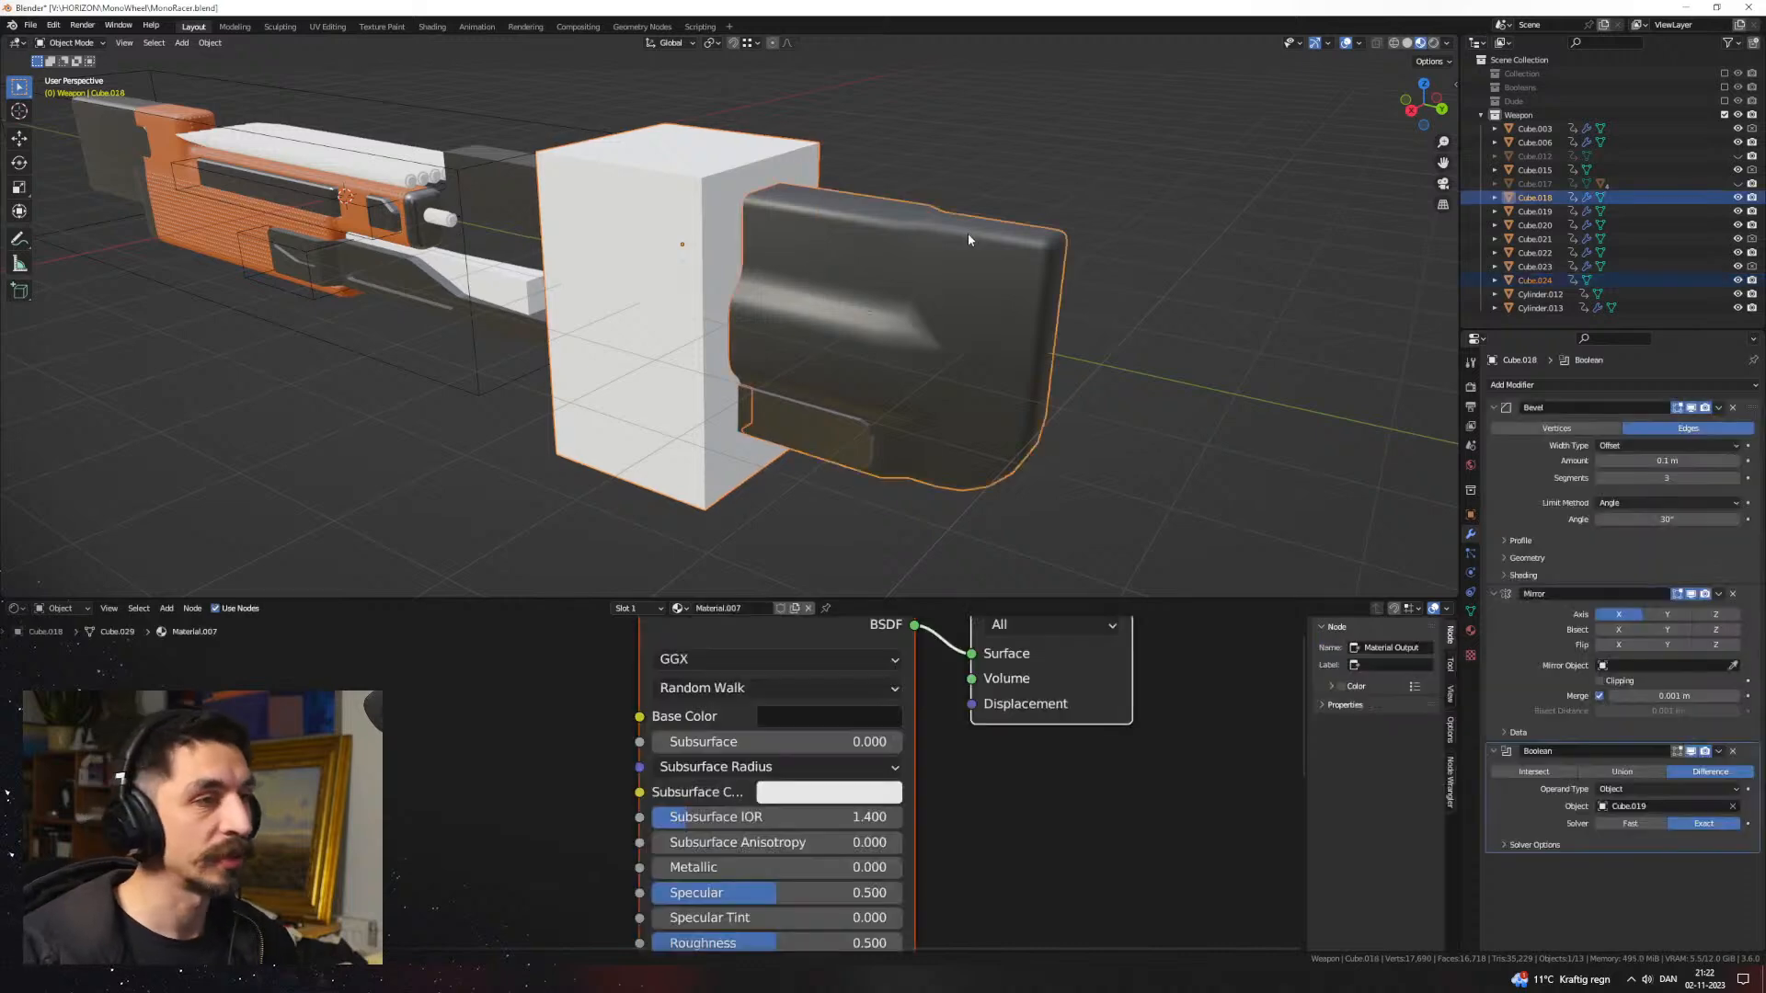
key("ctrl+KP_Subtract")
left_click(886, 133)
Step: Shift the tall cutter cube along Y by about 0.28 m
middle_click_drag(821, 235, 833, 378)
scroll(850, 331, "up", 2)
left_click(797, 334)
key("g")
key("x")
key("y")
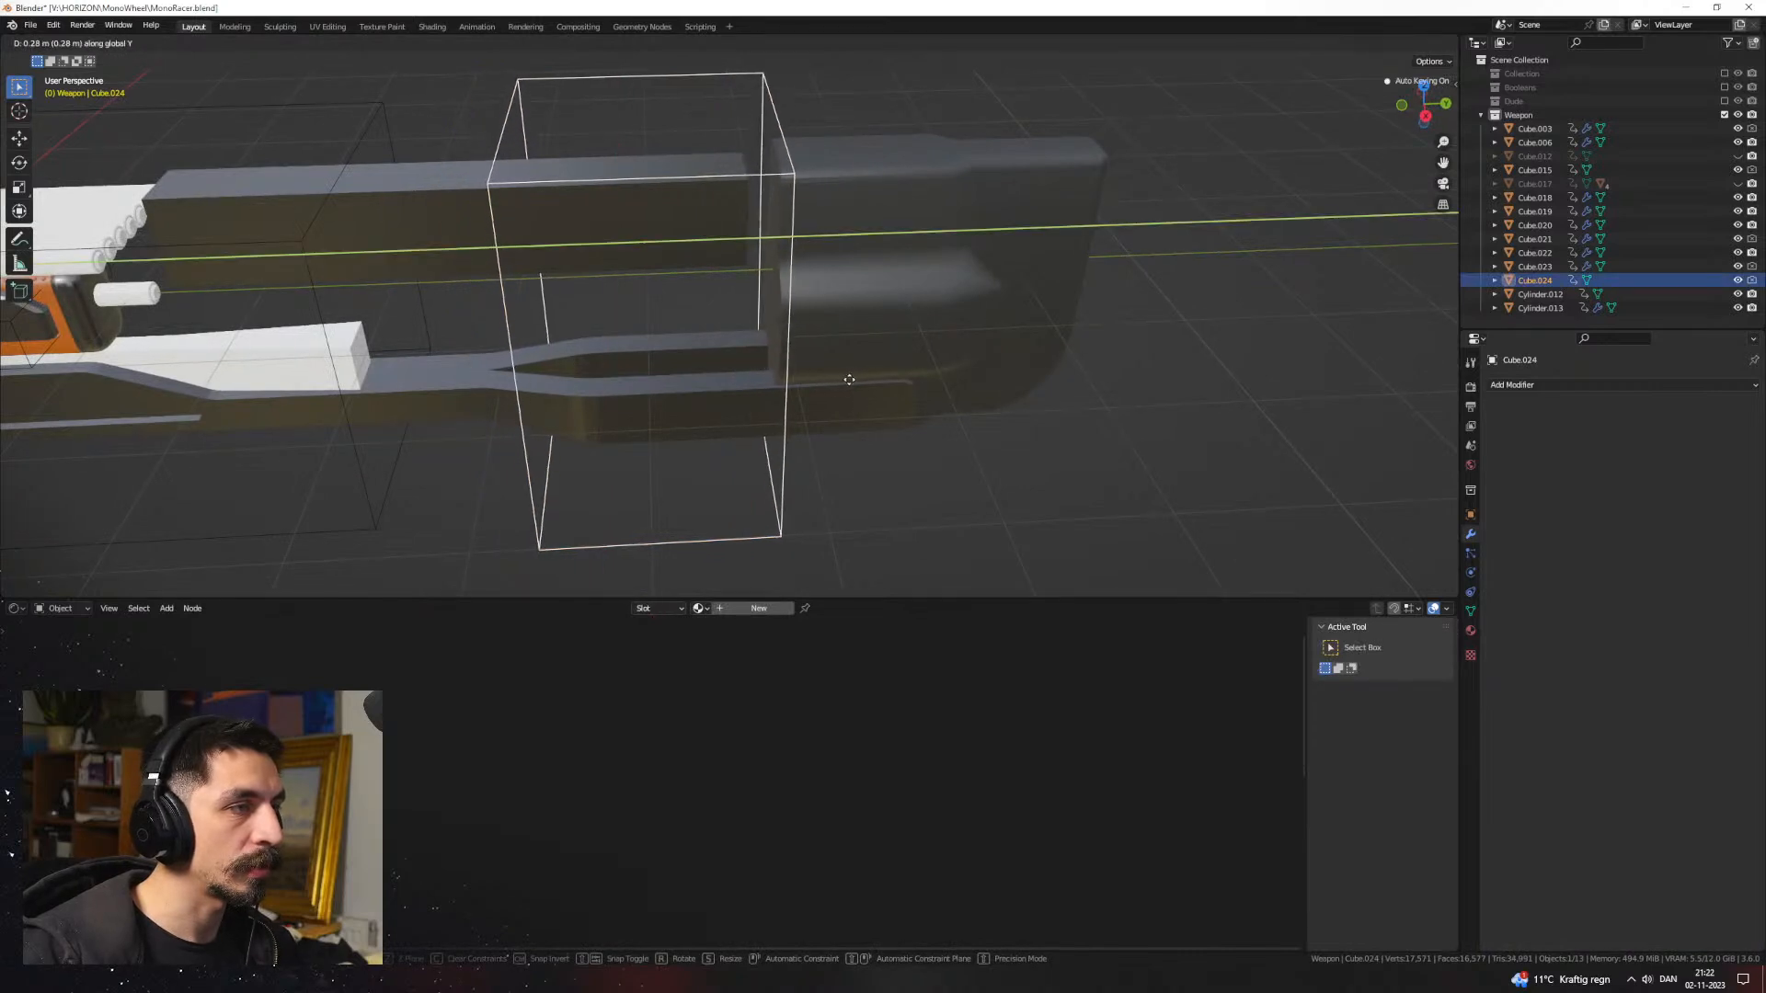
left_click(848, 328)
Step: Duplicate the stock block in place and set the copy's Boolean with Cube.024 to Intersect
left_click(850, 327)
key("shift+d")
right_click(1023, 401)
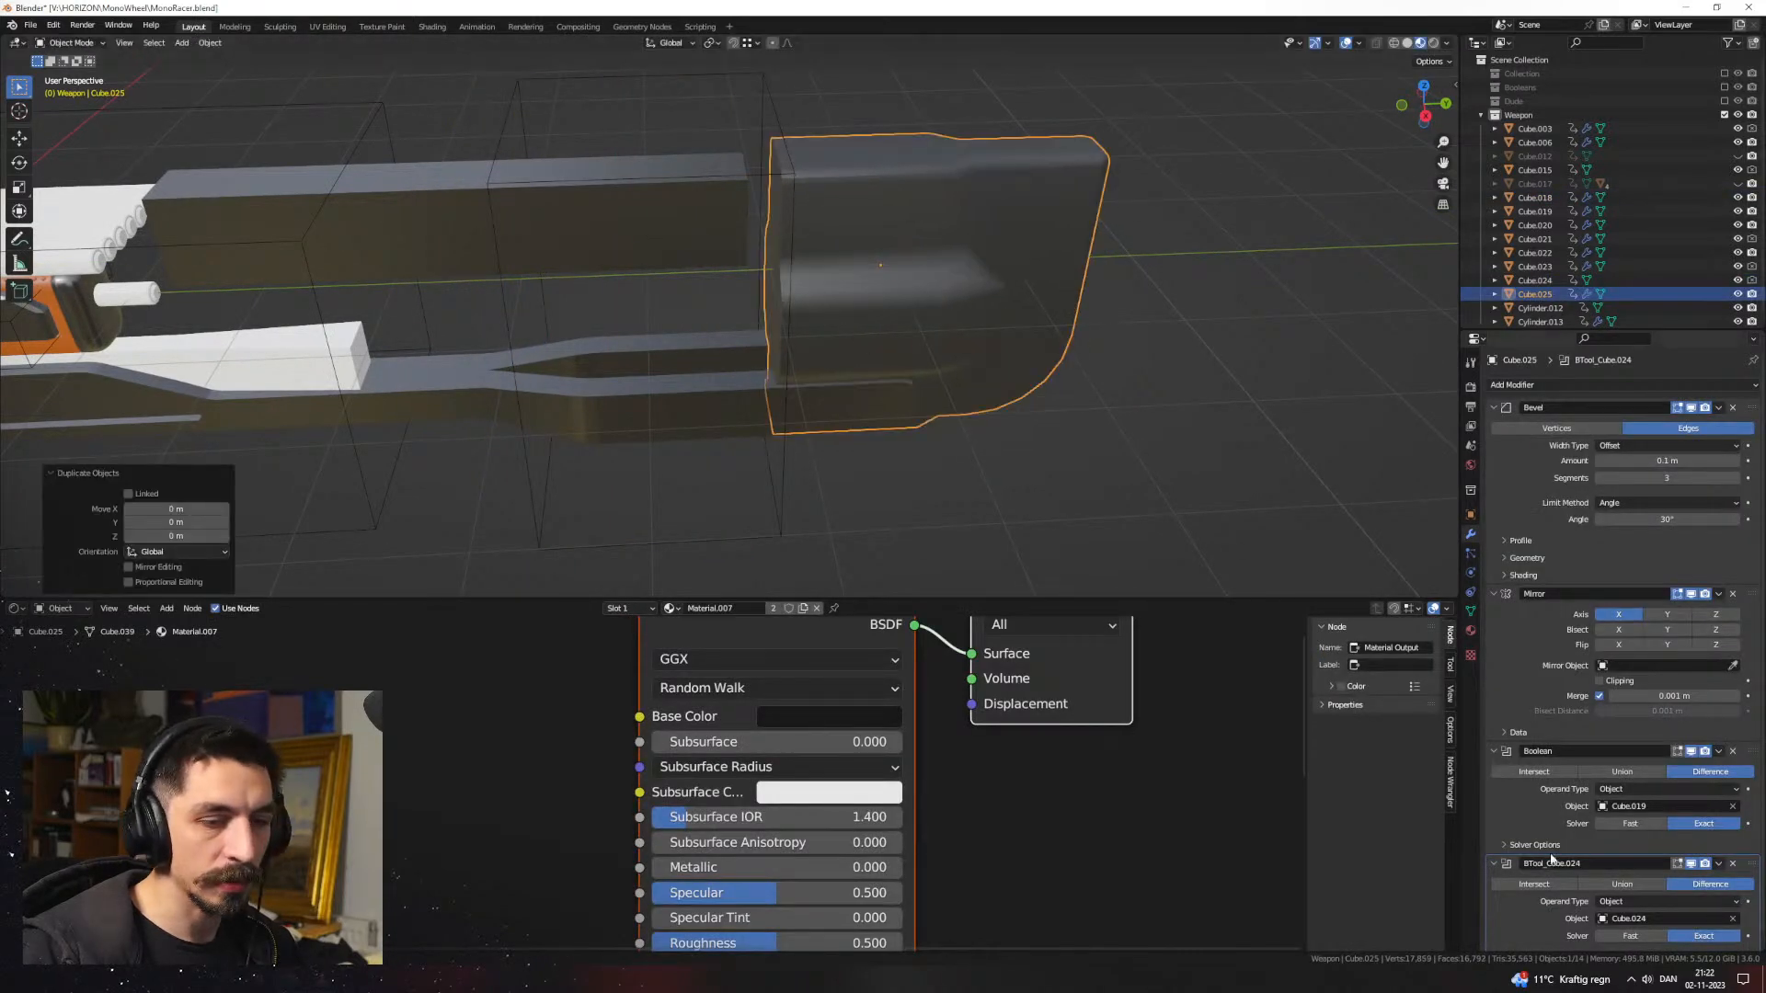
left_click(1534, 884)
left_click(1019, 477)
mouse_move(1019, 478)
middle_mouse_down()
mouse_move(973, 403)
mouse_move(734, 331)
mouse_move(758, 385)
mouse_move(1009, 399)
mouse_move(992, 456)
mouse_move(897, 487)
middle_mouse_up()
left_click(758, 386)
key("Tab")
key("shift+z")
key("KP_3")
scroll(1009, 398, "down", 1)
key("Tab")
Step: Link the material of the block at the rifle's opposite end to the stock's front band, and return to Material Preview
key("z")
left_click(1122, 395)
left_click(162, 204, "shift")
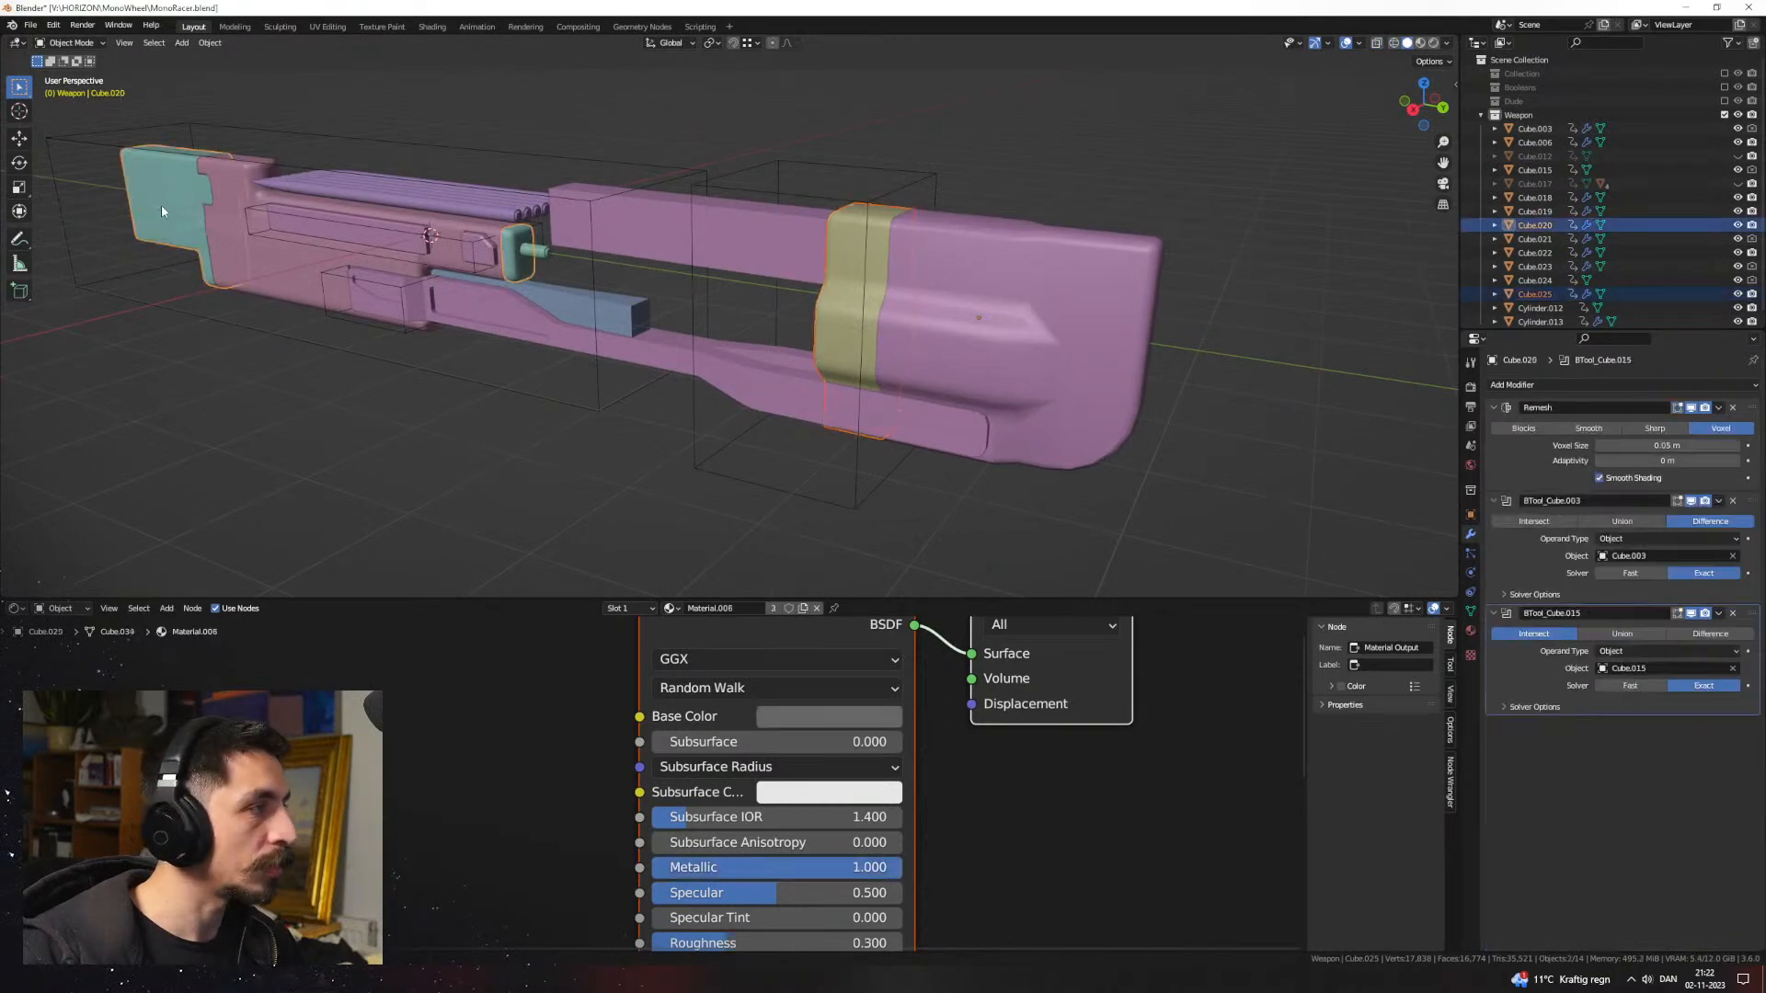
key("ctrl+l")
left_click(162, 204)
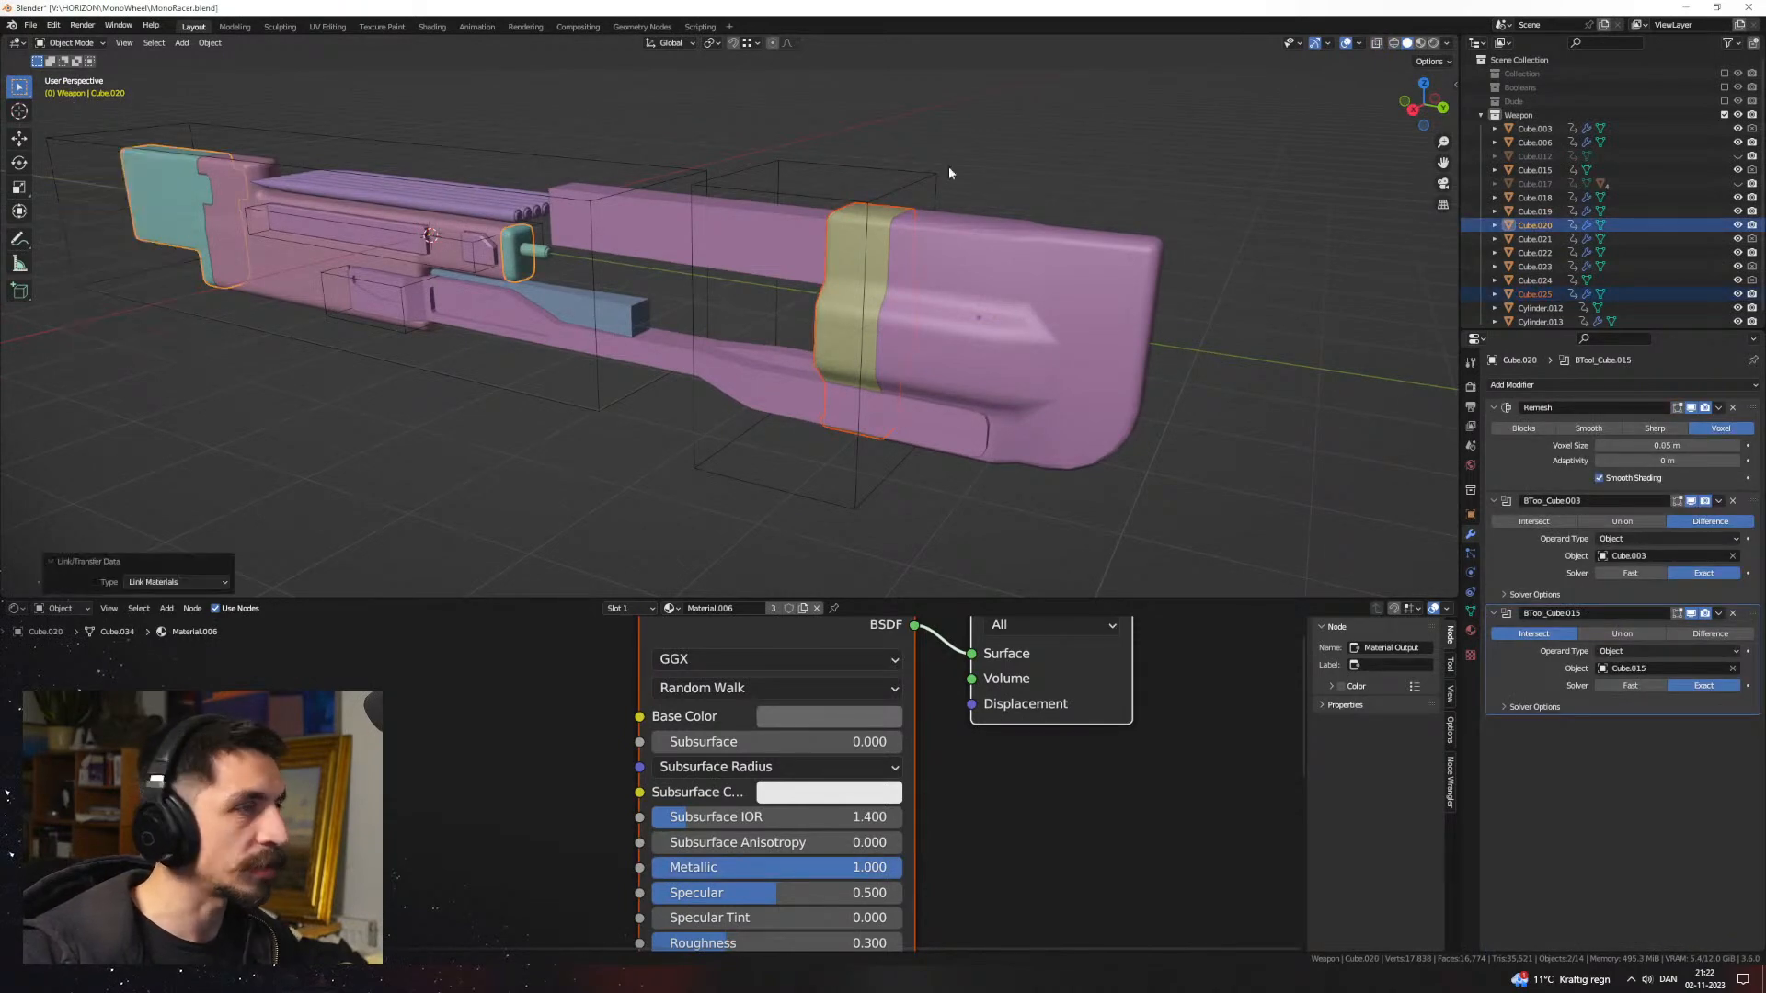
left_click(1421, 43)
left_click(1264, 129)
Step: Add another 2 m cube and move it about 7.07 m along Y toward the stock
middle_click_drag(1007, 281, 1106, 307)
middle_click_drag(914, 331, 826, 274, "shift")
middle_click_drag(878, 324, 717, 366)
left_click(754, 340)
key("alt+a")
key("shift+a")
mouse_move(767, 350)
left_click(821, 364)
key("g")
key("y")
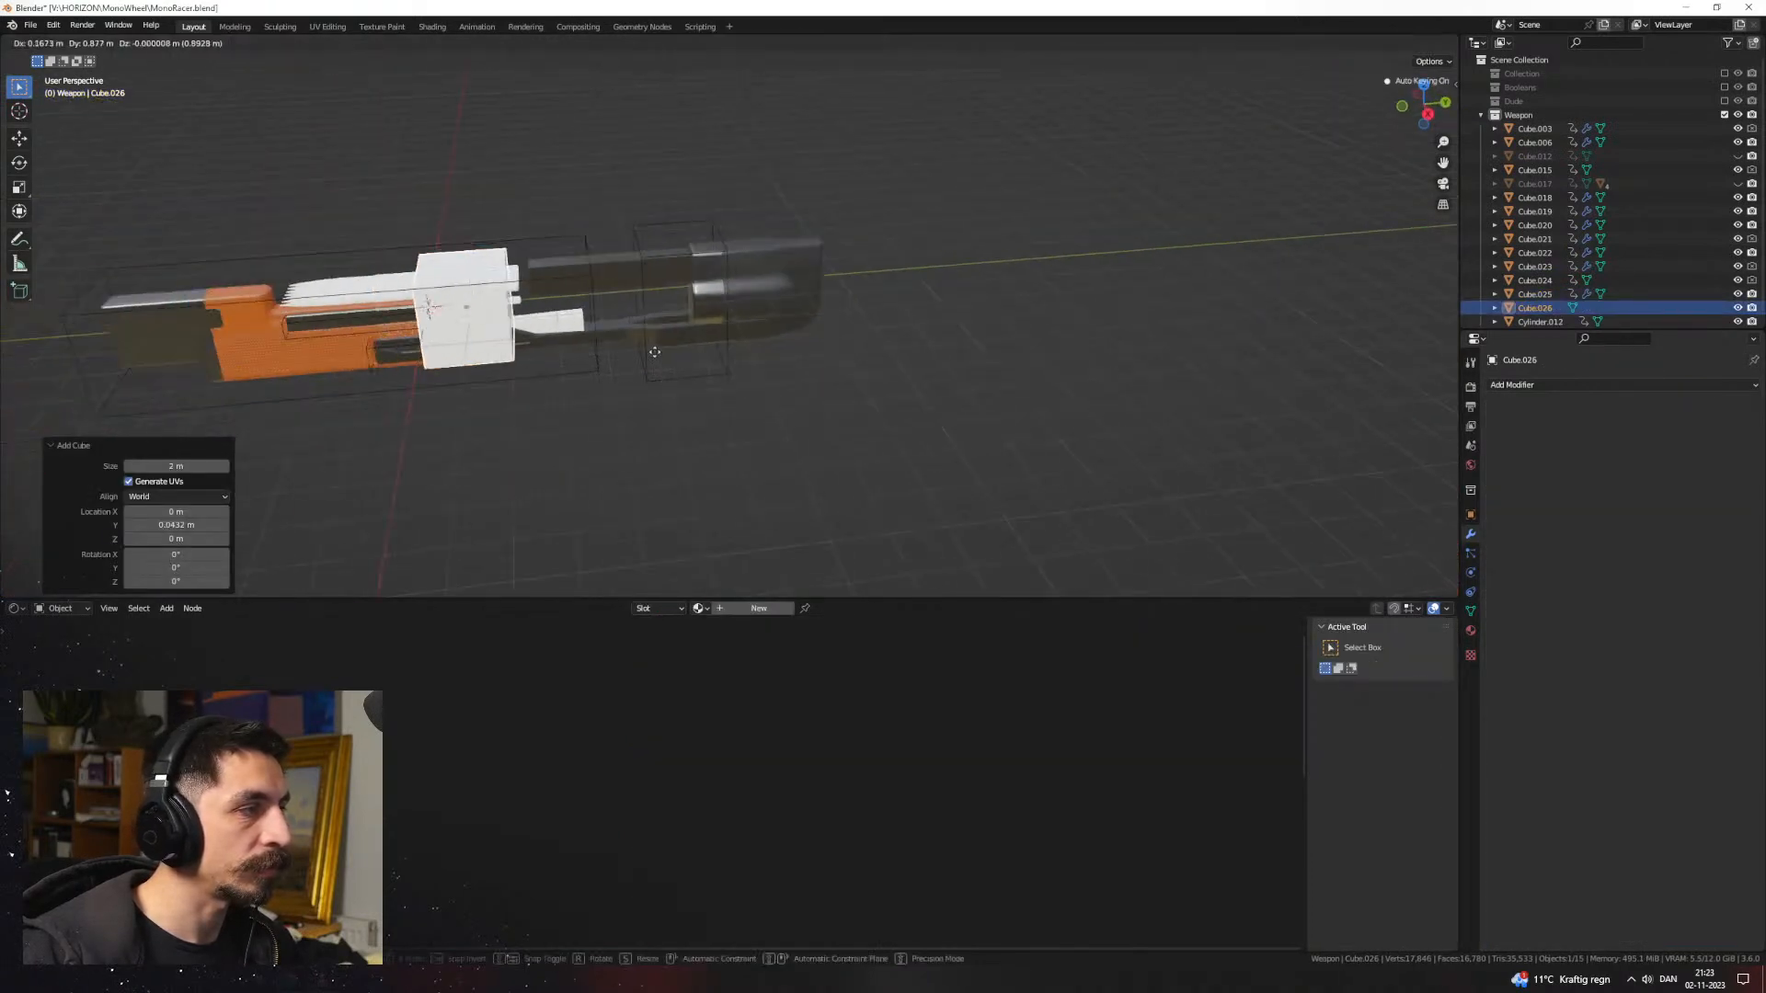
left_click(957, 347)
Step: Scale the new cube down to about 0.249 in the front view
key("KP_1")
scroll(864, 338, "up", 5)
key("s")
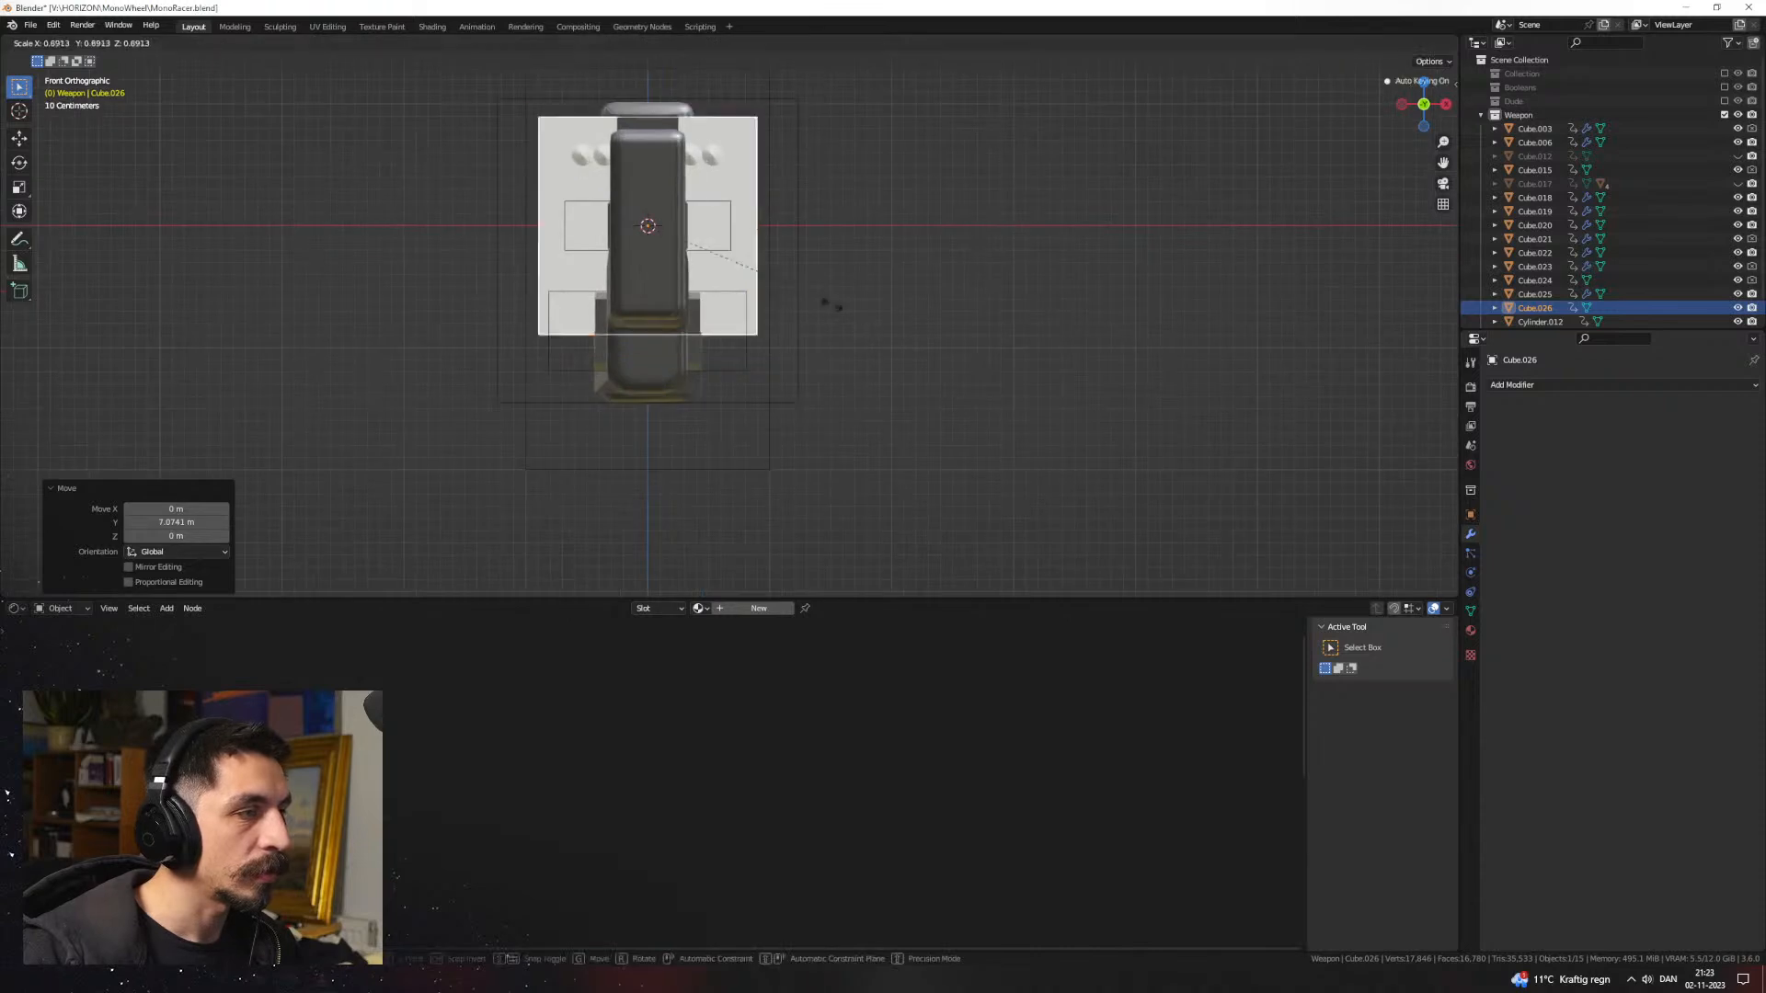
left_click(658, 281)
Step: Lower the small cube along Z and move it about 0.73 m forward along Y to the stock band's front edge
key("KP_3")
middle_click_drag(659, 281, 798, 362, "shift")
scroll(827, 353, "up", 4)
key("g")
key("z")
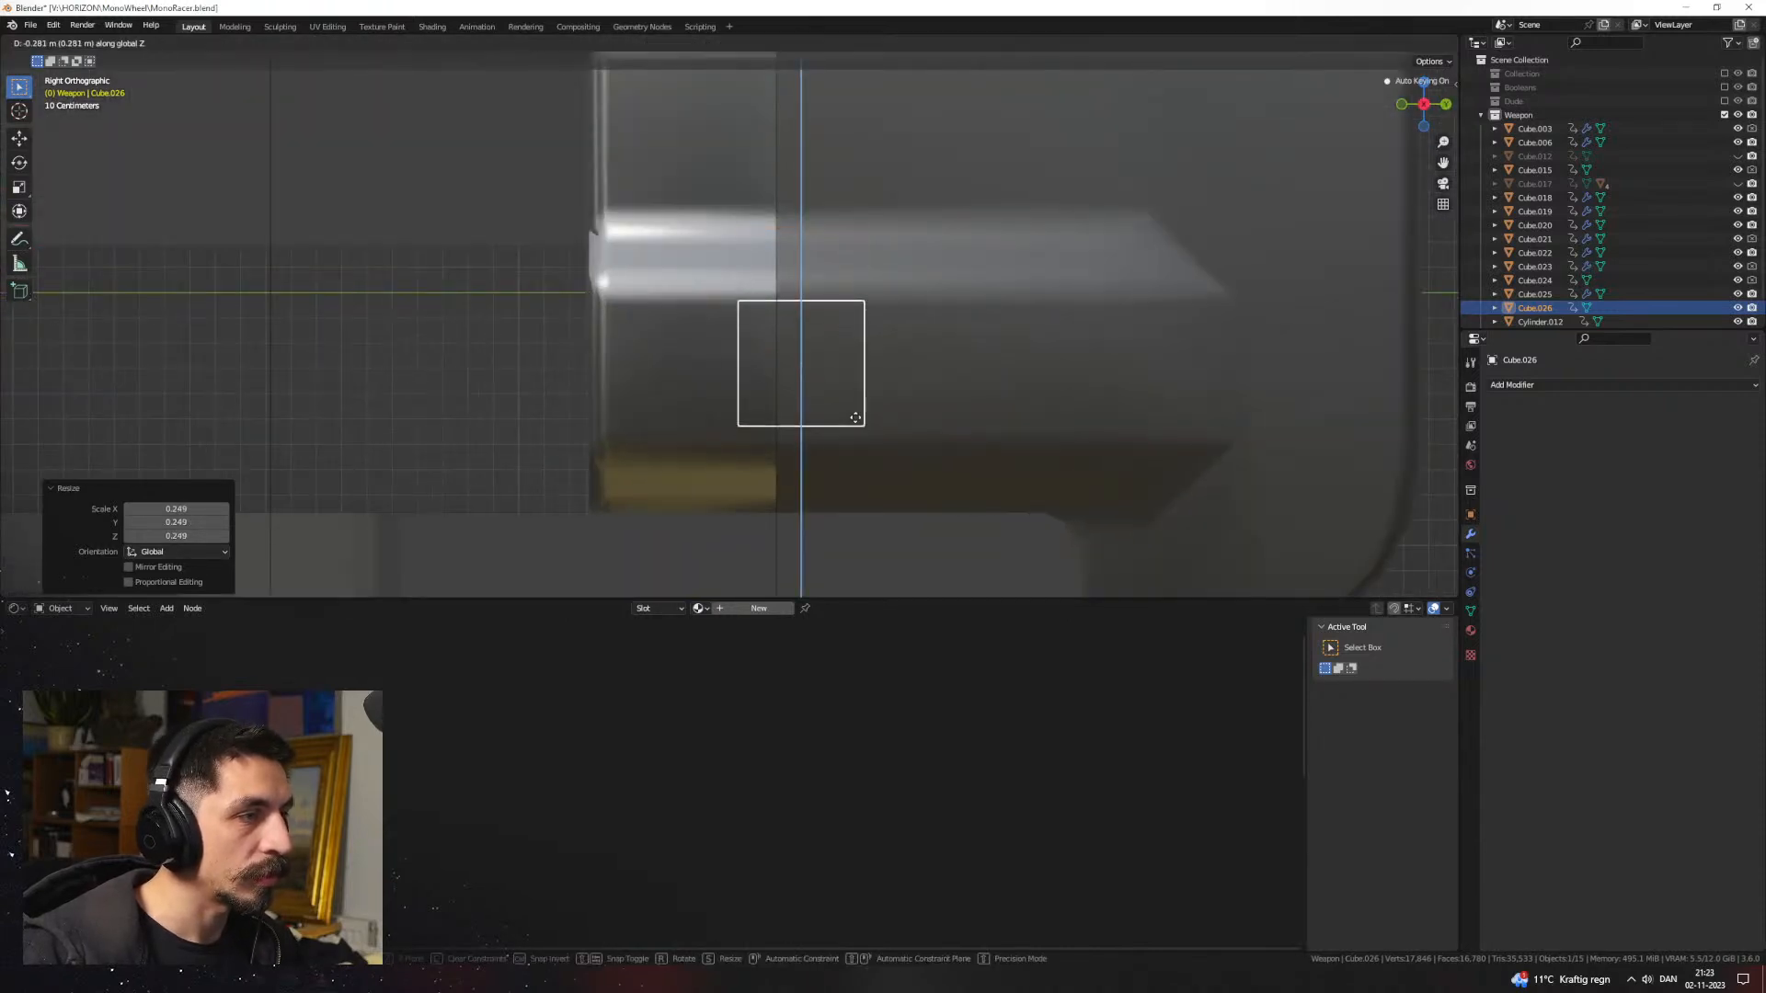
left_click(852, 423)
key("g")
key("y")
left_click(670, 419)
middle_click_drag(669, 419, 770, 421)
key("KP_1")
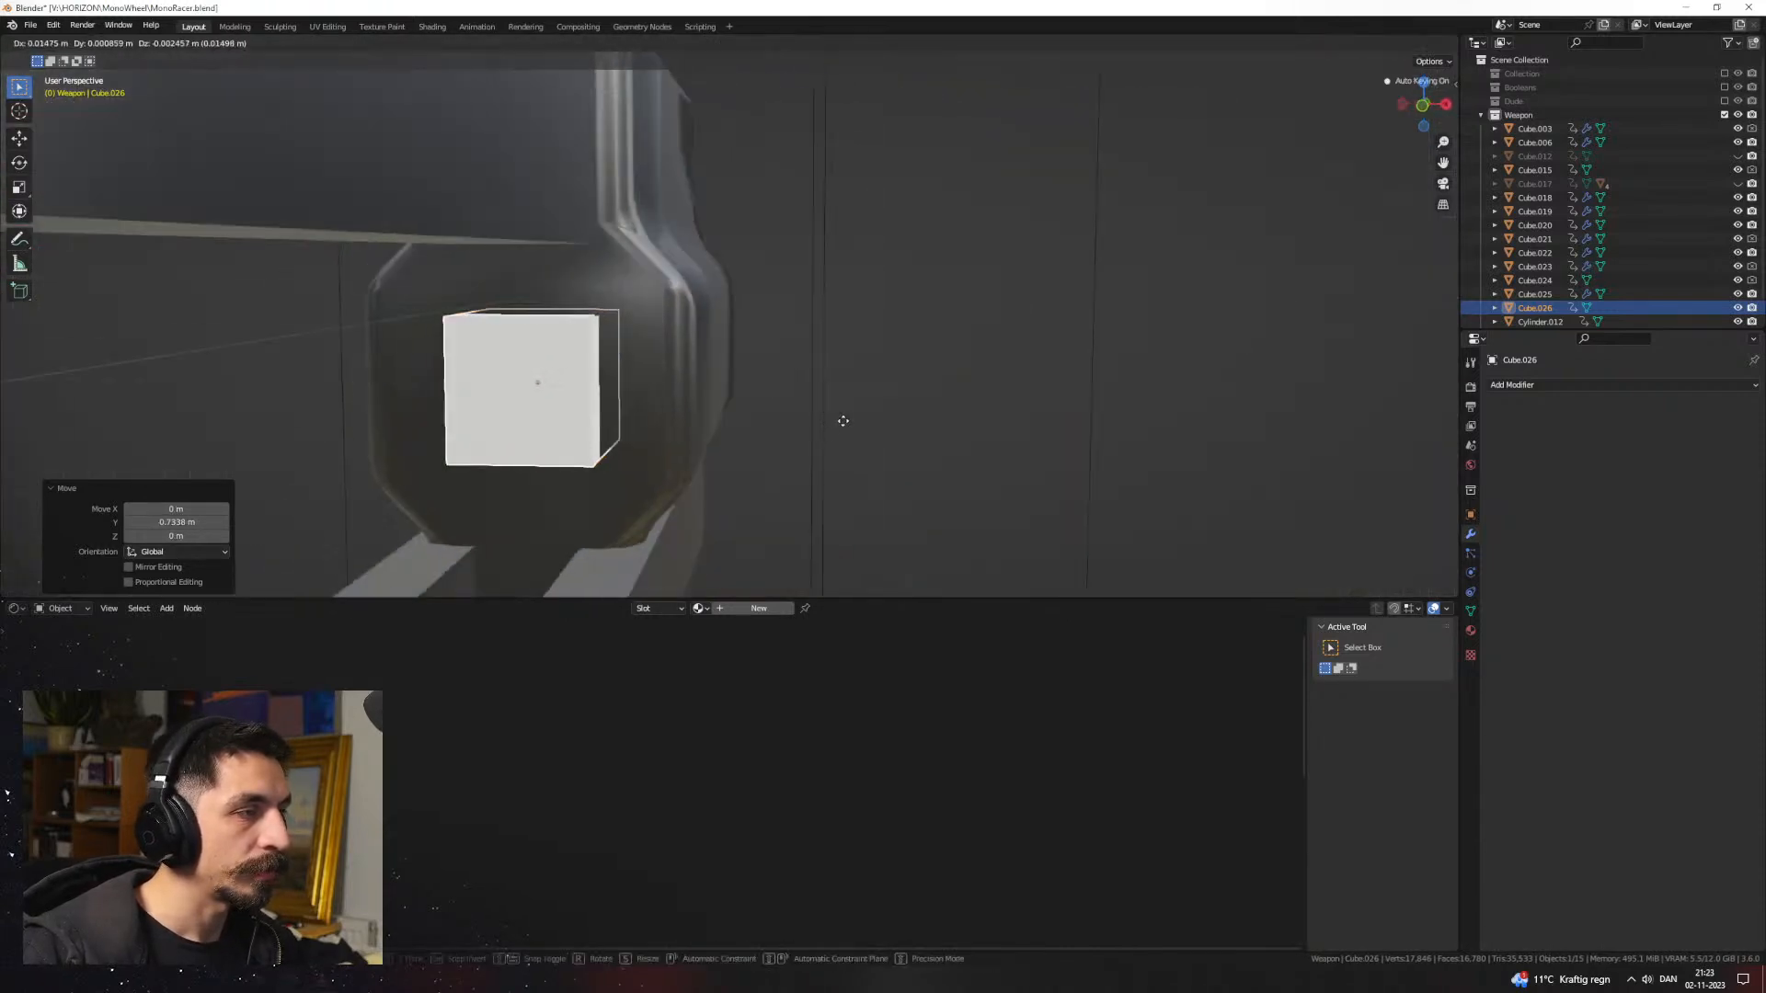
Step: Fit the small cube against the outer side of the stock's front band by moving it along X and Z and rescaling it
key("g")
key("x")
left_click(974, 438)
middle_click_drag(974, 438, 649, 405)
key("g")
key("z")
left_click(807, 442)
key("s")
left_click(780, 429)
key("g")
key("x")
left_click(841, 432)
Step: Select an edge loop of the small cube in Edit Mode and slide it along the mesh
key("Tab")
left_click(760, 375)
left_click(738, 375)
key("g")
key("g")
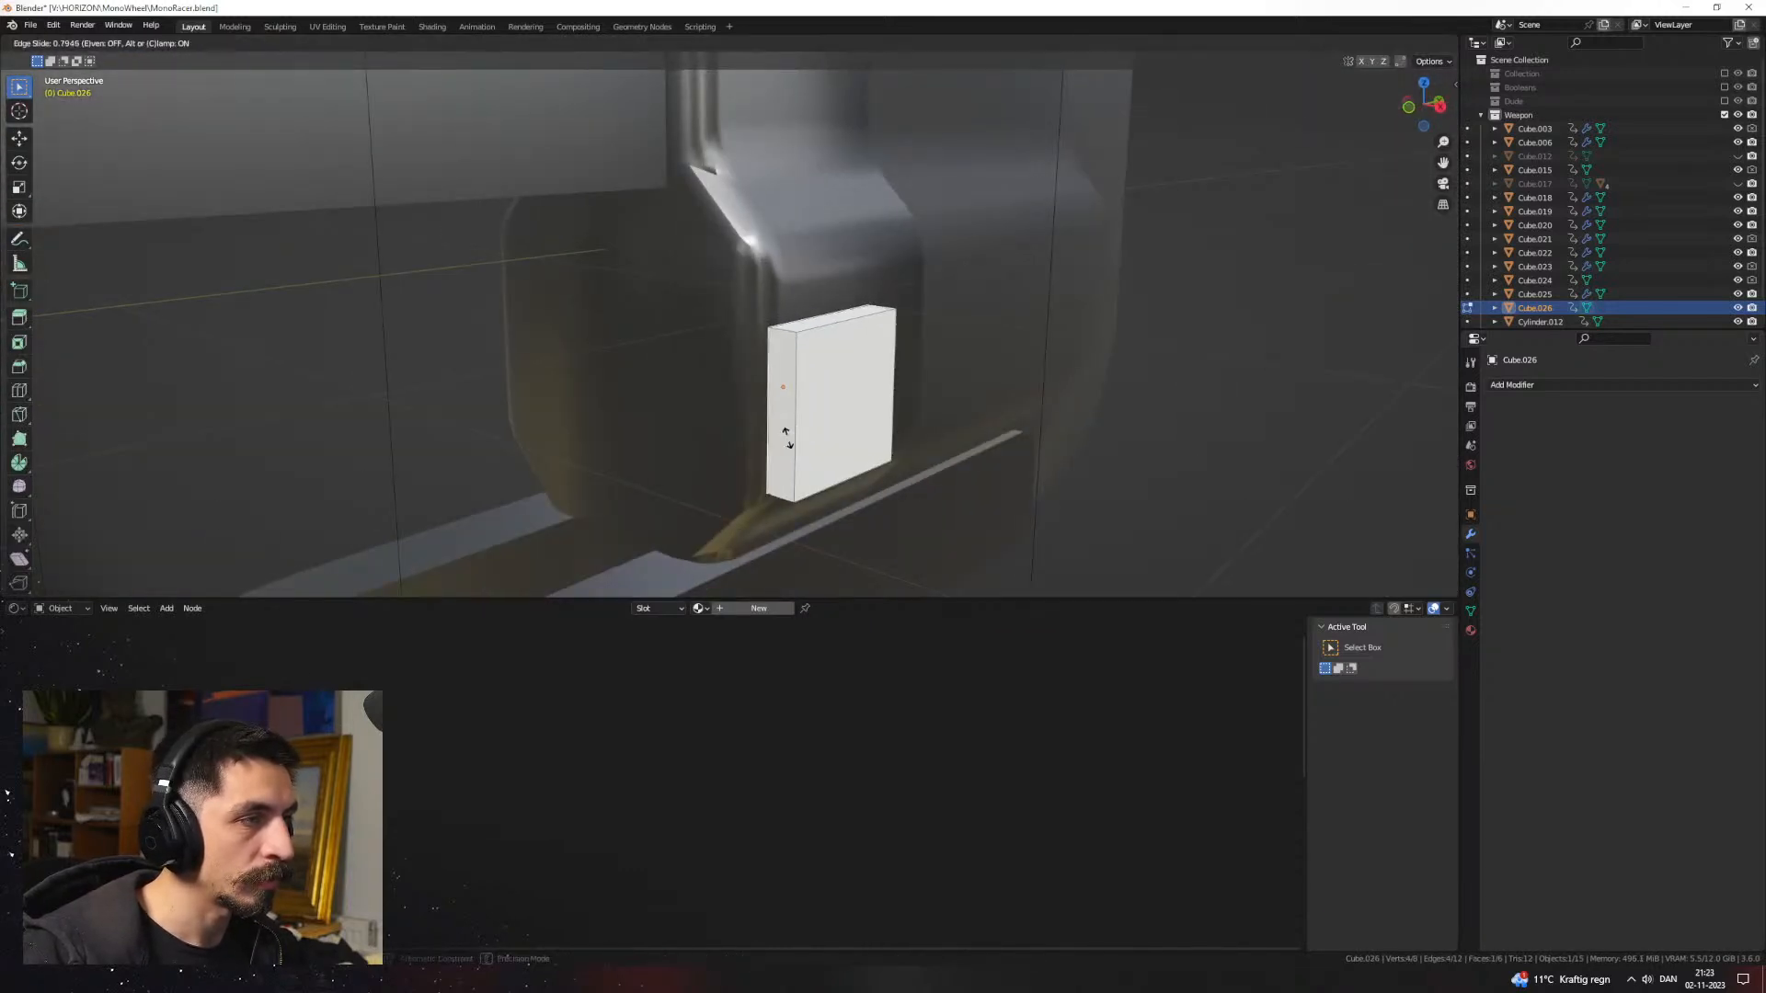
left_click(832, 465)
Step: Spread the block's two horizontal edge loops apart along Z by a factor of about 1.283
middle_click_drag(832, 465, 810, 379)
left_click(869, 405)
key("s")
key("z")
left_click(832, 465)
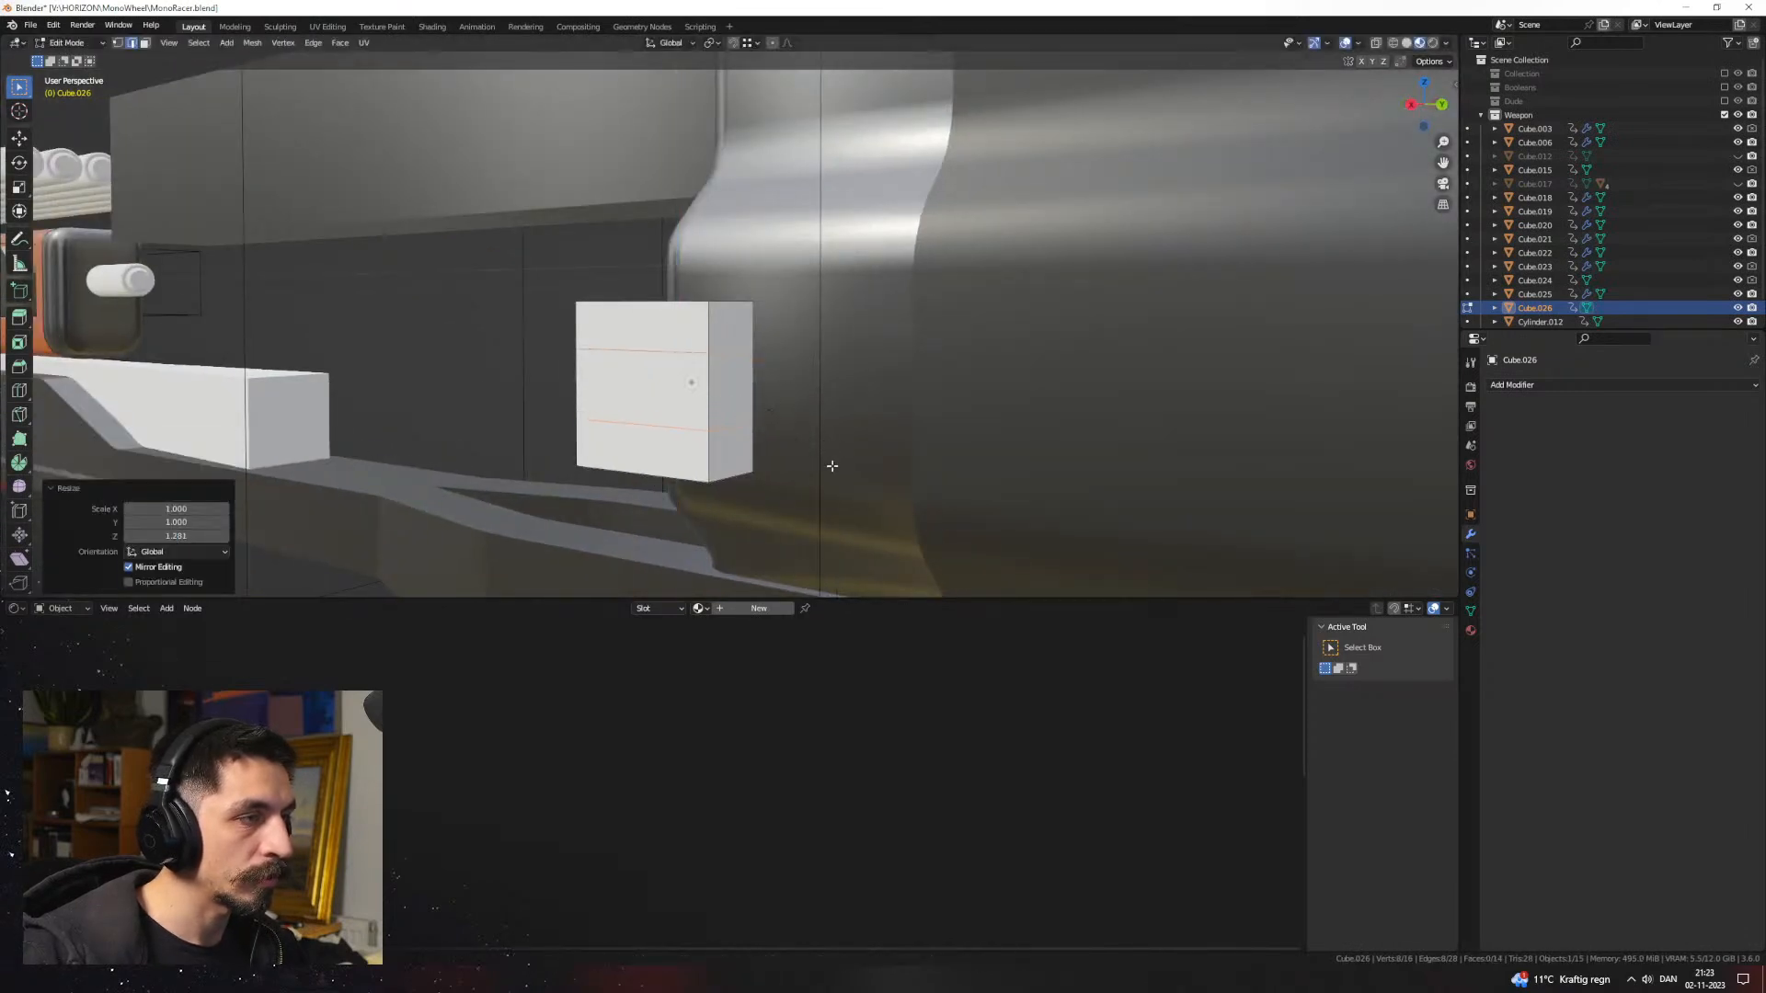
Step: Cut one more edge loop into the block with a slide factor of about 0.766
key("3")
left_click(769, 394)
key("ctrl+r")
left_click(733, 342)
left_click(759, 345)
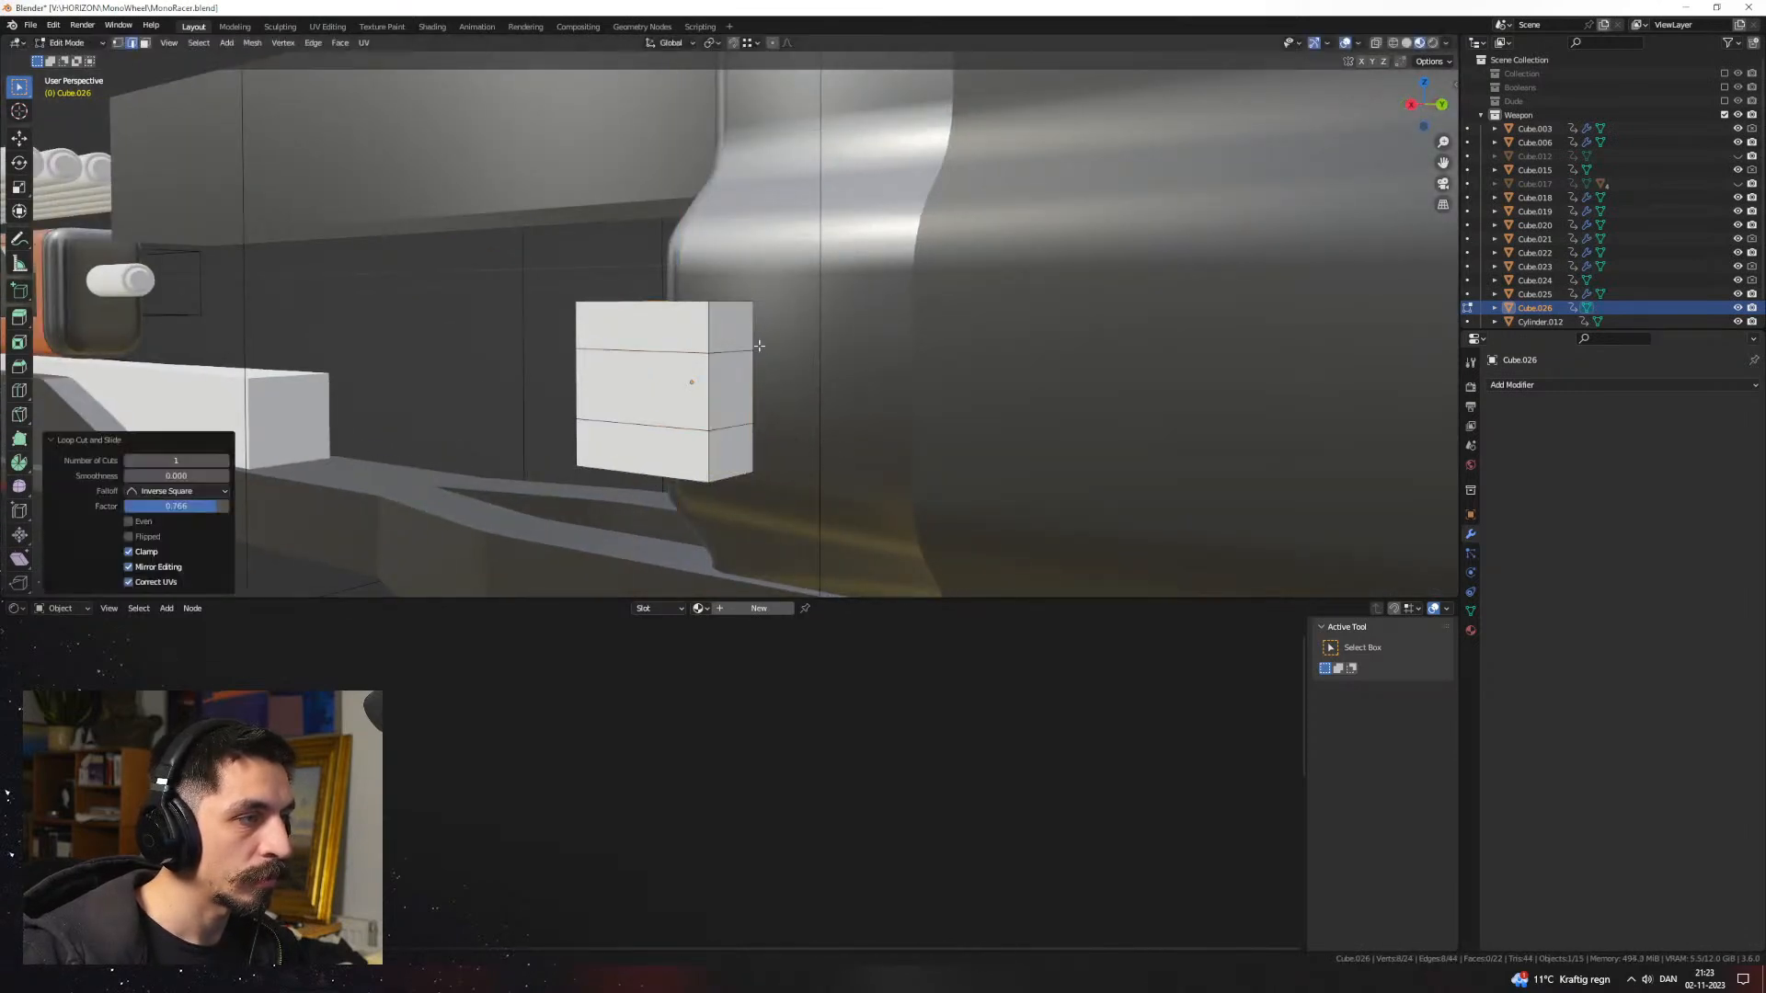
Step: Extrude the block's middle rear face rearward into an arm and bevel the edges at its end
left_click(737, 385)
key("e")
left_click(1013, 433)
middle_click_drag(1013, 433, 707, 385)
key("ctrl+b")
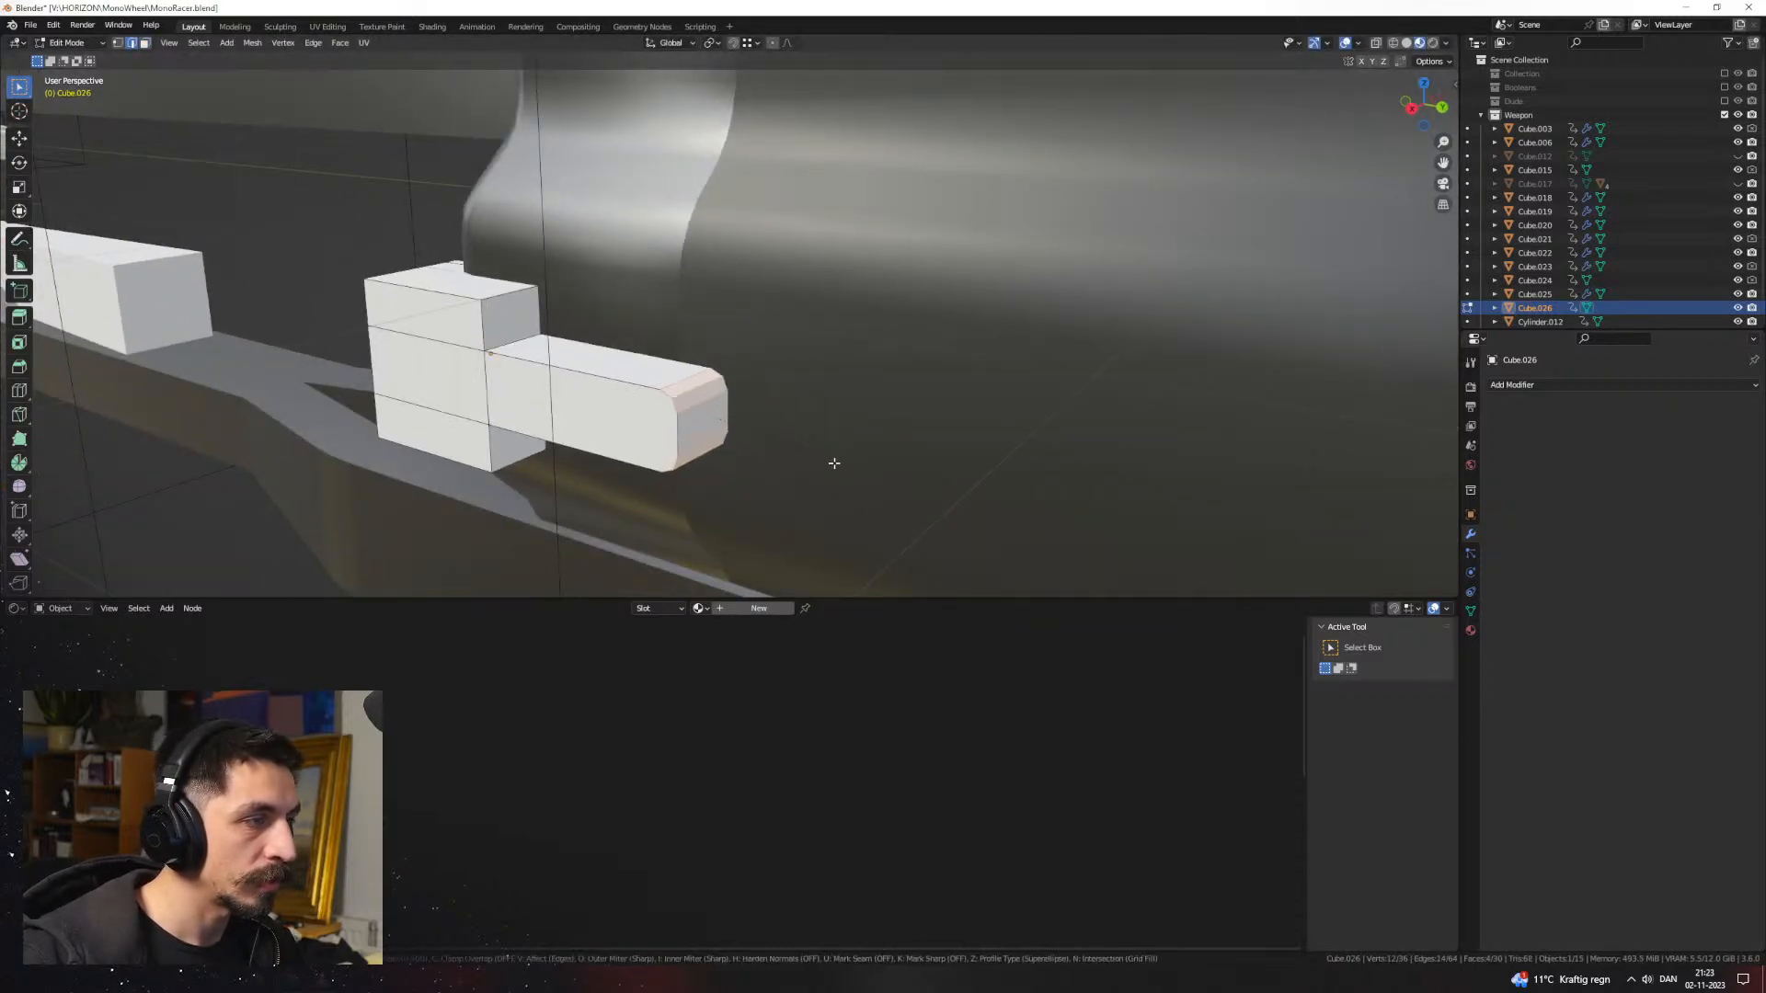
left_click(769, 457)
Step: Move the whole cutter mesh along X relative to the side of the stock band
middle_click_drag(769, 457, 999, 449)
key("a")
key("g")
key("x")
left_click(1033, 418)
Step: Select the vertical edge loop near the cutter's inner side and slide it along the mesh
left_click(830, 376, "alt")
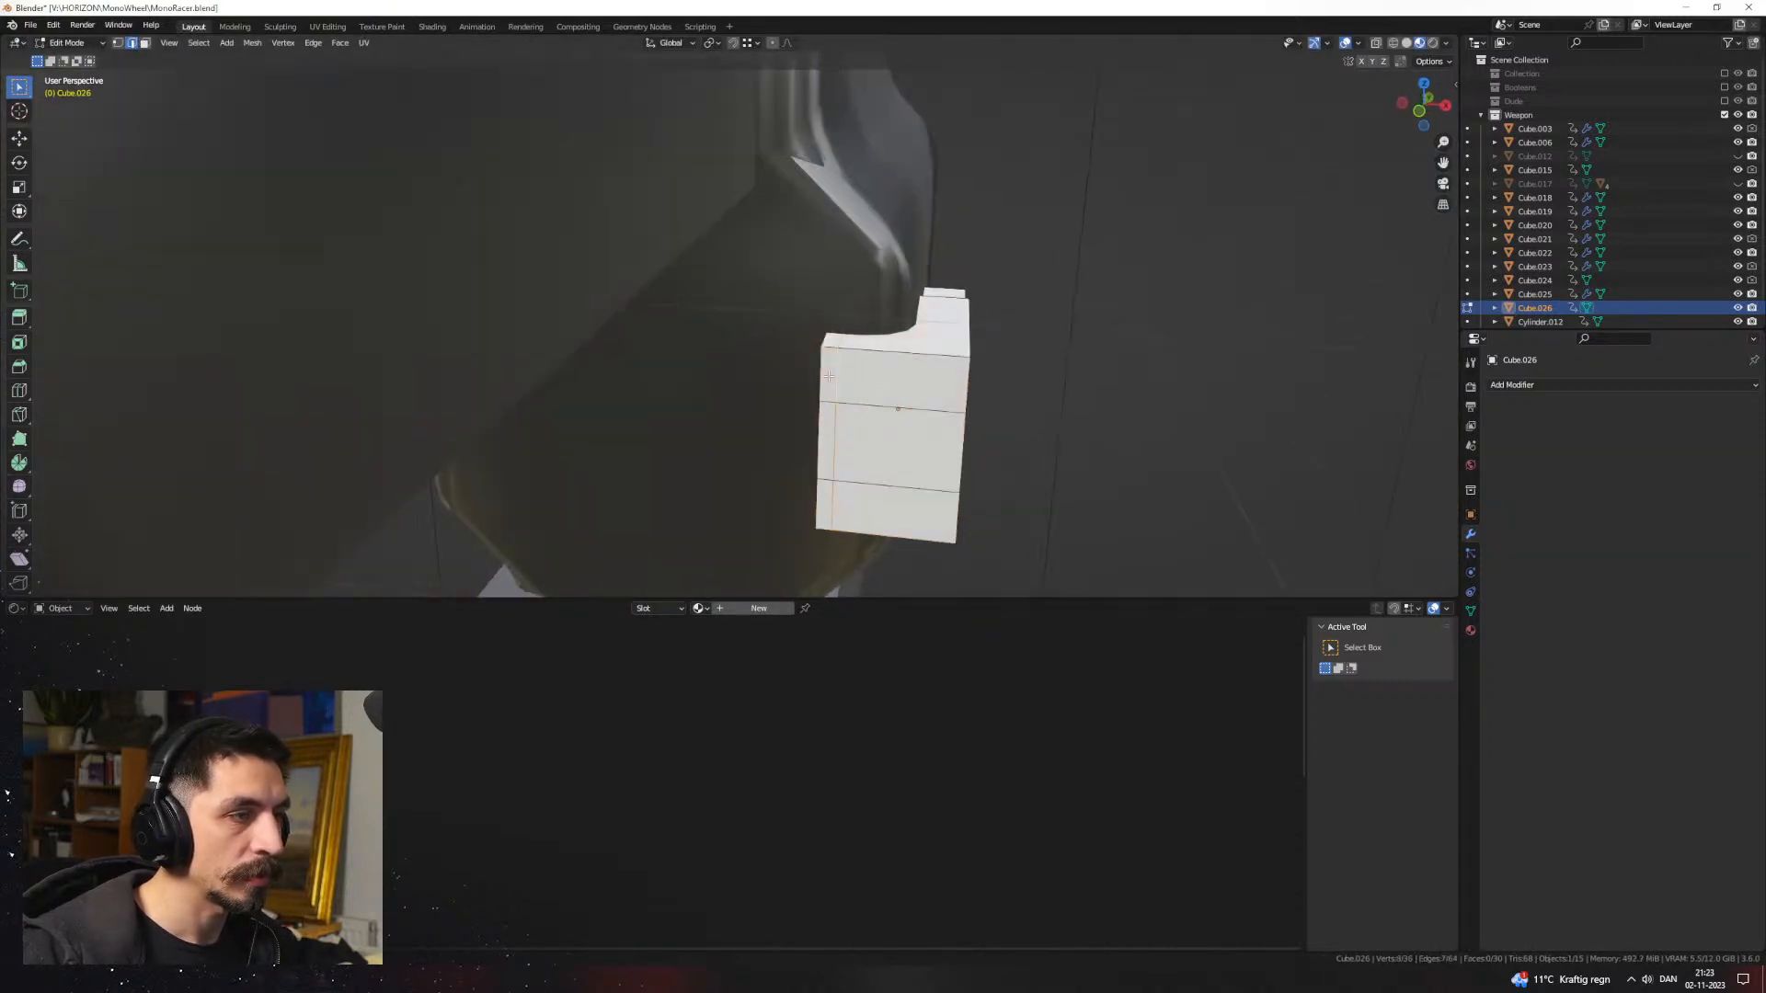
middle_click_drag(880, 390, 957, 423)
key("g")
key("g")
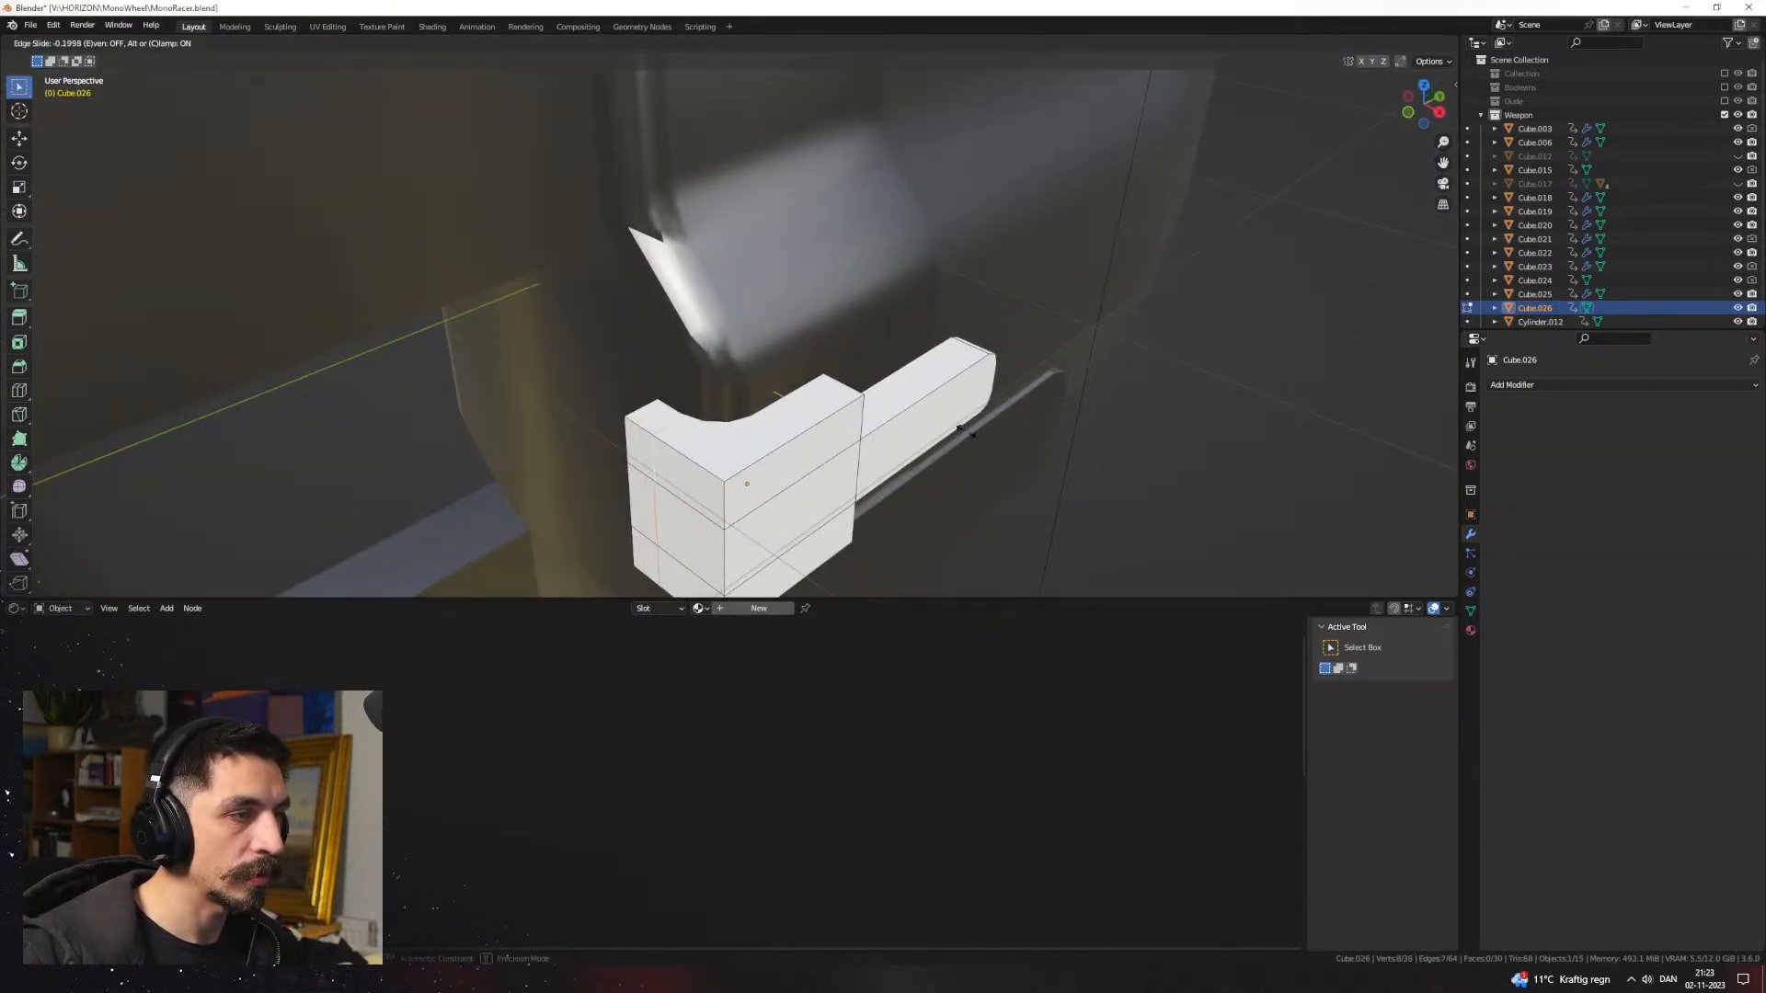
left_click(956, 429)
Step: Leave Edit Mode and subtract the T-shaped cutter from the stock's front band with a Boolean difference
key("Tab")
left_click(783, 342, "shift")
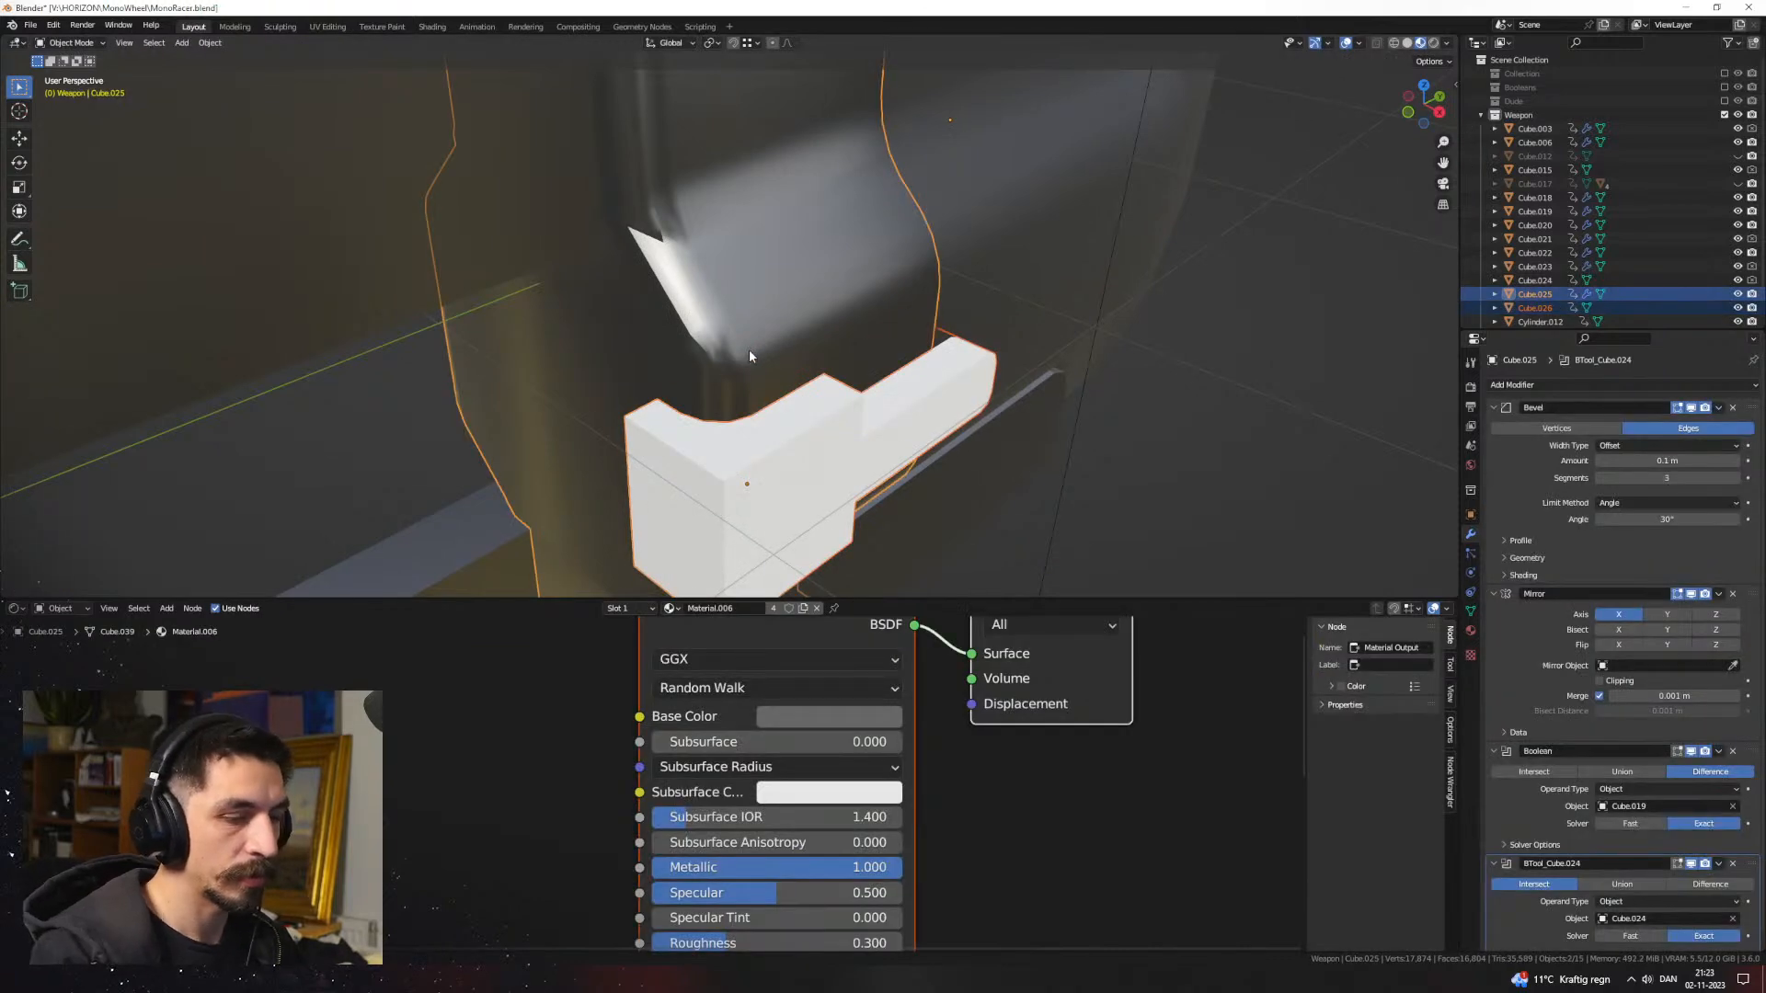
key("ctrl+KP_Subtract")
middle_click_drag(779, 351, 929, 340)
Step: Set the solver of the front band's Boolean with Cube.024 to Fast
left_click(734, 285)
left_click(728, 281)
left_click(830, 215)
left_click(1630, 935)
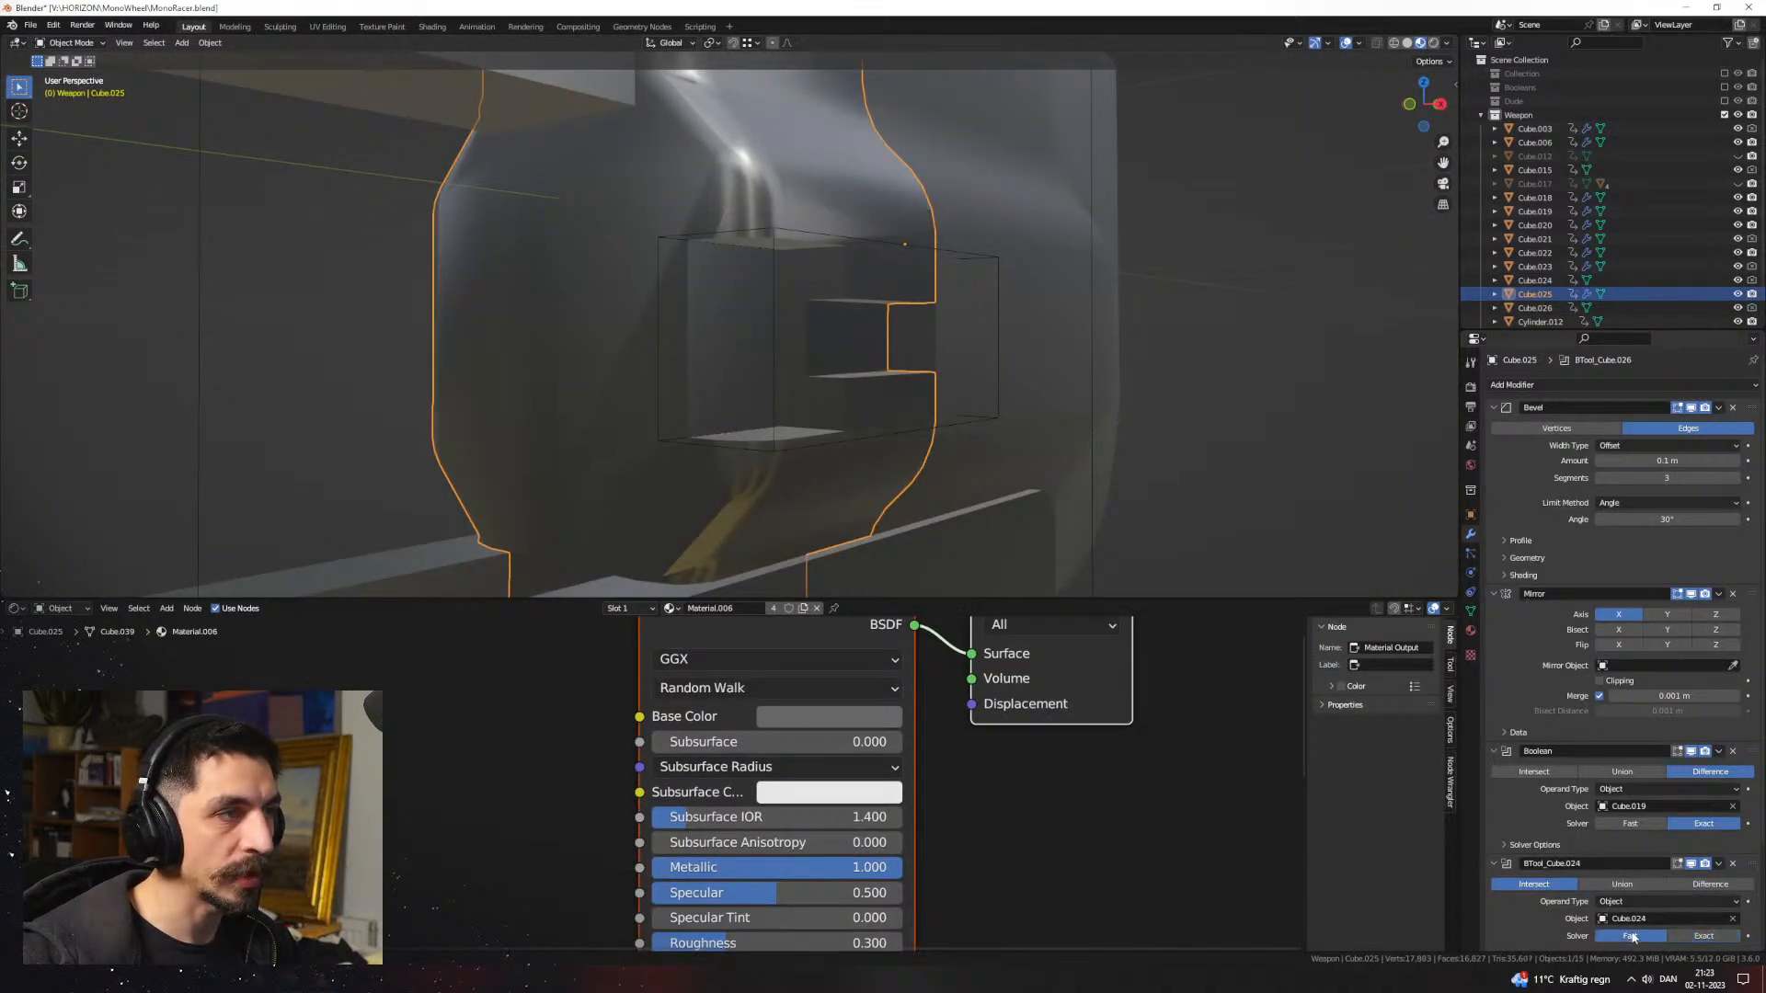
middle_click_drag(1187, 386, 792, 280)
Step: Bevel the upper and lower inner edges of the cutter's front section
left_click(1002, 360)
key("Tab")
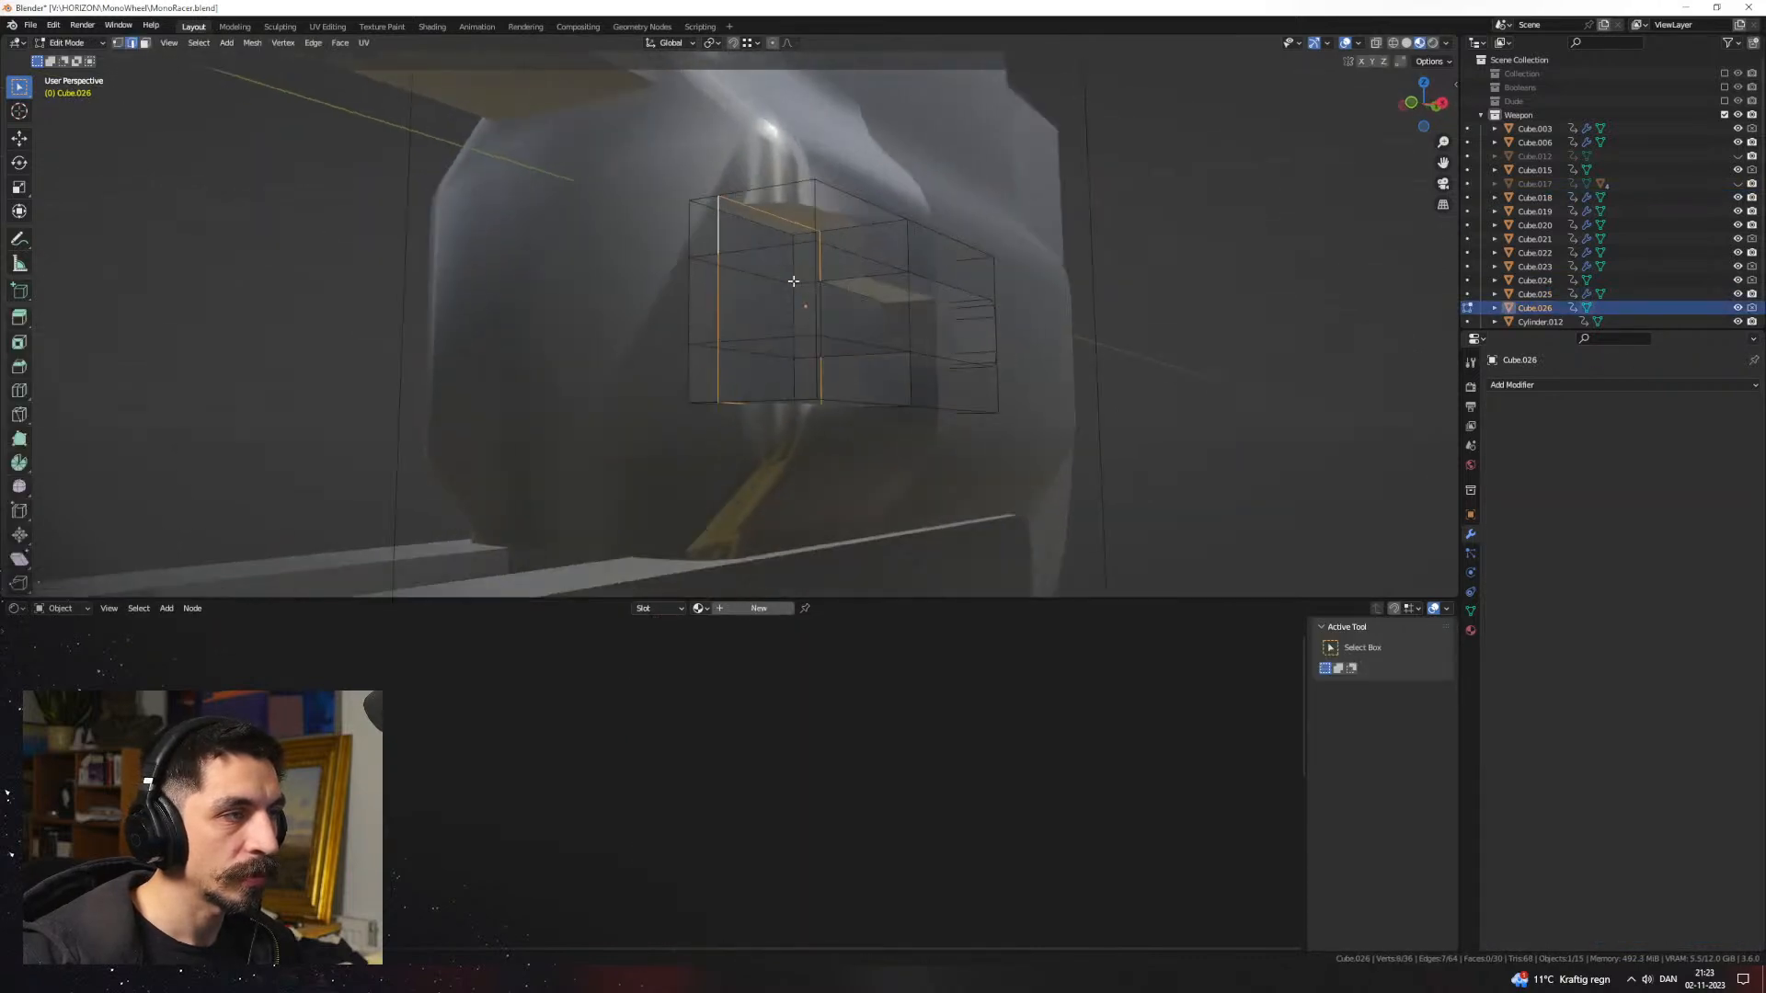
left_click(748, 218)
middle_click_drag(682, 402, 896, 325)
key("ctrl+b")
left_click(839, 450)
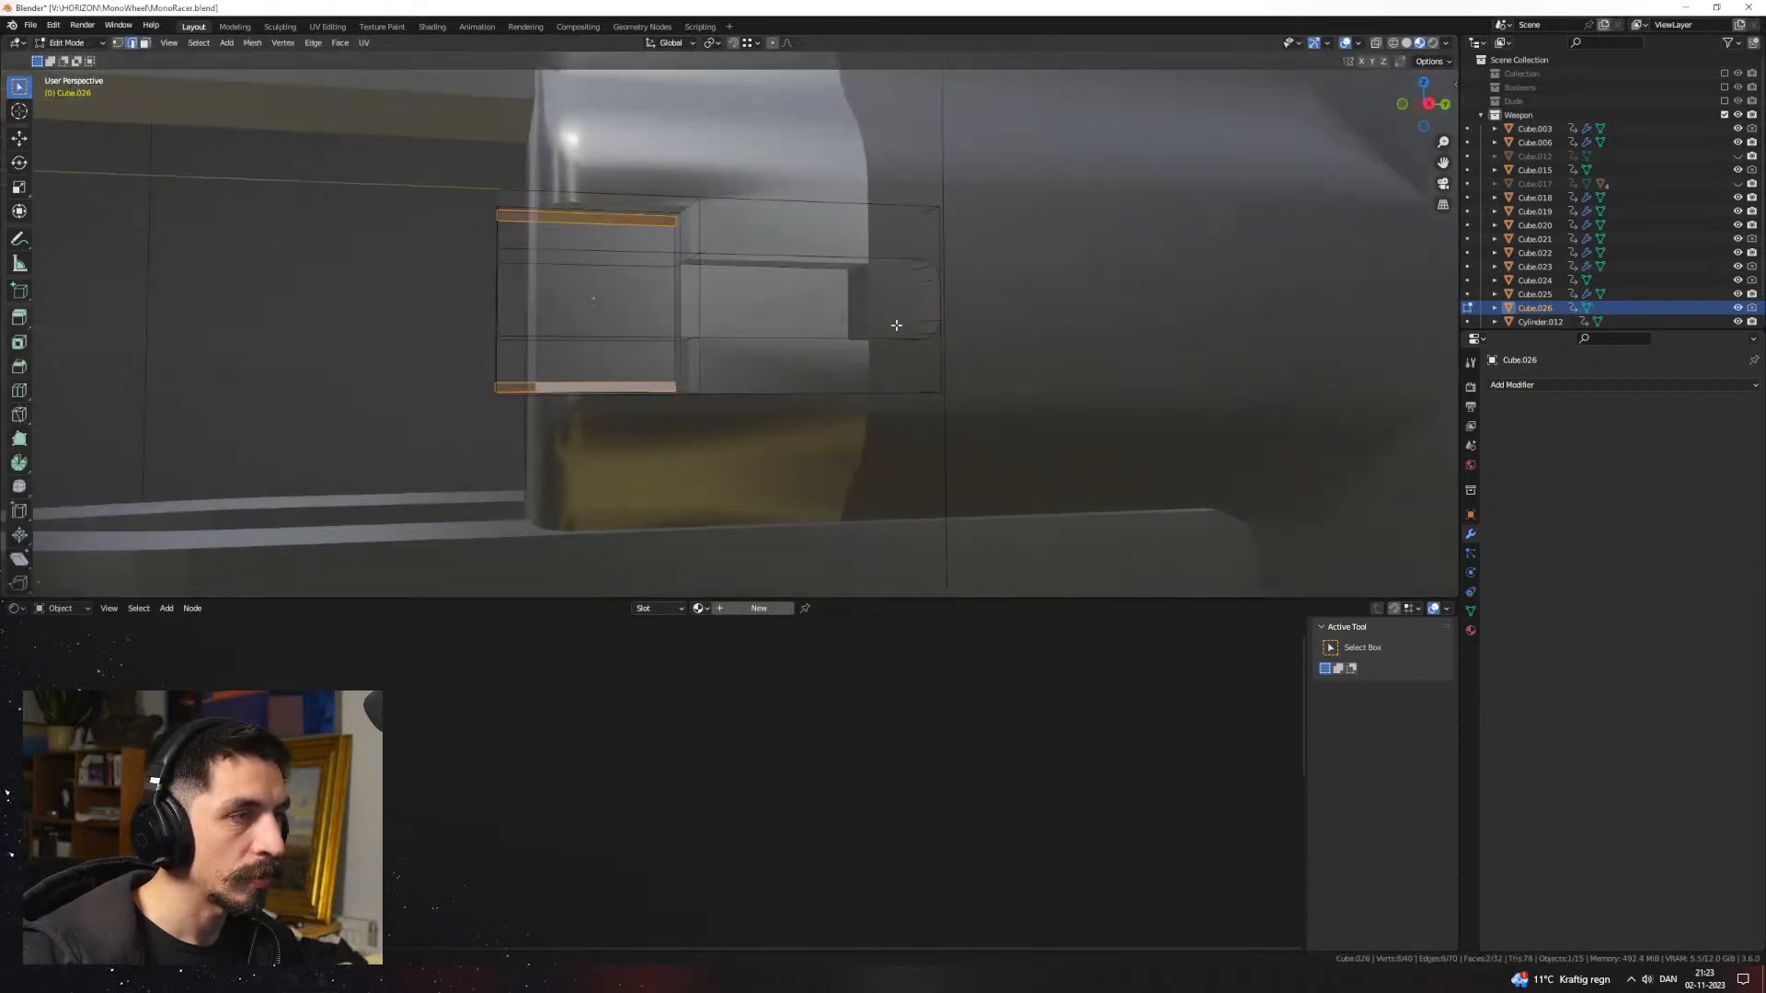
Step: Leave Edit Mode and subtract the same cutter from the main stock block with a Boolean difference
key("Tab")
left_click(1047, 304, "shift")
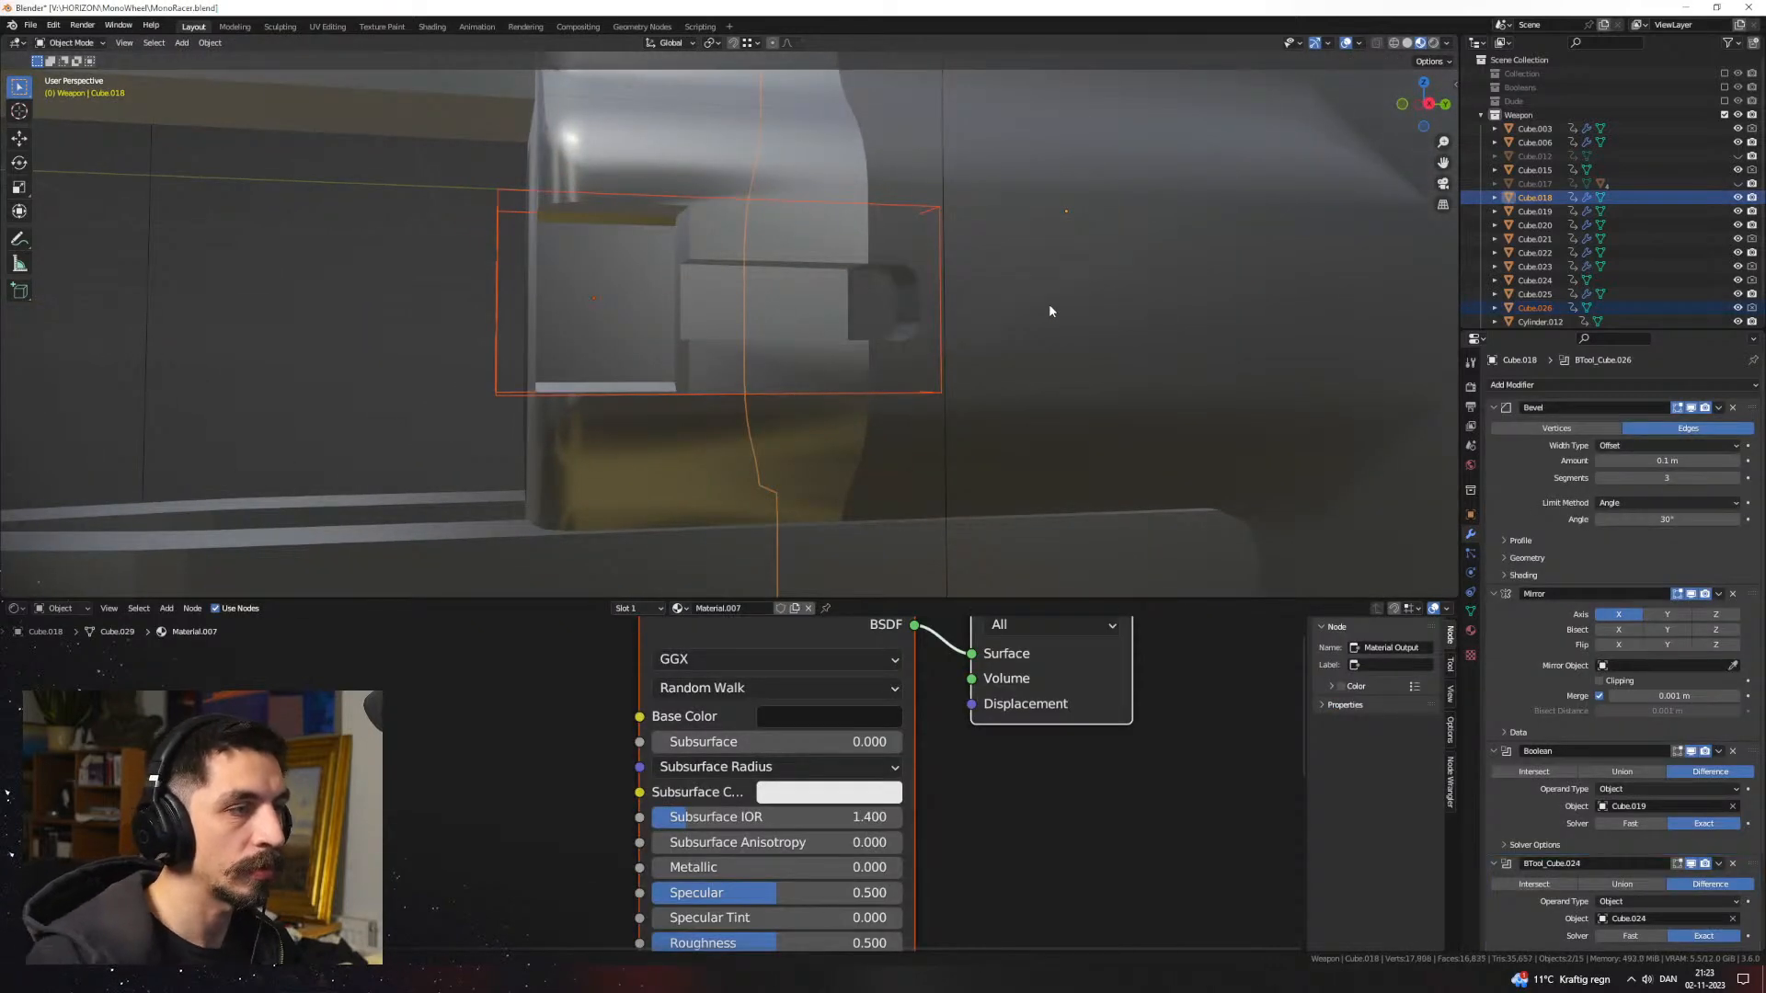
Step: Set the solver of the main stock block's Boolean with Cube.024 to Fast and deselect the block
middle_click_drag(1049, 311, 1127, 369)
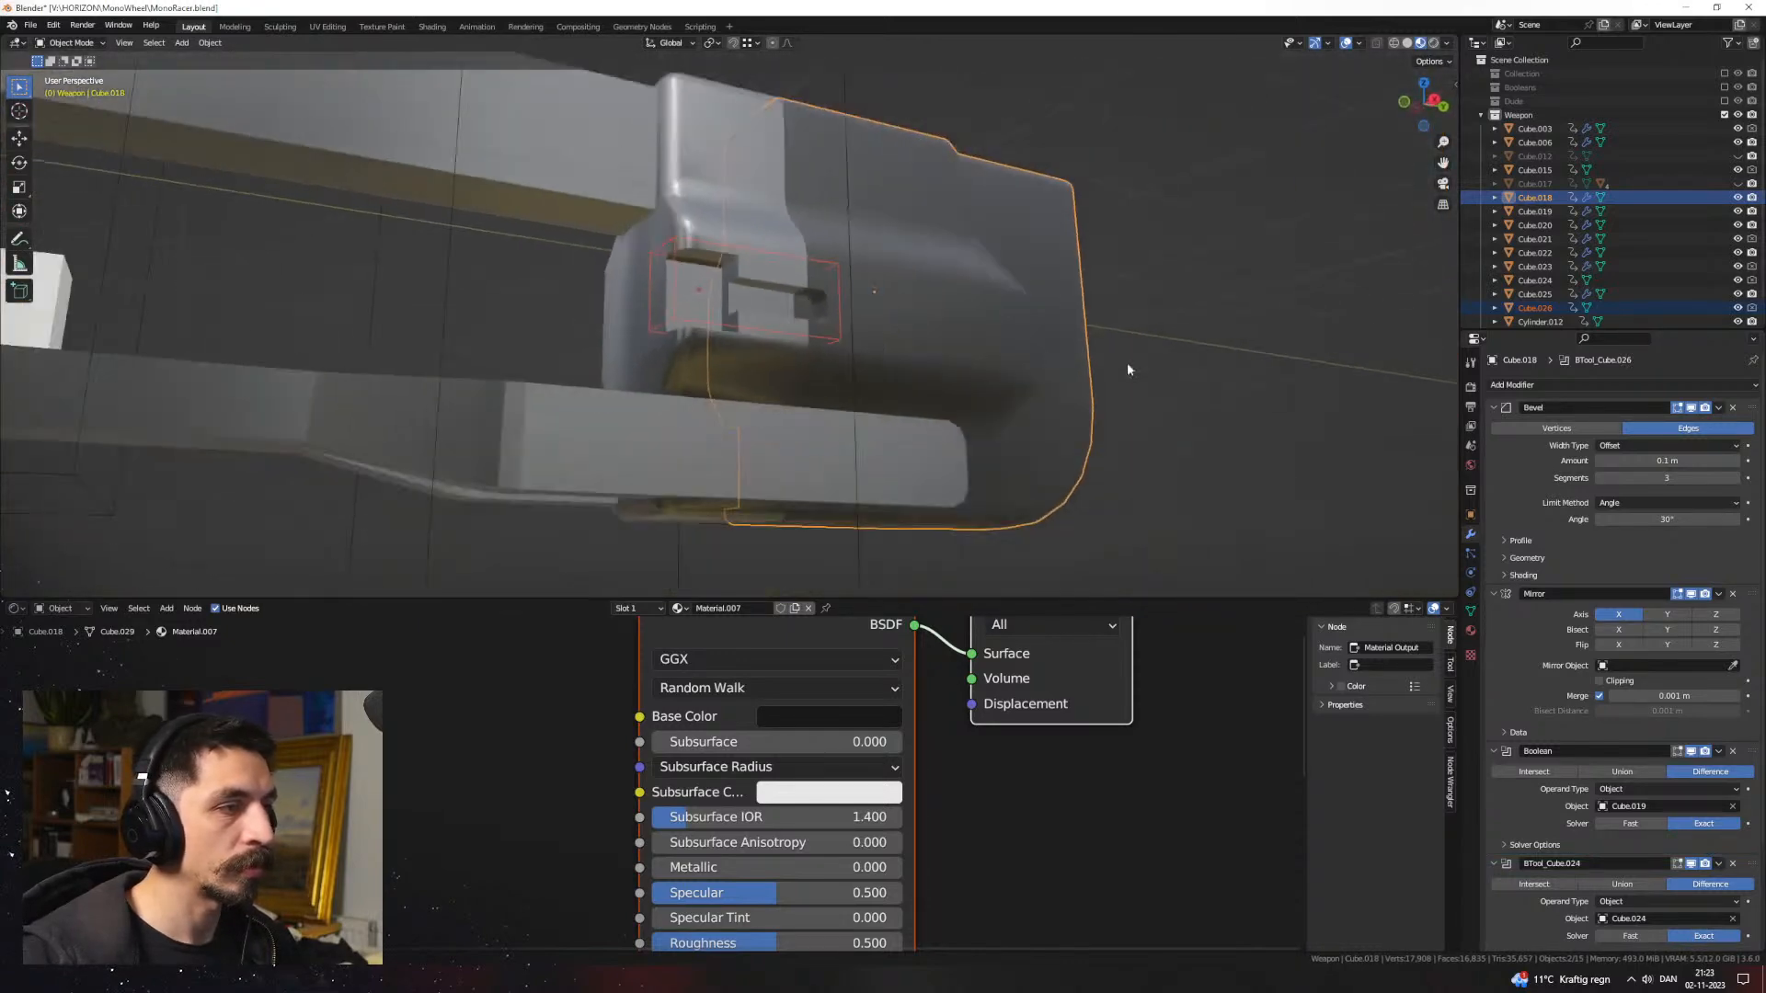
left_click(1127, 369)
left_click(889, 337)
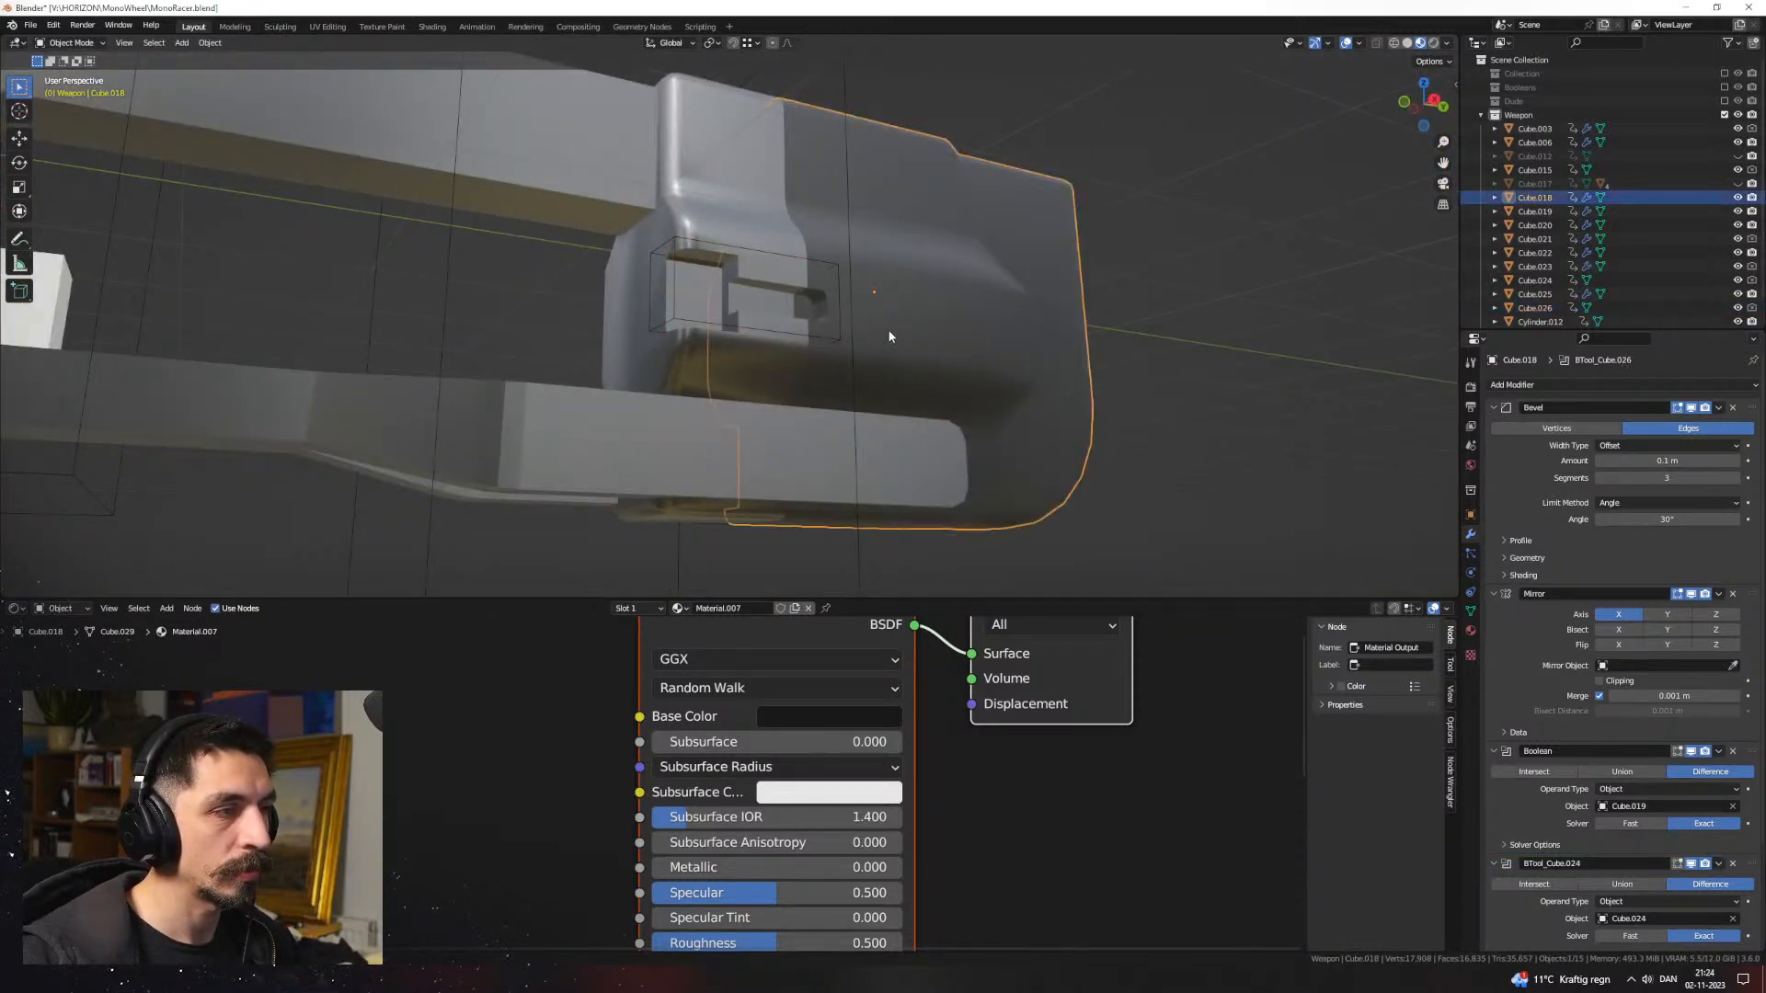
left_click(1124, 458)
middle_click_drag(1116, 458, 1048, 472)
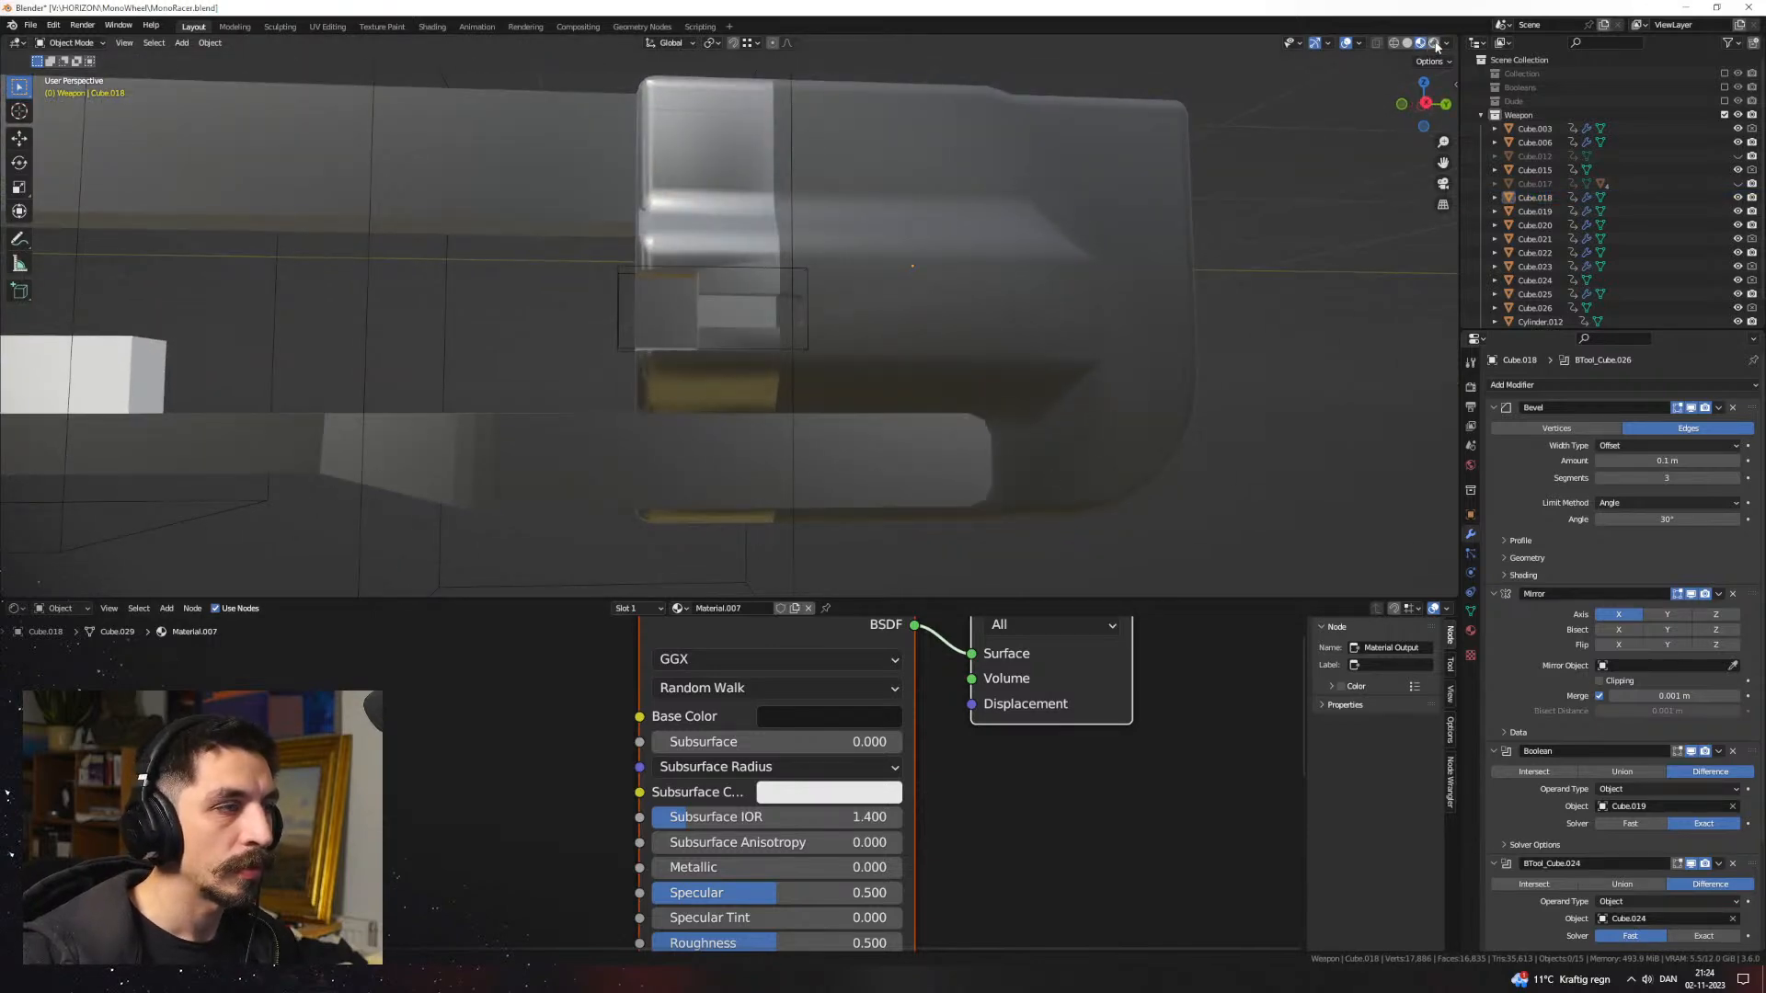
Step: Preview the stock's front end and its side recess in rendered shading
left_click(1433, 43)
mouse_move(1145, 312)
middle_mouse_down()
mouse_move(1201, 270)
mouse_move(1127, 367)
mouse_move(1003, 396)
mouse_move(842, 414)
mouse_move(901, 405)
mouse_move(754, 371)
mouse_move(917, 314)
middle_mouse_up()
left_click(930, 302)
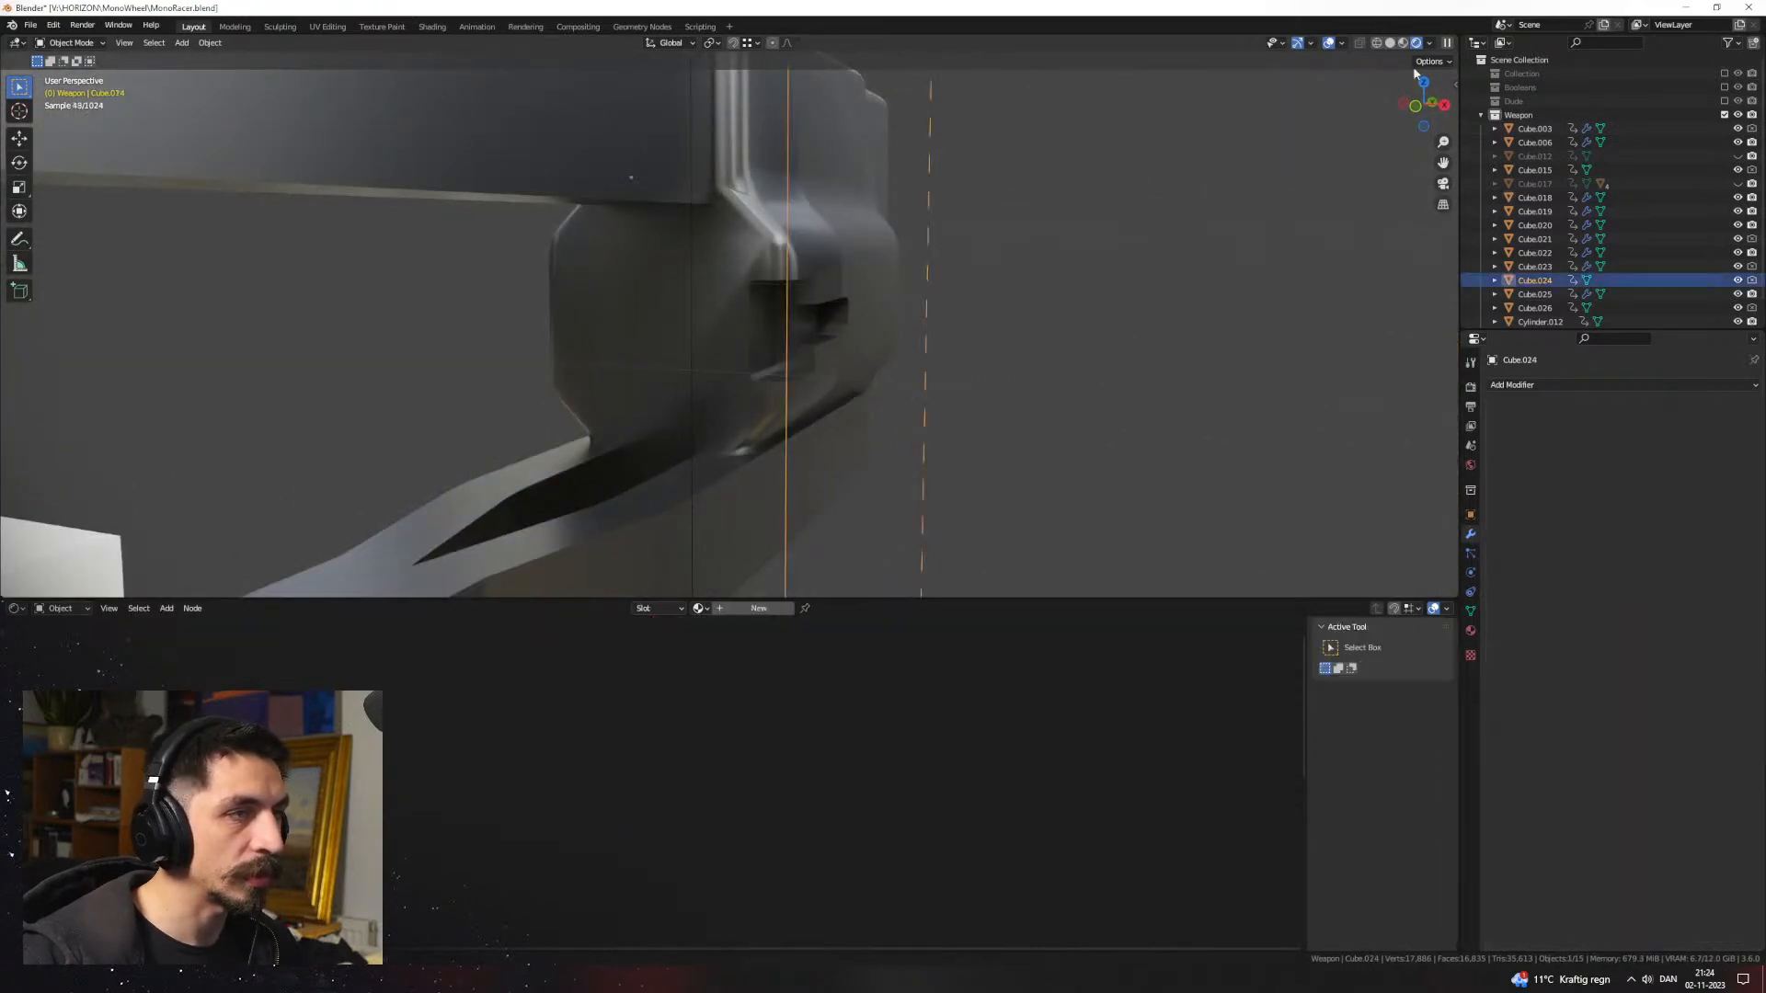
Step: Return to Material Preview shading and mirror the T-shaped cutter across X with Cube.019 as the mirror object
left_click(813, 345)
left_click(813, 346)
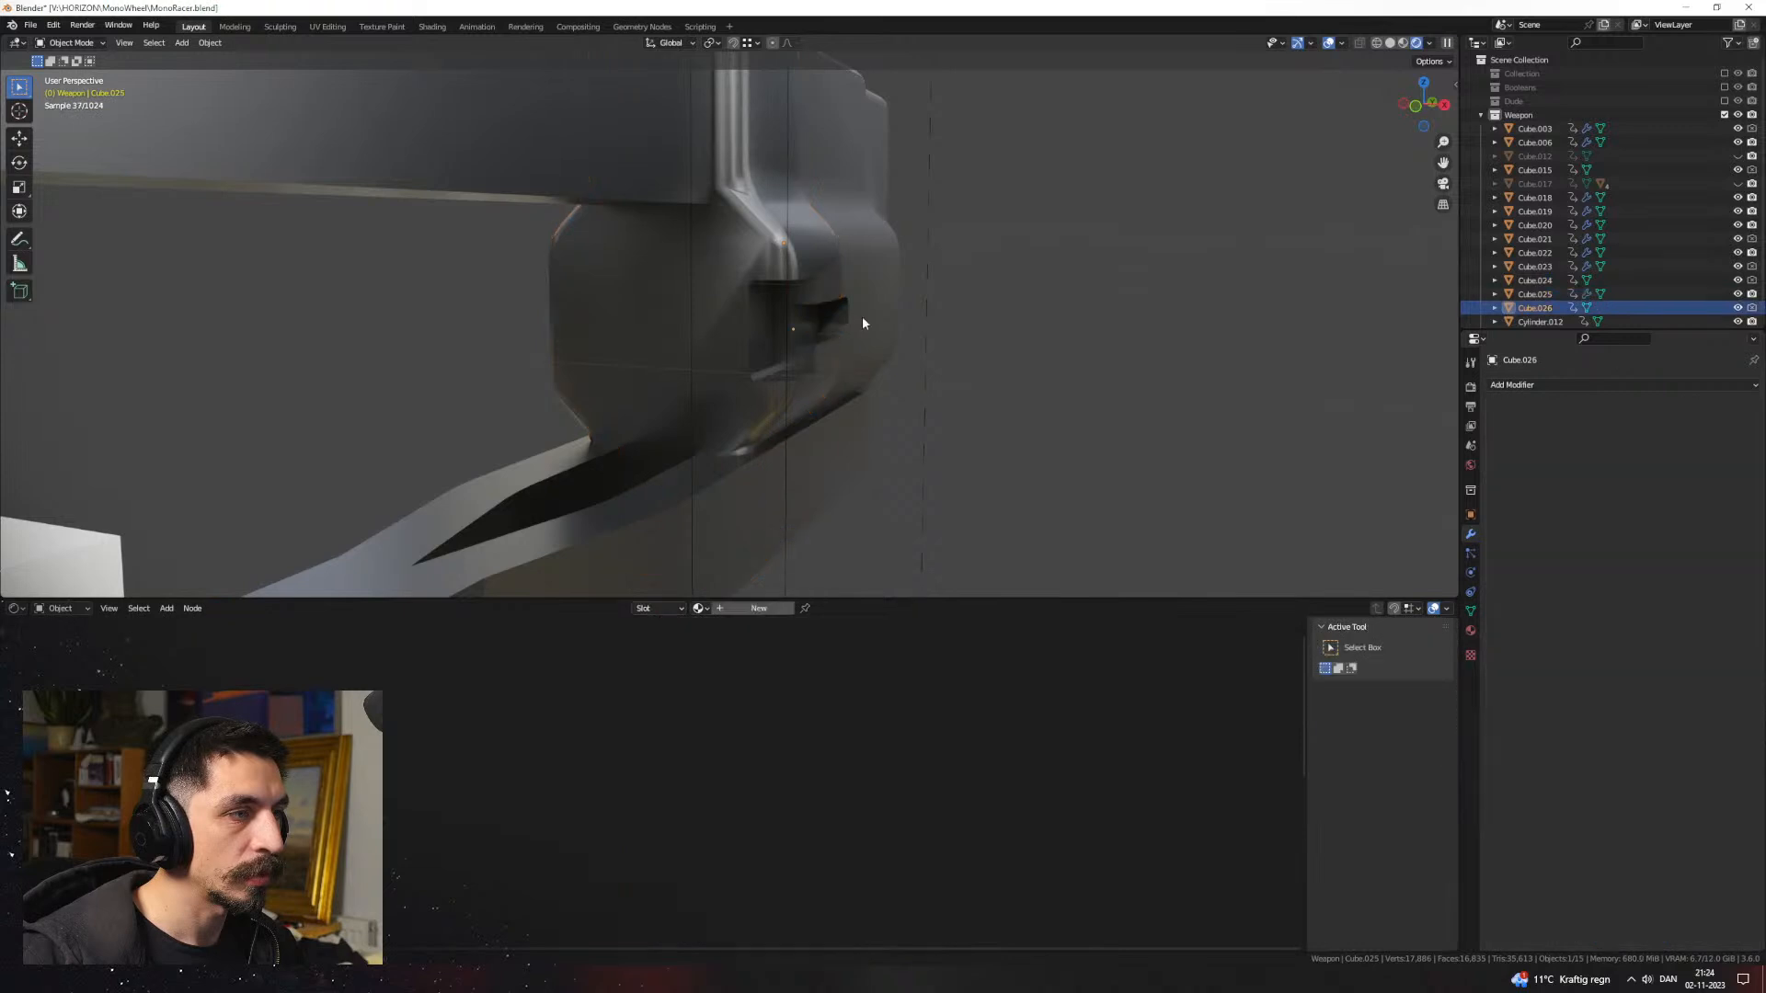
key("Tab")
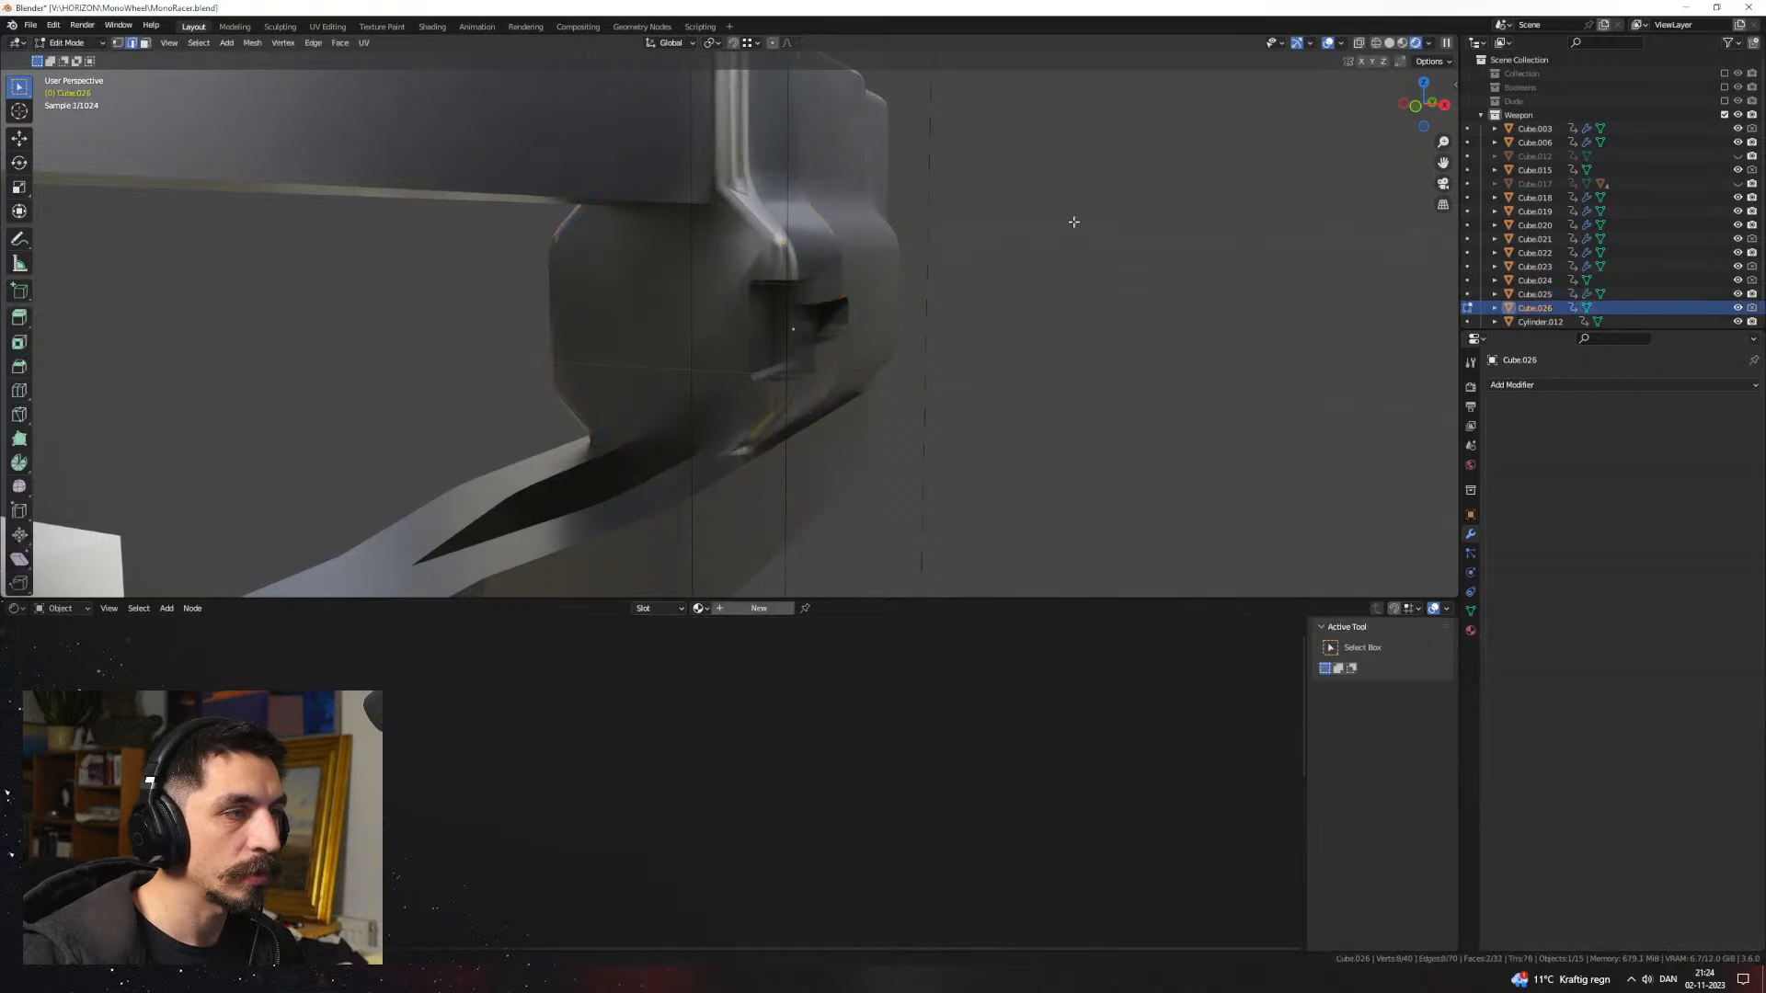
left_click(1402, 44)
key("Tab")
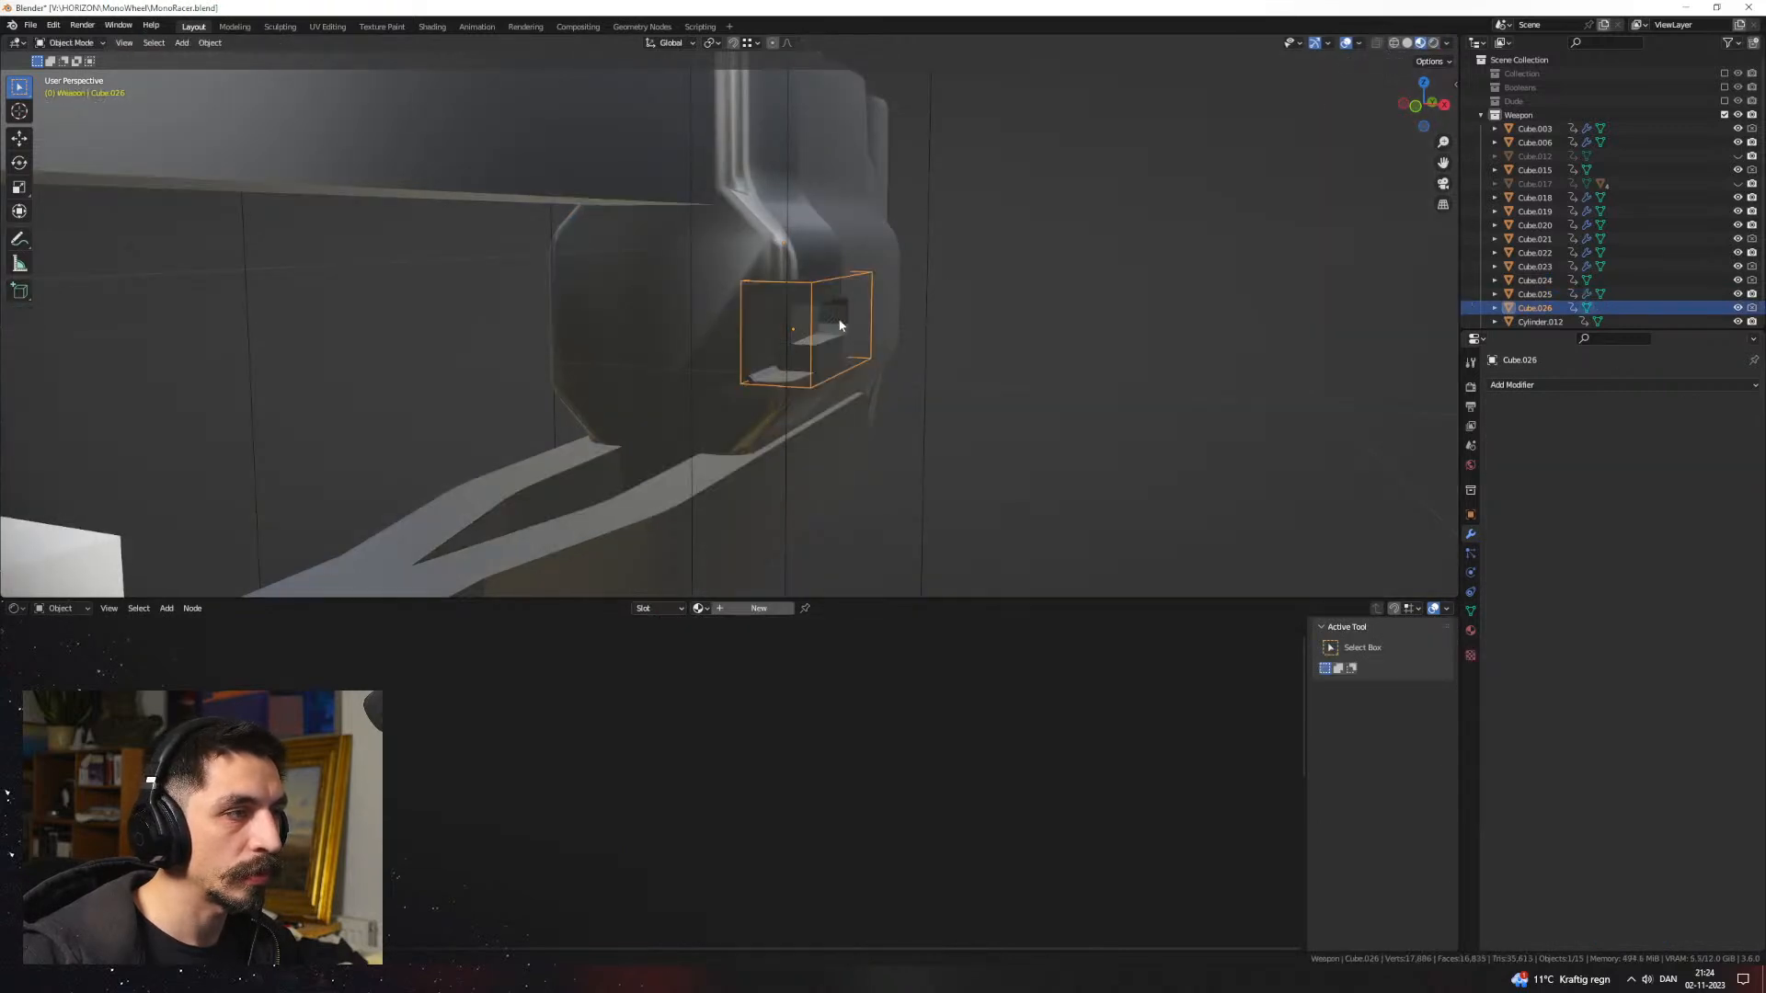
left_click(1541, 384)
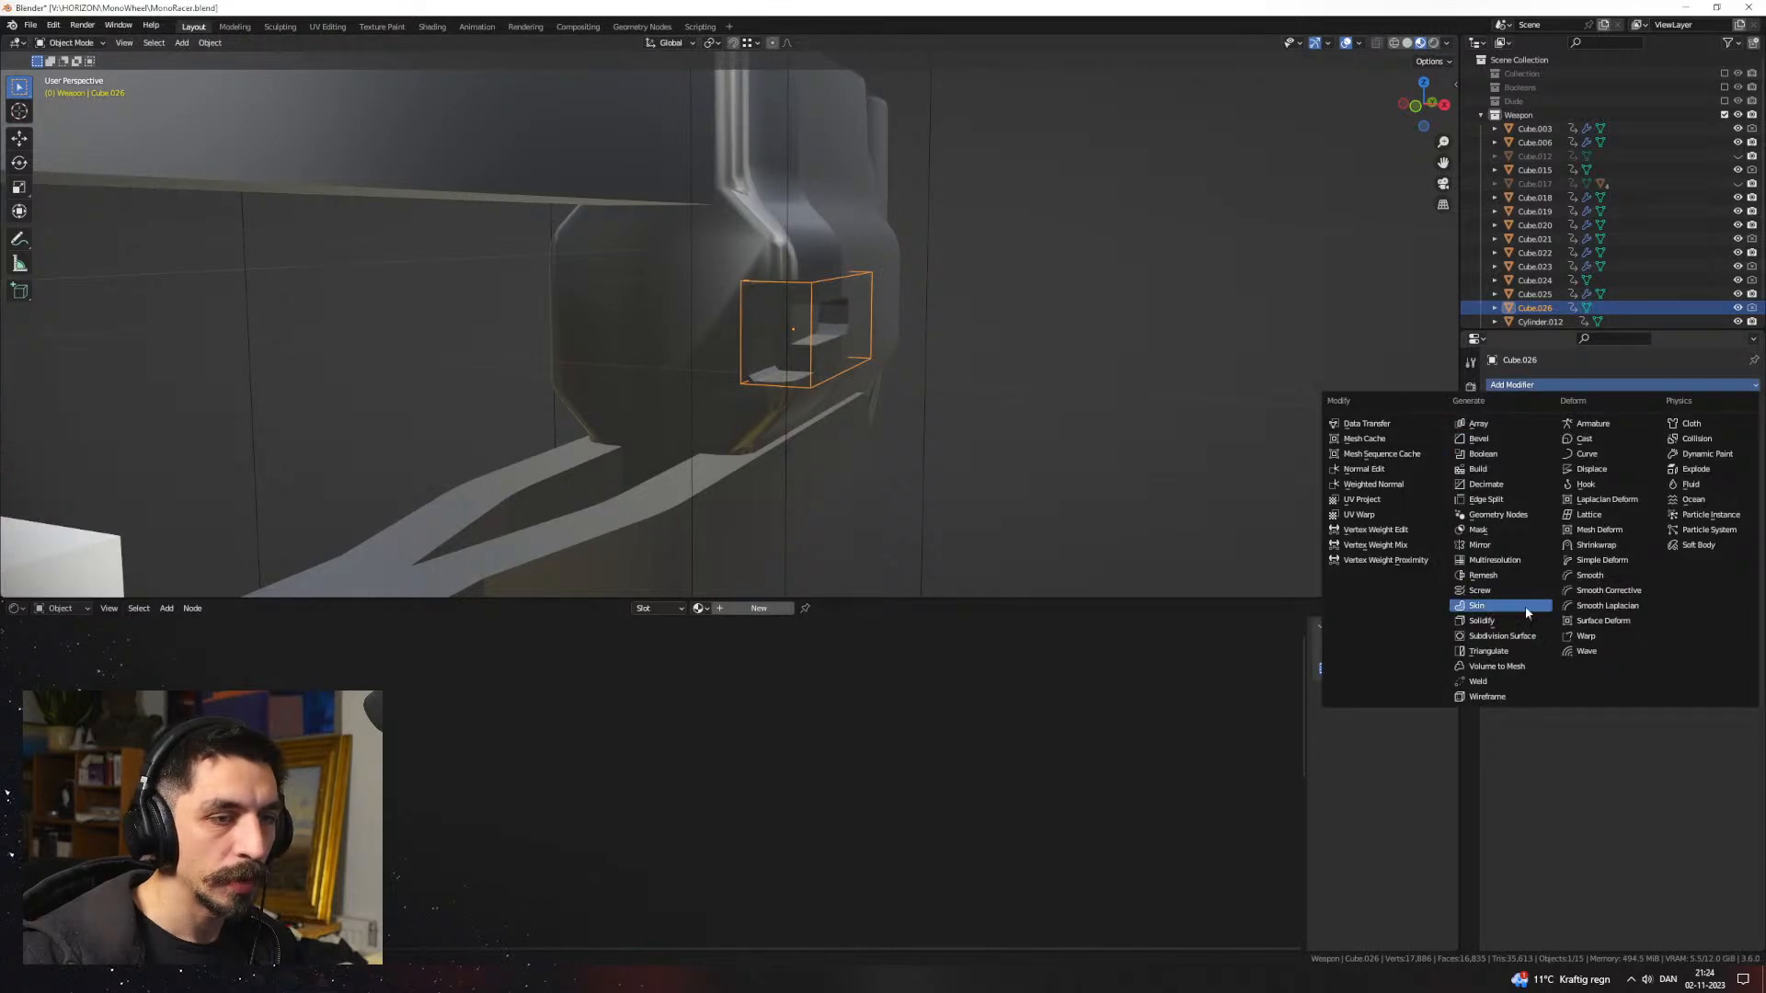
left_click(1501, 550)
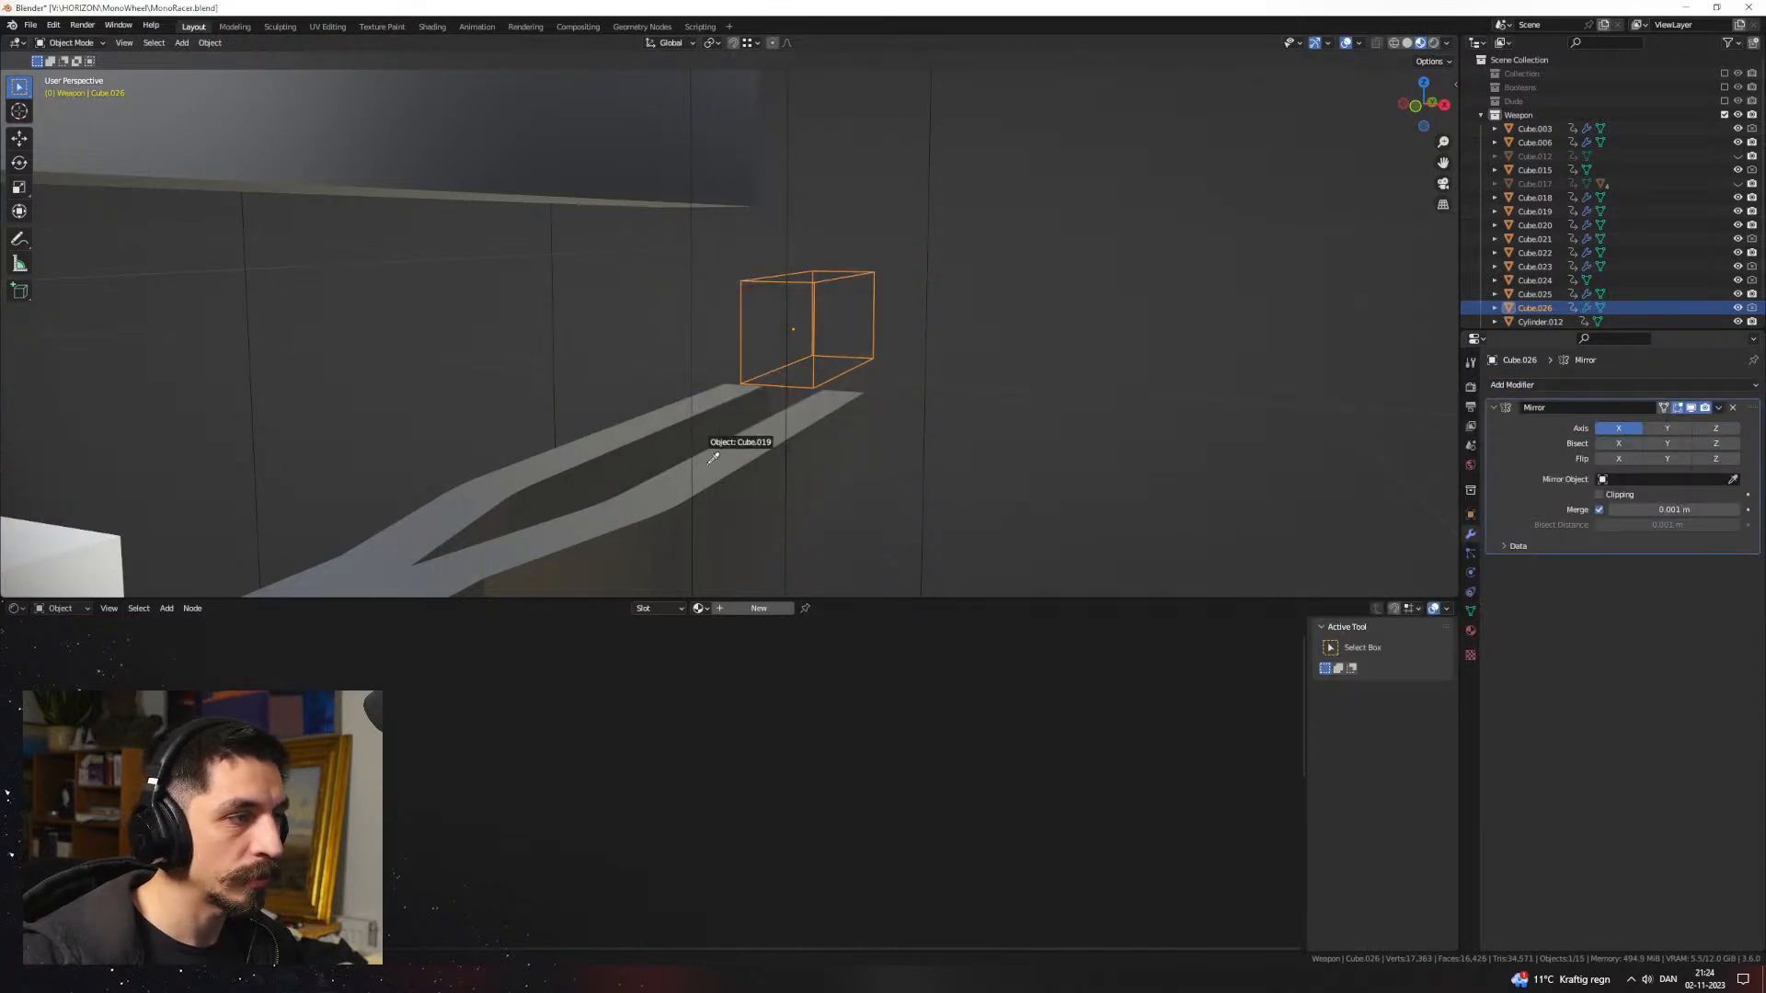
left_click(465, 554)
left_click(1122, 450)
middle_click_drag(821, 412, 882, 413)
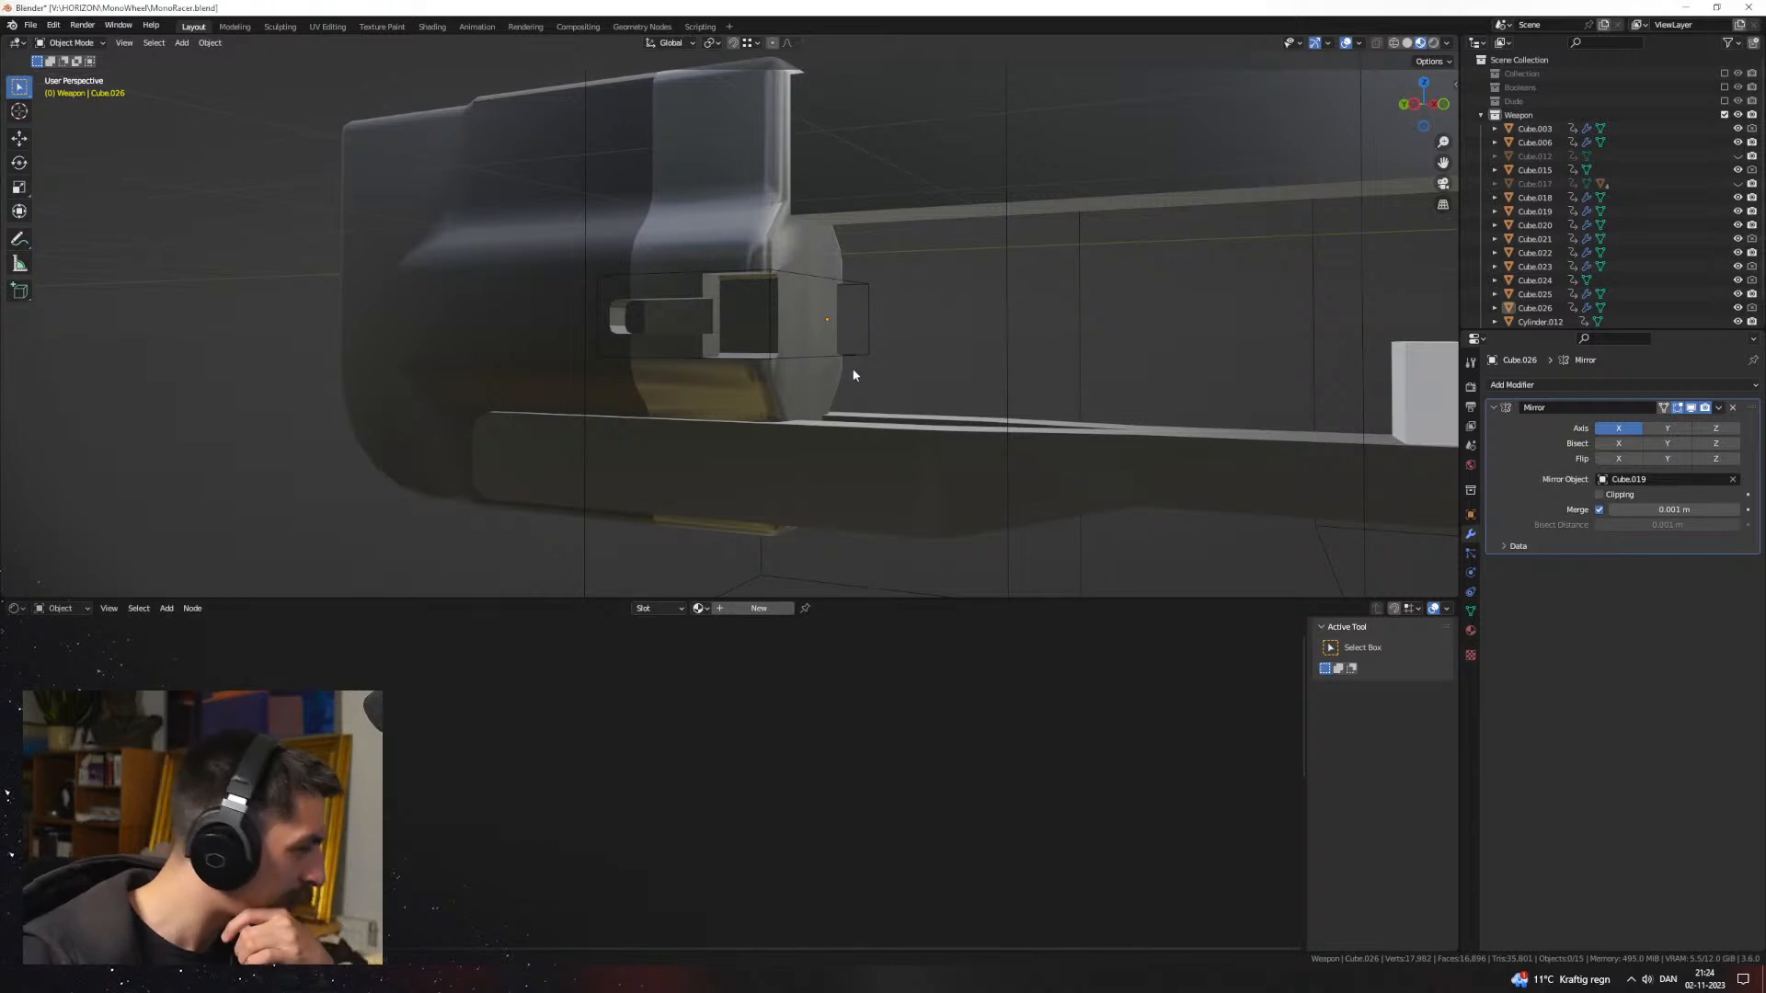
Step: Shift all of the T-shaped cutter's geometry along the Y axis in Edit Mode
middle_click_drag(881, 328, 787, 374)
left_click(863, 329)
key("Tab")
key("a")
key("g")
key("x")
key("y")
left_click(714, 379)
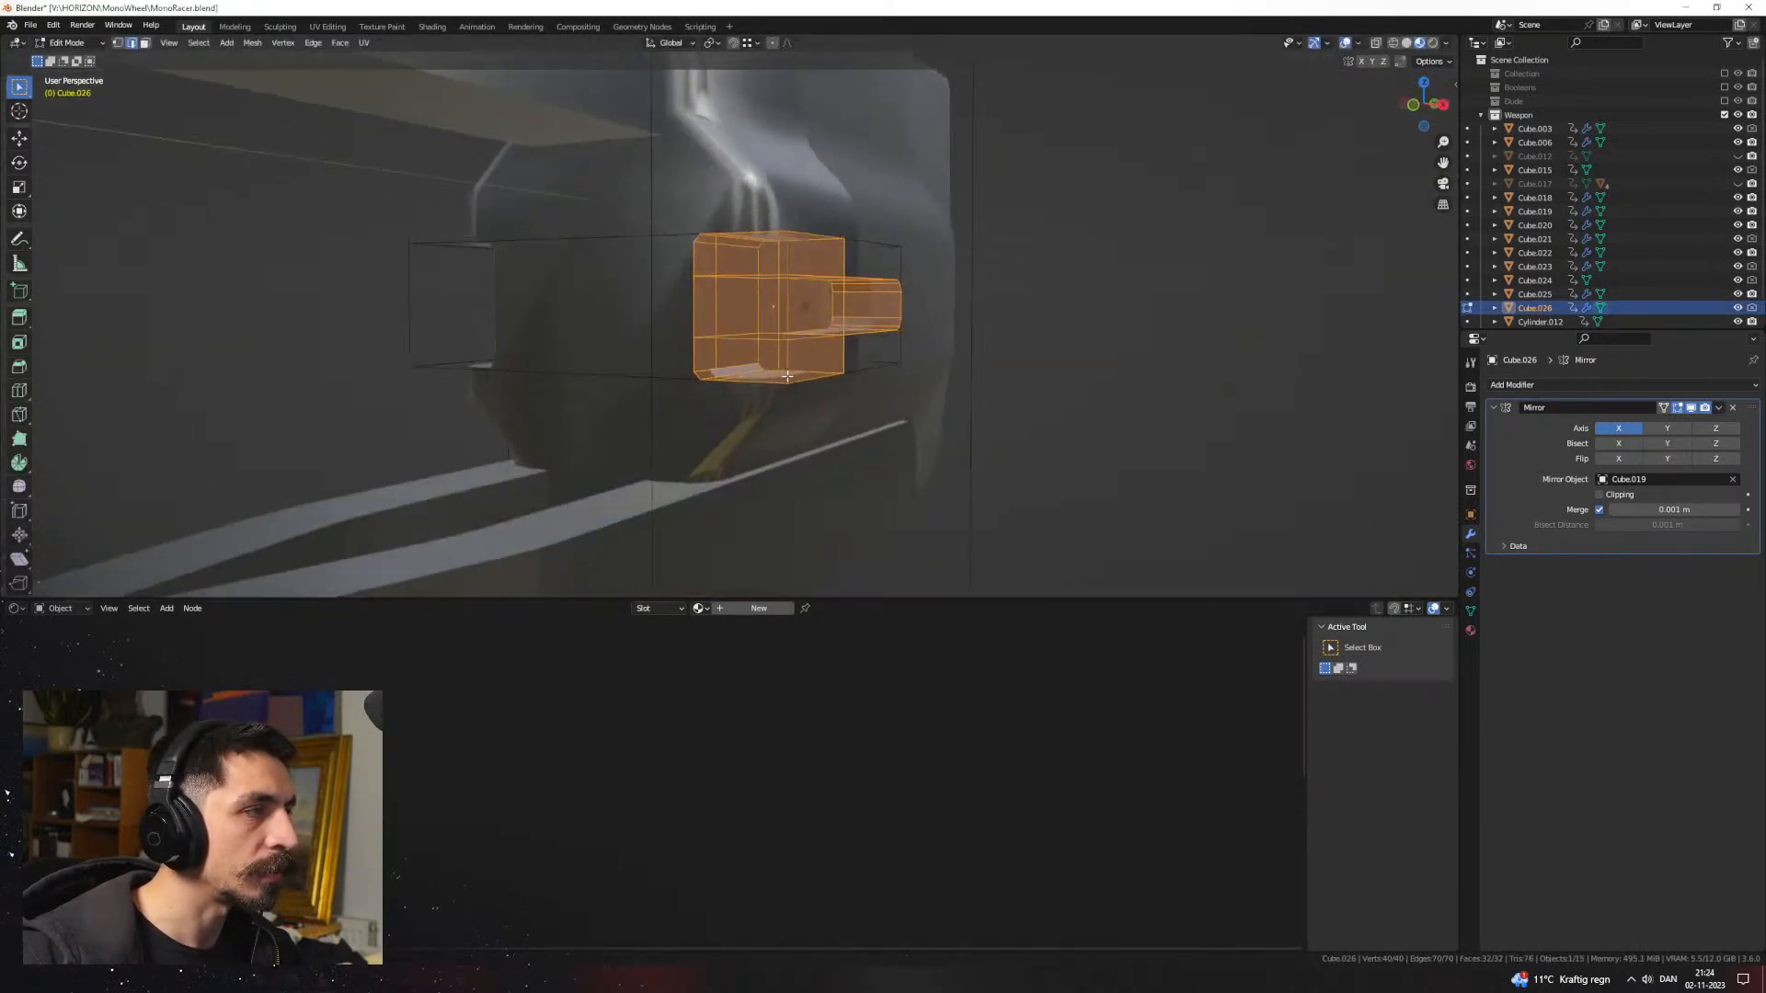
key("Tab")
Step: Try the Exact solver on the front band's Boolean with Cube.024, and set it back to Fast
left_click(797, 219)
key("Tab")
key("Tab")
middle_click_drag(814, 279, 820, 339)
left_click(1698, 938)
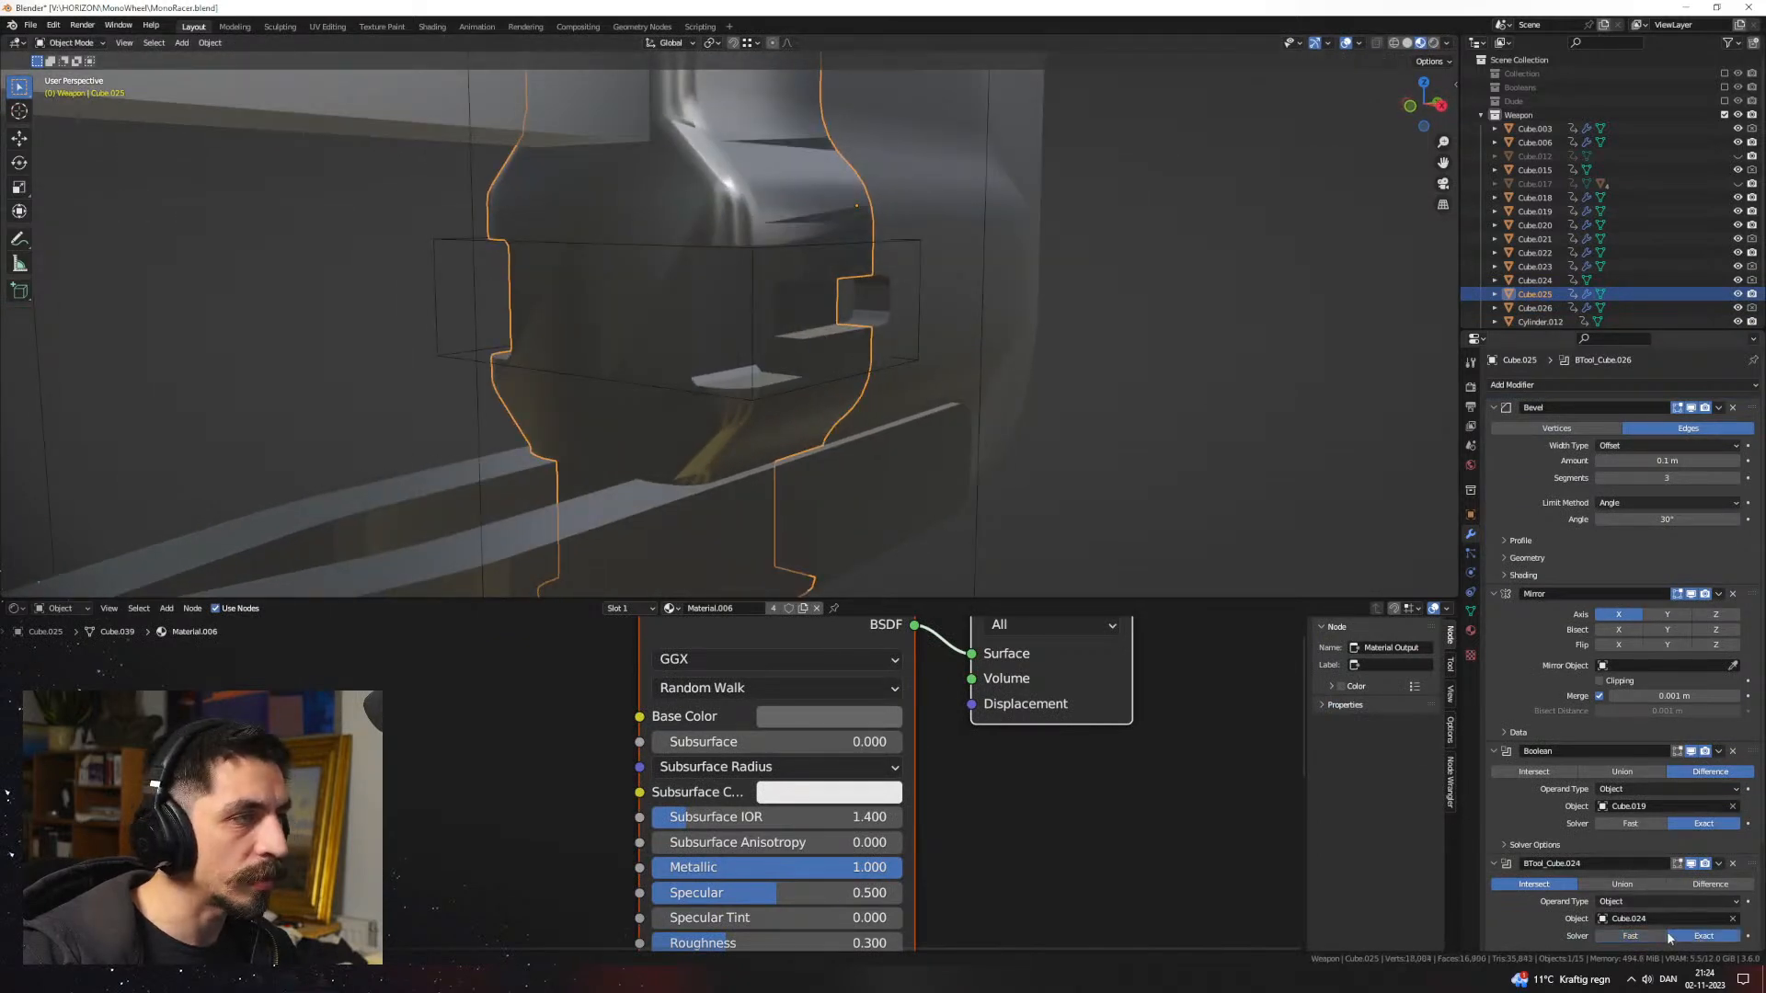
left_click(1645, 937)
Step: Deselect everything, hide the viewport overlays and examine the stock's recess and the rifle's overall side profile
middle_click_drag(891, 520, 948, 459)
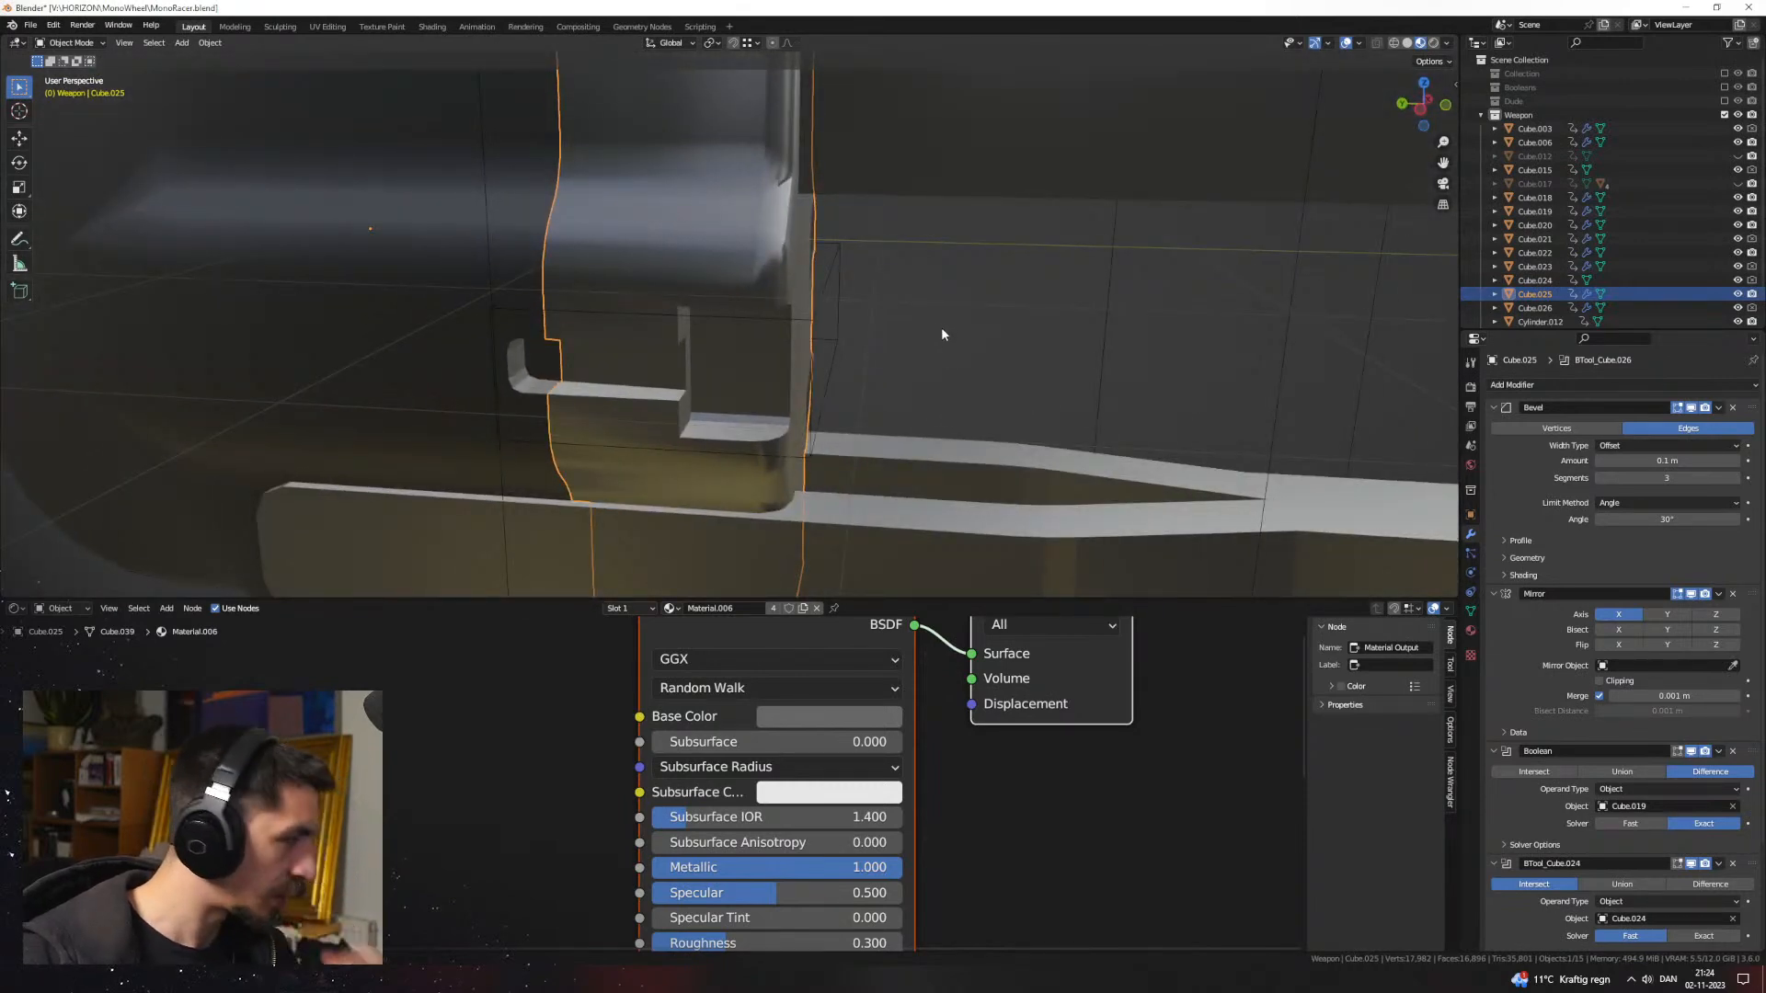
middle_click_drag(953, 331, 1003, 359)
key("alt+a")
scroll(863, 403, "up", 2)
left_click(731, 230)
scroll(1014, 329, "down", 3)
left_click(1031, 359)
scroll(919, 375, "down", 4)
middle_click_drag(1135, 196, 855, 307)
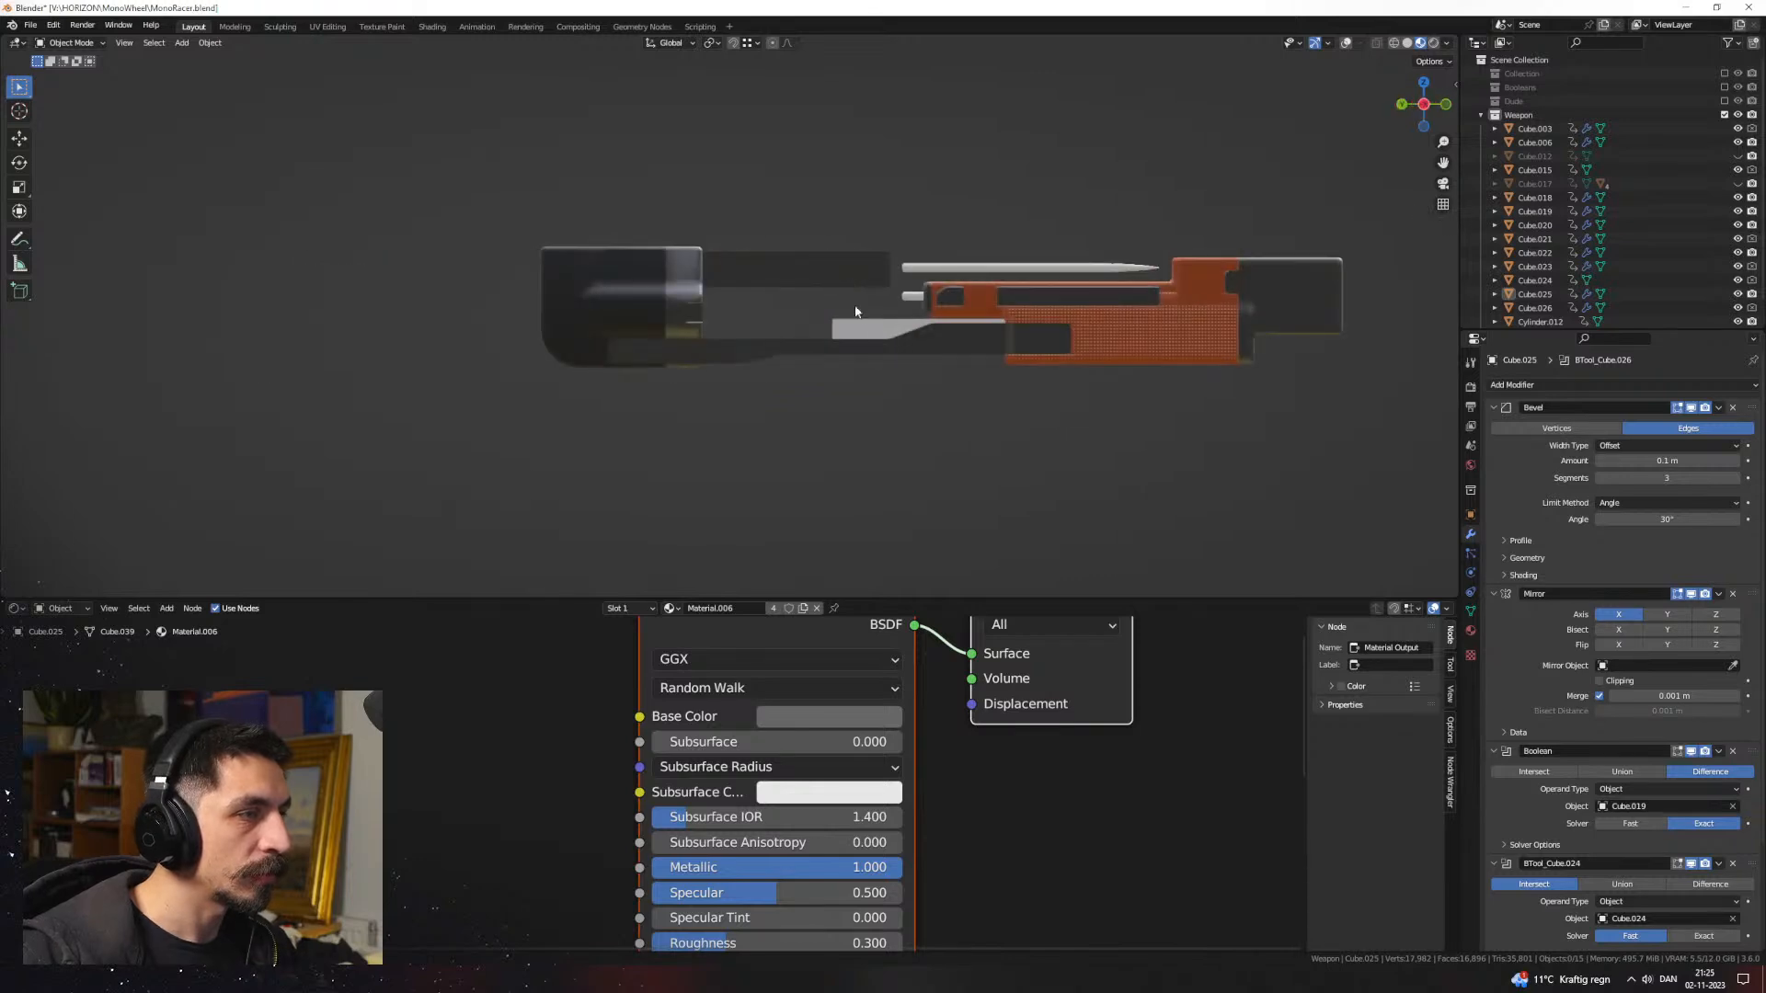
Step: Unhide all hidden parts of the rifle
scroll(827, 322, "up", 4)
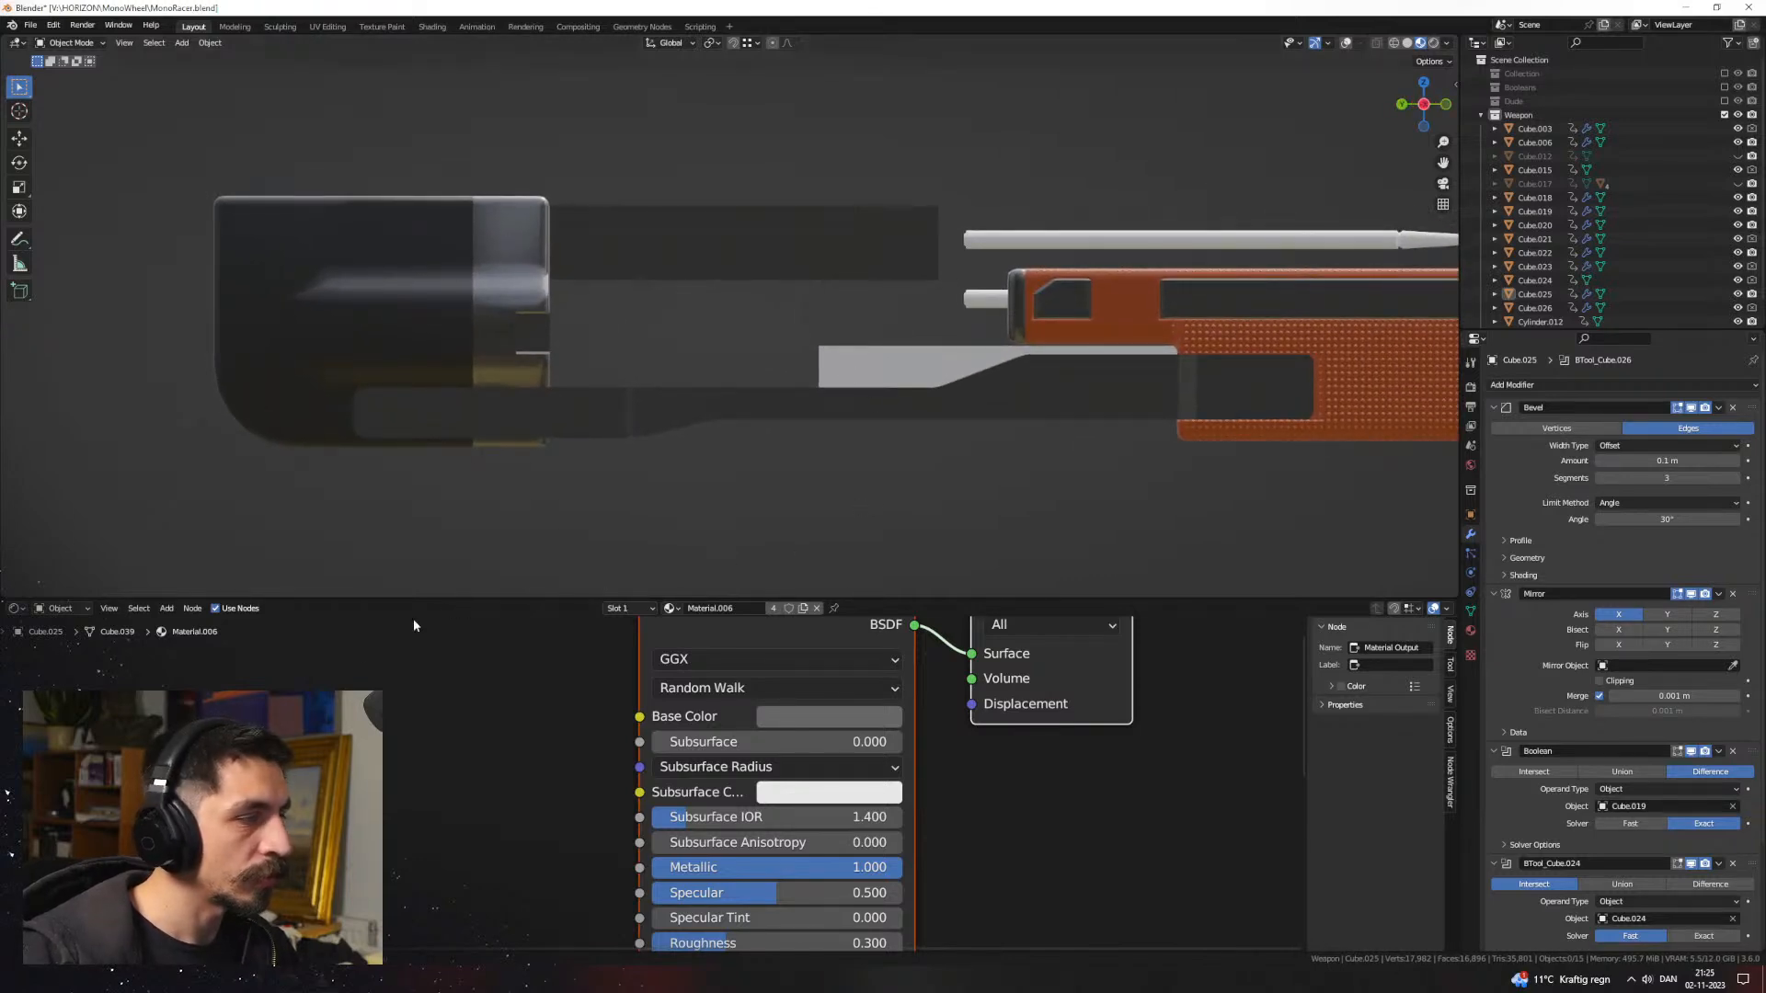
key("alt+h")
scroll(827, 501, "down", 2)
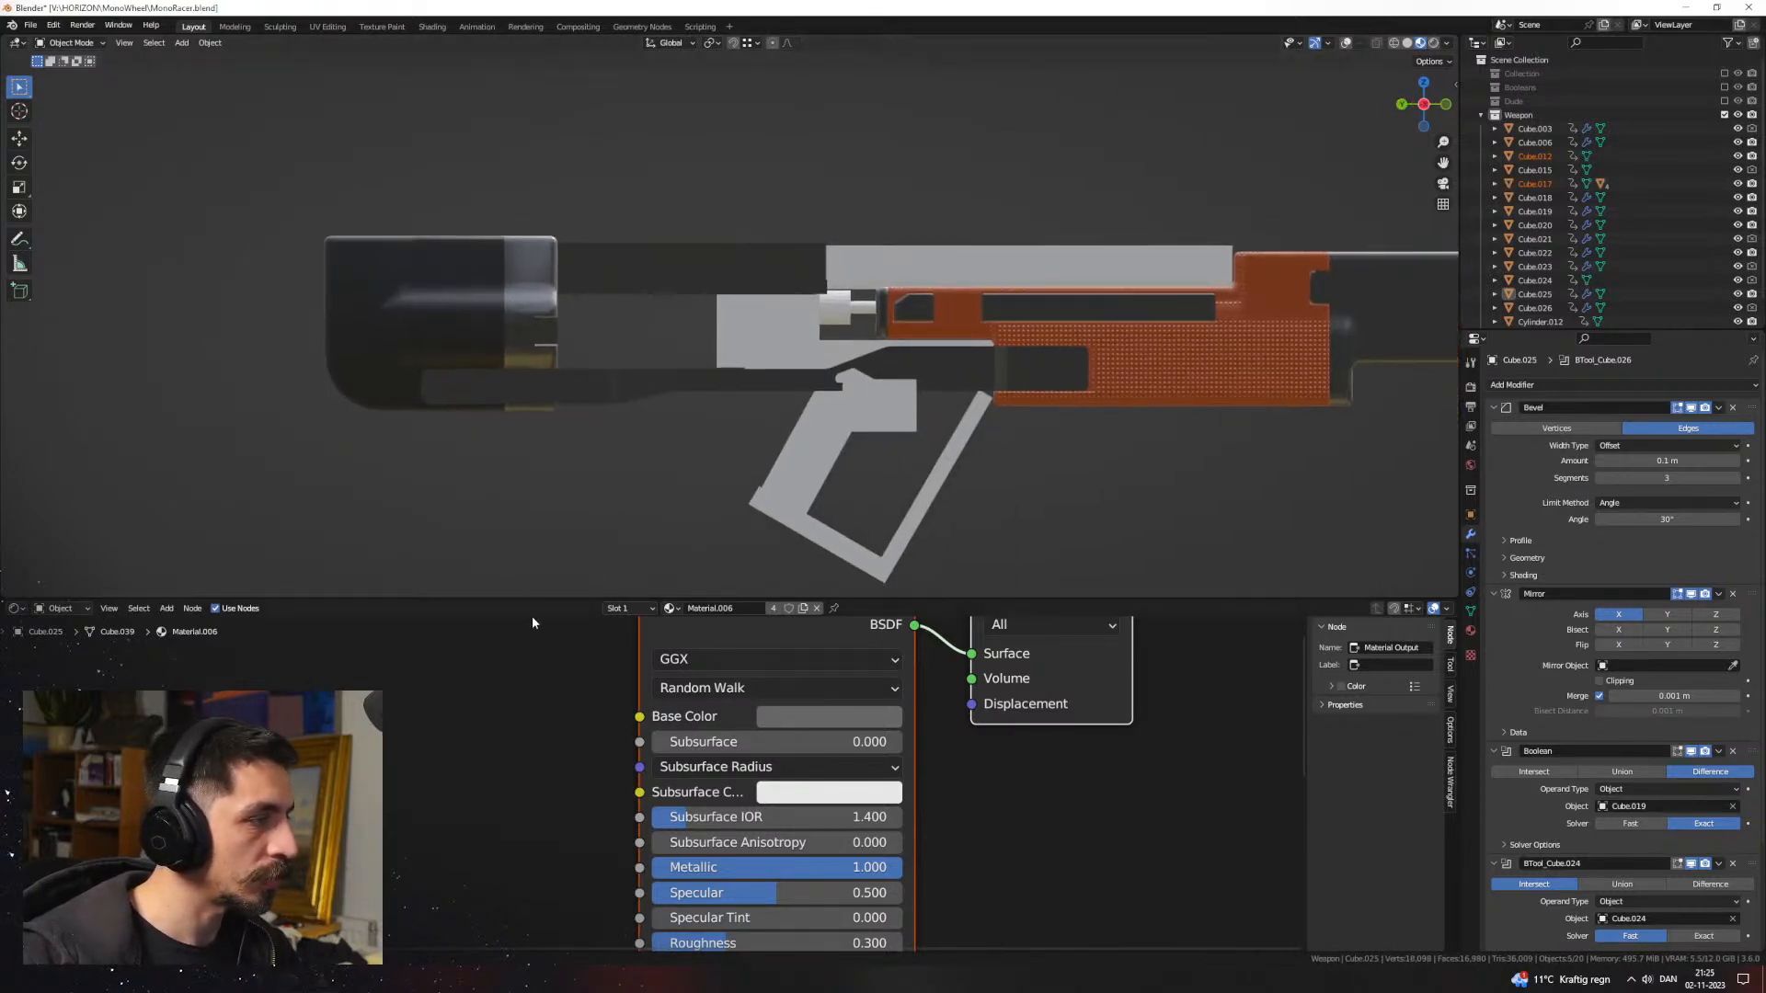
Step: Change the Shader Editor area to a Timeline, shrink it to a strip and play the rifle's animation
left_click(14, 608)
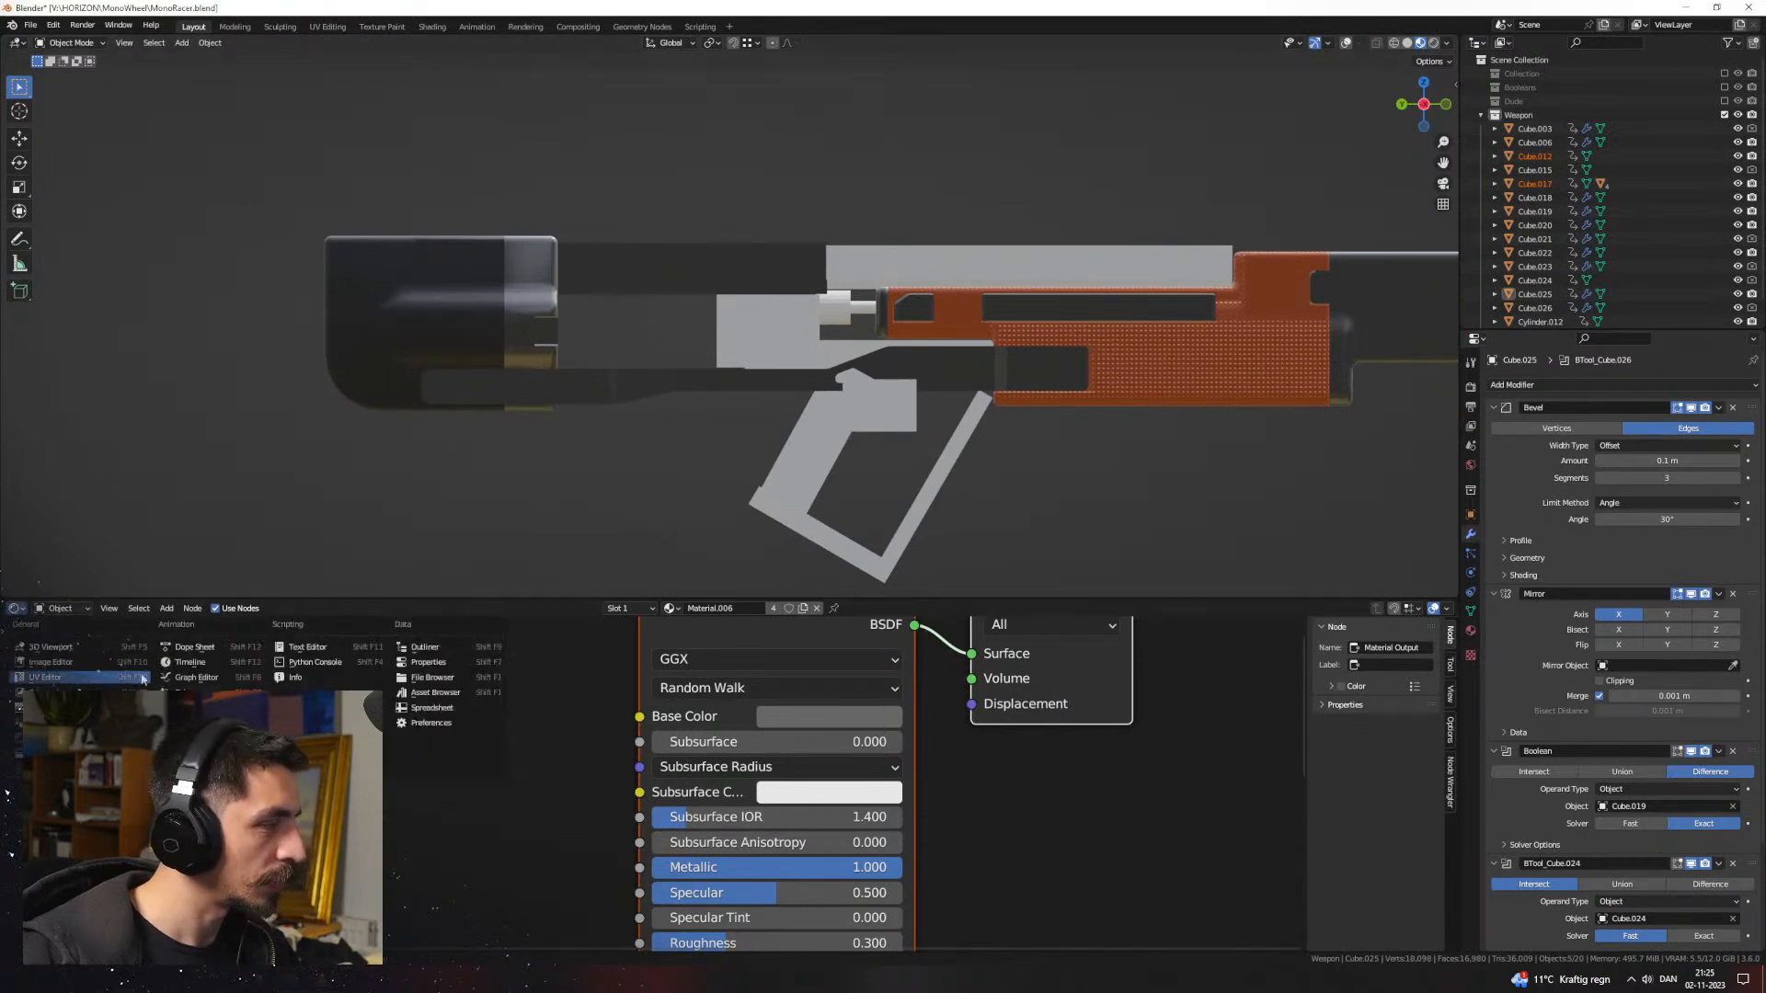
left_click(210, 662)
left_click_drag(387, 597, 552, 837)
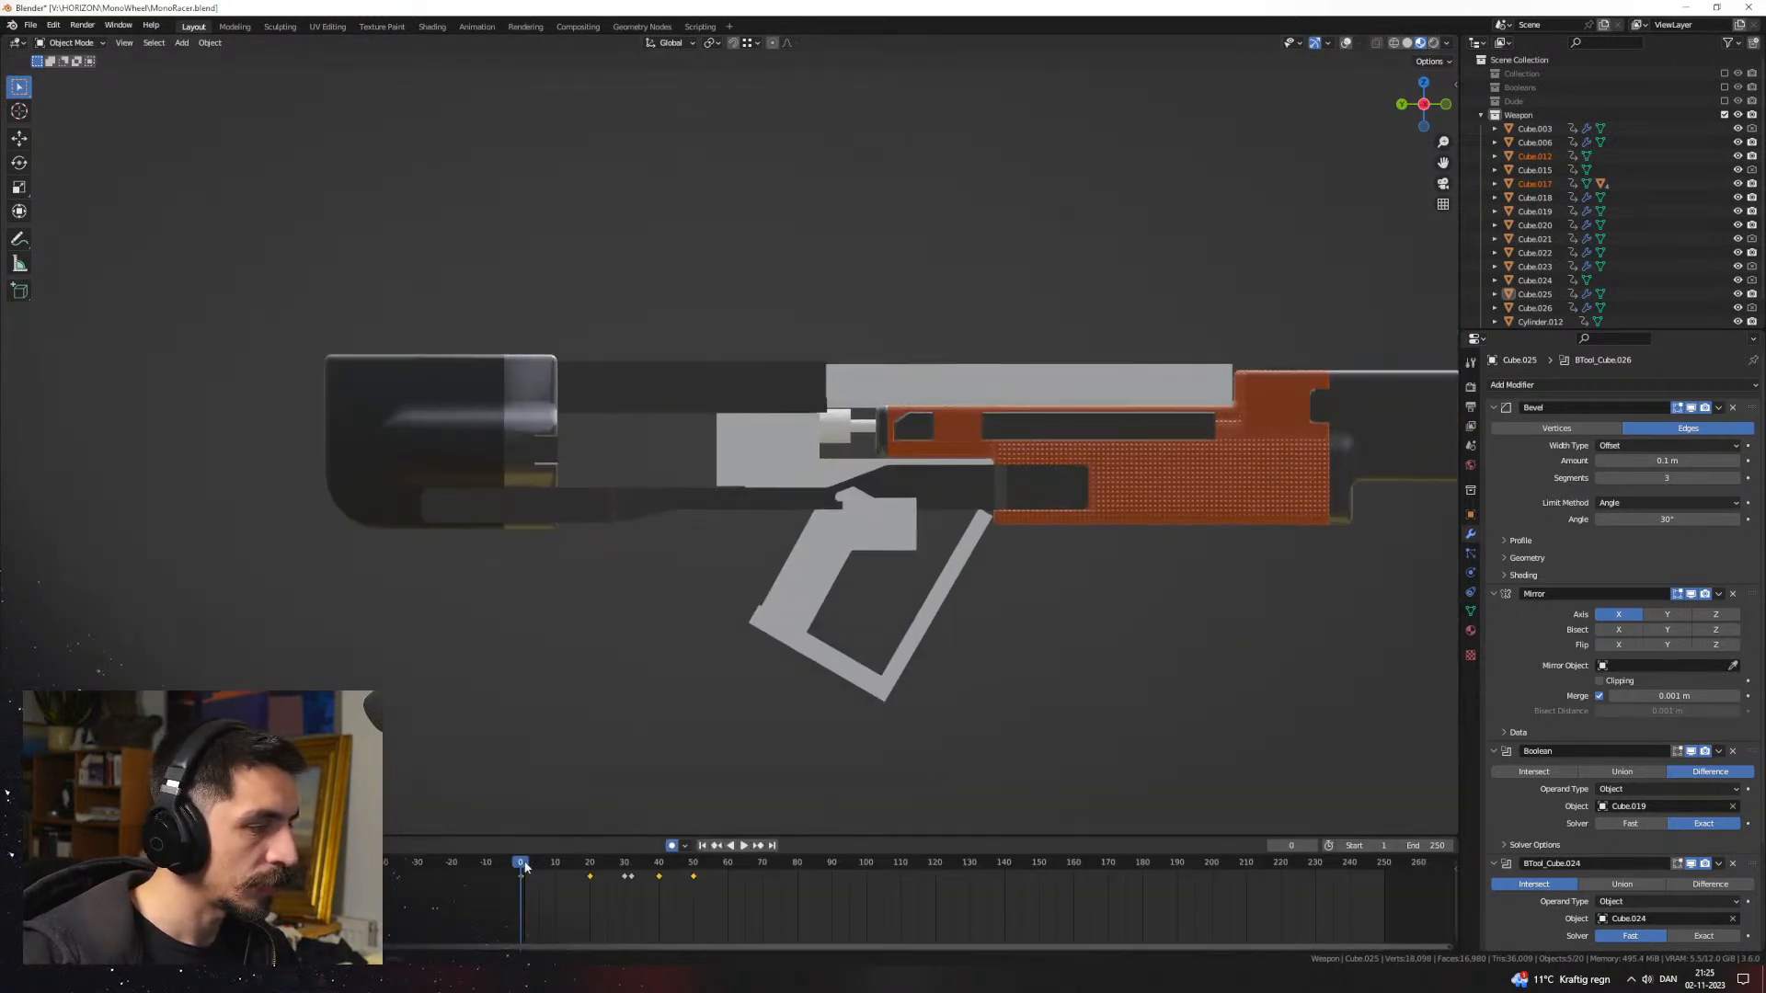
key("space")
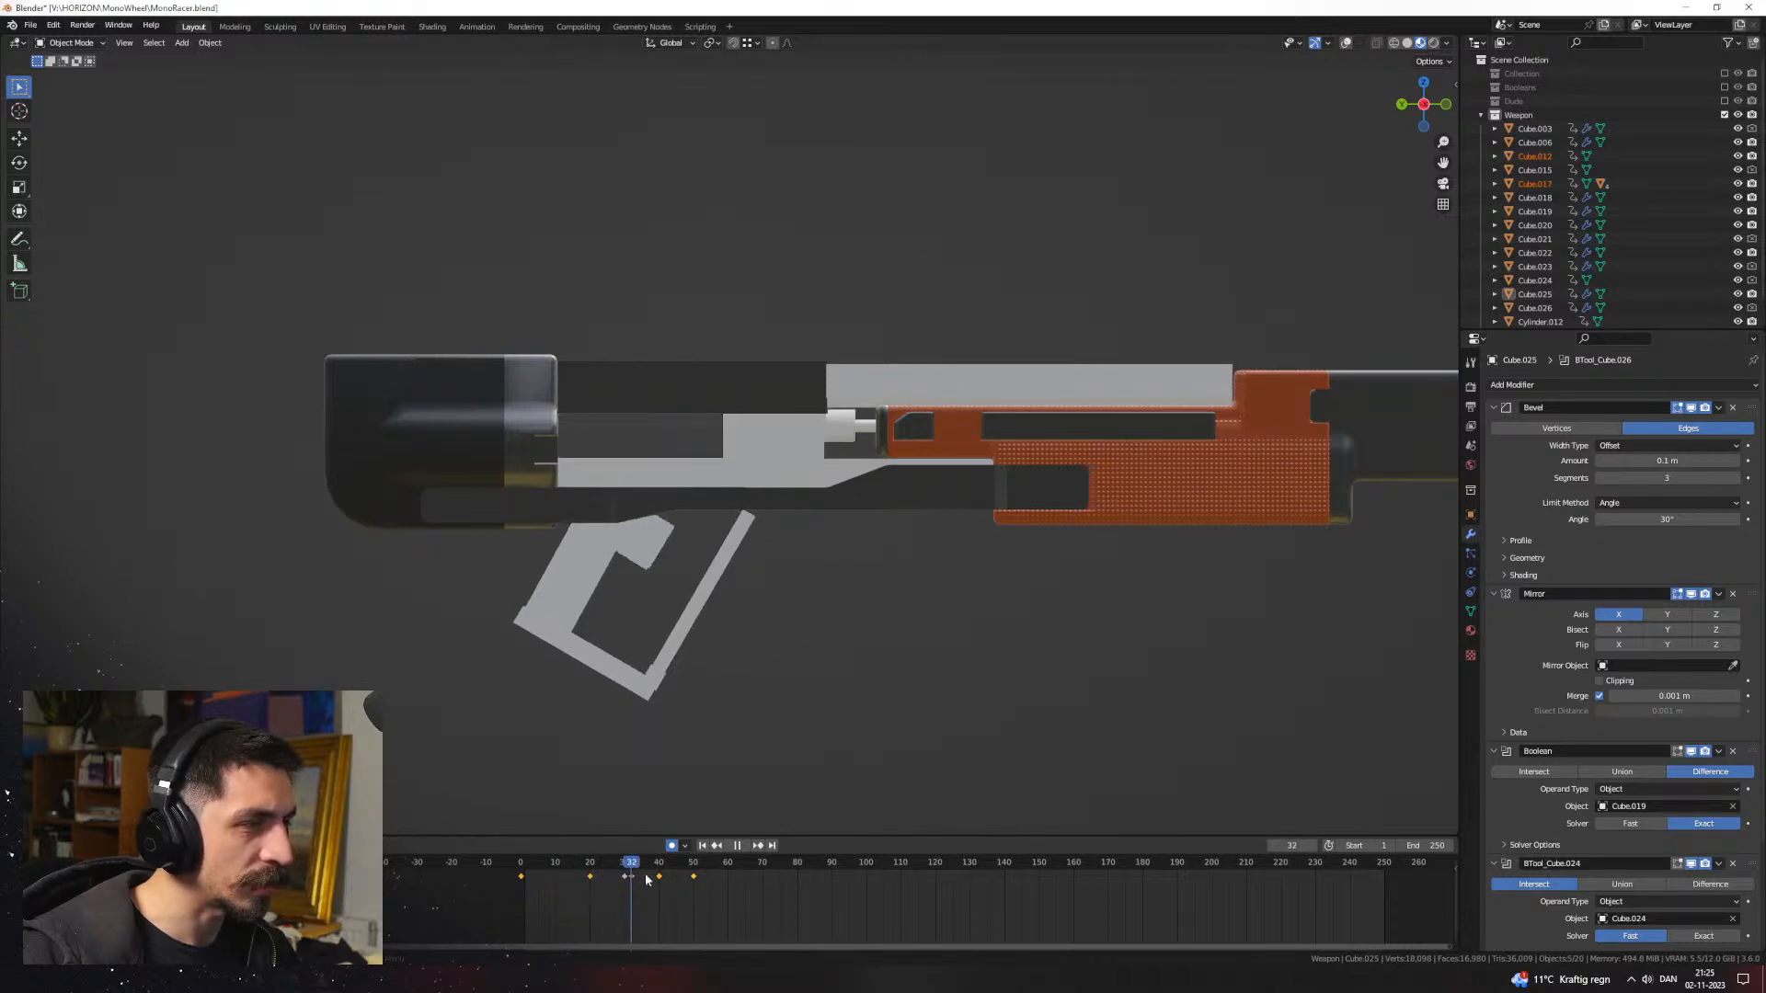
Step: Scrub through the grip's sliding animation, display the viewport overlays, and examine the parts meeting the stock at frame 3
left_click_drag(587, 866, 540, 872)
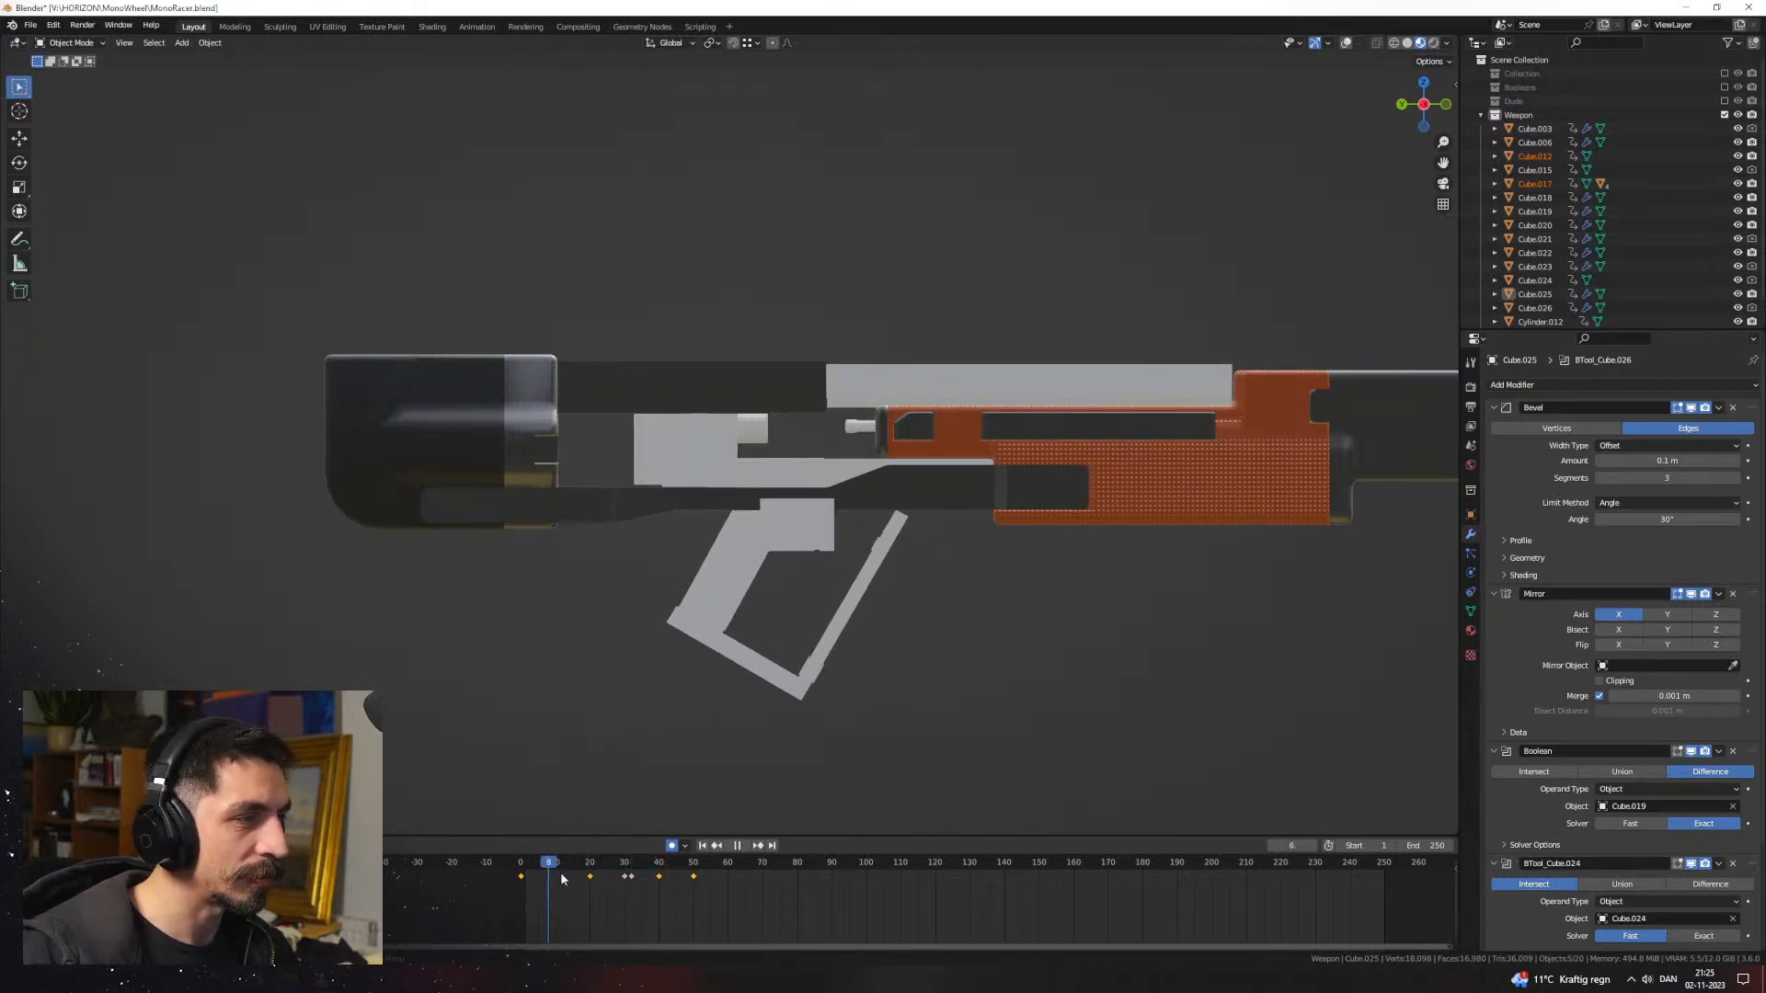
key("space")
middle_click_drag(670, 788, 858, 465)
left_click(1345, 44)
middle_click_drag(1145, 368, 716, 556)
left_click(1072, 414)
scroll(798, 401, "up", 3)
scroll(726, 505, "up", 6)
scroll(811, 534, "up", 4)
scroll(811, 534, "down", 4)
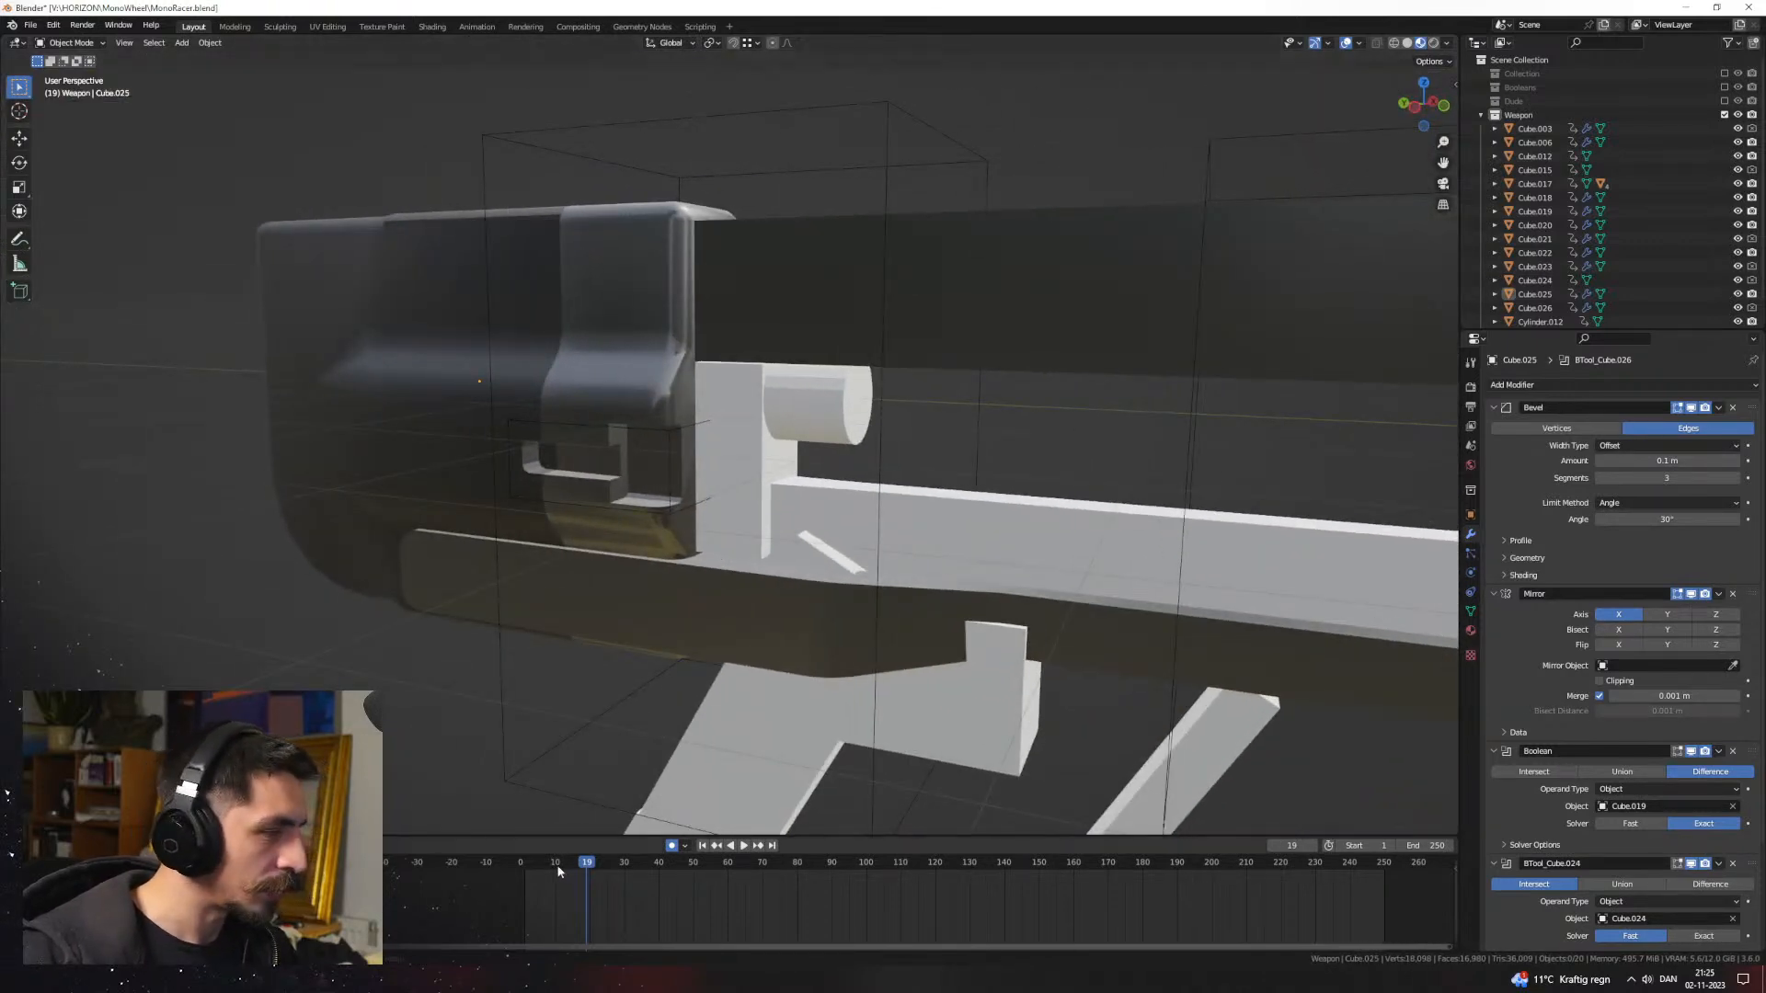
left_click_drag(557, 871, 531, 871)
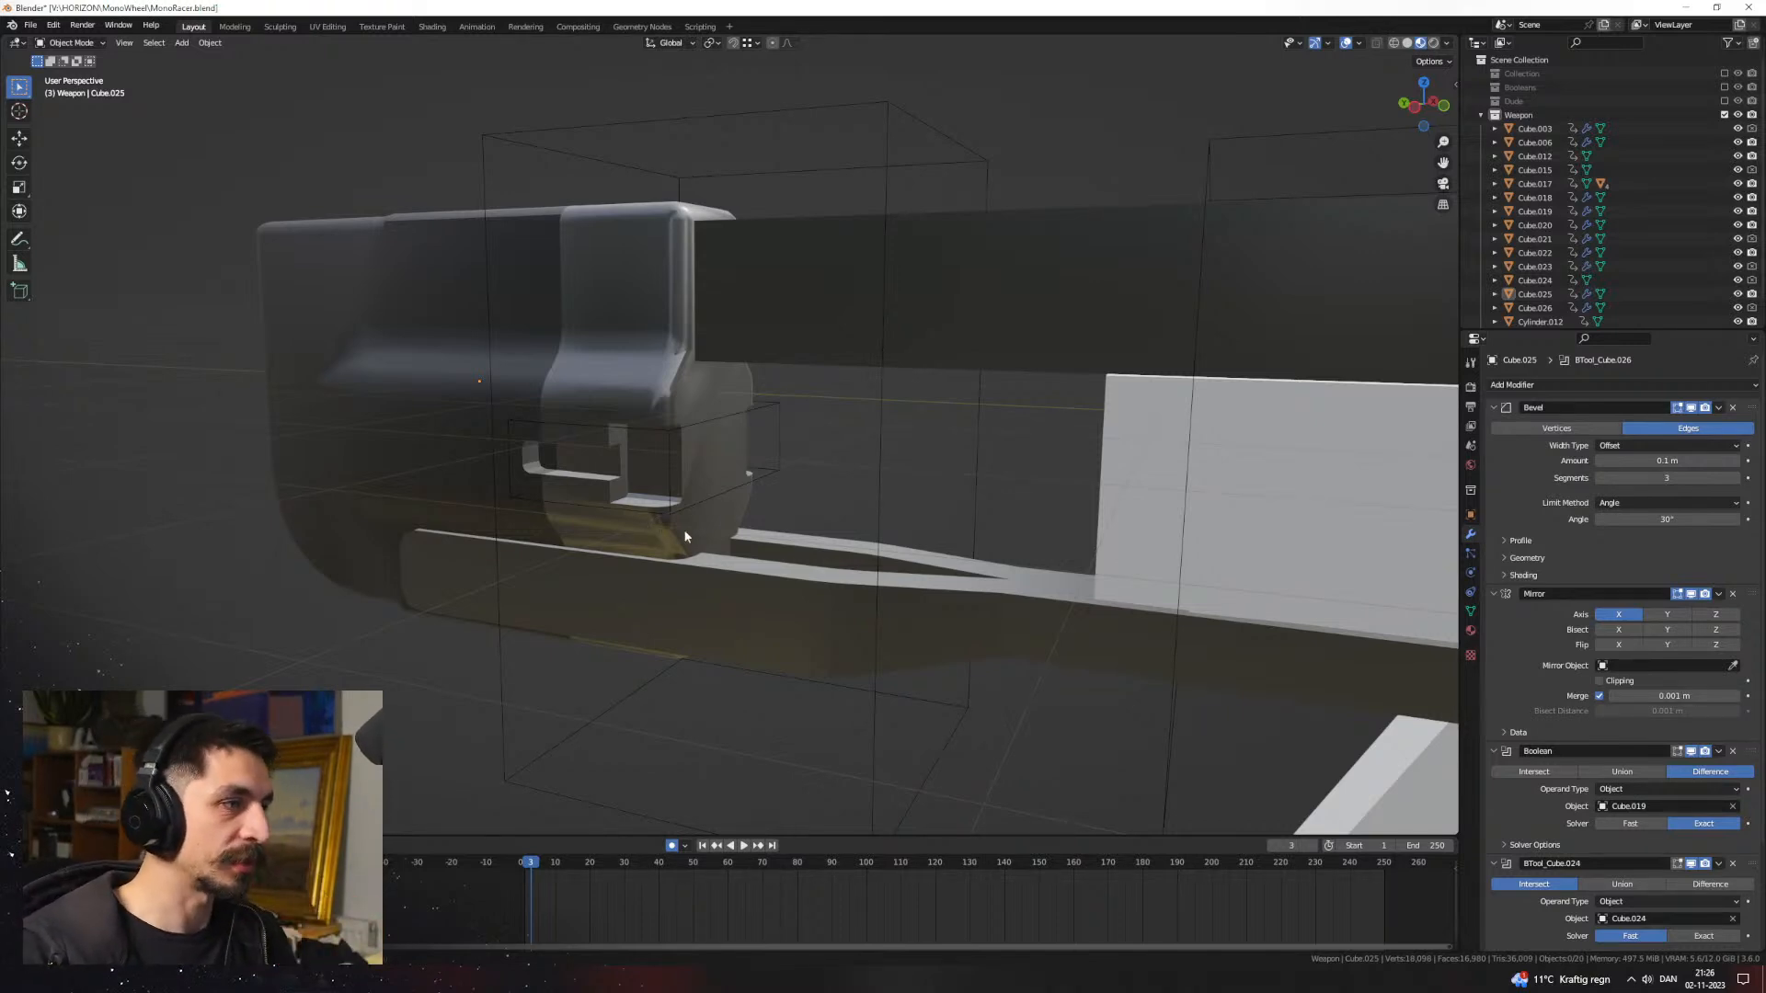
Step: Examine the stock and its boolean box from several sides, replay the sliding animation, and return to frame 0
middle_click_drag(685, 537, 823, 533)
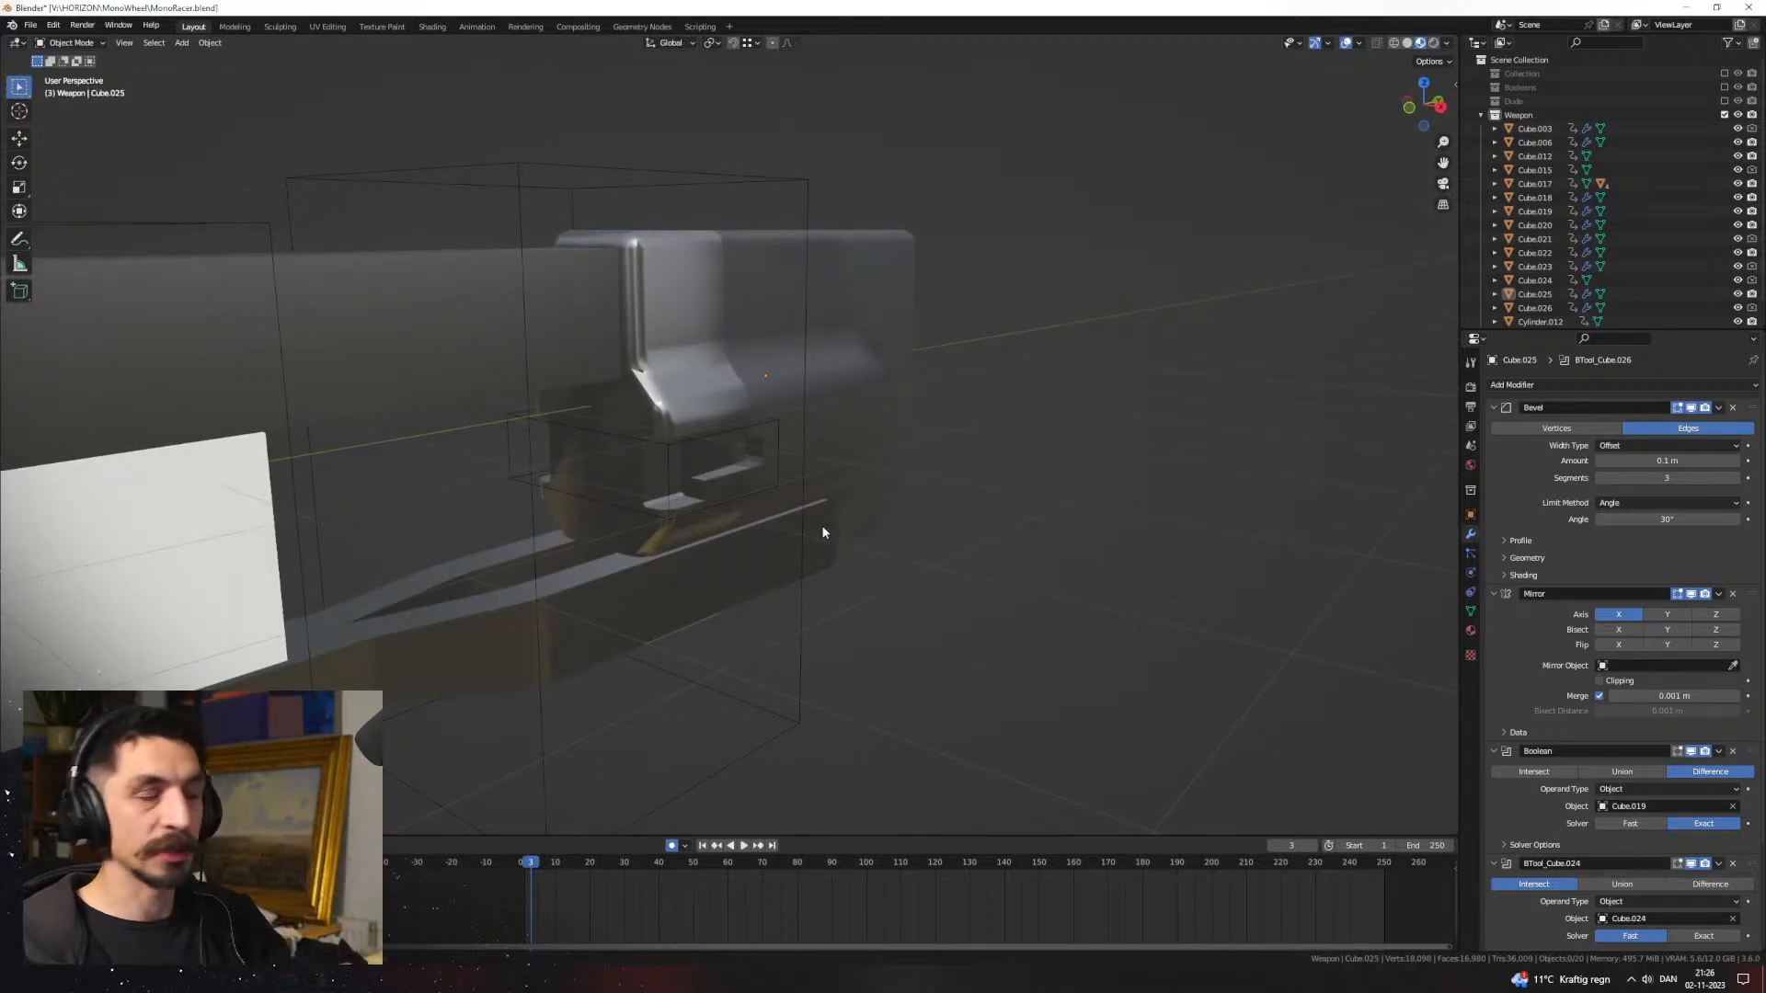
middle_click_drag(726, 494, 918, 524)
left_click(858, 383)
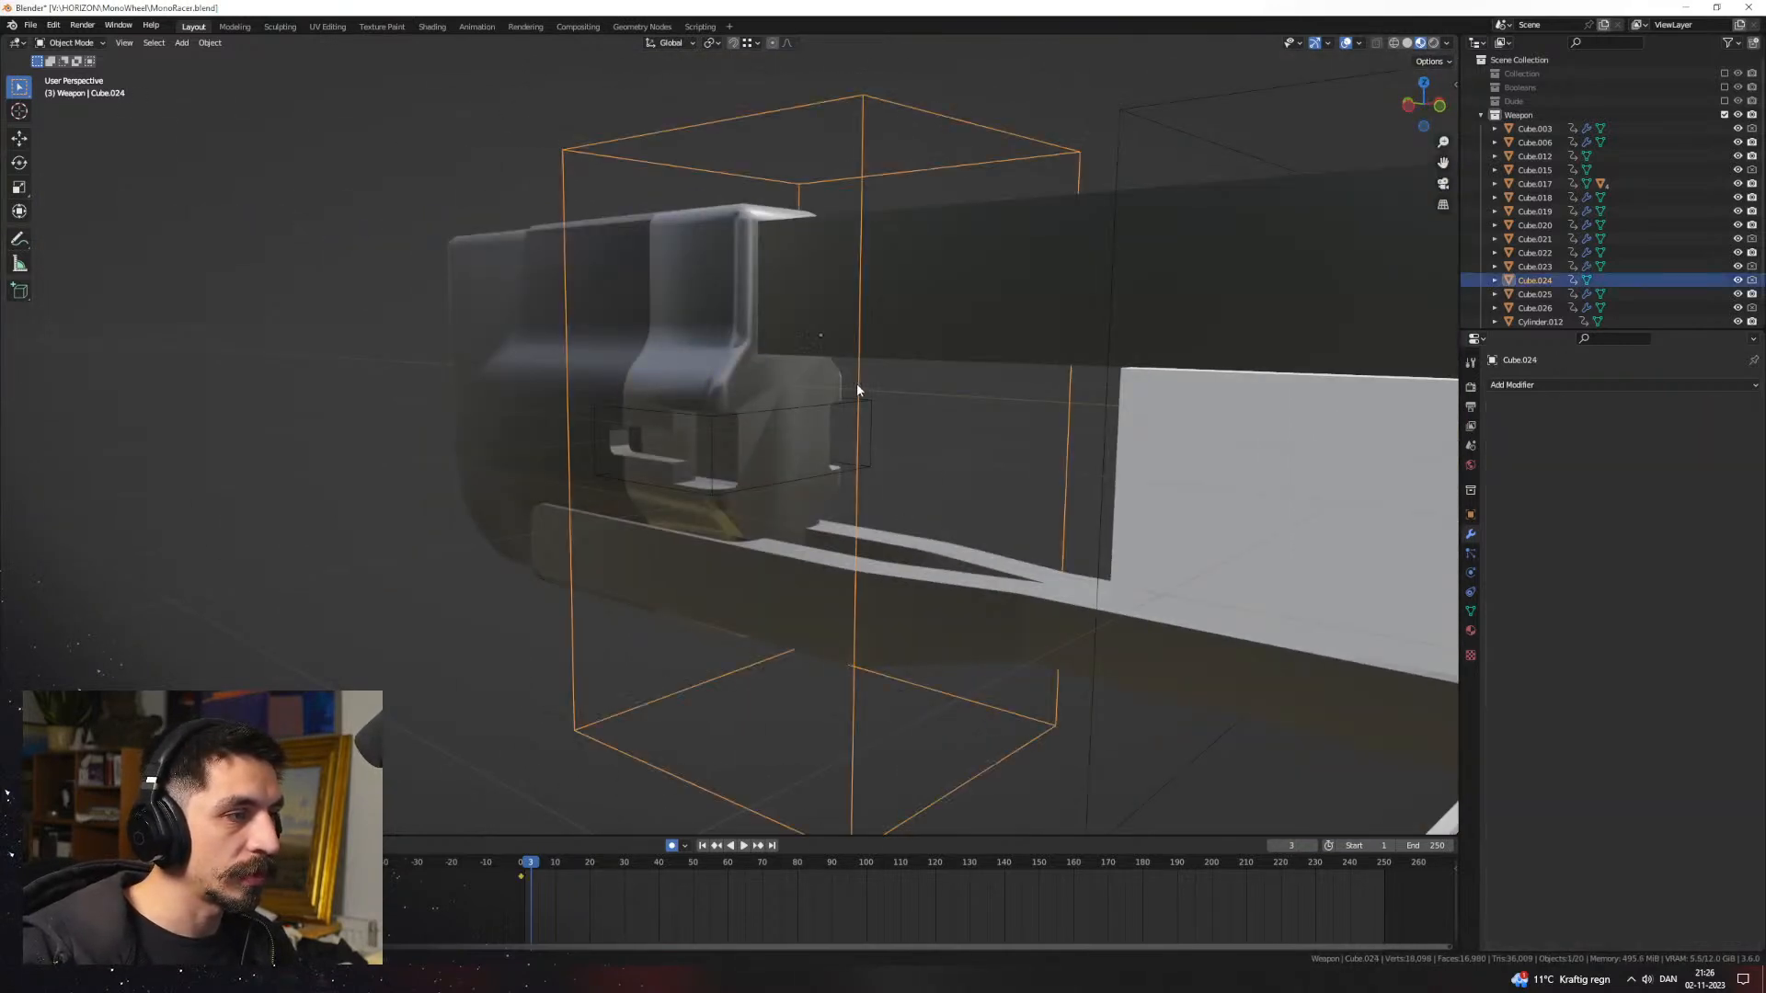
middle_click_drag(857, 383, 836, 433)
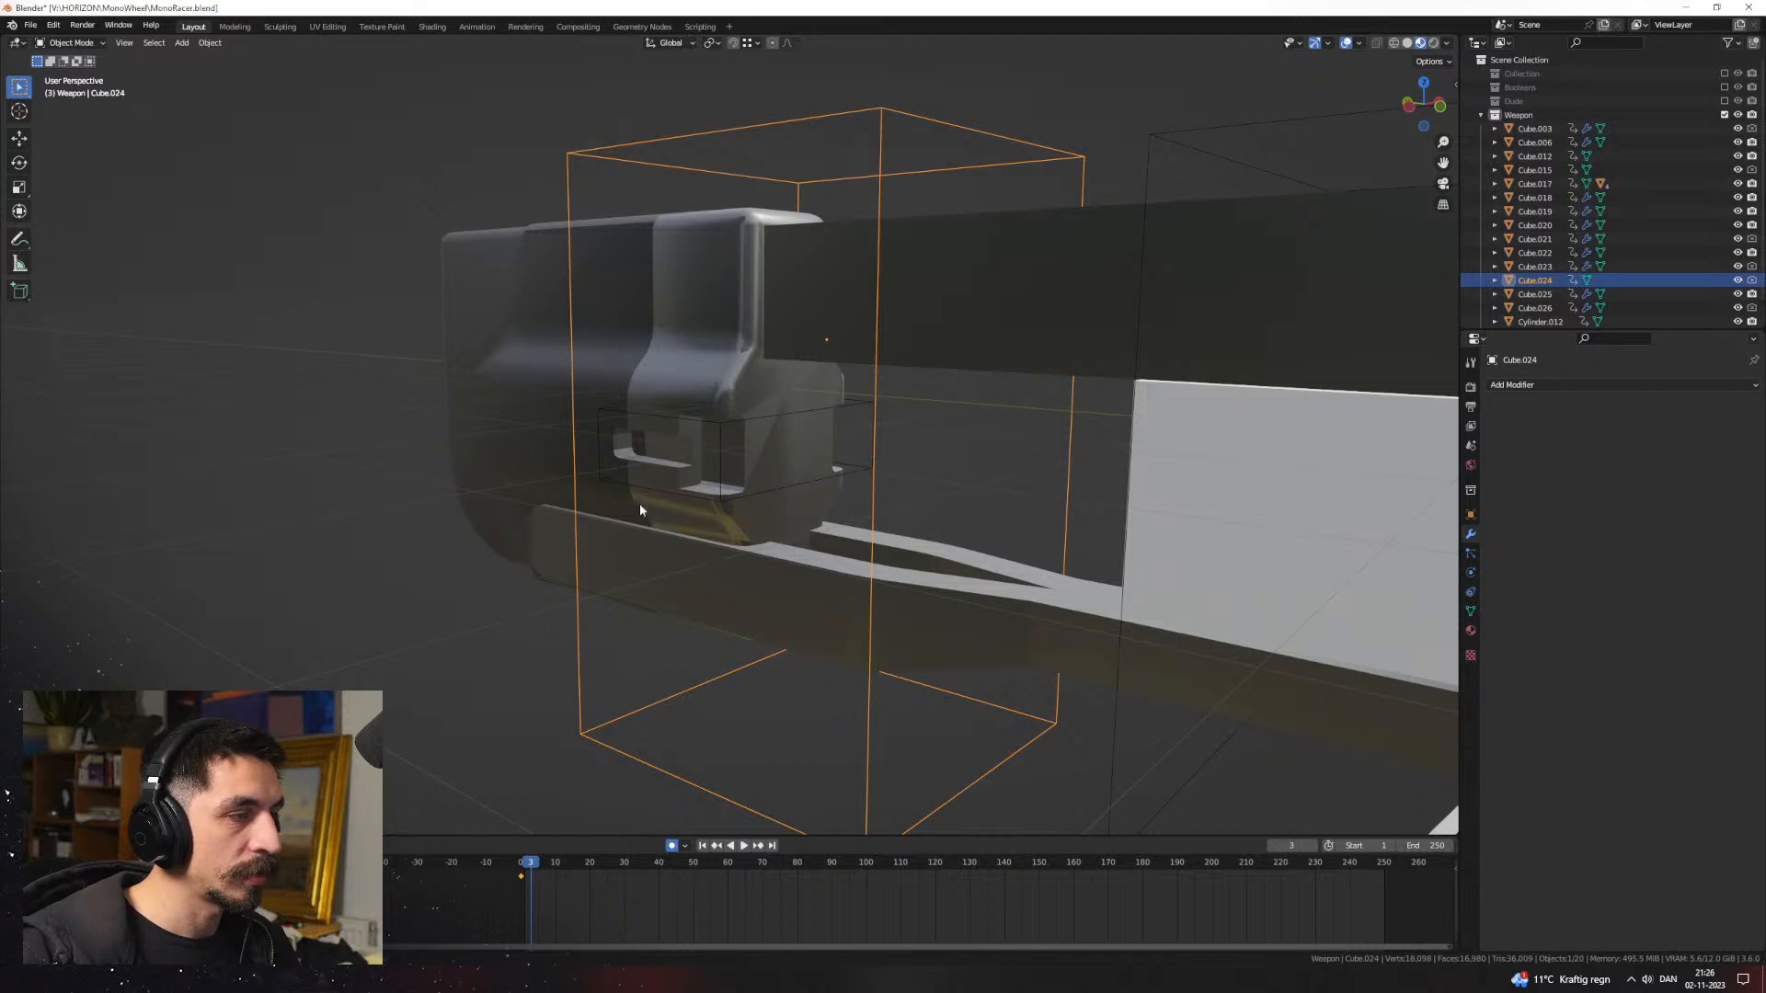
key("alt+a")
middle_click_drag(638, 504, 764, 545)
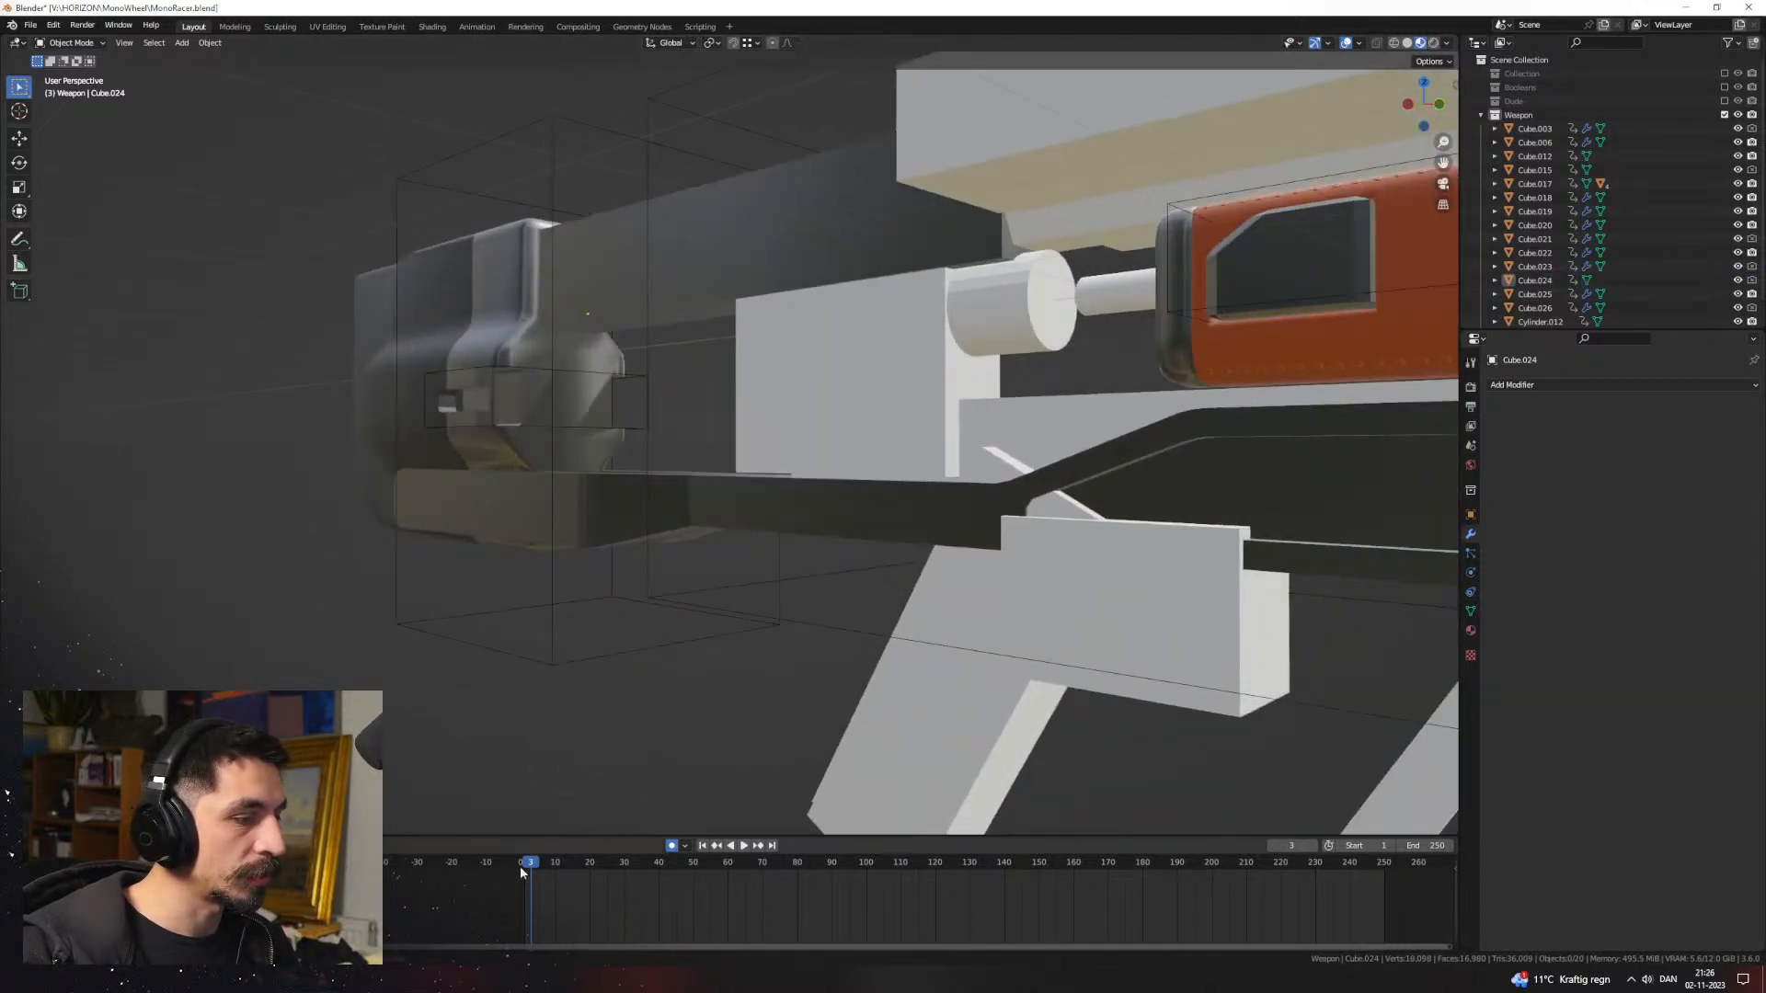
key("space")
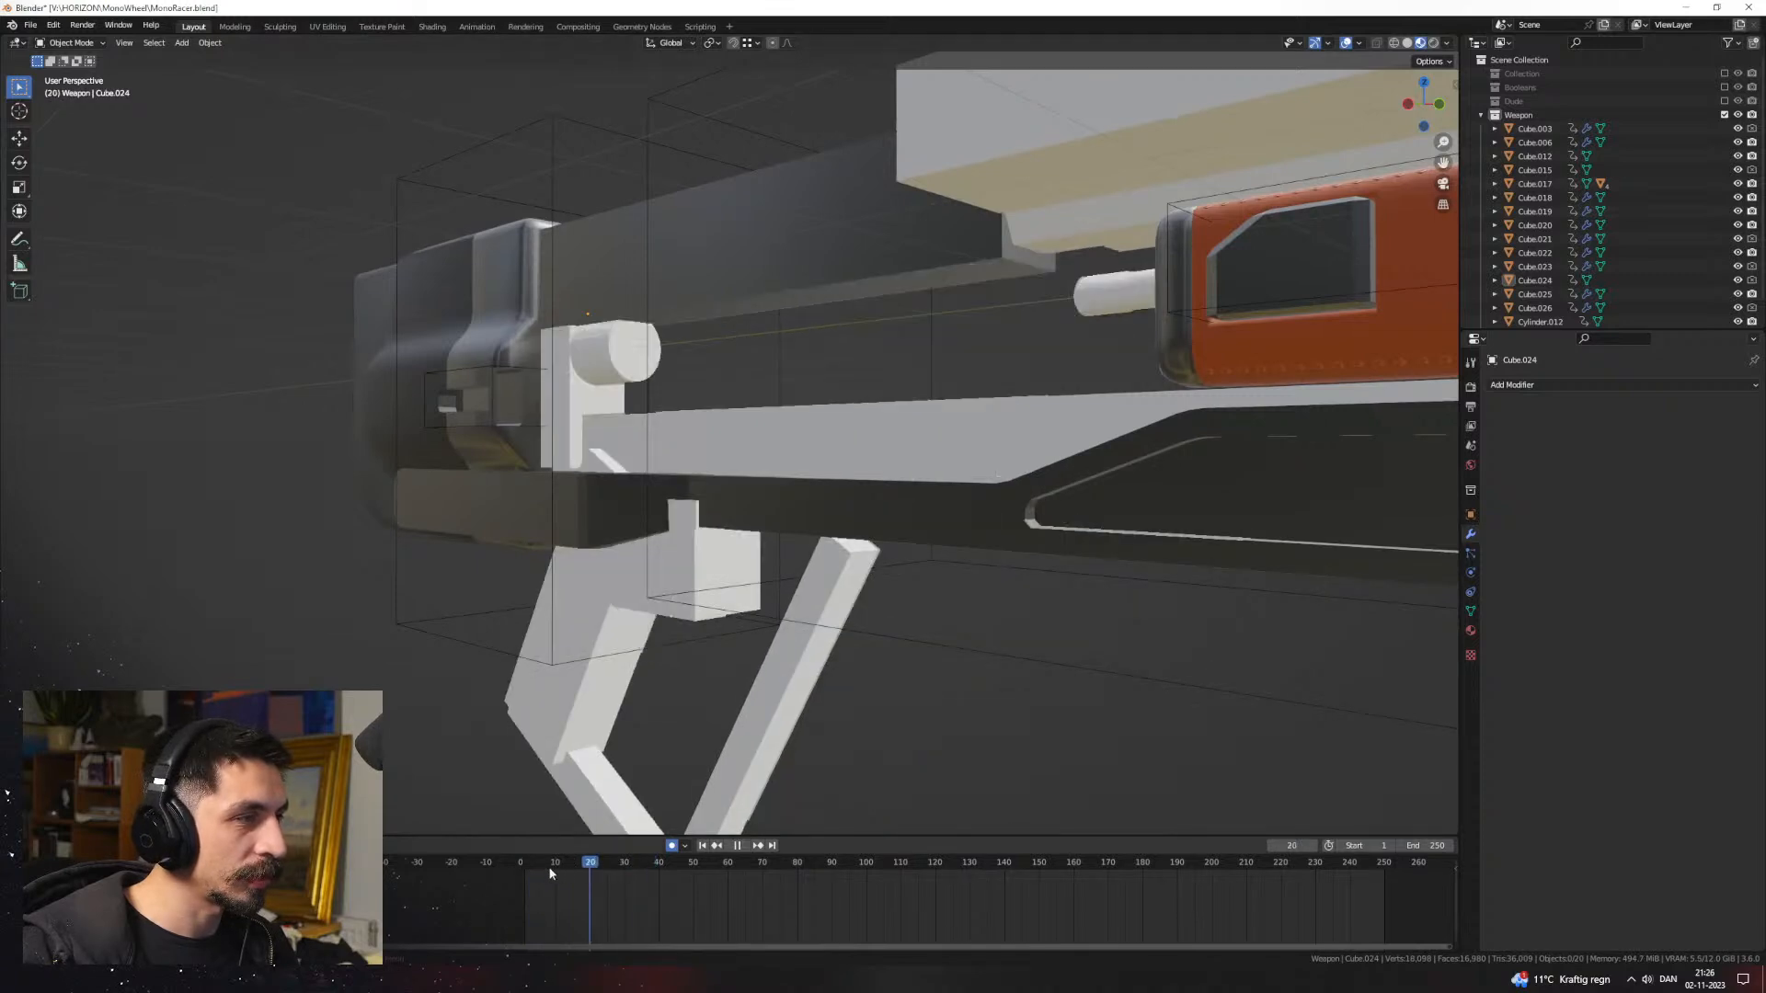
key("space")
left_click_drag(550, 870, 503, 872)
middle_click_drag(620, 600, 726, 629)
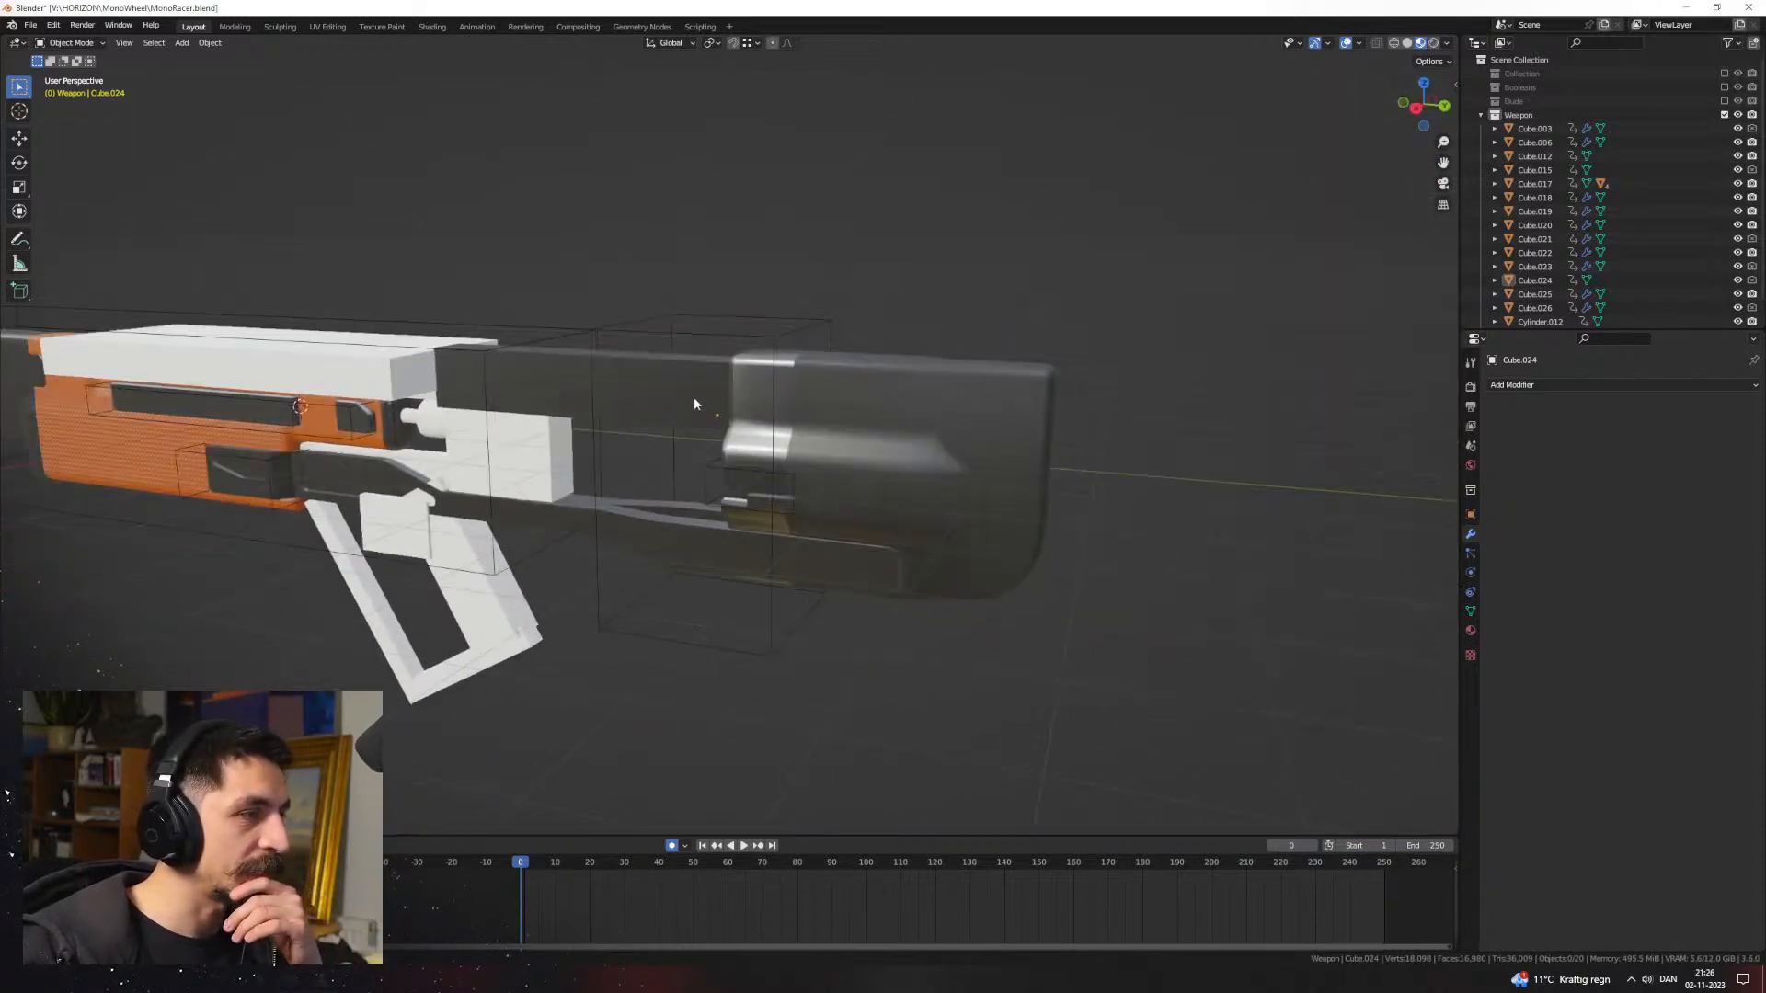
middle_click_drag(694, 403, 813, 400)
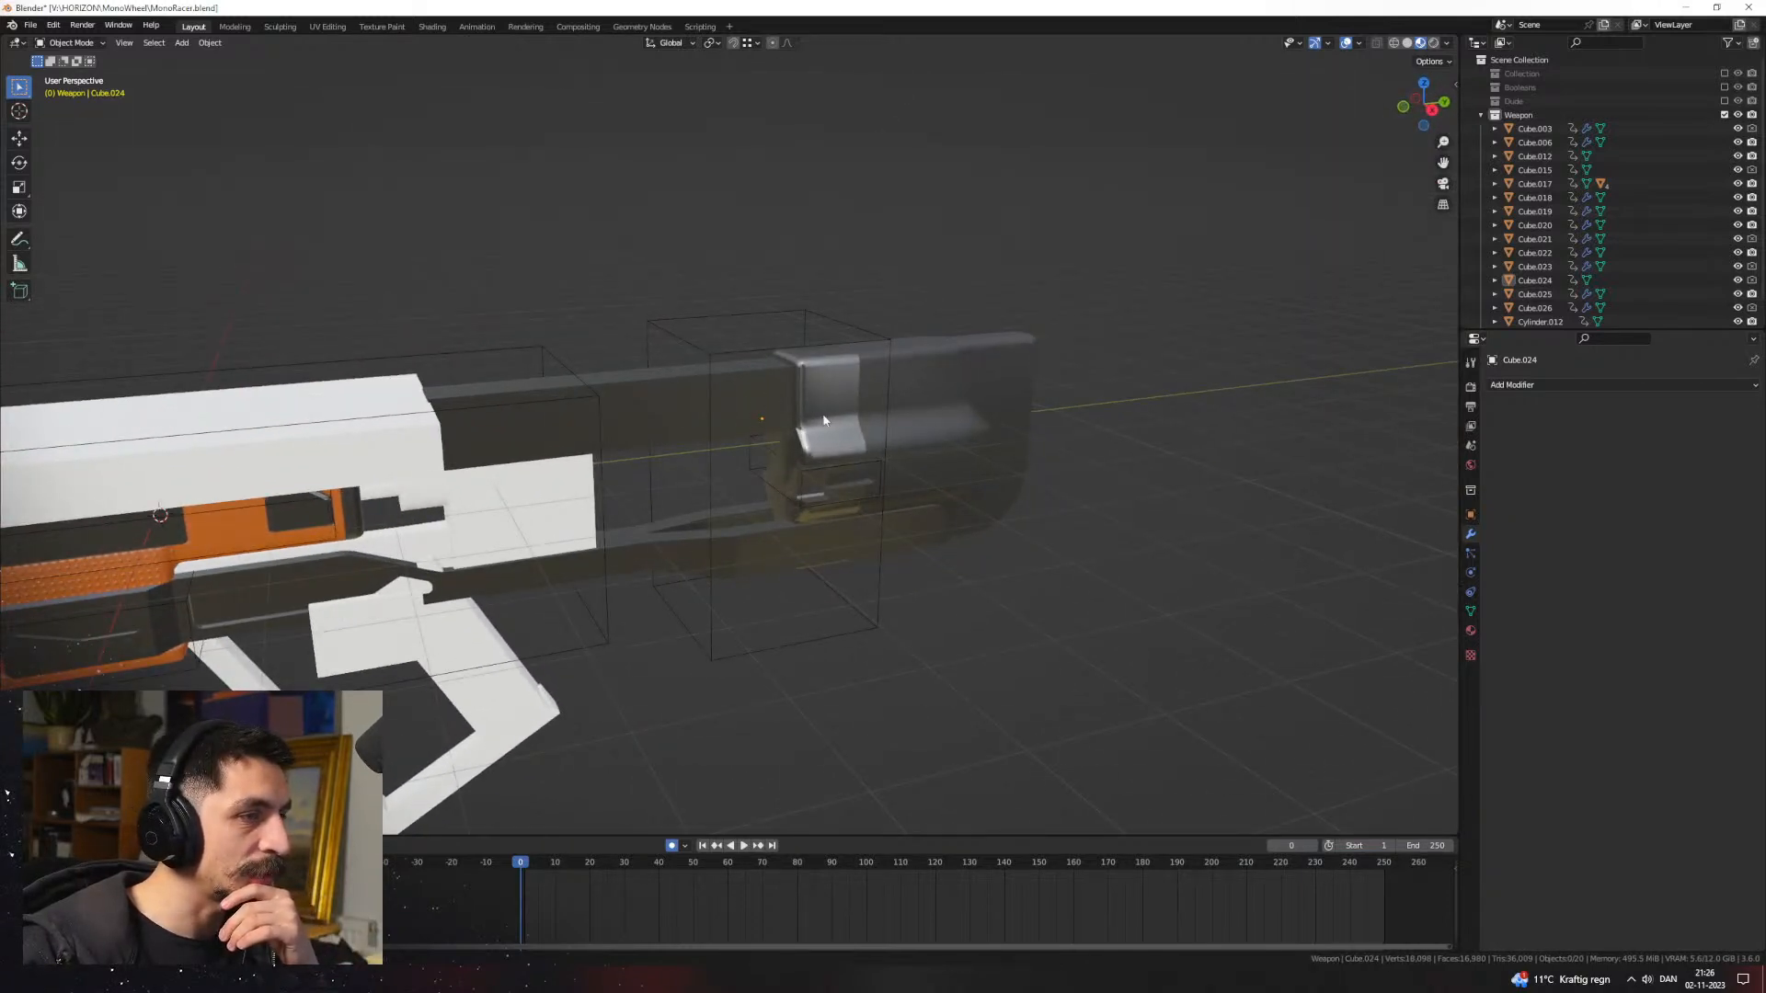
Step: Extrude the front face of the stock's upper section forward along the upper bar
left_click(824, 421)
scroll(825, 405, "up", 3)
key("Tab")
key("shift+z")
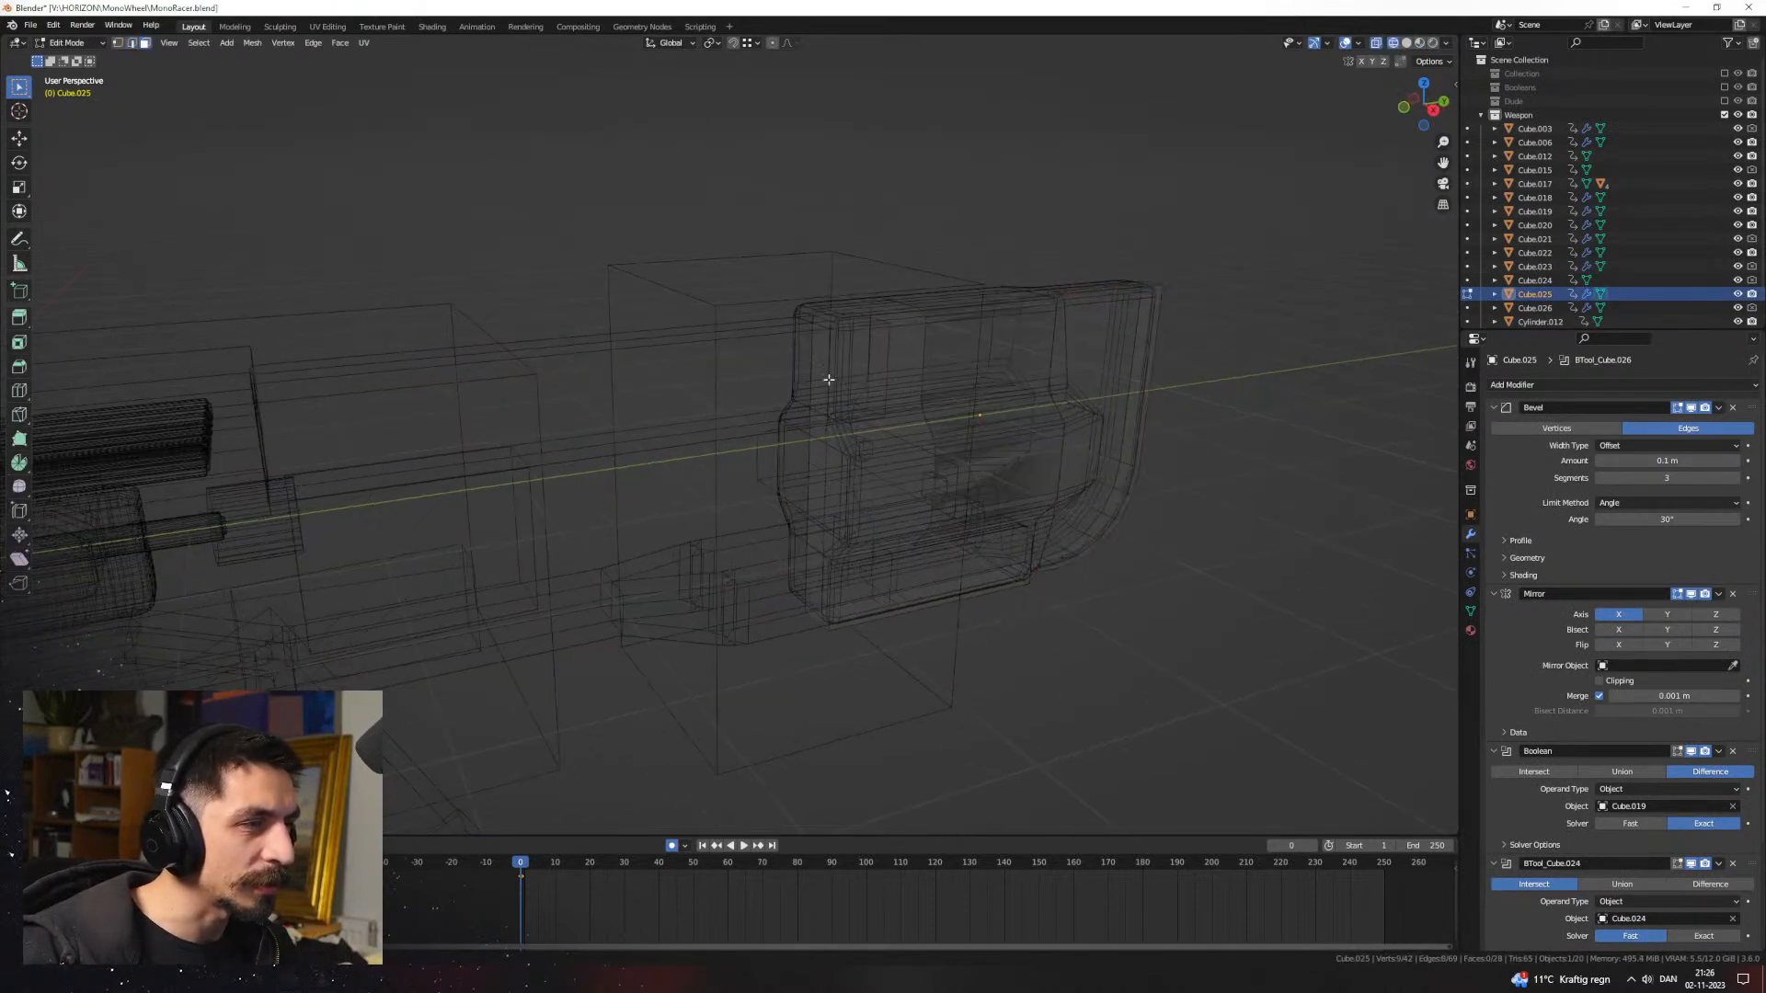
key("shift+z")
key("e")
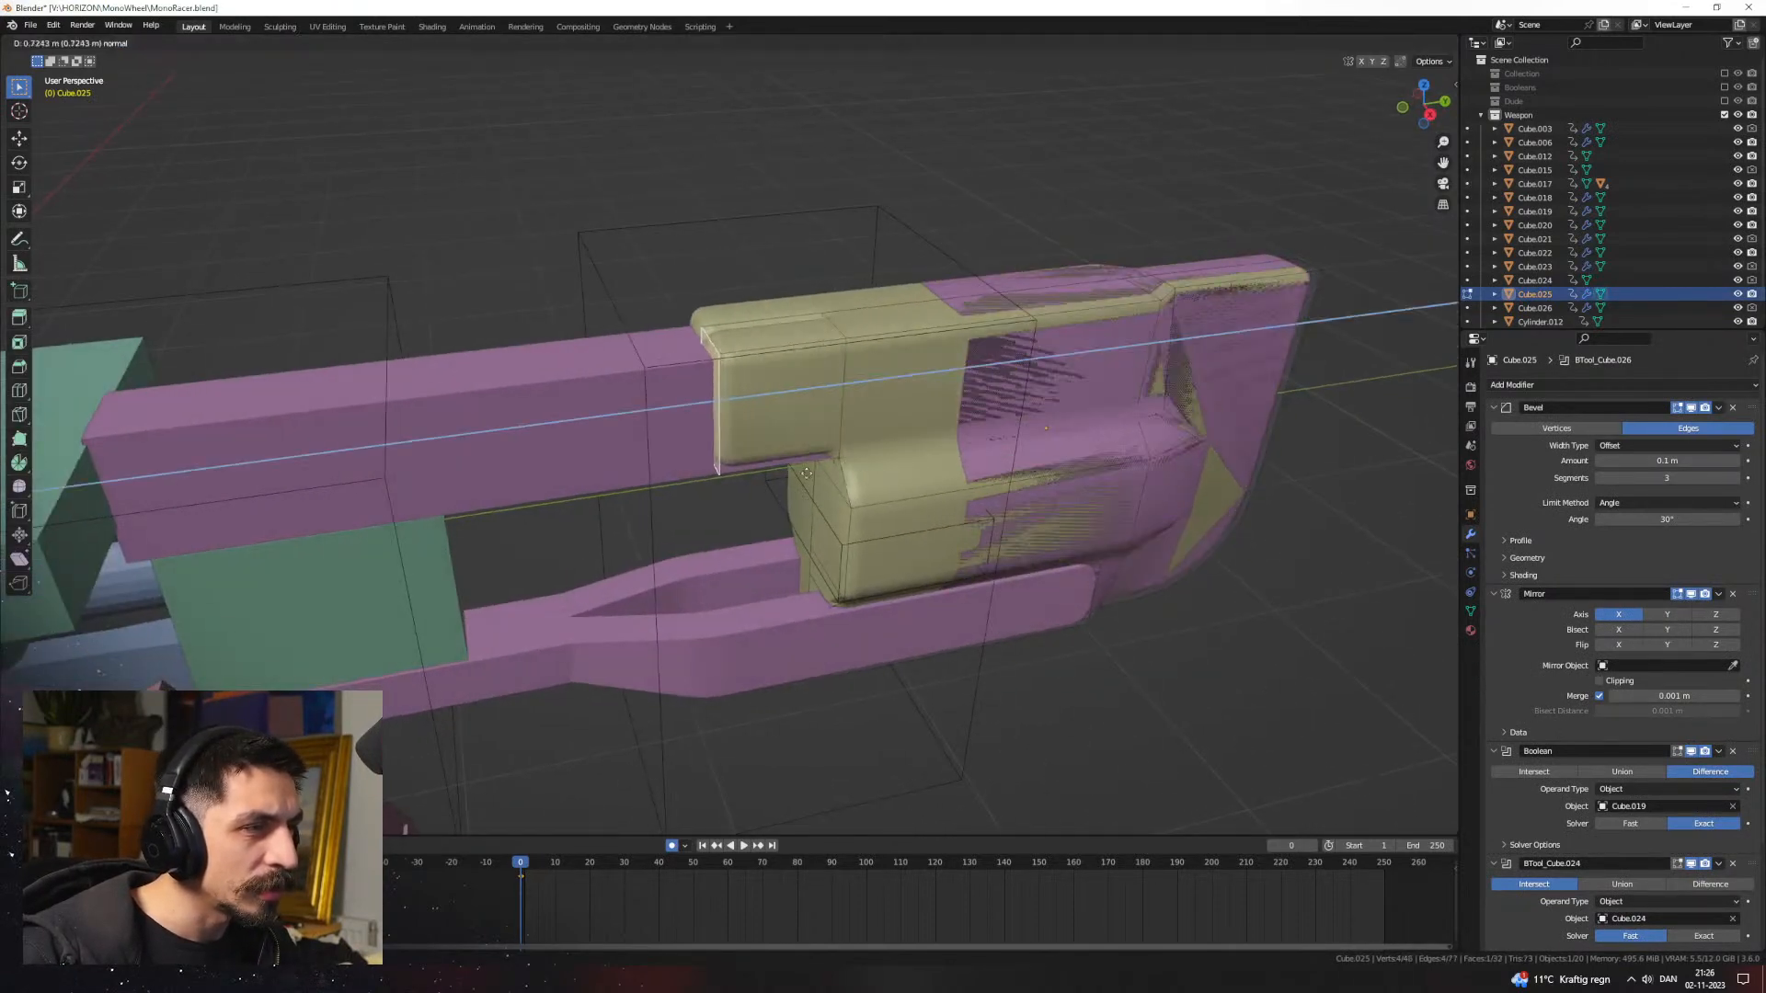
Step: Delete the extruded bar's long inner face along the mirror plane
middle_click_drag(211, 505, 742, 507)
key("shift+z")
left_click(756, 504)
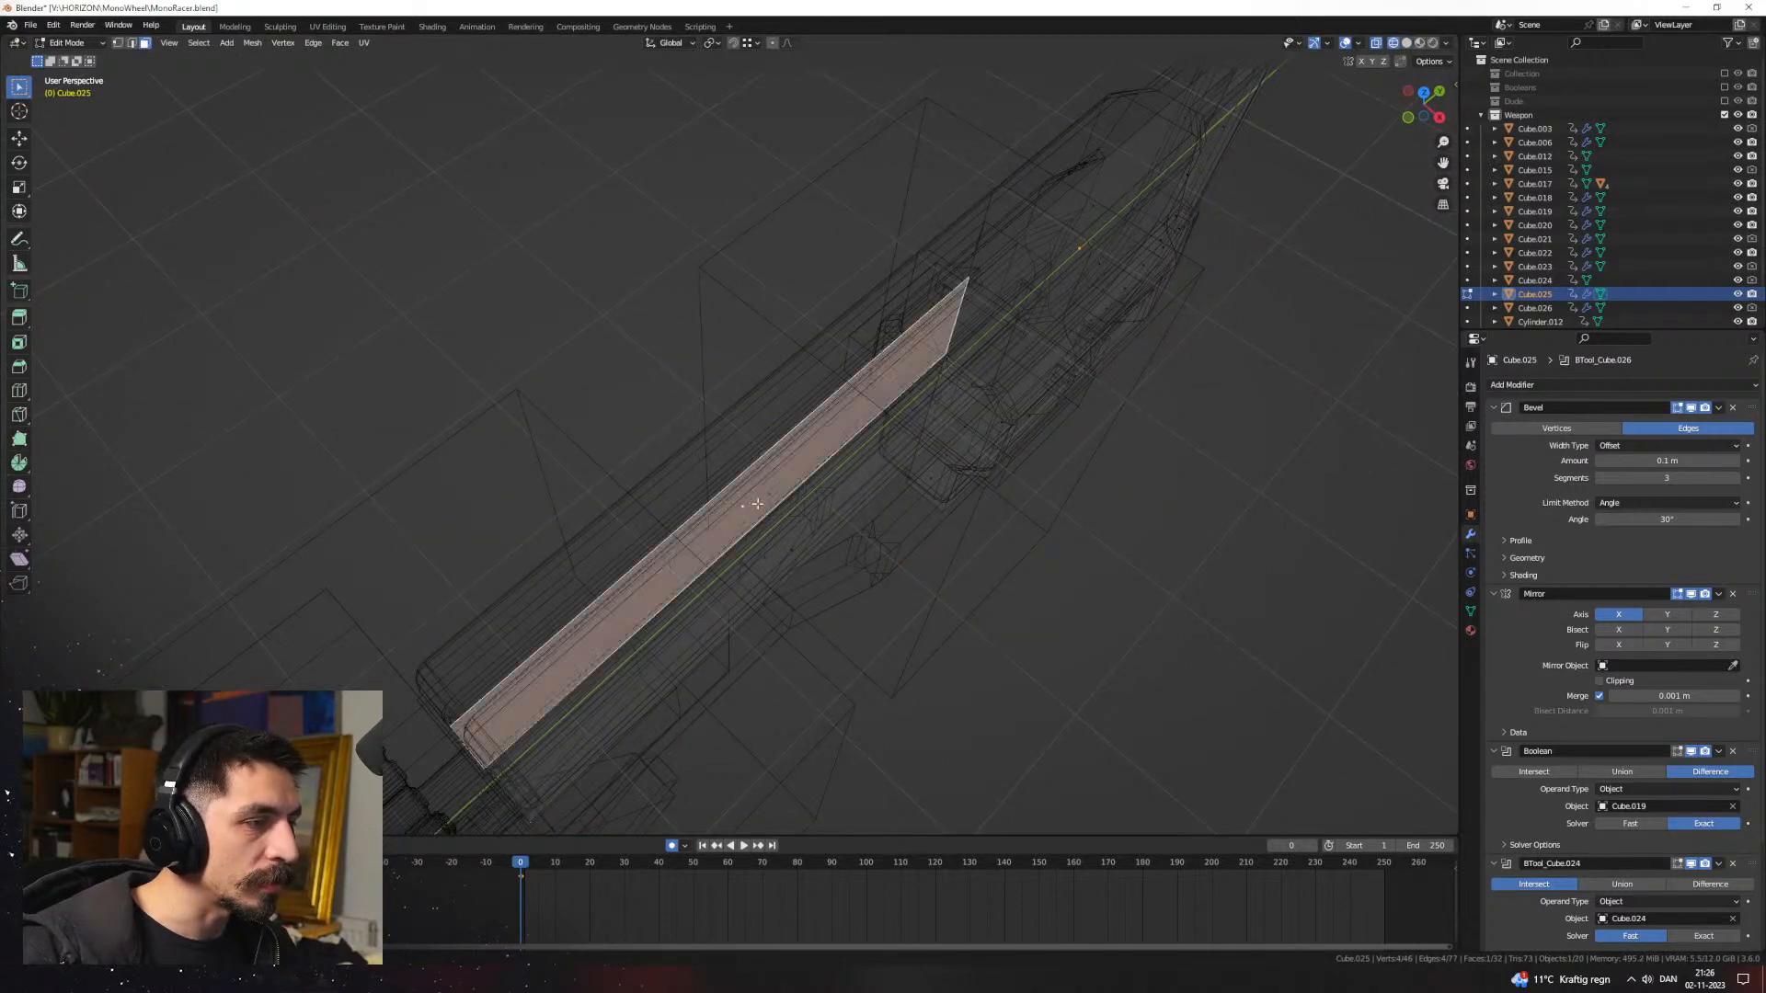
key("x")
left_click(769, 503)
key("shift+z")
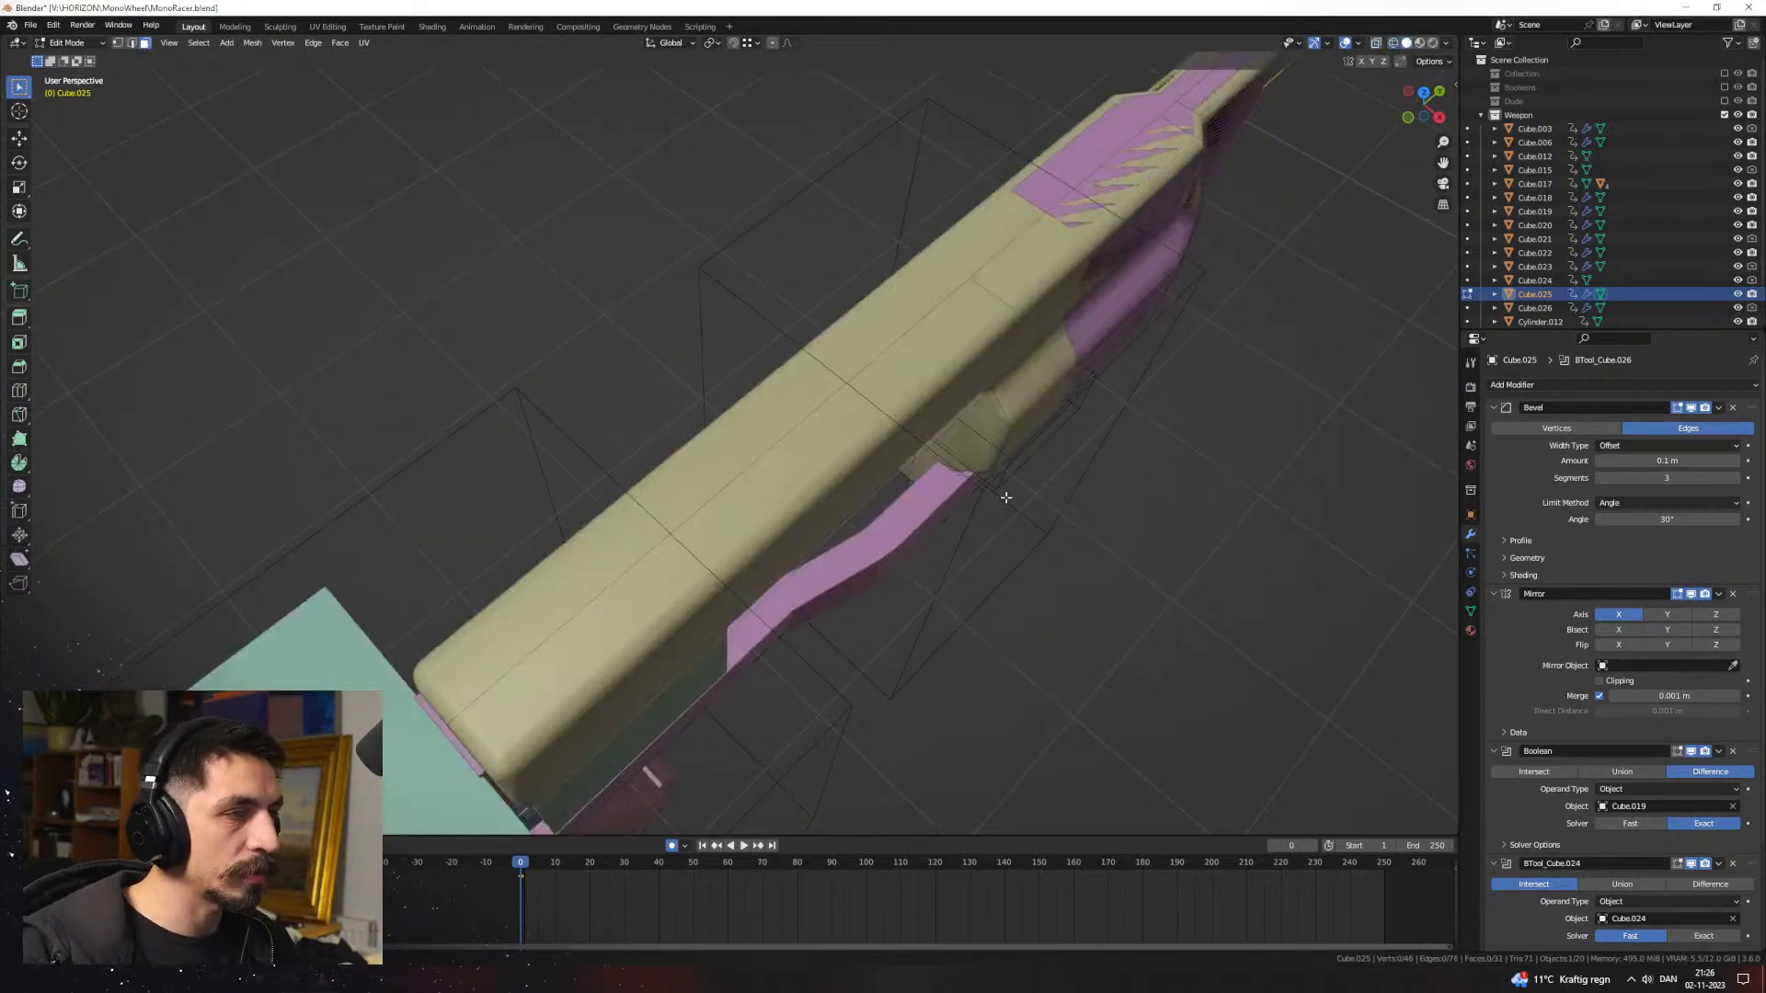
mouse_move(1005, 497)
middle_mouse_down()
mouse_move(914, 416)
mouse_move(855, 412)
mouse_move(1044, 484)
mouse_move(1022, 402)
mouse_move(1021, 499)
mouse_move(935, 461)
mouse_move(757, 481)
middle_mouse_up()
scroll(855, 412, "down", 2)
key("Tab")
key("alt+a")
Step: Delete the old upper bar from the lower rail object Cube.019, keeping the rail itself
left_click(780, 466)
left_click(660, 358)
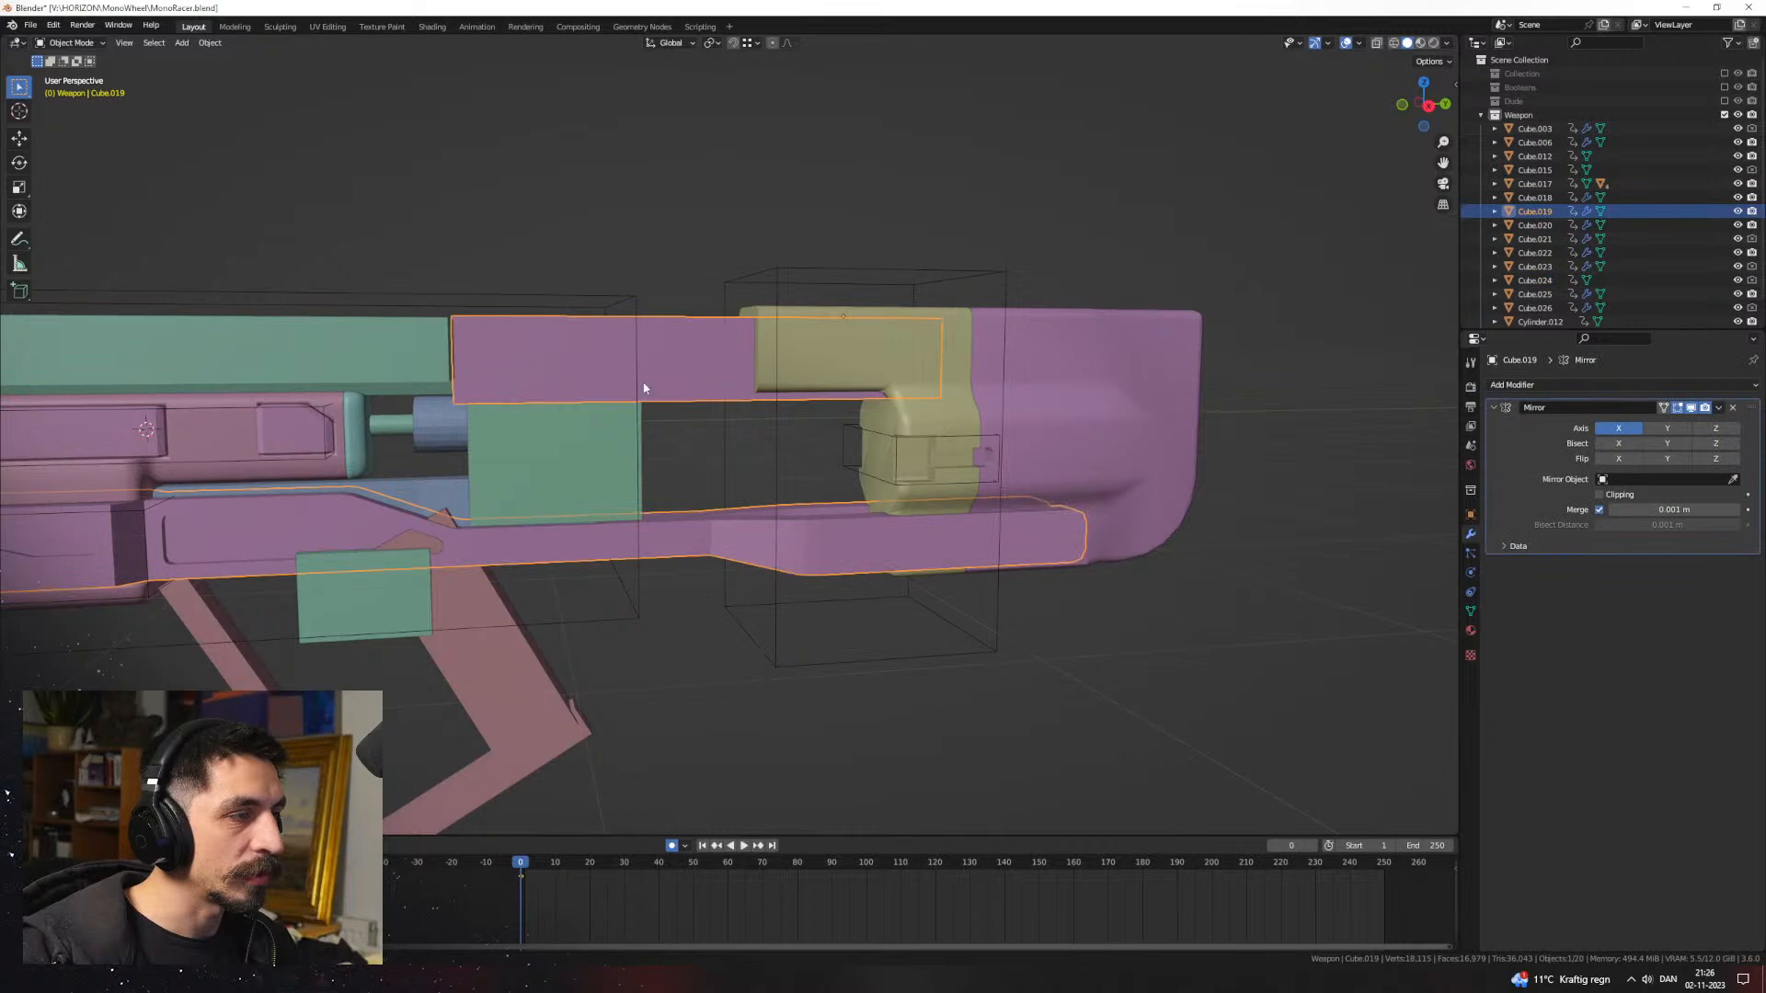
key("Tab")
left_click(629, 368)
key("x")
left_click(631, 371)
key("Tab")
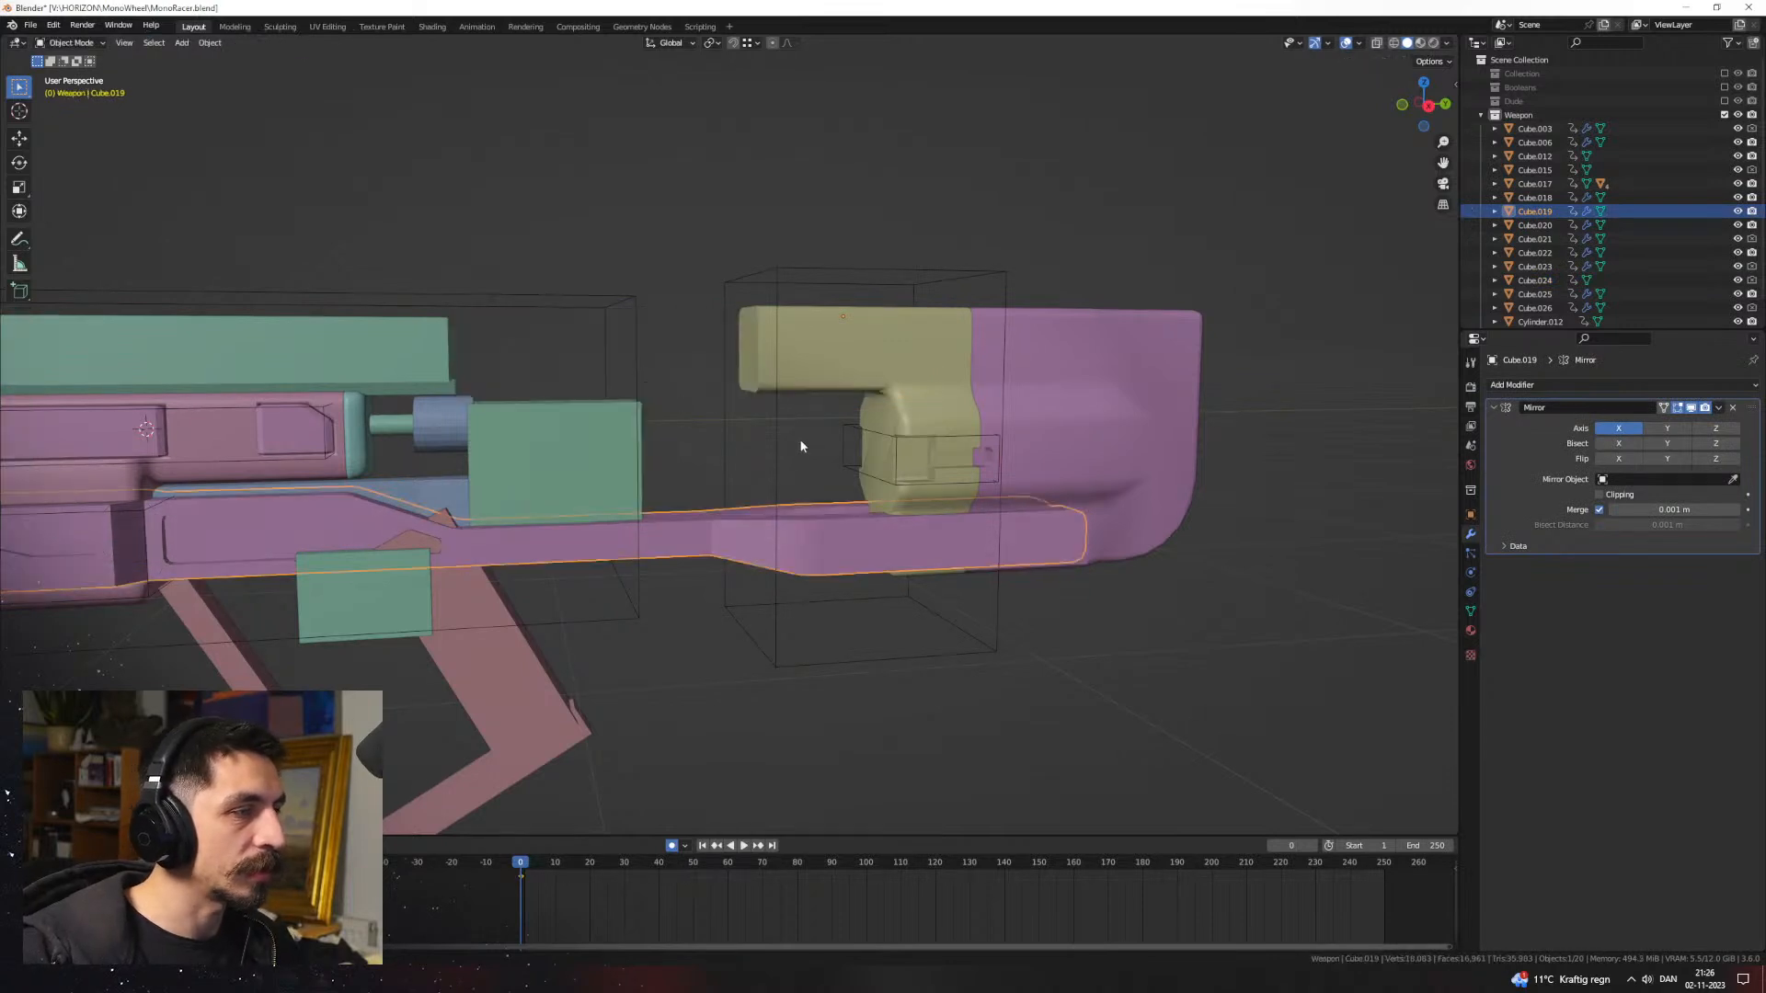
Step: Stretch the boolean box Cube.024 forward along Y until it encloses the whole upper bar of the stock
left_click(802, 374)
mouse_move(802, 373)
middle_mouse_down()
mouse_move(797, 399)
mouse_move(771, 386)
middle_mouse_up()
key("Tab")
key("Tab")
left_click(839, 442)
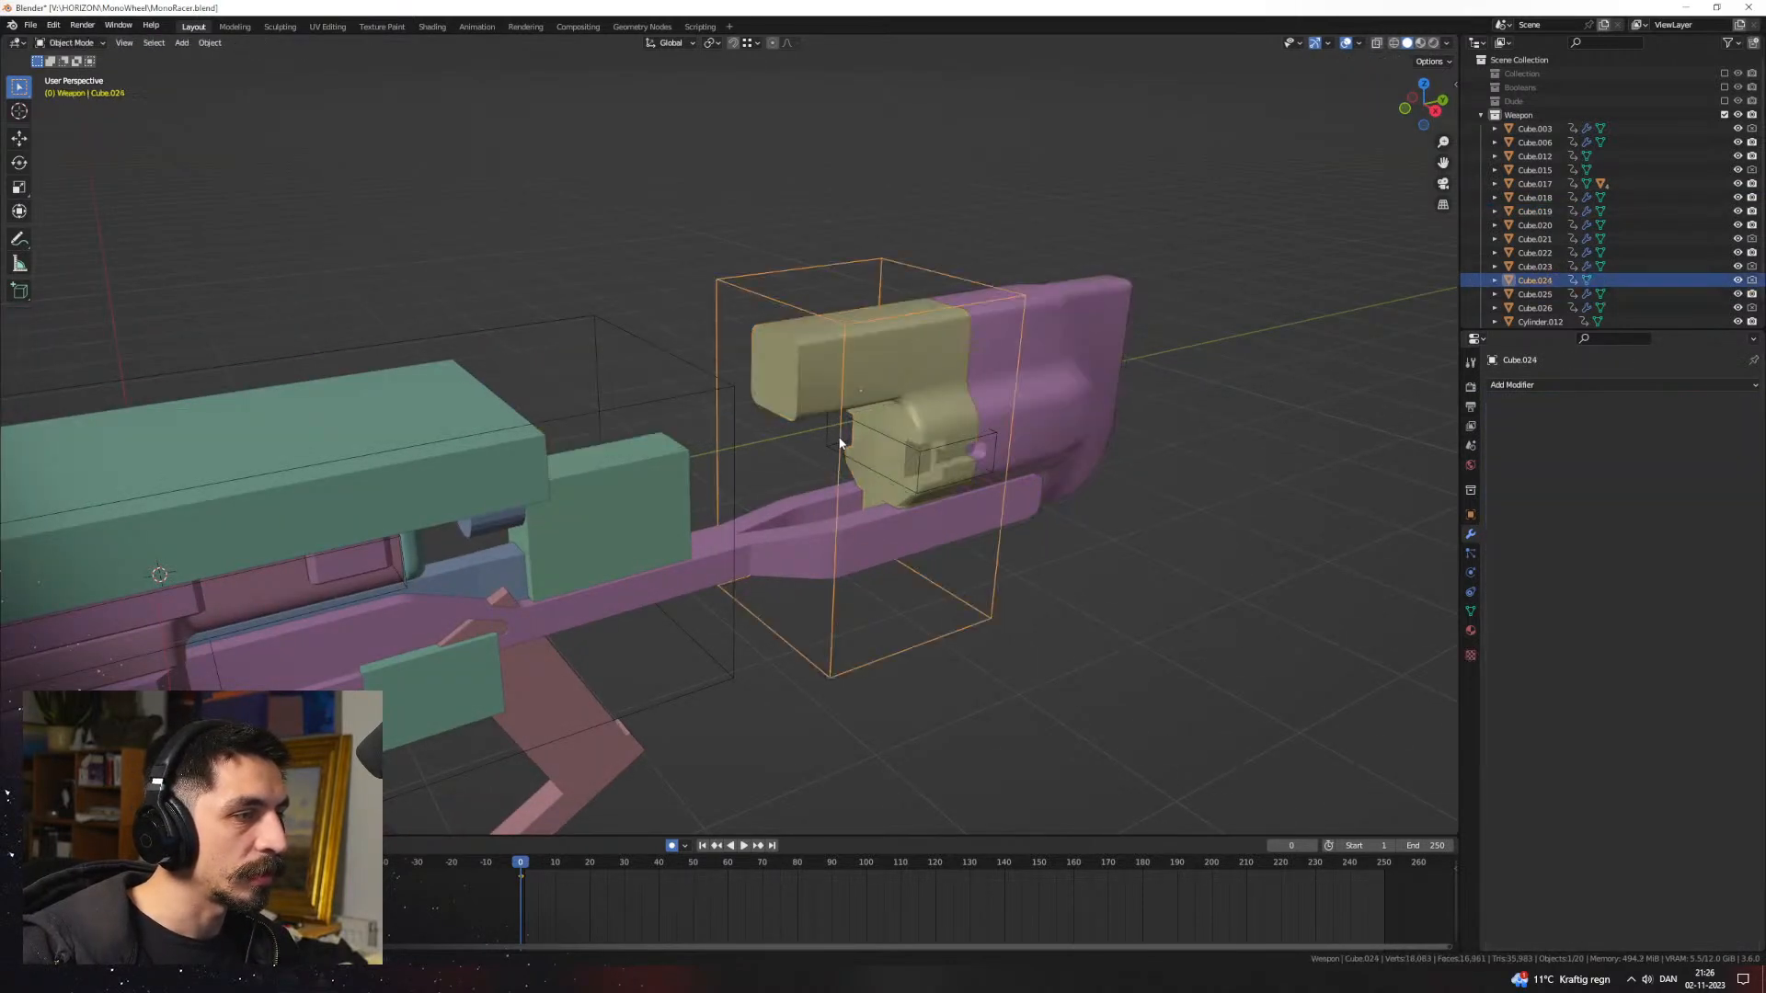
key("Tab")
left_click(814, 521)
middle_click_drag(815, 523, 759, 511)
key("g")
key("y")
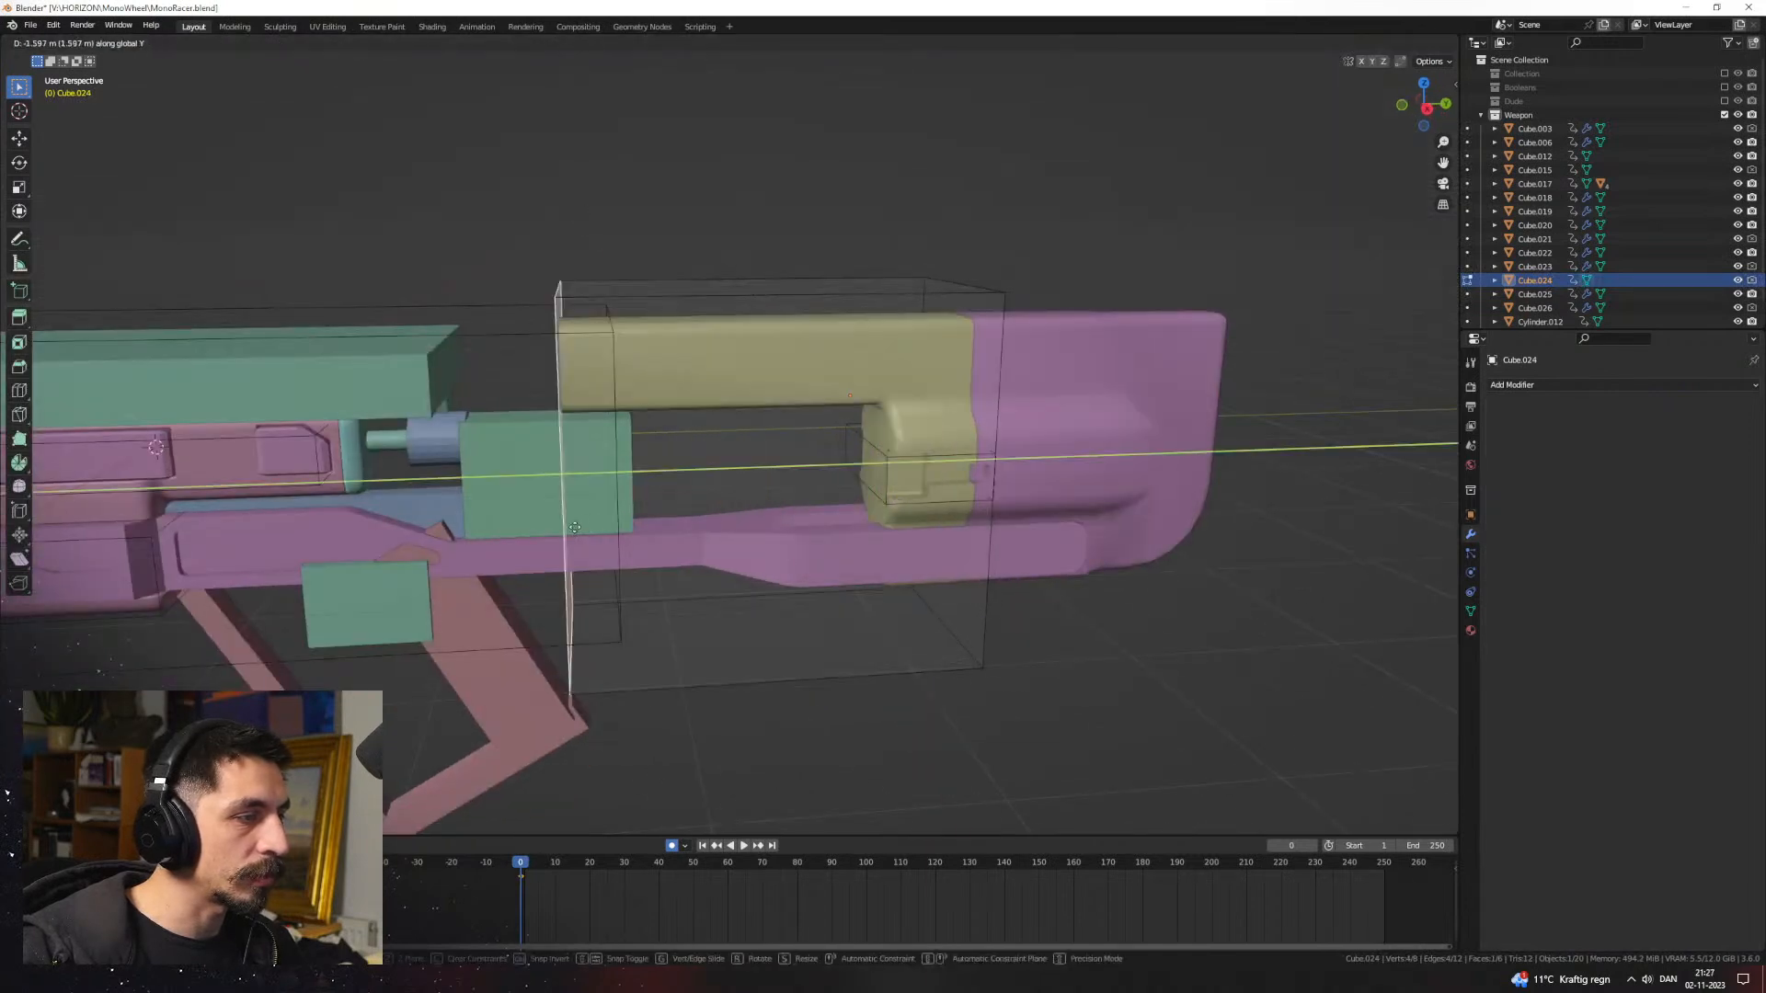
left_click(452, 538)
key("Tab")
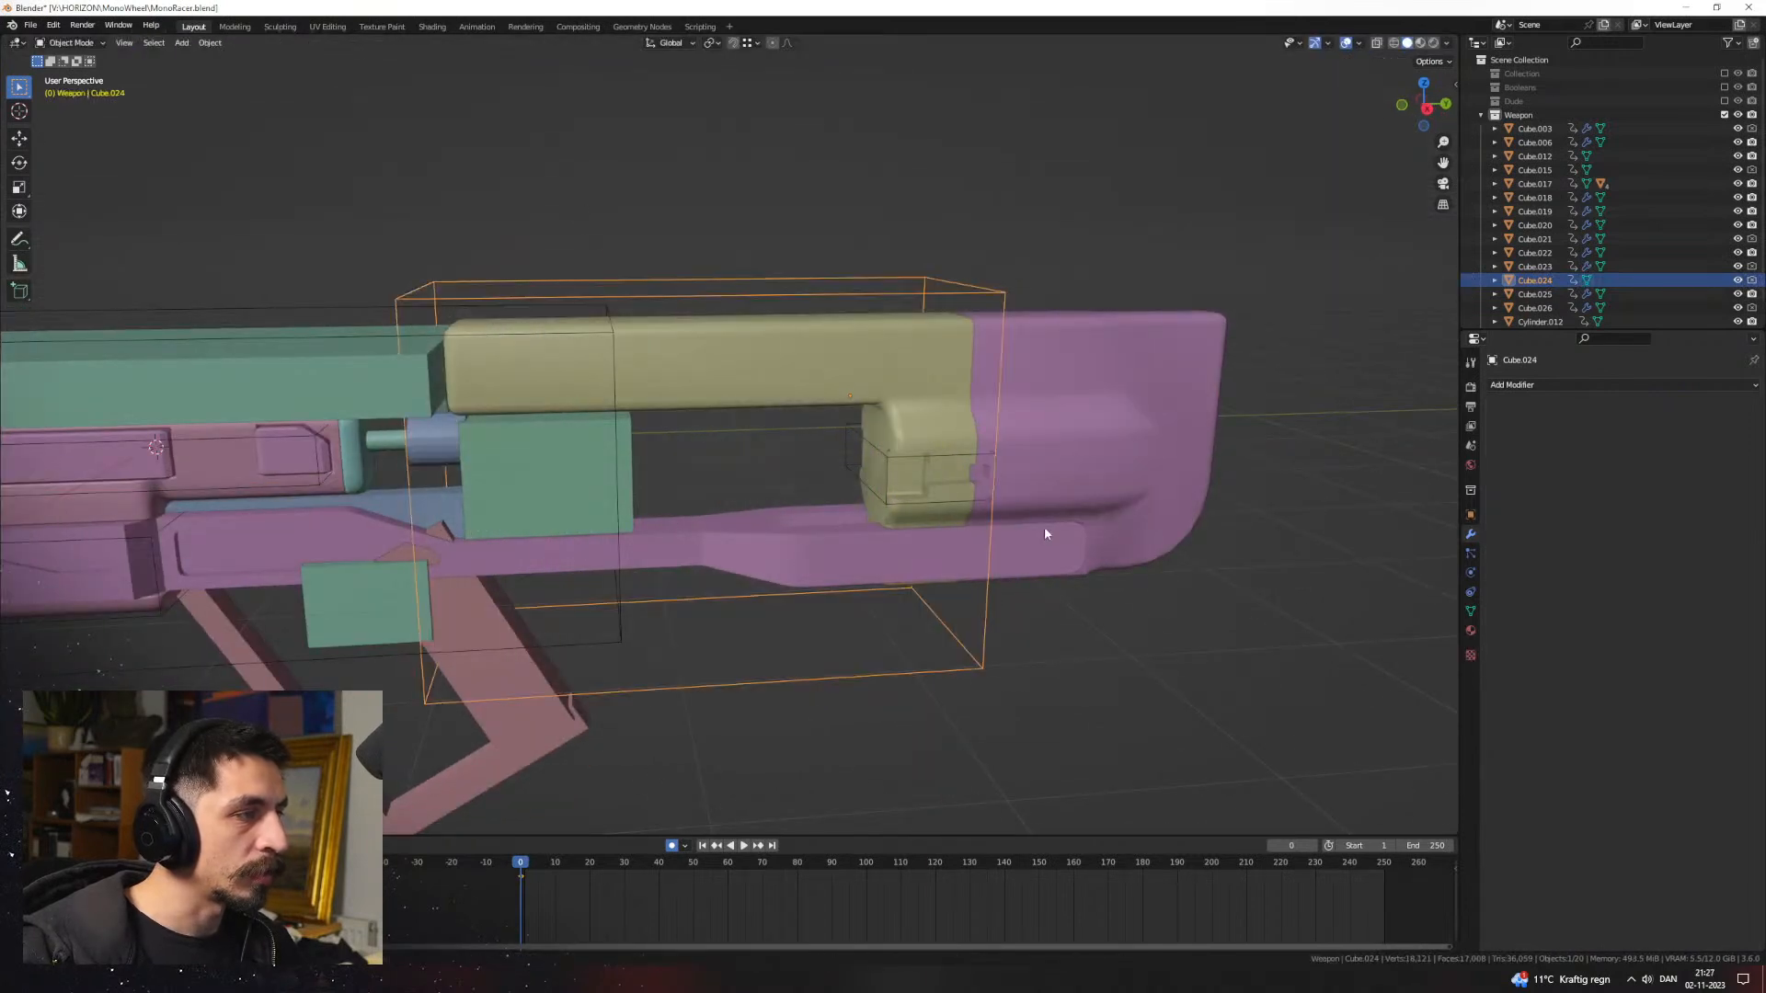
Step: Switch the viewport to Material Preview shading and hide the pistol grip
scroll(1047, 566, "down", 2)
key("z")
left_click(1052, 635)
left_click(1051, 631)
mouse_move(1023, 585)
middle_mouse_down()
mouse_move(985, 528)
mouse_move(607, 576)
mouse_move(567, 560)
mouse_move(619, 619)
mouse_move(743, 588)
mouse_move(573, 543)
mouse_move(796, 516)
mouse_move(876, 550)
mouse_move(729, 532)
mouse_move(1057, 651)
mouse_move(777, 504)
mouse_move(799, 489)
mouse_move(713, 504)
mouse_move(891, 509)
mouse_move(831, 466)
mouse_move(767, 521)
mouse_move(664, 372)
middle_mouse_up()
scroll(736, 510, "up", 3)
key("h")
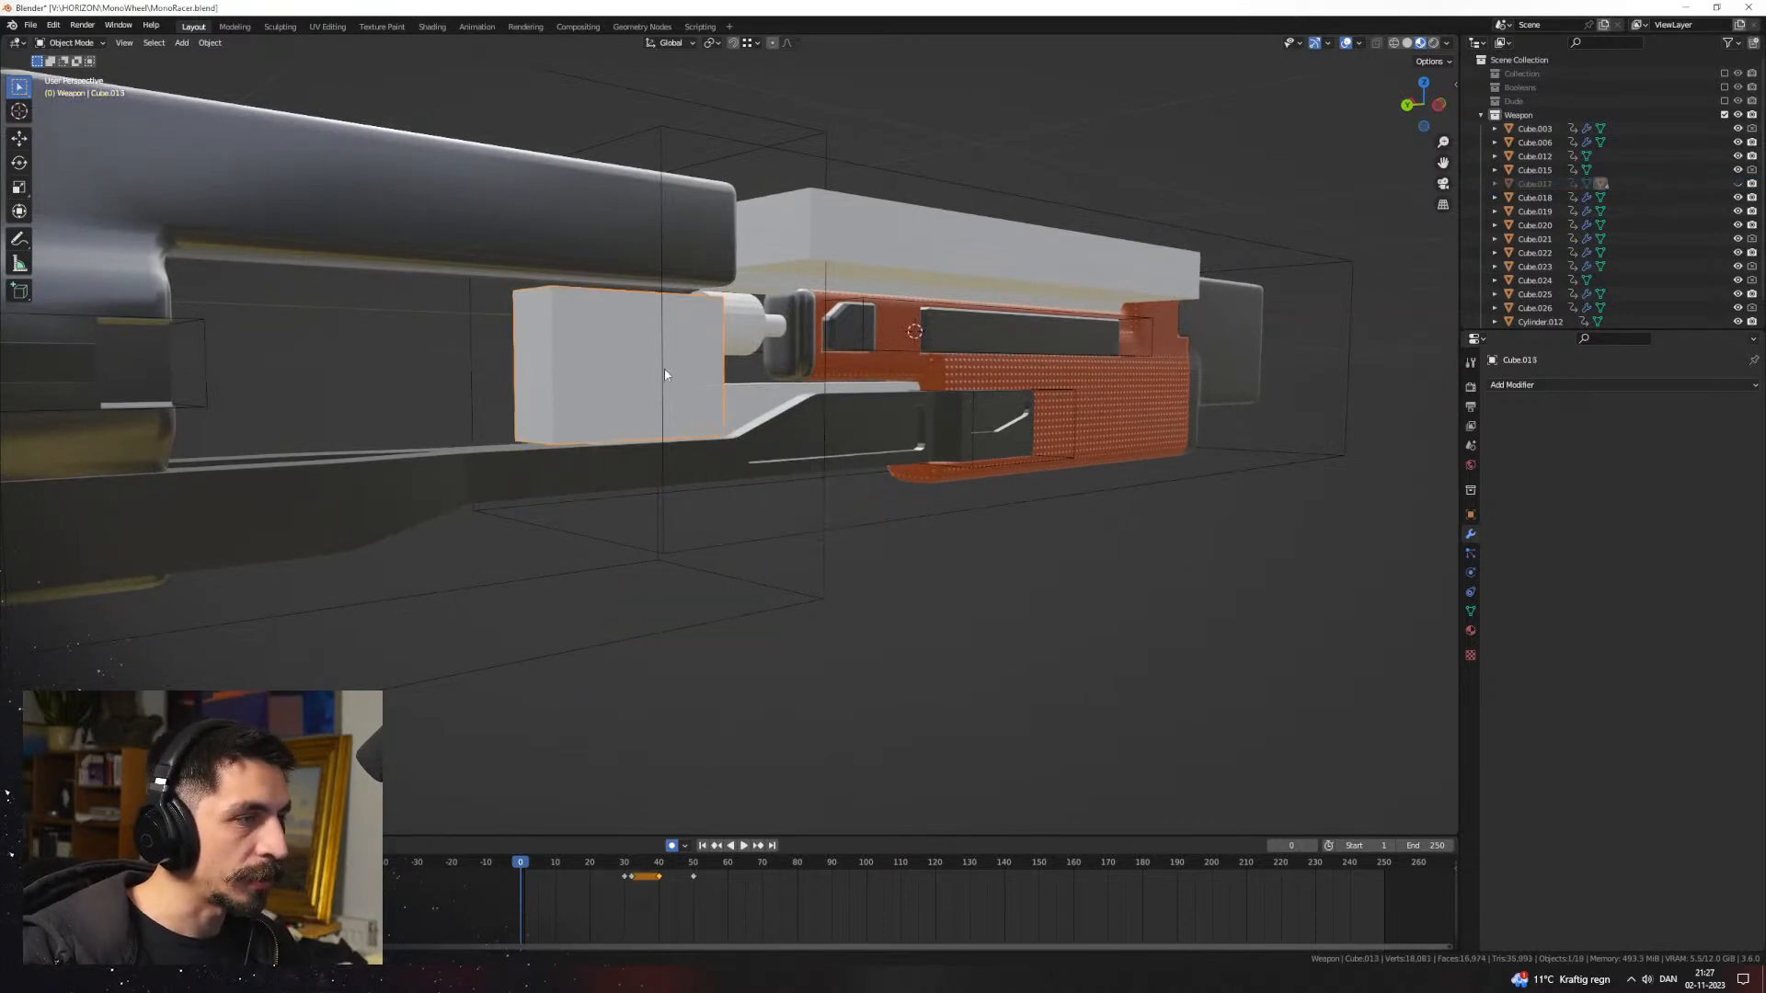
Step: Add a vertical loop cut to the inner wall of the lower rail's fork, near where its arms meet
scroll(625, 405, "up", 2)
left_click(578, 428)
middle_click_drag(782, 425, 732, 438)
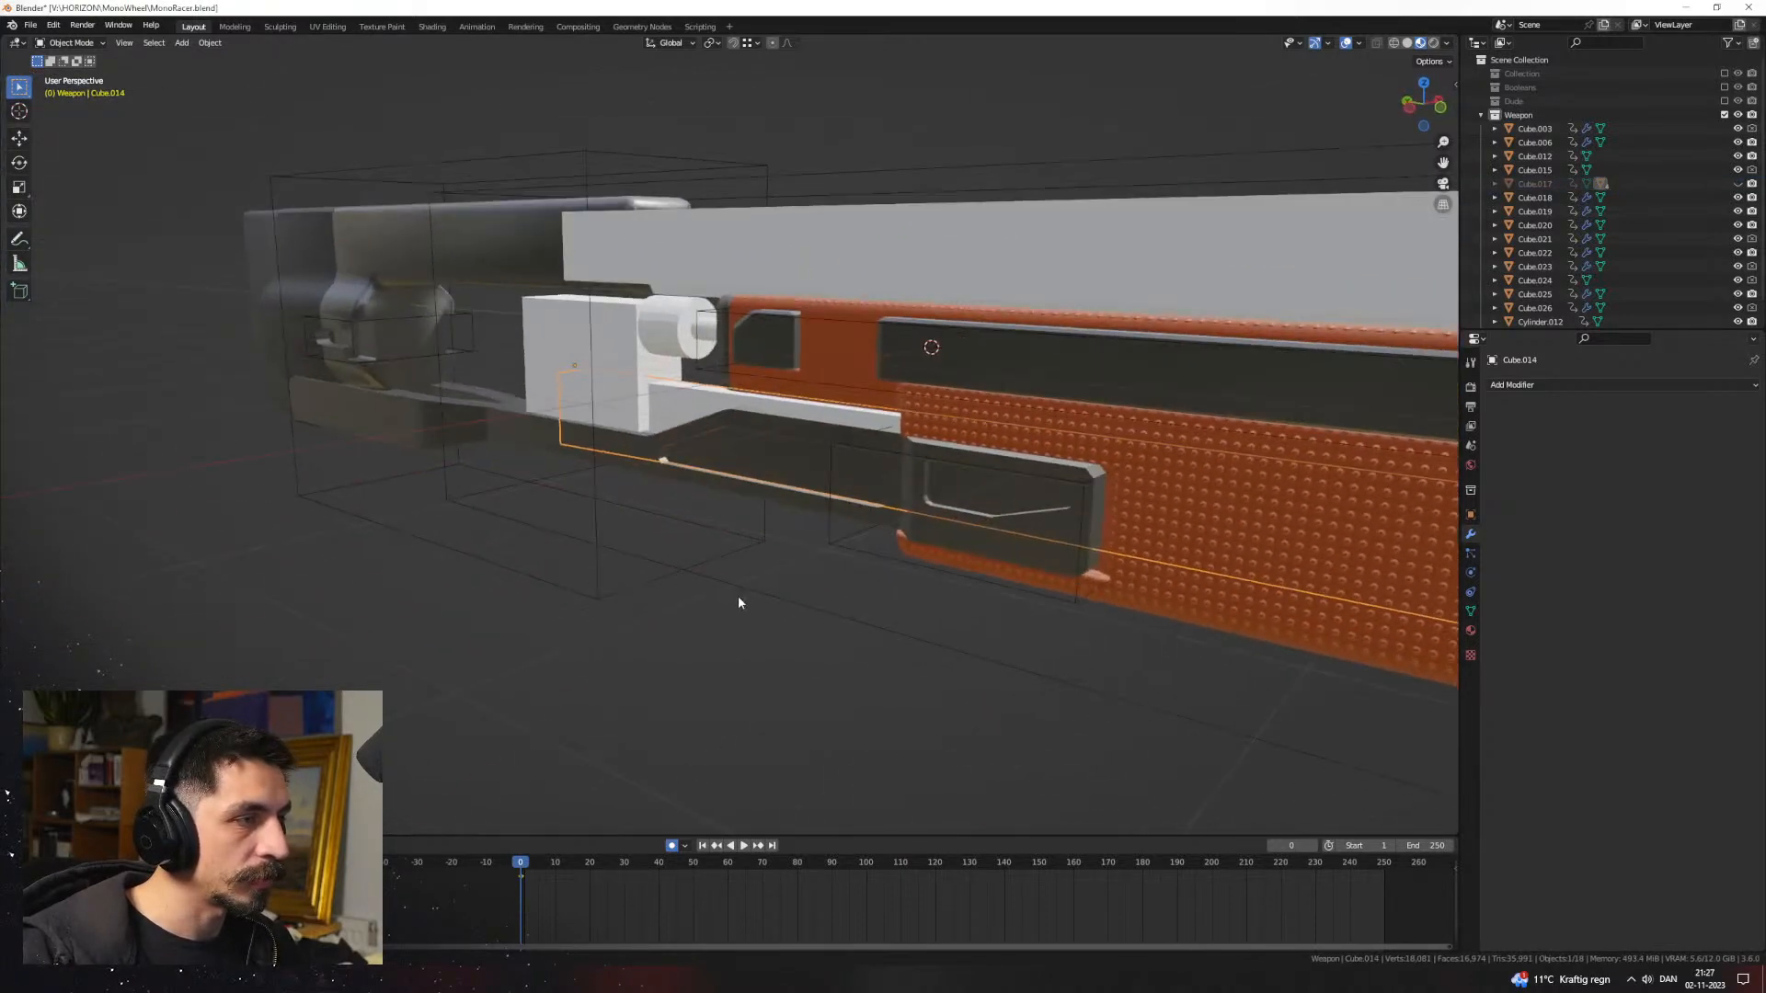
left_click(739, 598)
middle_click_drag(741, 588, 929, 625)
left_click(653, 577)
middle_click_drag(653, 578, 487, 542)
scroll(571, 589, "up", 3)
key("Tab")
key("2")
mouse_move(856, 443)
middle_mouse_down()
mouse_move(832, 438)
mouse_move(782, 506)
mouse_move(835, 495)
mouse_move(809, 460)
mouse_move(848, 463)
middle_mouse_up()
scroll(829, 460, "up", 3)
left_click(835, 495)
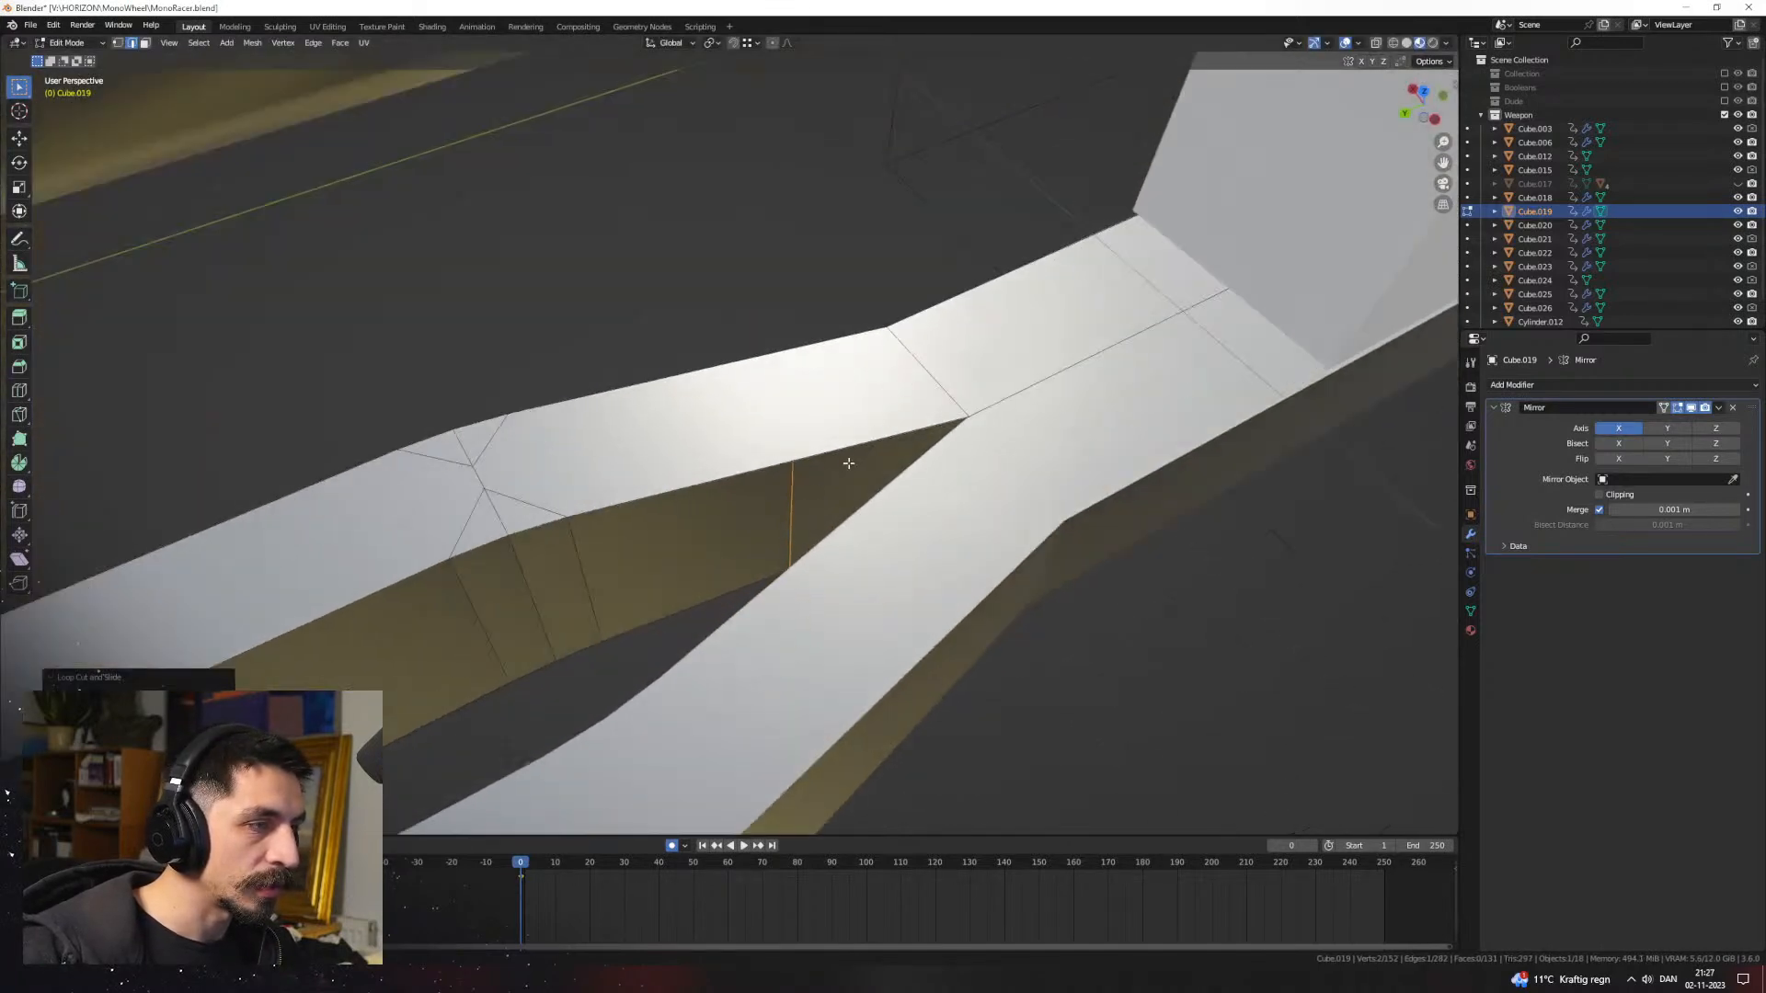
Step: Enable Clipping on the rail's Mirror modifier and move the new edge along X onto the mirror plane
key("x")
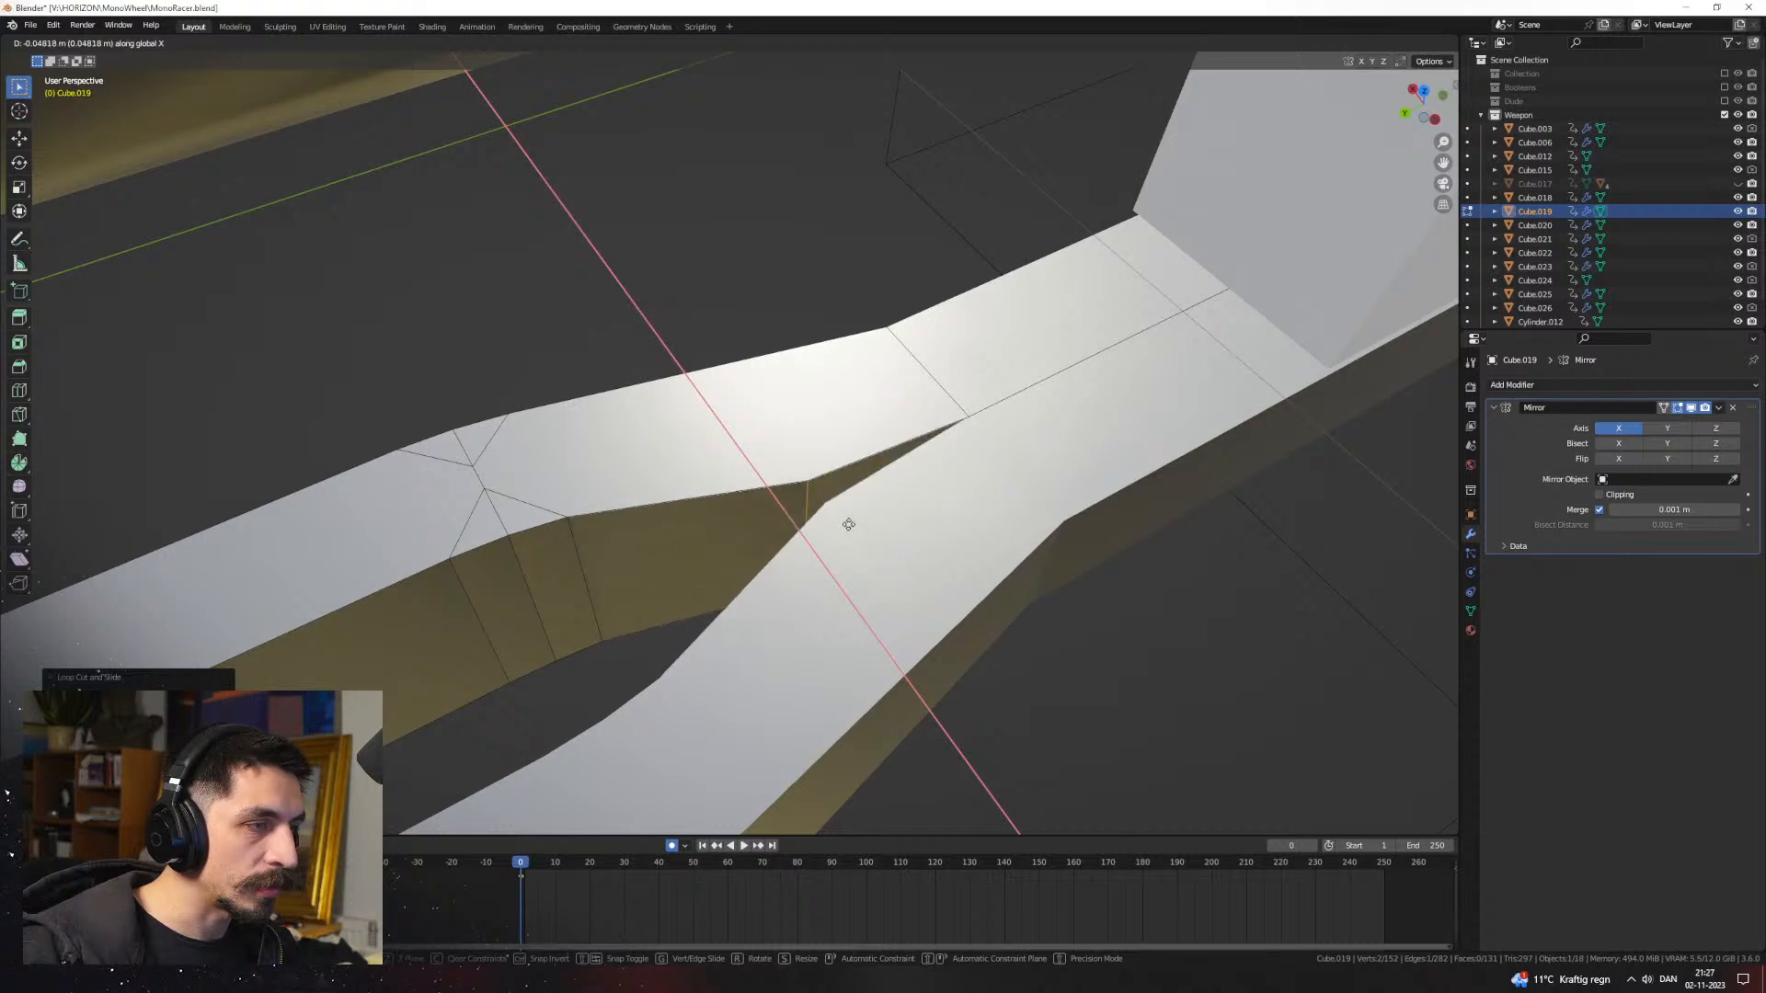
right_click(849, 524)
key("g")
key("x")
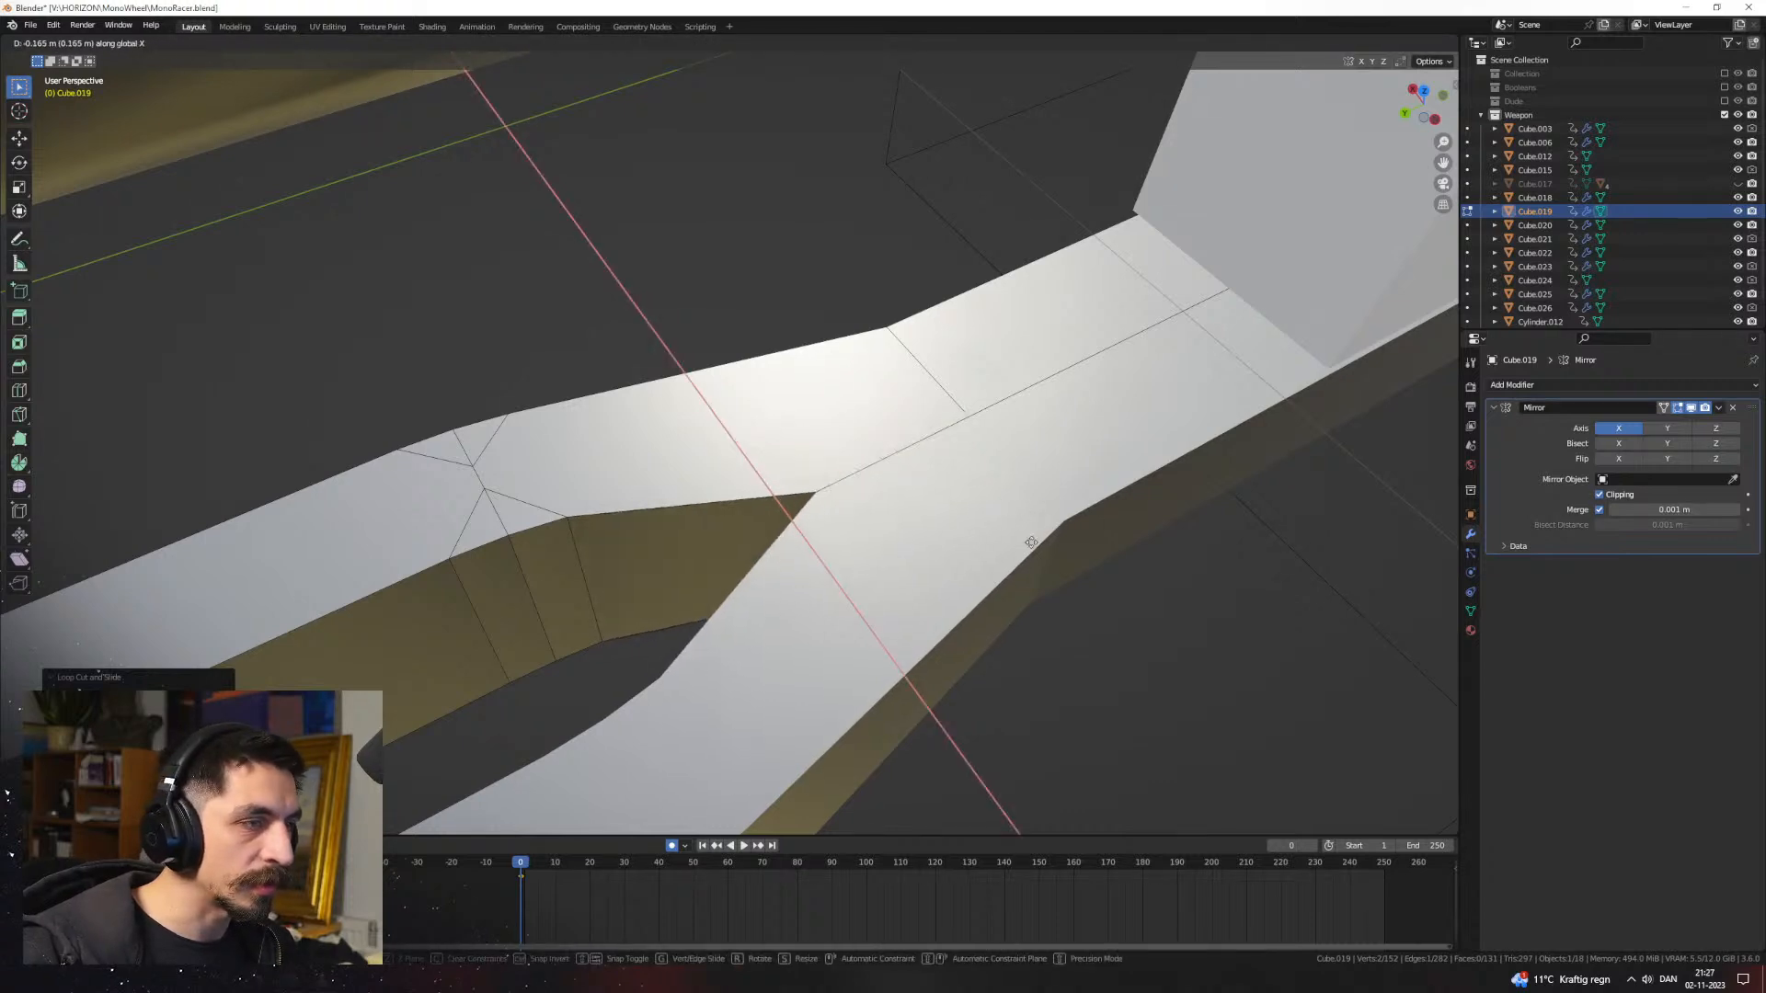
left_click(1031, 543)
Step: Try to move the slot's centre edge along Y toward the stock to shorten the slot, and undo the attempt
middle_click_drag(1030, 542, 923, 508)
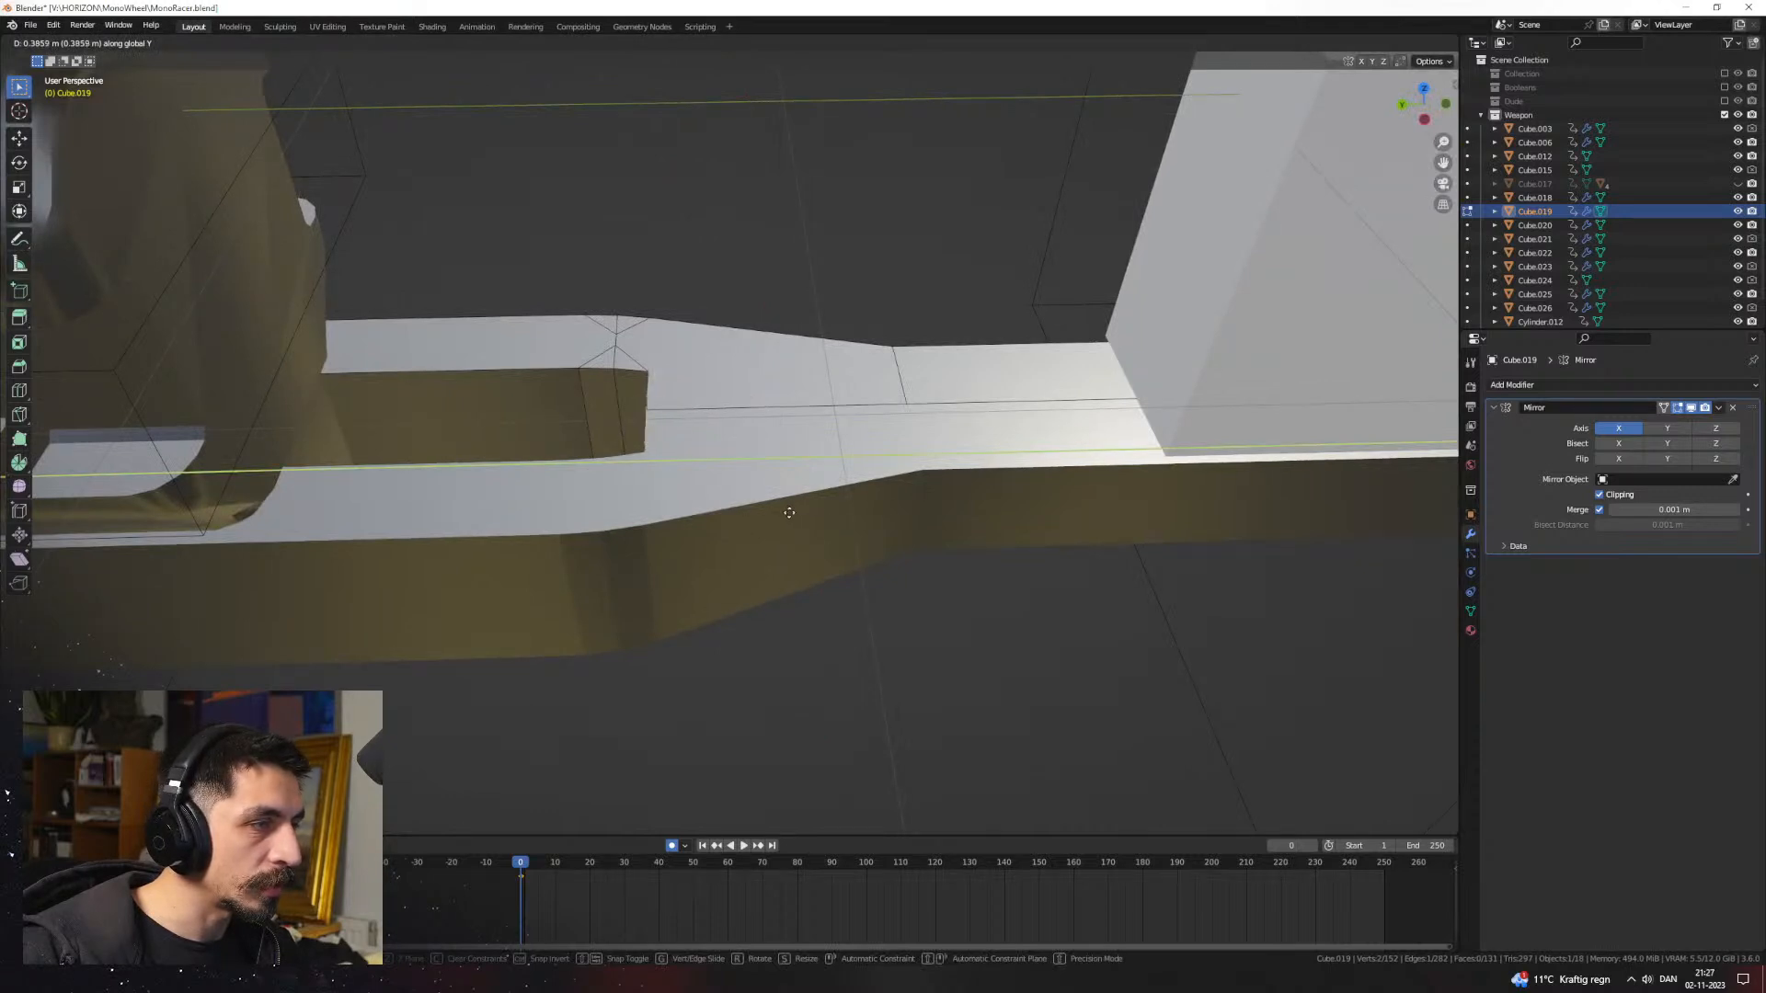
left_click(820, 513)
middle_click_drag(821, 513, 906, 534)
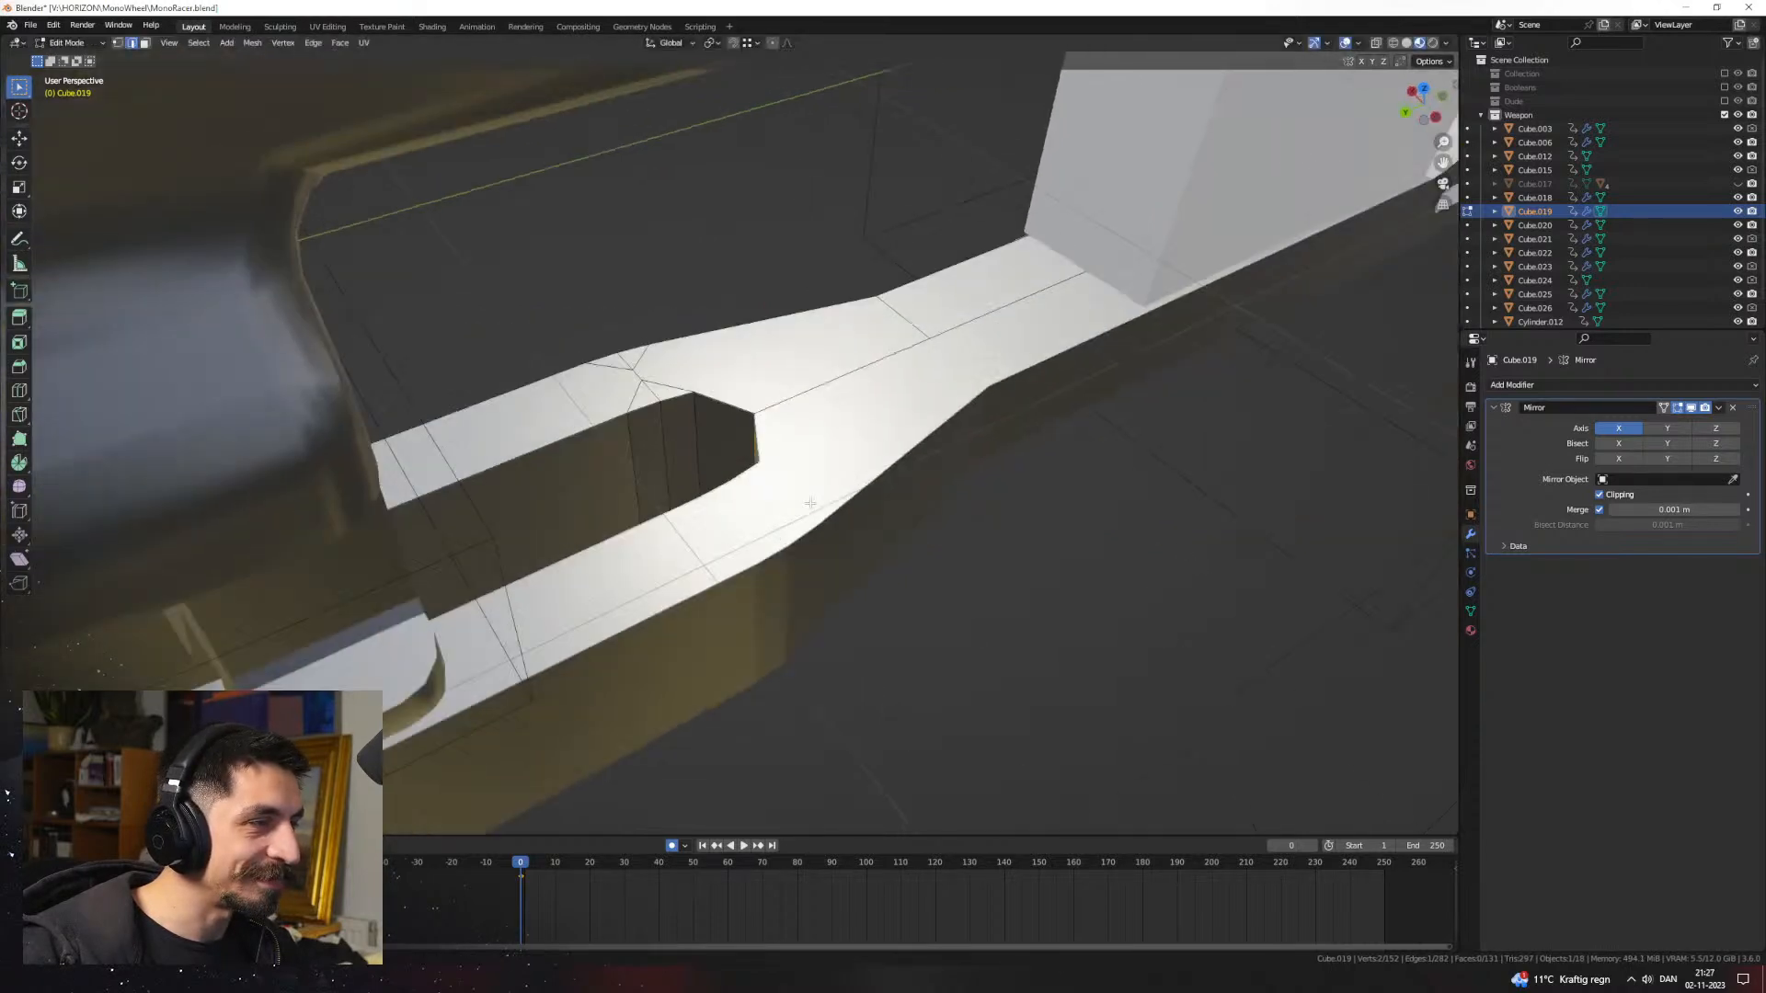
scroll(713, 455, "up", 3)
left_click(682, 423)
middle_click_drag(681, 423, 815, 339)
left_click(780, 479)
scroll(843, 484, "up", 4)
scroll(795, 522, "down", 4)
key("Tab")
scroll(817, 537, "up", 3)
key("ctrl+z")
key("ctrl+z")
Step: Move the slot's centre edge about 0.386 m along Y toward the stock, snapped level with the slot's corner
key("g")
key("x")
key("y")
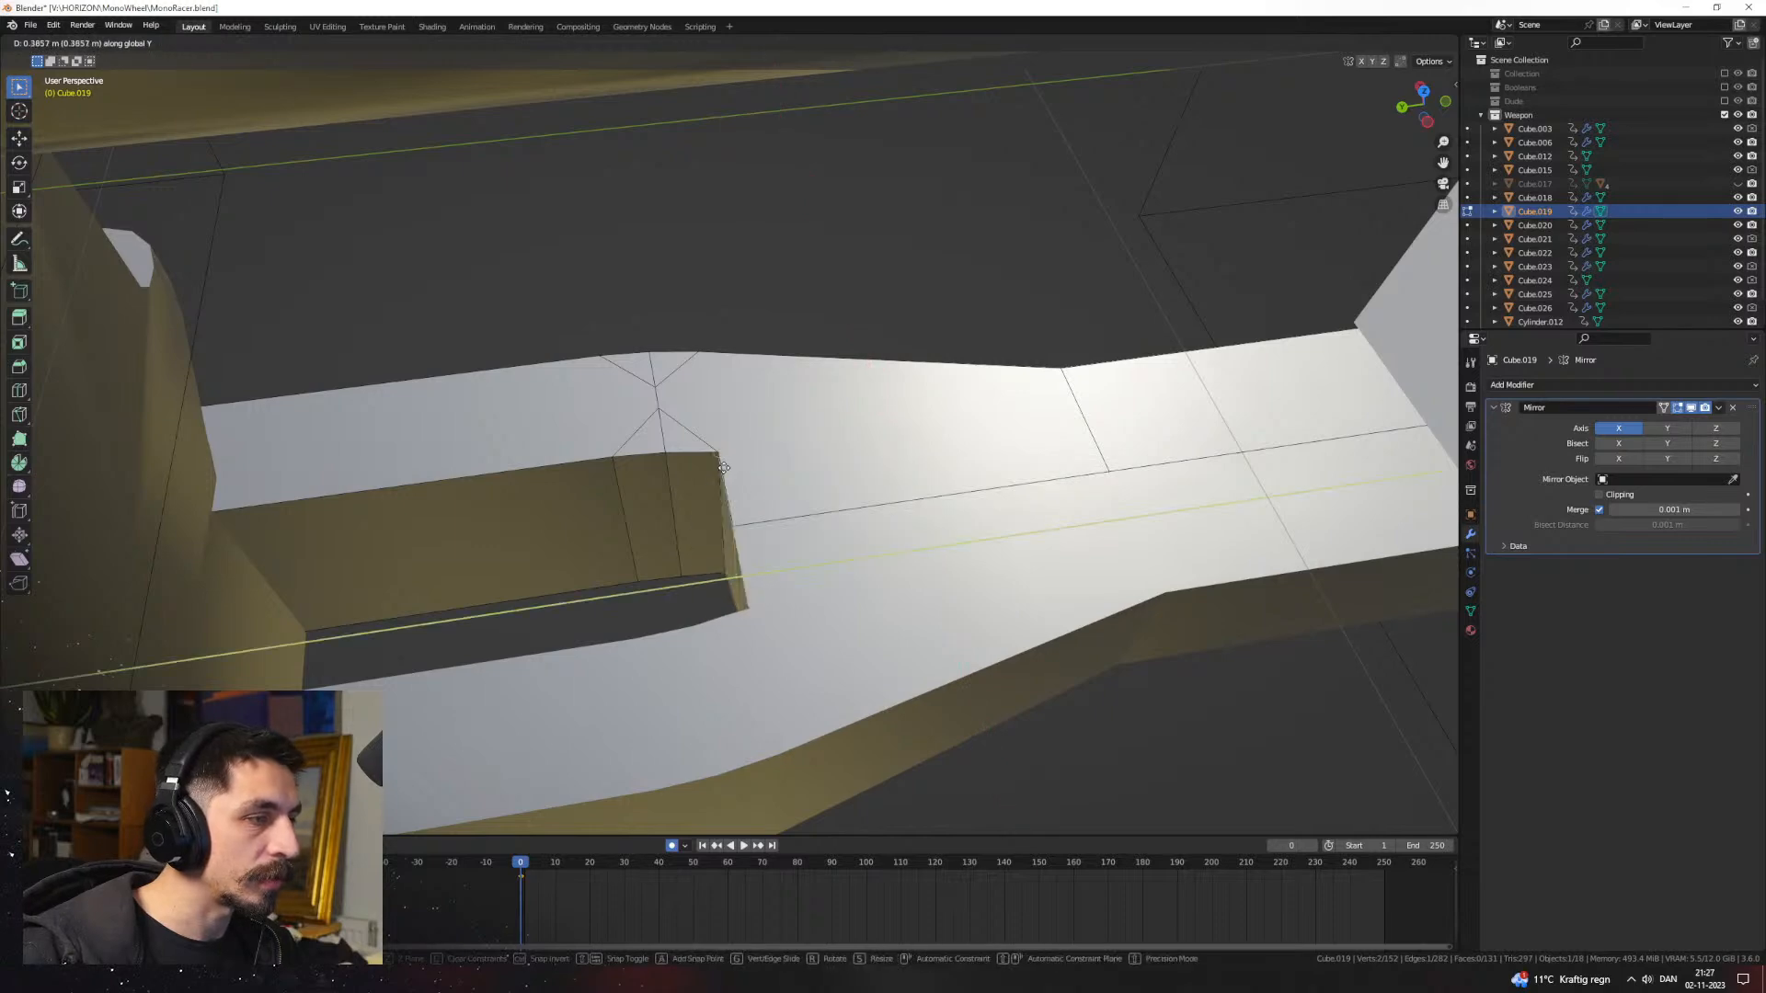
left_click(723, 465)
mouse_move(723, 468)
middle_mouse_down()
mouse_move(702, 516)
mouse_move(756, 391)
mouse_move(732, 471)
middle_mouse_up()
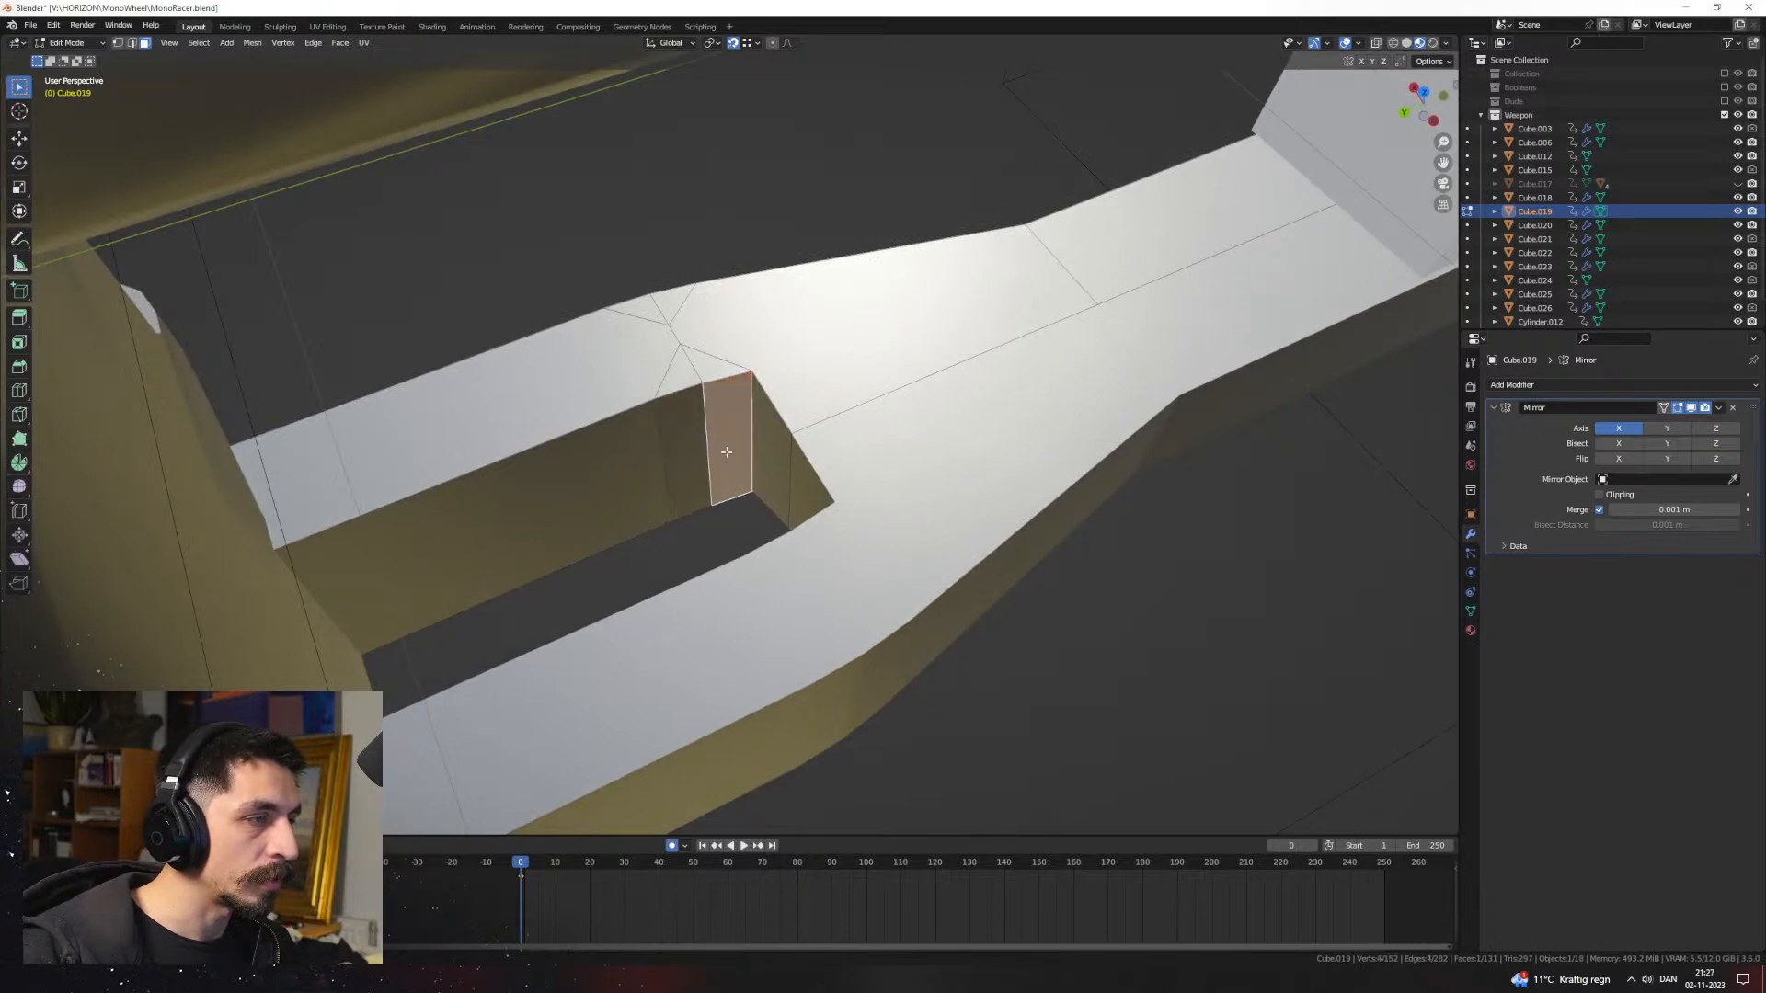
Step: Snap the slot's corner edge and its neighbouring edge along X in line with the straight inner wall
left_click(655, 402)
key("g")
key("x")
left_click(654, 402)
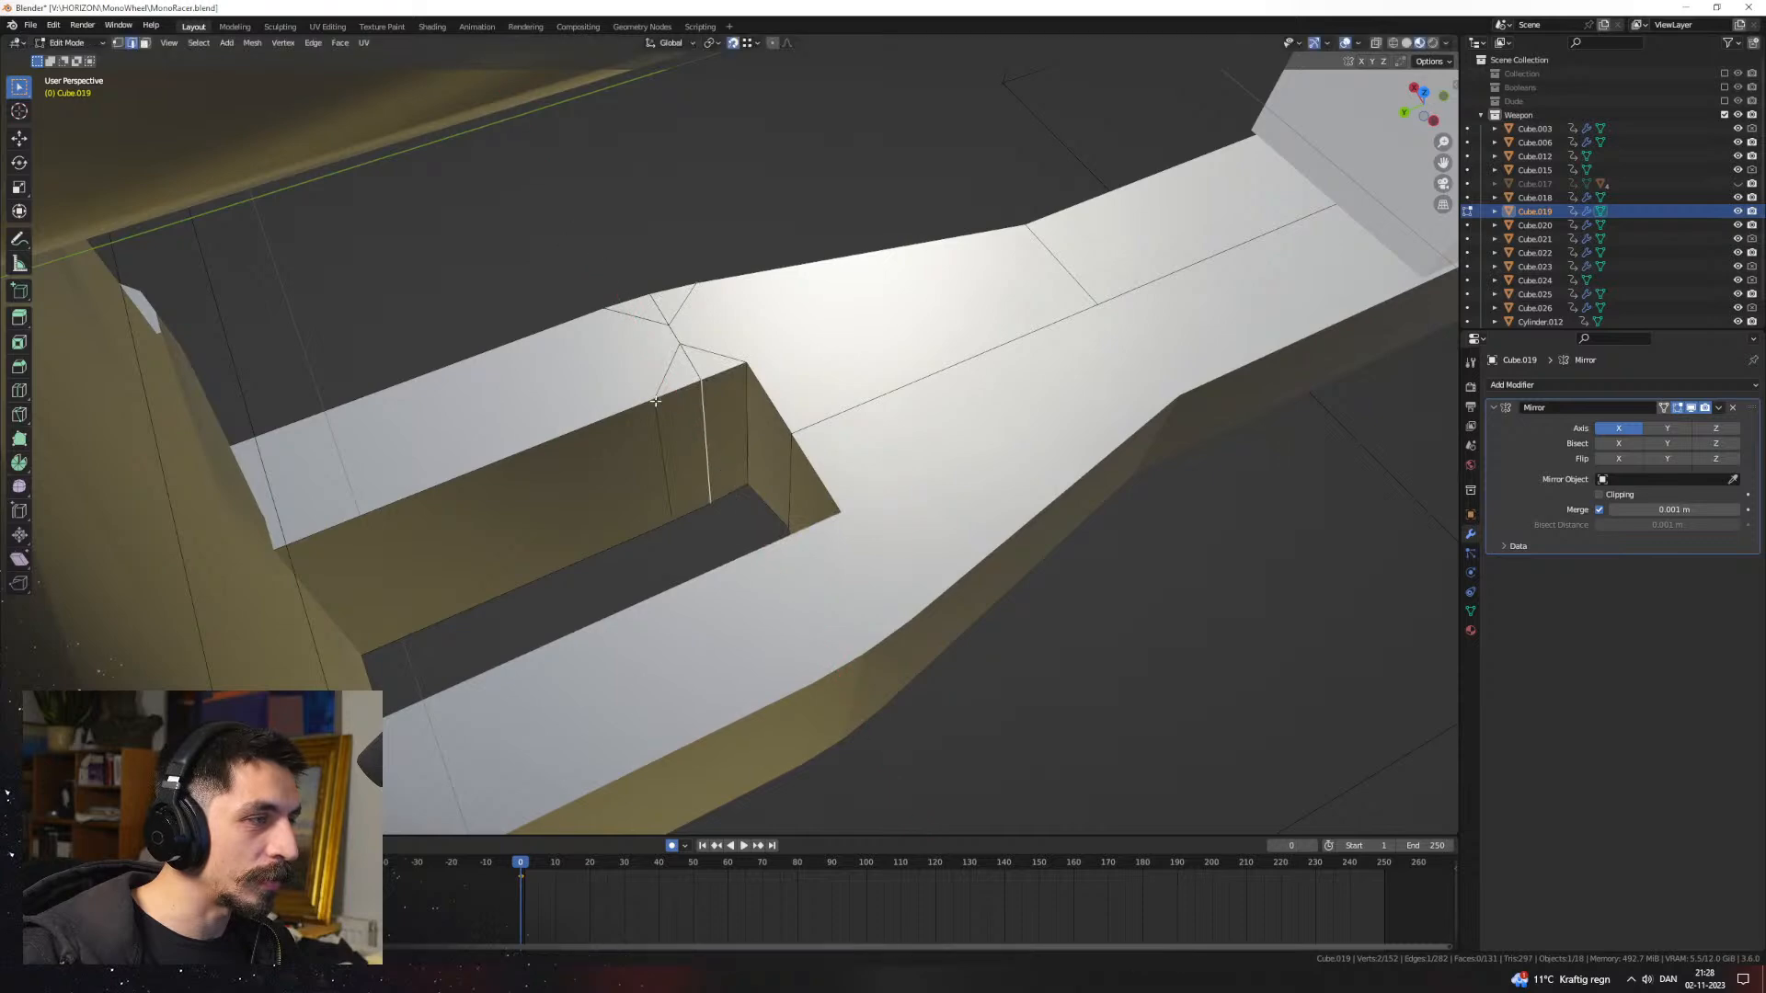
middle_click_drag(723, 420, 769, 445)
scroll(742, 452, "up", 3)
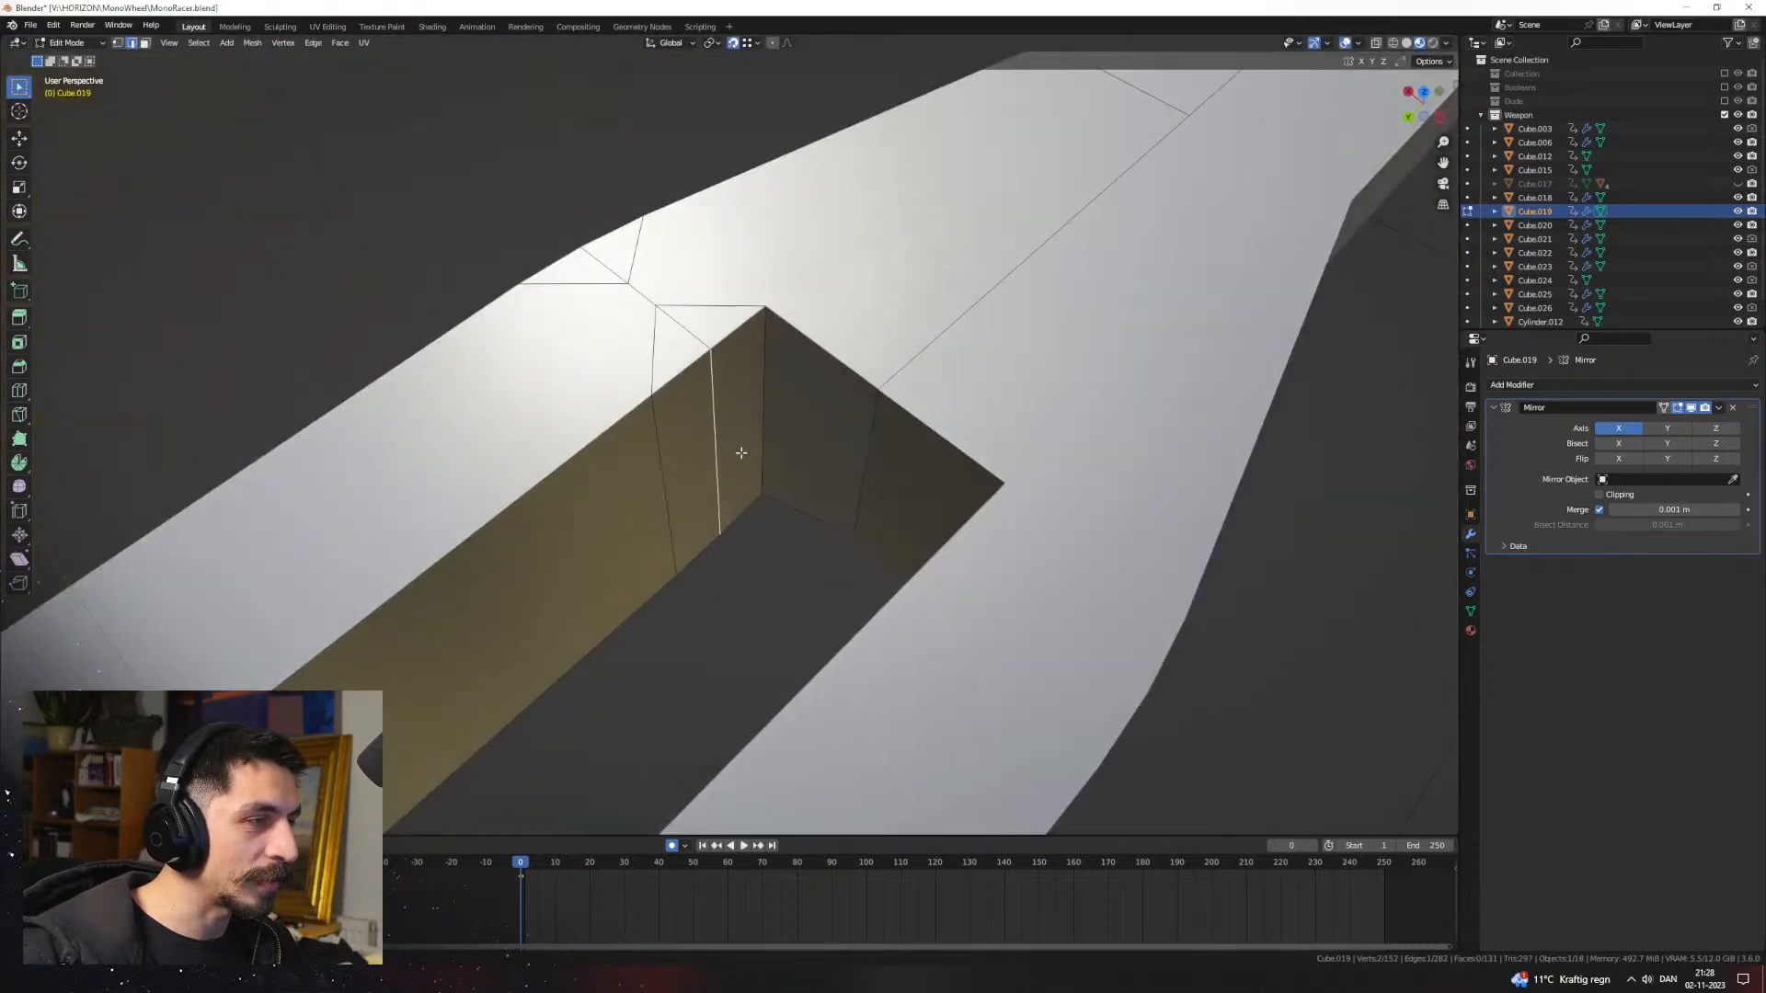
left_click(651, 400)
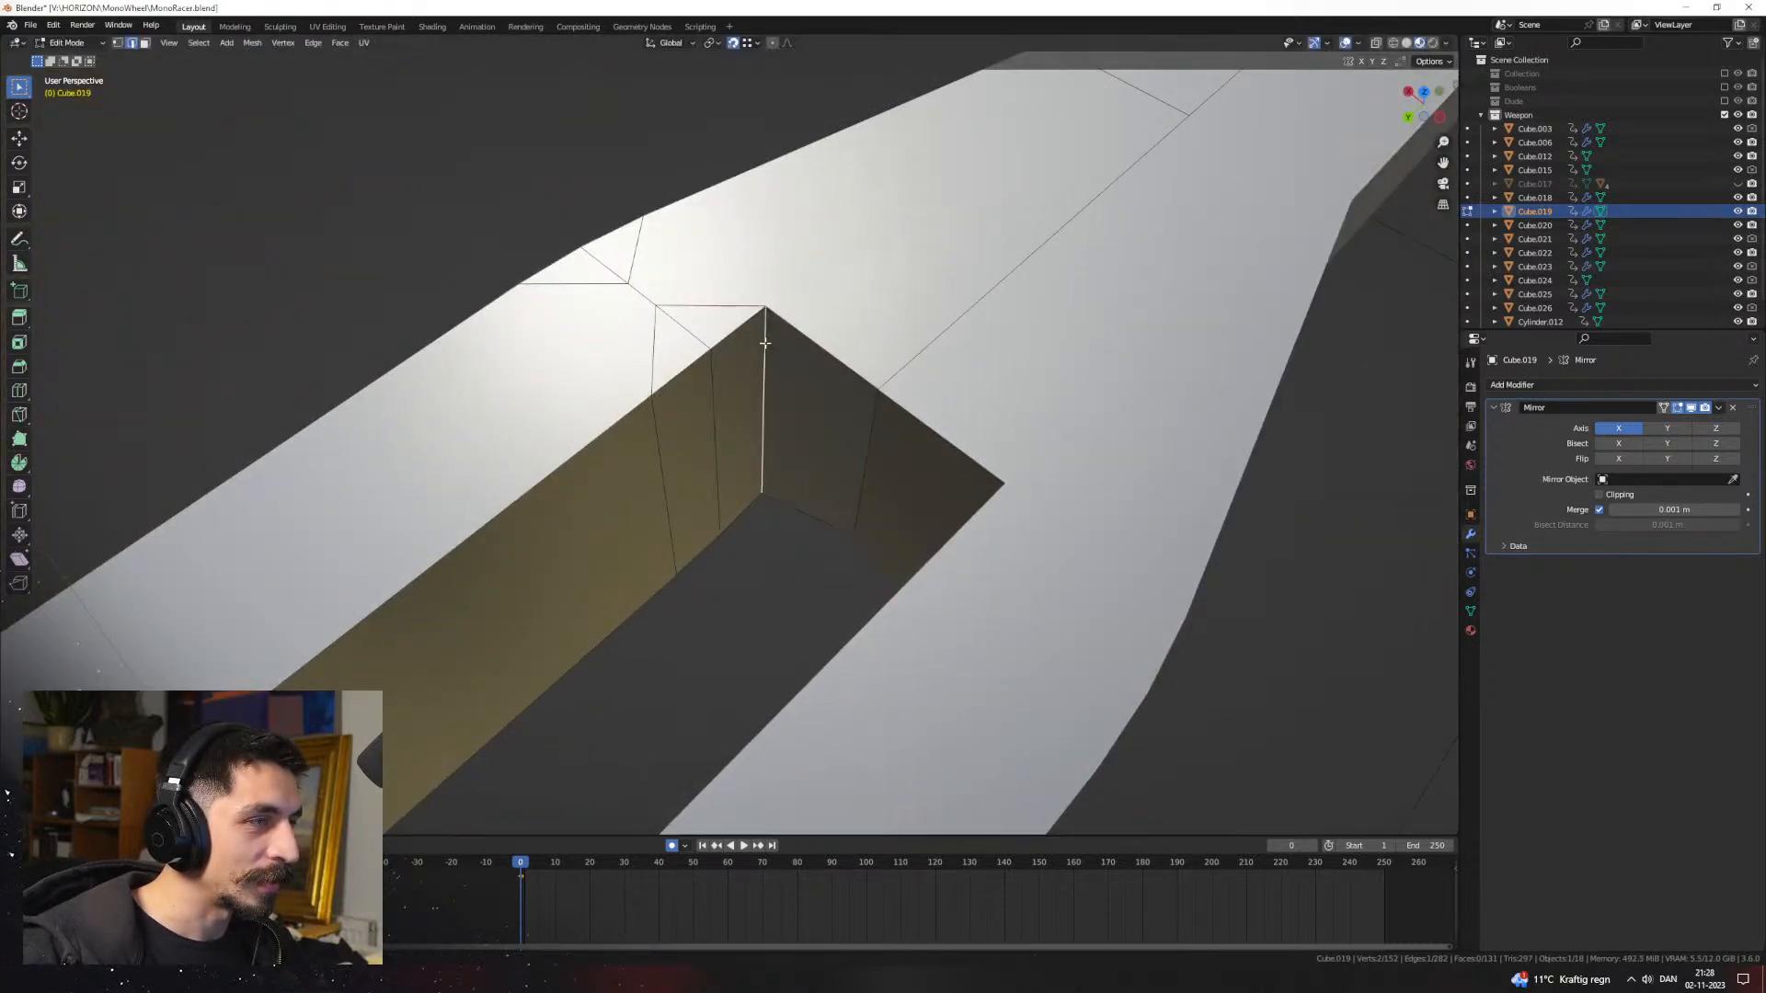
left_click(808, 383)
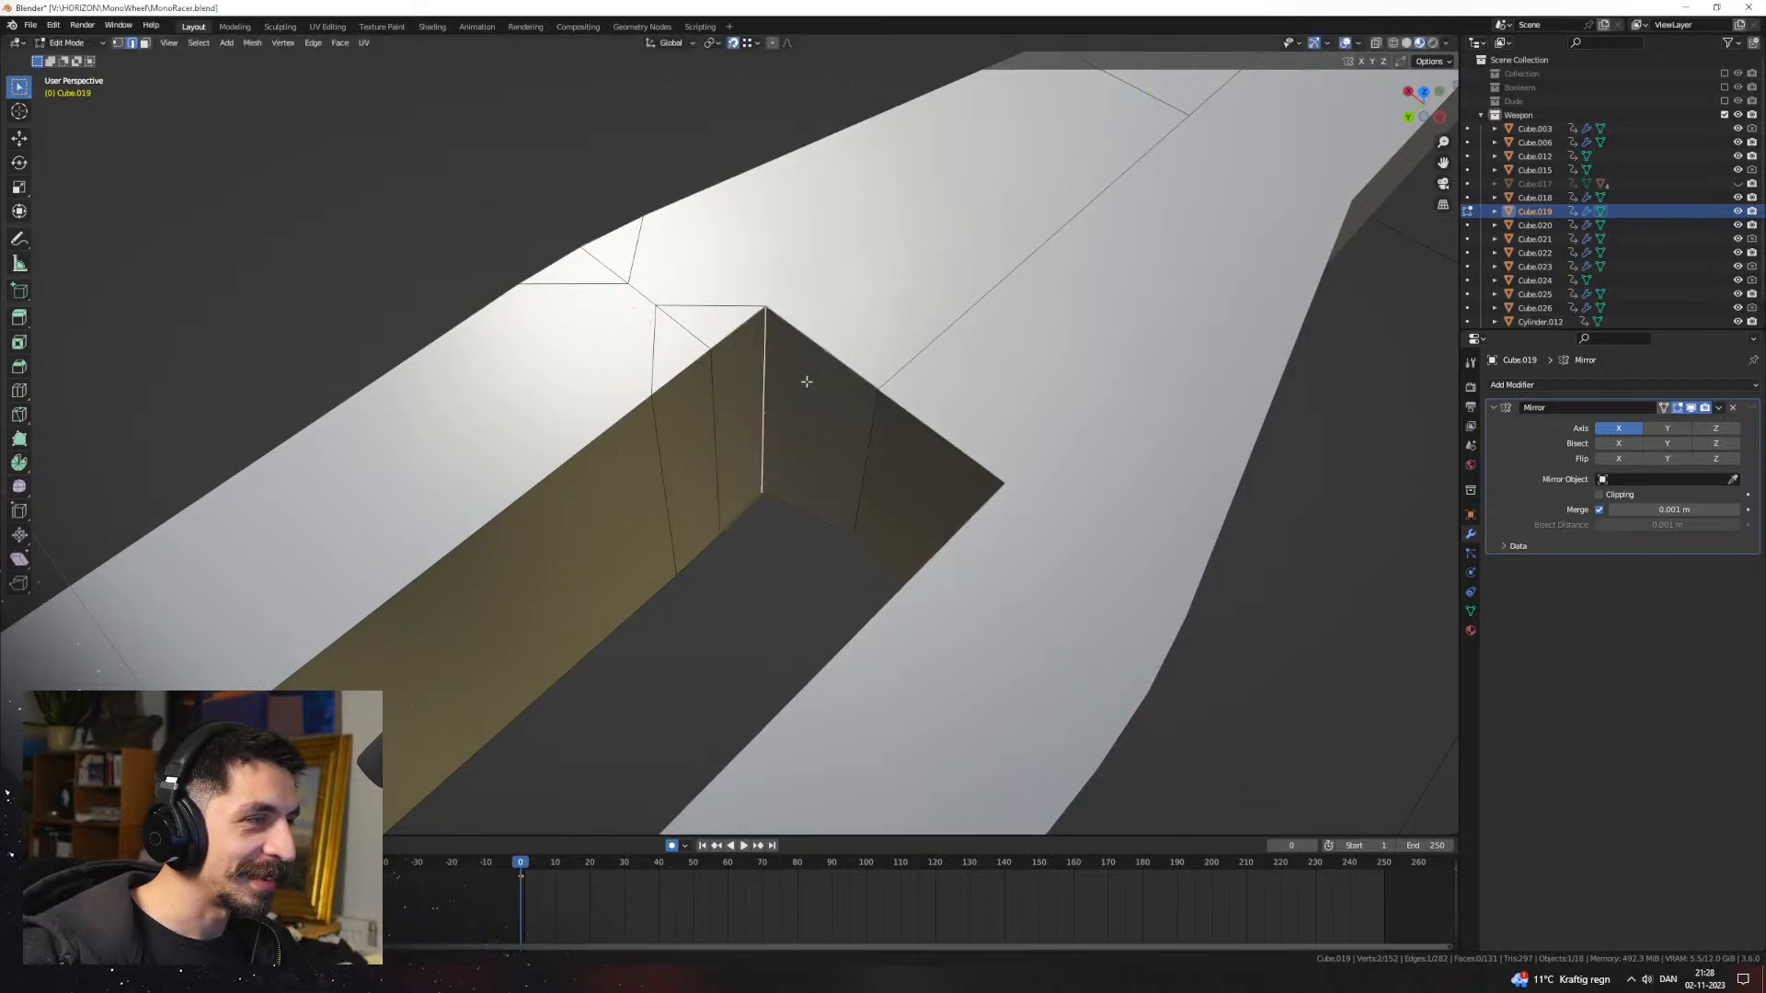
Step: Add a loop cut across the upper bar of the stock object Cube.025, near the stock's lower step
middle_click_drag(809, 382, 721, 342)
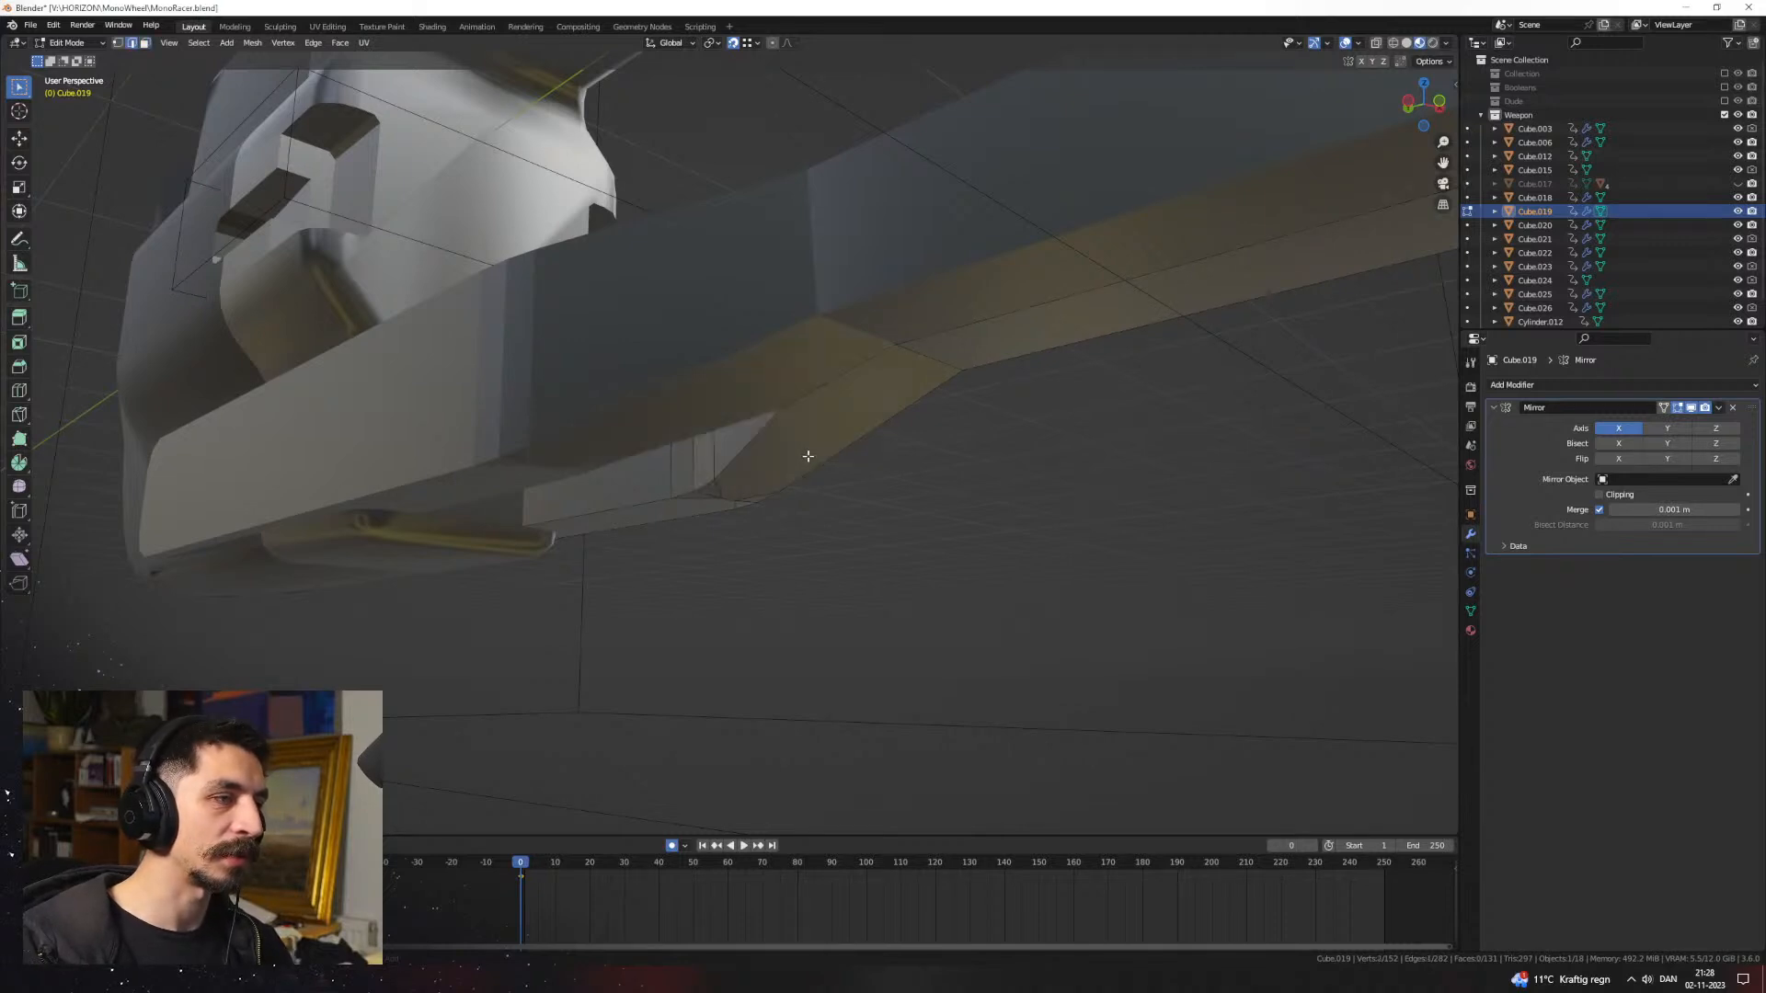
middle_click_drag(808, 457, 893, 495)
key("Tab")
left_click(736, 362)
key("Tab")
scroll(801, 433, "down", 6)
key("Tab")
left_click(793, 405)
key("Tab")
left_click(961, 416)
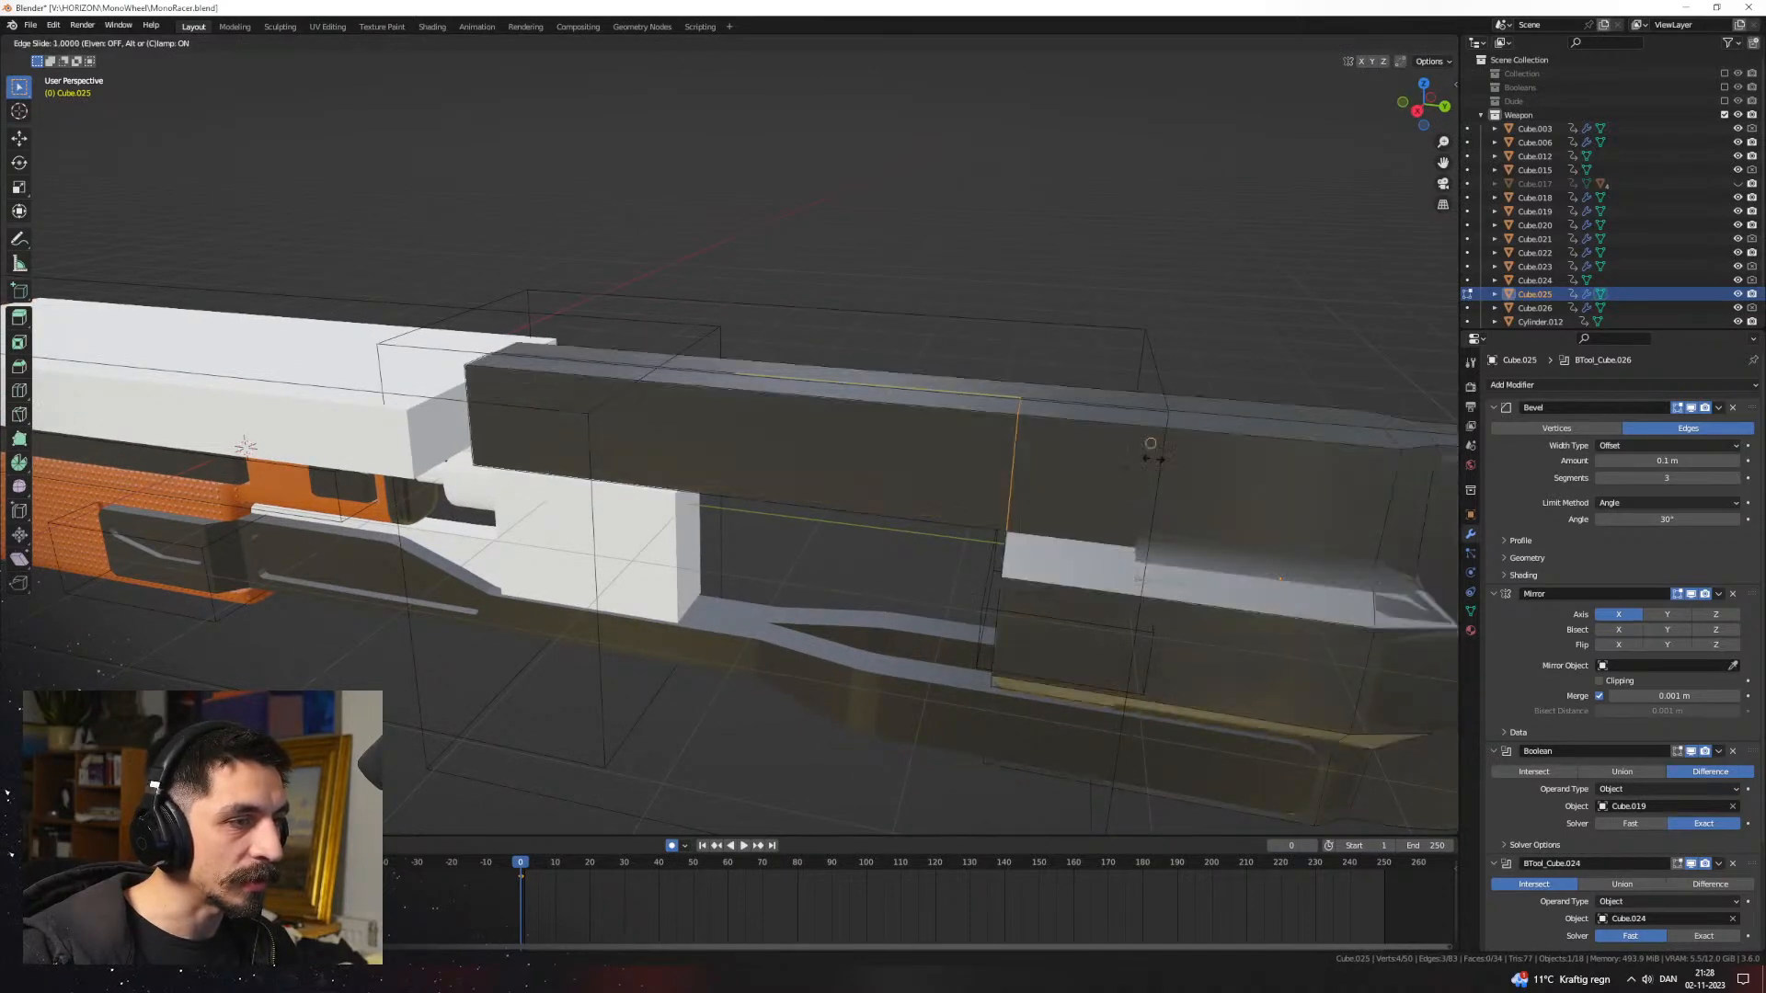
Step: Move the side face of the upper bar's front section inward about 0.16 m along X
middle_click_drag(918, 446, 709, 473)
key("g")
key("x")
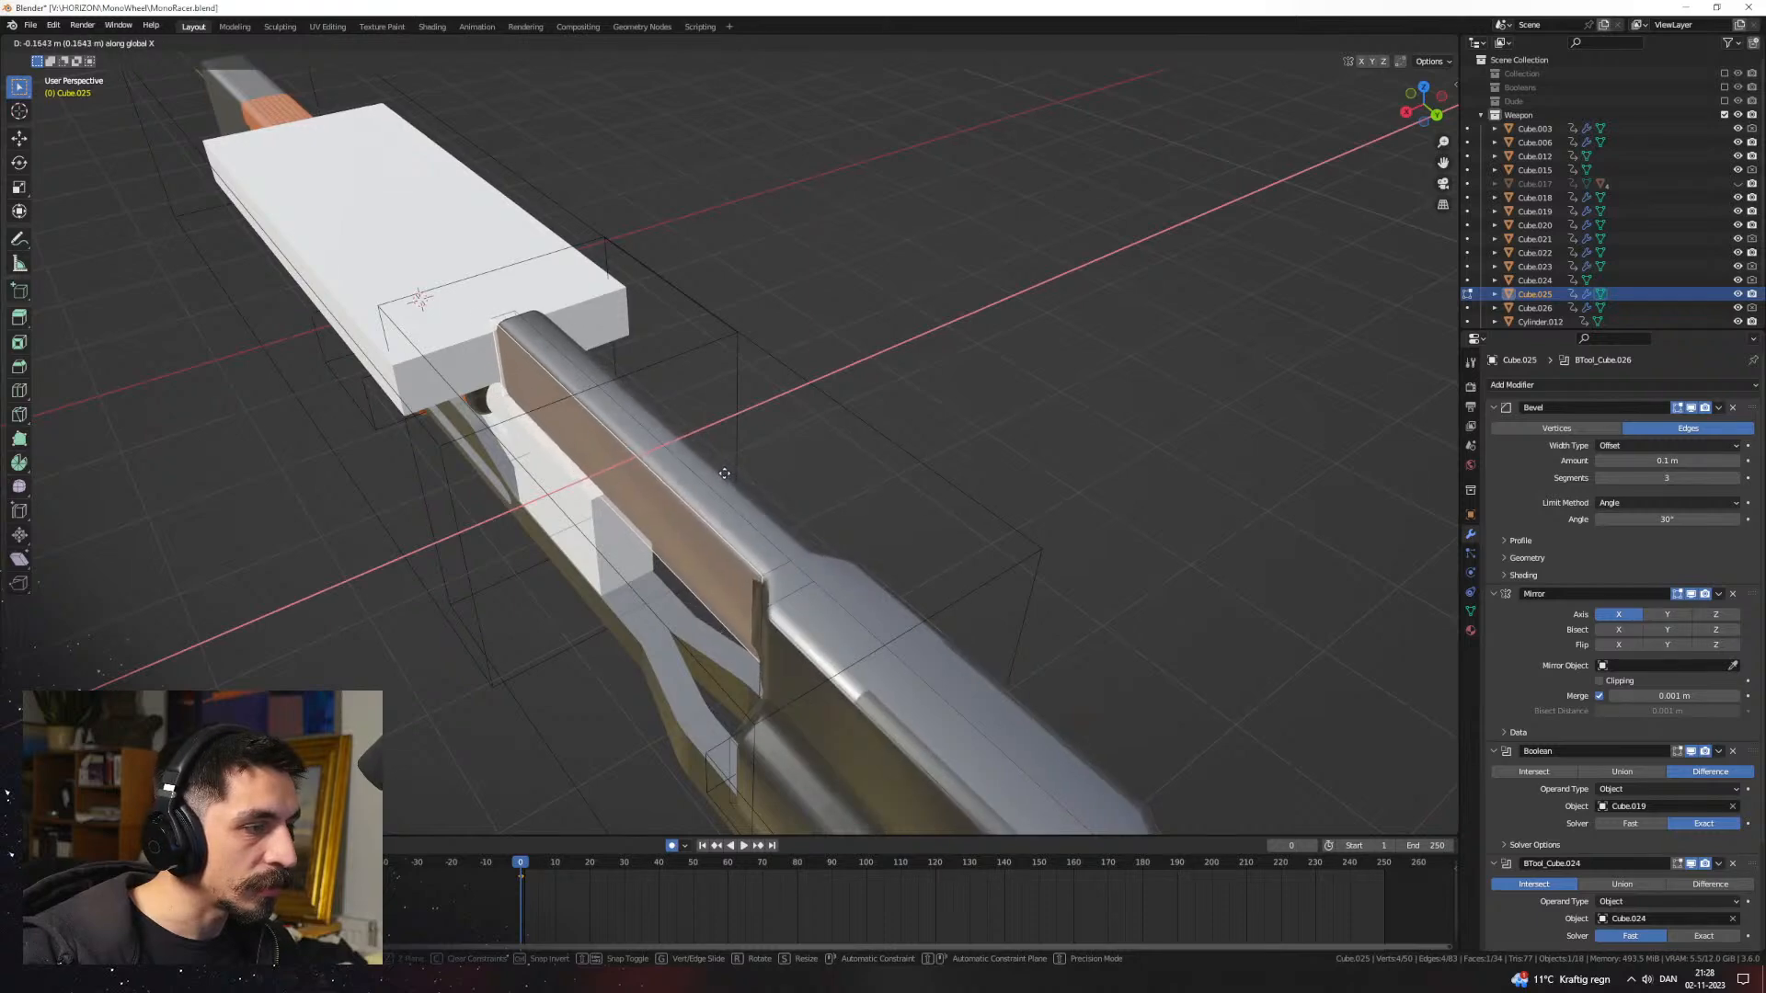
left_click(726, 474)
middle_click_drag(726, 473, 697, 515)
key("Tab")
middle_click_drag(1062, 556, 797, 504)
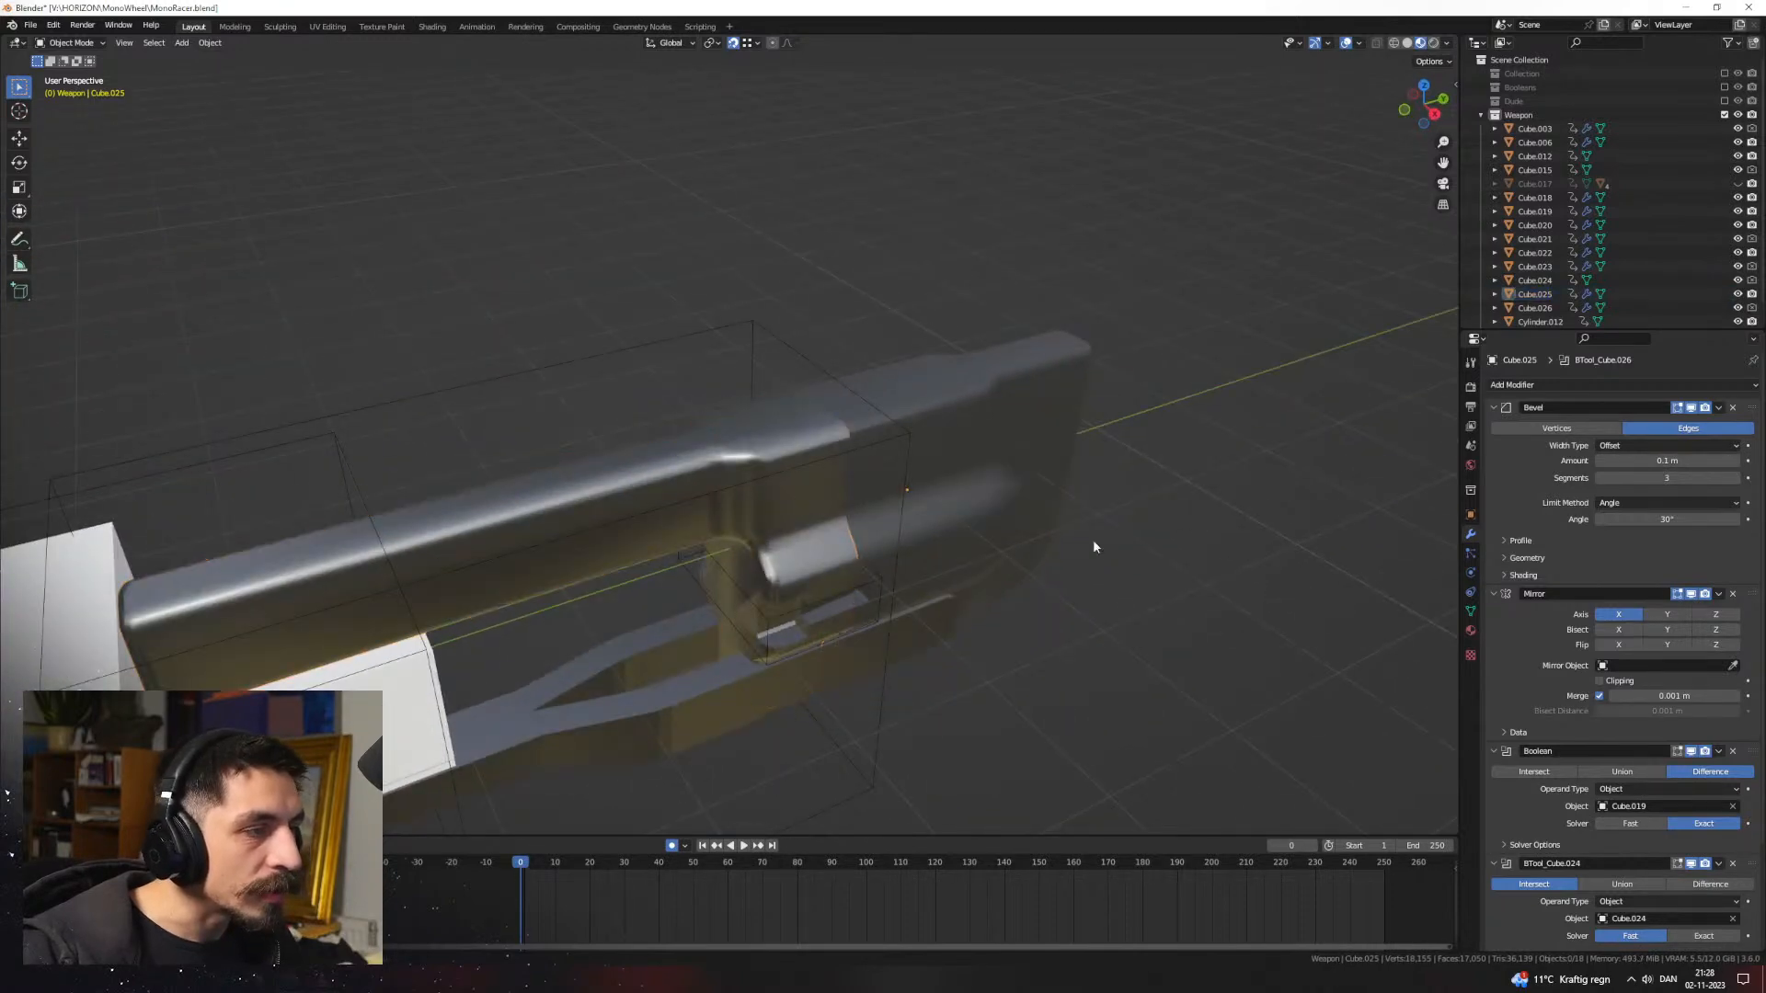
Step: Move the front end face of the boolean cutter Cube.024 along Y toward the stock to trim the upper bar's tip
middle_click_drag(1094, 547, 798, 425)
left_click(797, 309)
key("Tab")
middle_click_drag(994, 433, 961, 502)
key("g")
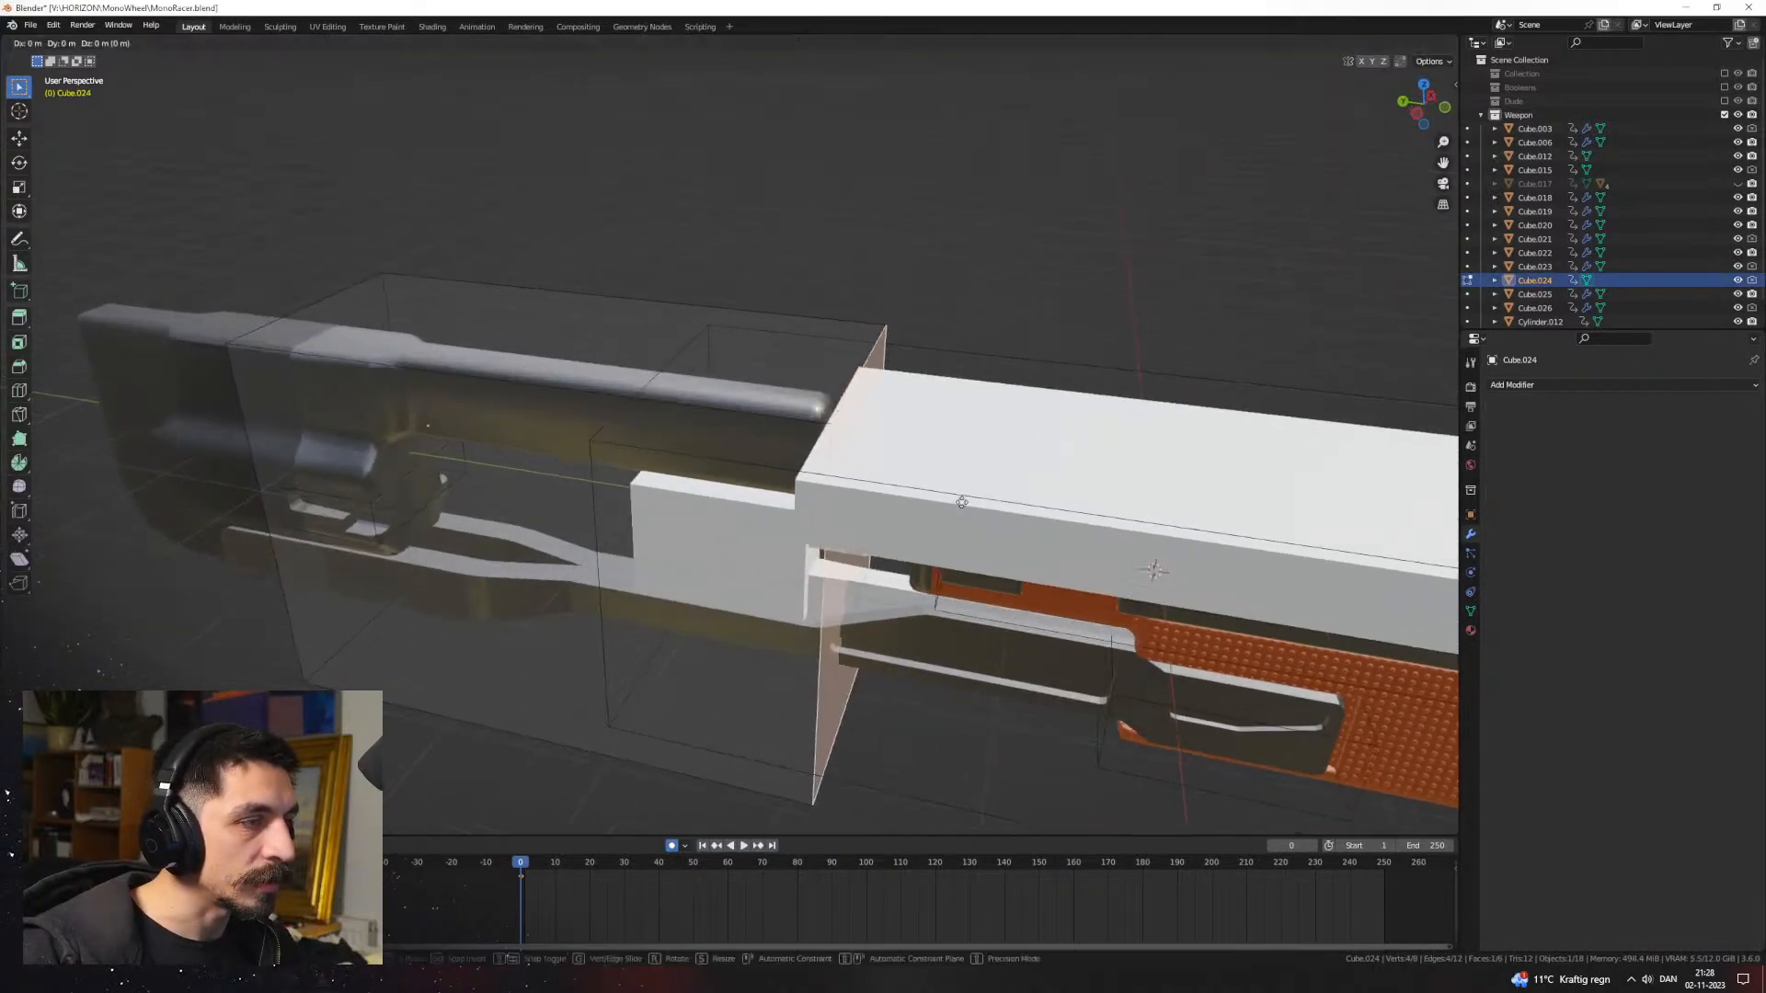
key("y")
left_click(911, 494)
key("Tab")
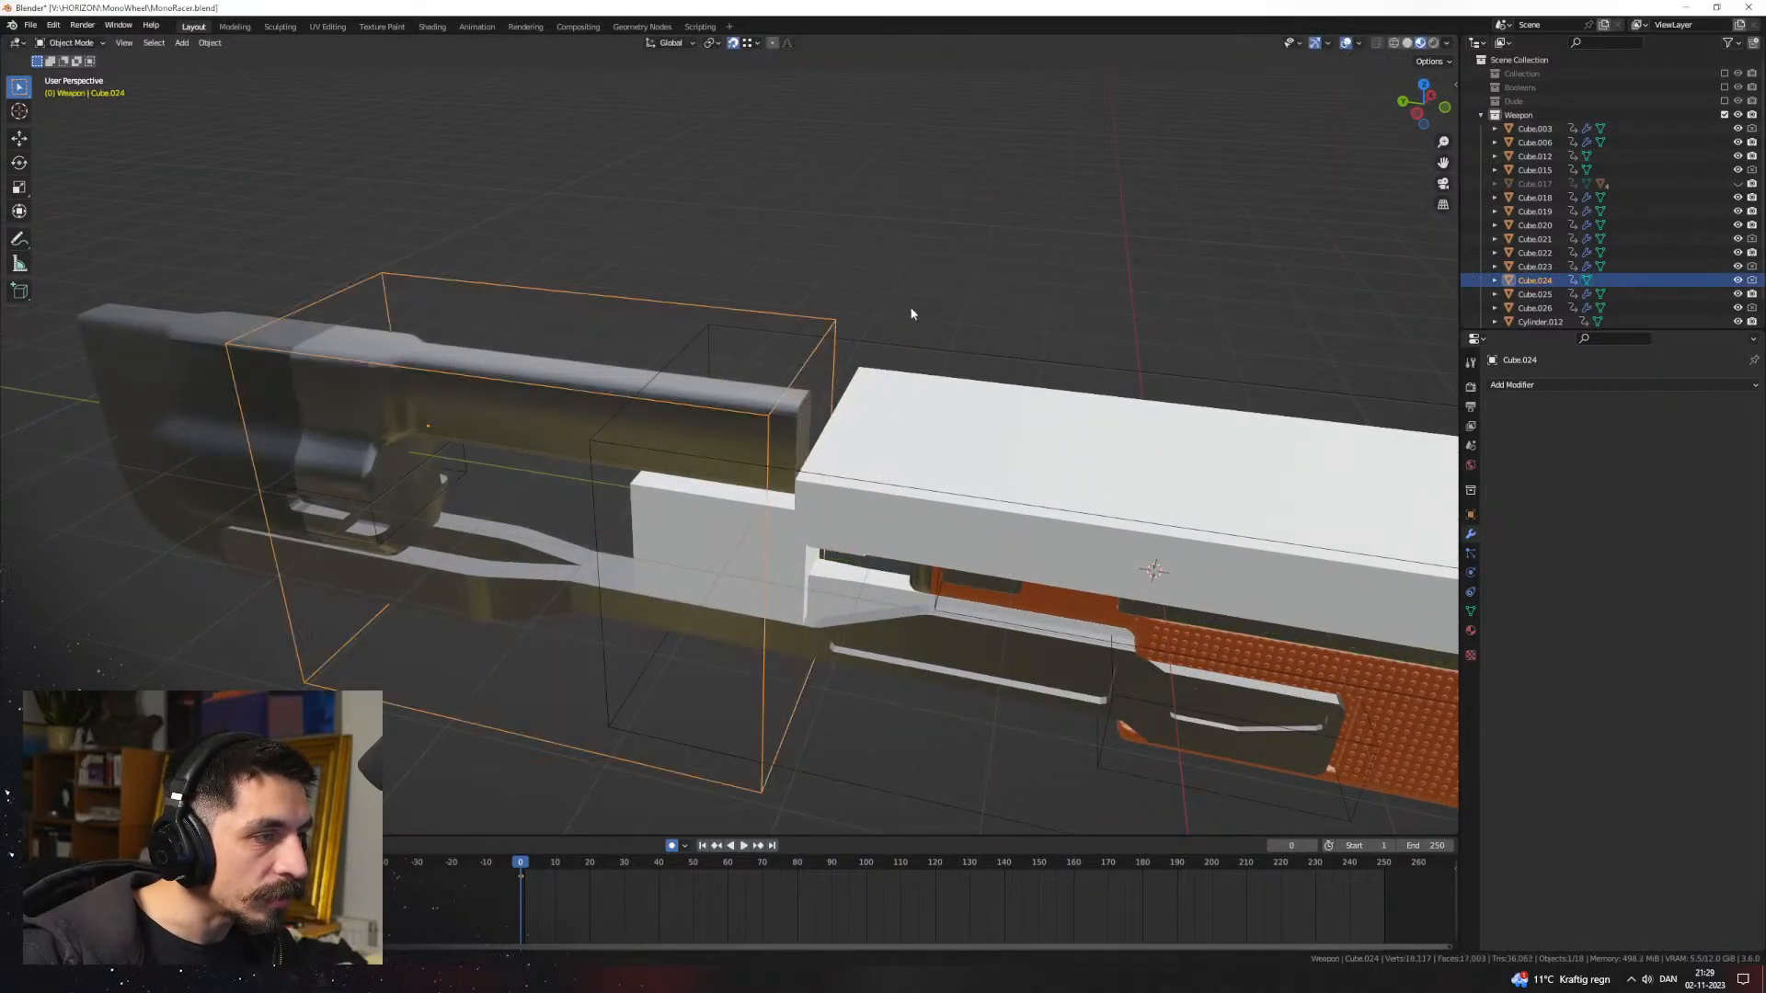
Step: Pull the cutter's front face slightly further back along Y to widen the gap between the upper bar and the white top block
middle_click_drag(914, 312, 848, 440)
key("Tab")
key("g")
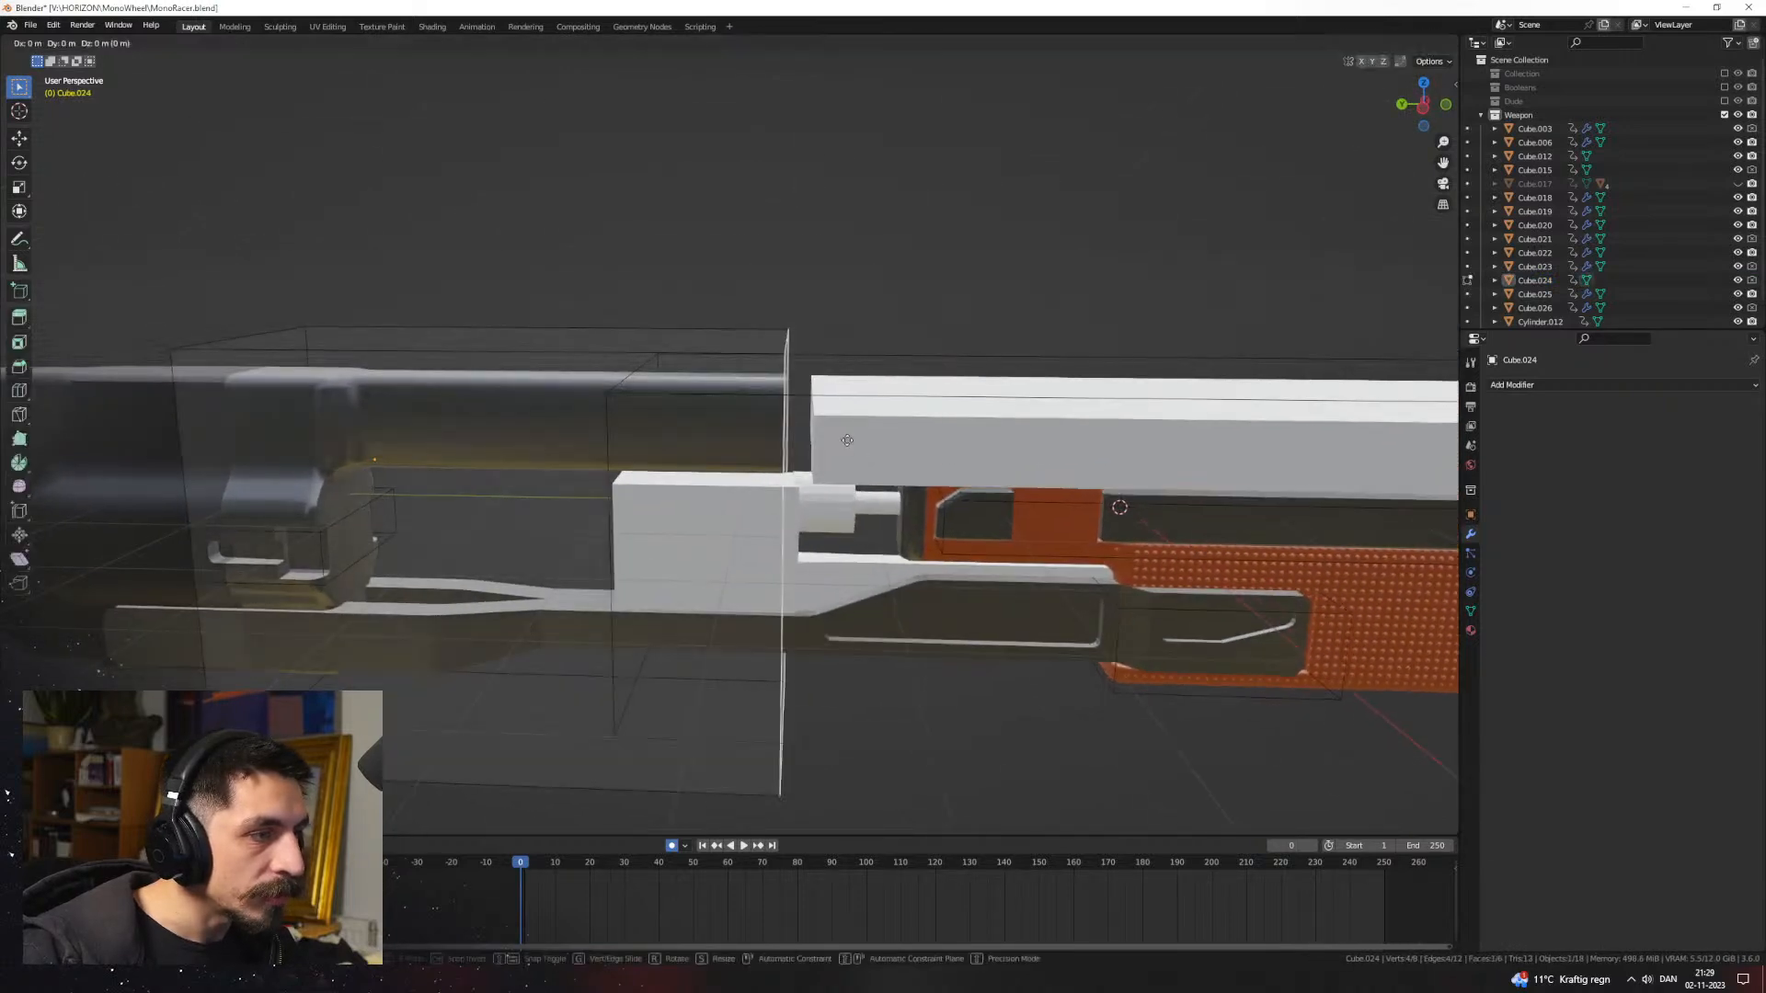
key("y")
left_click(815, 438)
key("Tab")
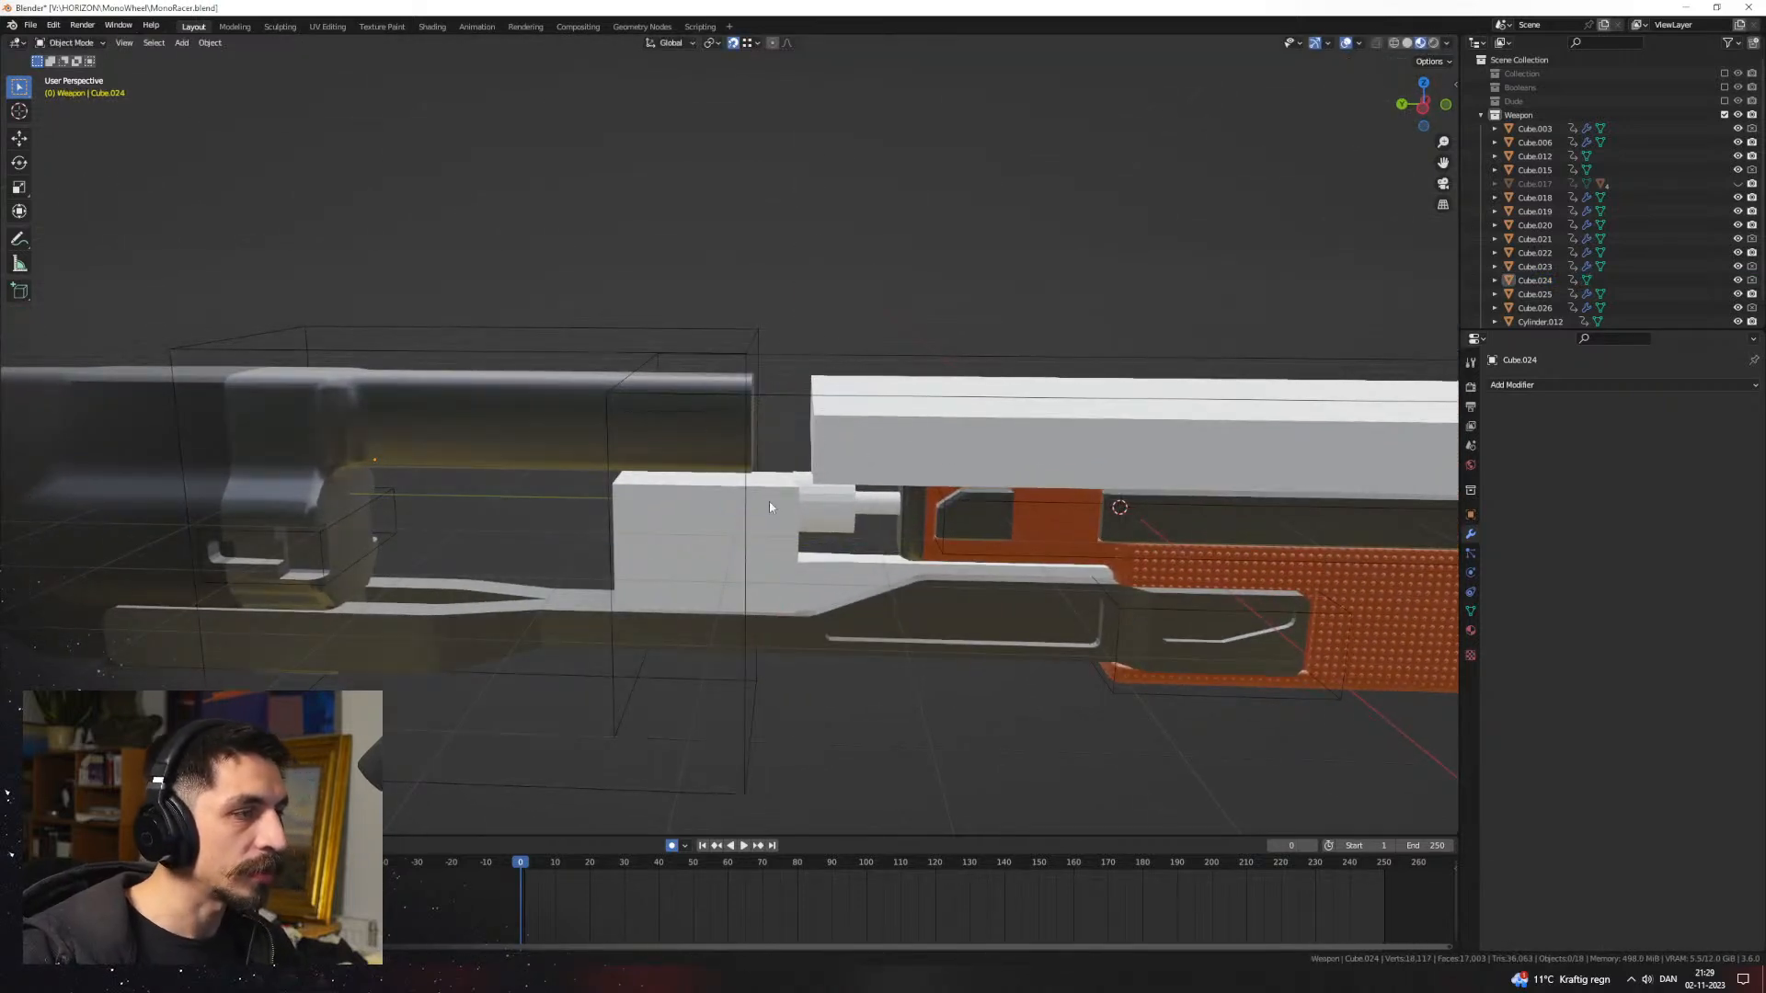
Step: Examine the whole rifle without overlays, including its side profile and the opening between the stock, upper bar and white block
middle_click_drag(743, 368, 1248, 241)
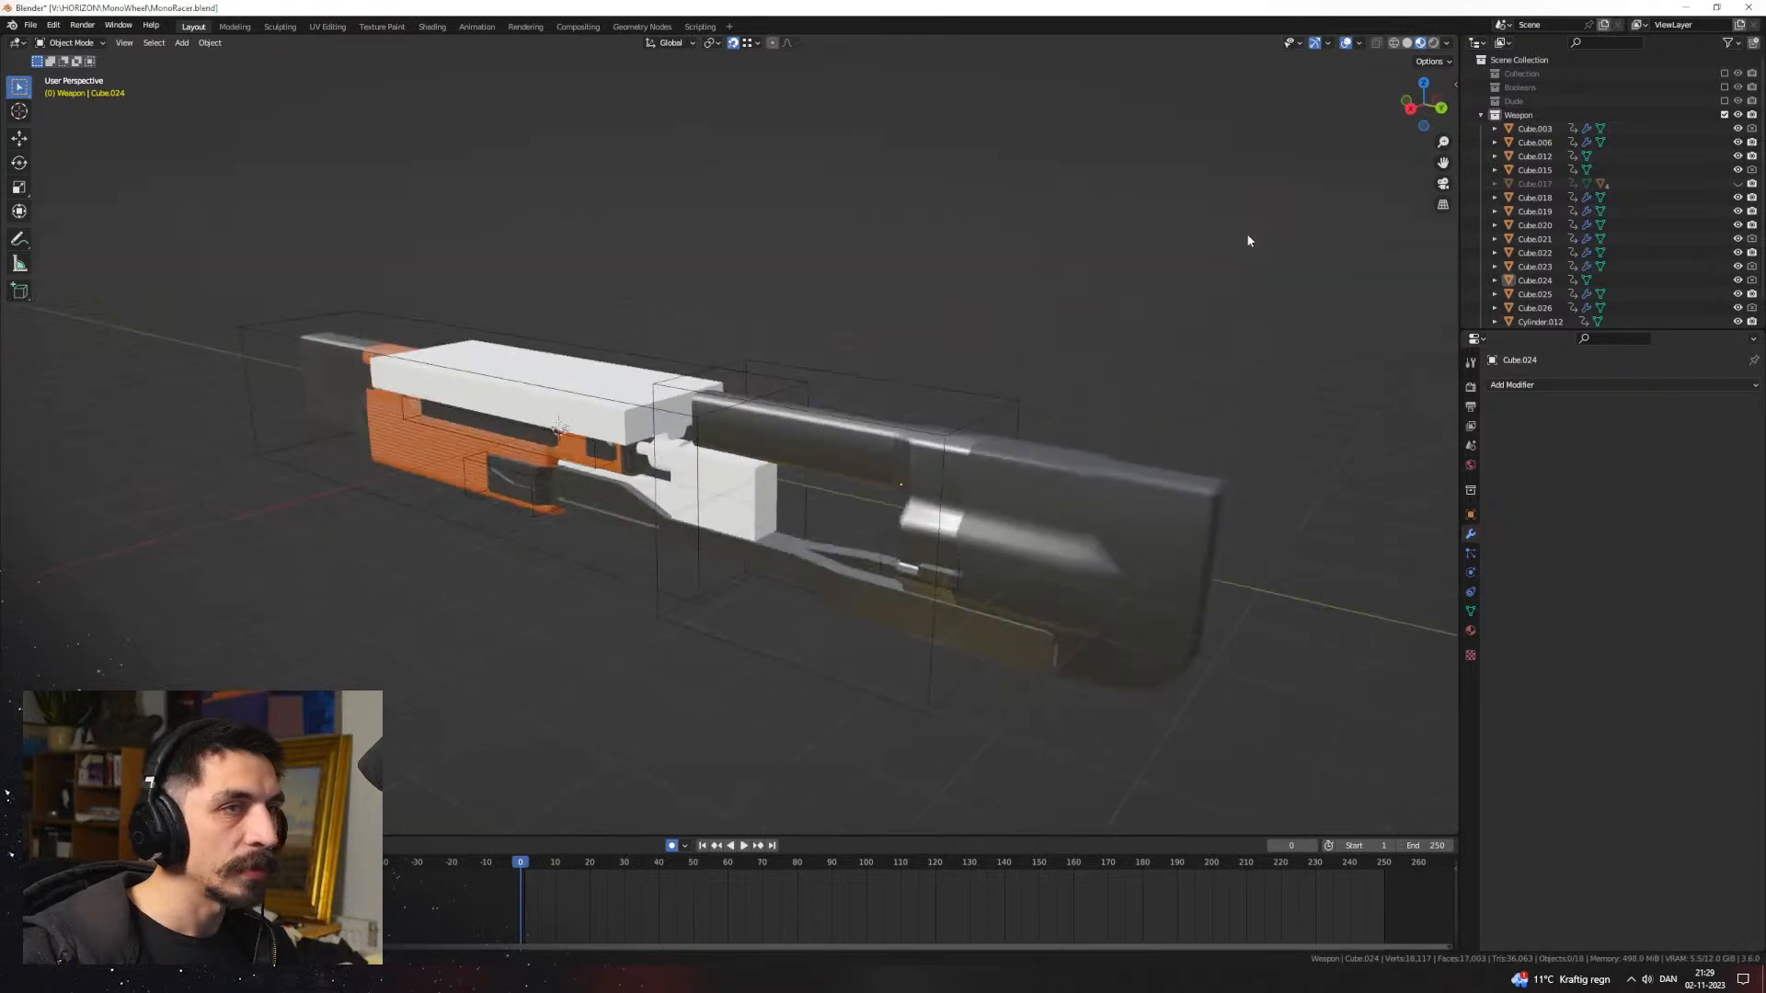
middle_click_drag(1084, 276, 998, 352)
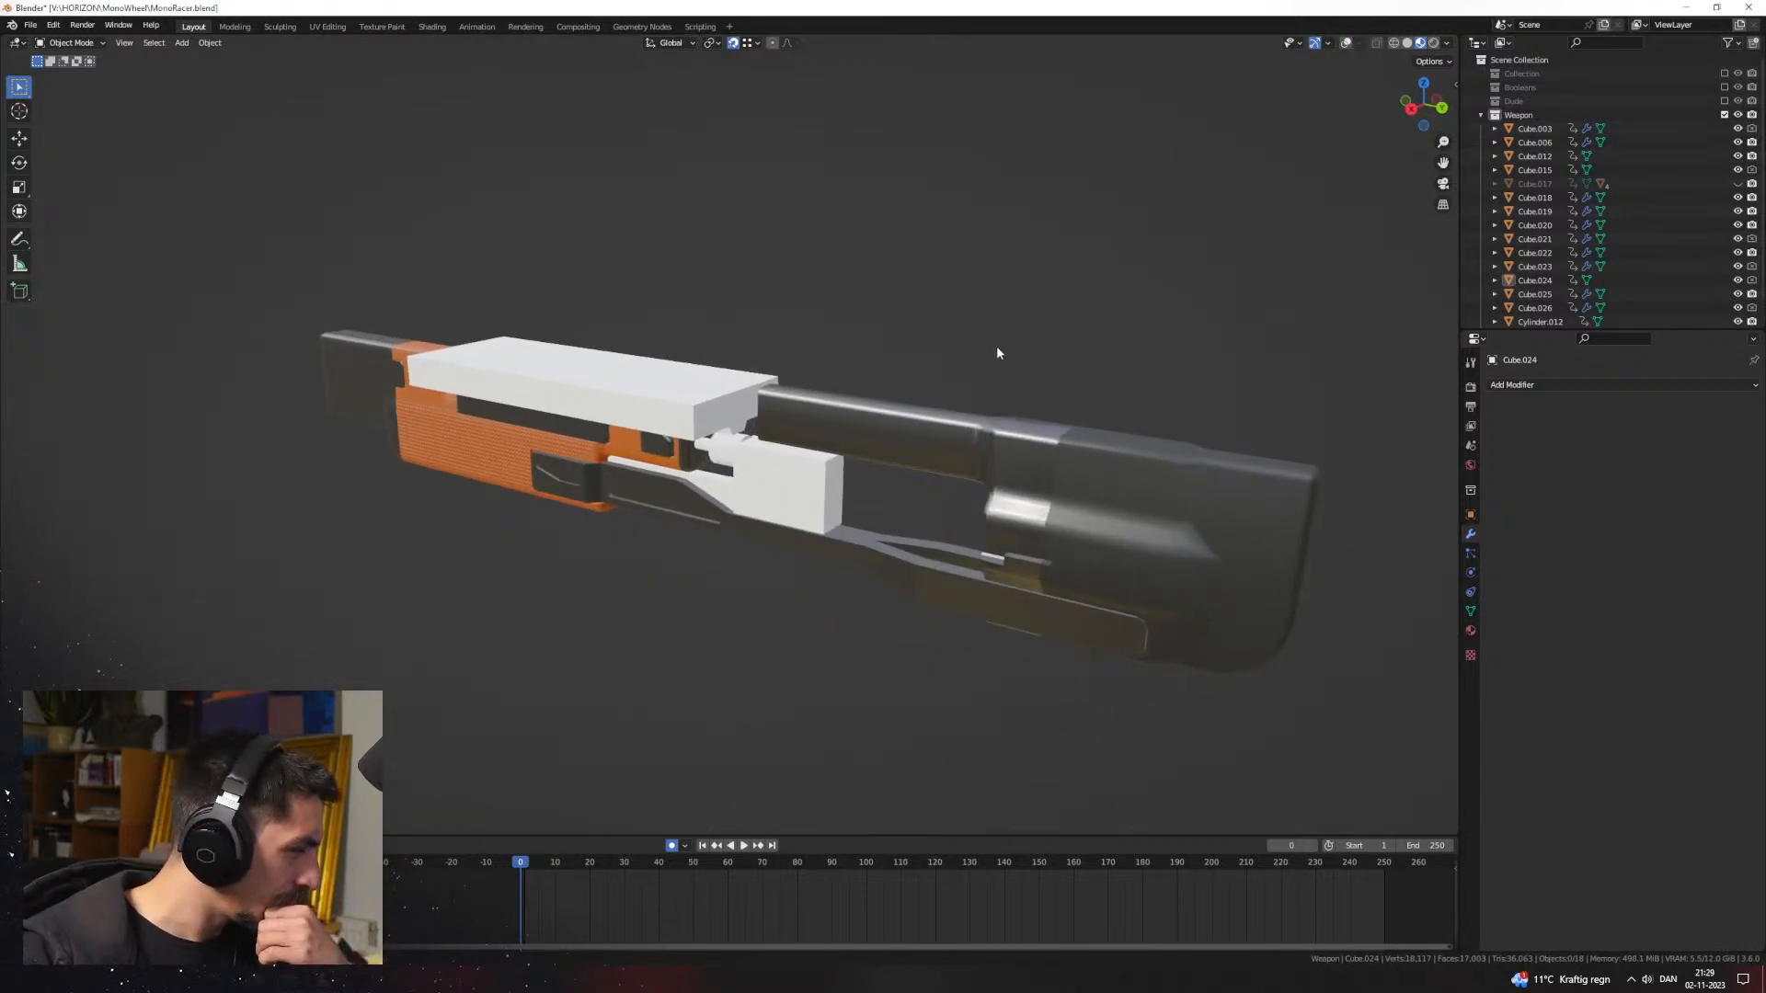
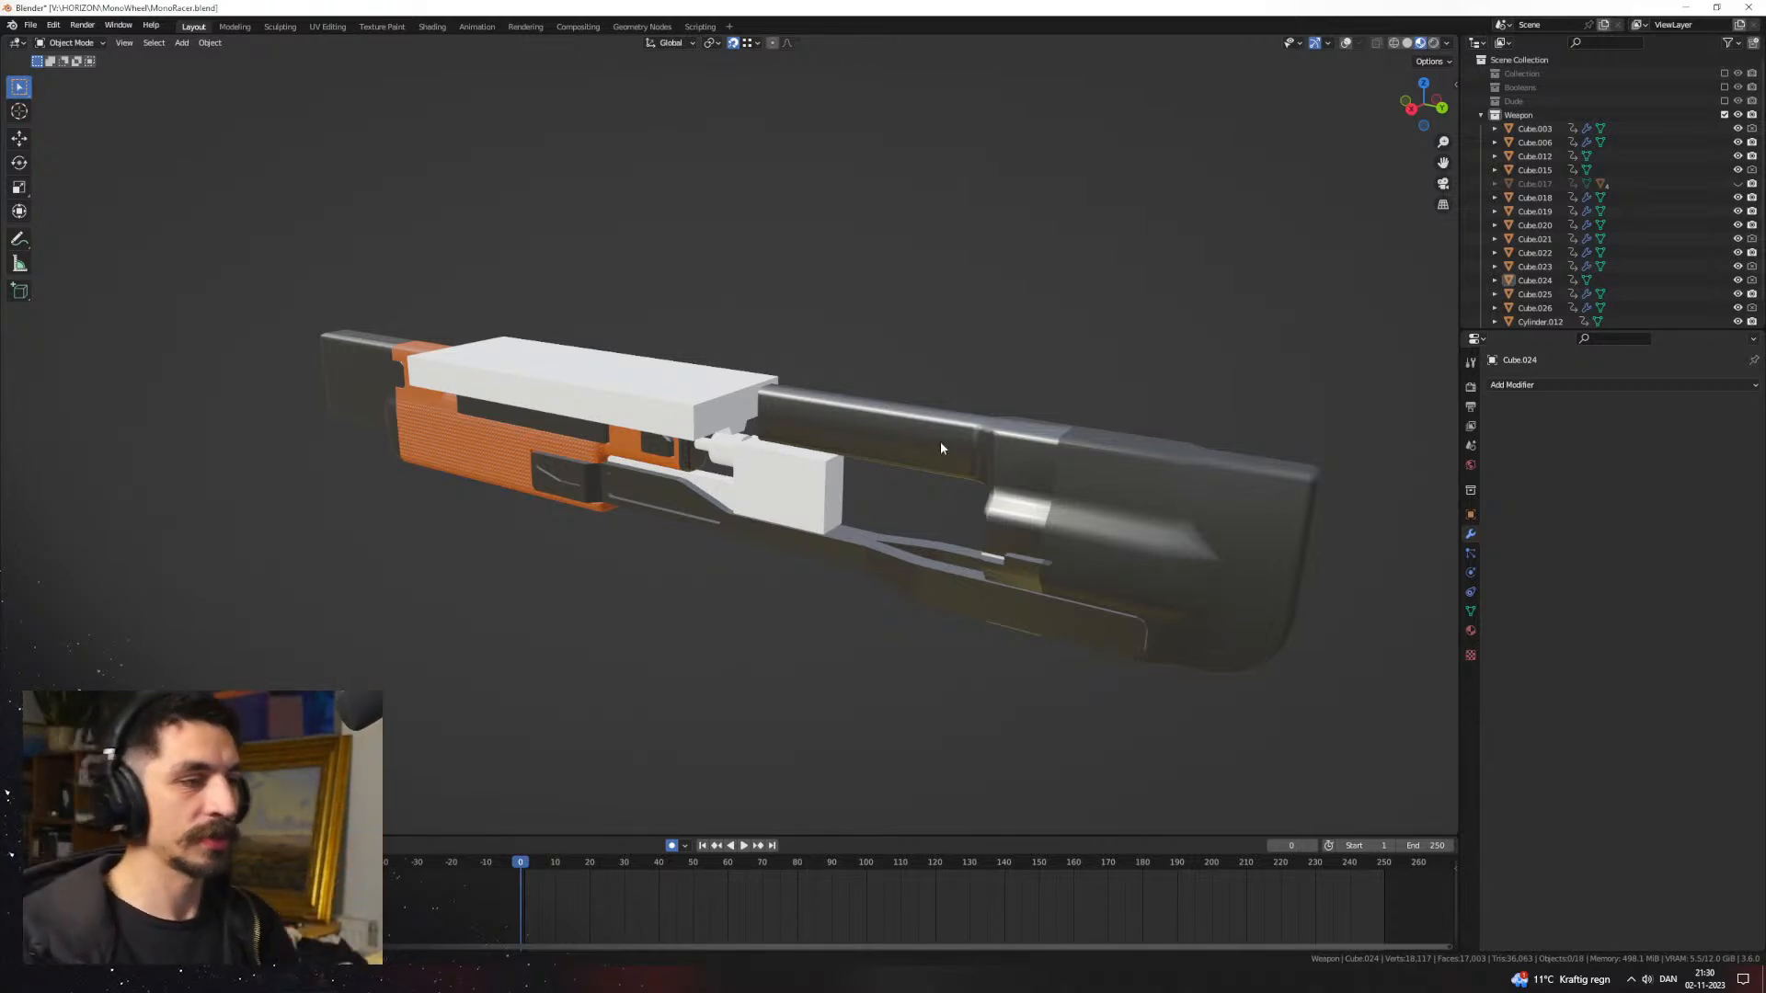
scroll(893, 524, "down", 1)
scroll(892, 521, "up", 1)
middle_click_drag(888, 517, 914, 524)
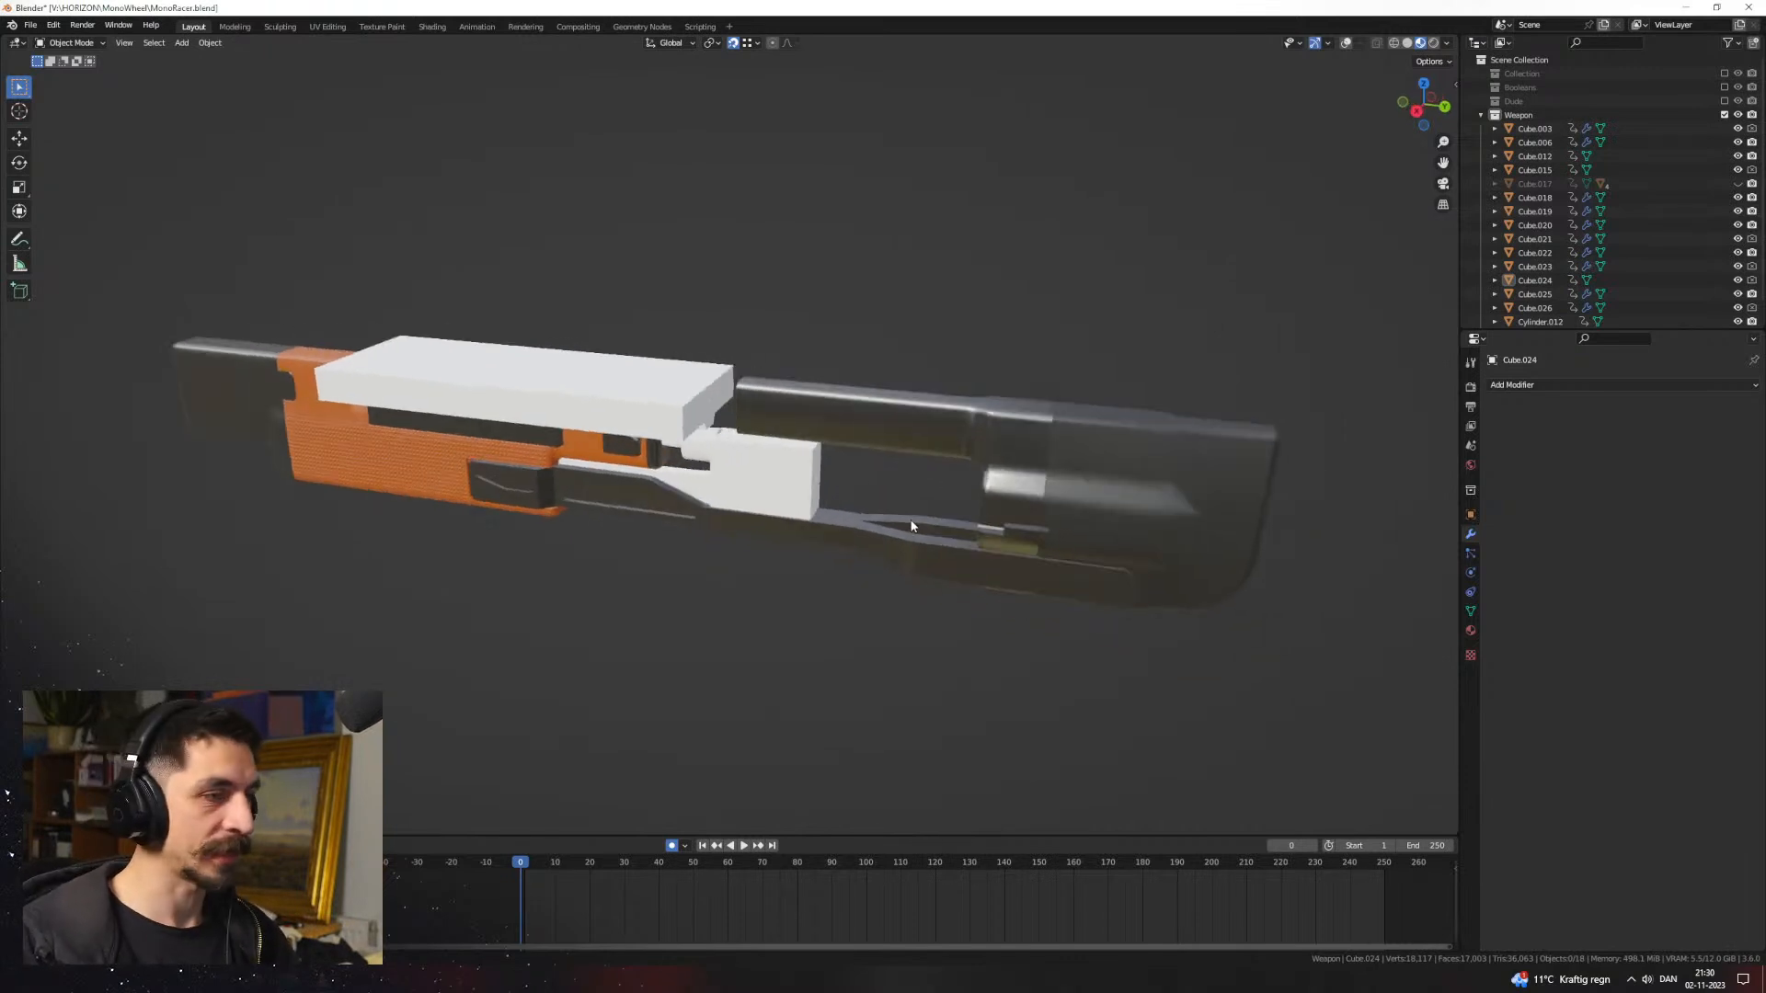
middle_click_drag(814, 501, 901, 516)
scroll(865, 512, "down", 1)
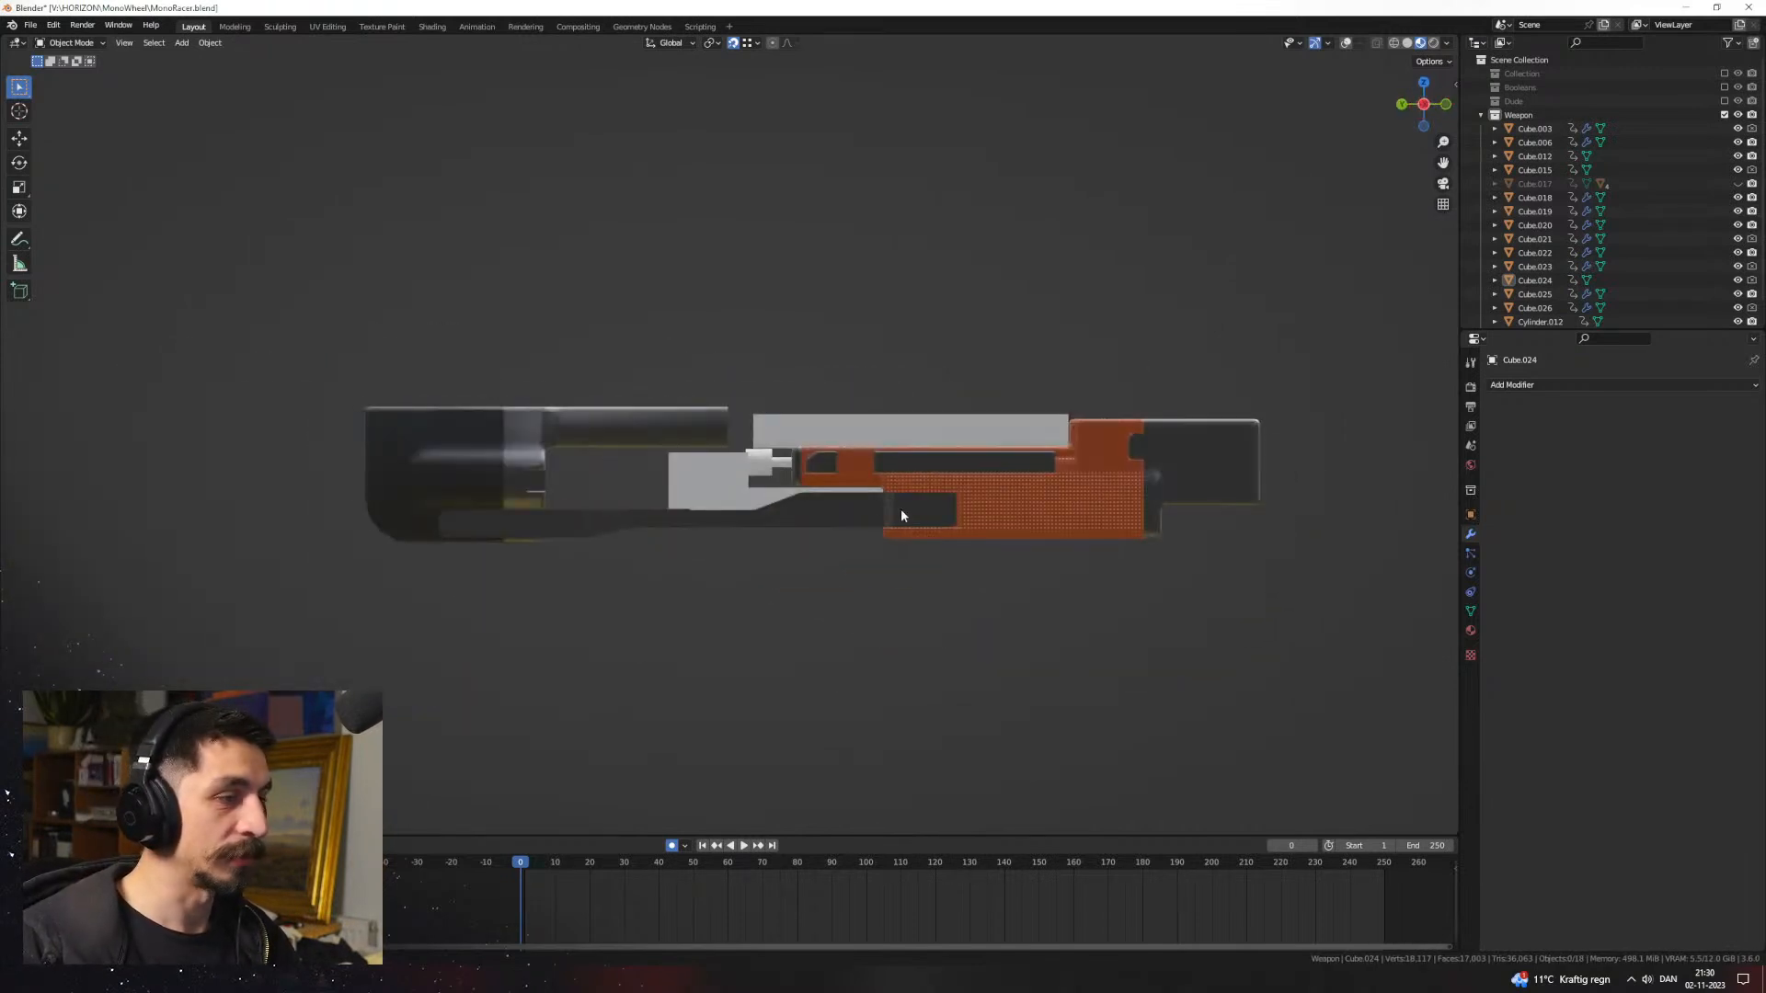
middle_click_drag(719, 549, 815, 536)
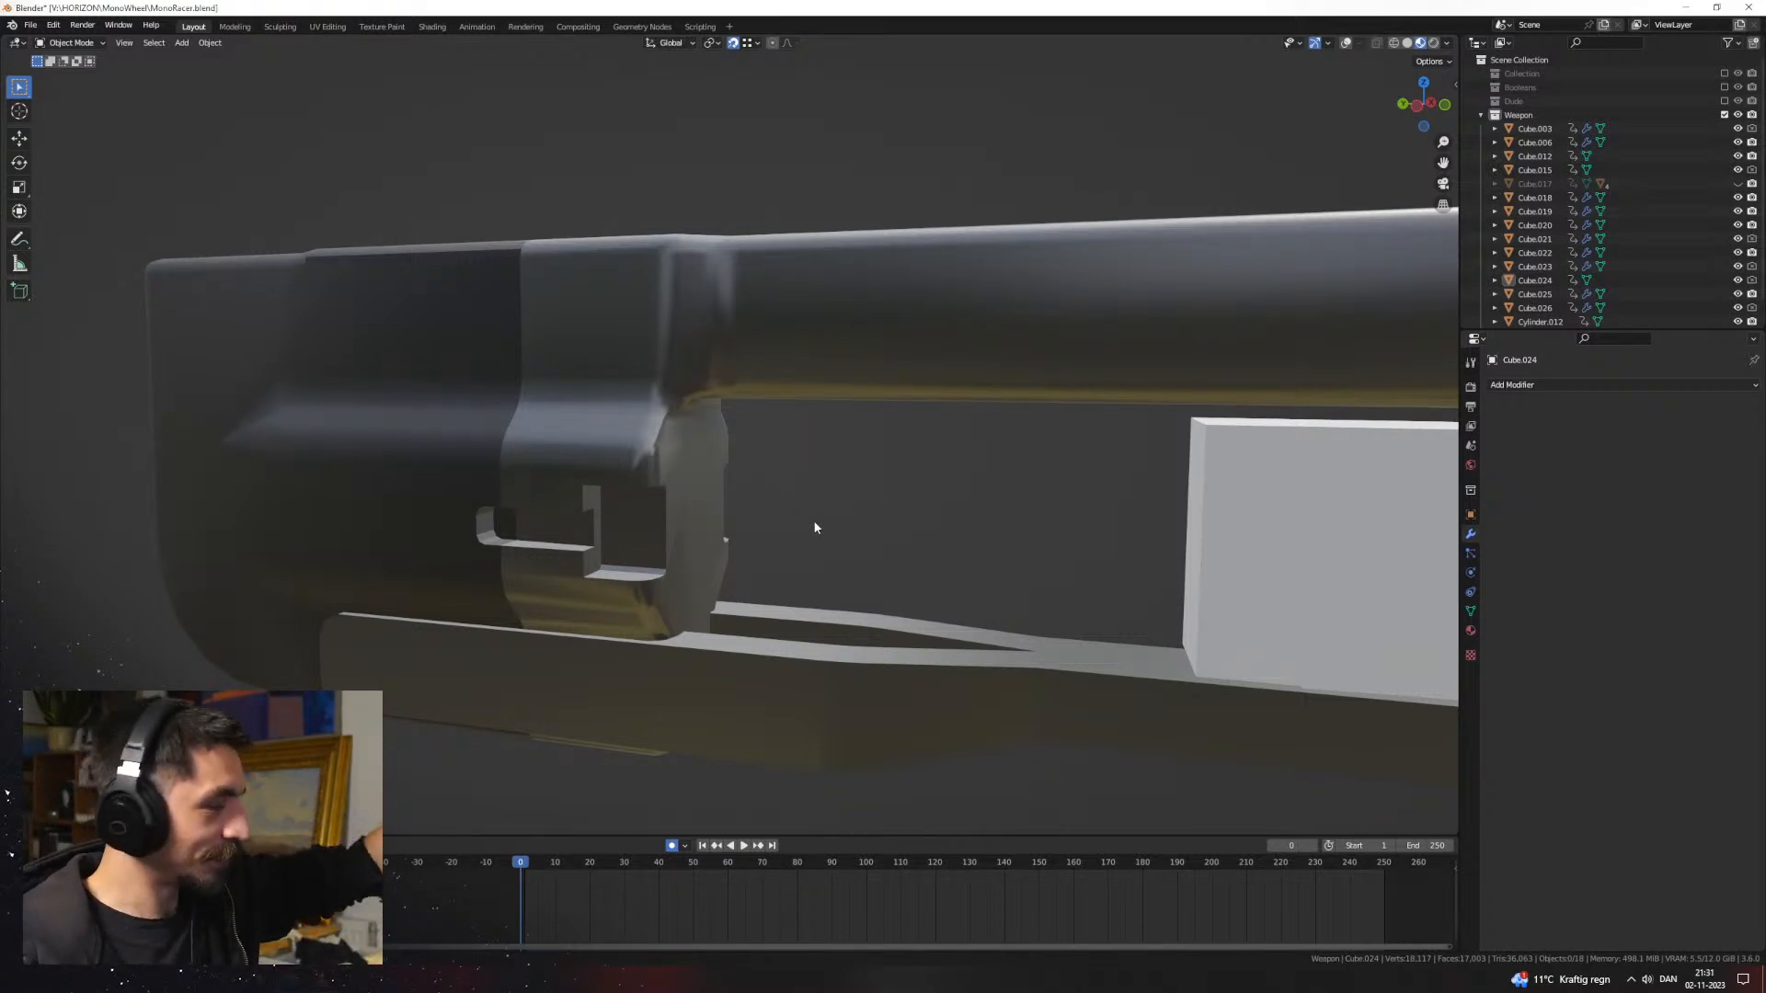
middle_click_drag(814, 527, 856, 448)
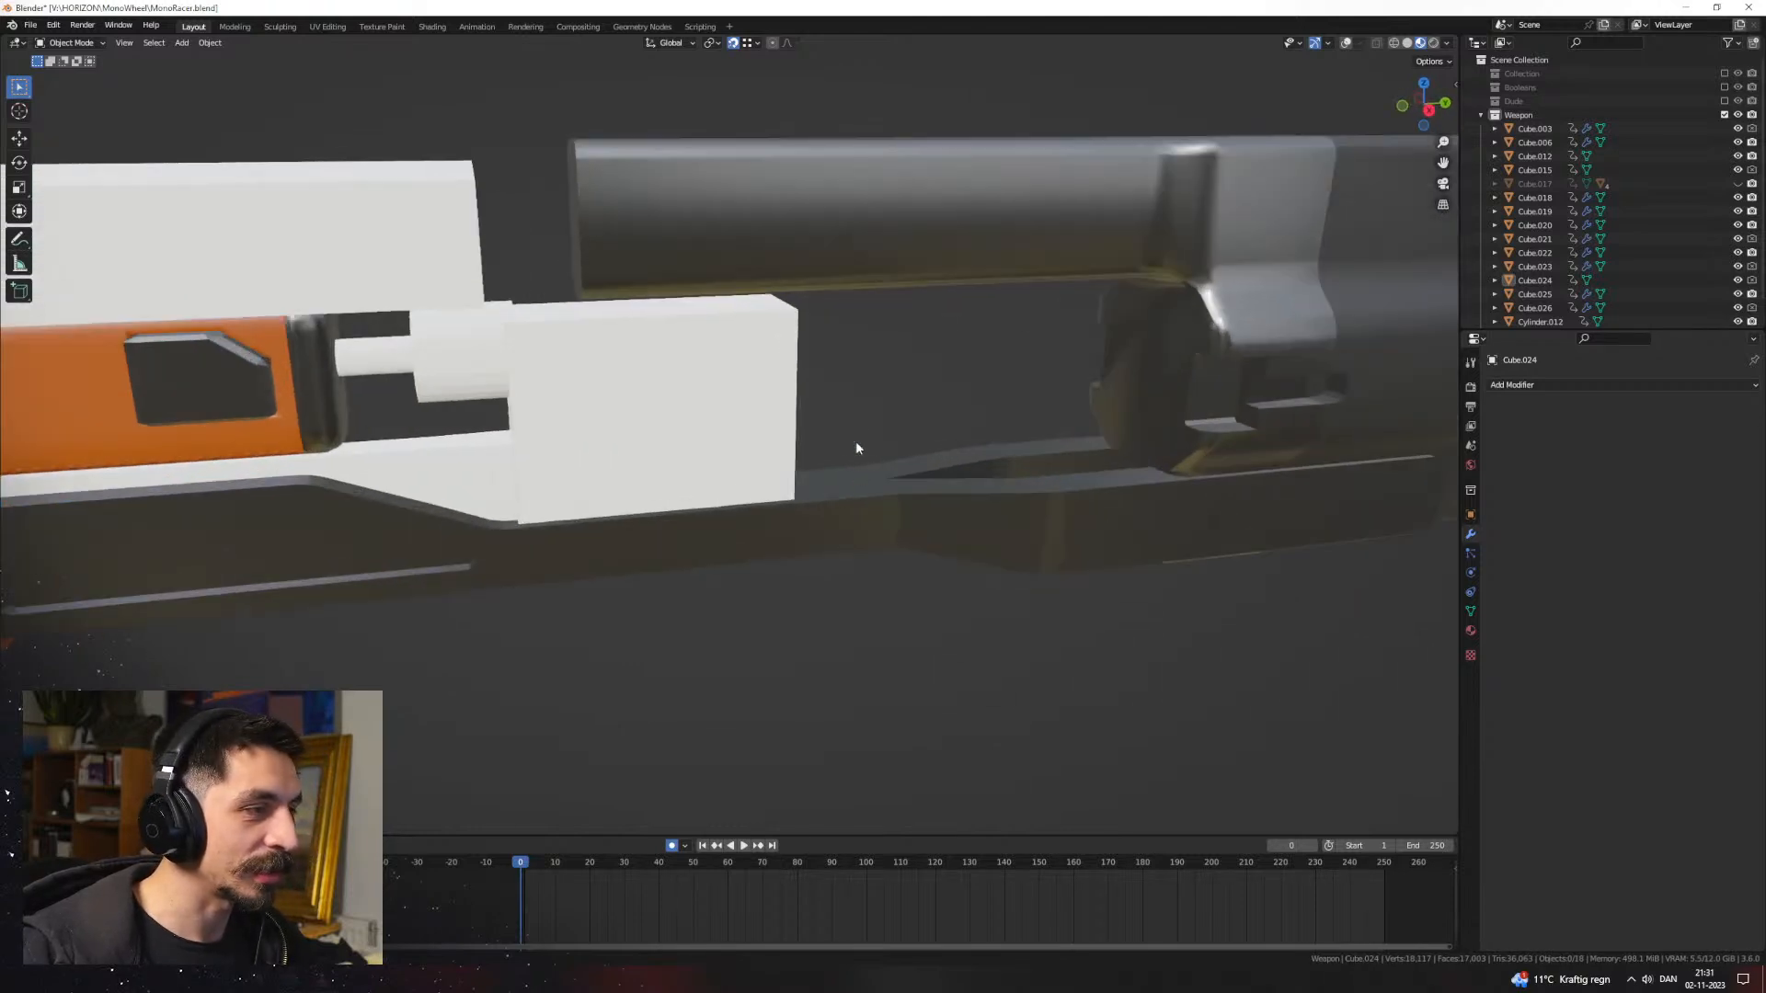
scroll(882, 397, "down", 1)
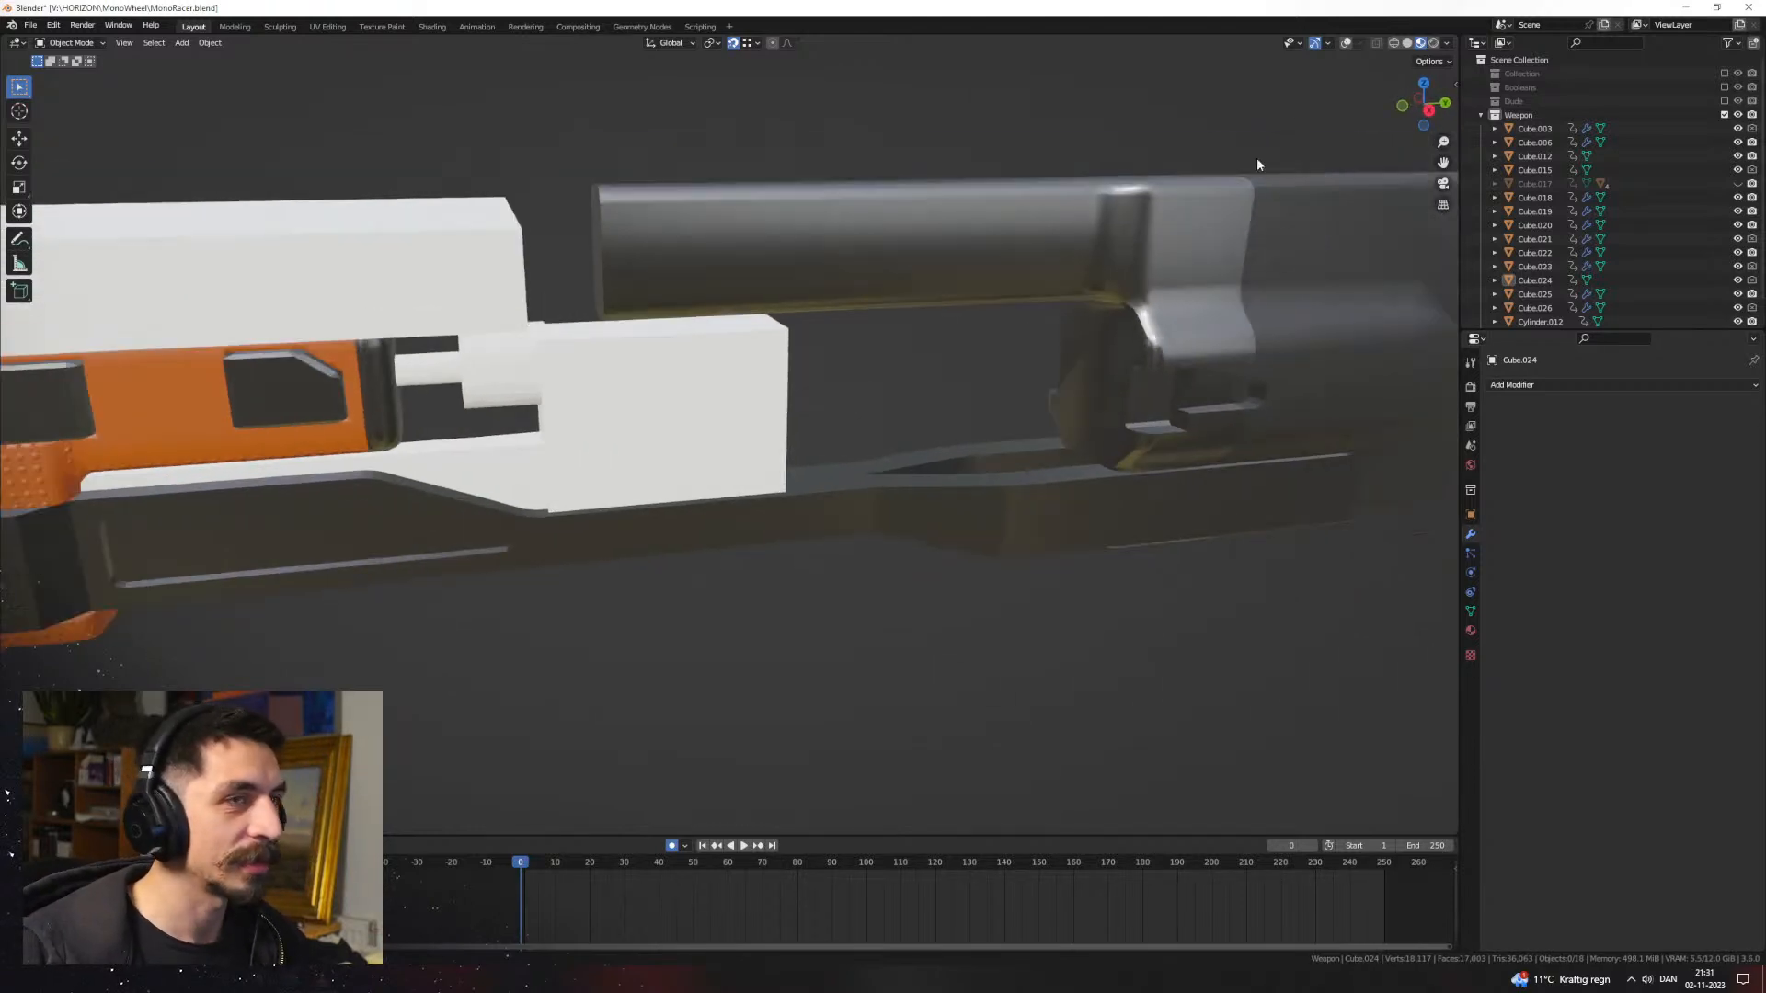
Step: Turn the overlays back on, and add a cube at the 3D cursor snapped to the white block Cube.013
left_click(1346, 42)
left_click(793, 375)
key("shift+s")
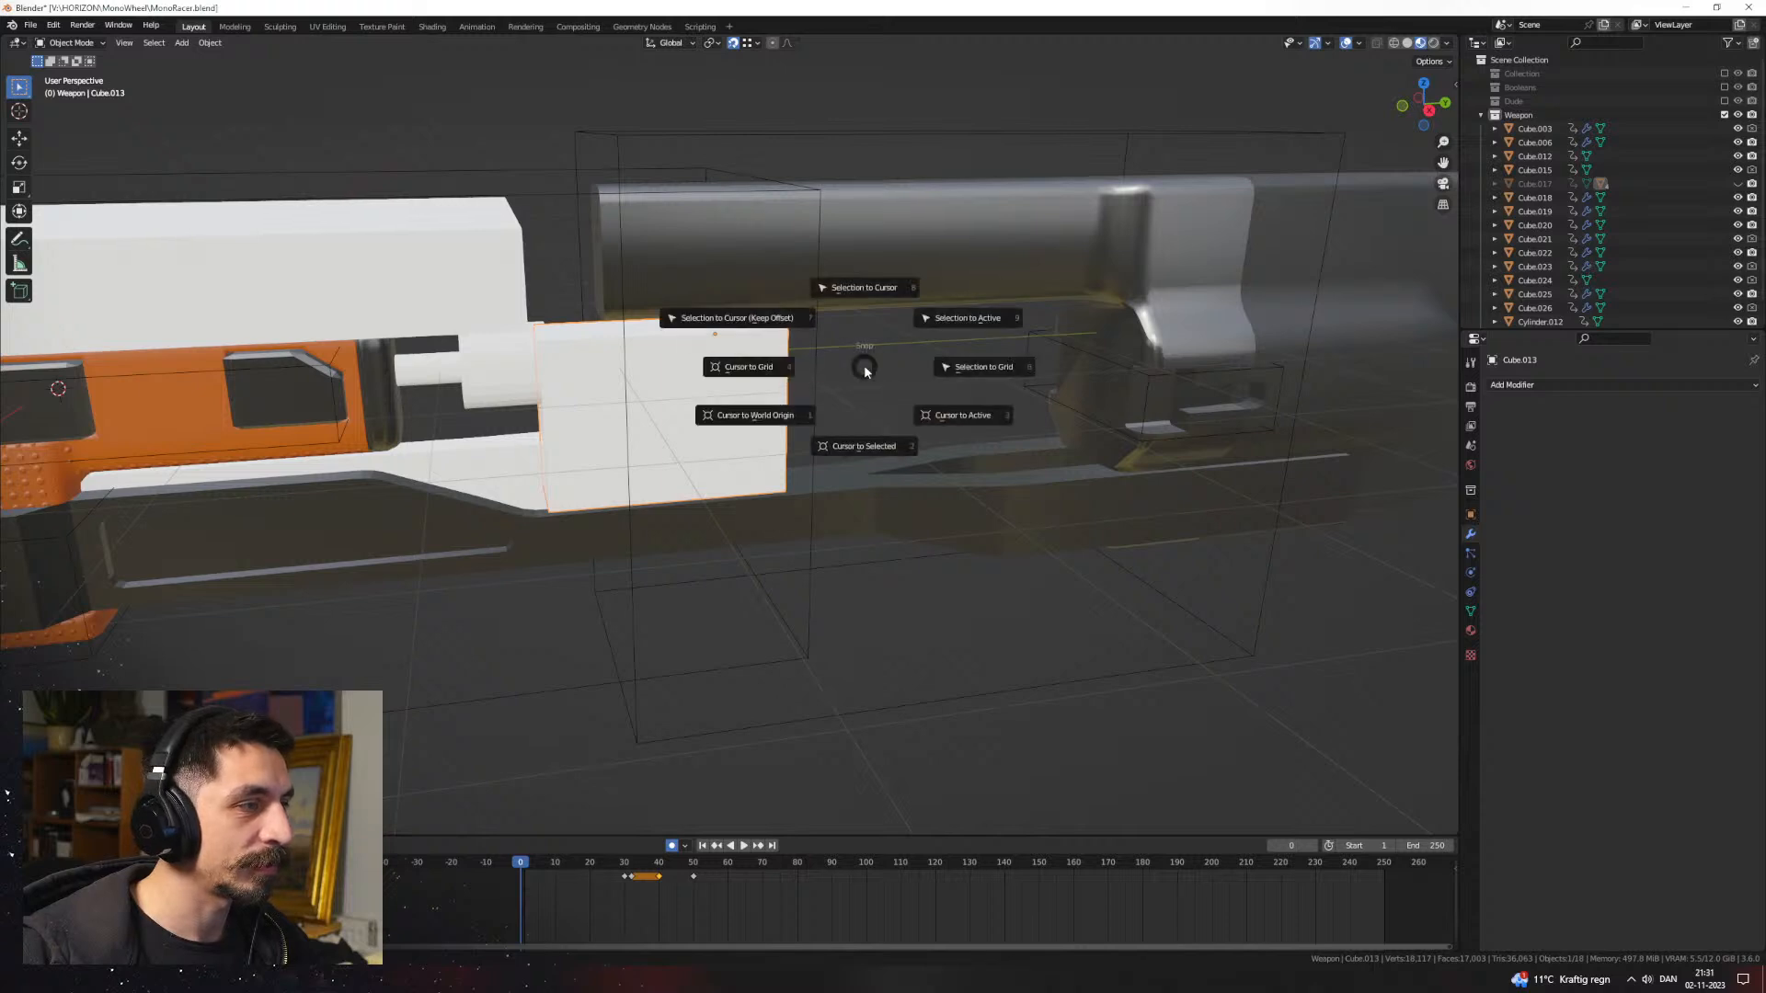
left_click(866, 422)
key("shift+a")
left_click(917, 429)
Step: Scale the new cube down uniformly until it only slightly protrudes above the white block under the upper bar
key("s")
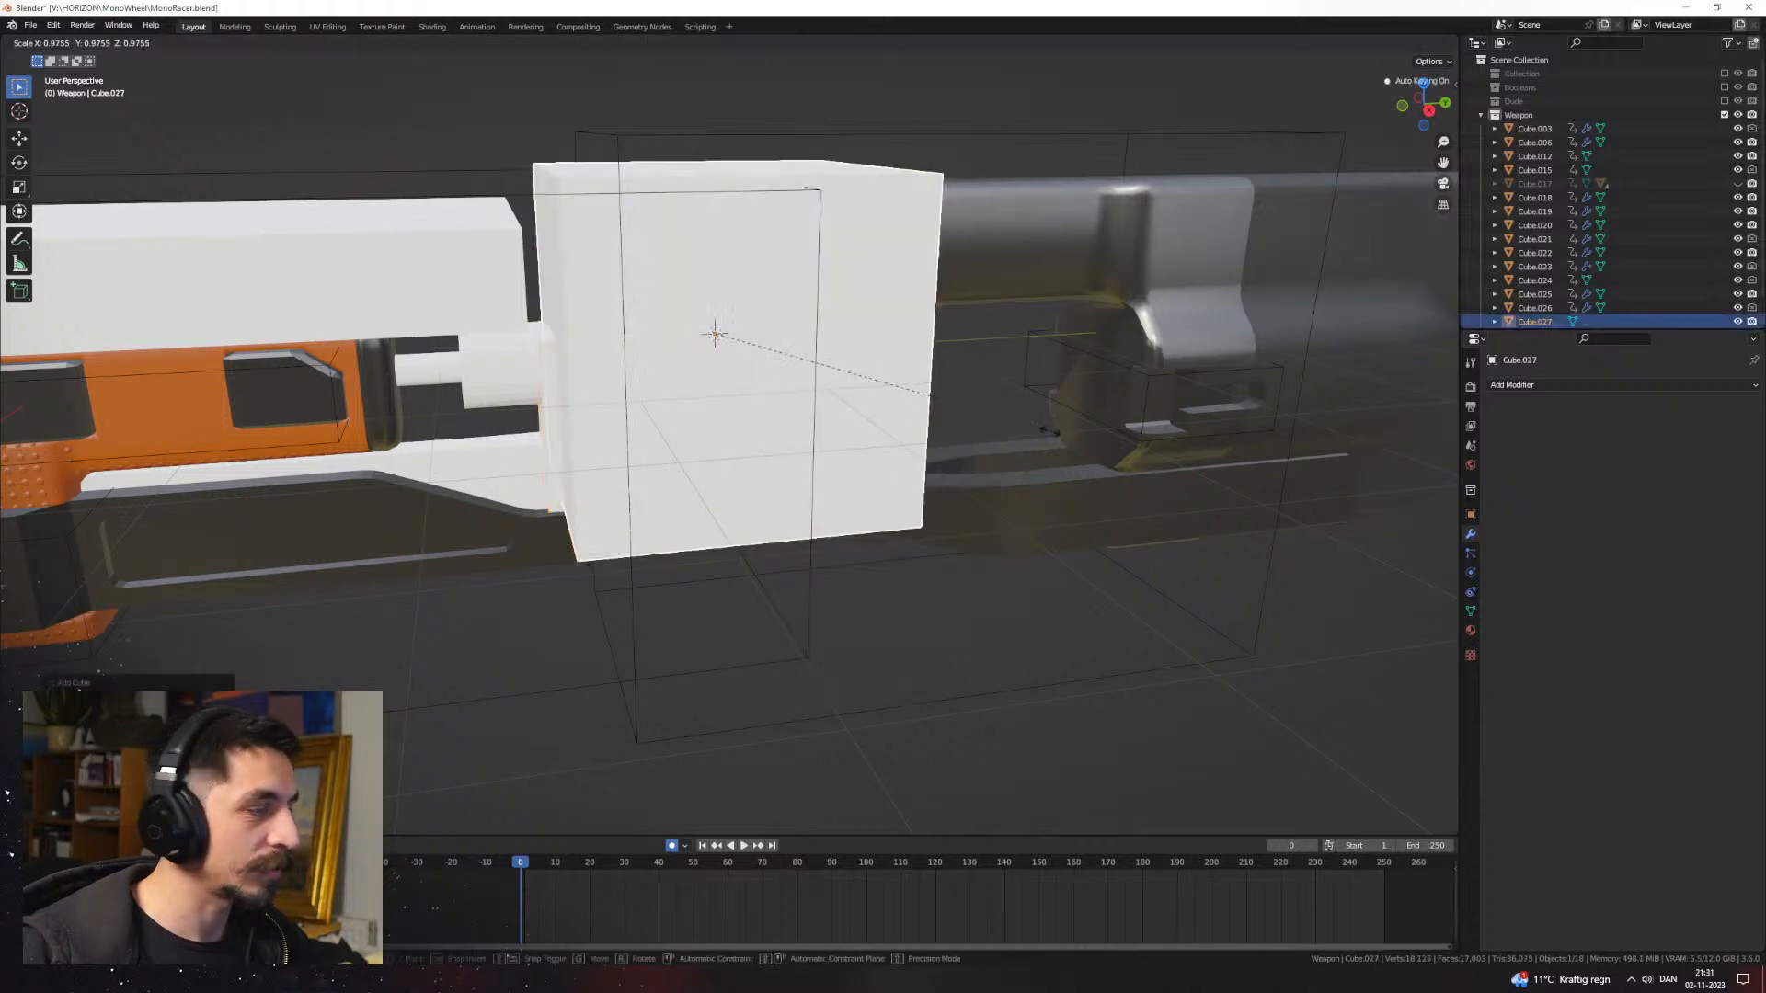
left_click(882, 406)
middle_click_drag(952, 441, 795, 440)
middle_click_drag(795, 440, 832, 494, "shift")
middle_click_drag(832, 494, 702, 463, "shift")
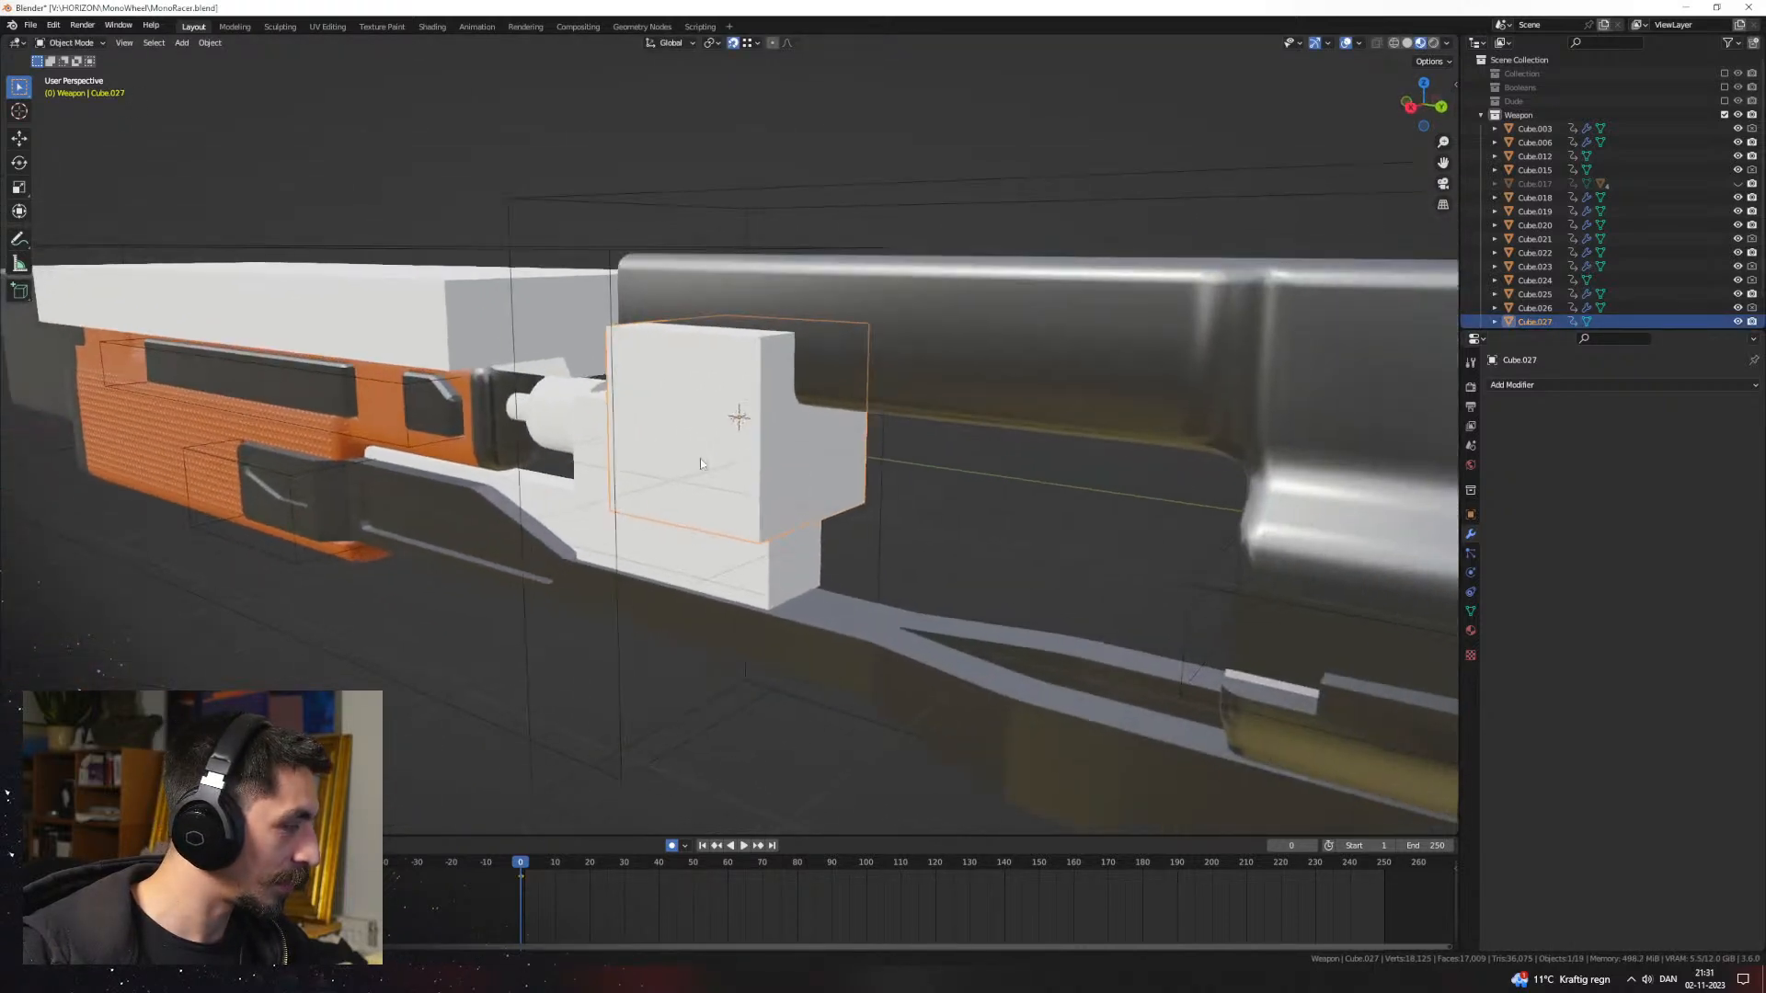
scroll(865, 465, "up", 2)
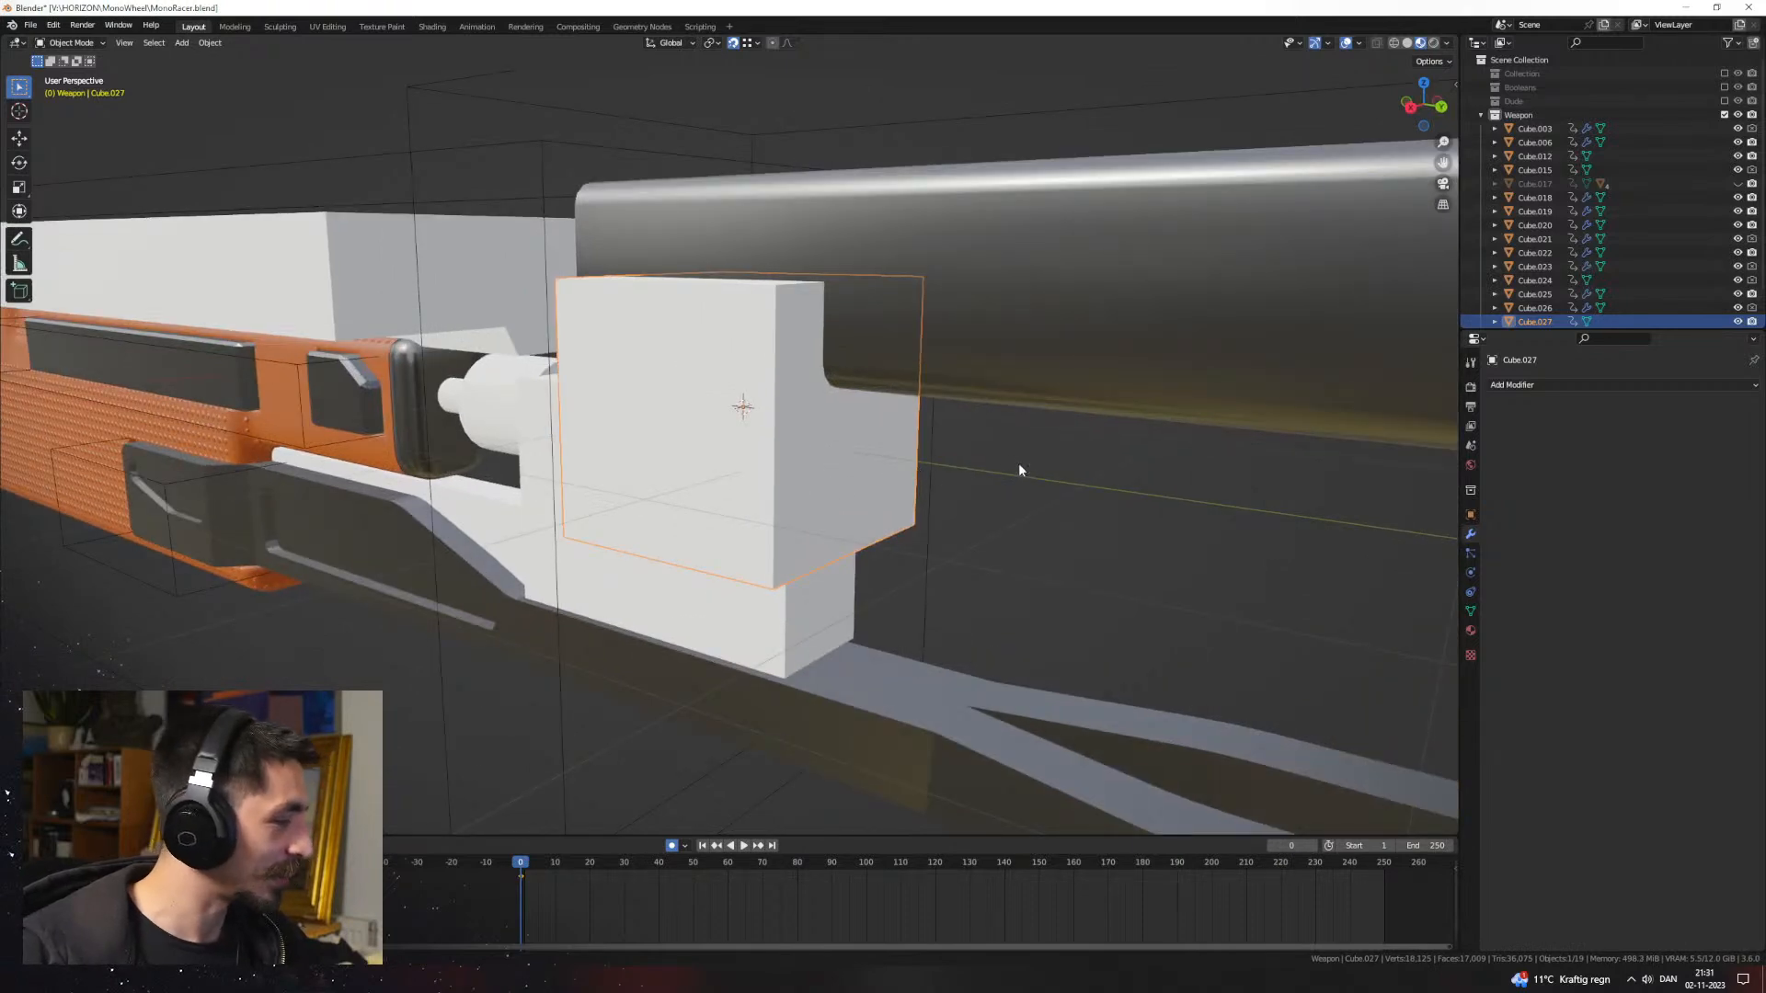
key("s")
left_click(920, 446)
Step: Narrow the small cube's mesh along X so it is slimmer than the white block
middle_click_drag(1095, 468, 950, 464)
scroll(951, 460, "up", 2)
key("Tab")
key("s")
key("x")
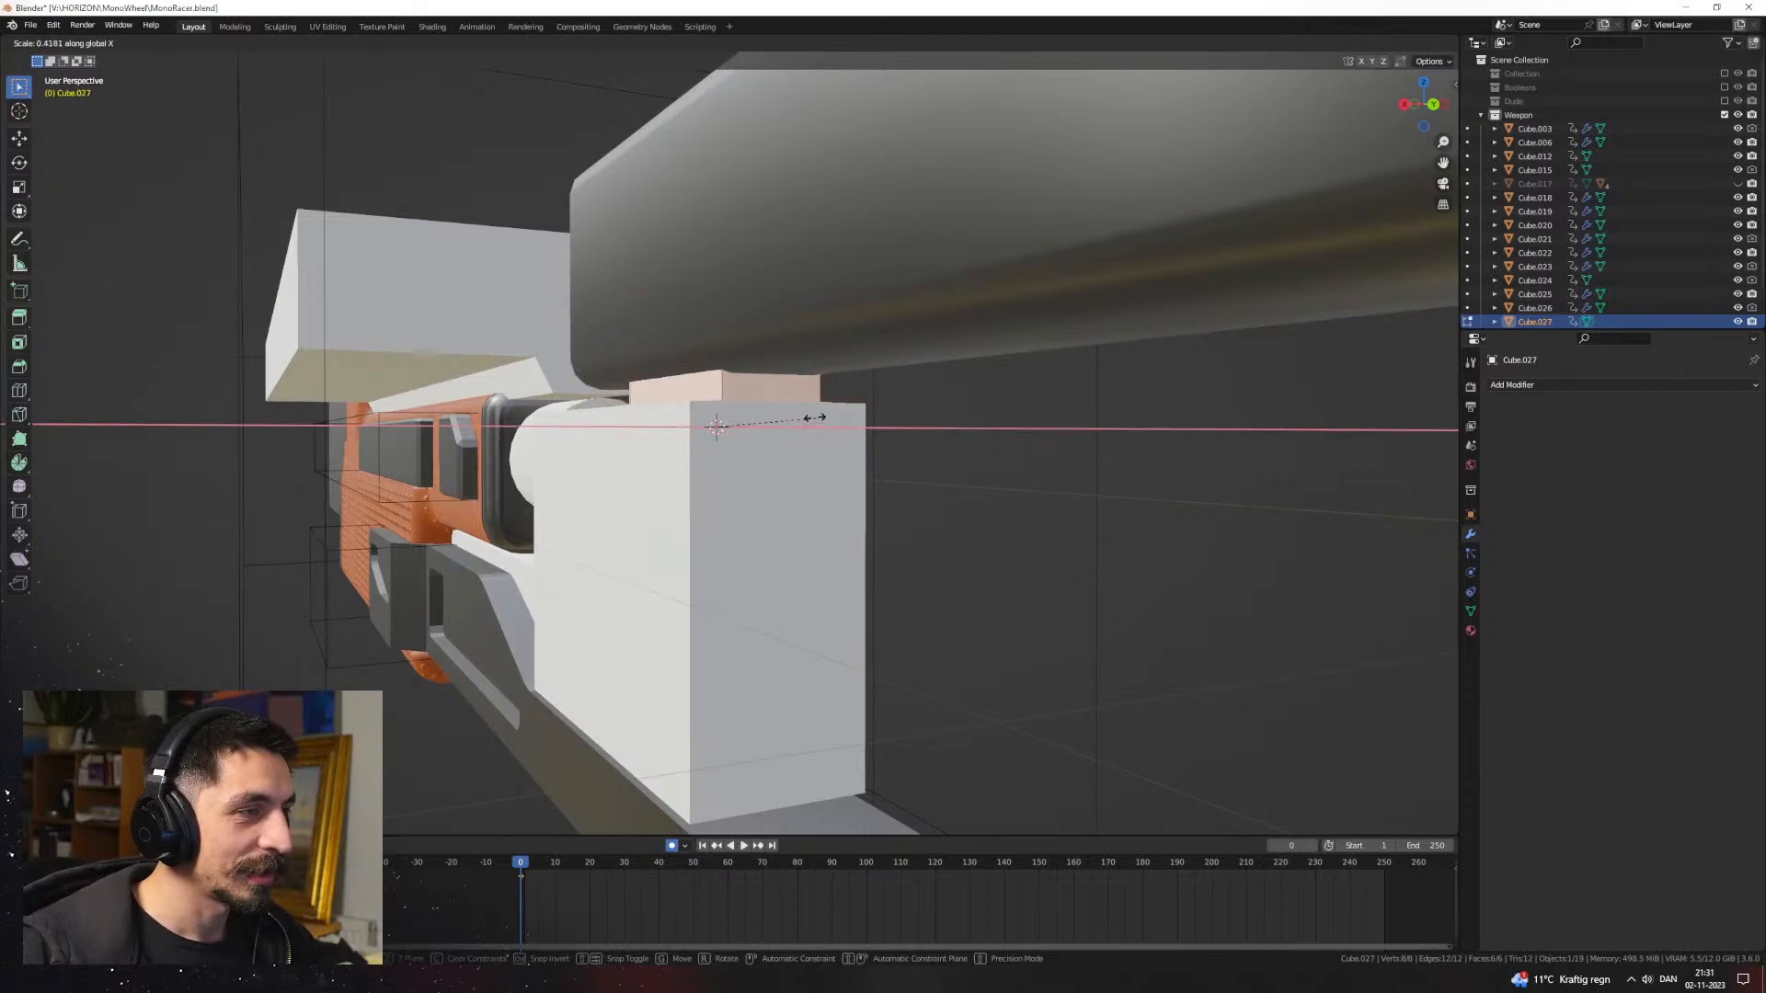
left_click(815, 417)
middle_click_drag(815, 417, 935, 454)
key("s")
key("x")
left_click(817, 417)
Step: Move the small cube's mesh along Y toward the receiver so it sticks out past the upper bar's end
key("g")
key("y")
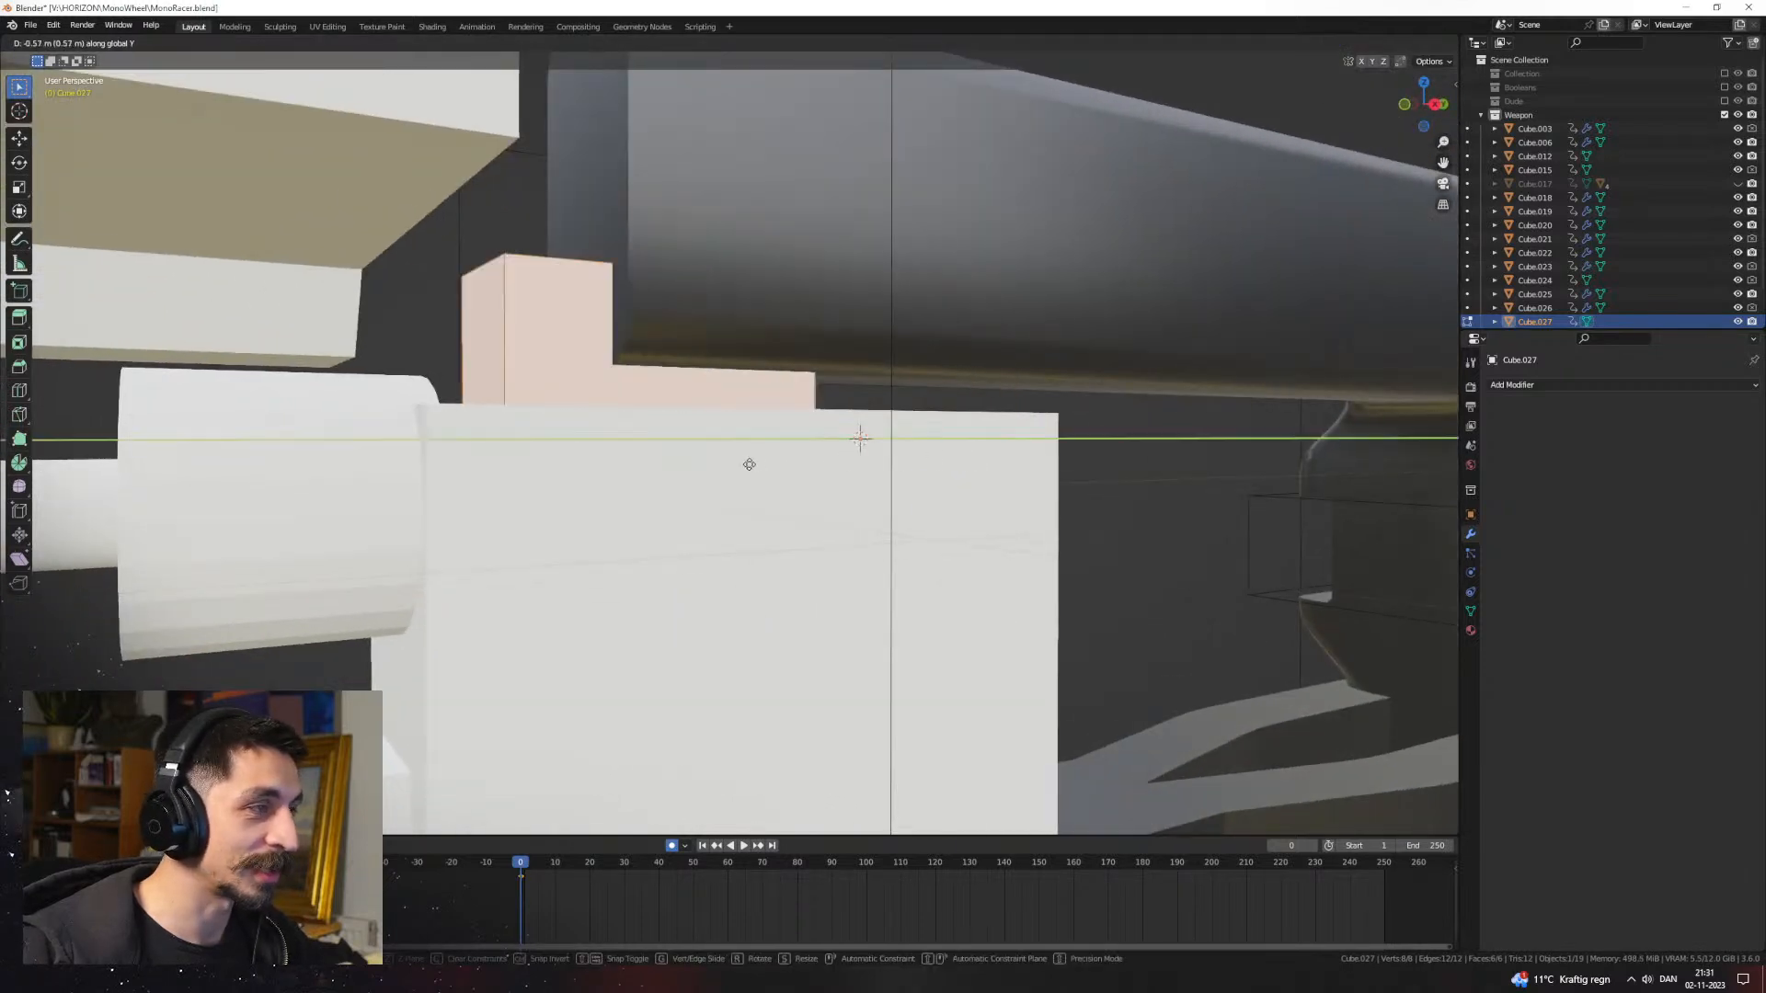
left_click(765, 463)
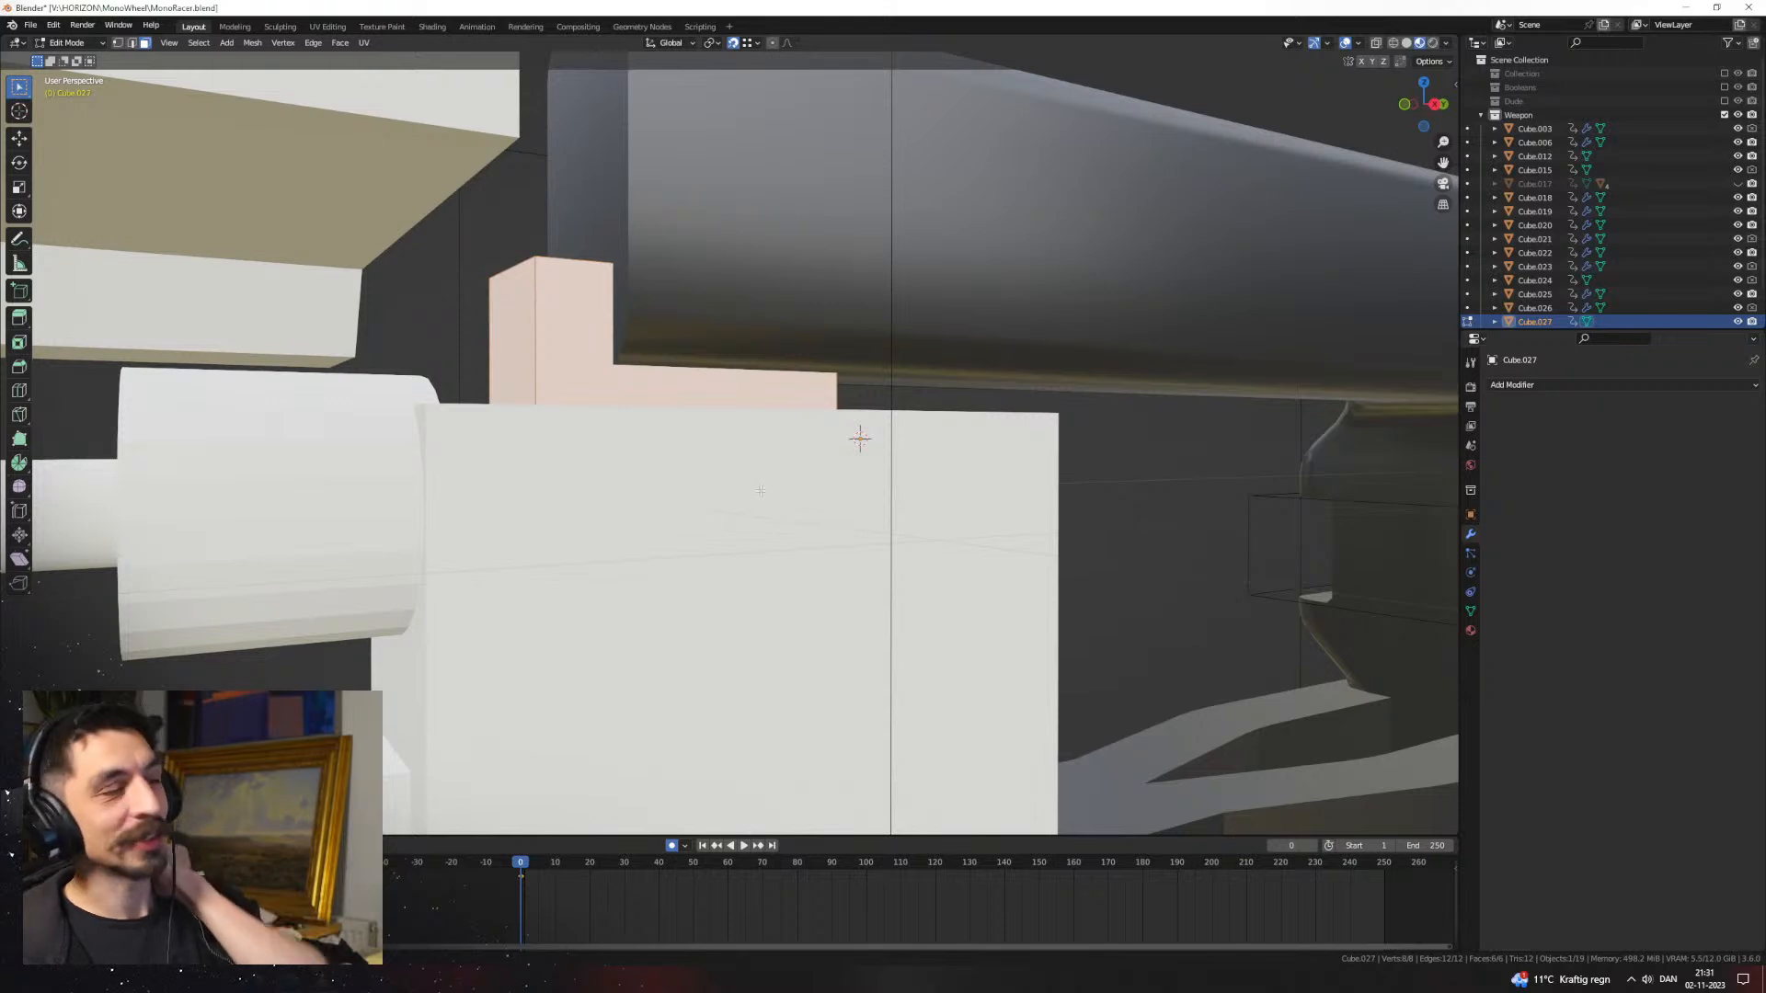
middle_click_drag(758, 489, 847, 444)
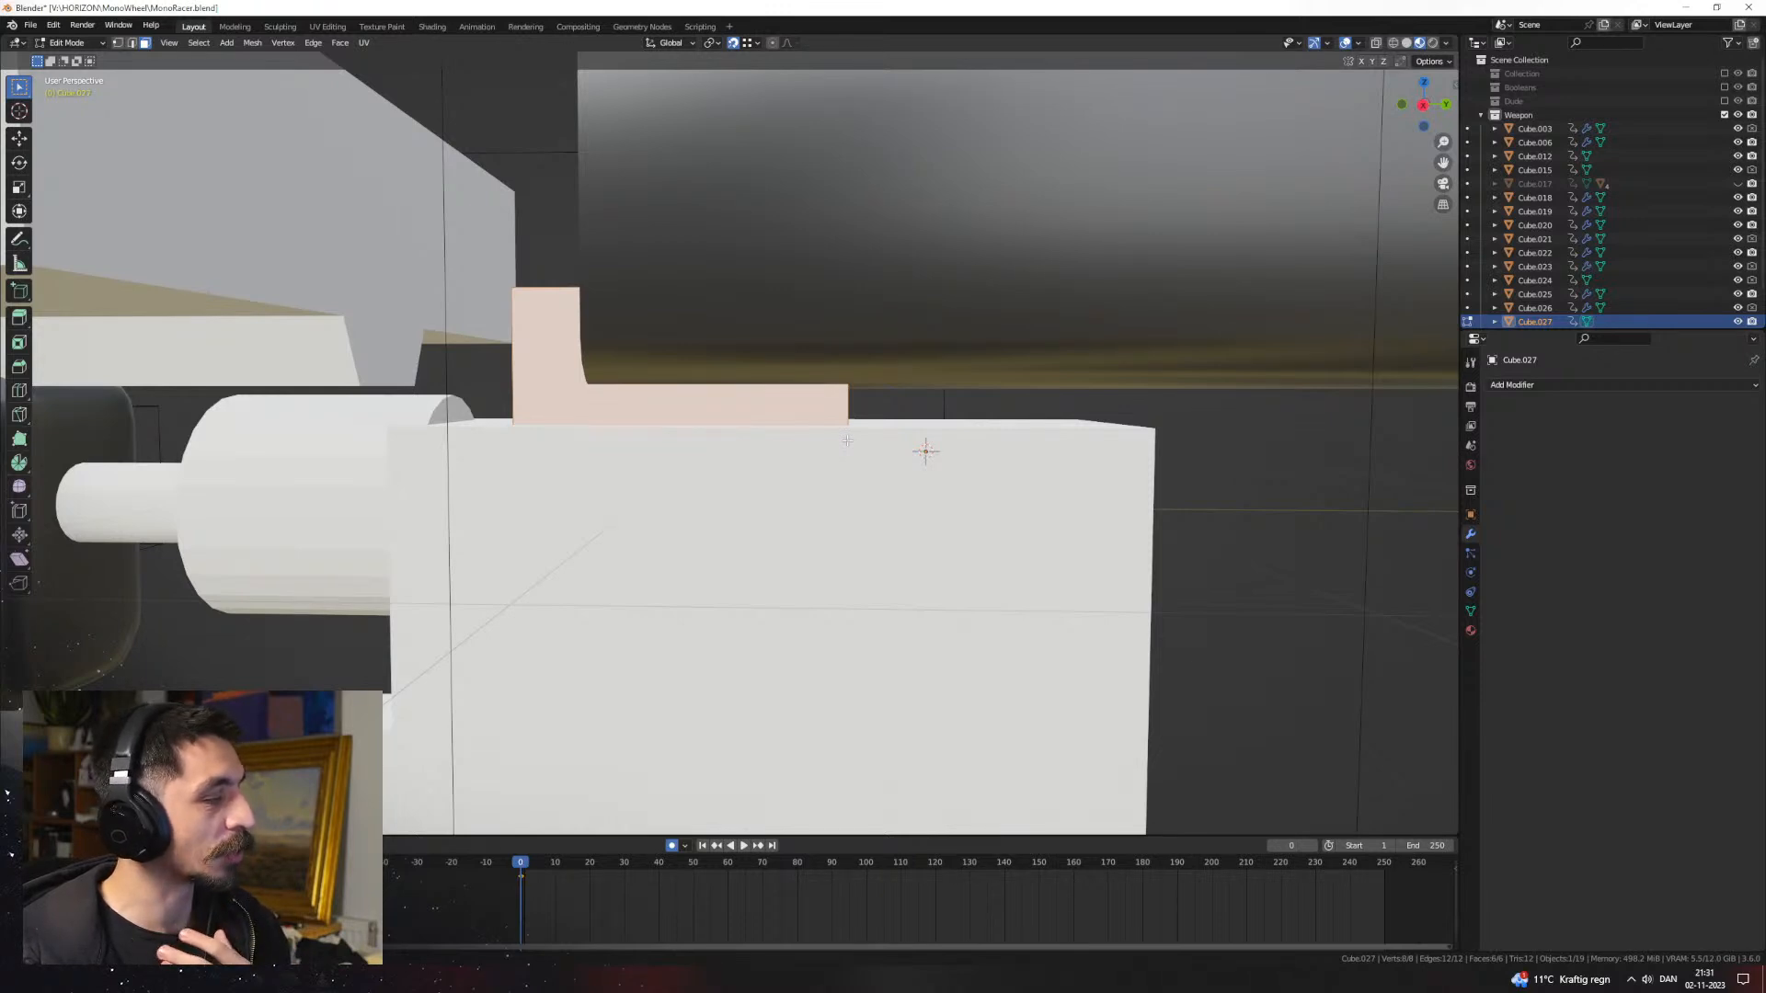
middle_click_drag(802, 420, 832, 457)
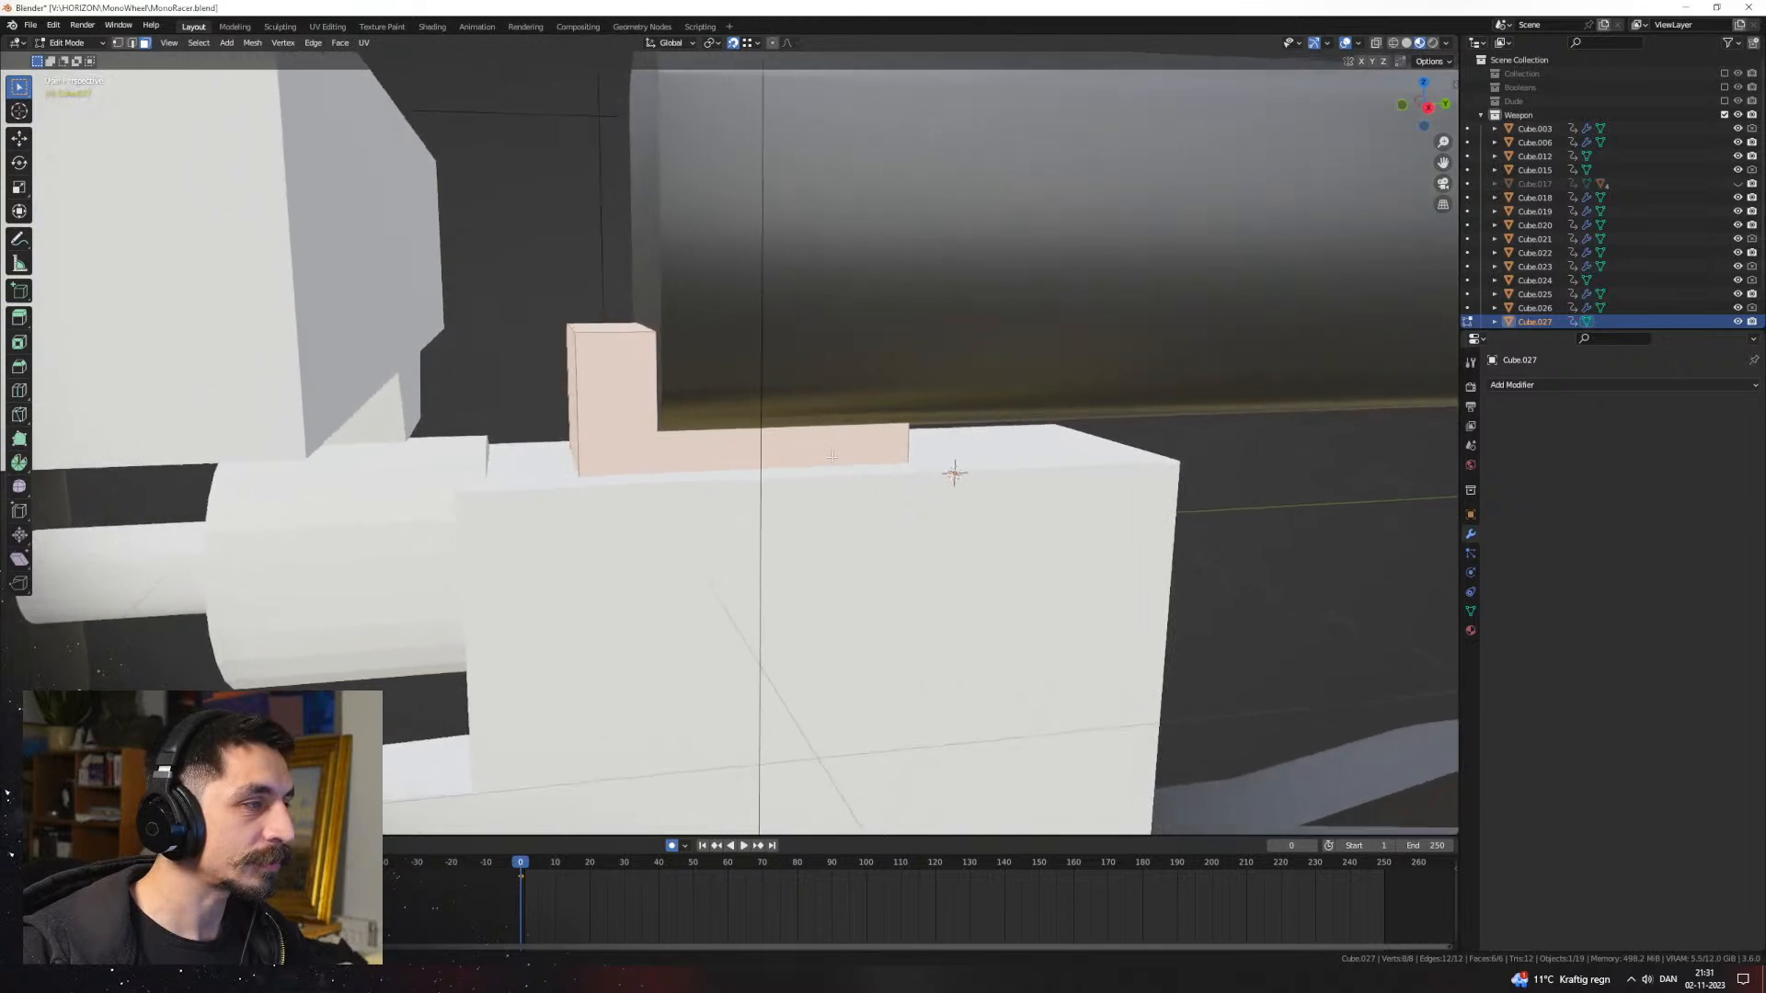
Step: Bevel the two long top edges of the small cube with a single flat chamfer
left_click(598, 324)
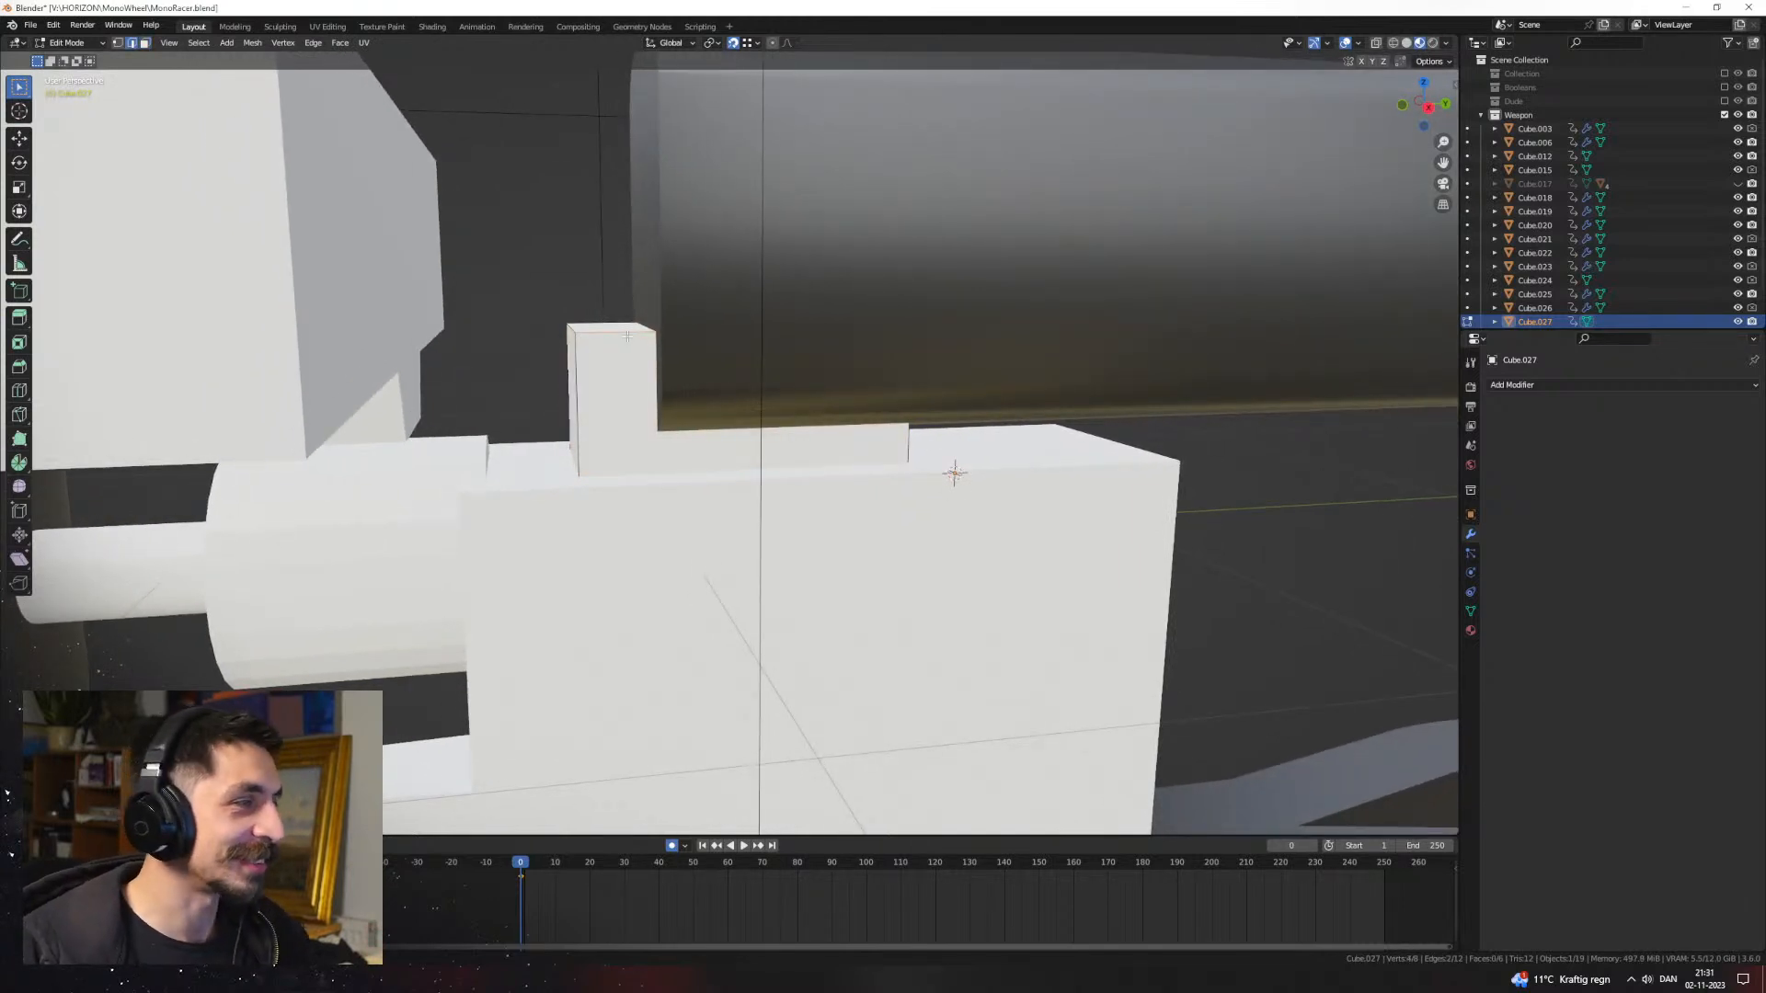
middle_click_drag(627, 336, 717, 391)
key("ctrl+b")
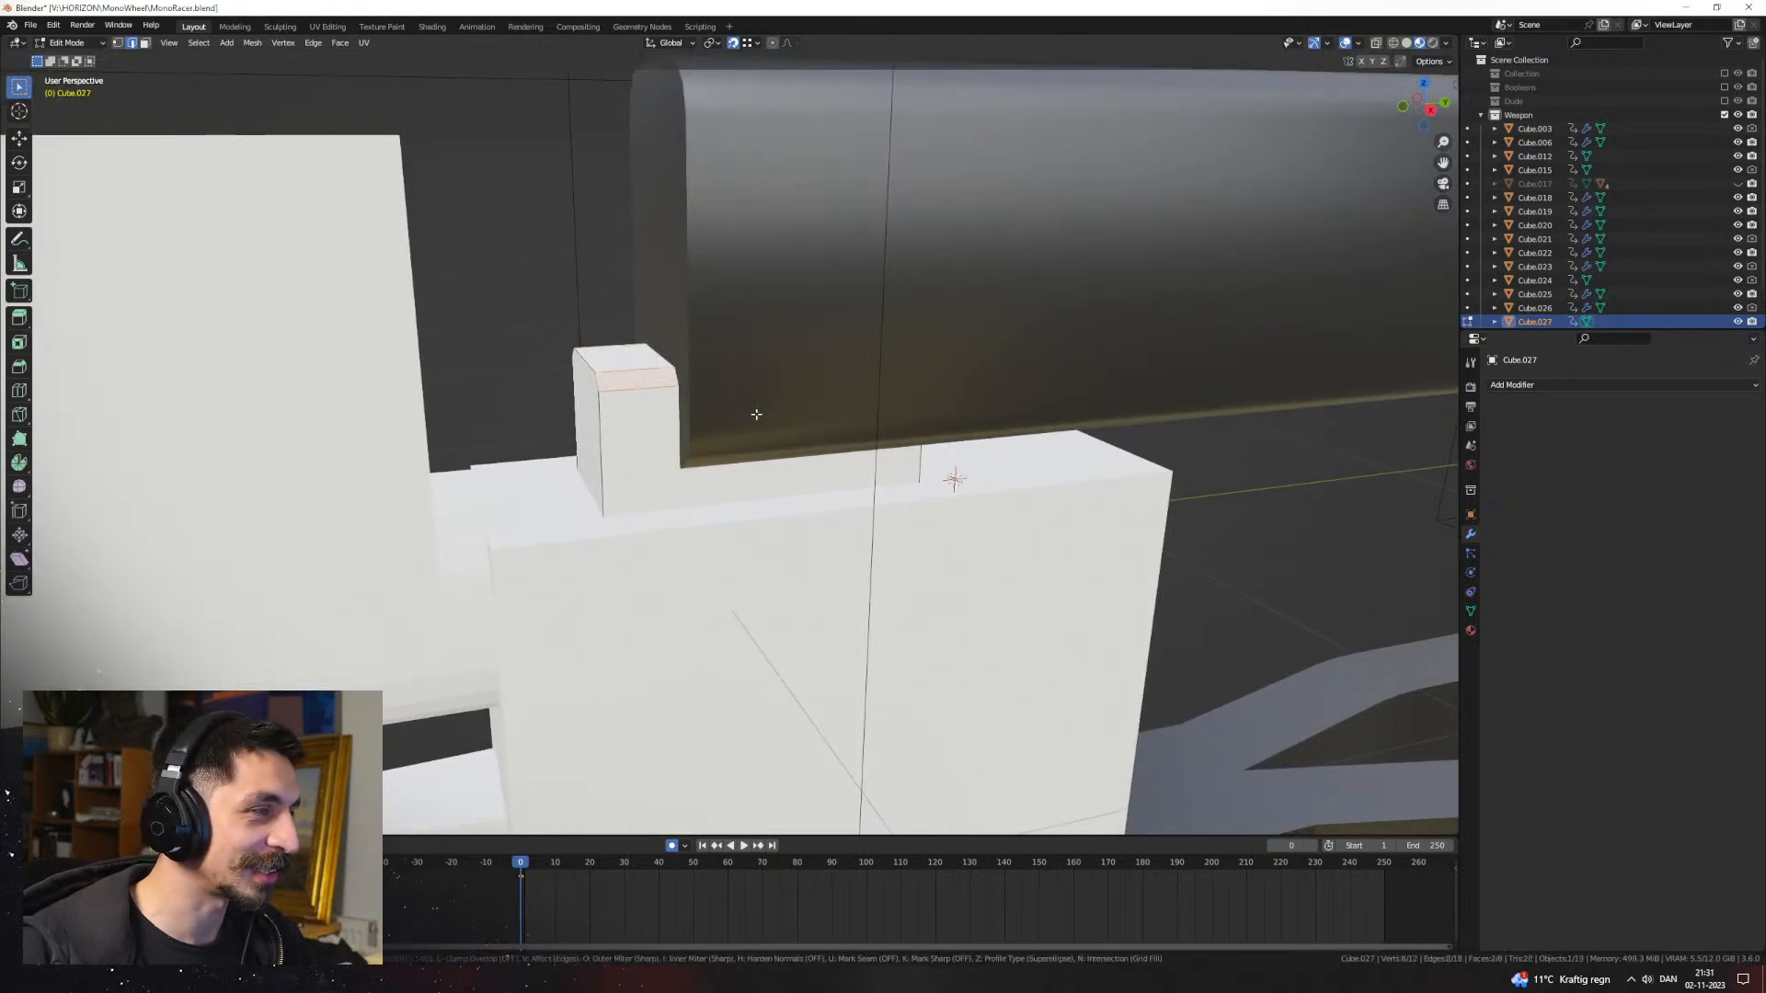
left_click(761, 418)
Step: Try to lower the whole small cube along Z and start a loop cut, and undo the move
key("a")
middle_click_drag(875, 410, 782, 417)
key("g")
key("z")
left_click(874, 406)
scroll(782, 418, "up", 1)
key("ctrl+r")
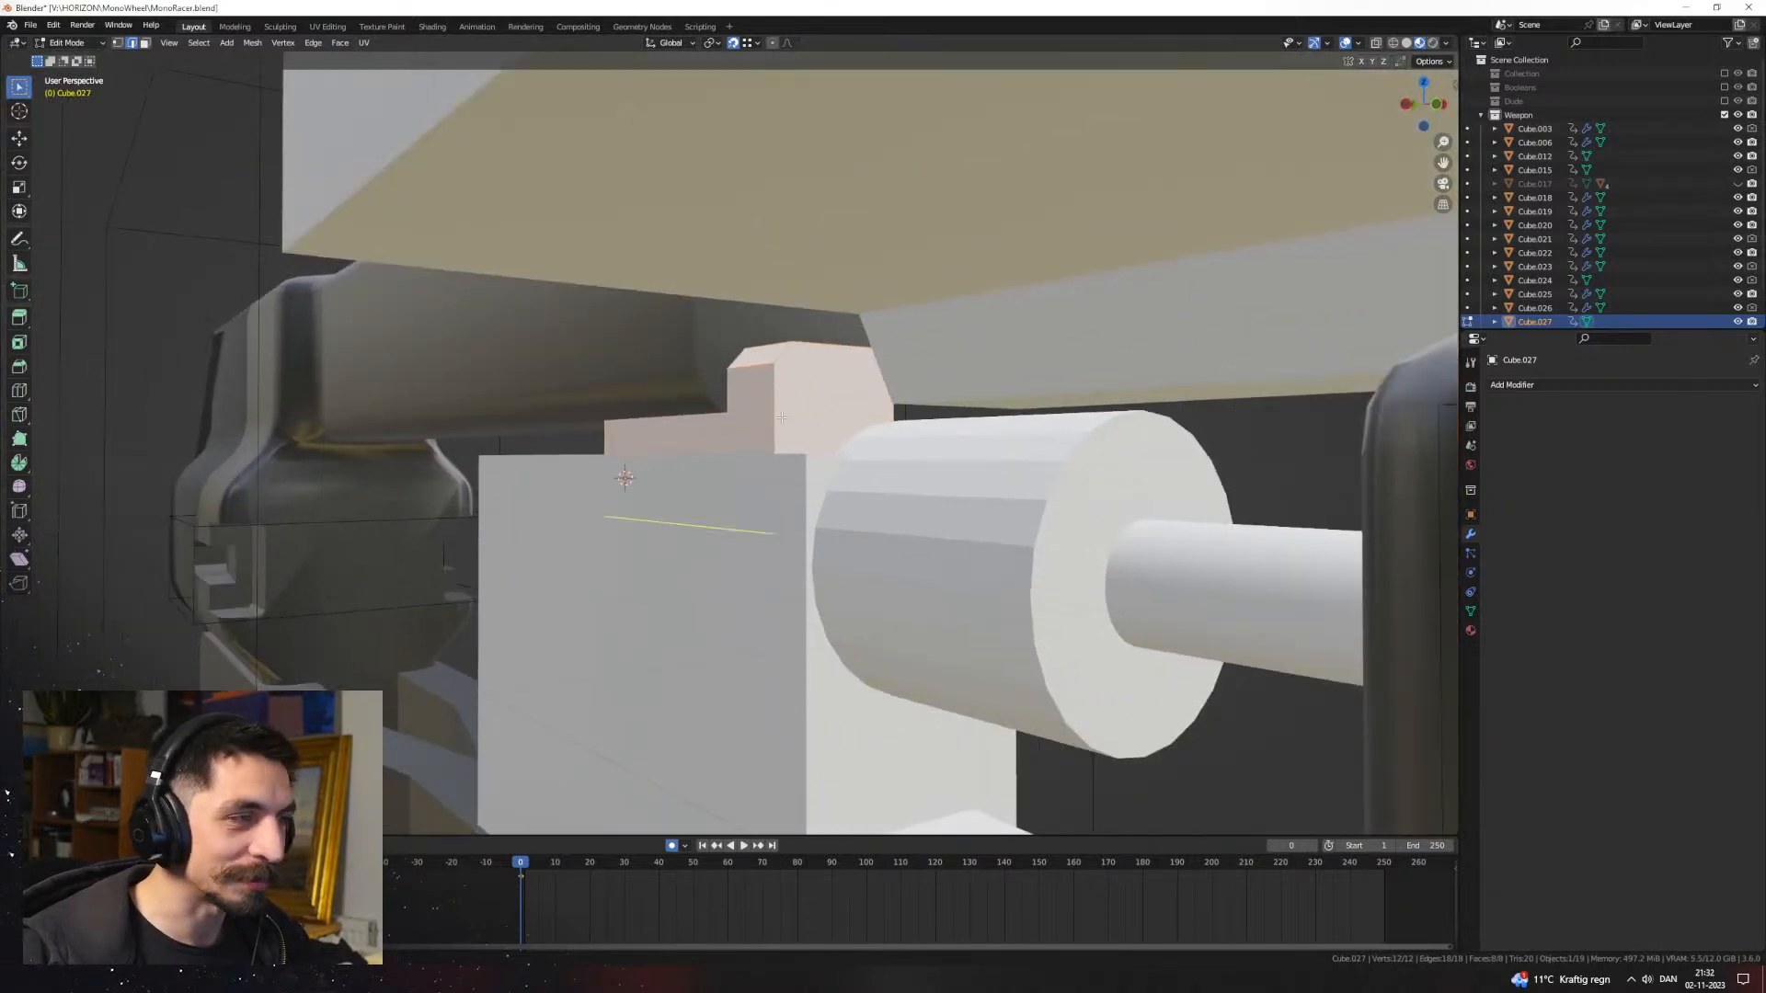
key("ctrl+z")
key("ctrl+z")
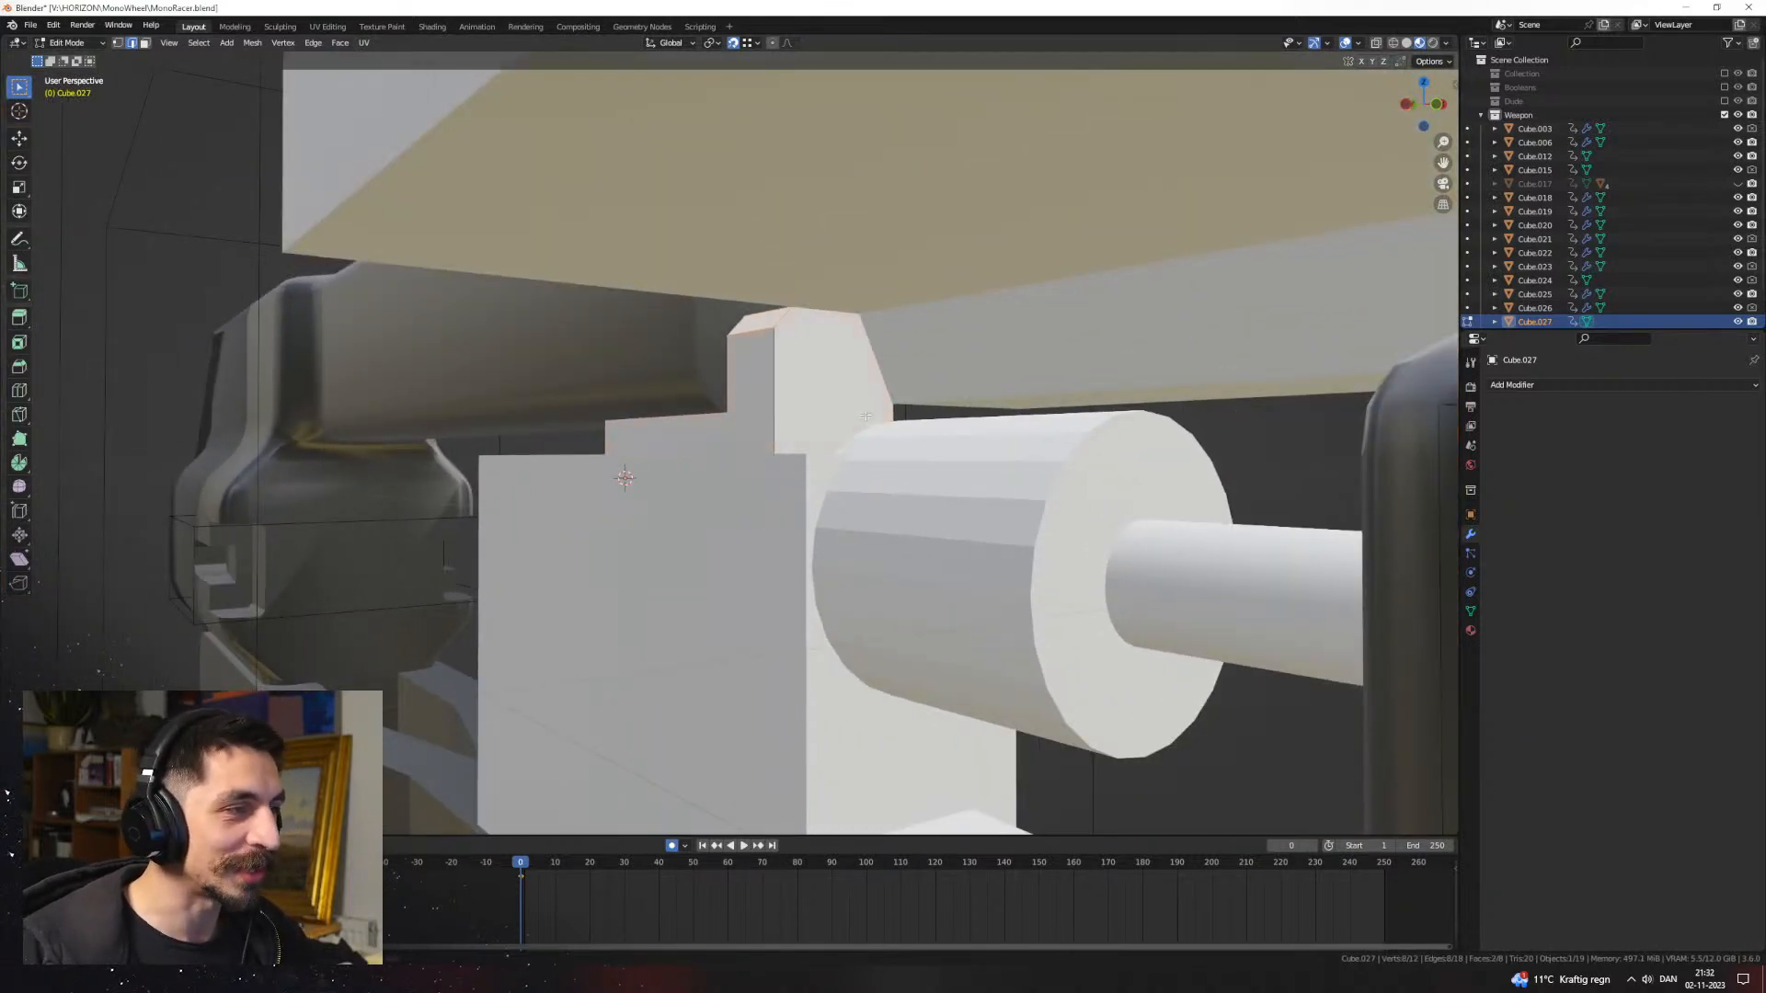
Step: Lower only the small cube's chamfered top along Z, without snapping
middle_click_drag(866, 417, 891, 414)
key("g")
key("z")
right_click(891, 412)
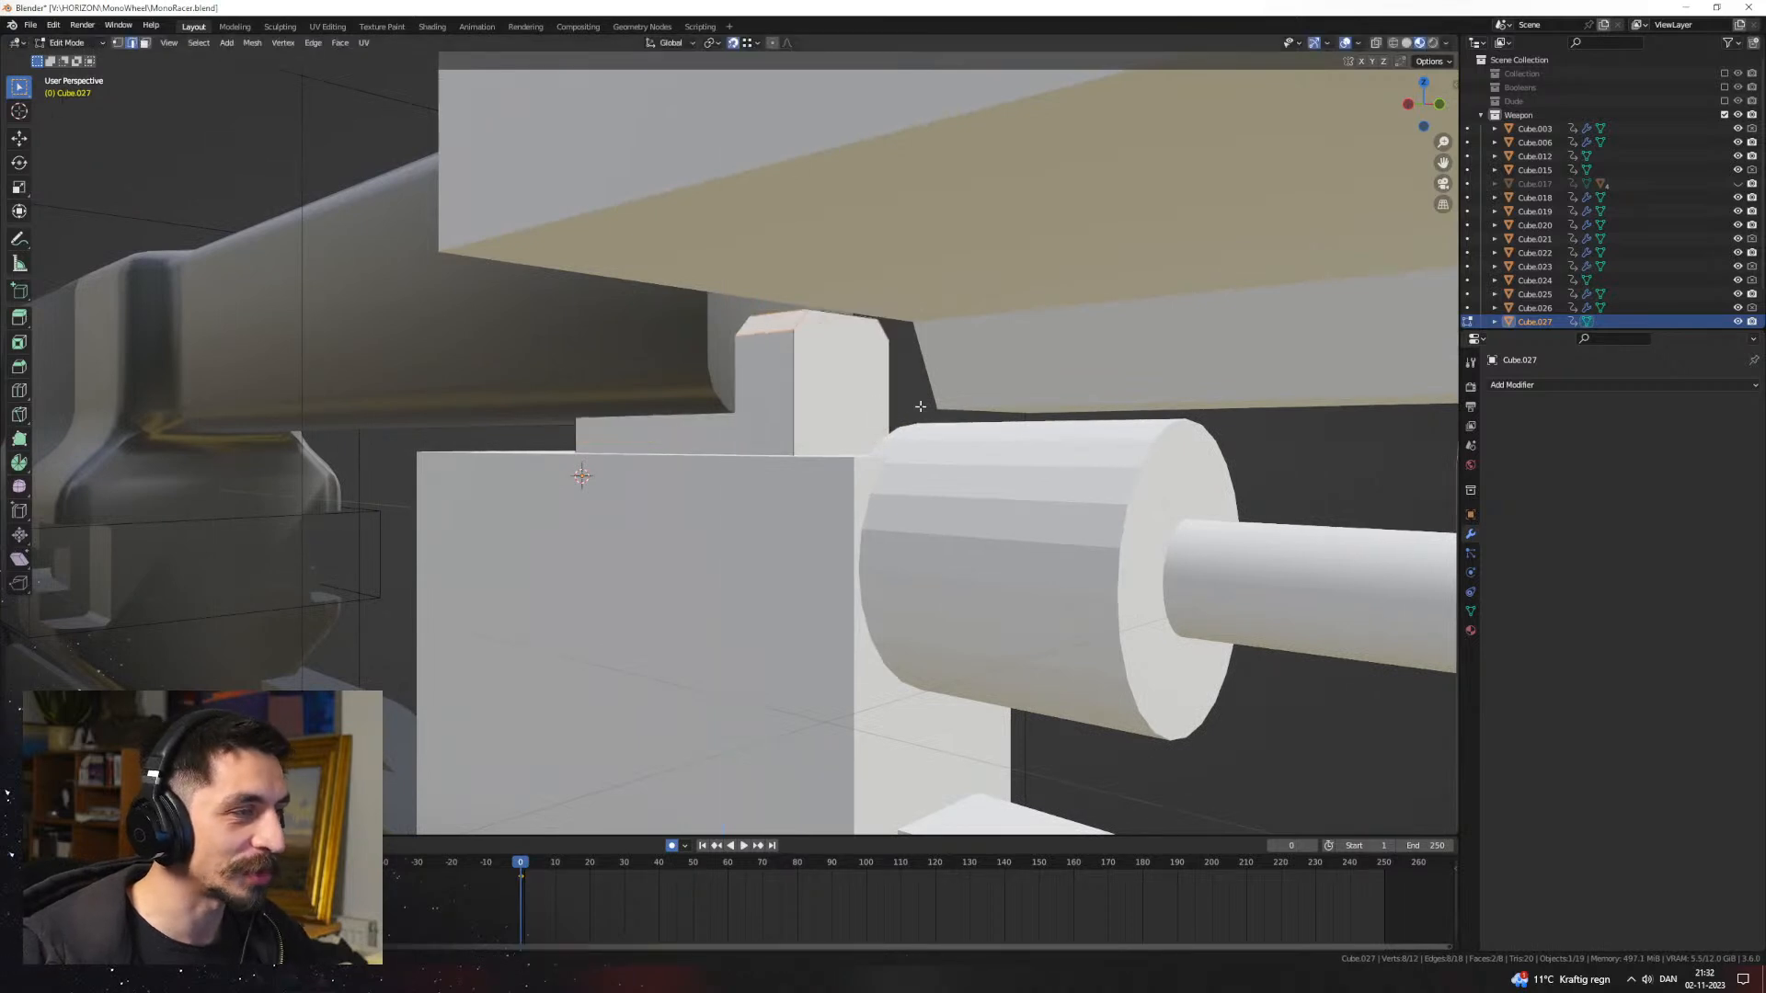
key("g")
key("z")
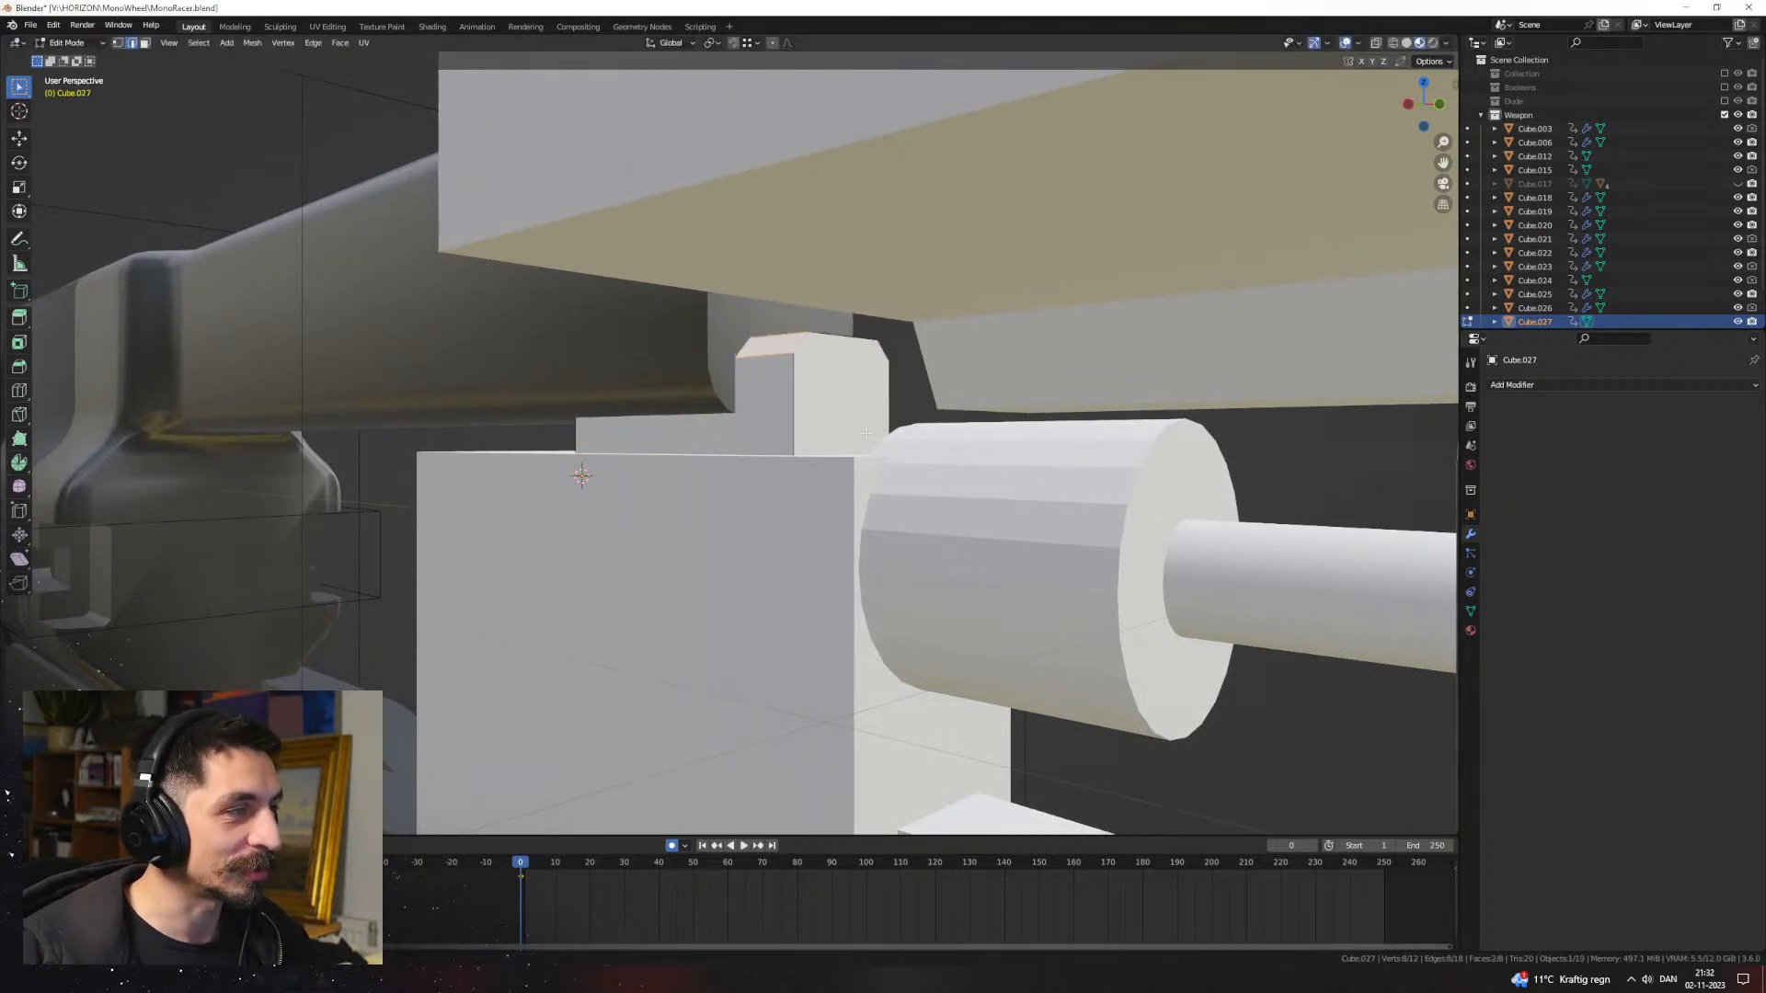
middle_click_drag(919, 406, 753, 460)
left_click(878, 435)
scroll(874, 432, "down", 1)
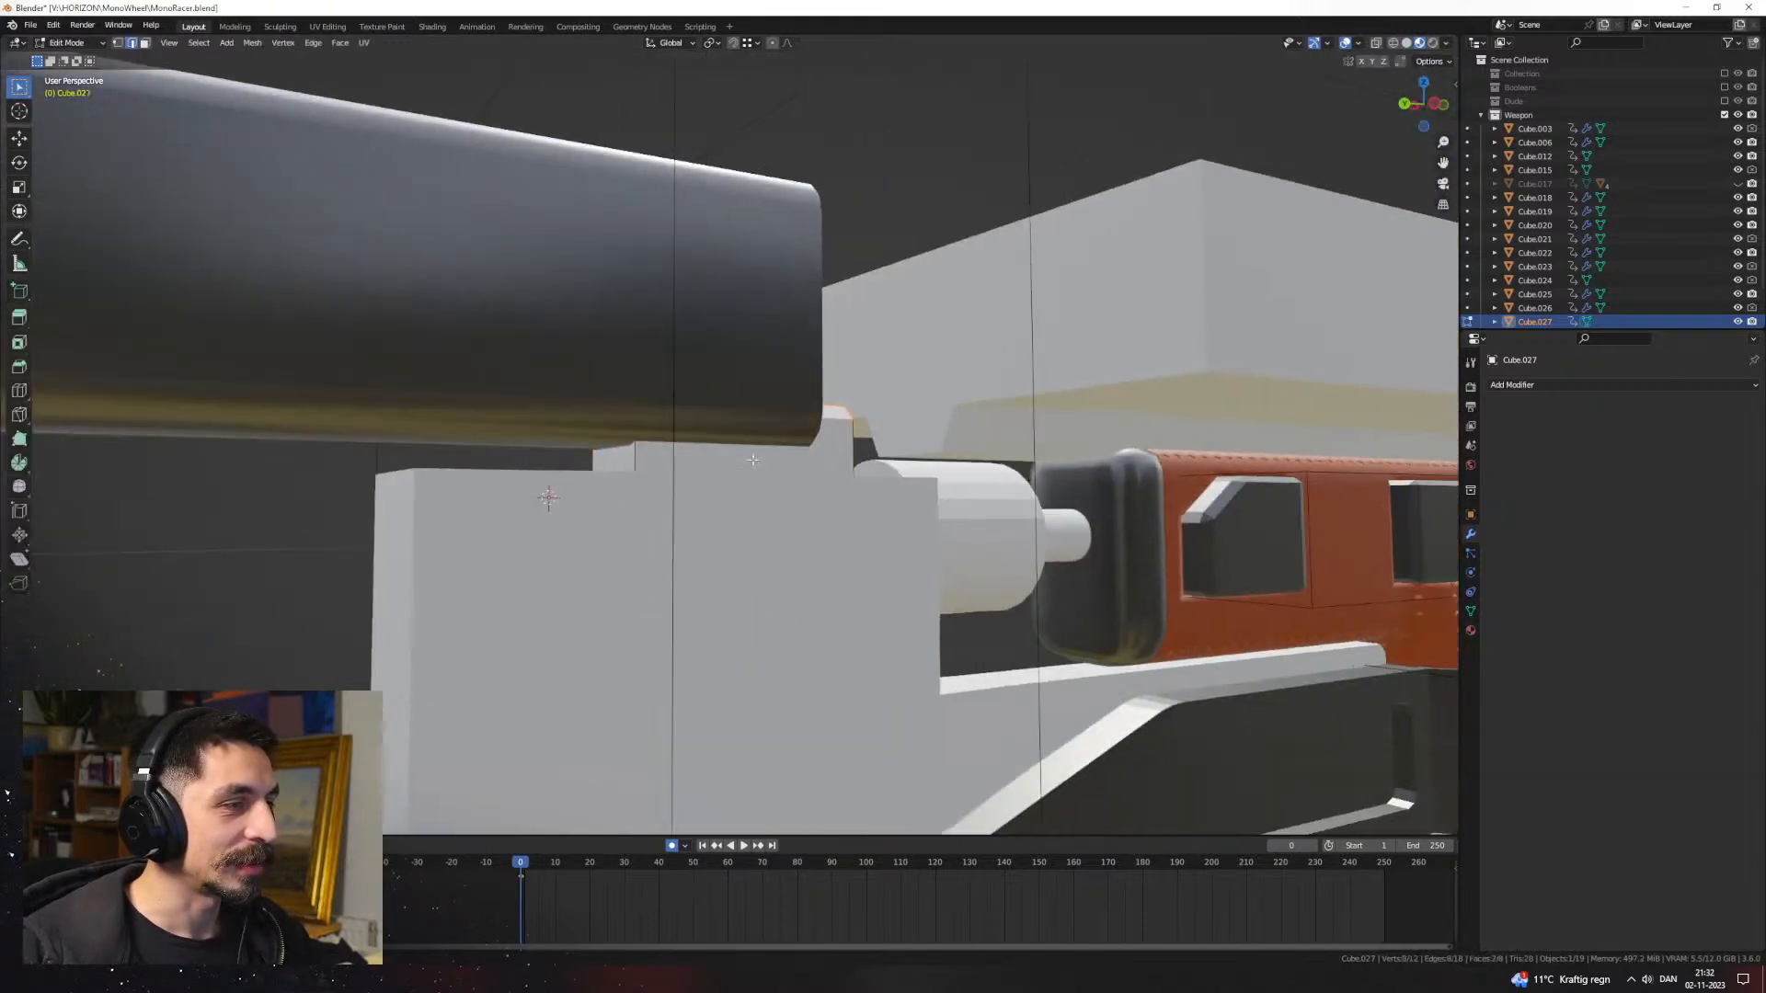
Step: Extend the small cube's rear face along Y beneath the upper bar until it reaches into the stock
left_click(624, 456)
scroll(626, 455, "down", 3)
middle_click_drag(625, 456, 869, 439, "shift")
key("g")
key("x")
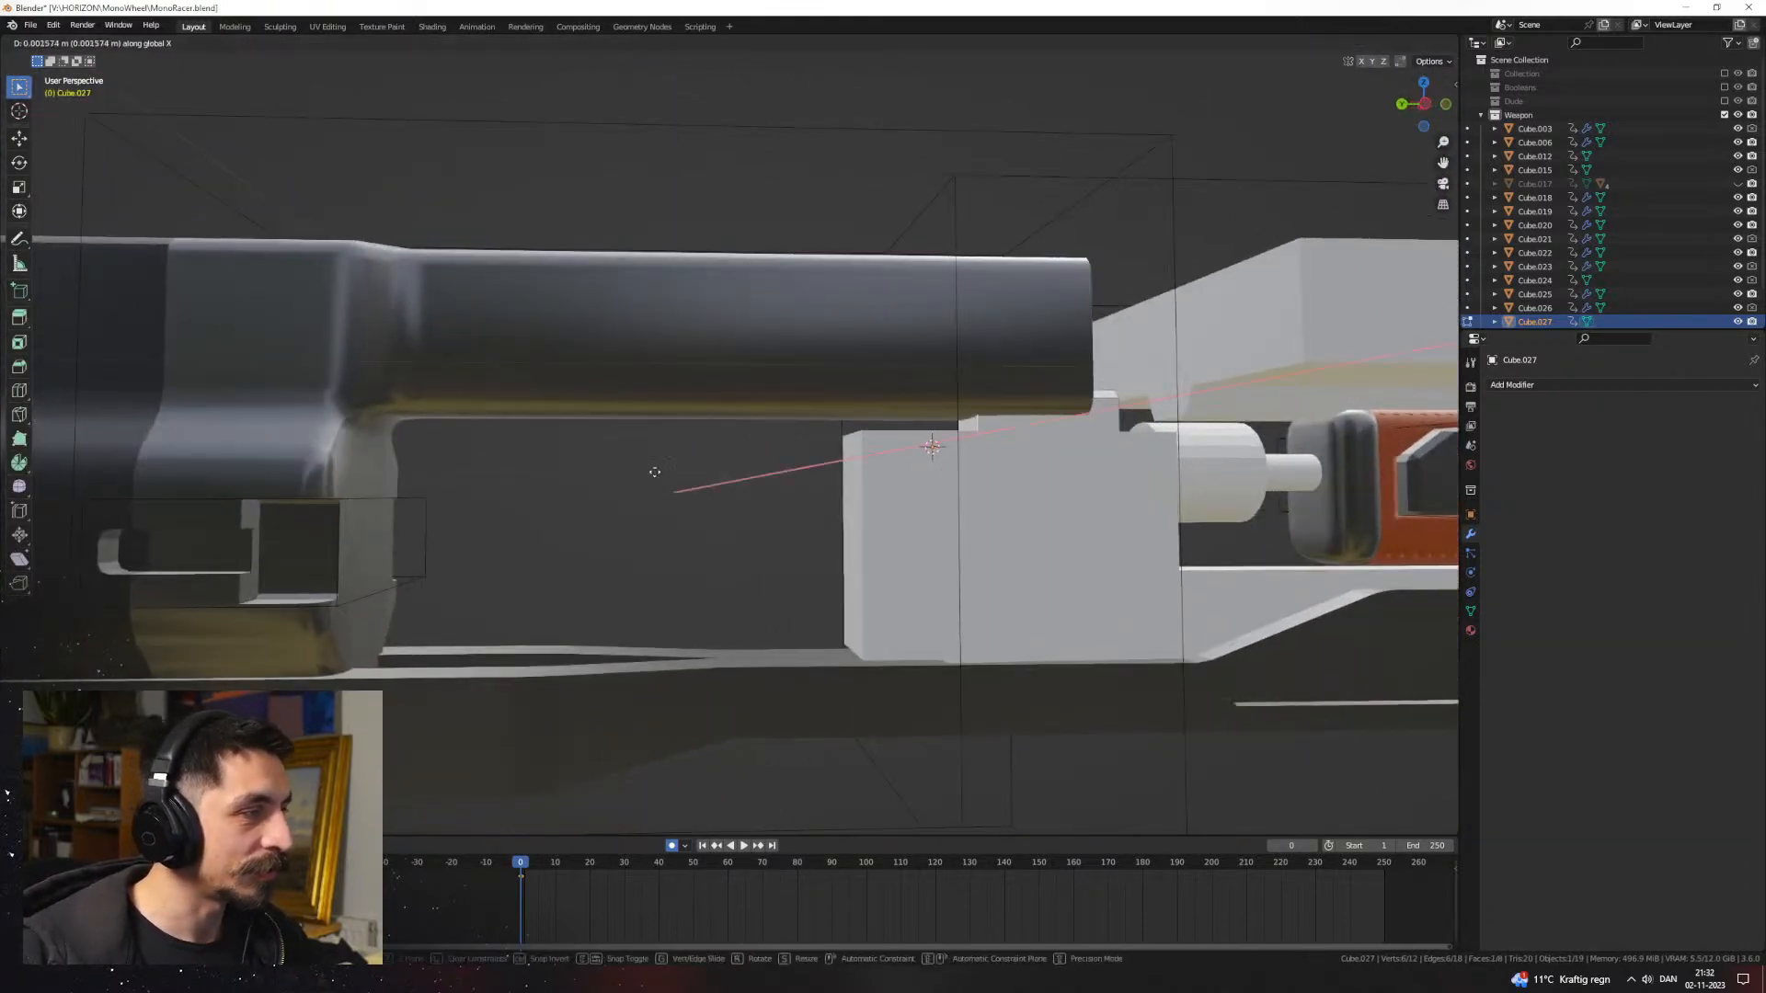
key("y")
left_click(317, 471)
middle_click_drag(631, 469, 733, 469, "shift")
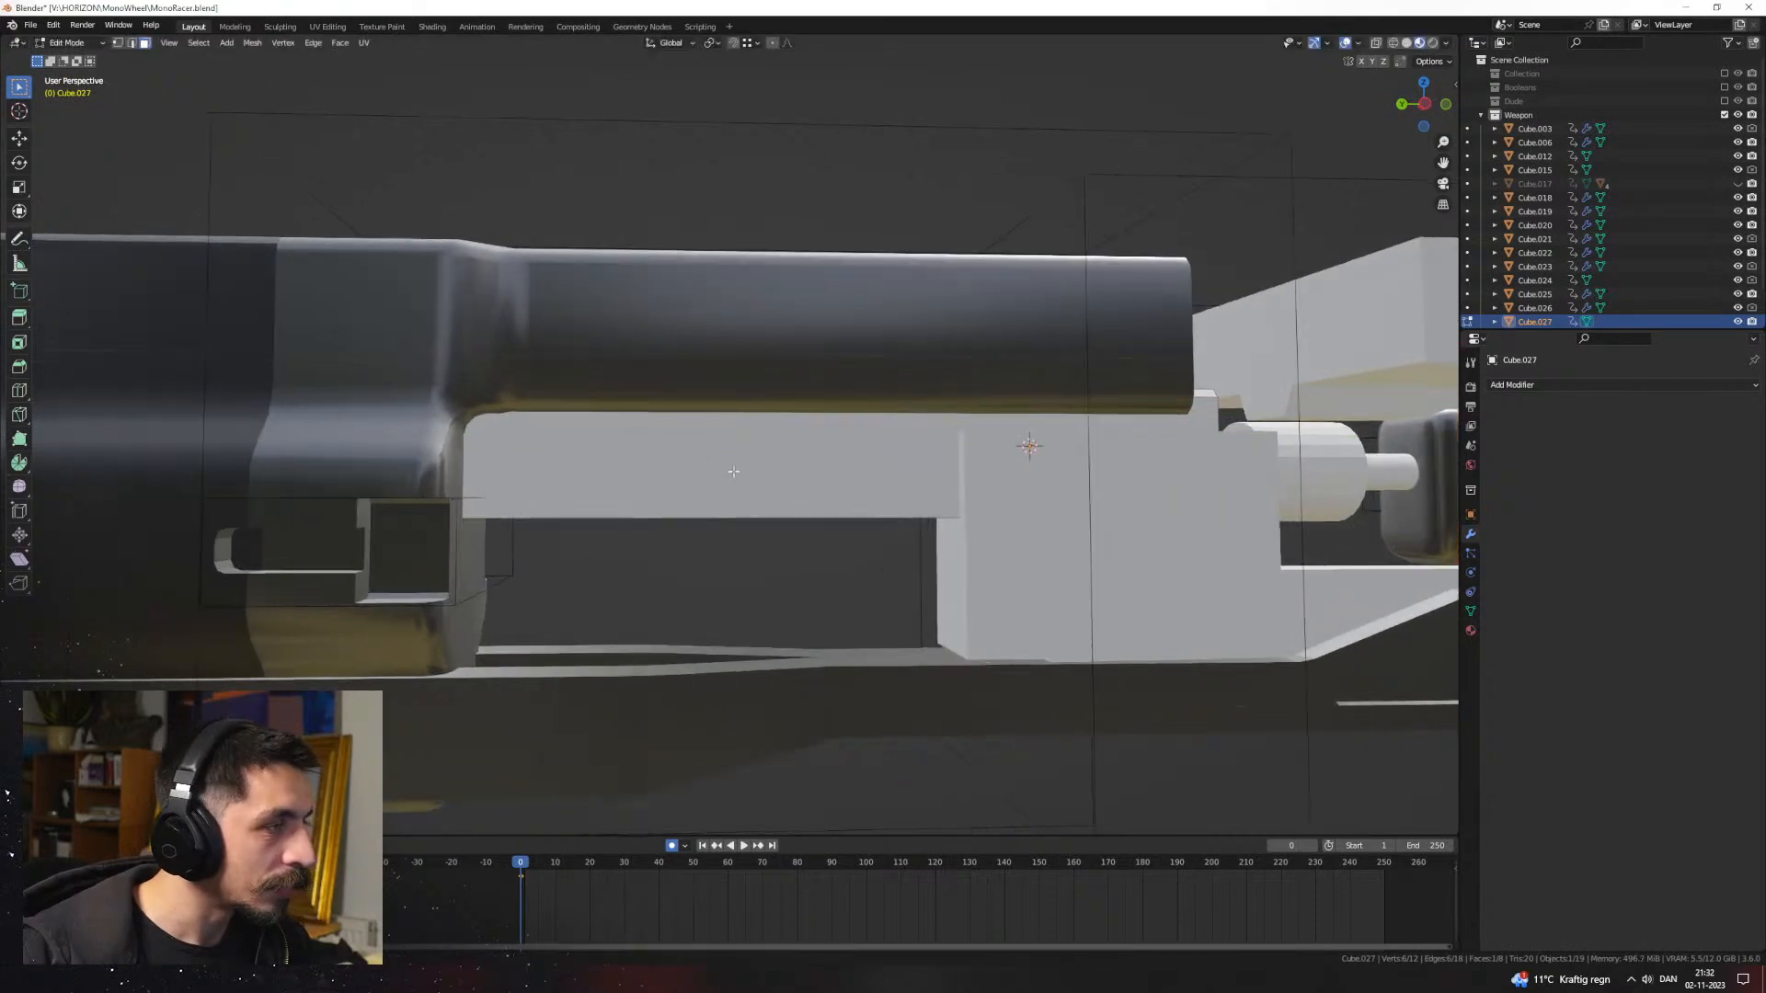
Step: Cut the elongated cube Cube.027 out of the upper bar object Cube.025 with a Bool Tool difference
key("Tab")
left_click(889, 367, "shift")
key("ctrl+KP_Subtract")
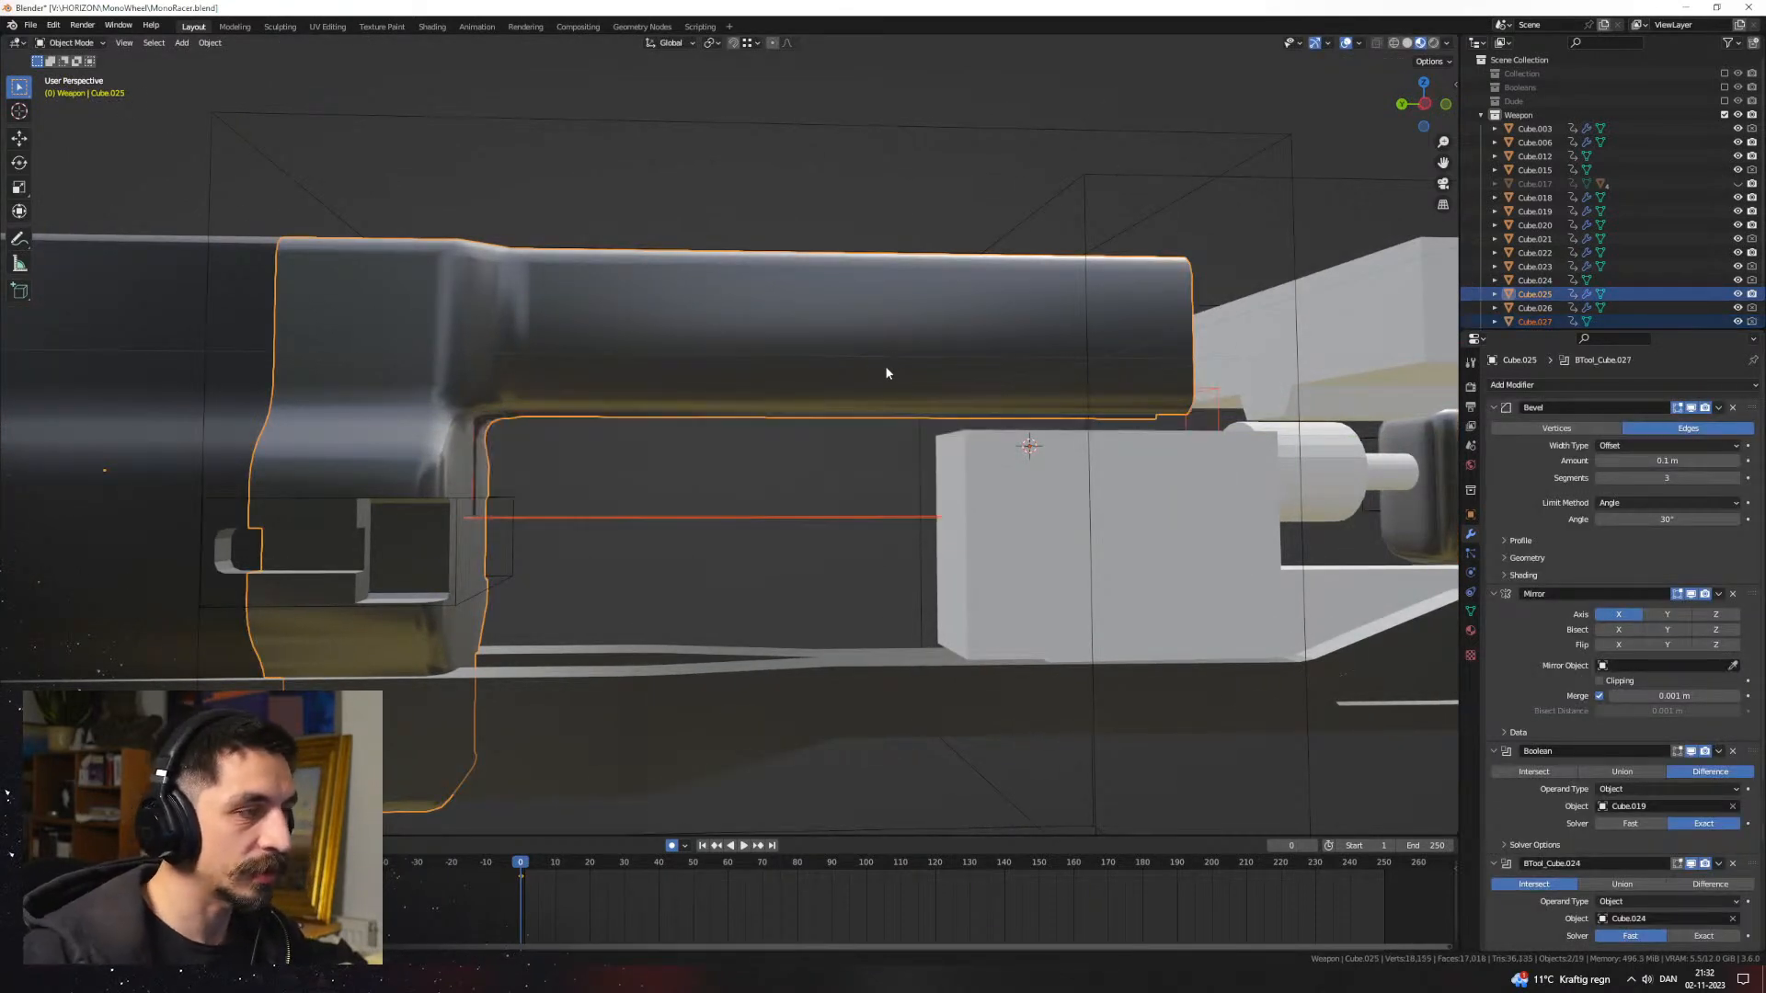
middle_click_drag(922, 288, 1054, 463)
Step: Duplicate the white block and move the copy along Y into the opening in front of the stock
left_click(1067, 451)
key("shift+d")
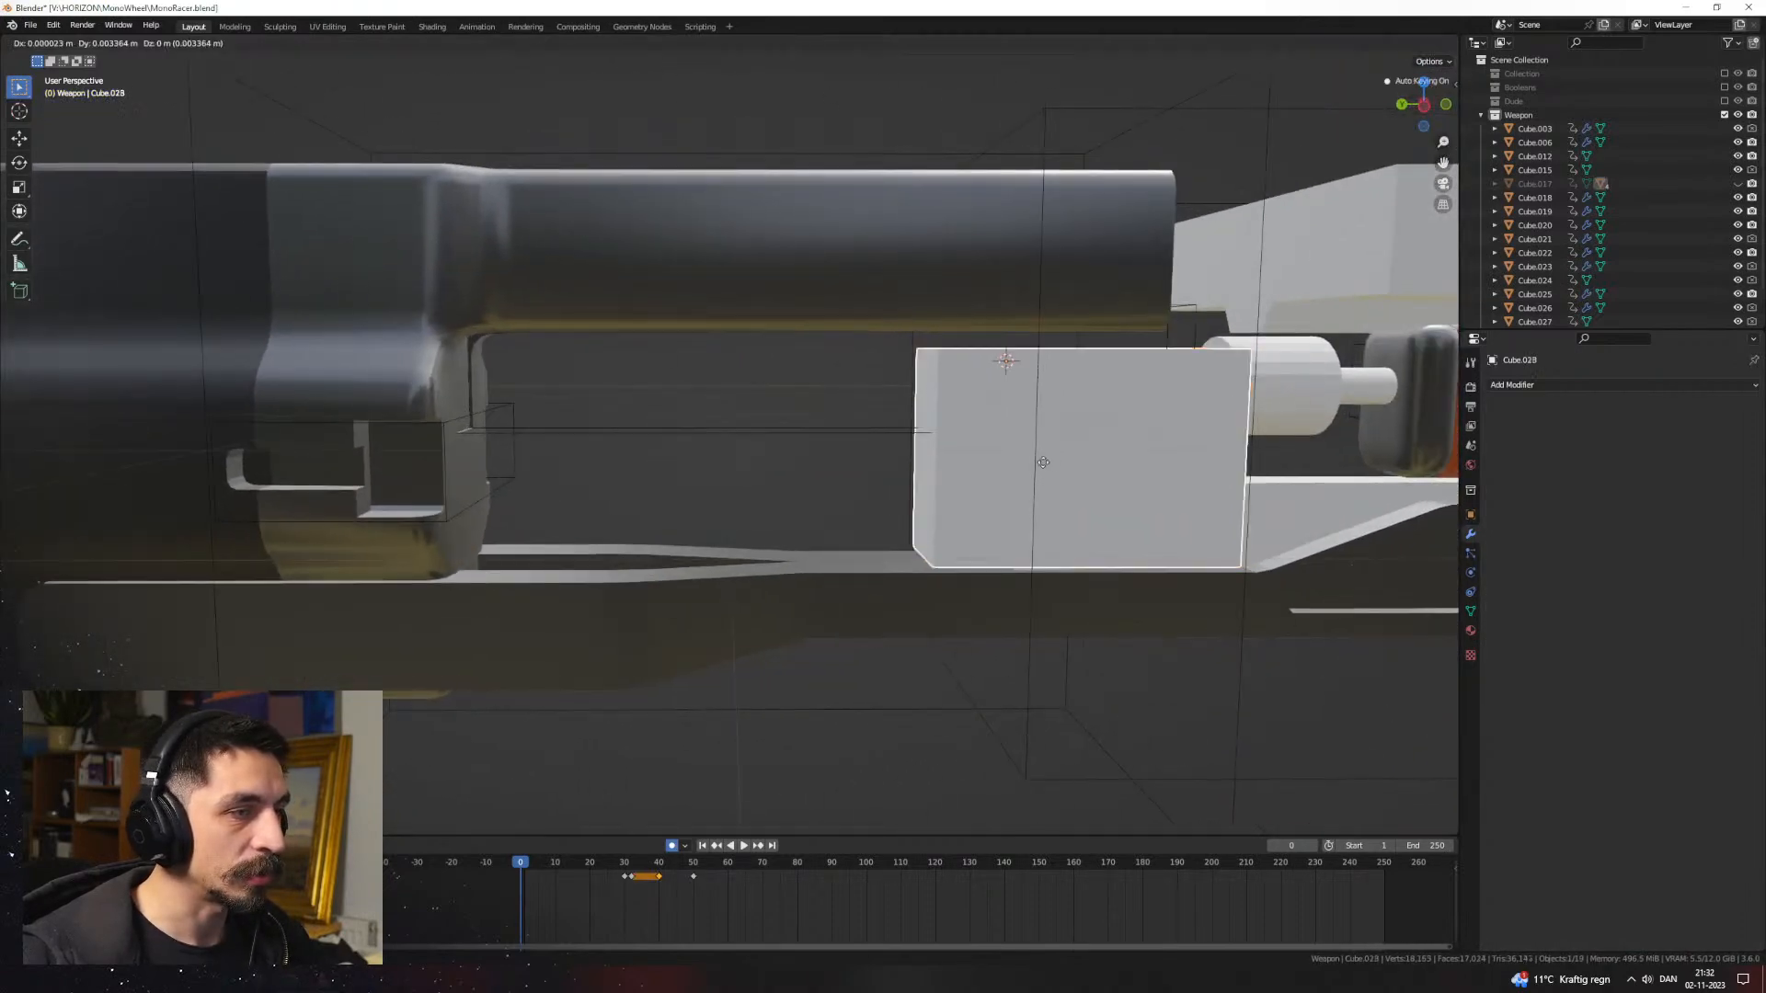
right_click(1100, 471)
key("g")
key("y")
left_click(691, 491)
mouse_move(741, 490)
middle_mouse_down("shift")
mouse_move(841, 493)
mouse_move(752, 484)
middle_mouse_up("shift")
Step: Add two evenly spaced horizontal loop cuts around the duplicated block
key("Tab")
key("ctrl+r")
scroll(699, 428, "up", 1)
left_click(699, 427)
right_click(699, 428)
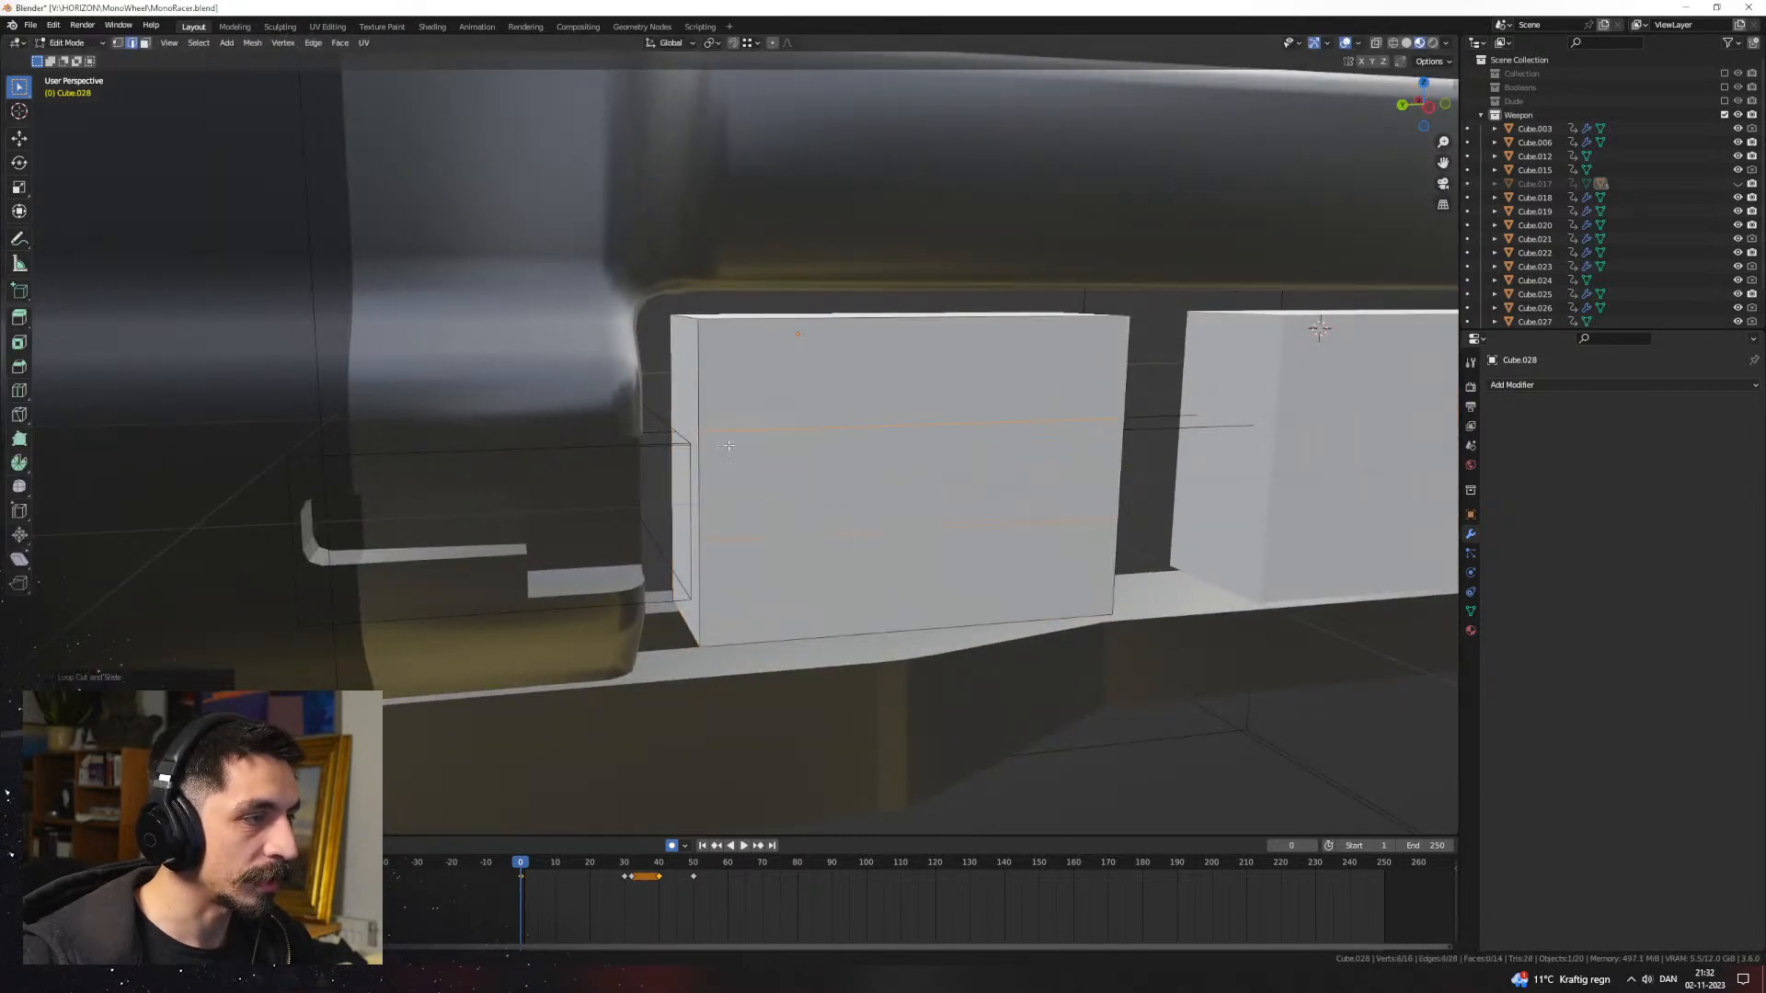
Step: Scale the two loop cuts outward along X by about 1.6 so the block's sides bulge
key("s")
key("x")
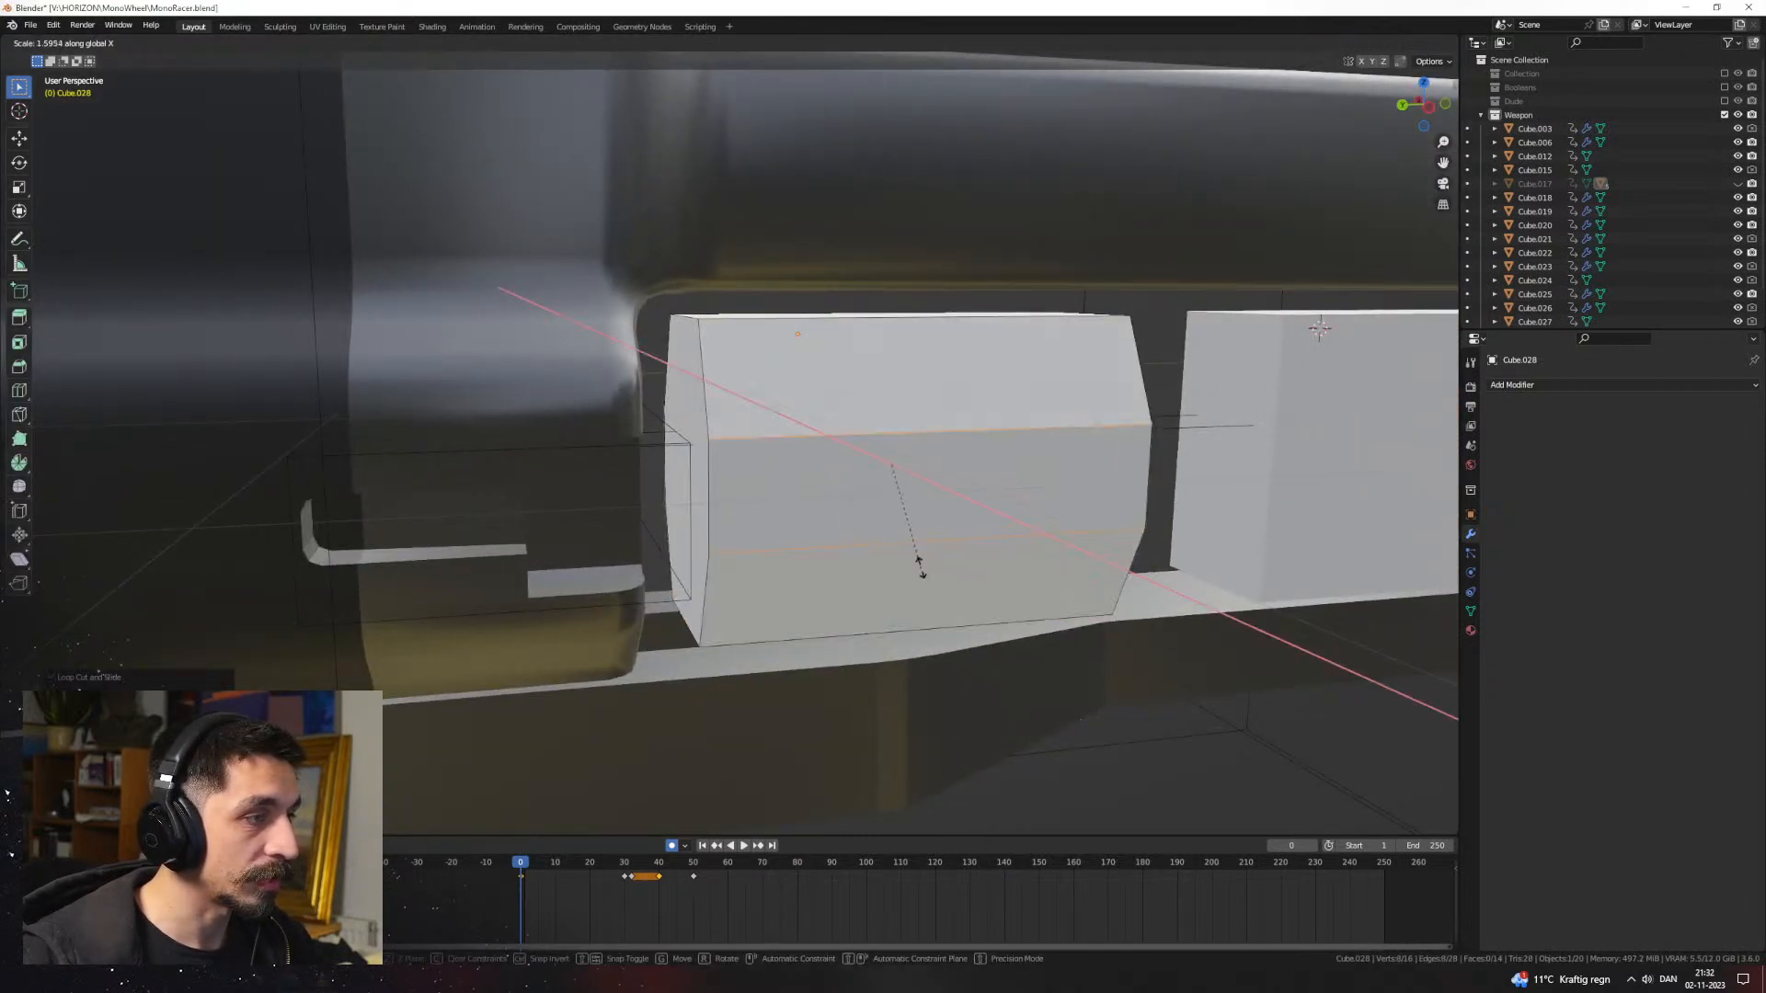
left_click(899, 563)
mouse_move(952, 563)
middle_mouse_down()
mouse_move(882, 565)
mouse_move(938, 556)
middle_mouse_up()
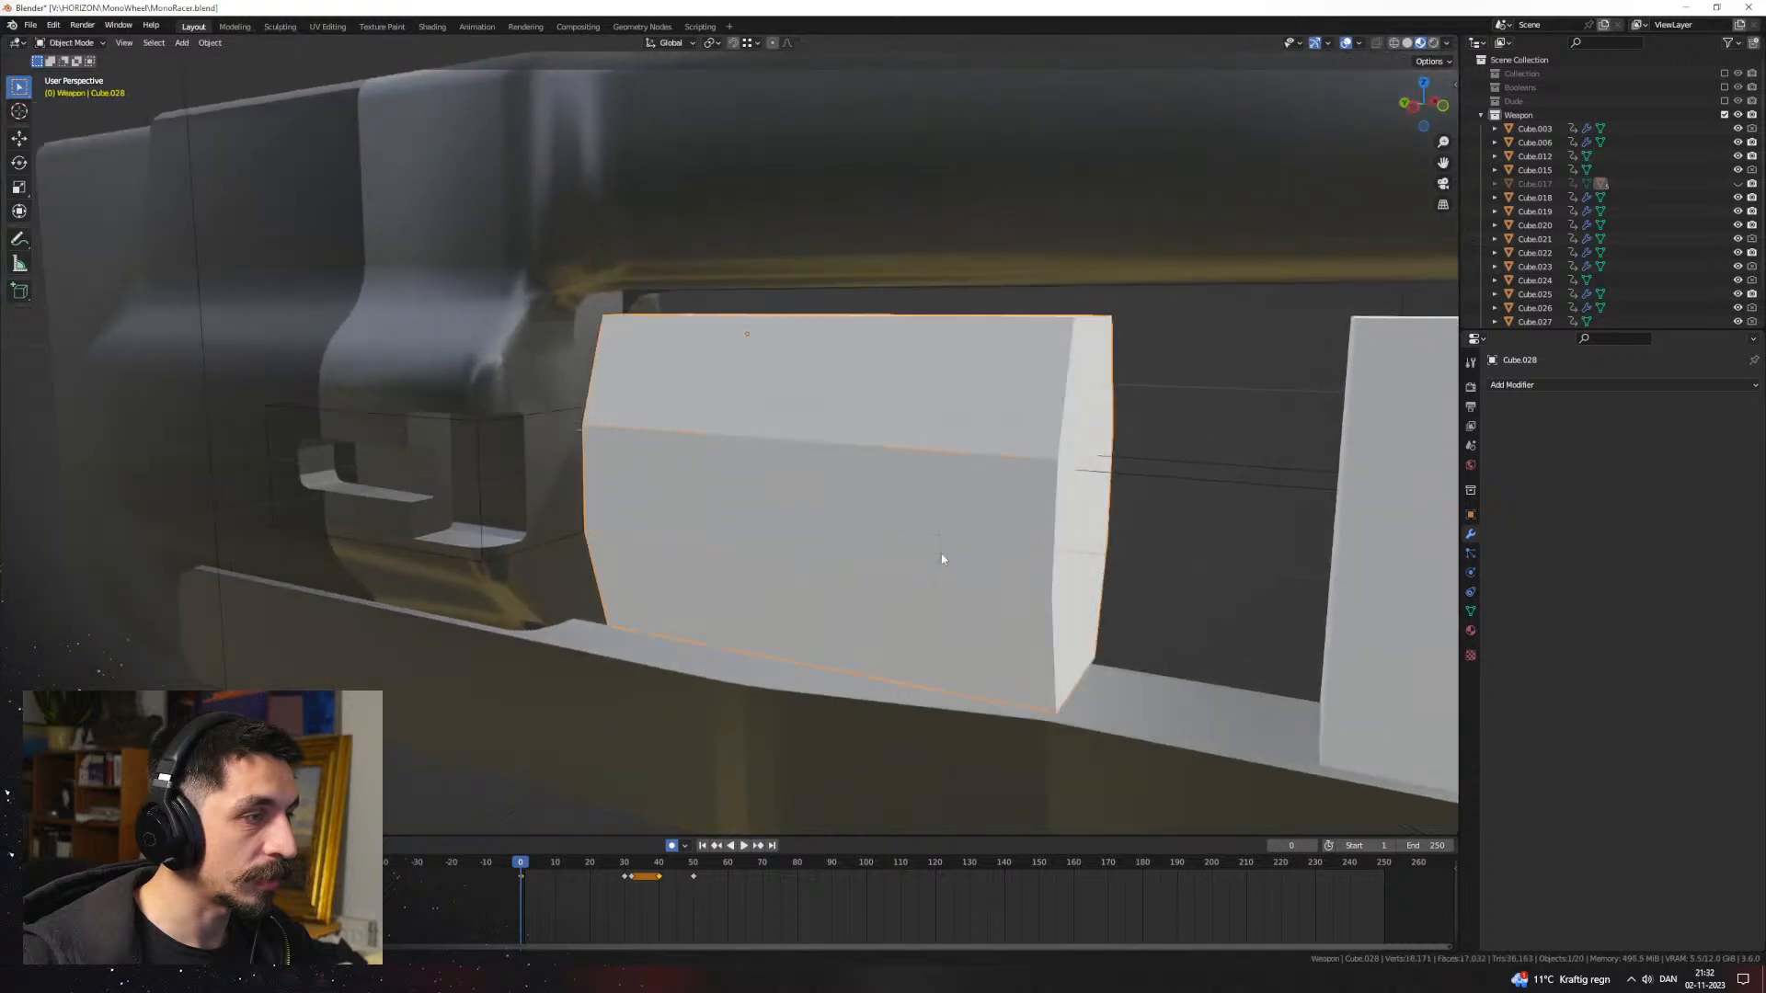
Step: Move the bulged block along Y into the stock's front face, resize it, and raise it slightly along Z
key("Tab")
key("g")
key("y")
left_click(1064, 541)
middle_click_drag(1064, 541, 1009, 540)
key("s")
left_click(1031, 561)
key("g")
key("z")
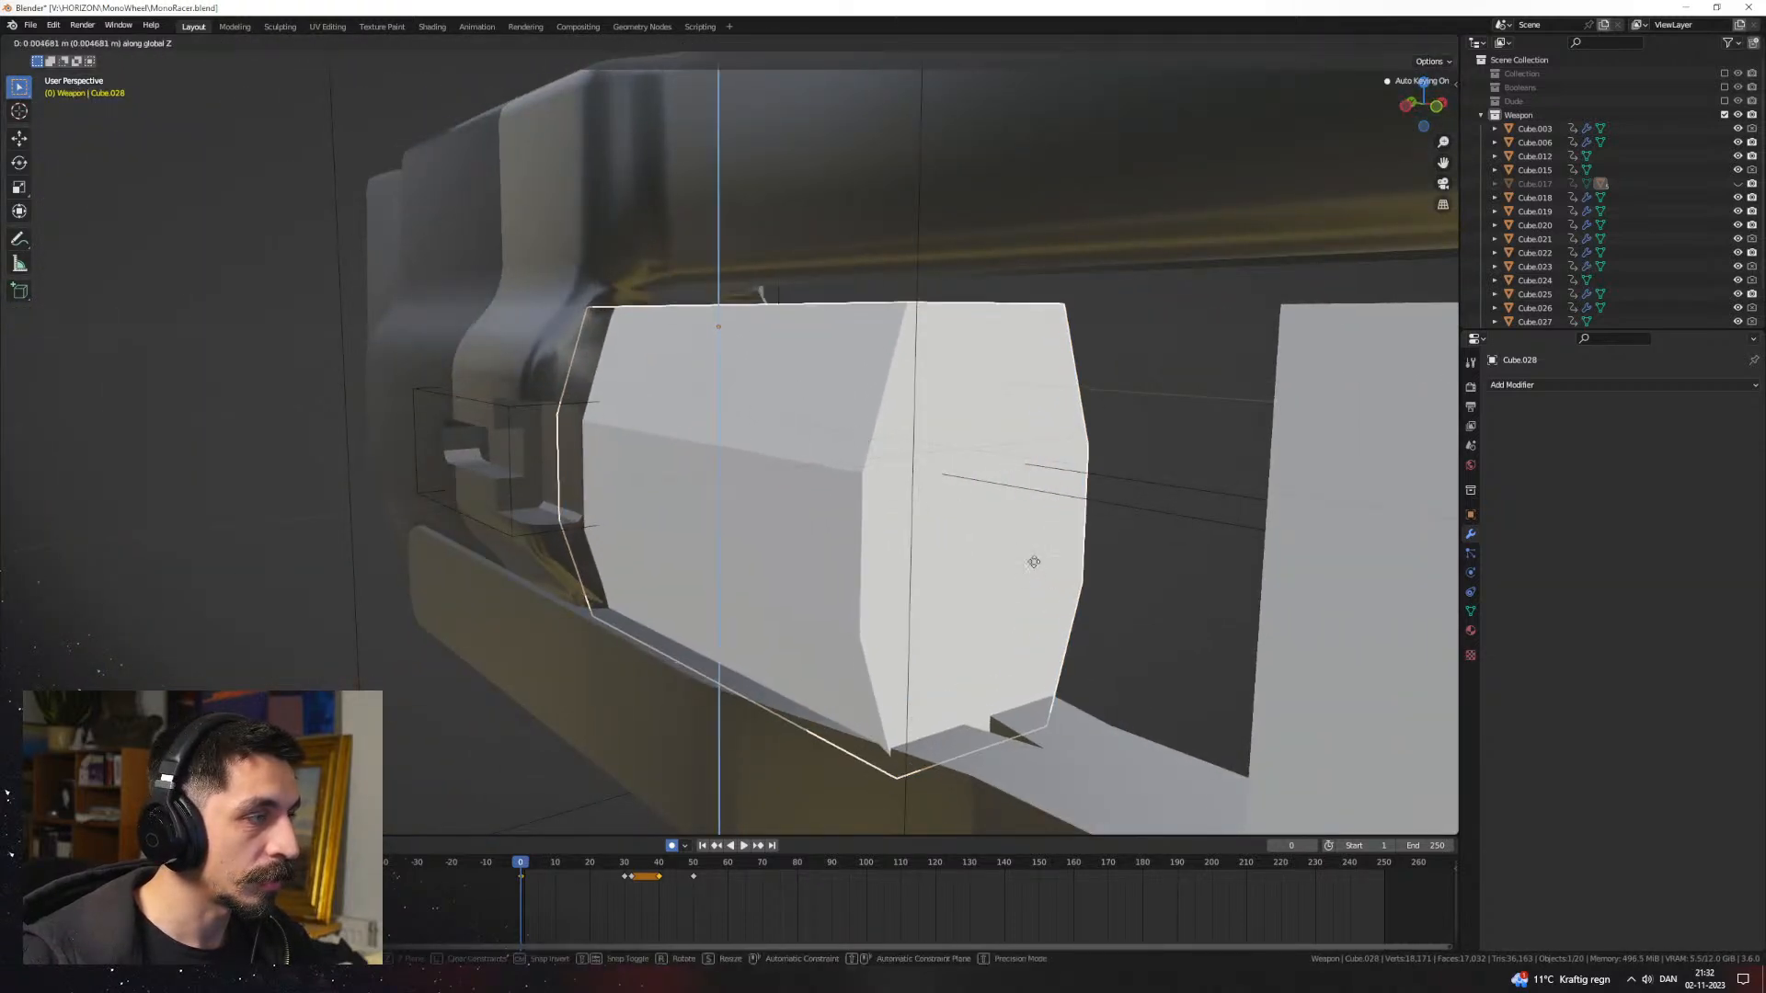
left_click(1031, 557)
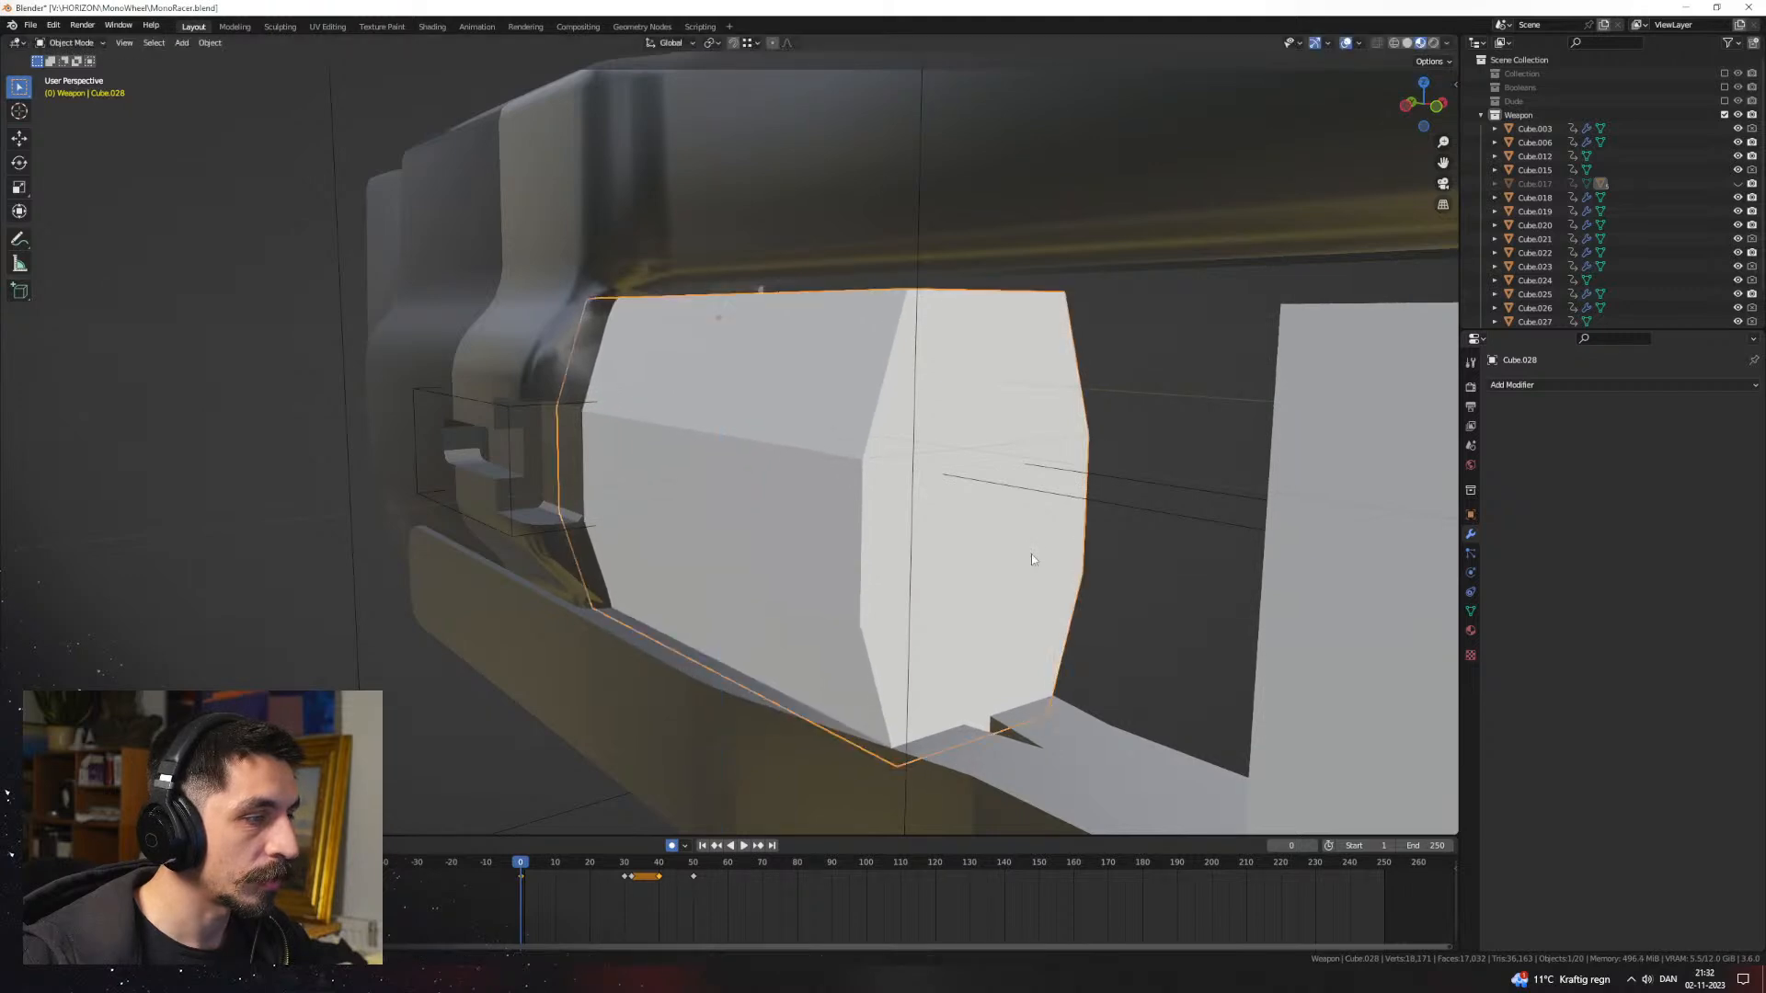
Step: Cut the bulged block Cube.028 out of the upper bar object Cube.025 with a Bool Tool difference
left_click(556, 354, "shift")
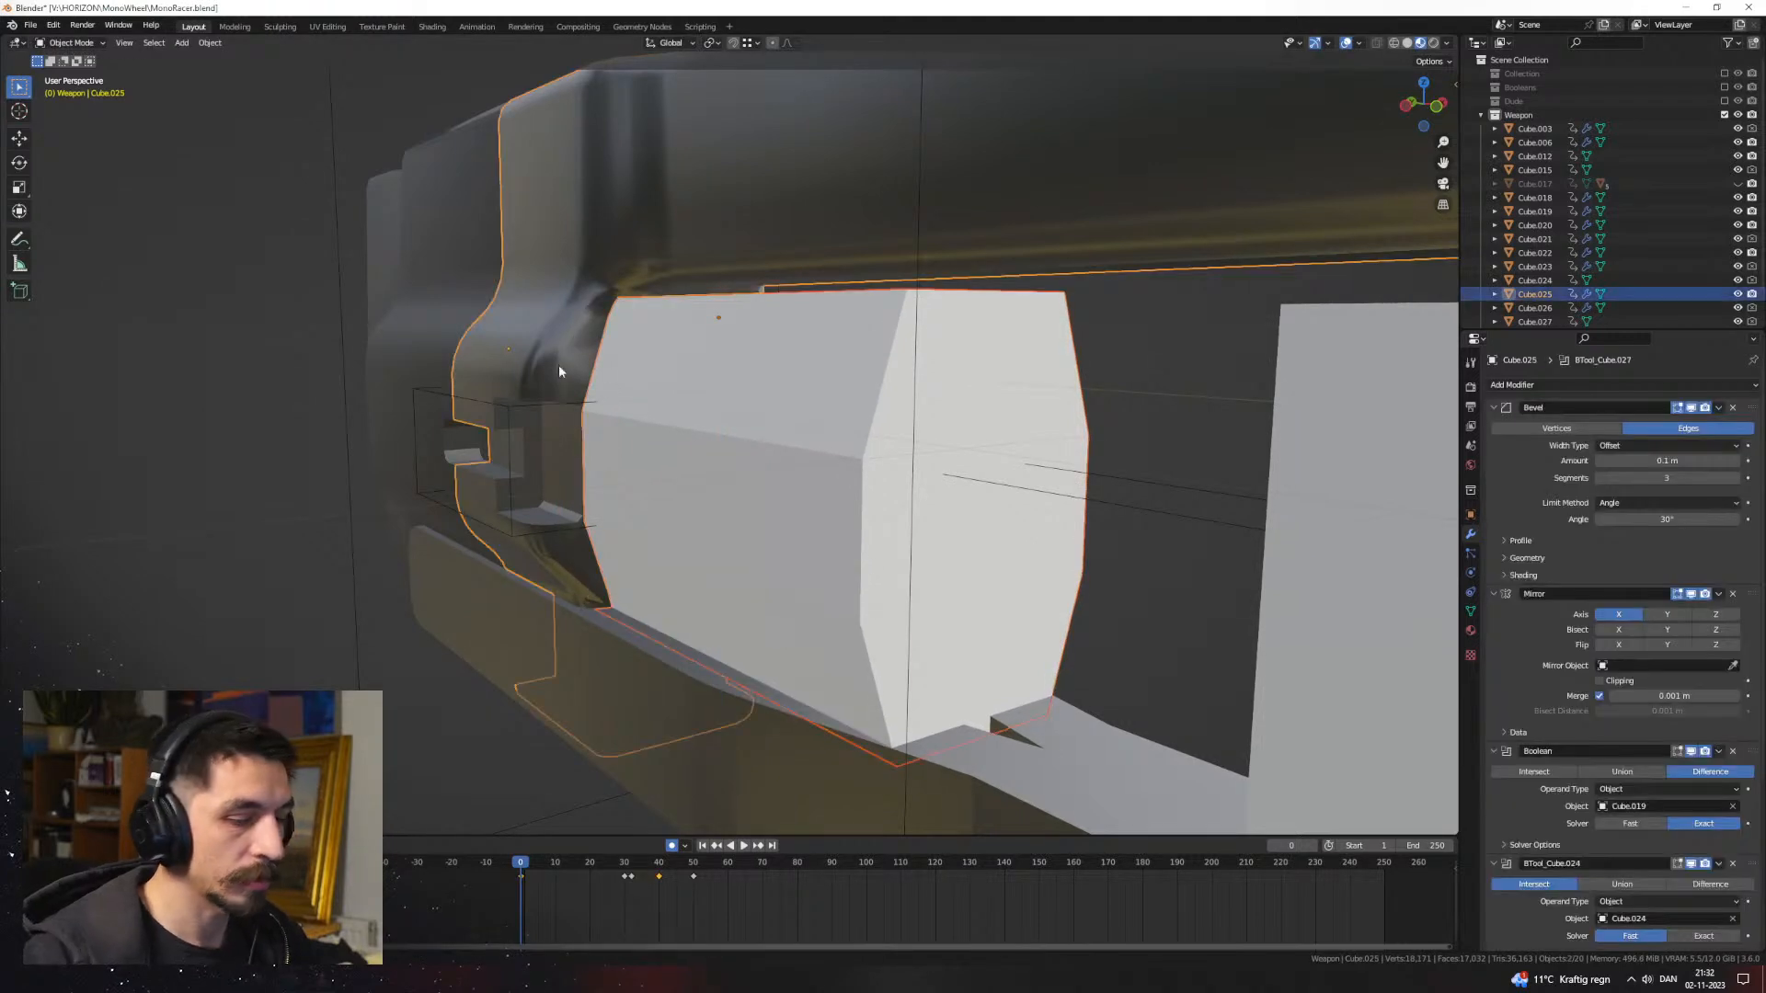
key("ctrl+shift+KP_Subtract")
middle_click_drag(559, 364, 851, 460)
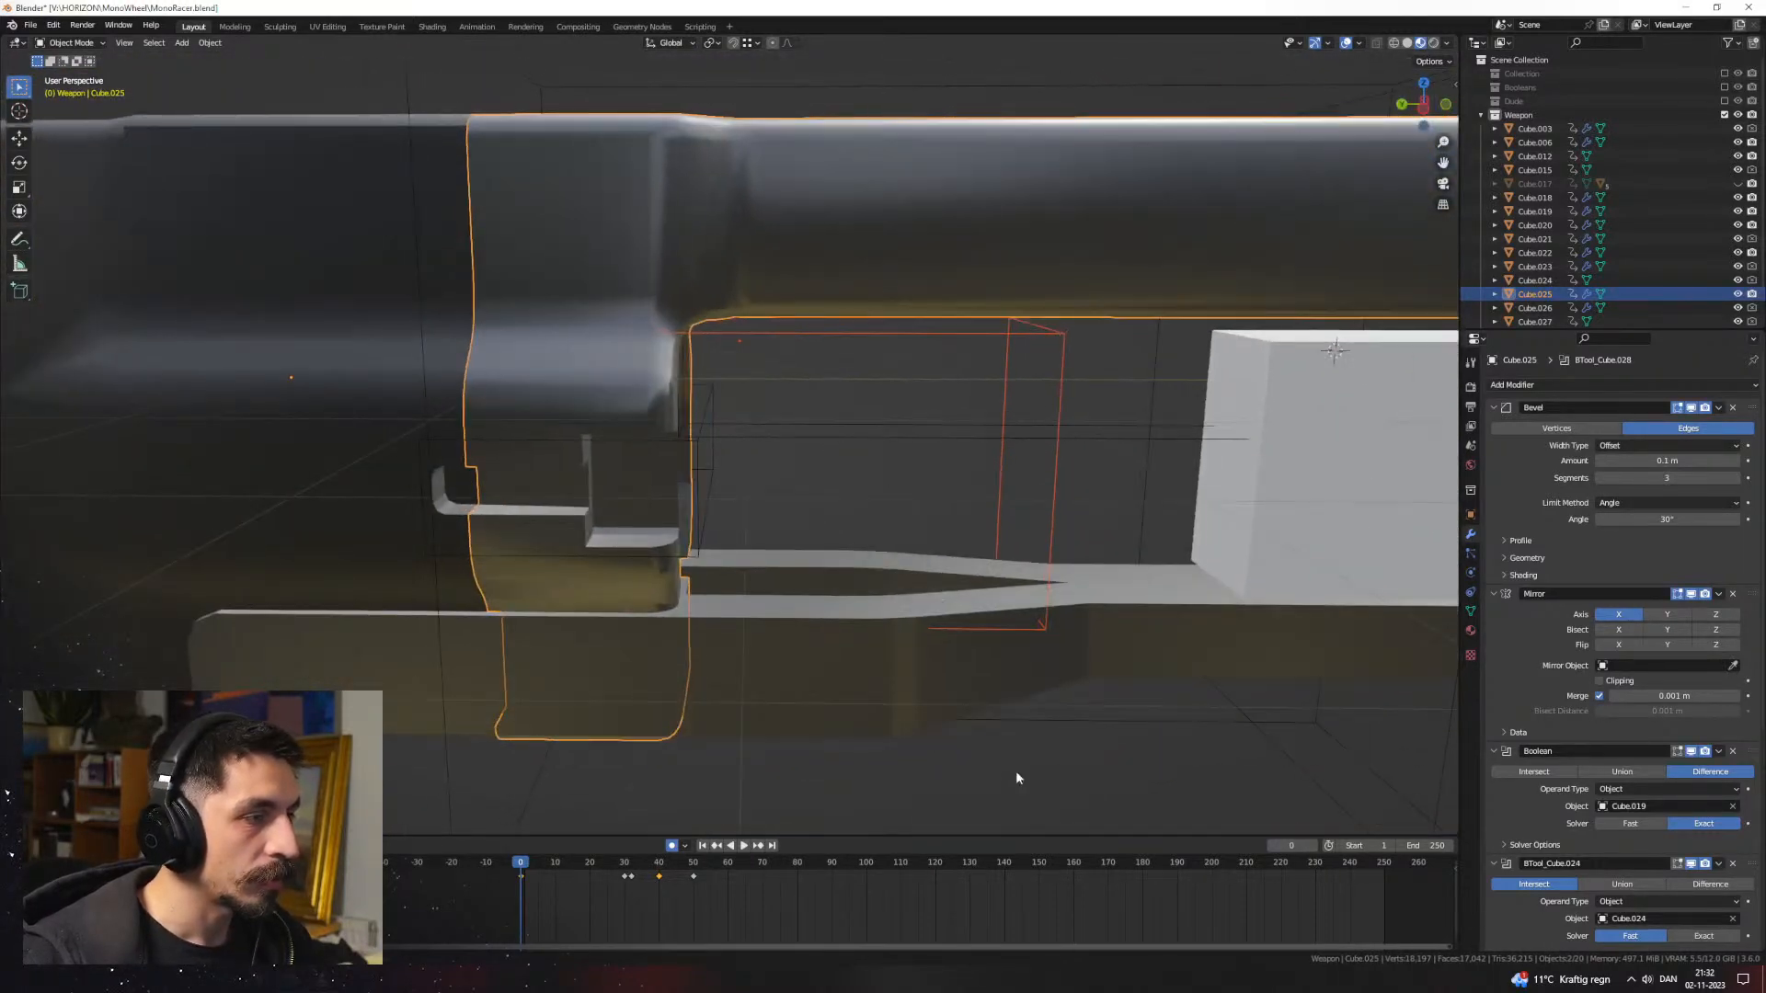
left_click(1015, 773)
middle_click_drag(1015, 770, 1009, 489)
middle_click_drag(918, 477, 744, 518)
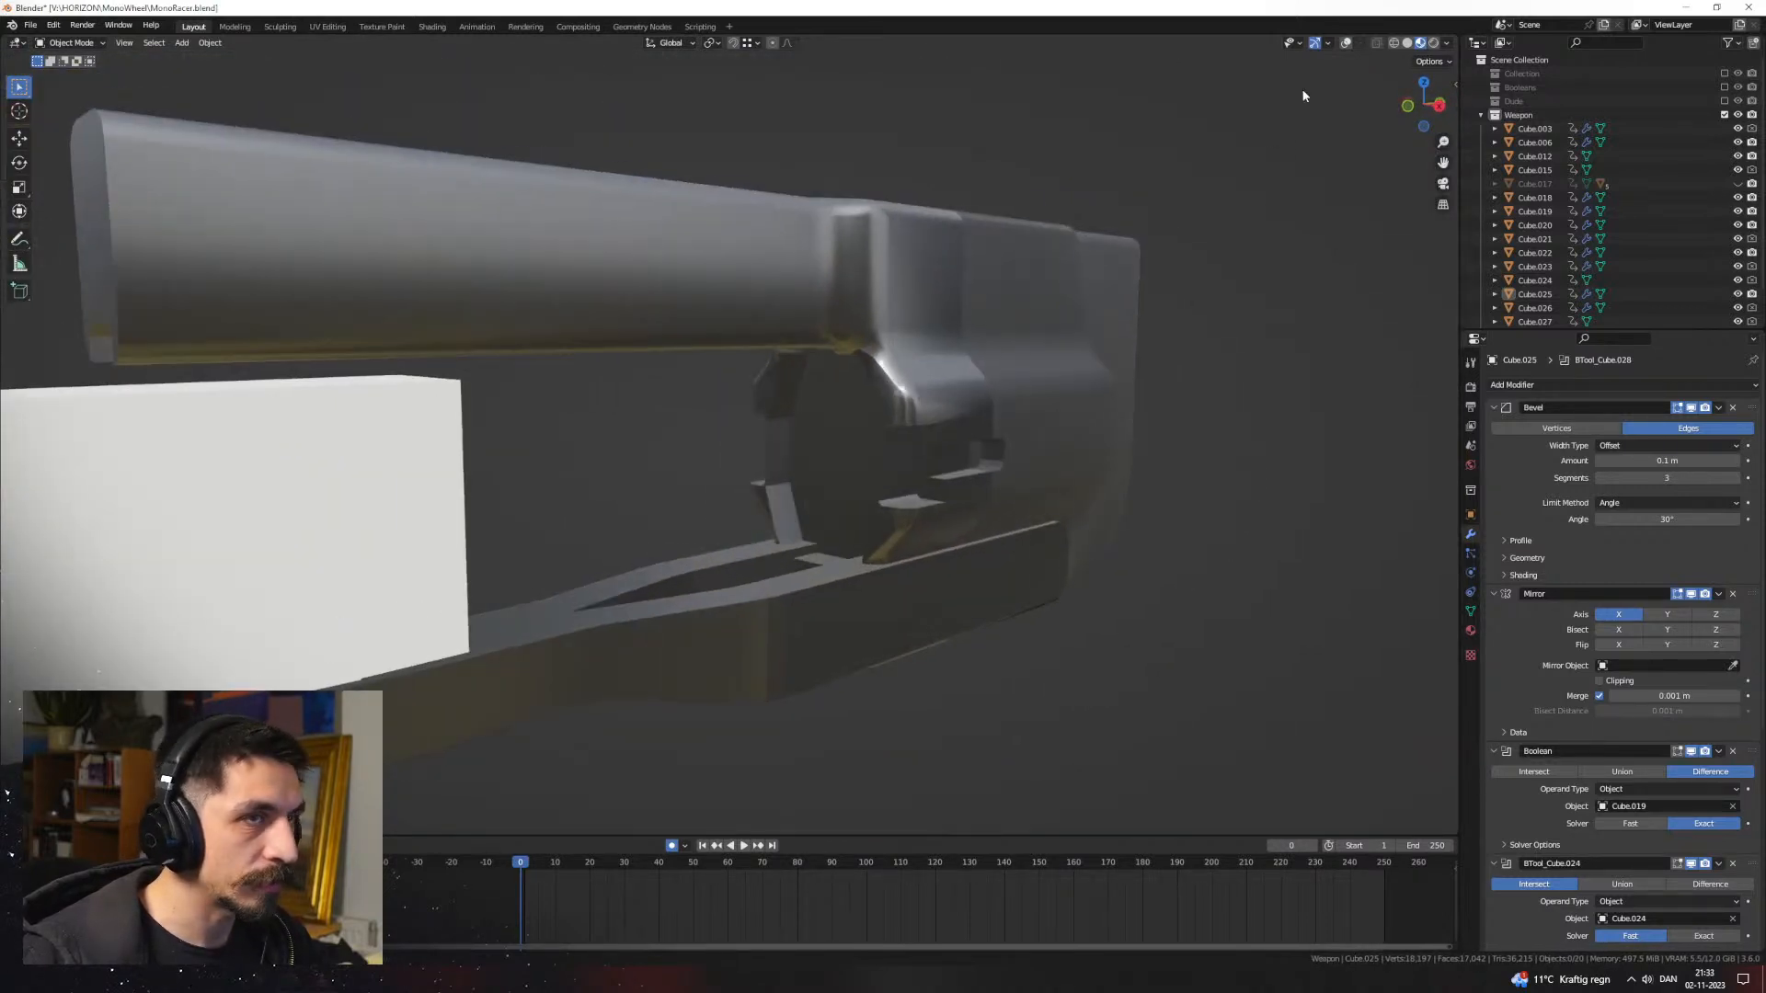
Step: Show the viewport overlays and narrow the whole mesh of the cutter Cube.028 along X
left_click(1345, 43)
scroll(964, 483, "up", 2)
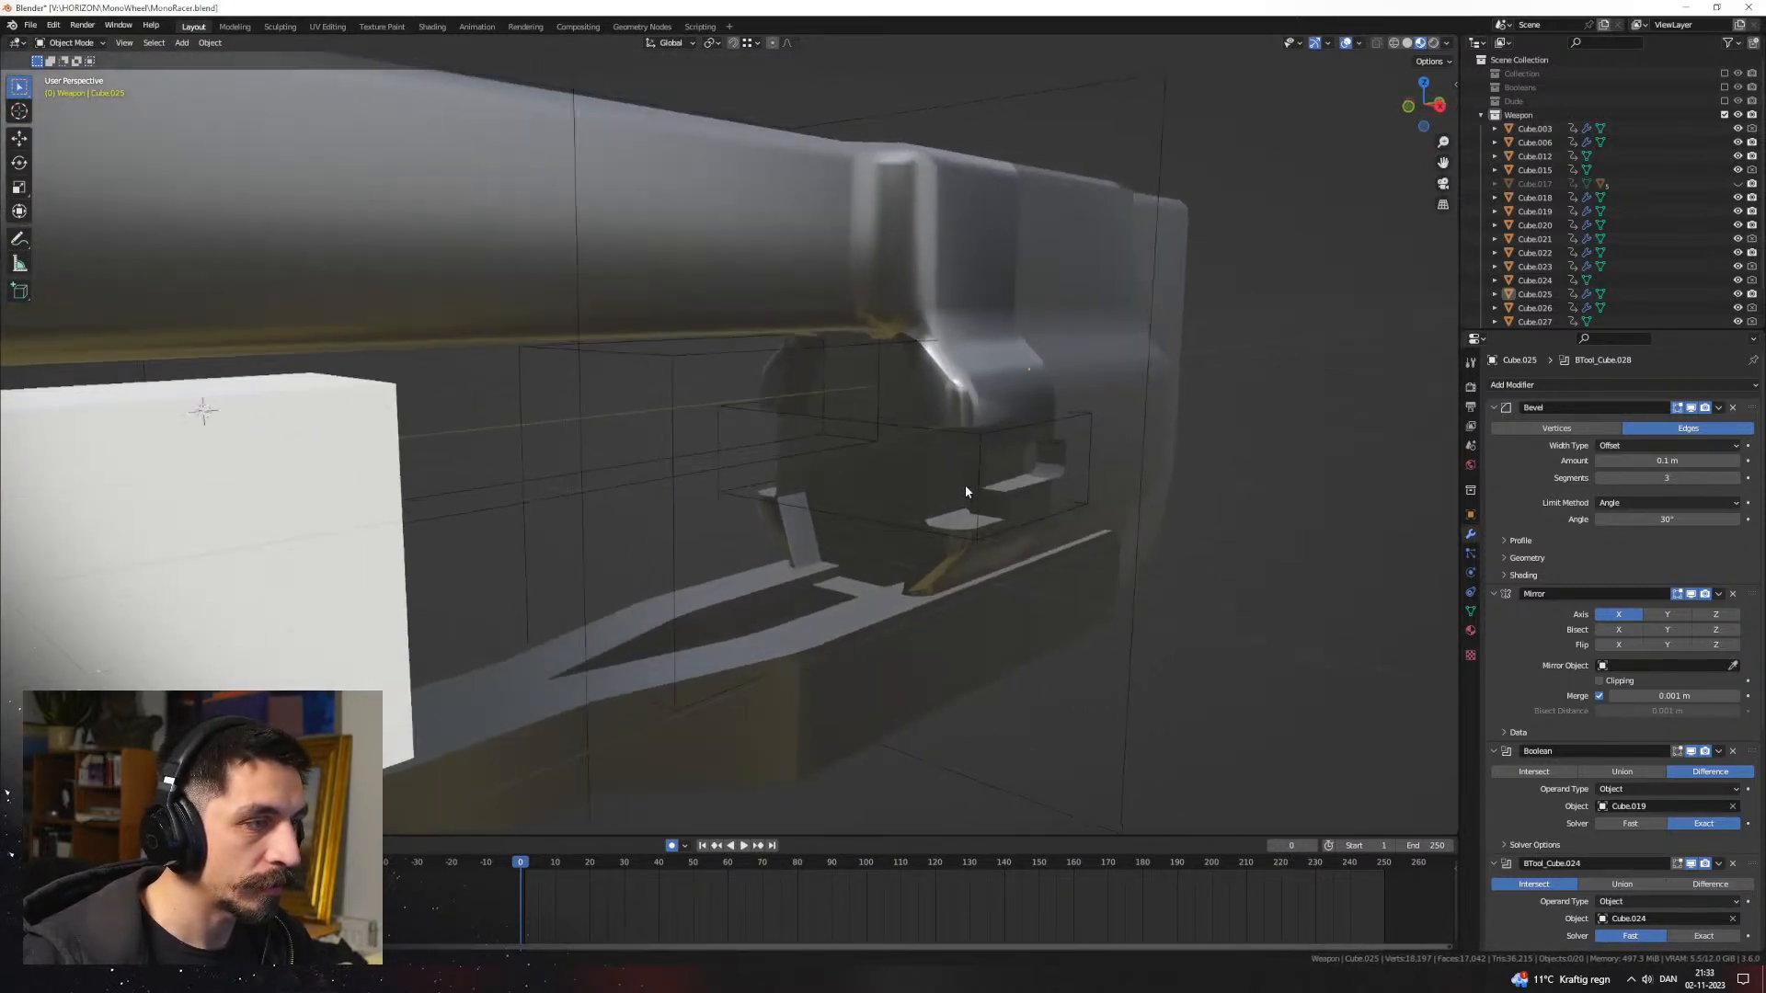
left_click(674, 565)
key("Tab")
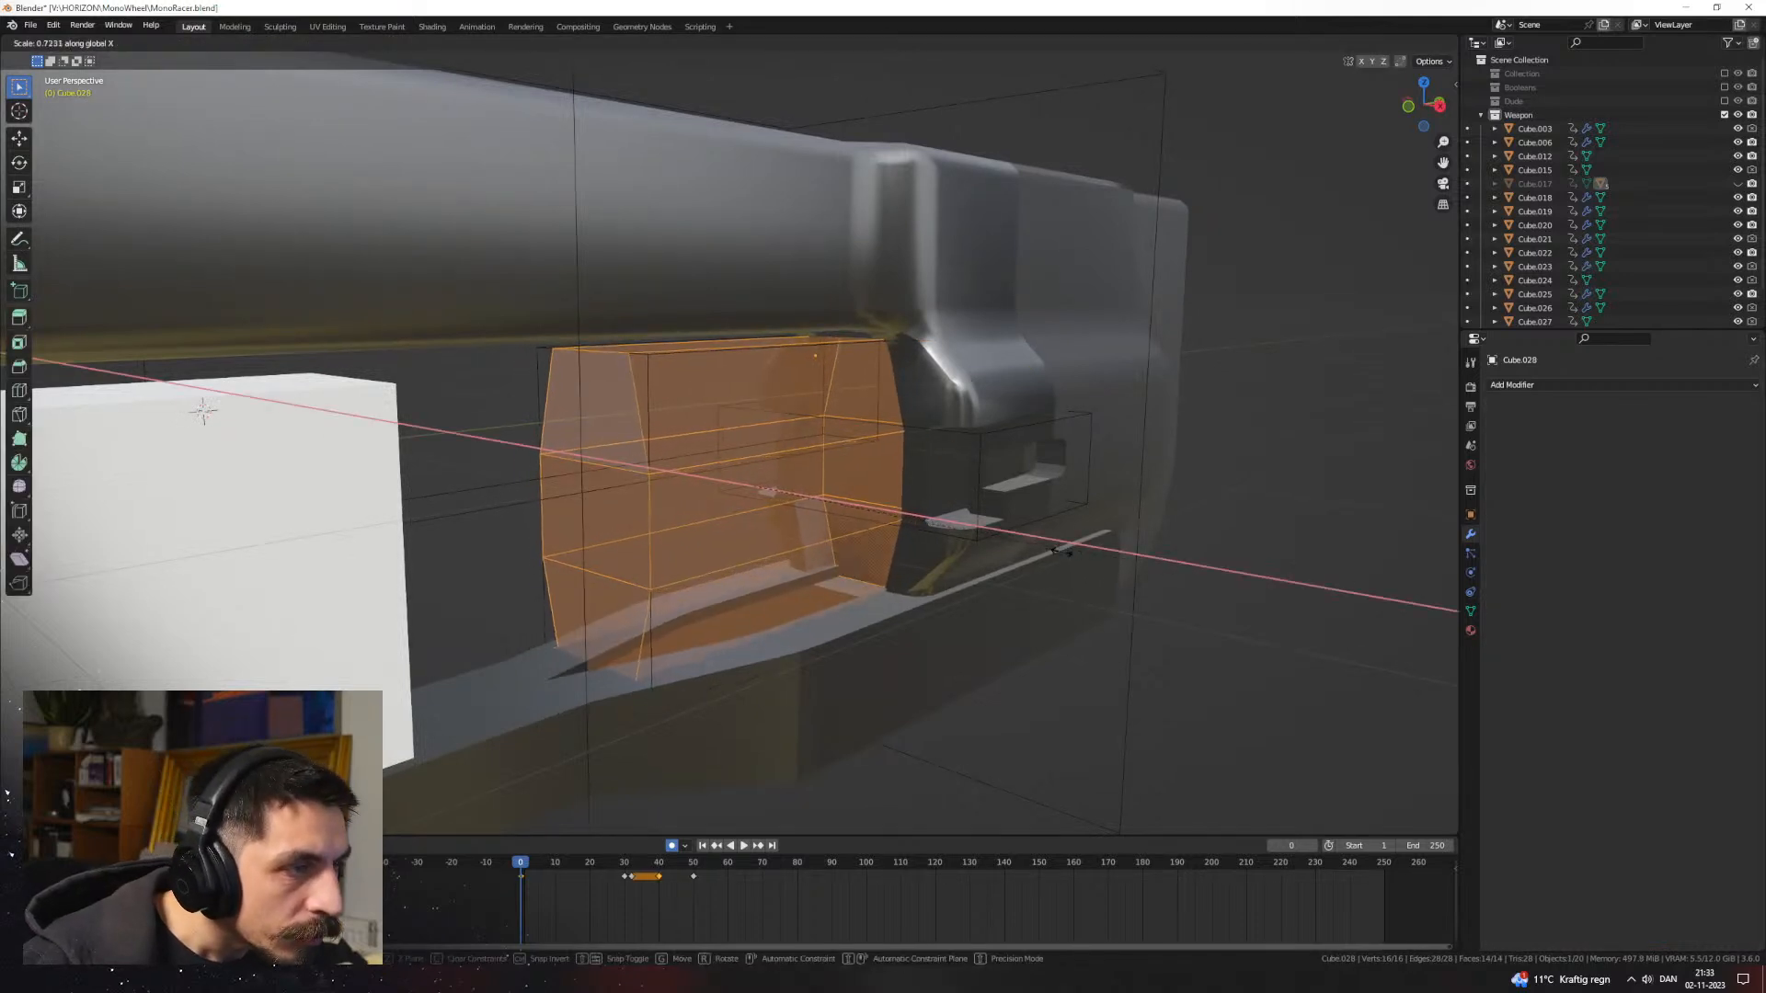
middle_click_drag(894, 544, 932, 530)
scroll(932, 531, "up", 3)
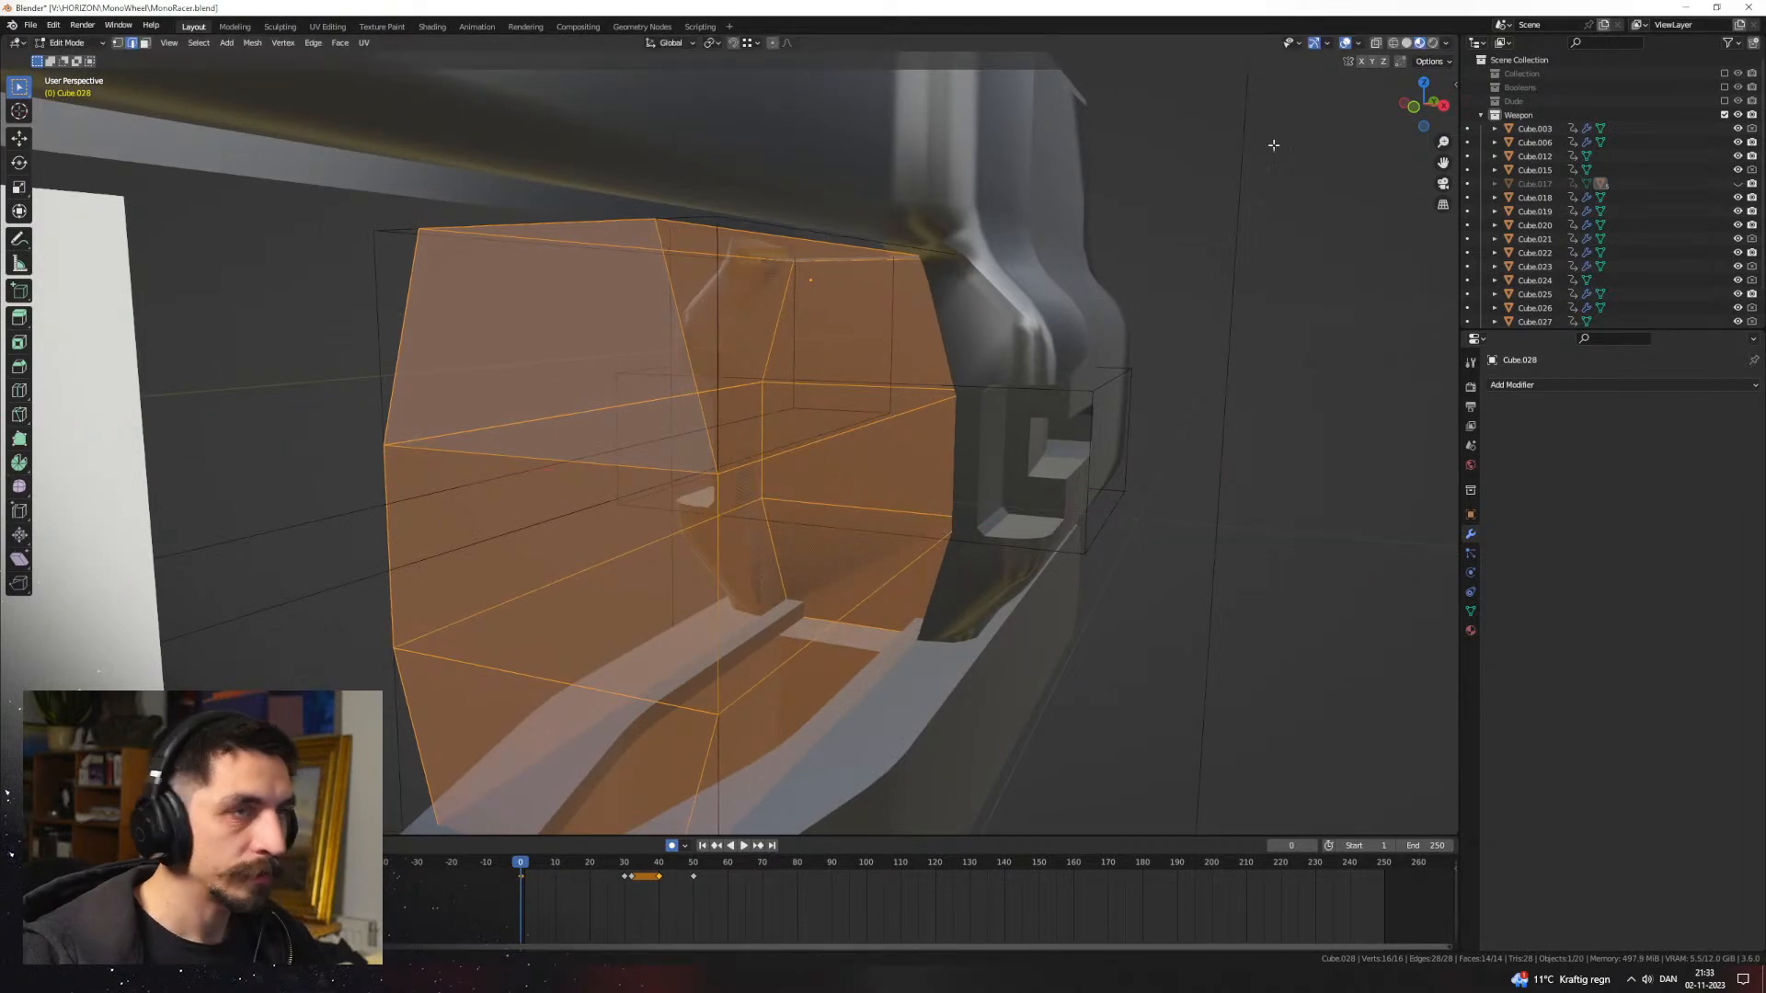
key("Tab")
left_click(1354, 238)
middle_click_drag(1354, 237, 1121, 271)
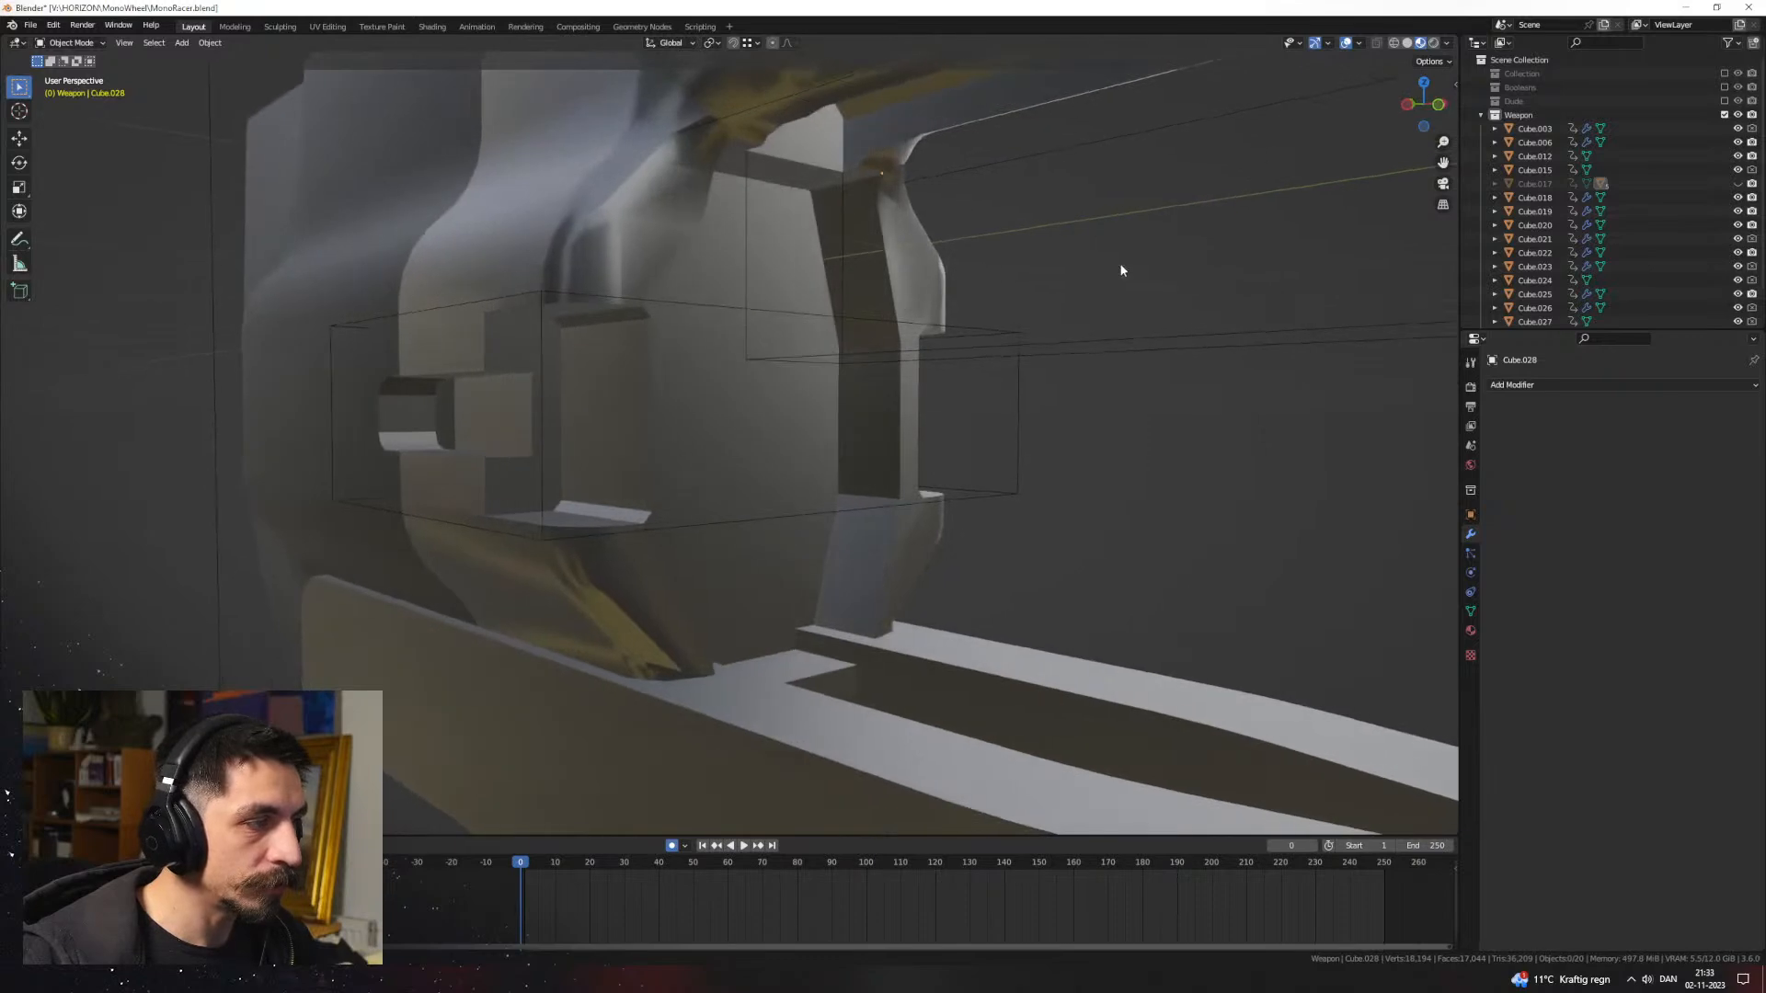
Step: Examine the cut stock and the whole rifle in solid shading and in material preview from several angles
left_click(1407, 42)
mouse_move(1242, 217)
middle_mouse_down()
mouse_move(952, 425)
mouse_move(842, 439)
mouse_move(904, 471)
mouse_move(797, 462)
mouse_move(699, 414)
mouse_move(760, 384)
mouse_move(786, 409)
mouse_move(861, 418)
middle_mouse_up()
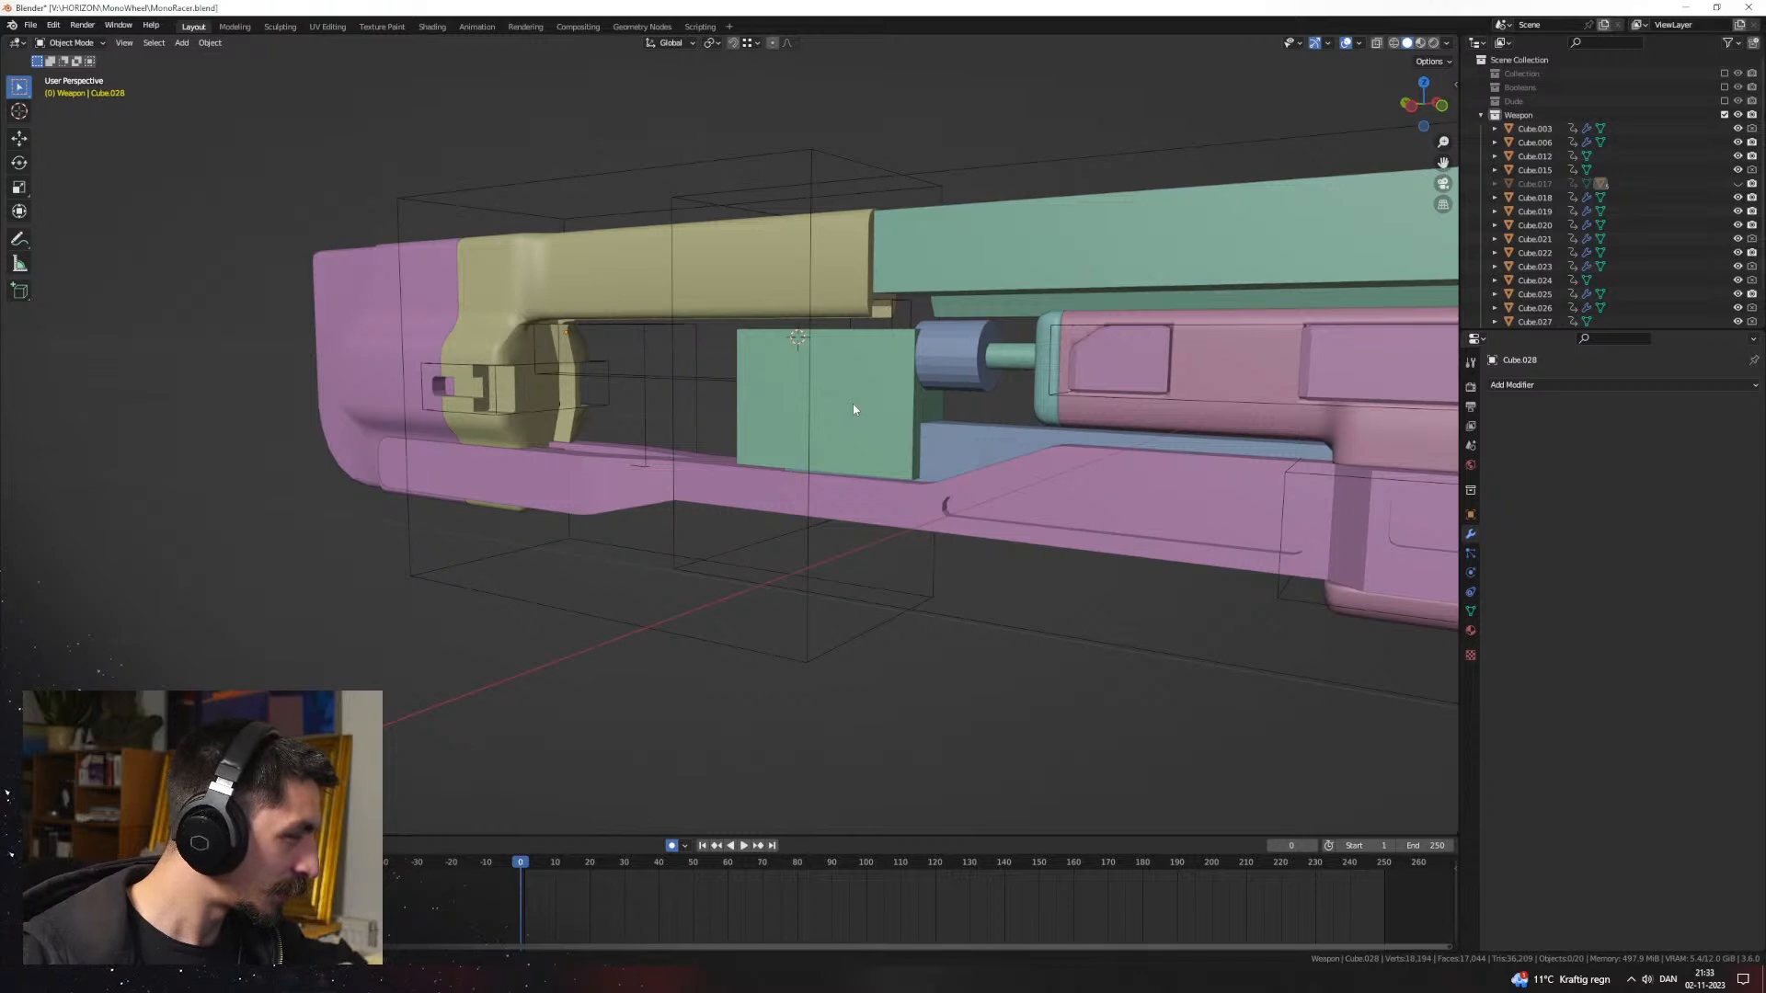
left_click(1422, 43)
middle_click_drag(761, 292, 927, 529)
left_click(697, 499)
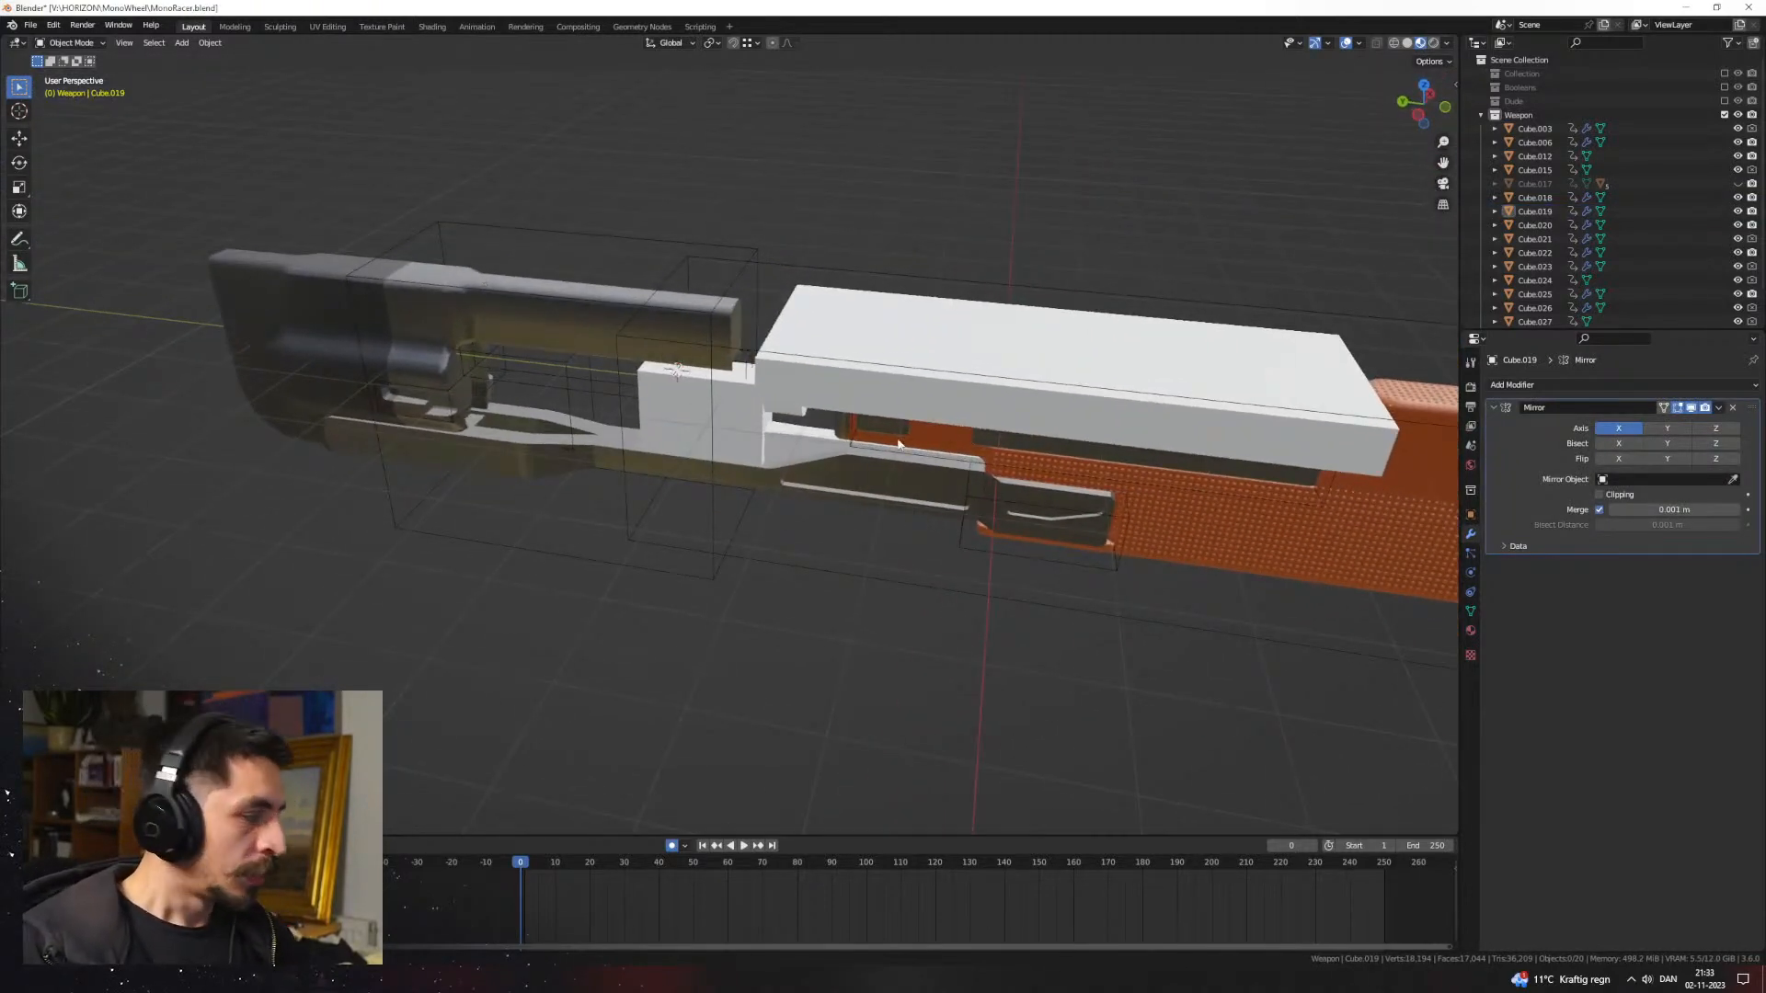
middle_click_drag(717, 454, 1025, 477)
scroll(889, 426, "up", 2)
scroll(847, 441, "down", 3)
scroll(713, 464, "down", 1)
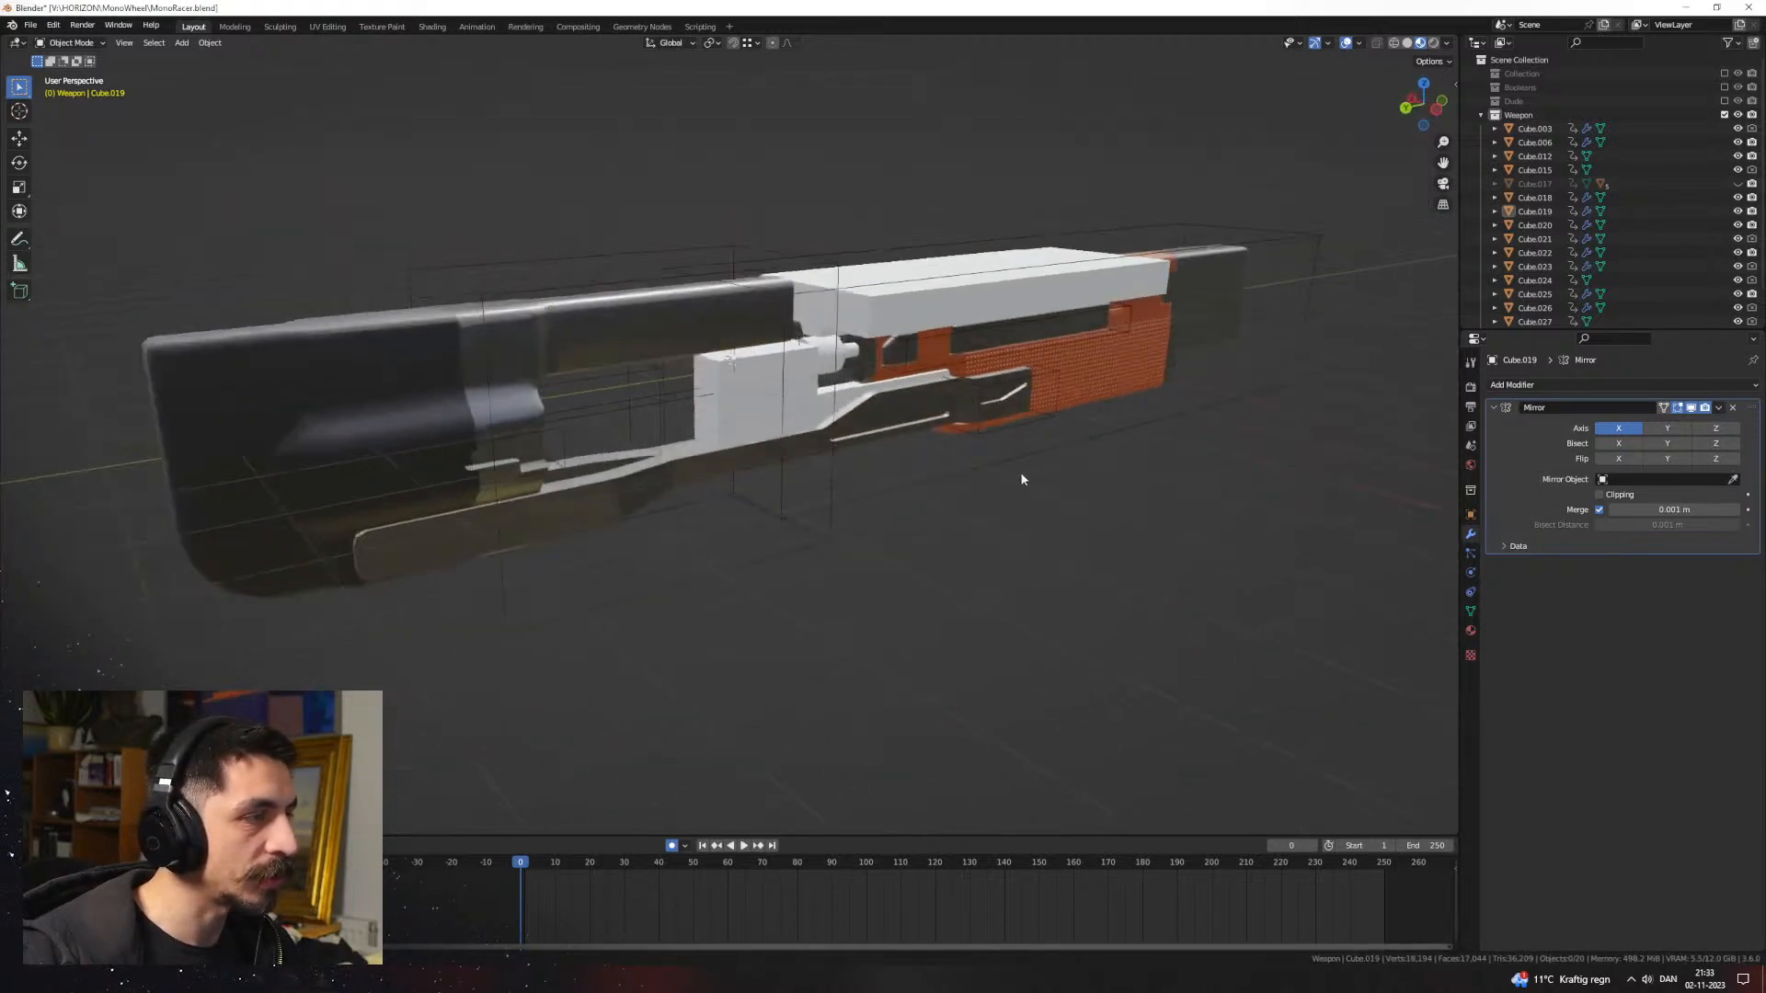
scroll(803, 495, "up", 3)
middle_click_drag(803, 495, 764, 460)
Step: Apply Visual Geometry to Mesh to the rear stock Cube.018 and the upper bar object Cube.025
left_click(517, 379)
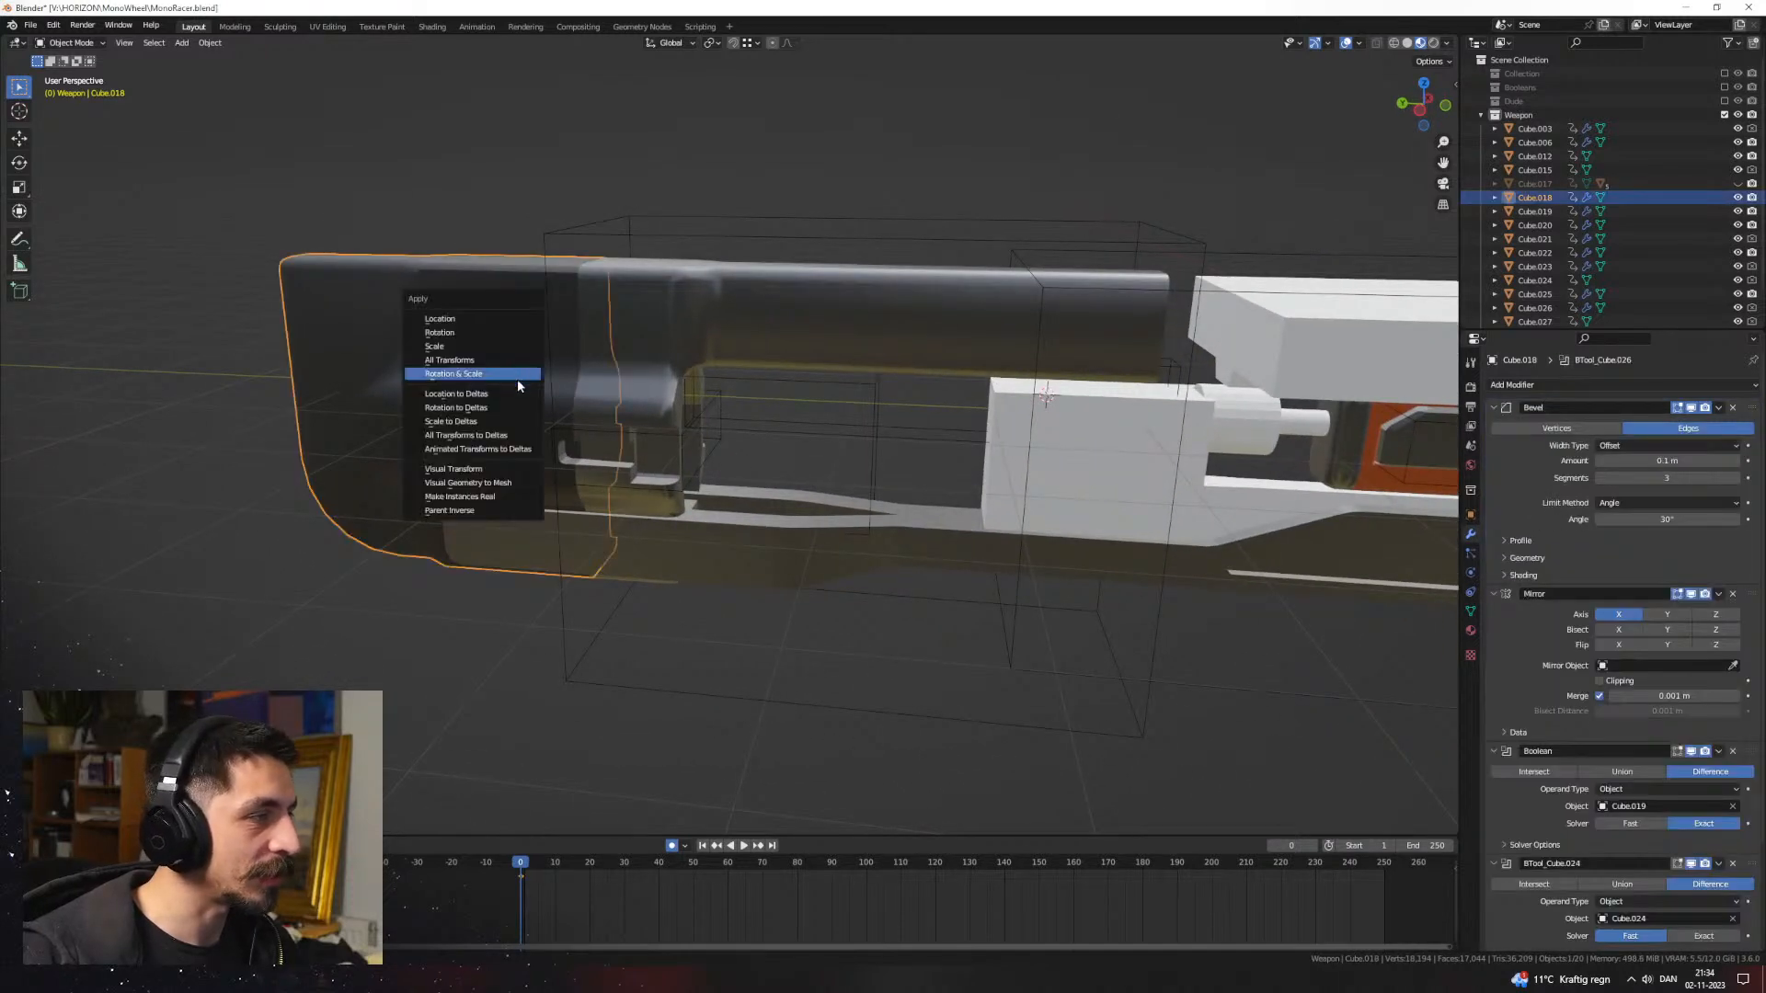
left_click(505, 490)
left_click(599, 497)
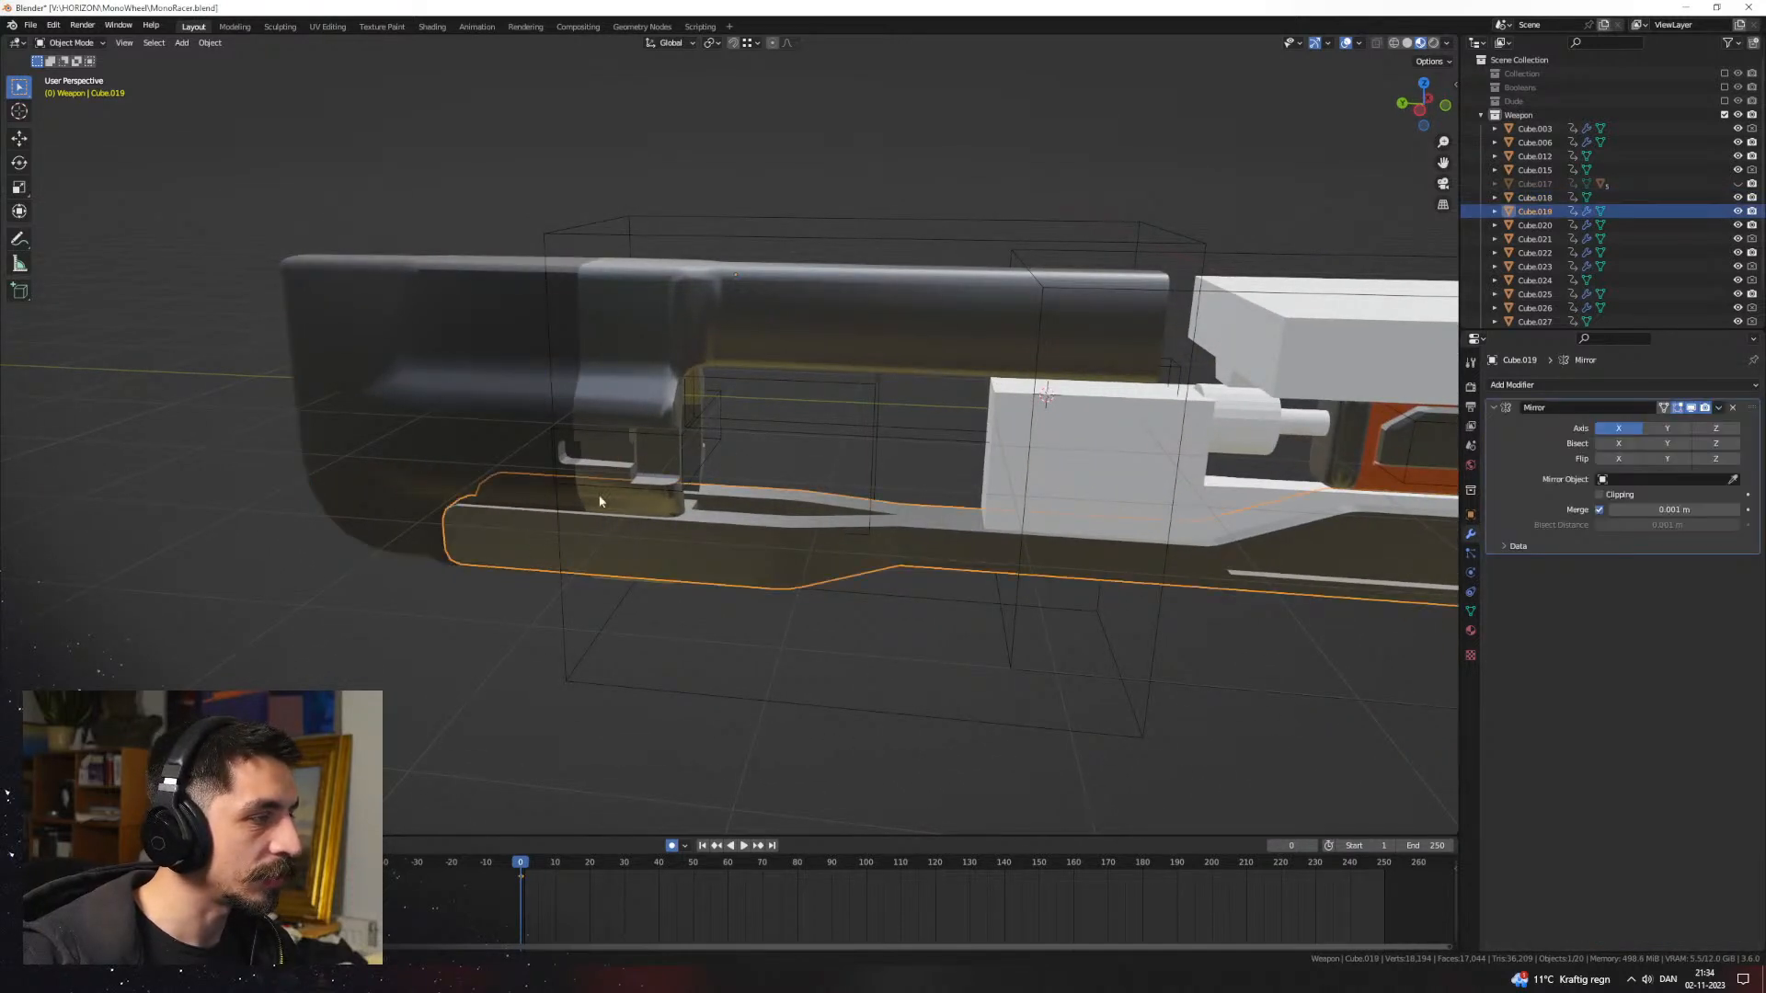
left_click(636, 364)
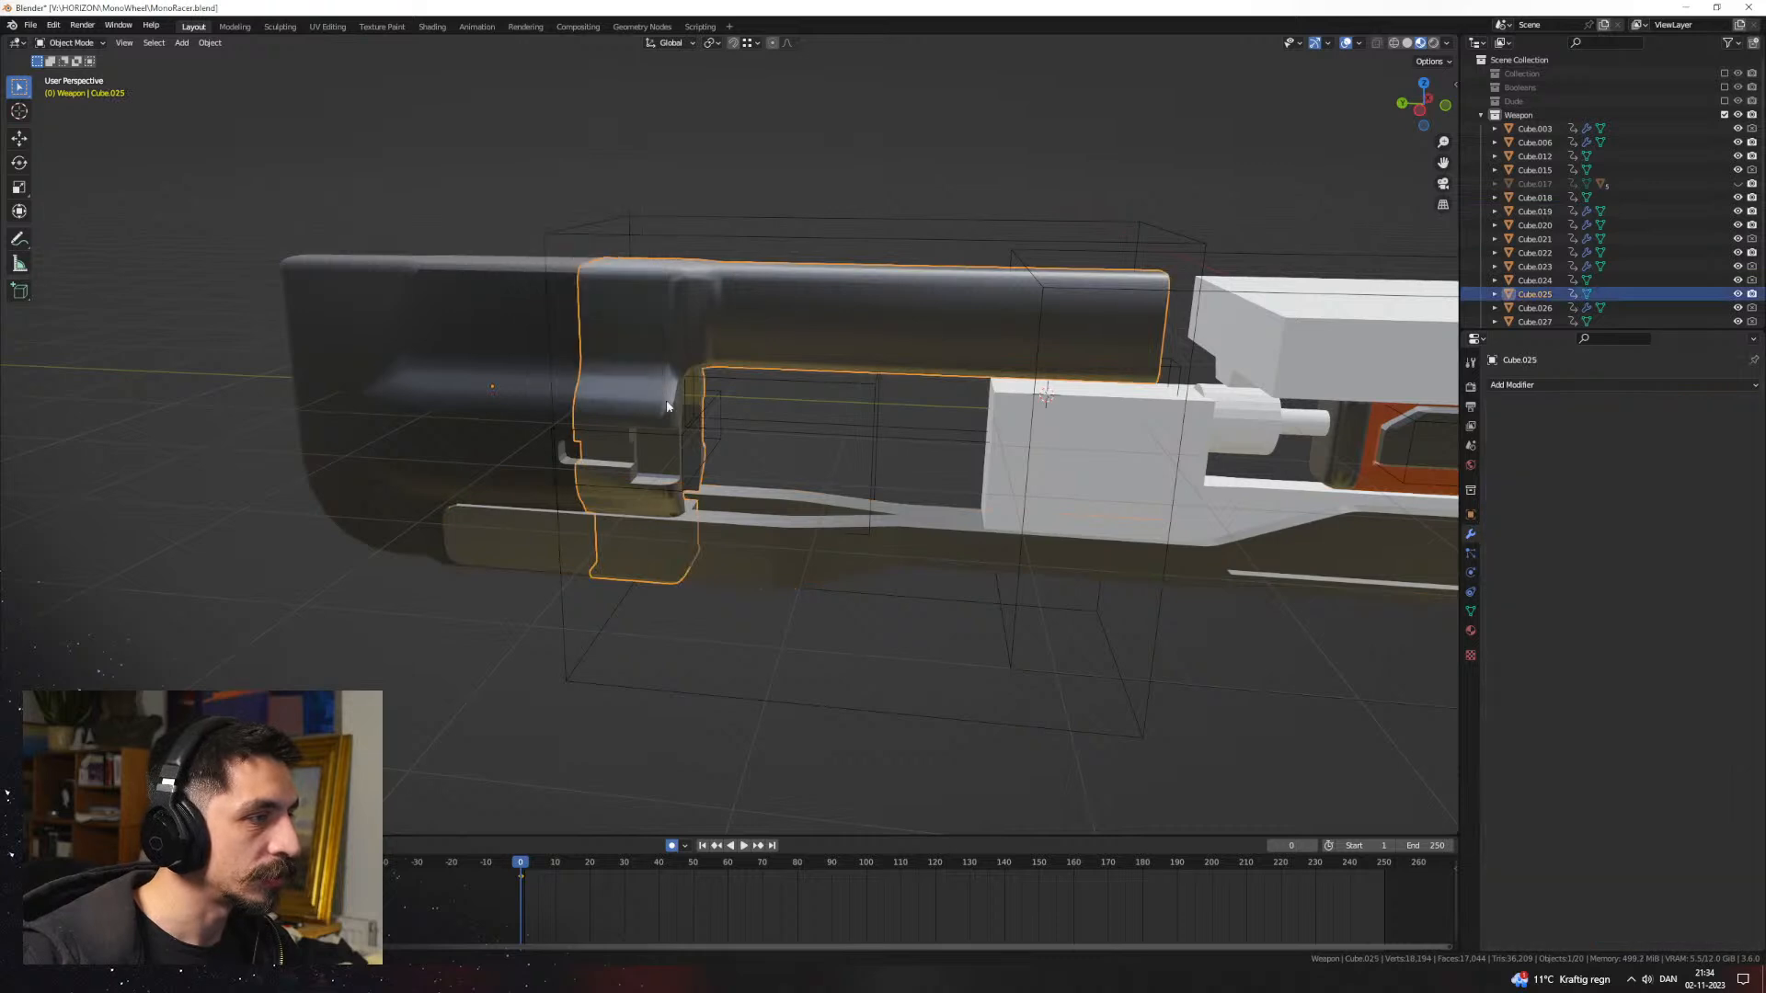
Step: Delete the leftover cutter in front of the stock and the elongated cutter Cube.027 beneath the upper bar
left_click(714, 401)
middle_click_drag(736, 402, 709, 397)
key("Delete")
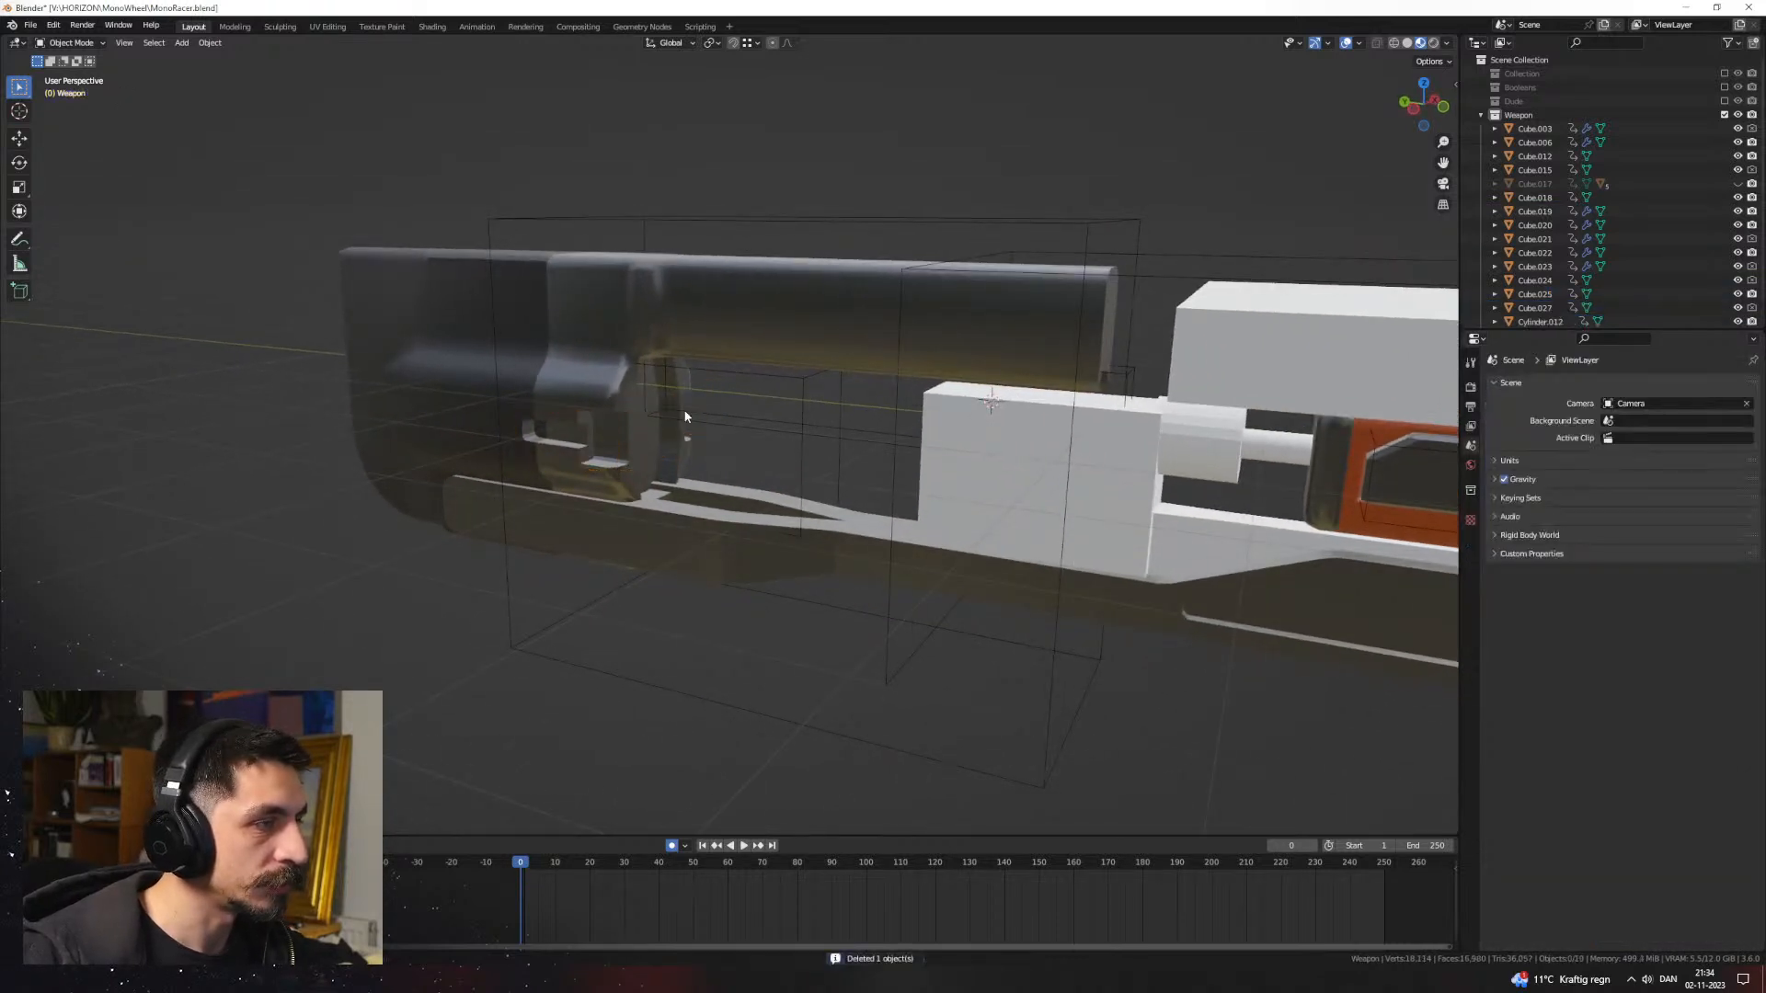
left_click(686, 412)
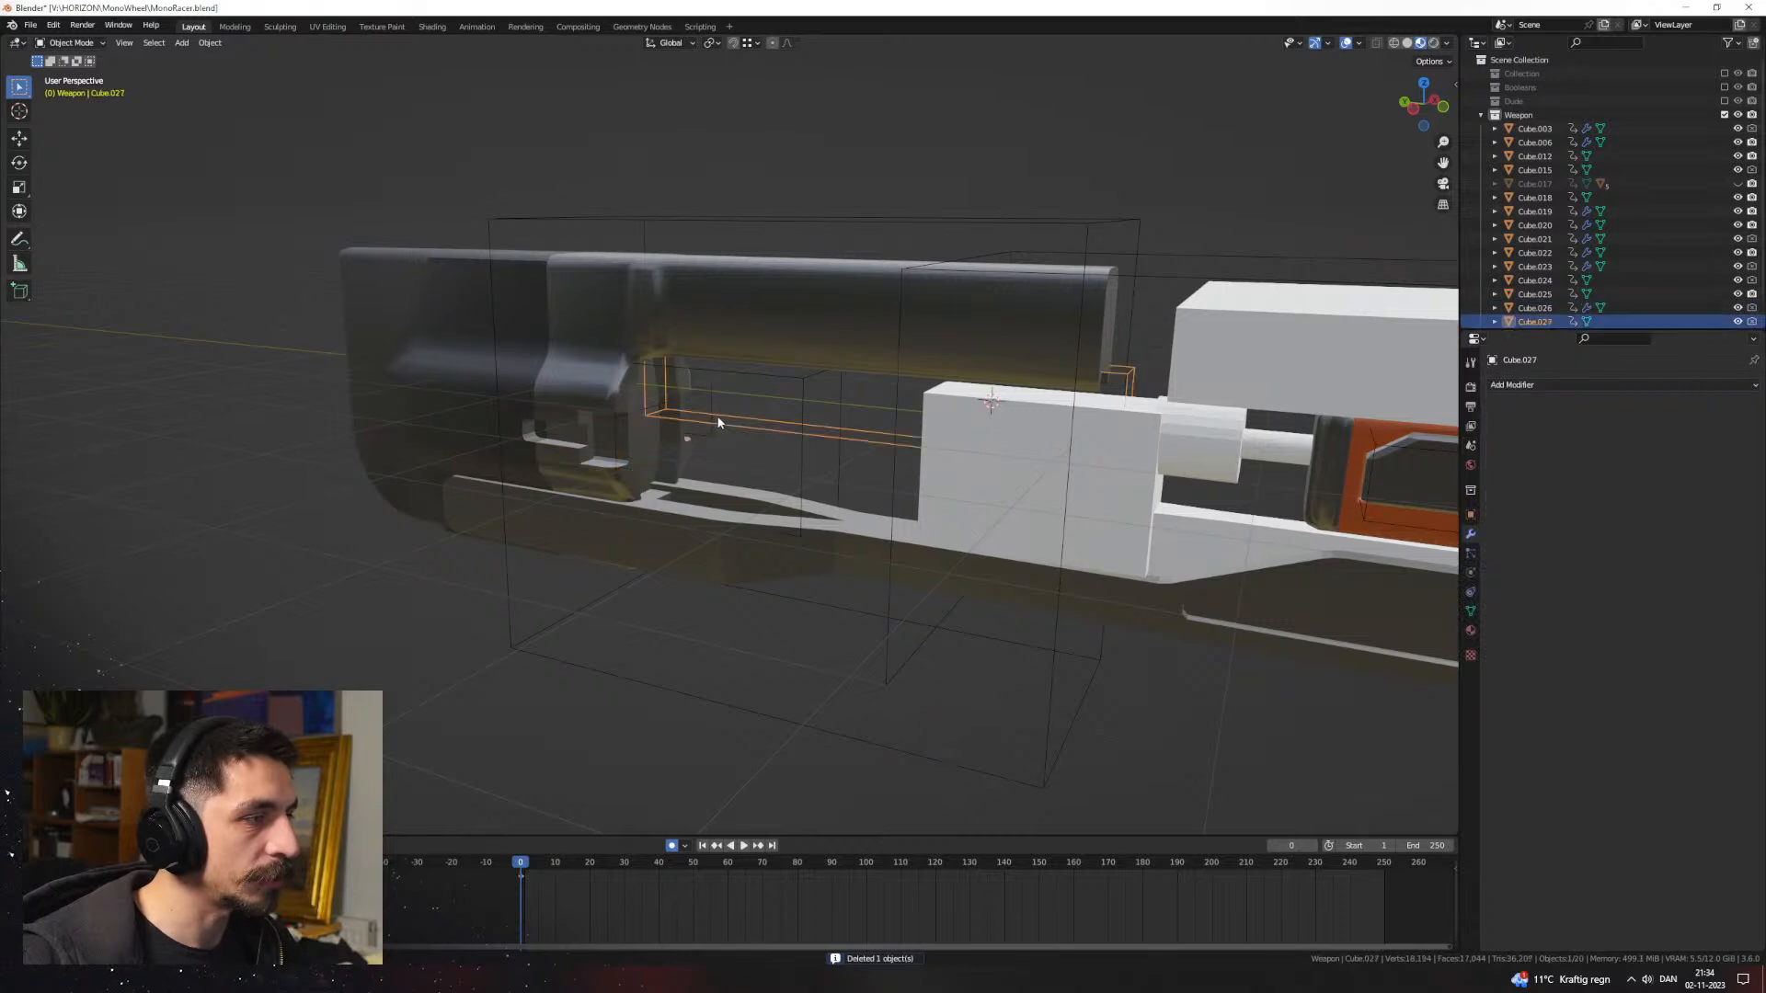
middle_click_drag(692, 412, 658, 480)
key("Delete")
scroll(740, 486, "up", 3)
Step: Delete the large cutter box Cube.024 surrounding the upper bar
left_click(657, 742)
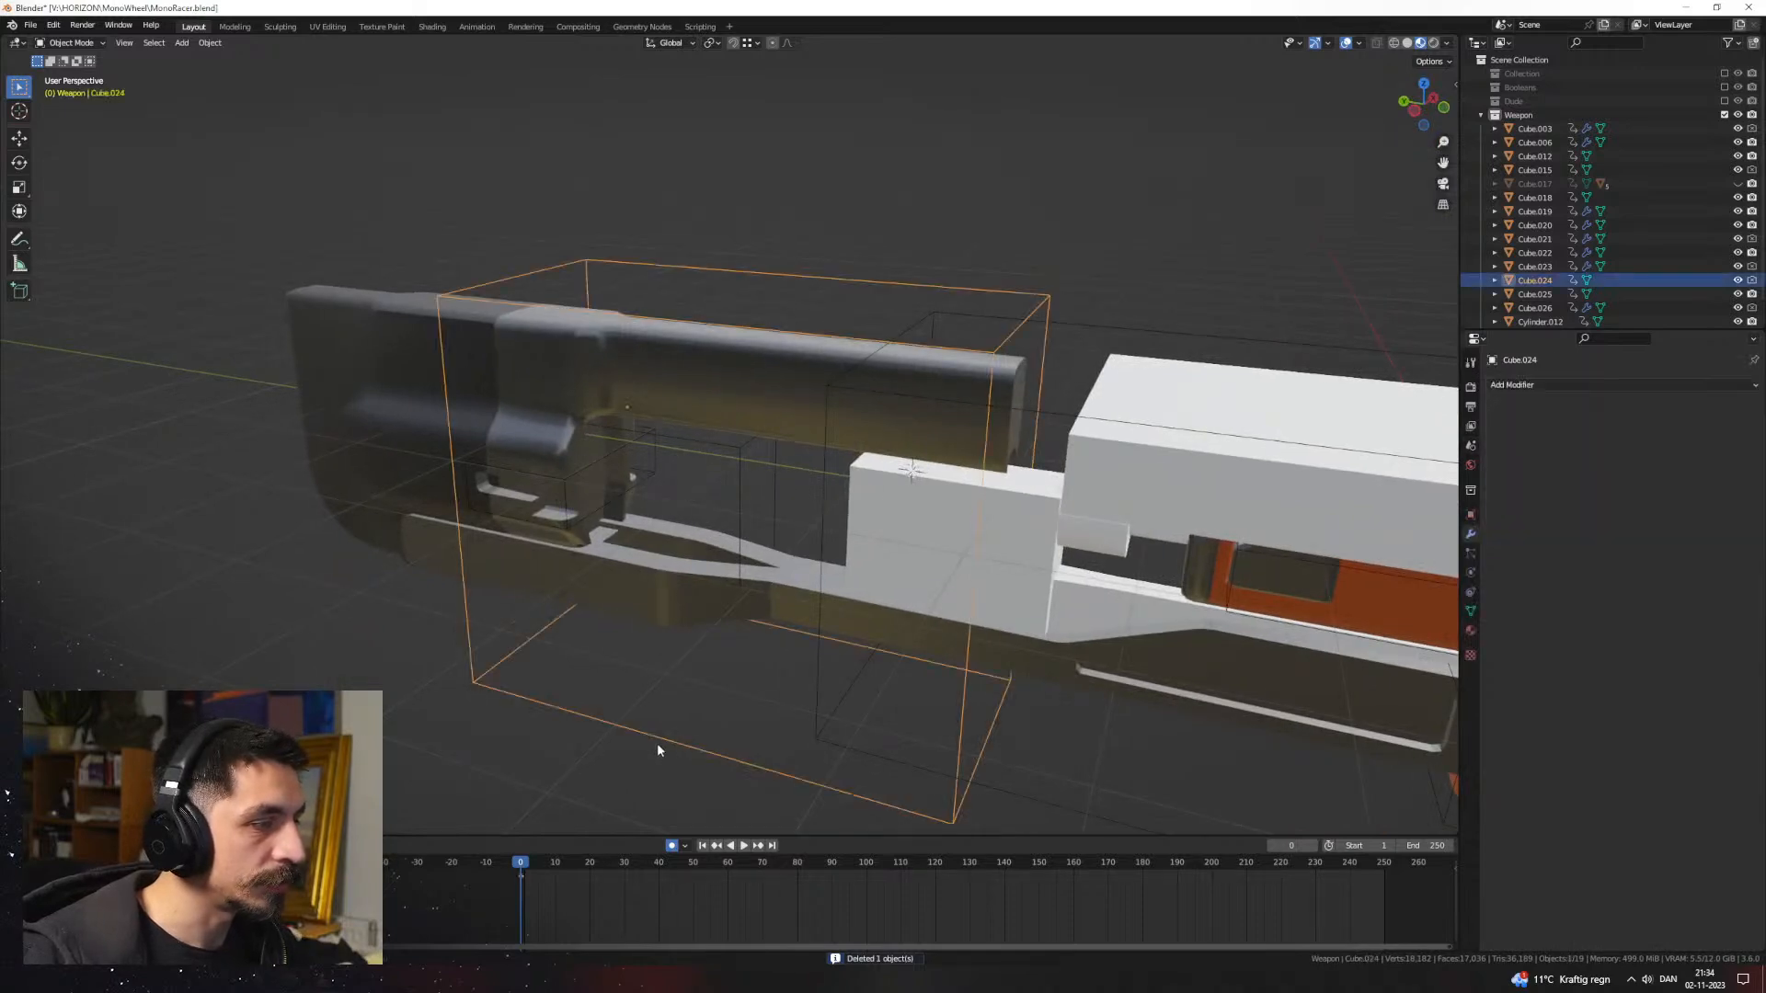
middle_click_drag(657, 742, 756, 675)
key("g")
left_click(879, 615)
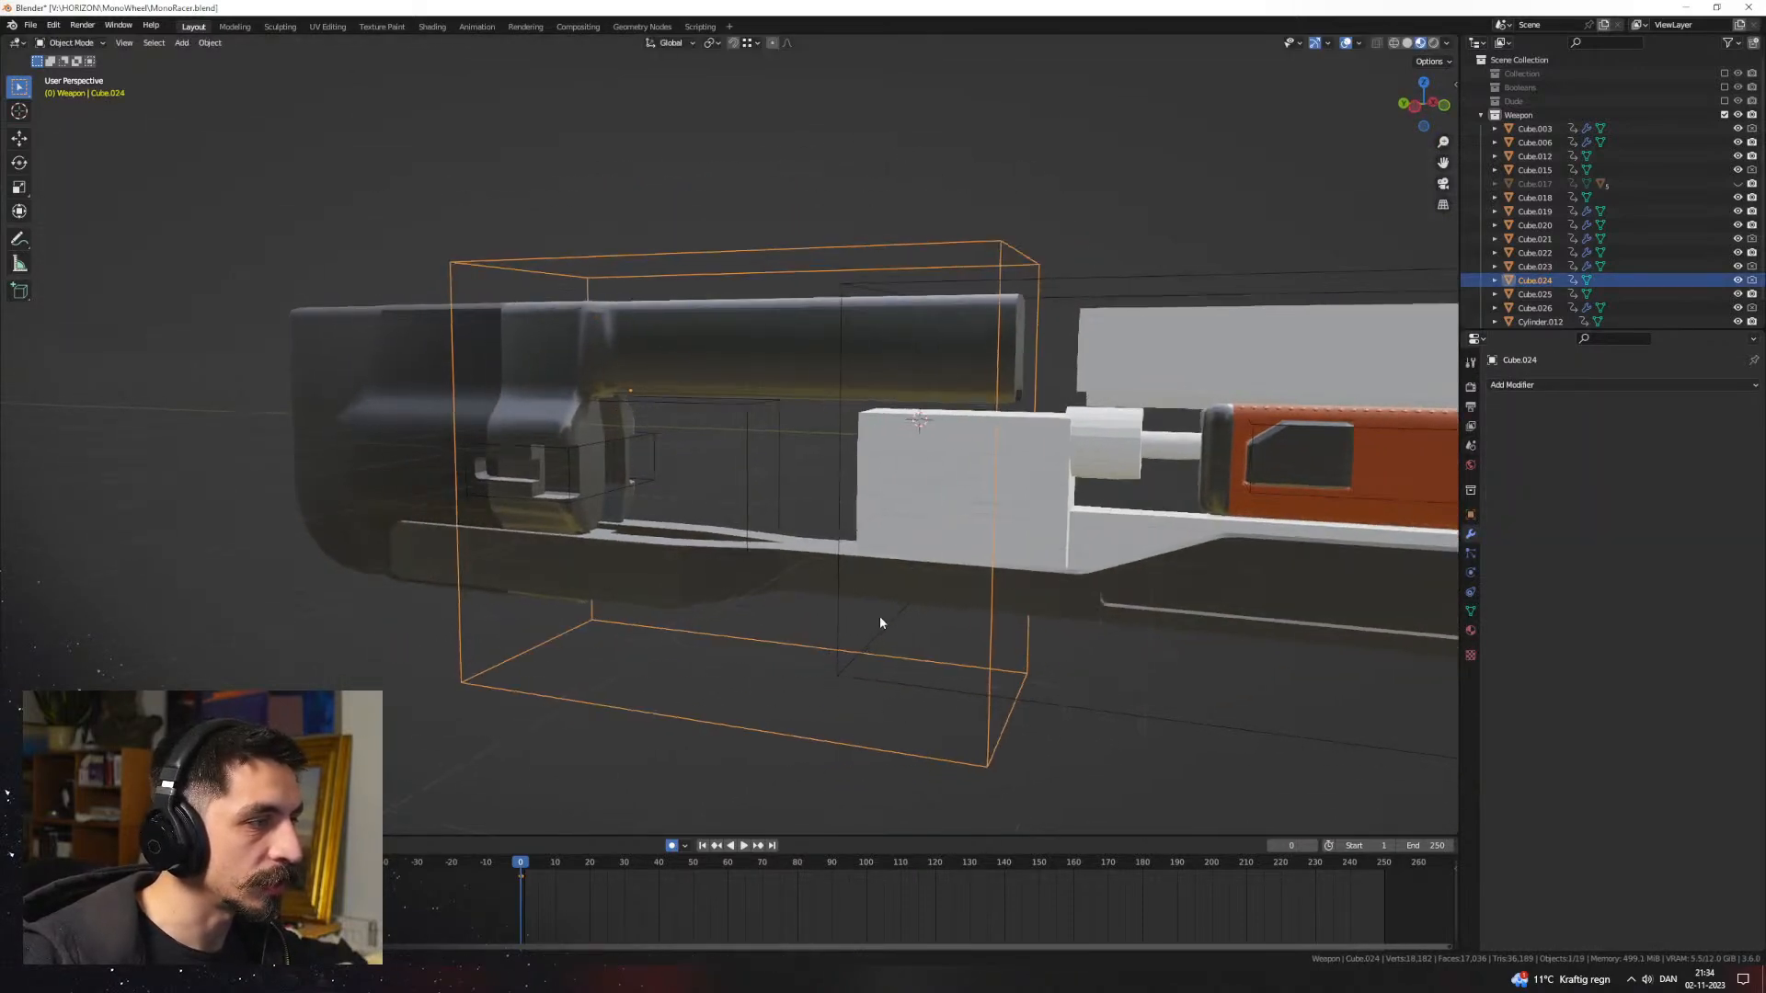
middle_click_drag(880, 616, 1124, 495)
key("Delete")
Step: Apply Visual Geometry to Mesh to the dark front section Cube.020
right_click(1133, 439)
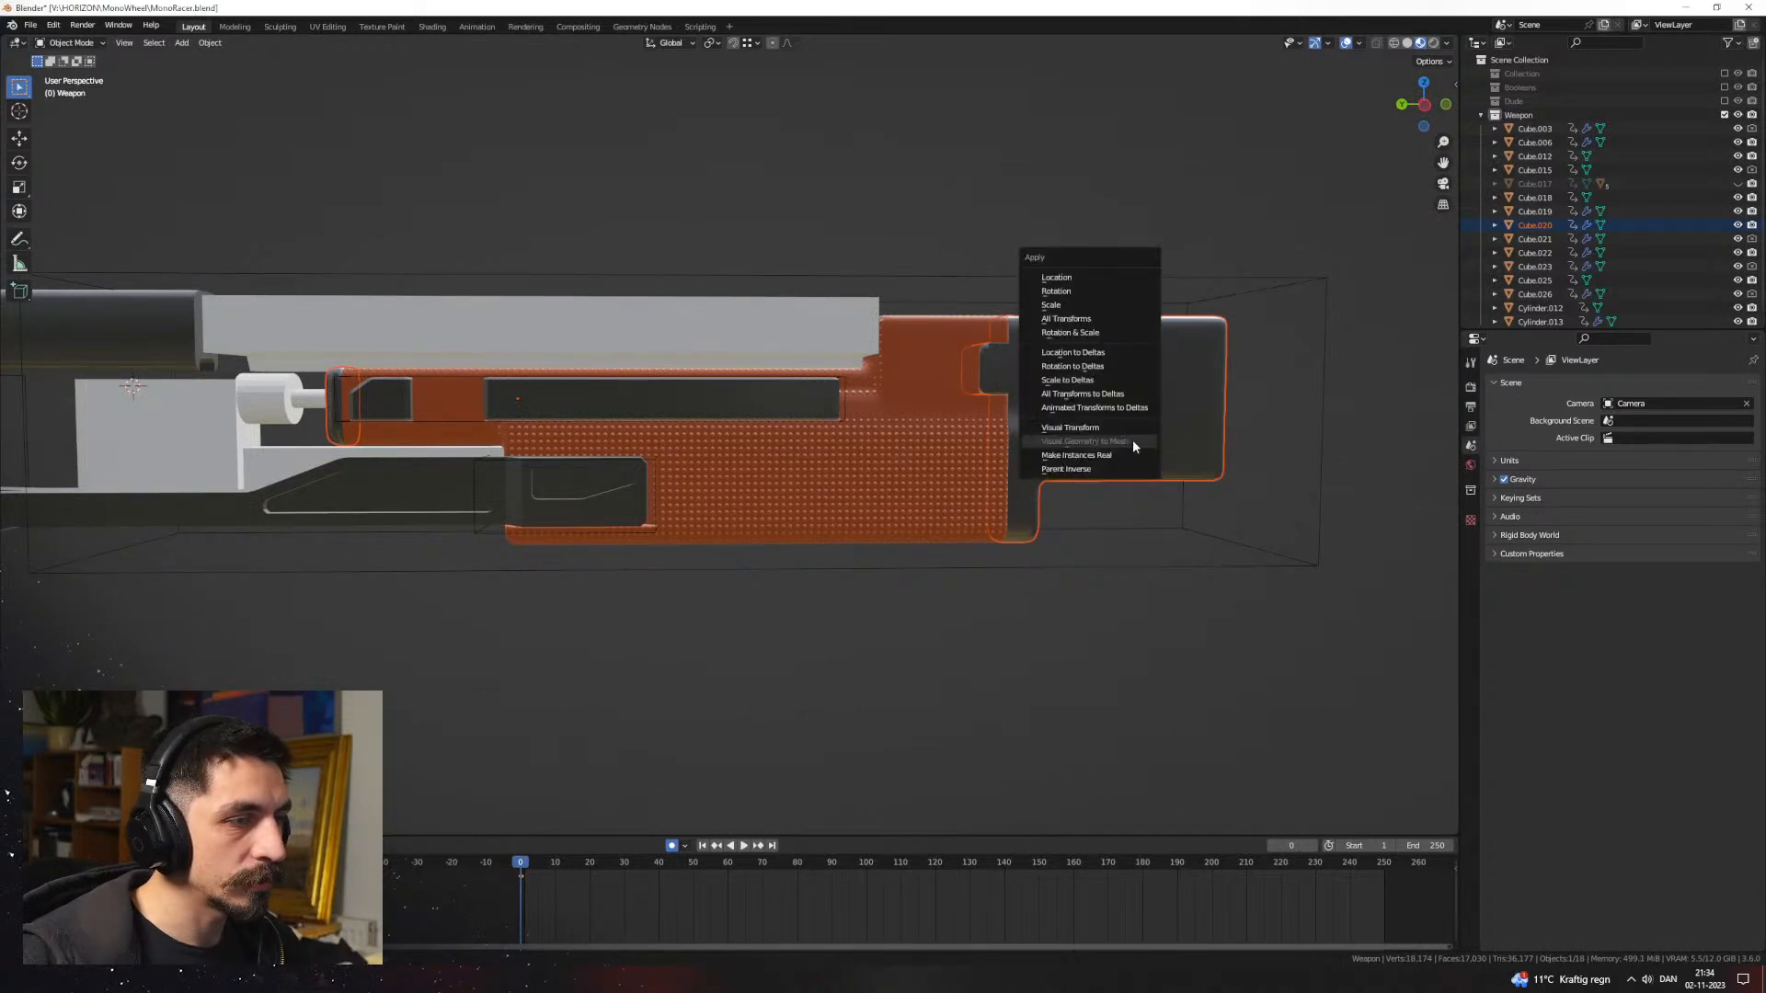
left_click(1077, 470)
key("ctrl+a")
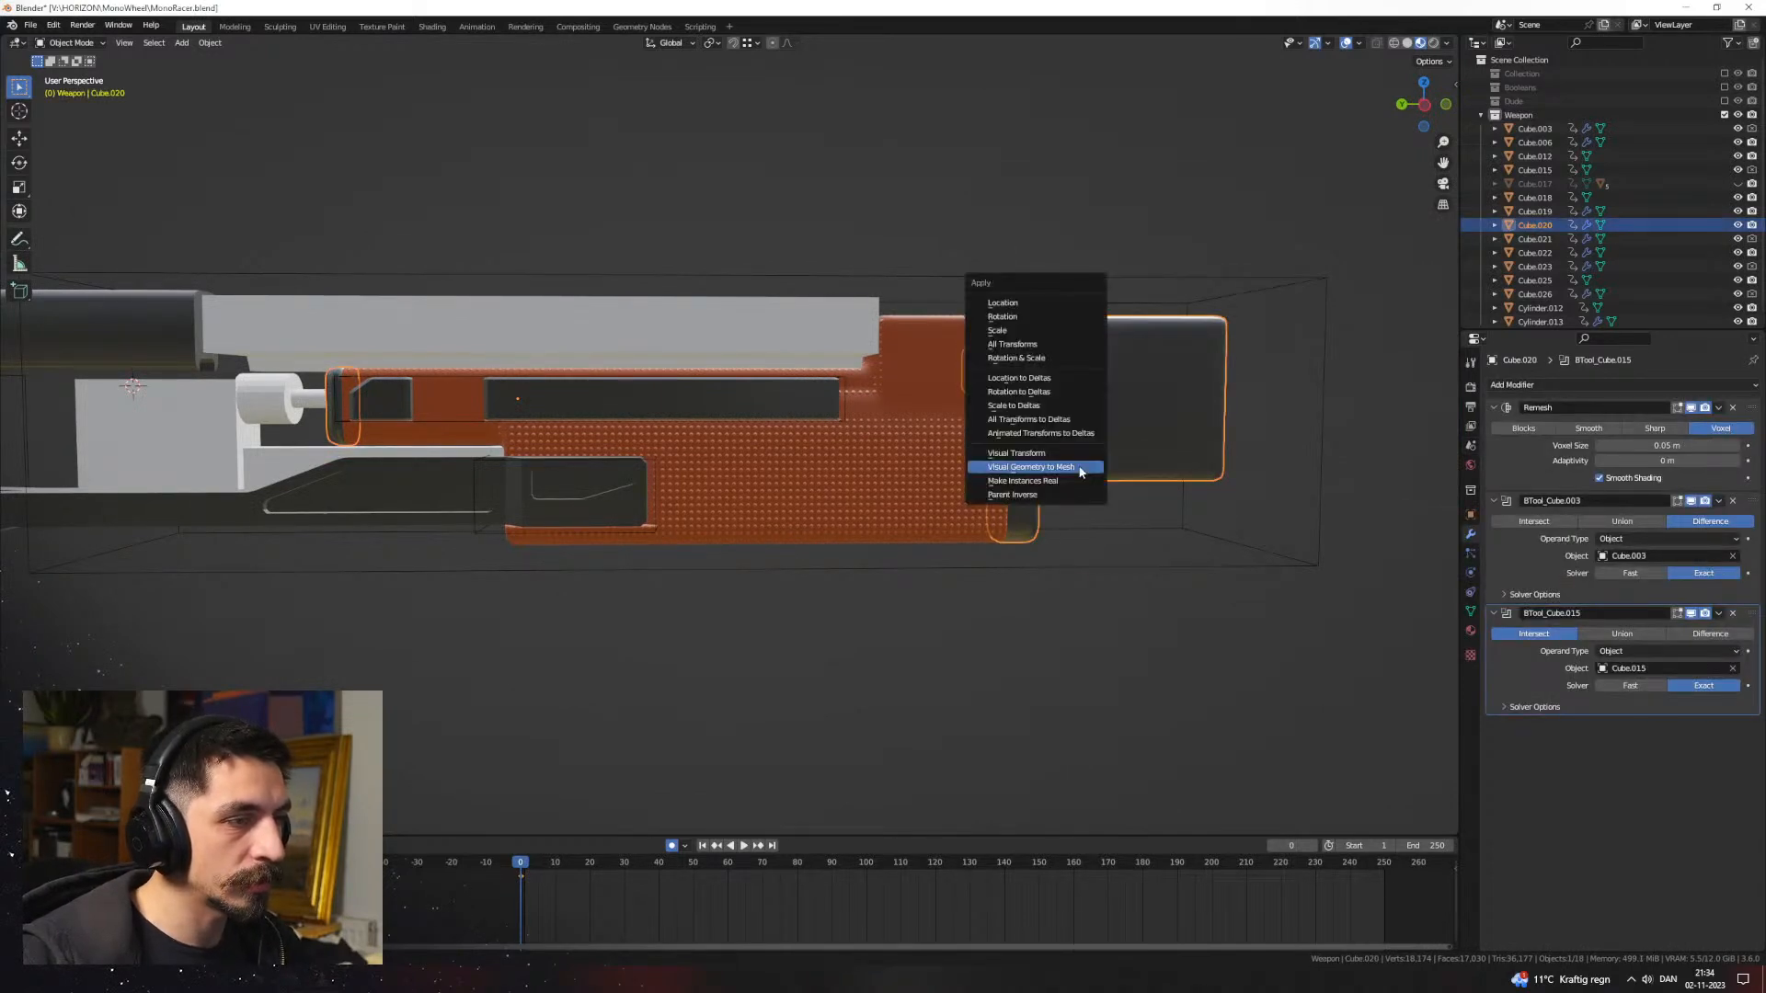
key("Return")
left_click(928, 510)
key("ctrl+a")
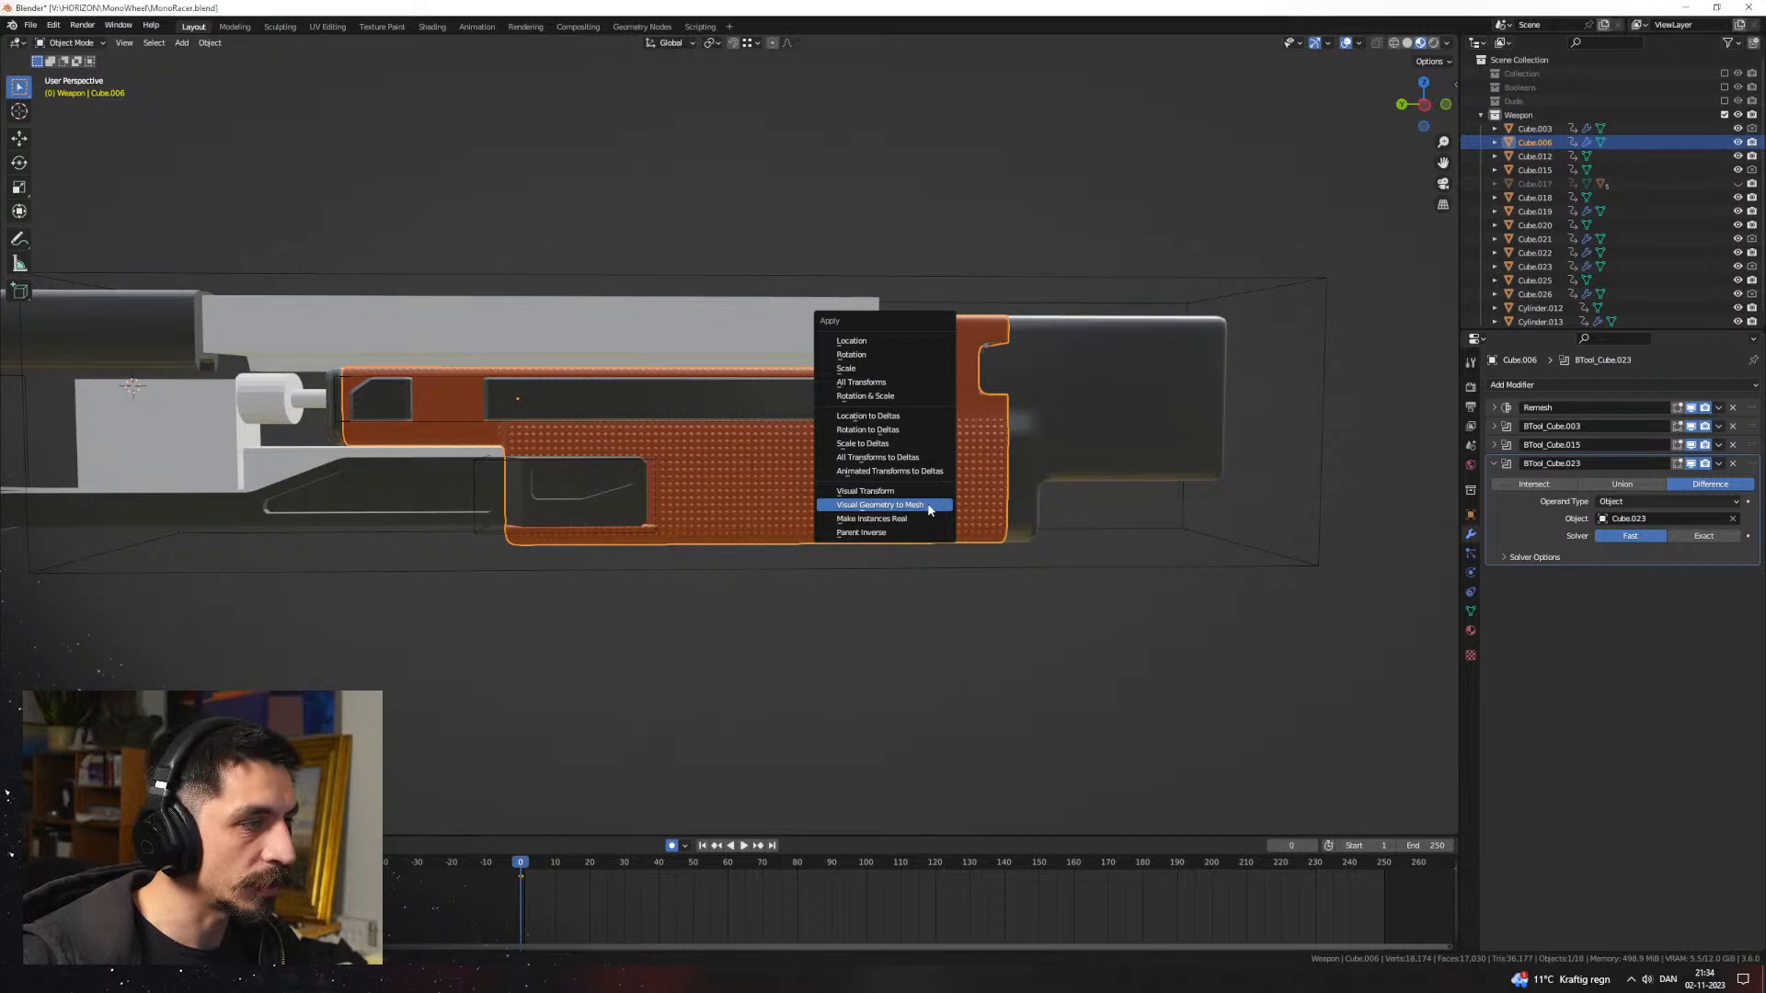
middle_click_drag(969, 641, 802, 536)
Step: Examine the rifle's white blocks, orange body and stock from both sides
scroll(802, 536, "up", 3)
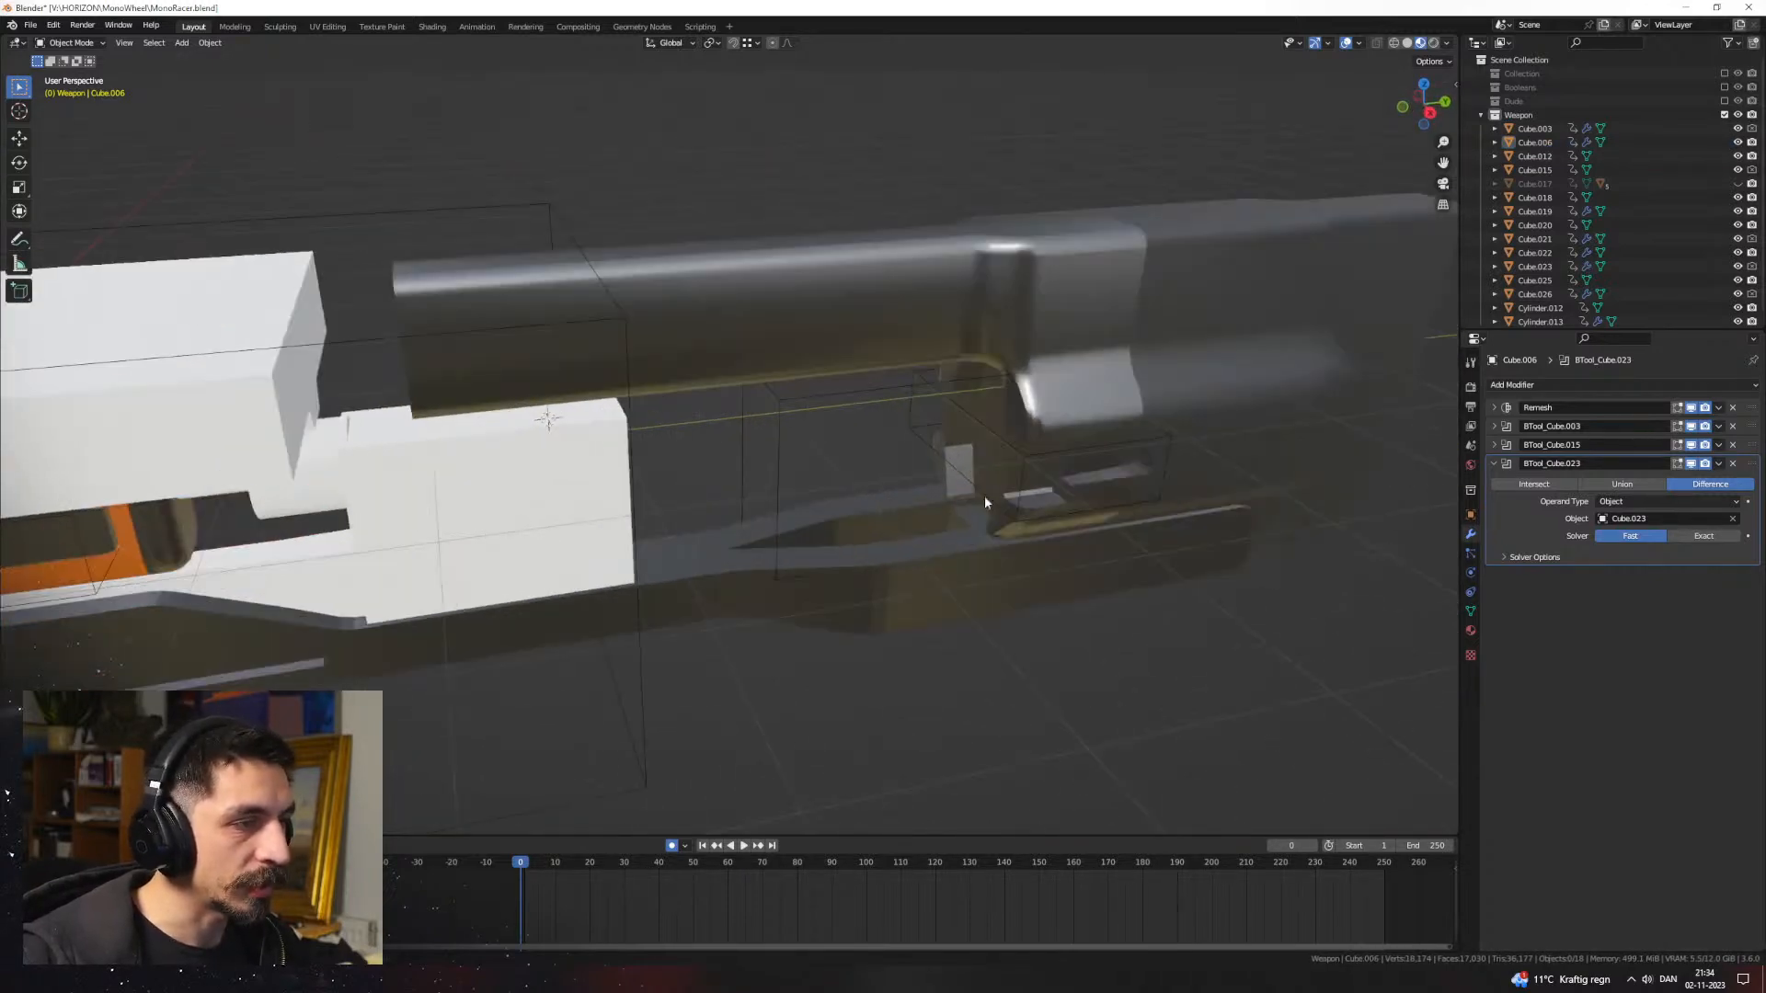
left_click(901, 587)
scroll(828, 585, "down", 3)
middle_click_drag(745, 587, 1030, 635, "shift")
left_click(812, 515)
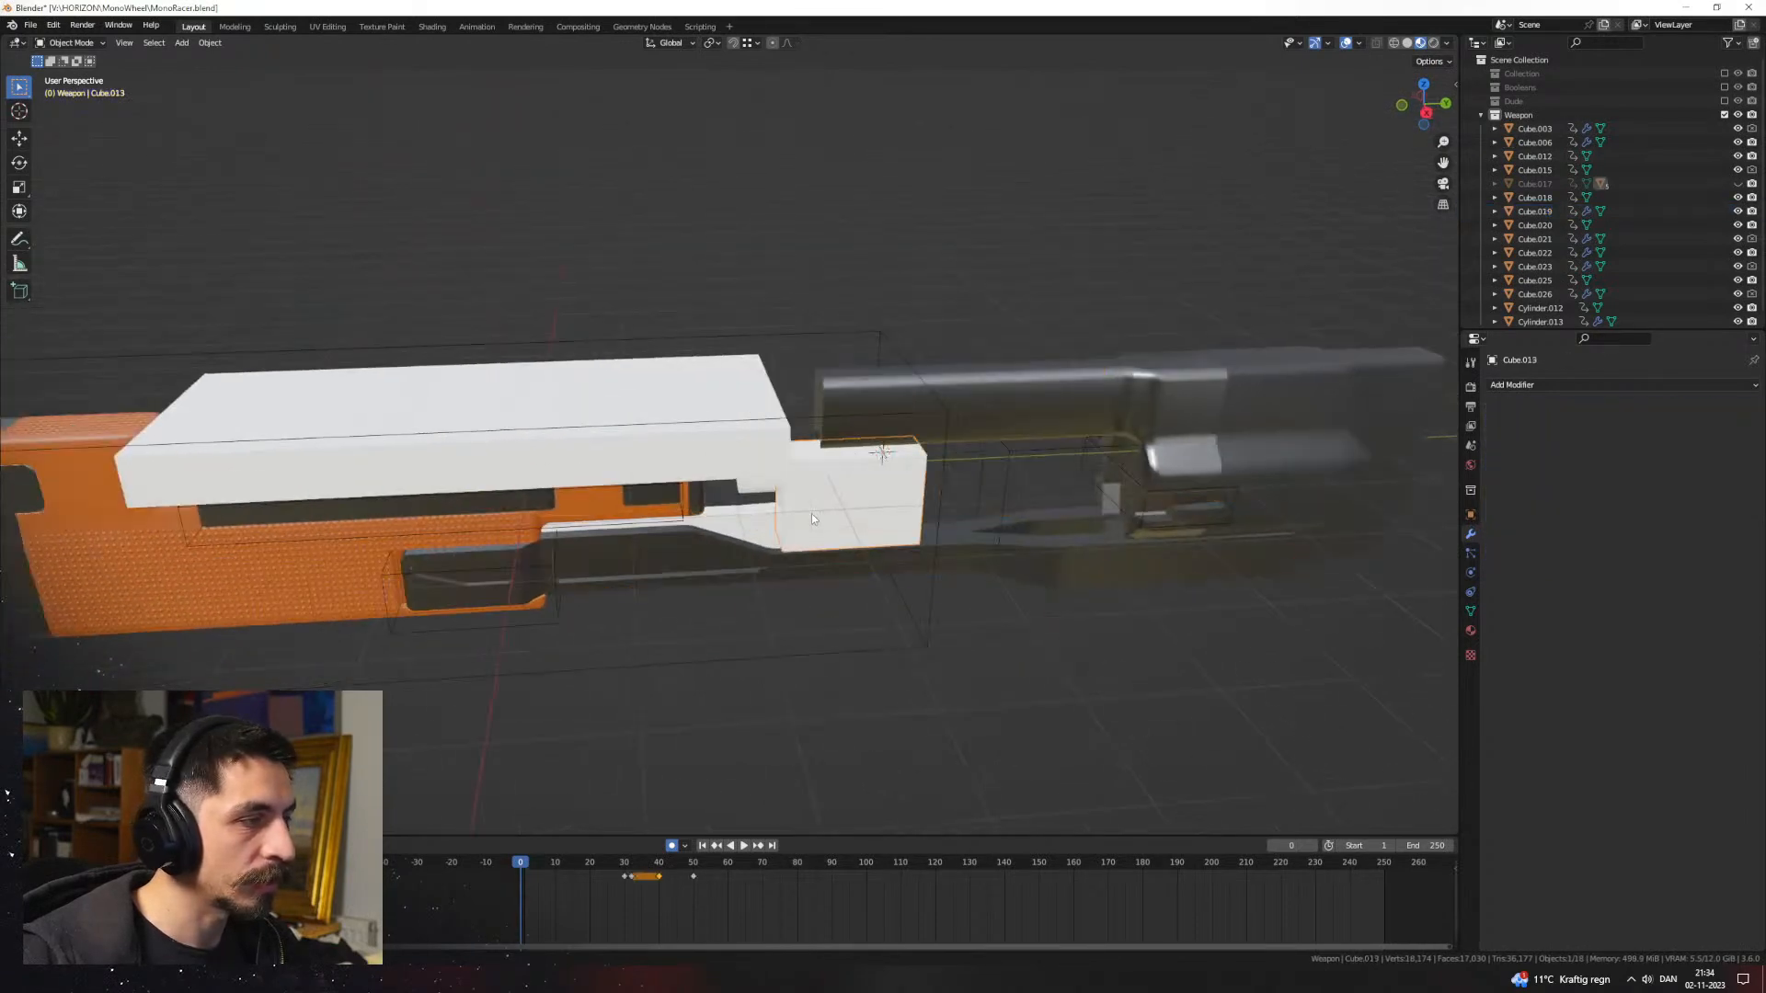
middle_click_drag(811, 515, 1045, 595)
left_click(758, 333)
middle_click_drag(758, 334, 948, 414)
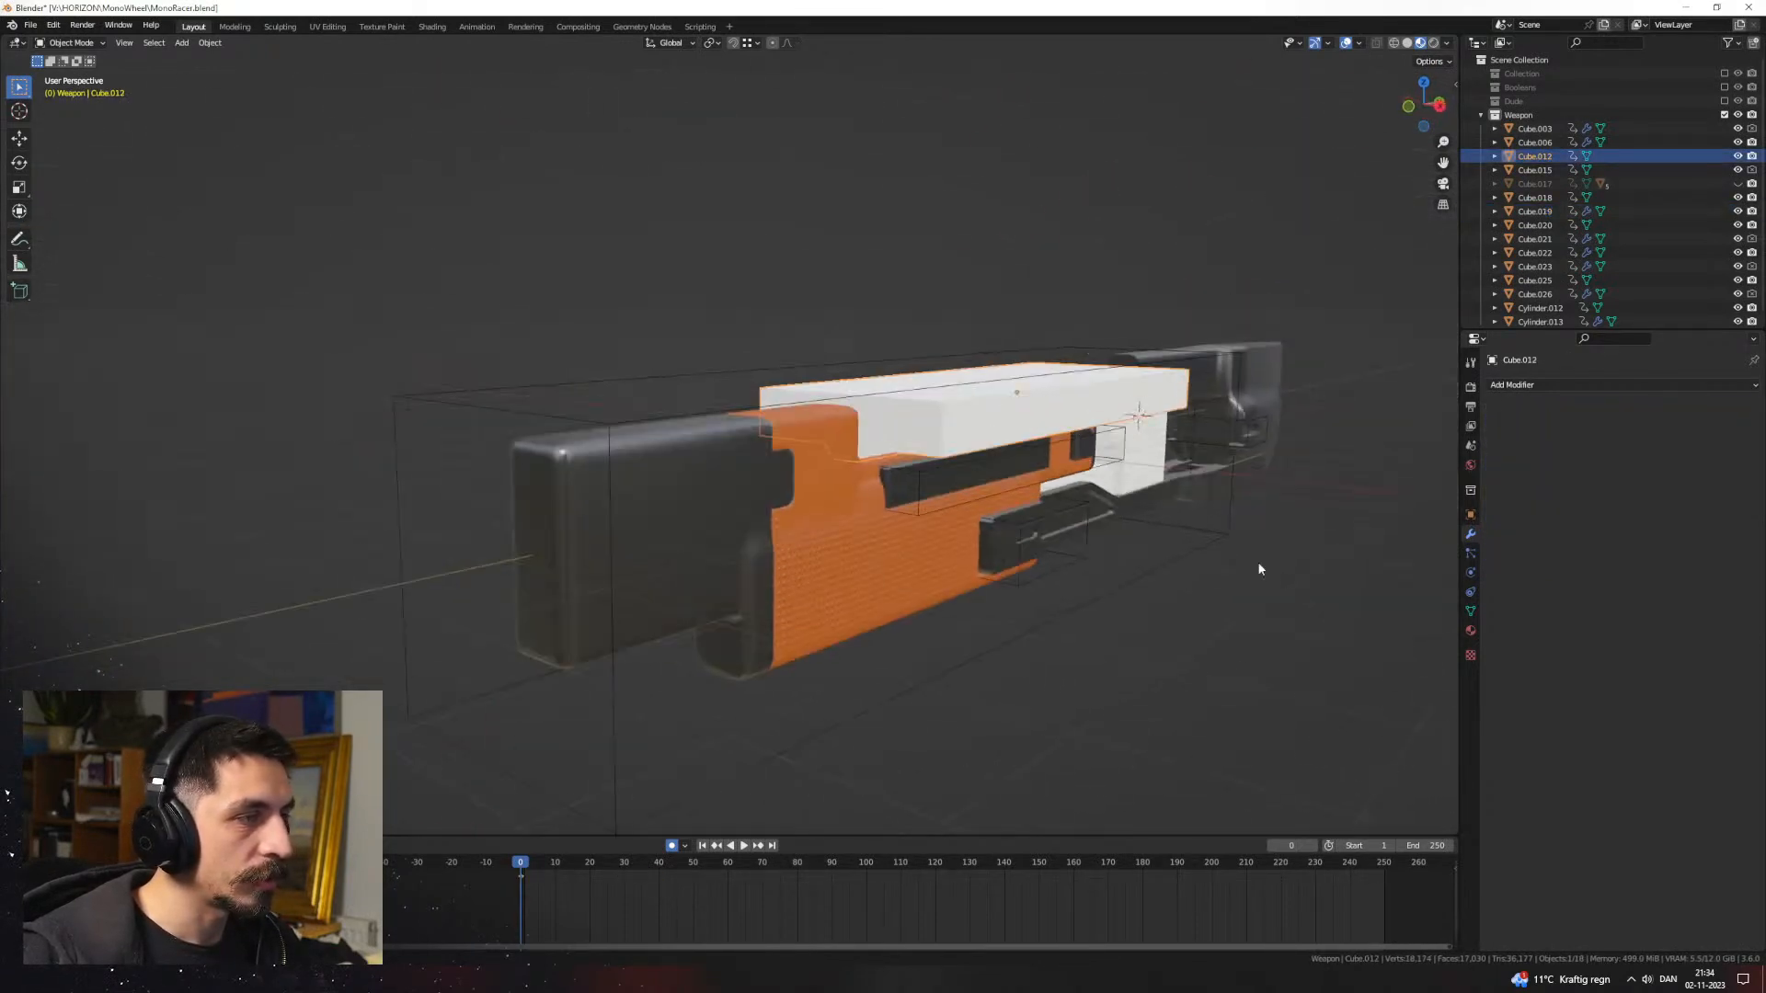
left_click(1257, 568)
middle_click_drag(1257, 568, 998, 574)
middle_click_drag(998, 574, 915, 508, "shift")
scroll(883, 485, "down", 5)
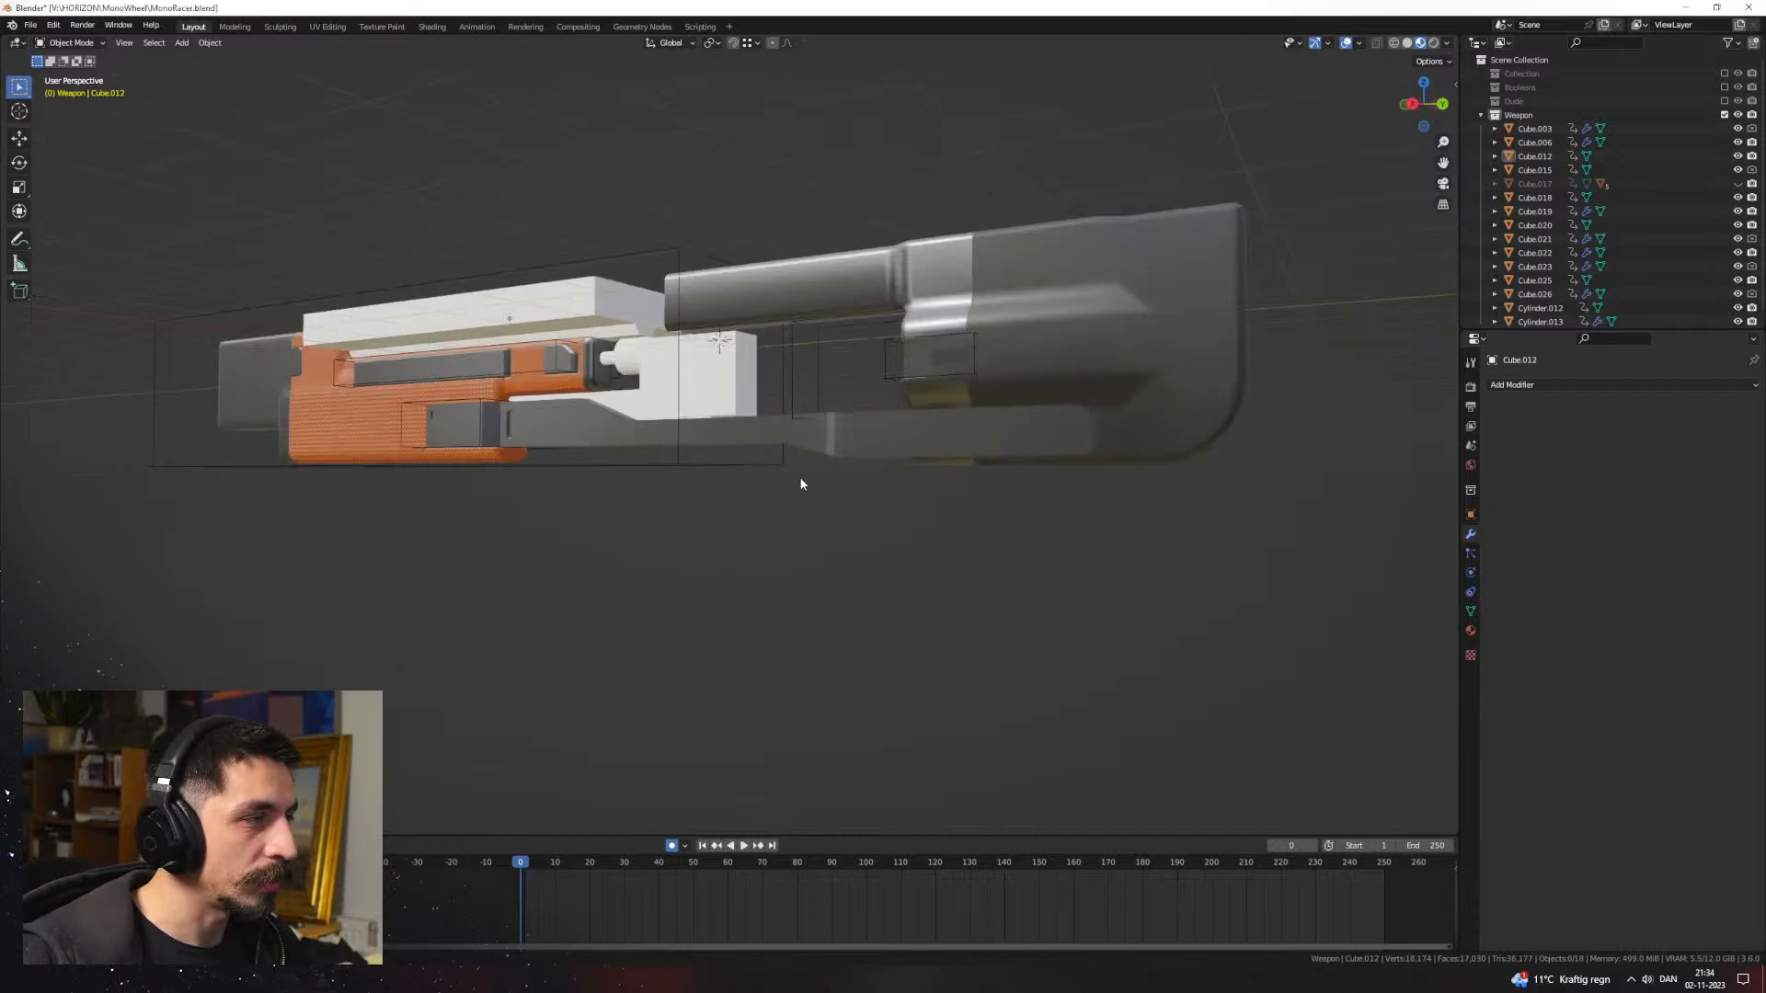
Step: Reveal all hidden objects and inspect the restored parts around the stock and grip
key("alt+h")
middle_click_drag(805, 531, 737, 501)
scroll(874, 548, "up", 3)
scroll(780, 501, "up", 4)
scroll(780, 501, "up", 1)
left_click(691, 438)
middle_click_drag(691, 442, 683, 550, "shift")
key("Tab")
scroll(726, 481, "up", 1)
key("Tab")
scroll(819, 516, "up", 1)
key("Tab")
key("Tab")
scroll(802, 541, "down", 2)
left_click(707, 533)
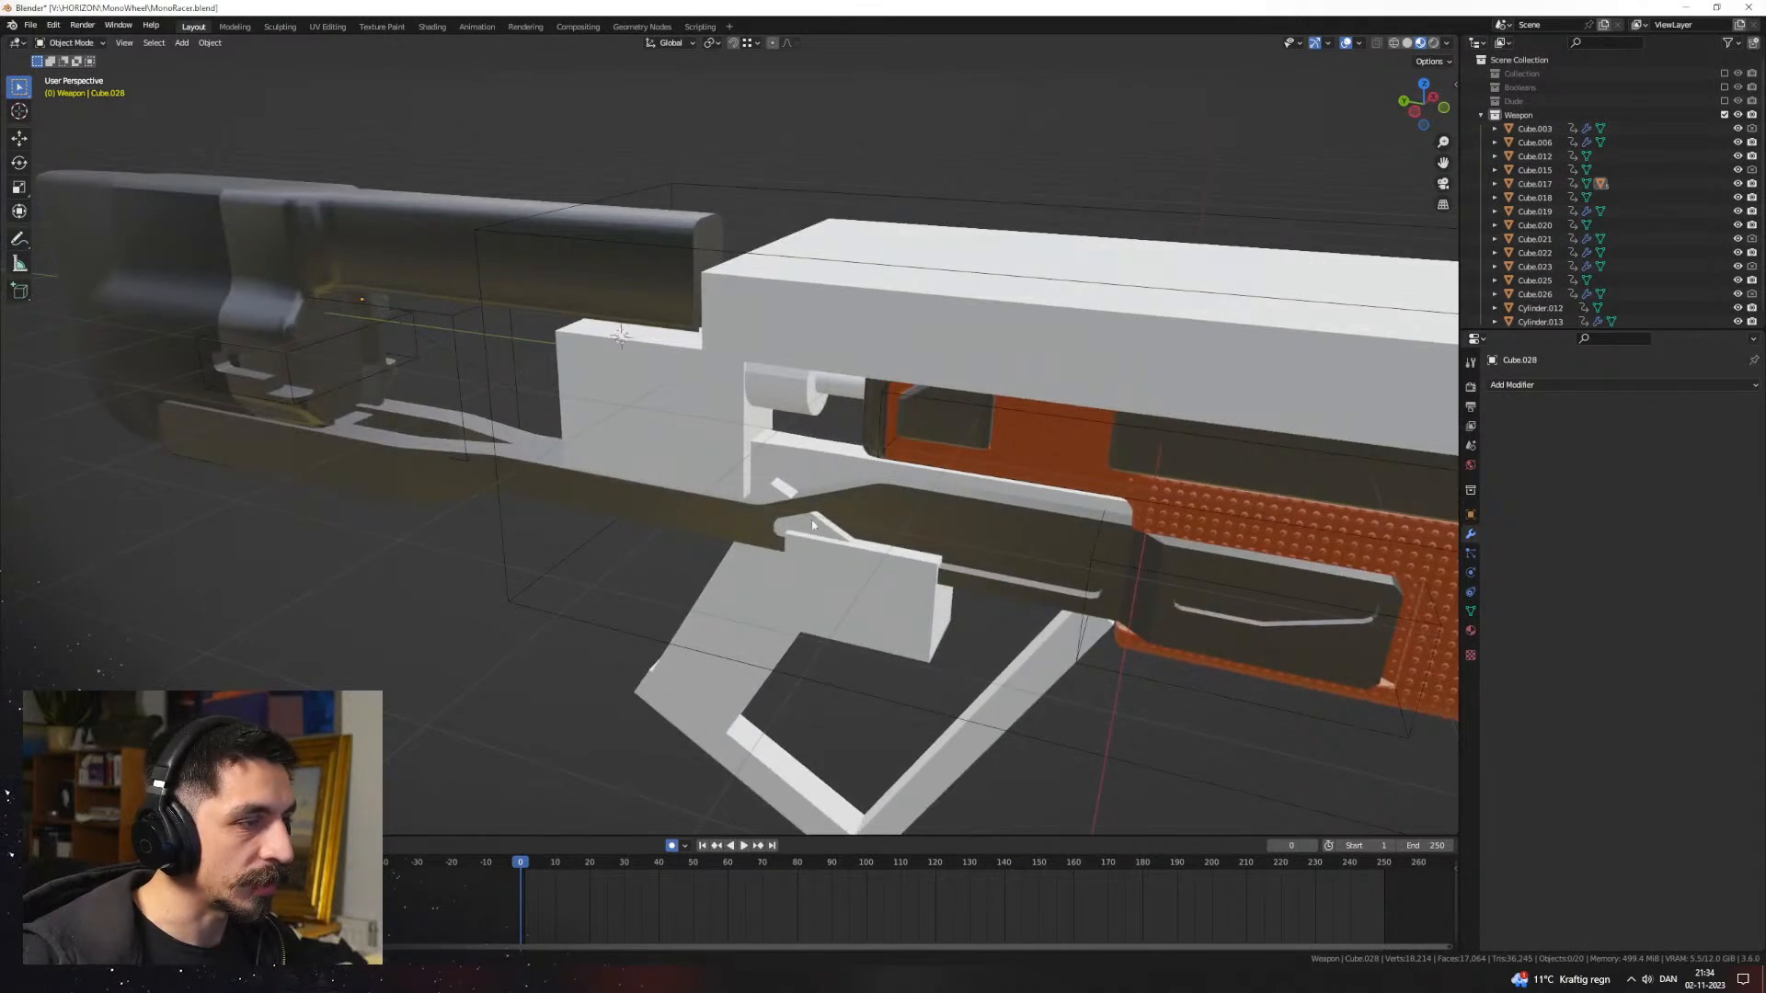
Step: Hide the white block in front of the stock, the grip frame Cube.017 and the small white box beneath the body
middle_click_drag(813, 525, 723, 417)
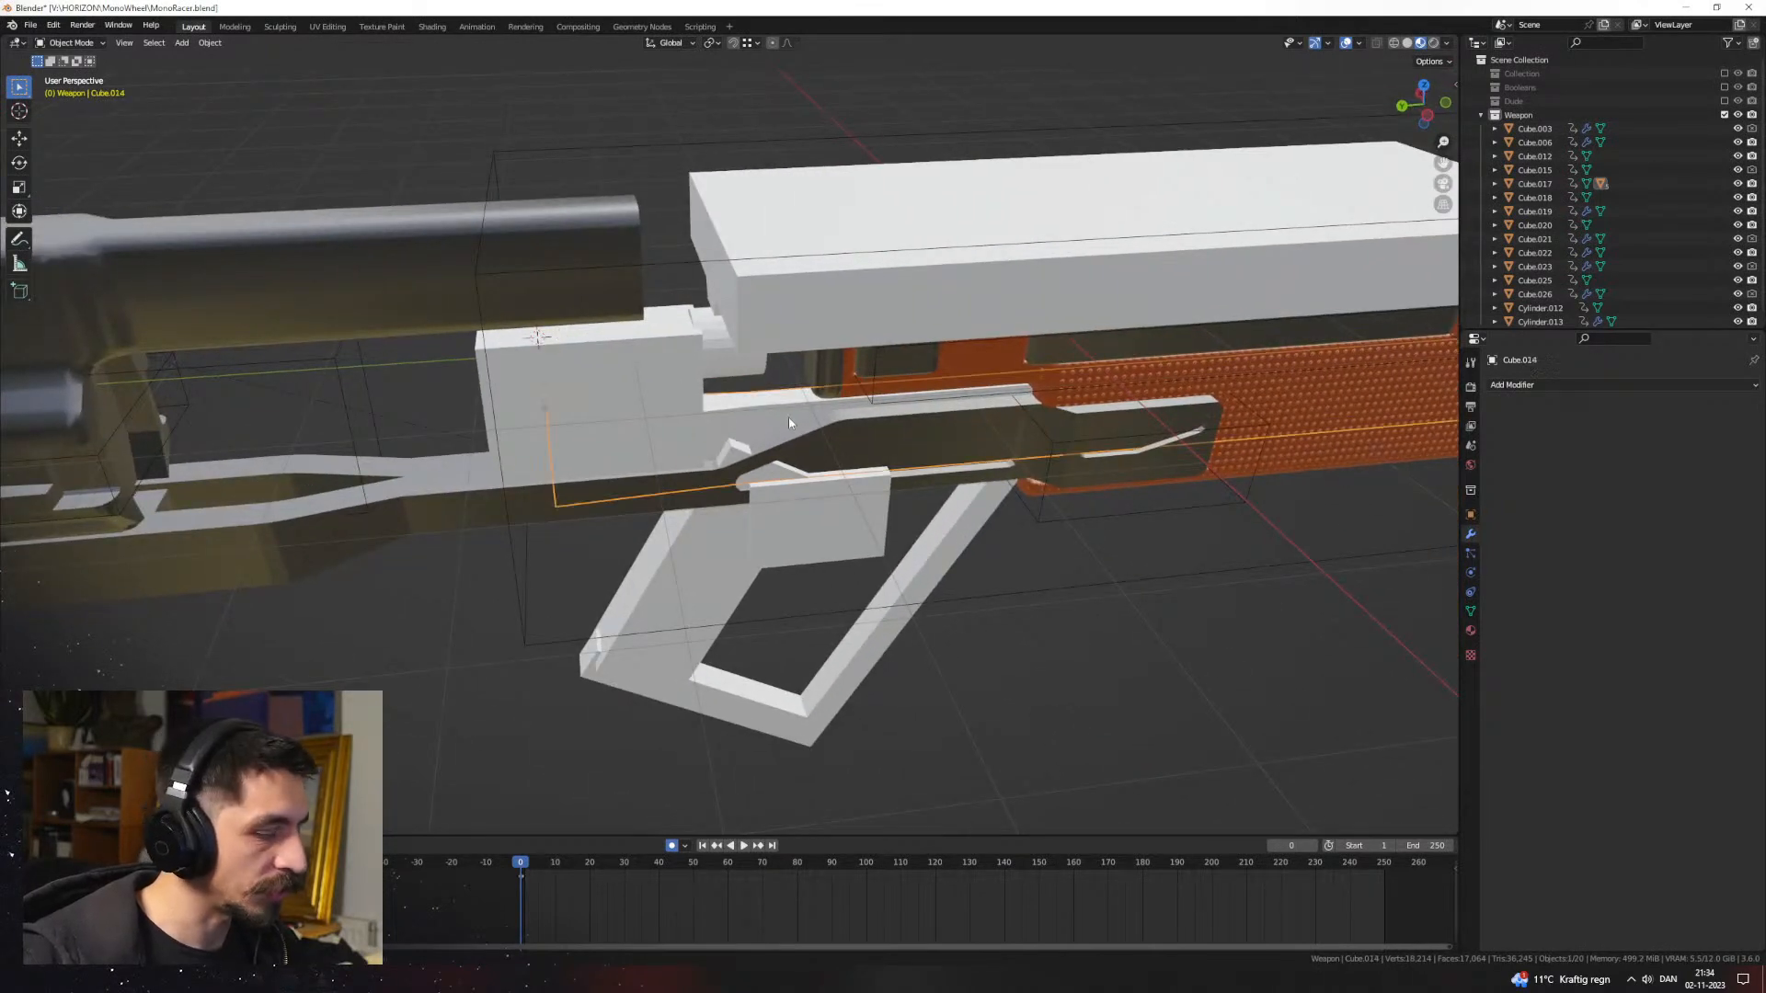
key("h")
left_click(632, 420)
key("h")
left_click(740, 526)
key("h")
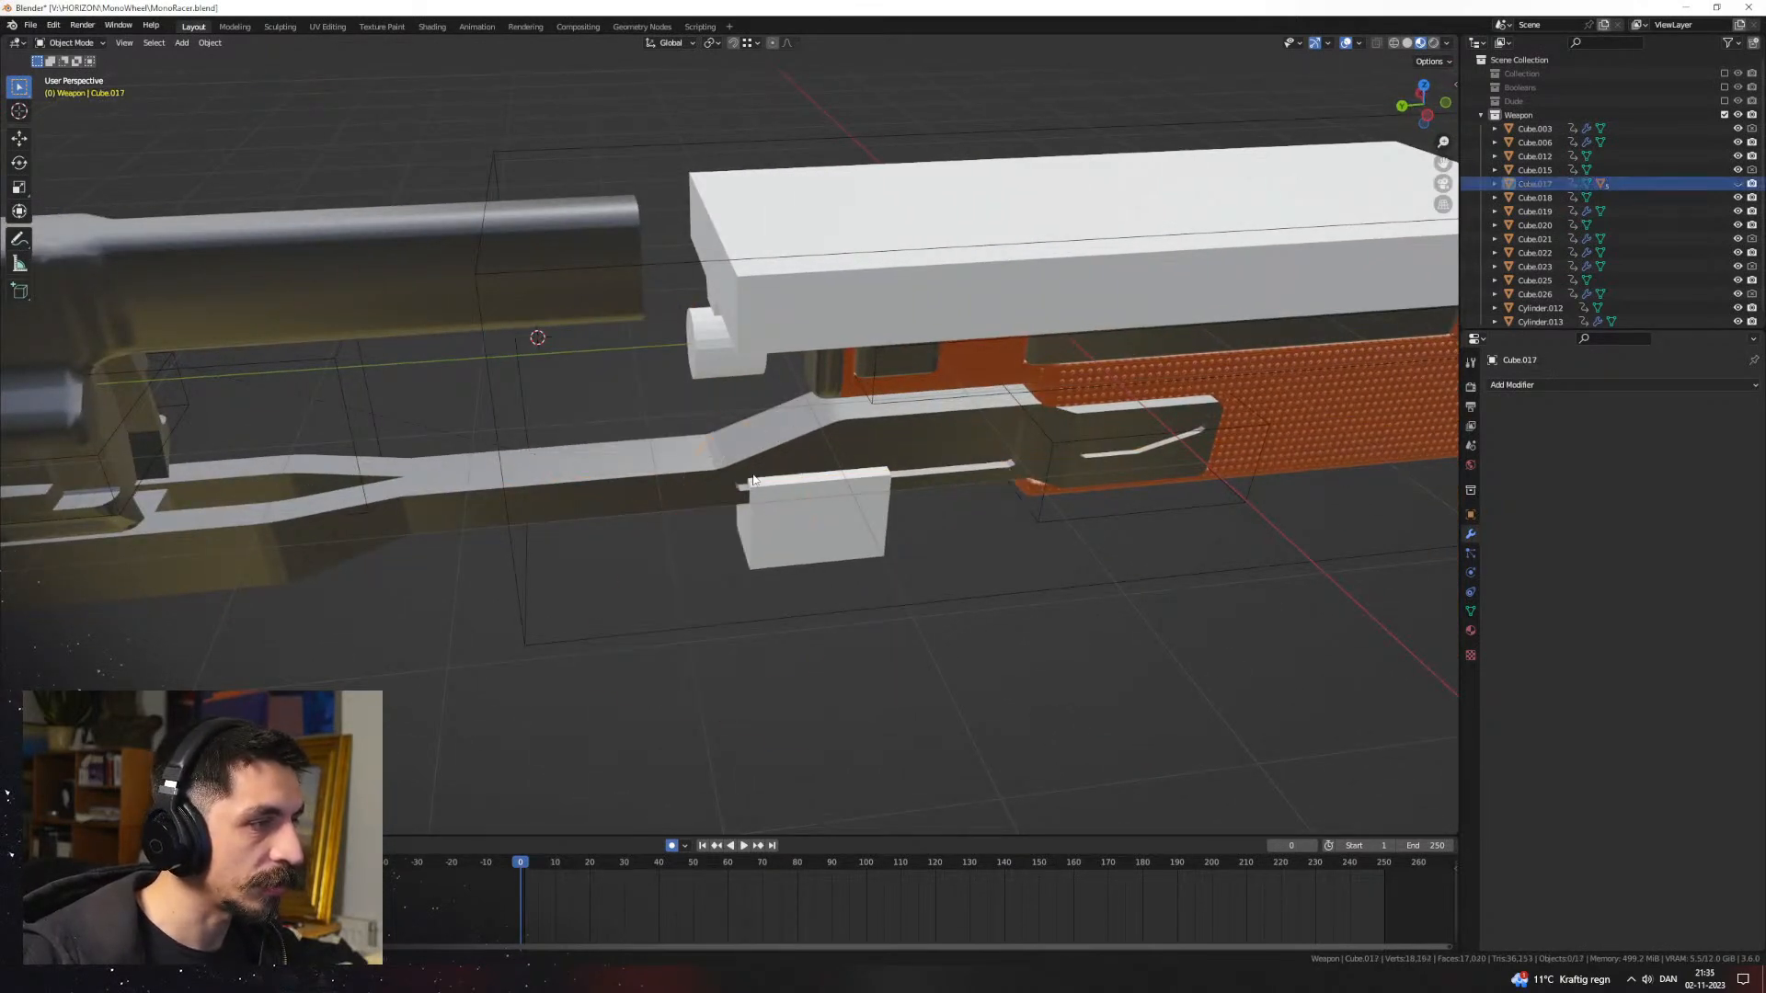
left_click(776, 520)
key("h")
Step: Hide the large white top slab Cube.012 and check the mesh of the dark front section Cube.020
middle_click_drag(709, 361, 707, 436)
key("h")
key("ctrl+z")
key("h")
left_click(848, 443)
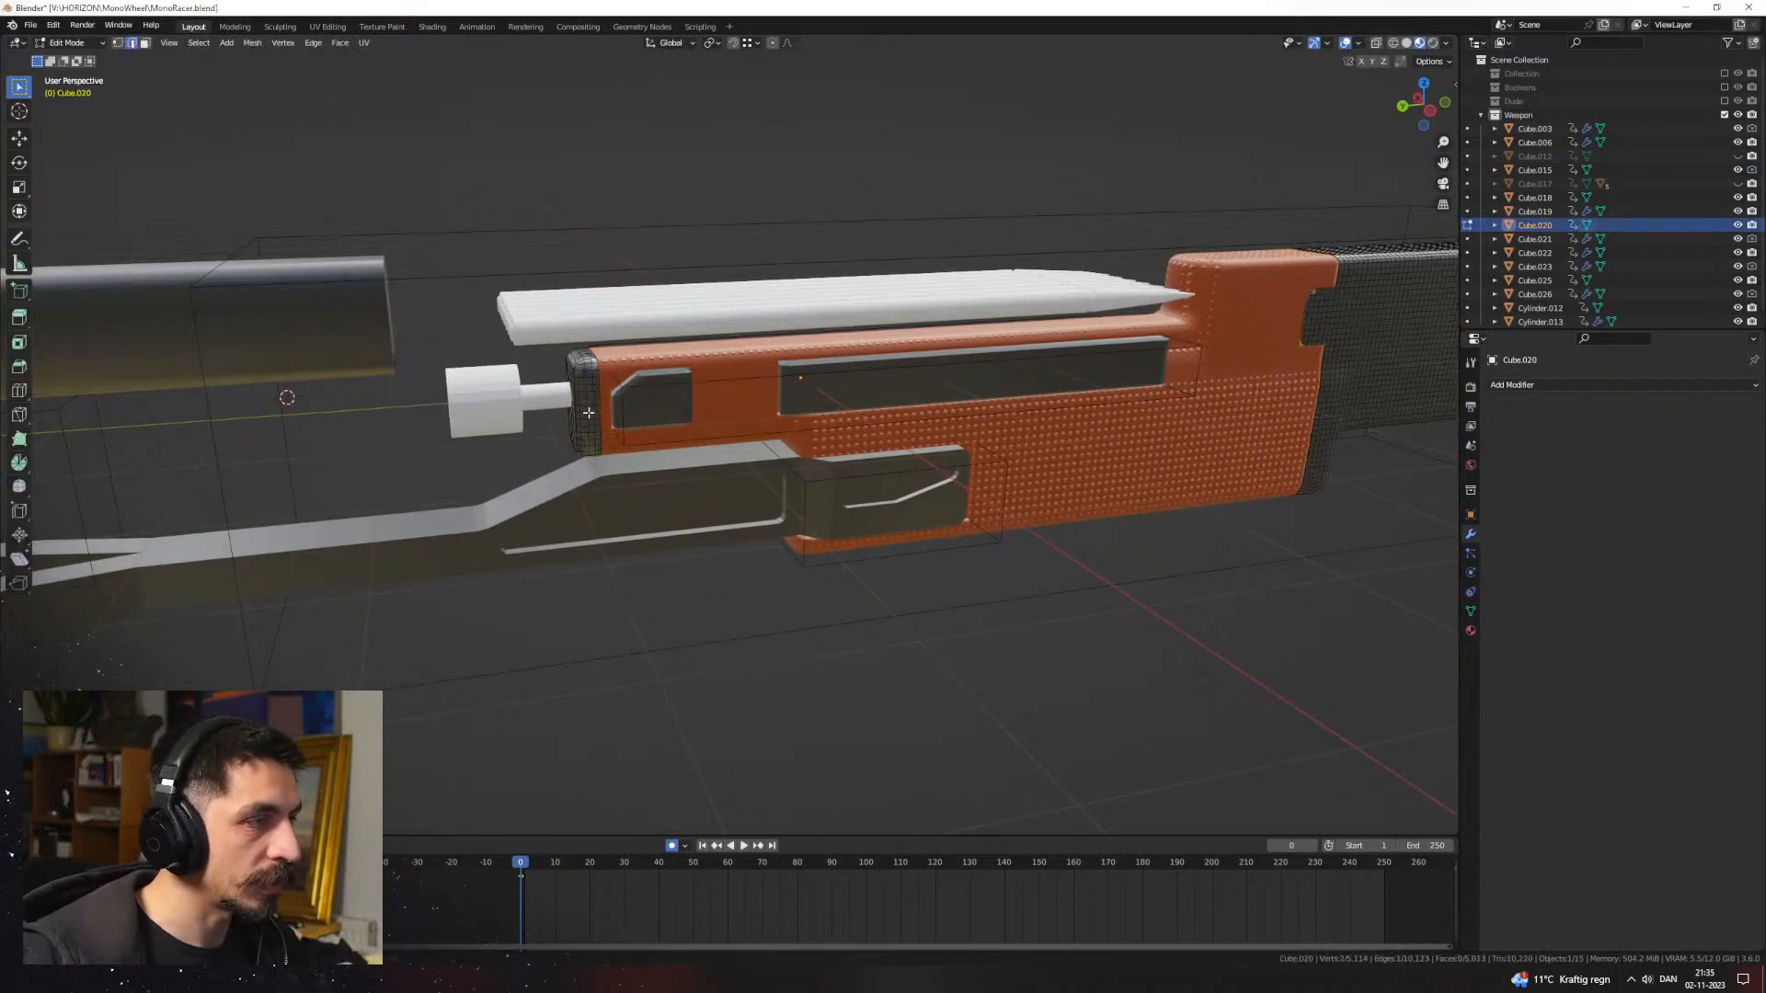
key("Tab")
scroll(670, 445, "down", 2)
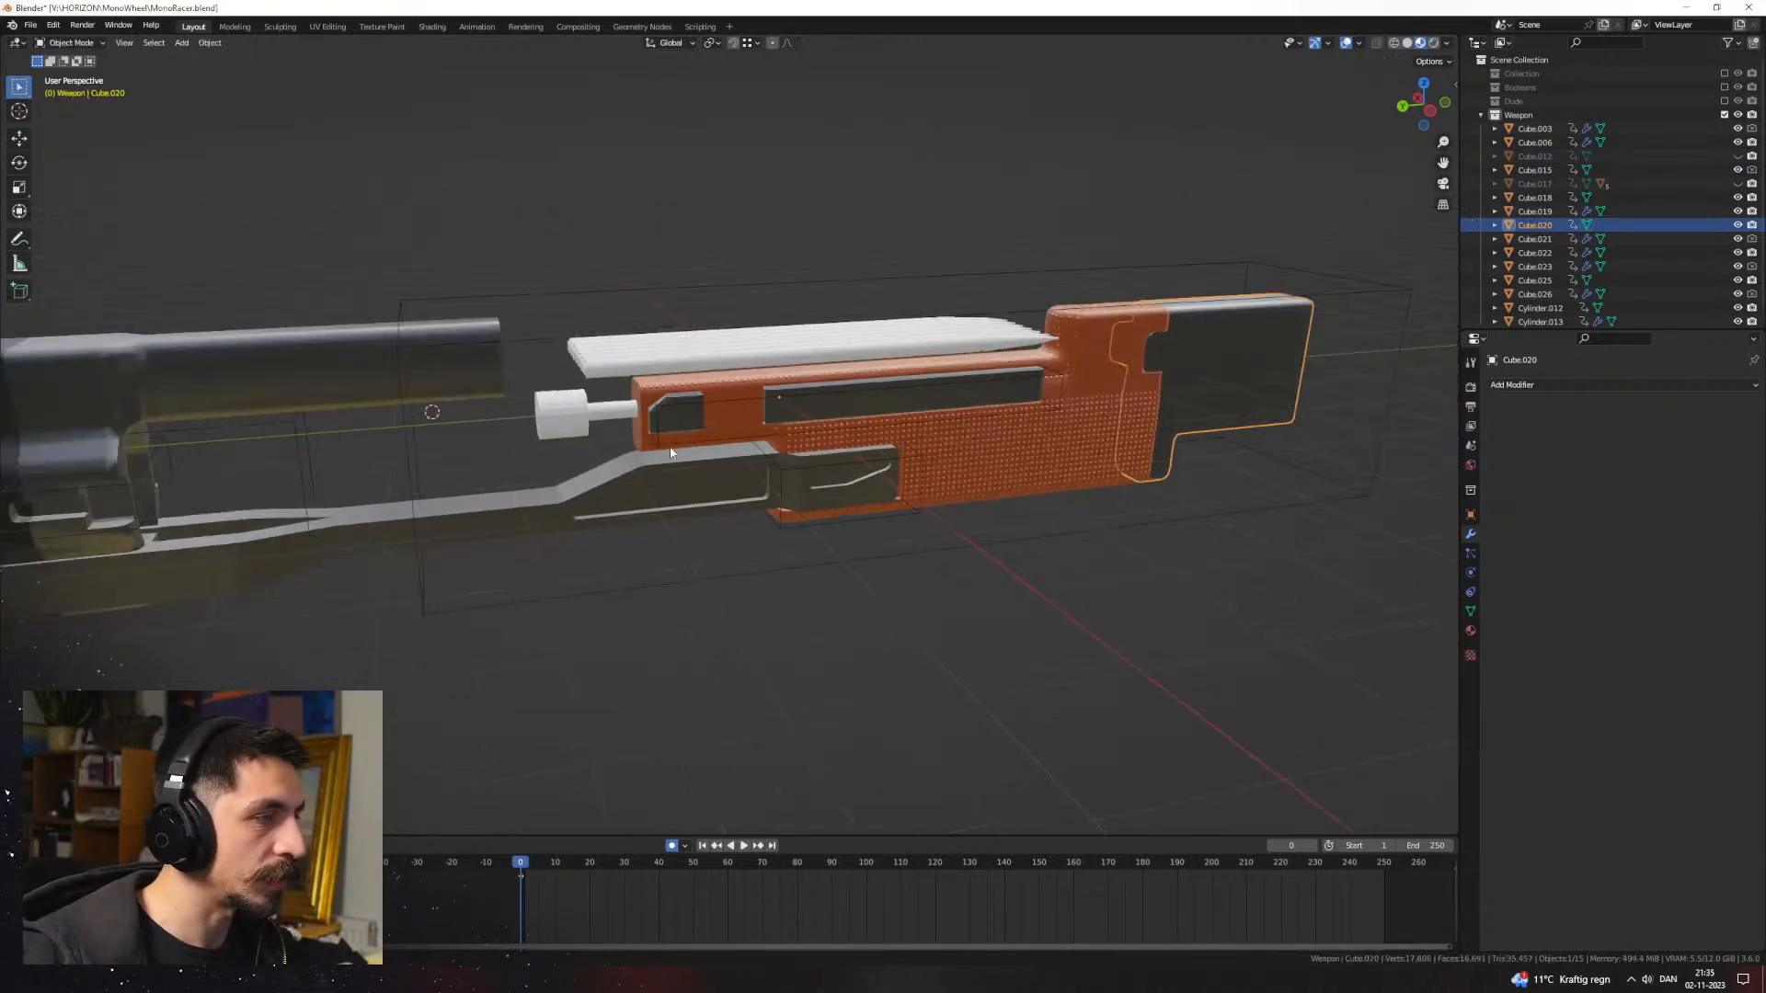
Step: Add a cube at the 3D cursor beside the white cylinder, move it along Y, and switch to the back view
left_click(835, 554)
middle_click_drag(835, 554, 884, 535)
middle_click_drag(707, 529, 678, 413, "shift")
scroll(859, 523, "up", 5)
key("shift+a")
left_click(729, 419)
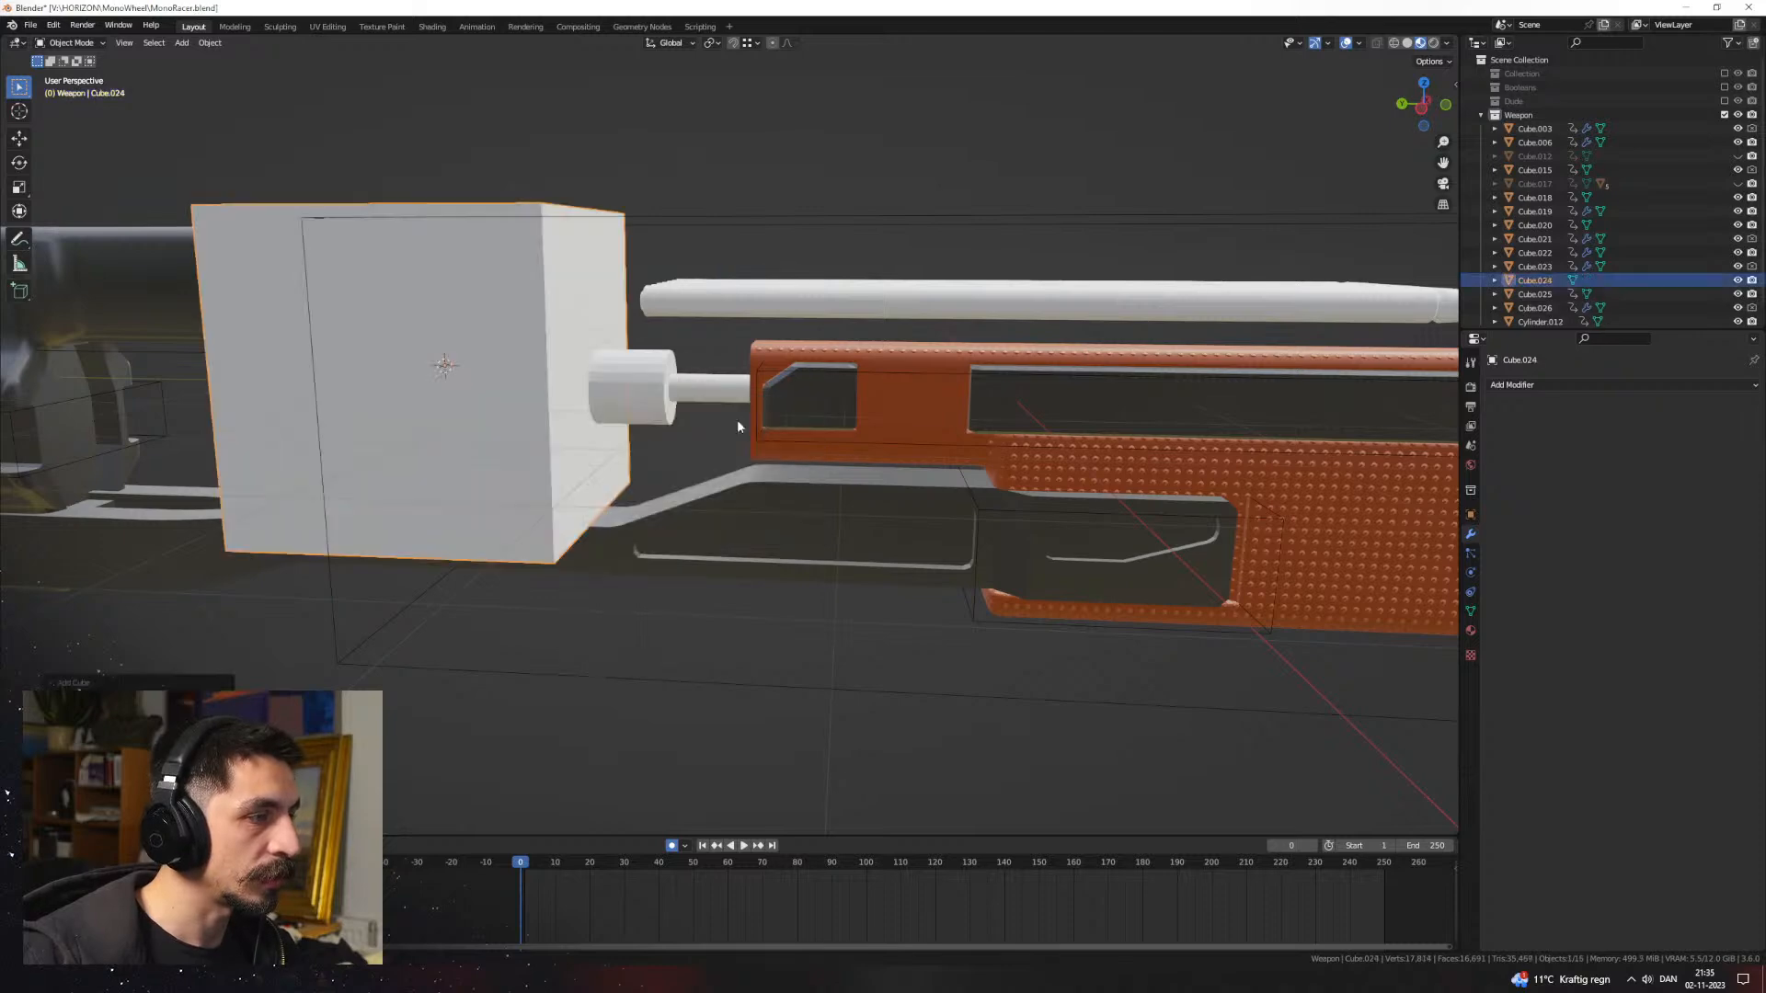
scroll(737, 420, "down", 2)
key("g")
key("y")
left_click(852, 448)
key("ctrl+KP_1")
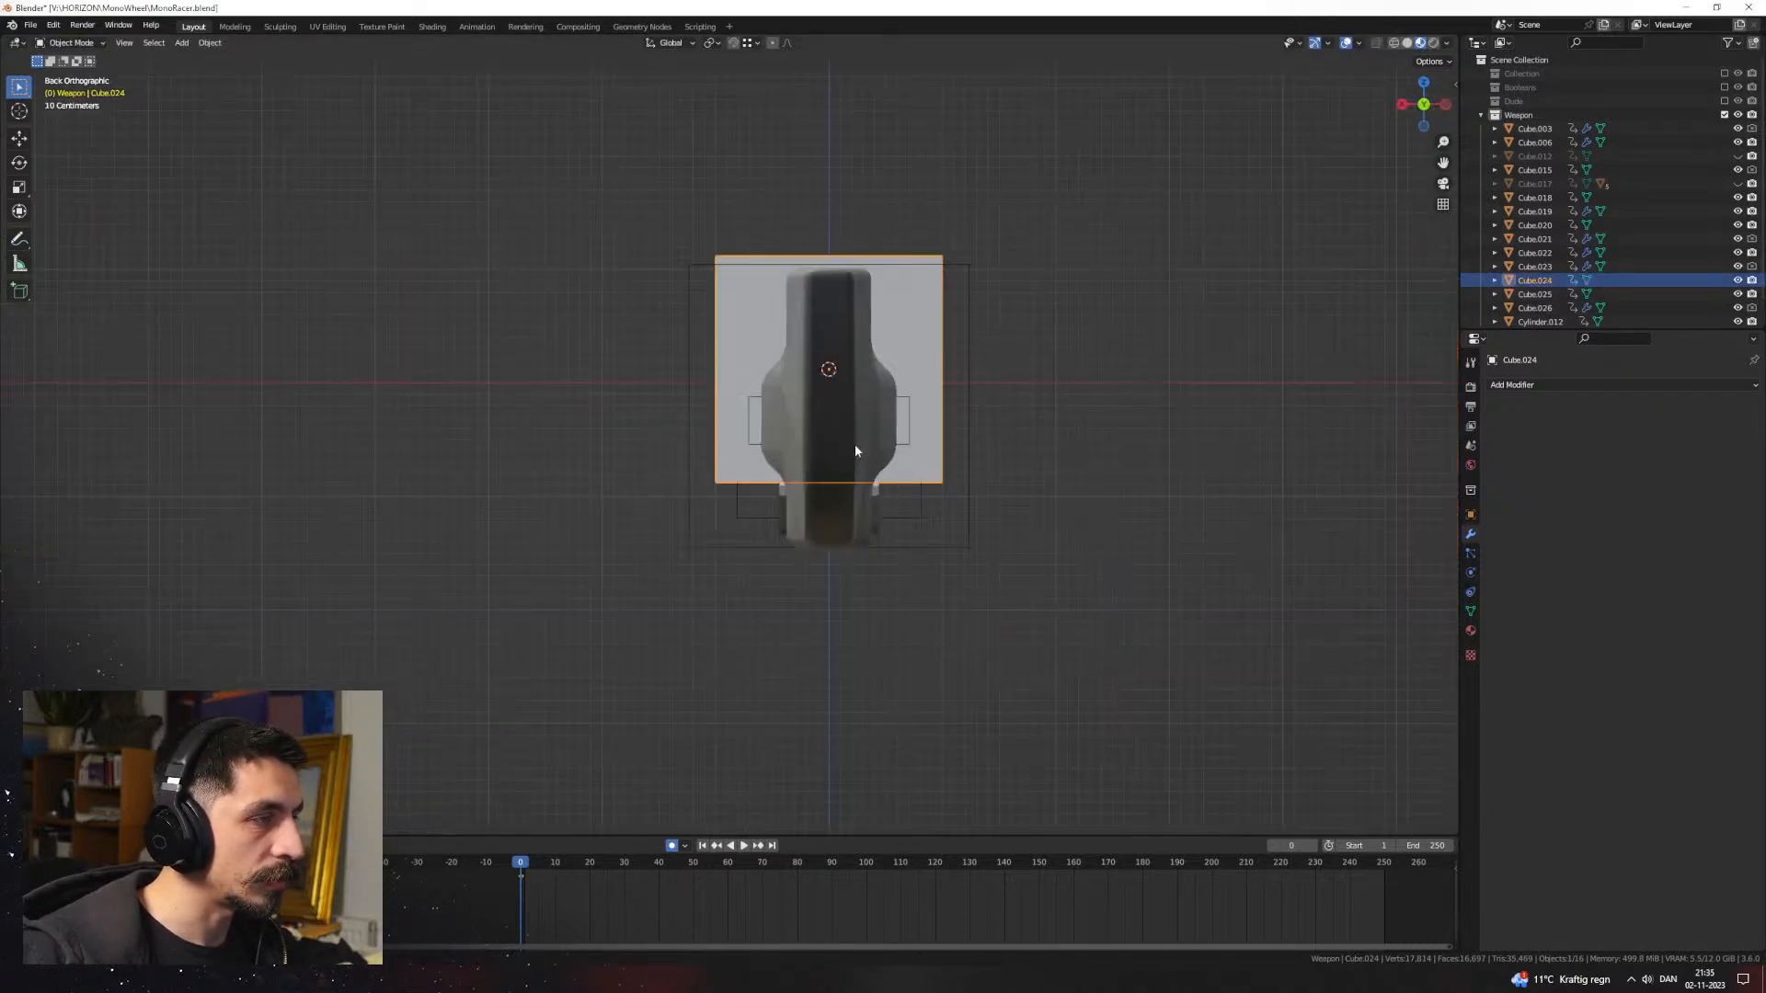
Step: Scale the new cube's mesh along X and move it along Y between the barrel housing and the white cylinders
middle_click_drag(854, 448, 771, 473)
key("Tab")
key("s")
key("x")
scroll(770, 473, "up", 4)
key("g")
key("y")
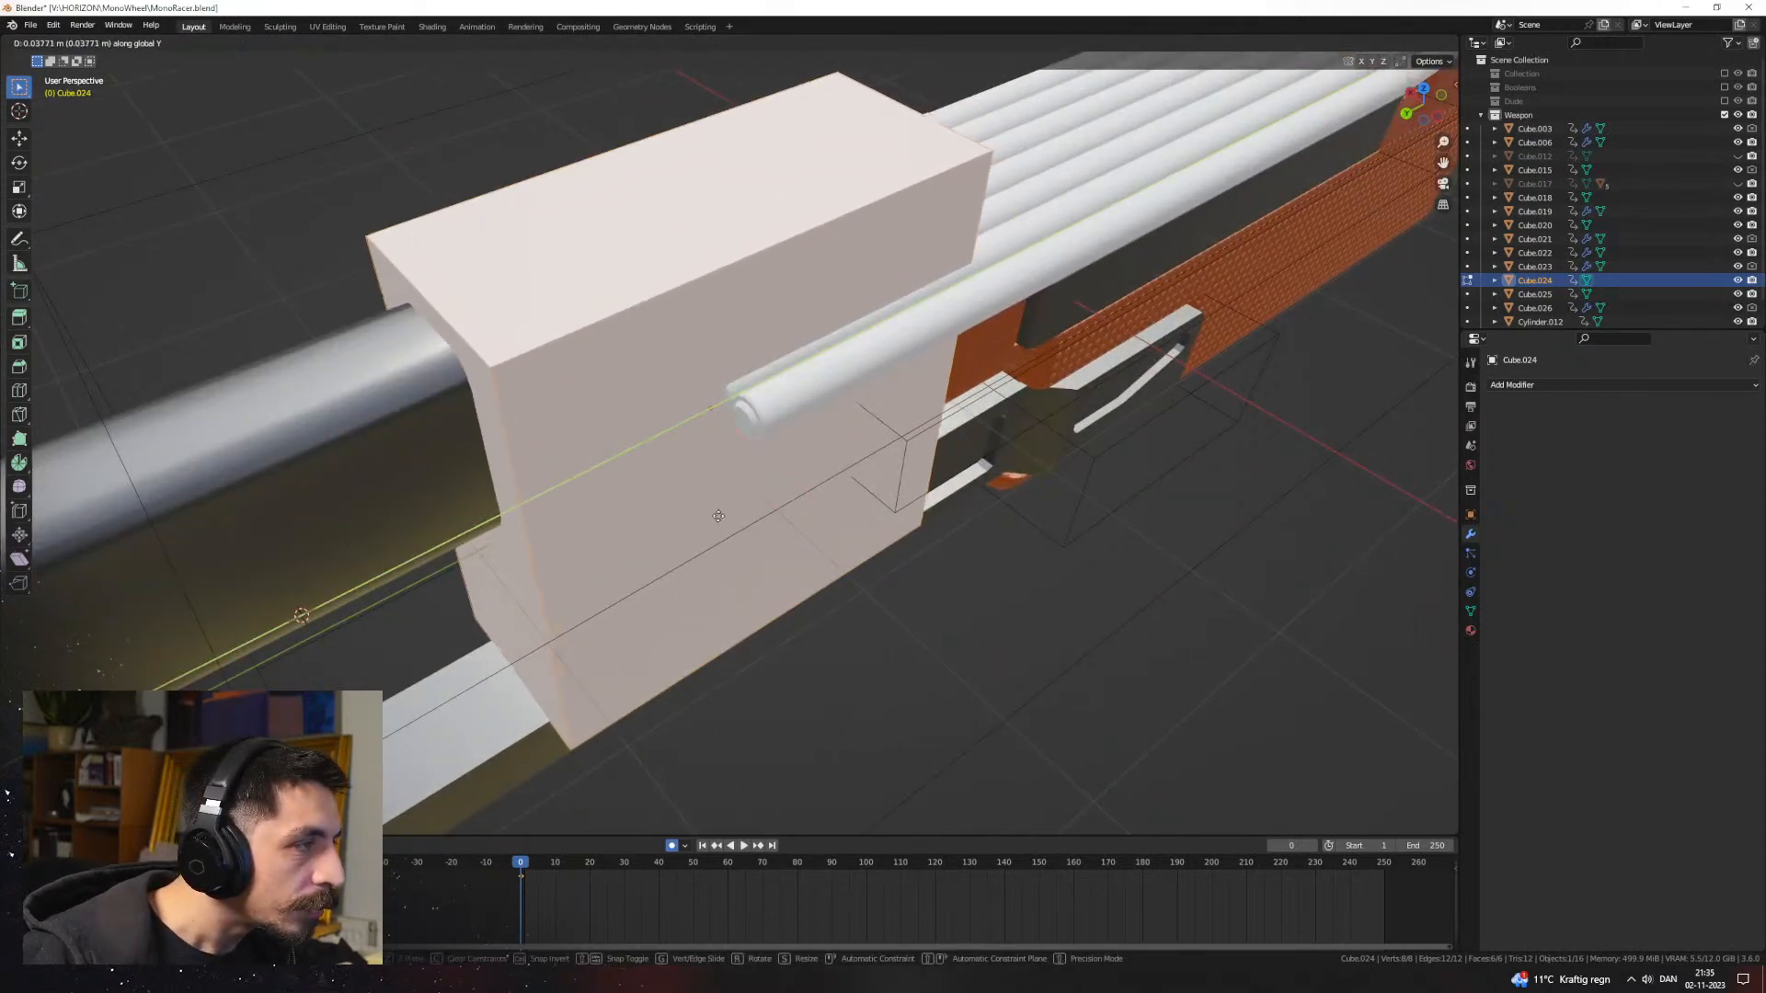
middle_click_drag(729, 516, 598, 456)
Step: Adjust the block's length by moving one of its end faces along Y toward the orange body
scroll(635, 450, "down", 3)
key("3")
left_click(836, 443)
middle_click_drag(836, 443, 857, 359)
key("g")
key("x")
key("y")
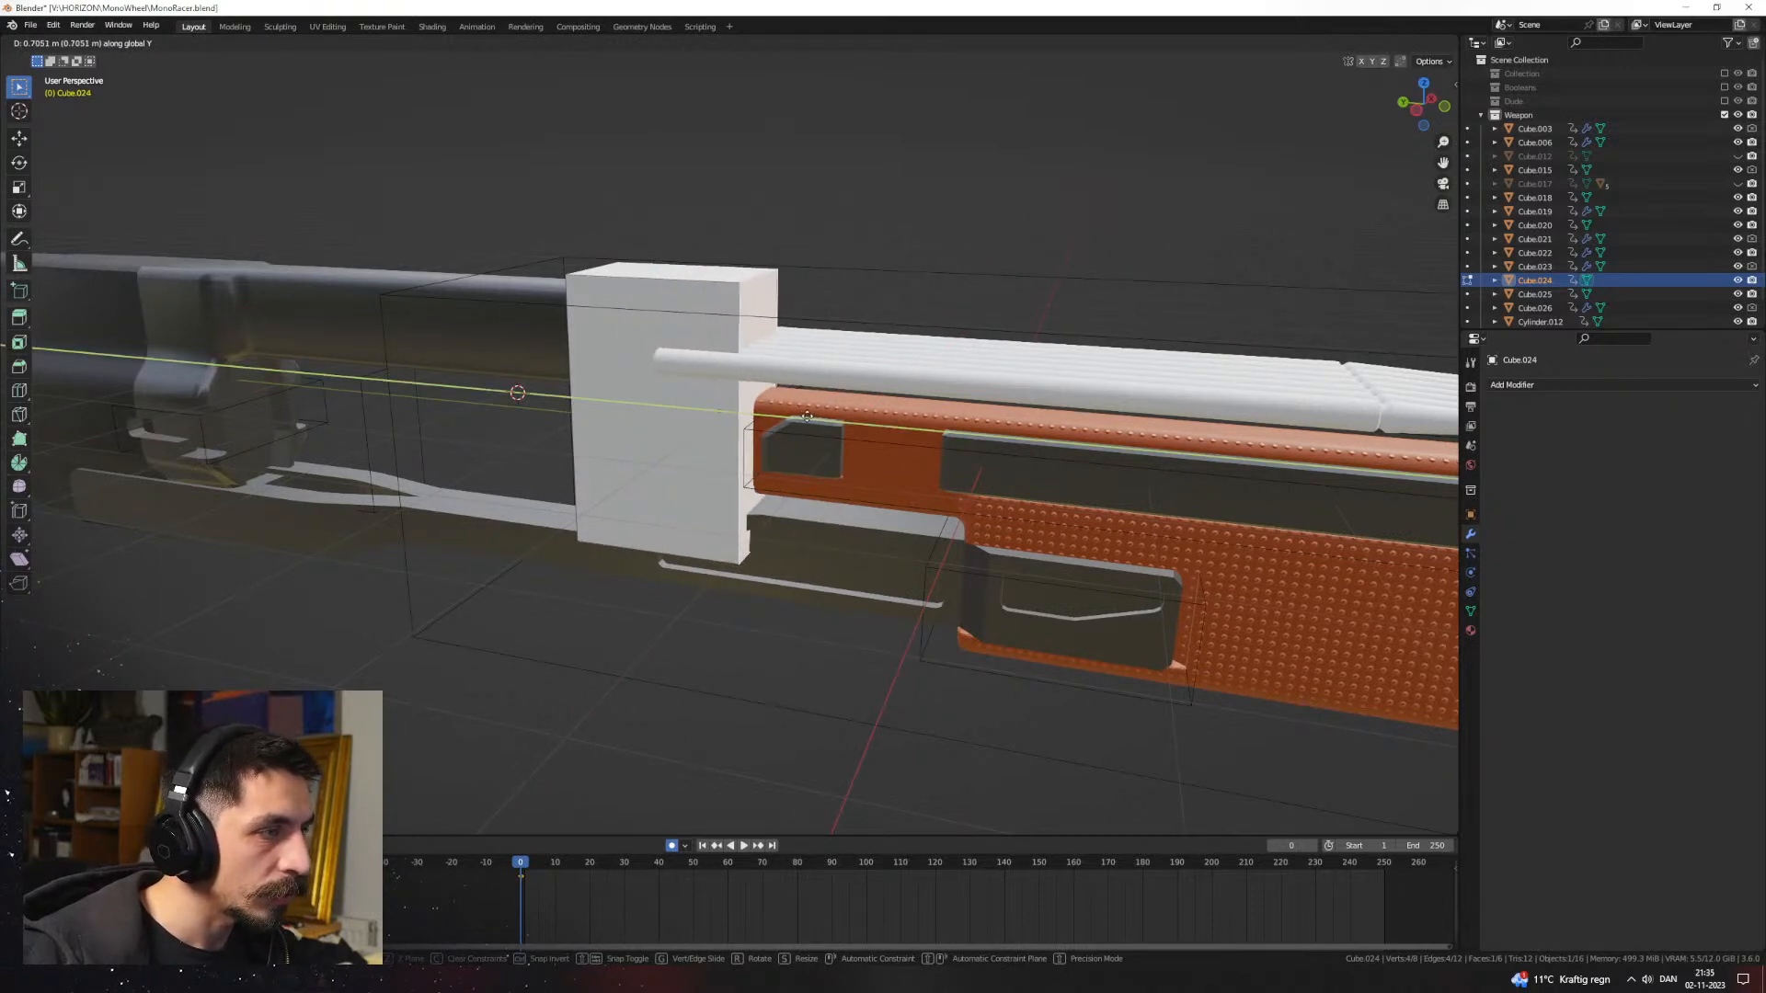
left_click(809, 417)
middle_click_drag(808, 417, 782, 424)
middle_click_drag(707, 301, 690, 441)
Step: Scale the whole block and add two horizontal loop cuts, dividing it into upper, middle and lower sections
key("a")
key("s")
left_click(806, 546)
key("ctrl+r")
left_click(690, 446)
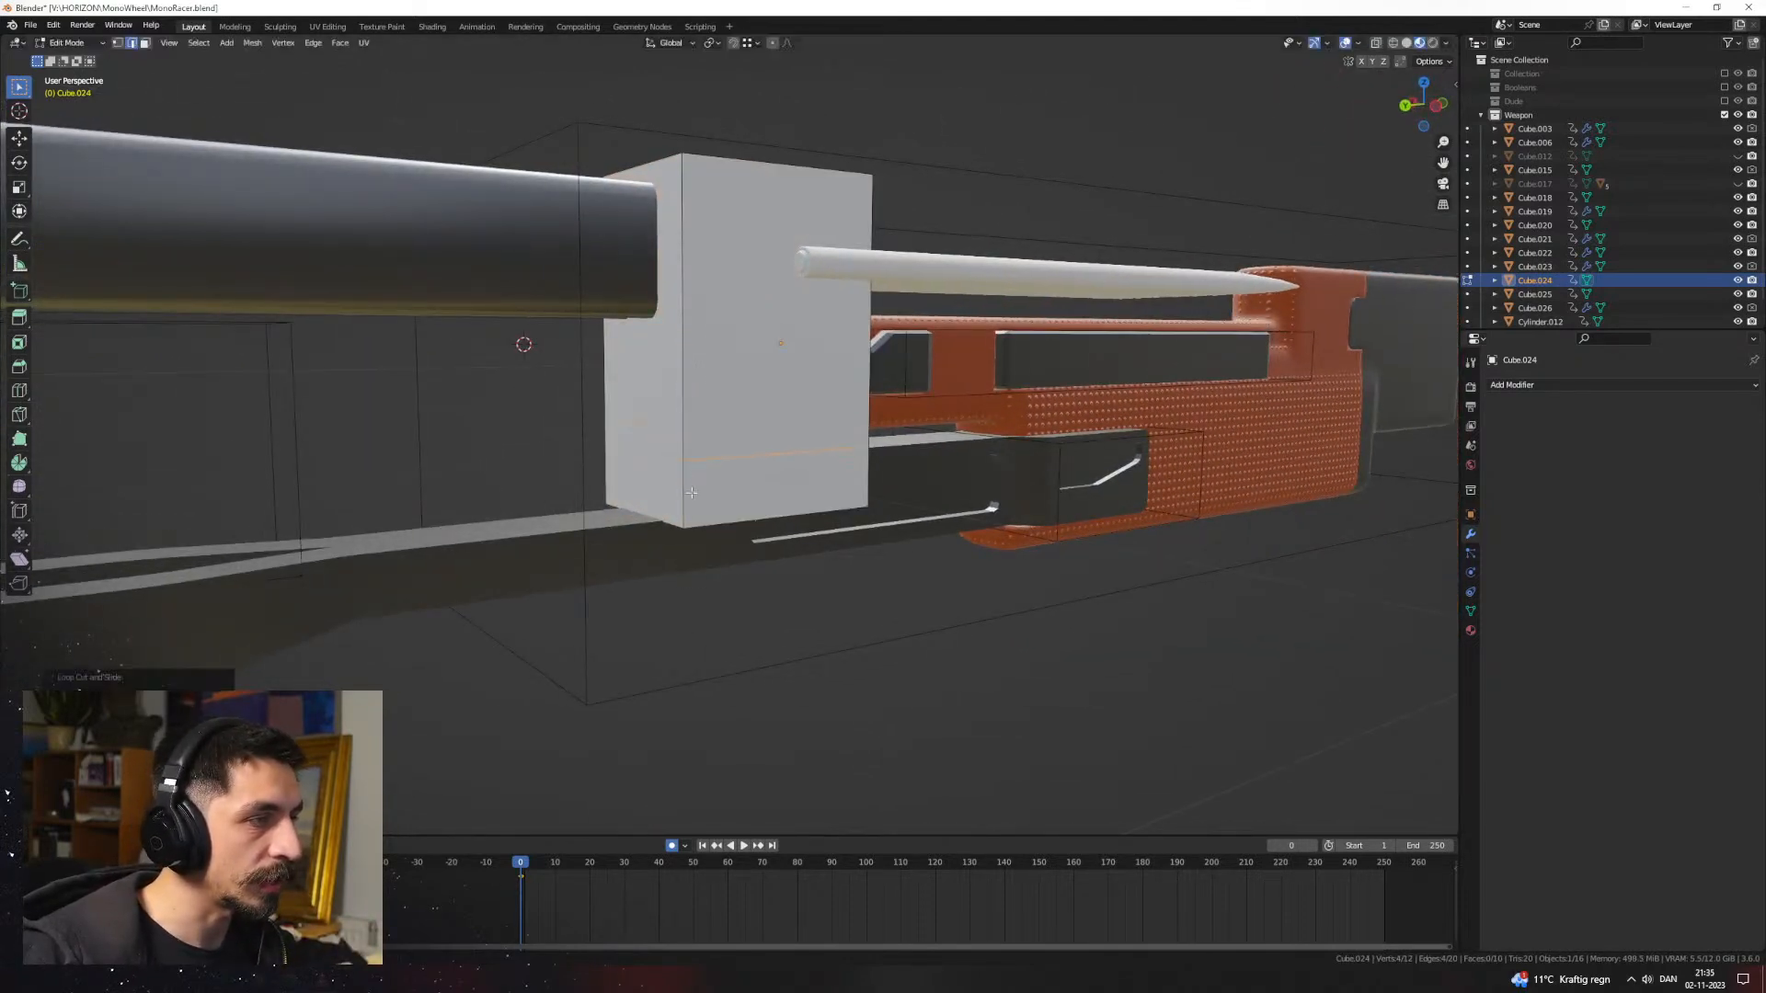
key("g")
middle_click_drag(663, 490, 790, 526)
key("g")
left_click(851, 464)
key("ctrl+z")
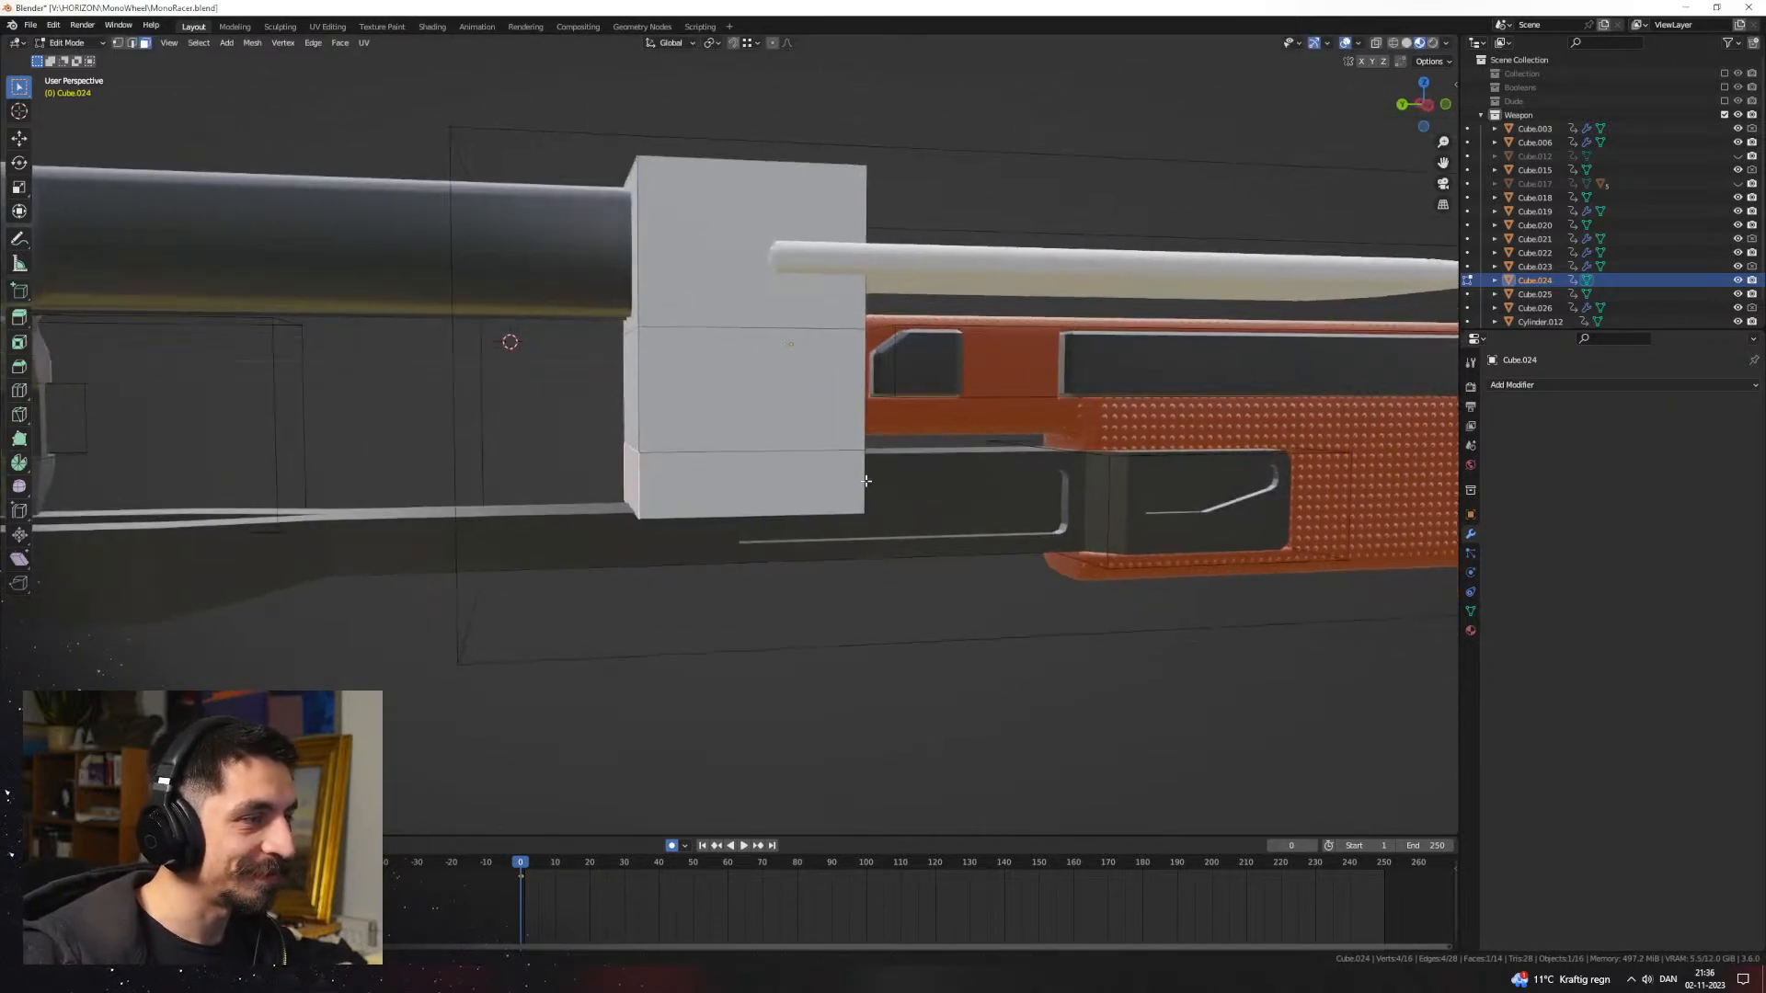
Step: Move the block's lowest section along Y toward the stock so the middle section slants into a bracket
left_click(846, 495, "alt")
middle_click_drag(911, 500, 877, 497, "alt")
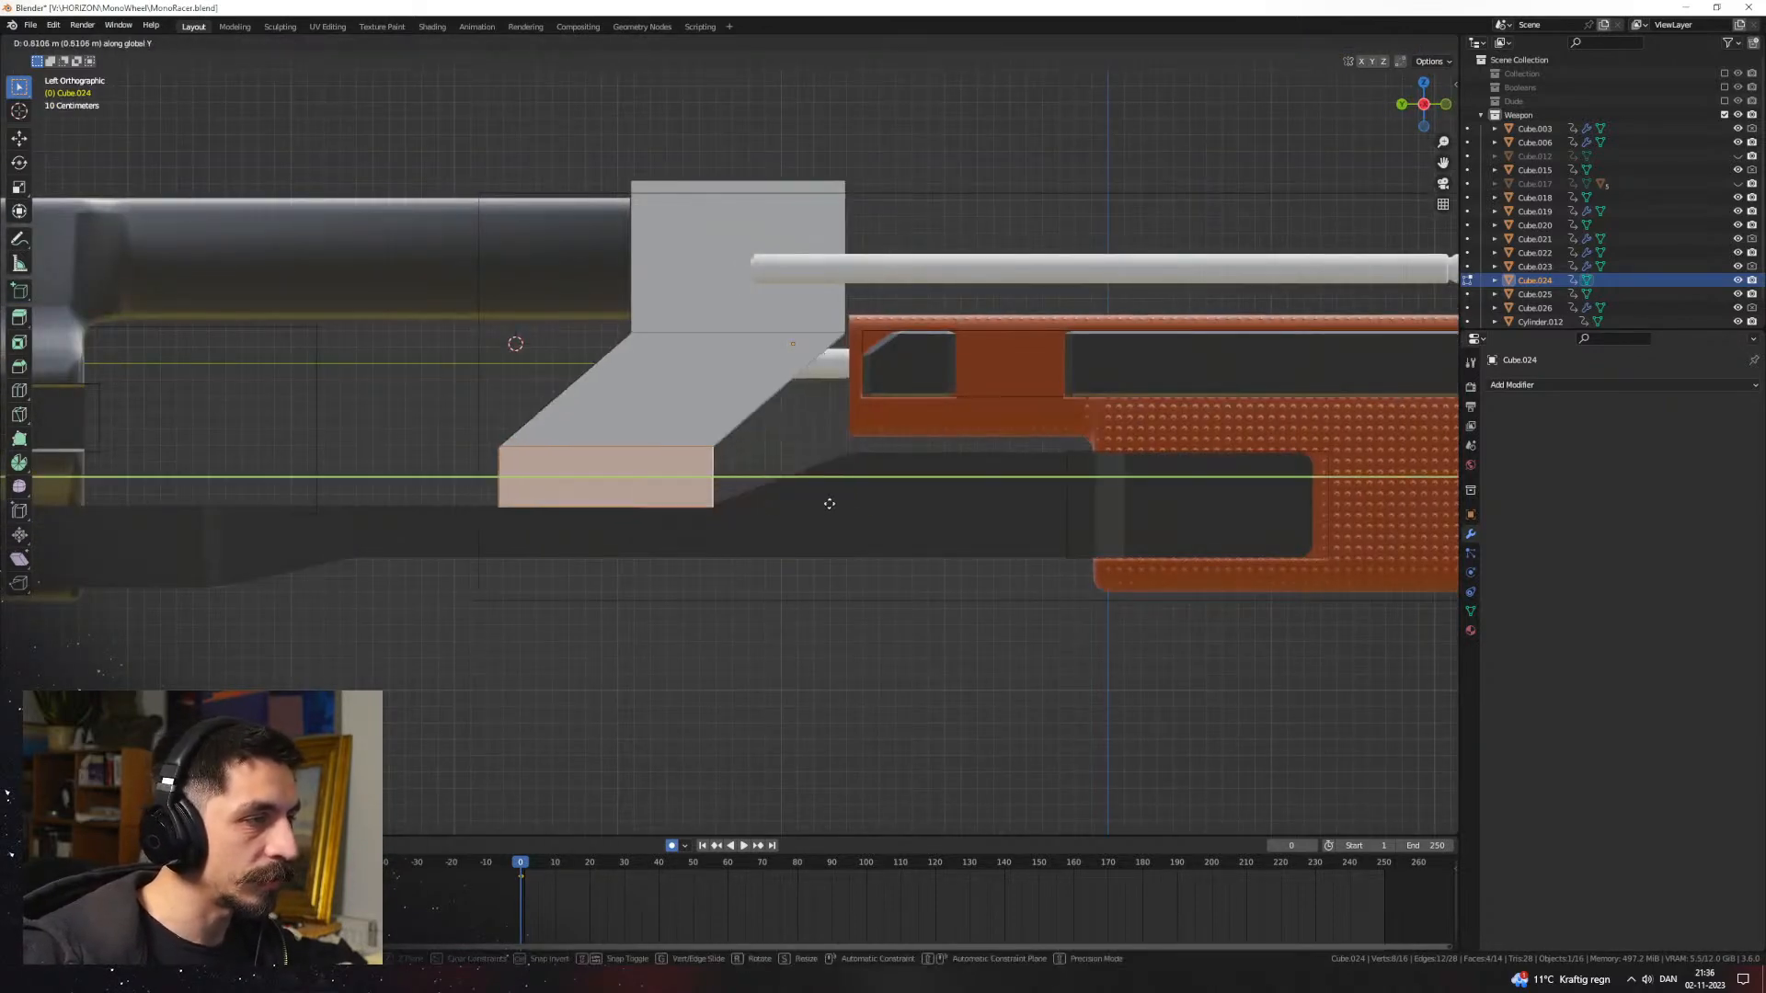
middle_click_drag(840, 521, 822, 478)
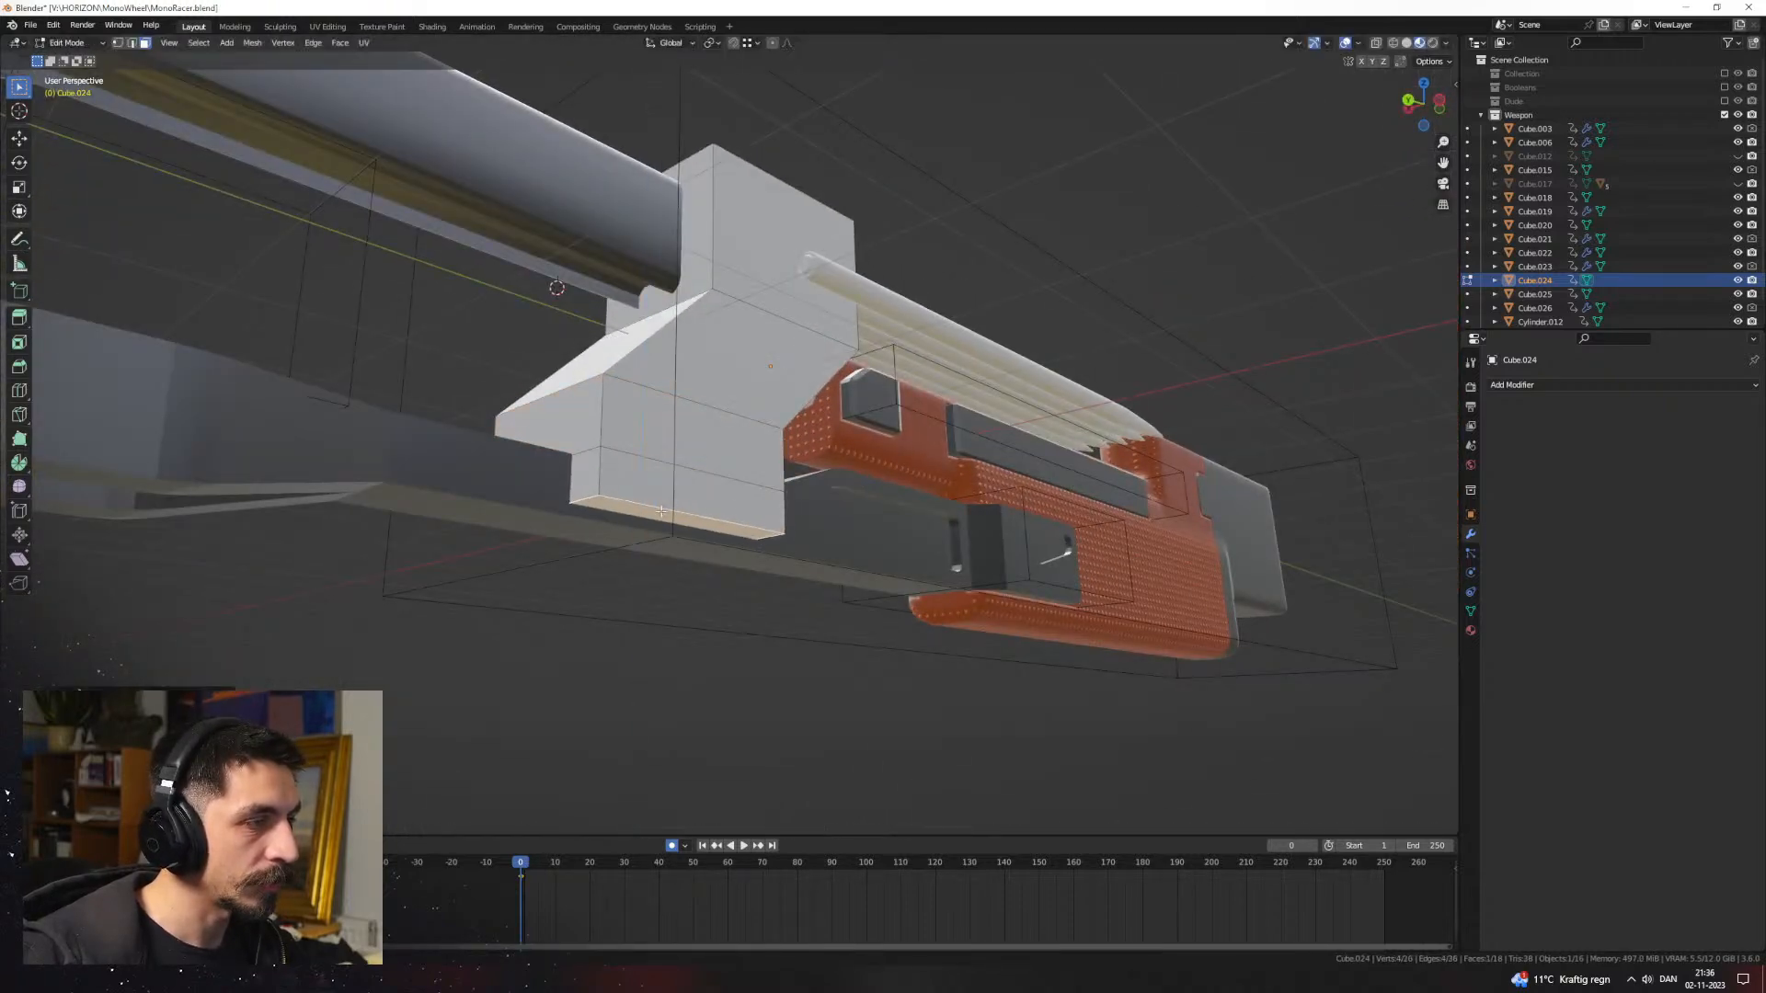
Step: Narrow the whole bracket along X and shift it along Y against the barrel housing
key("a")
middle_click_drag(662, 511, 885, 567)
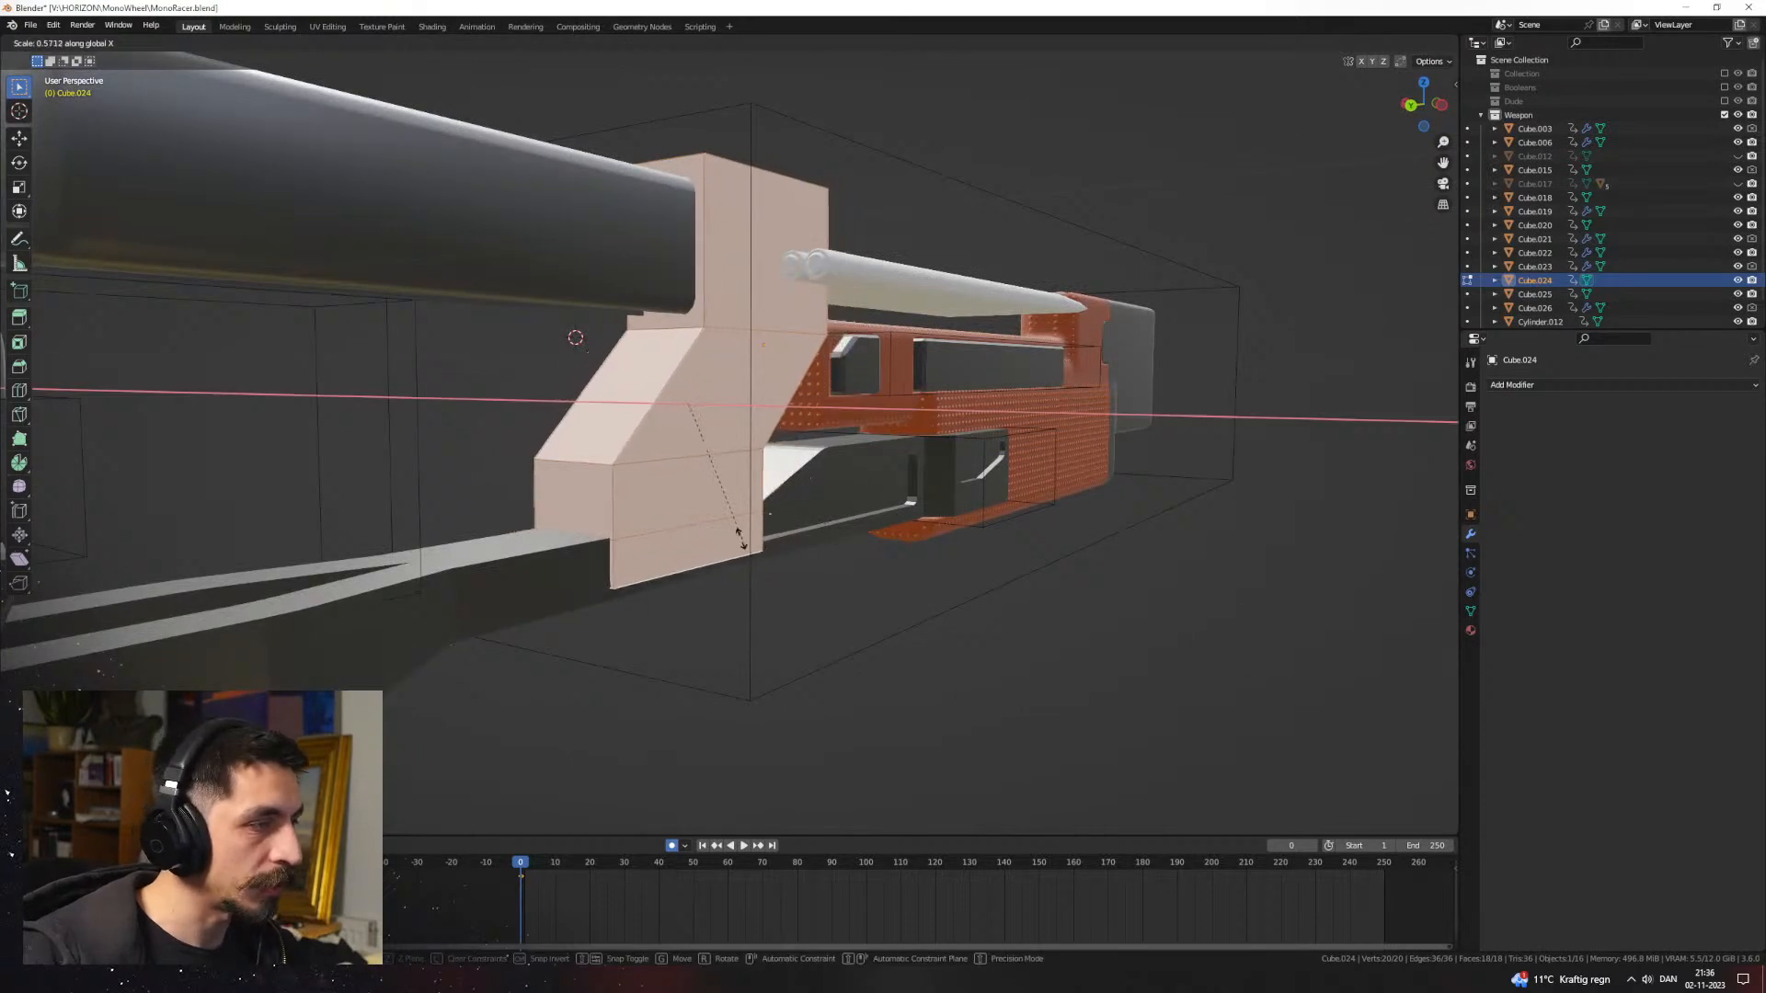
middle_click_drag(773, 552, 806, 521)
key("g")
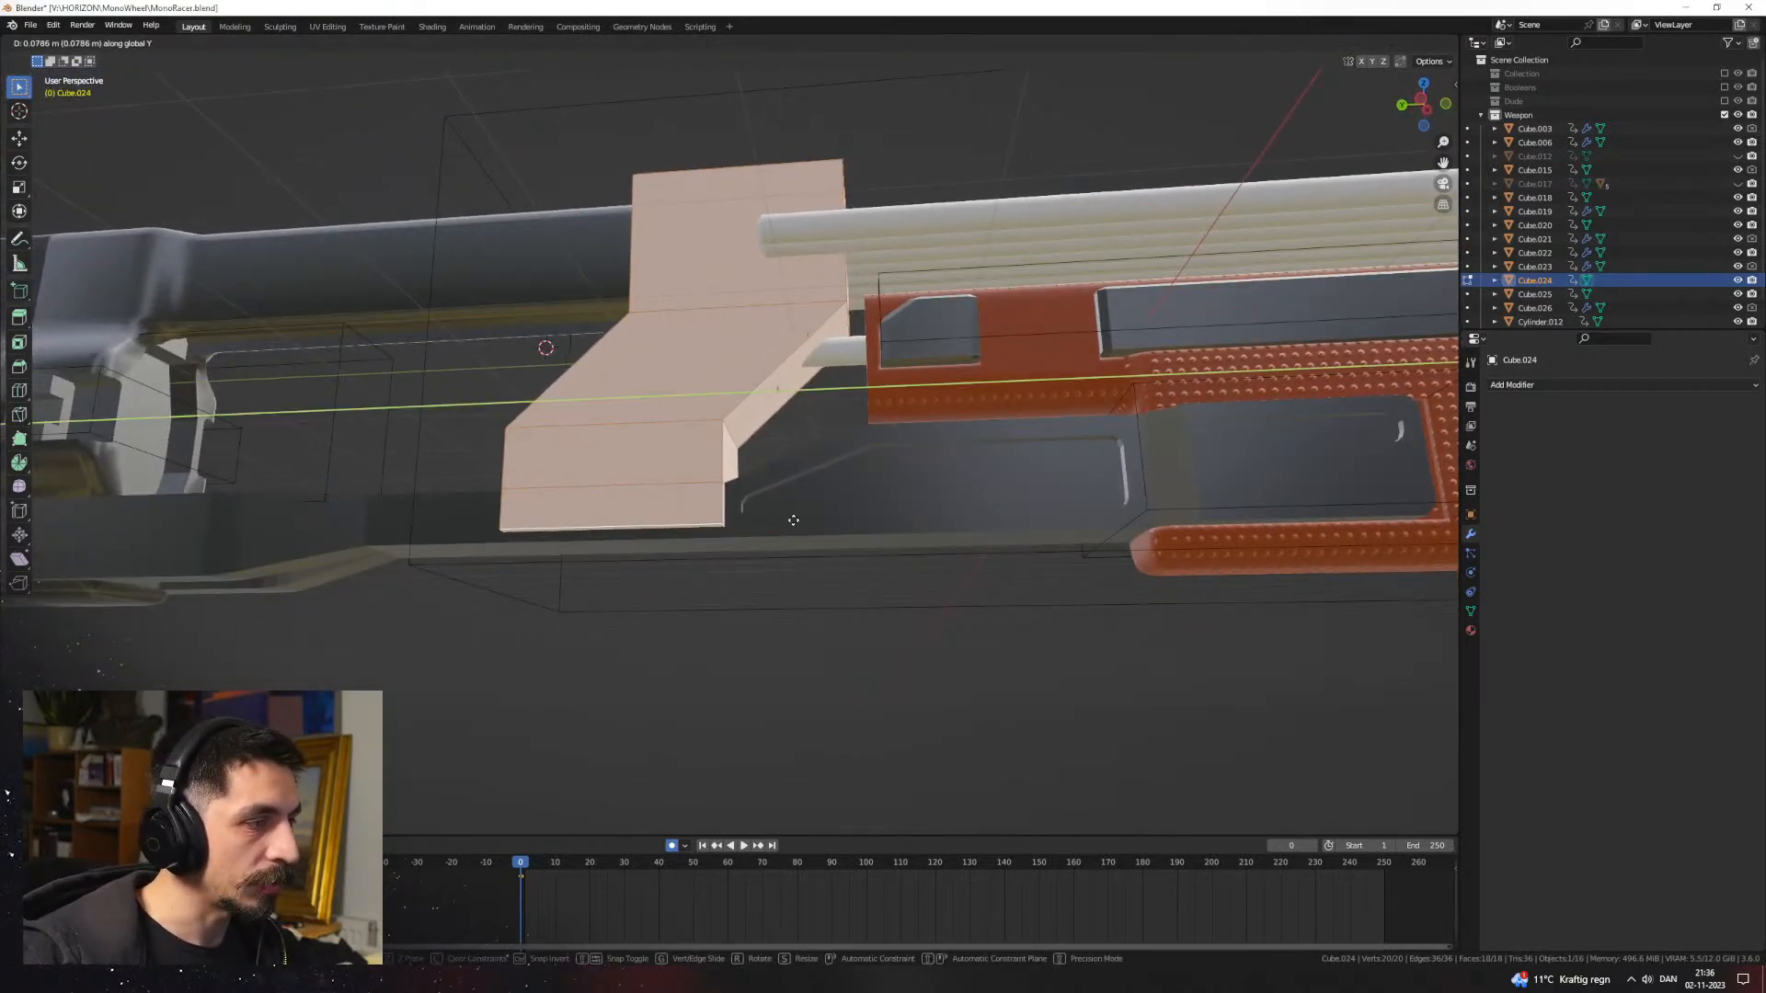
middle_click_drag(787, 524, 692, 531)
left_click(745, 485)
key("Tab")
left_click(873, 644)
left_click(758, 487)
Step: Fine-tune the bracket's width by scaling its entire mesh along X again
key("Tab")
key("a")
key("s")
key("x")
left_click(791, 442)
key("e")
left_click(730, 552)
key("ctrl+z")
Step: Bevel the bracket's bottom corner edges into small rounded corners
scroll(729, 509, "up", 3)
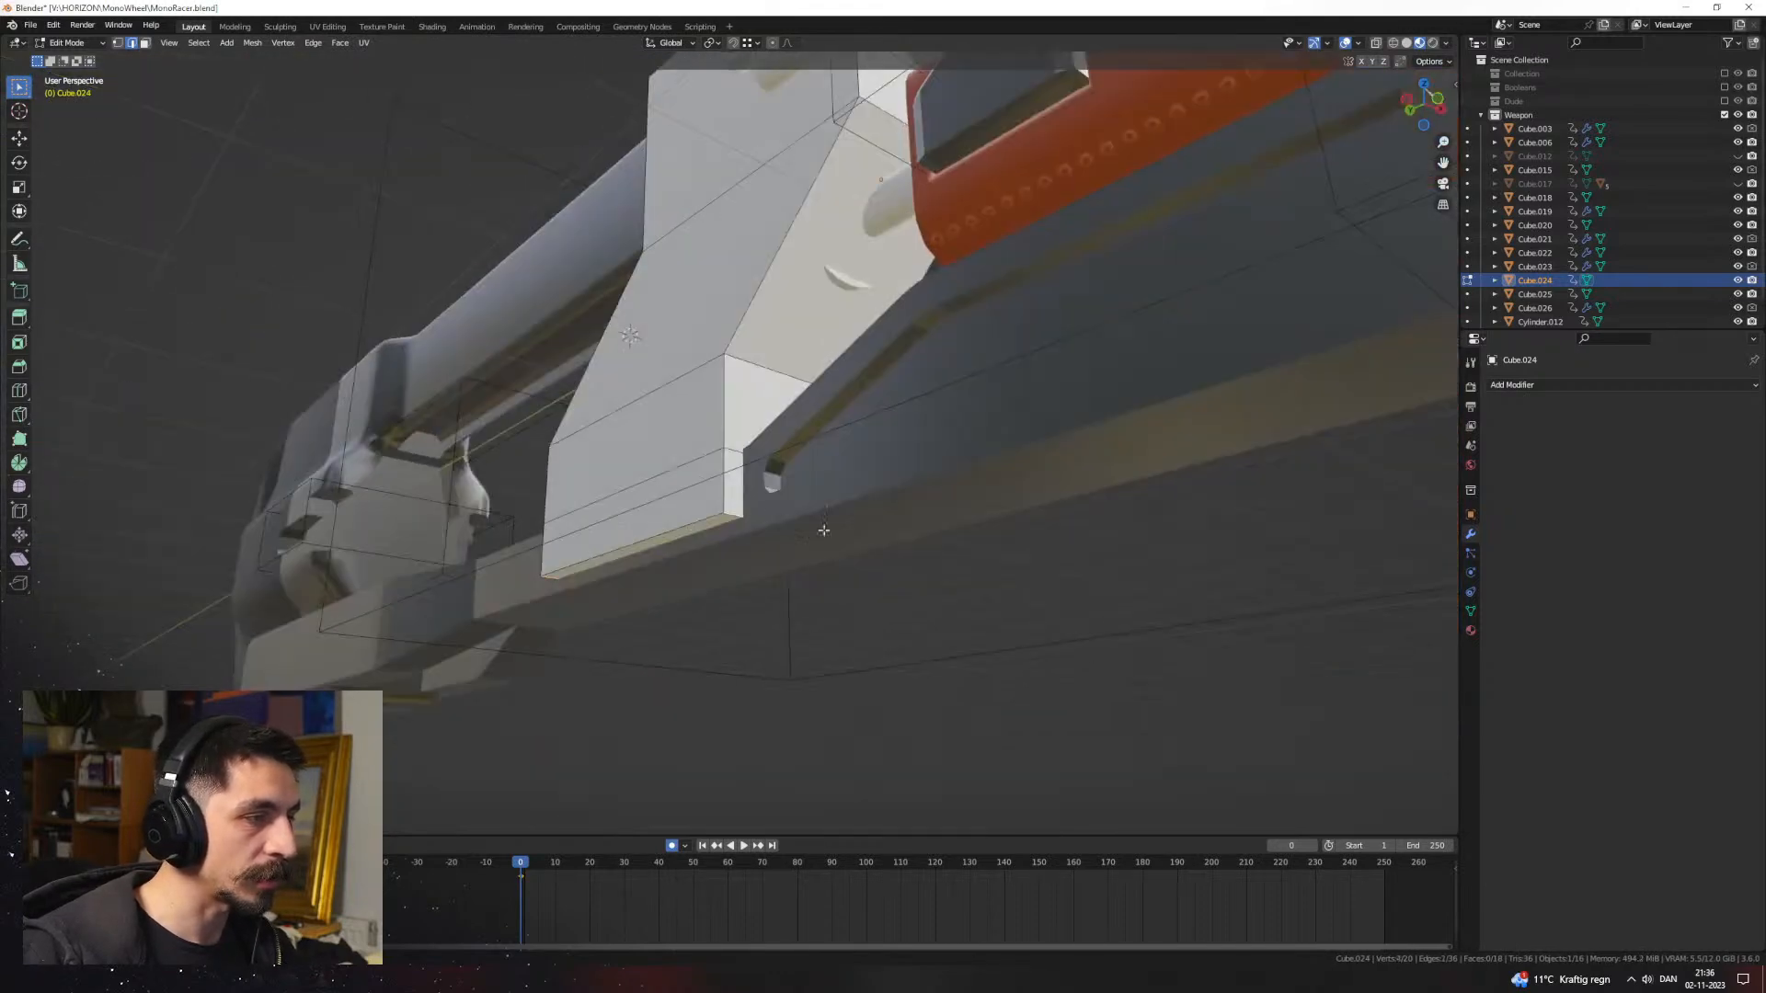
key("ctrl+b")
middle_click_drag(823, 530, 810, 370)
left_click(881, 557)
key("Tab")
key("Tab")
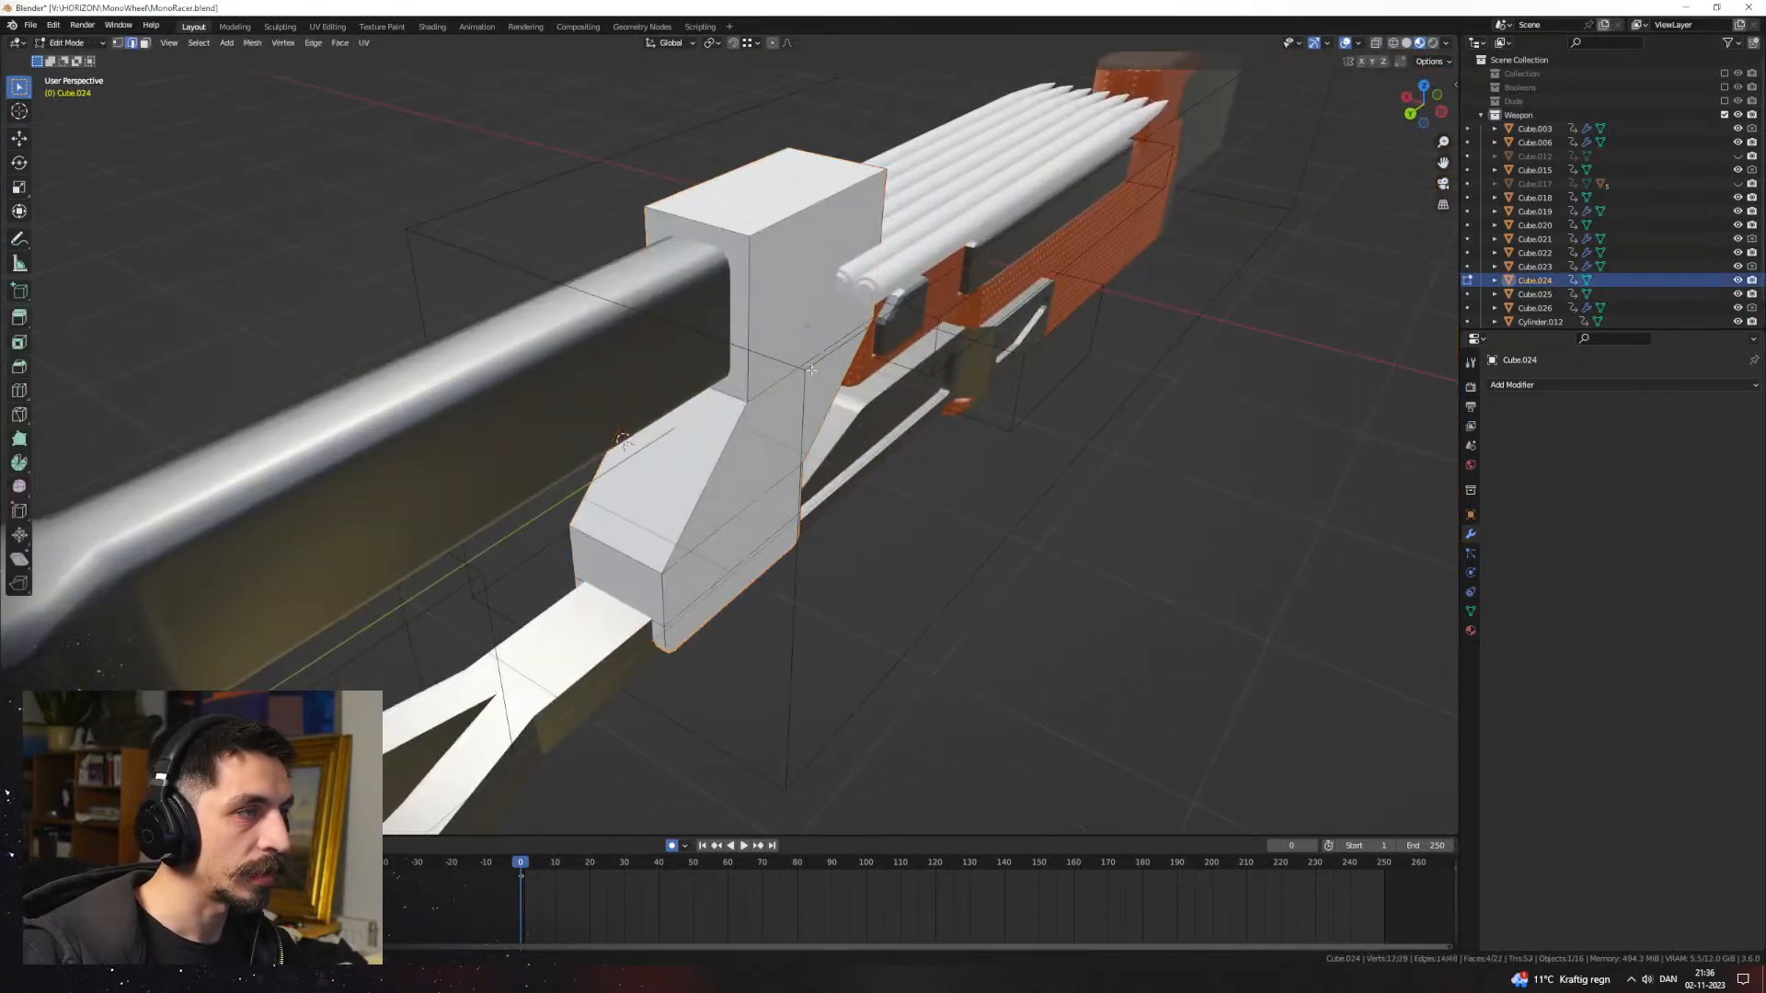
Step: Bevel the two long top edges of the bracket into broad rounded shoulders
middle_click_drag(751, 210, 846, 294)
key("ctrl+b")
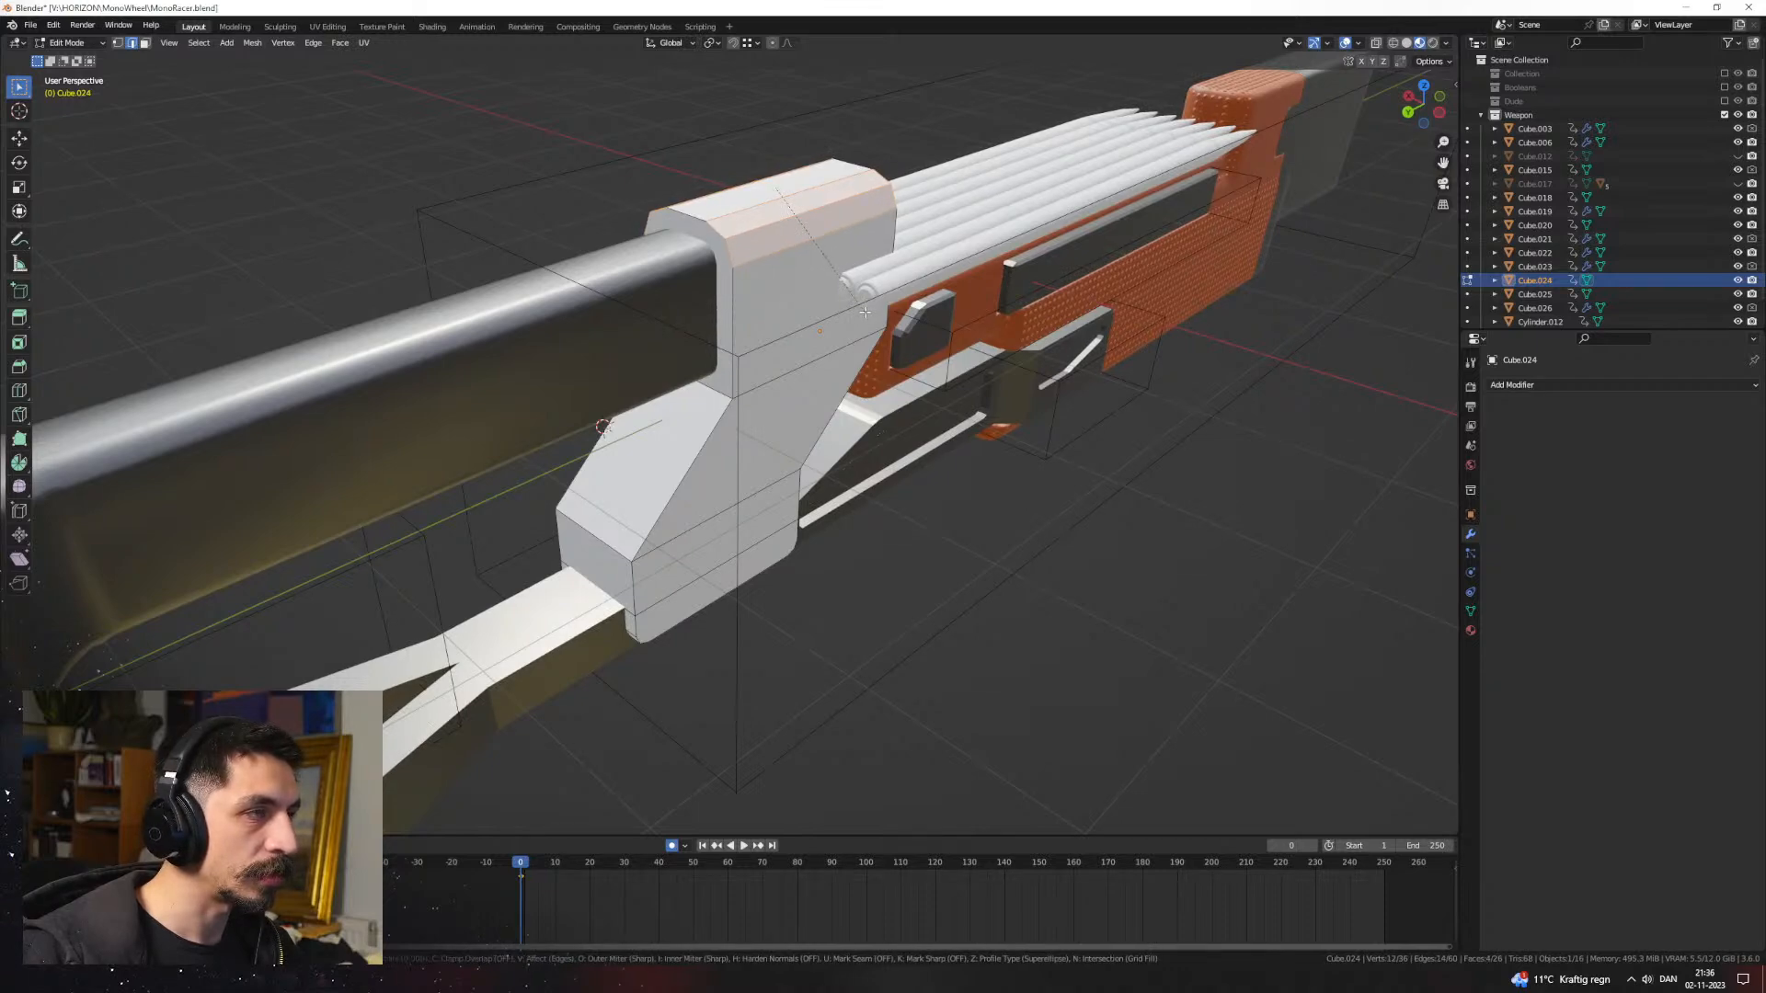
left_click(867, 314)
key("Tab")
Step: Bevel the bend edges on both the front and back of the slanted bracket into smooth curves
middle_click_drag(867, 313, 1025, 417)
scroll(1024, 417, "down", 3)
middle_click_drag(855, 414, 738, 416)
scroll(920, 372, "down", 2)
key("Tab")
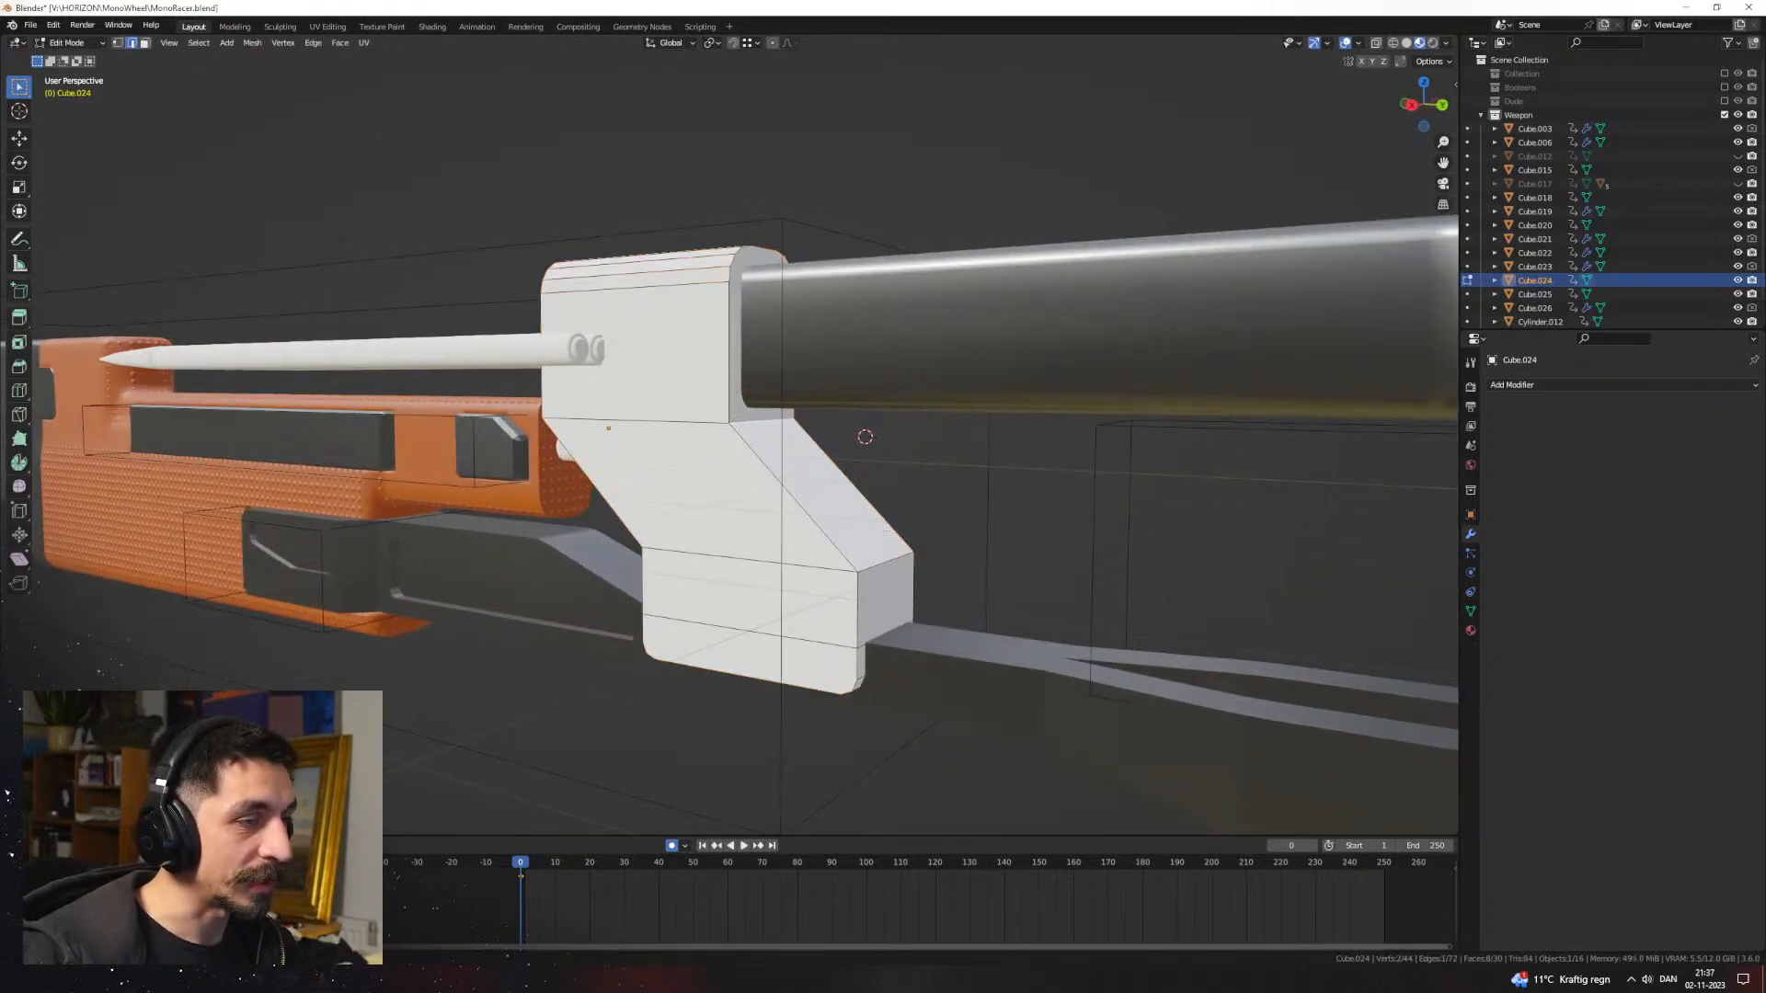
scroll(933, 559, "up", 3)
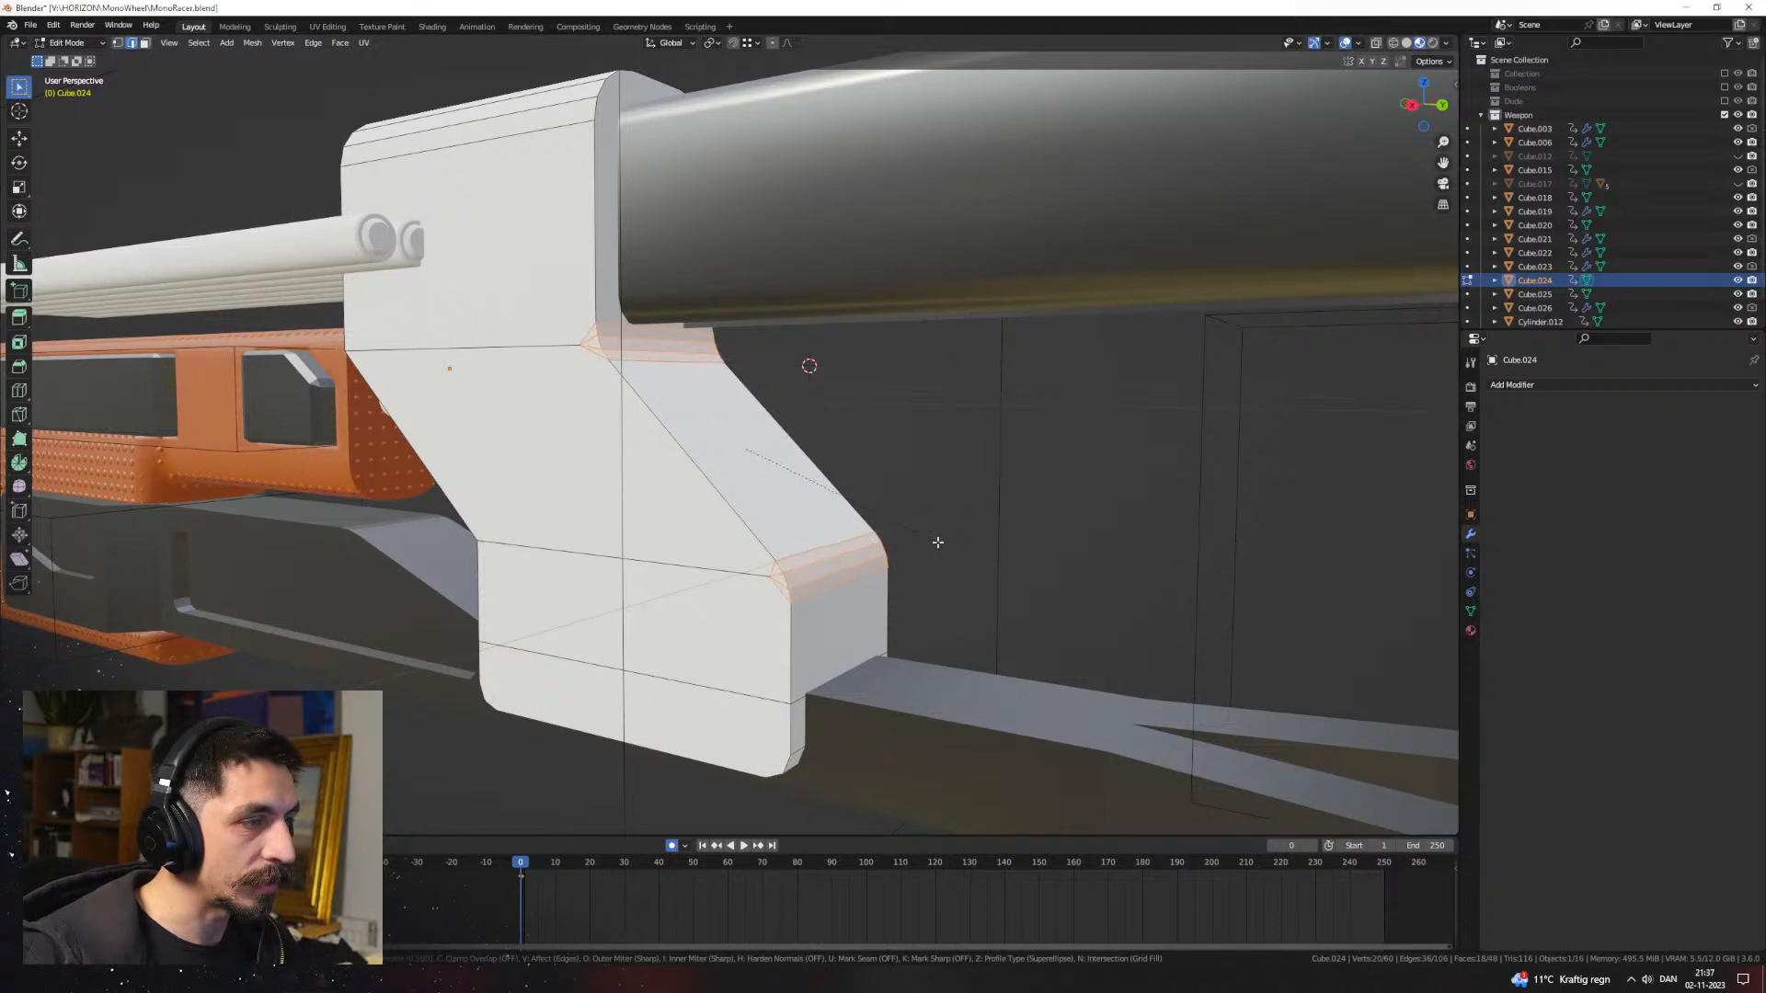
key("Escape")
middle_click_drag(937, 543, 752, 523)
left_click(877, 500, "shift")
middle_click_drag(878, 501, 817, 466)
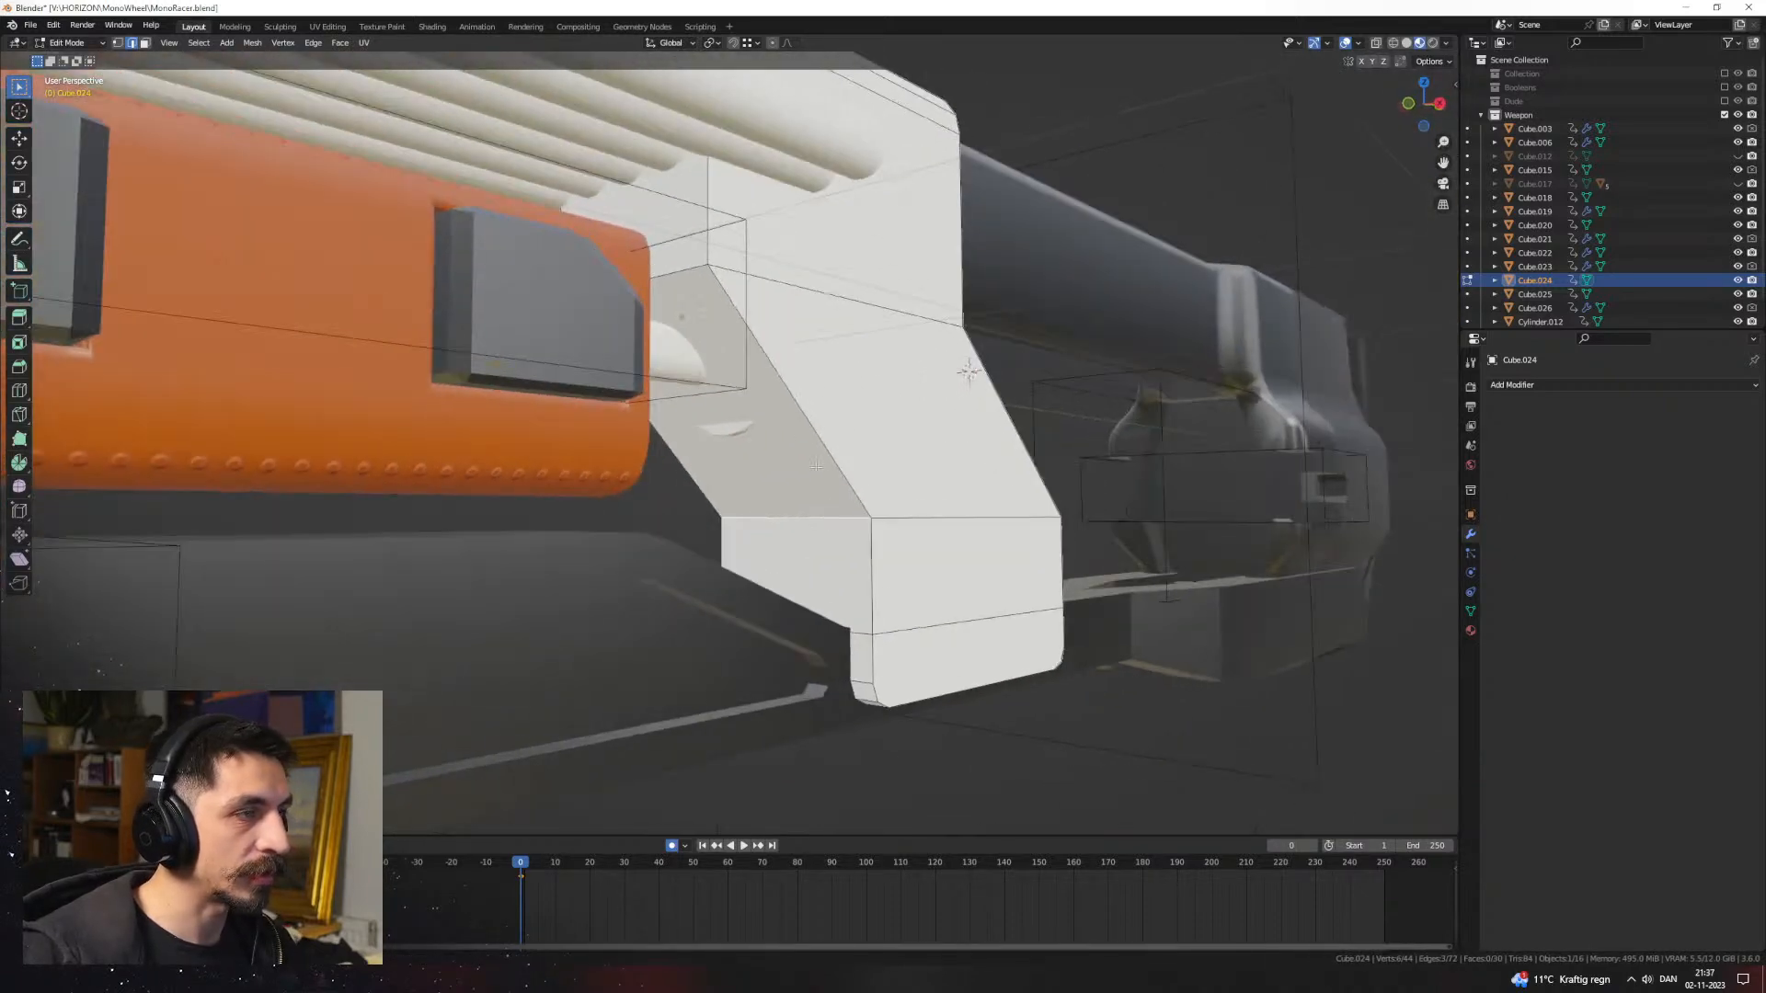
middle_click_drag(696, 276, 774, 459)
key("ctrl+b")
left_click(924, 427)
key("Tab")
Step: Apply Shade Auto Smooth to the bracket
scroll(941, 462, "down", 3)
left_click(890, 445)
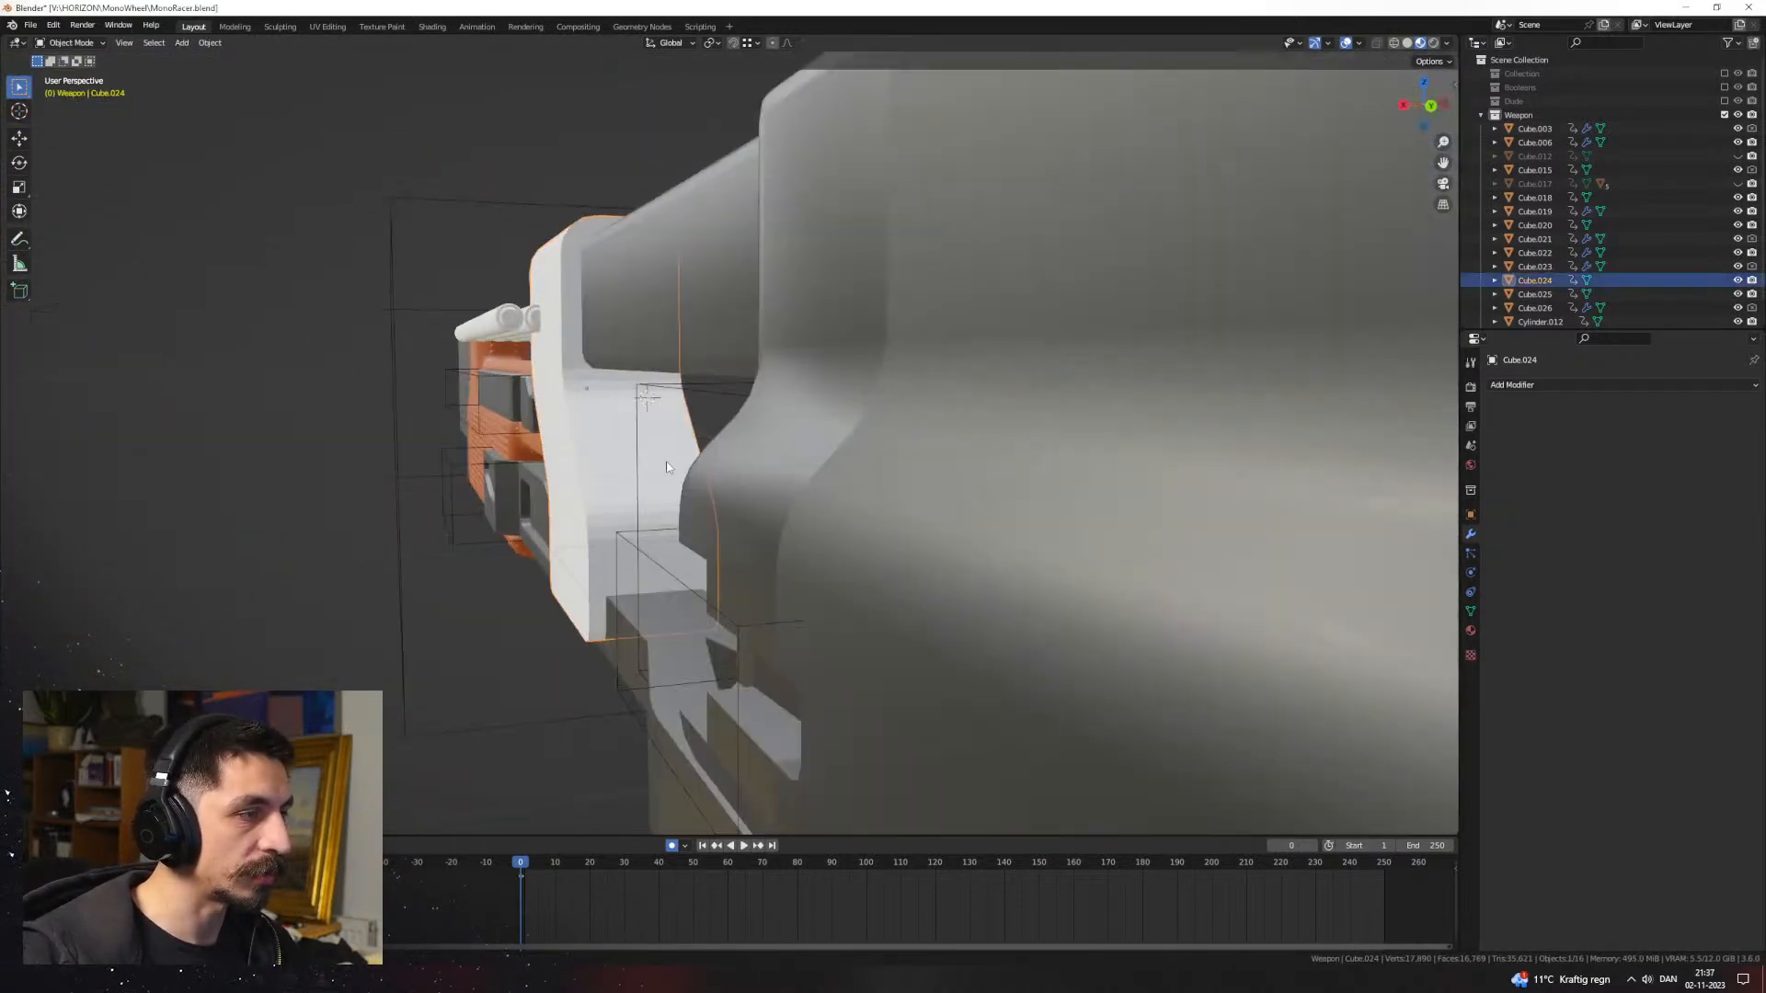
middle_click_drag(668, 467, 796, 440)
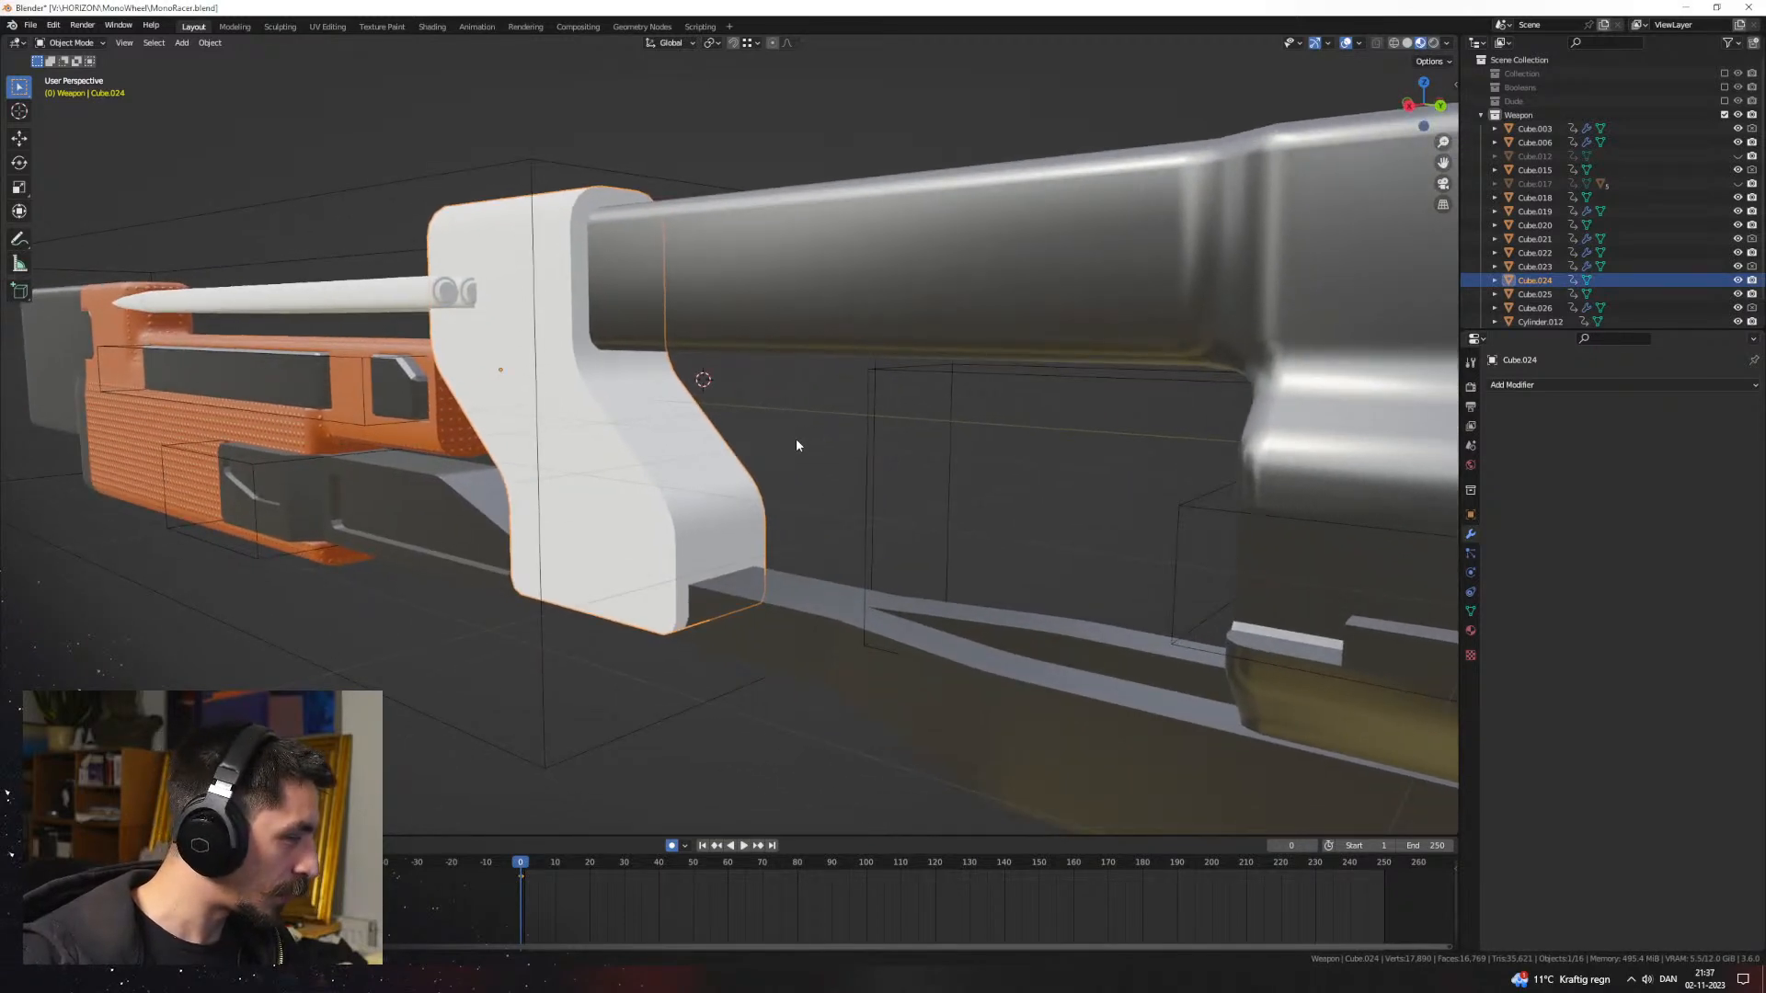
left_click(788, 444)
left_click(712, 464)
right_click(708, 464)
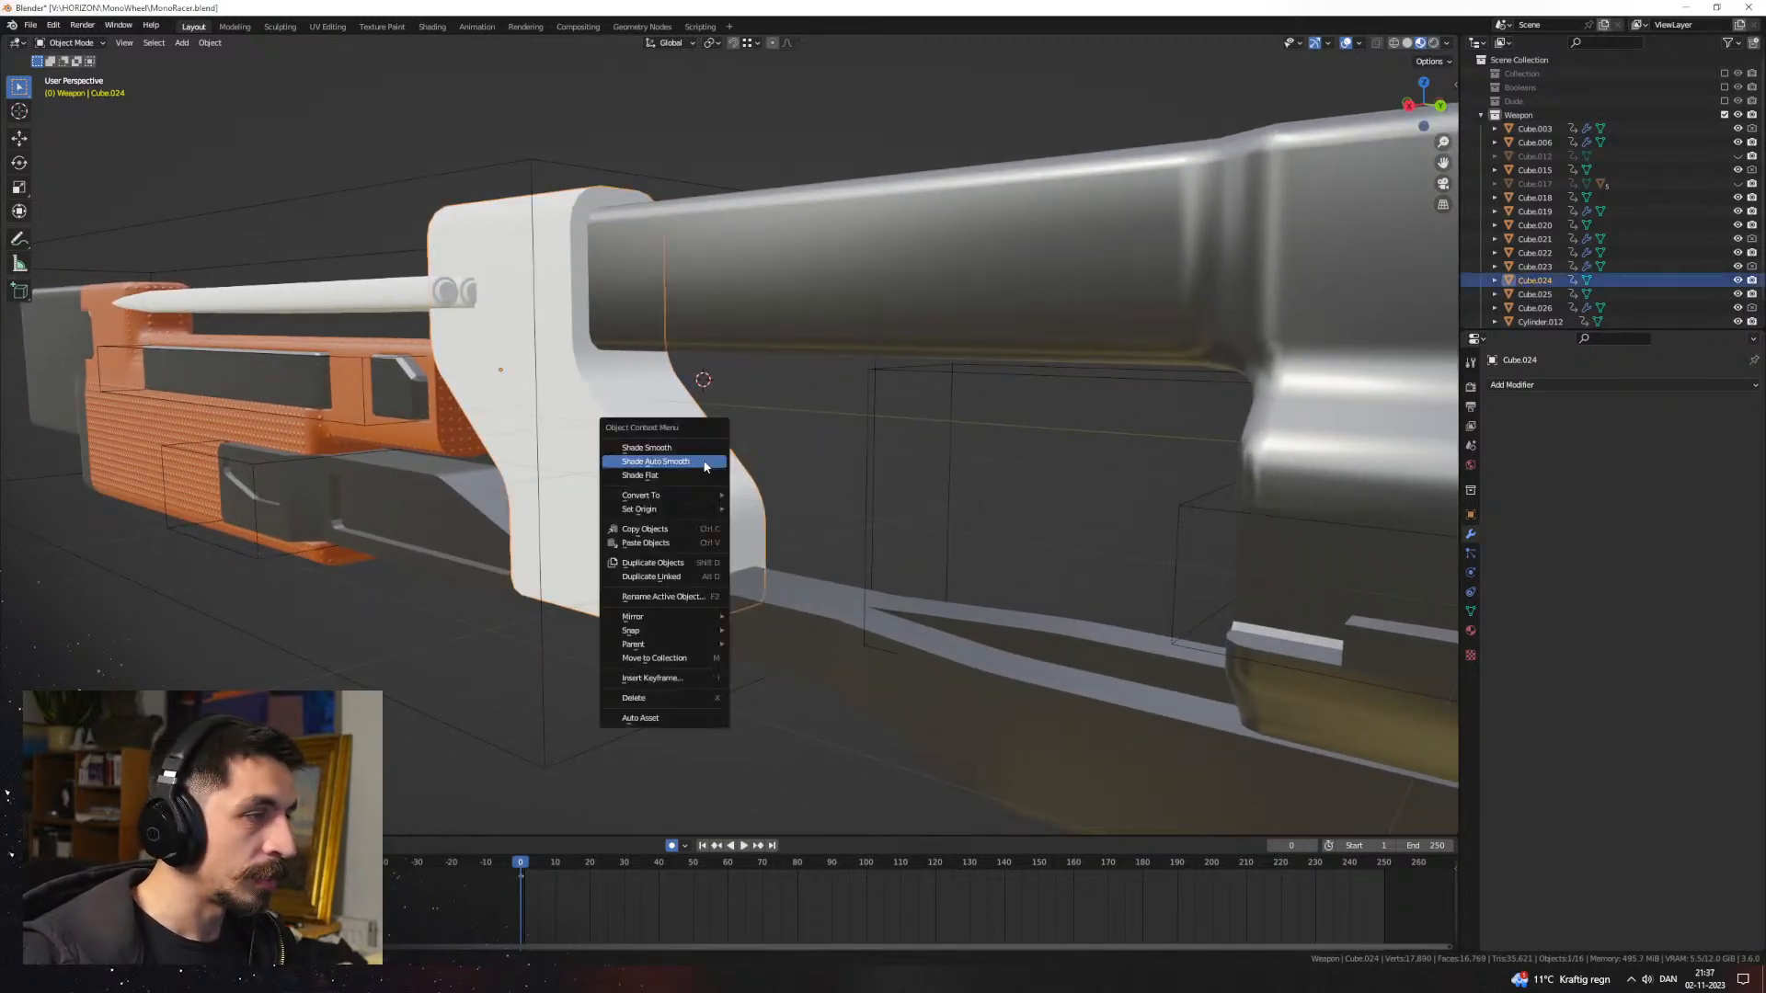
left_click(707, 463)
Step: Snap the 3D cursor to the bracket and add a cube there as a cutter
middle_click_drag(796, 458, 946, 469)
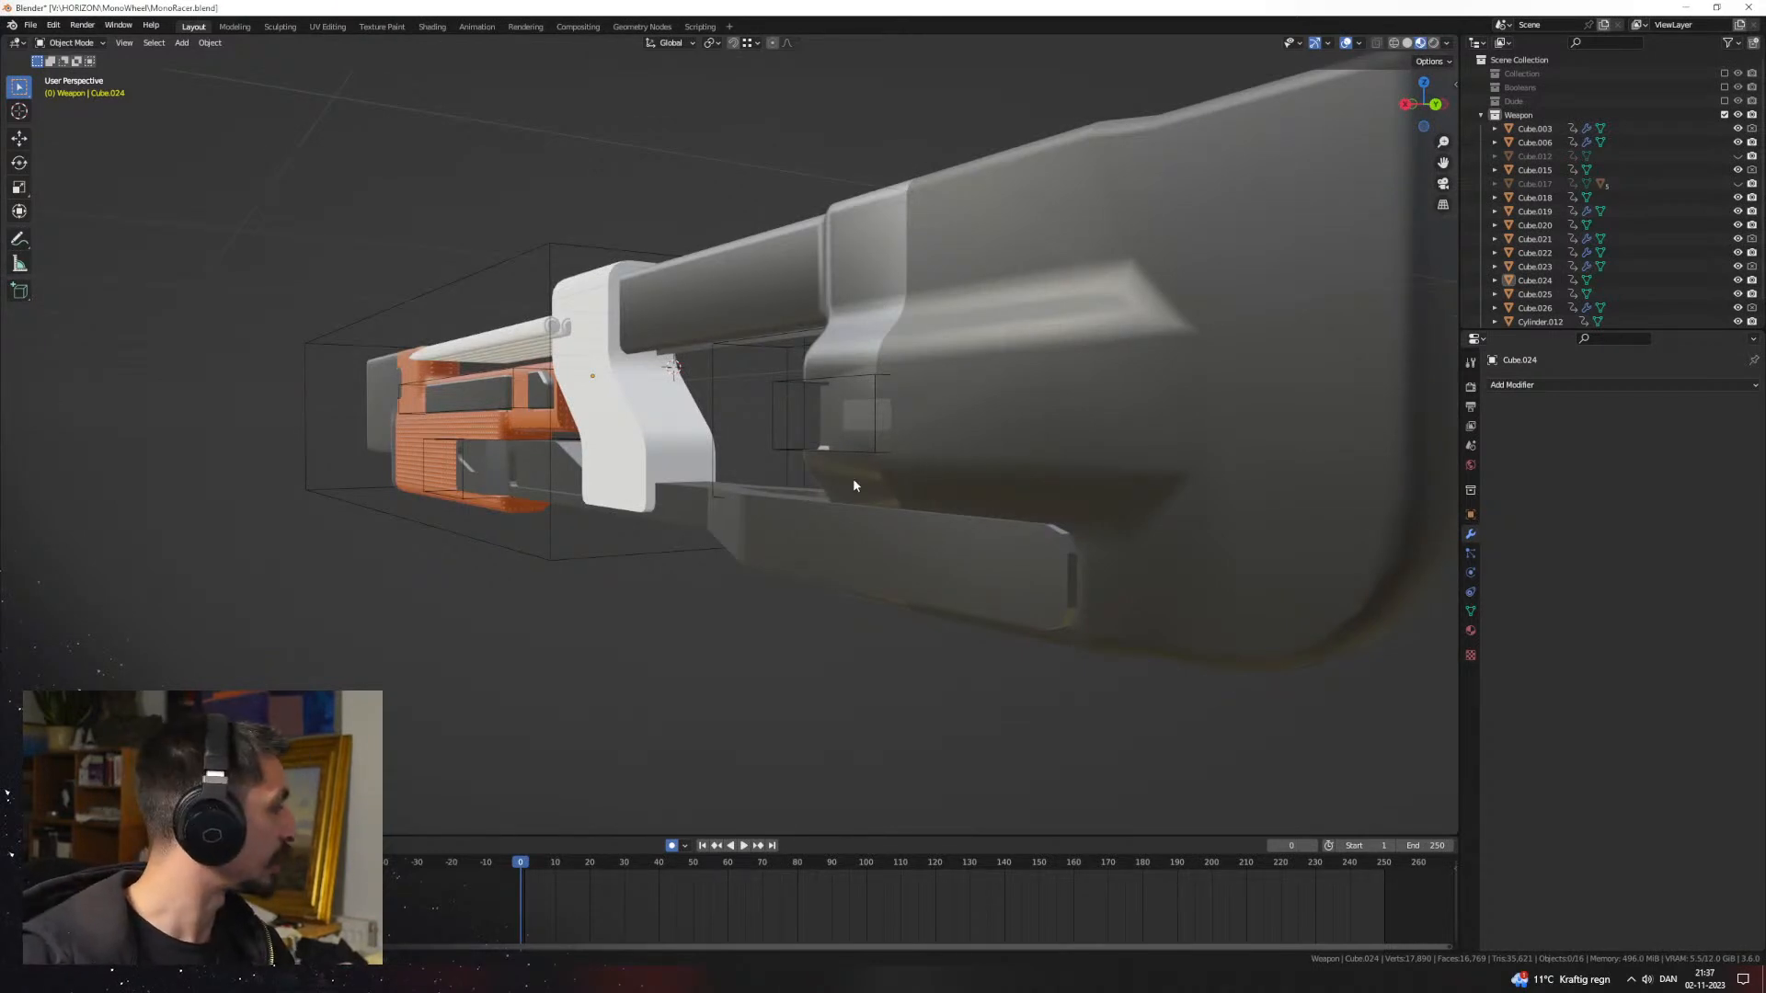
left_click(665, 417)
middle_click_drag(666, 417, 688, 440)
key("shift+s")
left_click(693, 497)
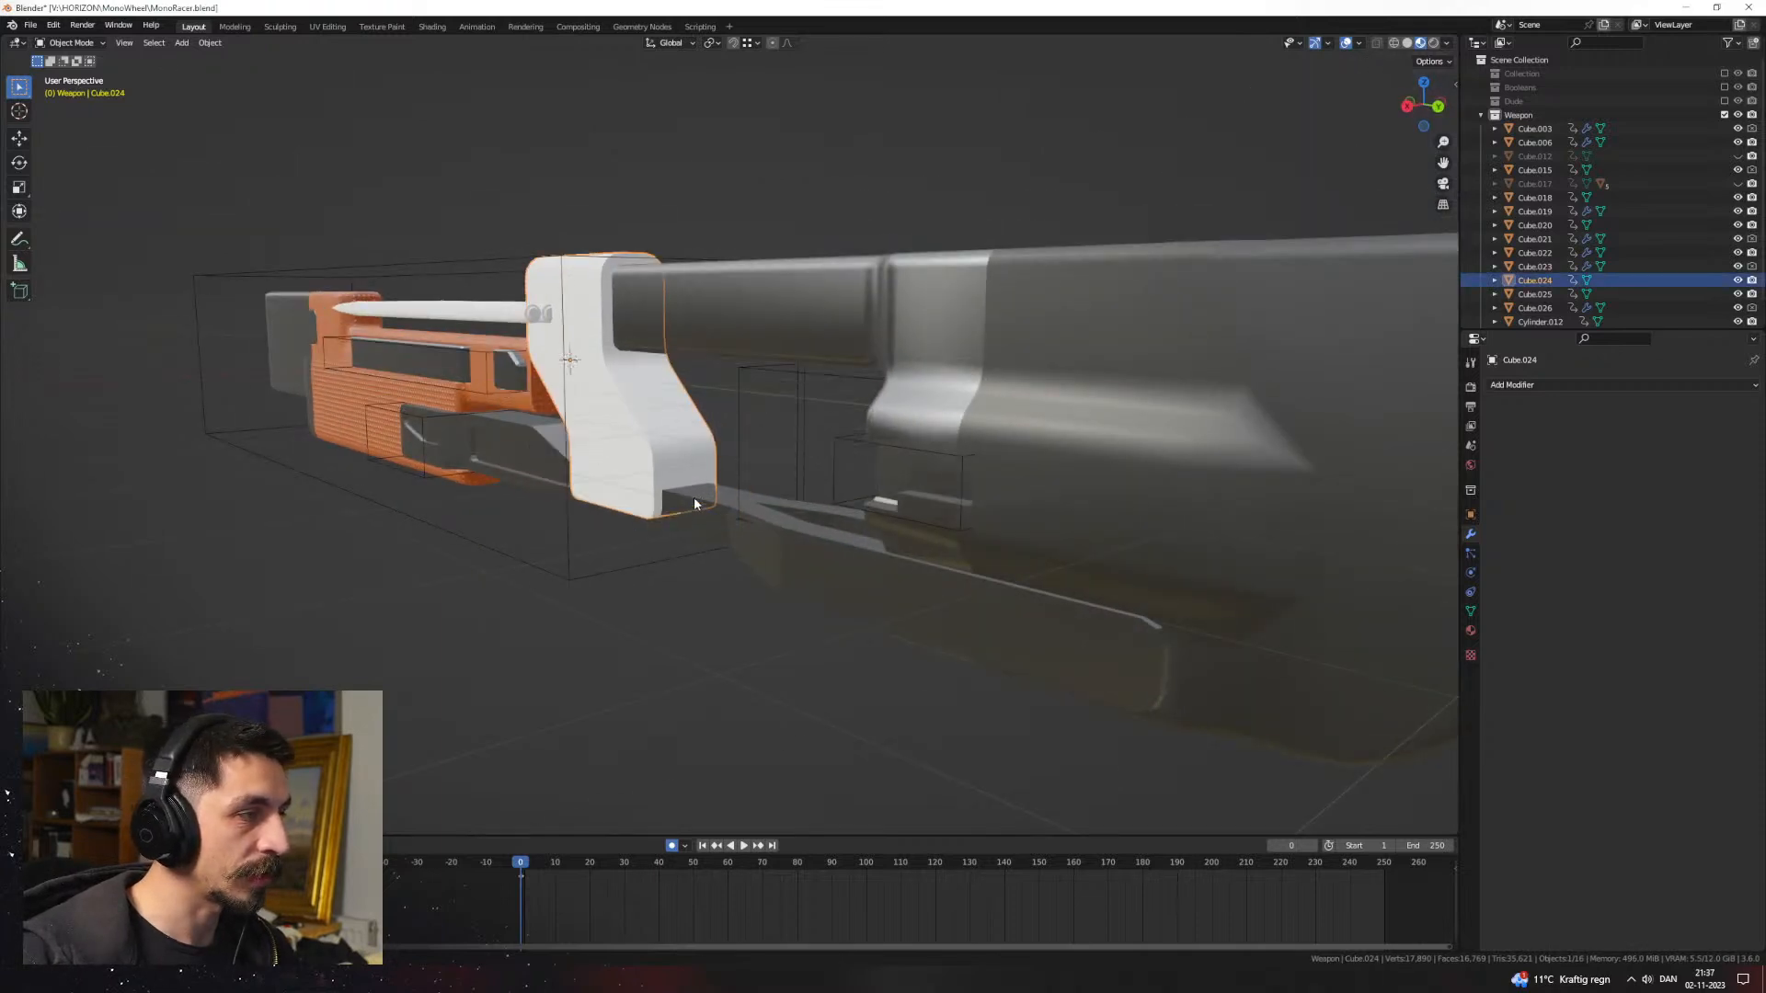
key("shift+a")
mouse_move(672, 466)
left_click(795, 496)
Step: Narrow the cutter cube's mesh along X so it is thinner than the bracket
key("s")
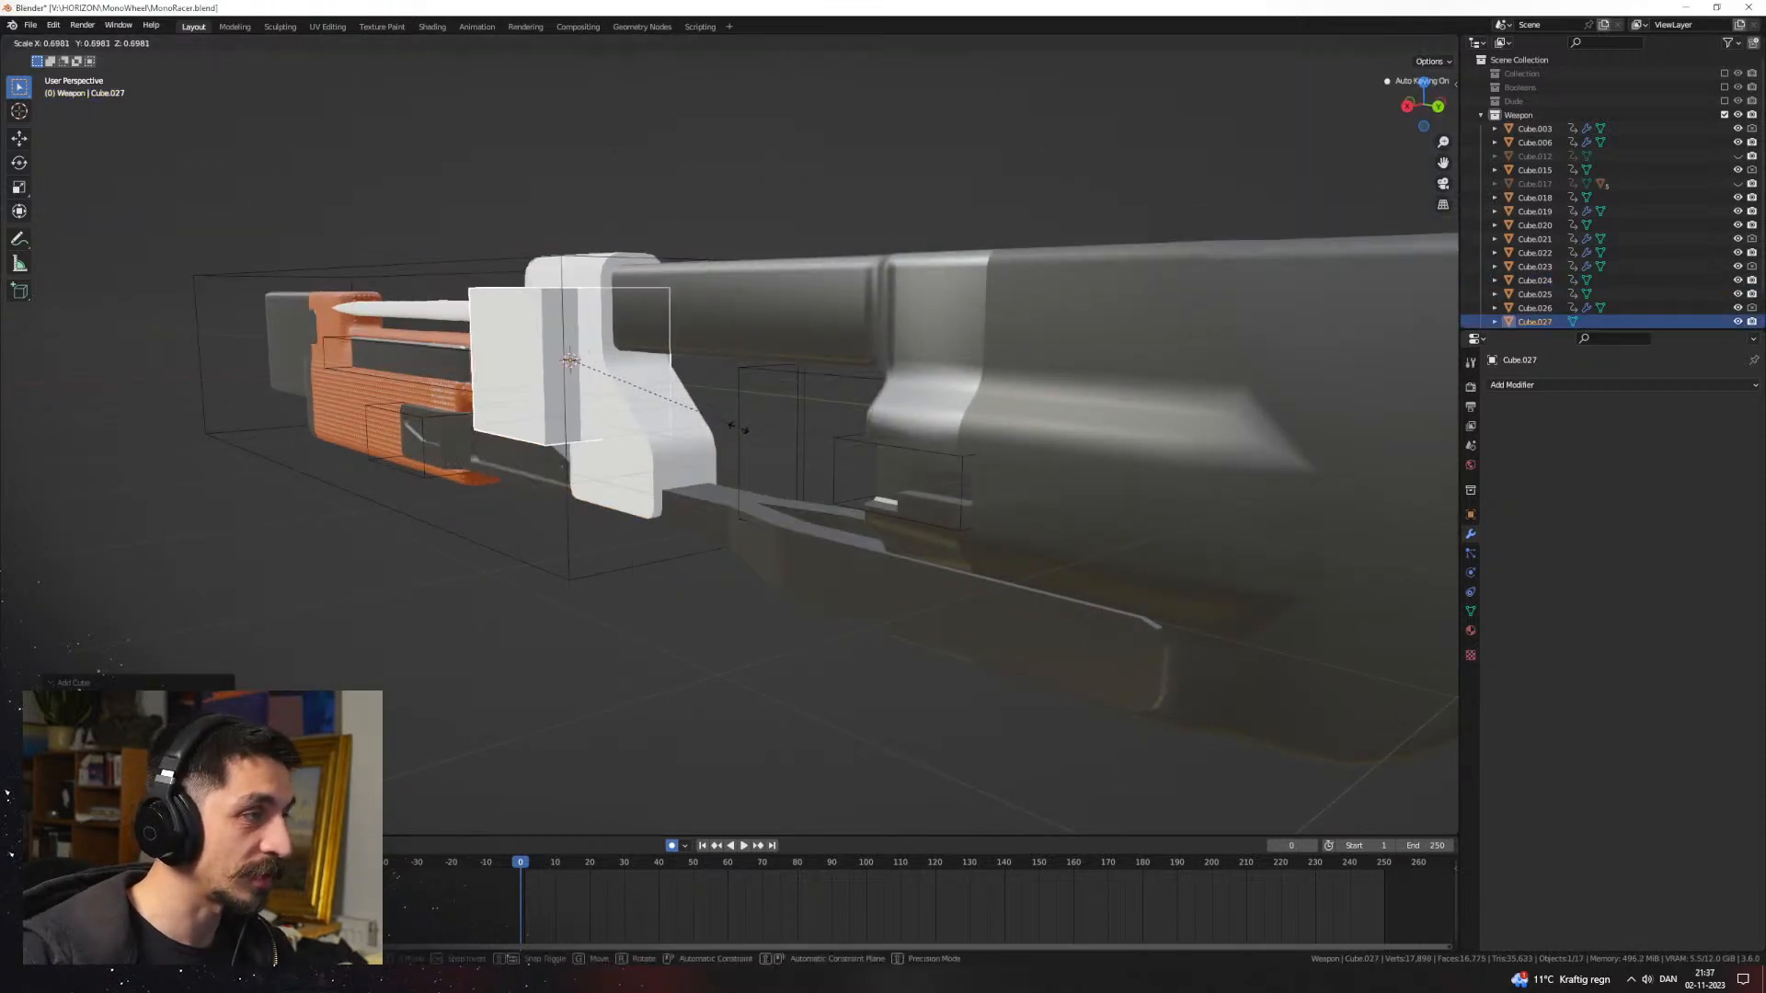
key("x")
key("Escape")
middle_click_drag(798, 406, 790, 417)
key("Tab")
key("s")
key("x")
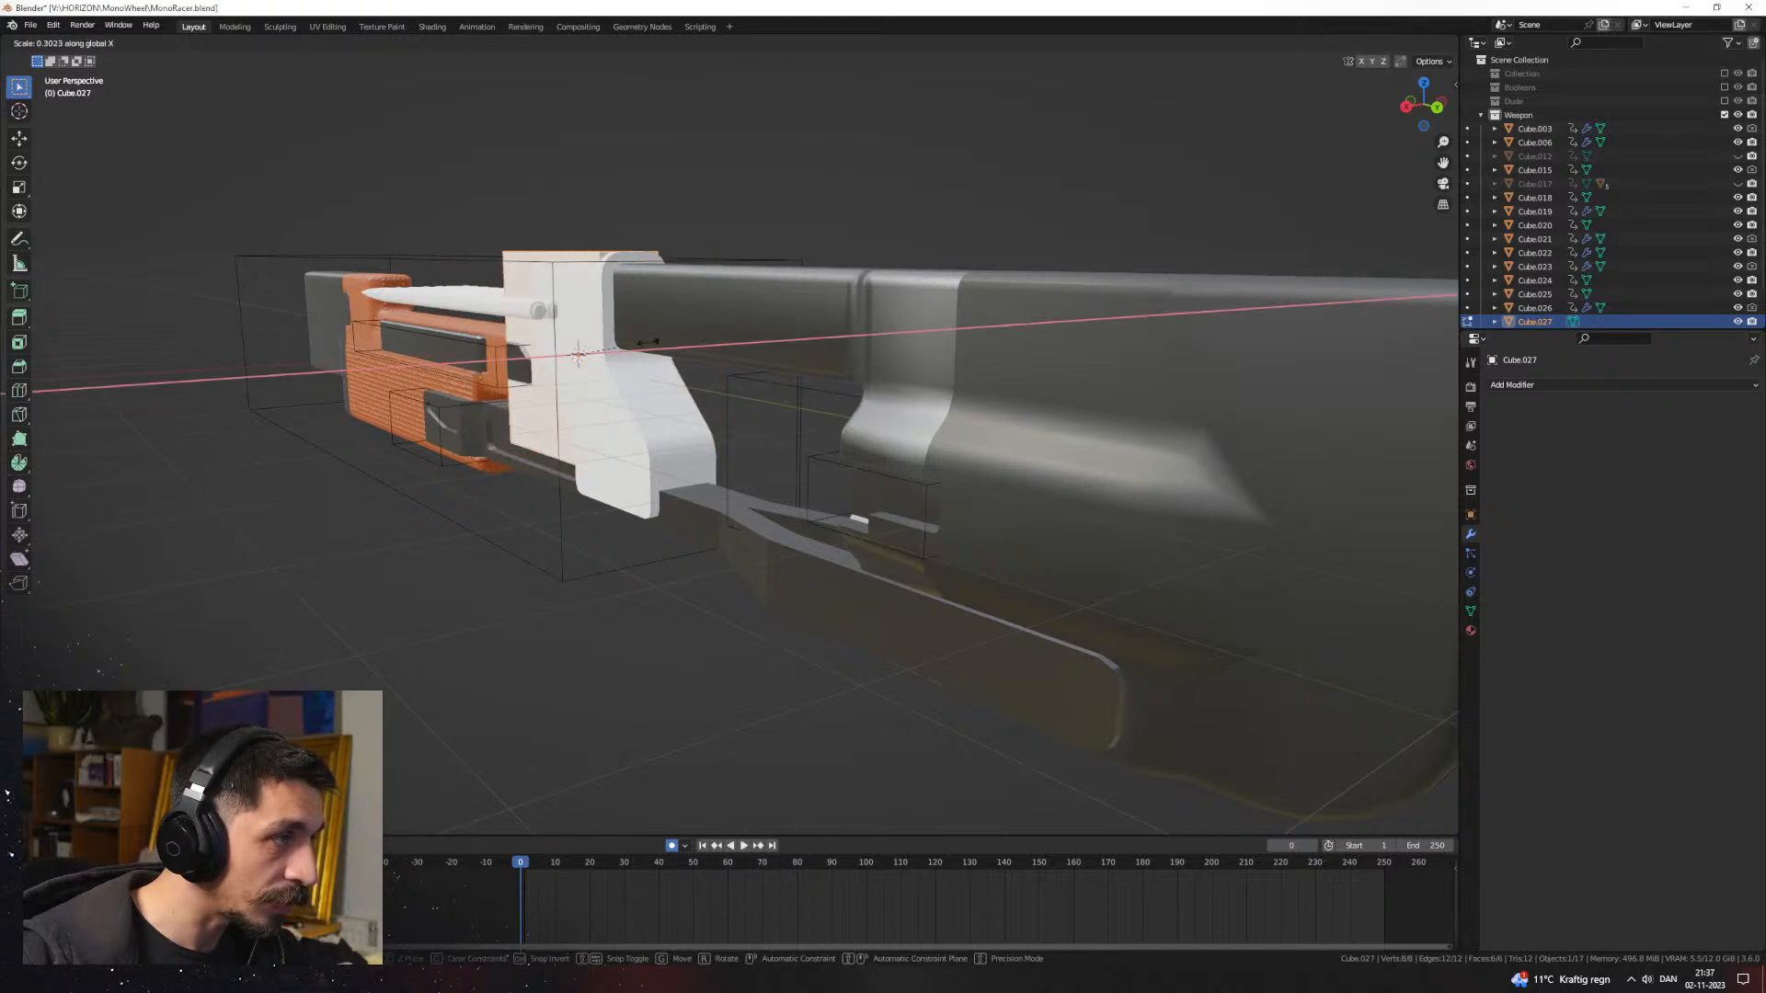
left_click(682, 381)
middle_click_drag(683, 381, 747, 405)
key("s")
key("x")
left_click(837, 446)
Step: Lower the cutter along Z and shift it along Y into the slanted part of the bracket
key("Tab")
key("g")
key("z")
left_click(739, 439)
scroll(747, 404, "up", 1)
key("g")
key("x")
key("y")
left_click(992, 415)
Step: Refine the cutter's width along X to leave thin walls on both sides of the bracket
middle_click_drag(991, 416, 883, 441)
key("Tab")
key("s")
key("x")
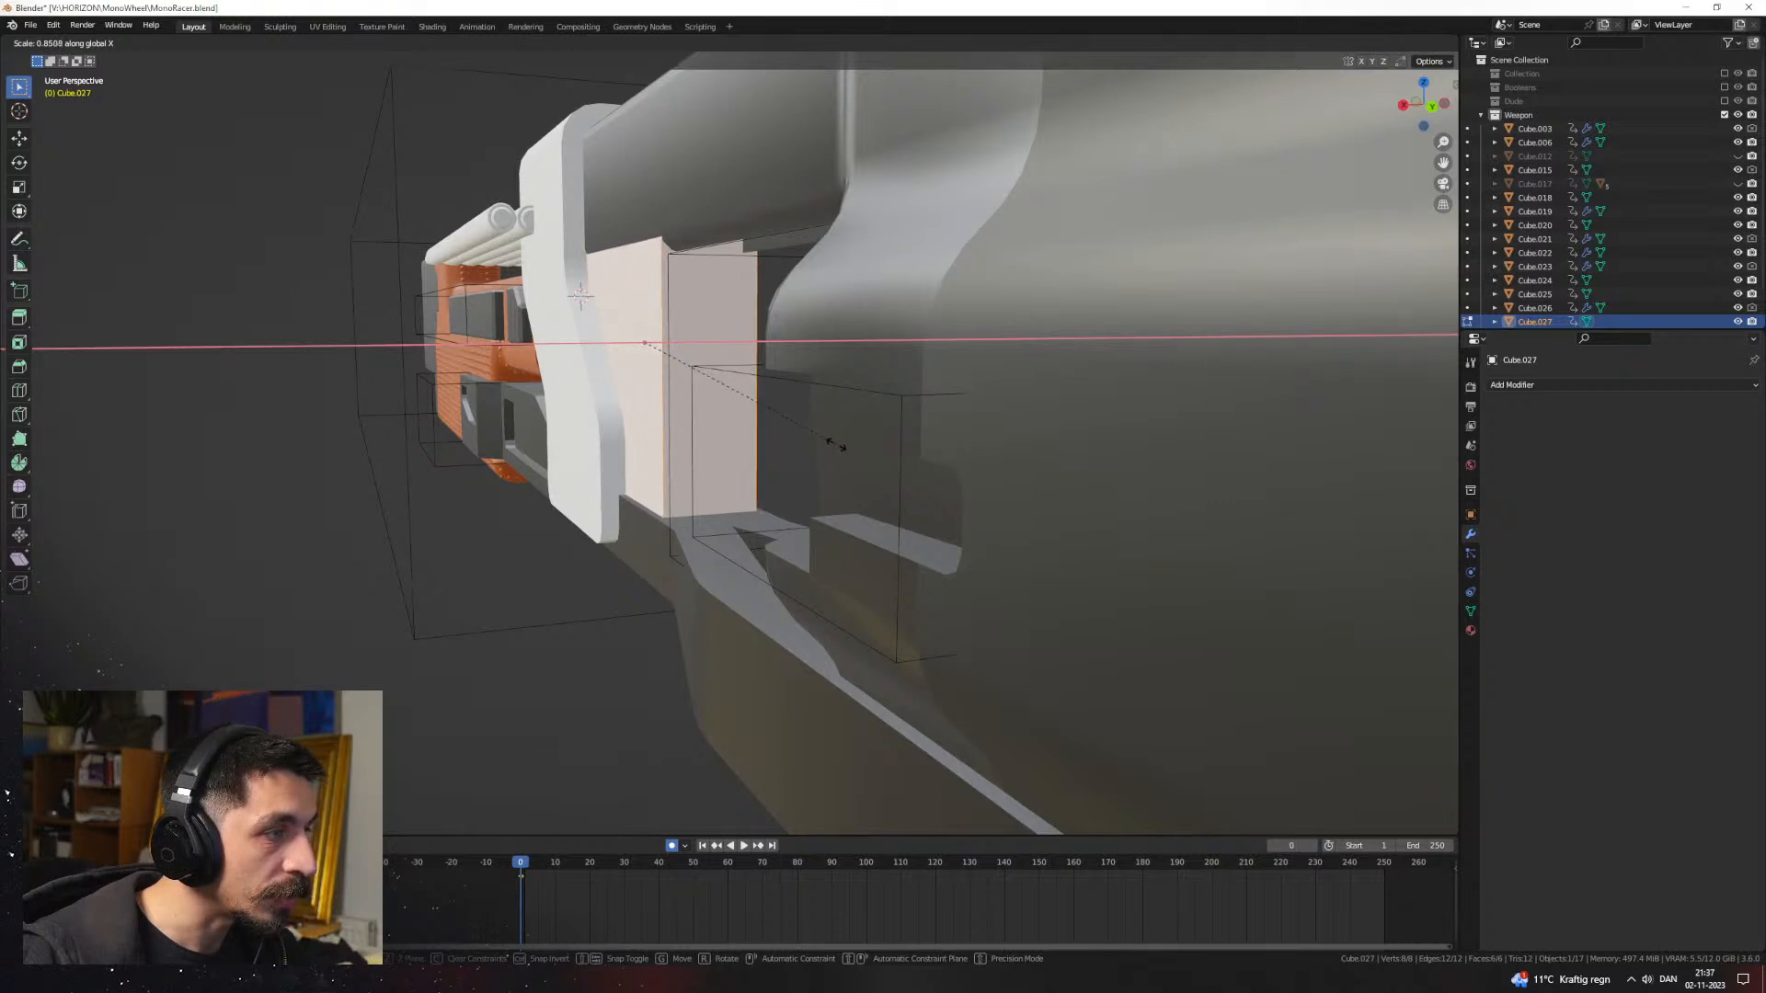
left_click(835, 445)
middle_click_drag(836, 446, 959, 430)
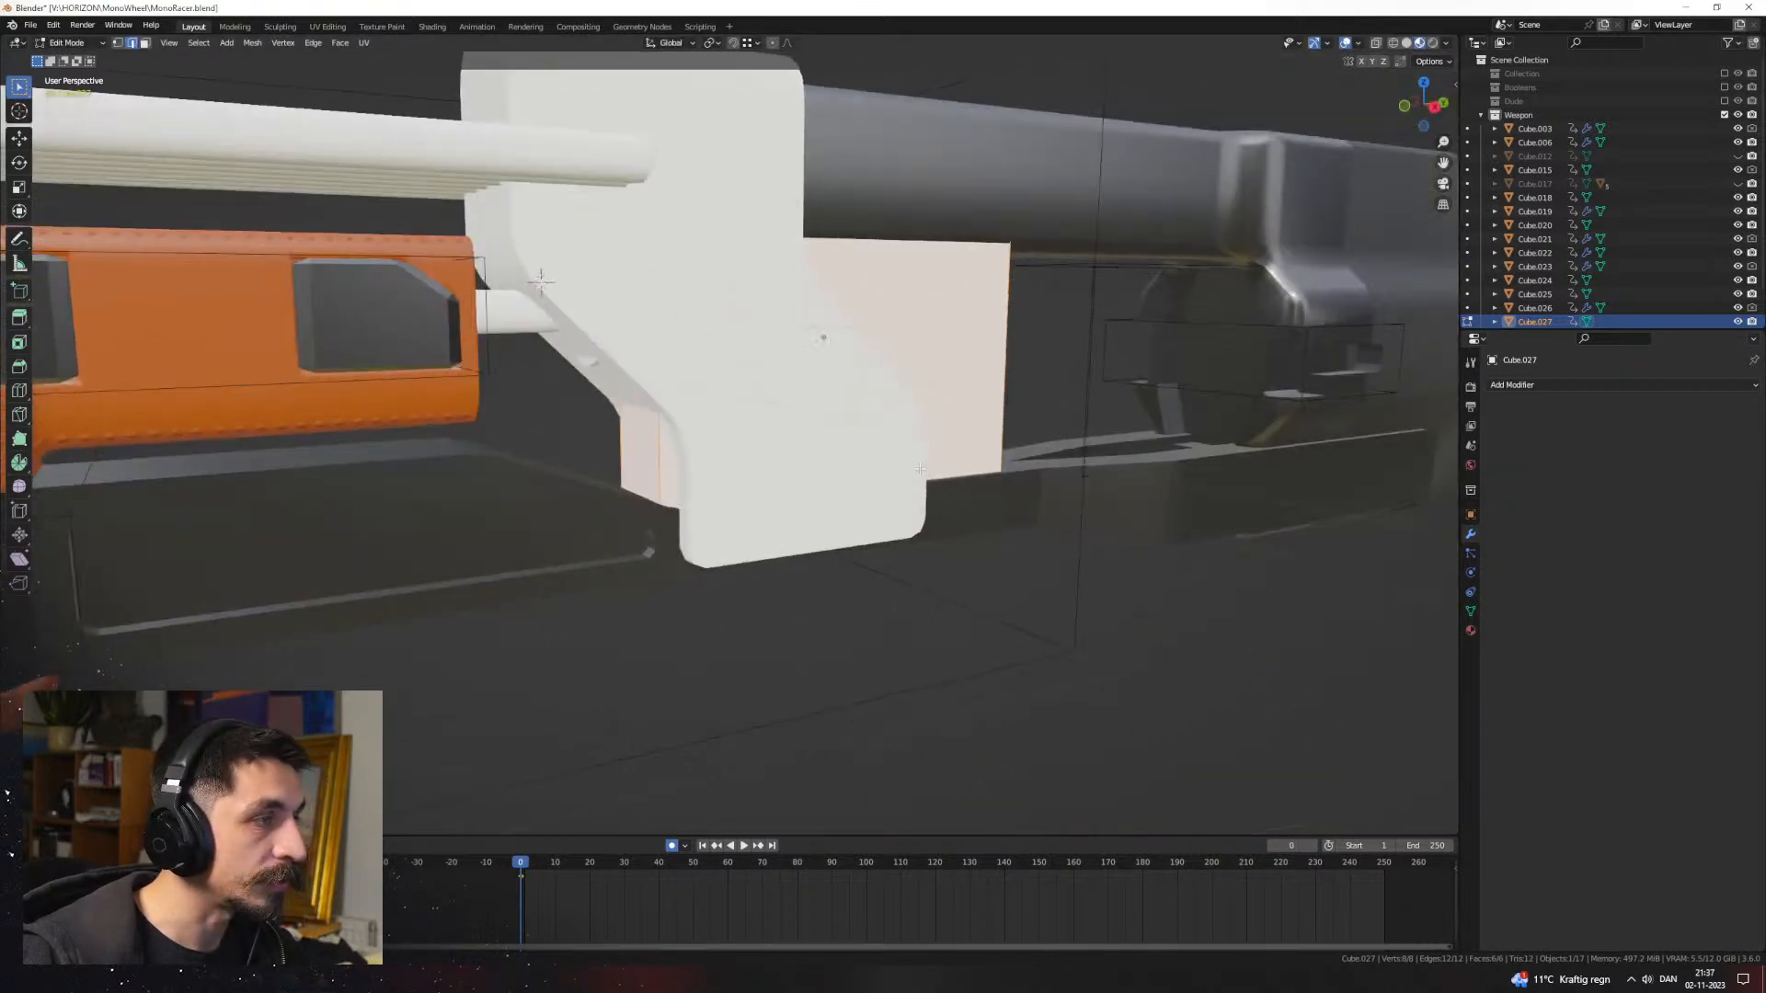
Step: Move the cutter's mesh along Y until it passes fully through the bracket's lower half
key("g")
key("y")
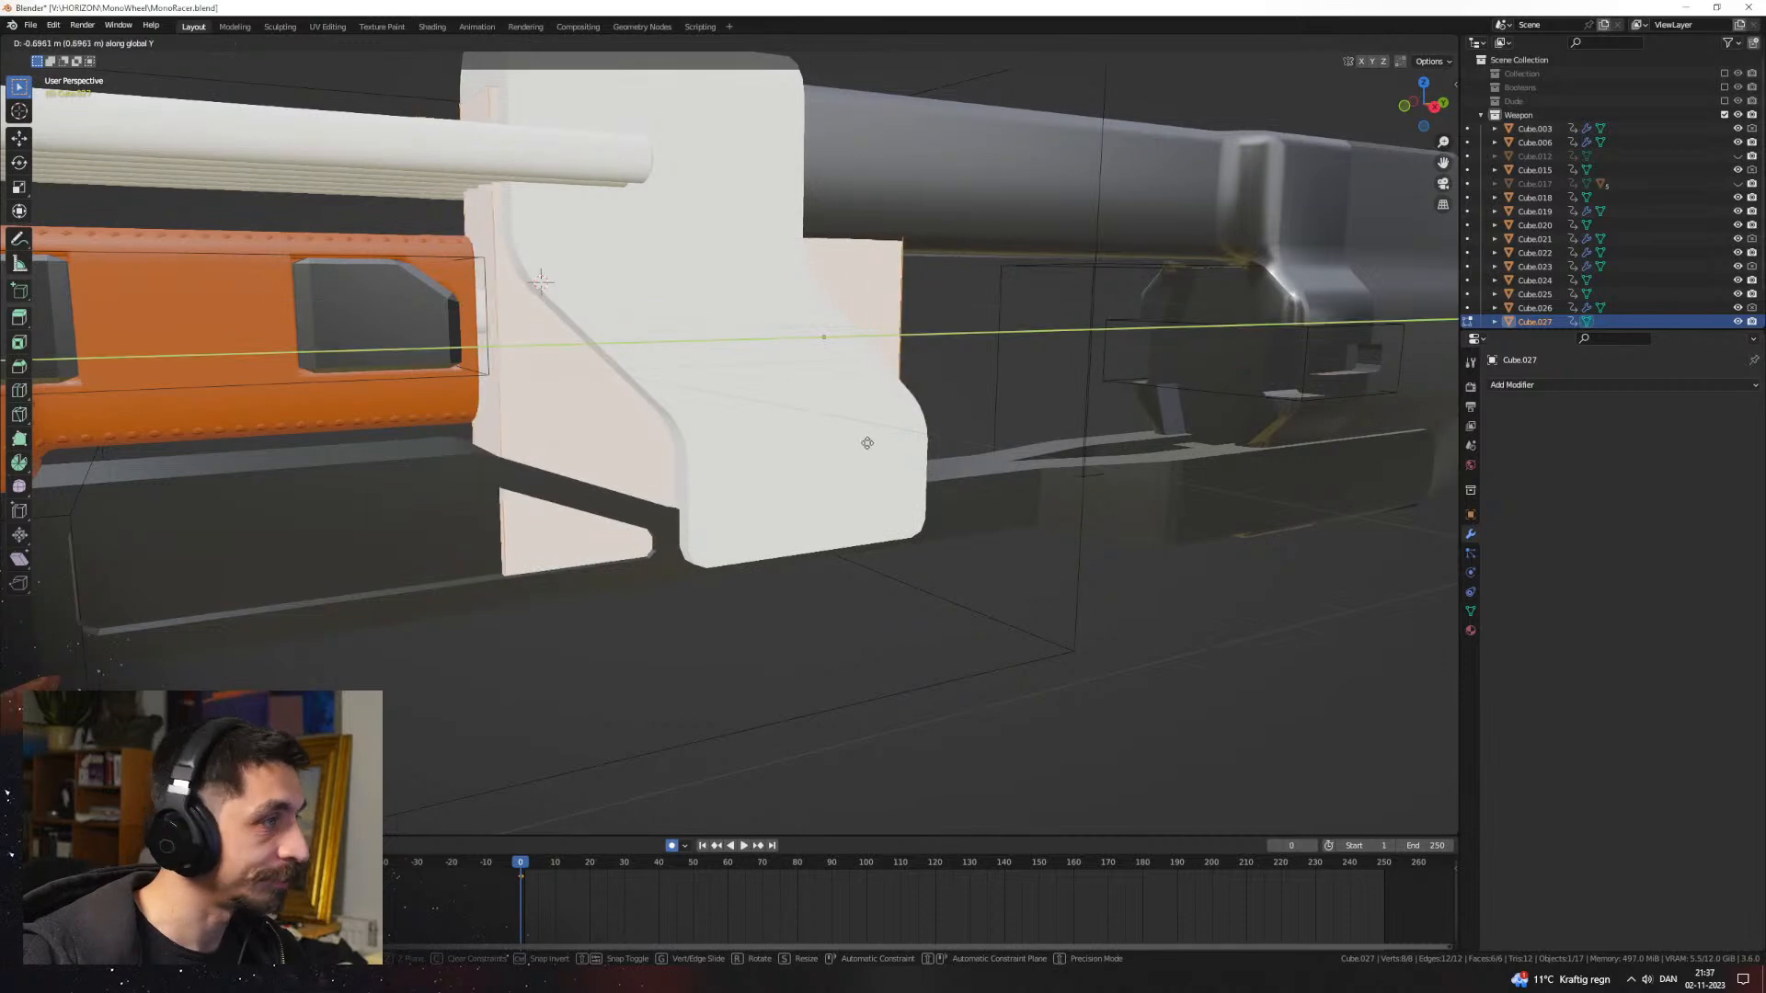
left_click(855, 445)
middle_click_drag(855, 444, 742, 488)
key("g")
key("y")
left_click(869, 450)
Step: Extend the cutter downward along Z past the bracket's bottom edge
left_click(526, 511)
key("g")
key("z")
left_click(835, 504)
Step: Subtract the cutter Cube.027 from the bracket with a Difference boolean
key("Tab")
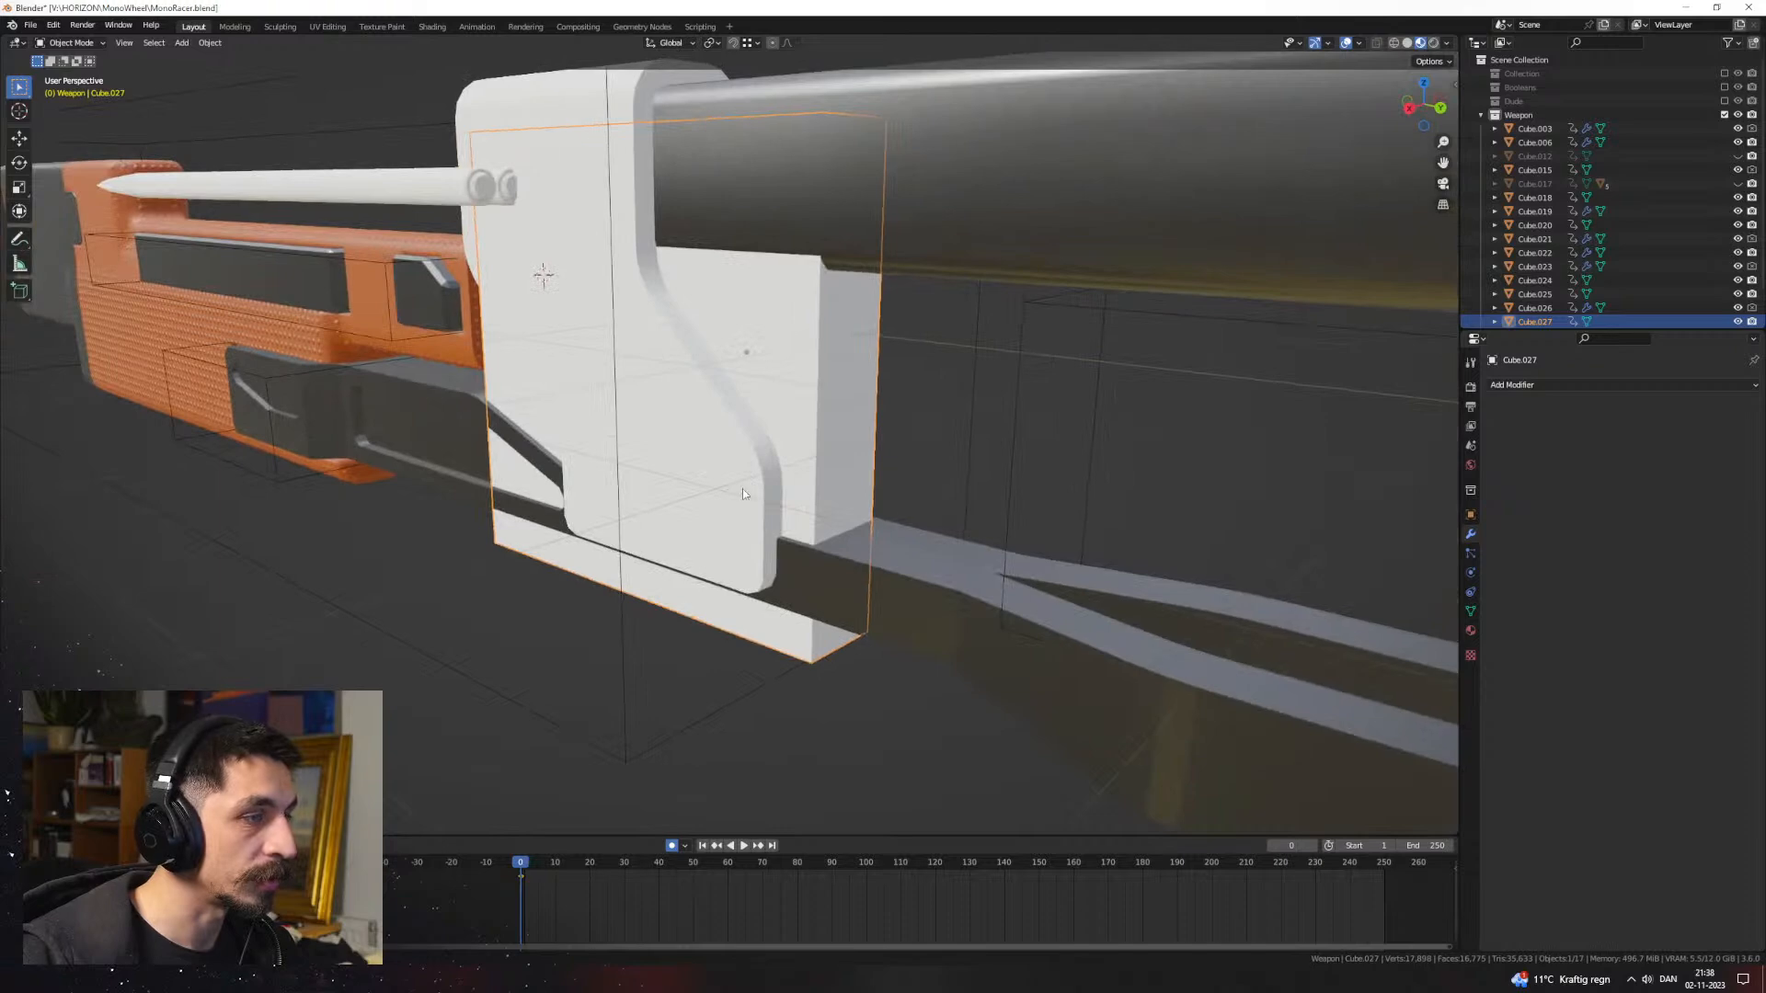
left_click(753, 462, "shift")
left_click(743, 462)
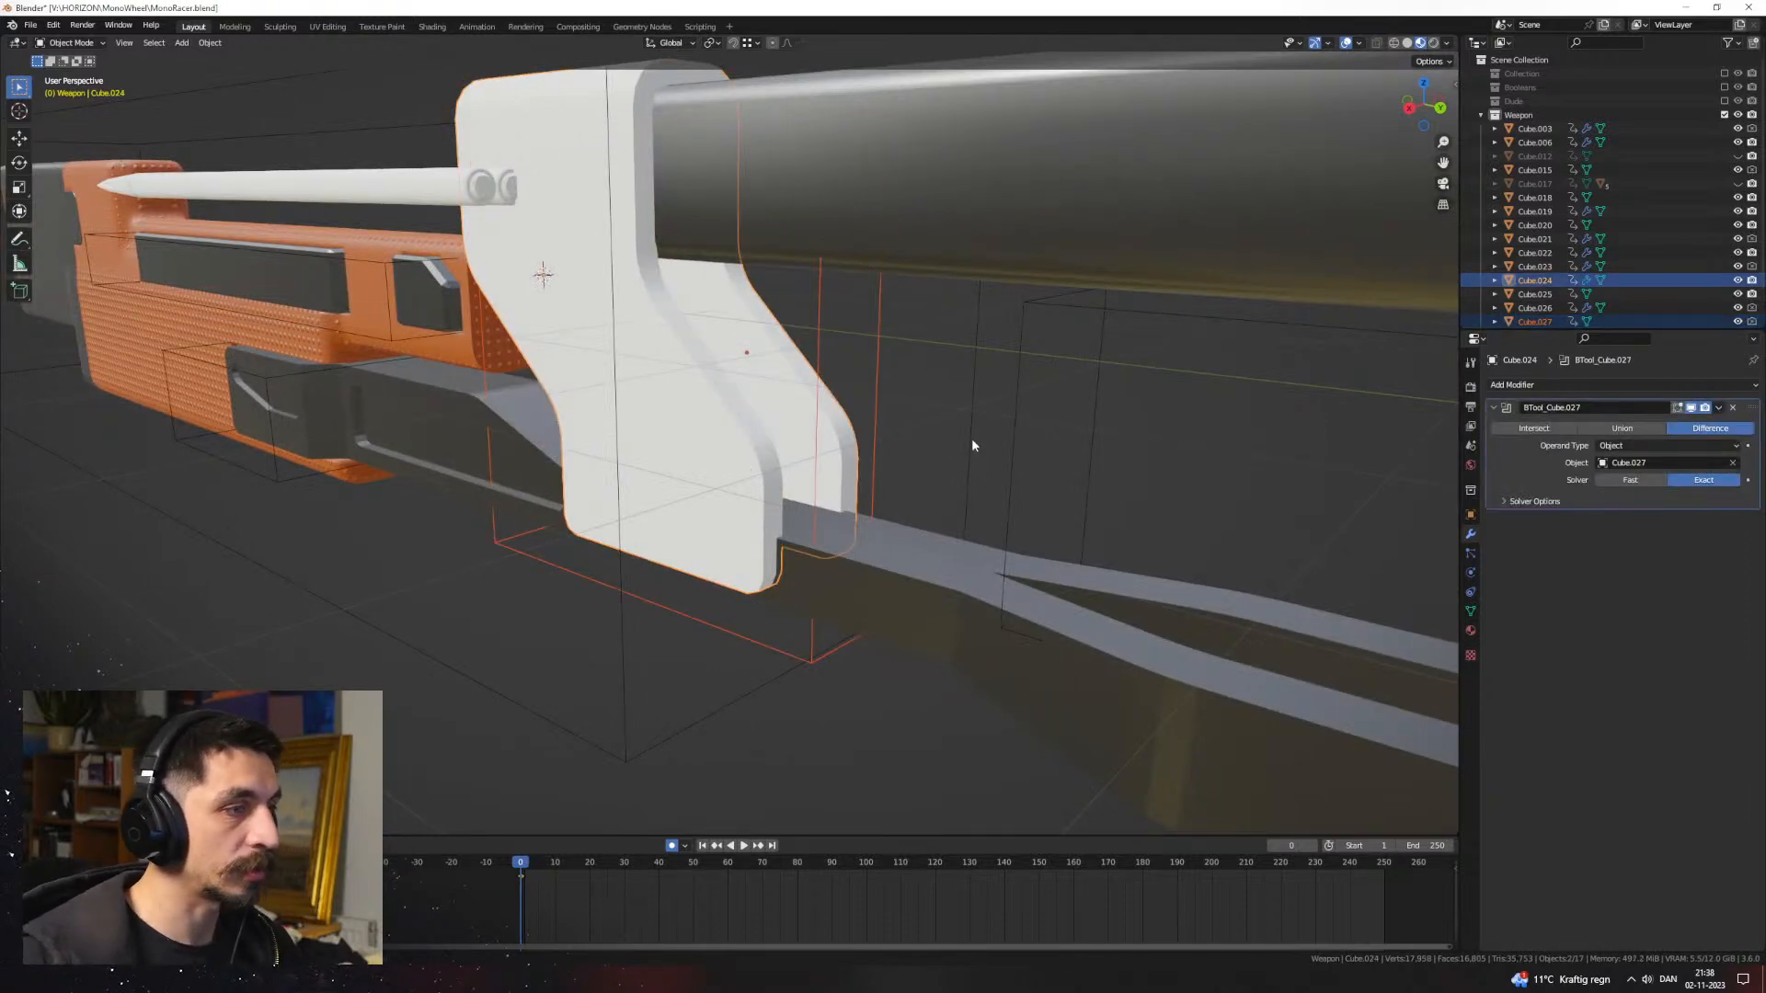
Step: Link the dark material from the barrel housing Cube.025 to the bracket
middle_click_drag(971, 438, 733, 453)
left_click(733, 453)
left_click(1082, 464, "shift")
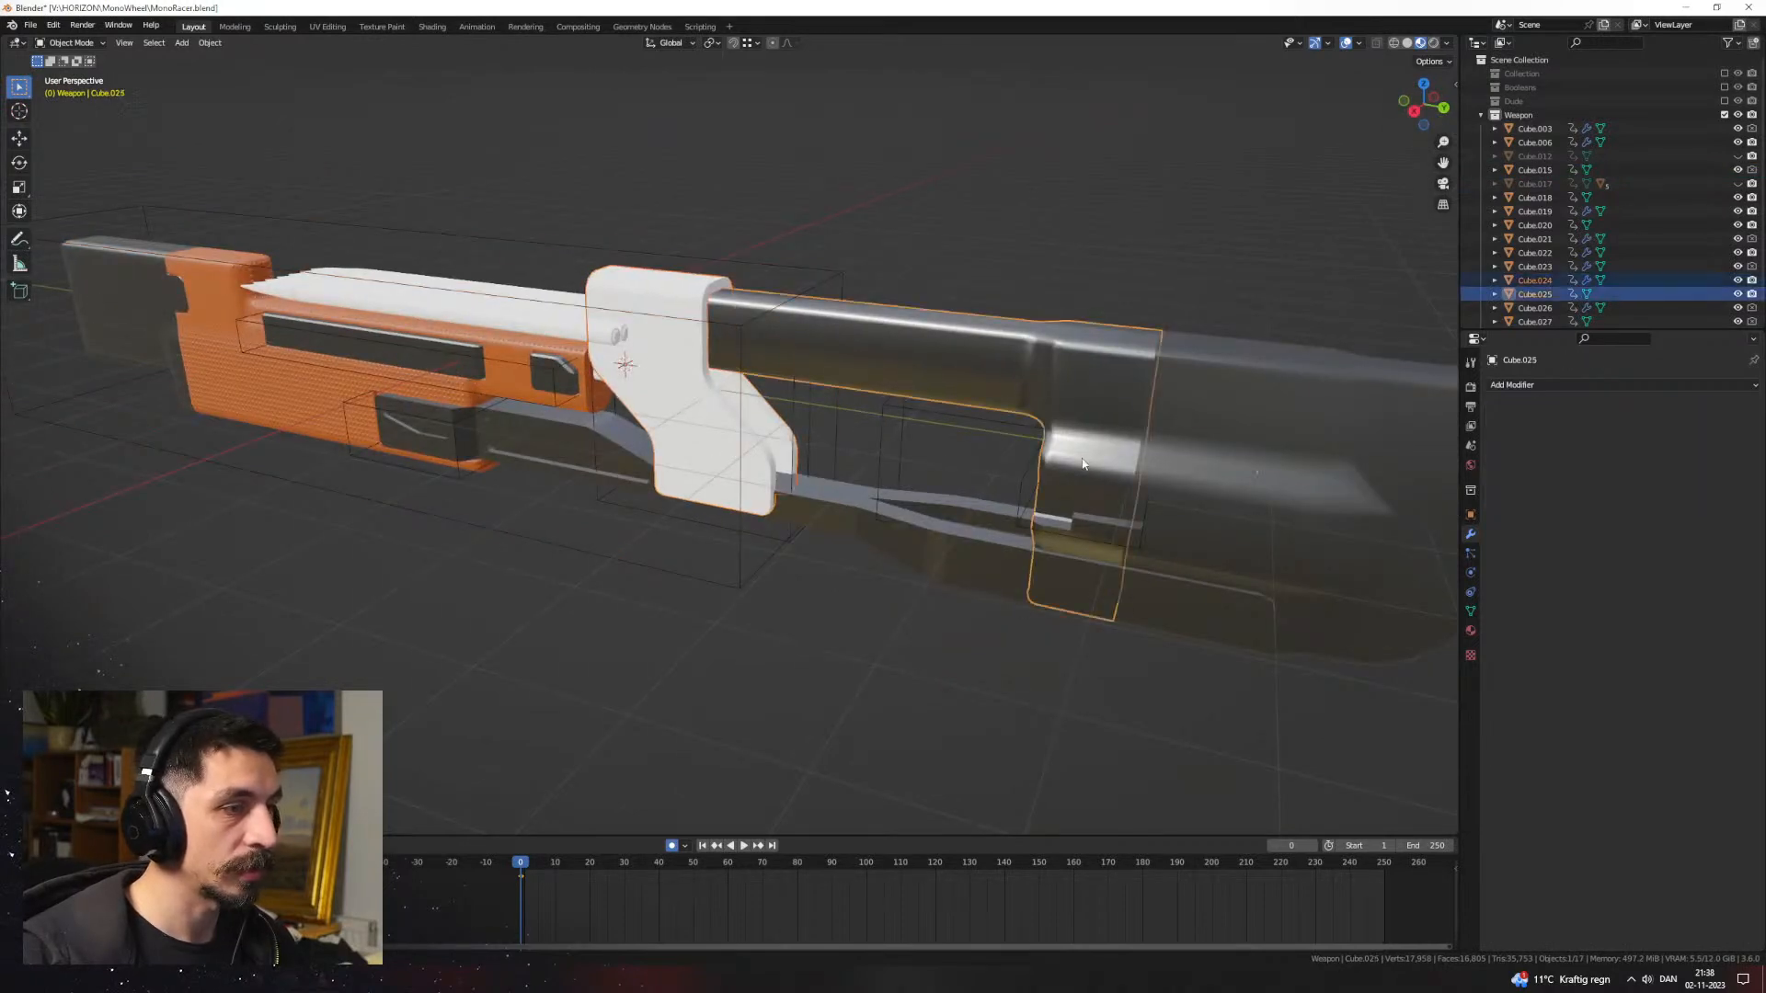
key("ctrl+l")
left_click(1083, 460)
left_click(939, 277)
Step: Examine the bracket's mesh and its fit against the barrel housing and lower rail from several sides
middle_click_drag(938, 277, 906, 471)
left_click(721, 481)
key("Tab")
middle_click_drag(721, 481, 747, 654)
key("Tab")
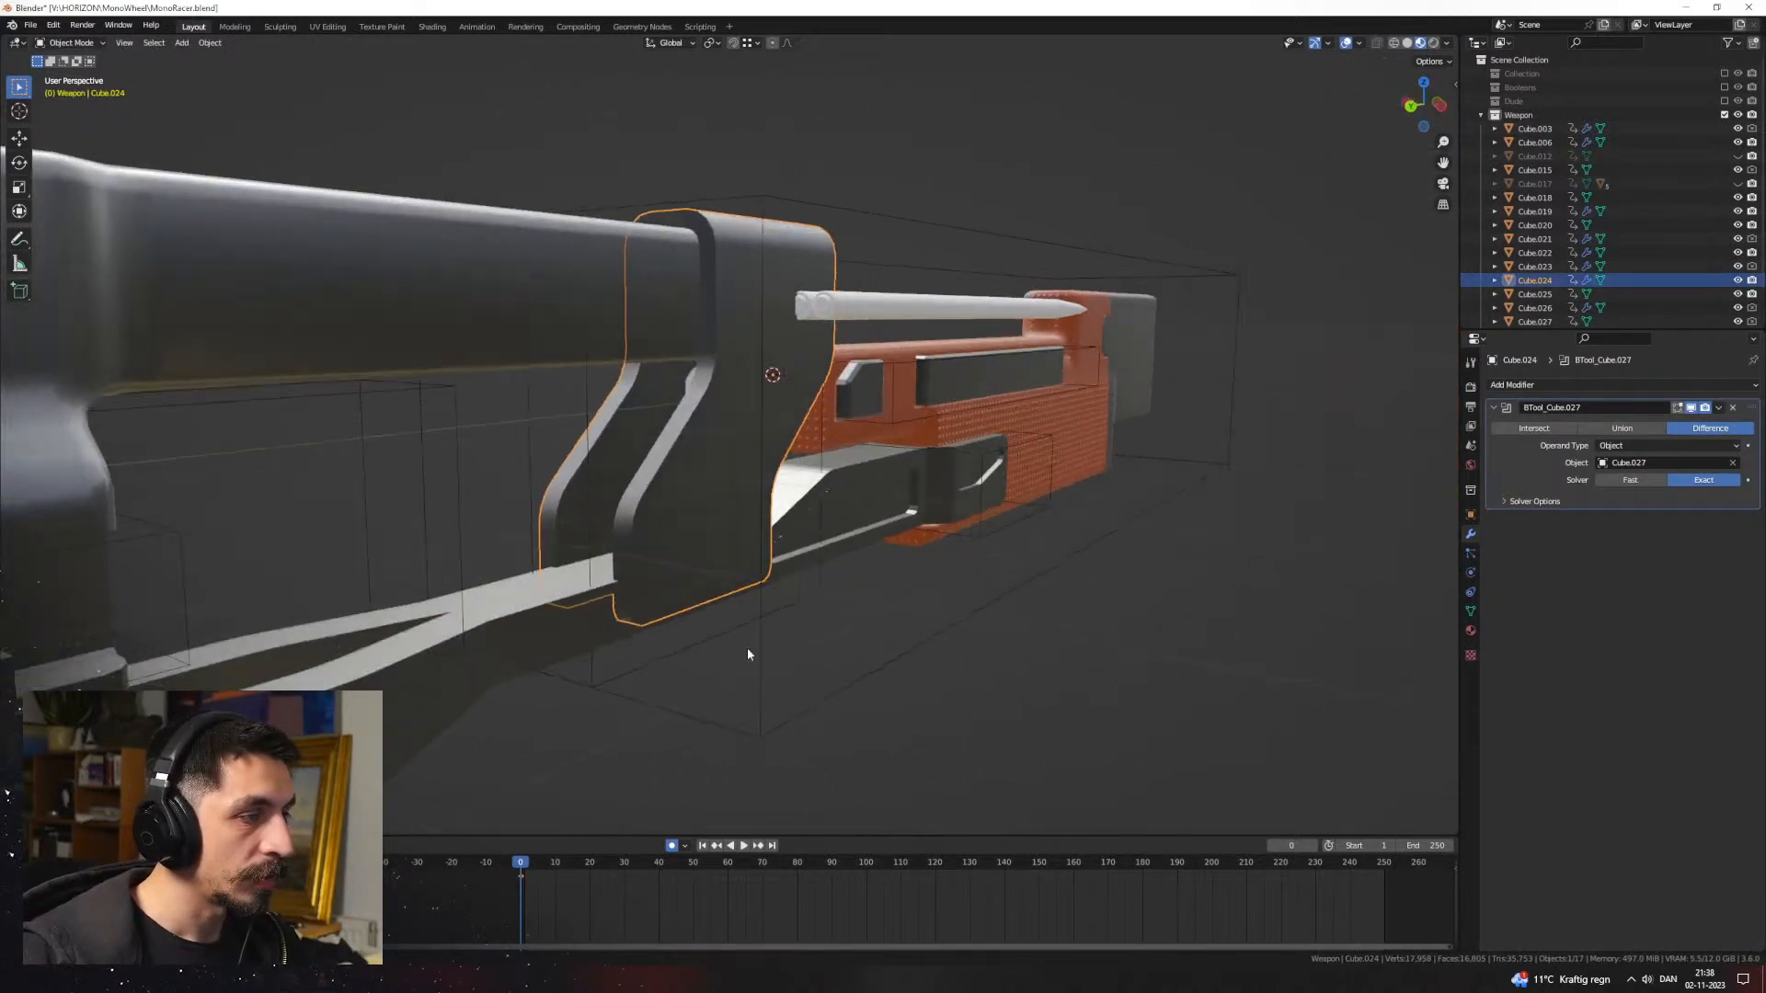
middle_click_drag(908, 612, 658, 502)
scroll(823, 504, "up", 4)
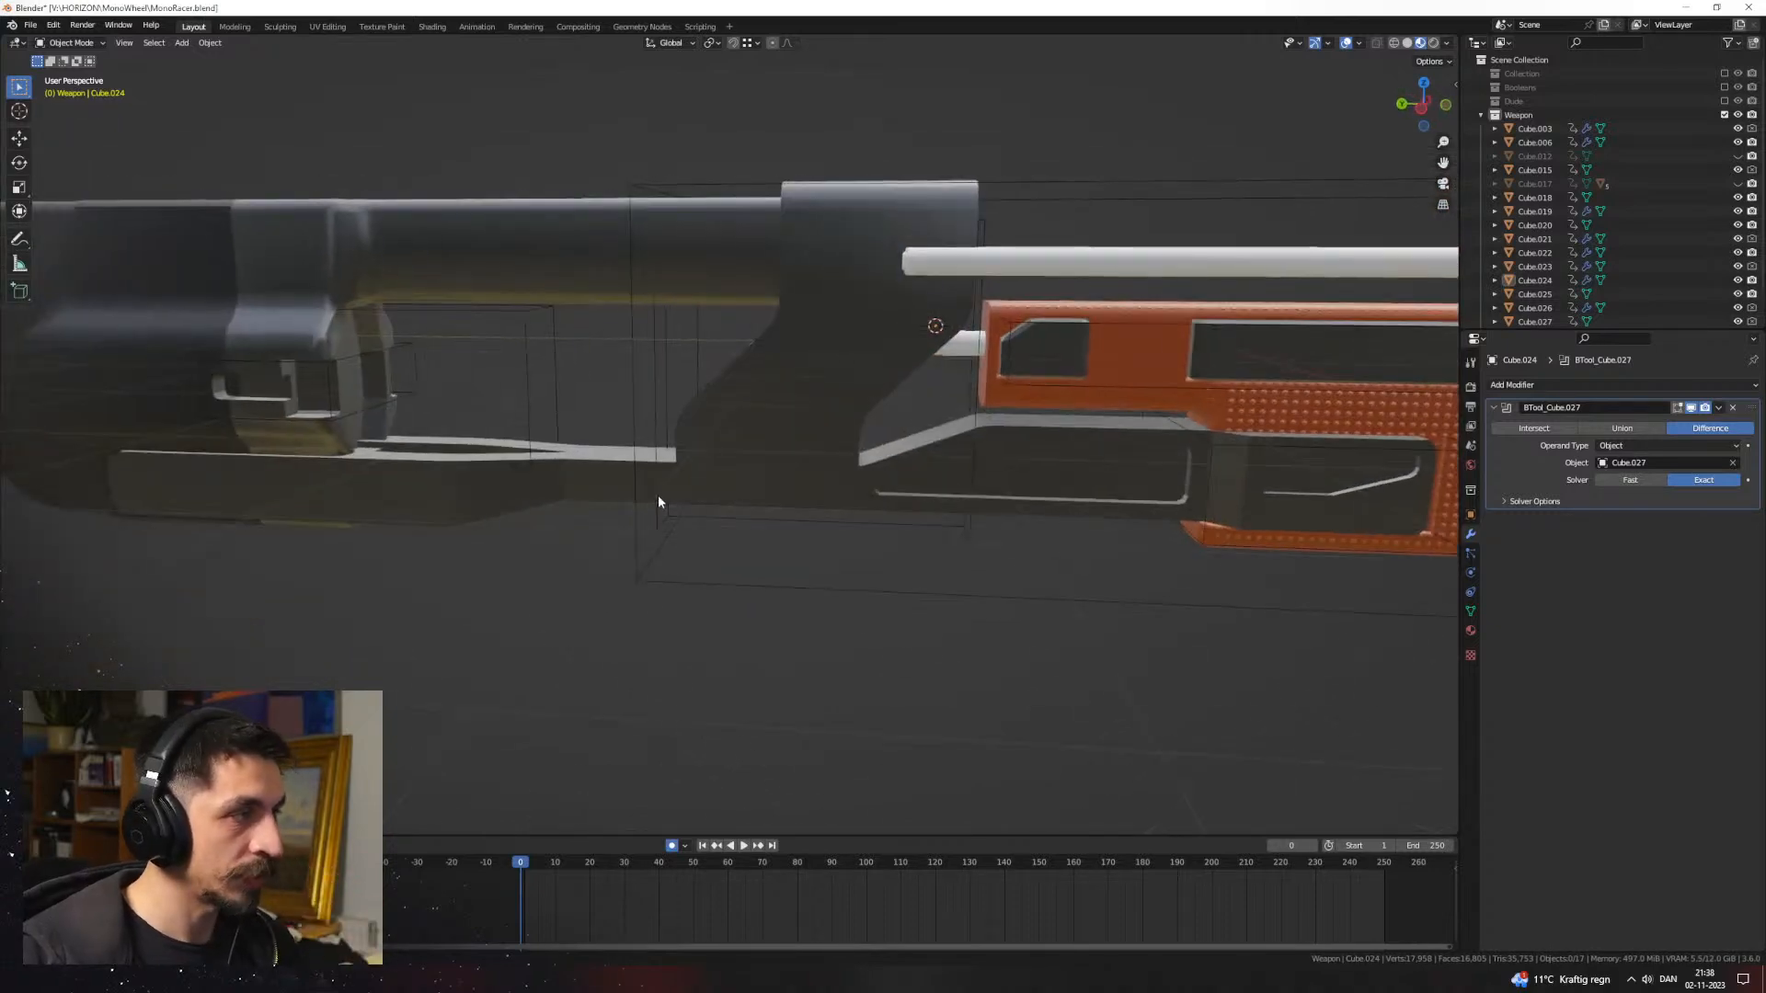
Step: Reveal all hidden objects and select the wireframe part Cube.028 beneath the barrel housing
left_click(507, 393)
middle_click_drag(583, 393, 663, 455)
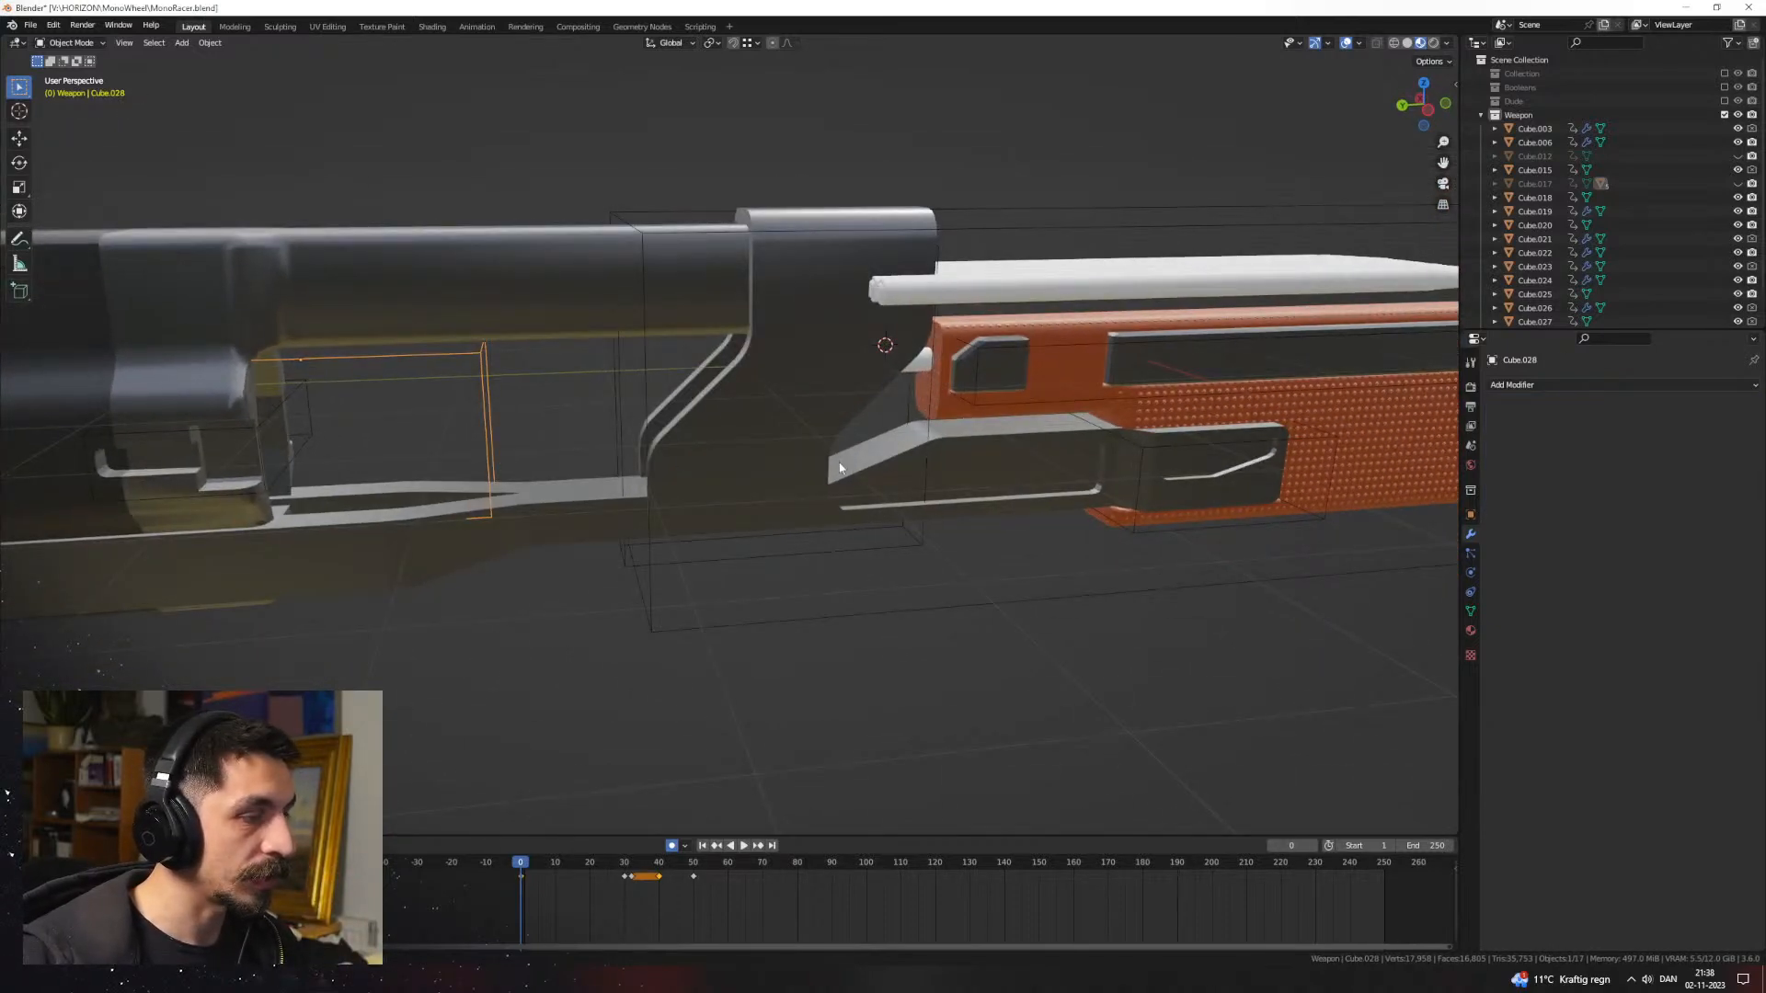
key("alt+h")
left_click(652, 401)
Step: Scale the entire mesh of Cube.028 along X and check it against the surrounding parts
middle_click_drag(818, 436, 848, 451, "shift")
middle_click_drag(708, 445, 957, 469)
key("Tab")
key("a")
key("s")
key("x")
left_click(912, 475)
middle_click_drag(957, 469, 516, 375)
key("Tab")
key("Tab")
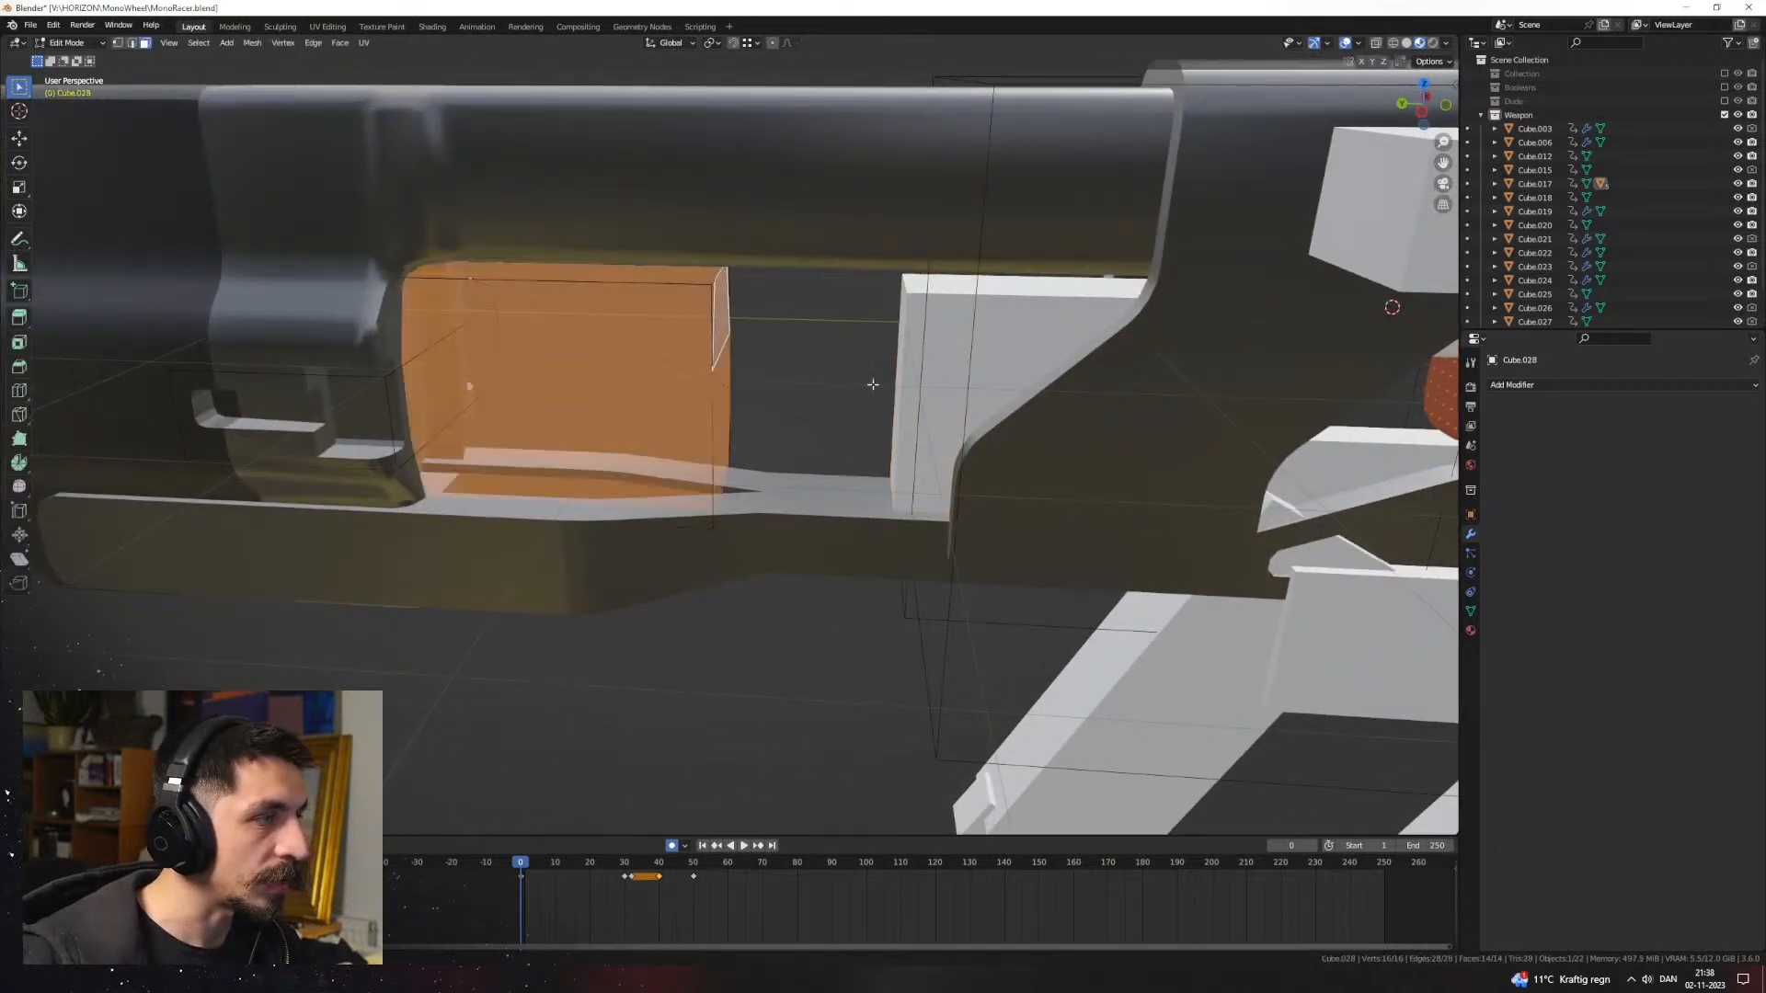
middle_click_drag(871, 383, 668, 452)
key("Tab")
scroll(786, 424, "down", 2)
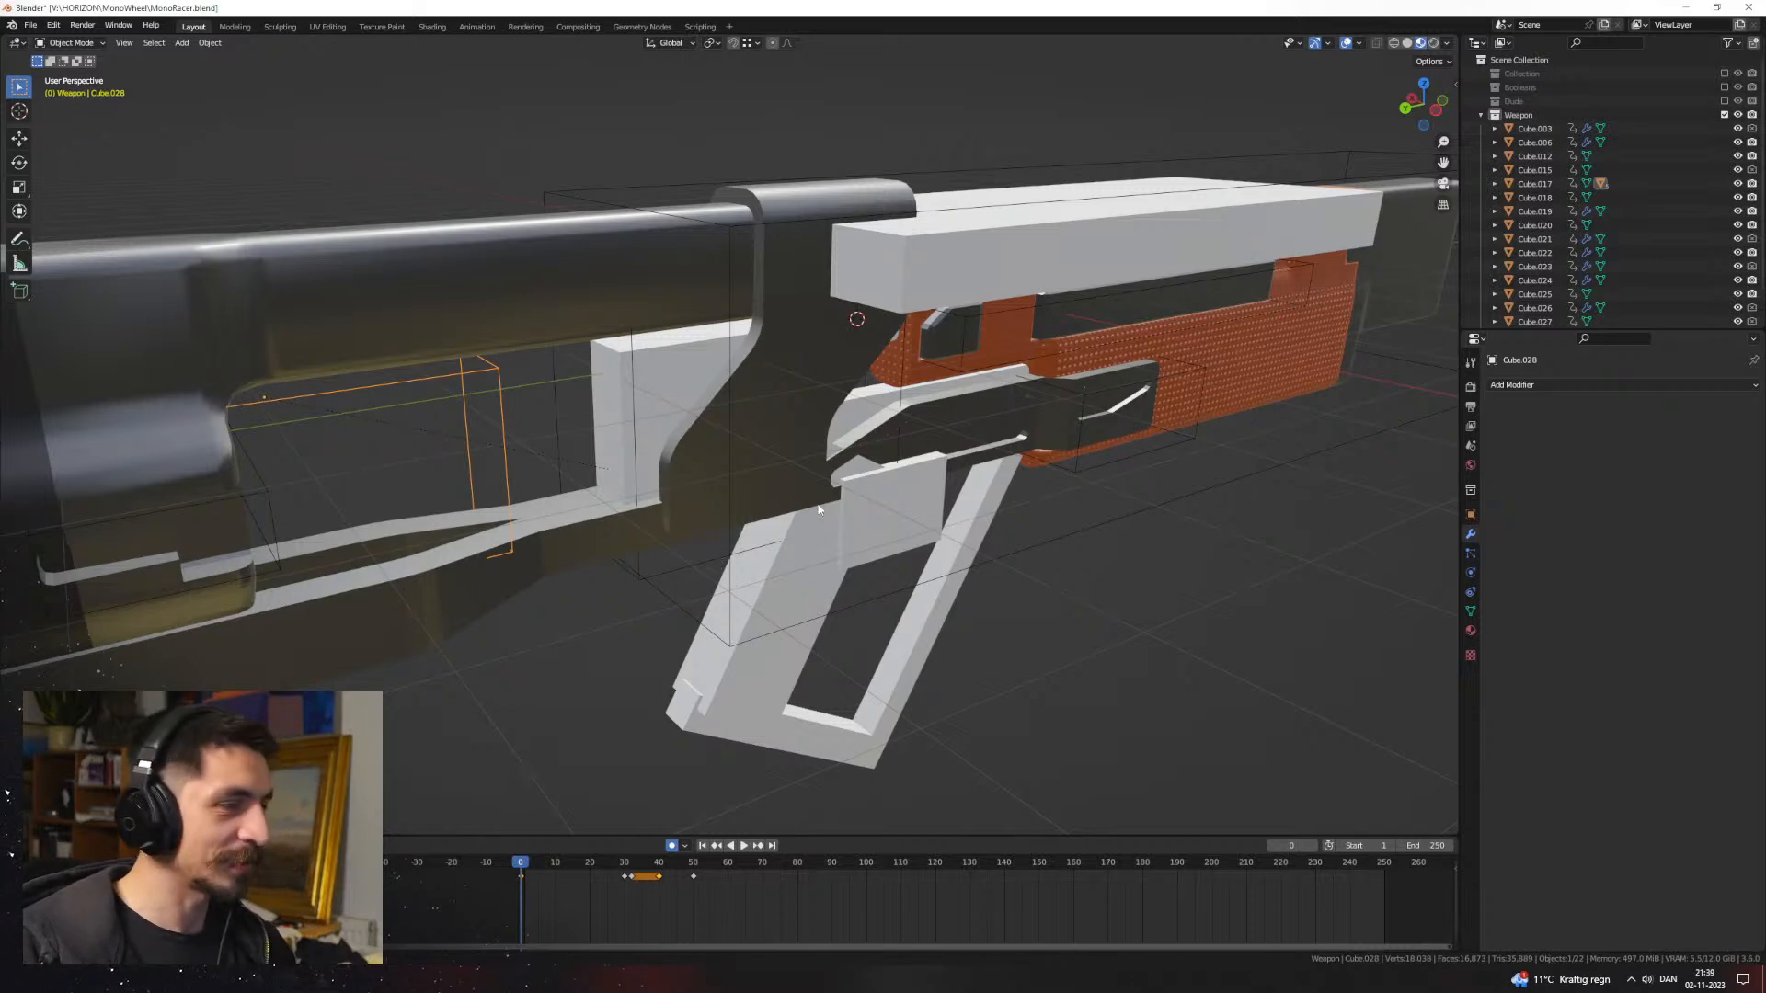
Step: Widen the whole mesh of the bracket Cube.024 by scaling it along X
middle_click_drag(819, 509, 886, 525)
left_click(831, 414)
scroll(833, 514, "up", 2)
left_click(876, 527)
key("Tab")
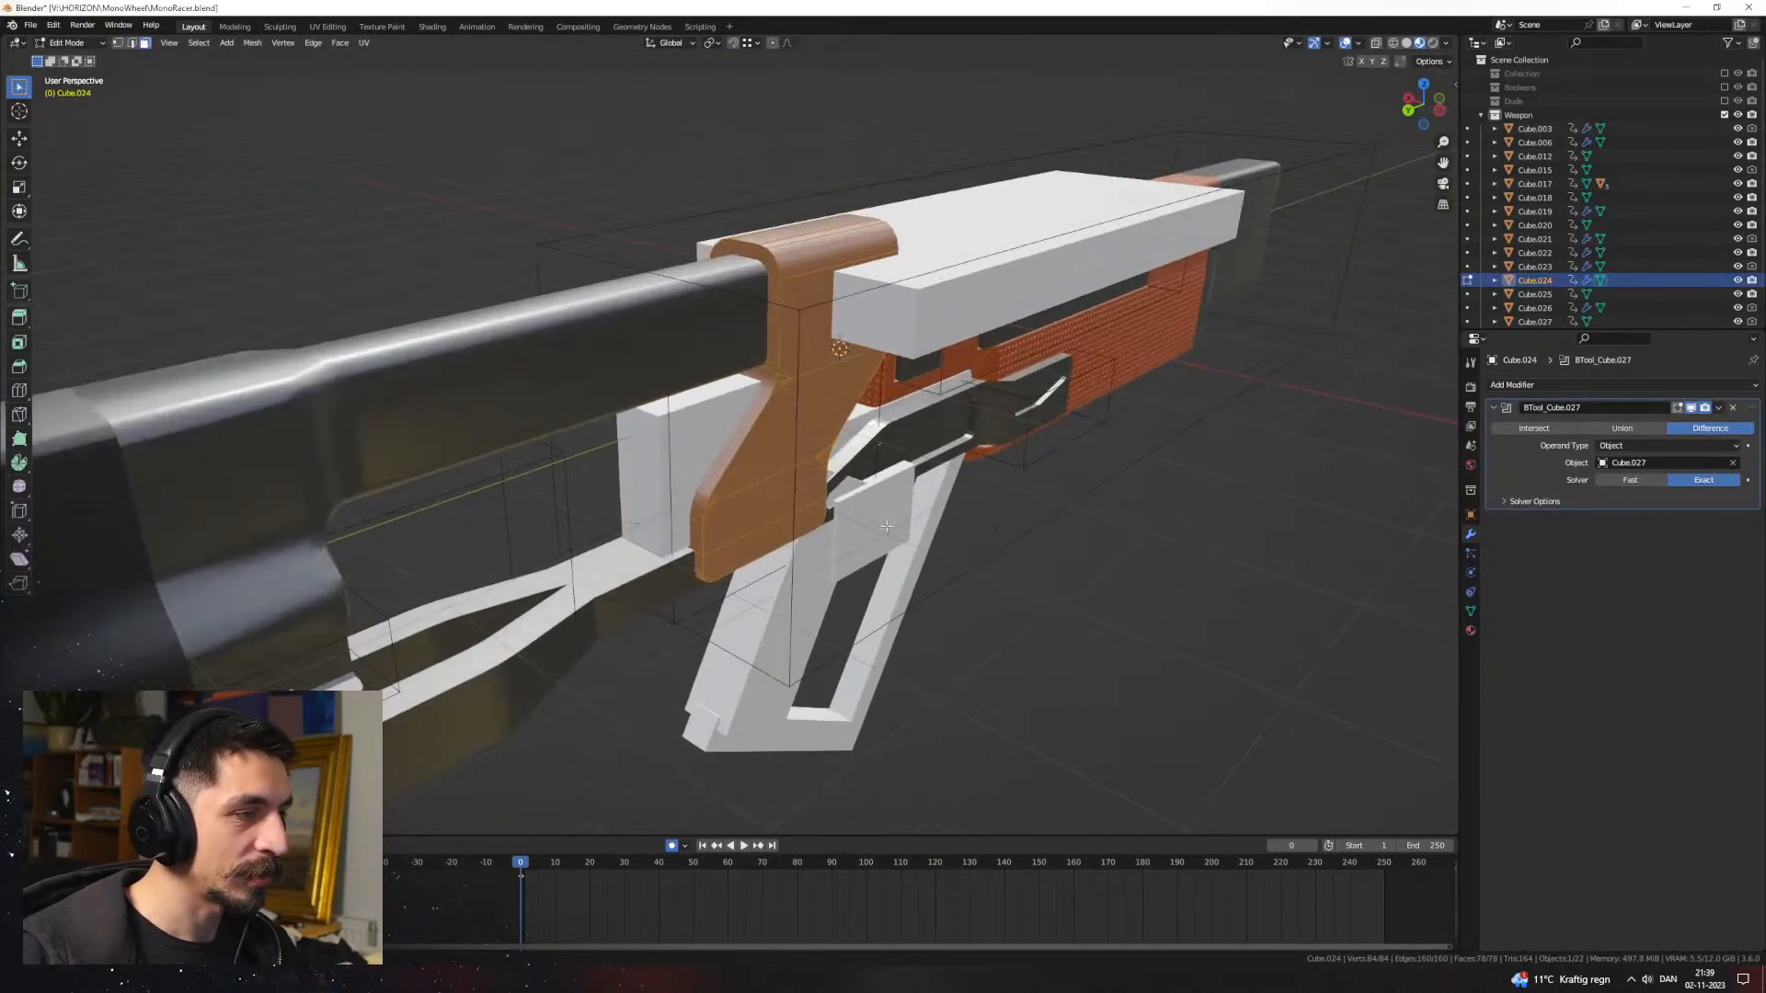
key("s")
key("x")
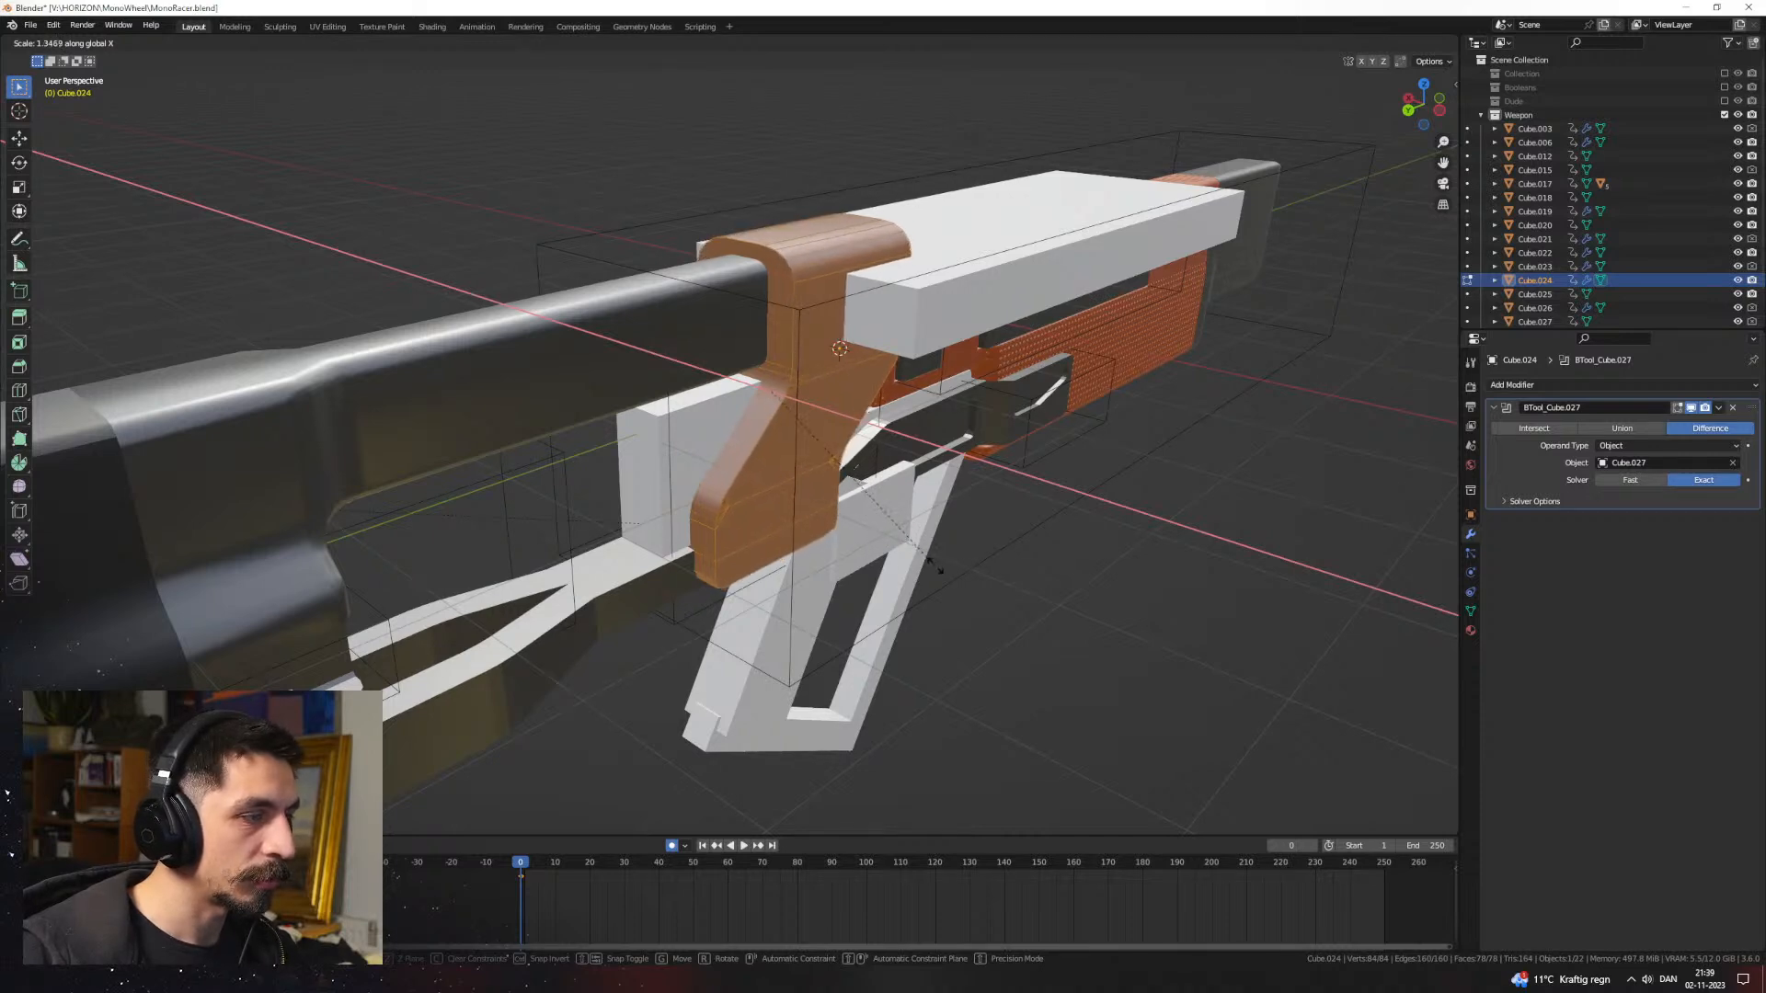
left_click(928, 569)
key("Tab")
Step: Select the Boolean cutter Cube.027 inside the bracket and scale its mesh along X by about 1.17
middle_click_drag(927, 573, 992, 563)
left_click(901, 564)
left_click(689, 483)
scroll(699, 492, "up", 3)
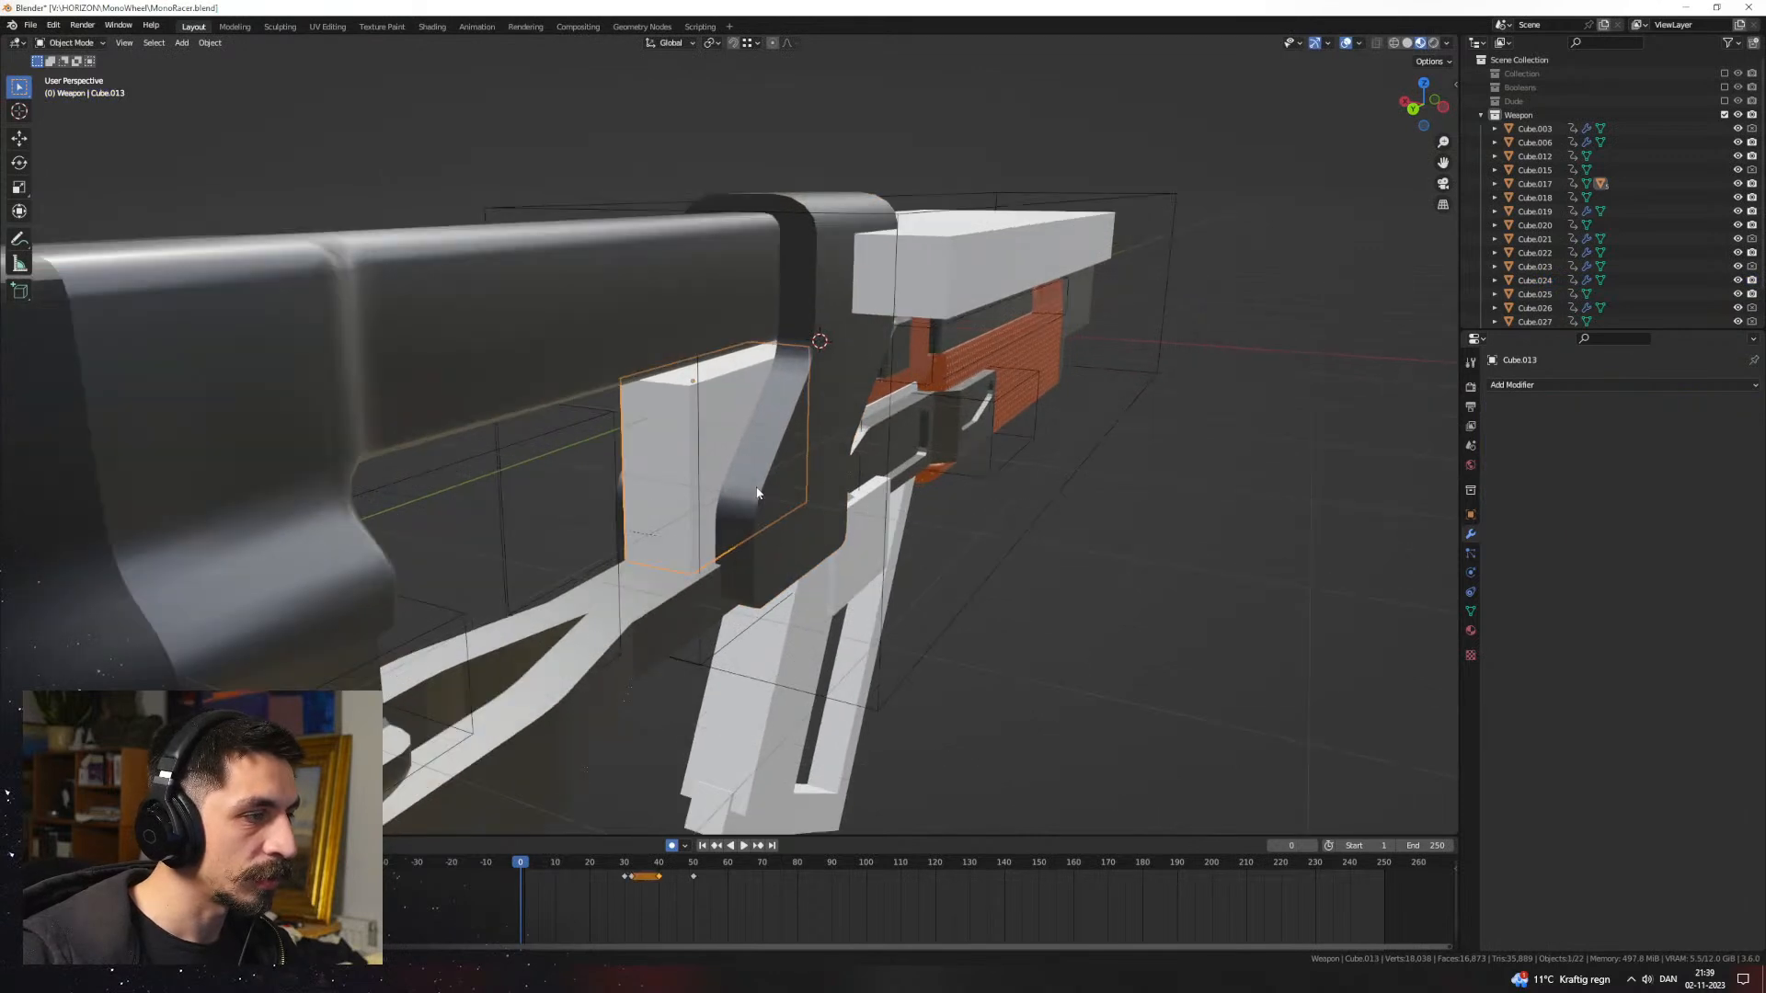
left_click(699, 505)
key("Tab")
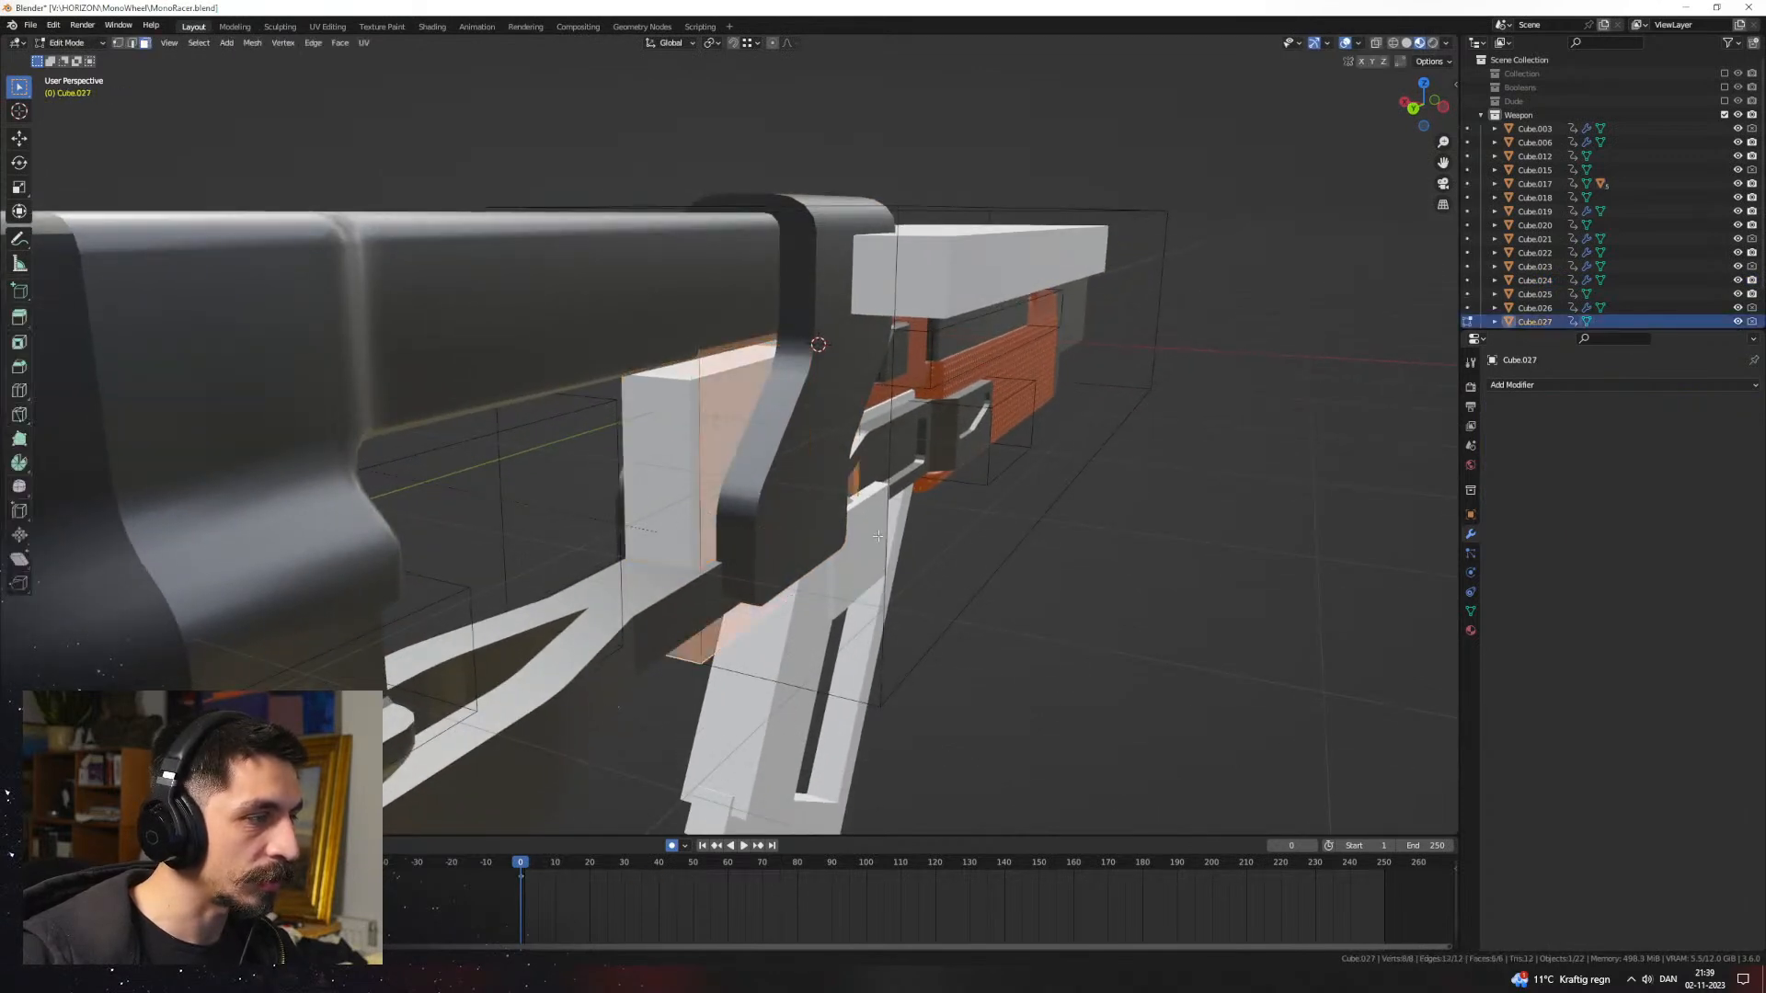
key("s")
key("x")
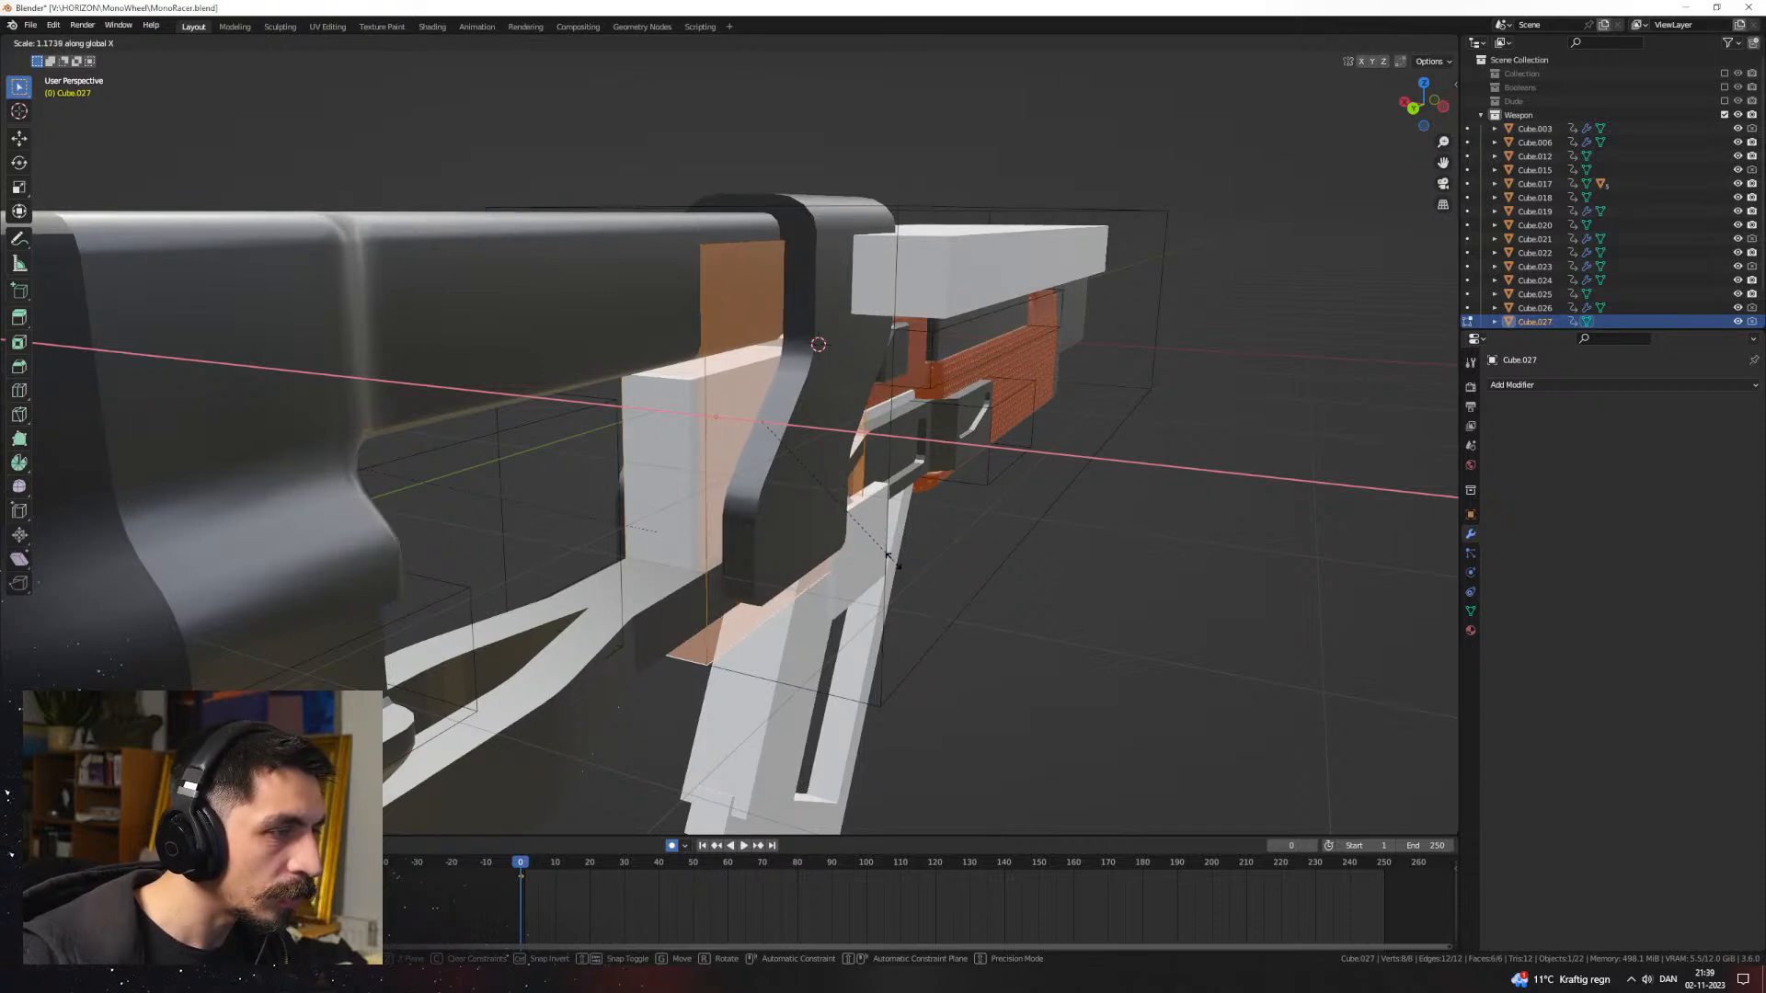
left_click(893, 561)
key("Tab")
Step: Move the wireframe block Cube.028 about -2.65 m along Y into the lower part of the bracket
middle_click_drag(1076, 611, 1134, 586)
left_click(628, 460)
middle_click_drag(627, 461, 575, 488)
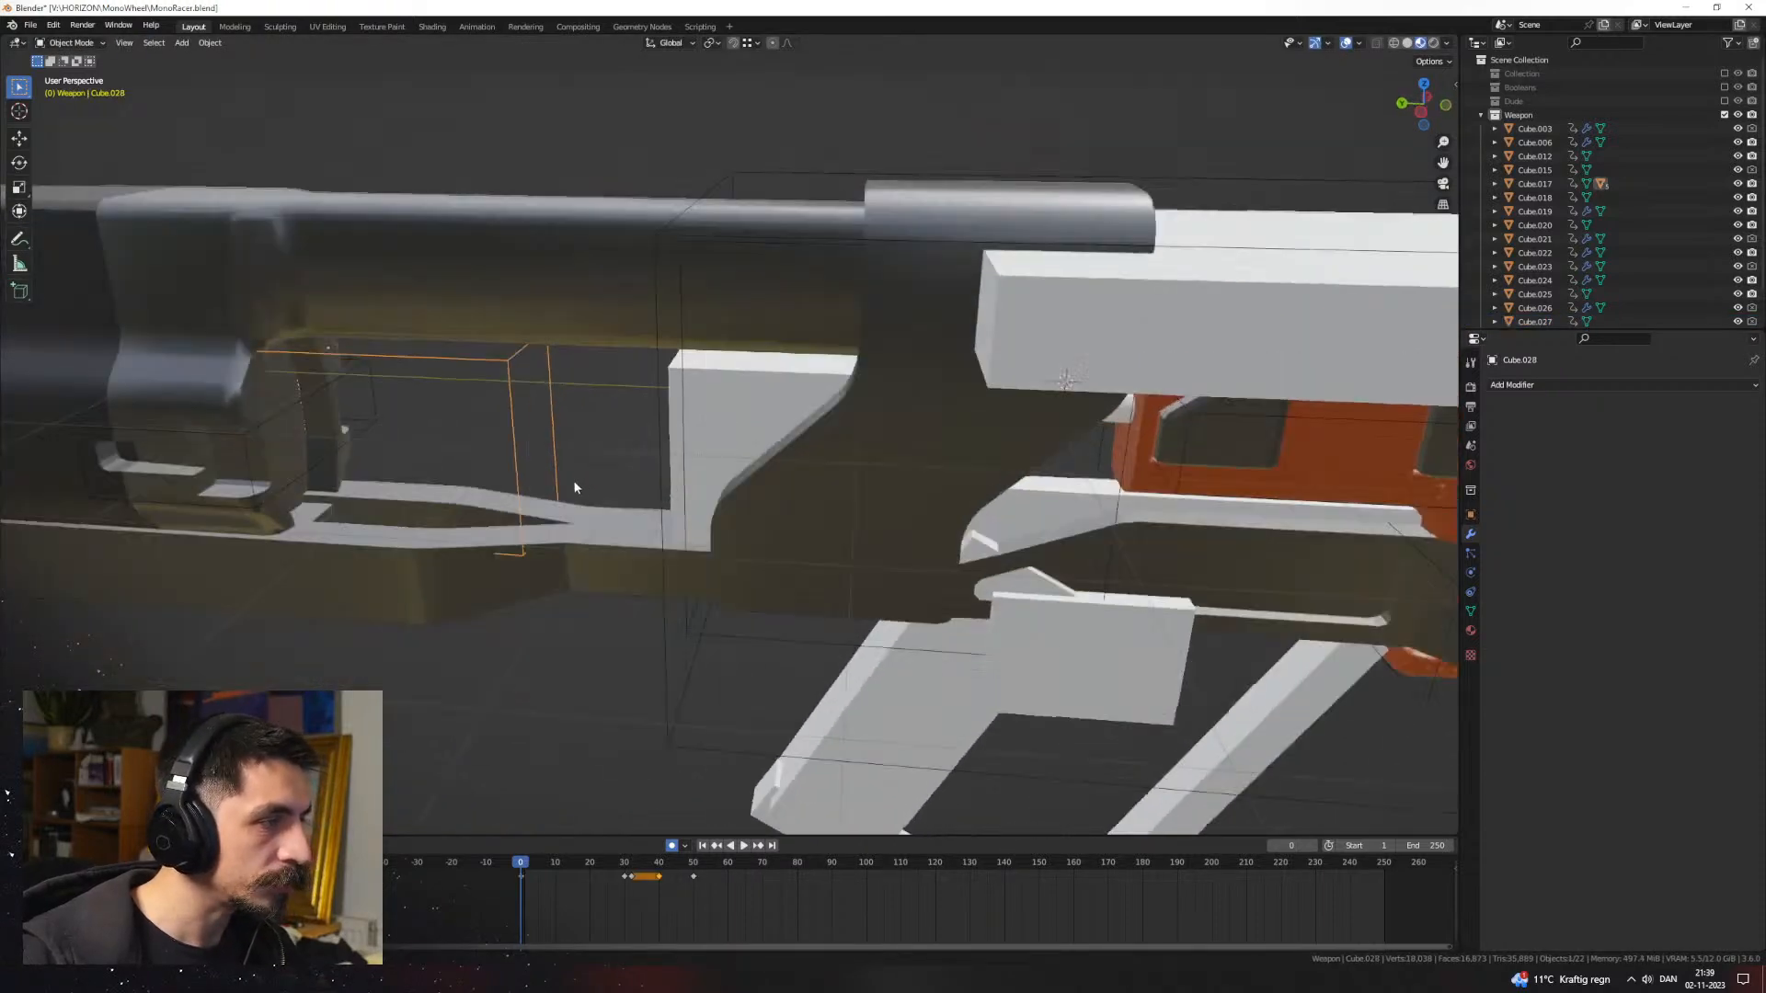
key("g")
key("x")
key("y")
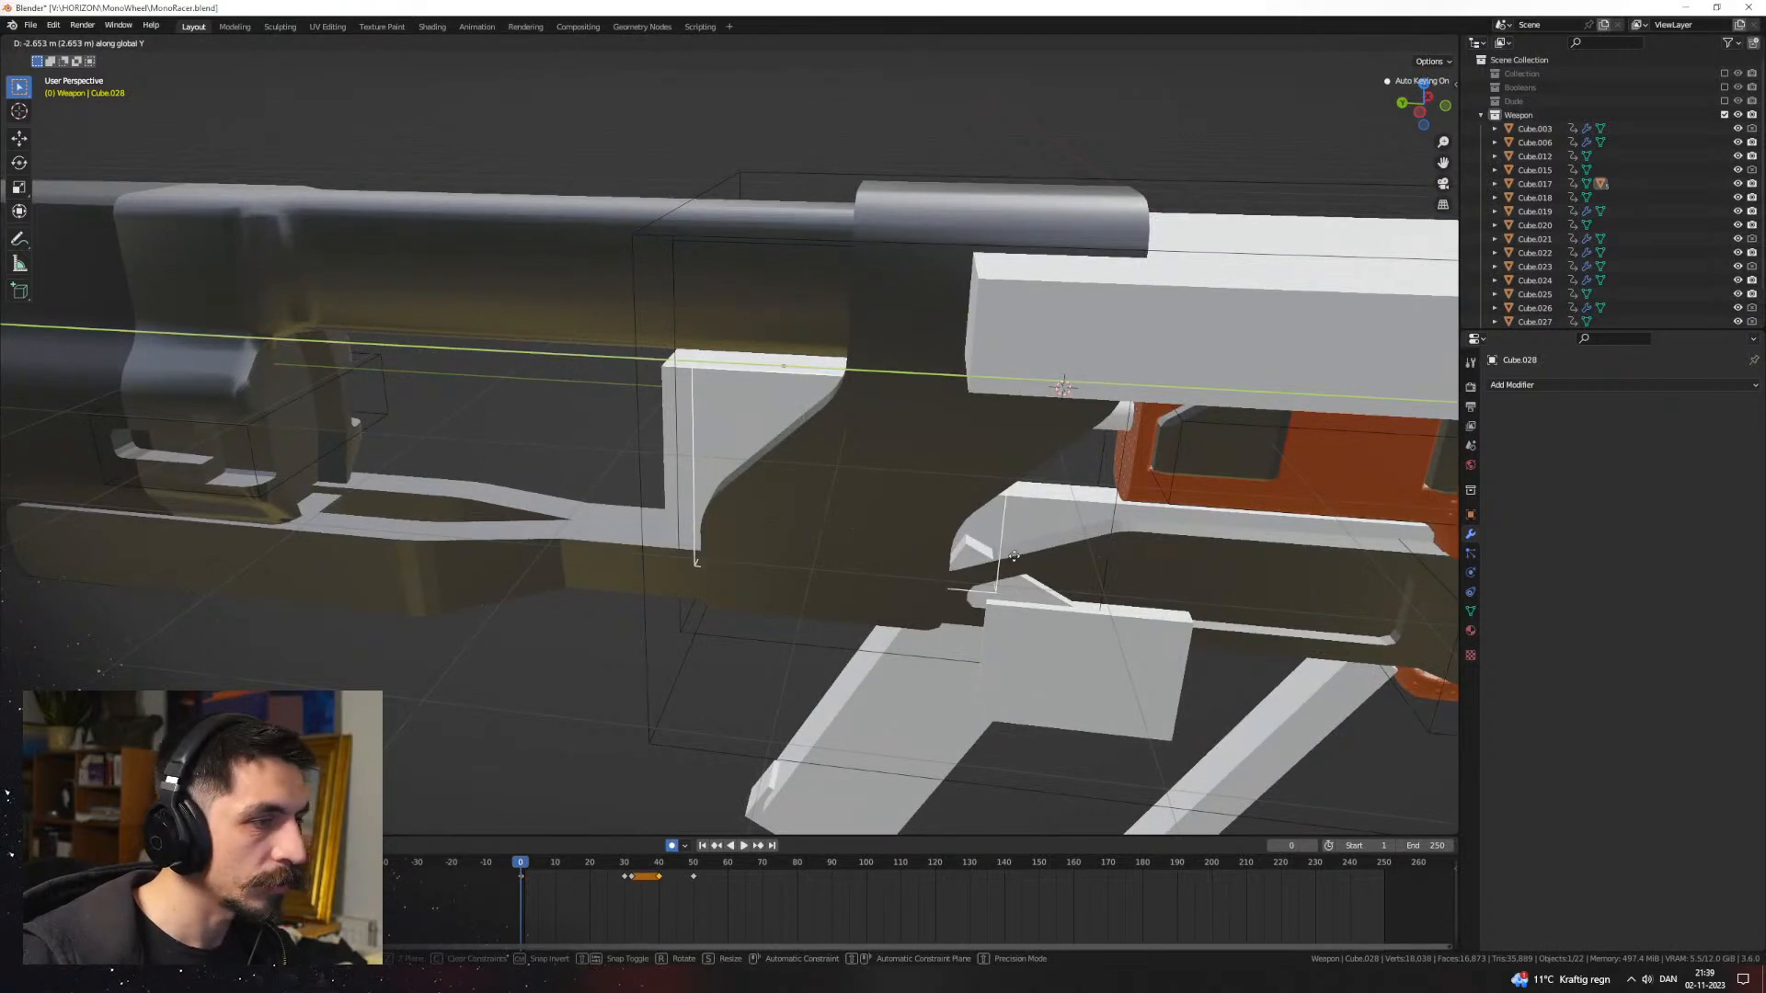
left_click(1009, 555)
Step: Subtract Cube.028 from the bracket Cube.024 with a Boolean difference and check the cut from both sides
middle_click_drag(1009, 556, 883, 542)
left_click(875, 538)
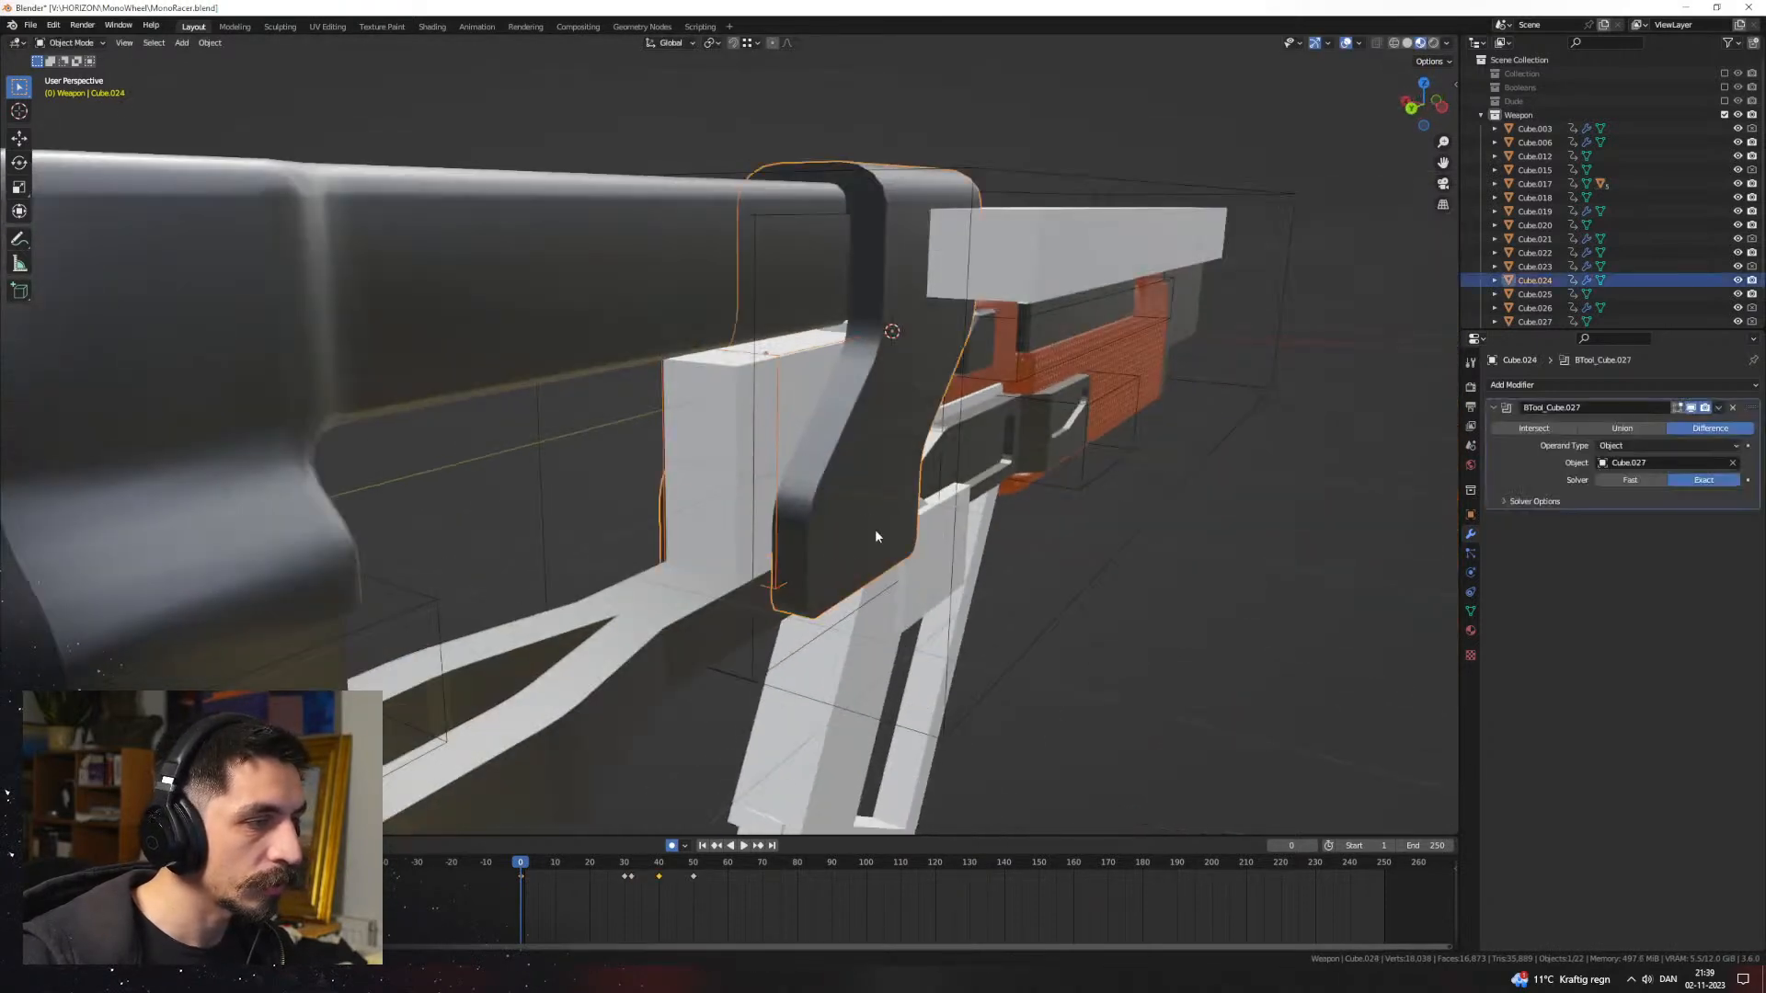
key("ctrl+KP_Subtract")
left_click(986, 591)
mouse_move(985, 591)
middle_mouse_down()
mouse_move(1037, 569)
mouse_move(922, 652)
mouse_move(993, 613)
mouse_move(957, 610)
middle_mouse_up()
scroll(922, 651, "up", 3)
middle_click_drag(934, 614, 781, 501)
left_click(743, 488)
Step: Add a cube at the 3D cursor beside the bracket and scale it down to about 0.46
key("shift+a")
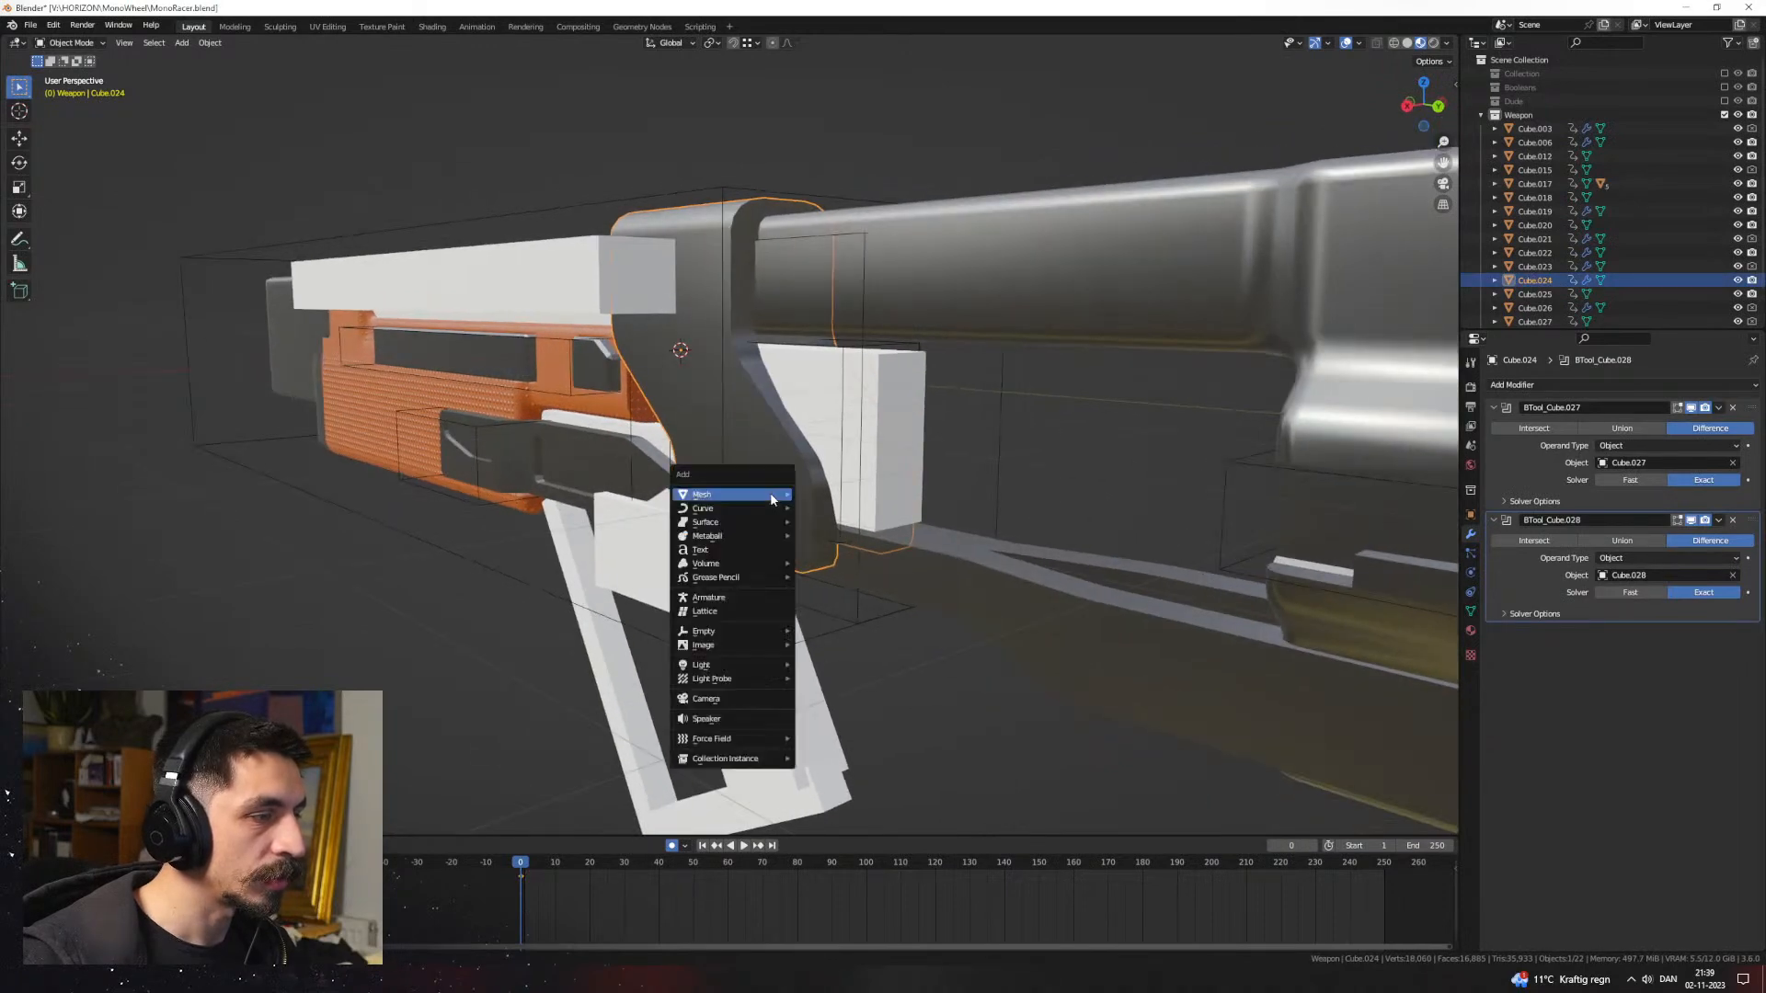
mouse_move(770, 493)
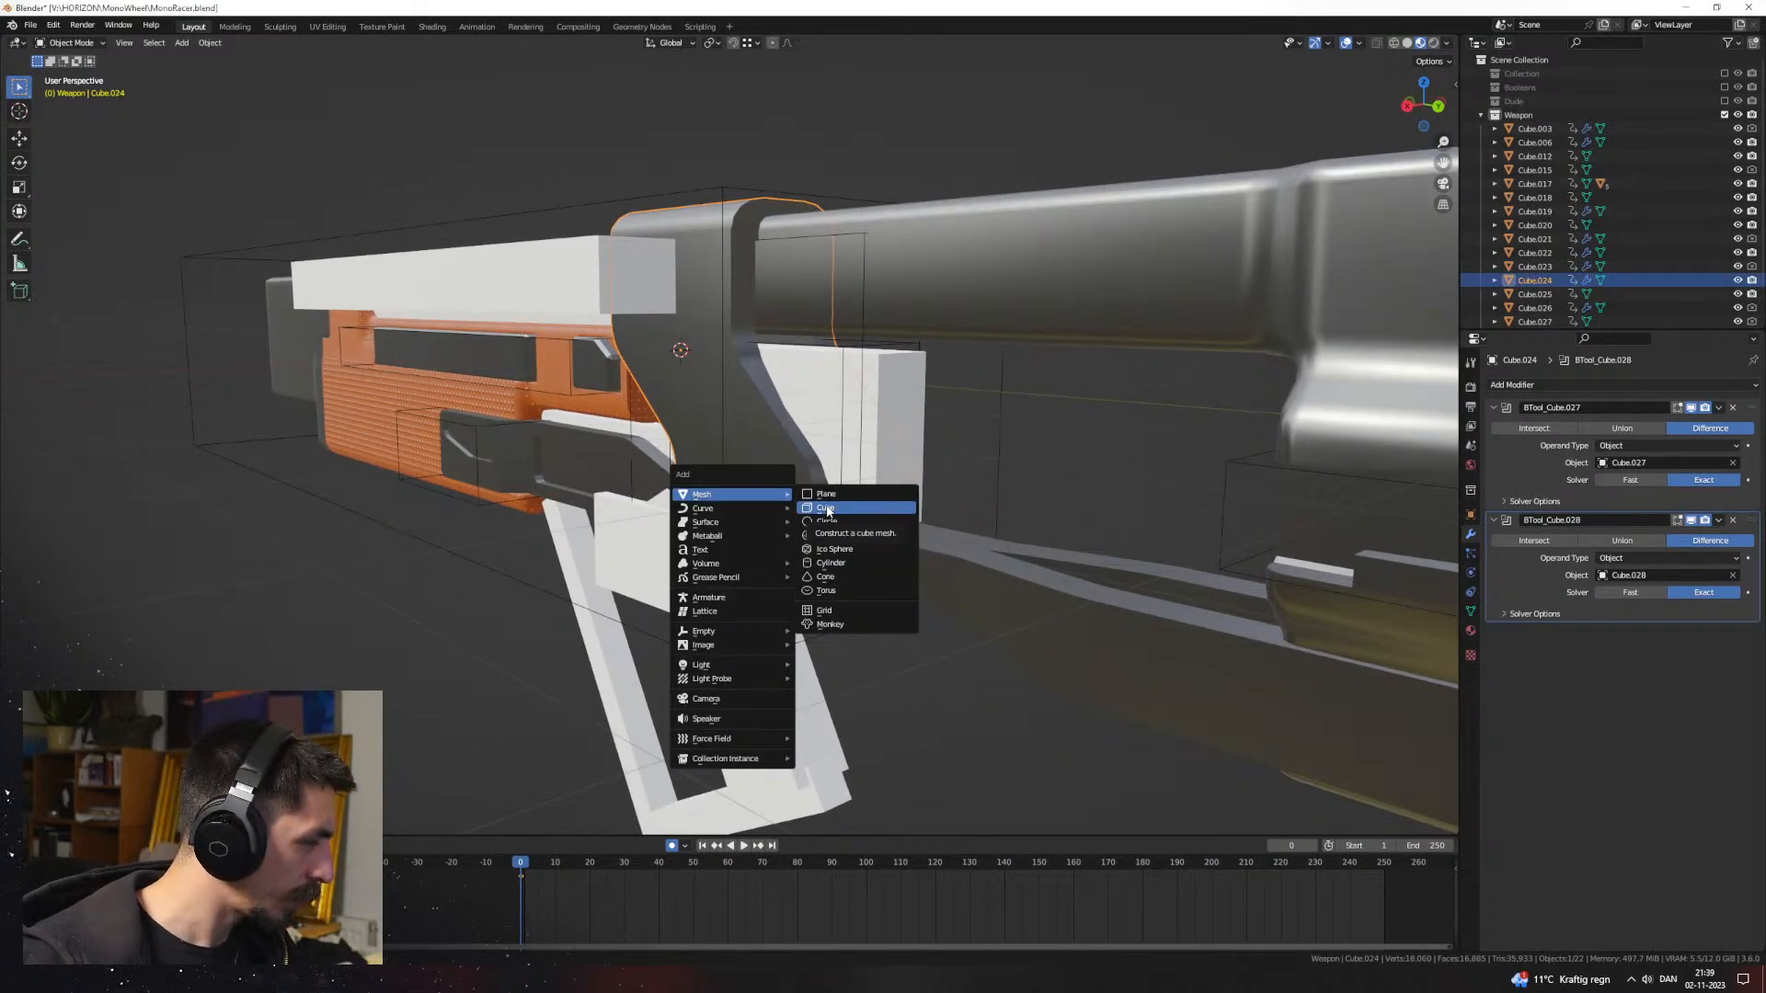
left_click(827, 511)
middle_click_drag(821, 515, 914, 515)
key("s")
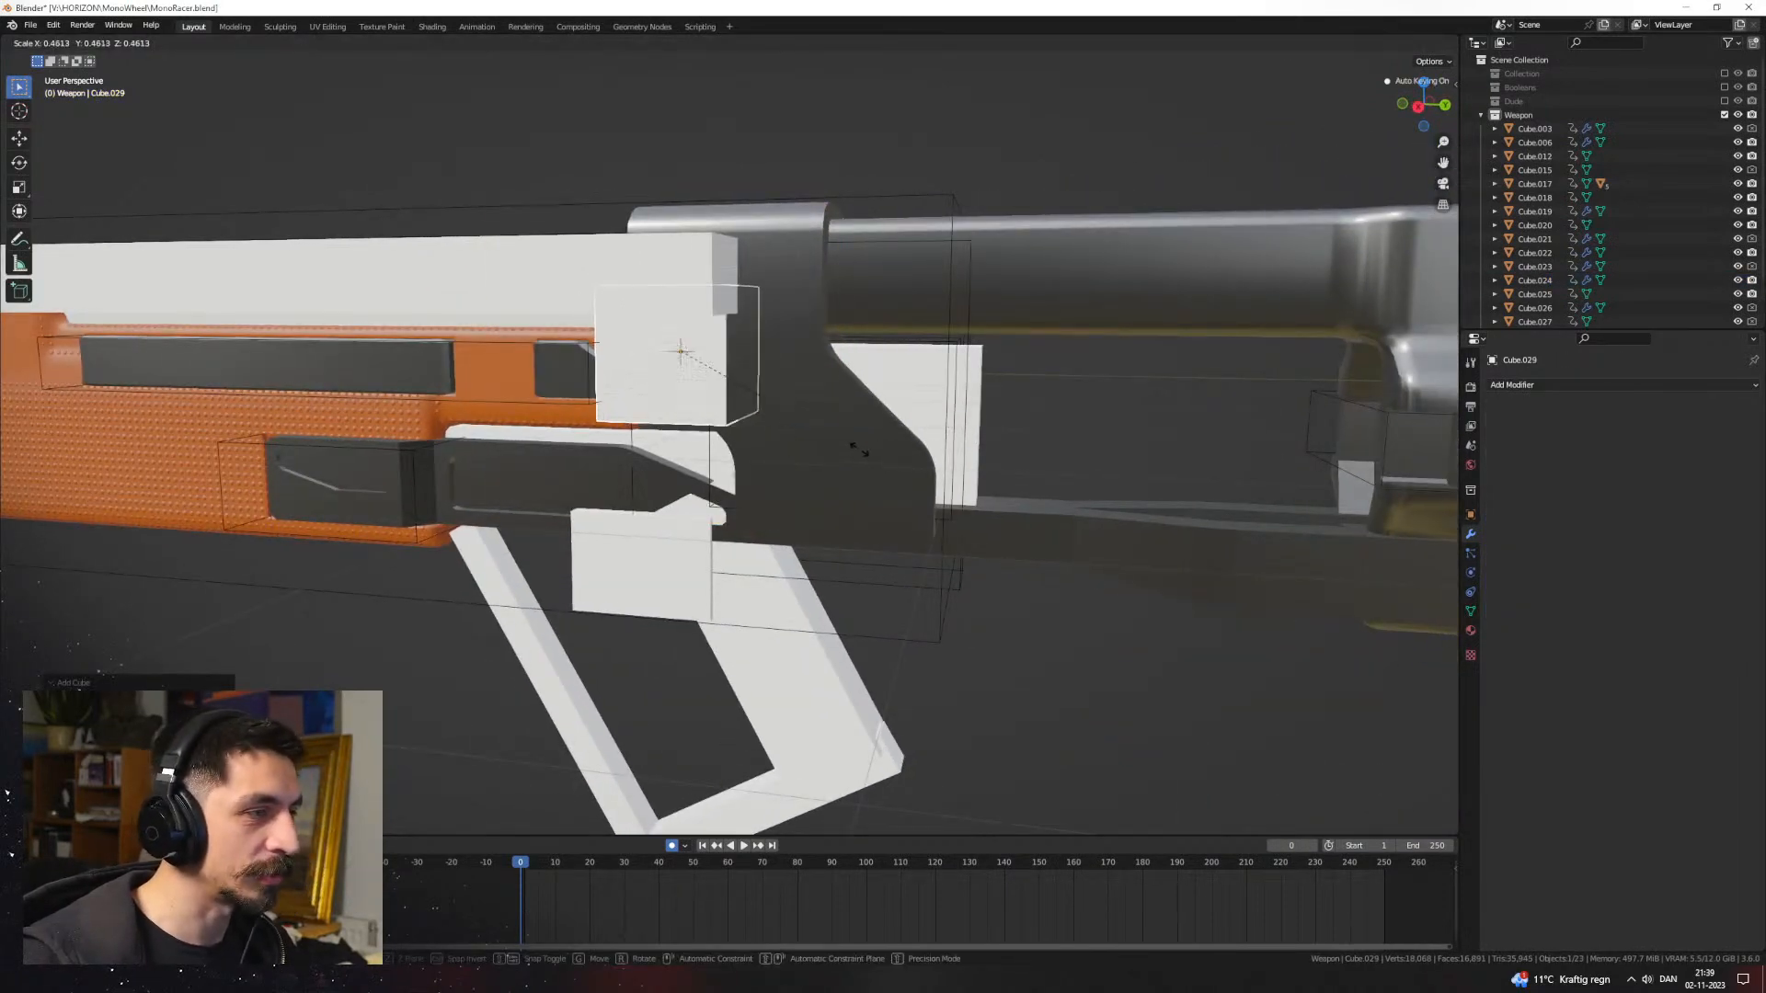
left_click(837, 449)
Step: Move the new cube's mesh about 0.52 m along Y and about -0.42 m along Z onto the bracket
key("ctrl+KP_1")
key("Tab")
left_click(961, 454)
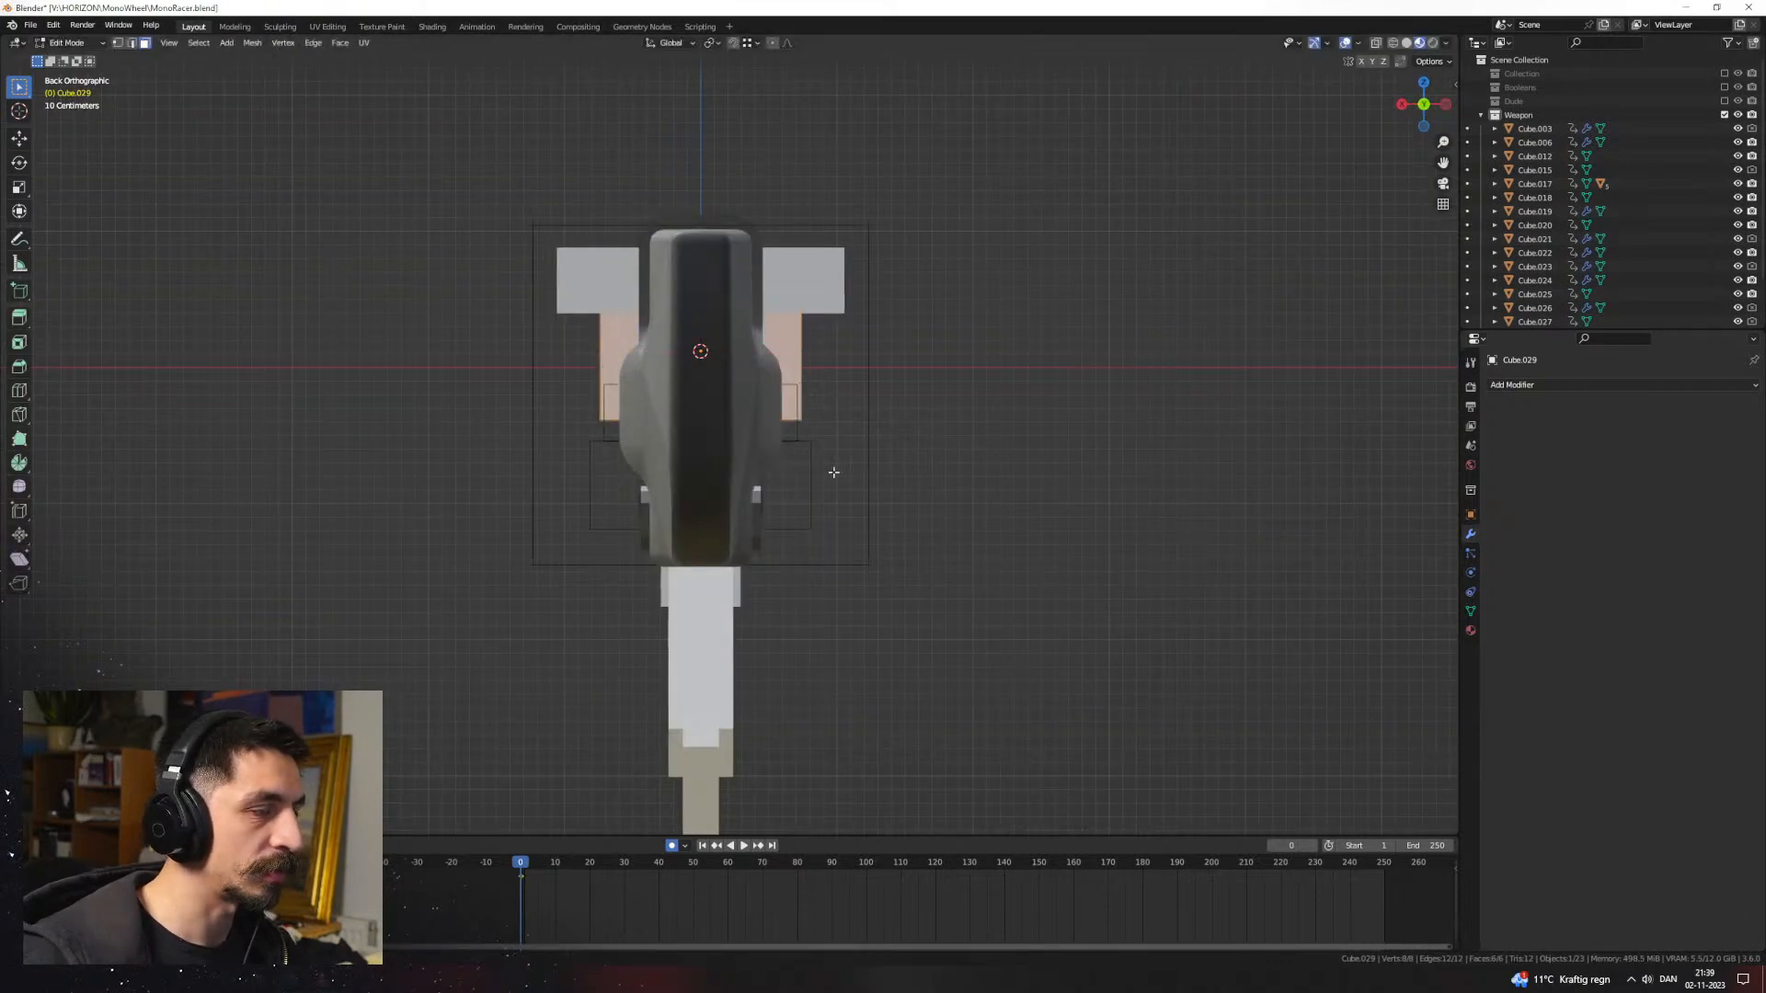
key("KP_3")
key("g")
key("y")
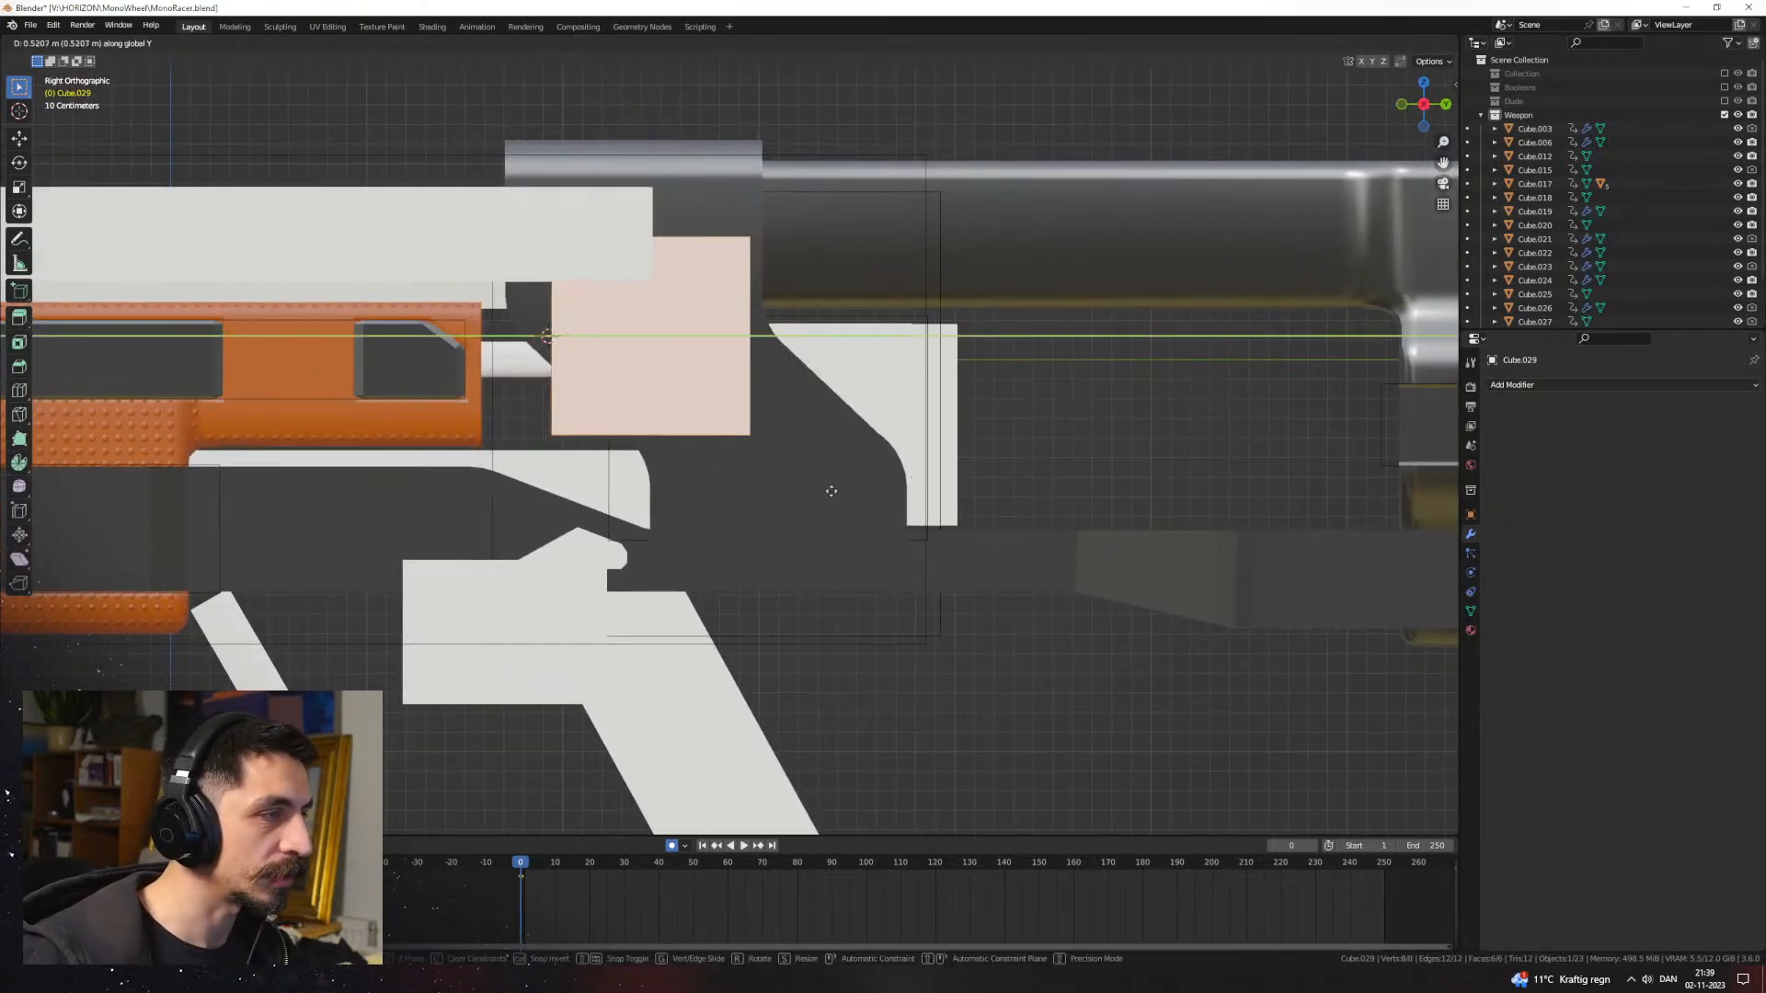
left_click(837, 489)
key("g")
key("z")
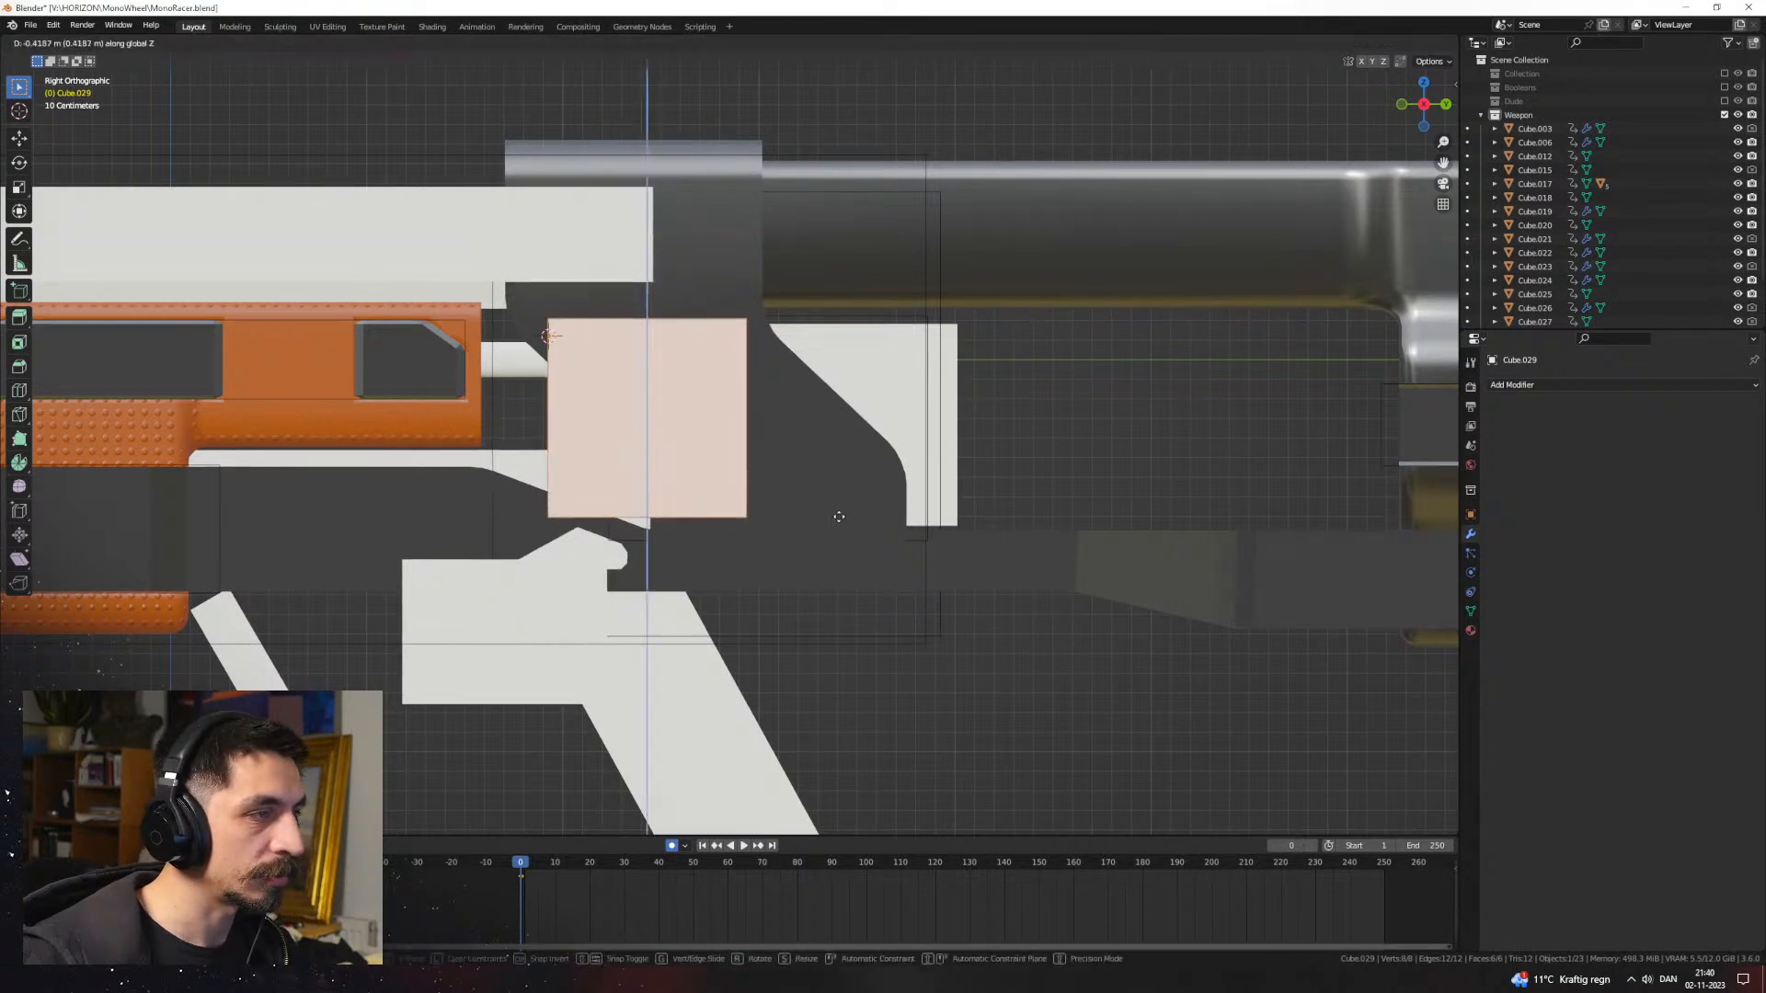
middle_click_drag(733, 509, 672, 508)
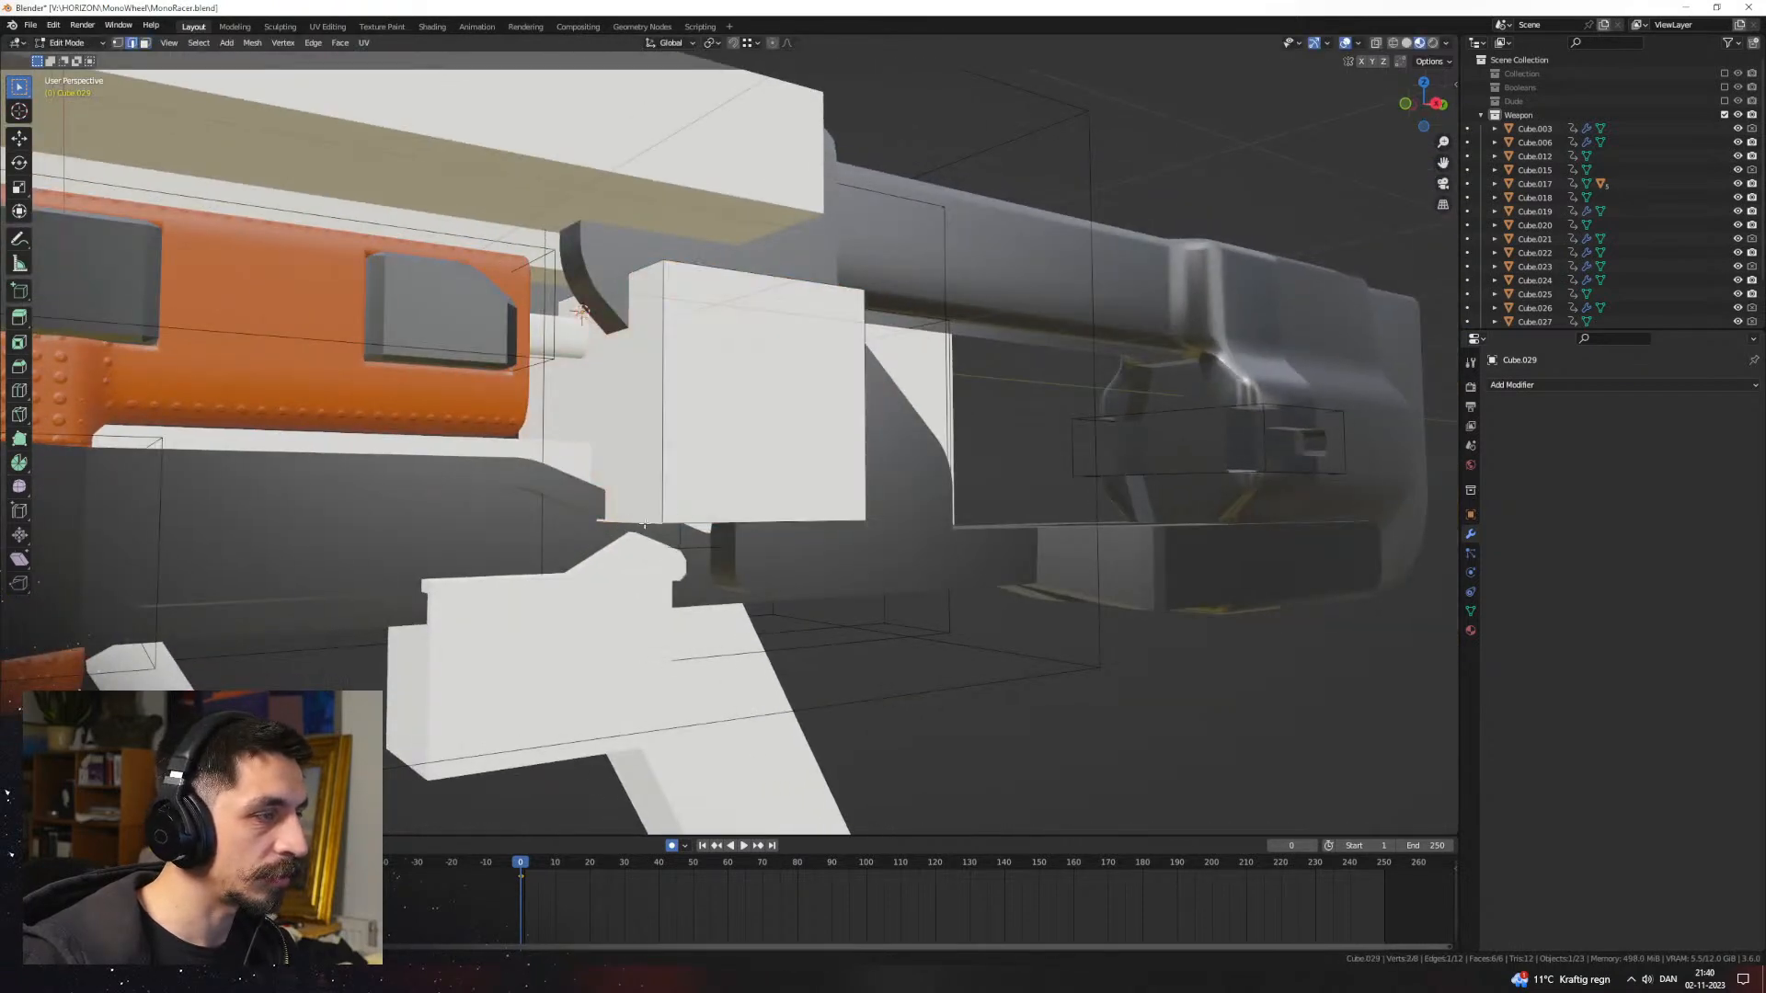
Step: Move the block's lower edge on the stock side along Y so that side slants like the bracket
key("g")
key("x")
key("y")
left_click(895, 512)
Step: Slide the block's bottom face upward along its side edges to flatten the block
middle_click_drag(895, 512, 771, 495)
key("3")
left_click(766, 480)
key("g")
key("g")
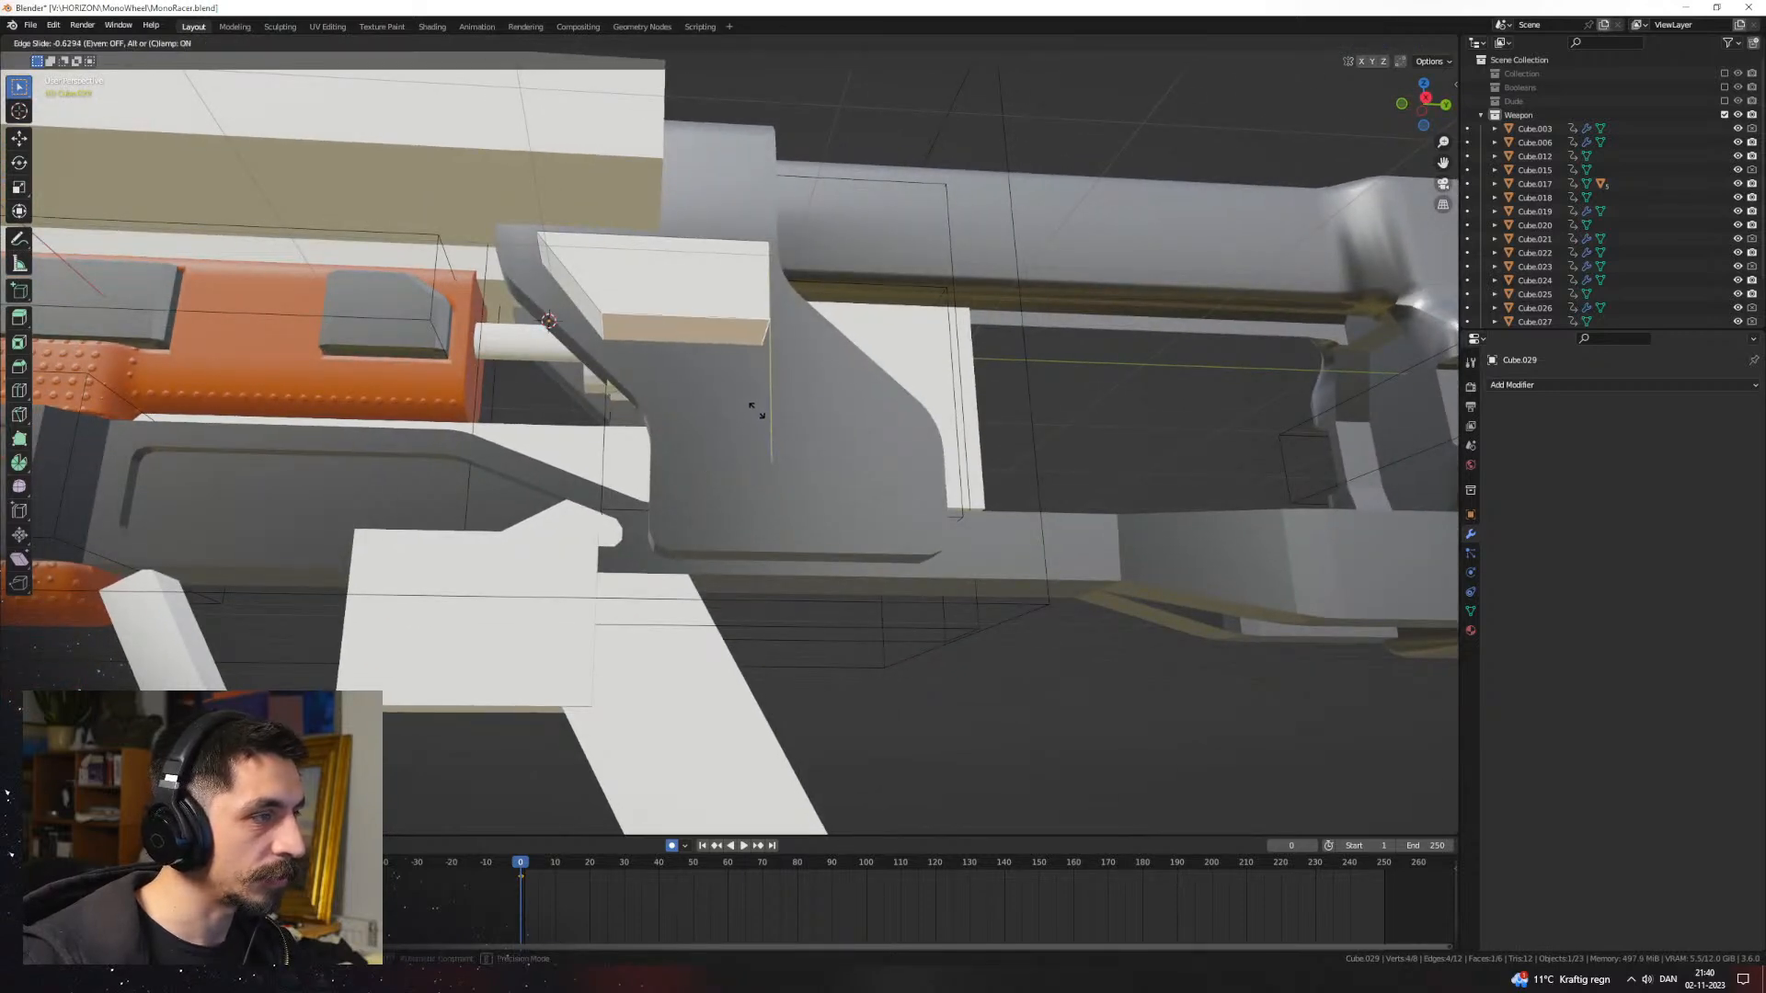
mouse_move(763, 426)
middle_mouse_down("alt")
mouse_move(800, 457)
mouse_move(852, 454)
mouse_move(830, 467)
middle_mouse_up("alt")
key("z")
key("4")
left_click(861, 454)
Step: Slide the block's top face down along its edges and shift the block along Y within the bracket
left_click(716, 314)
middle_click_drag(715, 314, 870, 448)
scroll(870, 449, "up", 1)
key("g")
key("g")
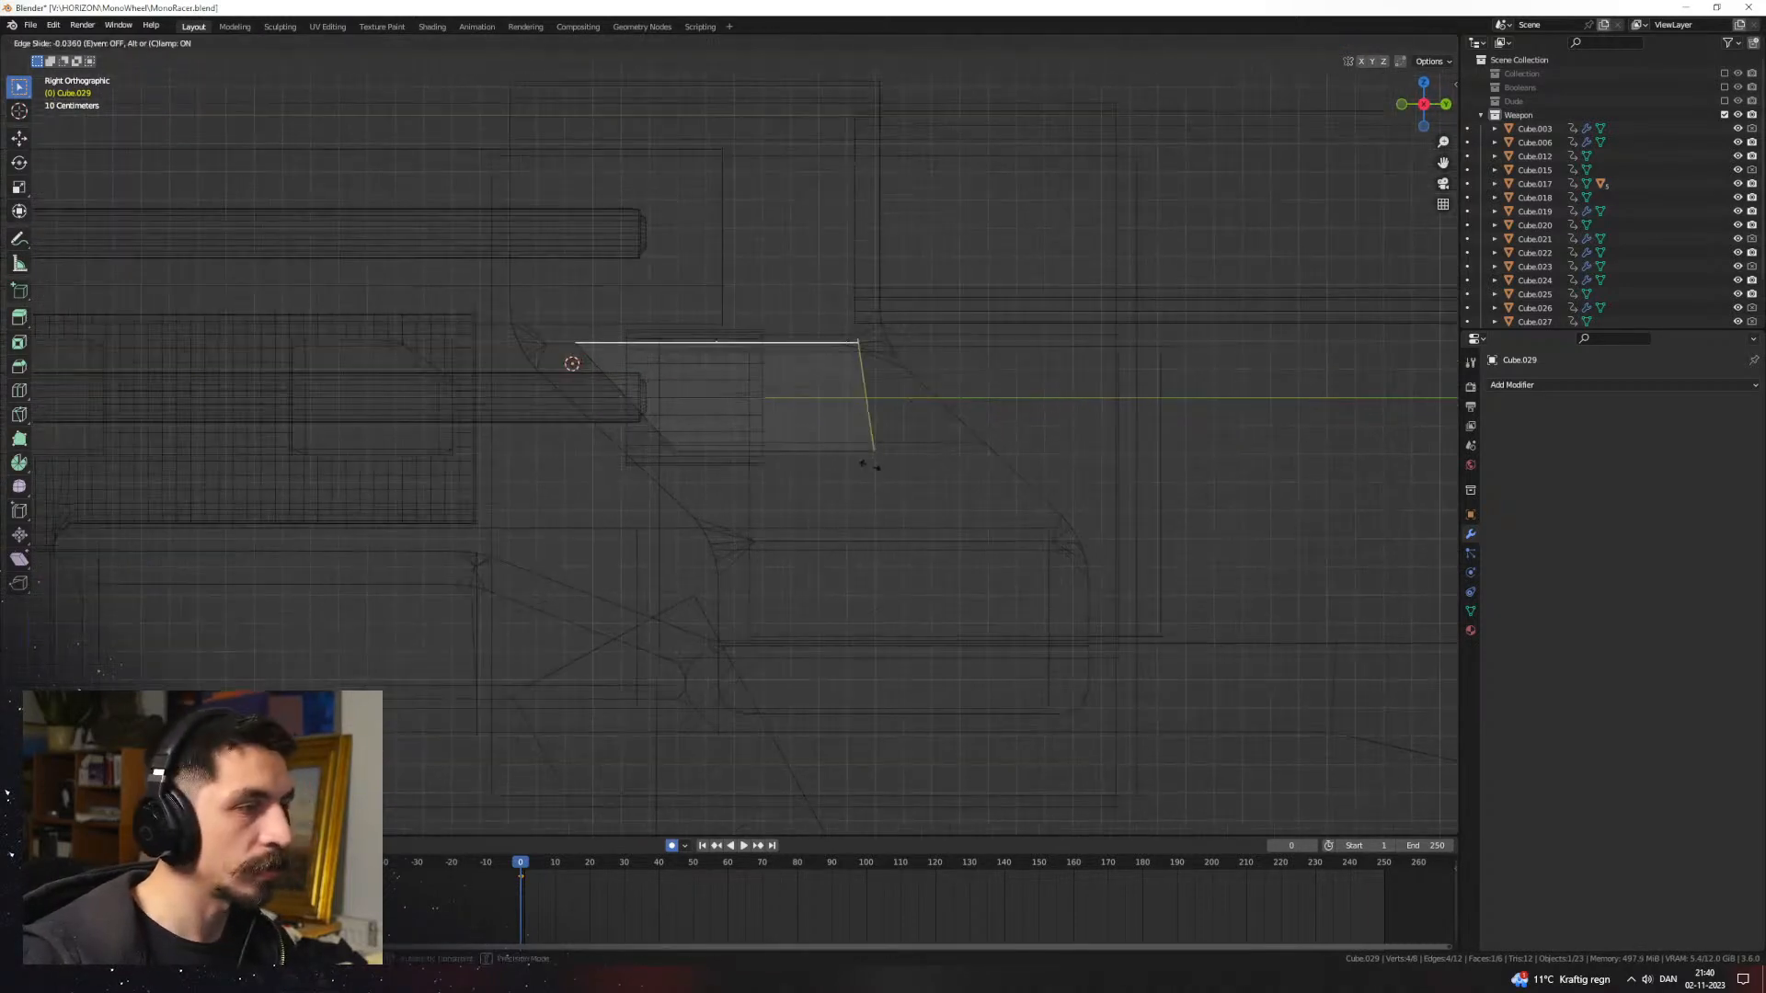
key("shift+z")
mouse_move(874, 512)
middle_mouse_down()
mouse_move(829, 525)
mouse_move(887, 524)
middle_mouse_up()
left_click(750, 426)
key("g")
middle_click_drag(808, 444, 723, 485)
key("y")
left_click(851, 467)
Step: Move the block's lower barrel-side edge along Y to form a parallelogram that follows the bracket's slope
key("2")
left_click(781, 468)
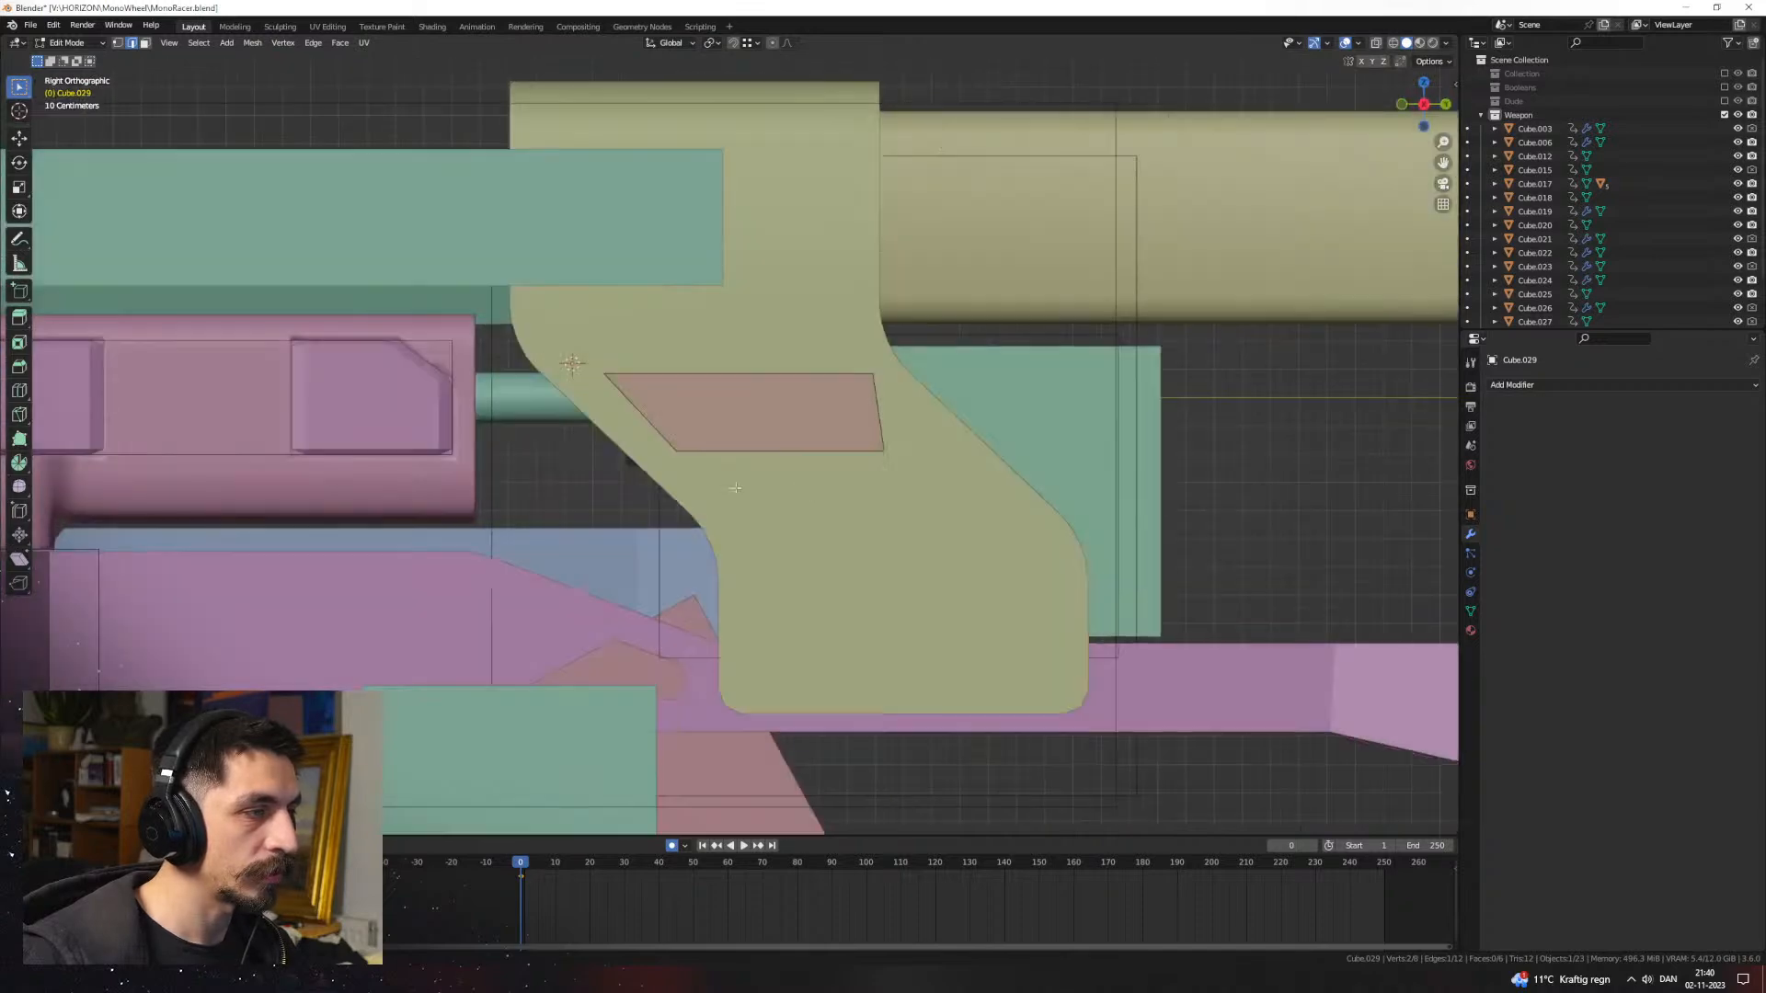
left_click(983, 485)
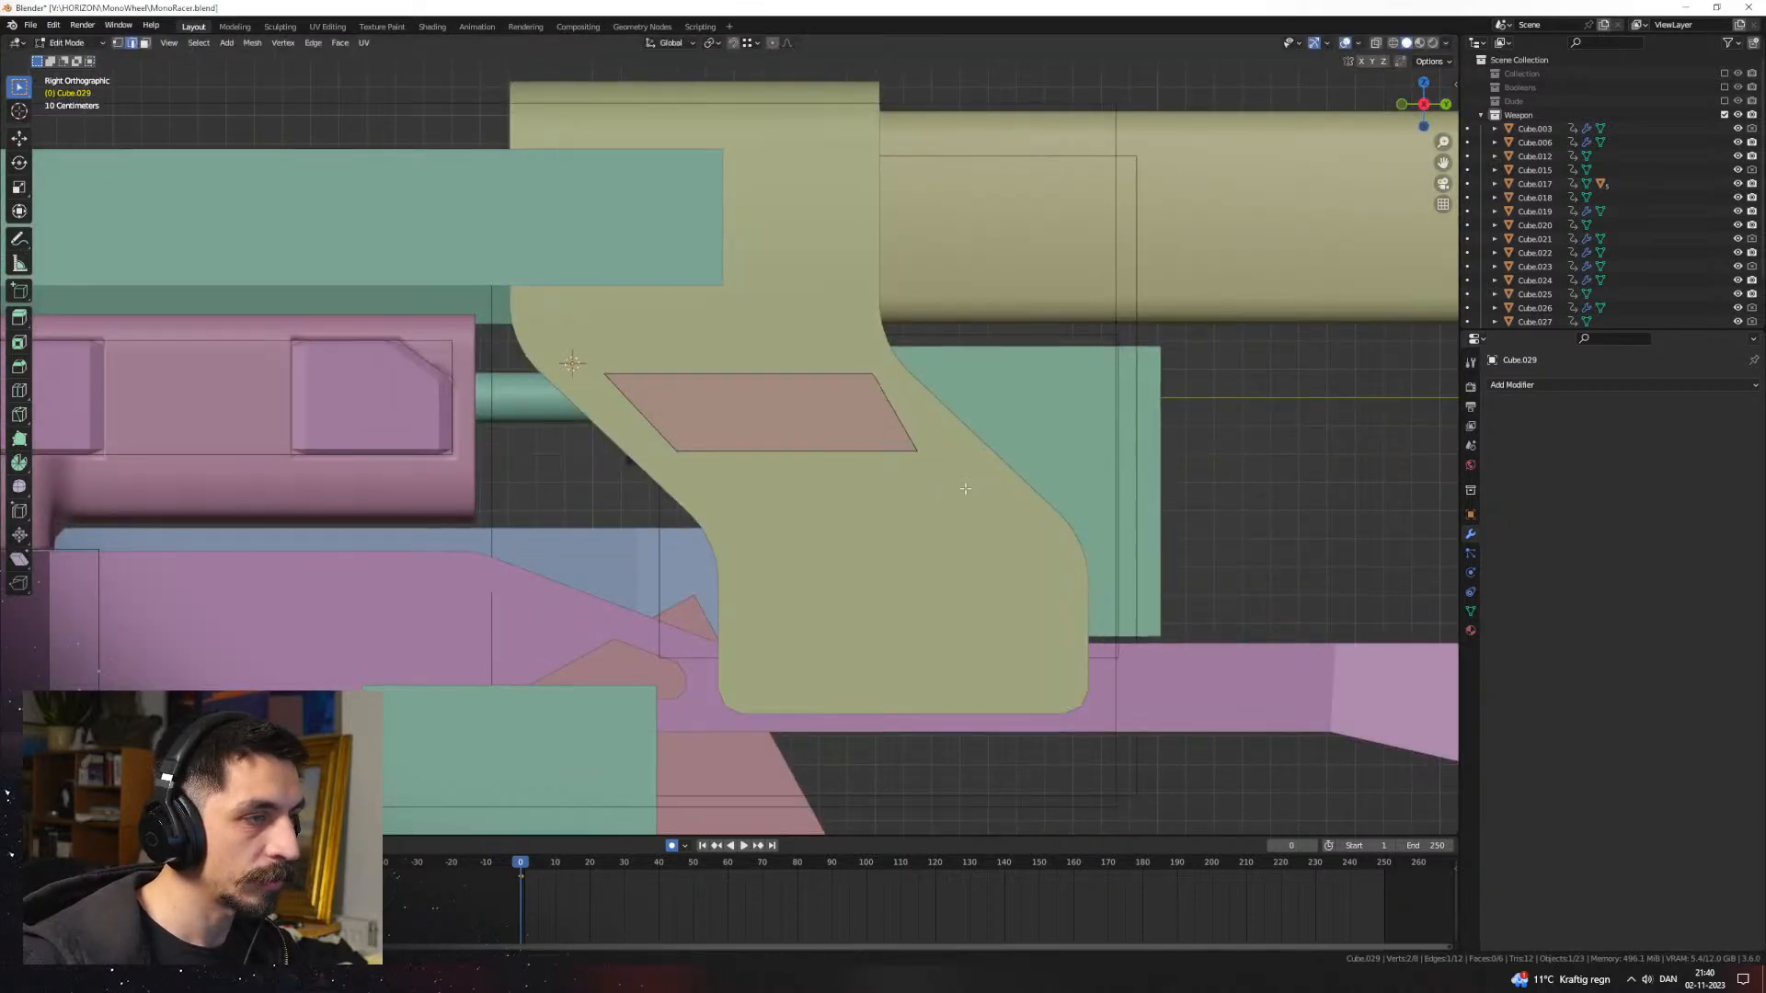
middle_click_drag(982, 486, 903, 451)
key("g")
left_click(1071, 427)
key("g")
key("x")
left_click(974, 462)
Step: Apply the slanted block's rotation and scale, and bevel its four corner edges 0.092 m with 3 segments
left_click(950, 424)
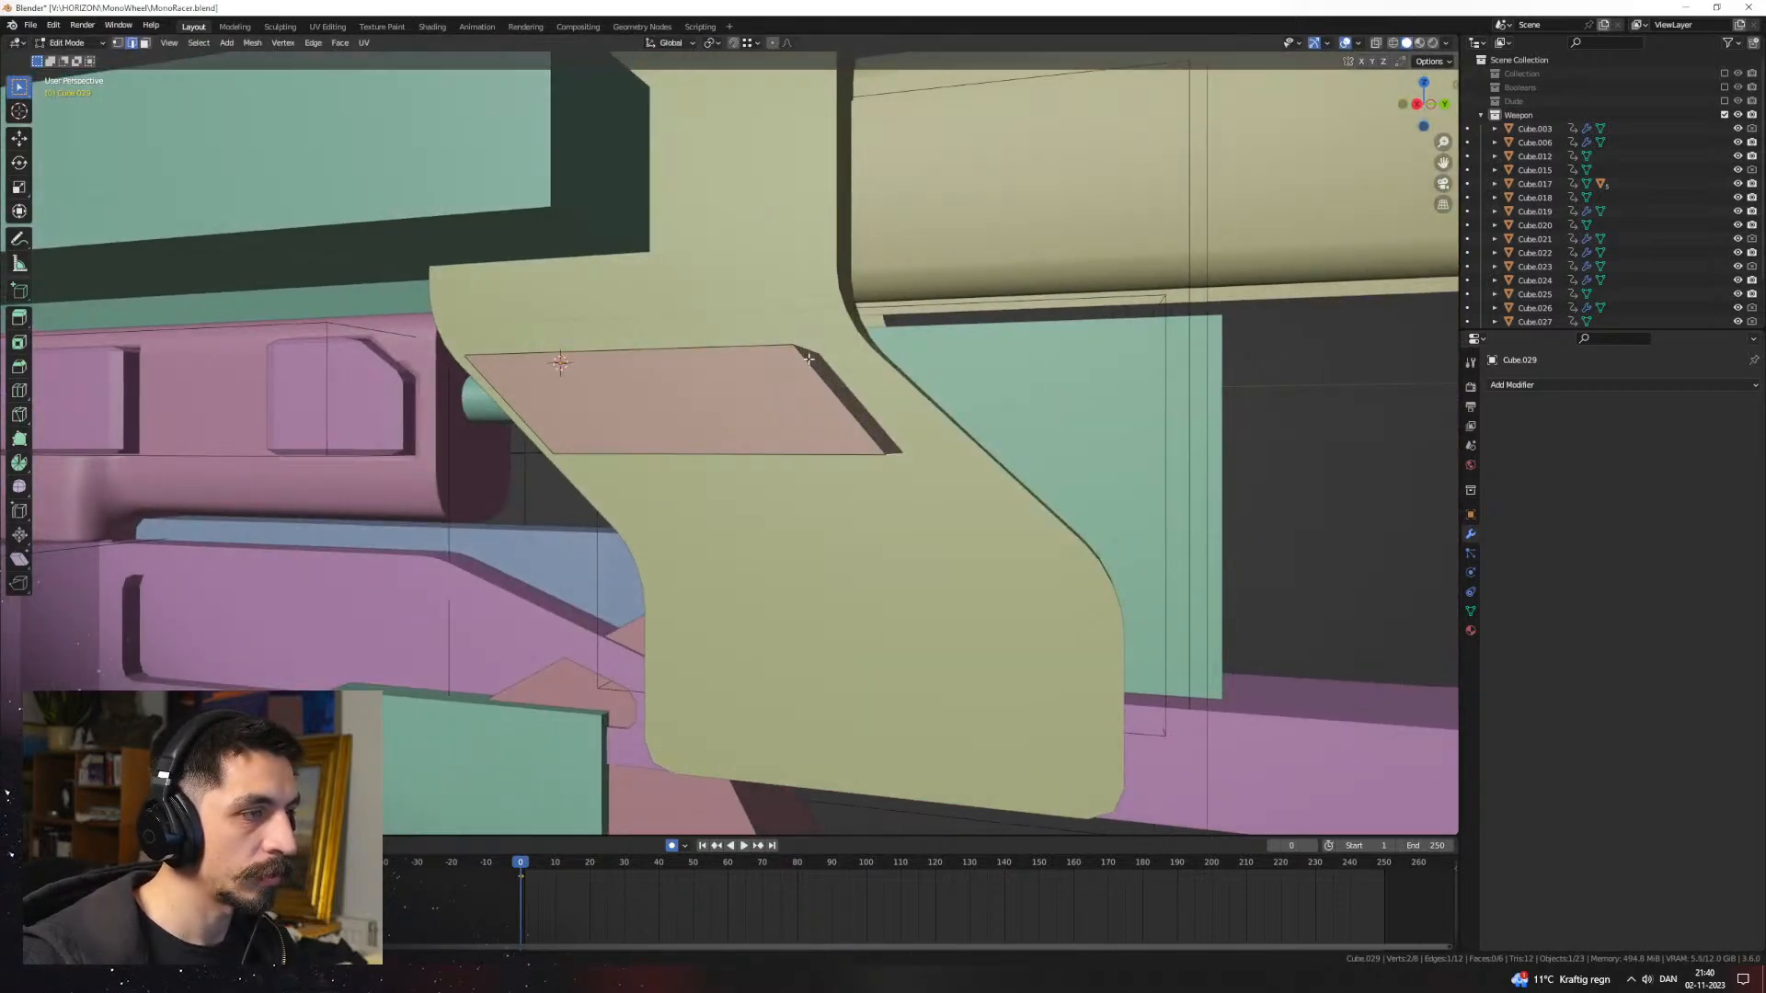
middle_click_drag(730, 407, 788, 425)
middle_click_drag(703, 322, 858, 401)
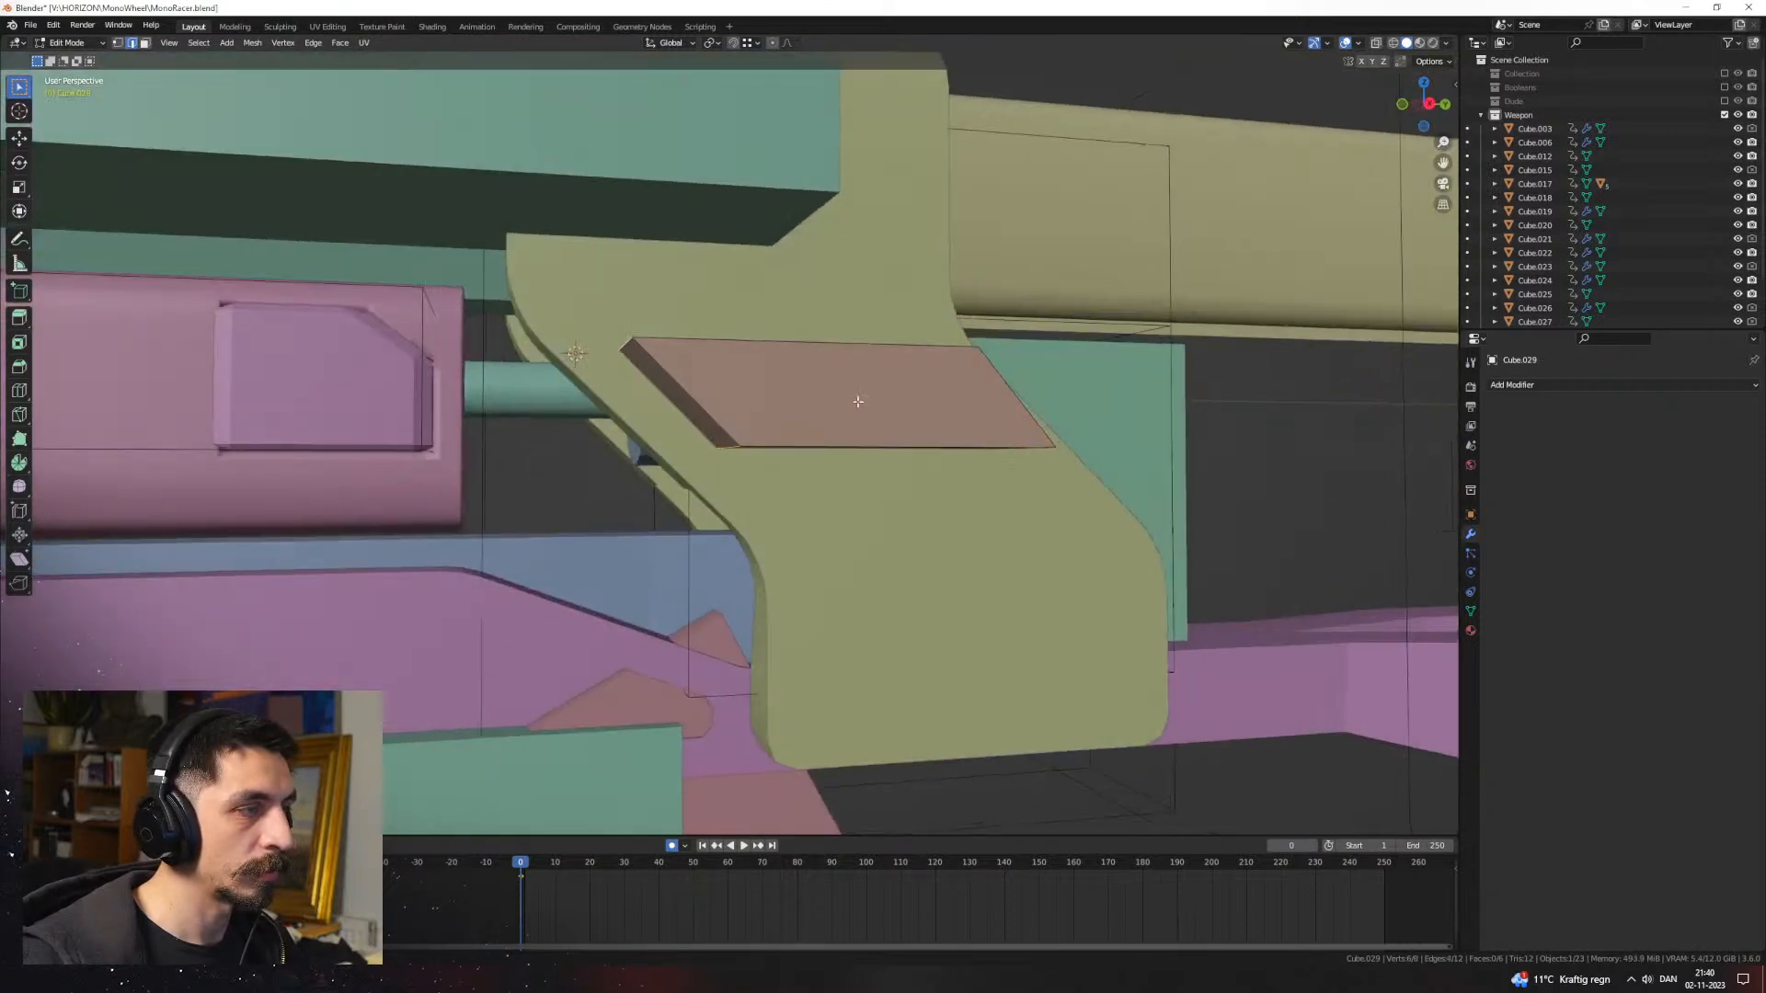
left_click(894, 436)
middle_click_drag(894, 436, 868, 464)
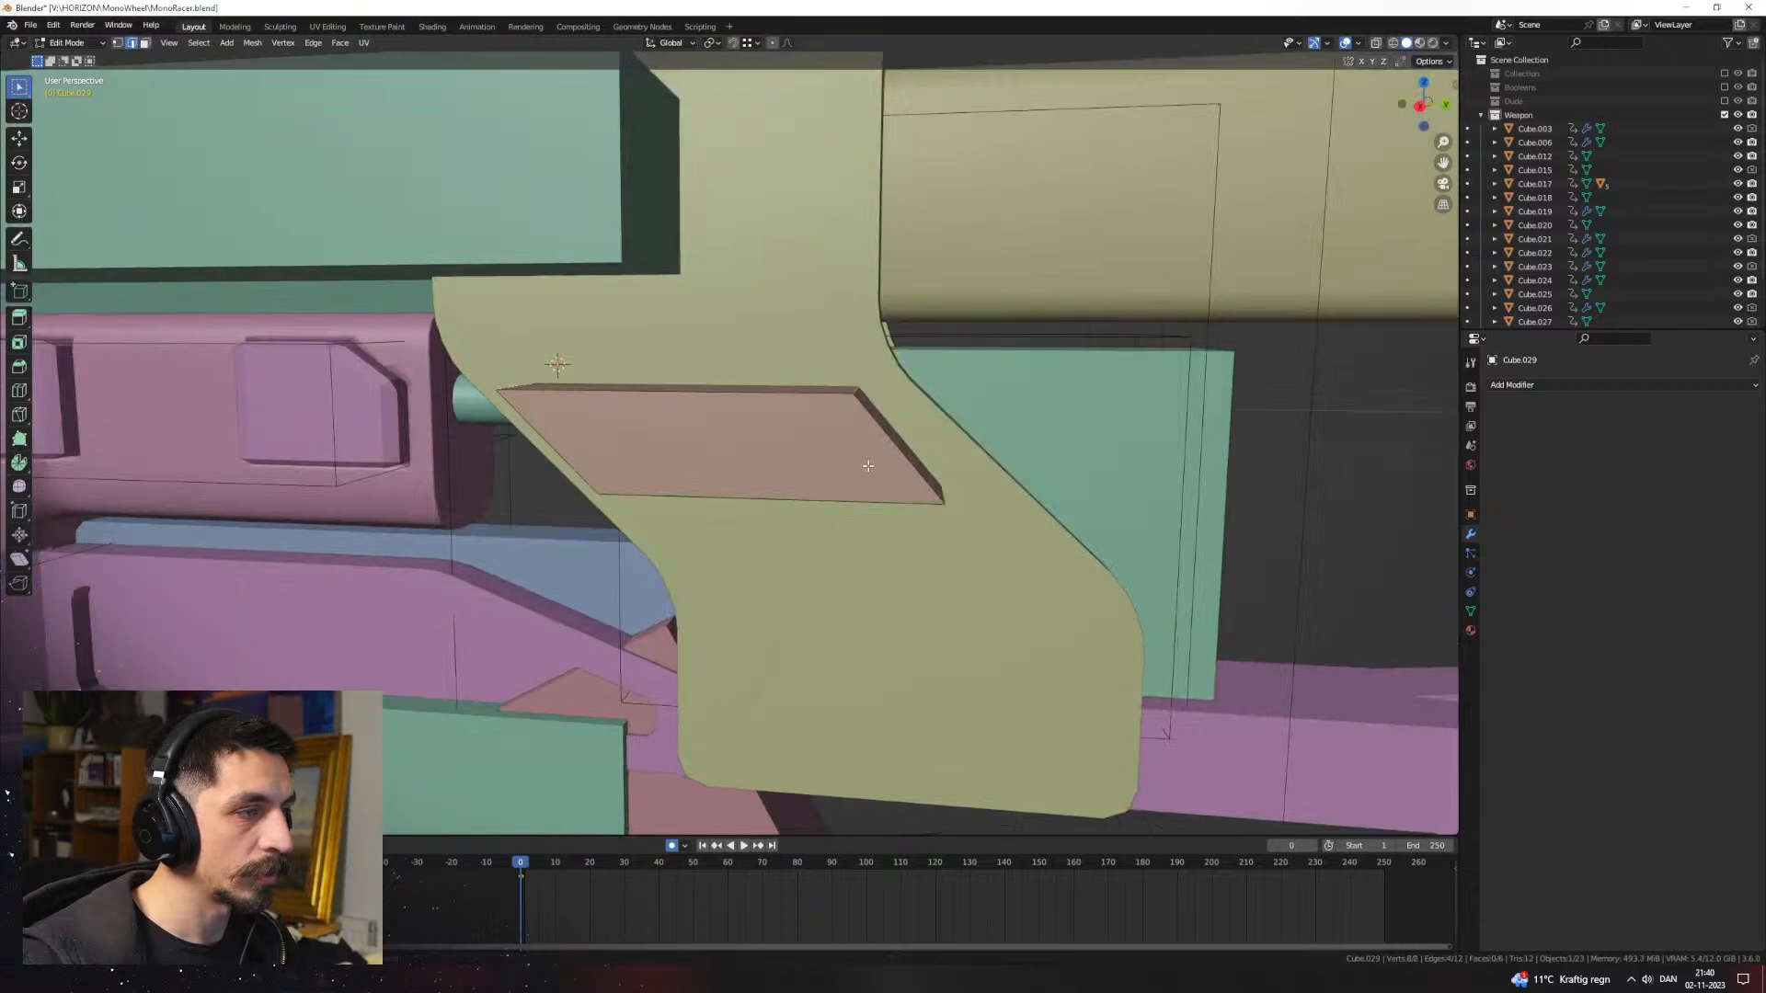
key("Tab")
key("ctrl+a")
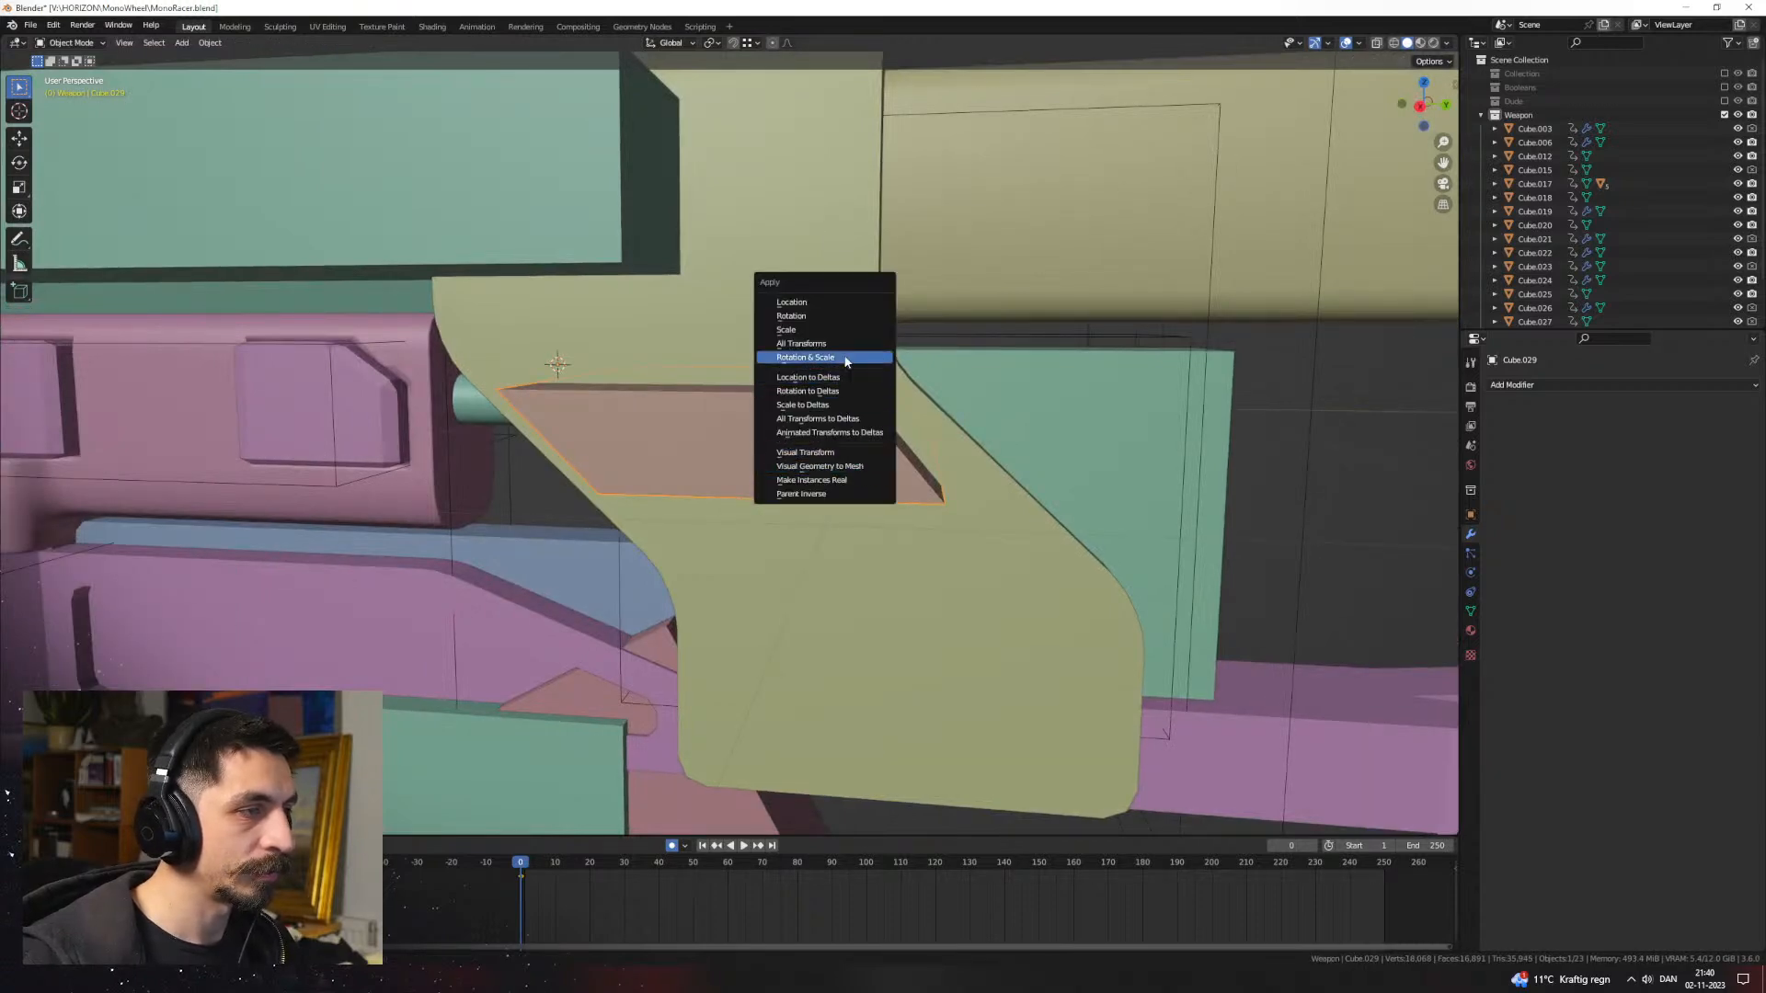
left_click(843, 357)
key("Tab")
left_click(1009, 468)
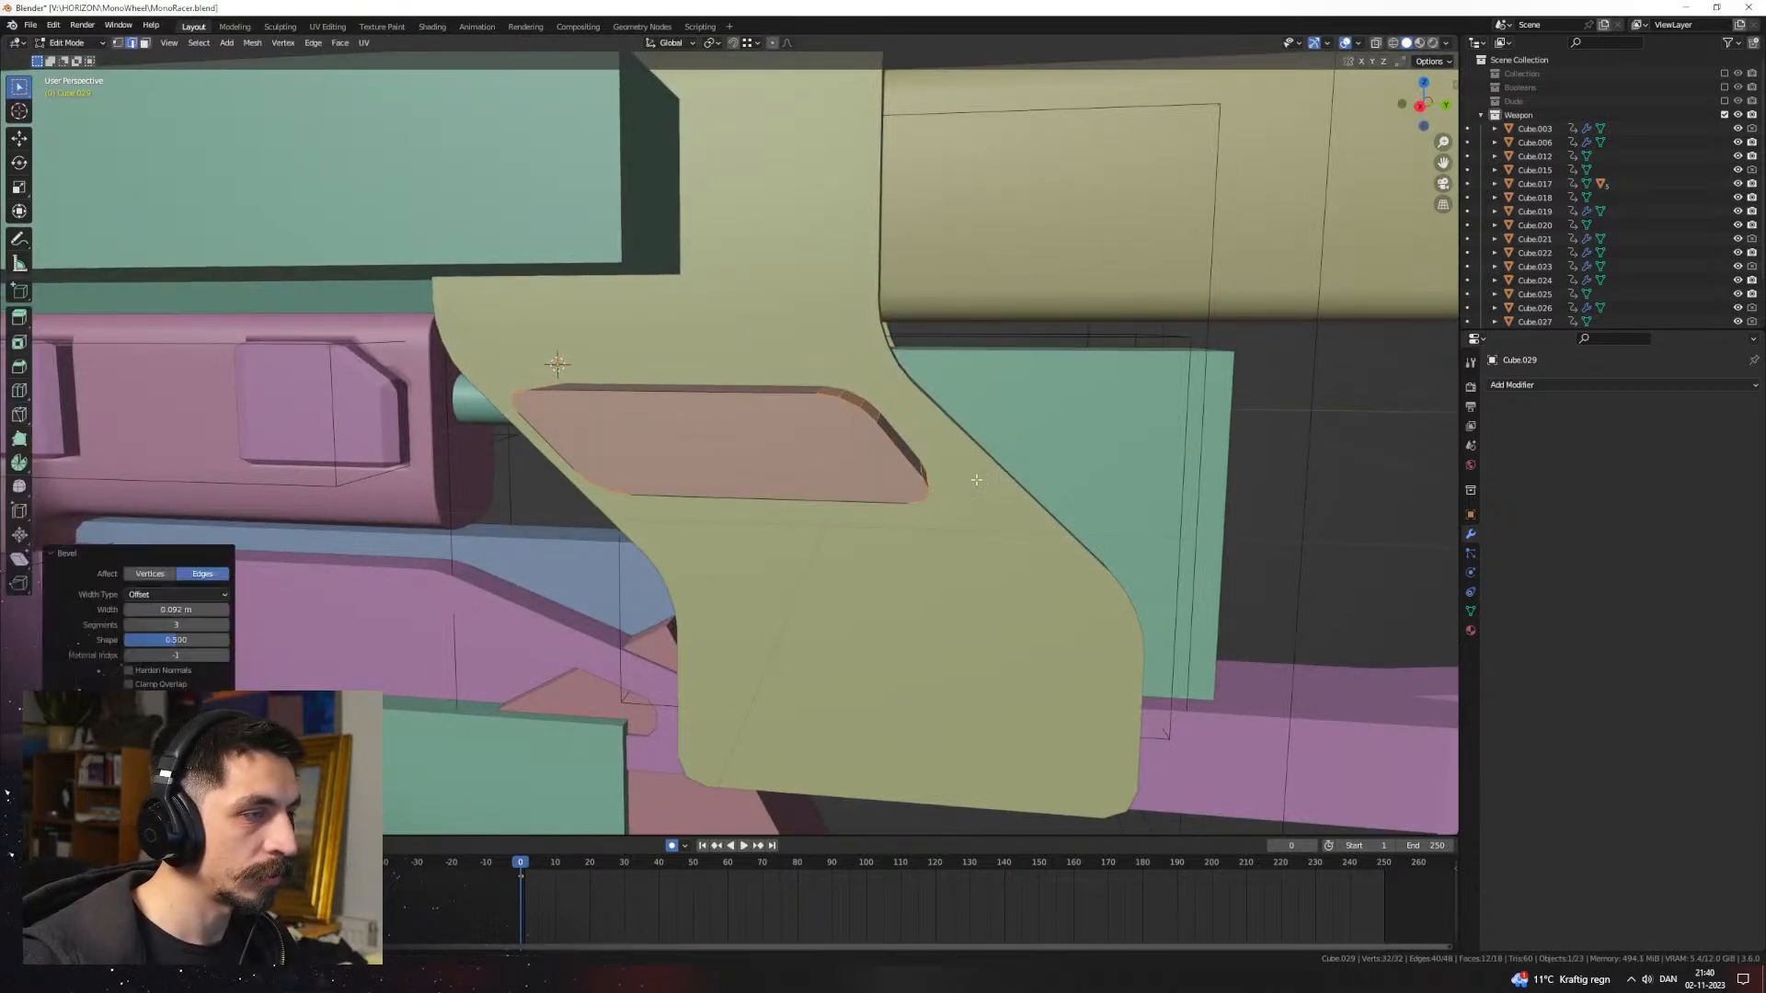
Step: Cut the rounded block Cube.029 out of the bracket Cube.024 with a Boolean difference, using material preview shading
mouse_move(1008, 468)
middle_mouse_down()
mouse_move(819, 493)
mouse_move(895, 489)
mouse_move(942, 550)
mouse_move(937, 586)
mouse_move(993, 557)
middle_mouse_up()
key("Tab")
left_click(893, 494)
key("ctrl+shift+minus")
key("z")
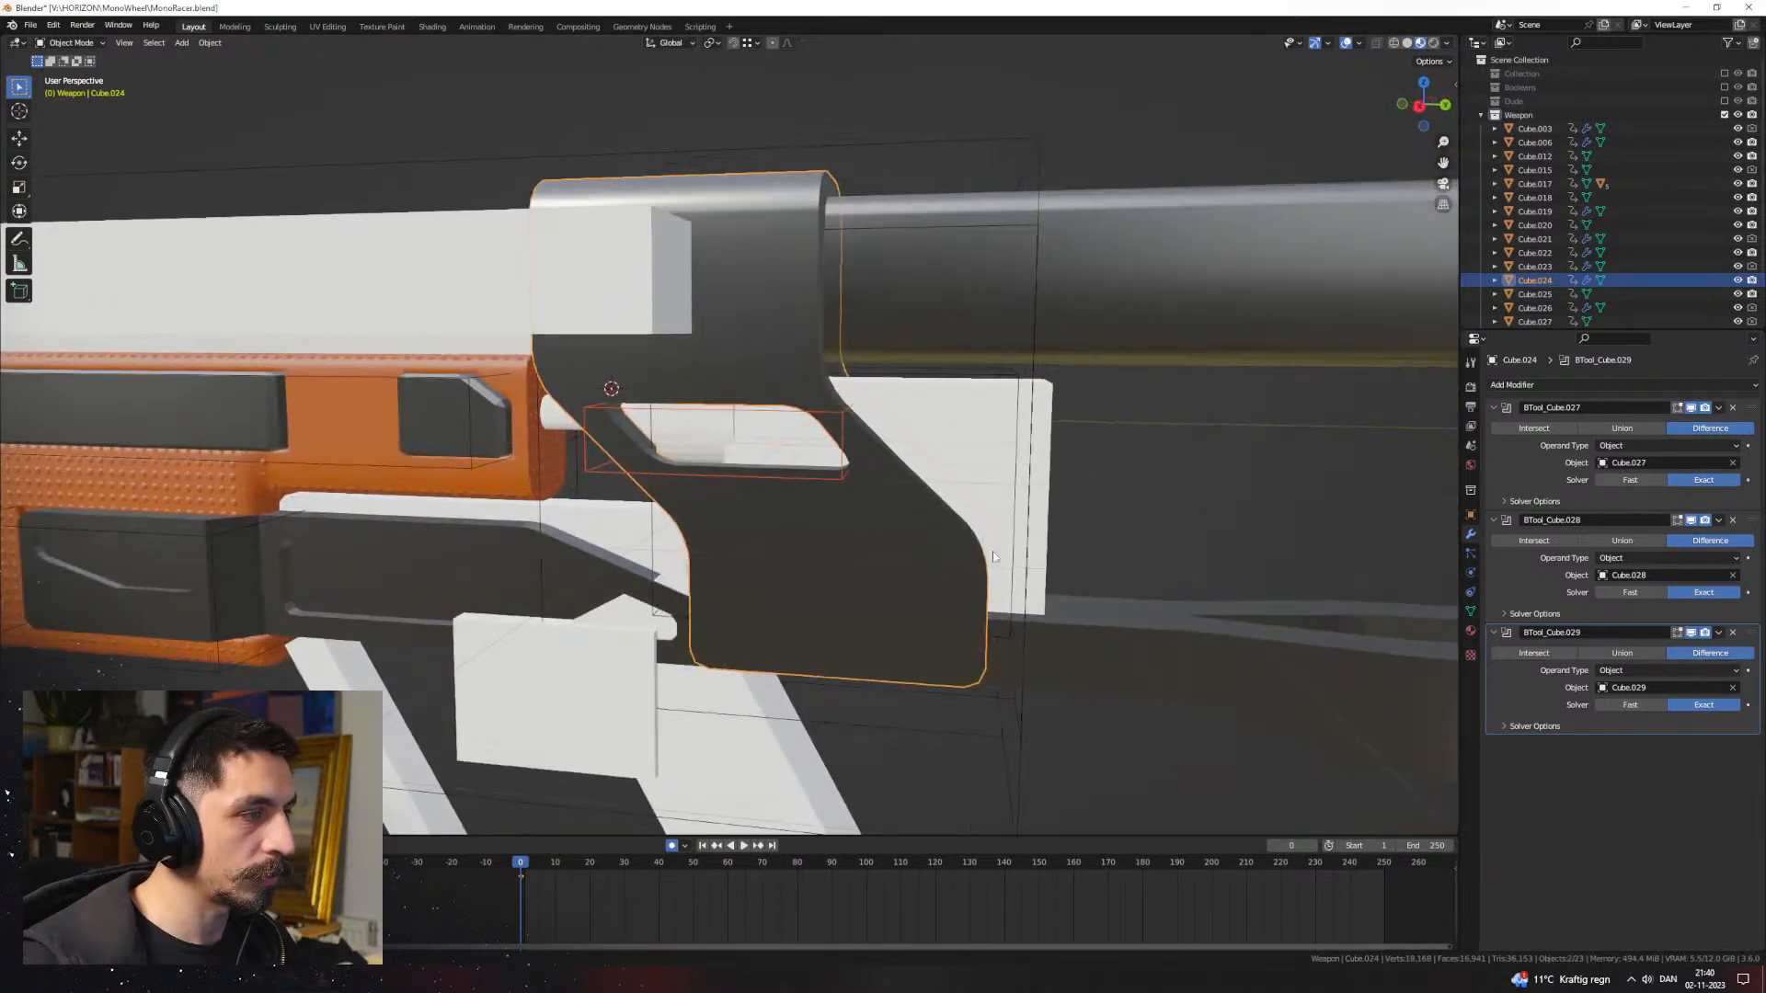
Step: Select the slot cutter Cube.029 and shift its mesh about 0.02 m along Y in the left view
left_click(835, 414)
middle_click_drag(835, 414, 805, 550)
left_click(802, 433)
left_click(808, 436)
key("ctrl+KP_3")
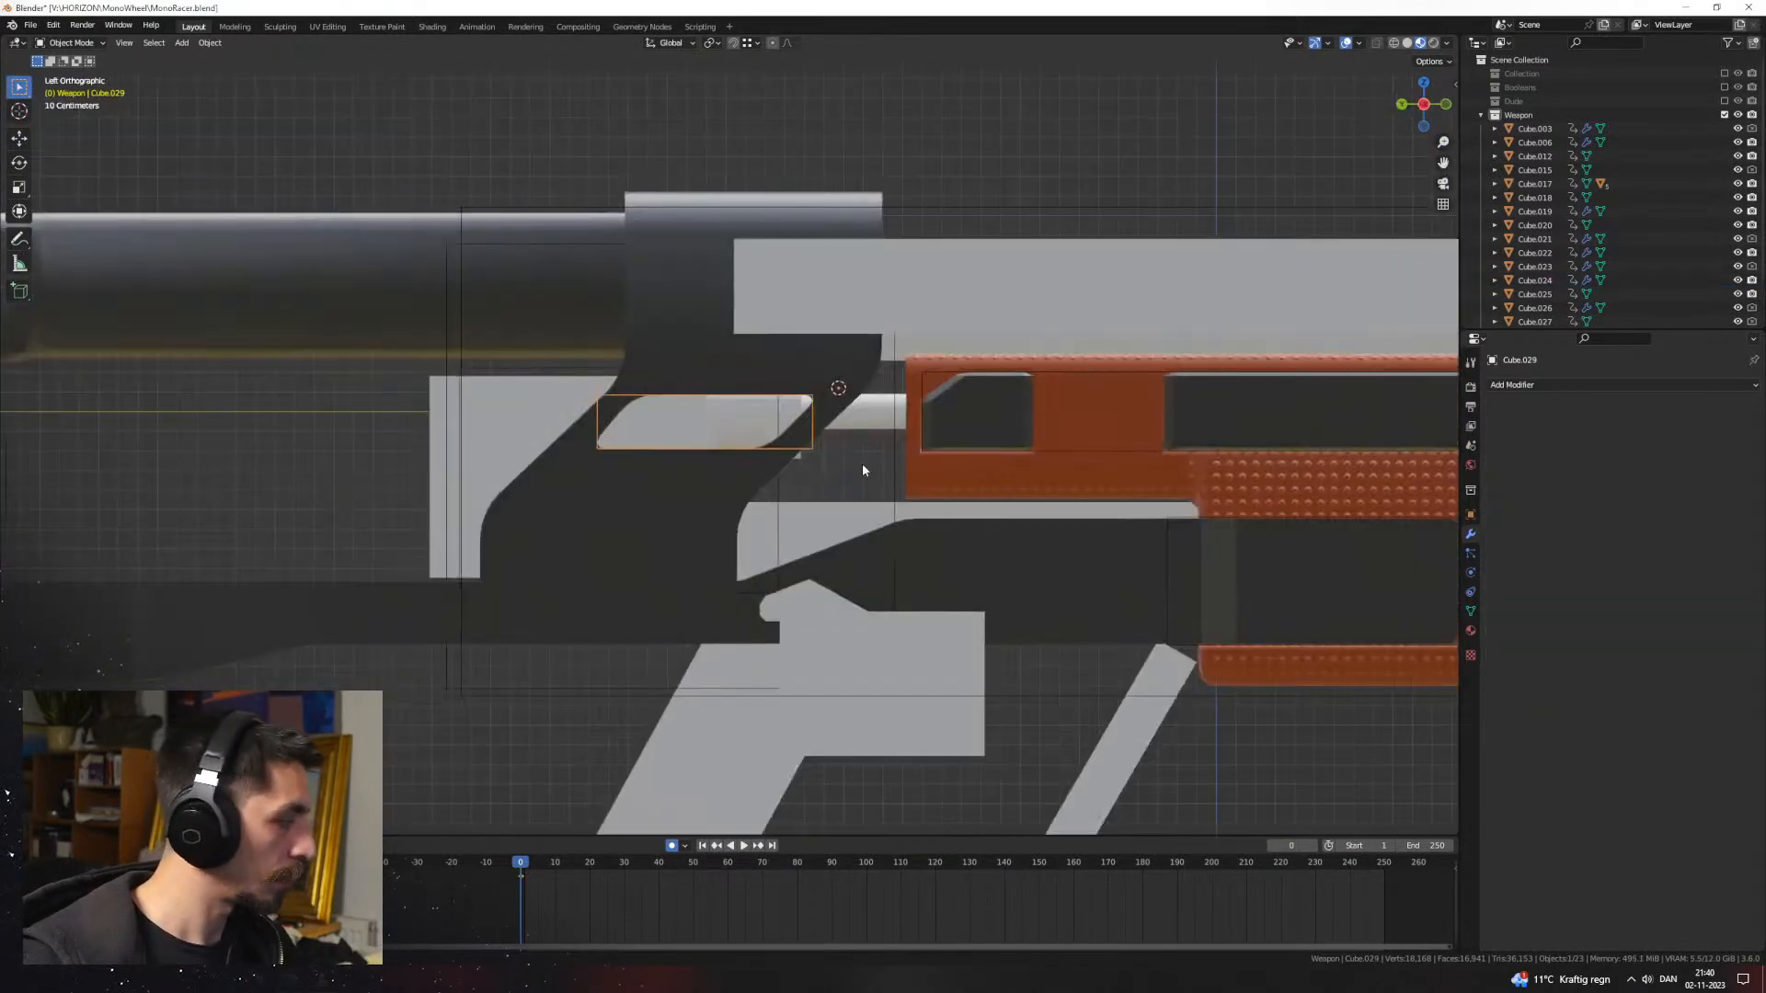
scroll(991, 510, "up", 2)
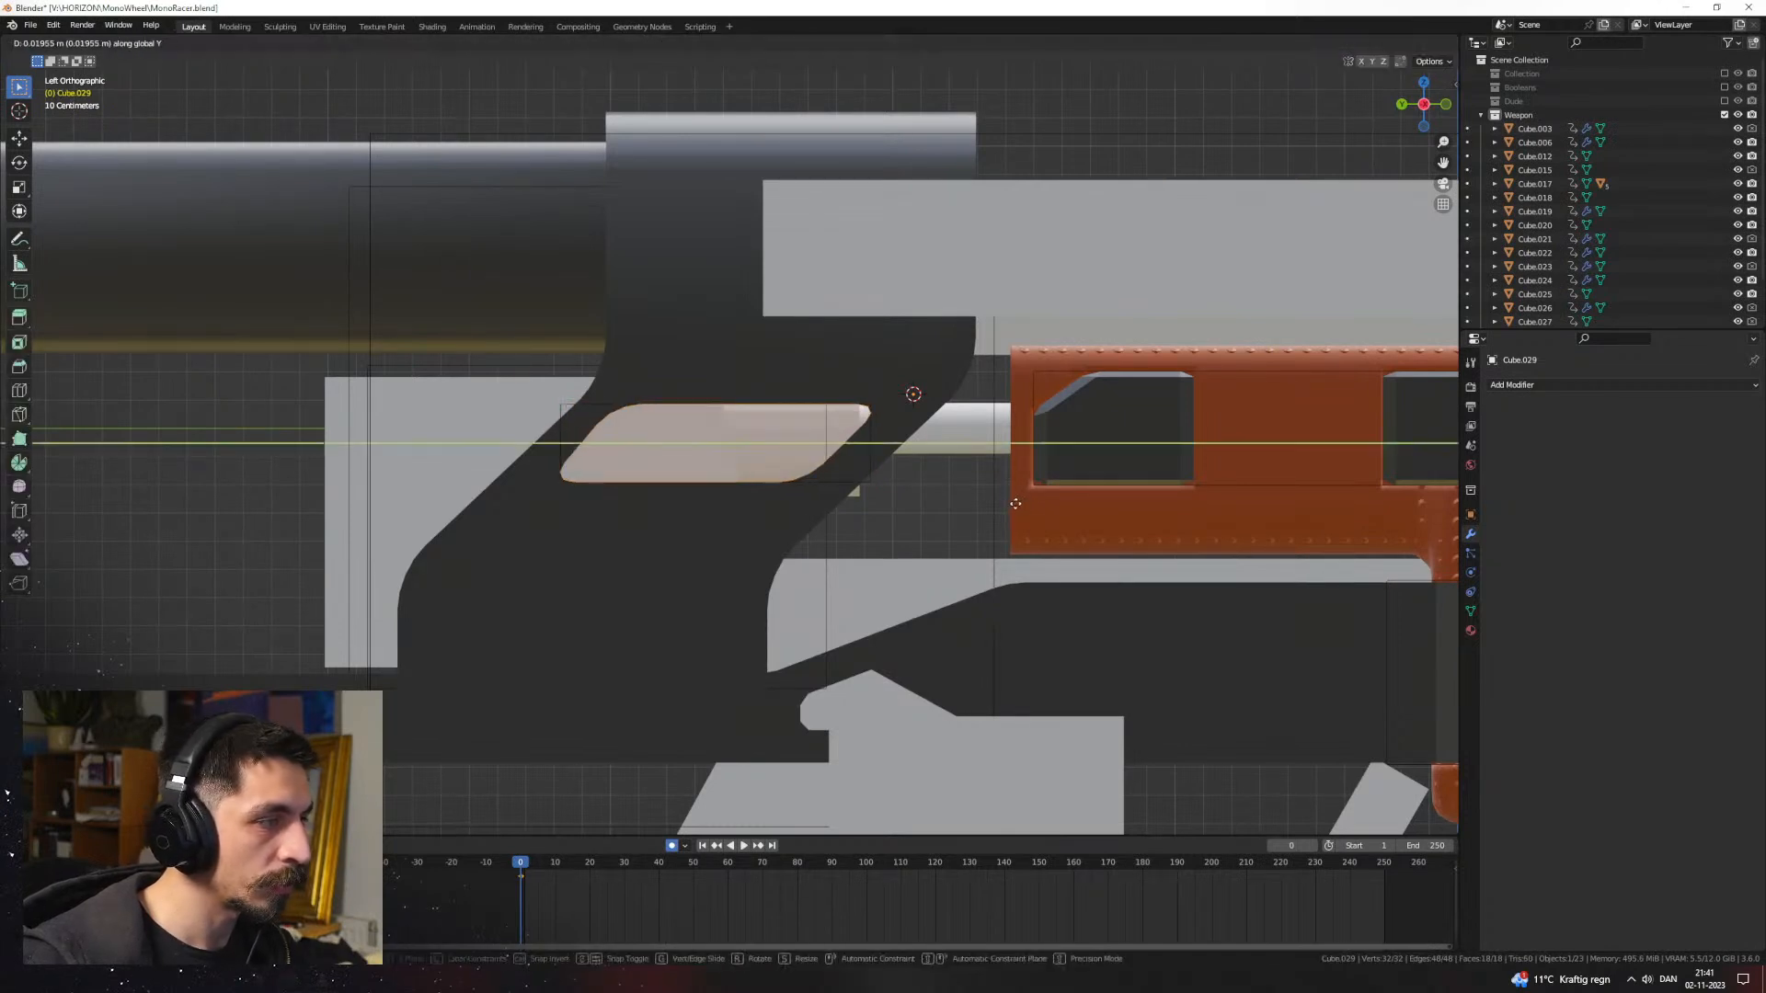
left_click(1016, 503)
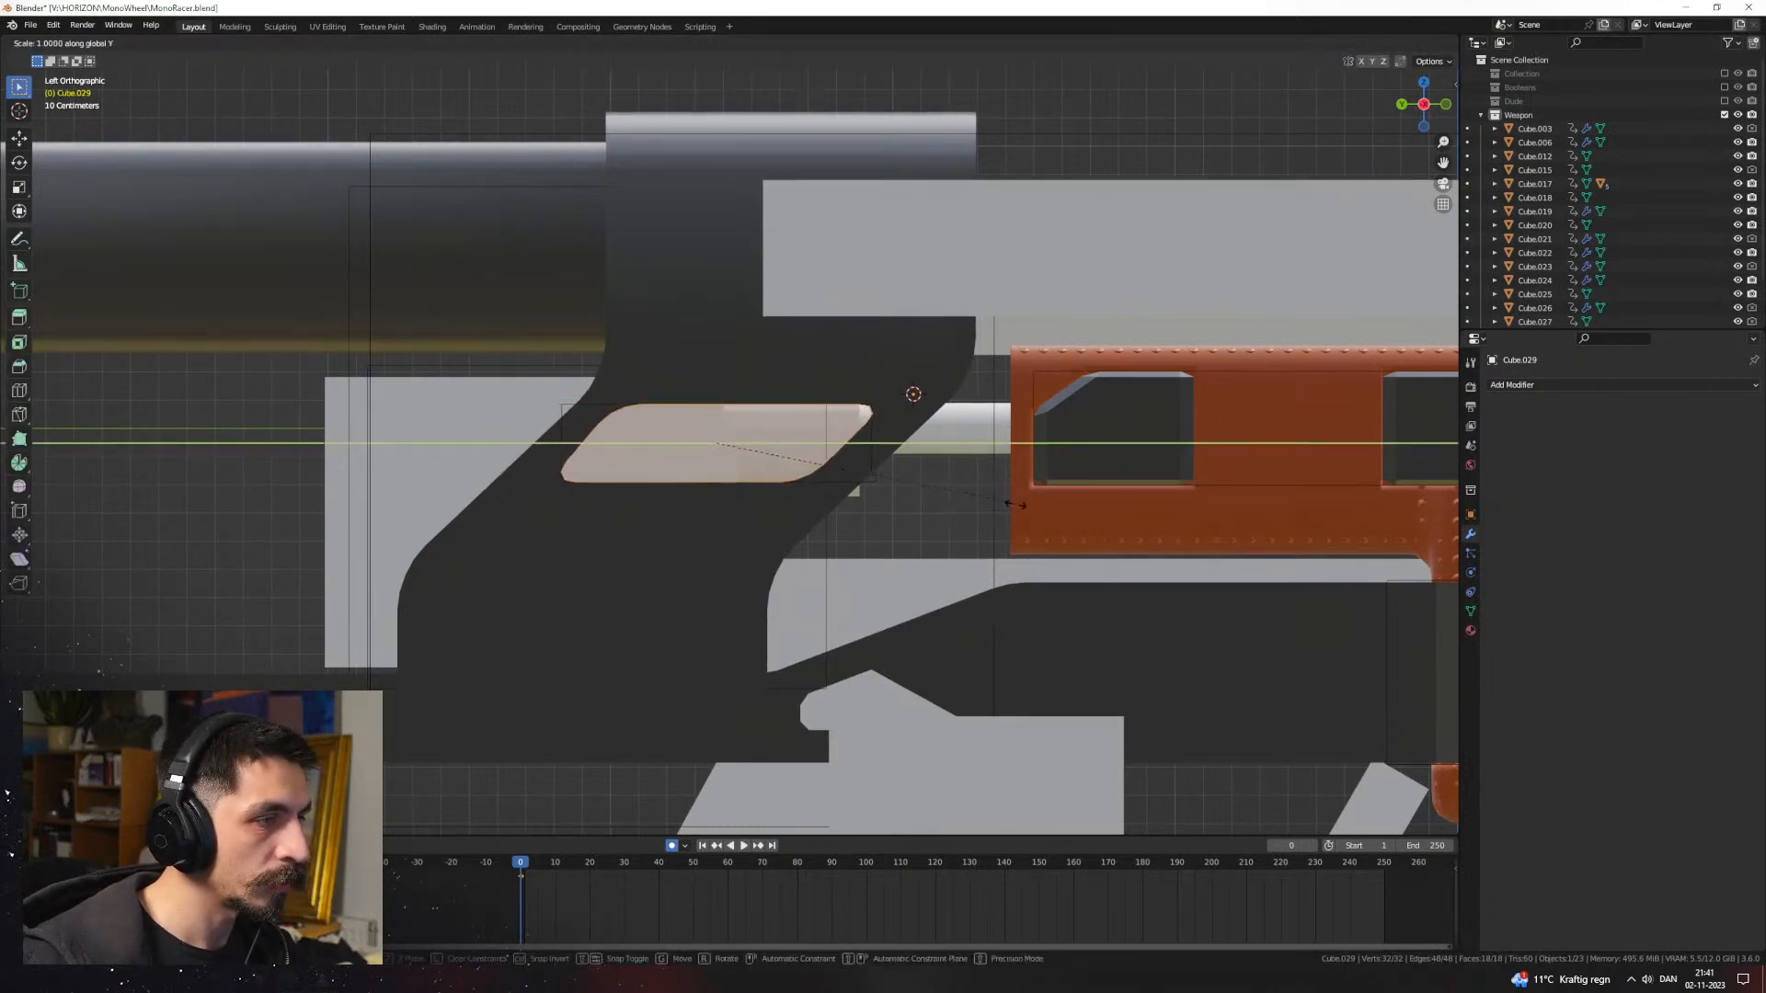
left_click(1005, 503)
Step: Move the slot cutter's lower barrel-side corner vertices slightly along Y toward the barrel to lengthen the slot
key("shift+z")
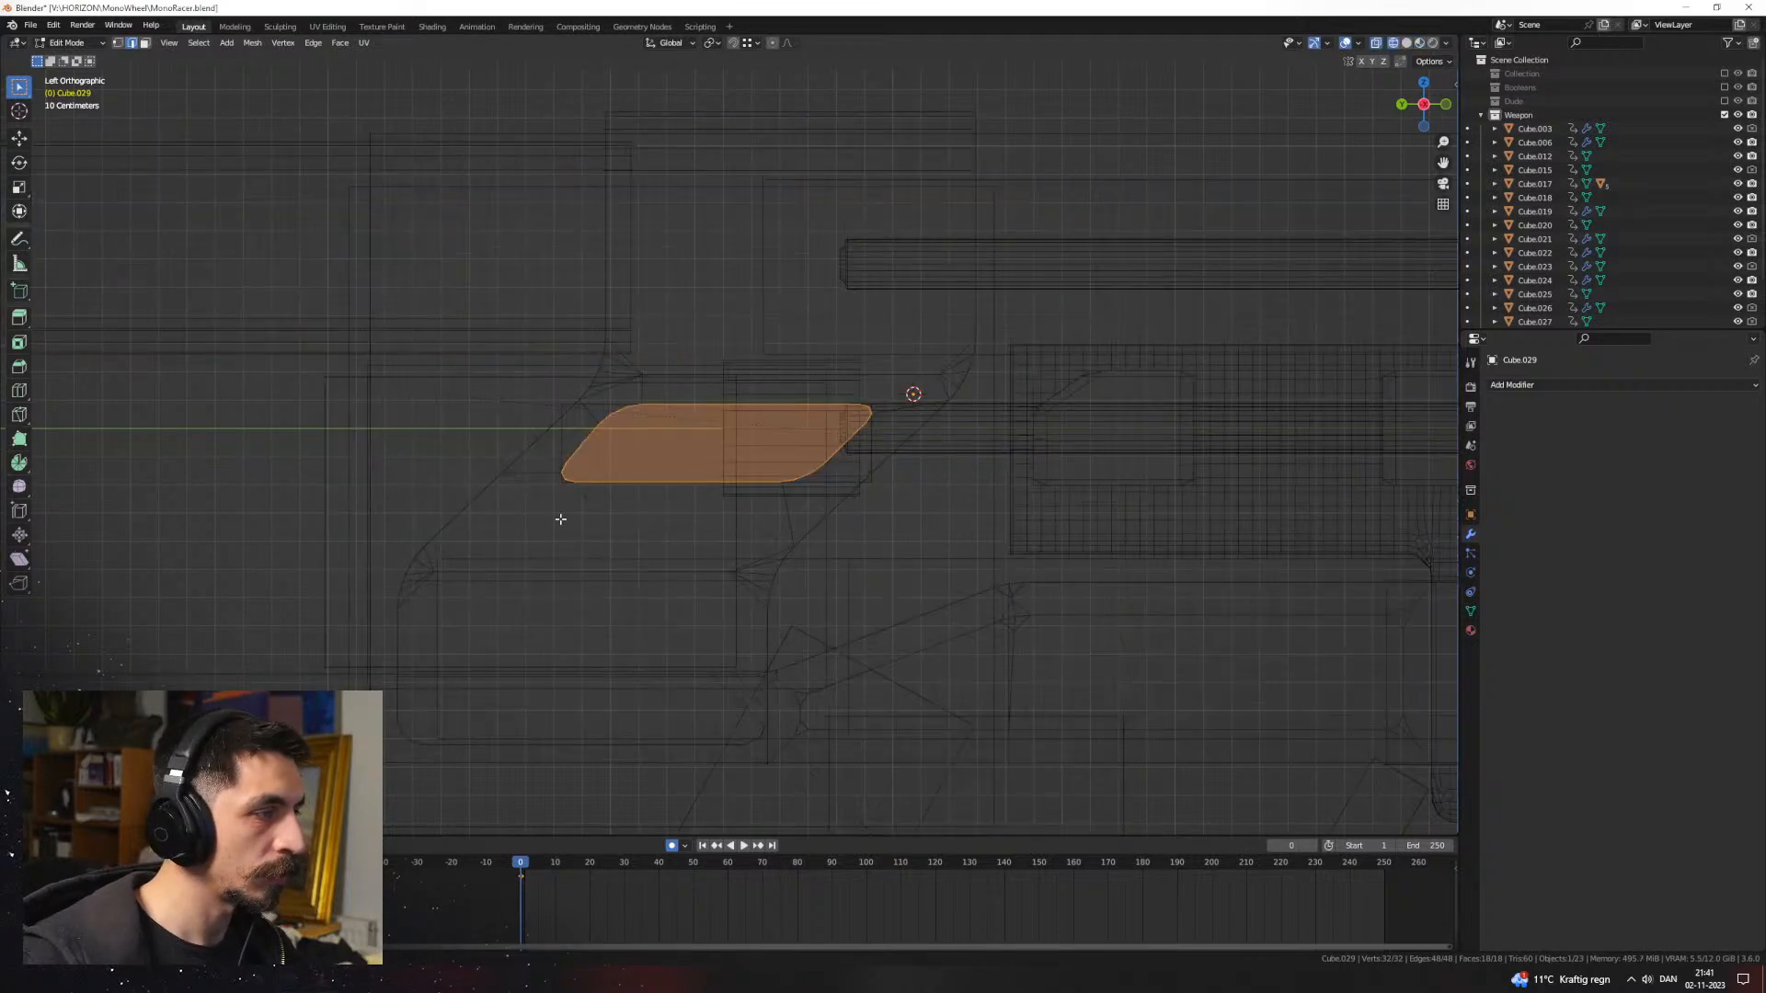
left_click_drag(543, 495, 601, 448)
key("shift+z")
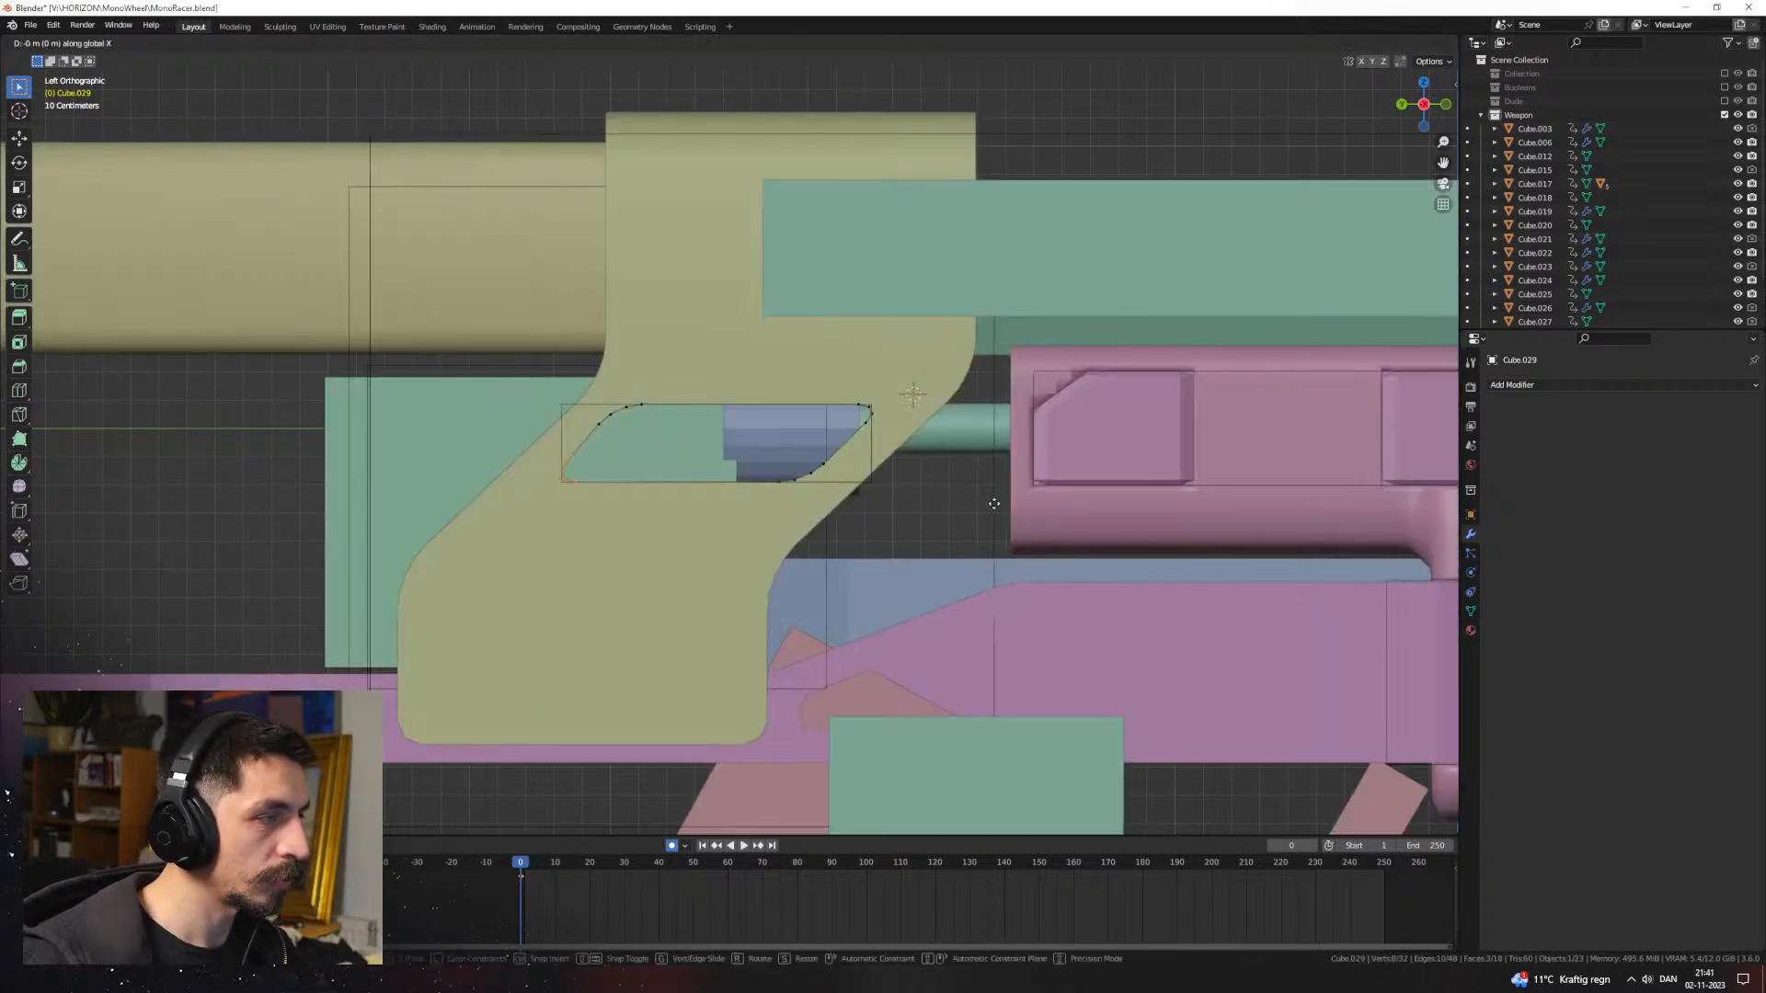
left_click(991, 504)
key("Tab")
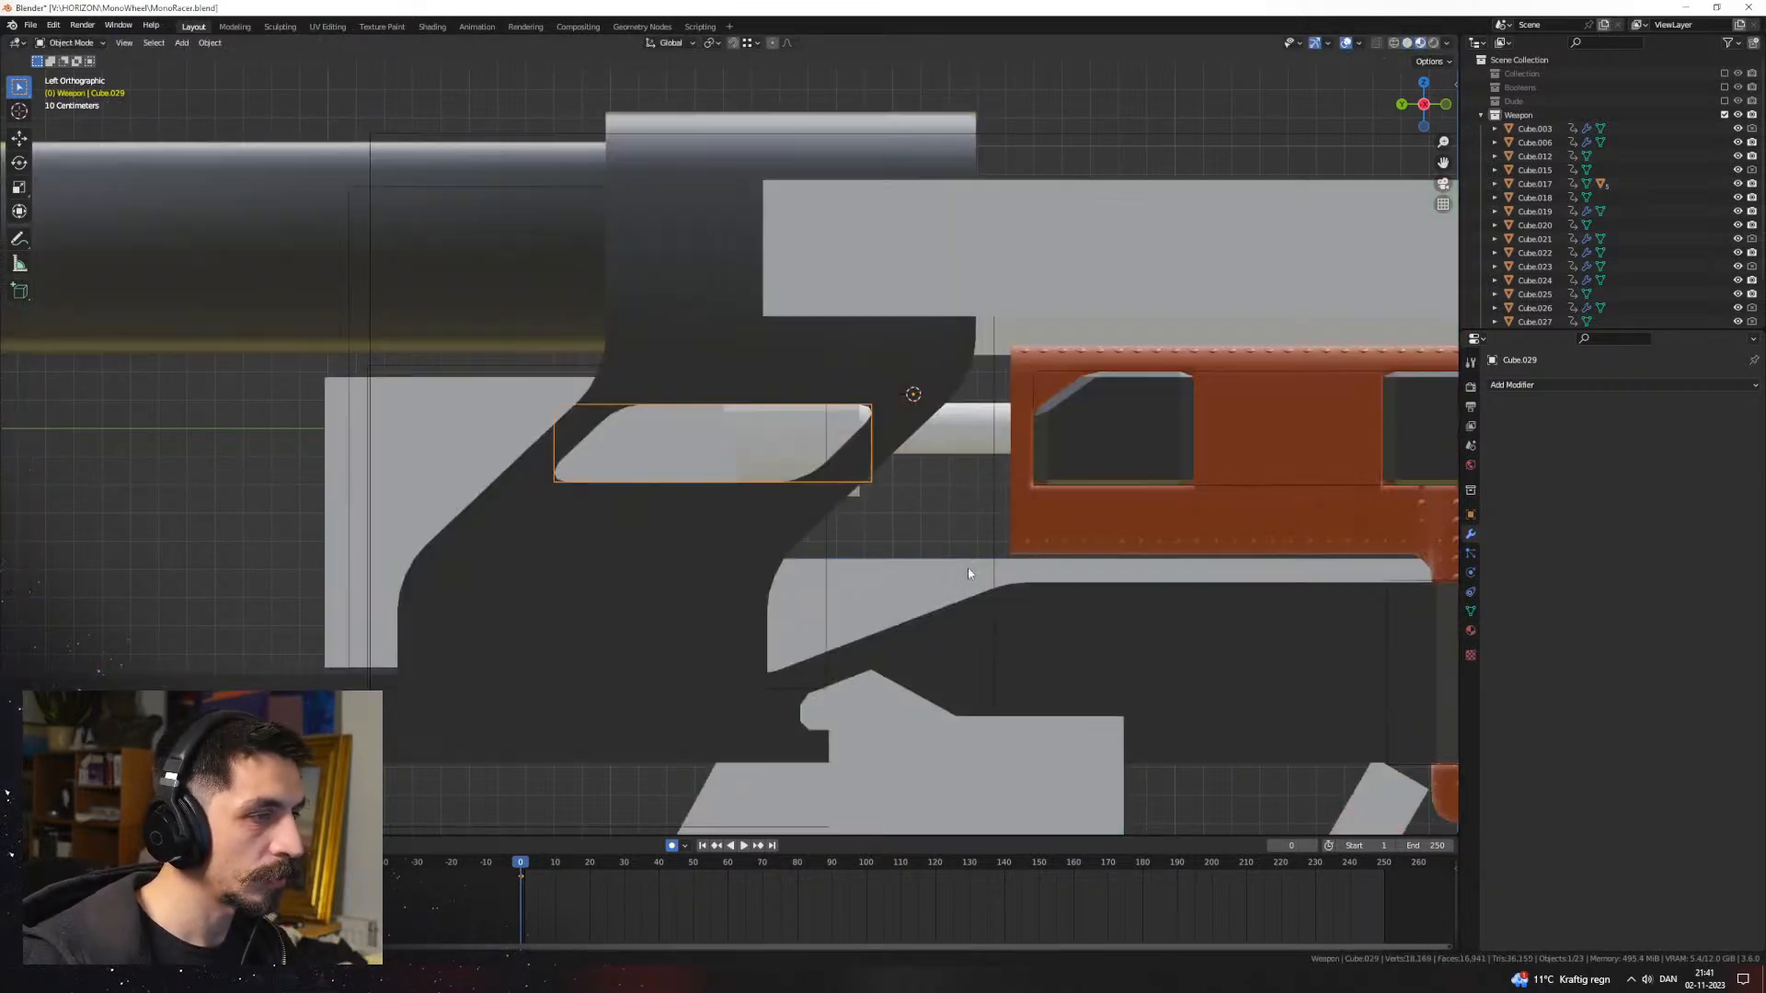
Step: Add another cube at the 3D cursor beside the bracket's slot
mouse_move(967, 567)
middle_mouse_down()
mouse_move(995, 538)
mouse_move(1106, 576)
mouse_move(1045, 552)
mouse_move(1171, 544)
mouse_move(1130, 562)
mouse_move(966, 558)
mouse_move(905, 543)
mouse_move(934, 519)
mouse_move(934, 537)
mouse_move(754, 517)
mouse_move(781, 487)
middle_mouse_up()
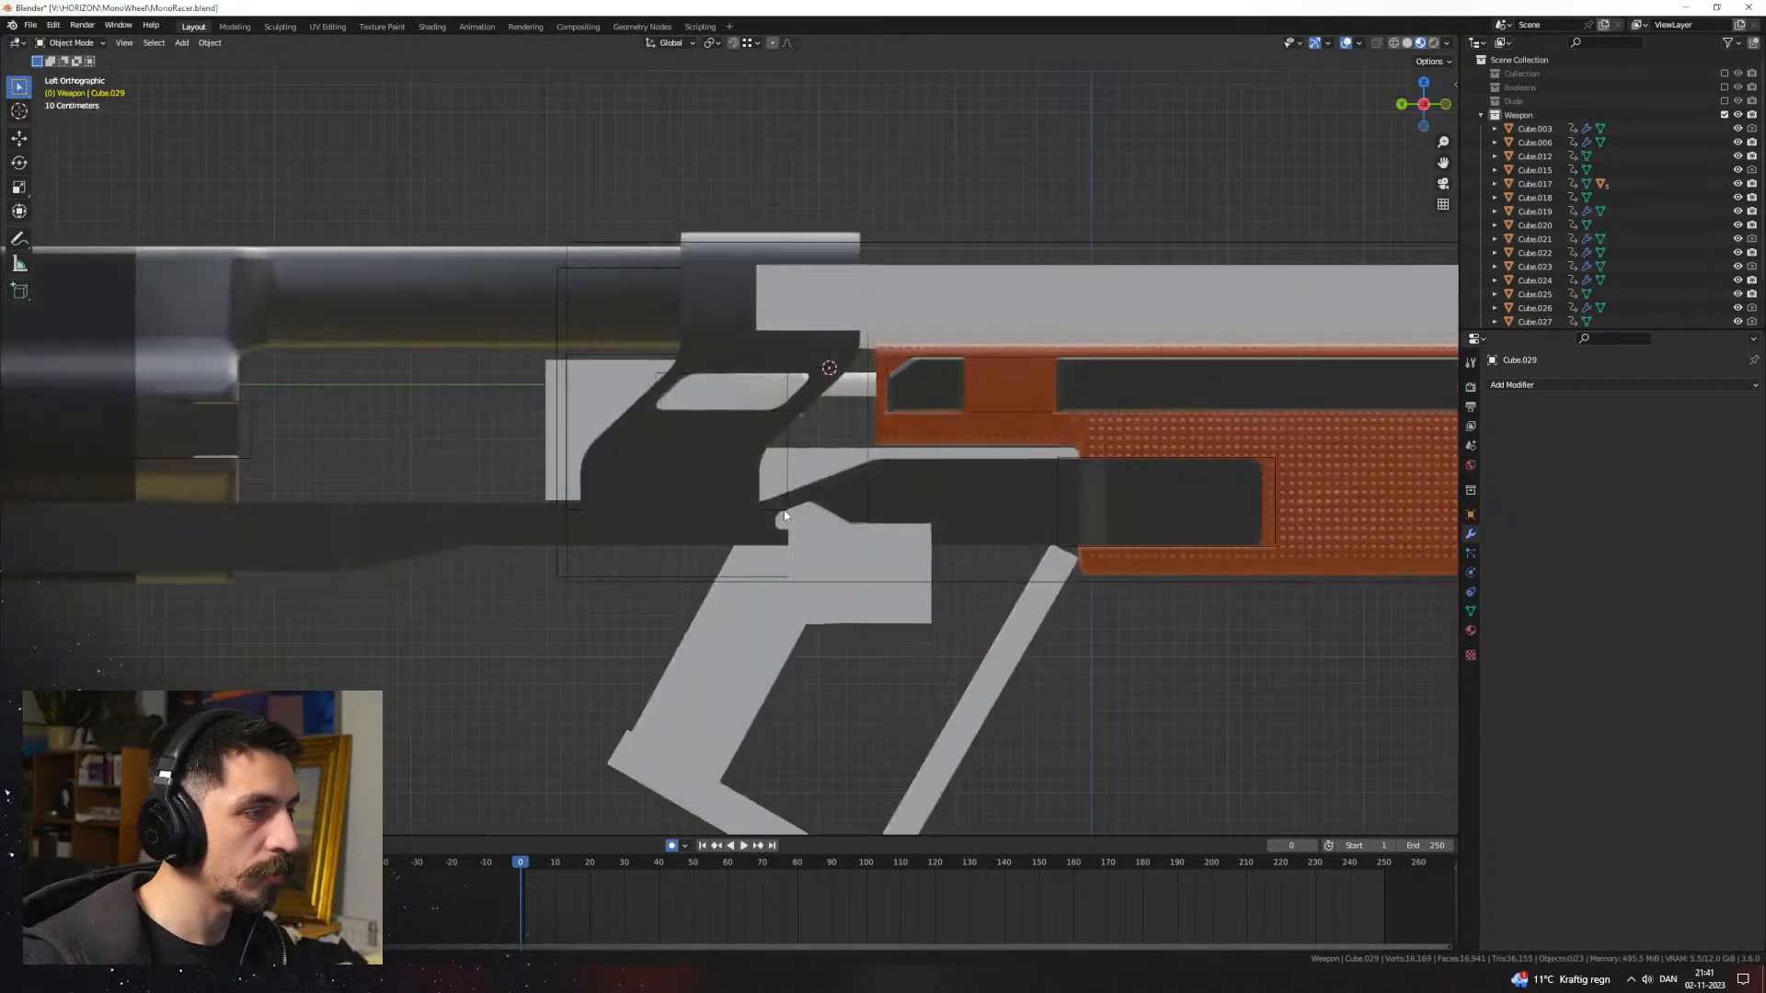
middle_click_drag(841, 391, 901, 375, "shift")
scroll(902, 378, "up", 2)
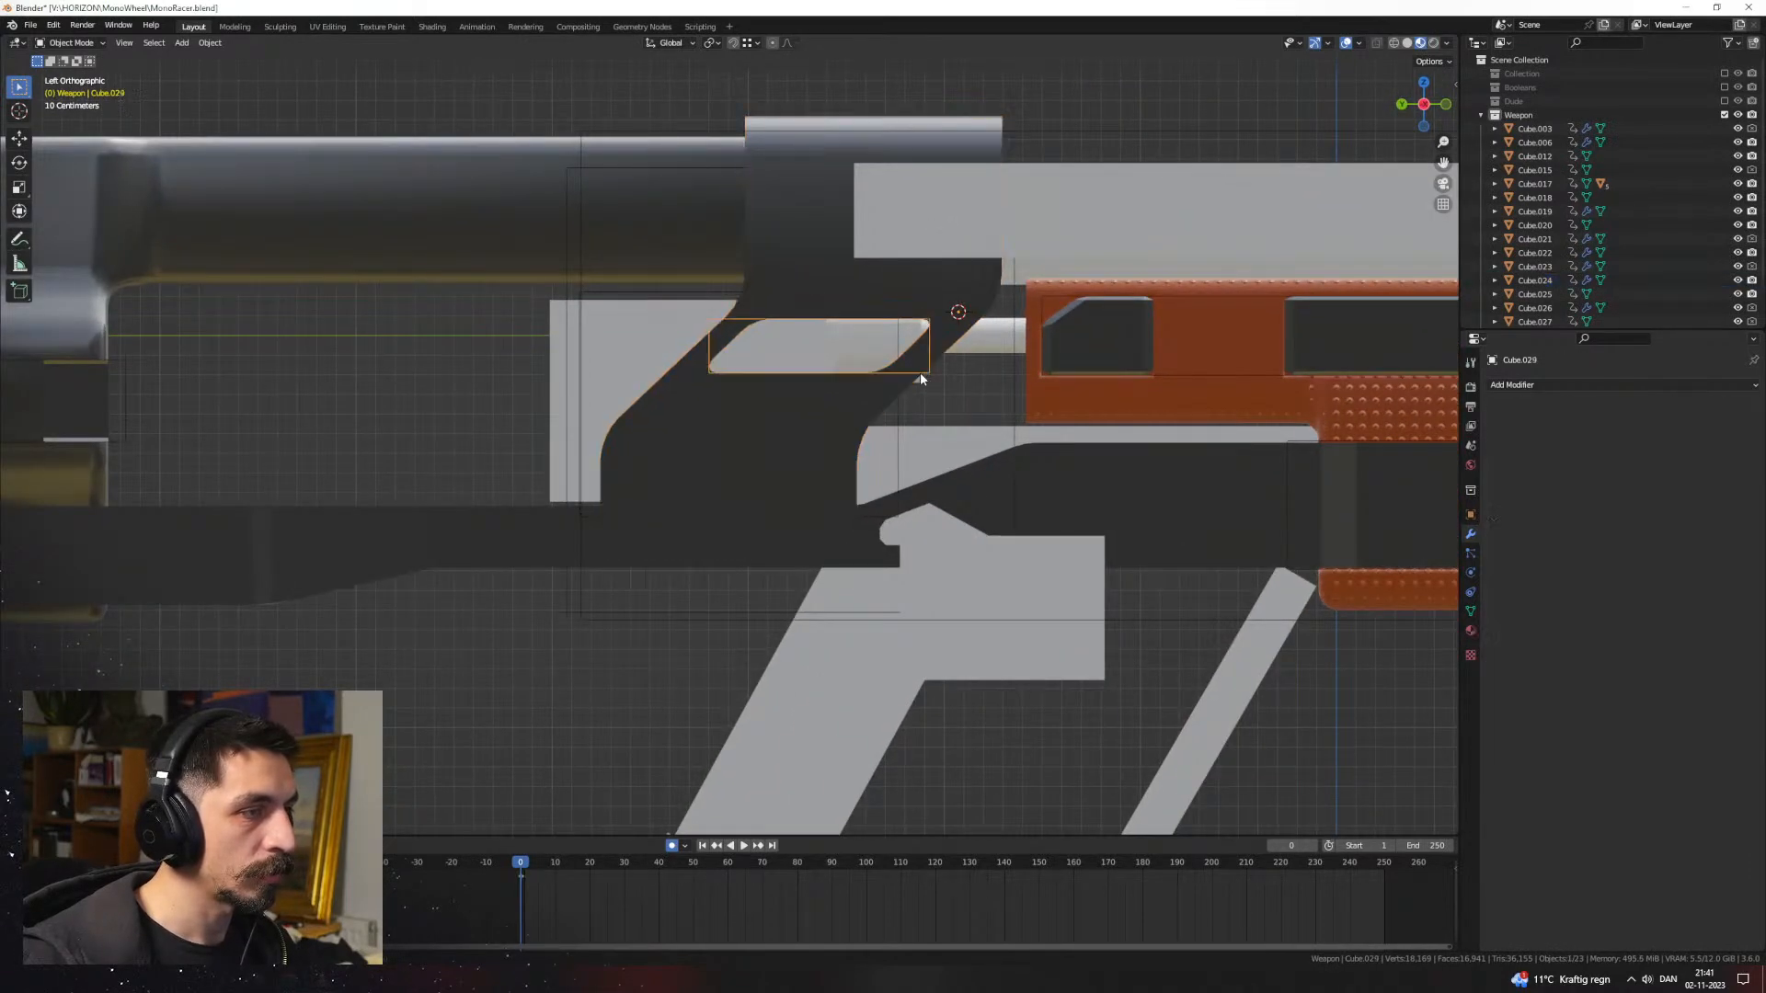
key("Tab")
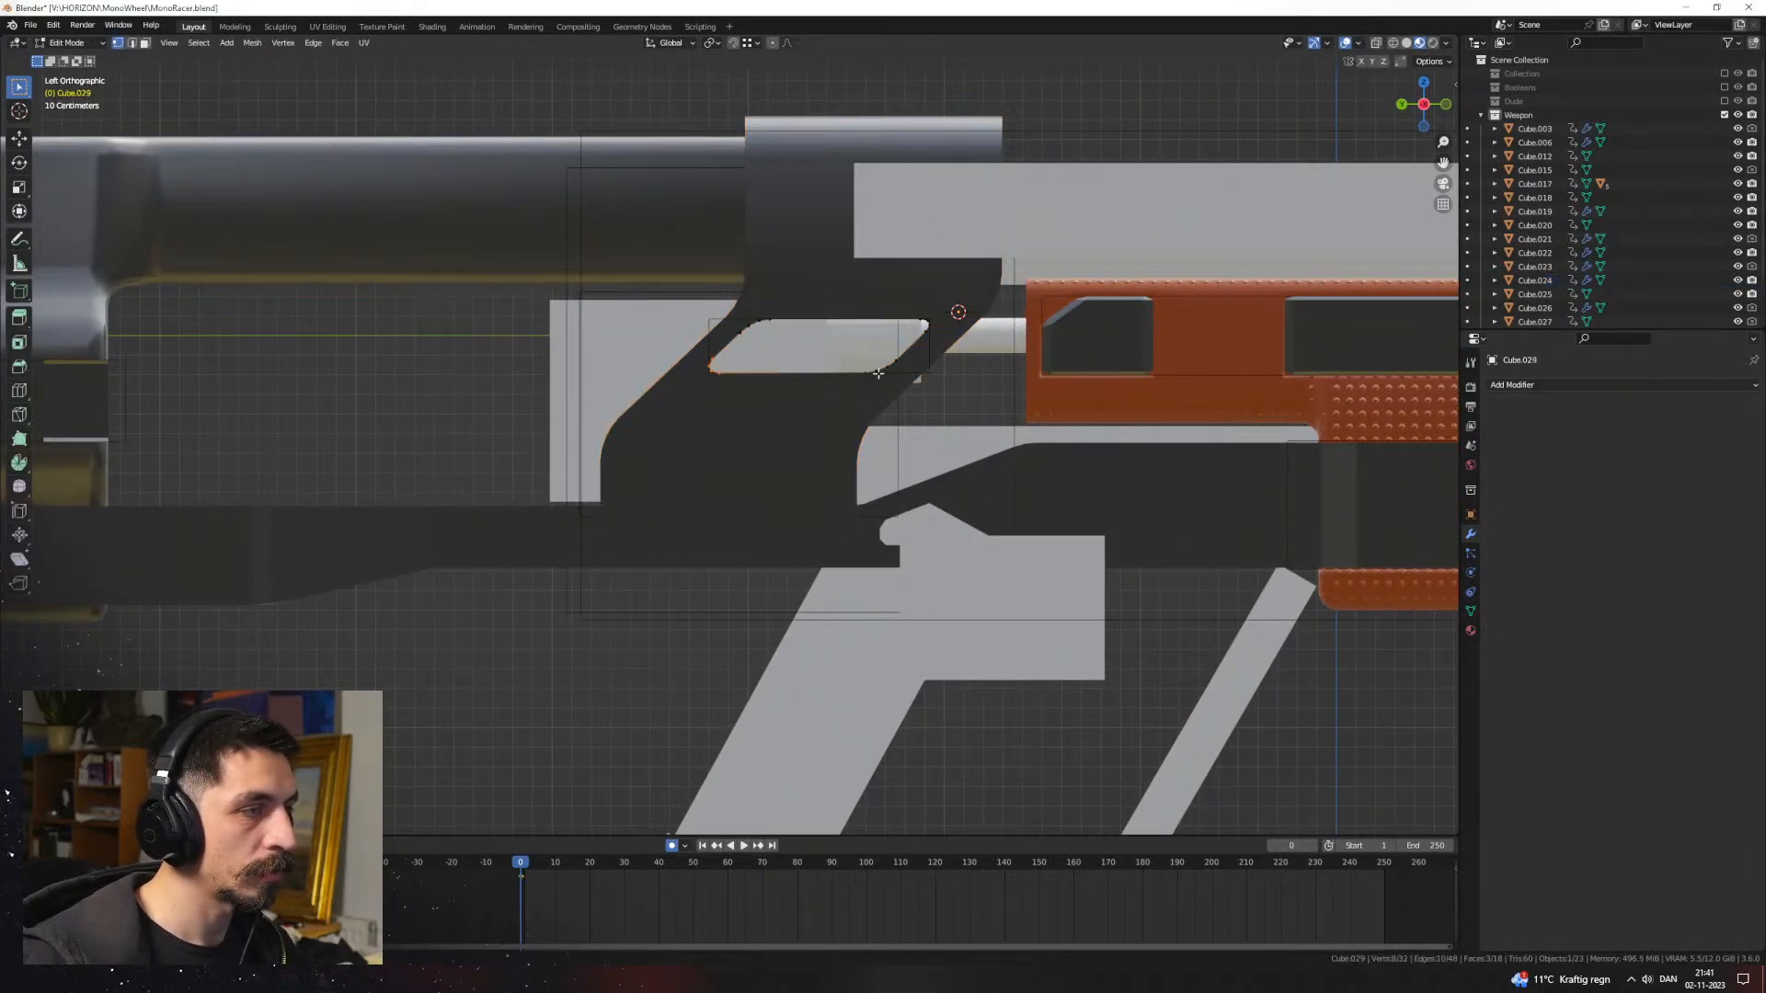
key("shift+a")
left_click(979, 378)
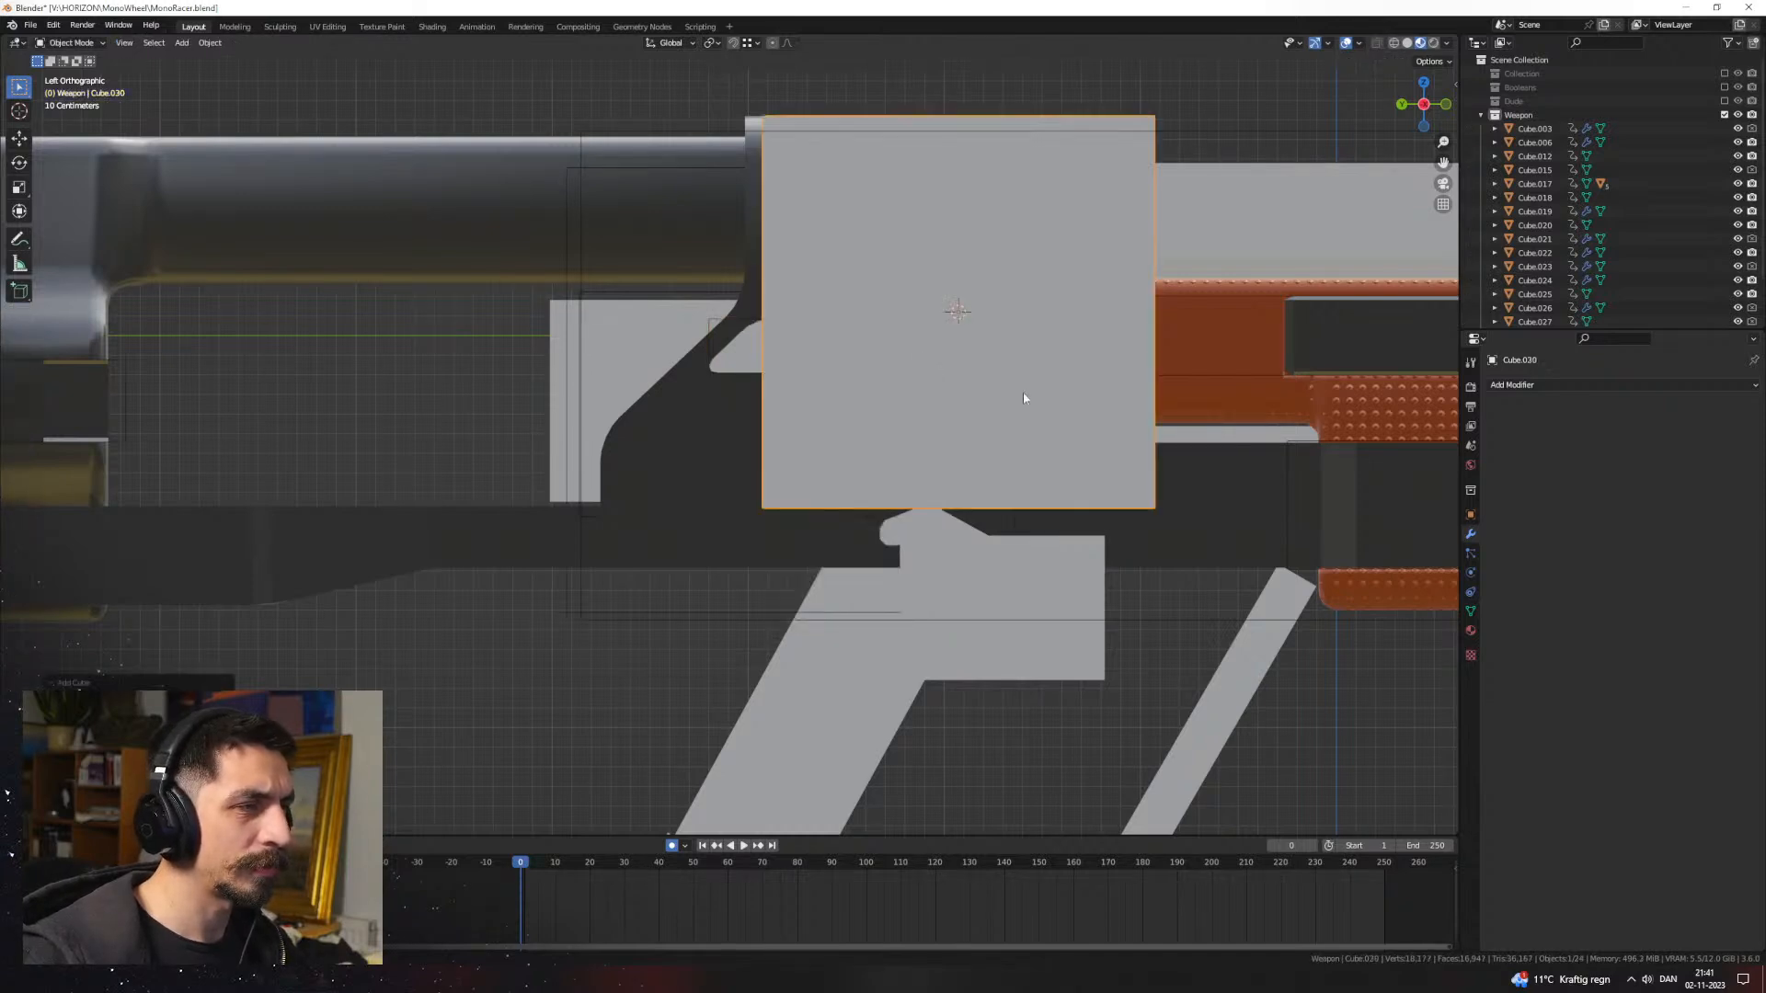
Step: Move the new cube along Z and Y onto the bracket's lower part and scale it down to roughly a third of its size
key("g")
key("z")
left_click(1242, 600)
key("g")
key("x")
key("y")
left_click(1001, 596)
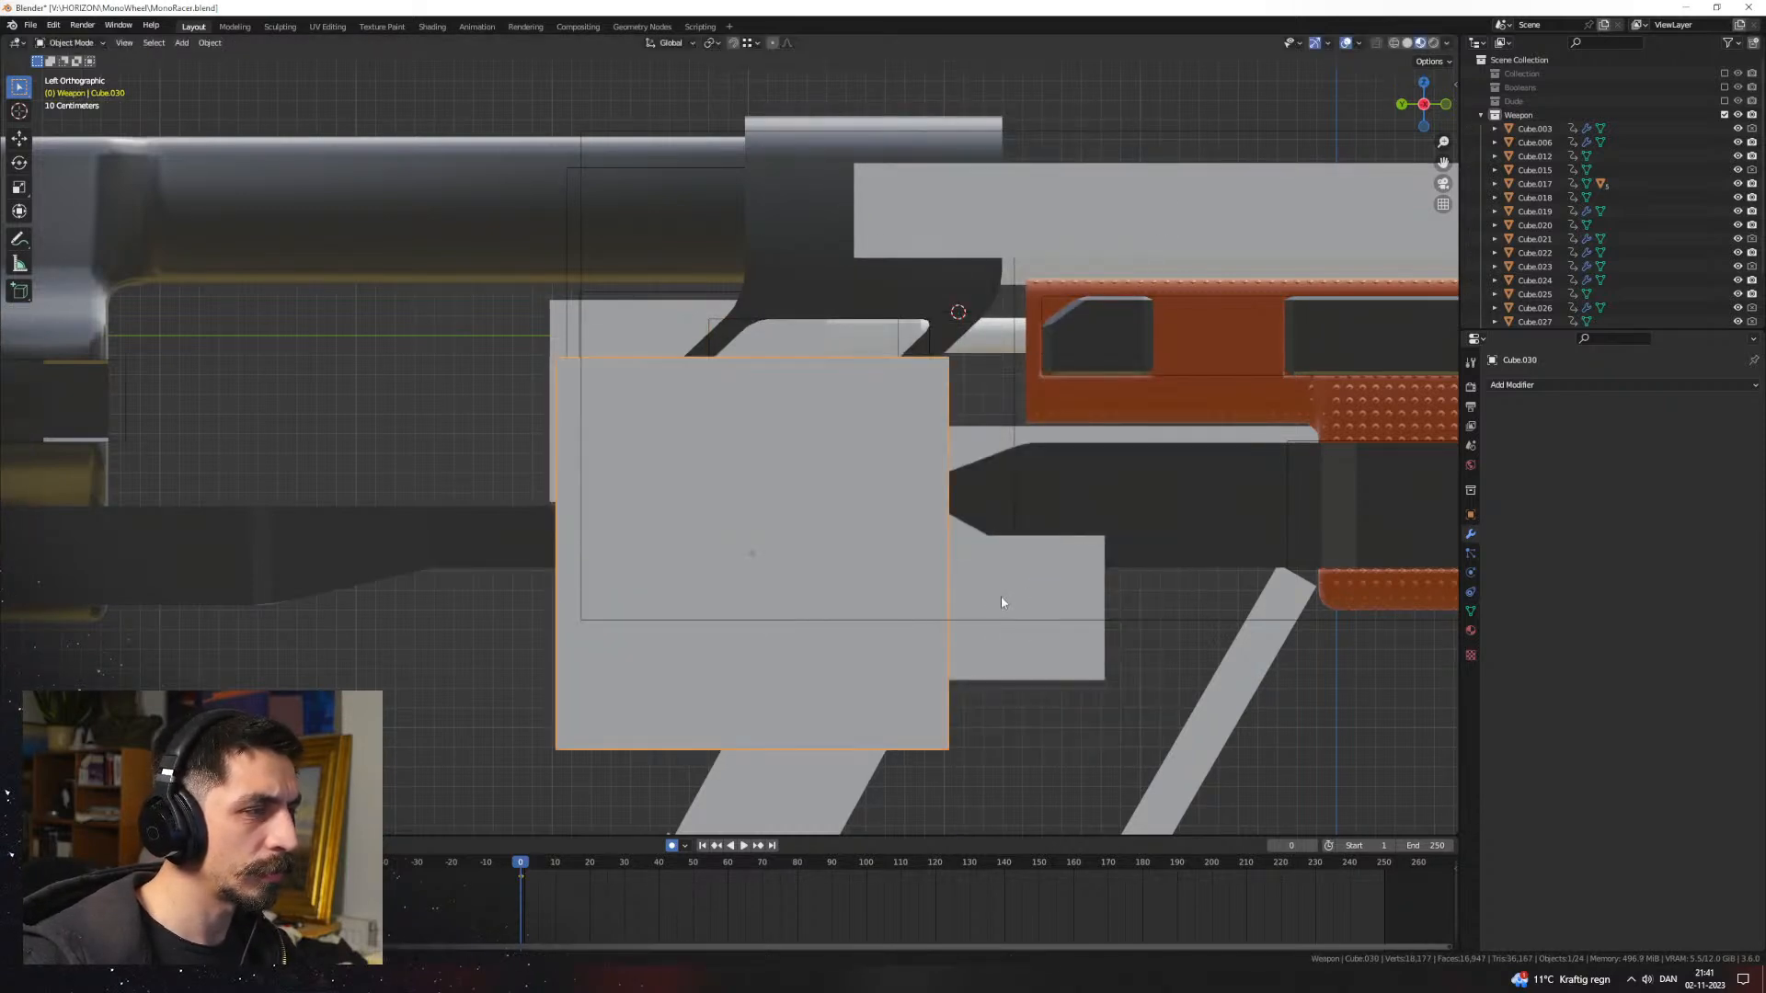
key("s")
left_click(954, 577)
key("g")
key("z")
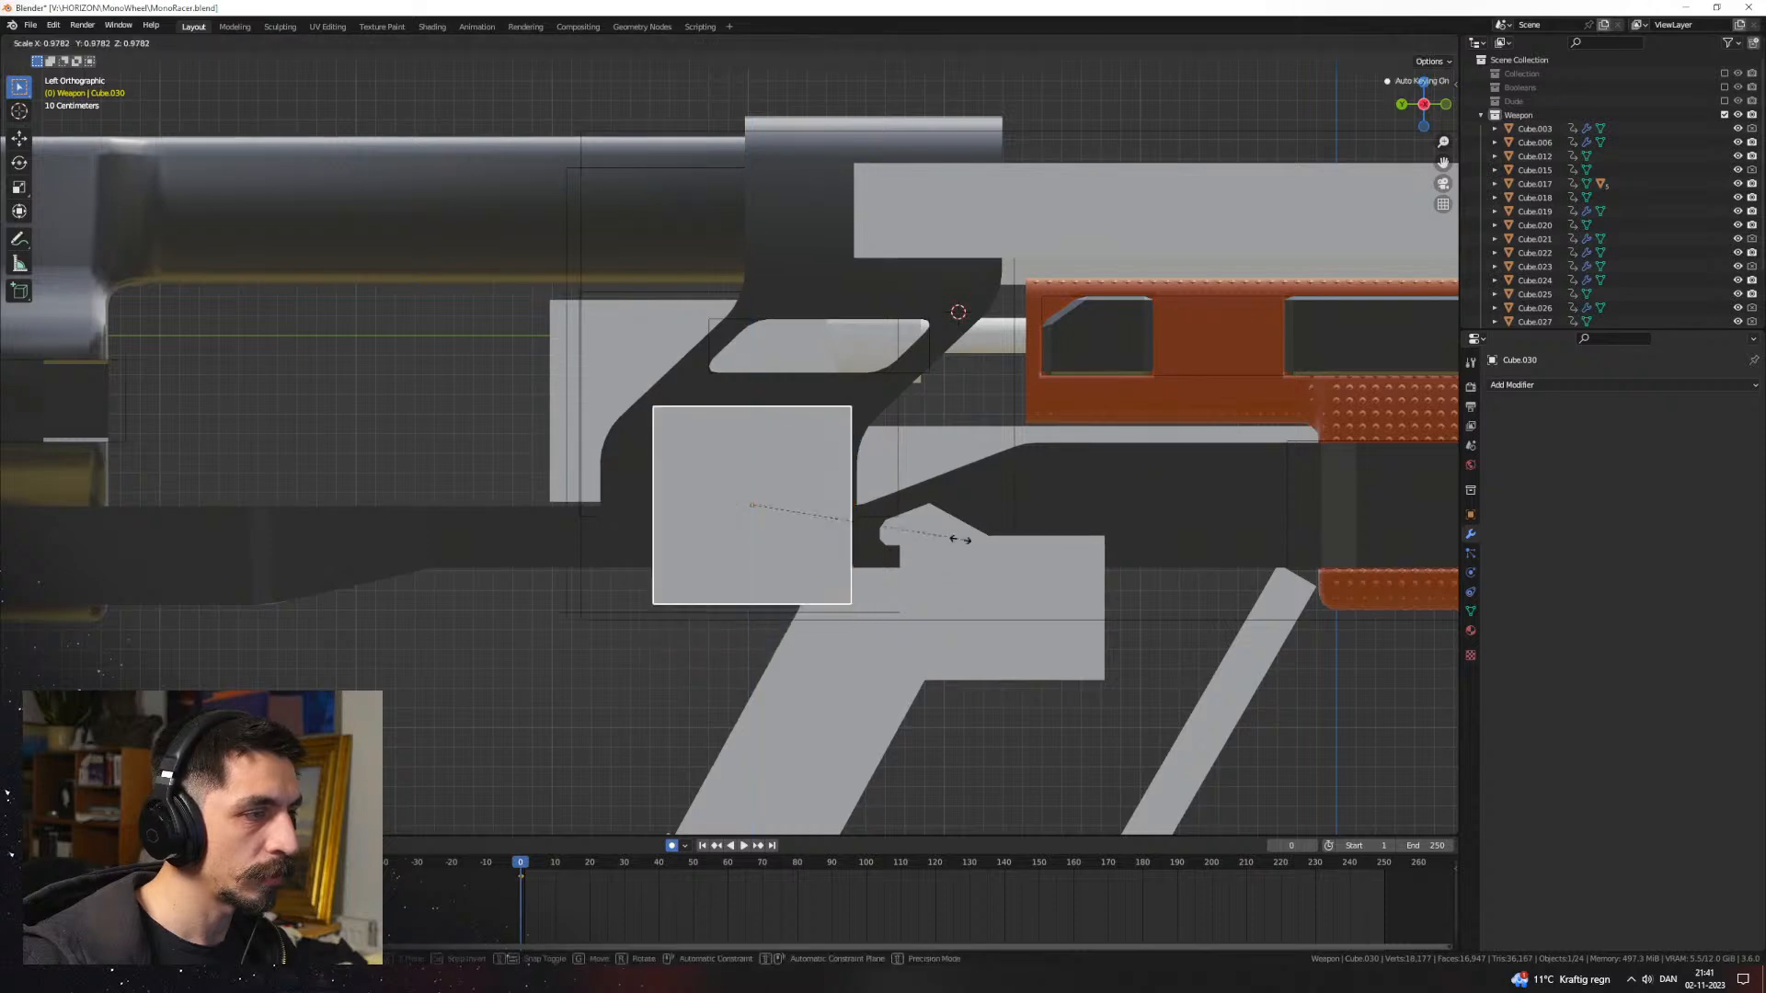
left_click(959, 539)
Step: Move the cube along X to the bracket's side plate in the back view and along Y to the middle of its lower end
key("g")
key("ctrl+KP_1")
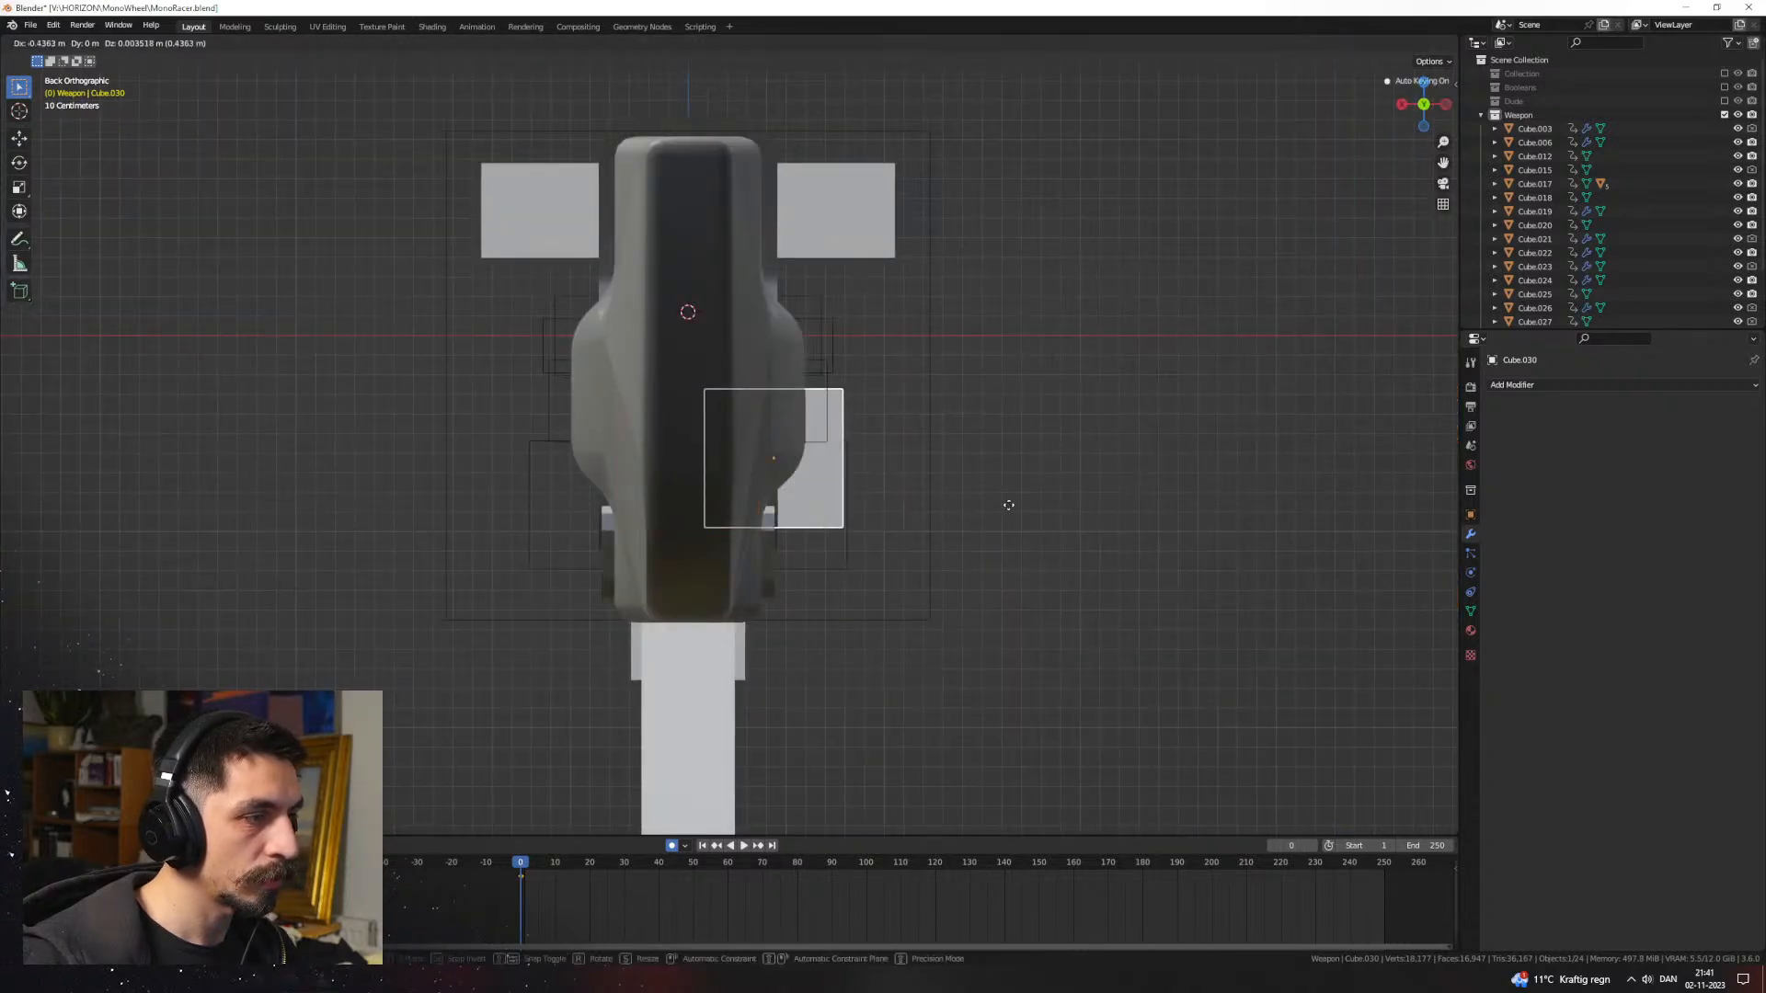
key("x")
left_click(975, 509)
scroll(906, 511, "up", 2)
middle_click_drag(975, 509, 903, 483)
key("g")
key("y")
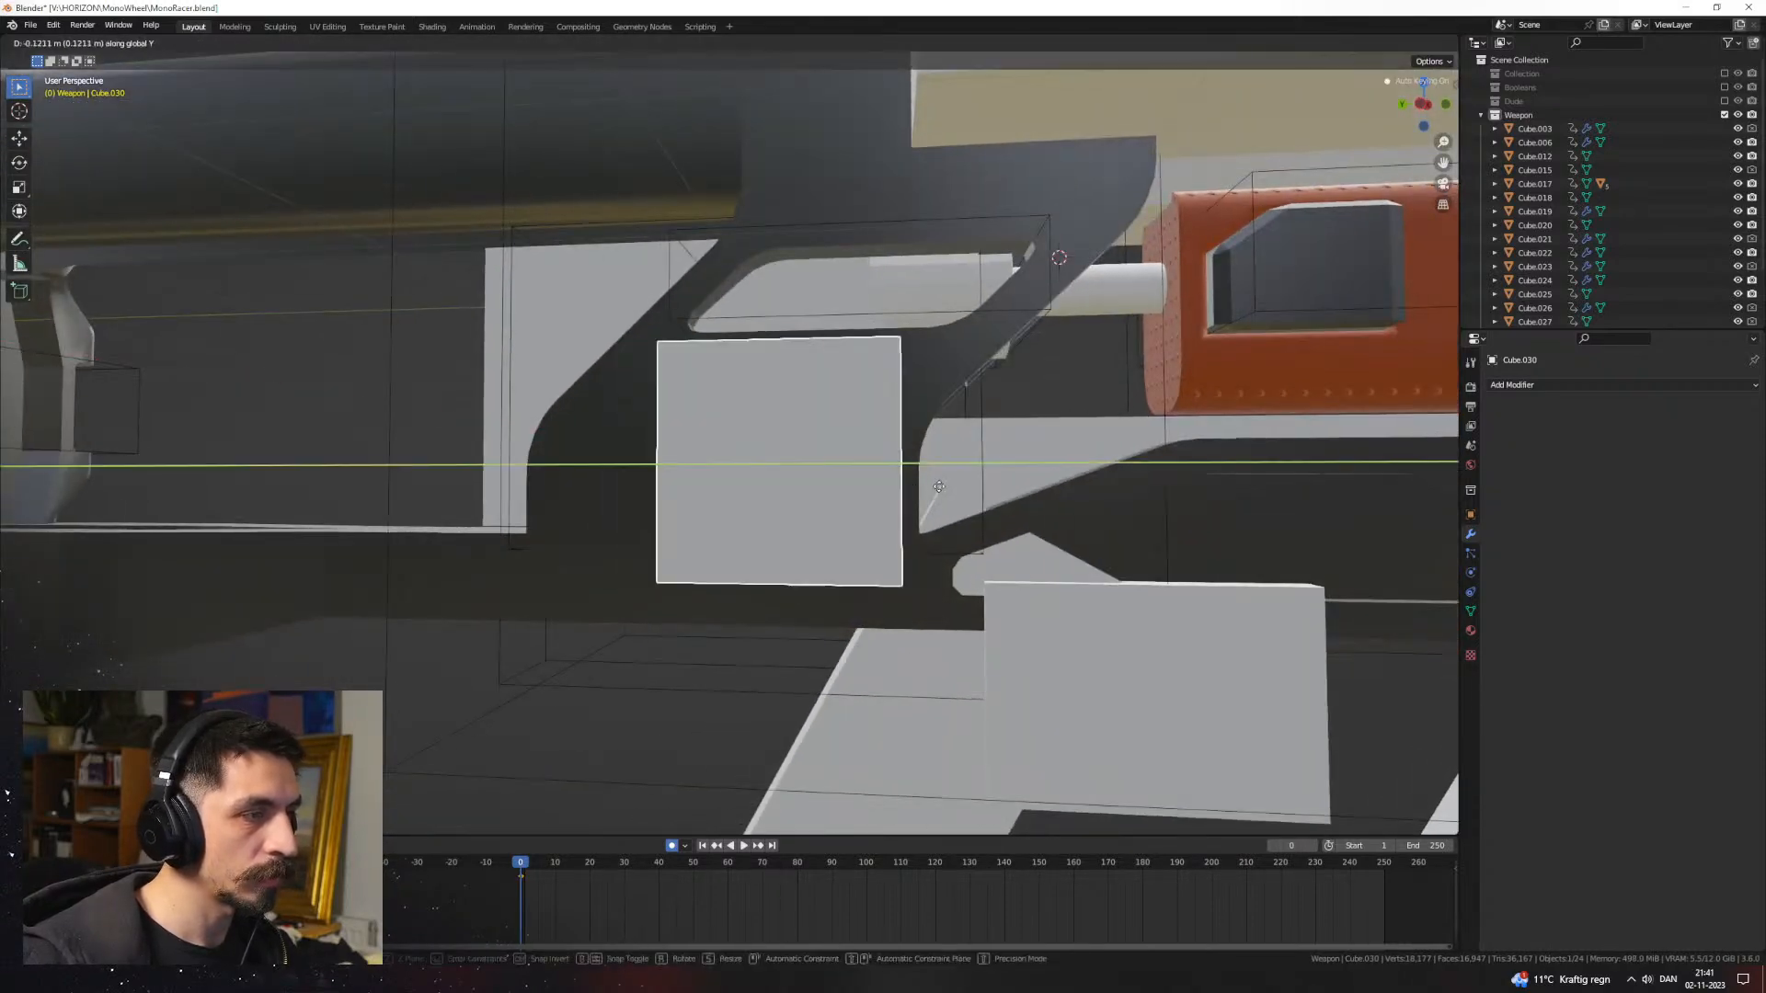
left_click(938, 485)
Step: Flatten the cube's mesh along Z and round its four corner edges running along X
key("Tab")
key("s")
key("z")
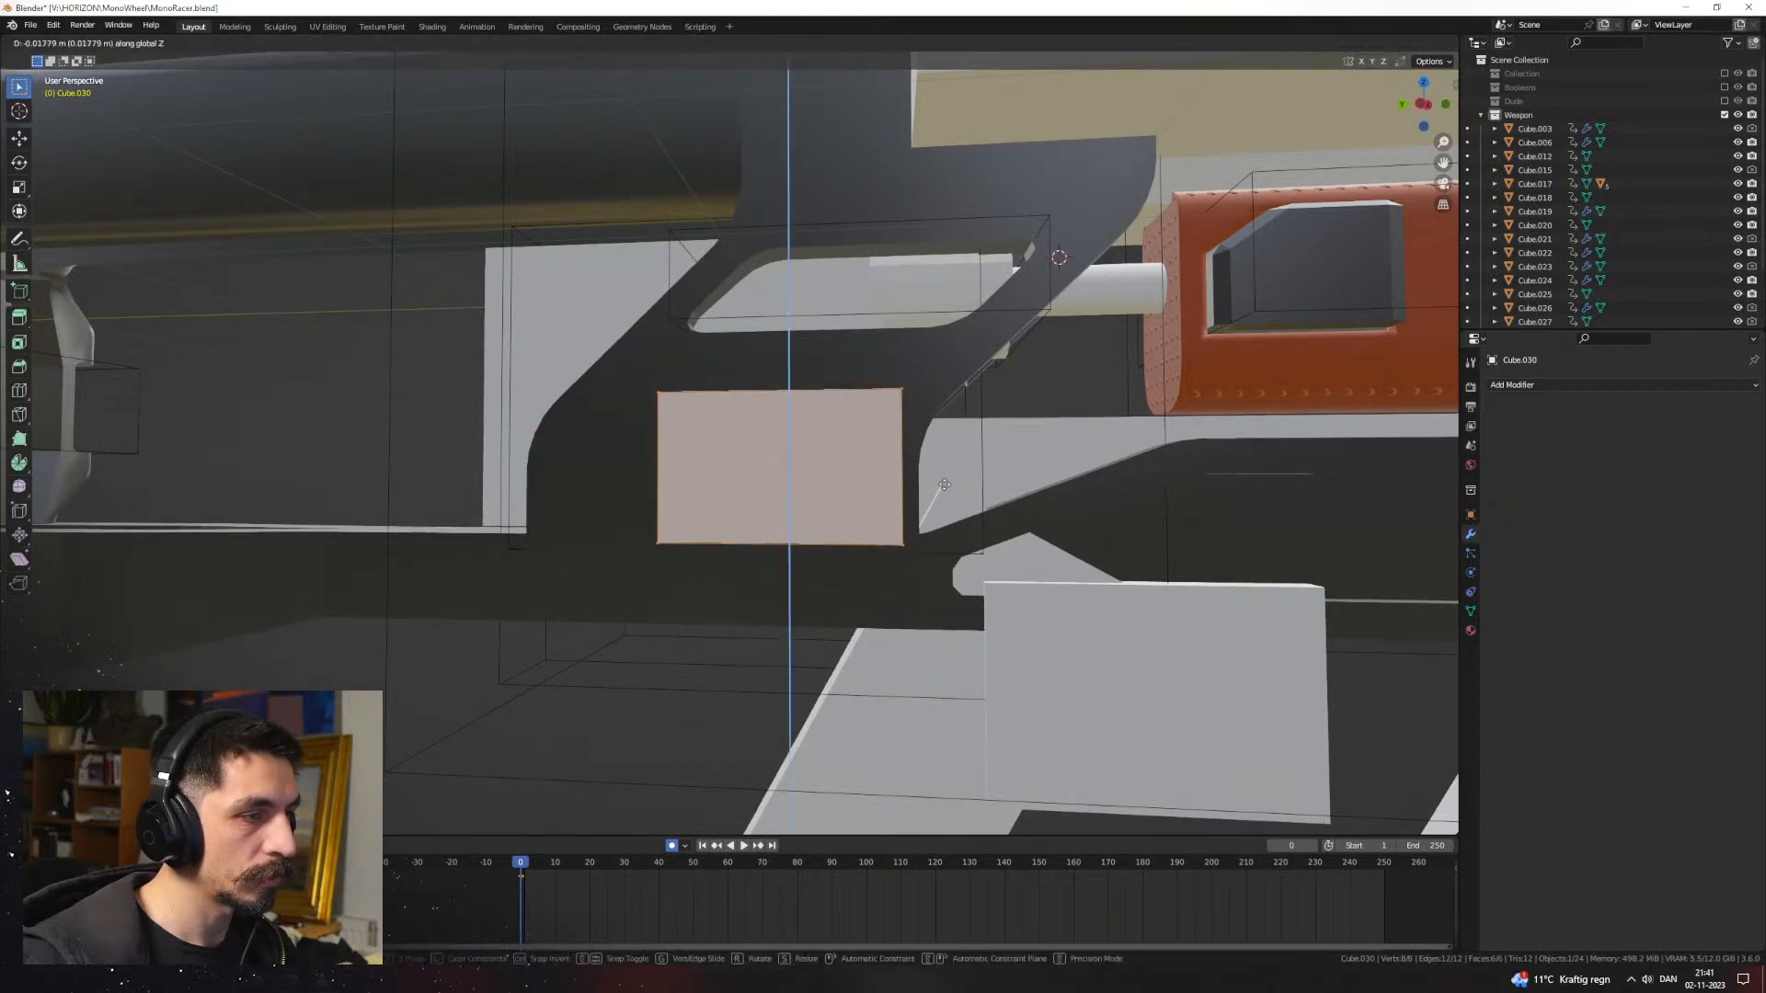
left_click(929, 480)
middle_click_drag(929, 480, 835, 487)
key("2")
left_click(976, 483)
Step: Move the rounded block about 0.2 m along X and cut it out of the bracket Cube.024 with a Boolean difference
key("Tab")
key("g")
key("x")
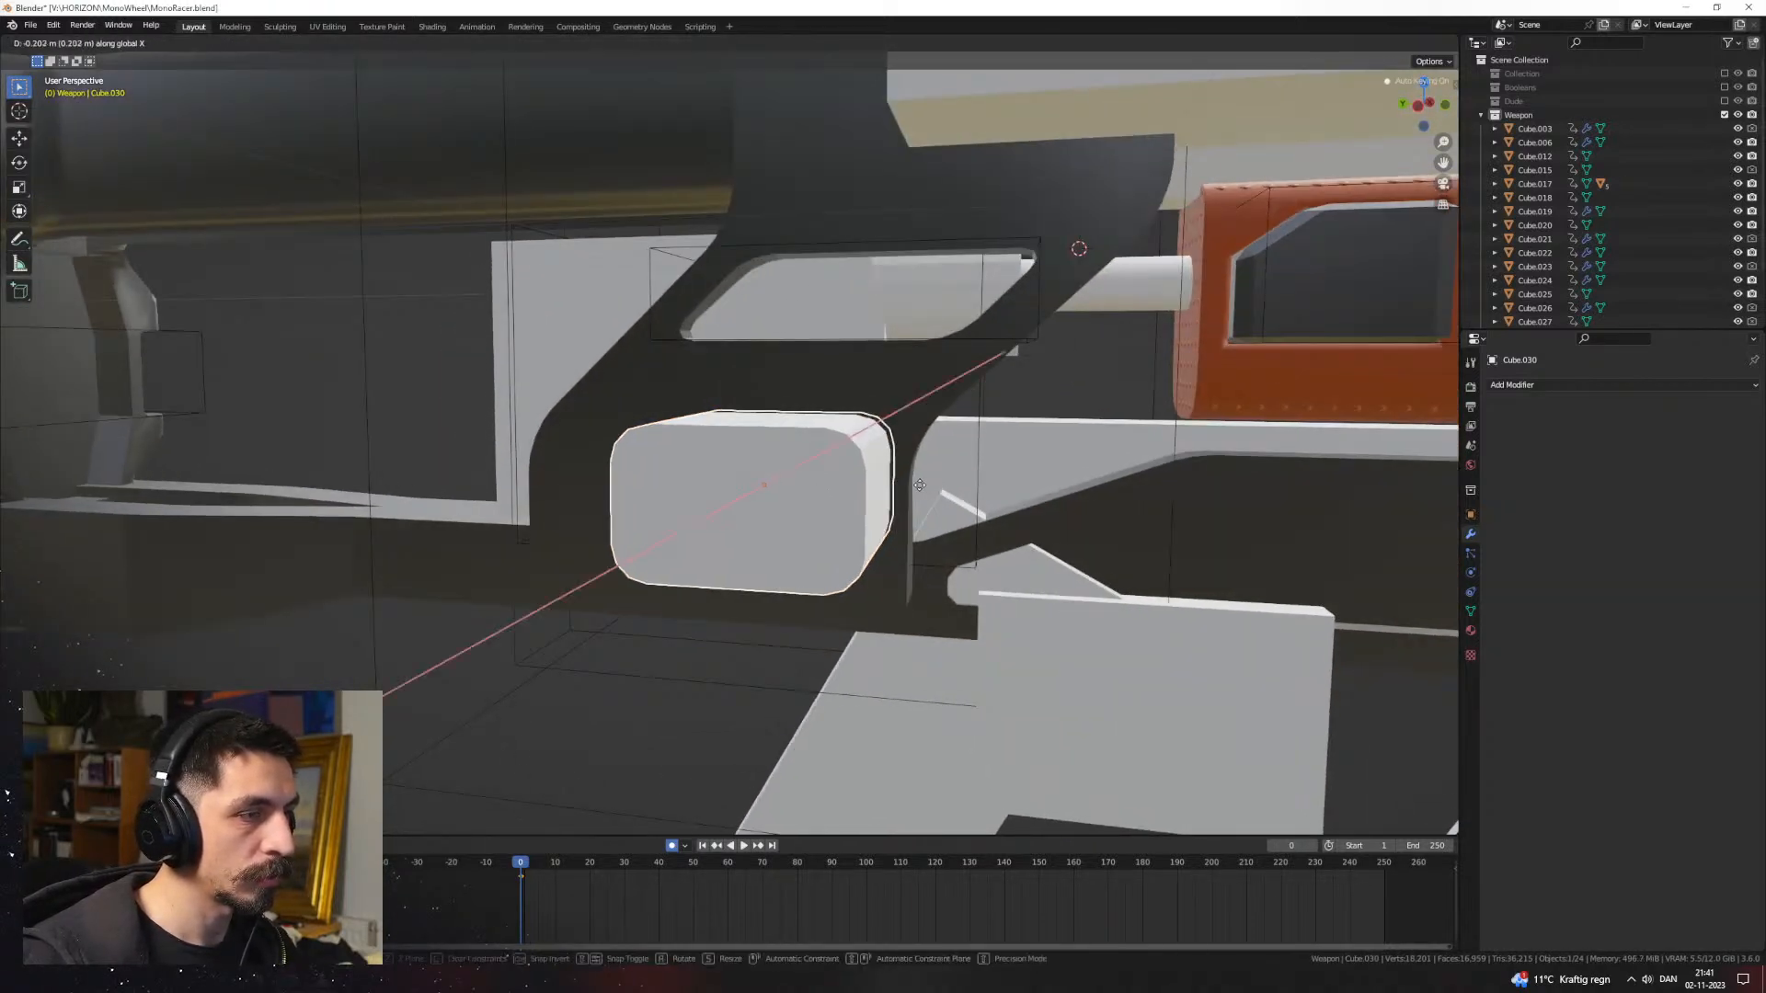
left_click(920, 484)
left_click(922, 420)
key("ctrl+KP_Subtract")
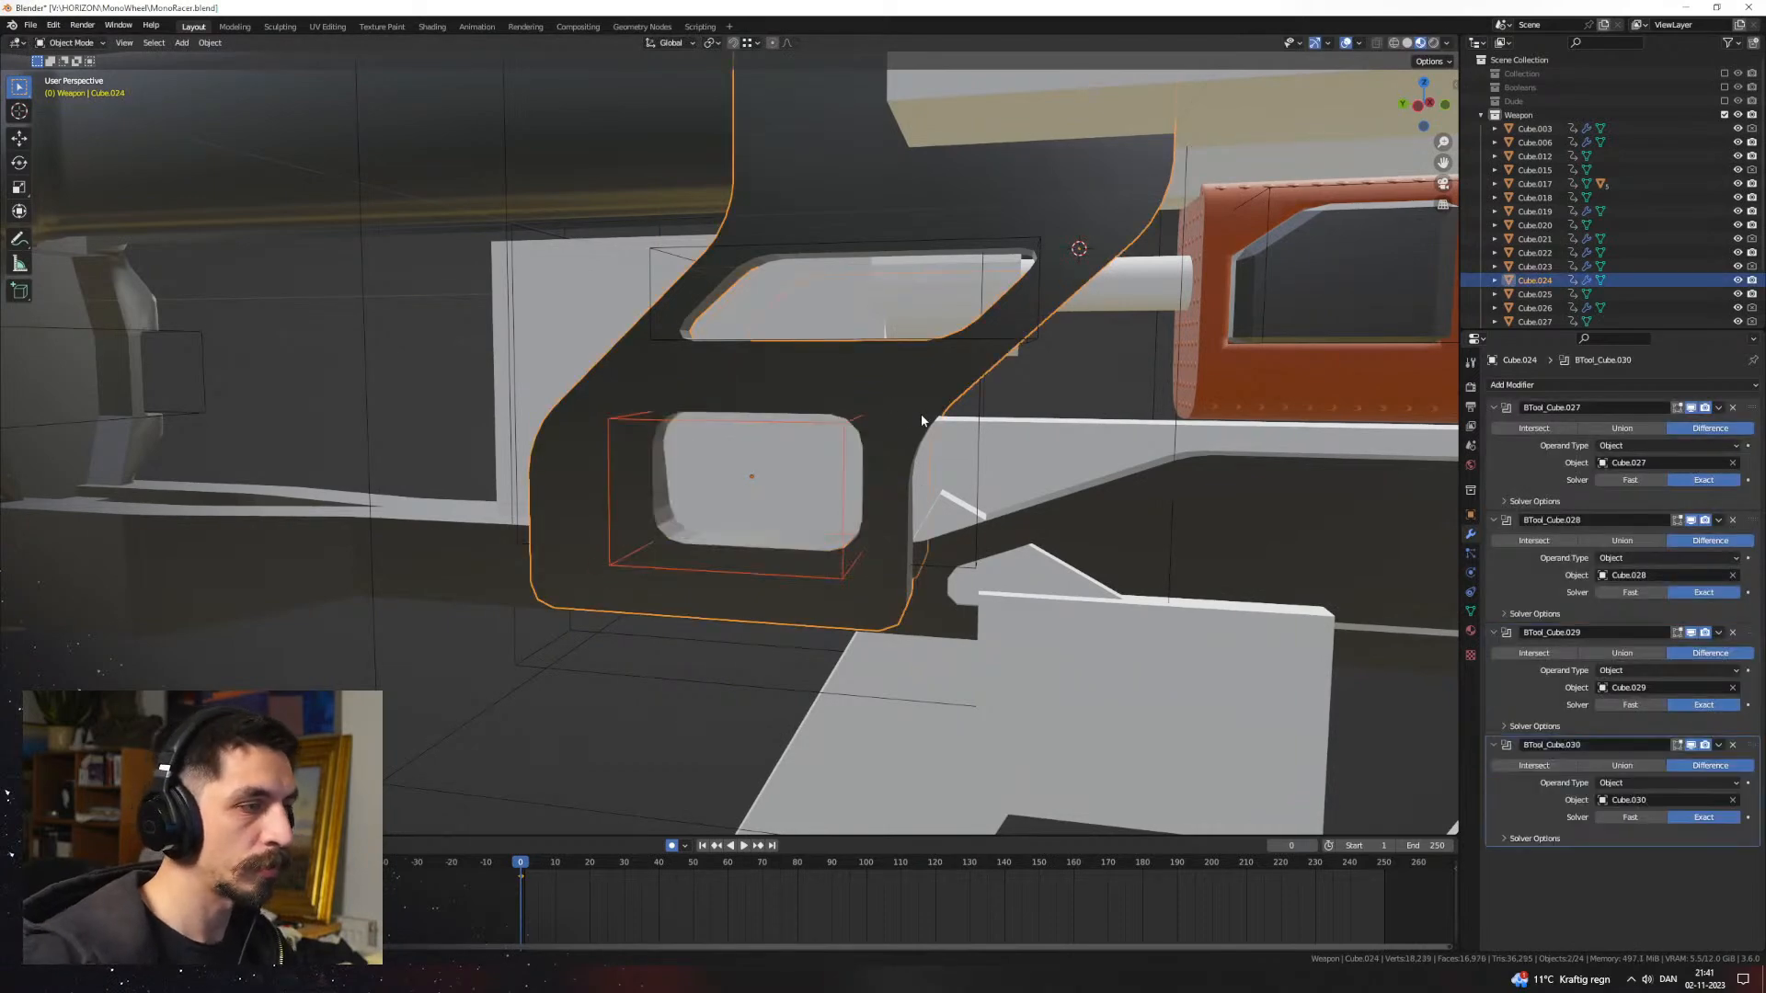
Step: Widen the window cutter Cube.030 along X and shift its mesh along X so it reaches through the bracket
middle_click_drag(926, 422, 925, 475)
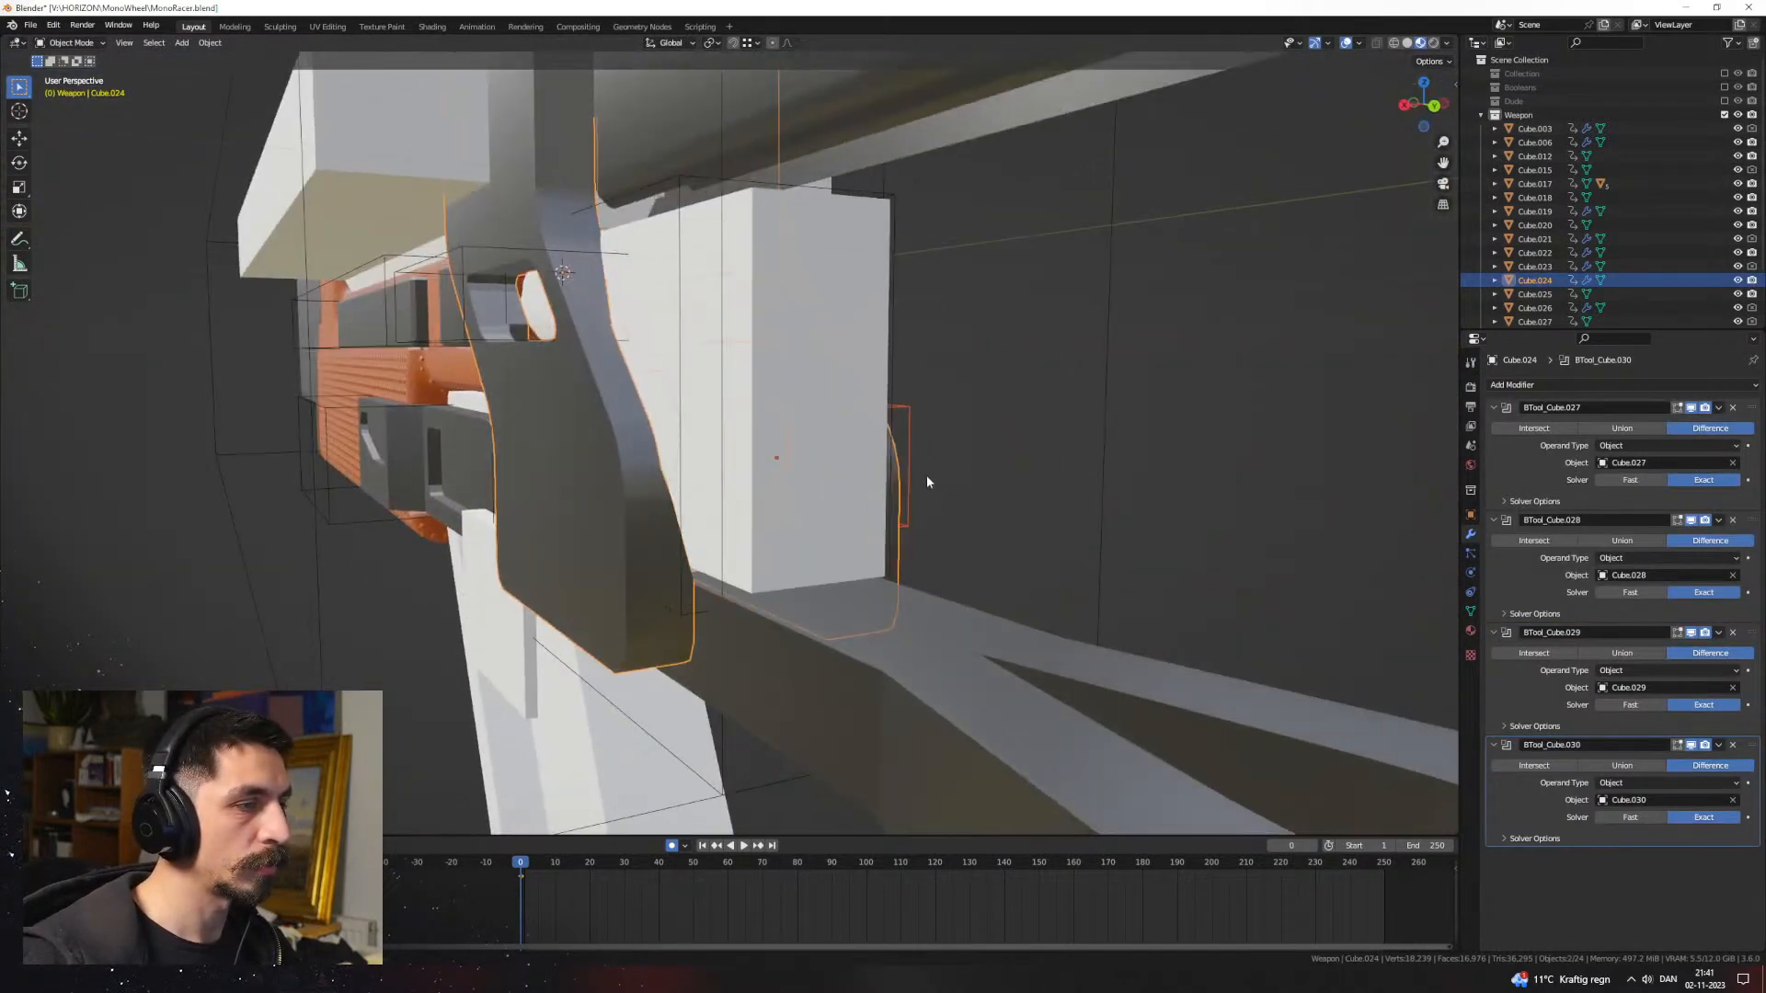
left_click(924, 473)
key("KP_Decimal")
key("Tab")
key("s")
key("x")
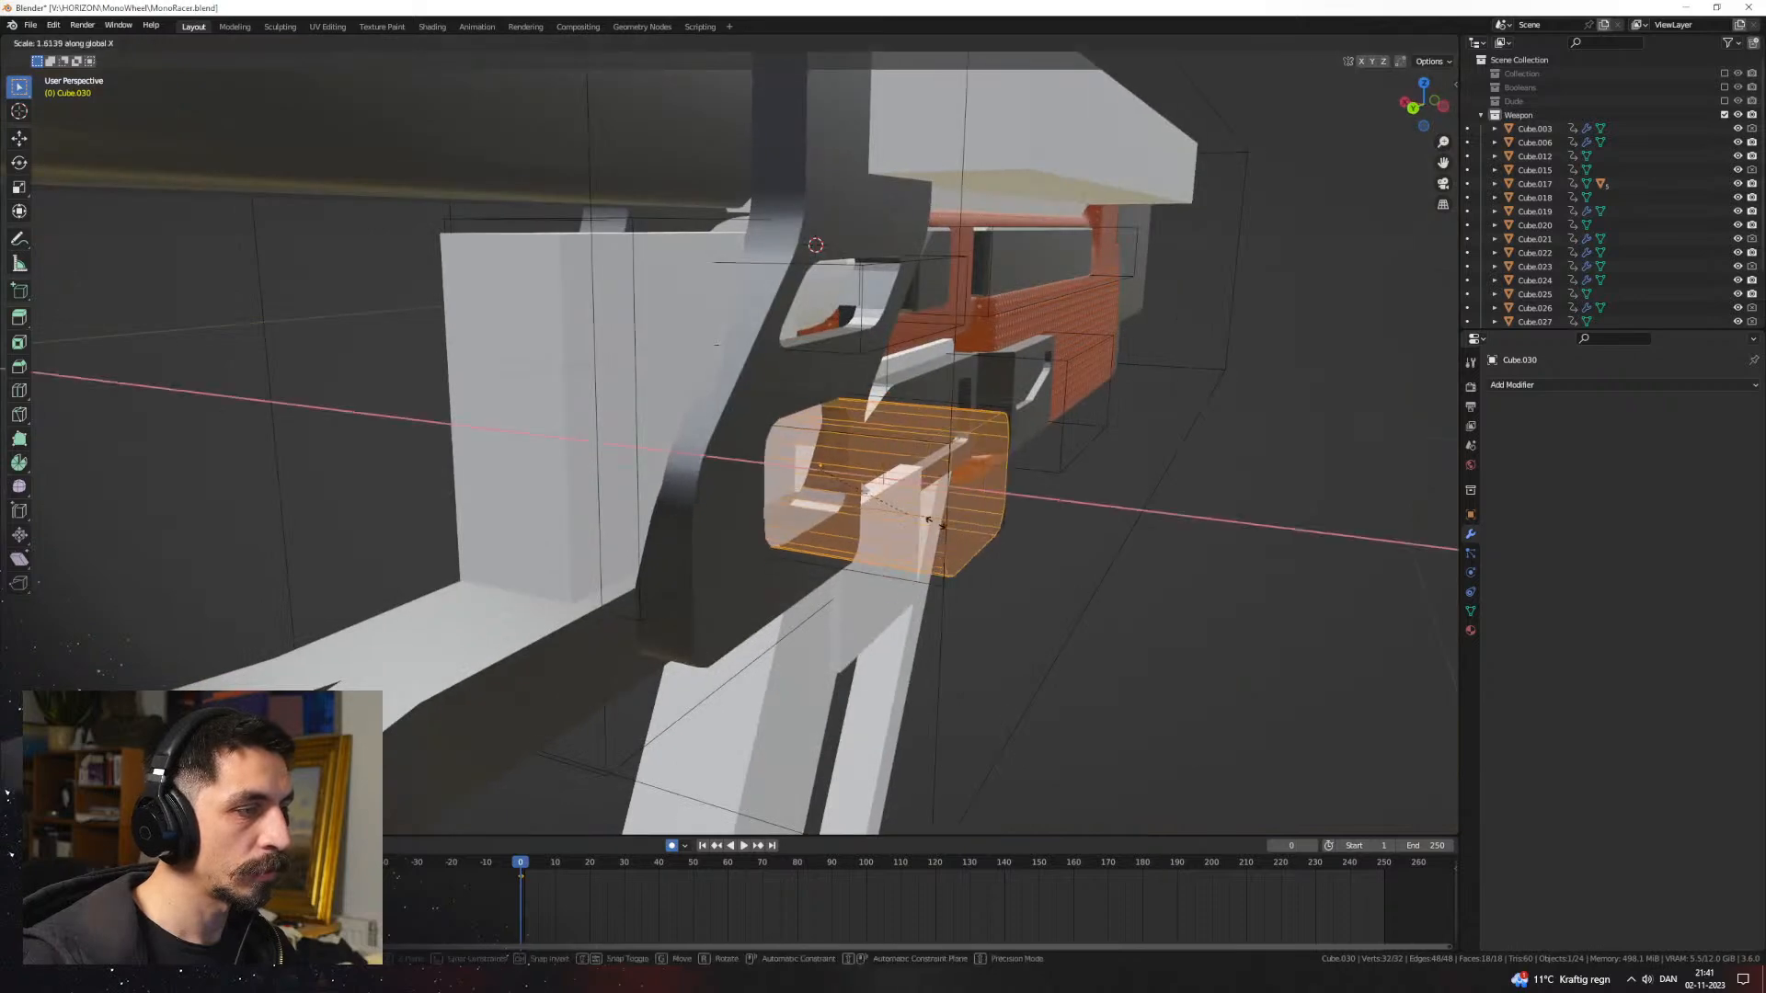
key("y")
key("x")
left_click(1040, 564)
key("g")
mouse_move(1040, 564)
middle_mouse_down()
mouse_move(1076, 567)
mouse_move(854, 497)
mouse_move(980, 520)
mouse_move(827, 522)
middle_mouse_up()
key("x")
key("y")
key("x")
left_click(945, 564)
Step: Shorten the window cutter by moving its barrel-side vertices about 0.25 m along Y, and reposition the whole mesh along Y
key("Tab")
left_click(1037, 560)
key("Tab")
key("y")
left_click(961, 523)
key("shift+z")
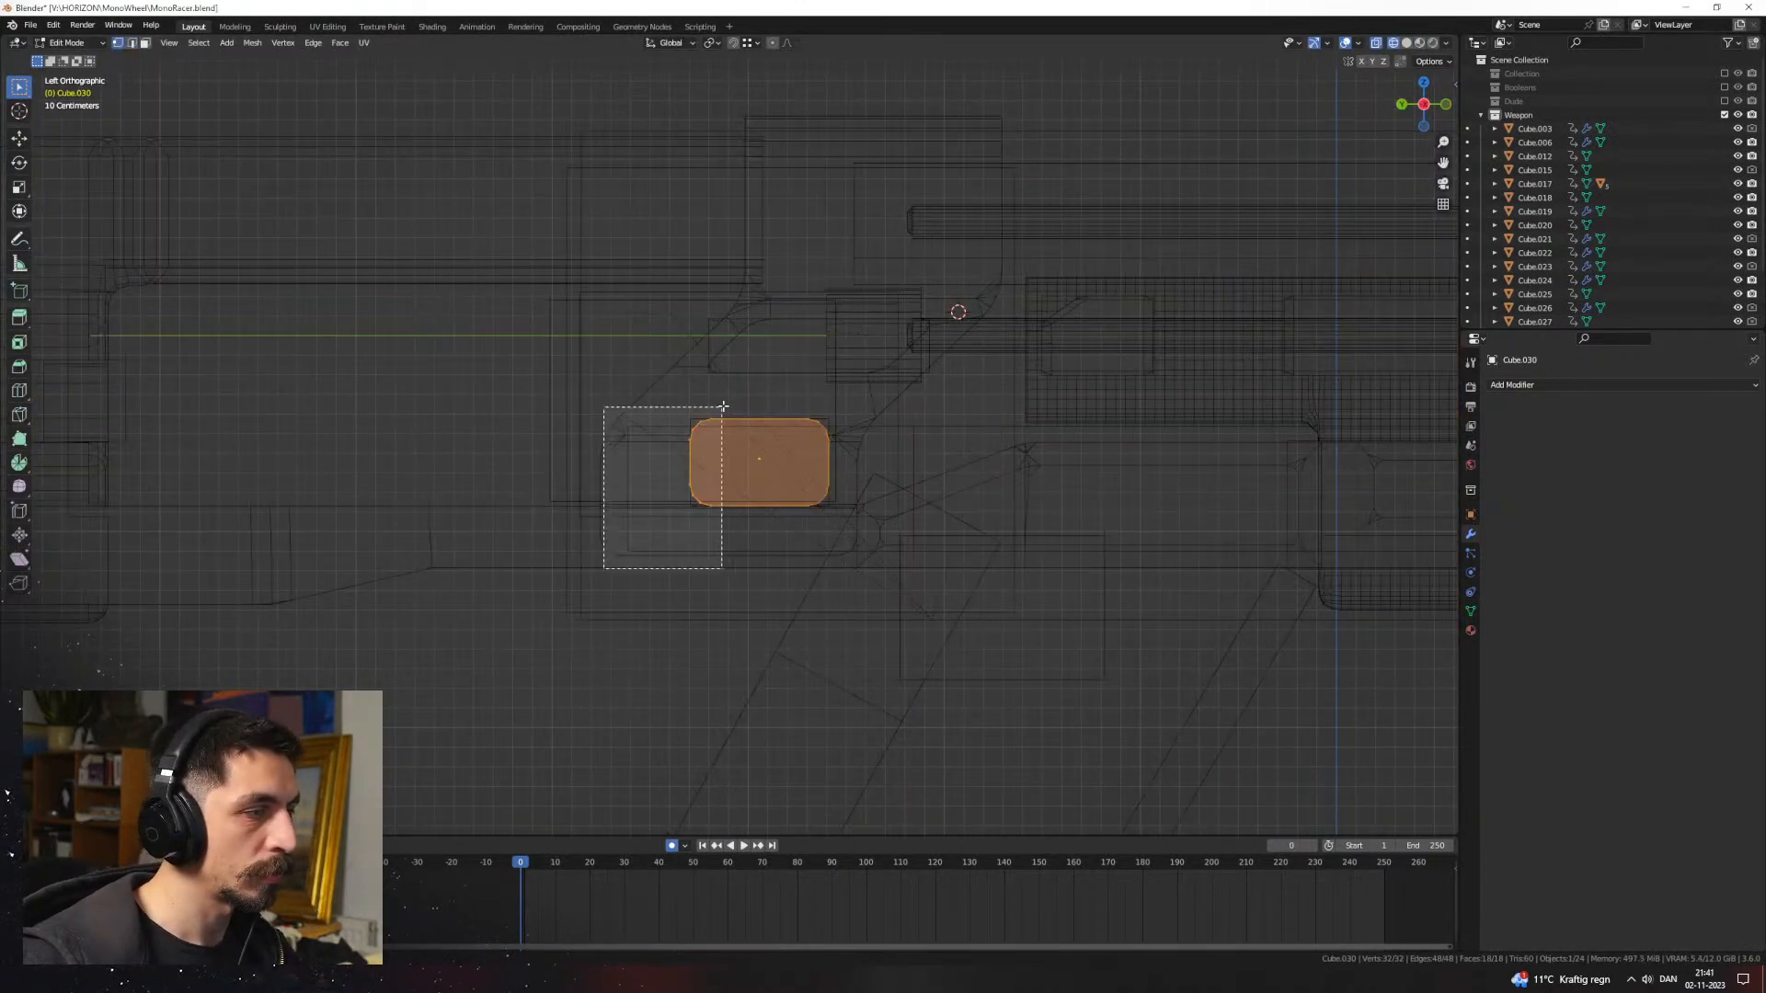
left_click_drag(723, 405, 724, 407)
key("shift+z")
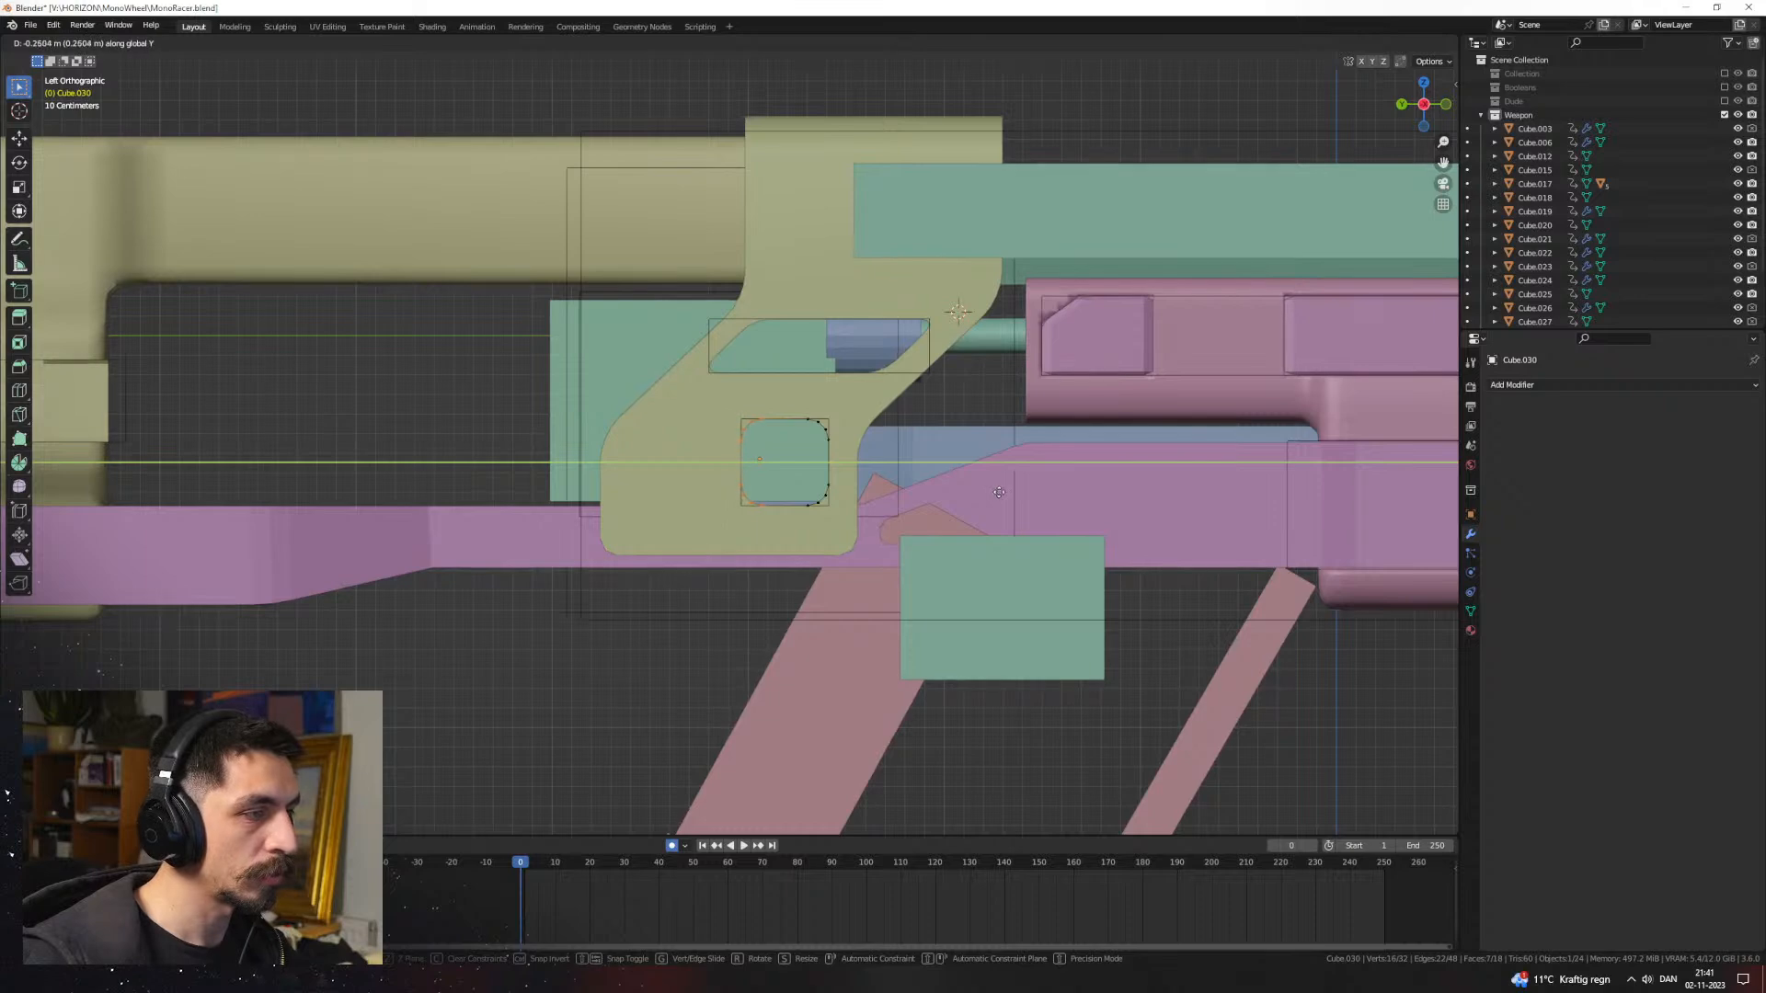
left_click(999, 492)
key("a")
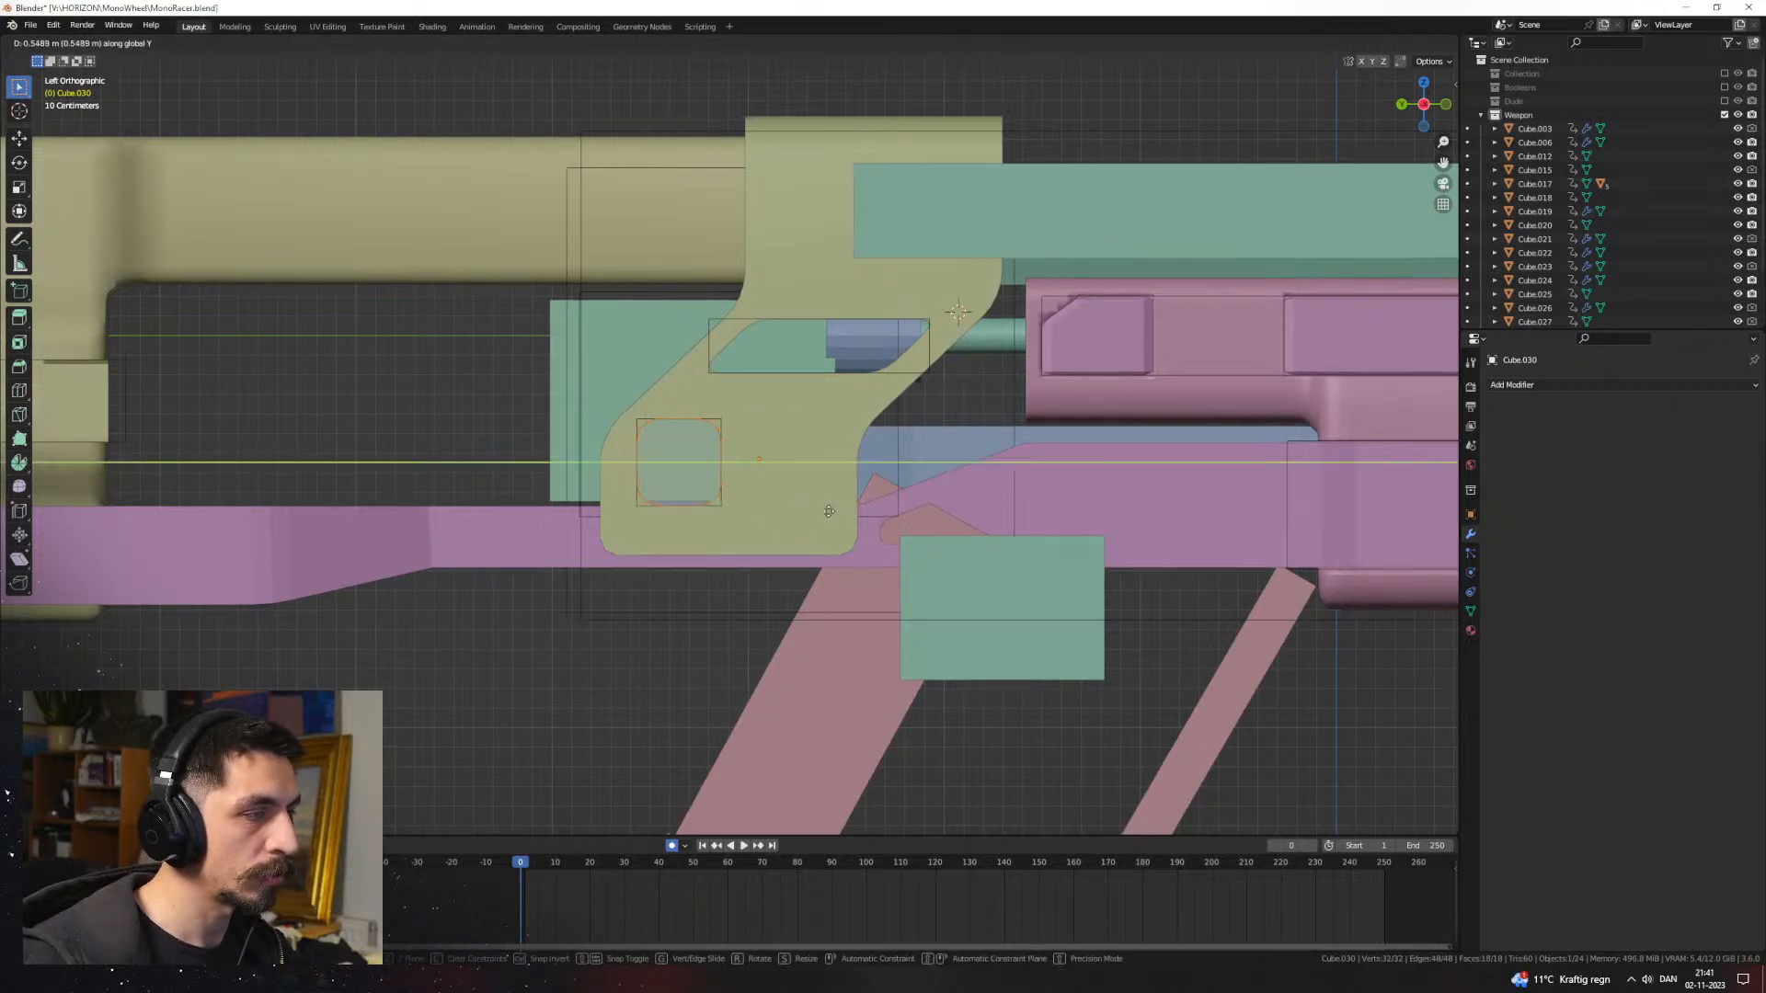
left_click(929, 515)
Step: Return to material preview shading and shift the window cutter's mesh along Z to place the rounded opening in the bracket
key("Tab")
key("alt+a")
key("z")
mouse_move(881, 533)
middle_mouse_down()
mouse_move(945, 584)
mouse_move(848, 628)
mouse_move(883, 550)
mouse_move(930, 523)
mouse_move(1019, 561)
mouse_move(1019, 591)
middle_mouse_up()
left_click(946, 658)
key("Tab")
key("g")
key("z")
left_click(911, 533)
key("Tab")
key("alt+a")
scroll(1017, 561, "down", 3)
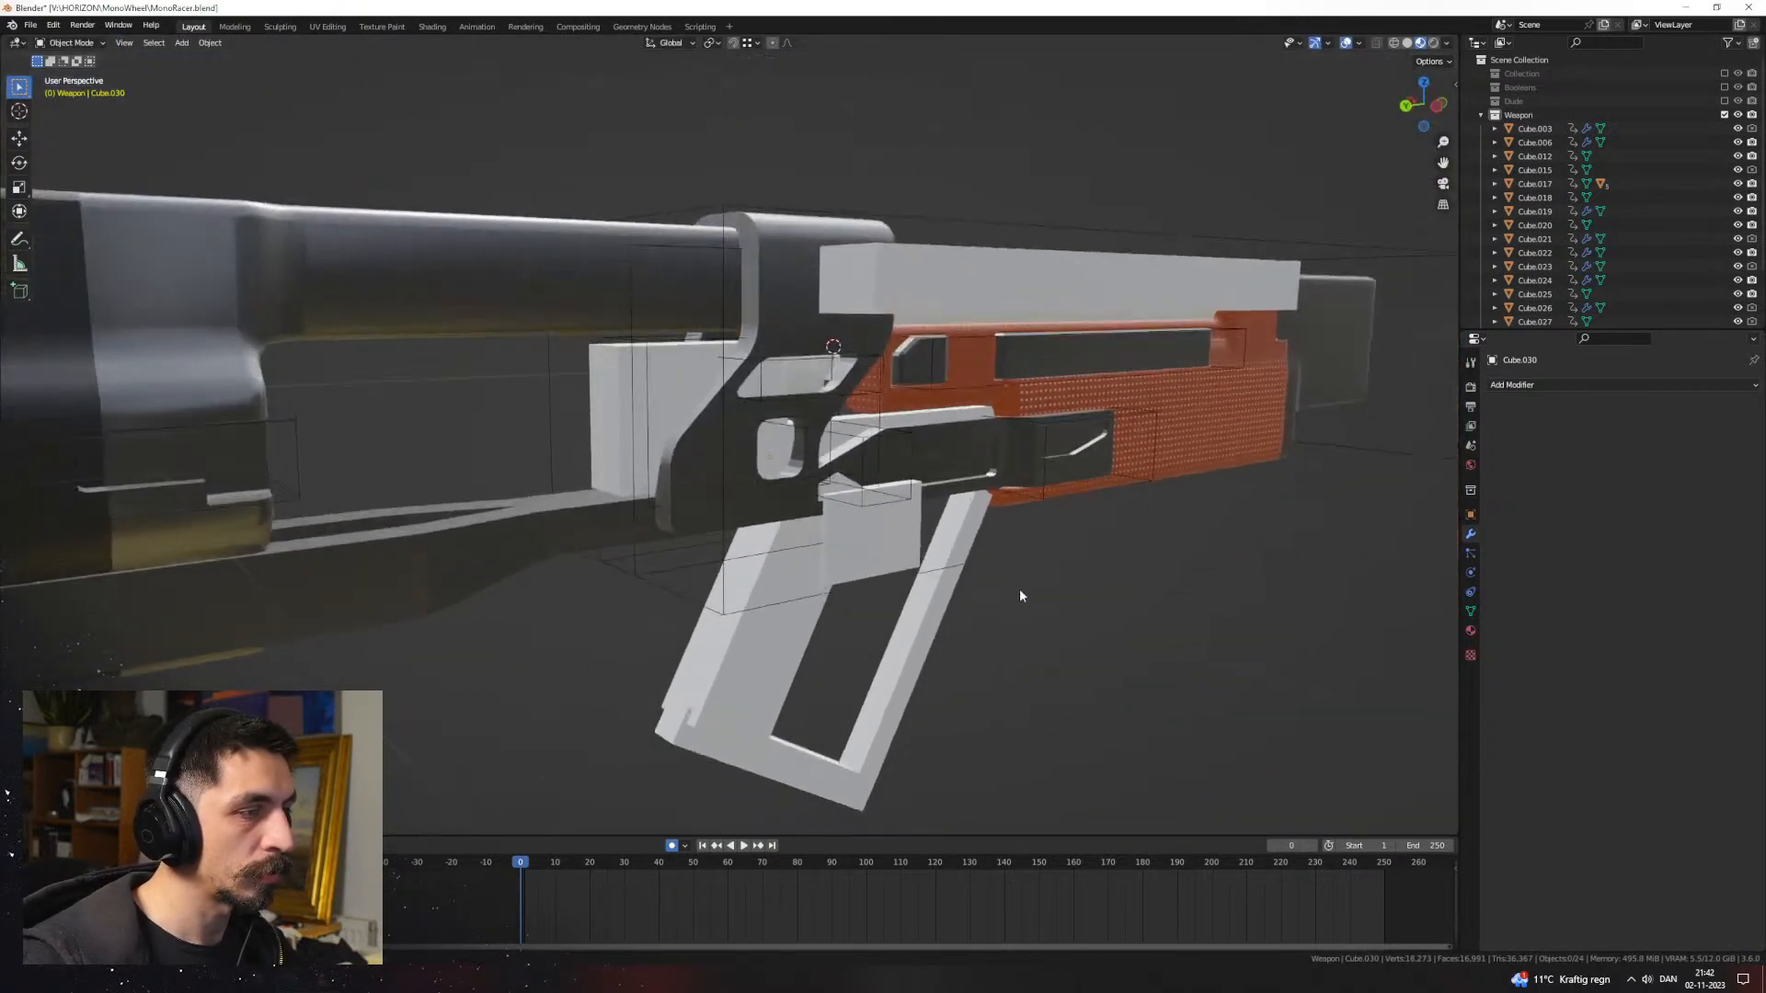
Step: Try adding a Bevel modifier below the four Boolean modifiers of the bracket Cube.024
middle_click_drag(1172, 607, 1314, 144)
mouse_move(1185, 214)
middle_mouse_down()
mouse_move(840, 391)
mouse_move(924, 467)
middle_mouse_up()
key("z")
key("z")
scroll(699, 469, "up", 1)
left_click(697, 471)
middle_click_drag(697, 471, 916, 485)
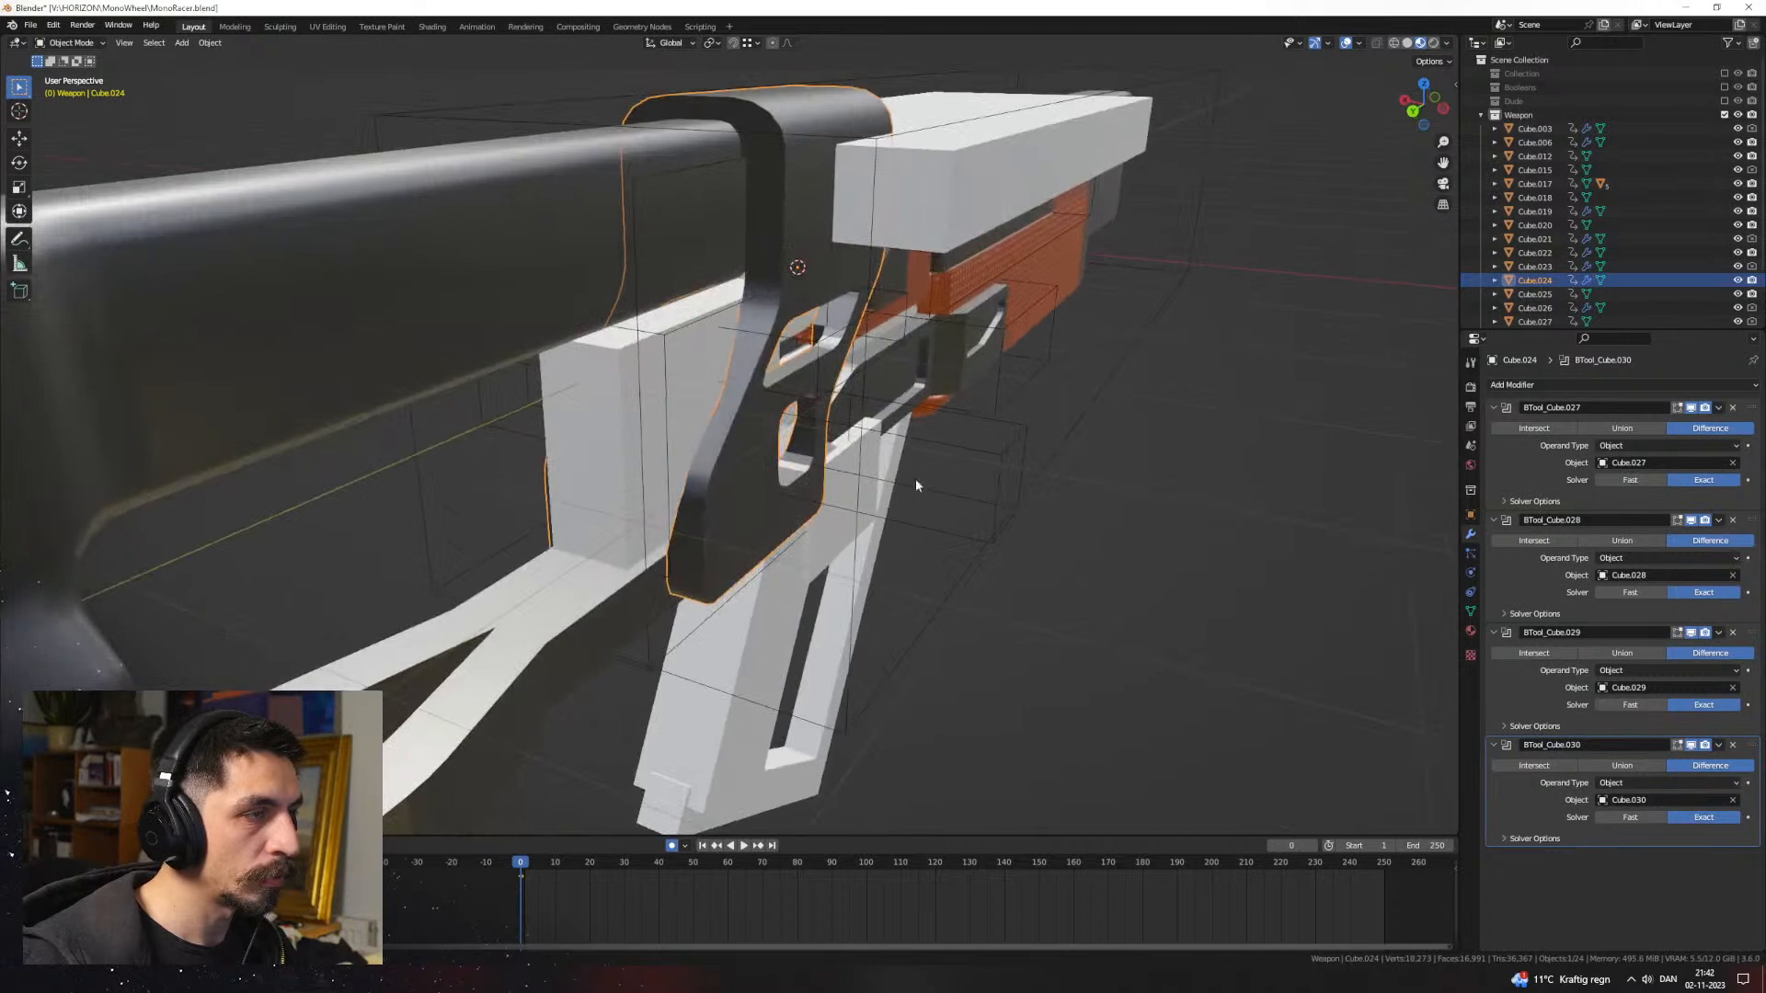
left_click(1493, 409)
left_click(1492, 429)
left_click(1492, 445)
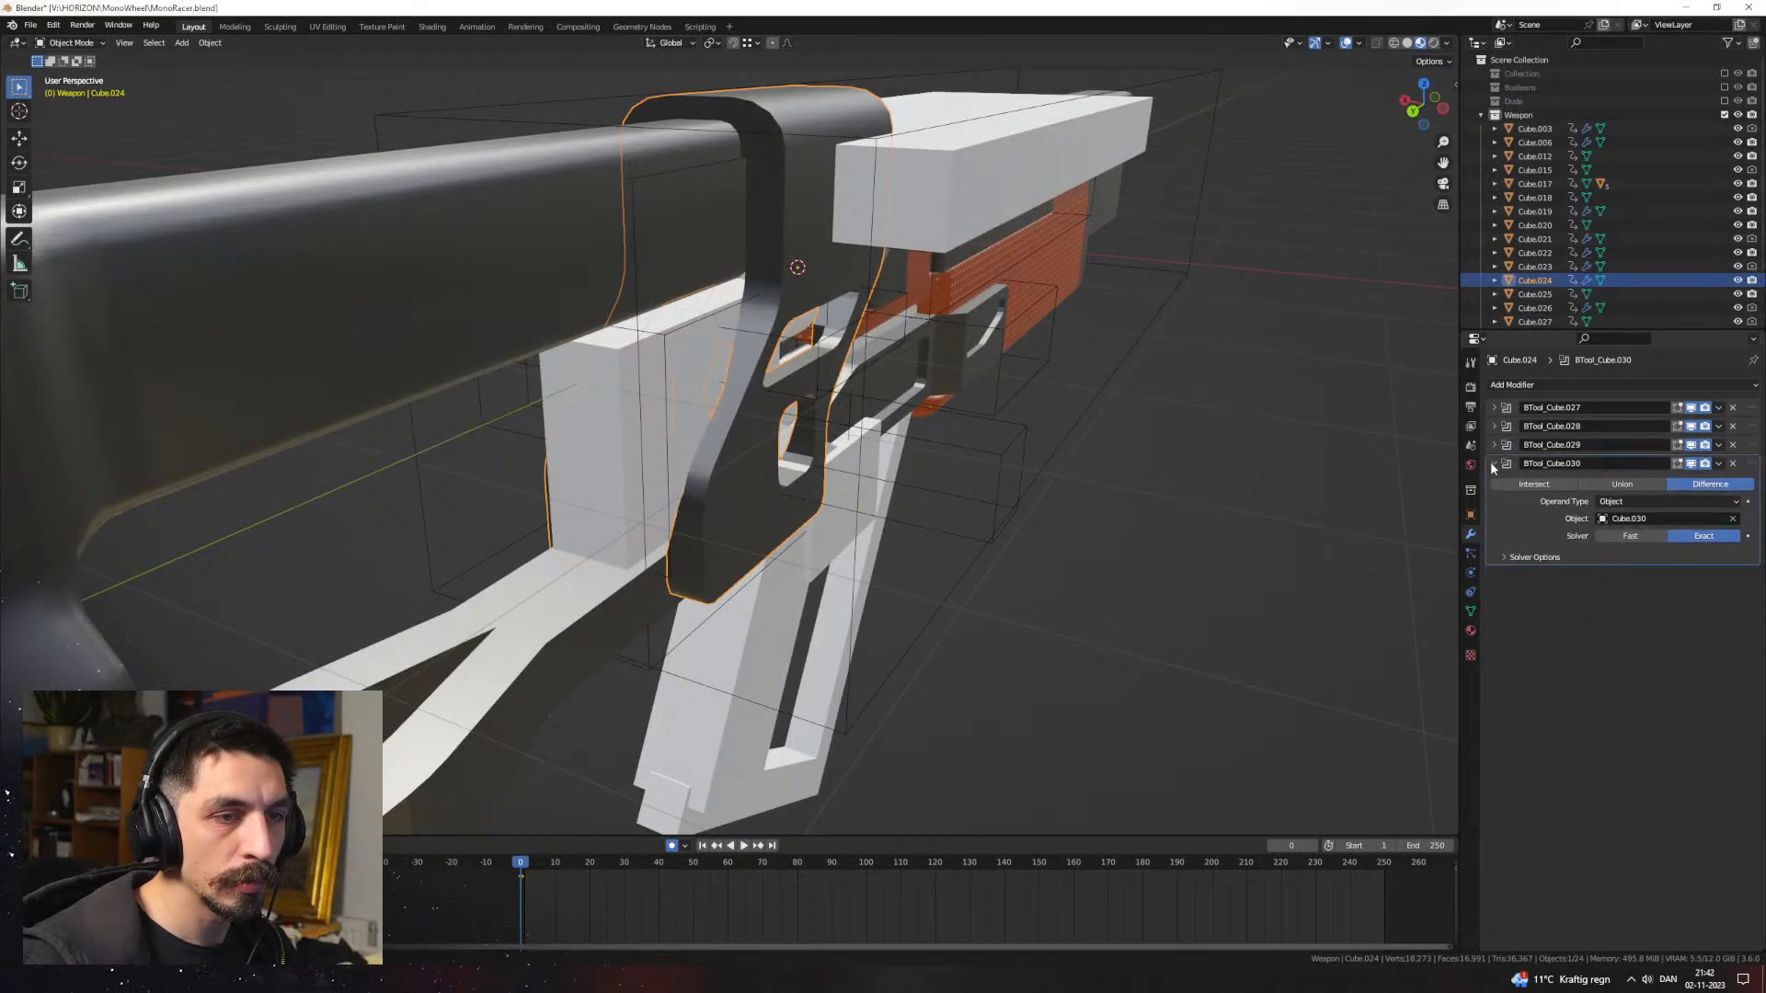
left_click(1492, 464)
left_click(1518, 386)
left_click(1492, 441)
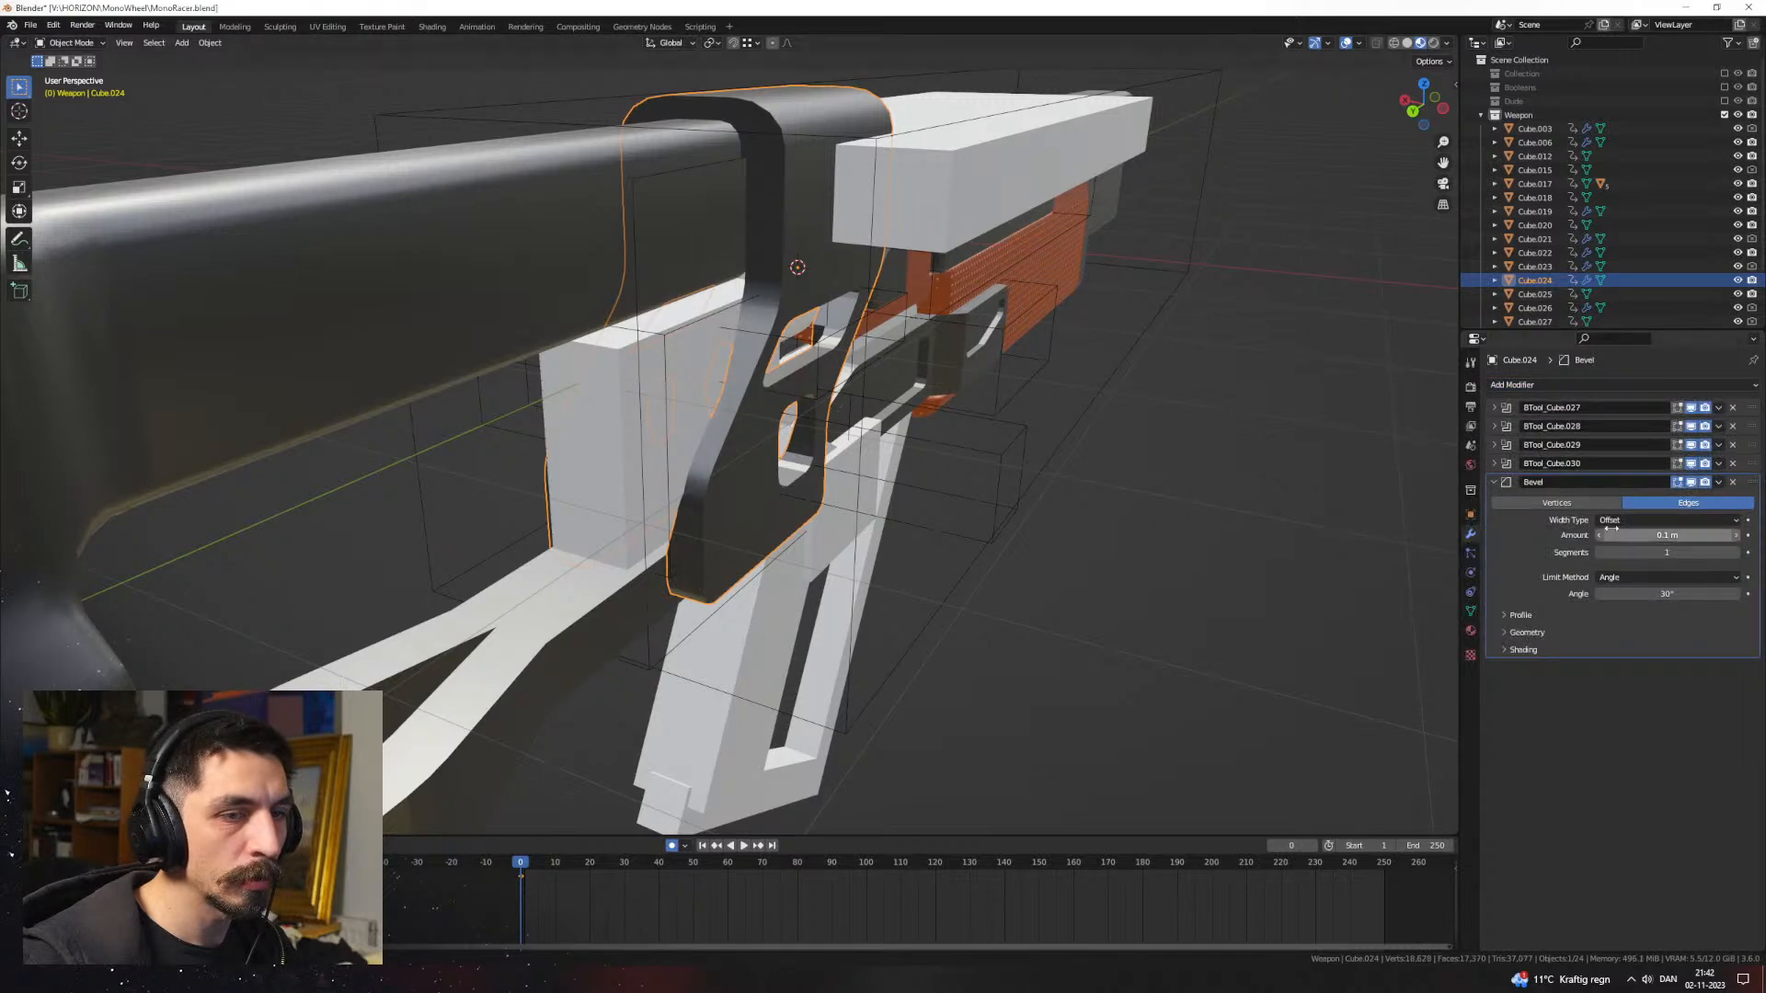
key("ctrl+z")
left_click(798, 497)
middle_click_drag(798, 497, 771, 471)
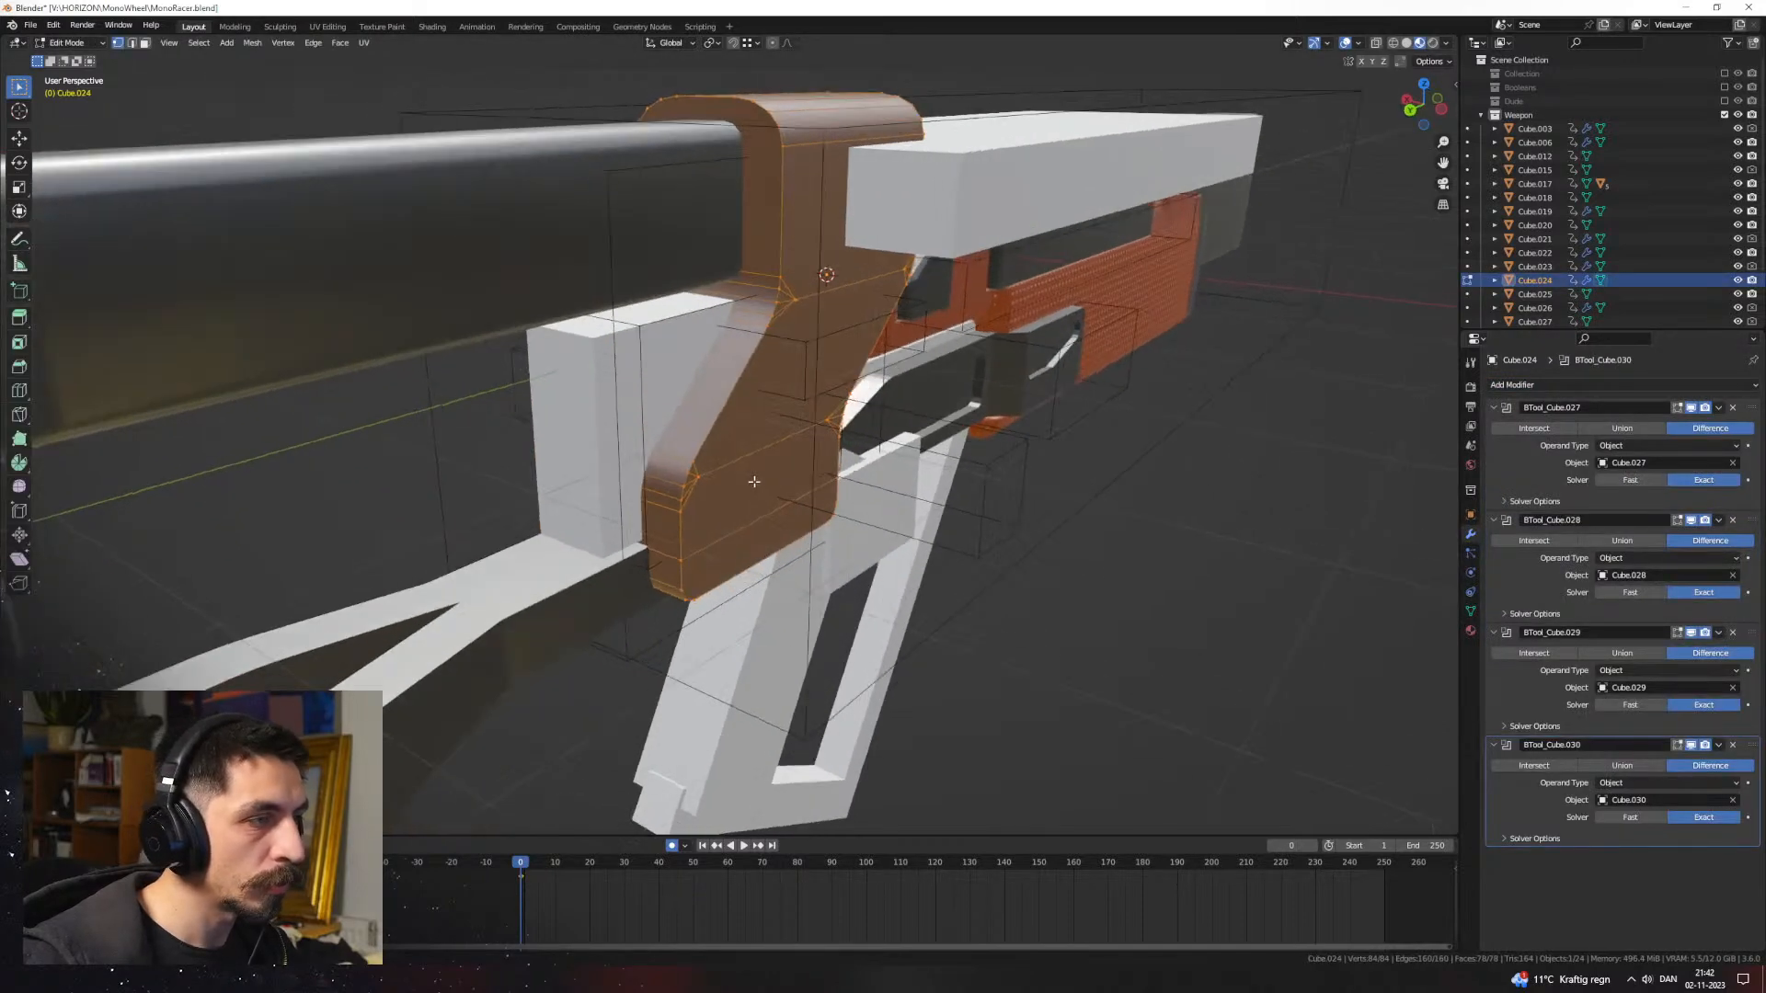
key("Tab")
middle_click_drag(715, 414, 685, 441)
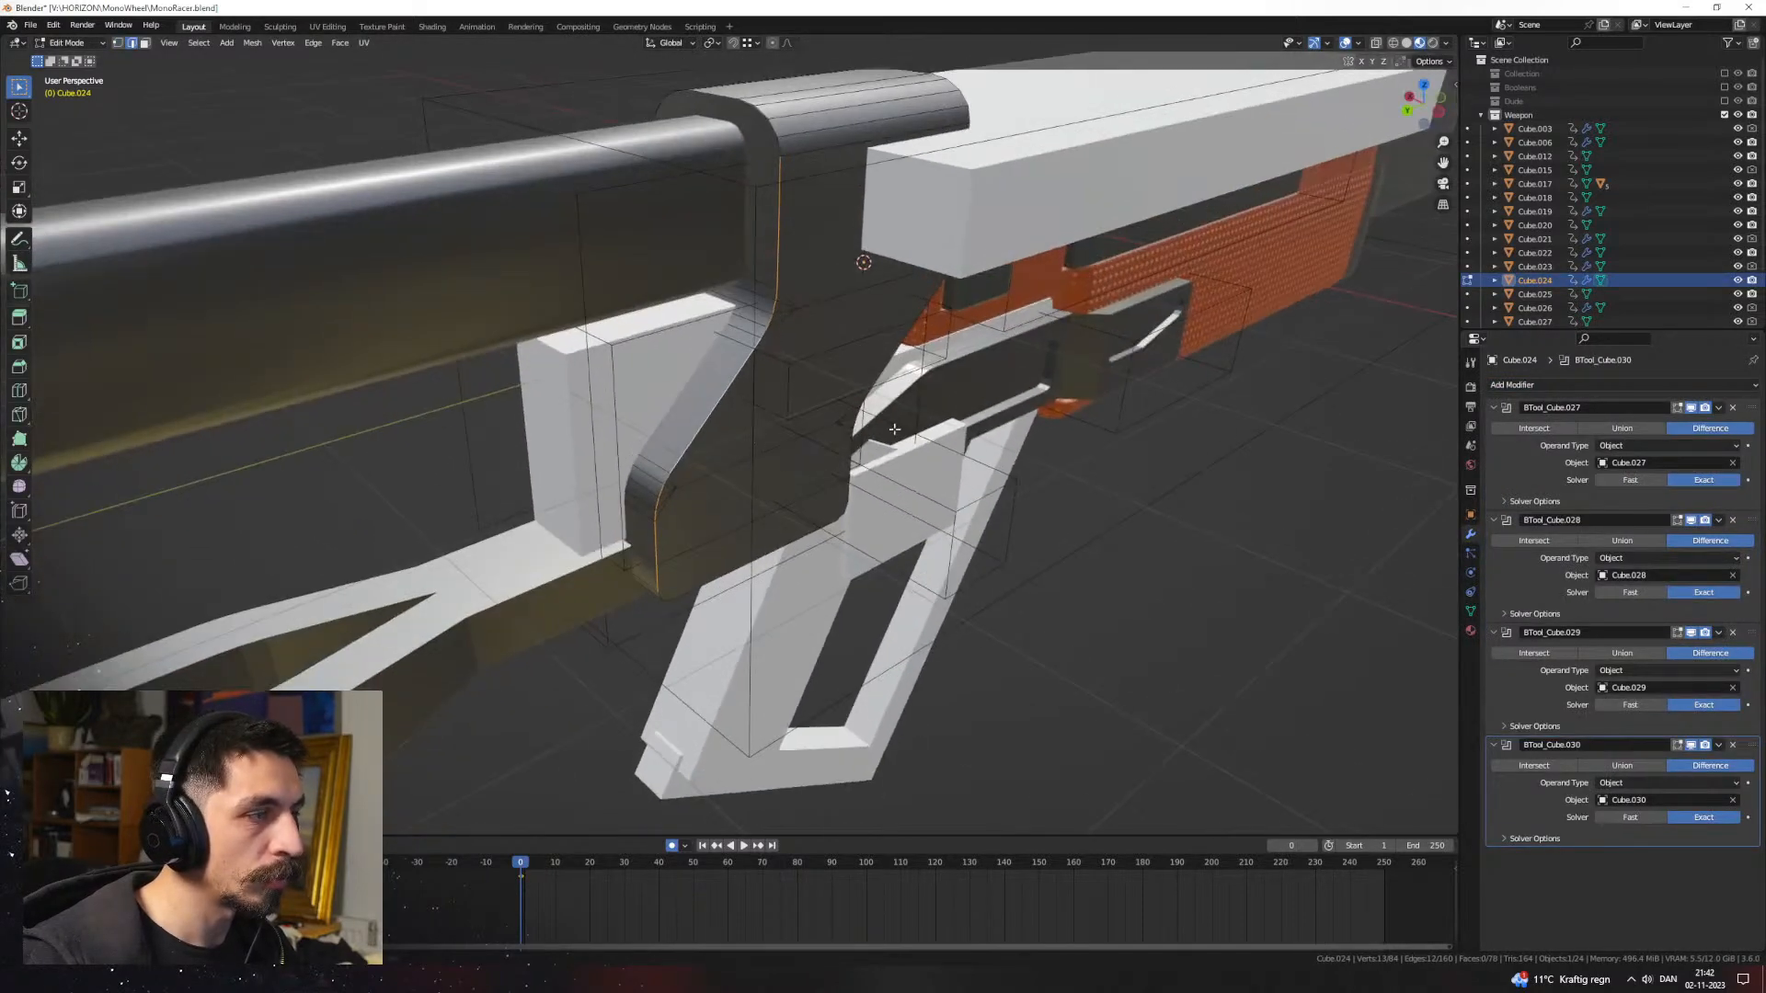
key("ctrl+b")
right_click(910, 448)
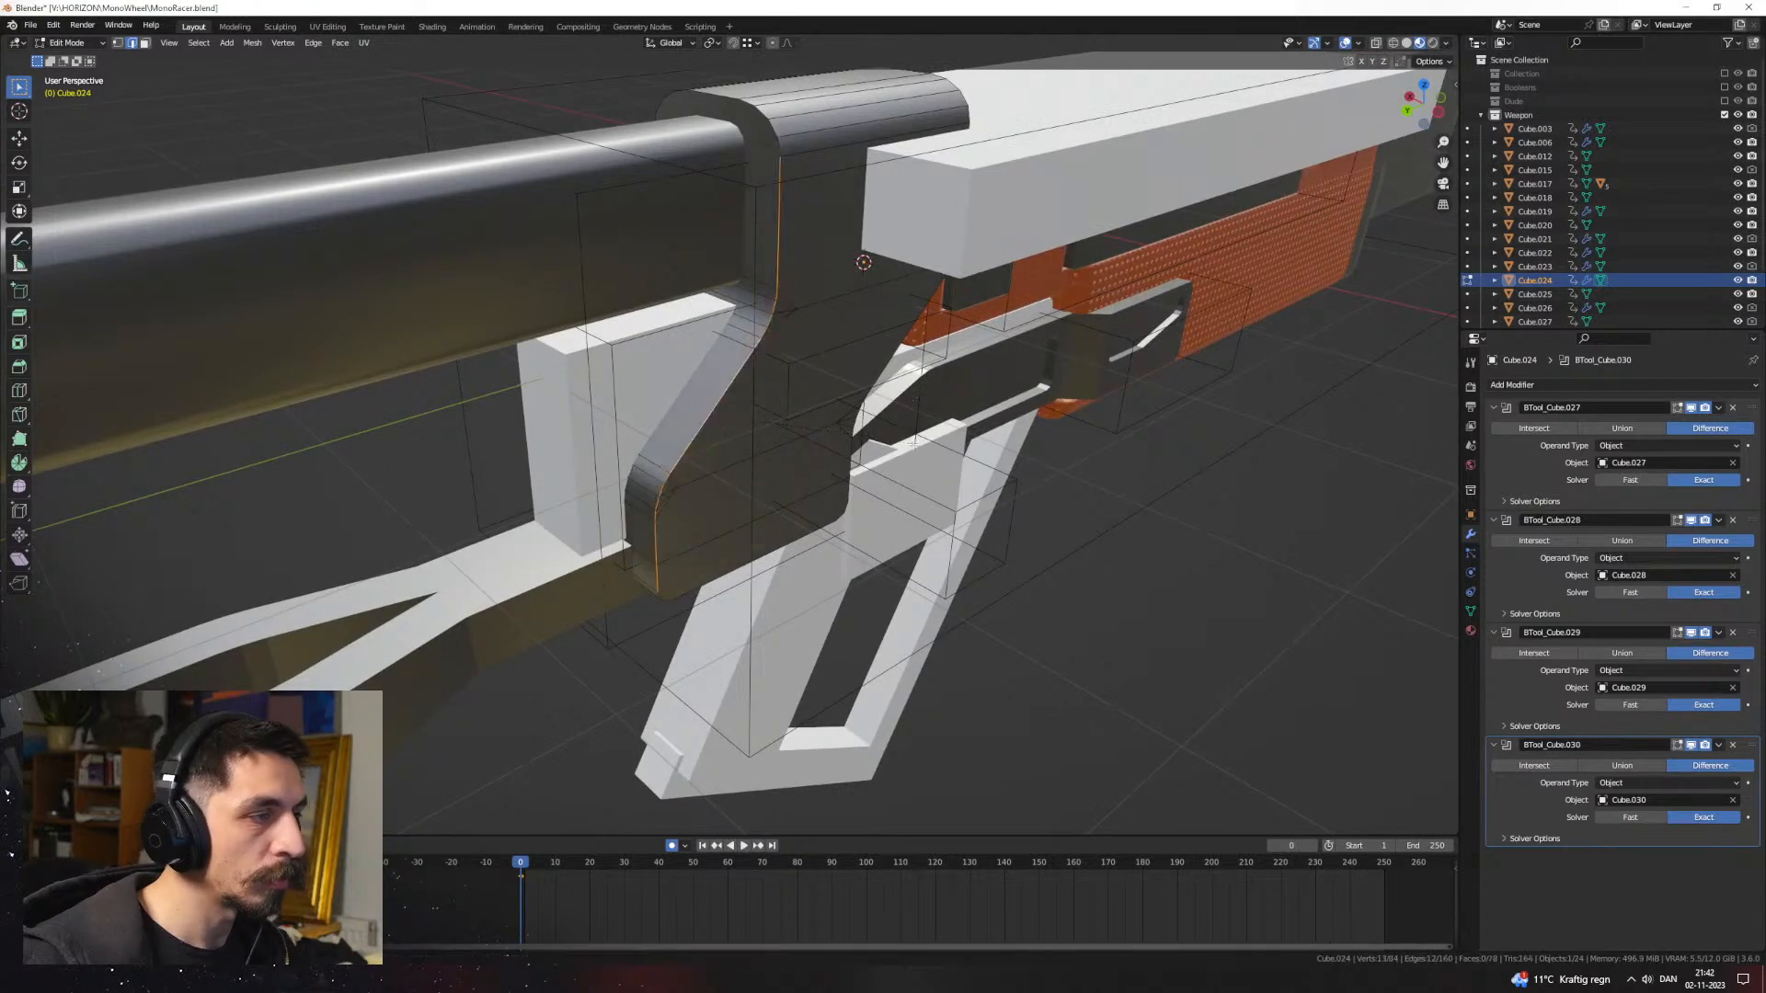
key("a")
key("Tab")
middle_click_drag(870, 458, 808, 471)
key("Tab")
middle_click_drag(741, 518, 727, 508)
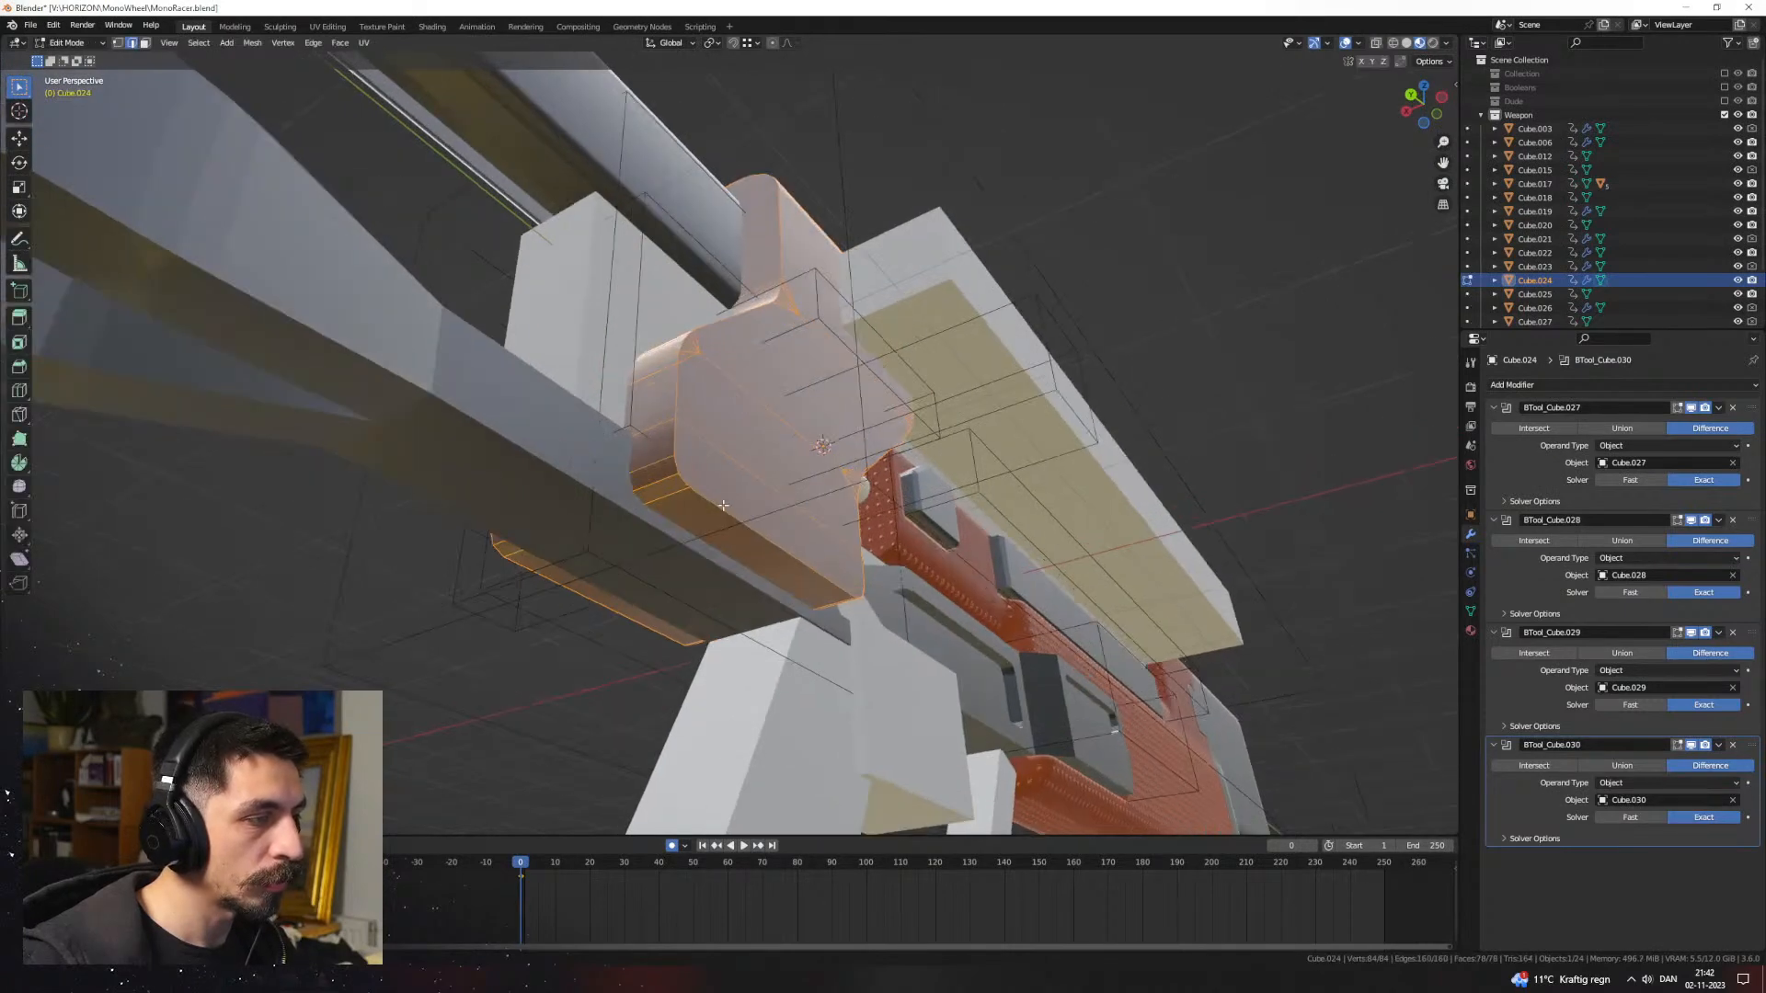
Step: Try to bevel the outline edge loops on the bracket's sides with several segments
left_click(724, 505, "alt")
left_click(679, 389, "alt+shift")
middle_click_drag(680, 391, 772, 456)
middle_click_drag(893, 478, 706, 168)
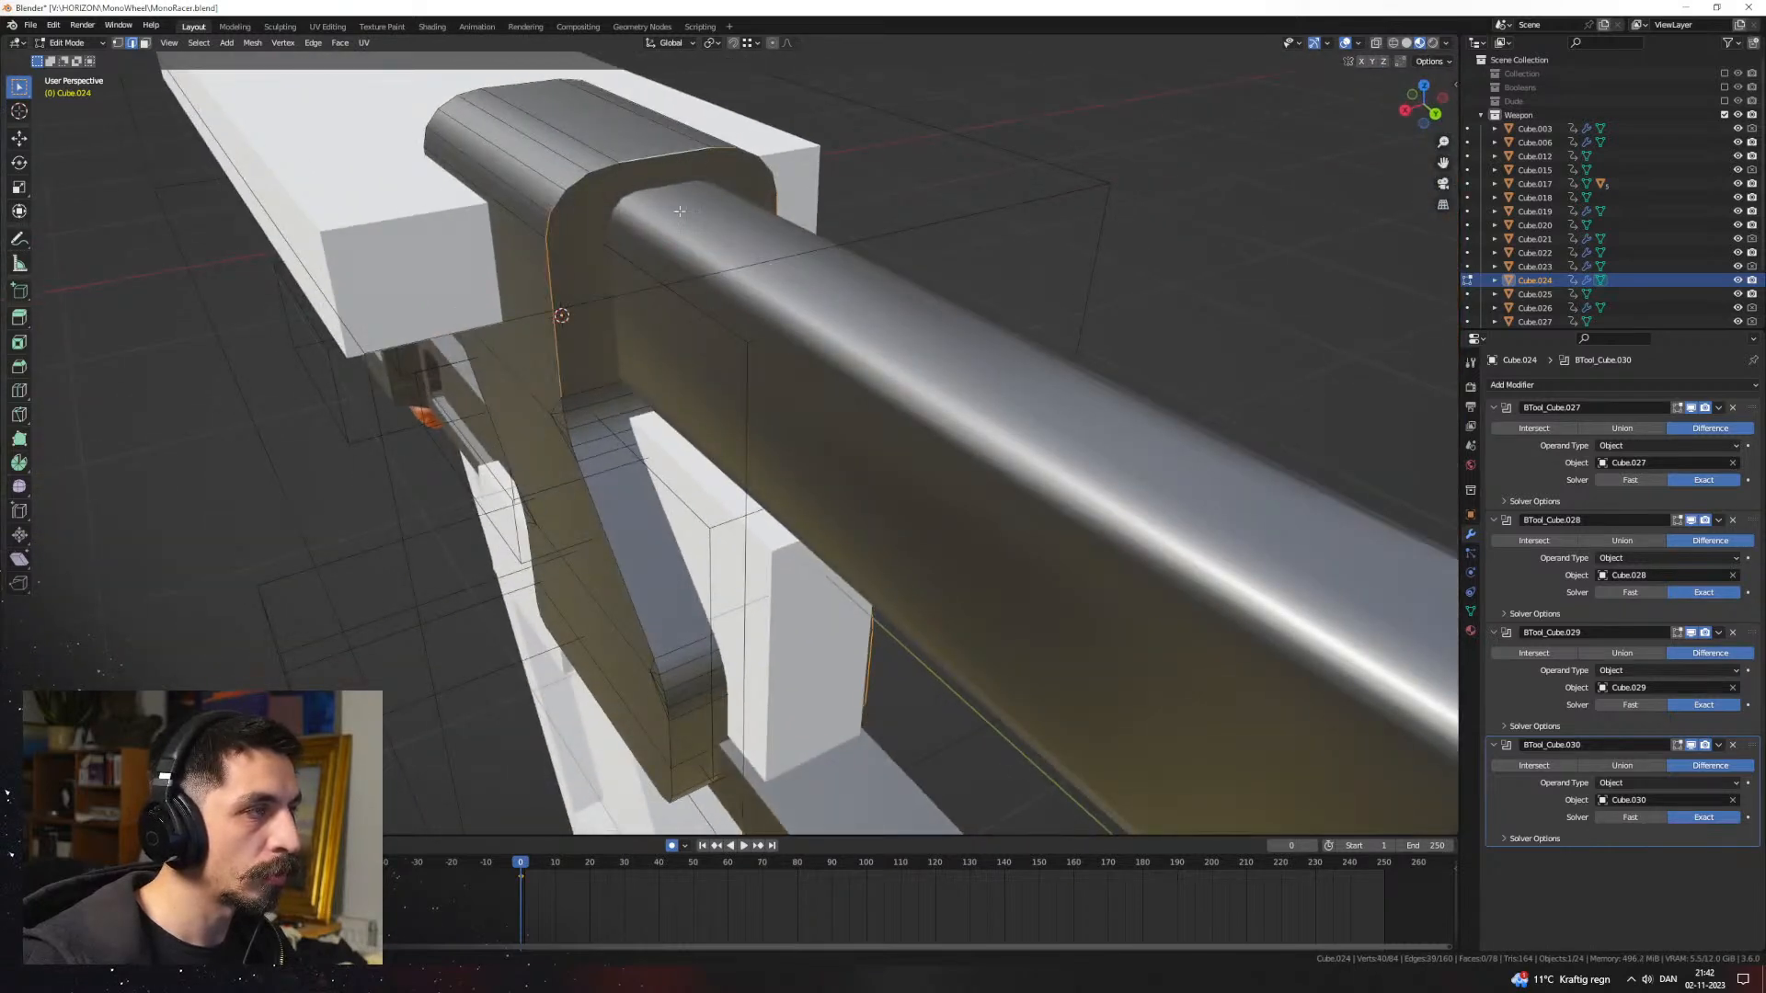
left_click(613, 524, "alt+shift")
middle_click_drag(613, 524, 748, 420)
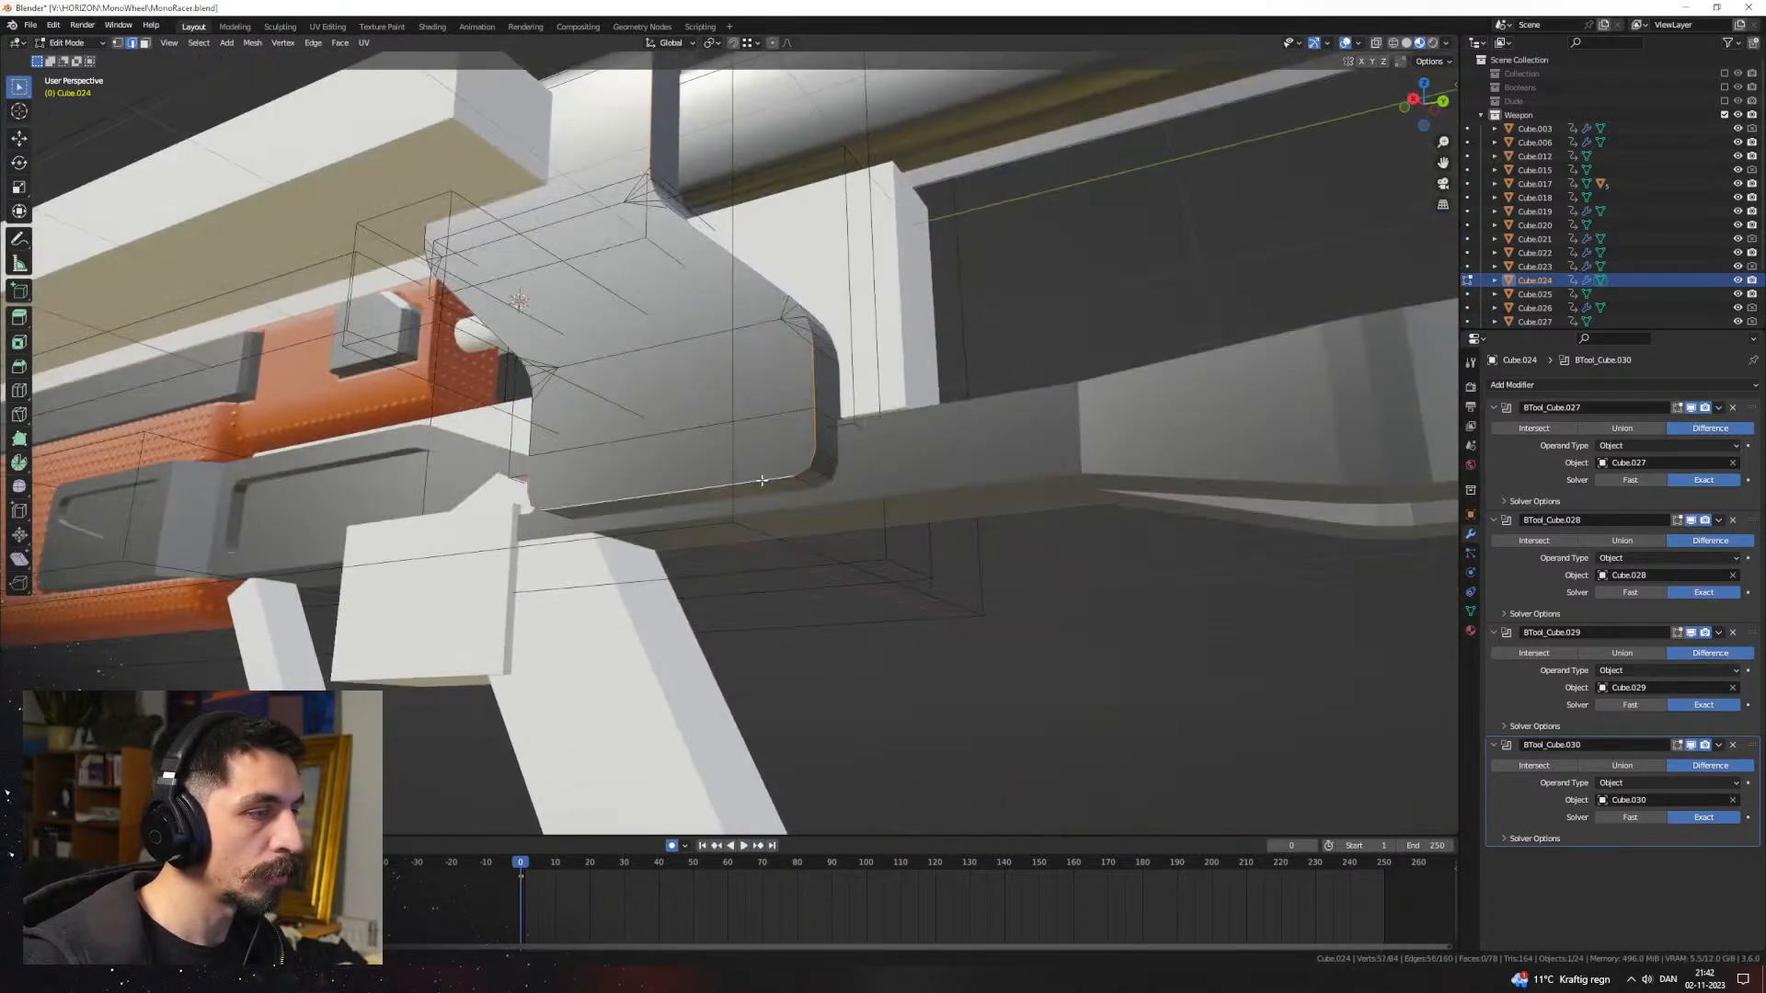
middle_click_drag(762, 480, 690, 469)
left_click(595, 372, "alt+shift")
middle_click_drag(595, 372, 710, 450)
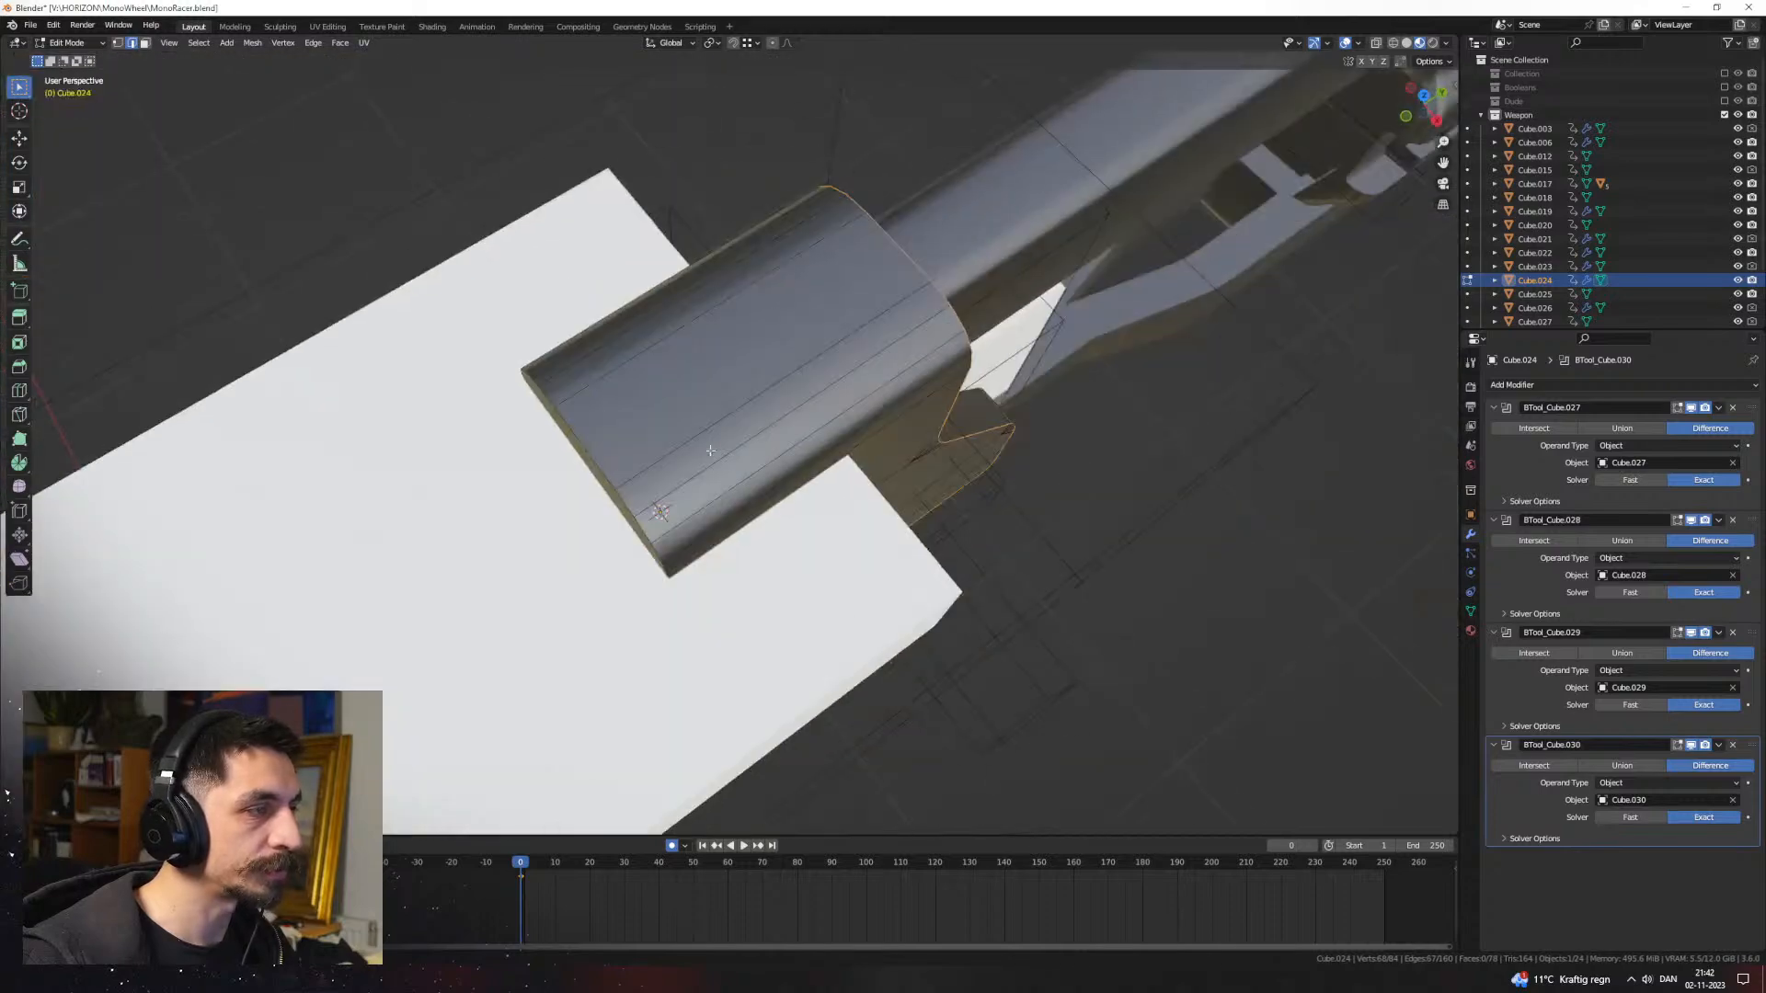
middle_click_drag(629, 512, 866, 452)
key("ctrl+b")
scroll(871, 454, "up", 6)
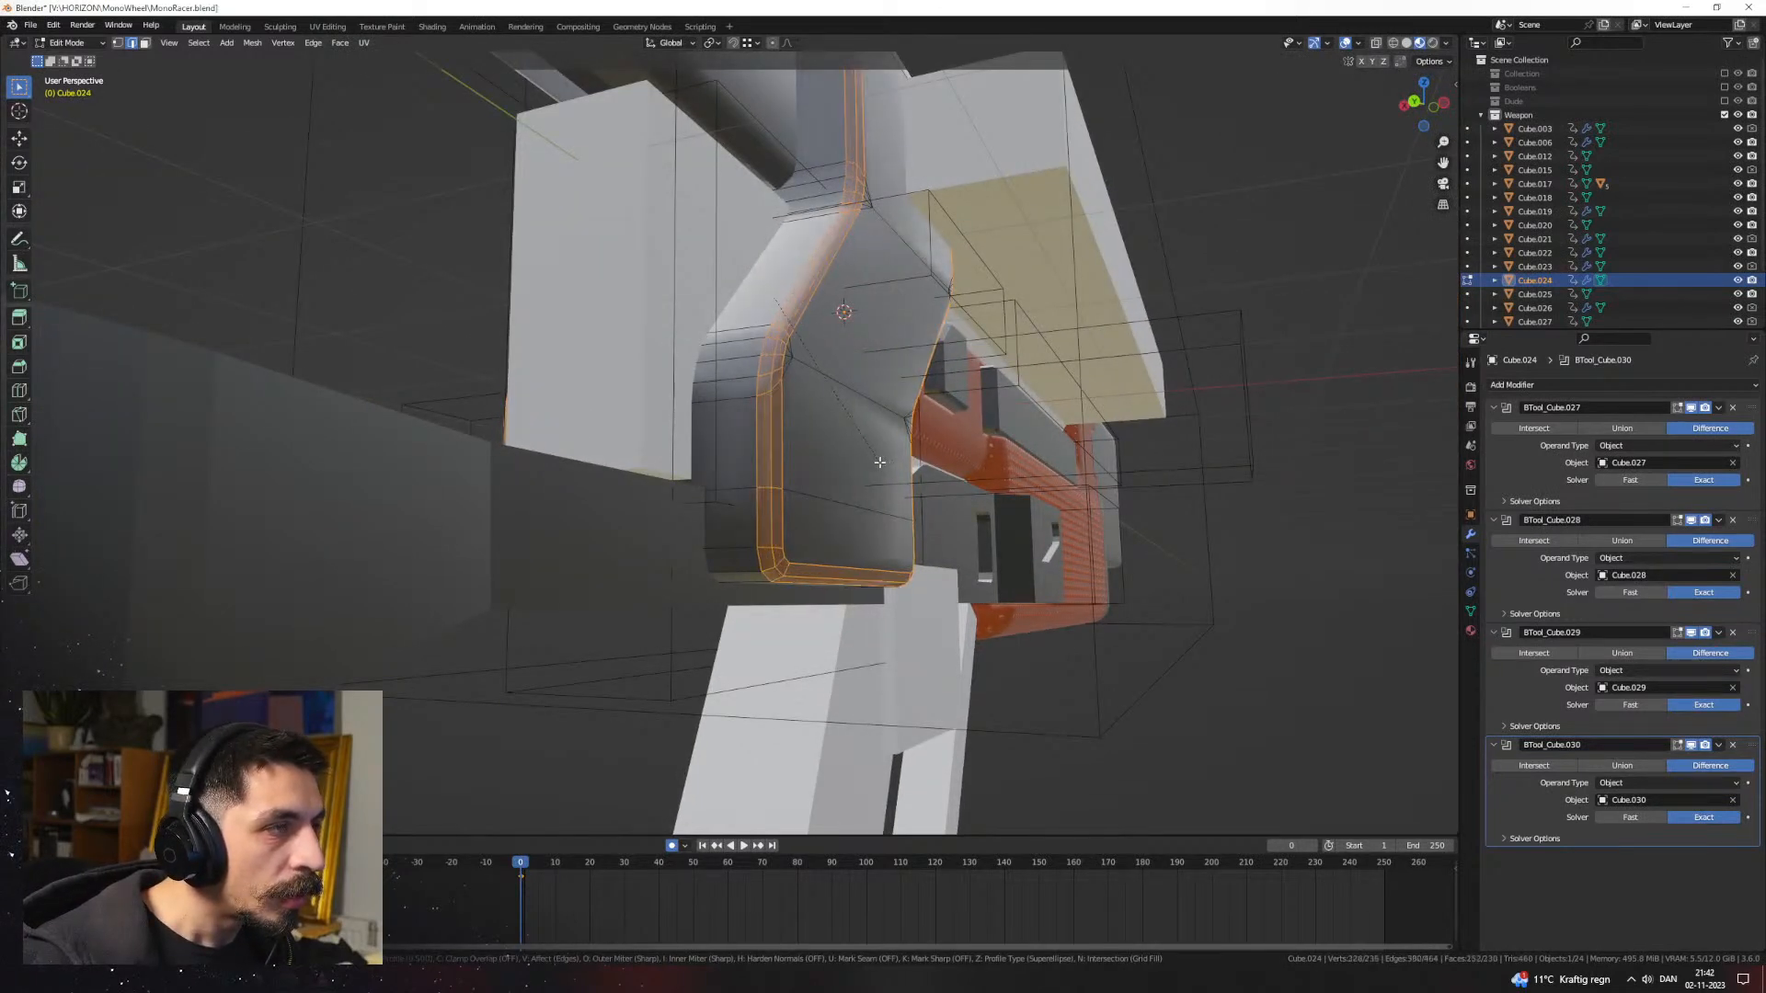
left_click(879, 463)
Step: Check the shading of the beveled bracket and undo the edge bevel
key("Tab")
middle_click_drag(883, 473, 823, 522)
right_click(638, 432)
left_click(638, 432)
right_click(715, 467)
left_click(709, 457)
right_click(709, 467)
left_click(709, 480)
scroll(786, 505, "down", 4)
middle_click_drag(938, 496, 902, 507)
left_click(1060, 540)
key("ctrl+z")
scroll(956, 506, "up", 3)
key("Tab")
scroll(938, 501, "down", 2)
key("Tab")
scroll(925, 528, "up", 2)
Step: Scale the mesh of the slot cutter Cube.029 along Y to about 0.94 in the left view
left_click(883, 389)
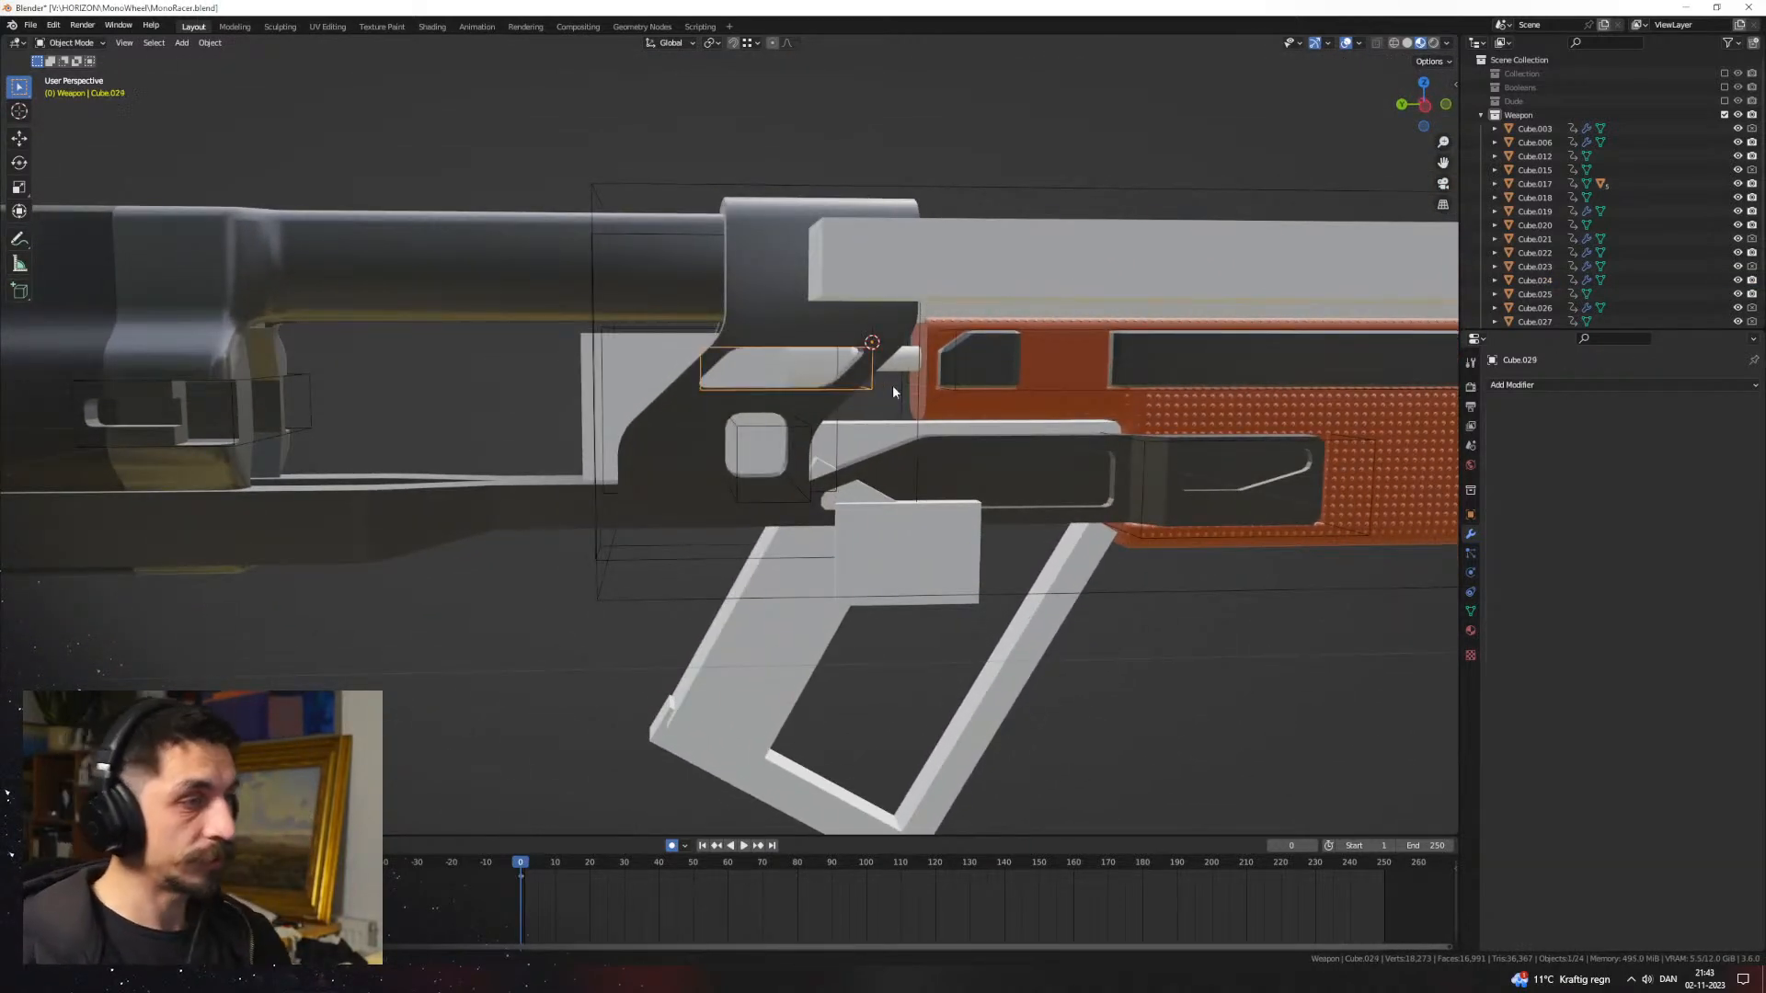
middle_click_drag(892, 384, 834, 388, "alt")
scroll(835, 387, "up", 3)
key("Tab")
key("a")
key("s")
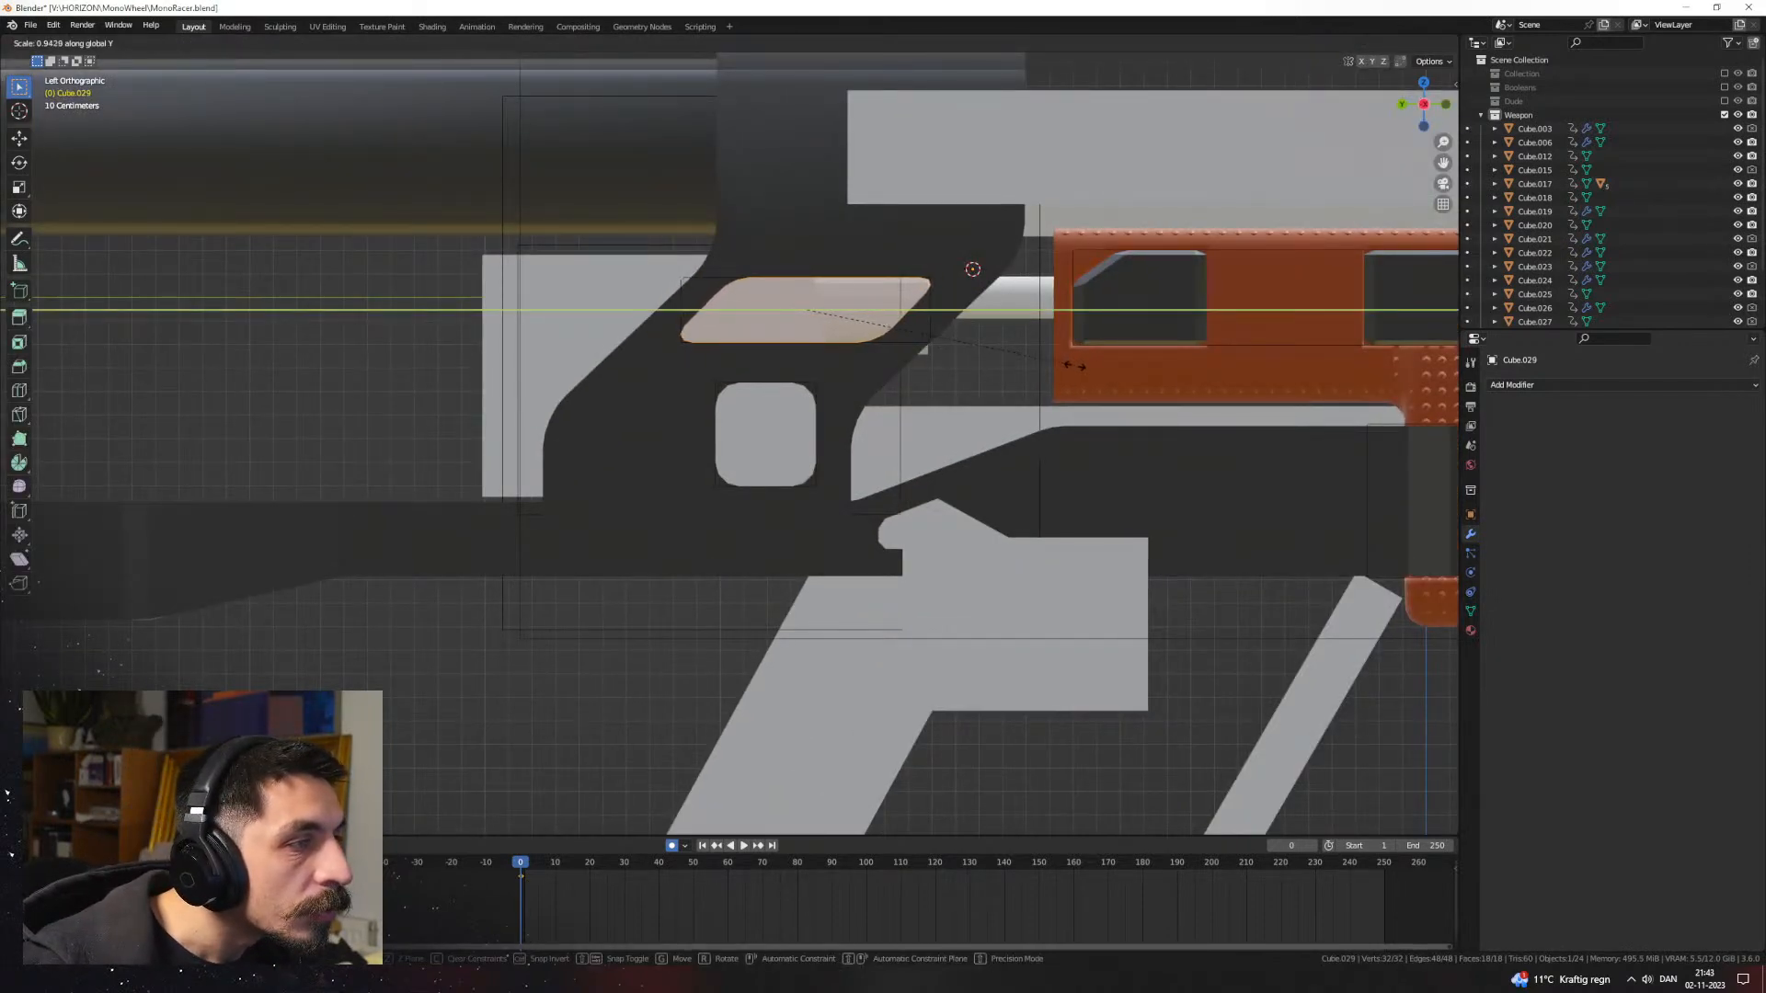
left_click(1076, 367)
key("Tab")
Step: Examine the bracket's openings and the surrounding rifle parts from several angles
scroll(1049, 414, "down", 3)
middle_click_drag(1034, 439, 1251, 596)
left_click(1144, 590)
scroll(1196, 592, "down", 4)
middle_click_drag(965, 579, 1115, 599)
scroll(1049, 602, "down", 3)
middle_click_drag(981, 611, 690, 425)
scroll(891, 549, "down", 4)
scroll(745, 483, "up", 1)
left_click(796, 423)
scroll(759, 442, "up", 2)
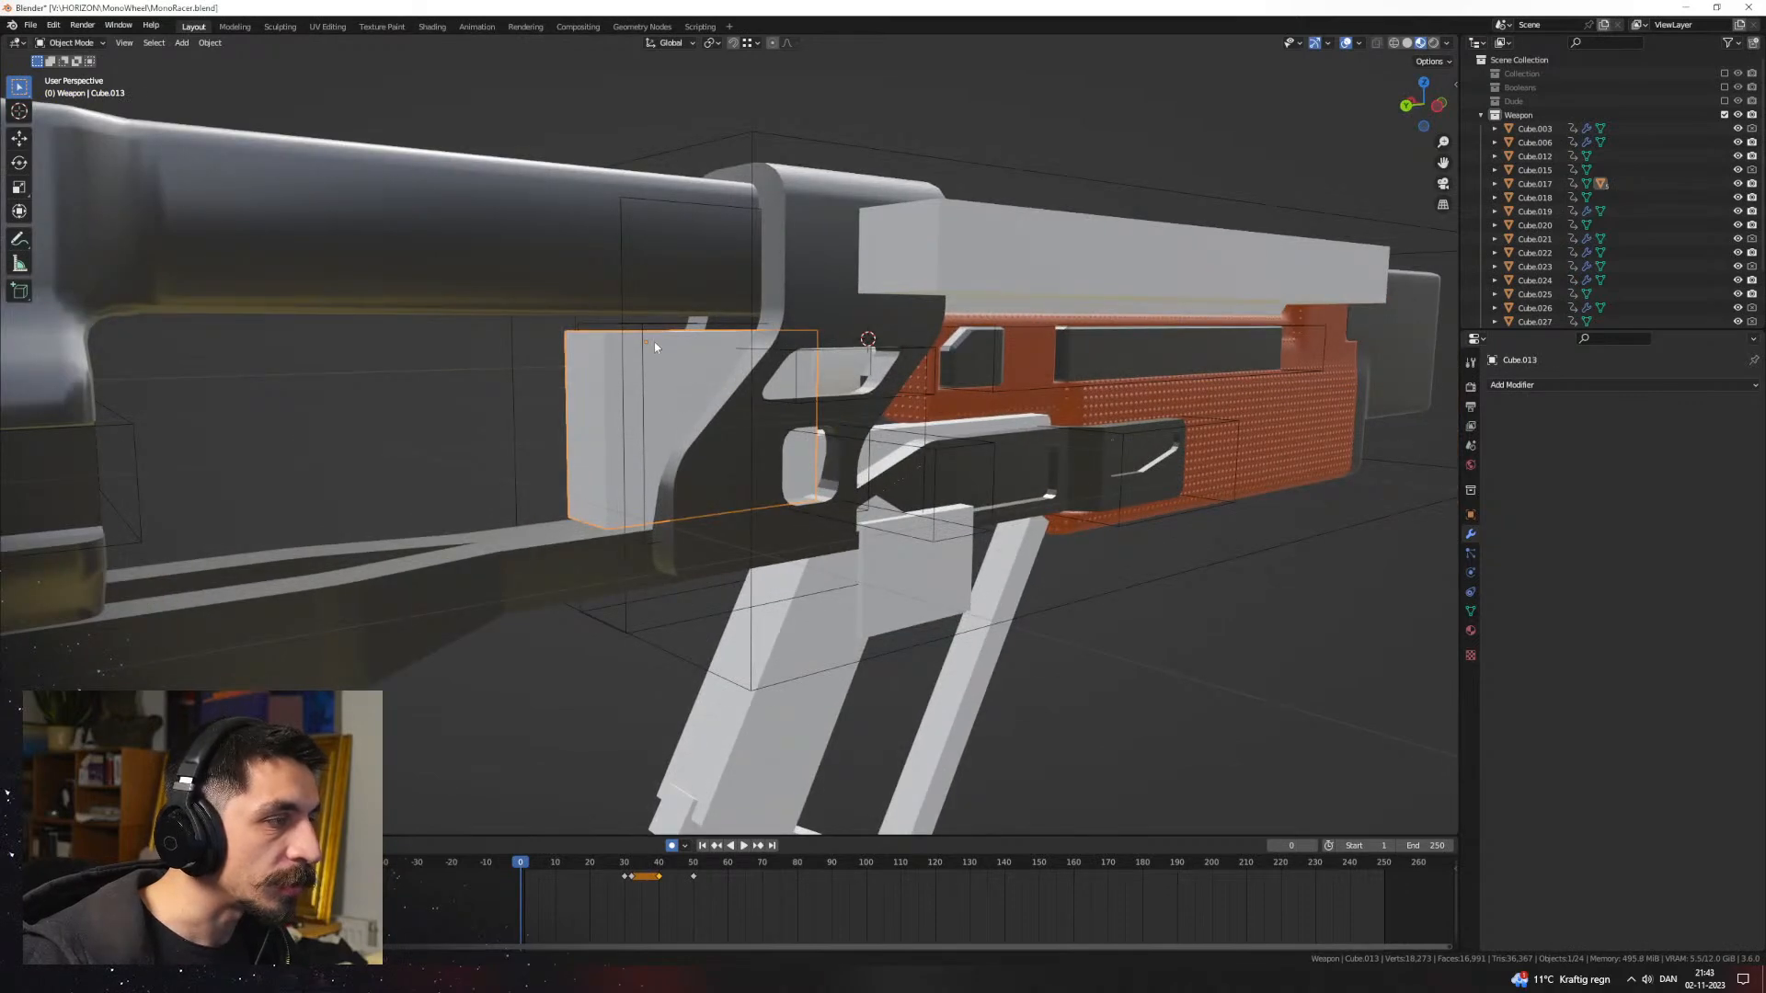
Step: Convert the bracket Cube.024 with Visual Geometry to Mesh and delete the leftover cutter block at its slot
left_click(643, 336)
middle_click_drag(643, 337, 688, 377)
left_click(692, 378)
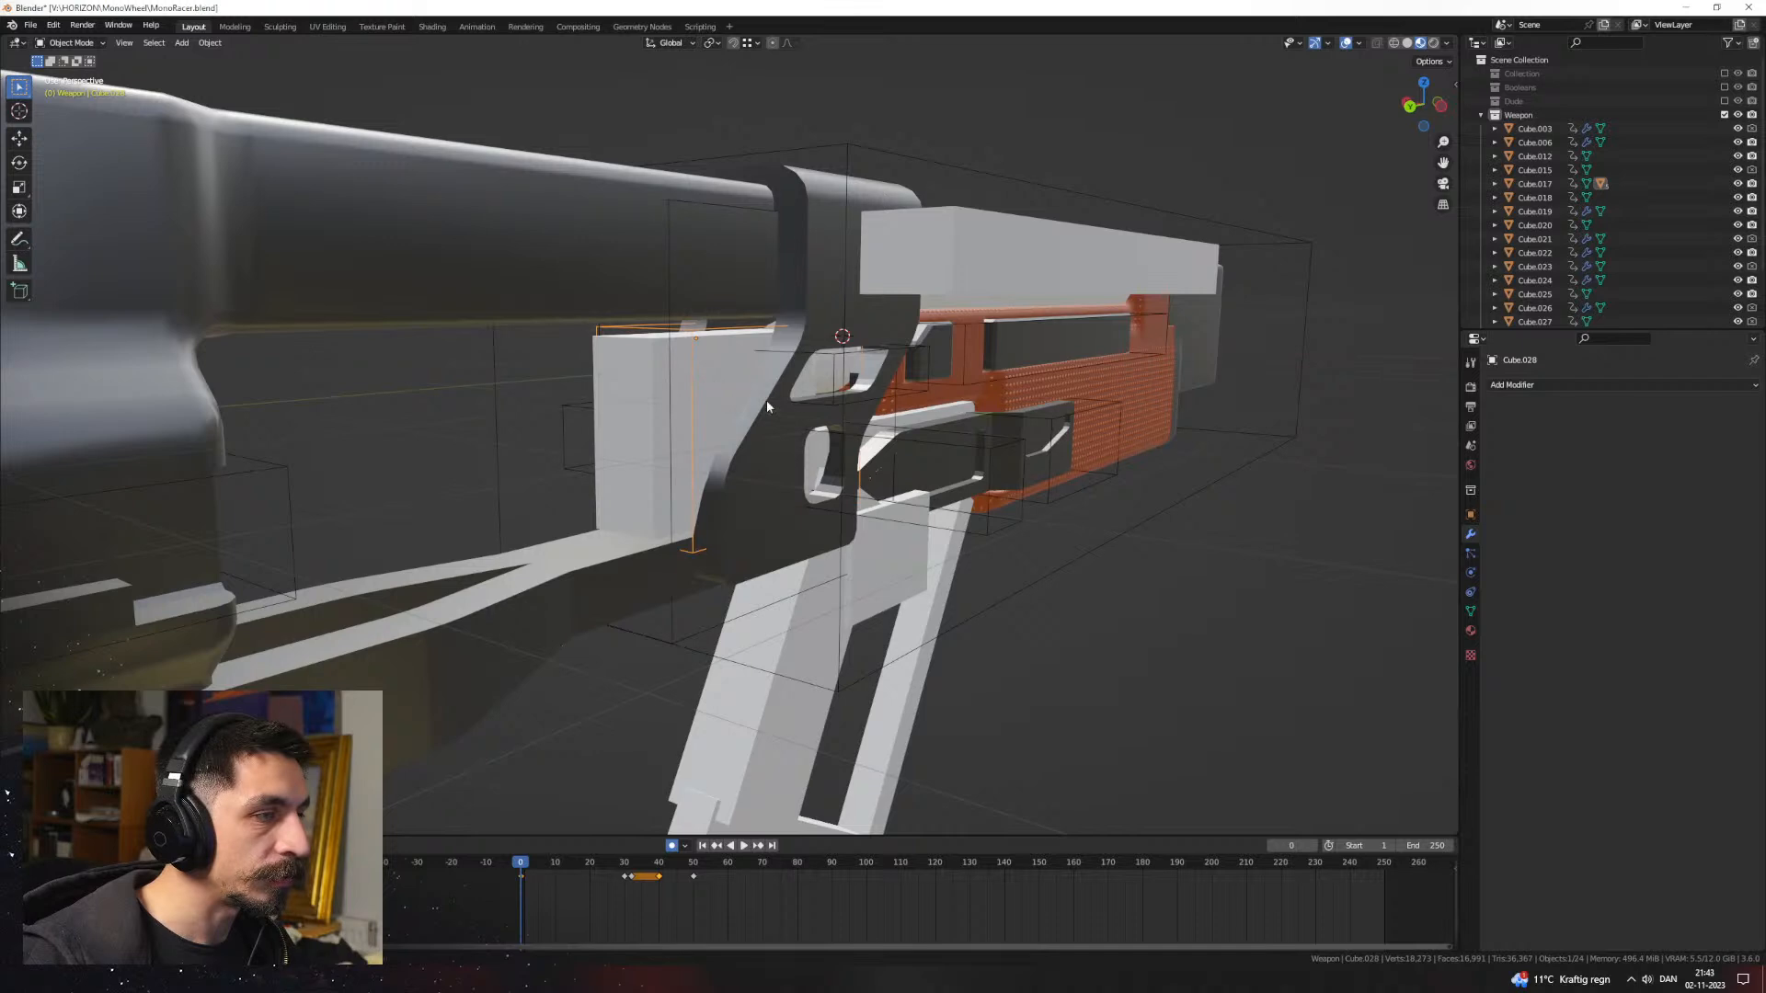
left_click(763, 440)
left_click(1505, 411)
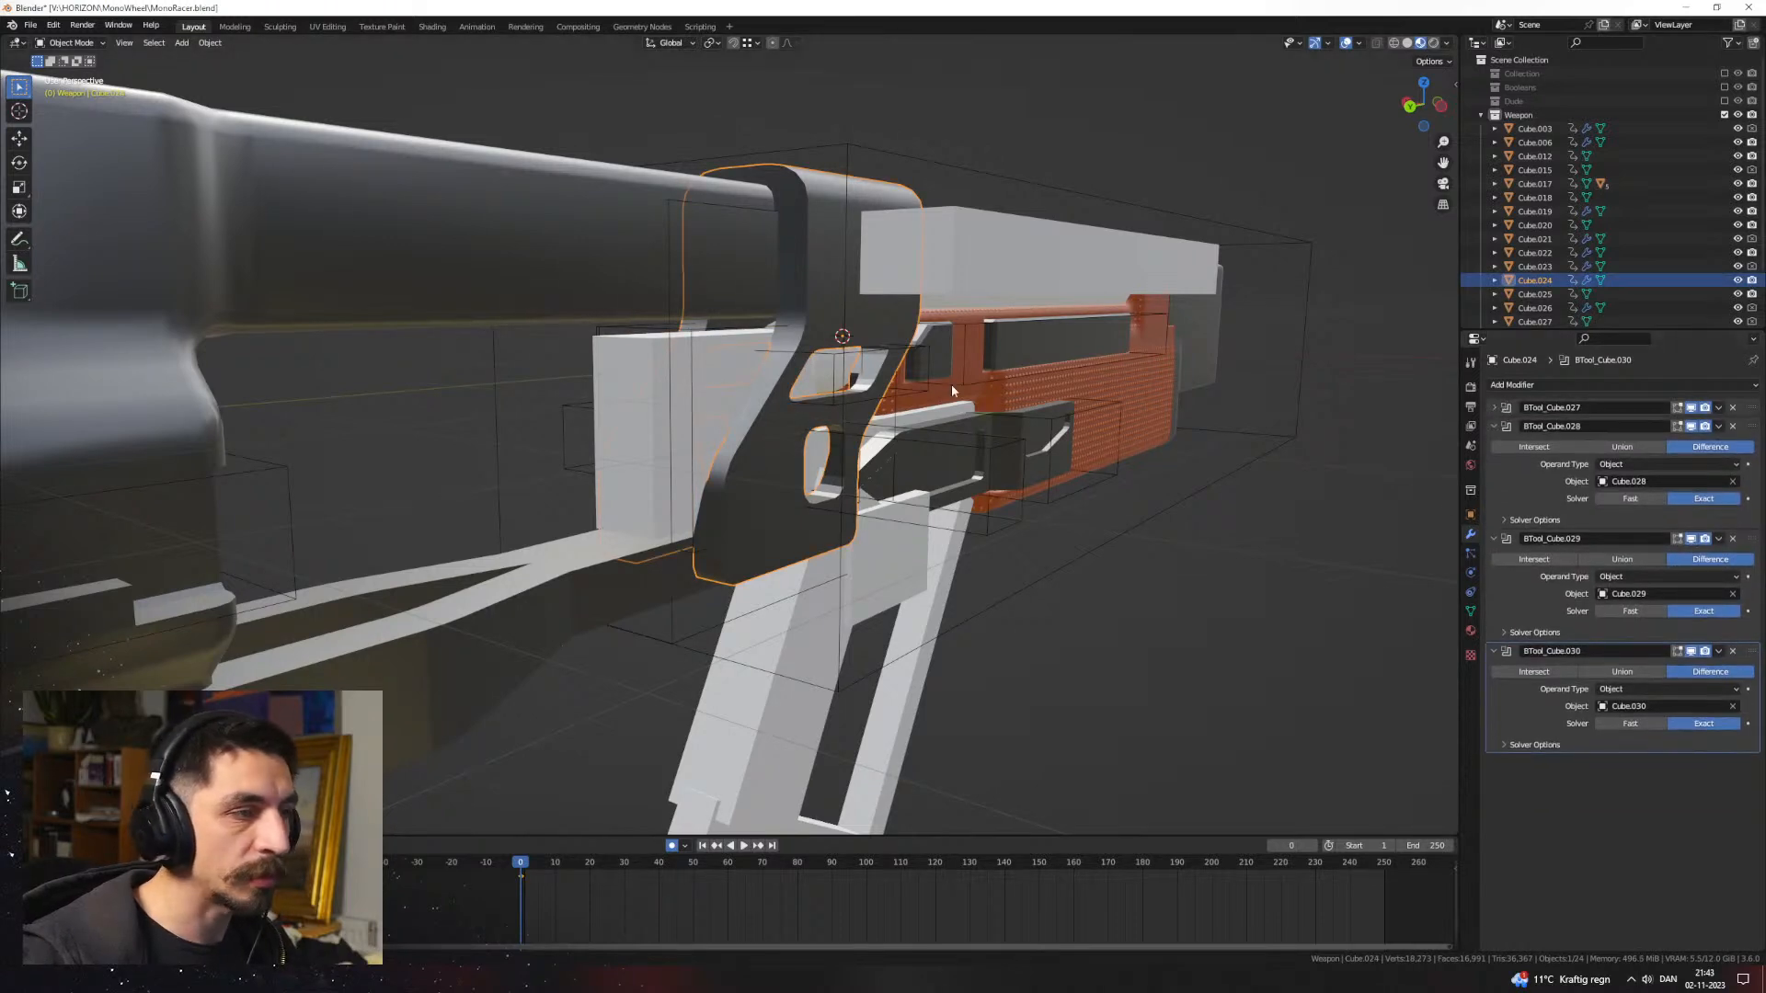
key("ctrl+a")
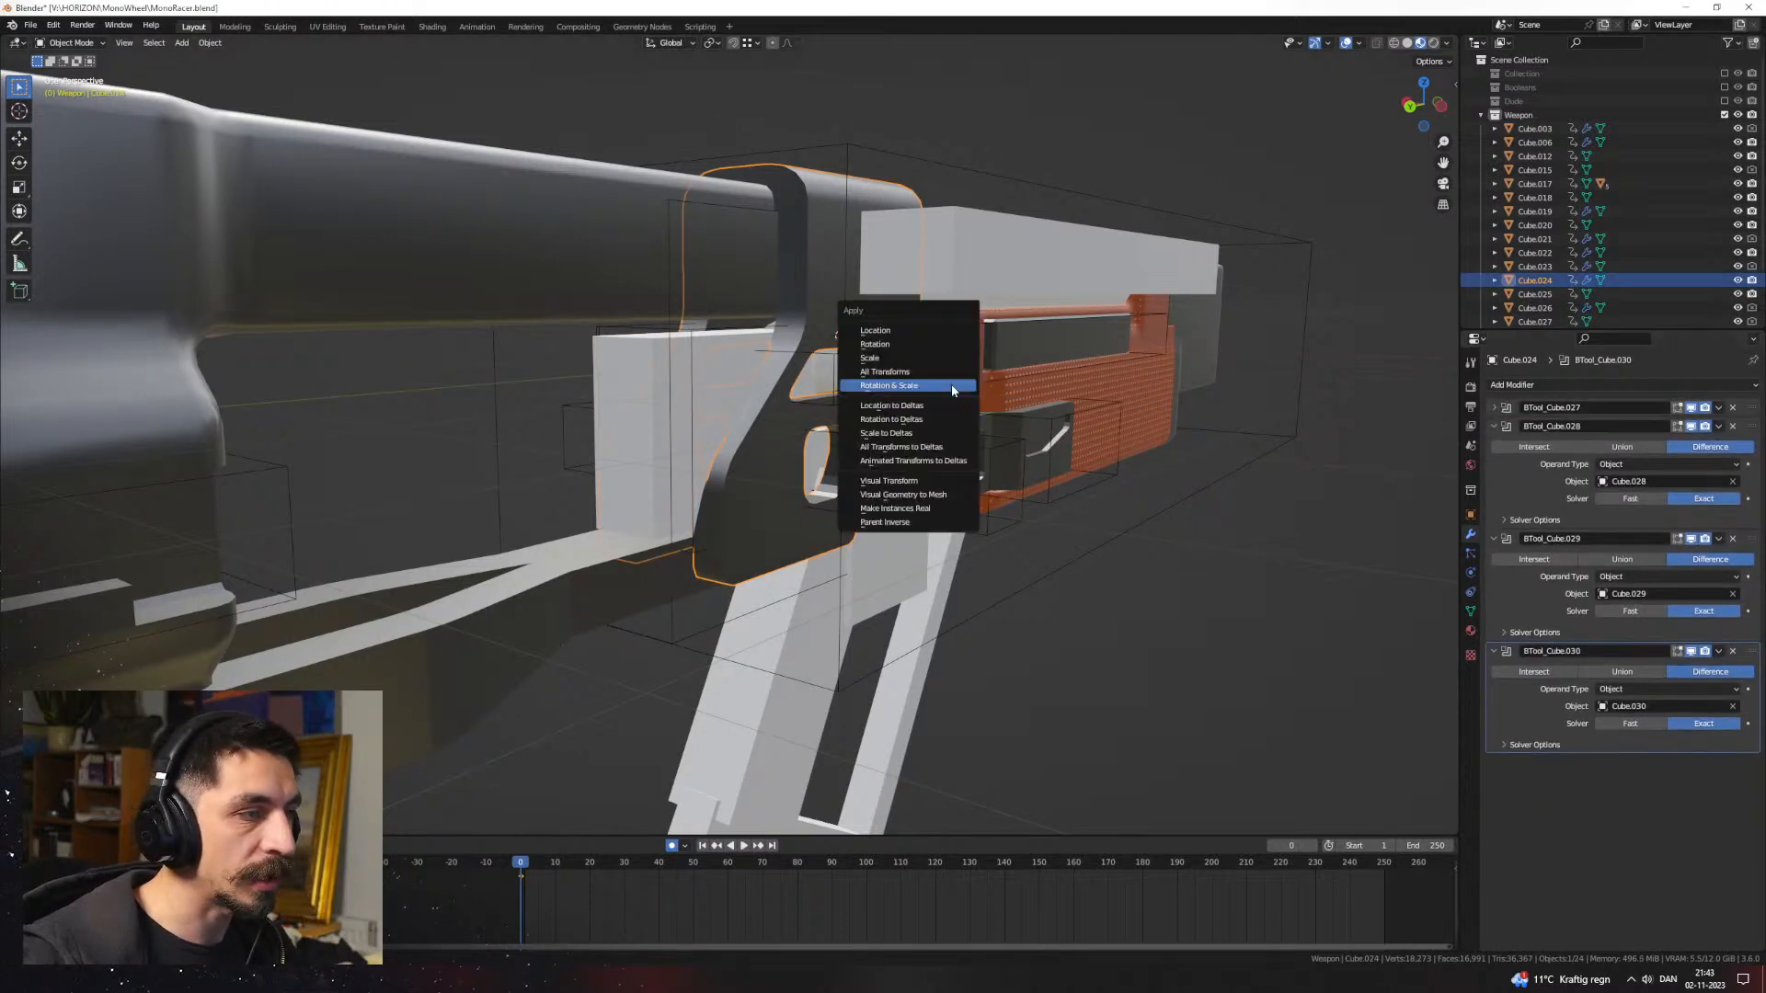
left_click(947, 502)
left_click(878, 403)
key("Delete")
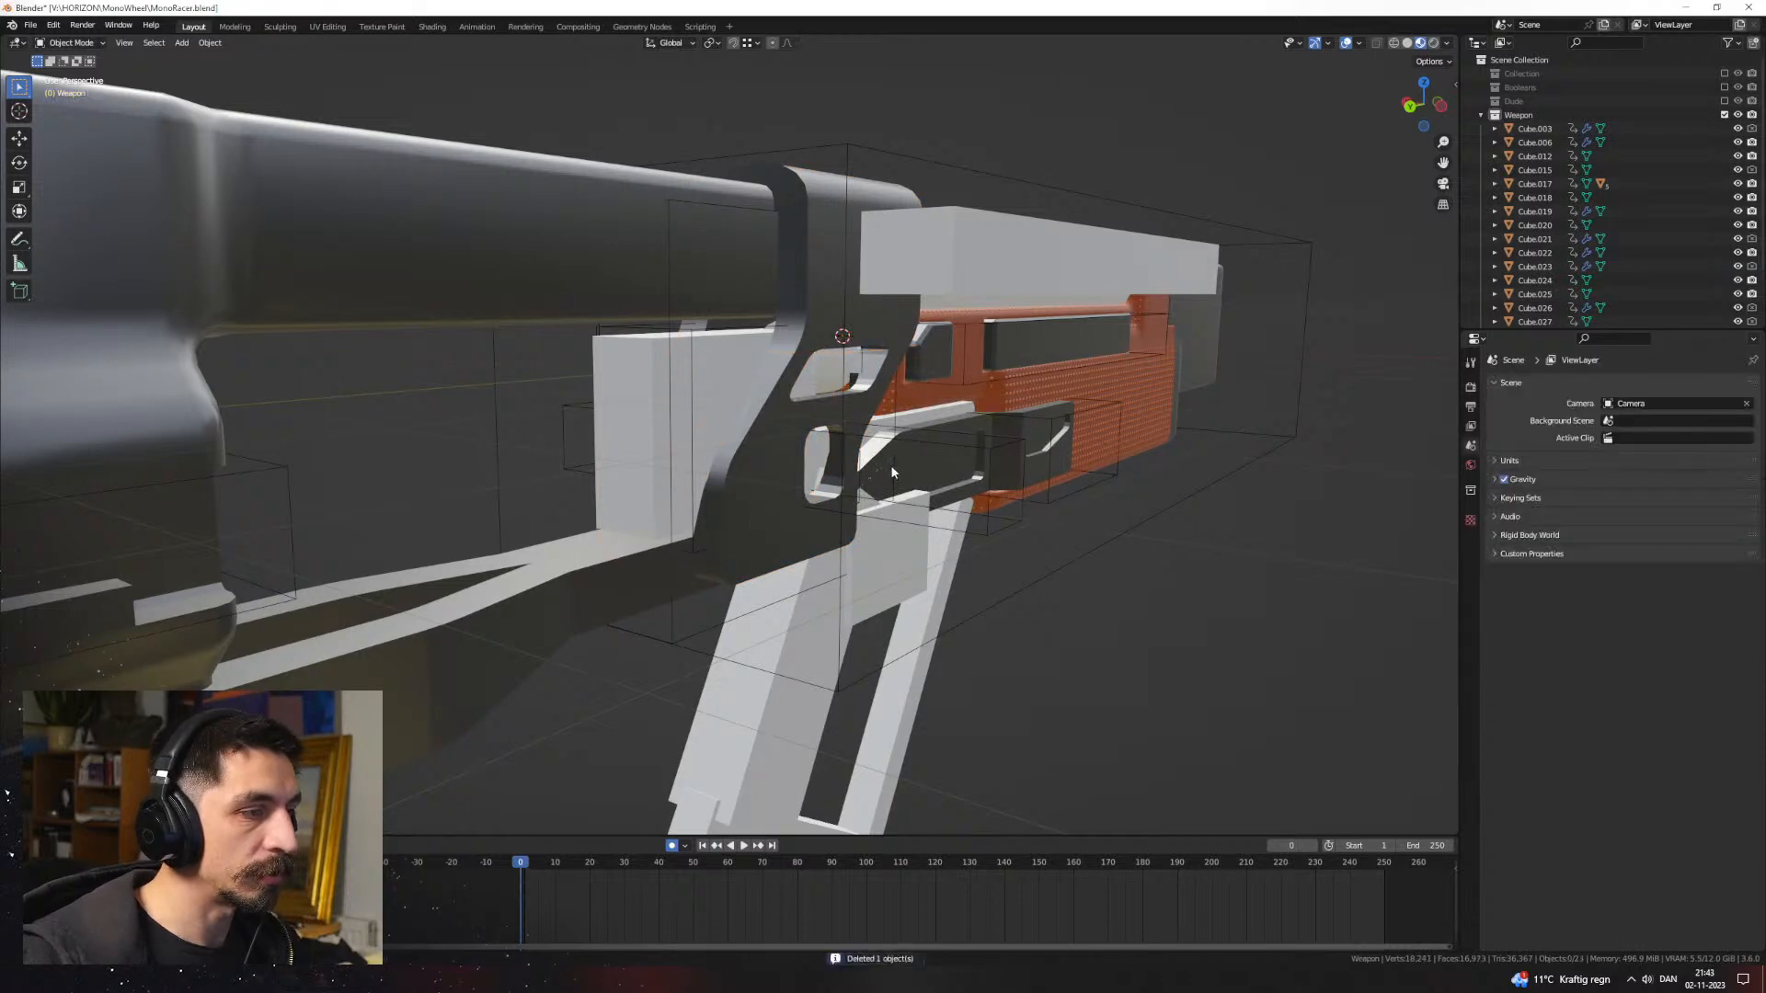
Step: Set Cube.028's viewport display to Textured and add the neighbouring block Cube.013 to the selection
left_click(890, 465)
middle_click_drag(890, 465, 736, 442)
left_click(838, 497)
left_click(679, 418)
left_click(681, 417)
left_click(1524, 385)
left_click(1524, 389)
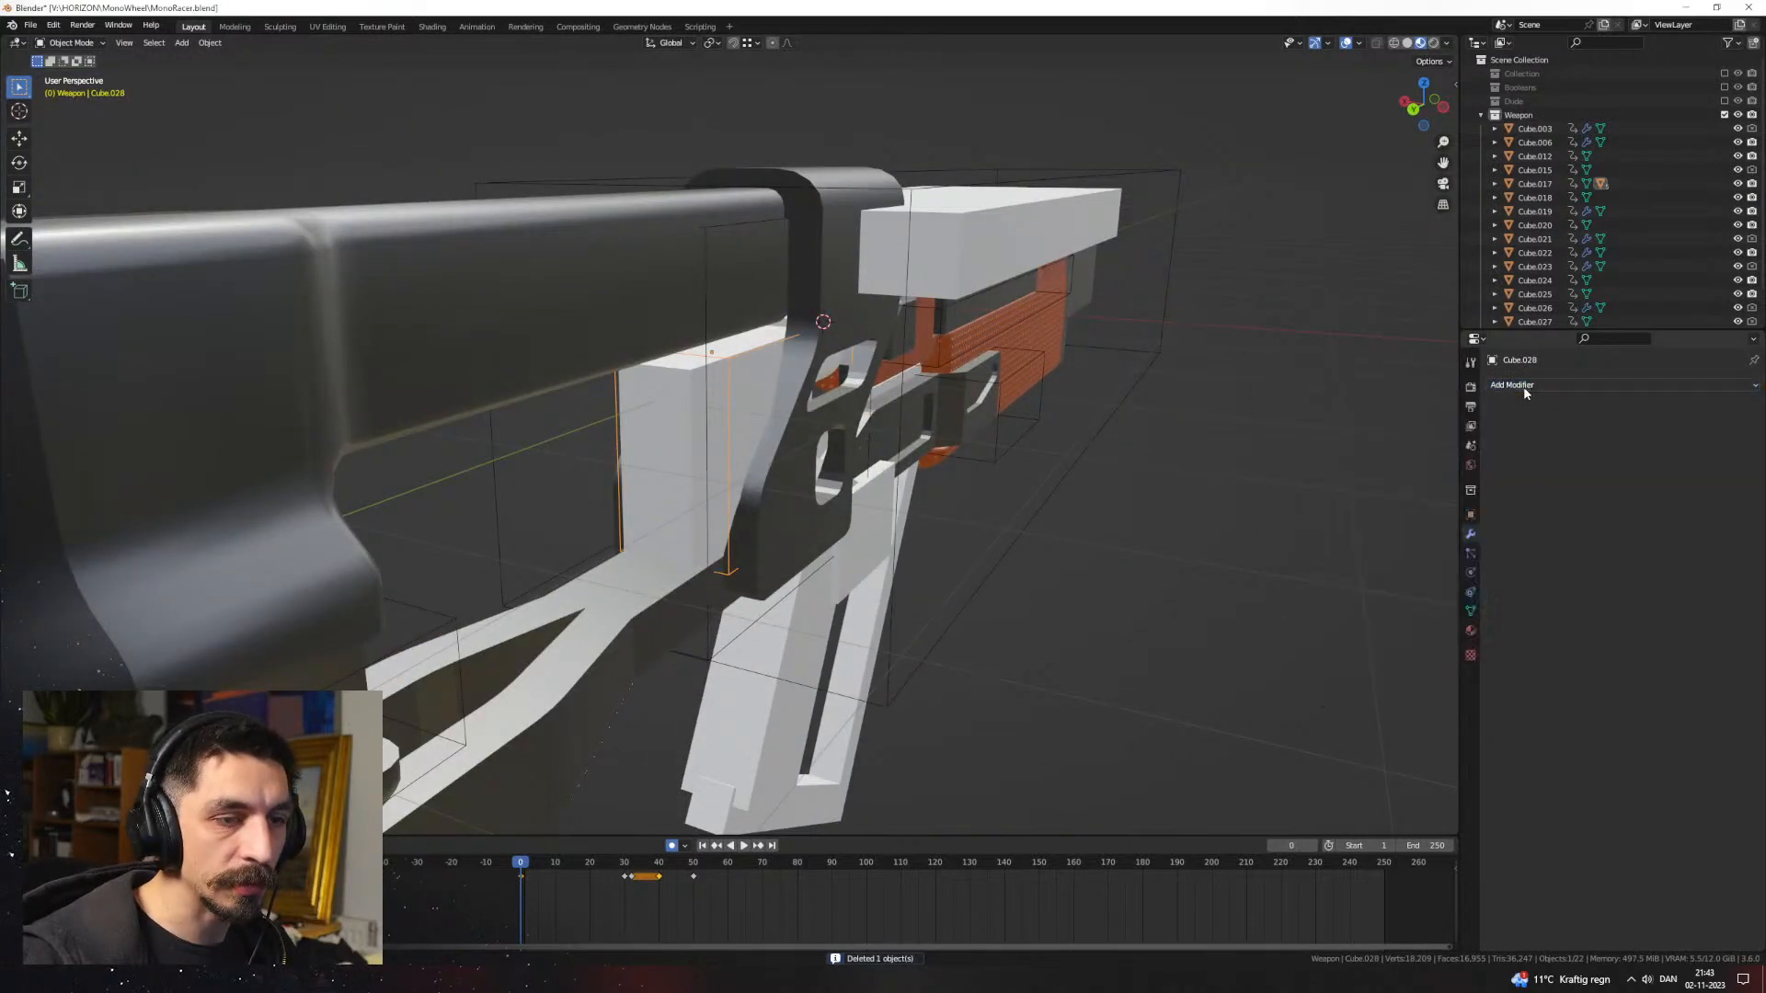
left_click(1471, 516)
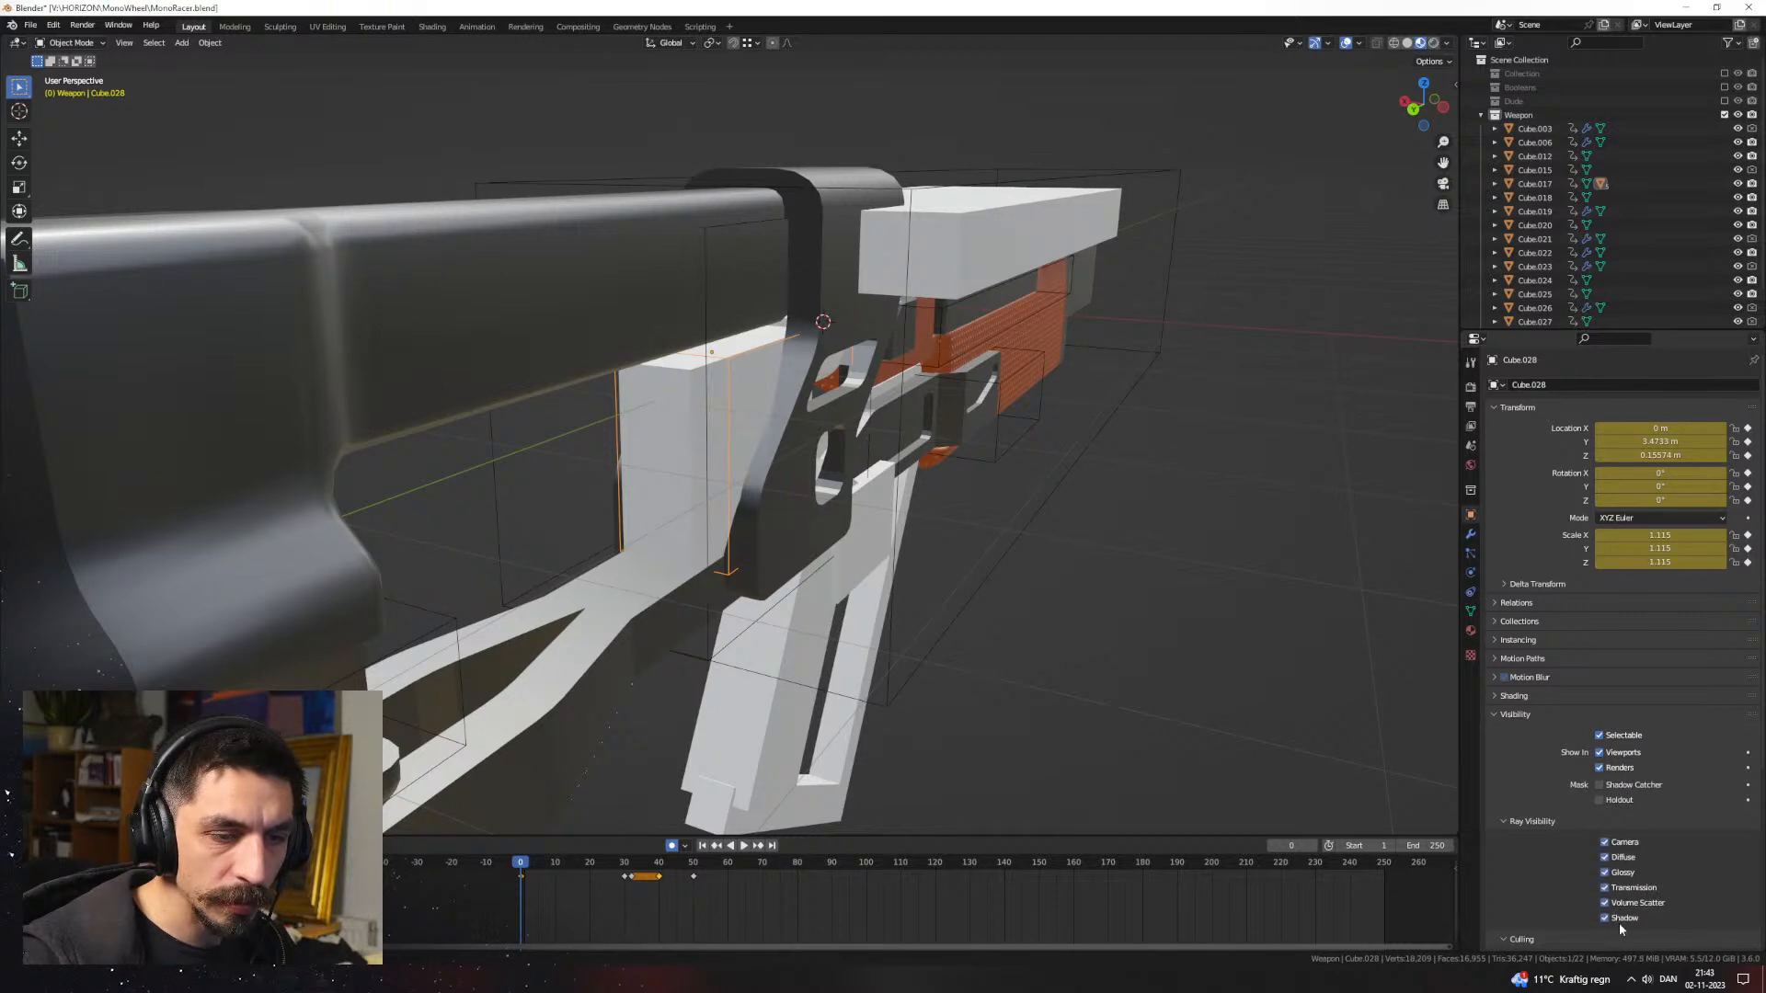
middle_click_drag(1234, 690, 1172, 688)
scroll(1544, 759, "down", 8)
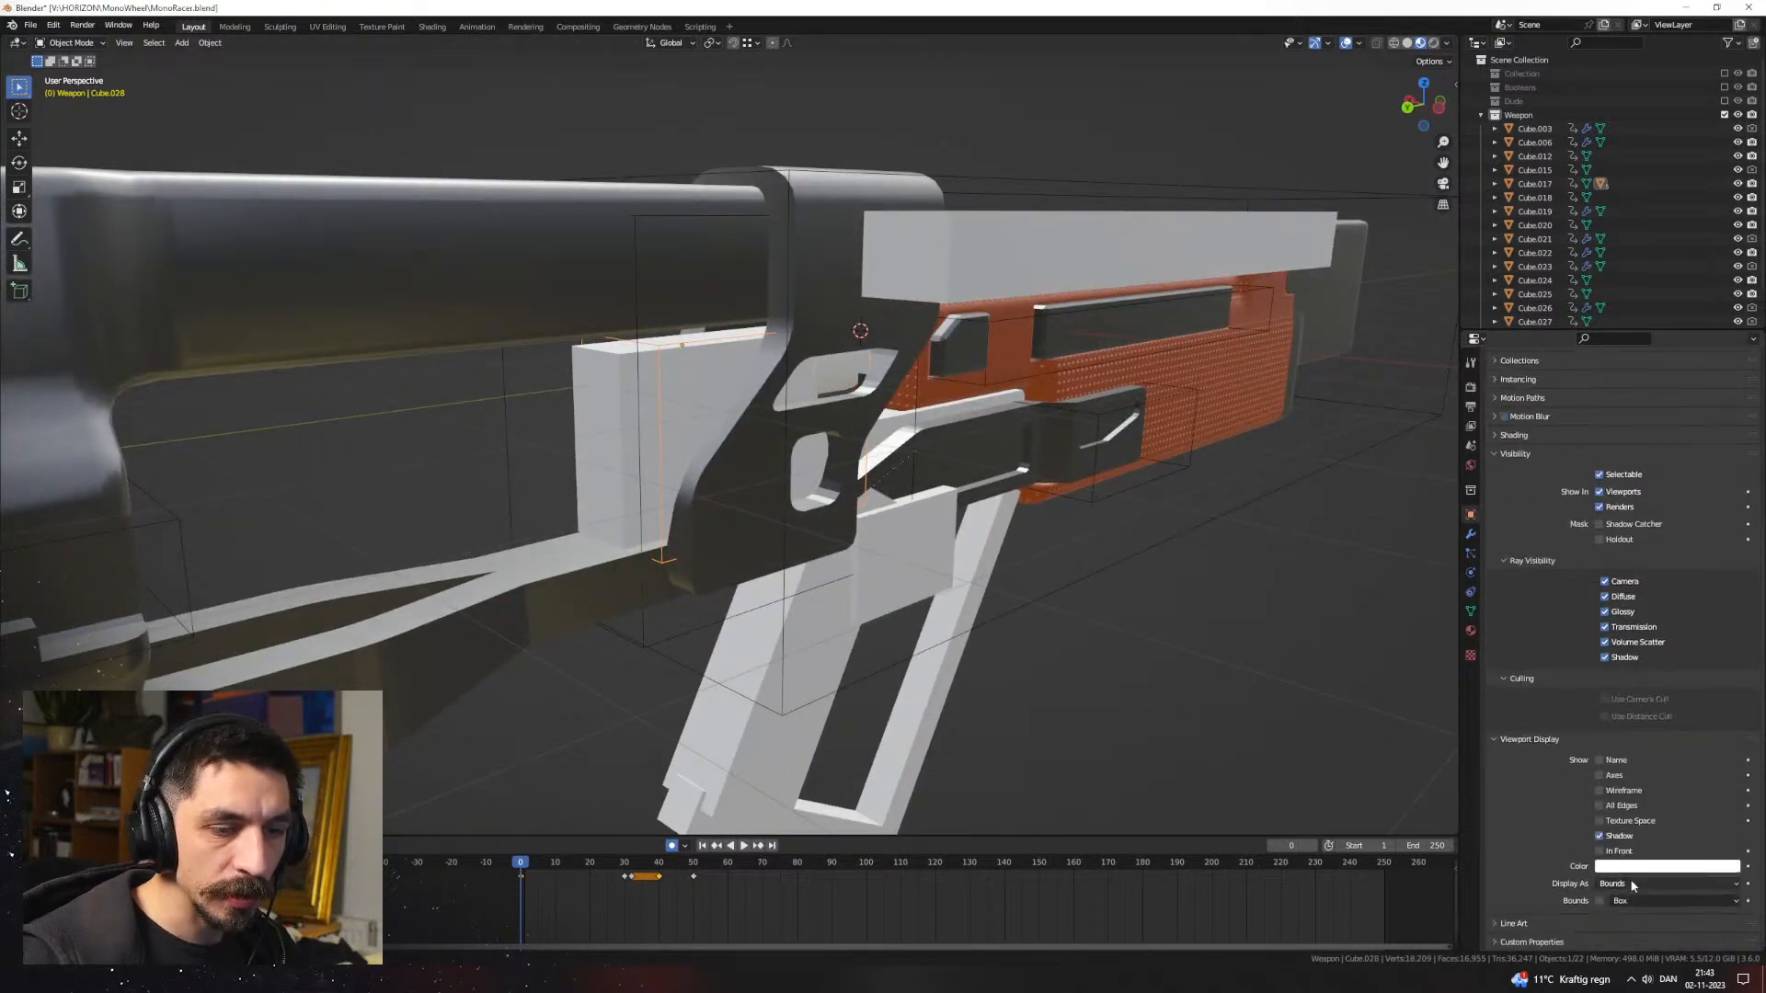
left_click(1632, 884)
left_click(1624, 837)
middle_click_drag(1150, 598, 1034, 489)
left_click(926, 457, "shift")
middle_click_drag(924, 458, 1150, 541)
key("g")
key("y")
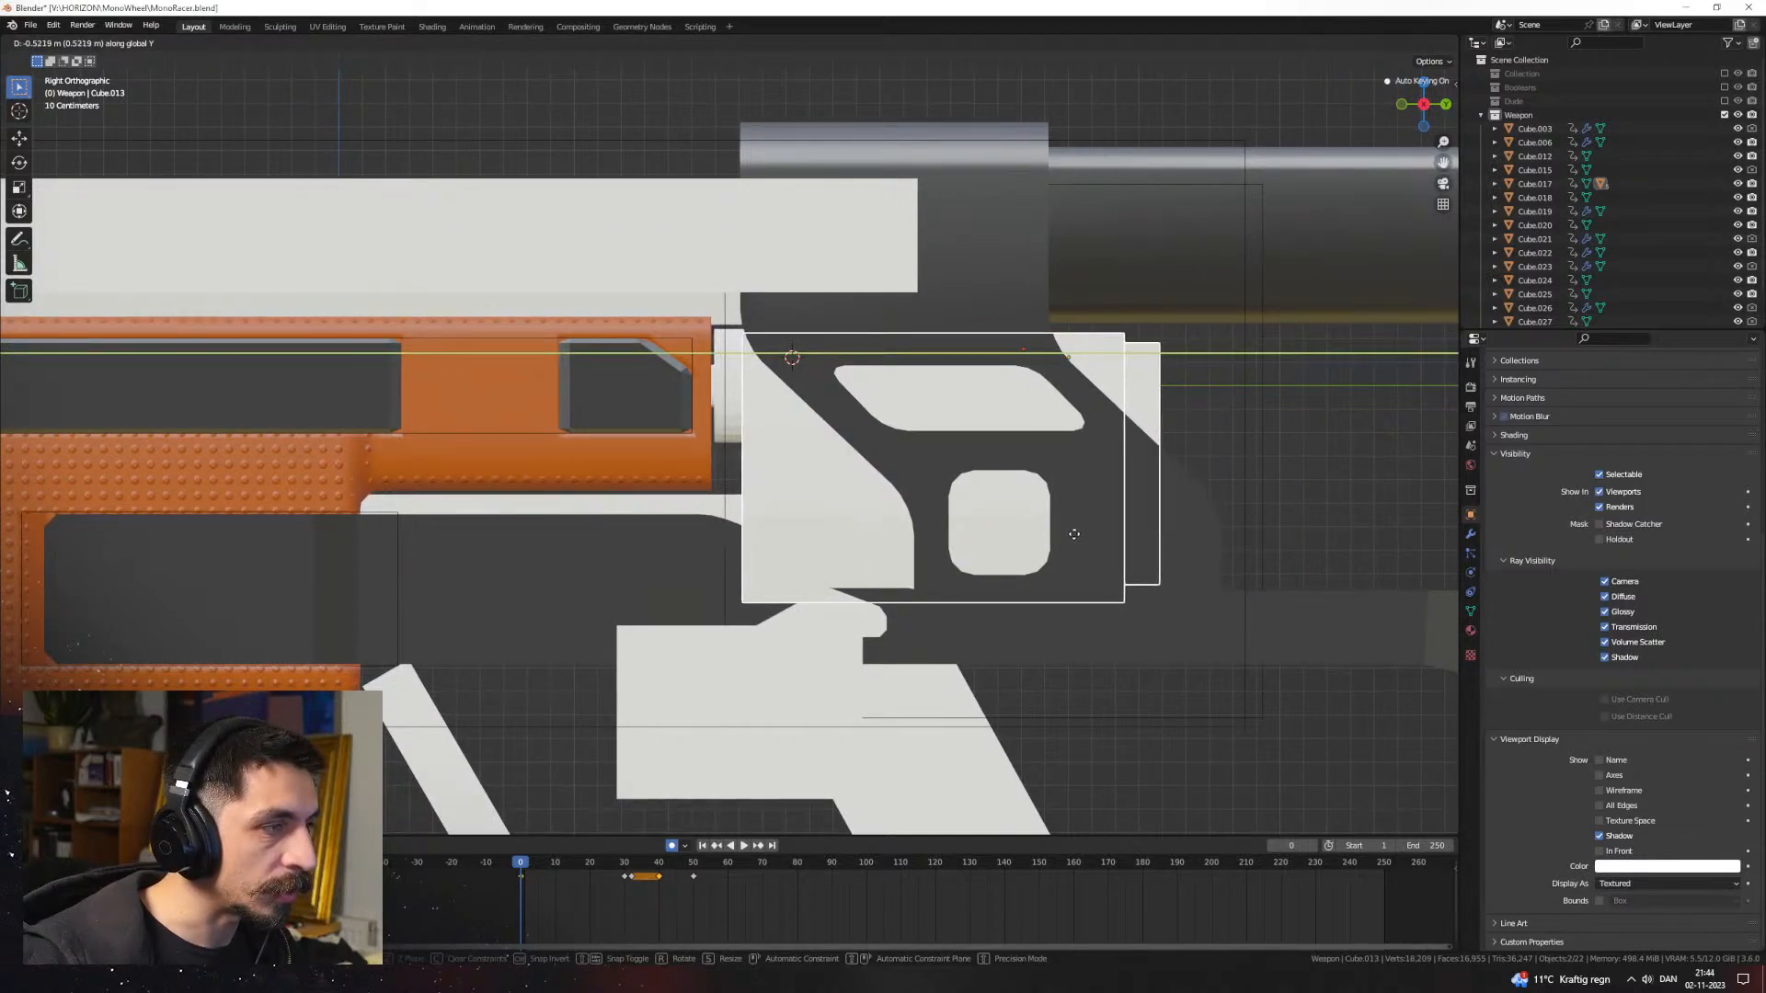
key("Escape")
scroll(993, 533, "down", 2)
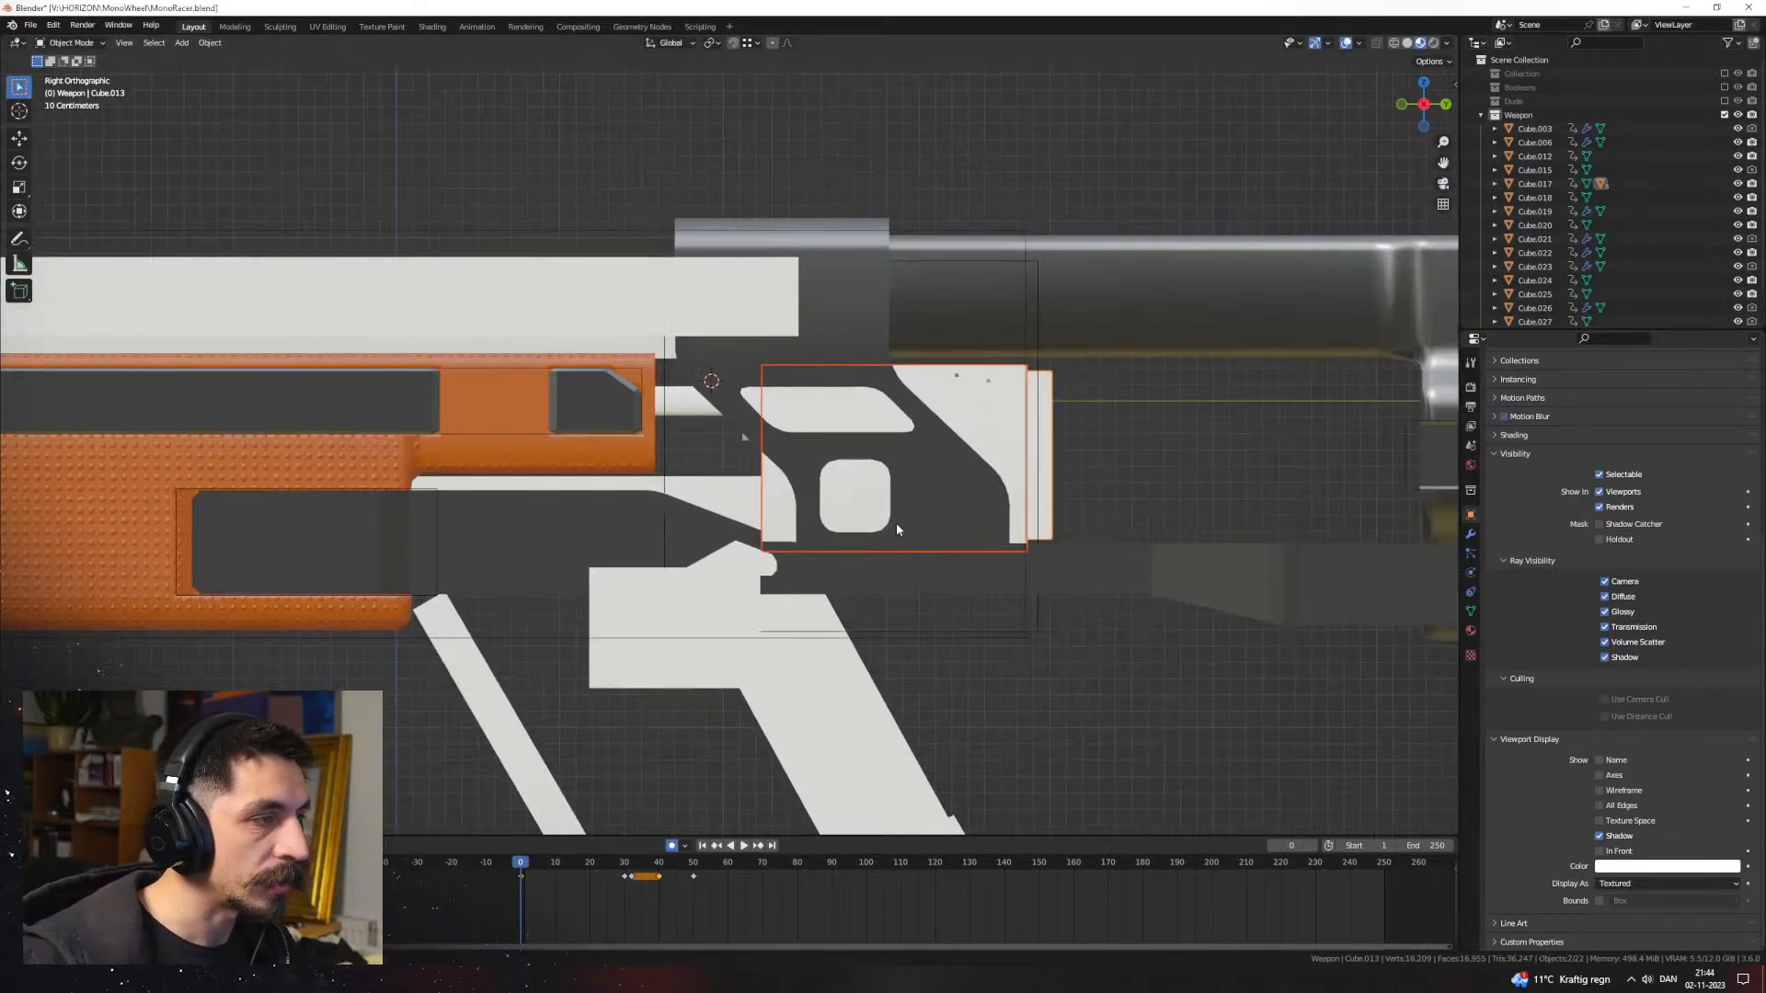
Step: Isolate the two selected blocks behind the bracket in local view with solid shading
key("shift+z")
scroll(956, 519, "up", 1)
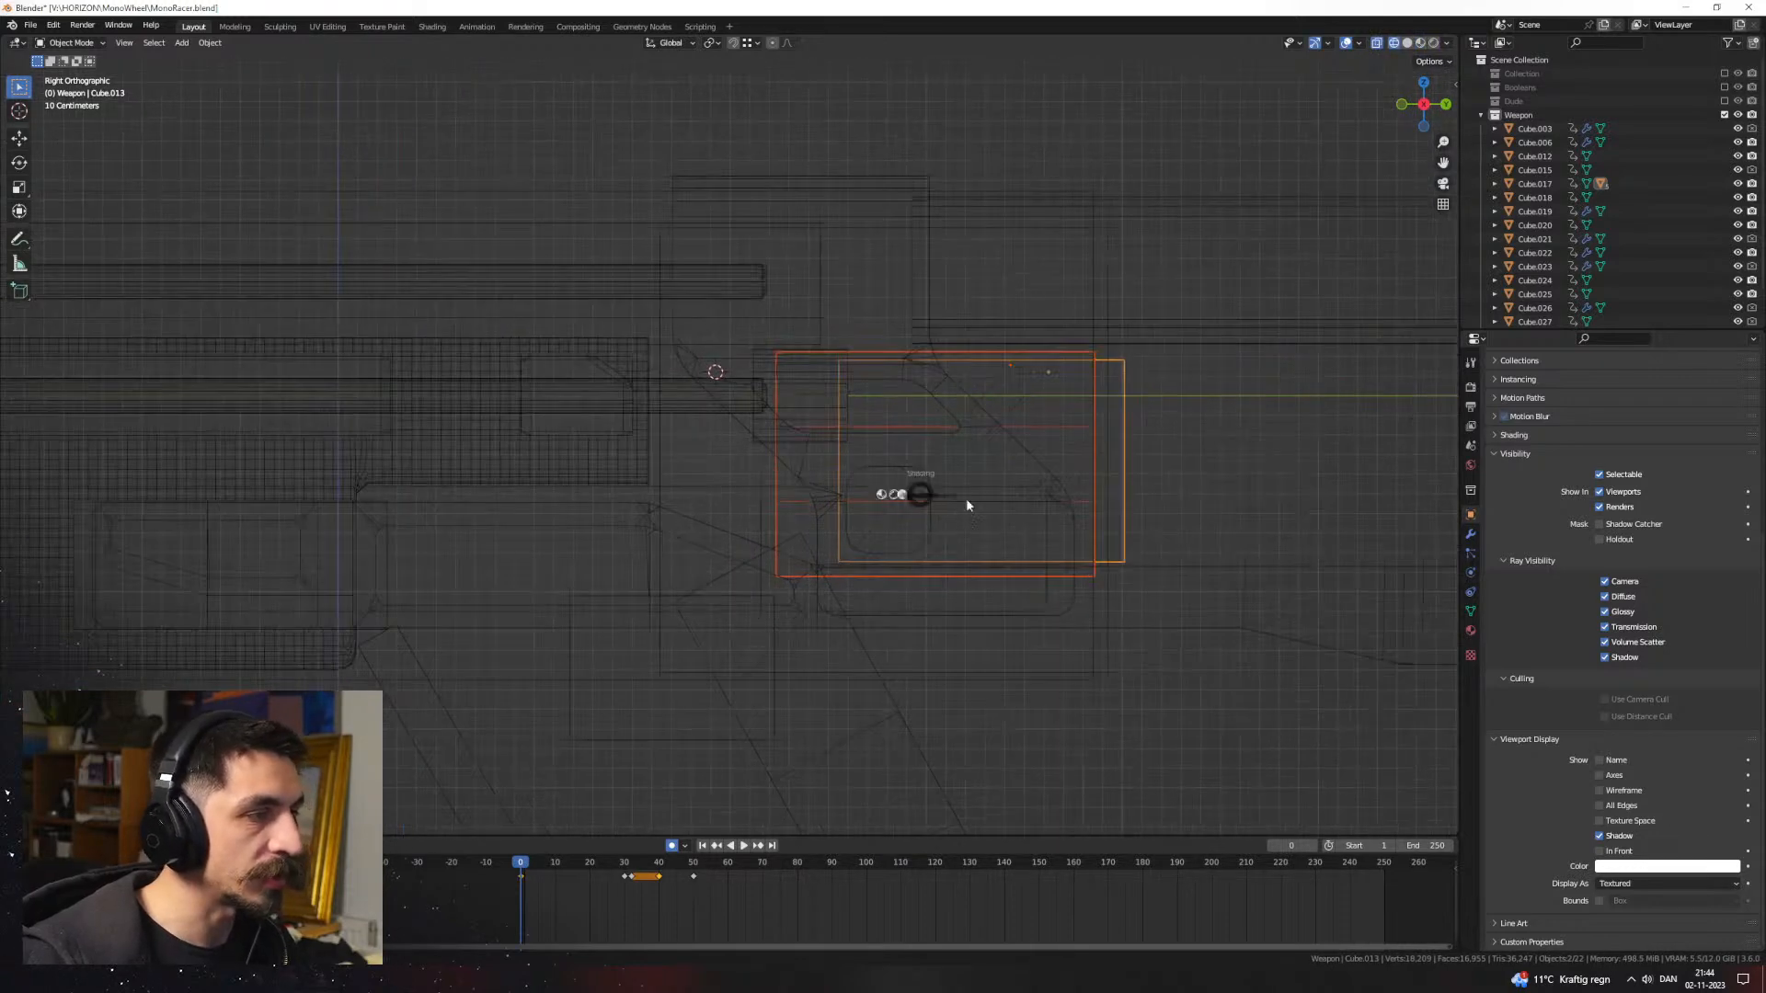
left_click(1007, 508)
middle_click_drag(1012, 515, 1073, 553)
scroll(1074, 543, "down", 1)
left_click(1079, 464)
middle_click_drag(1079, 463, 928, 467, "shift")
mouse_move(927, 466)
middle_mouse_down()
mouse_move(846, 470)
mouse_move(902, 449)
middle_mouse_up()
left_click(906, 439)
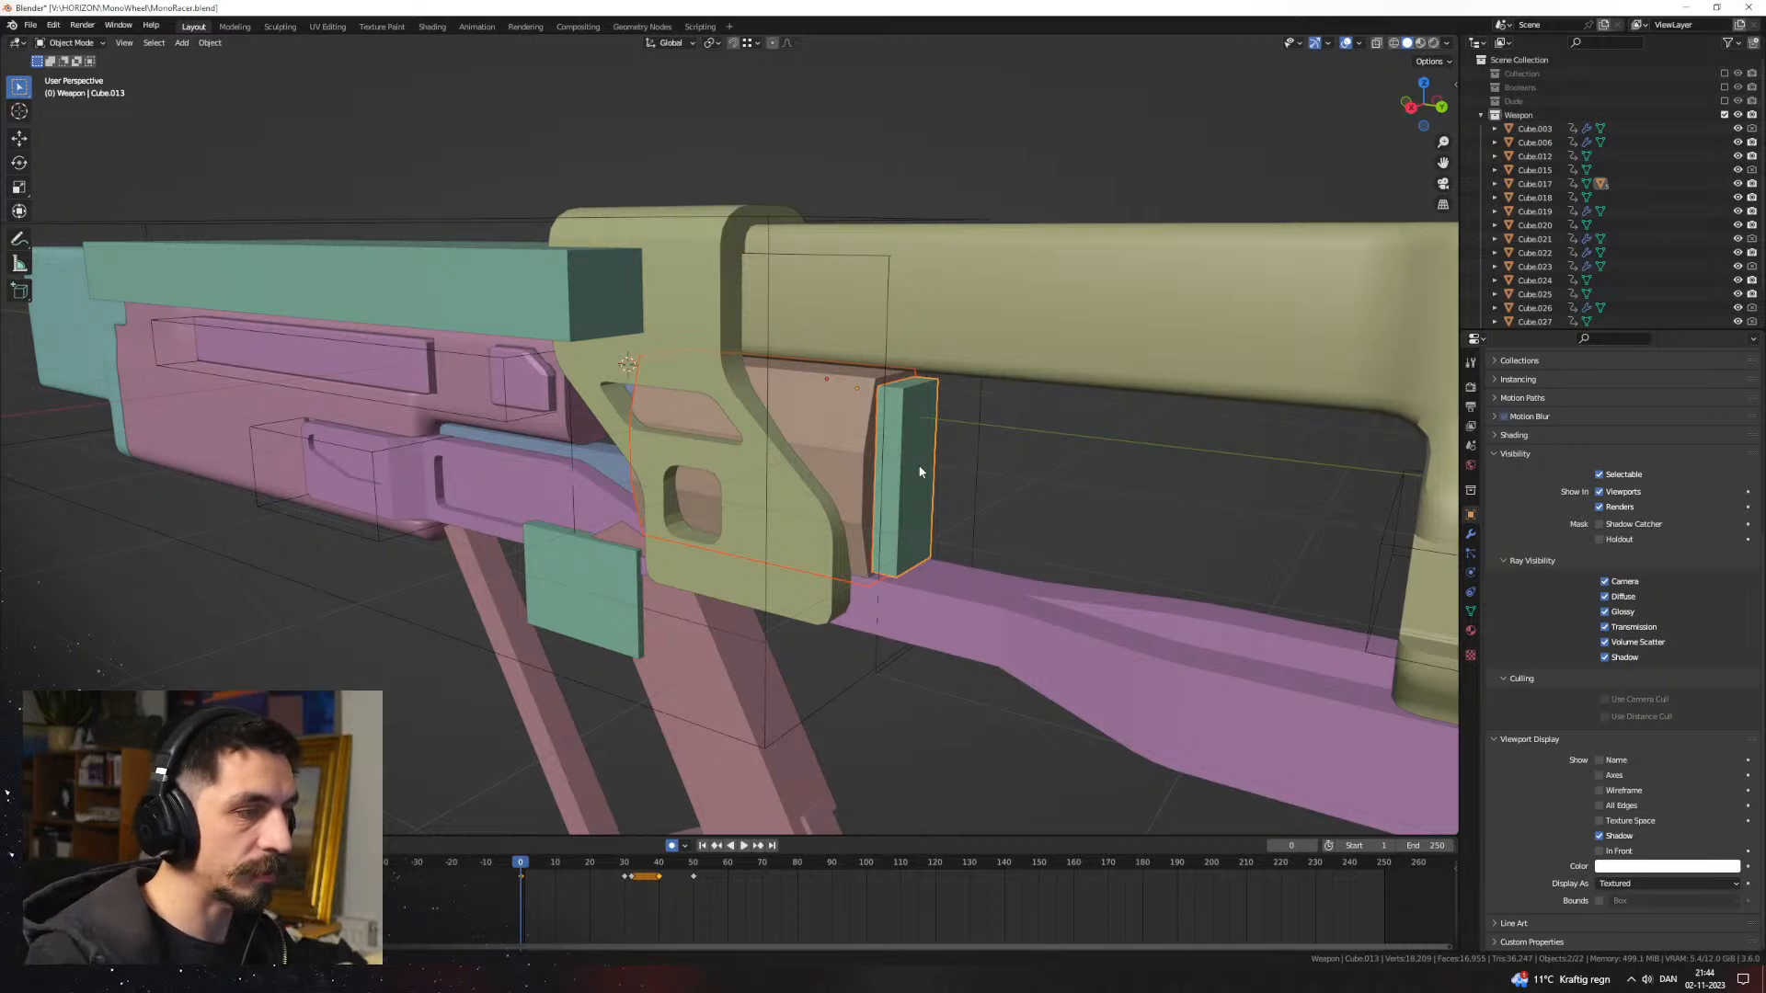
key("KP_Divide")
Step: Join the two isolated blocks into the single object Cube.013 and open its mesh for editing
left_click(1228, 458)
middle_click_drag(1228, 458, 521, 433)
left_click(710, 468)
left_click(520, 433, "shift")
key("ctrl+j")
middle_click_drag(675, 468, 603, 505)
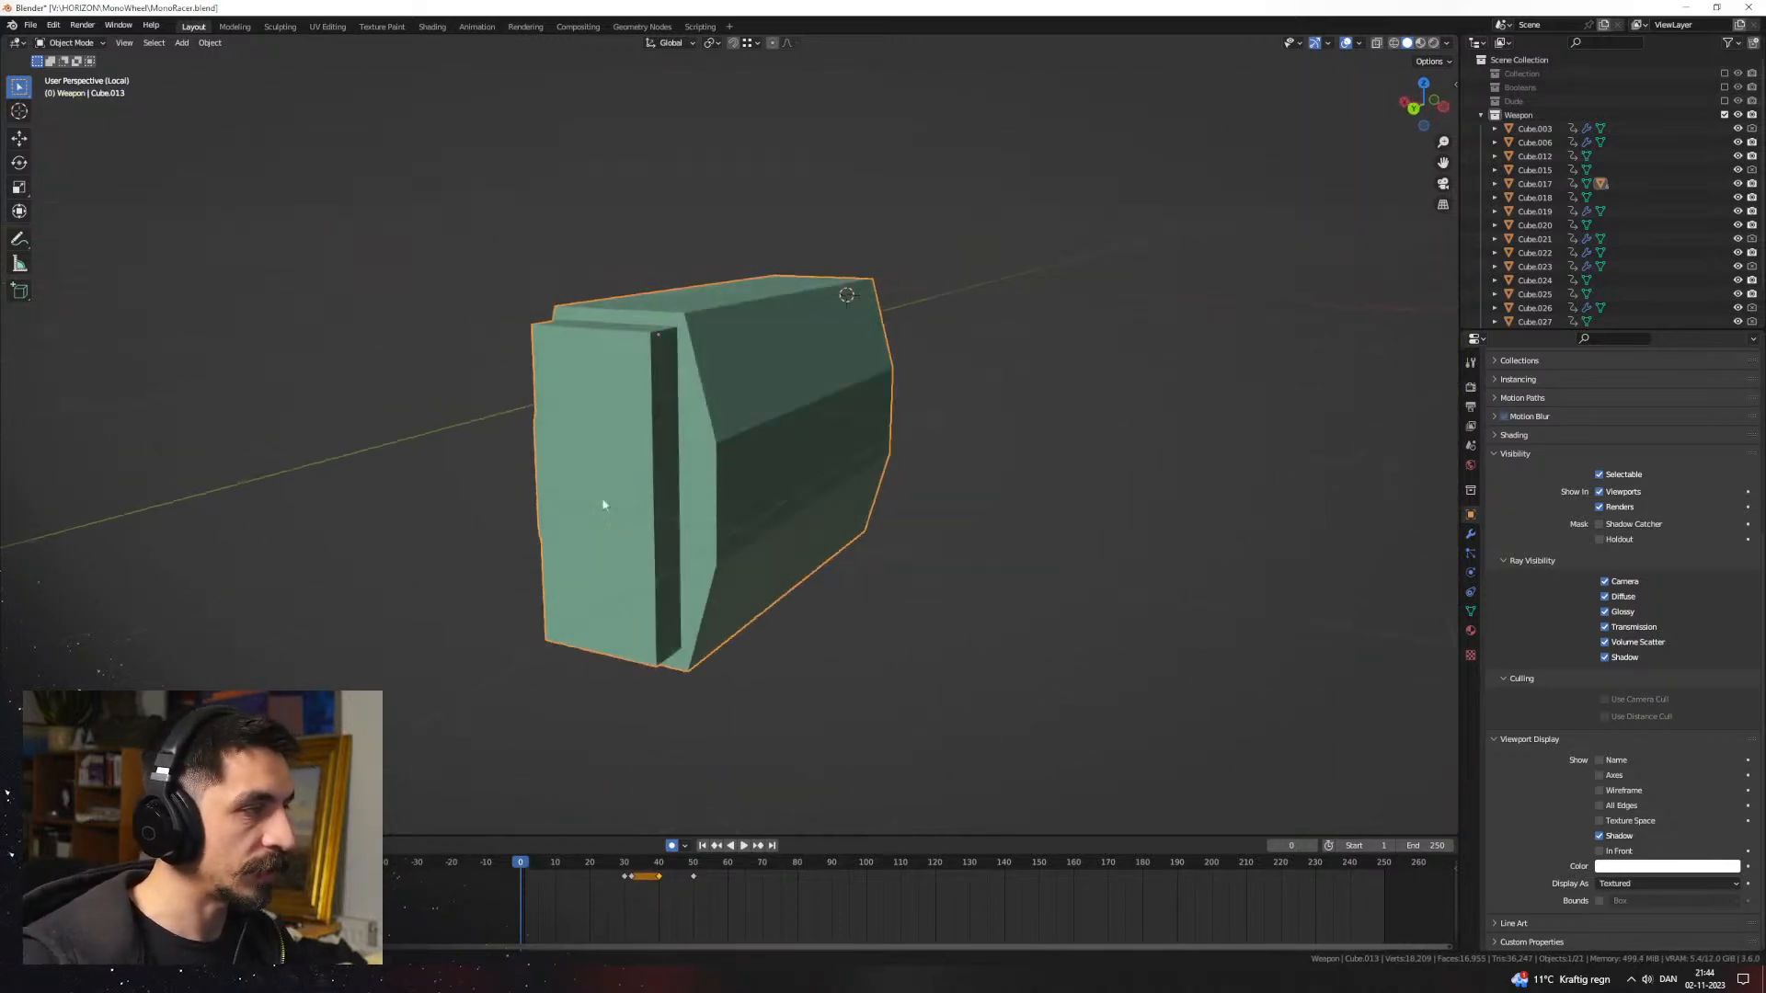
key("Tab")
left_click(603, 505)
key("g")
right_click(607, 497)
left_click(640, 324)
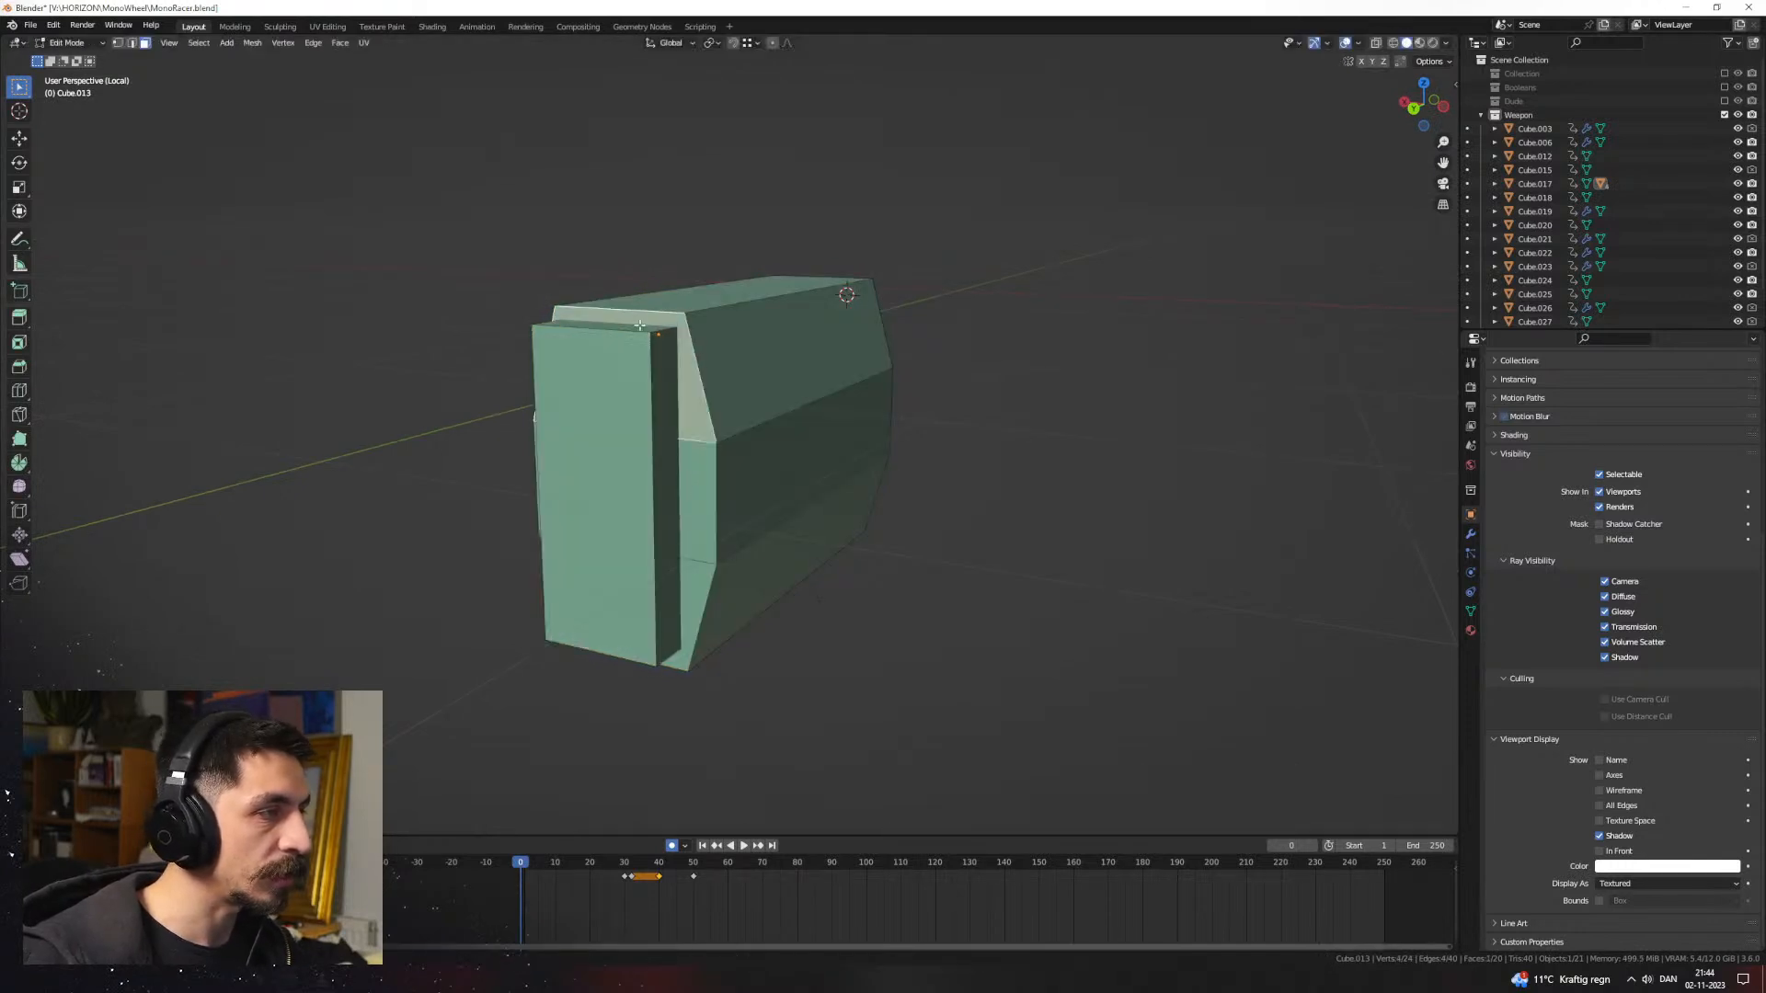
key("g")
key("z")
right_click(639, 324)
Step: Lower the top face of the small end block along Z
middle_click_drag(639, 324, 633, 367)
left_click(634, 367)
key("g")
key("z")
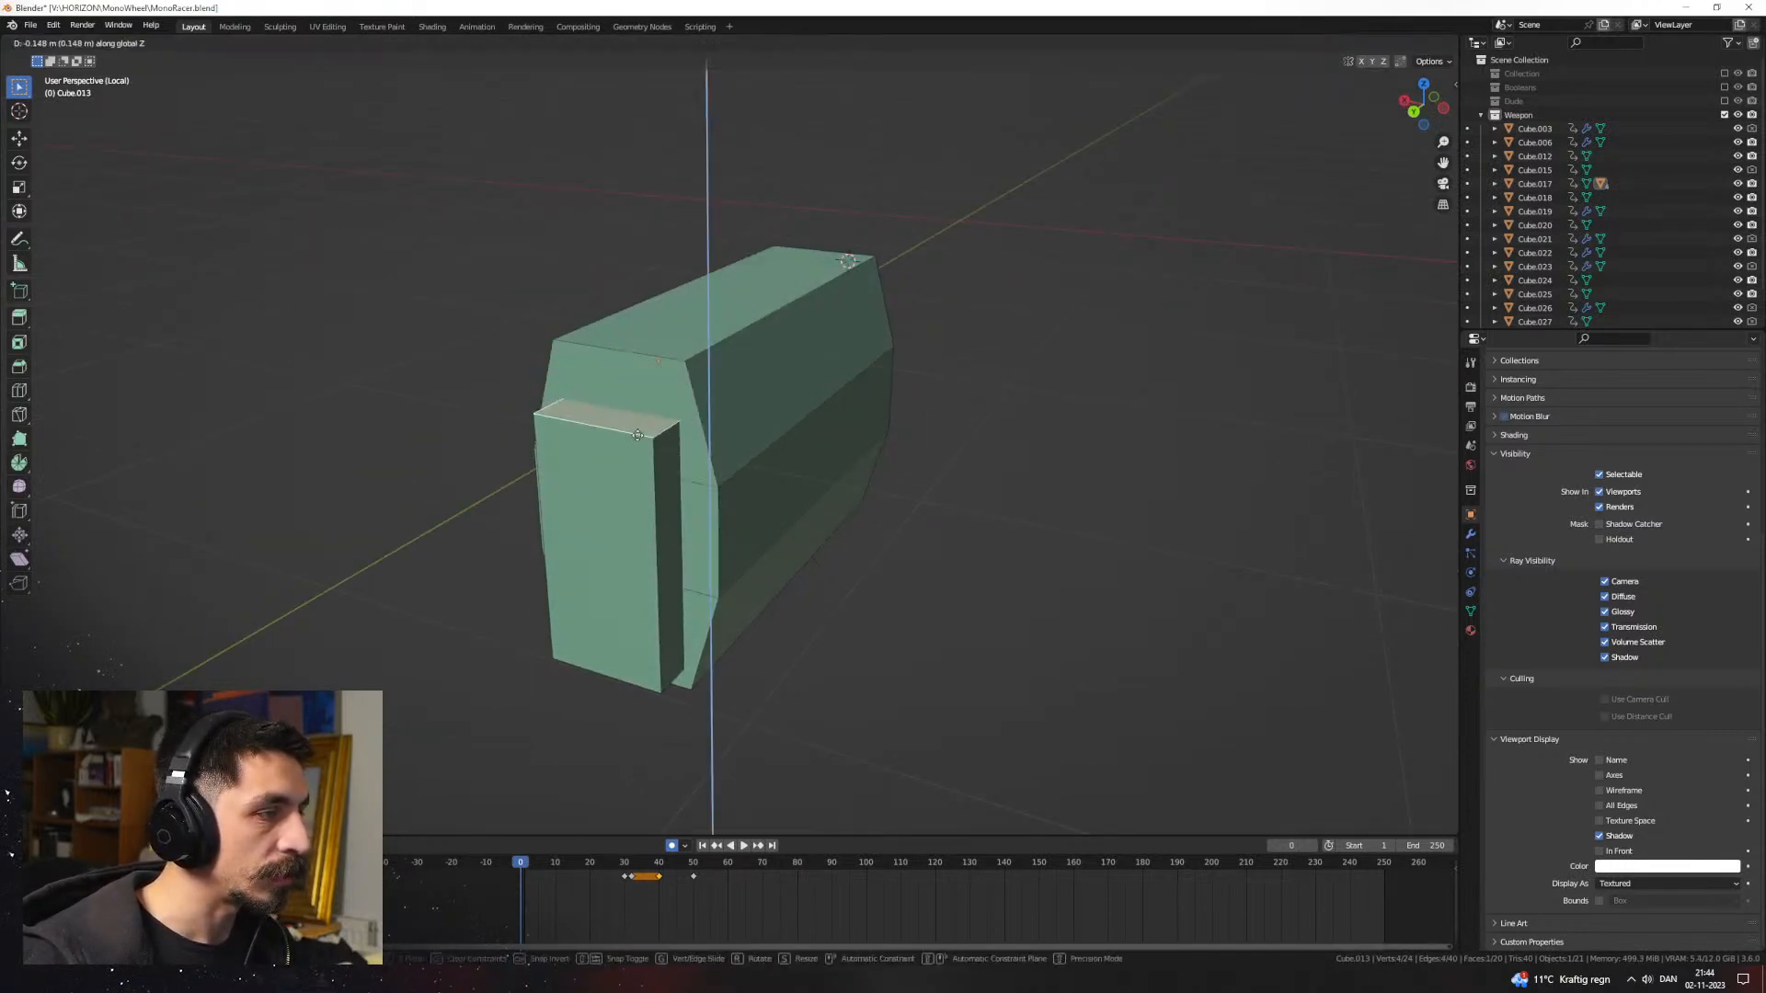
left_click(635, 540)
Step: Try to shift the small block's end face along X
middle_click_drag(634, 541, 589, 541)
left_click(552, 584)
key("g")
key("x")
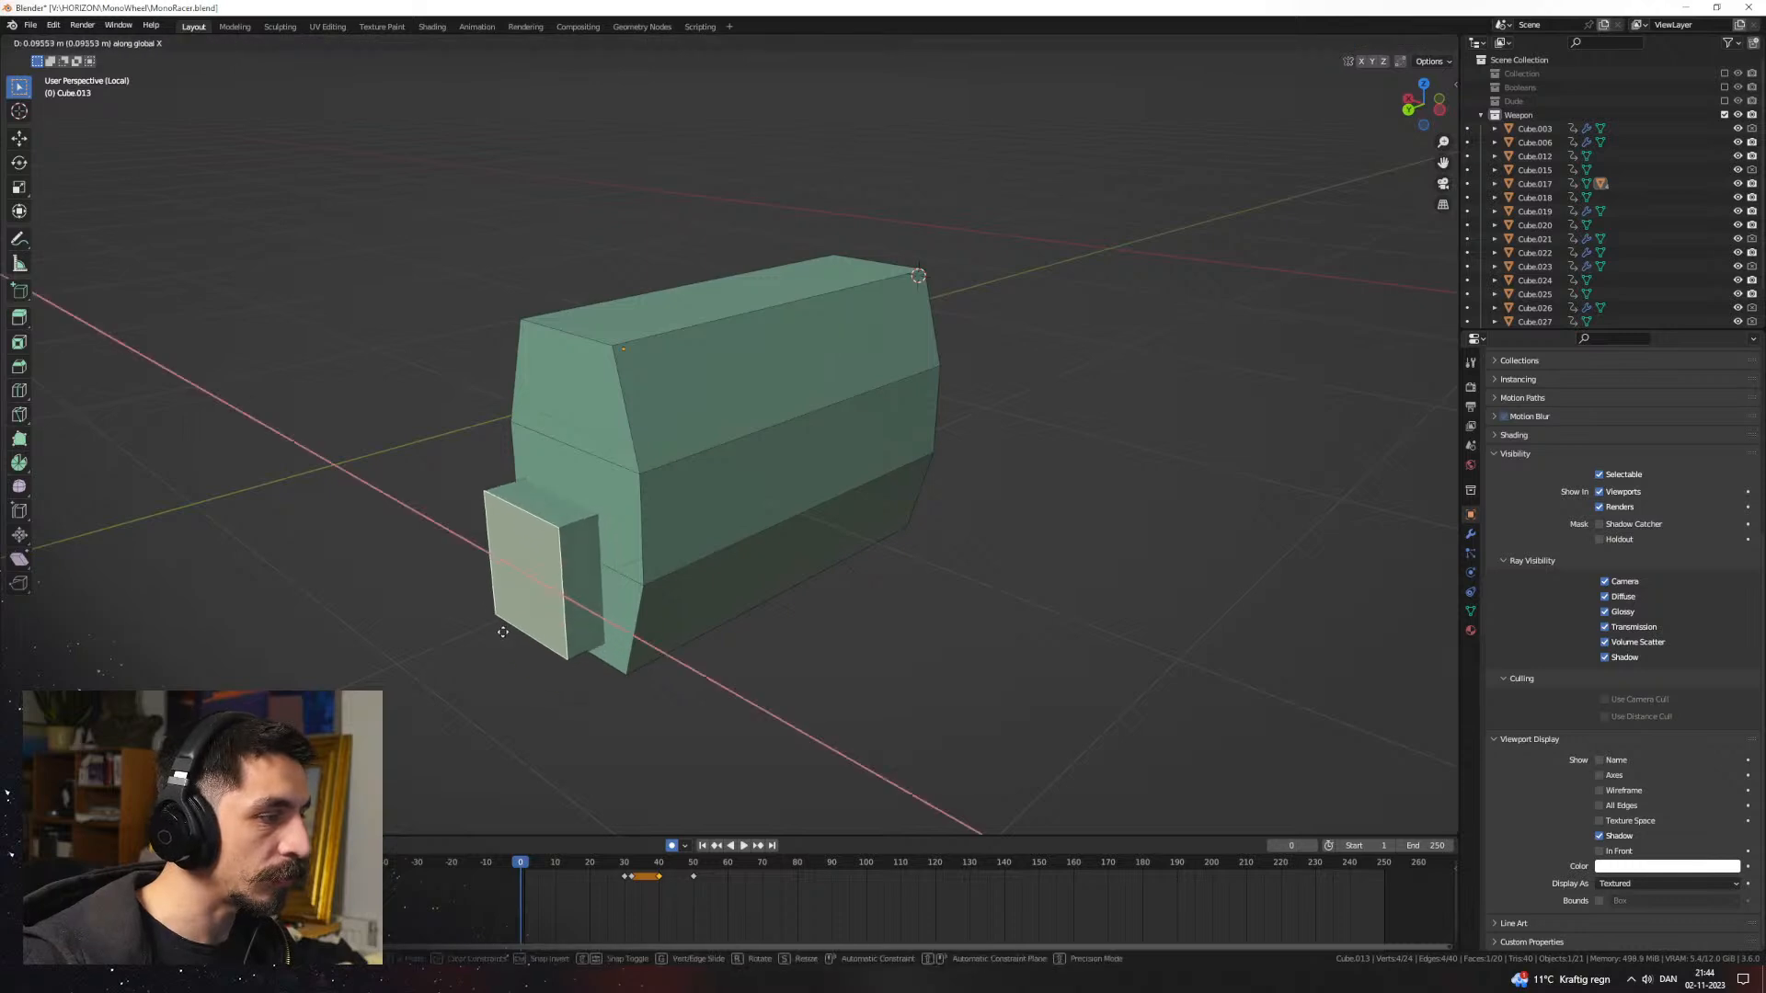
left_click(503, 632)
middle_click_drag(503, 632, 655, 588)
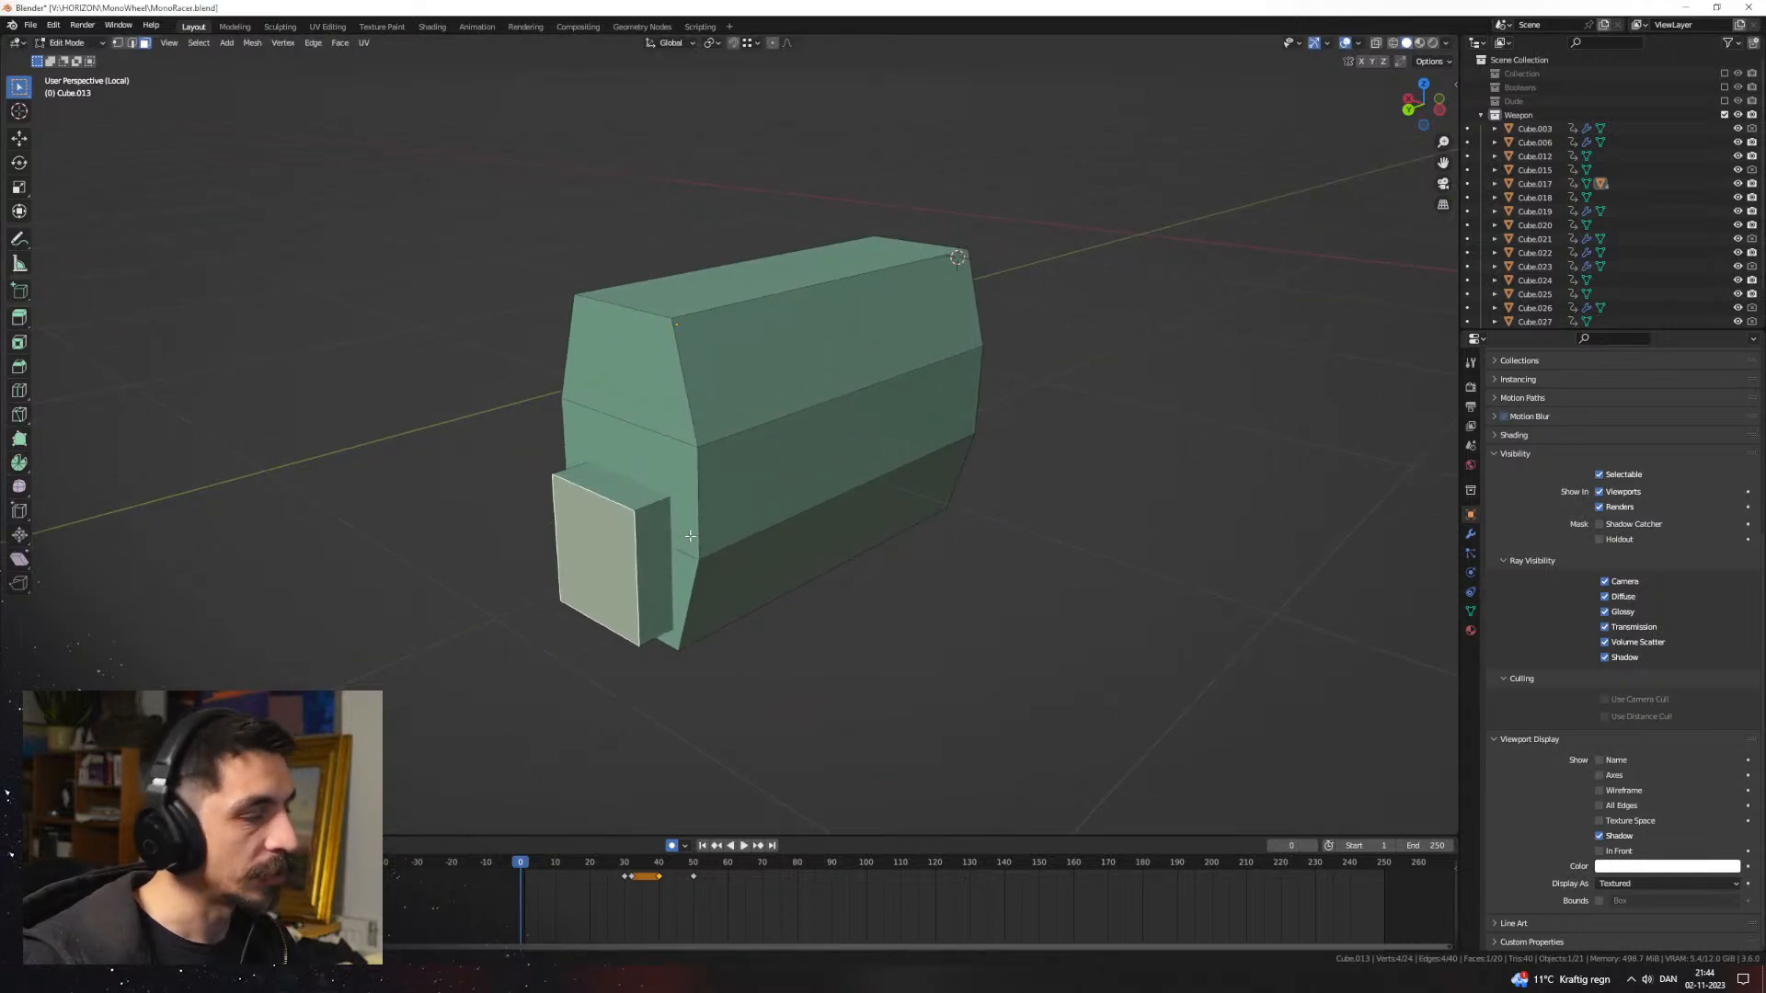
key("Tab")
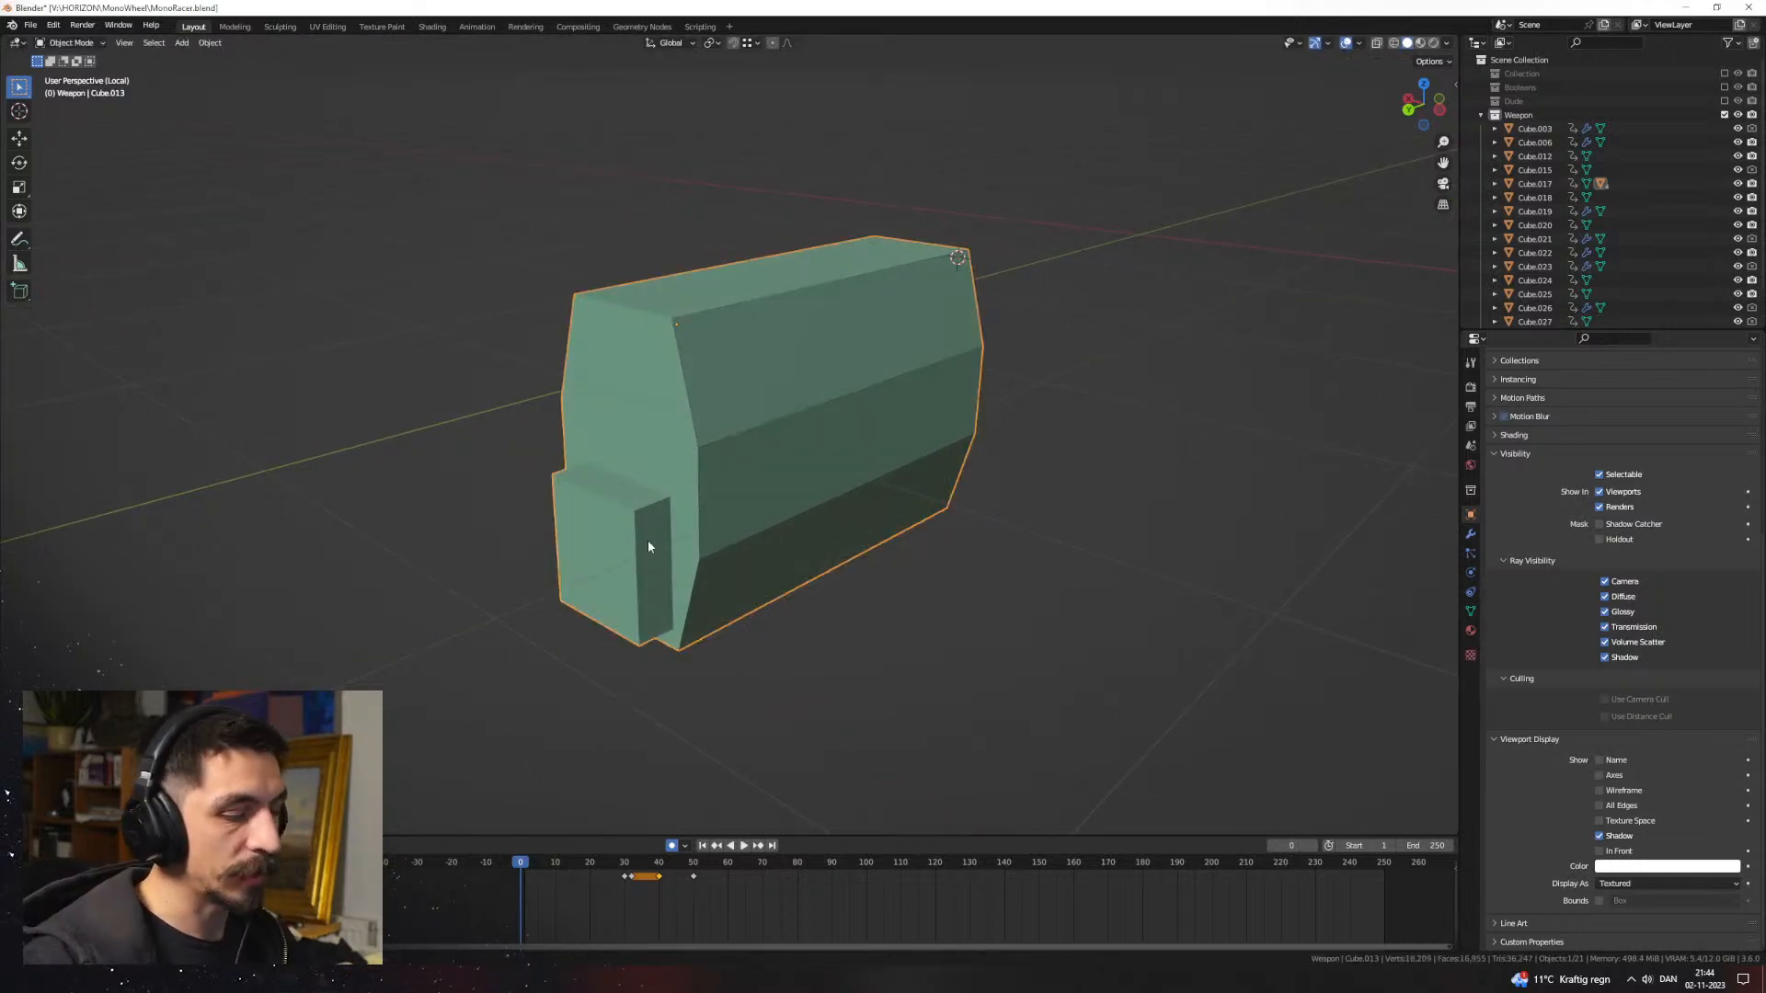
key("Tab")
Step: Add a loop cut across the main block and move its three end faces inward along Y
middle_click_drag(648, 547, 585, 439)
key("ctrl+r")
left_click(607, 405)
left_click(496, 401)
left_click(499, 504, "shift")
left_click(502, 607, "shift")
middle_click_drag(635, 611, 580, 605)
key("g")
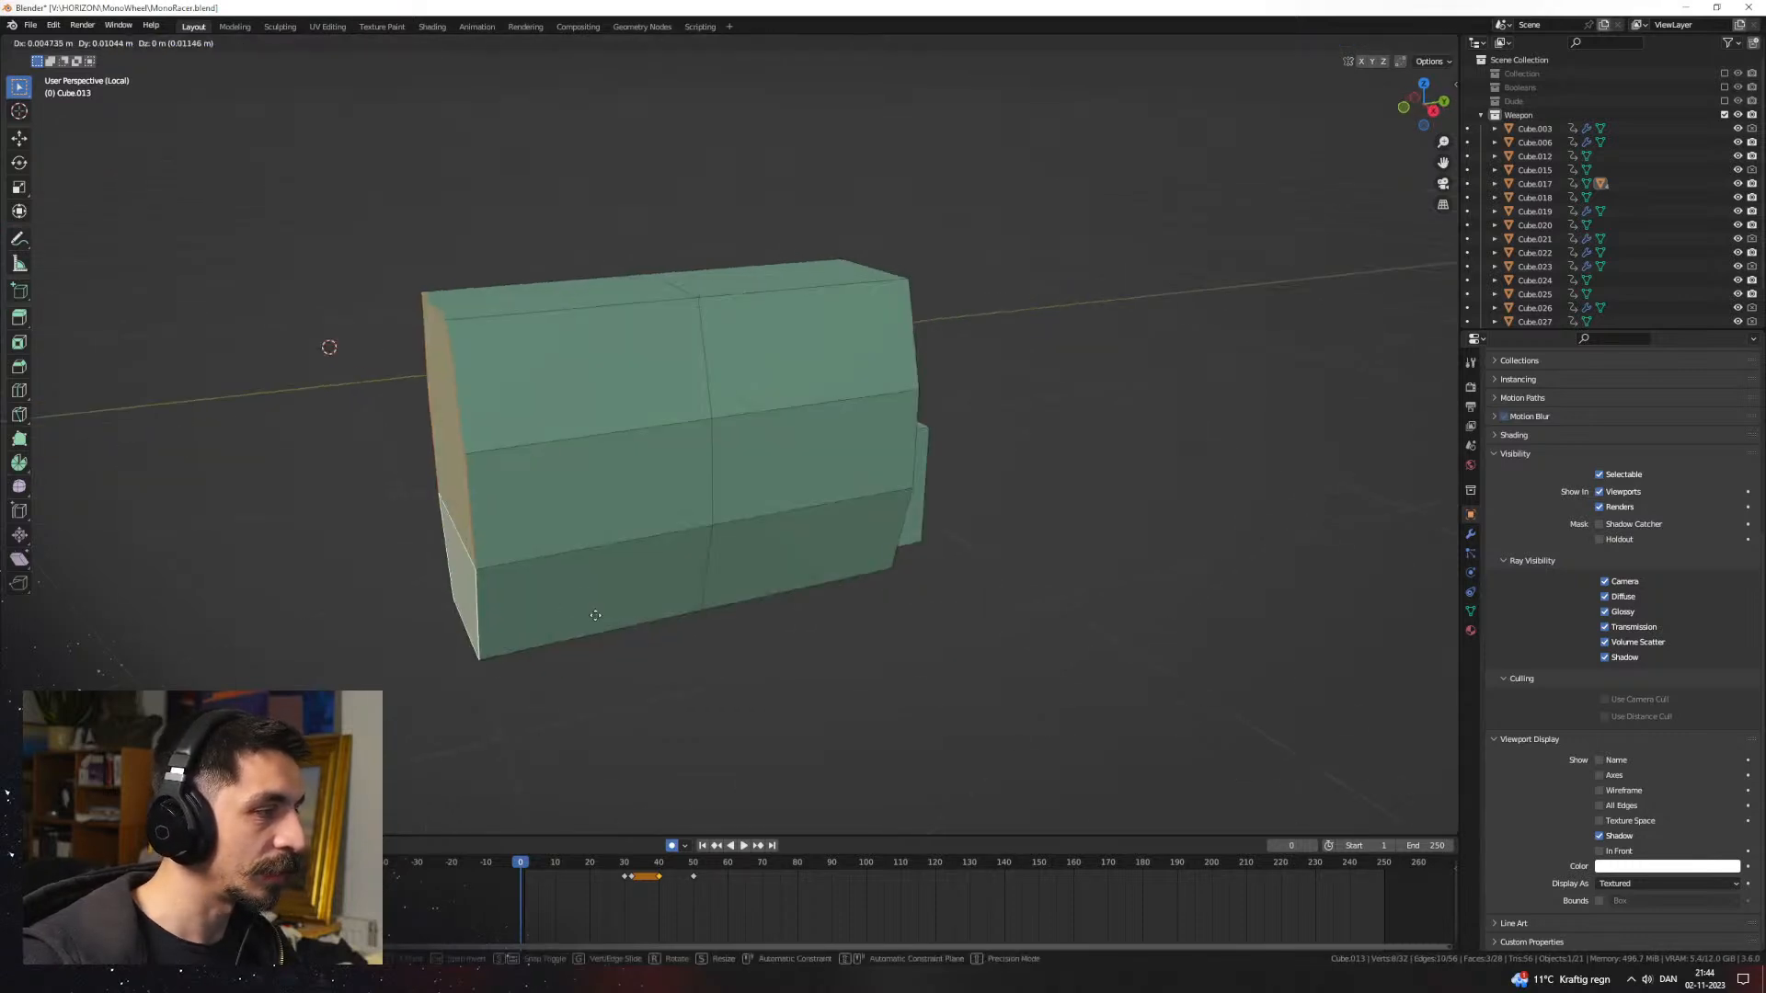
key("y")
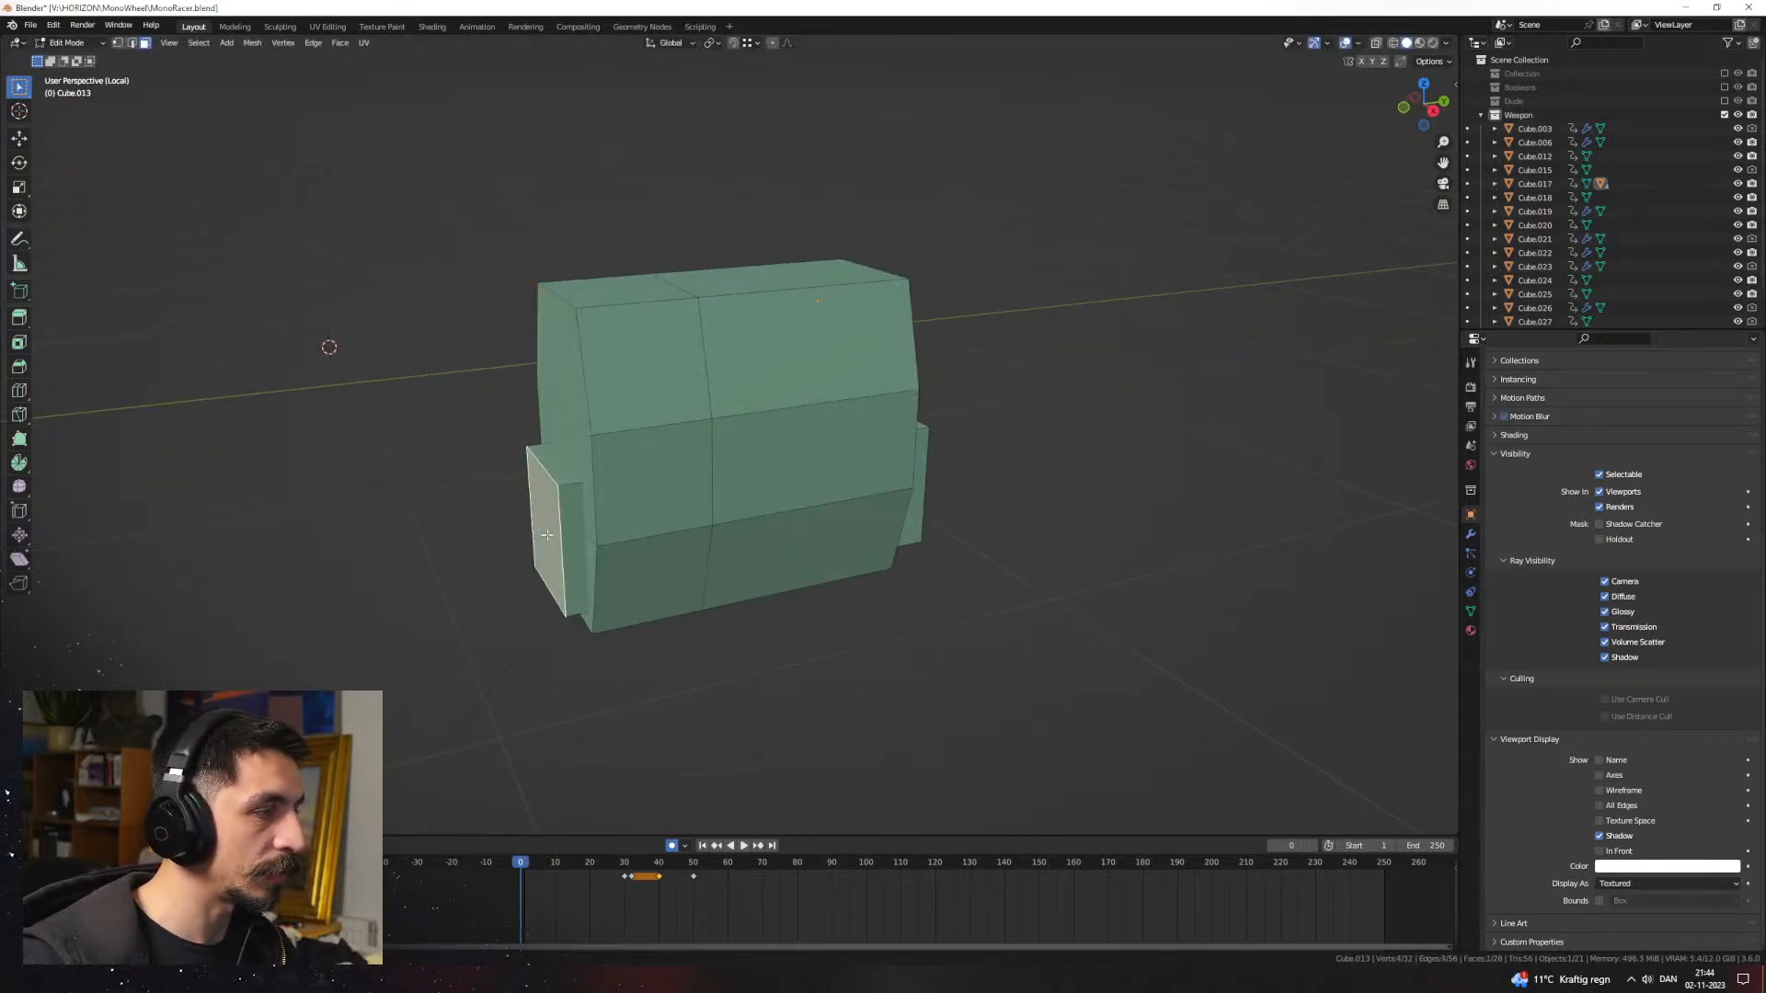
Step: Move the small block's exposed end face along Y and extrude its top face upward by about 0.4 m
left_click(487, 553)
middle_click_drag(760, 544, 832, 517)
left_click(905, 520)
key("g")
key("x")
key("y")
left_click(848, 515)
left_click(581, 503)
key("e")
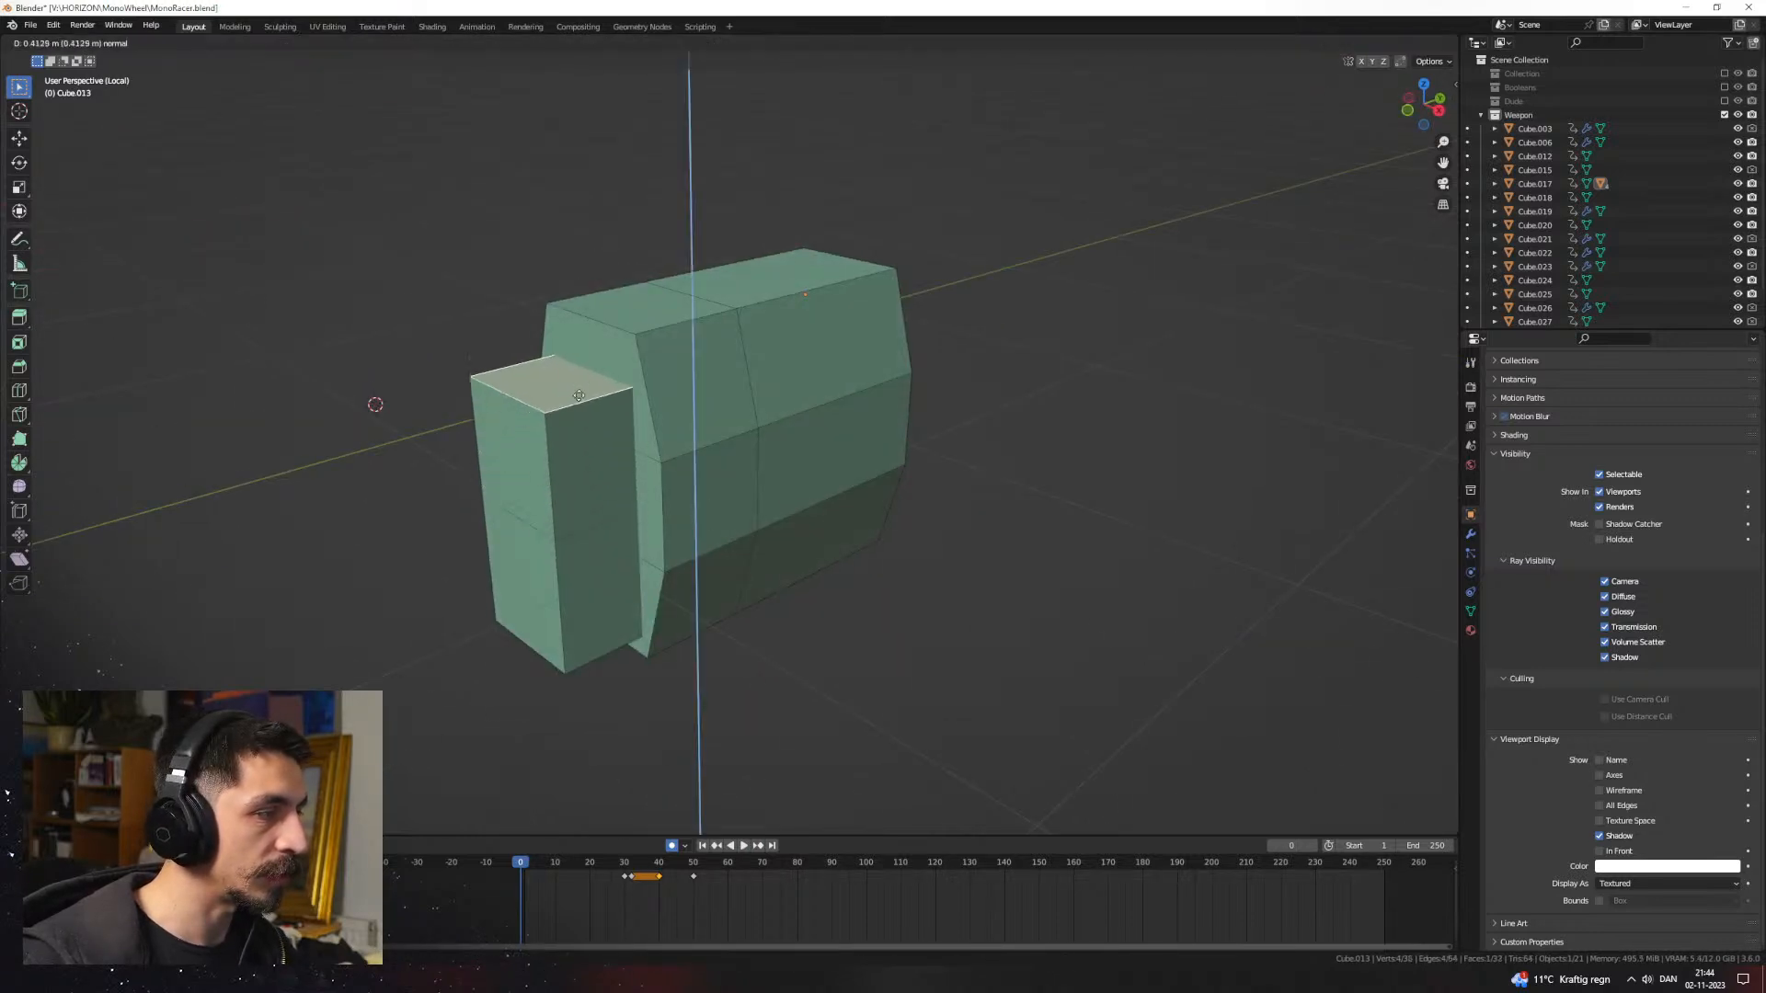
left_click(572, 381)
key("2")
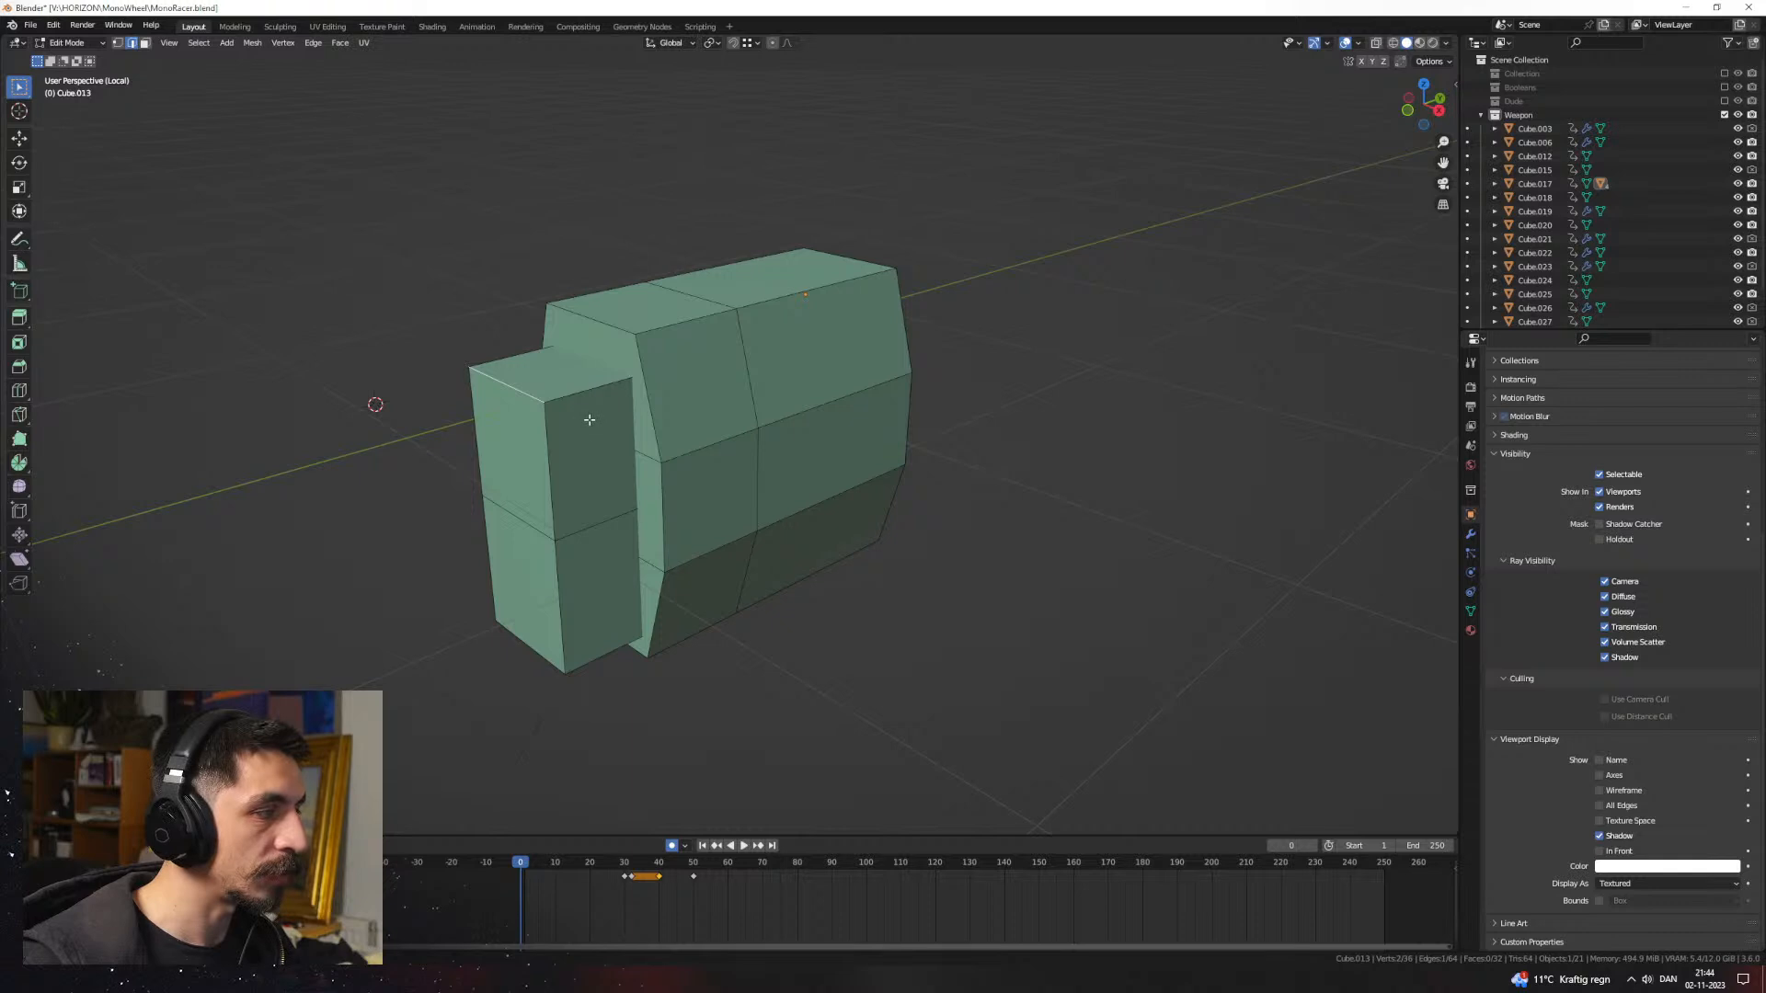
Step: Select the middle face on the opposite end of the main block and snap the 3D cursor to it
middle_click_drag(664, 398, 701, 445)
key("3")
left_click(760, 455)
key("Tab")
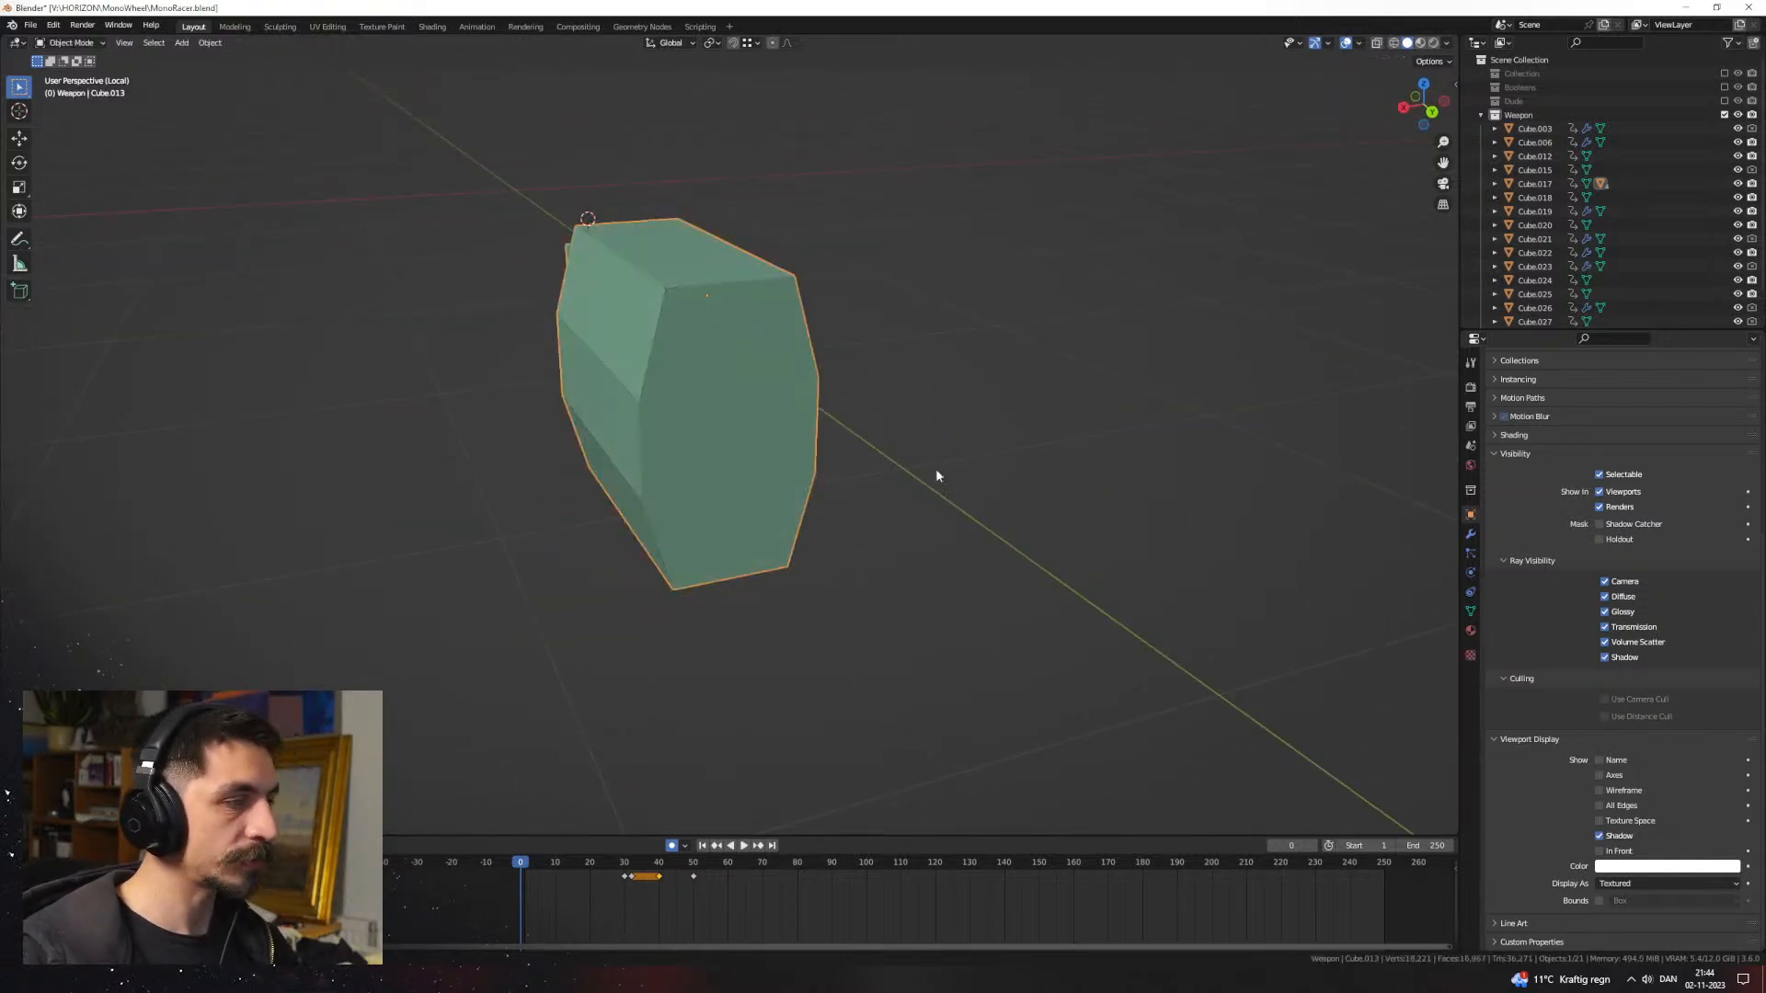
key("Tab")
key("Tab")
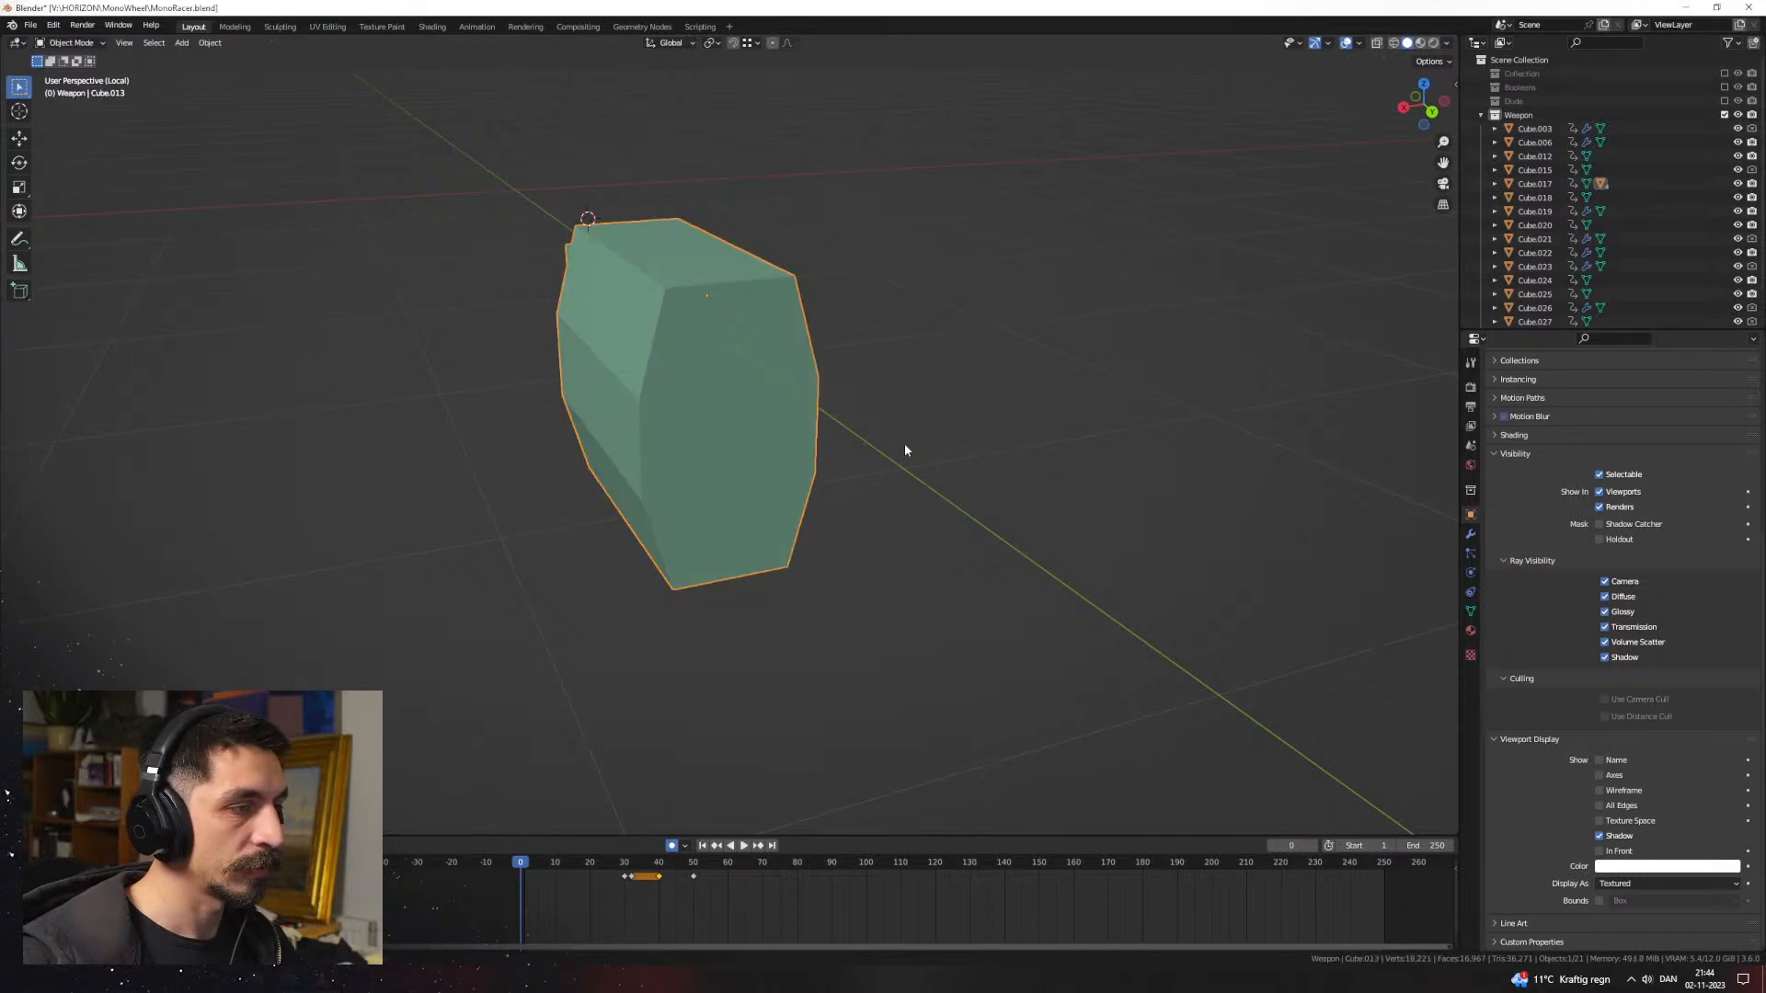
key("ctrl+Tab")
left_click(905, 463)
key("ctrl+Tab")
left_click(894, 456)
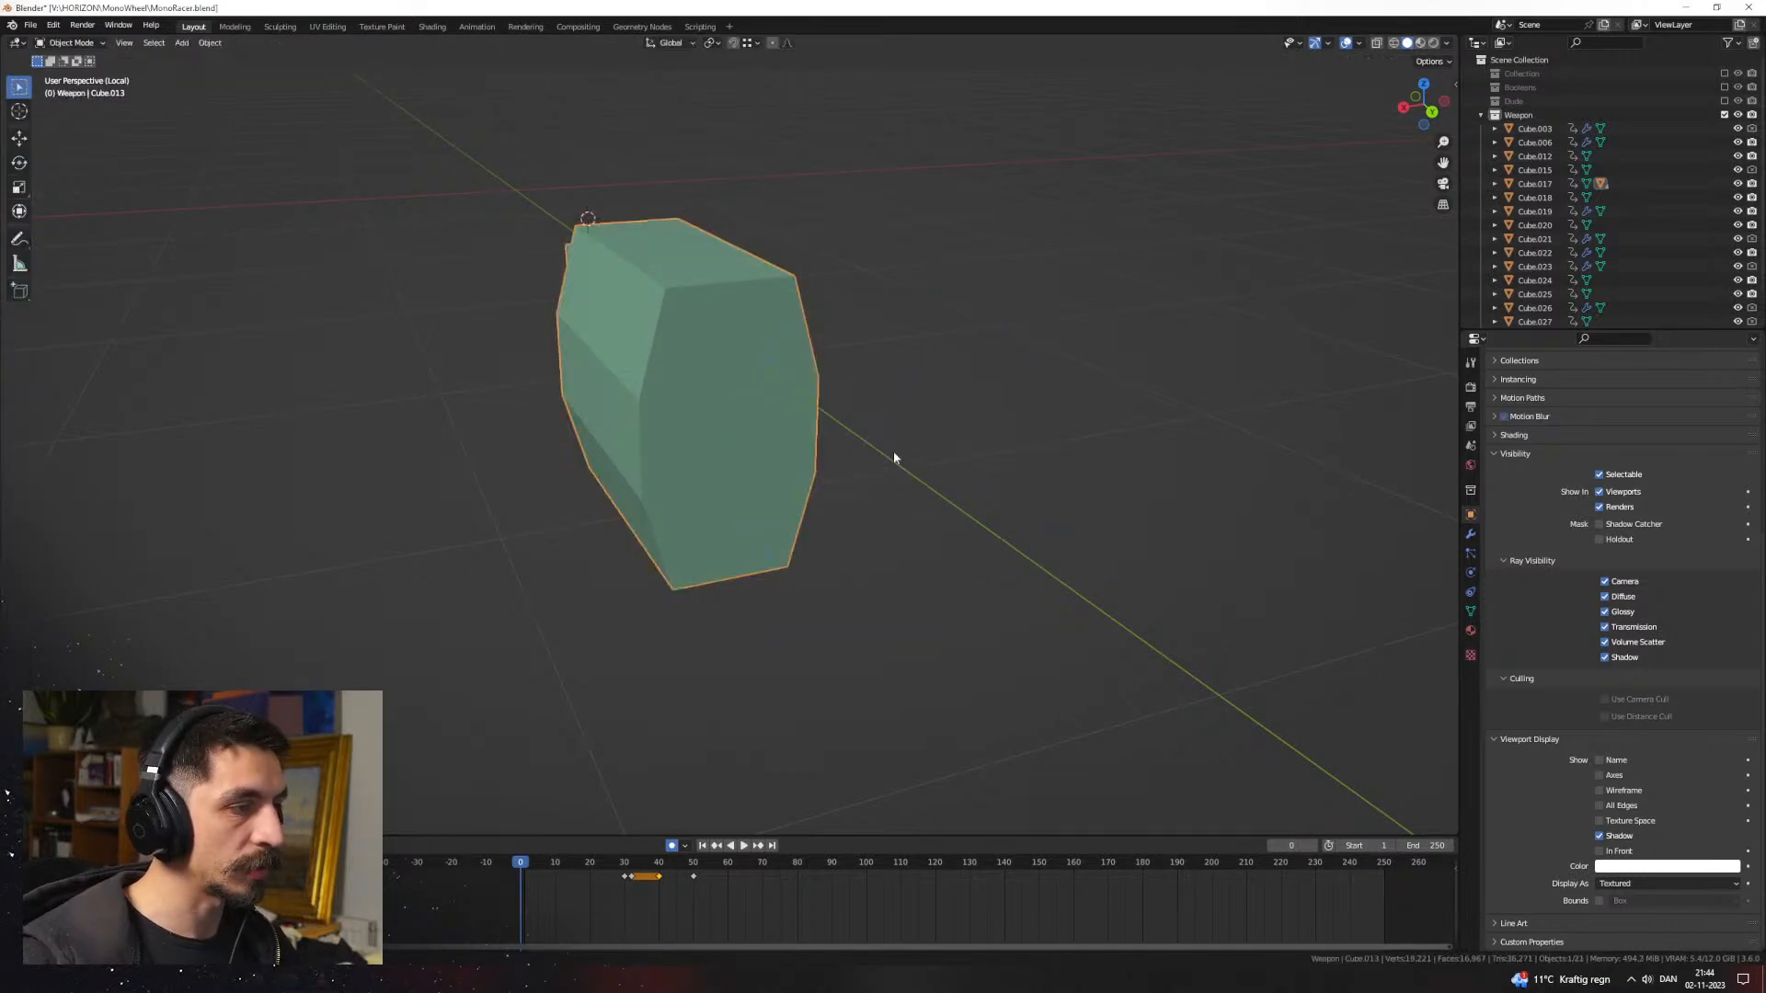
key("z")
left_click(929, 457)
key("Tab")
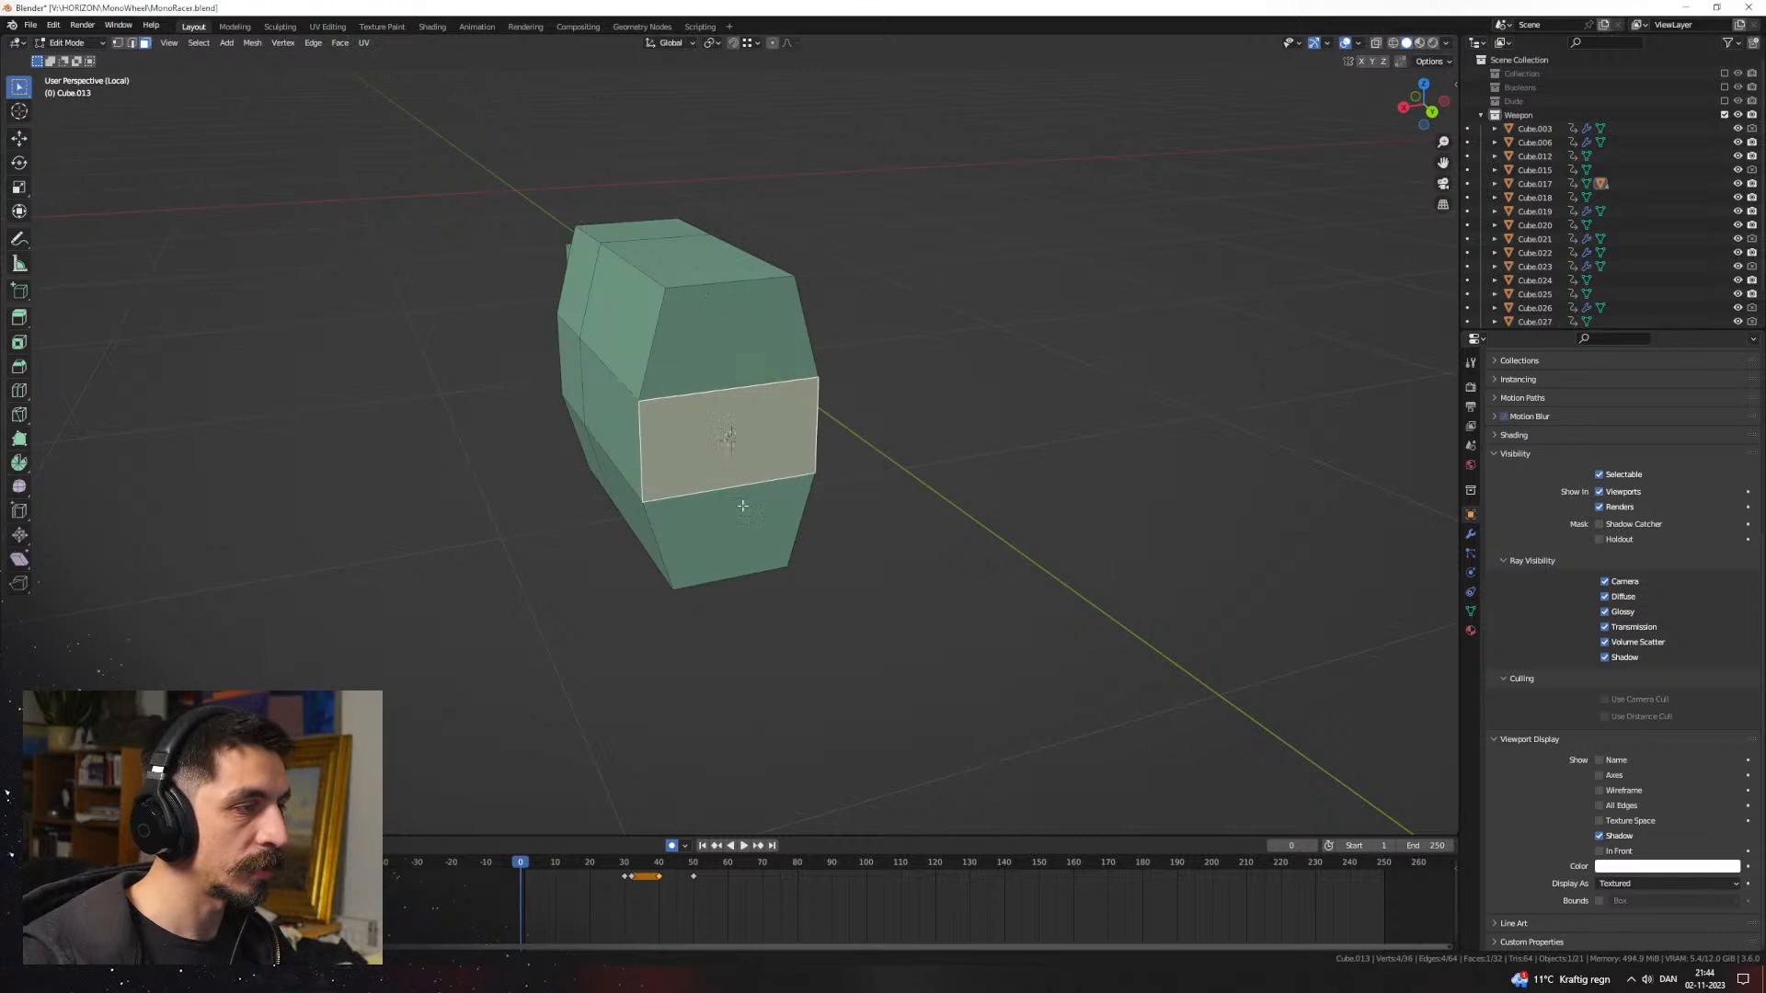
Step: Add a cylinder with 24 vertices at the 3D cursor and rotate it 90° about X
key("Tab")
key("shift+a")
mouse_move(818, 466)
left_click(890, 528)
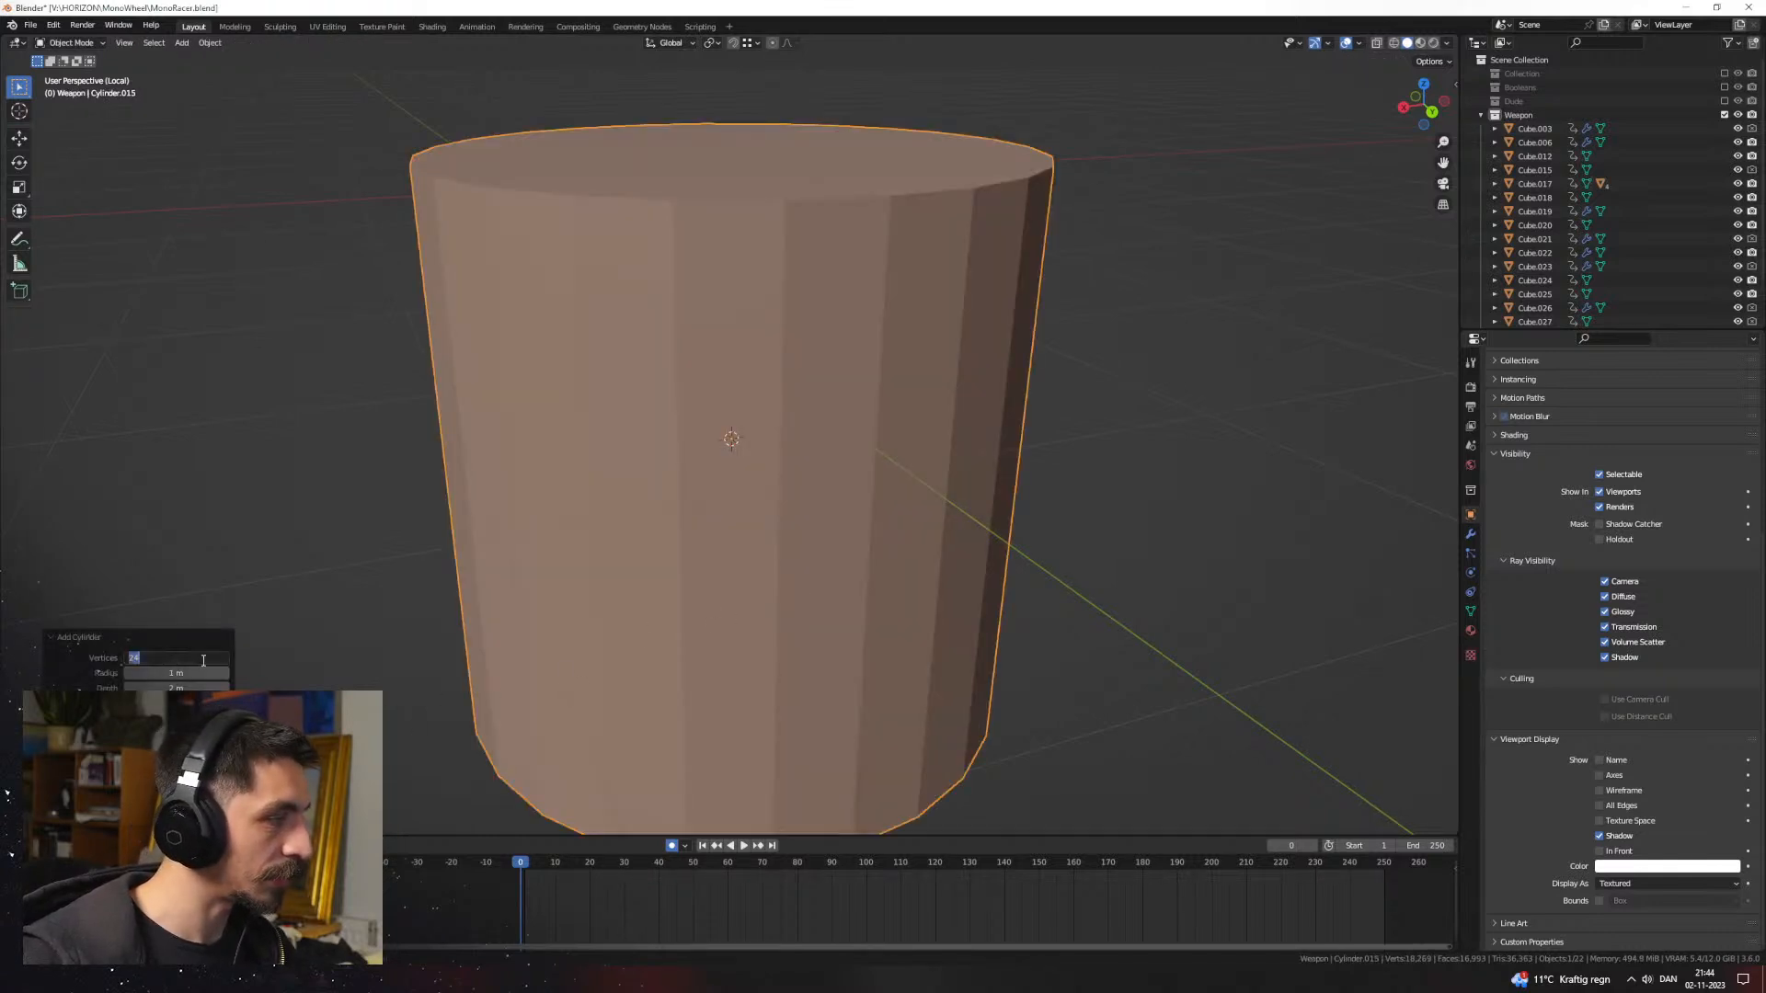
type("rx90")
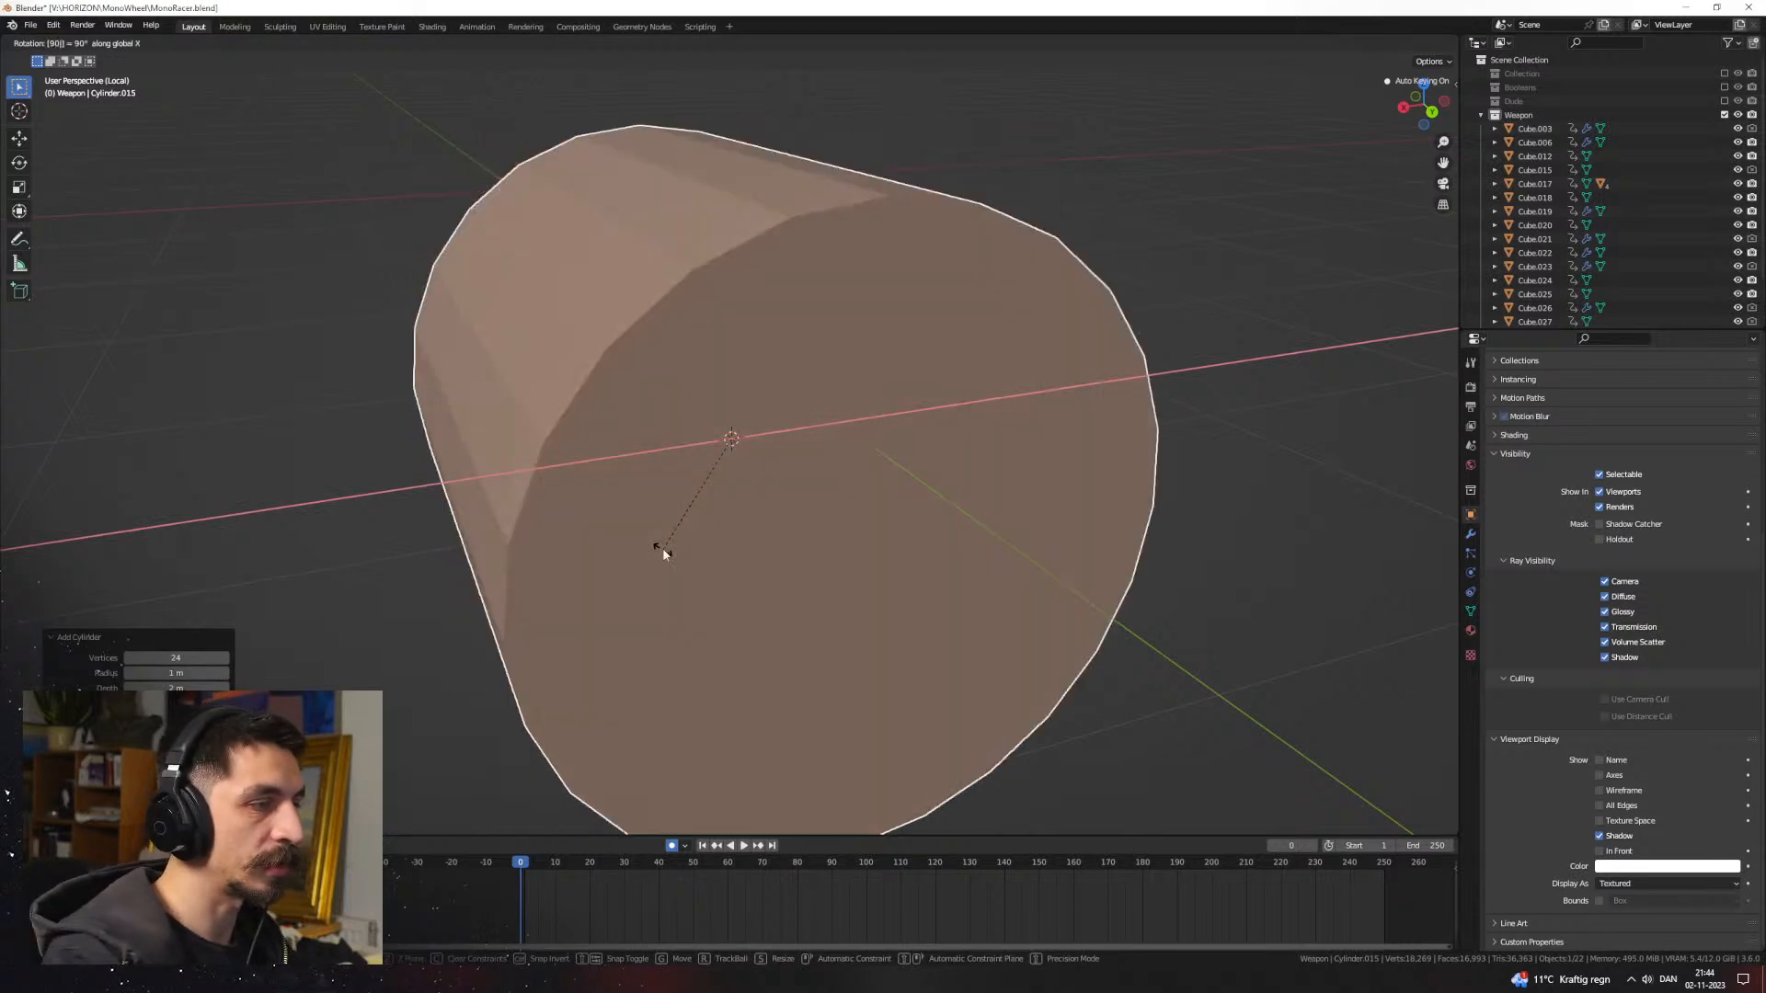
key("Return")
Step: Scale the cylinder down and place it at the upper part of the block's end face by moving it along Z and Y
key("s")
left_click(864, 459)
key("g")
key("z")
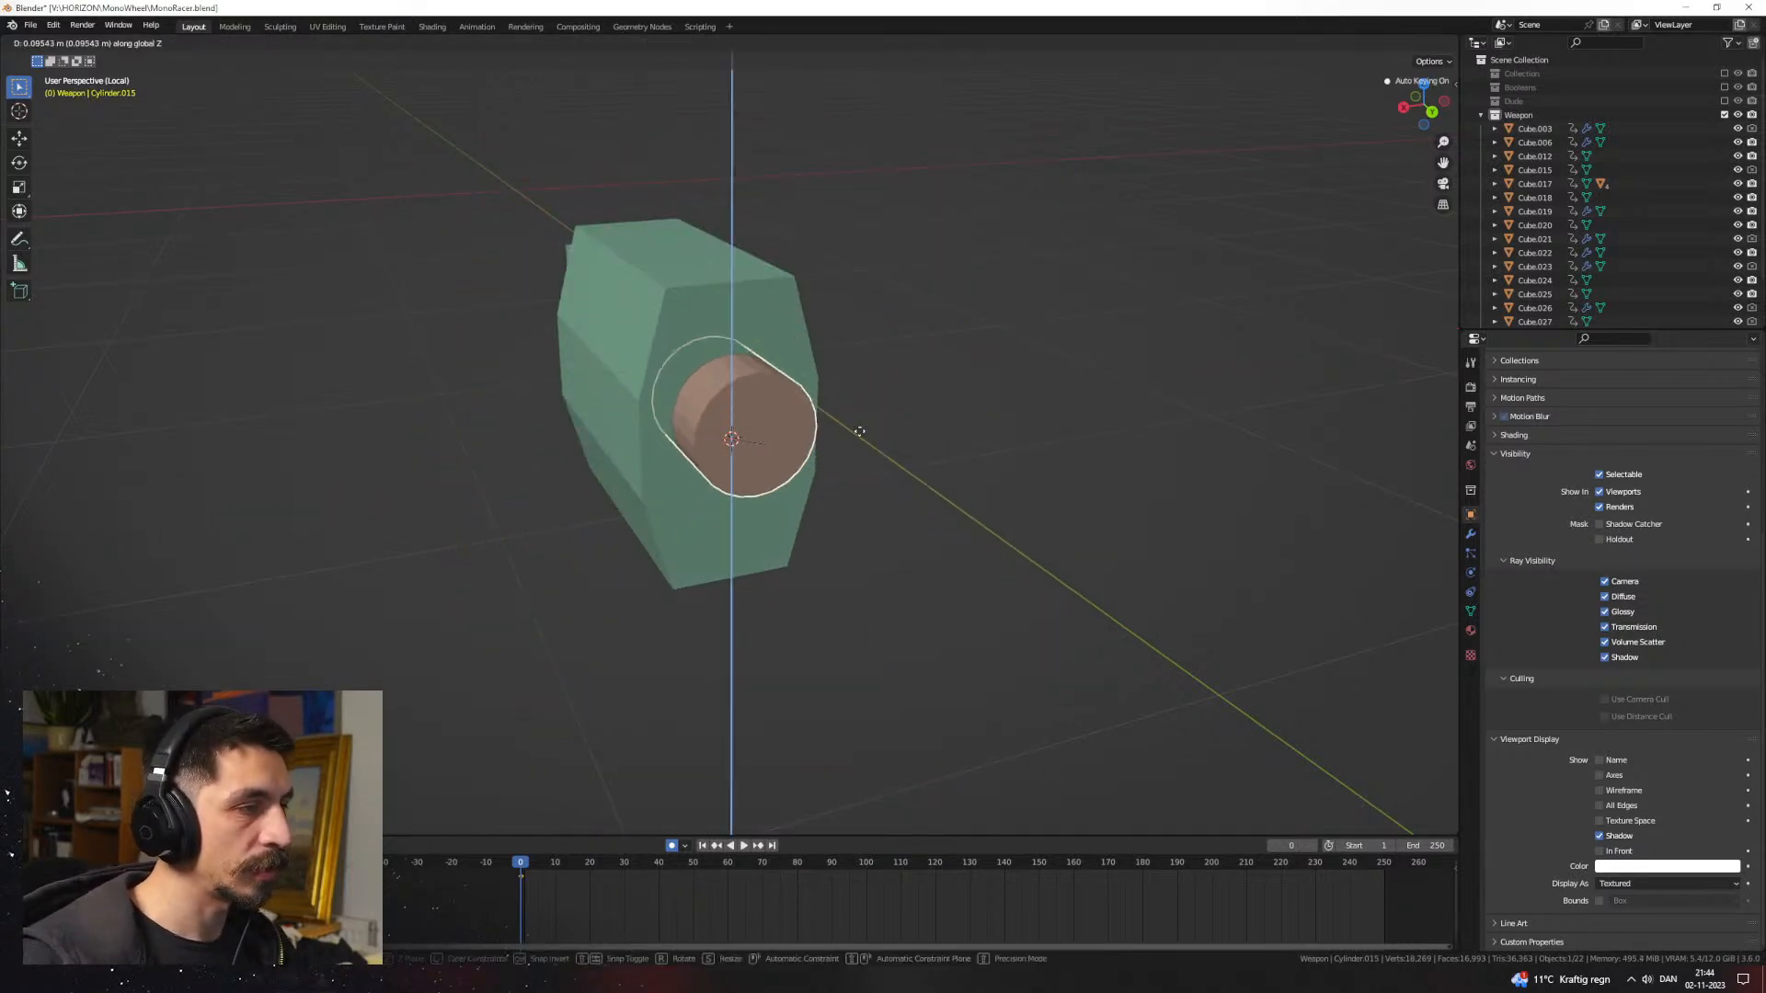
left_click(853, 409)
middle_click_drag(853, 413, 920, 425)
key("g")
key("y")
left_click(861, 462)
Step: Duplicate the cylinder about 0.49 m downward along Z and scale the copy down
key("shift+d")
key("z")
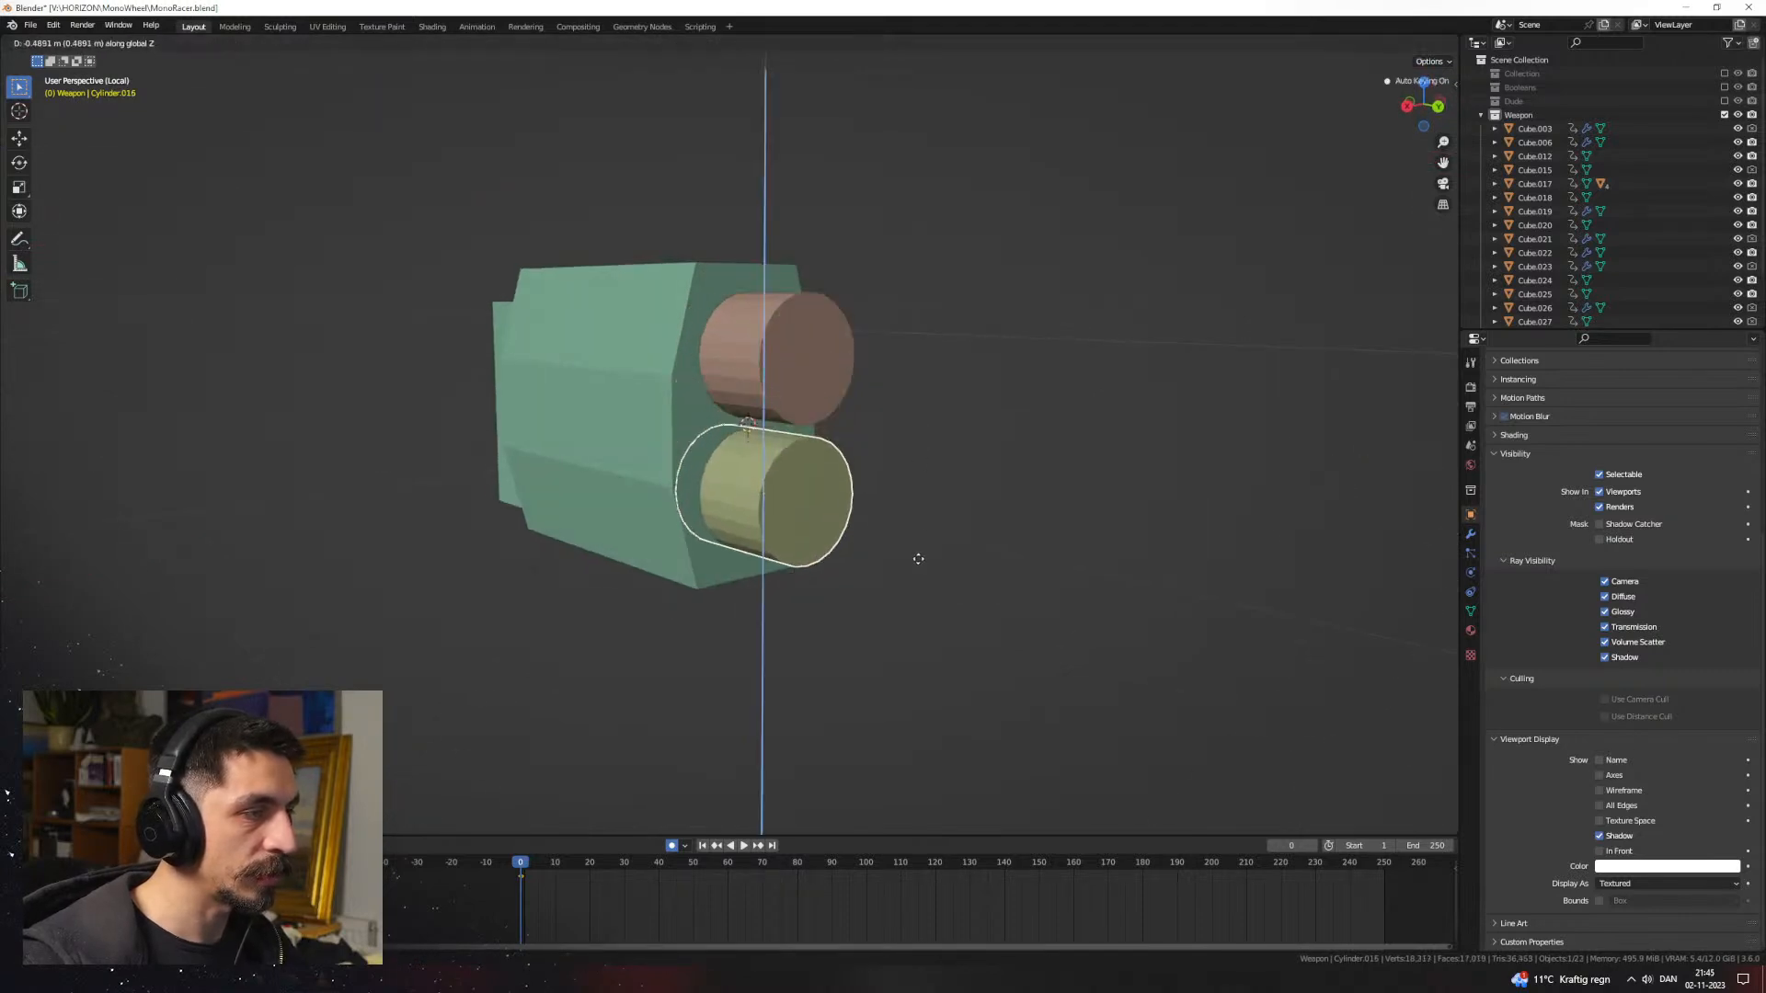
left_click(923, 557)
key("s")
left_click(872, 554)
middle_click_drag(873, 555, 918, 557)
Step: Scale the small cylinder to about 0.51 along Y and push it into the block's end face along Y
key("s")
key("x")
key("y")
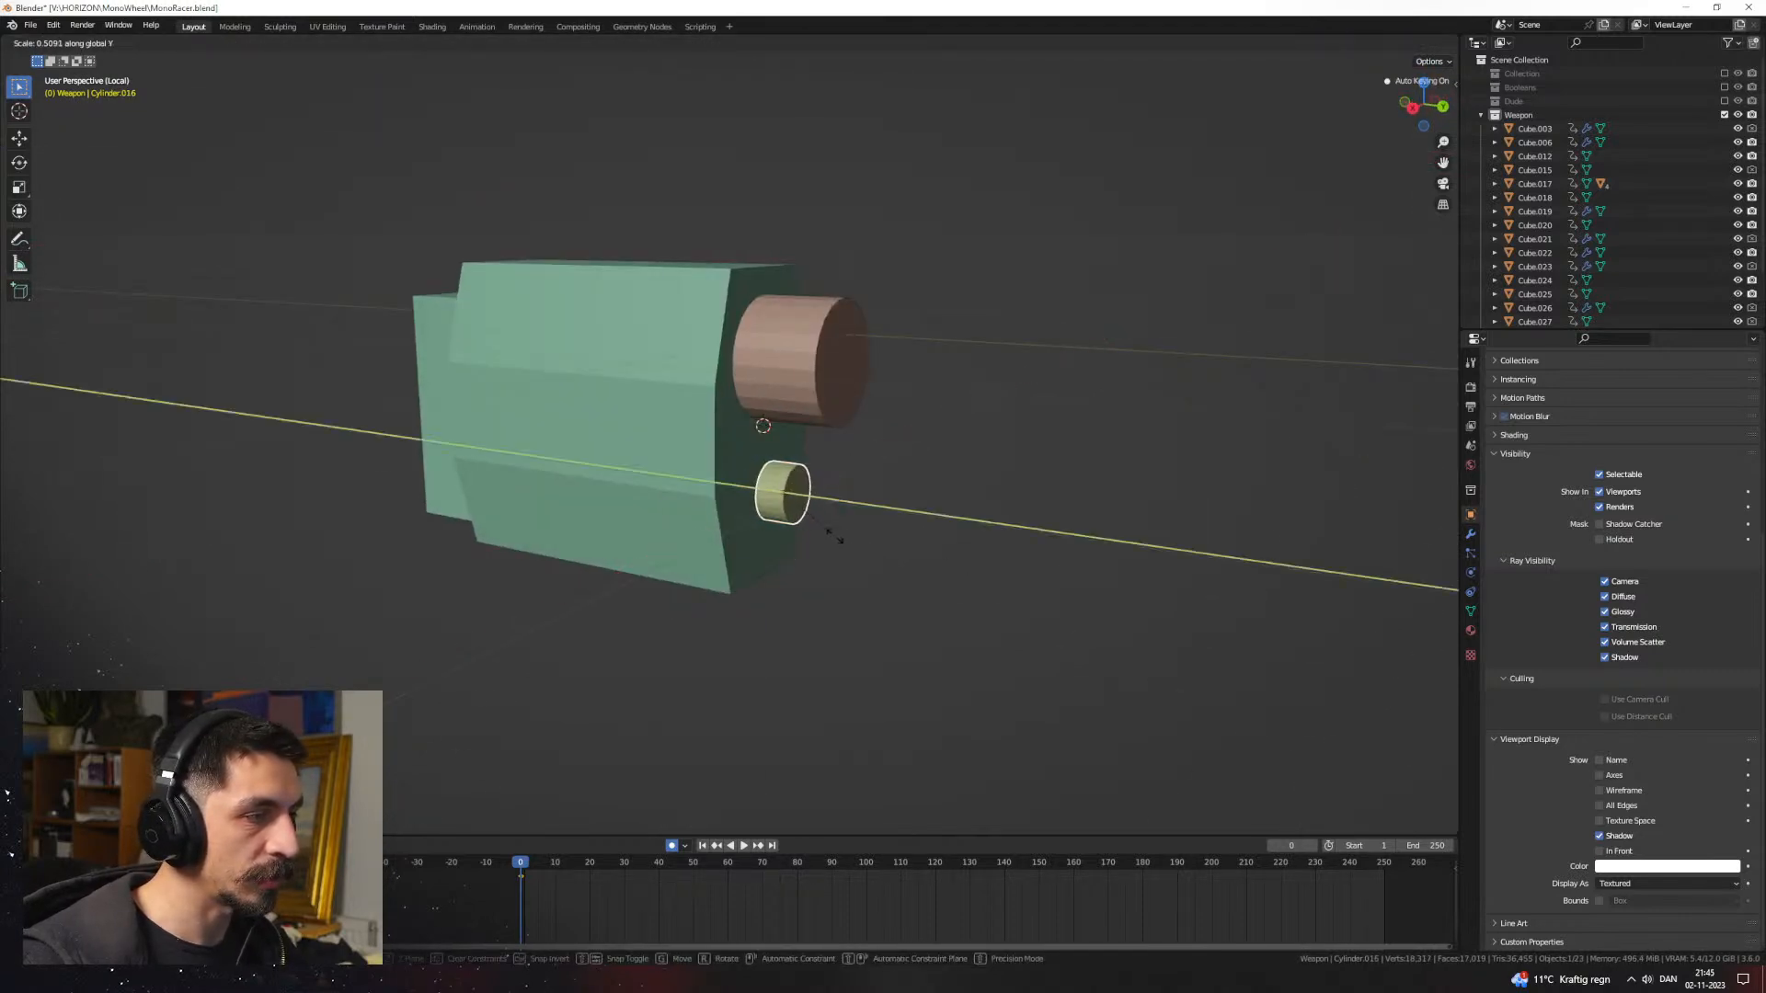
left_click(830, 531)
key("g")
key("x")
key("y")
left_click(815, 529)
middle_click_drag(816, 476, 815, 493)
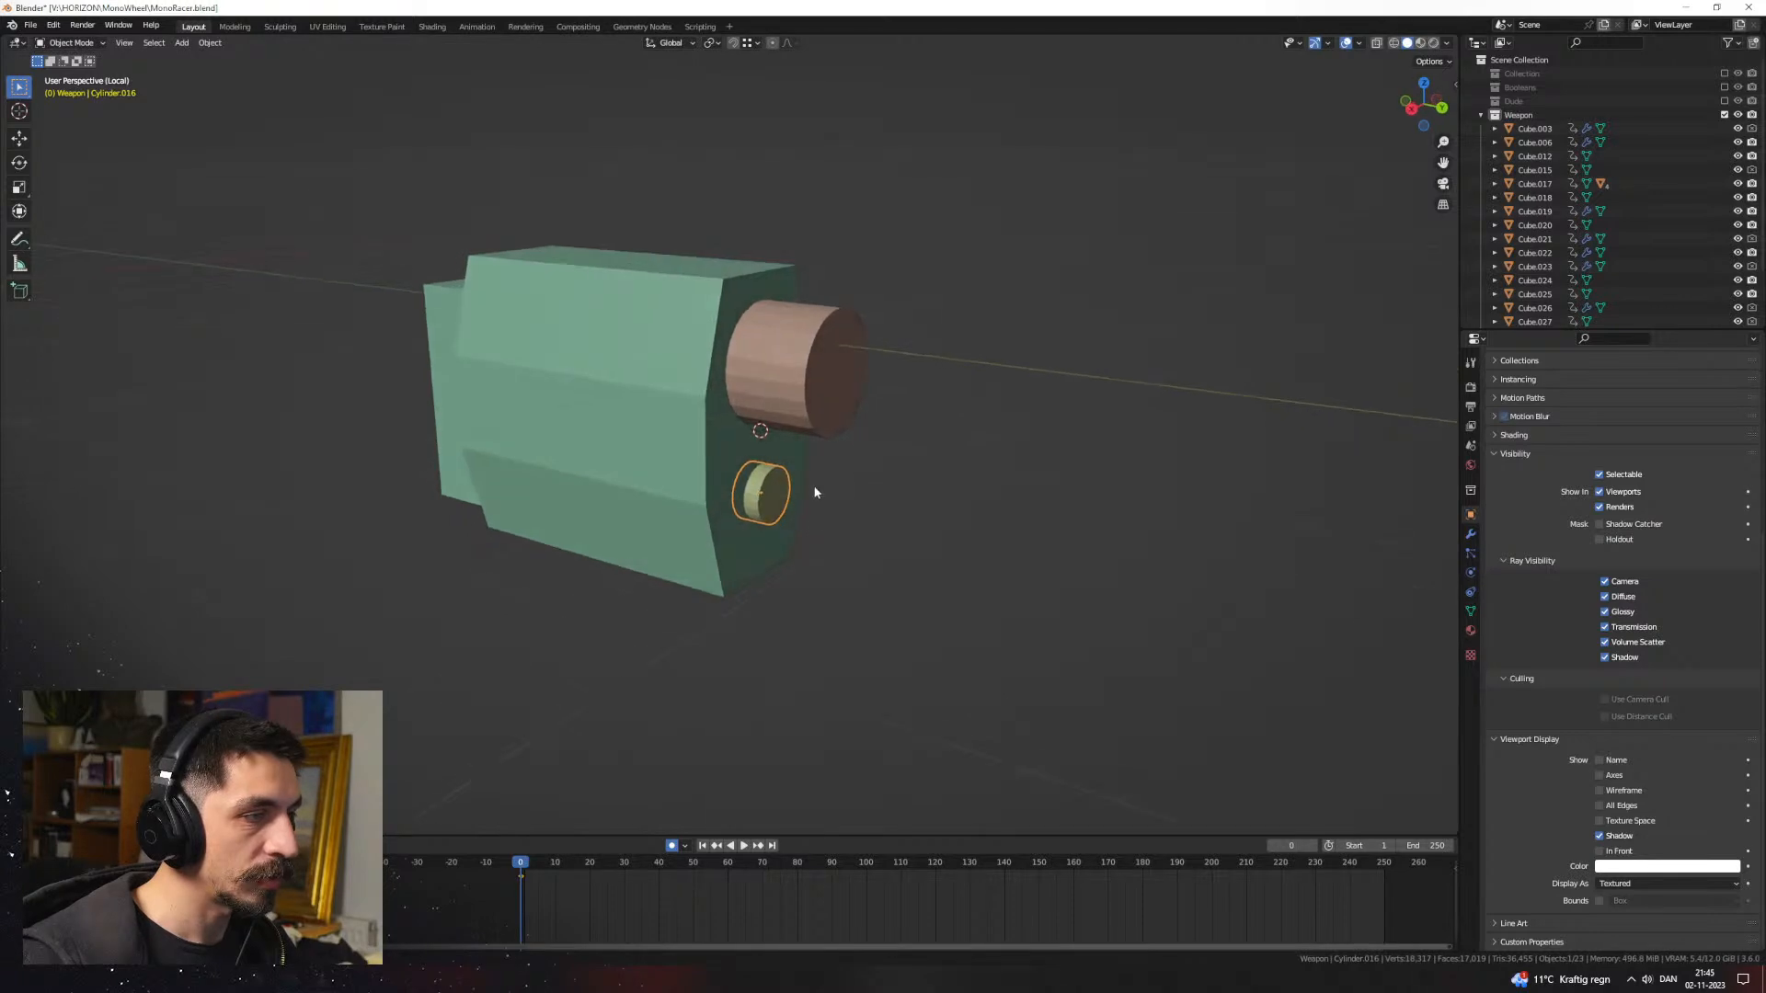
Step: Join the two cylinders and subtract them from the block Cube.013 with a Boolean difference
left_click(744, 456, "shift")
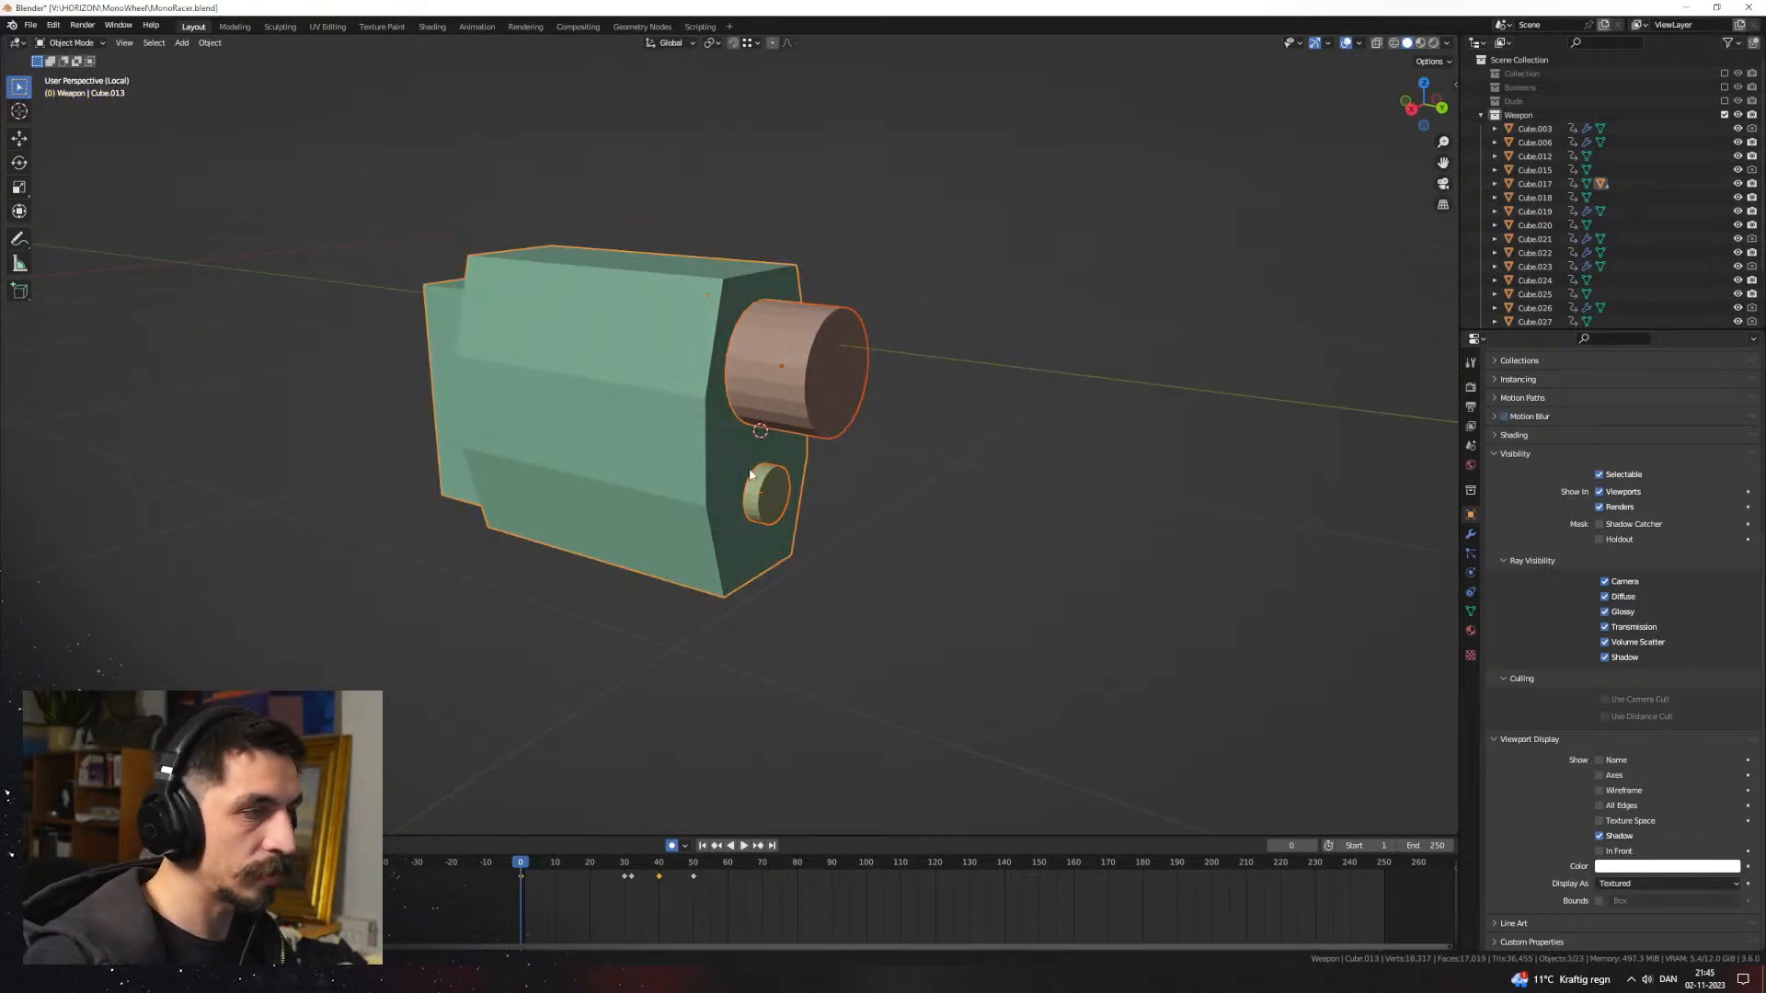
left_click(771, 462)
key("ctrl+j")
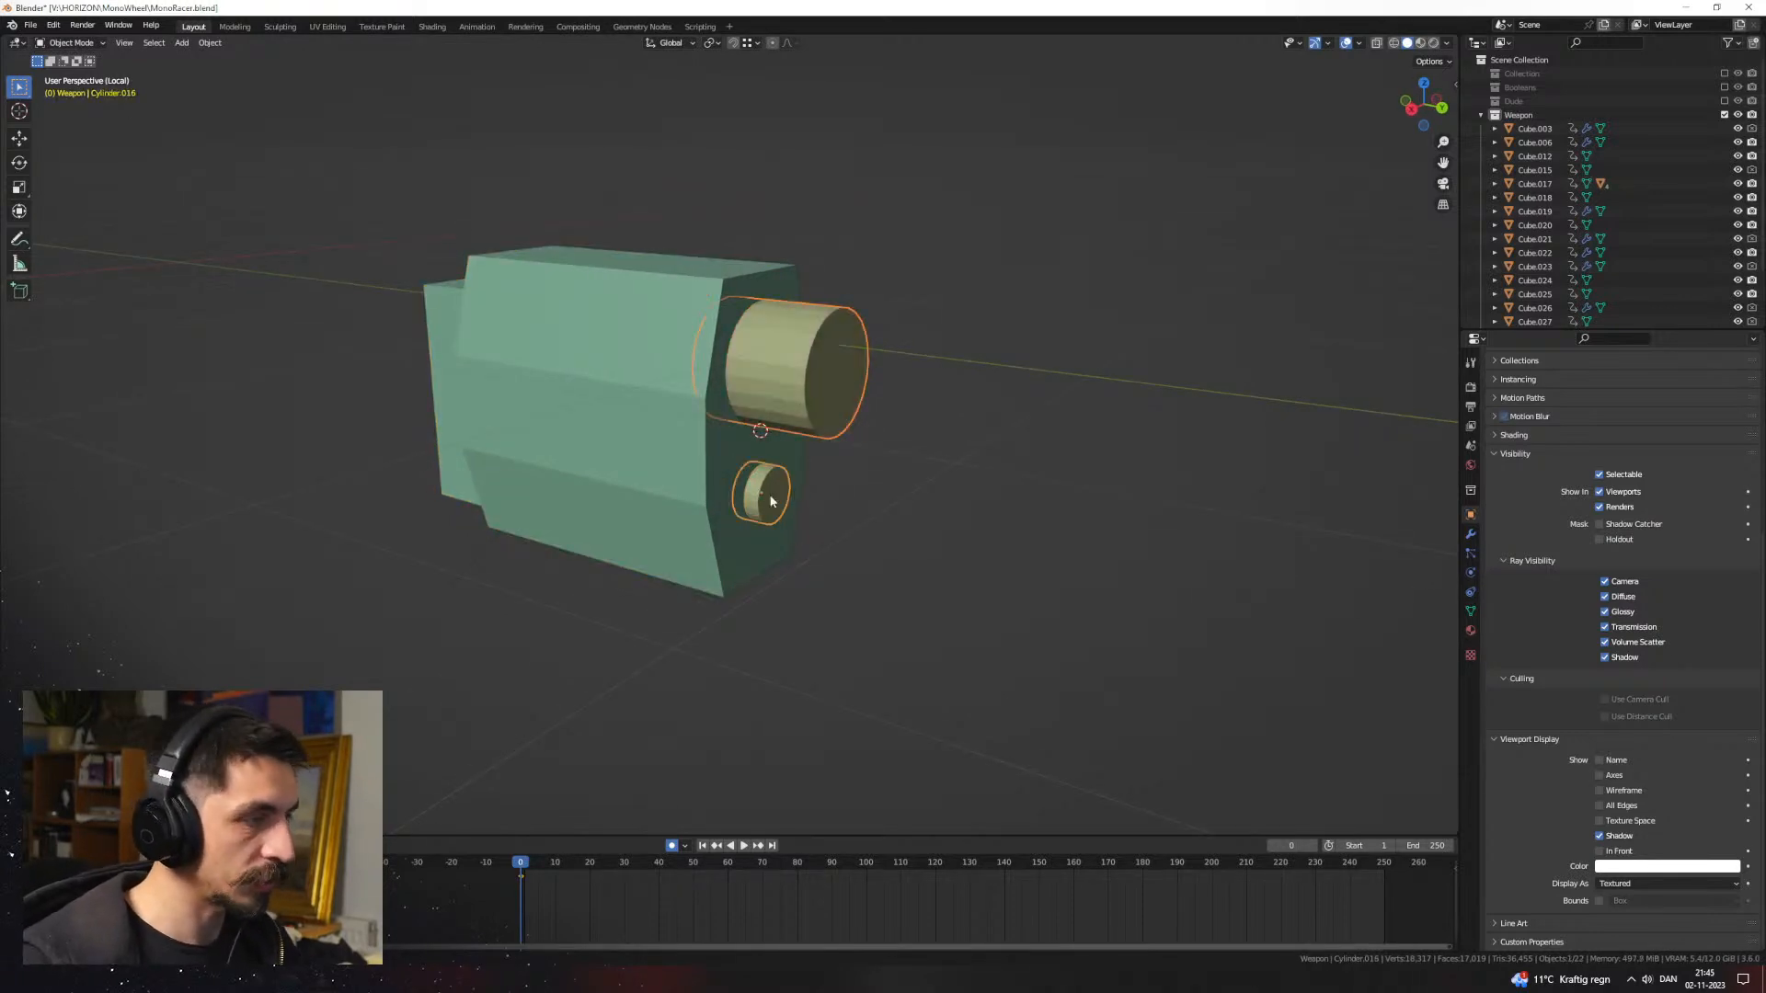
left_click(716, 461, "shift")
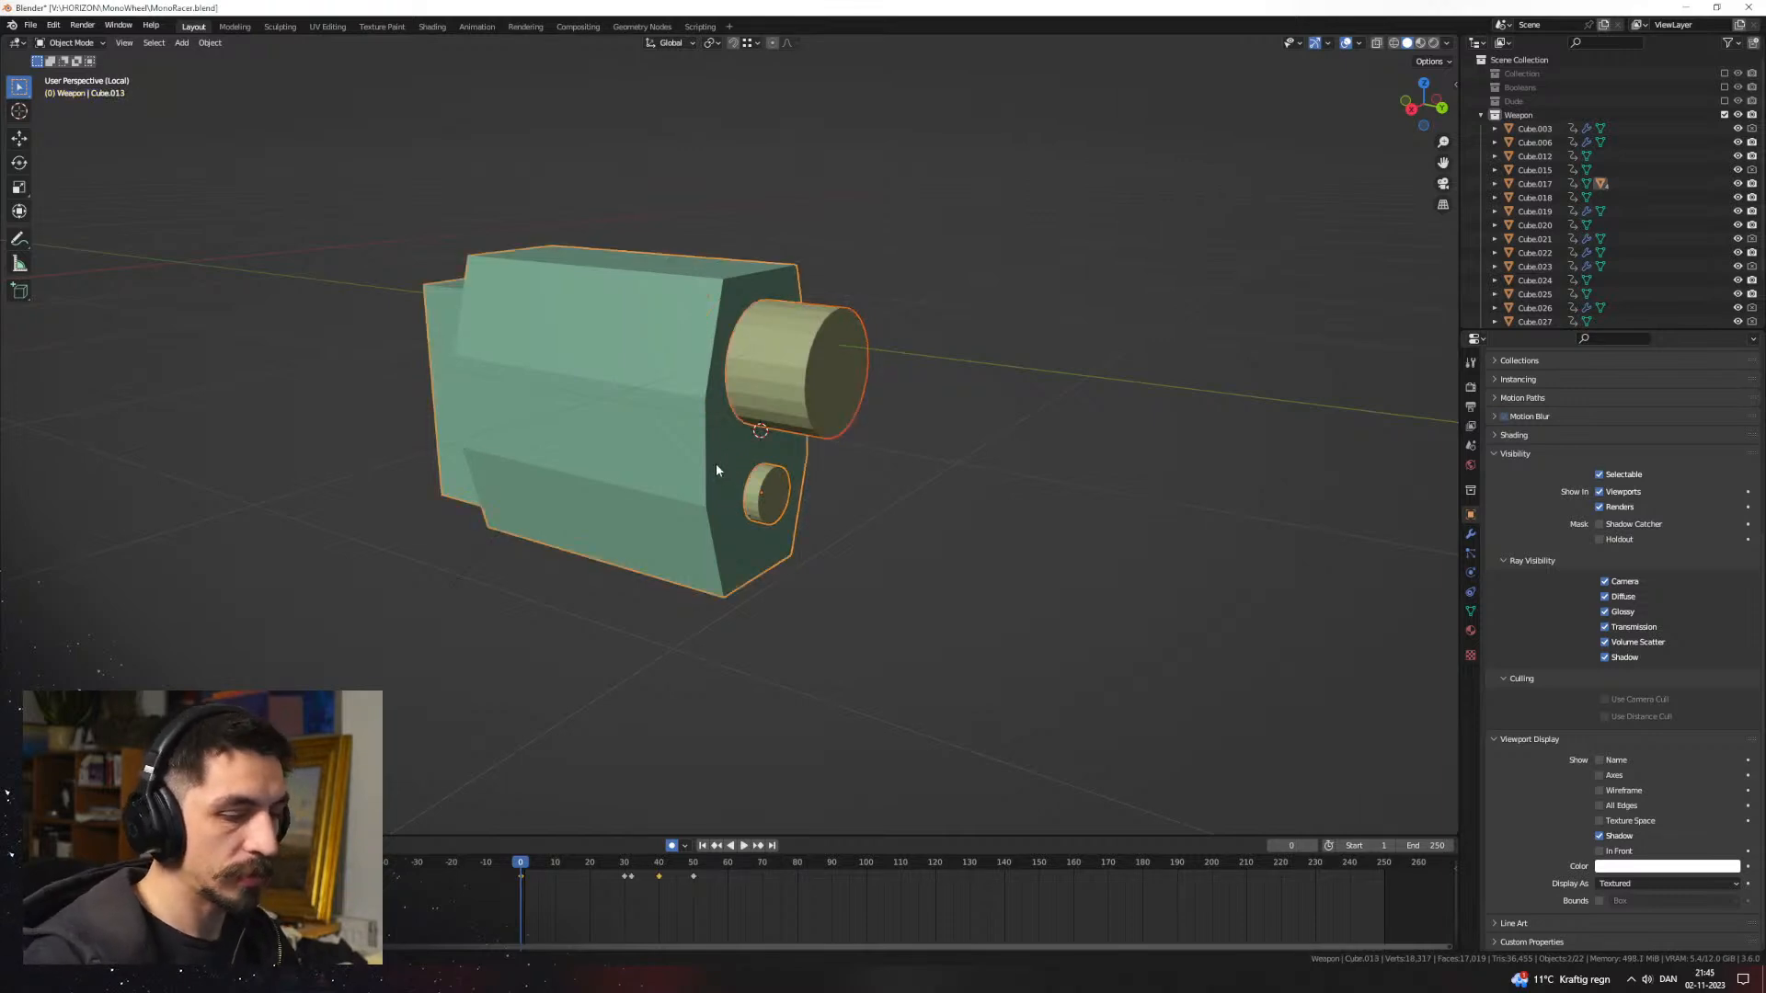
key("ctrl+KP_Subtract")
left_click(1067, 567)
mouse_move(839, 472)
middle_mouse_down()
mouse_move(910, 485)
mouse_move(847, 490)
middle_mouse_up()
left_click(843, 455)
key("Tab")
middle_click_drag(694, 481, 761, 467)
key("Tab")
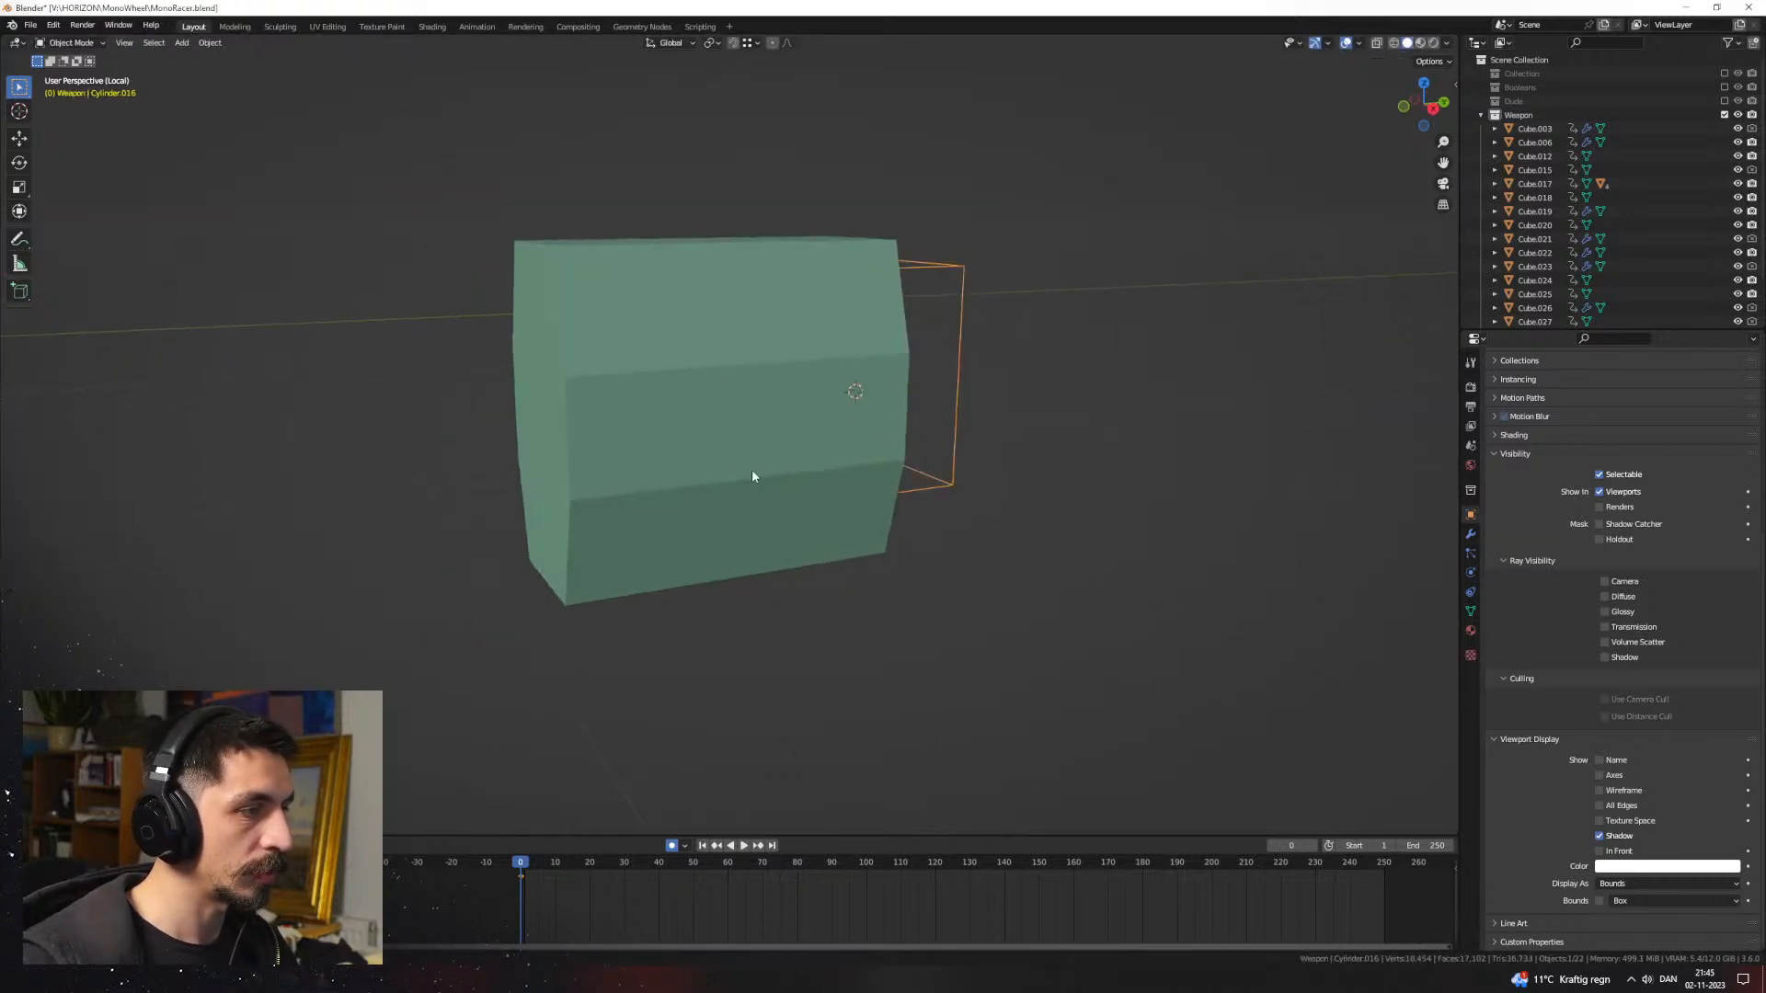
Step: Open the block Cube.013 for mesh editing in wireframe display and select its connected inner box
left_click(753, 475)
key("Tab")
key("shift+z")
key("a")
key("alt+a")
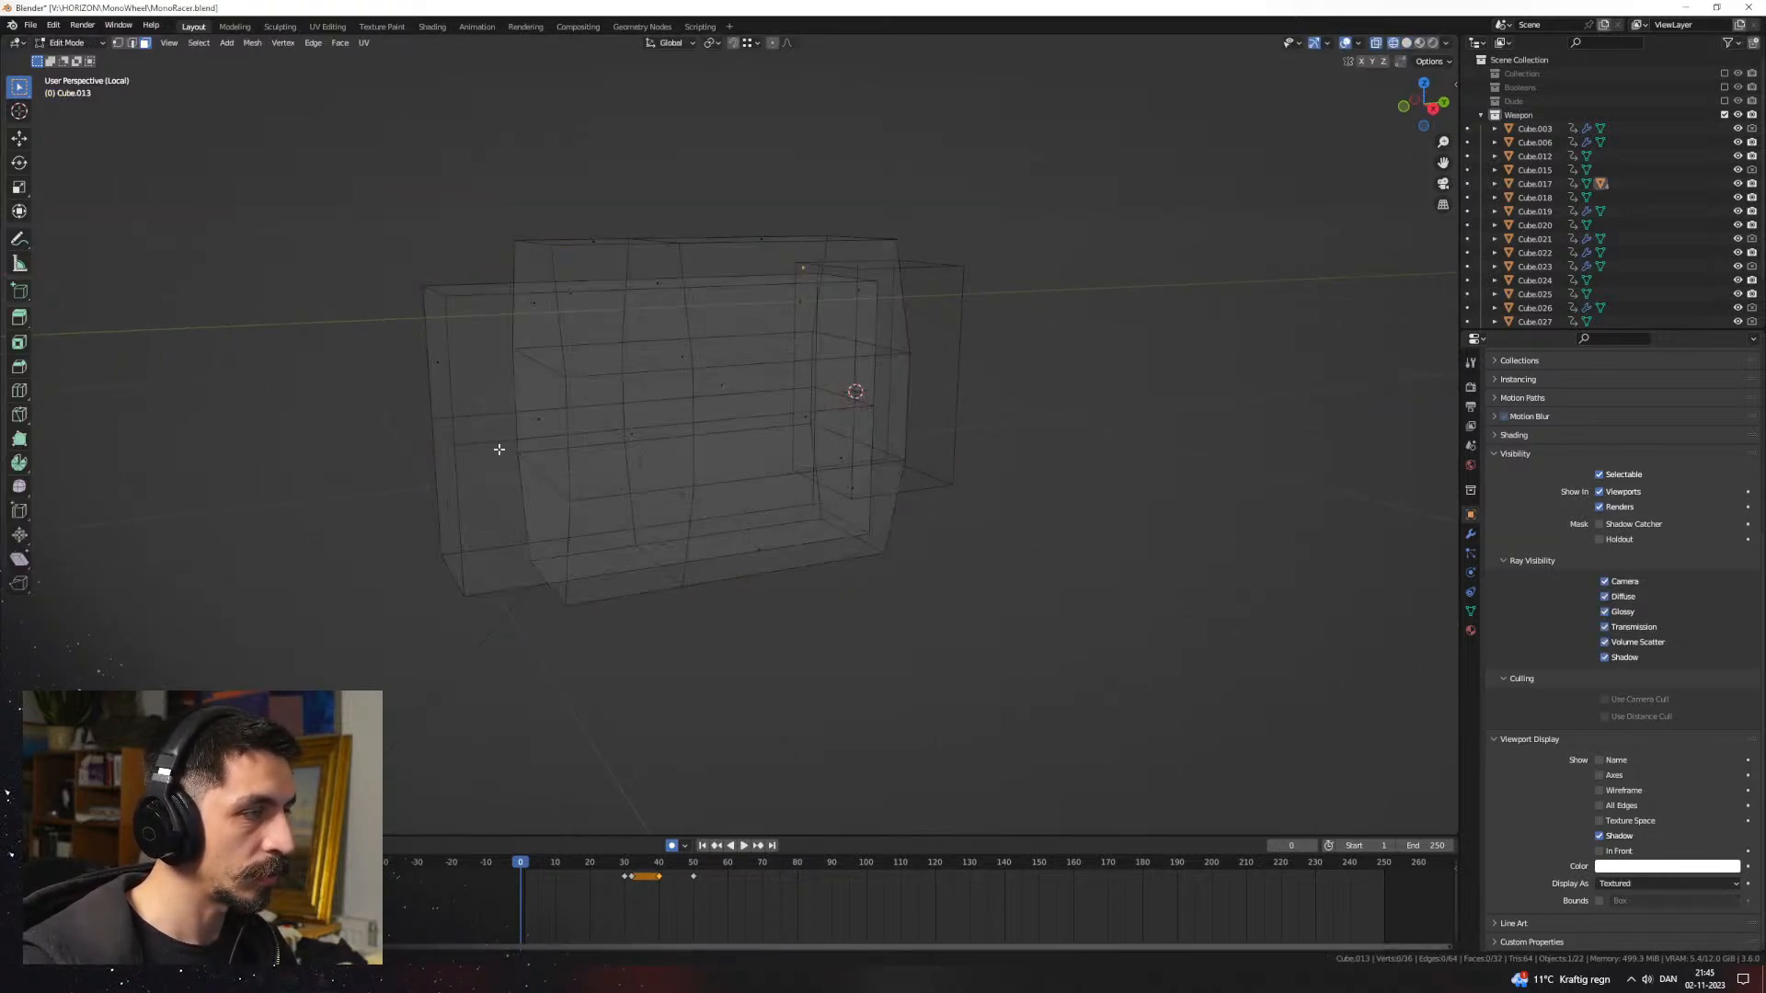
middle_click_drag(924, 486, 887, 483)
key("l")
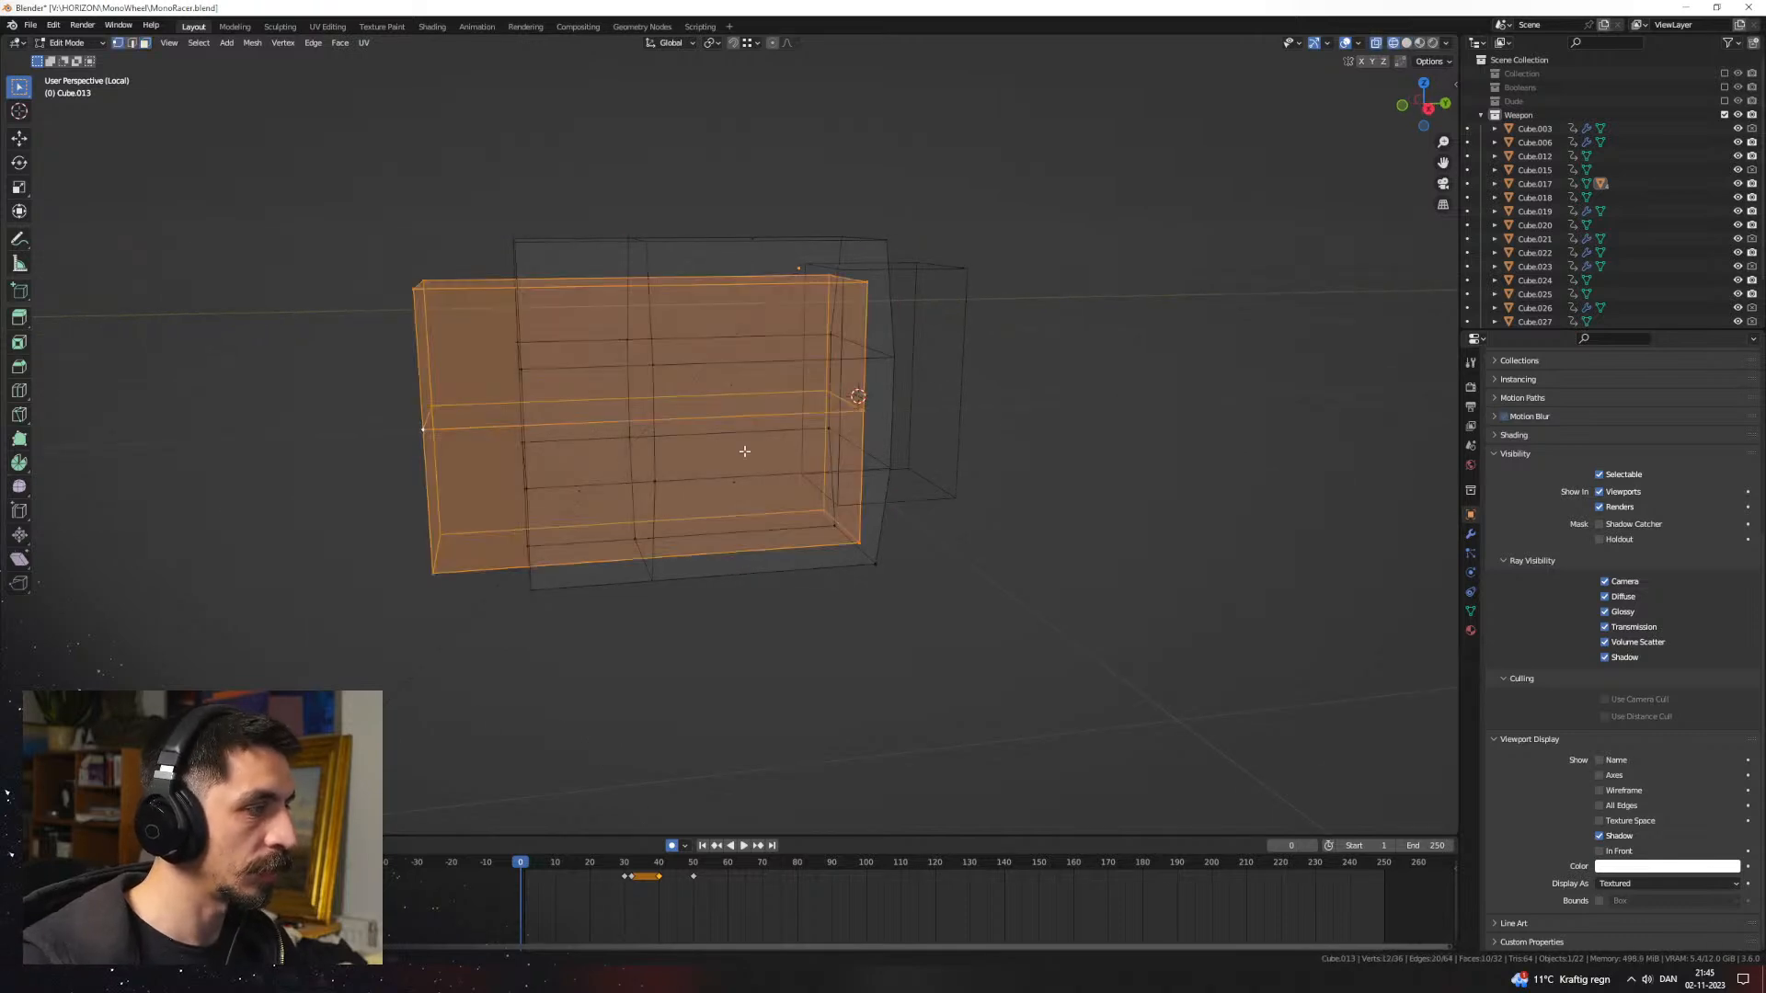
middle_click_drag(742, 445, 954, 564)
left_click_drag(898, 599, 810, 210)
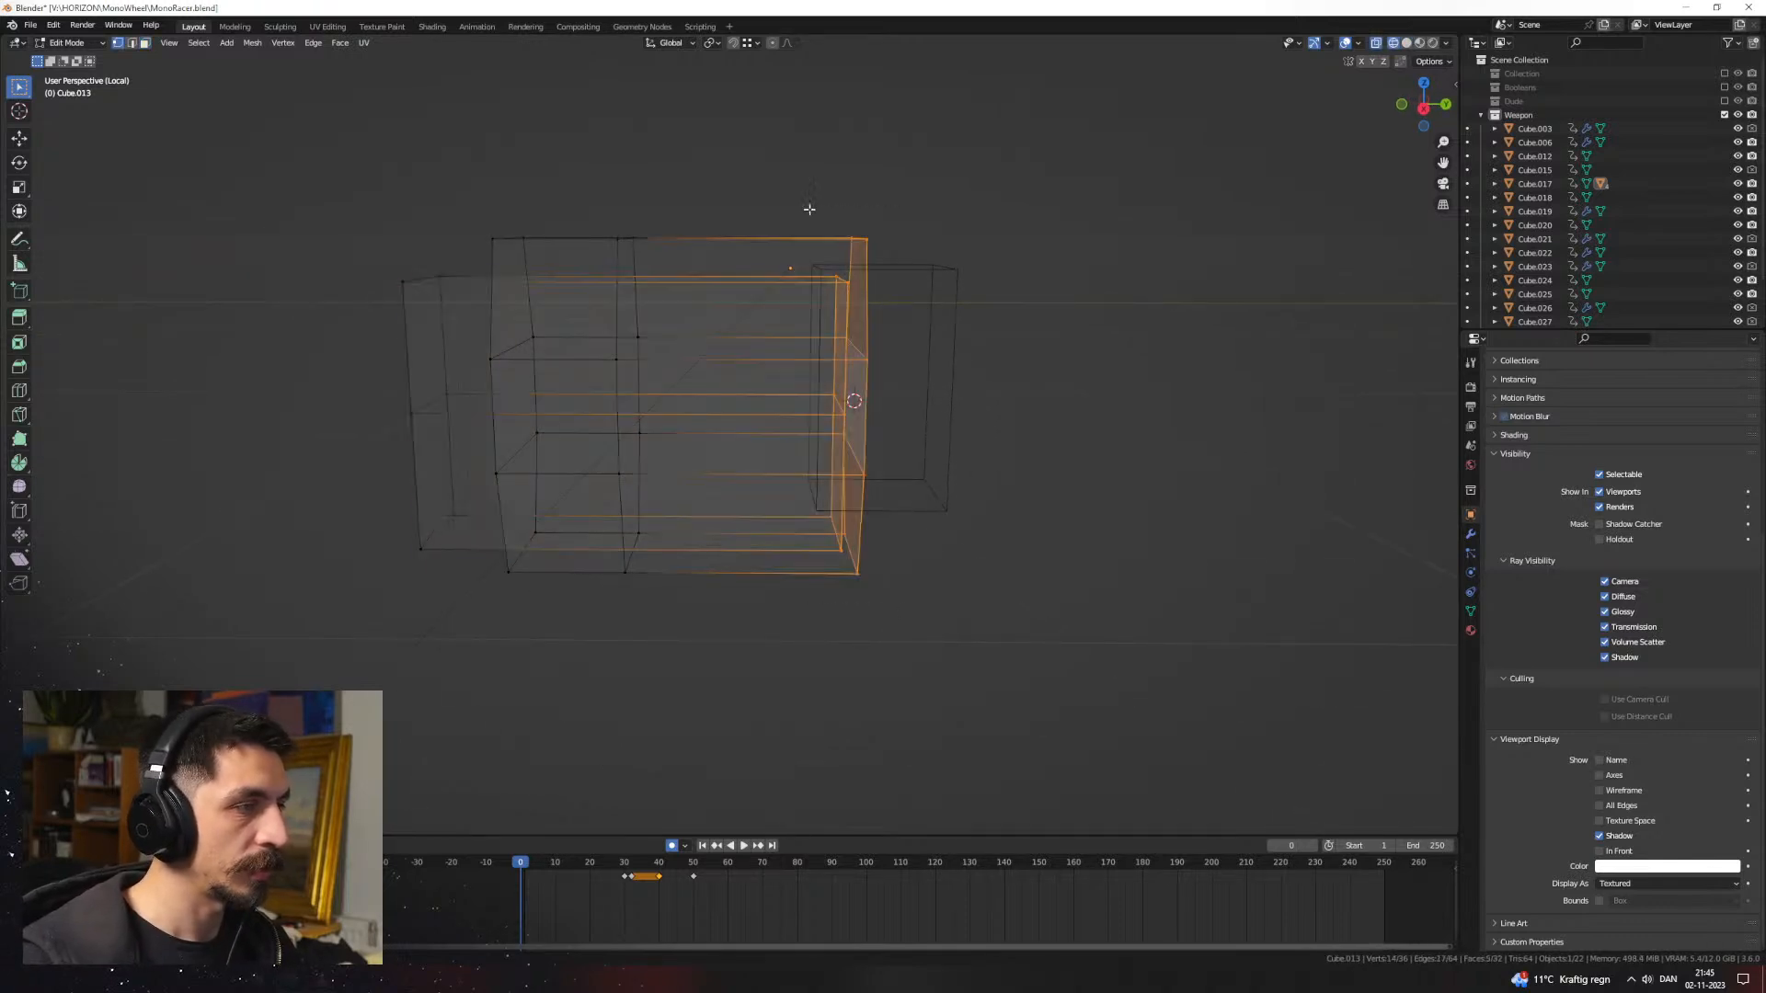
key("g")
key("y")
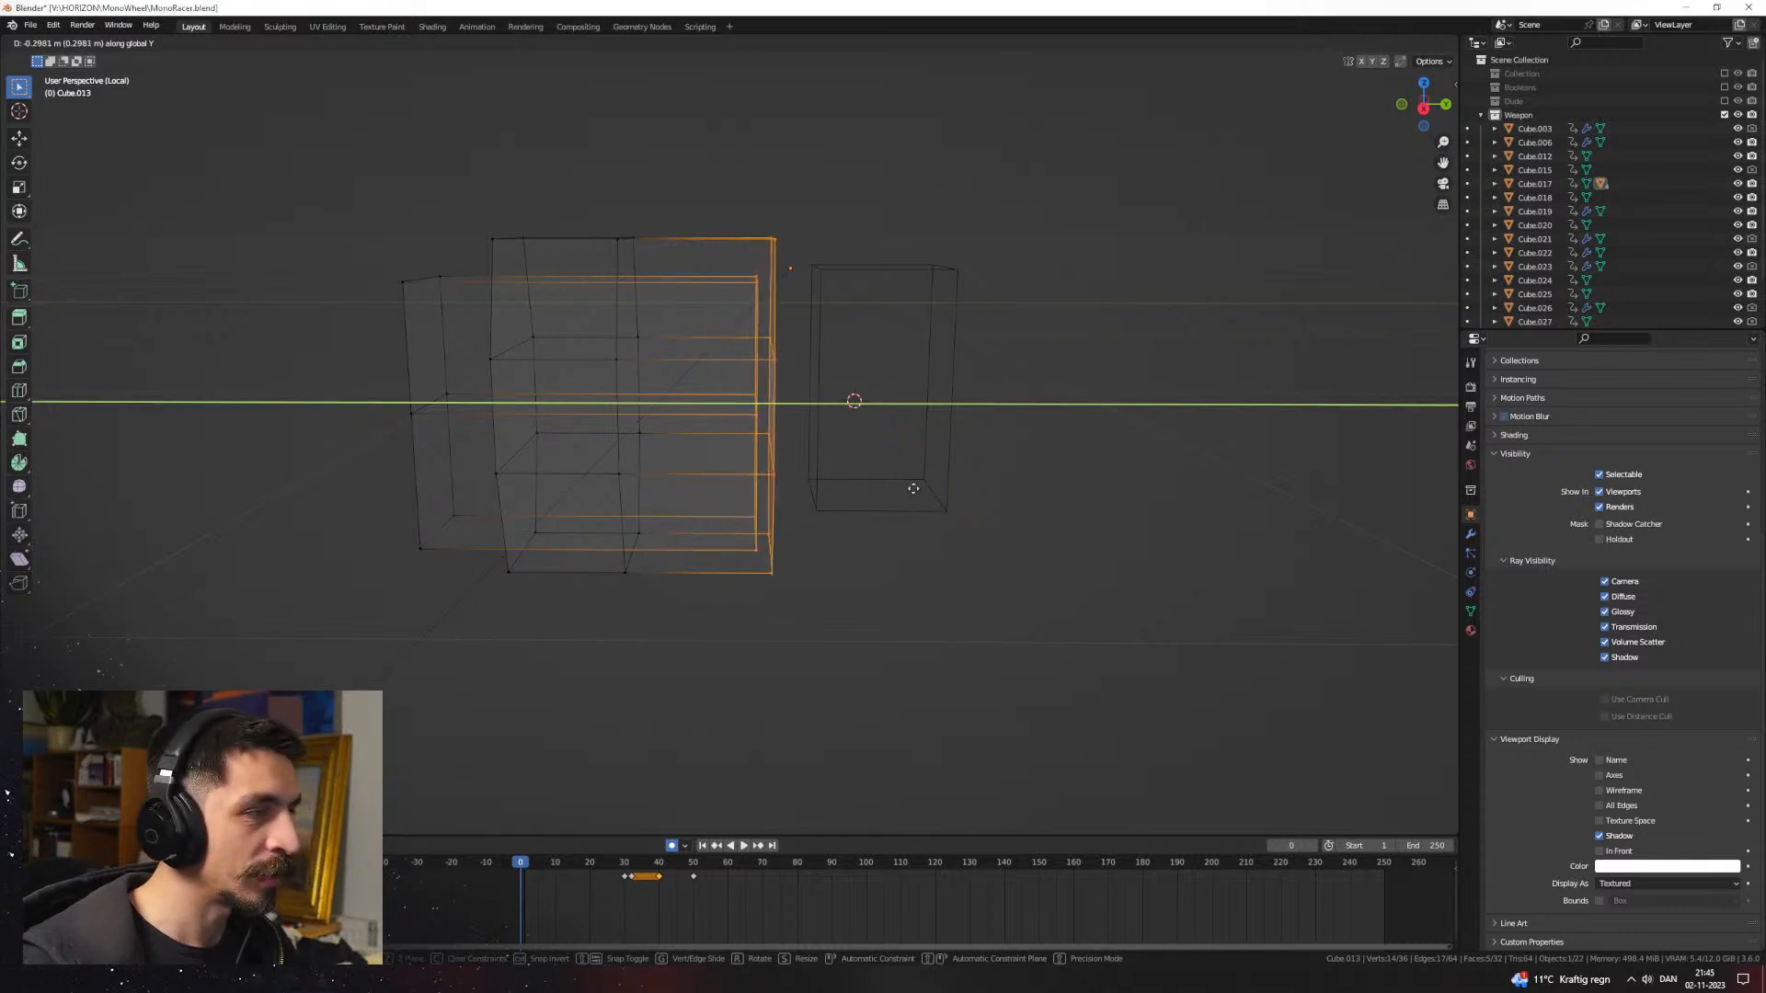
left_click(847, 313)
key("ctrl+l")
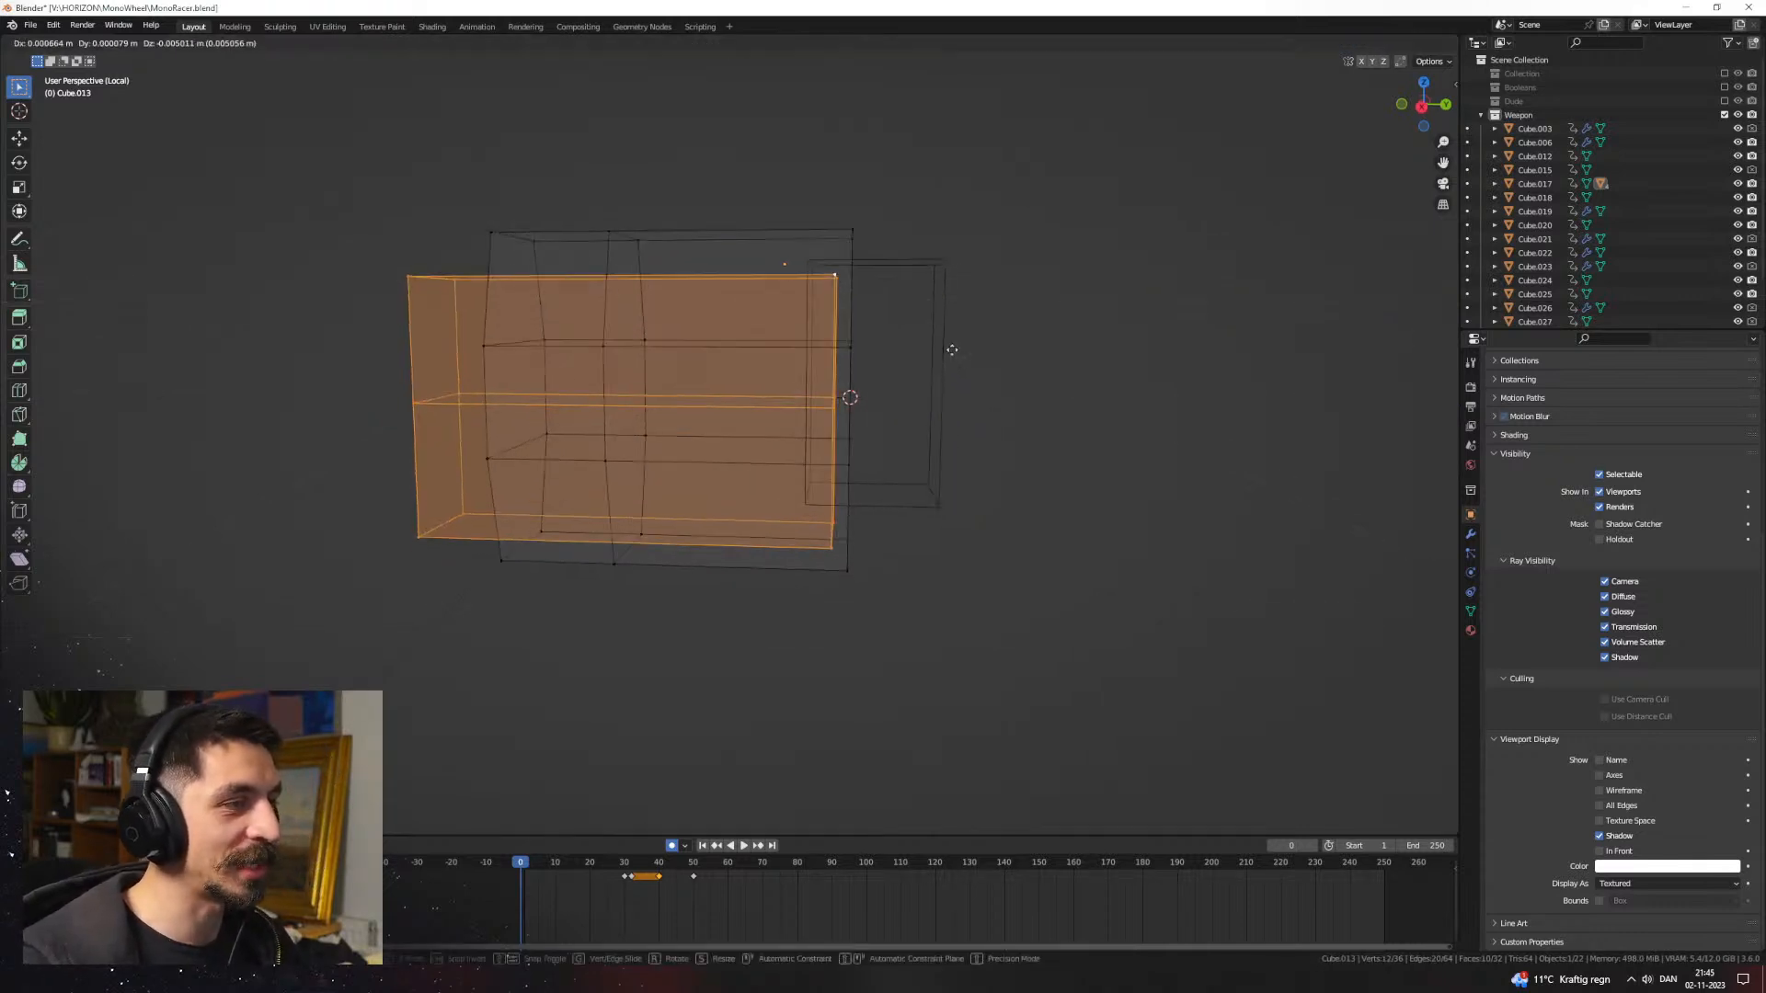
key("g")
key("y")
left_click(944, 369)
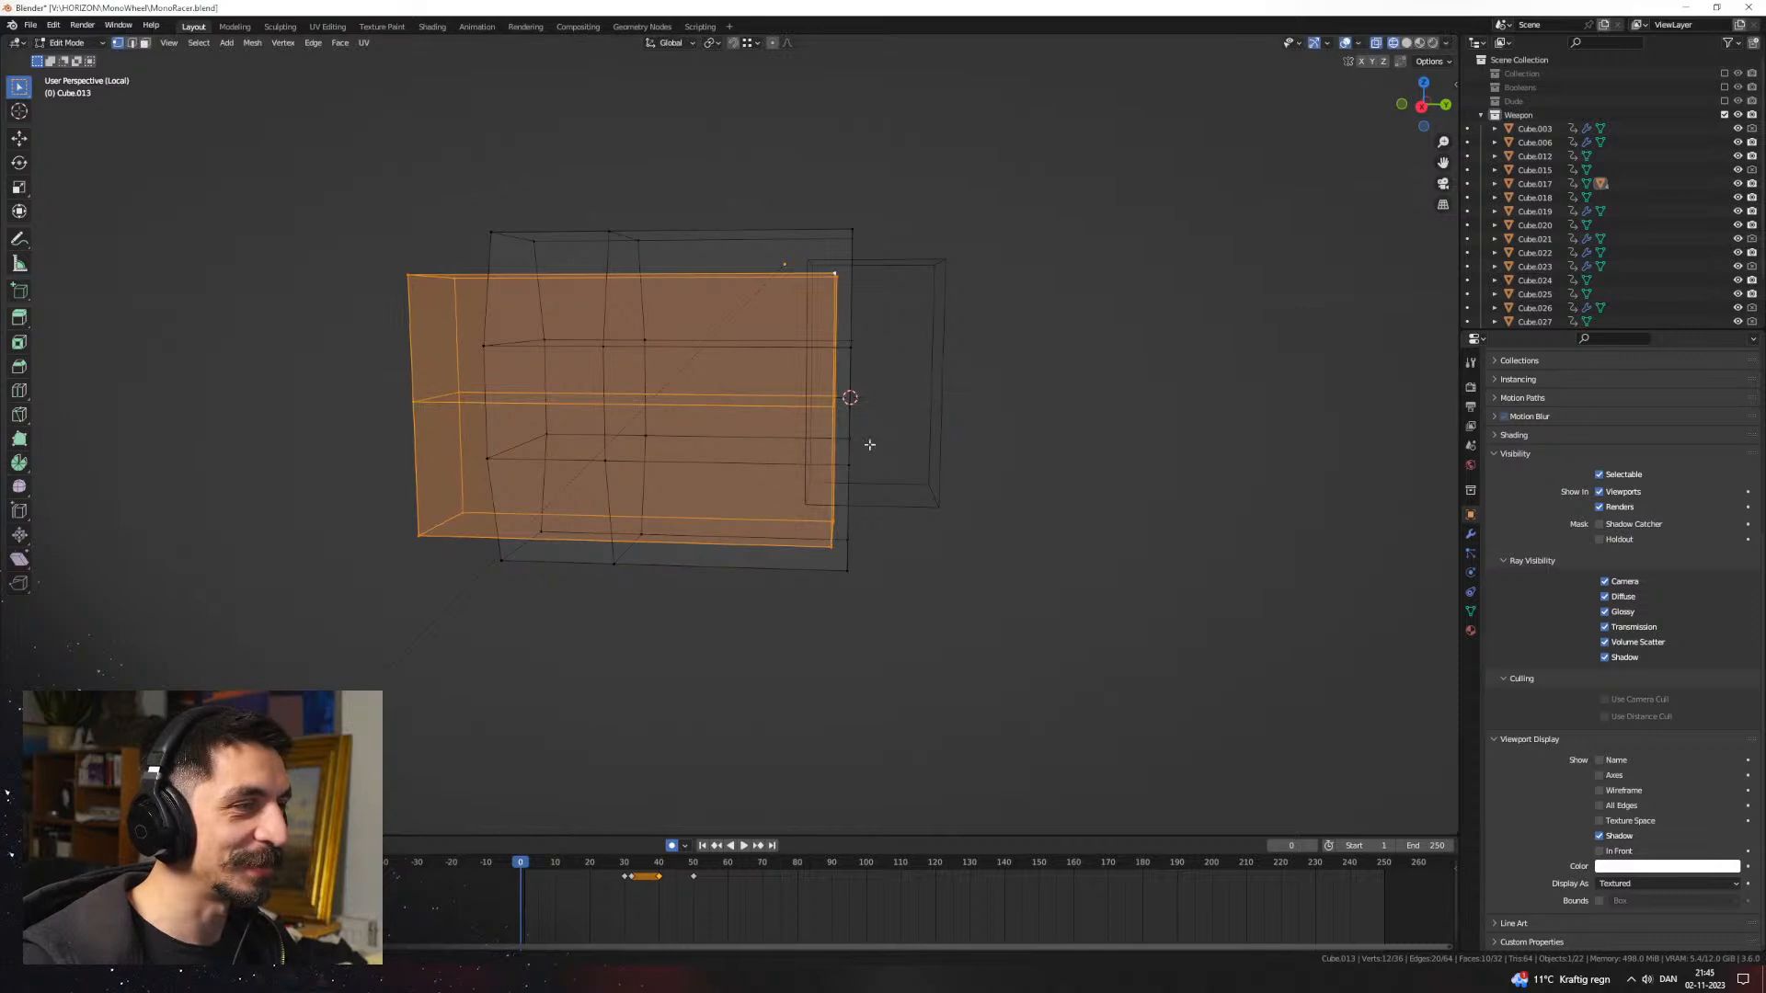
Step: Select only the inner box's end vertices near the round cutters and move them about -0.29 m along Y
left_click_drag(816, 554, 834, 455)
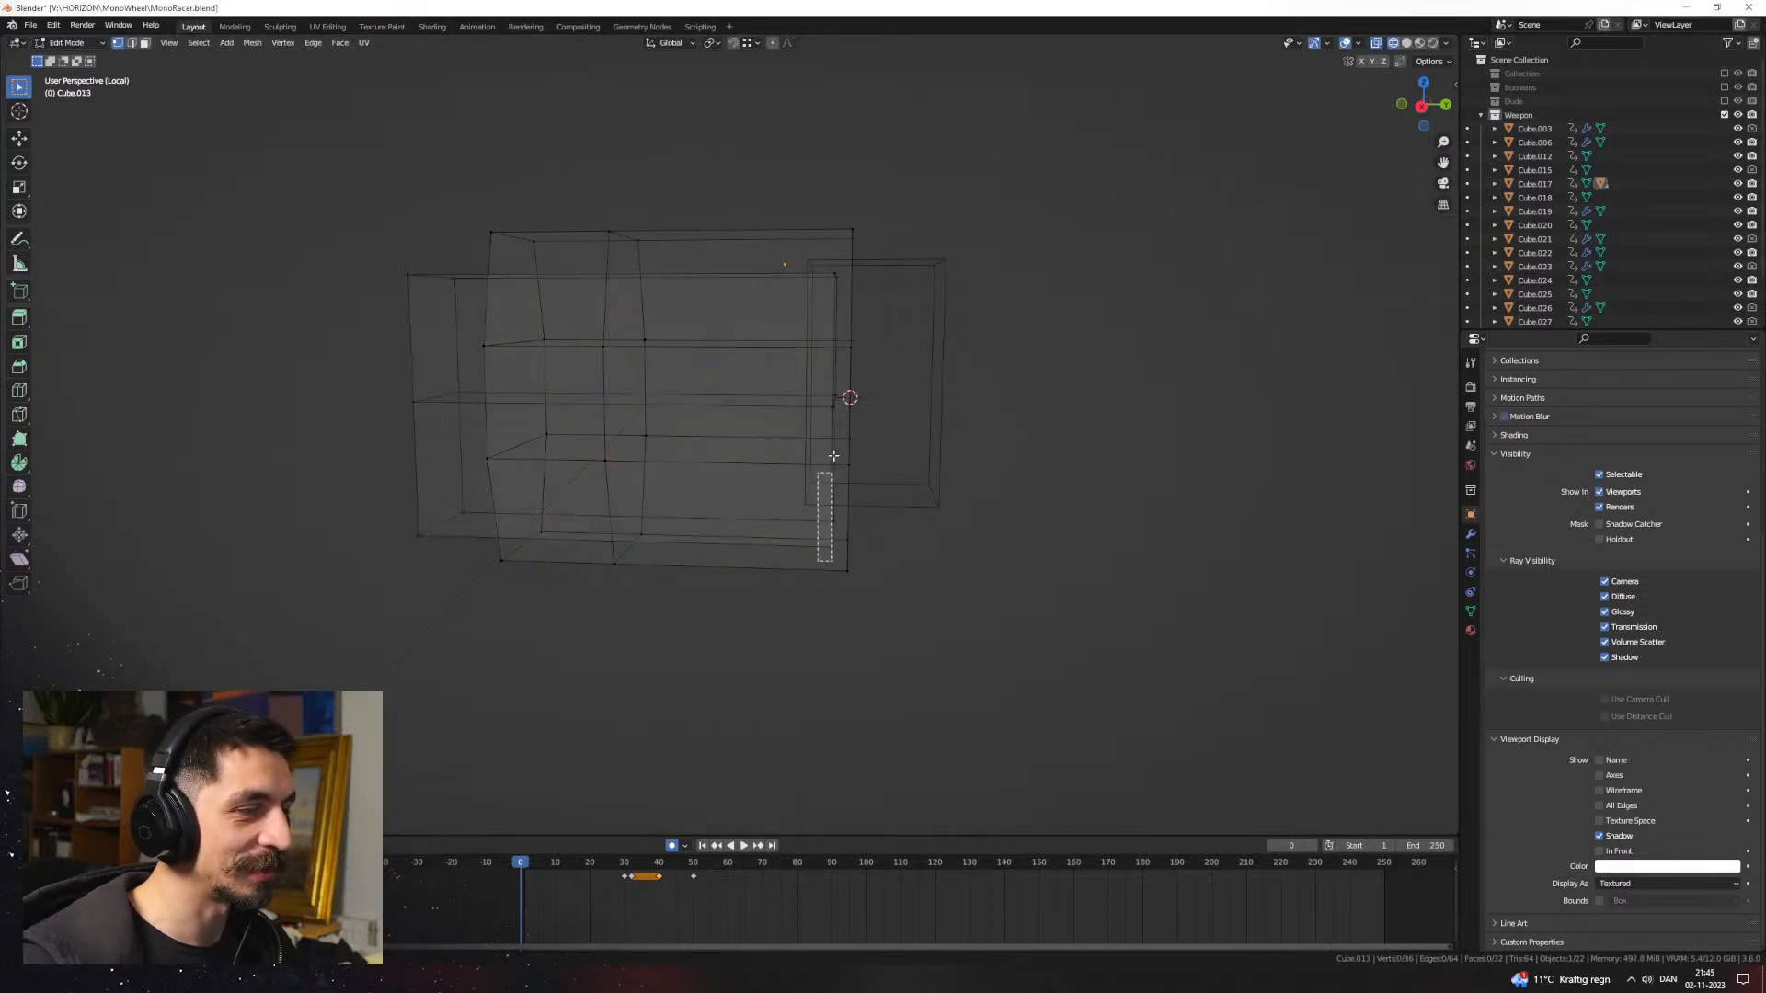
left_click_drag(844, 266, 844, 265)
key("g")
key("x")
key("y")
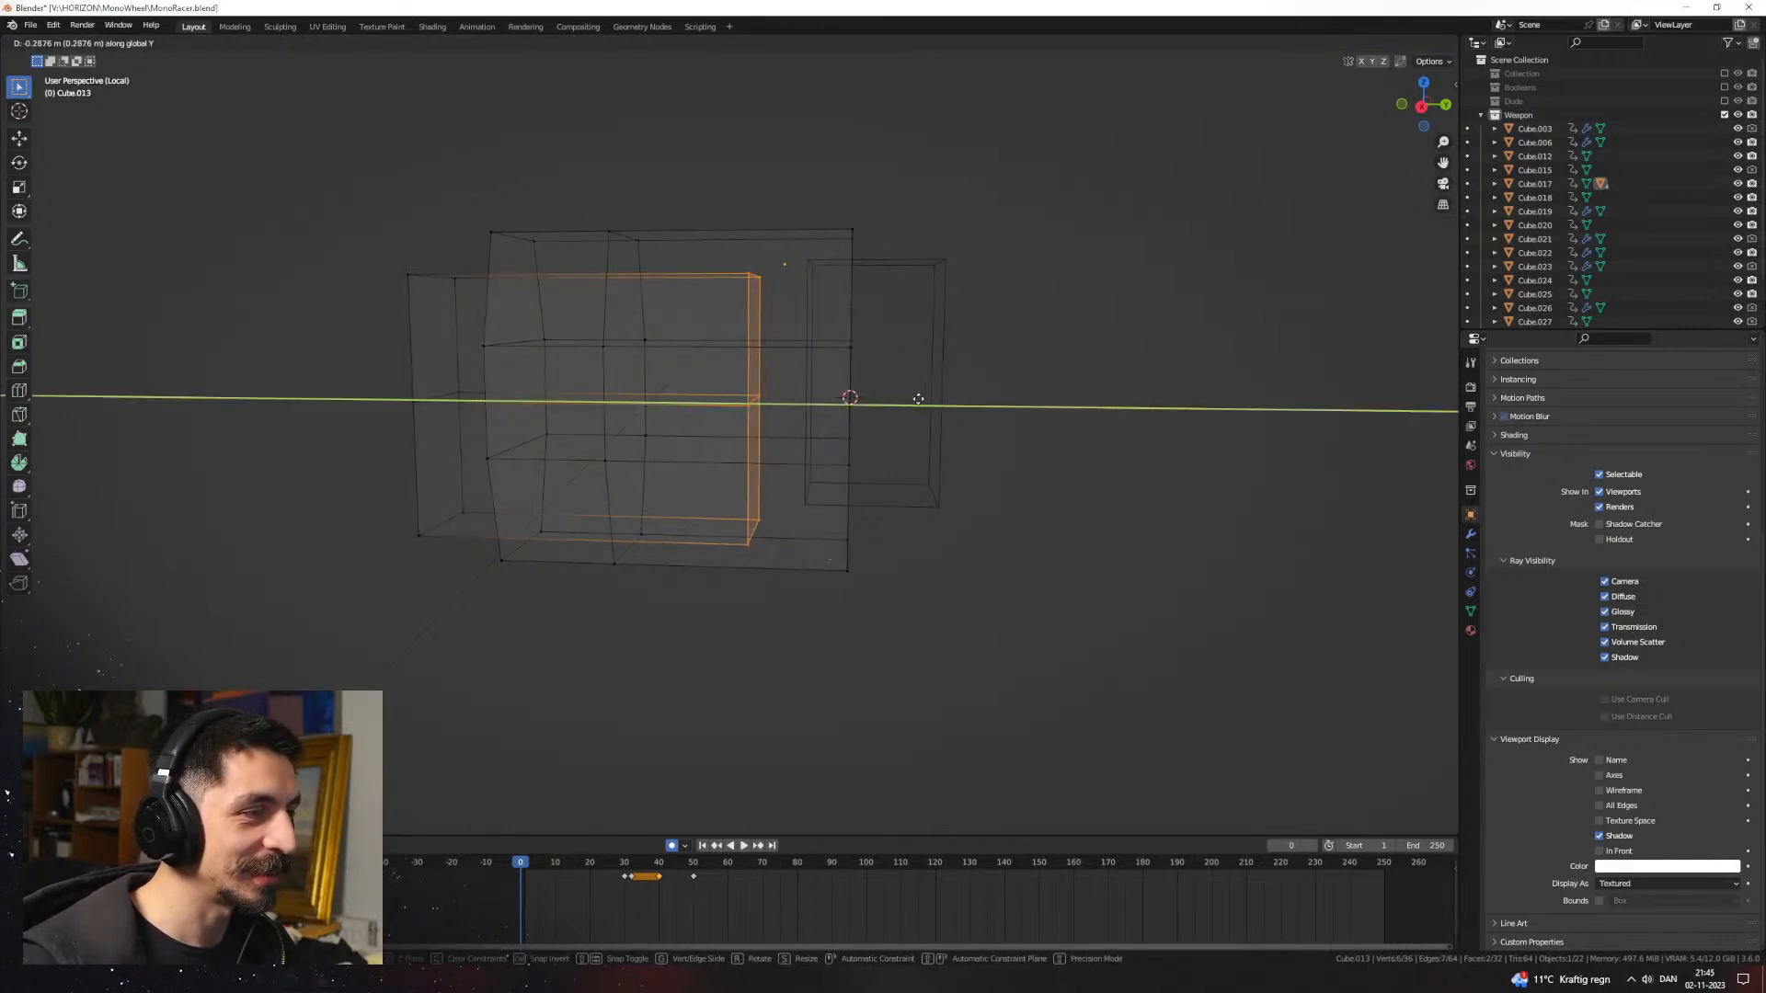
left_click(923, 399)
Step: Leave mesh editing, save the file and inspect the block in Material Preview and Rendered display
key("shift+z")
key("Tab")
key("z")
left_click(1012, 677)
middle_click_drag(1001, 595, 950, 585)
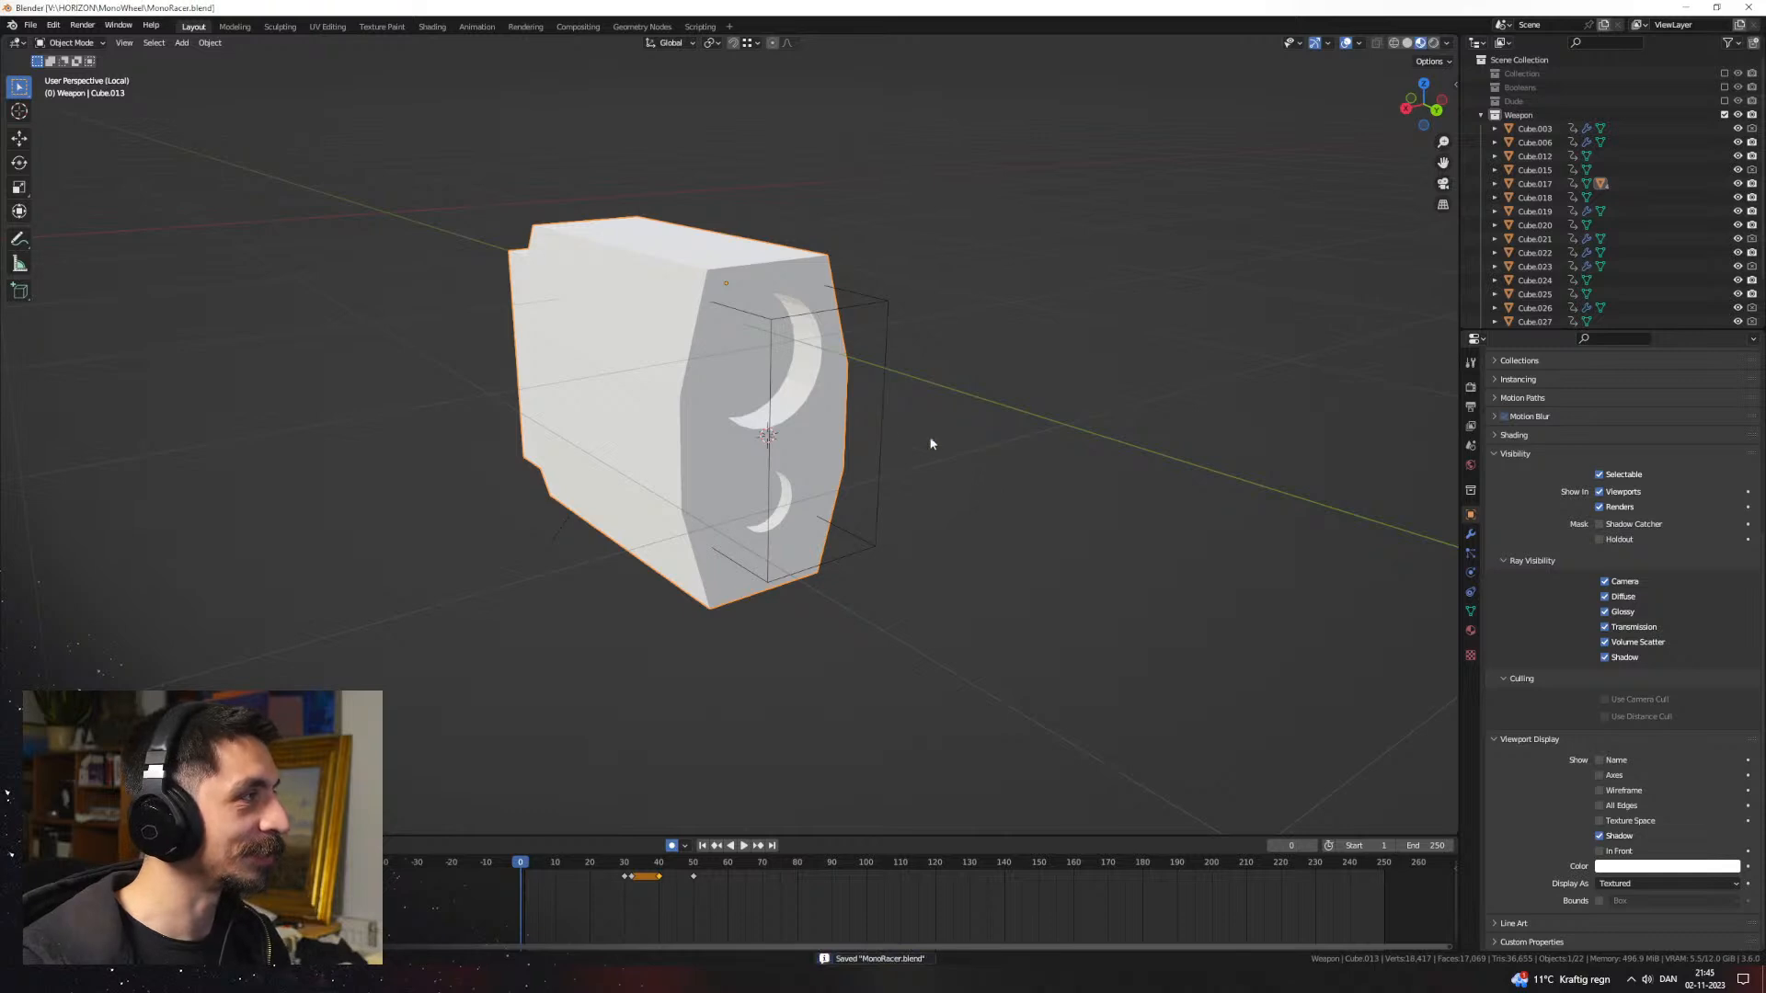
middle_click_drag(931, 444, 916, 406)
left_click(1432, 42)
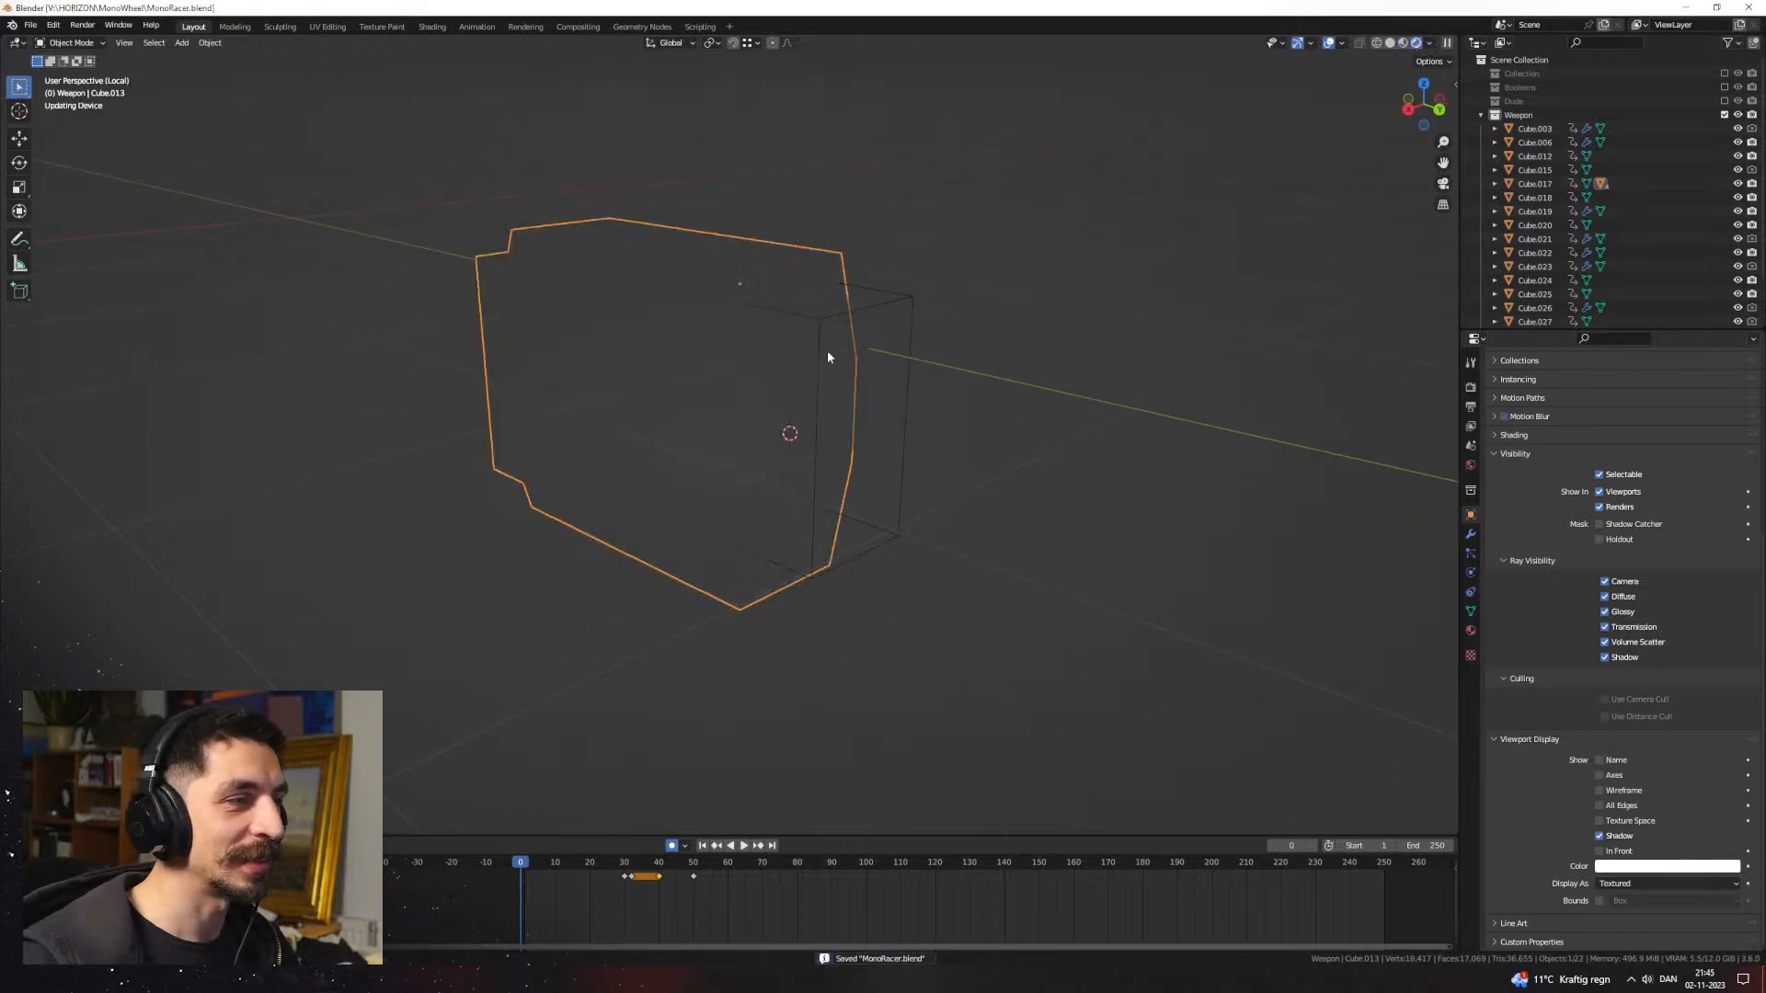
mouse_move(826, 350)
middle_mouse_down()
mouse_move(925, 306)
mouse_move(737, 371)
mouse_move(976, 347)
mouse_move(607, 370)
middle_mouse_up()
Step: Try to bevel the upper lengthwise edges of the smaller box protruding from the block
key("Tab")
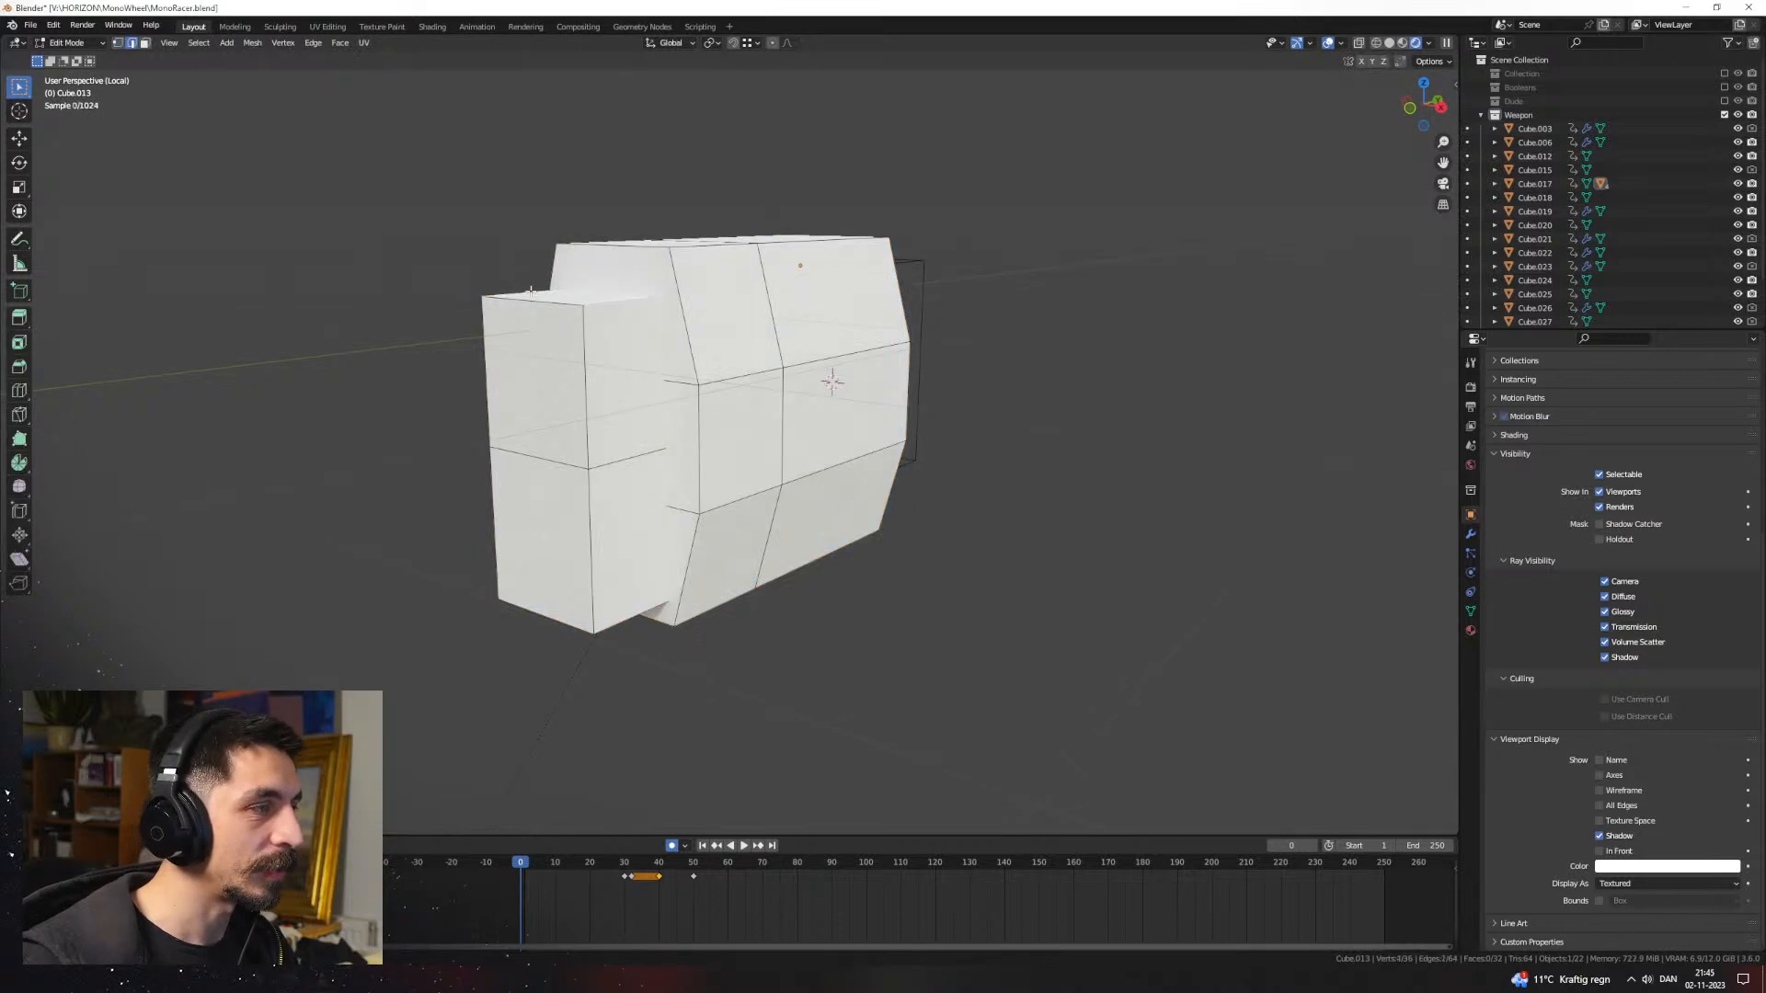
middle_click_drag(530, 291, 680, 402)
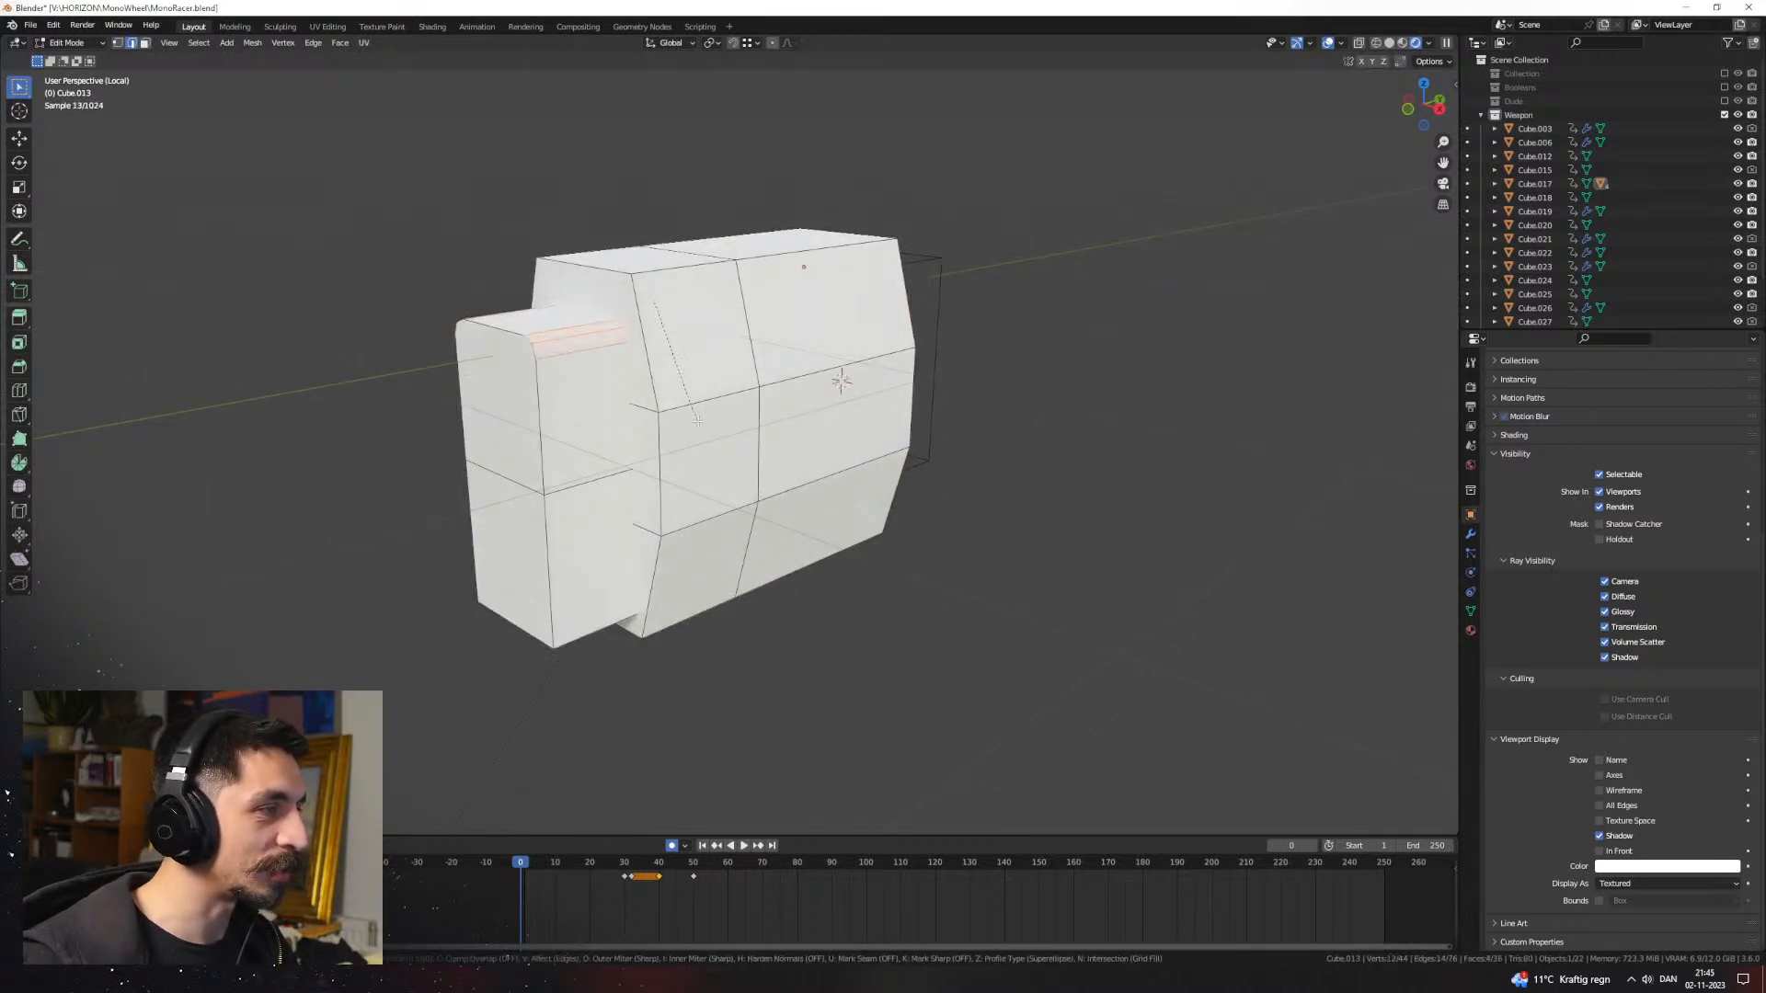
left_click(697, 422)
key("ctrl+z")
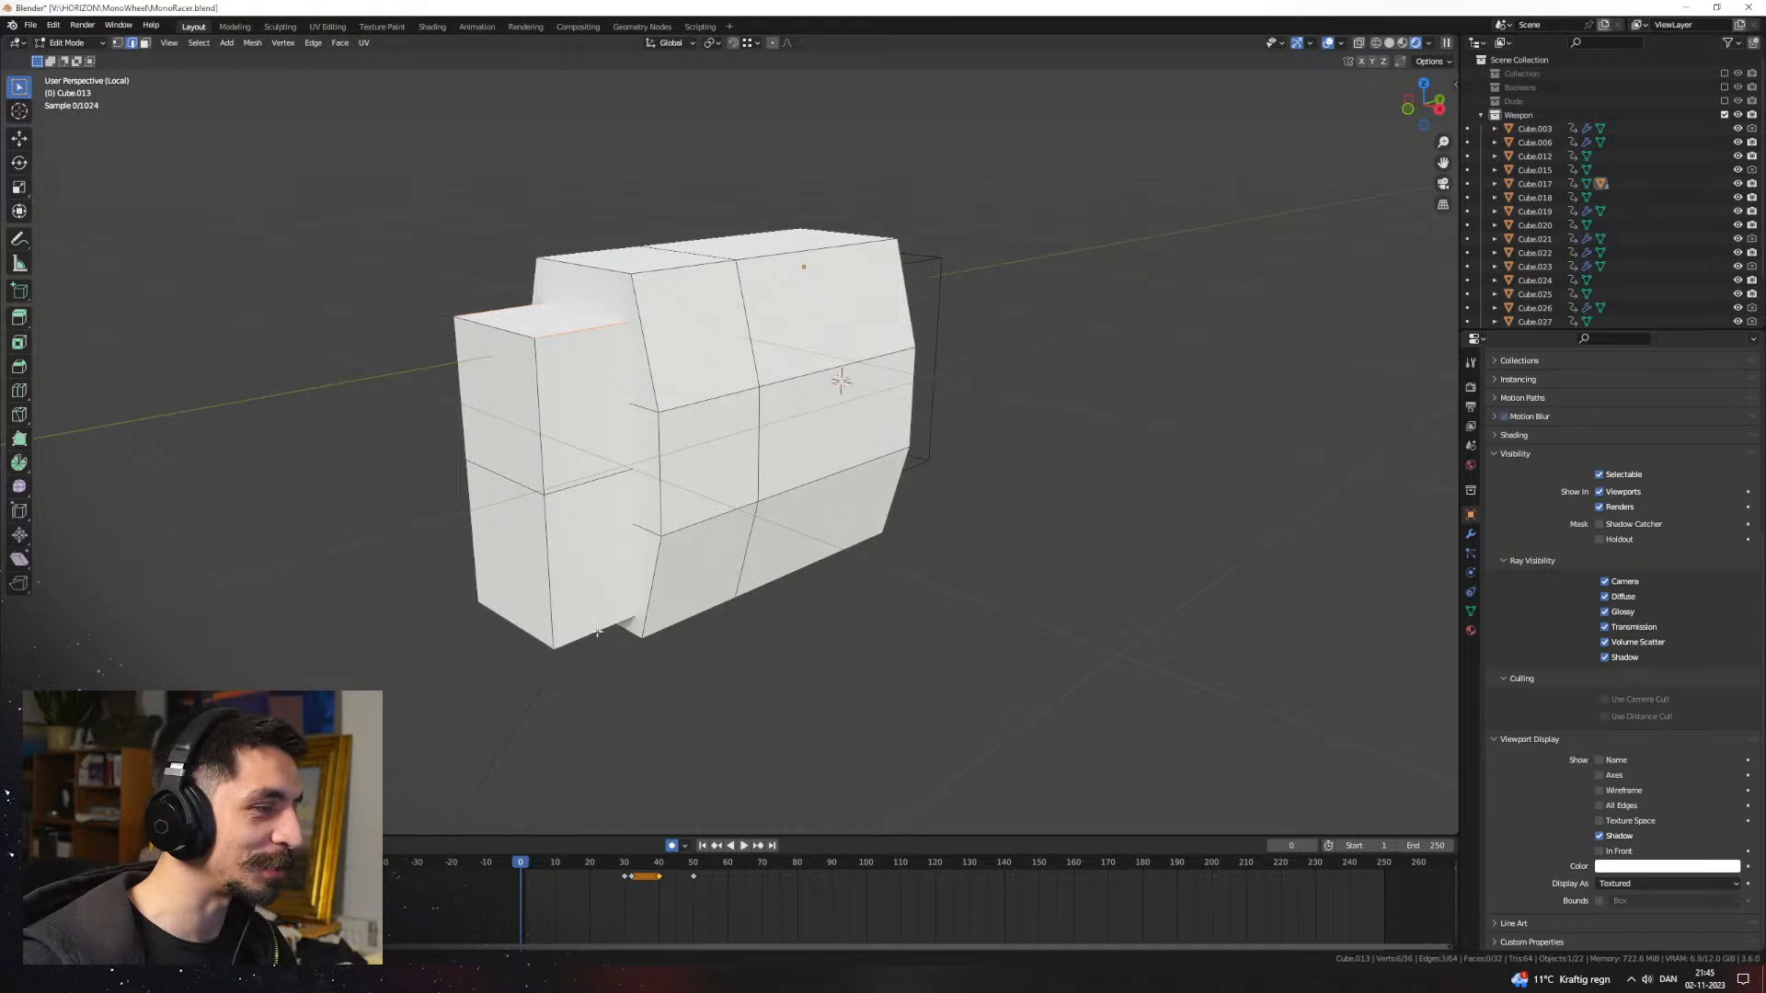
Step: Bevel the upper and lower lengthwise corner edges of the protruding smaller box together
middle_click_drag(597, 631, 1035, 647)
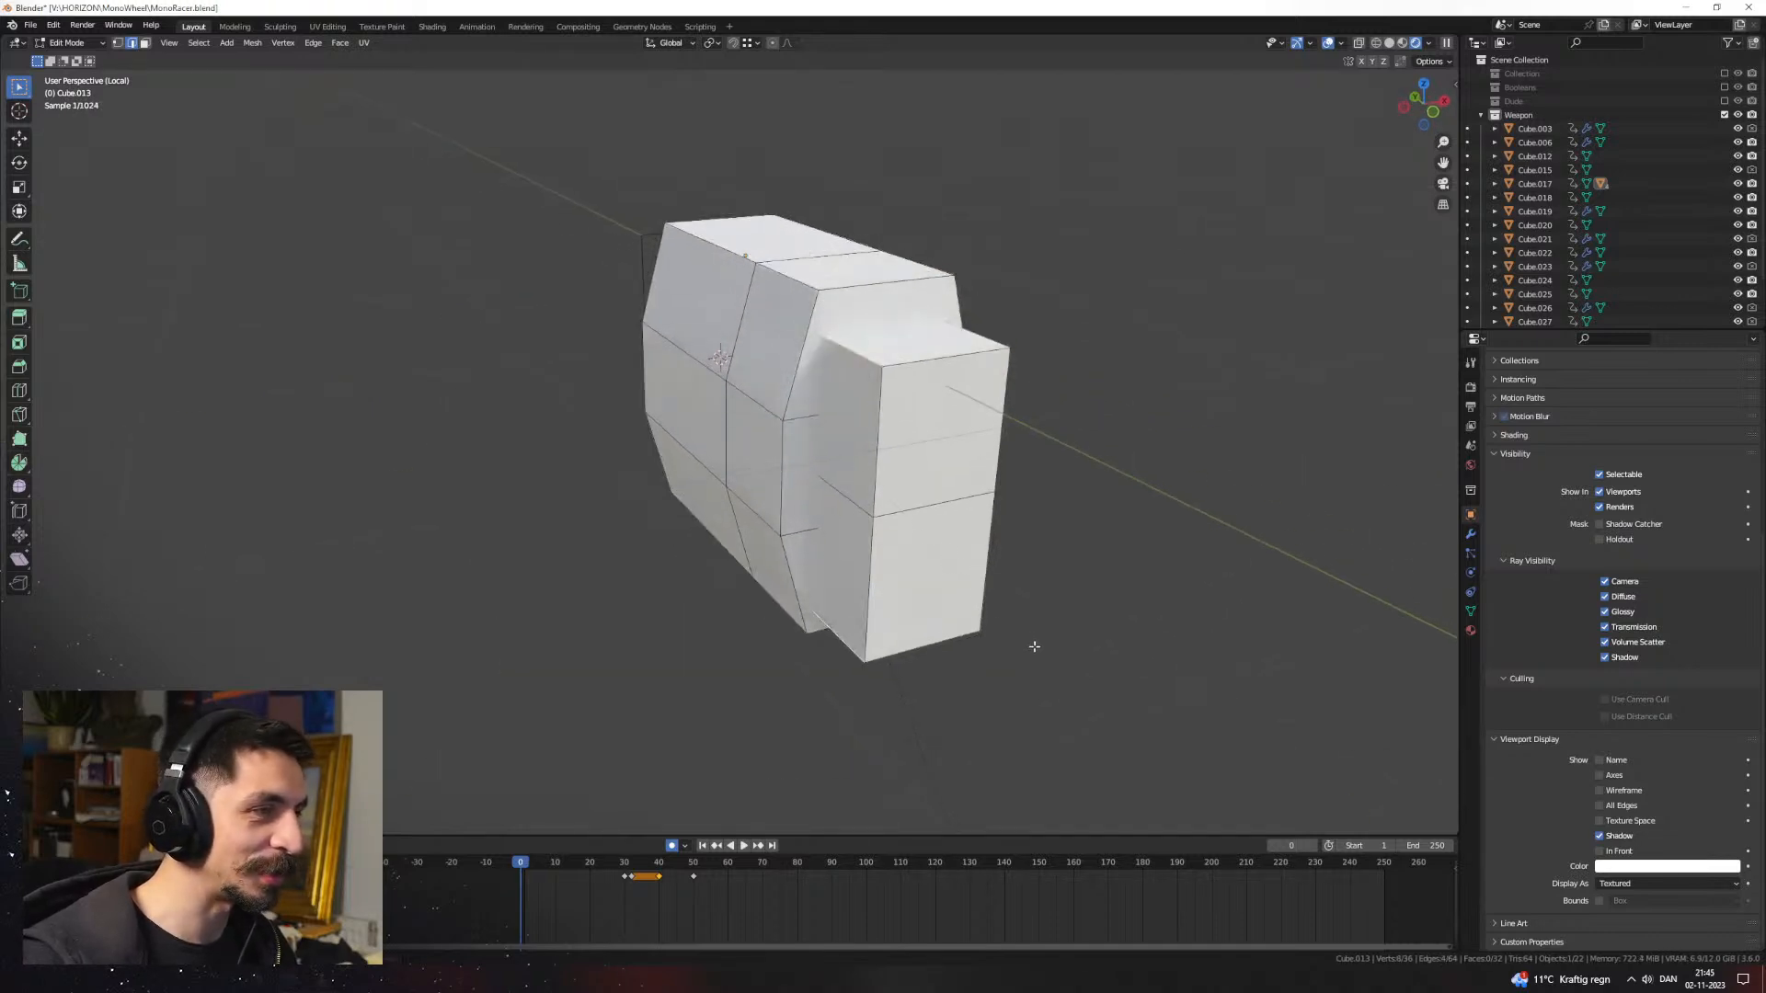
left_click(1055, 659)
key("Tab")
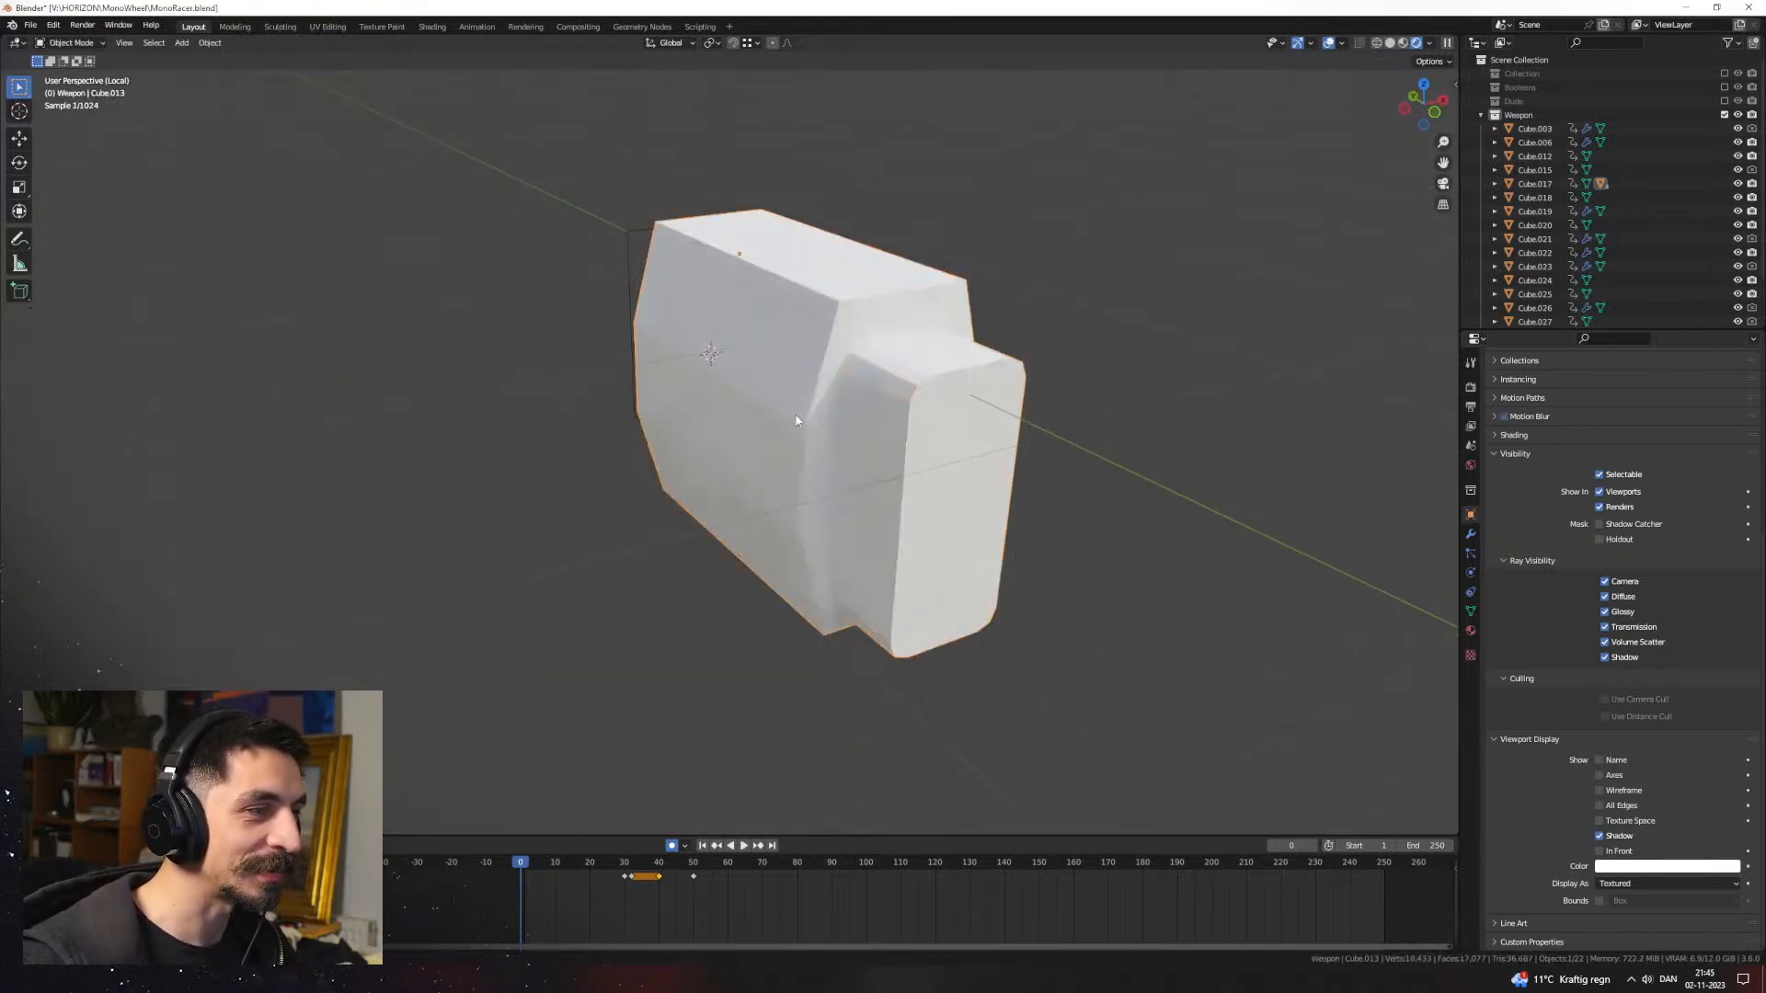
mouse_move(887, 450)
middle_mouse_down()
mouse_move(727, 445)
mouse_move(885, 436)
middle_mouse_up()
Step: Bevel the edge loop around the larger body's end where the smaller box protrudes
key("Tab")
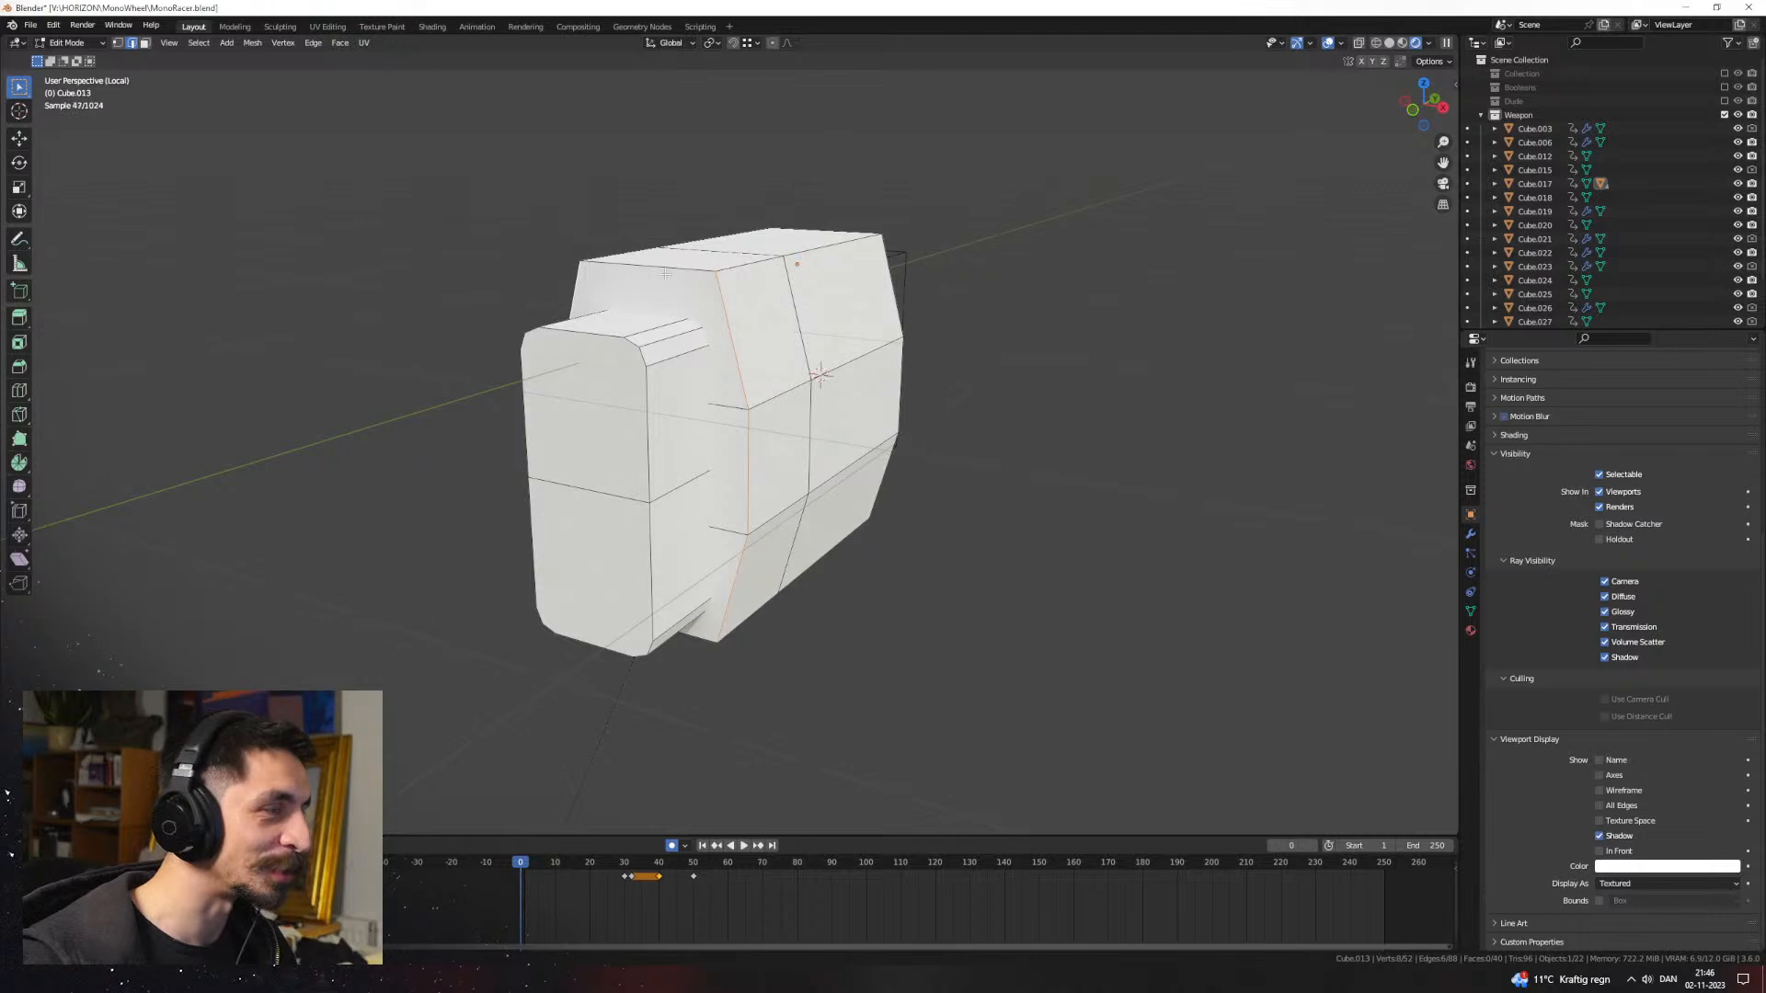
middle_click_drag(665, 273, 672, 563)
middle_click_drag(833, 531, 855, 595)
key("ctrl+b")
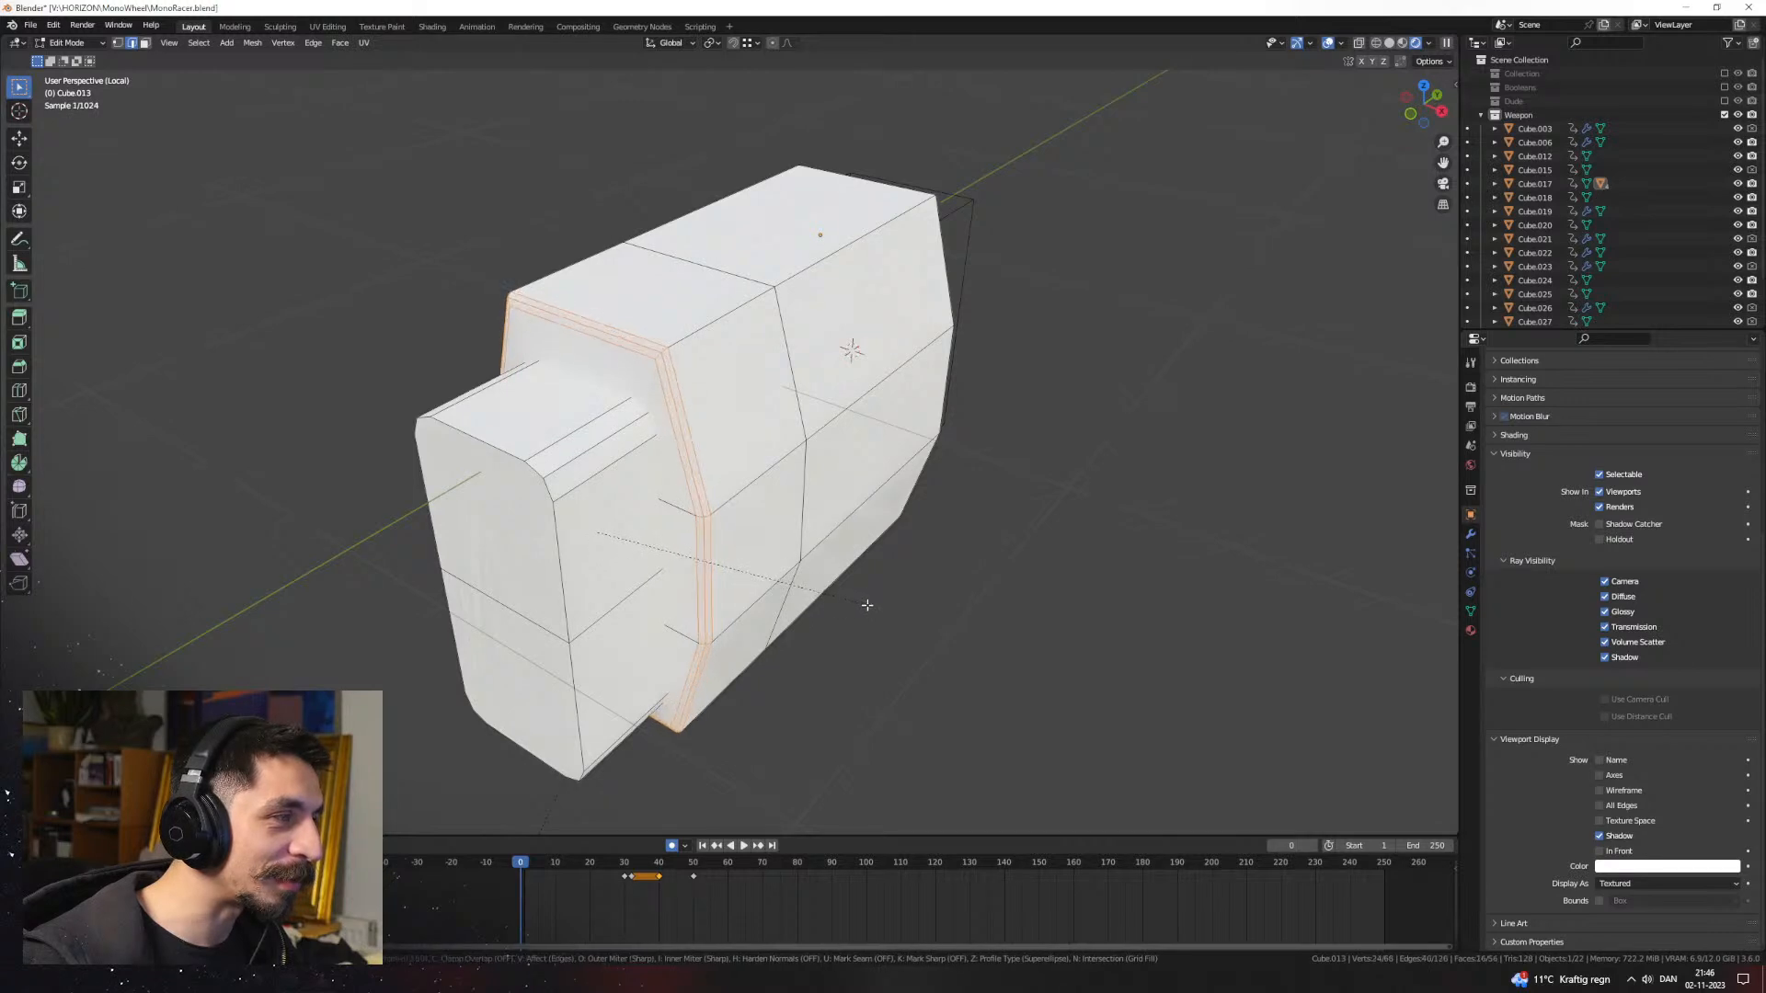
left_click(867, 608)
key("Tab")
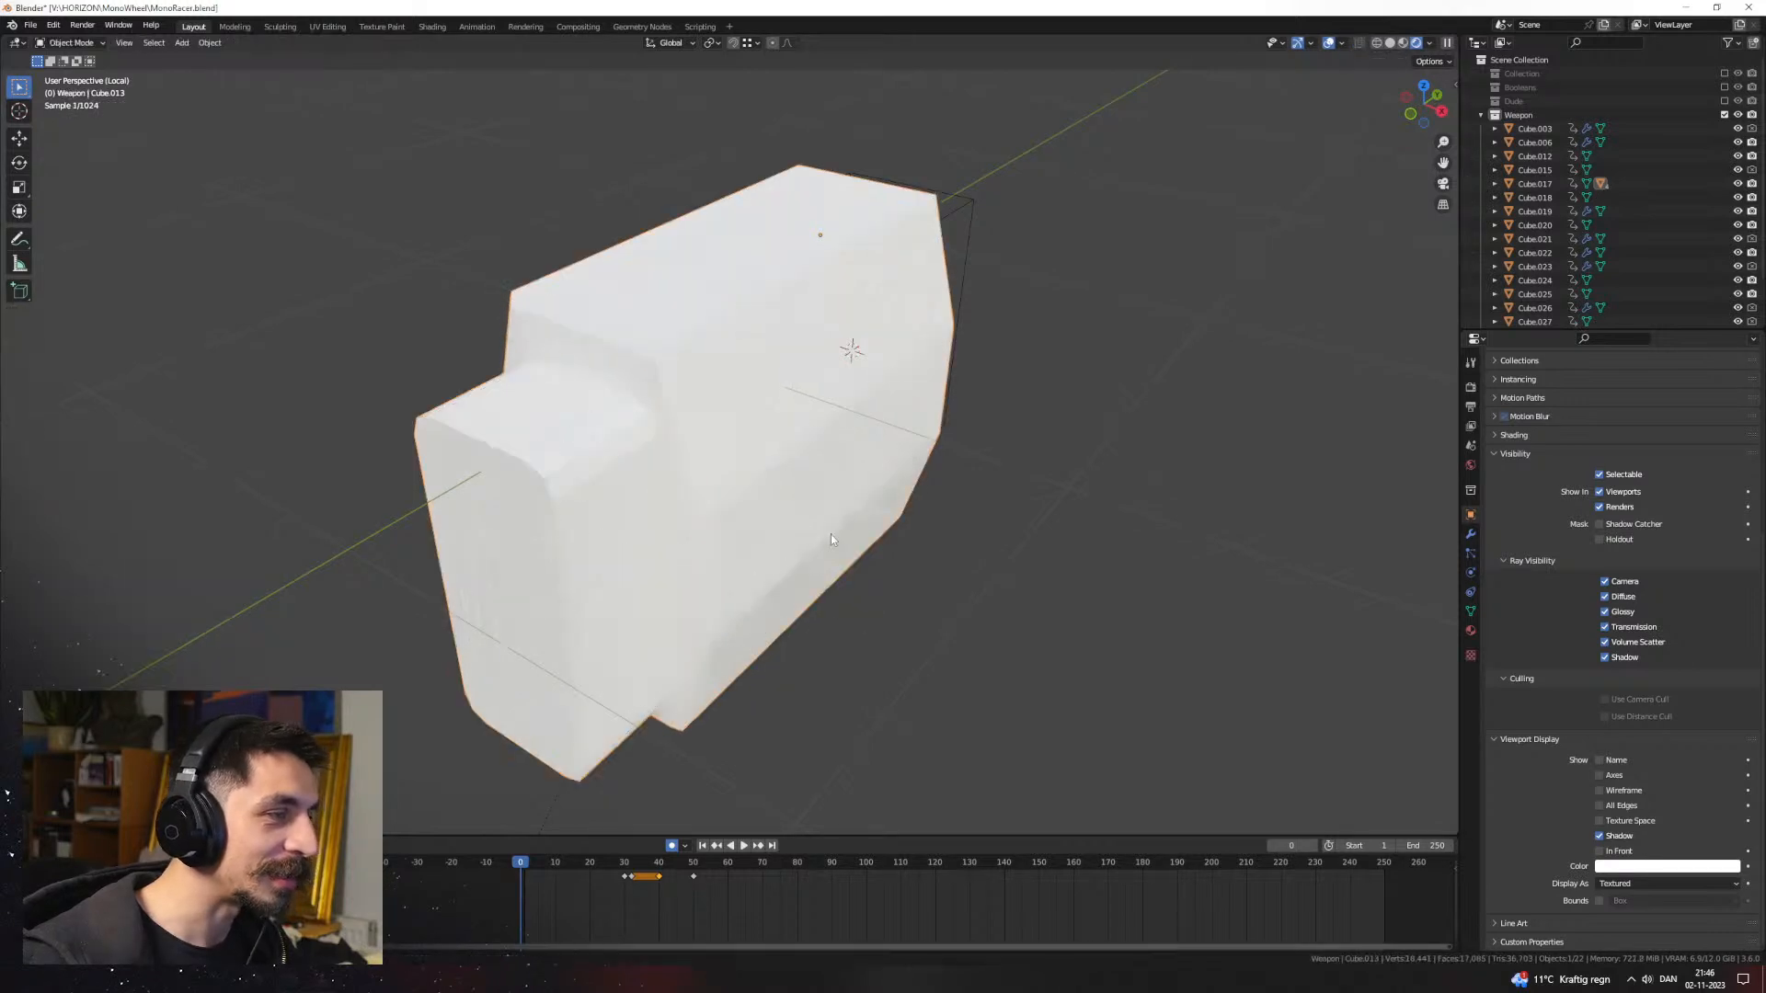
Step: Add a Bevel modifier below the Boolean on the block, with an amount of 0.1 m and one segment
middle_click_drag(830, 534, 864, 434)
left_click(1470, 534)
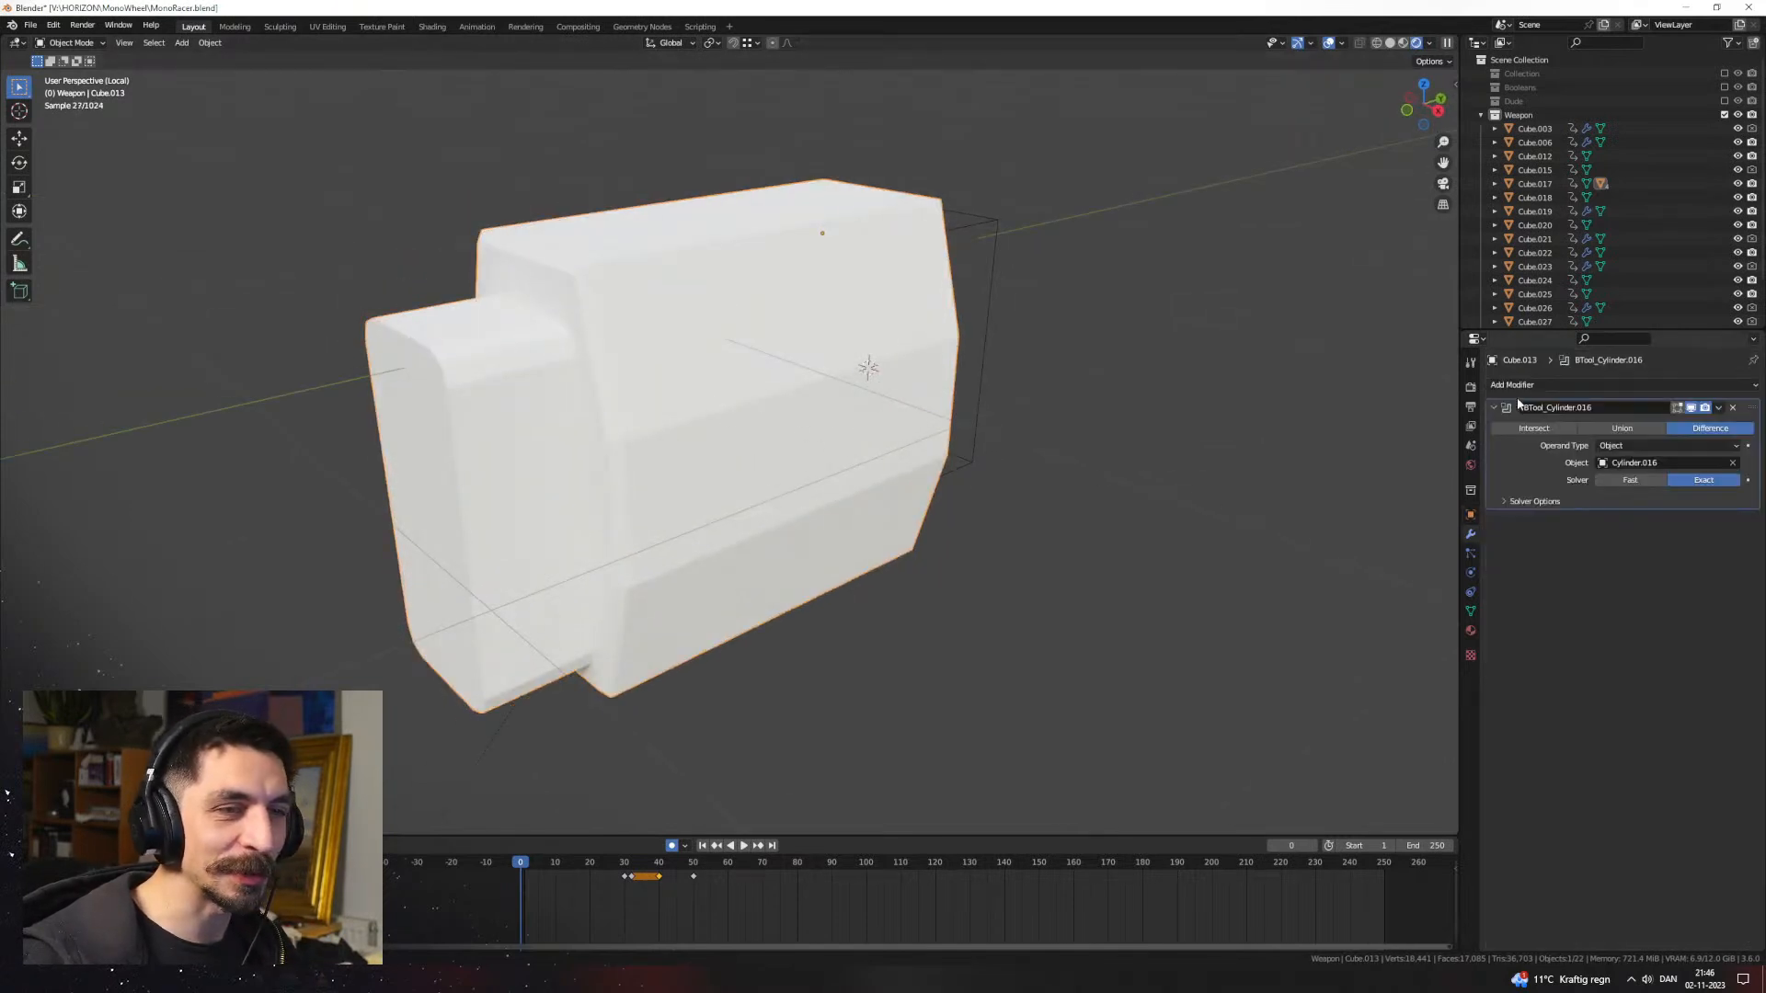
left_click(1534, 385)
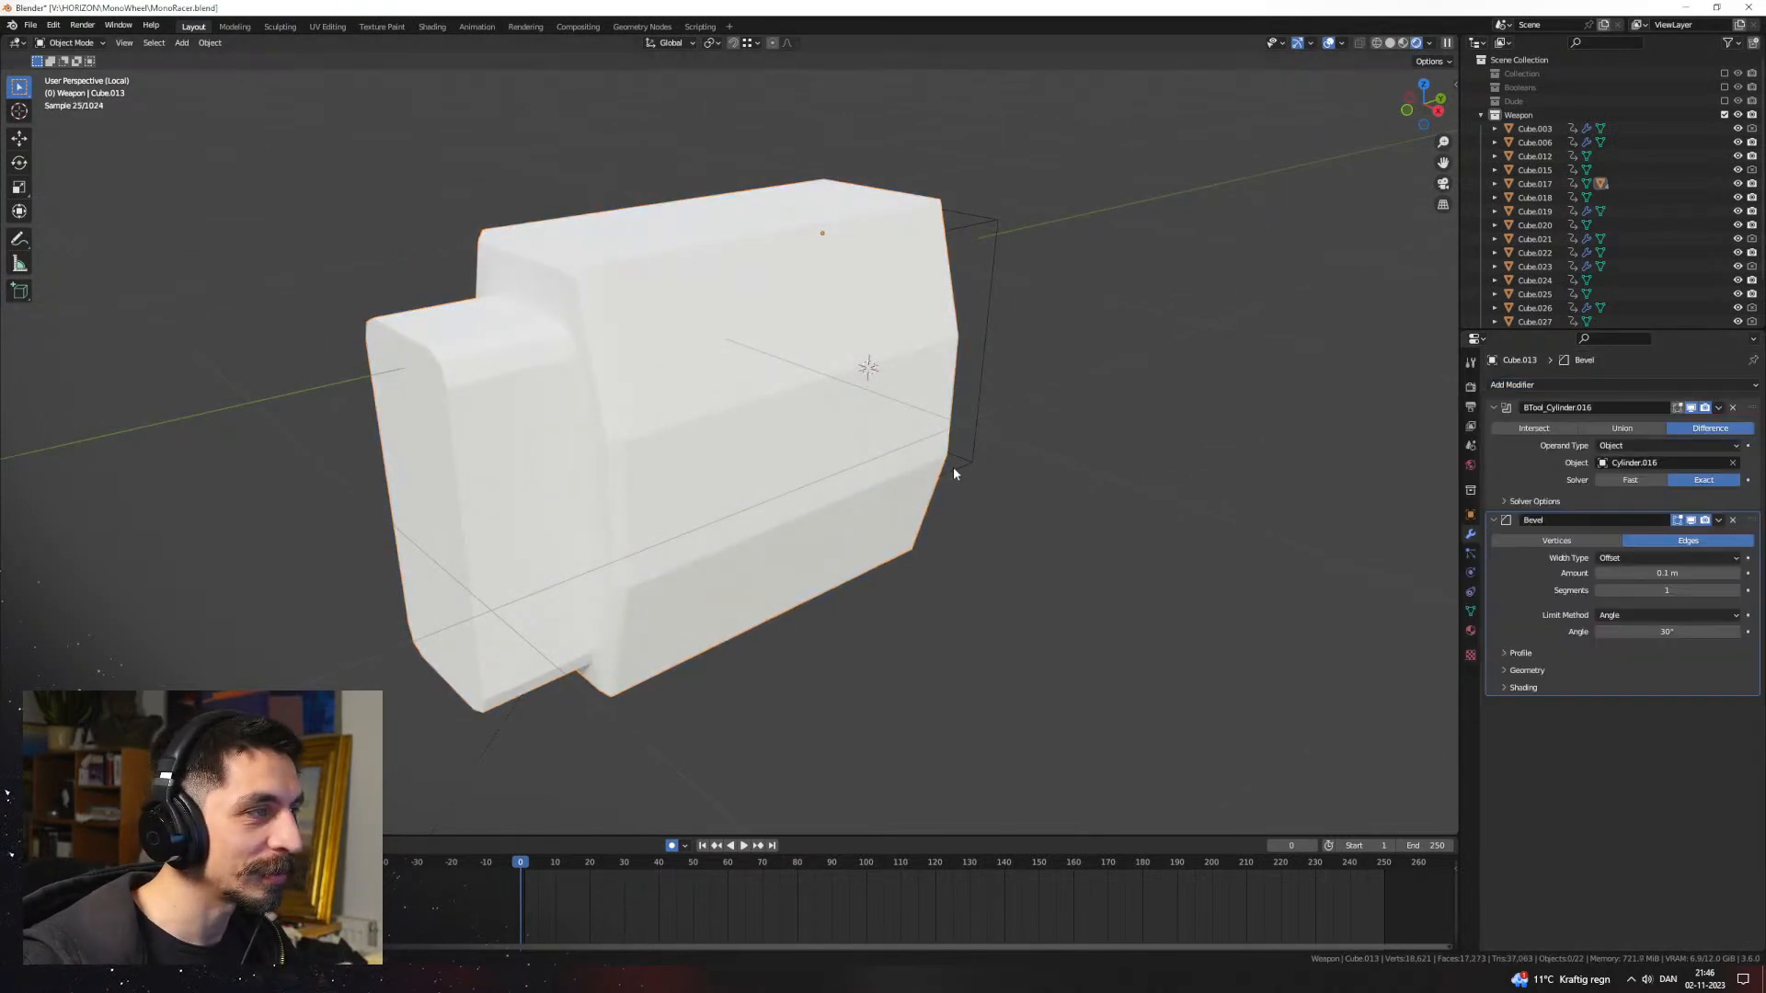
Step: Switch back to solid display and leave the isolated view to show the block within the whole rifle
left_click(1389, 42)
middle_click_drag(1040, 418, 953, 402)
key("KP_Divide")
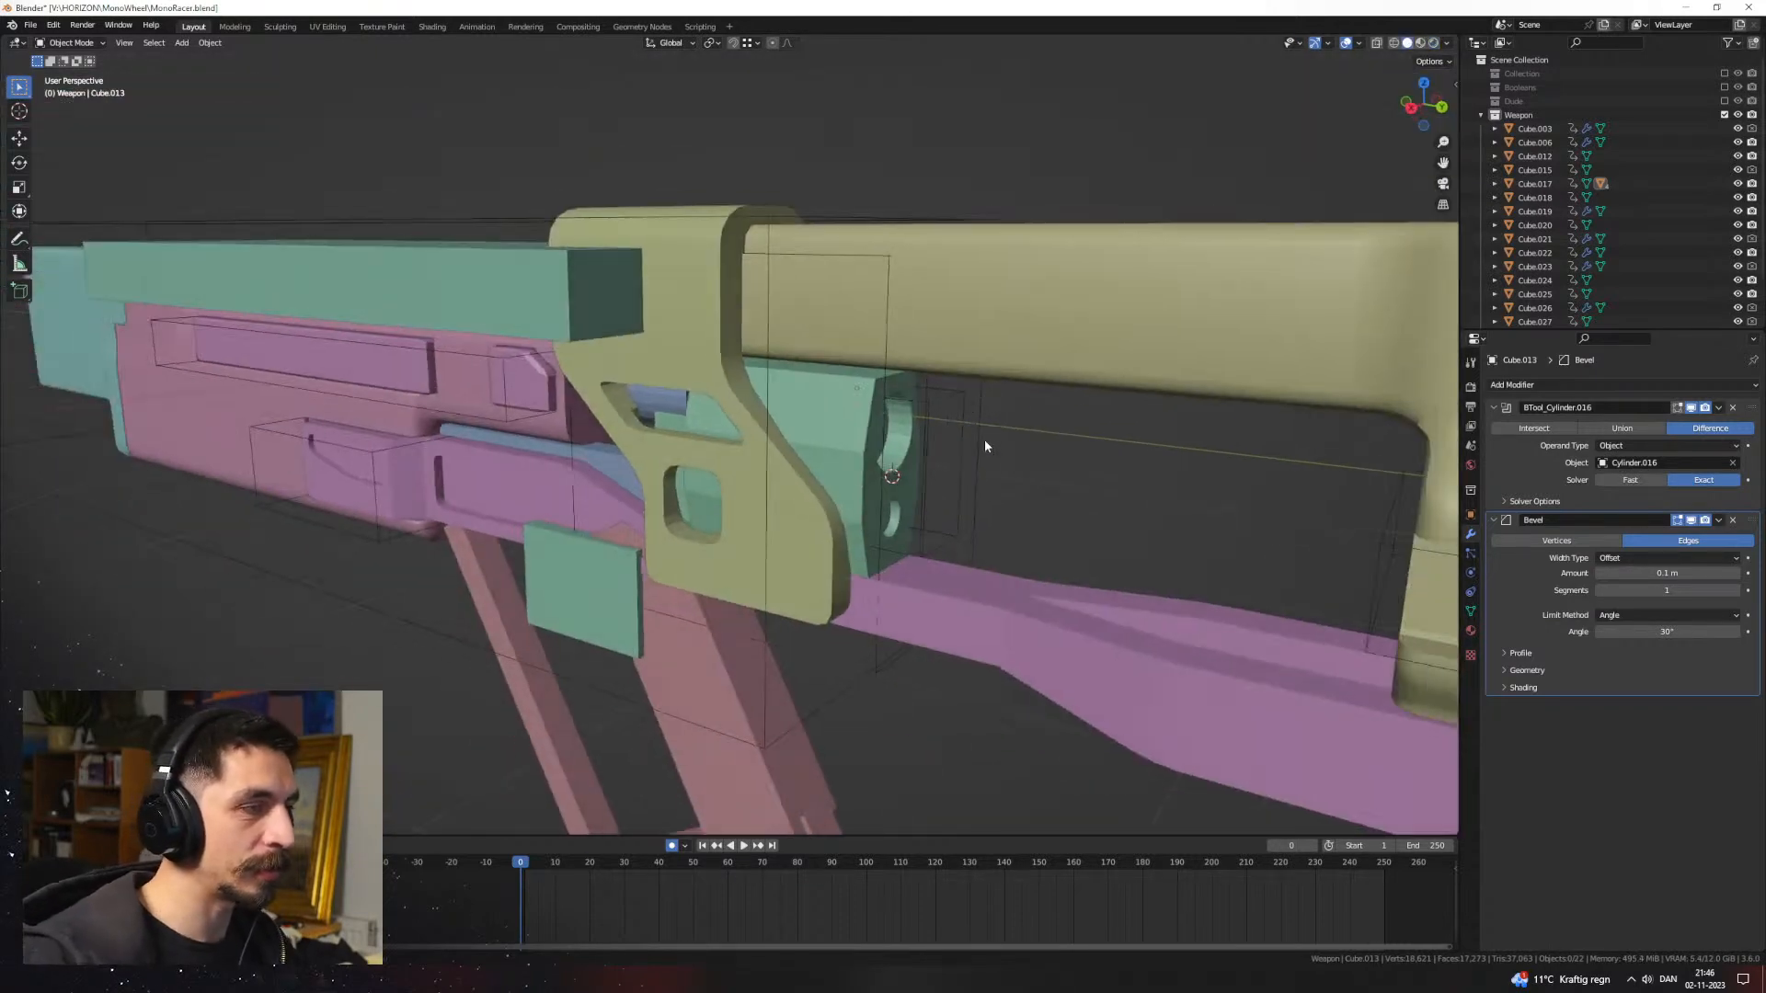
middle_click_drag(925, 480, 702, 482)
scroll(703, 482, "up", 2)
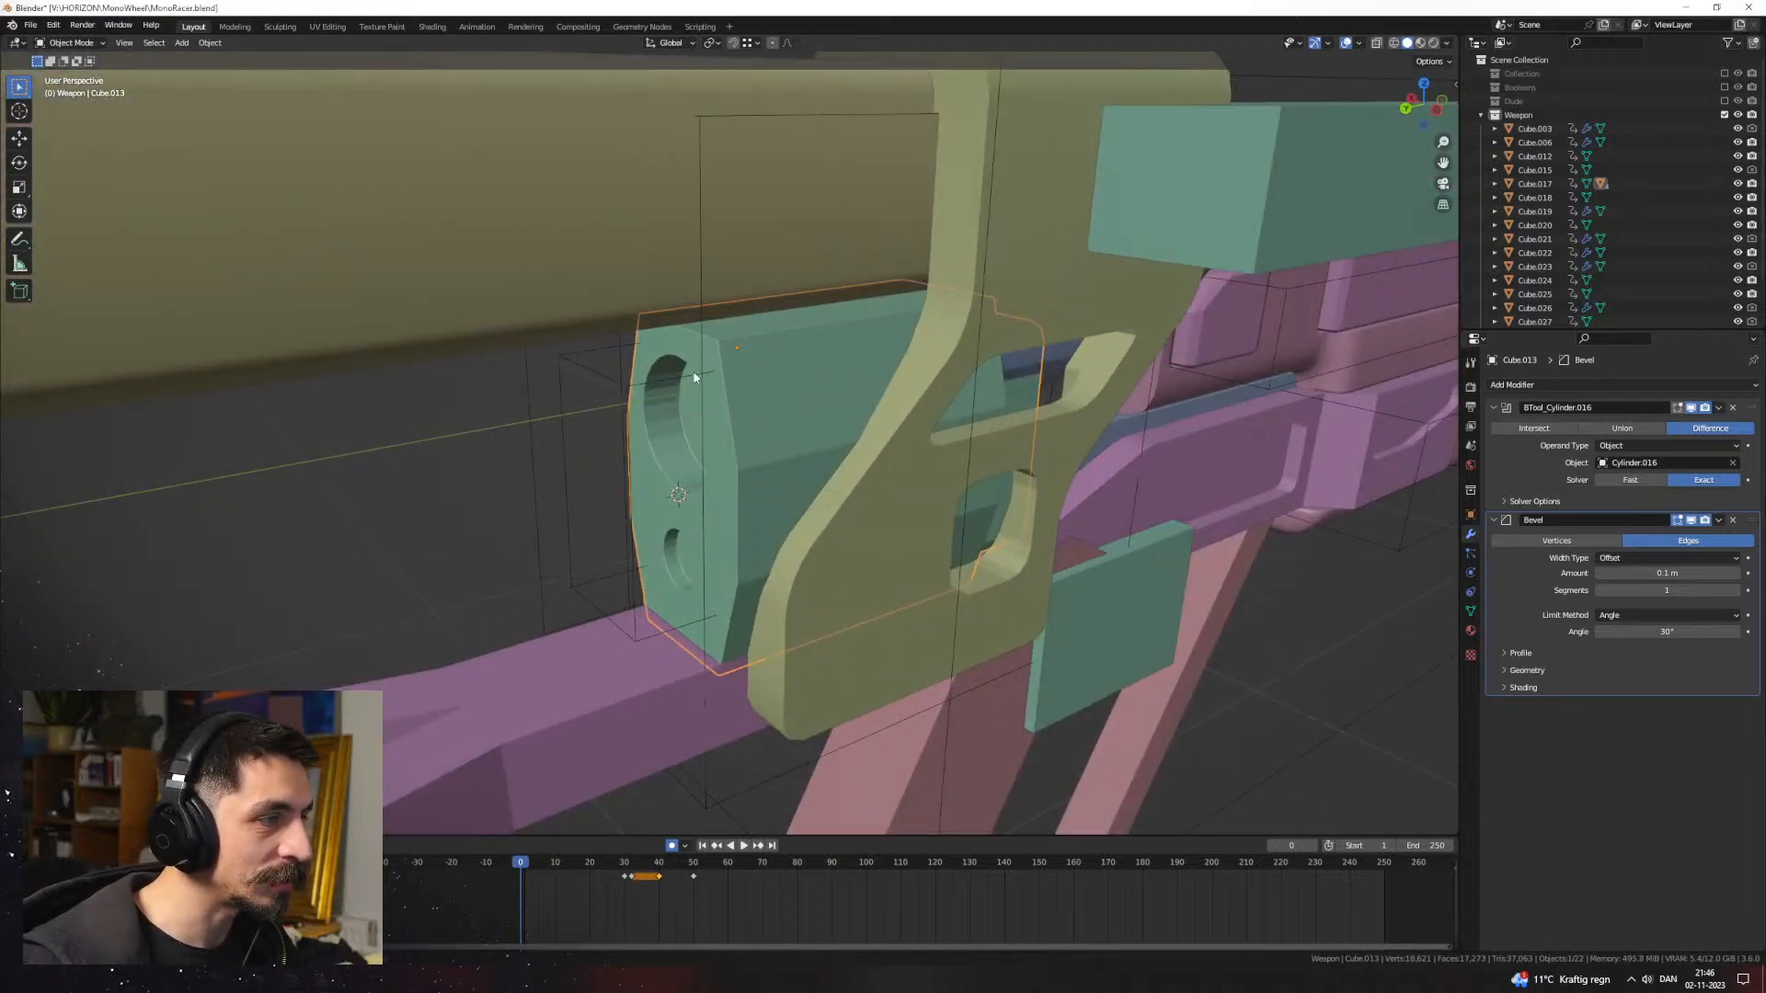
Step: Move the round cutters Cylinder.016 along Y partly out of the block's end face to make the recesses shallower
left_click(701, 419)
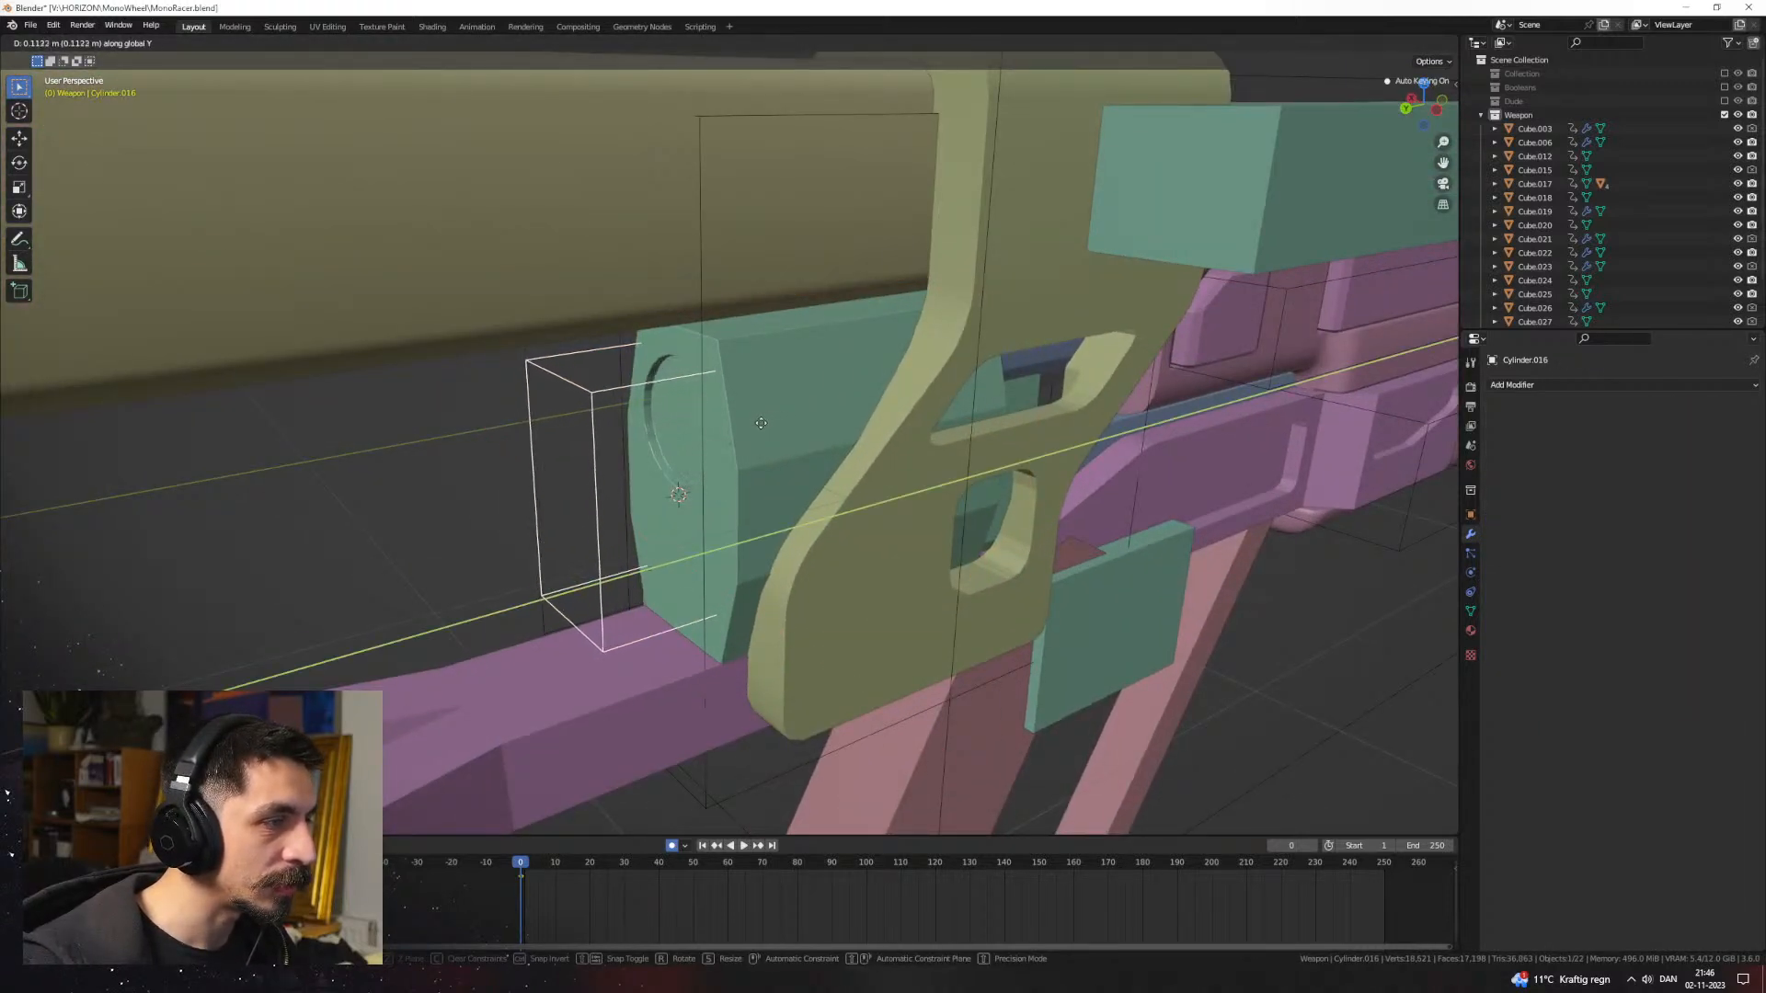
key("Tab")
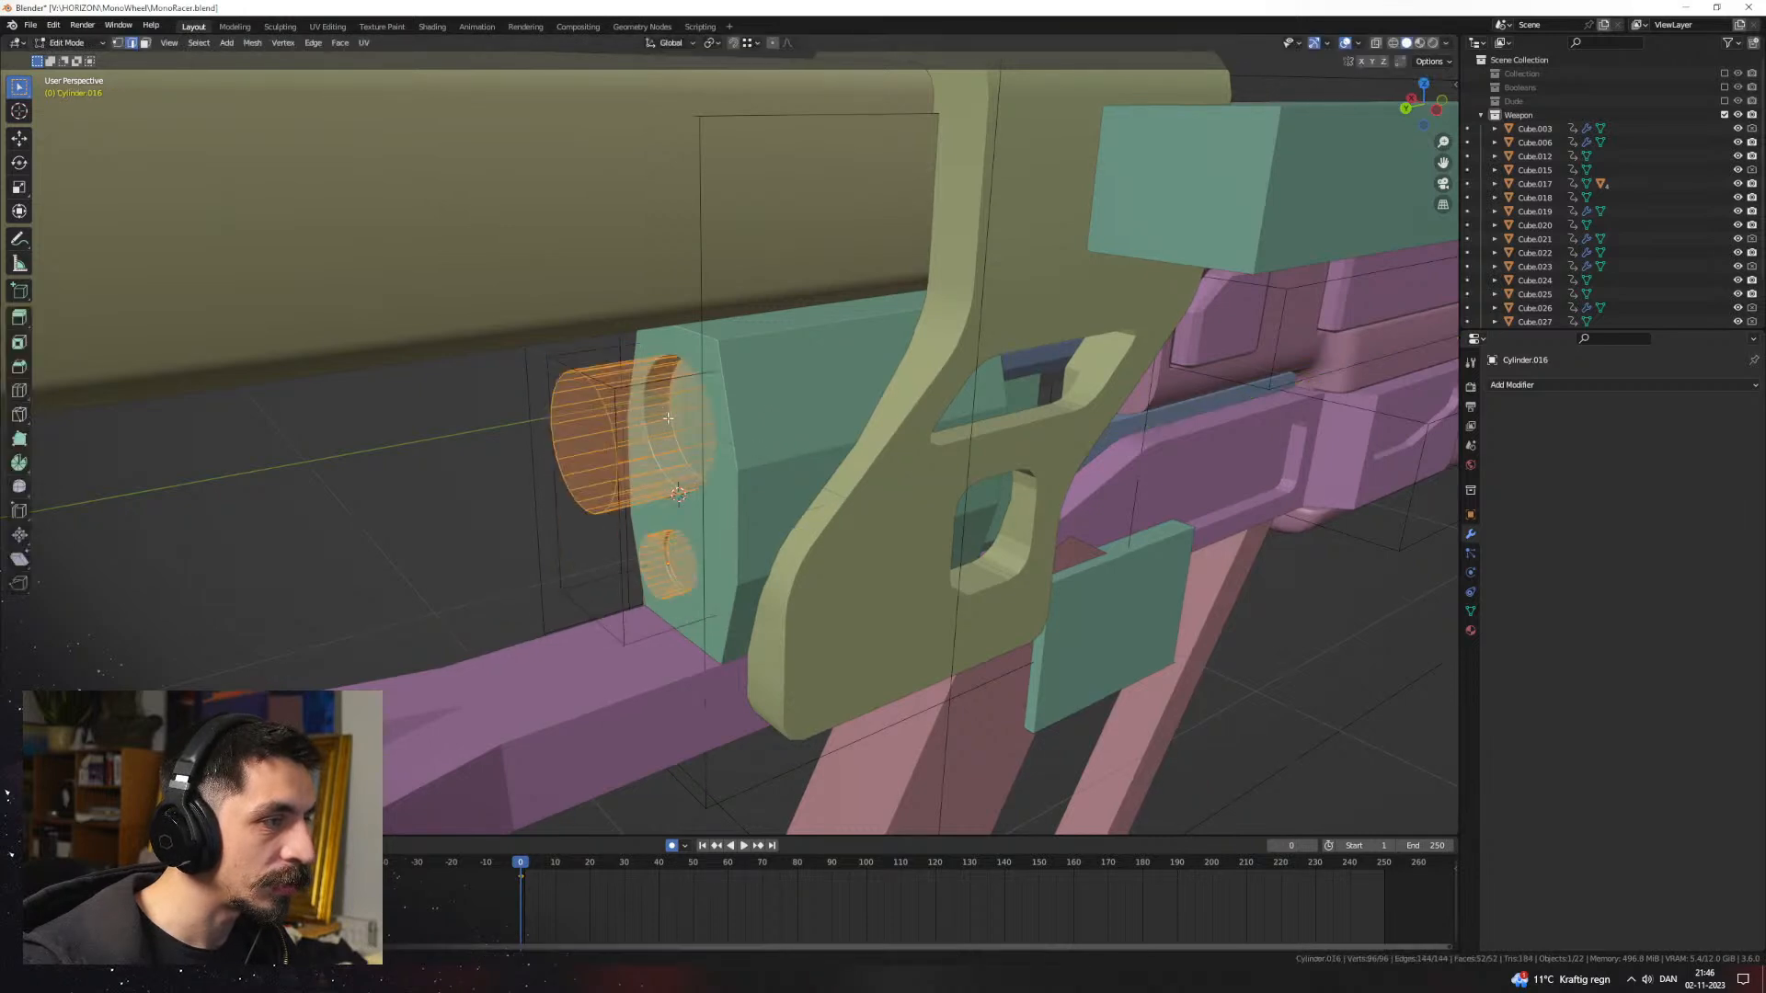
left_click(792, 483)
key("Tab")
left_click(477, 517)
middle_click_drag(477, 517, 853, 590)
scroll(722, 518, "down", 5)
scroll(837, 481, "up", 5)
Step: Duplicate the rounded inner box within the block's mesh and scale the copy to about 0.71 along X
left_click(791, 519)
middle_click_drag(791, 519, 668, 516)
key("Tab")
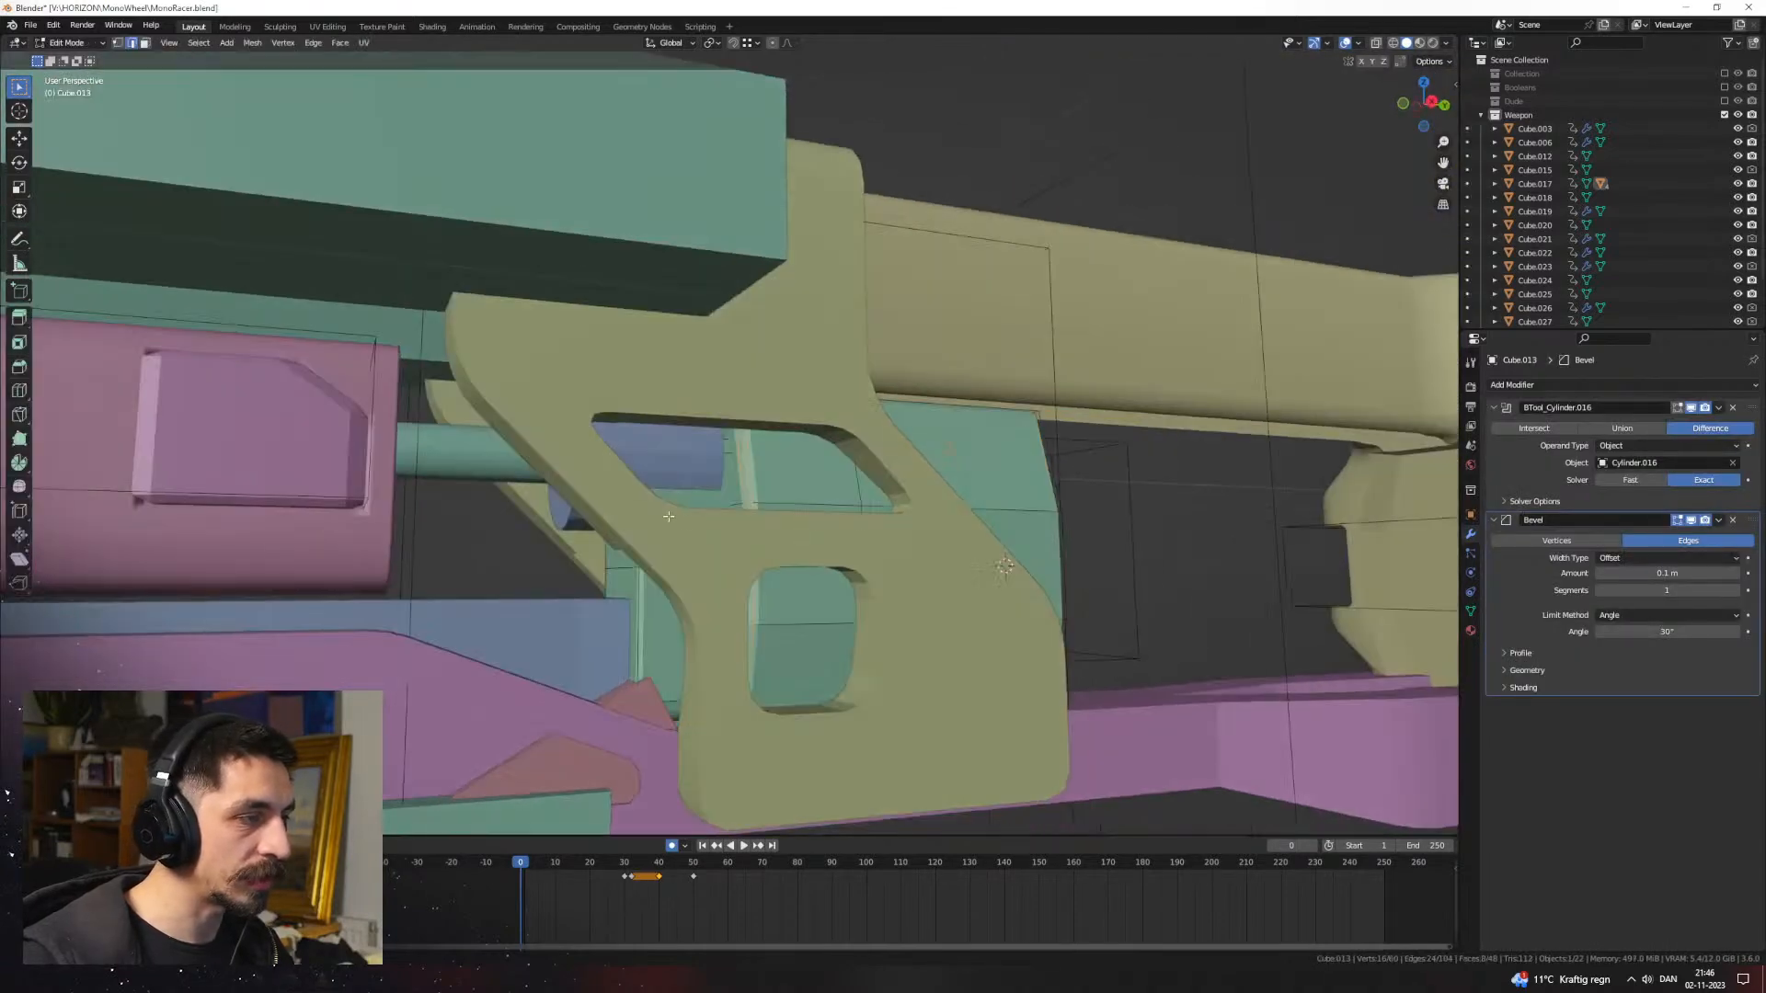
middle_click_drag(893, 583, 788, 588)
left_click(801, 494)
middle_click_drag(982, 497, 923, 494)
scroll(929, 493, "up", 2)
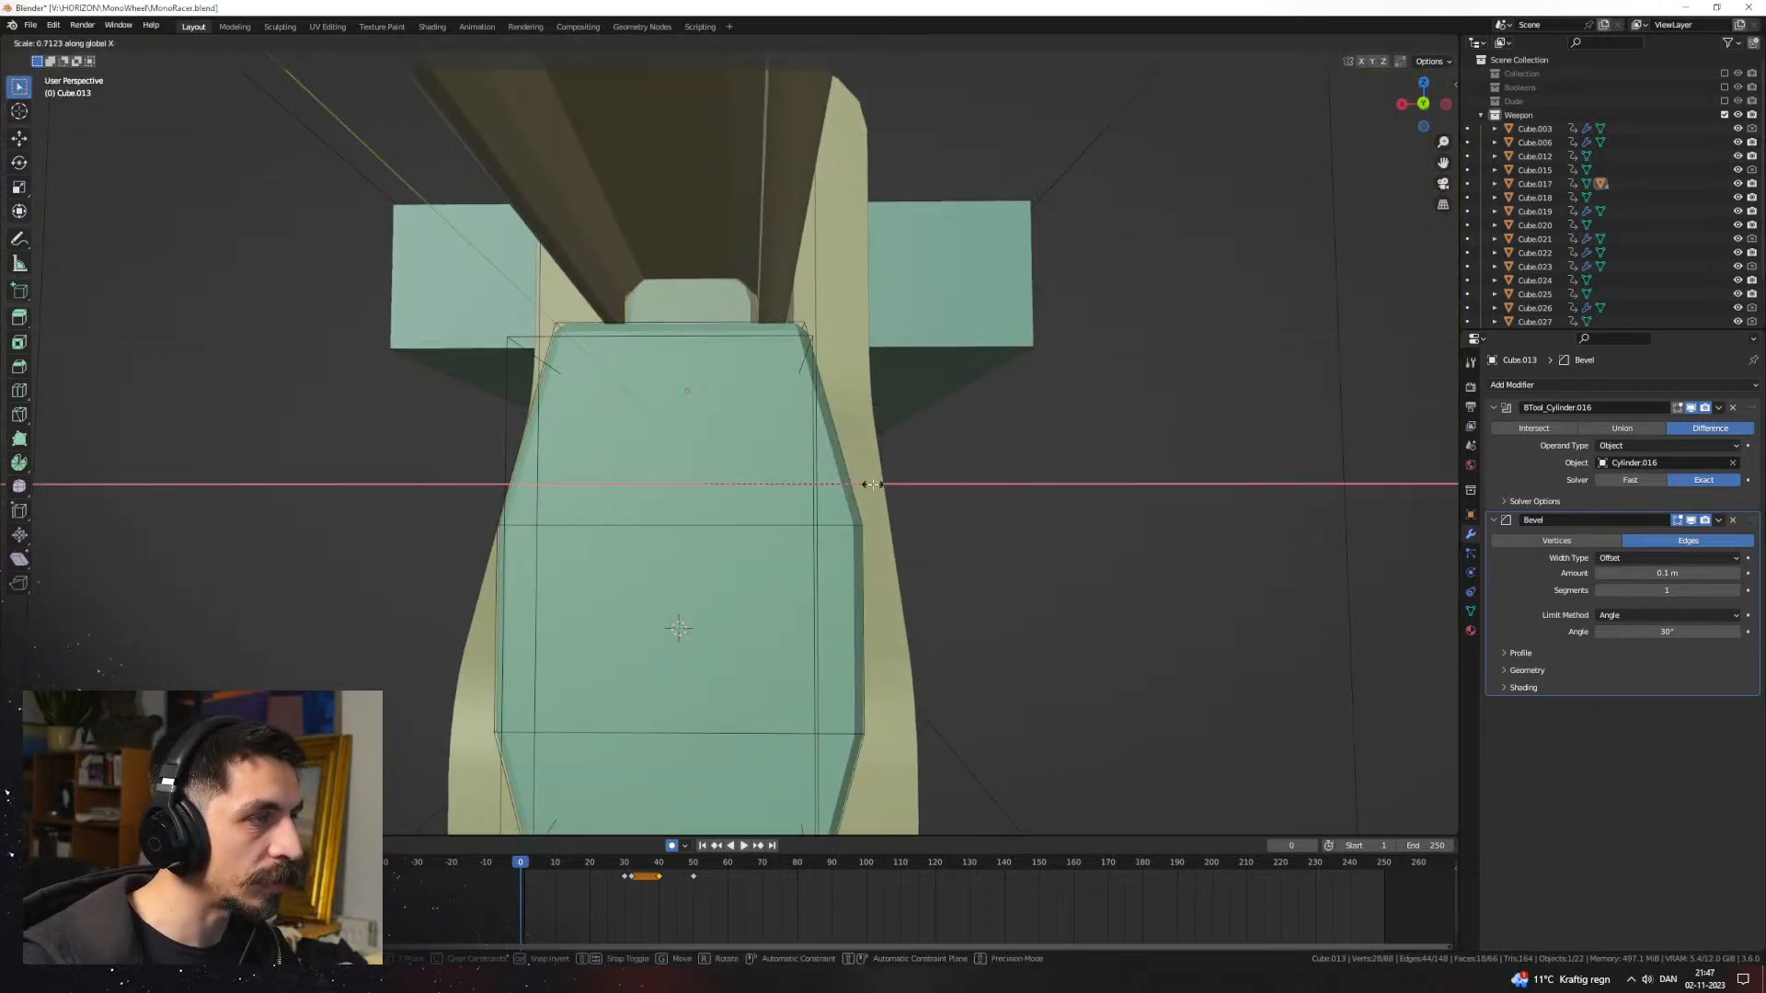
Step: Raise the copied box along Z so it sticks out above the block, and adjust its scale along X
mouse_move(874, 505)
middle_mouse_down()
mouse_move(946, 524)
mouse_move(812, 500)
mouse_move(899, 519)
middle_mouse_up()
key("g")
key("x")
key("s")
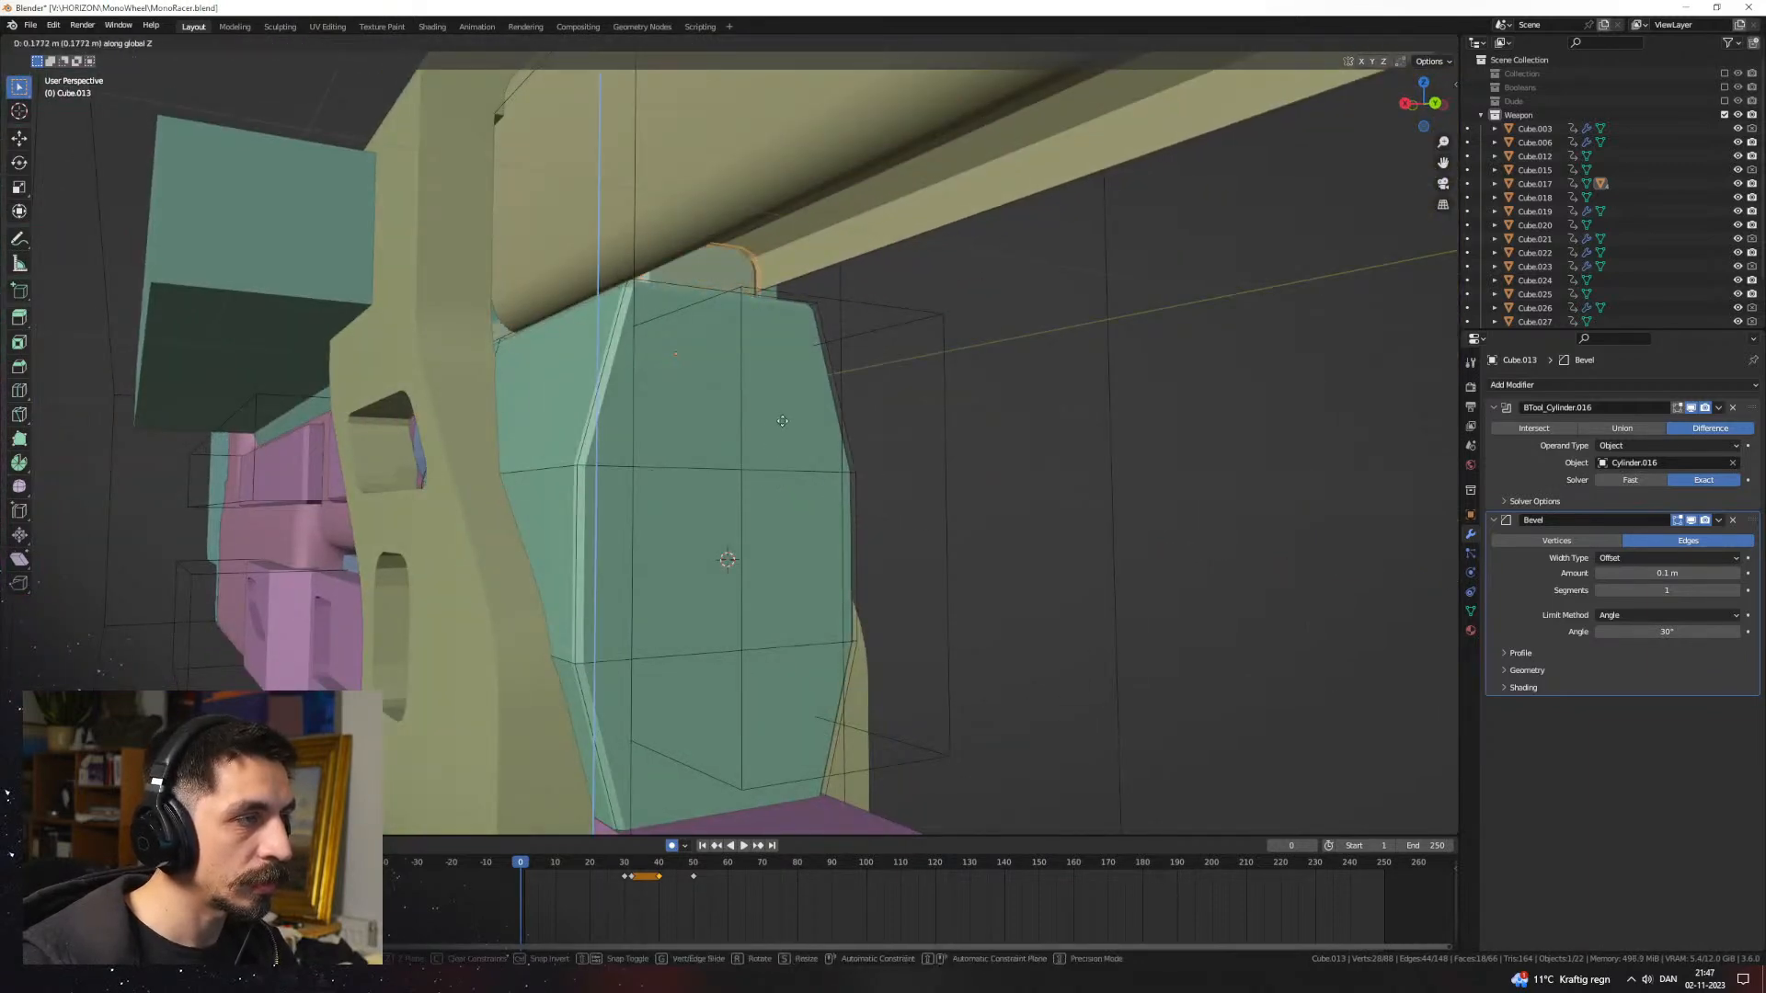
key("s")
middle_click_drag(847, 435, 835, 475)
key("Escape")
key("s")
key("x")
key("Tab")
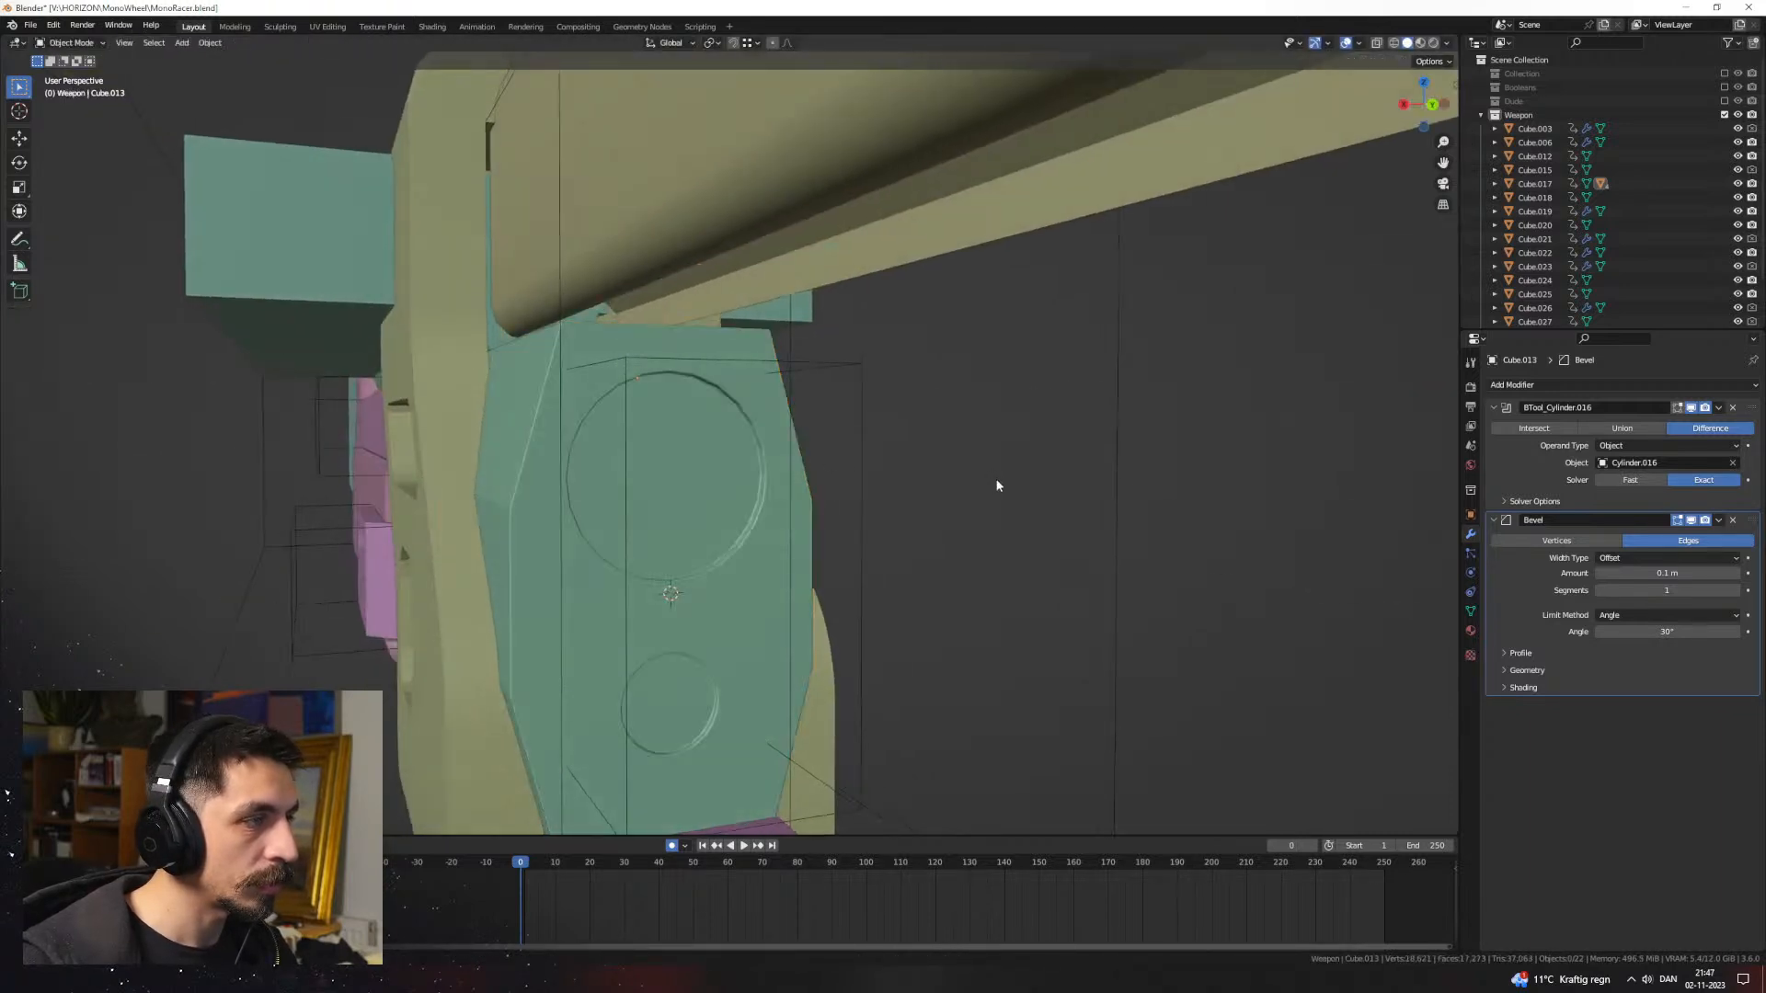
key("Tab")
middle_click_drag(997, 486, 936, 500)
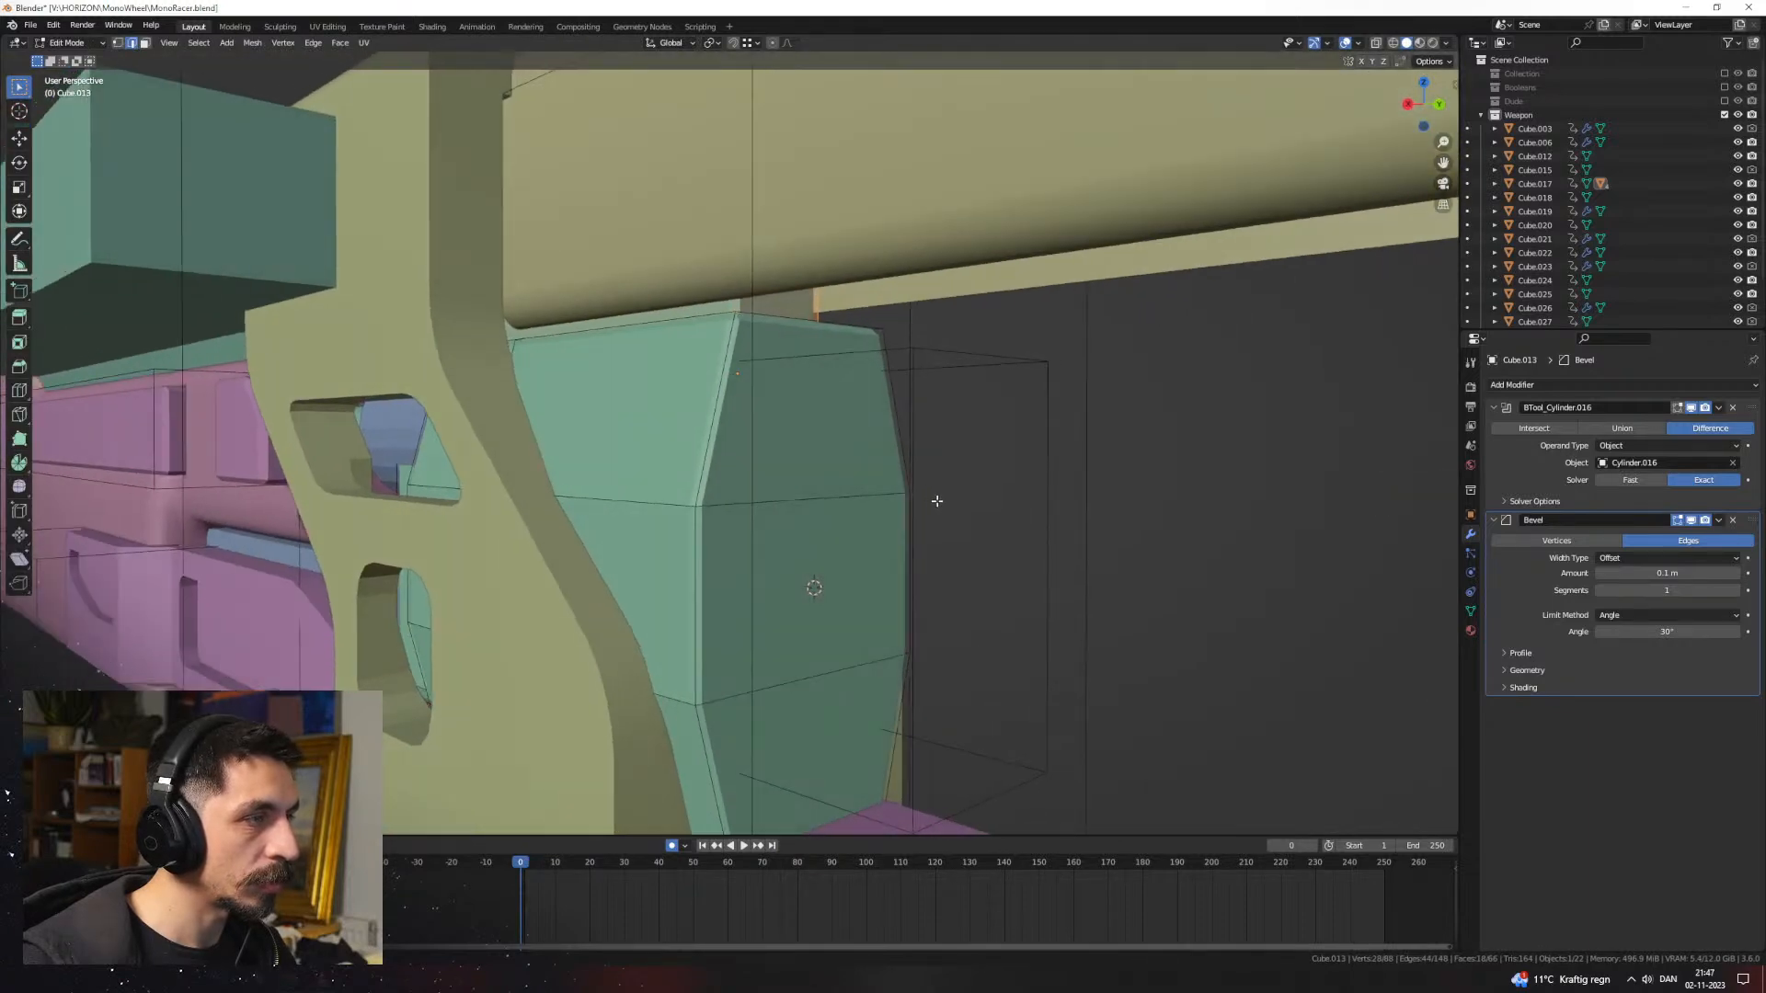
middle_click_drag(808, 341, 921, 382)
key("g")
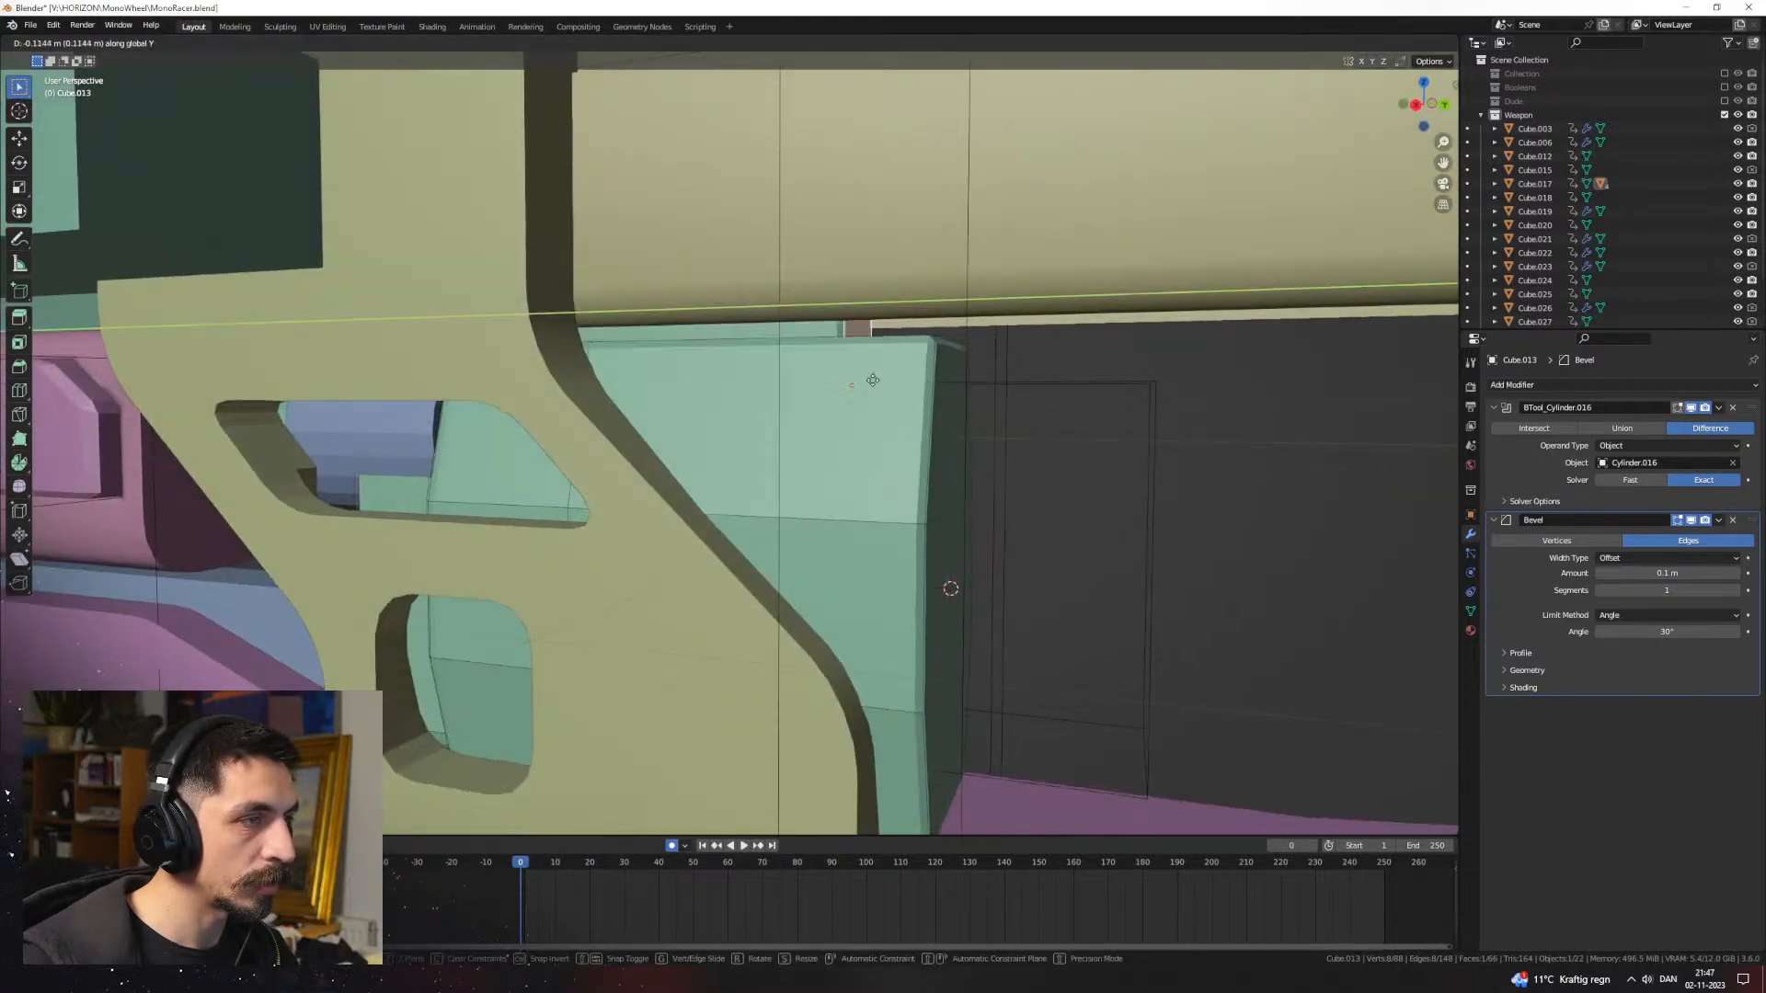
Step: Select both end faces of the copied box in wireframe display and move them about -0.15 m along Y
left_click(676, 413)
left_click(904, 455)
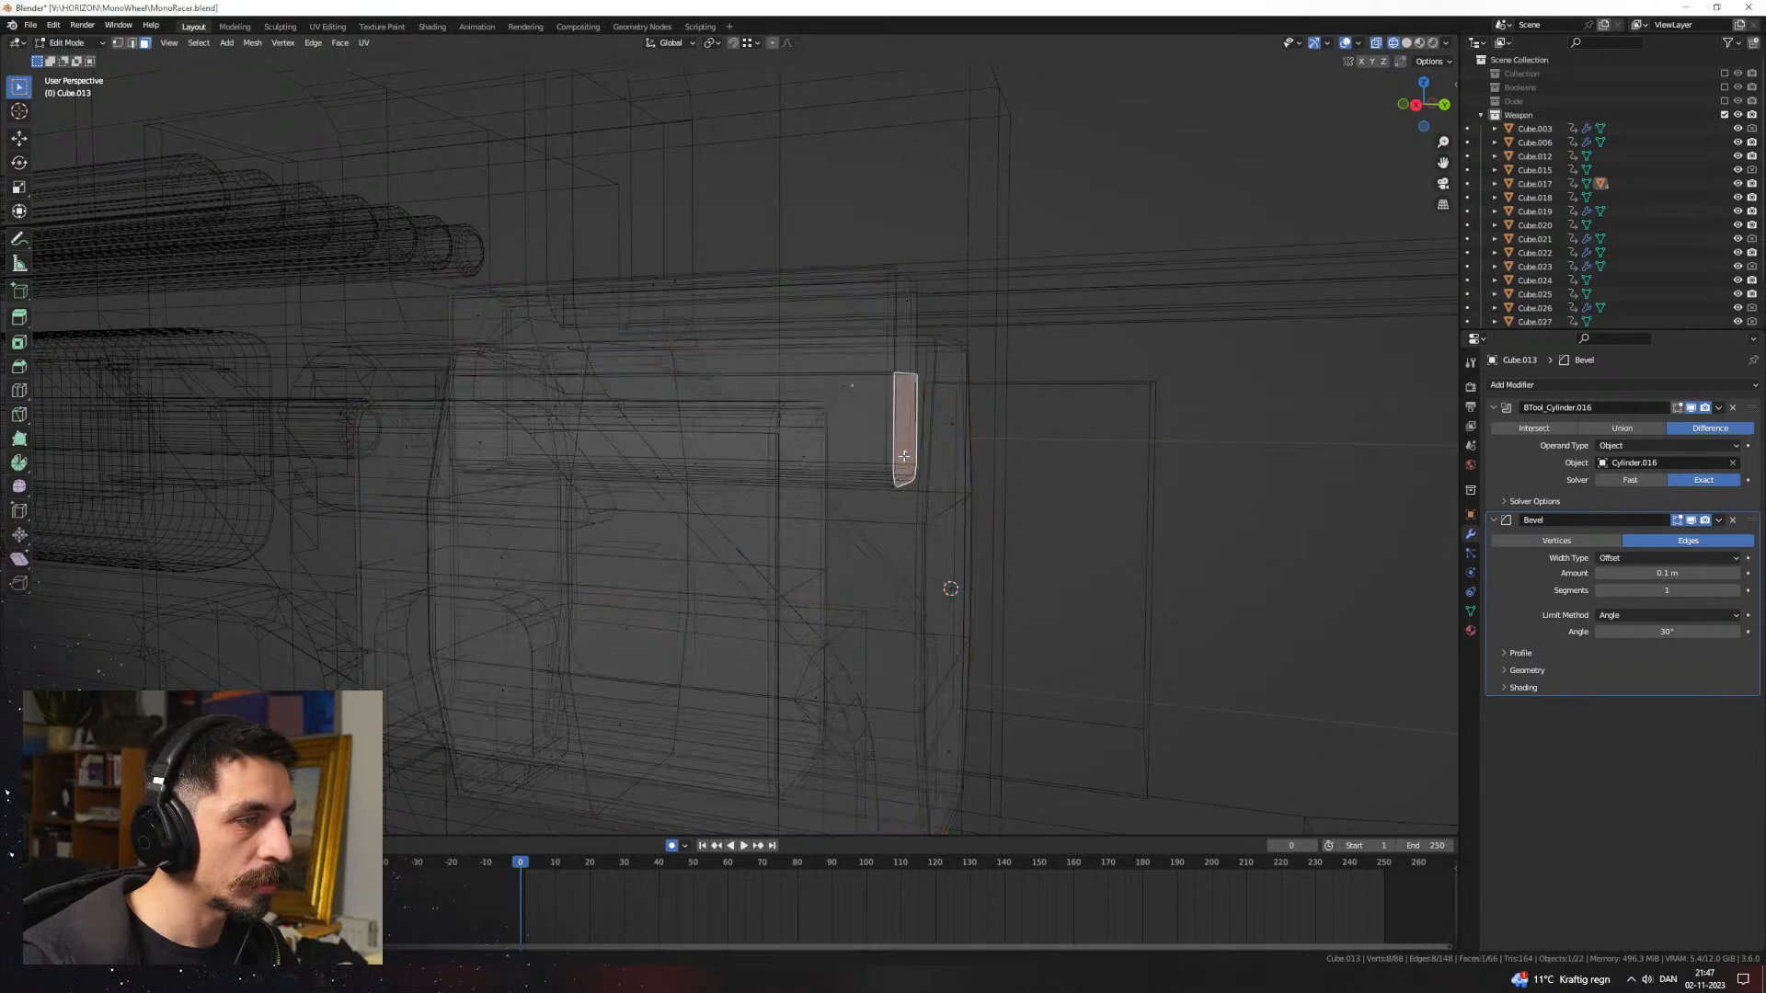
key("z")
middle_click_drag(1149, 375, 956, 379)
key("g")
key("x")
key("y")
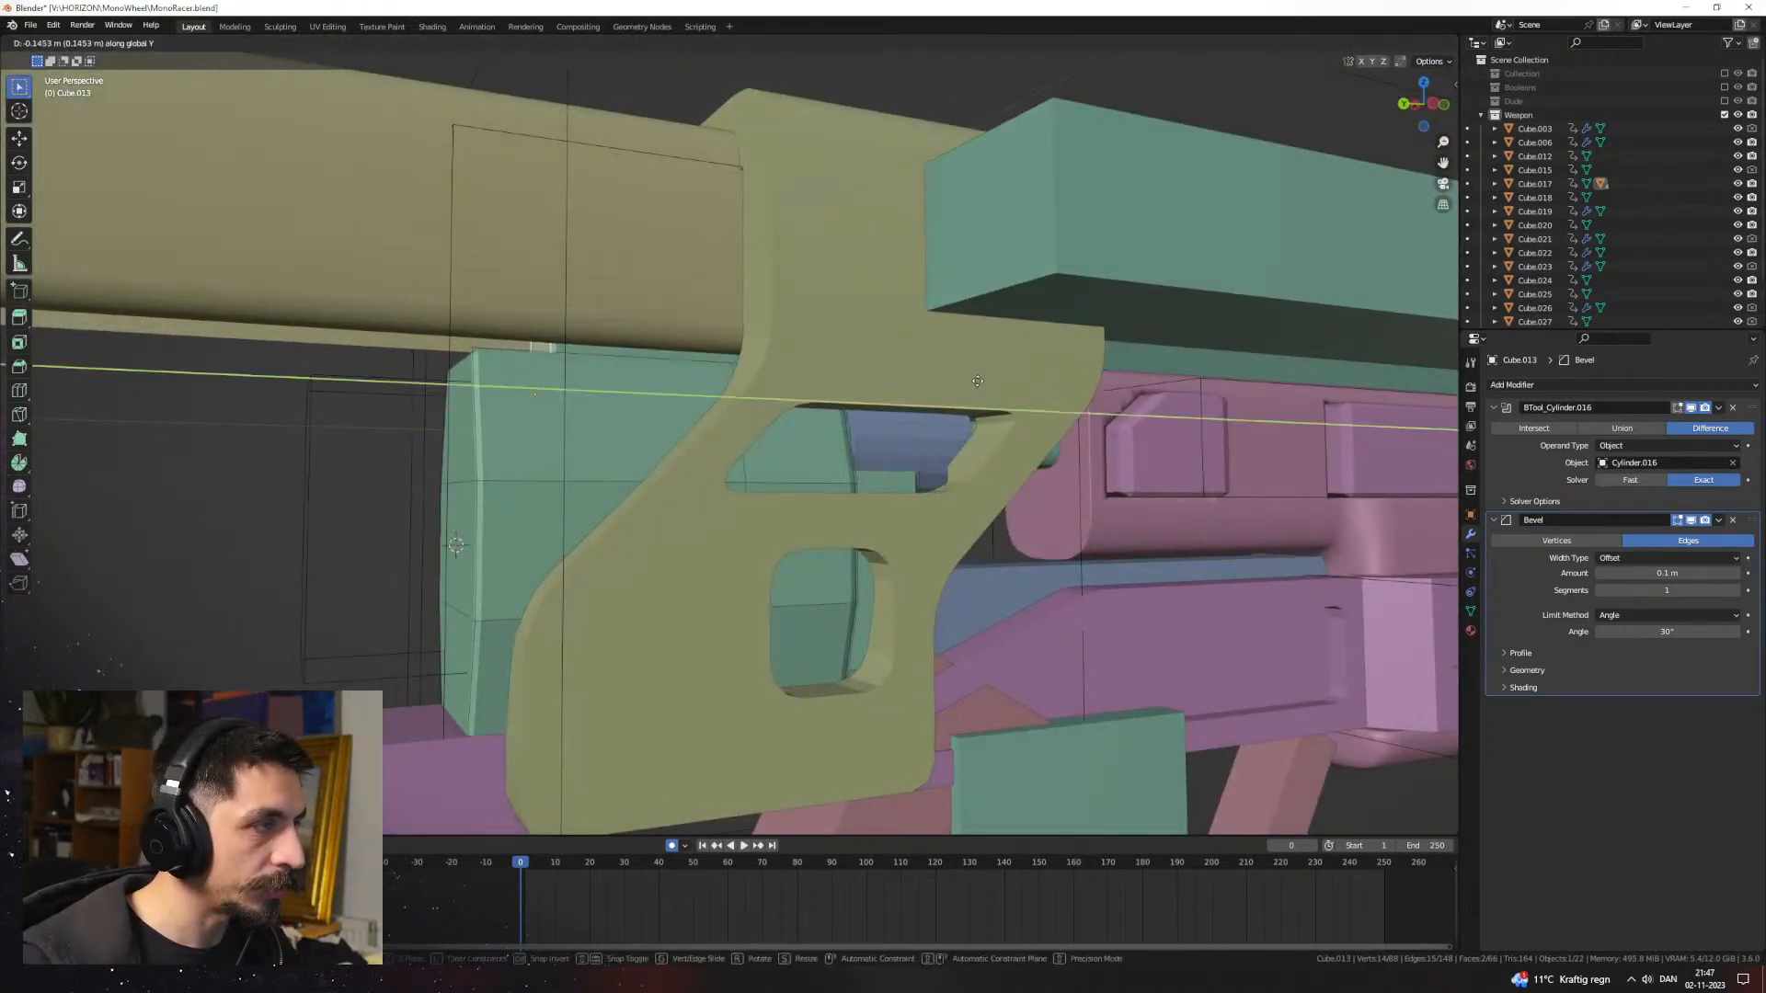
mouse_move(821, 421)
middle_mouse_down()
mouse_move(946, 426)
mouse_move(985, 454)
mouse_move(1033, 442)
mouse_move(788, 442)
mouse_move(863, 441)
mouse_move(828, 461)
mouse_move(957, 451)
middle_mouse_up()
Step: Set the block's Boolean modifier to the Fast solver and check the result in wireframe display
key("Tab")
key("Tab")
key("z")
key("KP_3")
key("Tab")
key("Tab")
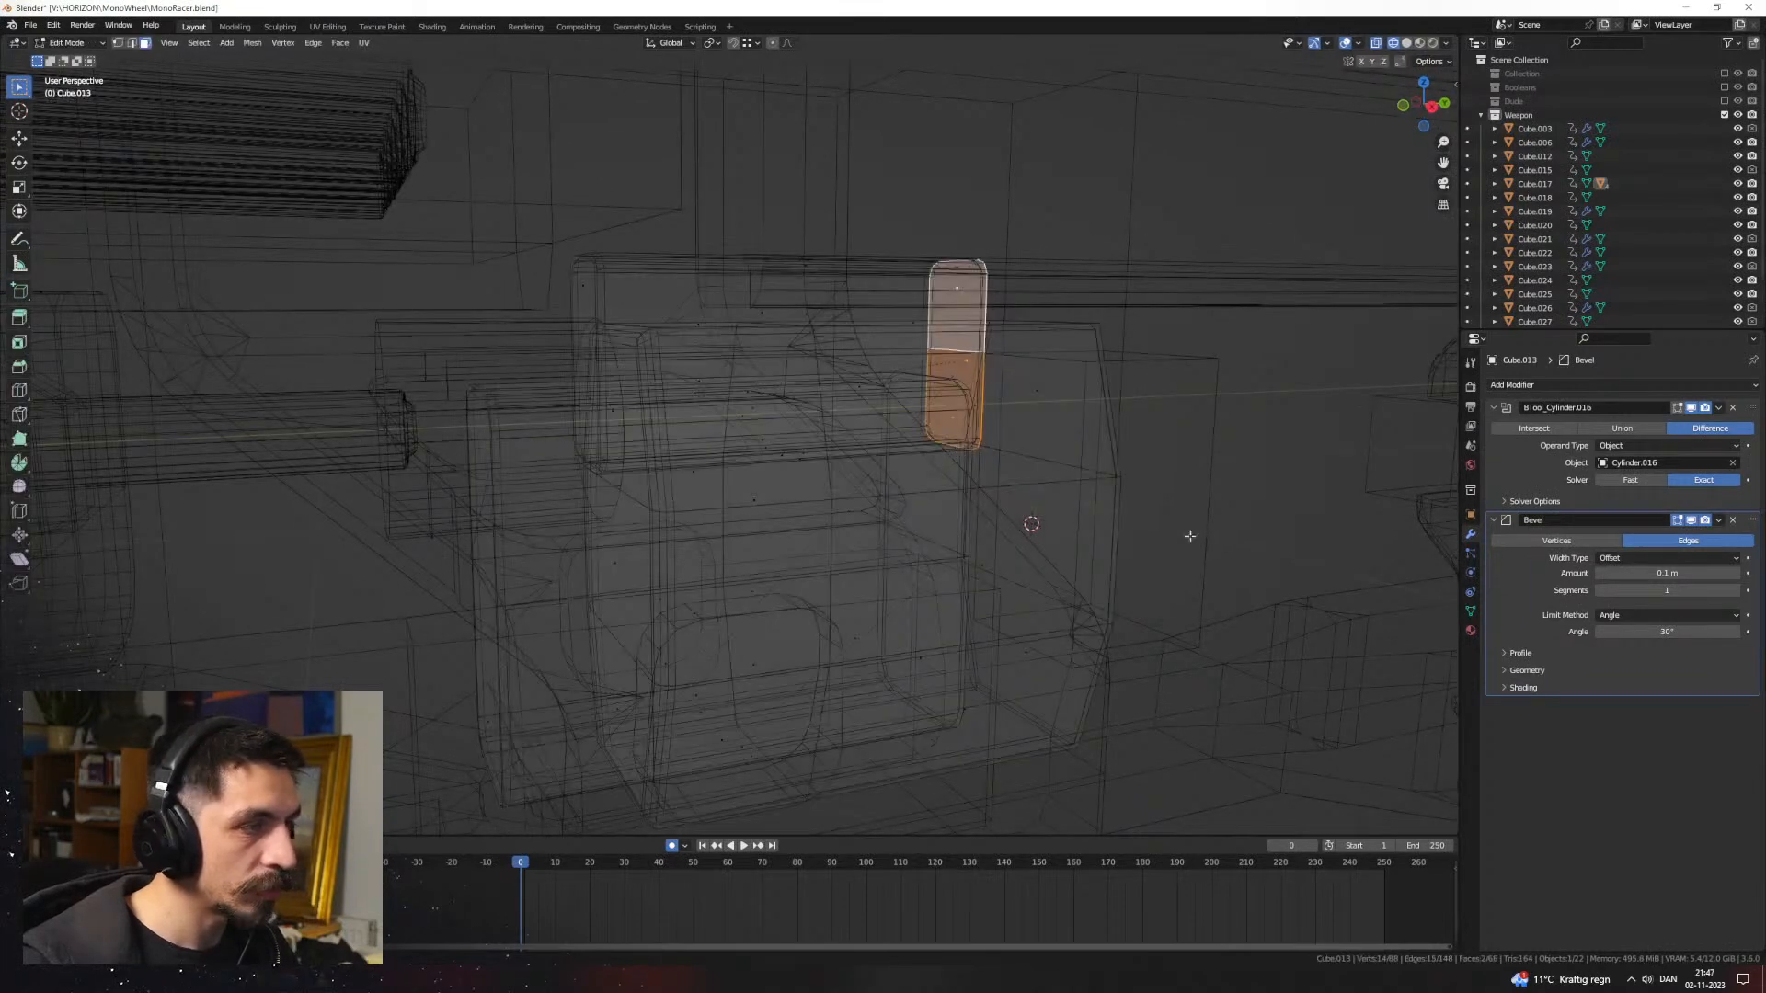
key("Tab")
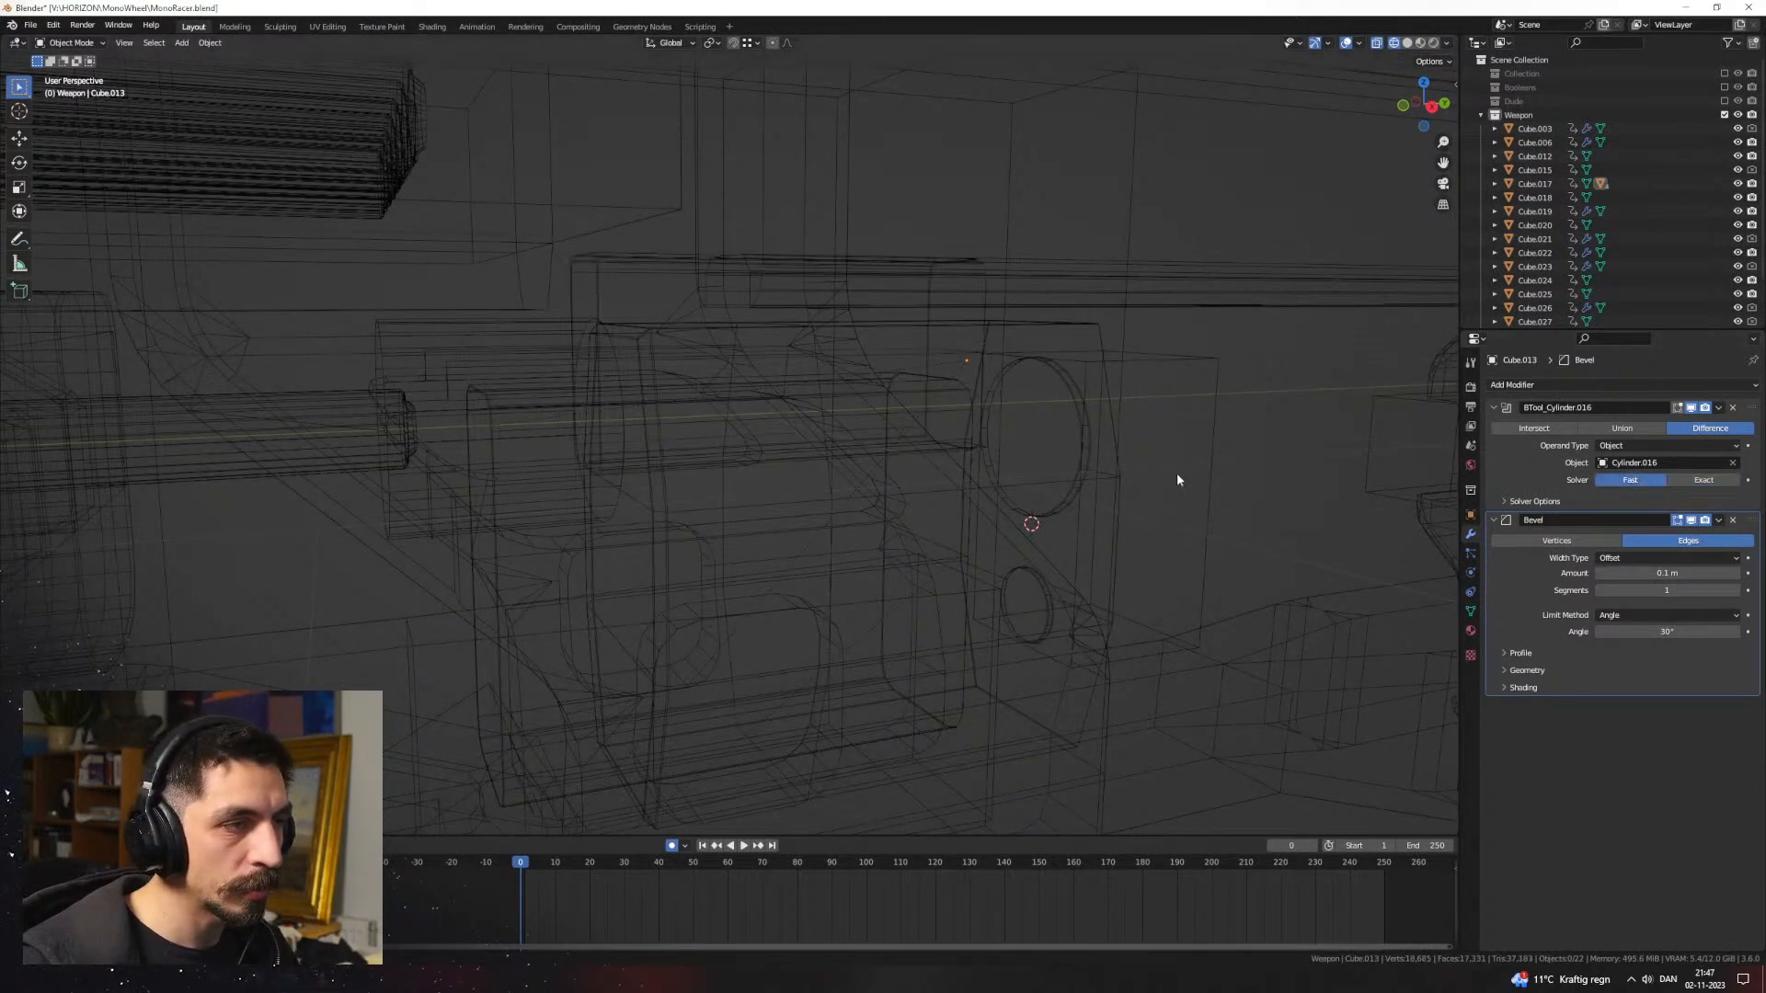
Step: Examine the block and the surrounding rifle parts in Material Preview display
key("z")
left_click(1327, 554)
middle_click_drag(1269, 545, 1108, 524)
scroll(1090, 517, "down", 4)
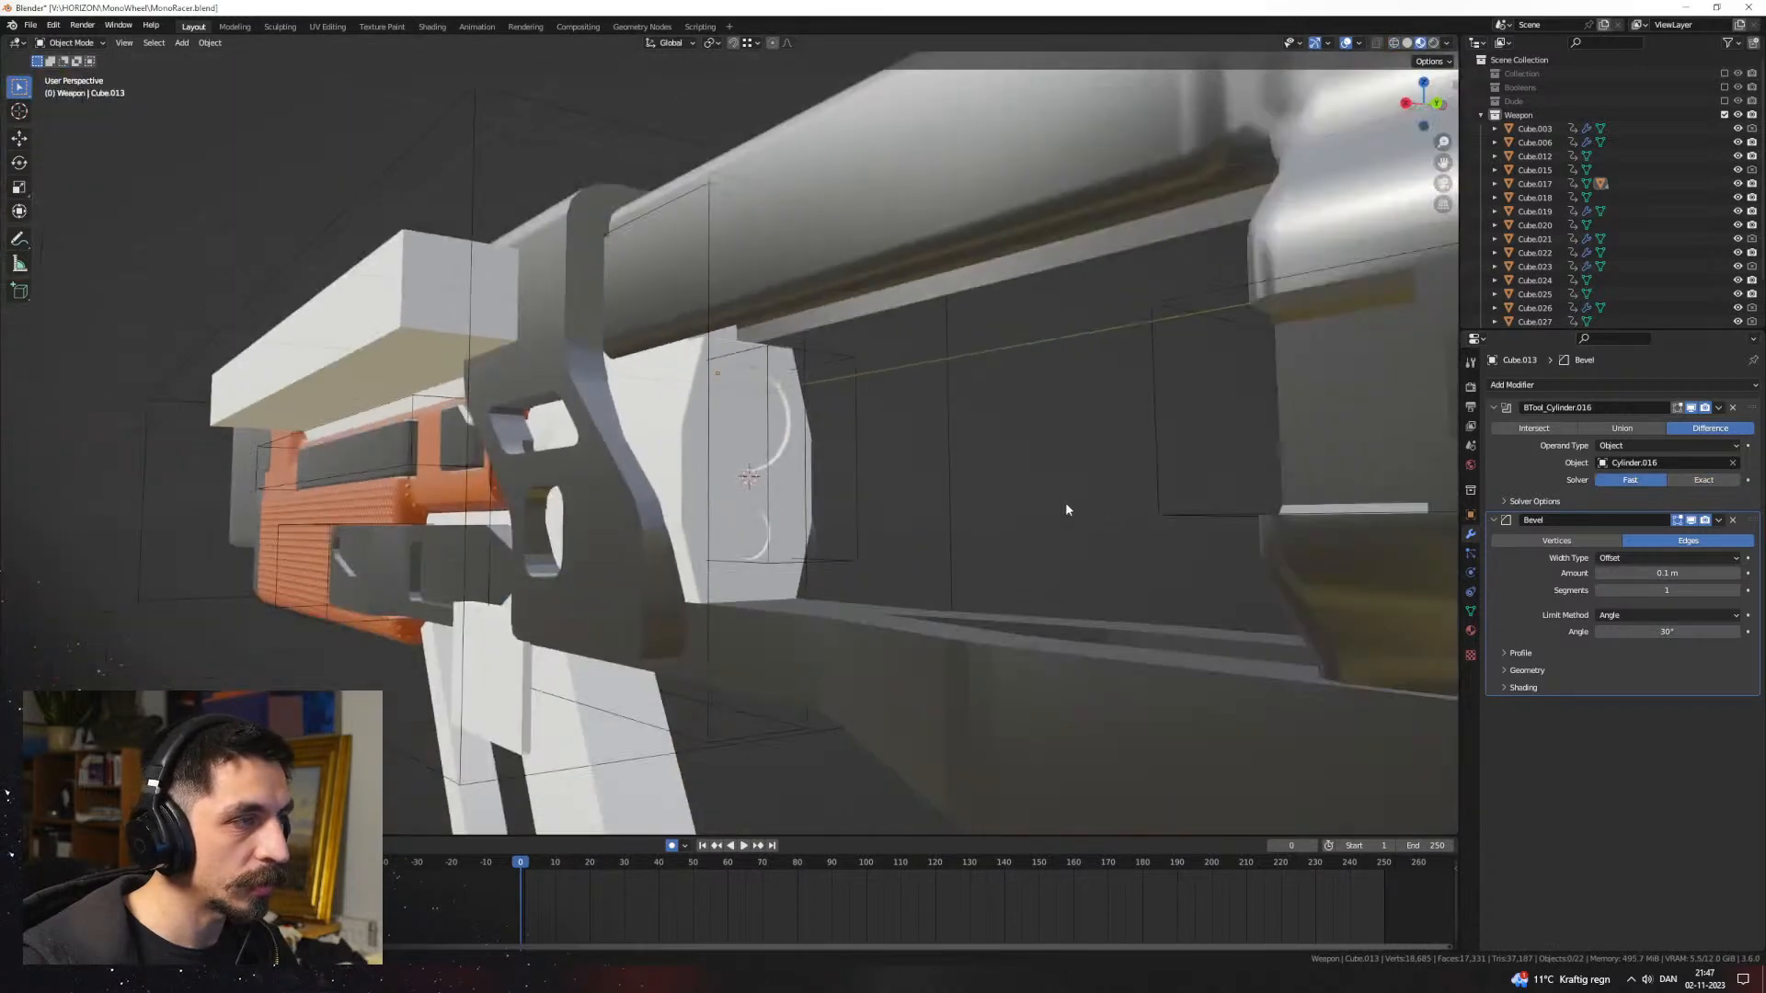
Step: Link the dark material of the large end body to the beveled block behind the bracket
scroll(1030, 511, "down", 2)
mouse_move(879, 515)
middle_mouse_down()
mouse_move(999, 527)
mouse_move(699, 451)
middle_mouse_up()
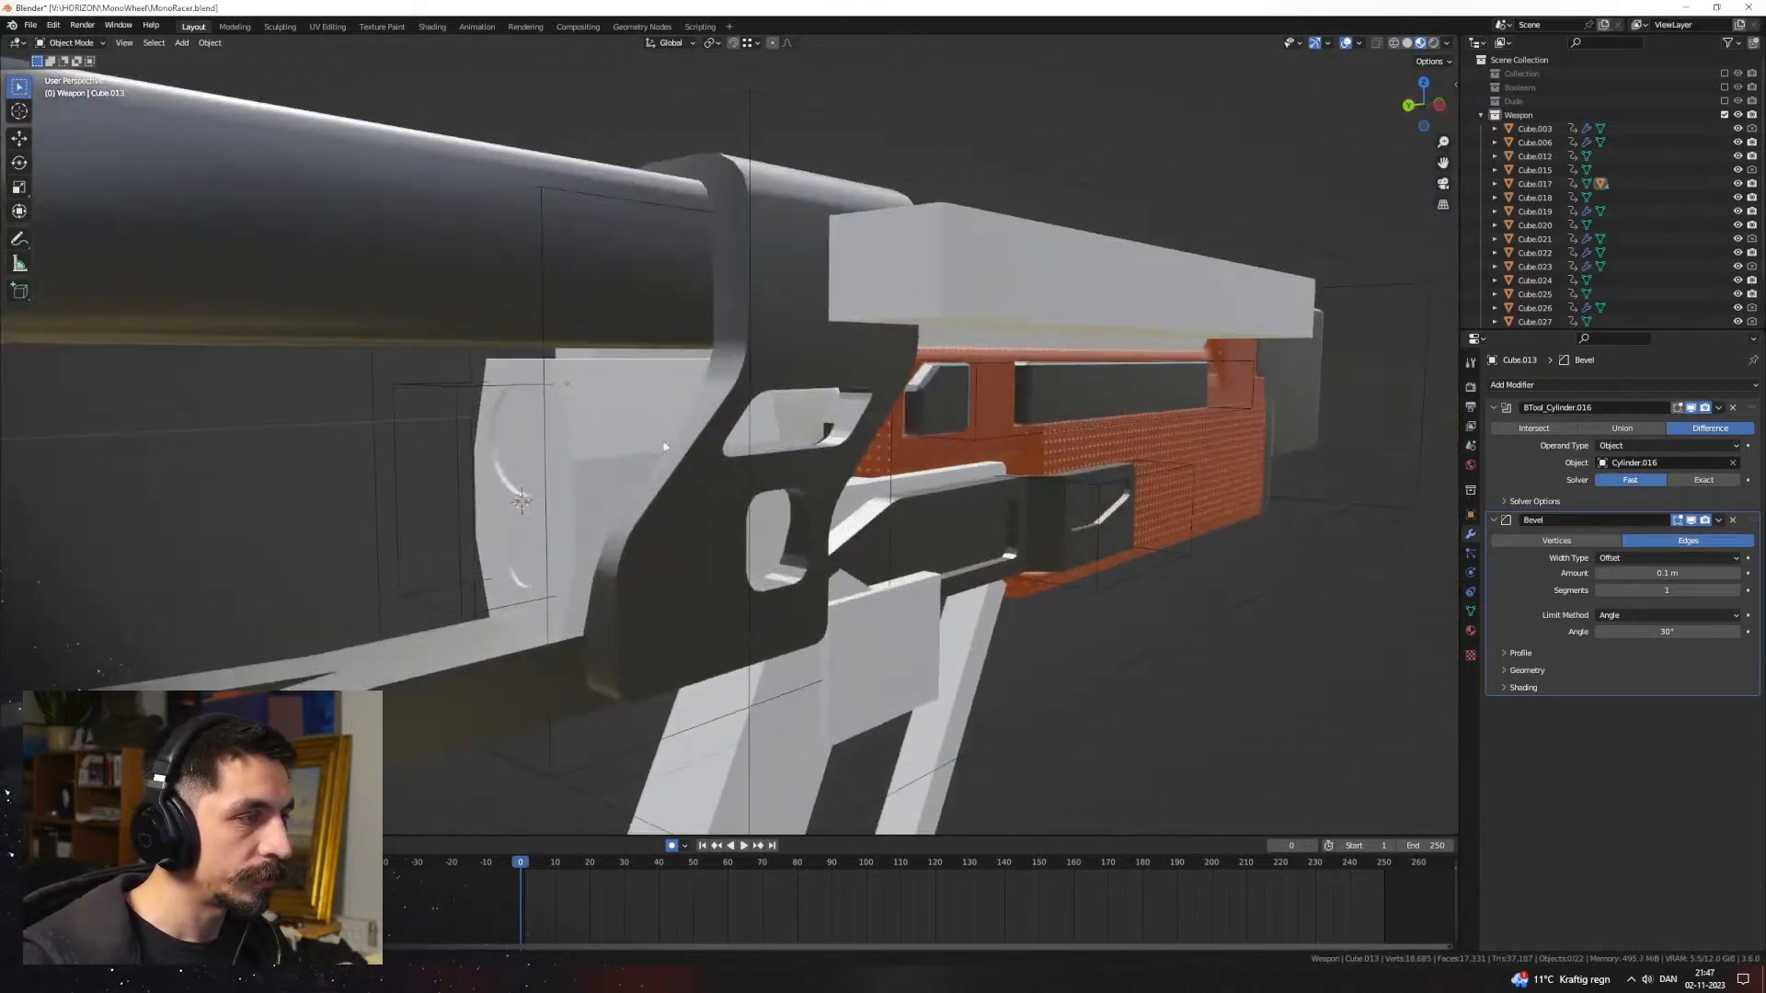
left_click(680, 443)
scroll(681, 442, "down", 5)
scroll(658, 454, "up", 4)
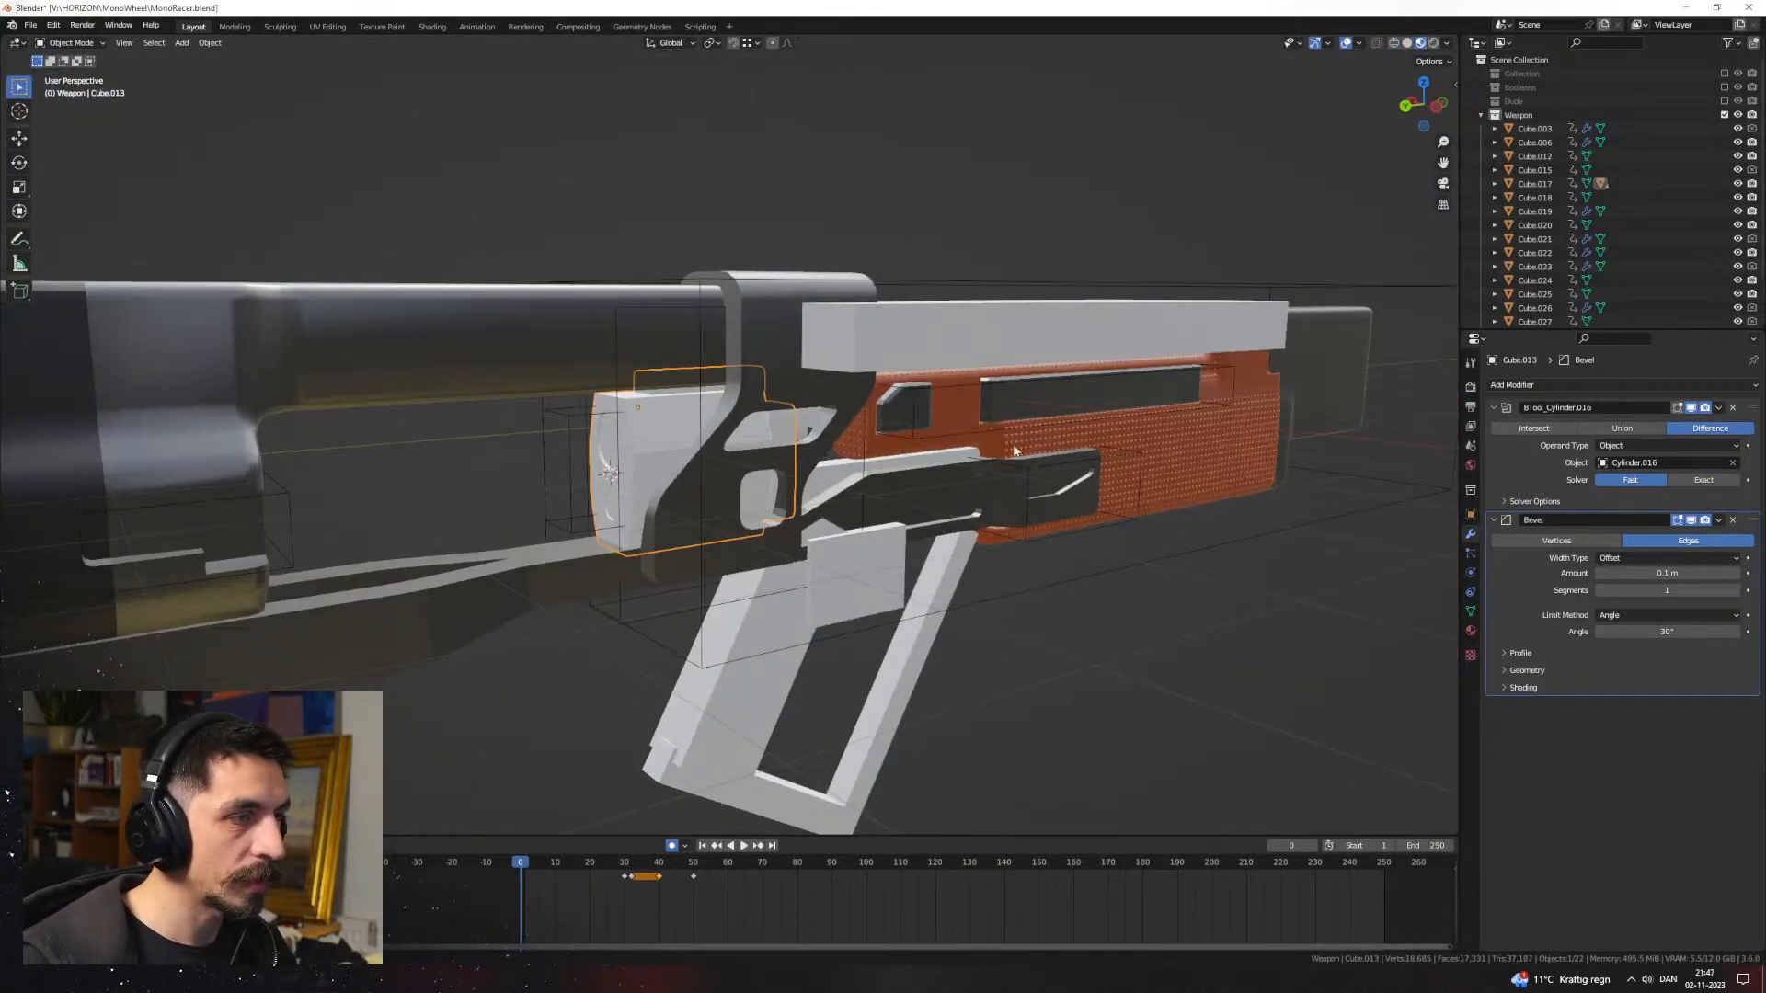
left_click(63, 434, "shift")
key("ctrl+l")
left_click(106, 435)
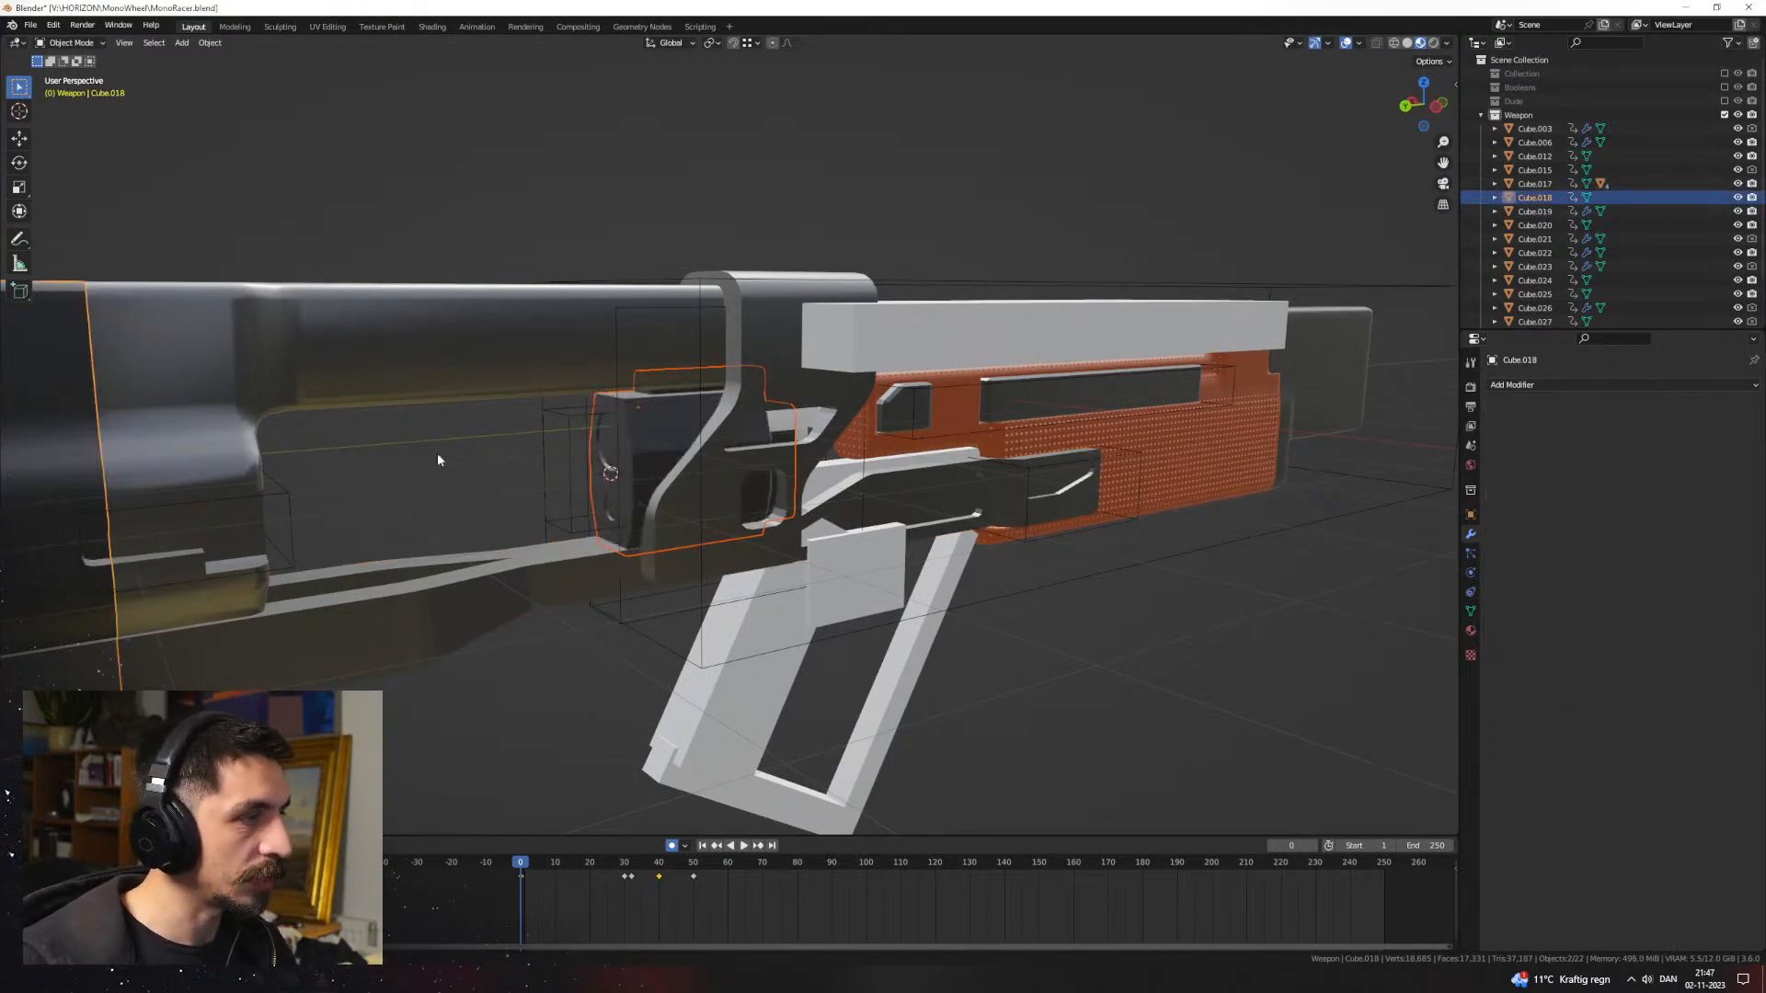
key("alt+a")
Step: Hide the long white blockout box above the orange section
middle_click_drag(437, 452, 792, 428)
scroll(808, 456, "up", 2)
scroll(676, 423, "up", 2)
scroll(817, 316, "down", 4)
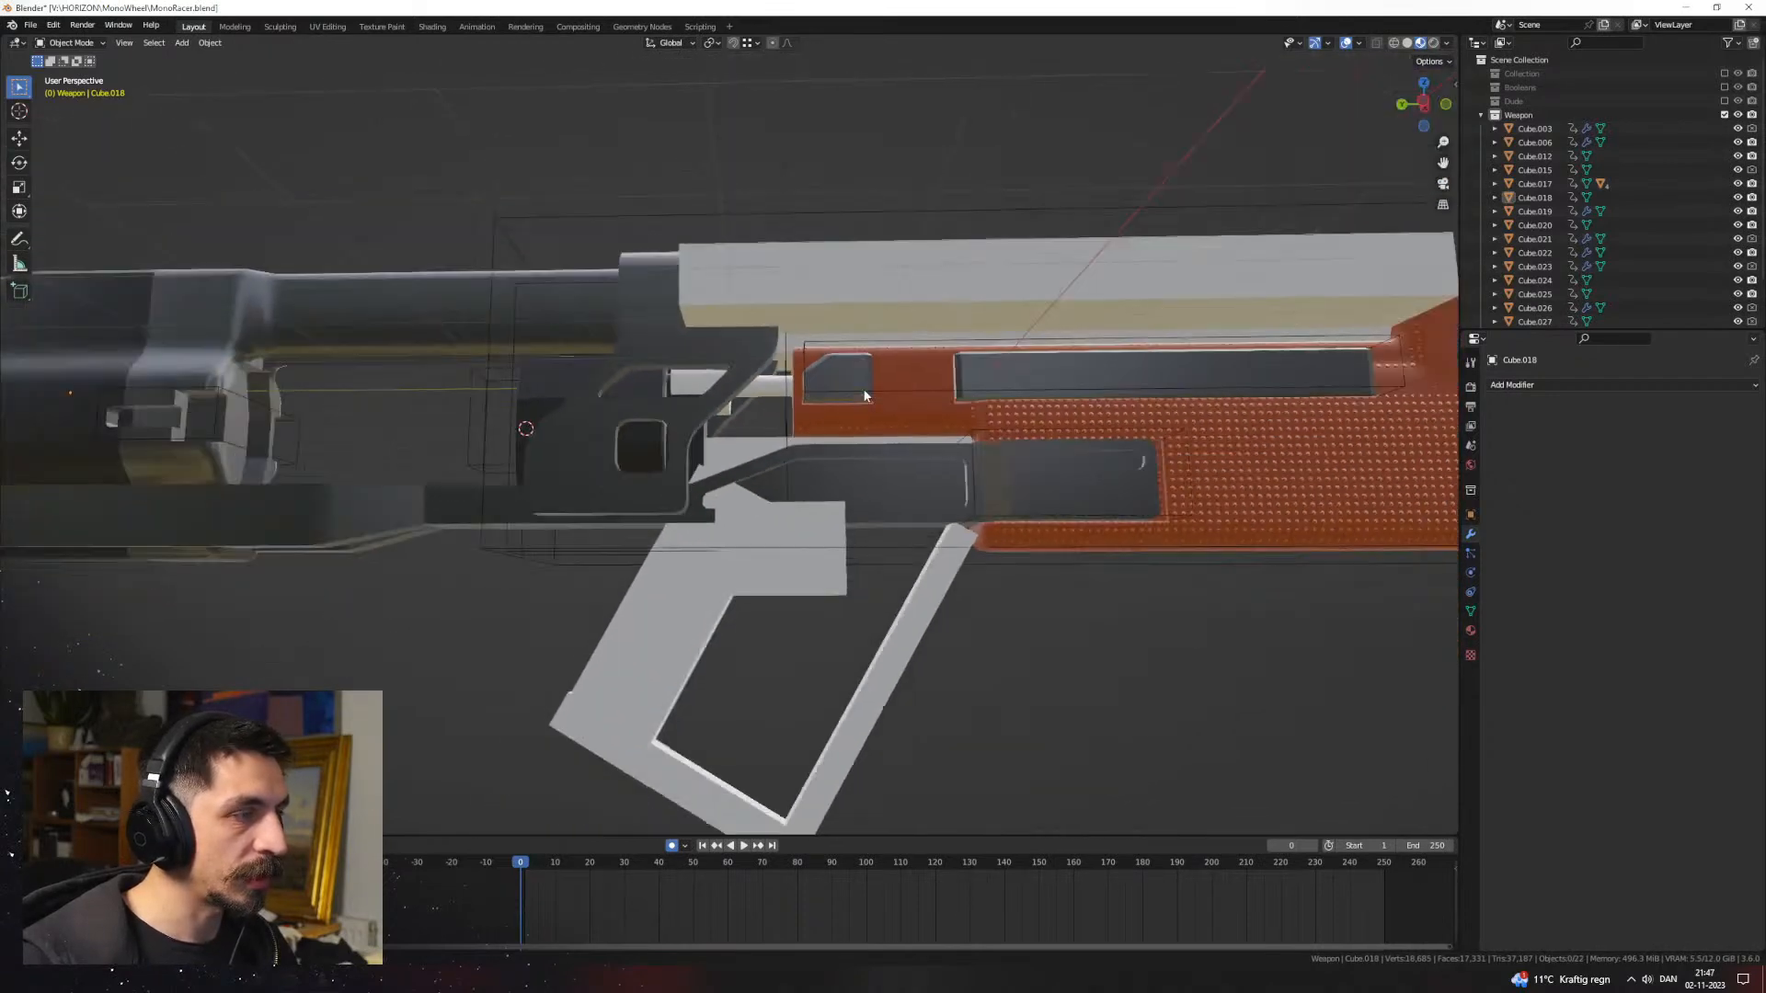
middle_click_drag(817, 317, 863, 516)
key("h")
left_click(825, 377)
key("h")
Step: Add a groove around the middle of the white cylinder under the bracket and bevel its end edge
middle_click_drag(825, 377, 768, 368)
scroll(789, 425, "up", 3)
left_click(805, 405)
key("Tab")
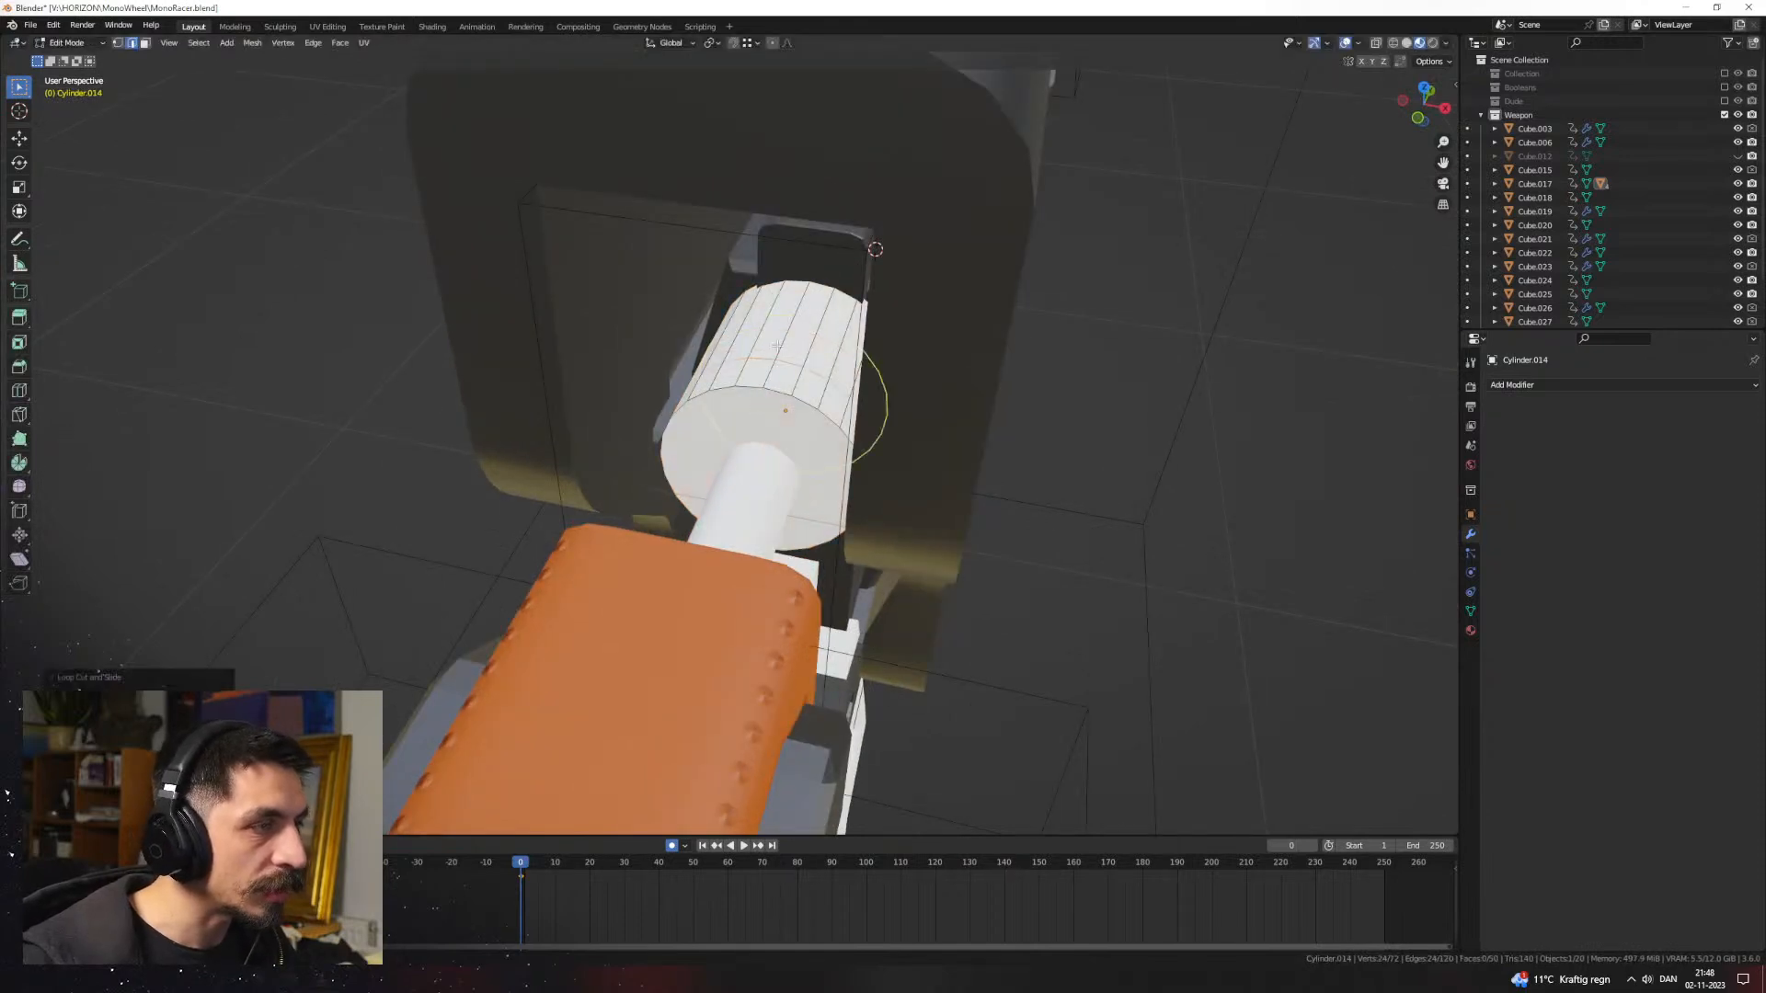
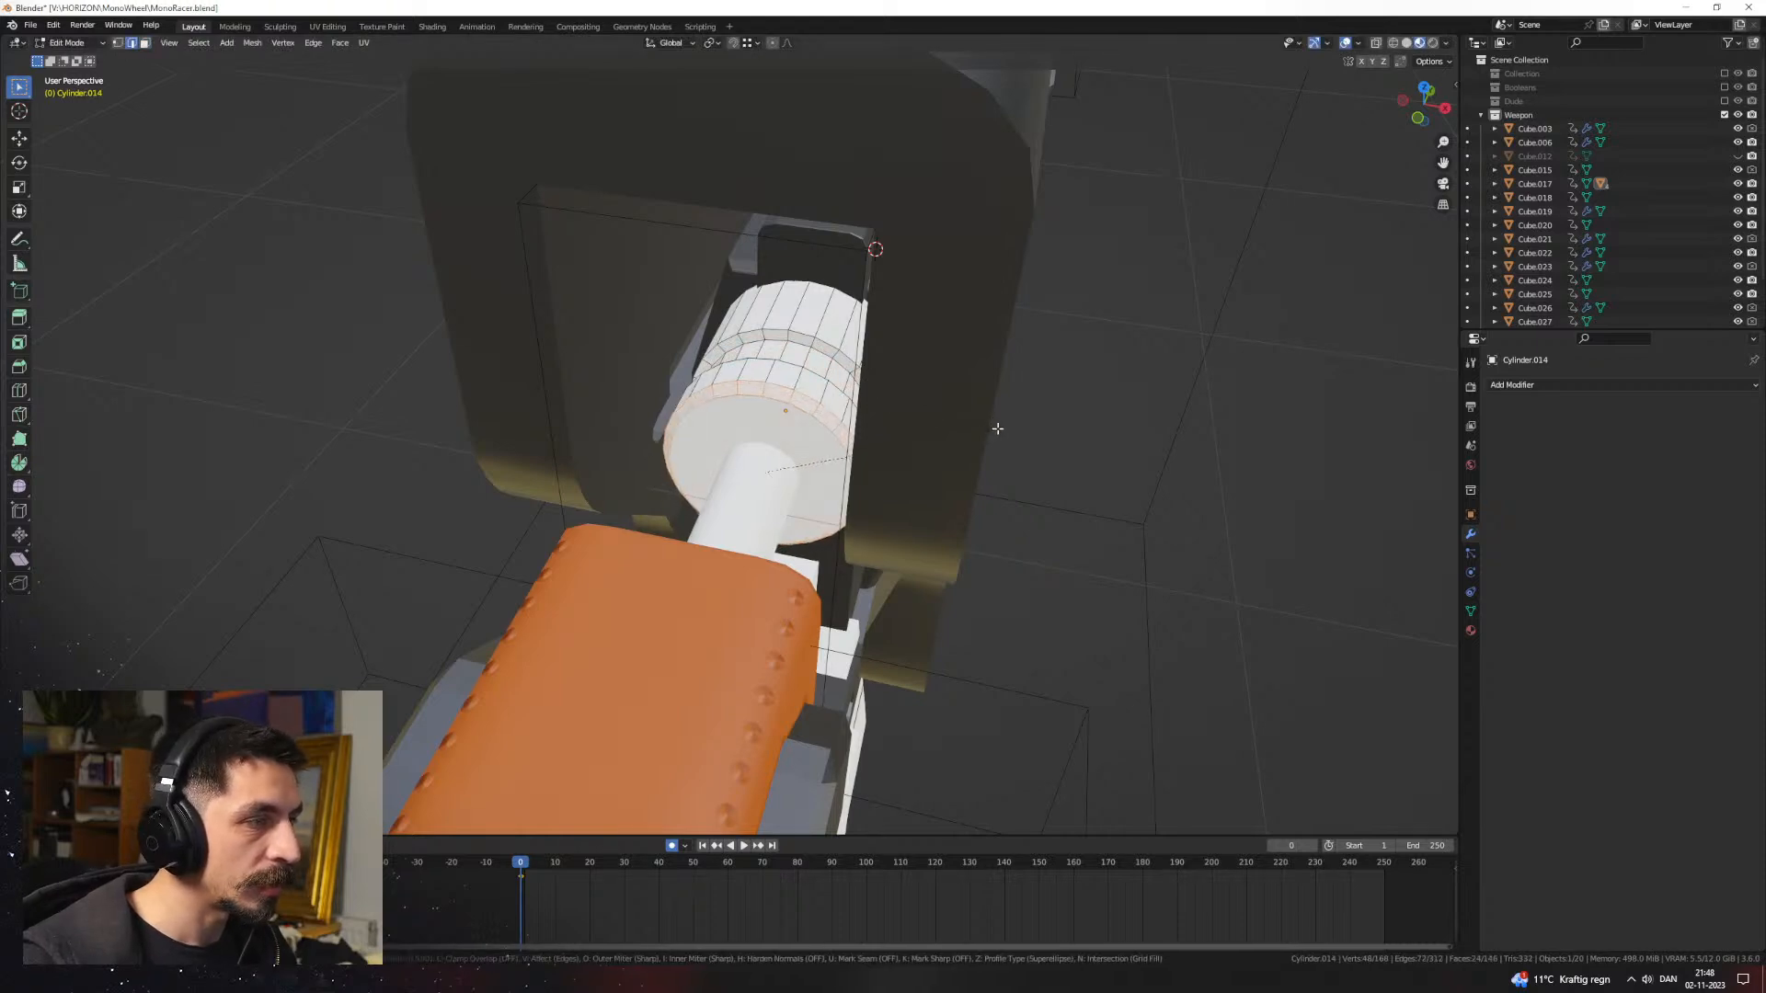
left_click(985, 434)
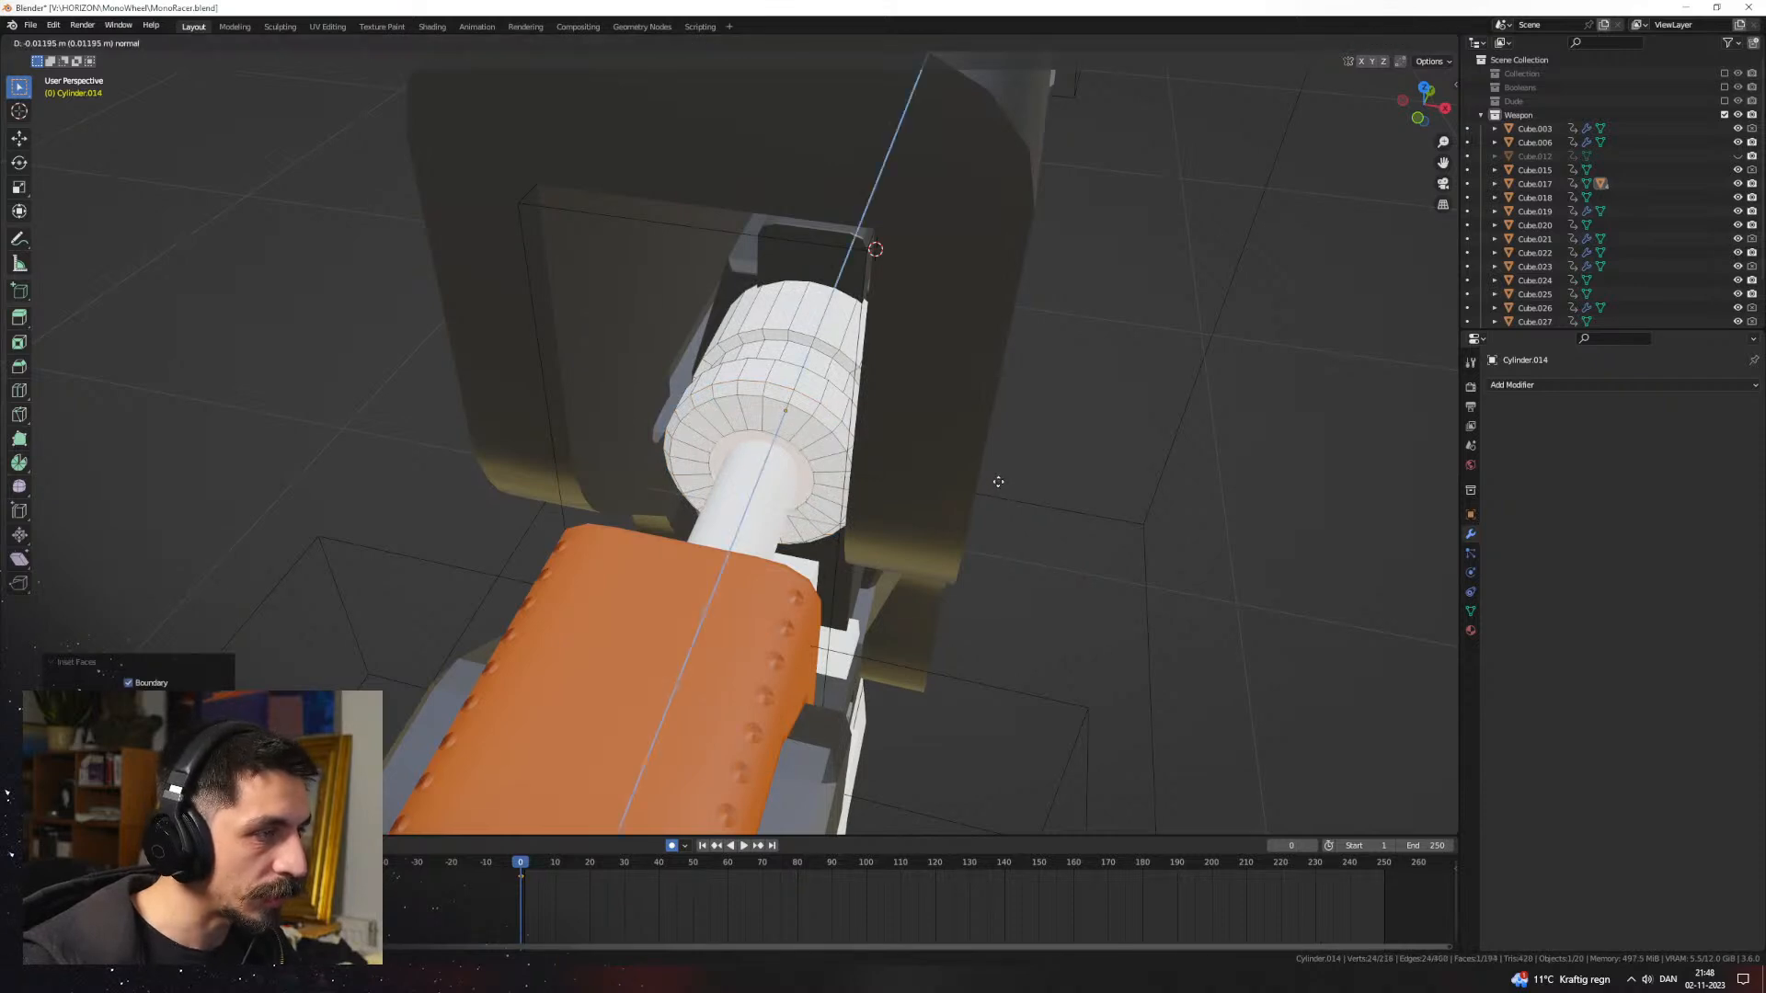
Step: Recess the cylinder's inset end face about 0.012 m and apply smooth shading to the cylinder
left_click(997, 481)
middle_click_drag(996, 481, 934, 488)
key("Tab")
middle_click_drag(828, 442, 881, 434)
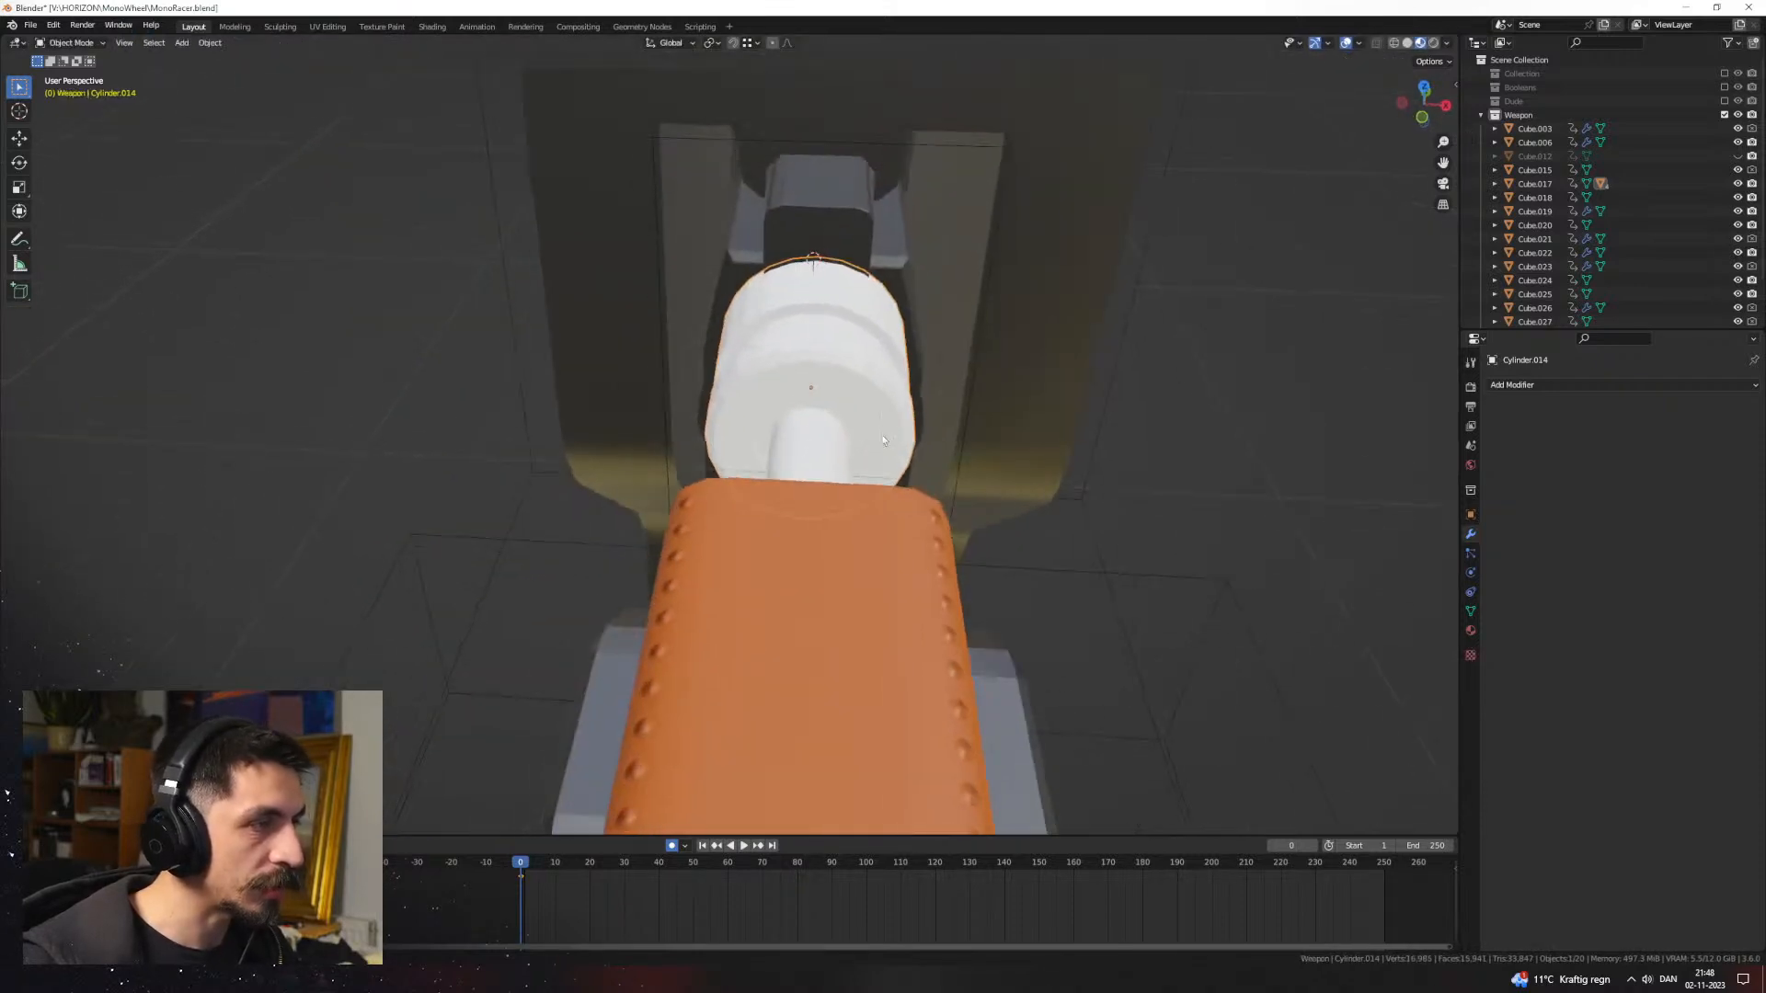
right_click(843, 375)
left_click(842, 372)
Step: Link the dark material of a neighbouring frame part to the cylinder
scroll(920, 368, "down", 4)
middle_click_drag(949, 366, 921, 480)
left_click(1134, 592)
left_click(1056, 588)
Step: Scrub the animation between frames 0 and 29 and examine how the block, cylinder and grip move
middle_click_drag(1055, 587, 717, 708)
left_click_drag(543, 867, 603, 862)
middle_click_drag(758, 648, 927, 506)
scroll(821, 610, "down", 2)
scroll(775, 577, "up", 1)
scroll(747, 565, "up", 2)
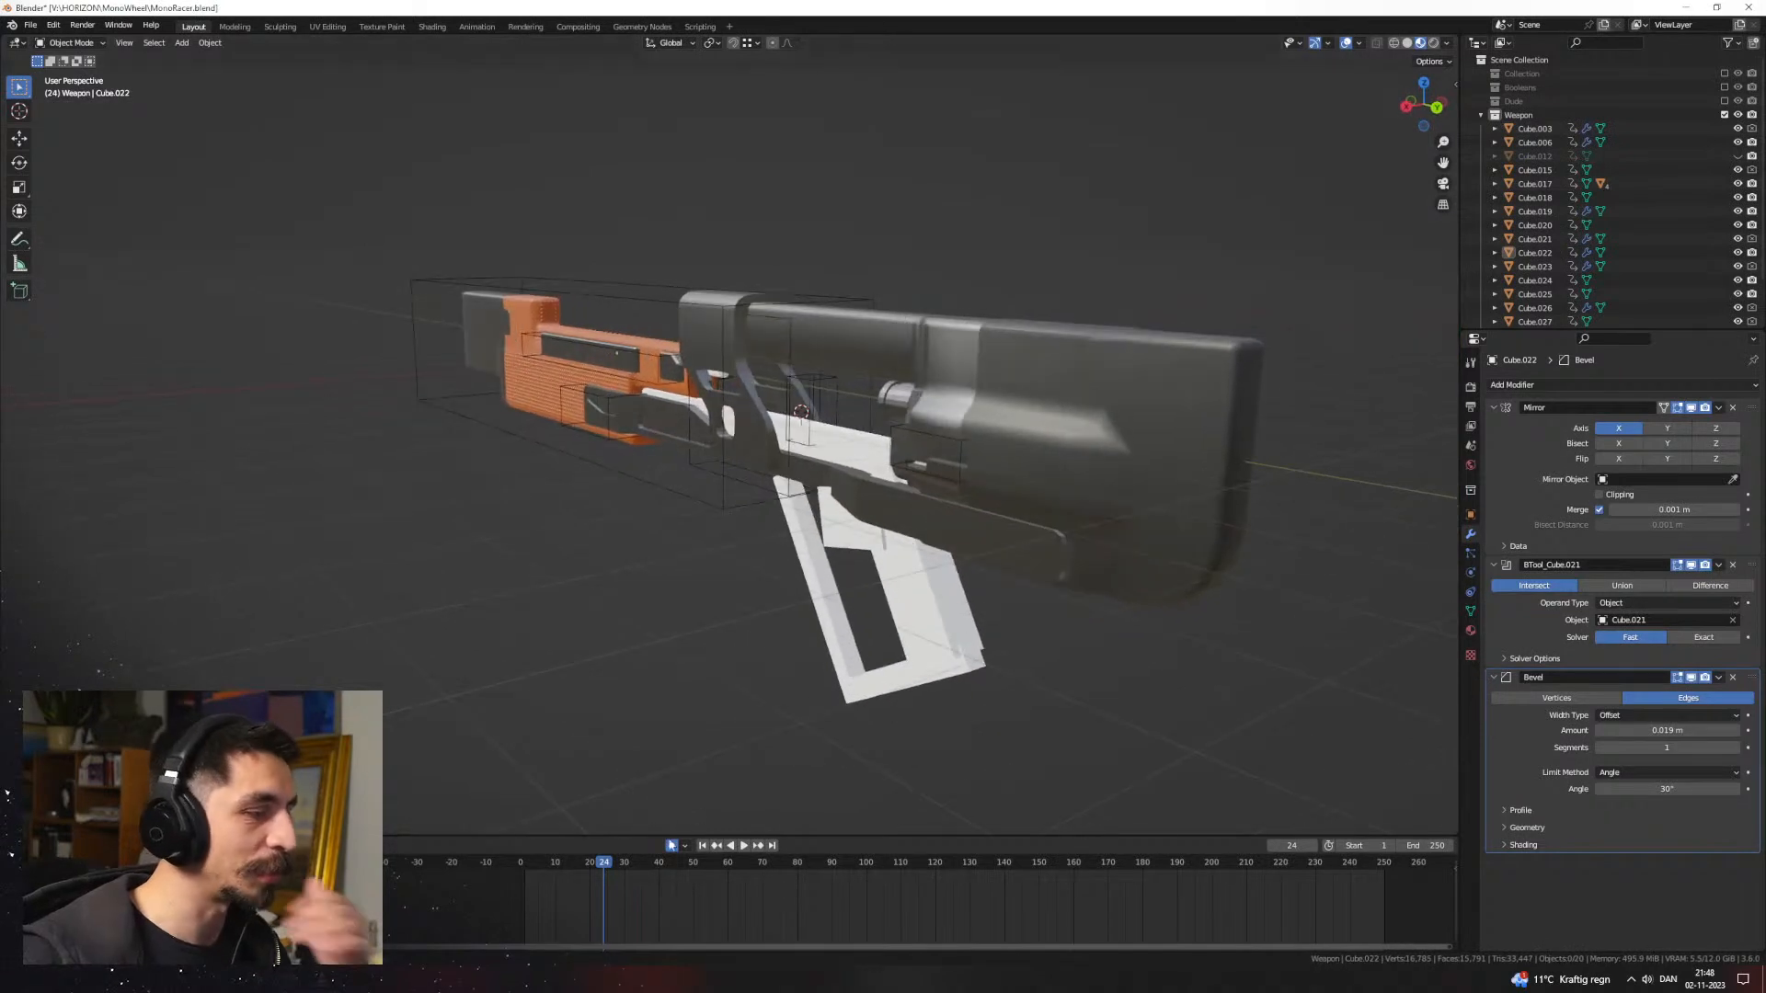
left_click_drag(585, 859, 502, 858)
key("space")
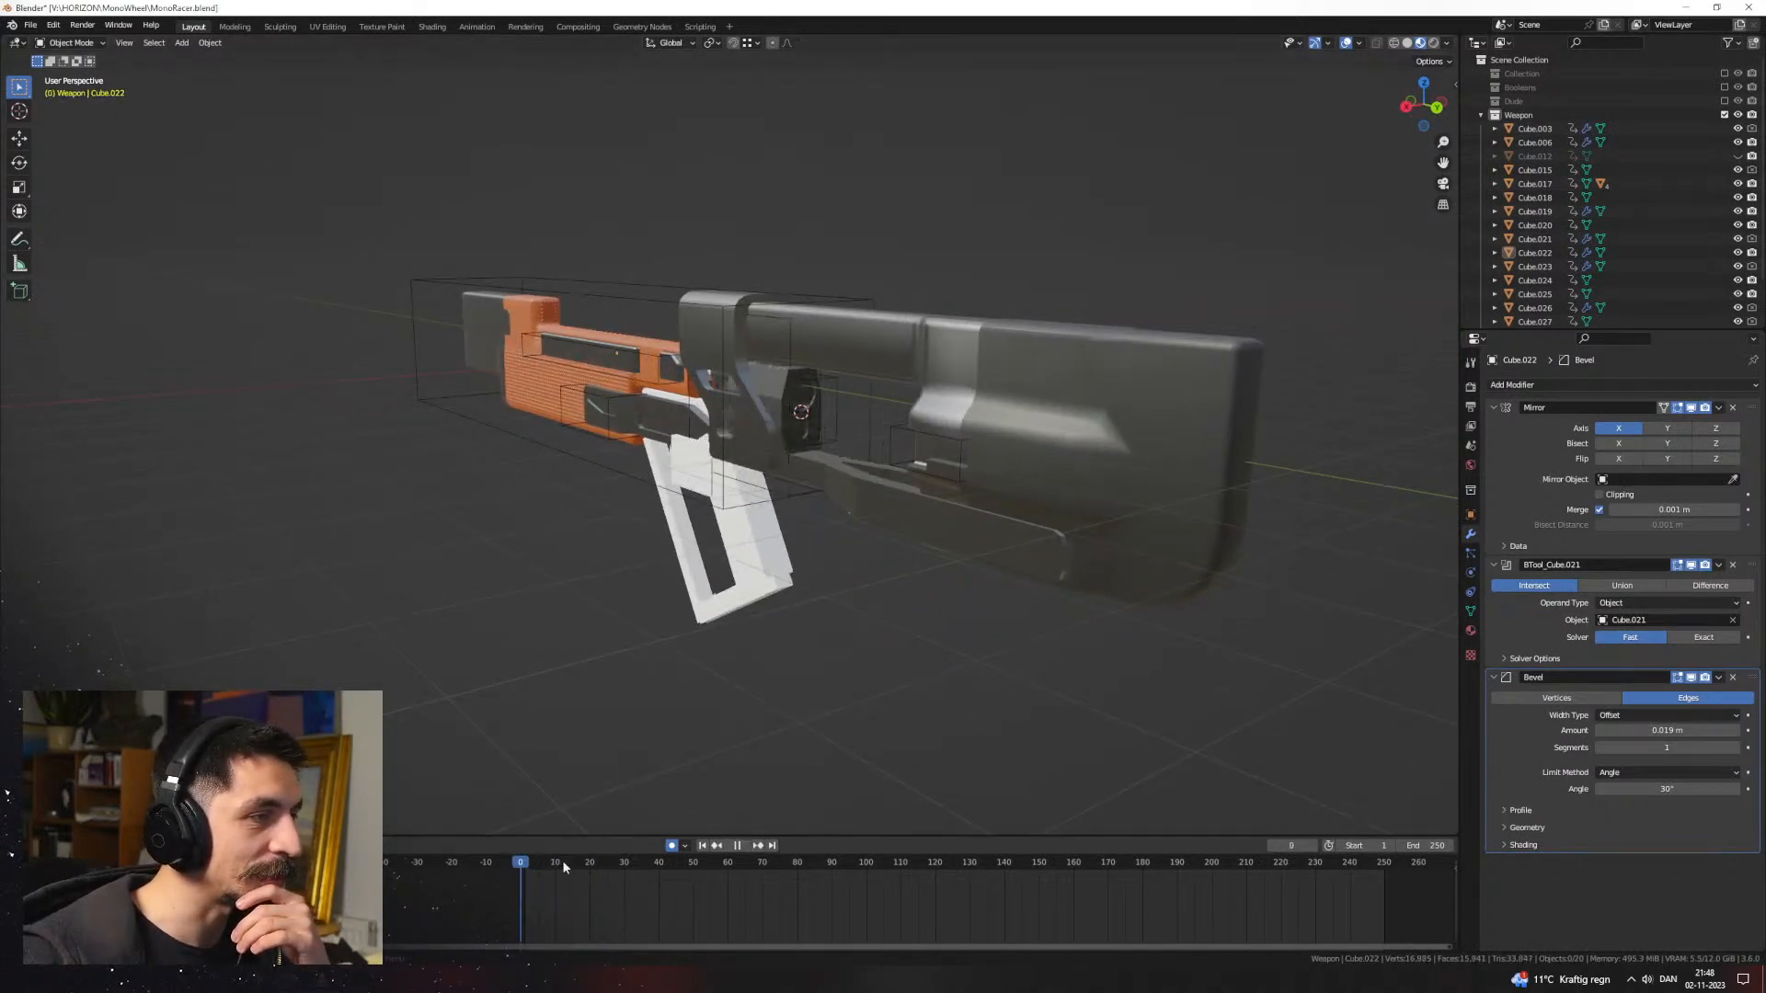
left_click_drag(623, 867, 621, 864)
mouse_move(754, 565)
middle_mouse_down()
mouse_move(894, 538)
mouse_move(782, 557)
middle_mouse_up()
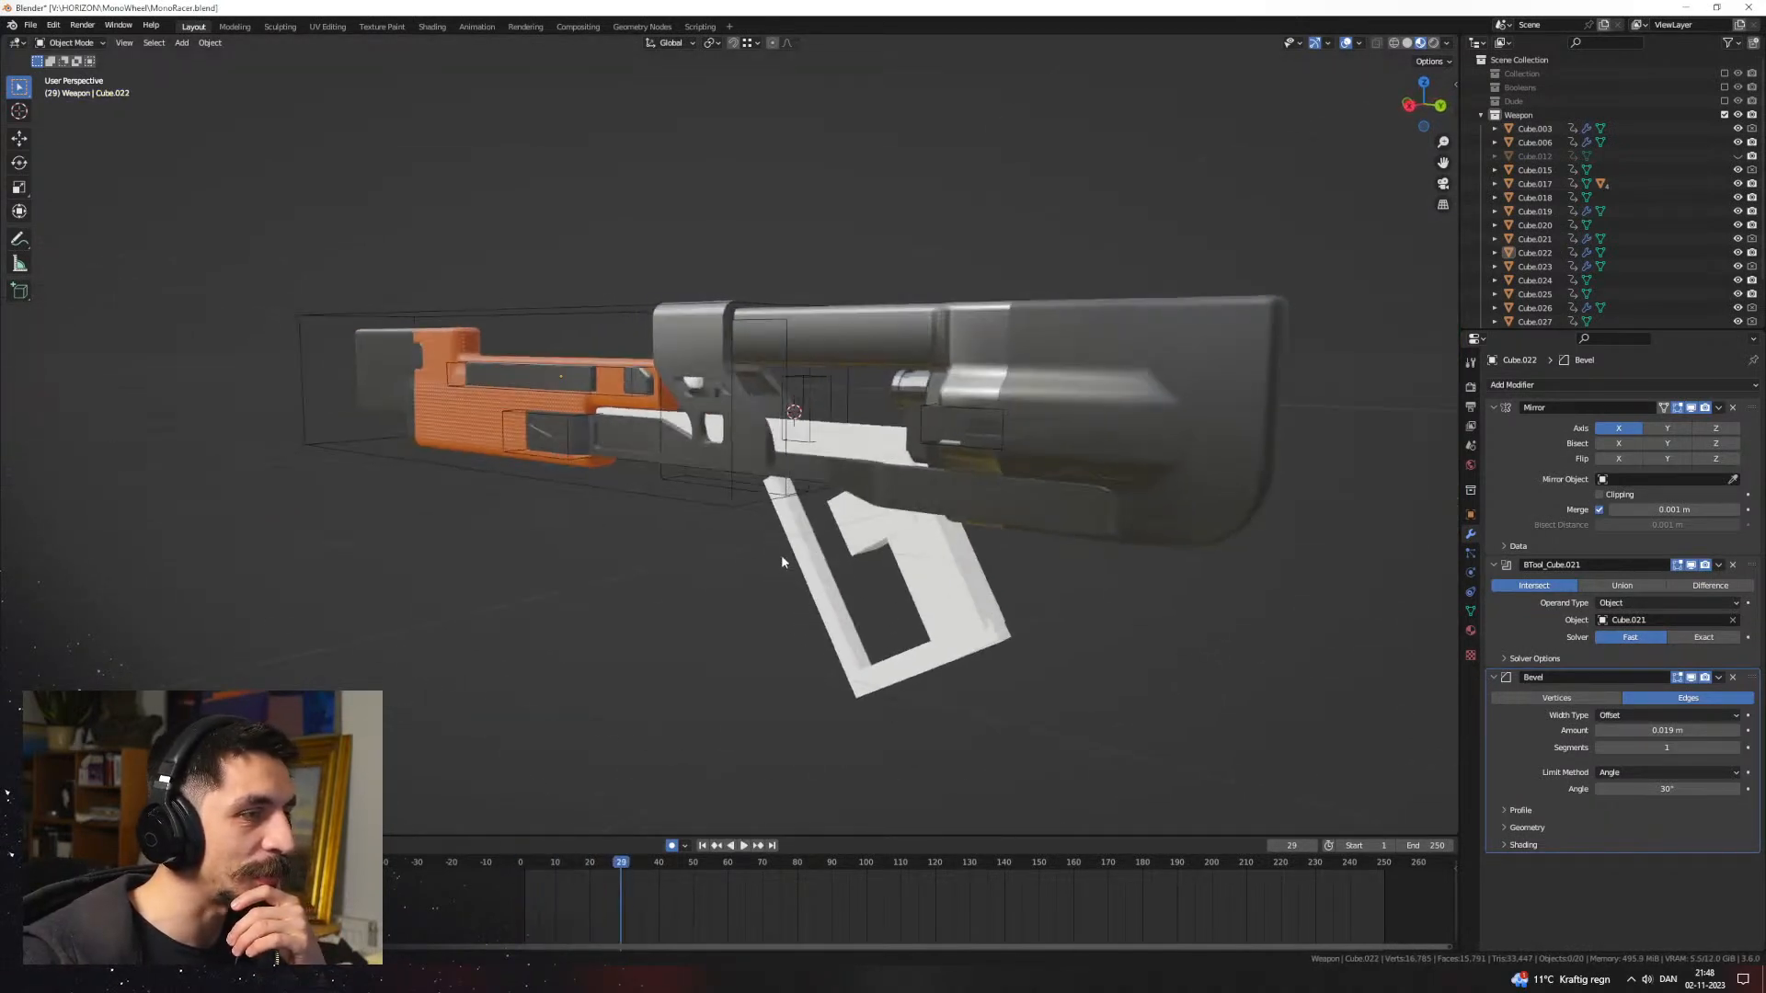
middle_click_drag(994, 349, 913, 342)
scroll(1006, 410, "up", 3)
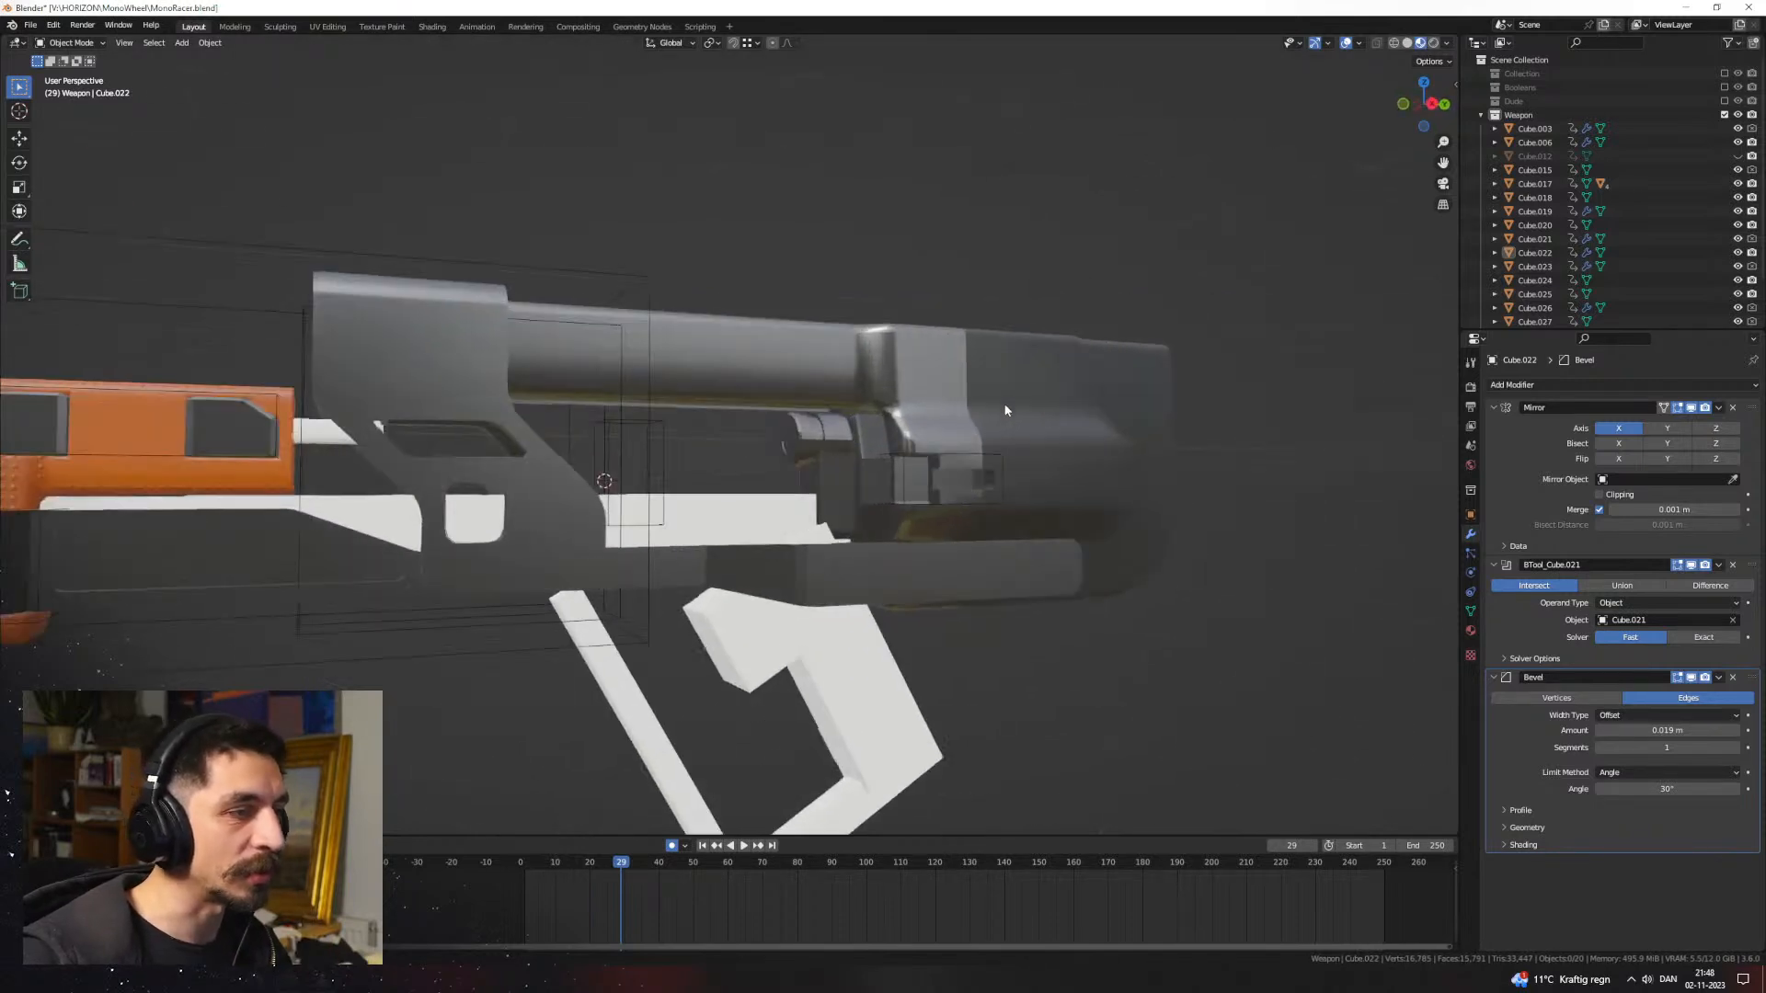
Step: Reapply smooth shading to the grooved cylinder at frame 29
middle_click_drag(1196, 230, 725, 446)
scroll(828, 464, "up", 6)
left_click(815, 427)
right_click(815, 427)
left_click(803, 416)
scroll(809, 449, "down", 4)
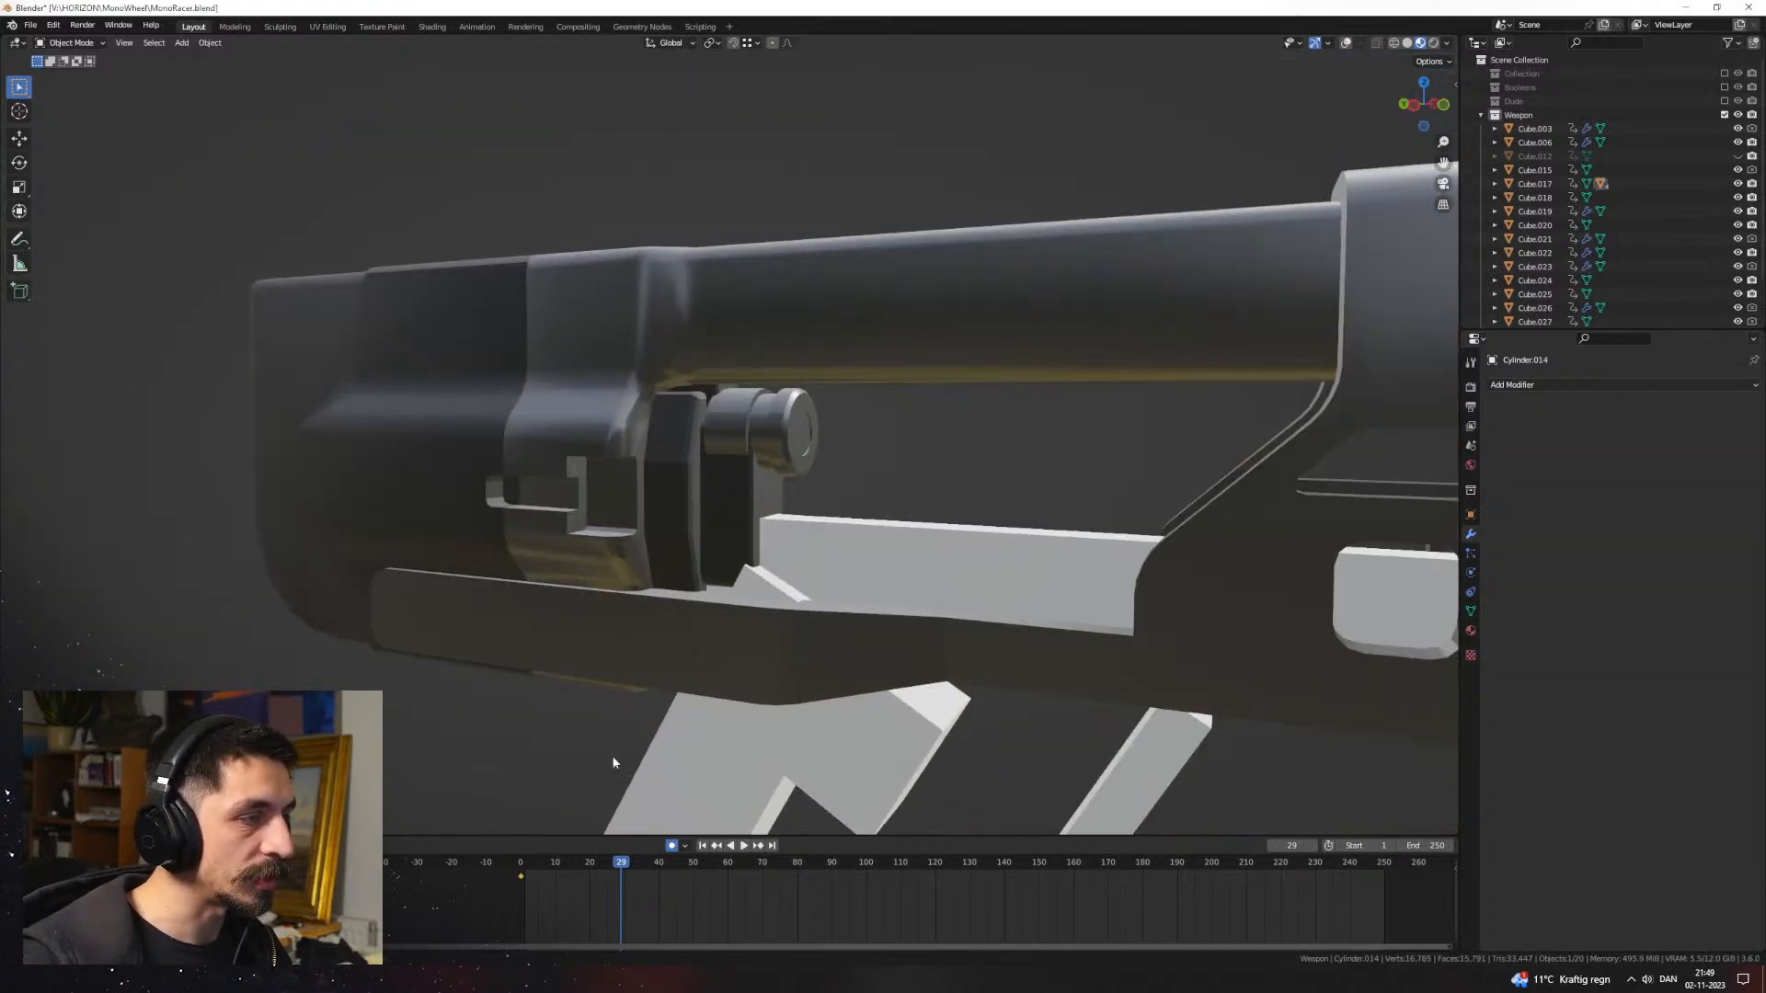
Step: Examine the block and cylinder at frame 11, and return the animation to frame 0
mouse_move(579, 864)
left_mouse_down()
mouse_move(543, 867)
mouse_move(559, 868)
left_mouse_up()
scroll(781, 642, "down", 1)
scroll(781, 648, "down", 3)
middle_click_drag(644, 558, 804, 538)
scroll(895, 603, "up", 1)
scroll(804, 538, "up", 3)
scroll(782, 515, "down", 1)
left_click(750, 477)
scroll(750, 479, "down", 1)
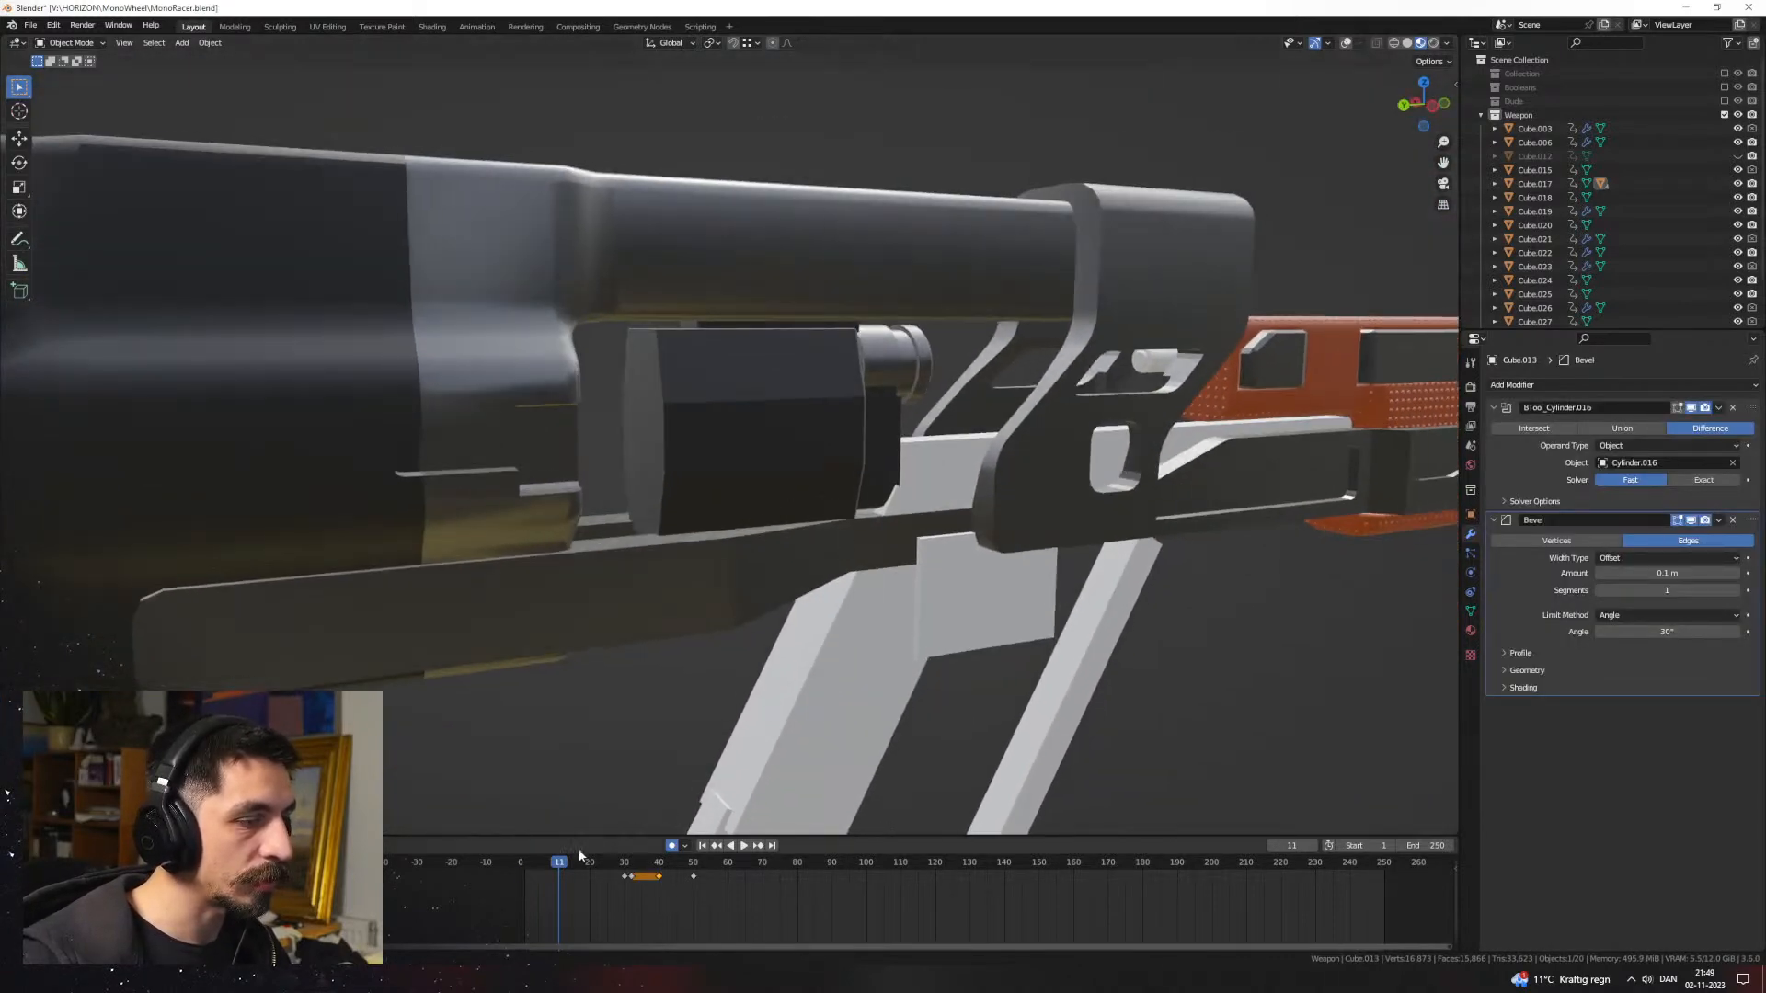
left_click_drag(567, 862, 486, 858)
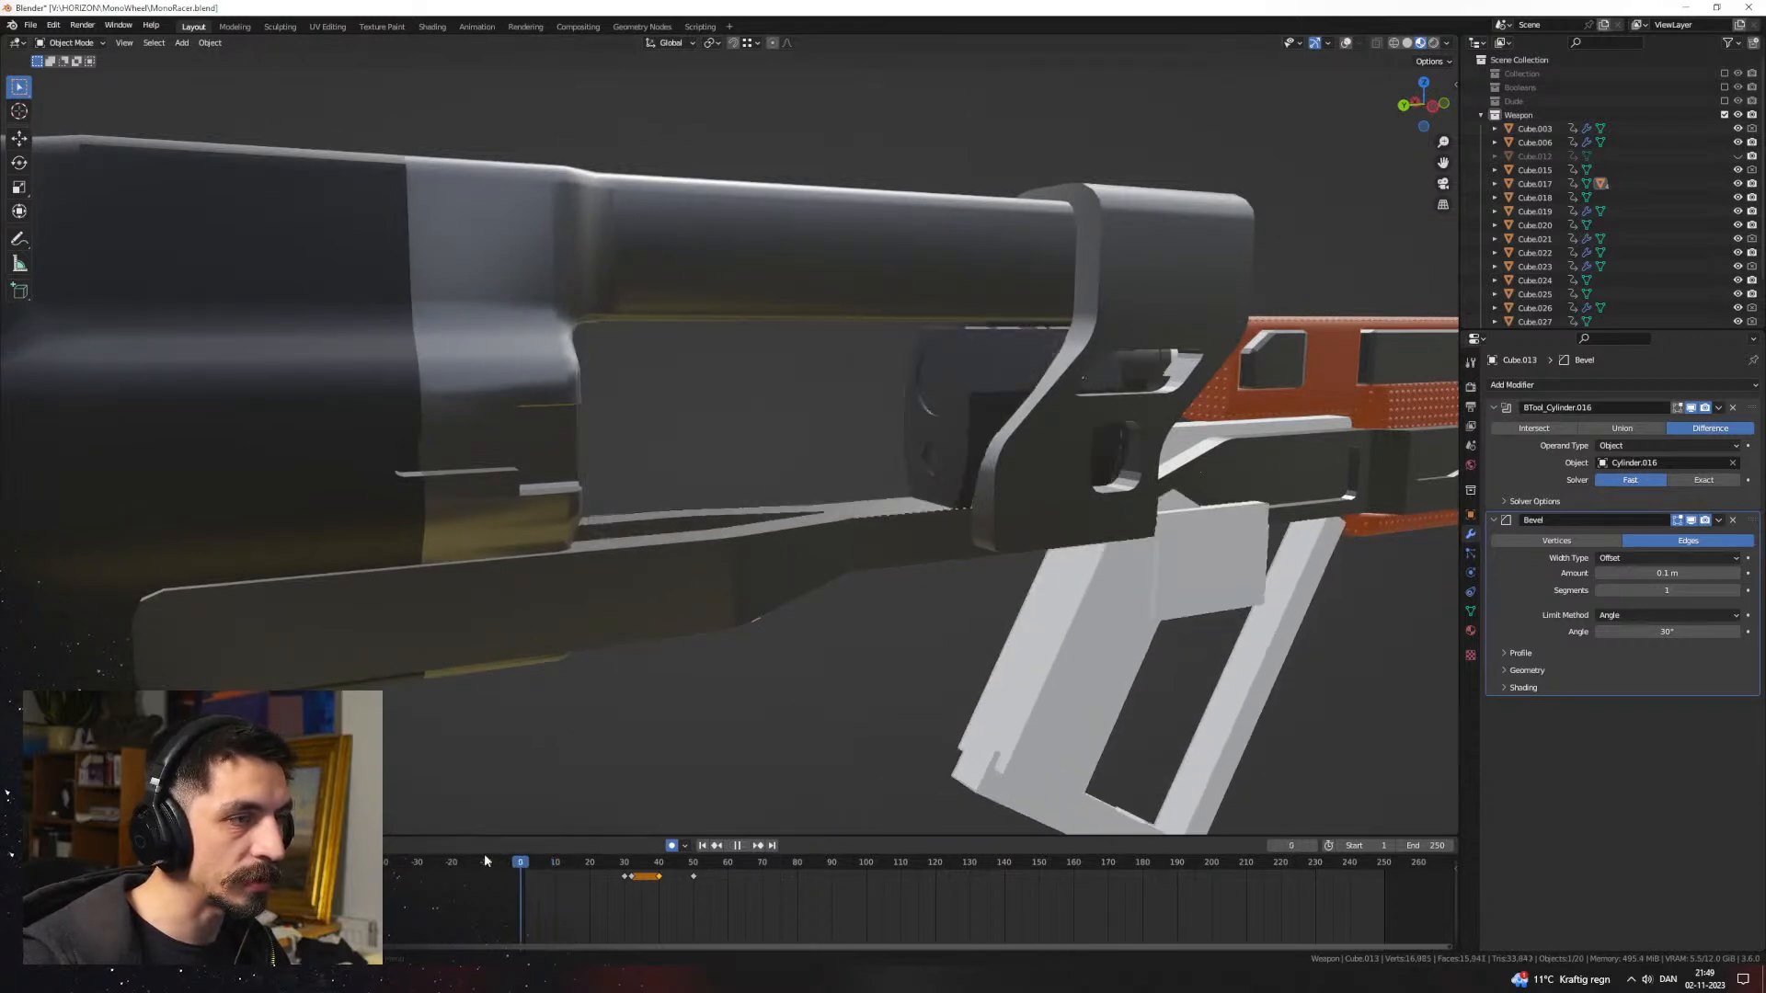
Step: Parent the Boolean cutter at the block's recessed end to the block
left_click(895, 349)
left_click(998, 353, "shift")
key("ctrl+p")
left_click(998, 354)
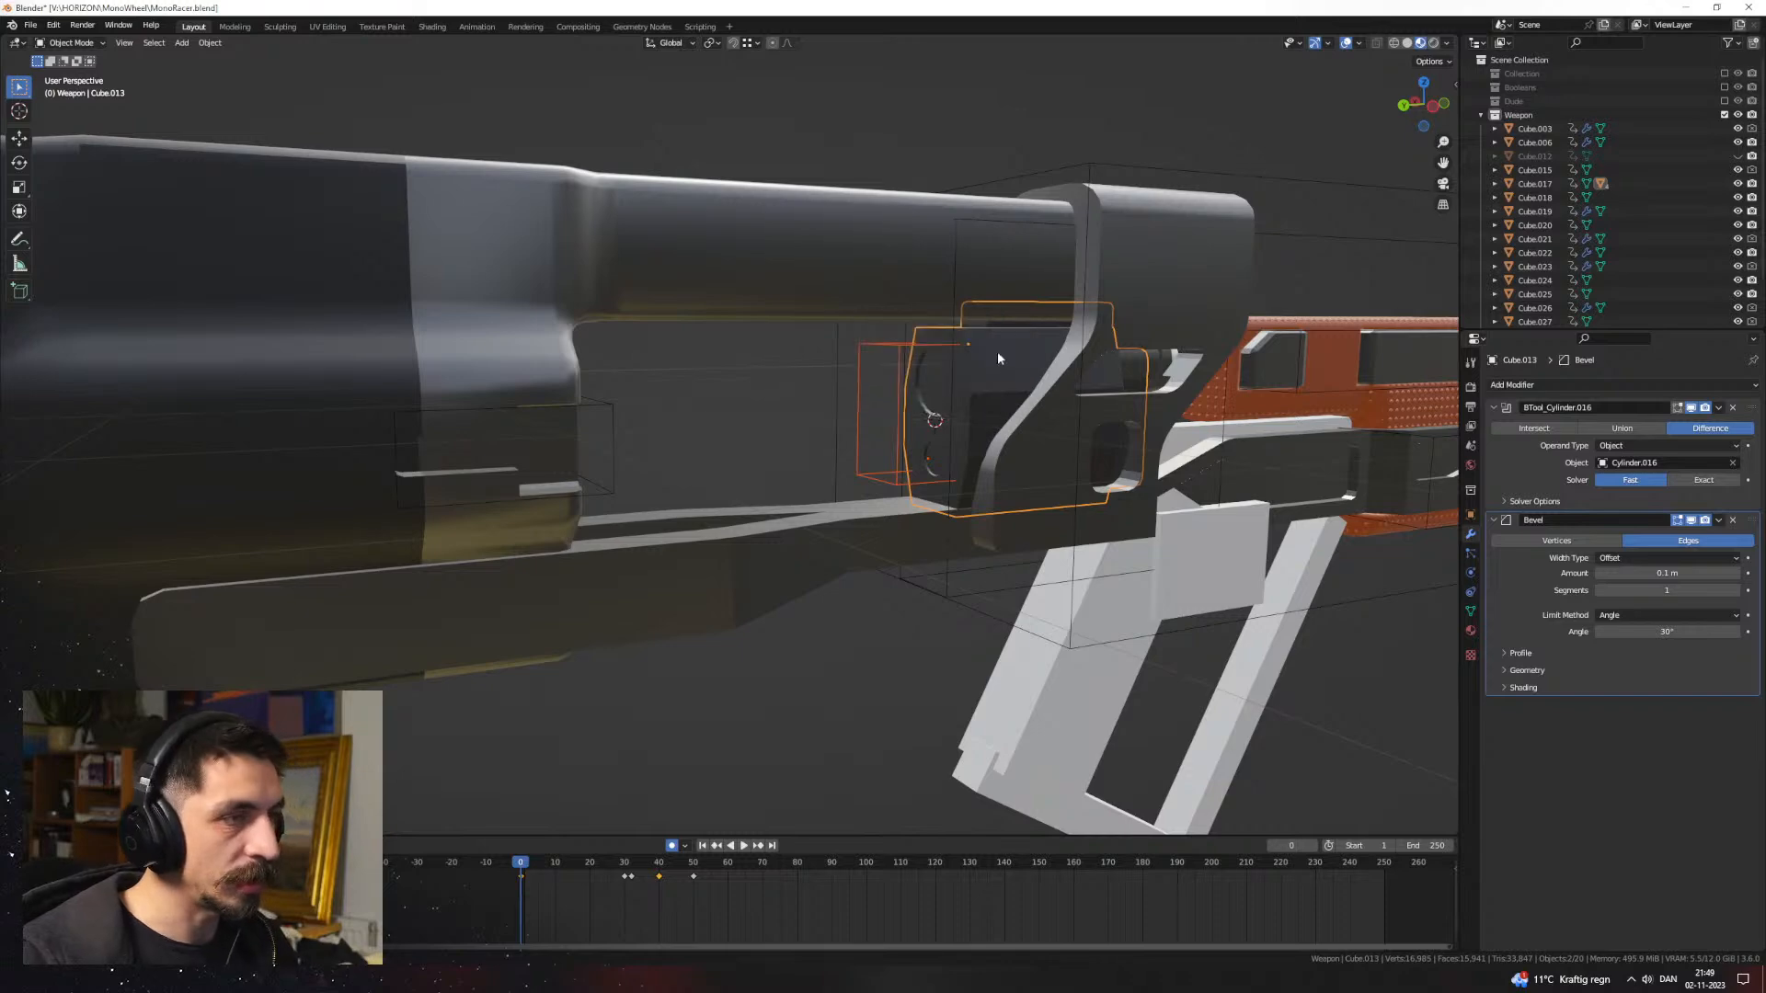
Step: Check the block and its cut recesses at frames 13 and 27 from several sides
left_click_drag(522, 865, 565, 862)
left_click(1002, 660)
middle_click_drag(1003, 661, 735, 699)
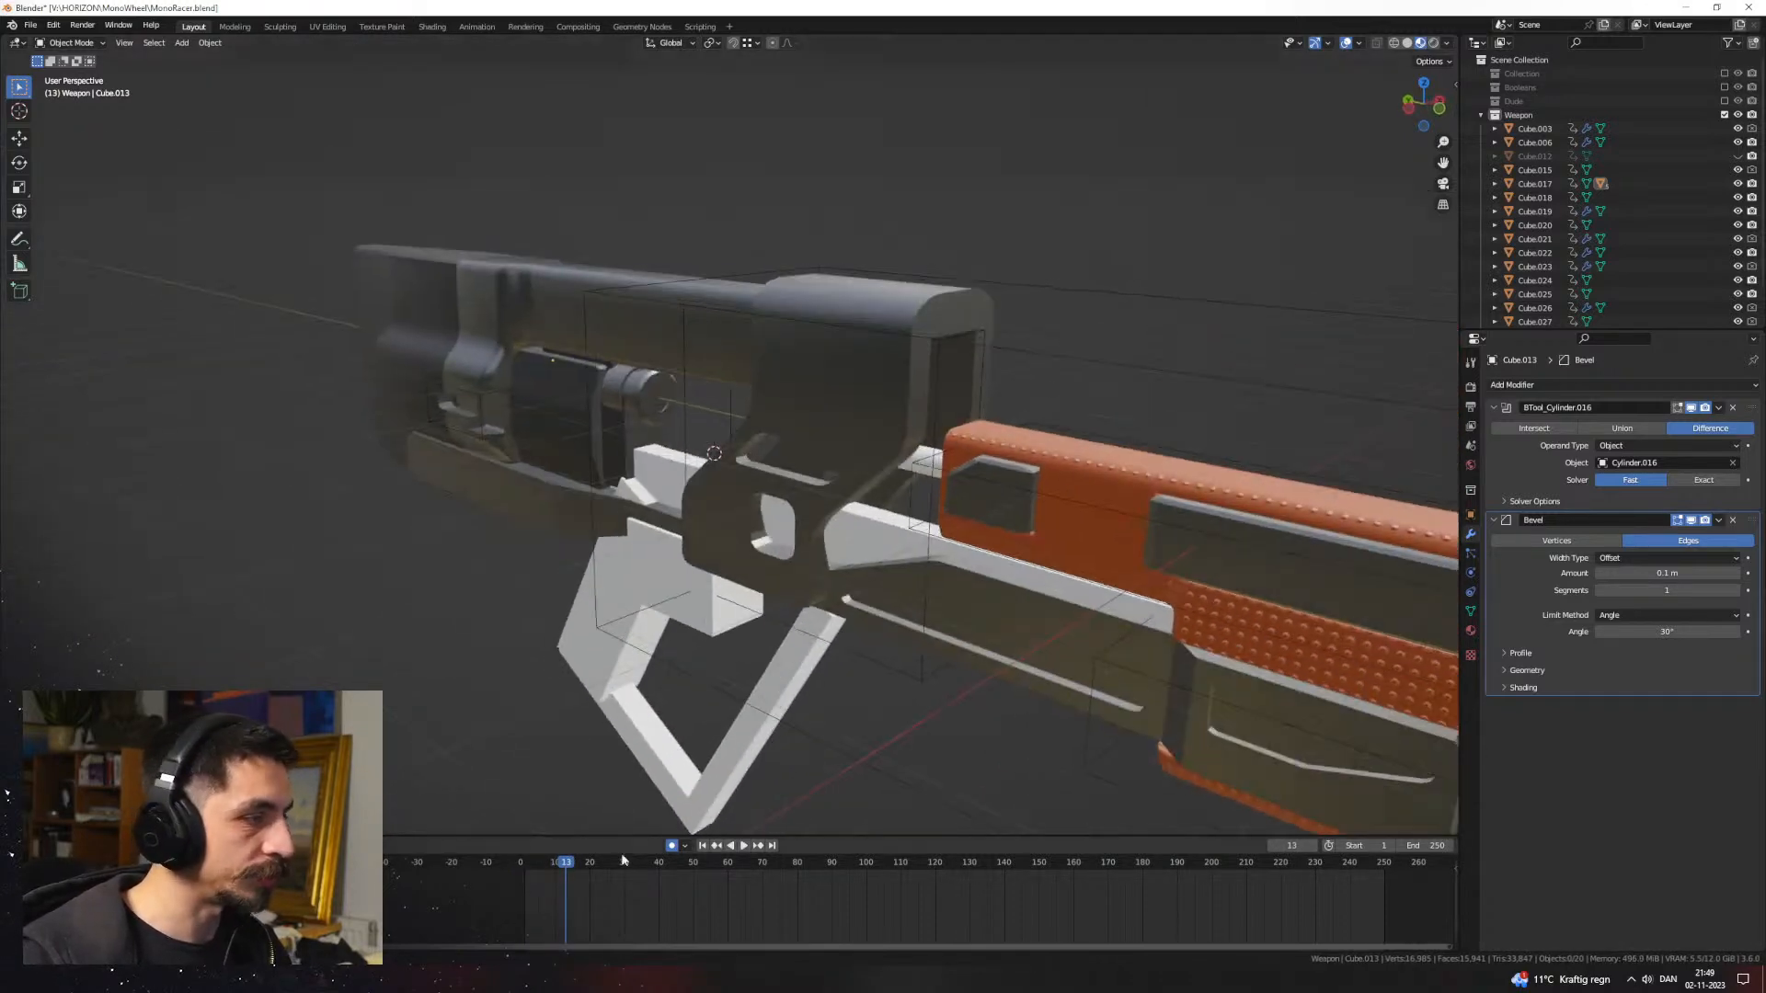
mouse_move(597, 863)
left_mouse_down()
mouse_move(638, 867)
mouse_move(612, 868)
left_mouse_up()
middle_click_drag(699, 717, 1365, 64)
scroll(899, 444, "up", 6)
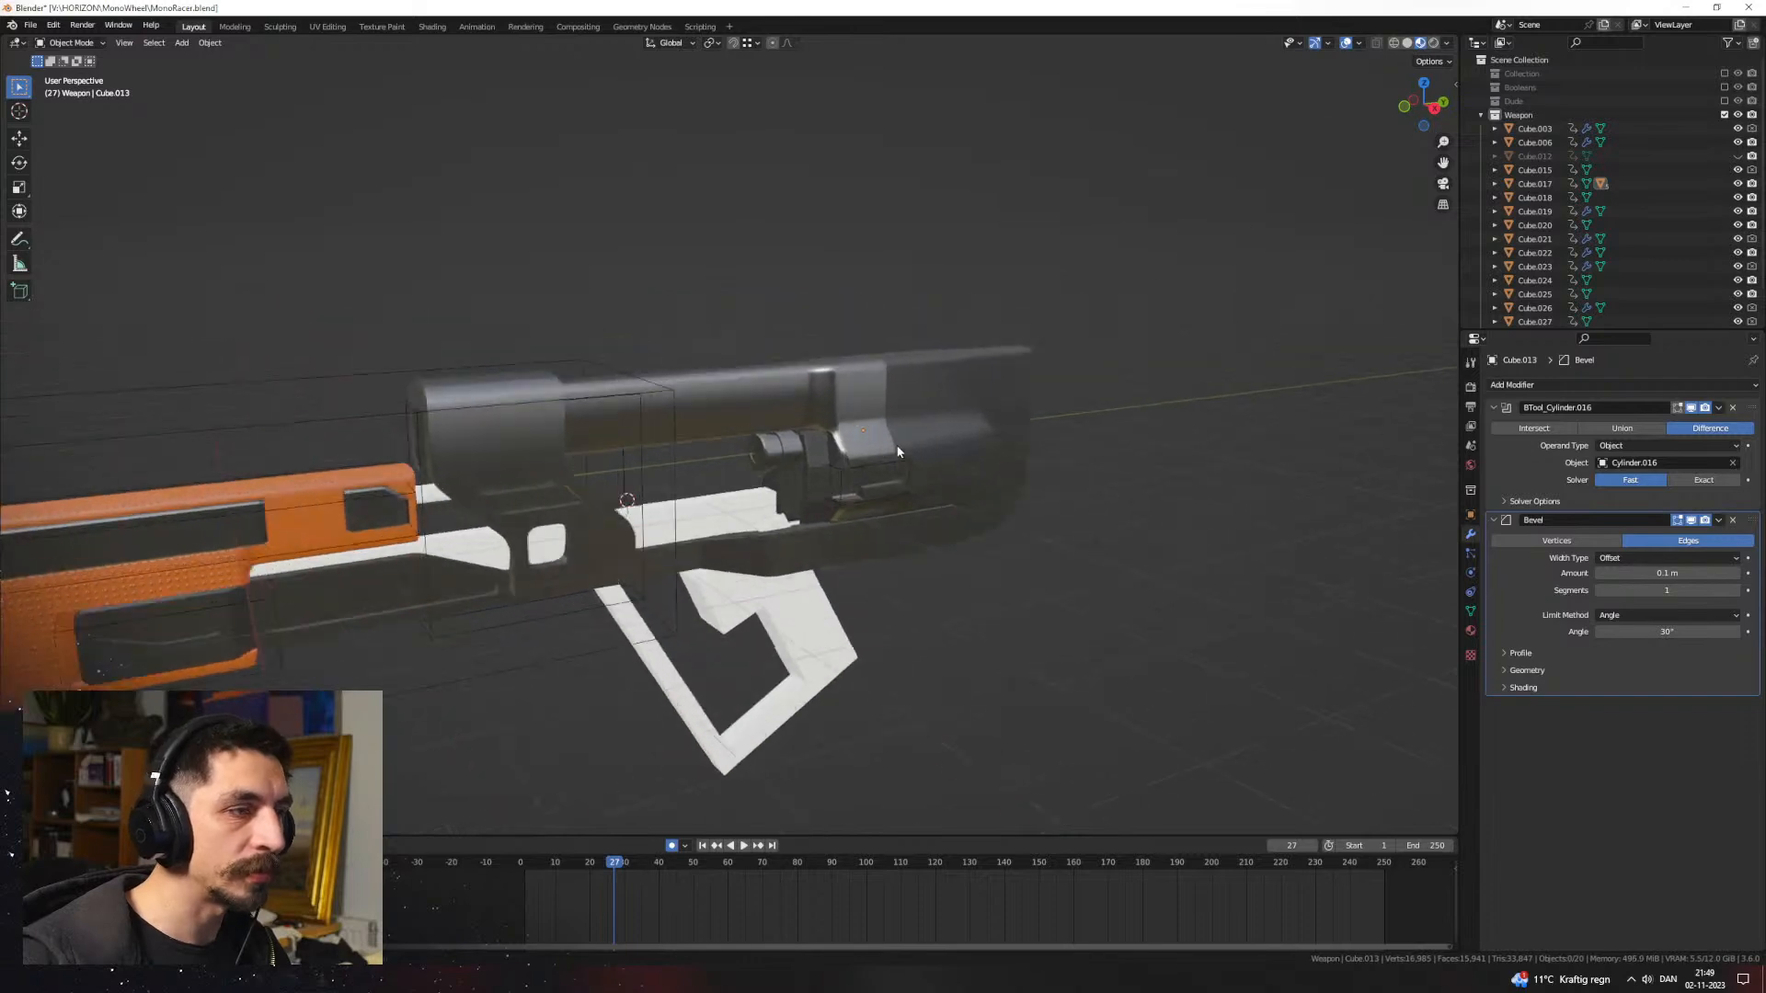
Step: Select all of the block's geometry in Edit Mode and adjust its scale
middle_click_drag(857, 486, 773, 402, "shift")
left_click(773, 402)
key("a")
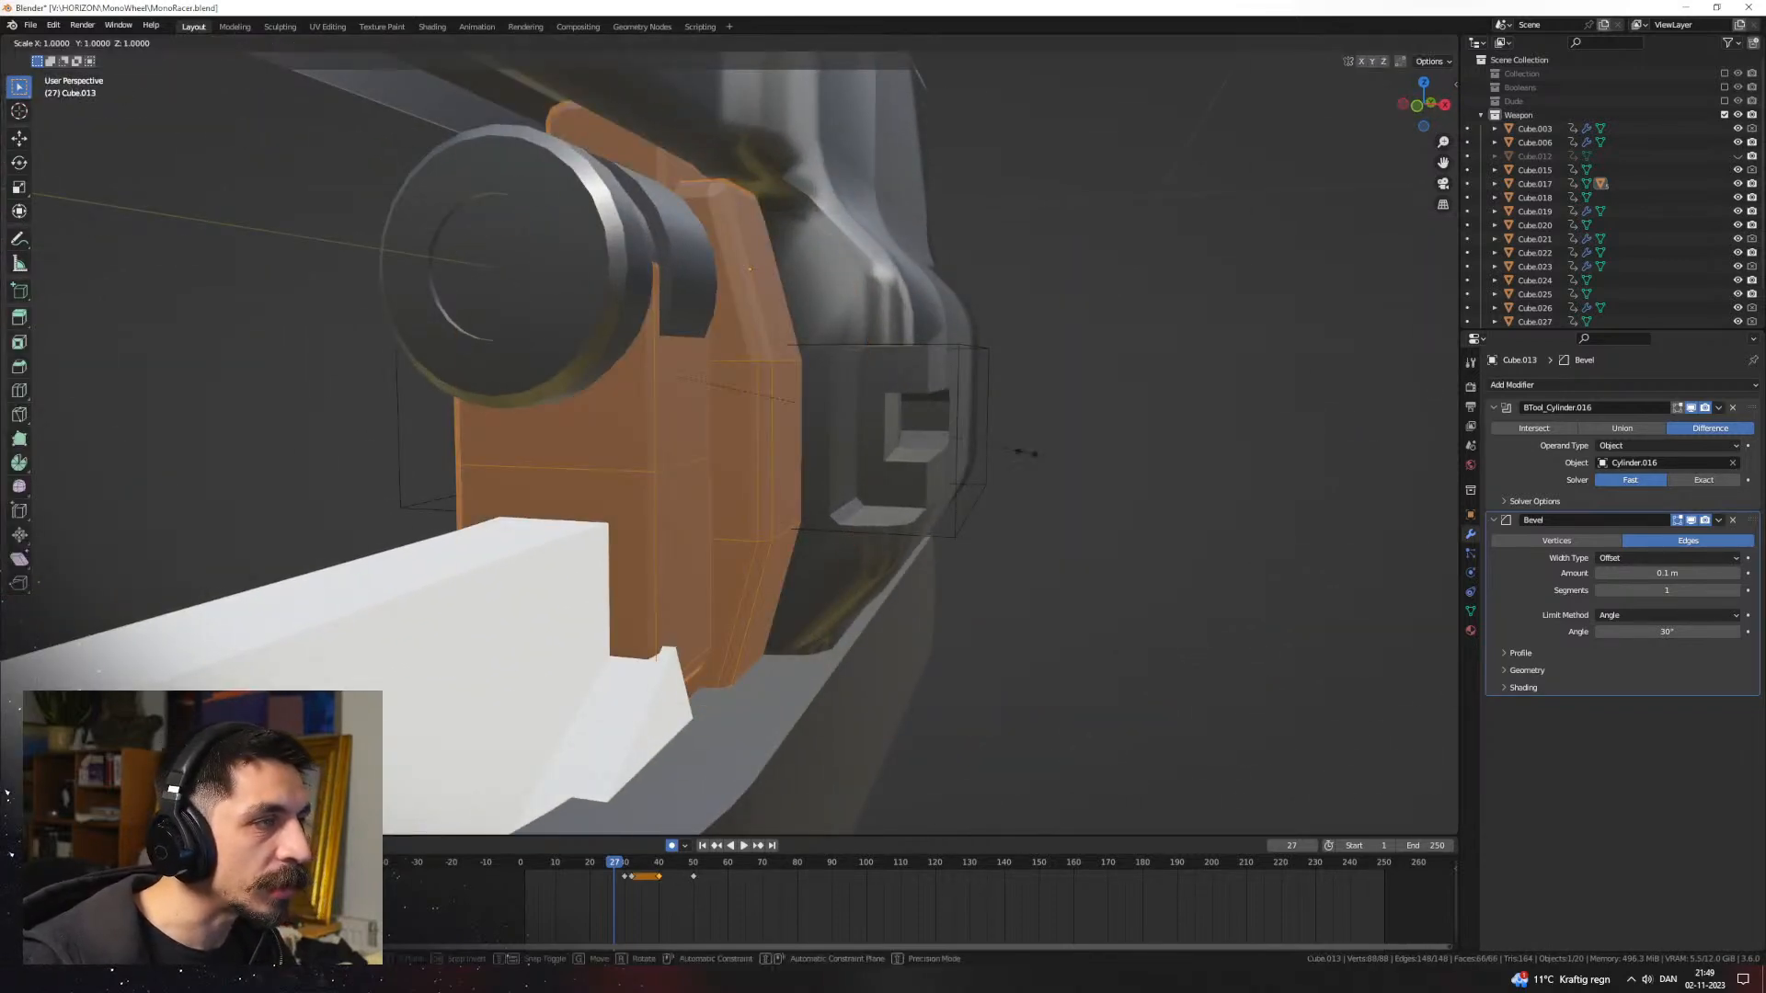
left_click(1025, 452)
scroll(1049, 455, "up", 3)
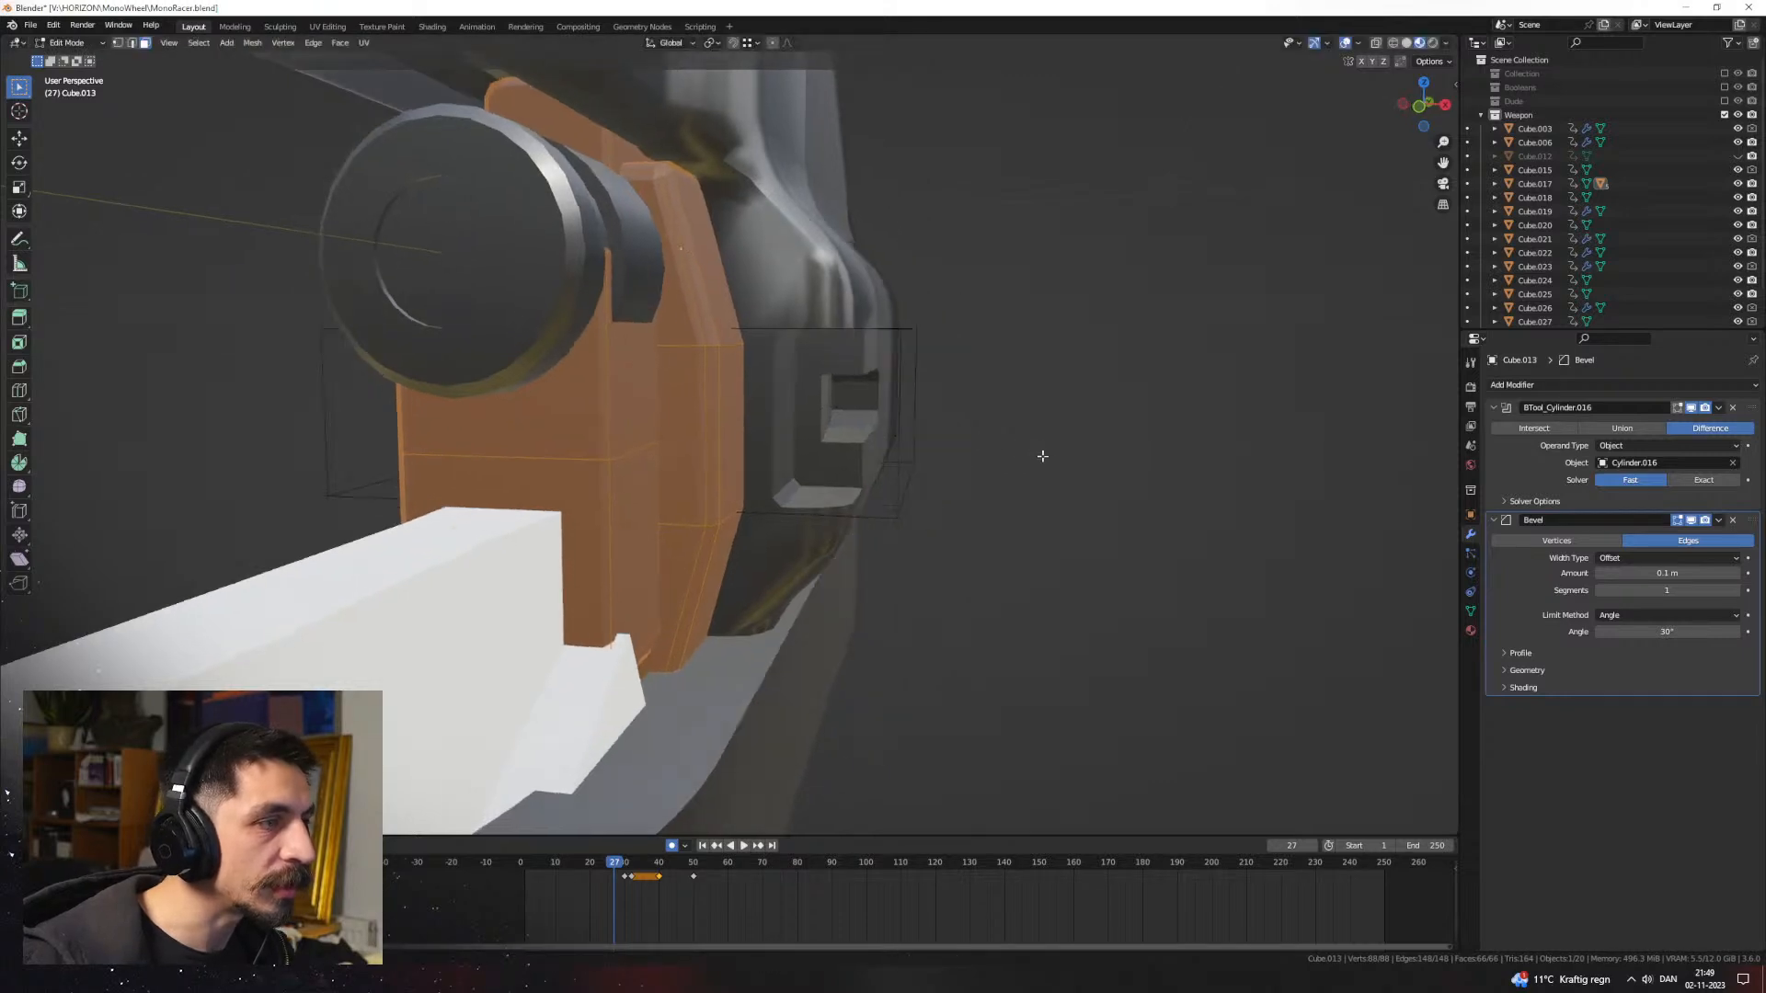
key("Tab")
Step: Switch the viewport to Rendered display with overlays hidden and frame the whole rifle
middle_click_drag(1065, 458, 776, 390)
scroll(848, 449, "down", 1)
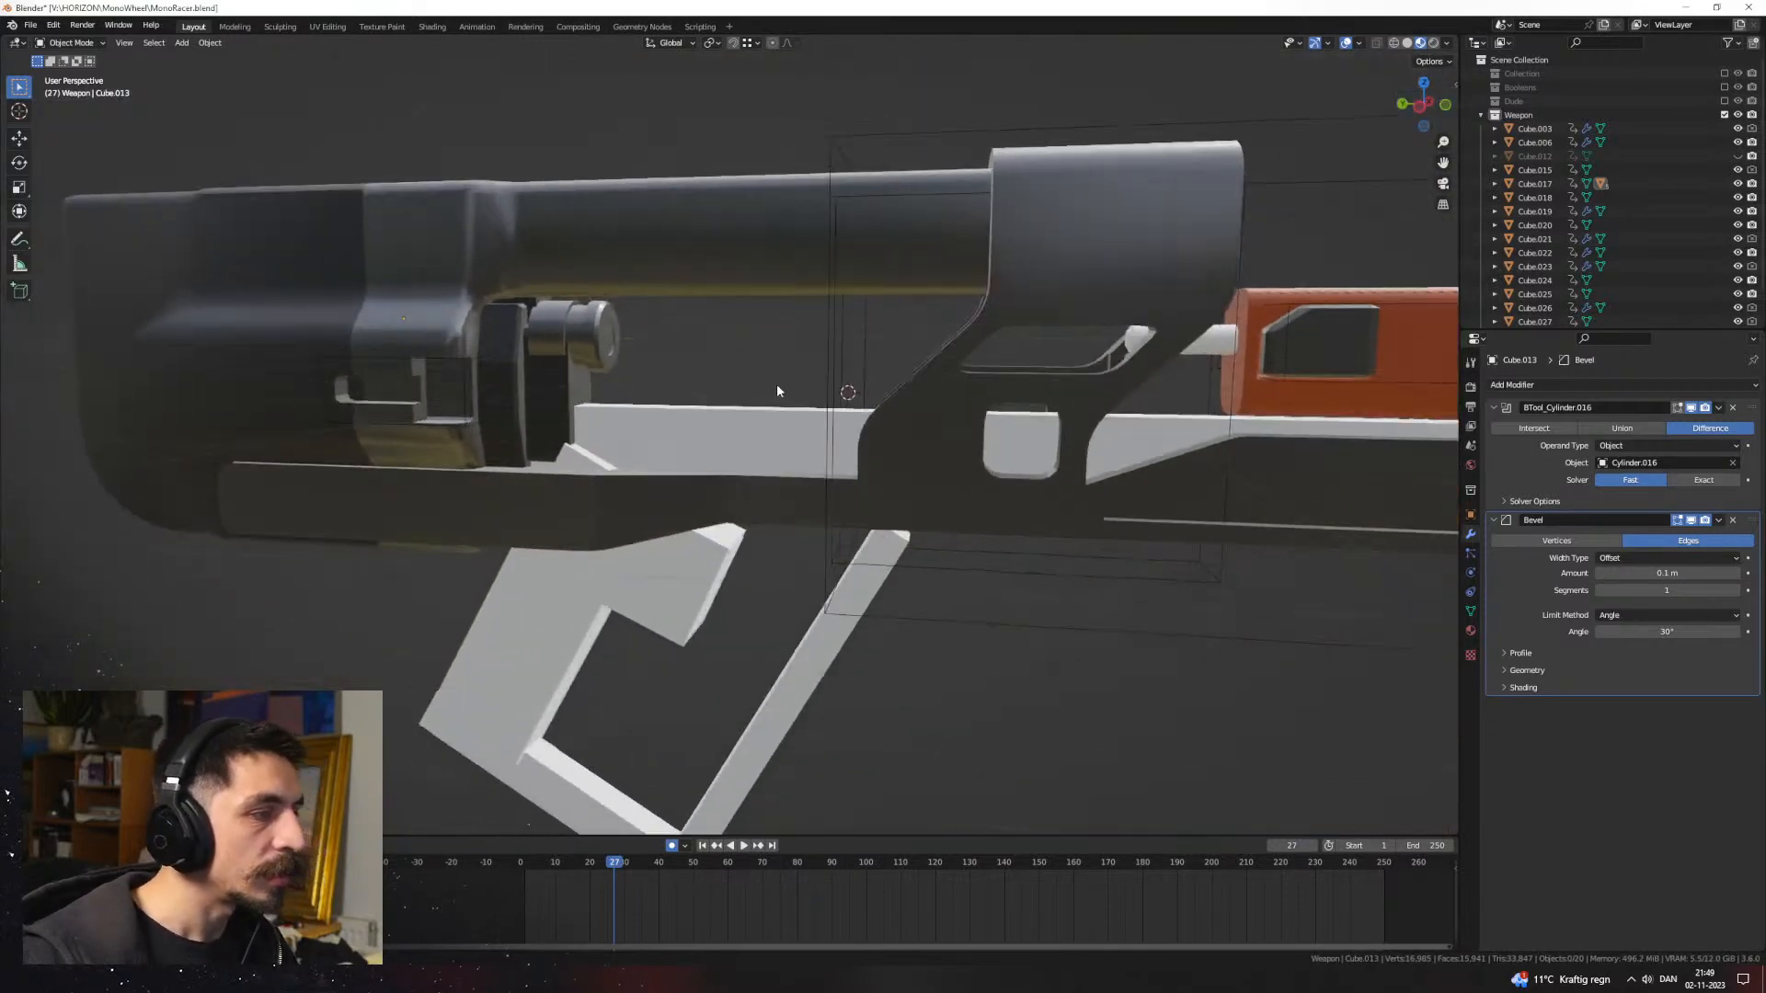
scroll(776, 390, "down", 3)
middle_click_drag(934, 523, 993, 475)
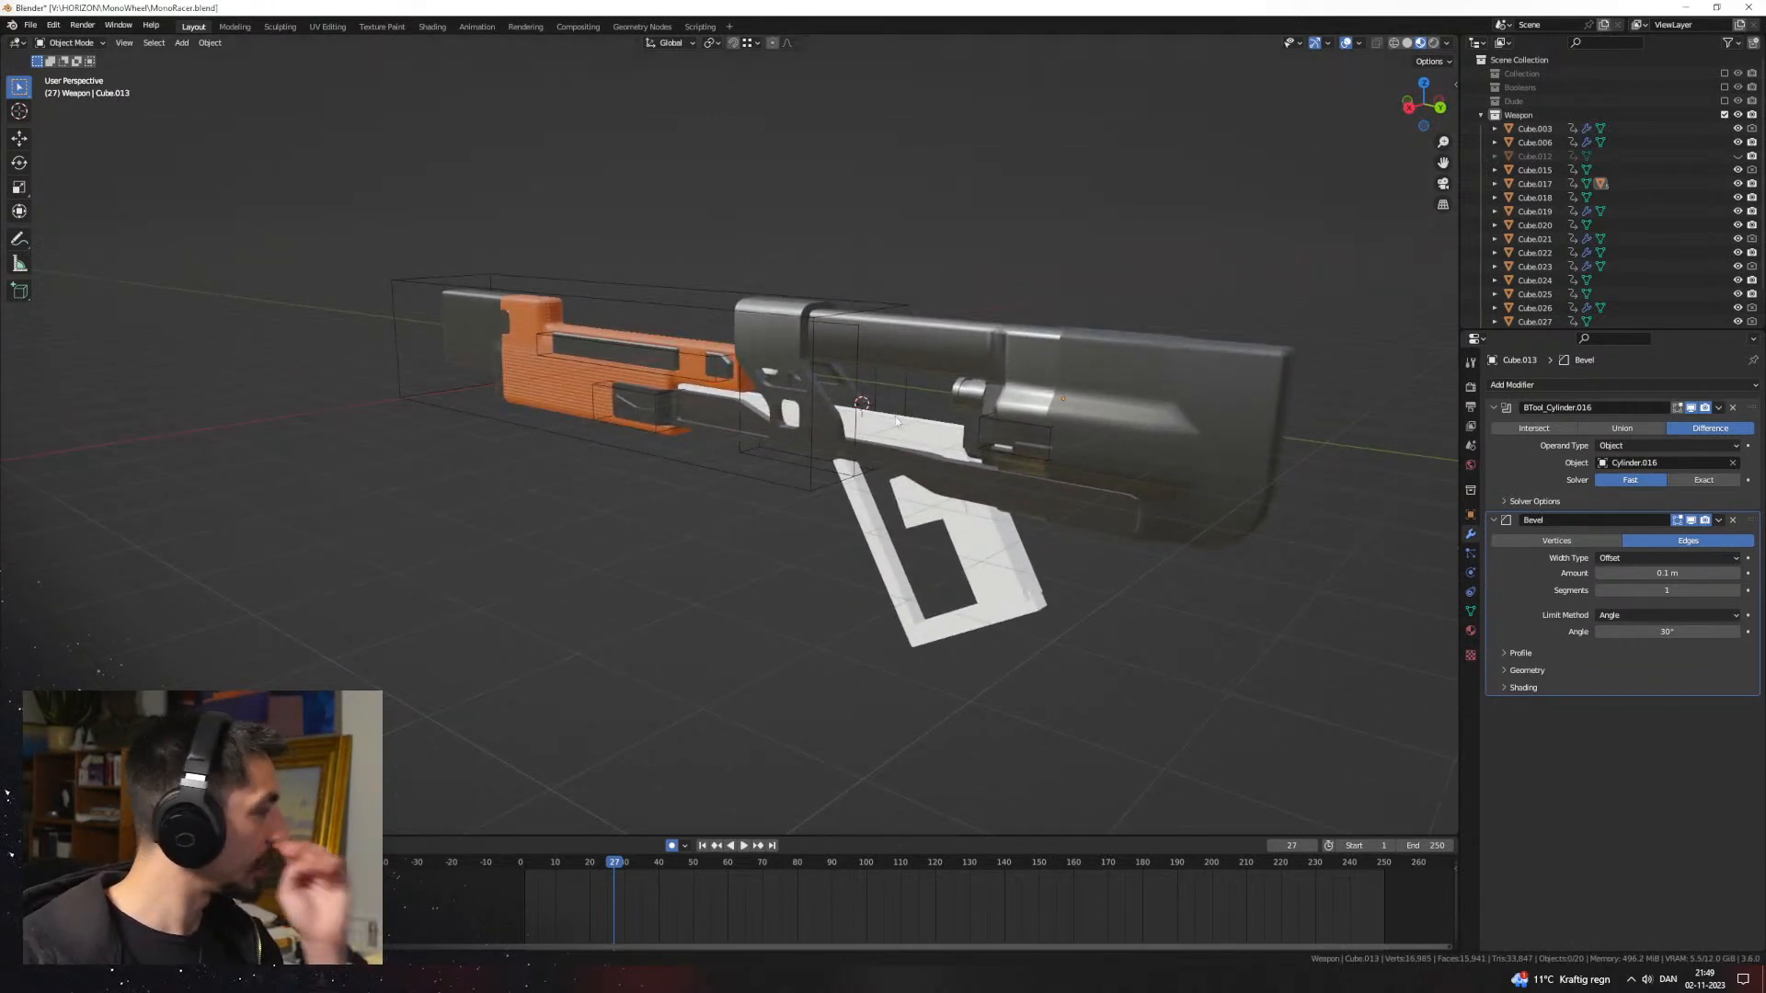
middle_click_drag(897, 422, 1083, 433)
left_click(1435, 44)
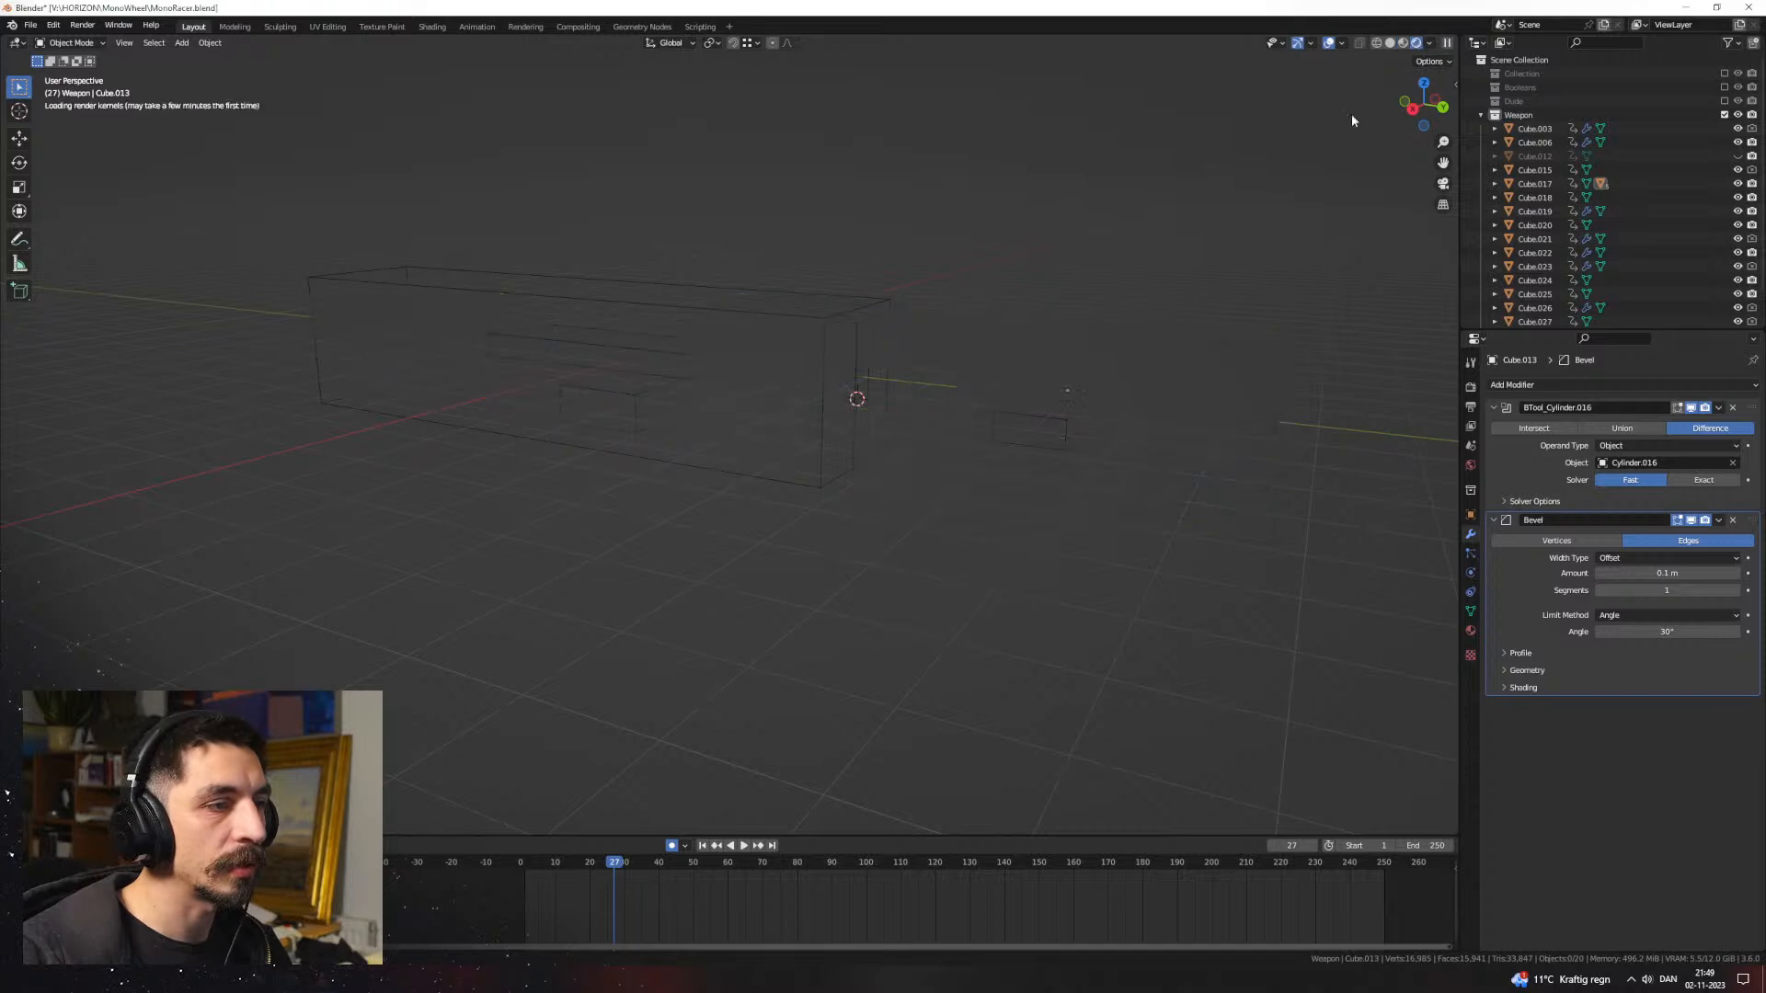
middle_click_drag(1267, 109, 714, 457)
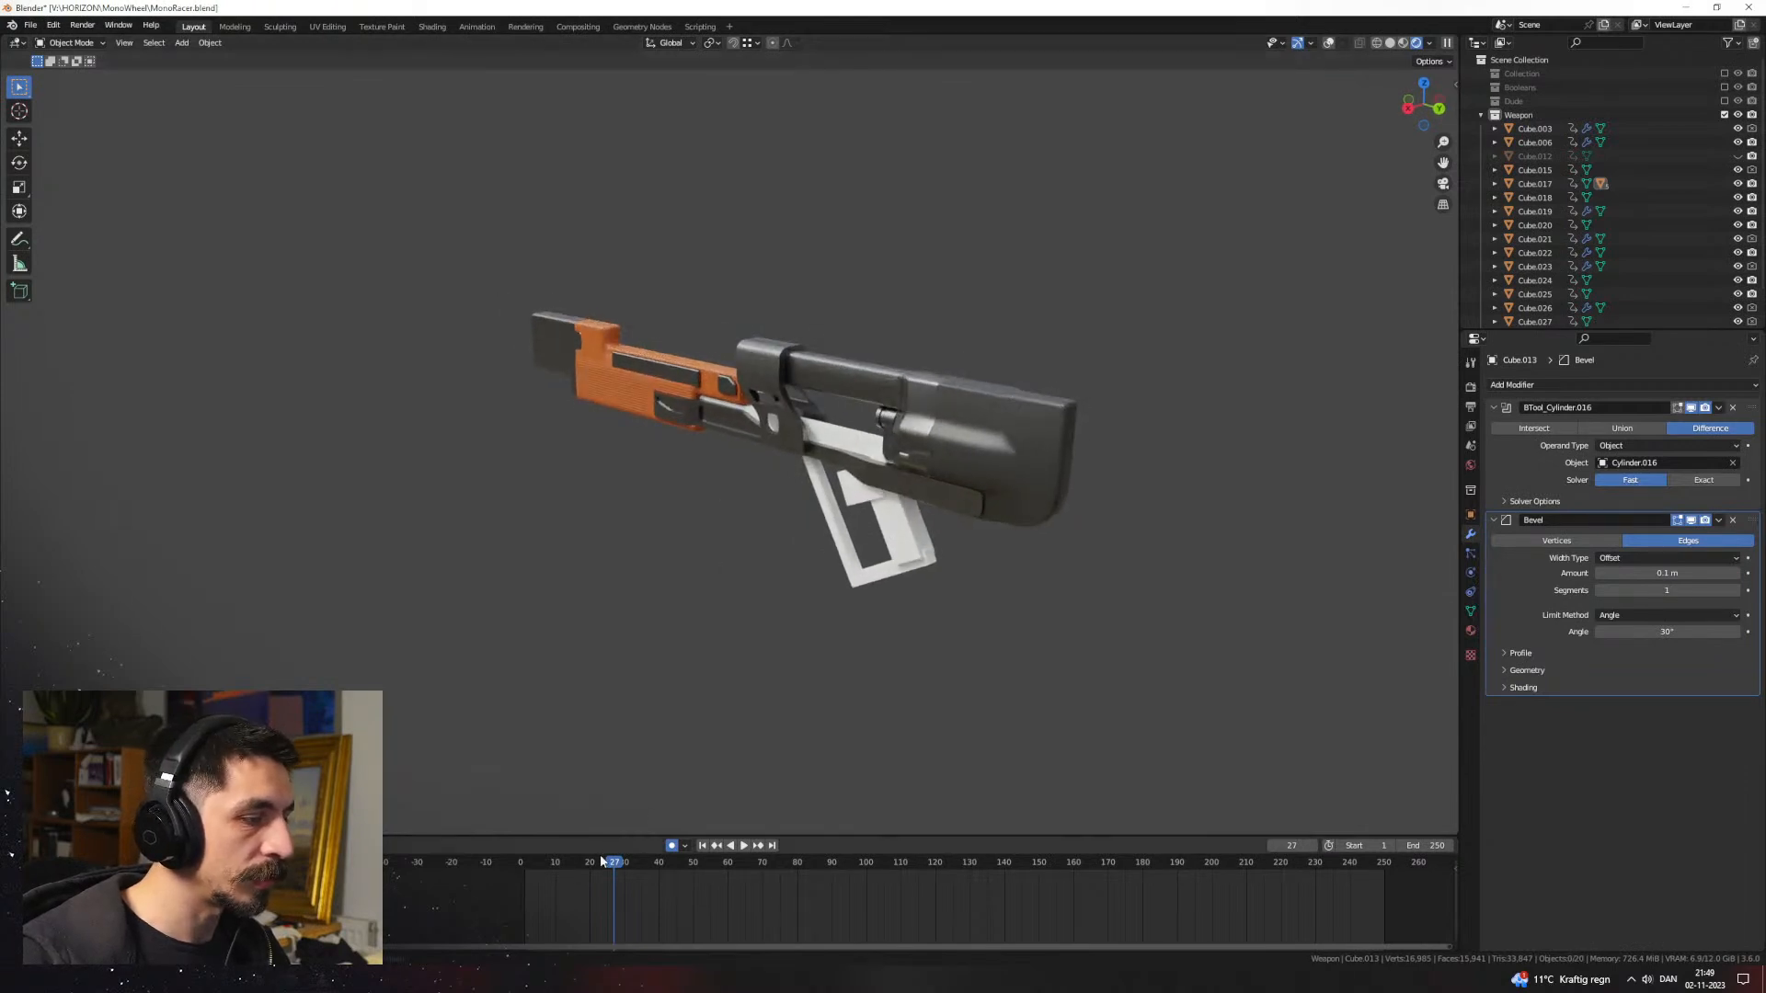
Step: Review the rendered rifle at frame 8 from both sides, and return to frame 0 in side view
mouse_move(550, 862)
left_mouse_down()
mouse_move(471, 858)
mouse_move(683, 869)
mouse_move(548, 864)
left_mouse_up()
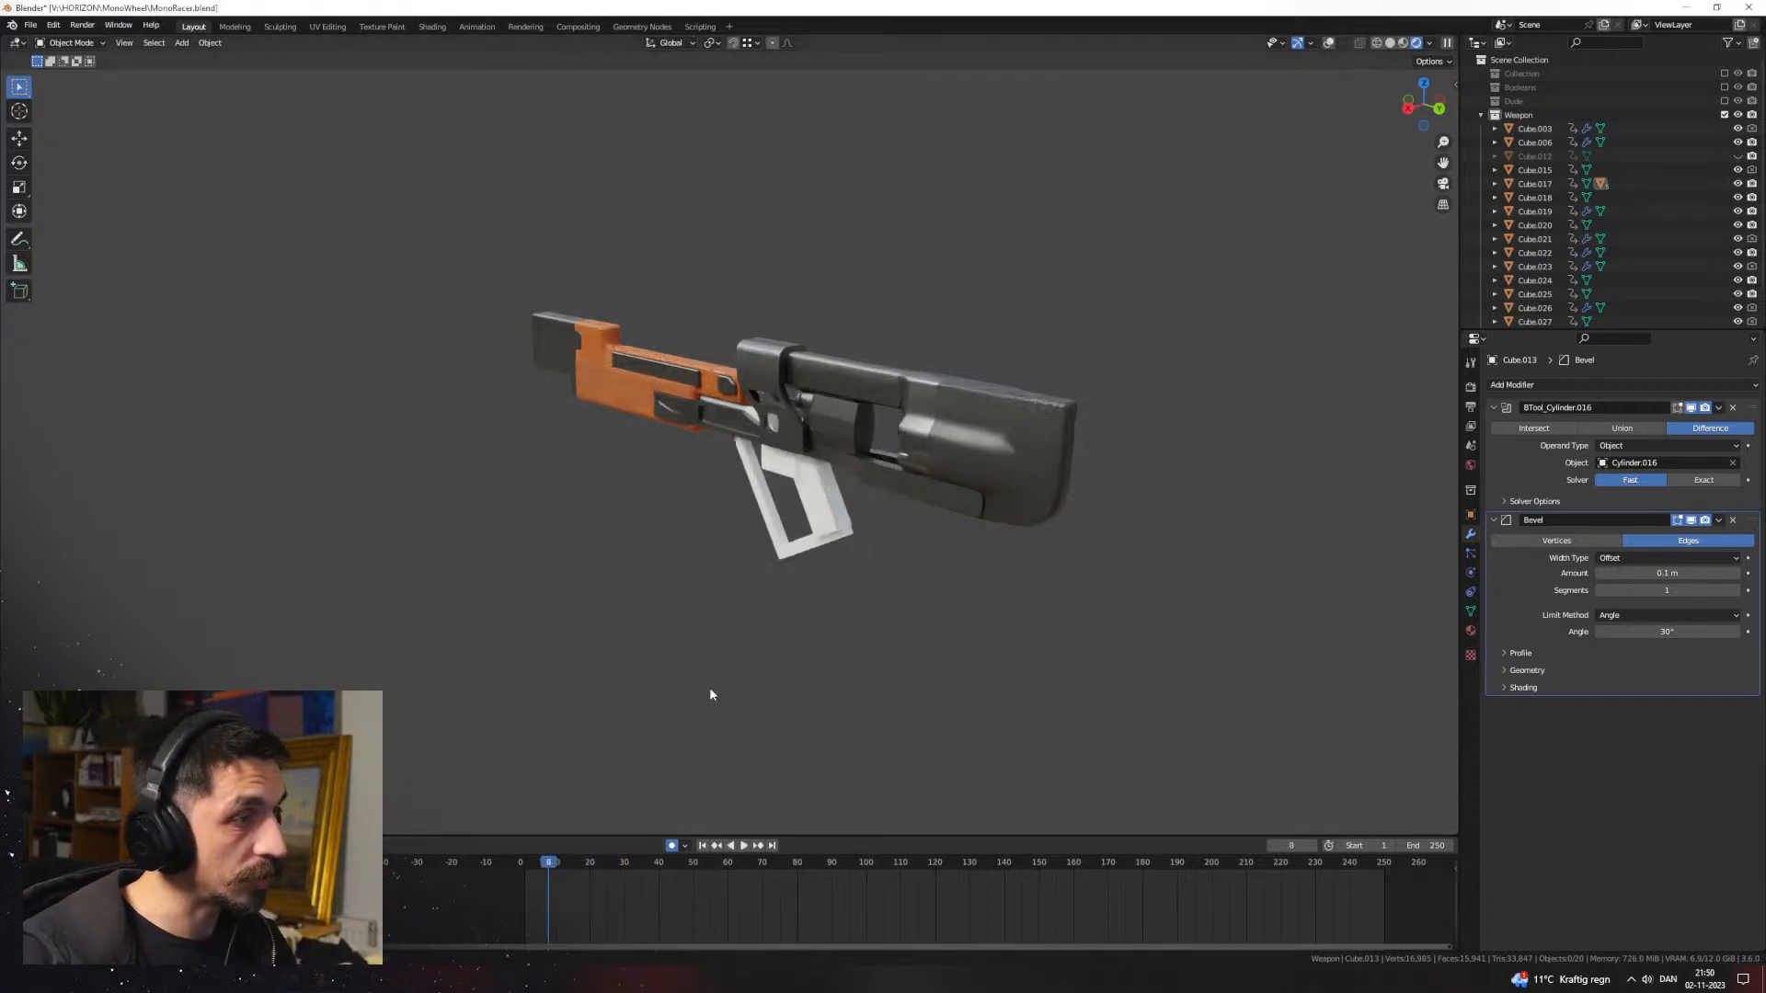
middle_click_drag(711, 689, 940, 609)
scroll(891, 579, "up", 3)
scroll(817, 594, "up", 3)
scroll(900, 592, "down", 3)
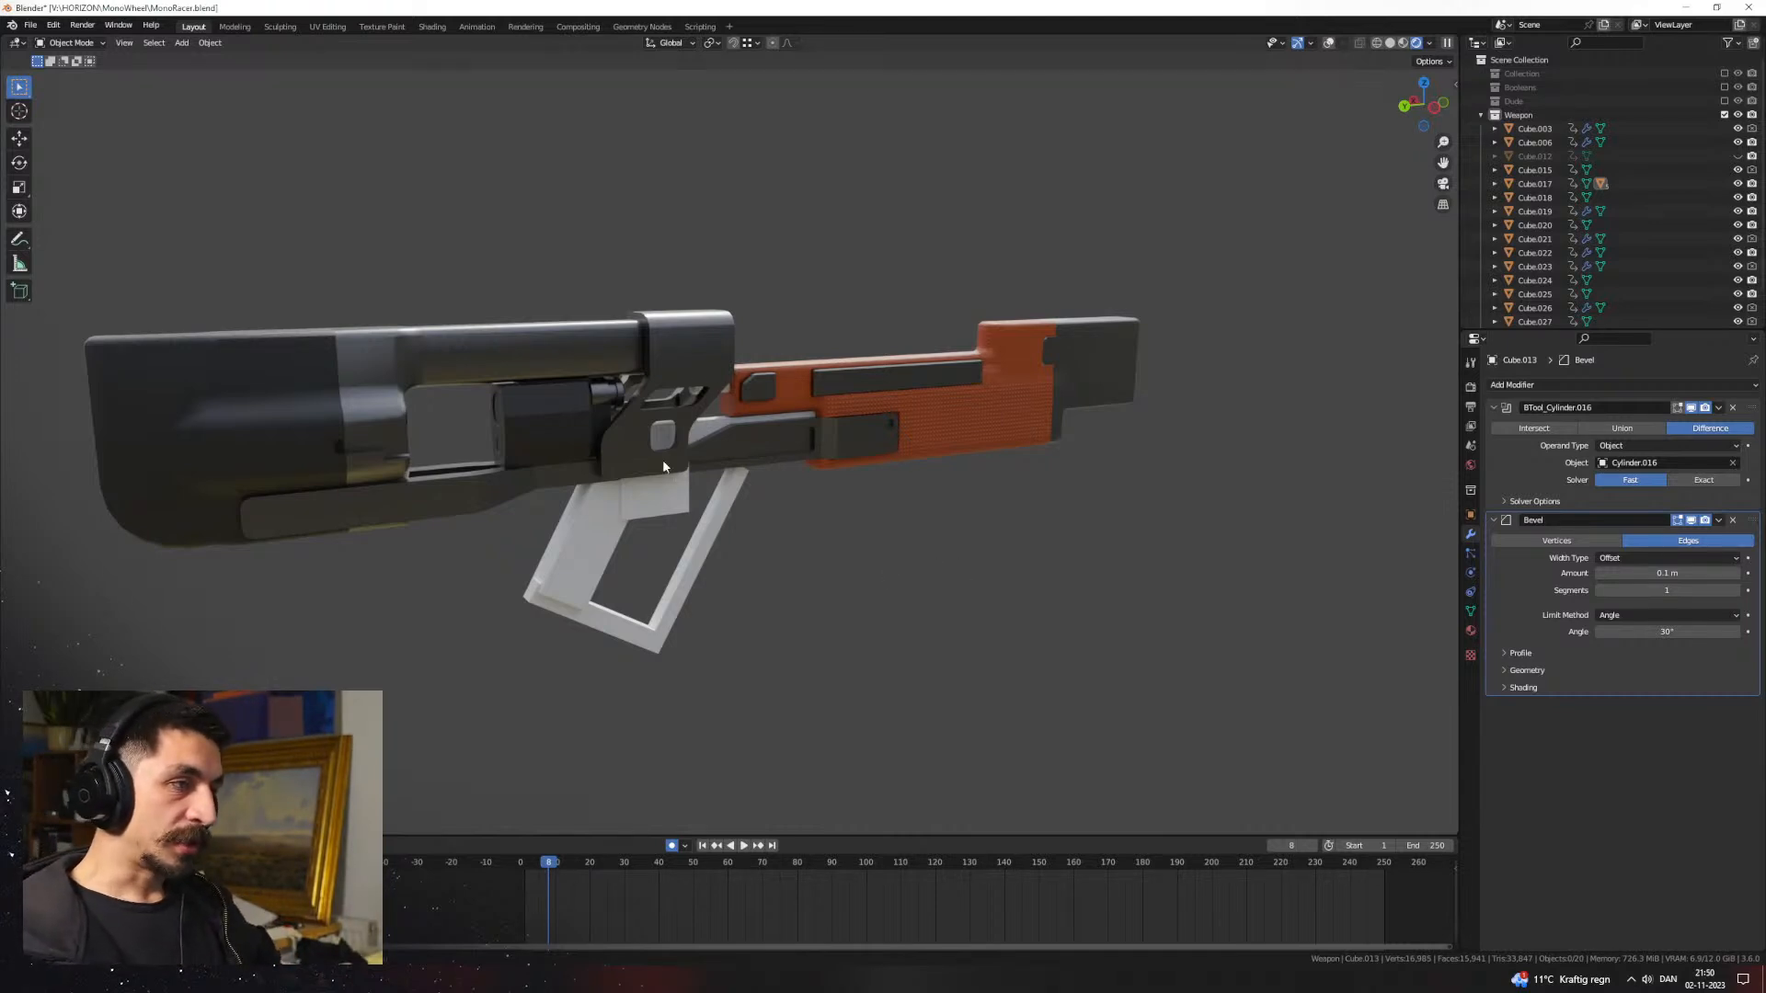
middle_click_drag(663, 460, 674, 532, "alt")
scroll(947, 584, "up", 4)
middle_click_drag(819, 523, 901, 543, "shift")
left_click(519, 864)
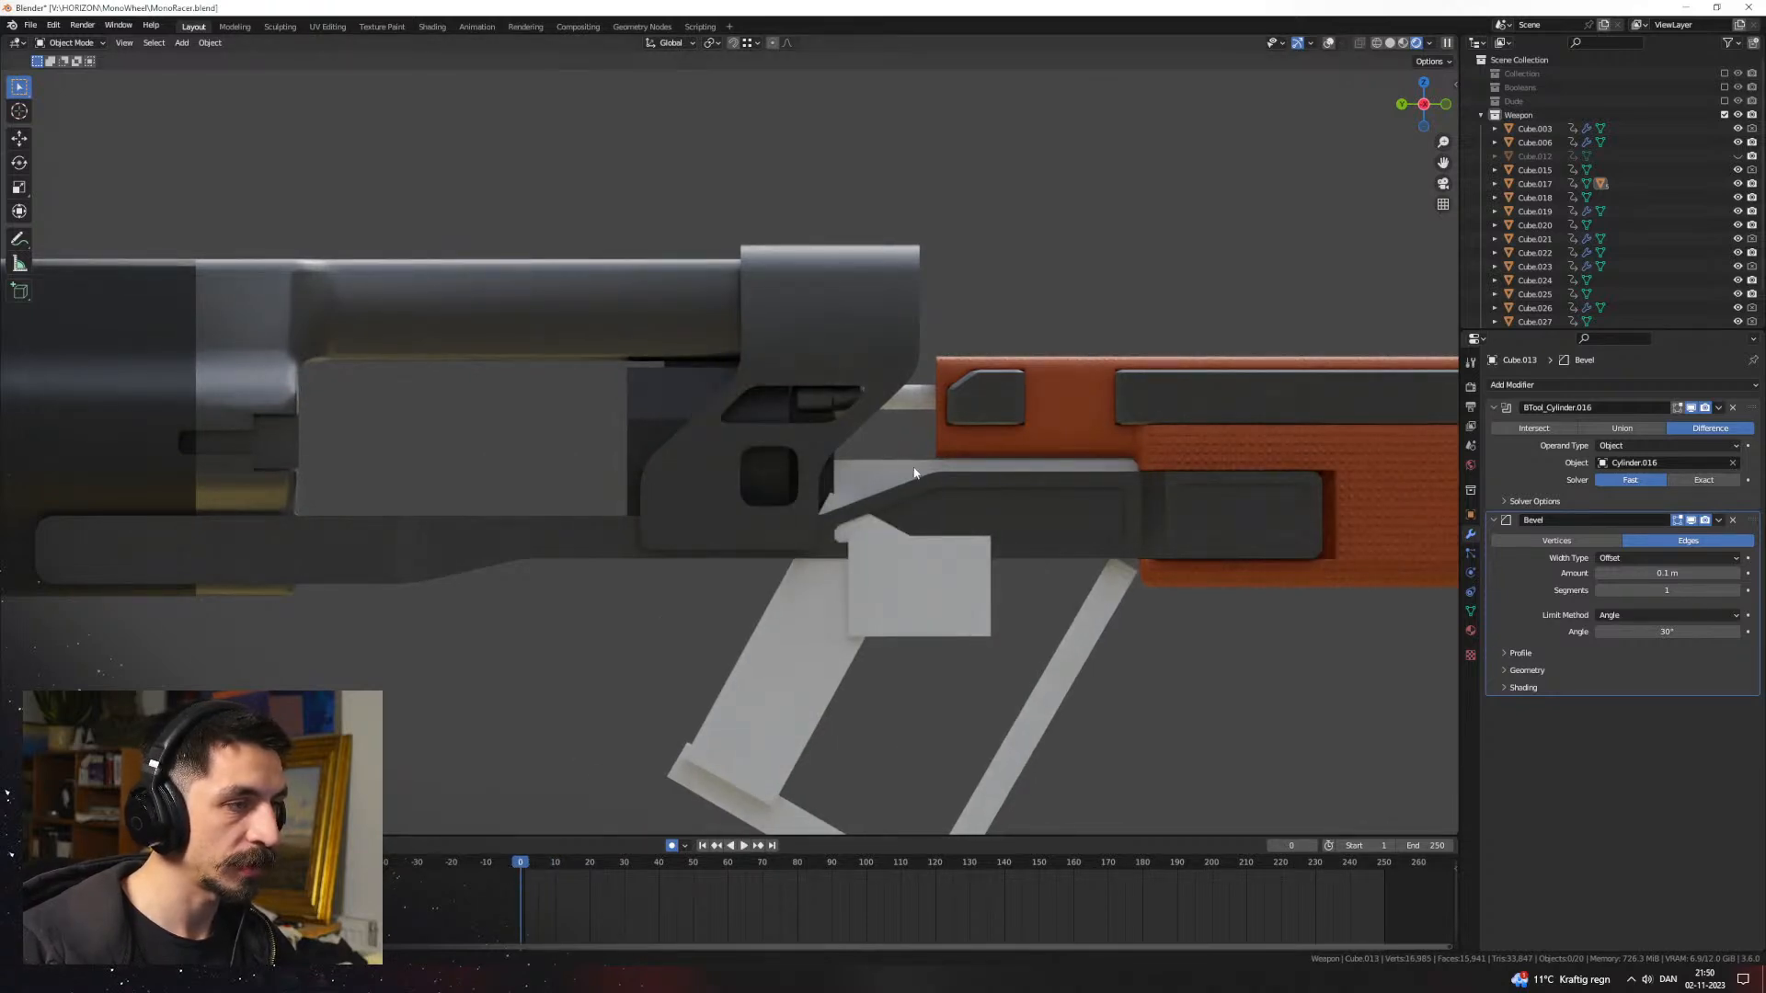
Step: Turn the overlays back on and examine the area between bracket, grip and orange section in Rendered display
middle_click_drag(914, 473, 831, 572)
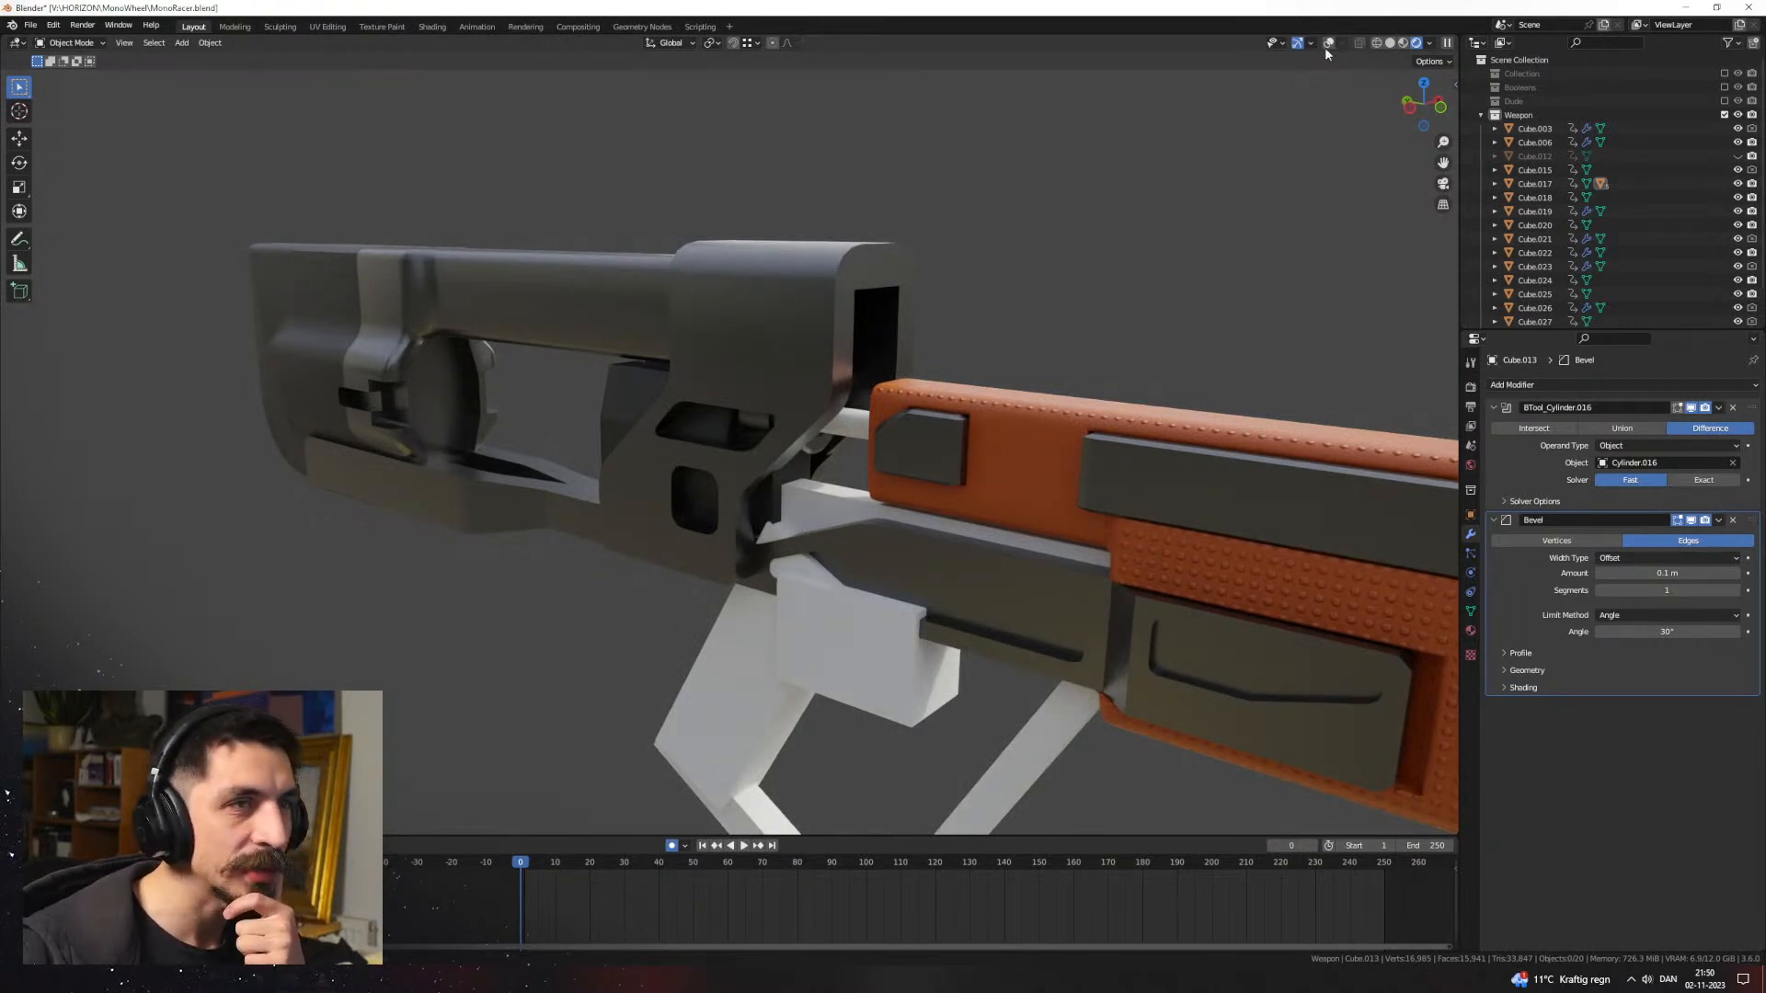
middle_click_drag(947, 378, 868, 411)
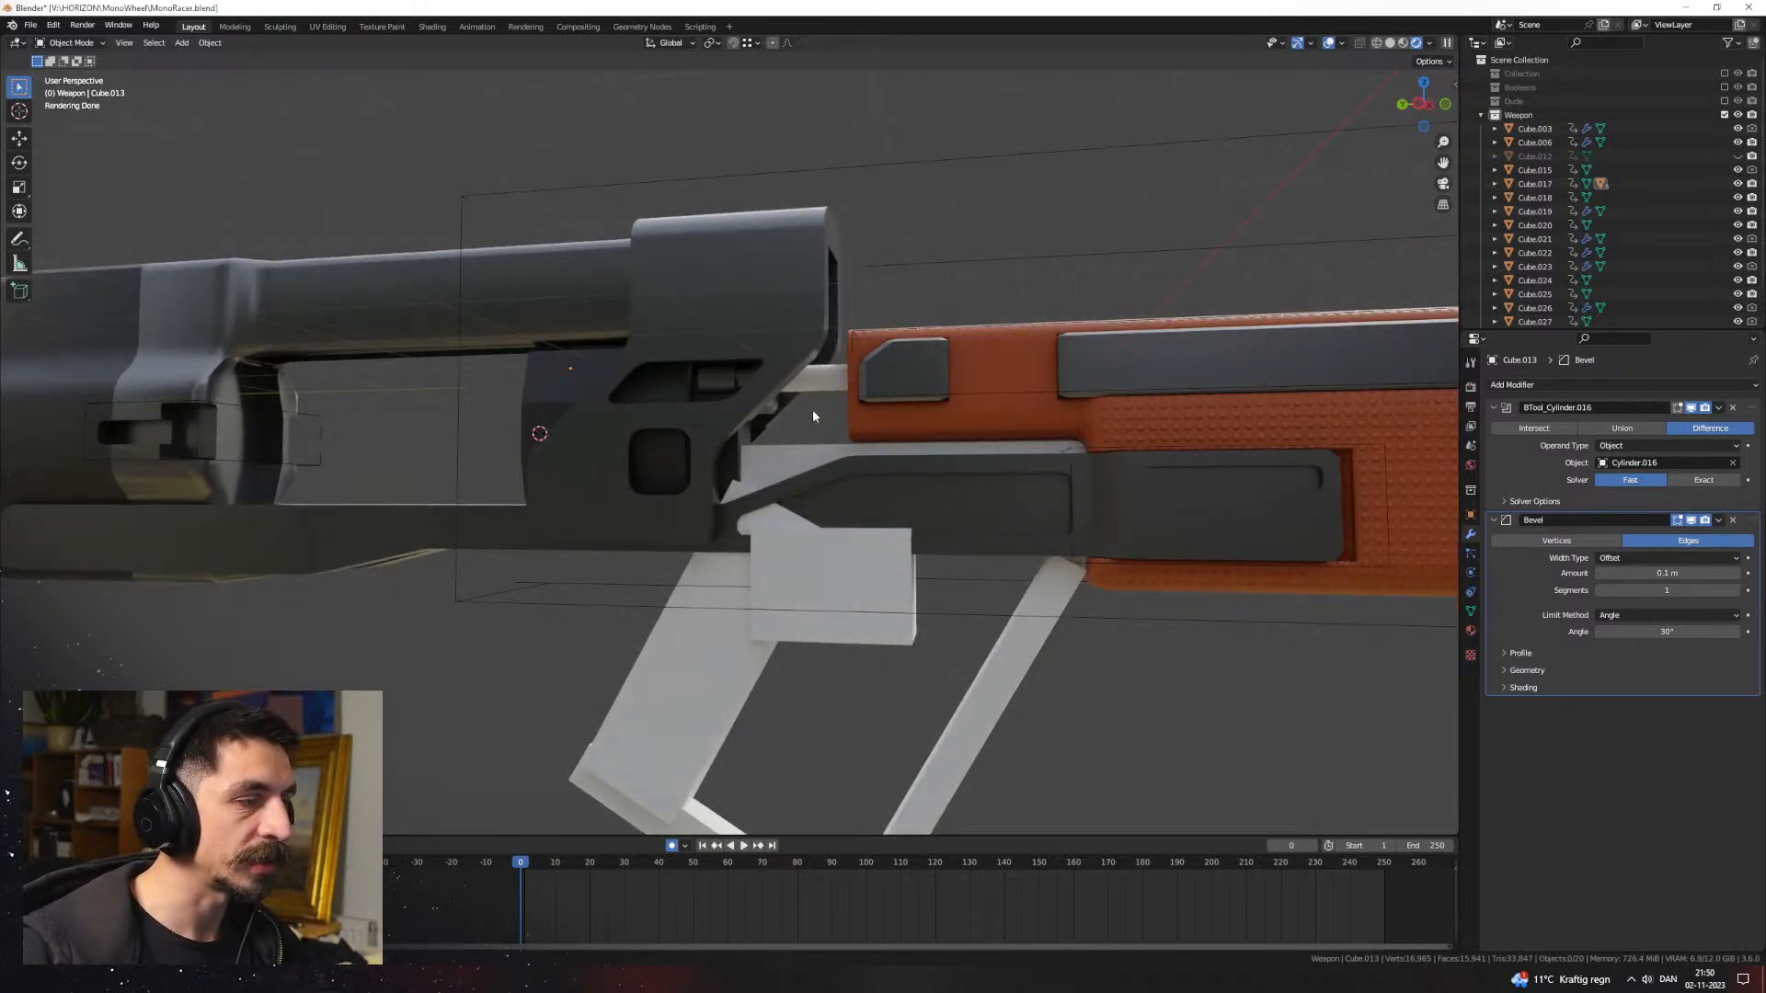
middle_click_drag(836, 433, 883, 476)
scroll(870, 477, "up", 2)
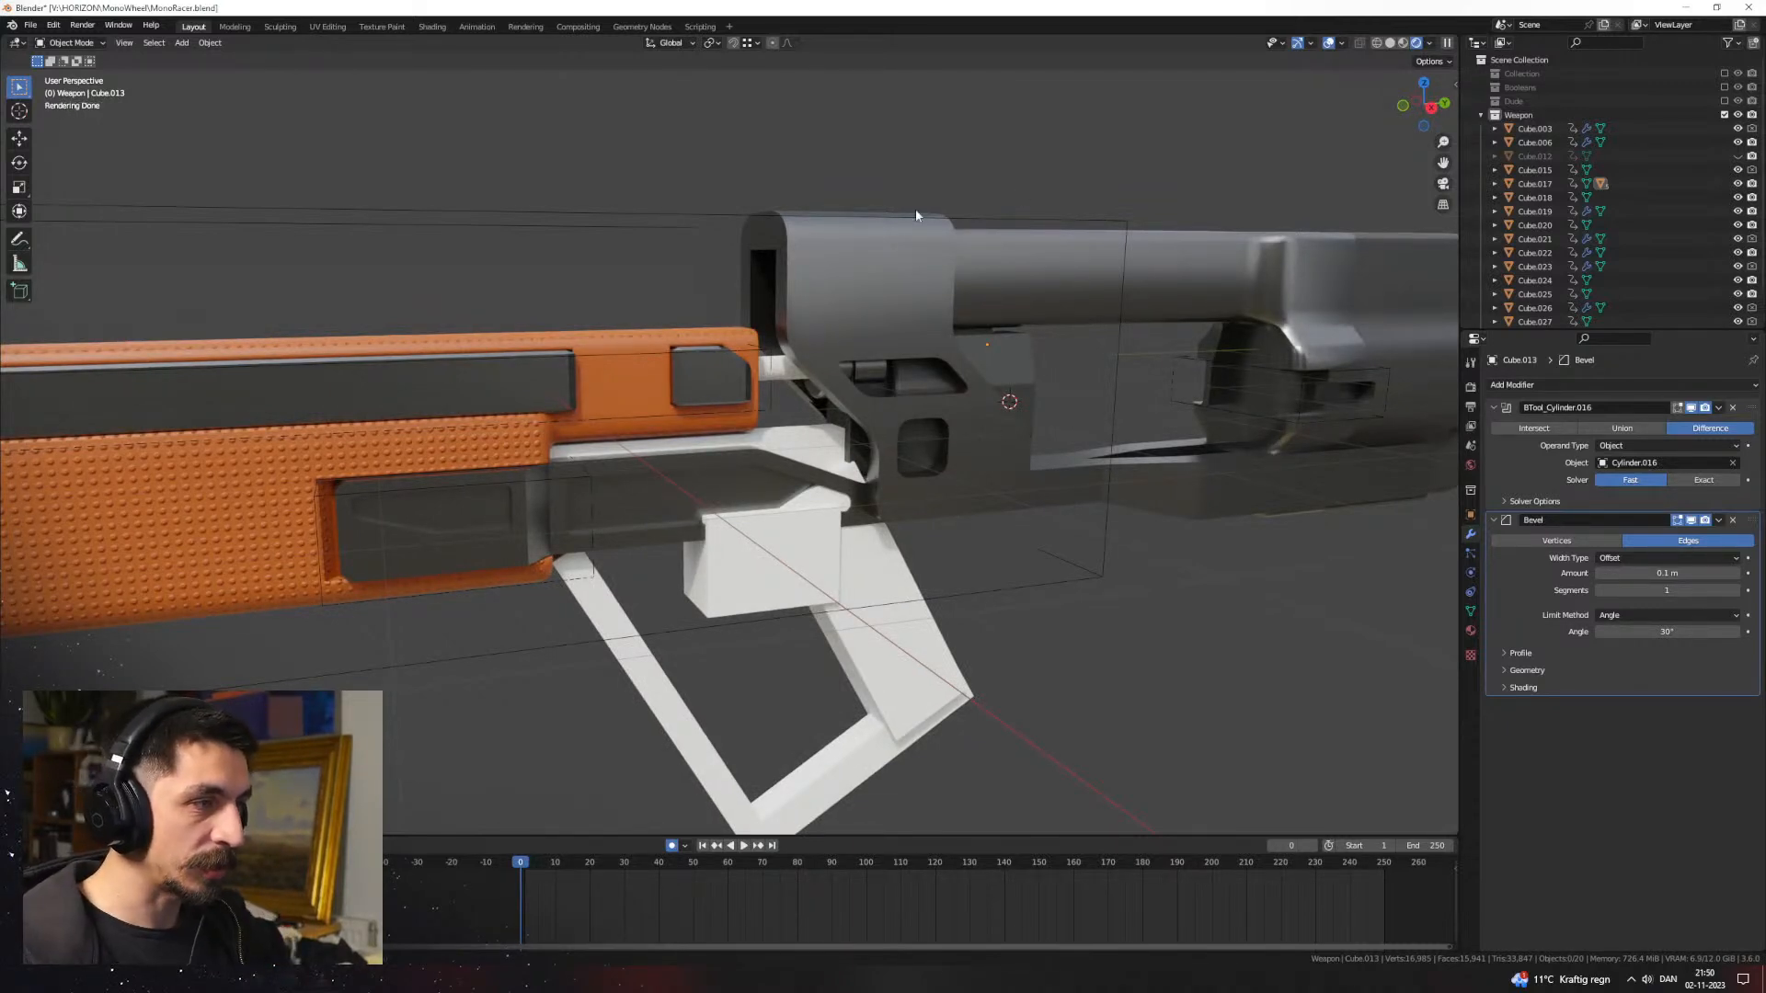
scroll(832, 484, "down", 3)
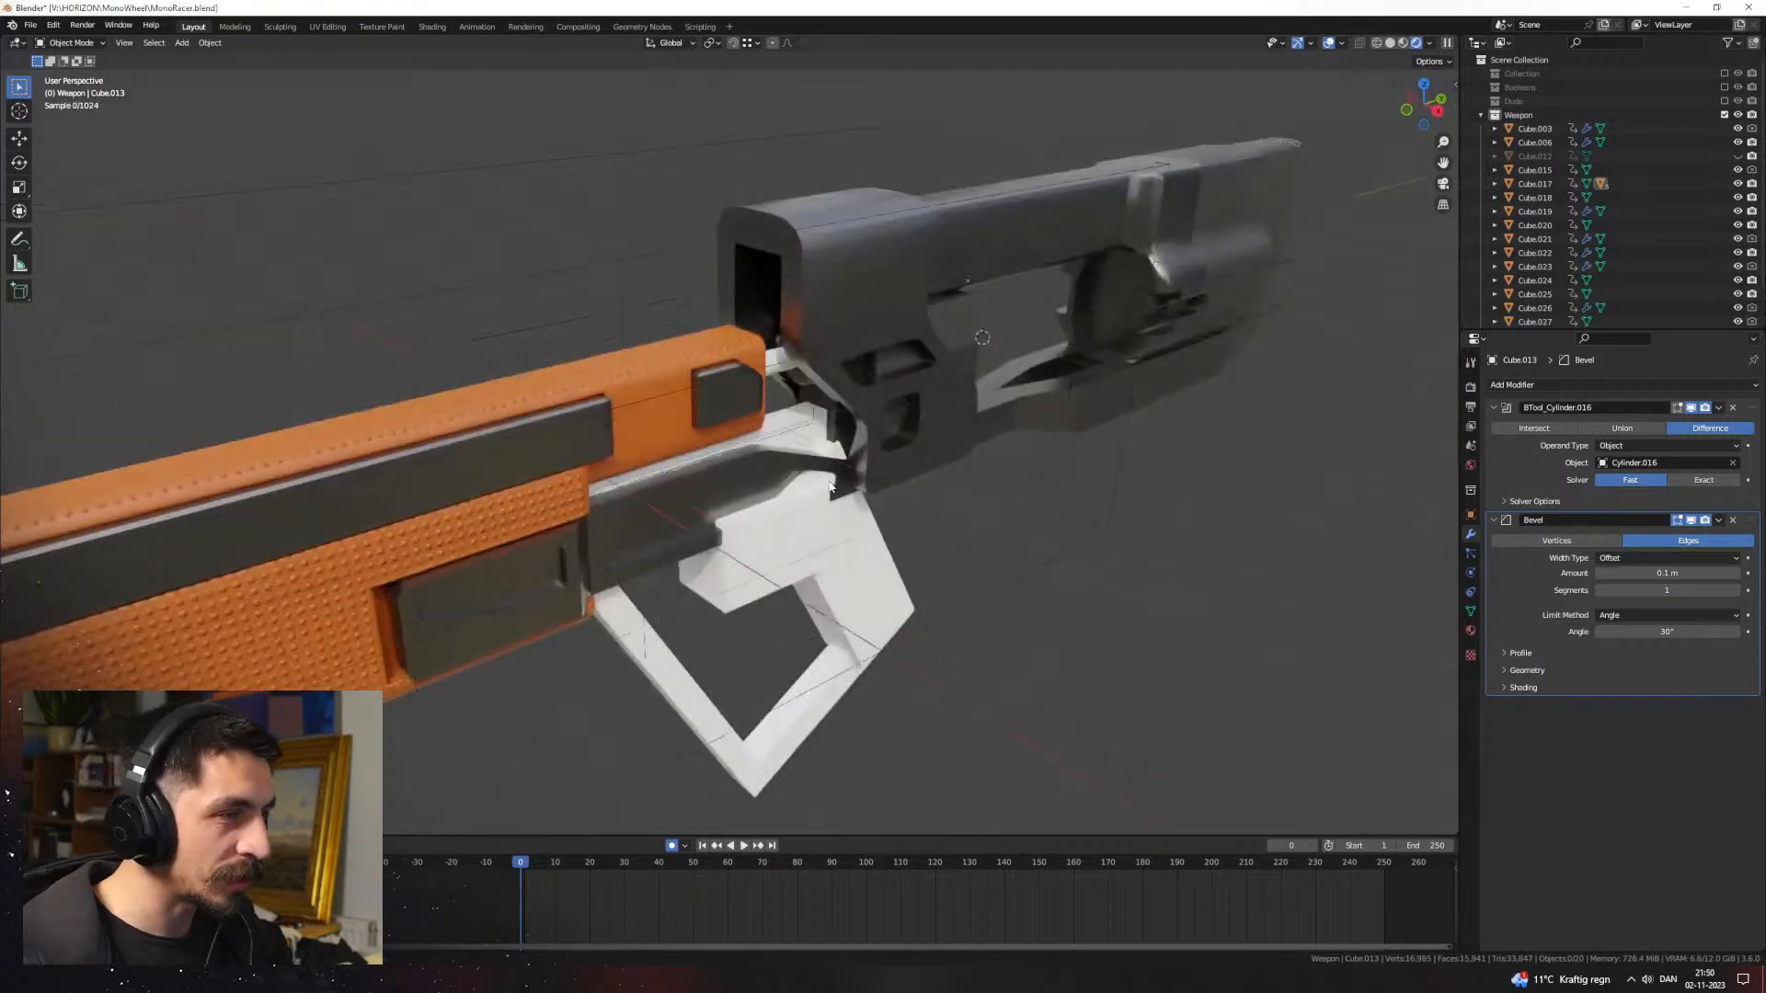
scroll(838, 482, "up", 4)
middle_click_drag(818, 479, 832, 497)
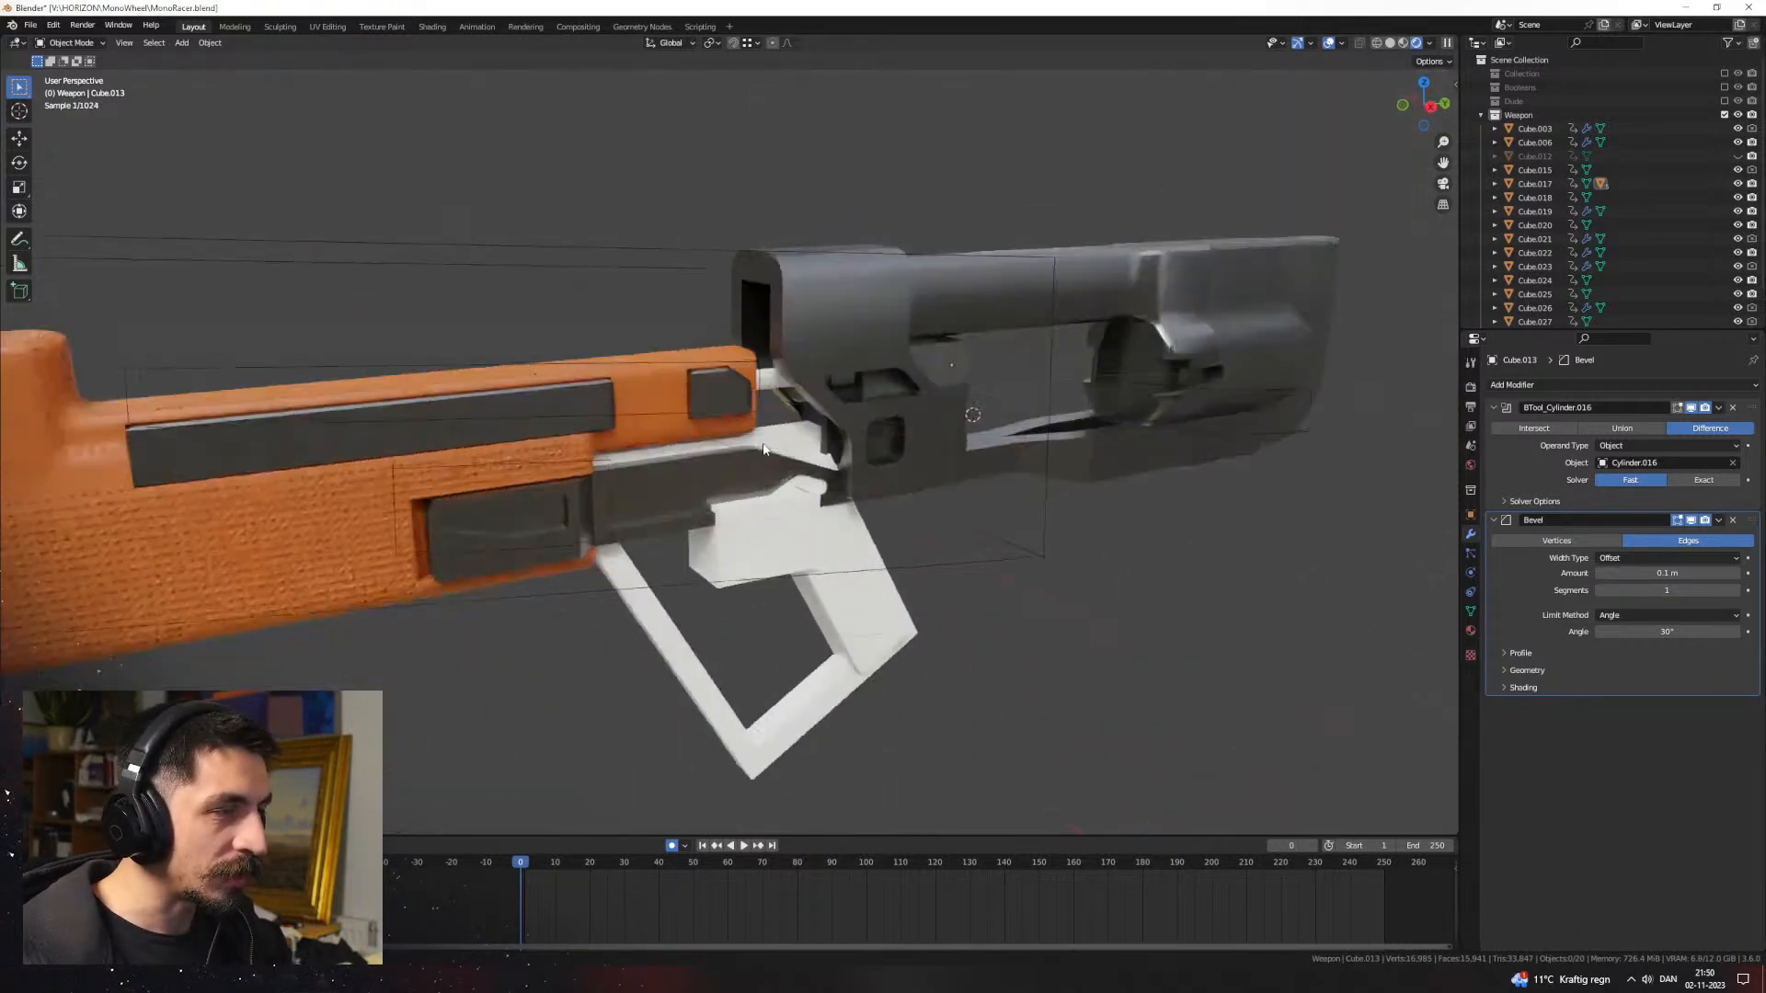
scroll(835, 498, "up", 3)
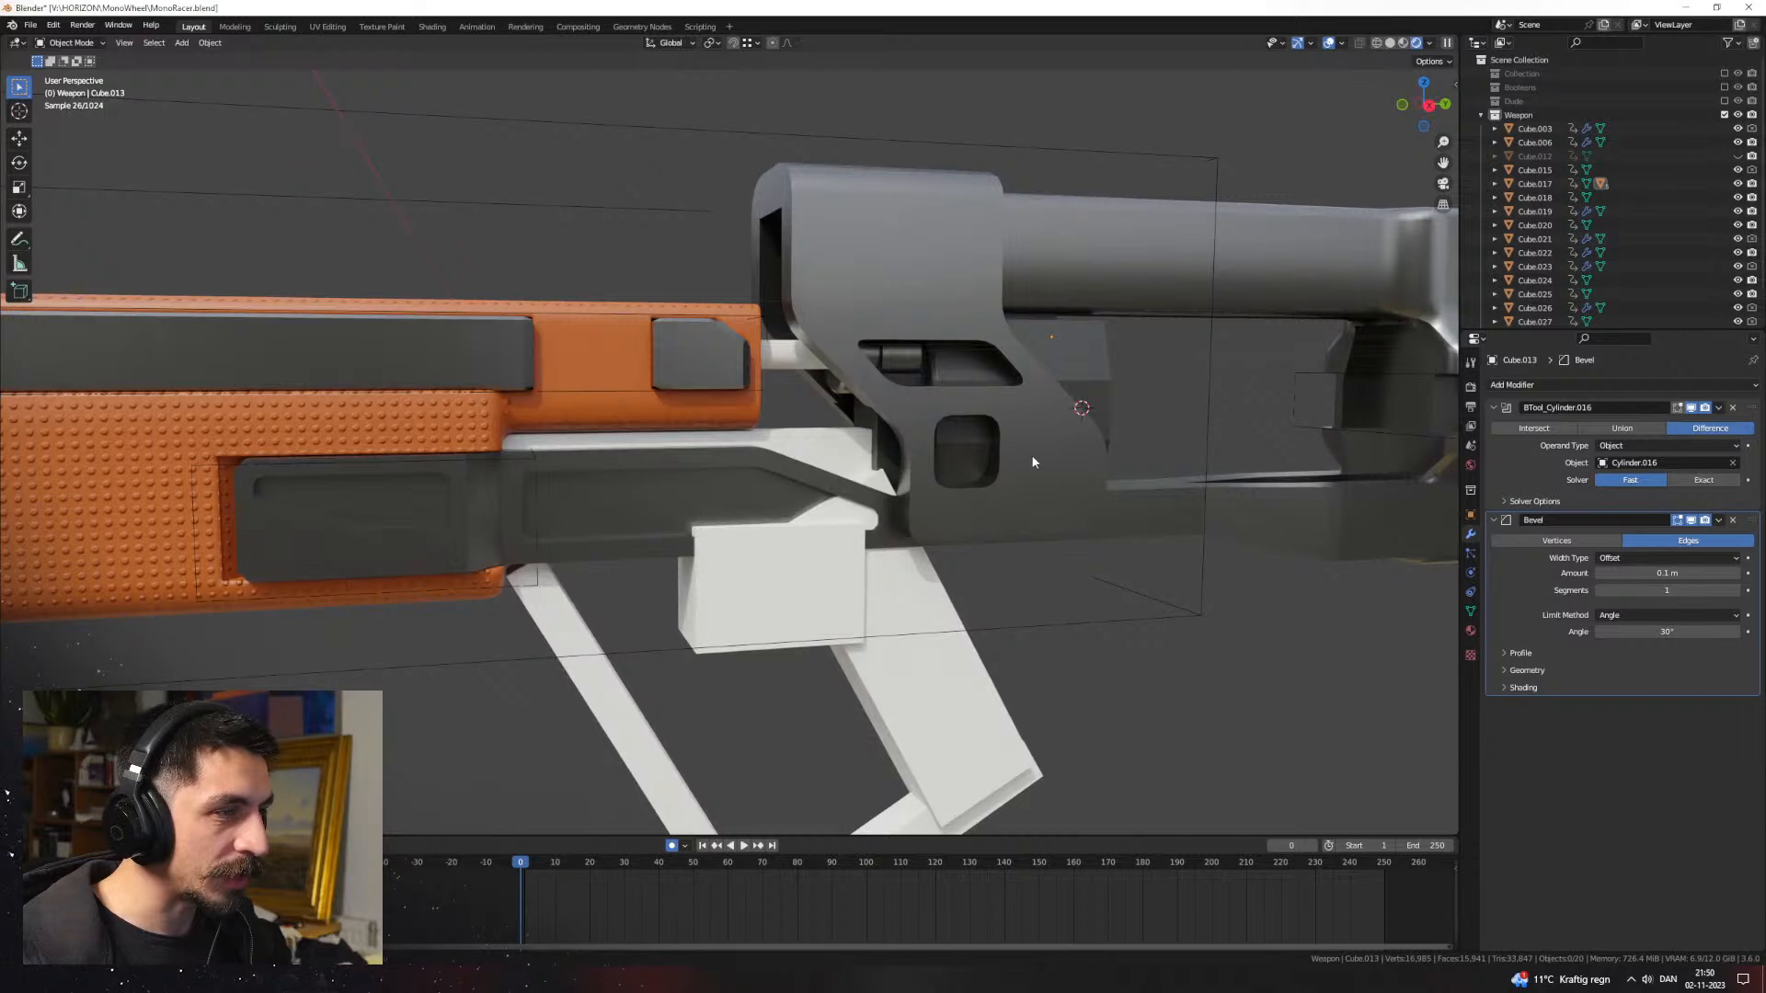
middle_click_drag(909, 477, 793, 409)
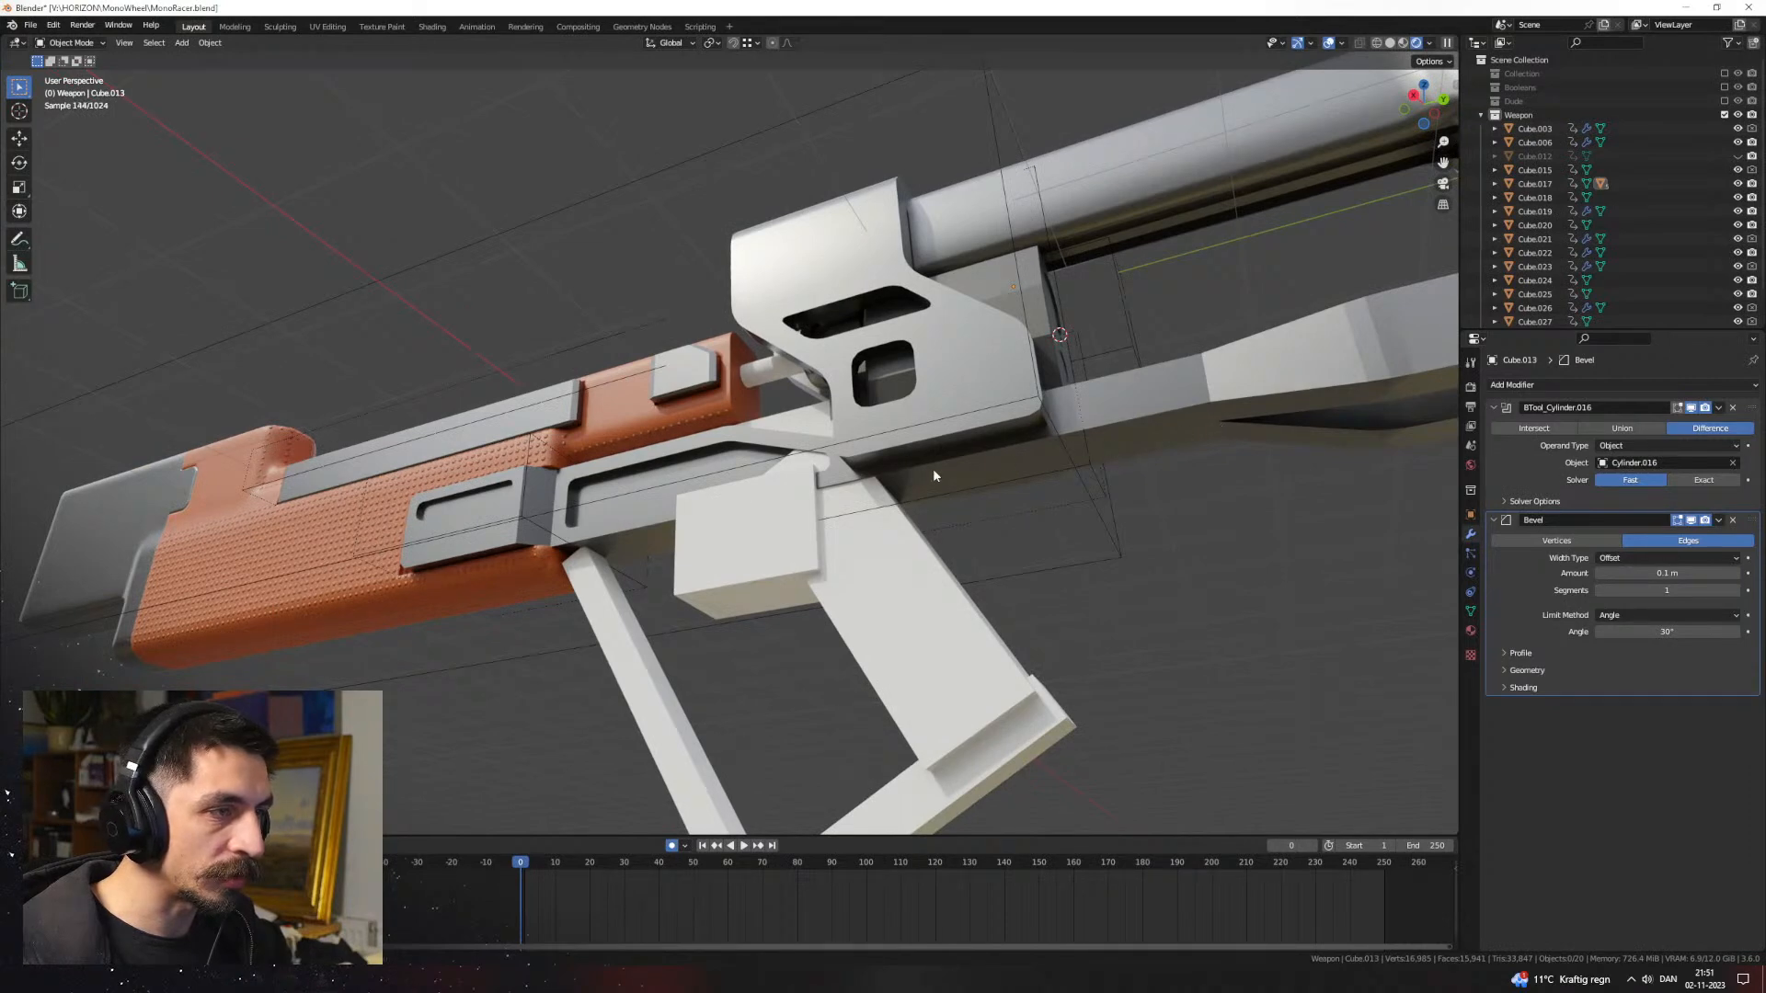
middle_click_drag(933, 476, 777, 366)
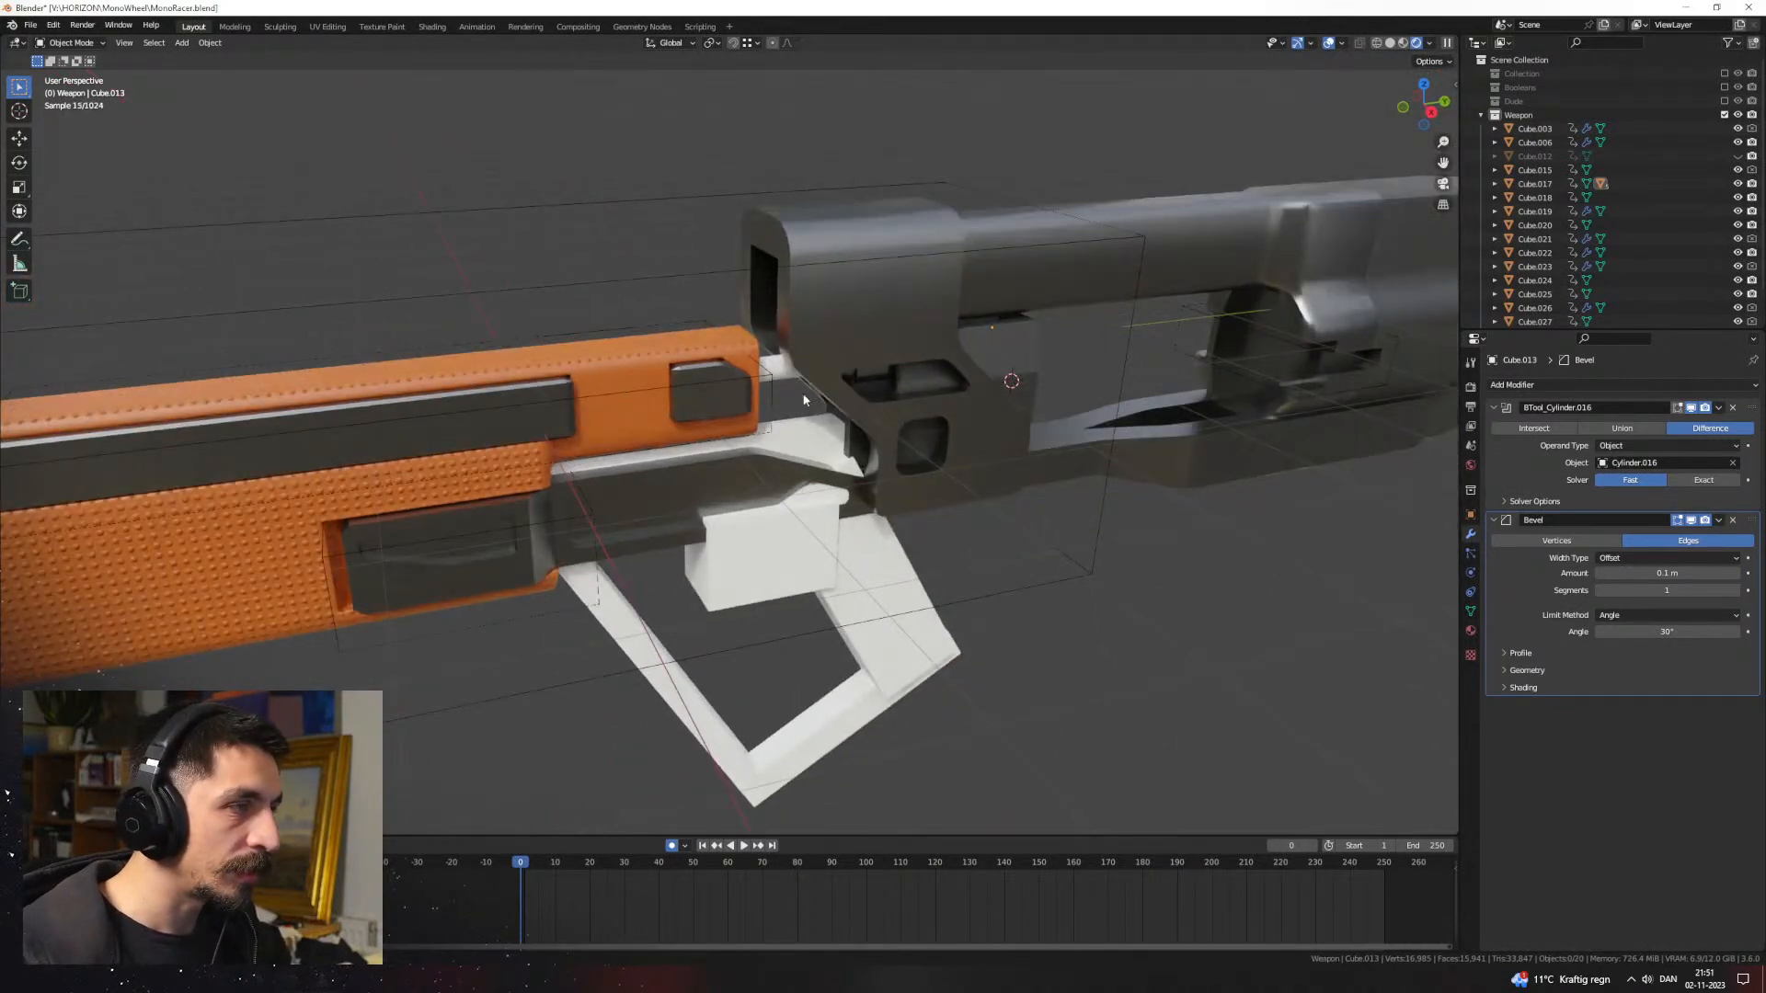
Step: Switch the viewport to Solid display, add a cube, and move it along Y between the bracket and the front section
middle_click_drag(844, 450, 817, 427)
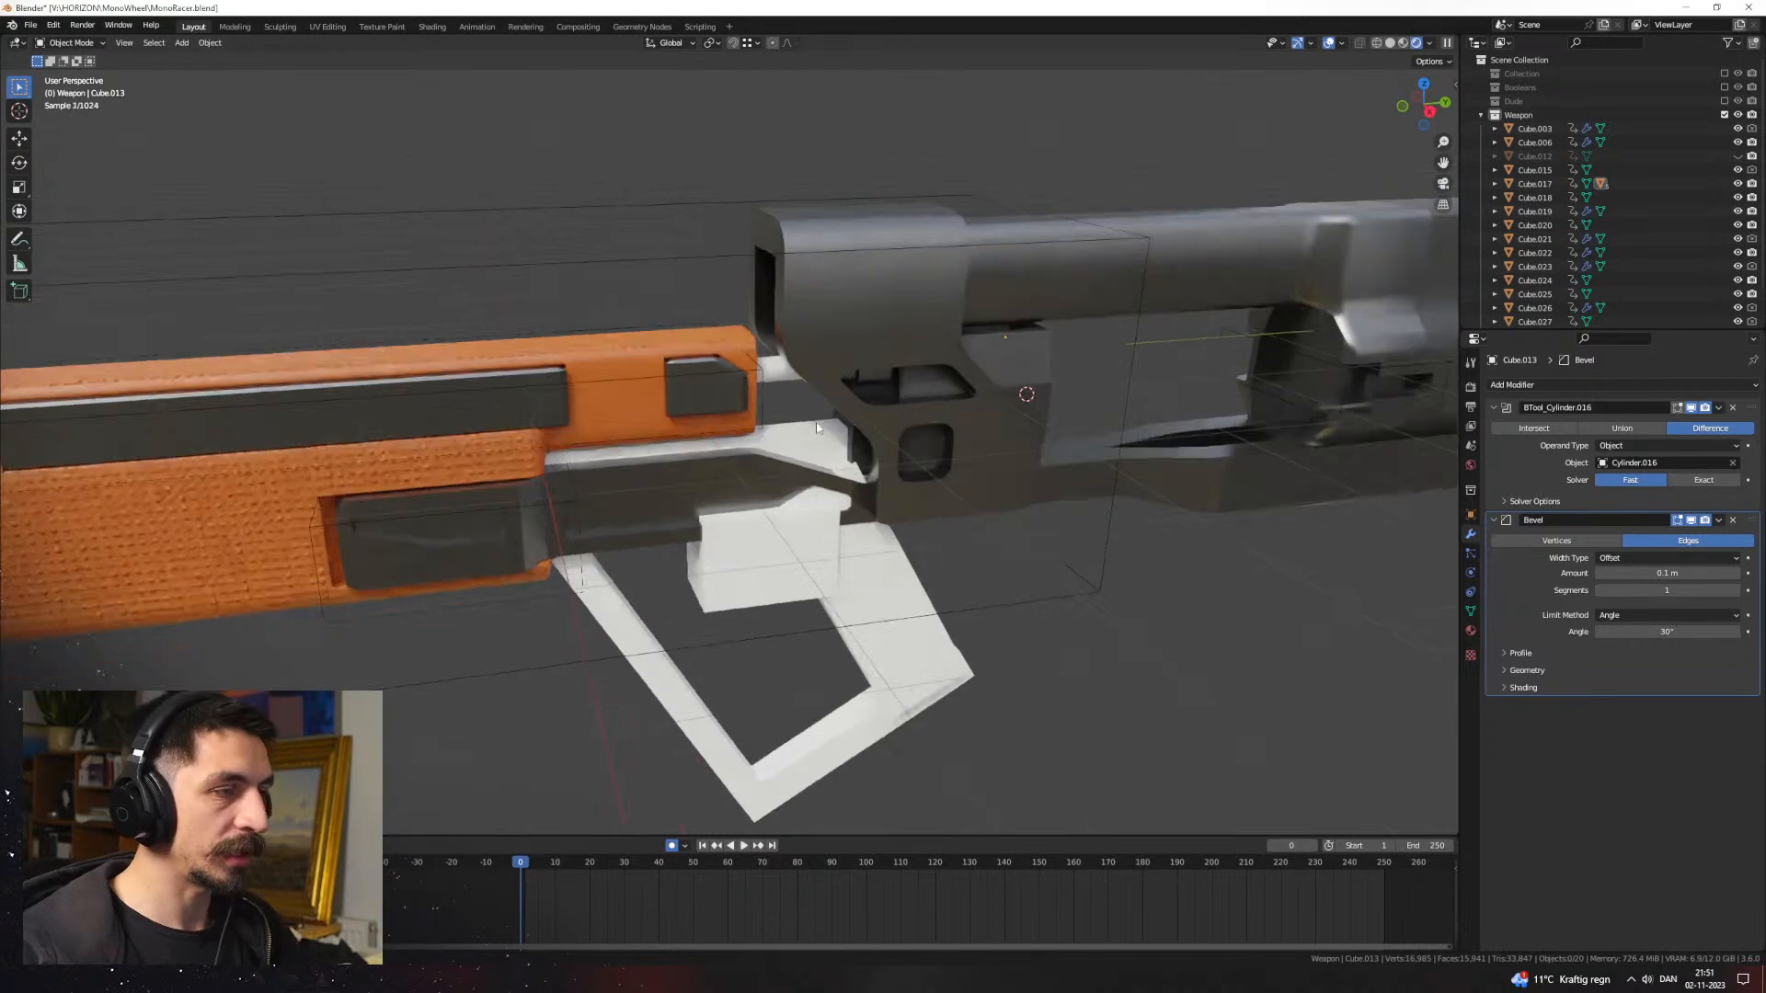
left_click(1390, 44)
middle_click_drag(965, 387, 1030, 392)
key("shift+a")
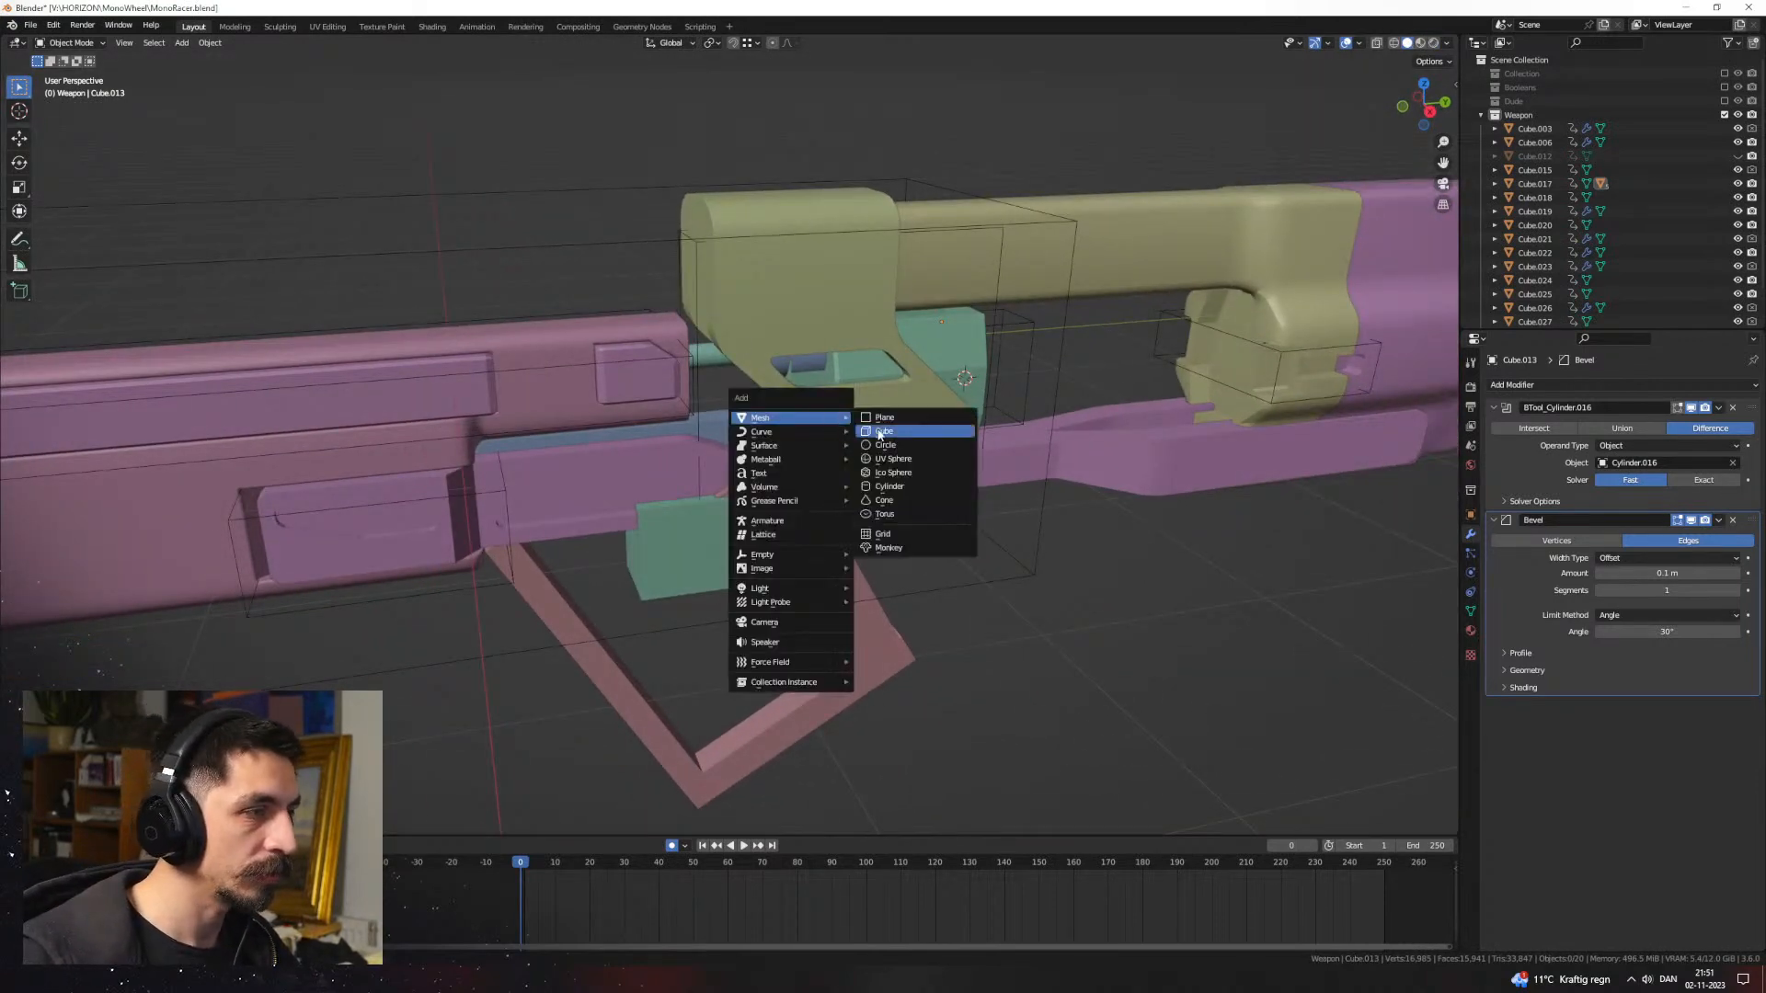
left_click(906, 432)
key("g")
key("x")
key("y")
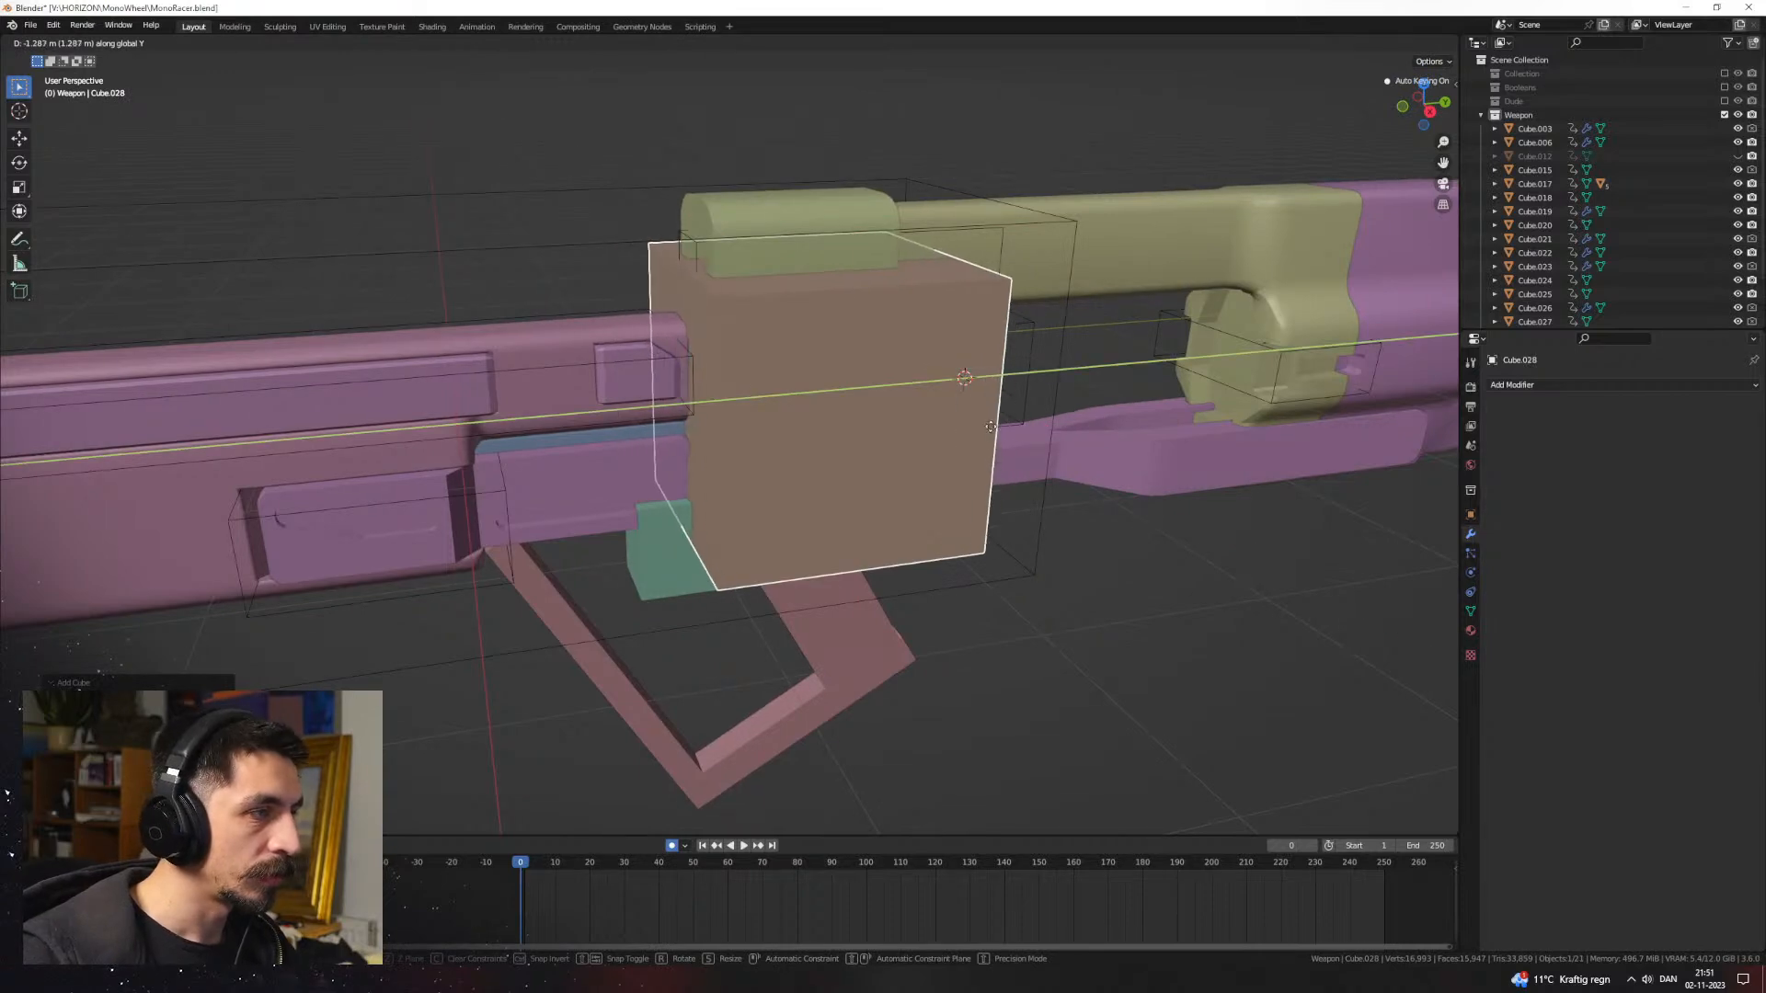
scroll(991, 426, "up", 6)
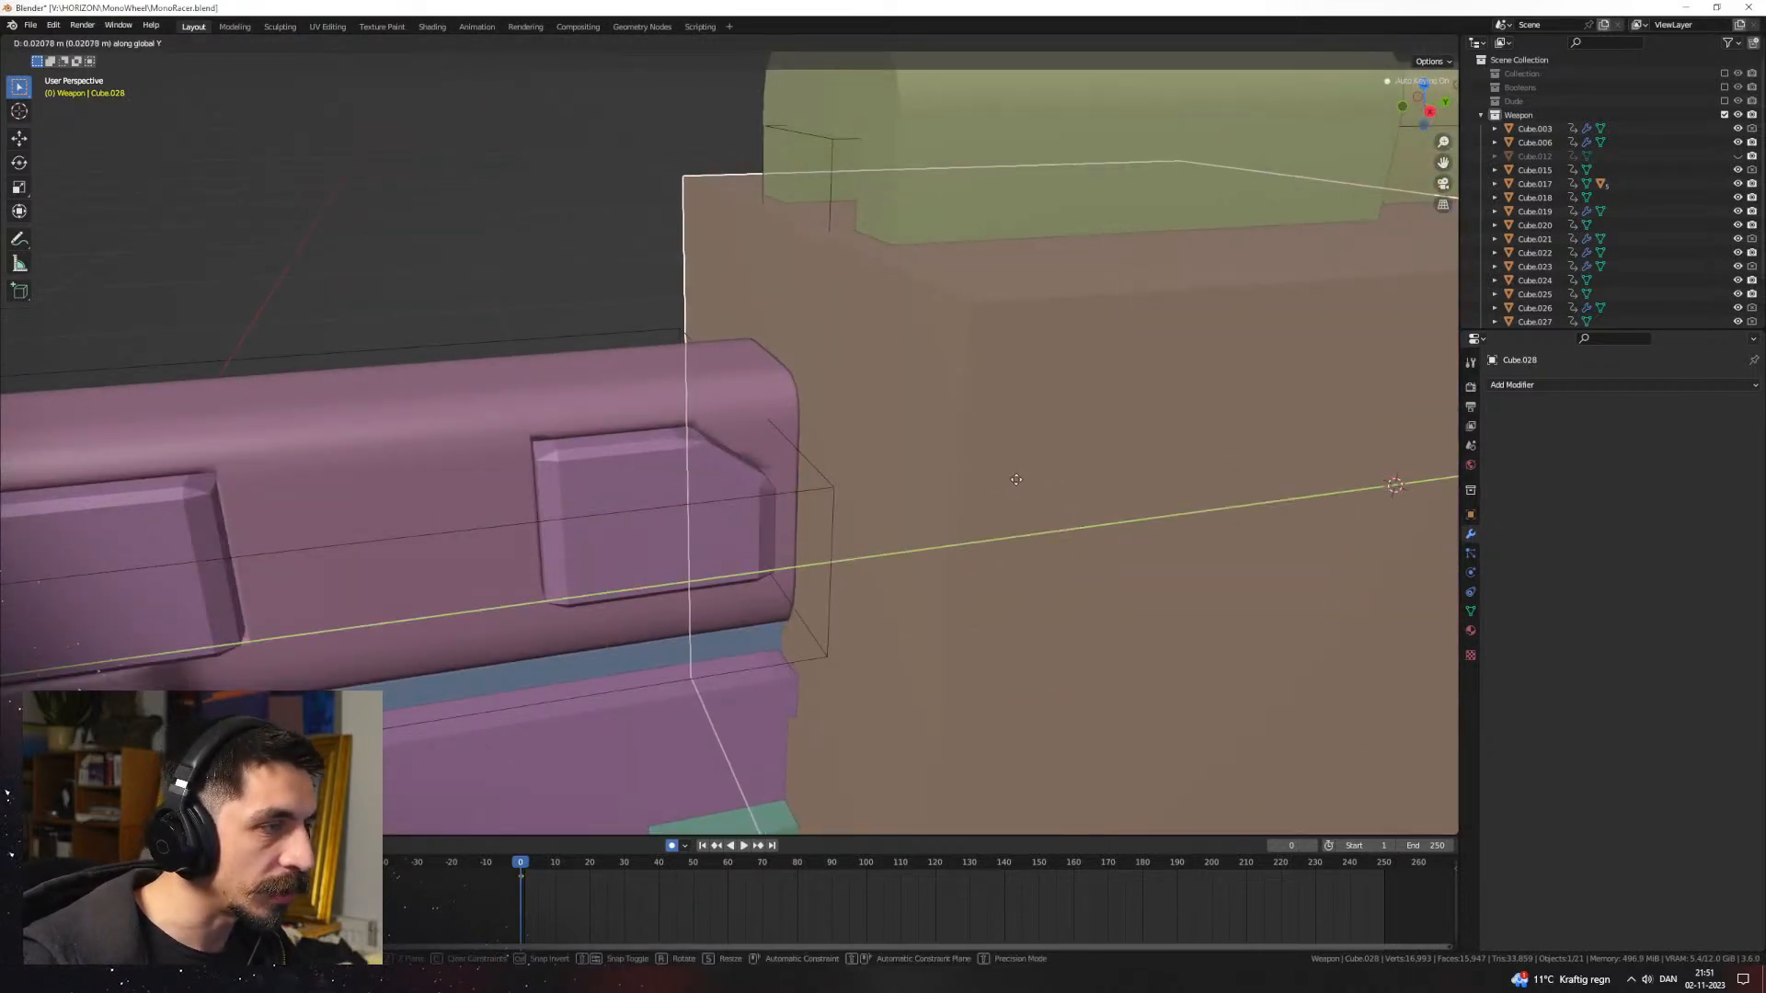
left_click(1013, 486)
Step: Scale the cube narrower along X in Edit Mode so it fits inside the bracket's side walls
scroll(1013, 488, "down", 4)
middle_click_drag(1014, 487, 1147, 532)
key("Tab")
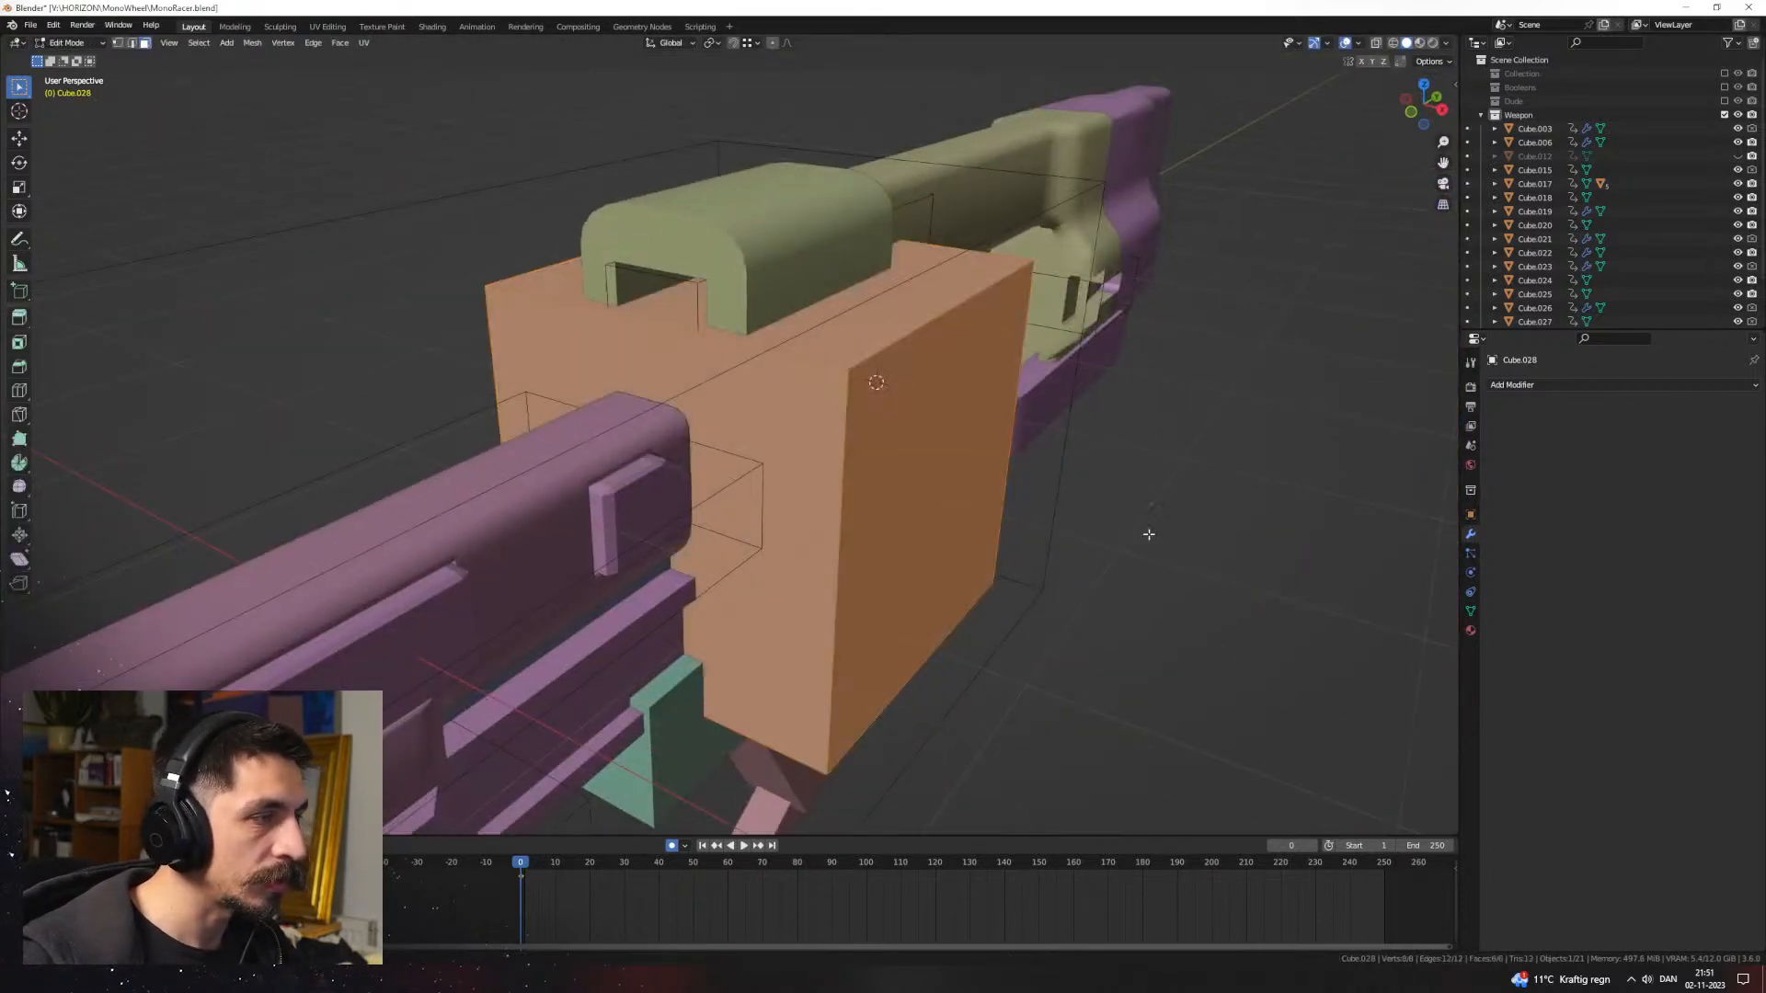
key("s")
key("x")
left_click(873, 467)
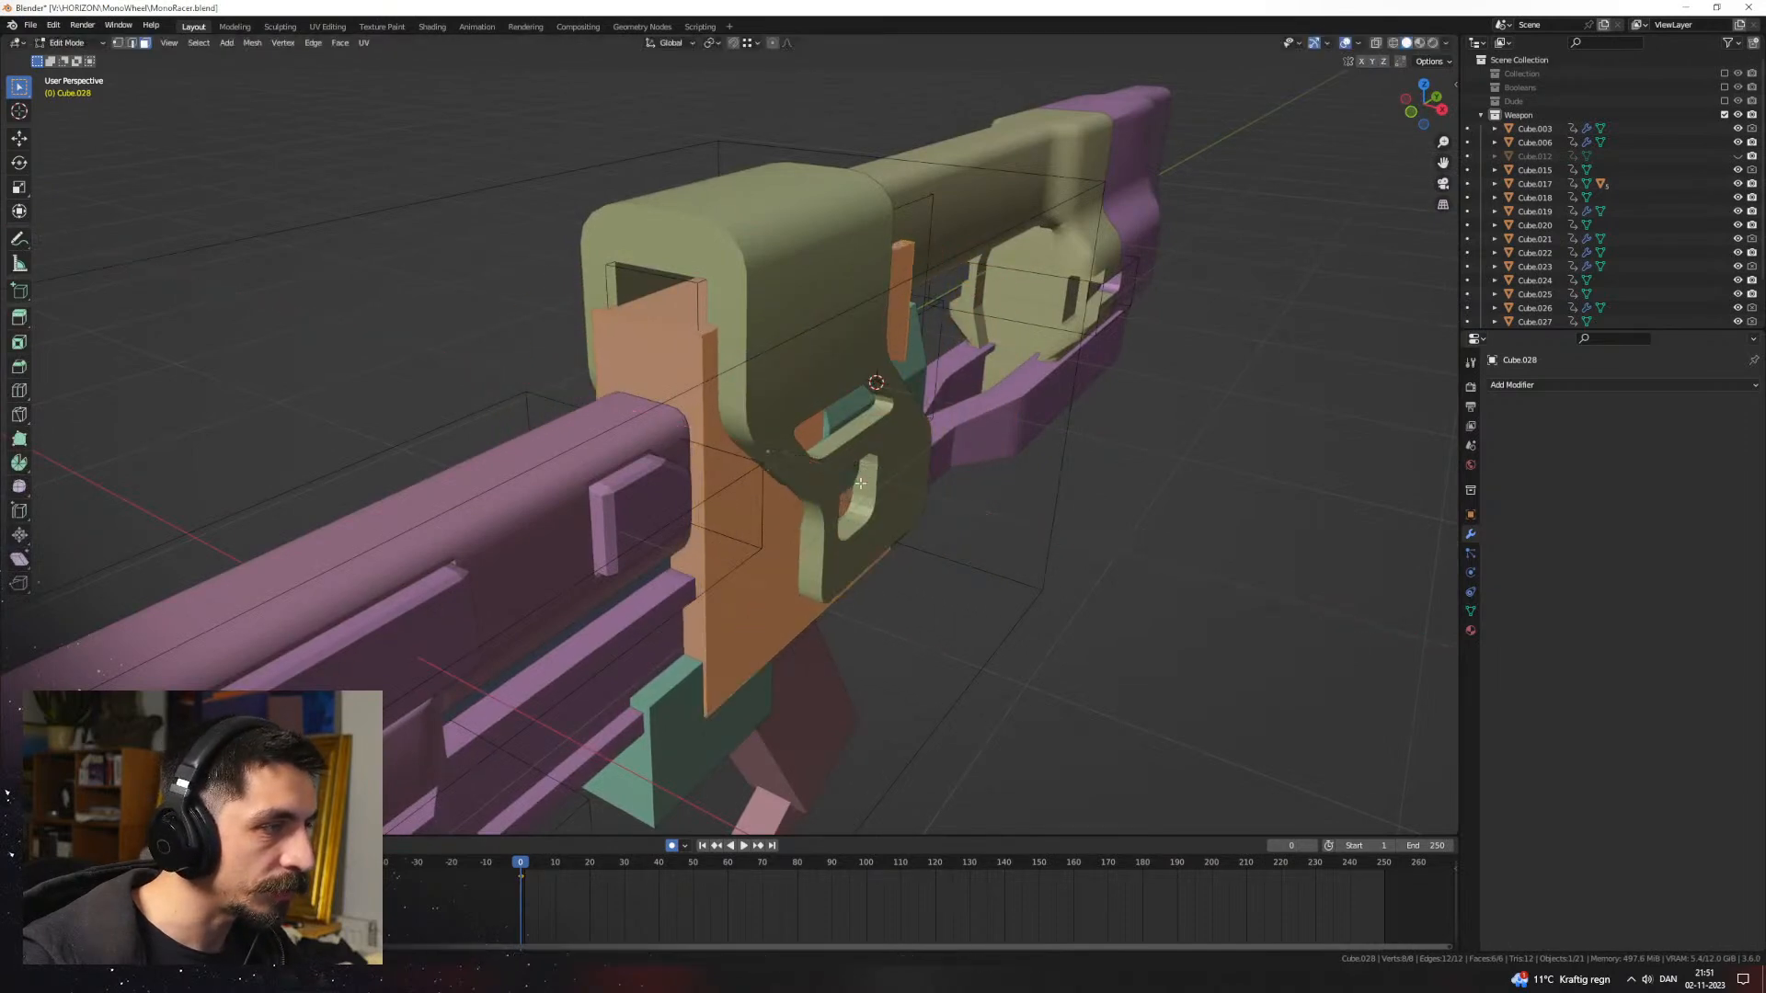
Step: Raise the block's bottom face along Z and adjust the width along X
middle_click_drag(873, 467, 722, 372)
left_click(775, 676)
key("g")
key("z")
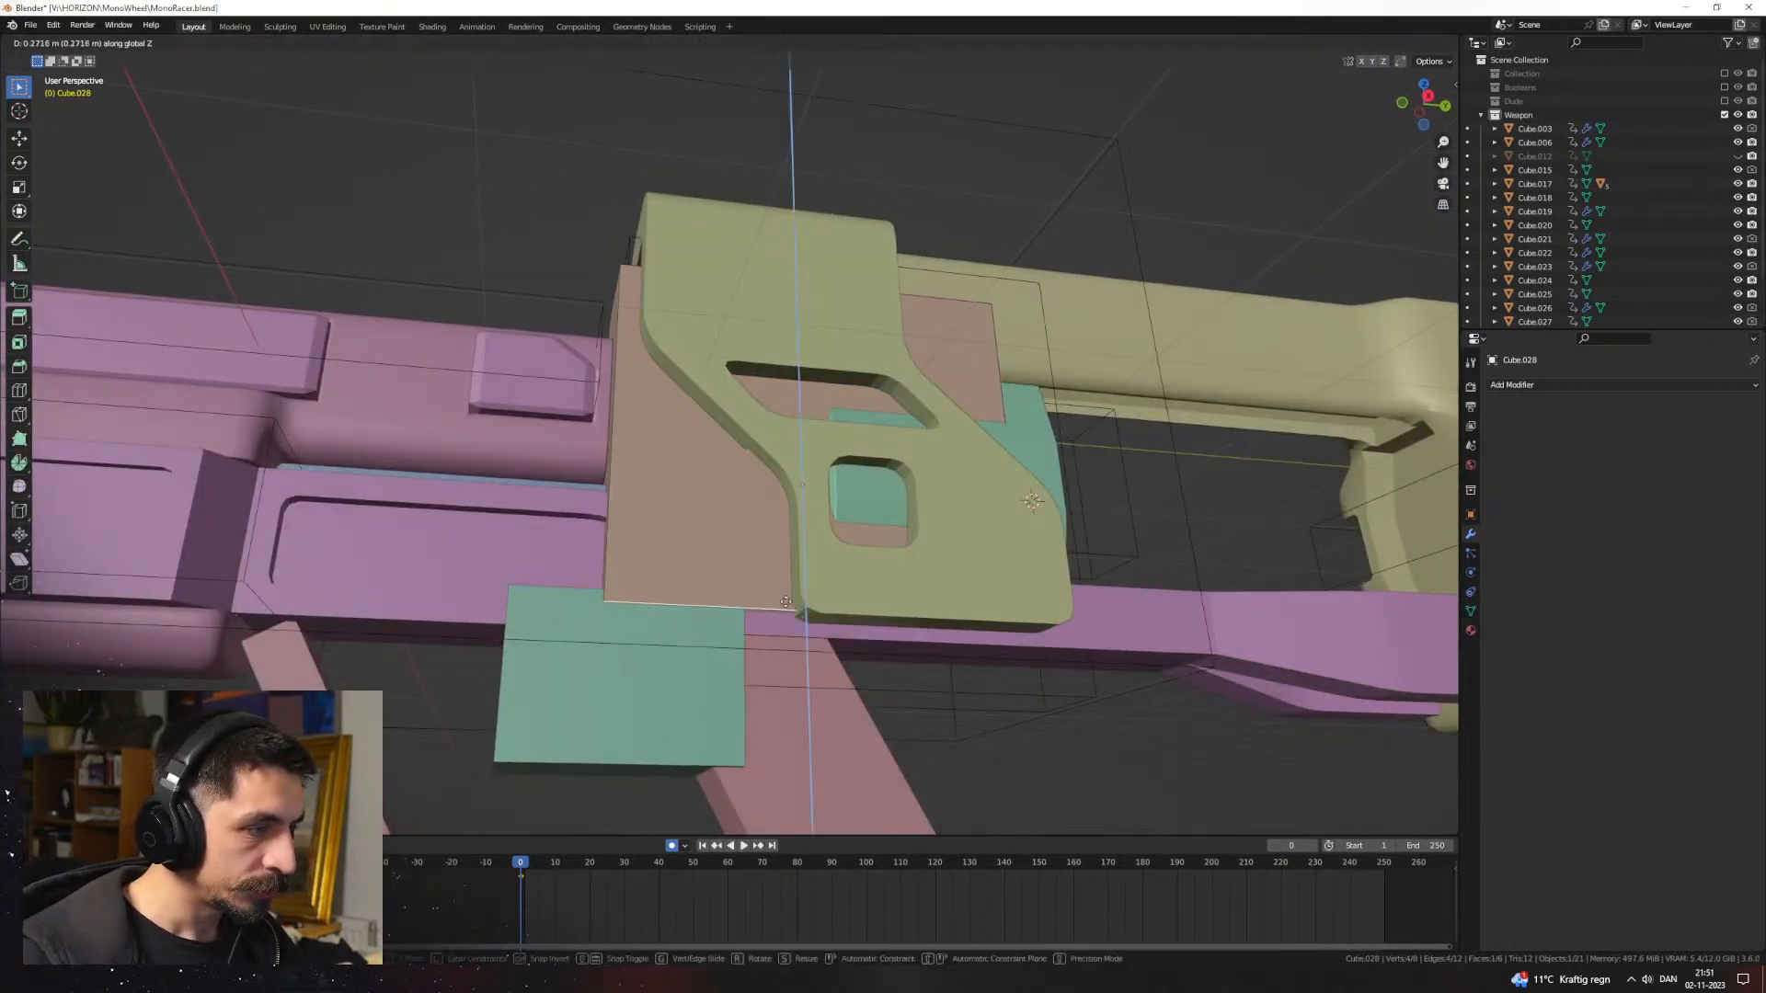
middle_click_drag(788, 509, 922, 495)
scroll(922, 495, "up", 2)
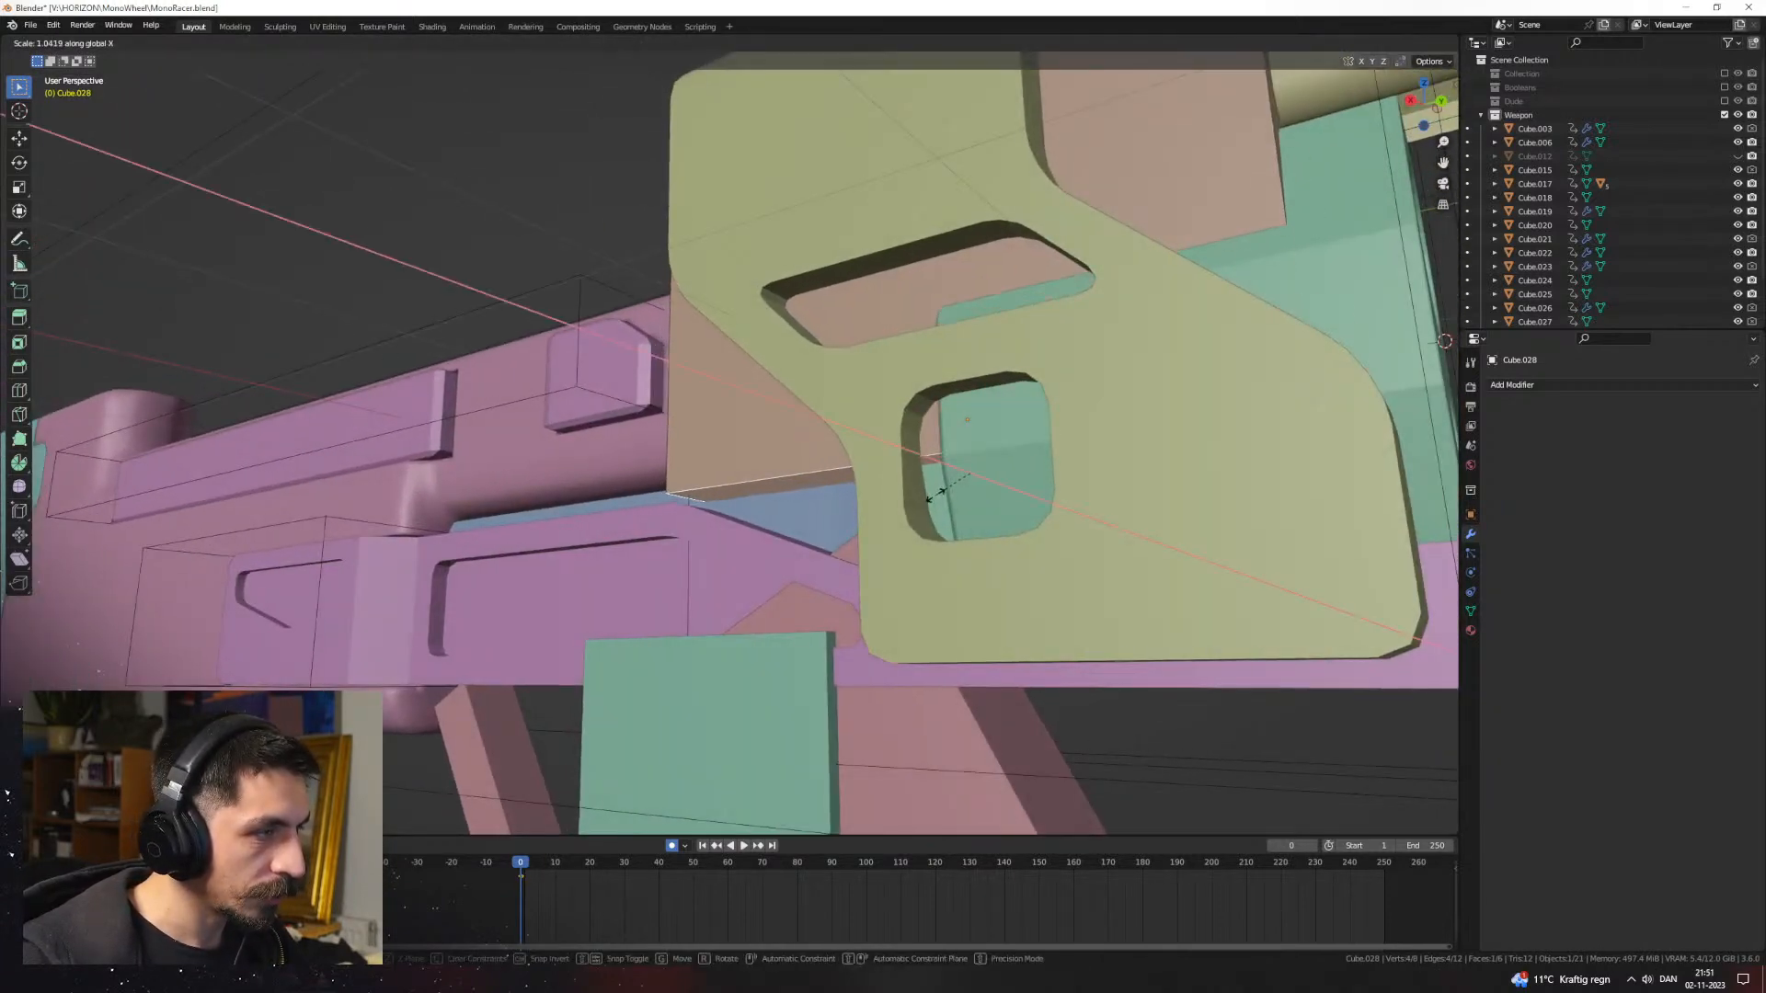
middle_click_drag(891, 494, 1016, 506)
key("a")
Step: Lower the block's top face along Z to fit under the bracket's upper bridge
left_click(726, 245)
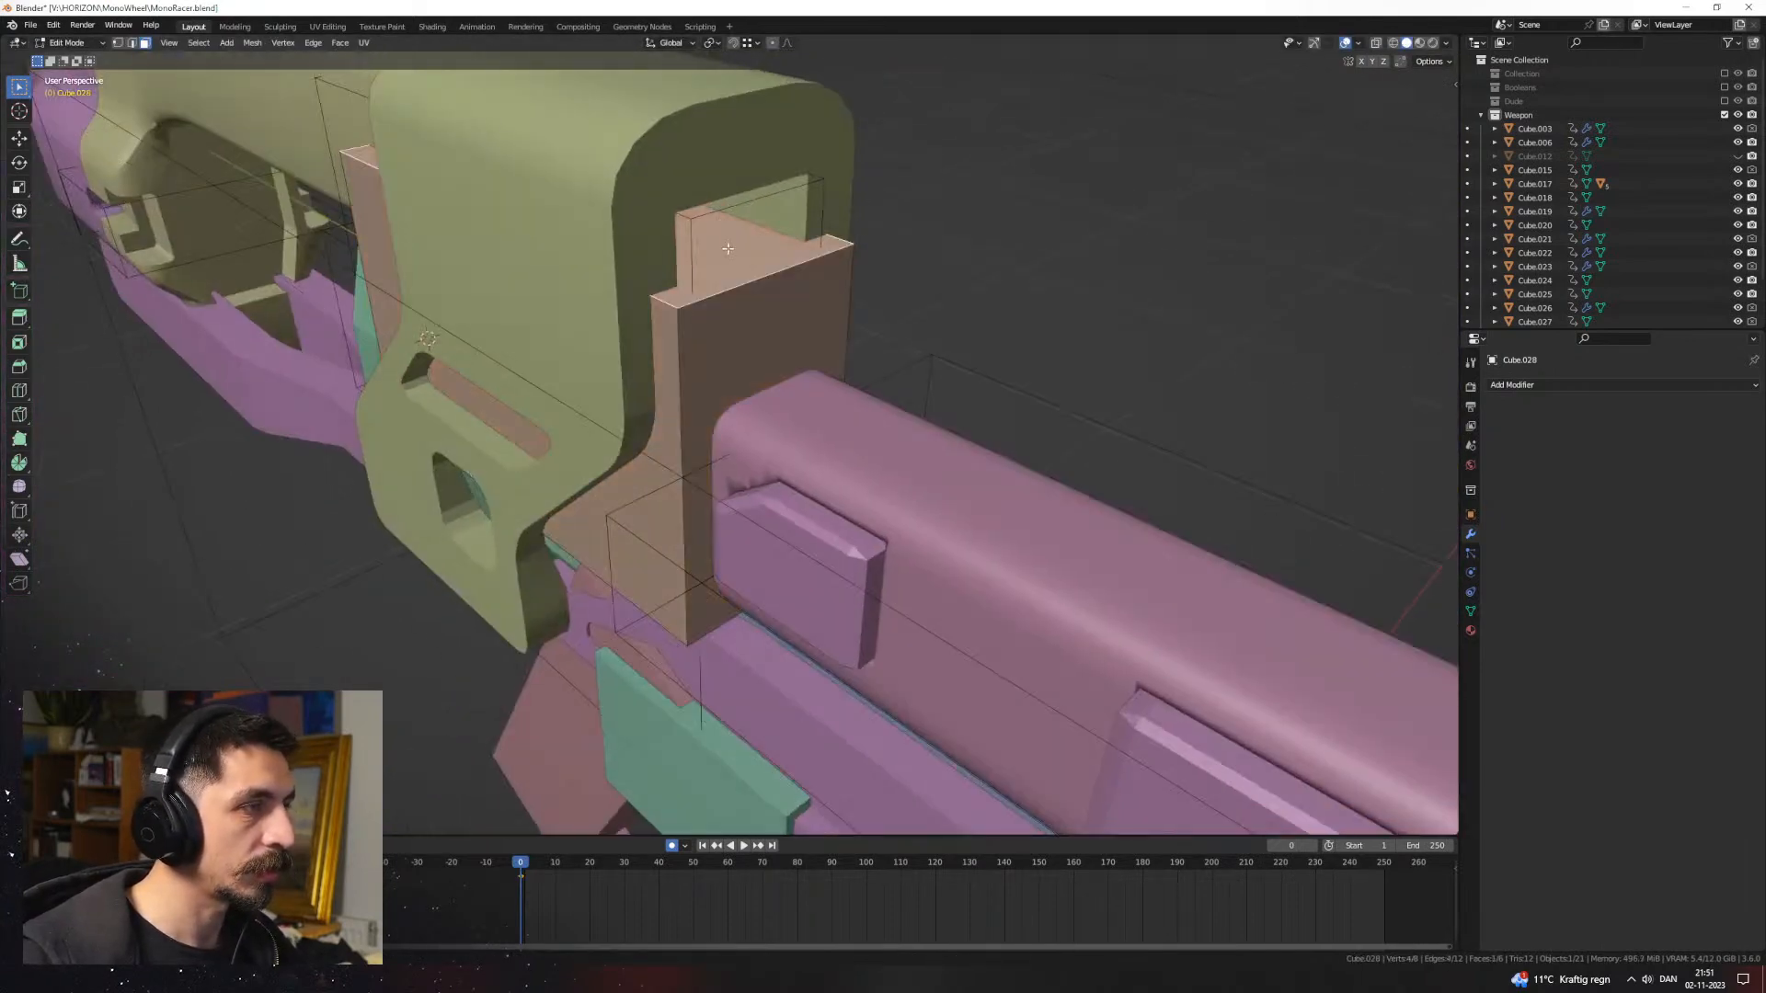
key("g")
key("z")
middle_click_drag(737, 334, 902, 389)
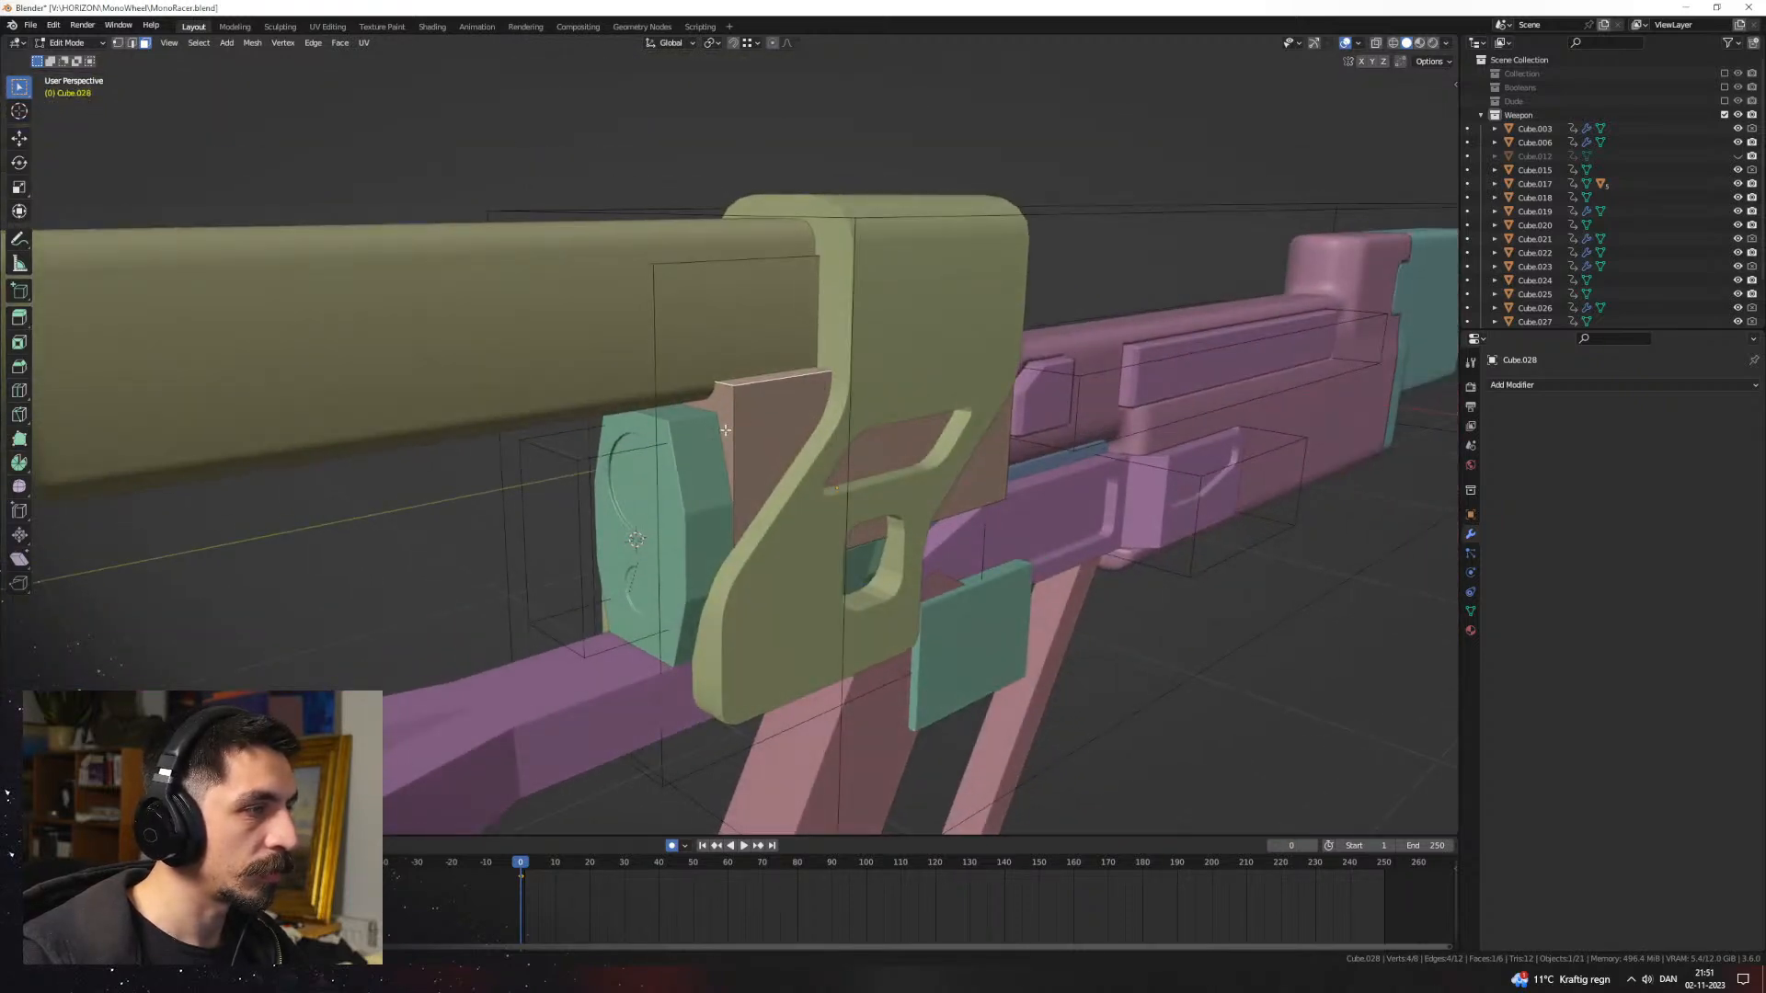
Step: Move the block's rear face along Y to change how far it reaches behind the bracket
left_click(726, 430)
middle_click_drag(725, 430, 694, 428)
key("g")
key("x")
key("y")
left_click(924, 410)
Step: Add a horizontal loop cut around the block and adjust the height of its top face along Z
middle_click_drag(924, 409, 818, 416)
key("g")
key("x")
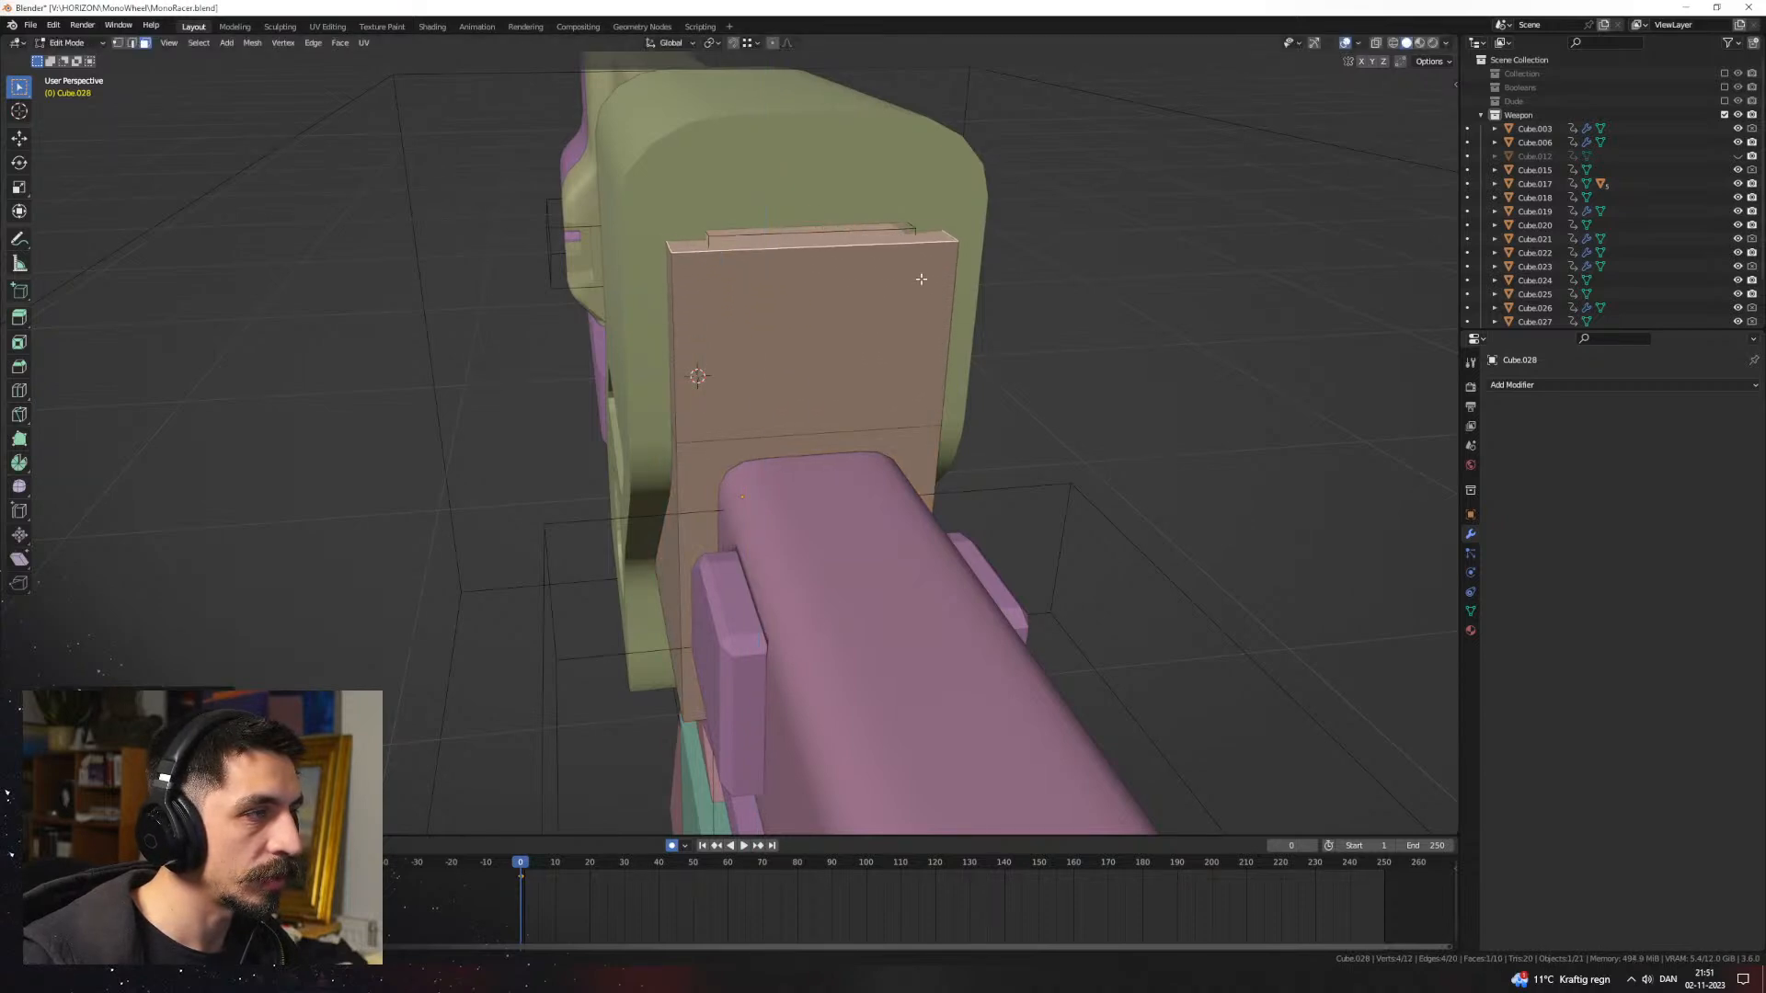
middle_click_drag(1040, 394, 839, 325)
left_click(839, 324)
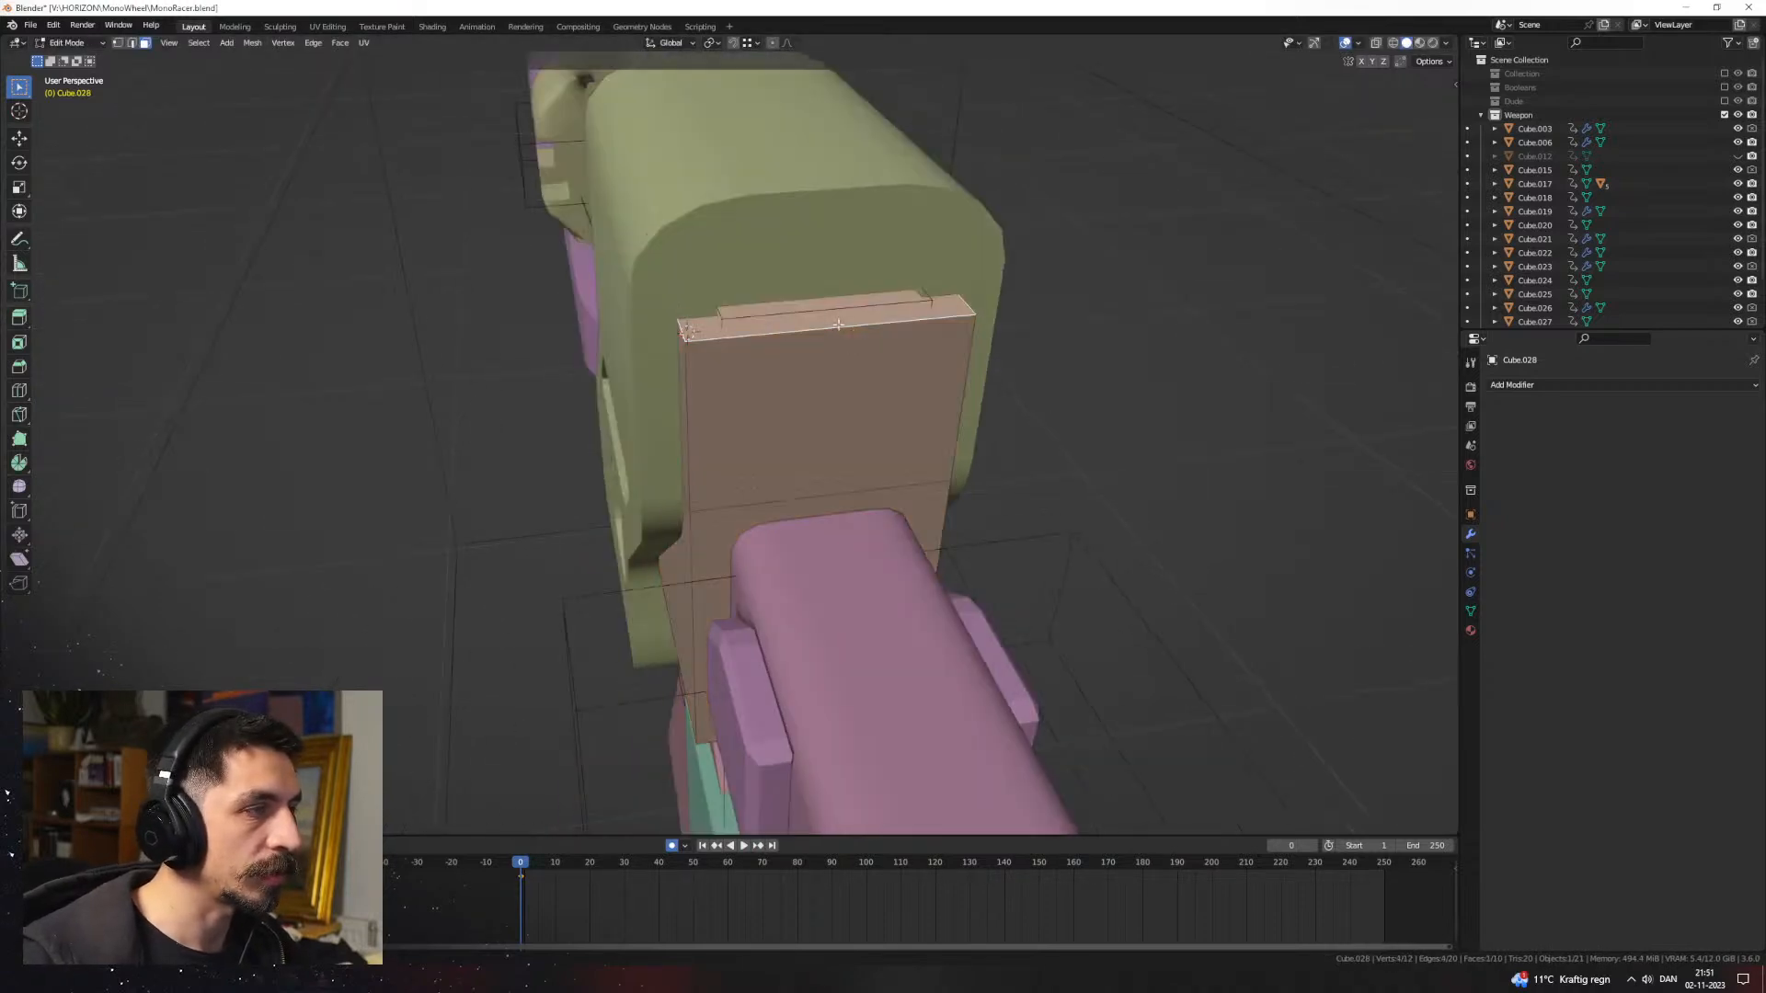
middle_click_drag(998, 333, 1012, 391)
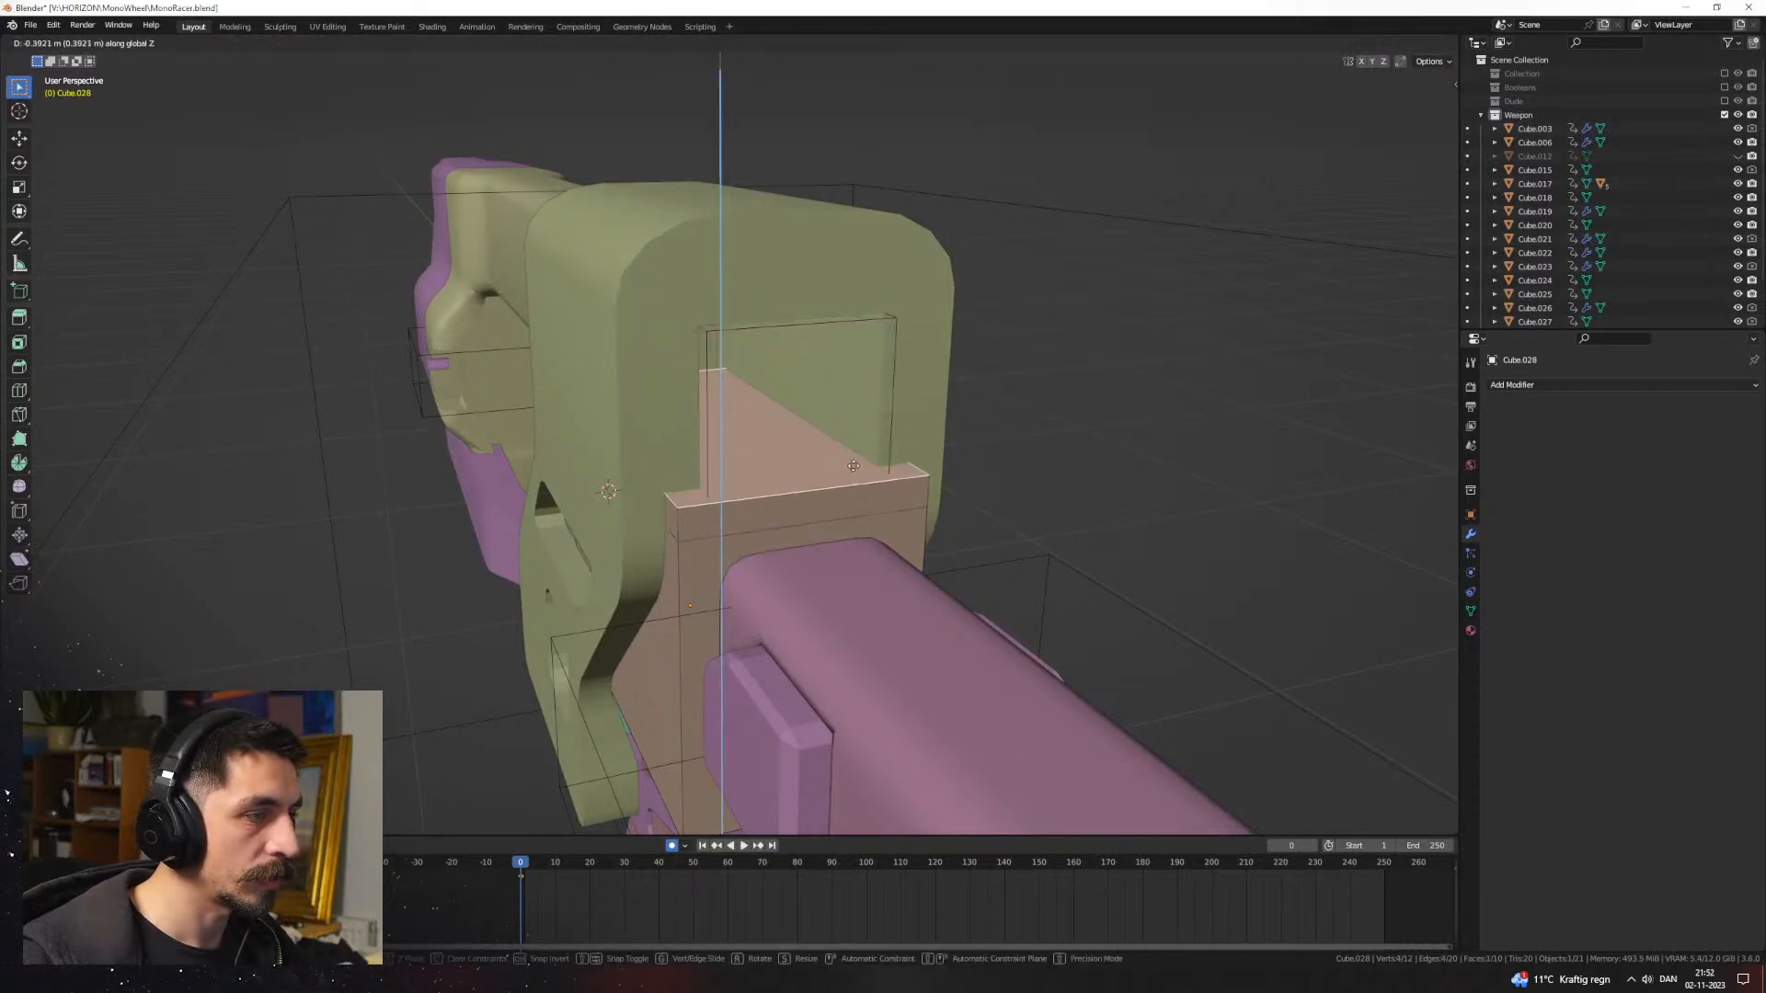
left_click(862, 414)
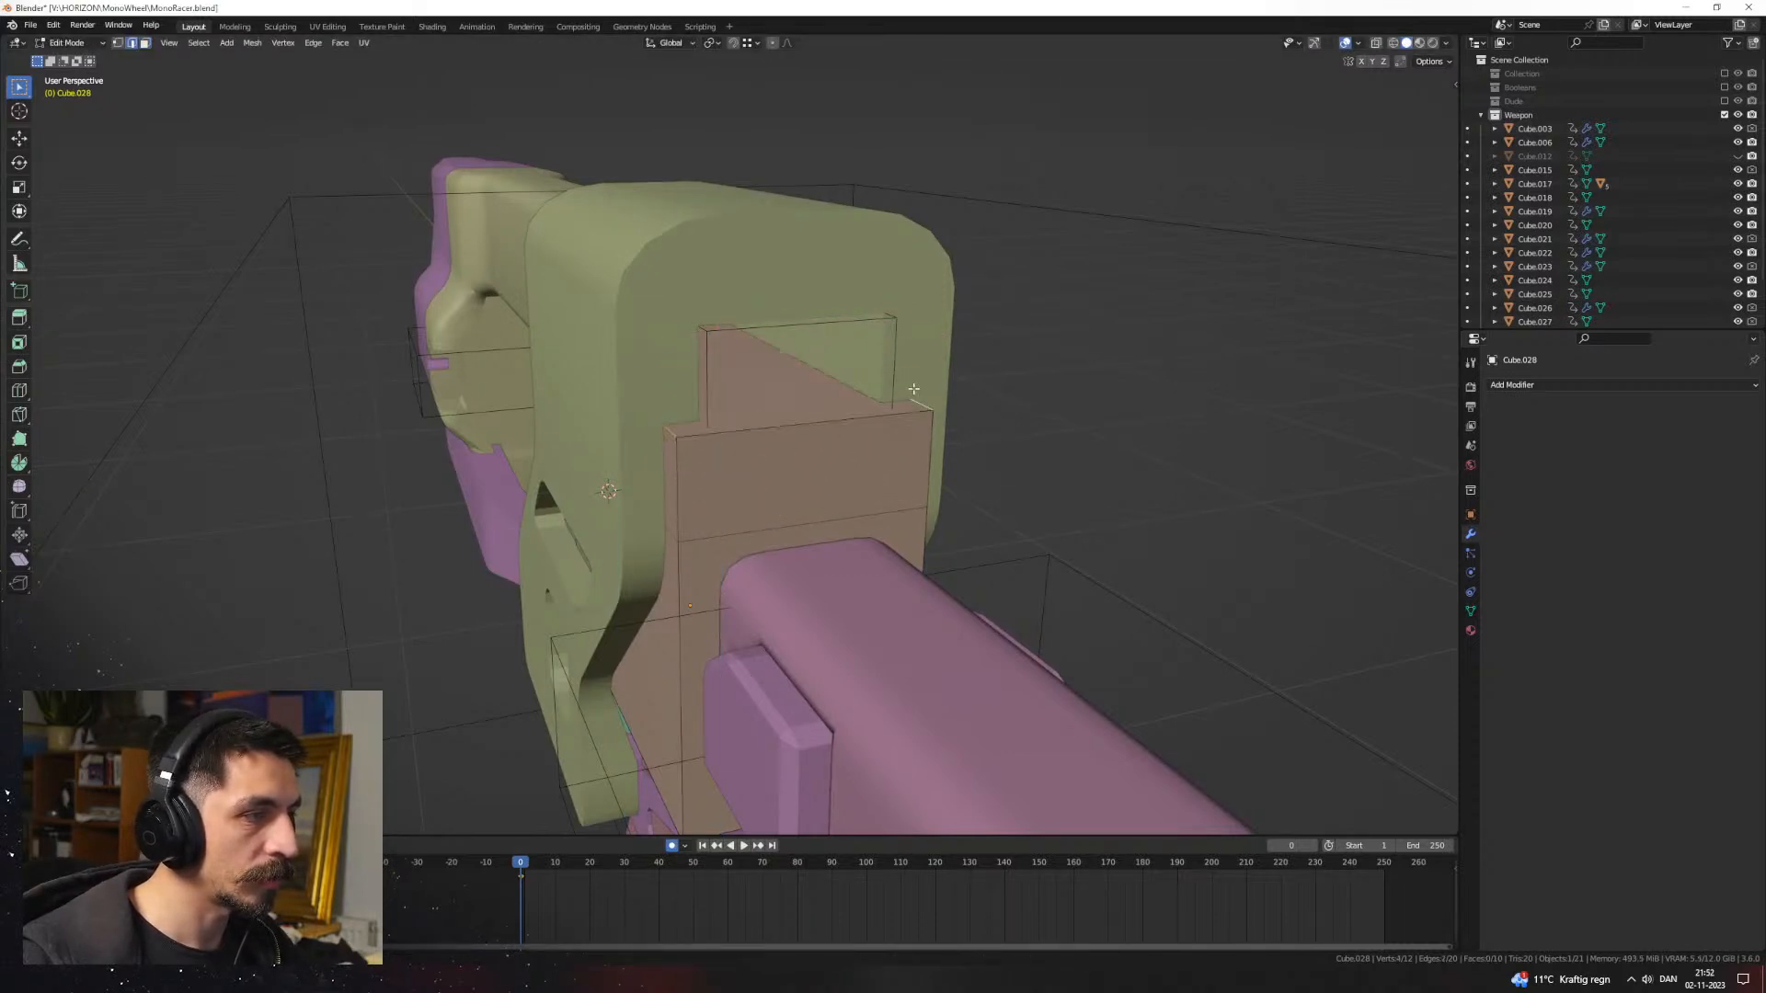
Step: Bevel the block's two long upper edges by 0.183 m with one segment
middle_click_drag(913, 389, 987, 420)
key("ctrl+b")
left_click(962, 481)
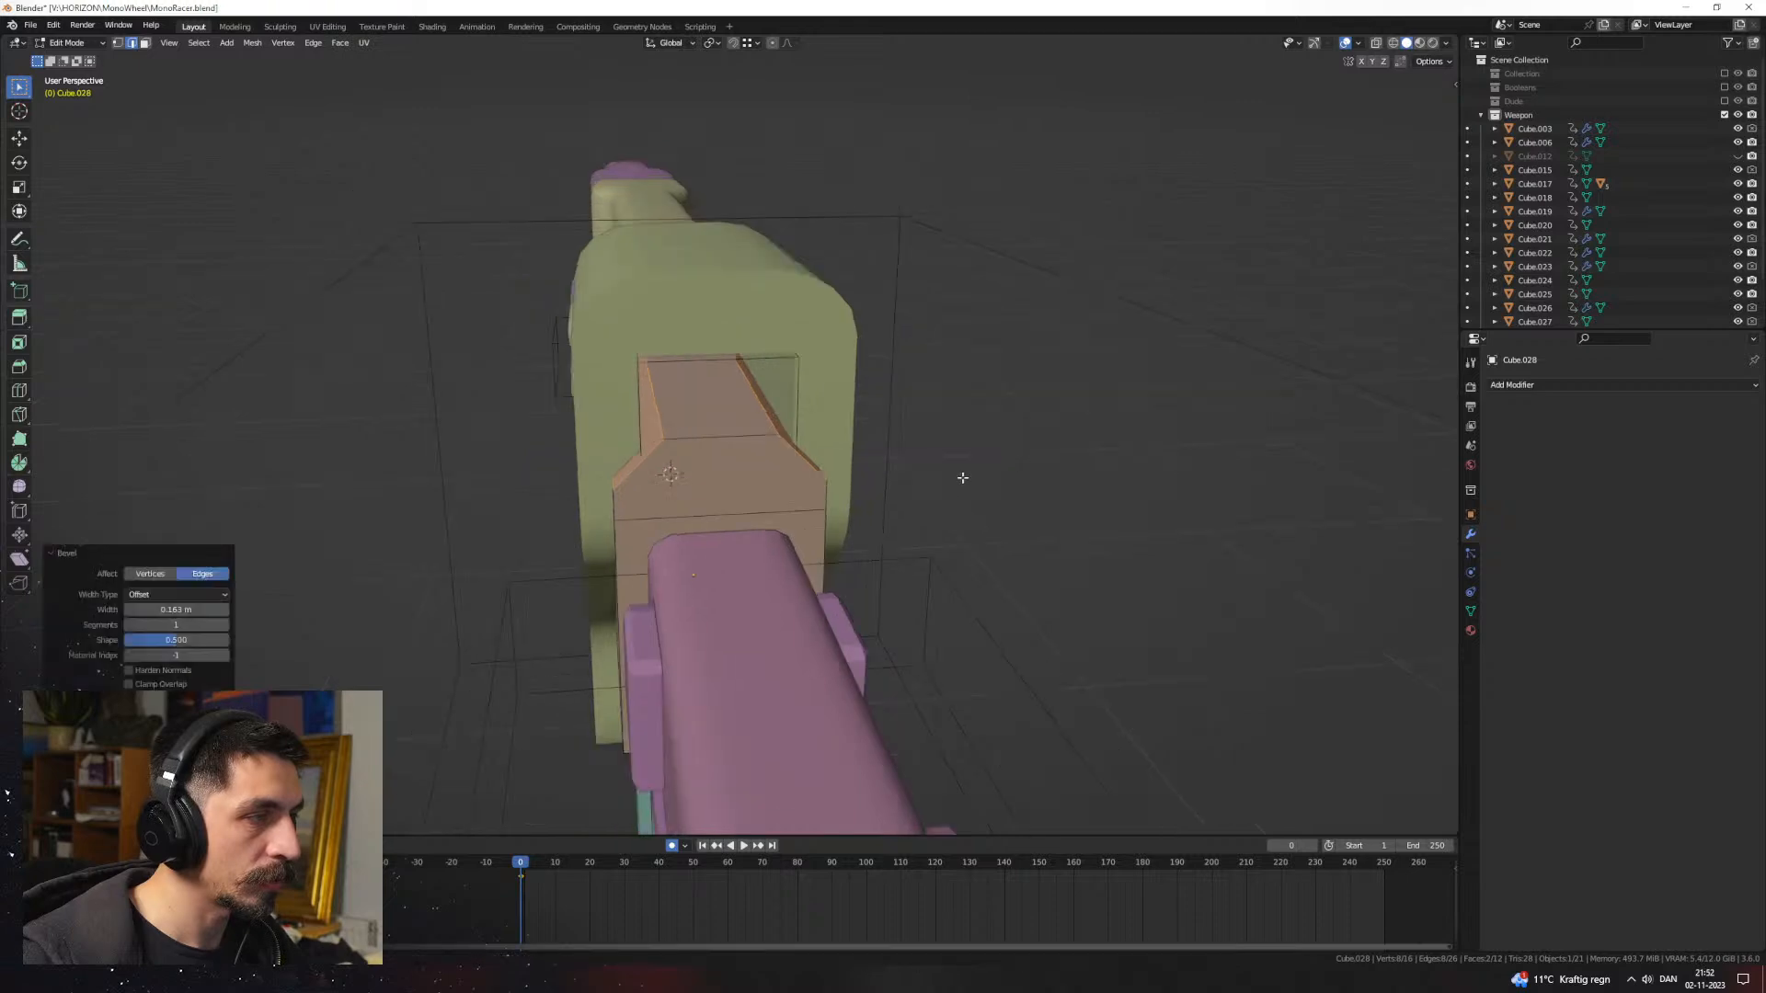
Step: Bevel the block's front and rear lower edges, using a width of about 0.35 m for the rear one
middle_click_drag(962, 481, 1029, 491)
left_click(947, 439)
left_click(1050, 478)
left_click(726, 505)
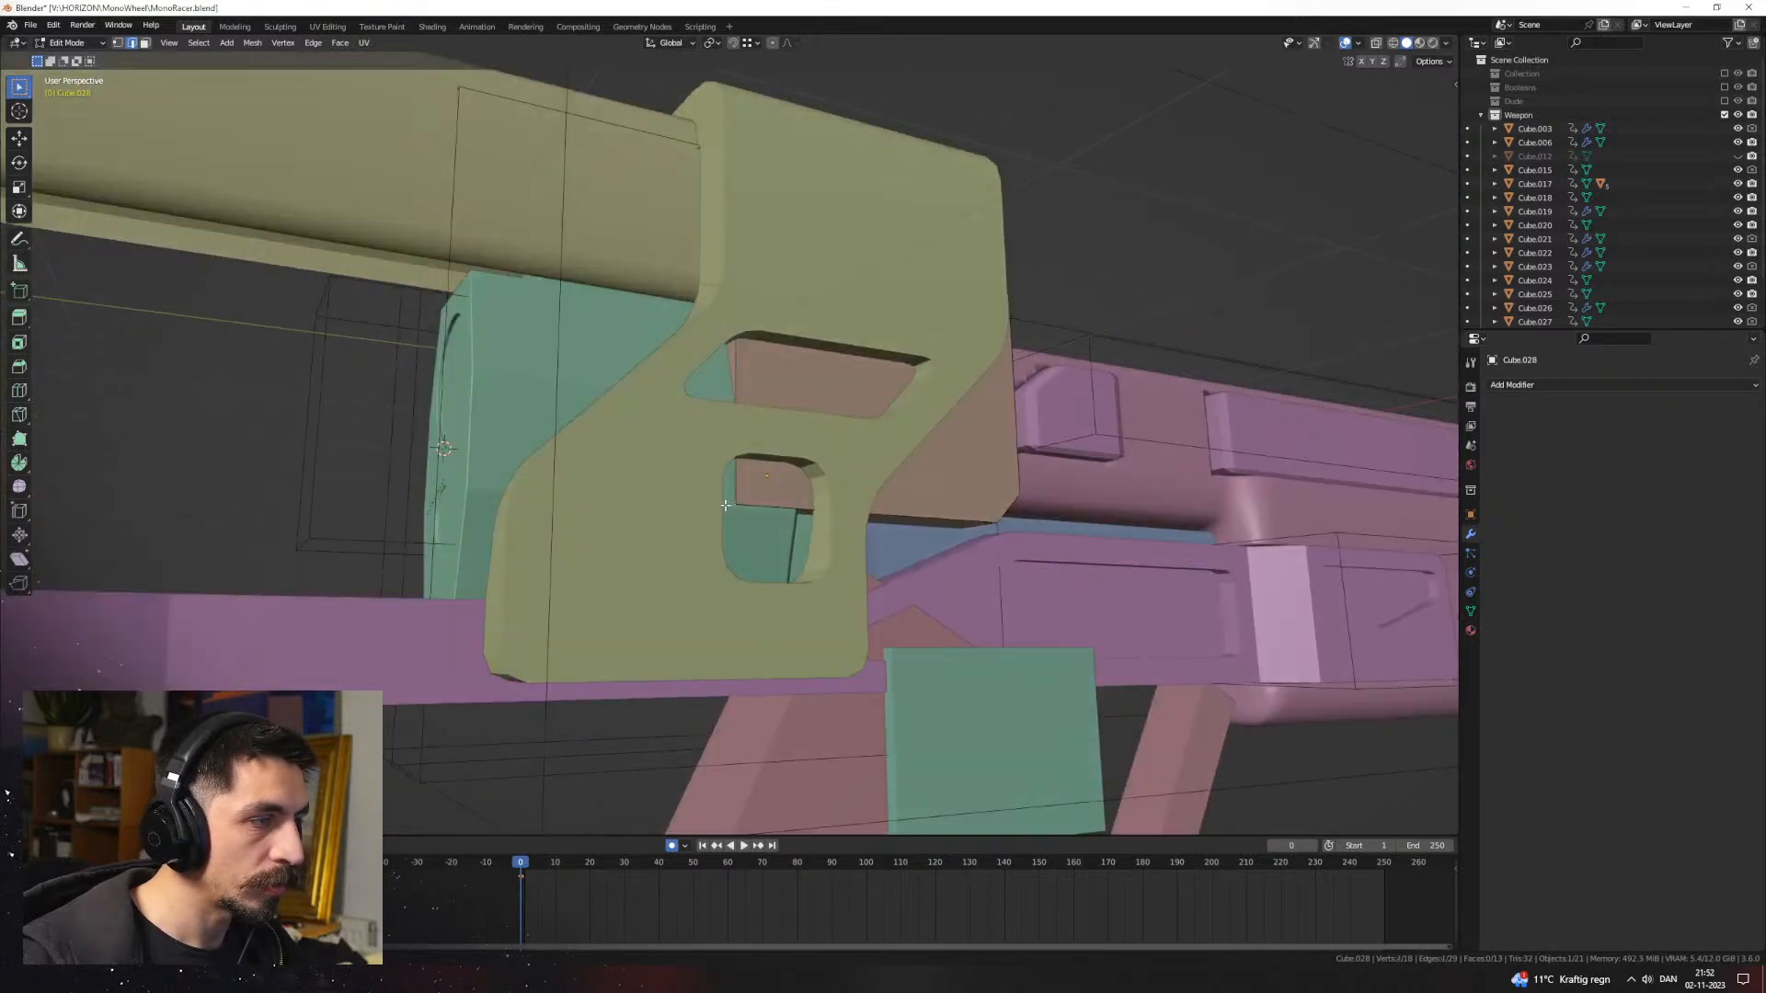
left_click(904, 571)
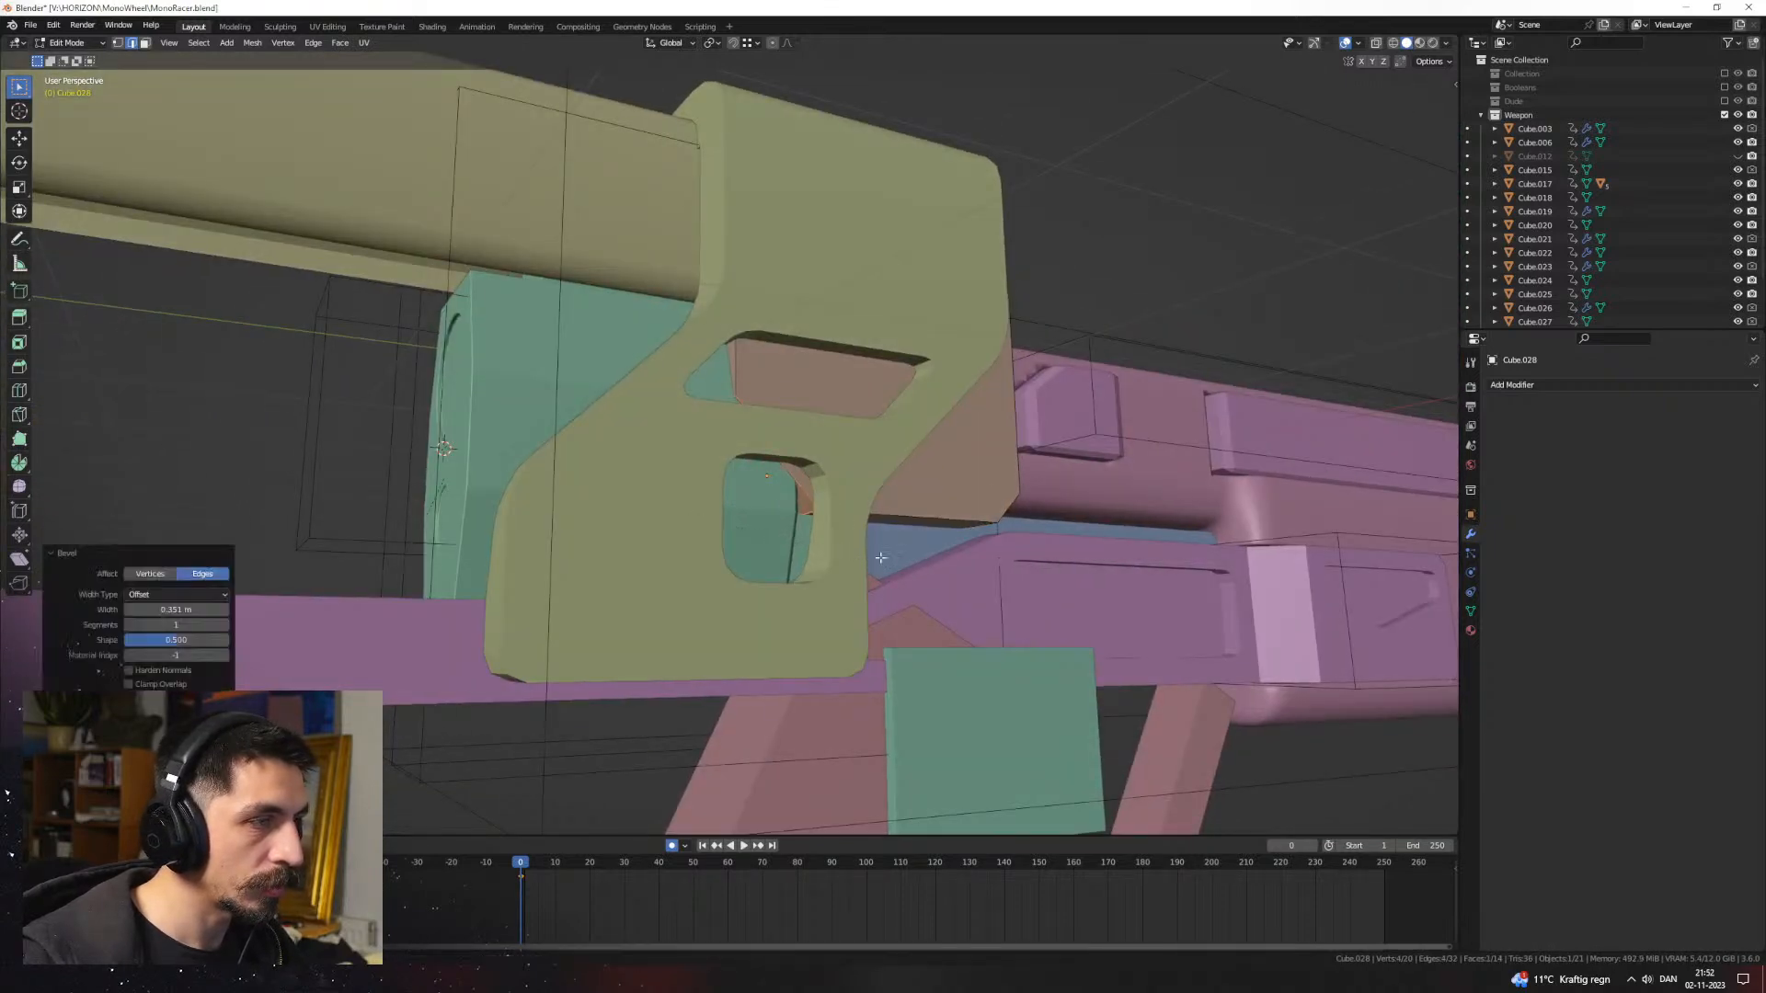
Step: Box-select the block's rear vertices in a wireframe side view and move them along Y to shorten the block
middle_click_drag(904, 572, 791, 496)
key("shift+z")
key("ctrl+KP_3")
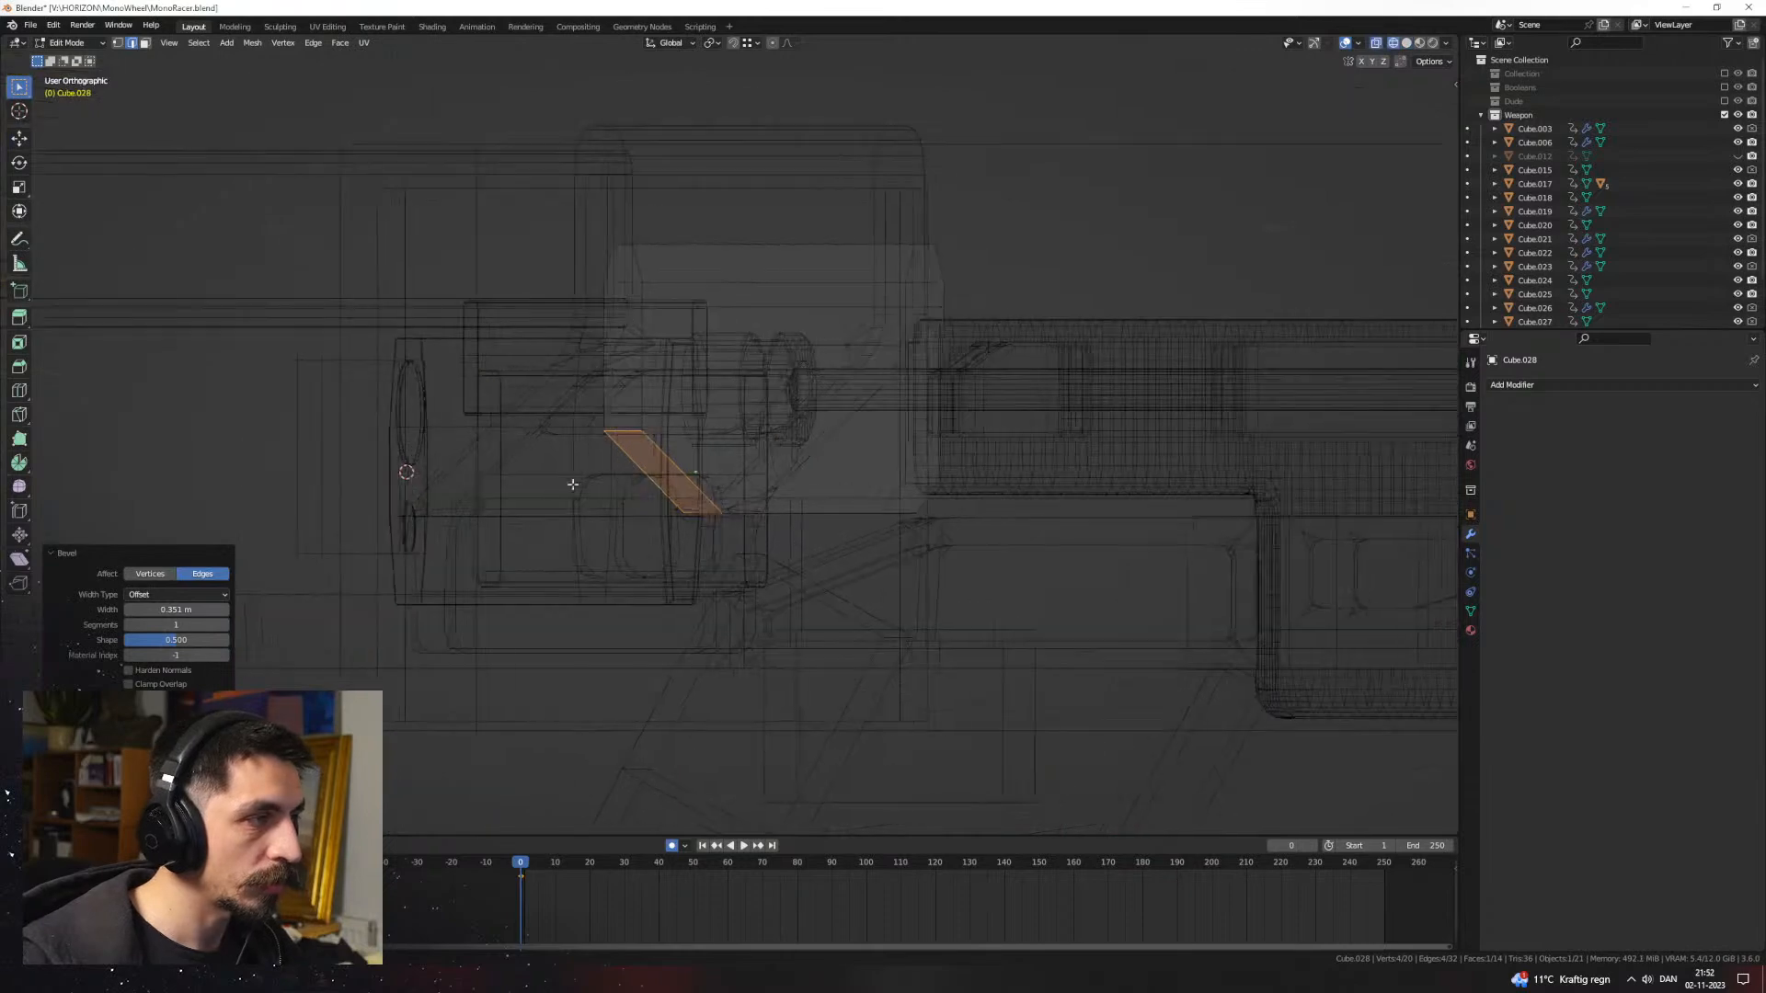
key("1")
left_click_drag(529, 550, 741, 238)
key("shift+z")
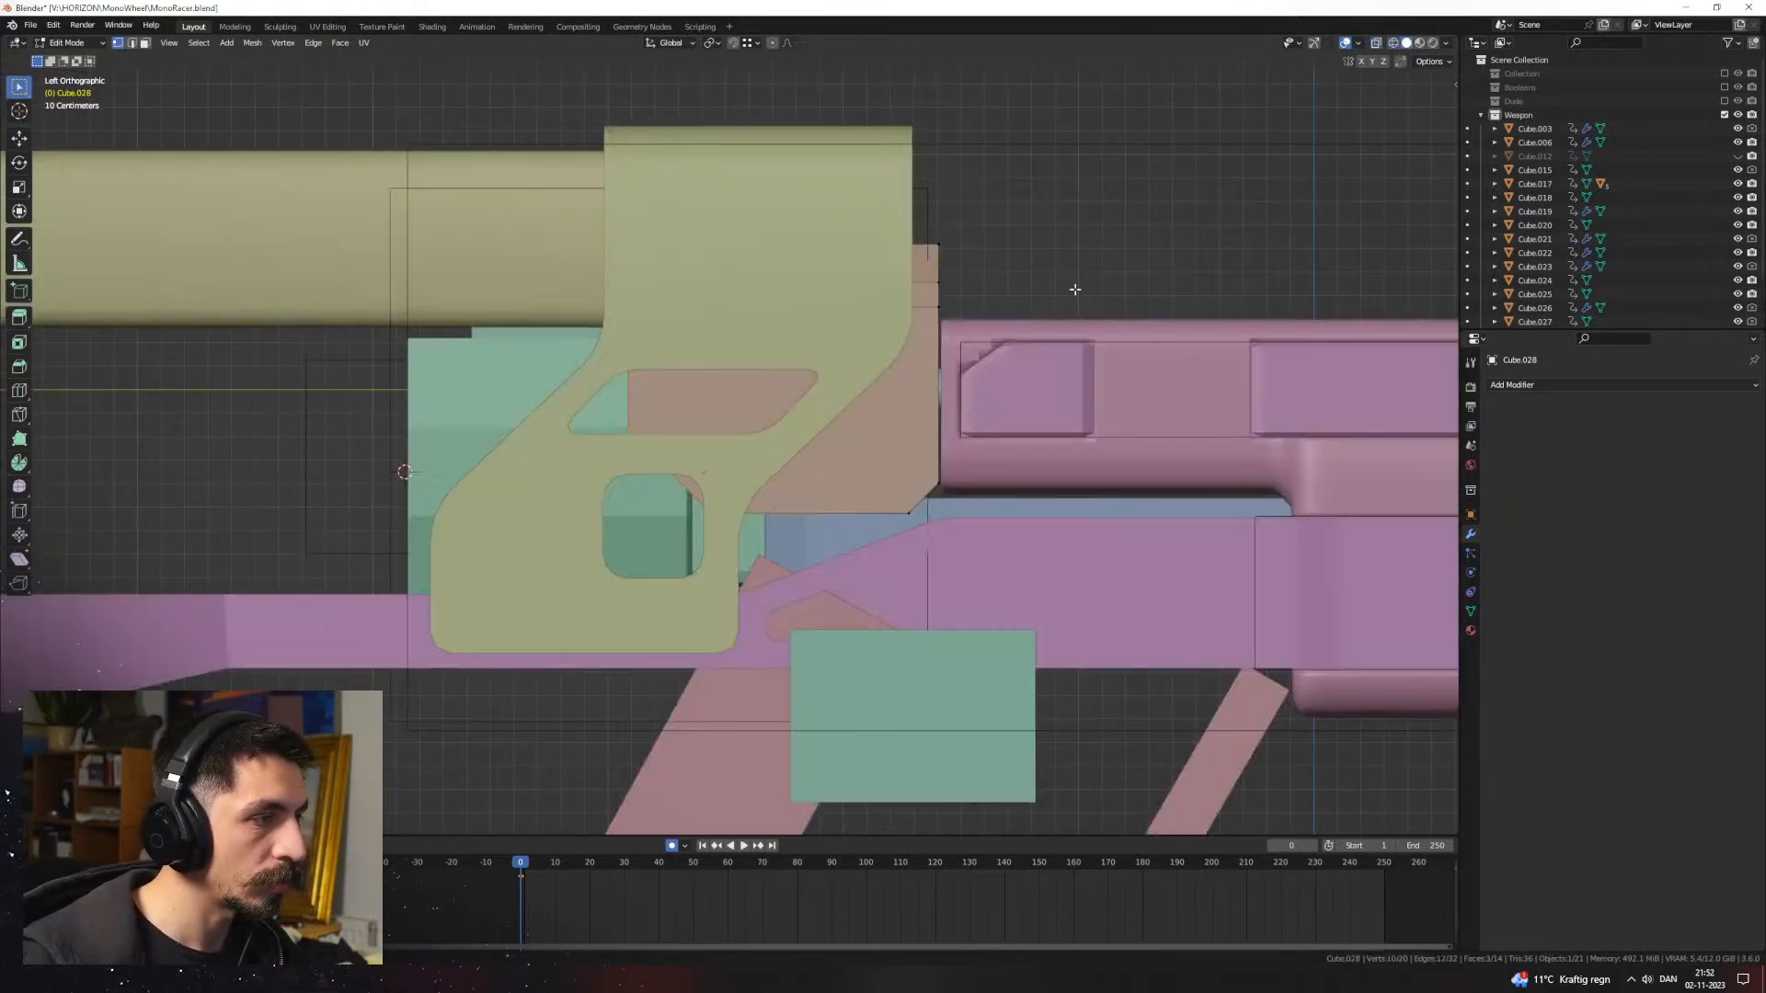
middle_click_drag(883, 478, 961, 409)
key("g")
key("y")
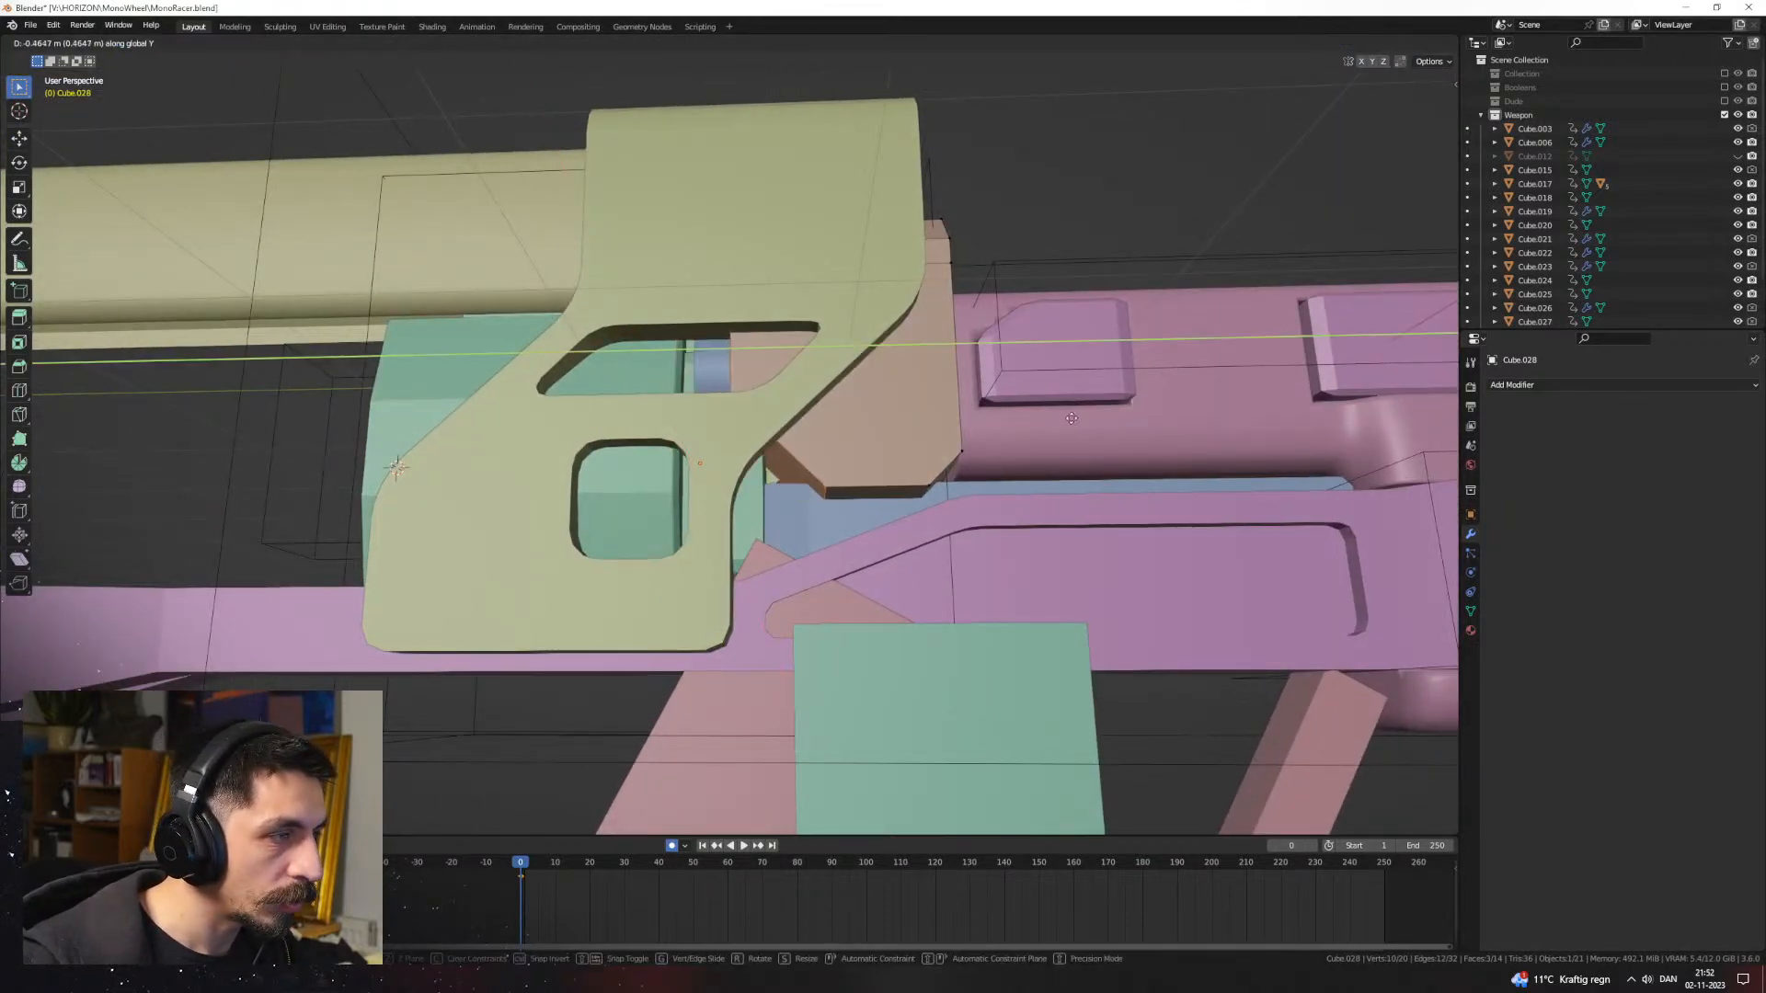
left_click(1064, 423)
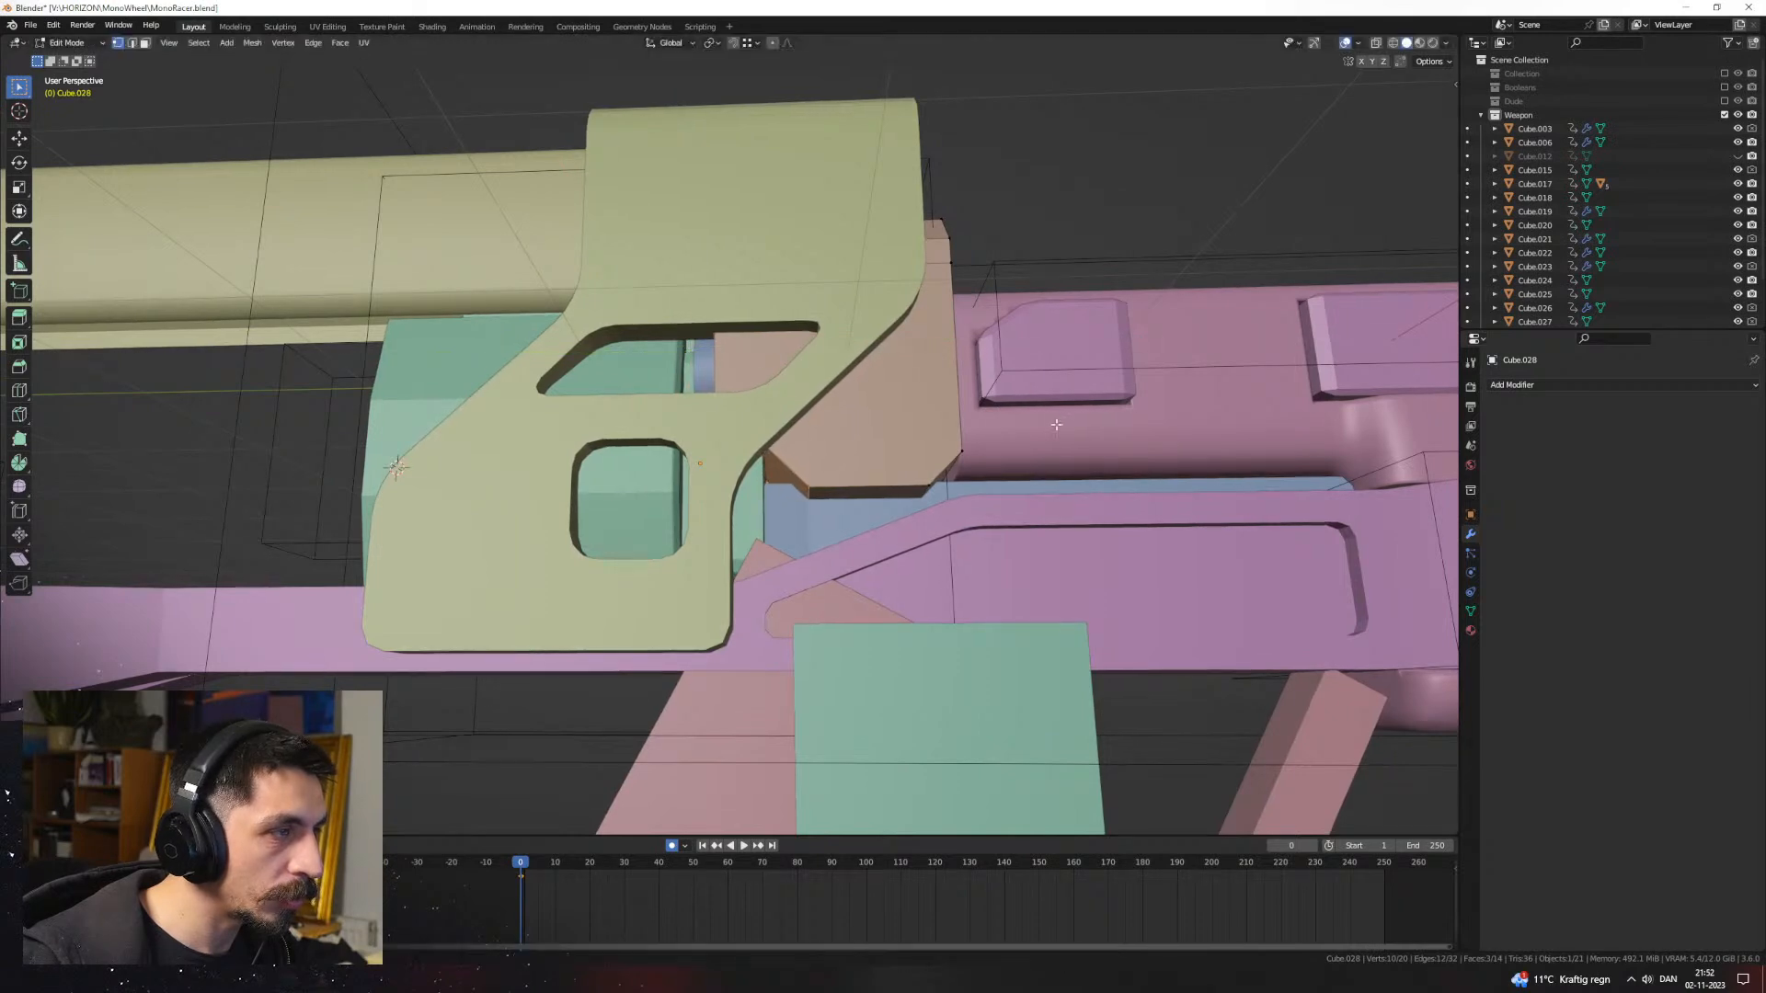
Step: Select all of the new block's geometry and adjust its scale relative to the front section
middle_click_drag(1064, 423, 1009, 519)
key("a")
key("s")
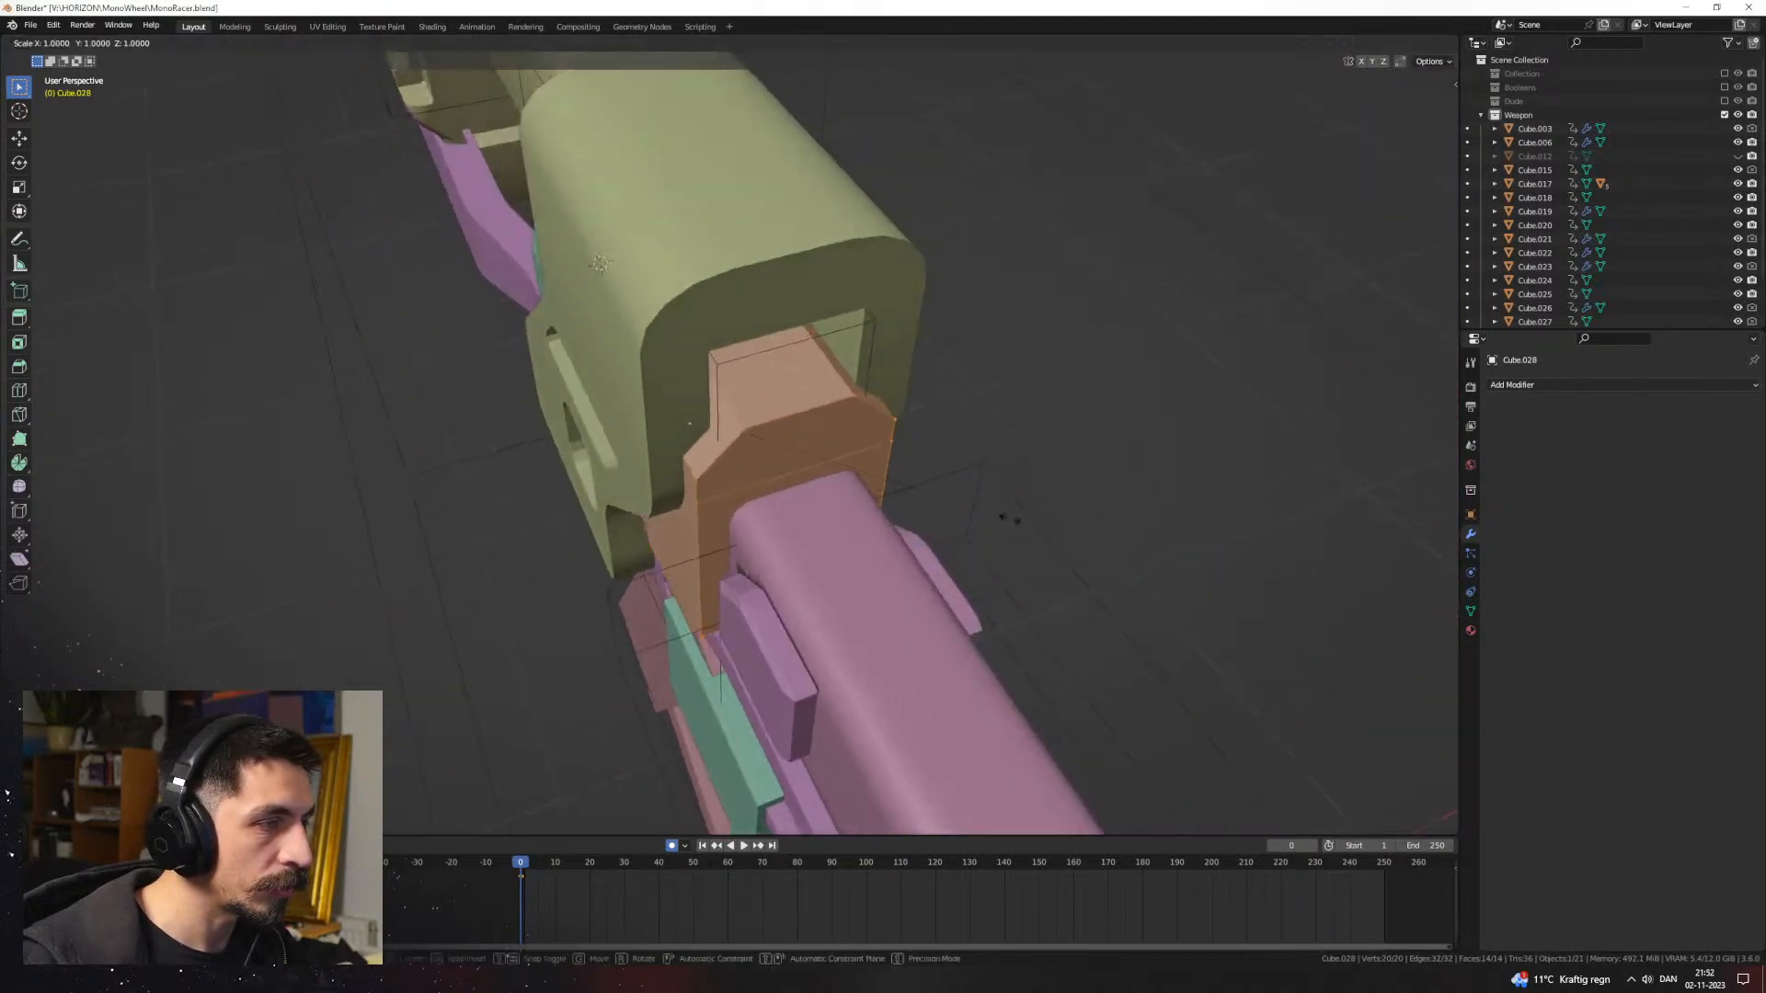
left_click(984, 522)
Step: Select the edges around the upper outline of the block's front face and bevel them
middle_click_drag(855, 526, 902, 500)
key("2")
left_click(811, 364, "alt")
middle_click_drag(832, 442, 913, 395)
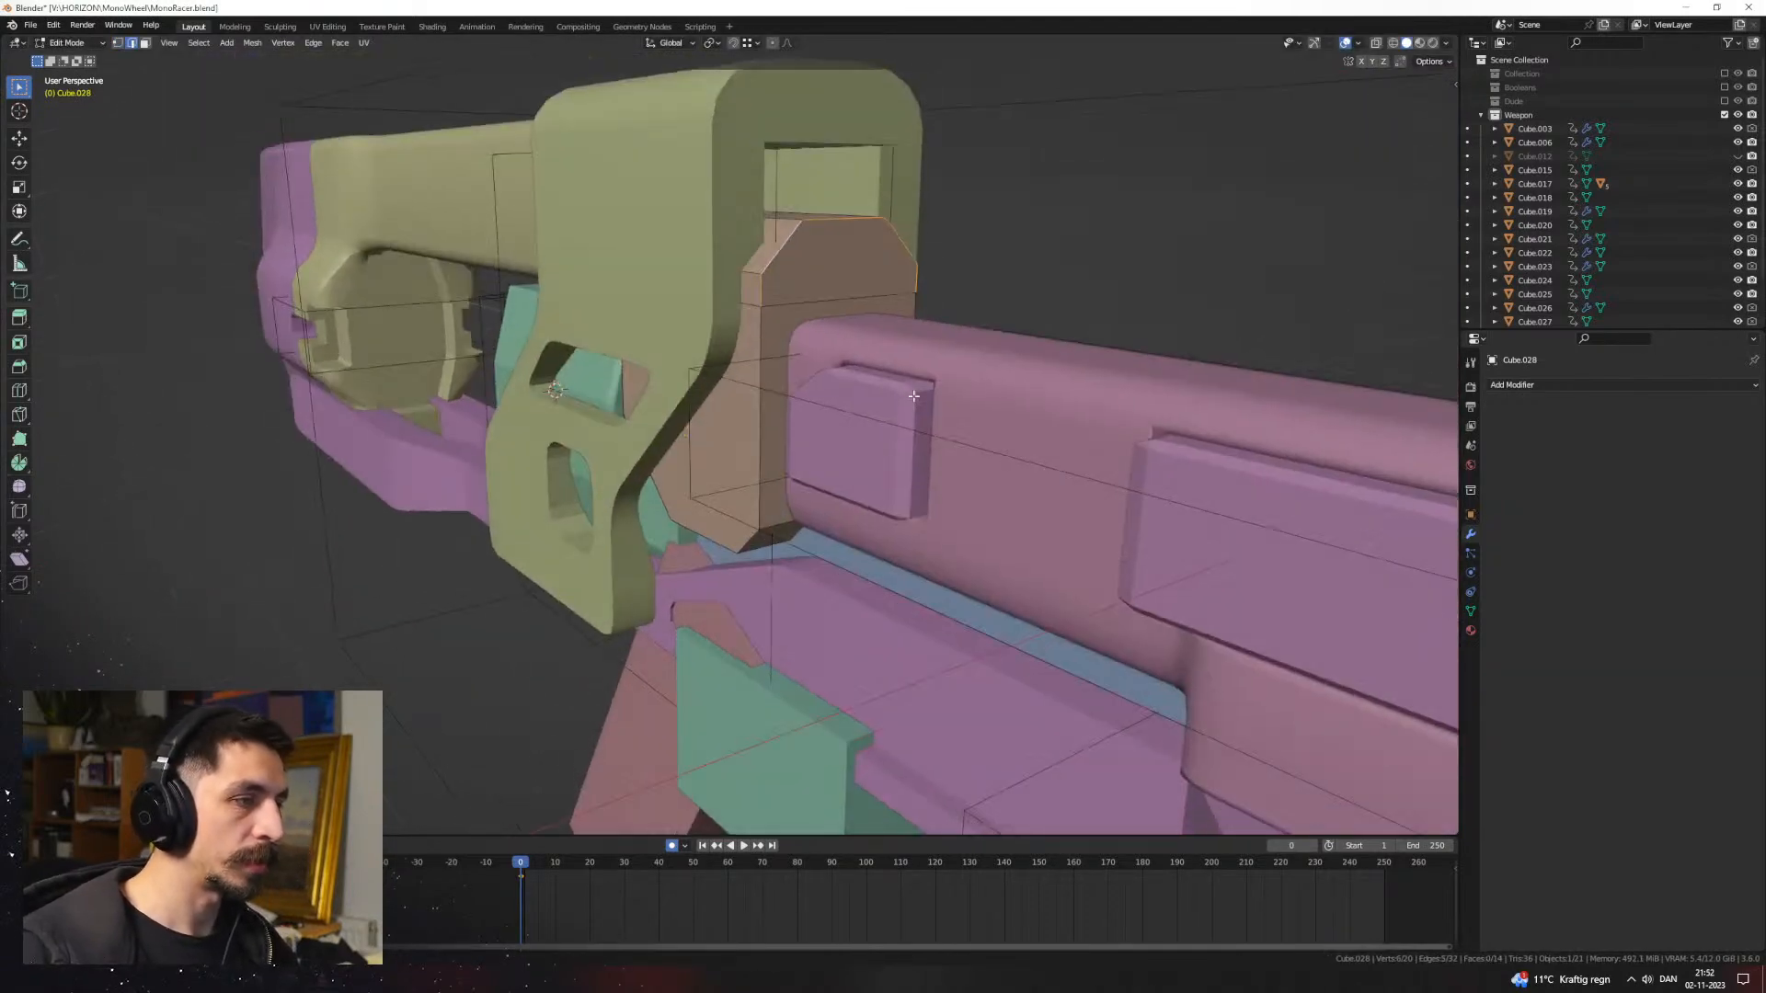
middle_click_drag(807, 469, 1010, 440)
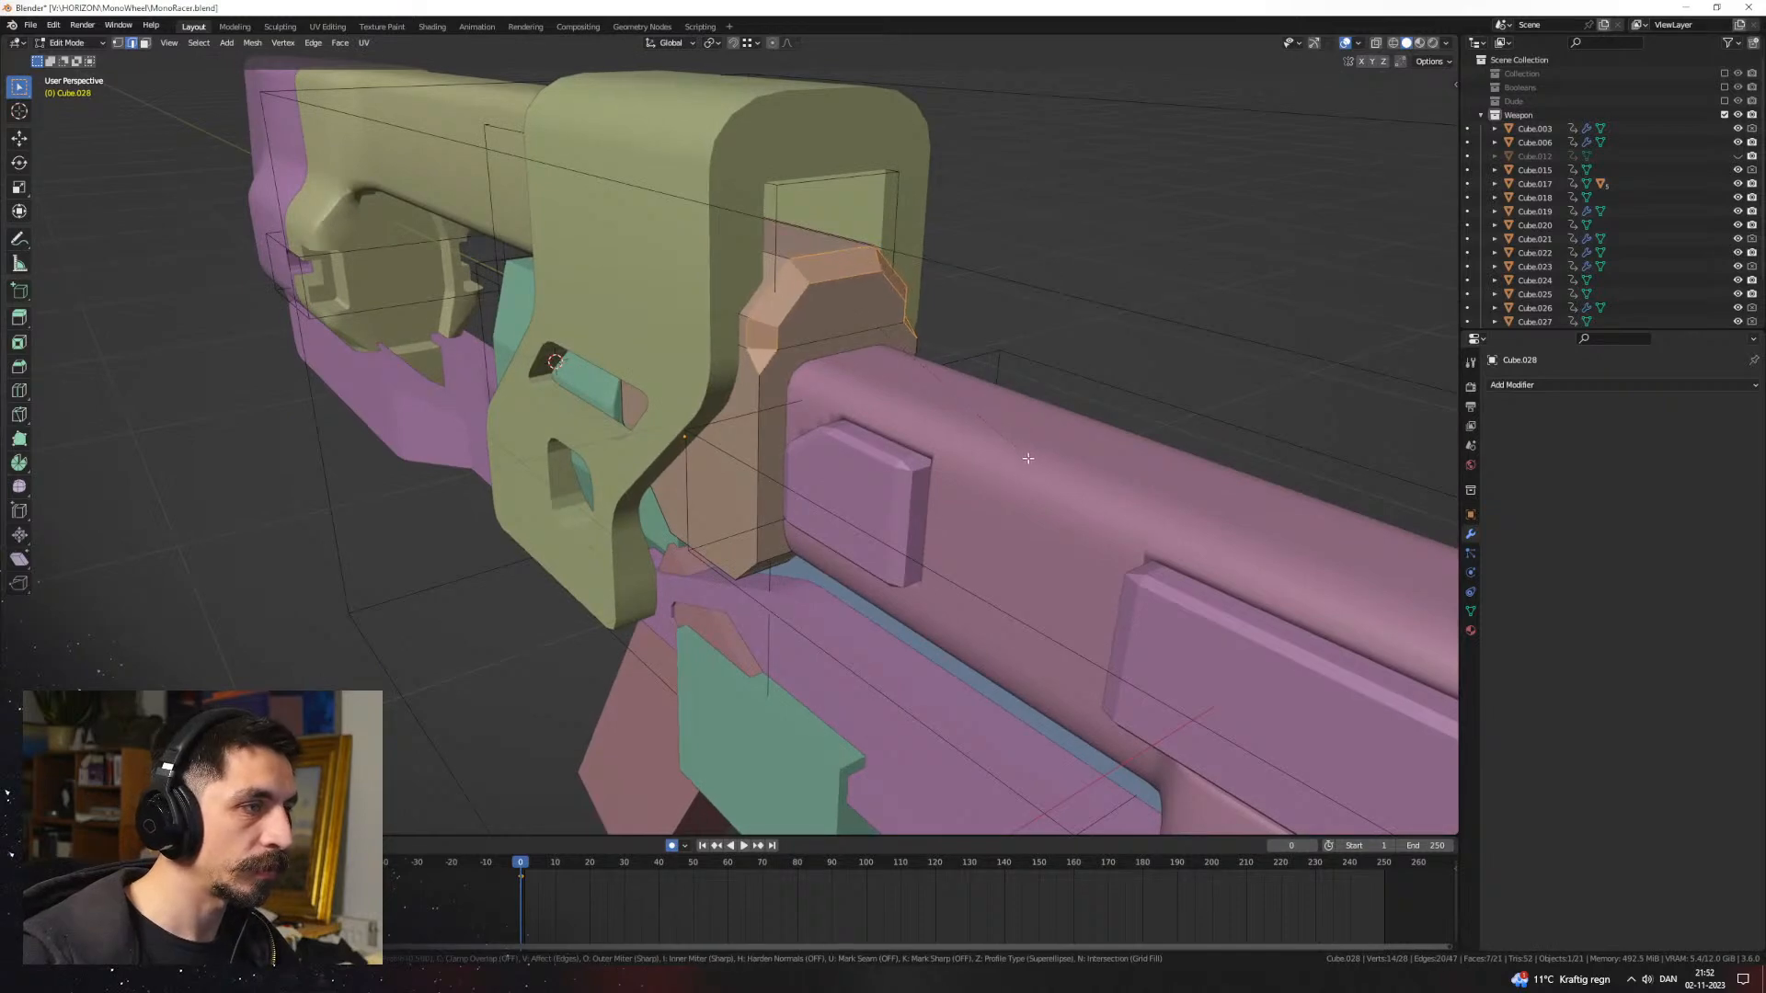
left_click(1022, 457)
Step: Bevel the lower front corner edges of the block by 0.112 m
key("Tab")
middle_click_drag(1039, 362, 911, 375)
scroll(906, 379, "up", 1)
left_click(835, 425)
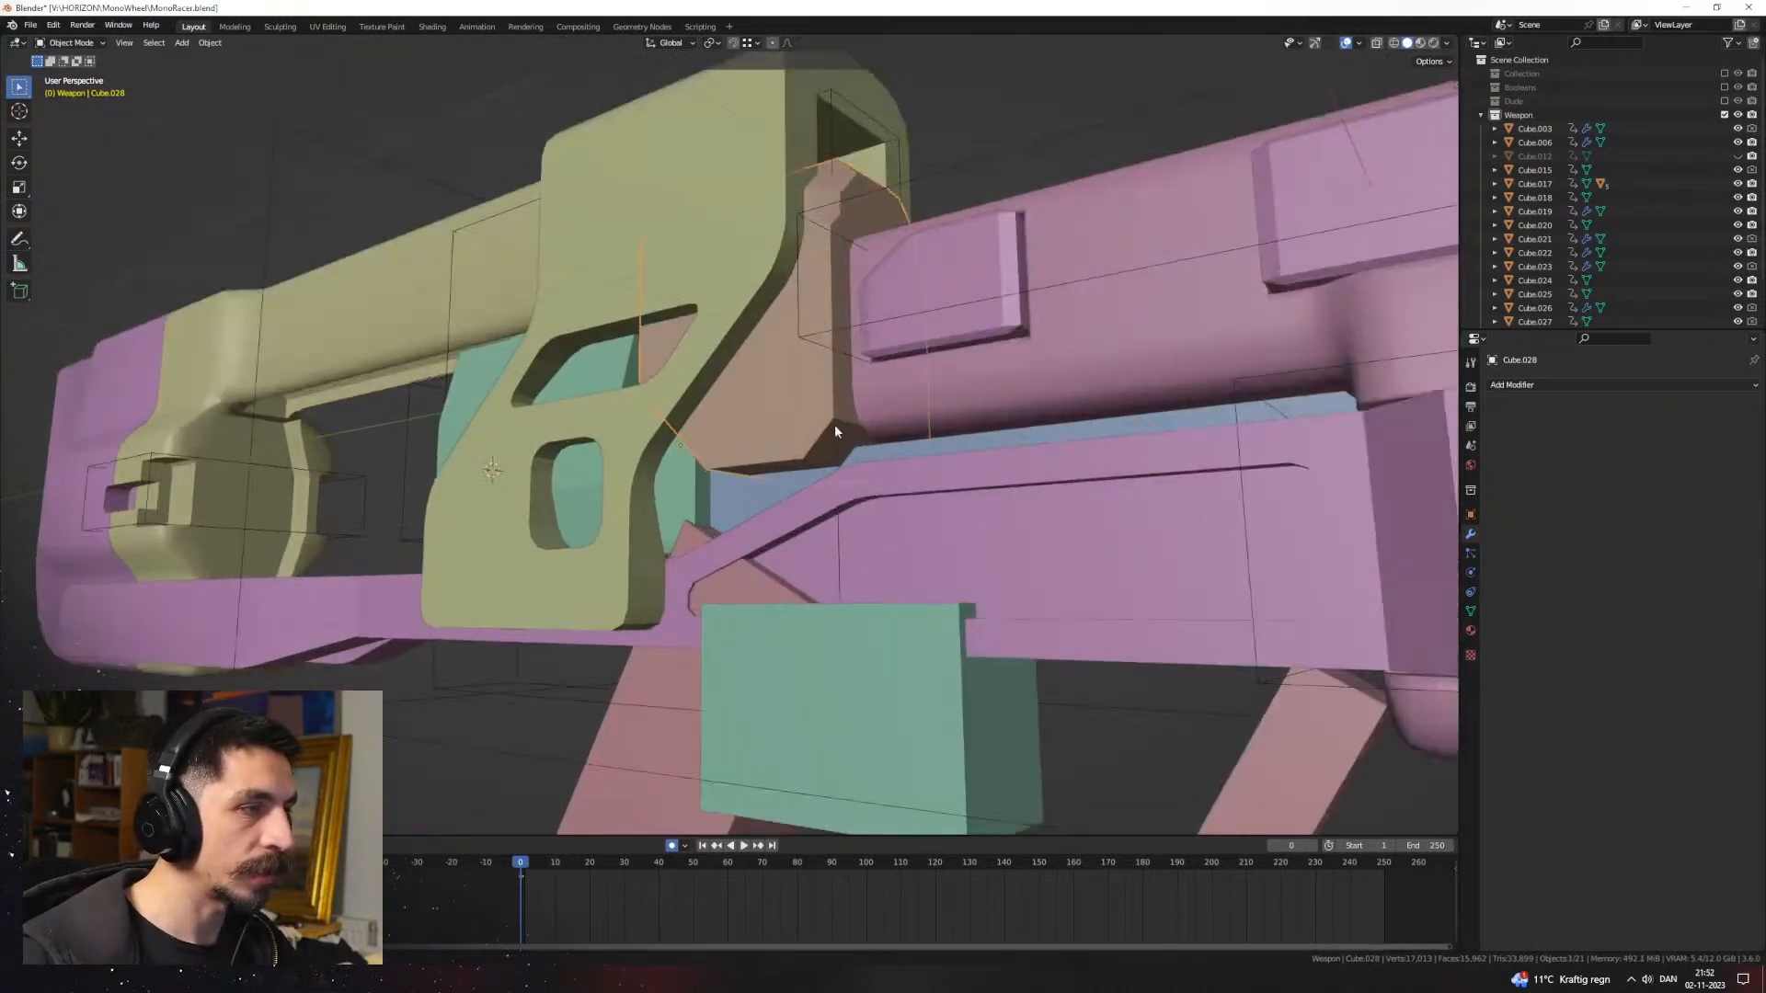
key("Tab")
middle_click_drag(835, 425, 837, 563)
left_click(790, 372)
left_click(880, 458)
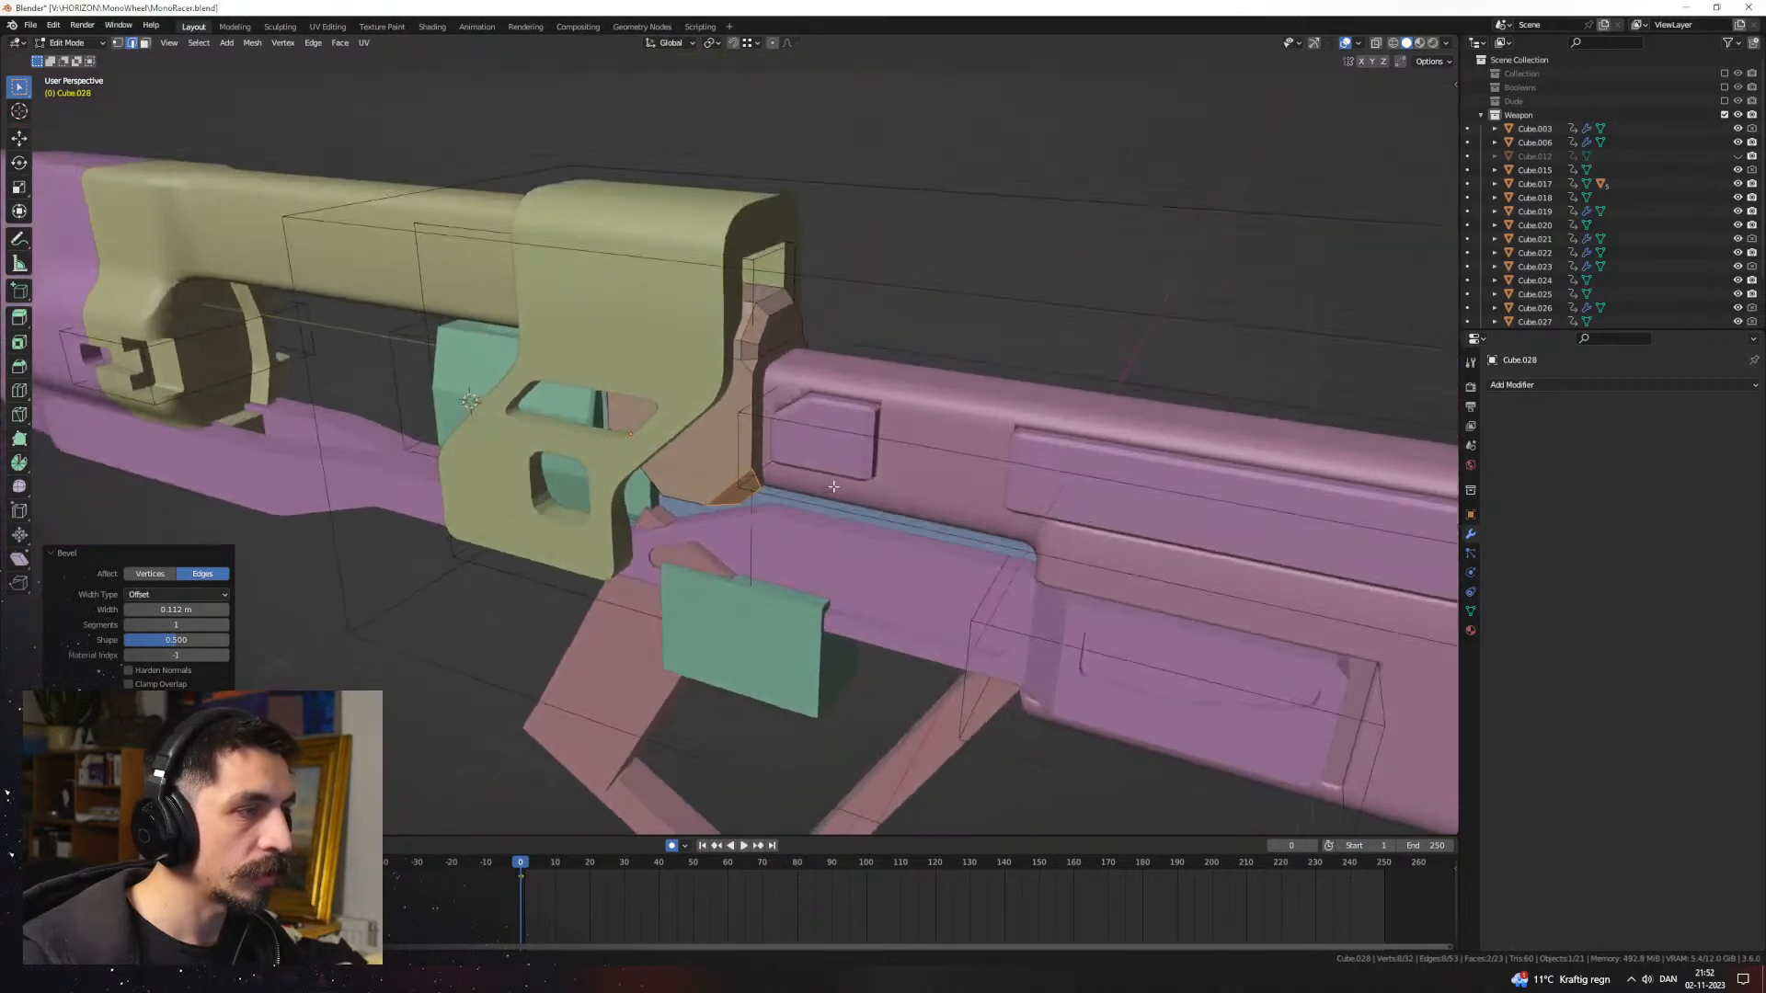
Step: Switch to Material Preview and link the dark lower rail's material to the new block
key("Tab")
left_click(1420, 42)
mouse_move(1057, 322)
middle_mouse_down()
mouse_move(975, 340)
mouse_move(654, 329)
mouse_move(708, 379)
middle_mouse_up()
left_click(705, 404)
left_click(629, 520, "shift")
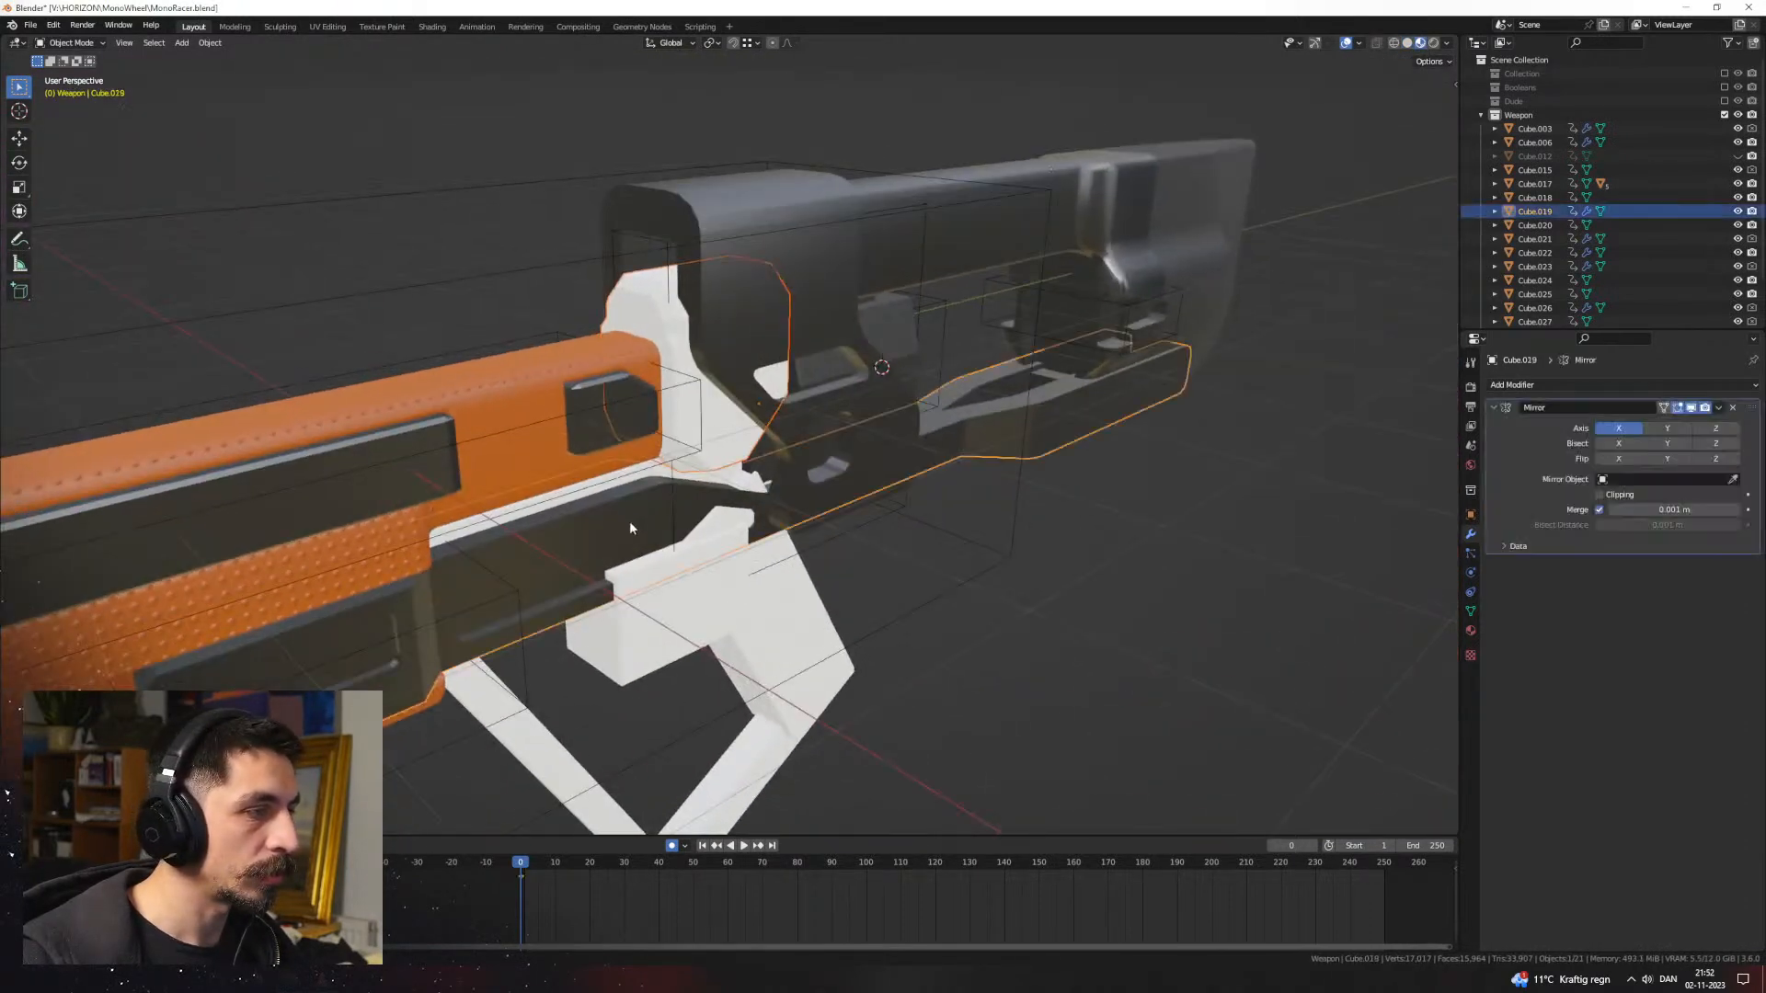
key("ctrl+l")
left_click(657, 523)
key("alt+a")
Step: Move the two selected vertices at the block's front side corner down along Z to reshape the chamfer
middle_click_drag(803, 512, 722, 335)
scroll(743, 395, "up", 4)
key("Tab")
key("Tab")
left_click(710, 273)
key("Tab")
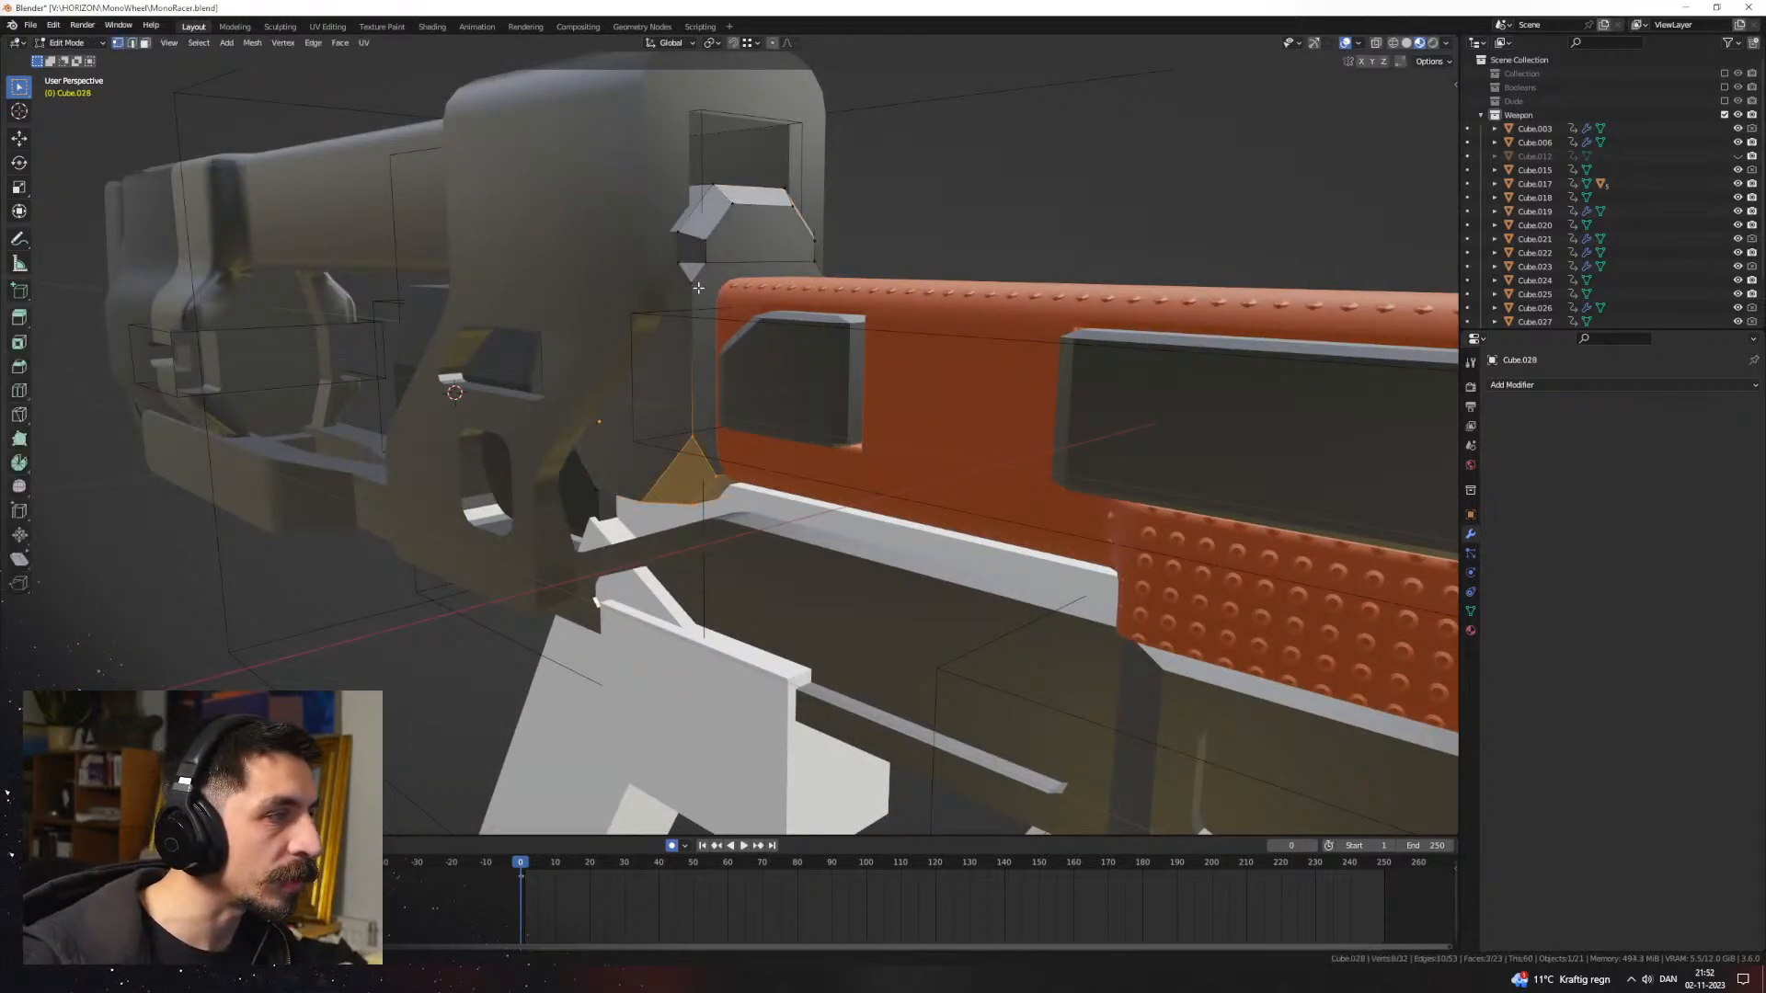
middle_click_drag(710, 273, 859, 362)
key("g")
key("z")
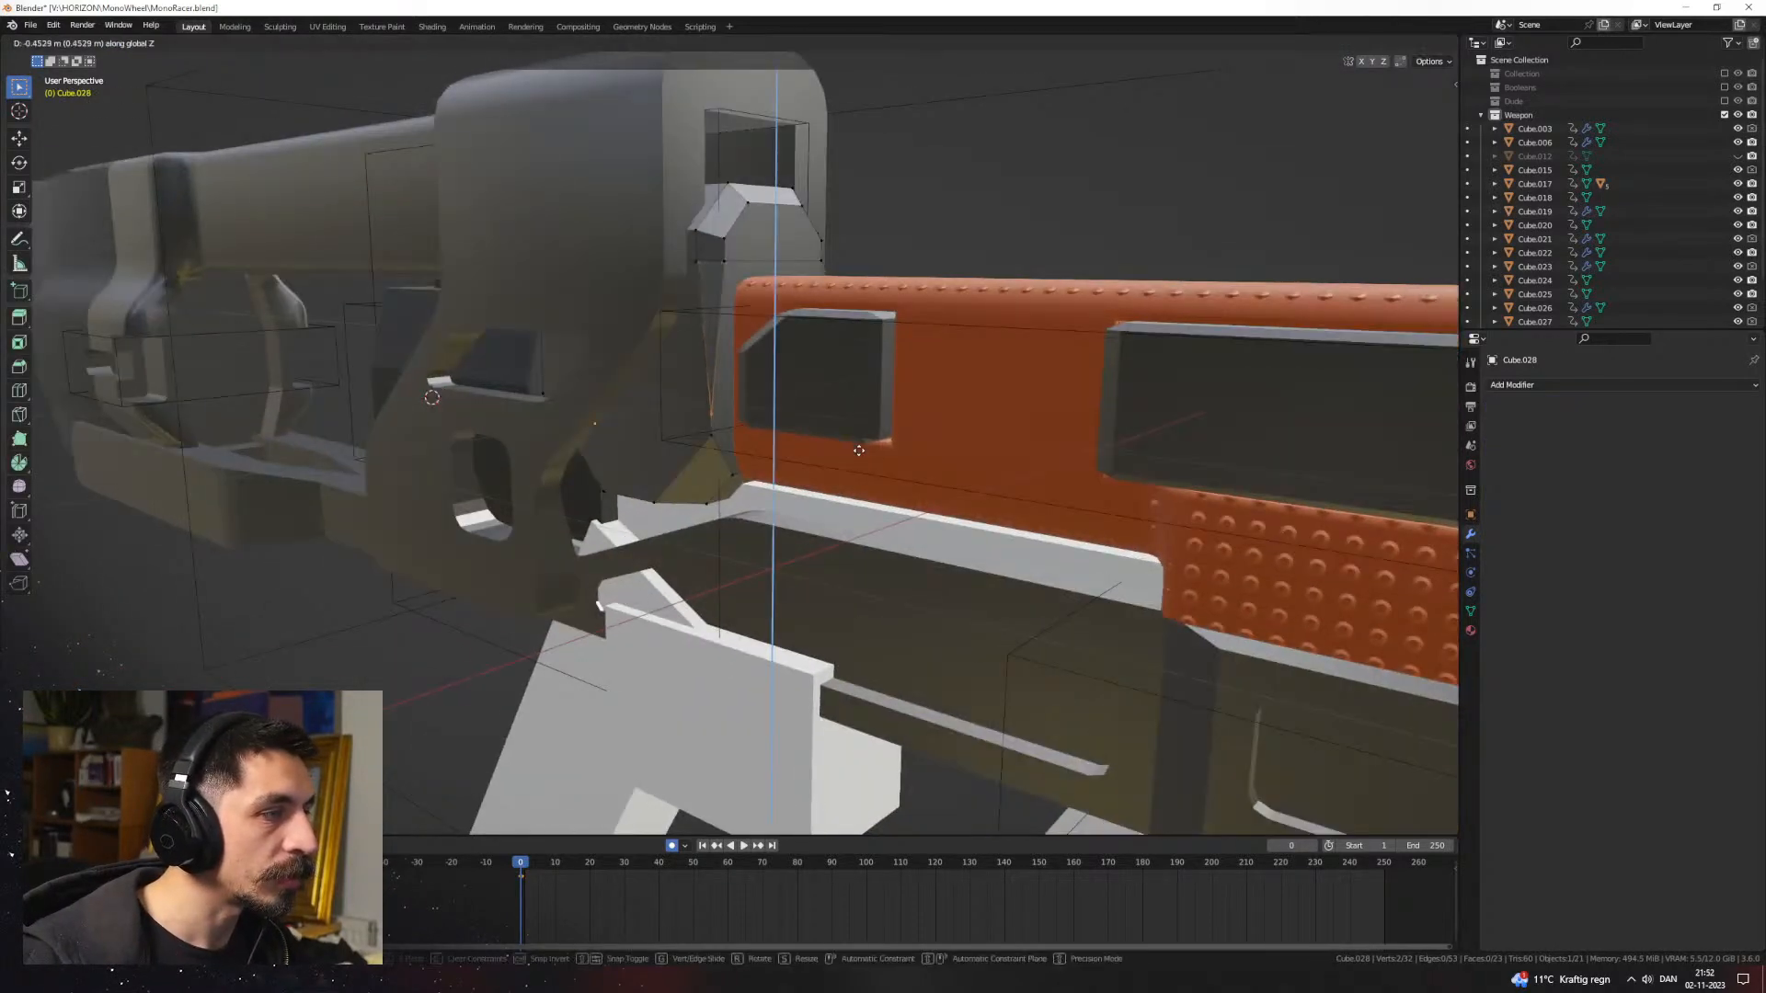
left_click(858, 451)
key("Tab")
Step: Slide the edge at the upper front of the block to reshape its chamfer, and return to Object Mode
middle_click_drag(858, 451, 727, 274)
middle_click_drag(825, 338, 916, 350)
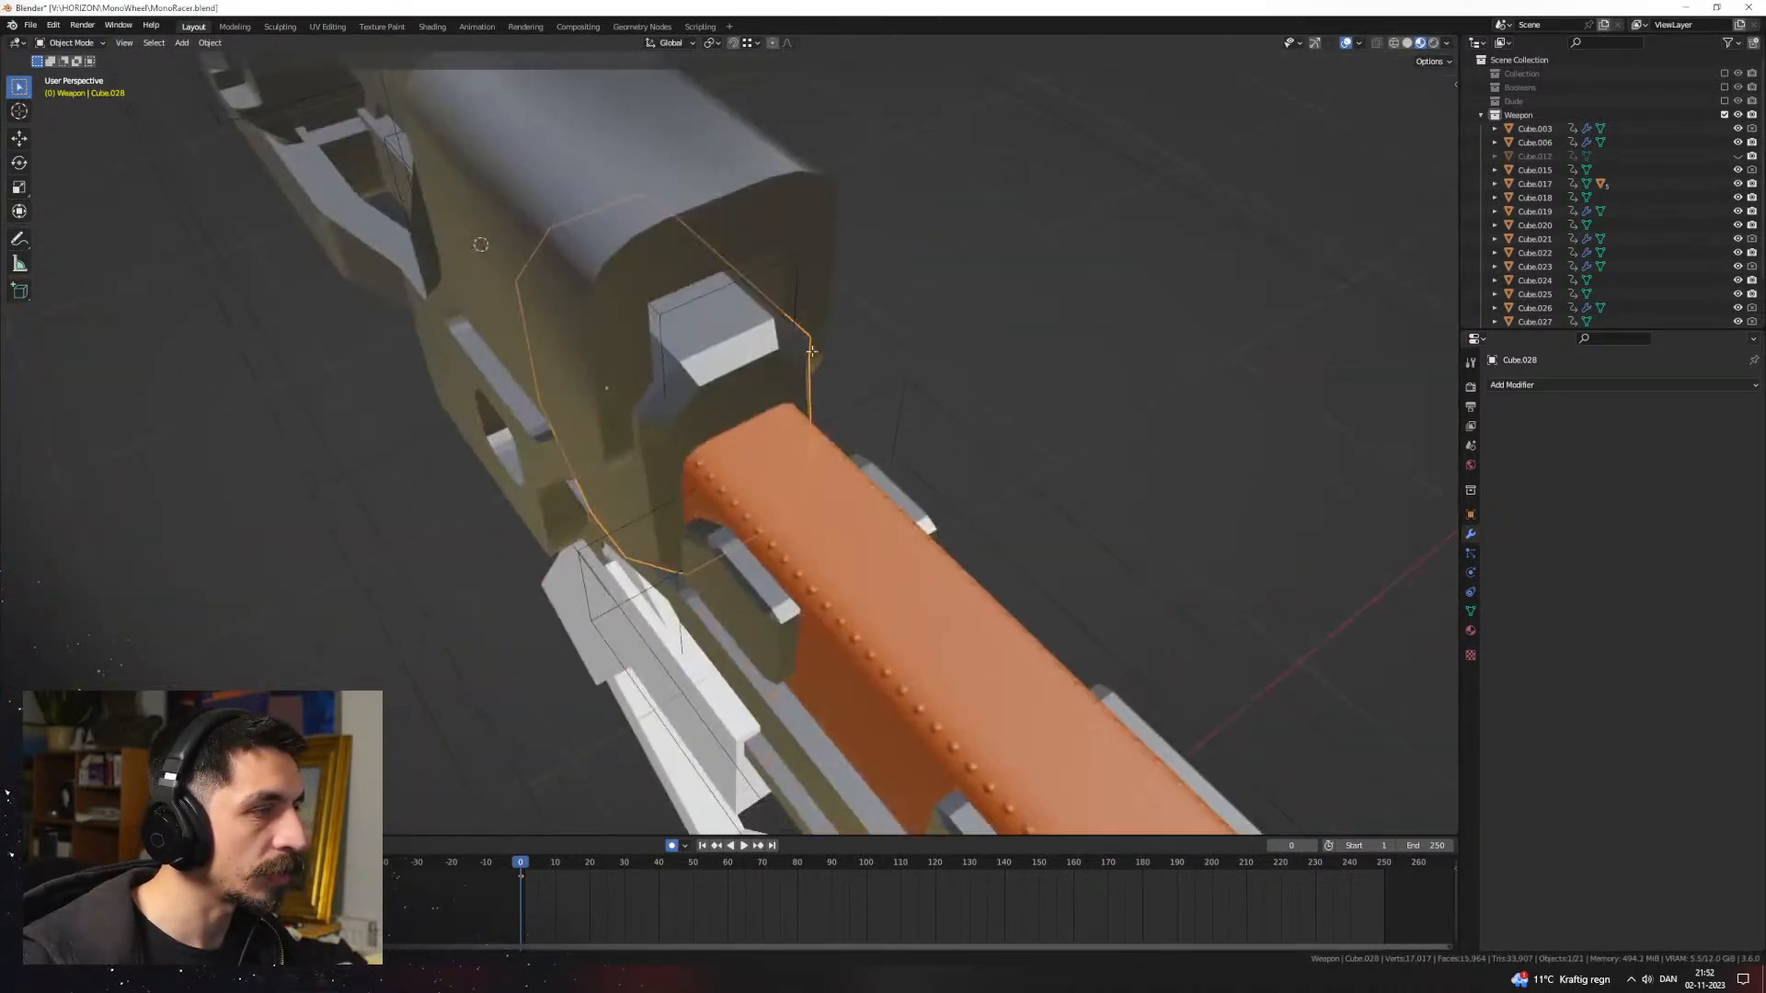
key("Tab")
left_click(729, 343)
middle_click_drag(736, 344, 713, 342)
key("g")
key("g")
left_click(838, 383)
middle_click_drag(835, 384, 856, 379)
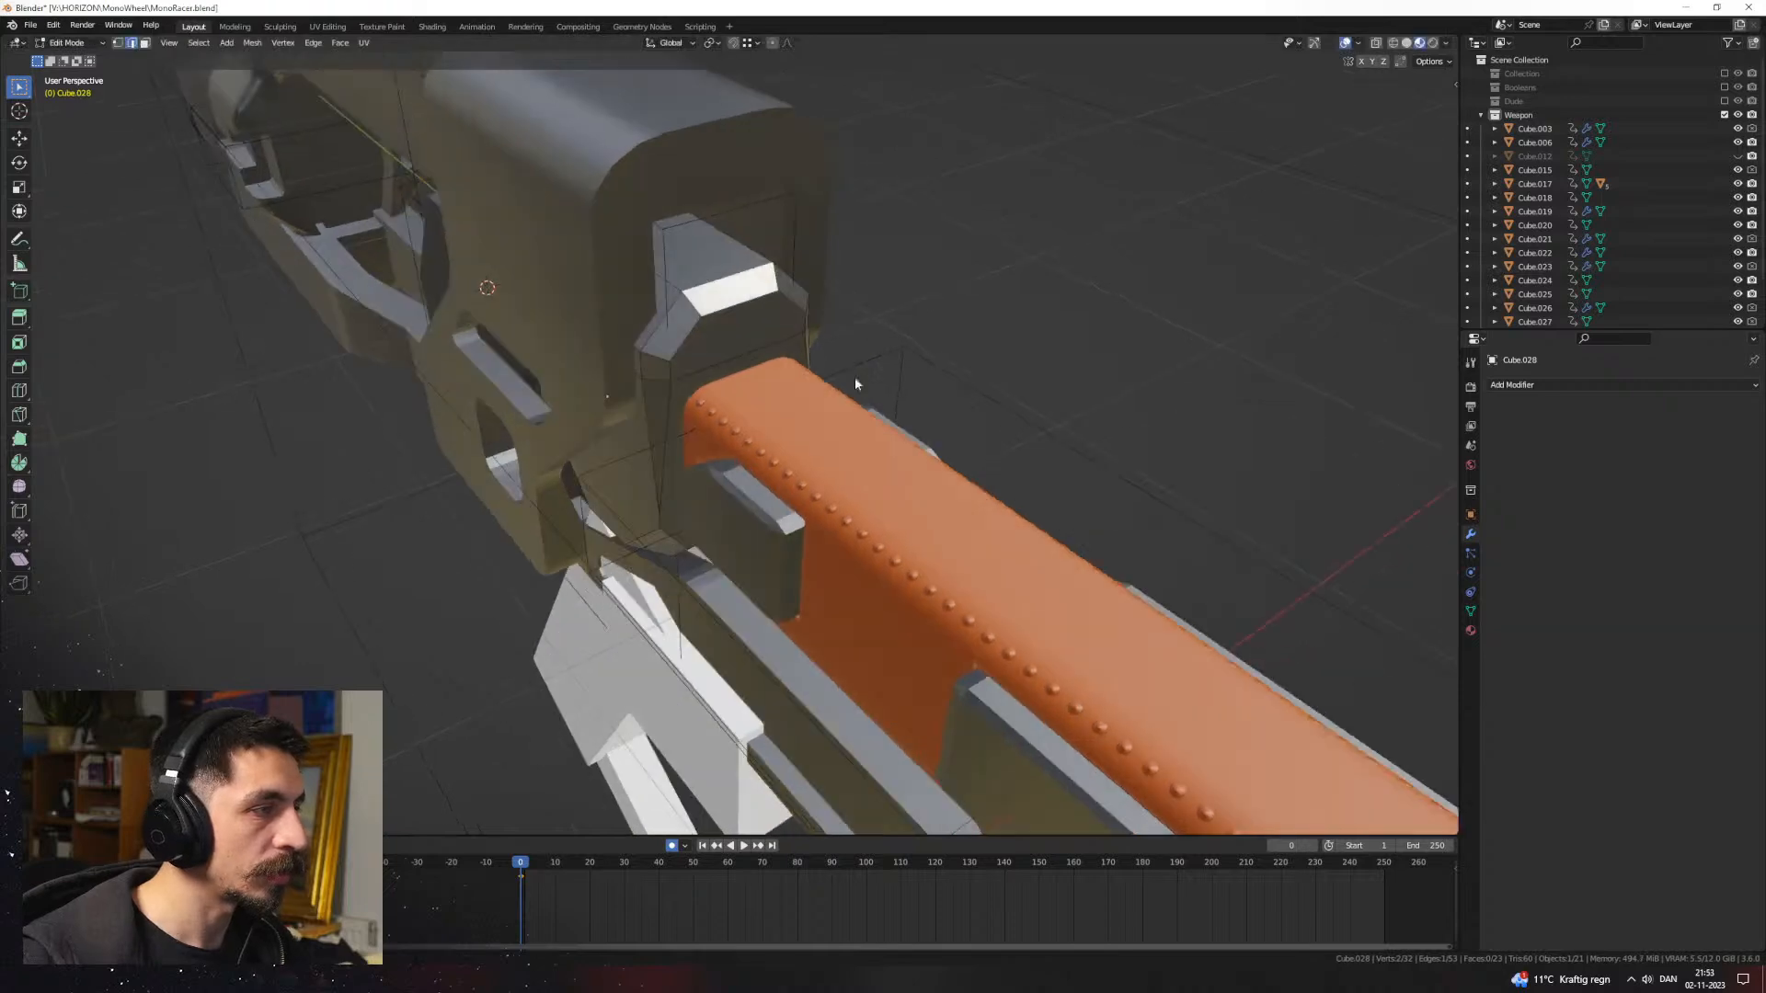
key("Tab")
Step: Clear the selection, frame the whole rifle, and check the moving grip mechanism by playing and scrubbing the animation
left_click(954, 370)
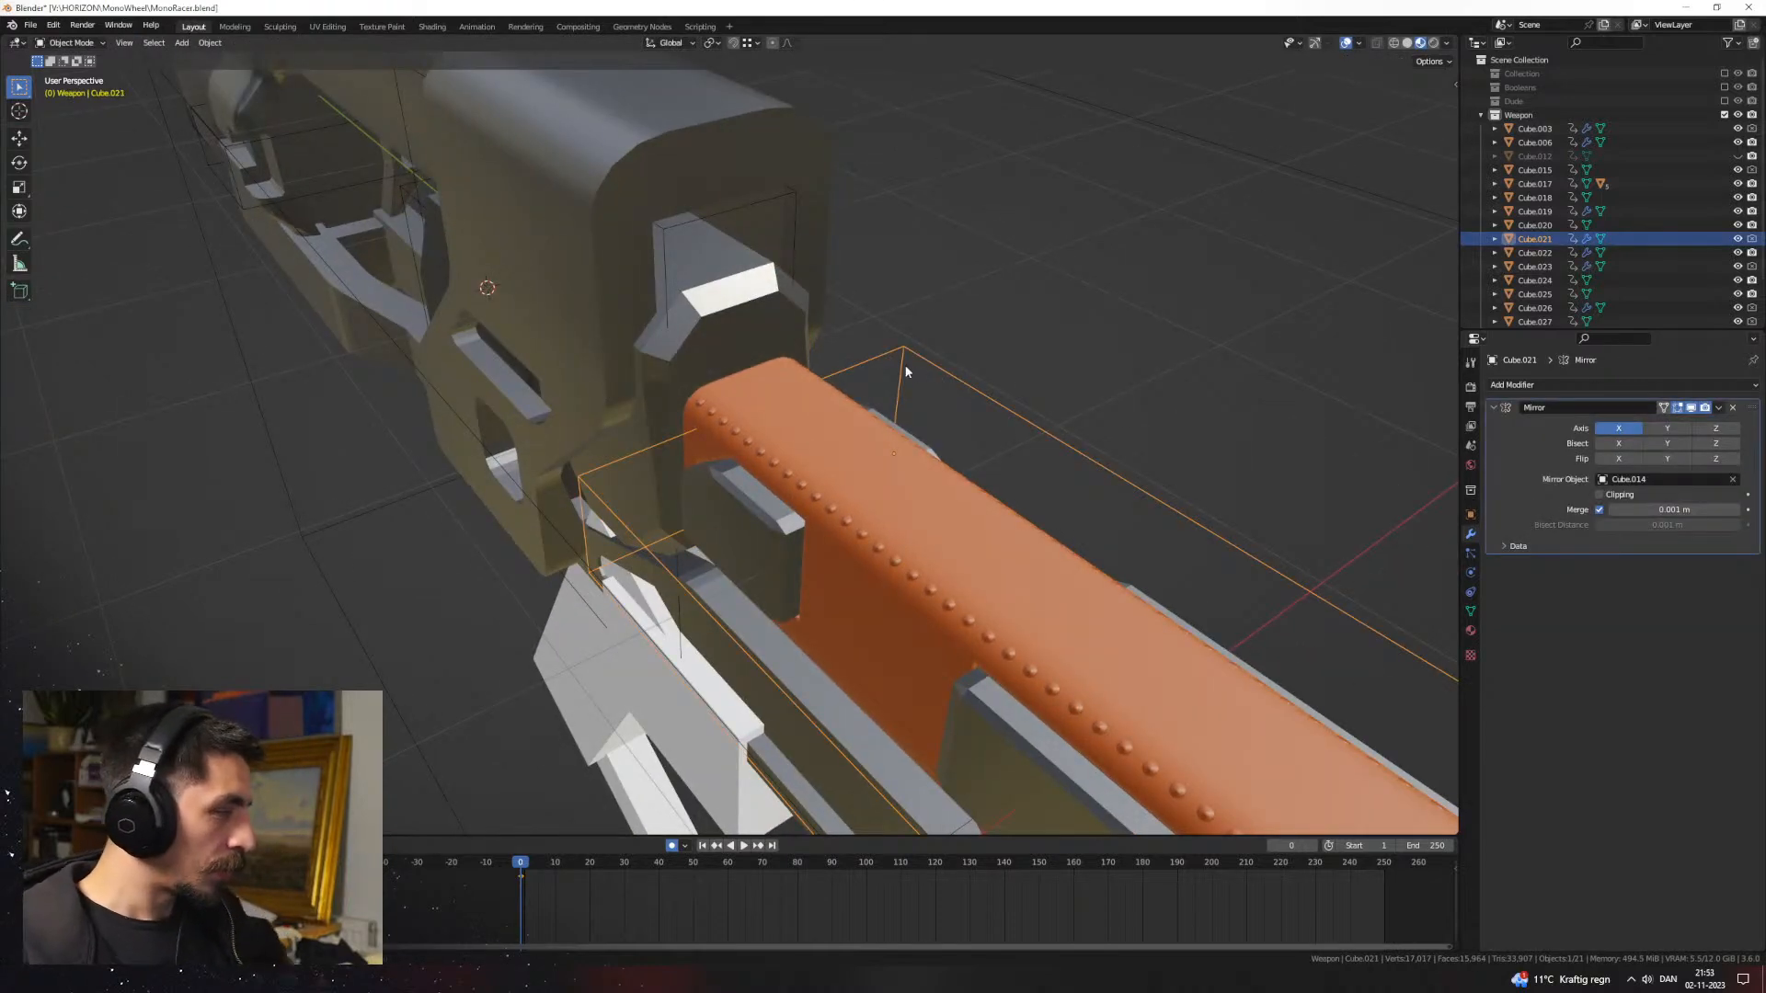
middle_click_drag(962, 396, 705, 434)
left_click(998, 396)
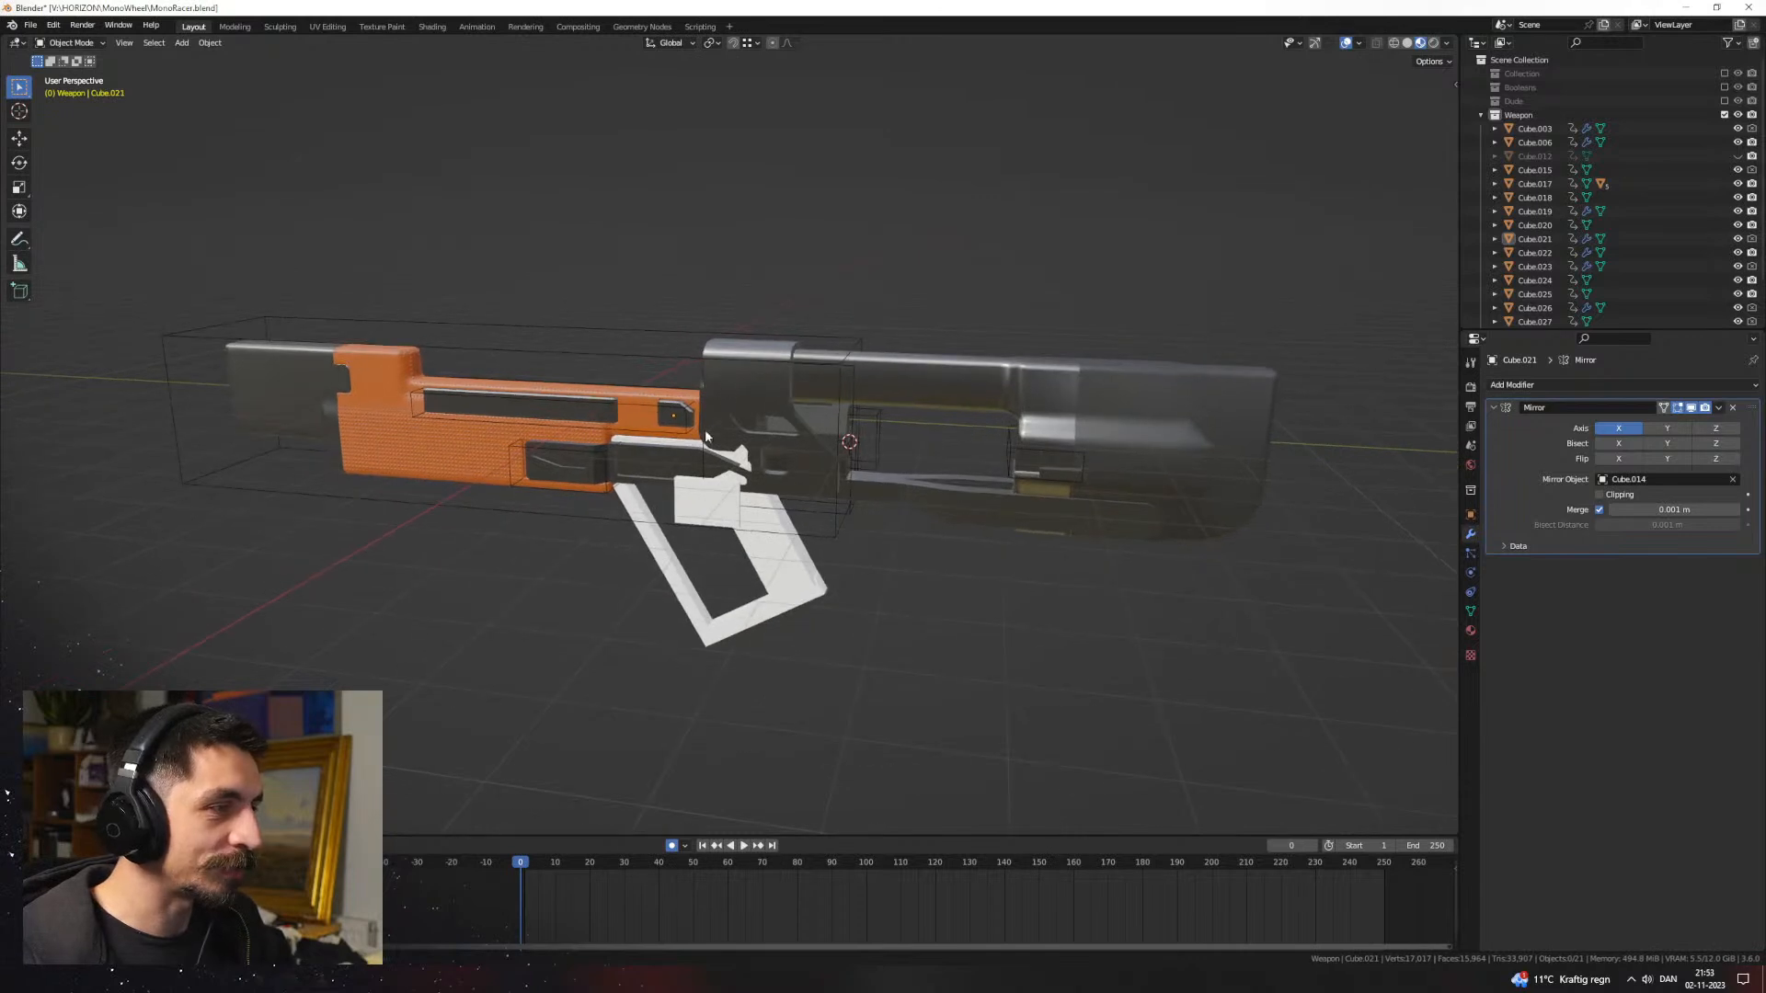
key("space")
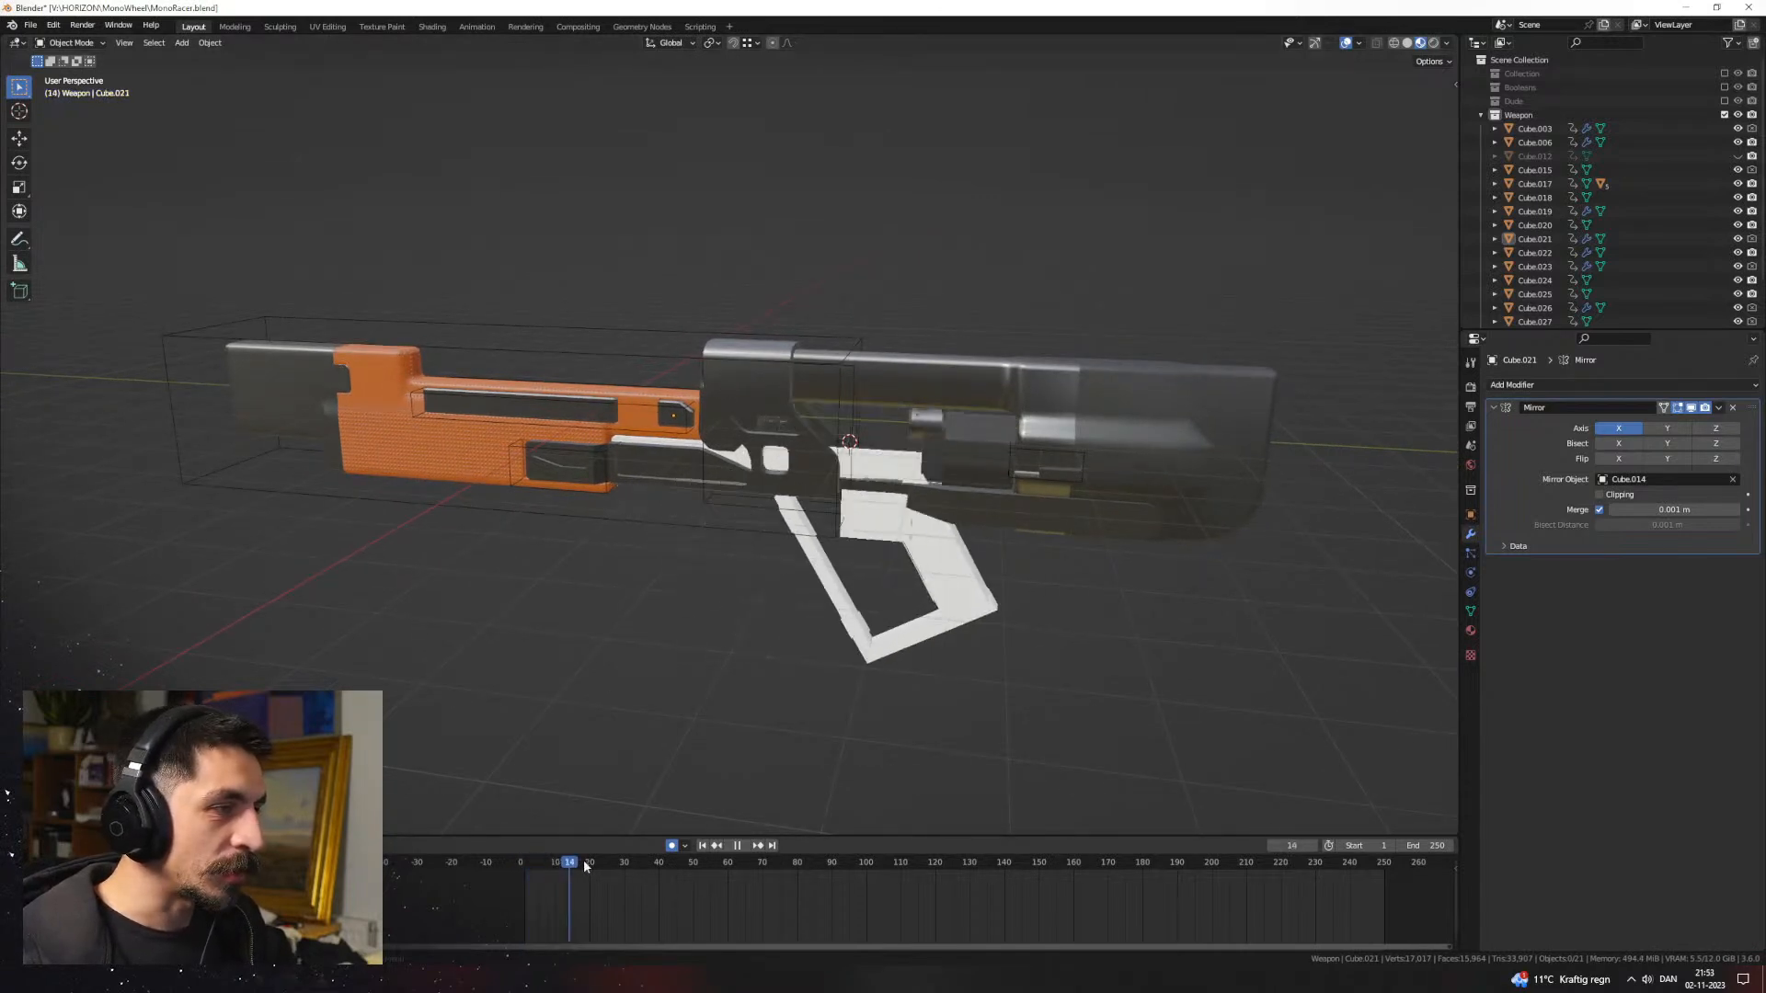
key("space")
left_click_drag(658, 872, 557, 818)
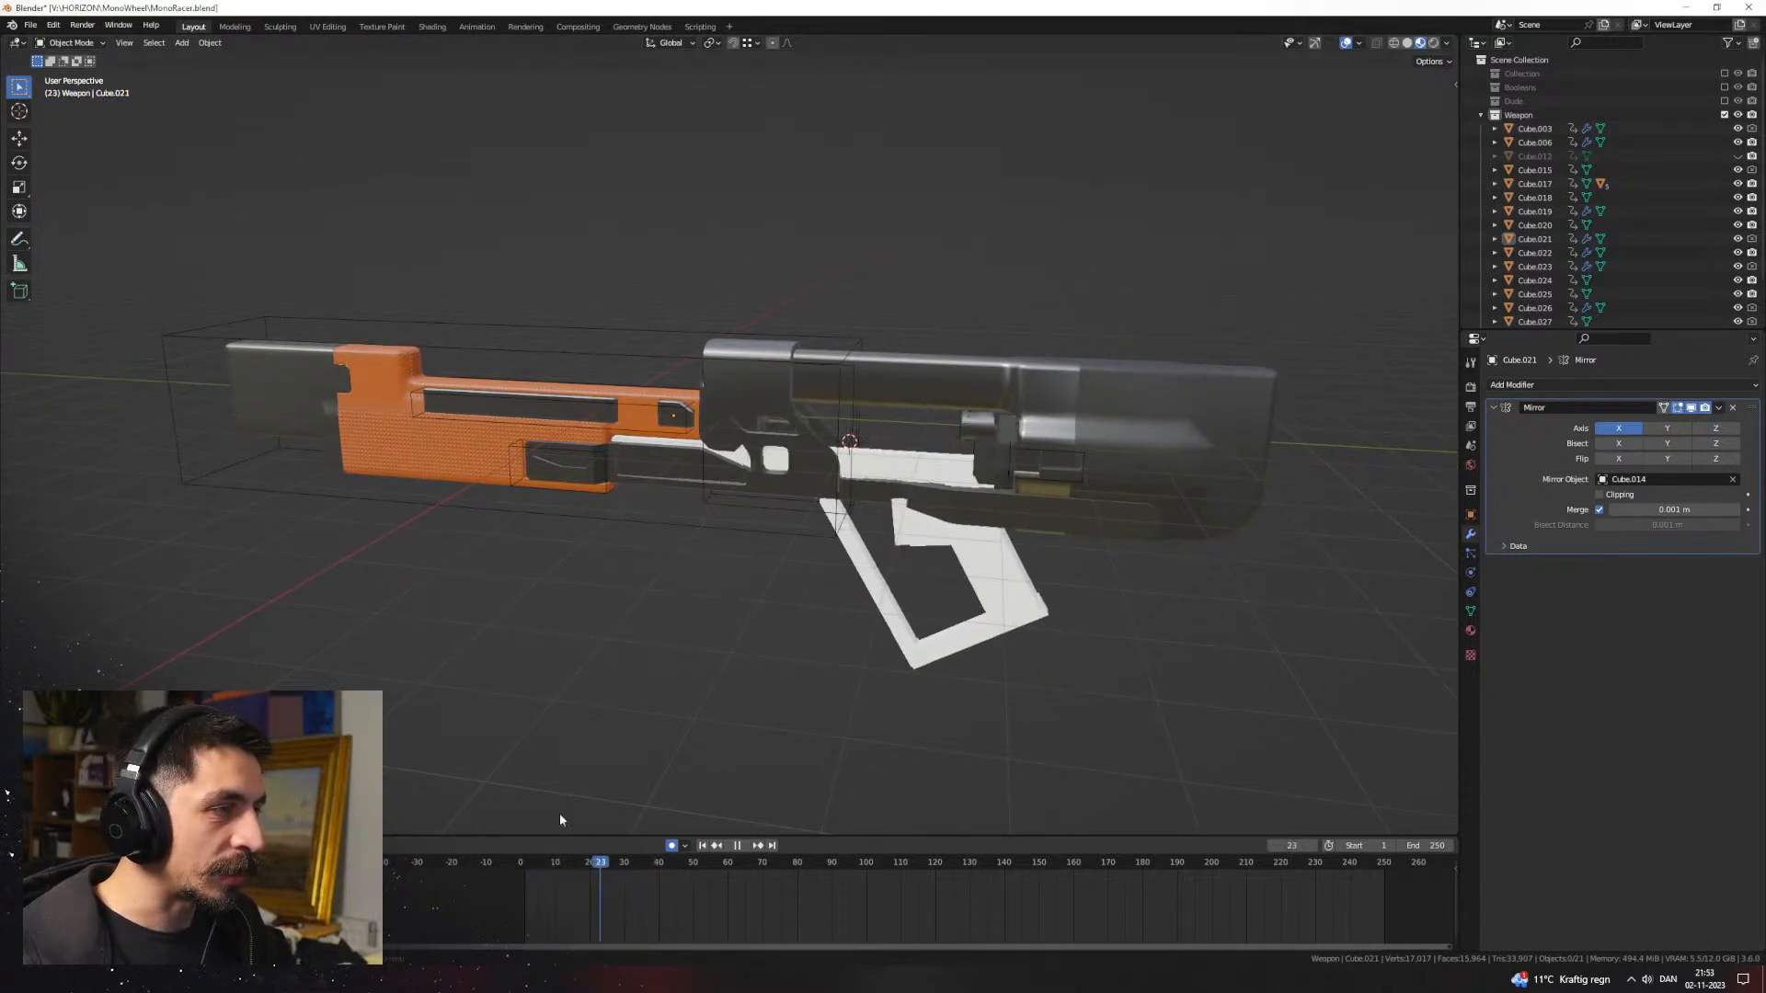
Step: Reveal the hidden white top cover and check the moving grip mechanism by playing and scrubbing the animation
scroll(707, 631, "down", 3)
key("alt+h")
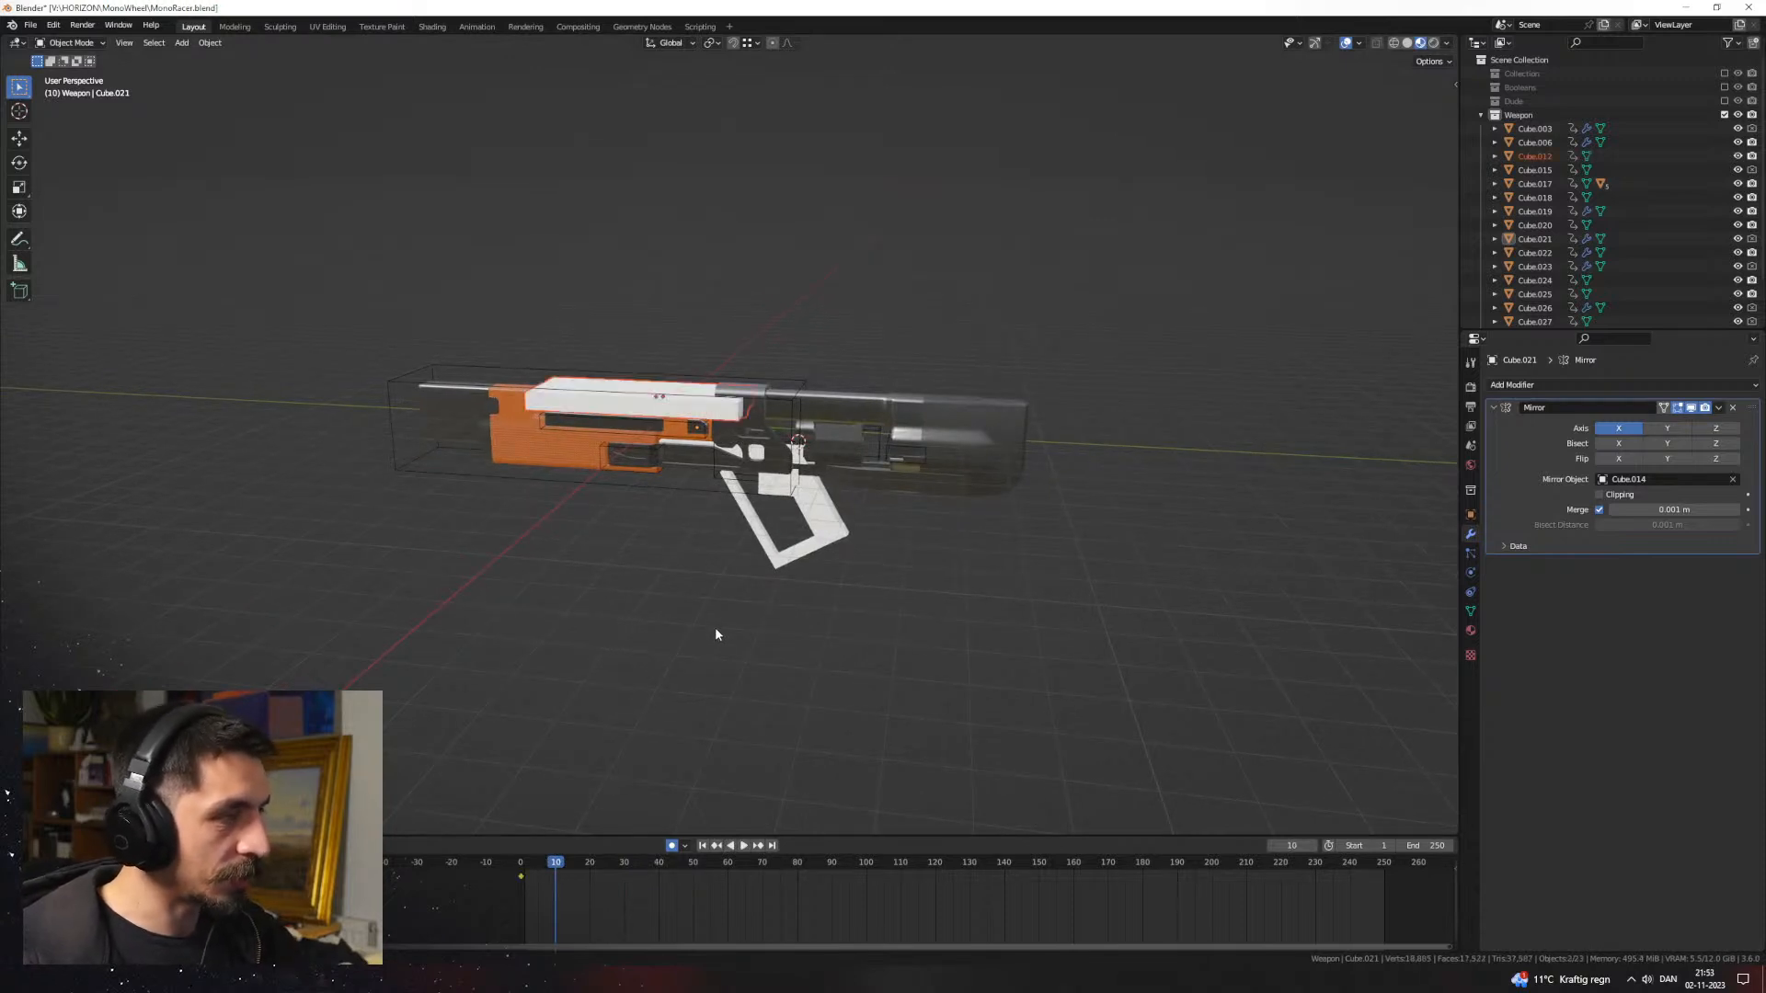
middle_click_drag(716, 634, 841, 509)
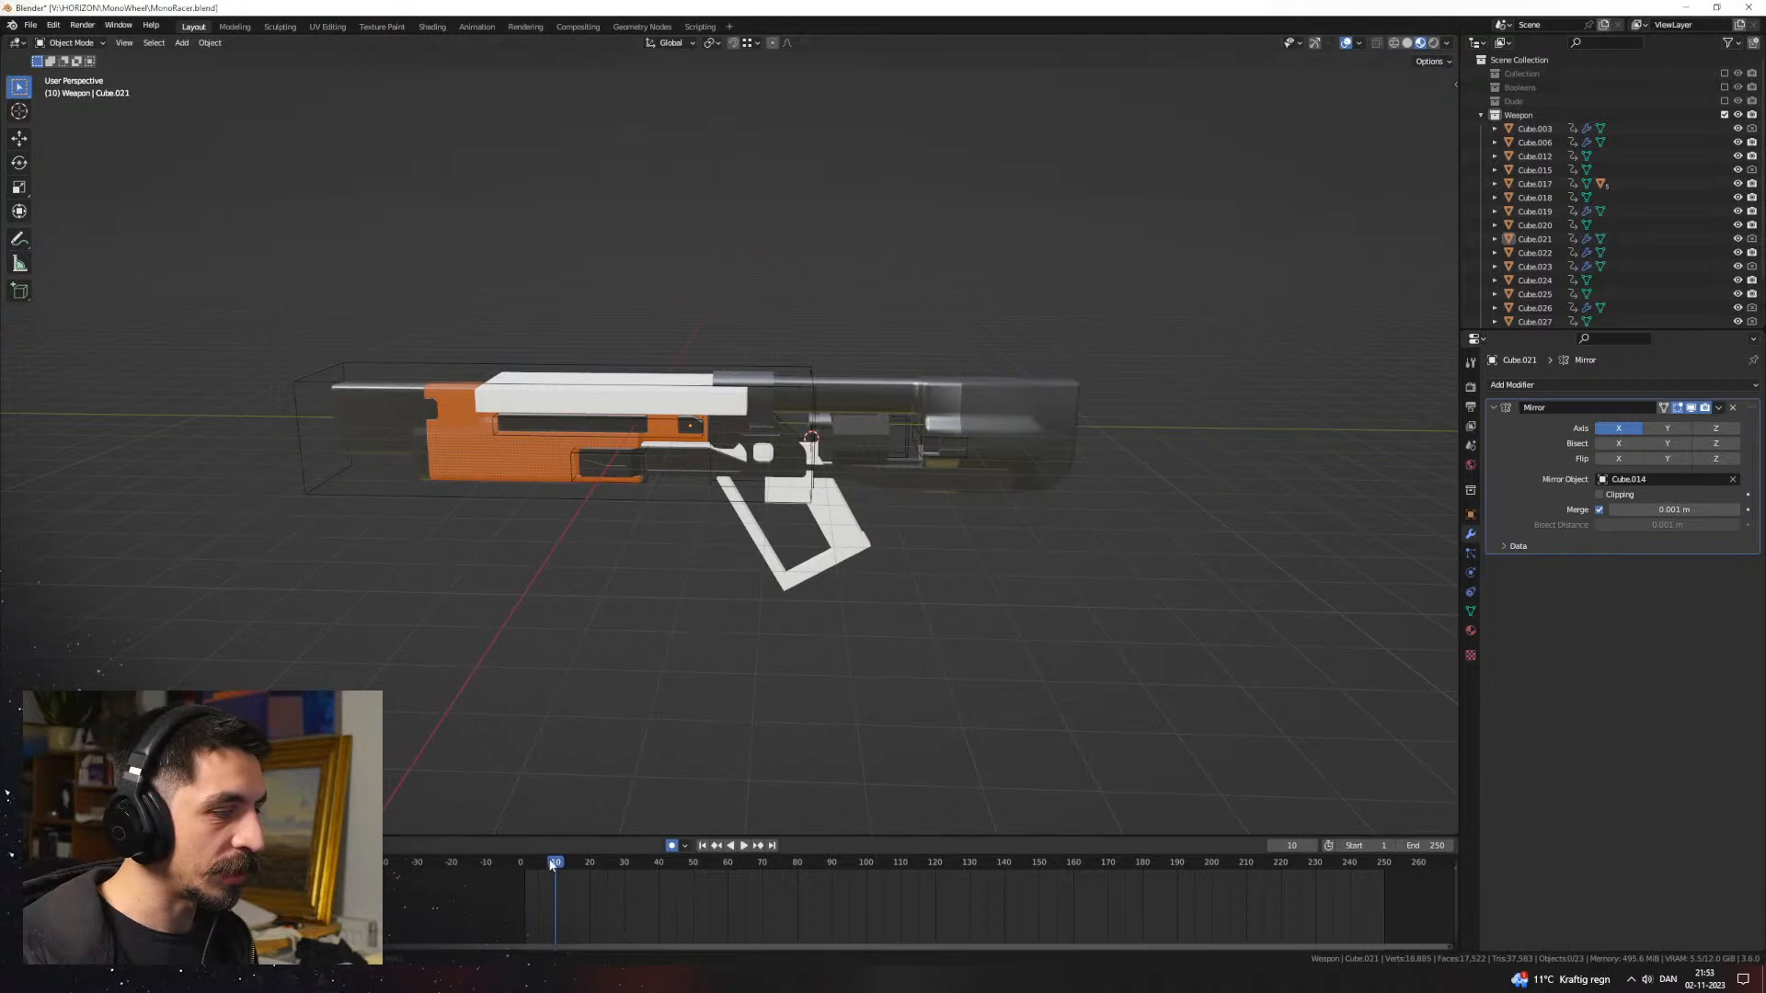
left_click_drag(552, 864, 510, 863)
key("space")
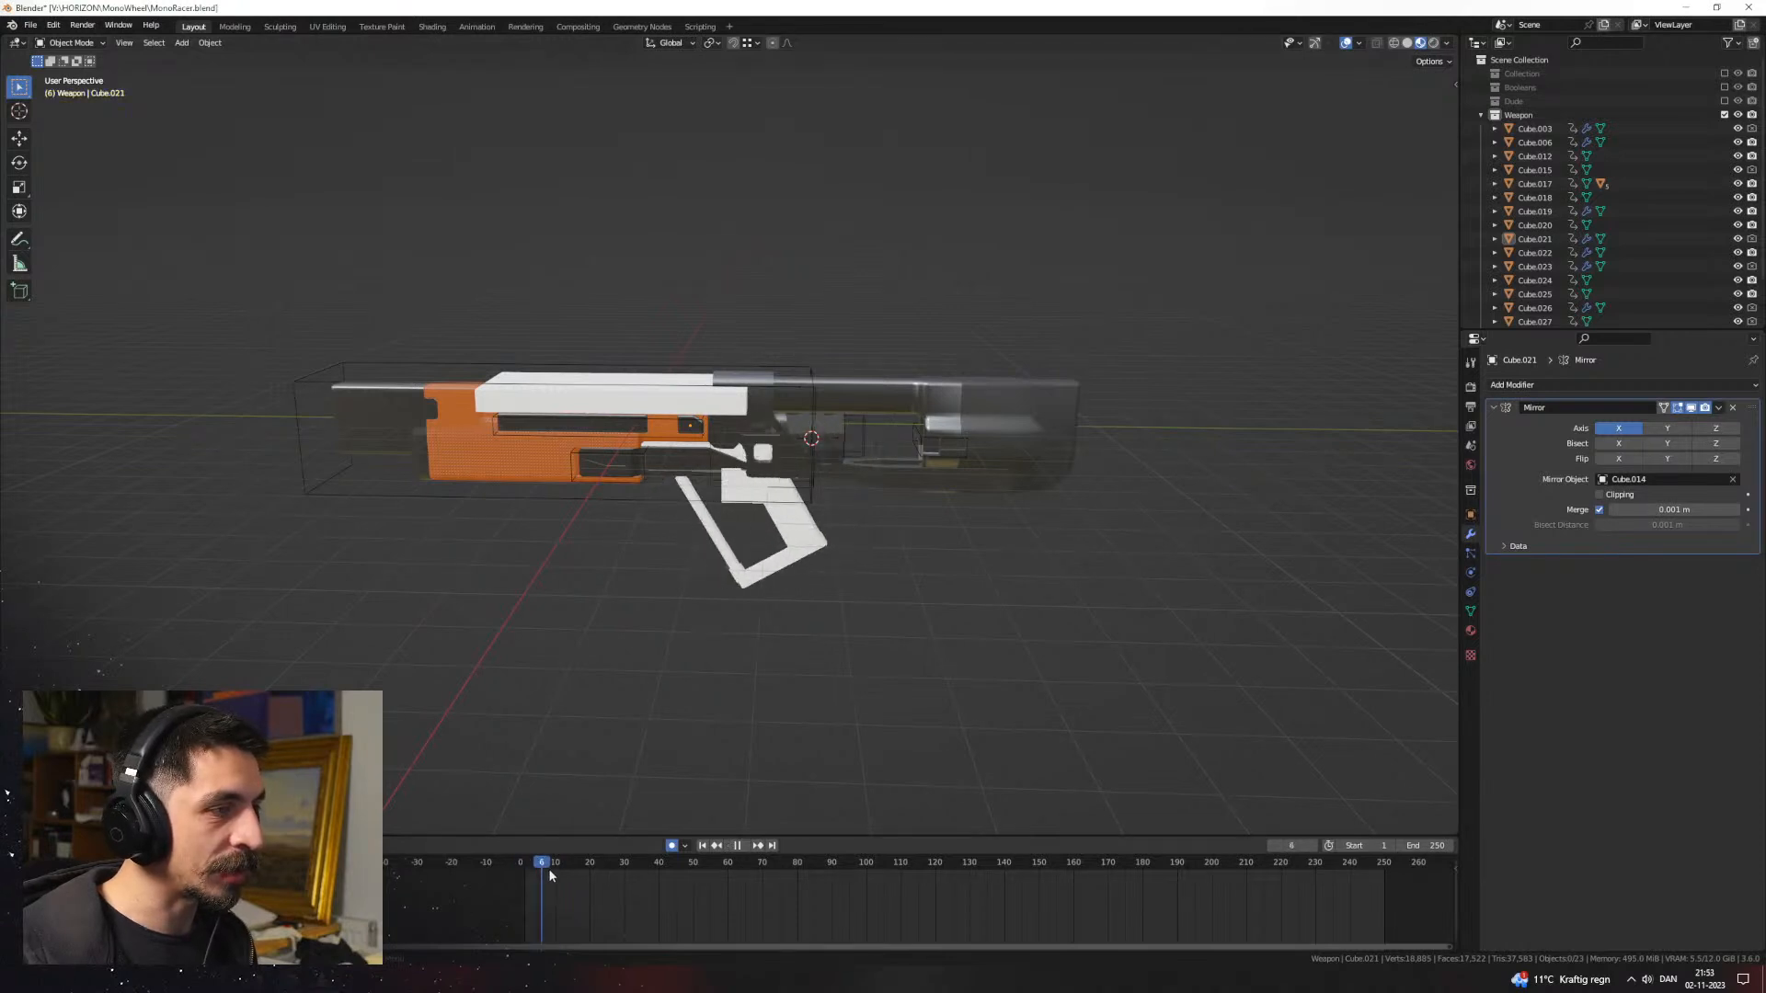
key("space")
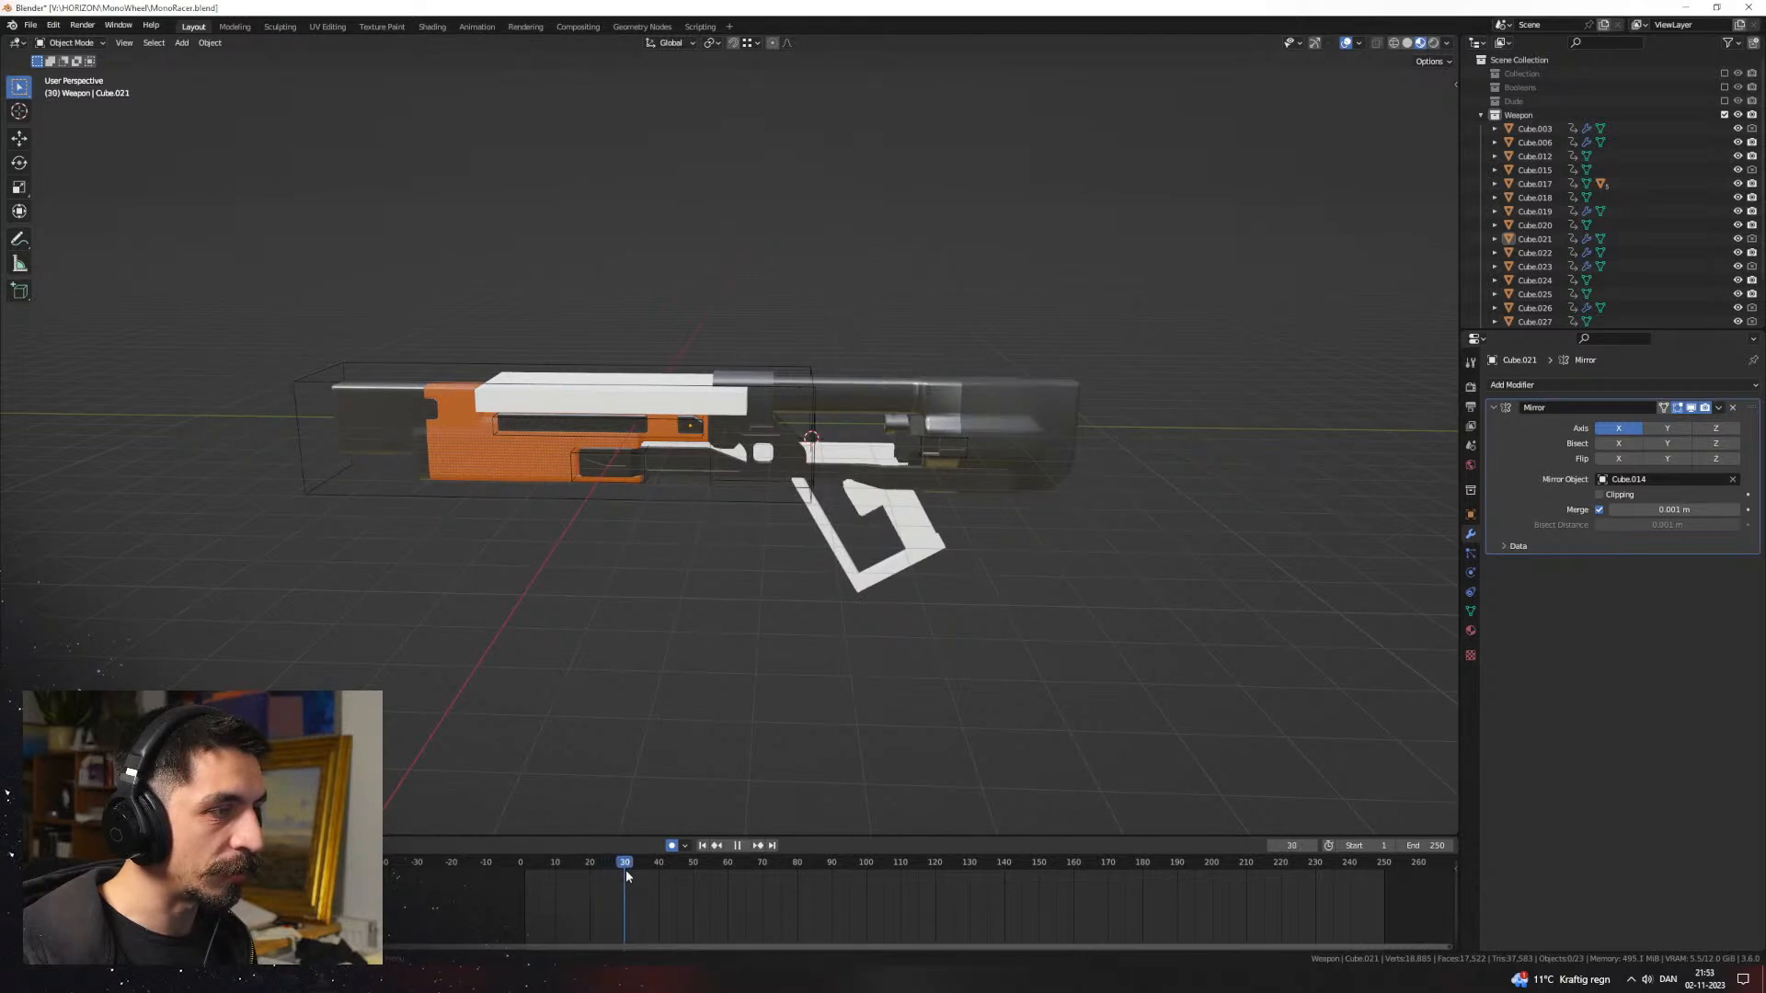
left_click_drag(625, 870, 680, 877)
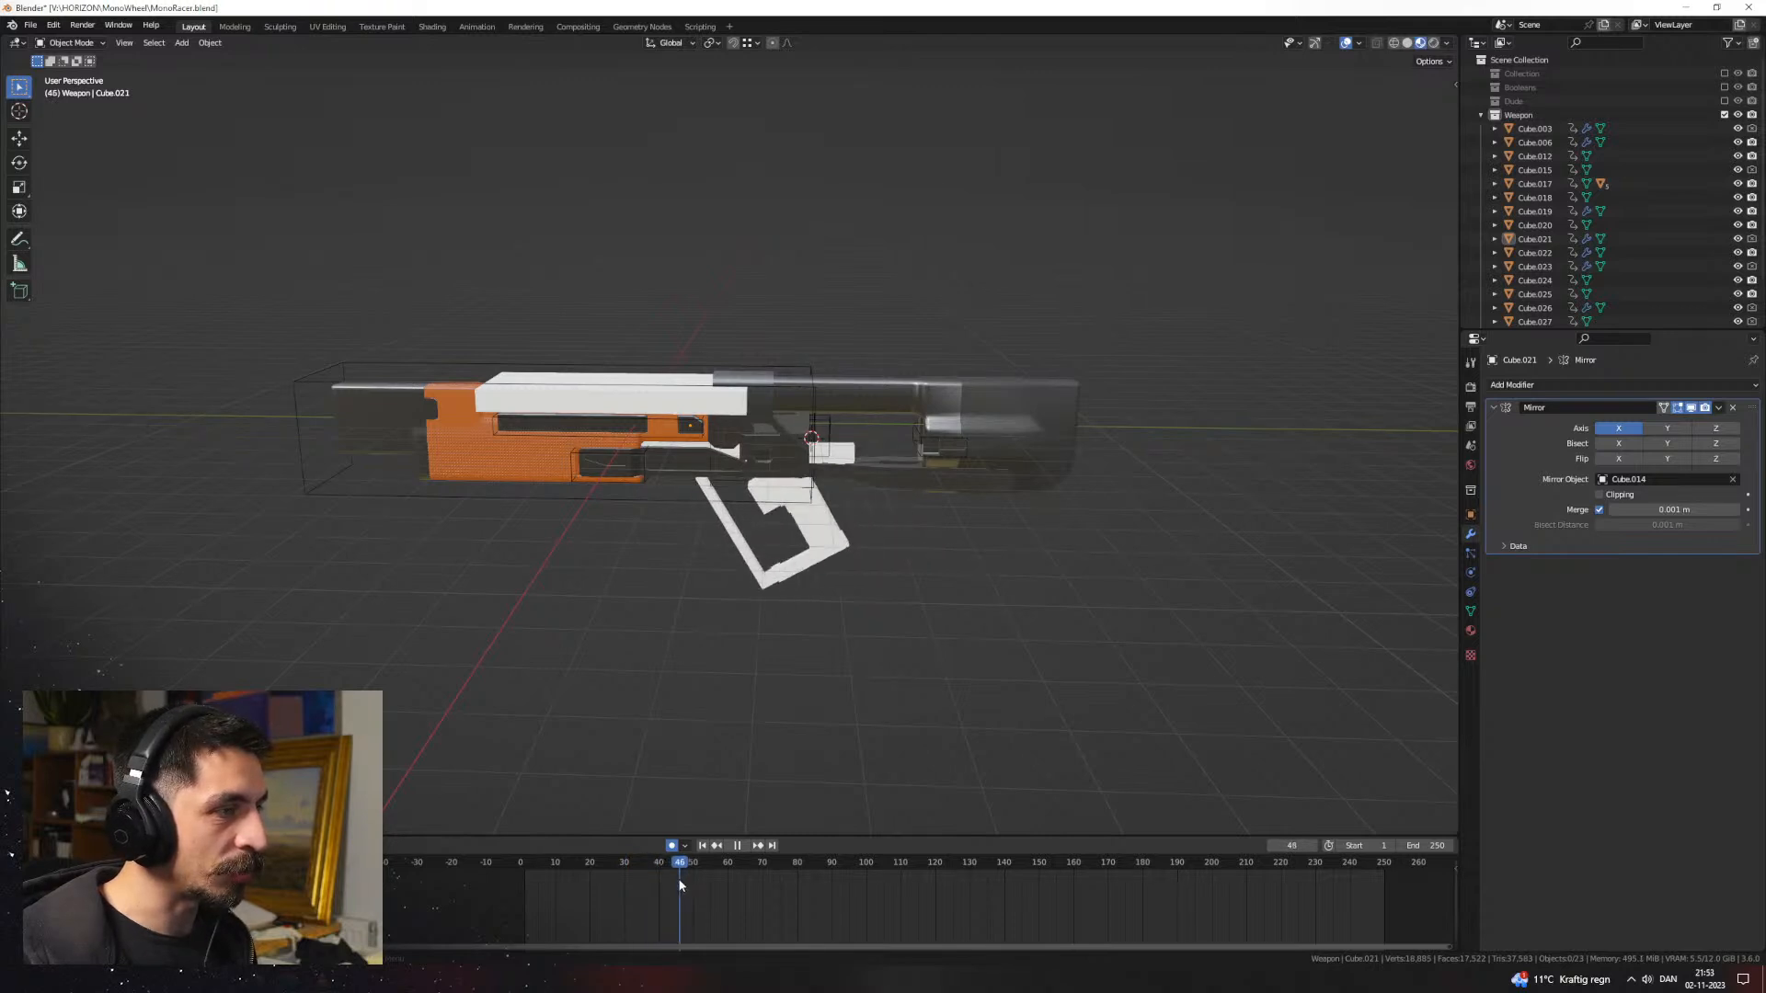
Step: Examine the moving mechanism from the right orthographic view in wireframe and see-through solid shading while scrubbing and playing the animation
key("z")
key("KP_3")
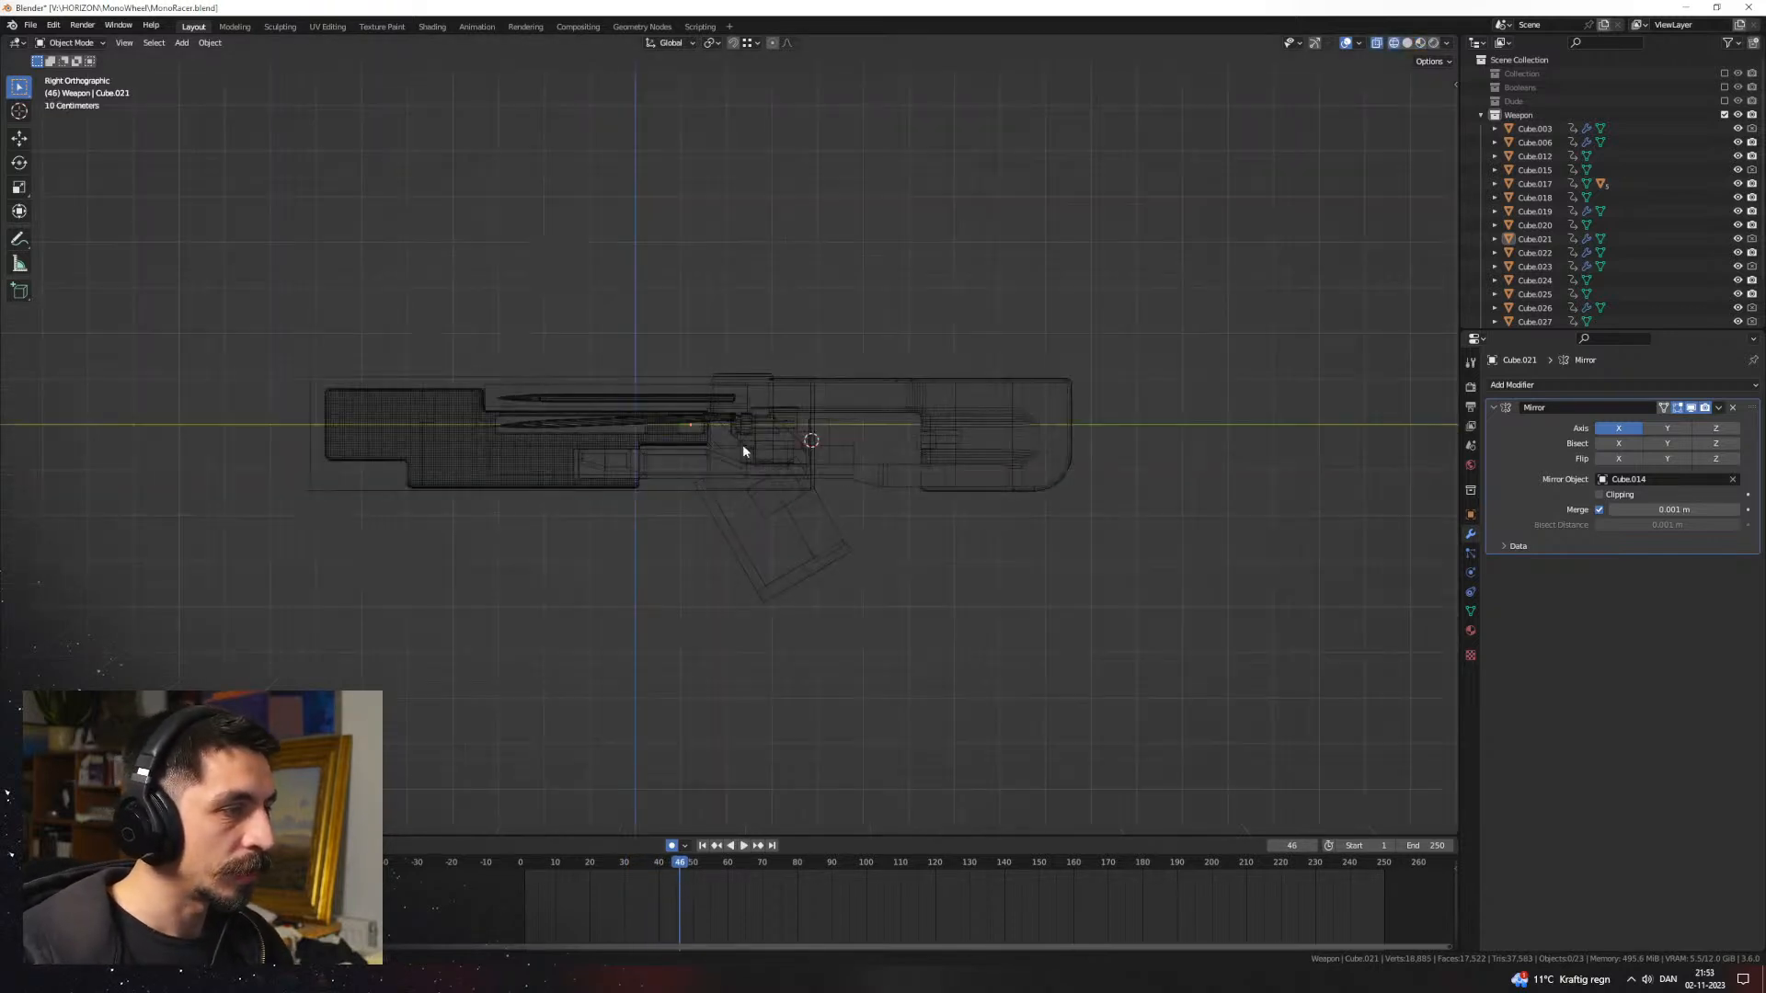
scroll(742, 444, "up", 2)
middle_click_drag(743, 445, 917, 462, "shift")
left_click_drag(671, 872, 449, 880)
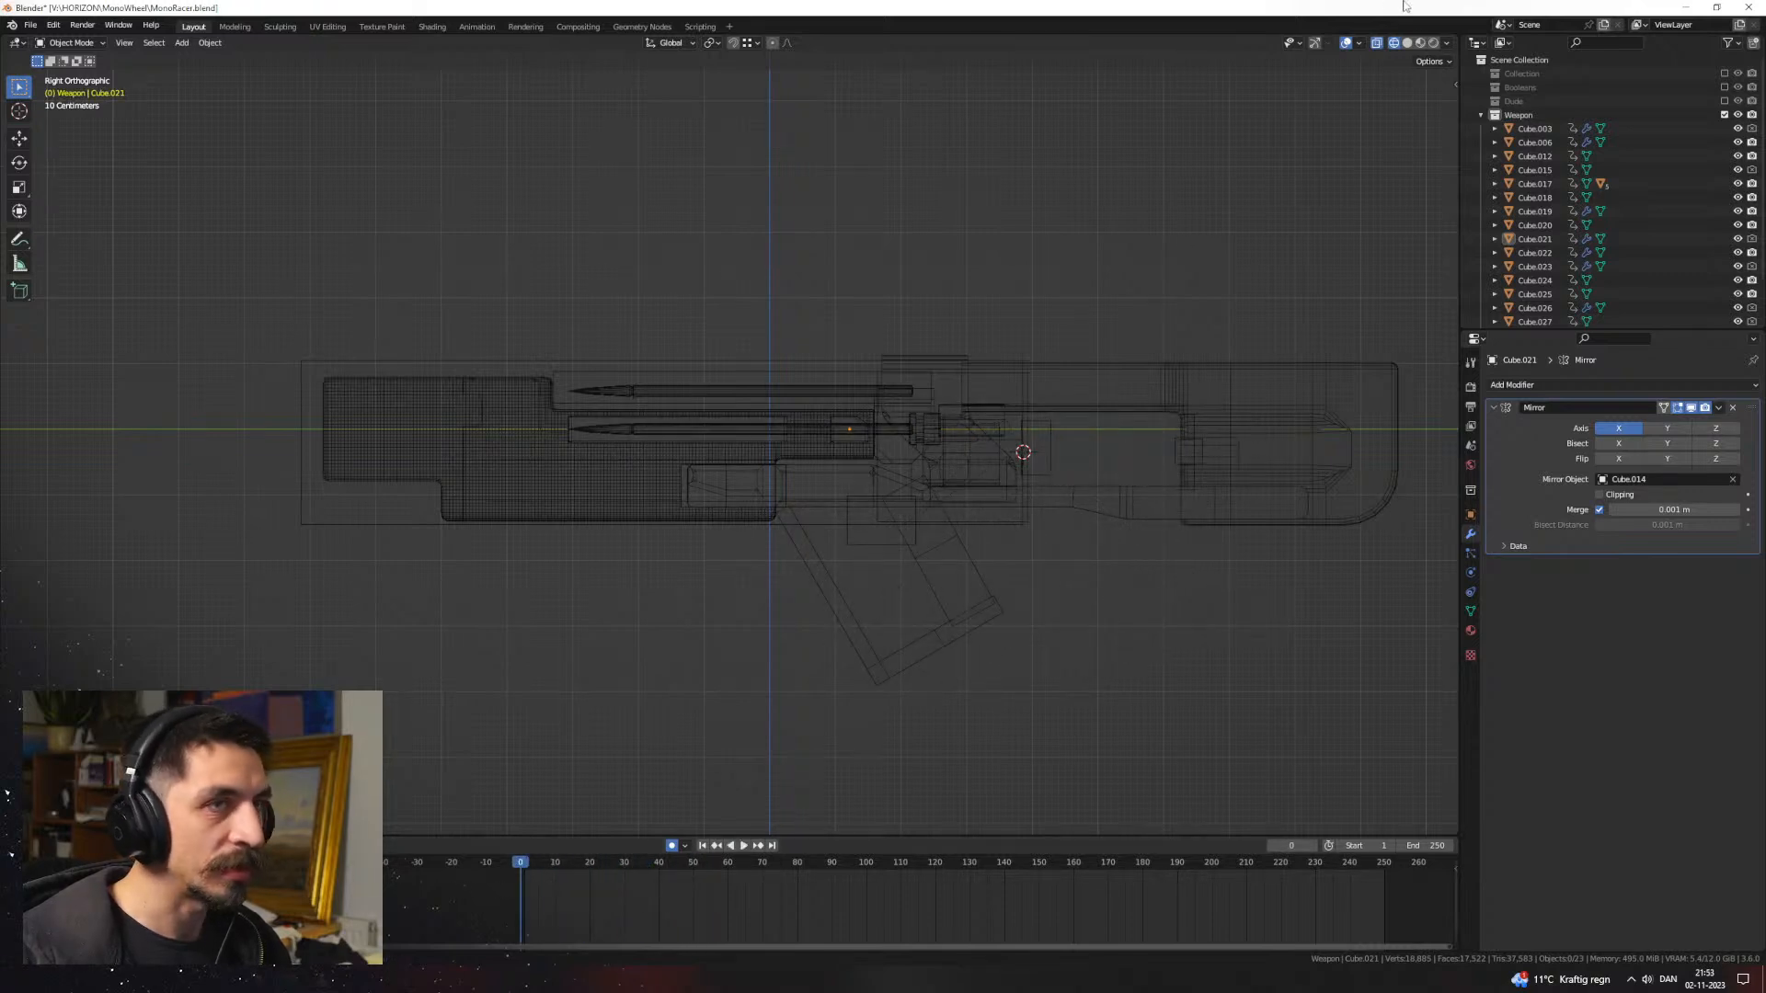
left_click(1406, 44)
left_click(1376, 43)
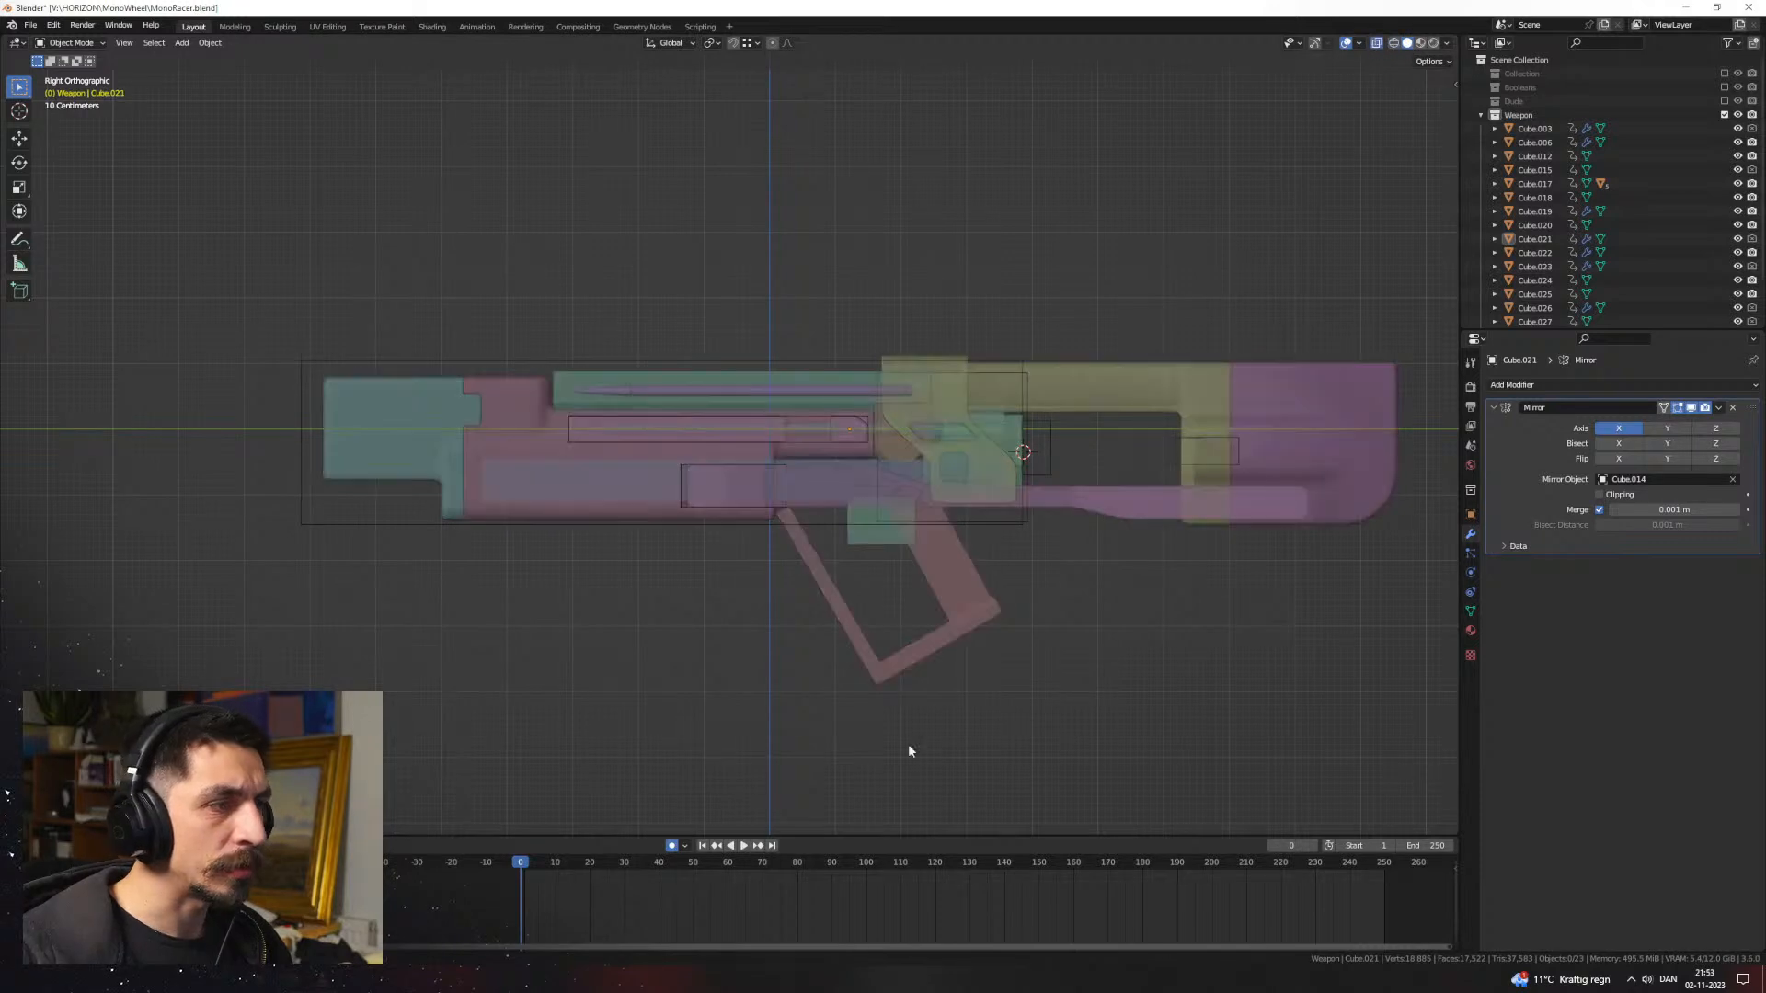
key("space")
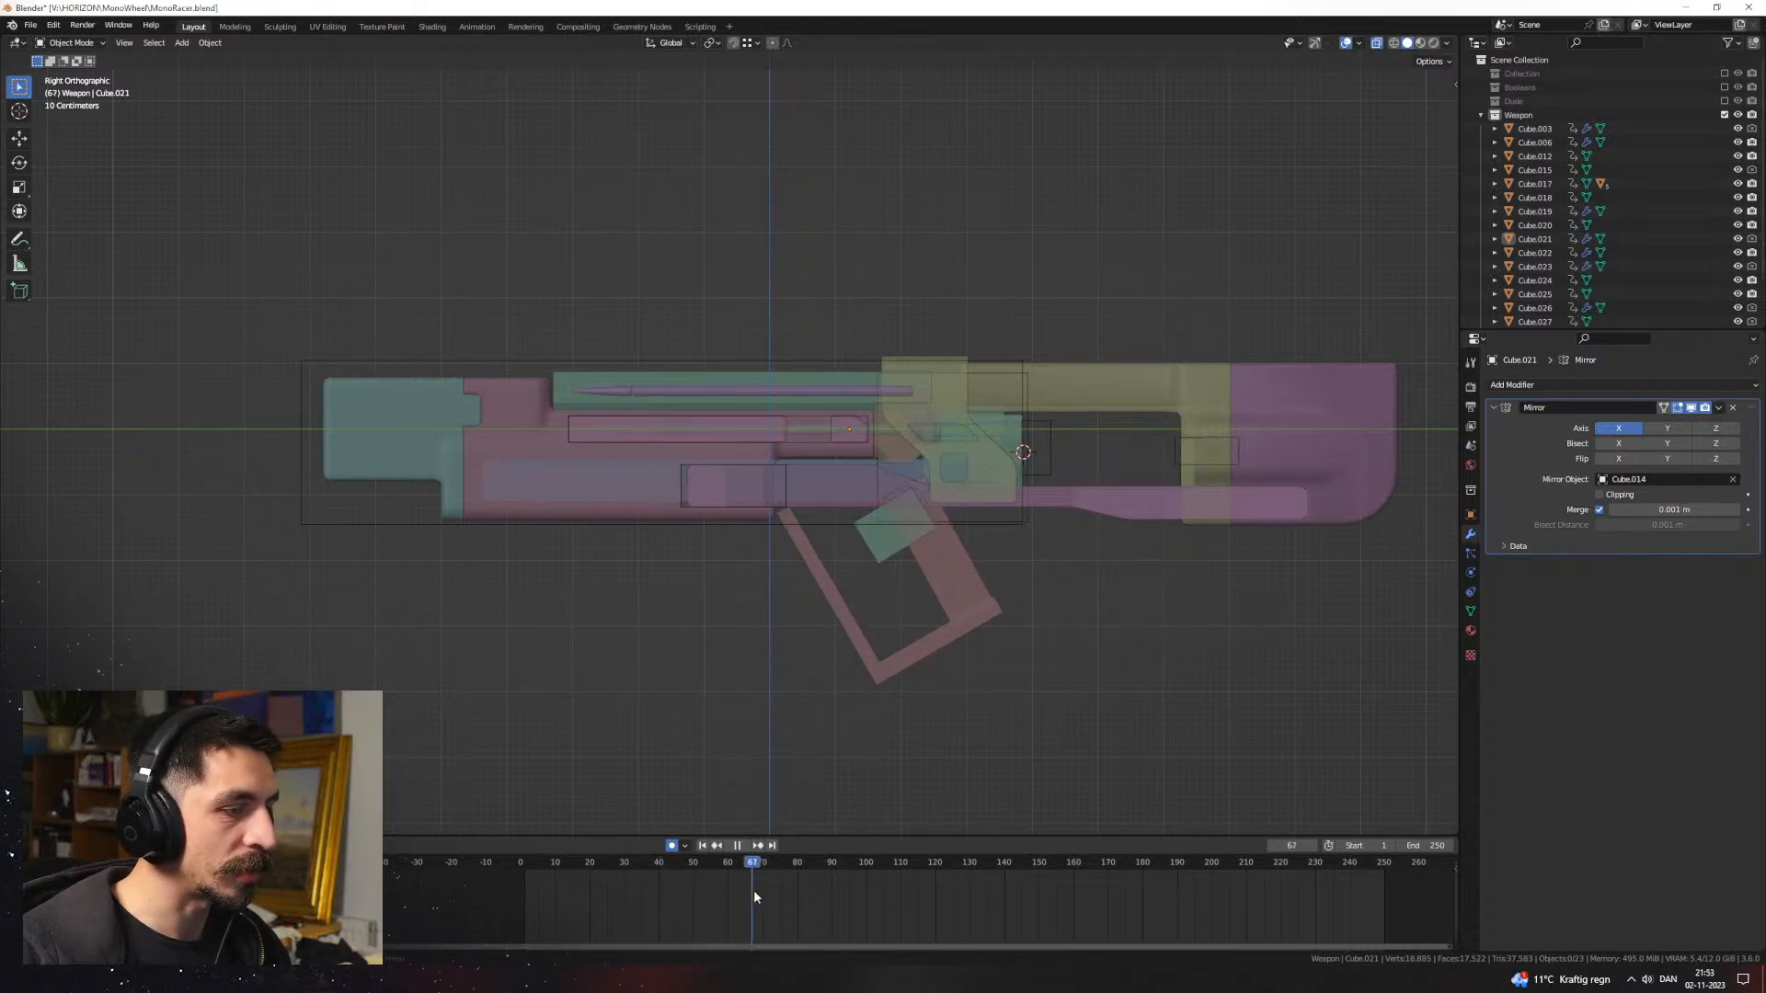
left_click_drag(753, 890, 432, 887)
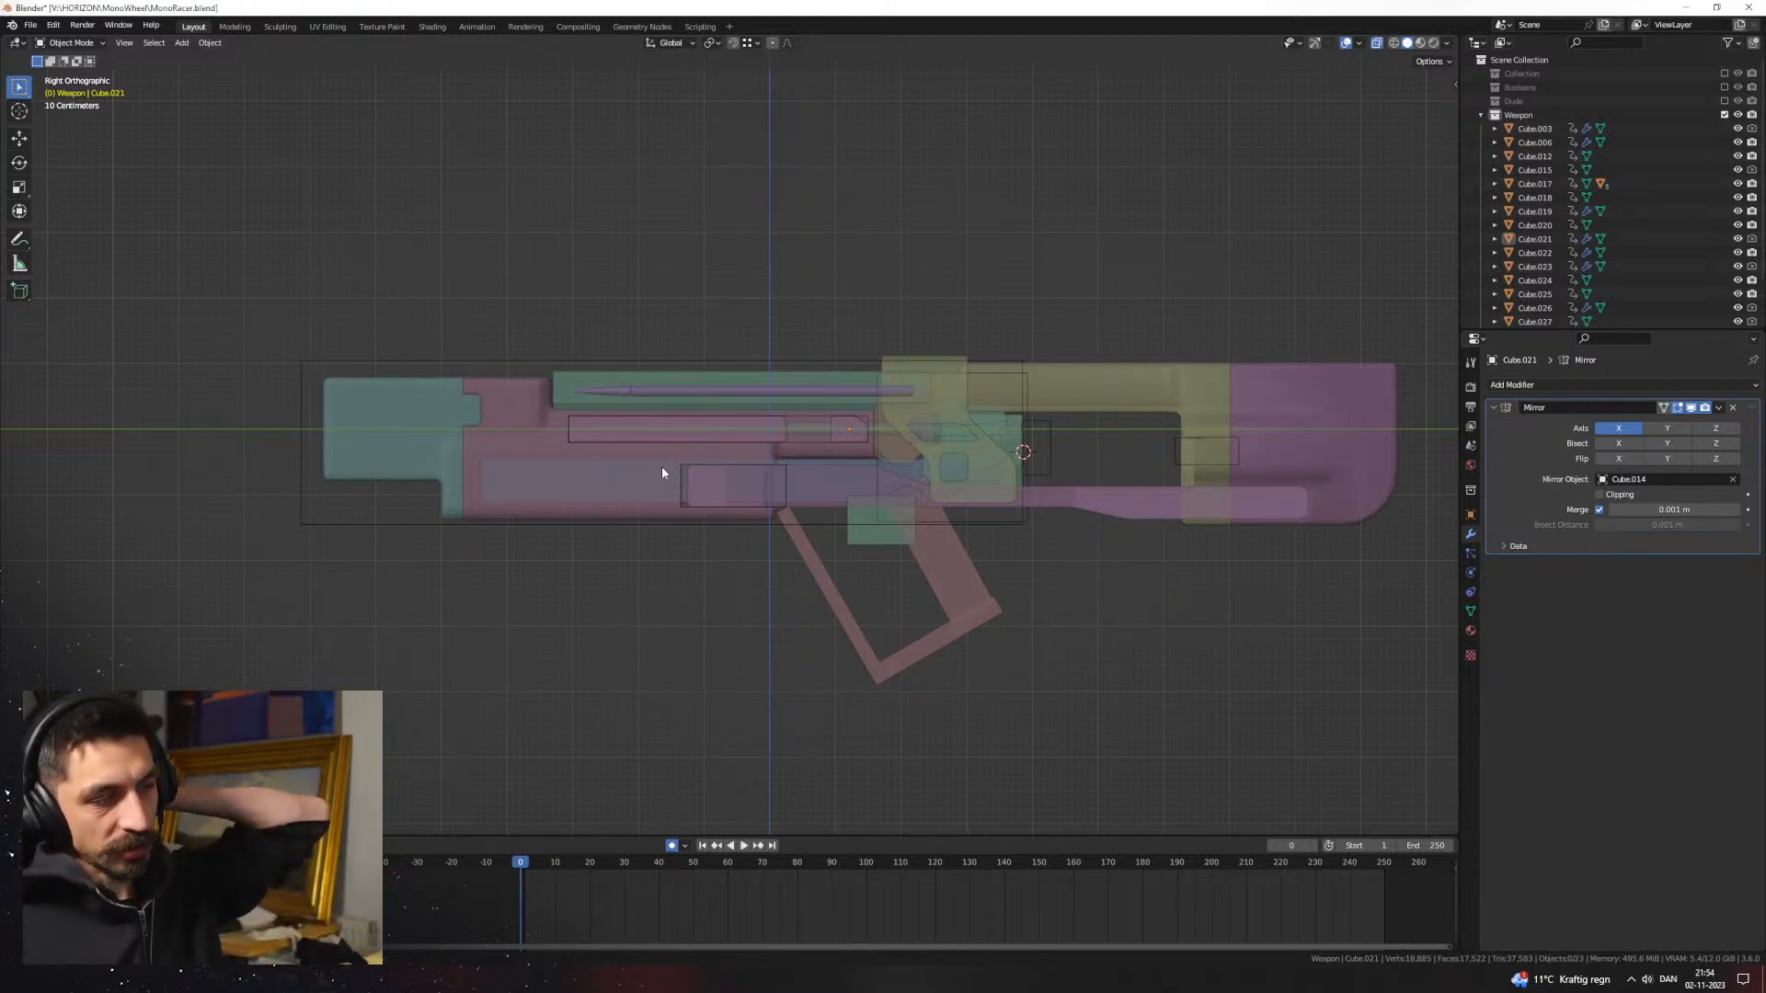
Step: Return to Material Preview and hide the white top cover and the white cylinder array beneath it
left_click(1419, 42)
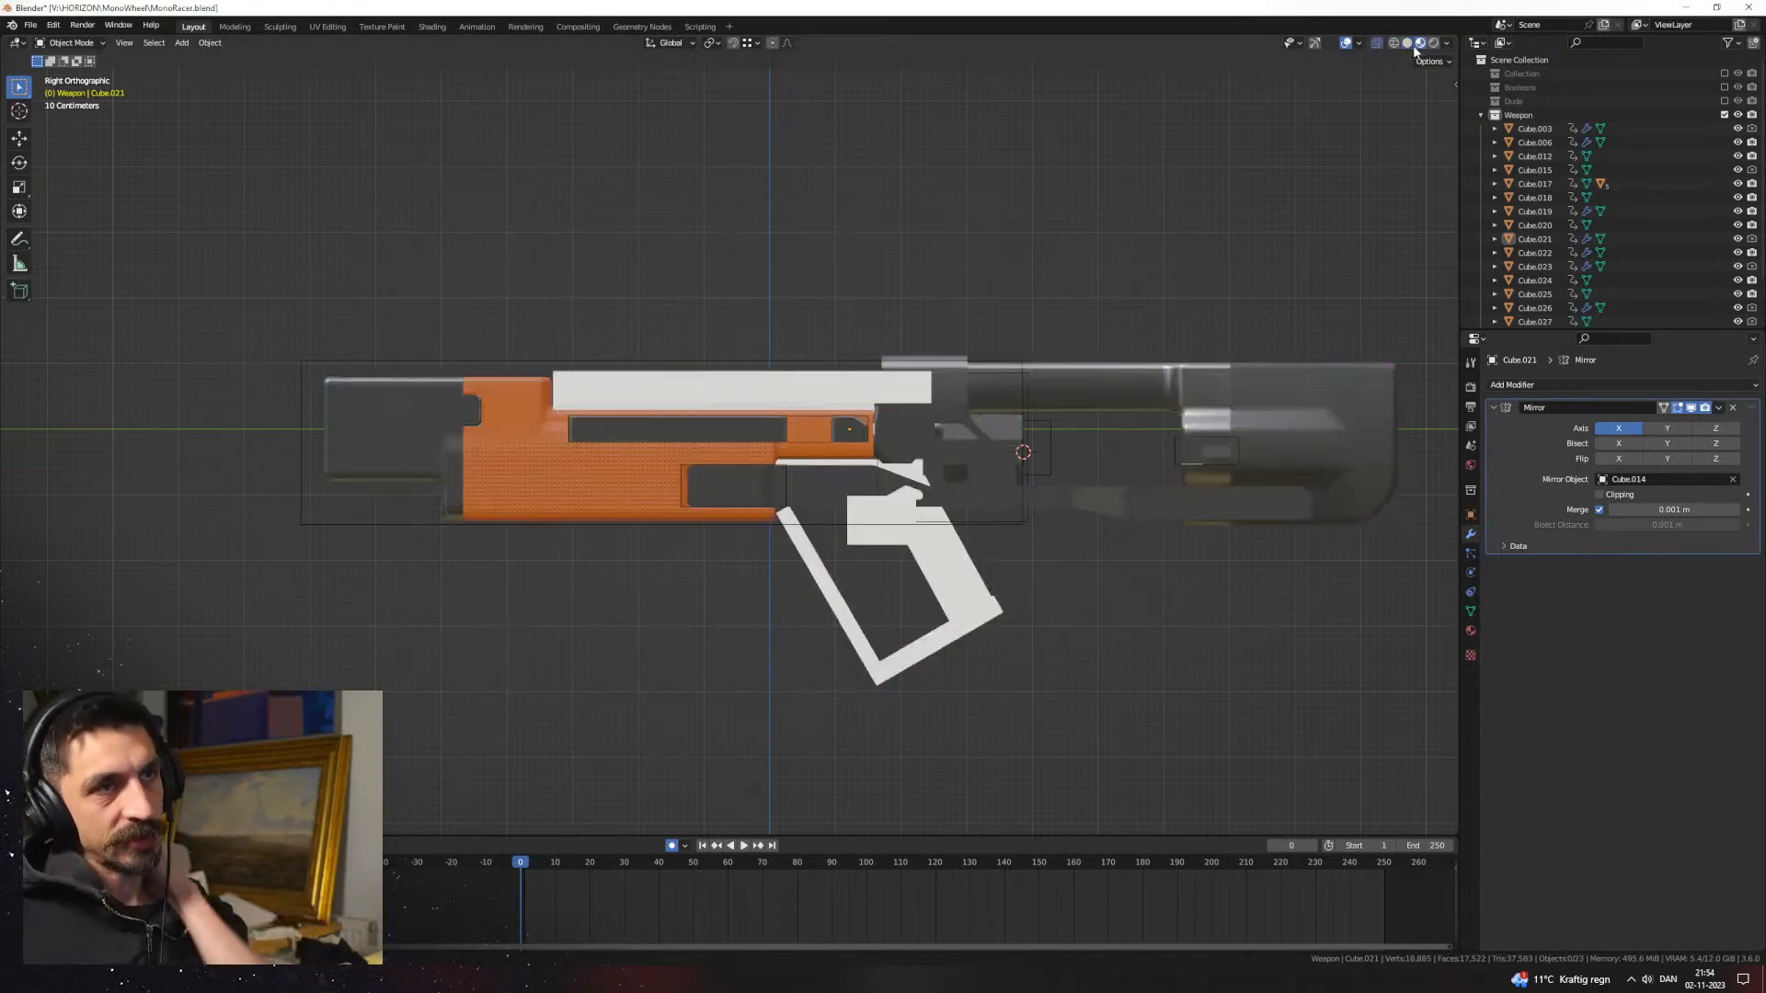
mouse_move(1131, 295)
middle_mouse_down()
mouse_move(954, 371)
mouse_move(857, 448)
mouse_move(732, 394)
mouse_move(751, 517)
mouse_move(811, 490)
mouse_move(714, 494)
mouse_move(853, 500)
mouse_move(967, 550)
mouse_move(848, 534)
mouse_move(903, 506)
mouse_move(856, 472)
mouse_move(1017, 478)
mouse_move(859, 516)
mouse_move(938, 552)
mouse_move(790, 462)
mouse_move(837, 521)
mouse_move(980, 488)
mouse_move(919, 477)
mouse_move(870, 497)
mouse_move(910, 525)
middle_mouse_up()
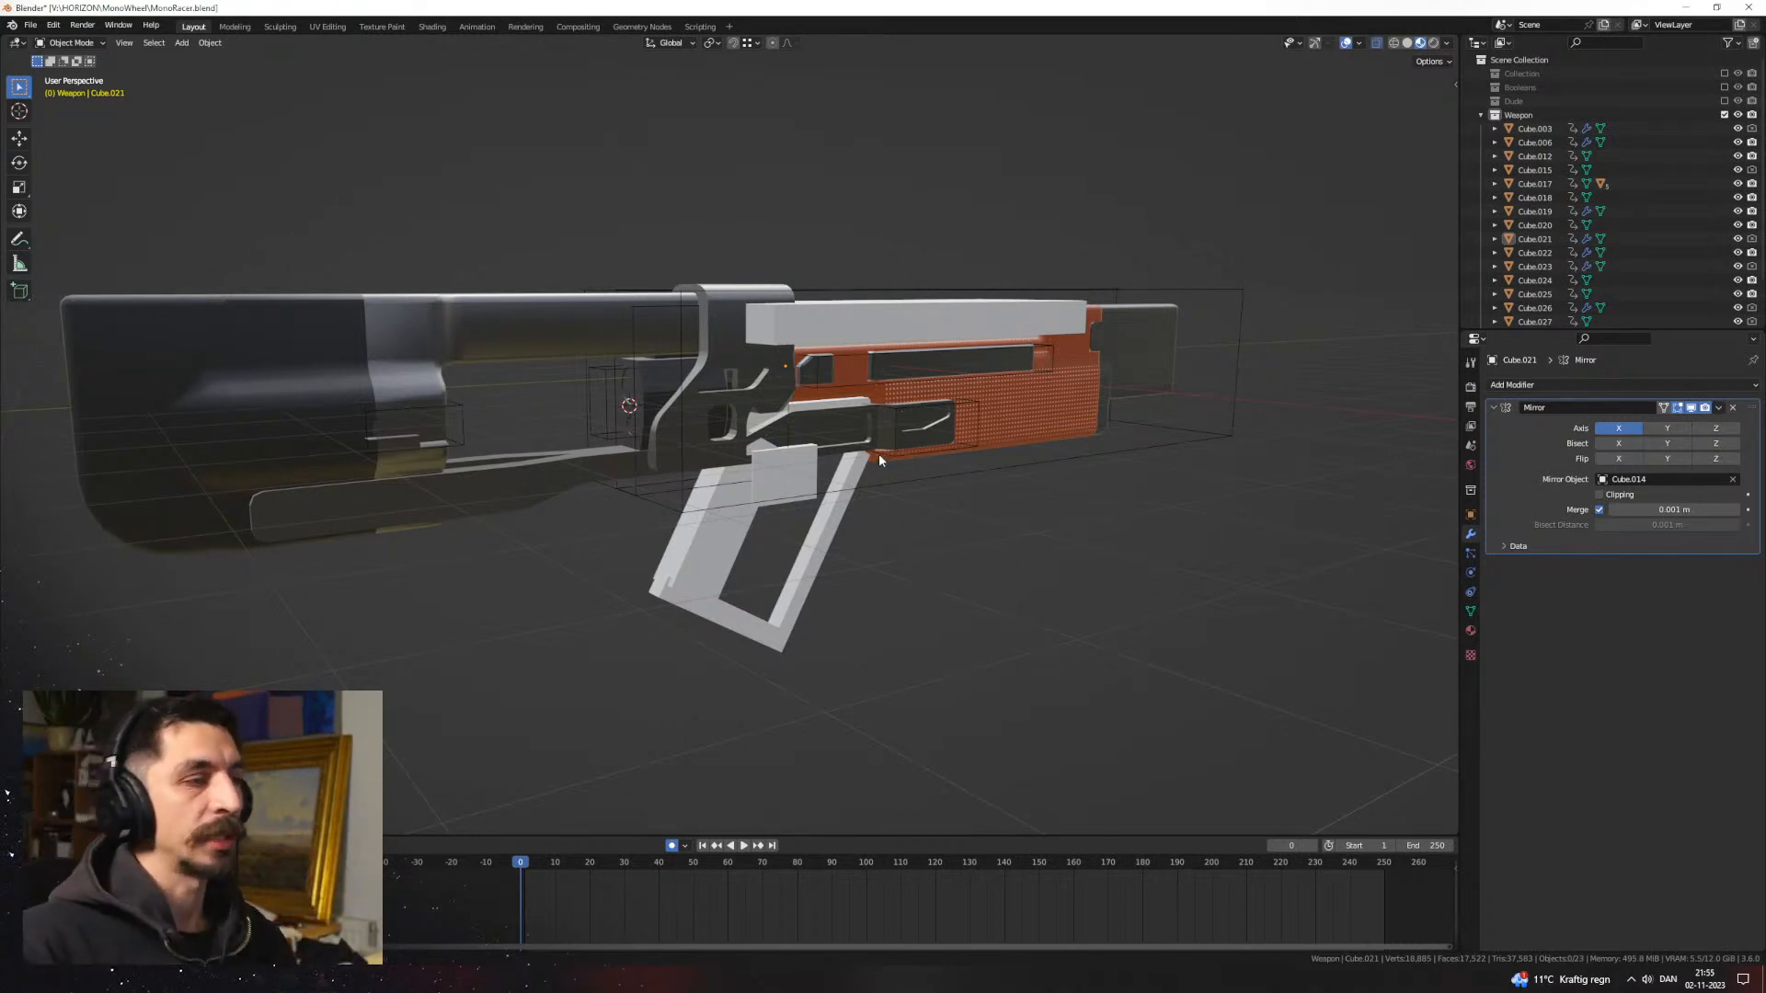
middle_click_drag(880, 454, 805, 433)
left_click(803, 433)
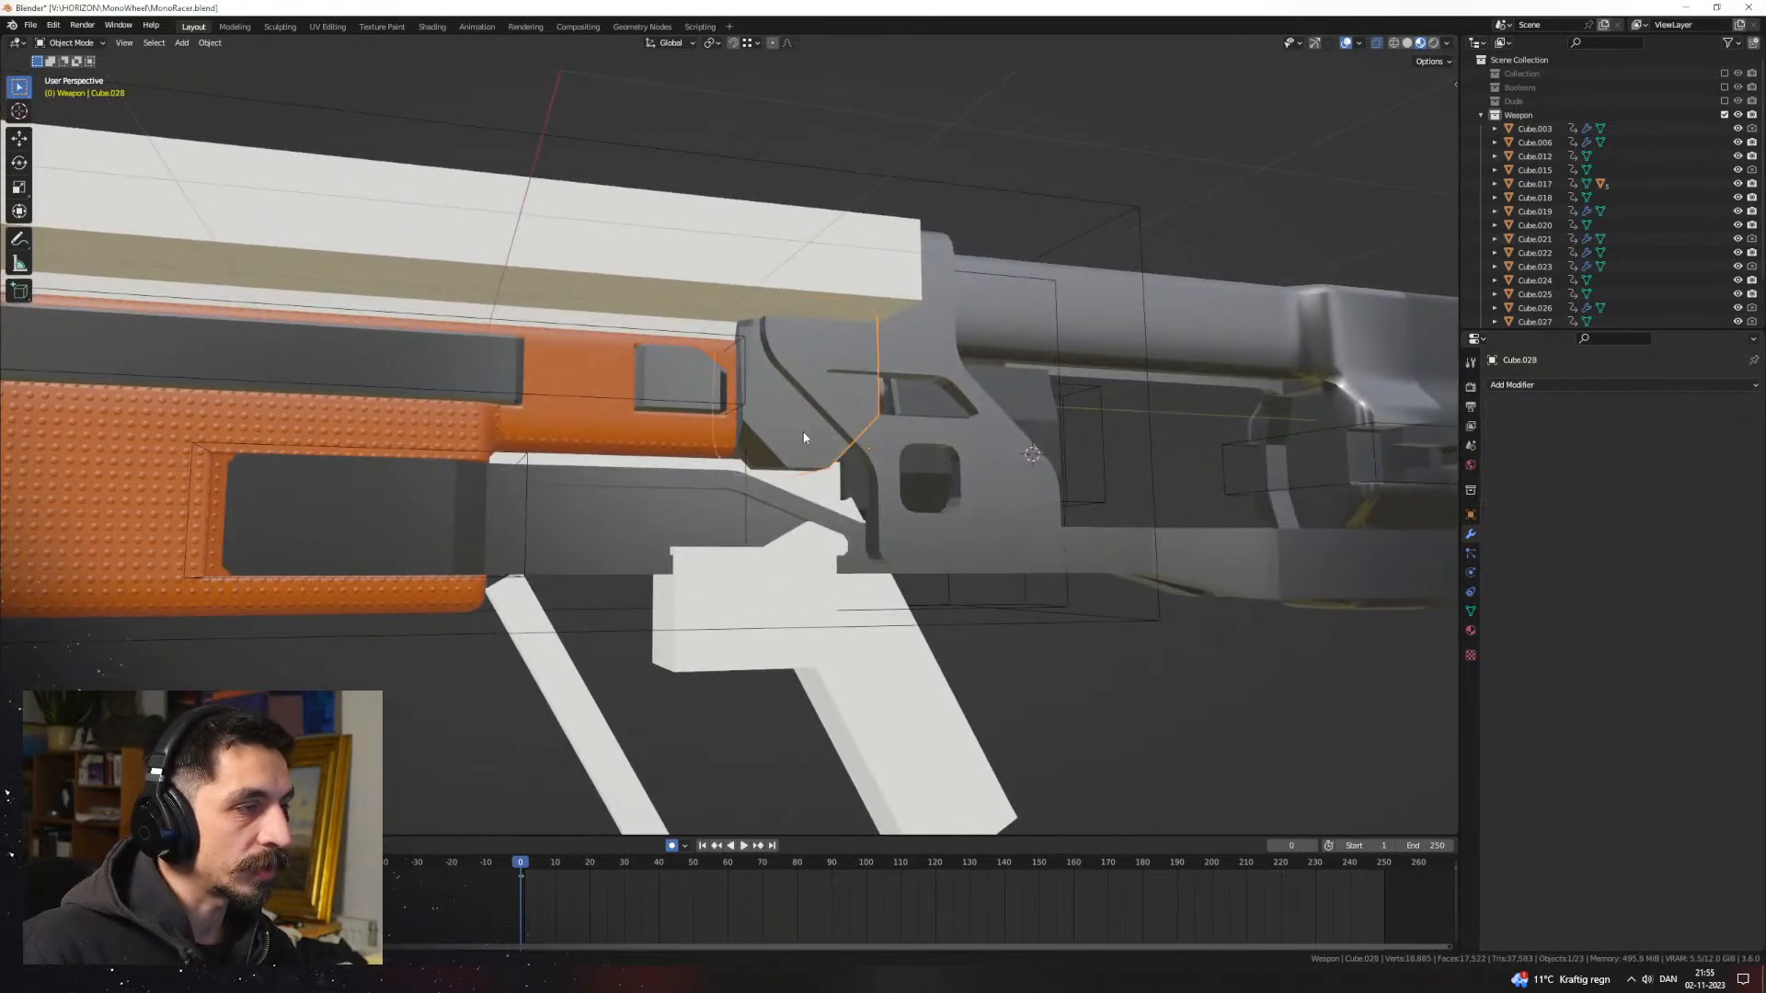
left_click(736, 282)
middle_click_drag(736, 287, 822, 390)
key("h")
left_click(690, 319)
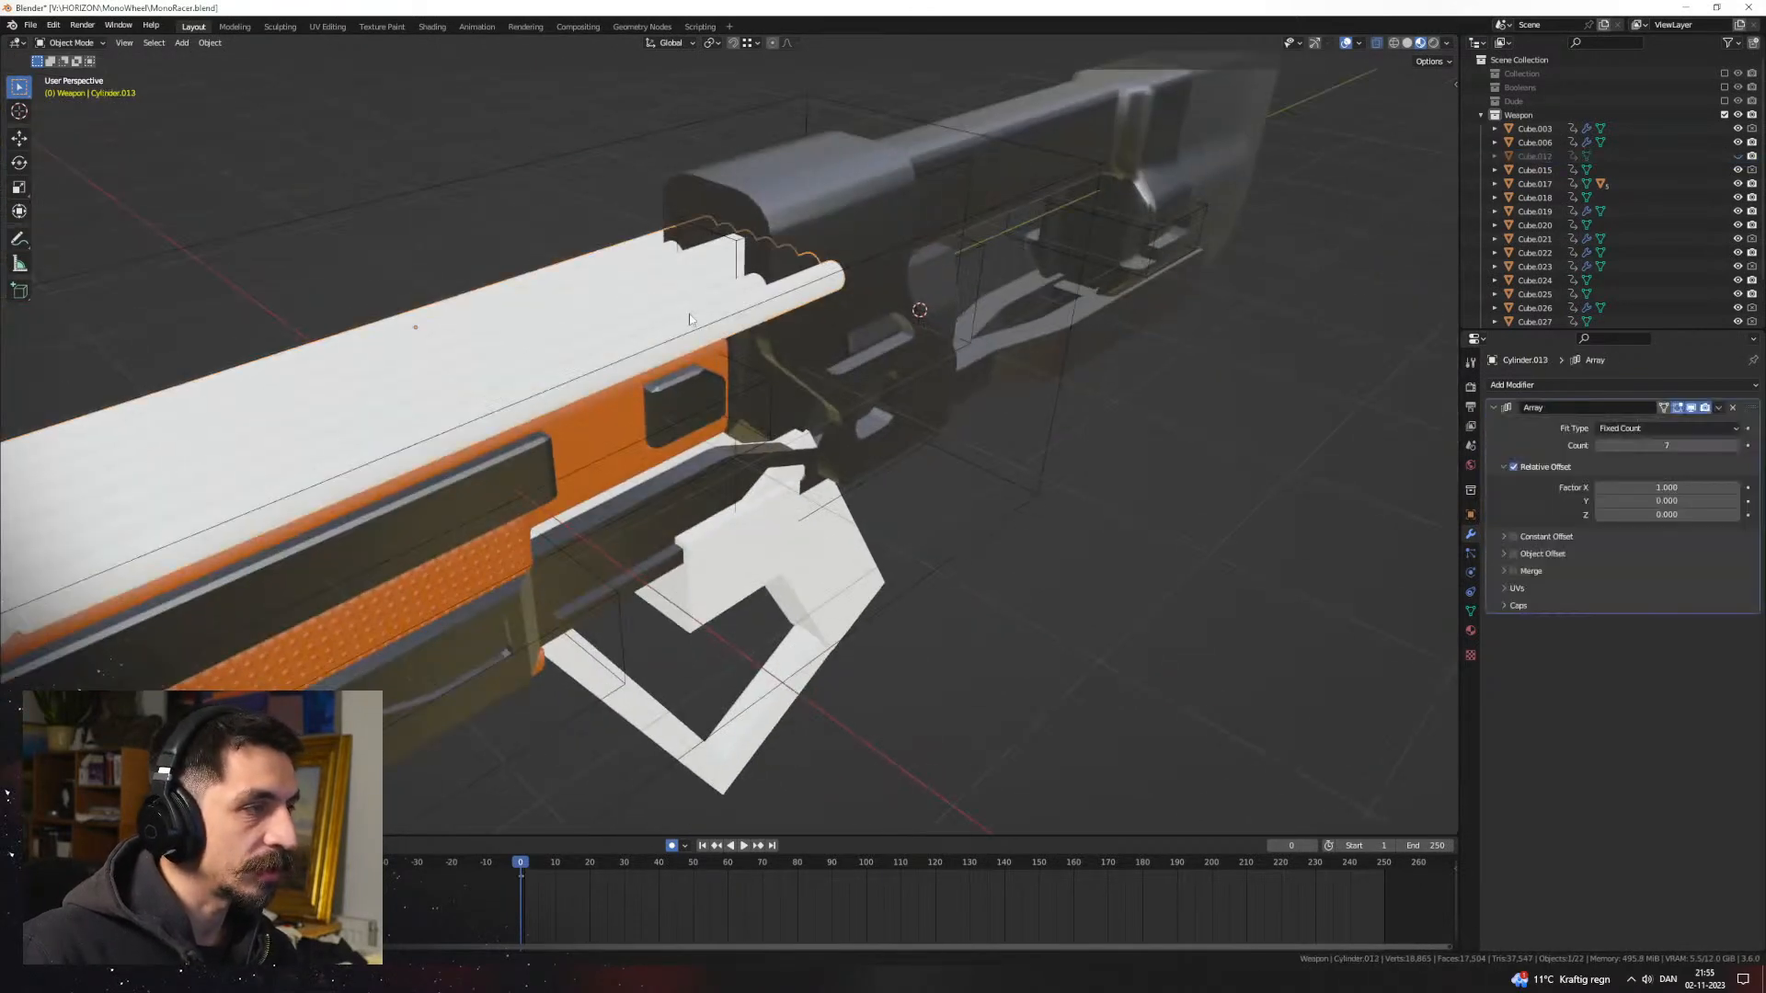
key("h")
middle_click_drag(701, 323, 738, 366)
Step: Edit the dark block between the orange body and the receiver, moving its selected geometry along Z, and return to Object Mode
left_click(846, 338)
scroll(780, 374, "up", 2)
key("Tab")
middle_click_drag(810, 445, 1021, 520)
left_click(666, 428)
key("g")
key("z")
left_click(773, 456)
key("g")
key("z")
left_click(711, 450)
key("Tab")
Step: Add a Bevel modifier to the block with an amount of 0.011 m and 2 segments
left_click(1509, 385)
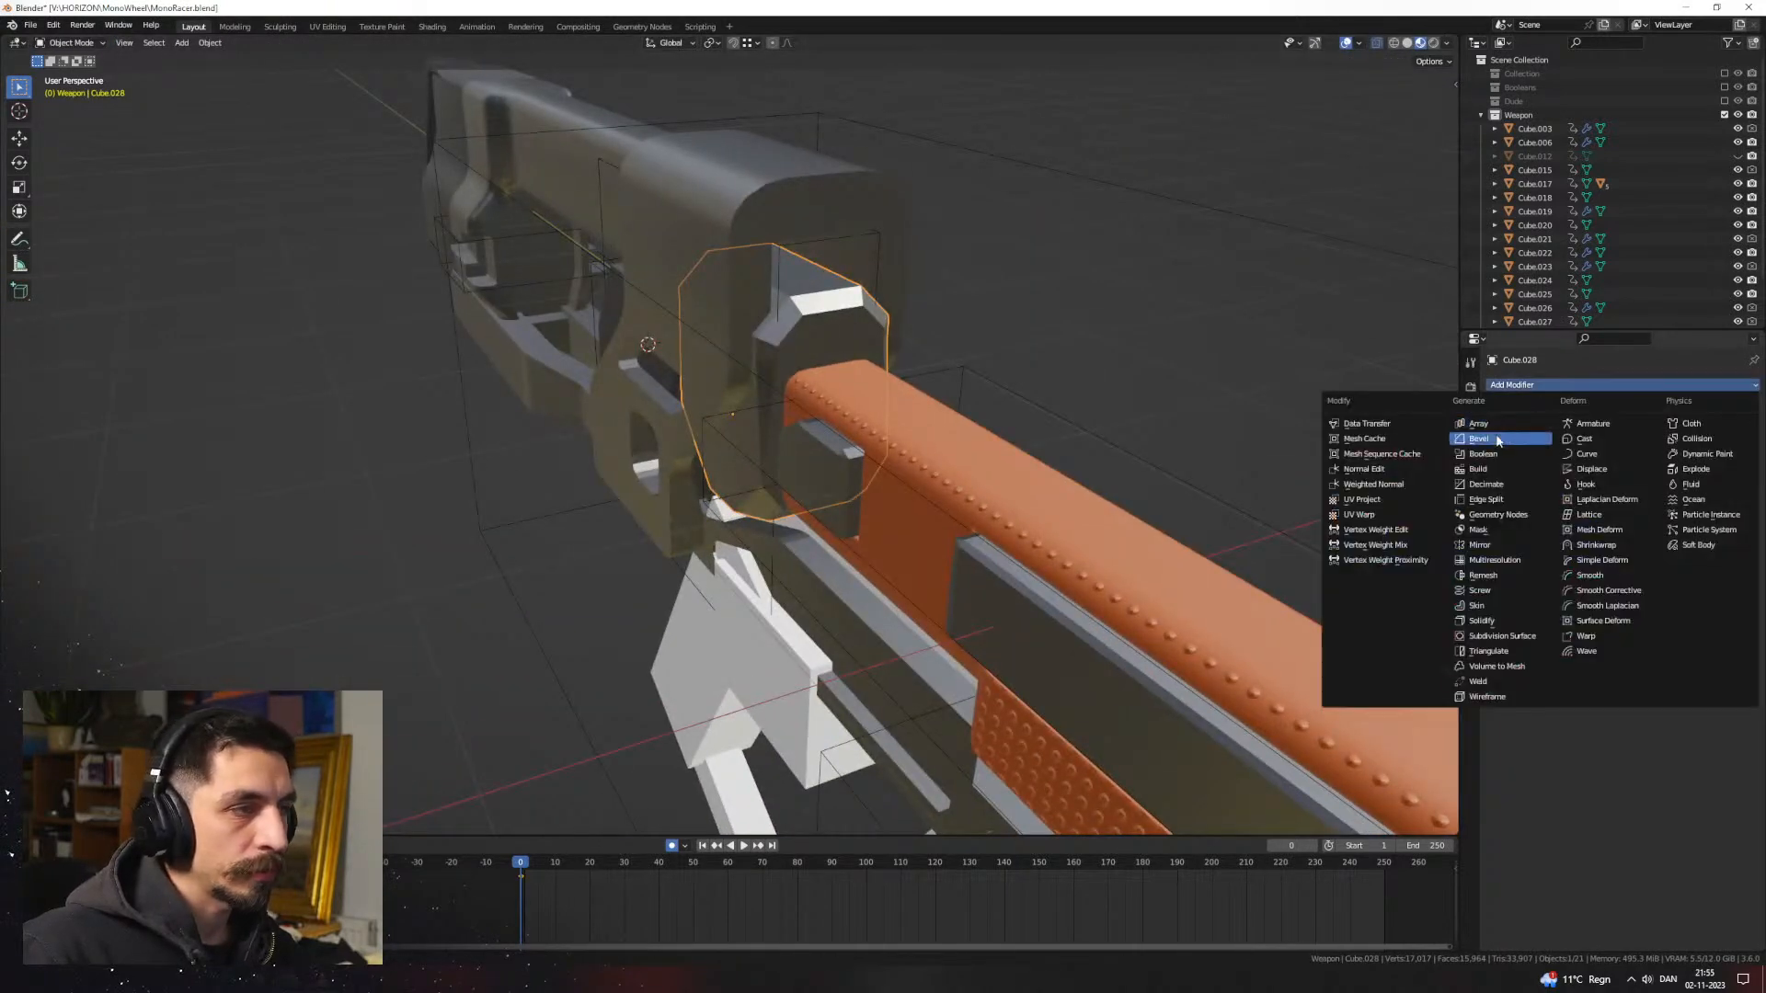
left_click(1498, 441)
middle_click_drag(1139, 406, 257, 488)
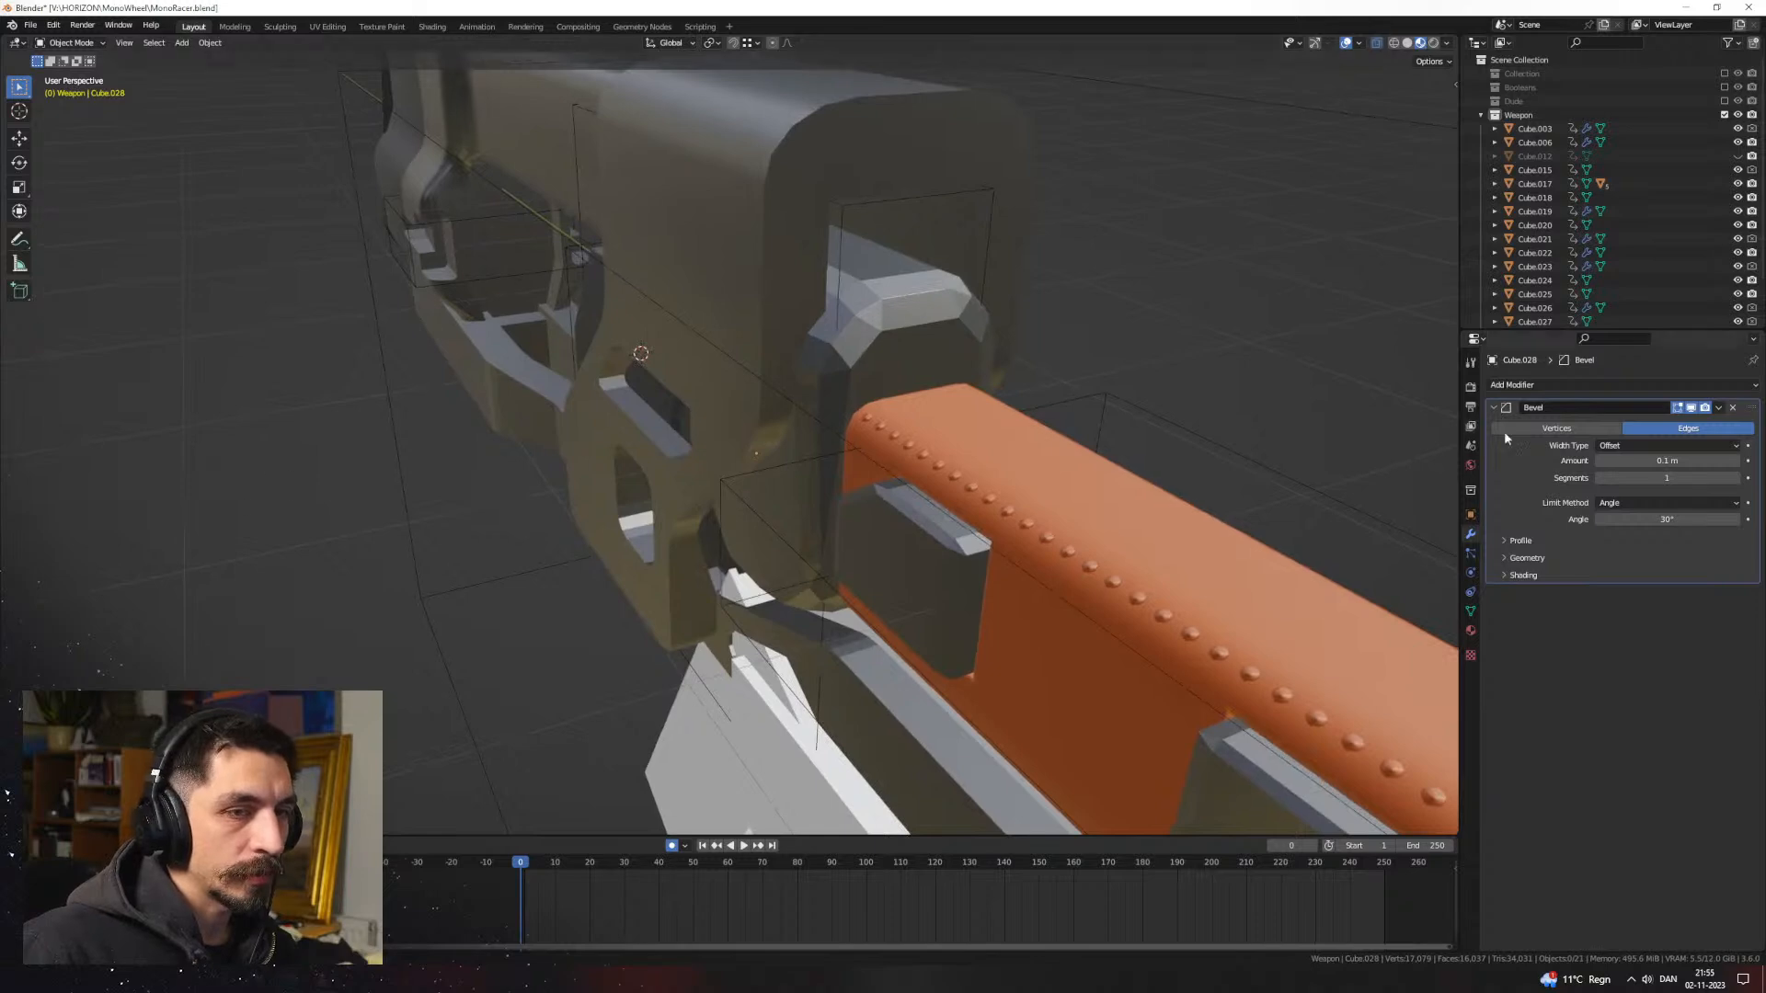
left_click_drag(1667, 460, 1627, 460)
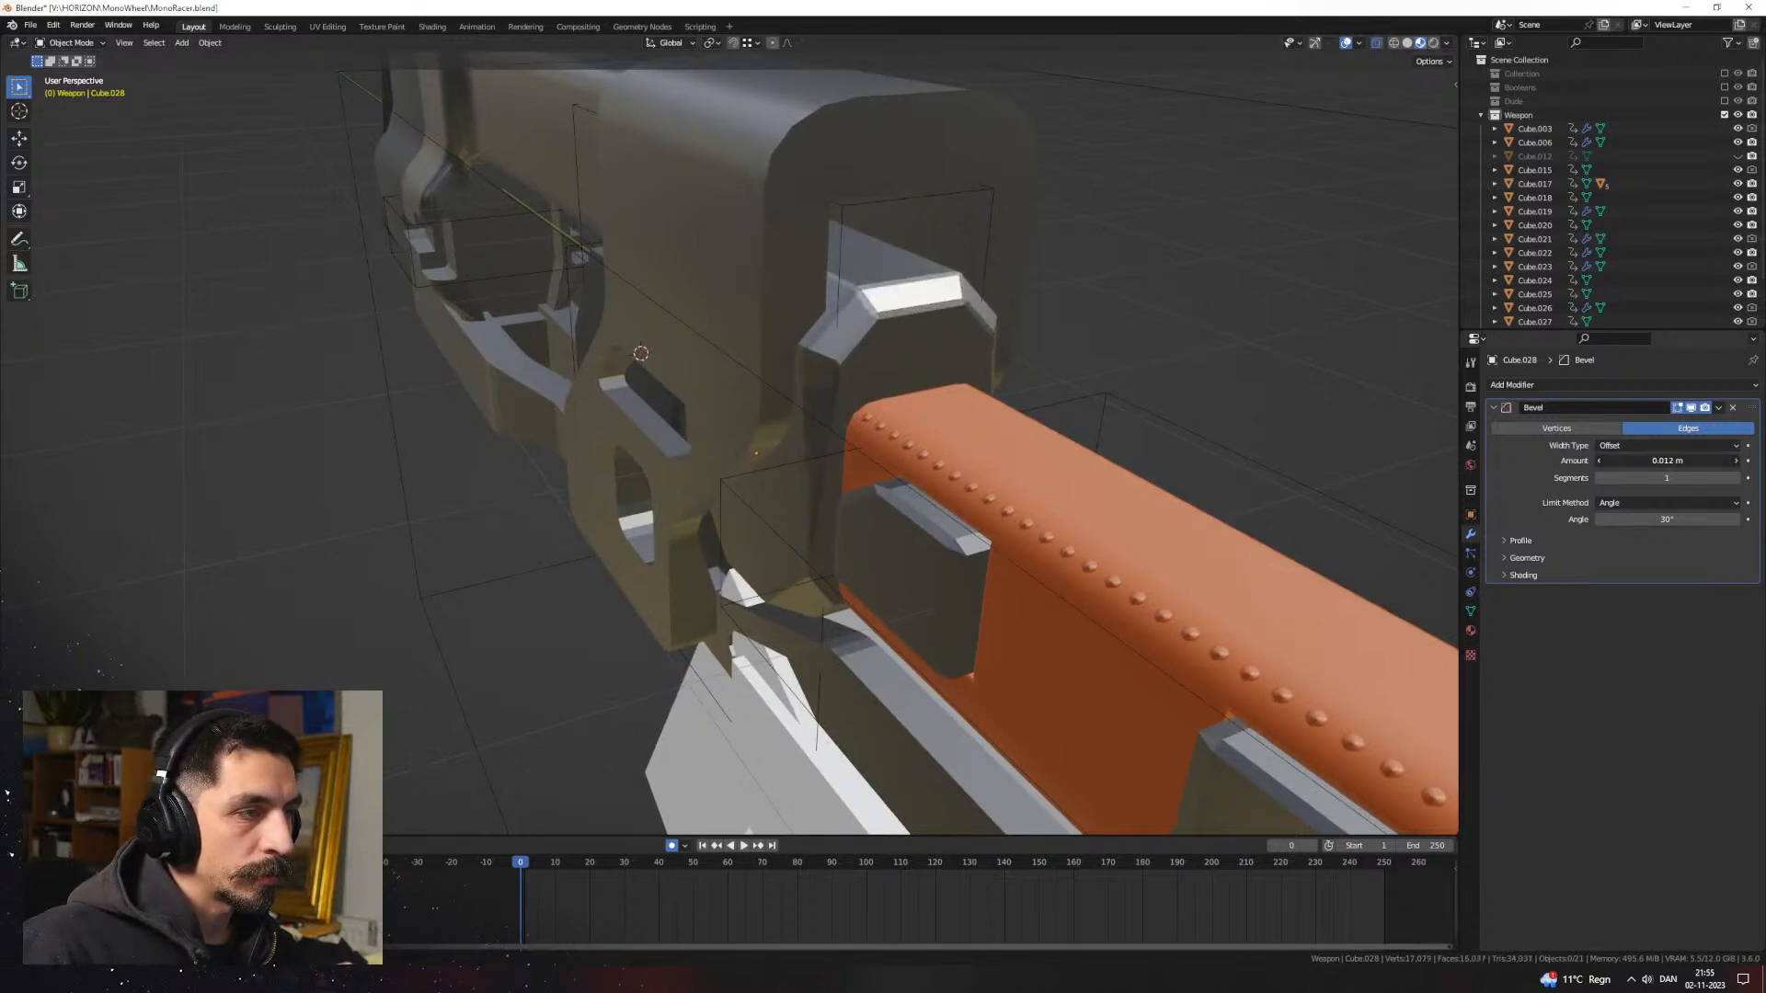
middle_click_drag(897, 391, 715, 366)
left_click(713, 369)
right_click(713, 369)
left_click(711, 366)
middle_click_drag(1305, 509, 968, 469)
right_click(713, 388)
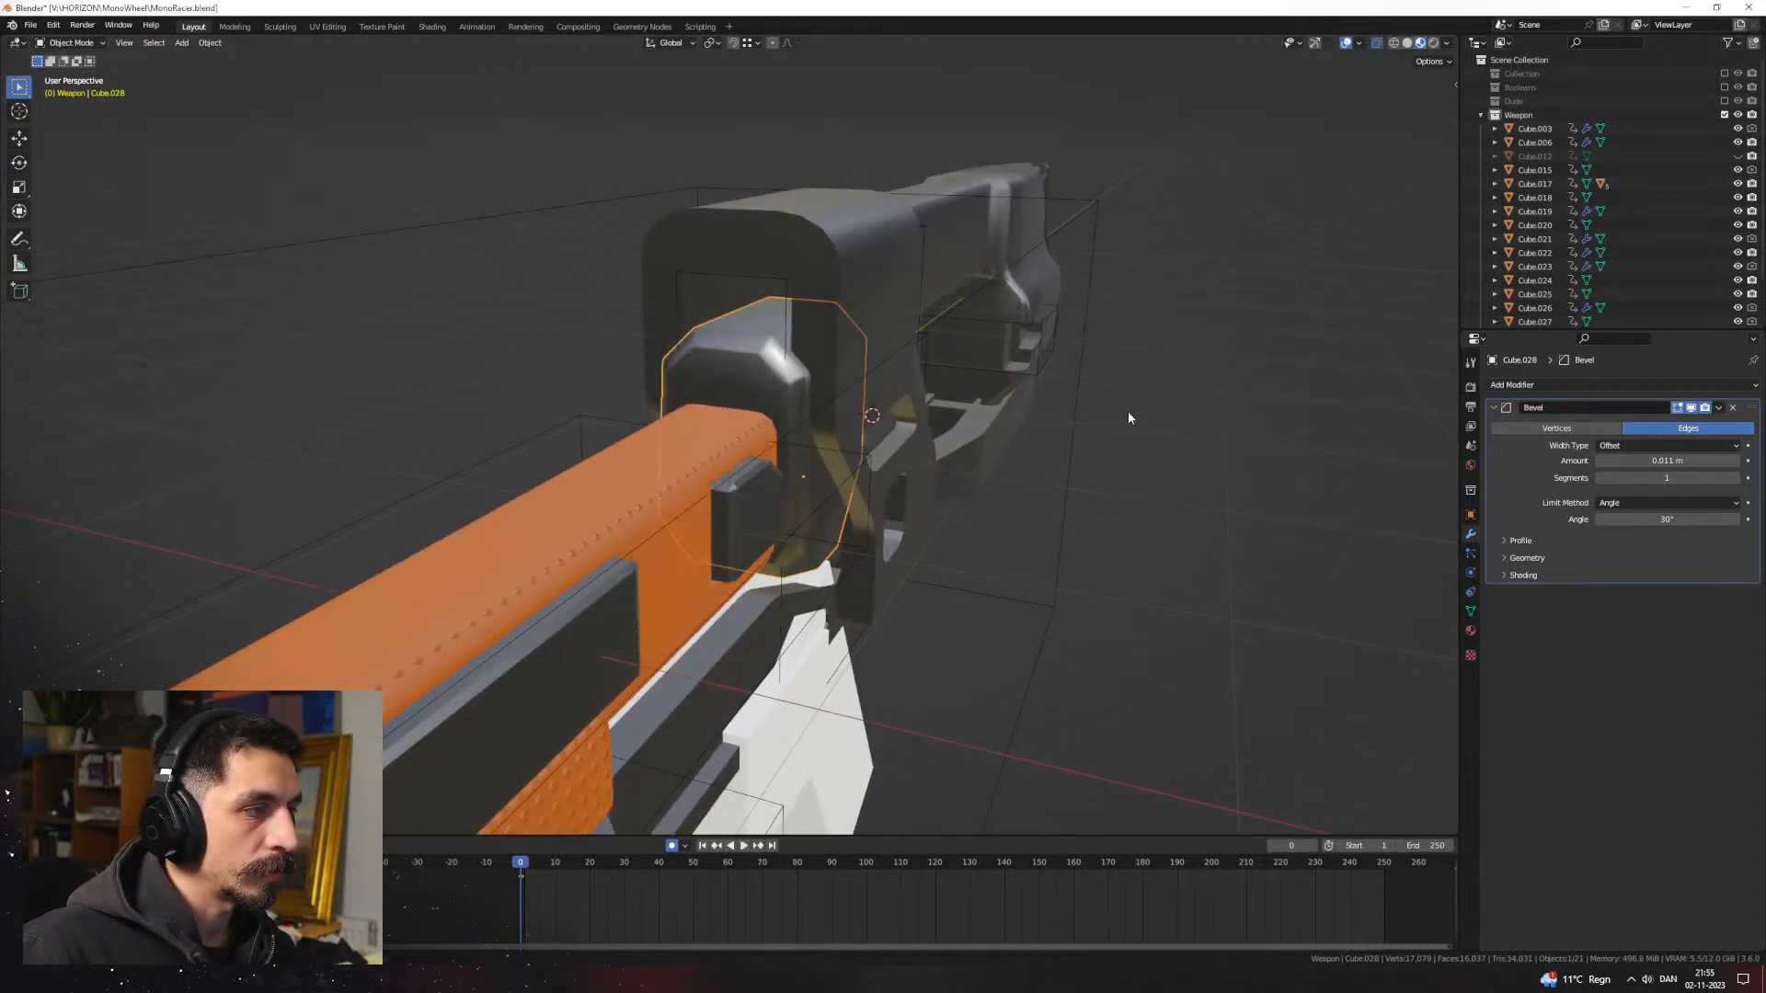
left_click(1735, 478)
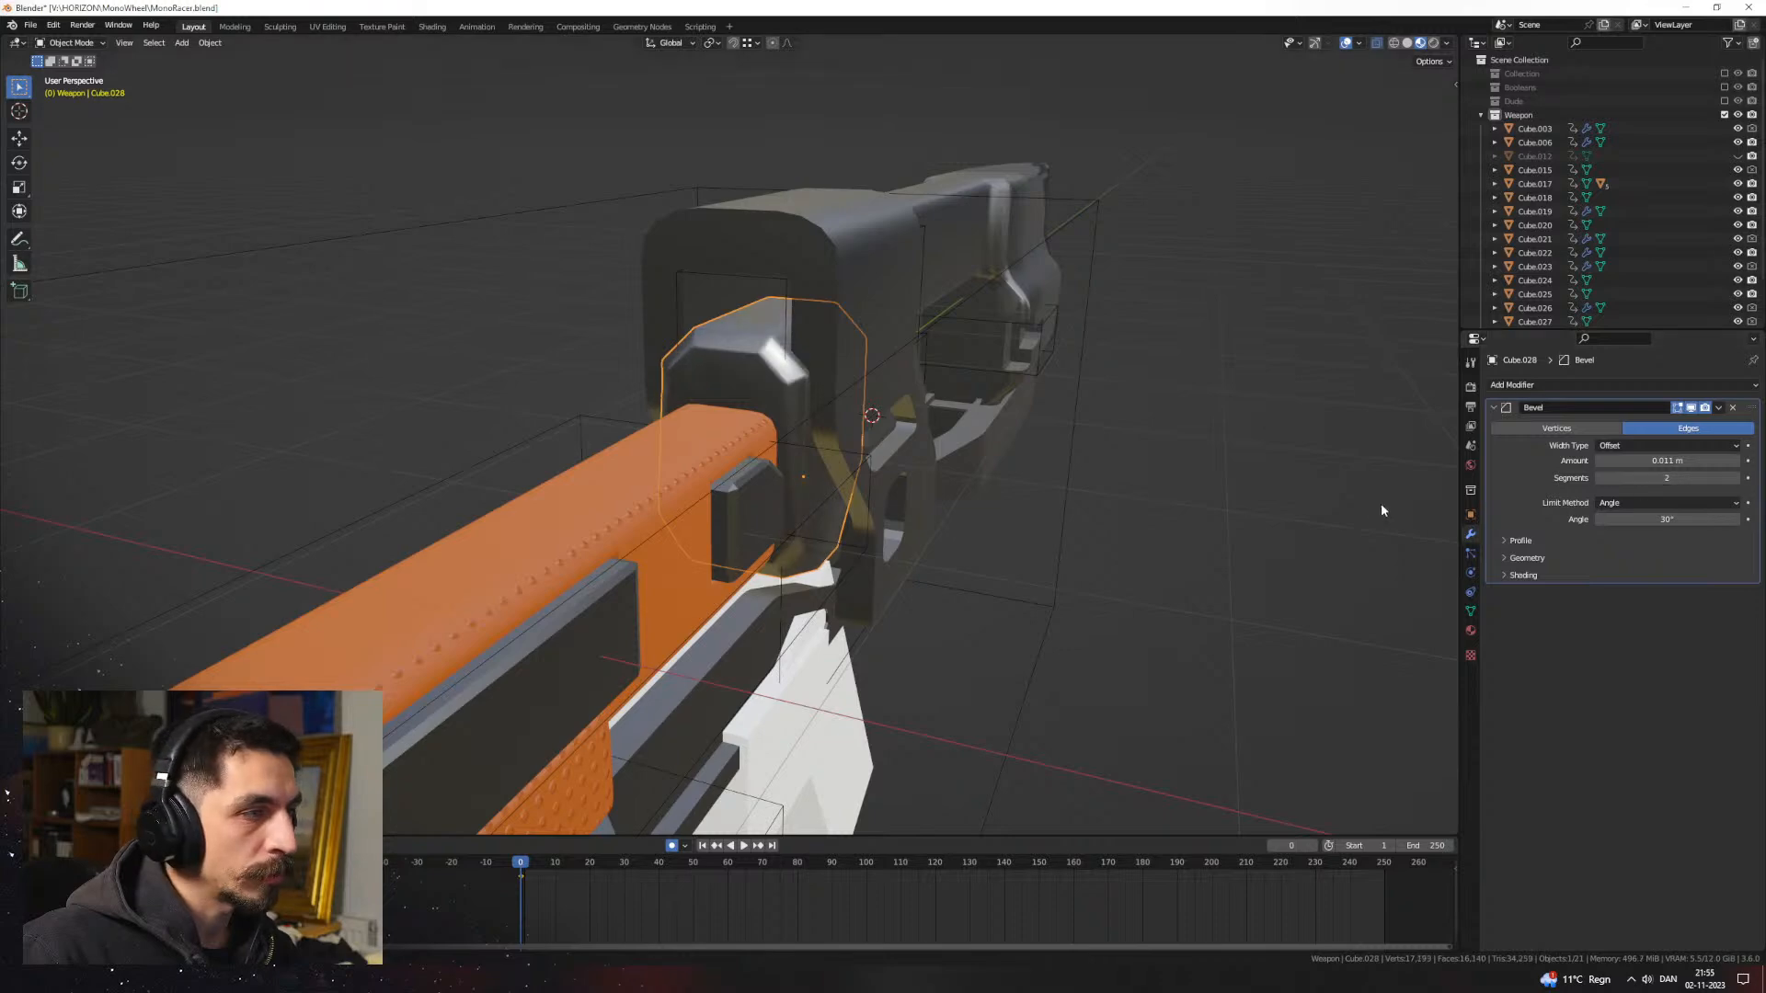
Step: Add a cube and move it along Y toward the dark block at the rear of the orange body
middle_click_drag(1382, 504, 990, 372)
left_click(798, 425)
left_click(990, 373)
key("shift+a")
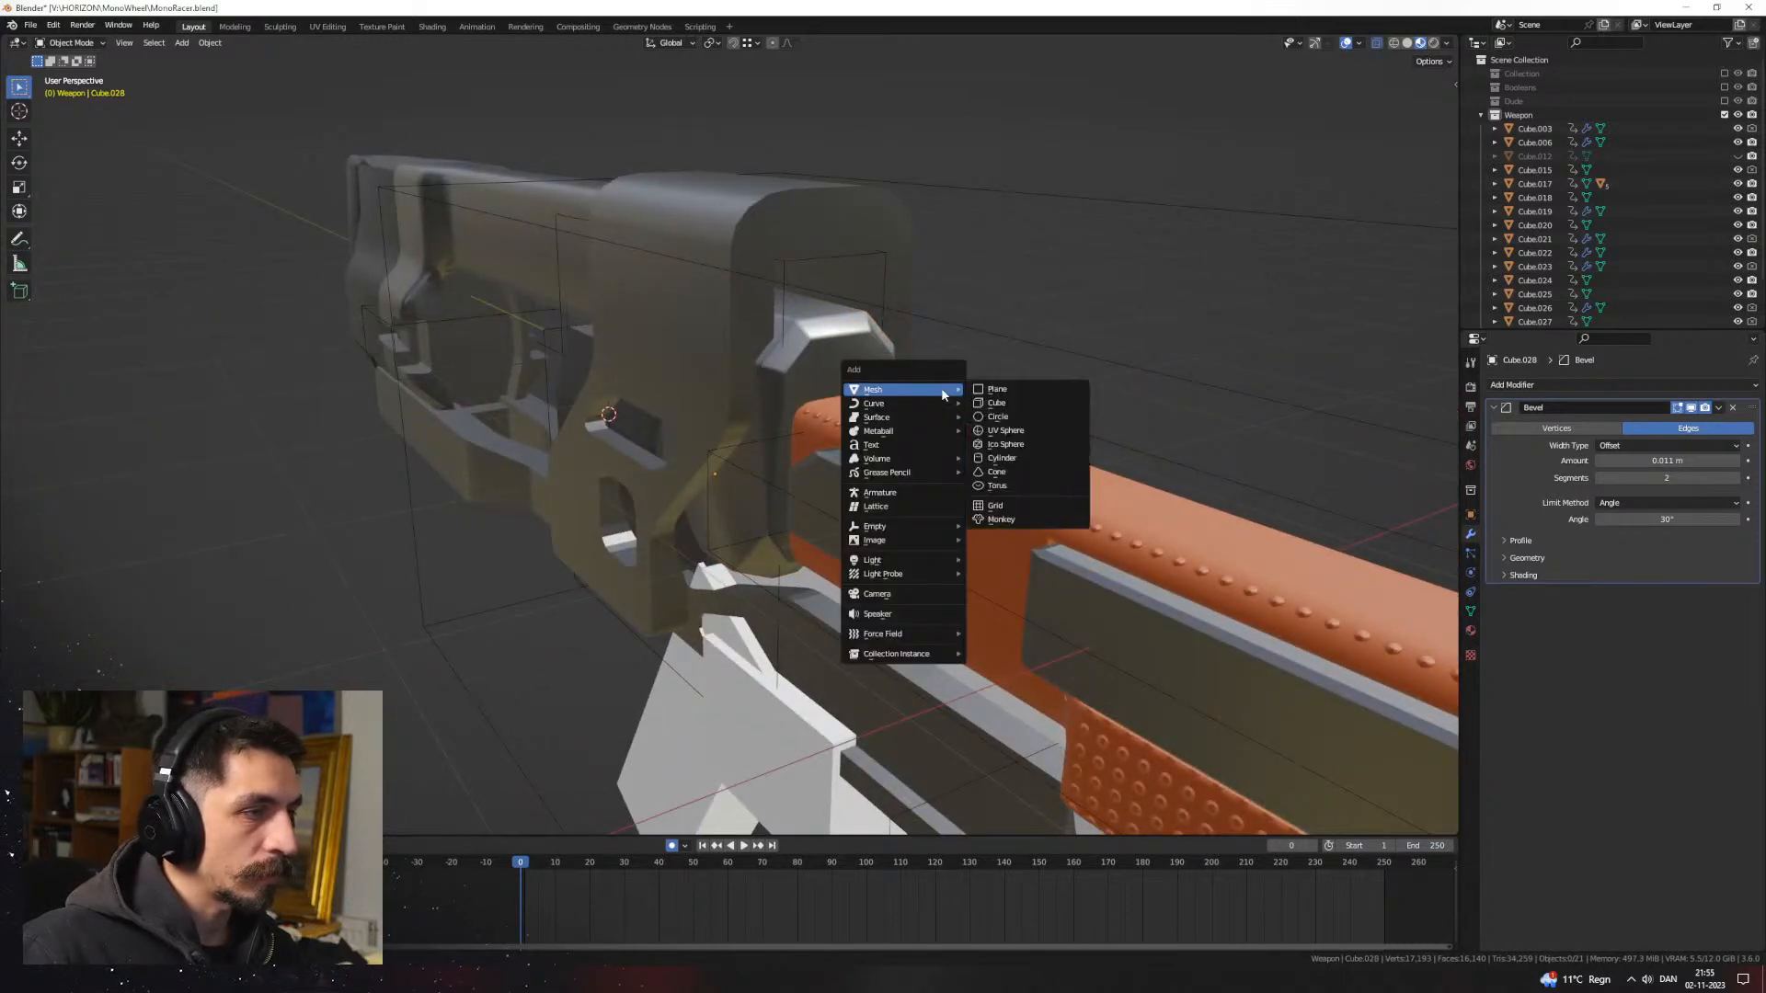
left_click(1010, 398)
key("g")
key("y")
left_click(1172, 517)
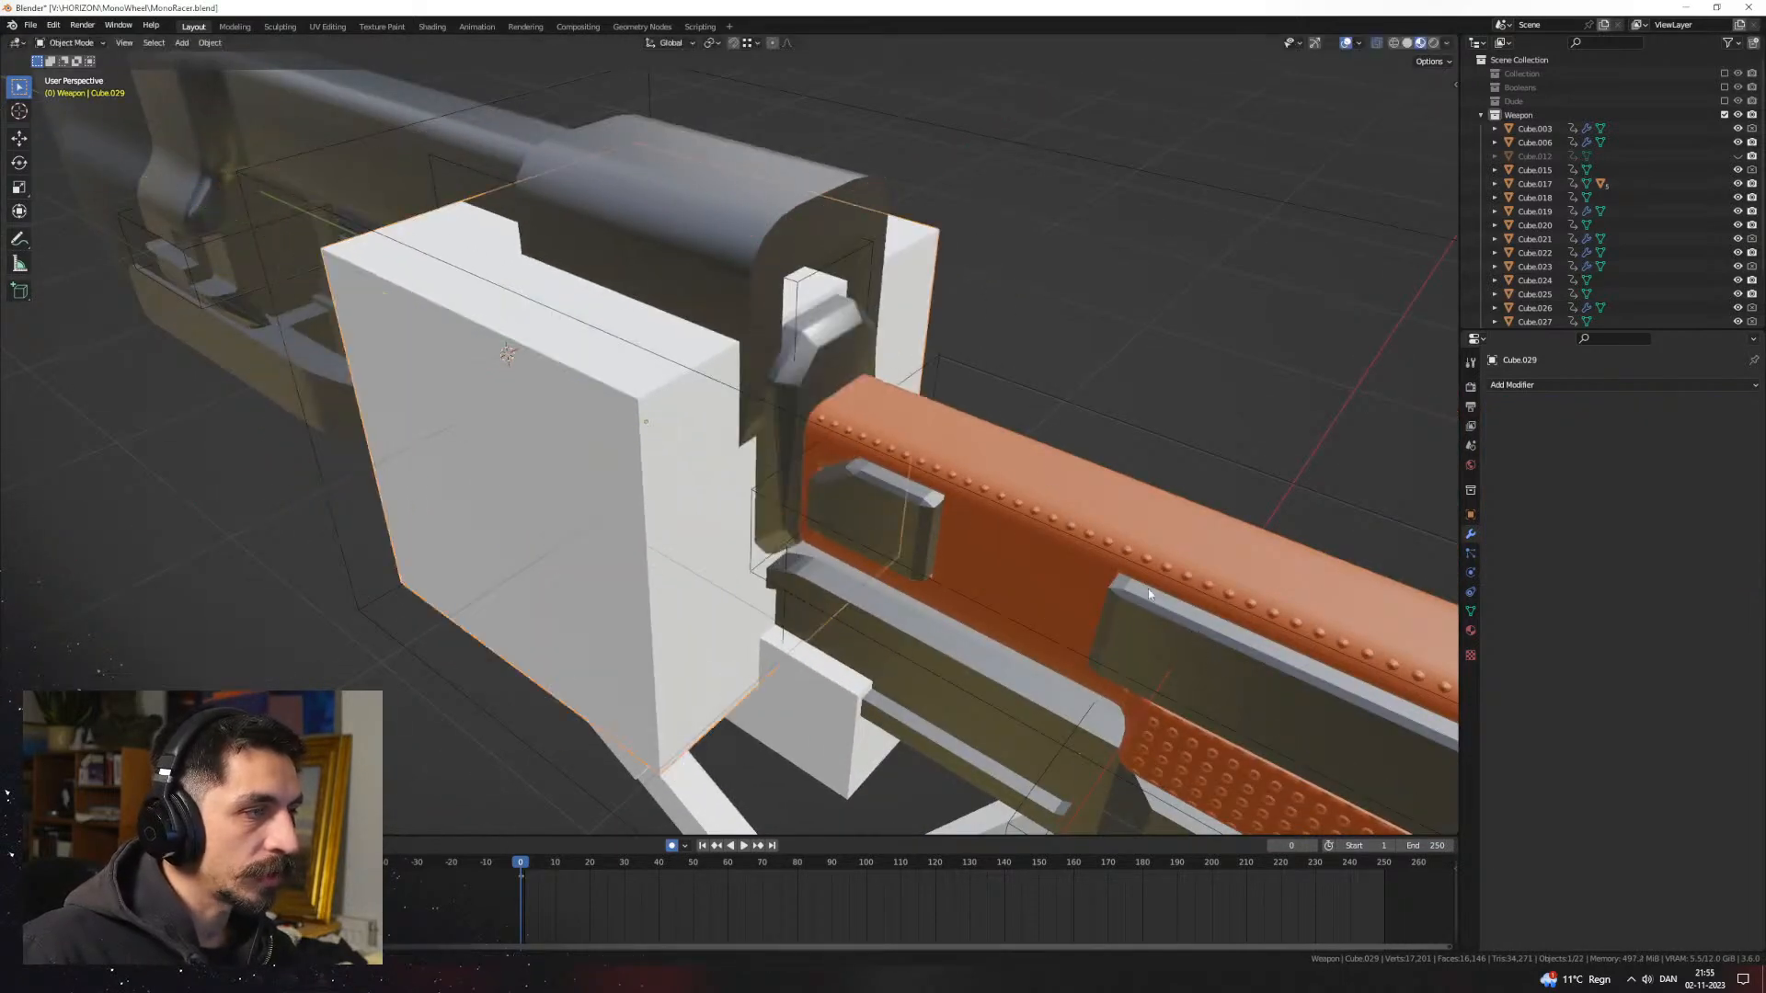
Step: Move the cube along X to one side of the rifle so it overlaps only the block's side
key("KP_1")
key("g")
key("x")
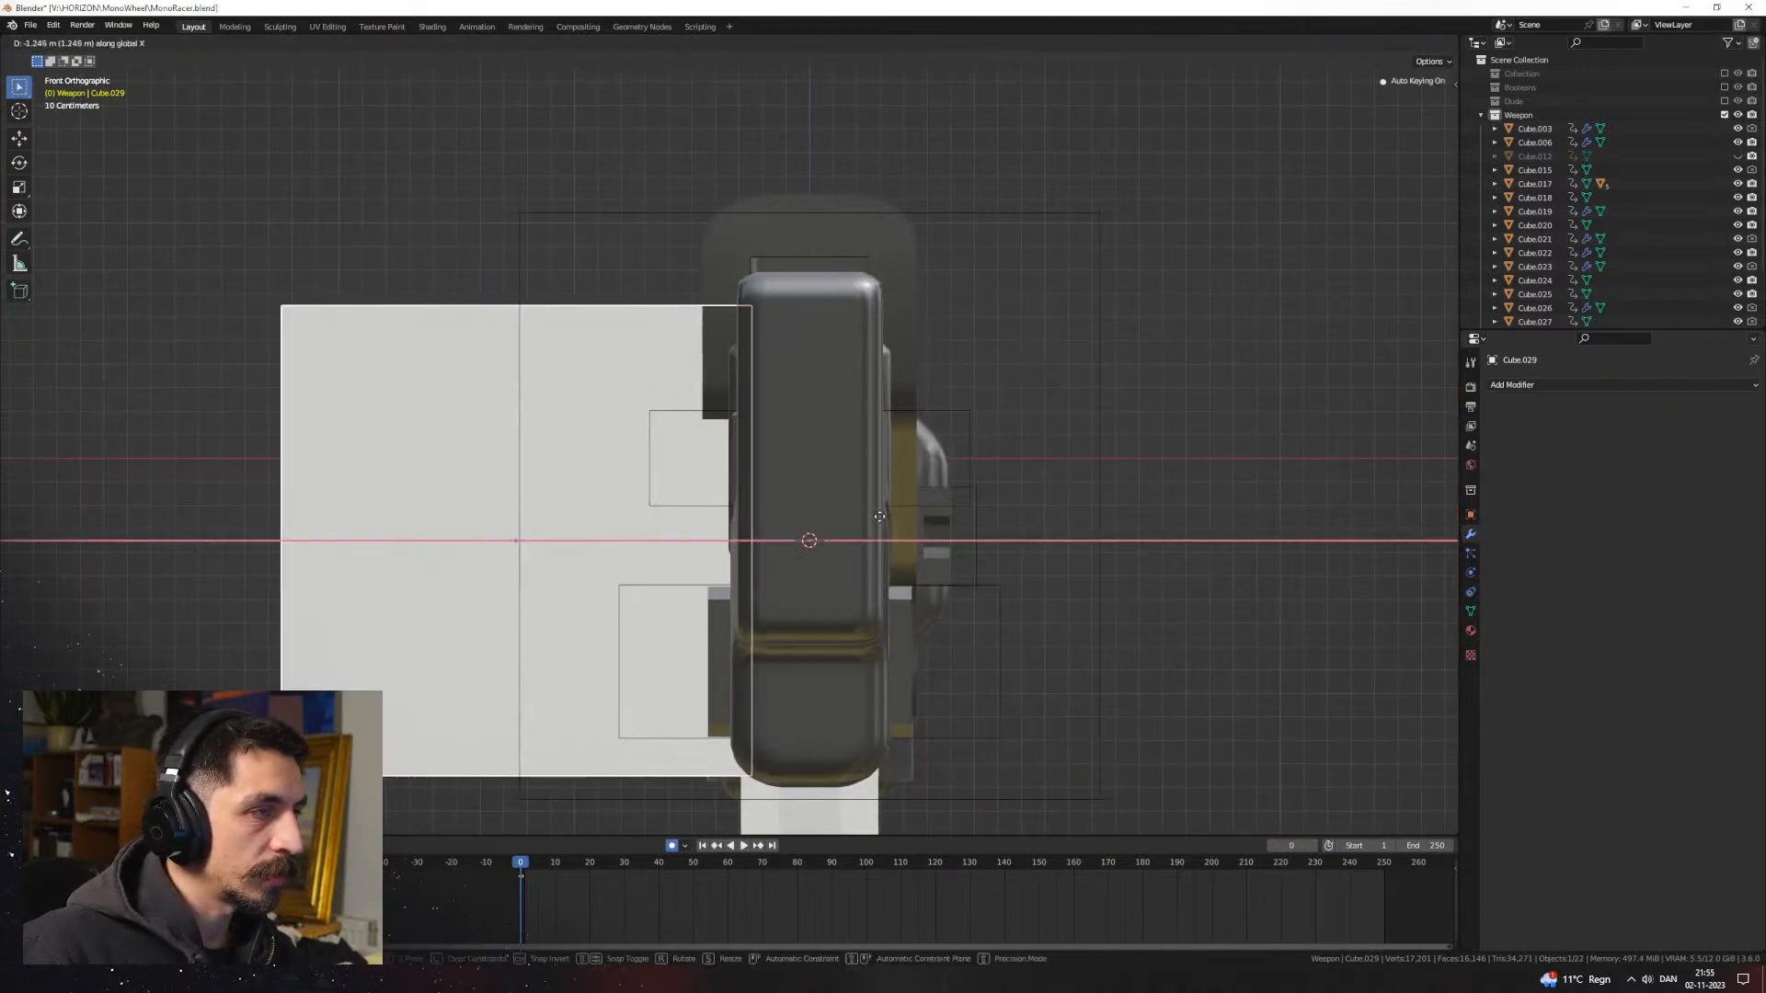
left_click(876, 526)
middle_click_drag(876, 526, 890, 610)
key("g")
key("x")
left_click(890, 609)
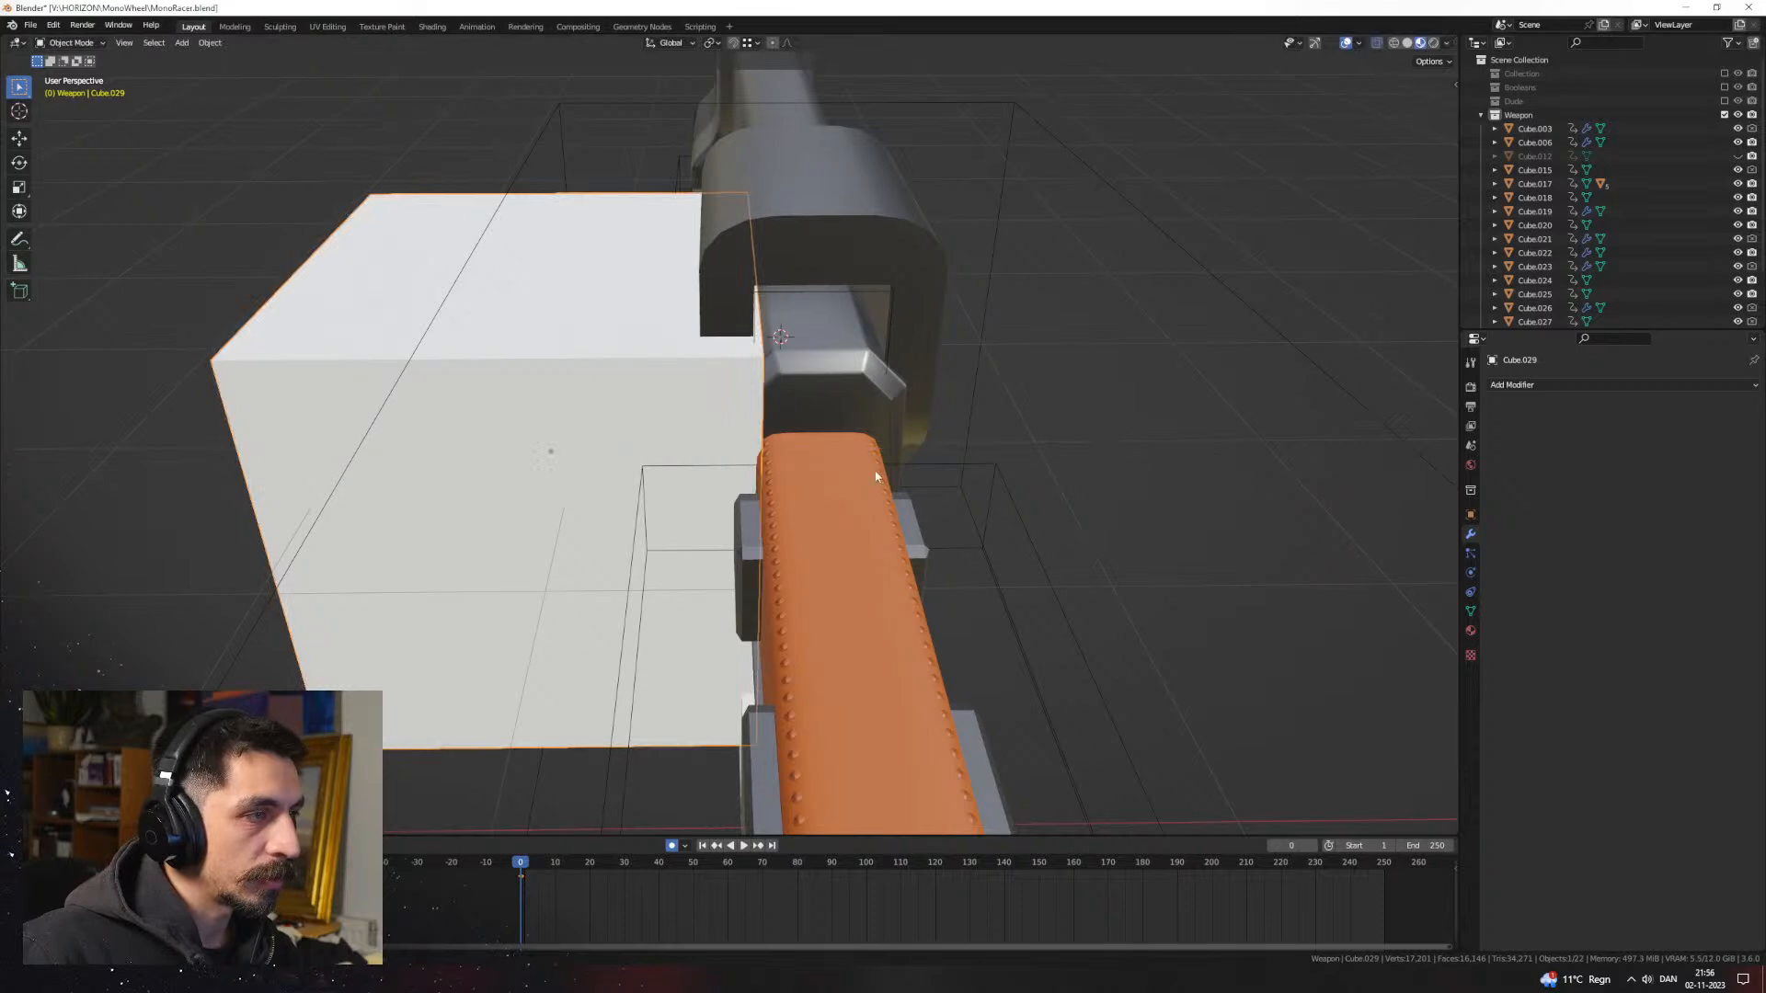
Step: Subtract the cube from the block with a Boolean Difference and fine-tune the cutter's position along X
left_click(866, 416, "shift")
key("ctrl+minus")
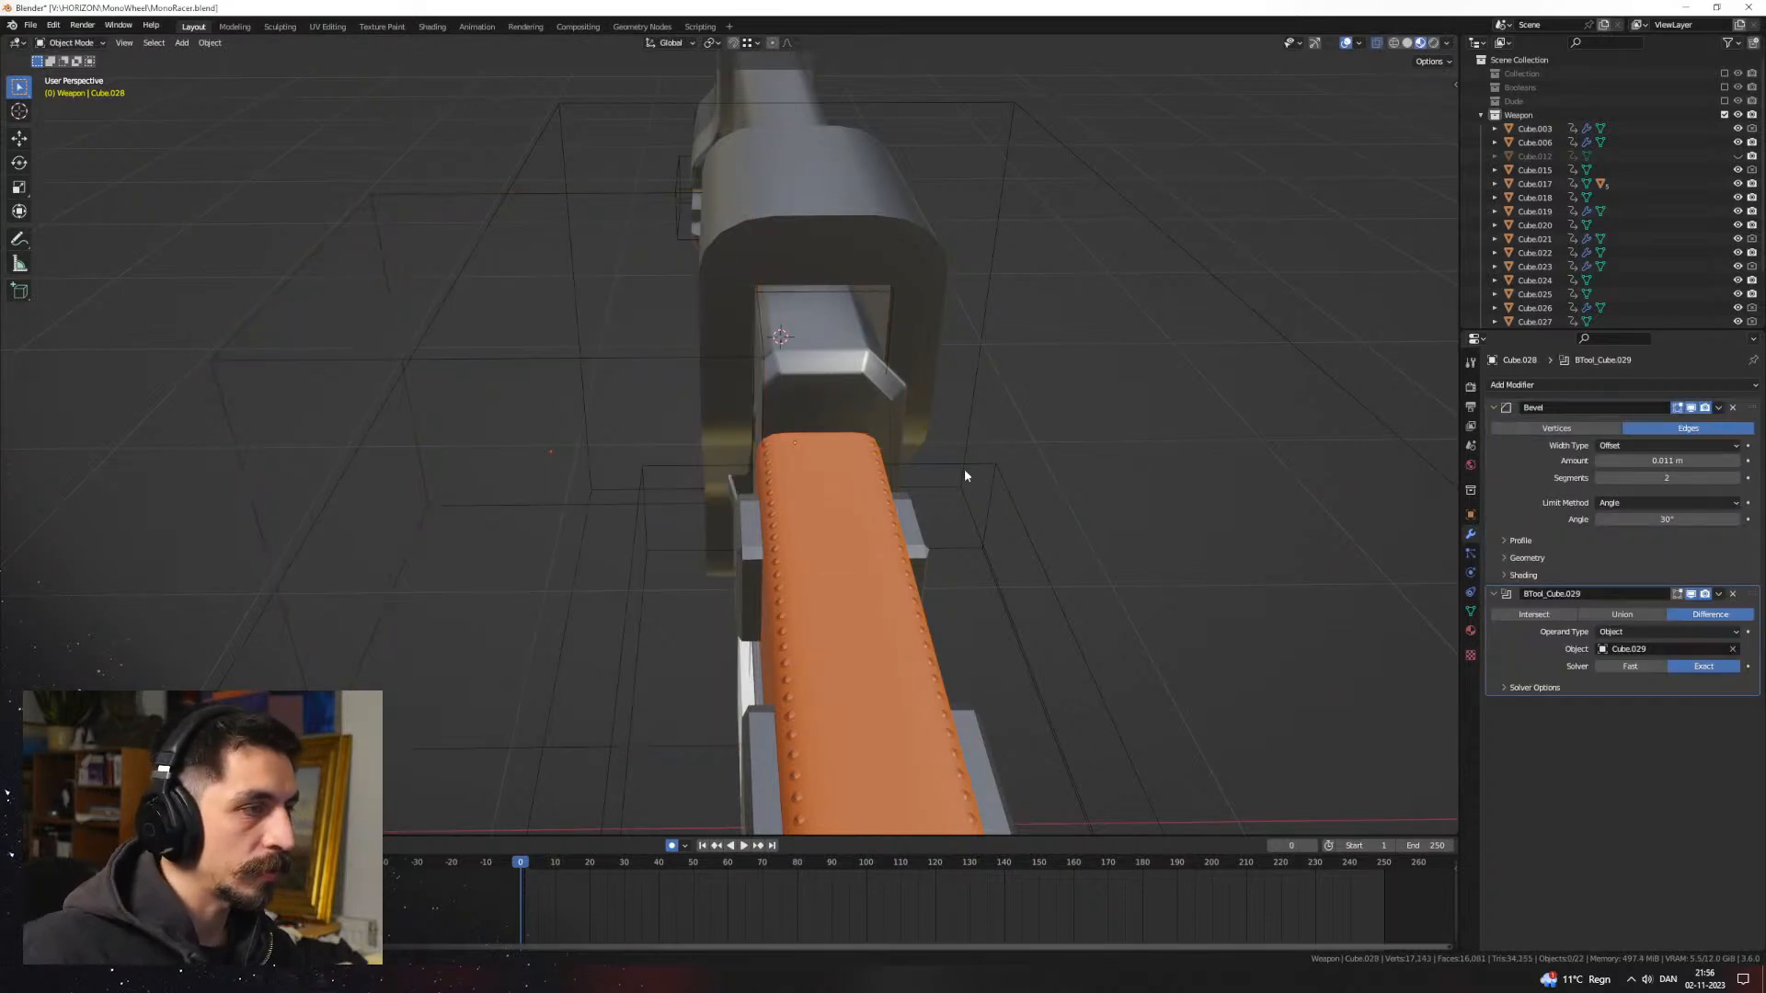
middle_click_drag(962, 476, 804, 455)
left_click(756, 403)
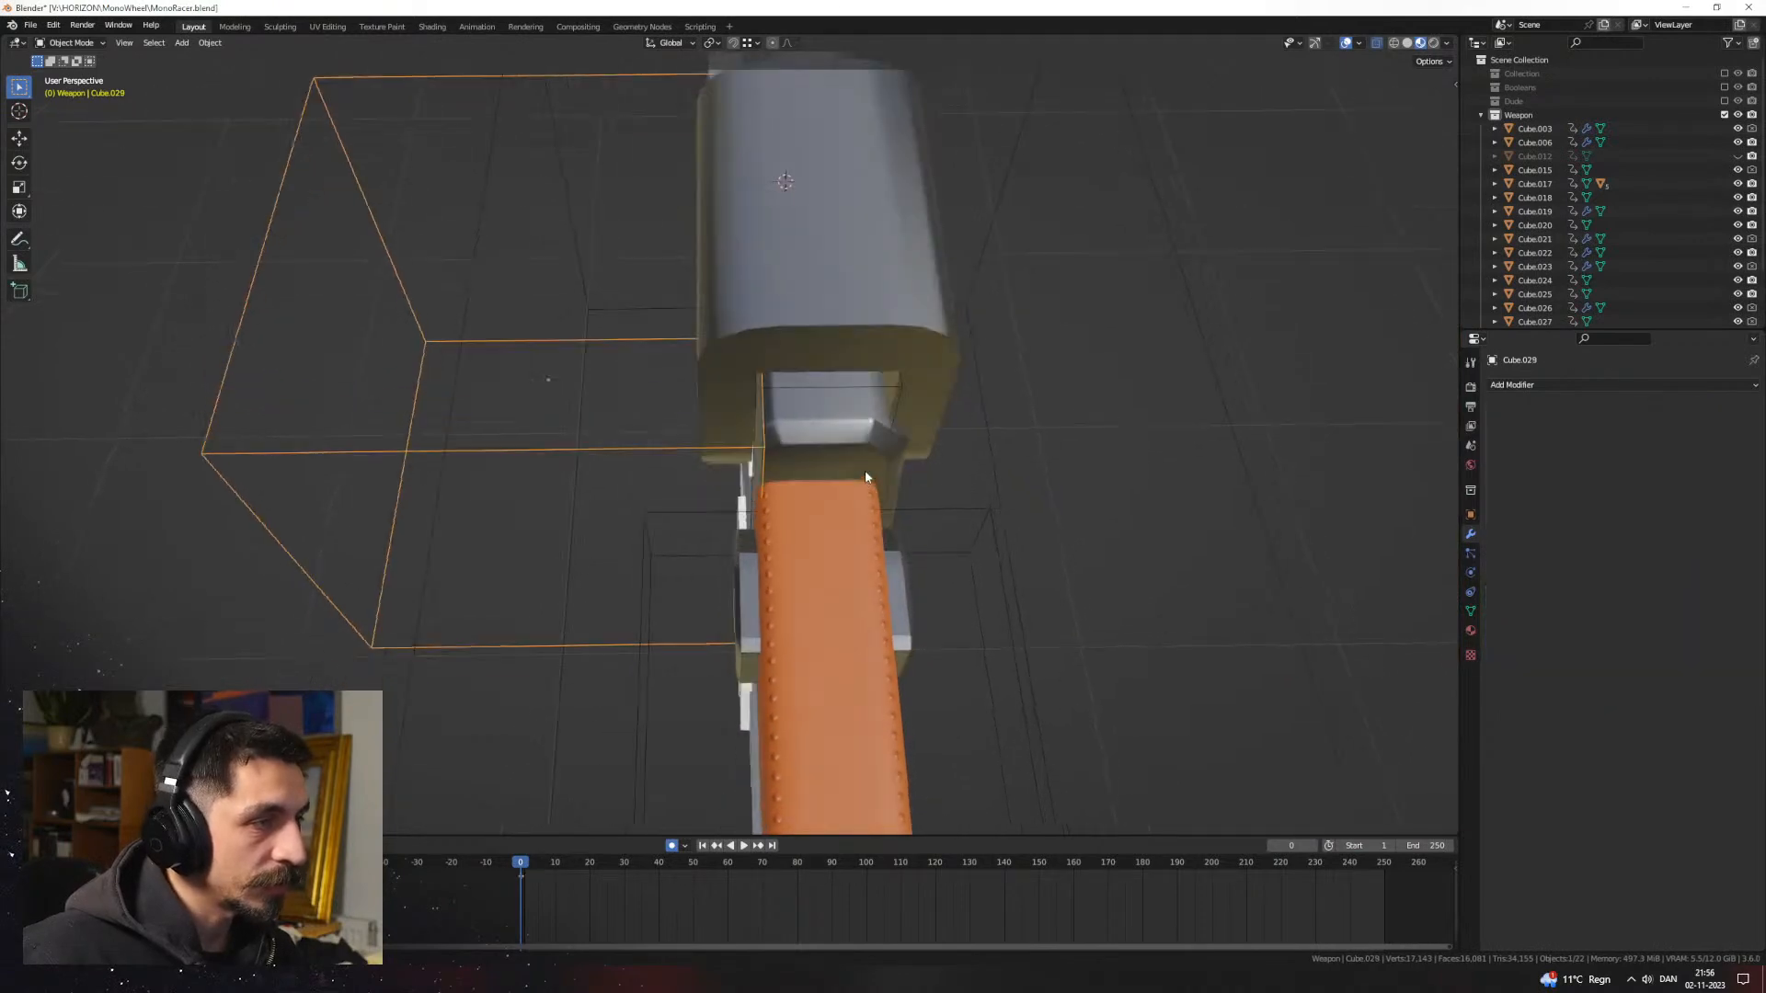
scroll(864, 470, "up", 2)
key("g")
key("x")
left_click(921, 482)
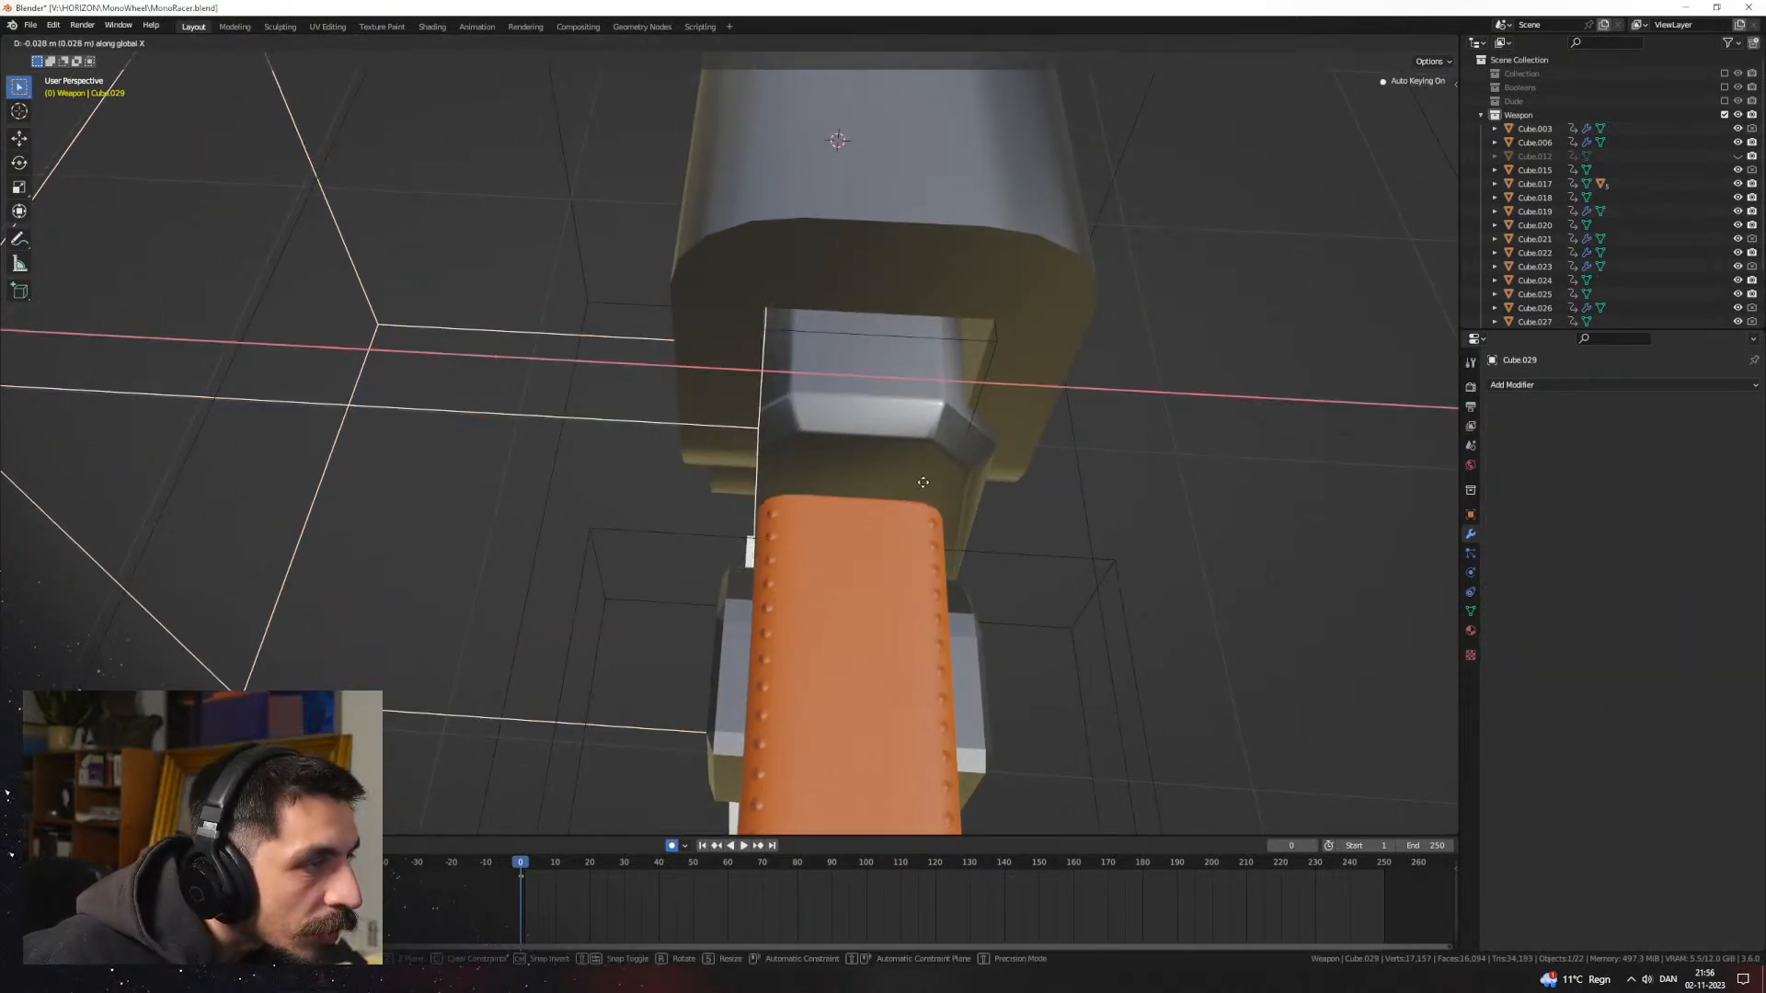
middle_click_drag(922, 482, 947, 412)
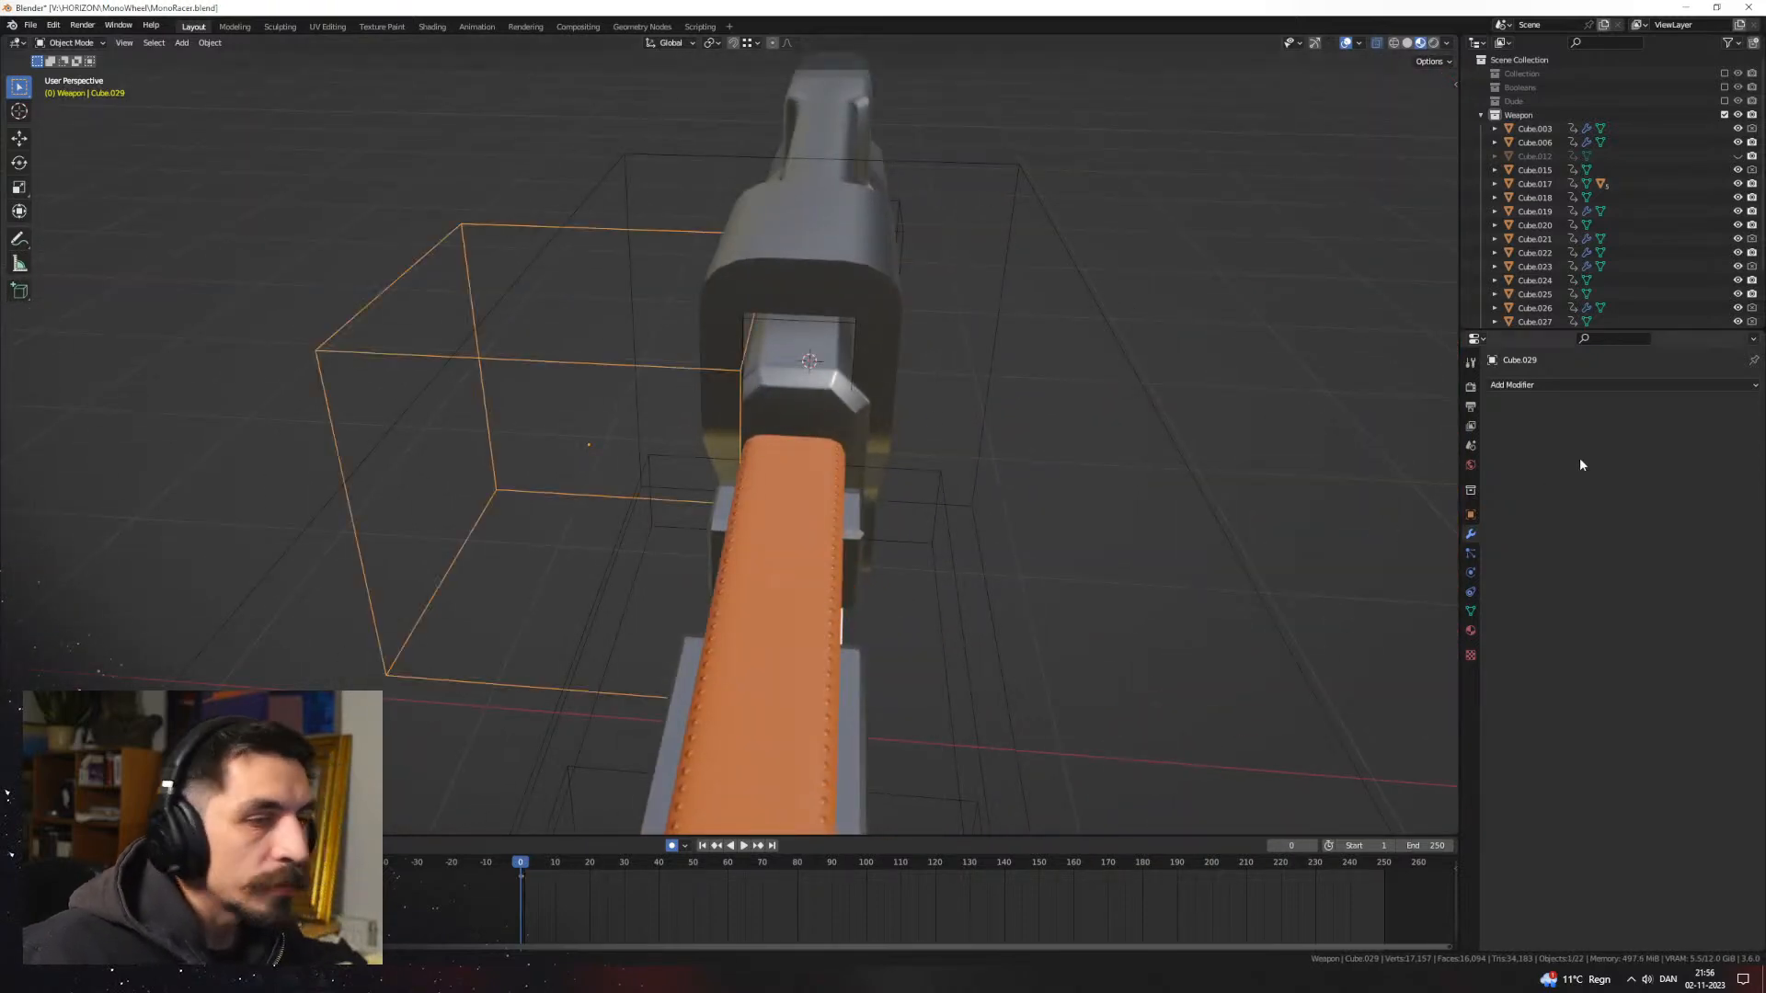
Step: Add a Mirror modifier on the X axis to the cutter, using the orange body as the mirror object
left_click(1554, 384)
left_click(1733, 479)
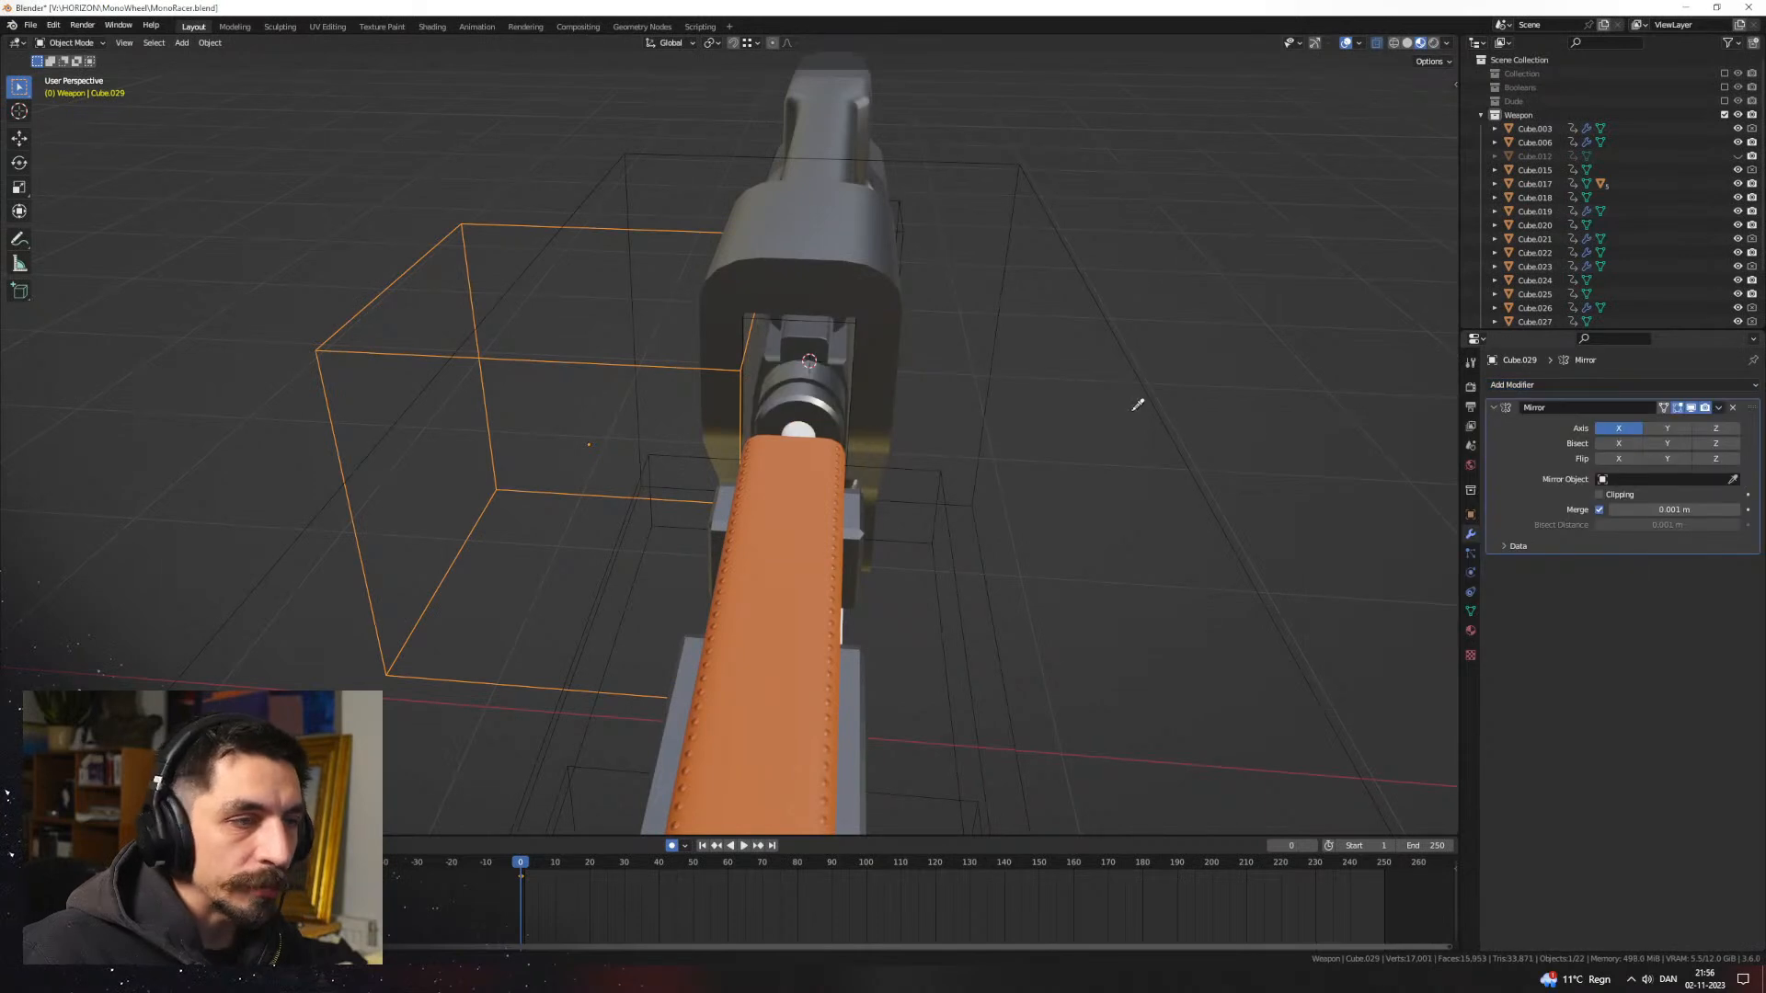
left_click(809, 538)
left_click(1187, 548)
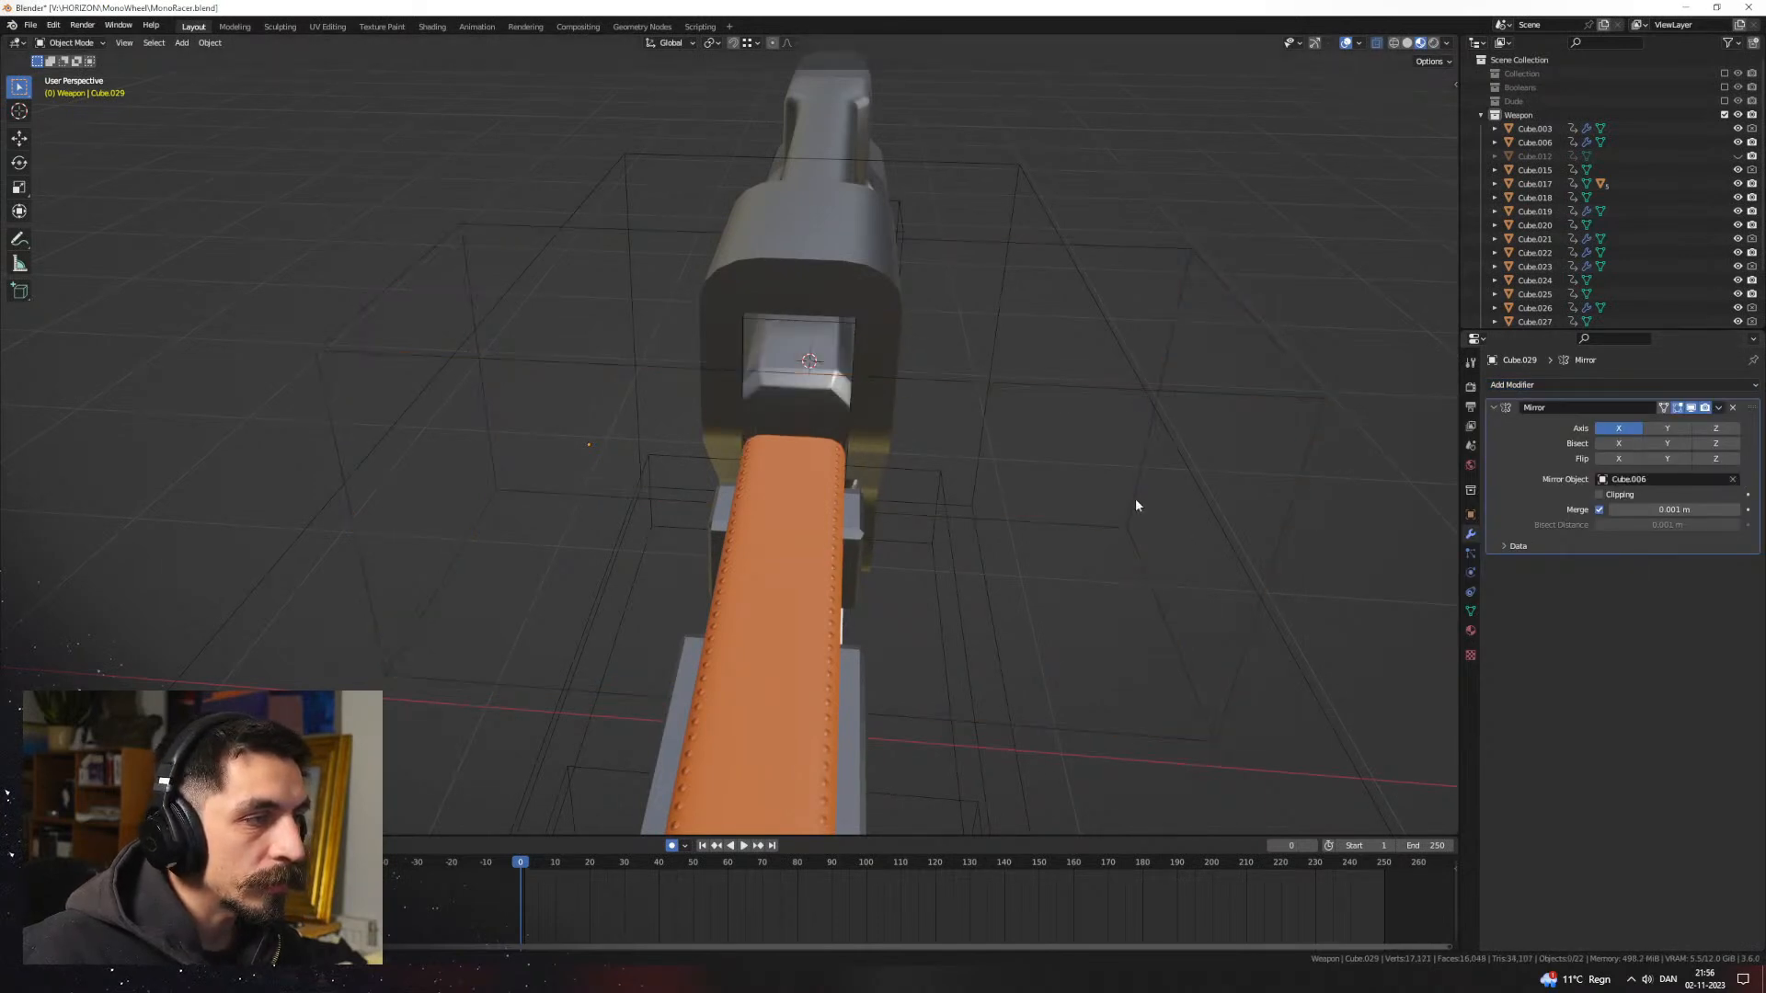
middle_click_drag(1135, 499, 1018, 464)
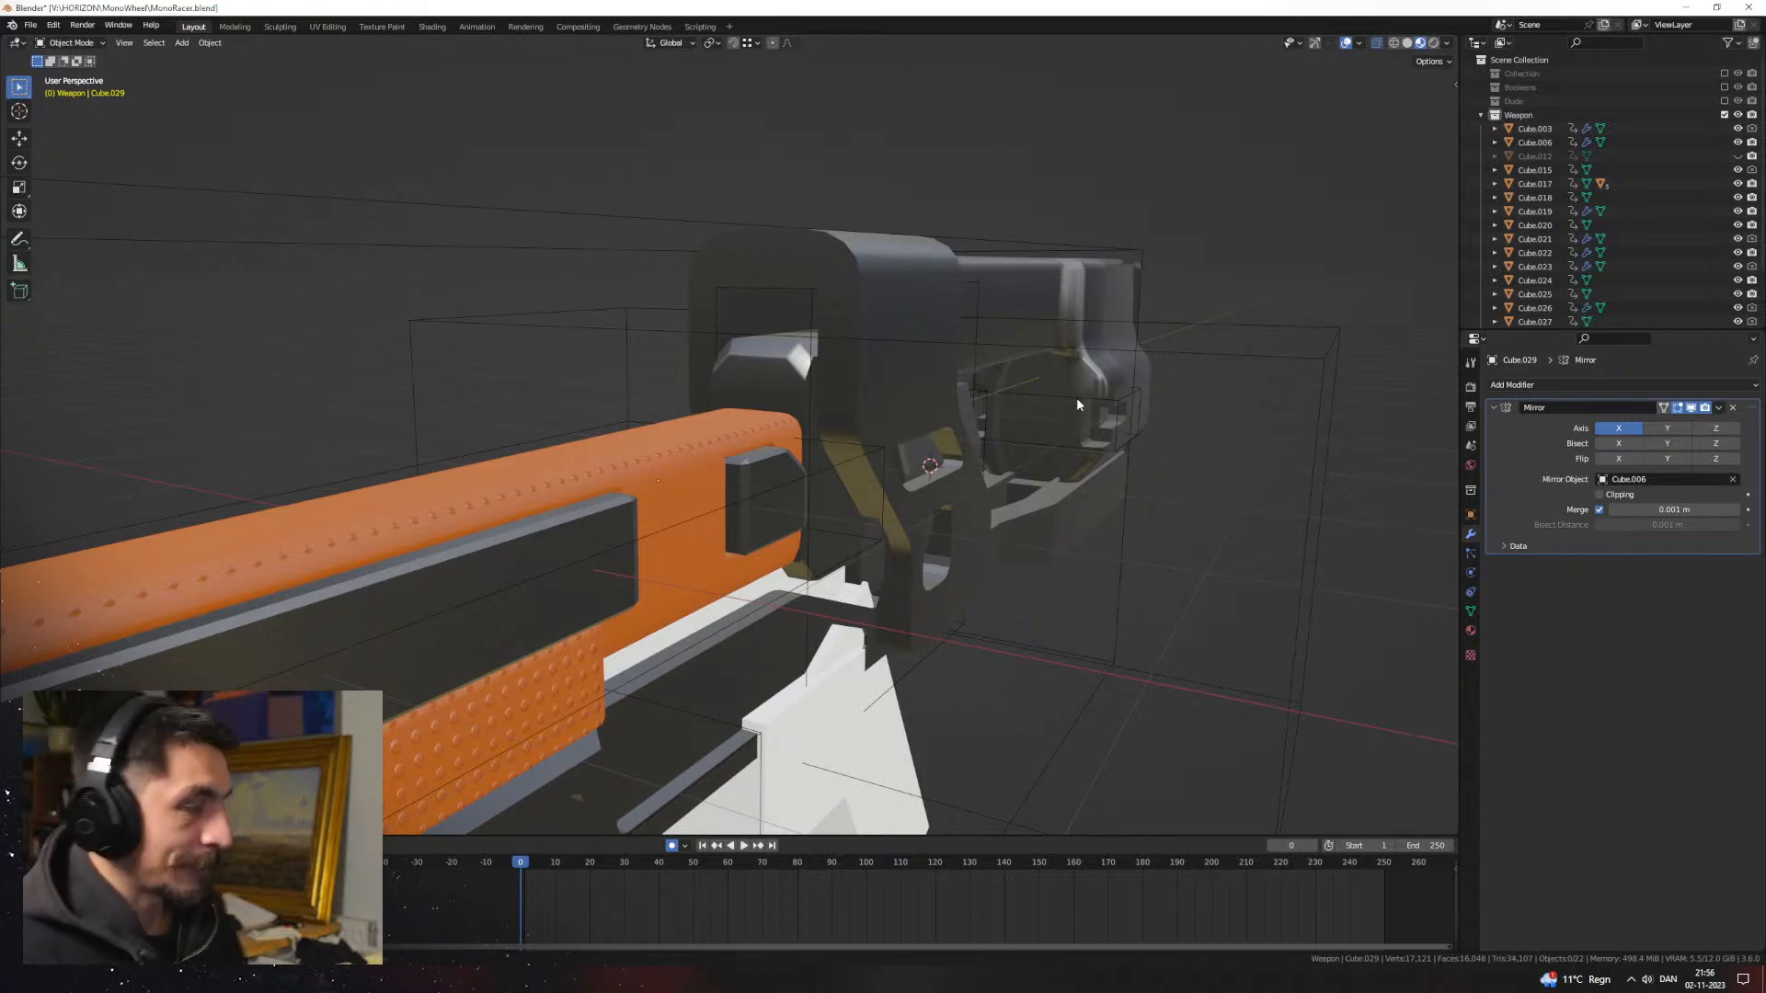
Step: Edit the lower part of the dark block, moving its selected geometry along Z, and return to Object Mode
scroll(1011, 441, "down", 5)
middle_click_drag(894, 513, 1038, 497)
scroll(776, 451, "up", 5)
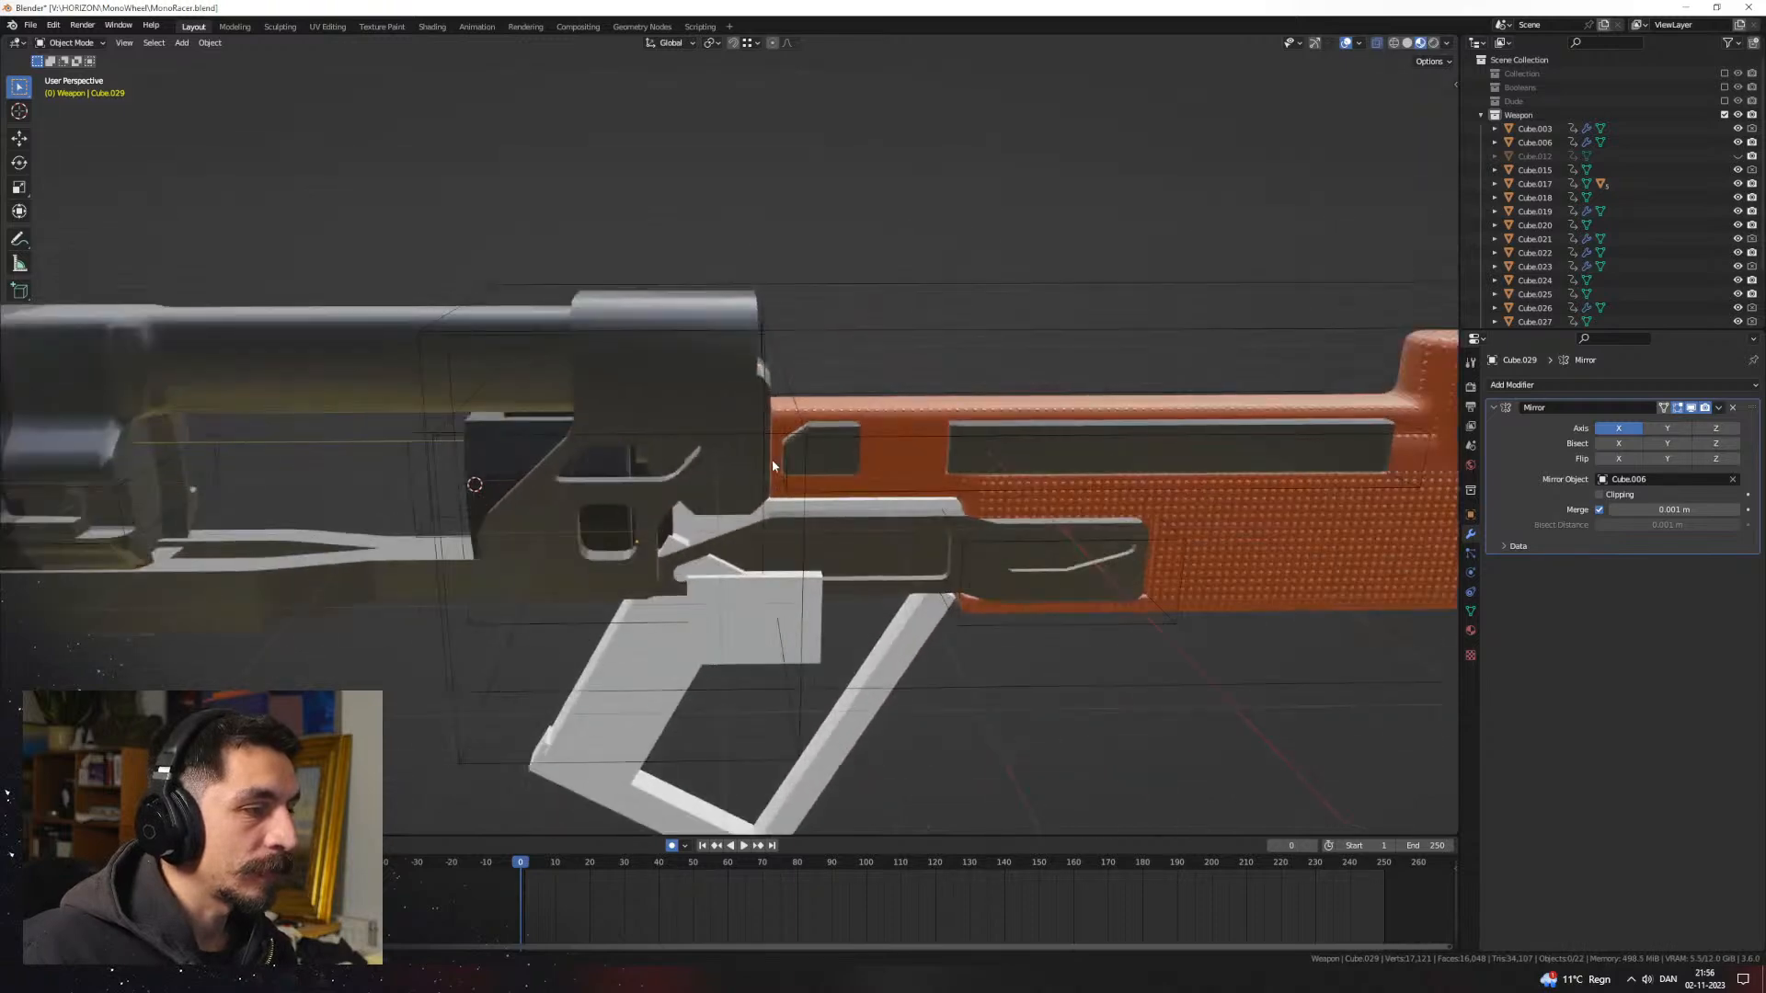
middle_click_drag(775, 450, 1168, 442)
scroll(802, 504, "down", 5)
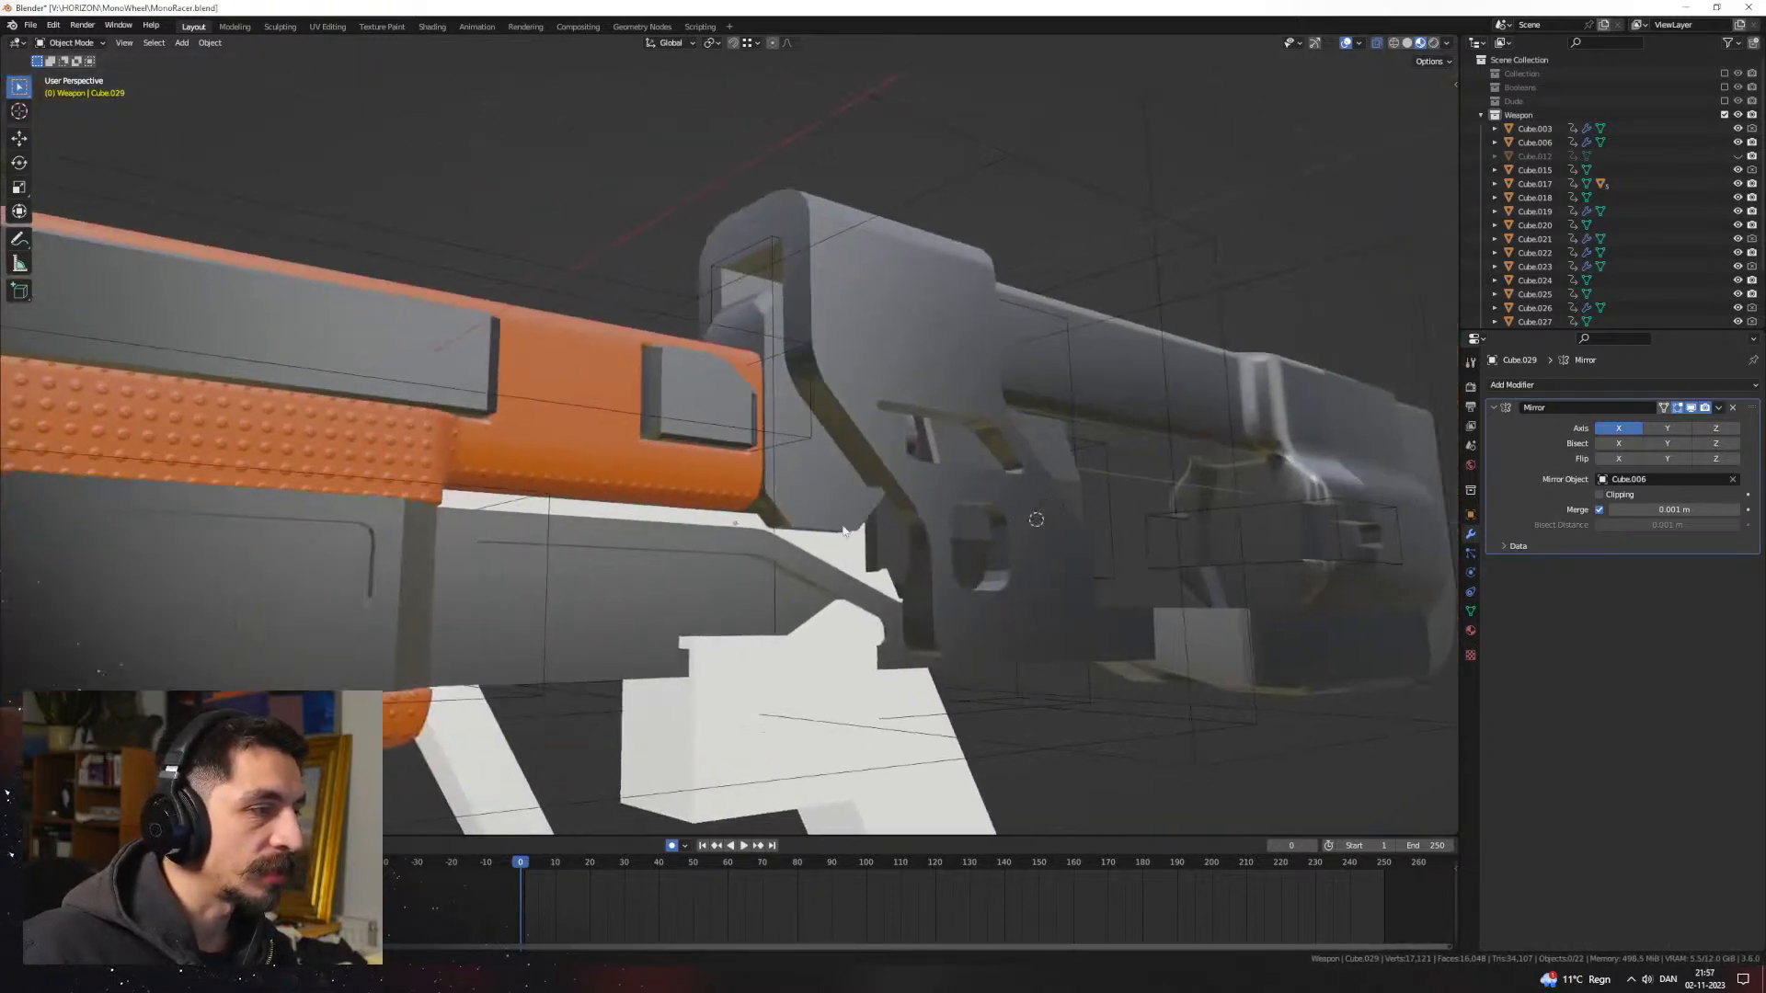
mouse_move(802, 504)
middle_mouse_down()
mouse_move(919, 513)
mouse_move(1057, 248)
mouse_move(793, 386)
mouse_move(933, 331)
mouse_move(882, 327)
mouse_move(830, 379)
mouse_move(859, 406)
mouse_move(809, 473)
mouse_move(872, 521)
mouse_move(906, 524)
mouse_move(923, 479)
mouse_move(971, 535)
mouse_move(993, 526)
mouse_move(938, 552)
mouse_move(1001, 627)
mouse_move(738, 379)
mouse_move(843, 454)
mouse_move(820, 423)
mouse_move(721, 445)
mouse_move(900, 460)
mouse_move(847, 389)
mouse_move(942, 409)
mouse_move(899, 421)
mouse_move(935, 465)
mouse_move(754, 406)
mouse_move(793, 450)
mouse_move(792, 489)
mouse_move(727, 467)
mouse_move(840, 466)
mouse_move(871, 408)
middle_mouse_up()
scroll(922, 515, "up", 5)
left_click(809, 471)
scroll(815, 475, "up", 3)
key("Tab")
left_click(817, 482)
key("g")
key("z")
right_click(882, 564)
left_click(922, 480, "shift")
key("g")
key("z")
left_click(961, 531)
key("Tab")
Step: Toggle the viewport shading, reveal all hidden parts, and select the white top cover
key("z")
left_click(997, 528)
key("z")
left_click(993, 570)
scroll(899, 460, "down", 10)
key("alt+h")
left_click(924, 343)
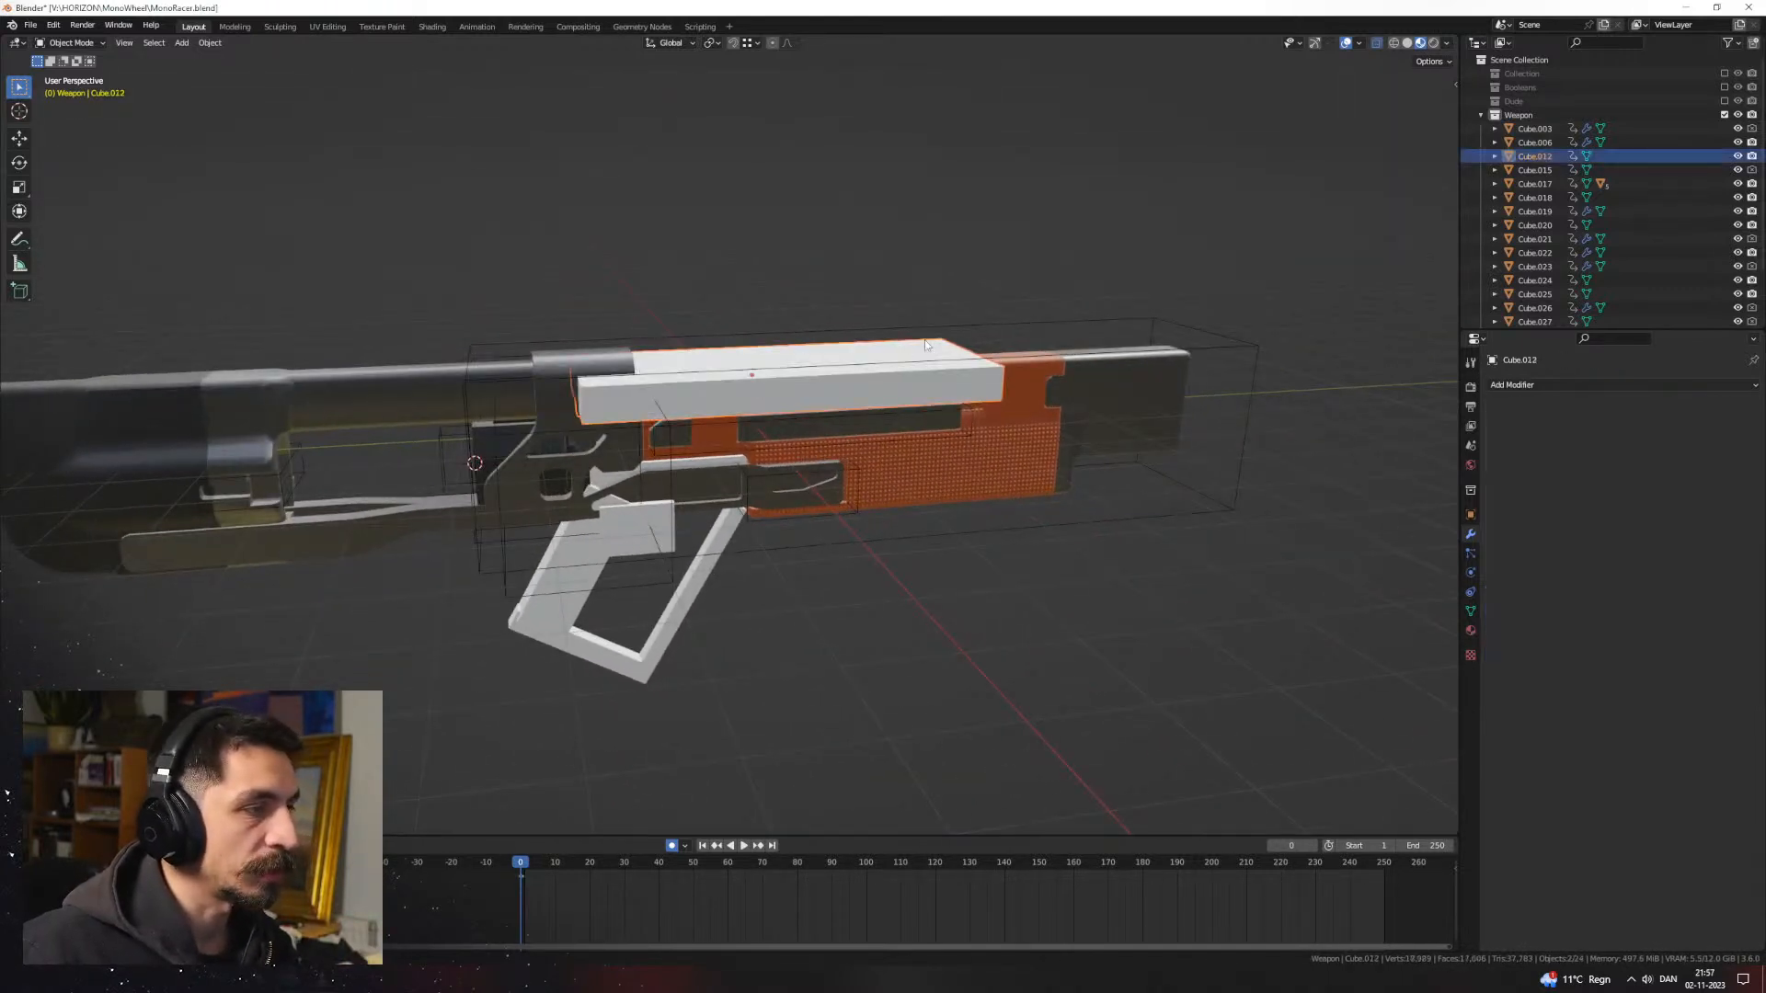
Step: Examine how the top cover sits over the cylinders and receiver from several angles, switching between viewport shading modes
mouse_move(924, 339)
middle_mouse_down()
mouse_move(770, 334)
mouse_move(918, 338)
mouse_move(938, 427)
mouse_move(912, 403)
mouse_move(809, 450)
mouse_move(927, 451)
mouse_move(828, 409)
mouse_move(935, 413)
mouse_move(848, 442)
mouse_move(898, 505)
middle_mouse_up()
scroll(828, 409, "up", 2)
key("z")
left_click(739, 415)
scroll(848, 443, "up", 3)
key("z")
left_click(999, 505)
middle_click_drag(1012, 511, 1058, 540)
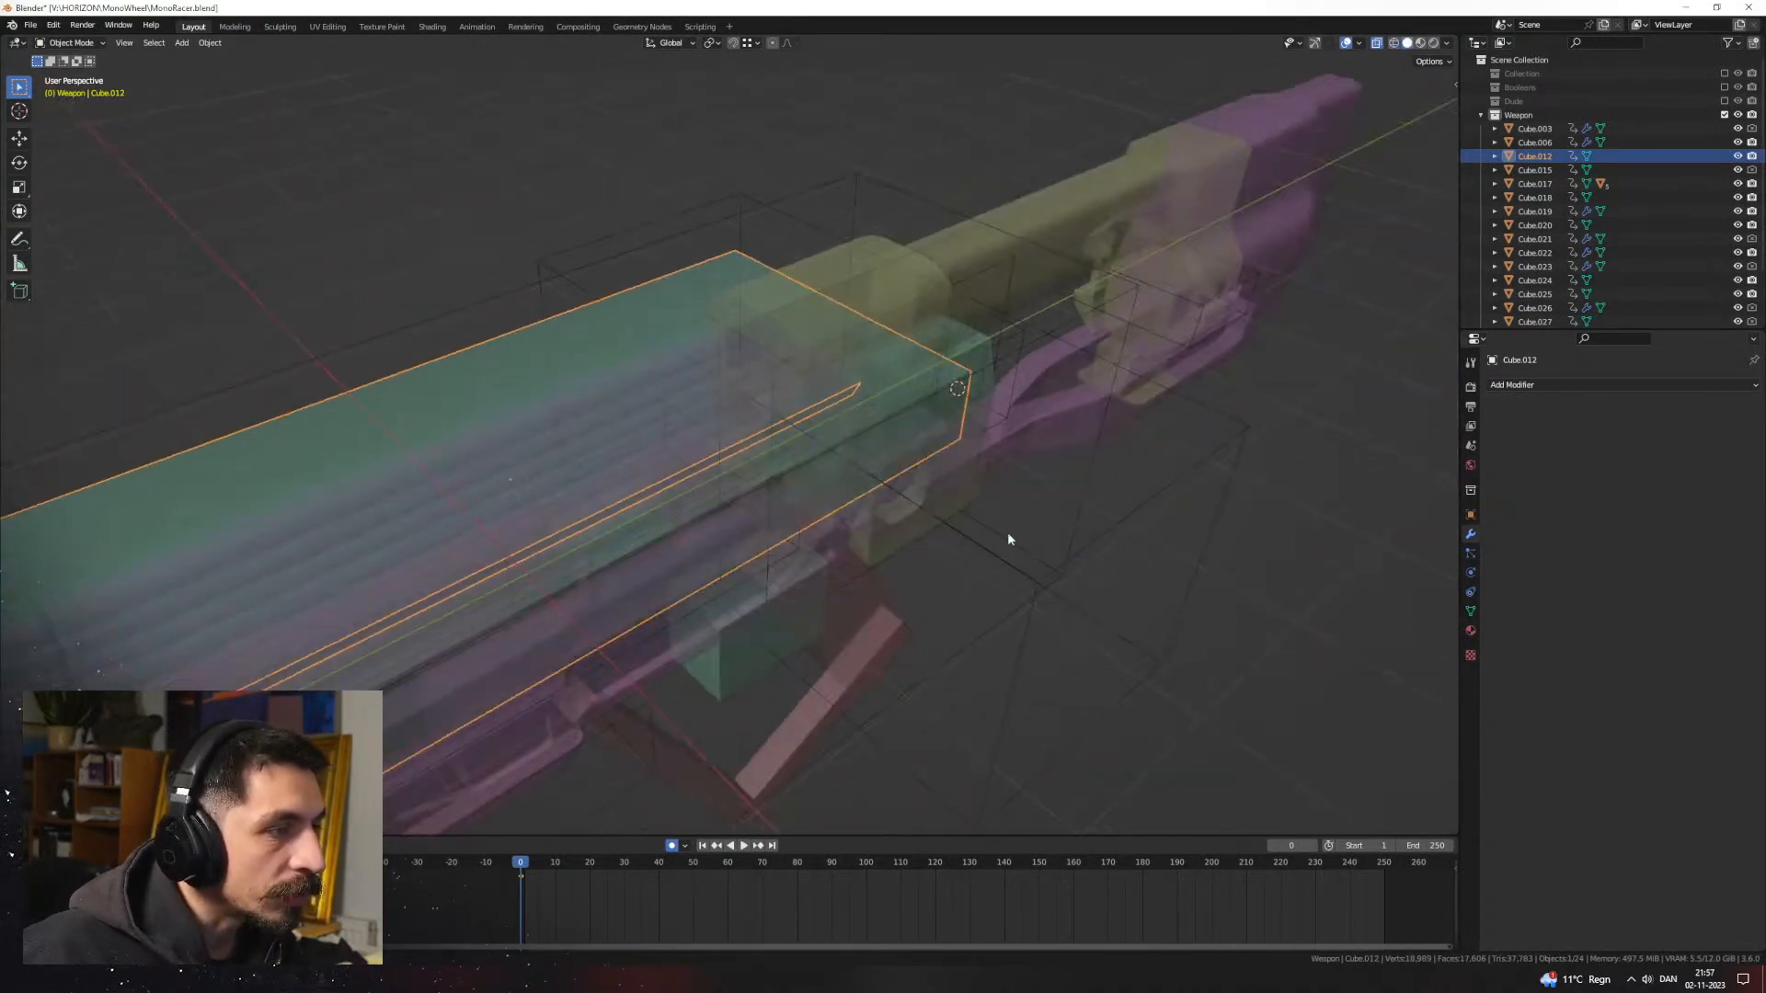
key("z")
left_click(991, 586)
mouse_move(985, 587)
middle_mouse_down()
mouse_move(845, 447)
mouse_move(800, 520)
mouse_move(807, 587)
middle_mouse_up()
scroll(895, 497, "down", 3)
key("z")
left_click(932, 526)
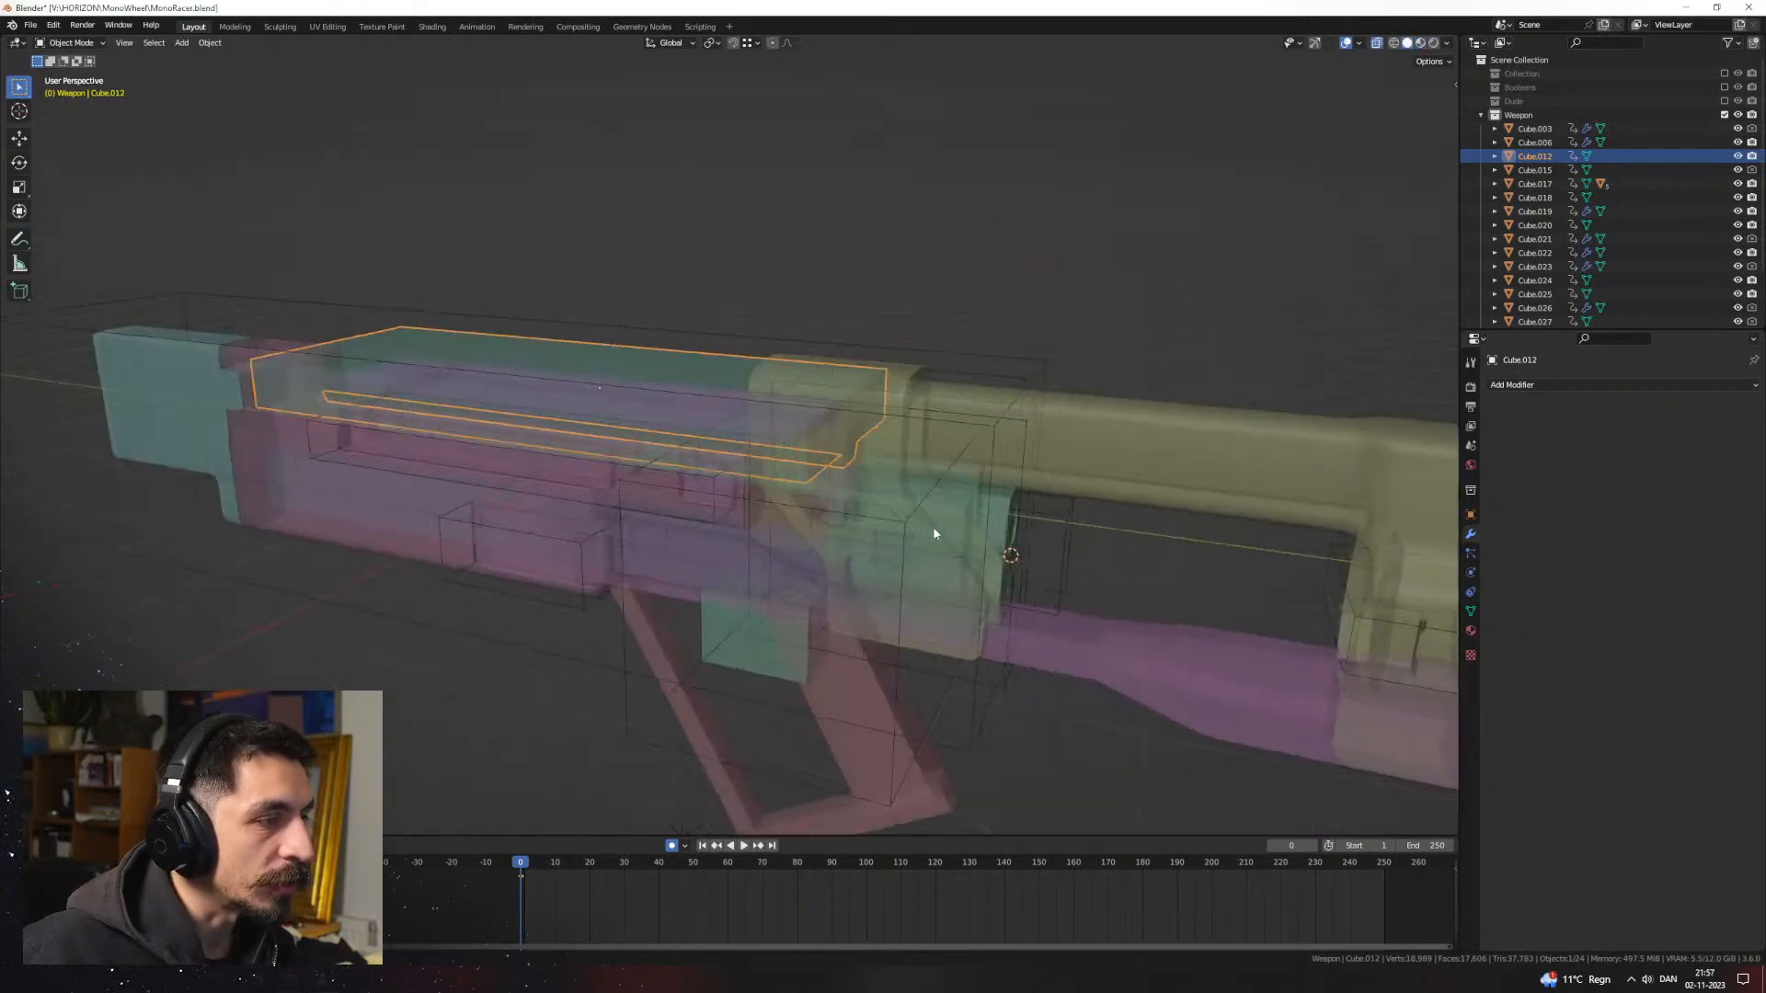
Step: Switch the viewport to Material Preview shading, clear the selection, and set the timeline to frame 23
middle_click_drag(933, 526, 1042, 538)
mouse_move(795, 411)
middle_mouse_down()
mouse_move(981, 398)
mouse_move(812, 418)
middle_mouse_up()
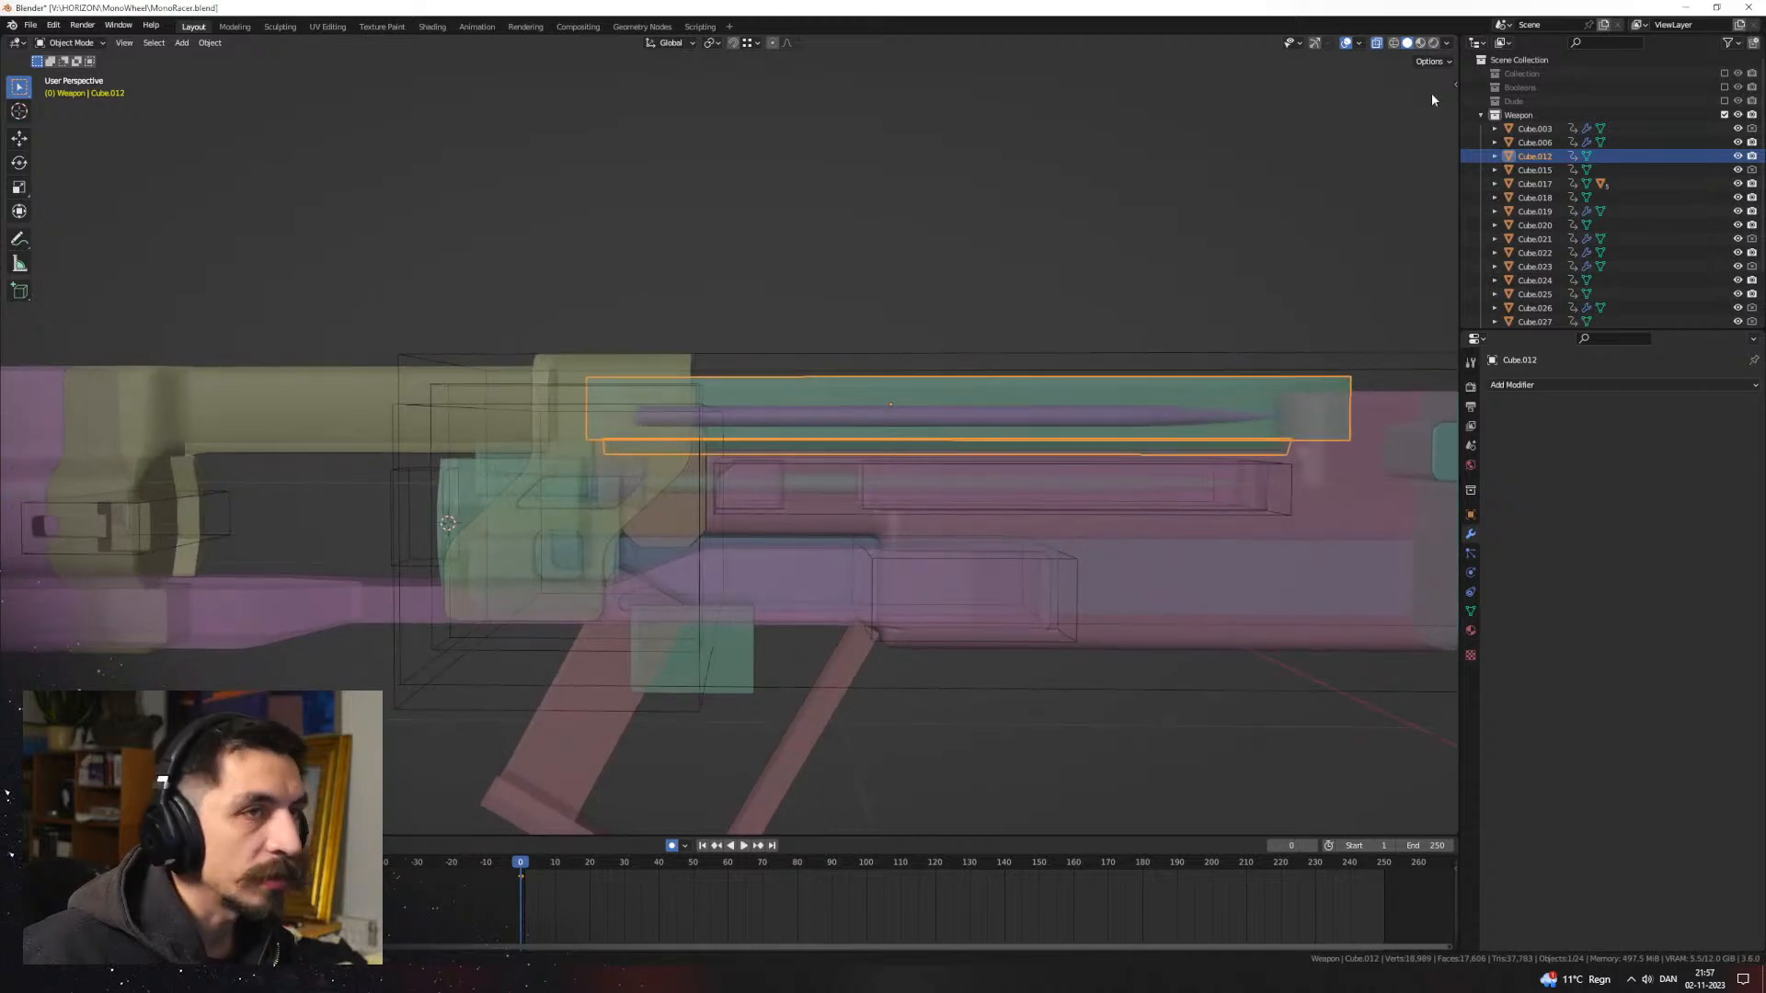
left_click(1420, 42)
left_click(1167, 189)
middle_click_drag(1168, 196, 826, 453)
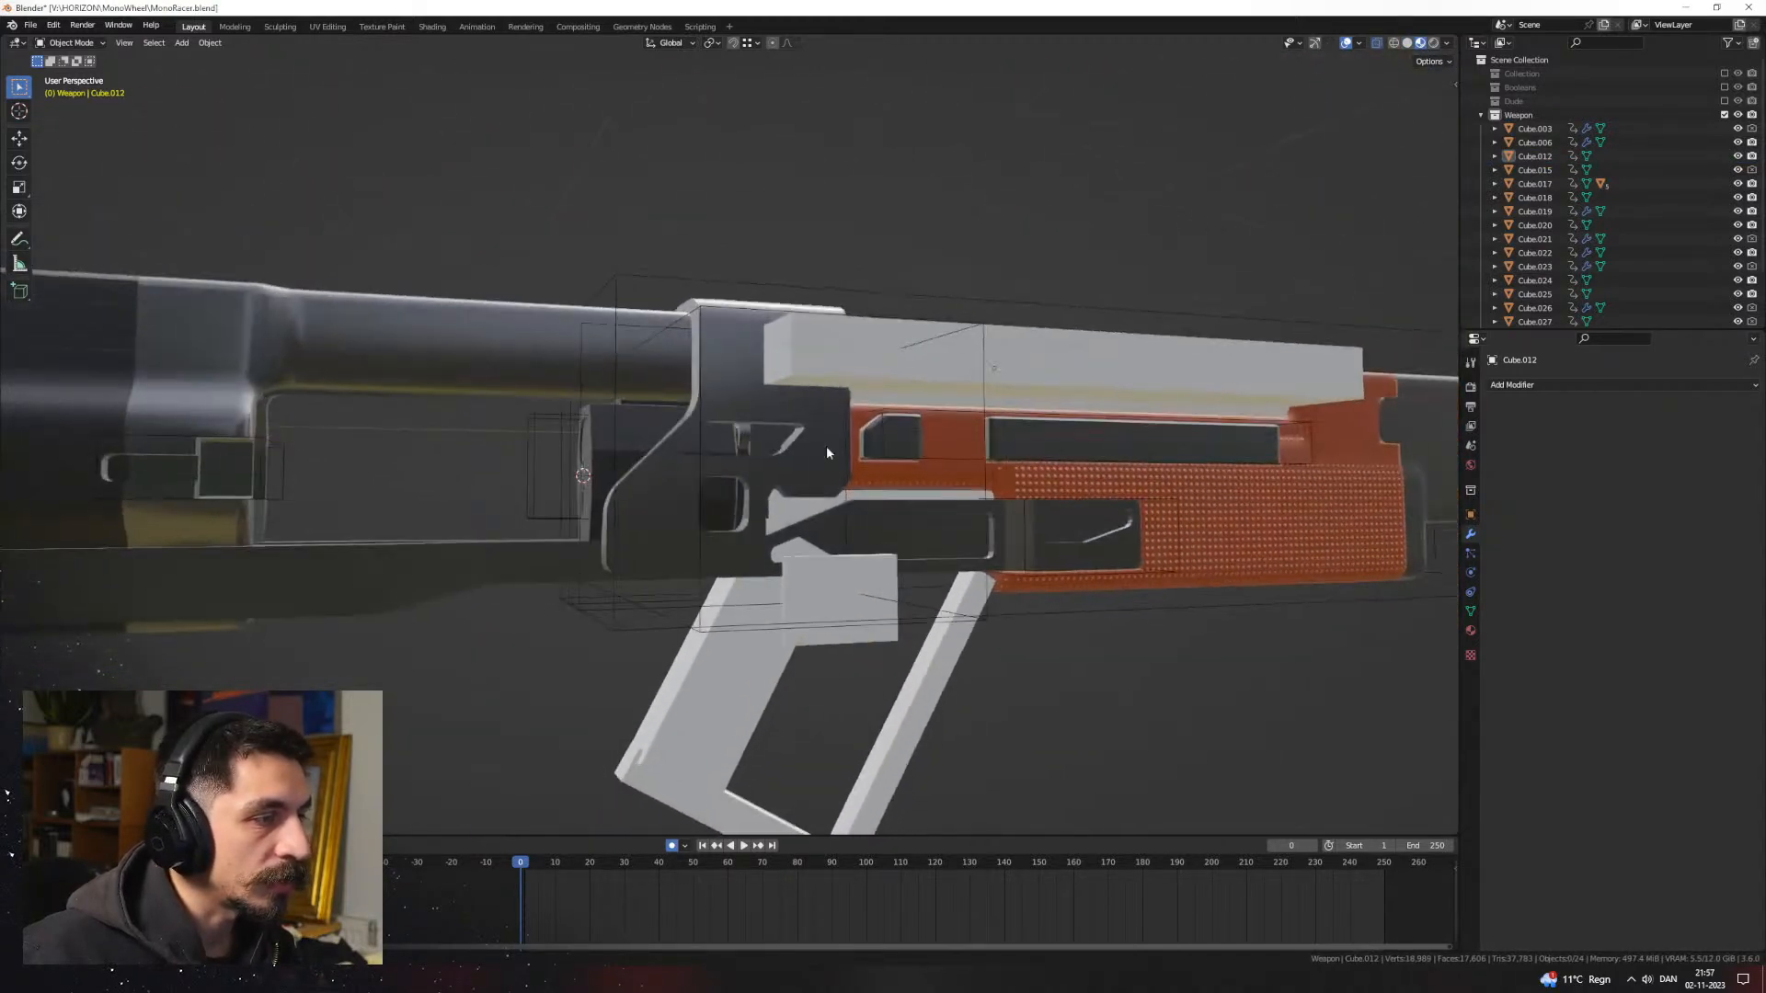
left_click_drag(552, 864, 600, 874)
Step: Examine the white top cover, orange body and opened mechanism from several angles and both sides of the rifle
middle_click_drag(748, 634, 867, 563)
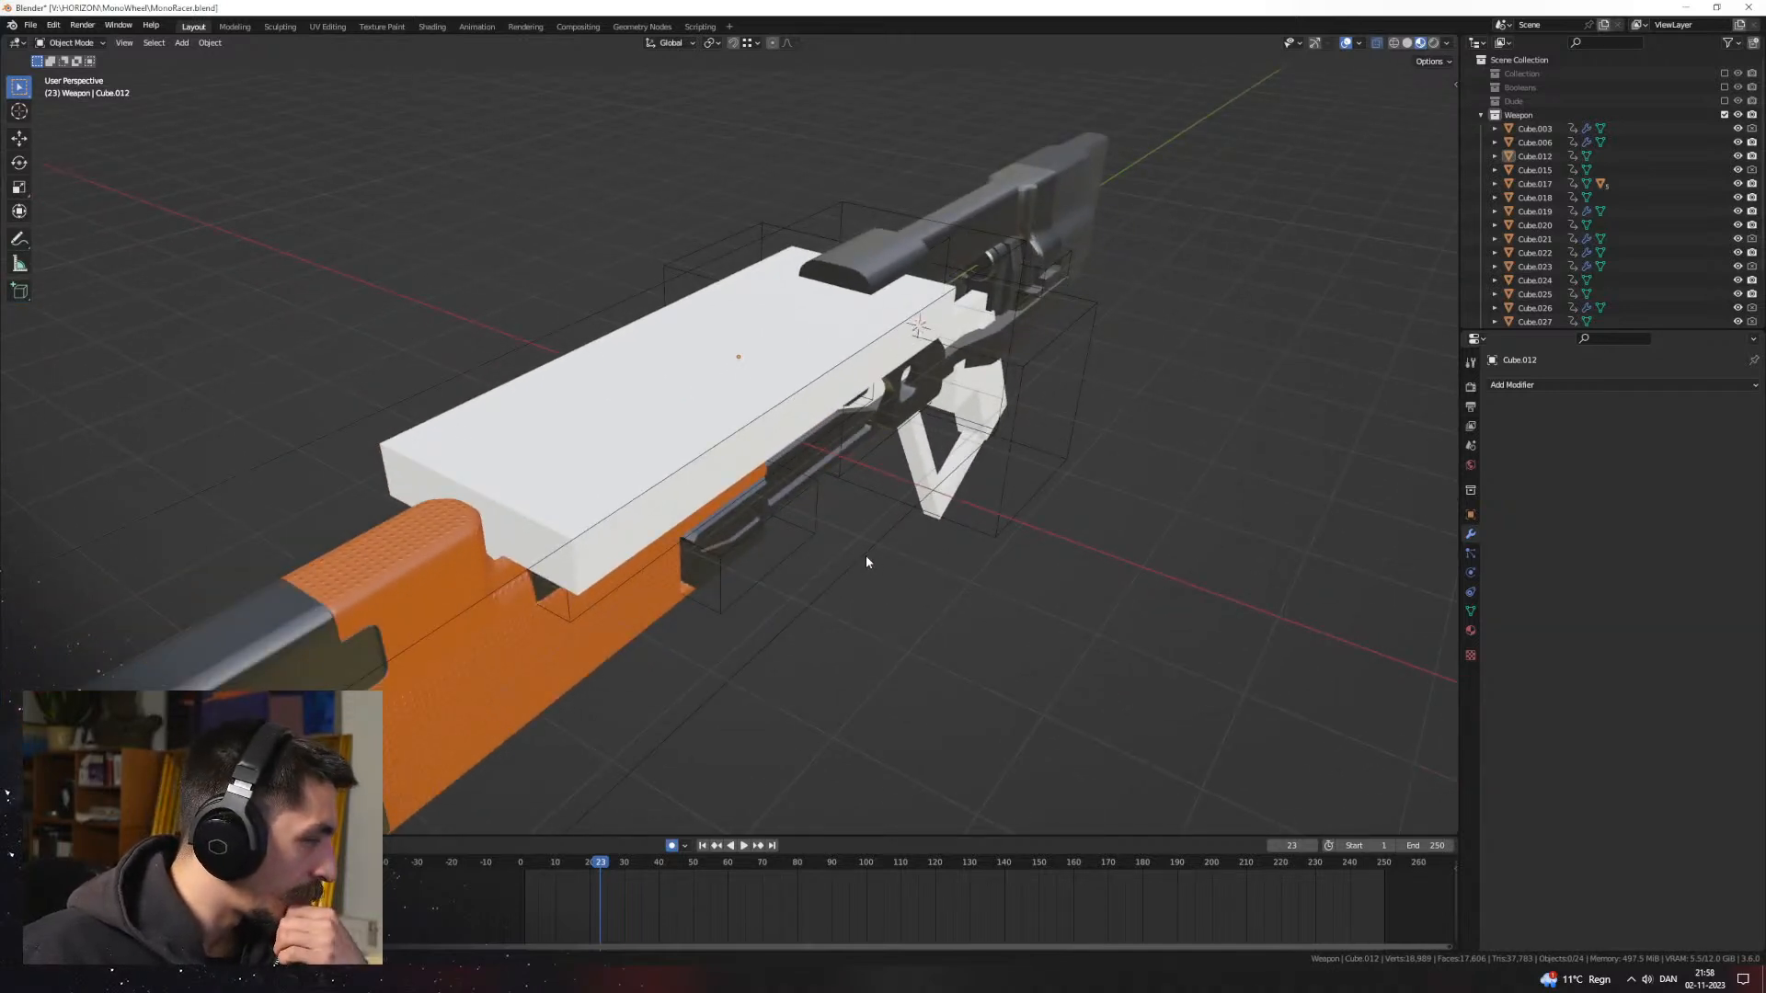
middle_click_drag(859, 471, 958, 416)
middle_click_drag(1161, 400, 969, 485)
scroll(830, 430, "down", 2)
scroll(1030, 485, "up", 3)
middle_click_drag(1089, 485, 917, 429)
scroll(917, 430, "up", 2)
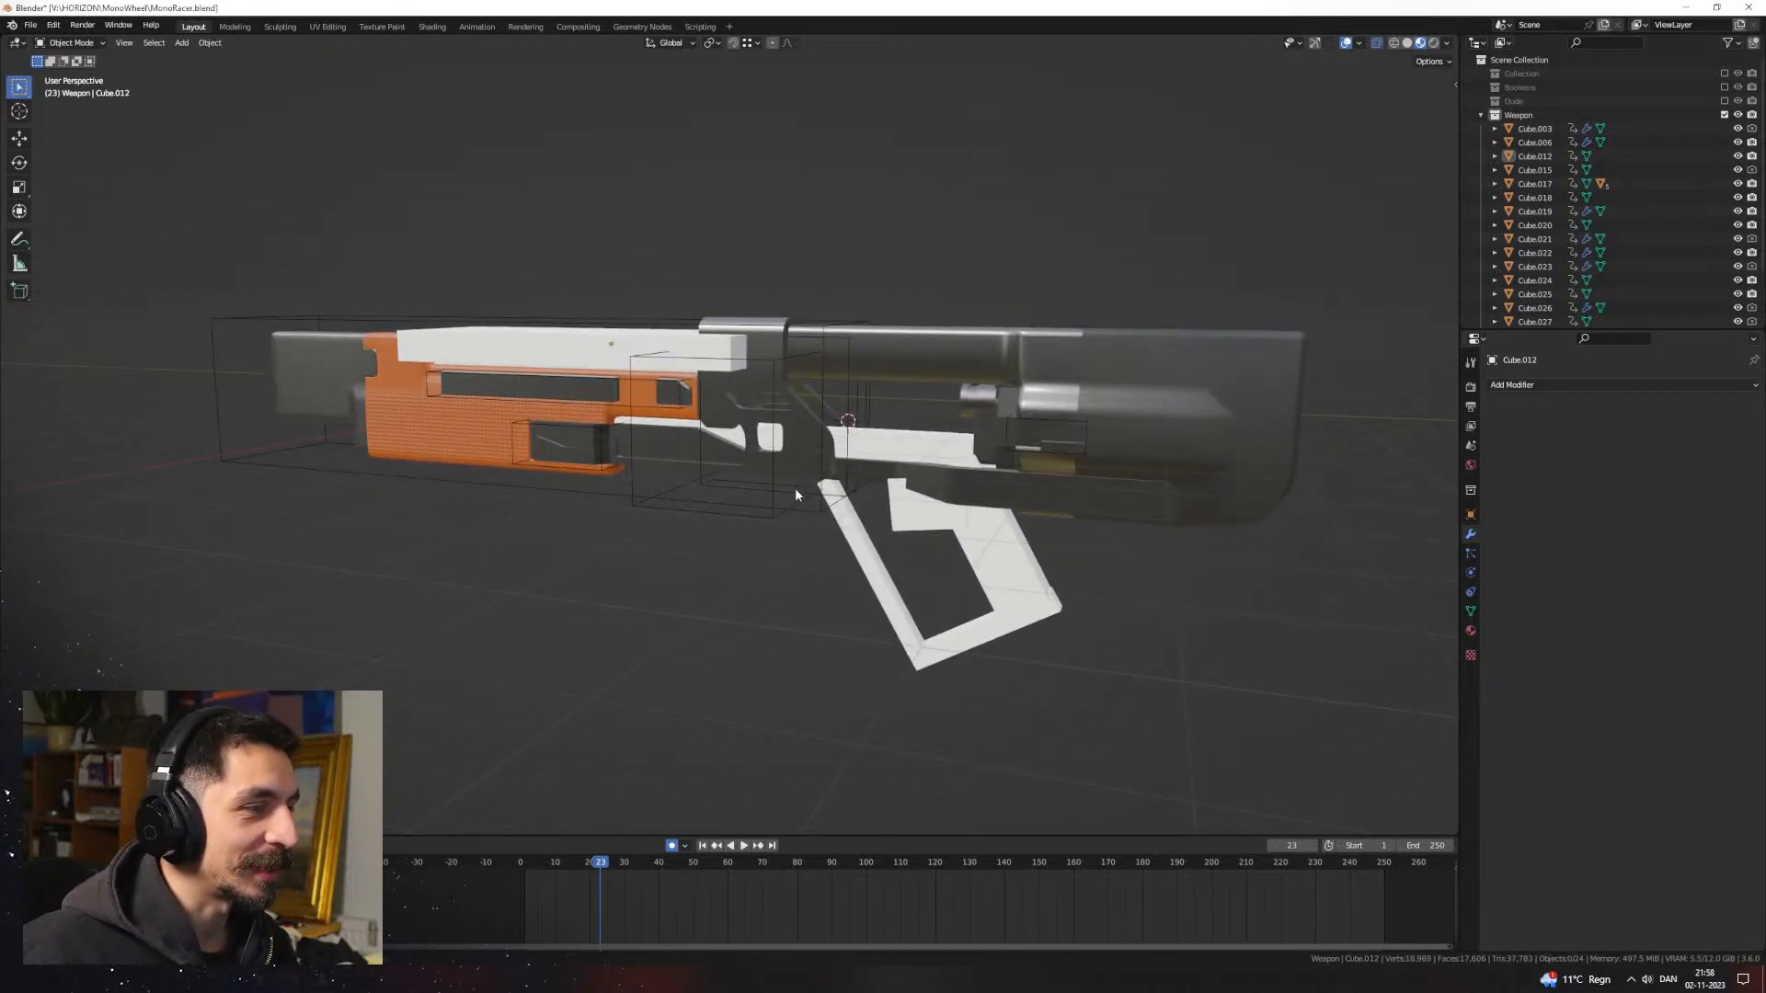
middle_click_drag(795, 494, 1070, 421)
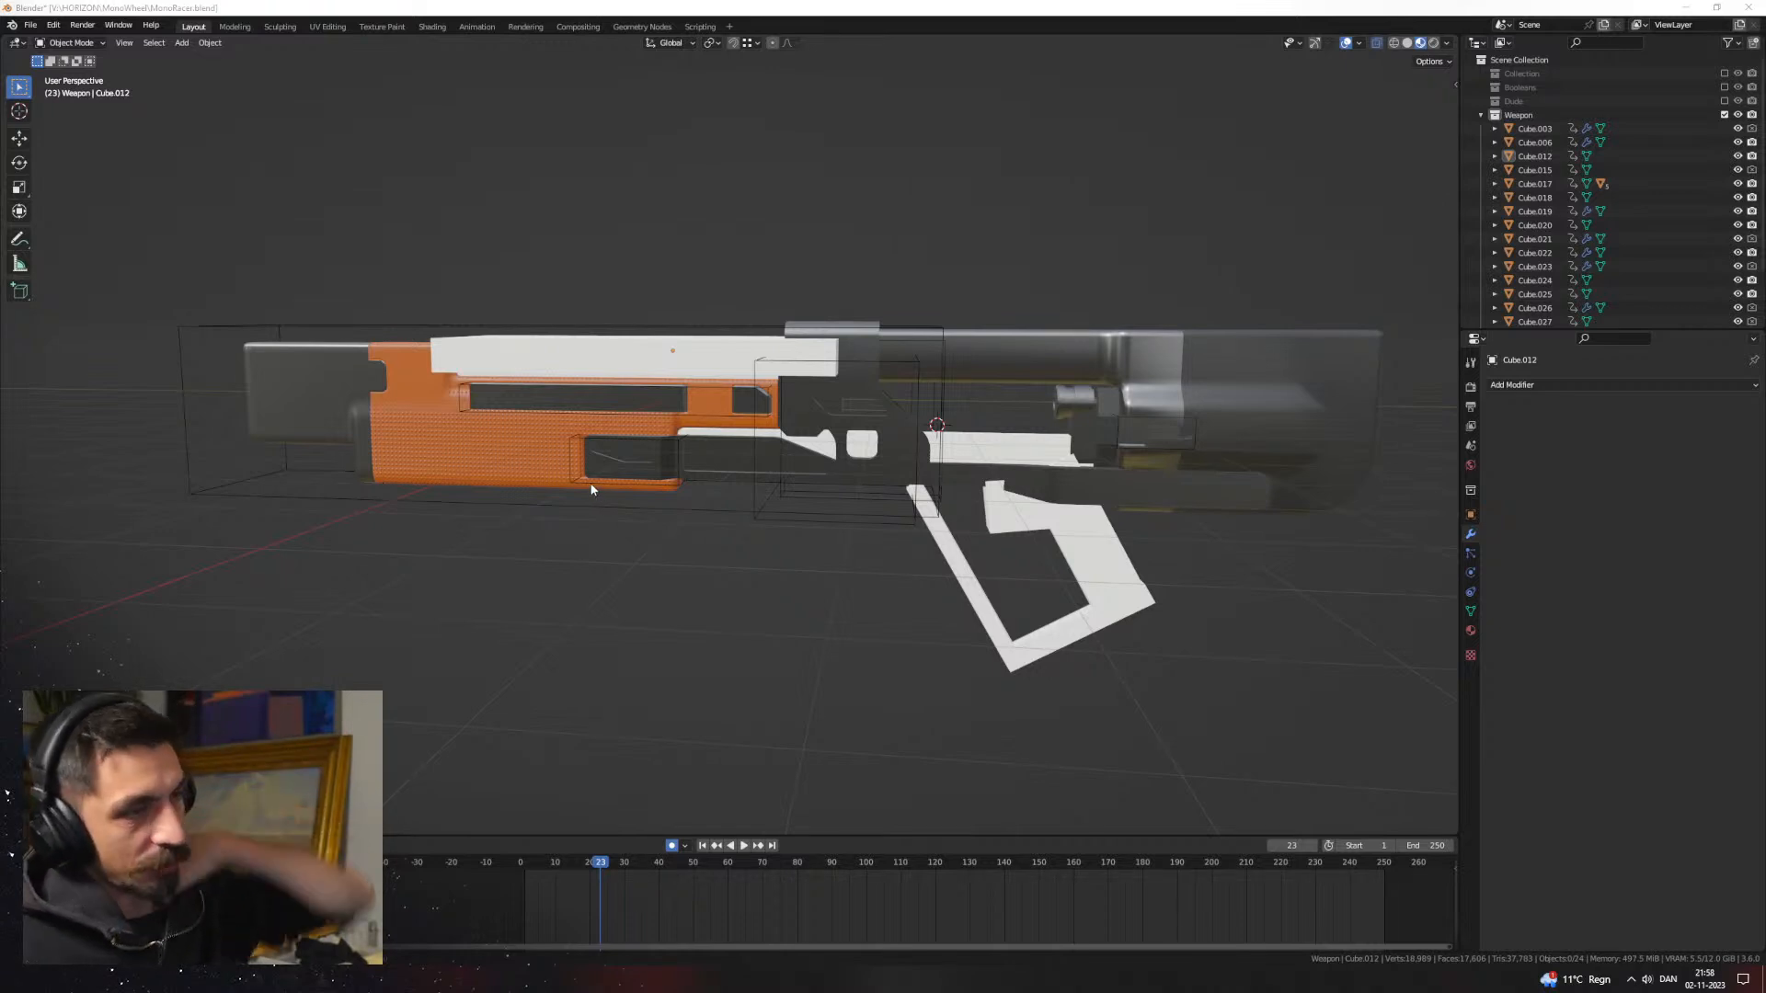
middle_click_drag(764, 504, 644, 436)
middle_click_drag(1175, 182, 889, 436)
scroll(914, 396, "up", 3)
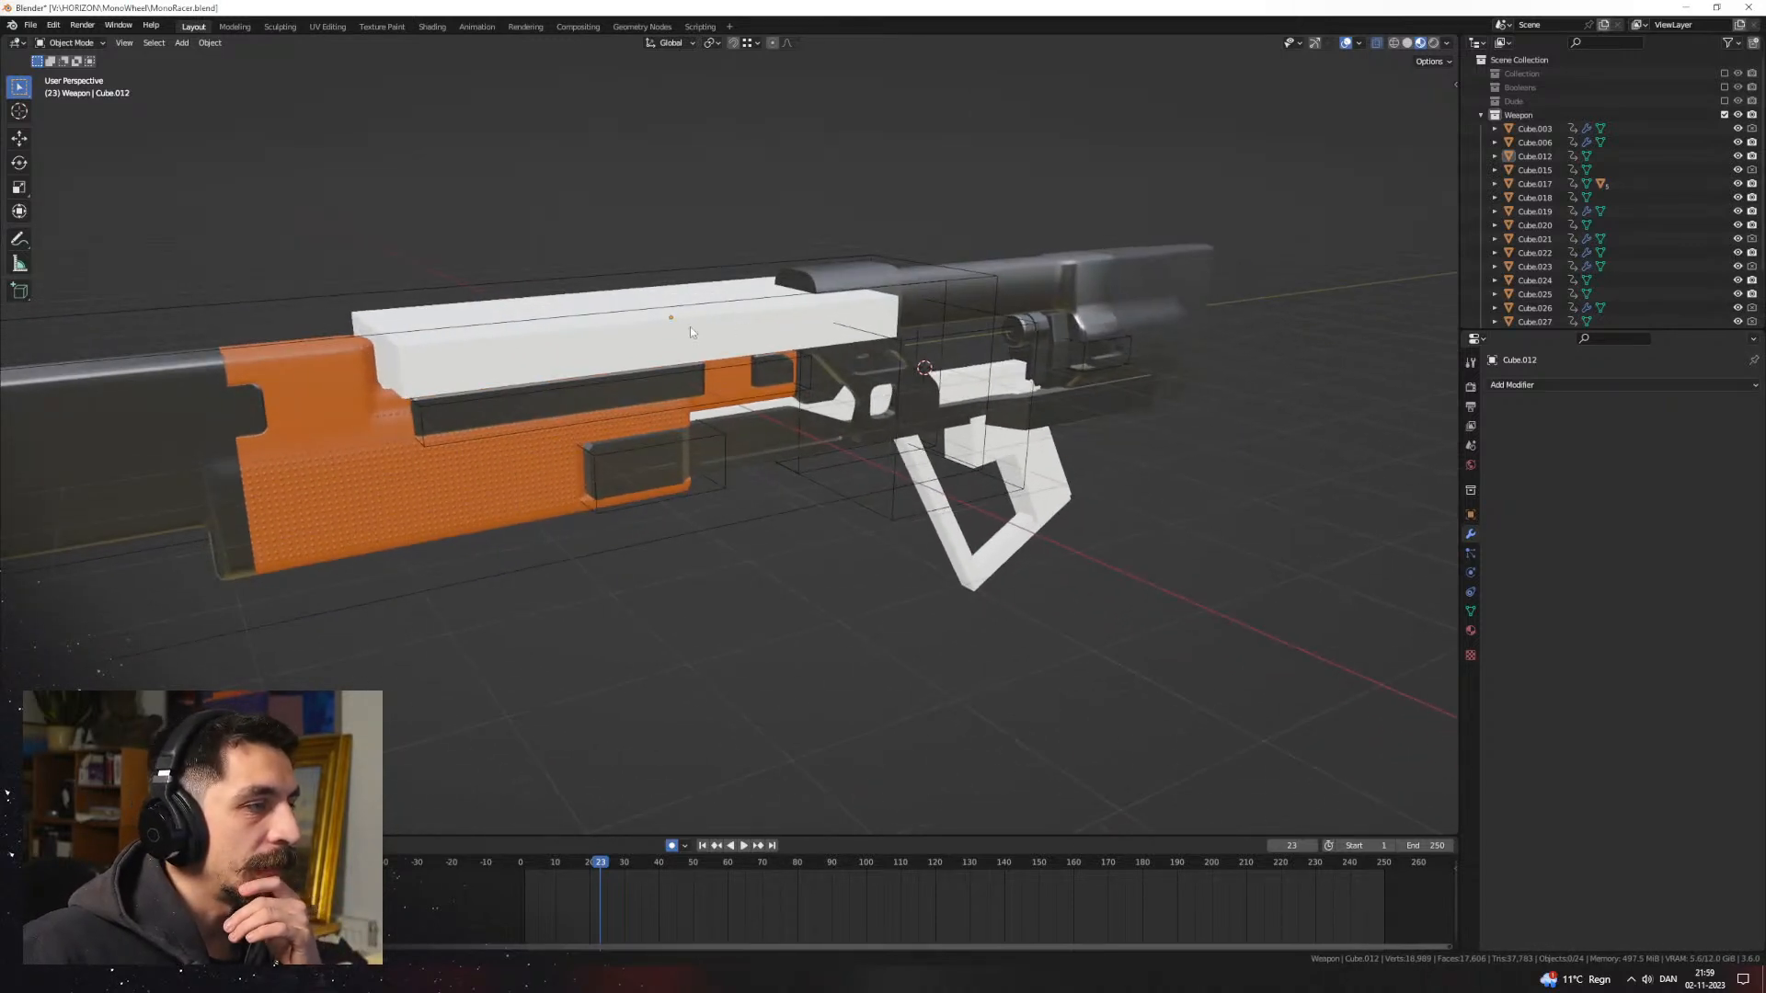
middle_click_drag(855, 215, 757, 349)
scroll(758, 350, "up", 2)
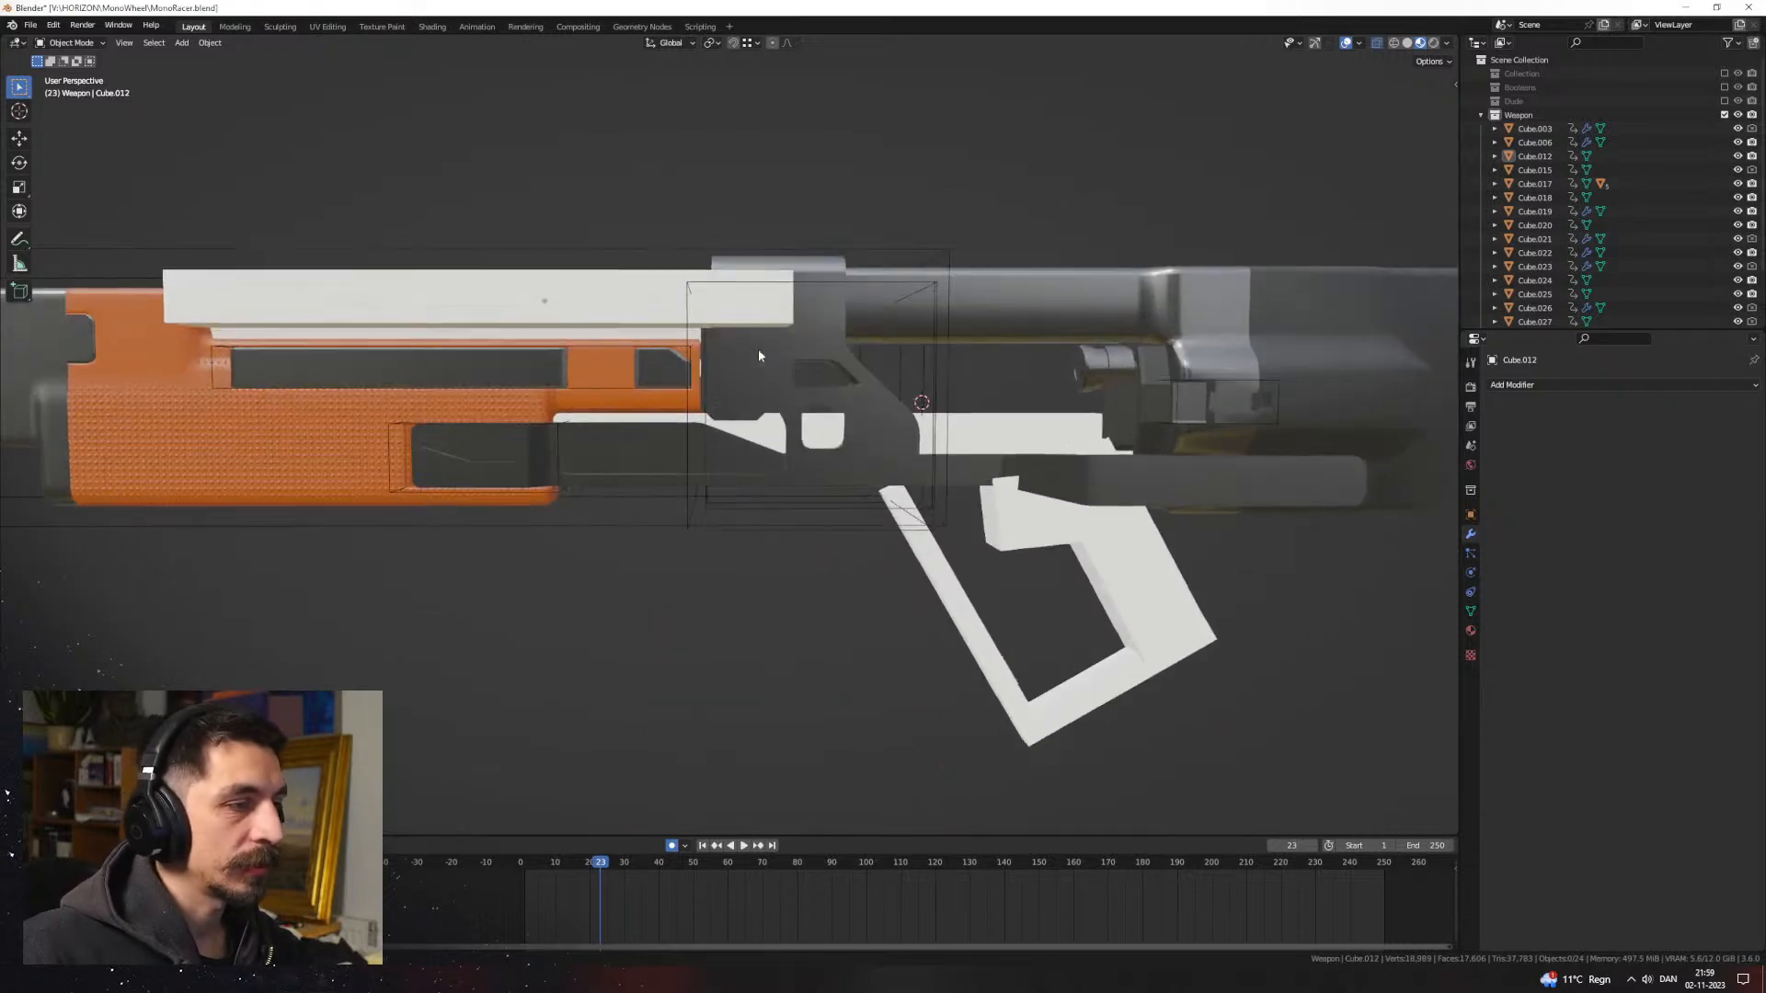
Step: In Edit Mode, delete the side faces of the rear section of the white bar above the grip
left_click(1063, 432)
left_click(1032, 458)
mouse_move(763, 421)
middle_mouse_down()
mouse_move(682, 440)
mouse_move(957, 481)
mouse_move(742, 464)
mouse_move(820, 382)
mouse_move(787, 415)
middle_mouse_up()
key("Tab")
key("shift+z")
key("a")
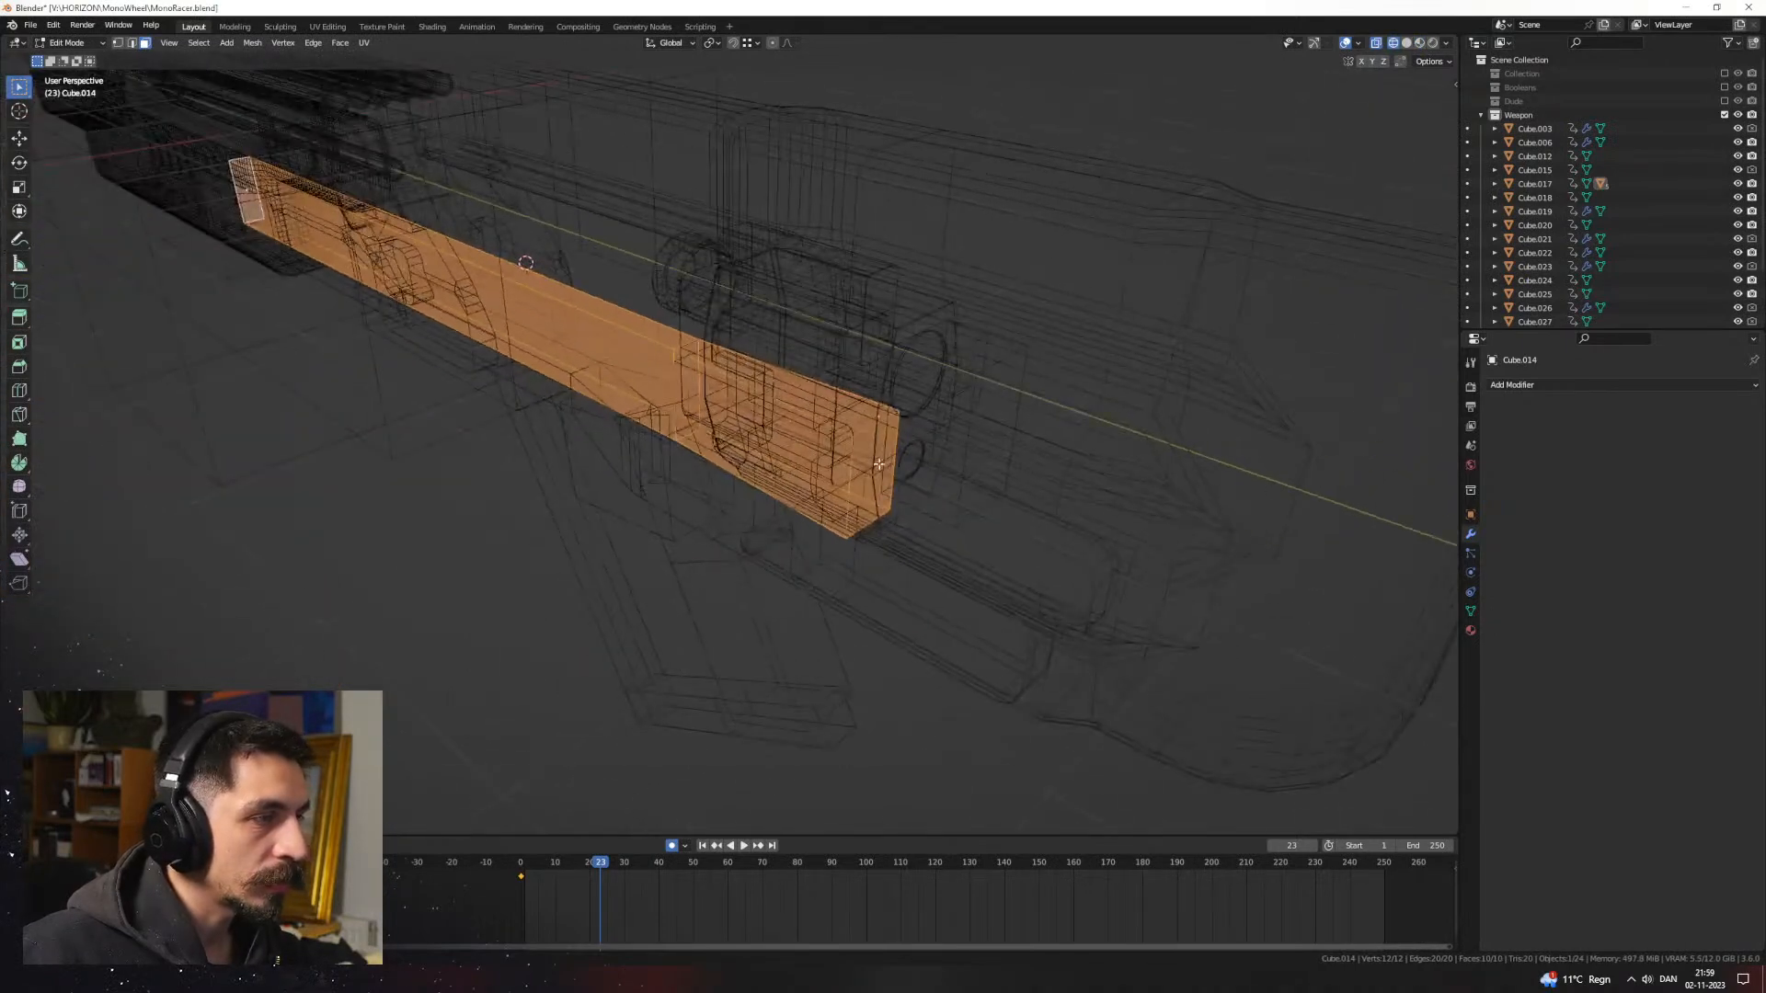
left_click(875, 464)
left_click(792, 416, "alt")
key("x")
left_click(792, 416)
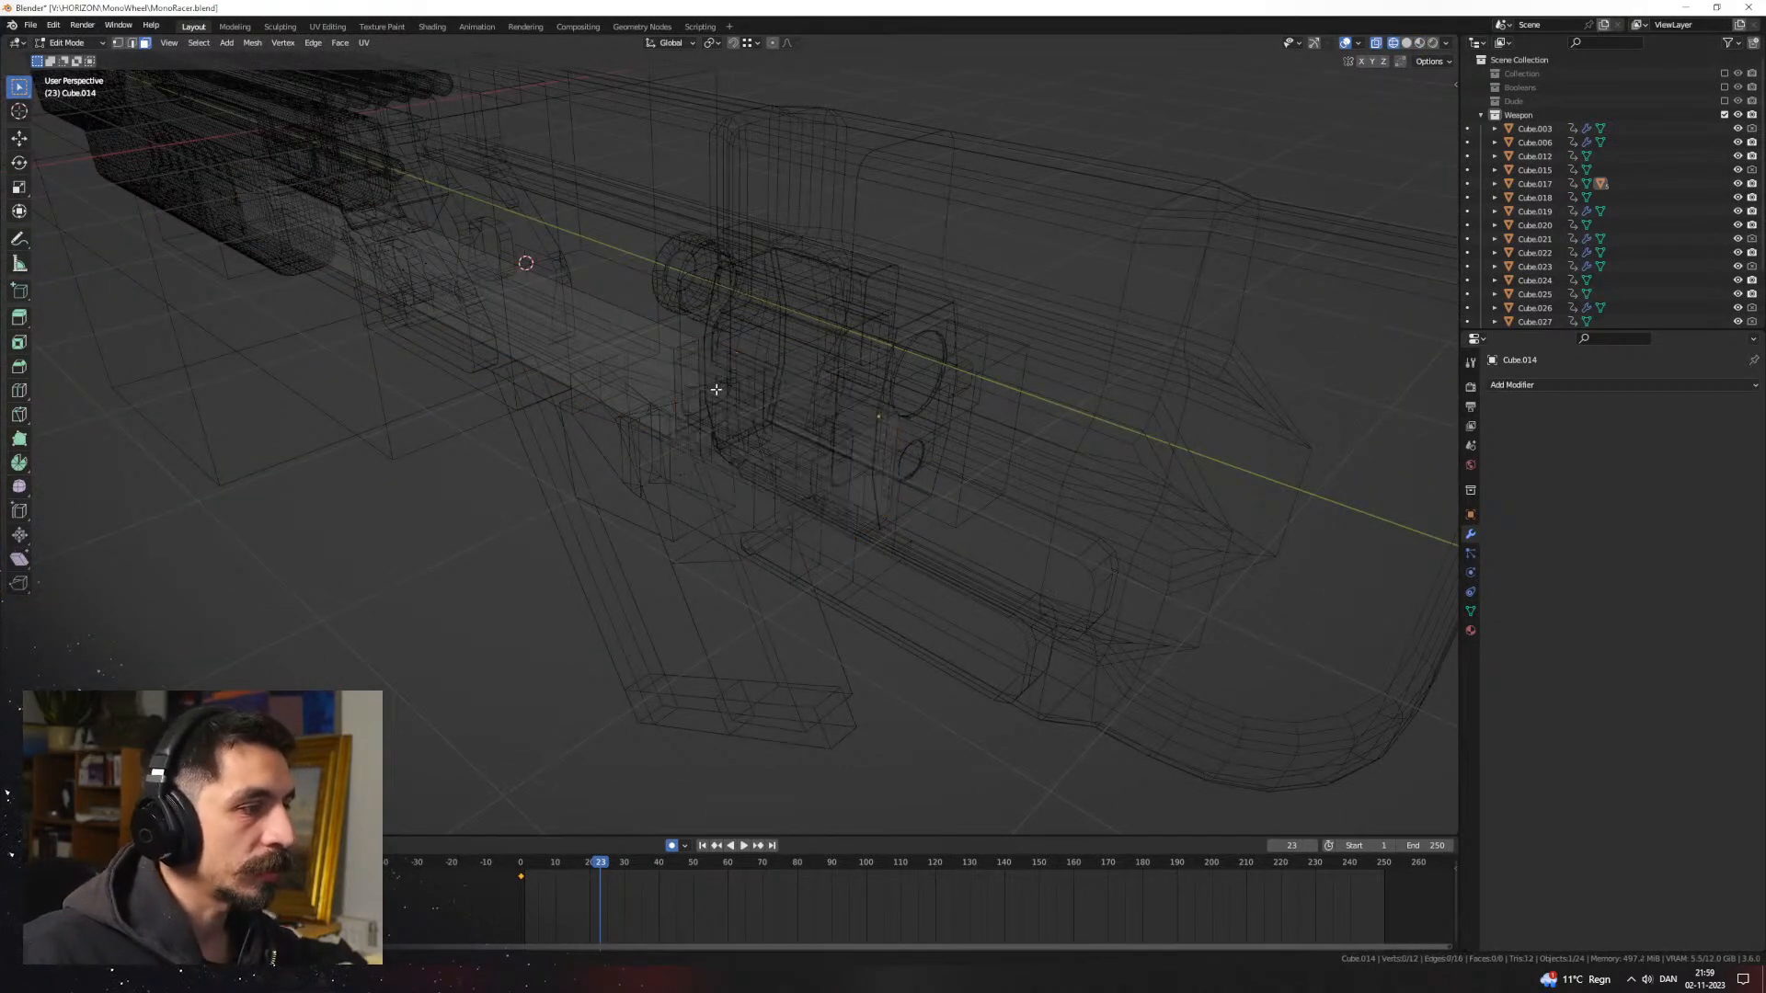
Step: Fill the bar's open rear edge loop with a face and extrude it a short distance backwards
key("2")
left_click(676, 374, "alt")
left_click(835, 396)
middle_click_drag(1020, 416, 835, 430)
key("z")
left_click(832, 507)
mouse_move(833, 512)
middle_mouse_down()
mouse_move(777, 432)
mouse_move(886, 499)
middle_mouse_up()
scroll(886, 500, "up", 3)
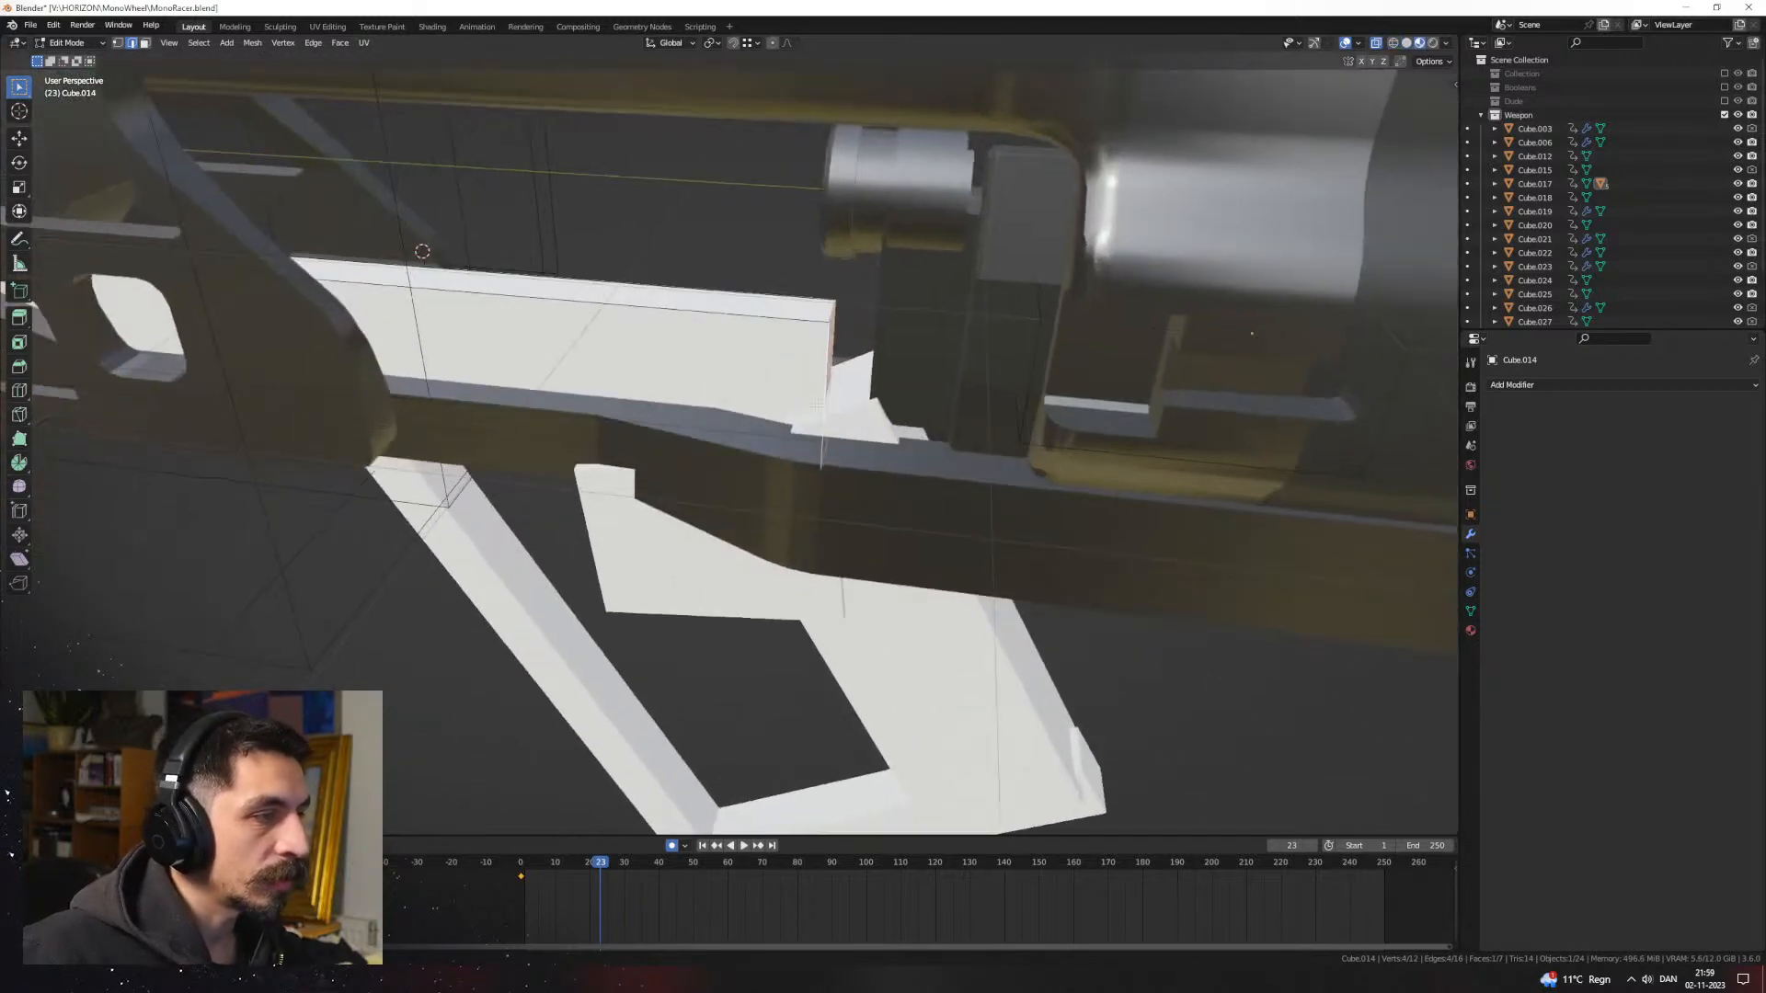
key("e")
left_click(931, 376)
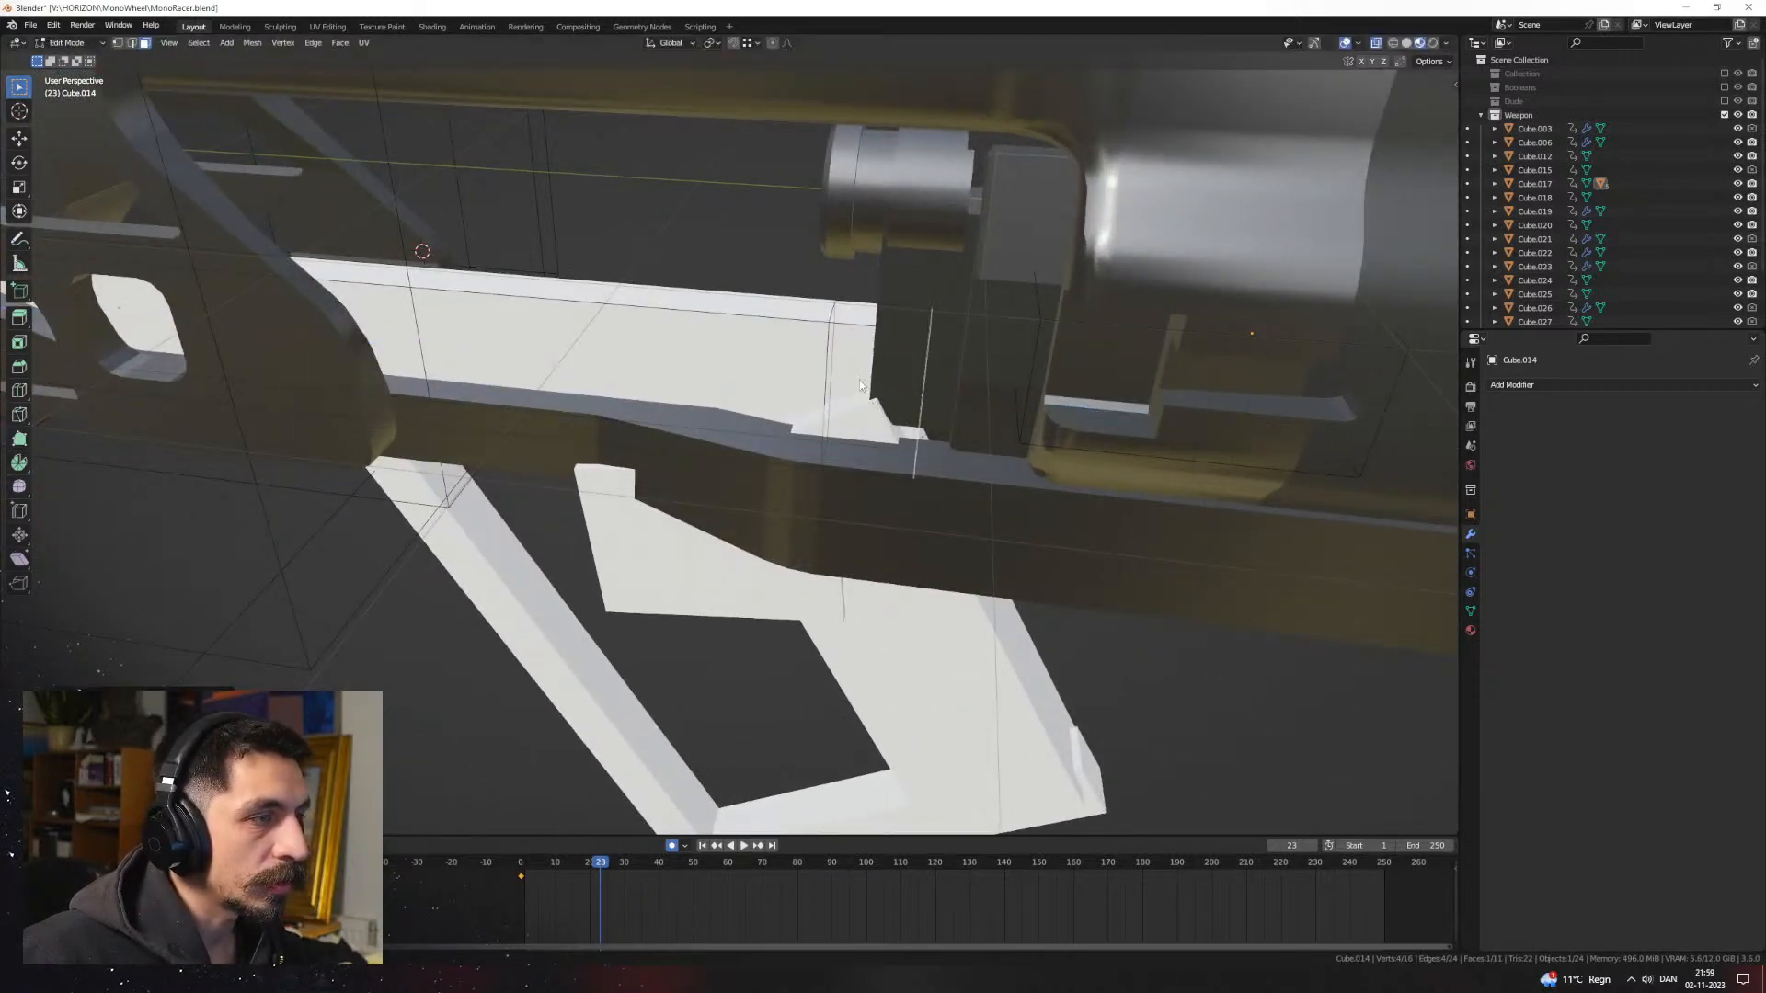
Step: Delete the leftover detached end face of the bar inside the dark stock and return to Object Mode
key("Tab")
middle_click_drag(859, 373, 889, 370)
key("Tab")
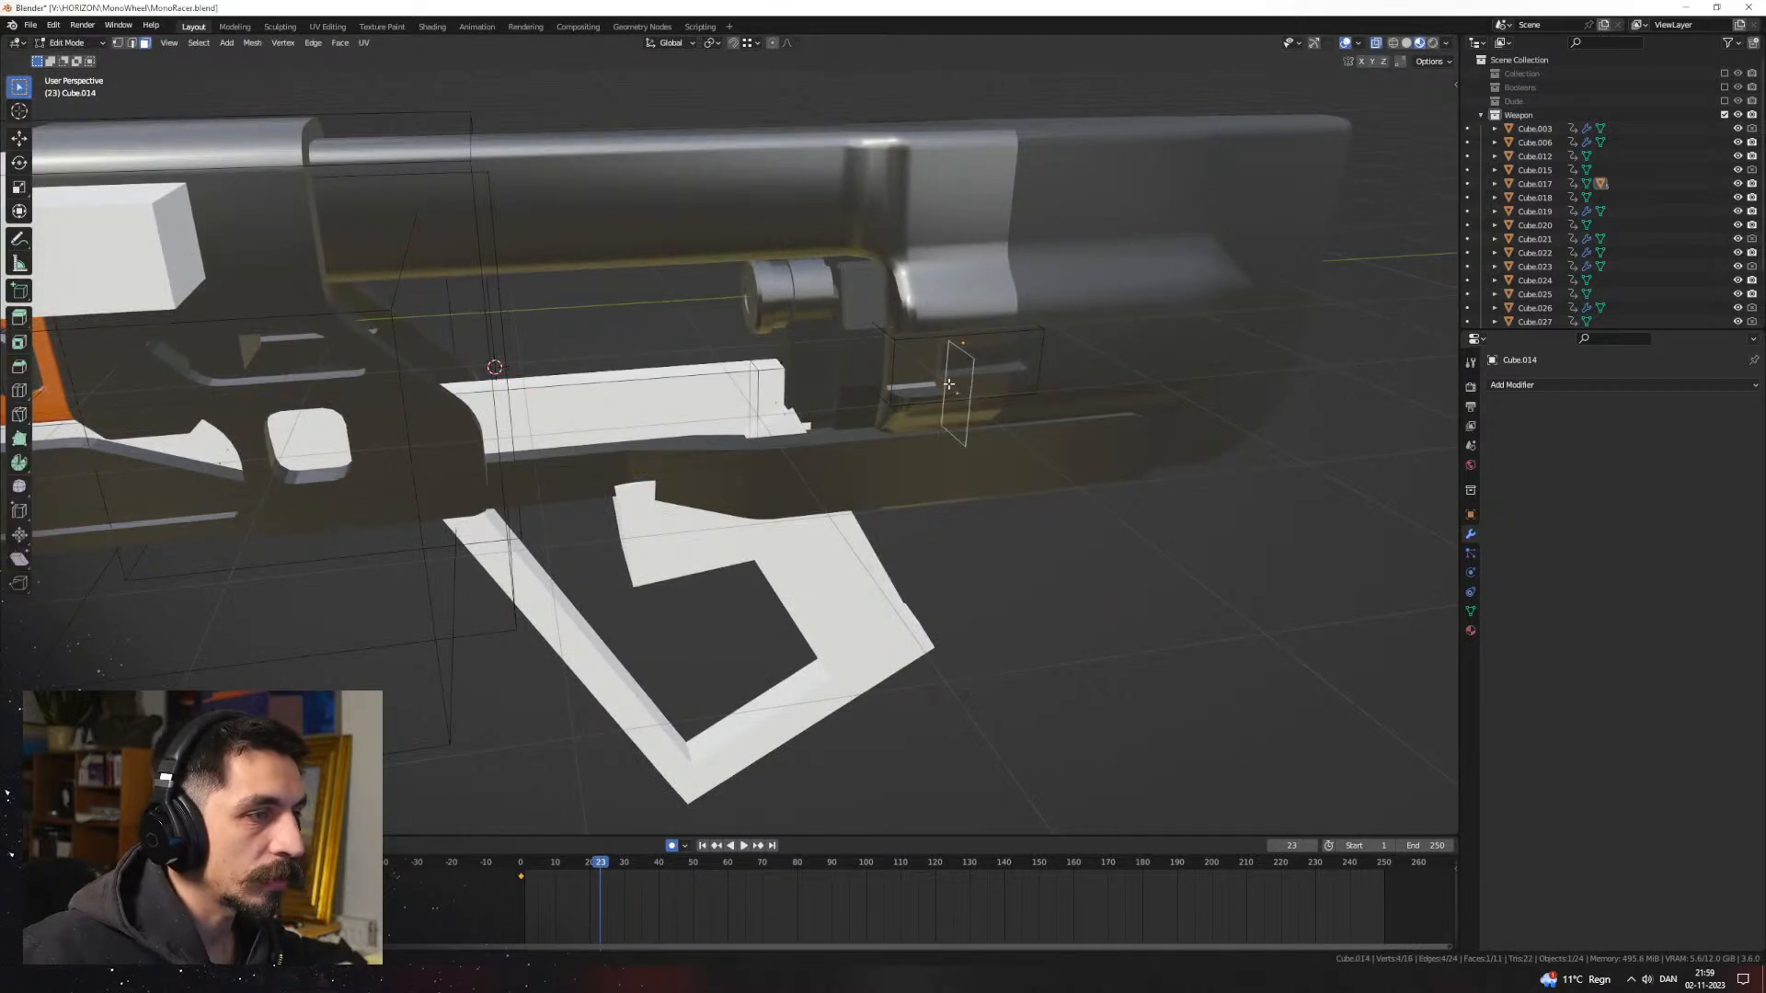
key("x")
left_click(947, 382)
middle_click_drag(818, 471, 953, 478, "shift")
left_click(1041, 522)
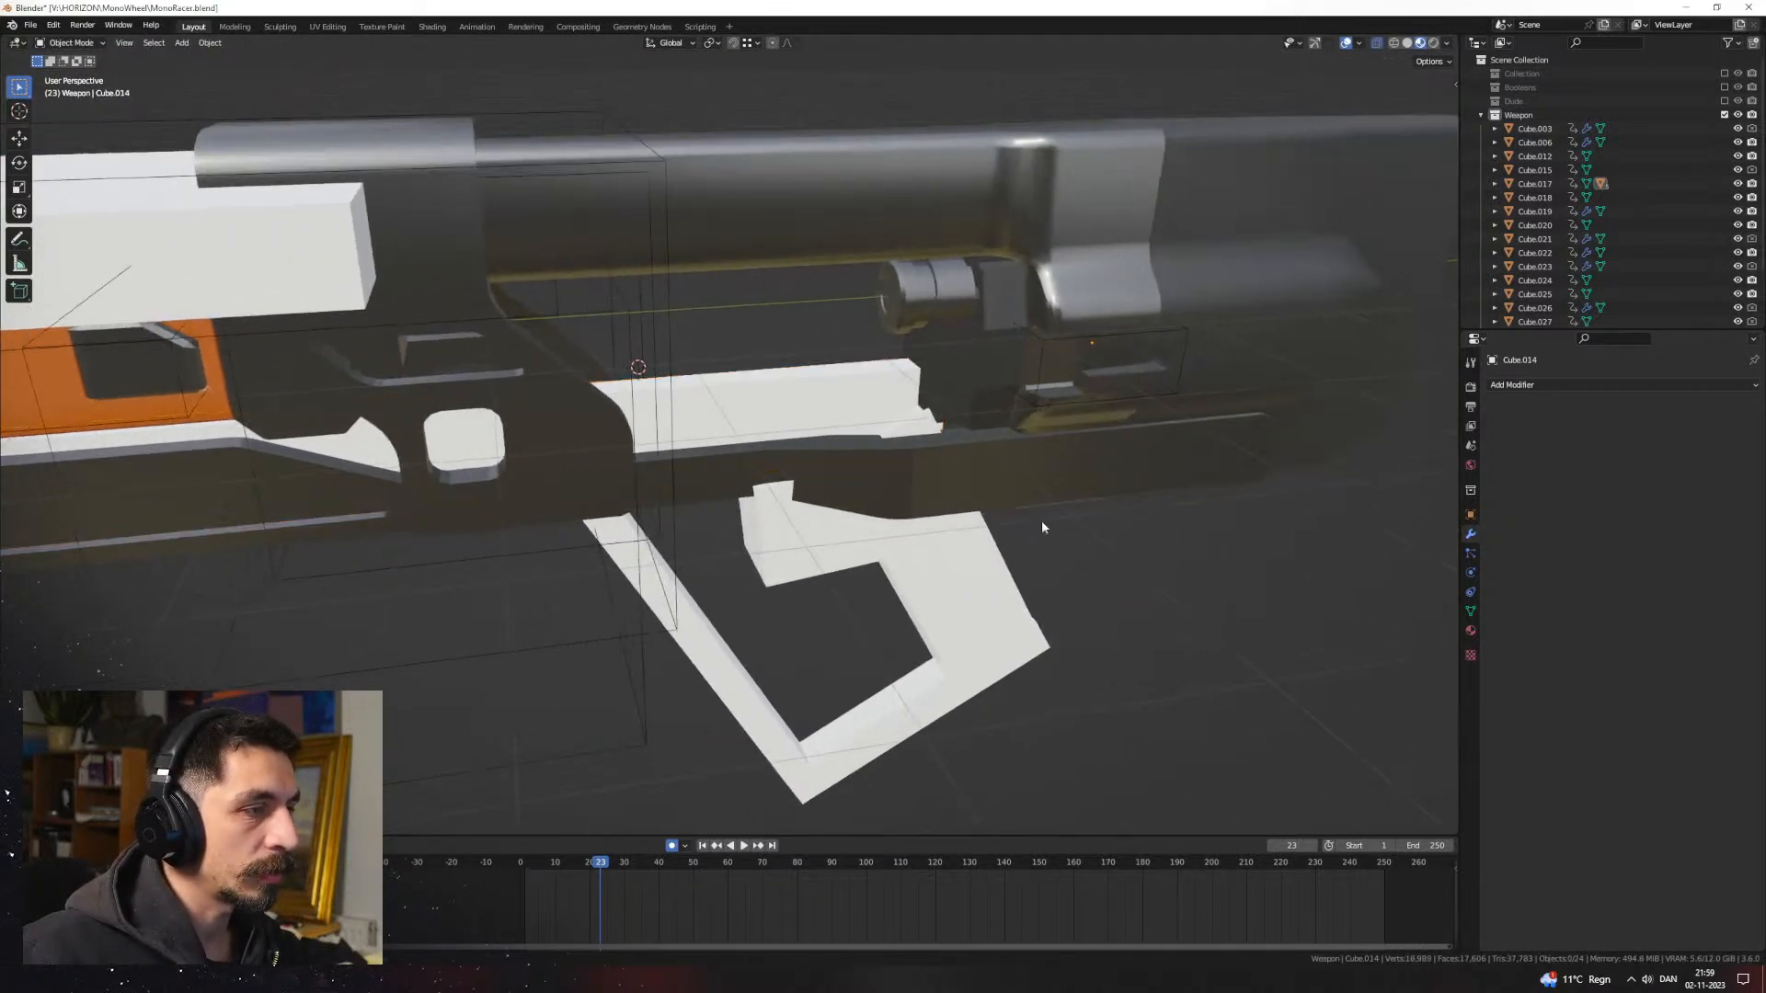
Step: Play the animation and stop at frame 31 to check the shortened bar's rear end against the mechanism
scroll(1041, 522, "down", 1)
middle_click_drag(773, 783, 721, 779)
left_click_drag(600, 865, 440, 857)
key("space")
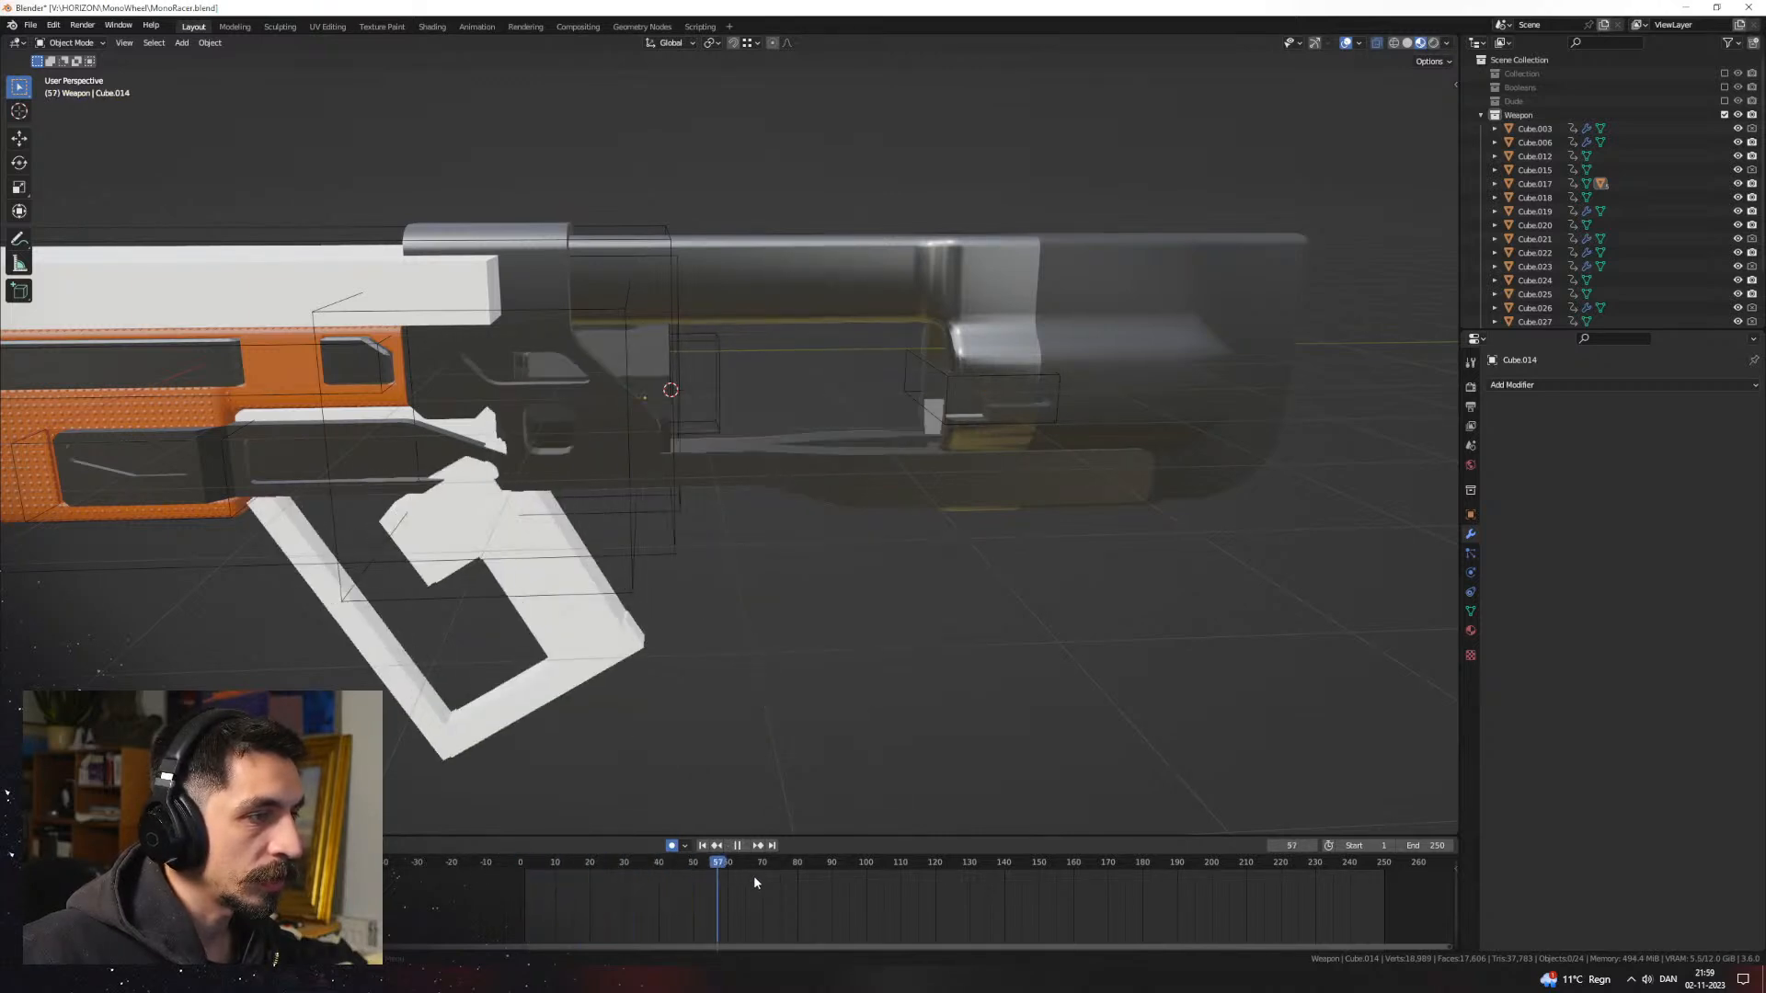
mouse_move(594, 875)
left_mouse_down()
mouse_move(454, 874)
mouse_move(675, 875)
mouse_move(521, 879)
mouse_move(627, 882)
left_mouse_up()
middle_click_drag(769, 639, 838, 512)
scroll(838, 512, "up", 4)
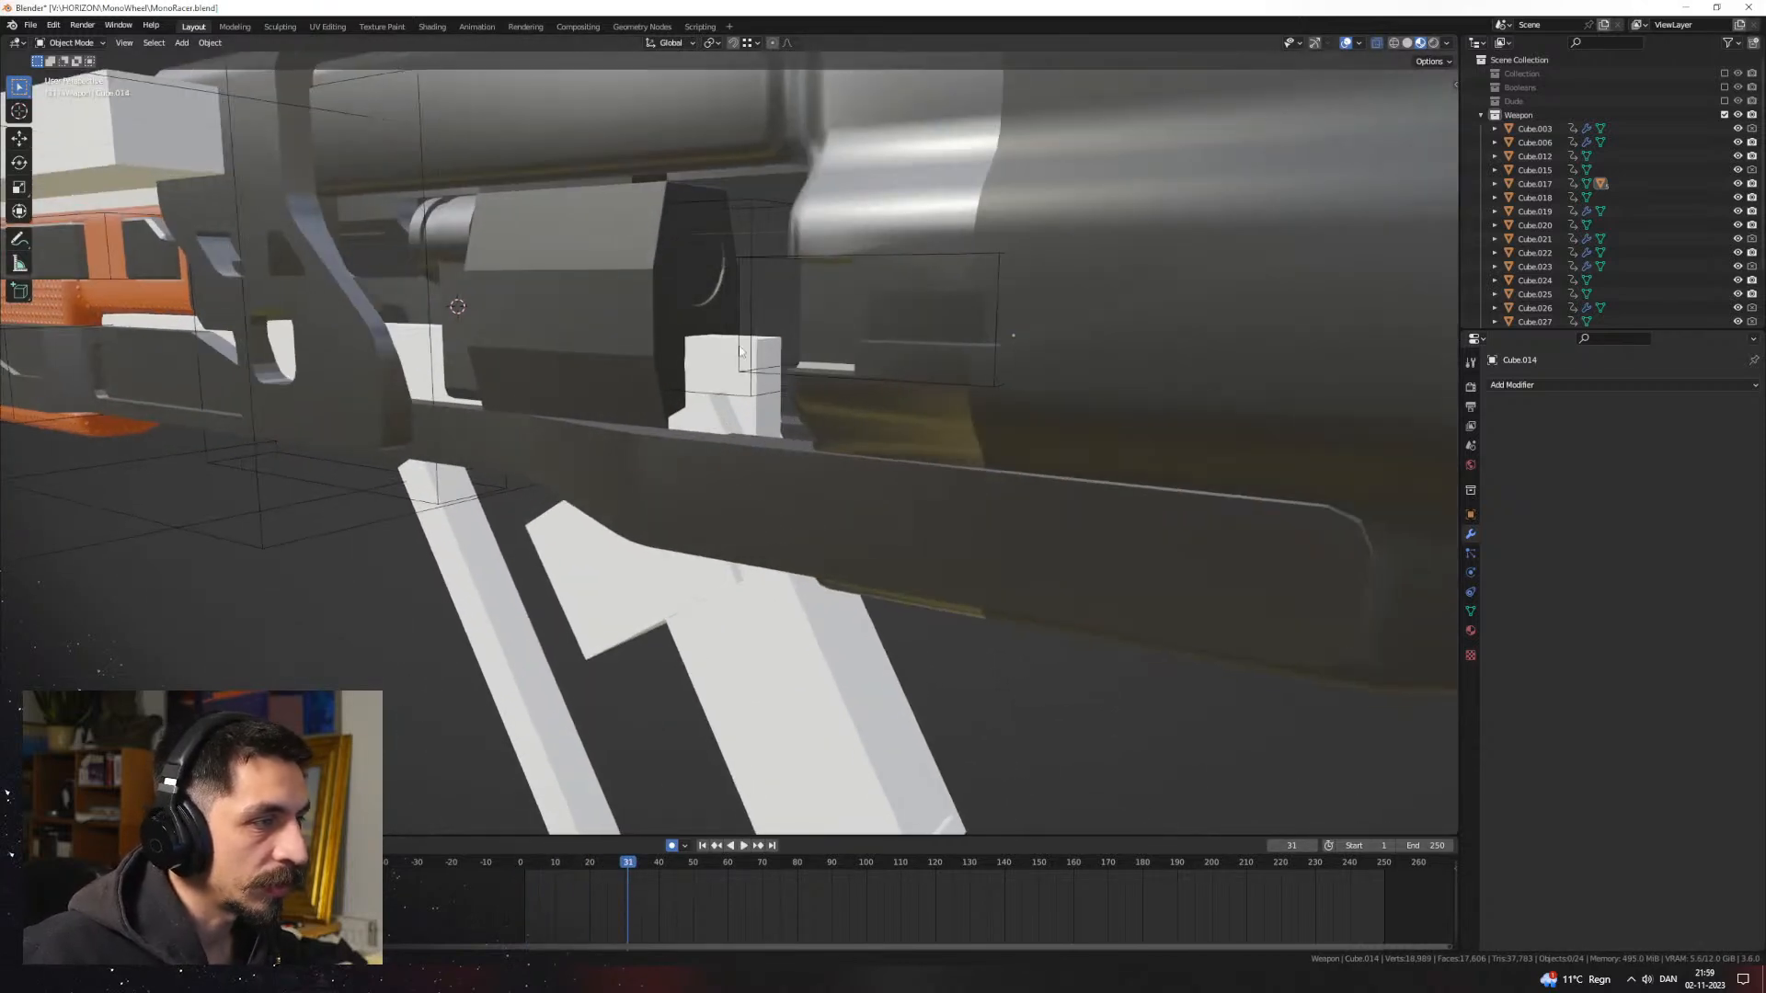
Step: Extrude the white bar's rear end face farther back into the stock along its normal
left_click(763, 376)
key("Tab")
left_click(765, 384)
mouse_move(809, 420)
middle_mouse_down()
mouse_move(750, 429)
mouse_move(841, 419)
mouse_move(799, 396)
mouse_move(828, 410)
middle_mouse_up()
key("e")
left_click(874, 434)
key("e")
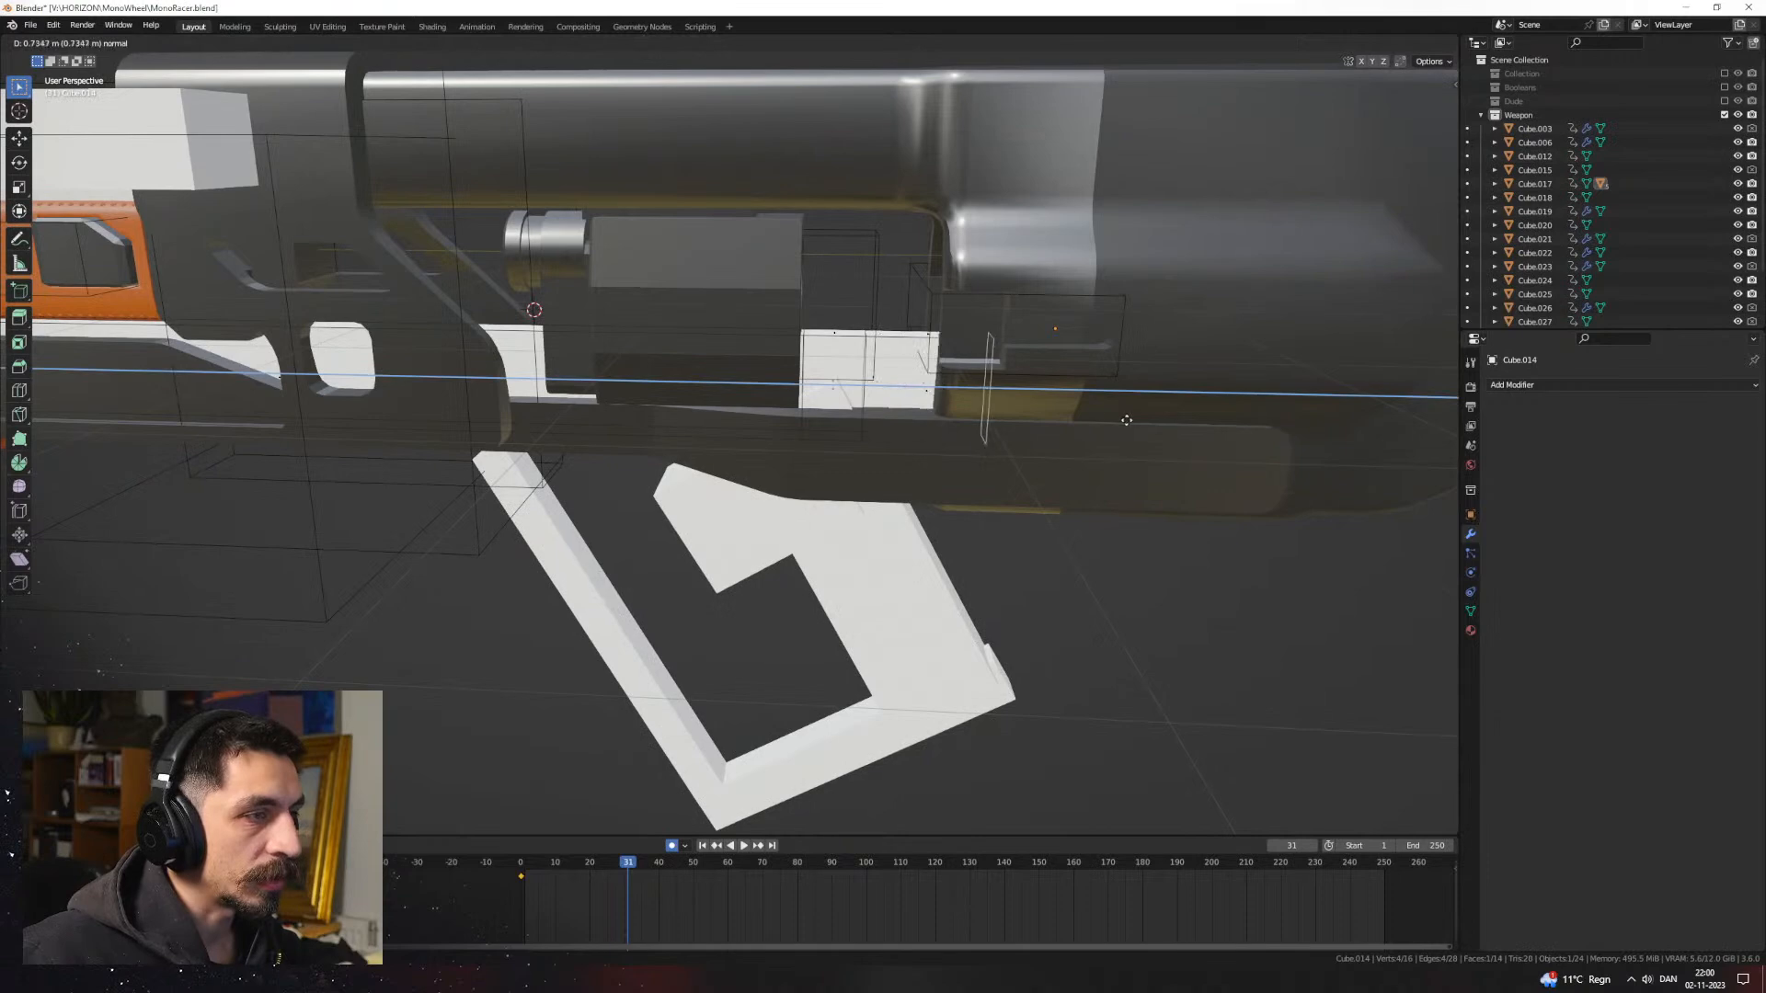
left_click(1190, 422)
middle_click_drag(1021, 425, 727, 430, "shift")
scroll(785, 432, "down", 3)
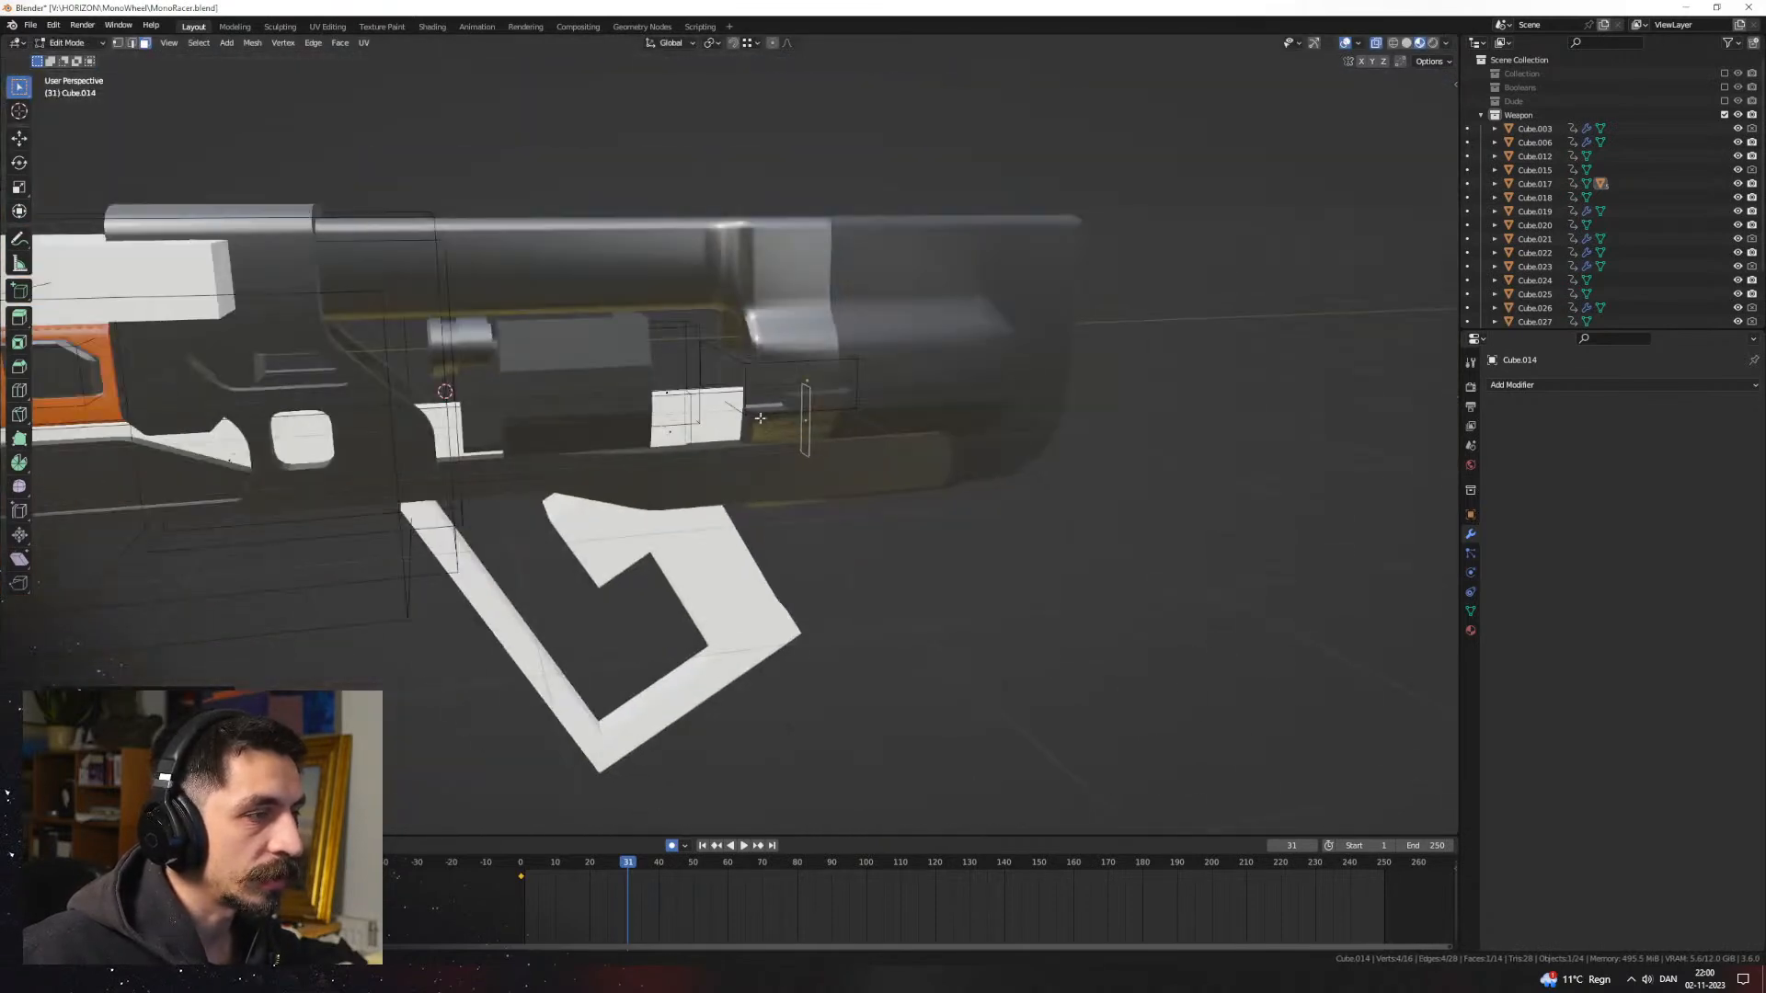
Step: Isolate the white bar in Local View and add a lengthwise loop cut around it in Edit Mode
key("Tab")
key("KP_Divide")
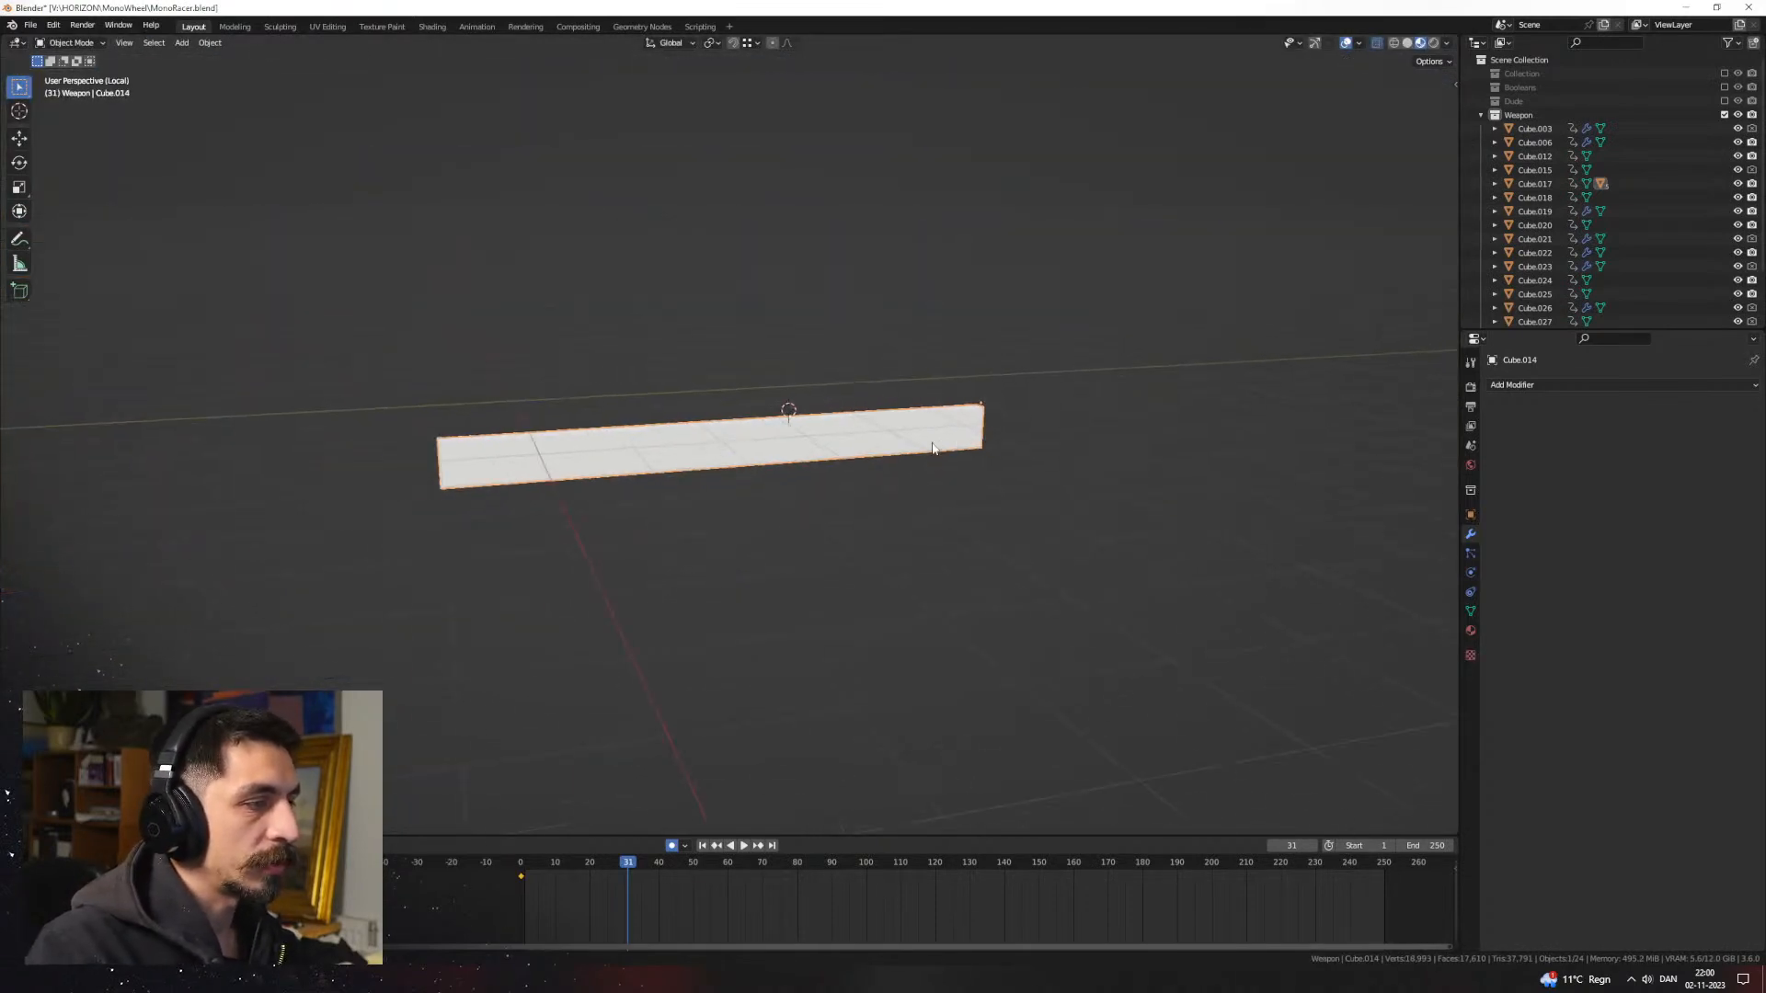
key("Tab")
middle_click_drag(736, 441, 889, 427)
key("ctrl+r")
left_click(709, 449)
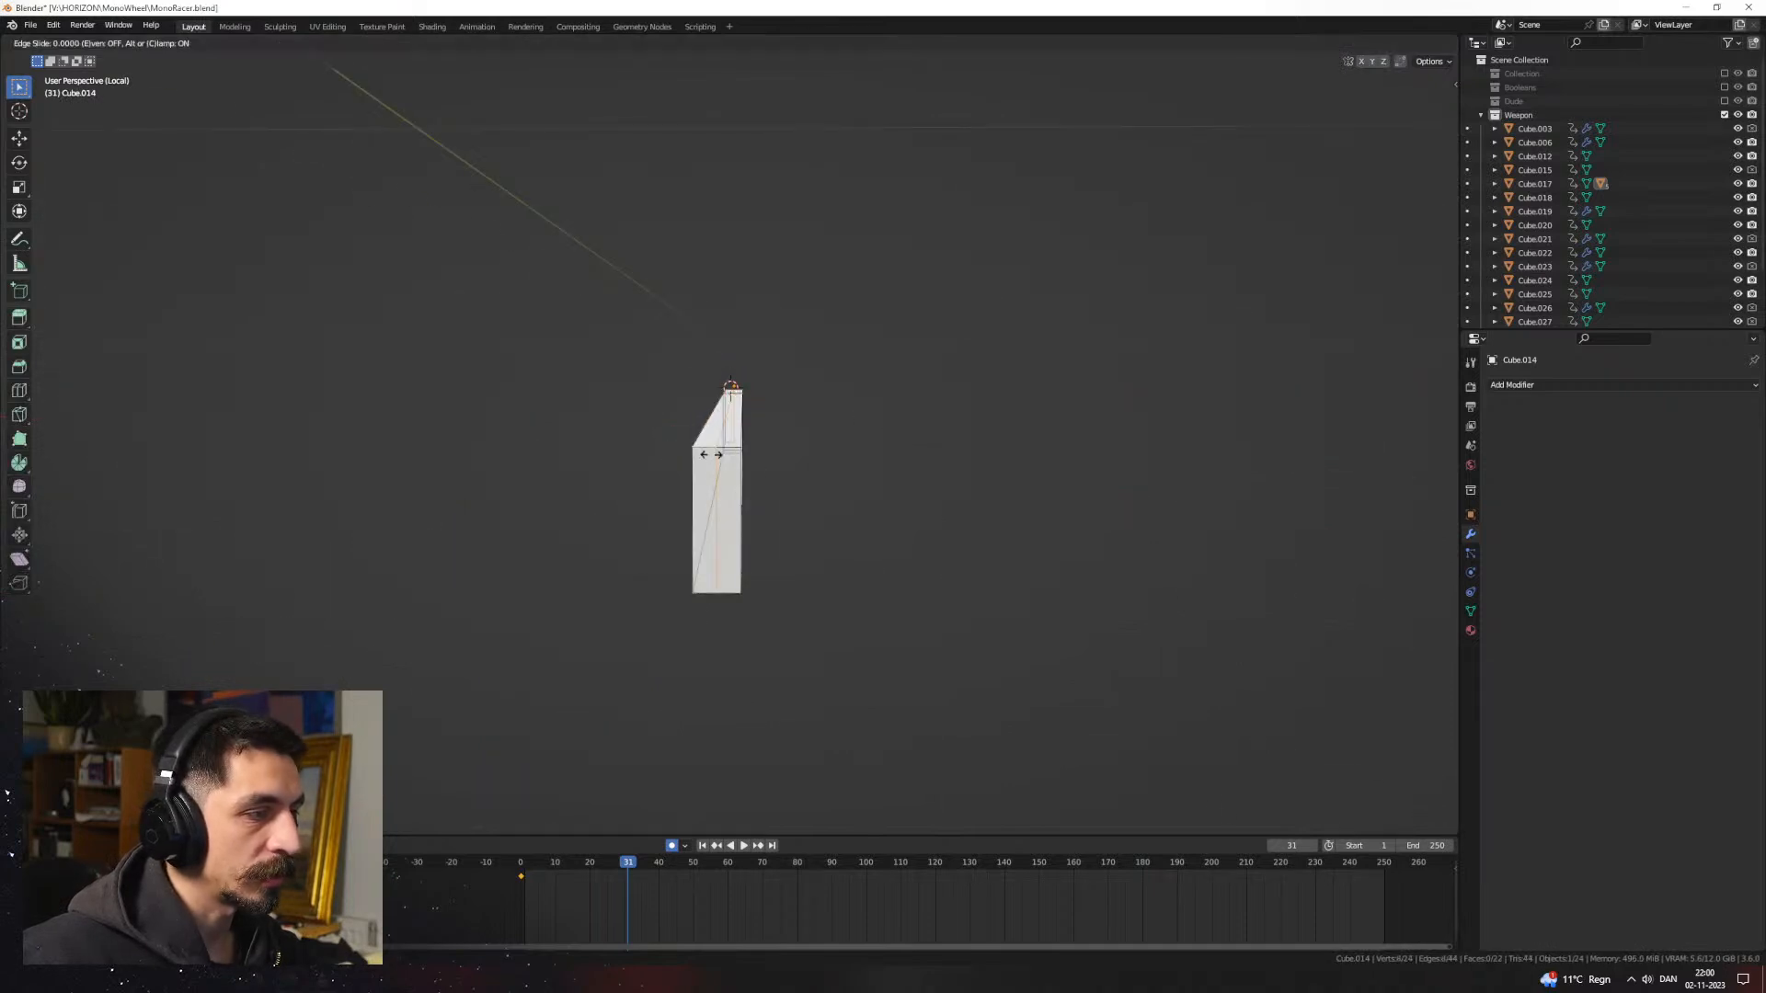
Step: Keep the lengthwise edge loop centred on the bar and delete the ring of faces on one half
right_click(706, 448)
key("3")
left_click(706, 448, "alt")
middle_click_drag(706, 448, 764, 458)
key("x")
left_click(761, 460)
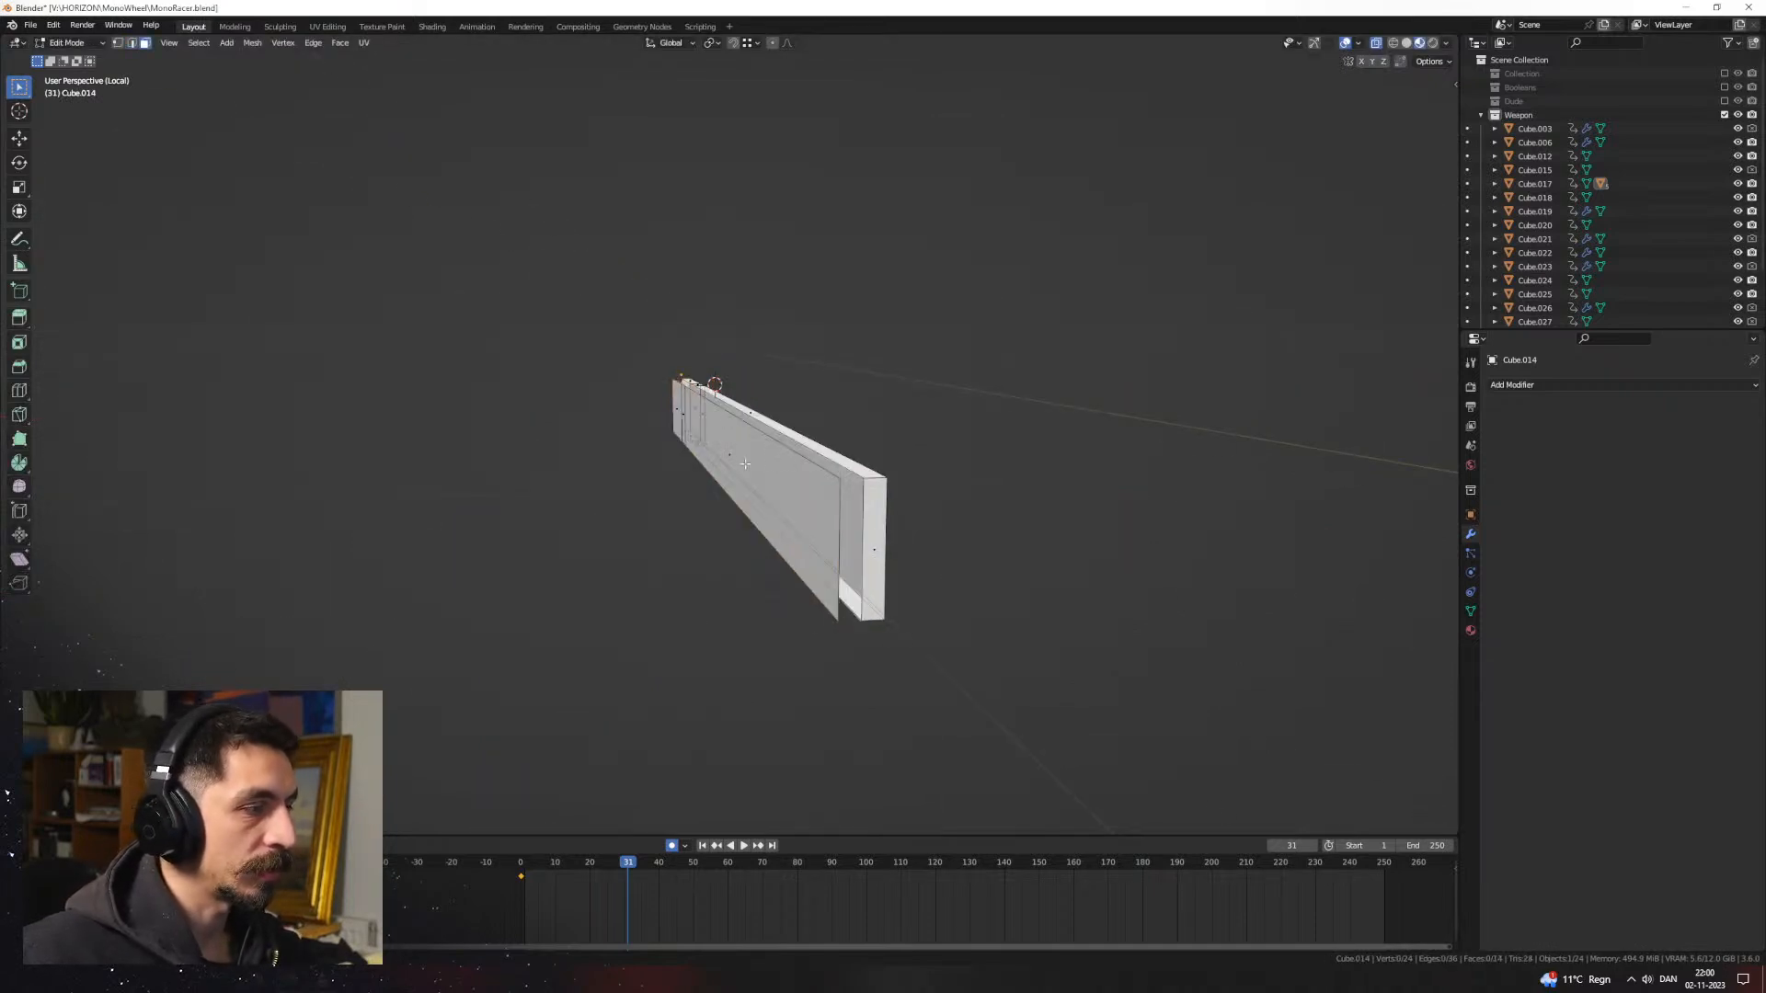
Step: Delete the remaining outer side faces on that half of the bar and add an X-axis Mirror modifier
left_click(730, 452)
key("x")
left_click(677, 442)
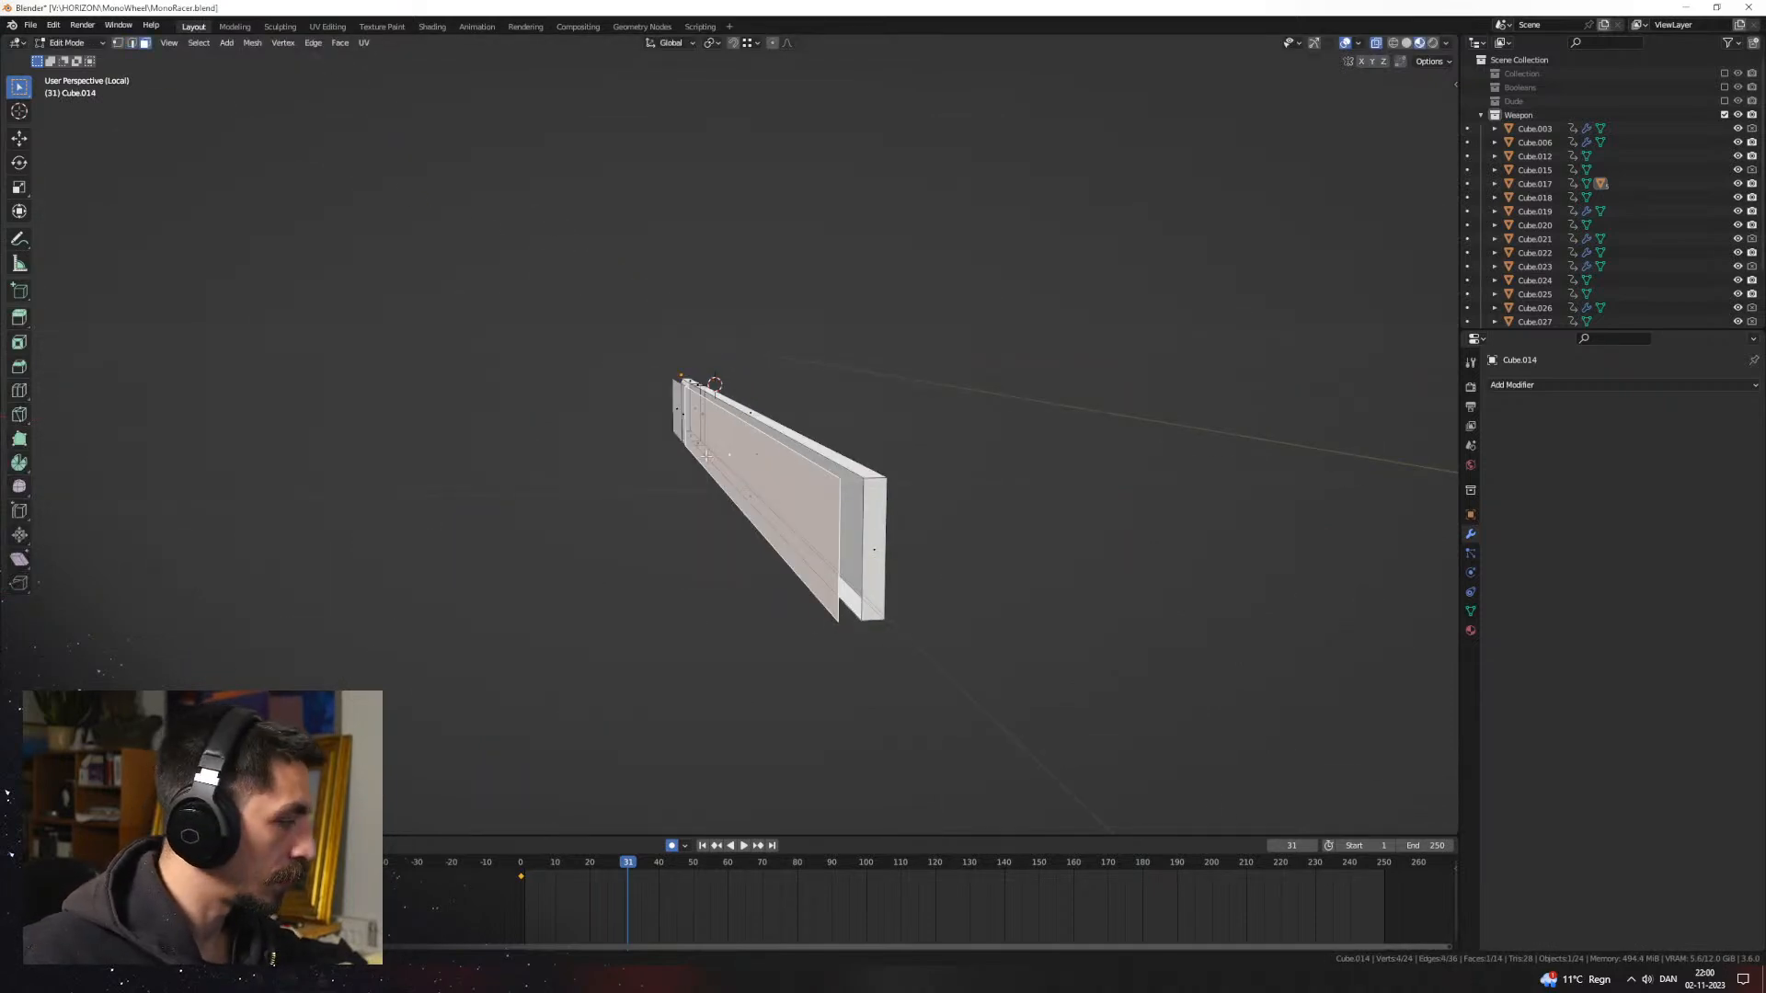
middle_click_drag(677, 443, 956, 402)
left_click(940, 401, "shift")
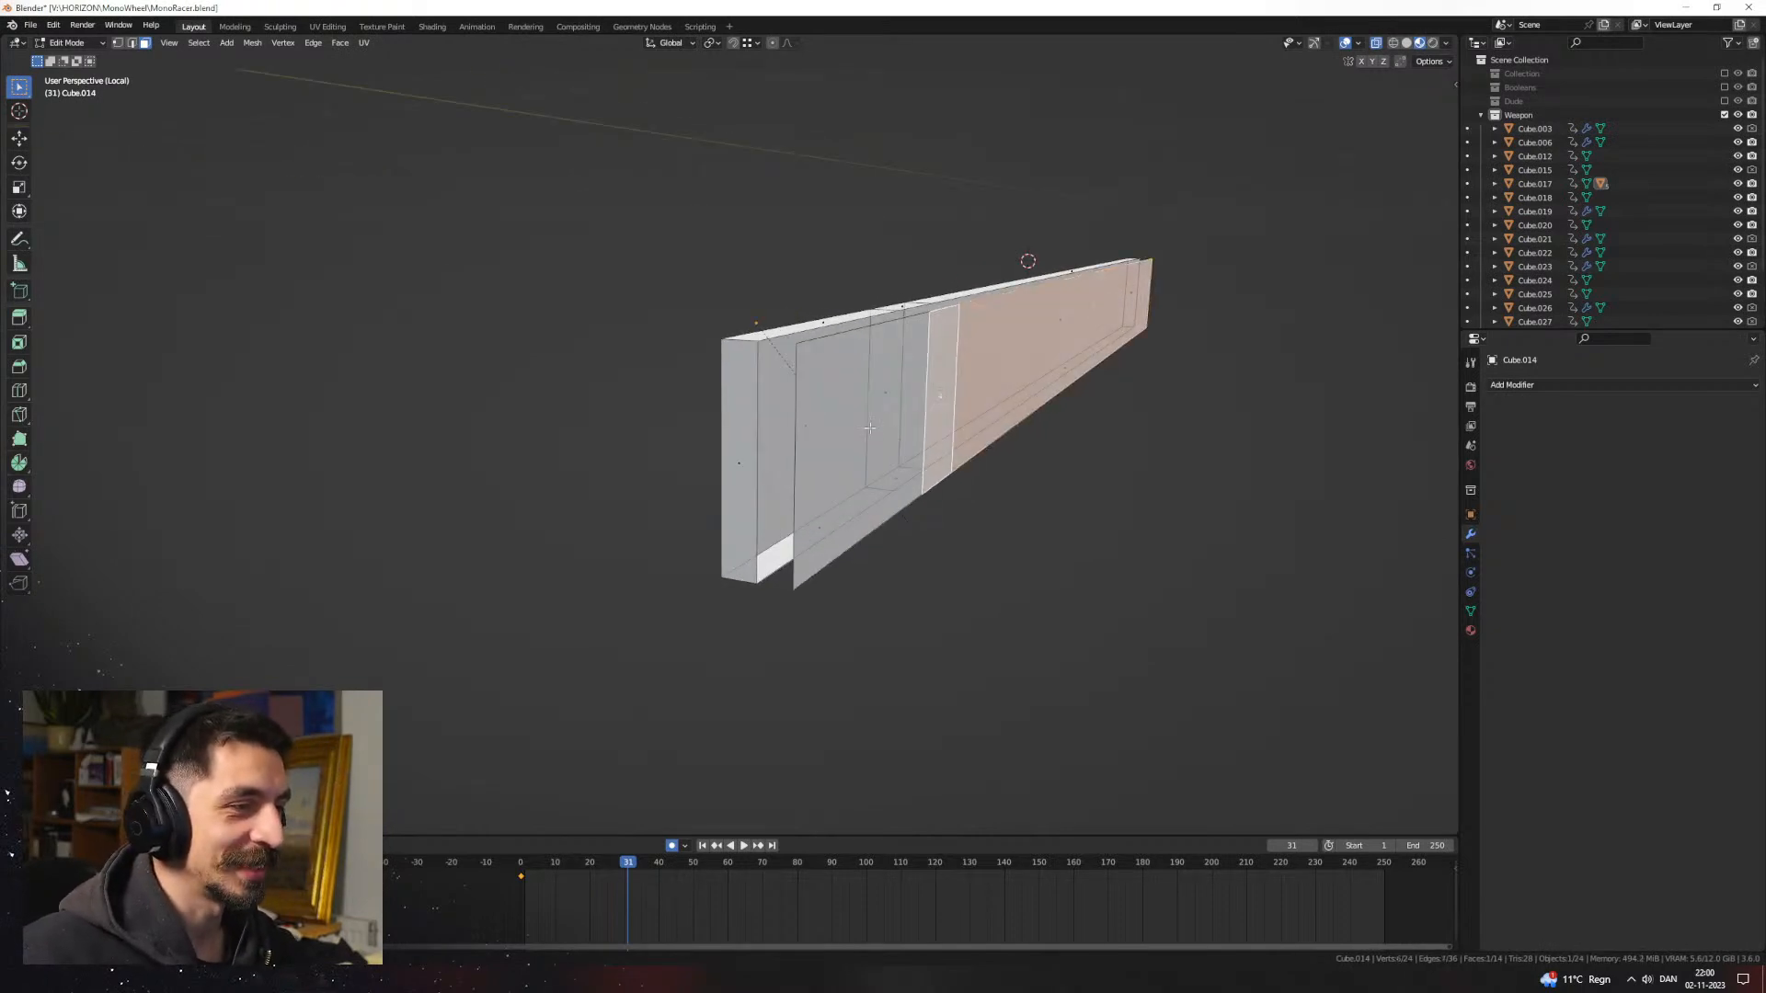
left_click(872, 429, "shift")
key("x")
left_click(872, 430)
key("Tab")
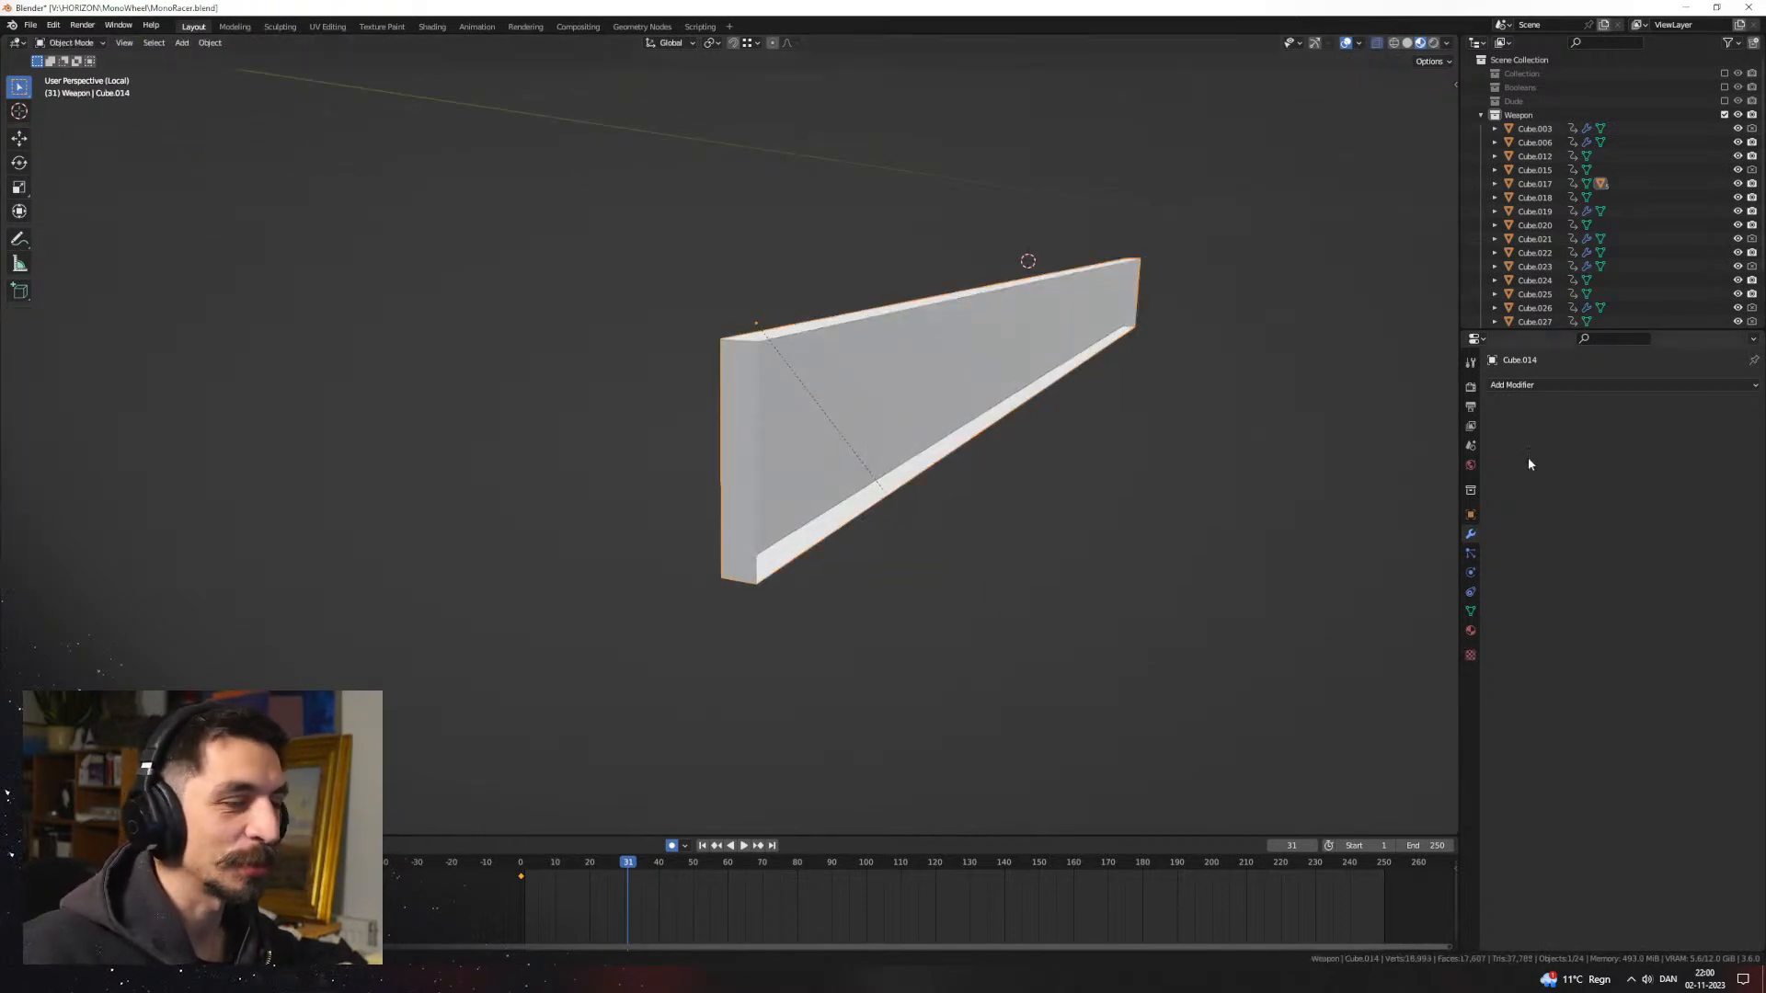
left_click(1563, 385)
left_click(1503, 545)
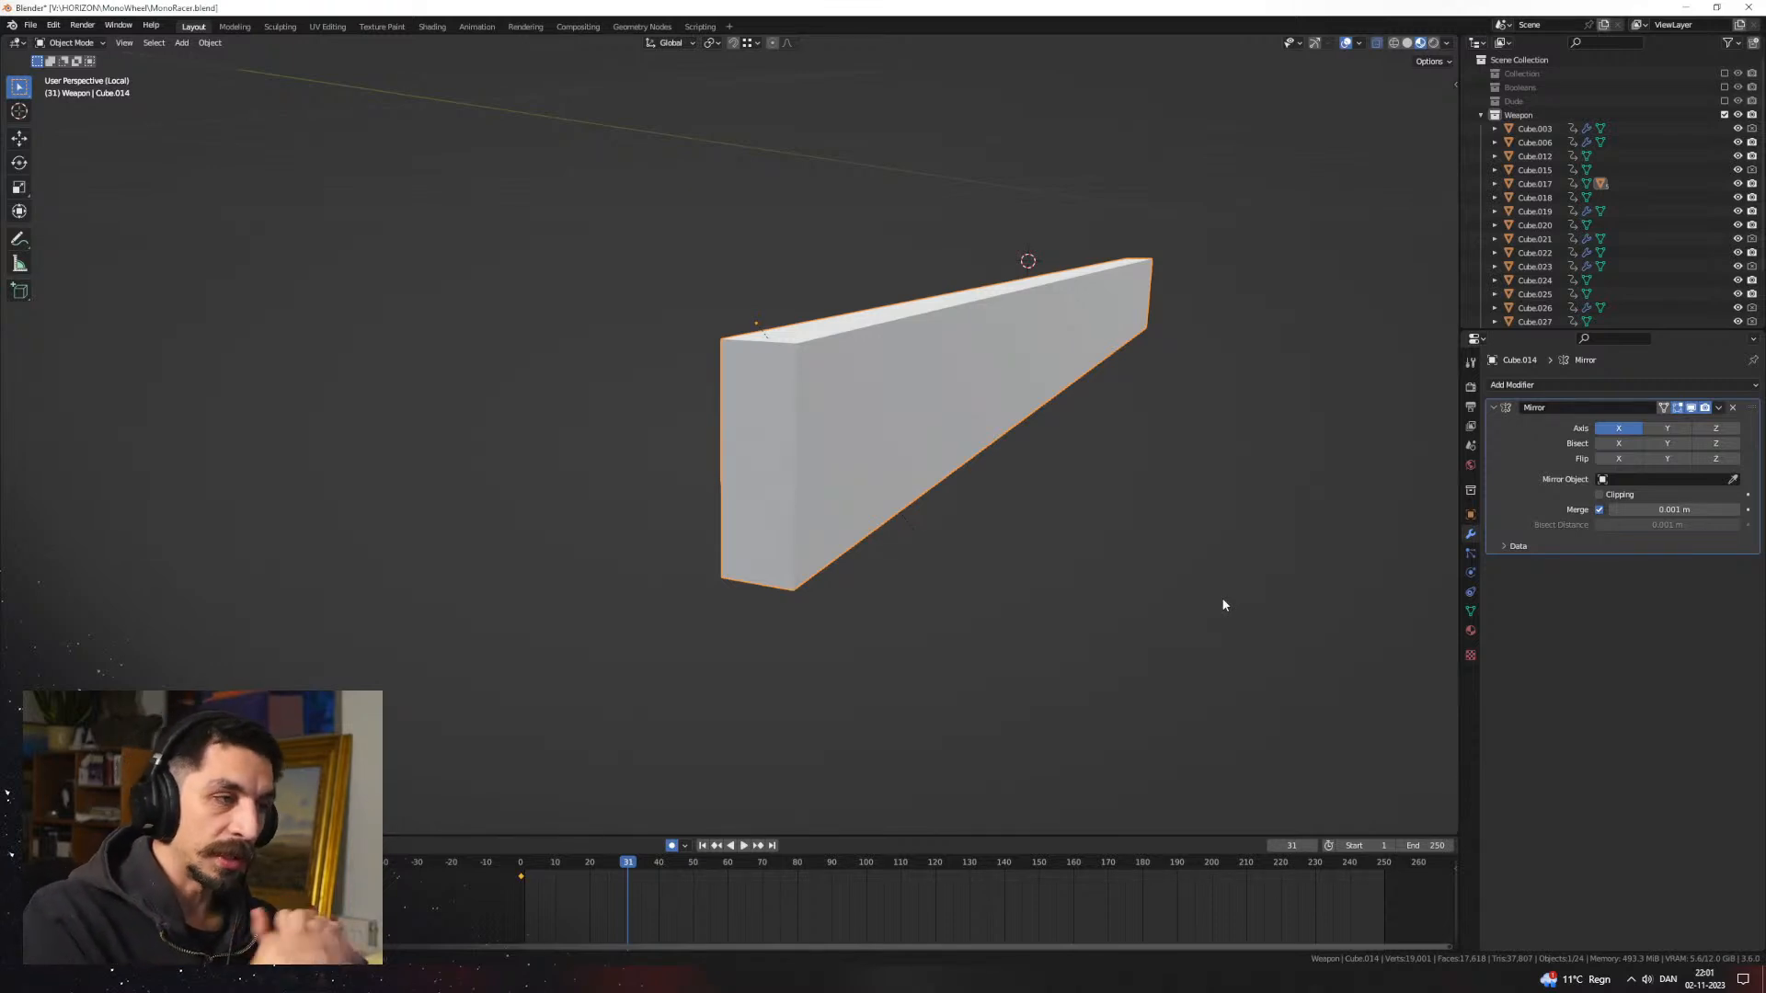
Step: Cut two lengthwise edge loops into the bar's side, at mid-height and above it, and slide the lower one up to form a narrow band
key("Tab")
middle_click_drag(958, 367, 928, 457)
key("ctrl+r")
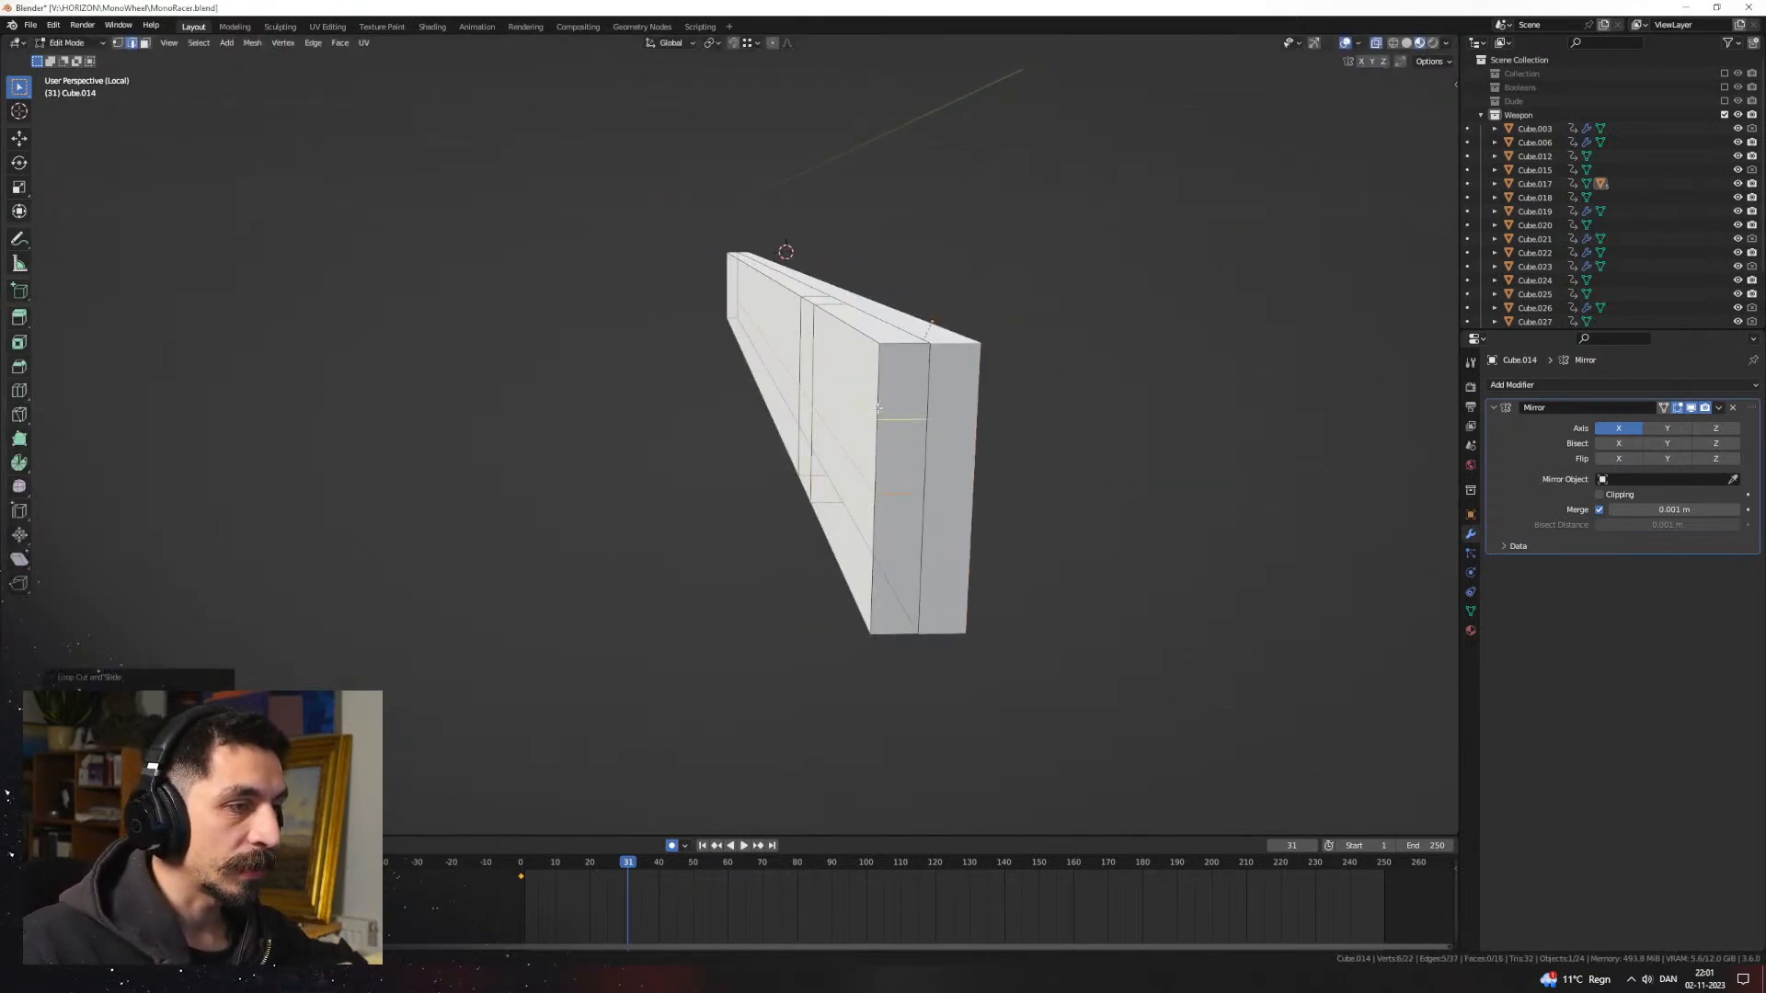
left_click(889, 466)
right_click(889, 466)
key("3")
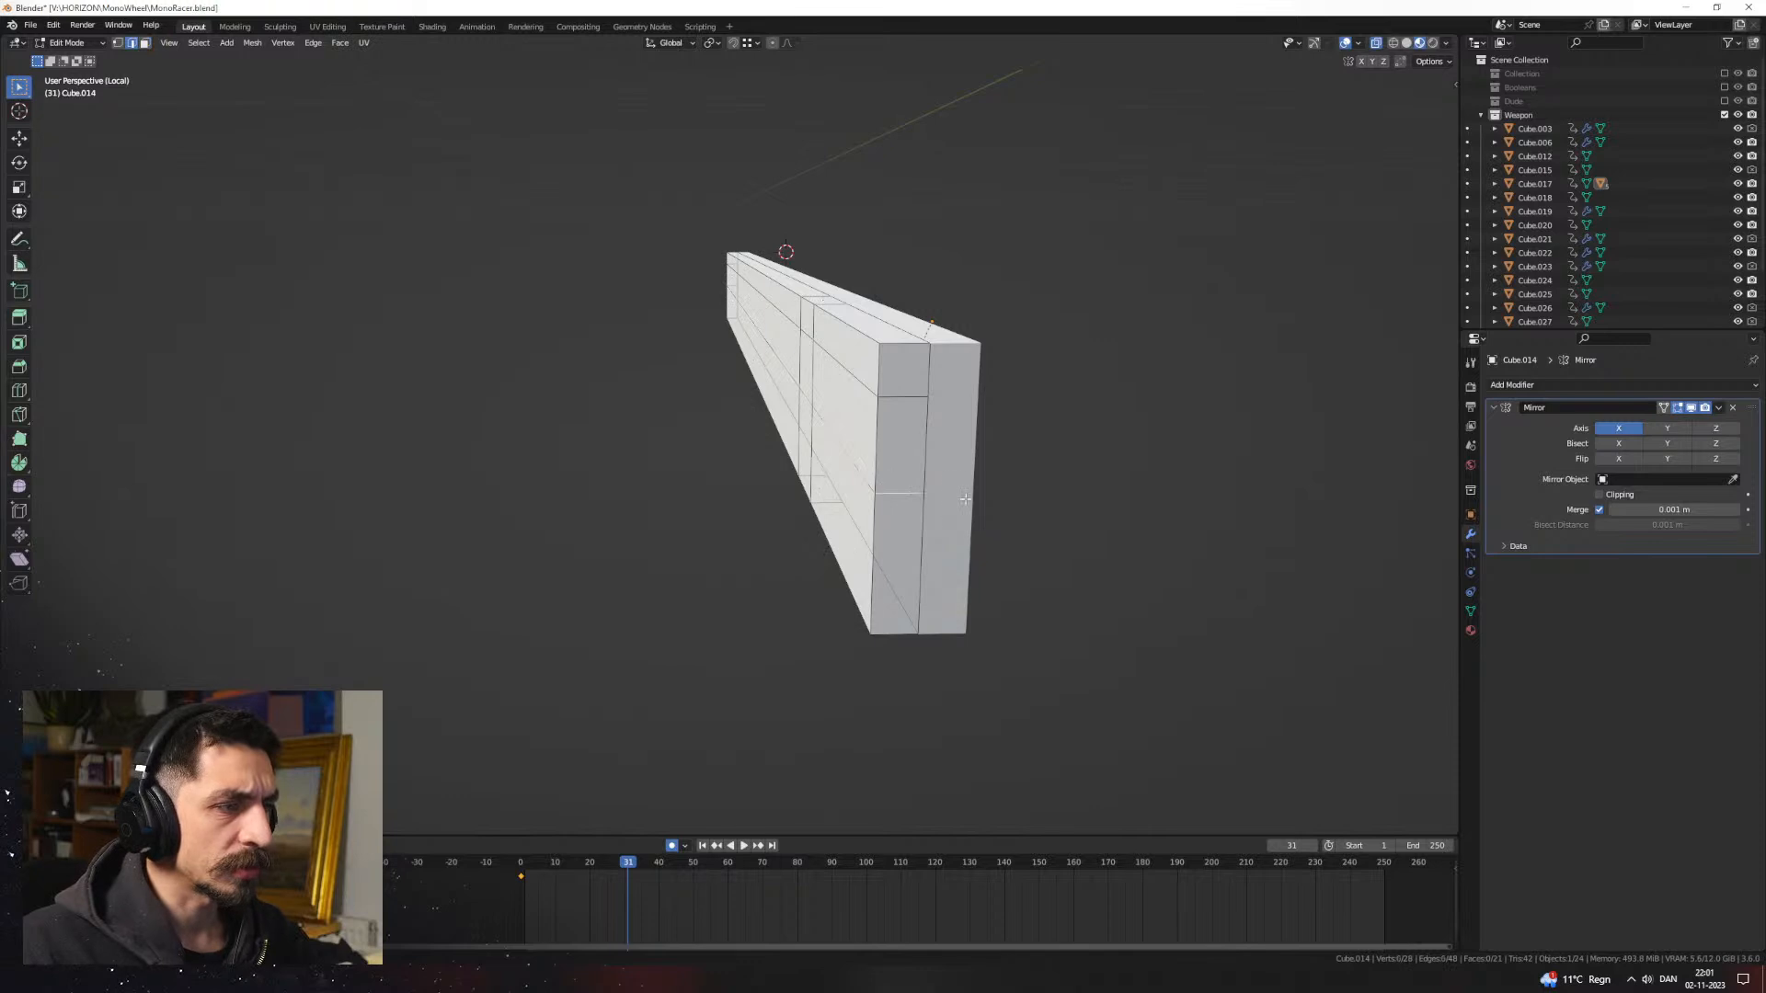
key("g")
key("g")
left_click(961, 451)
Step: Extrude the three side faces of the narrow band inward with Extrude Manifold to form a lengthwise groove
key("3")
left_click(863, 401)
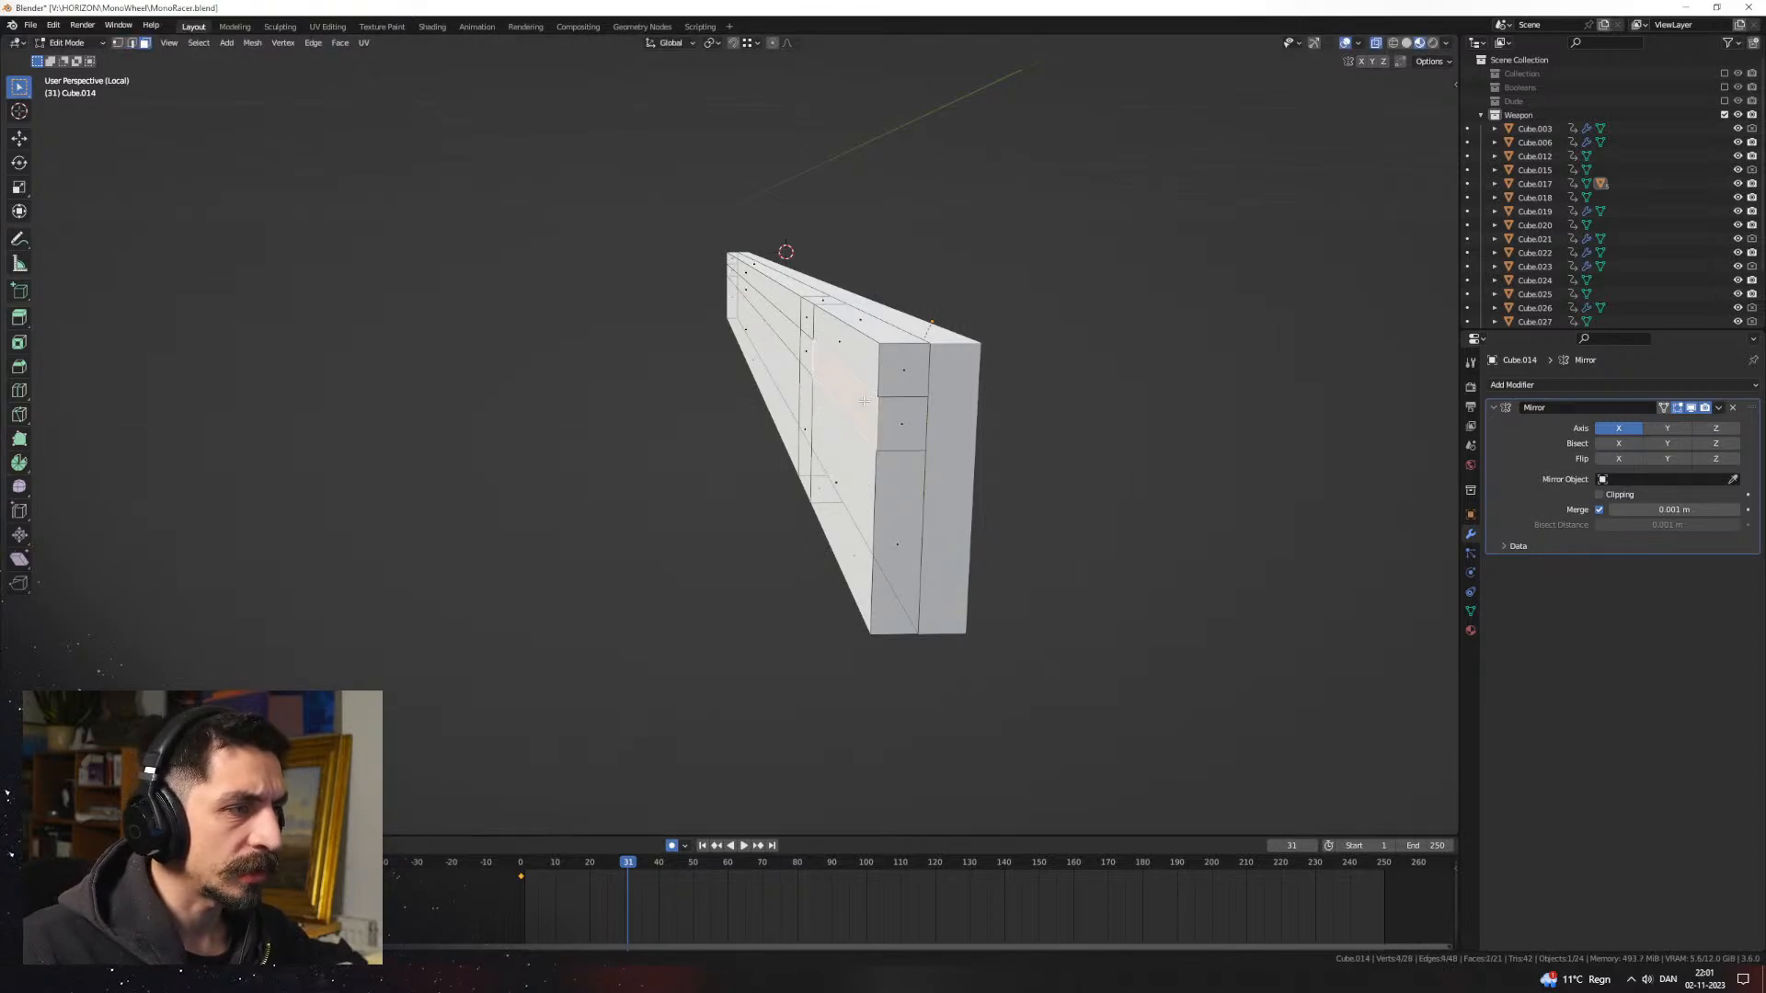
left_click(807, 349)
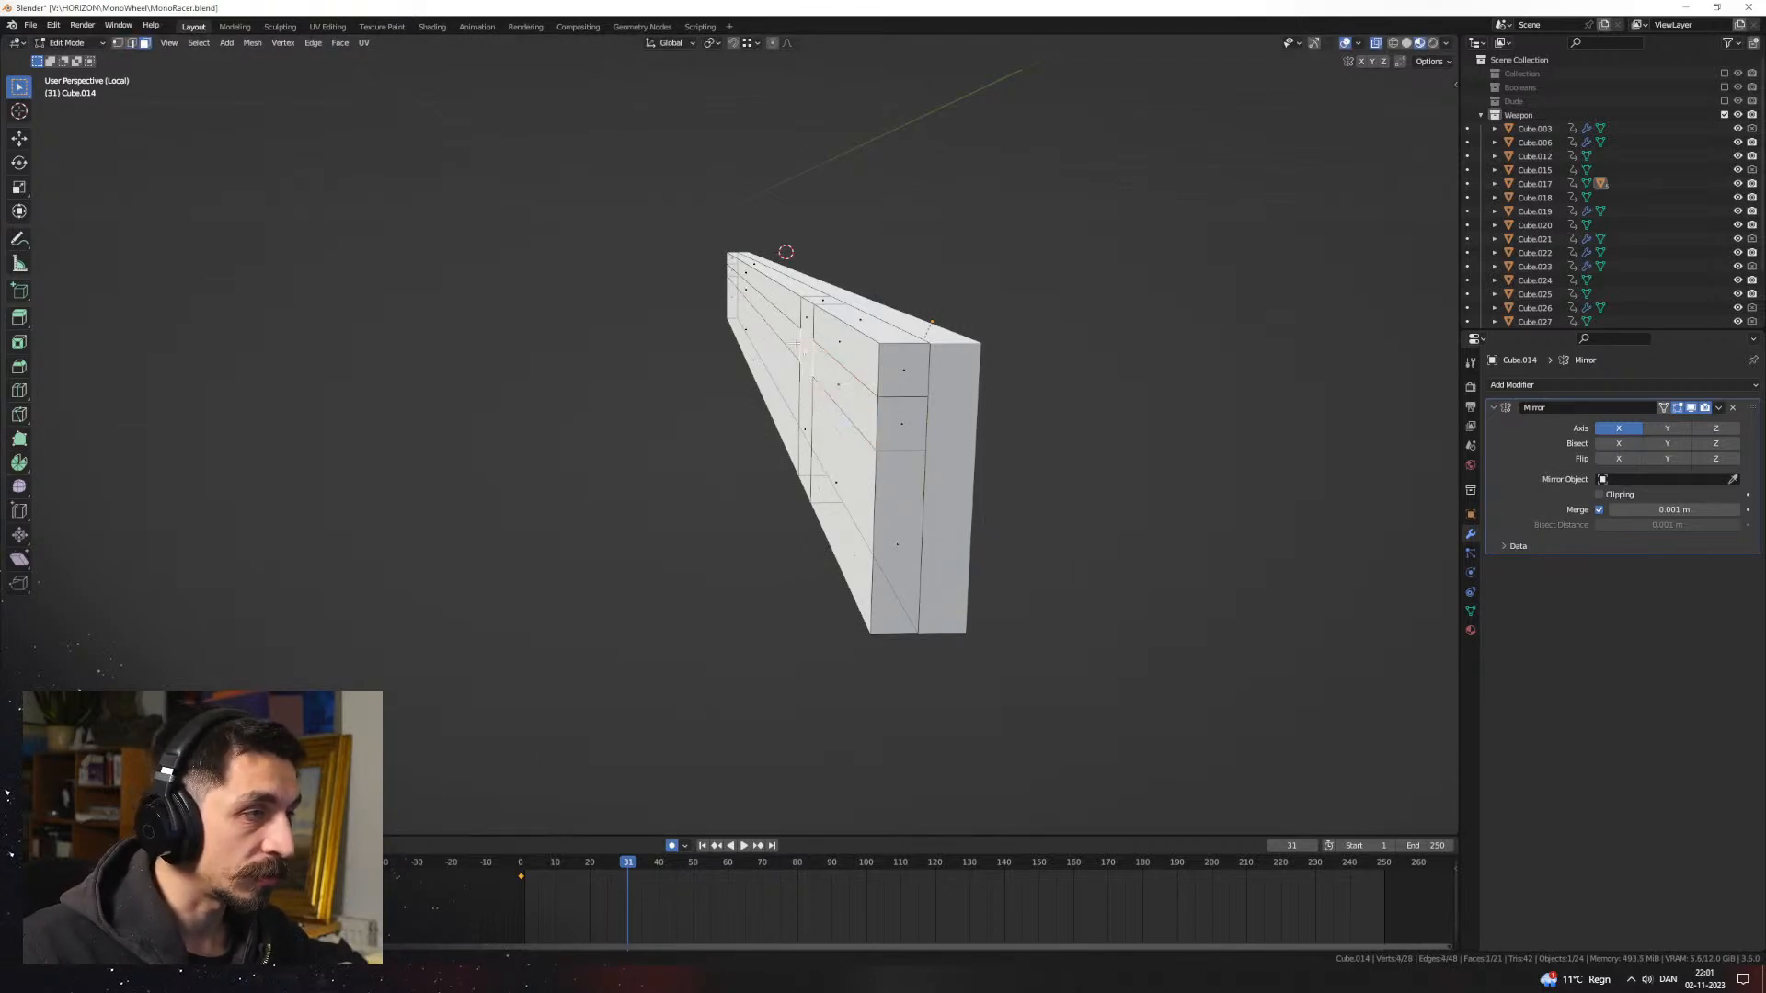
left_click(754, 290, "shift")
left_click(839, 387, "shift")
middle_click_drag(838, 388, 810, 415, "shift")
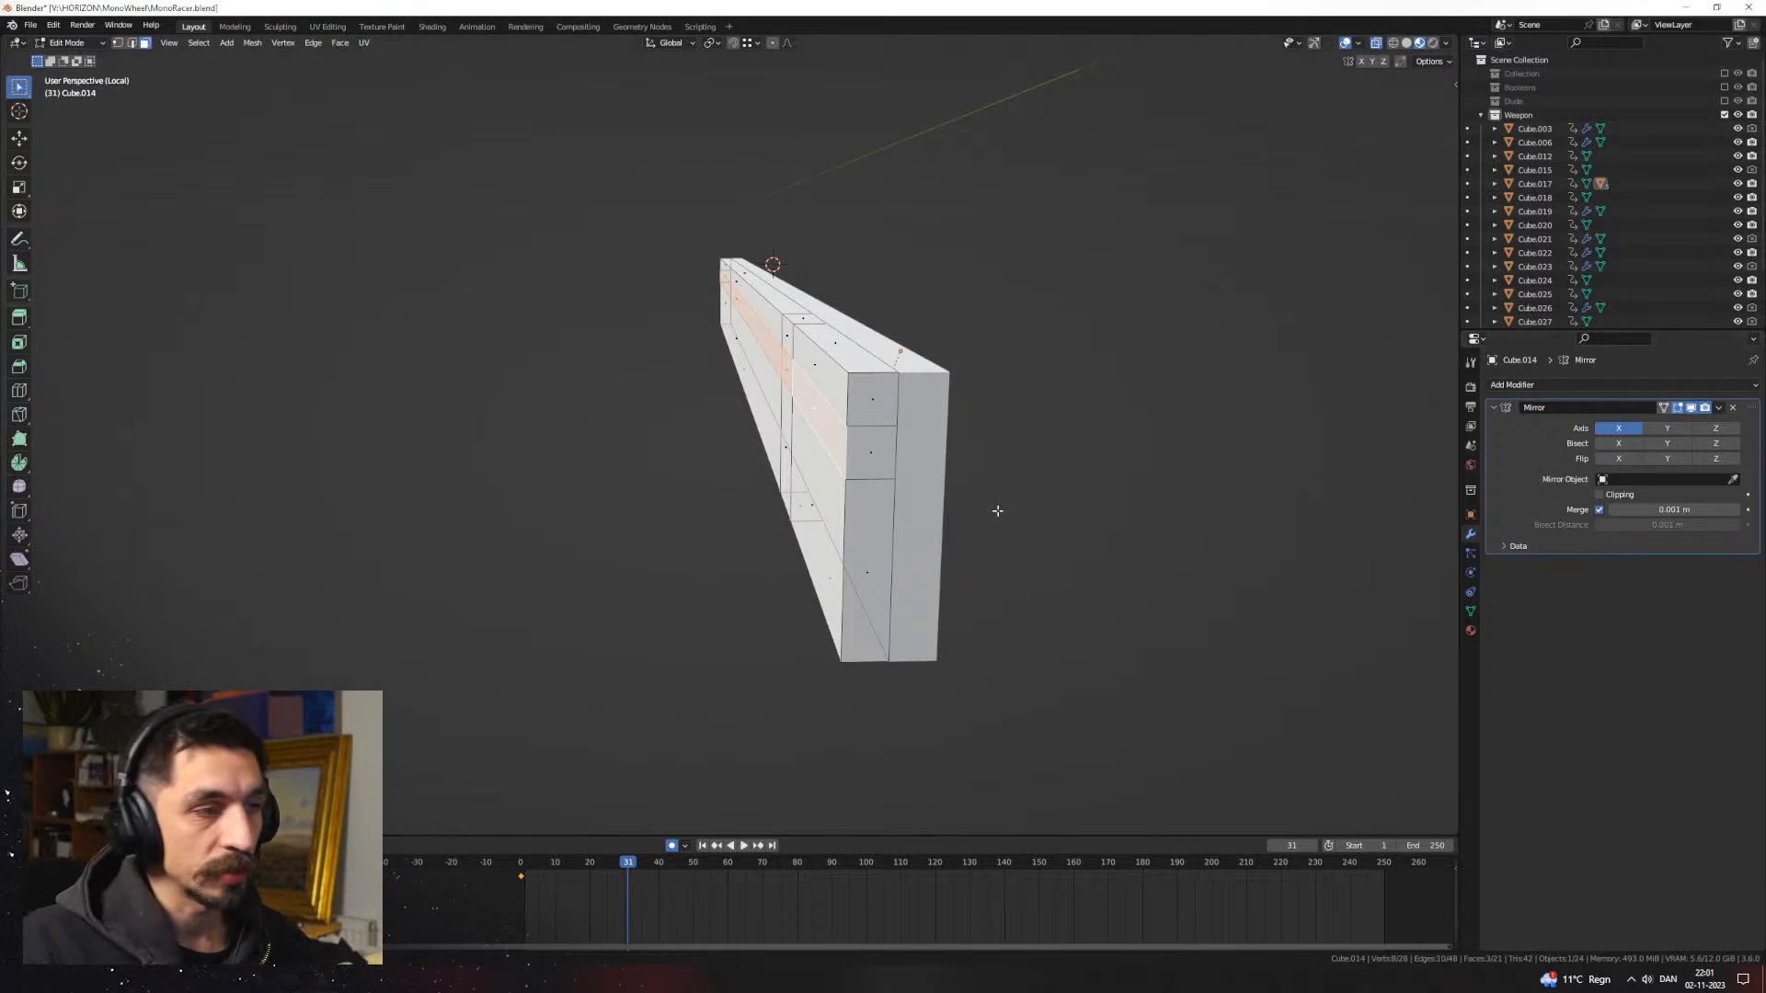
scroll(989, 509, "up", 3)
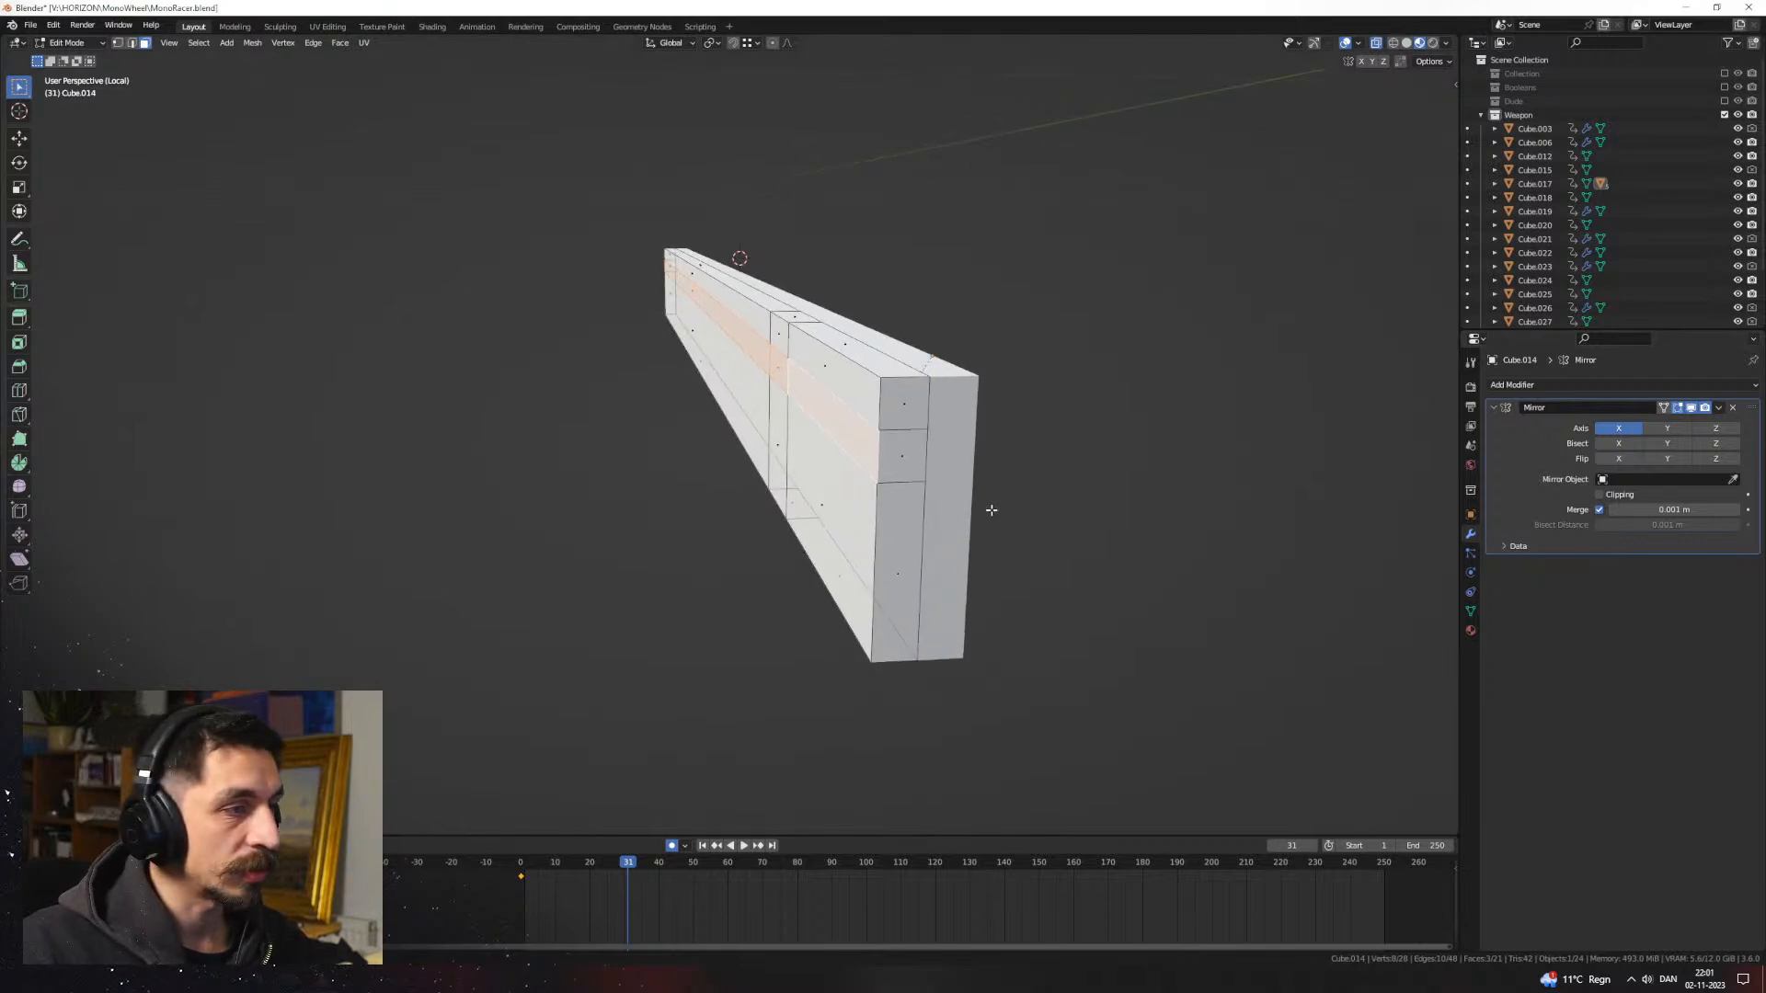
left_click(29, 318)
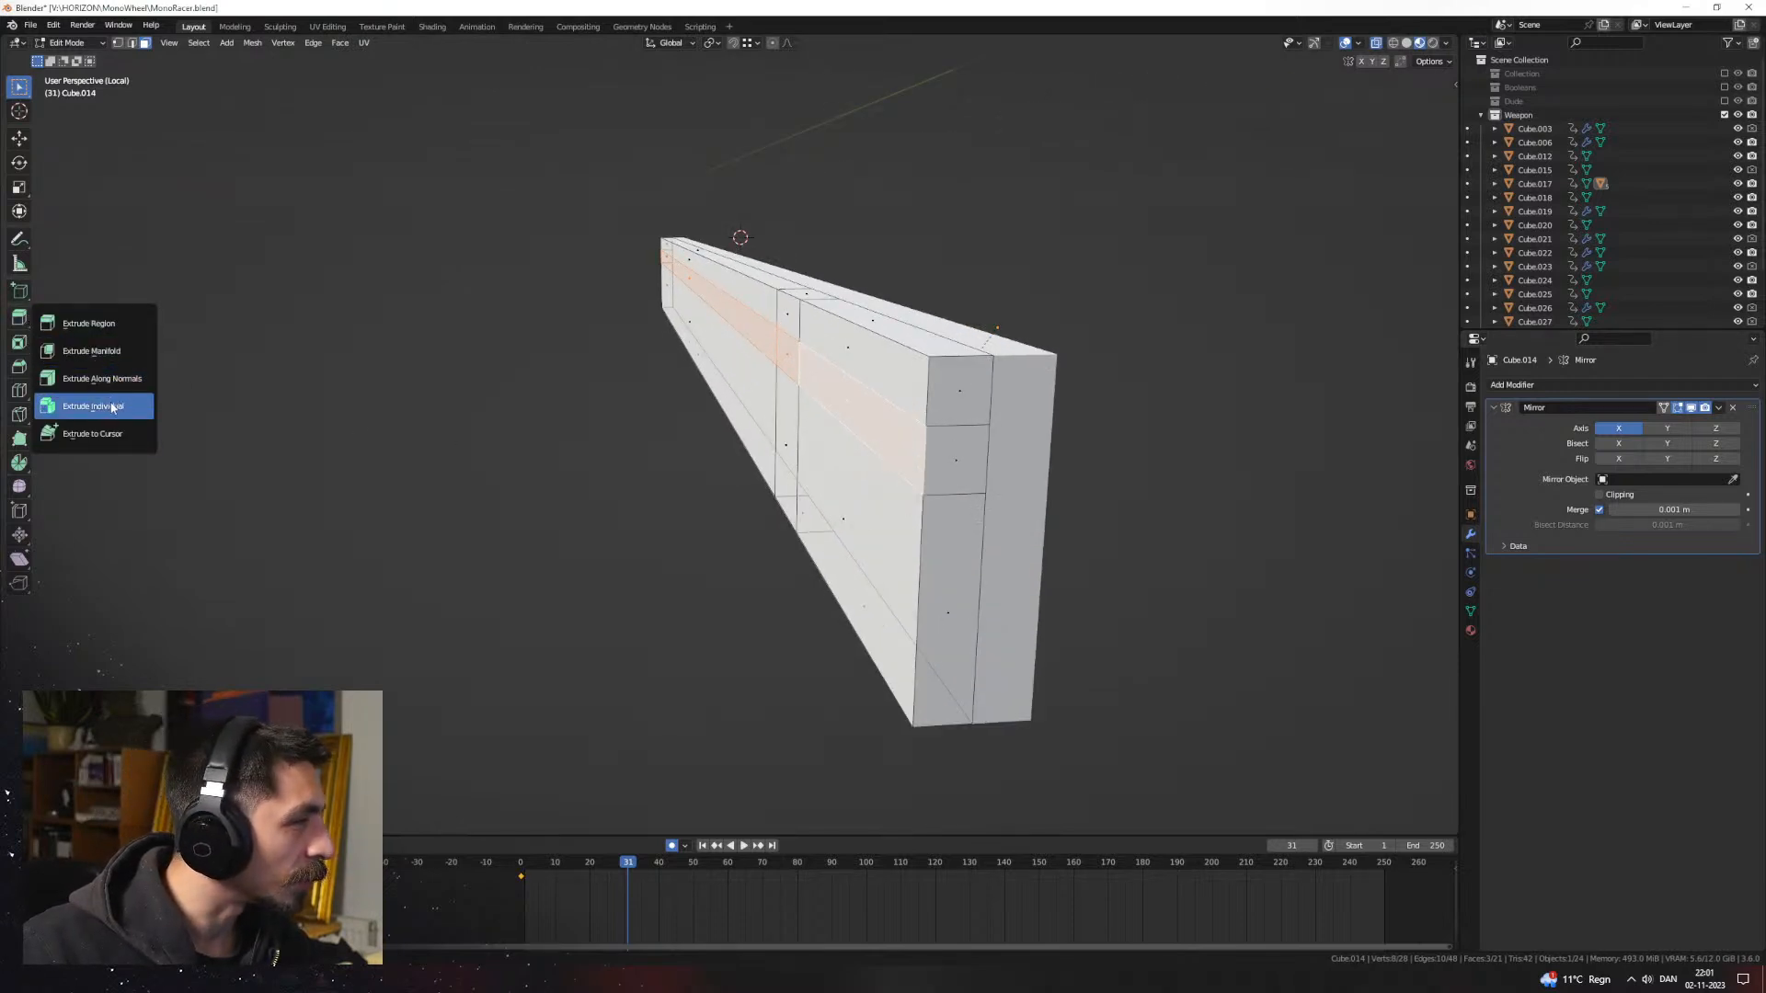
left_click(91, 350)
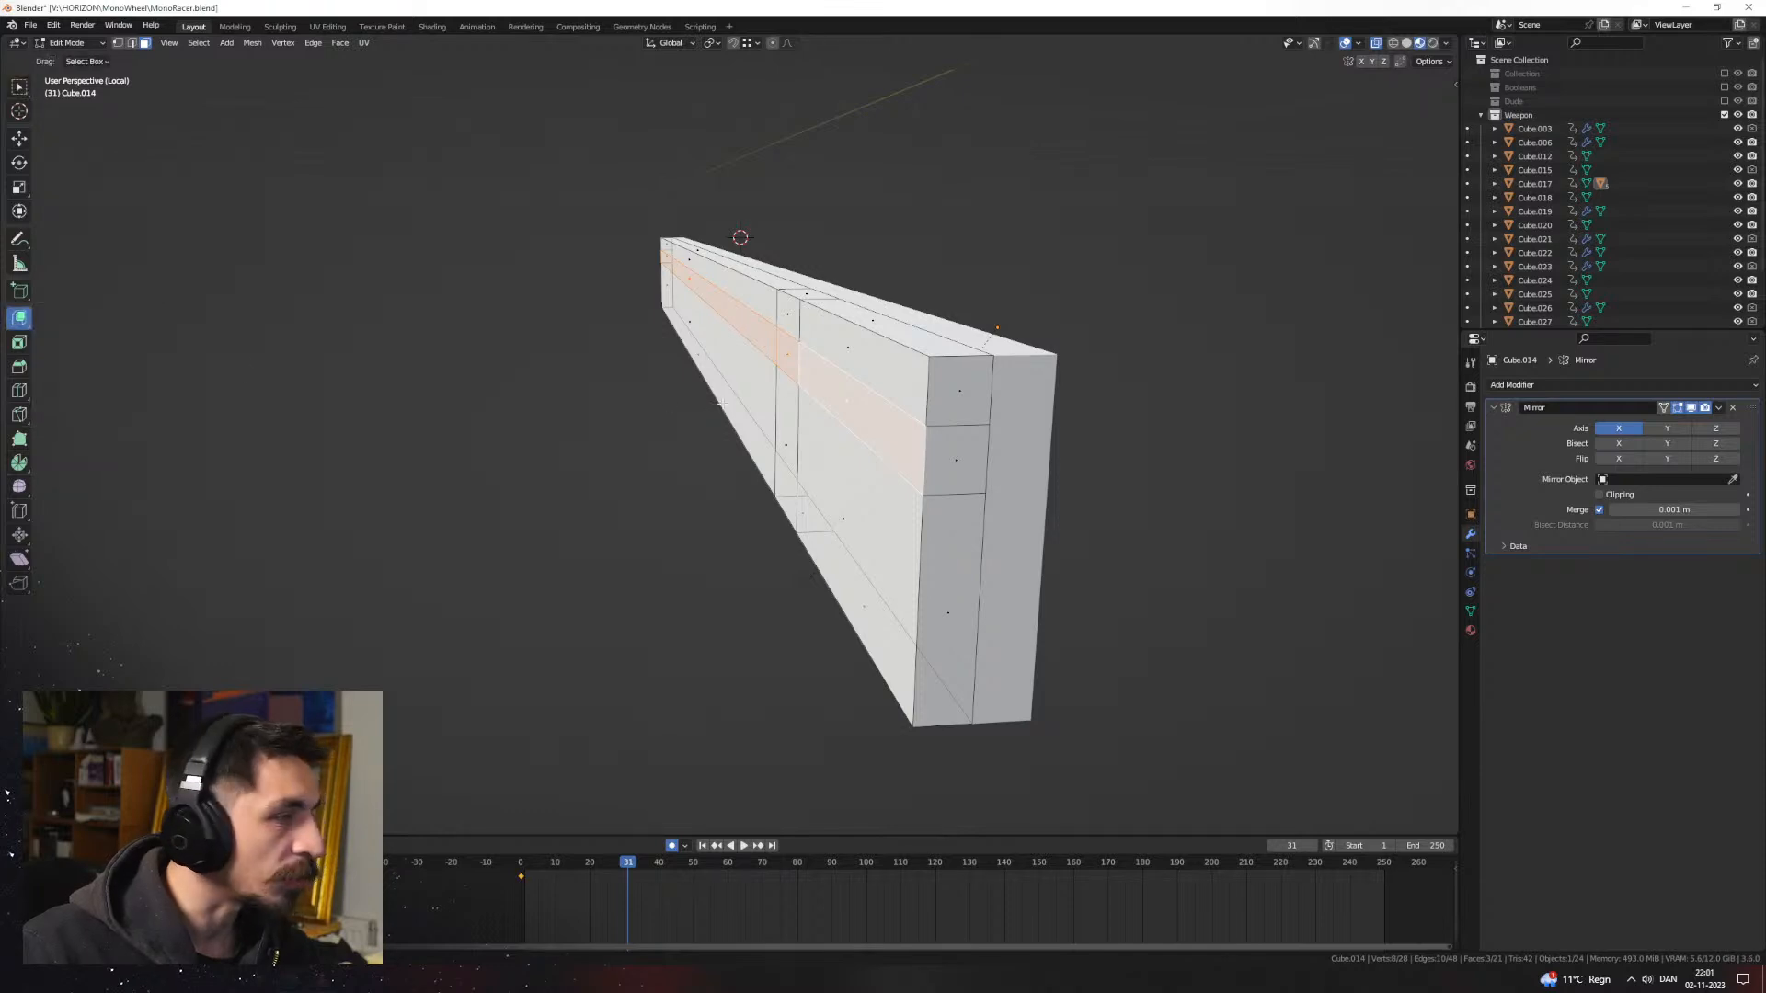
middle_click_drag(828, 373, 865, 369)
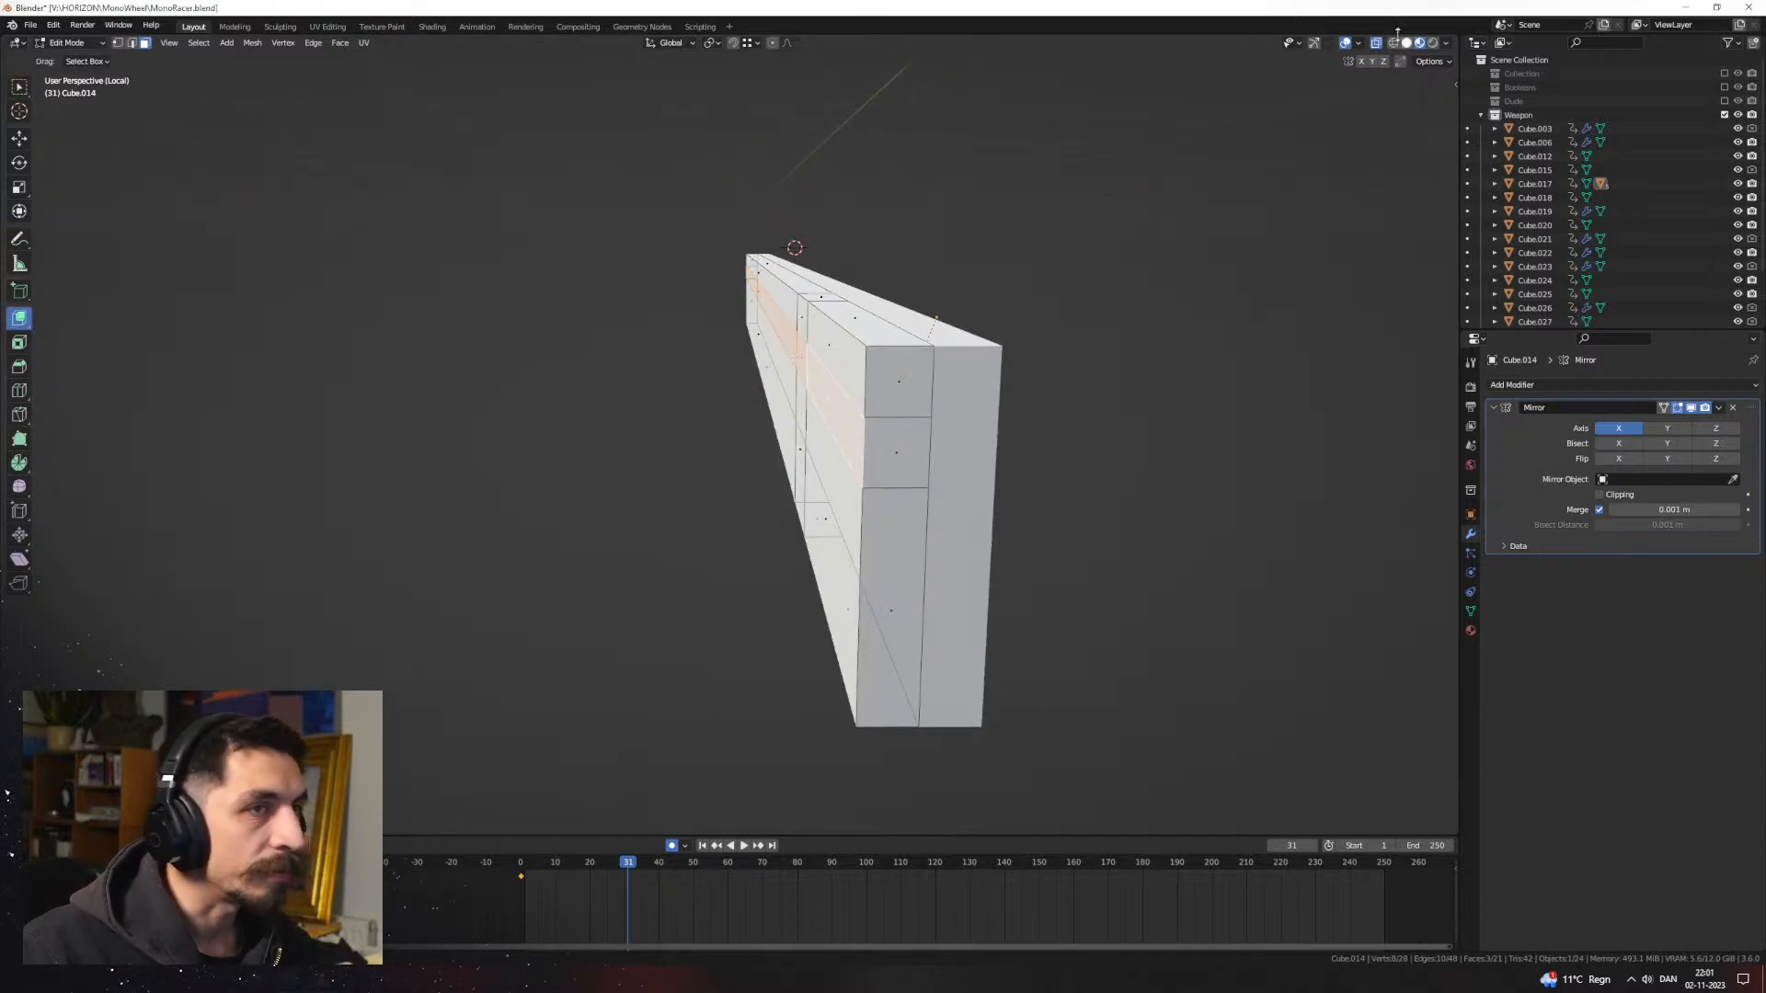
left_click(1316, 43)
left_click_drag(707, 318, 726, 322)
mouse_move(730, 376)
middle_mouse_down()
mouse_move(689, 402)
mouse_move(719, 378)
middle_mouse_up()
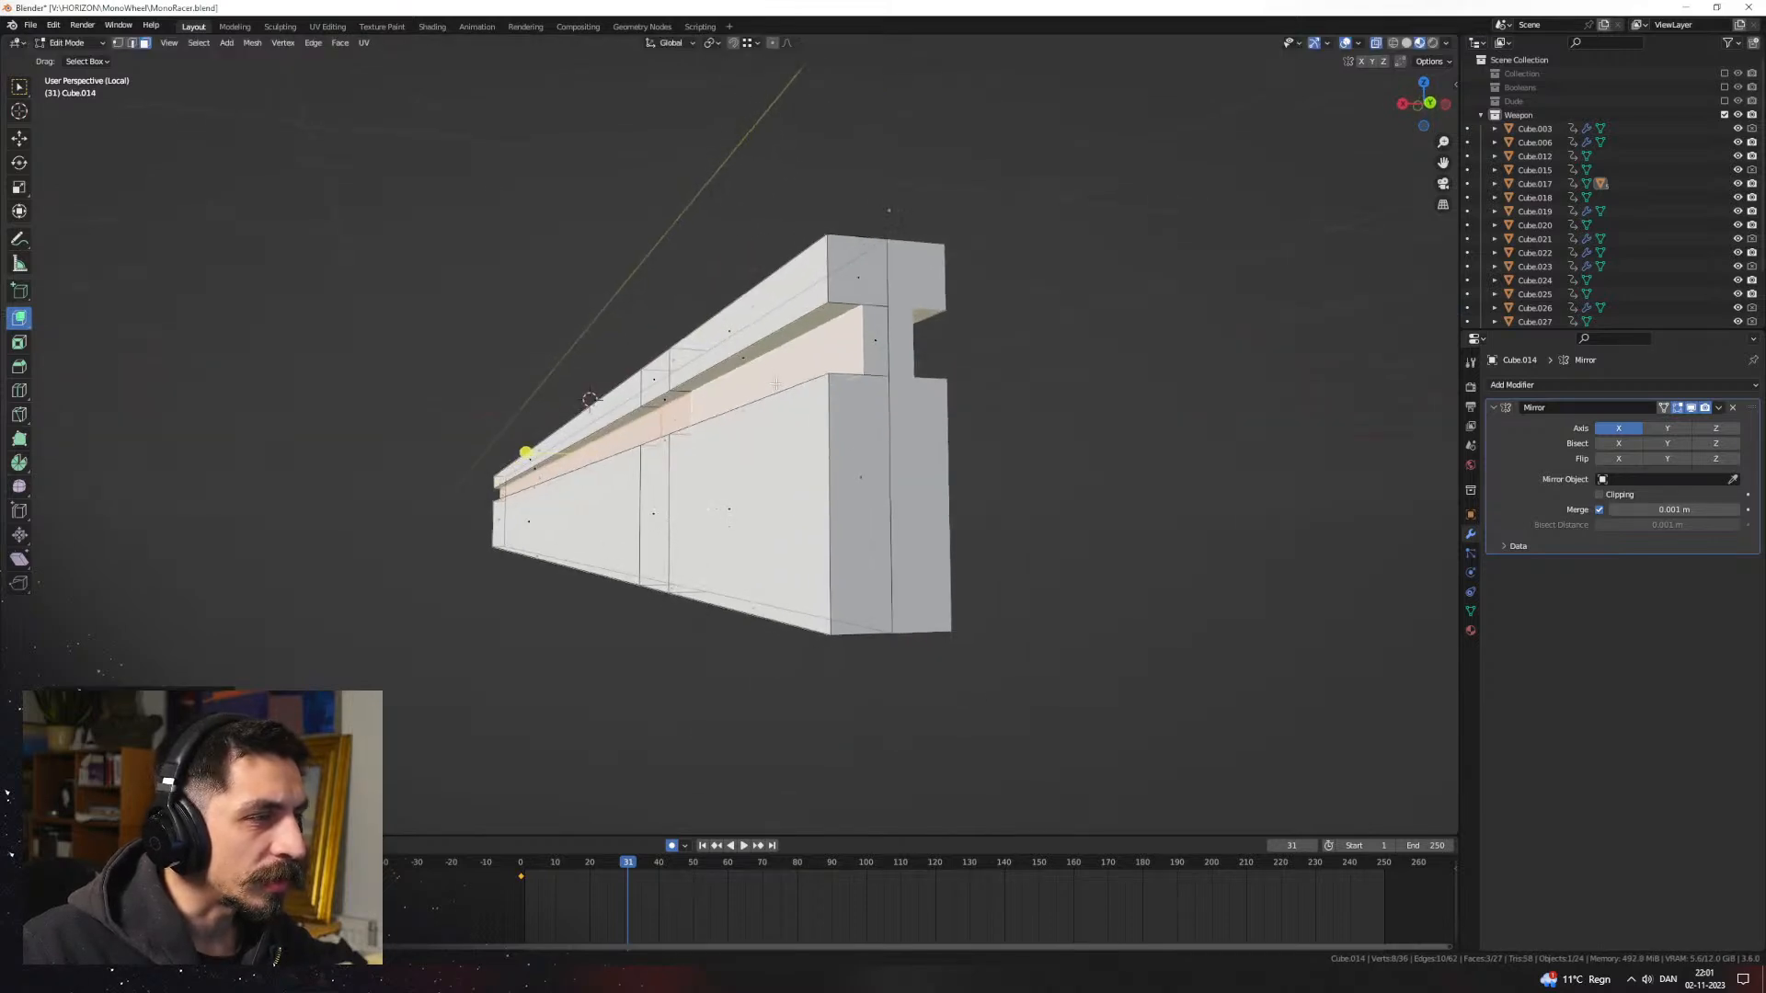
key("2")
left_click(714, 385, "alt")
key("ctrl+b")
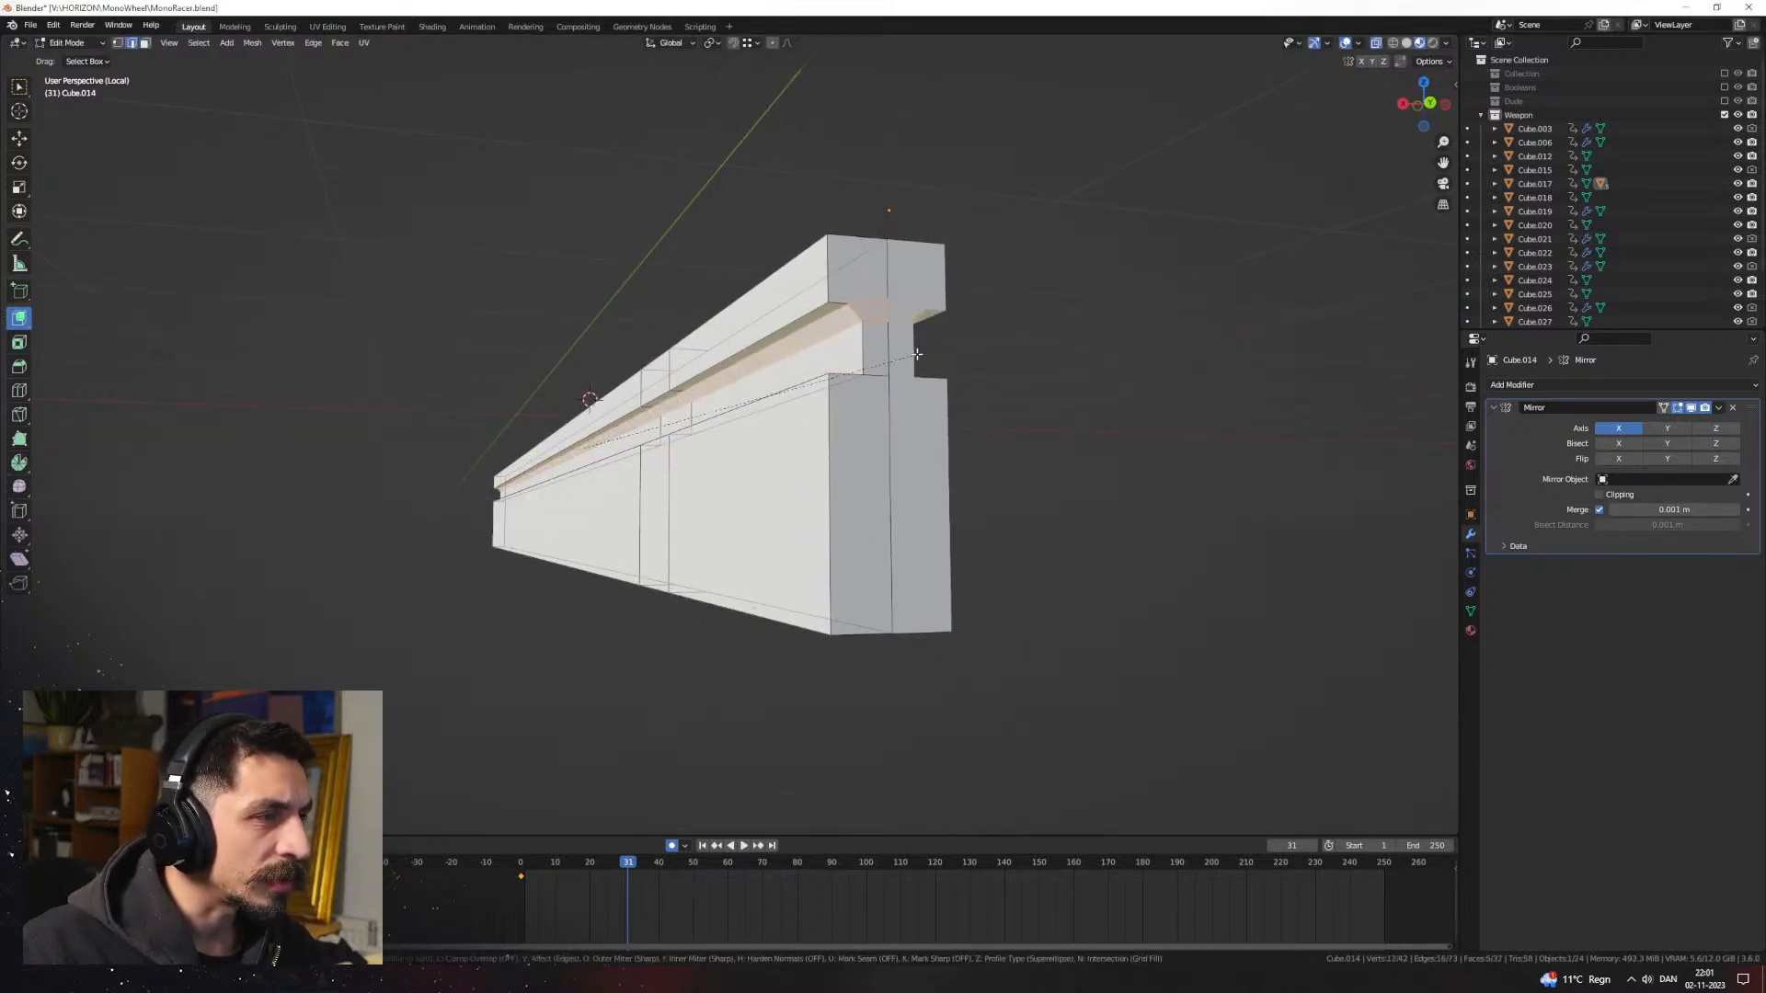
middle_click_drag(917, 354, 946, 479)
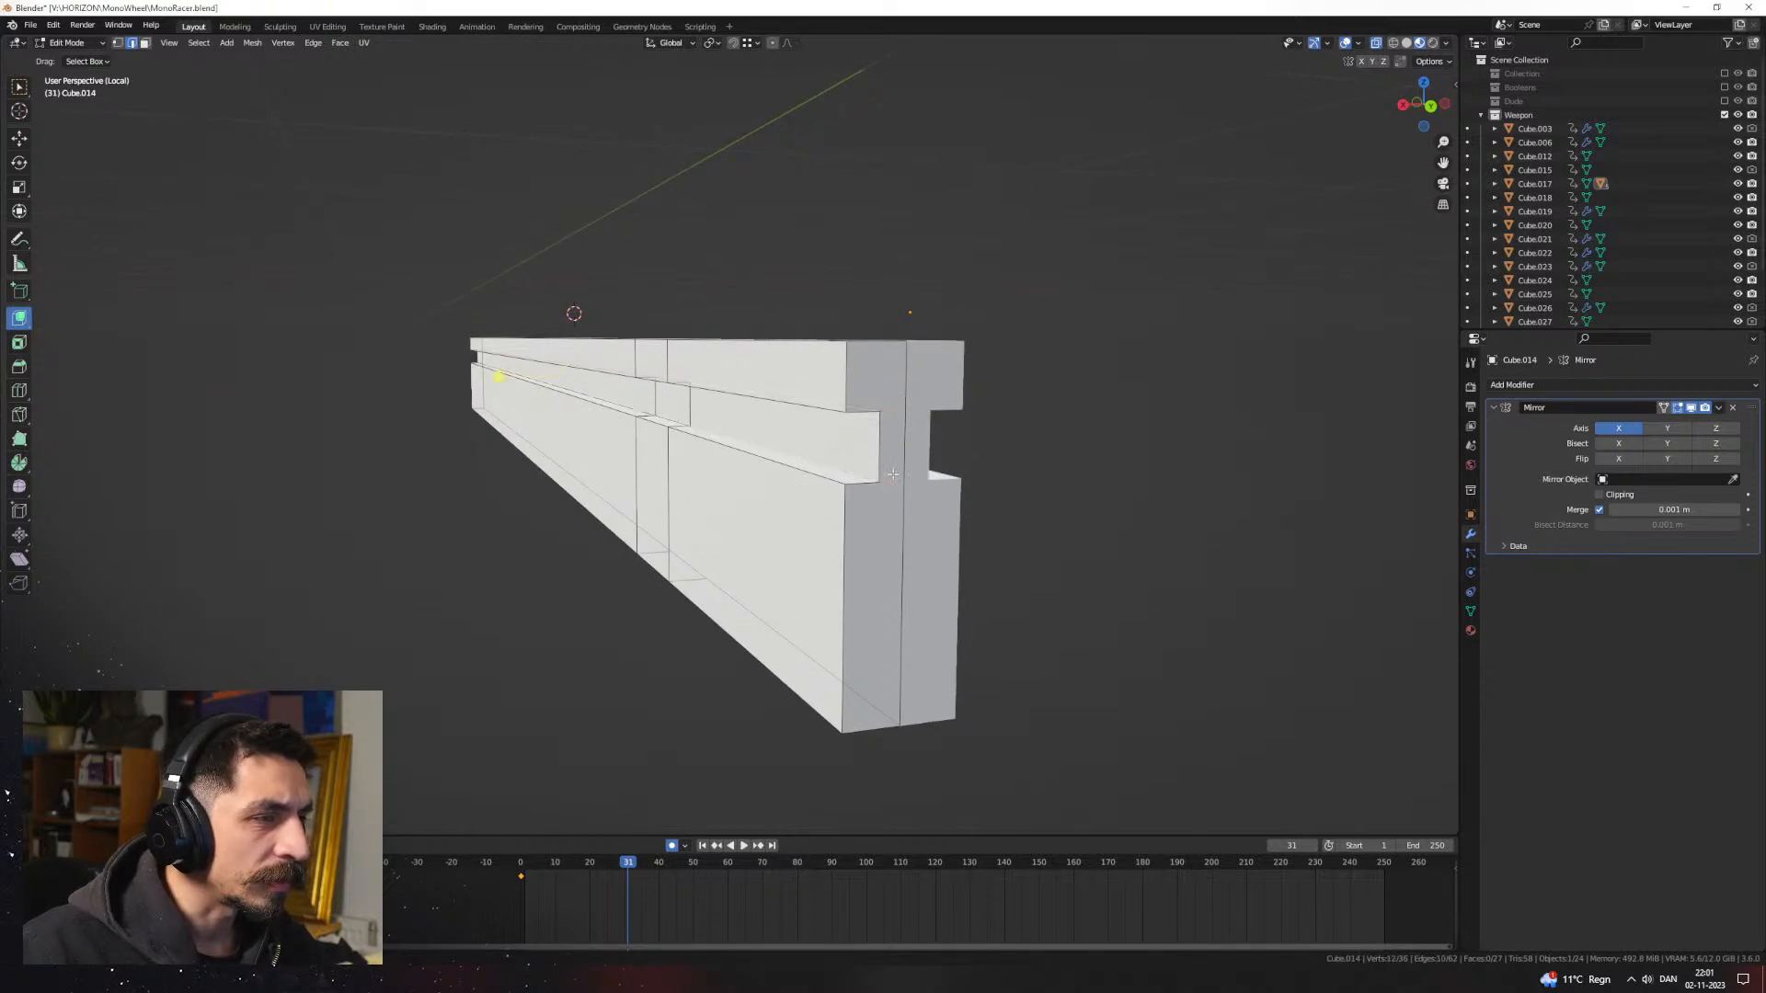
scroll(949, 480, "up", 2)
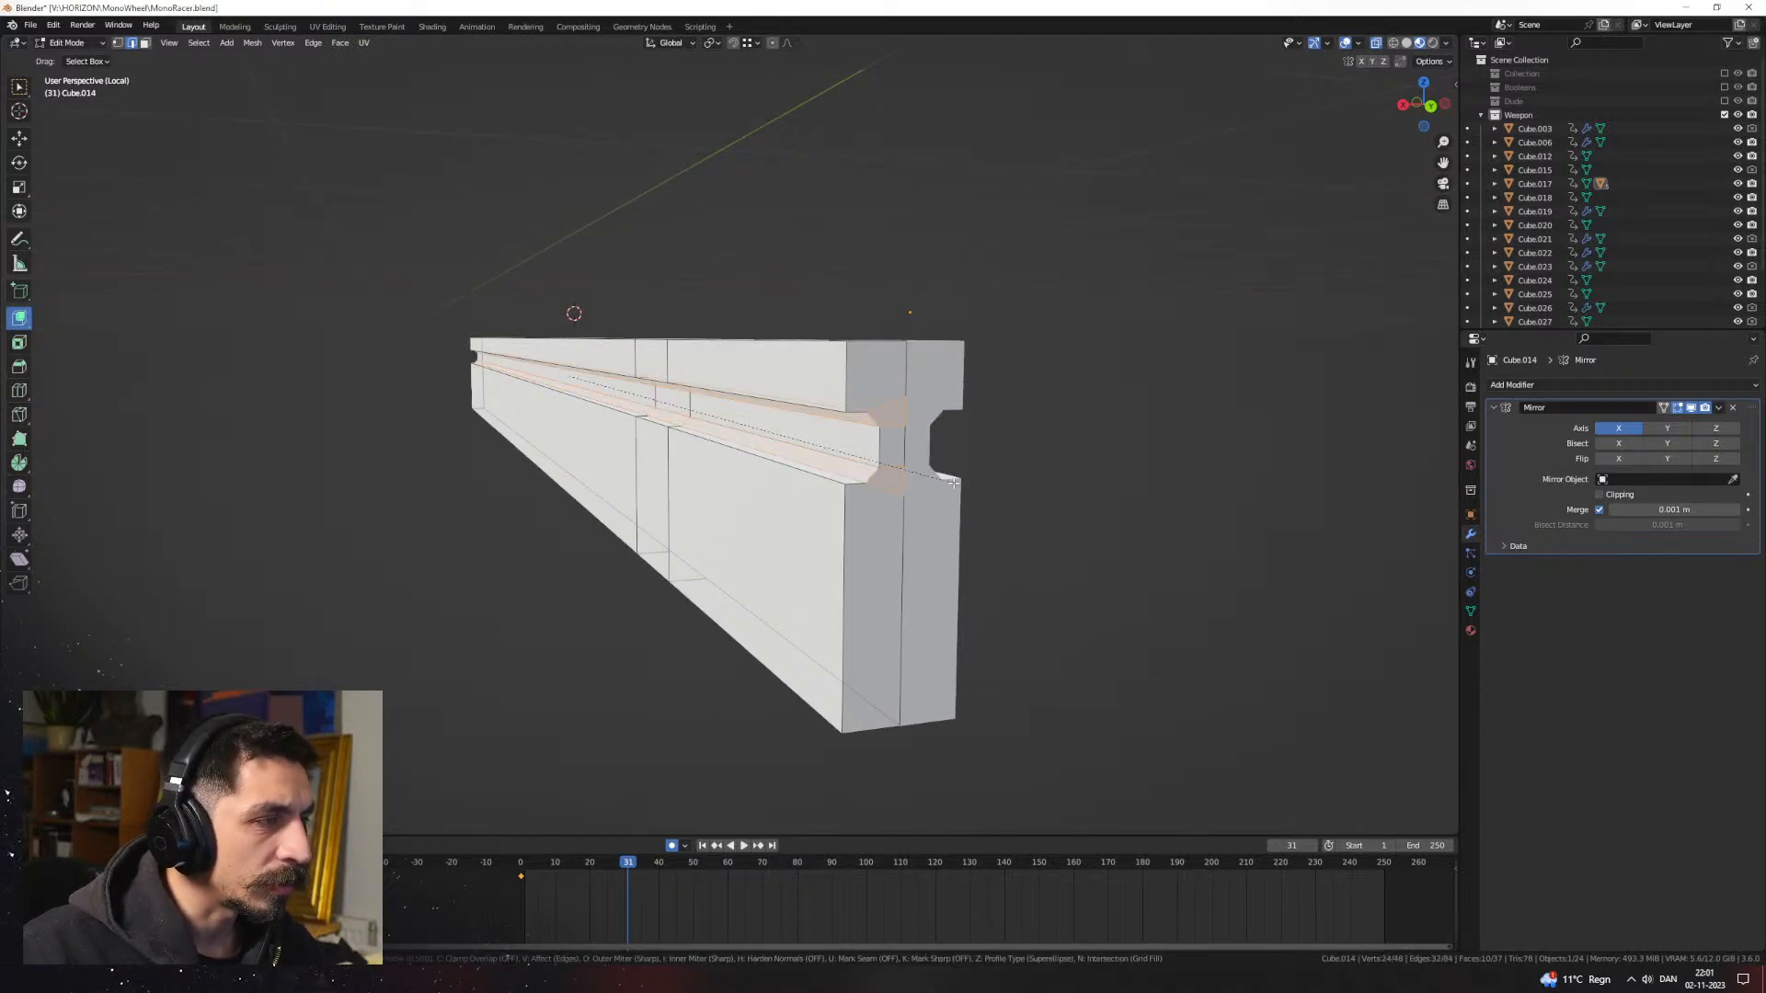
right_click(954, 483)
Step: Add a centred lengthwise edge loop along the underside of the groove's upper lip
middle_click_drag(954, 483, 860, 372)
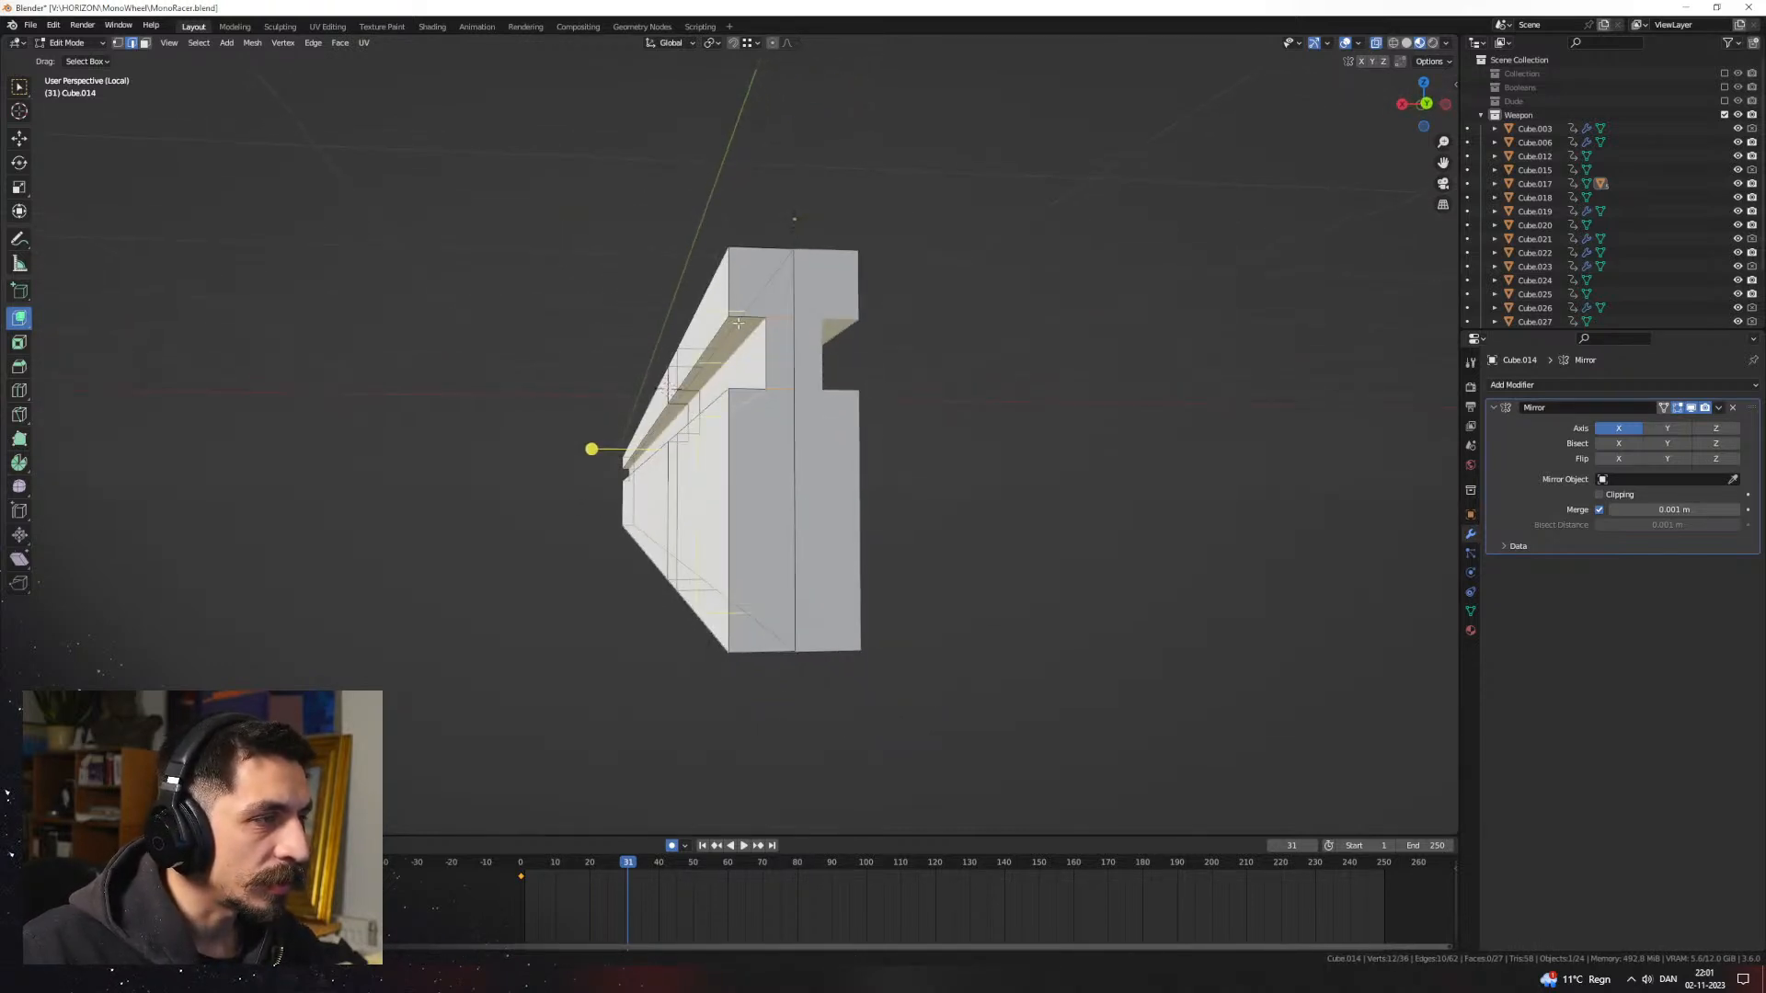
key("ctrl+r")
left_click(745, 319)
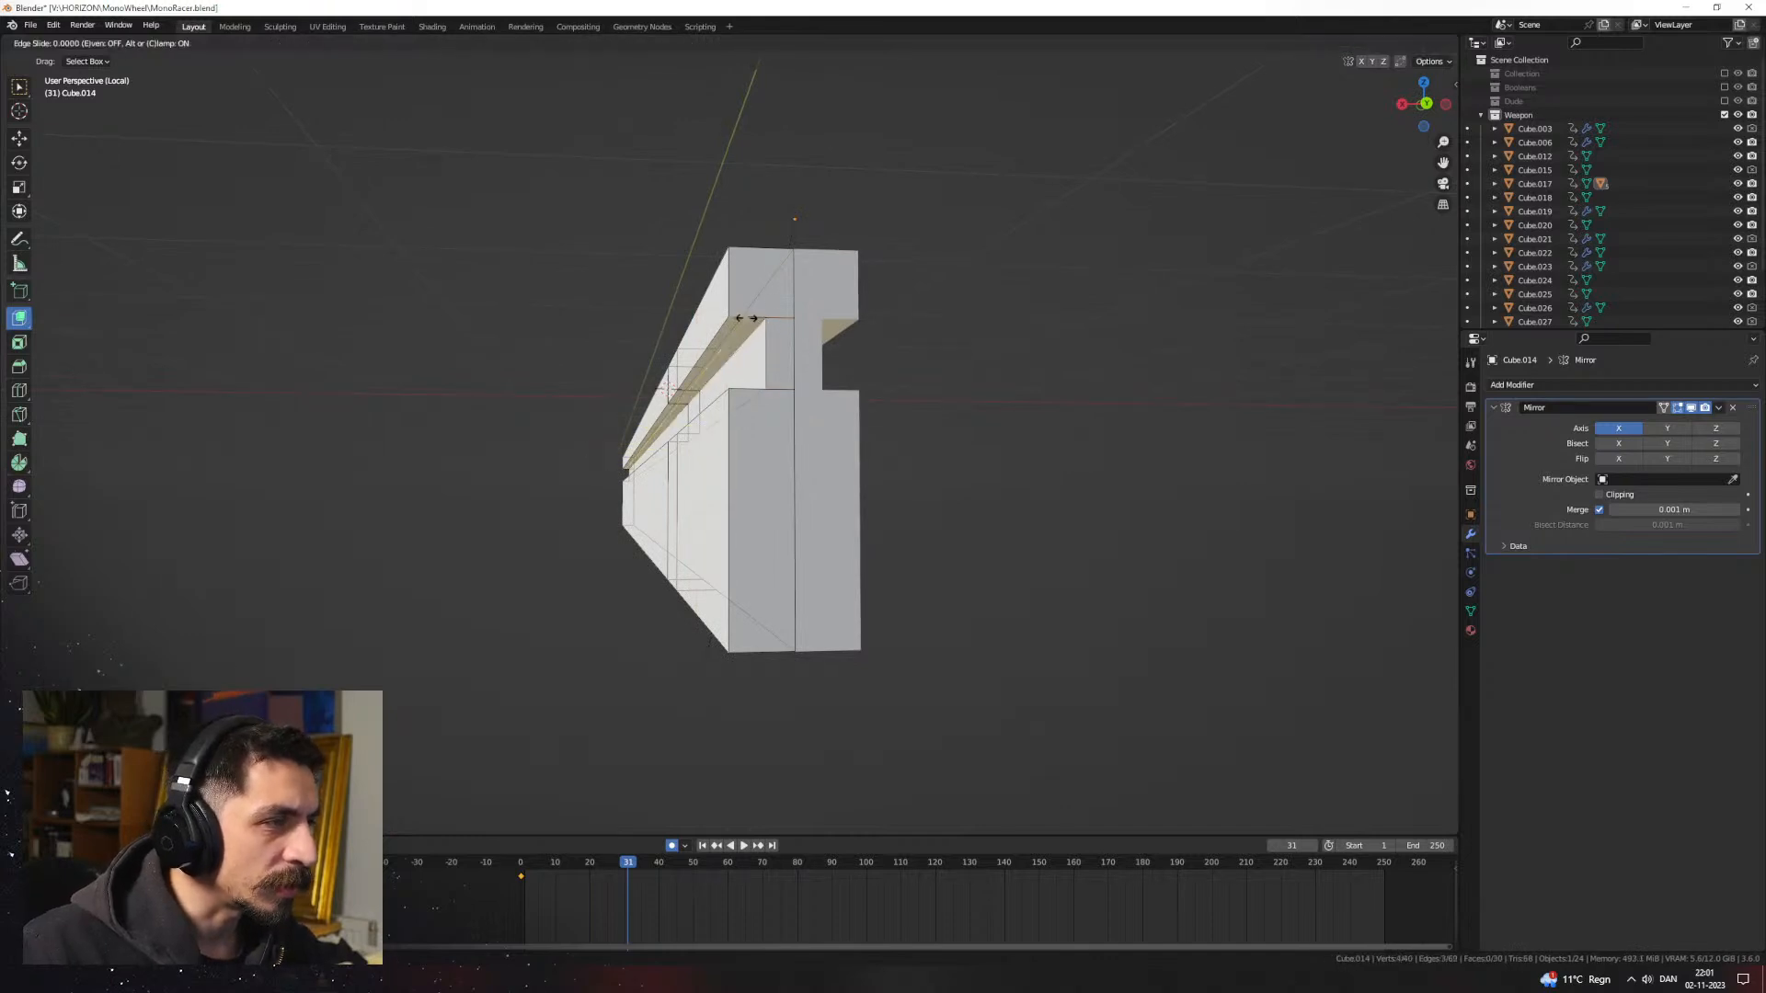
right_click(745, 318)
left_click(771, 279)
left_click(717, 431)
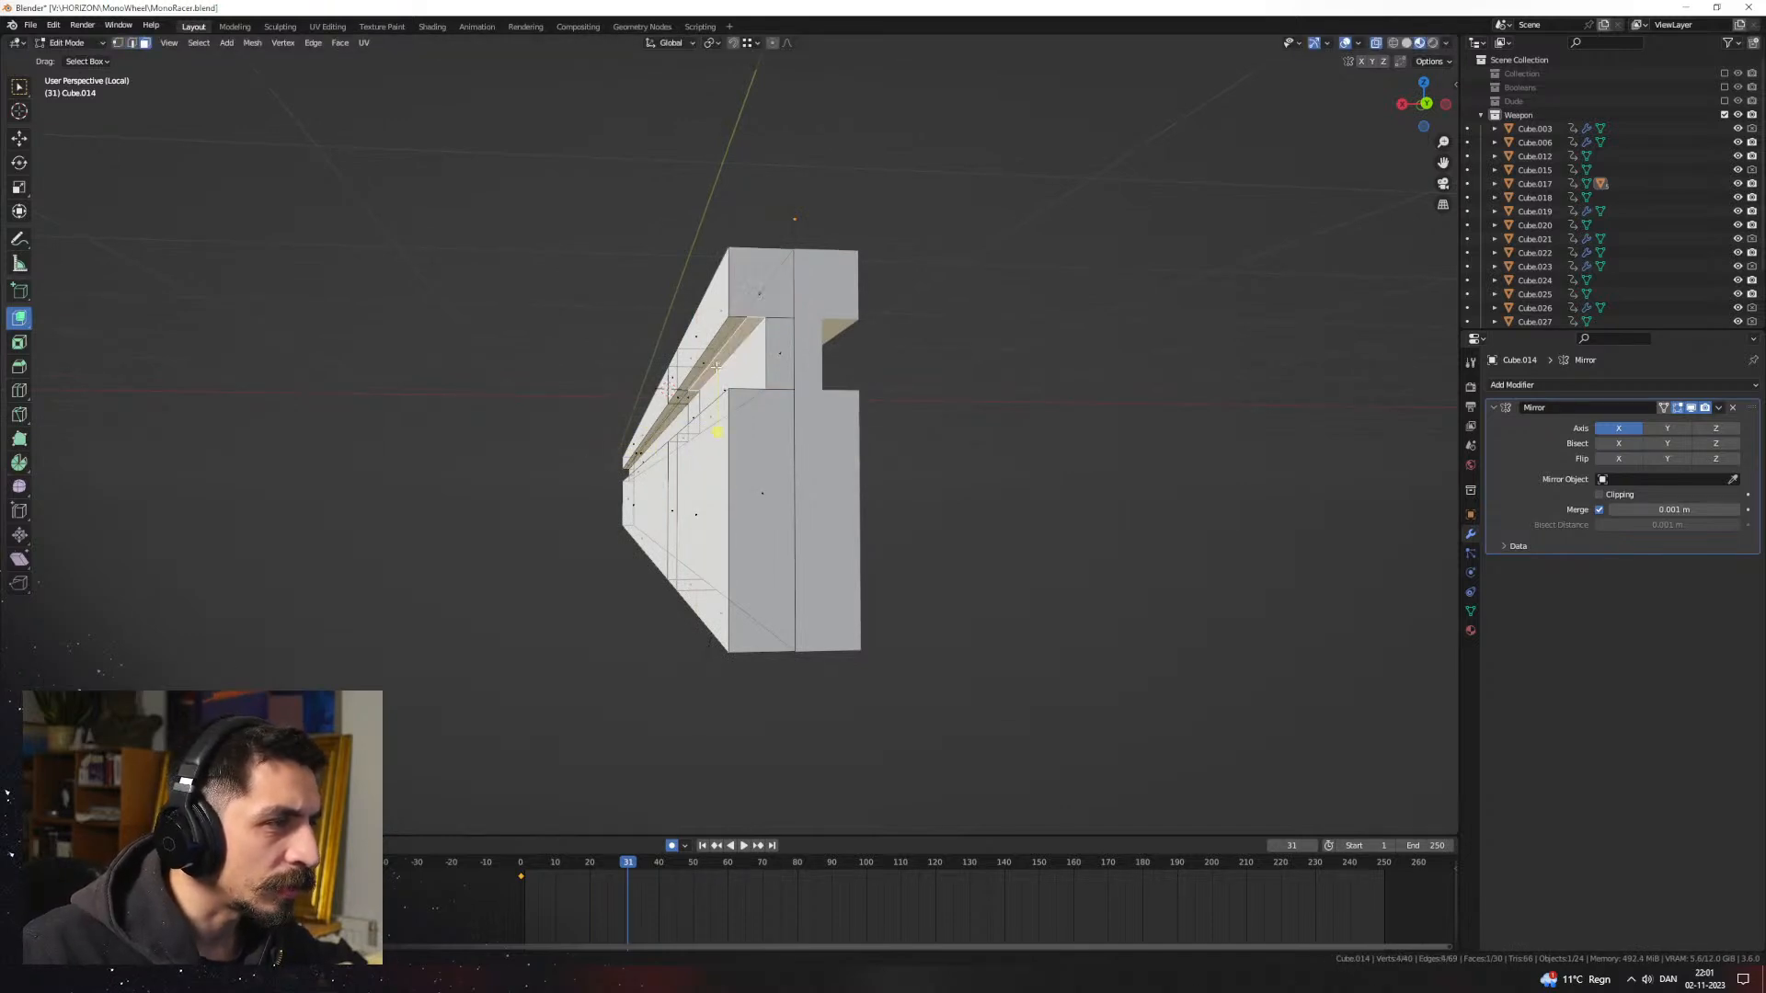
left_click(685, 400)
Step: Dissolve the two vertical edge loops that cross the bar between its ends
middle_click_drag(680, 402, 828, 410)
key("2")
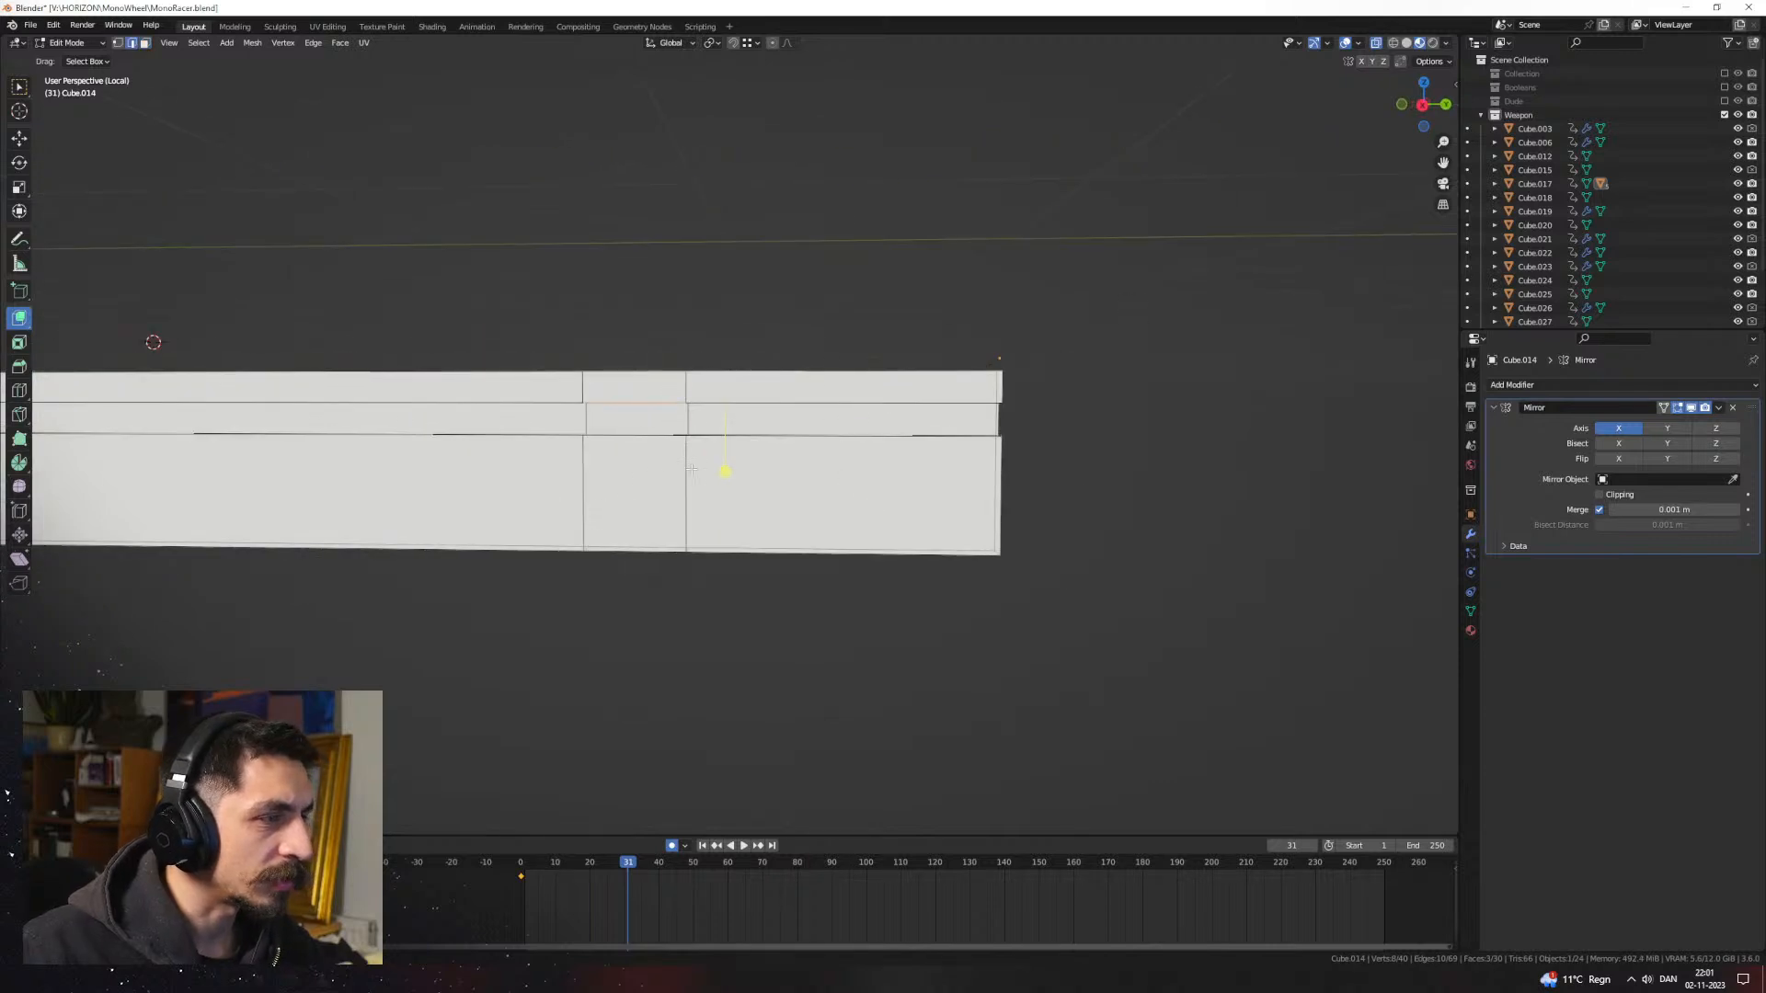
left_click(687, 471, "alt")
left_click(584, 480, "alt+shift")
middle_click_drag(584, 480, 722, 414)
key("ctrl+x")
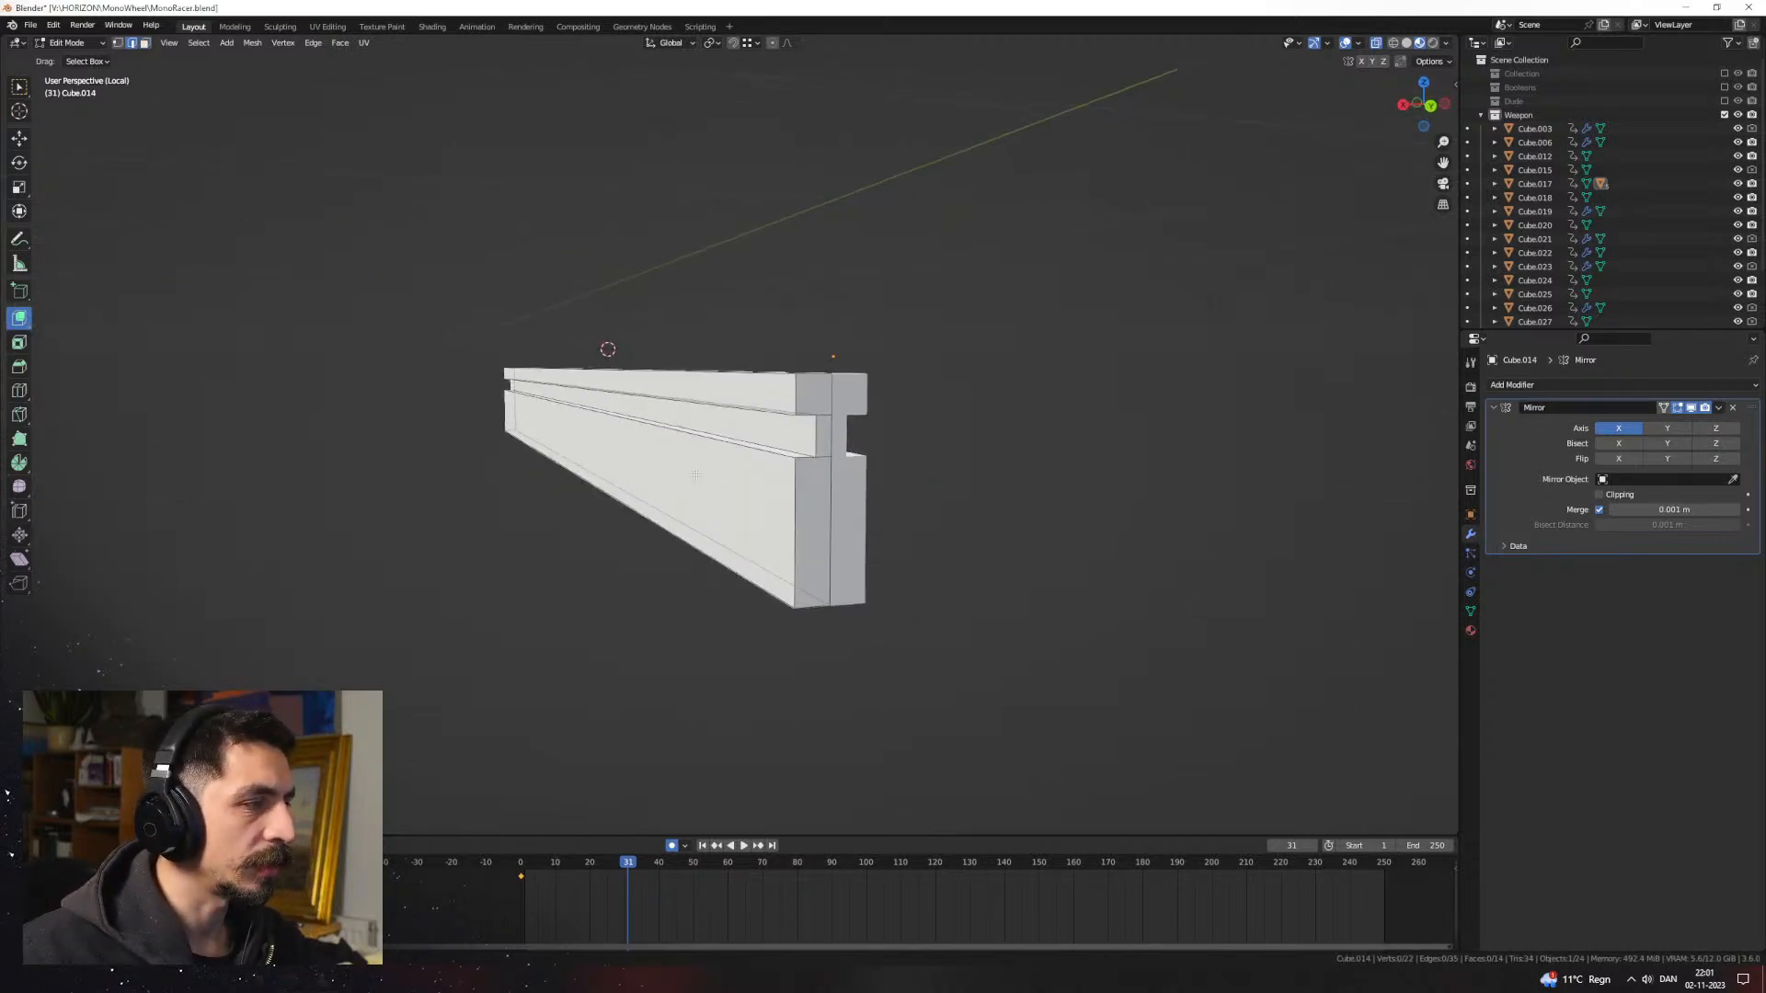
Step: Extrude the inner strip of the upper lip's underside upward by about 0.025 m to form a notch
scroll(722, 414, "up", 4)
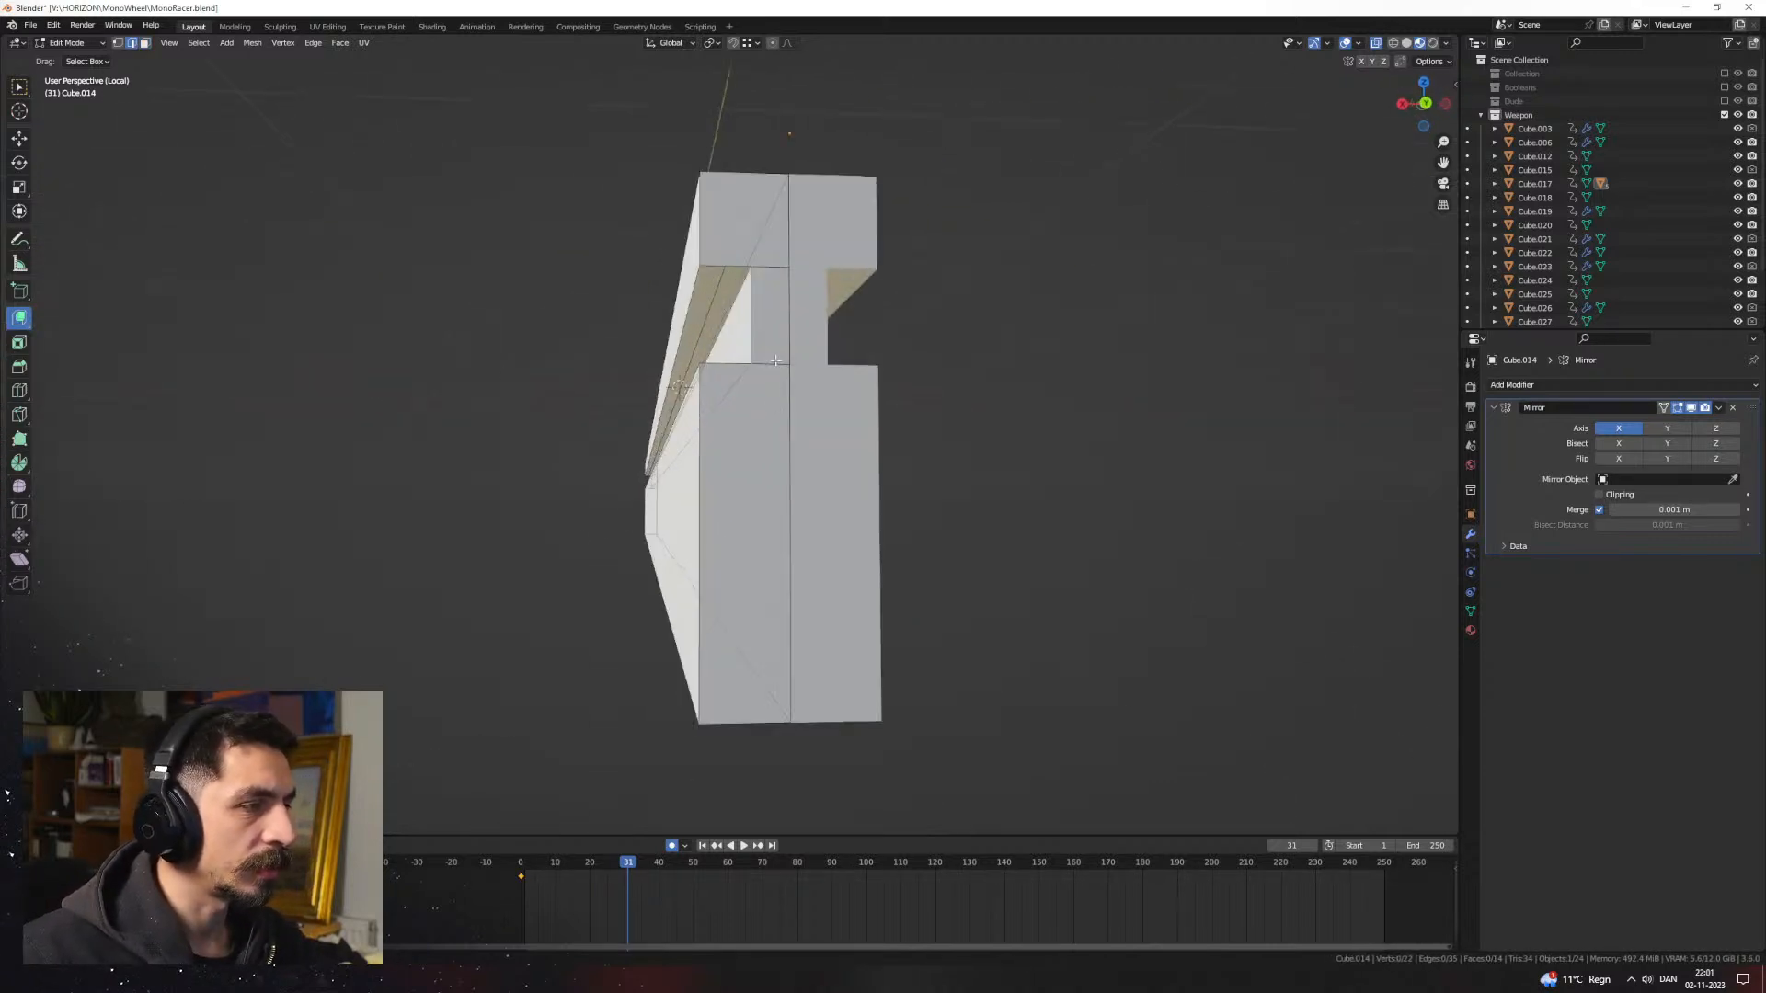
key("ctrl+r")
key("3")
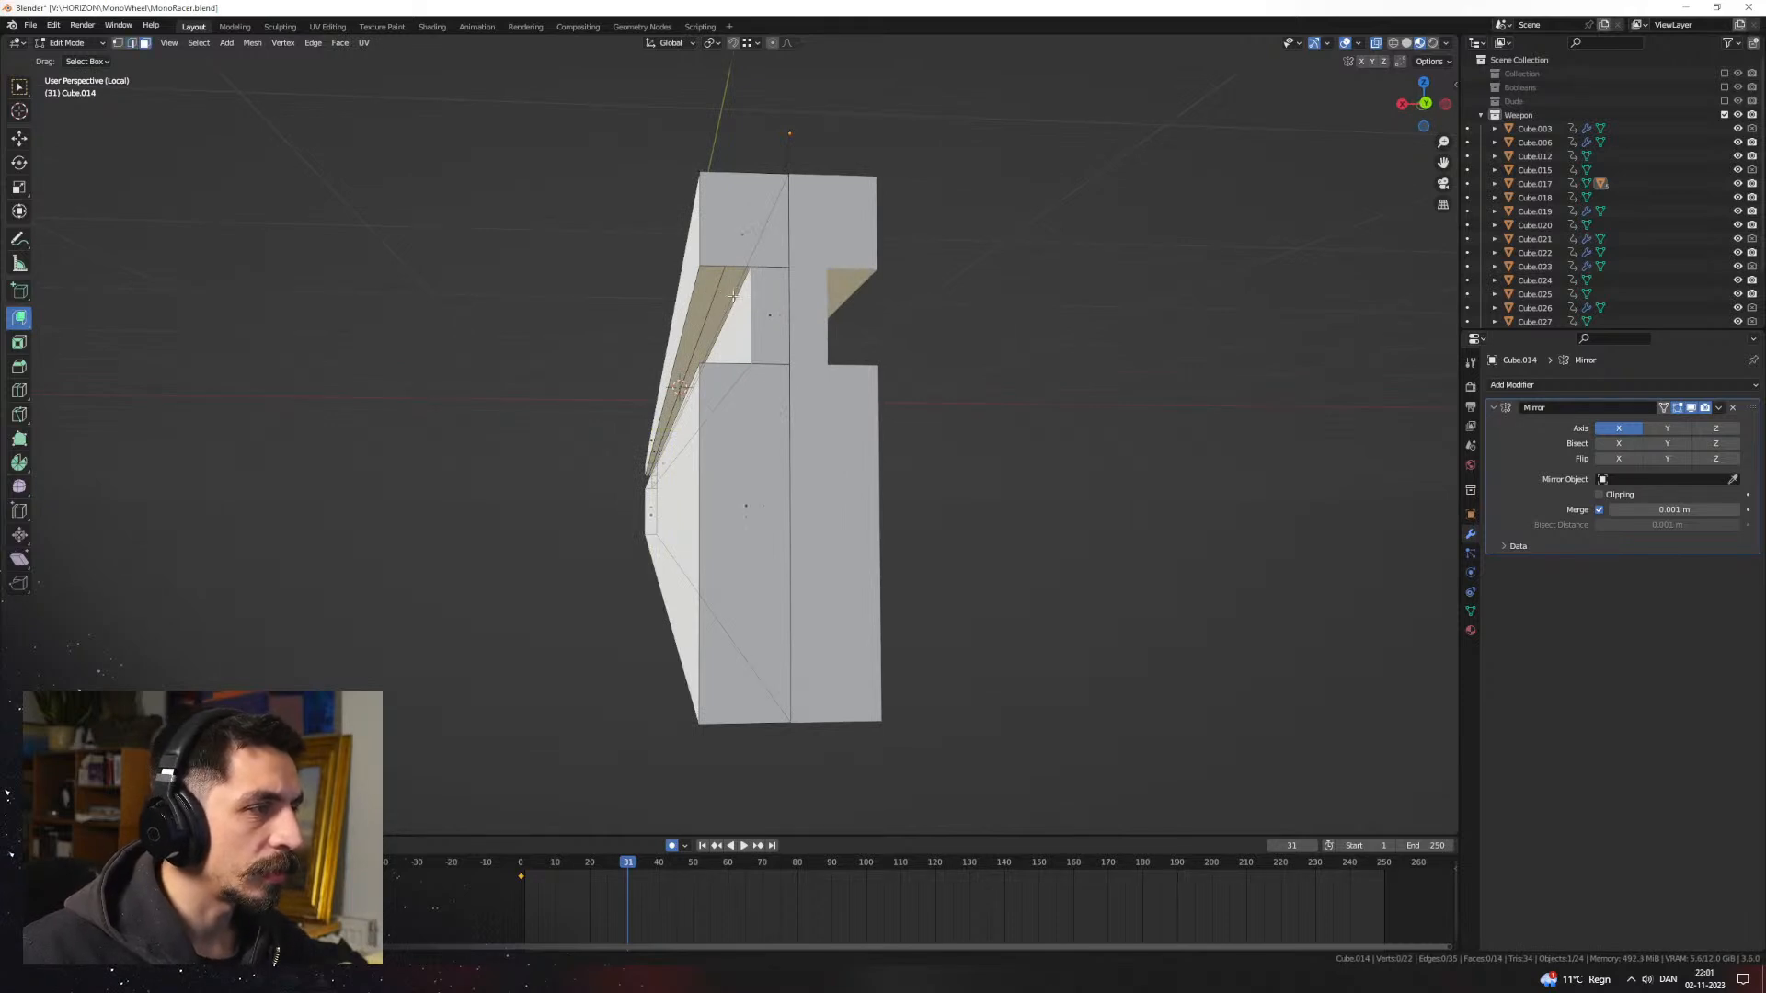
middle_click_drag(733, 296, 677, 469)
key("e")
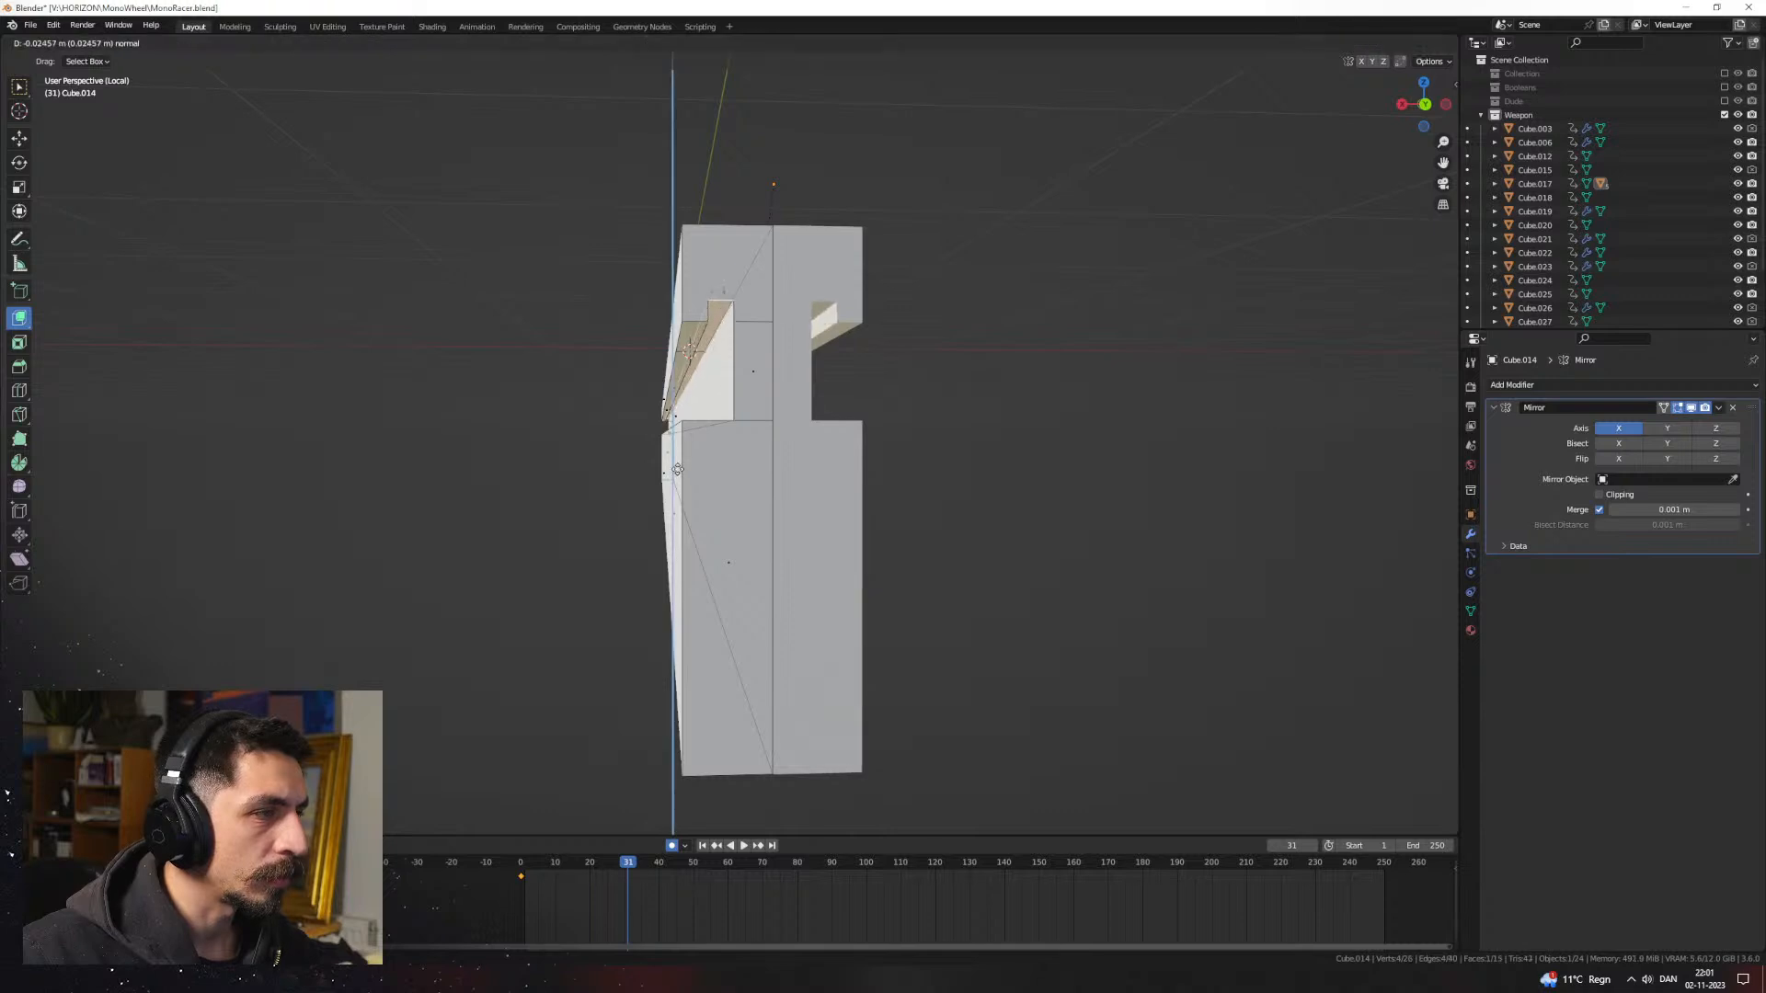
left_click(677, 469)
Step: Bevel the groove's lower inner edge with one segment and a width of about 0.02 m
middle_click_drag(677, 470, 799, 470)
key("2")
left_click(706, 334)
key("ctrl+b")
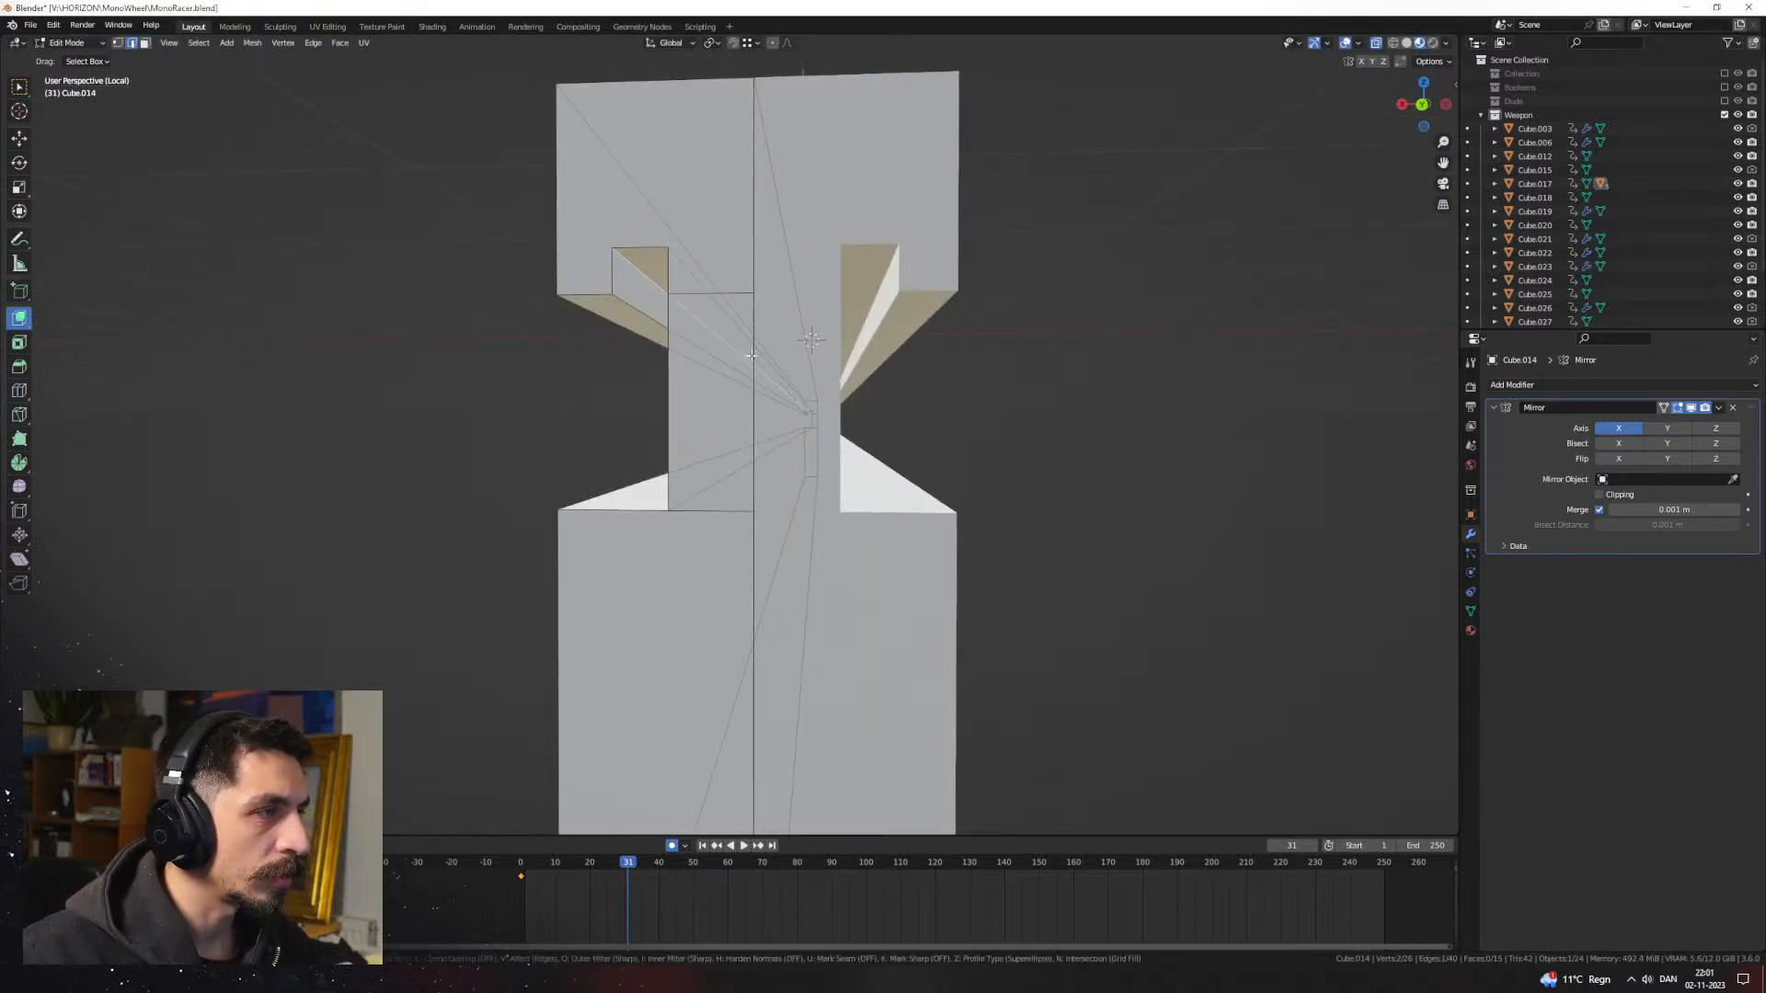
scroll(847, 474, "down", 4)
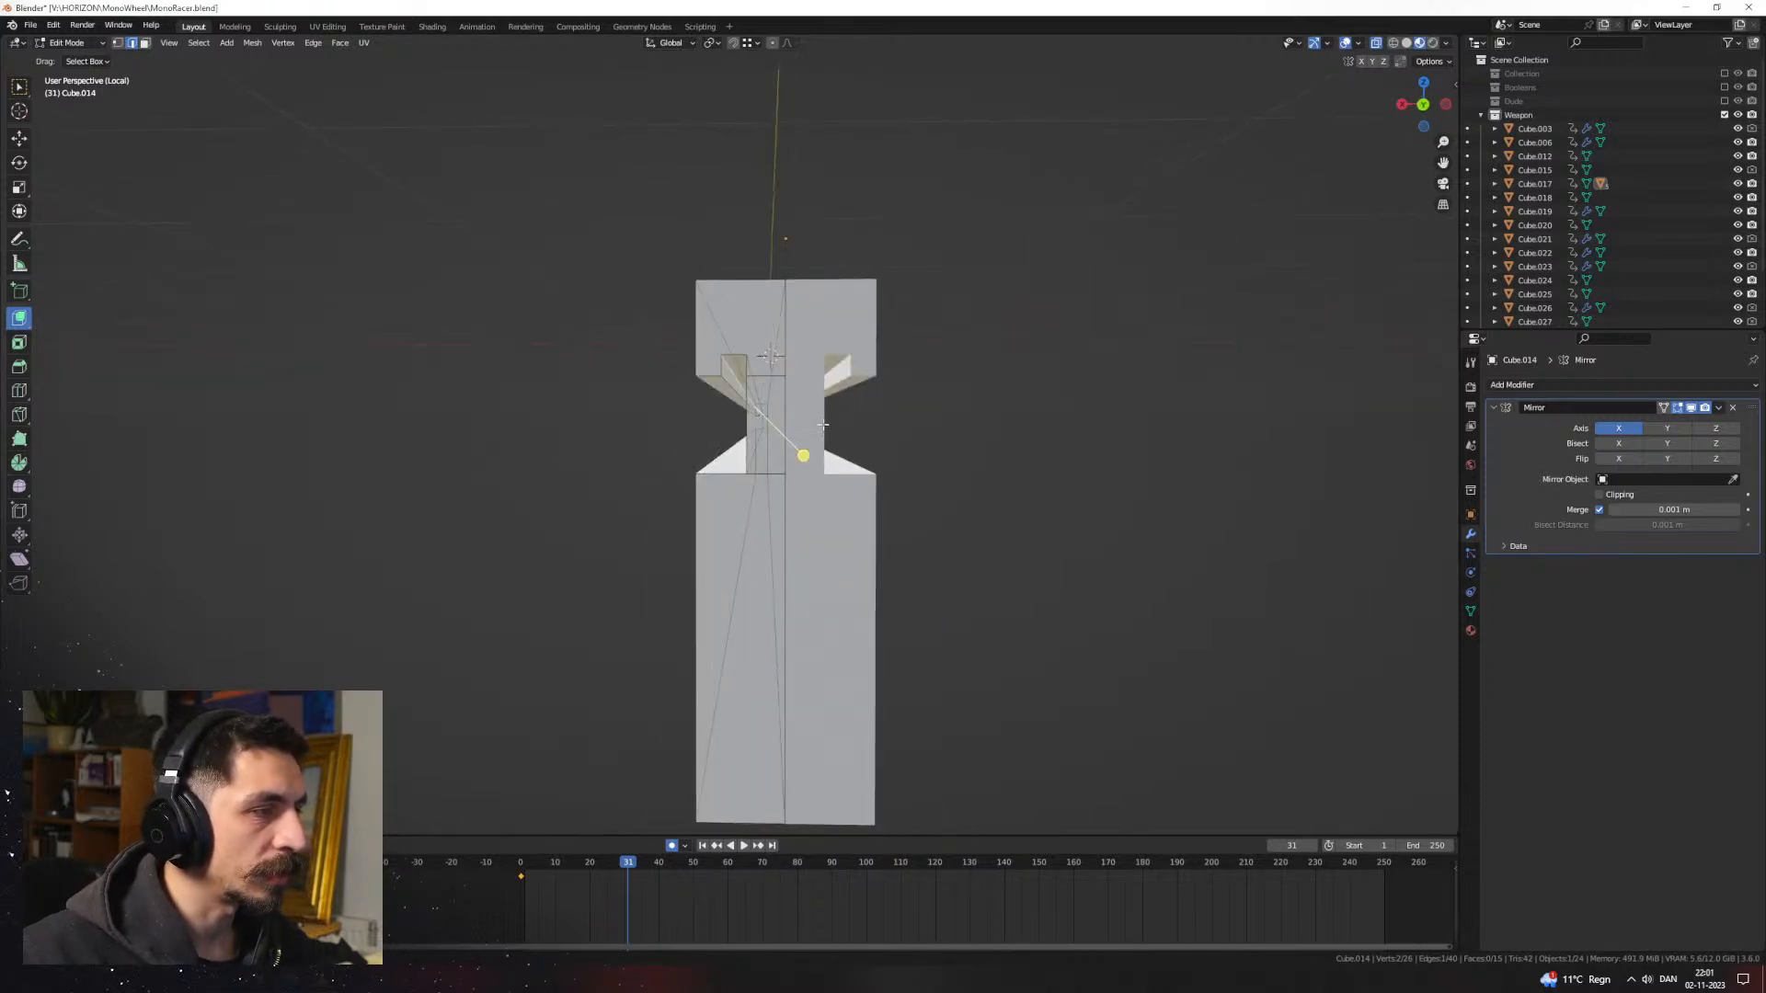
middle_click_drag(767, 405, 721, 398)
key("ctrl+b")
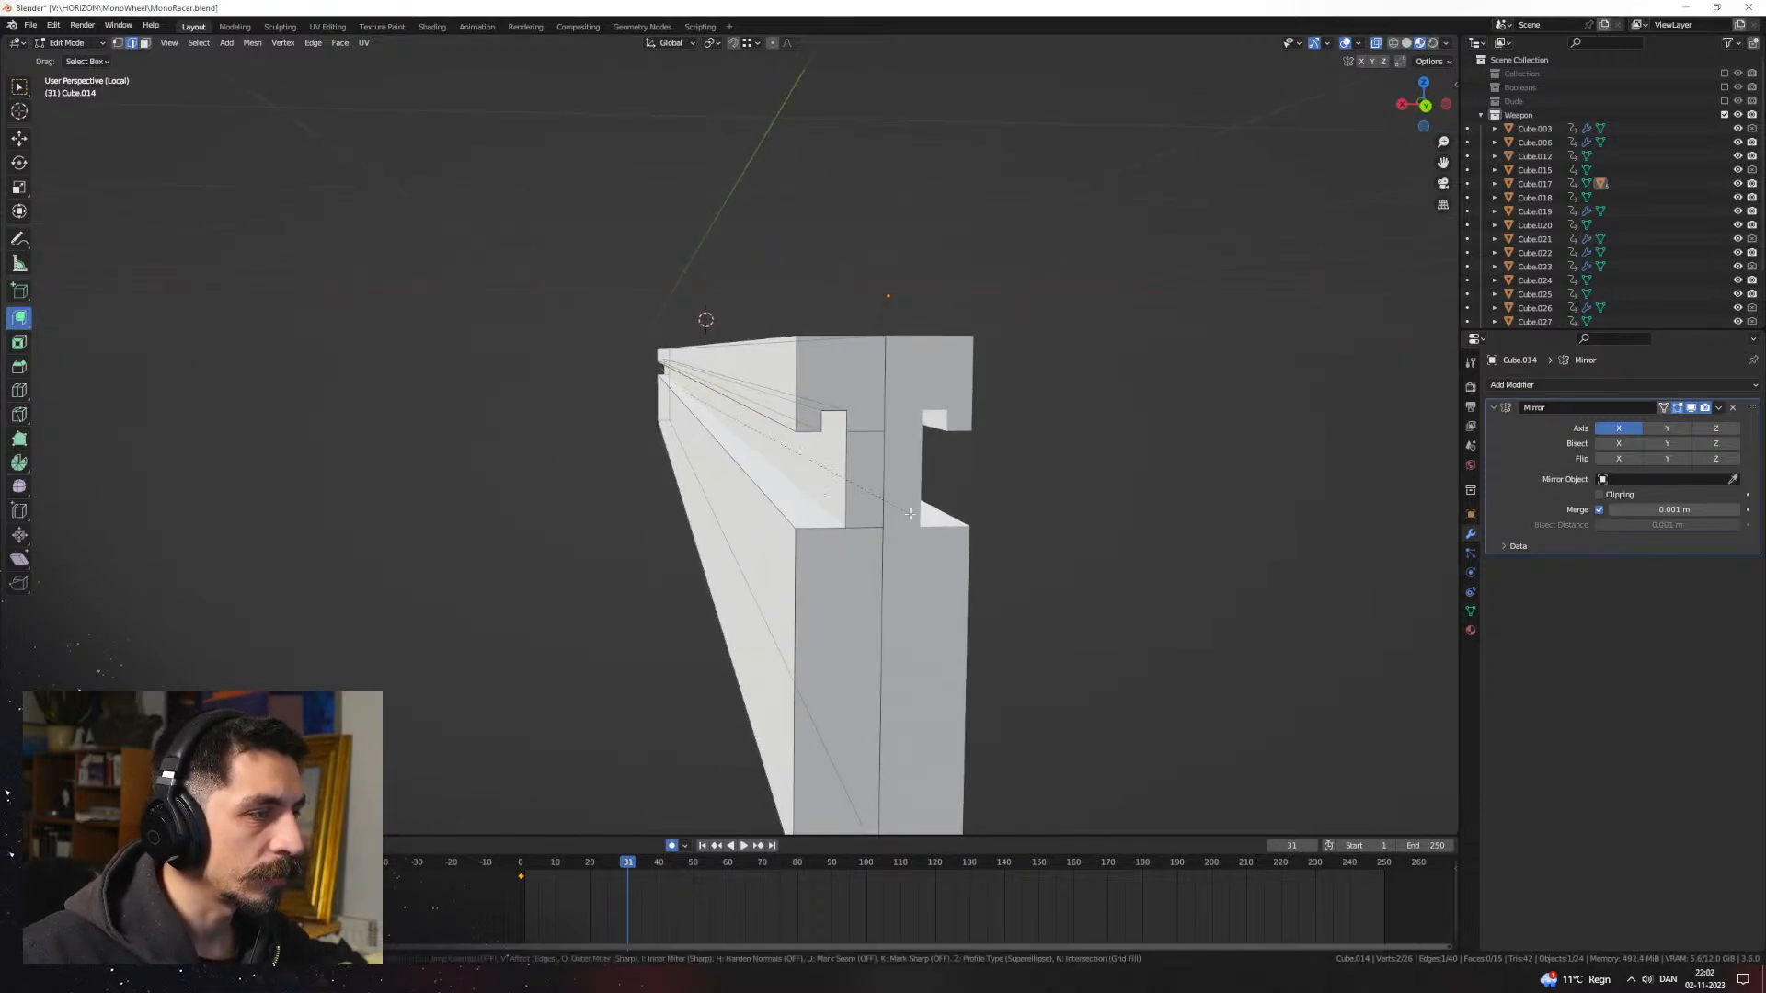
left_click(915, 524)
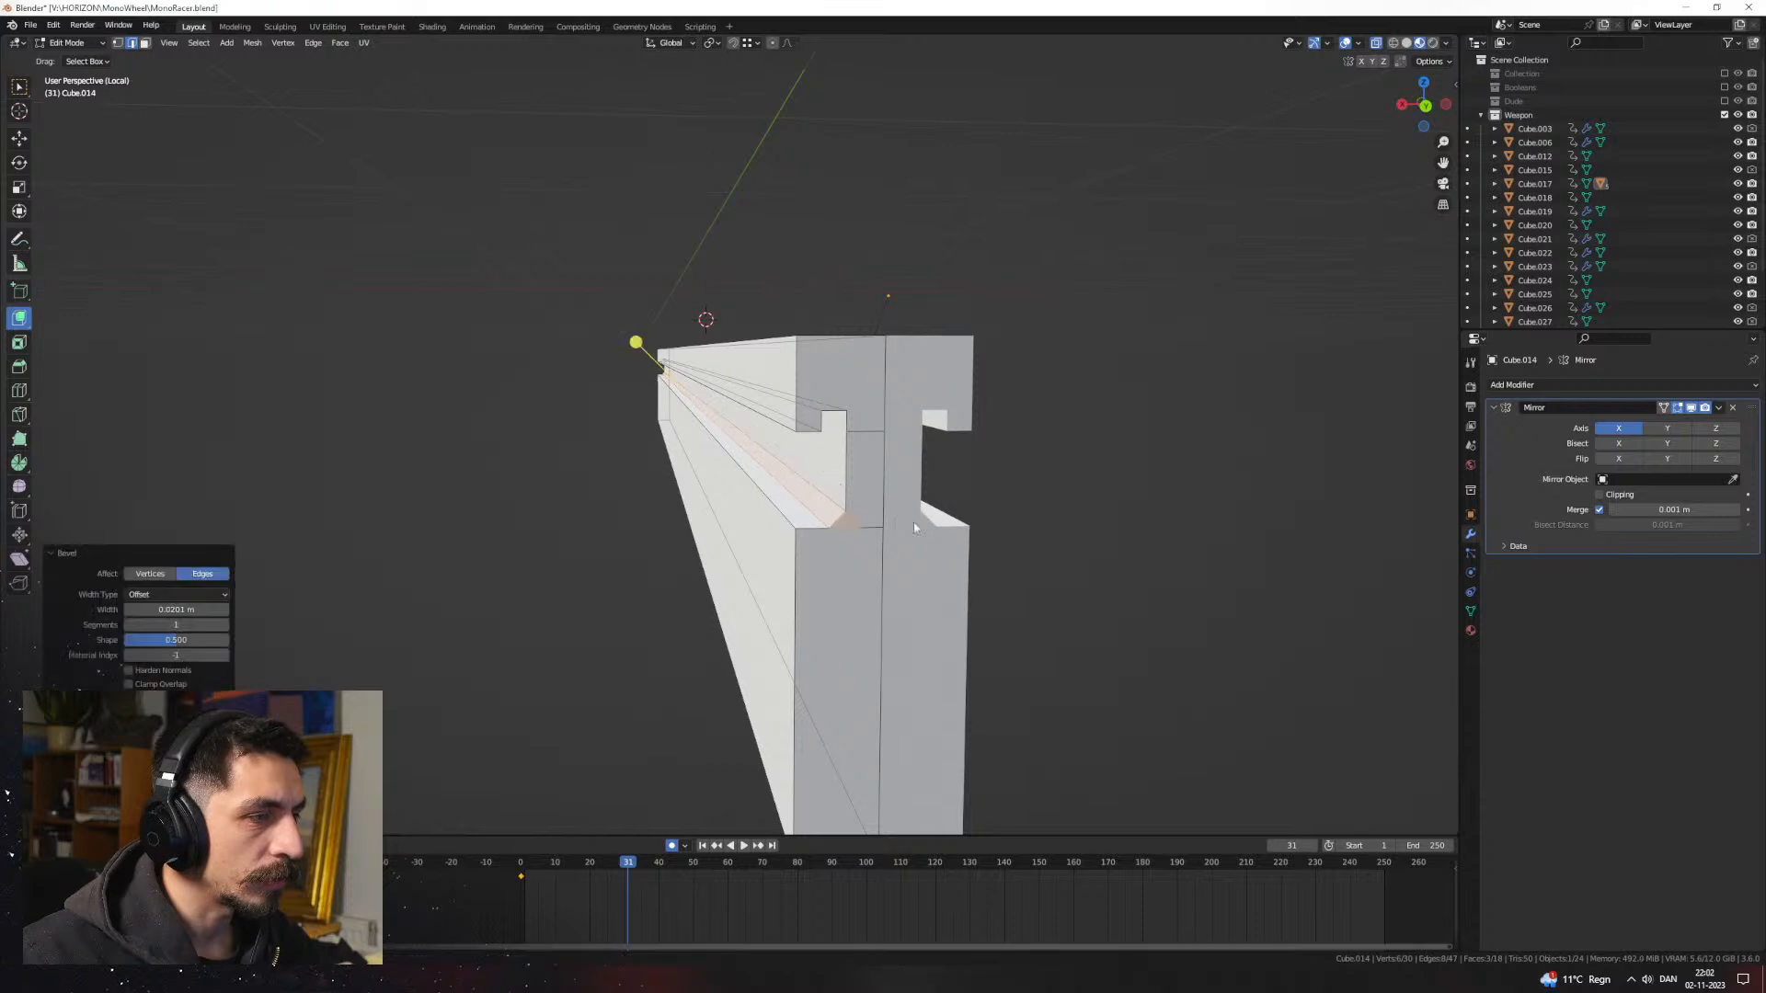
Step: Return to Object Mode and switch the viewport to rendered shading
key("Tab")
scroll(913, 522, "down", 3)
middle_click_drag(905, 515, 914, 496)
left_click(1433, 43)
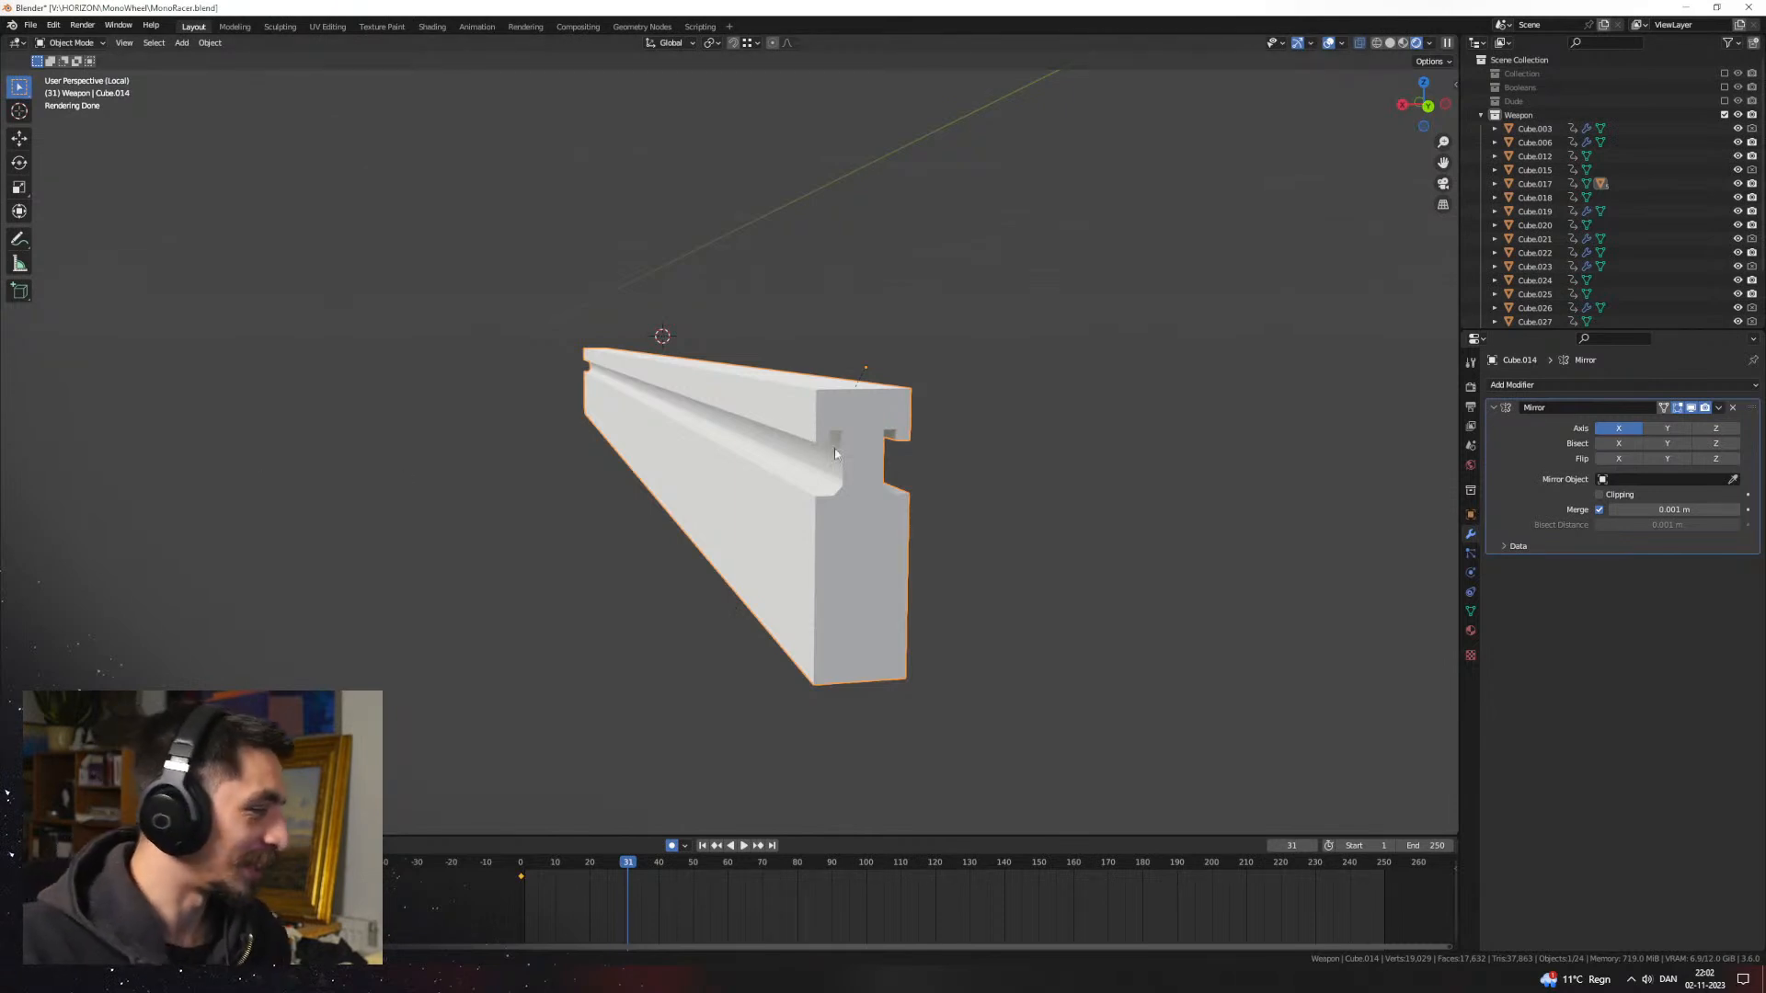
Step: Assign the existing Metal material to the bar and leave local view to show the whole weapon
left_click(1470, 631)
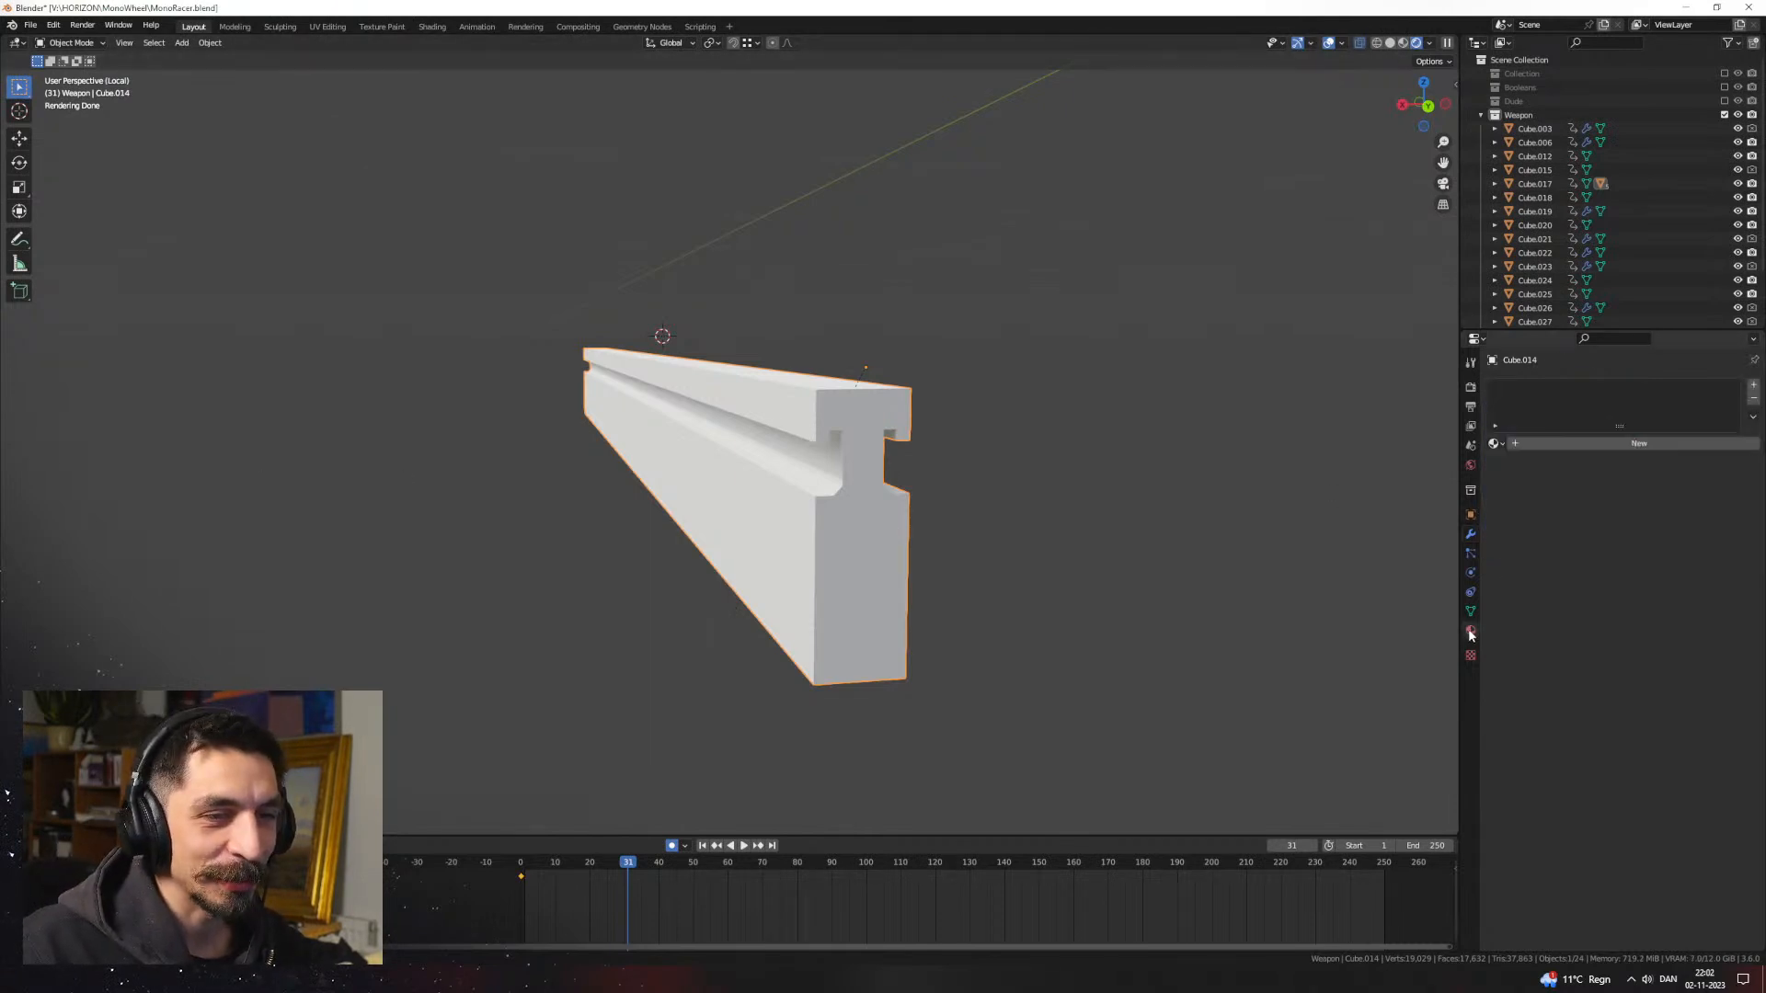
left_click(1495, 443)
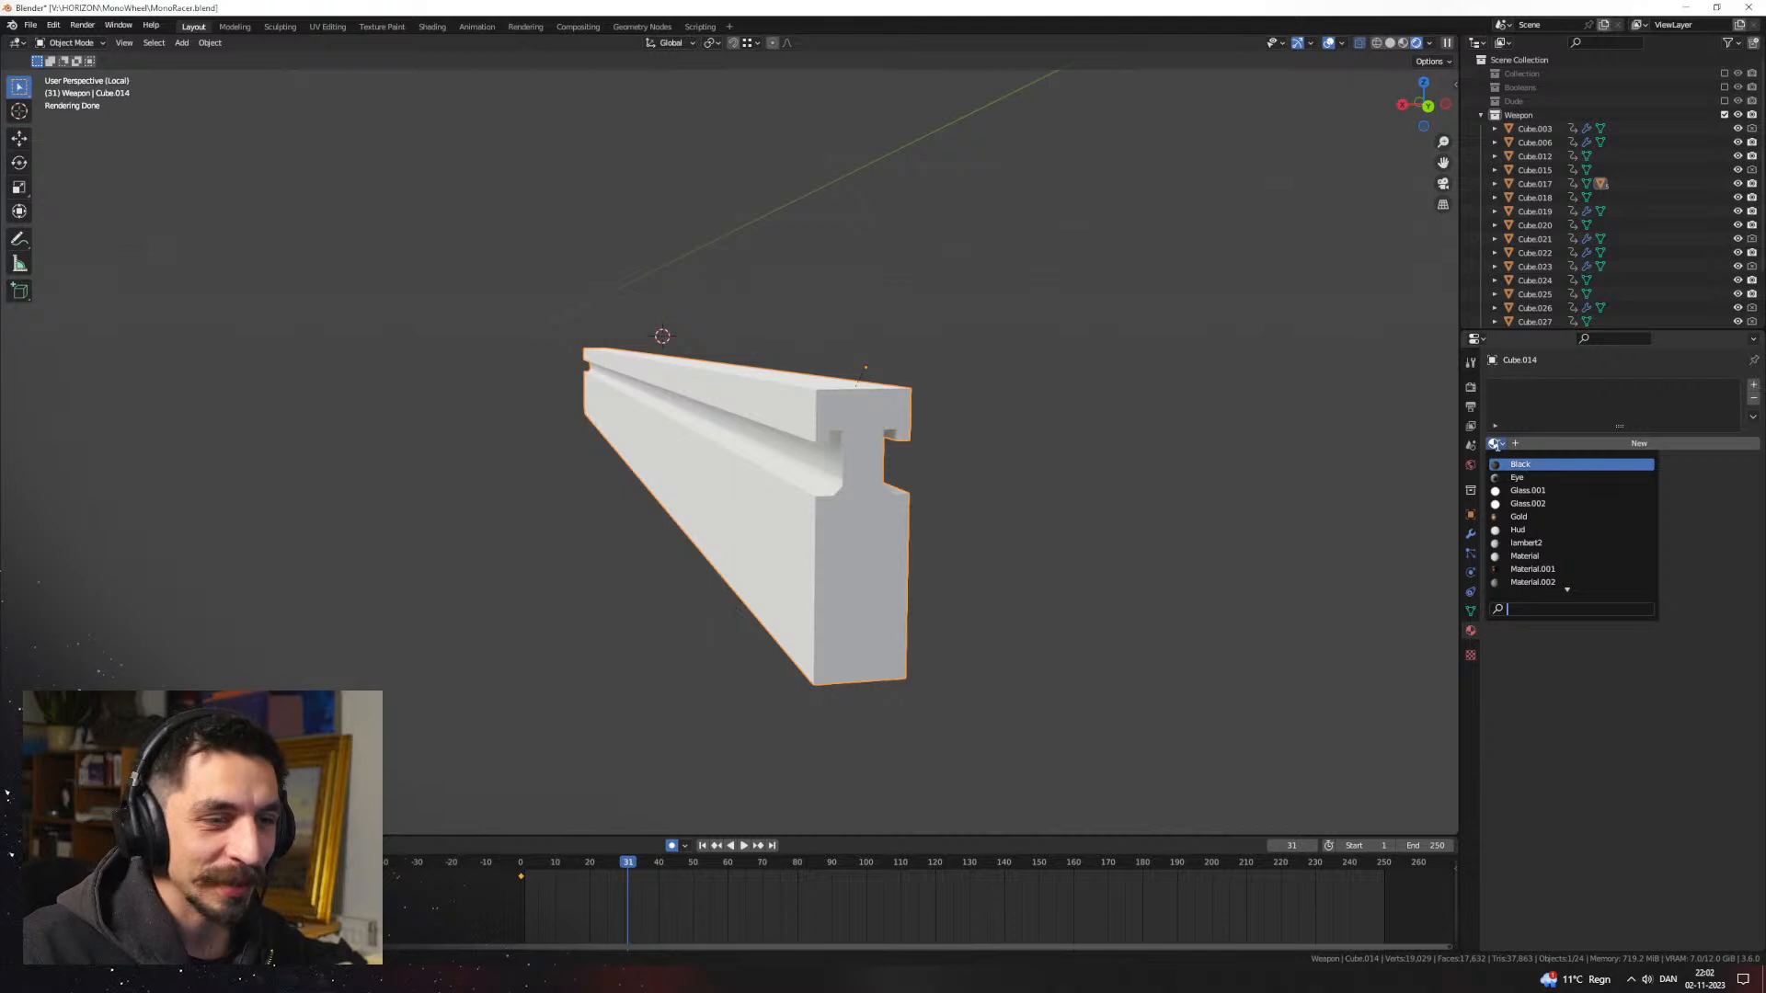
type("metal")
key("Return")
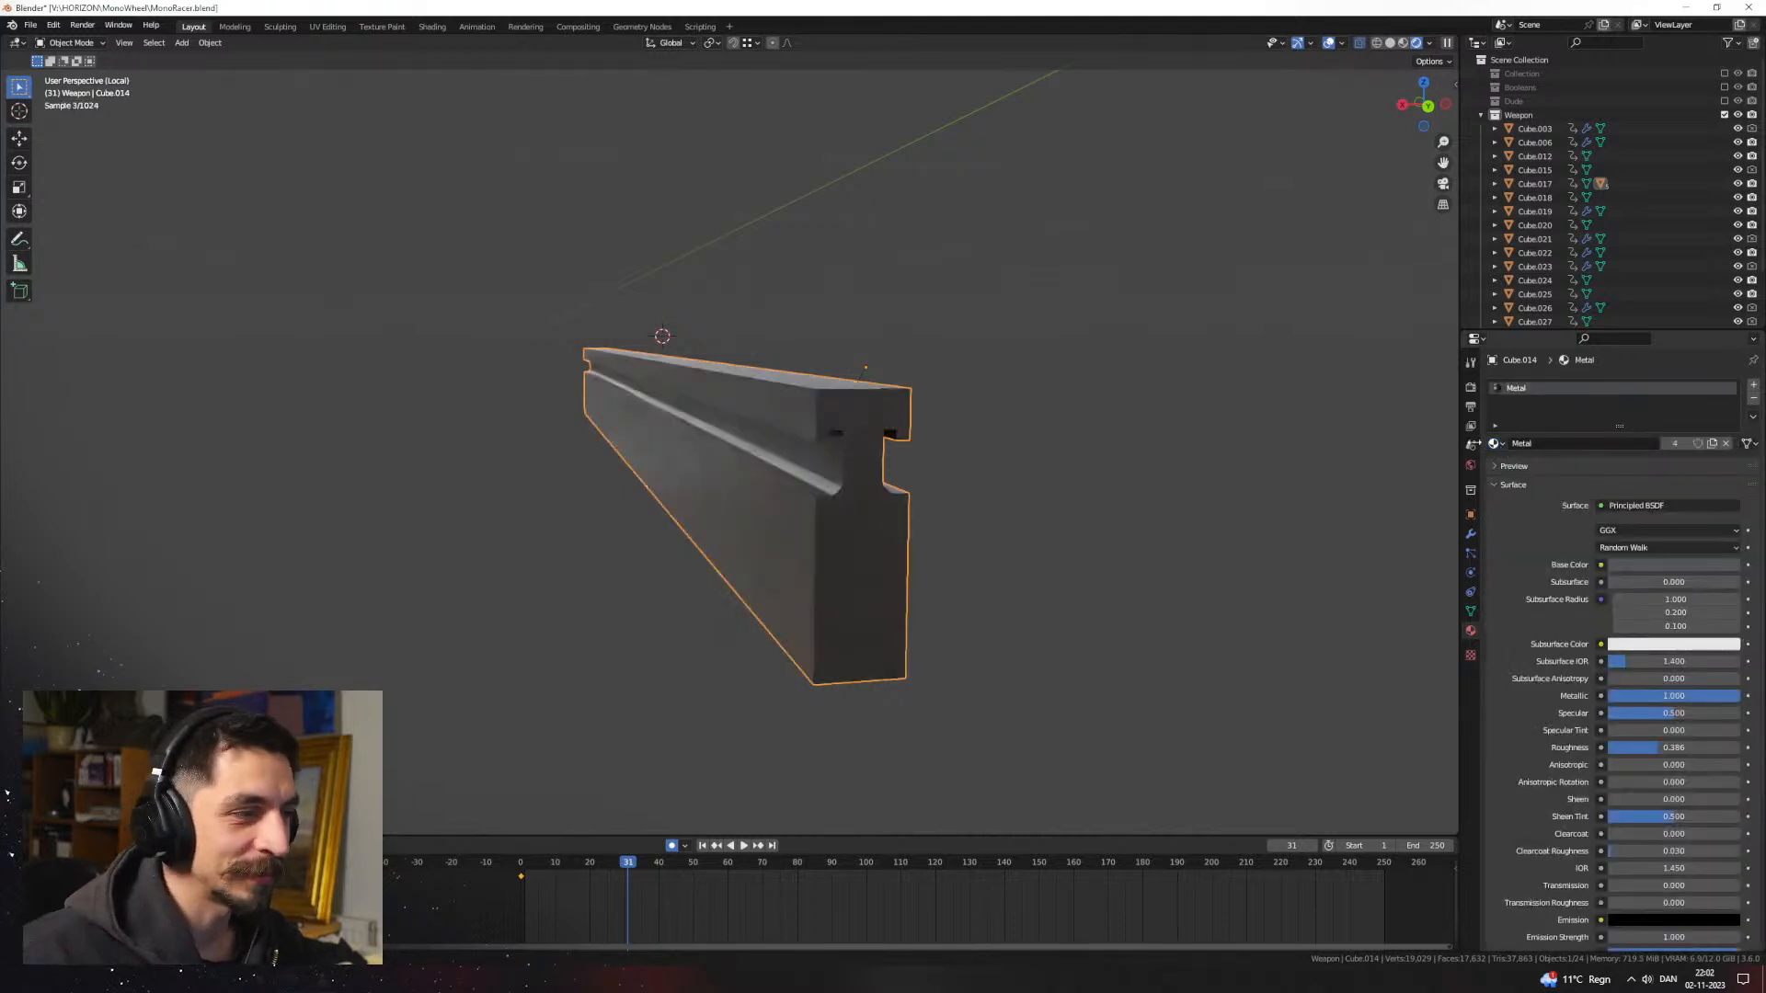
key("KP_Divide")
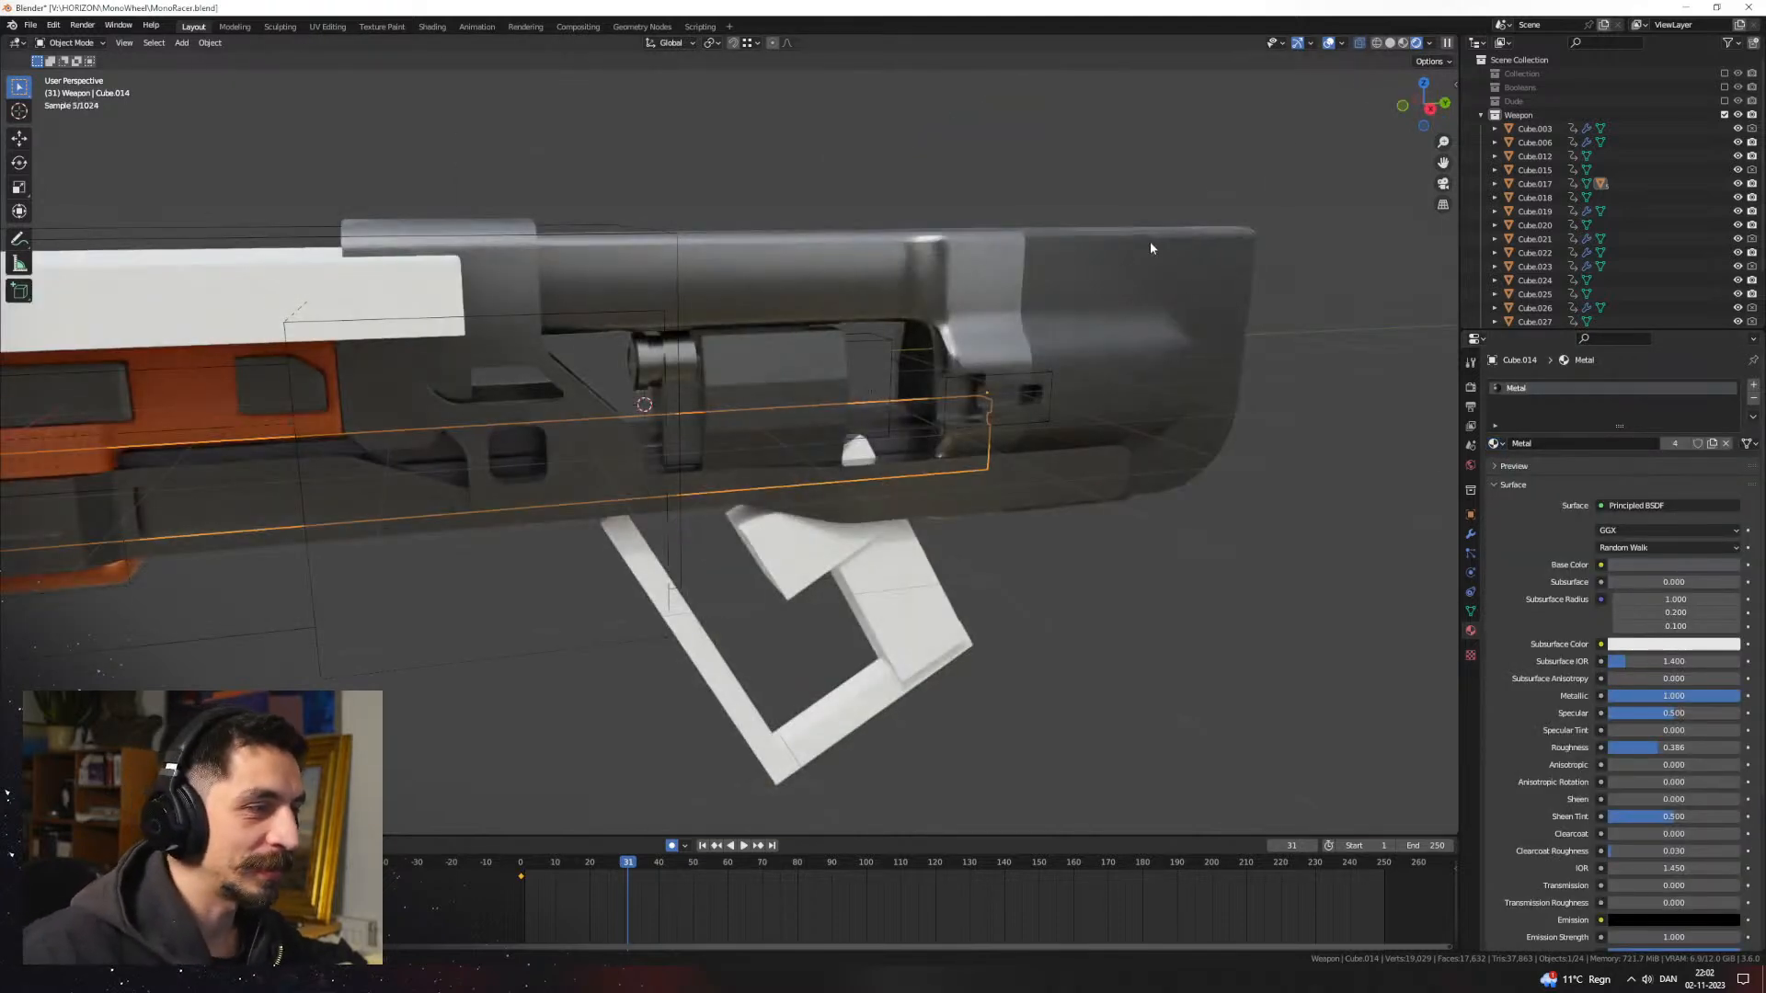
Step: Examine the whole weapon from both sides with the new metal bar in place
scroll(870, 473, "up", 4)
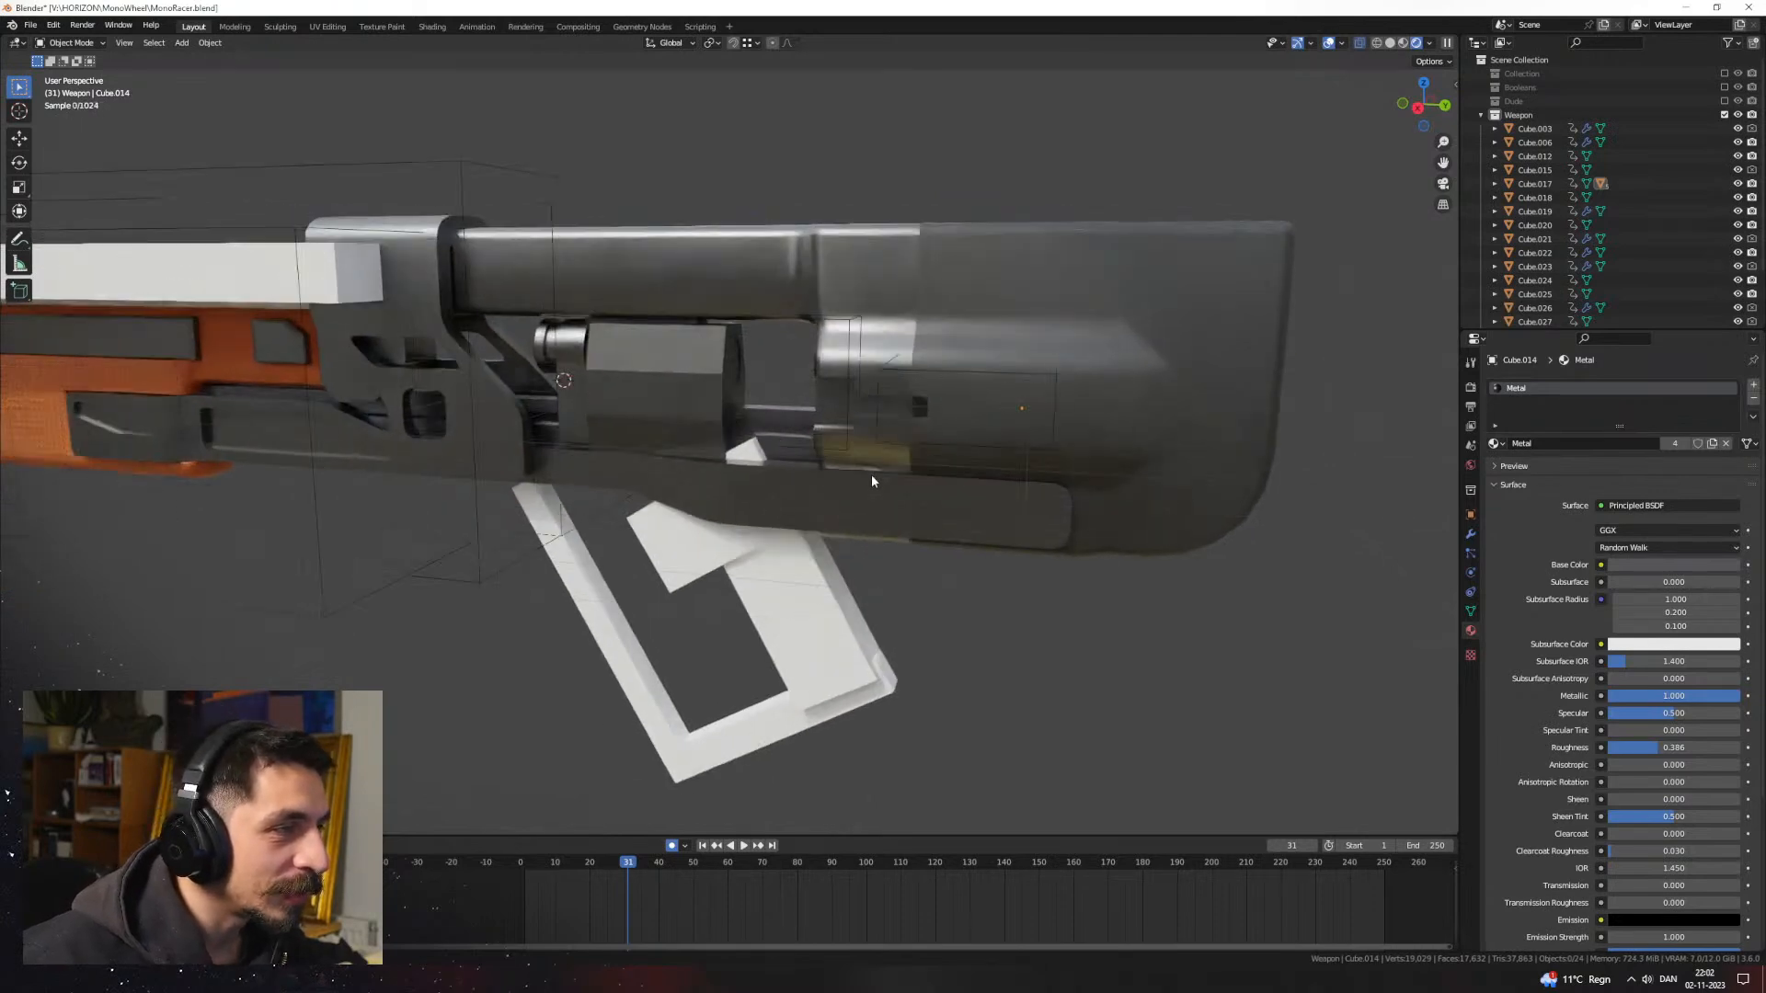
left_click(868, 447)
left_click(1094, 634)
scroll(1048, 561, "down", 2)
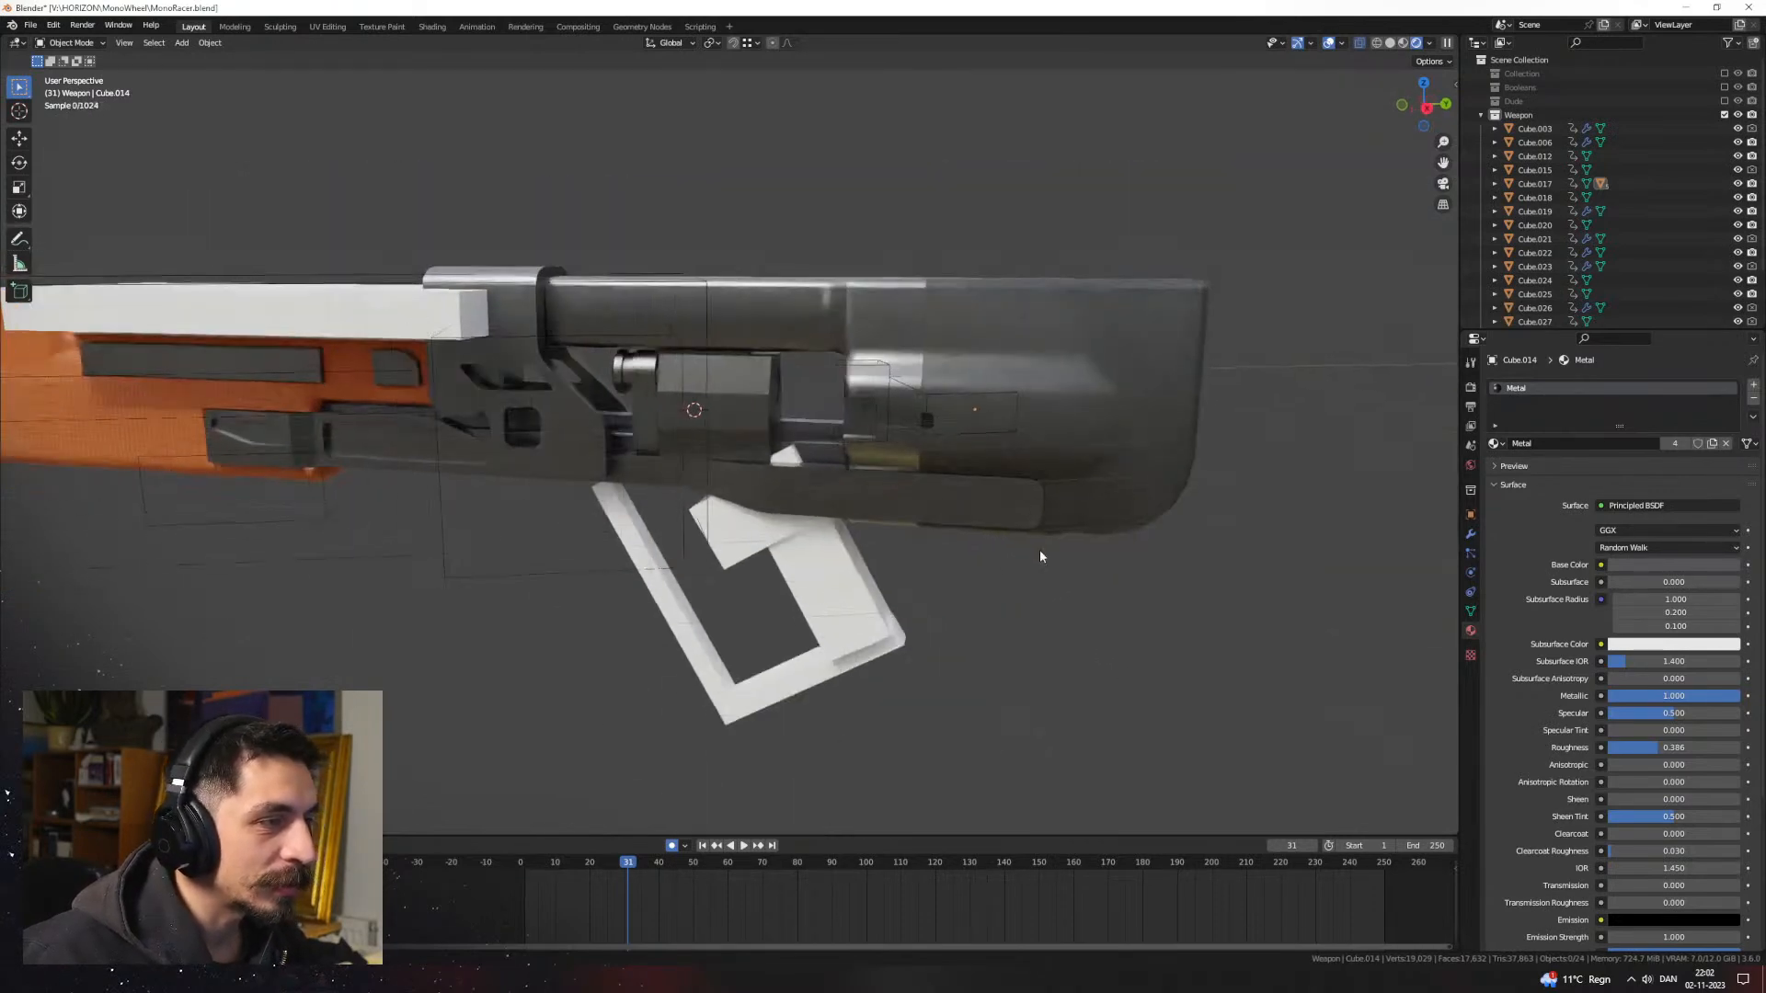
middle_click_drag(1039, 549, 840, 507)
scroll(832, 525, "up", 5)
scroll(841, 508, "down", 2)
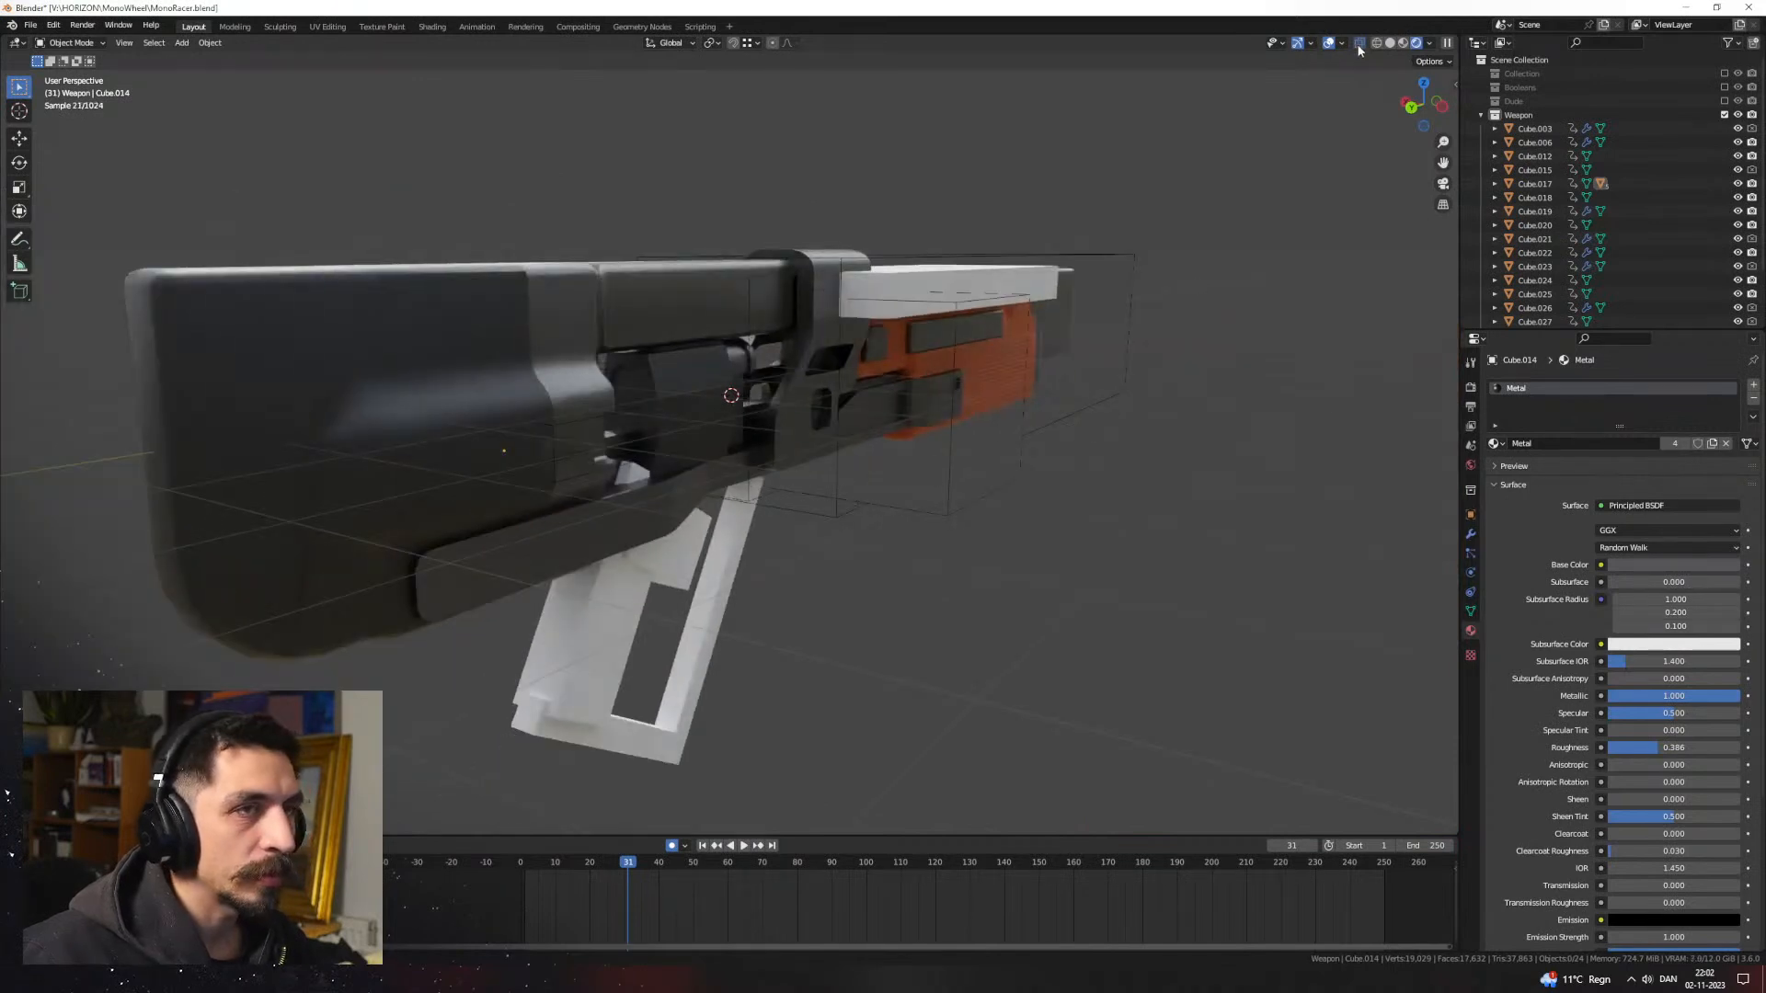
Step: Scrub the animation to frame 52 with the viewport overlays temporarily hidden to examine the breech opening without guide lines
left_click(1328, 43)
middle_click_drag(789, 406, 846, 405)
scroll(898, 421, "down", 3)
scroll(846, 405, "up", 1)
left_click_drag(624, 868, 683, 870)
key("space")
middle_click_drag(810, 602, 918, 564)
scroll(787, 565, "up", 5)
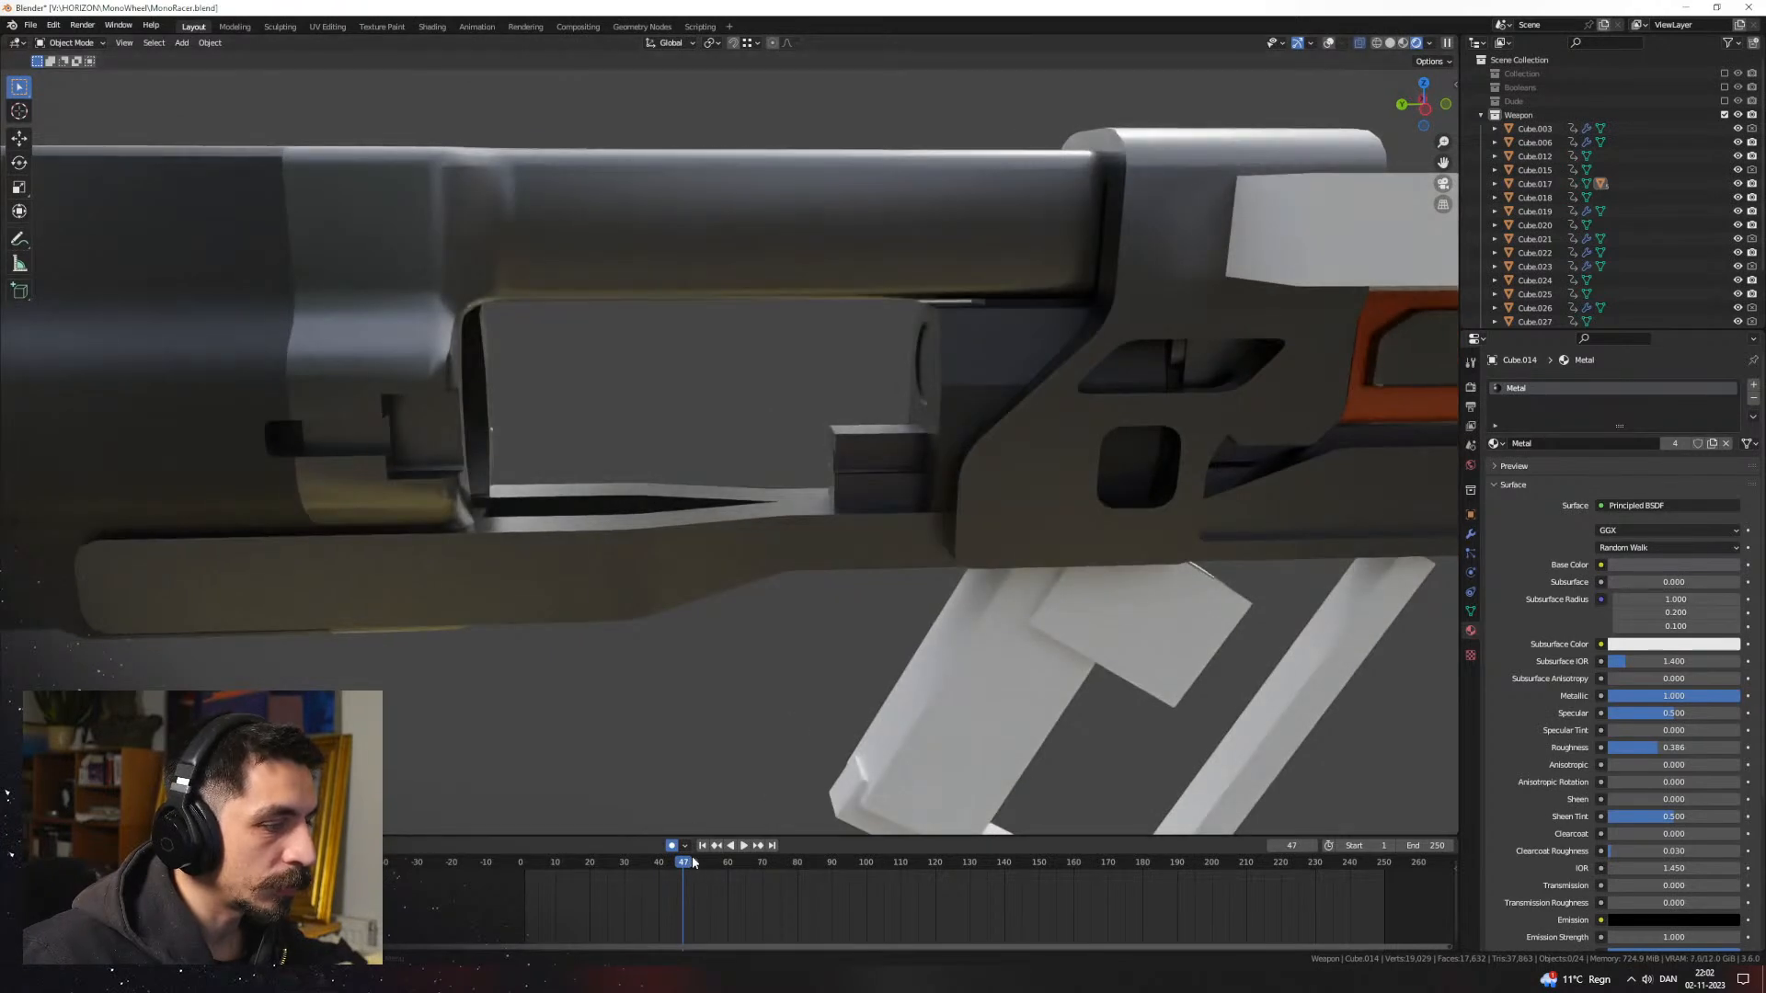
mouse_move(693, 861)
left_mouse_down()
mouse_move(669, 864)
mouse_move(698, 865)
left_mouse_up()
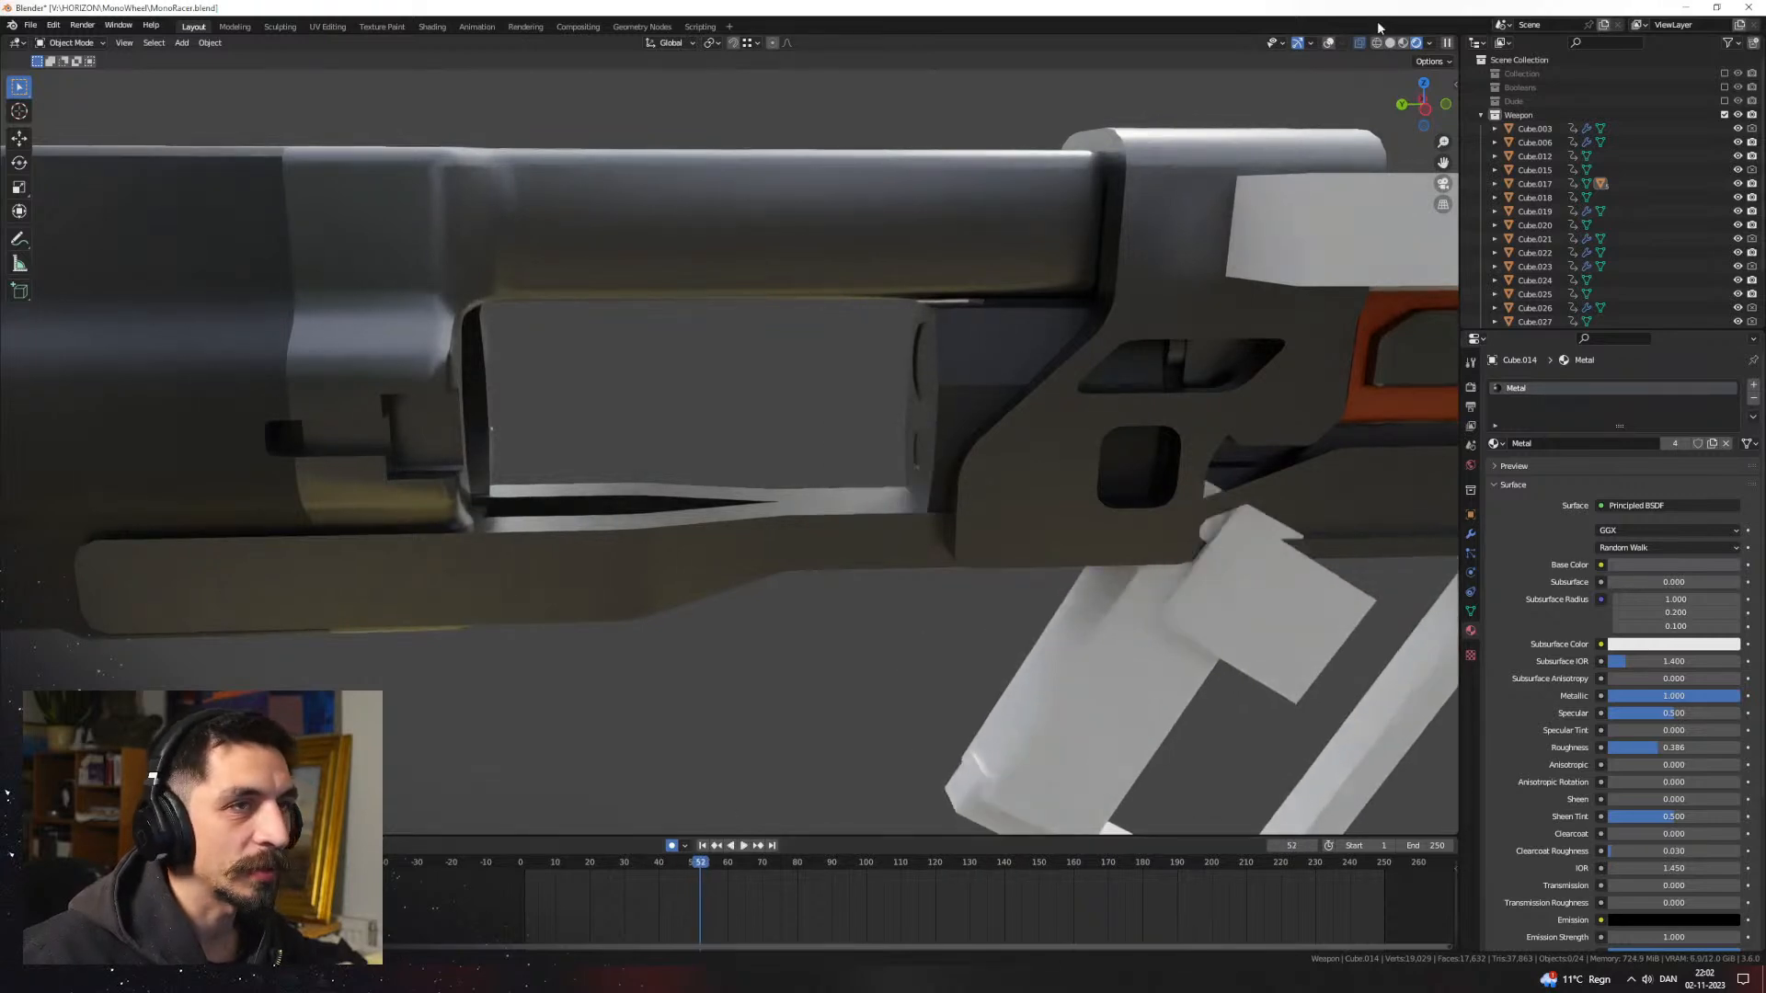
left_click(1328, 43)
Step: Delete the leftover wireframe cutter cylinder in the breech opening
middle_click_drag(961, 381, 819, 385, "shift")
left_click(731, 329)
key("Tab")
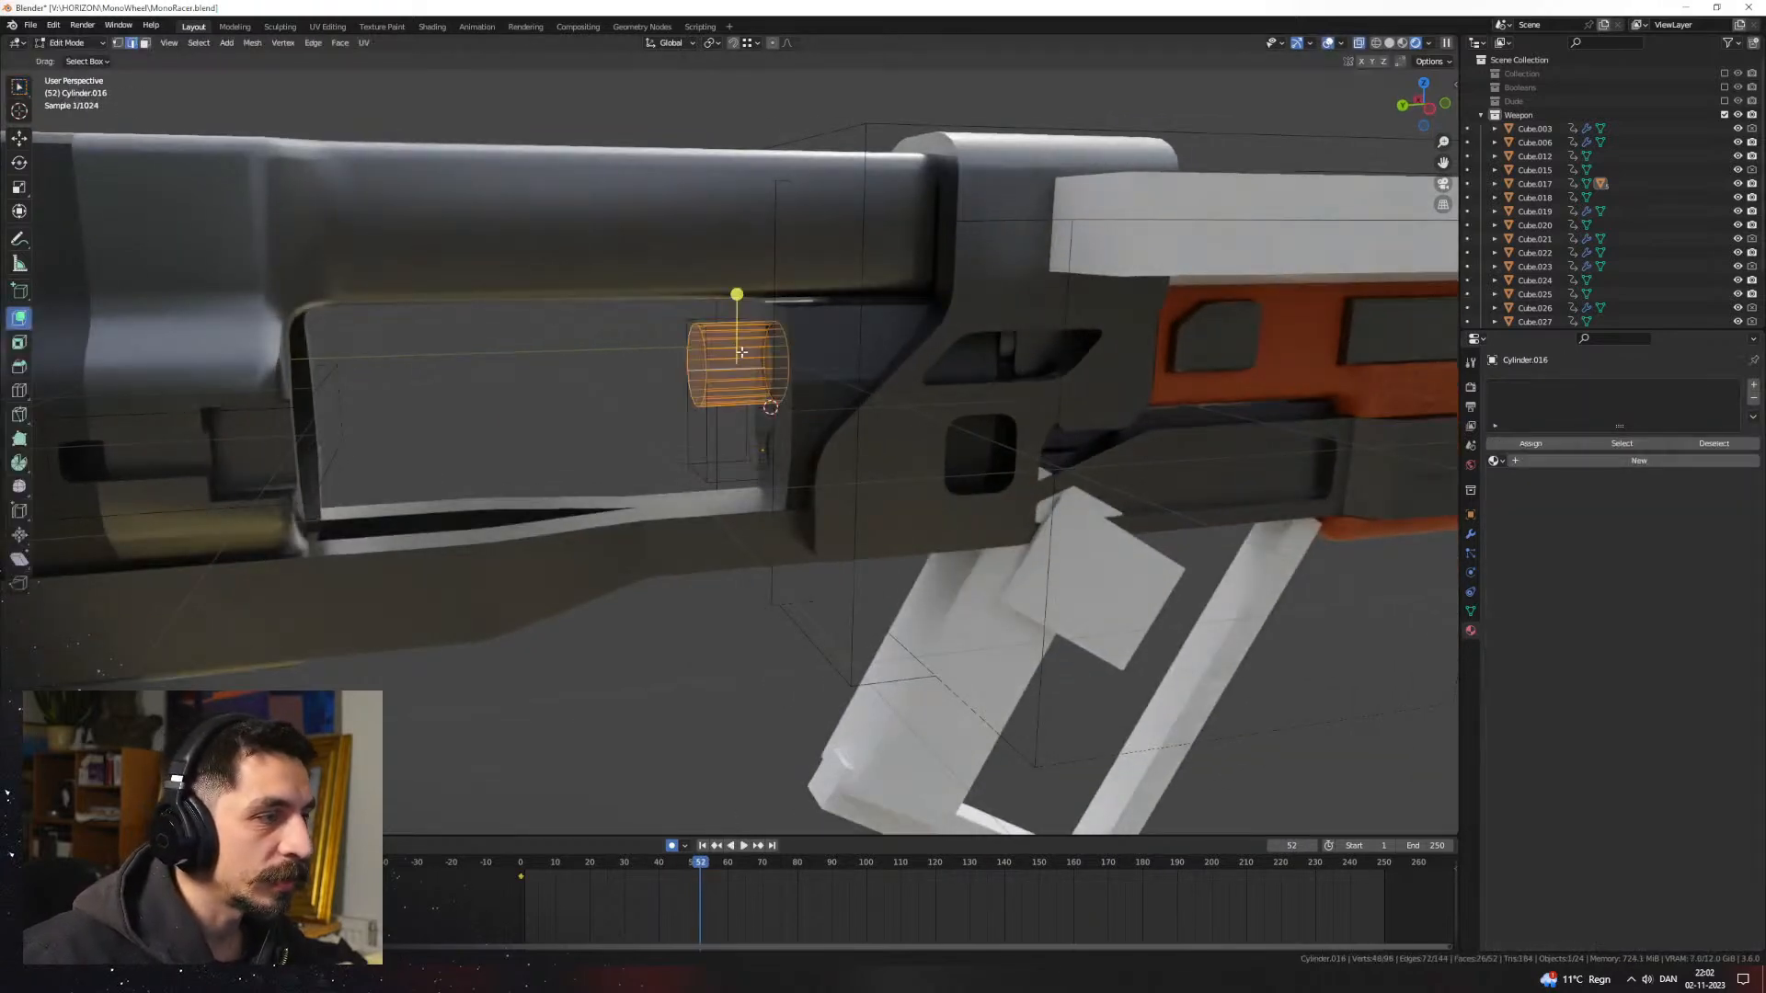
key("Tab")
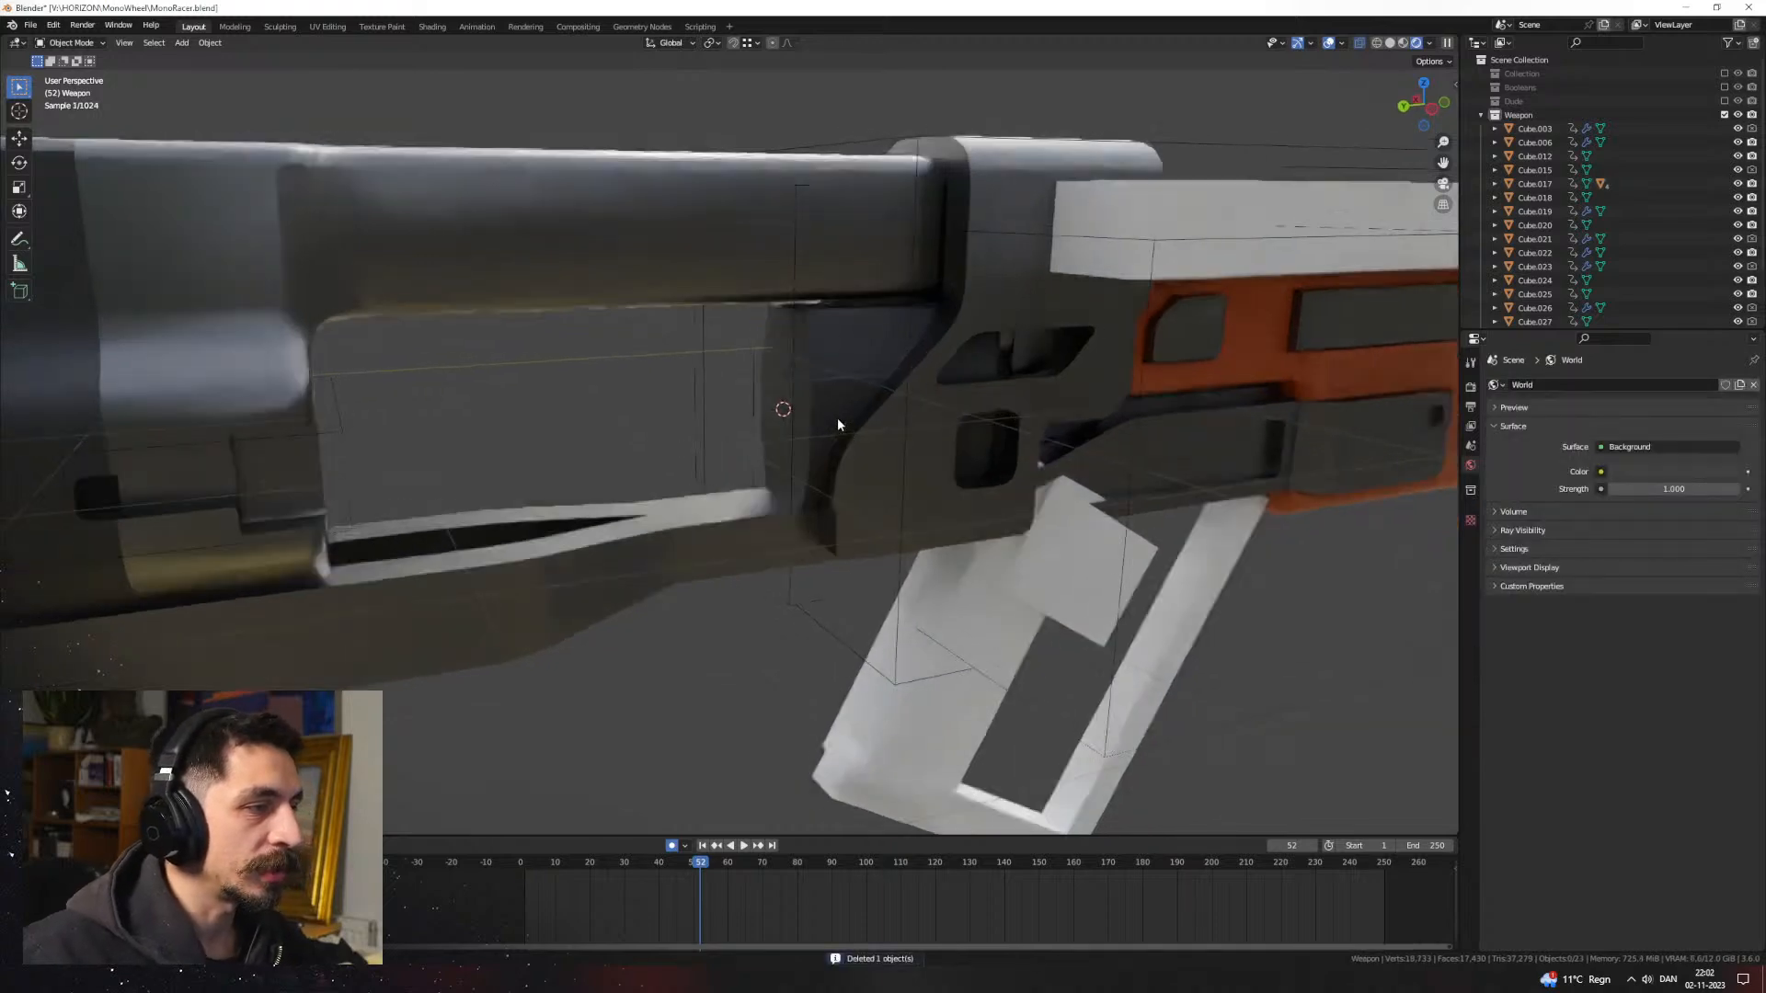
Step: Add a narrow bevel to the edges of the sliding block's end face that points toward the stock, and return to Object Mode
left_click(841, 388)
scroll(843, 389, "up", 3)
key("Tab")
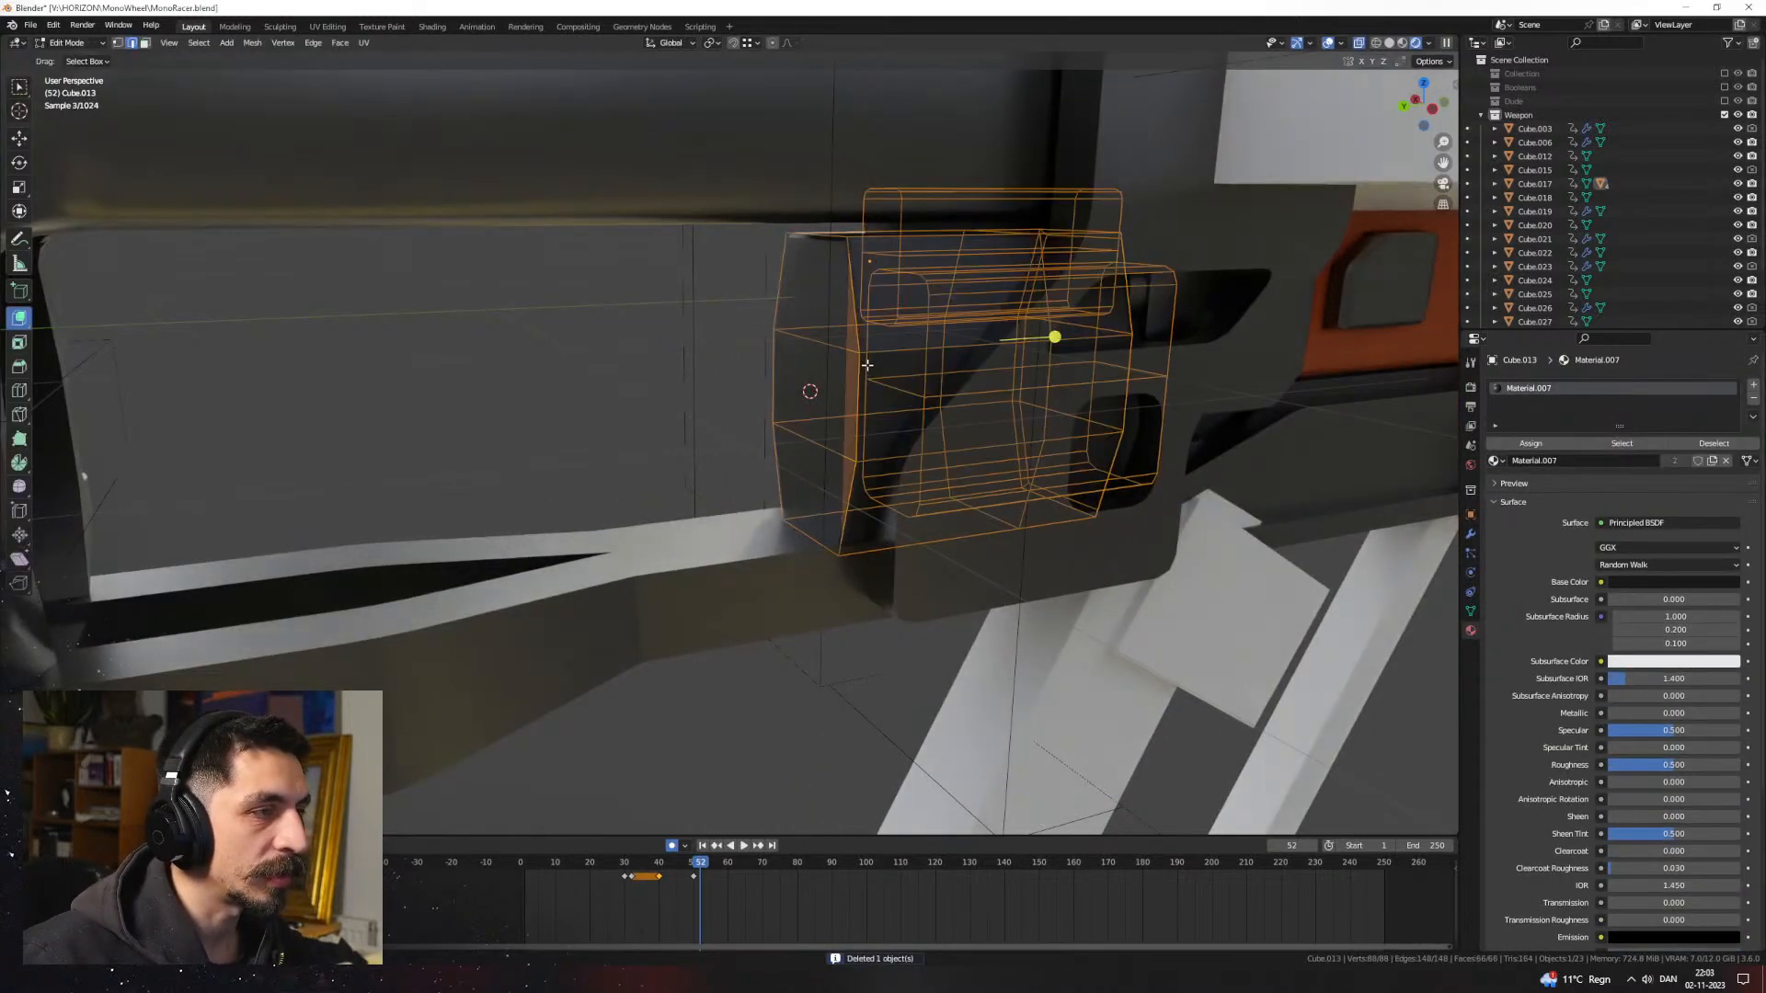
key("Tab")
left_click(708, 404)
scroll(782, 402, "down", 3)
middle_click_drag(791, 402, 730, 355)
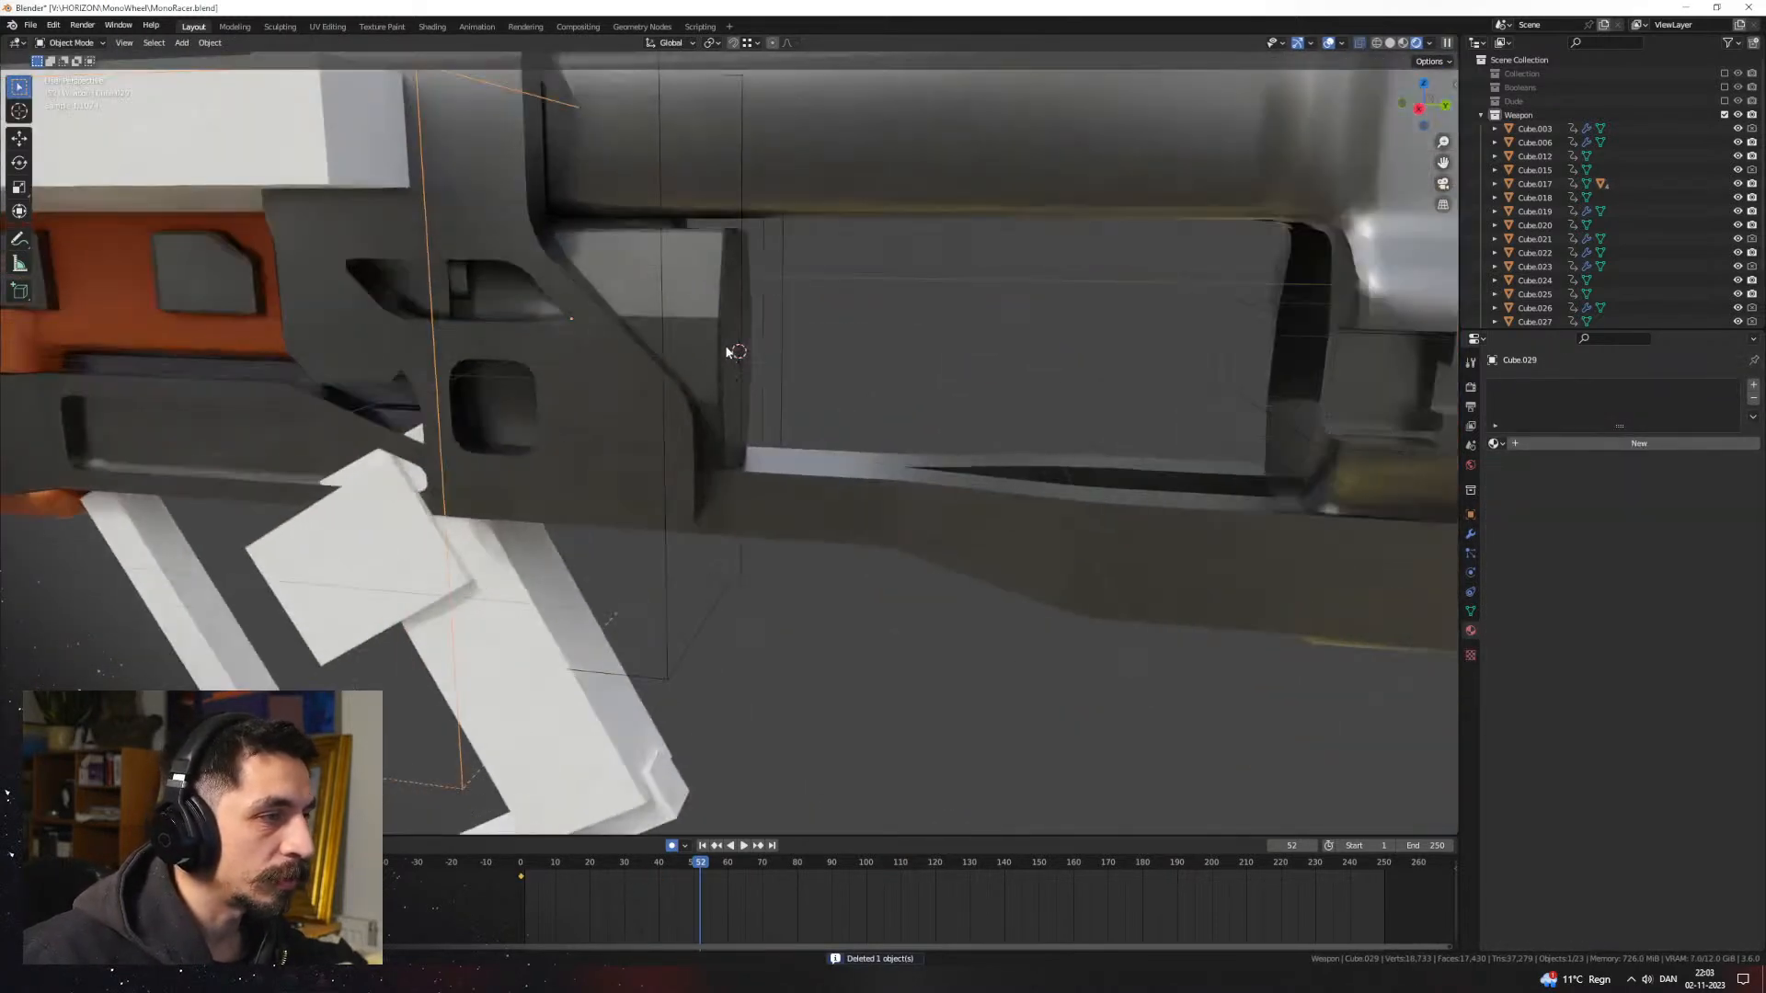
left_click(726, 357)
key("Tab")
left_click(741, 359, "alt")
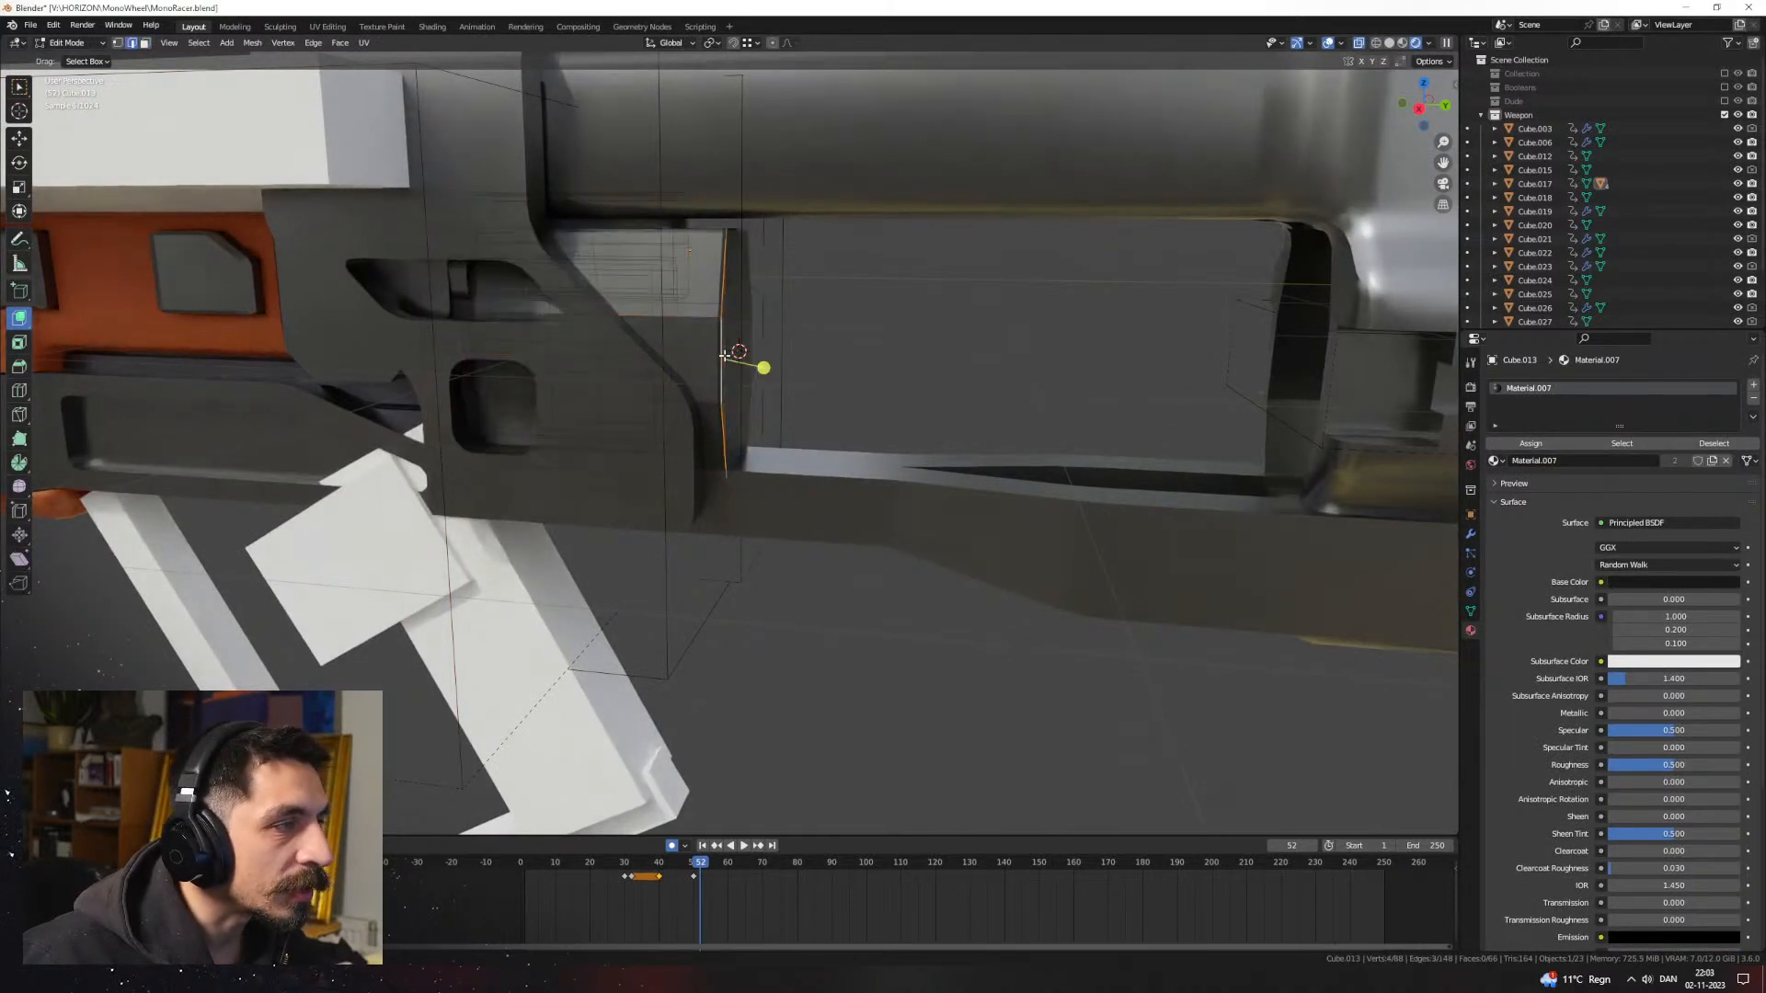
scroll(764, 396, "up", 2)
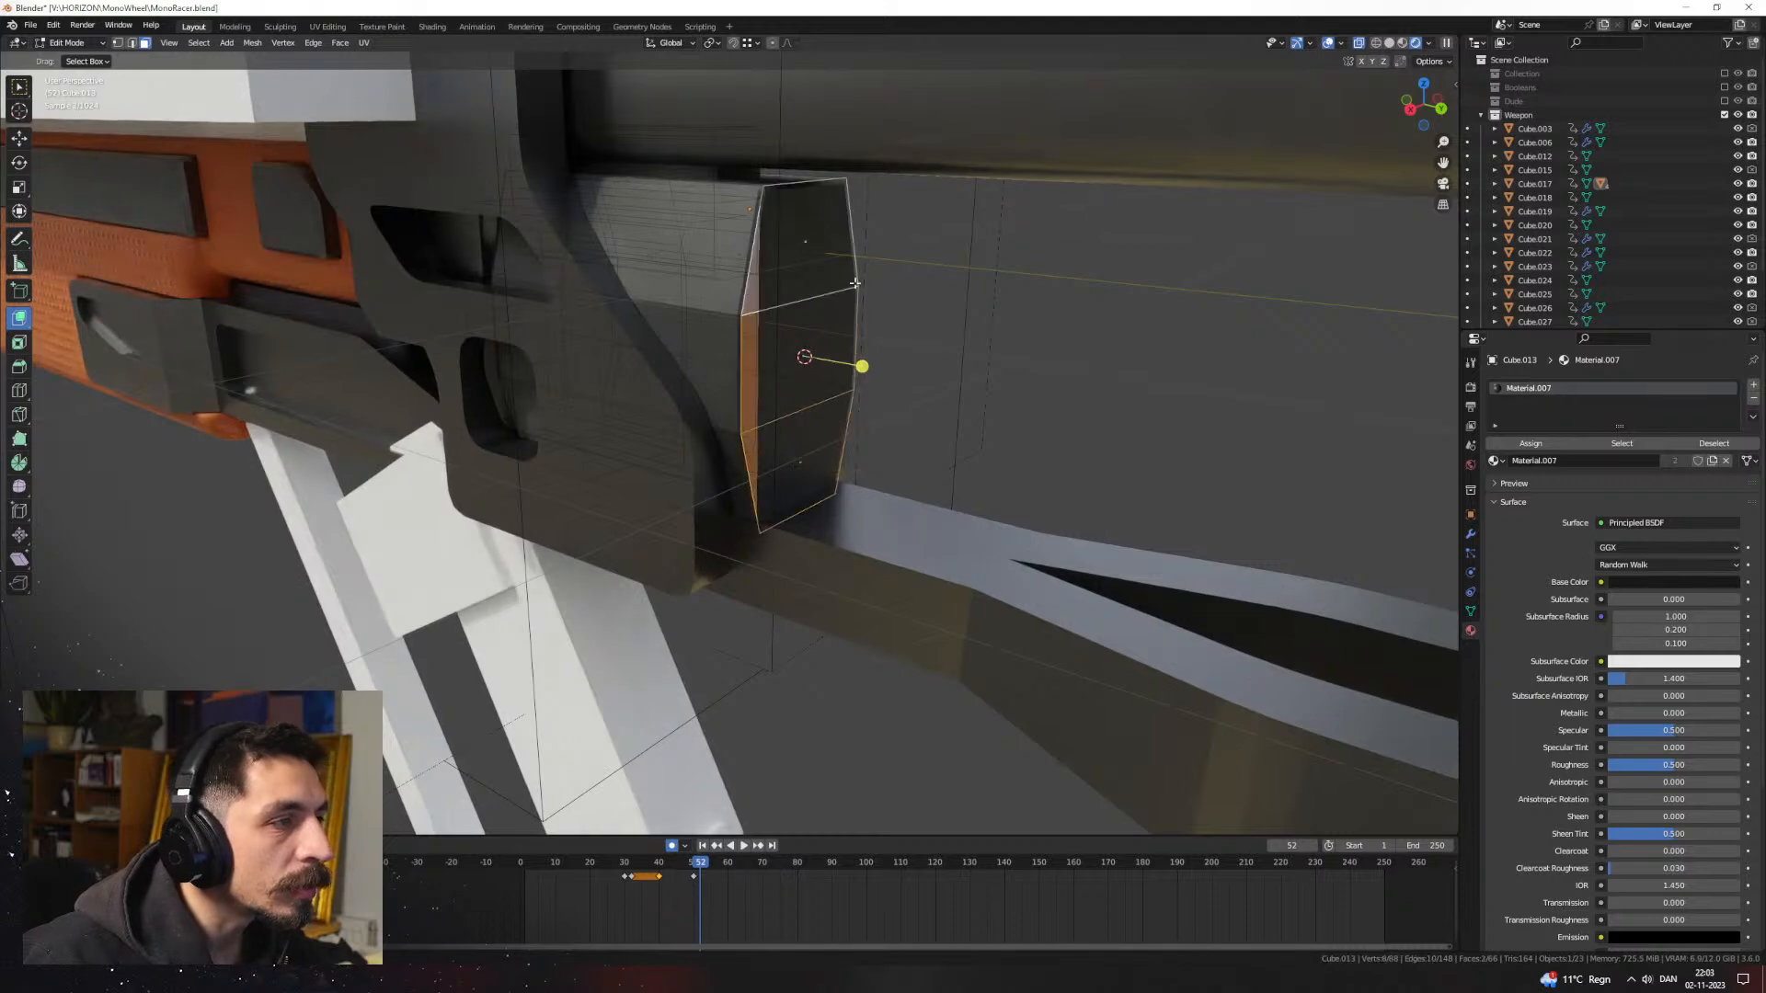
key("ctrl+b")
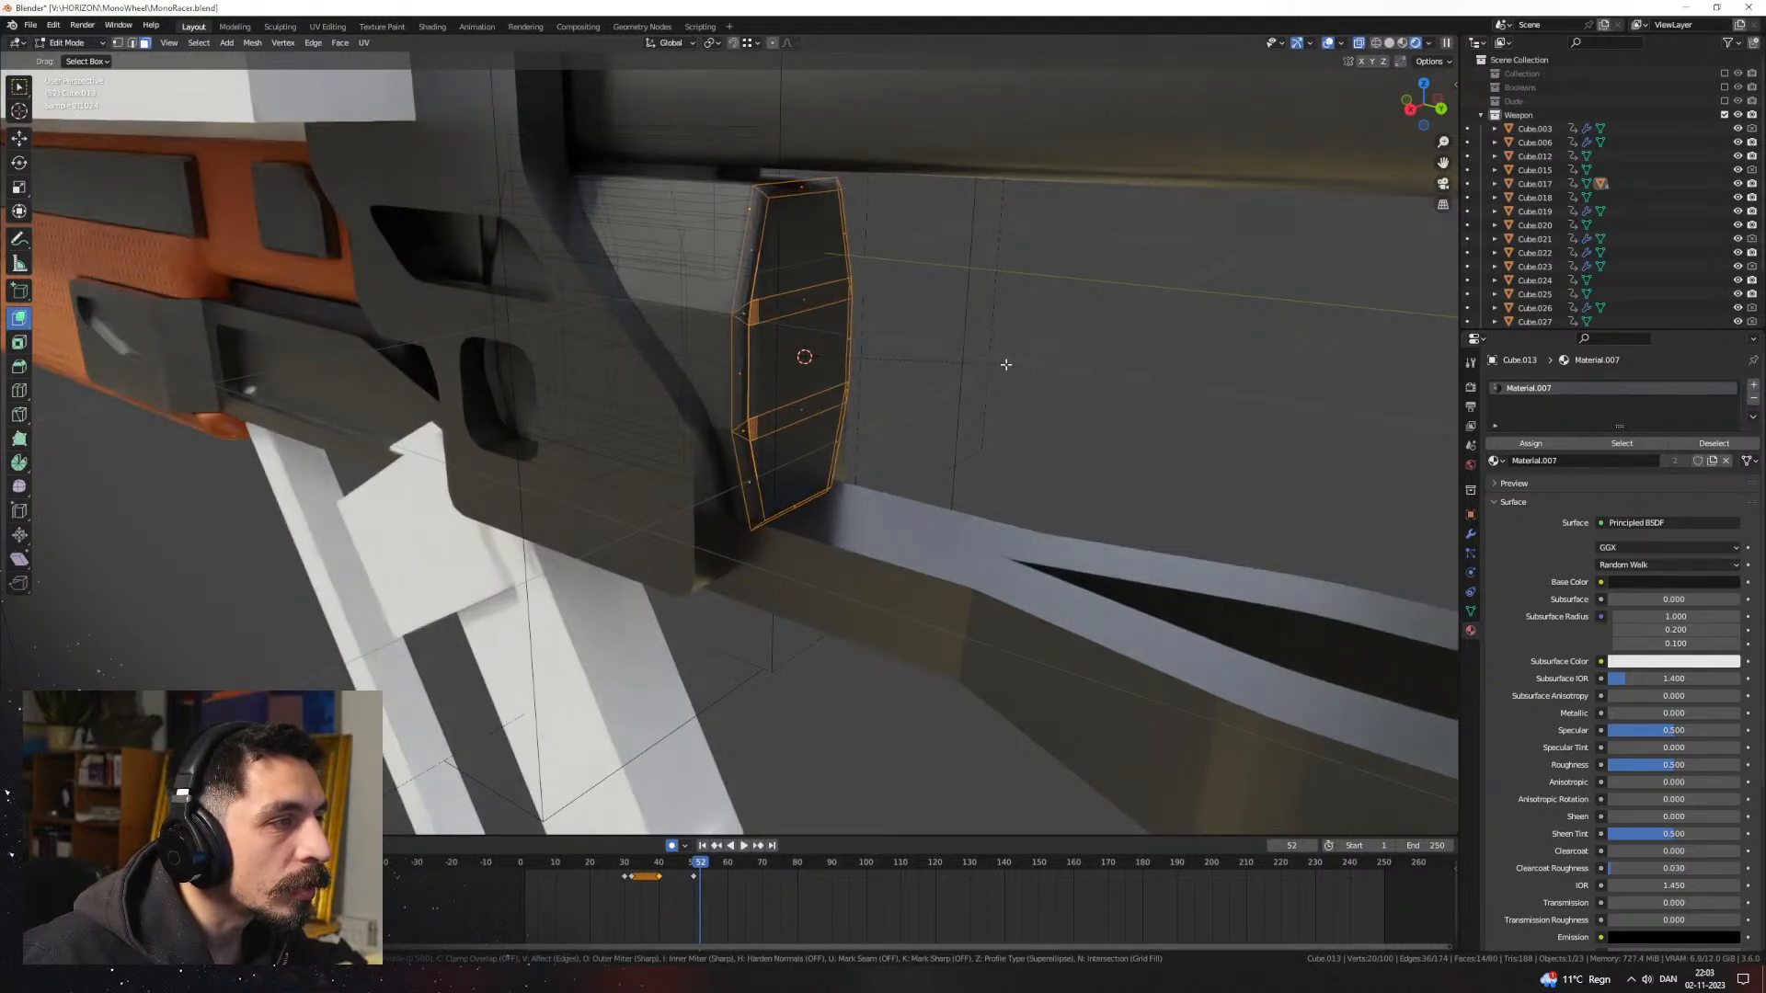
left_click(1001, 365)
key("Tab")
Step: Scrub the animation to frame 76 and examine the lever and the sliding block from both sides of the weapon
middle_click_drag(975, 355, 807, 349)
scroll(807, 350, "down", 1)
left_click(940, 459)
scroll(936, 469, "down", 3)
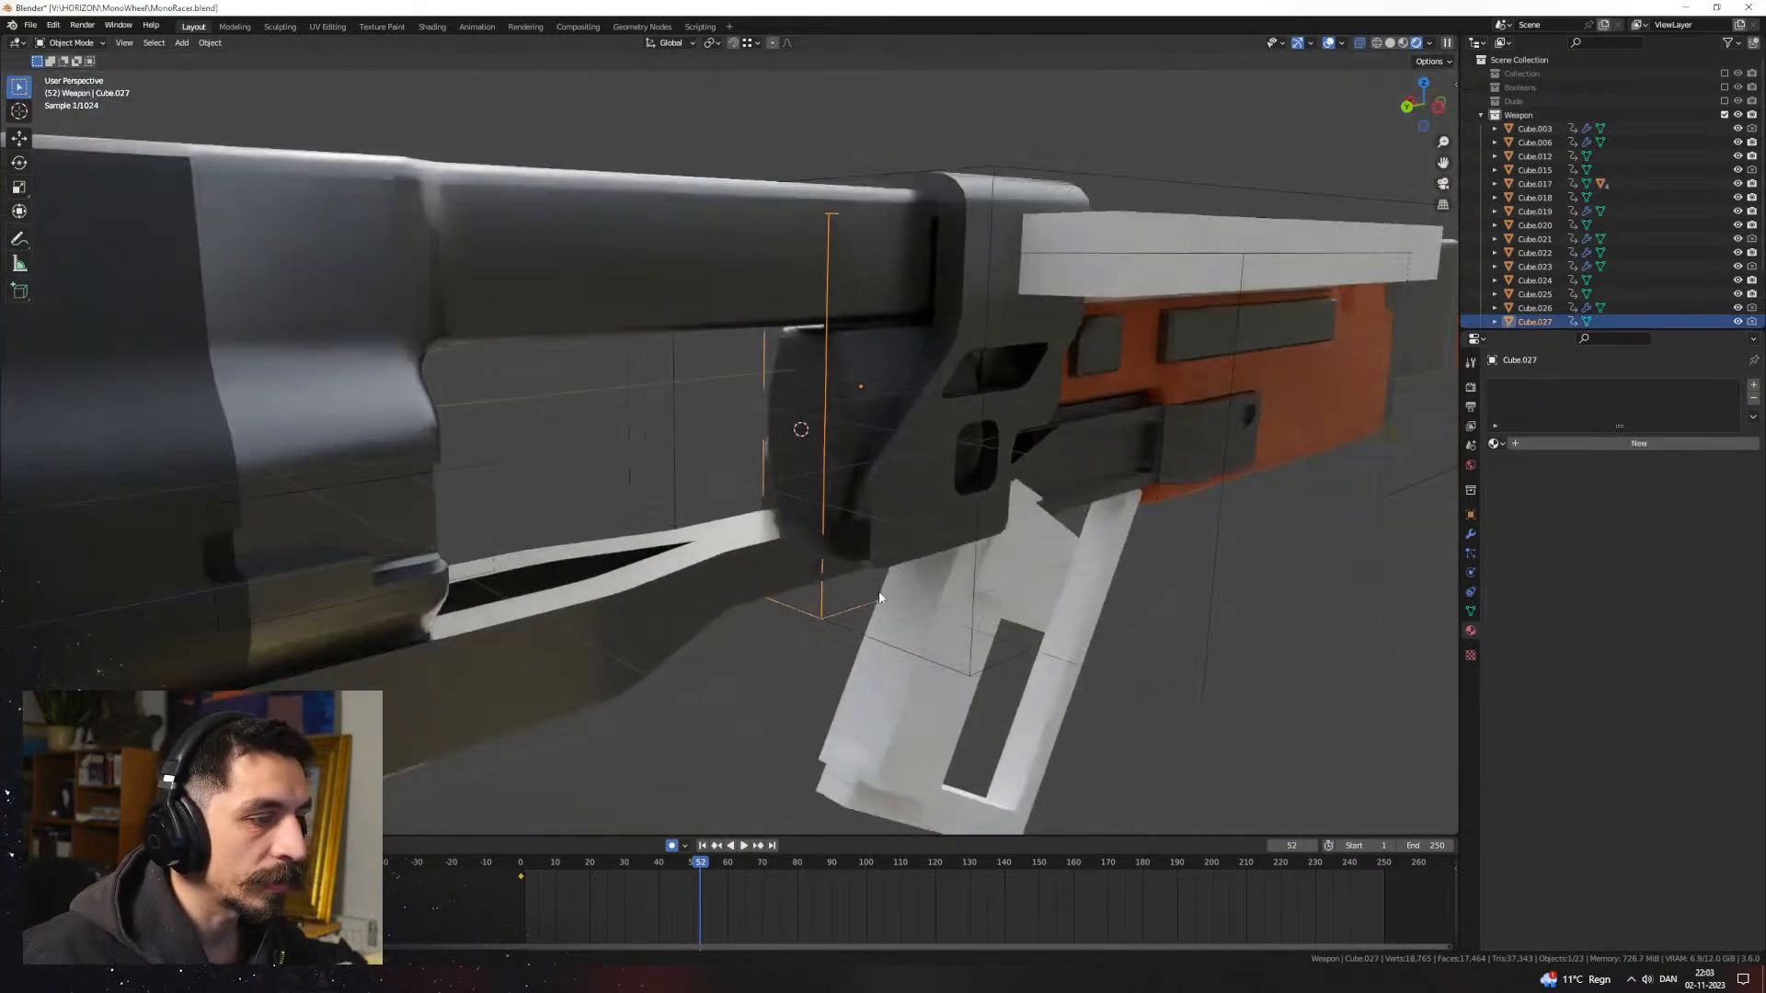
middle_click_drag(819, 671, 789, 675)
middle_click_drag(857, 606, 711, 764)
left_click_drag(664, 859, 756, 857)
middle_click_drag(1141, 624, 992, 589, "shift")
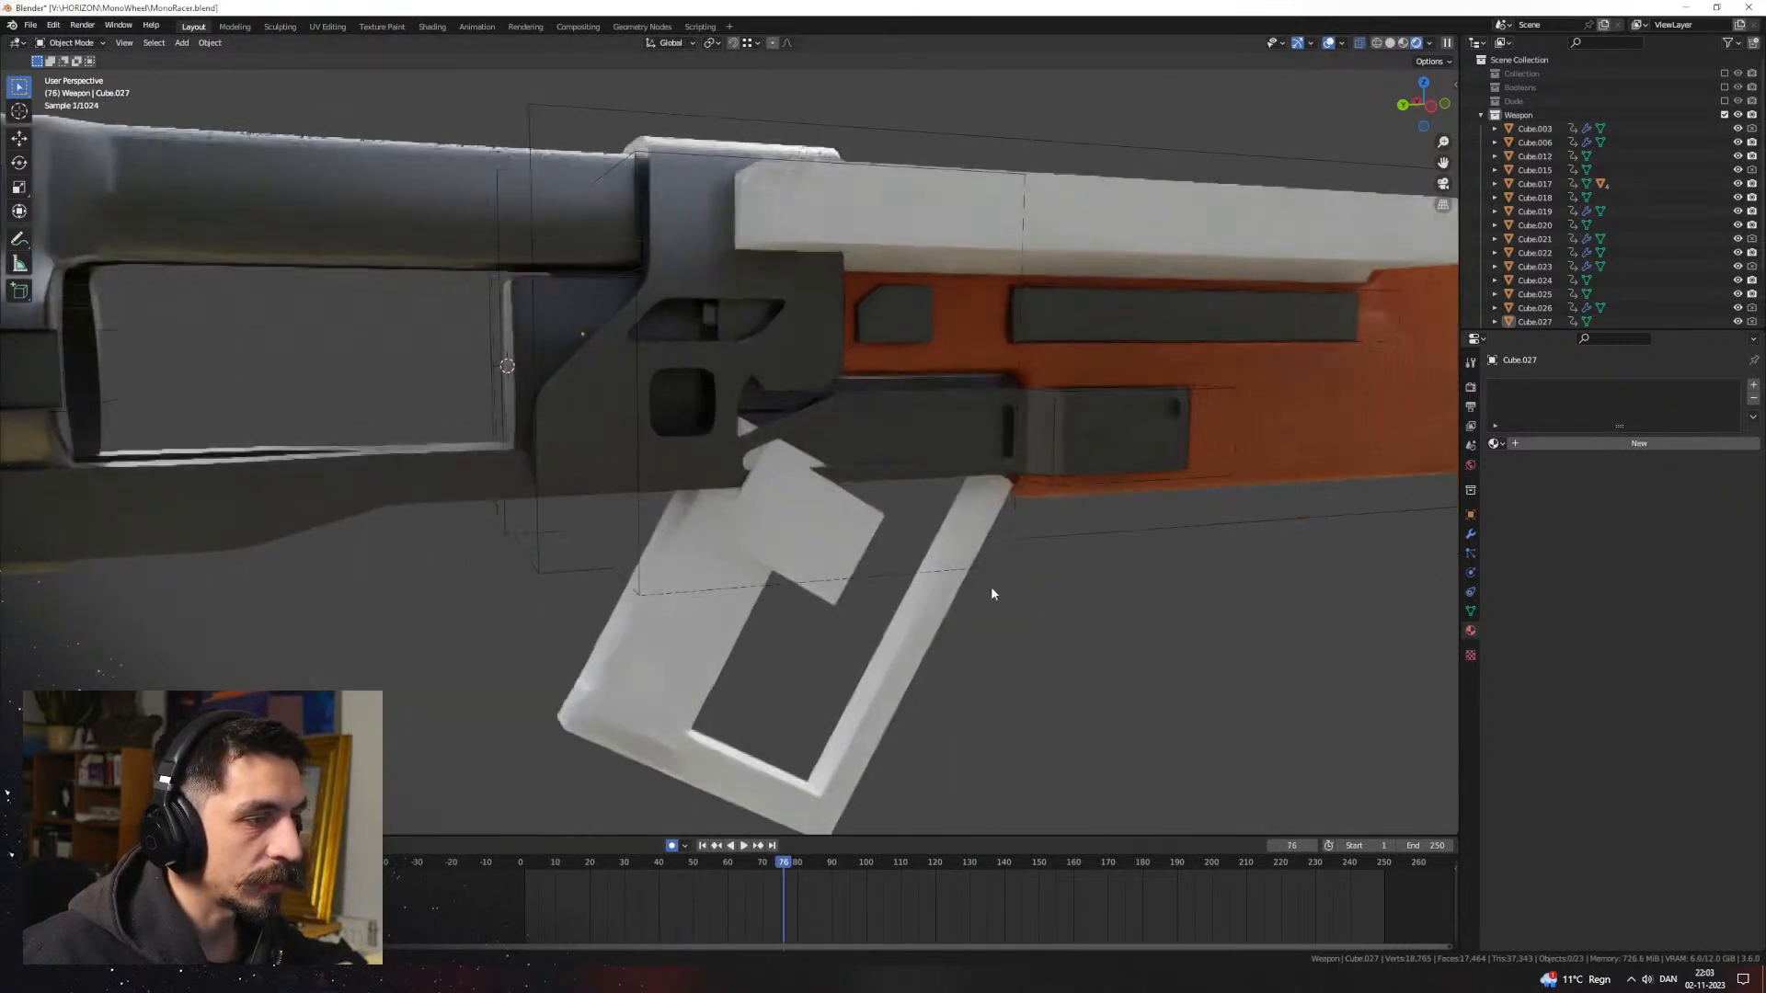
middle_click_drag(1139, 614, 883, 498)
scroll(883, 497, "down", 1)
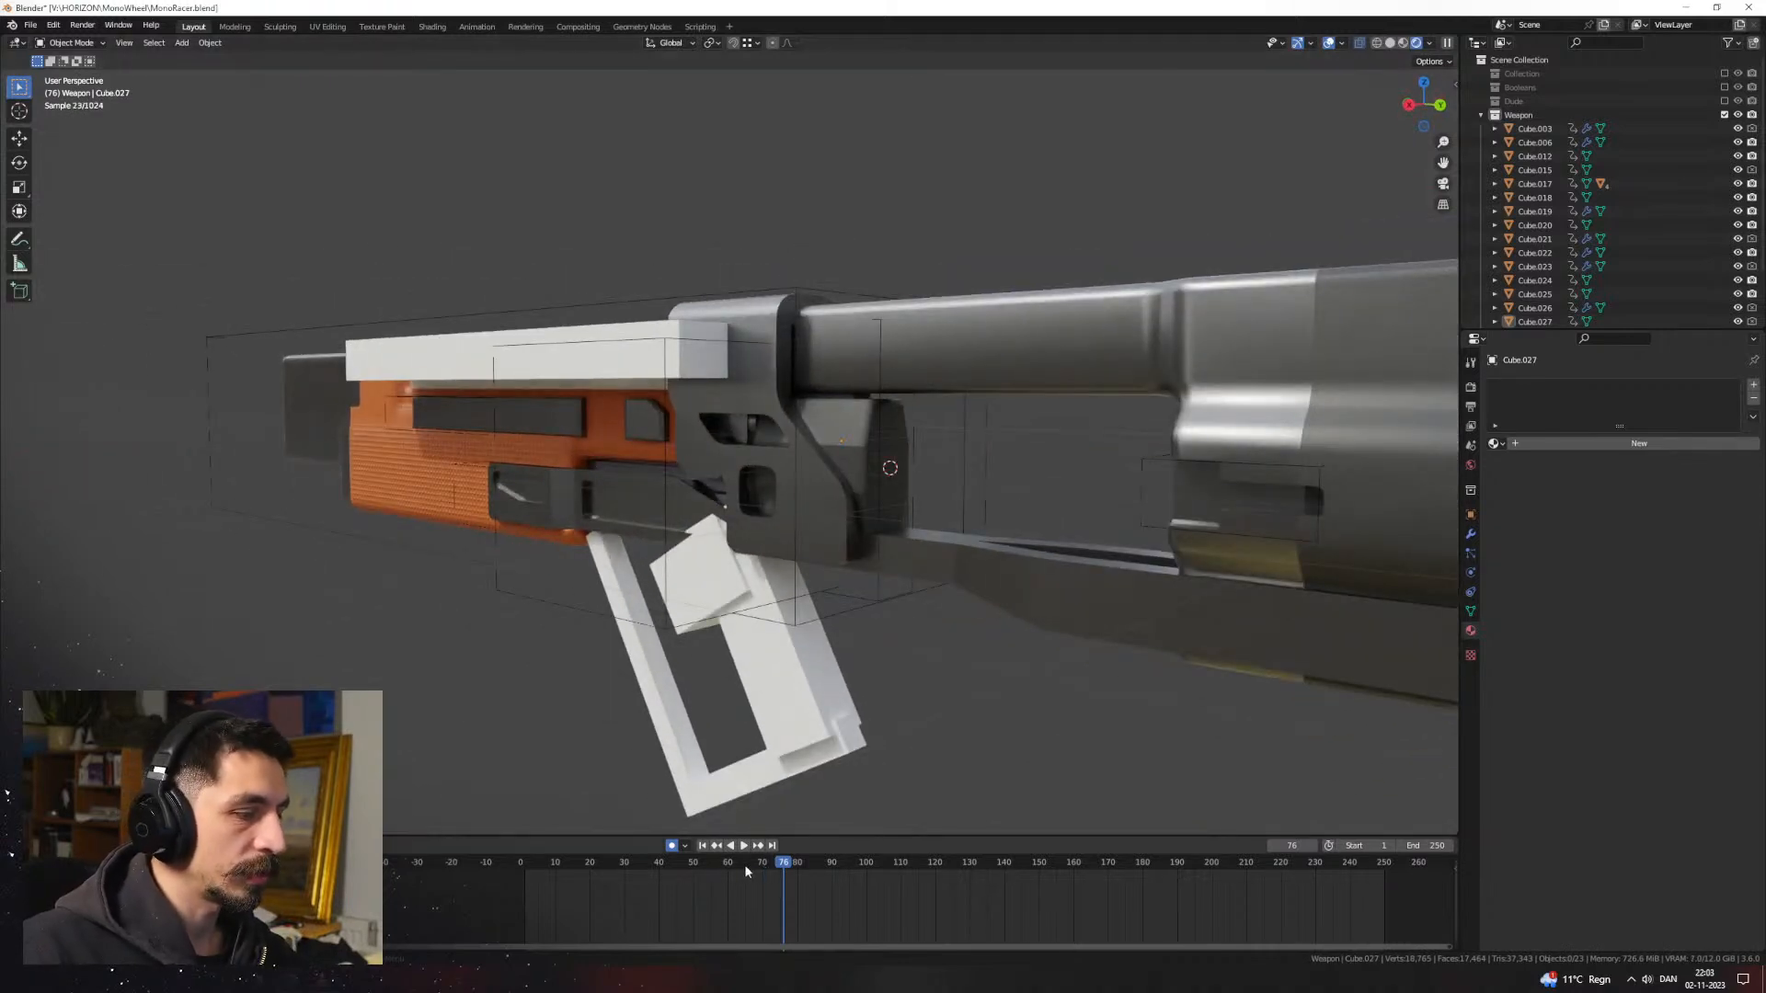
Step: Replay the early part of the animation and stop at frame 32 to examine how the block slides along the rail
mouse_move(638, 874)
left_mouse_down()
mouse_move(582, 868)
mouse_move(637, 879)
left_mouse_up()
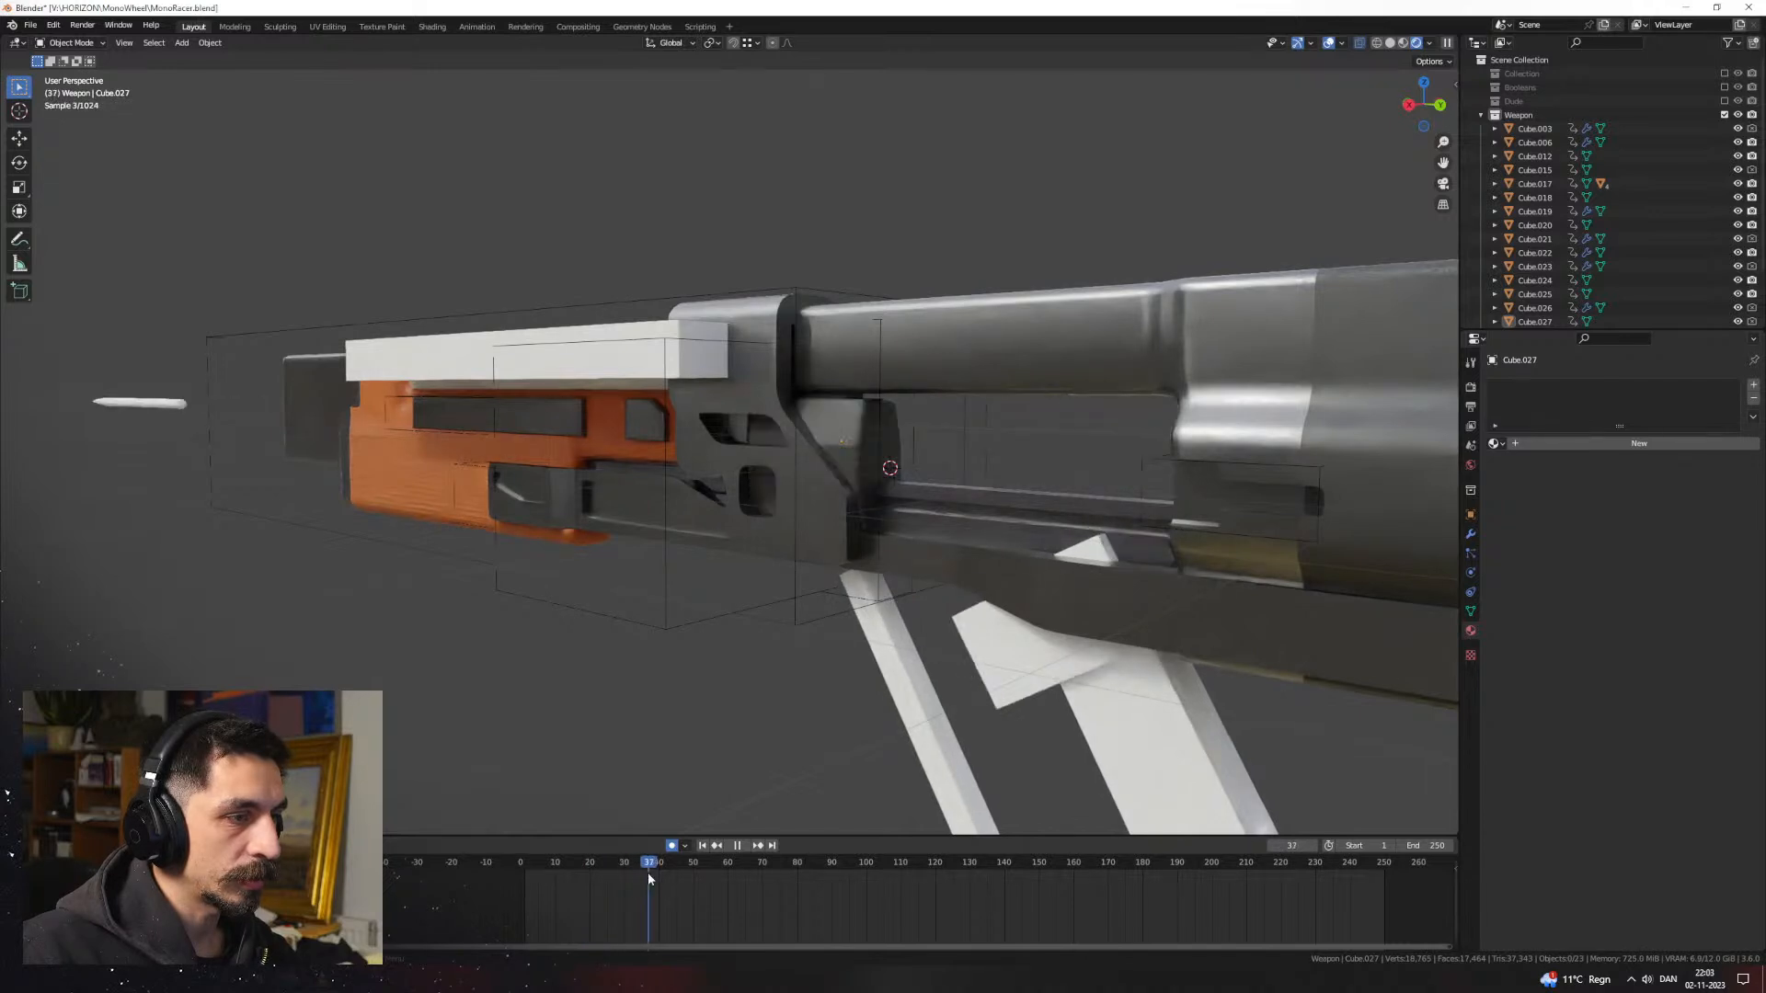
left_click_drag(628, 875, 627, 876)
middle_click_drag(883, 588, 1100, 455)
scroll(824, 542, "up", 3)
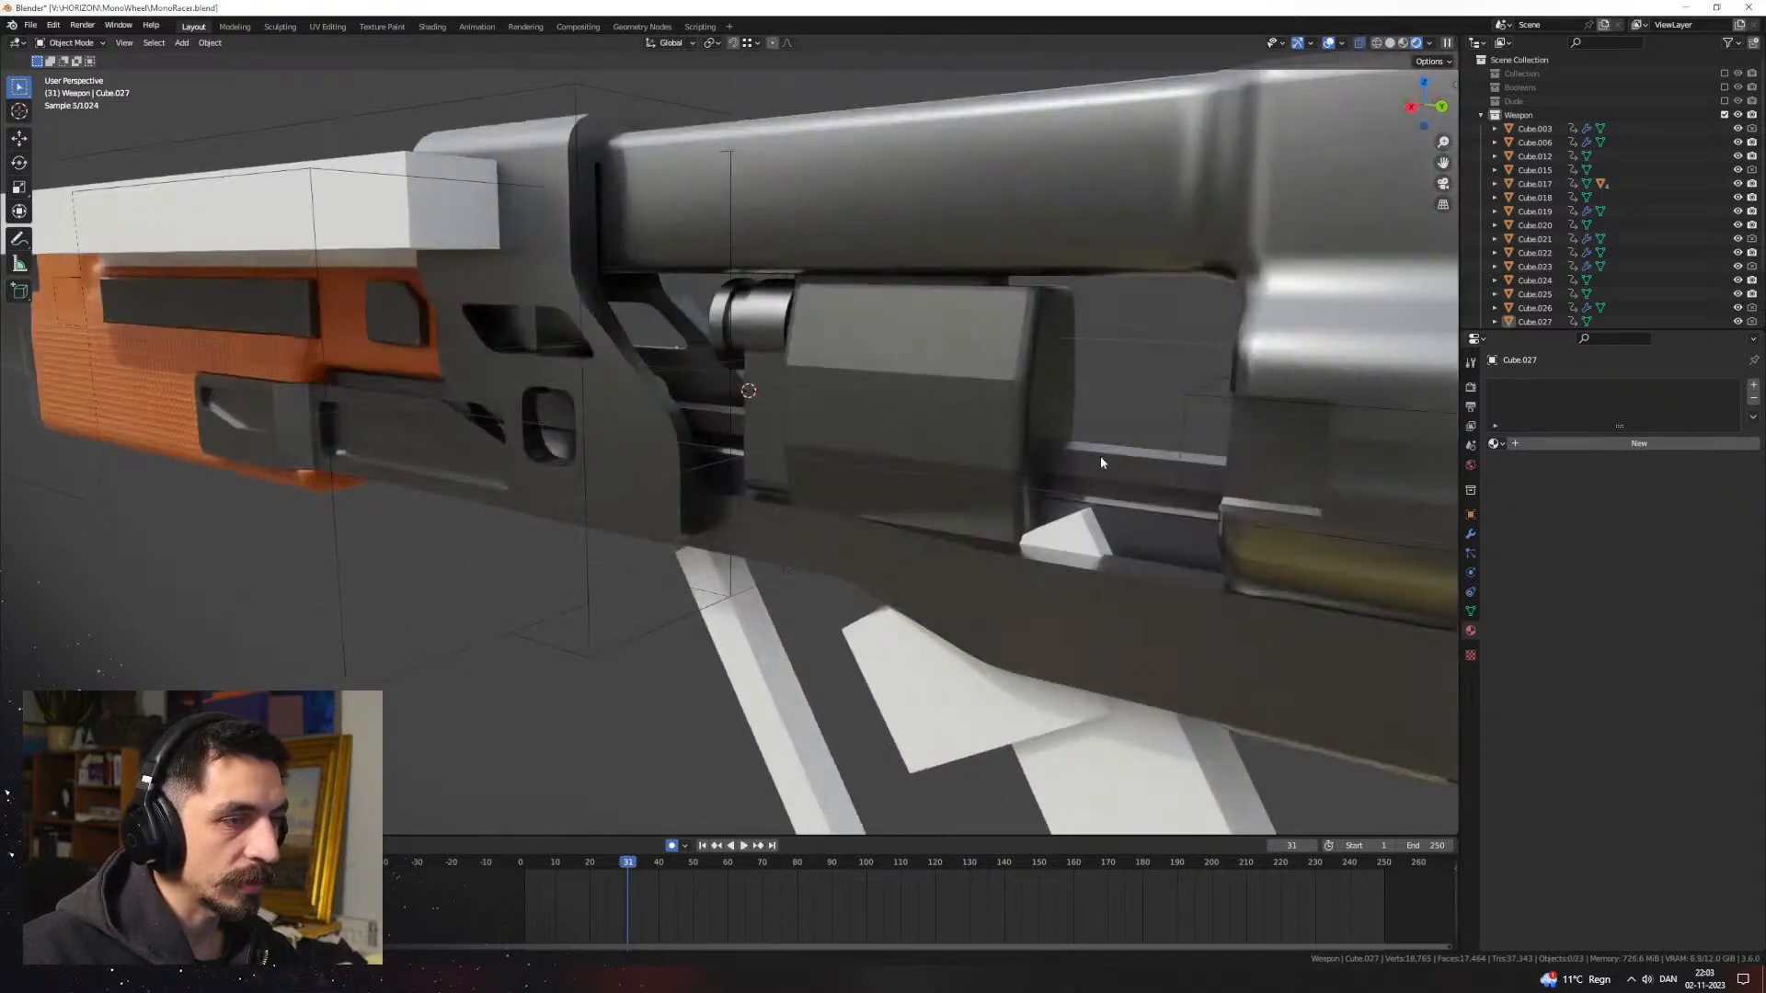
left_click(1072, 471)
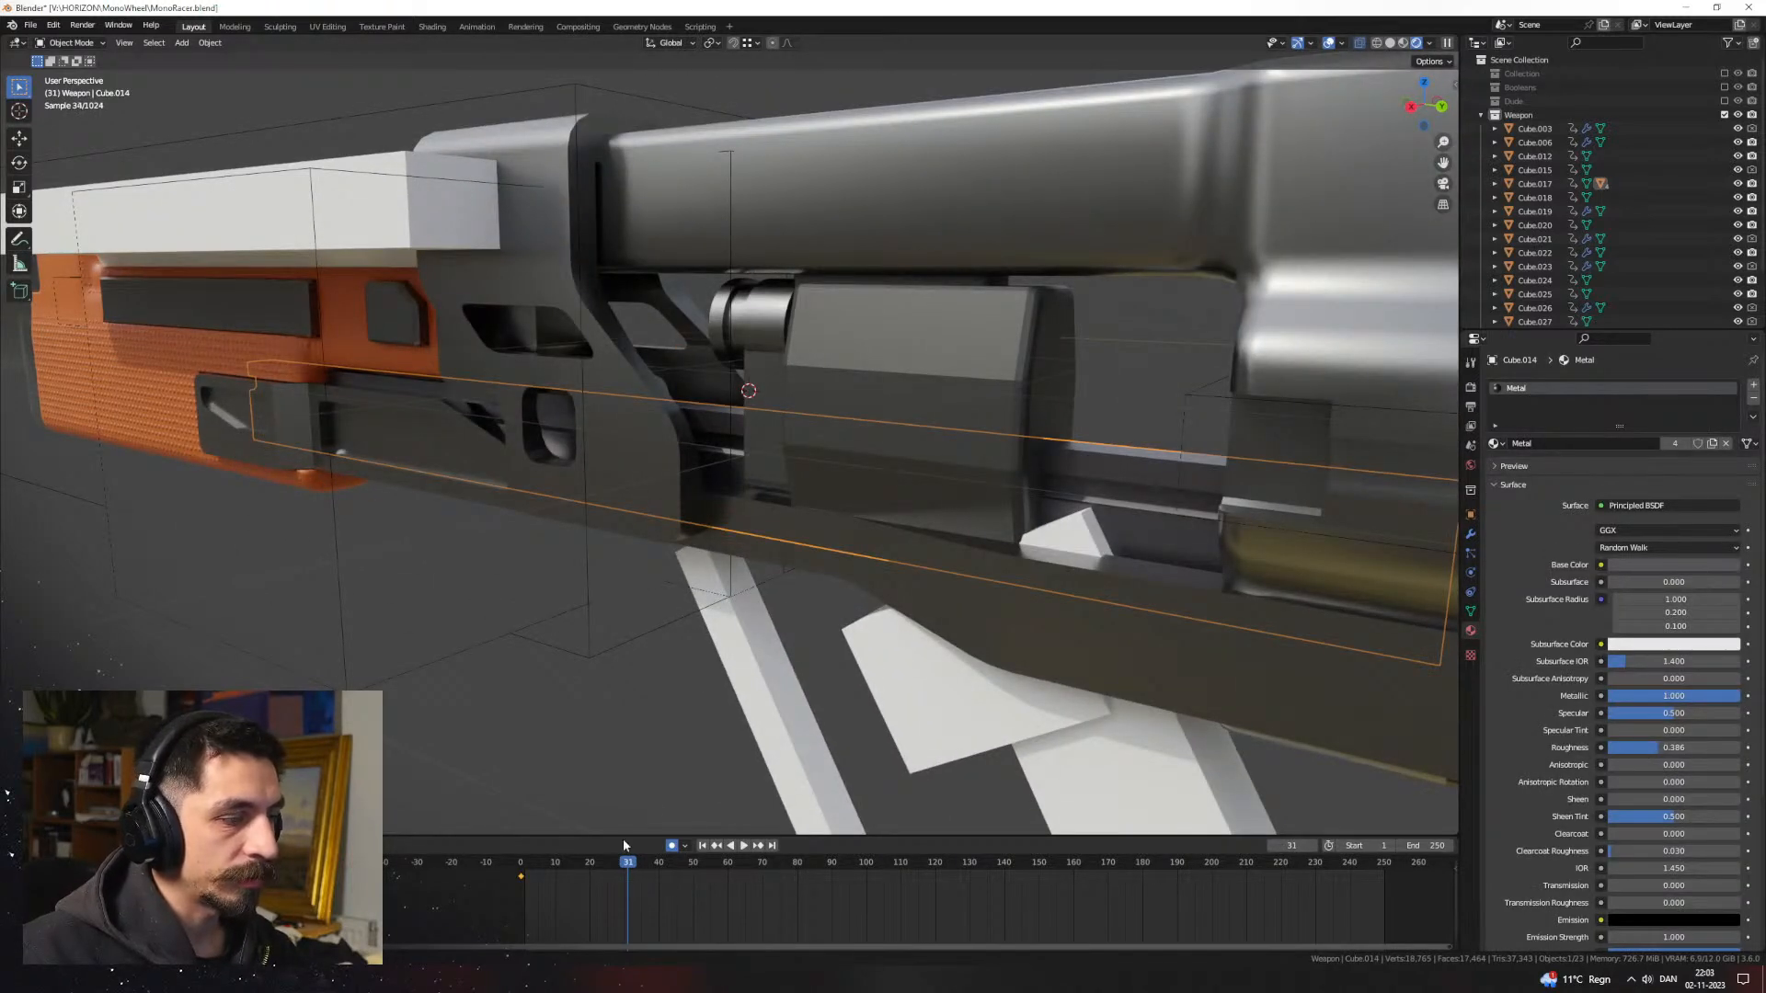
left_click(521, 871)
key("space")
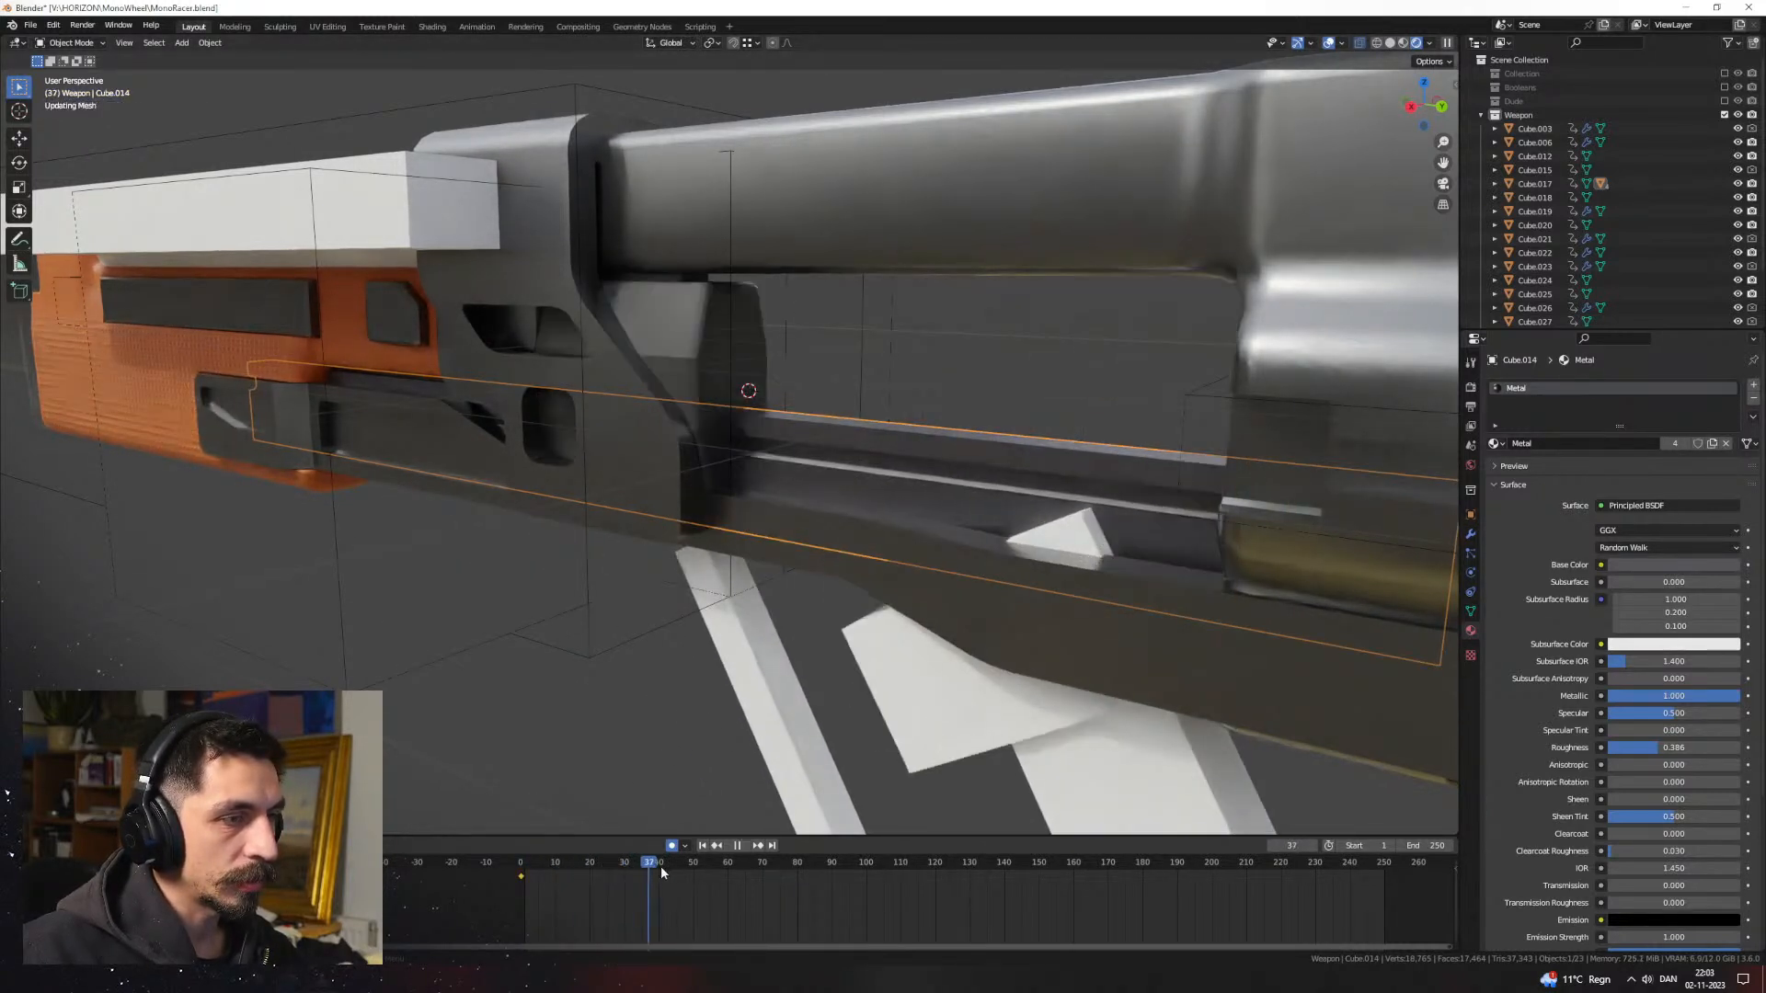
key("space")
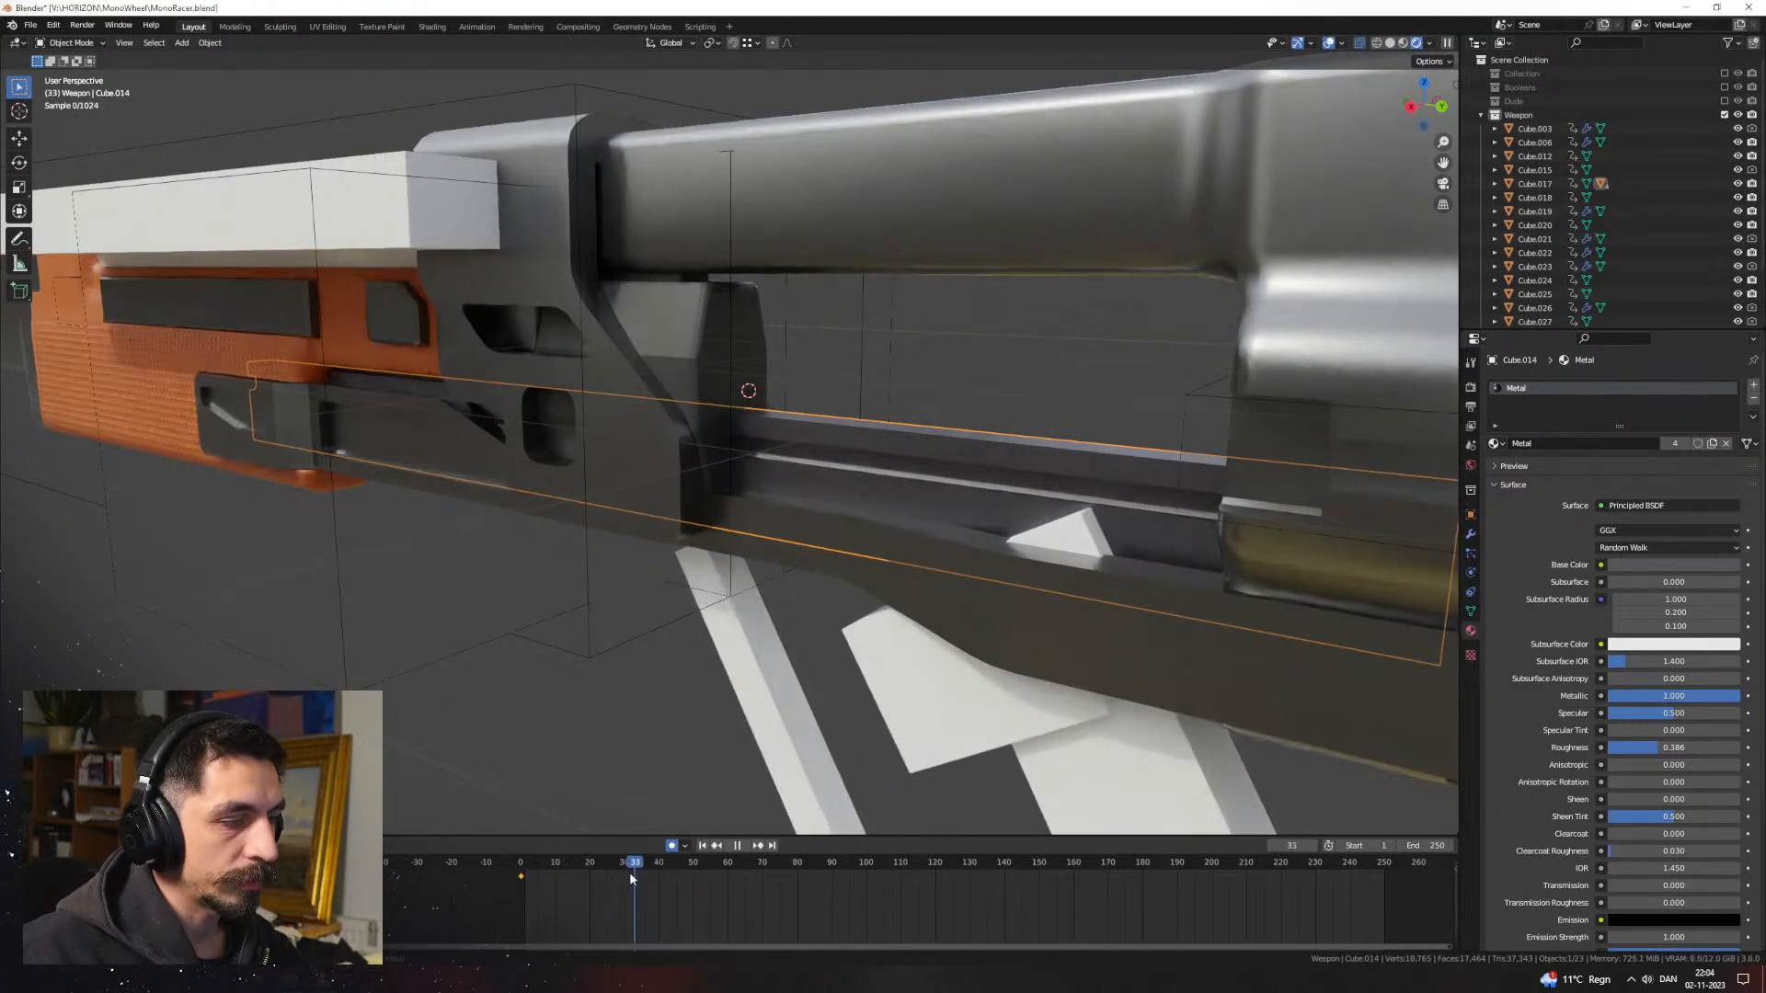
left_click(625, 870)
left_click(634, 865)
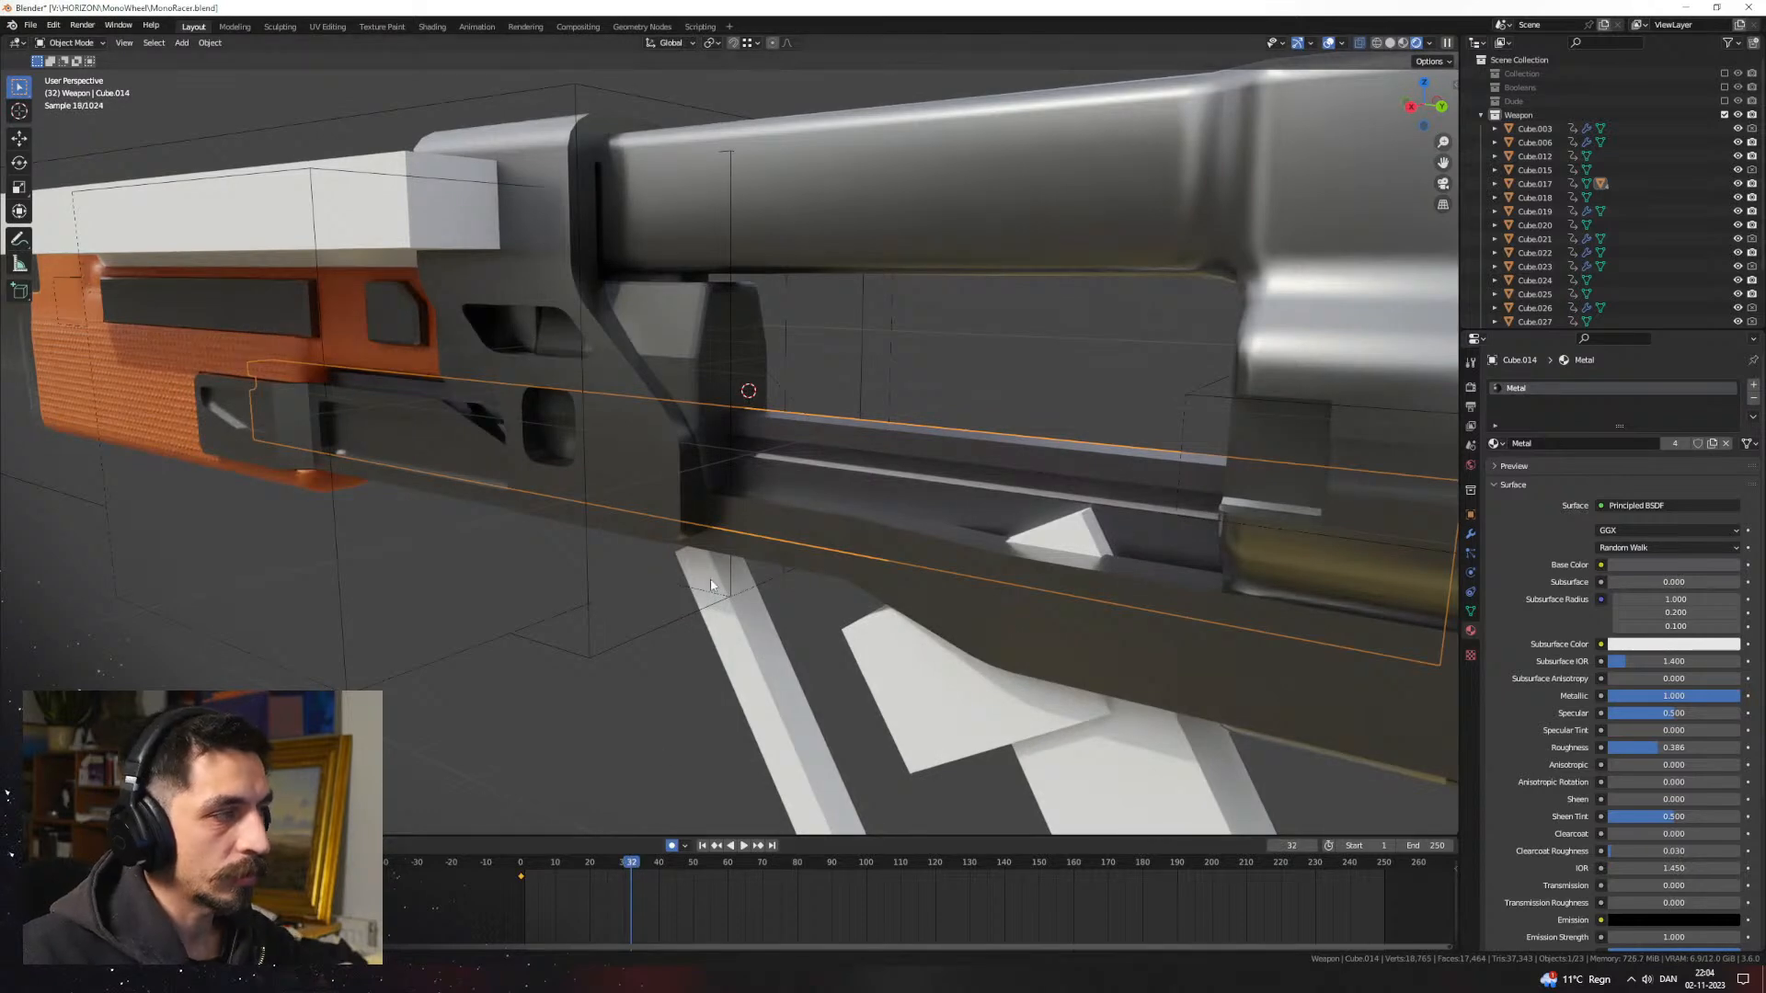
Step: Subtract the rail from the sliding block with a Boolean difference using the Fast solver, and remove the block's empty cylinder Boolean modifier
left_click(765, 368)
middle_click_drag(765, 368, 818, 434)
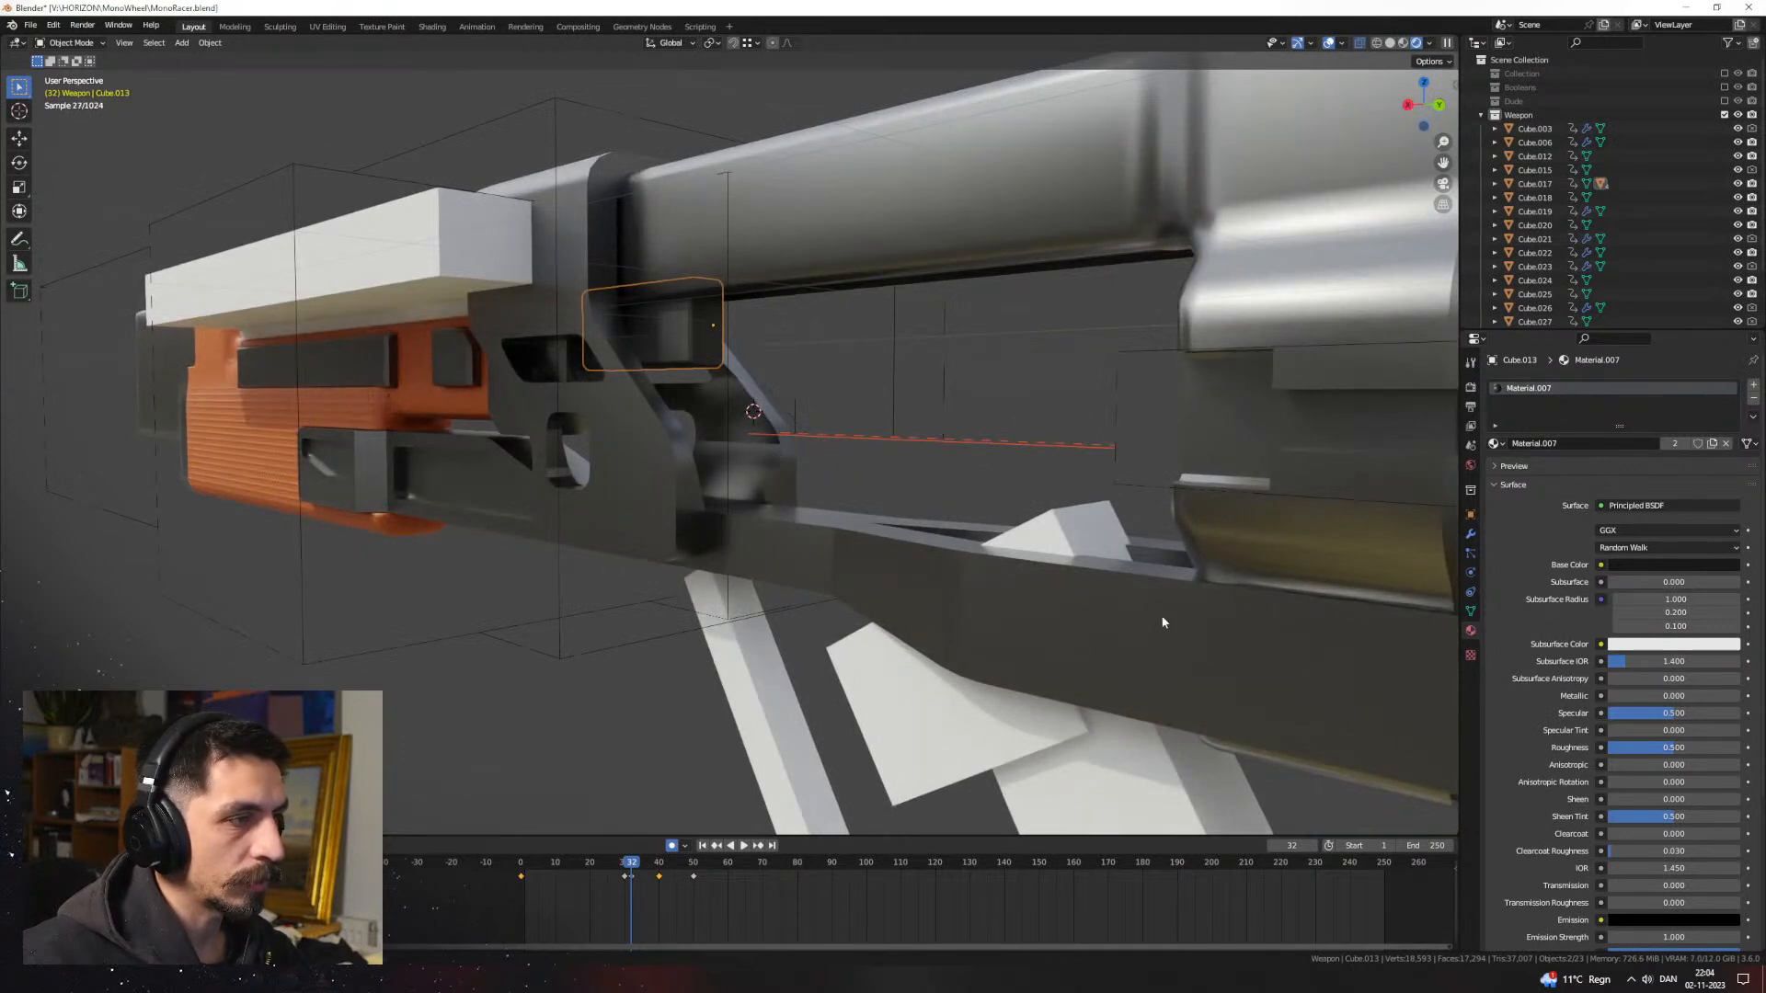
left_click(1470, 535)
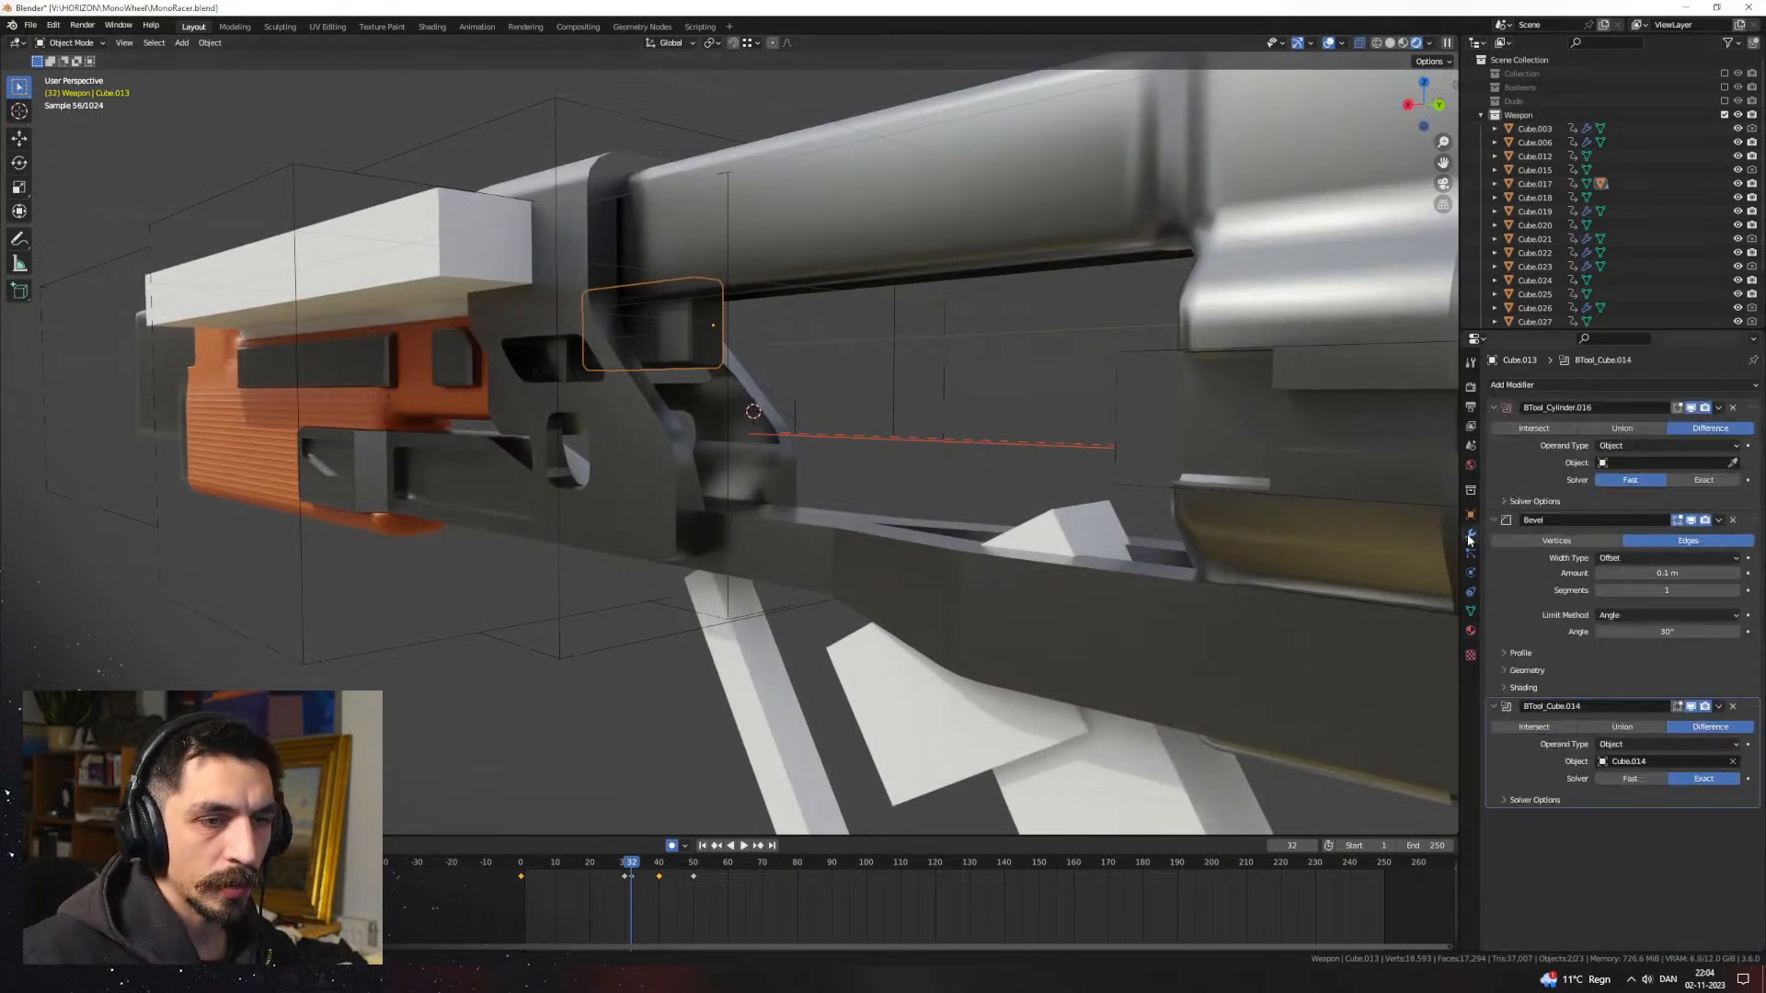
left_click(1630, 780)
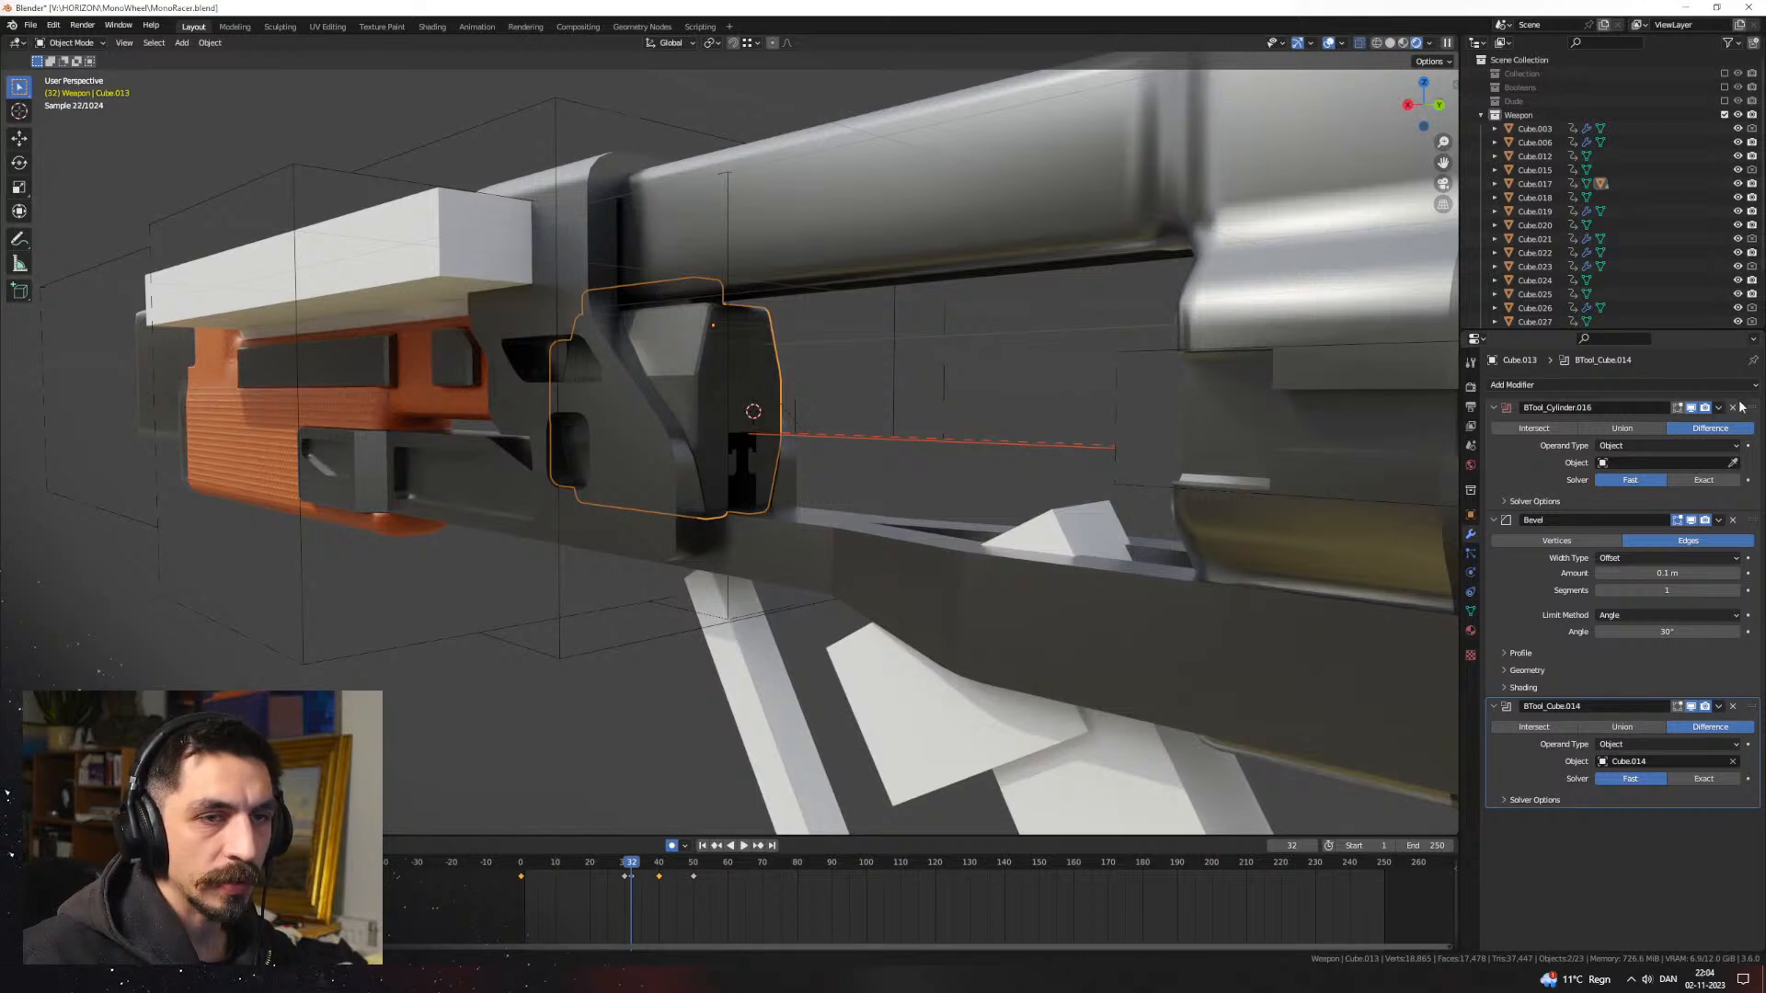
left_click(1734, 408)
Step: Set the rail's viewport display to Solid and enable all its ray visibility options and its visibility in renders
left_click(933, 440)
middle_click_drag(932, 440, 891, 504)
left_click(1469, 514)
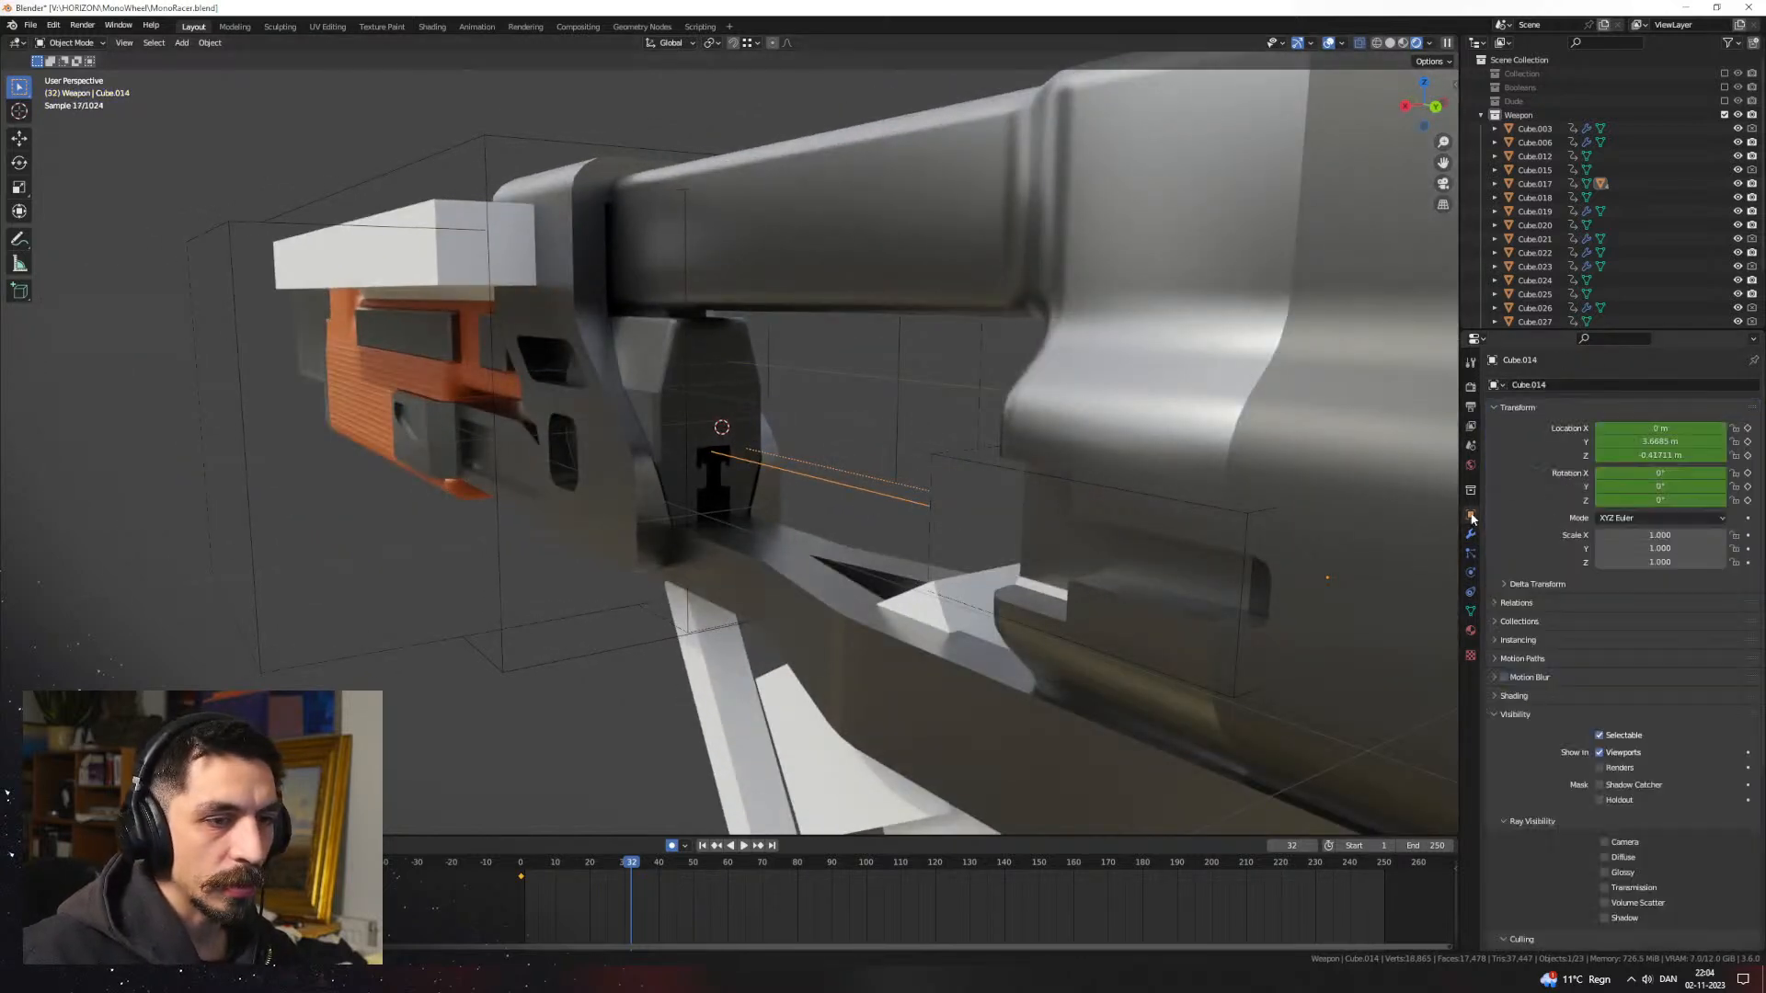
scroll(1547, 776, "down", 10)
left_click(1623, 884)
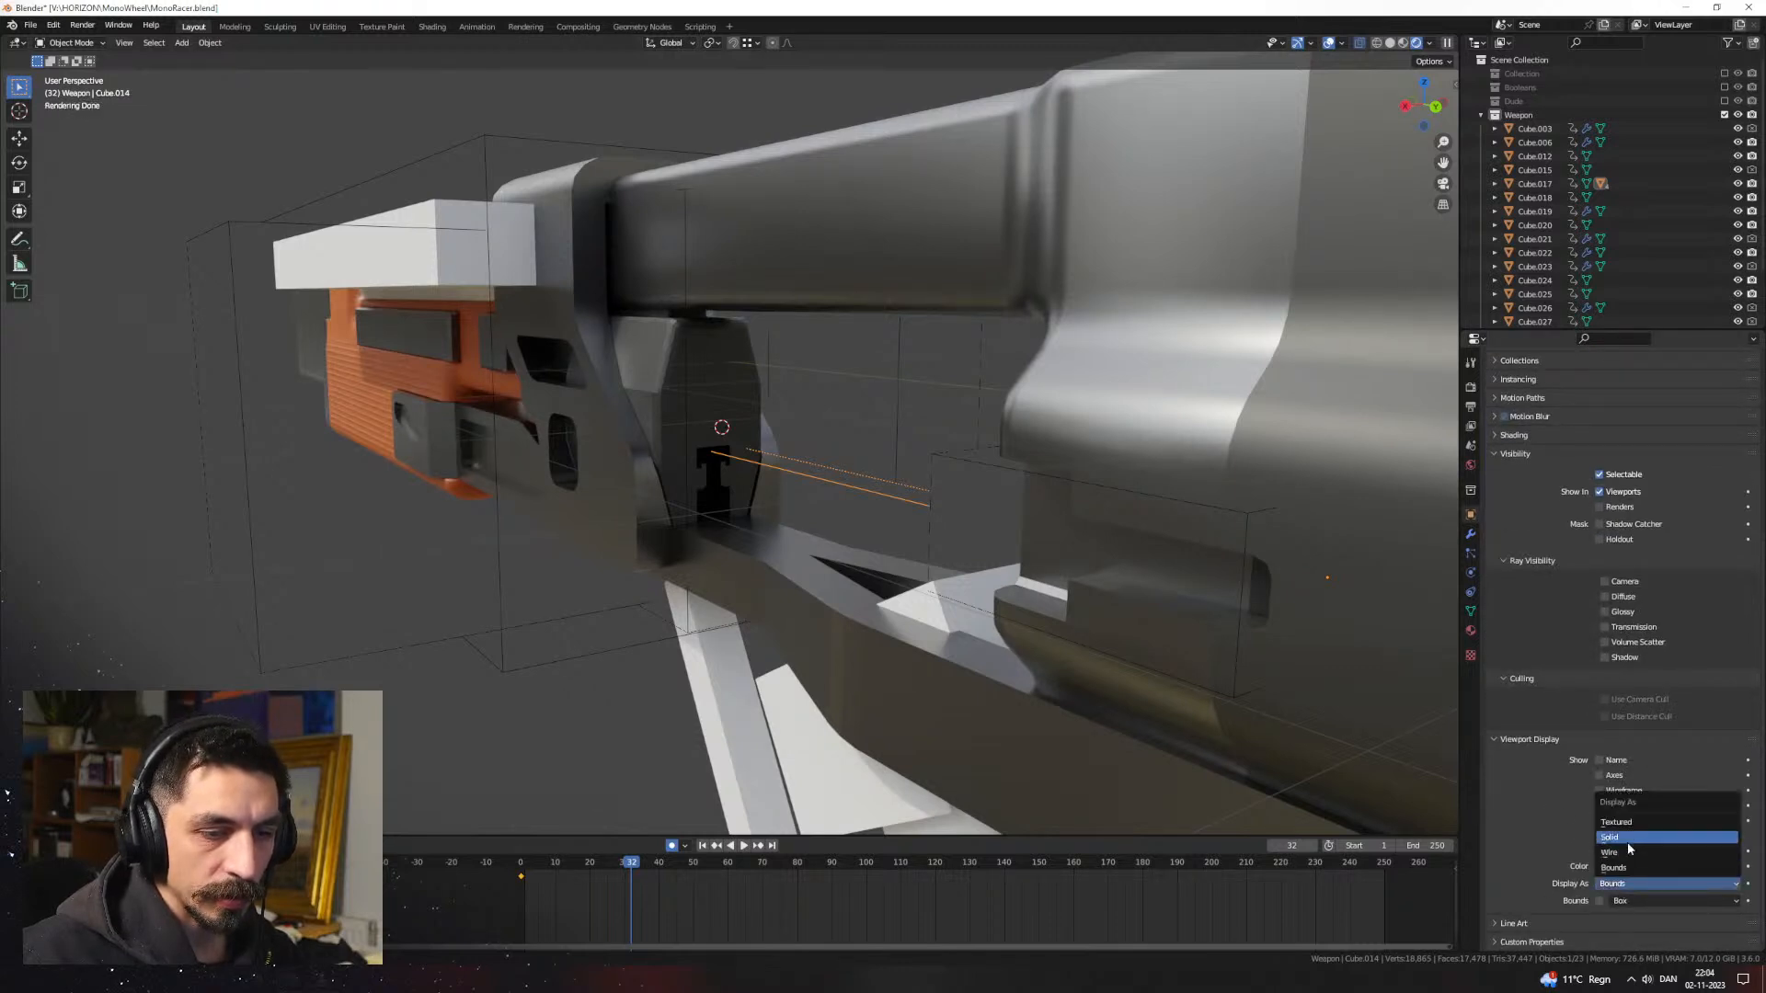
left_click(1626, 839)
left_click_drag(1625, 581, 1622, 662)
left_click(1627, 509)
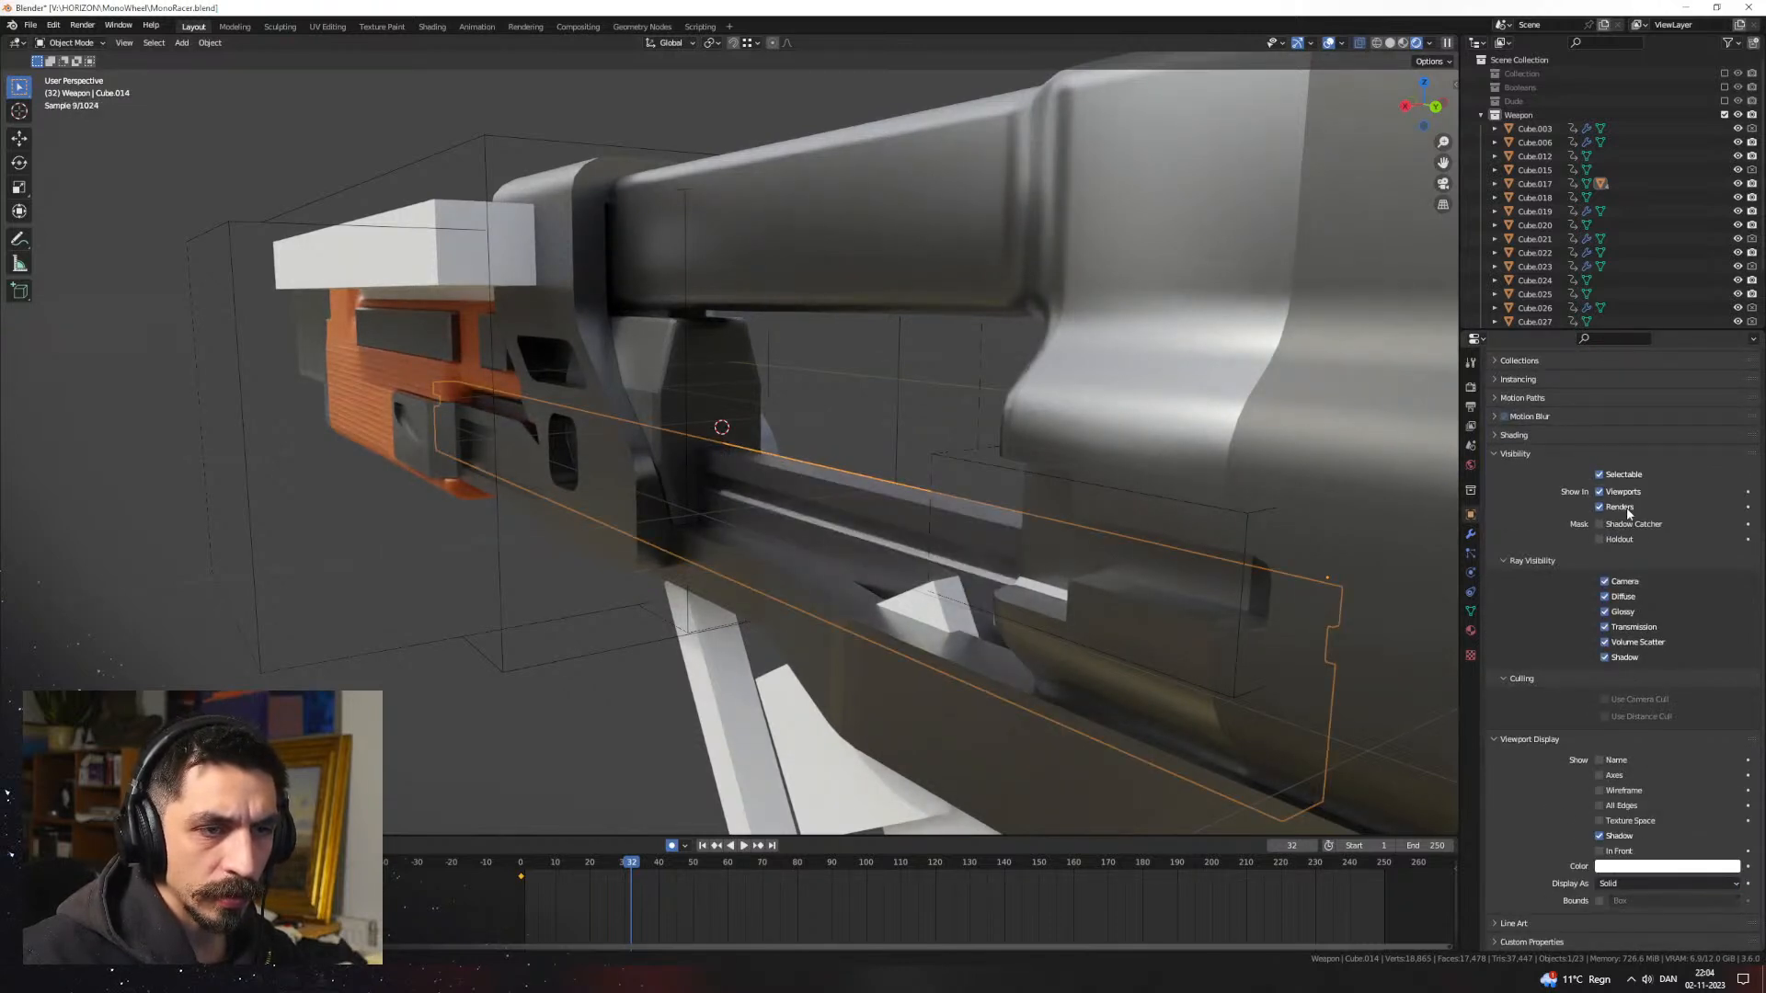
Step: Advance the animation to frame 45 to examine the rail sliding through the cut block
middle_click_drag(862, 453, 1058, 552)
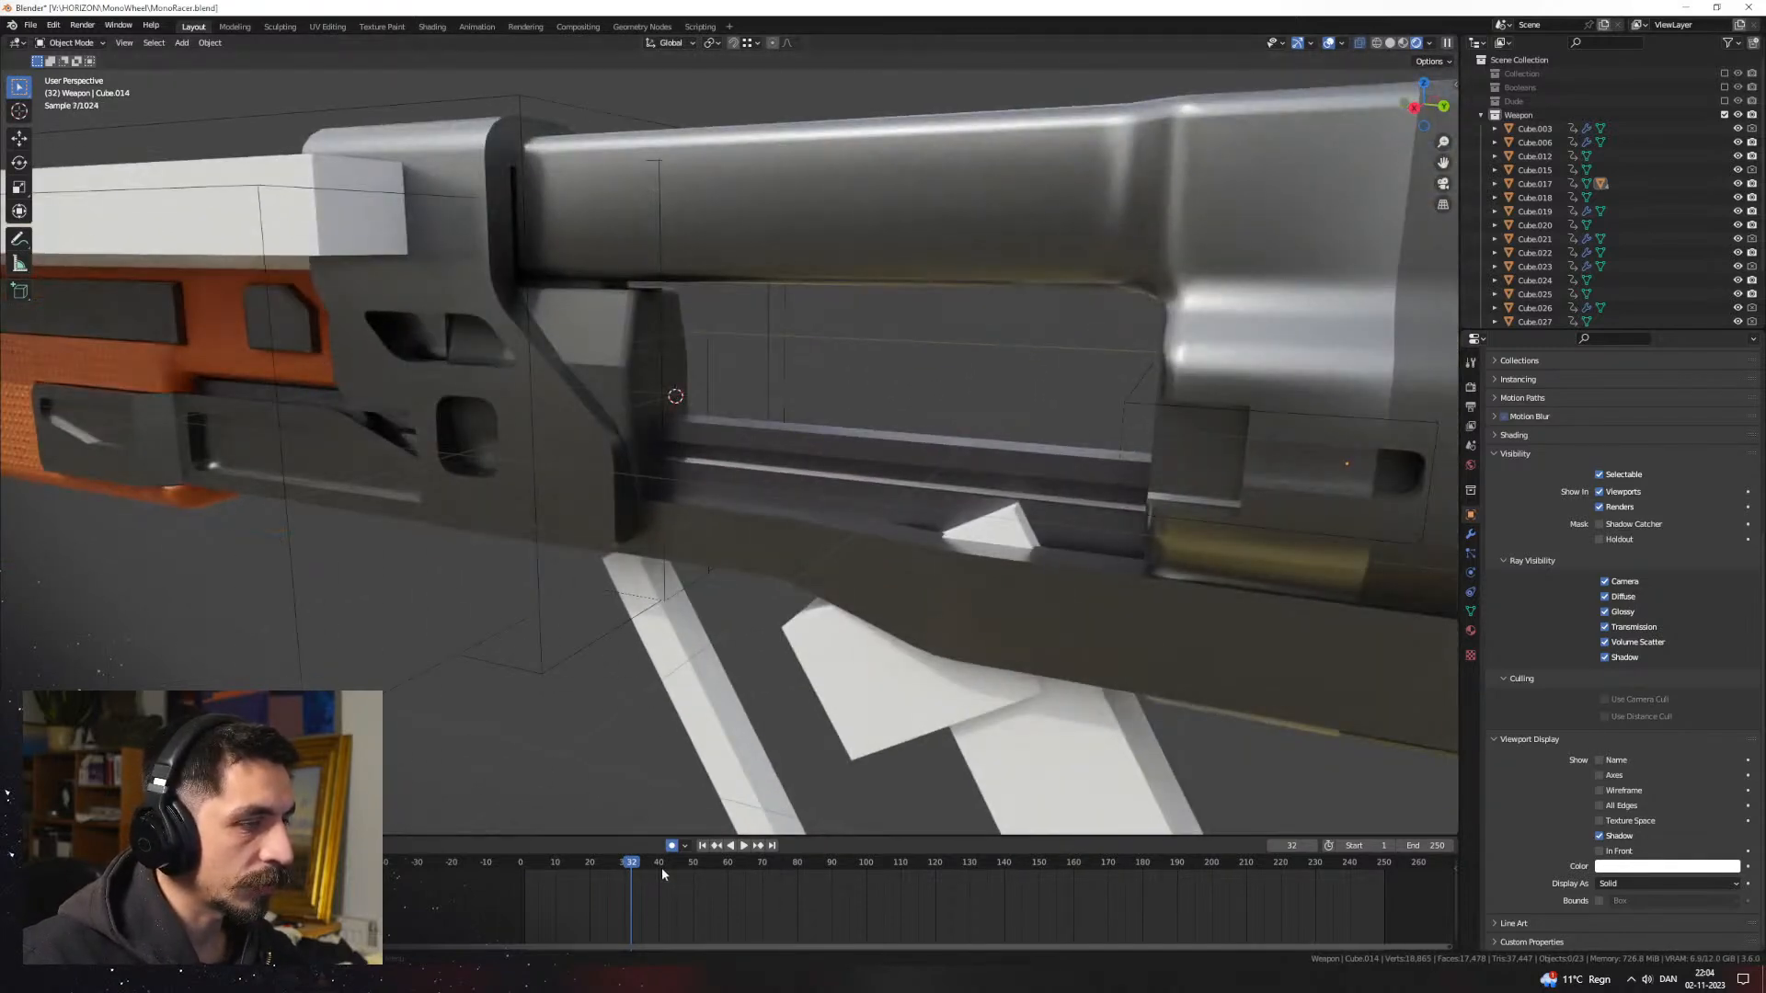
key("space")
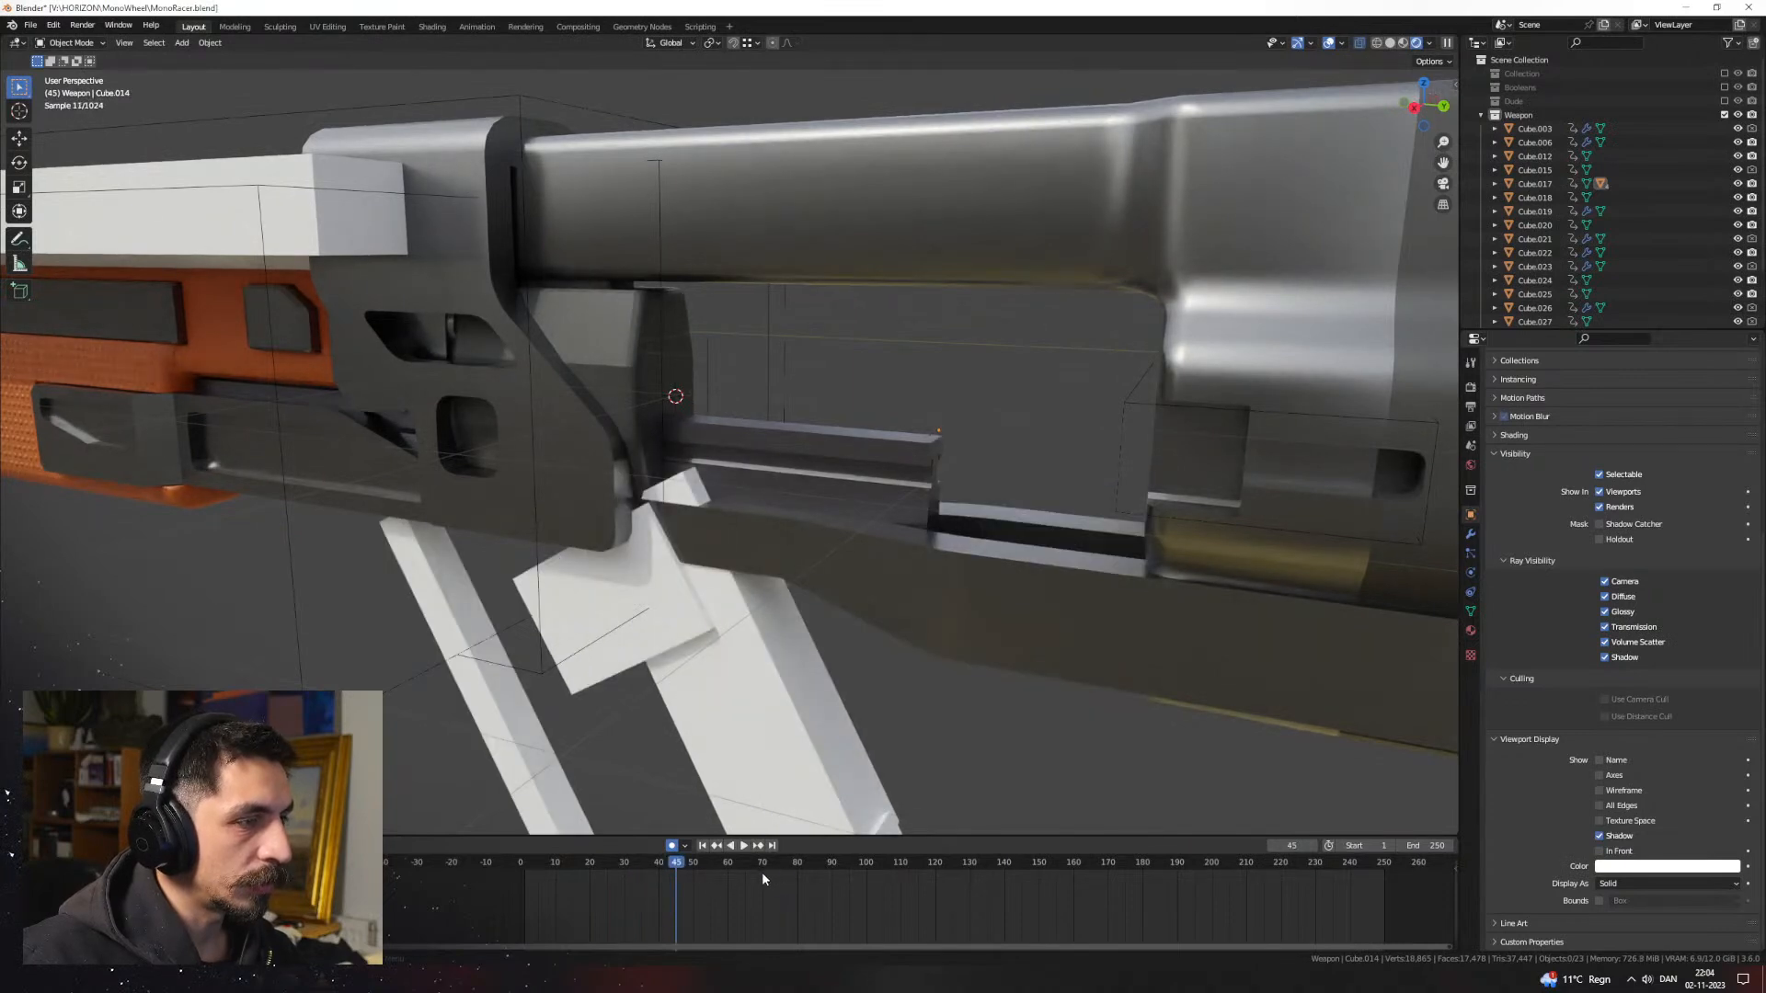
middle_click_drag(942, 516, 870, 489)
key("shift+a")
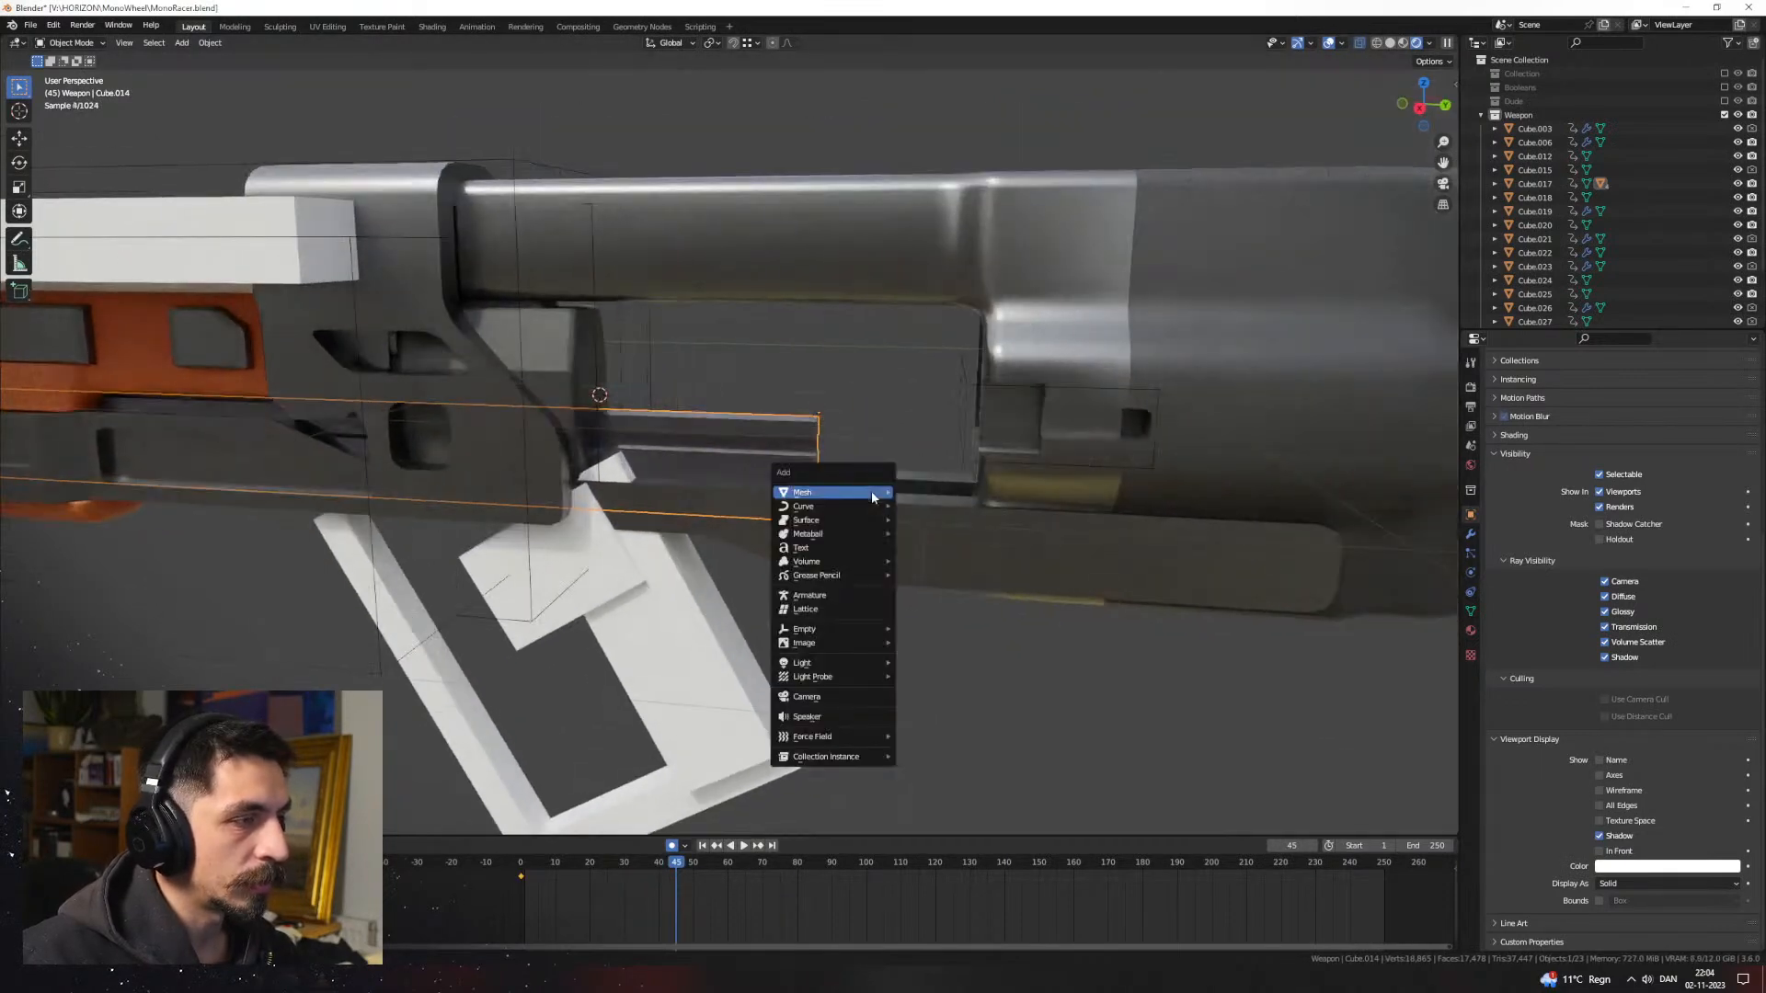
mouse_move(870, 490)
left_click(995, 504)
key("g")
key("x")
key("y")
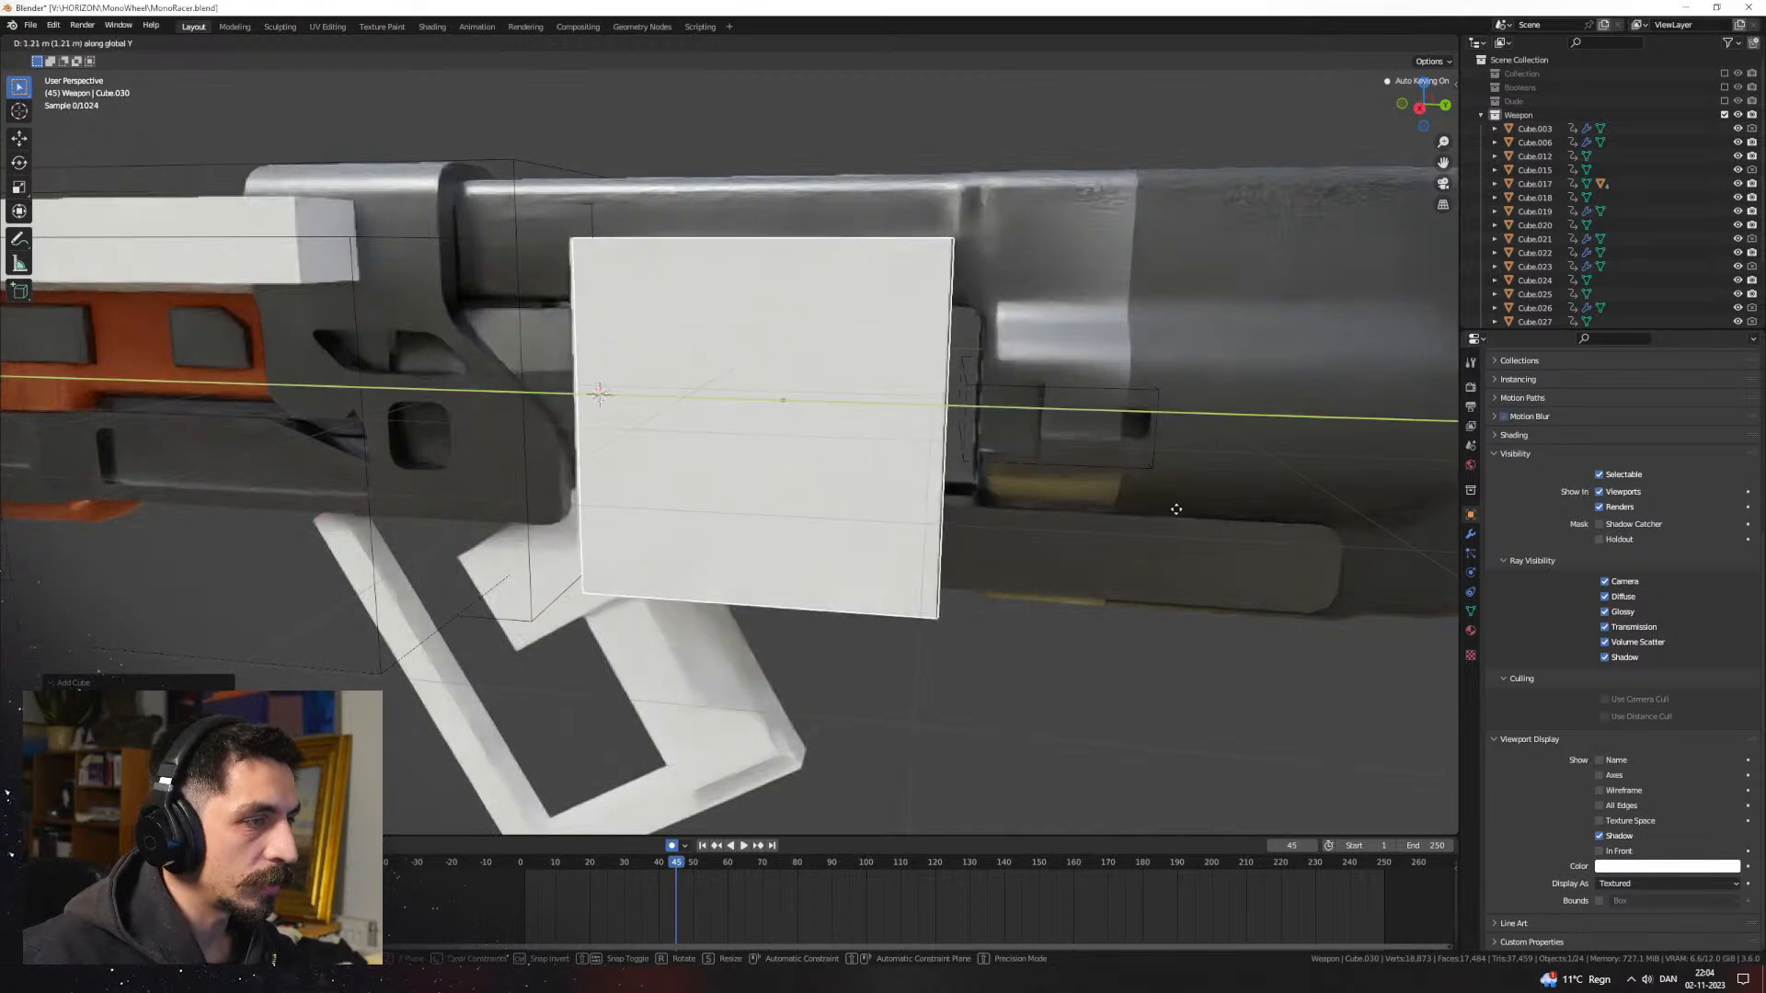
left_click(1231, 508)
key("s")
key("x")
key("y")
left_click(956, 453)
middle_click_drag(962, 455, 1058, 476)
key("s")
key("x")
key("y")
left_click(1091, 478)
key("g")
key("z")
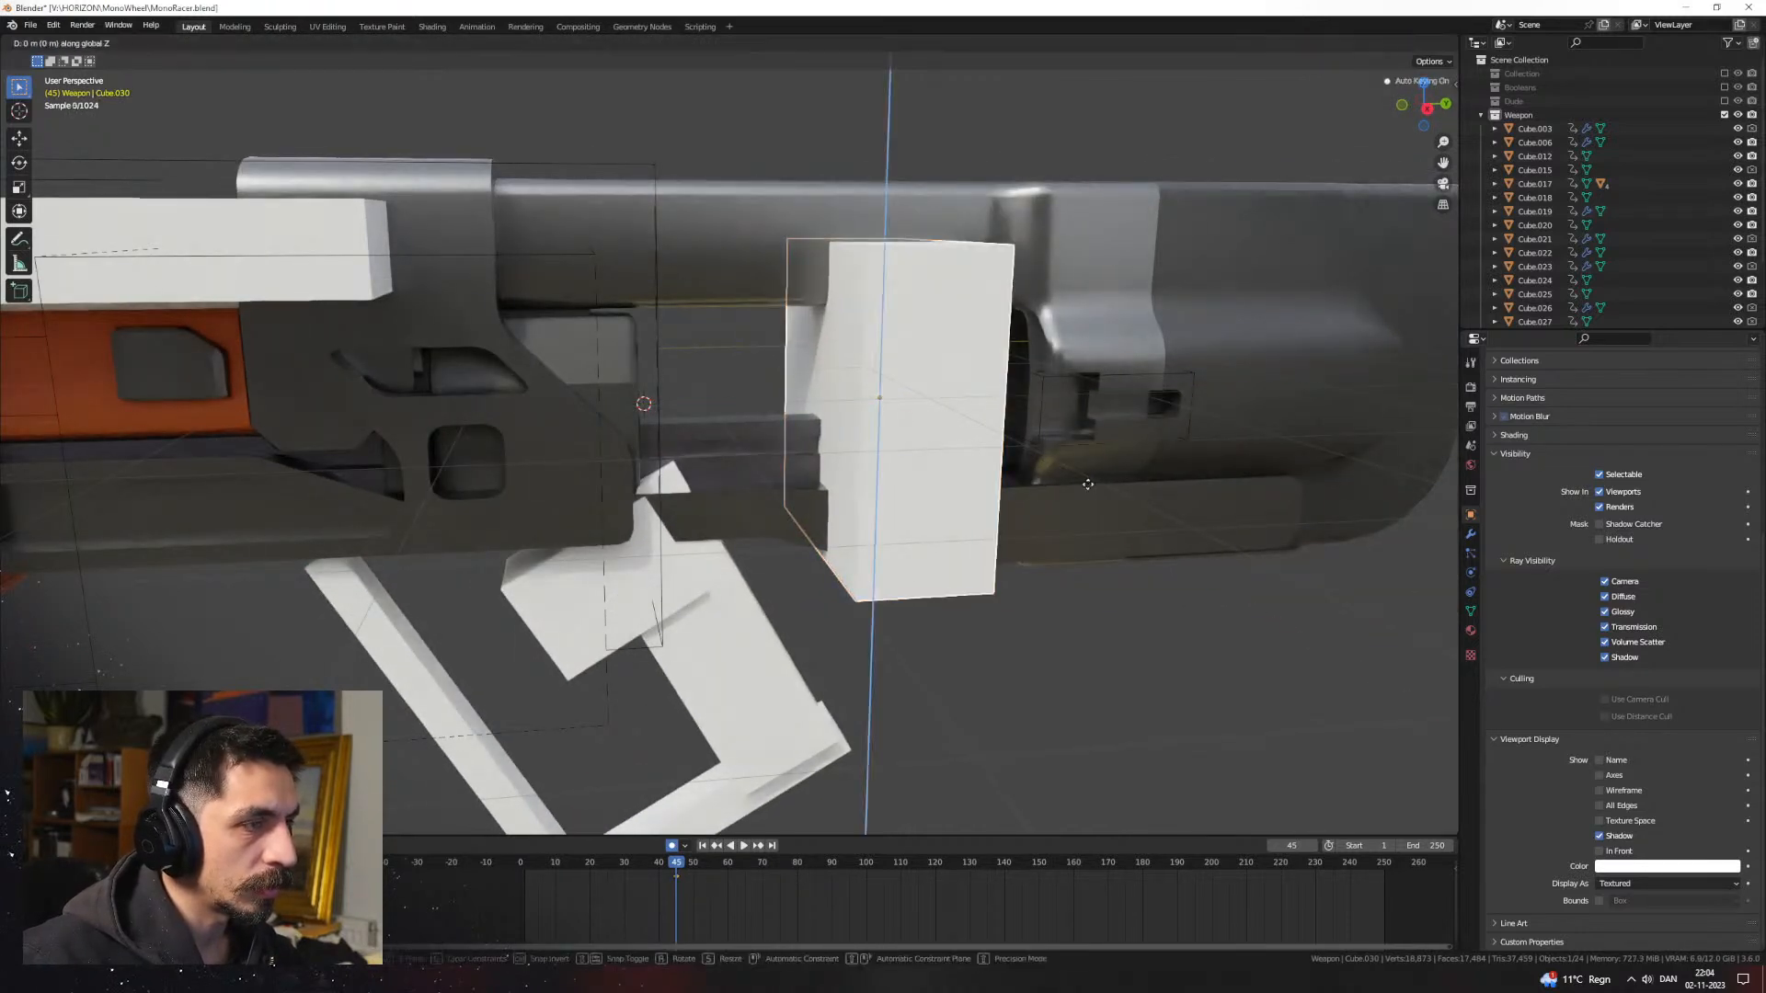
left_click(1010, 539)
key("Delete")
Step: Add a loop cut across the rail near its exposed end in the breech opening
left_click(841, 446)
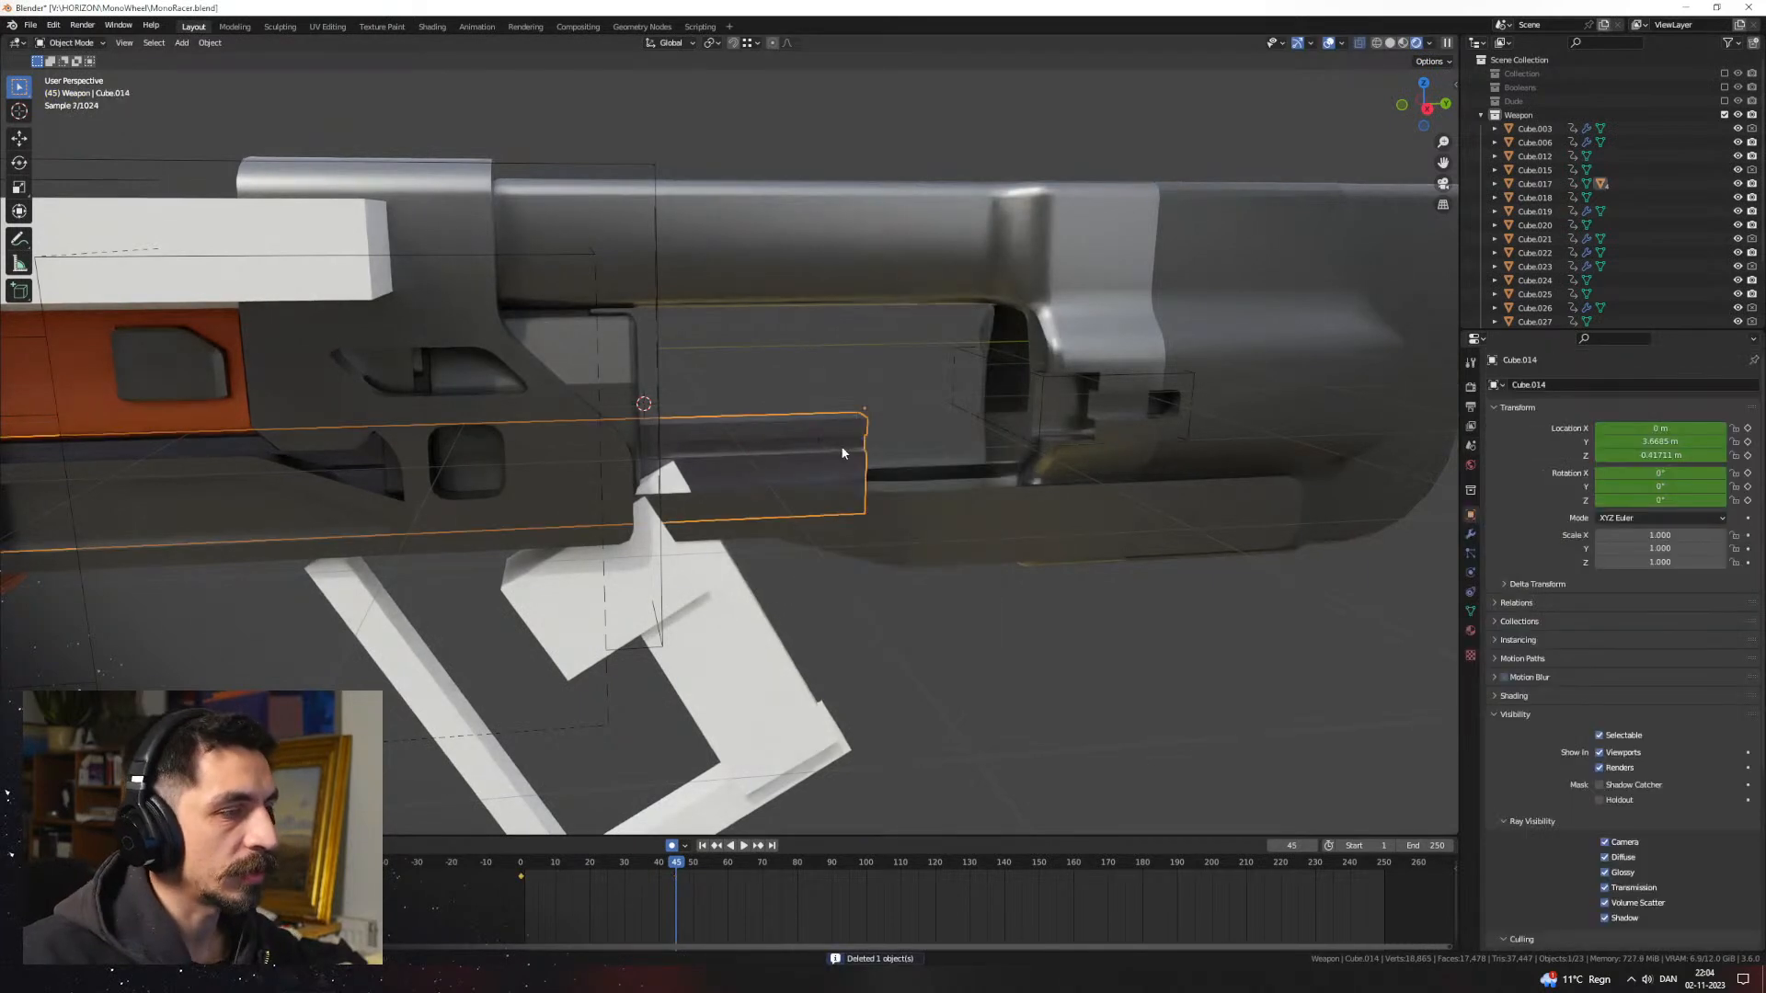
key("Tab")
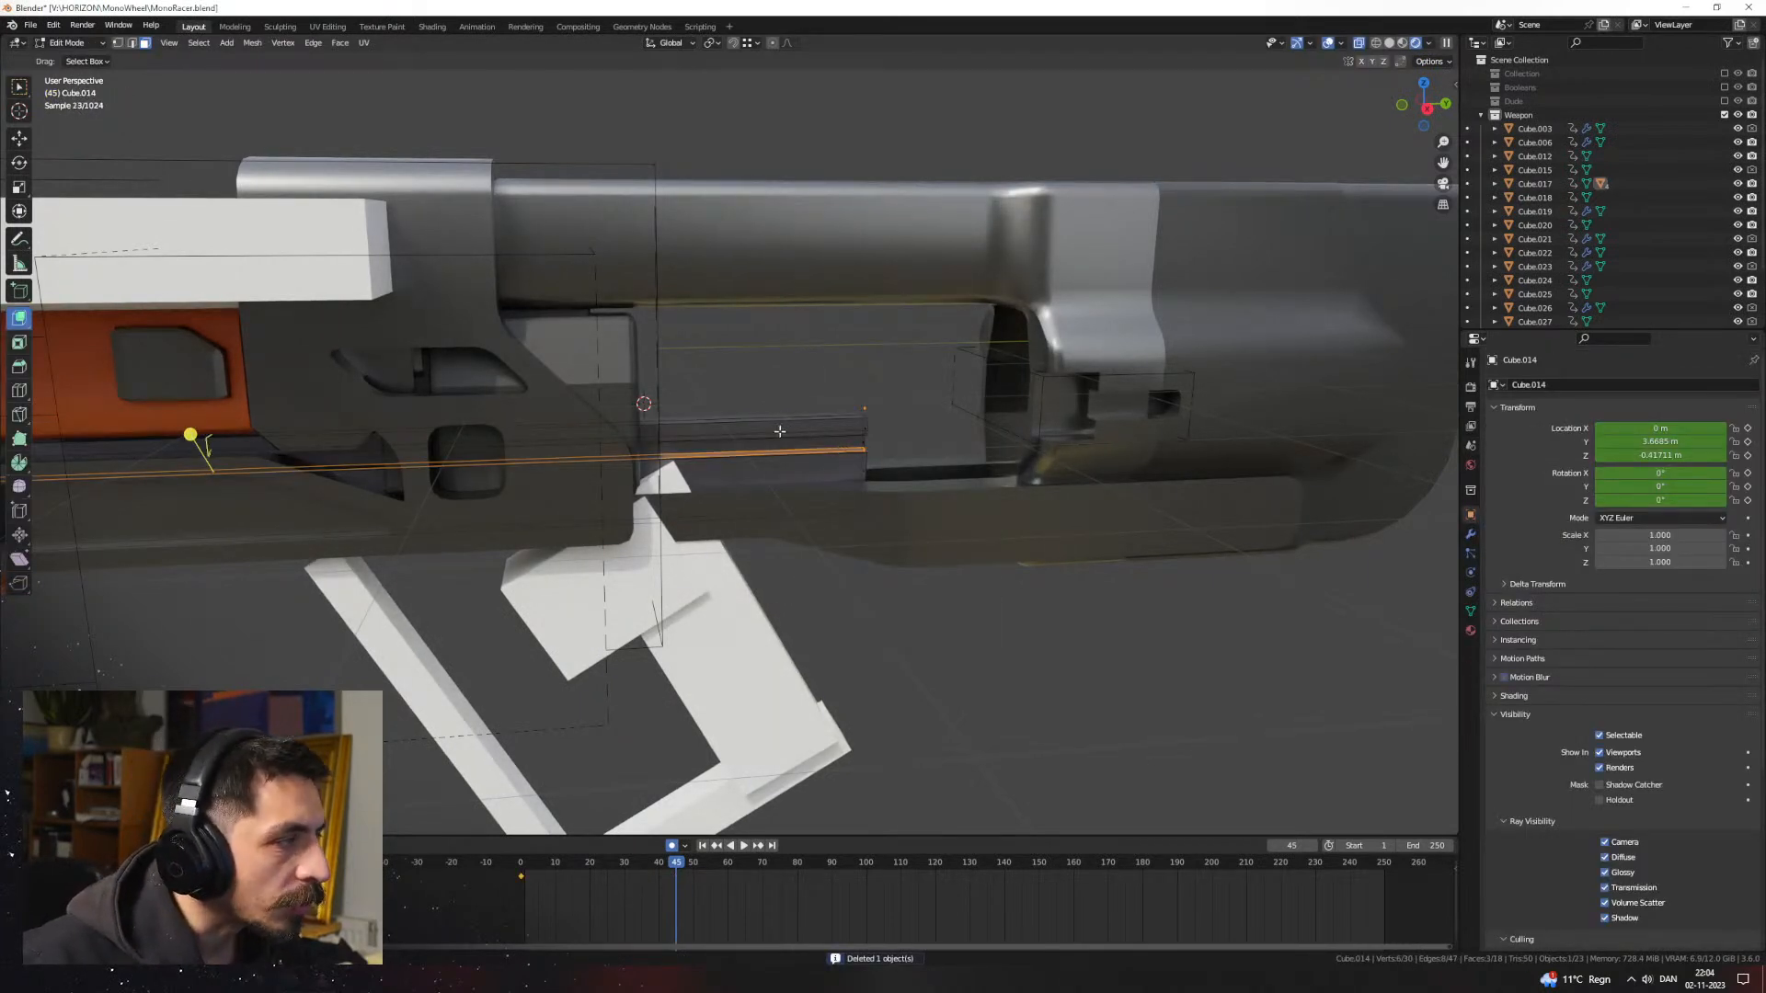
key("ctrl+r")
left_click(780, 431)
left_click(1244, 468)
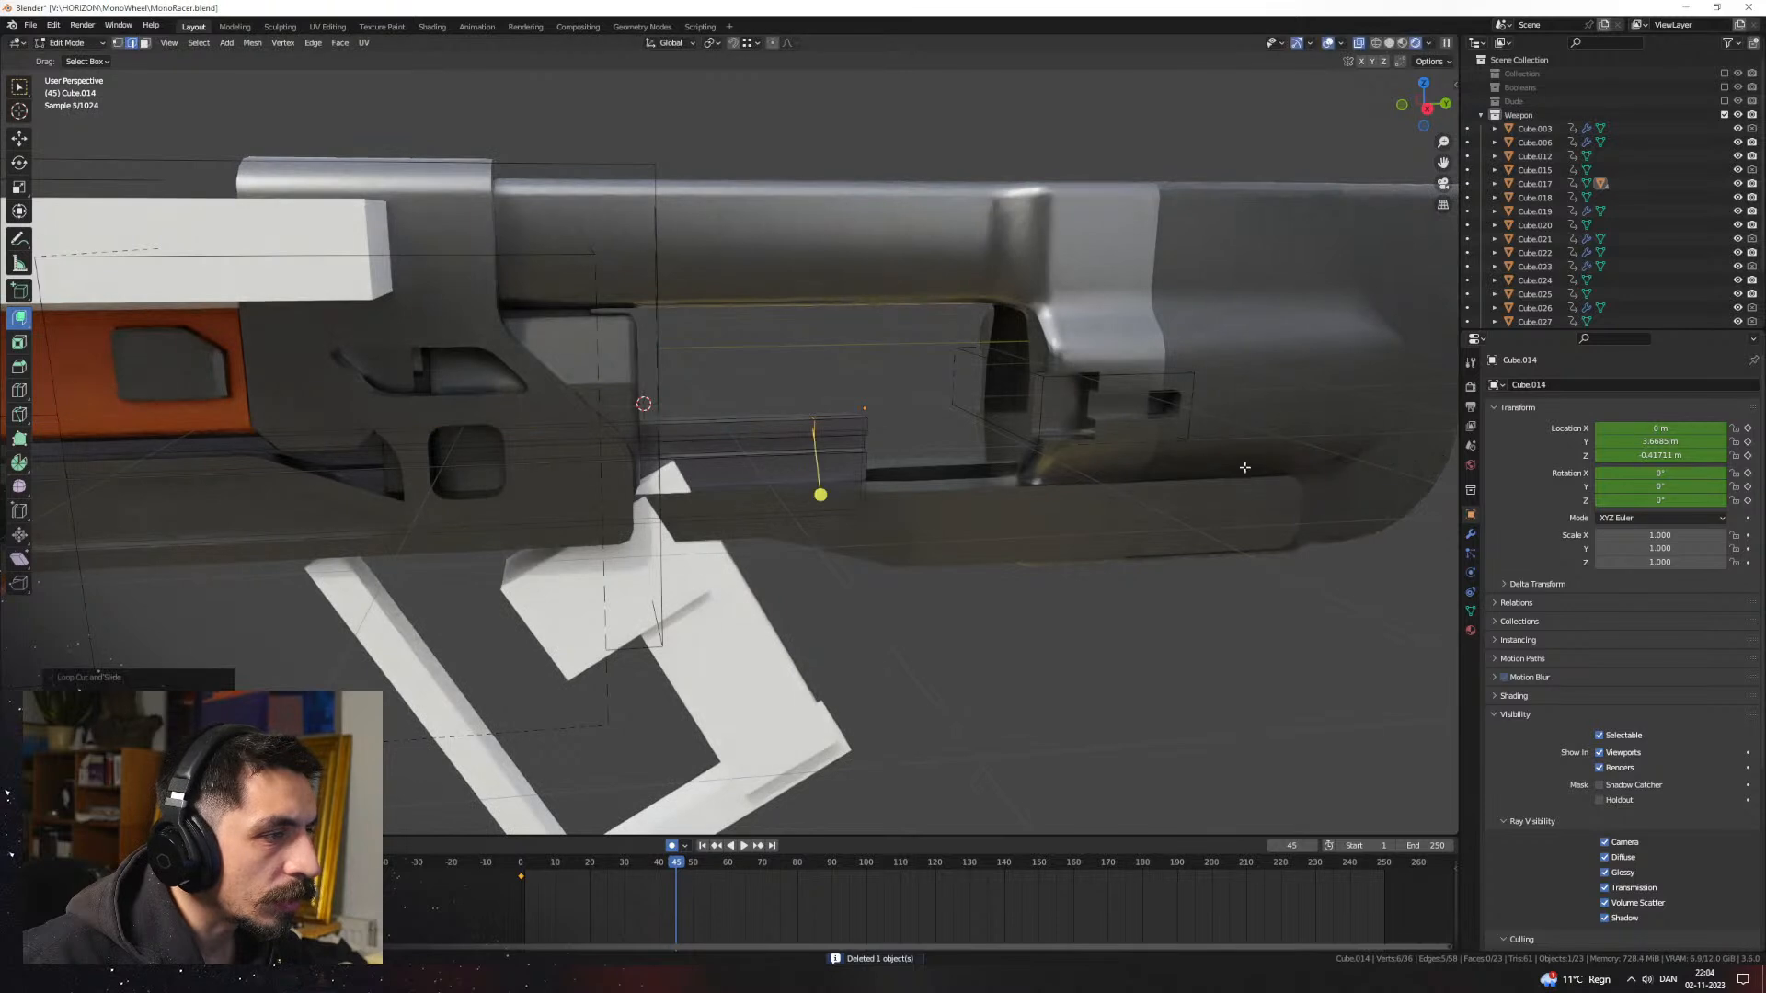
key("Tab")
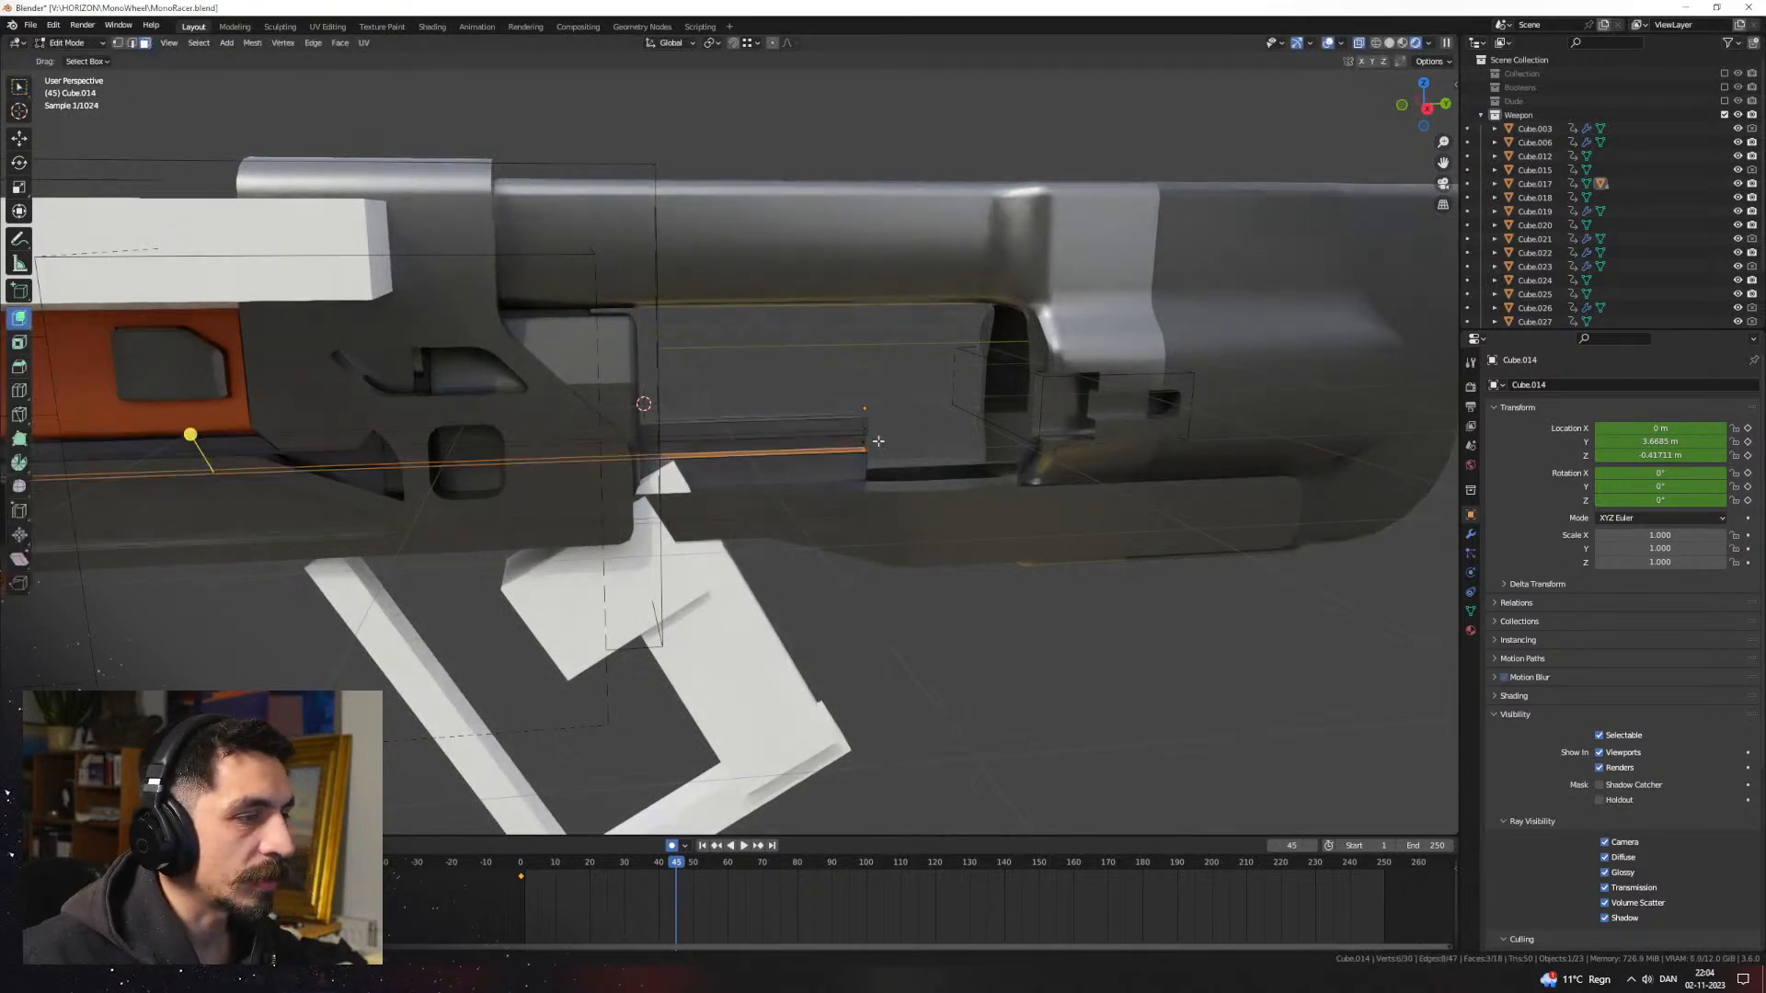
key("shift+a")
mouse_move(878, 437)
left_click(929, 457)
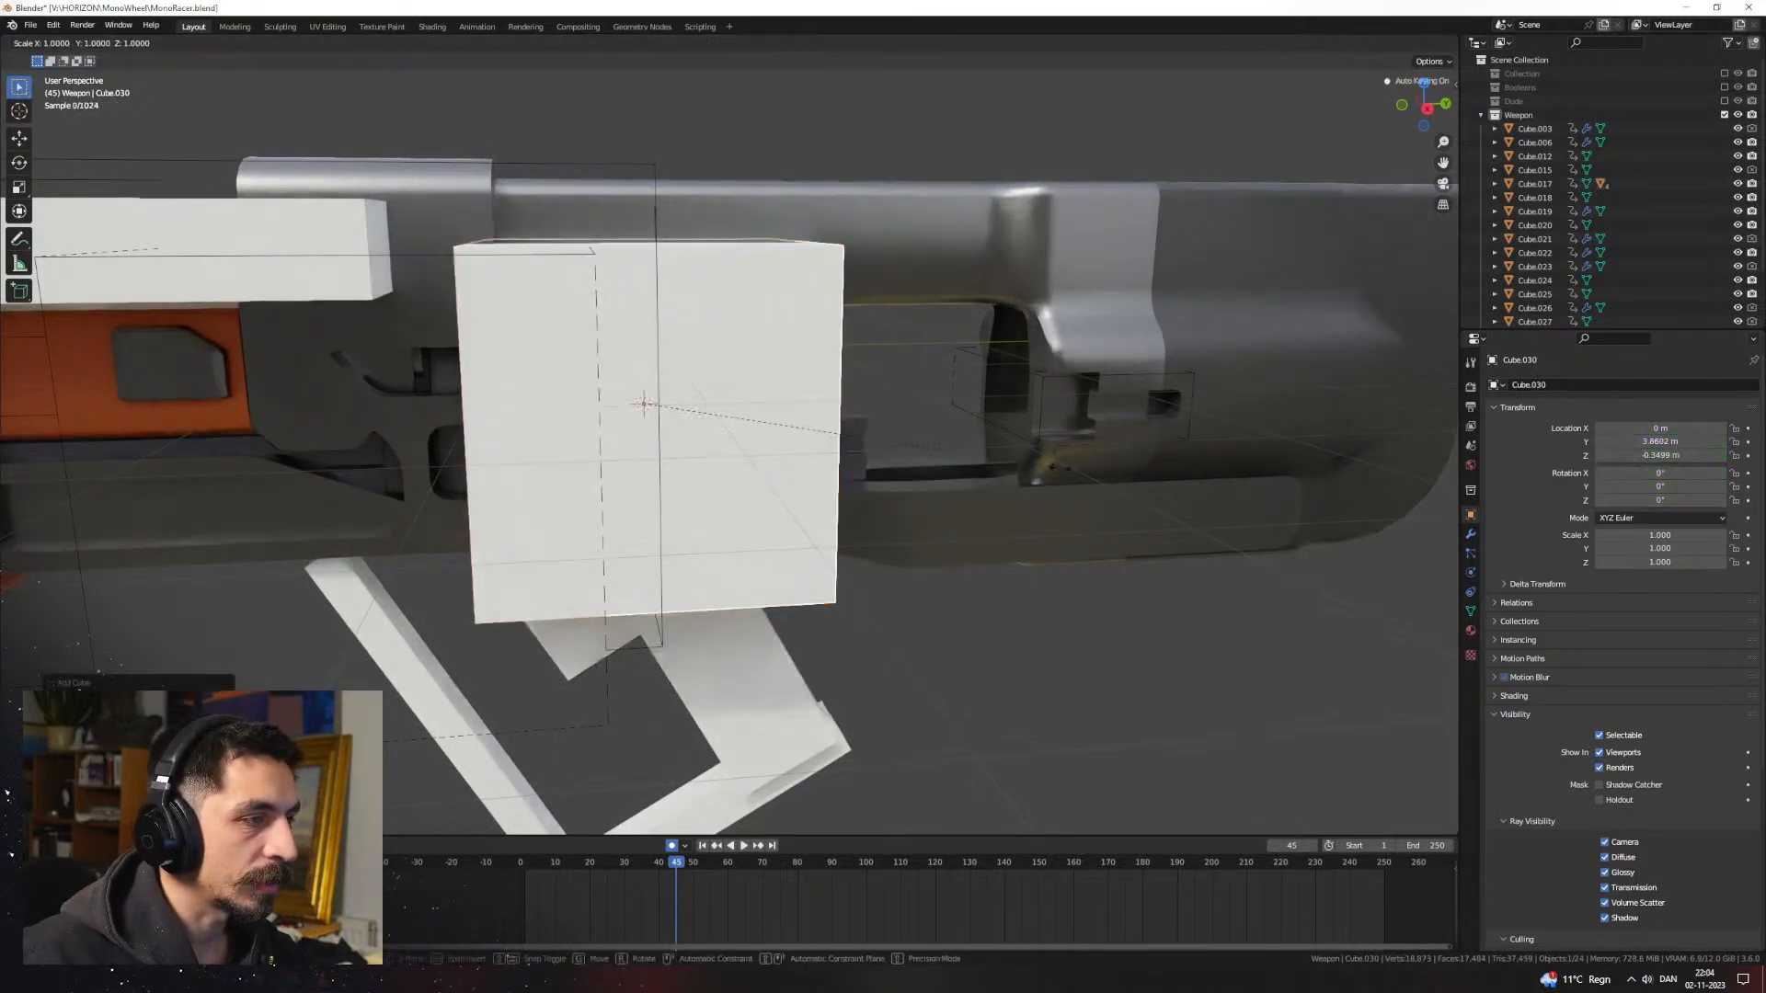
key("s")
key("y")
left_click(781, 437)
key("Delete")
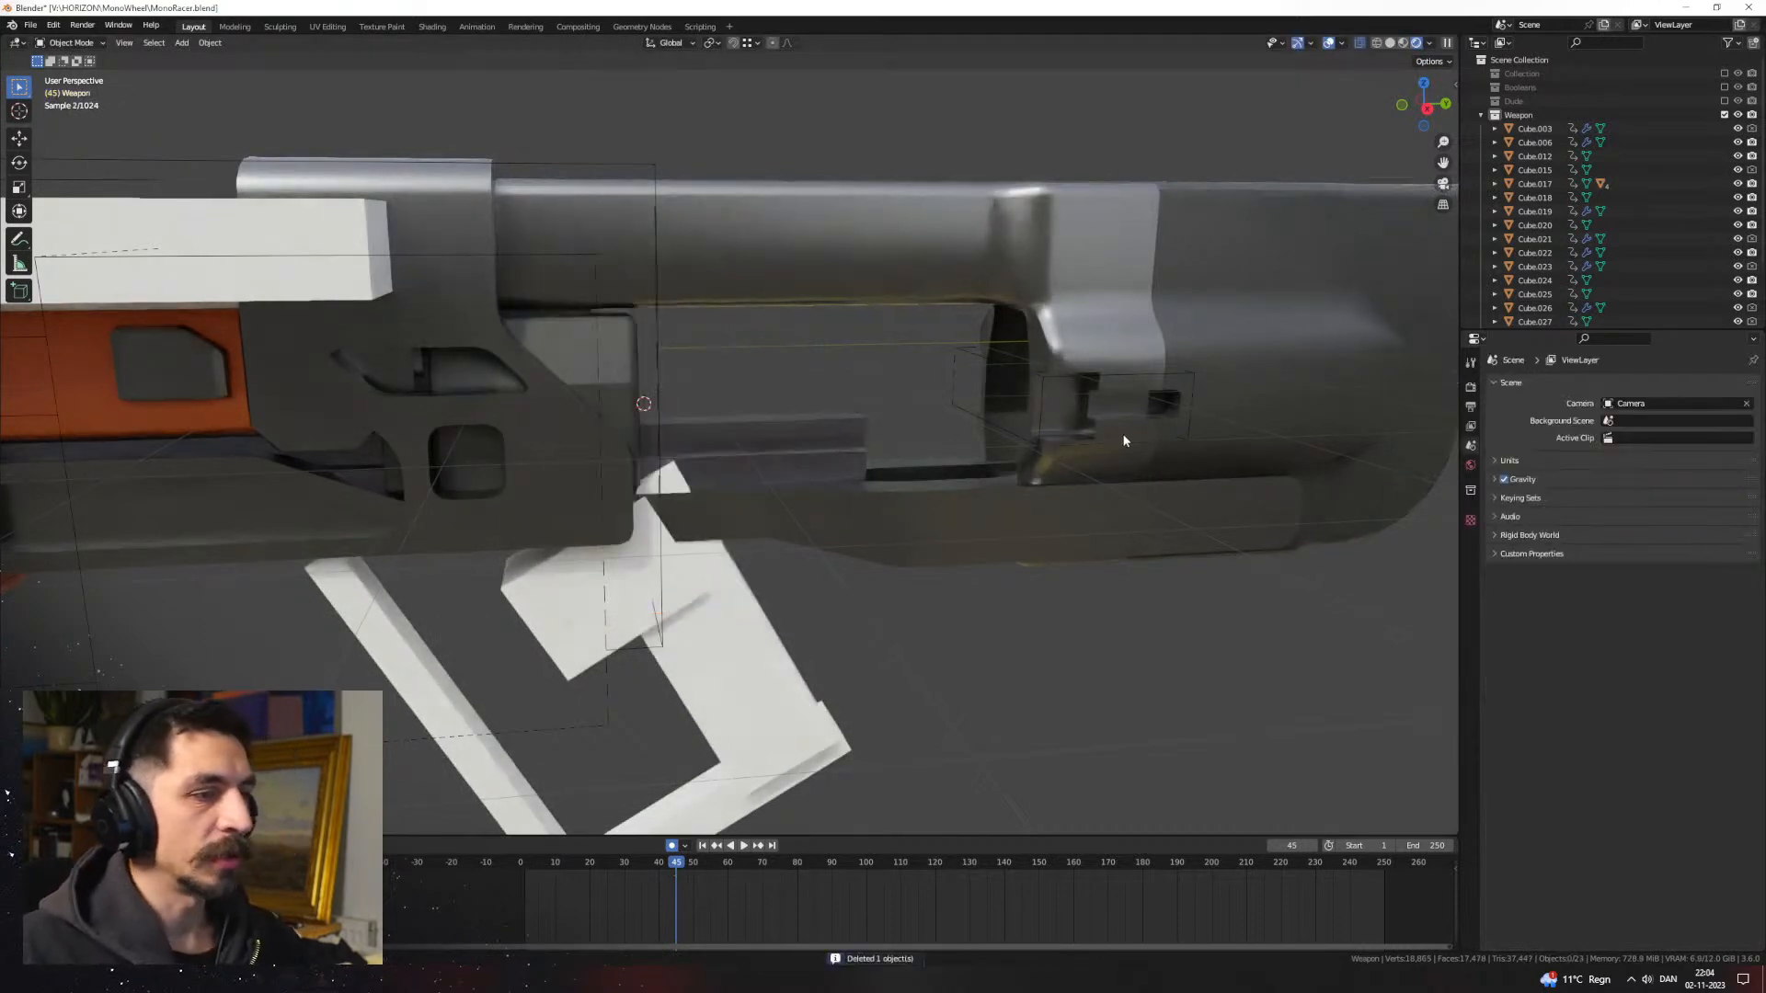
Step: Delete the leftover wireframe cutter box around the small slot in the weapon's rear body
mouse_move(1002, 493)
middle_mouse_down("shift")
mouse_move(855, 530)
mouse_move(986, 511)
middle_mouse_up("shift")
scroll(1070, 468, "up", 1)
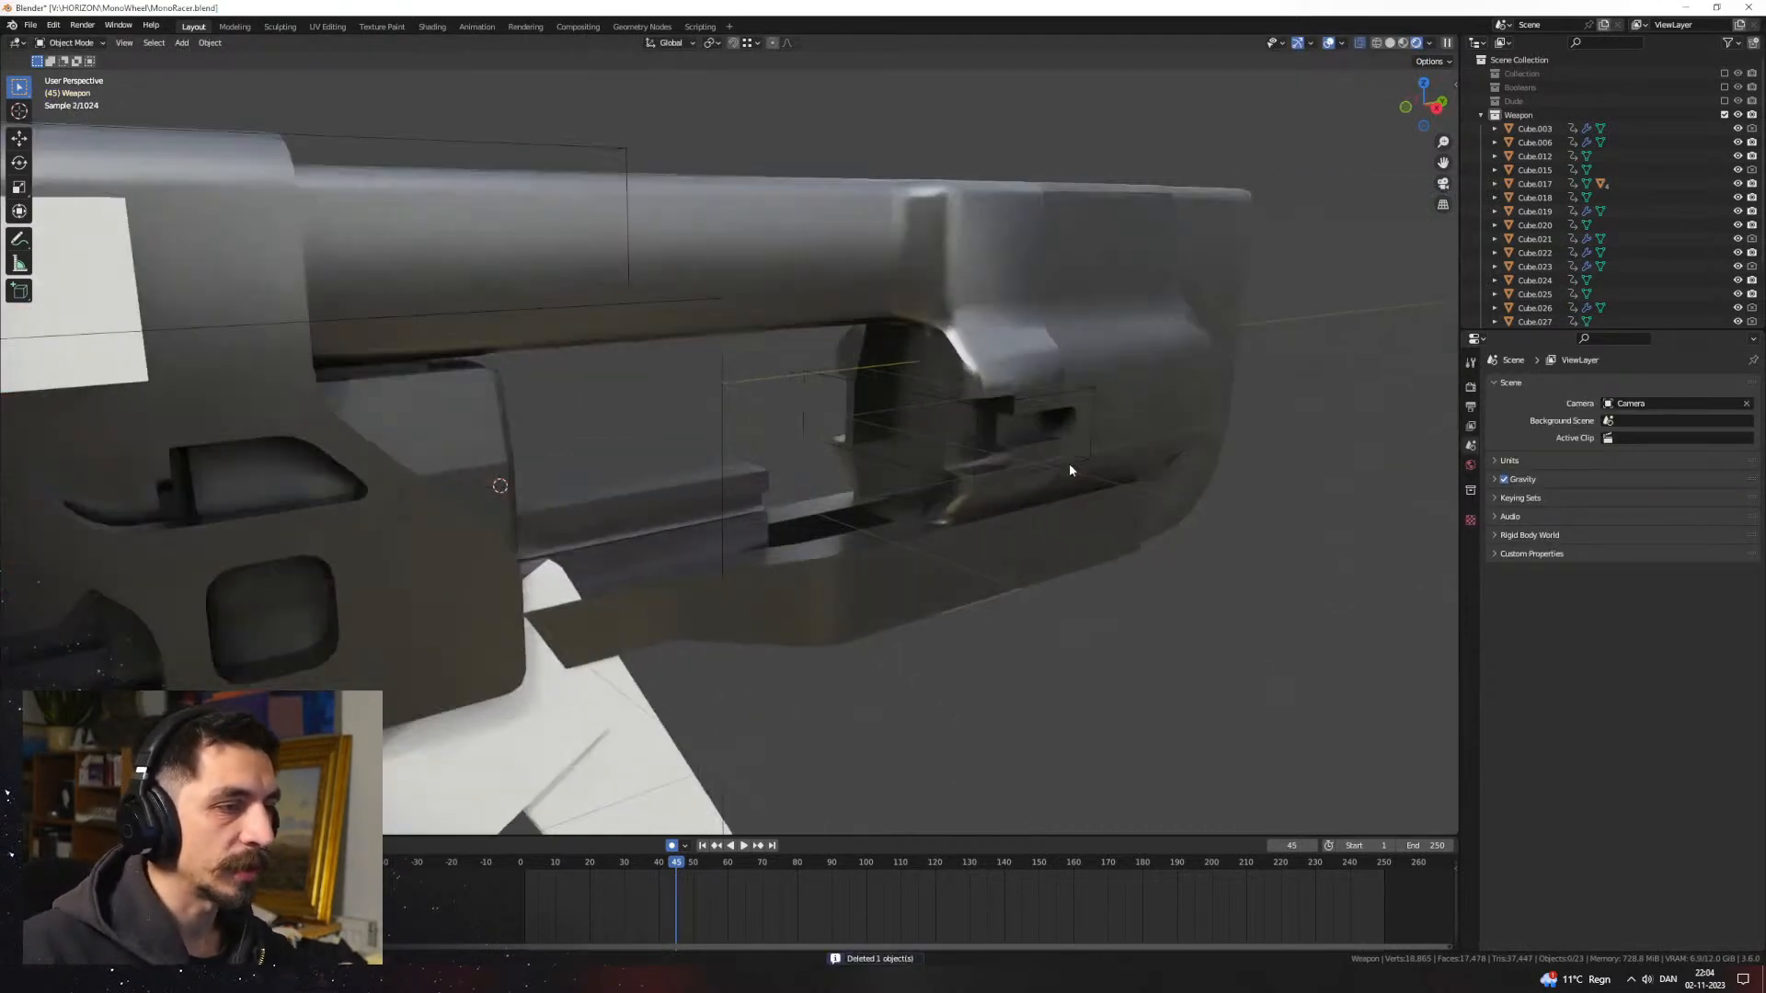
left_click(1035, 377)
left_click(1470, 537)
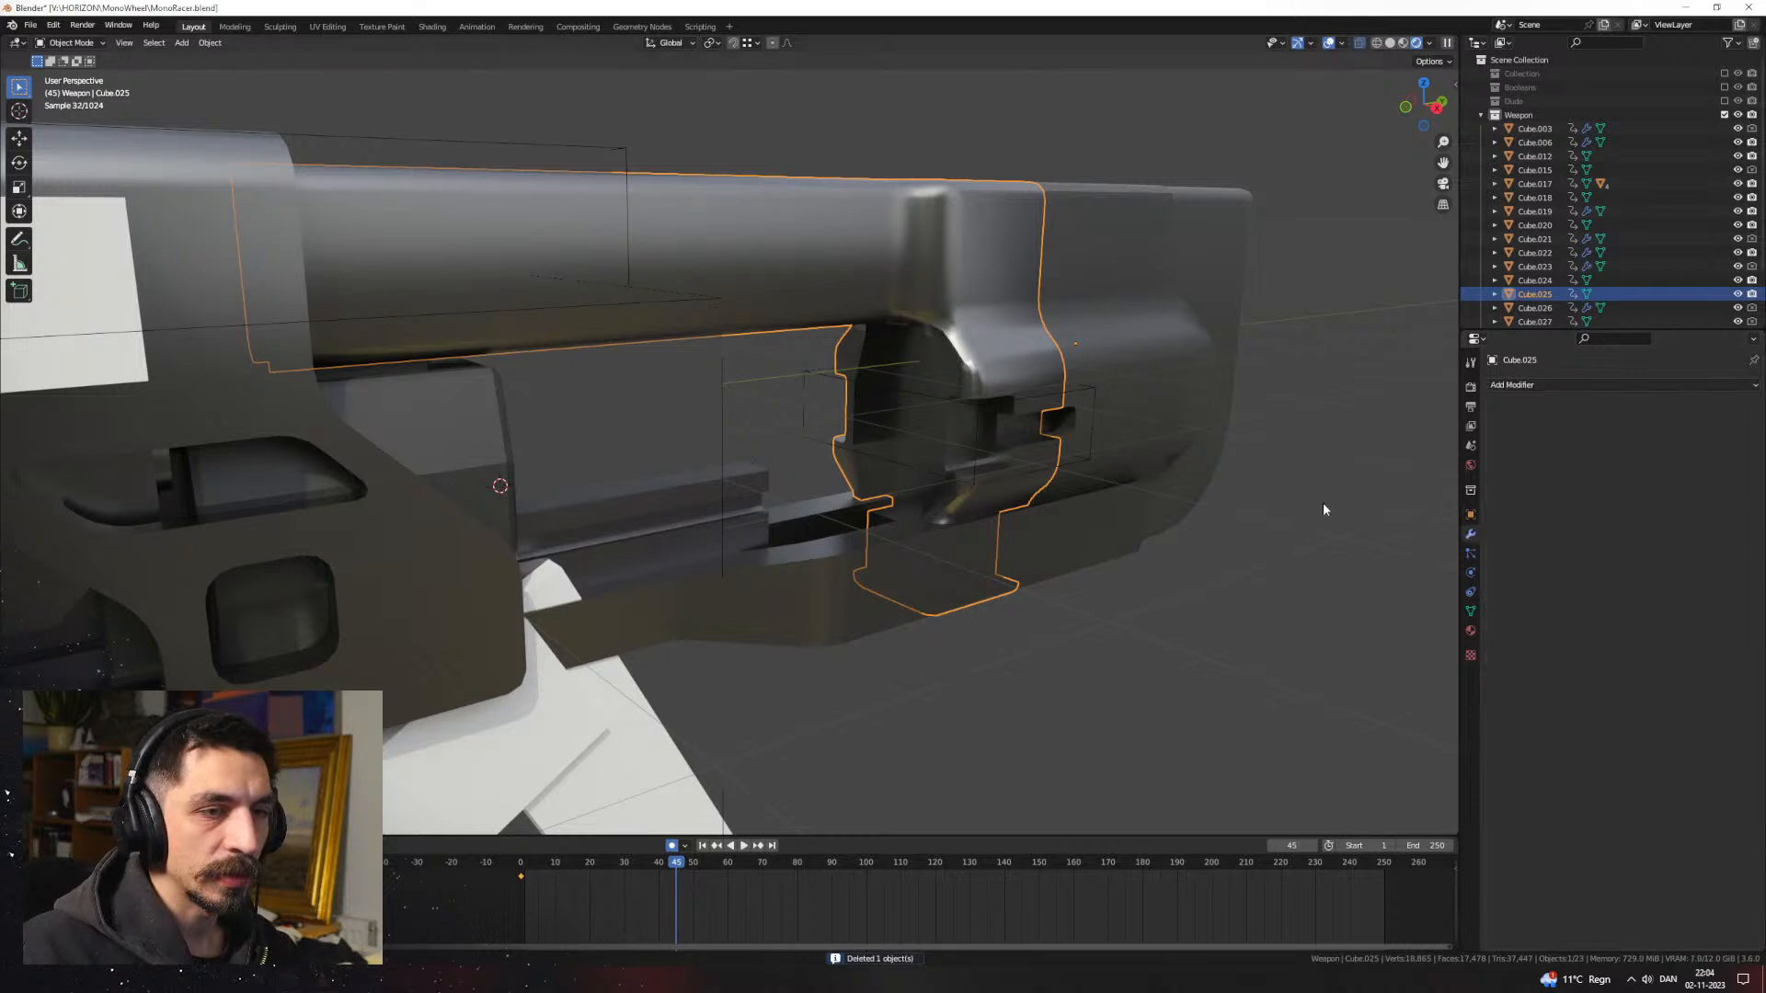
left_click(1023, 469)
key("Delete")
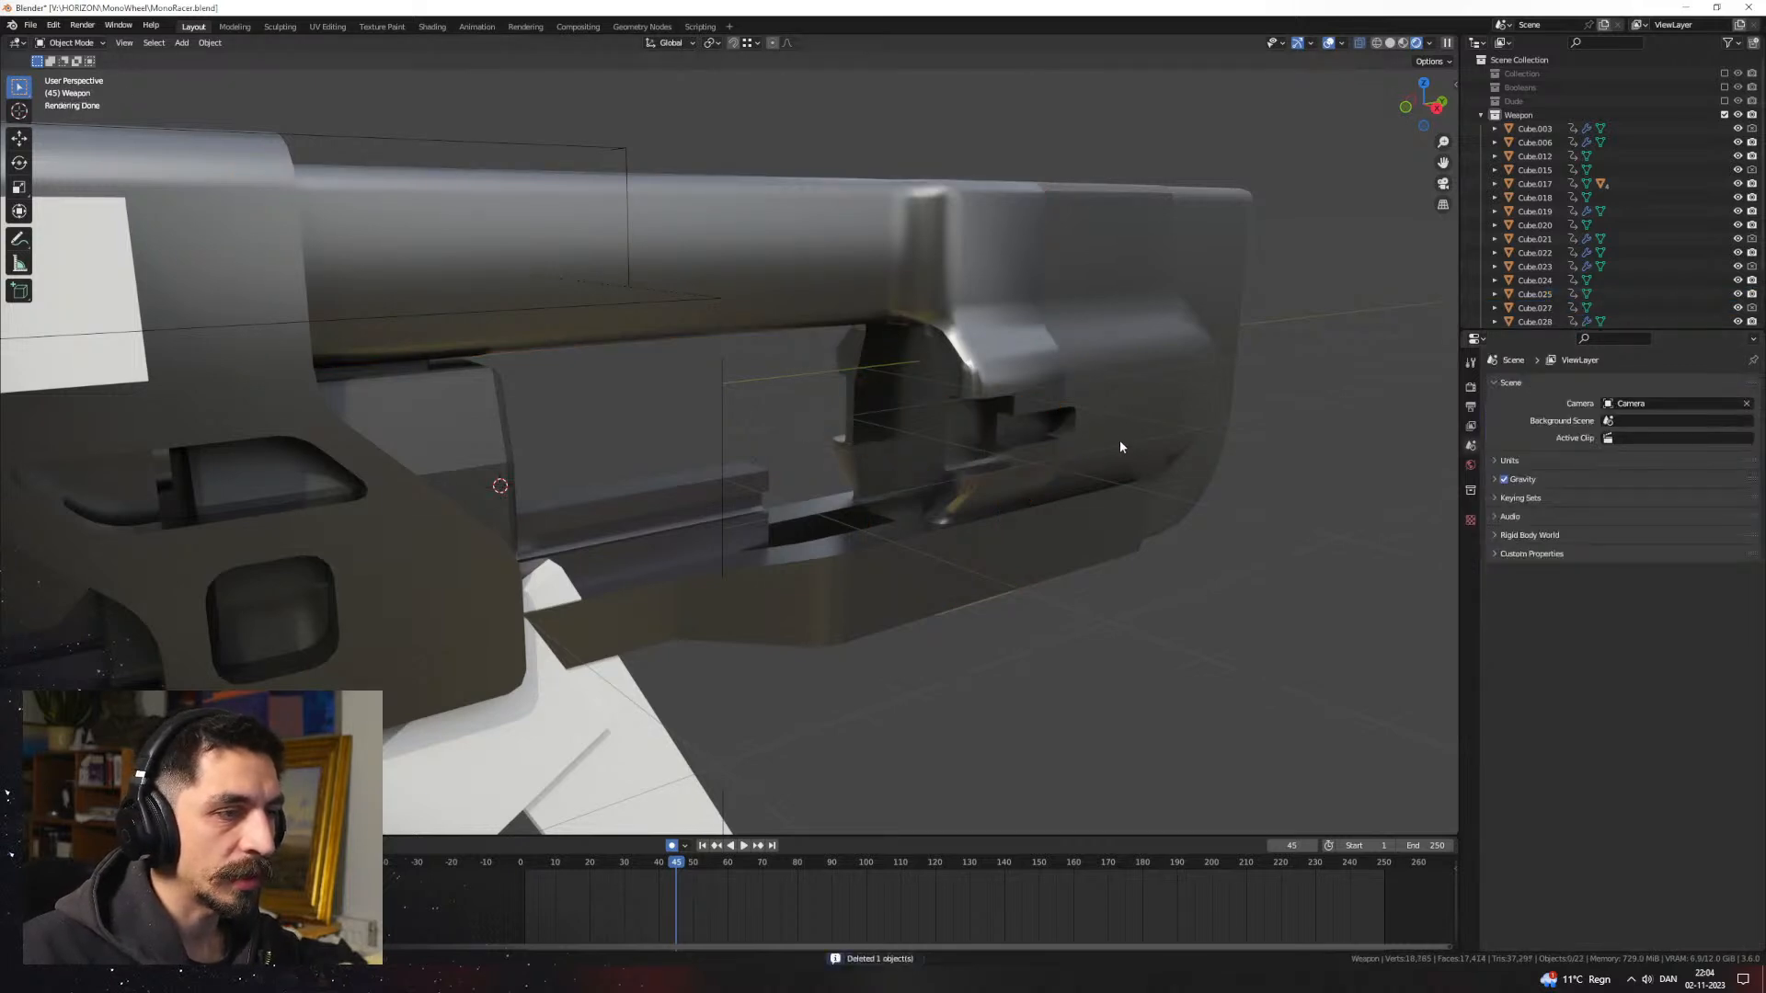
Step: Bake the modifiers of the inner block (Cube.028) with Visual Geometry to Mesh and delete its cutter box Cube.029
scroll(1095, 446, "down", 3)
middle_click_drag(990, 479, 1094, 458)
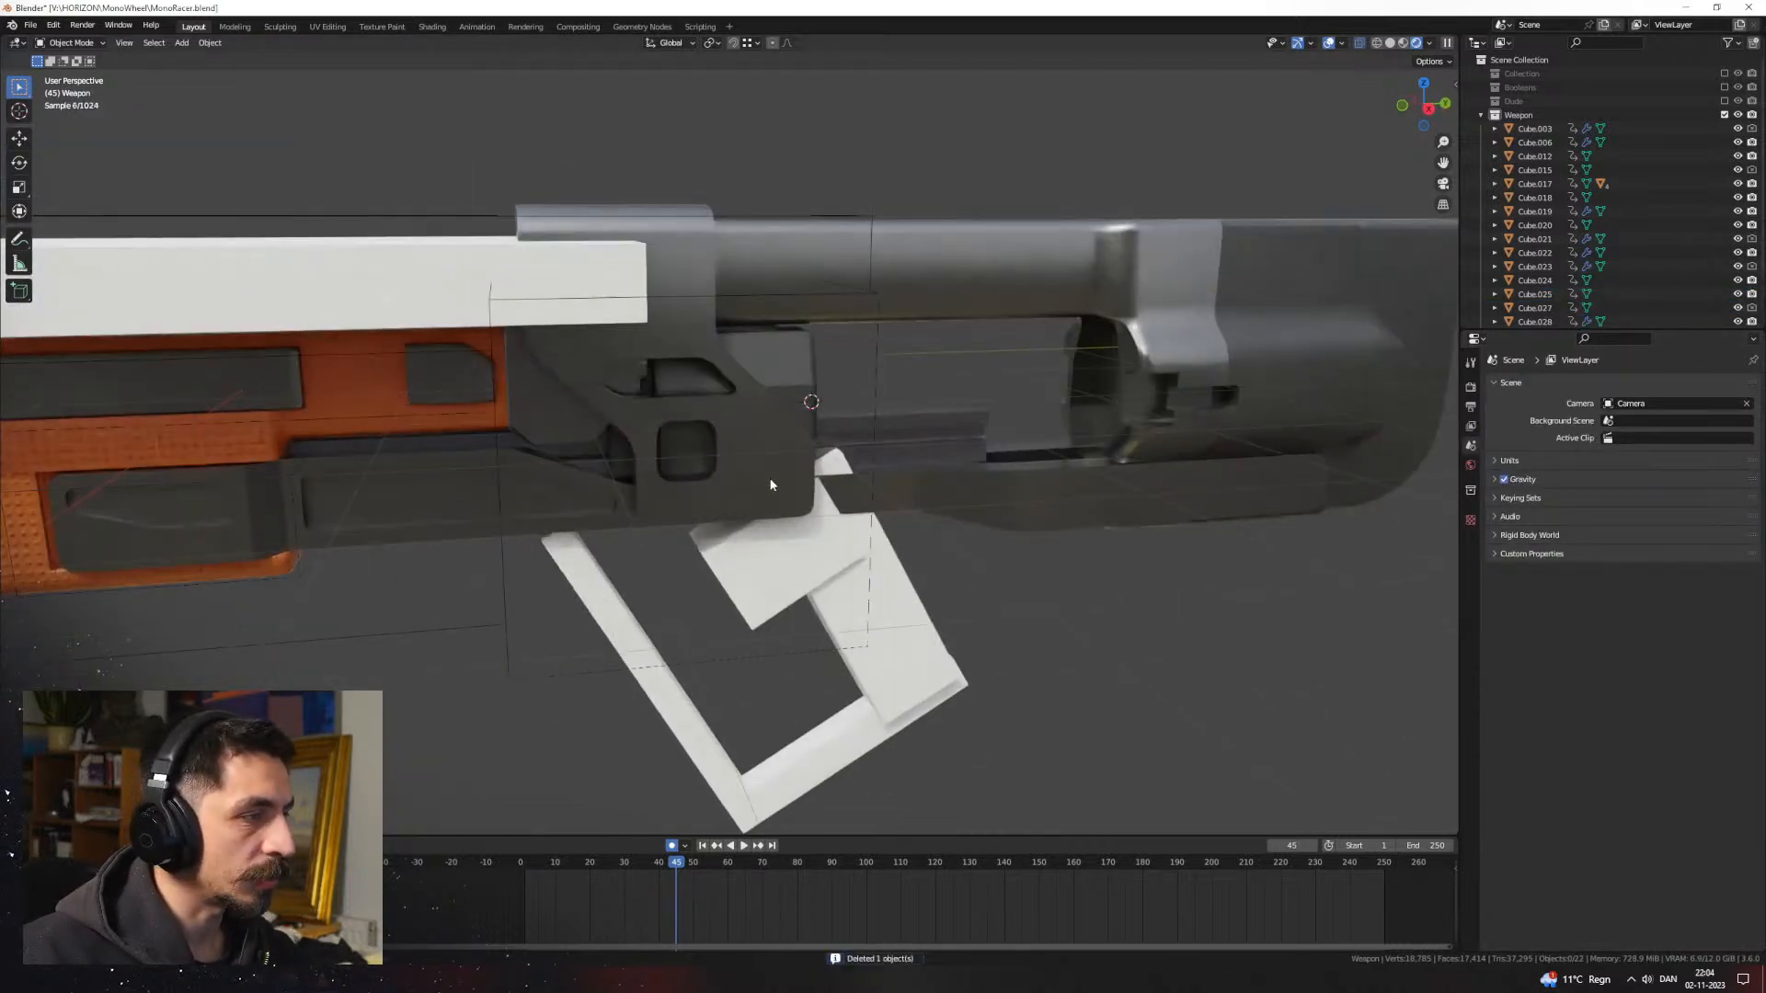
middle_click_drag(773, 483, 862, 481, "shift")
left_click(928, 313)
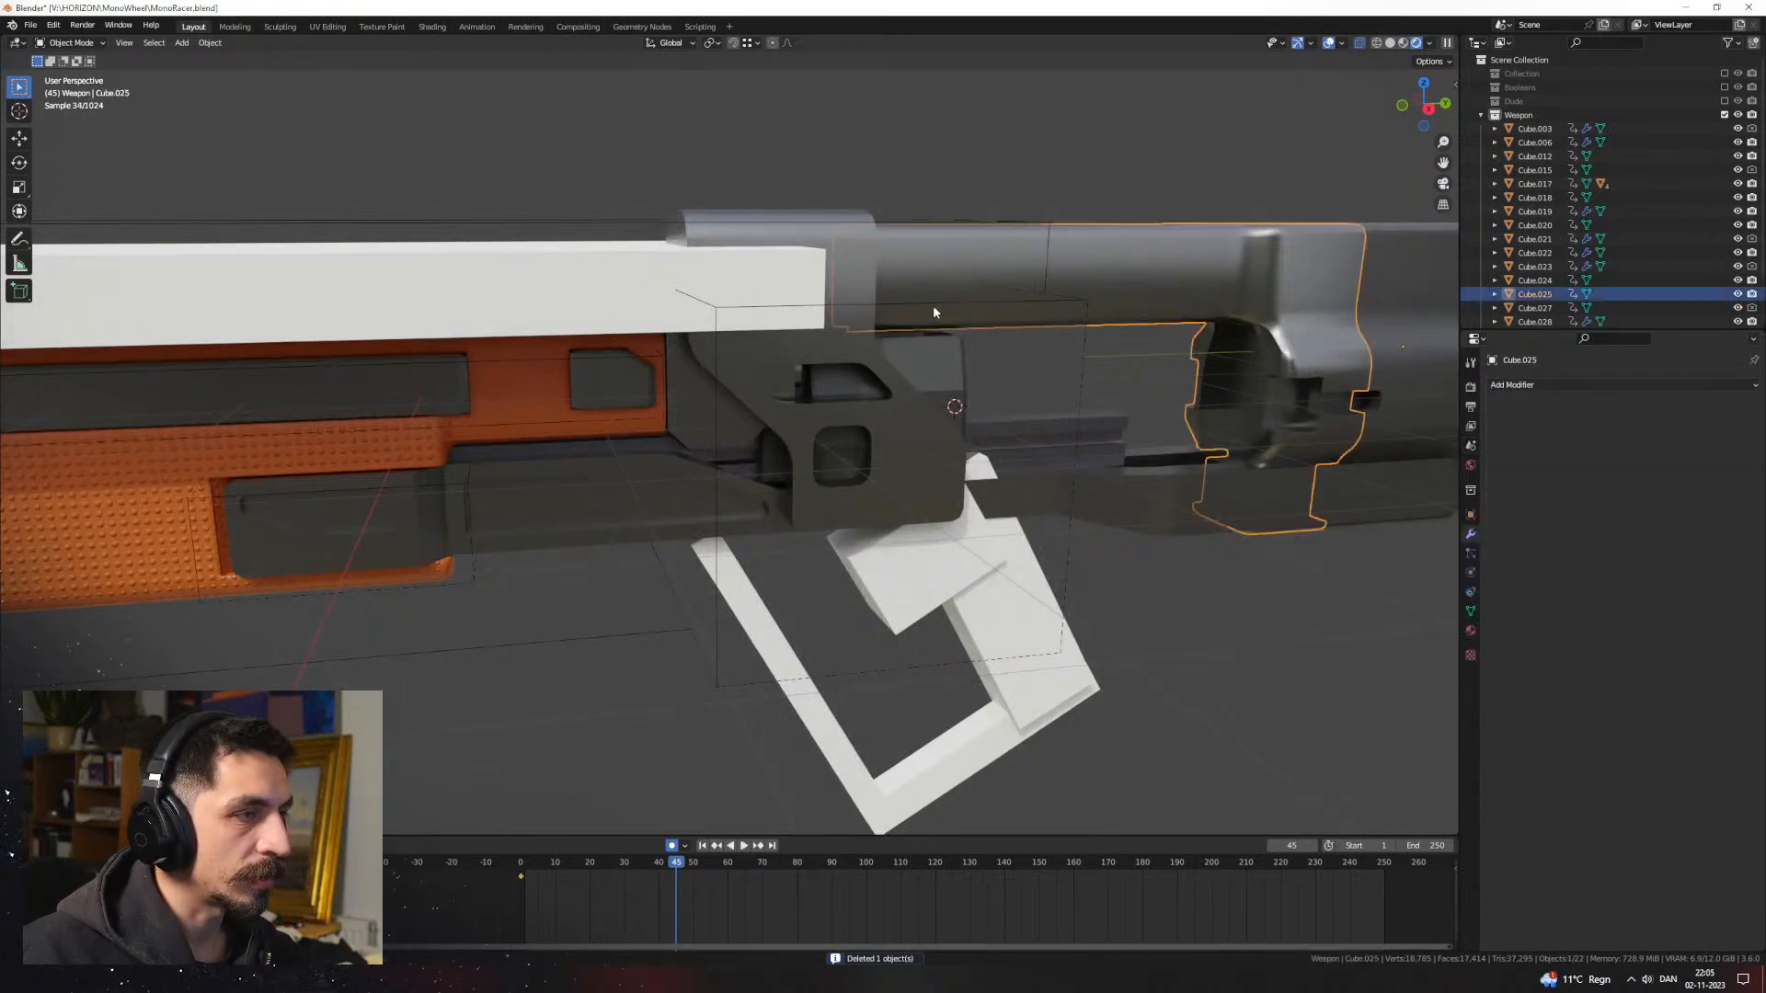
left_click(933, 311)
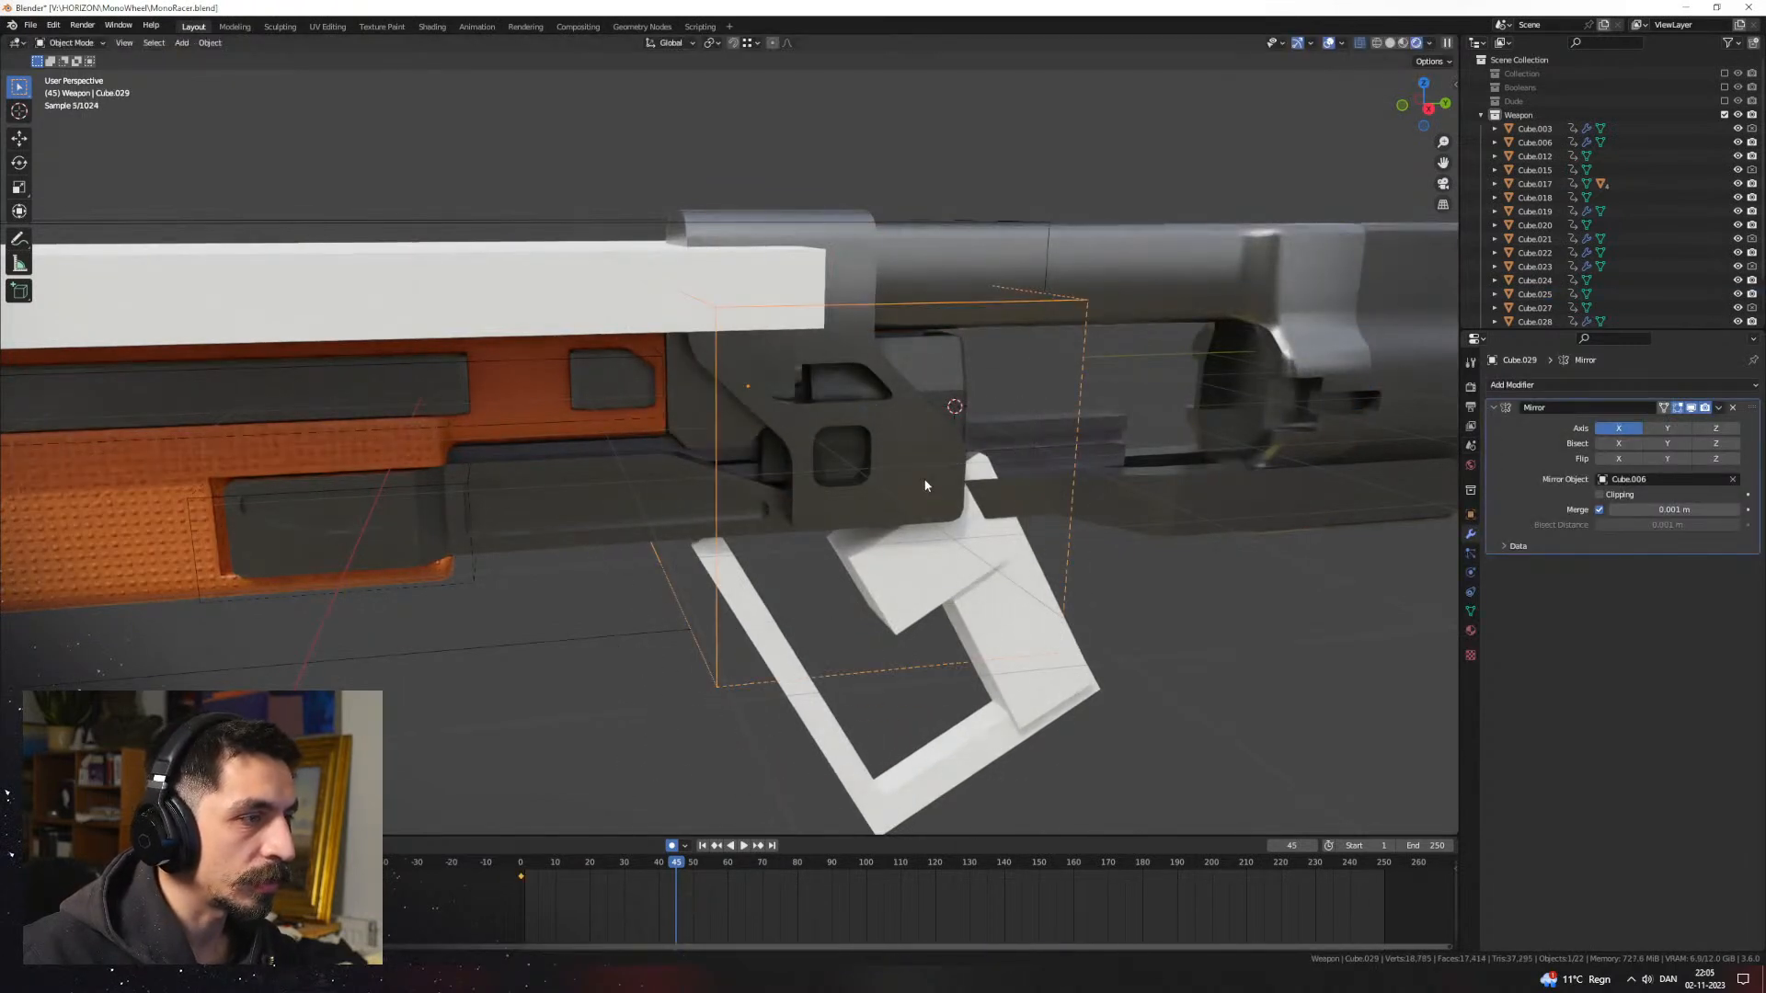
middle_click_drag(835, 454, 881, 438)
left_click(812, 386)
right_click(812, 386)
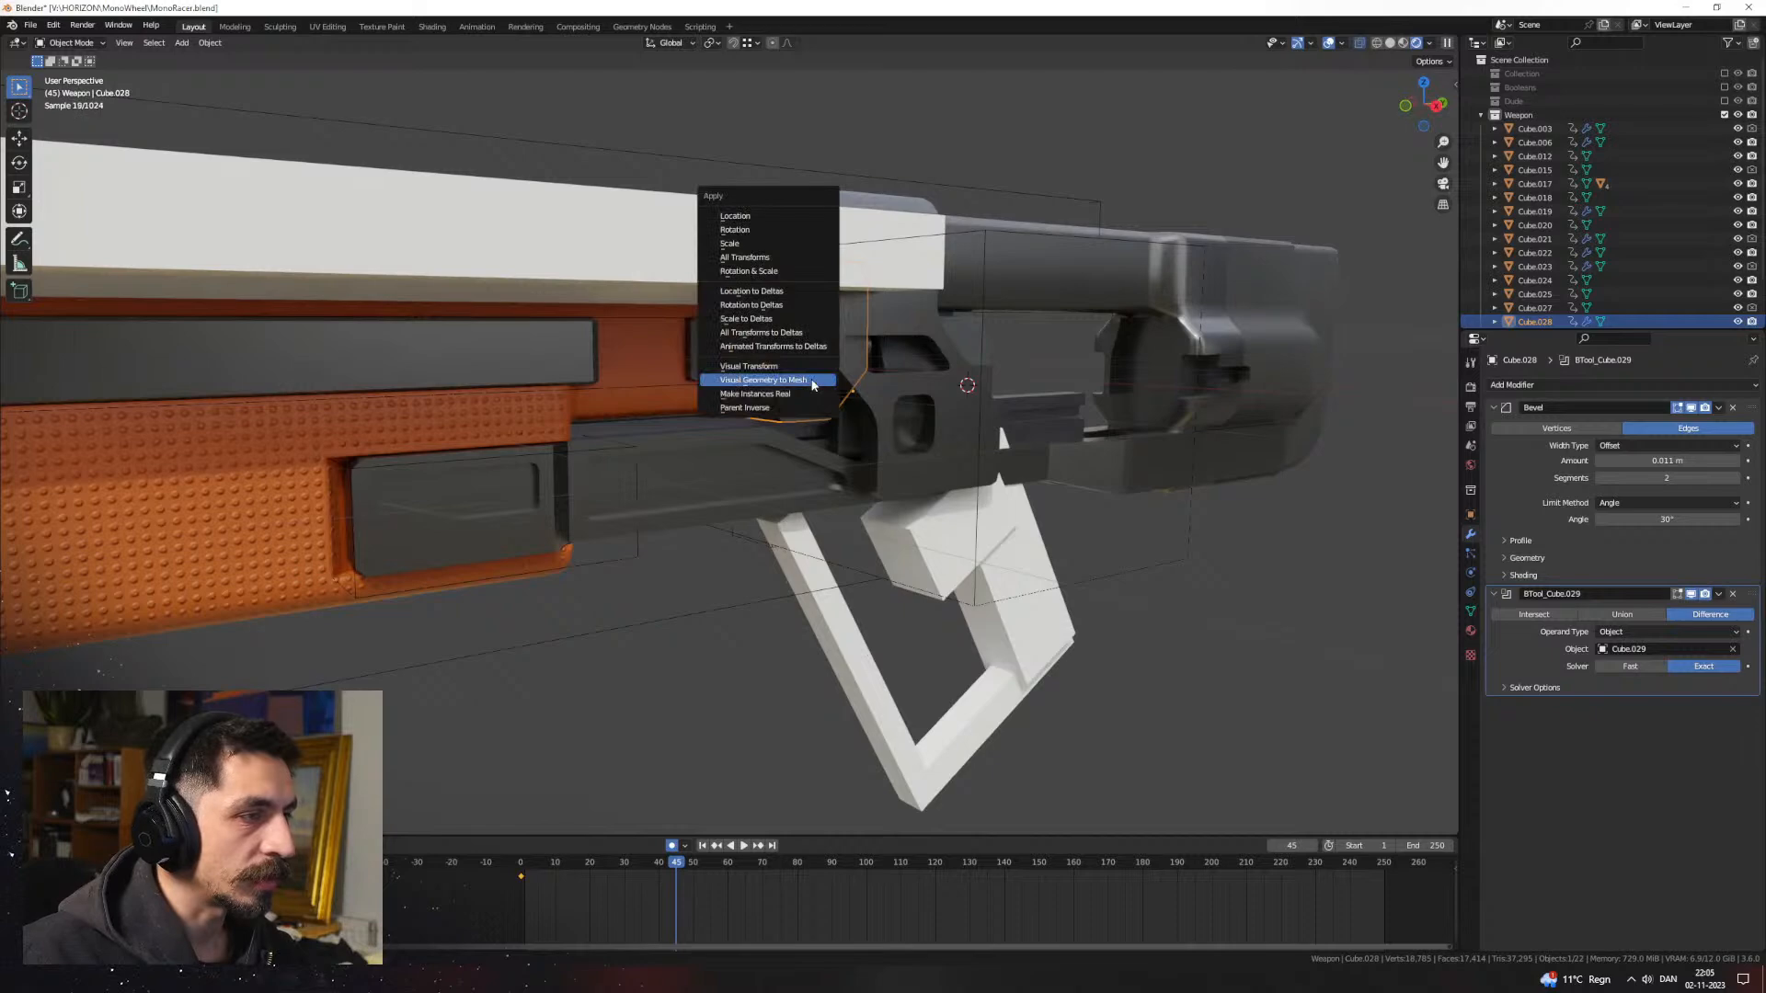
left_click(791, 383)
left_click(1005, 241)
left_click(993, 232)
key("Delete")
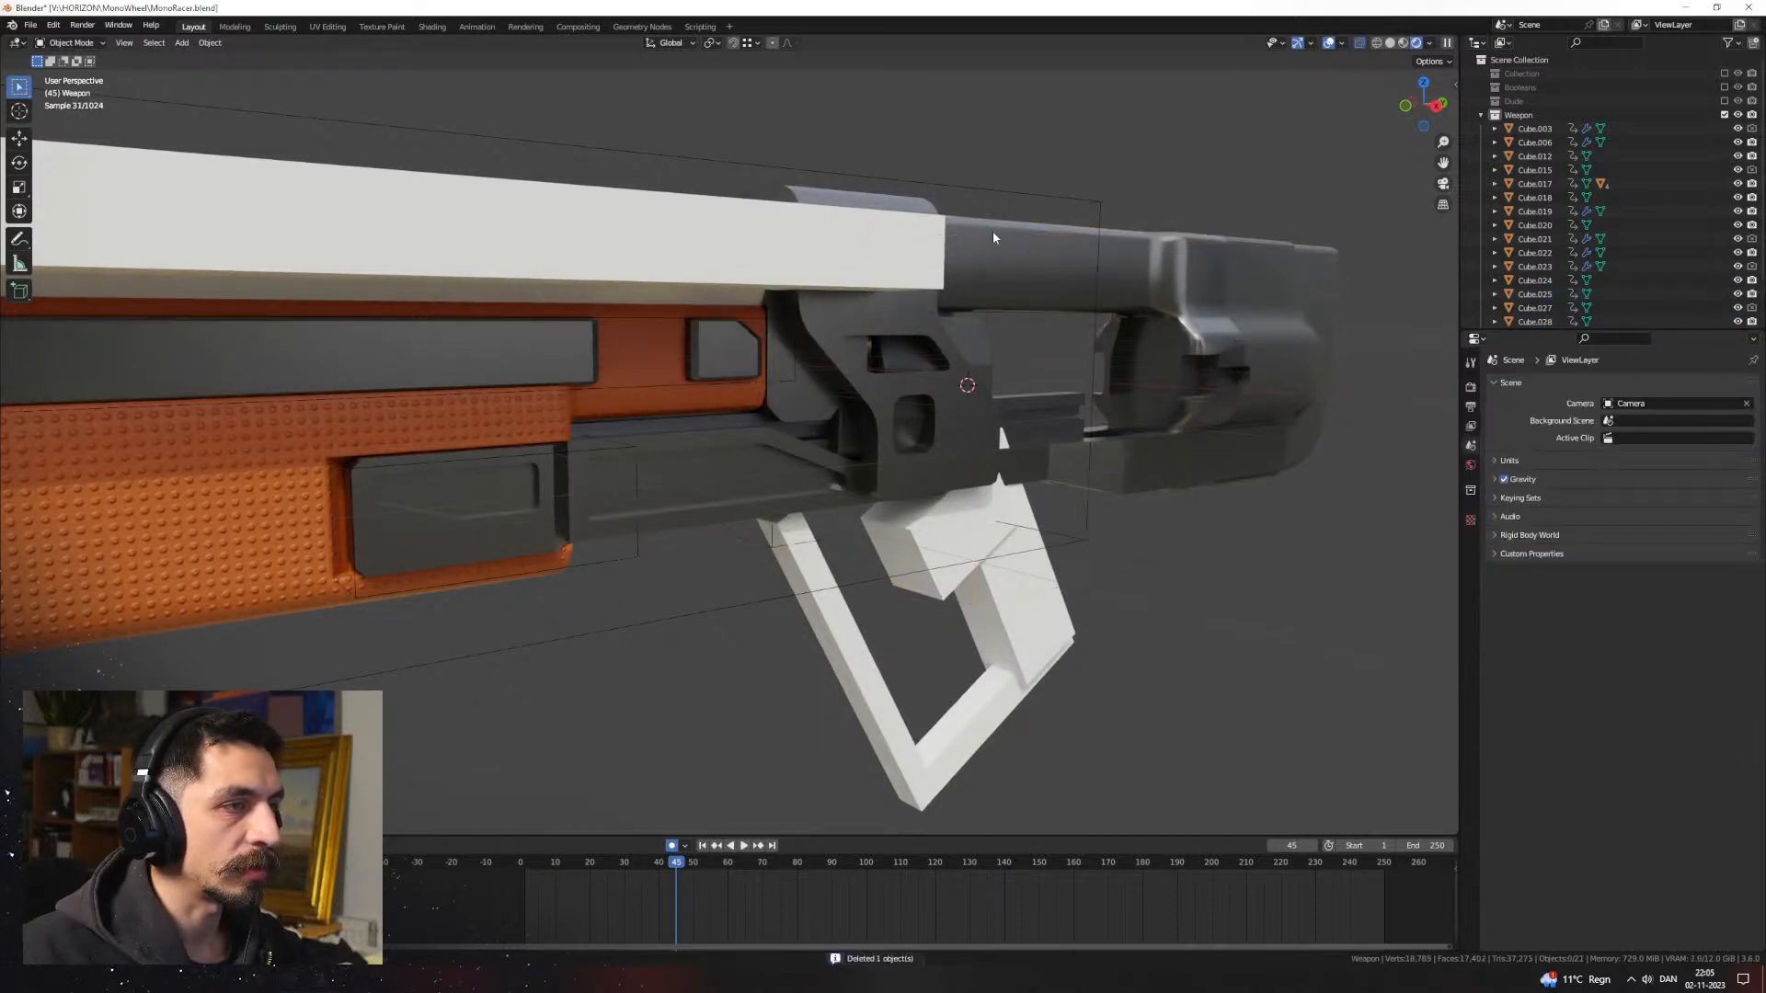
Step: Hide the long white block on top of the orange housing
left_click(958, 209)
middle_click_drag(958, 209, 969, 295)
scroll(921, 360, "down", 2)
left_click(765, 305)
key("h")
left_click(995, 303)
left_click(983, 295)
key("g")
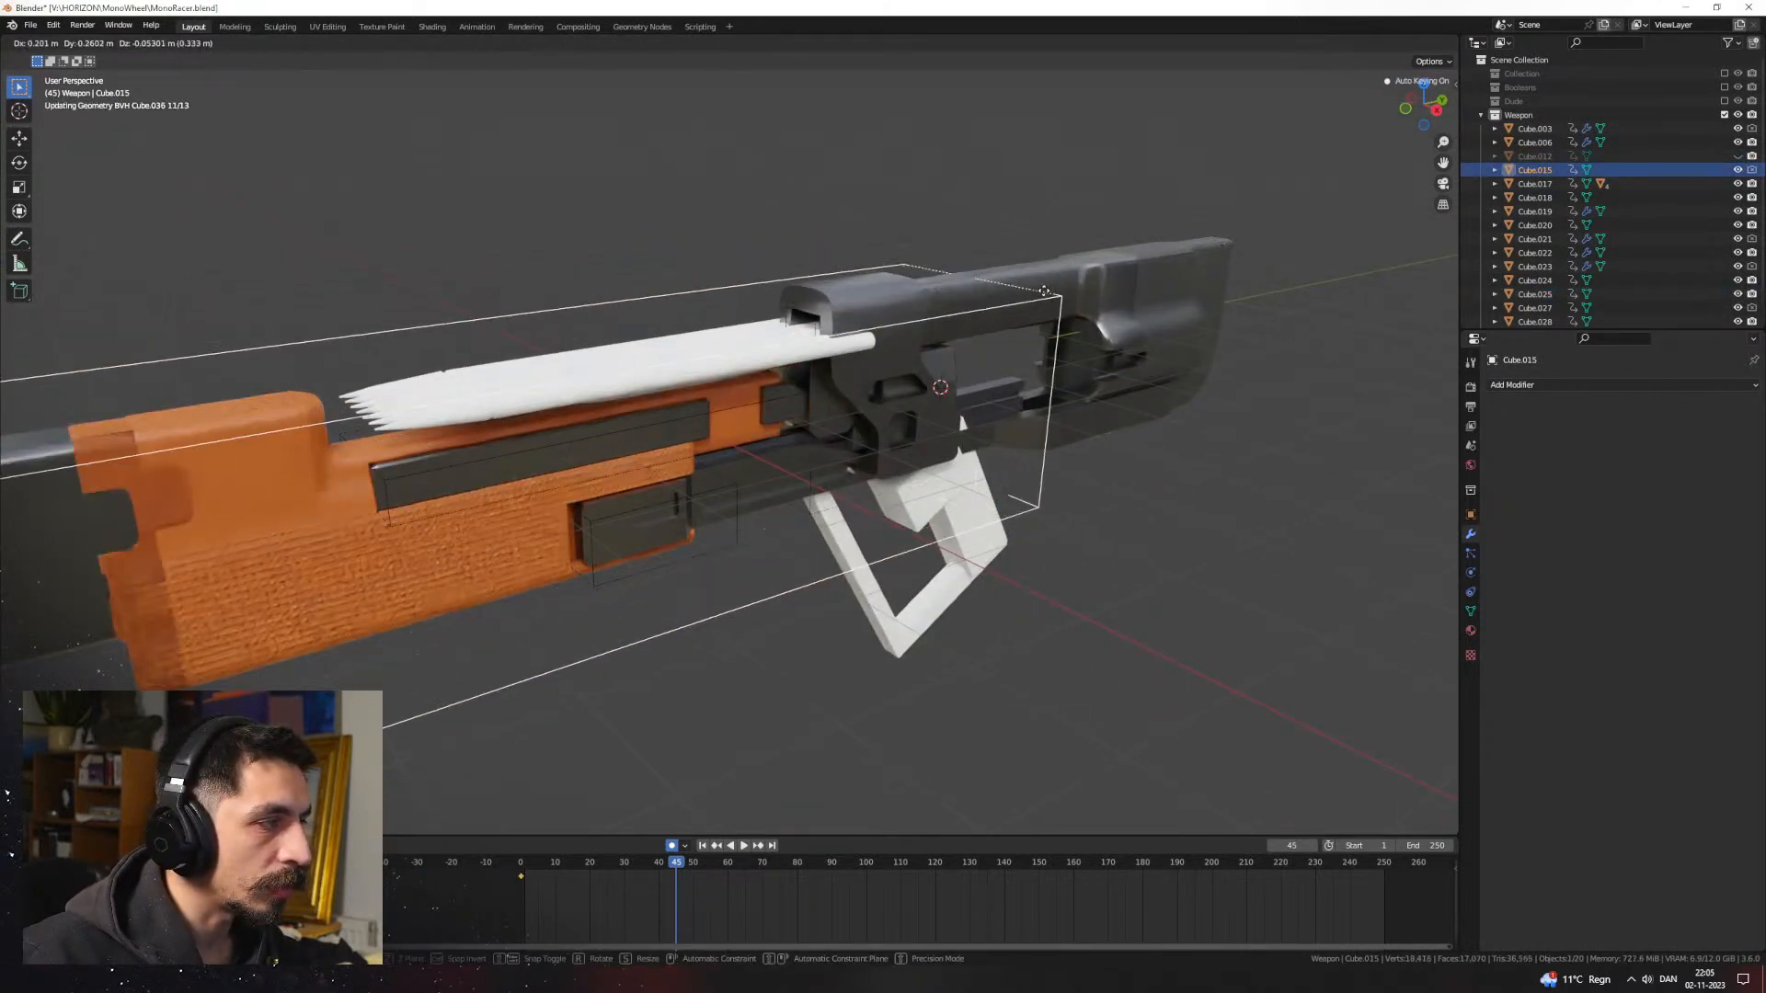
right_click(1004, 323)
Step: Inspect the tall wireframe cutter box around the breech (Cube.027) in see-through and shaded views, and delete it
middle_click_drag(335, 520, 929, 469)
left_click(864, 501)
scroll(798, 475, "up", 3)
scroll(929, 469, "down", 3)
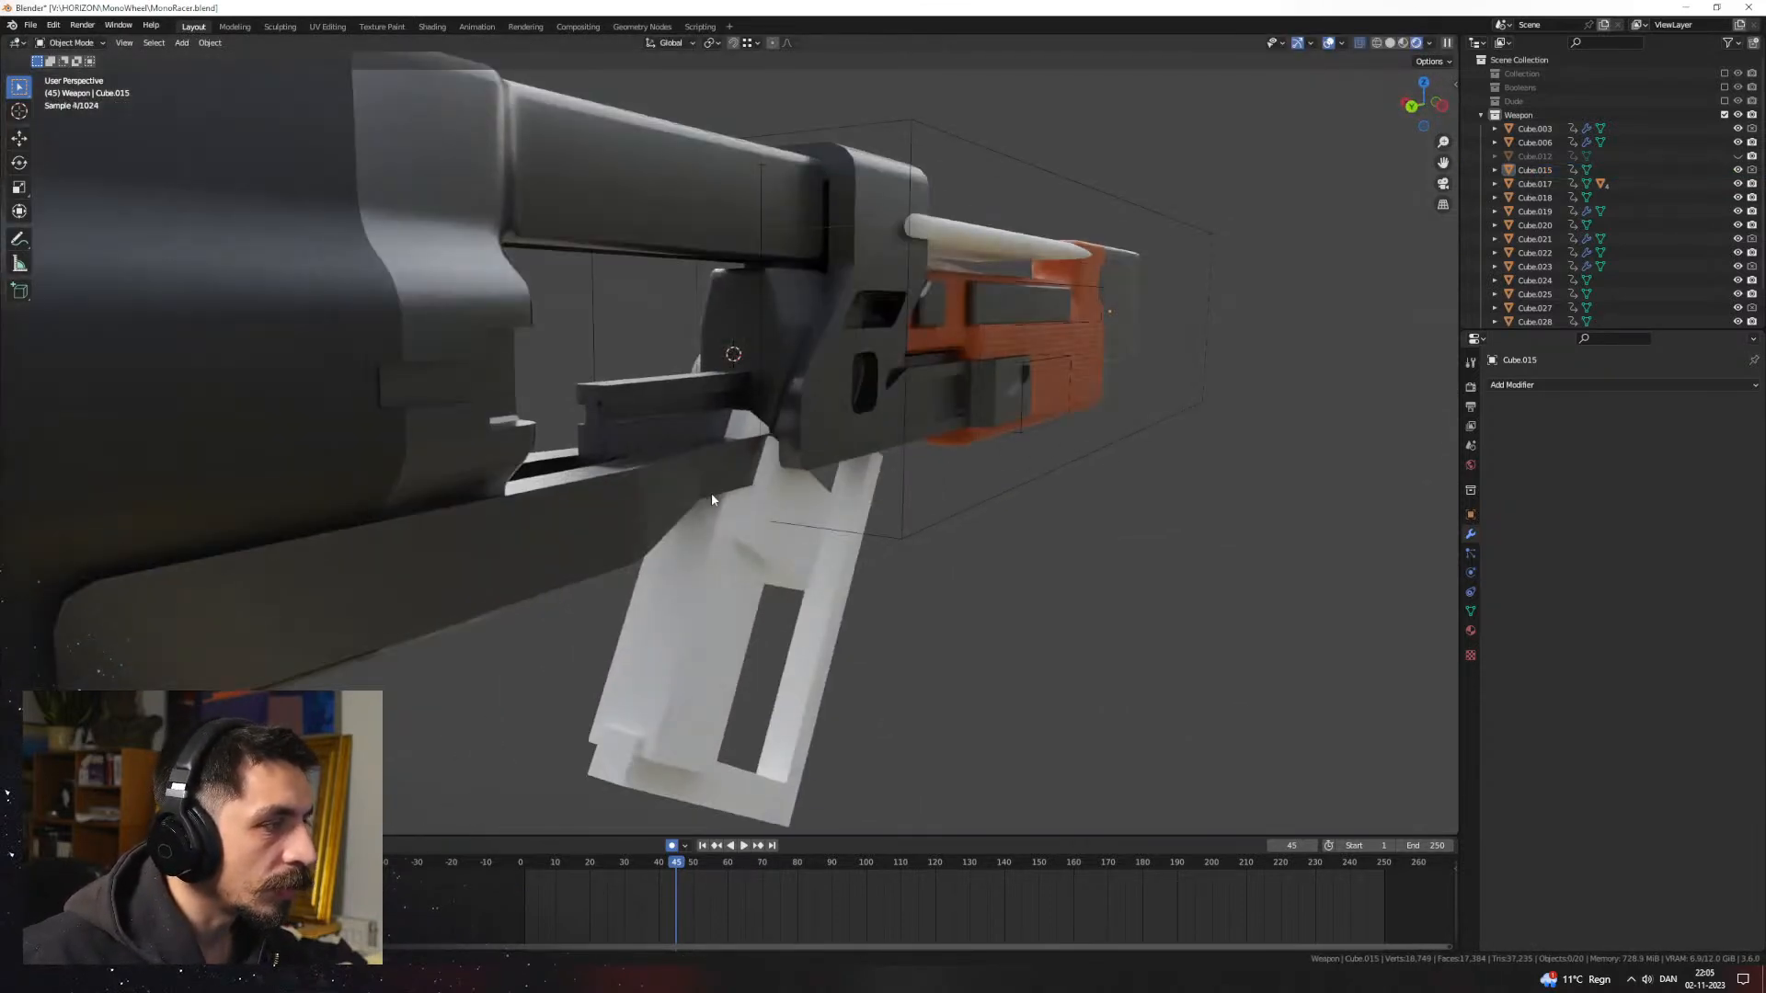
middle_click_drag(710, 493, 638, 515)
left_click(666, 356)
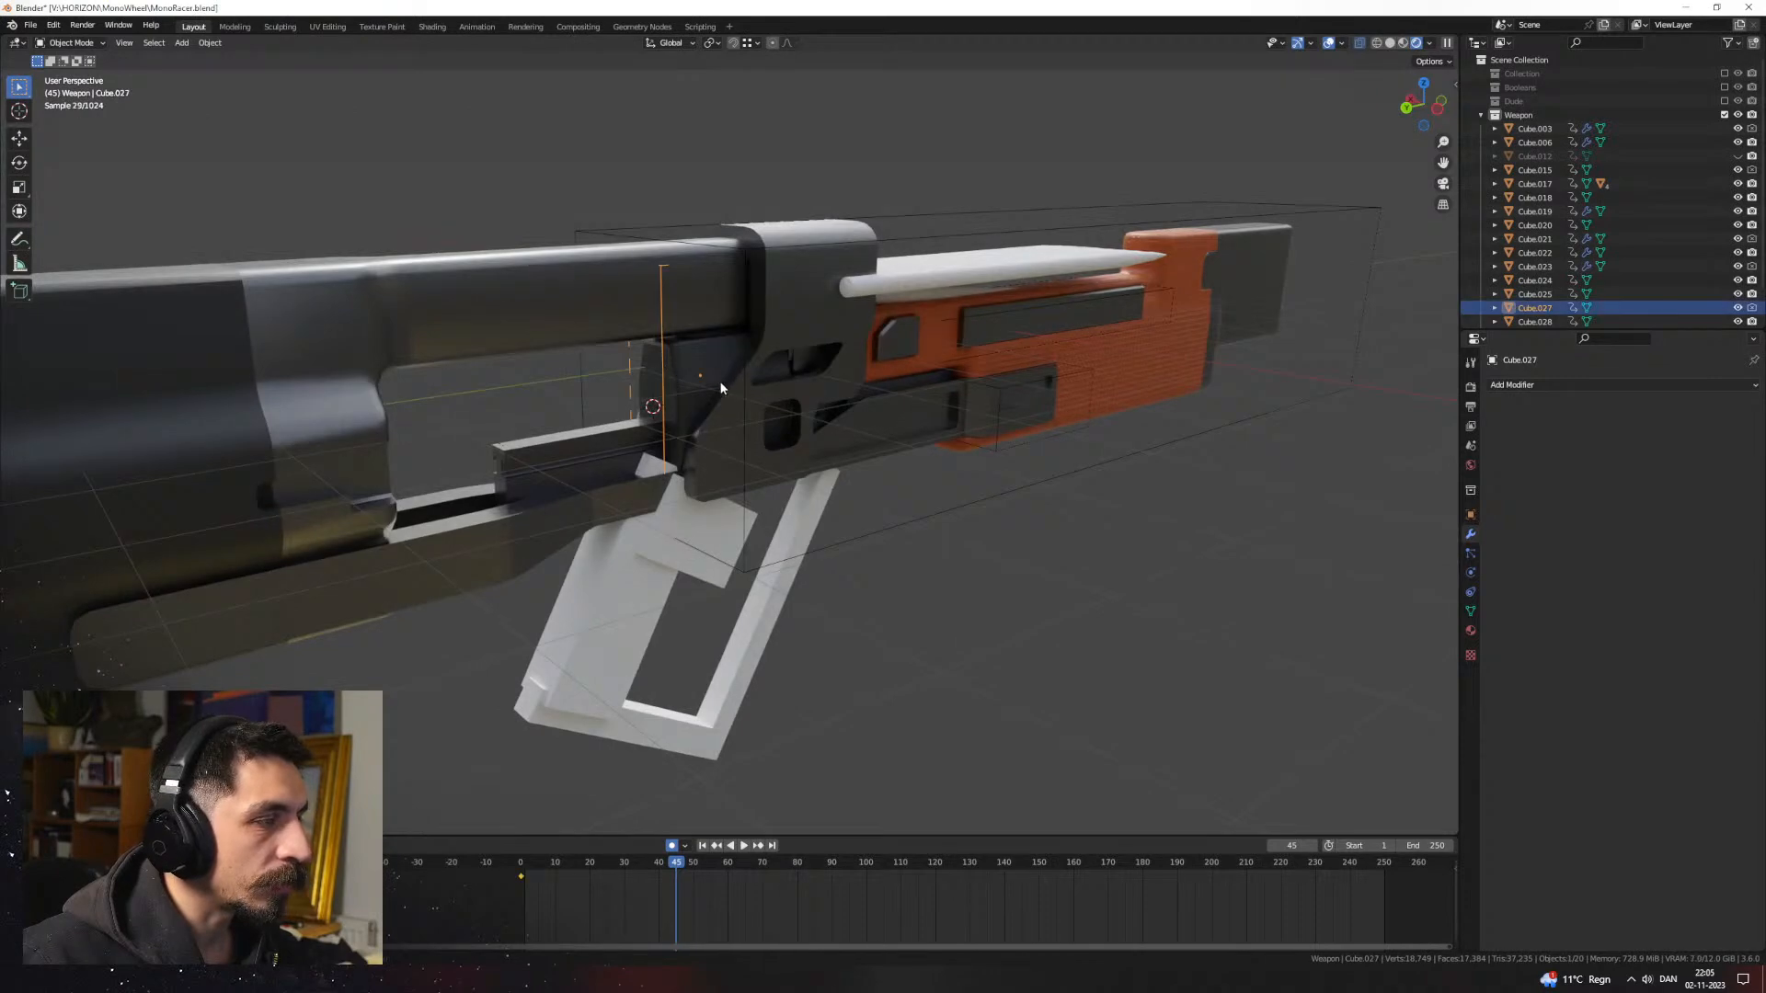
key("g")
key("Escape")
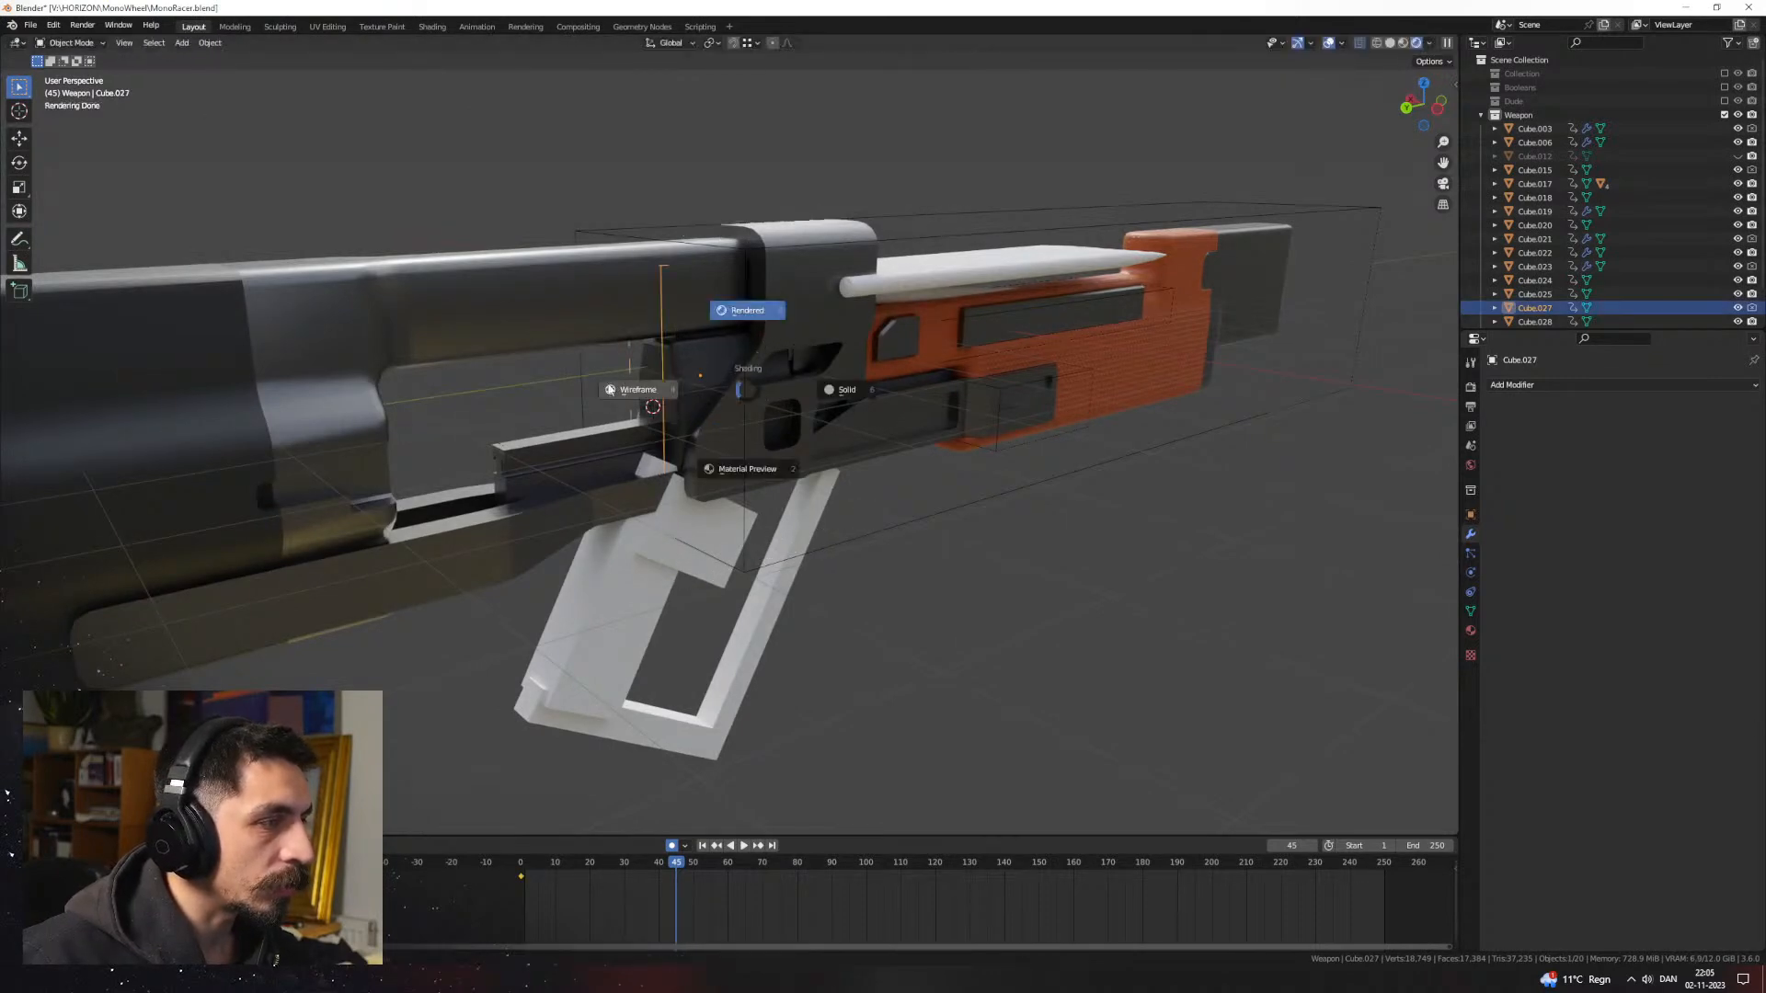
left_click(610, 389)
key("Tab")
mouse_move(699, 414)
middle_mouse_down()
mouse_move(912, 460)
mouse_move(827, 455)
middle_mouse_up()
key("Tab")
key("shift+z")
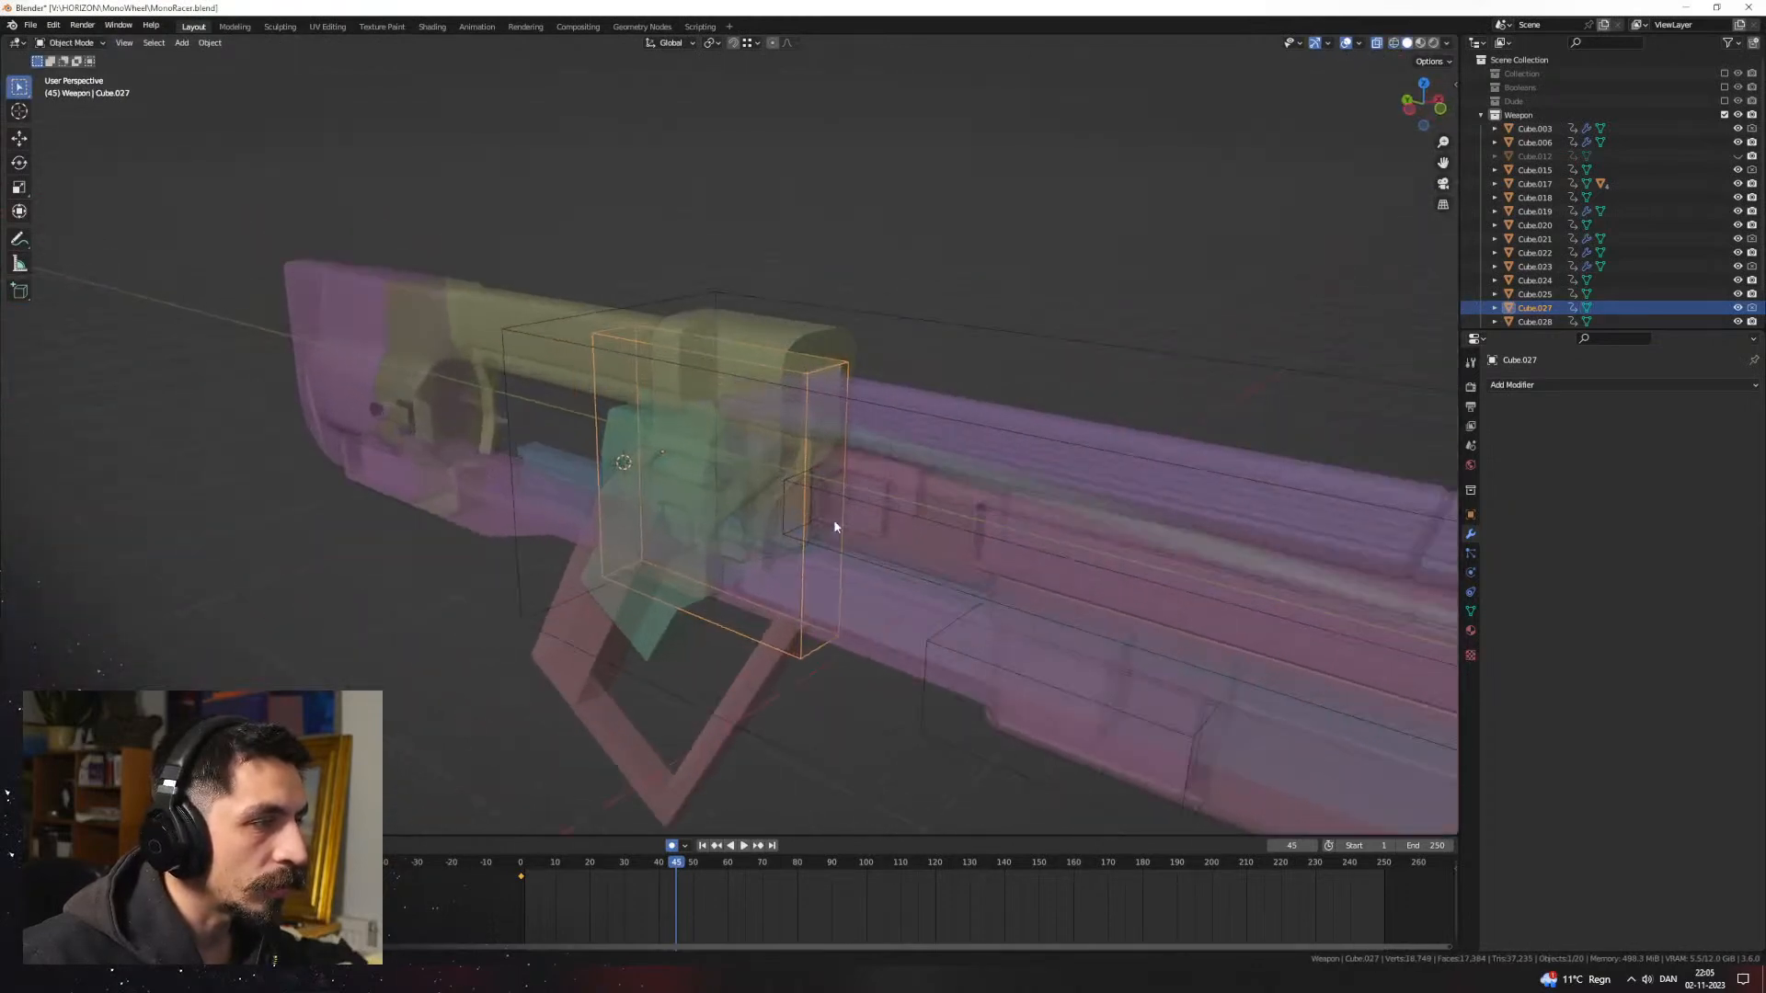
key("z")
mouse_move(835, 525)
middle_mouse_down()
mouse_move(805, 522)
mouse_move(854, 434)
middle_mouse_up()
scroll(806, 521, "up", 2)
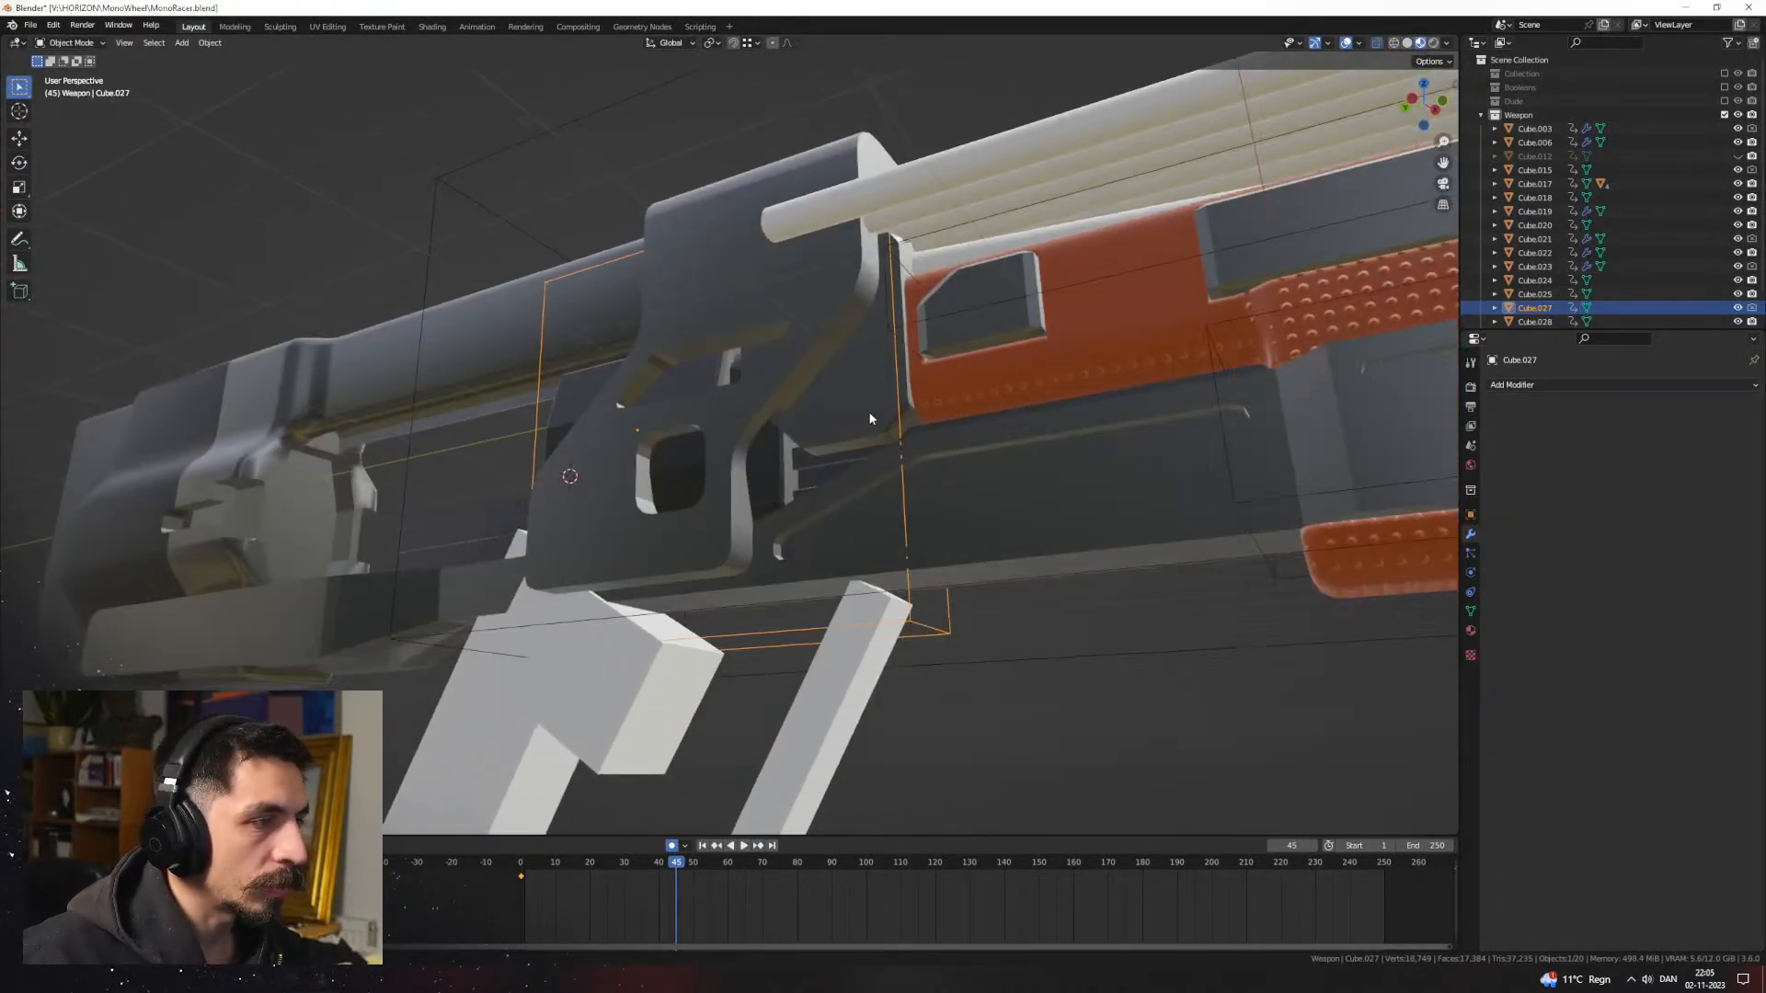
key("Delete")
Step: Hide the white cylindrical rods lying above the orange housing
left_click(949, 313)
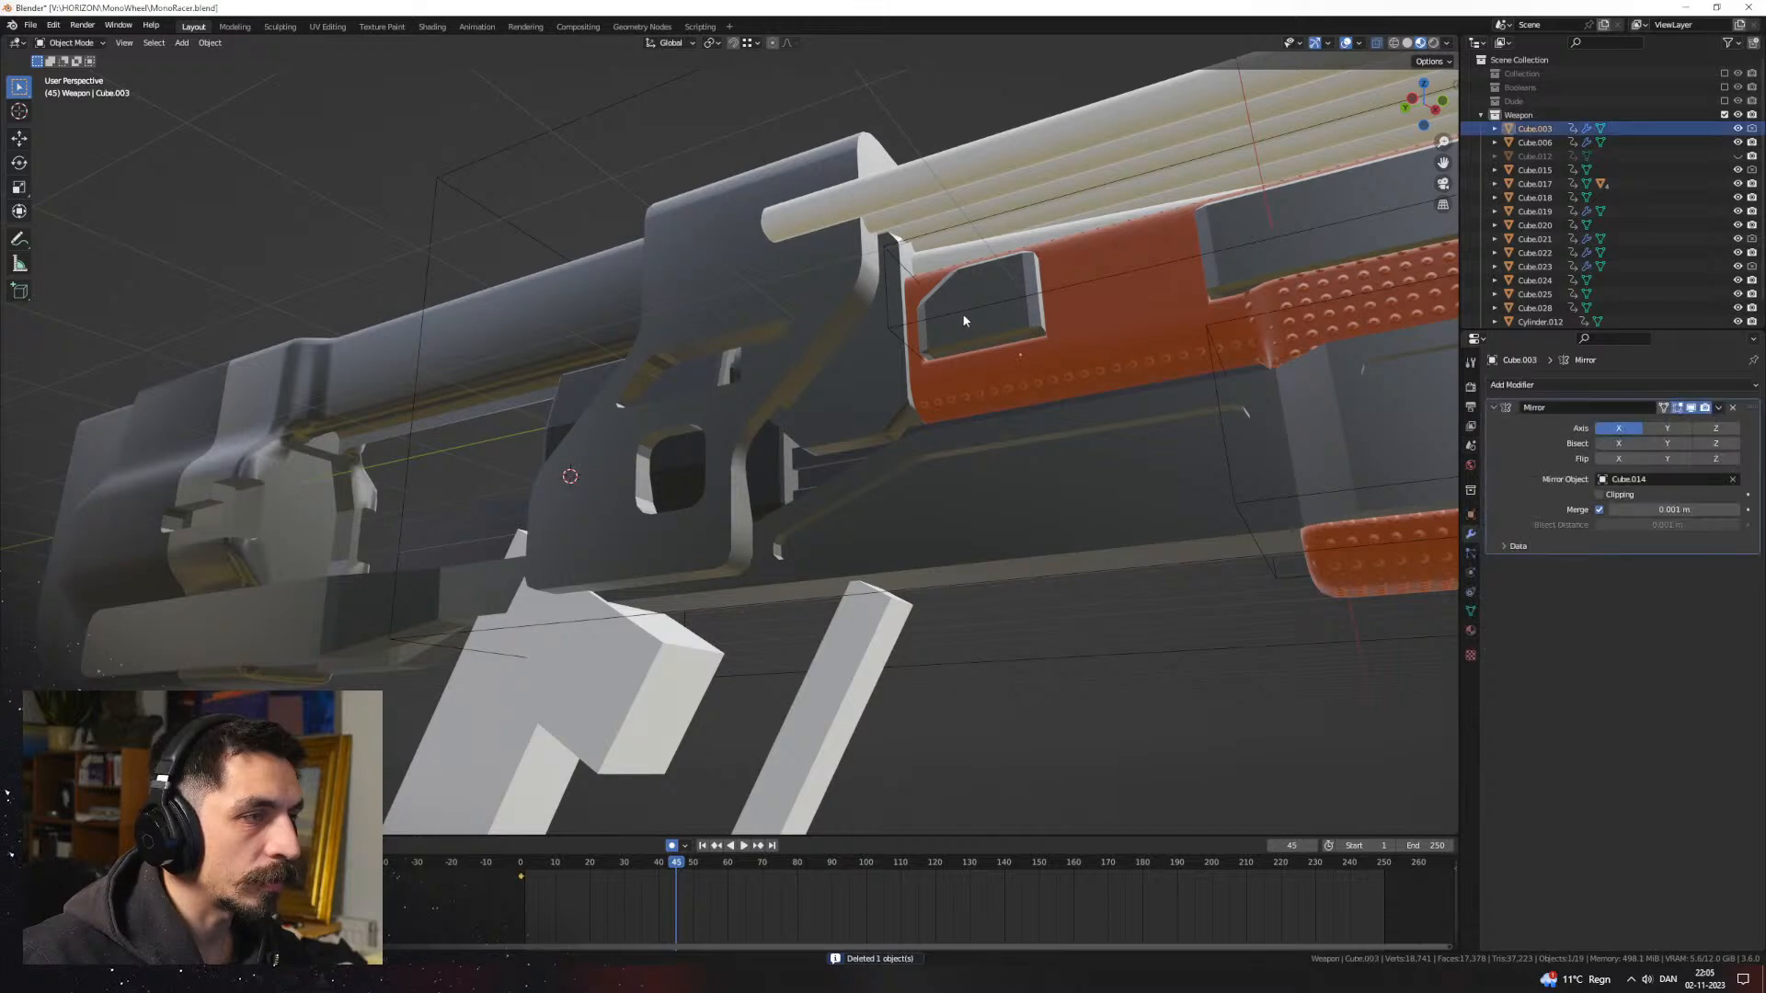
middle_click_drag(947, 344, 807, 465)
left_click(993, 403)
left_click(994, 403)
key("h")
Step: Snap the 3D cursor to the selected geometry at the rail's exposed end and add a scaled-down cube there
scroll(749, 485, "up", 3)
left_click(798, 480)
key("Tab")
scroll(749, 475, "up", 1)
key("ctrl+Tab")
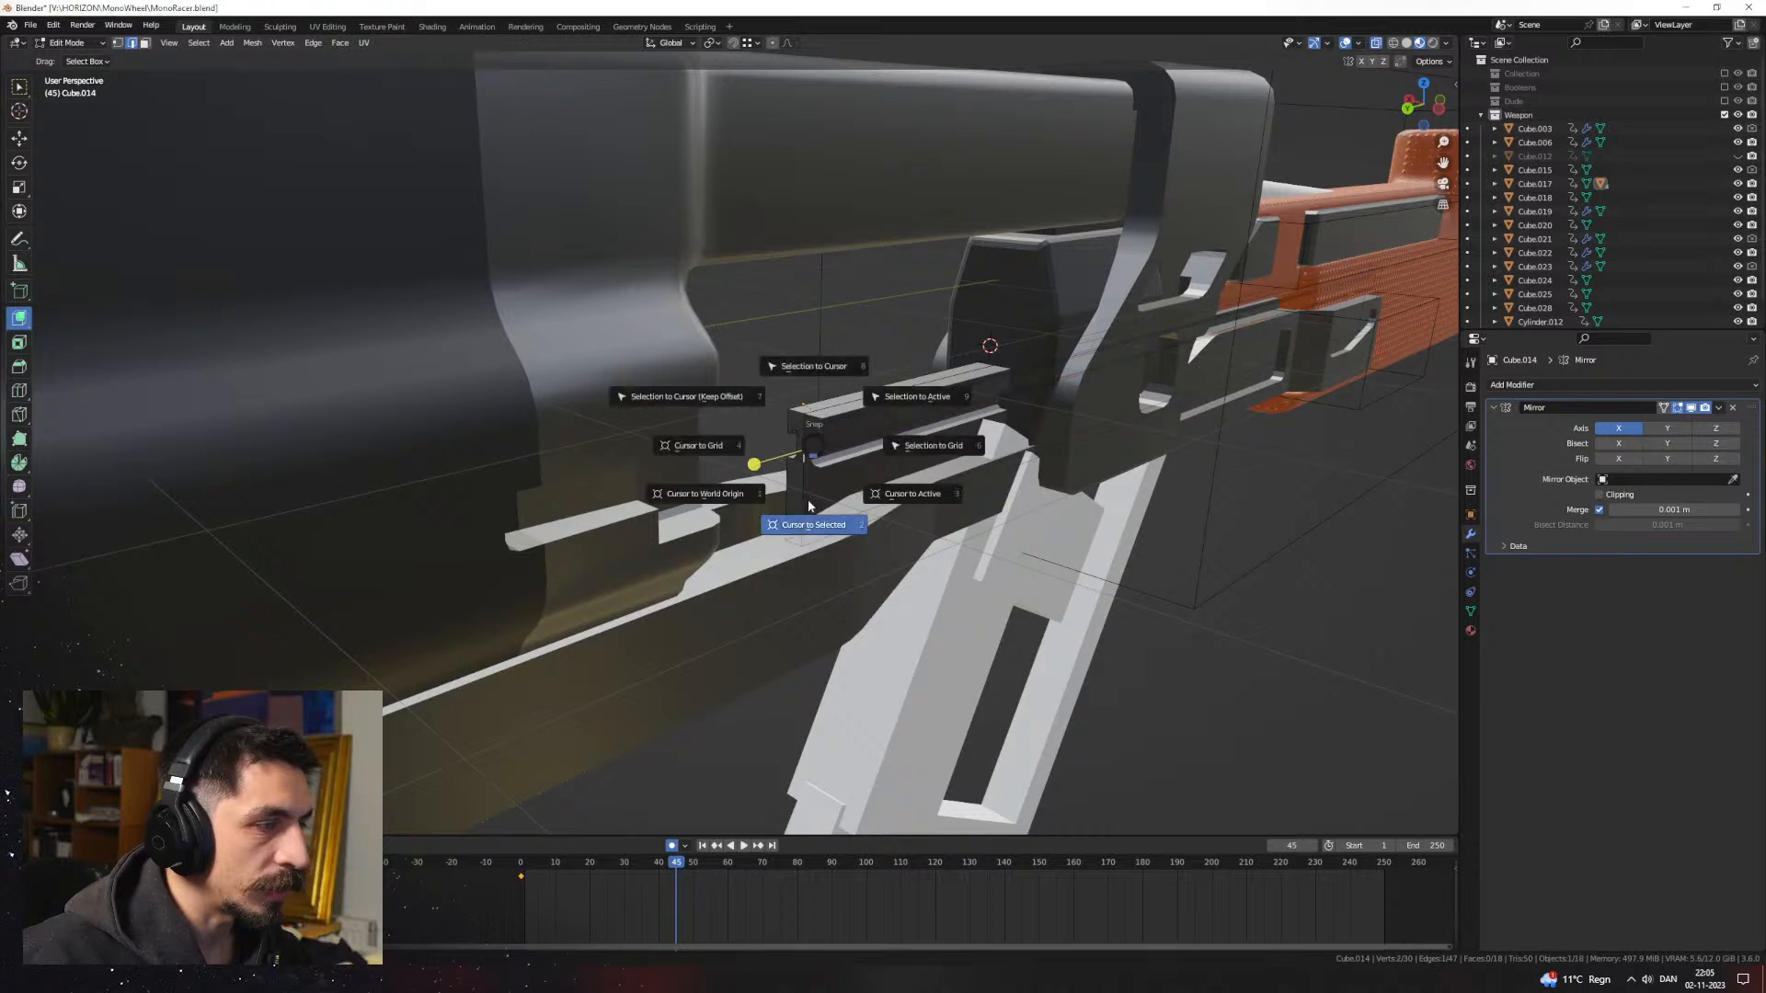
left_click(807, 504)
key("shift+a")
left_click(905, 504)
key("s")
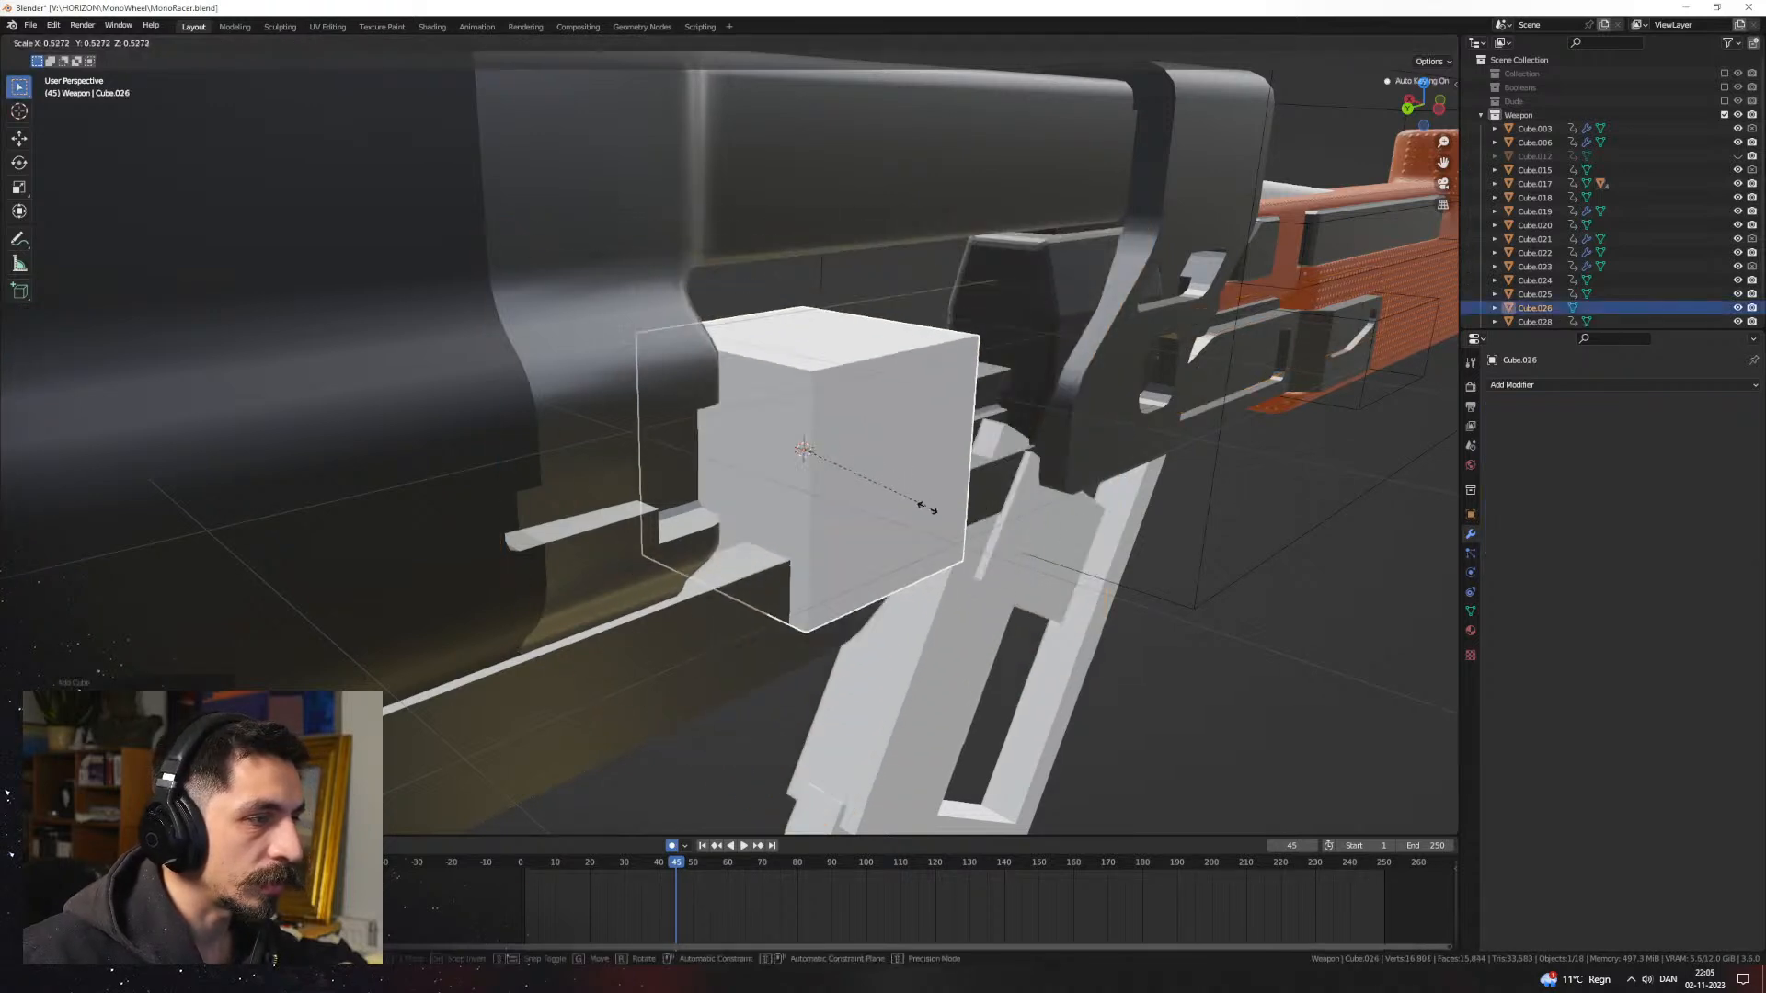
left_click(812, 524)
Step: Adjust the cube's height and lower its mesh so that it encloses the rail's exposed end
scroll(843, 493, "up", 3)
key("Tab")
key("s")
key("z")
left_click(887, 563)
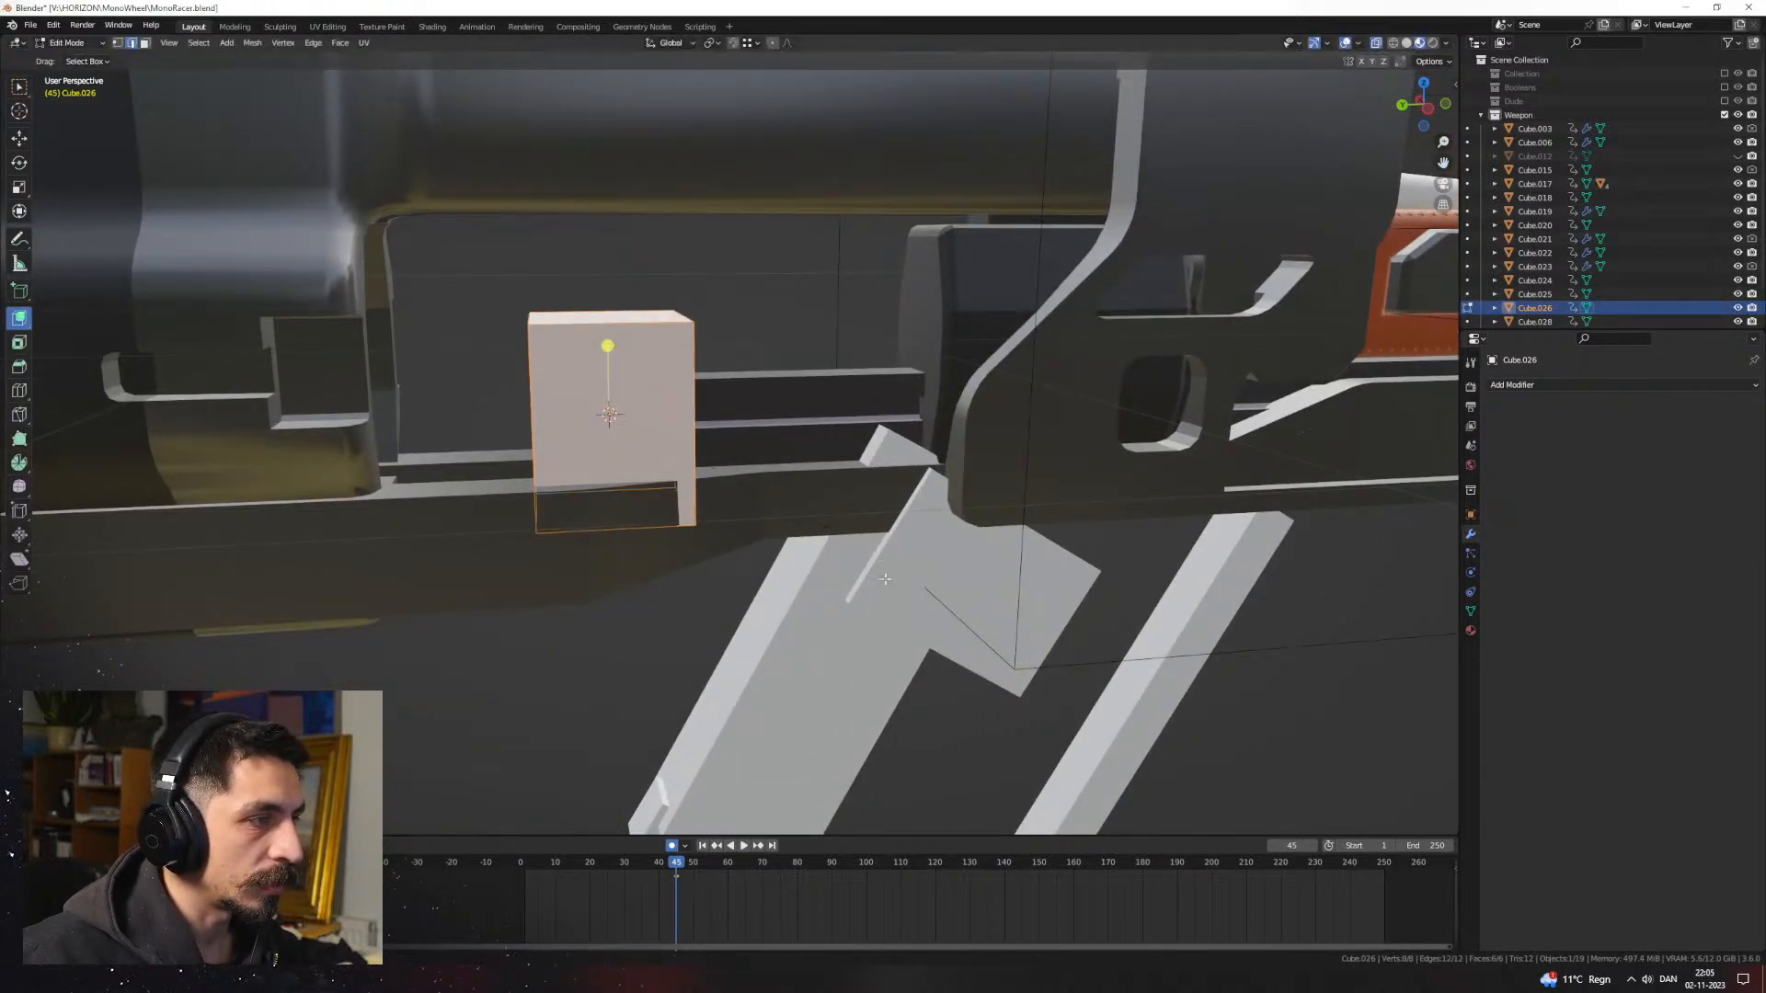
key("Tab")
key("z")
left_click(828, 524)
middle_click_drag(826, 511, 741, 416)
key("Tab")
key("a")
left_click(754, 462)
key("Tab")
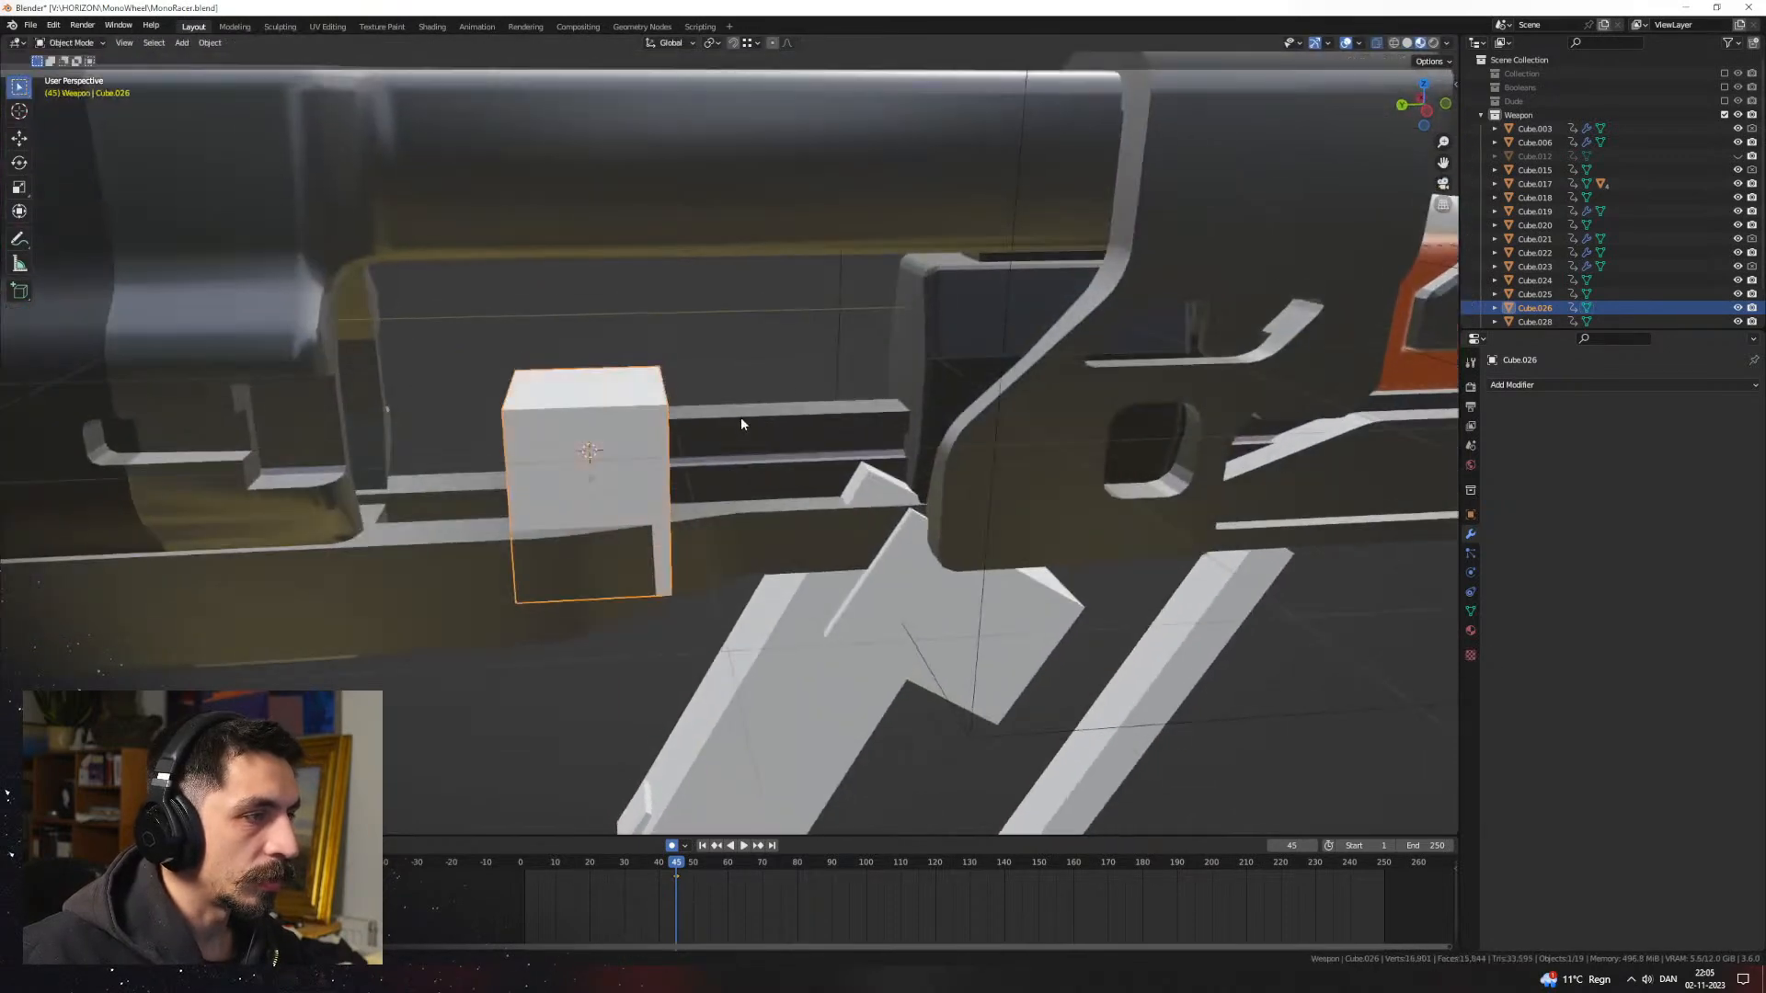
Step: Subtract the cube from the rail with a Bool Tool difference
left_click(763, 428, "shift")
key("ctrl+KP_Subtract")
left_click(766, 430)
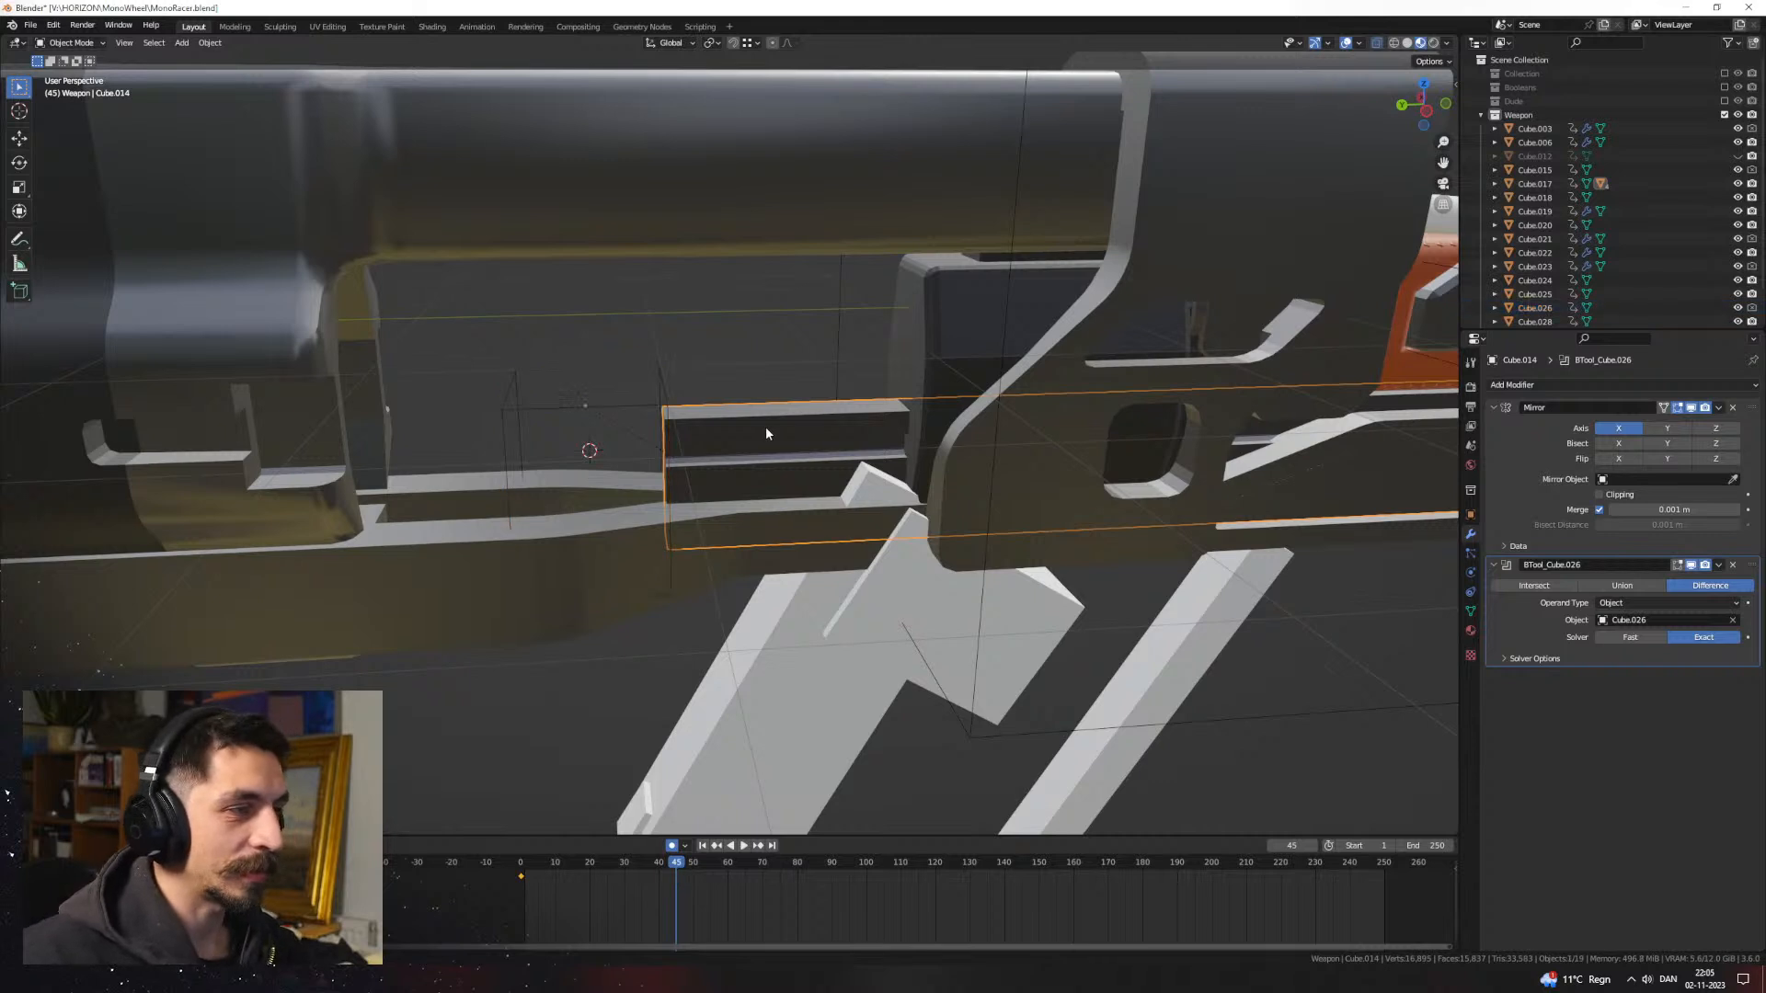
Step: Duplicate the rail in place and set the duplicate's Boolean to Intersect with the Exact solver, isolating the tip
key("shift+d")
right_click(933, 462)
left_click(1704, 637)
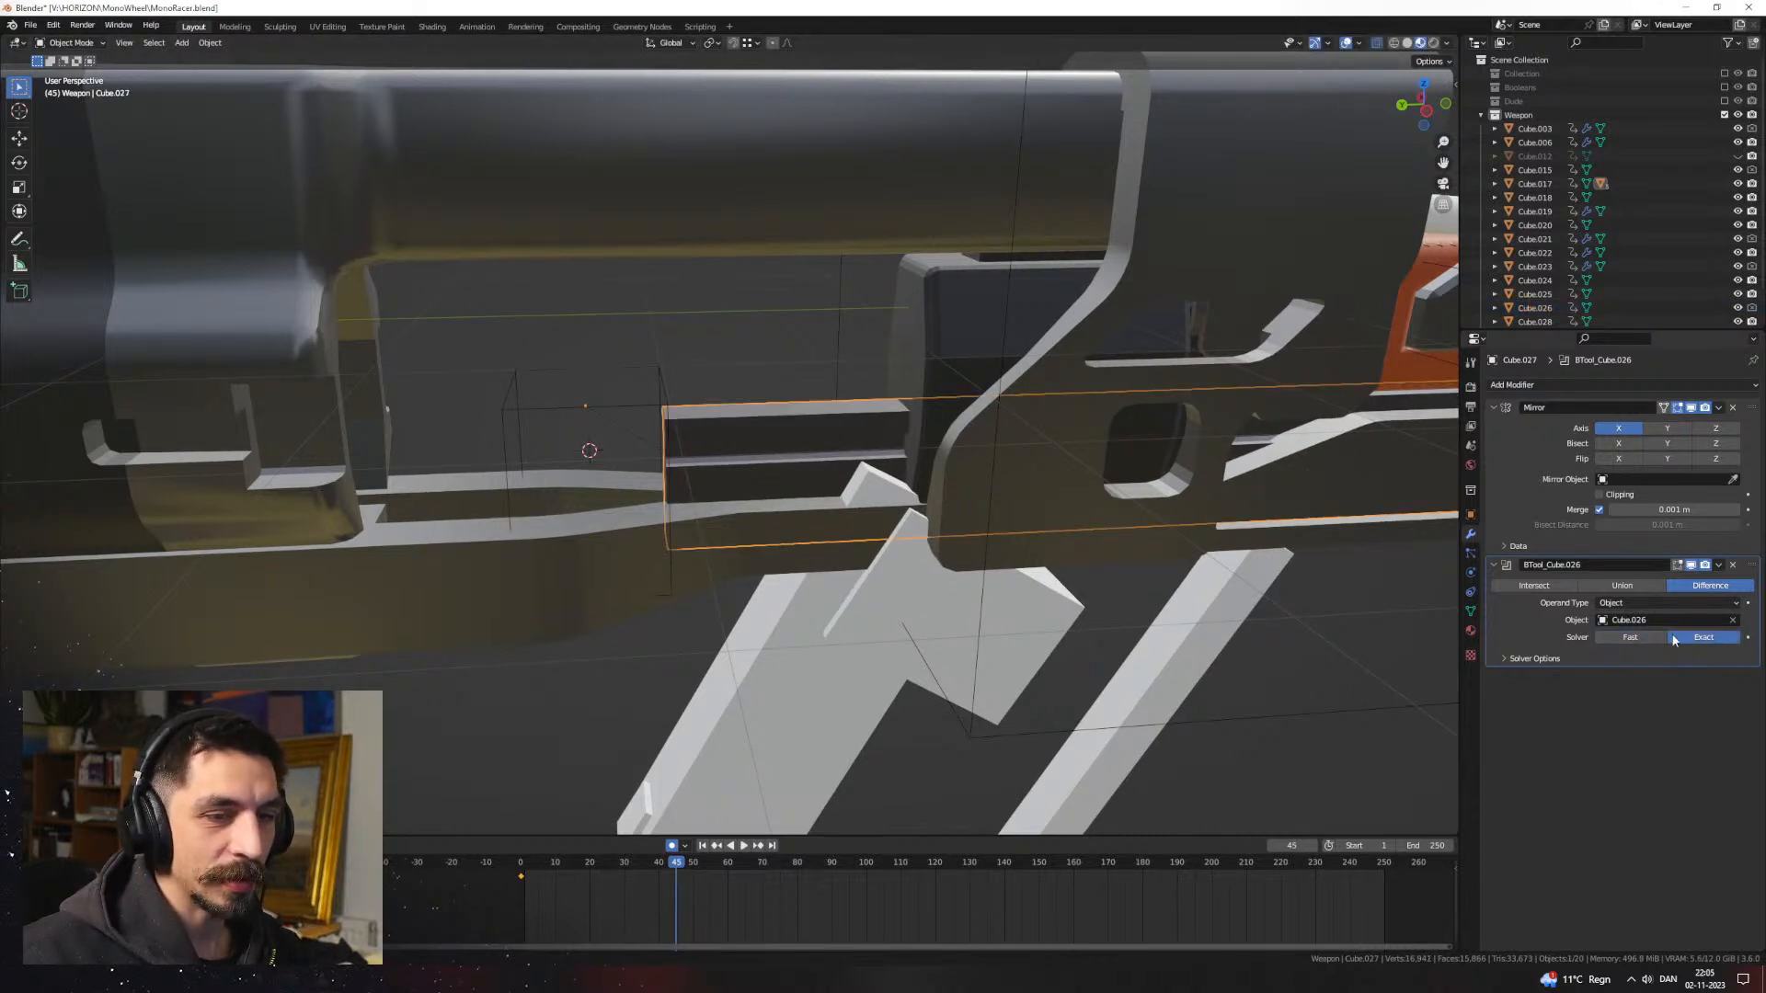
left_click(1534, 585)
middle_click_drag(929, 497, 980, 517)
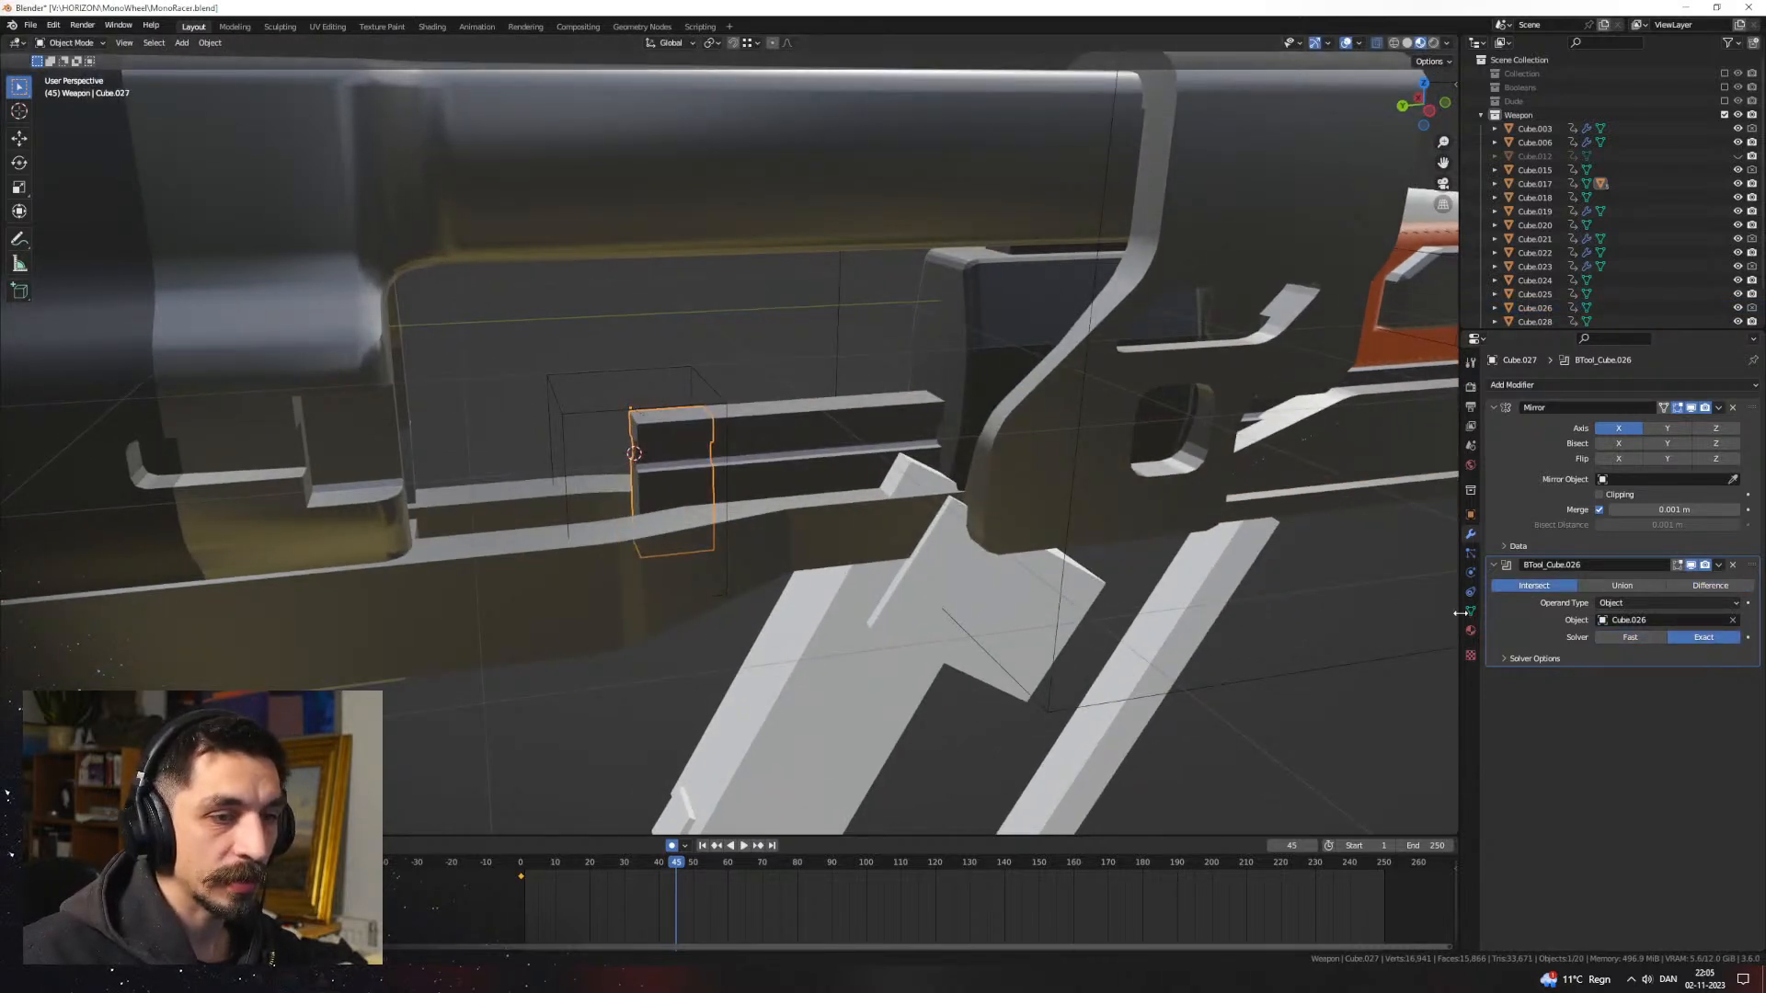
Step: Try adding a Bevel modifier to the separated rail tip
left_click(1523, 385)
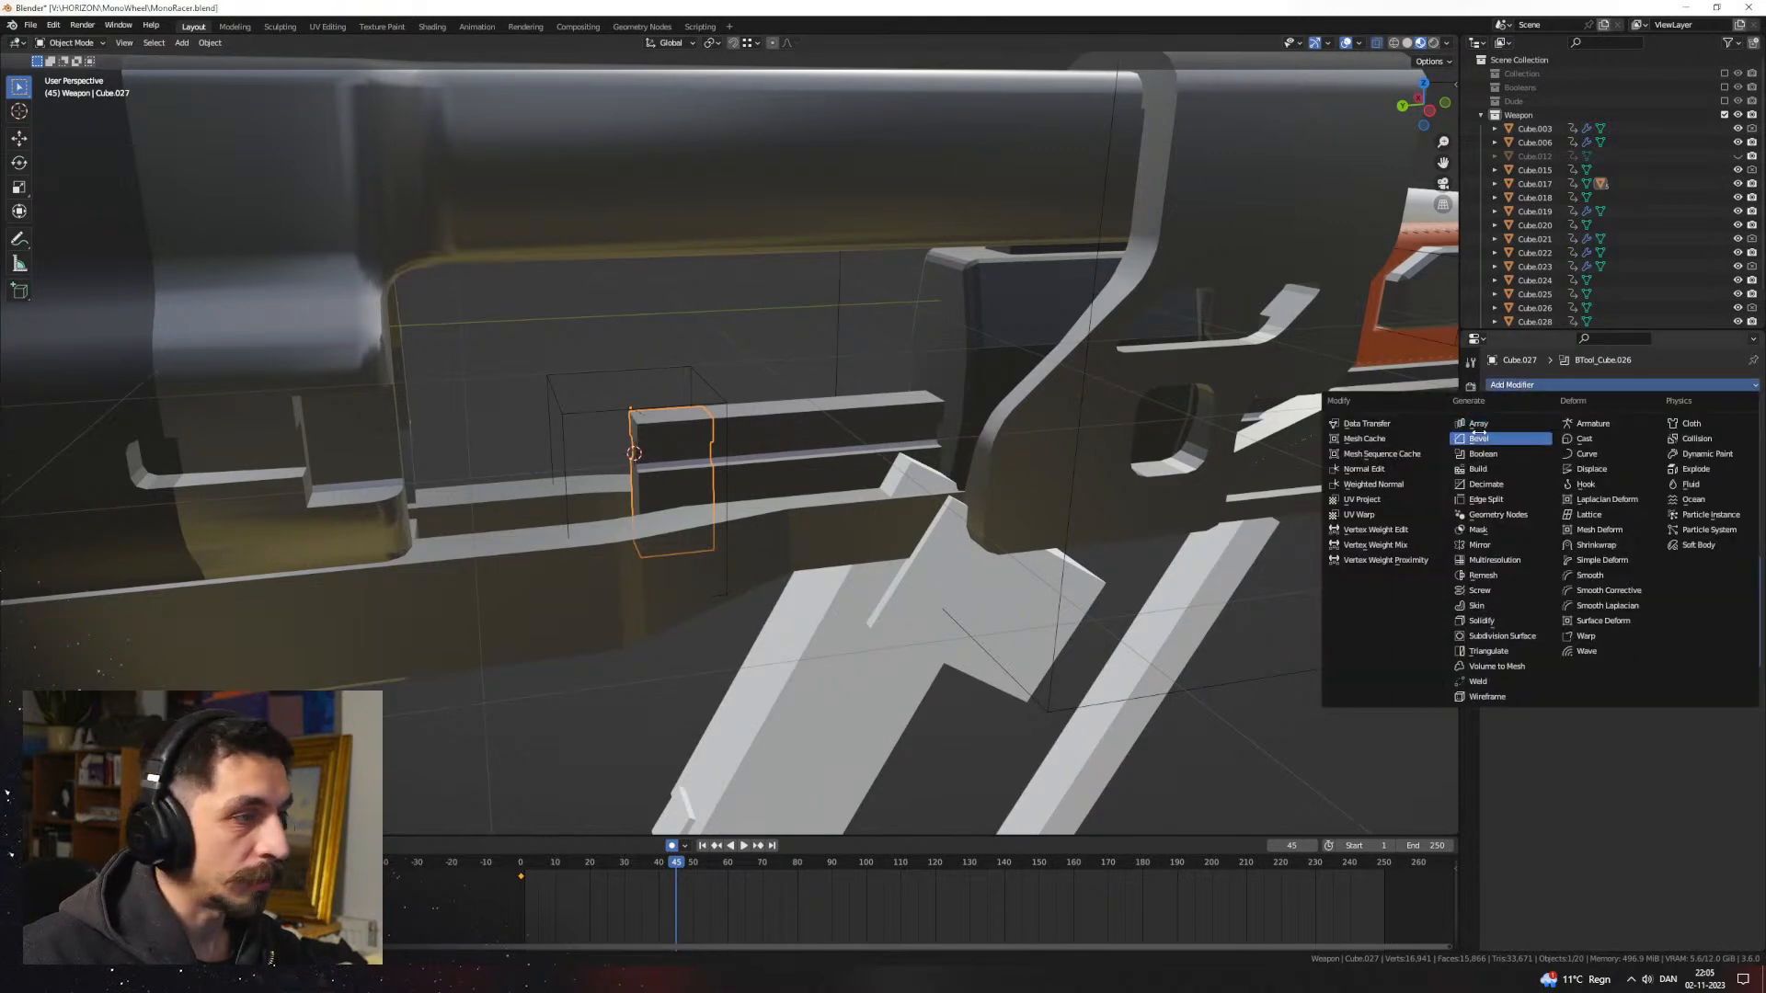
left_click(1478, 544)
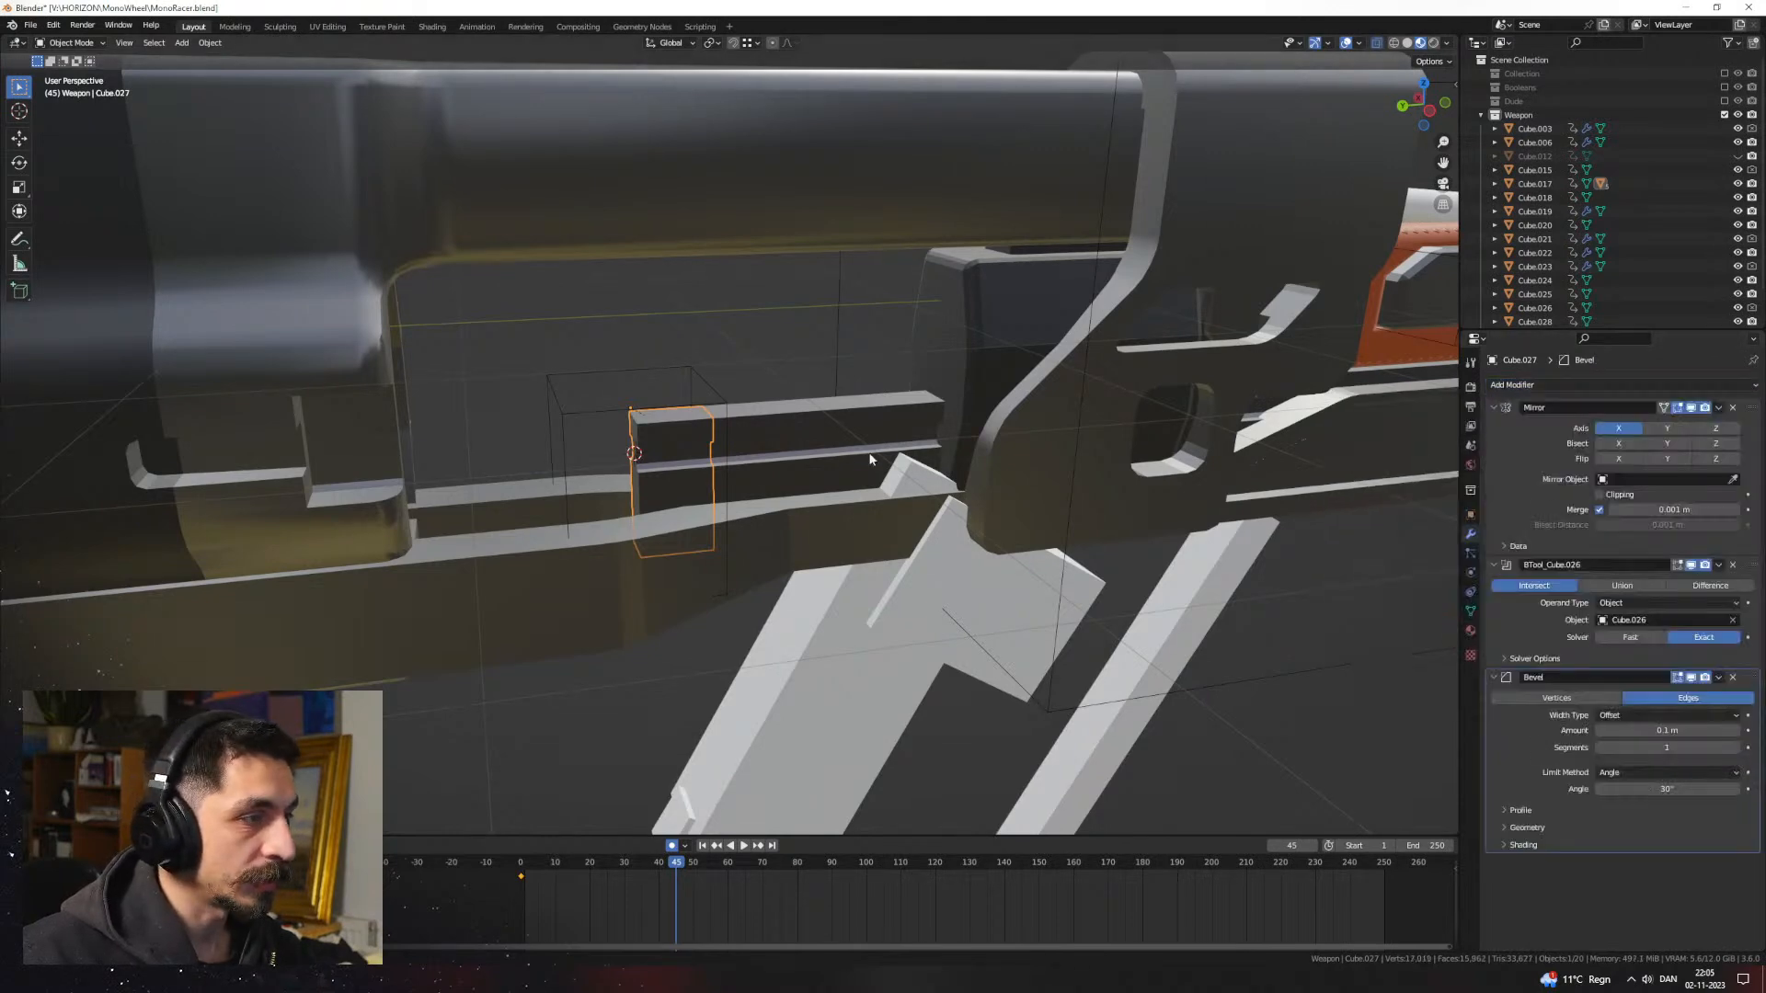
right_click(1001, 344)
left_click(1000, 347)
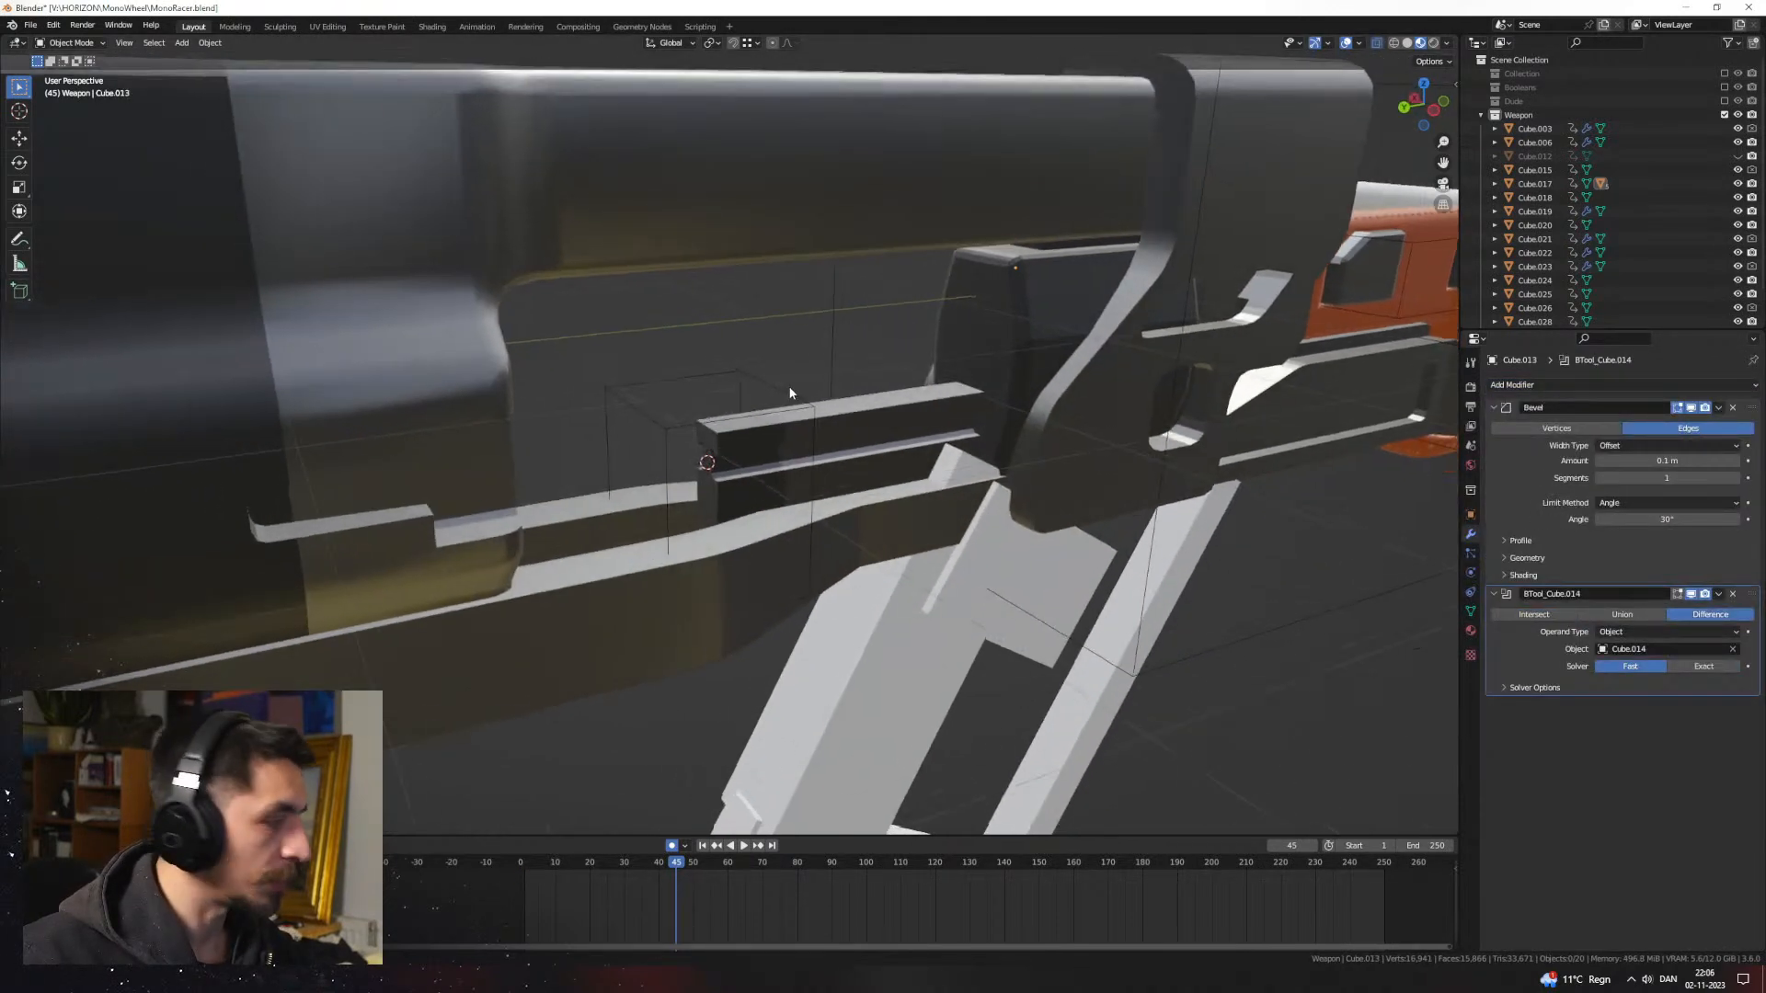
Step: Examine the separated rail tip and its fit in the breech opening from both sides of the weapon
scroll(786, 432, "up", 3)
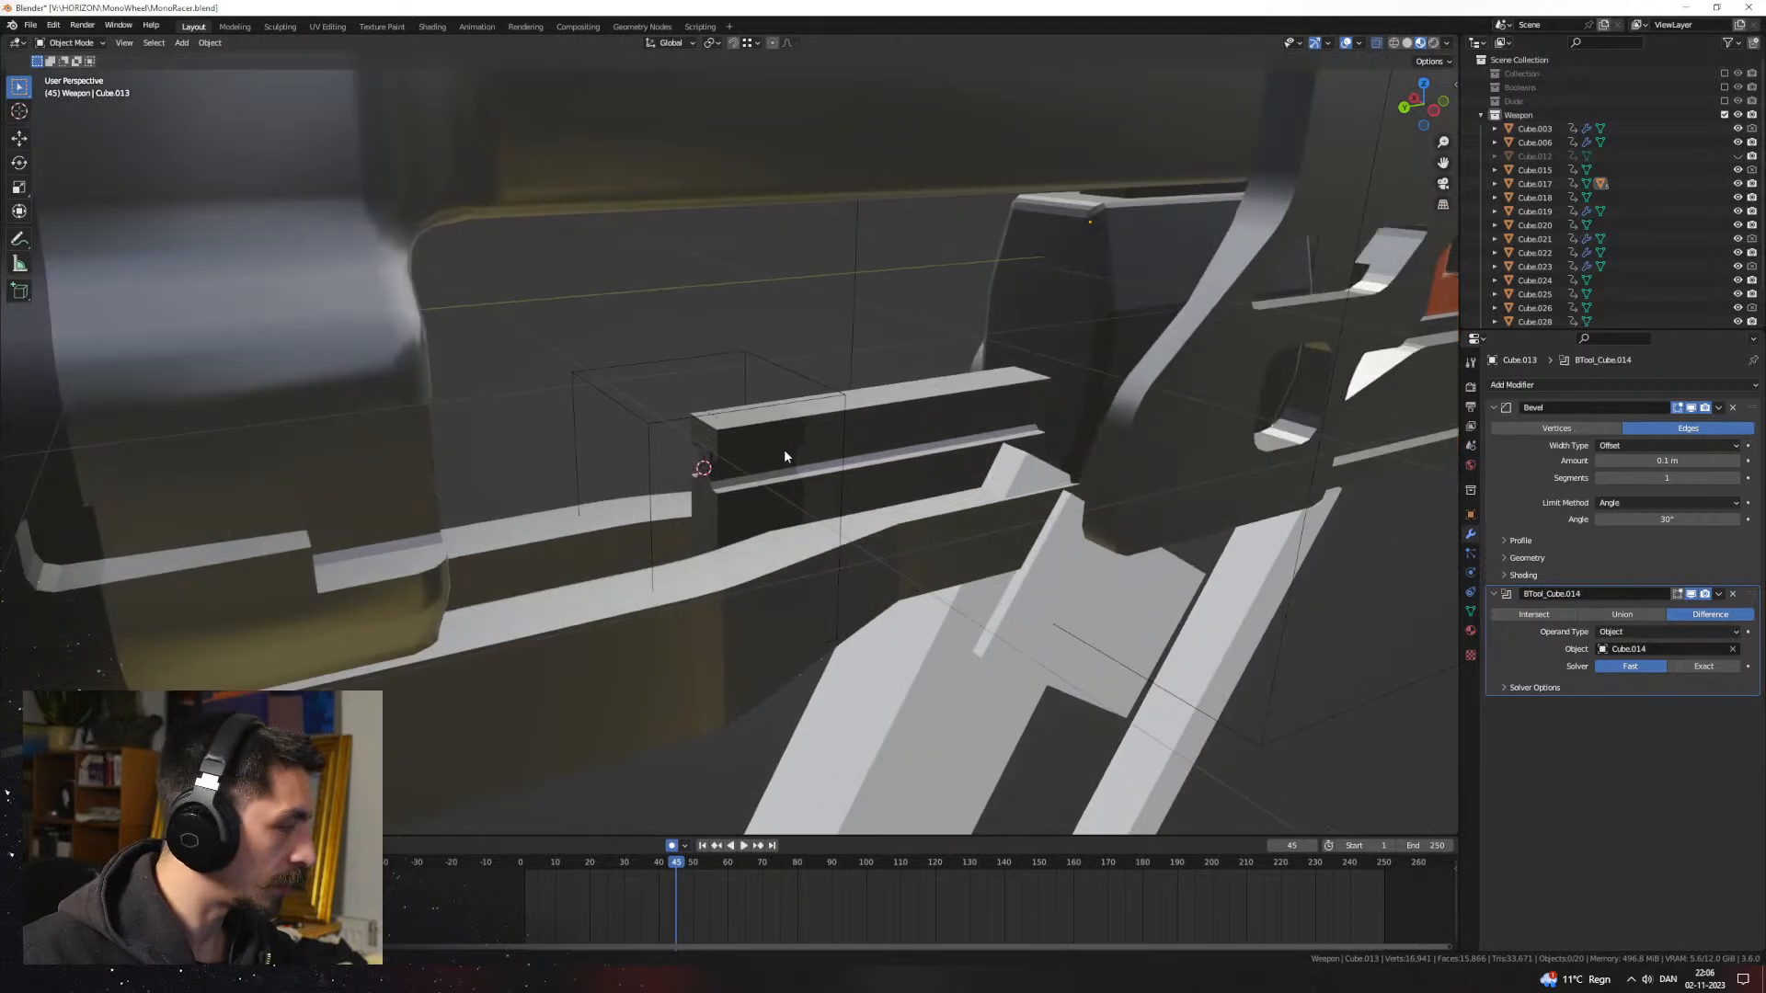
middle_click_drag(783, 448, 821, 484, "shift")
scroll(818, 478, "up", 2)
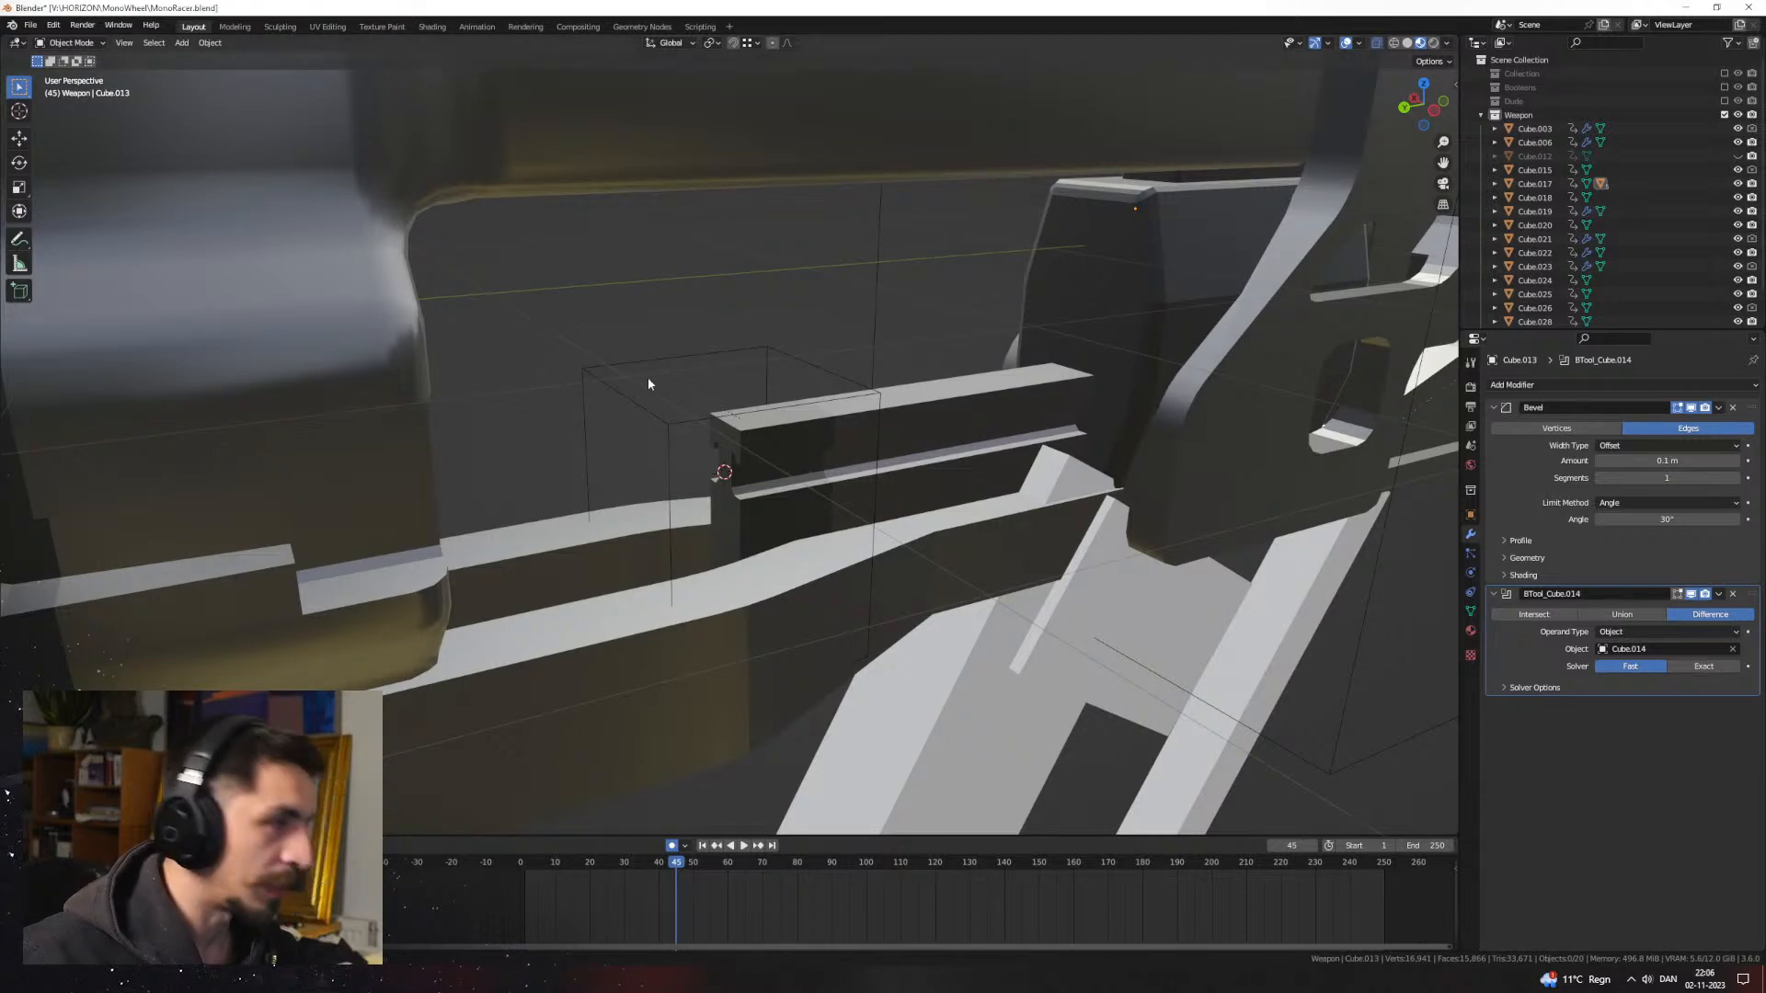
middle_click_drag(648, 383, 710, 497)
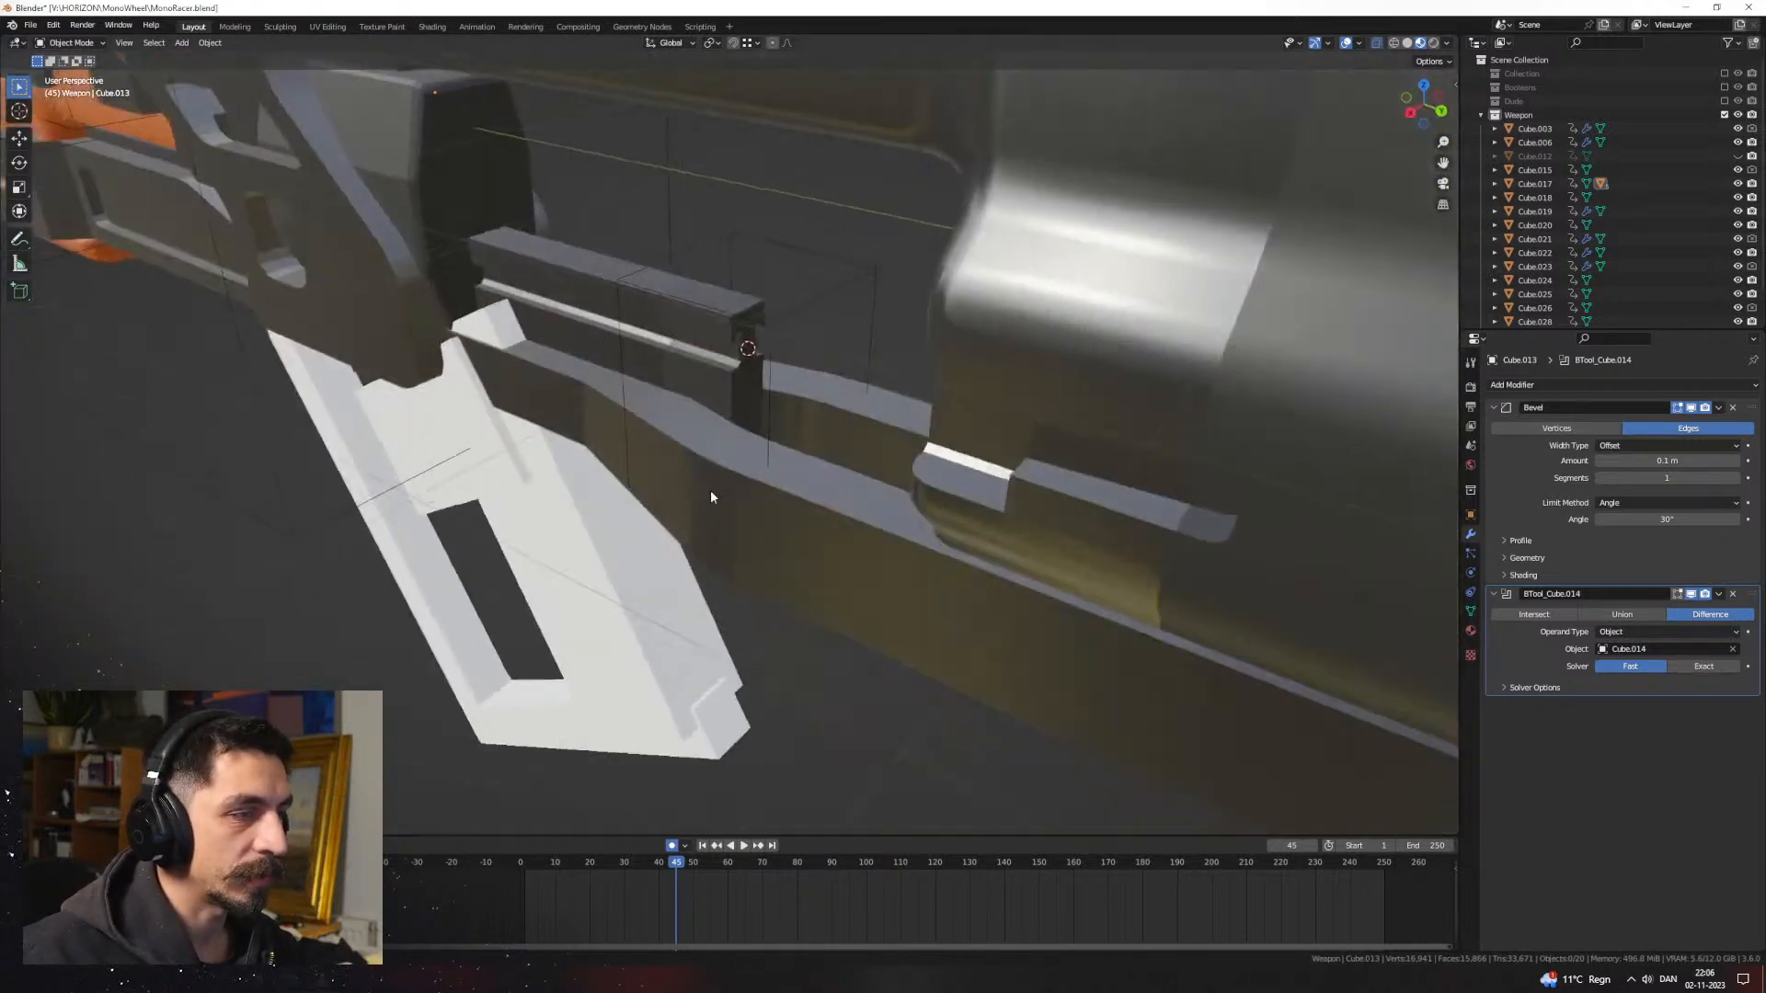
scroll(710, 497, "up", 4)
left_click(839, 454)
scroll(870, 344, "down", 6)
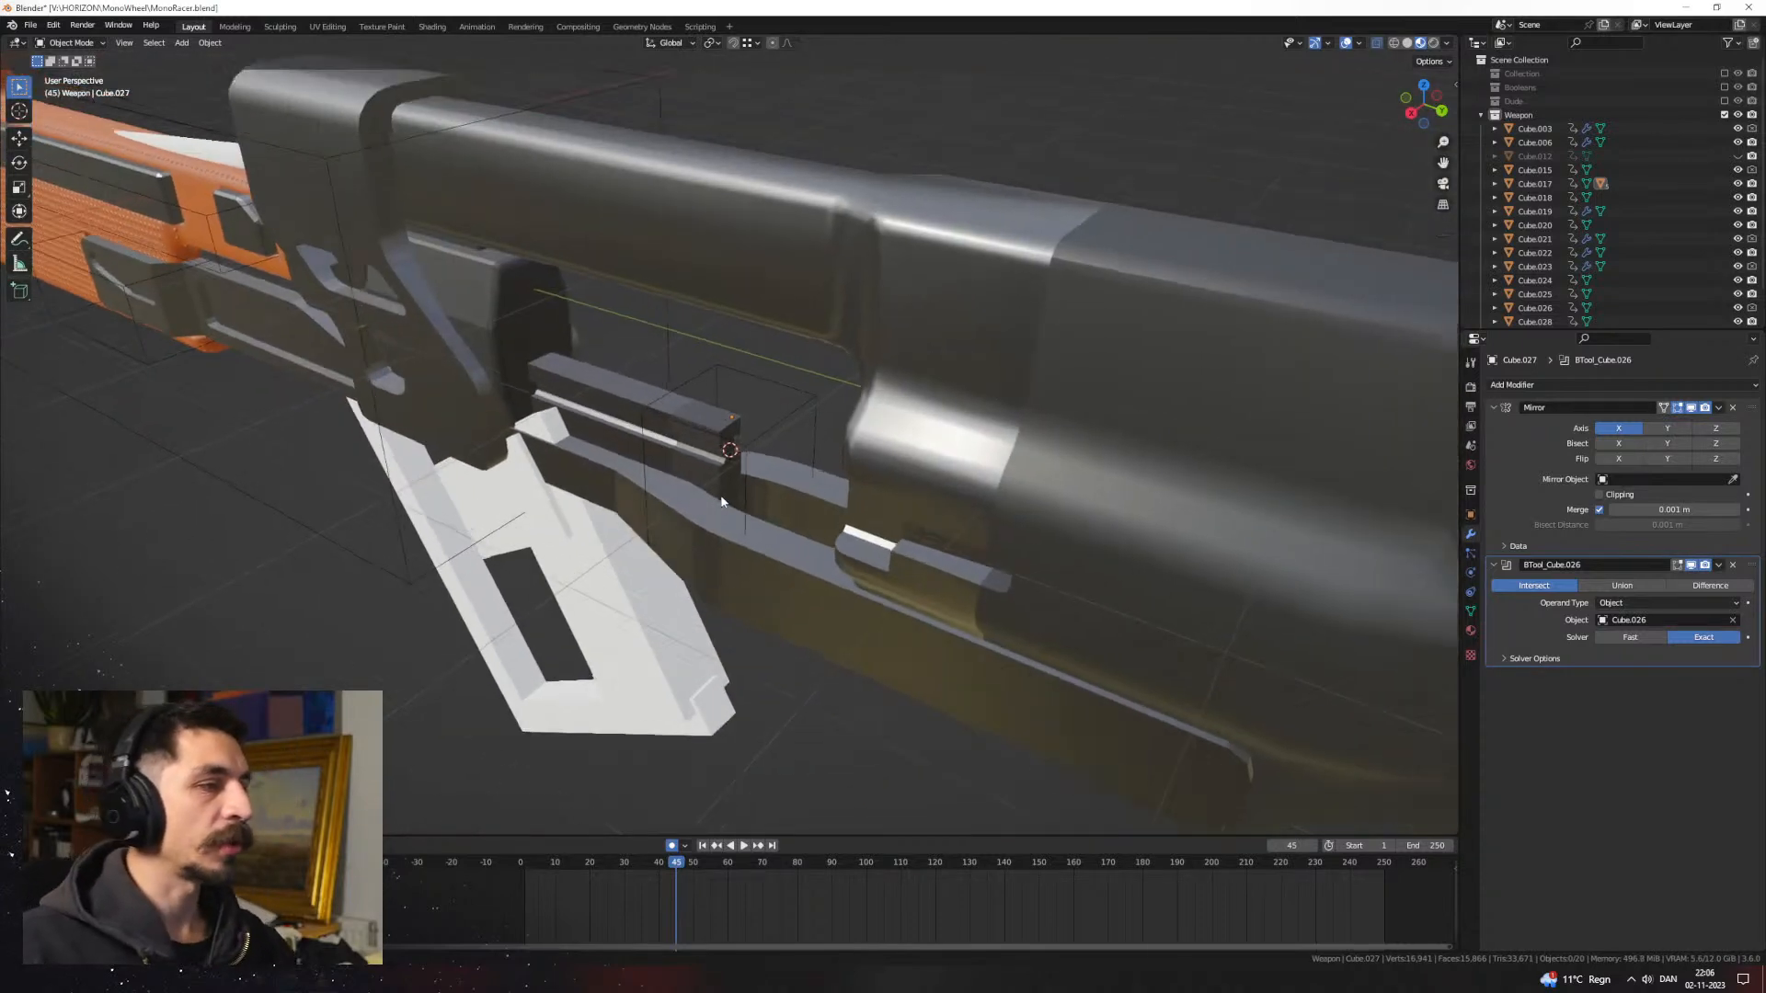
middle_click_drag(721, 501, 925, 499)
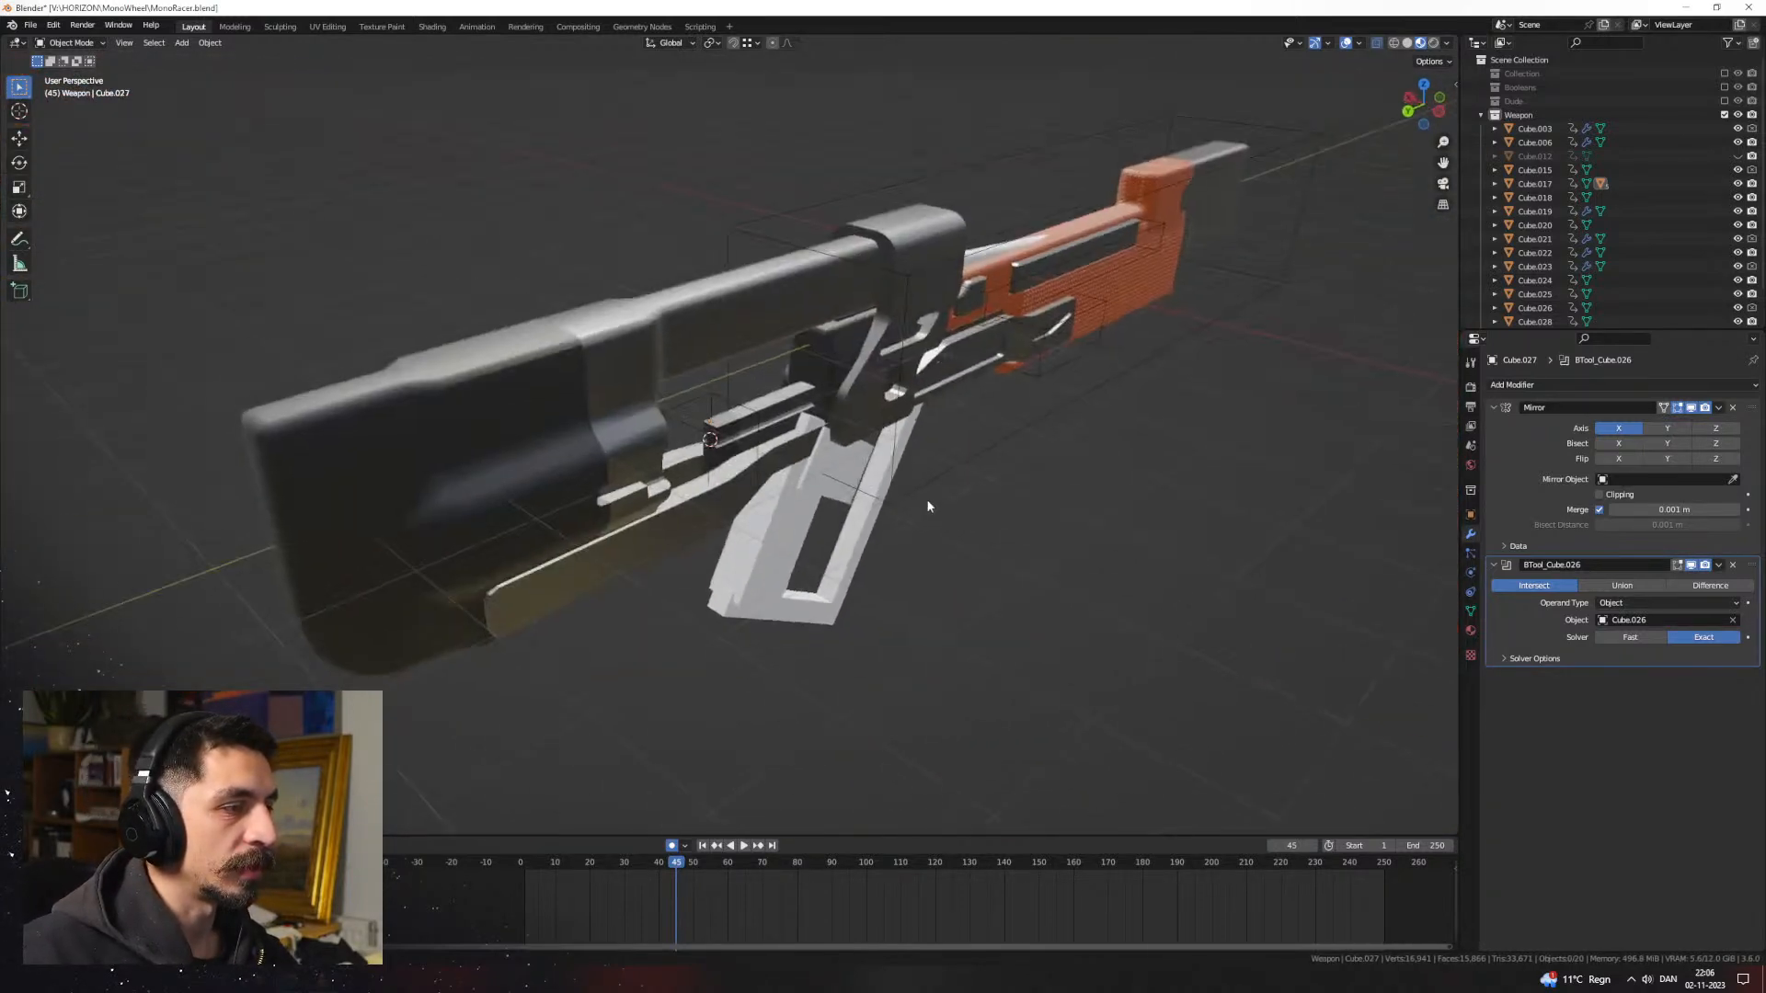
scroll(791, 462, "up", 5)
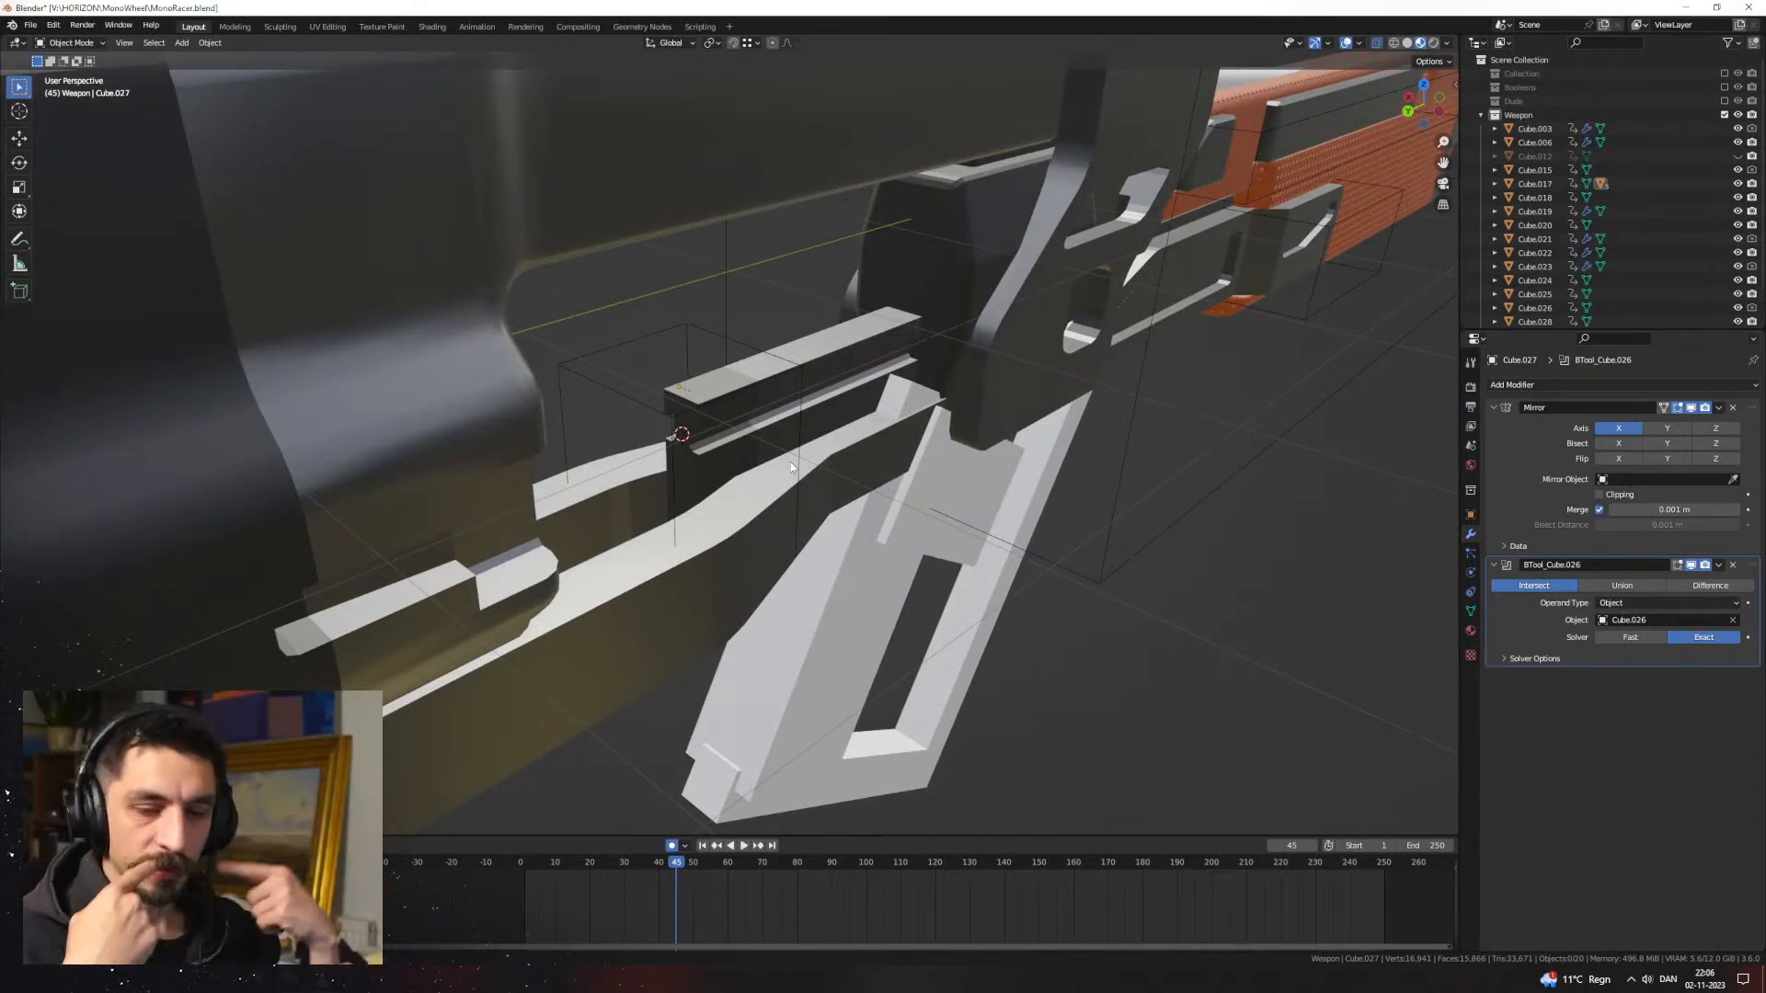
middle_click_drag(572, 426, 861, 432)
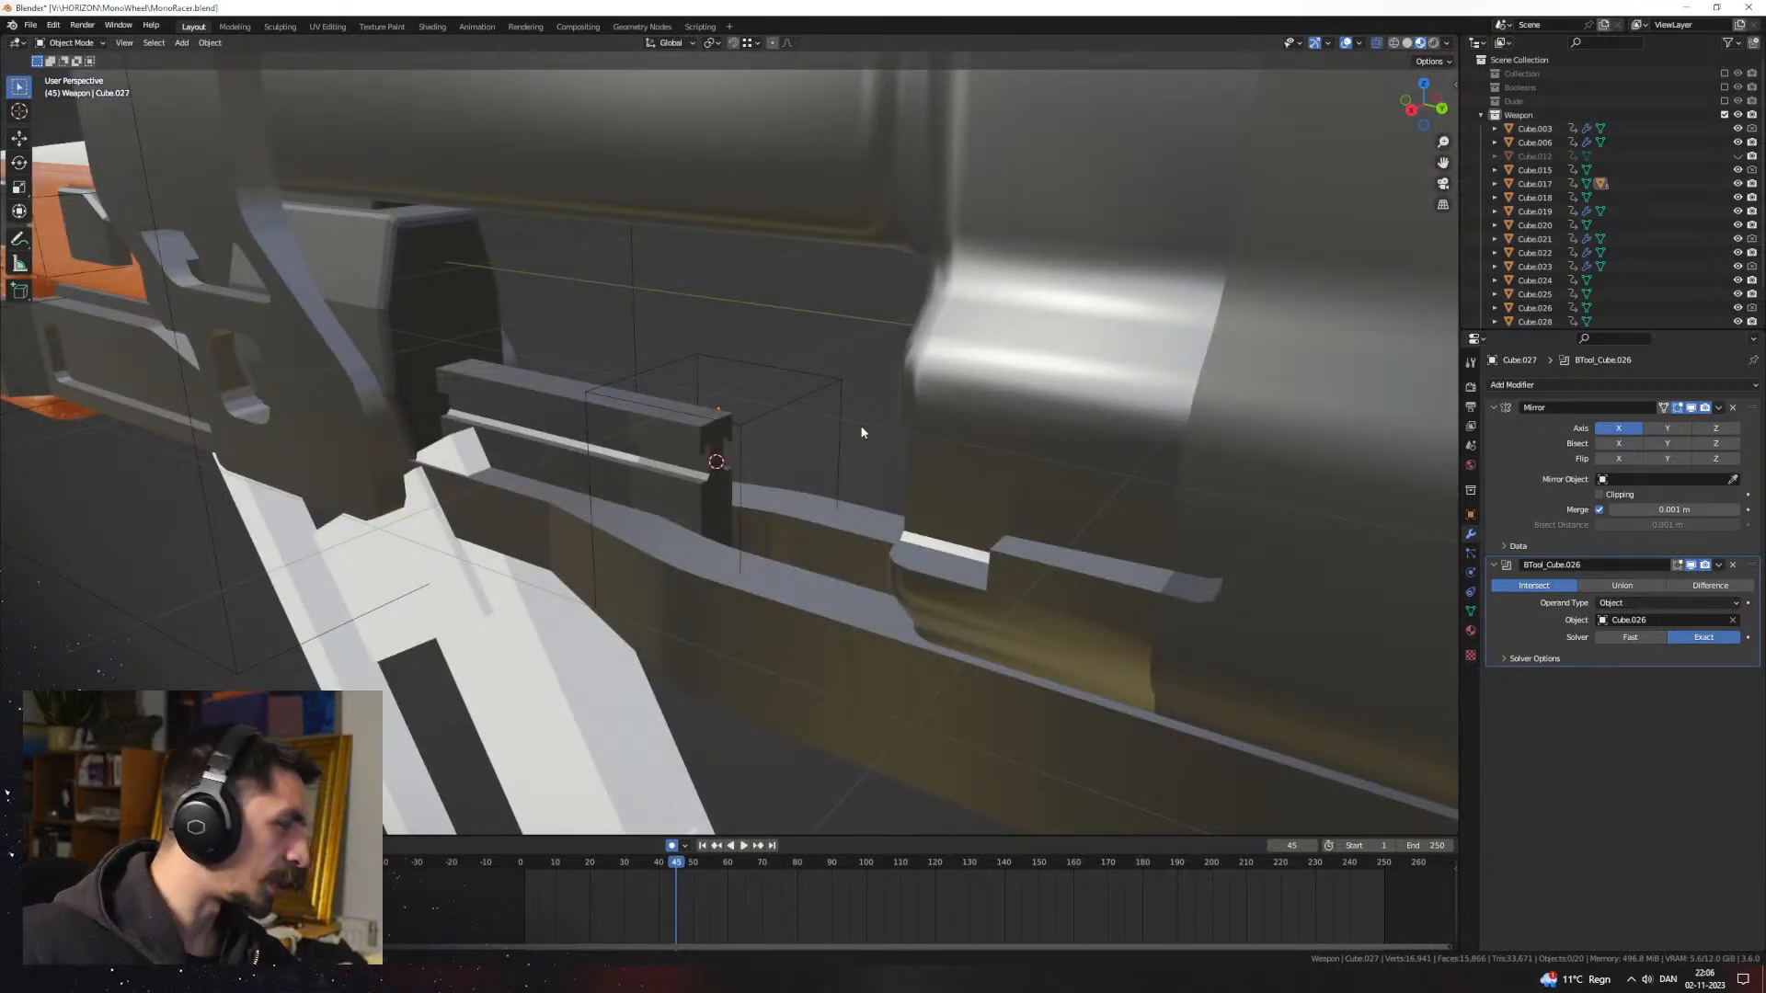
Step: Bake the Mirror and Boolean modifiers of the separated rail tip and the grooved rail with Visual Geometry to Mesh
scroll(764, 460, "down", 5)
middle_click_drag(764, 460, 803, 475)
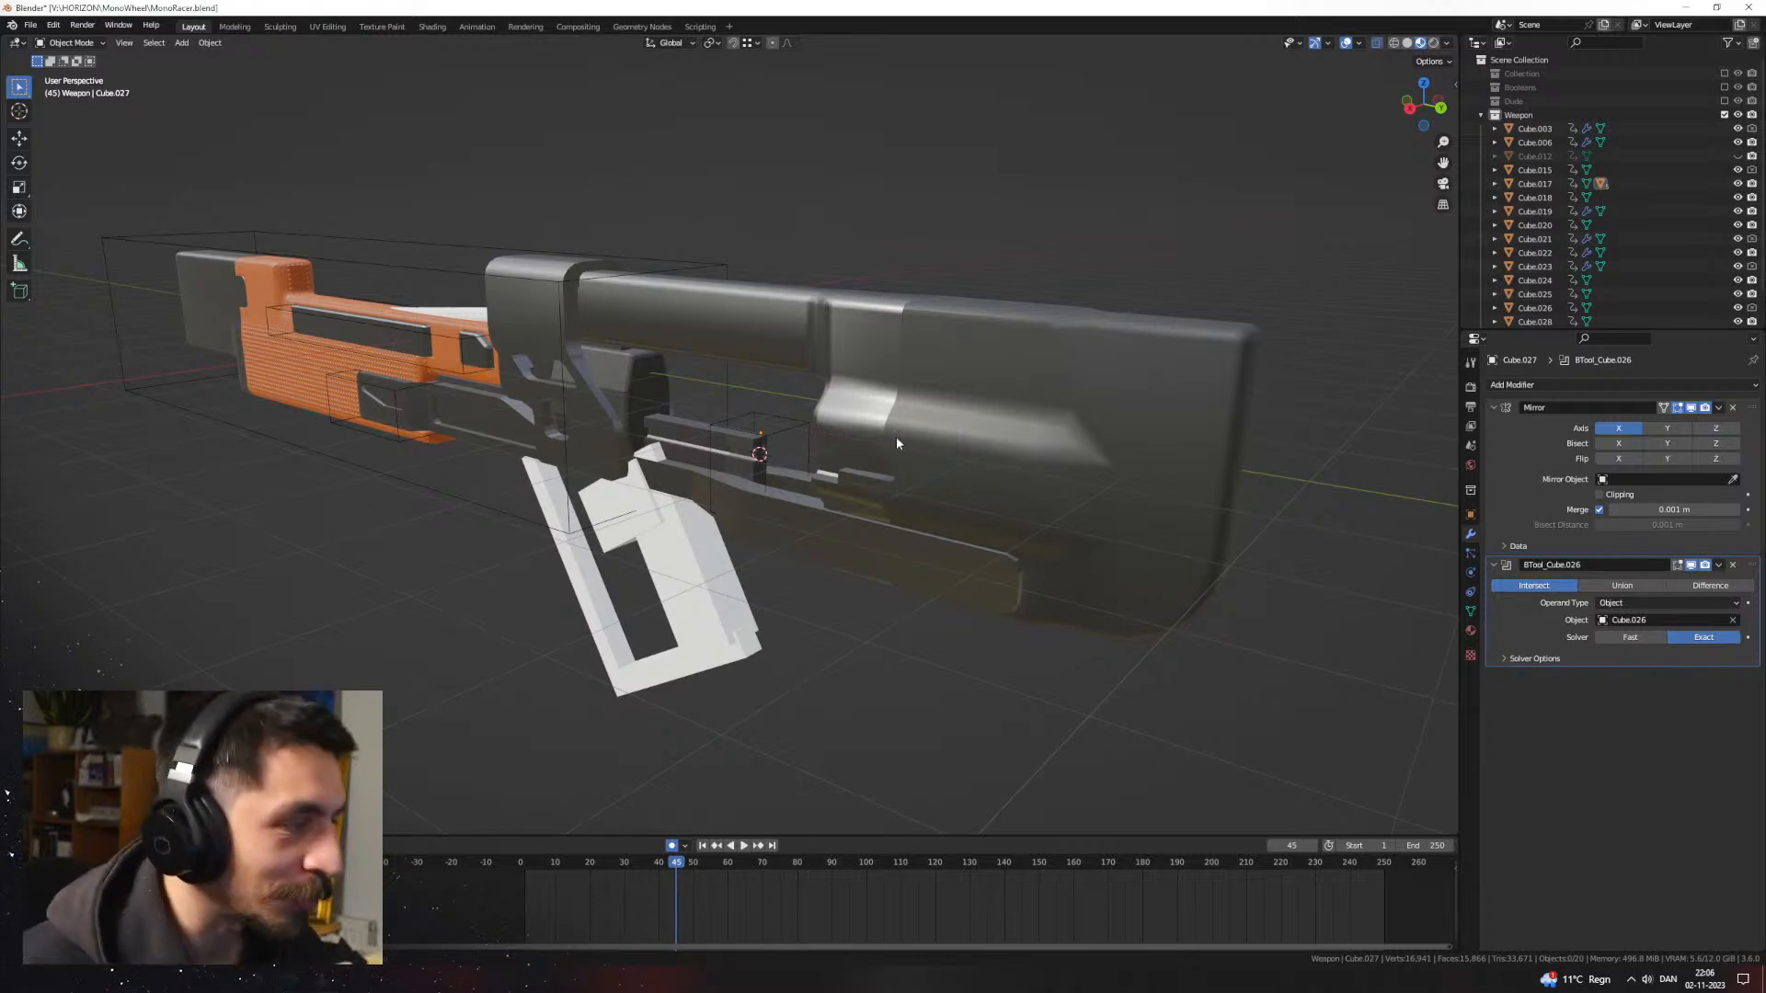
middle_click_drag(896, 436, 675, 476)
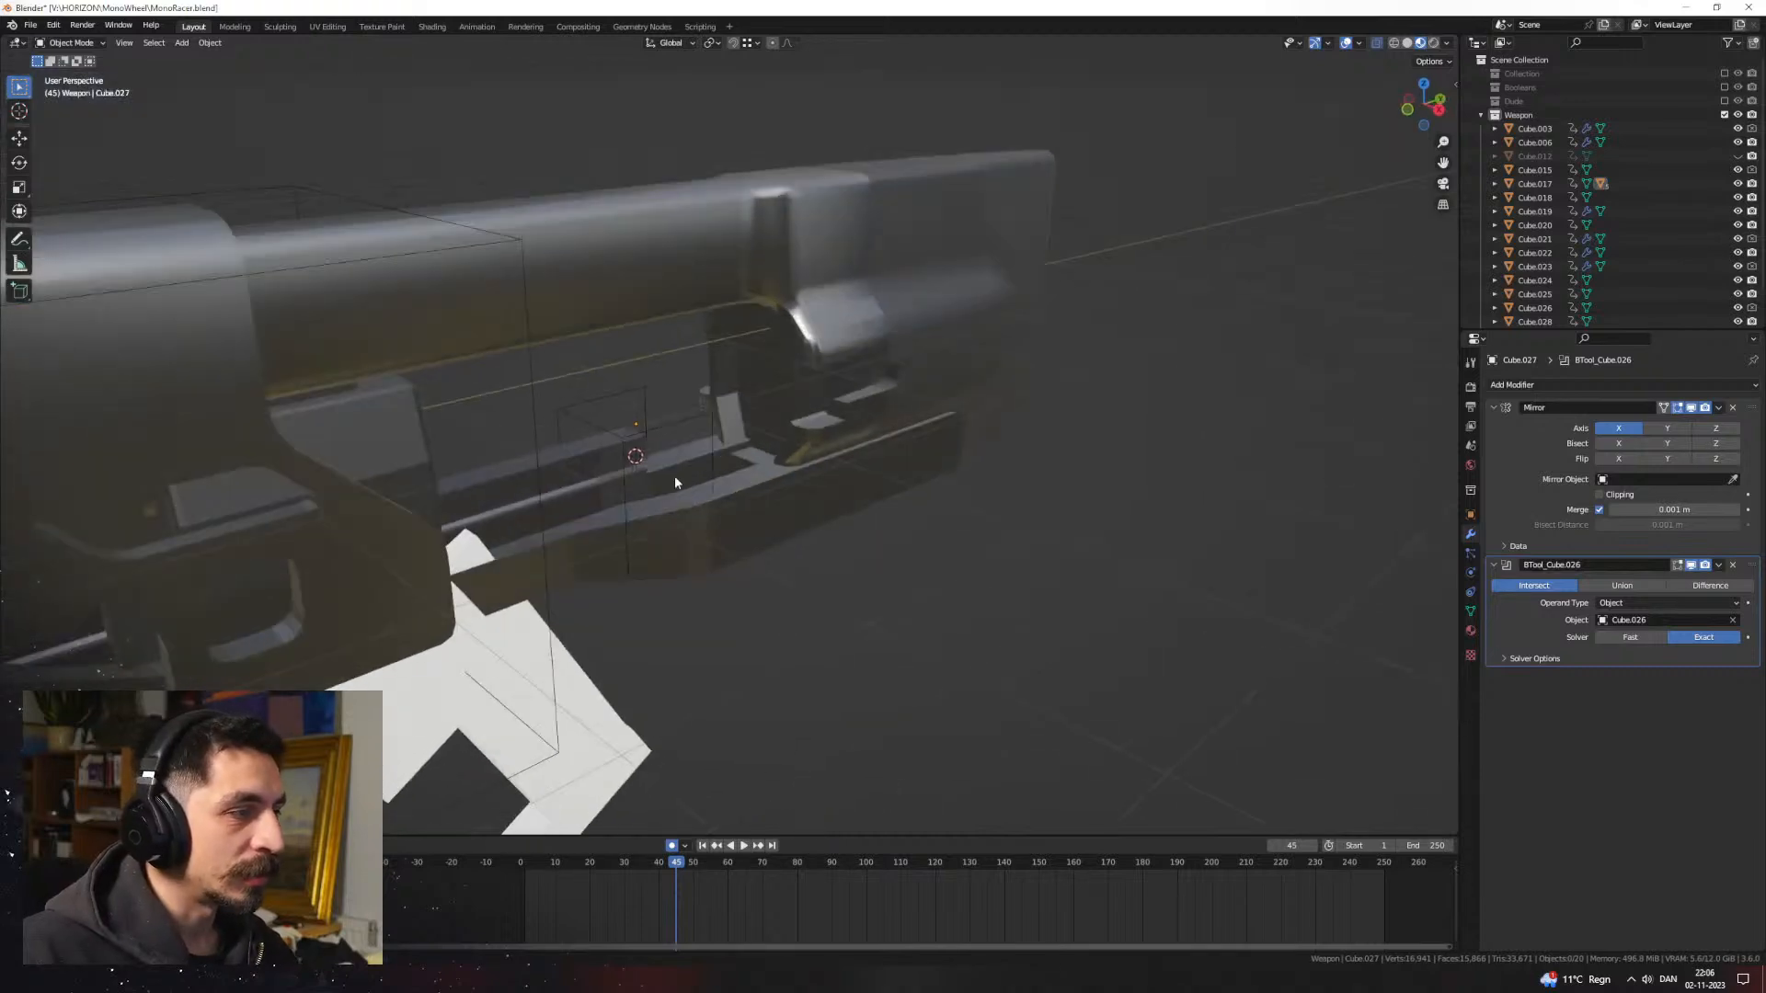
left_click(607, 458, "alt")
left_click(608, 466)
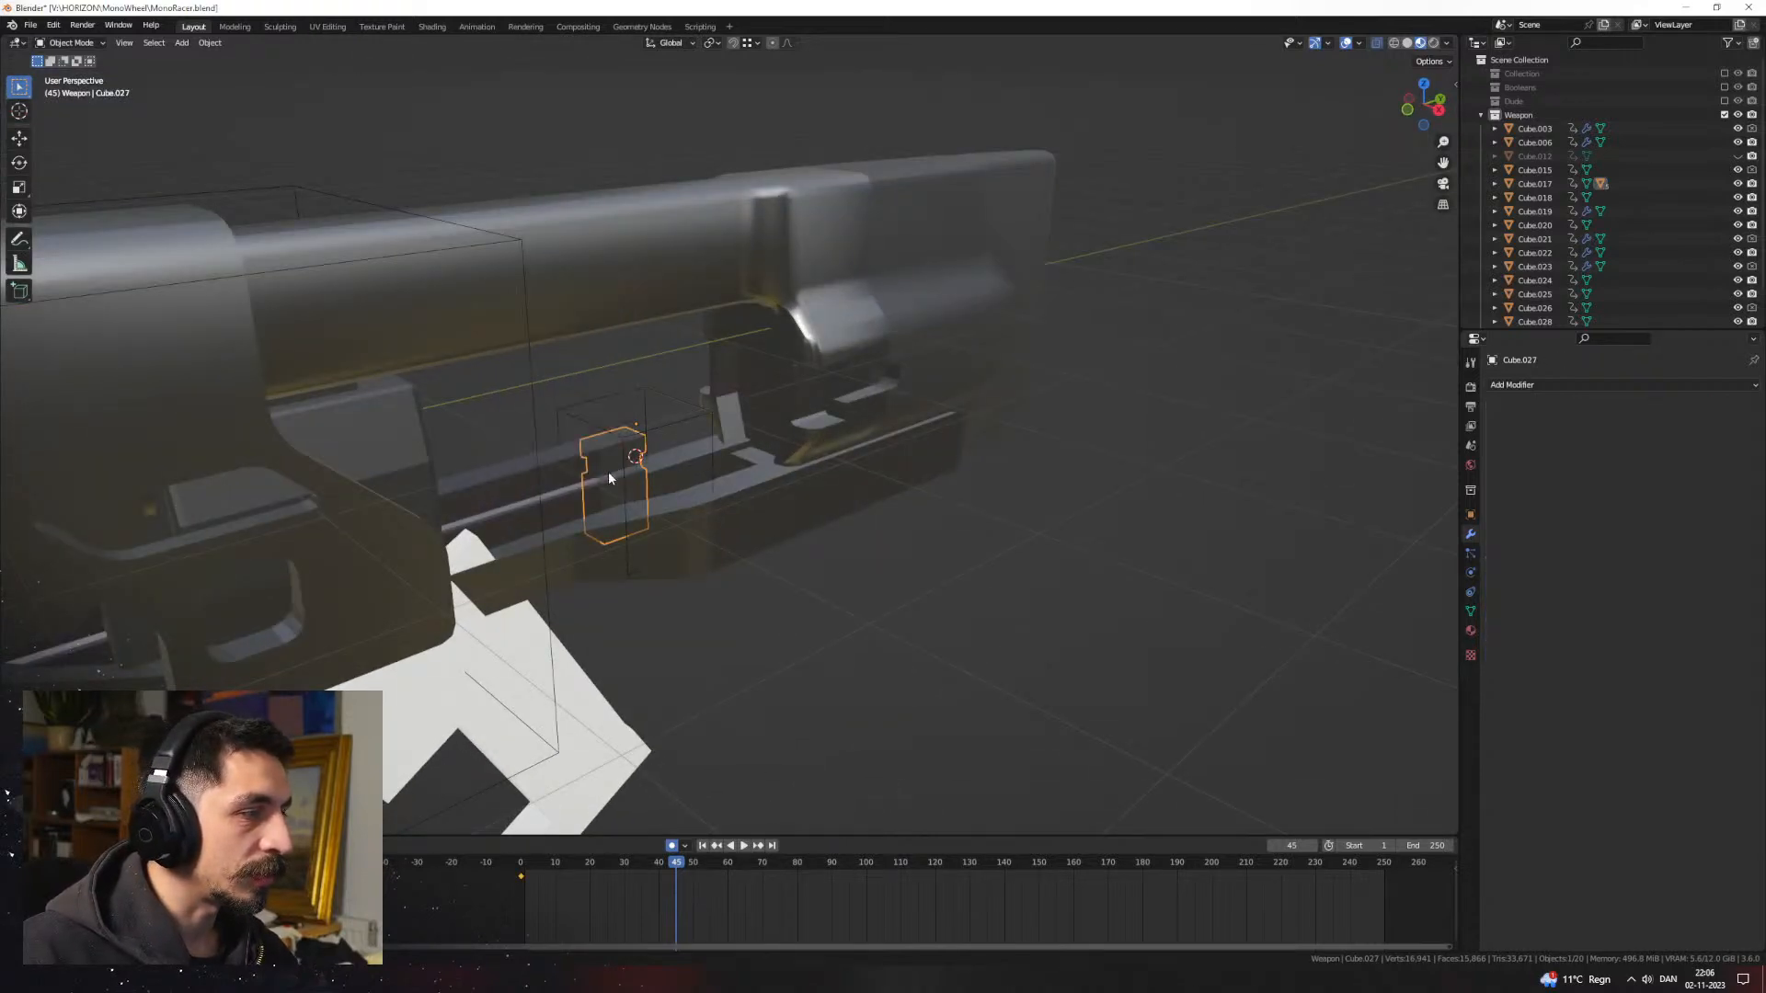
left_click(562, 473, "alt")
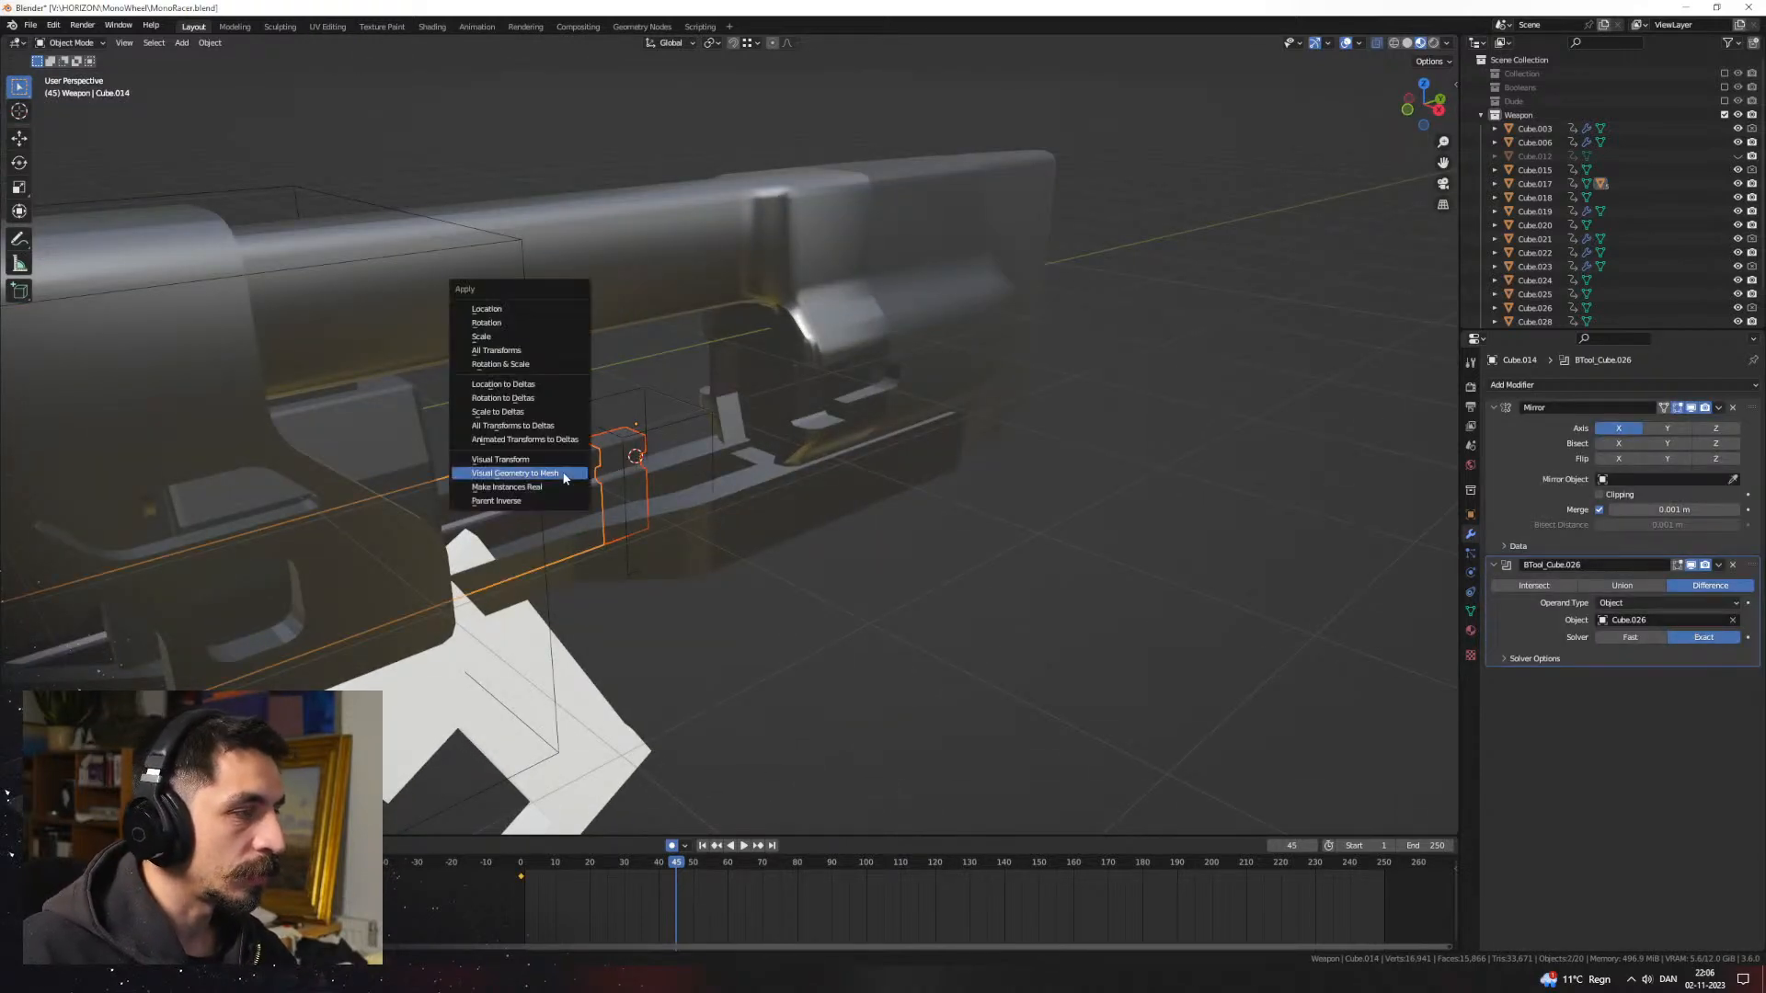
left_click(567, 480)
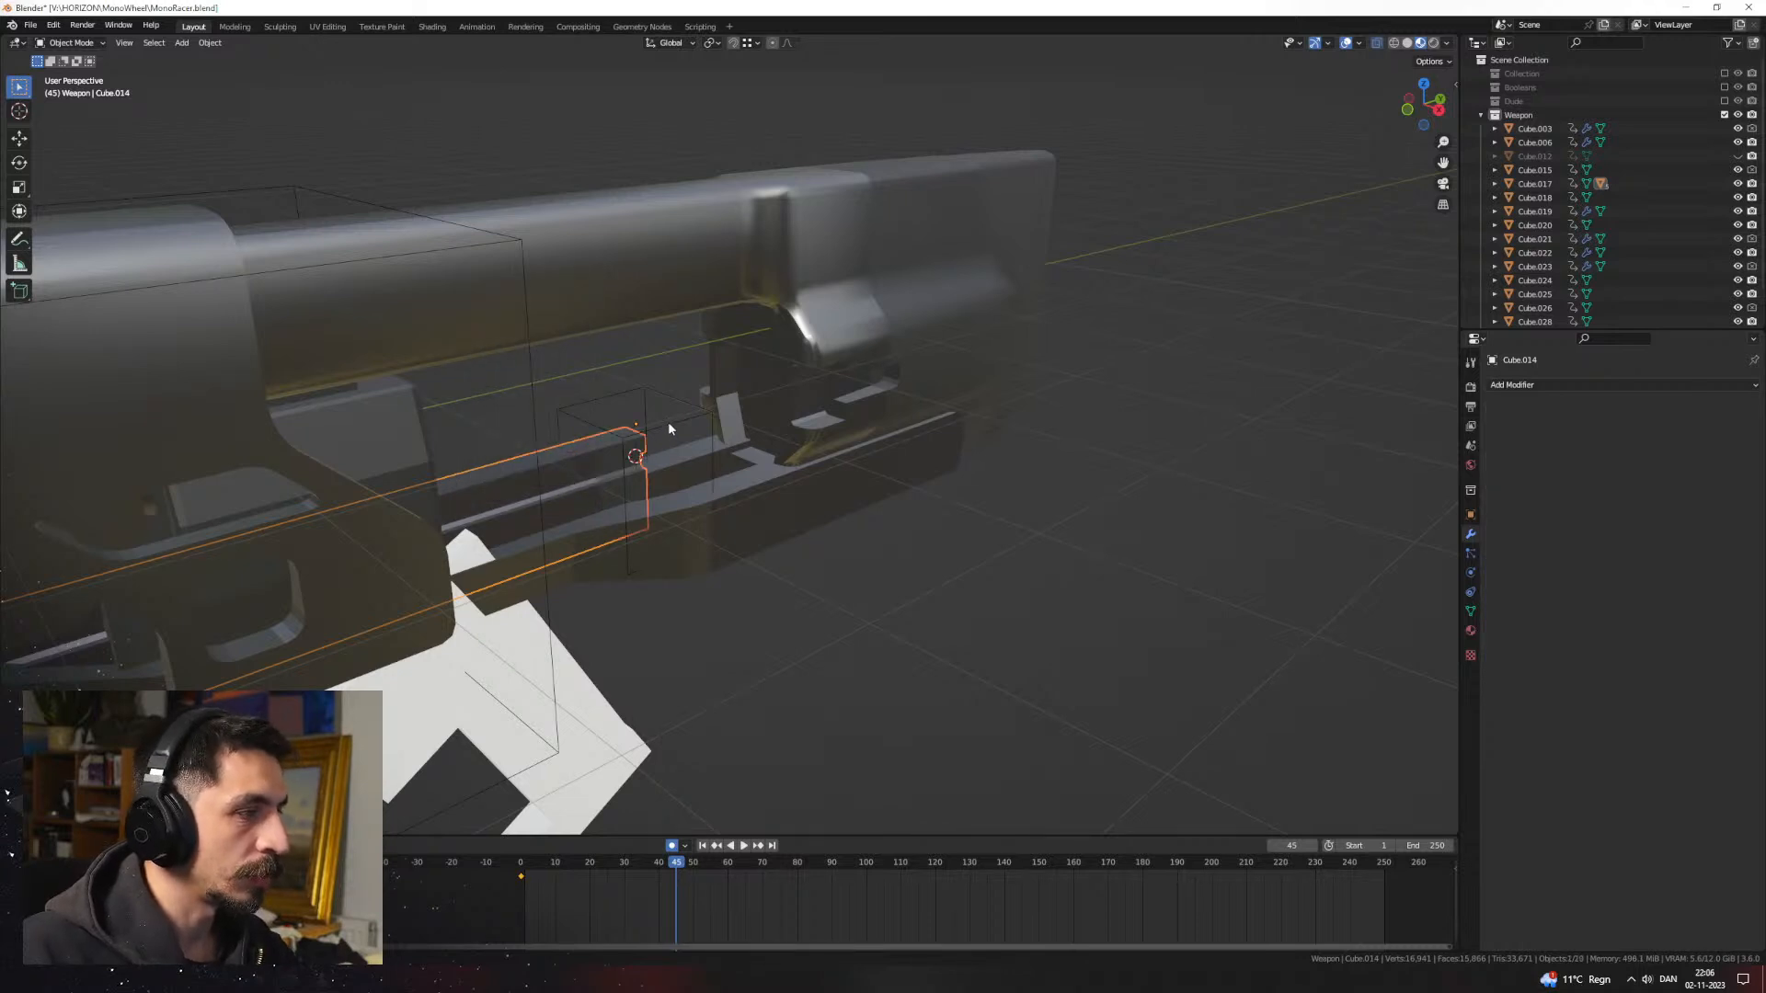
Step: Delete the leftover cutter cube around the rail's exposed end
middle_click_drag(668, 421, 658, 455)
key("Delete")
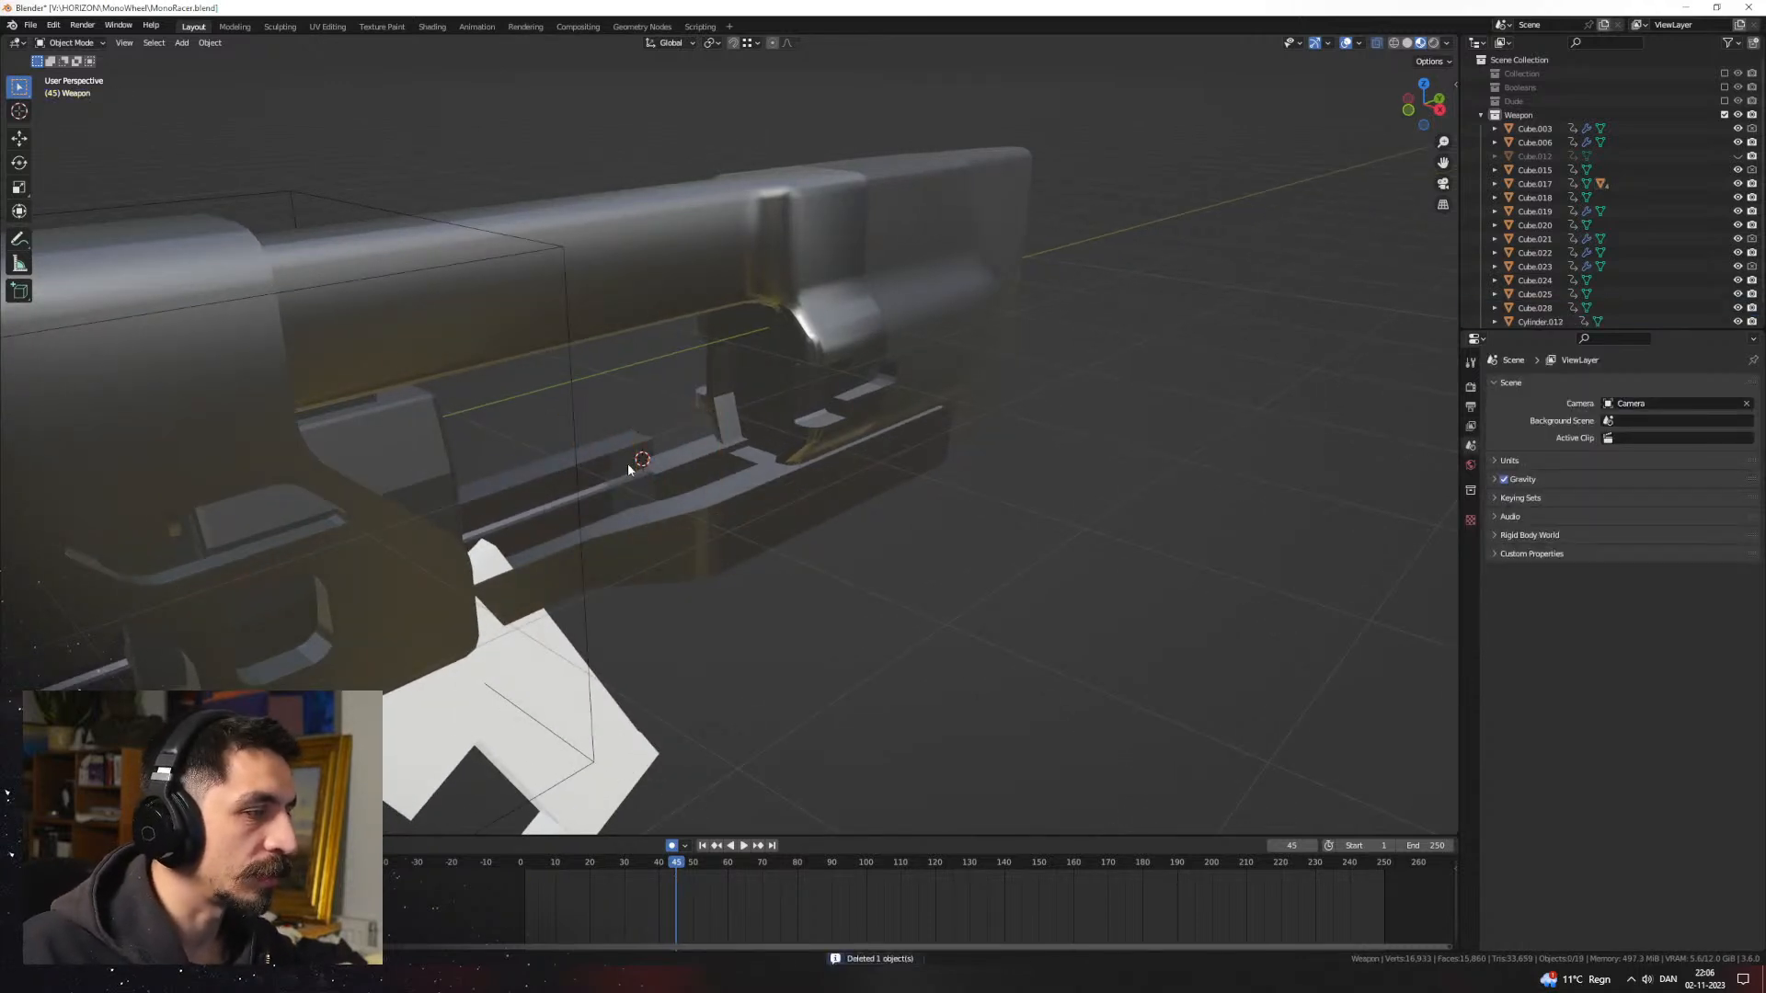
left_click(629, 470)
Step: Play the animation with the bolt block selected to check how it slides over the rail
middle_click_drag(1092, 516, 1405, 61)
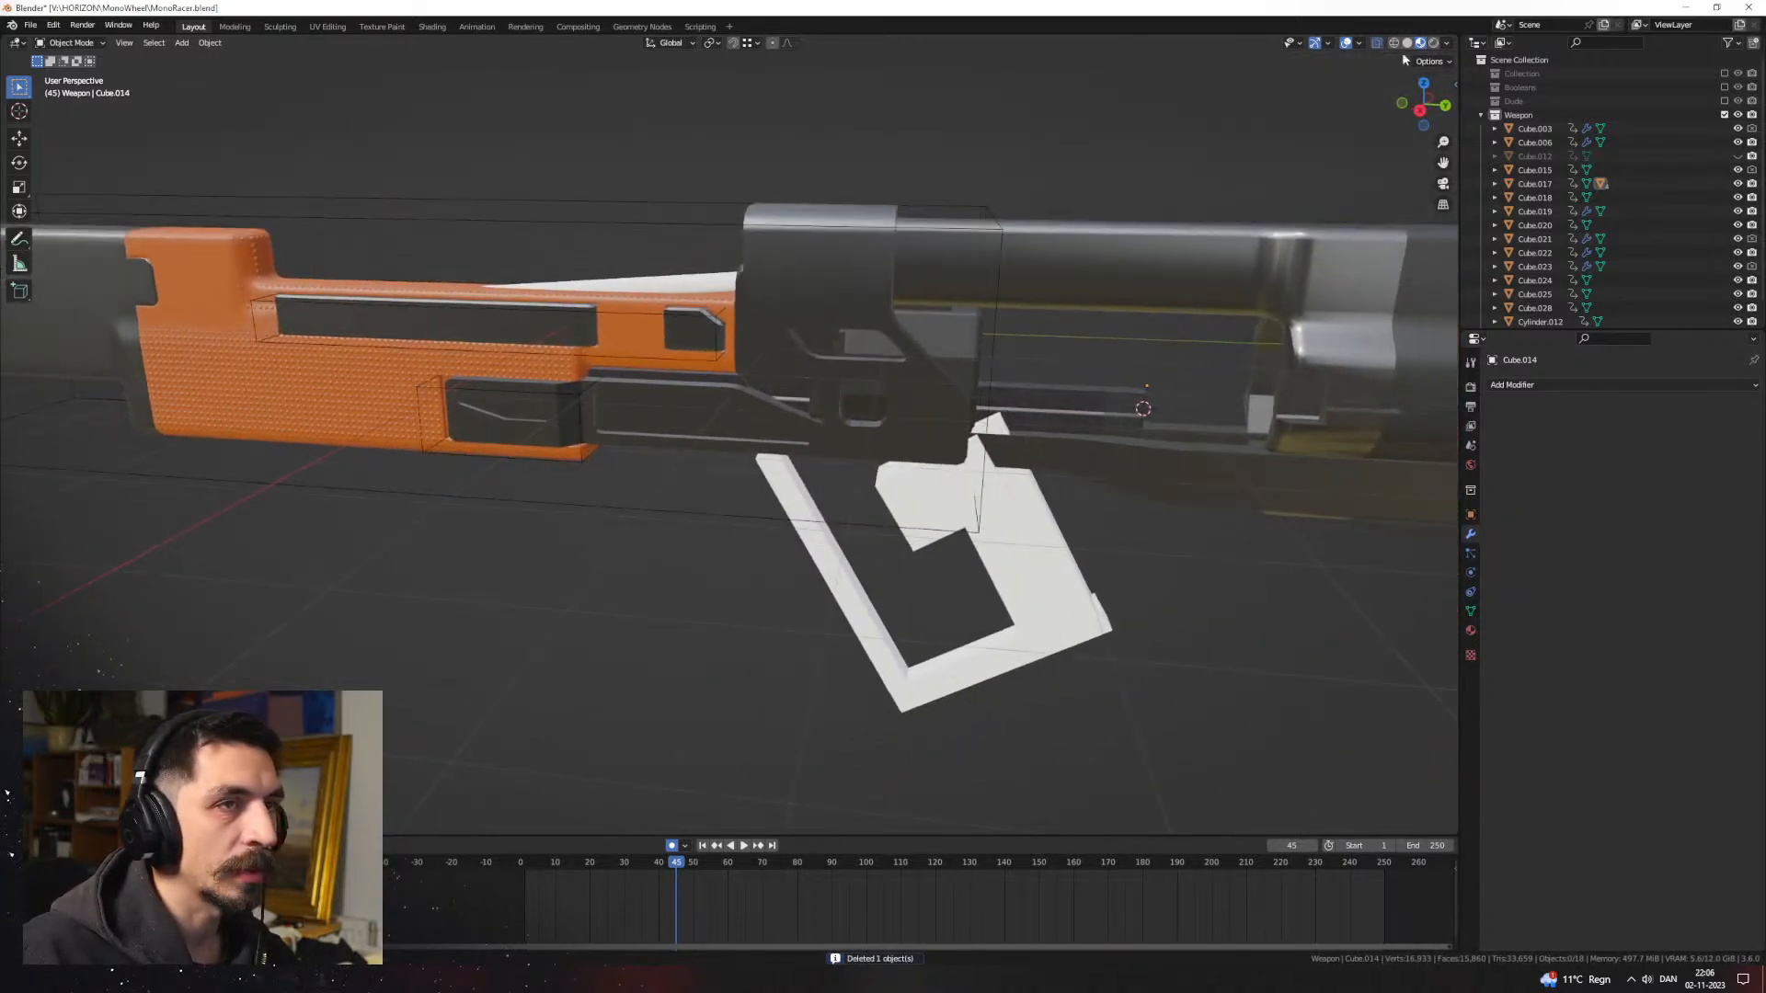
middle_click_drag(1149, 184, 763, 452)
left_click(741, 416)
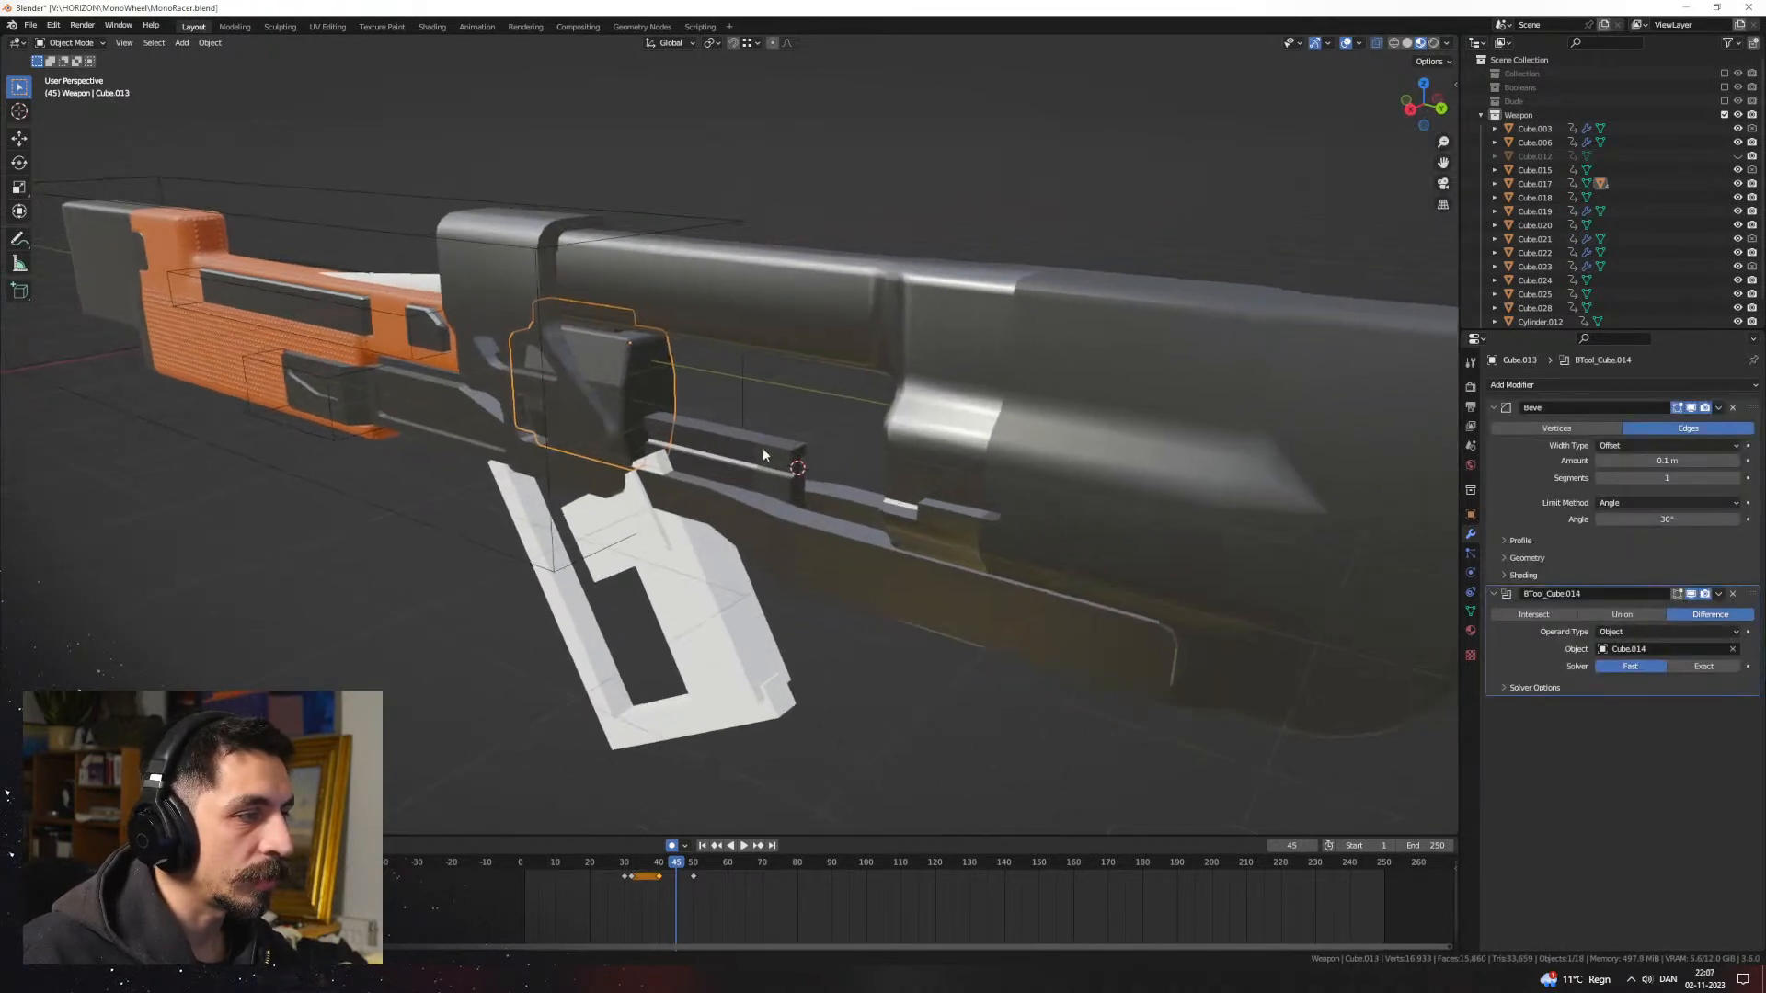
left_click_drag(684, 862, 529, 873)
key("space")
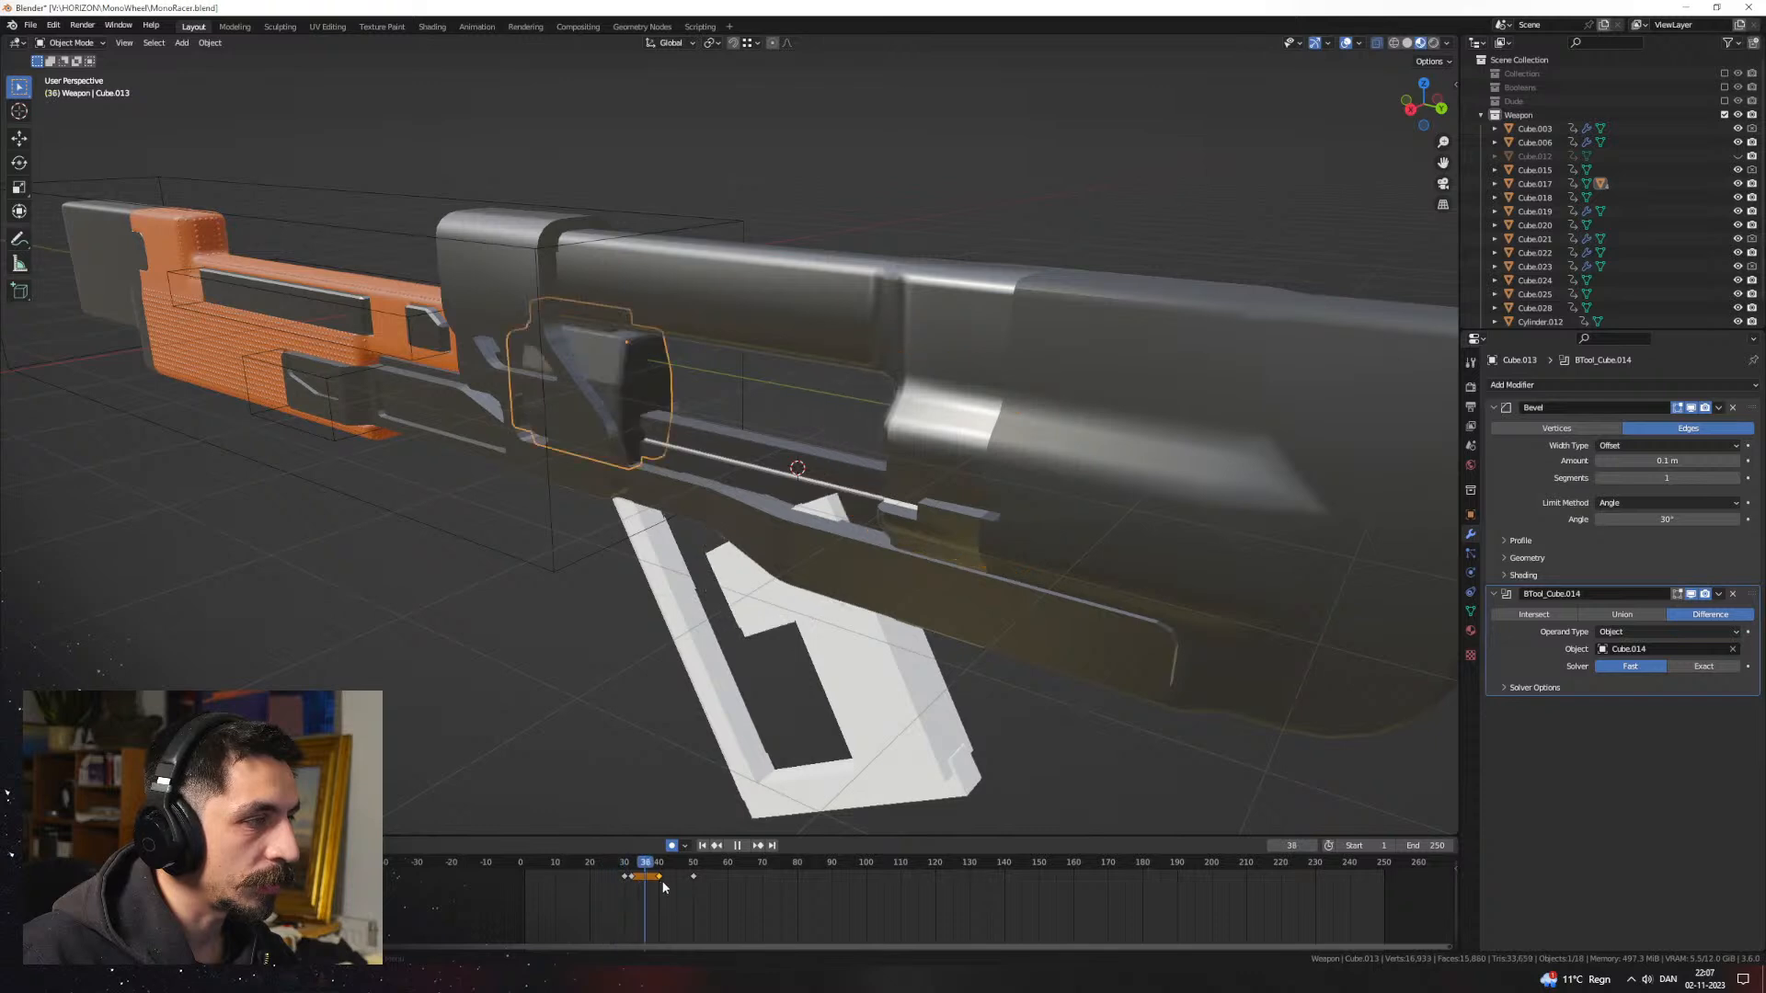
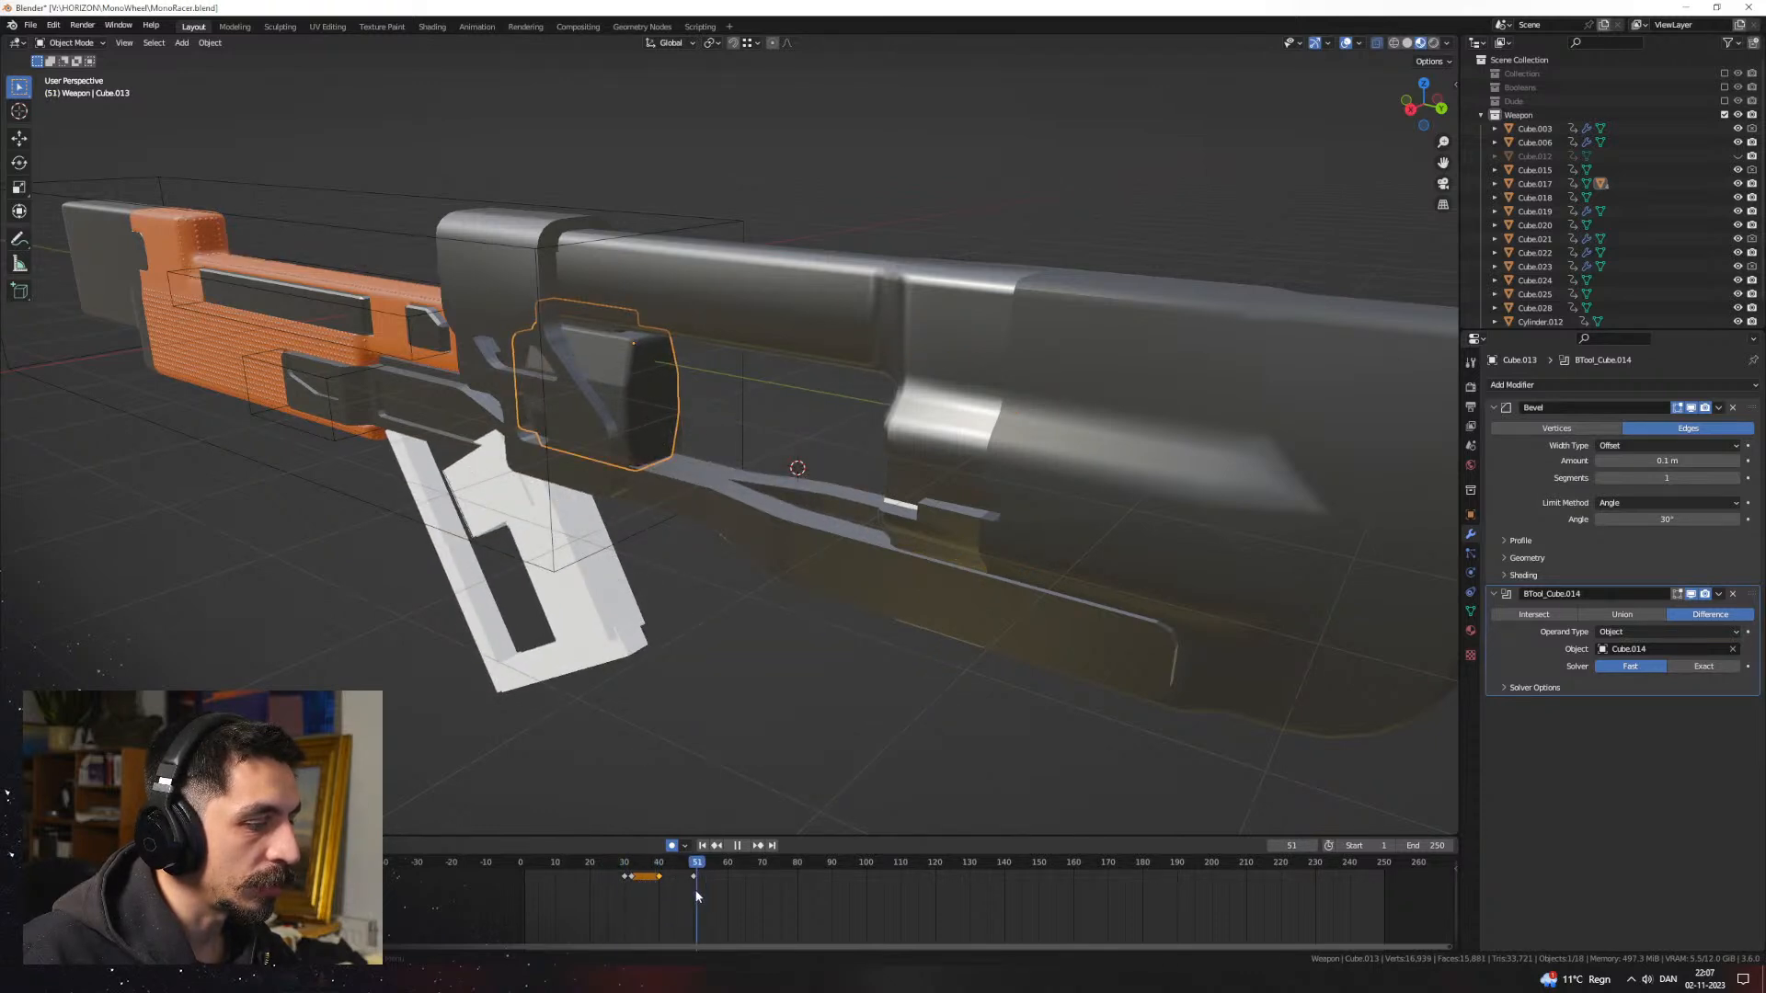
key("space")
Step: Add a cube in the breech opening over the lower side rails
middle_click_drag(710, 647, 828, 580)
left_click(836, 501)
scroll(765, 602, "down", 2)
left_click(944, 501)
left_click(946, 505)
key("shift+a")
mouse_move(948, 507)
left_click(1007, 522)
Step: Scale the cube along the global X axis to fit it between the weapon's lower side rails
key("s")
key("x")
left_click(1068, 347)
middle_click_drag(1068, 347, 1044, 309)
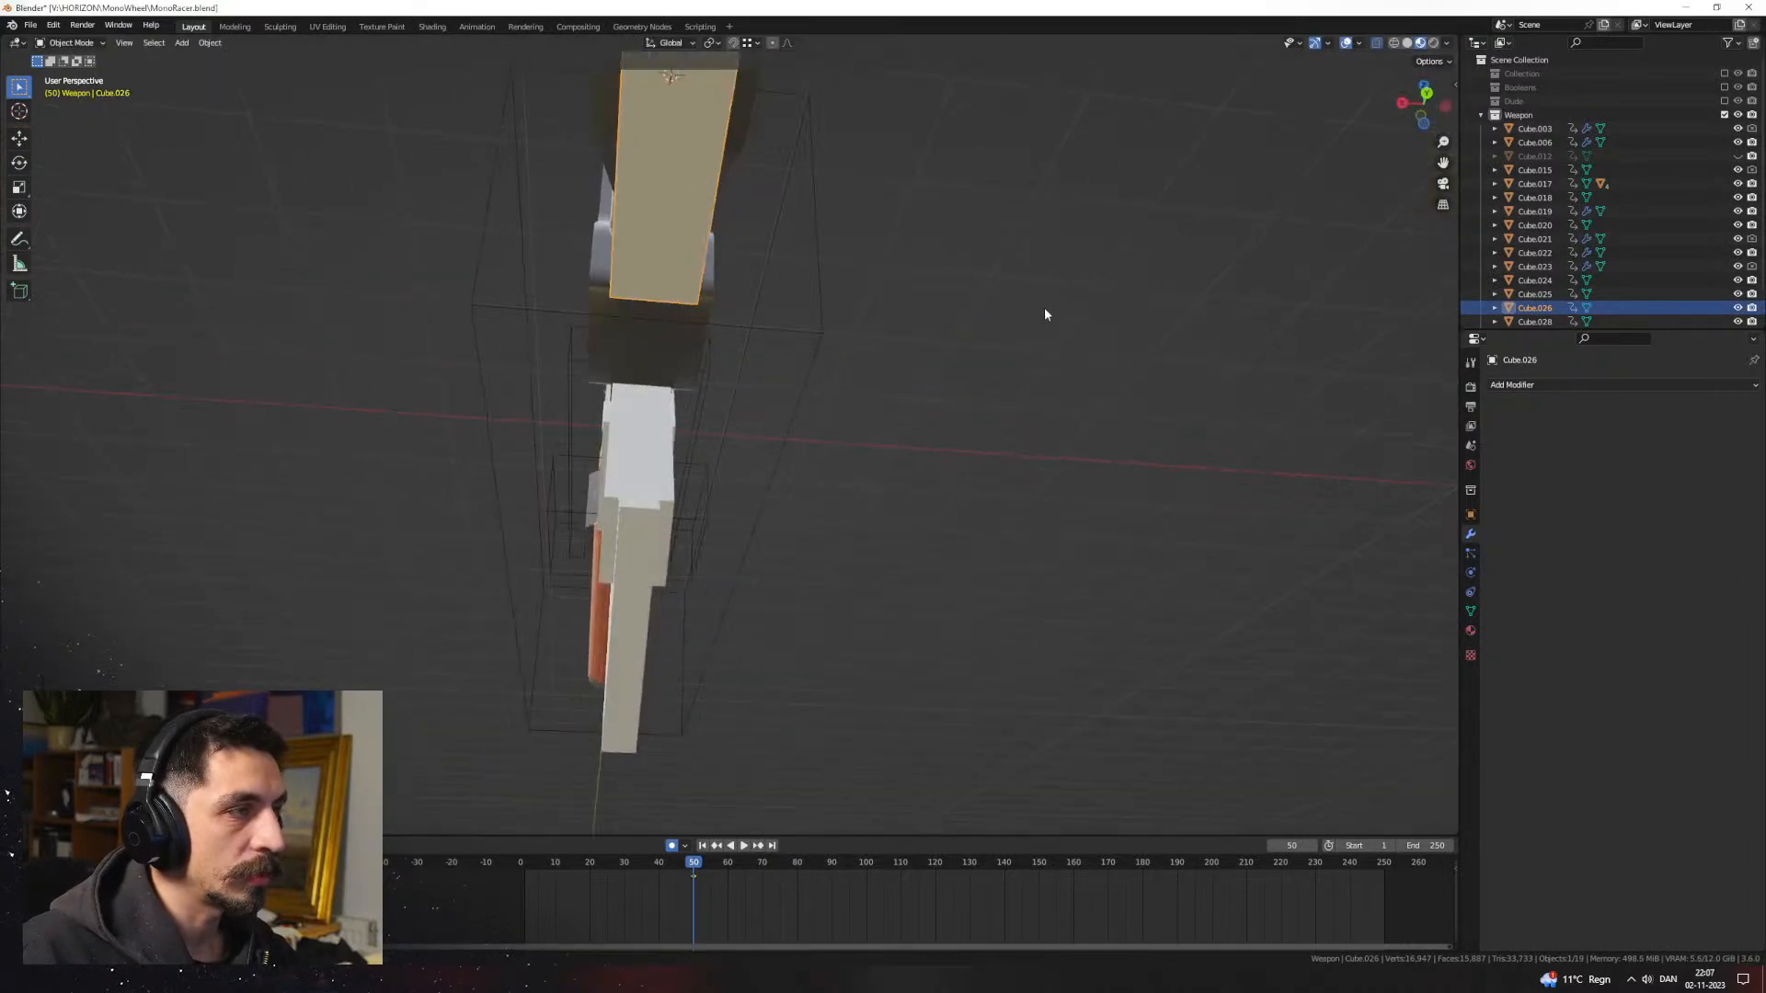
key("s")
key("x")
left_click(859, 284)
middle_click_drag(750, 285, 1140, 401)
key("s")
key("x")
left_click(1009, 351)
key("s")
key("x")
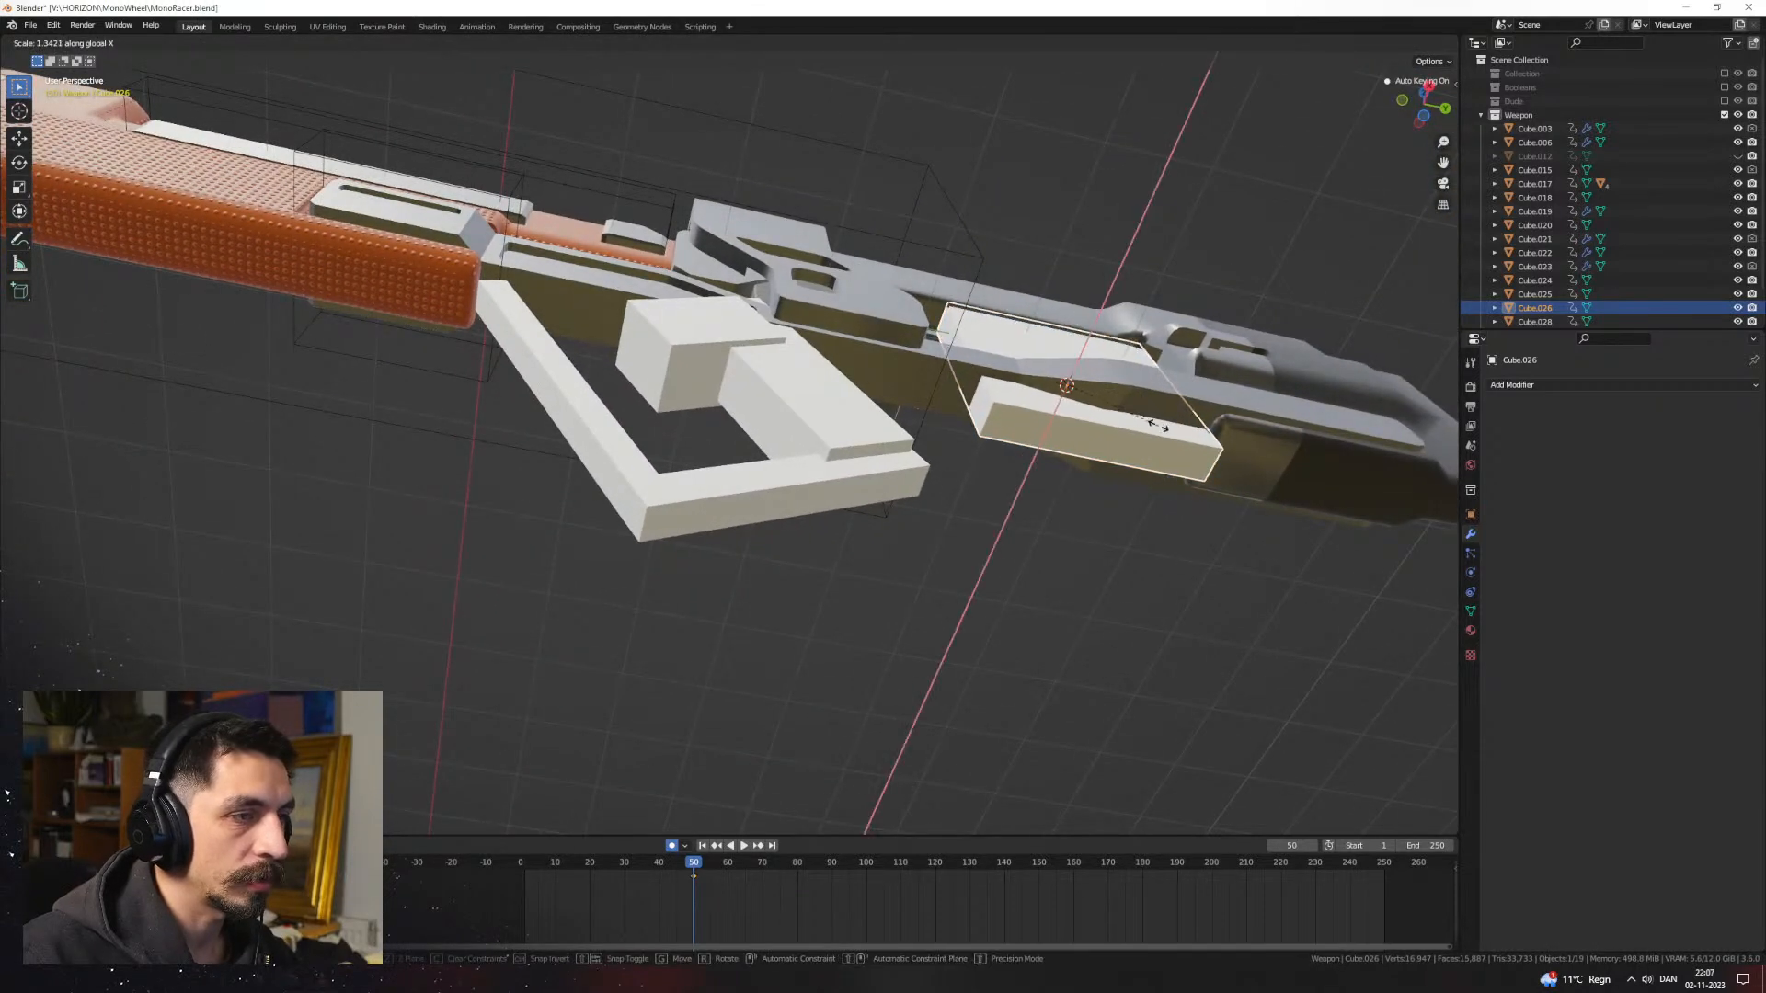
left_click(1155, 424)
Step: Extrude the cube's rear face about 5.7 m back along the weapon to above the grip
key("Tab")
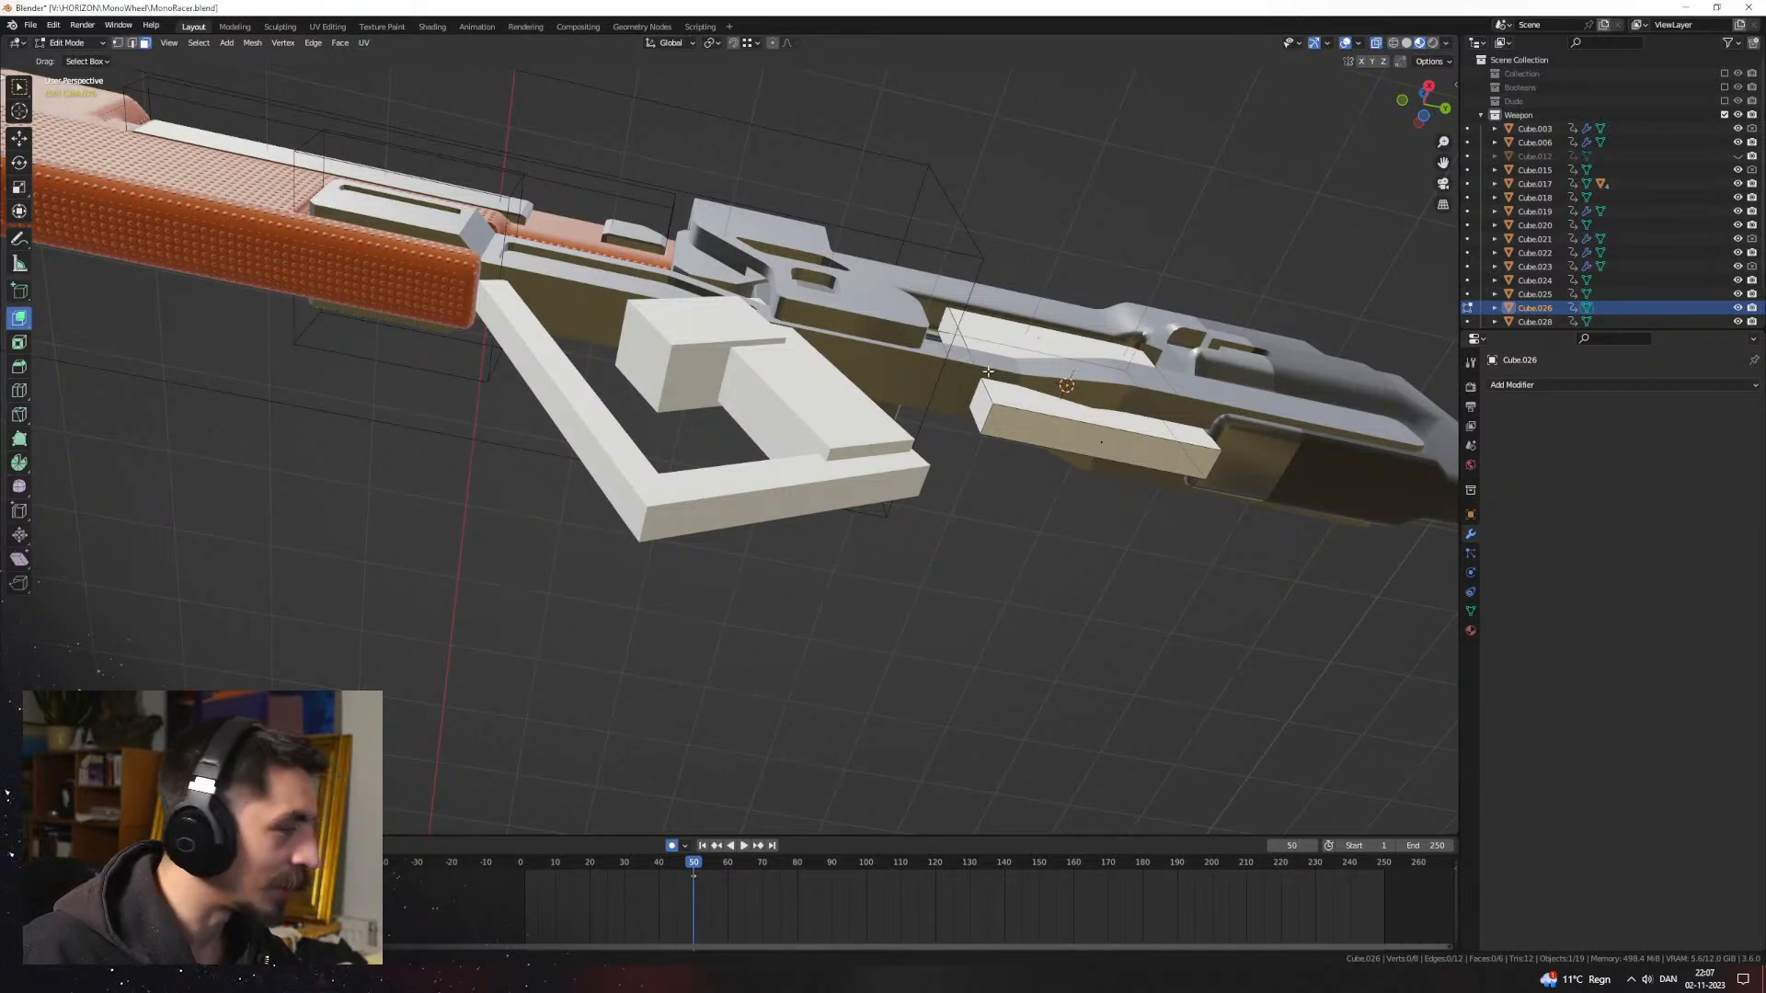
middle_click_drag(988, 372, 988, 427)
left_click(963, 366)
left_click_drag(911, 340, 527, 395)
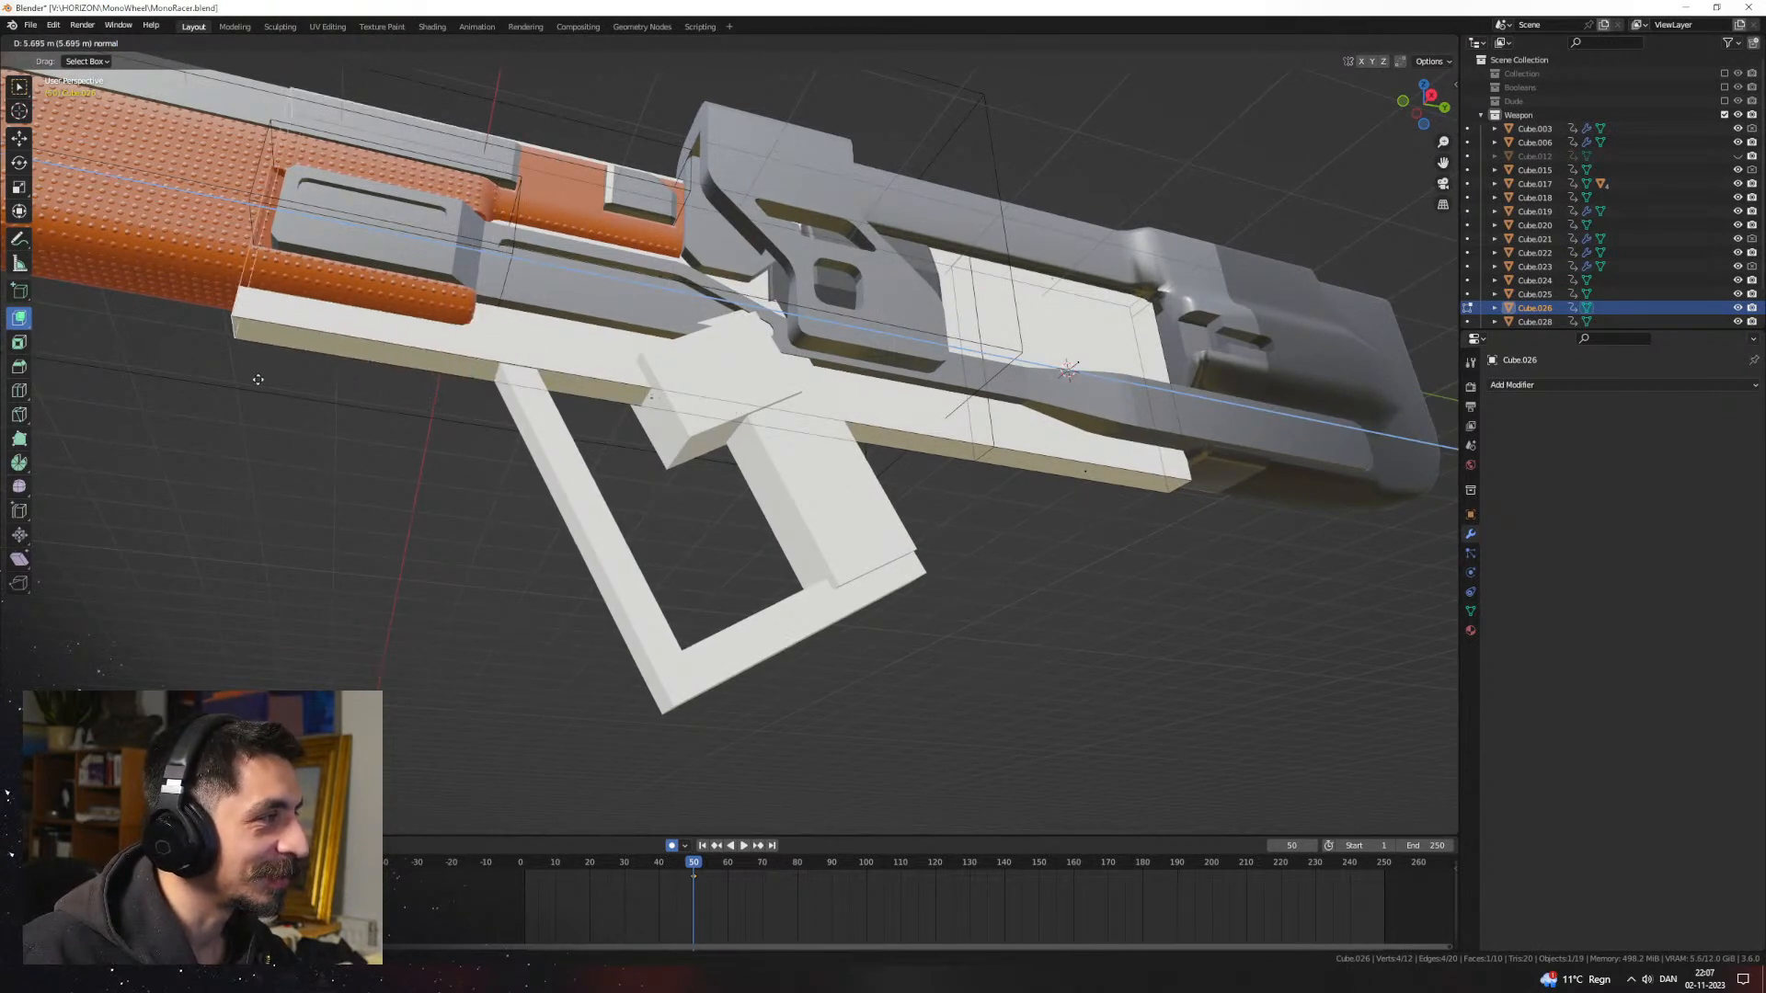
key("Tab")
Step: Subtract the extended cube from the lower frame piece with a Bool Tool difference
middle_click_drag(1063, 431, 990, 428)
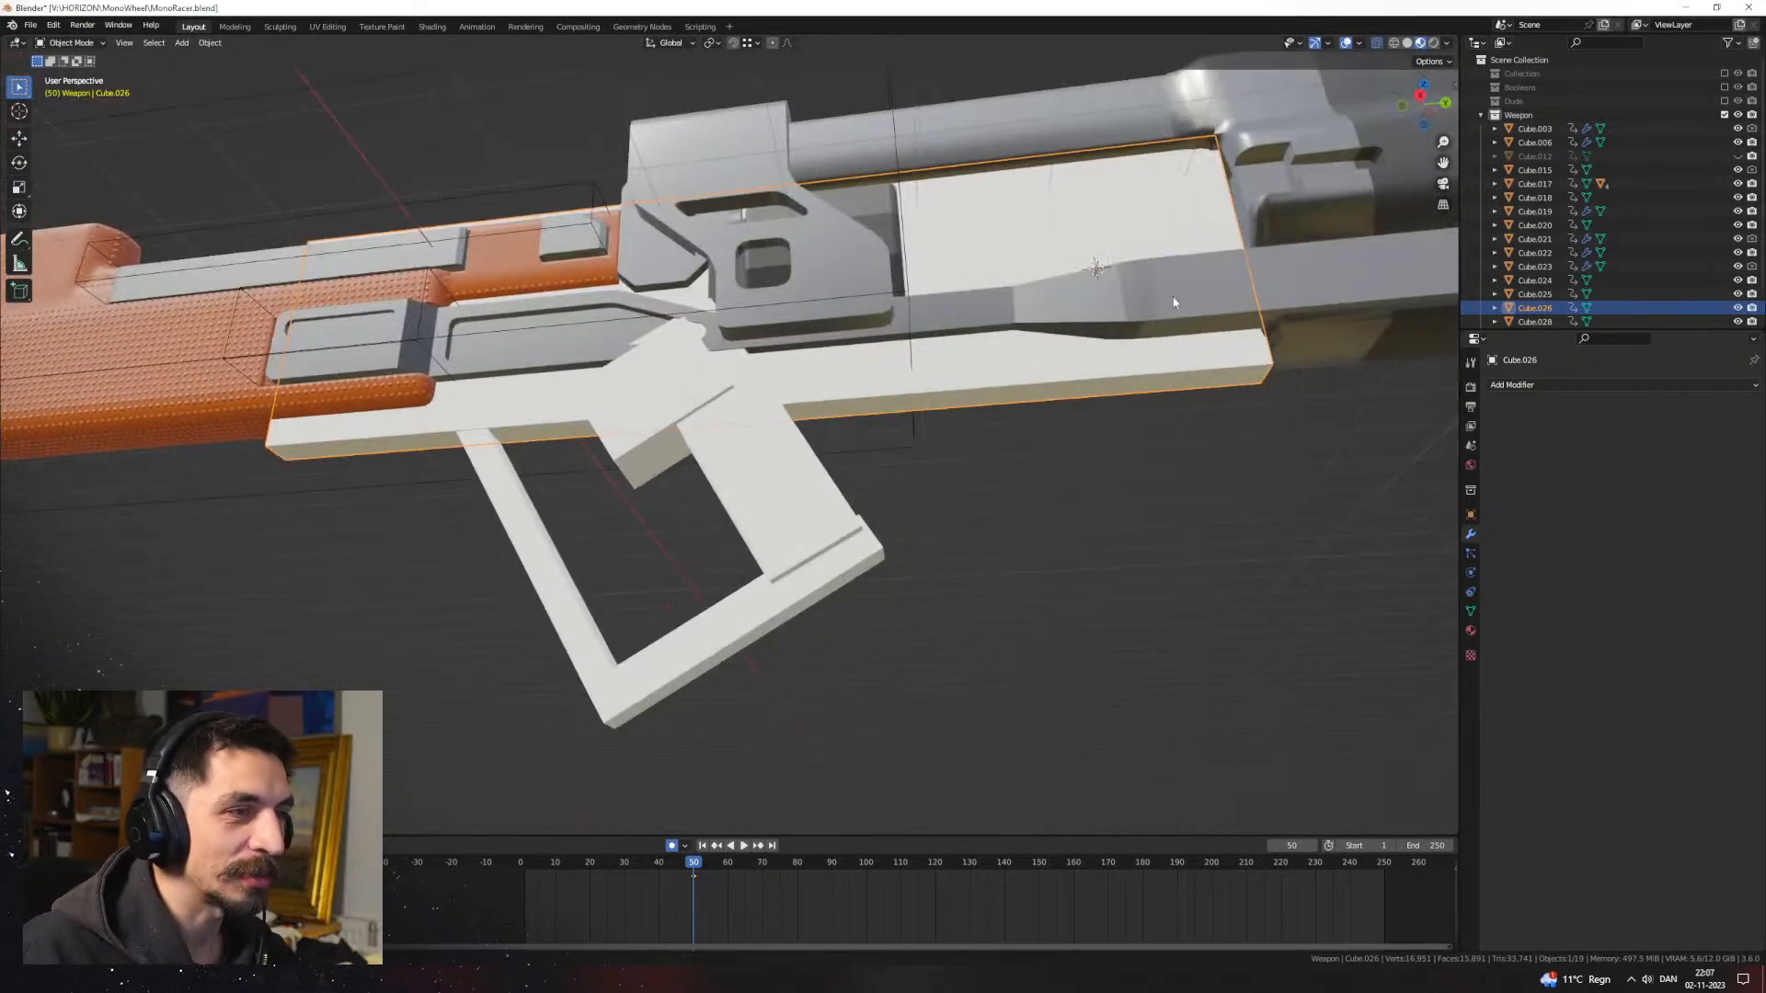
left_click(1171, 302, "shift")
key("ctrl+KP_Subtract")
middle_click_drag(1124, 460, 922, 419)
left_click(925, 405)
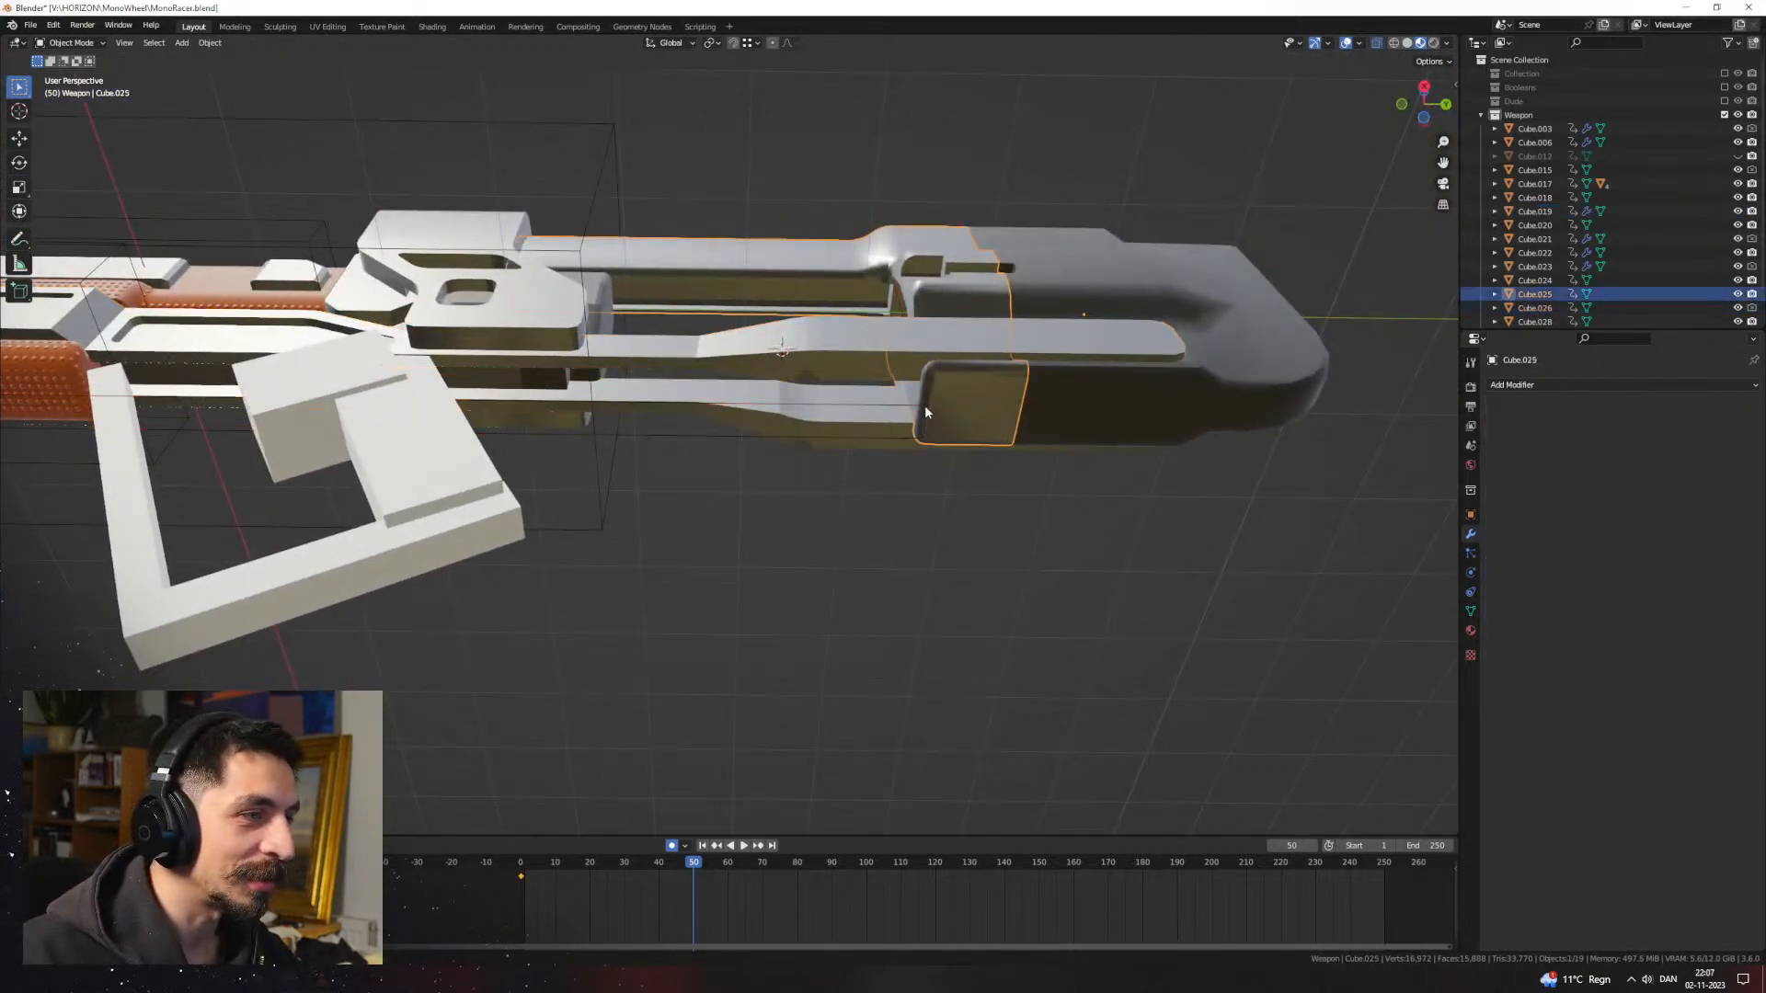
left_click(925, 405)
left_click(954, 508)
Step: Bake the lower frame piece's modifiers with Visual Geometry to Mesh and delete the long cutter cube
middle_click_drag(954, 509, 878, 375)
left_click(878, 375)
key("ctrl+a")
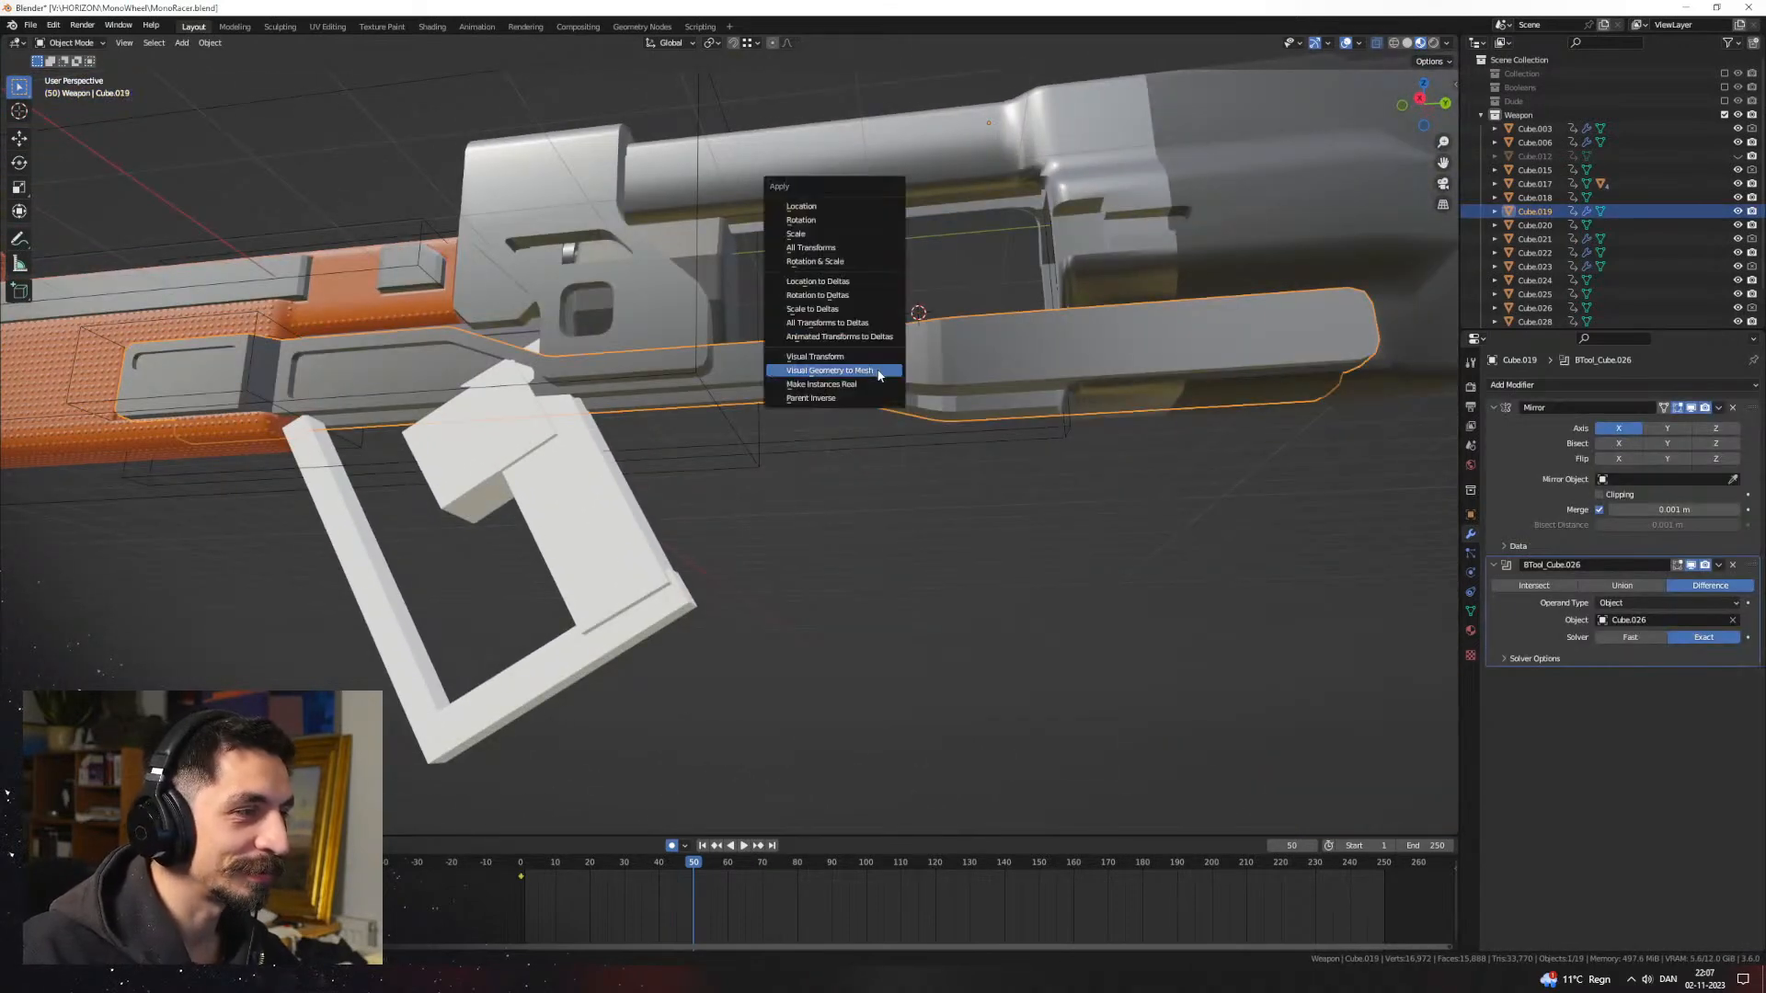
left_click(878, 373)
right_click(994, 373)
left_click(993, 372)
left_click(1007, 512)
middle_click_drag(1007, 517, 750, 450)
key("Delete")
Step: Play and scrub the animation from the weapon's other side to check the moving parts against the cut frame
left_click(843, 390)
scroll(964, 483, "up", 3)
middle_click_drag(740, 378, 788, 503)
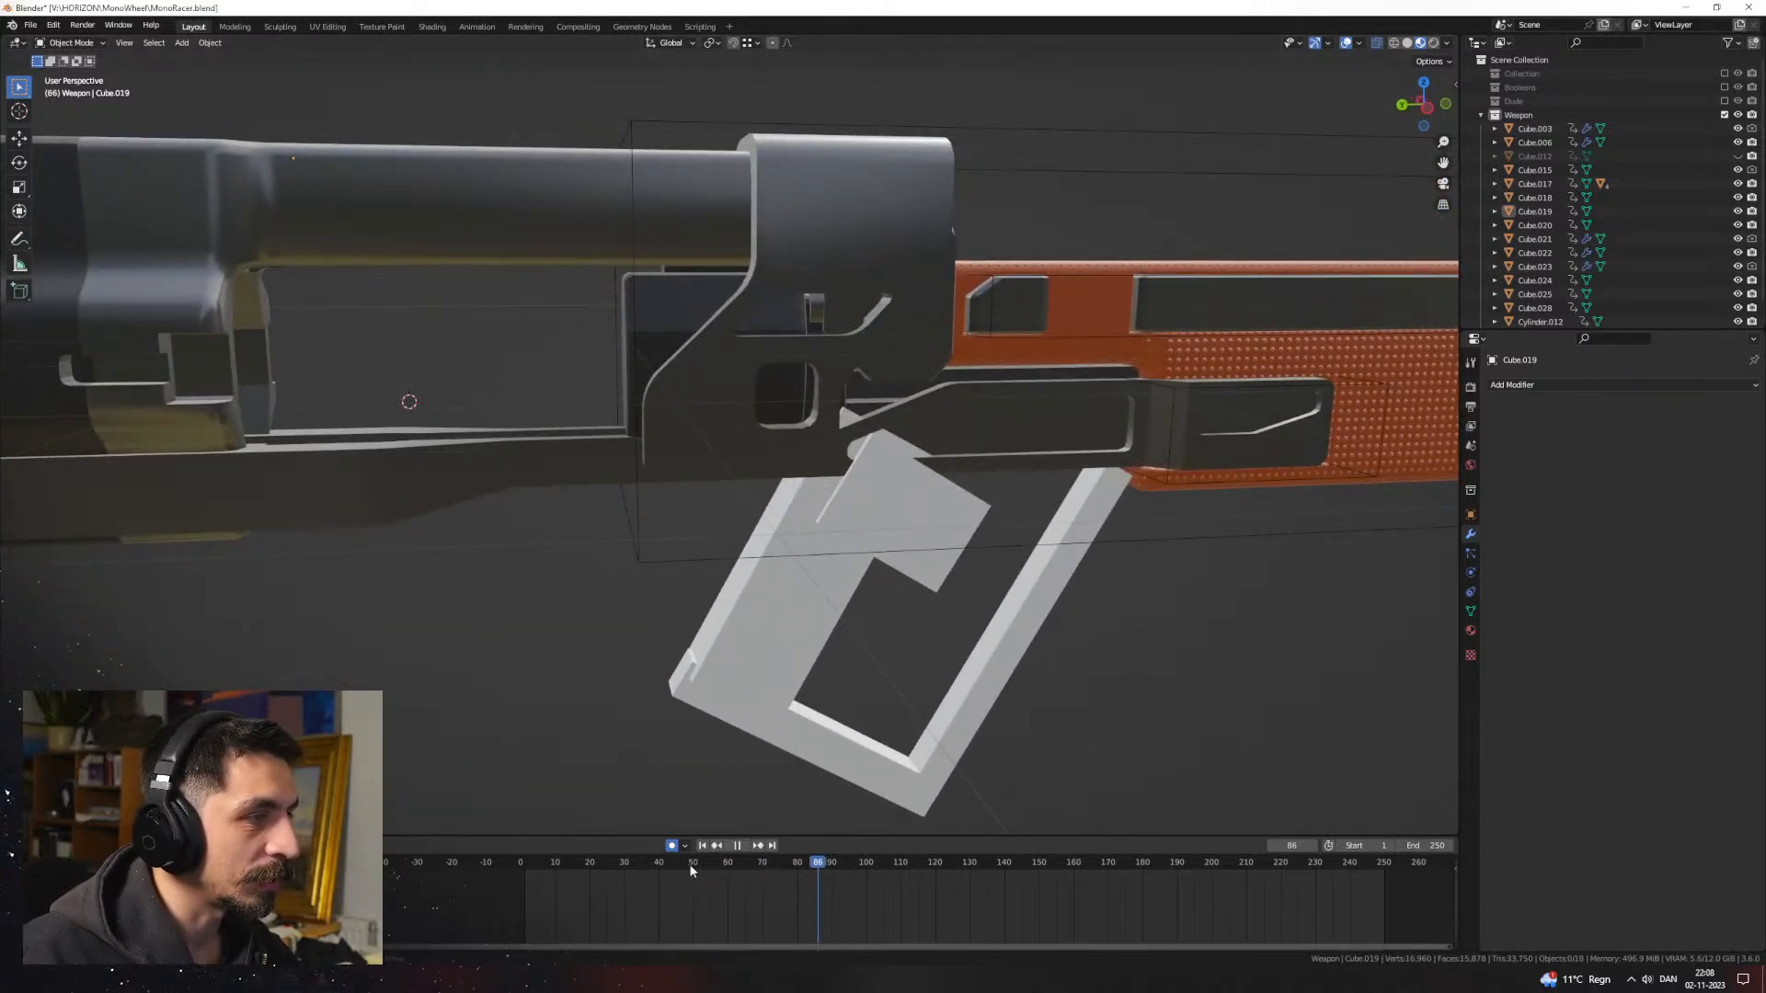
left_click_drag(610, 867, 544, 881)
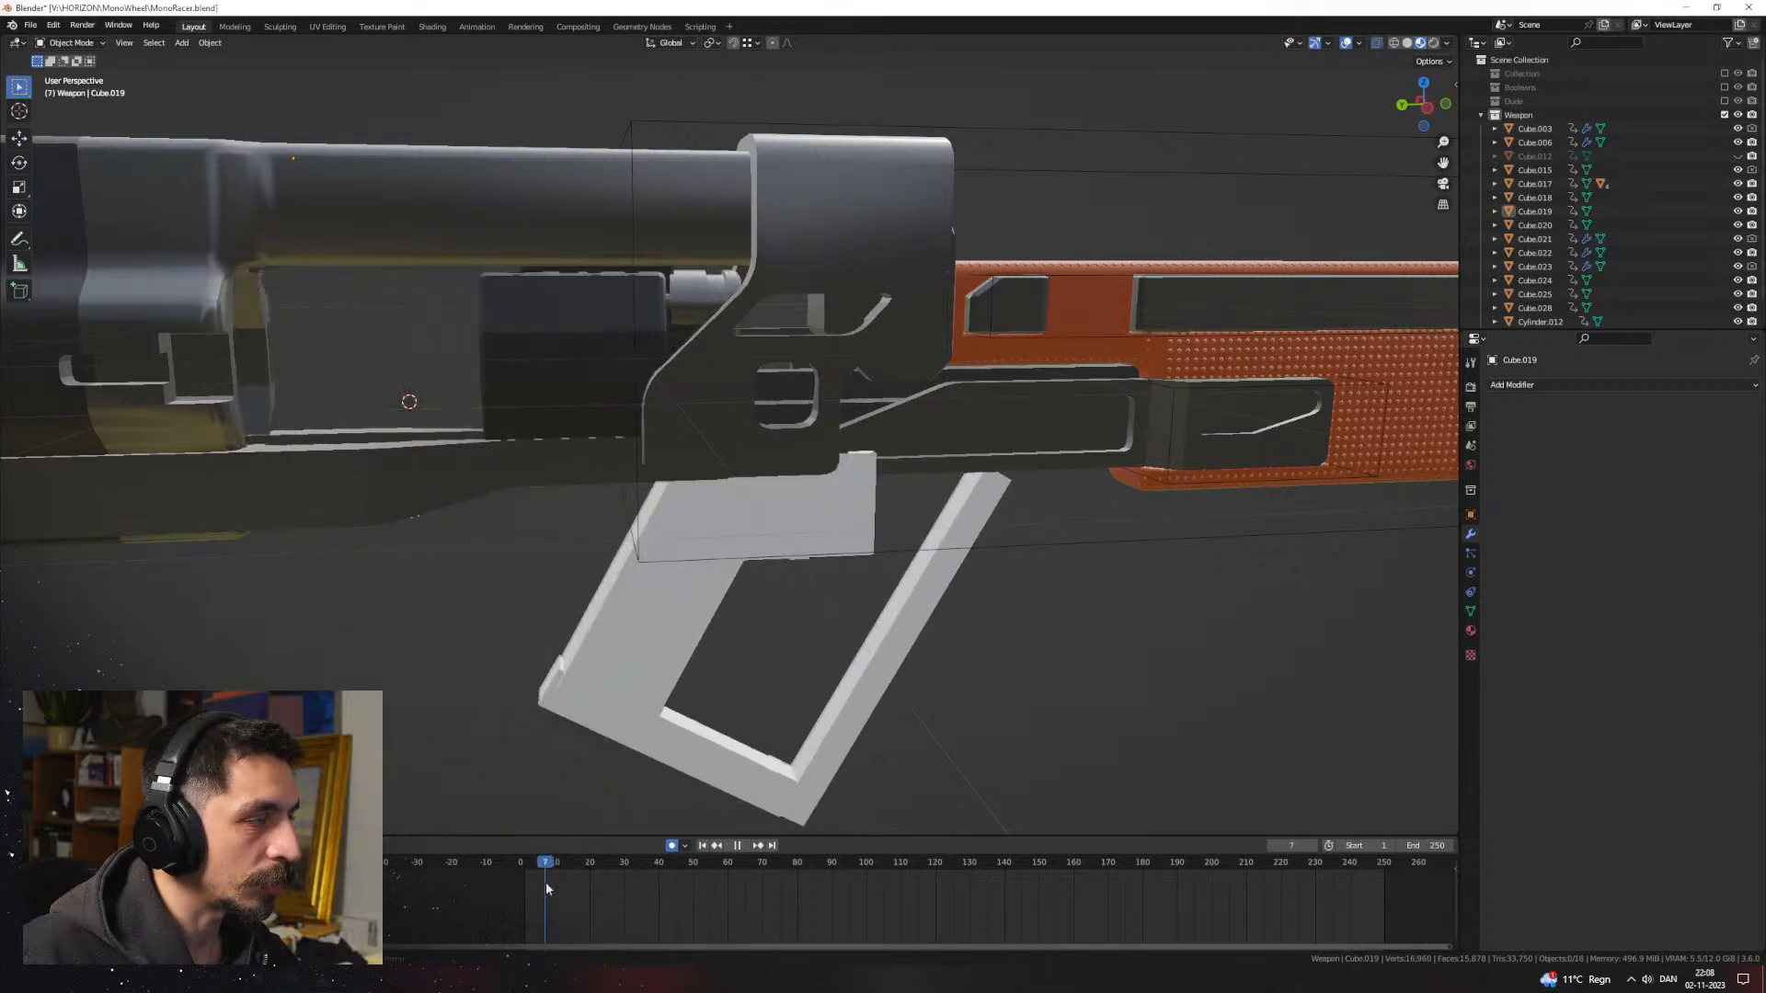
middle_click_drag(699, 575, 788, 576)
Step: Apply the bolt block's Bevel modifier at frame 38
left_click(715, 490)
left_click_drag(598, 871, 654, 868)
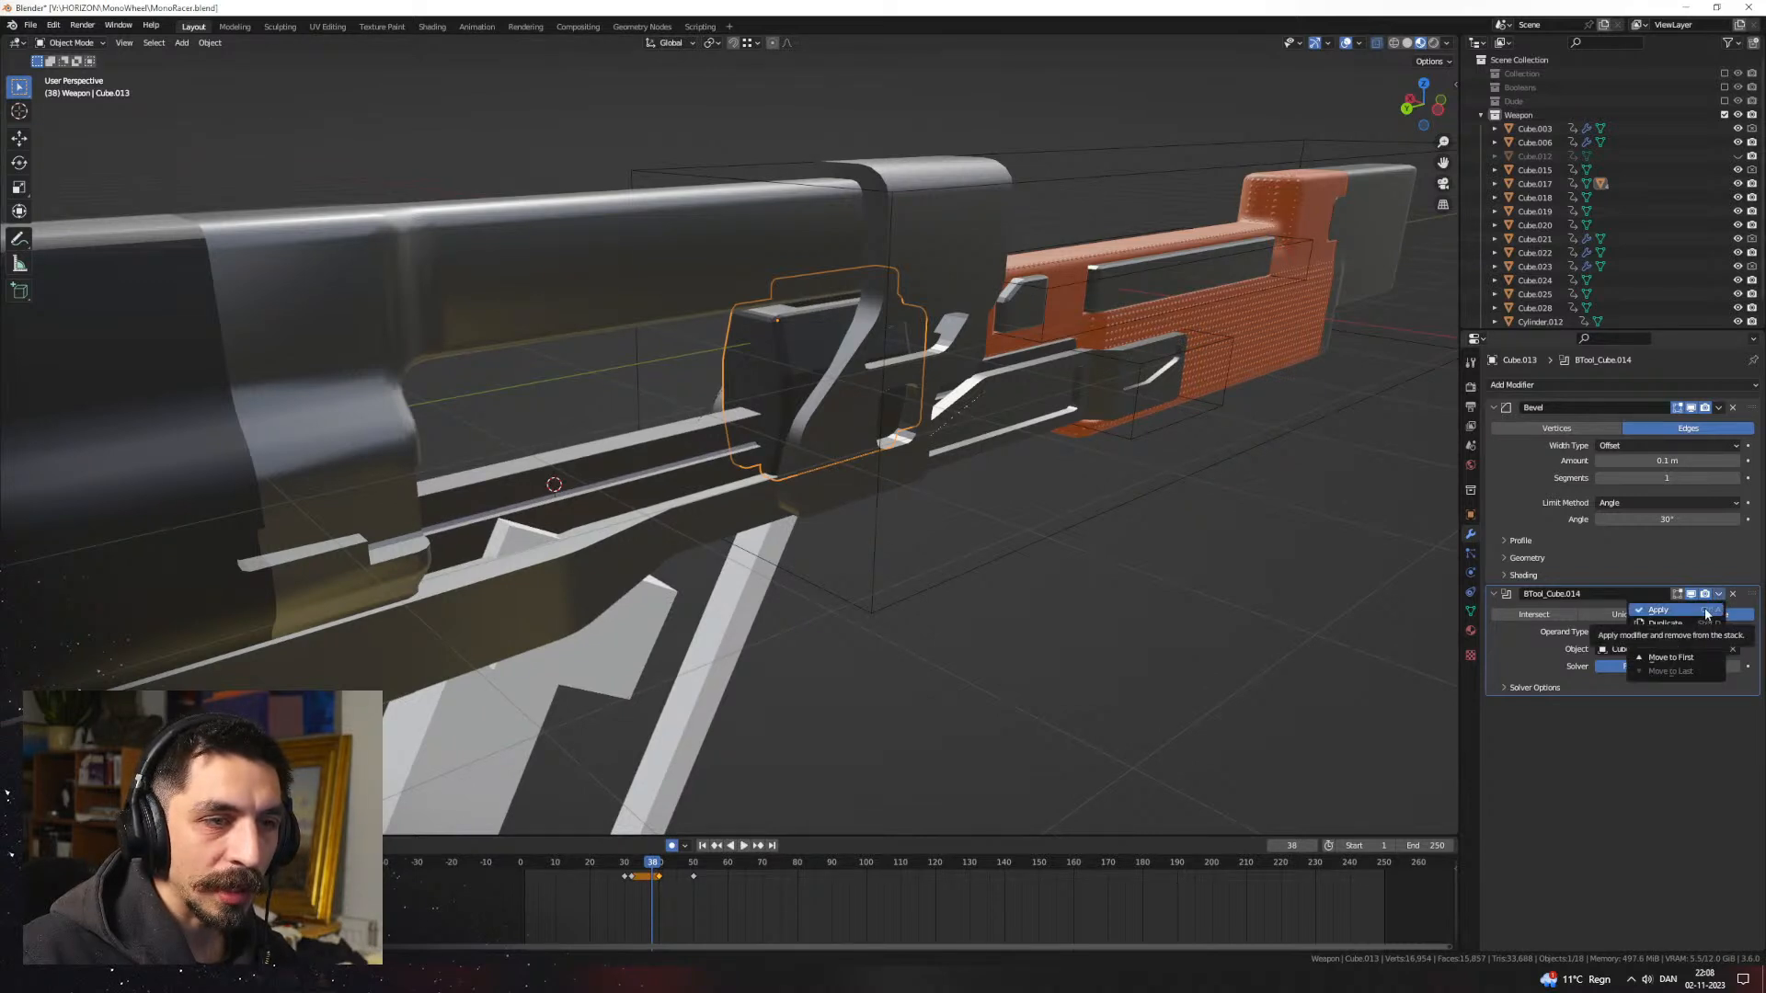
left_click(1718, 407)
left_click(1708, 424)
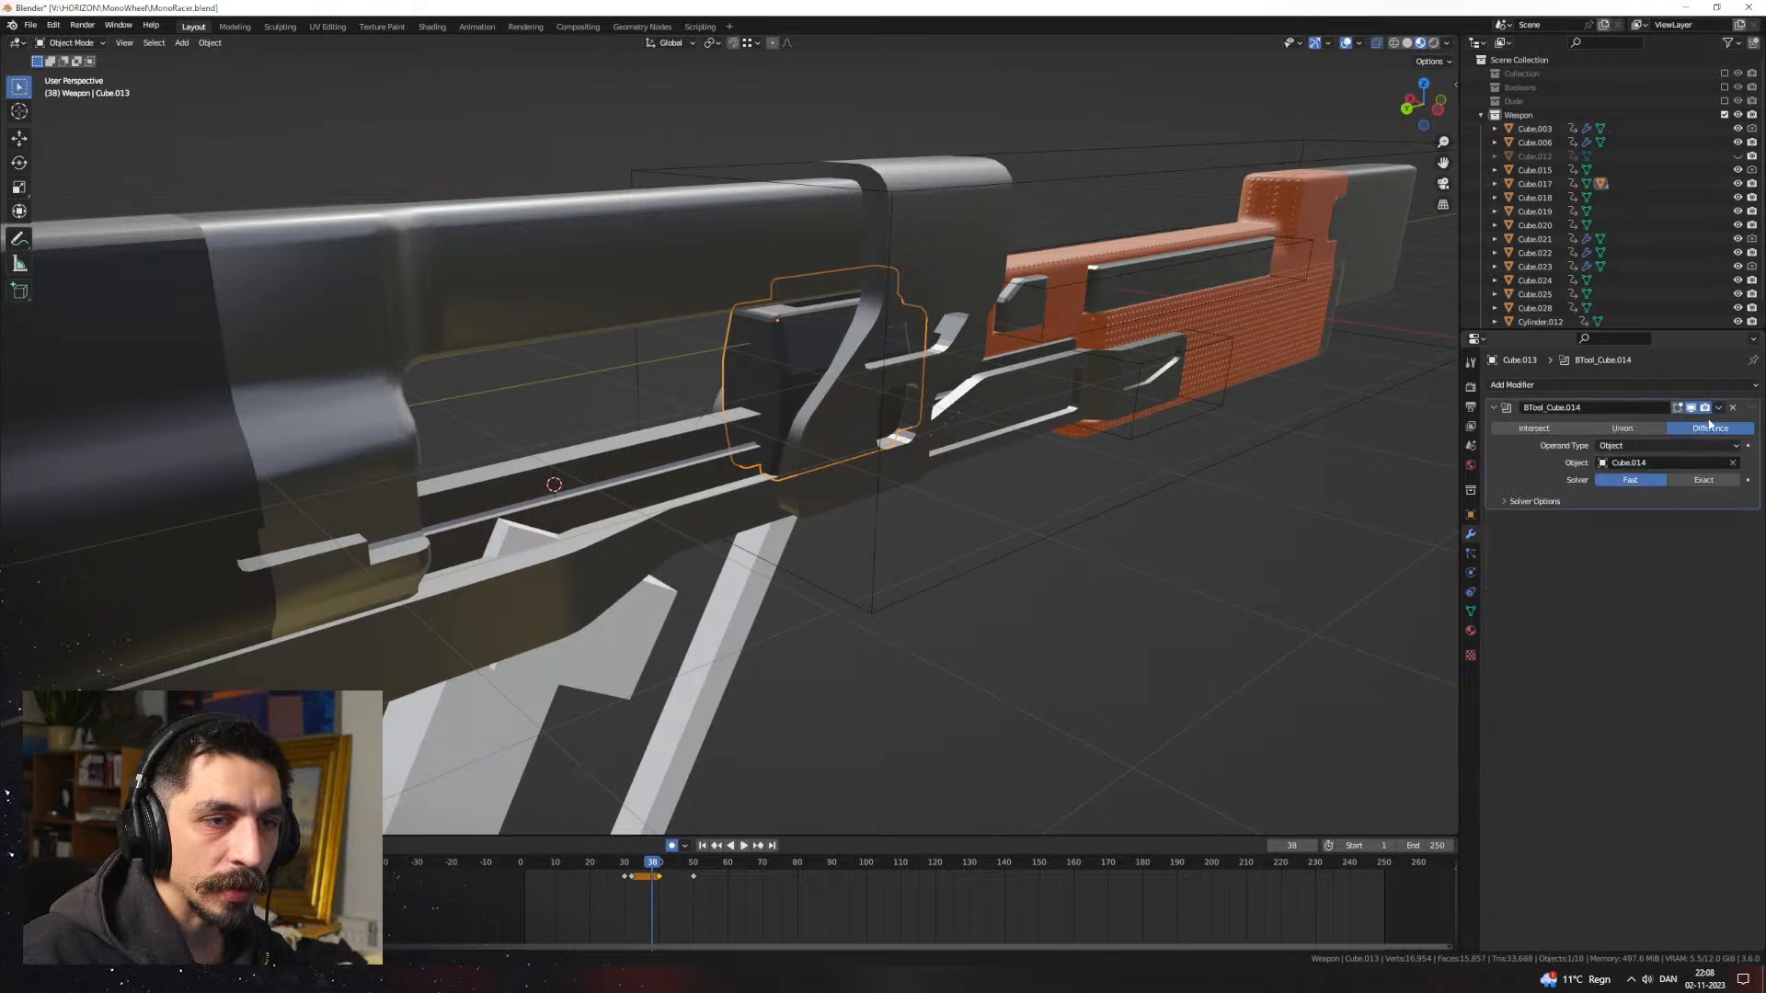
Step: Try applying the bolt block's Boolean modifier and switching its solver to Exact, undoing both attempts
left_click(1708, 424)
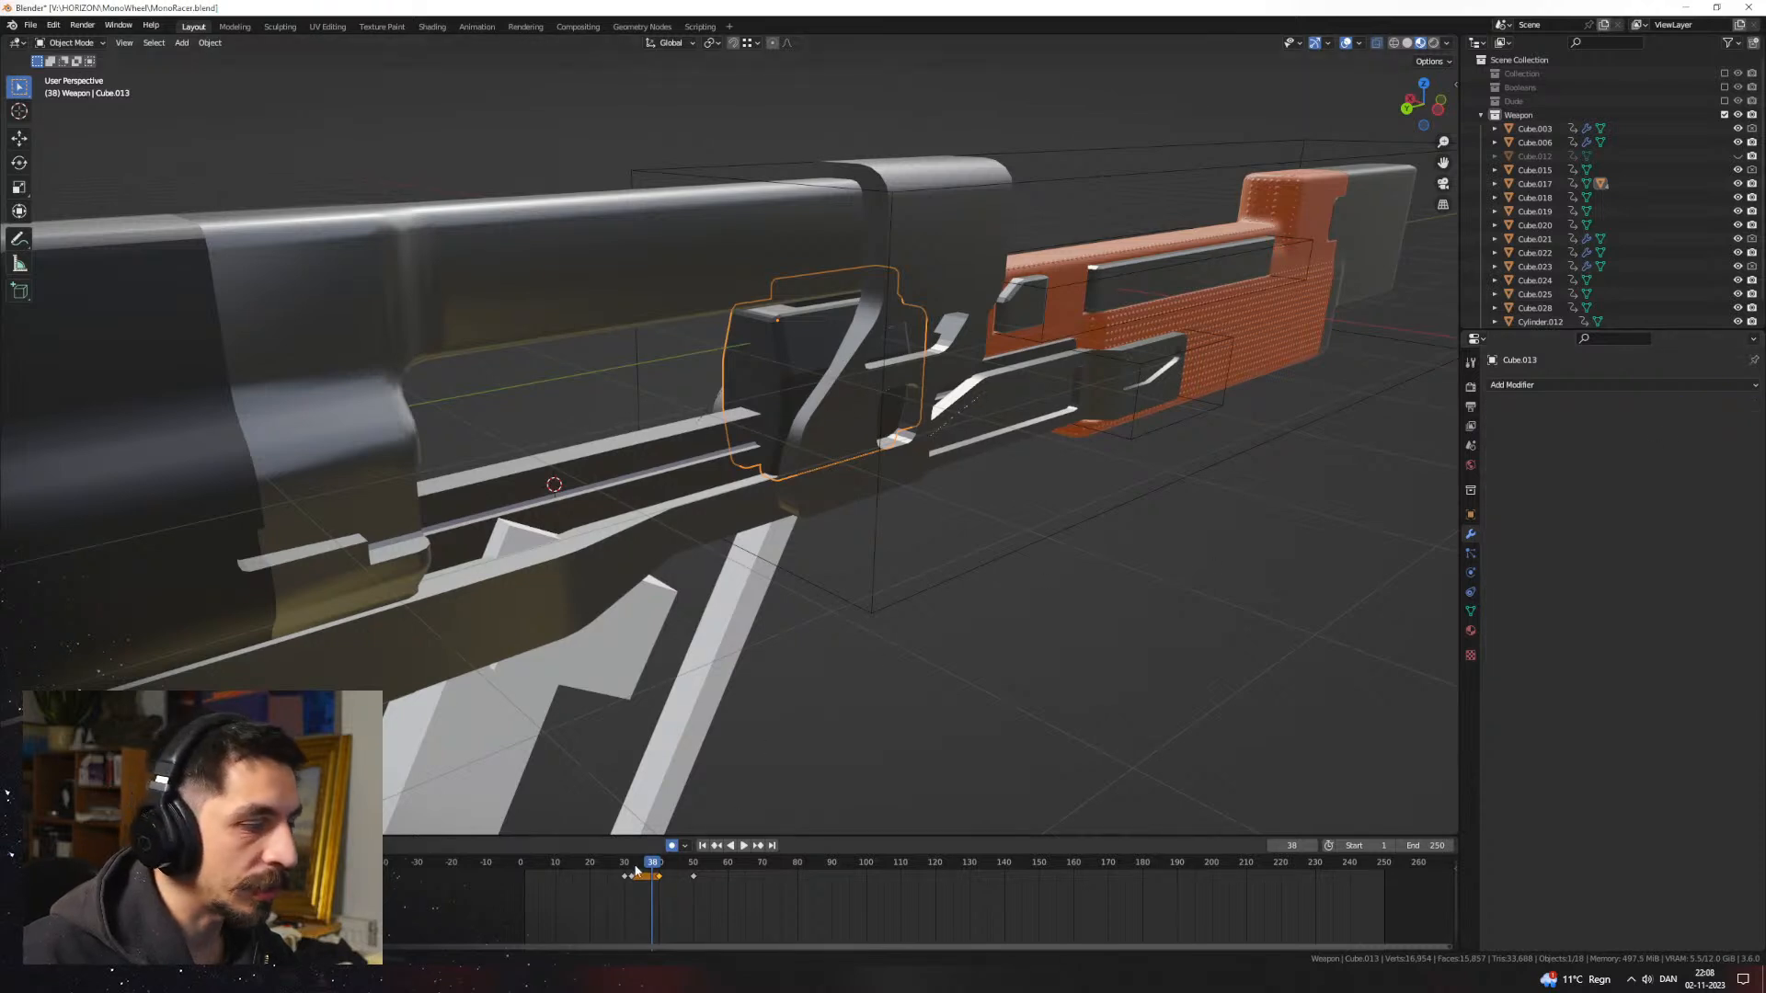
left_click_drag(634, 871, 545, 872)
left_click(1102, 677)
middle_click_drag(1100, 673, 919, 641)
scroll(968, 607, "up", 5)
key("ctrl+z")
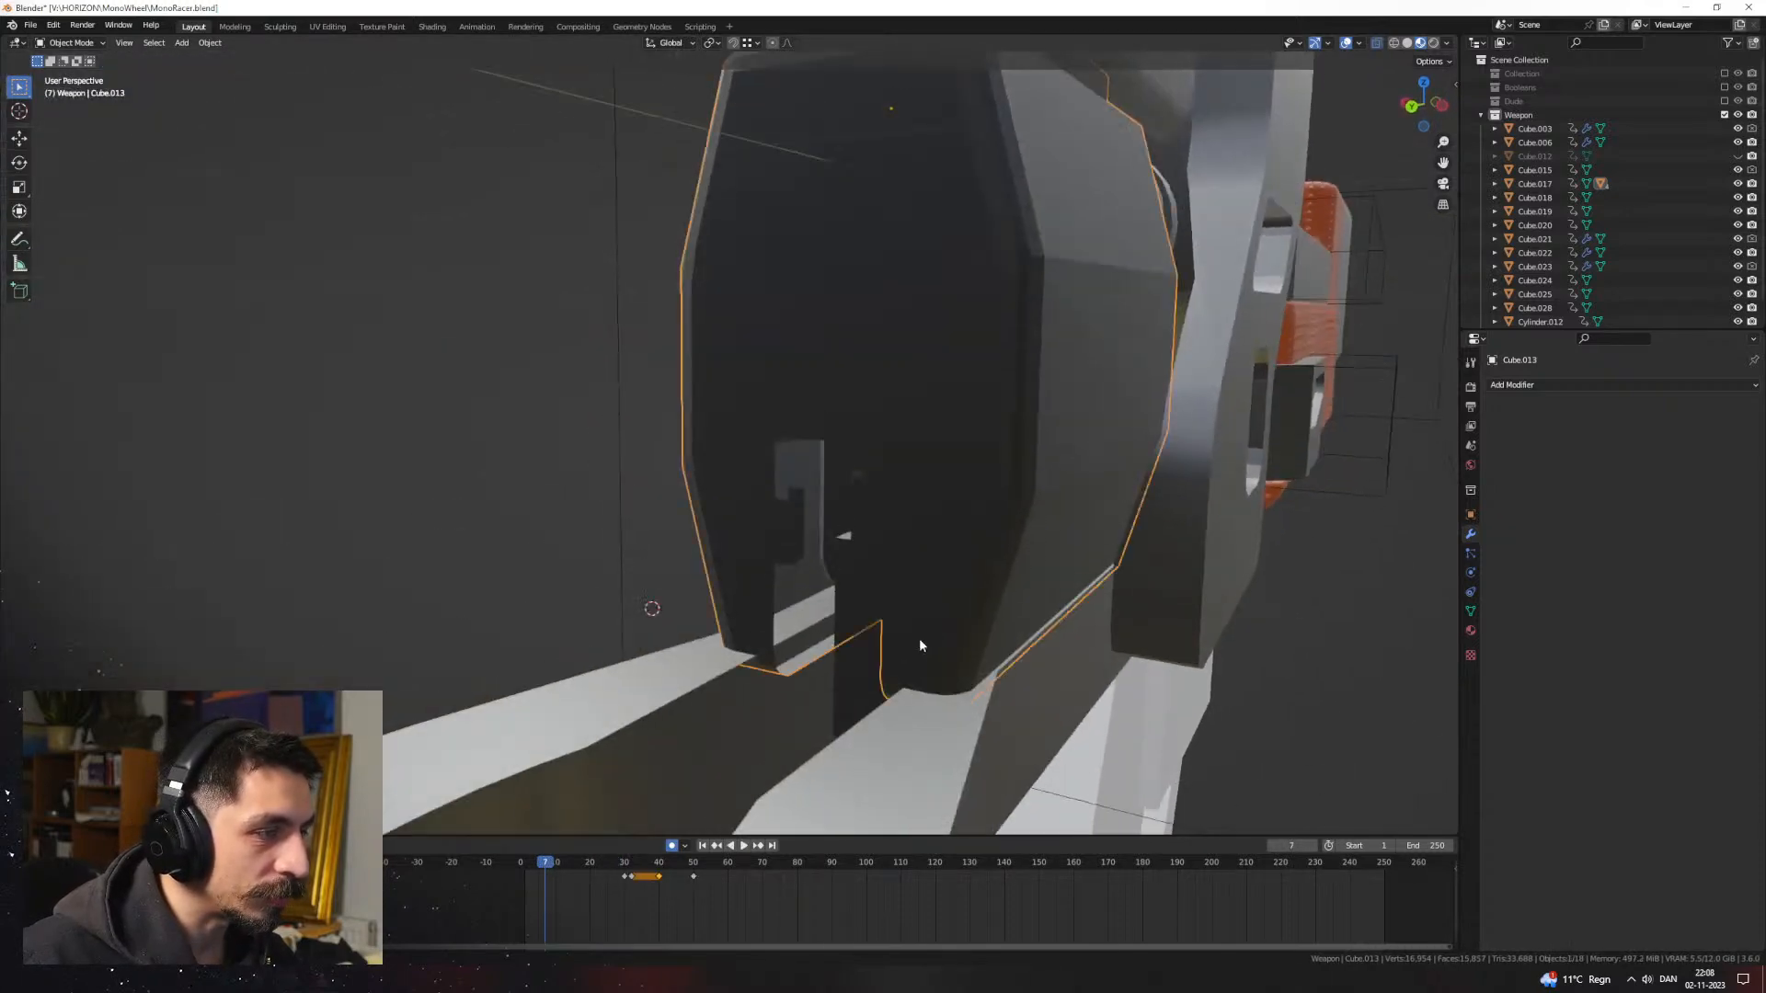
key("ctrl+z")
key("ctrl+z")
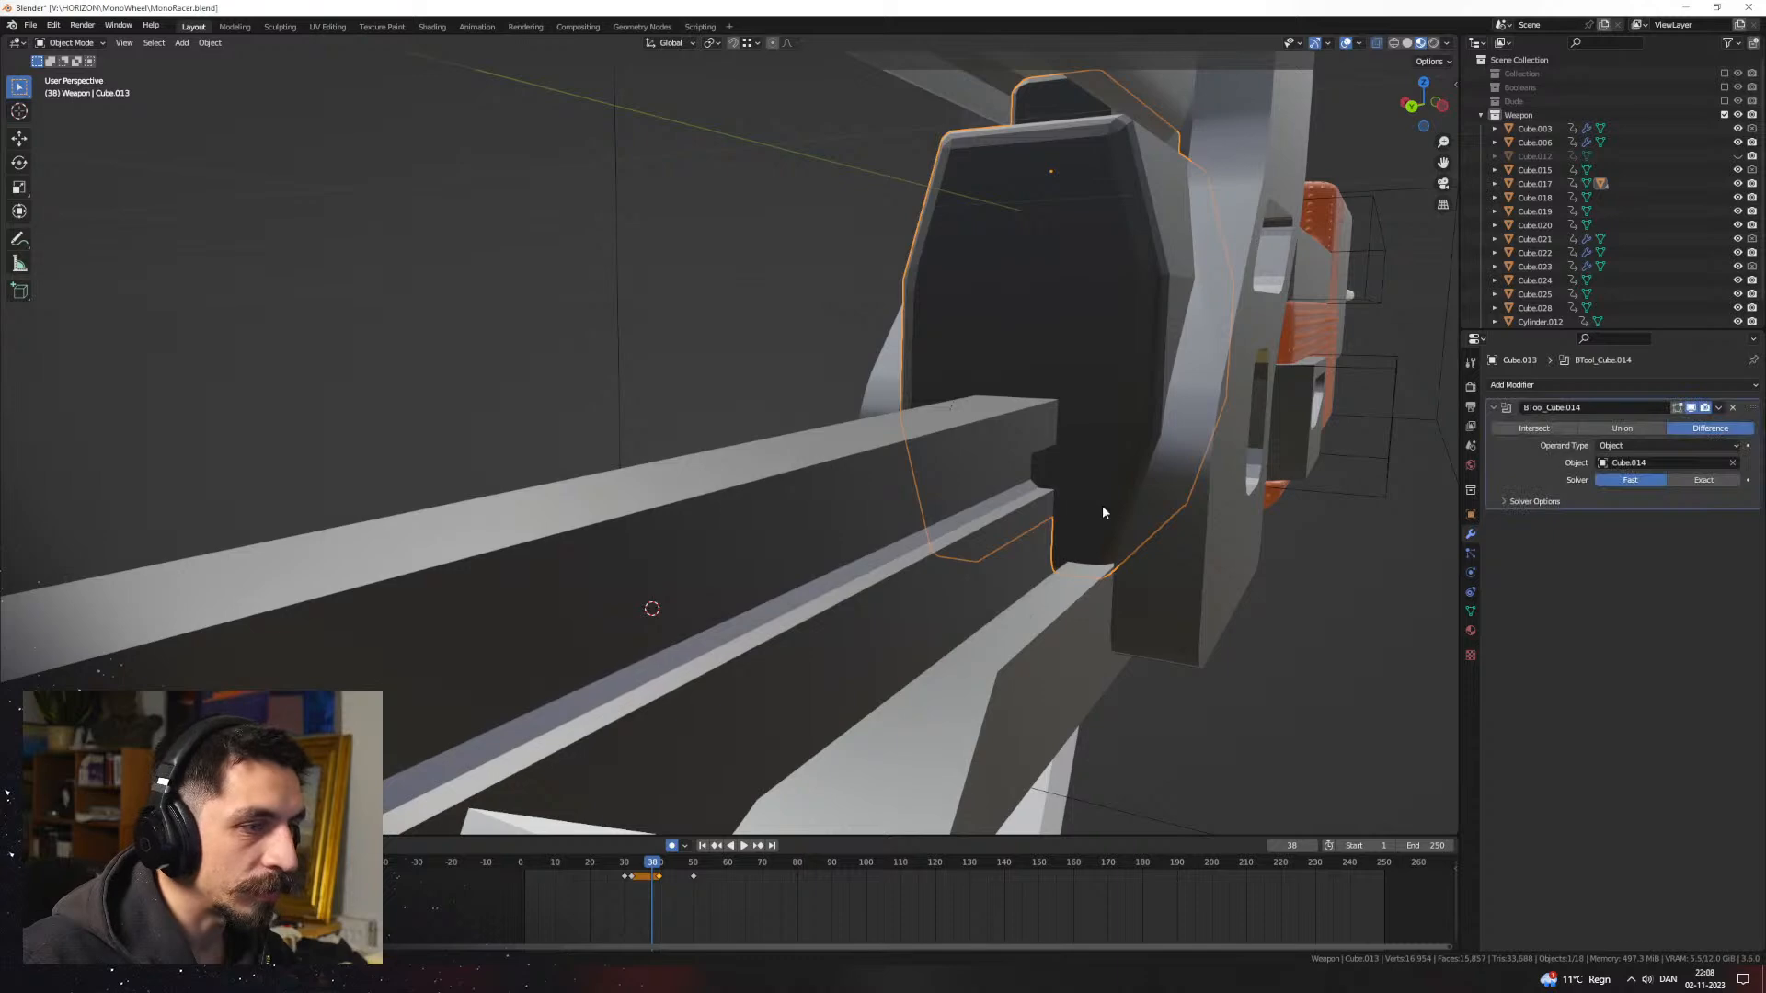
left_click(1683, 482)
key("ctrl+z")
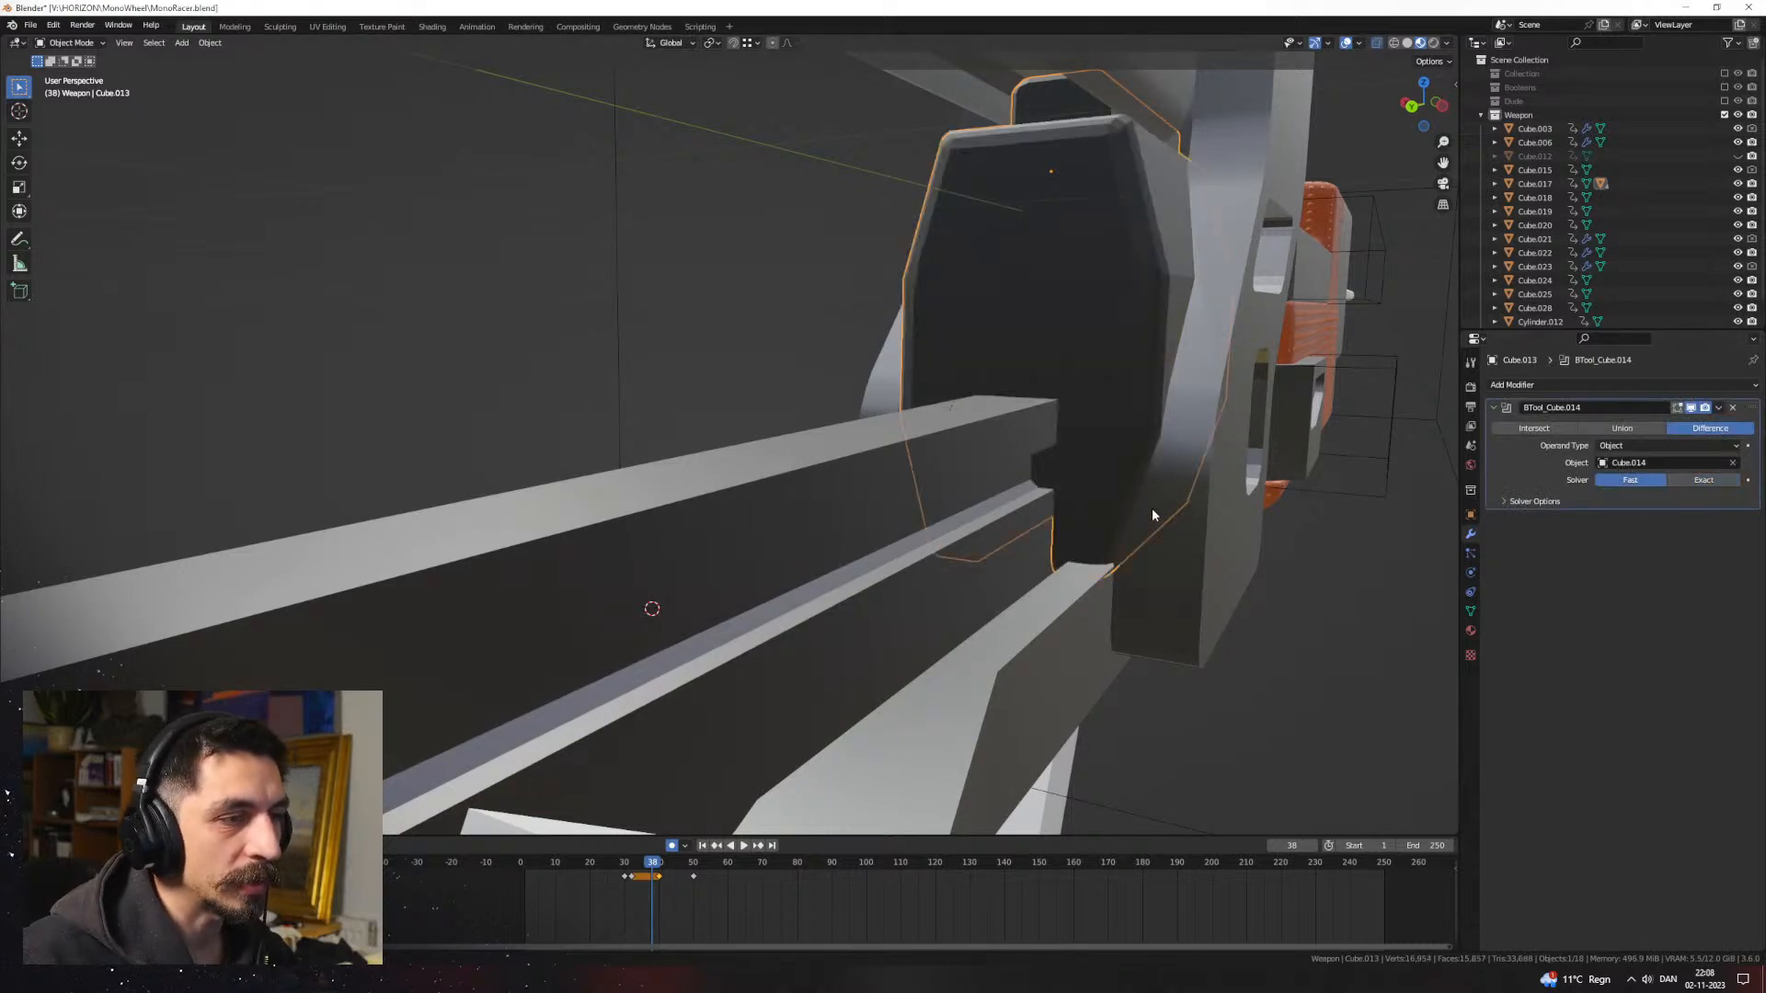
Step: Examine the bolt block's cut and the grooved rail's mesh in wireframe and see-through solid shading
mouse_move(1153, 514)
middle_mouse_down()
mouse_move(1111, 541)
mouse_move(892, 495)
mouse_move(774, 501)
mouse_move(855, 516)
mouse_move(726, 524)
mouse_move(922, 544)
mouse_move(870, 550)
middle_mouse_up()
key("shift+z")
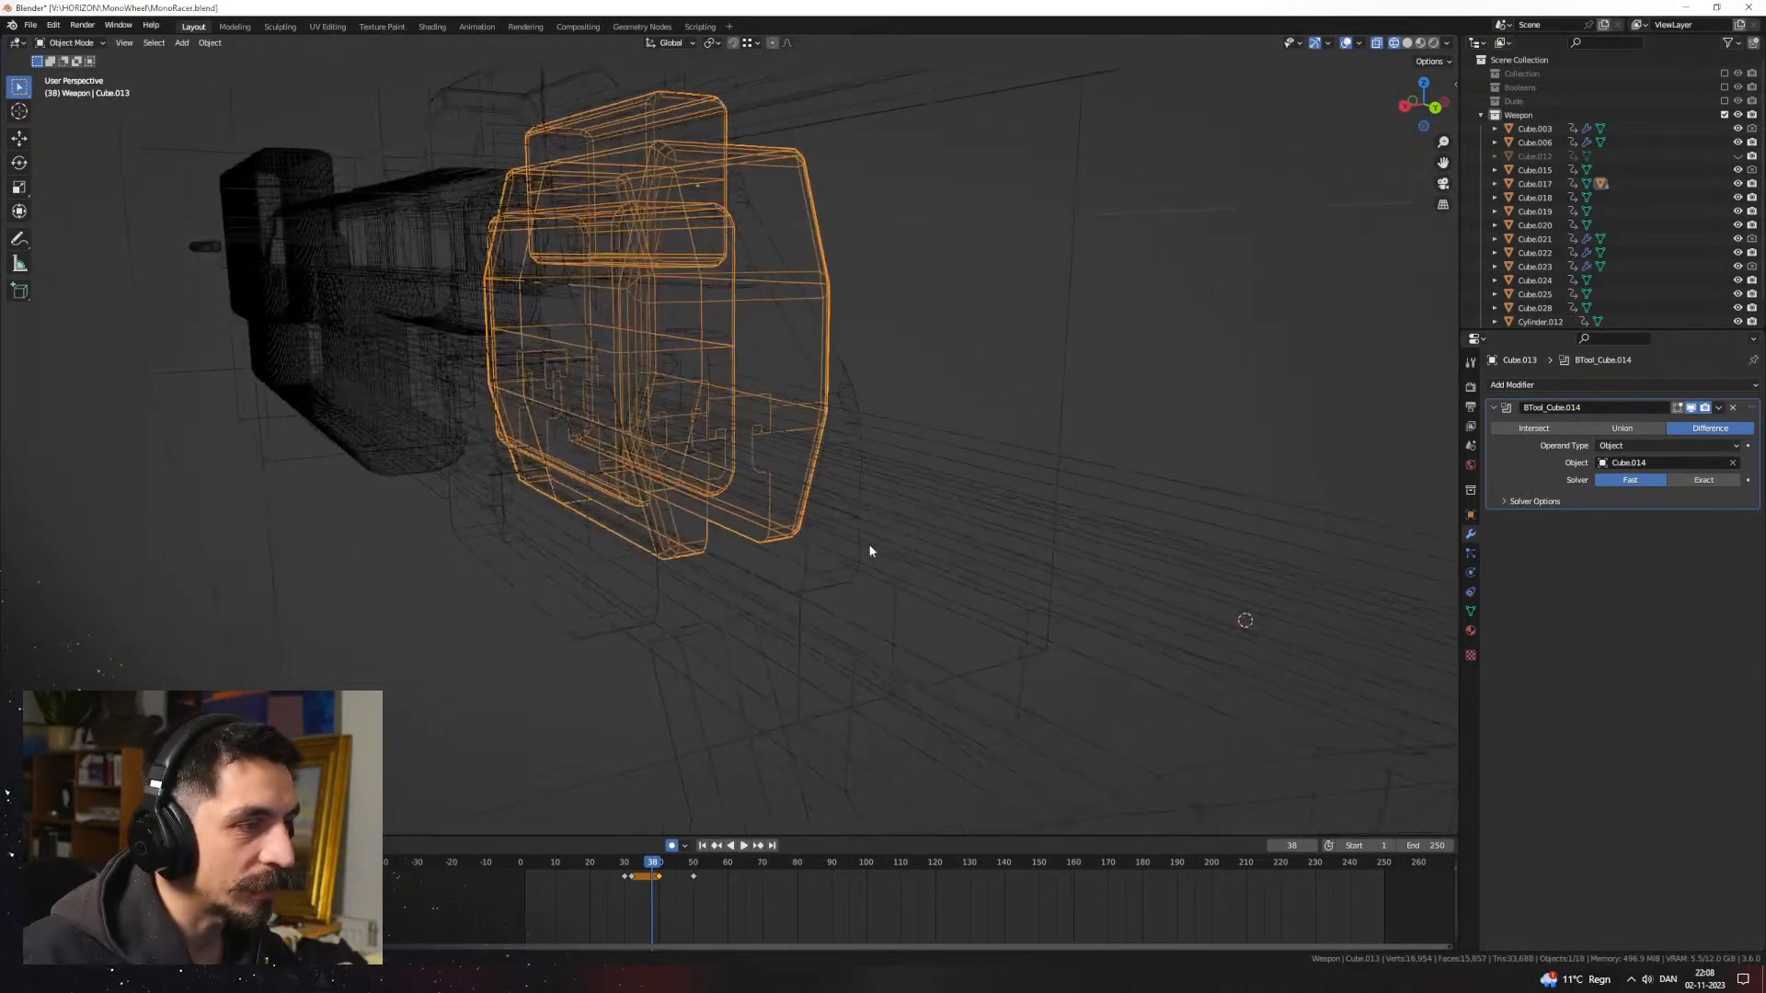
left_click(965, 500)
key("Tab")
key("a")
middle_click_drag(941, 502, 892, 484)
middle_click_drag(745, 490, 761, 520)
key("Tab")
key("z")
left_click(857, 522)
middle_click_drag(902, 531, 982, 525)
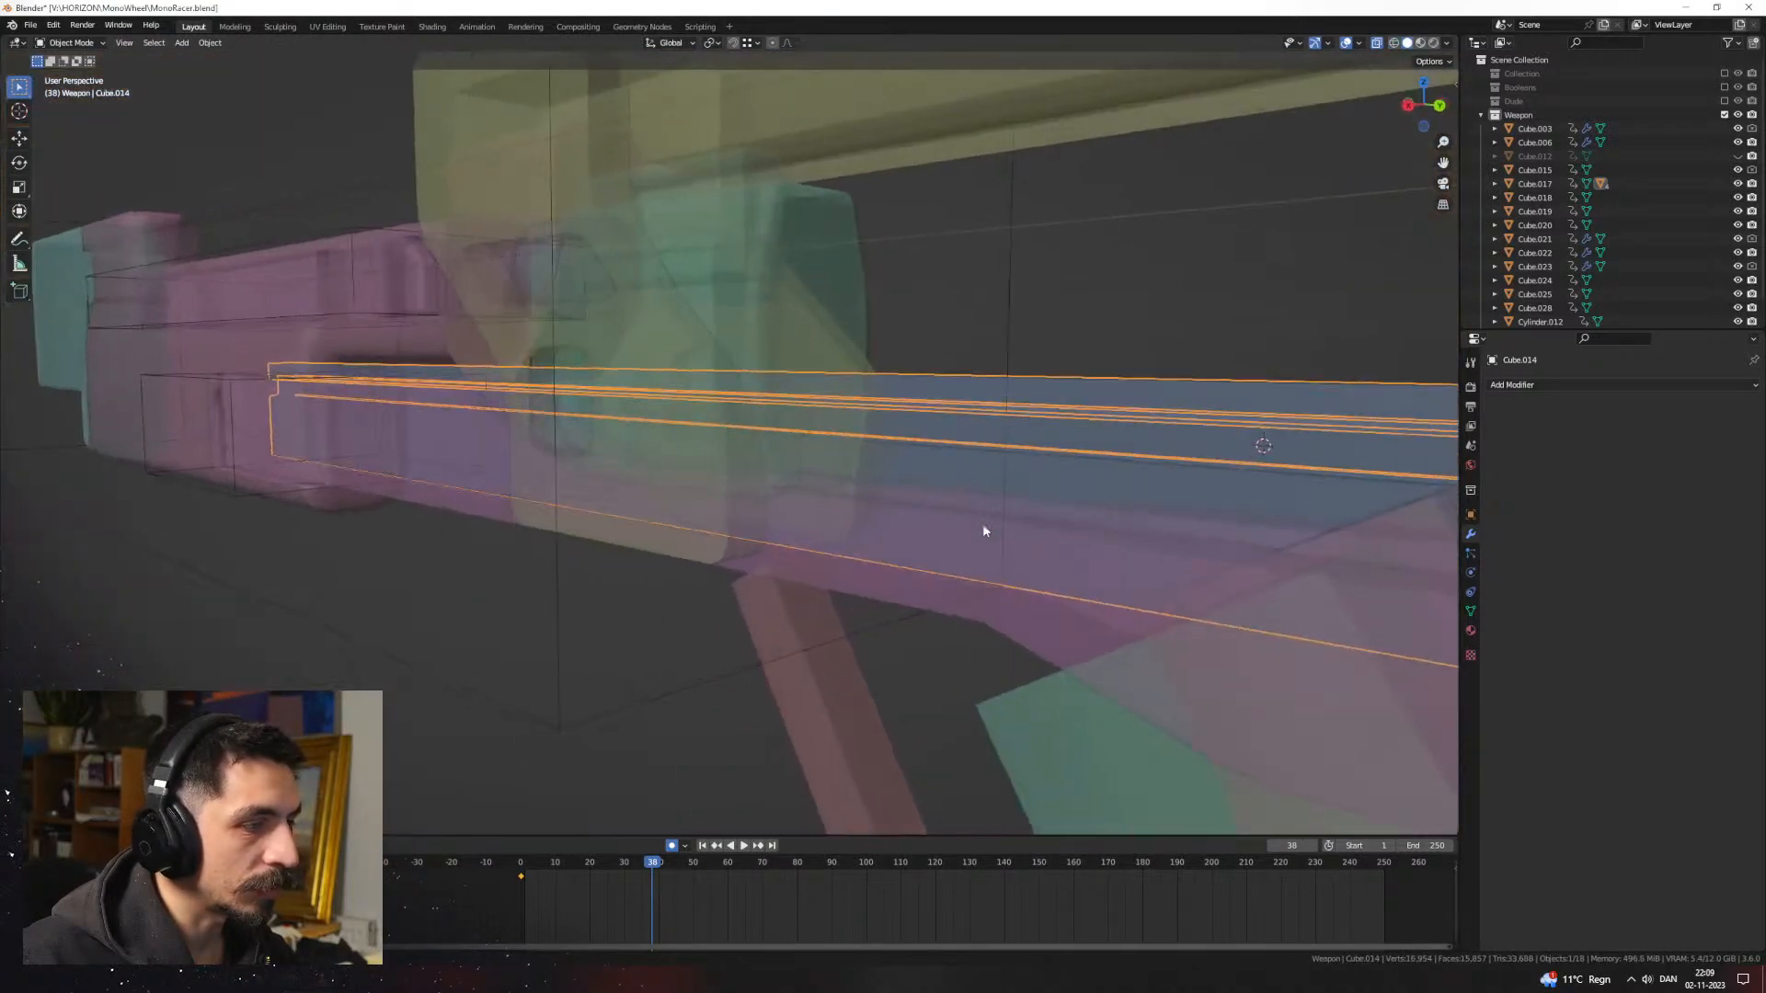
key("z")
left_click(1045, 573)
middle_click_drag(1395, 459, 1246, 448)
Step: Merge the grooved rail's overlapping vertices by distance
key("Tab")
key("1")
key("F3")
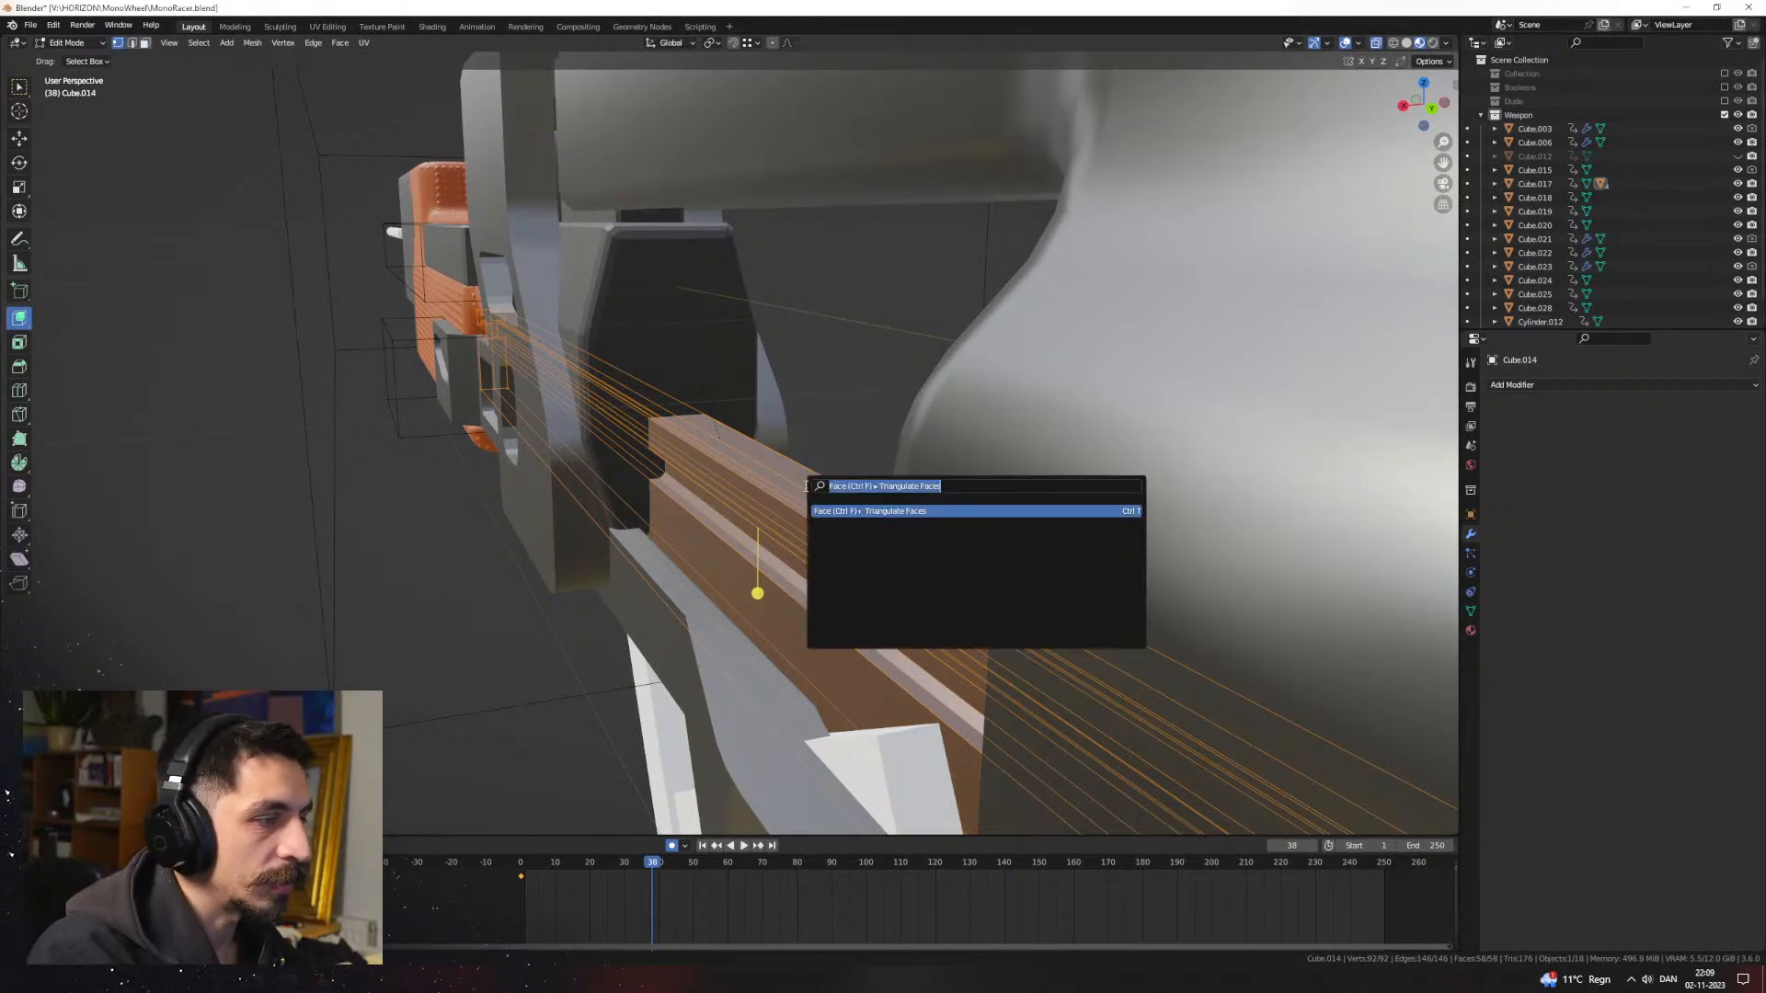
key("Down")
key("Down")
key("Down")
key("Down")
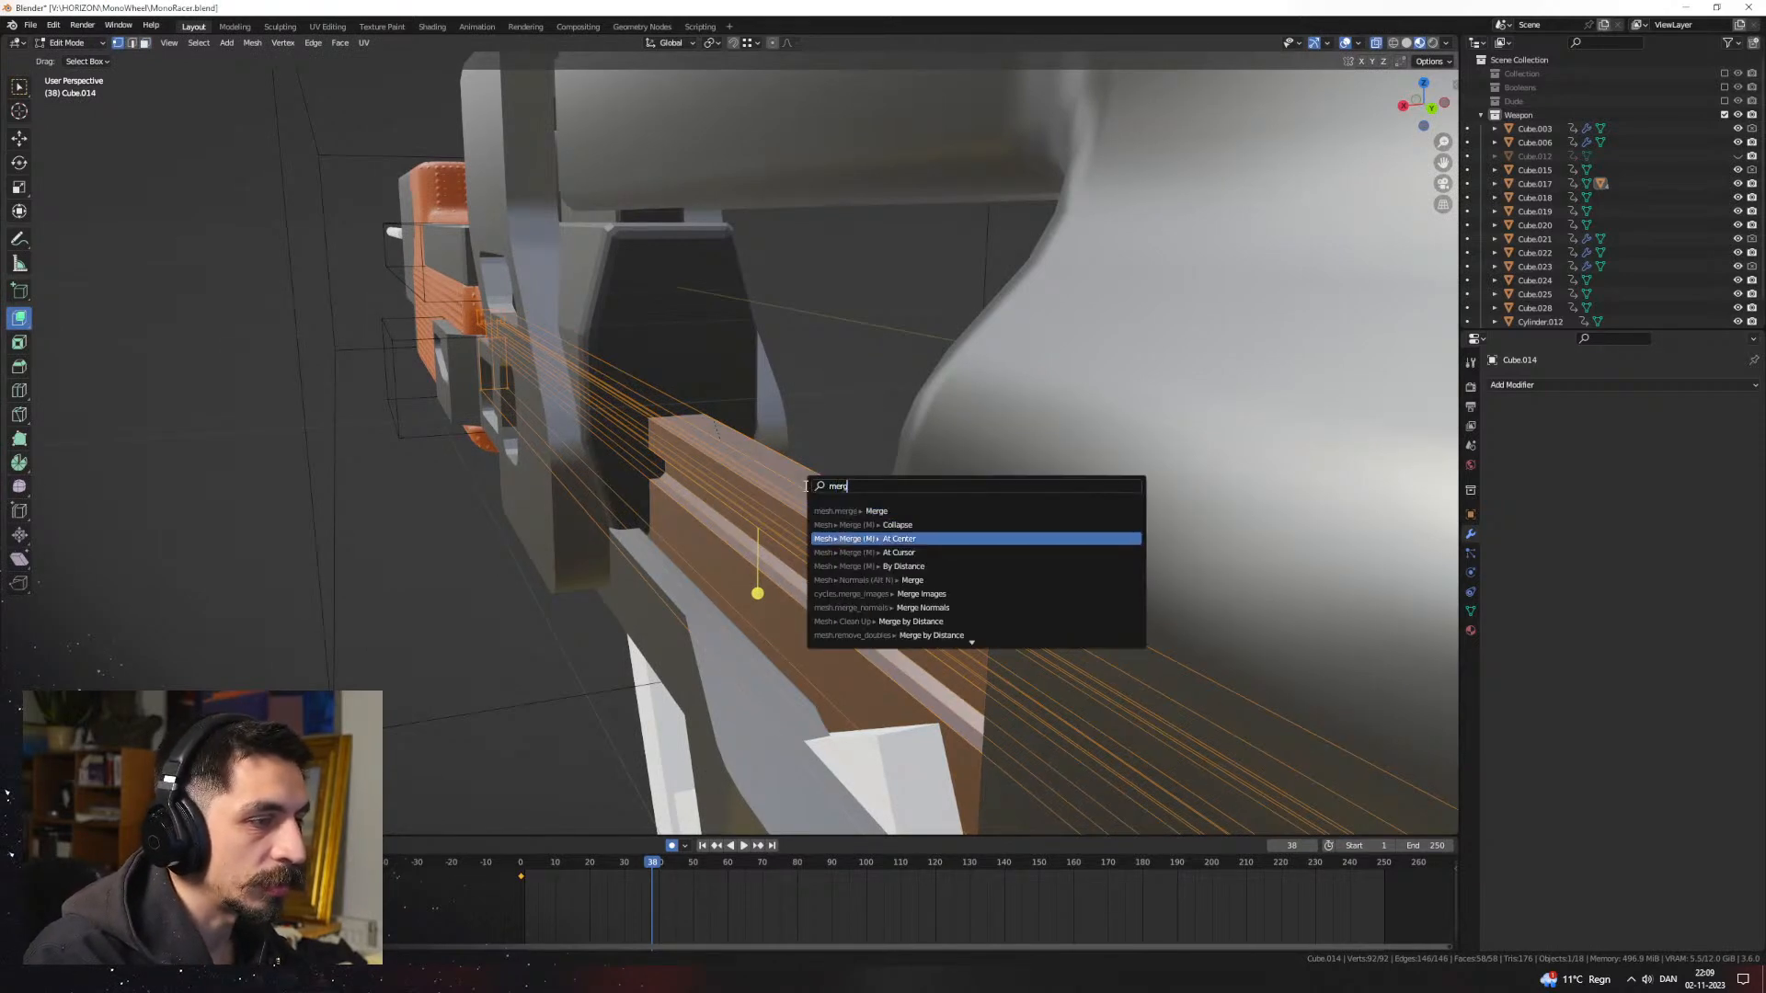
key("Return")
key("Tab")
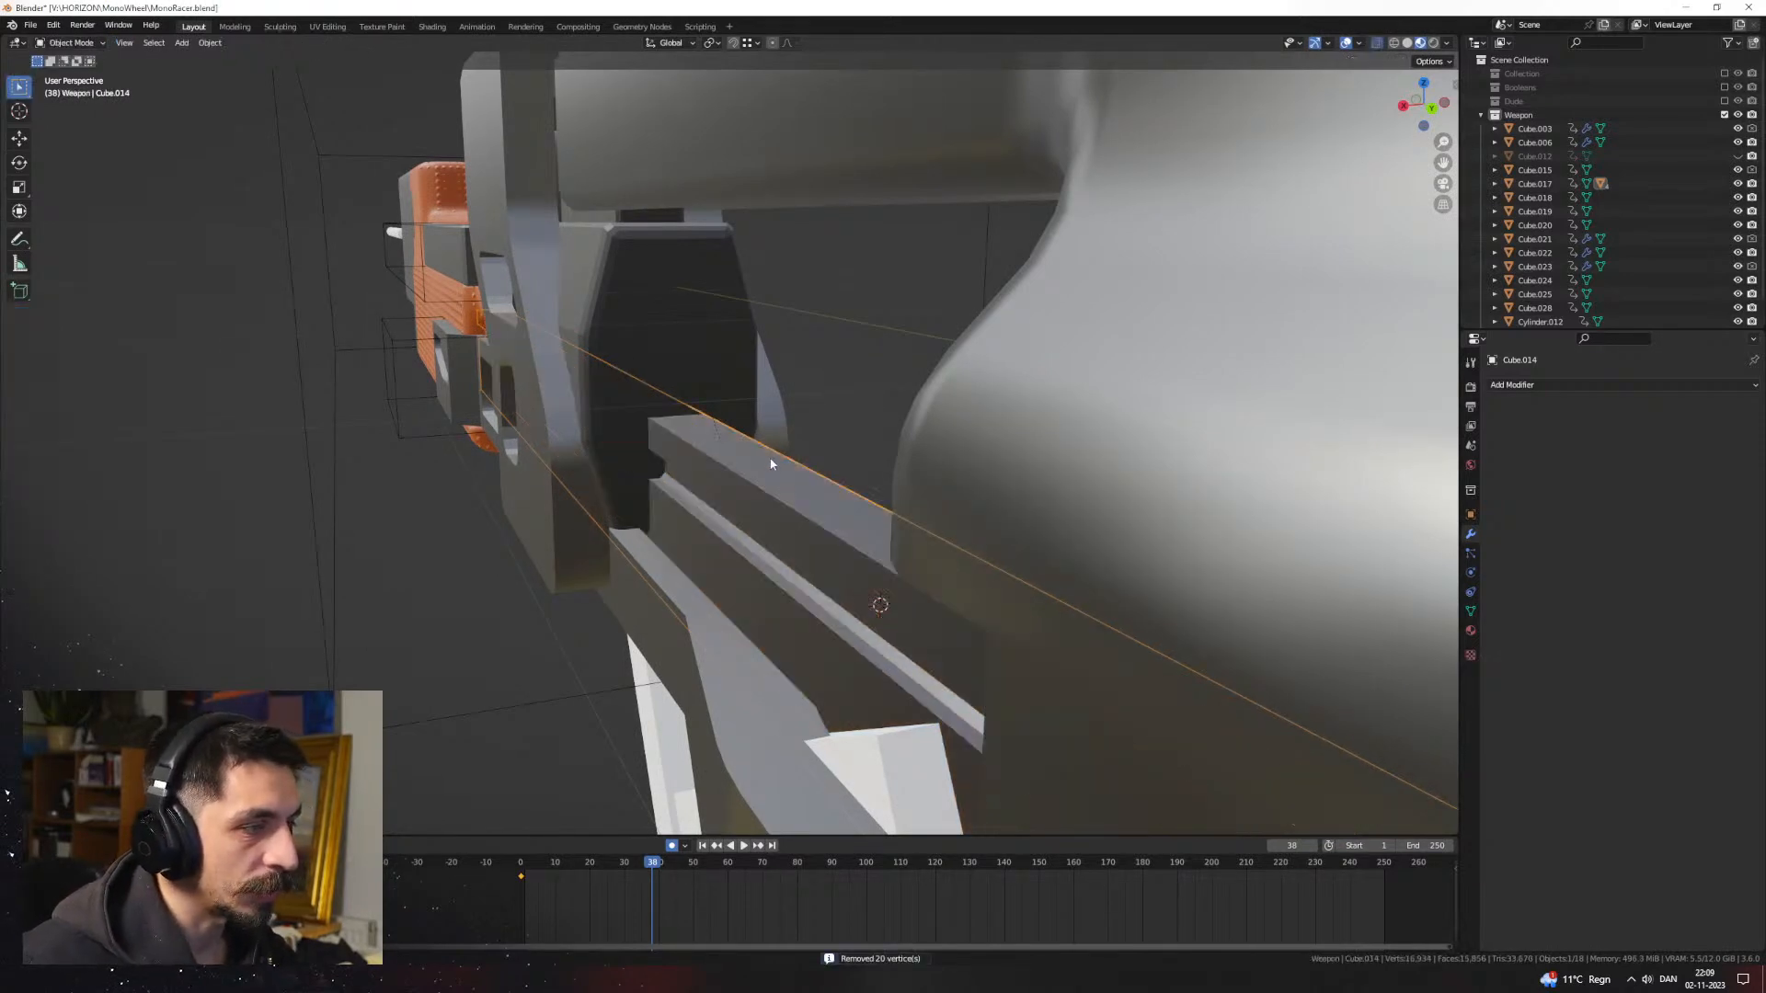
Step: Isolate the bolt block in local view and compare the Exact and Fast solvers on its Boolean
left_click(728, 398)
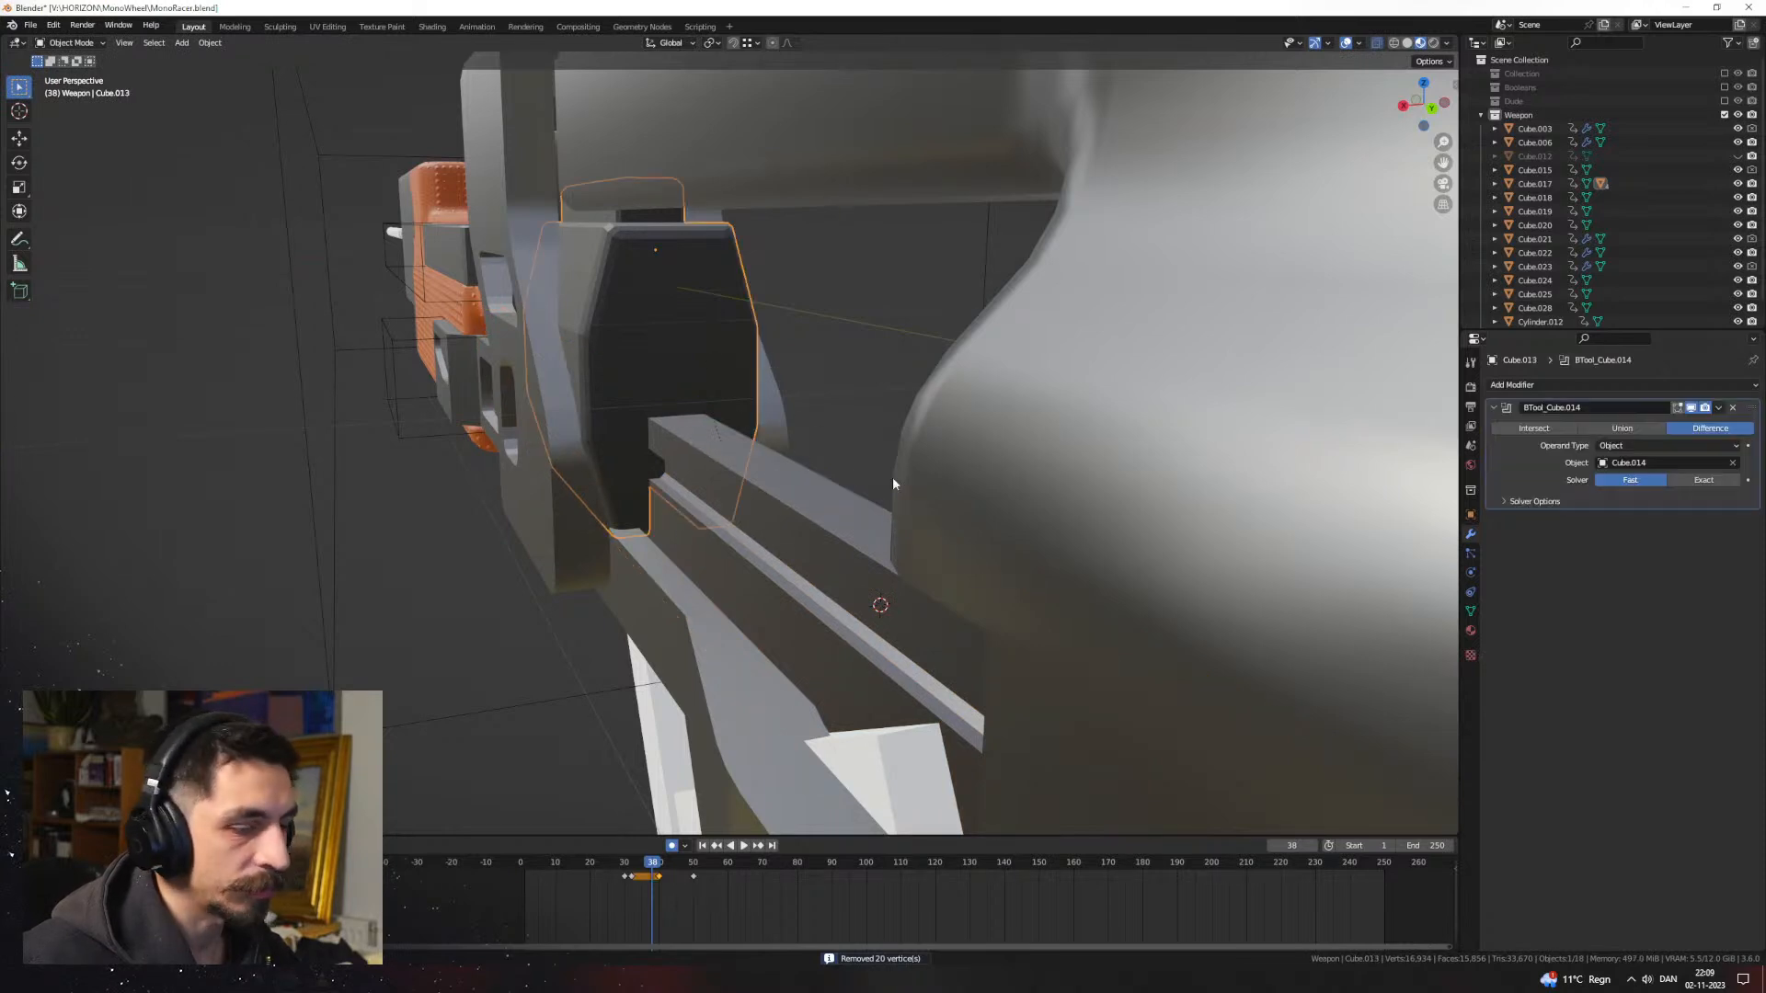
key("slash")
middle_click_drag(893, 476, 1050, 532)
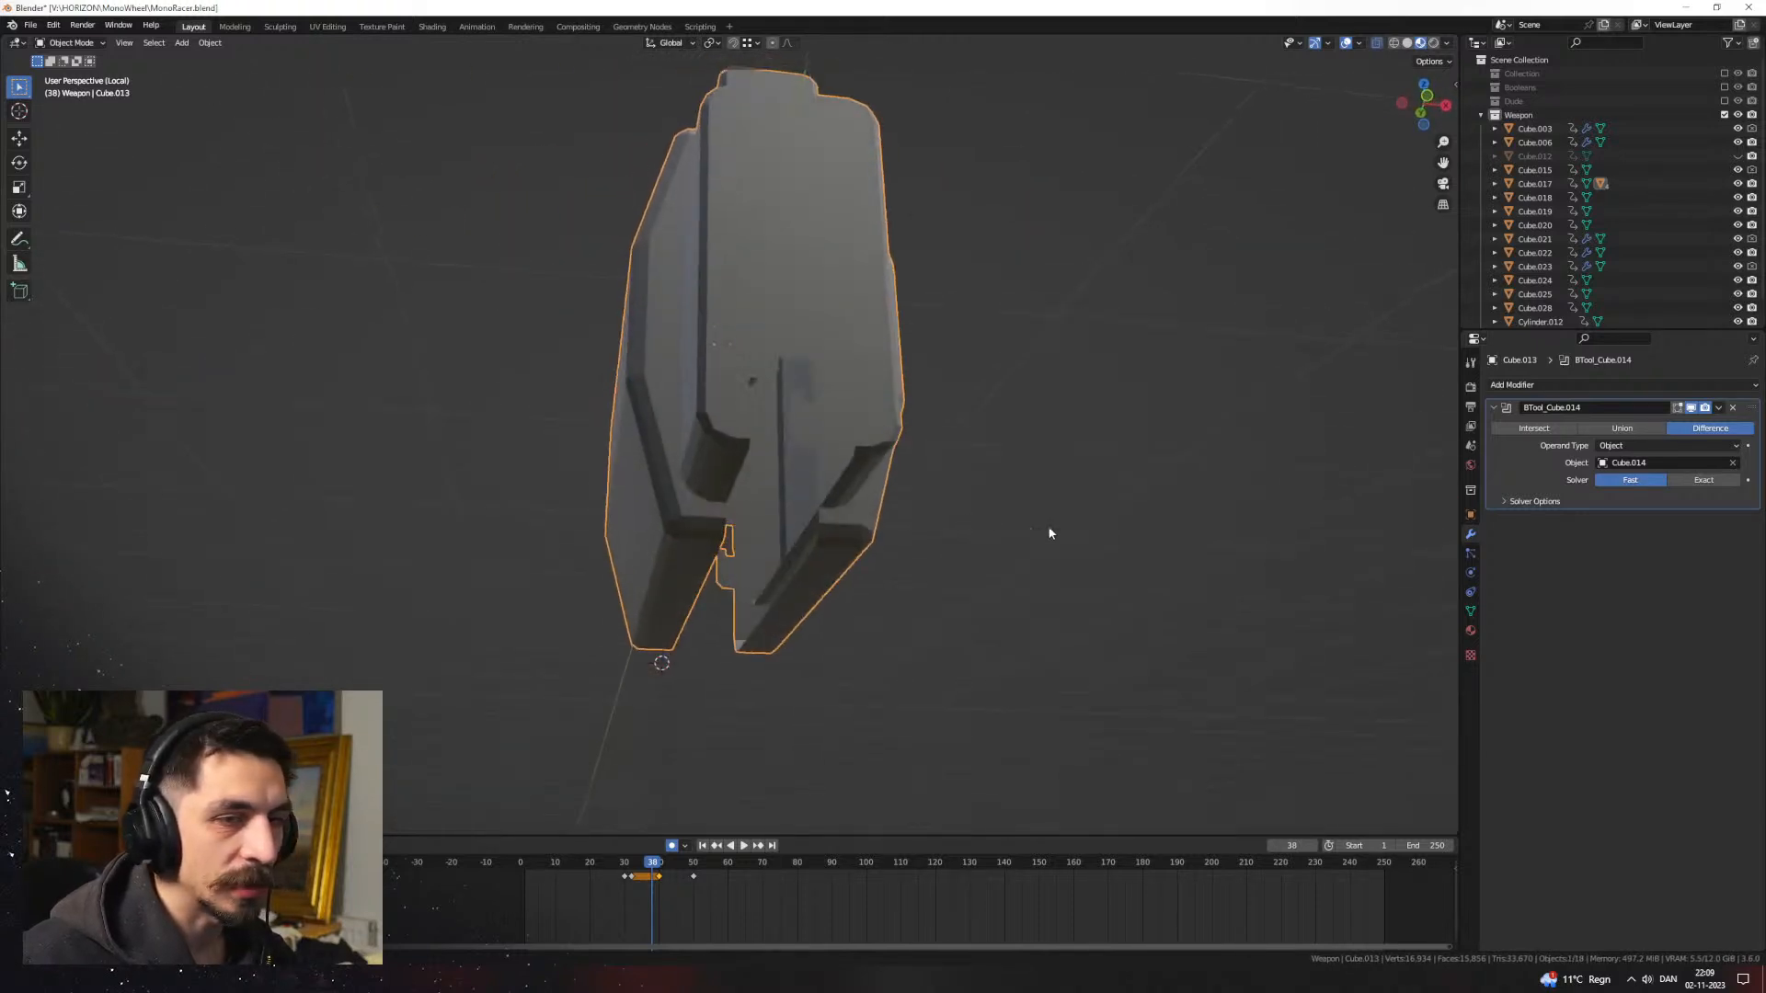
left_click(1702, 480)
left_click(1645, 480)
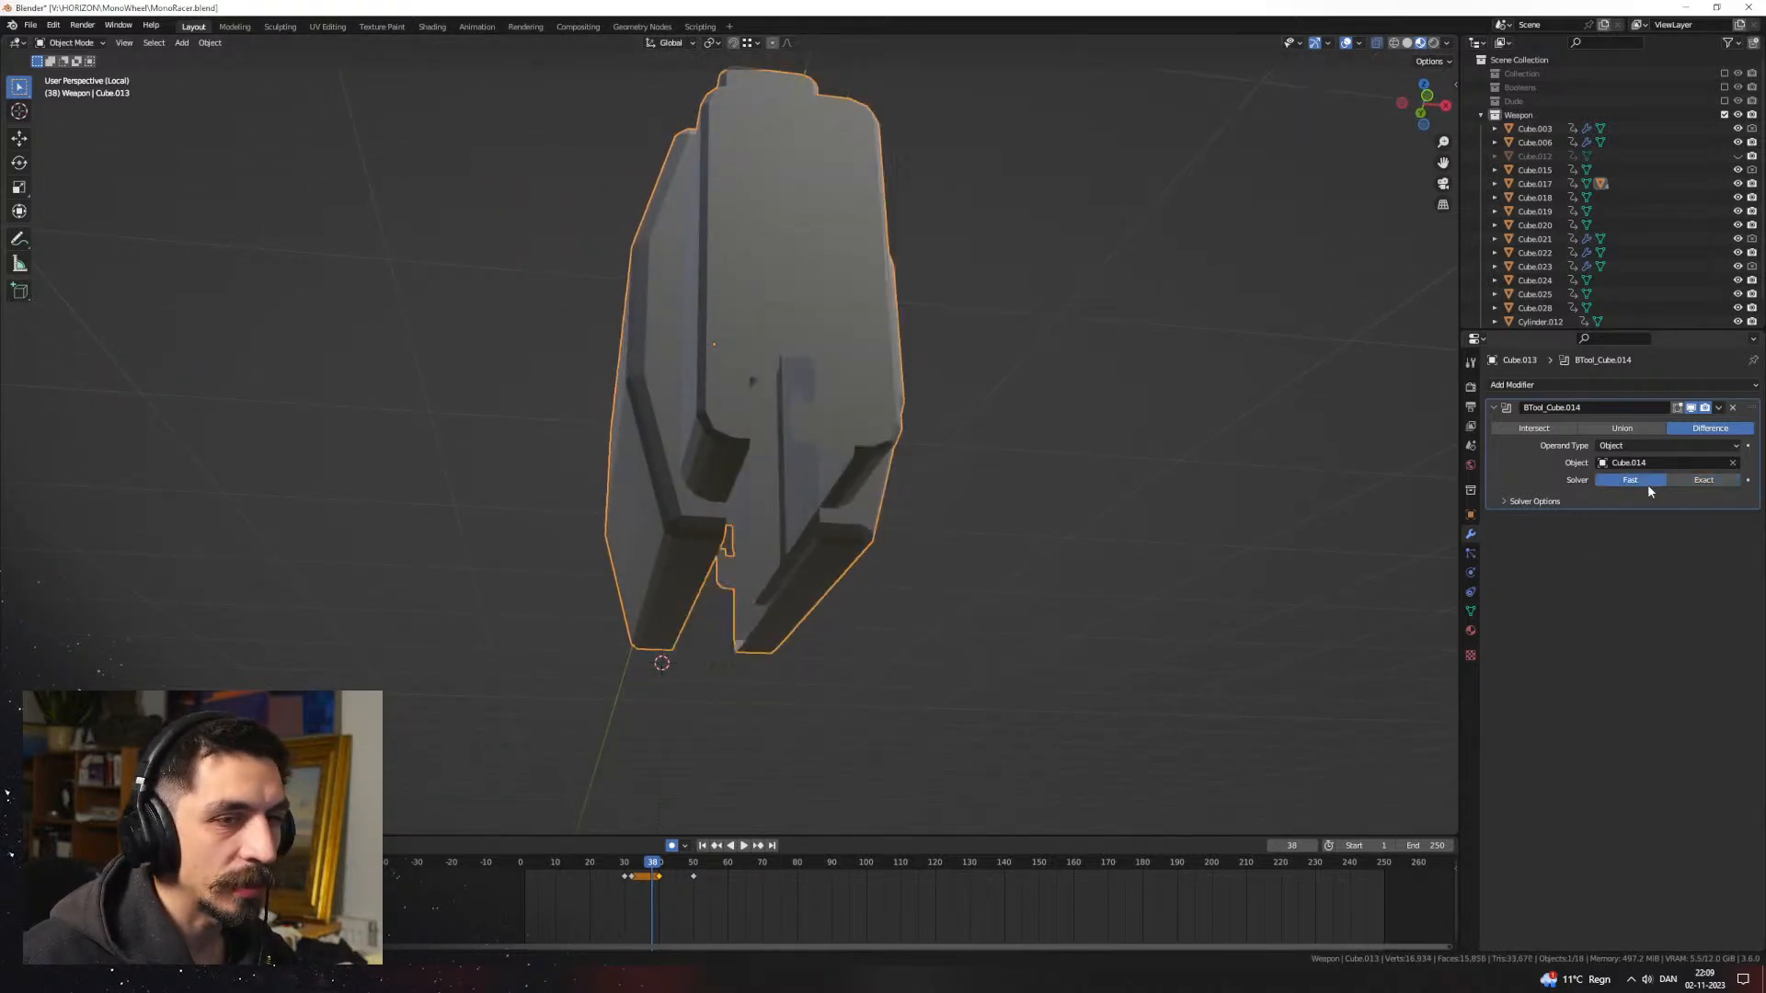
Step: Select the linked box-shaped piece protruding from the bolt block's mesh and examine it in see-through shading
middle_click_drag(1196, 524, 938, 516)
key("Tab")
key("Tab")
key("Tab")
key("Tab")
key("Tab")
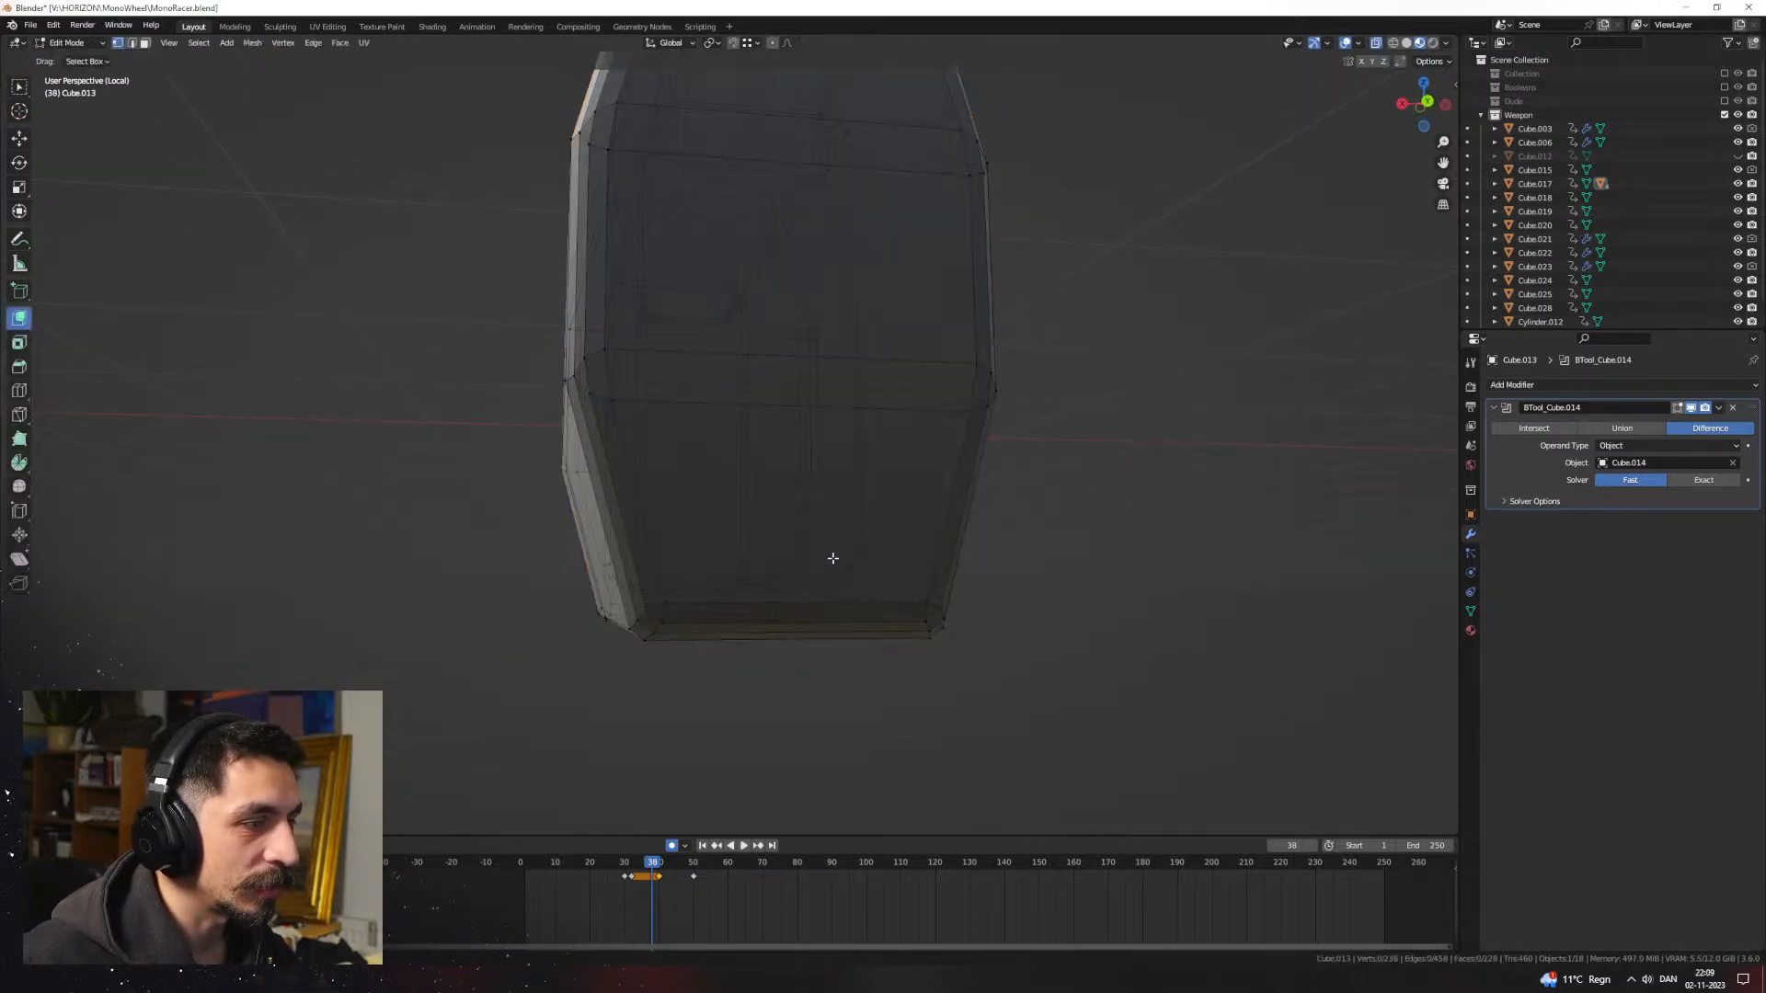
left_click(847, 571)
key("ctrl+l")
middle_click_drag(887, 576, 1072, 588)
scroll(1067, 590, "down", 2)
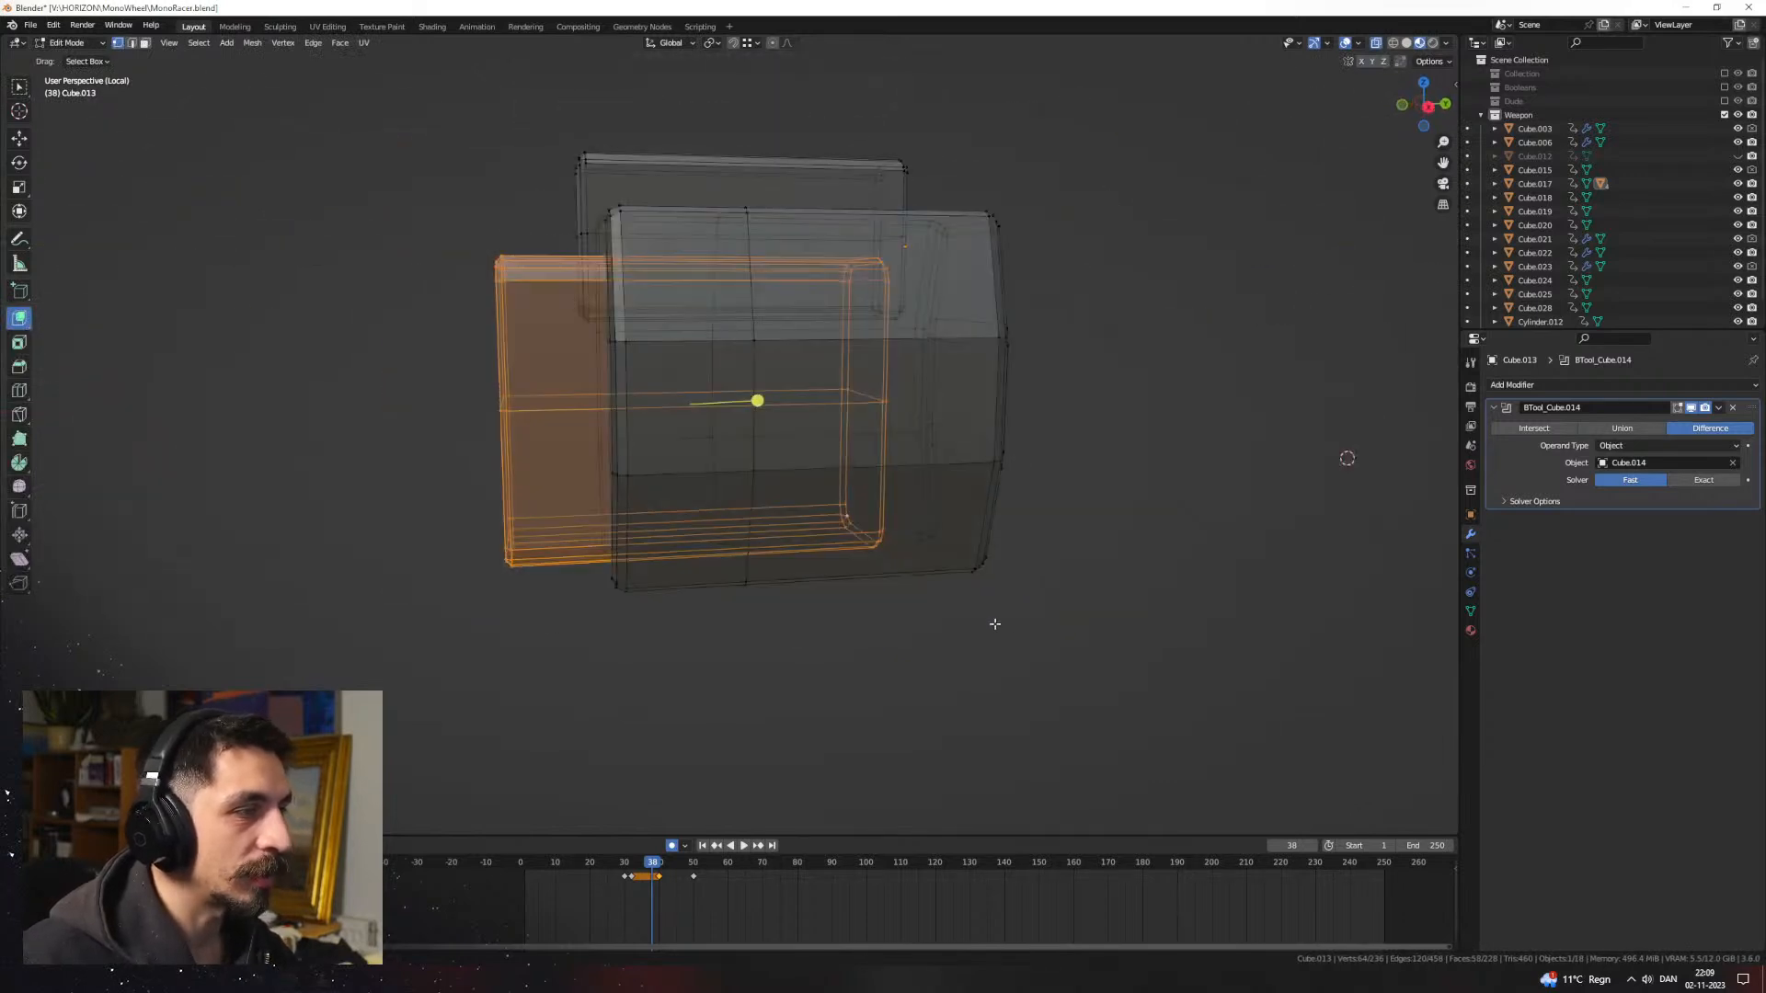
key("shift+z")
middle_click_drag(903, 557, 979, 550)
left_click(1065, 549)
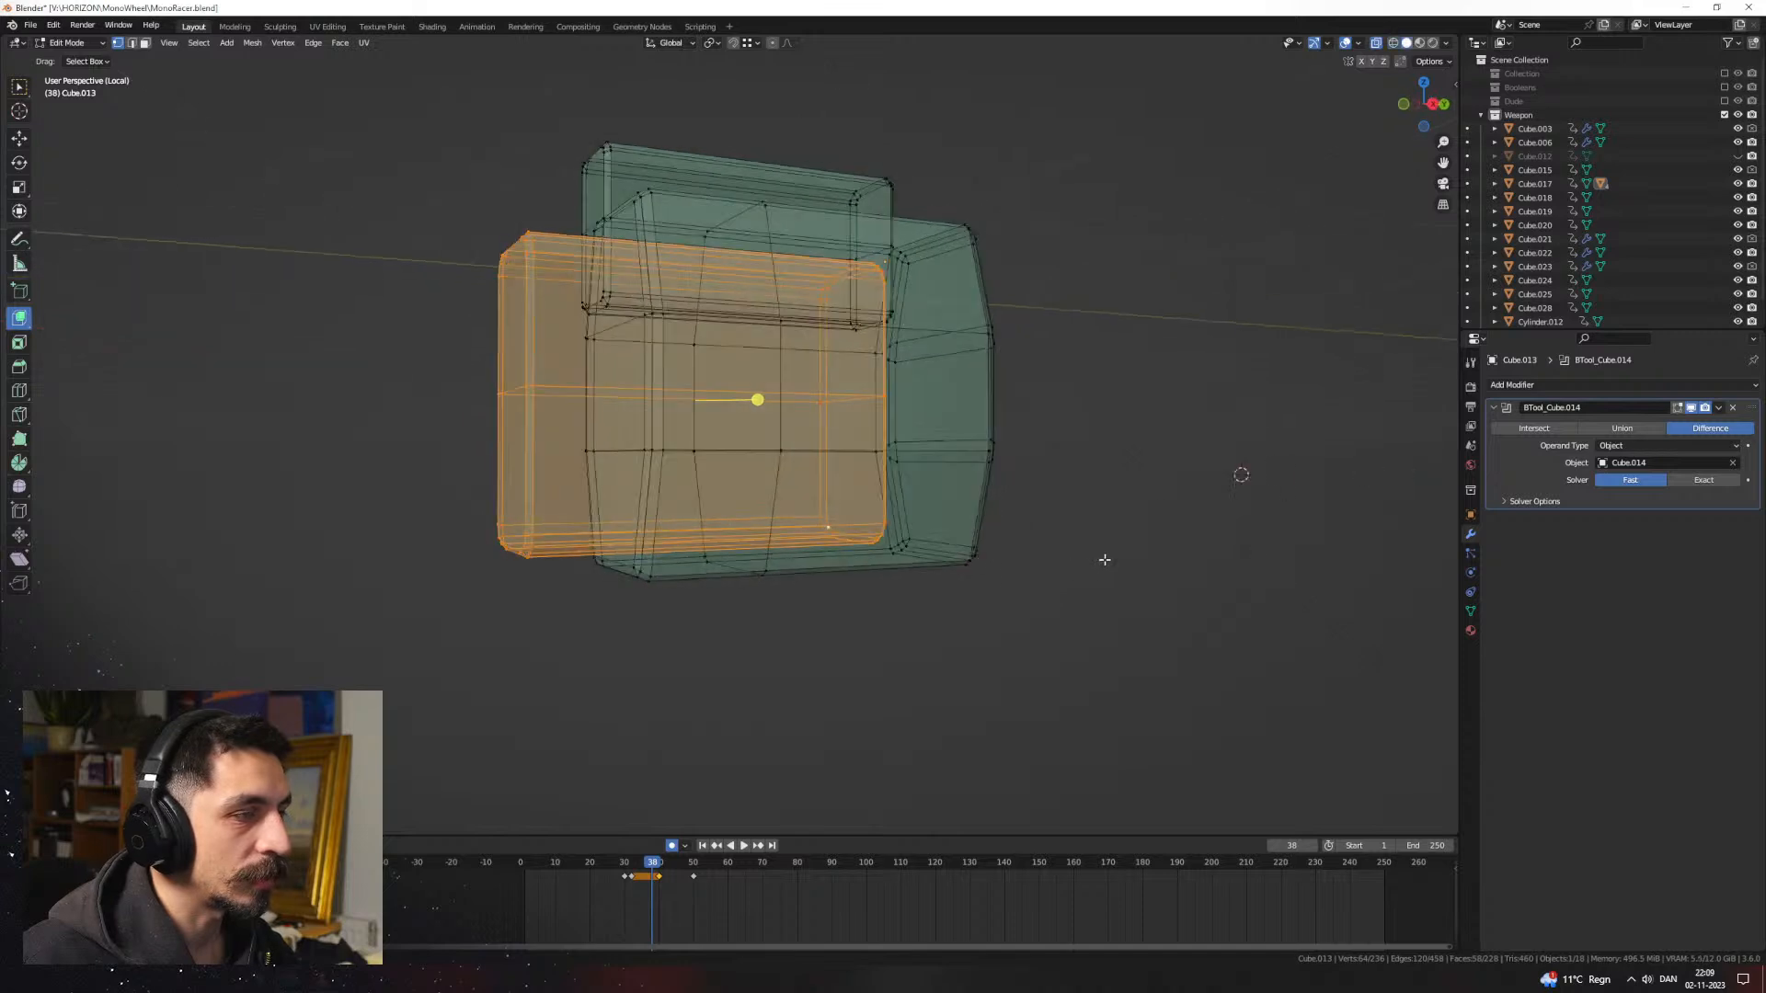
mouse_move(1100, 555)
middle_mouse_down()
mouse_move(1045, 611)
mouse_move(997, 583)
mouse_move(1026, 585)
middle_mouse_up()
Step: Try moving the selected box-shaped piece along Z within the bolt block's mesh
key("Tab")
middle_click_drag(898, 517, 975, 525)
key("Tab")
key("g")
key("z")
left_click(1017, 180)
key("Tab")
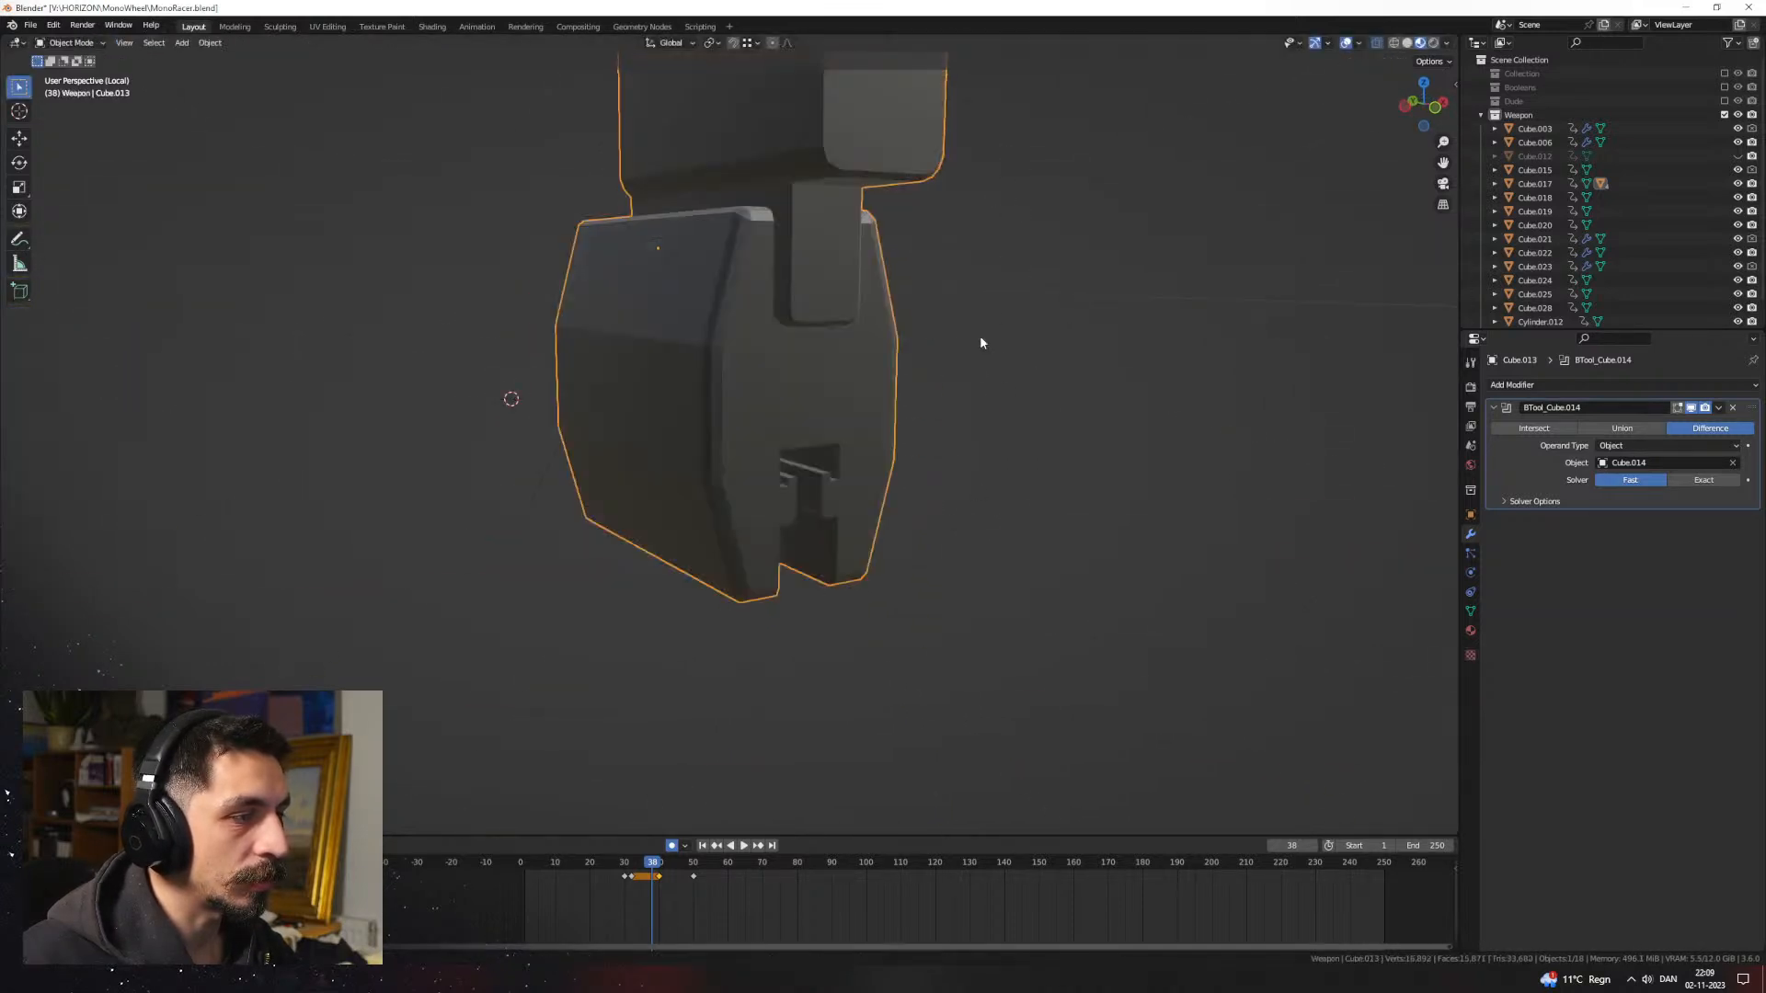
Step: Delete the box-shaped piece from the bolt block's mesh and bring the rest of the weapon back into view
middle_click_drag(979, 336, 816, 515)
key("Tab")
key("alt+z")
key("x")
left_click(908, 457)
key("ctrl+z")
key("Tab")
key("Tab")
key("x")
left_click(895, 441)
key("Tab")
key("alt+z")
key("KP_Divide")
middle_click_drag(805, 581, 1030, 478)
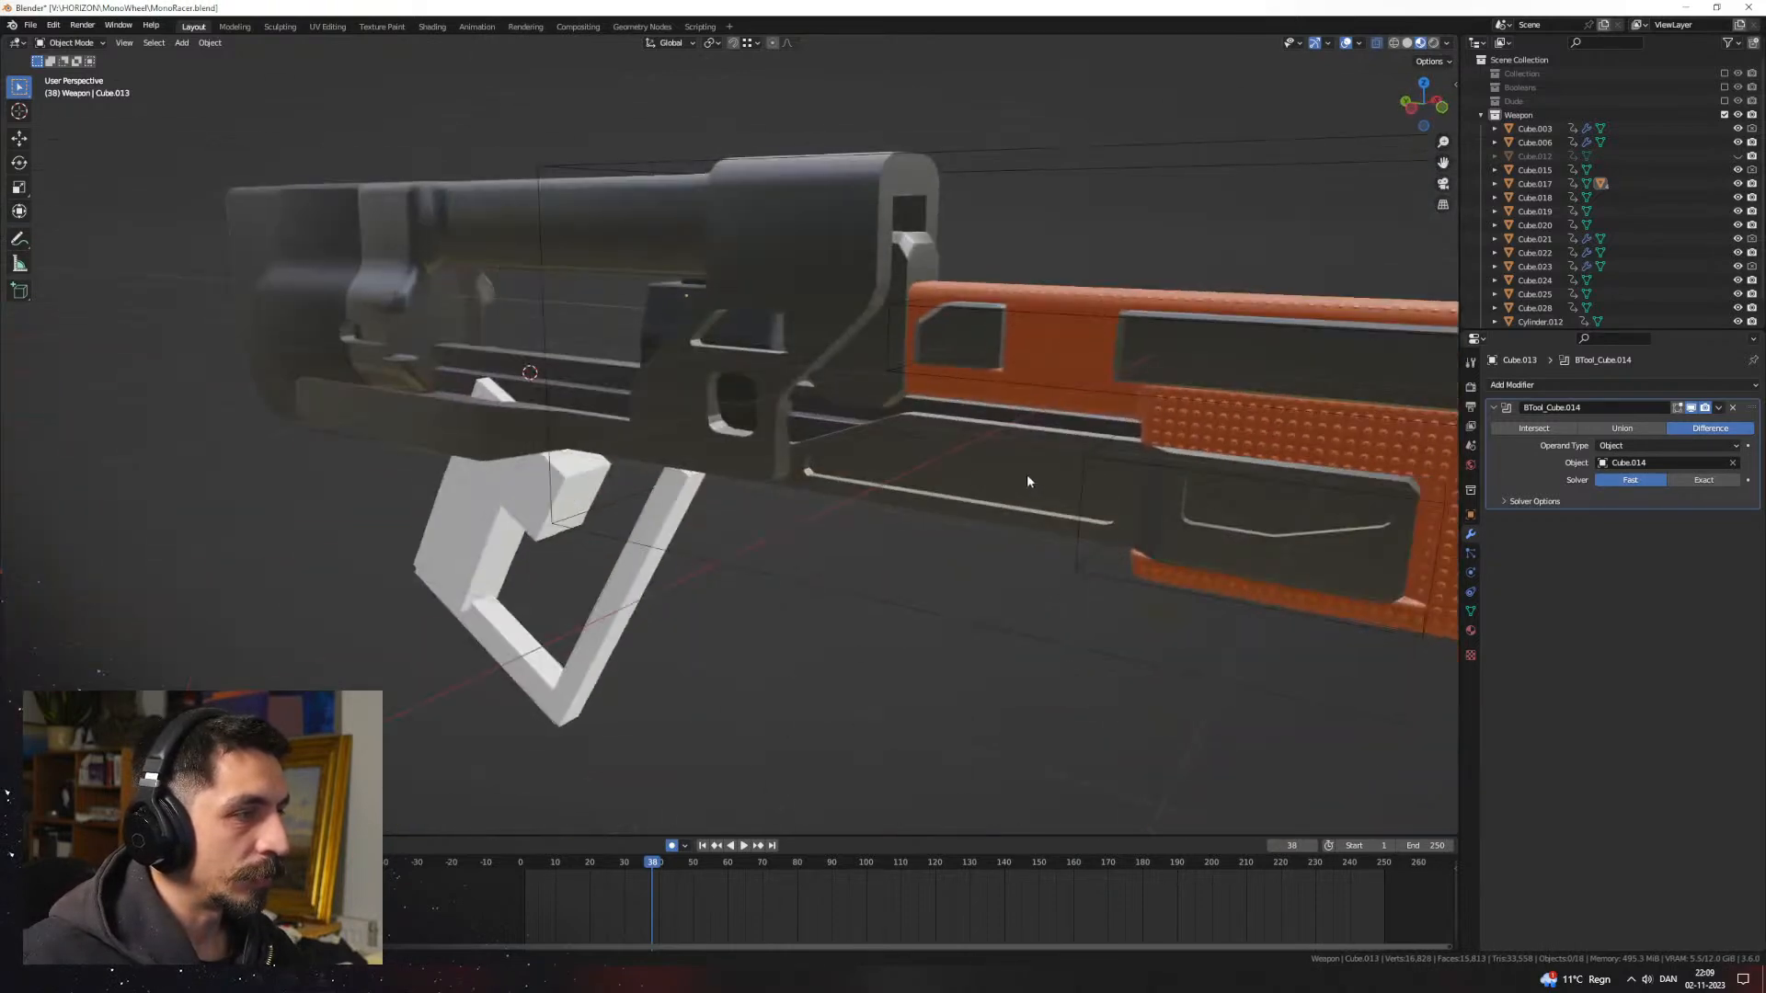
Step: Isolate the bolt block and its adjoining cylinder in local view with material preview shading
scroll(832, 497, "up", 5)
middle_click_drag(834, 532, 756, 440)
scroll(945, 523, "down", 4)
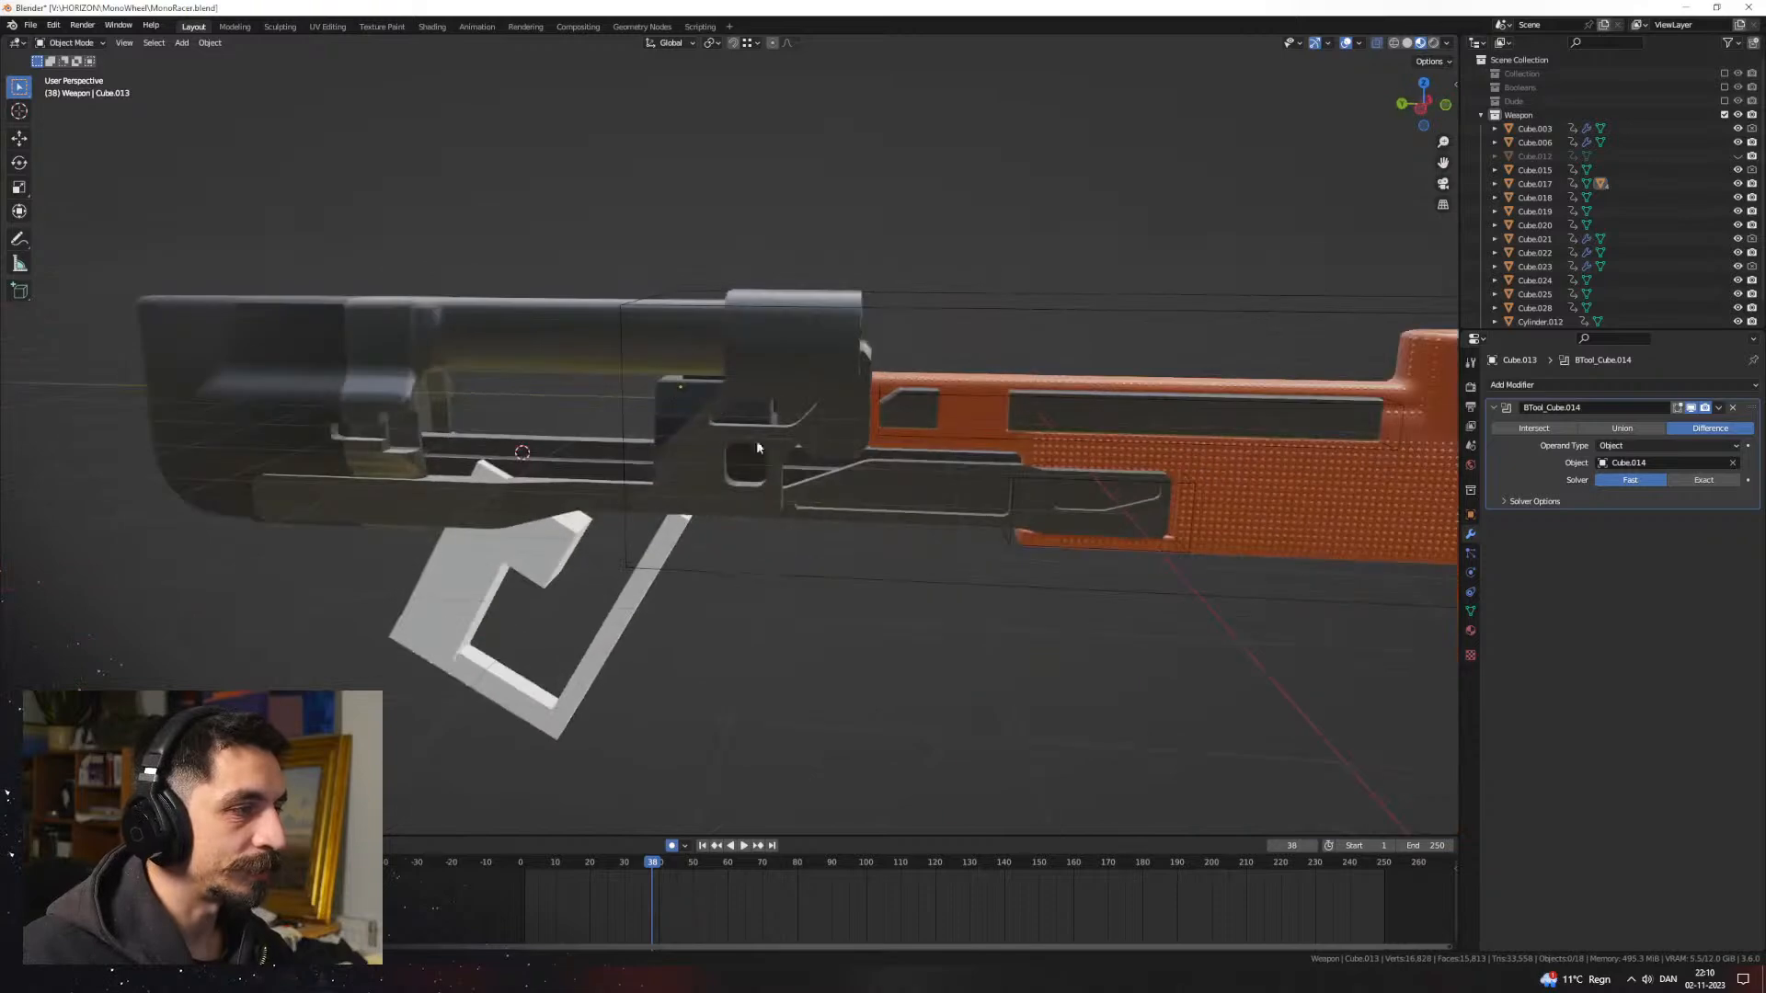
left_click(756, 440)
key("shift+z")
scroll(852, 434, "up", 3)
left_click(842, 352)
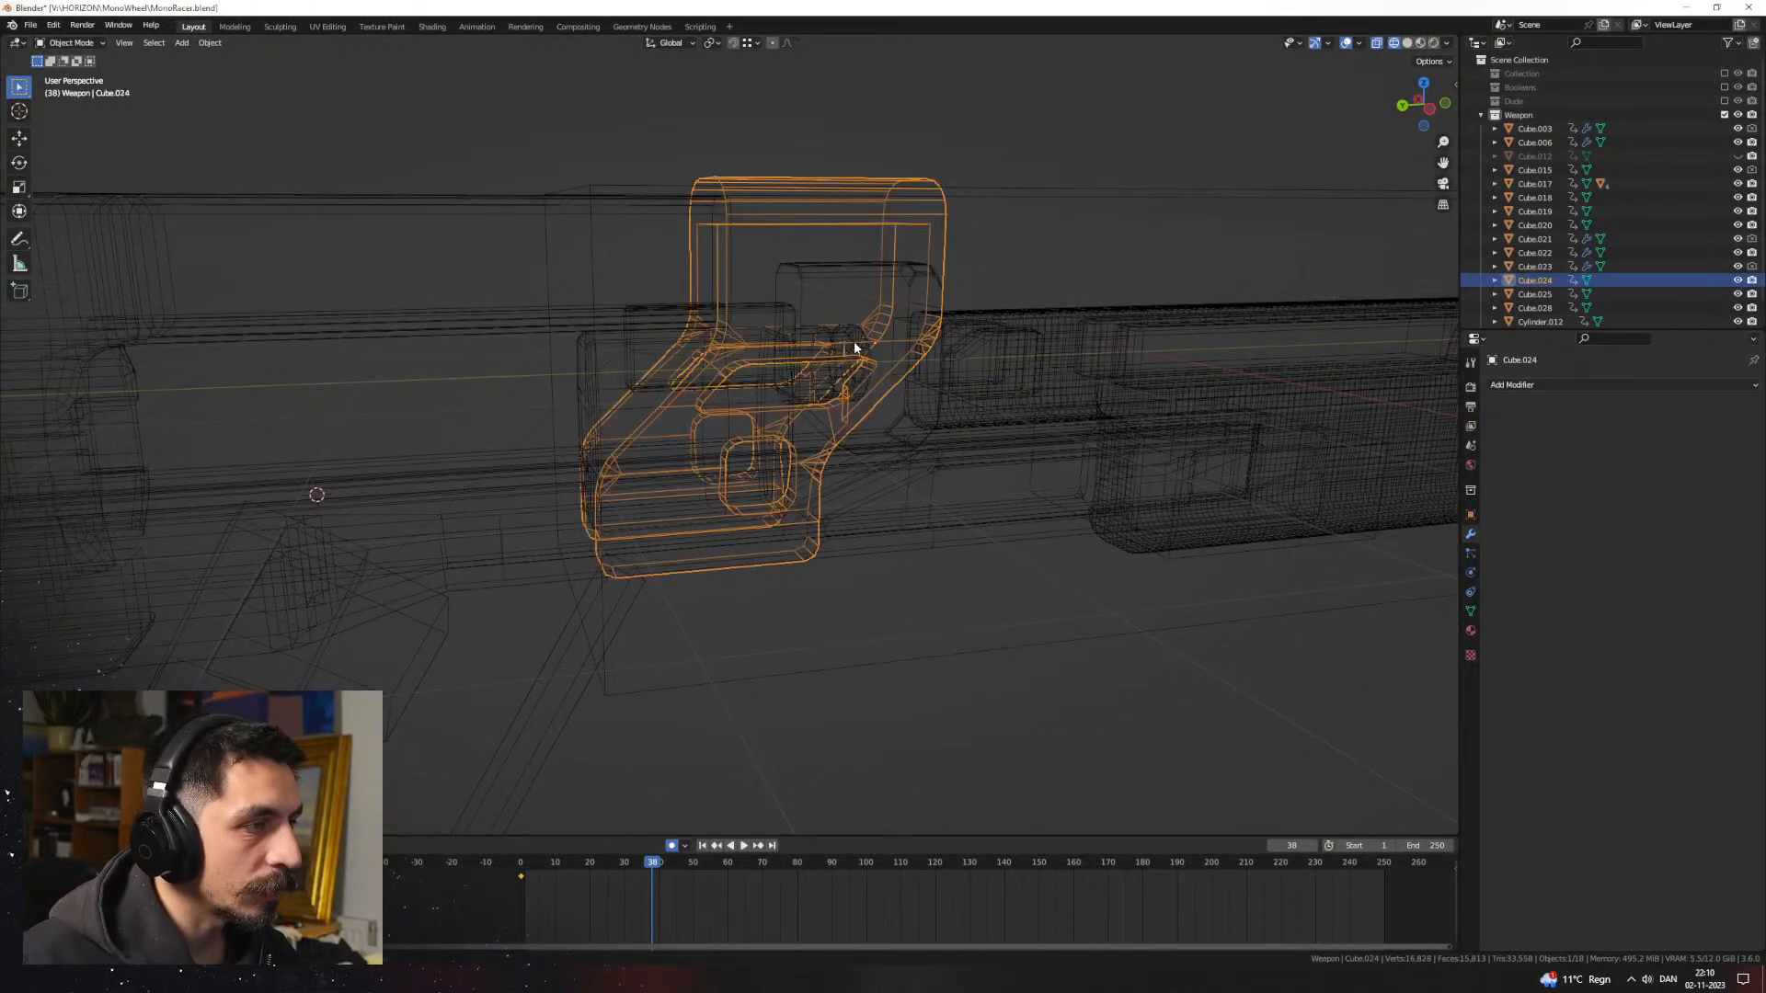
left_click(854, 342)
left_click(596, 384, "shift")
left_click(632, 339)
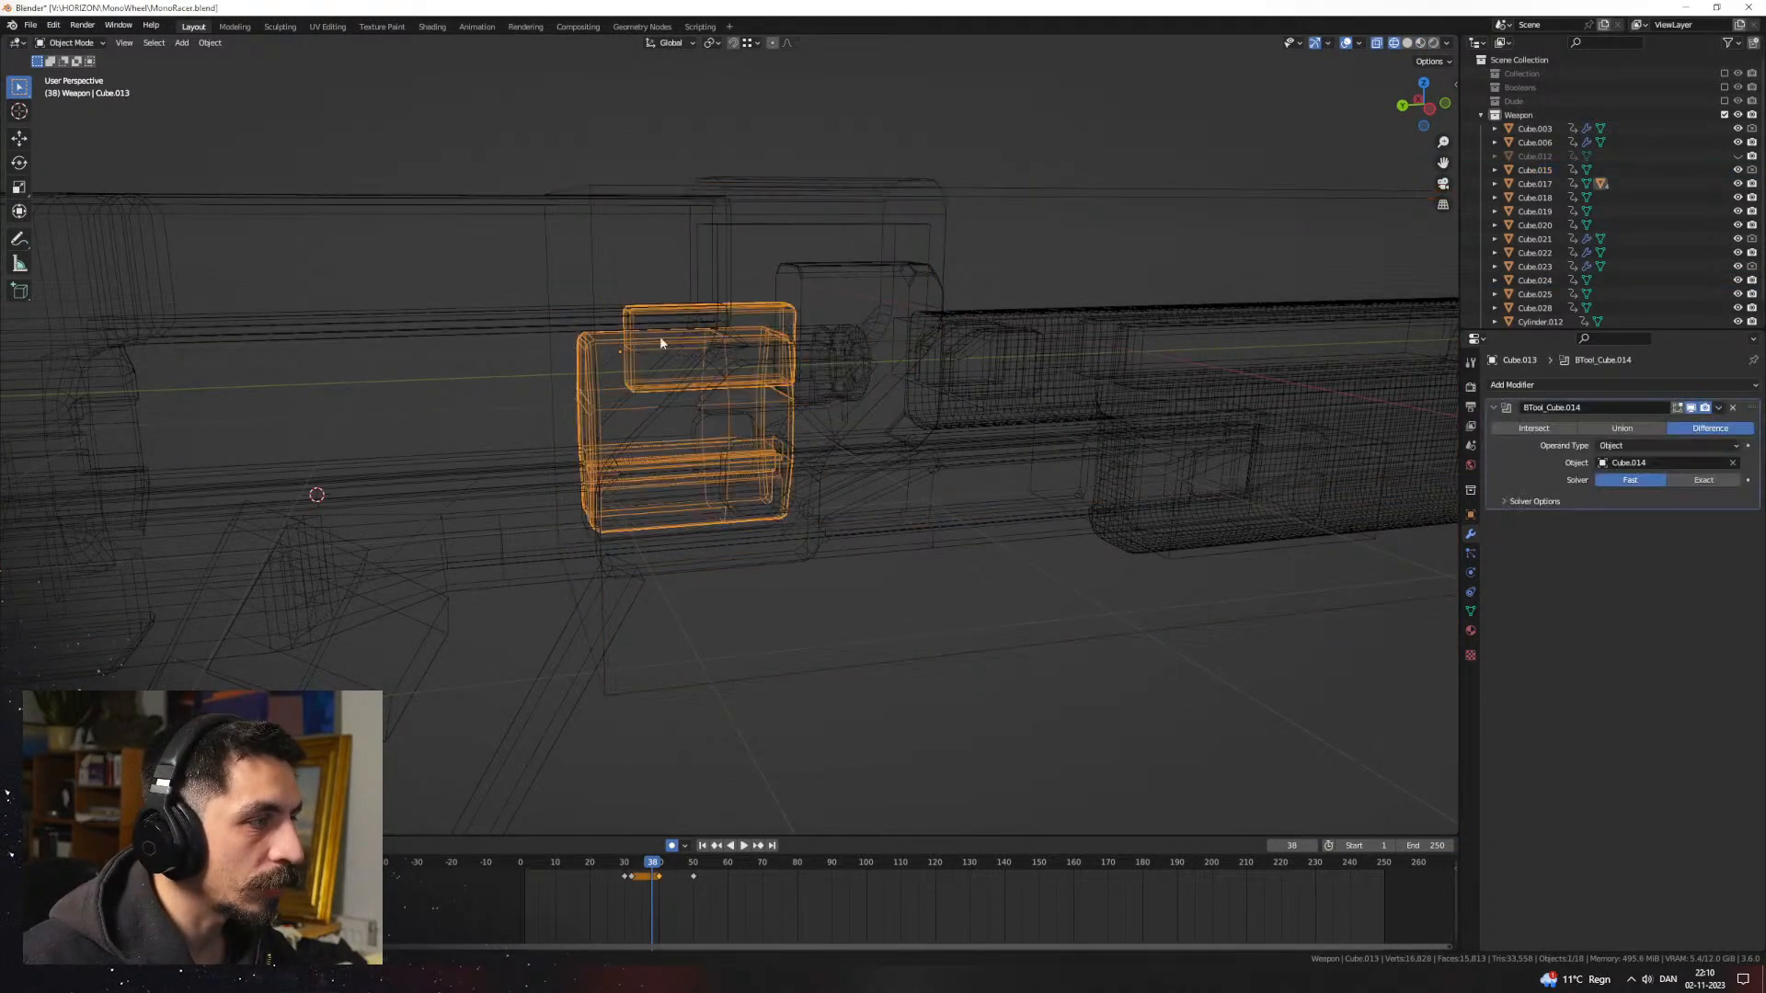
left_click(843, 335, "shift")
key("KP_Divide")
key("z")
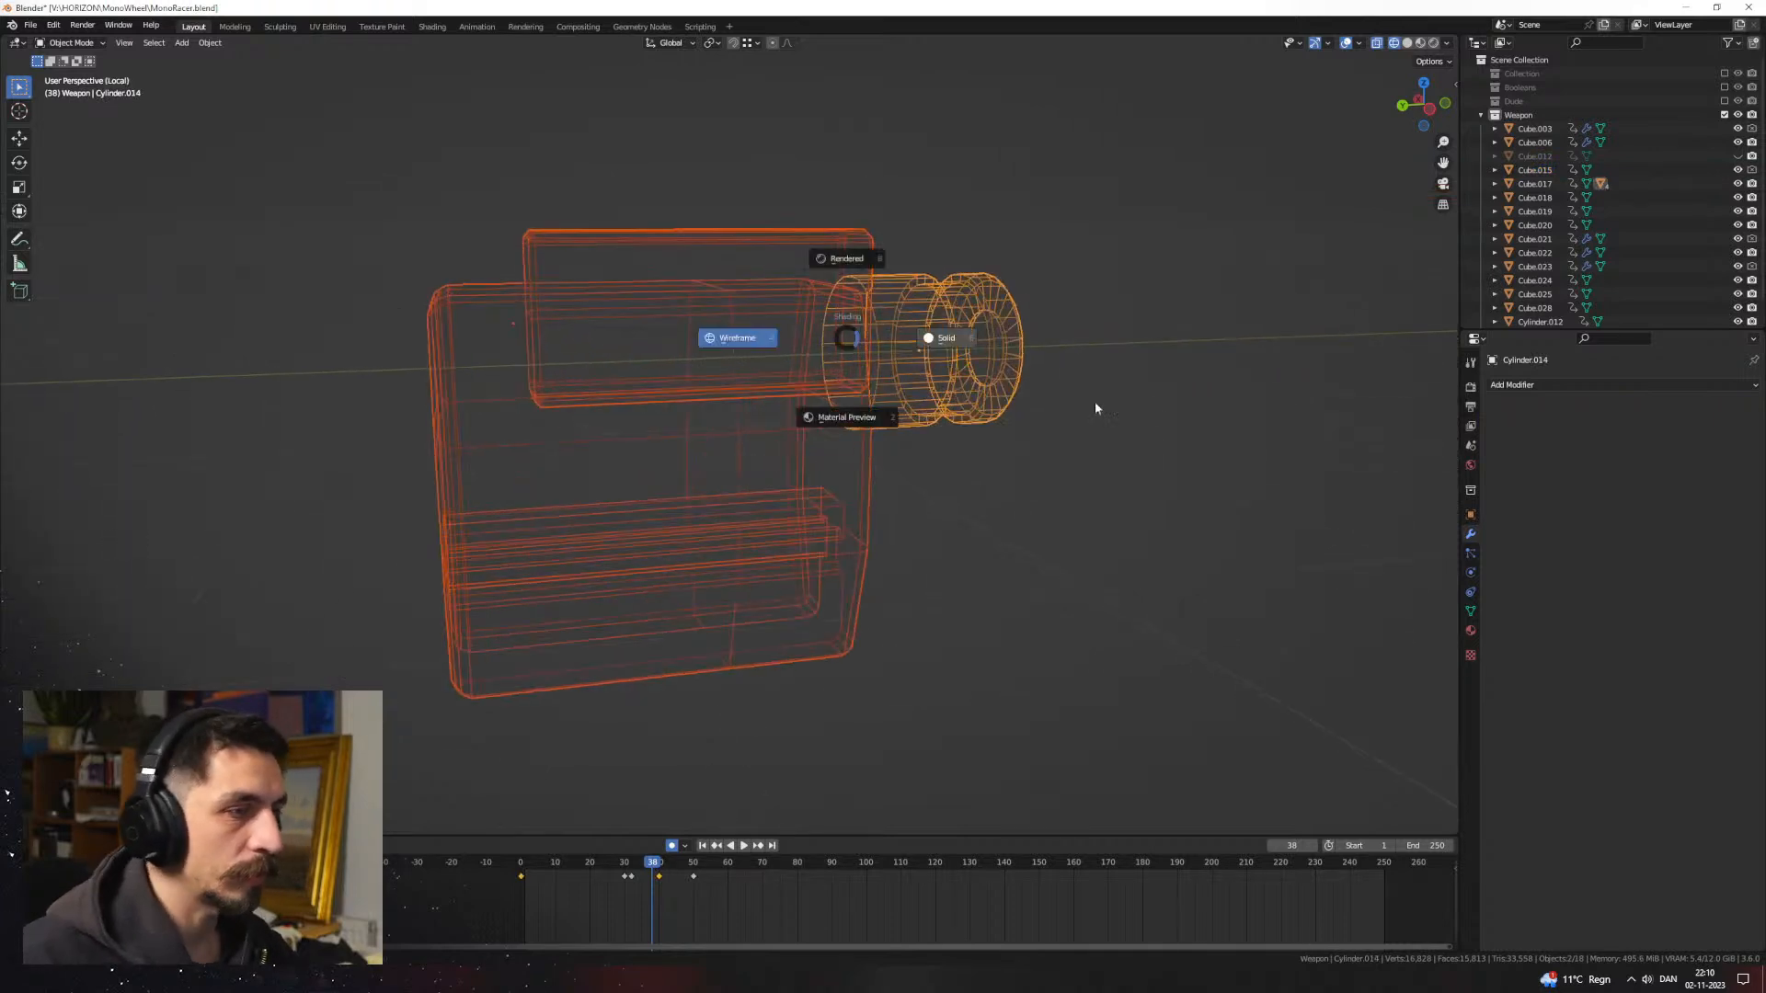
left_click(1094, 401)
key("z")
left_click(886, 504)
left_click(907, 429)
Step: Move the cylinder's end edge loop about 0.18 m along Y so the cylinder extends into the bolt block
mouse_move(864, 485)
middle_mouse_down()
mouse_move(905, 440)
mouse_move(890, 379)
middle_mouse_up()
key("Tab")
left_click(880, 368)
key("i")
left_click(870, 376)
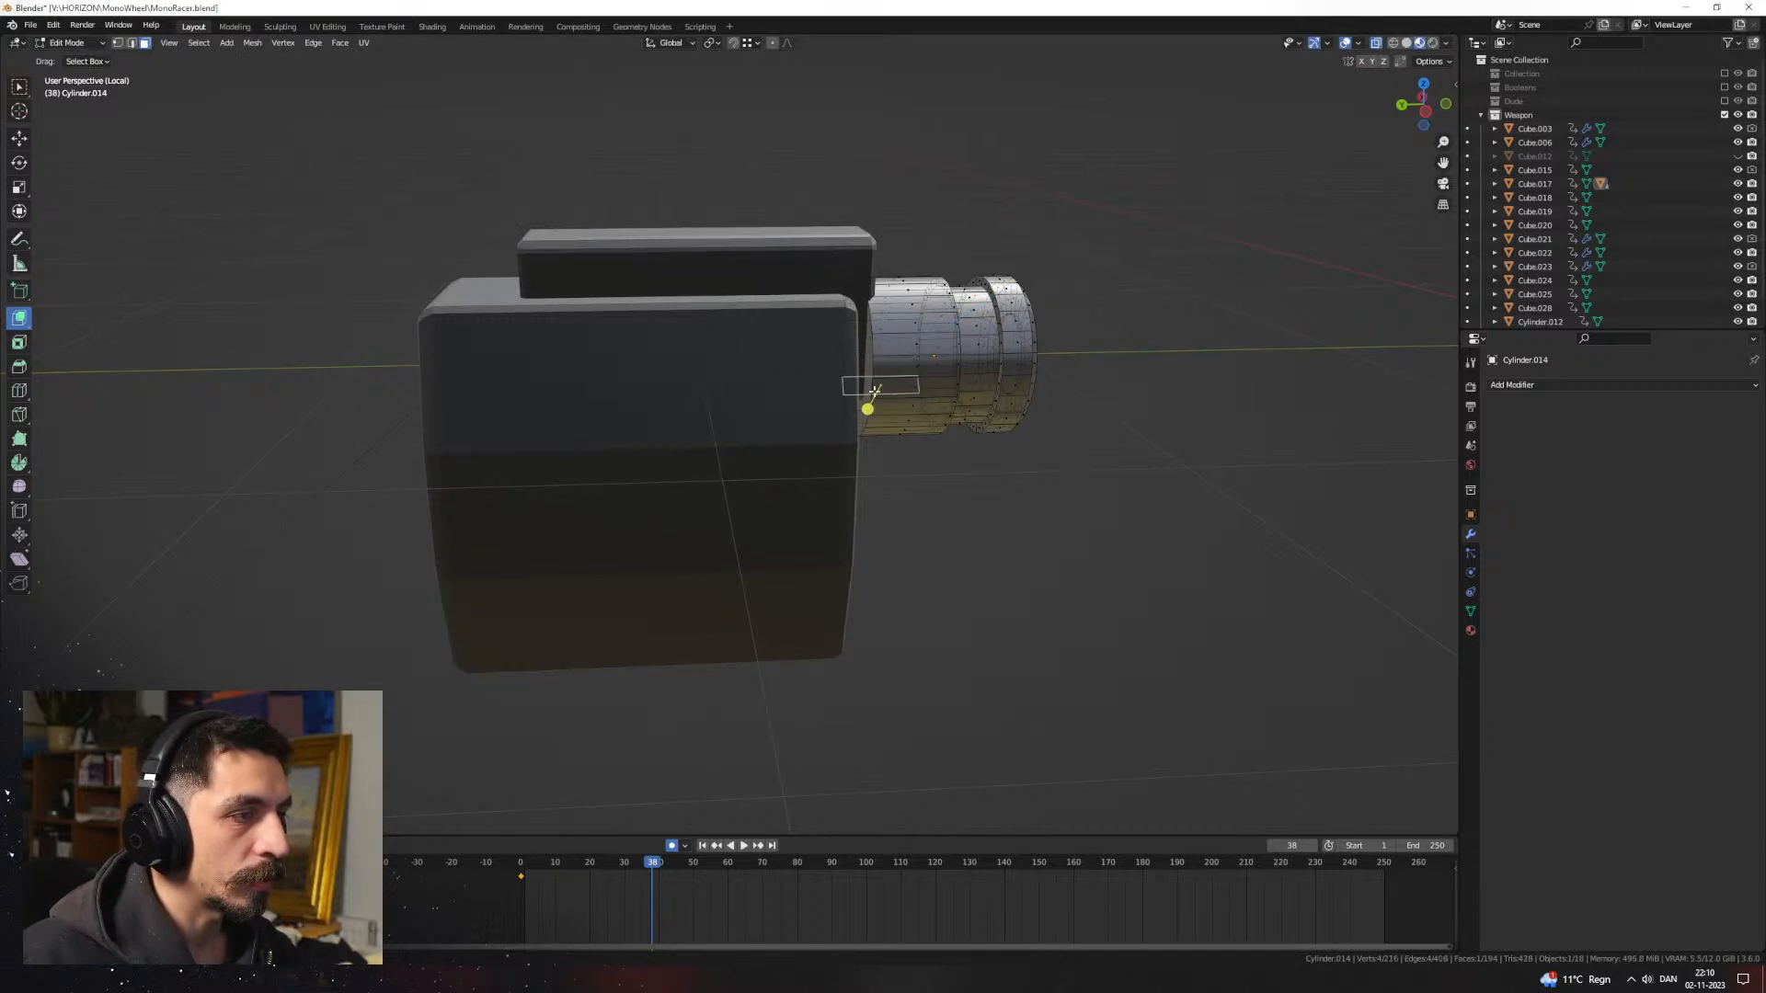
key("2")
left_click(871, 366, "alt")
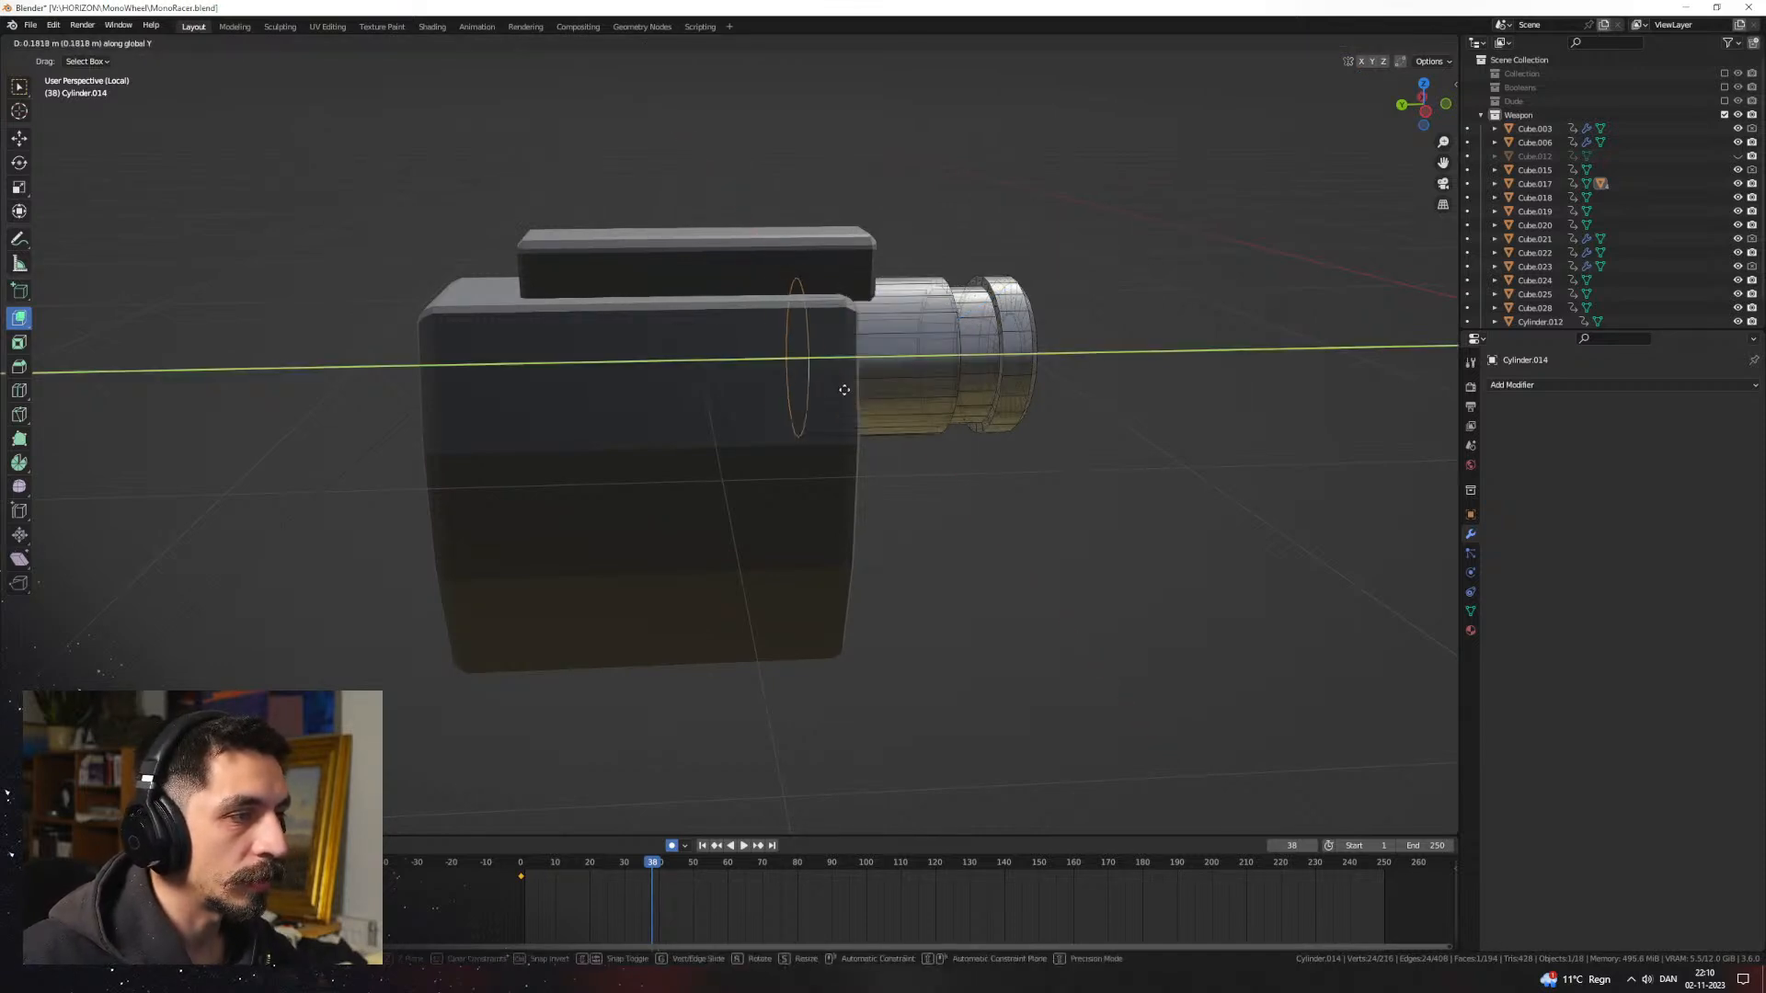
middle_click_drag(915, 419, 852, 445)
key("Tab")
left_click(887, 419)
left_click(792, 412)
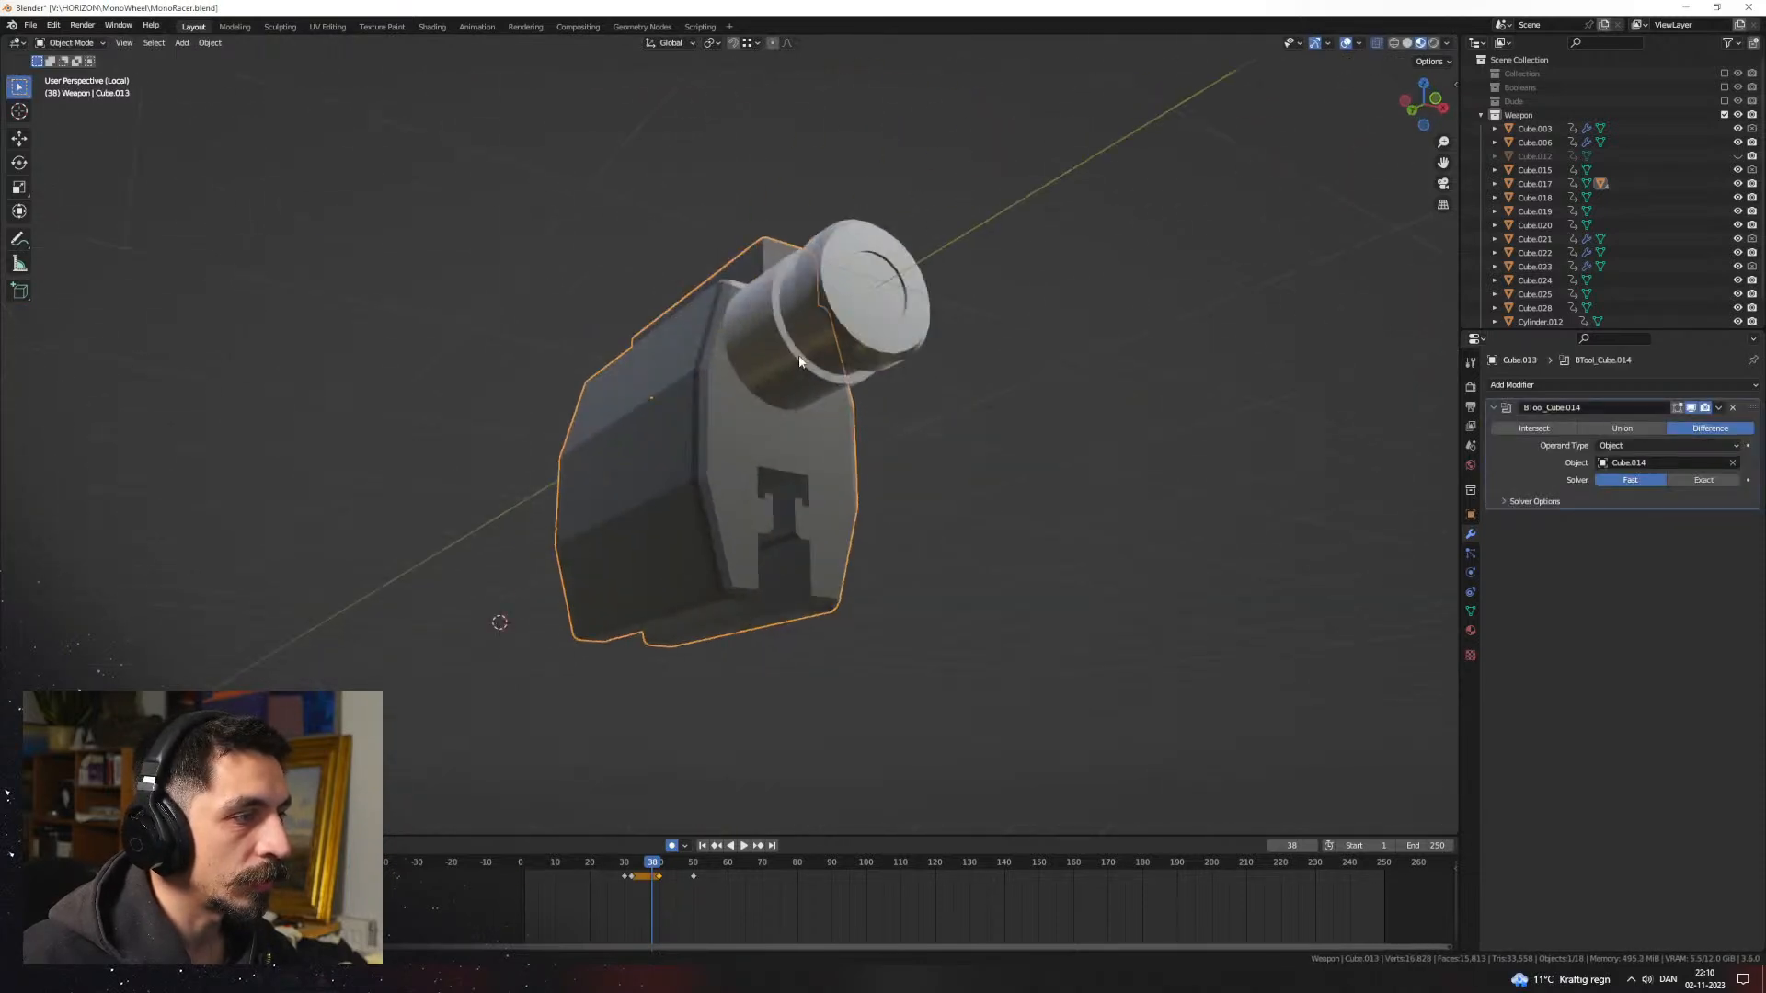
Step: Duplicate the cylinder's face ring nearest the bolt block in place, enlarge the copy, and shorten it along Y into a collar
left_click(805, 362)
key("Tab")
middle_click_drag(775, 375, 820, 398)
key("3")
left_click(824, 377, "alt")
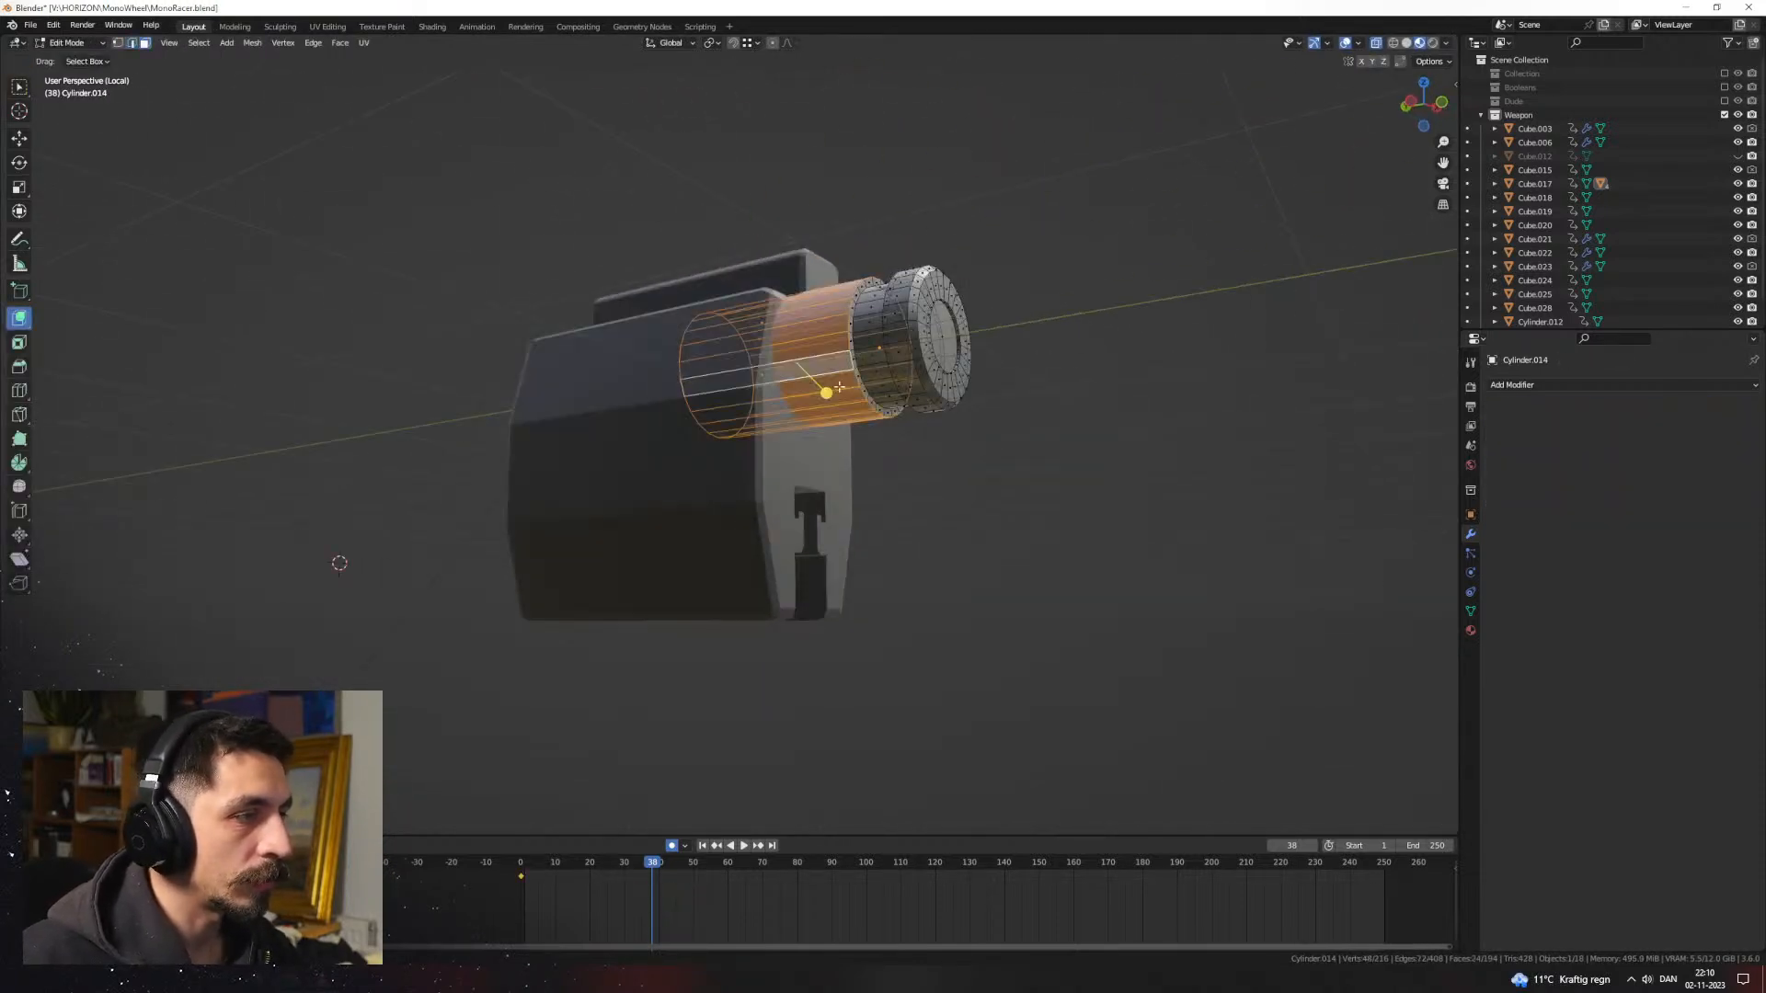
key("shift+d")
right_click(883, 403)
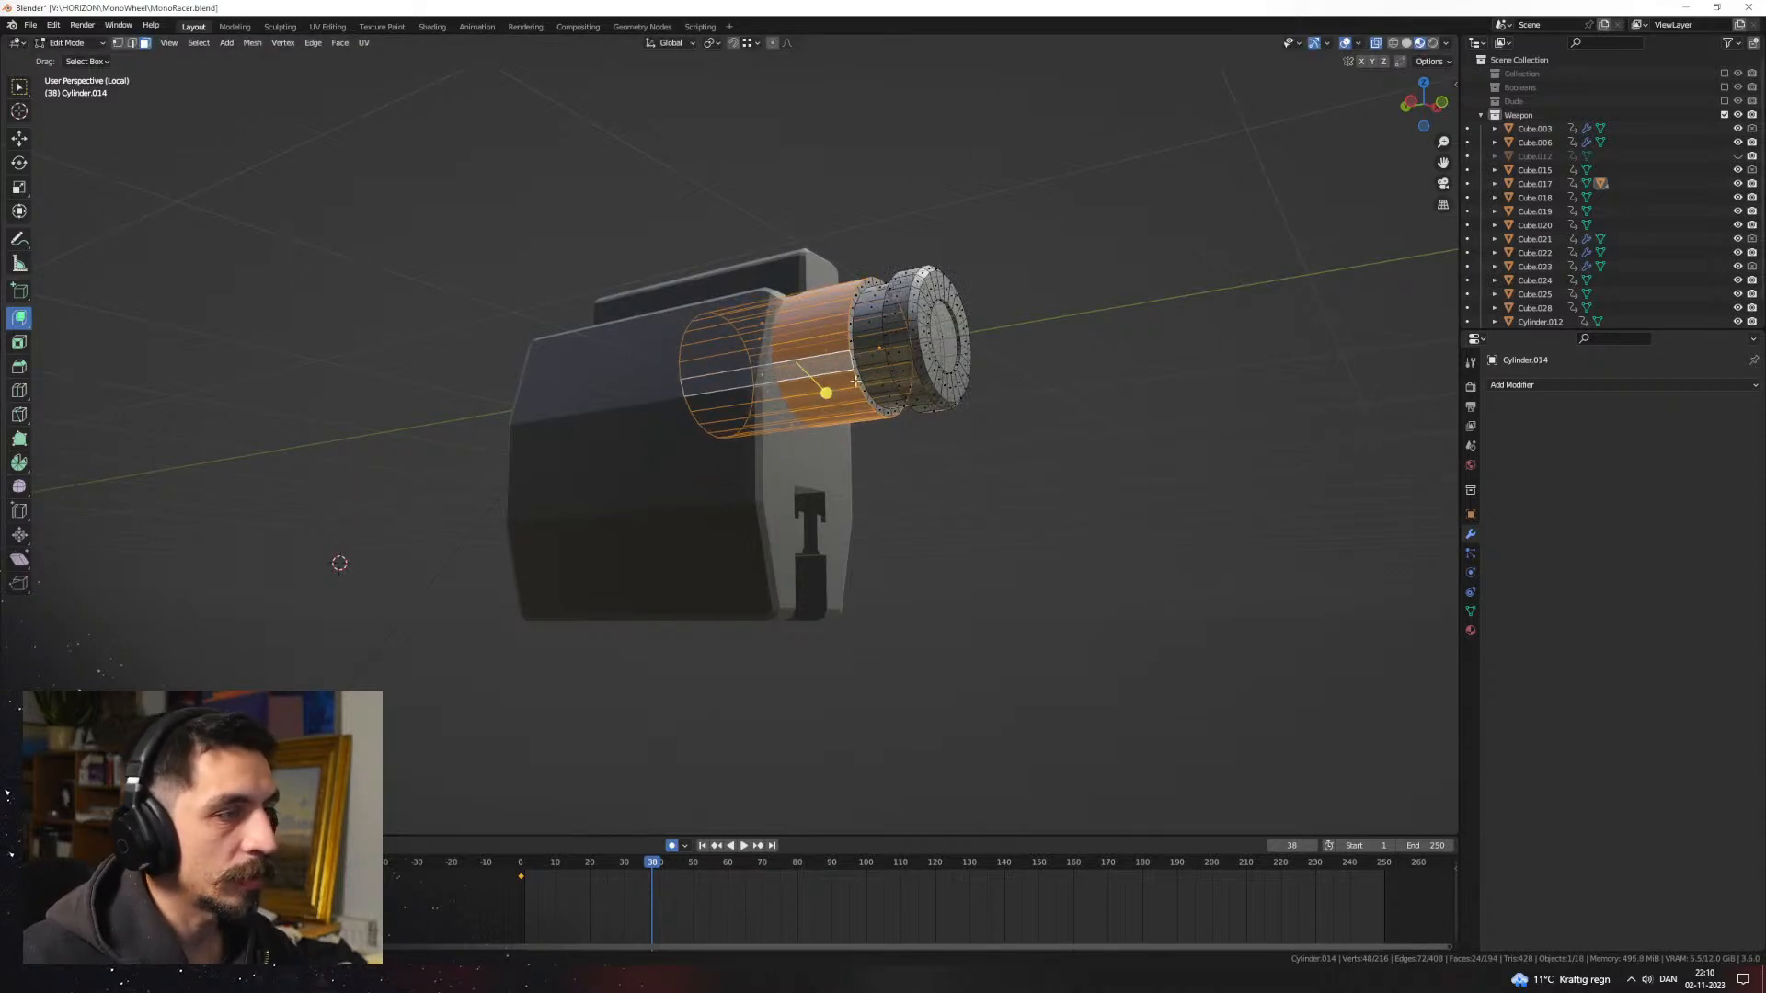
key("shift+d")
right_click(906, 412)
key("s")
left_click(970, 431)
key("s")
key("x")
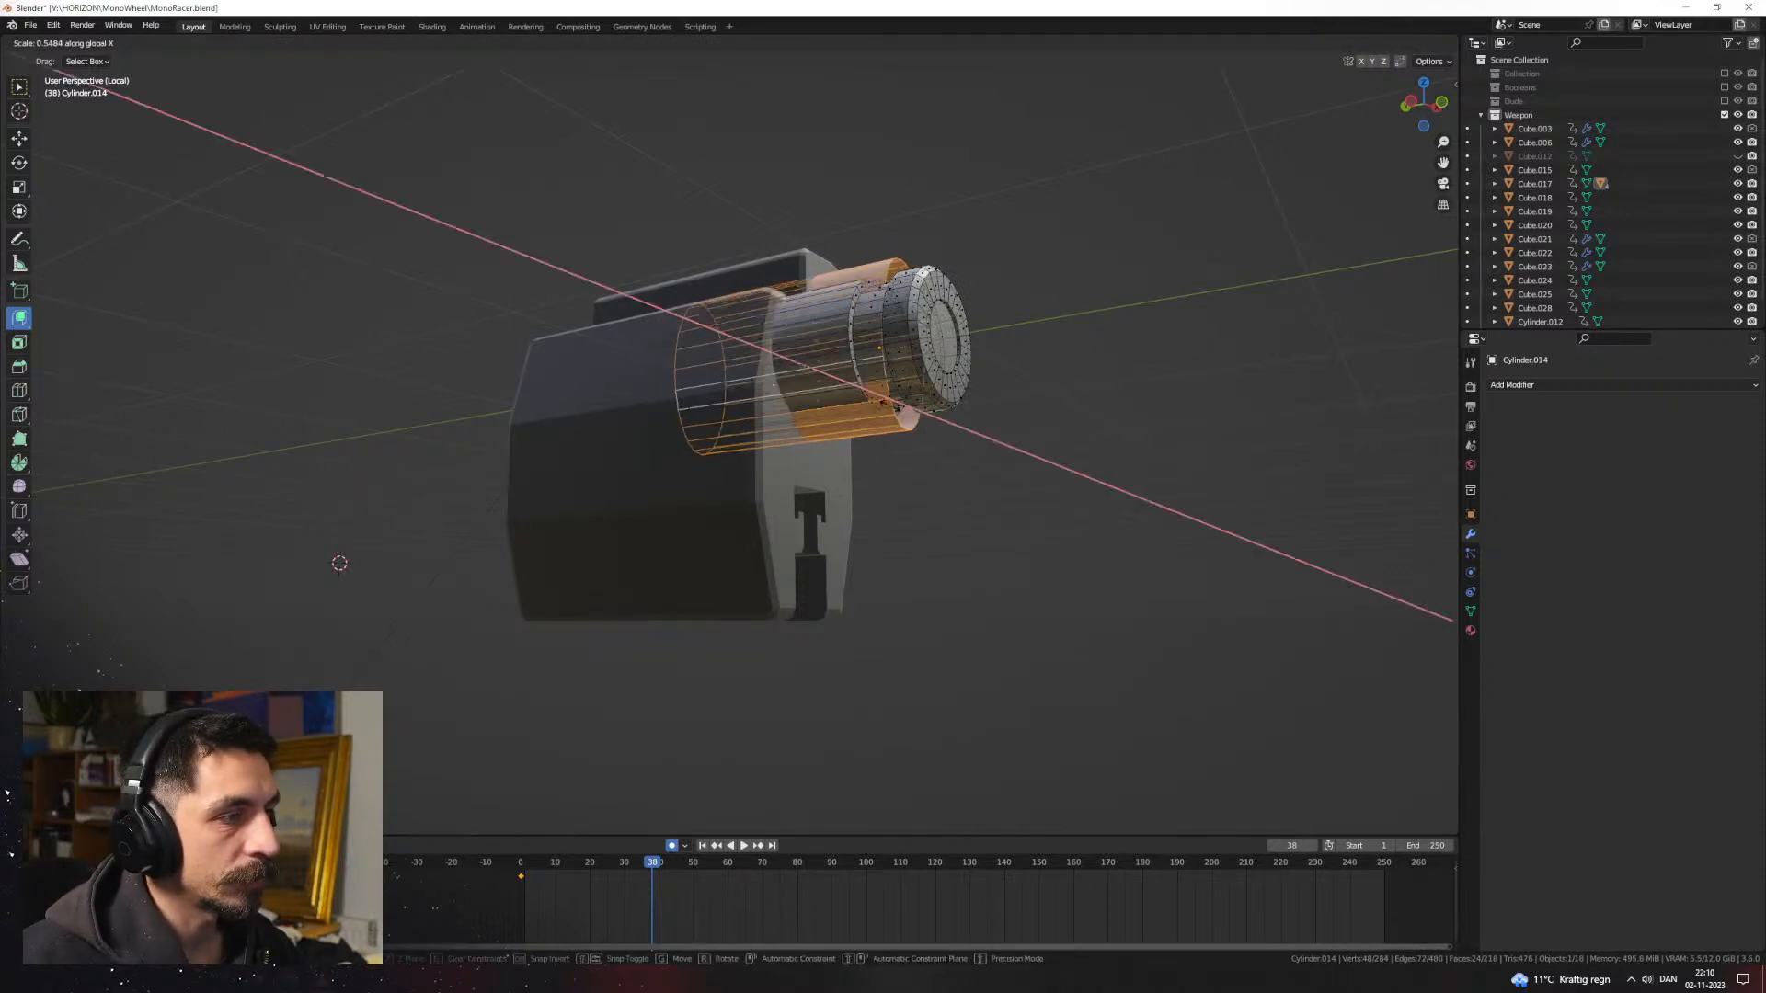
key("y")
left_click(824, 383)
Step: Fill both open ends of the collar with faces and scale the collar
key("2")
left_click(806, 403, "alt")
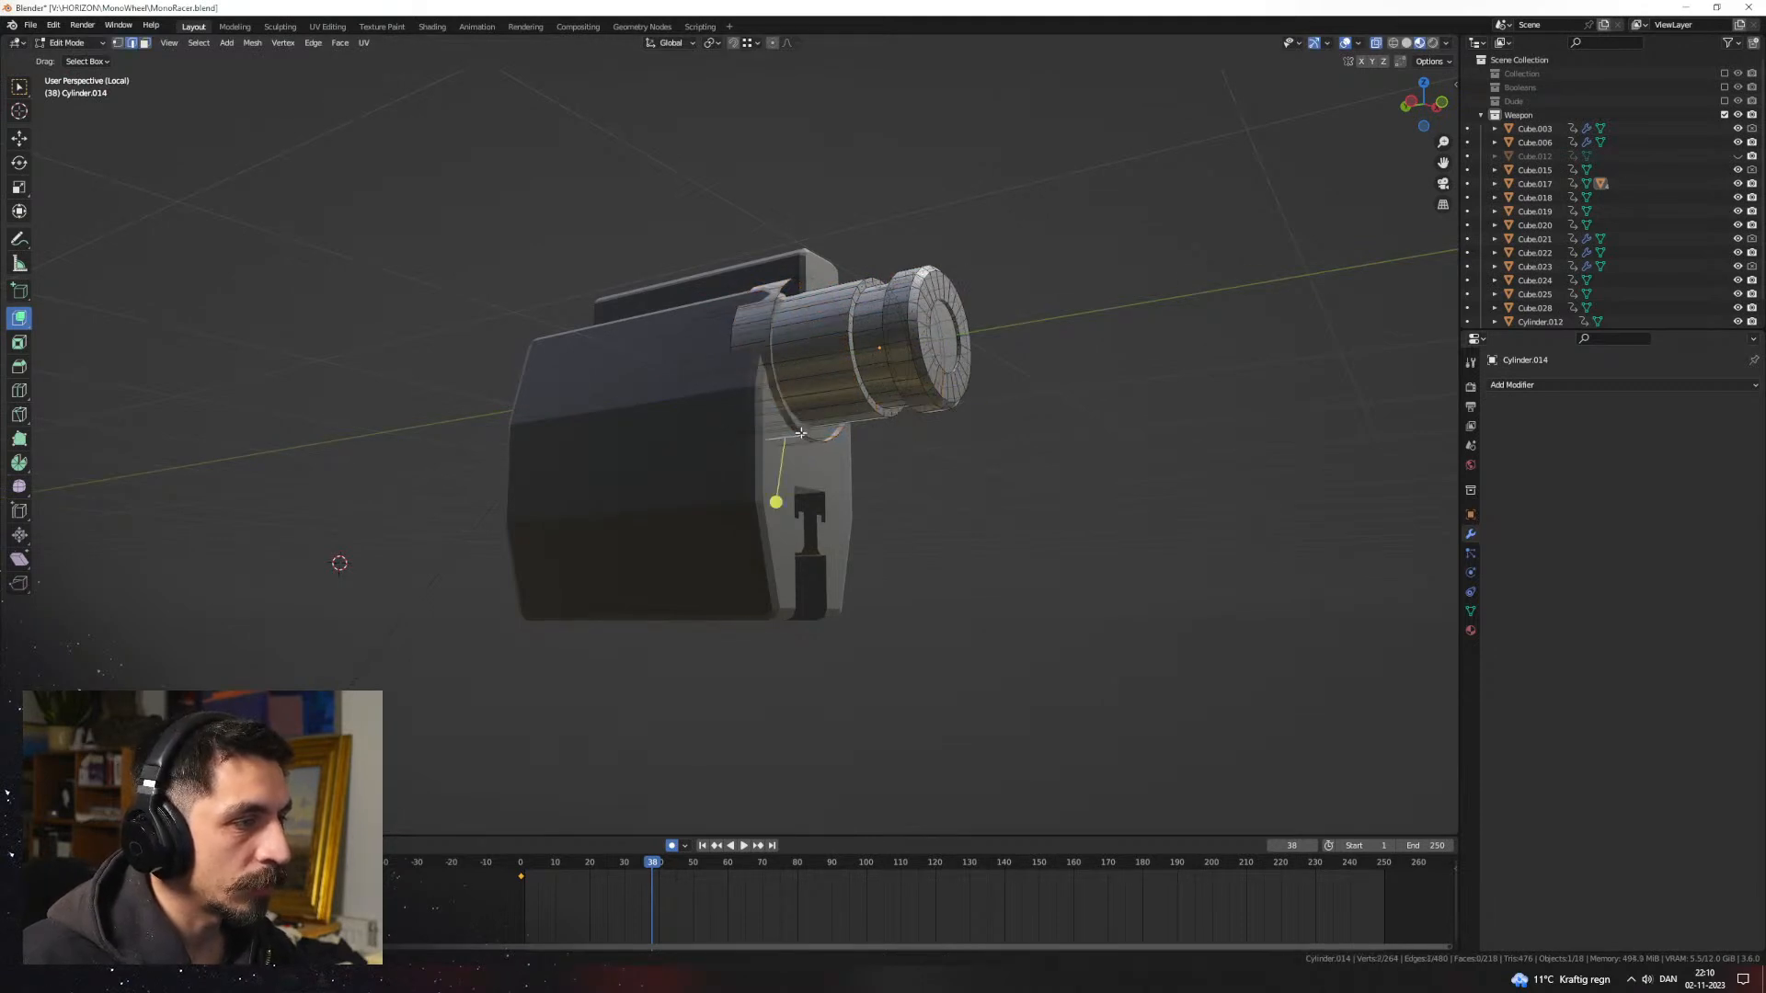
left_click(848, 433, "alt")
middle_click_drag(864, 435, 957, 458)
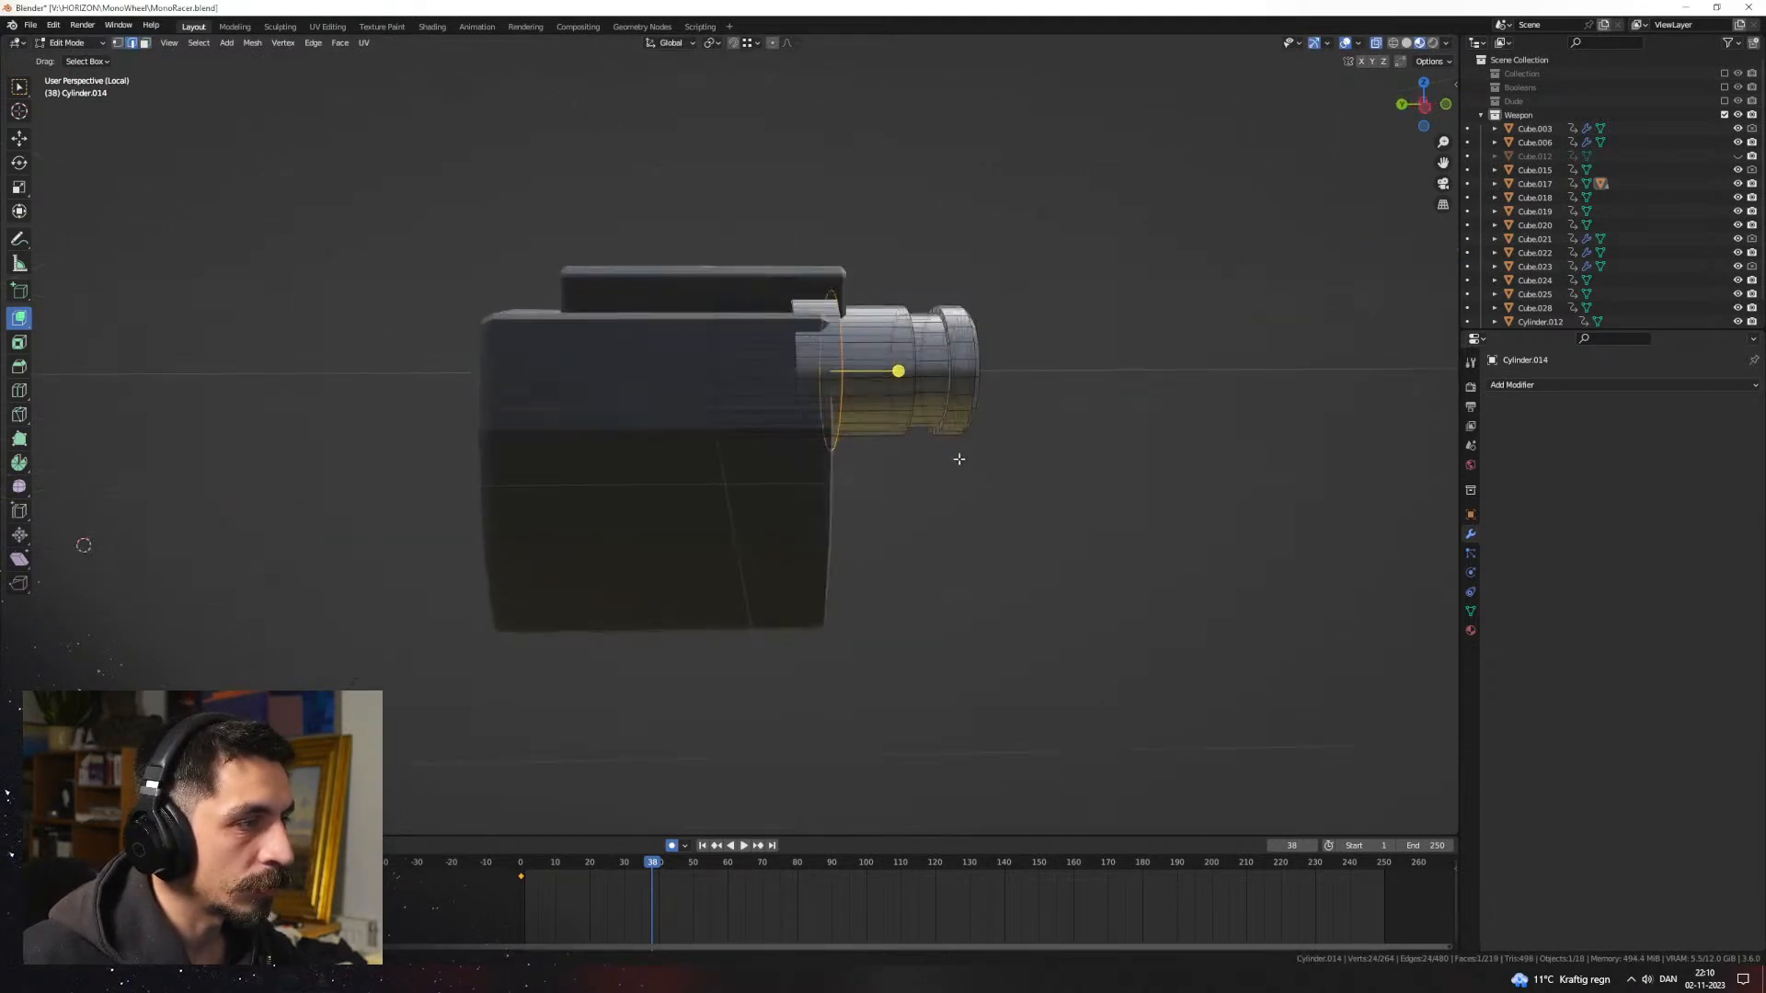
key("3")
left_click(786, 365)
key("2")
left_click(803, 356, "alt")
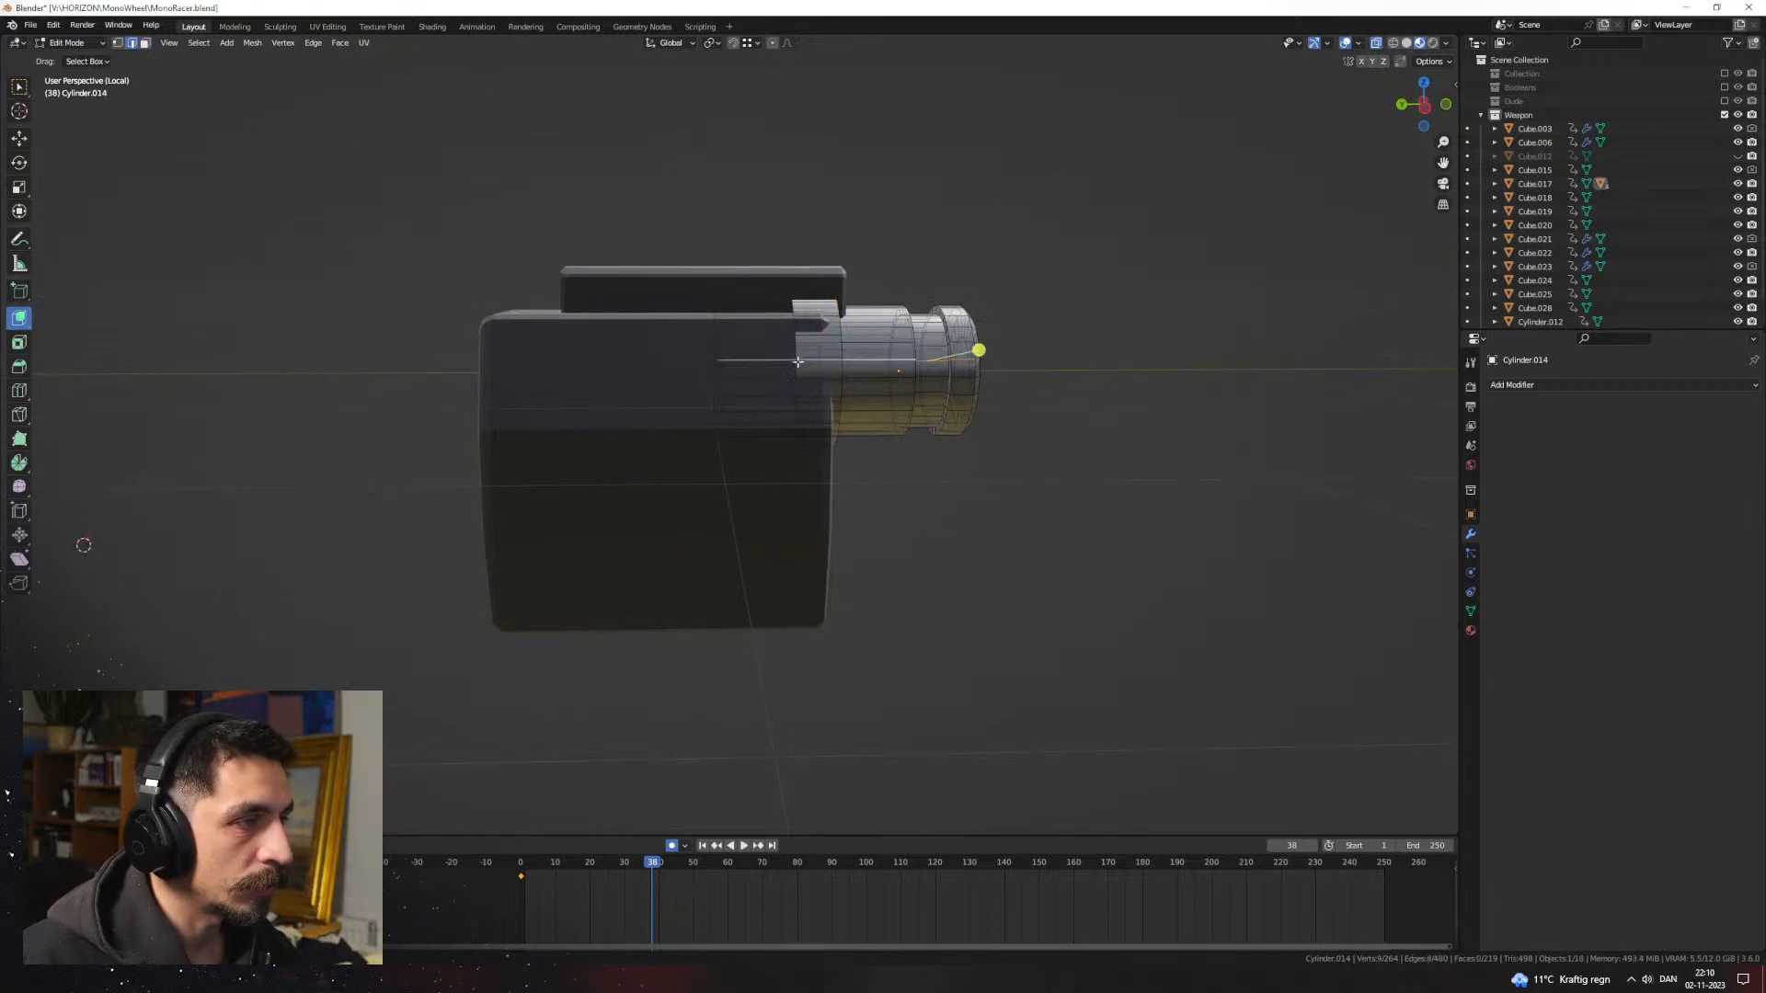
left_click(799, 343)
key("ctrl+l")
mouse_move(799, 342)
middle_mouse_down()
mouse_move(982, 414)
mouse_move(943, 432)
mouse_move(957, 452)
mouse_move(825, 365)
middle_mouse_up()
key("s")
left_click(951, 418)
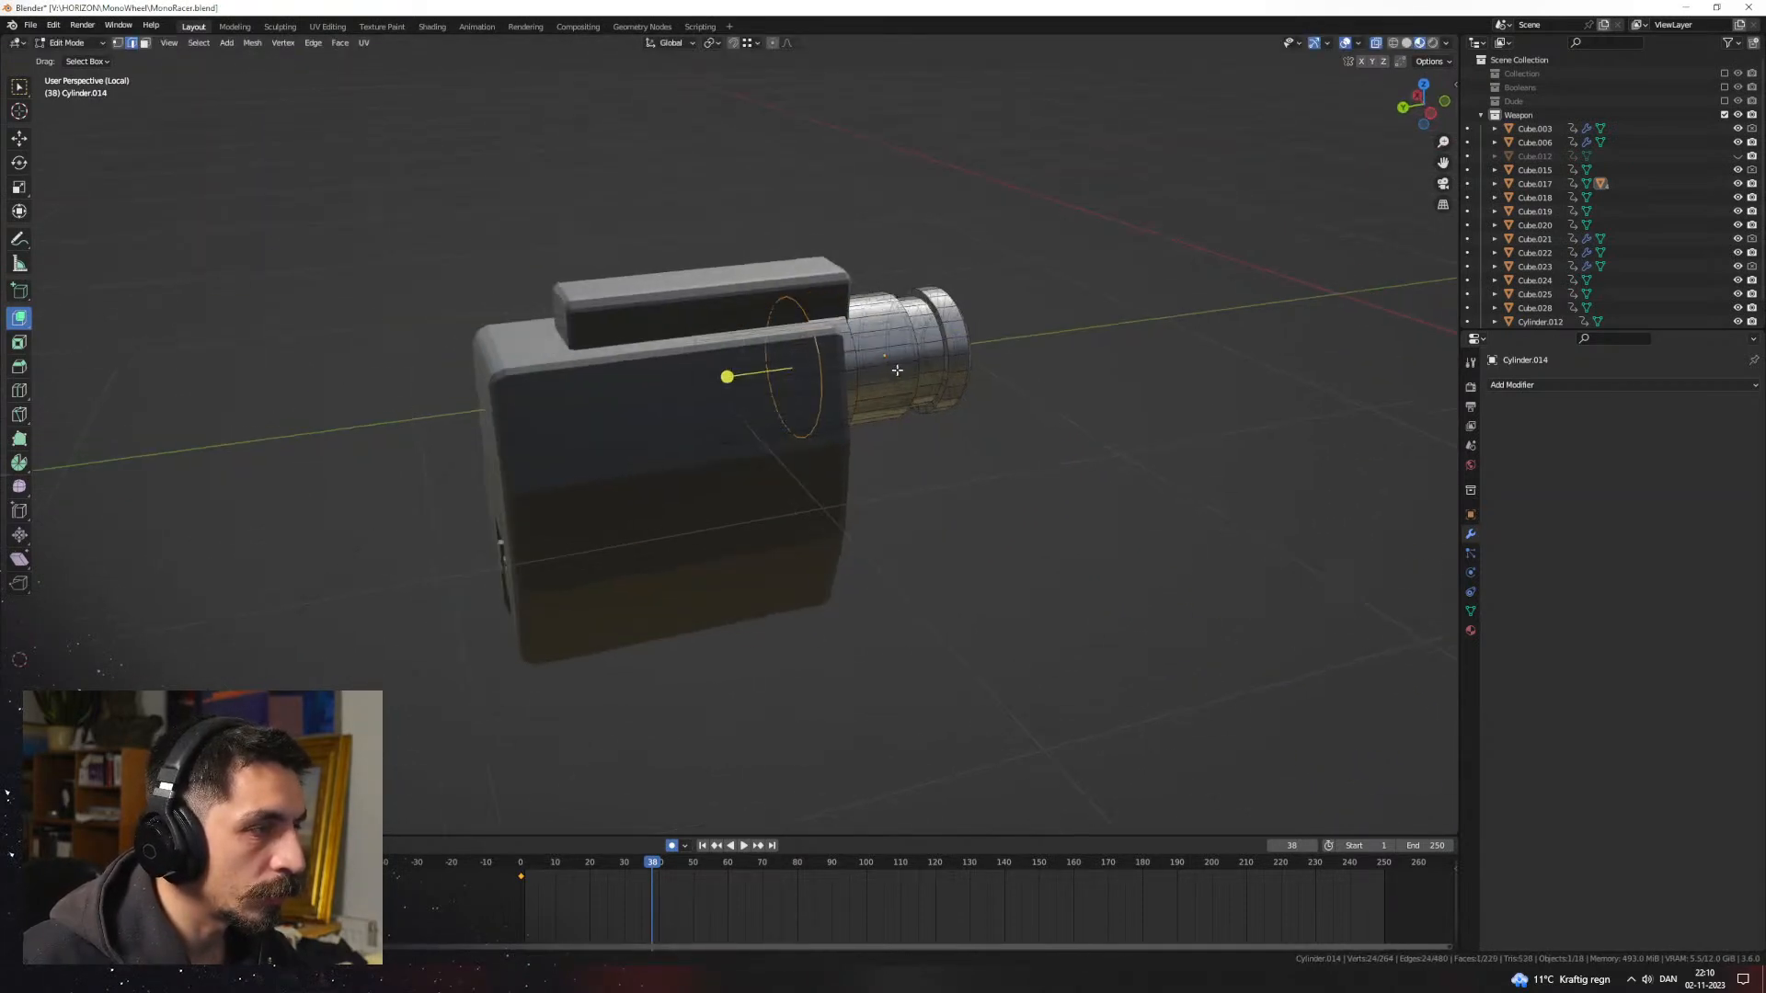
Step: Select the whole collar within the cylinder's mesh, then join the cylinder into the bolt block and smooth the shading
key("Tab")
key("Tab")
middle_click_drag(964, 428, 815, 386)
left_click(809, 370)
key("ctrl+l")
left_click(1470, 629)
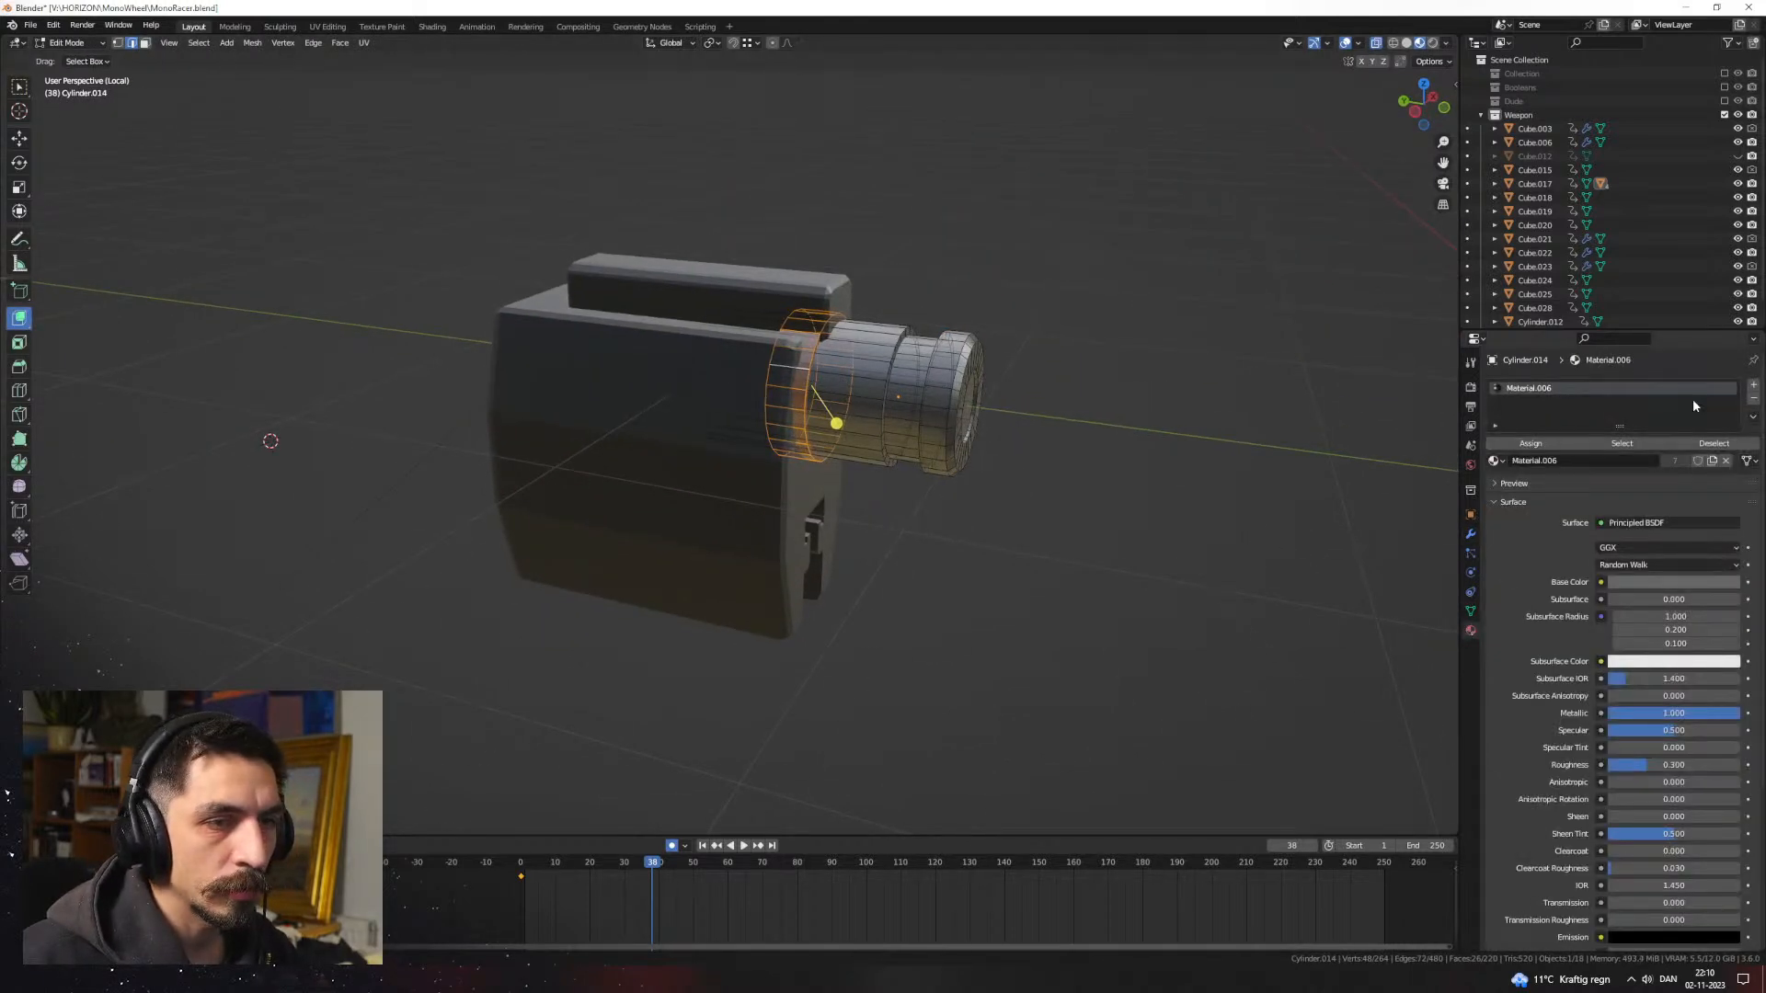
key("Tab")
left_click(747, 460, "shift")
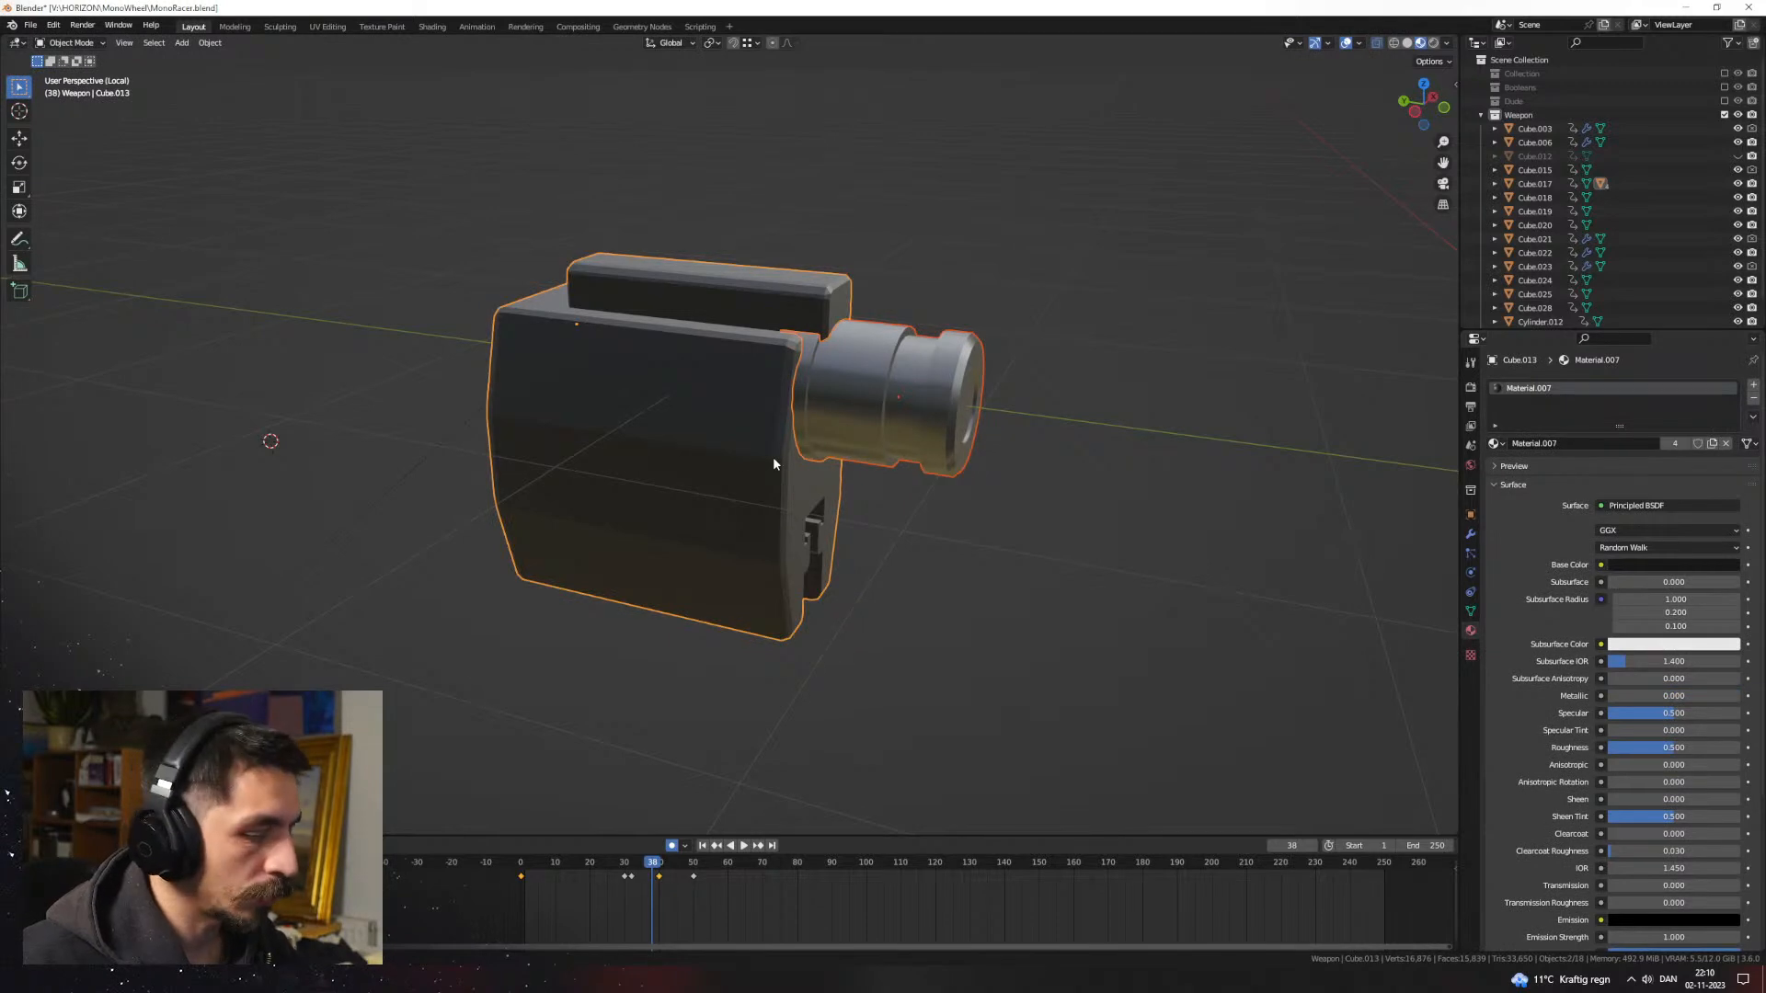
key("ctrl+j")
right_click(927, 388)
left_click(919, 388)
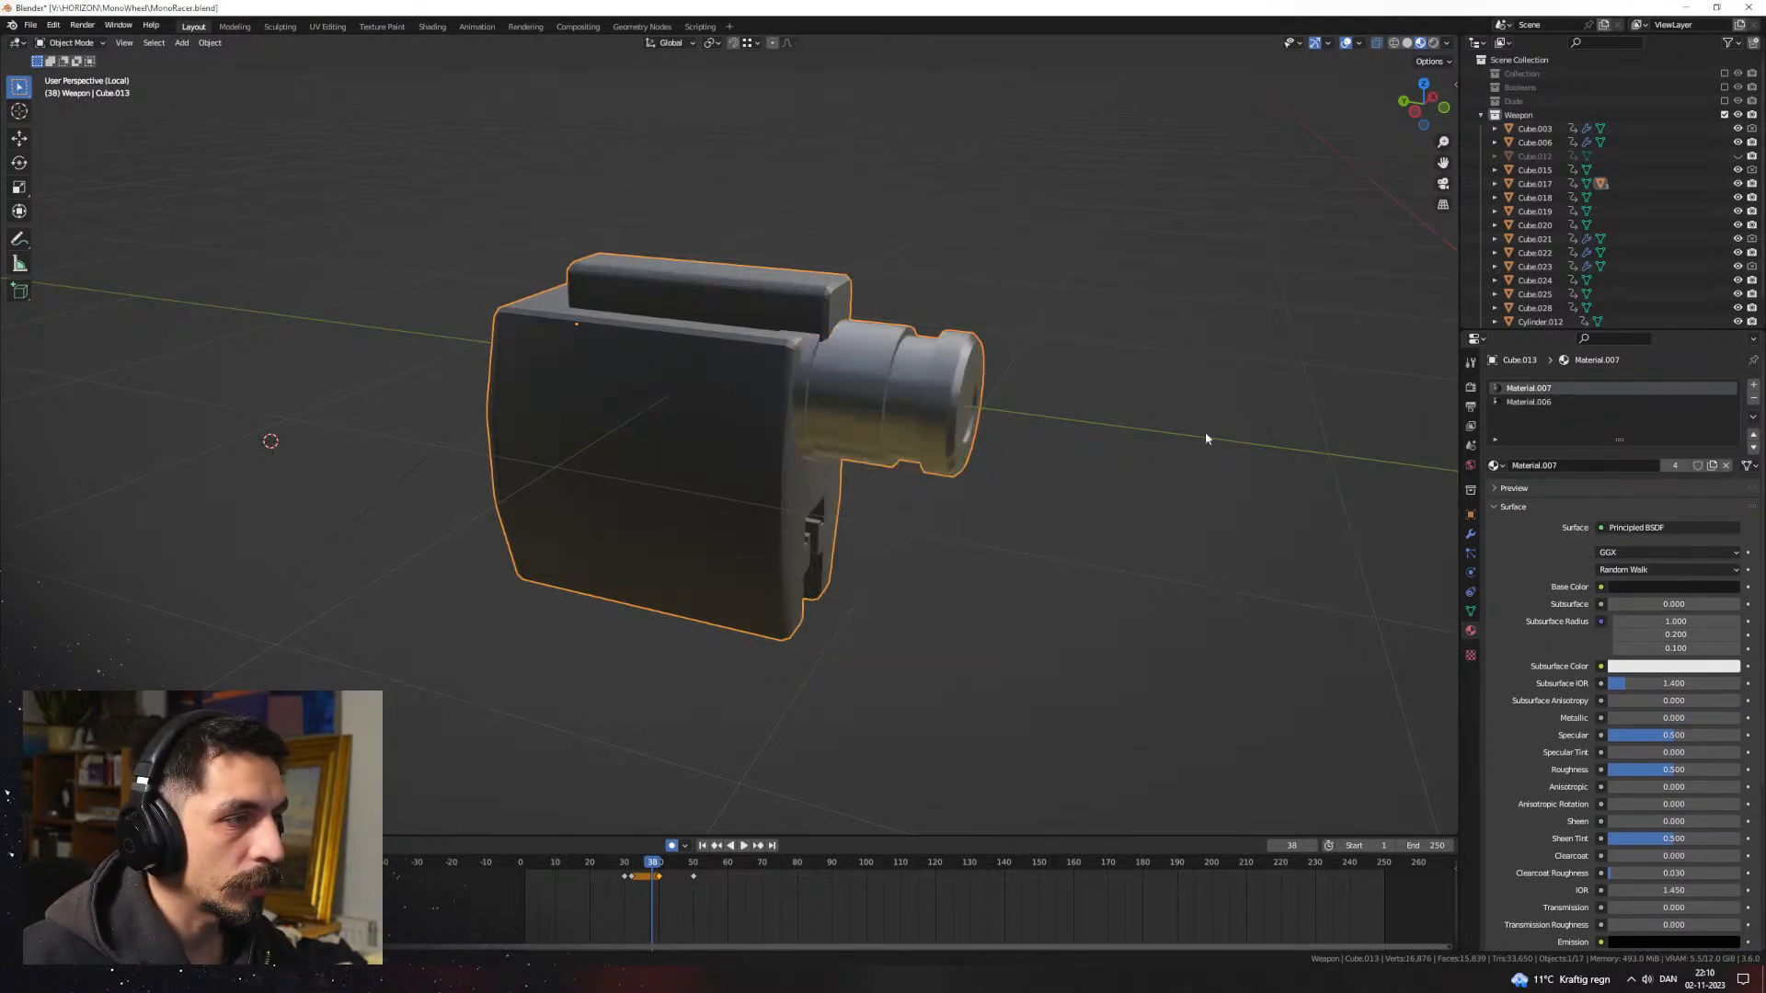
Step: Assign Material.007 to the selected collar between the bolt block and the cylinder
left_click(1558, 402)
key("Tab")
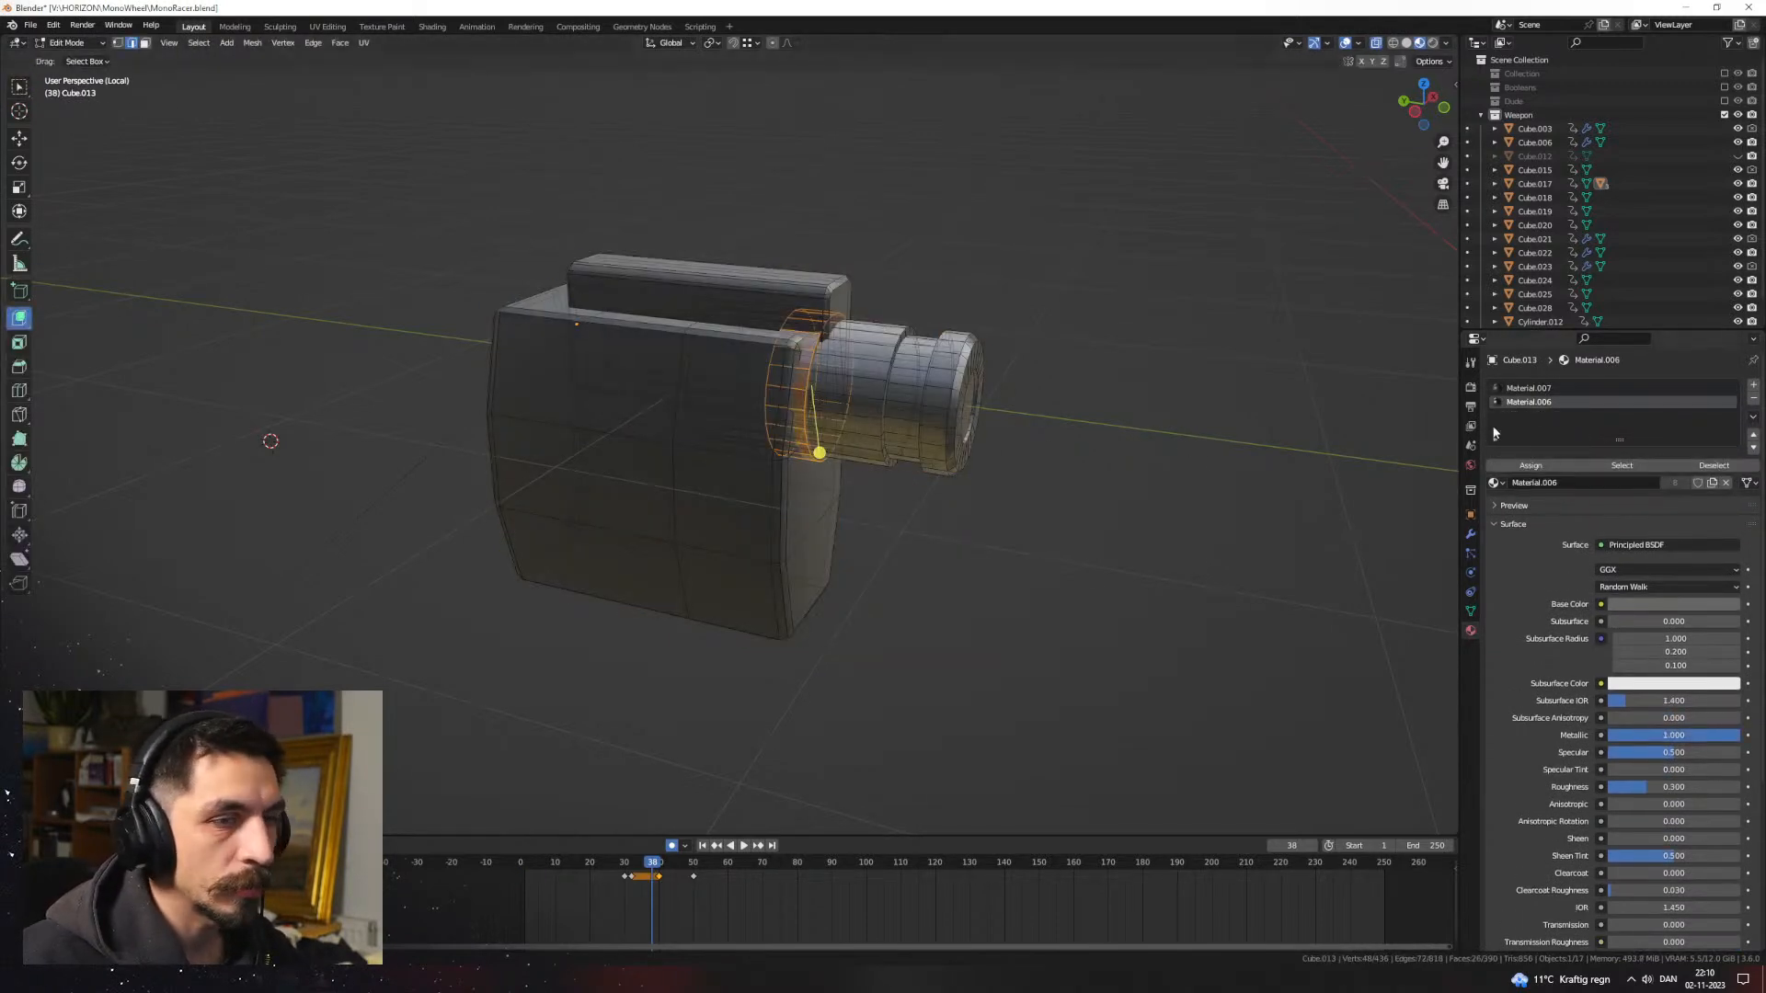
left_click(1536, 388)
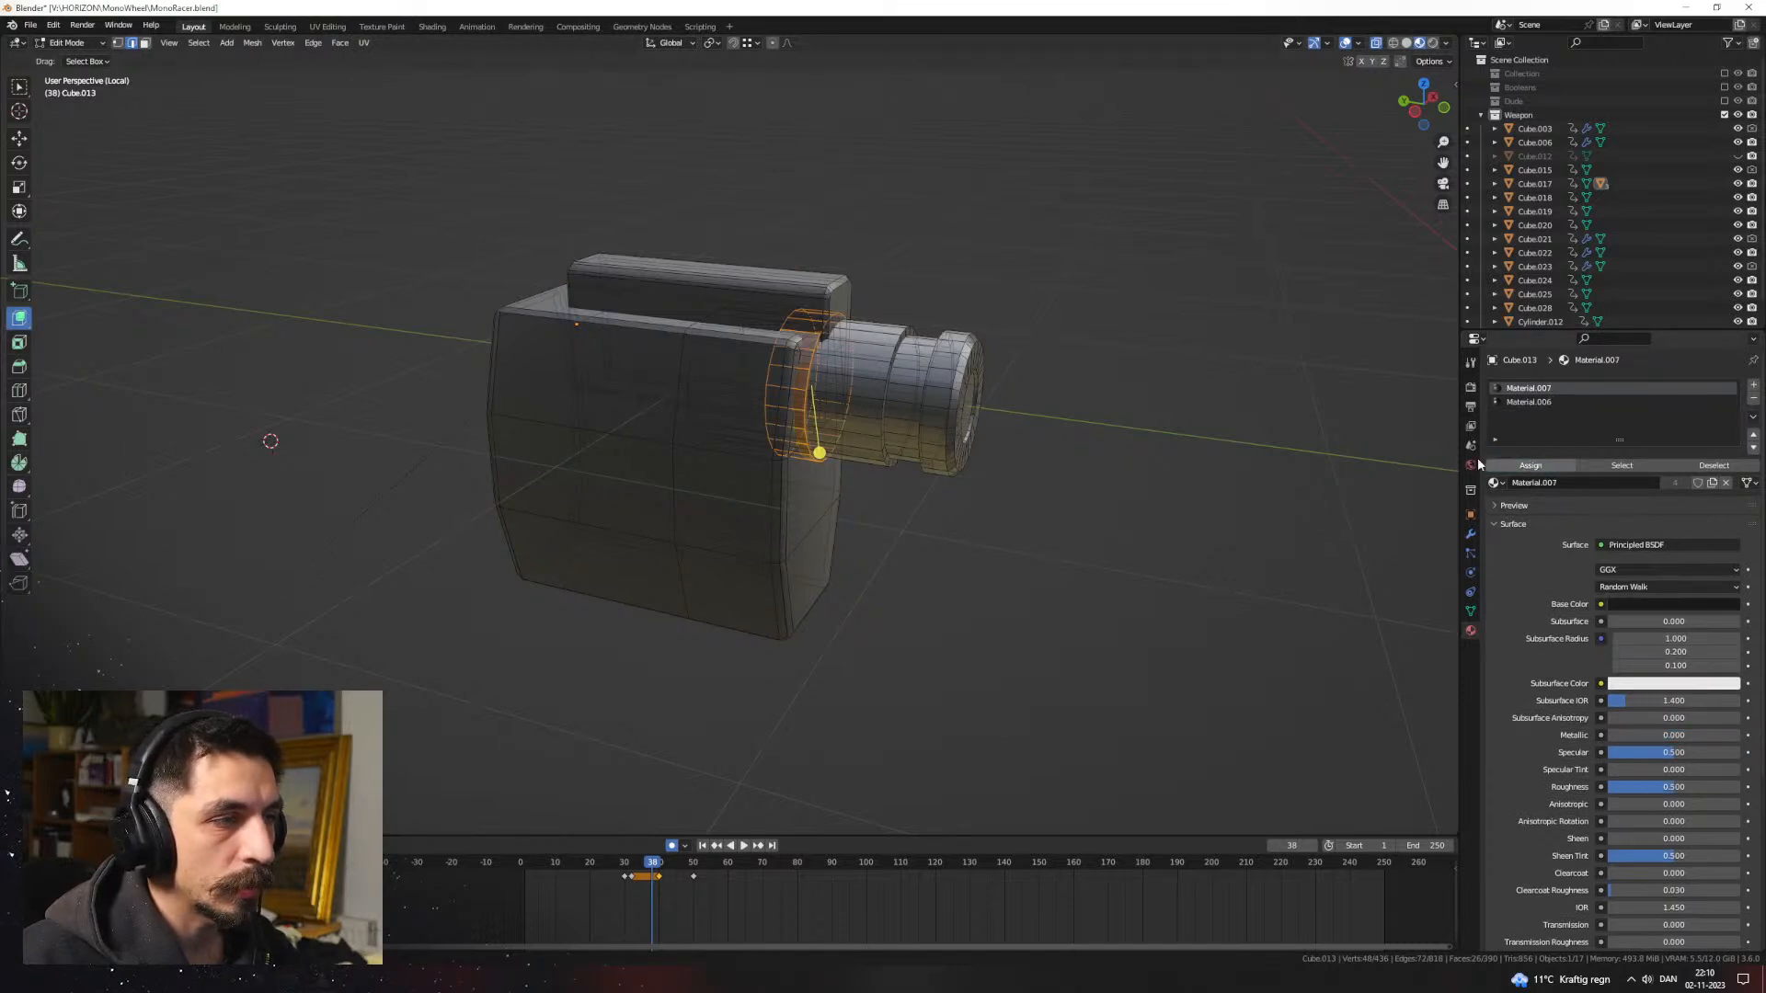
key("Tab")
Step: Rename Material.006 to Brush_Metal and Material.007 to Dark_Plast
double_click(1528, 402)
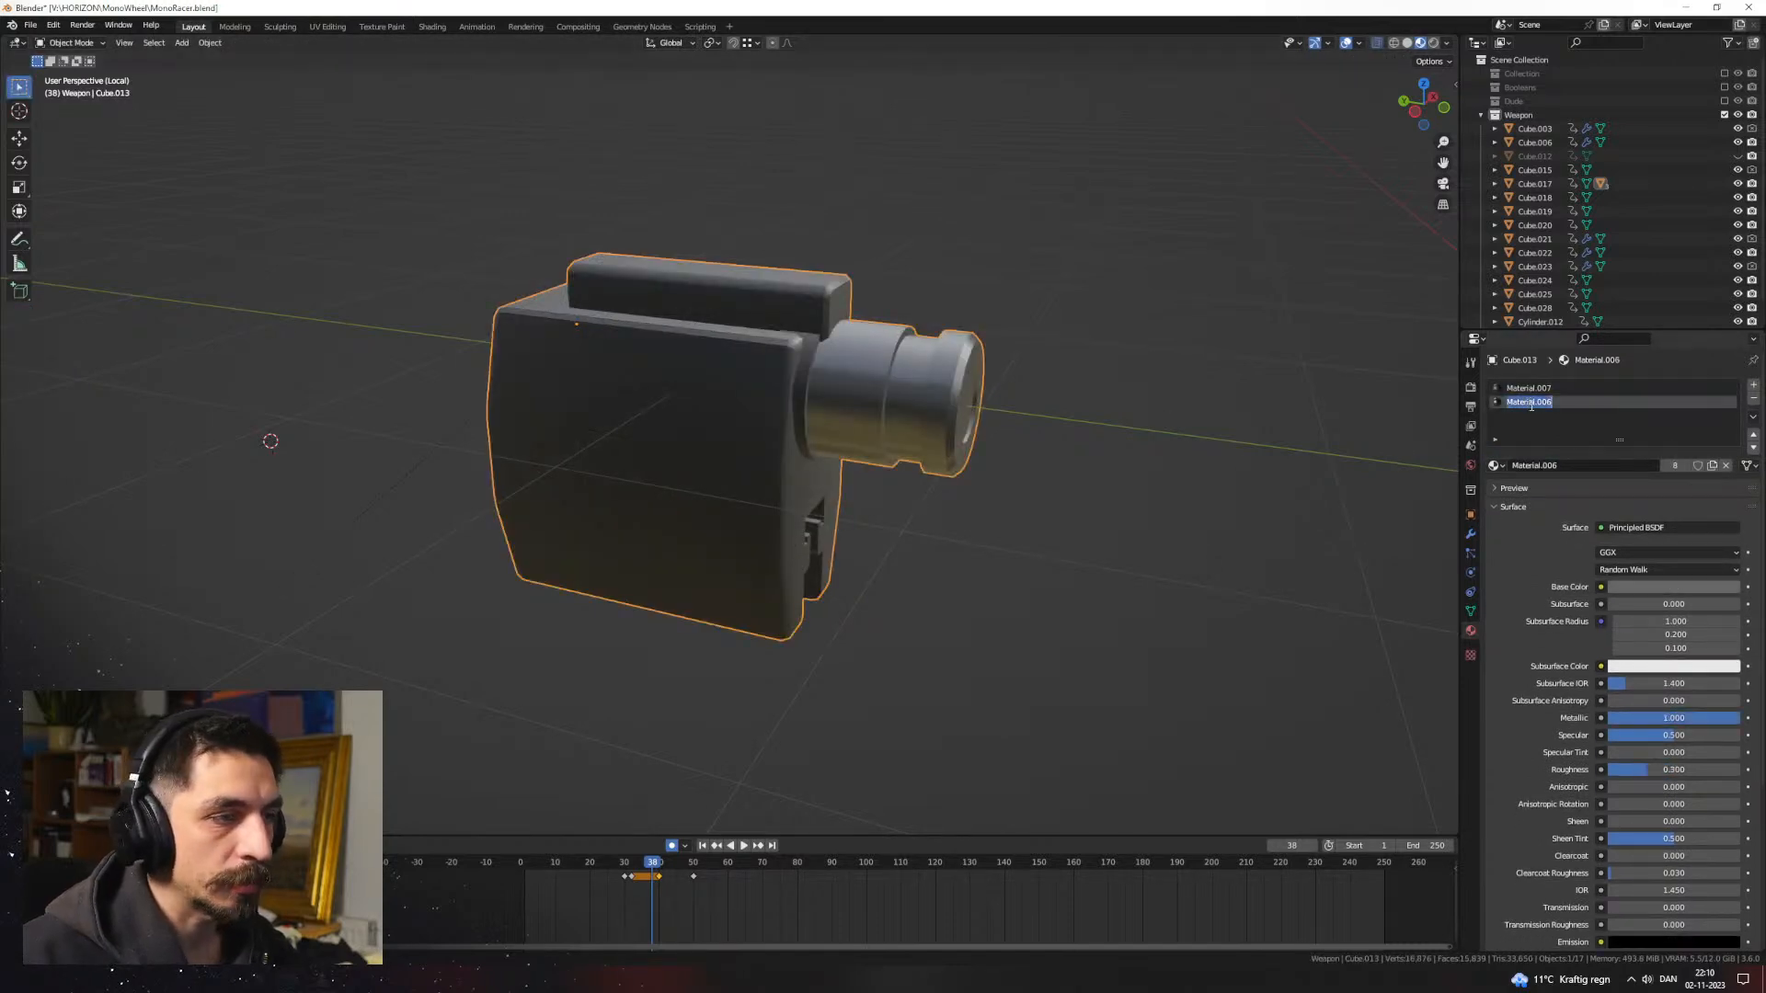
key("BackSpace")
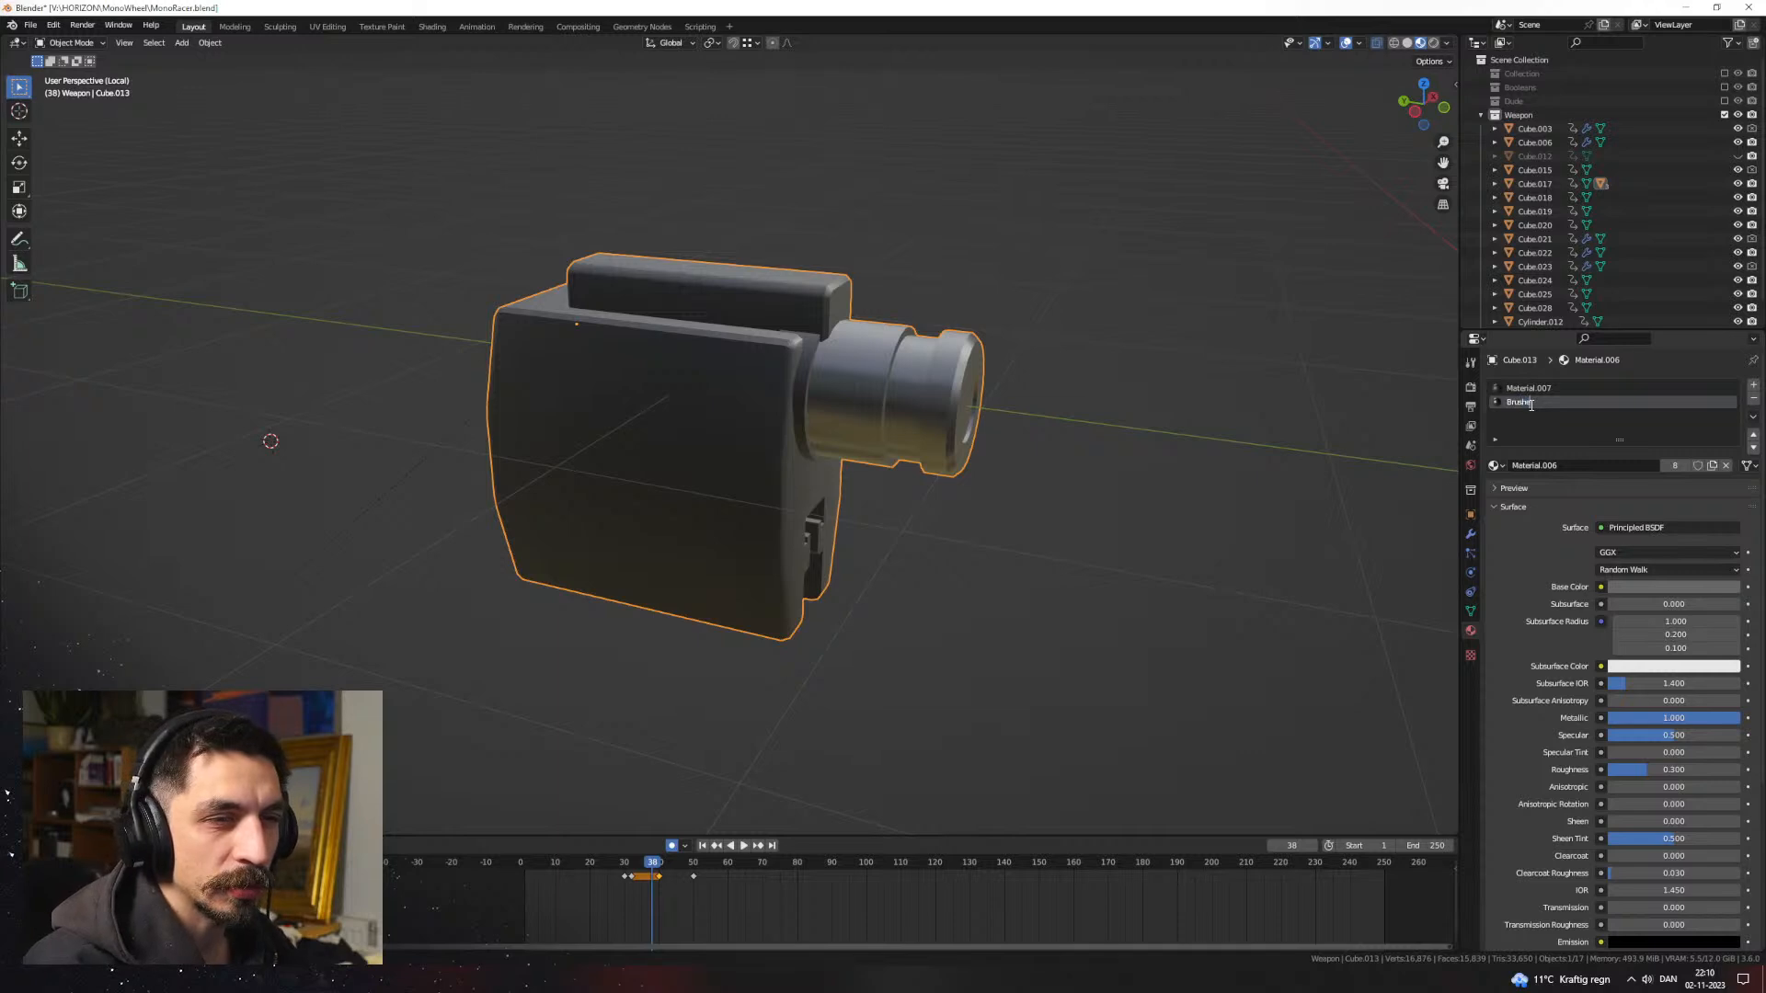
key("Return")
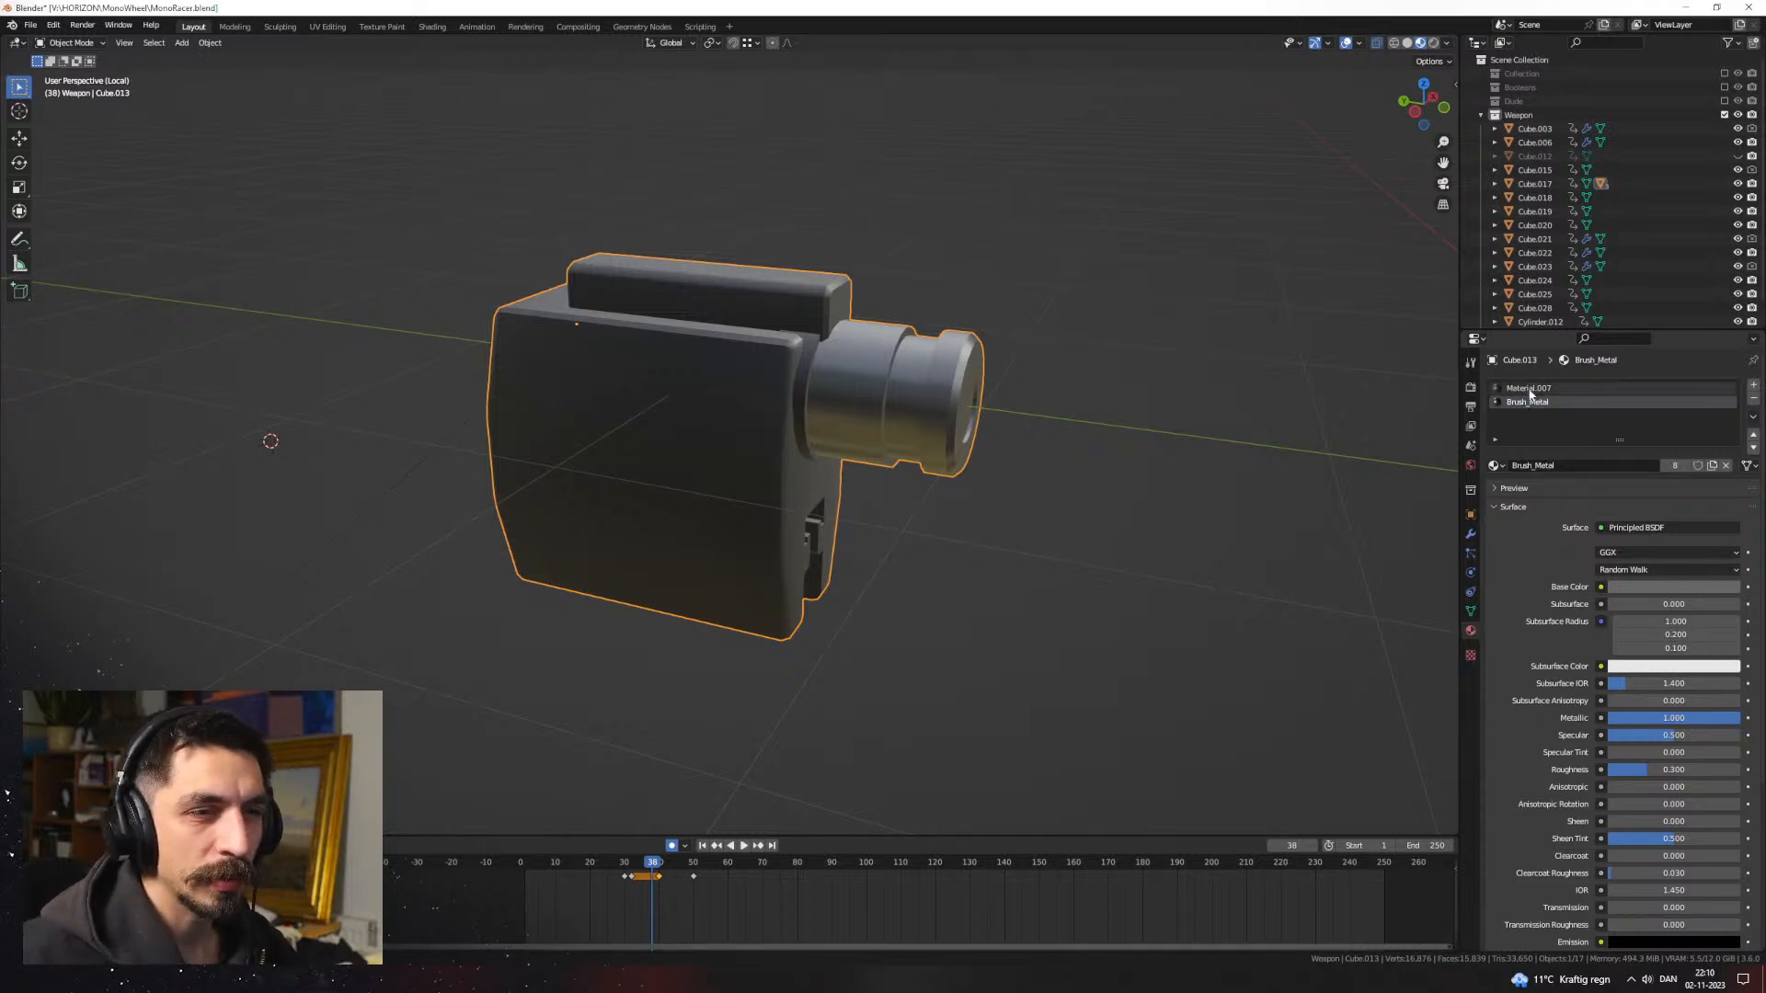
double_click(1555, 388)
type("Dark_Plast")
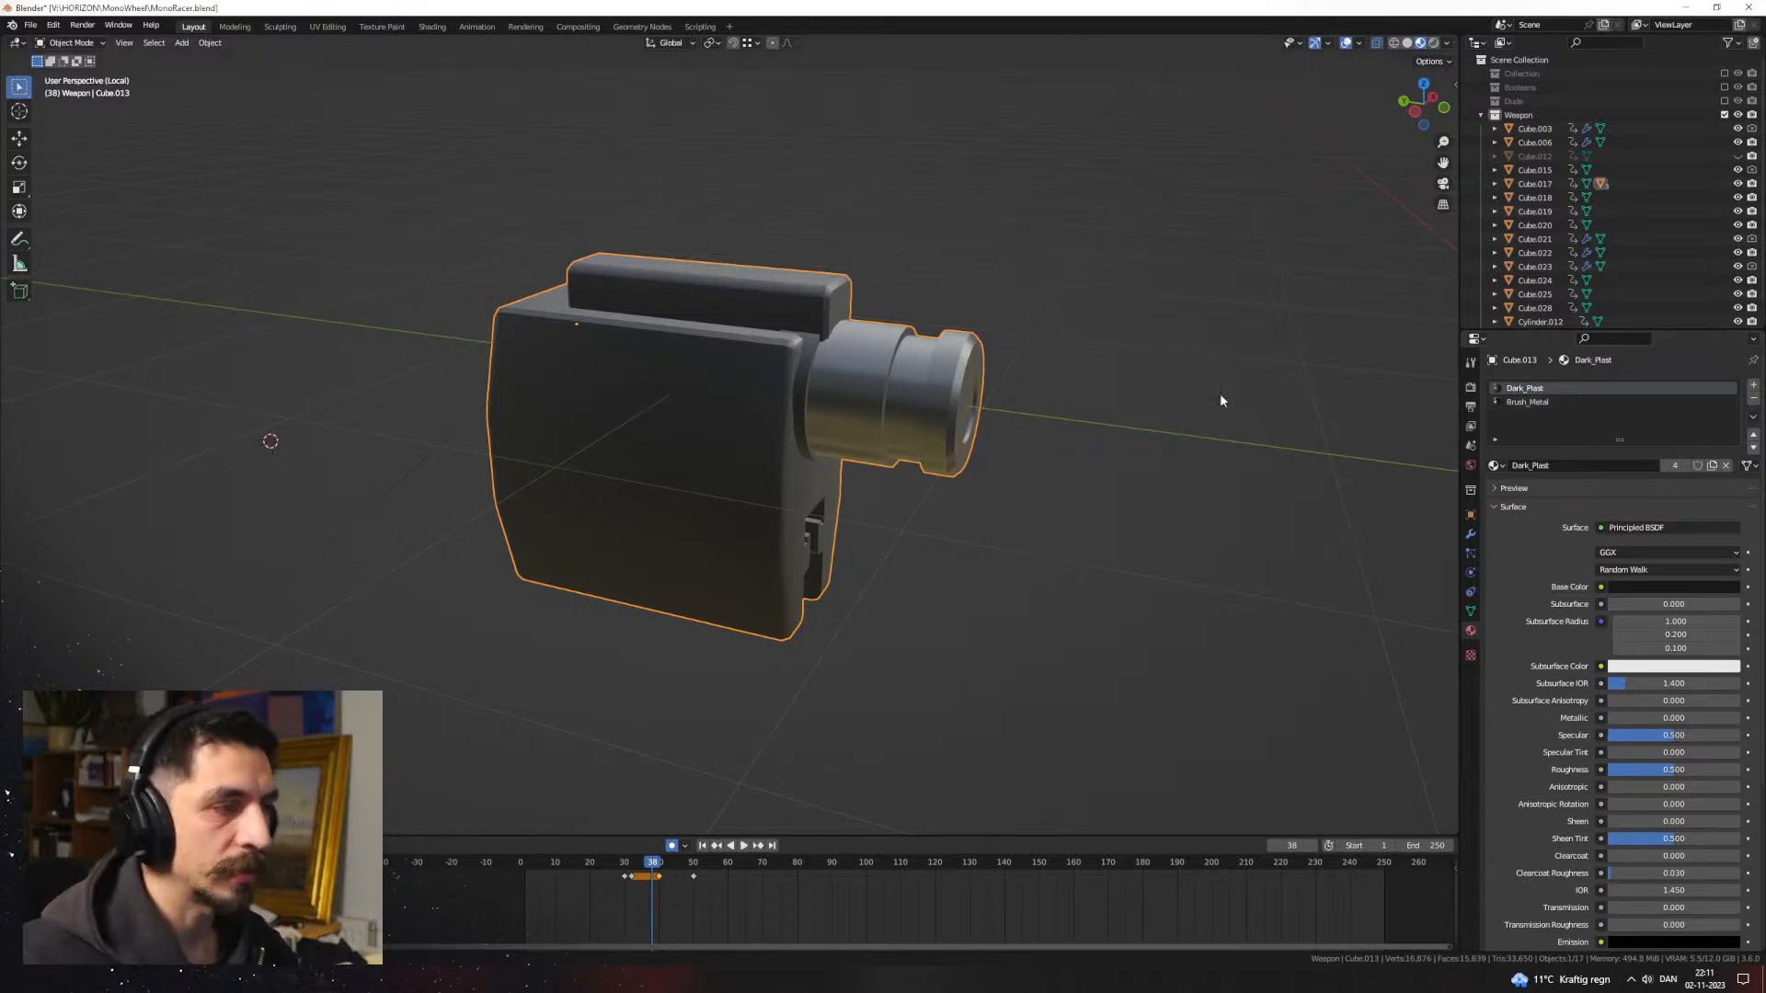
Step: Check the joined bolt block from several sides in solid and material preview shading, then leave local view
mouse_move(1067, 436)
middle_mouse_down()
mouse_move(1115, 434)
mouse_move(1178, 375)
middle_mouse_up()
left_click(1117, 442)
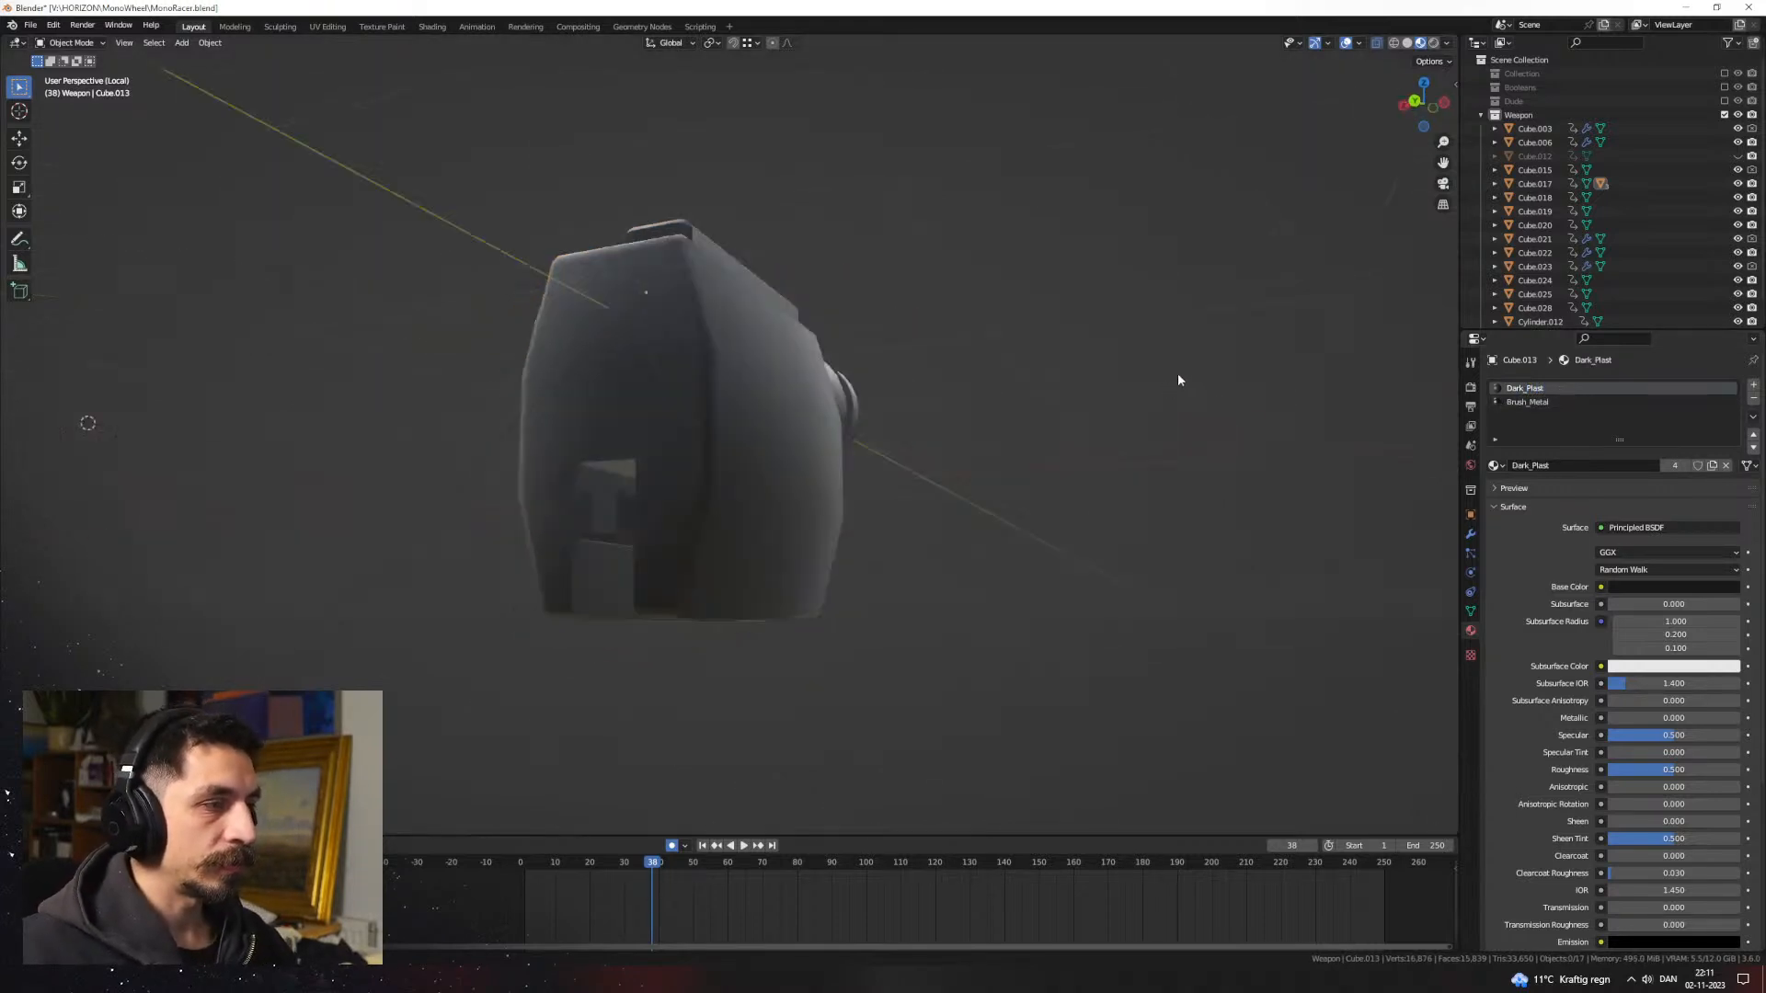
middle_click_drag(1003, 405, 1134, 416)
left_click(1407, 43)
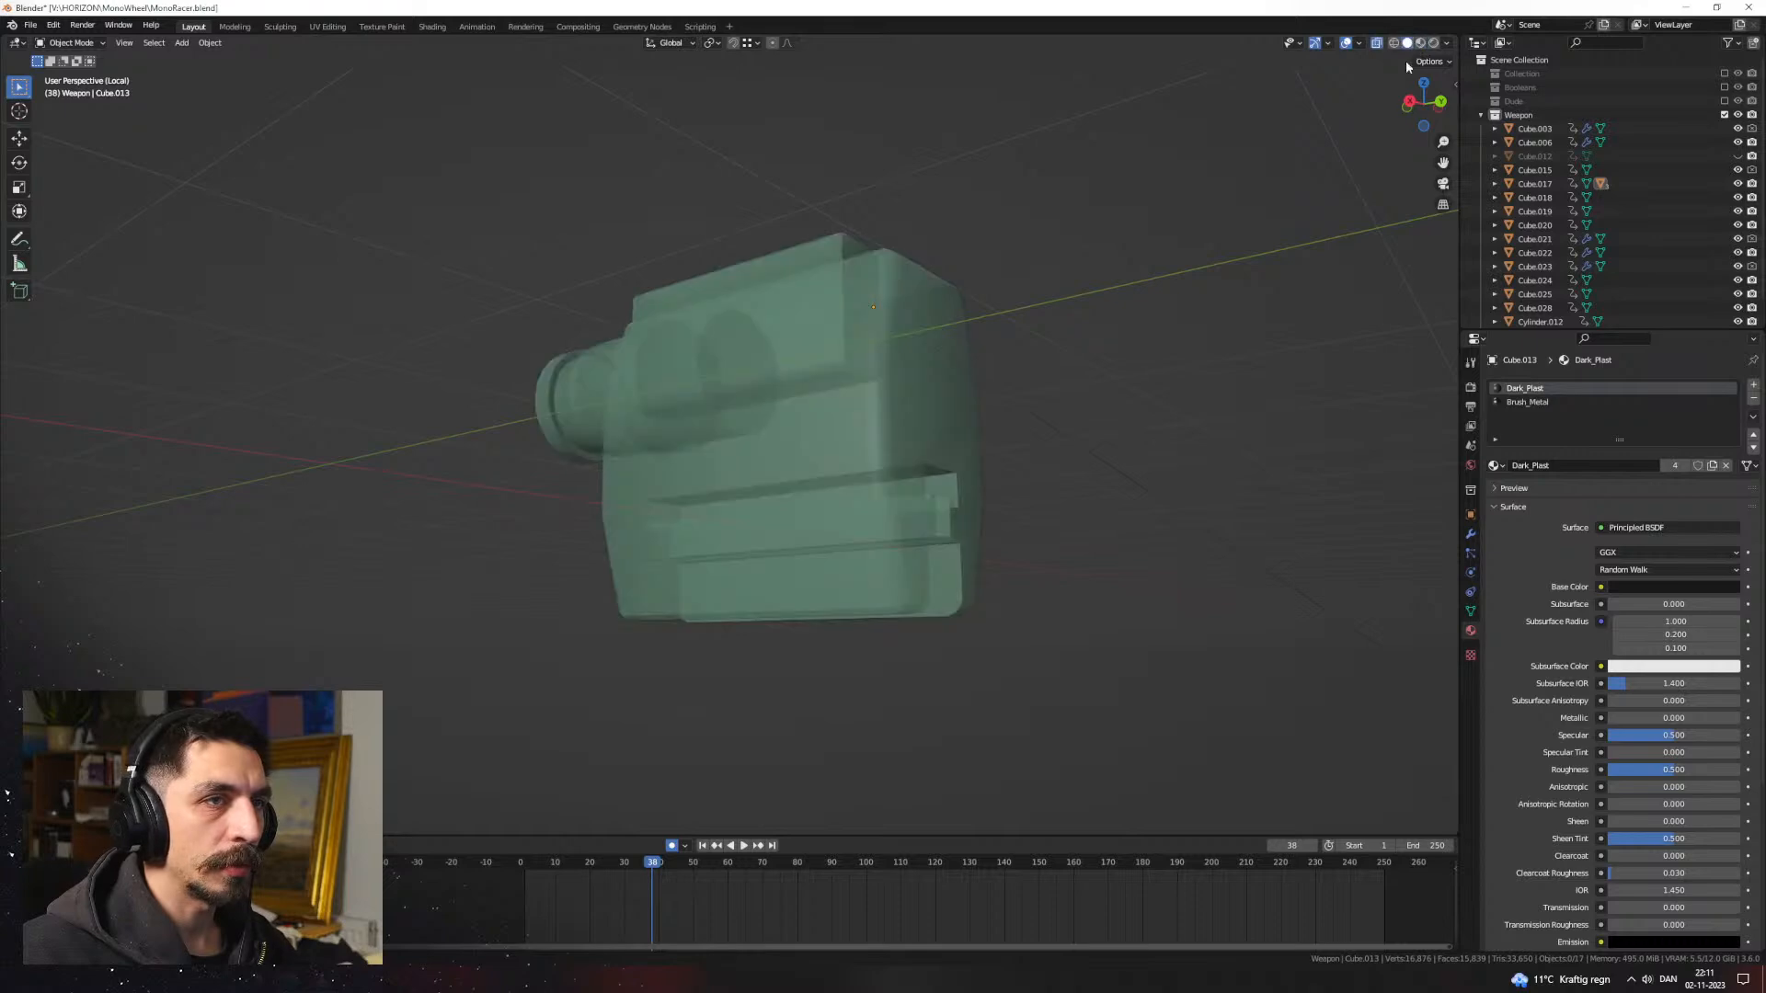
left_click(1420, 43)
key("KP_Divide")
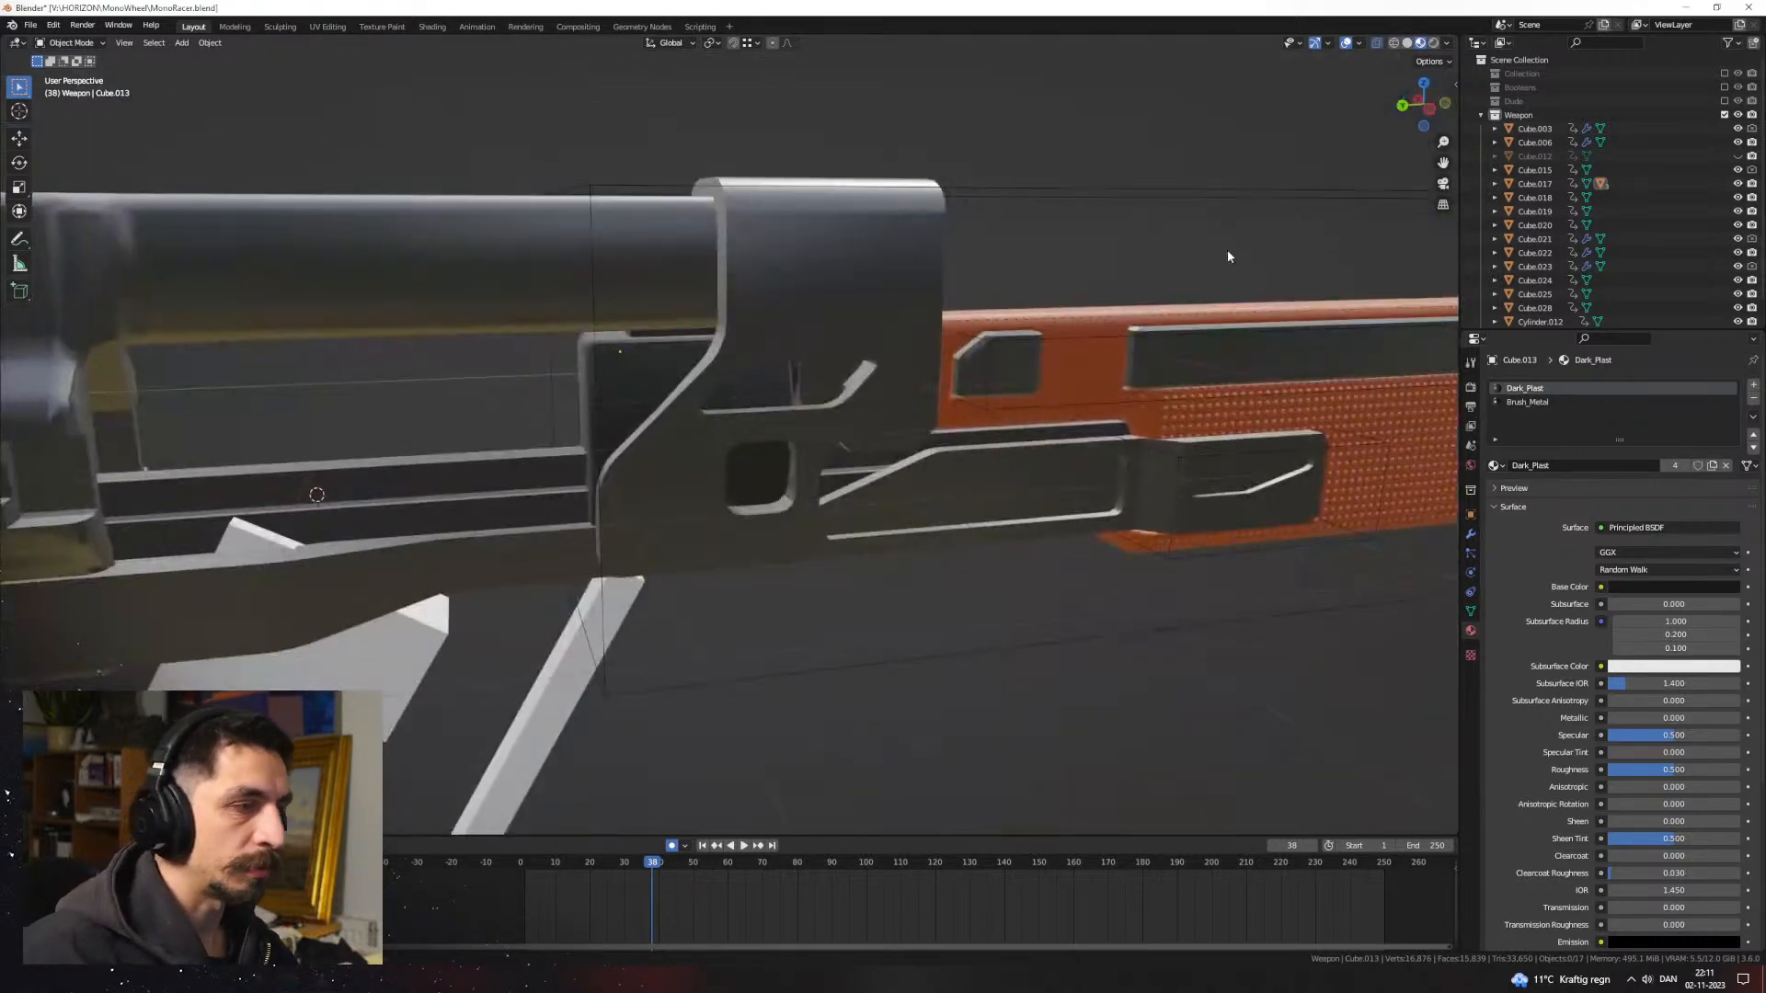
Step: Hide the viewport overlays and bring the whole weapon into view
scroll(1229, 257, "down", 2)
left_click(946, 593)
middle_click_drag(1011, 589, 1021, 433)
left_click(863, 627)
left_click(1345, 43)
middle_click_drag(1195, 138, 828, 414)
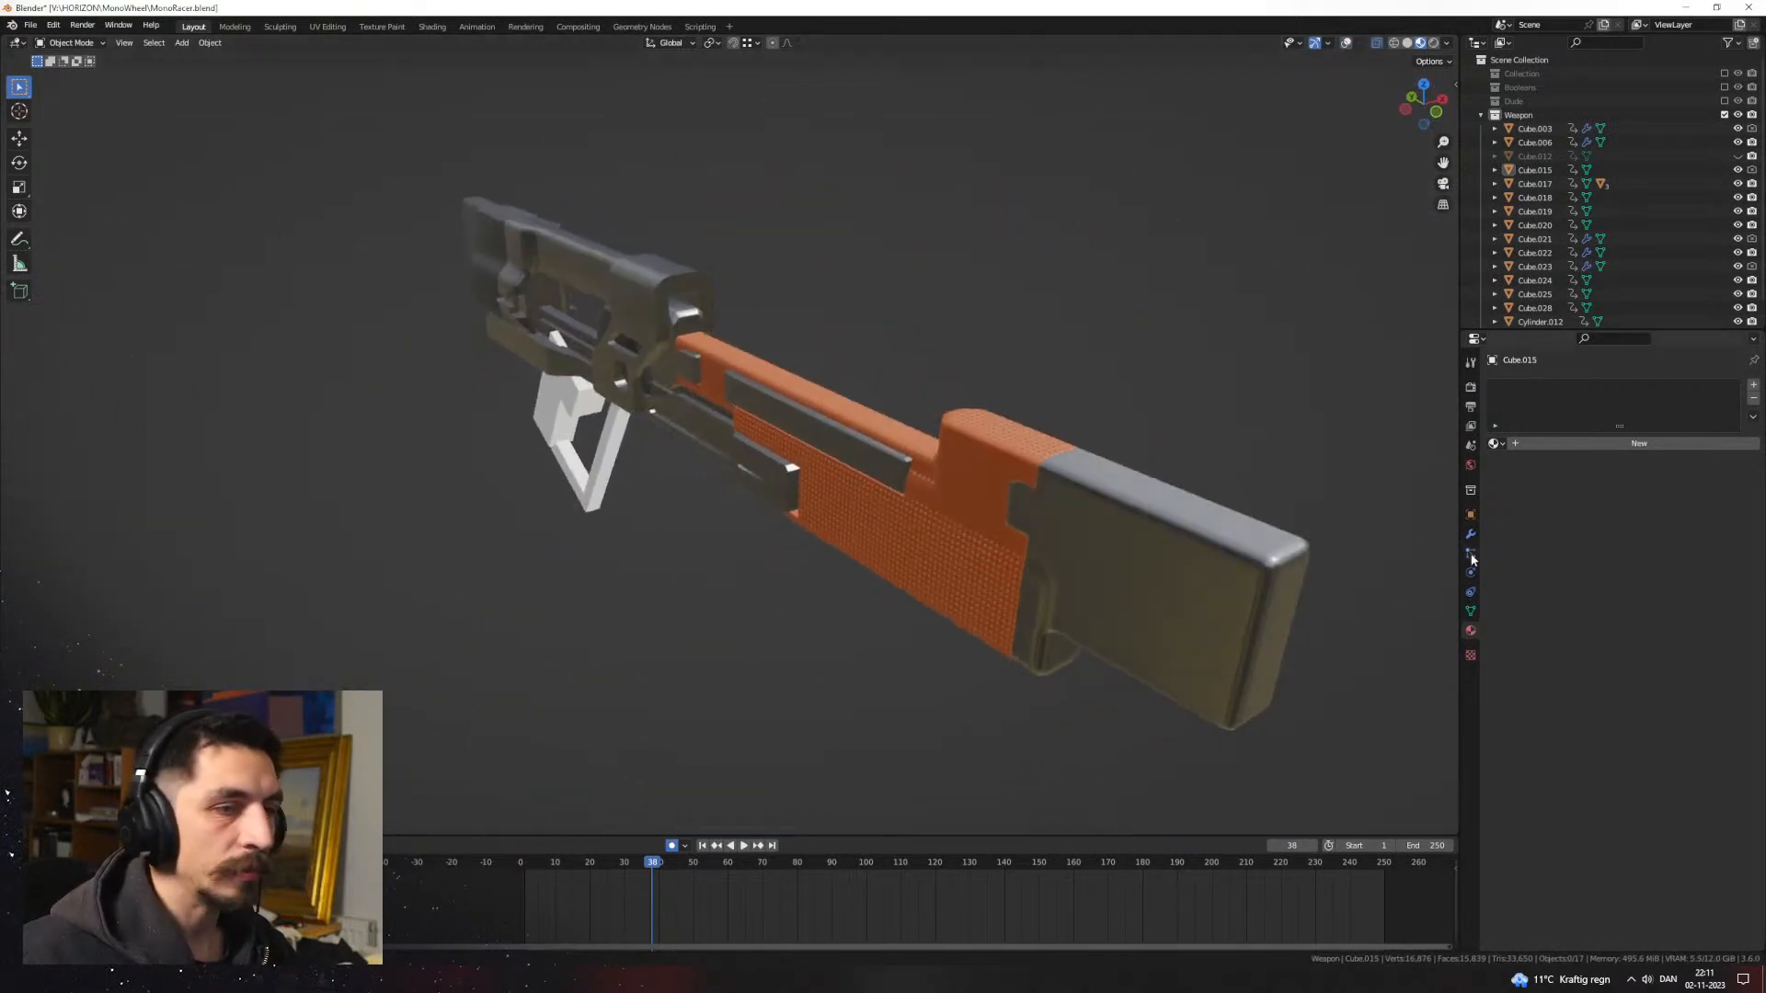
Step: Keep Eevee as the render engine, enable Ambient Occlusion, and check the effect on the weapon
left_click(1470, 394)
left_click(1626, 386)
left_click(1628, 426)
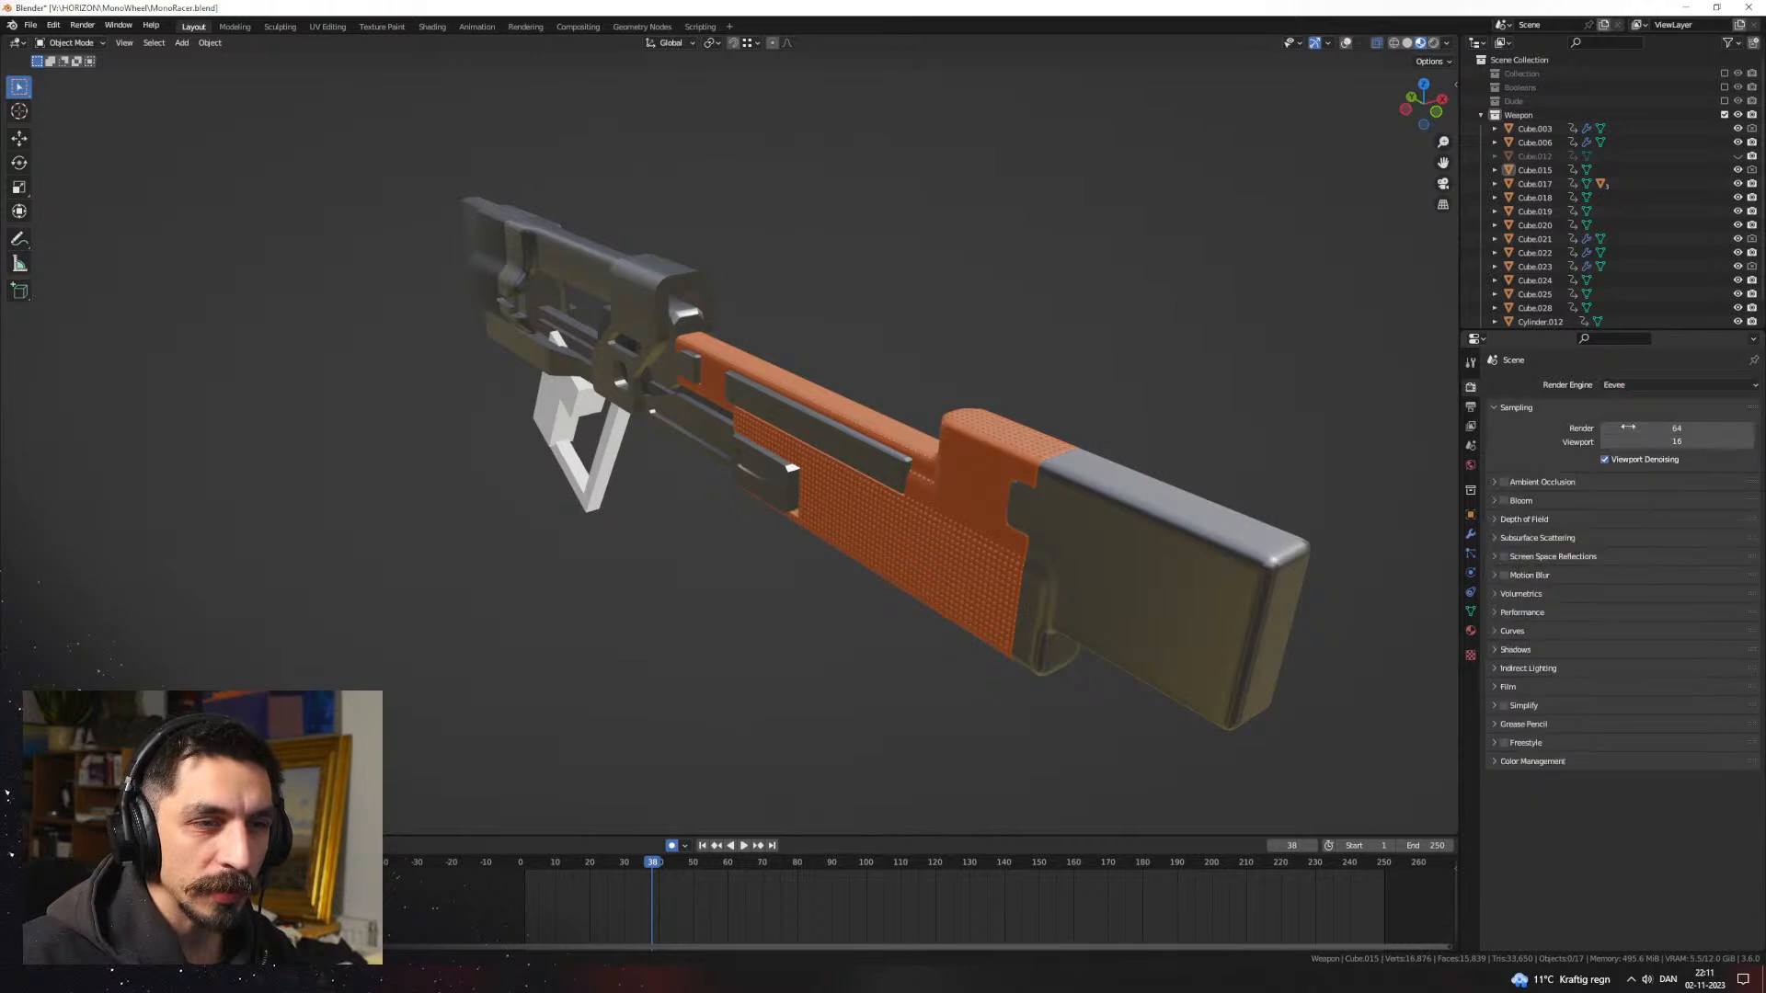
left_click(1505, 483)
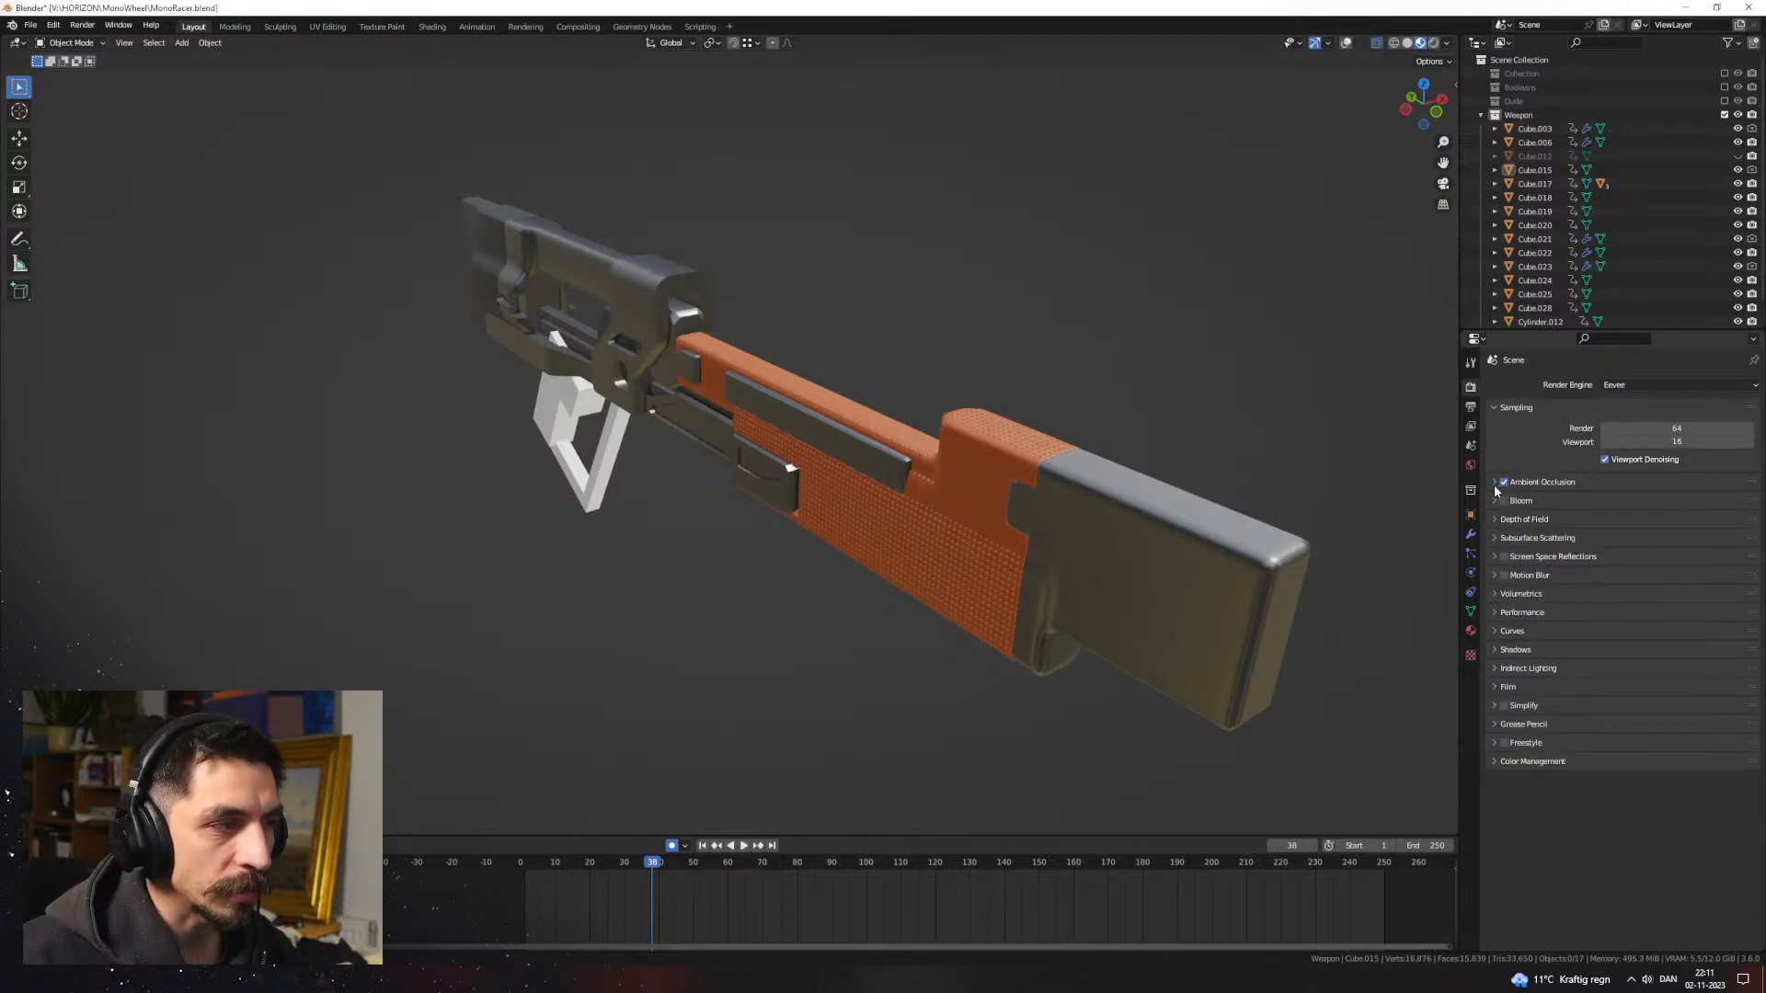
middle_click_drag(814, 460, 869, 443)
scroll(872, 443, "up", 1)
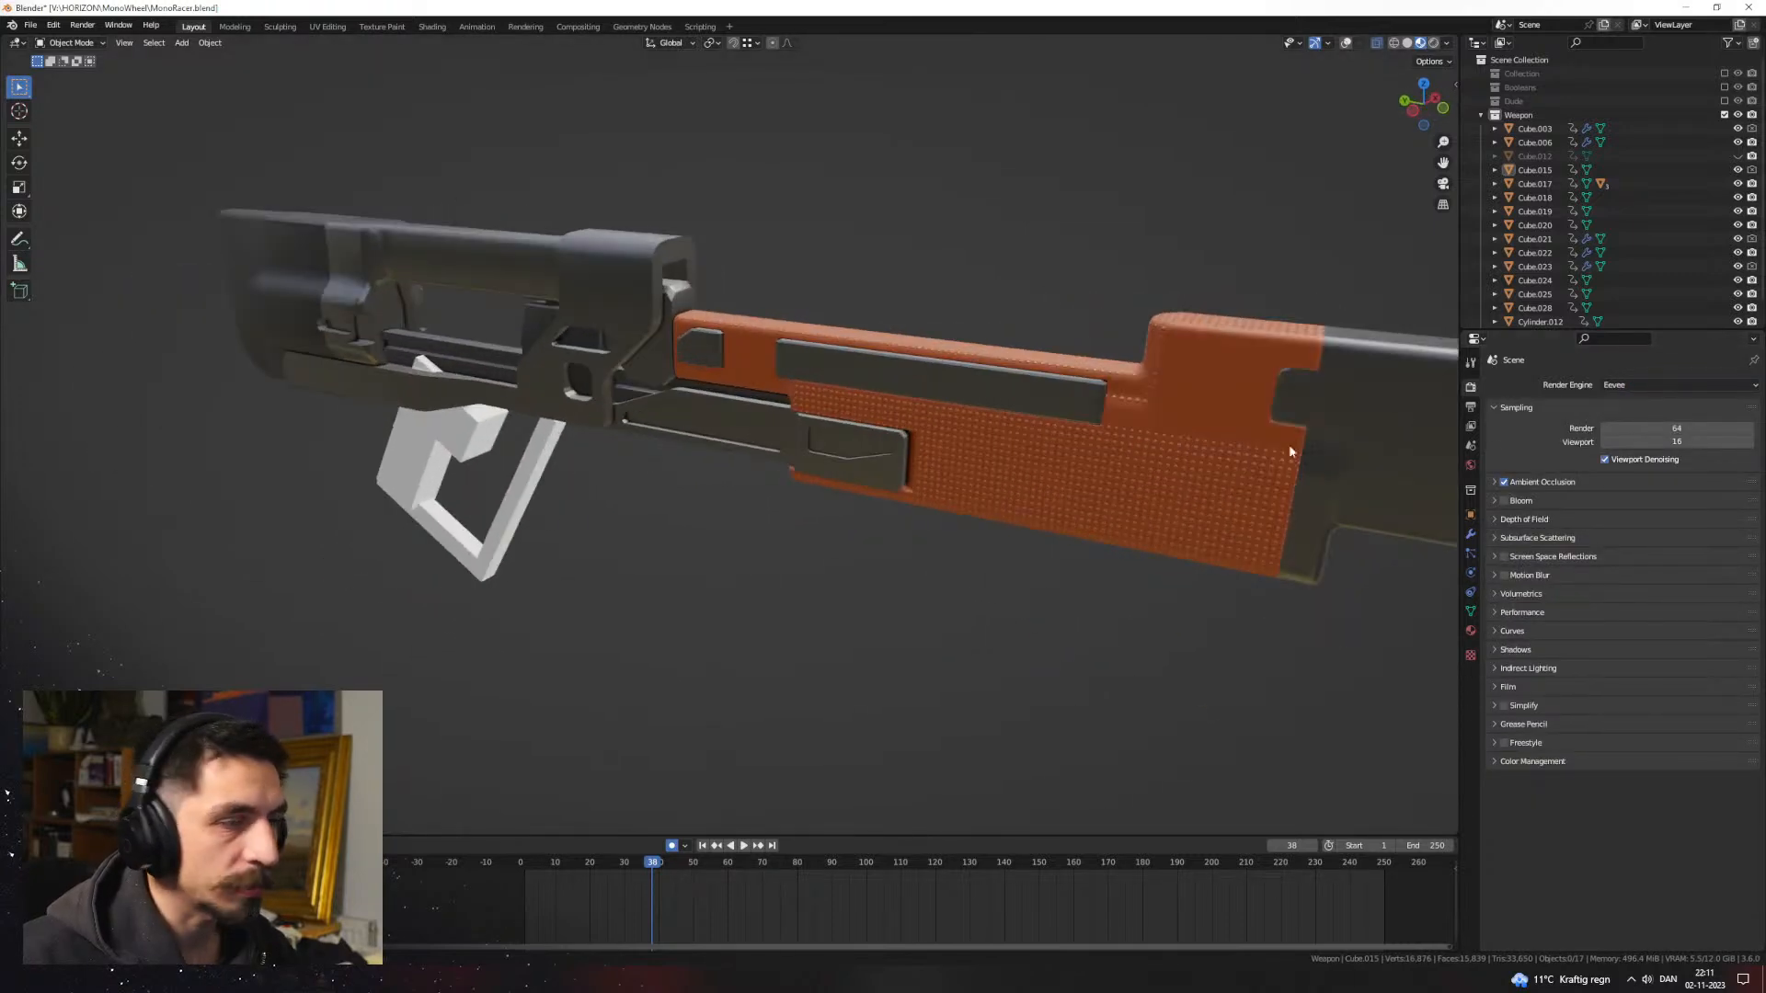
Step: Set the Ambient Occlusion distance to 0.45 m and check its effect on the weapon
left_click(1492, 482)
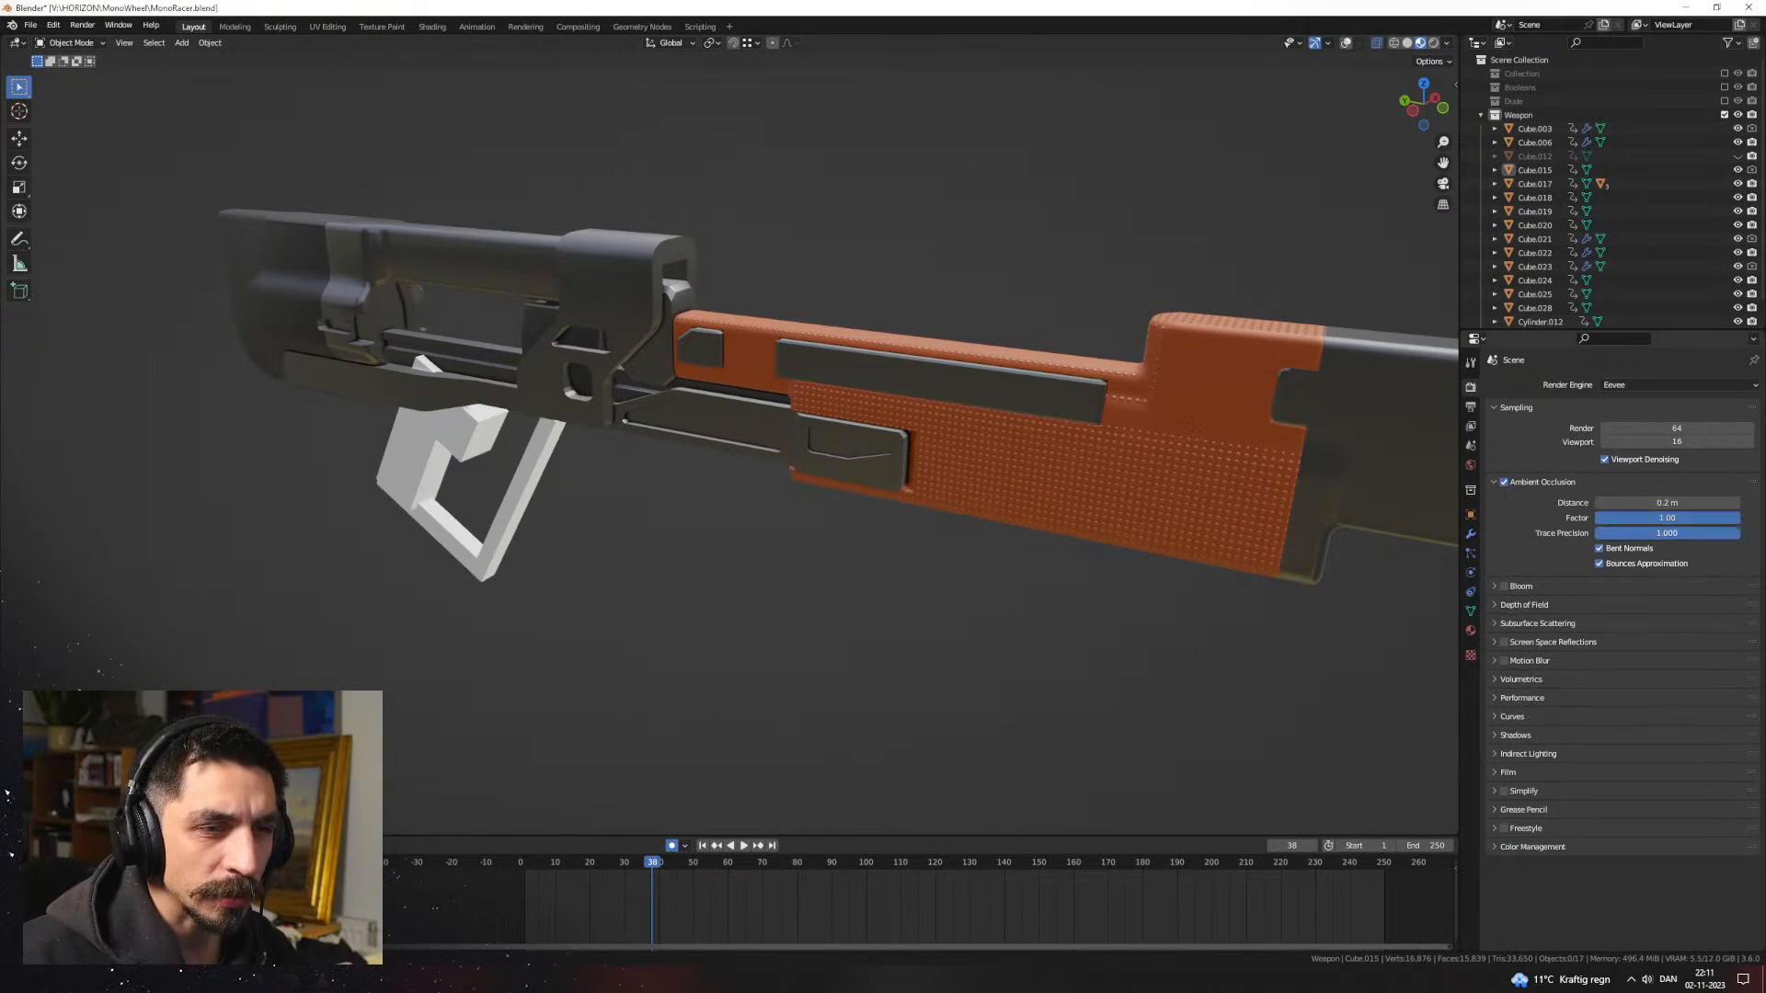
left_click_drag(1666, 502, 1706, 502)
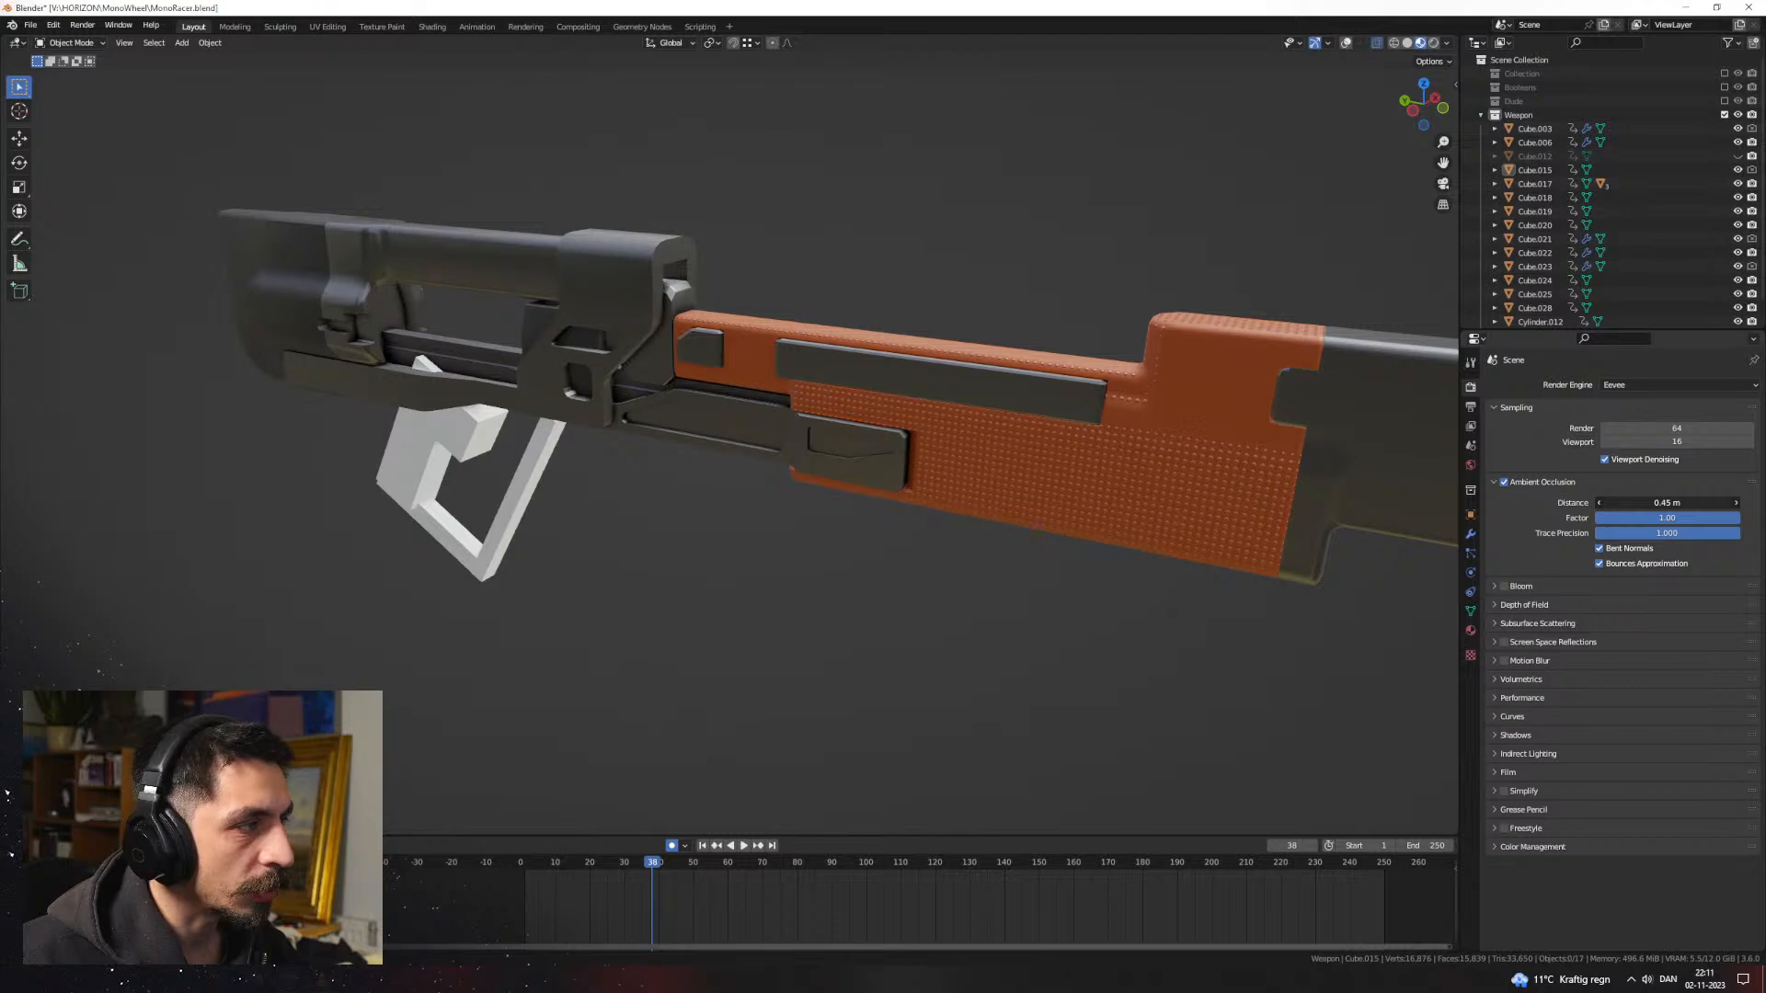
middle_click_drag(1260, 525, 1160, 522)
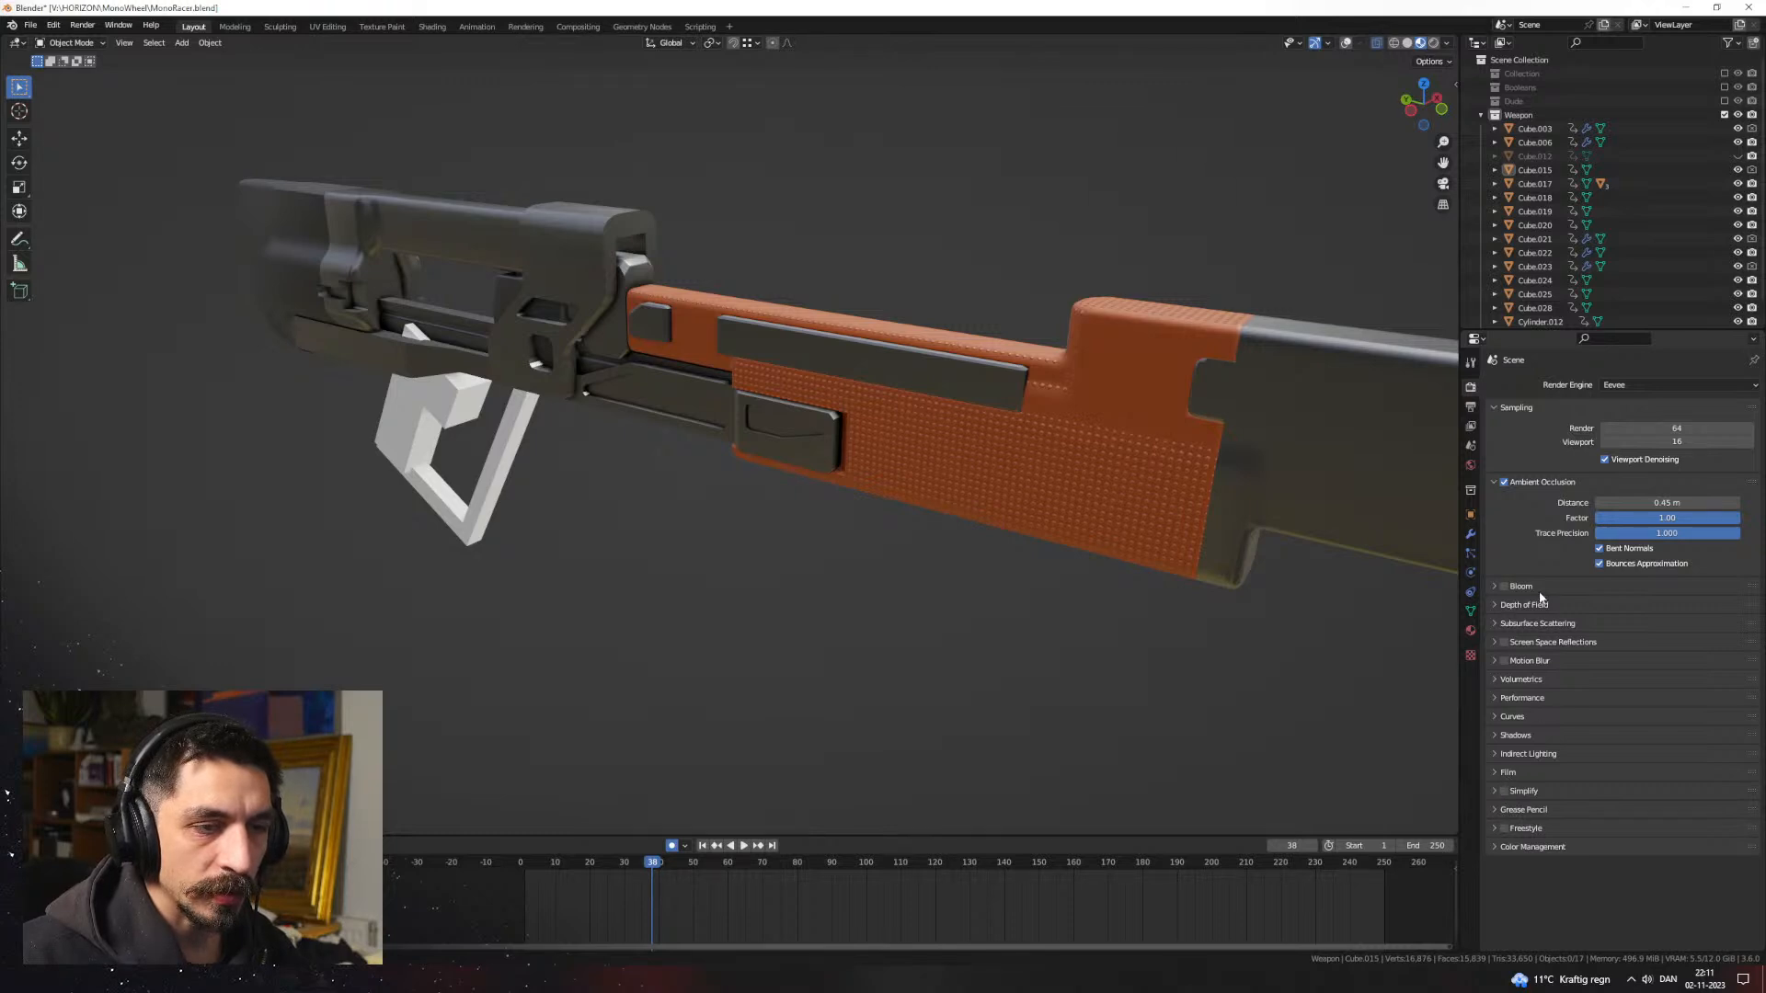
scroll(1272, 543, "down", 3)
middle_click_drag(1234, 533, 1283, 306)
left_click_drag(1464, 37, 1444, 52)
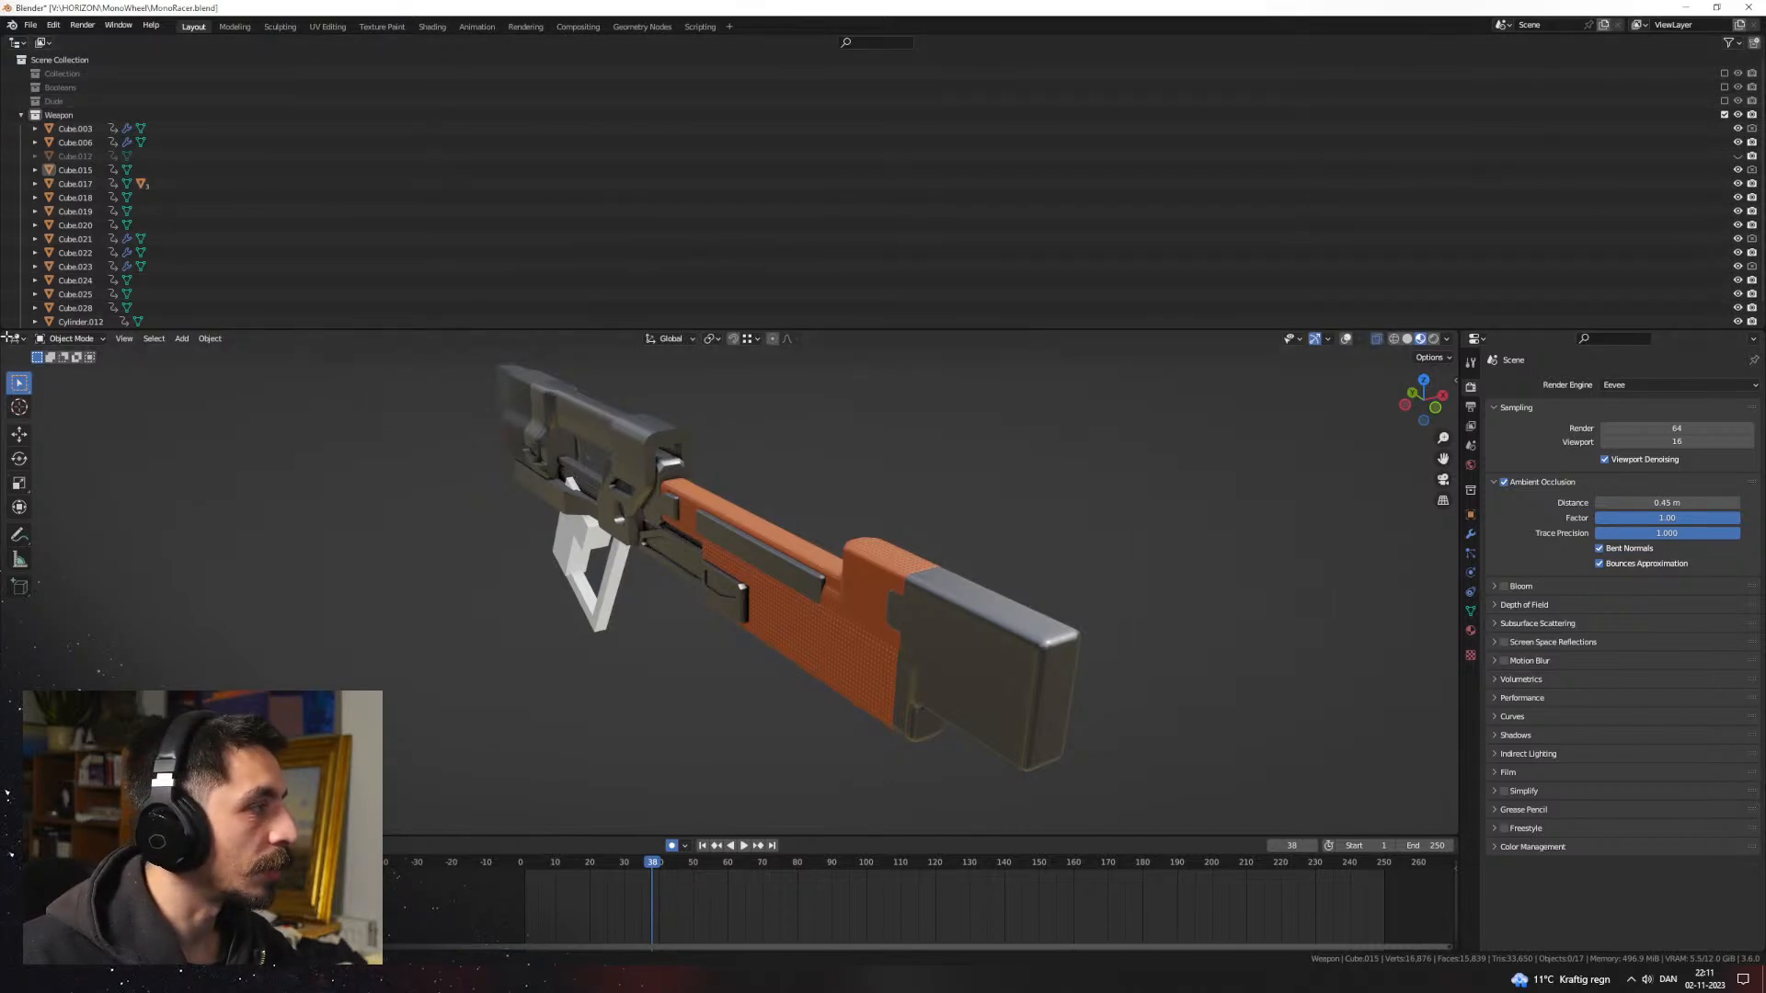
left_click_drag(4, 334, 11, 230)
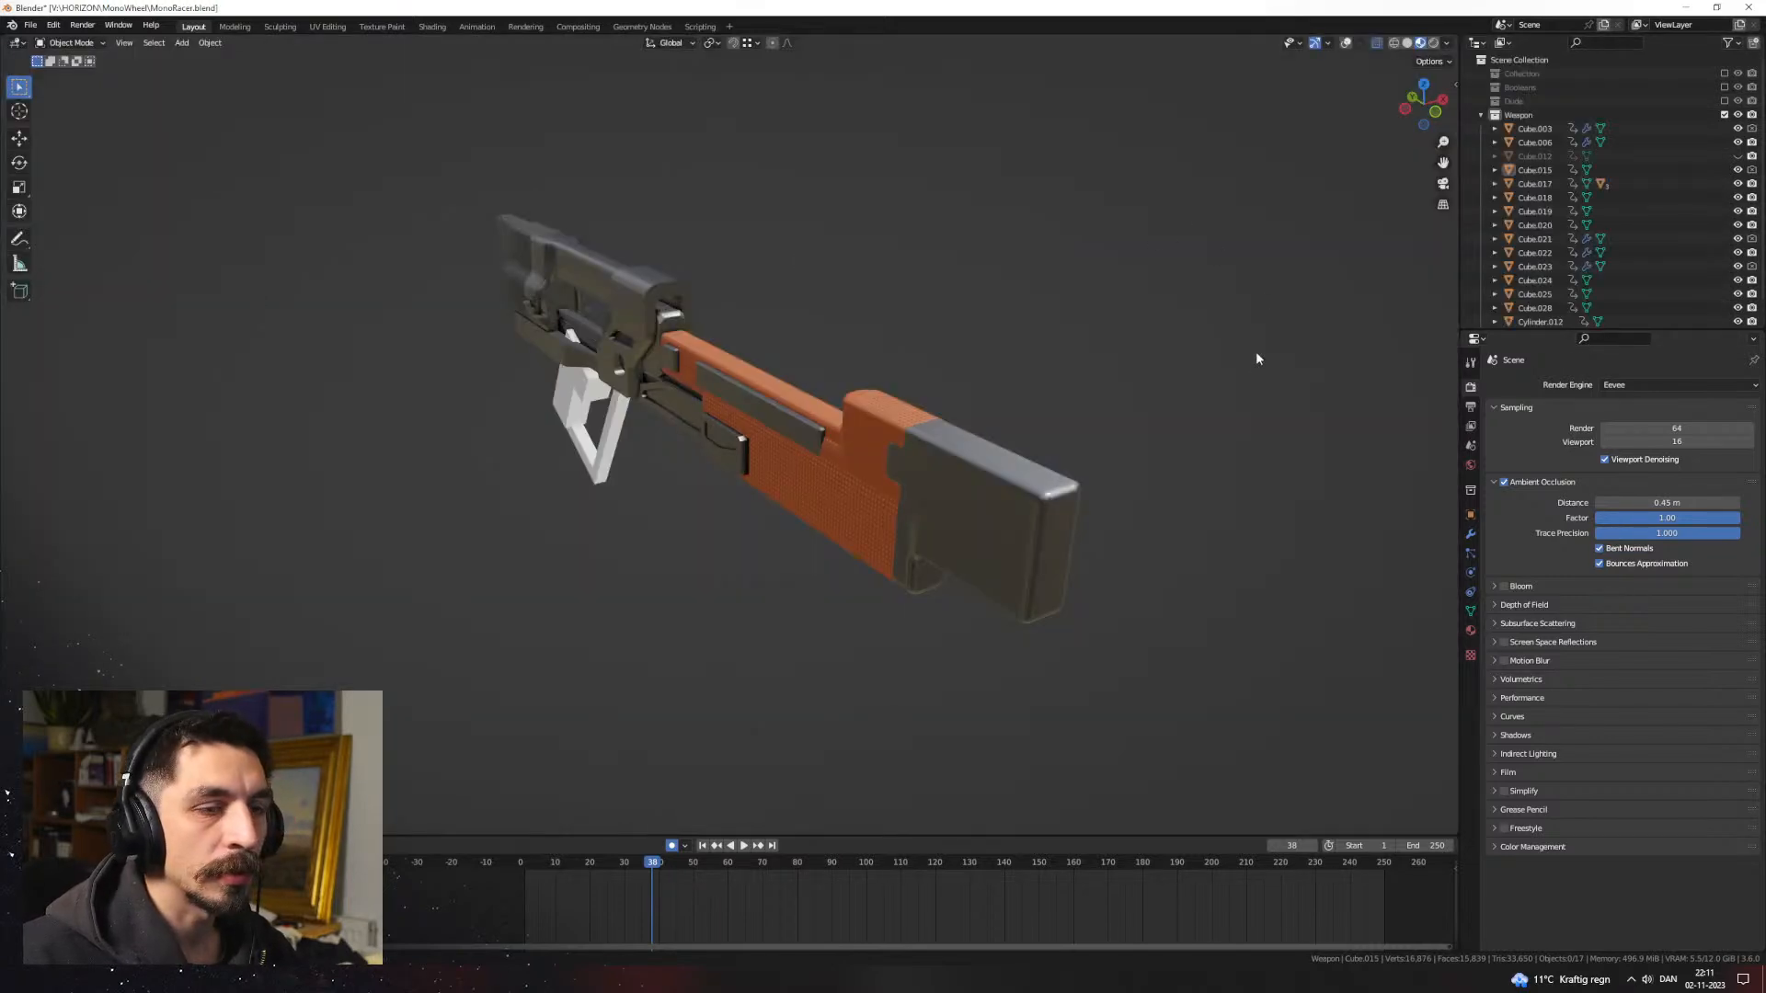
middle_click_drag(1091, 412, 1198, 437)
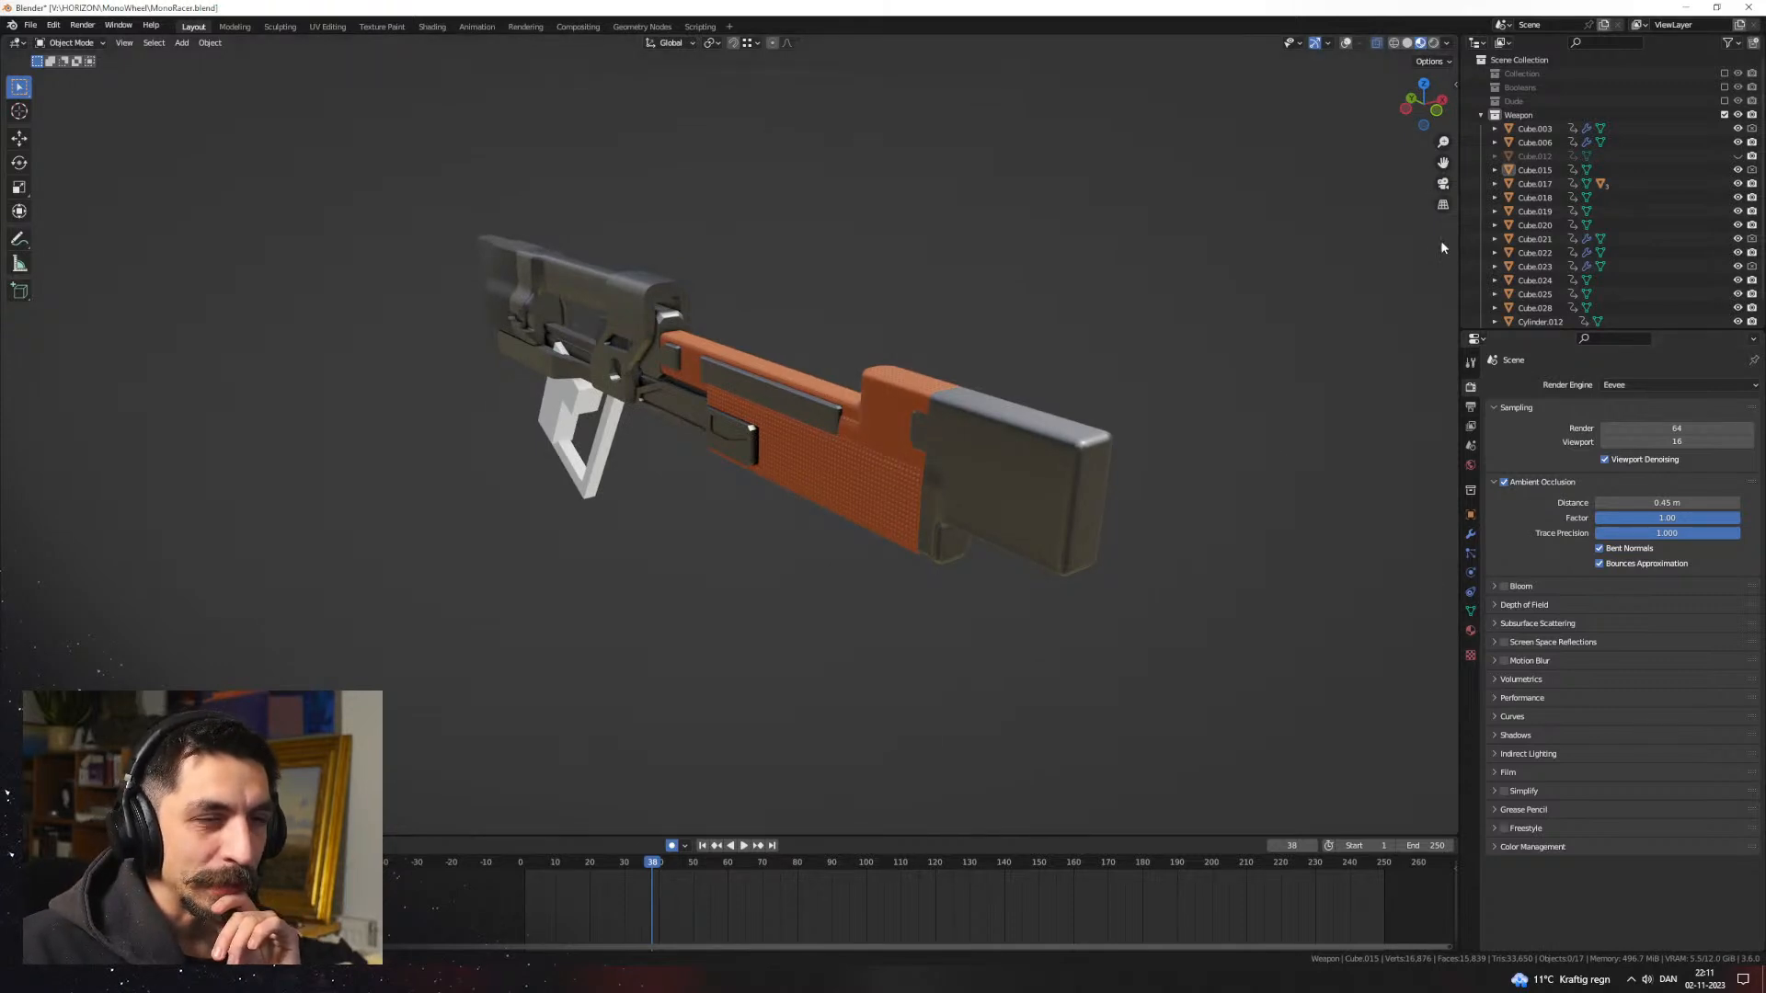
Step: Try a different built-in HDRI for the viewport preview, then light the weapon with the scene world instead
left_click(1448, 42)
left_click(1427, 158)
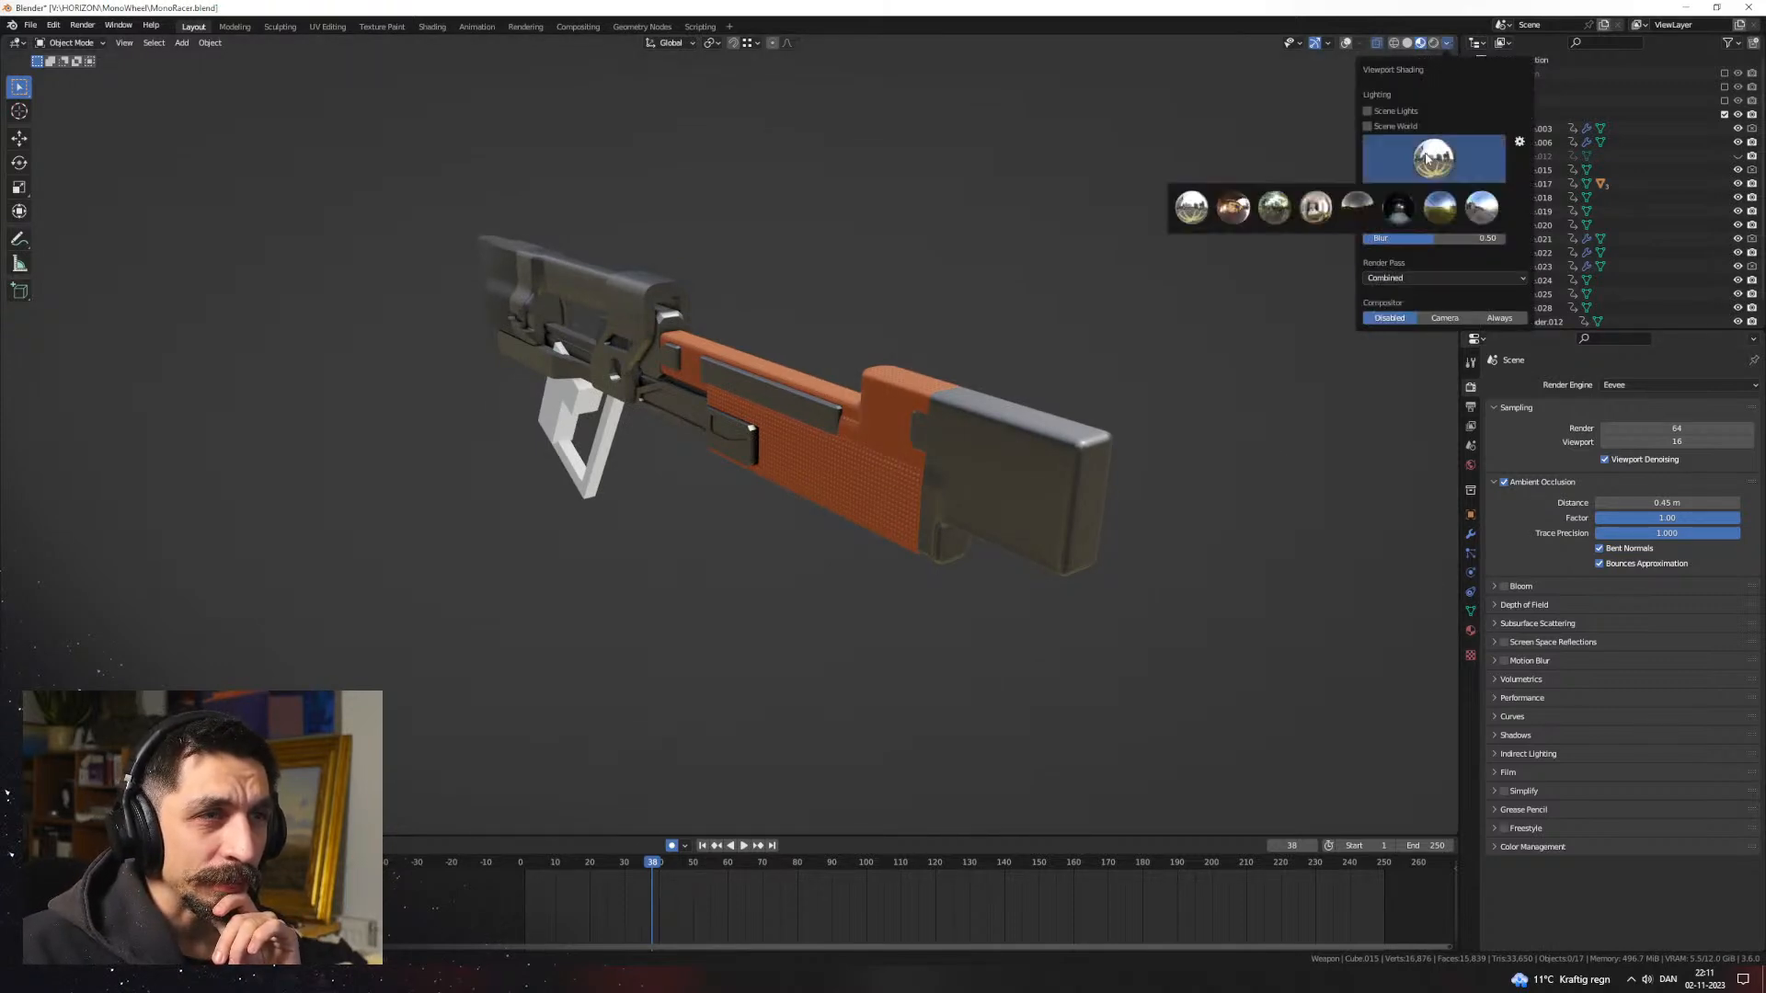
left_click(1280, 209)
left_click(1433, 158)
left_click(1273, 207)
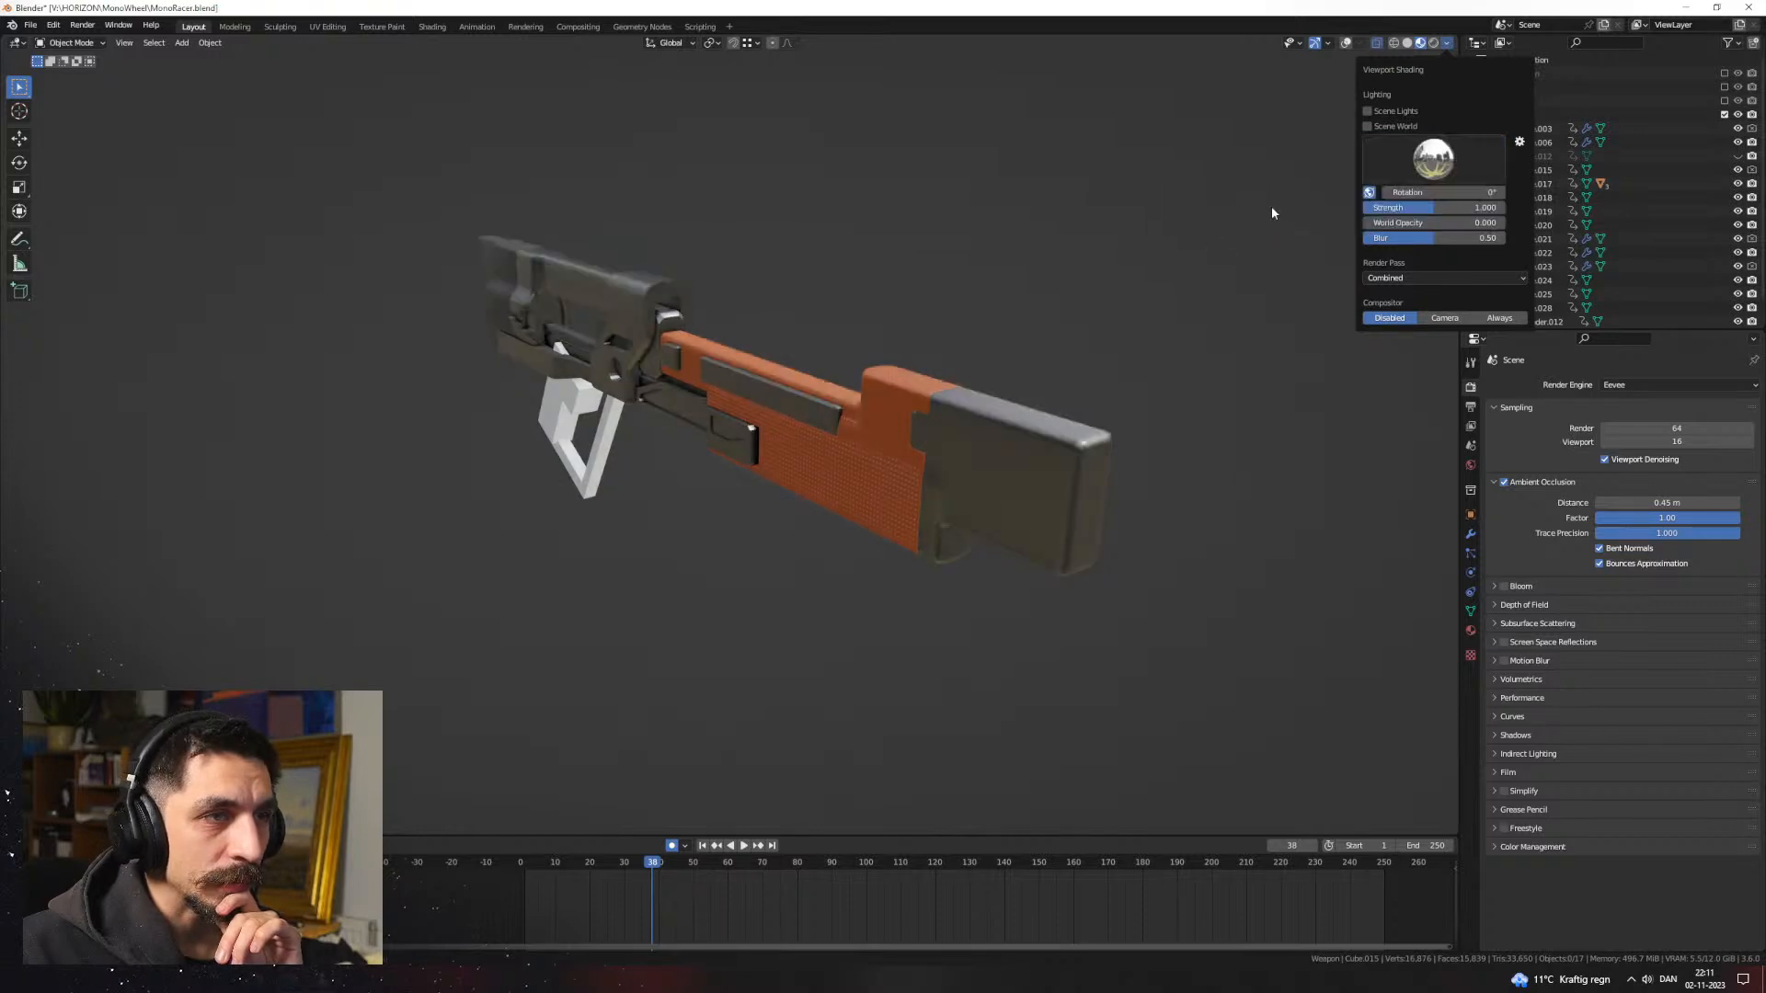
left_click(1404, 129)
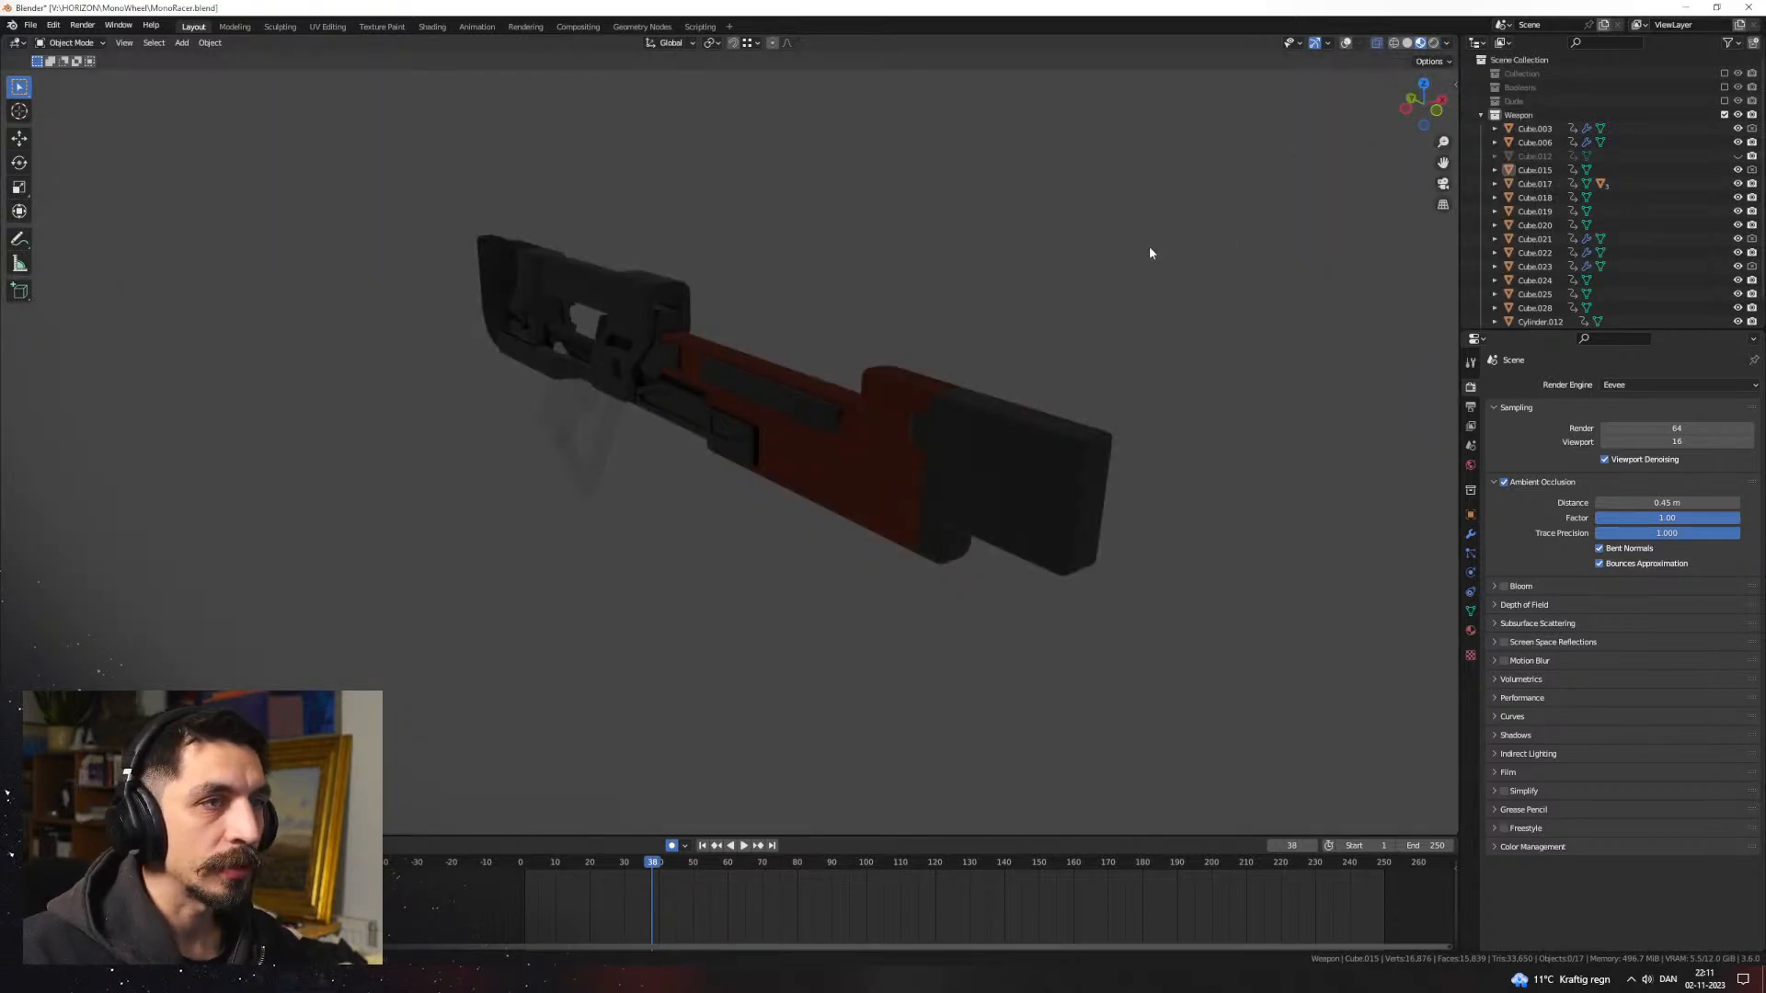
Step: Add a sun light to the scene and try rotating it about the global Y axis
key("shift+a")
mouse_move(1117, 419)
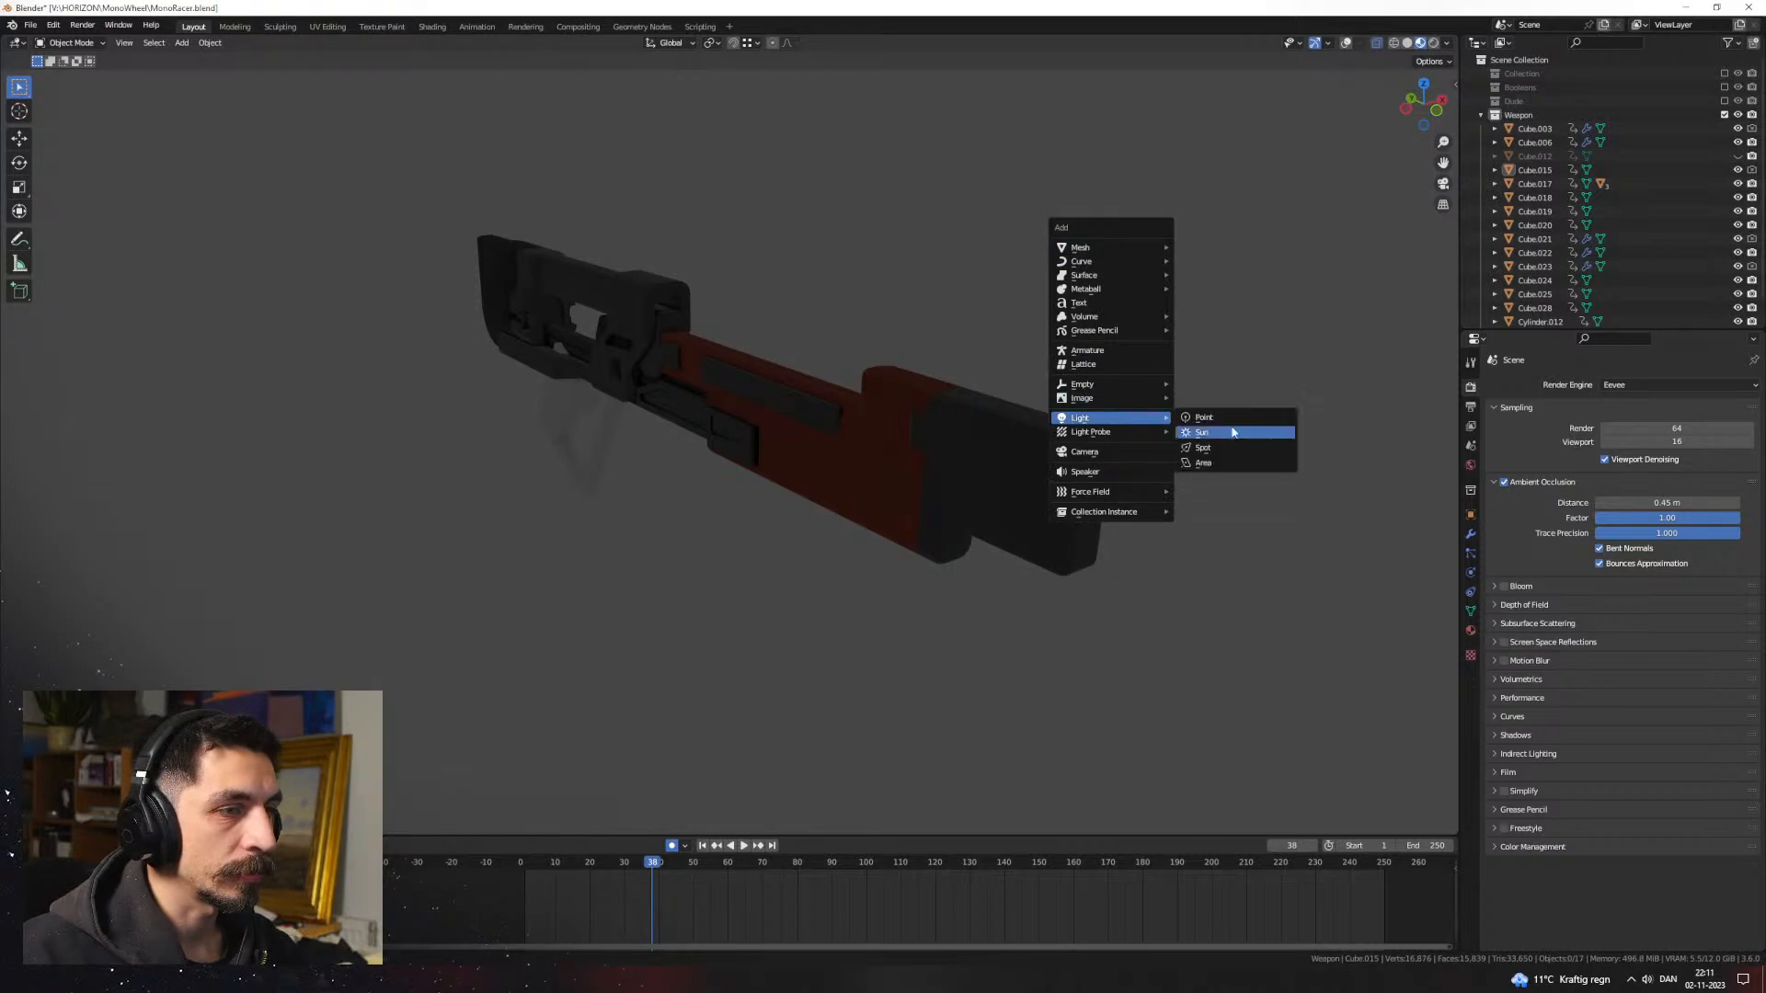
left_click(1233, 432)
key("r")
key("y")
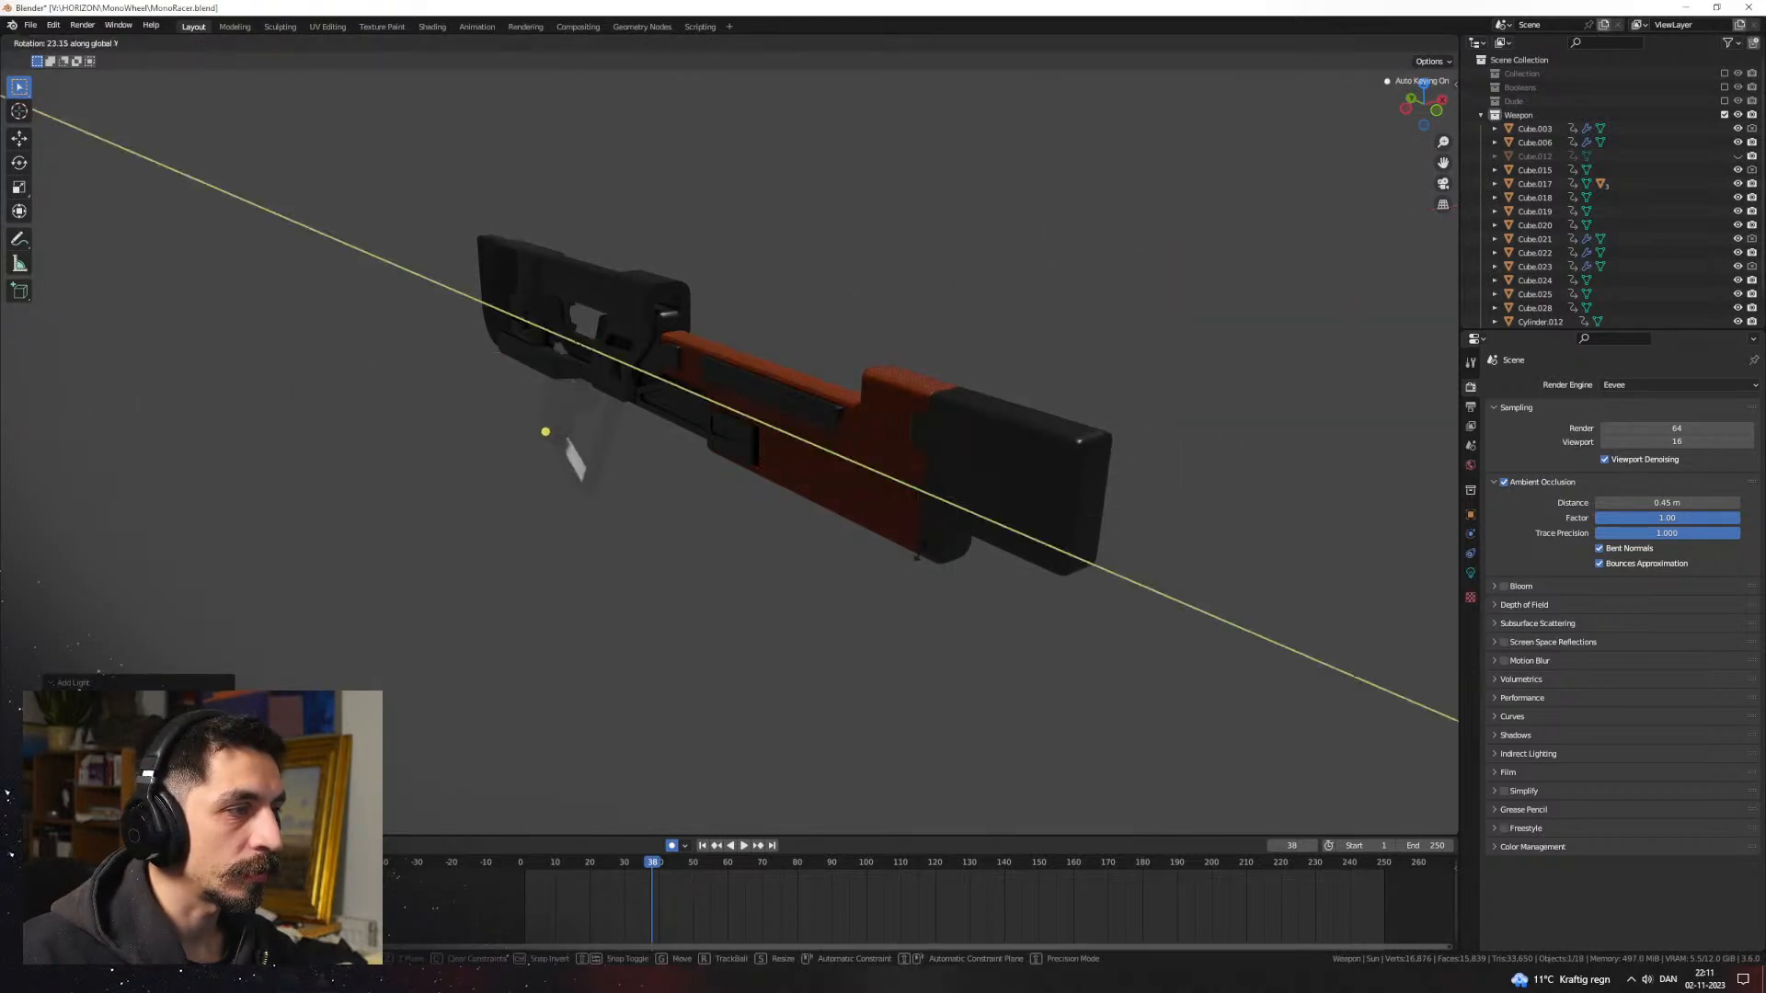
left_click(941, 533)
middle_click_drag(941, 532, 854, 528)
key("ctrl+z")
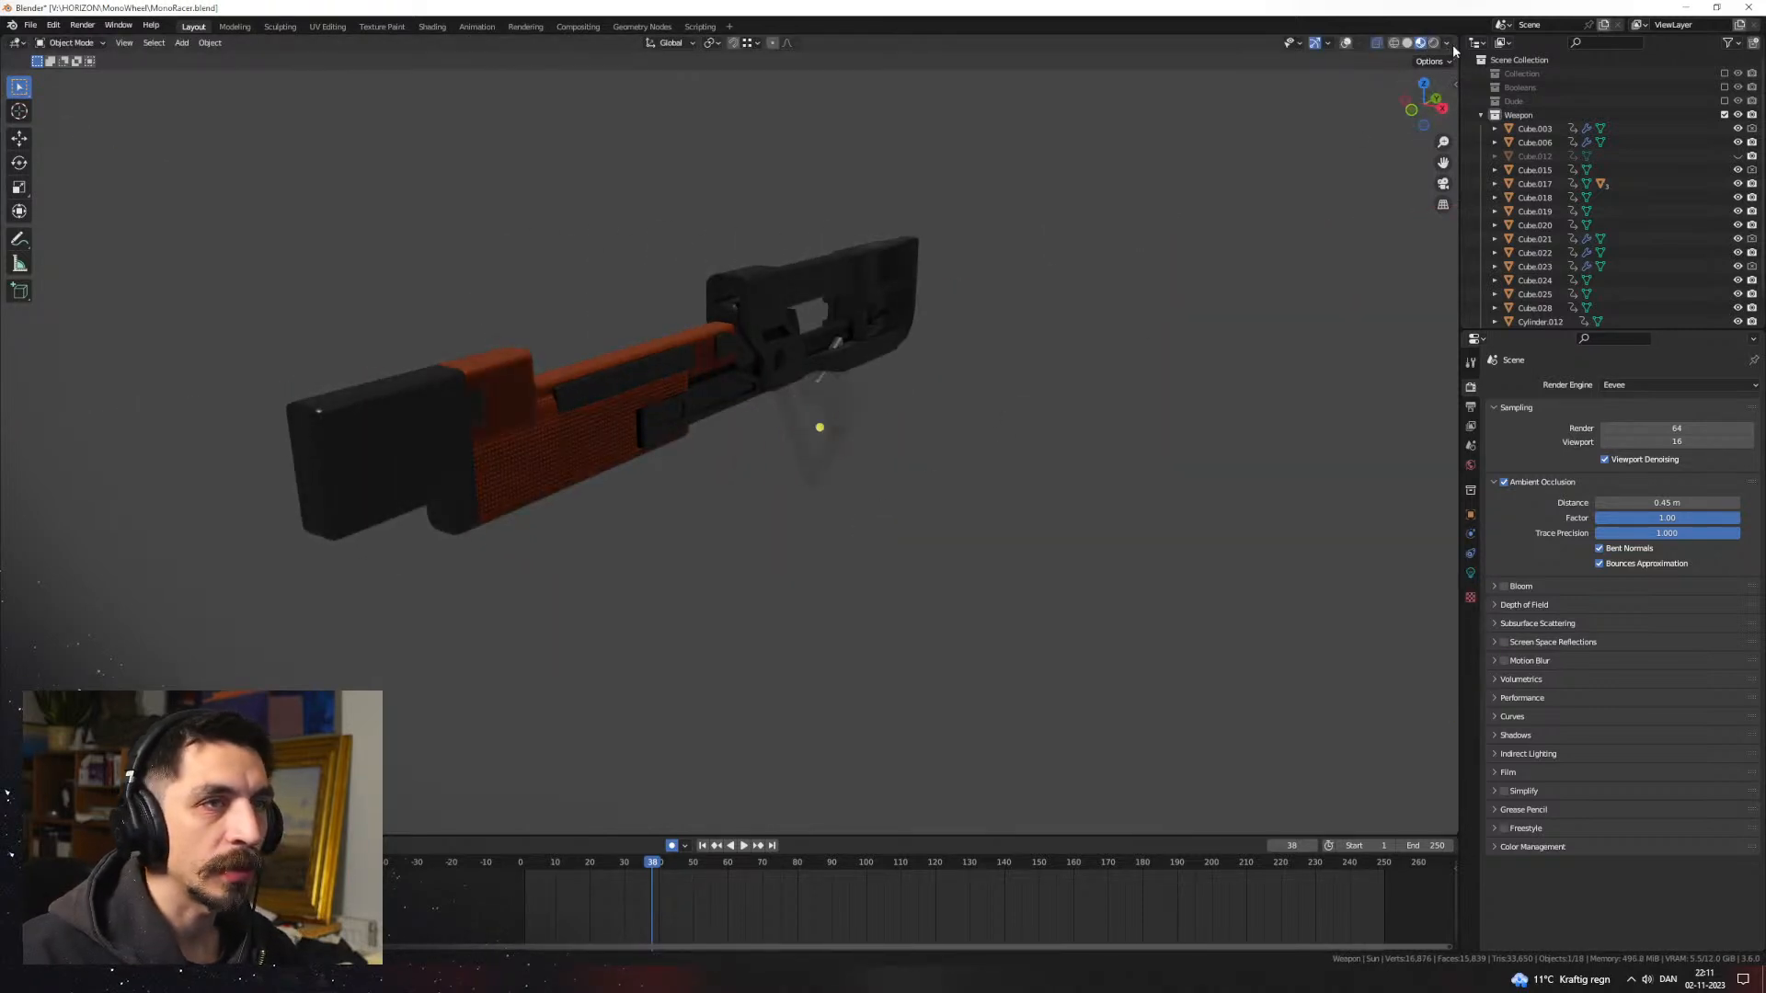
Step: Turn off Scene World lighting in the viewport preview, compare several built-in HDRIs and settle on the first one
left_click(1447, 46)
left_click(1399, 128)
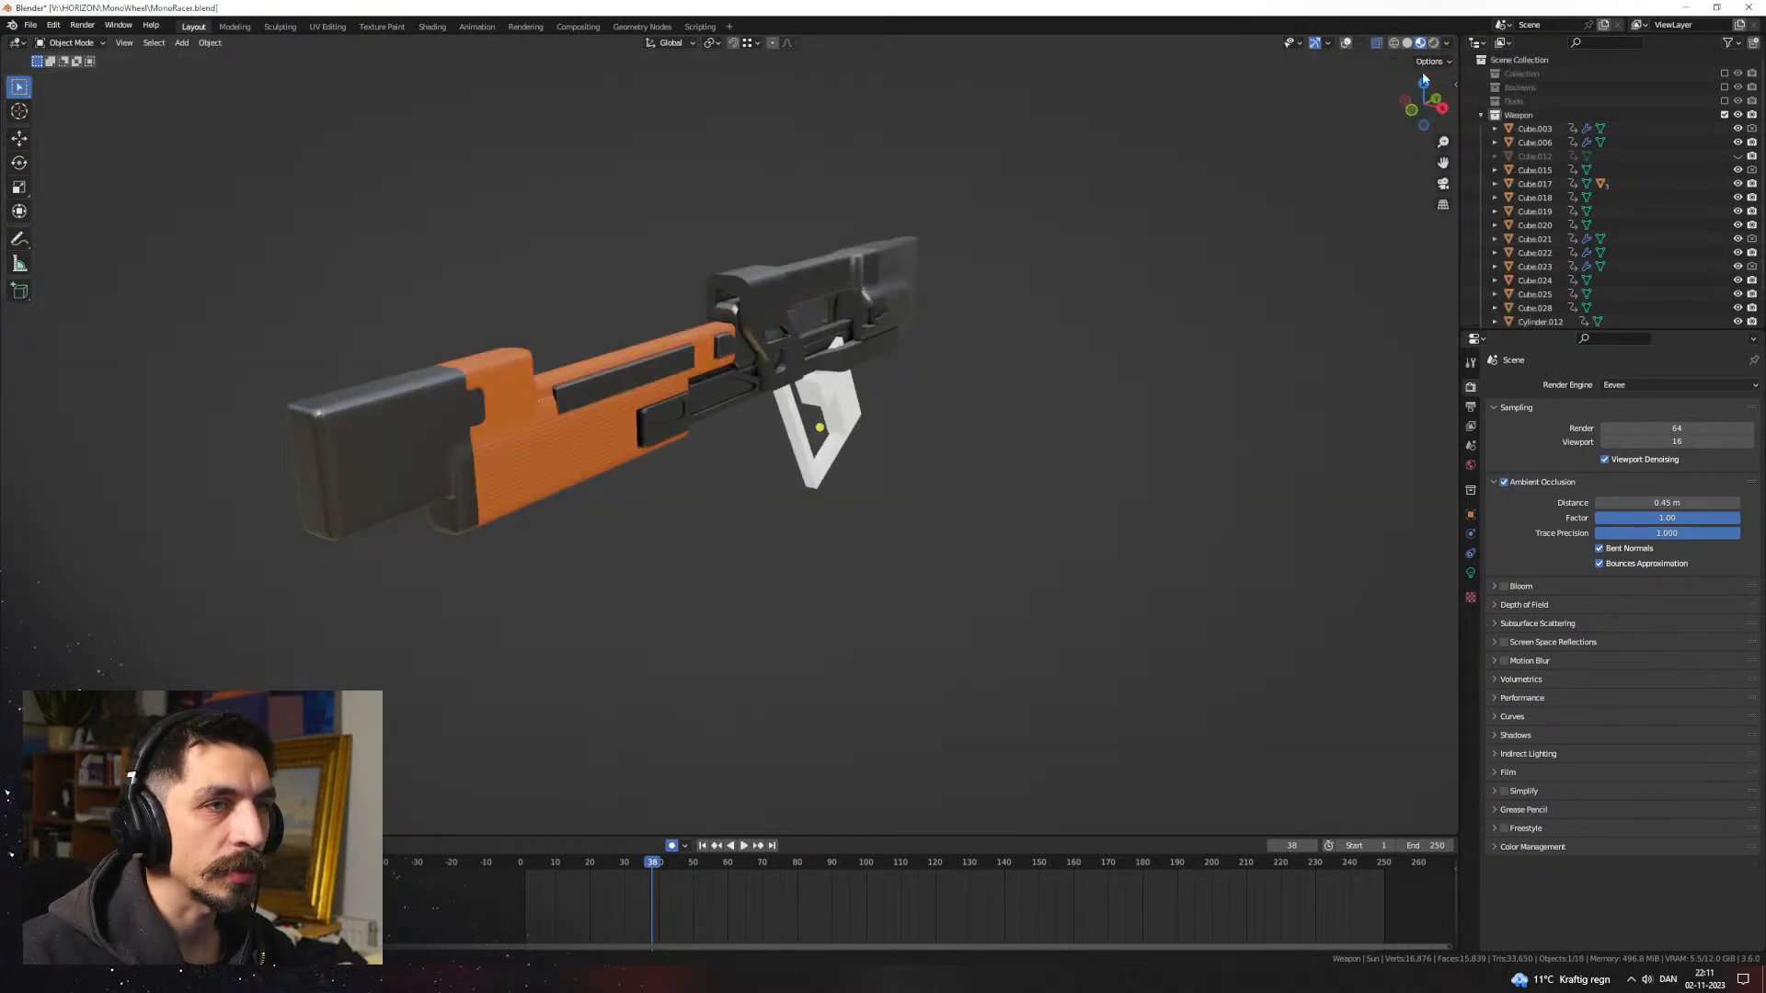
left_click(1447, 44)
left_click(1433, 156)
left_click(1391, 207)
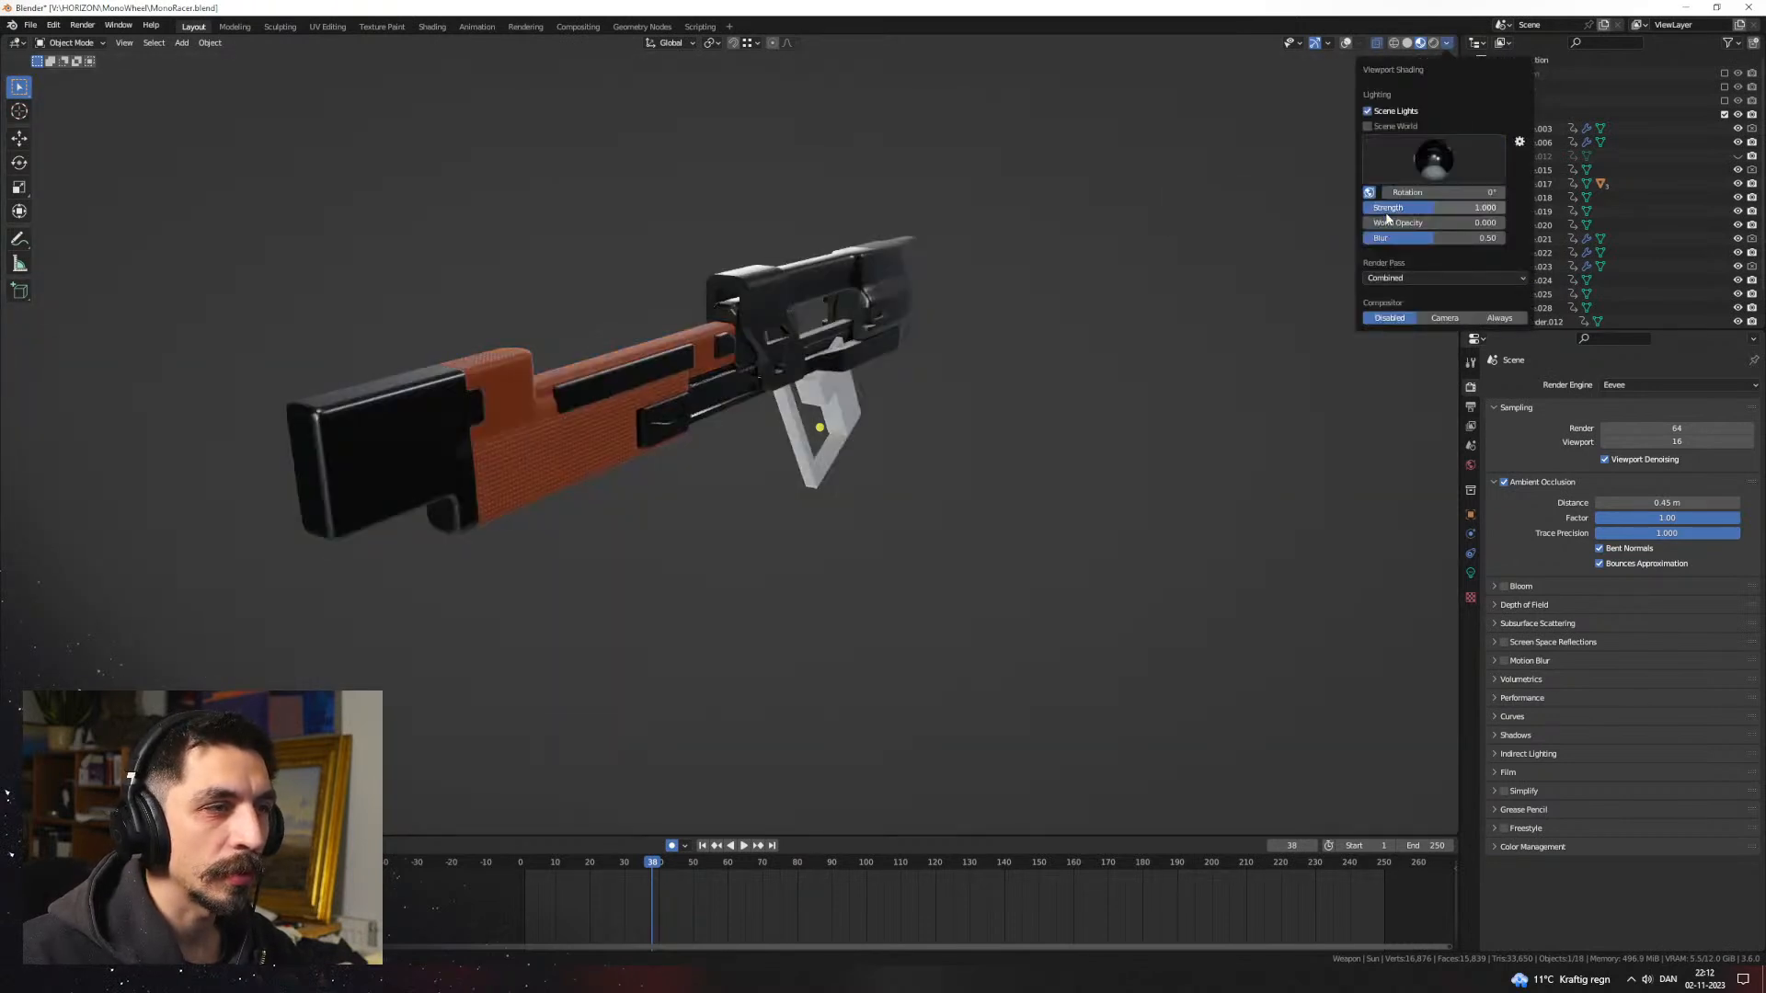
left_click(1433, 156)
left_click(1233, 215)
left_click(1433, 156)
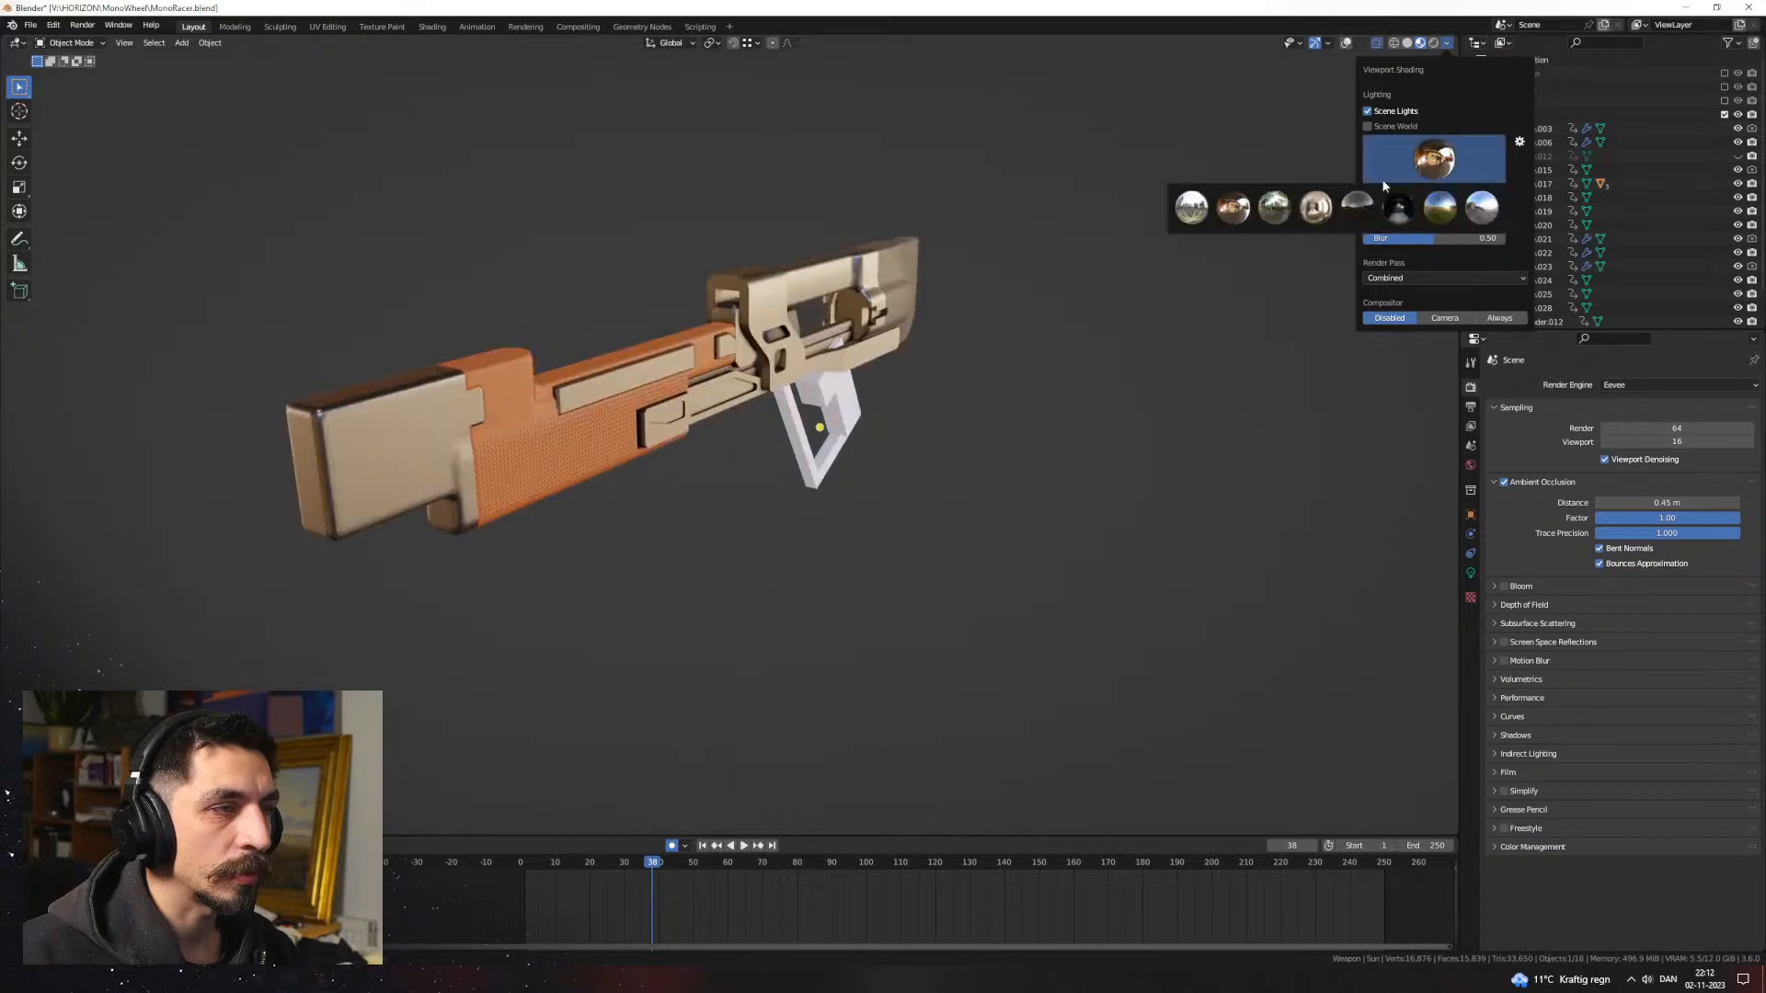
left_click(1175, 215)
mouse_move(1176, 221)
middle_mouse_down()
mouse_move(1033, 406)
mouse_move(1162, 481)
mouse_move(1078, 478)
mouse_move(851, 537)
mouse_move(923, 567)
middle_mouse_up()
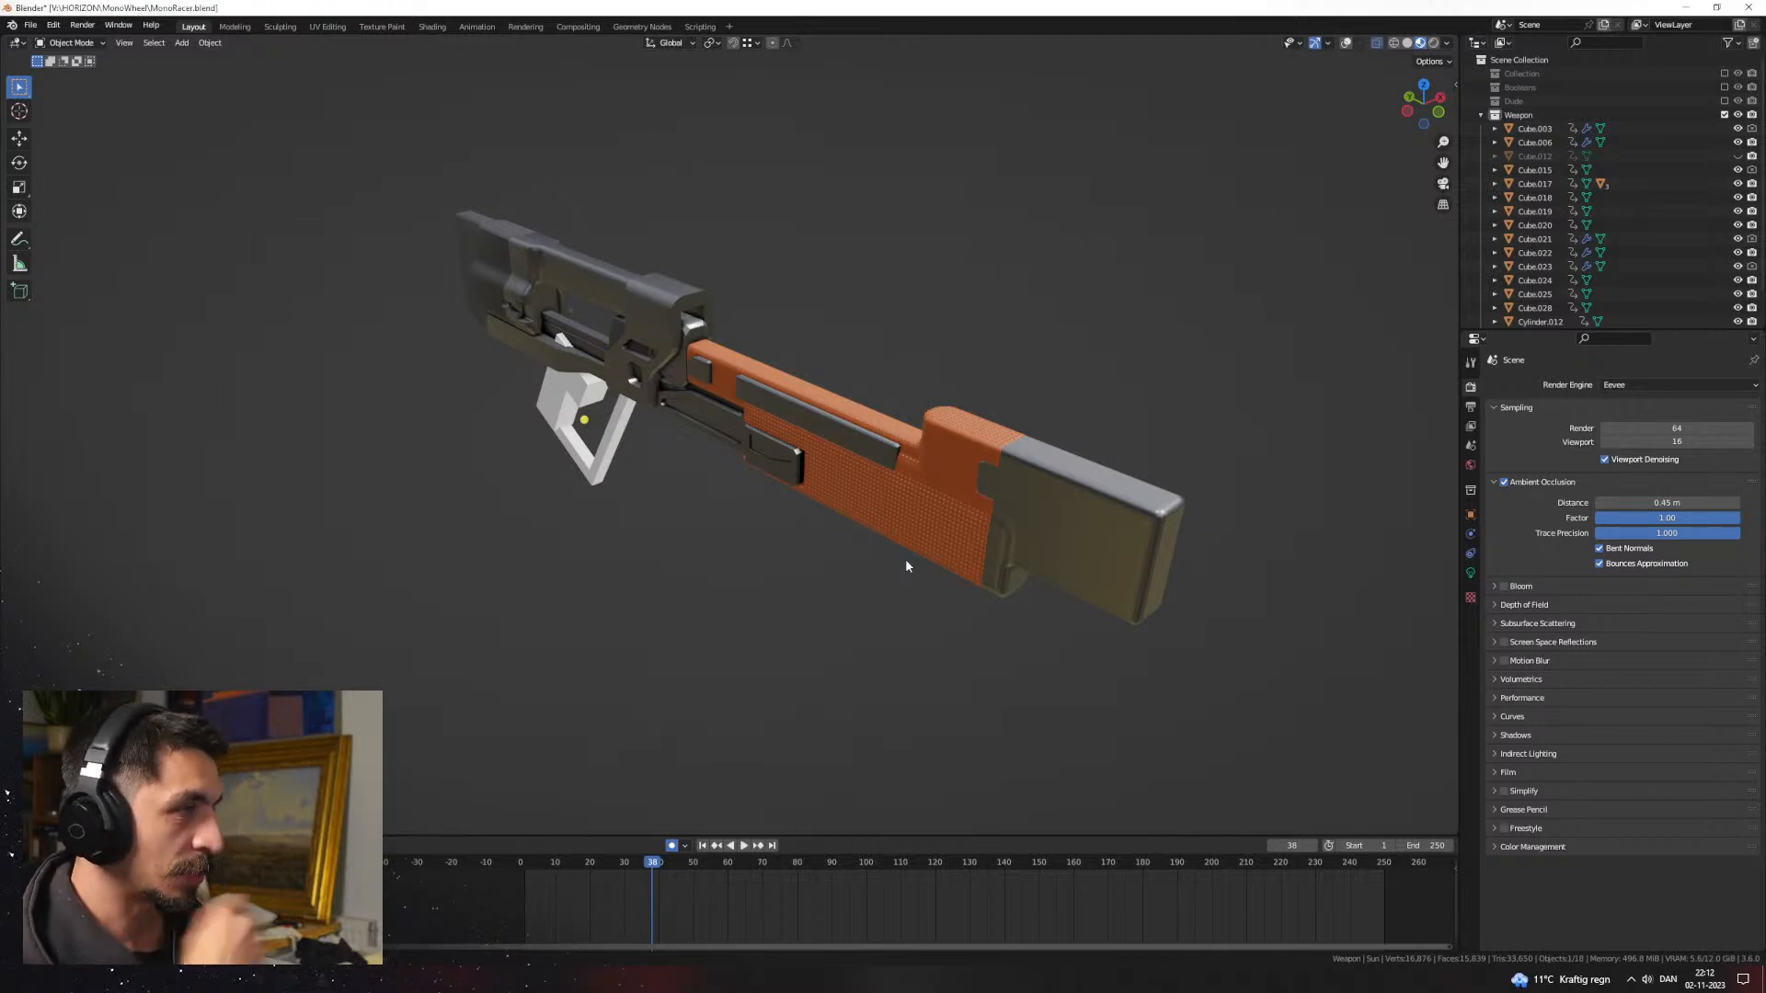
Step: Inspect the weapon's inner parts in wireframe and see-through solid shading, then return to material preview
scroll(905, 559, "up", 4)
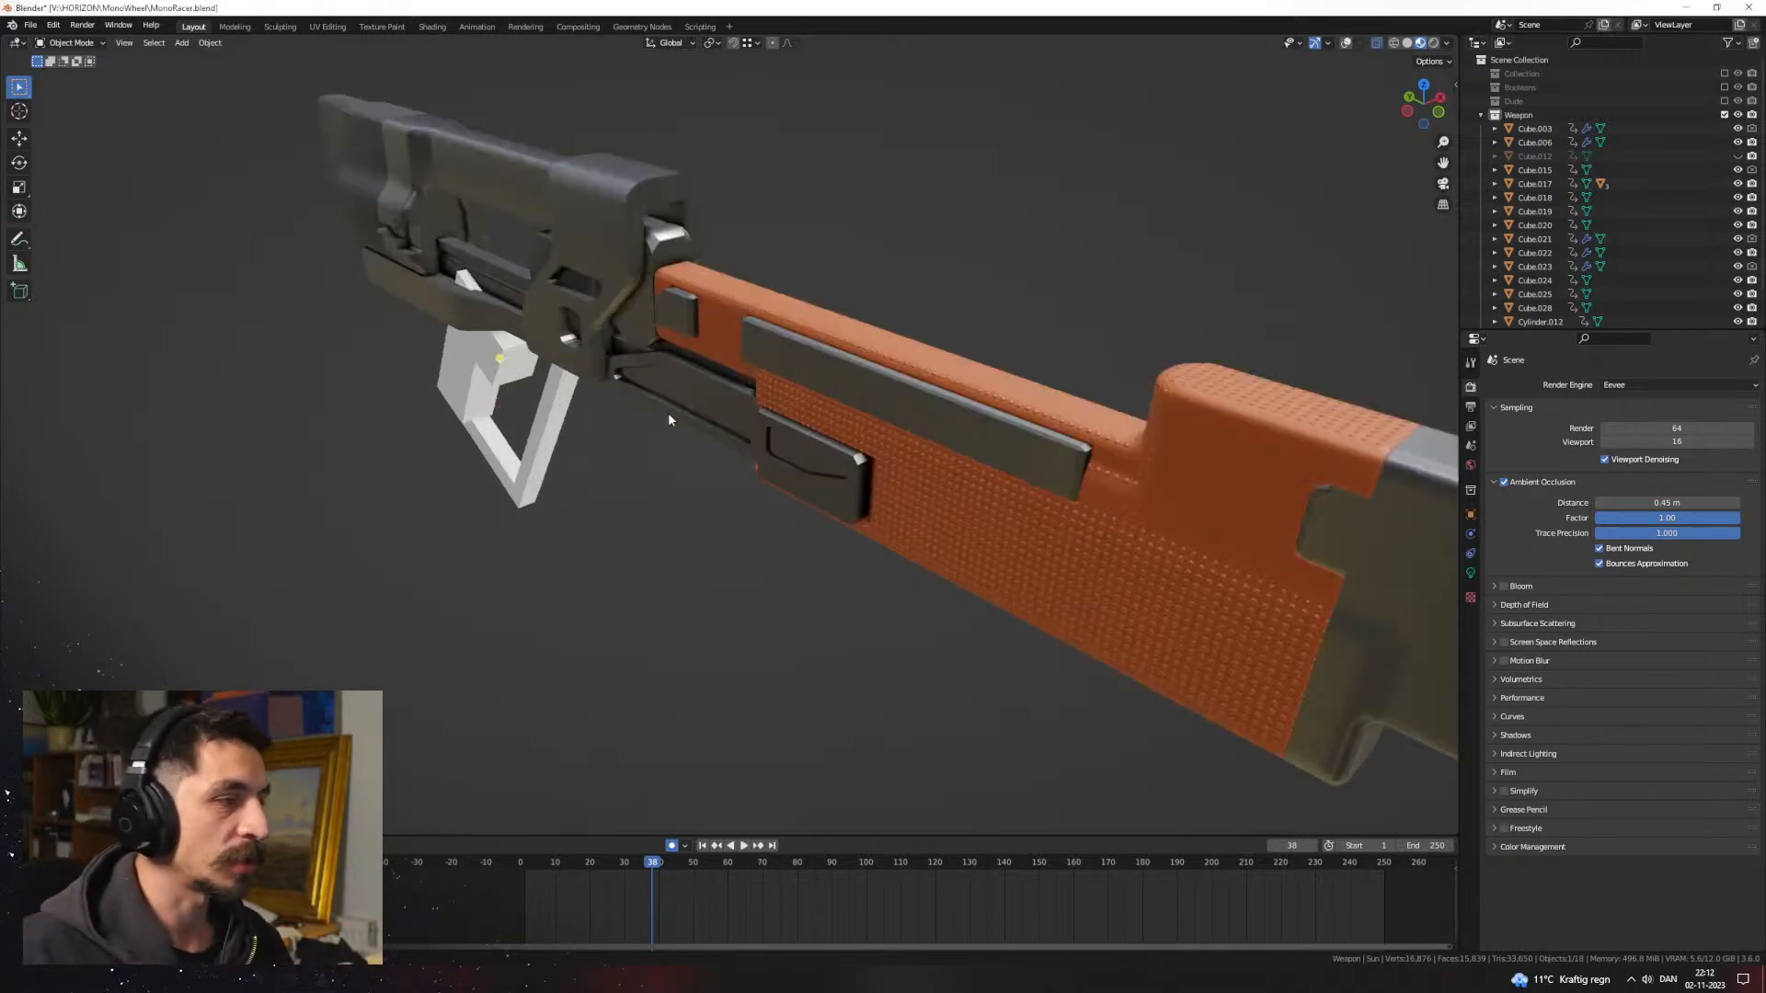
mouse_move(669, 421)
middle_mouse_down()
mouse_move(638, 537)
mouse_move(837, 515)
mouse_move(795, 538)
mouse_move(912, 520)
mouse_move(1021, 548)
mouse_move(912, 532)
middle_mouse_up()
key("shift+z")
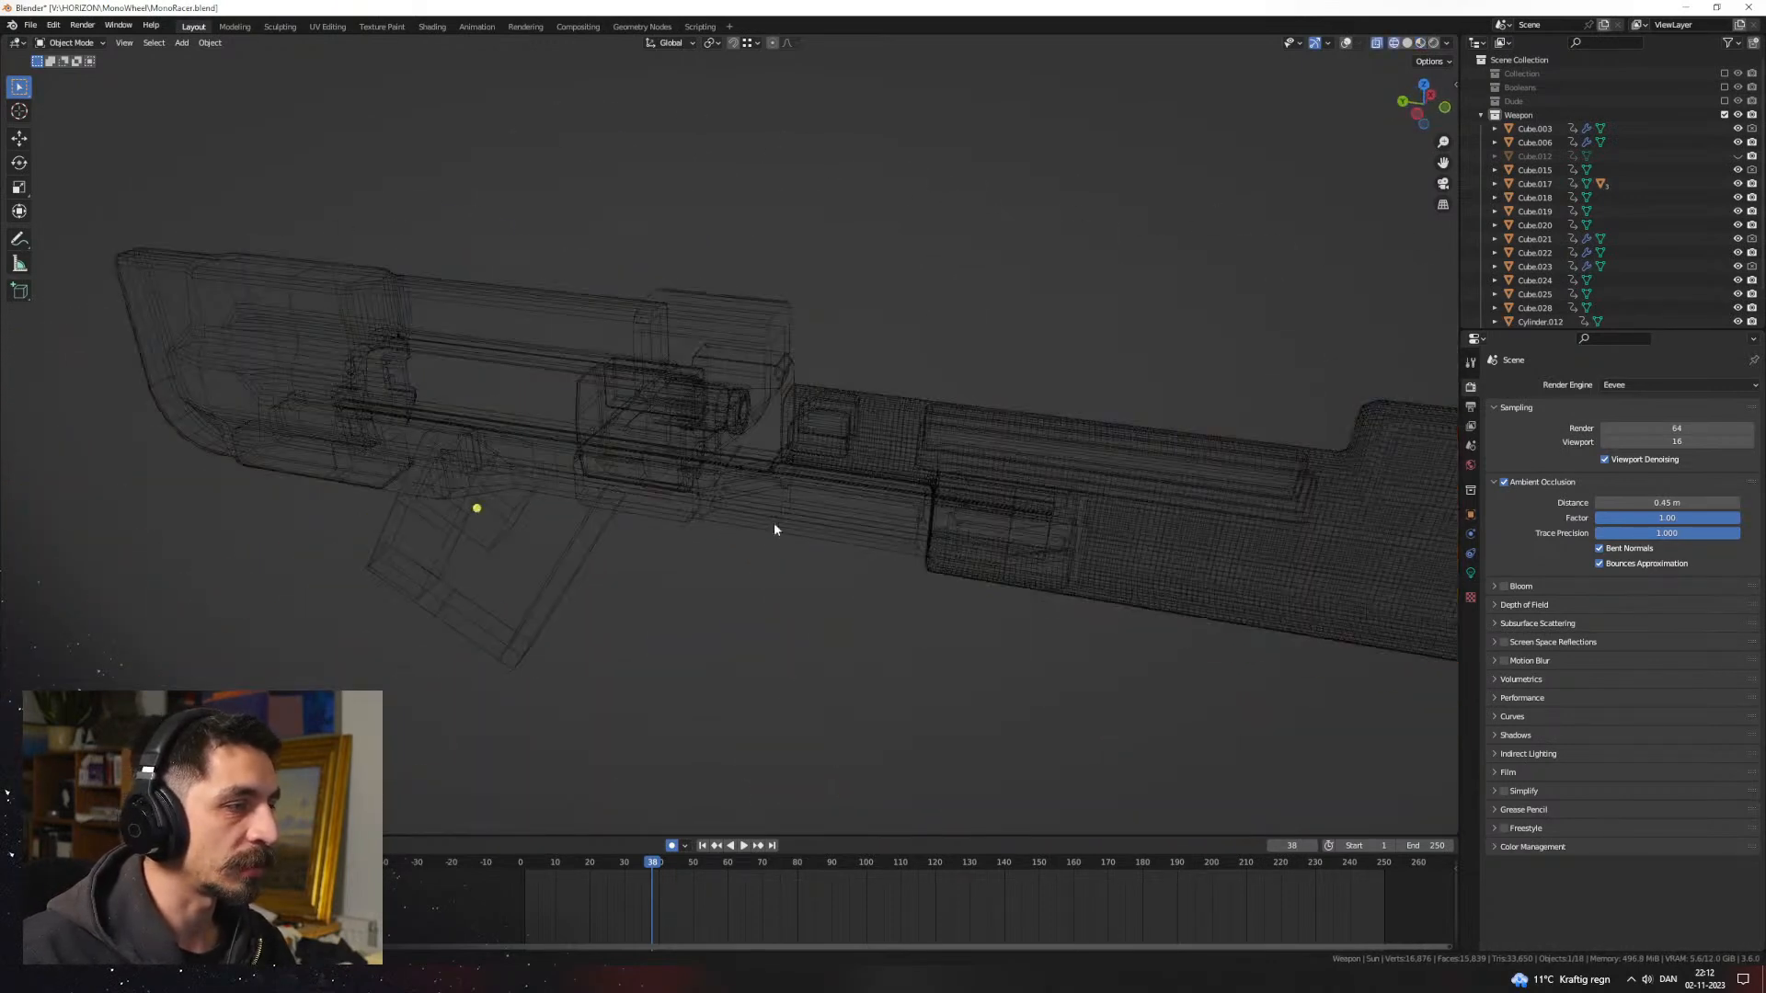
mouse_move(774, 529)
middle_mouse_down()
mouse_move(991, 478)
mouse_move(930, 460)
mouse_move(748, 485)
mouse_move(920, 465)
mouse_move(840, 477)
middle_mouse_up()
key("z")
left_click(947, 478)
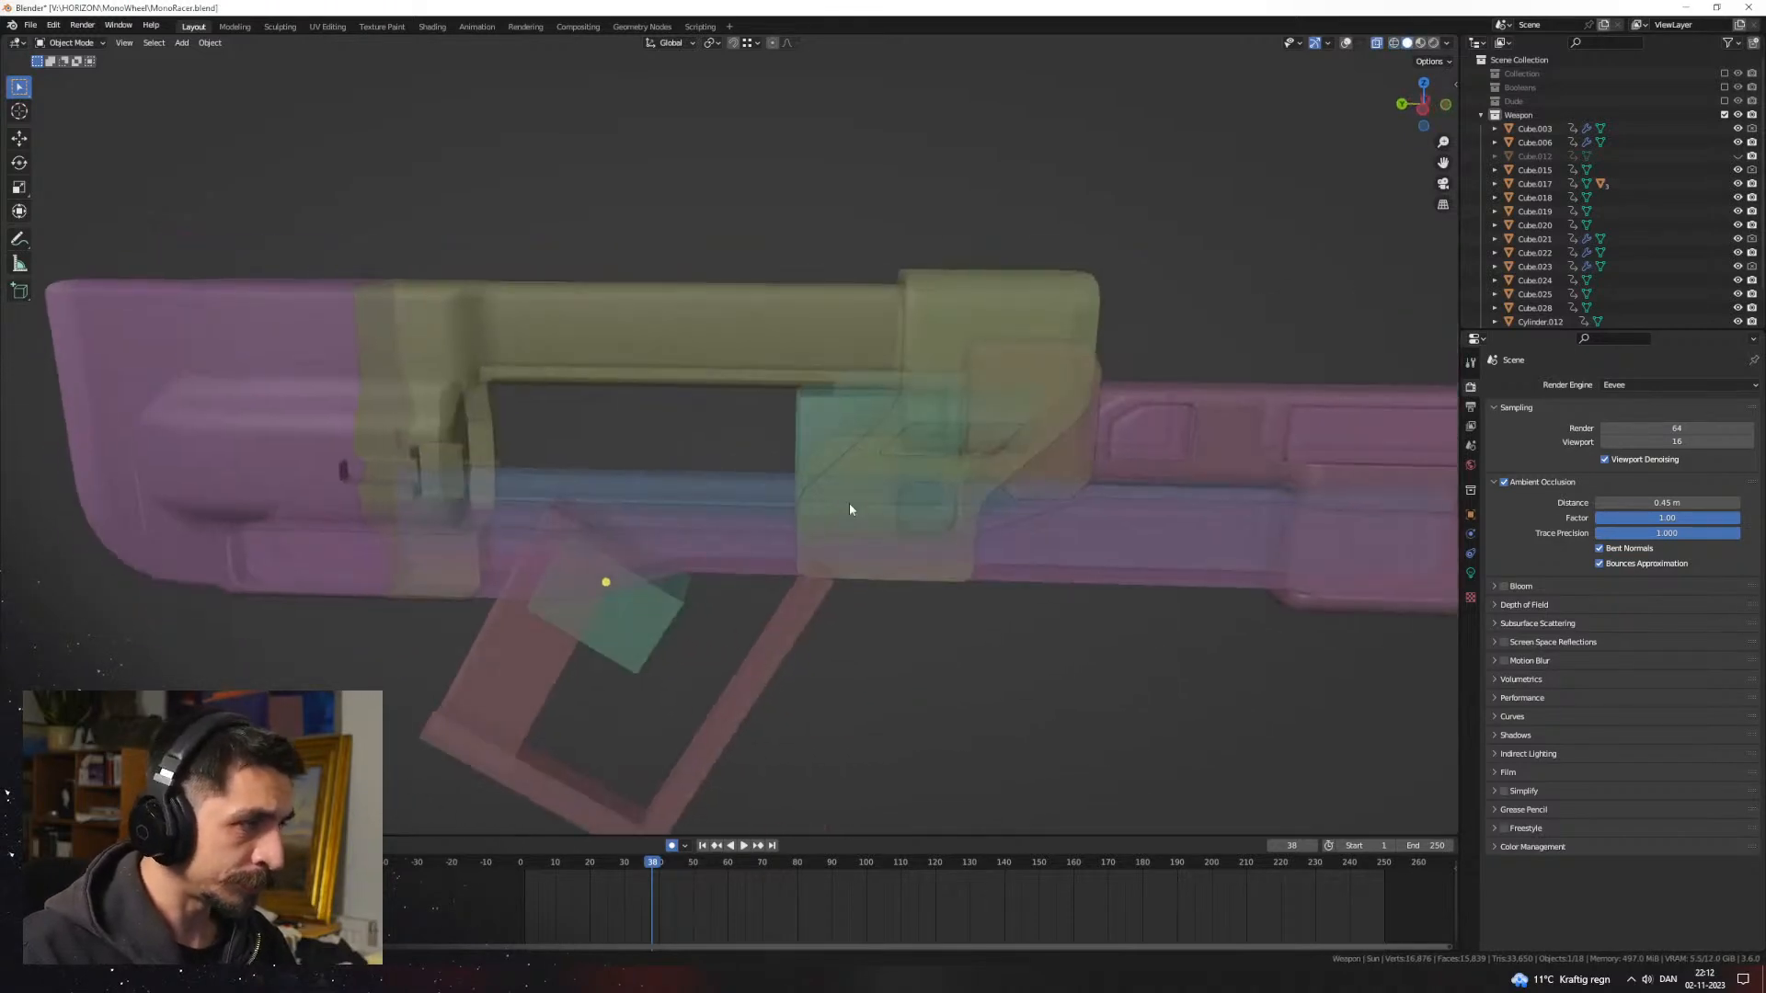
key("z")
left_click(859, 604)
mouse_move(946, 589)
middle_mouse_down()
mouse_move(692, 578)
mouse_move(826, 569)
mouse_move(813, 513)
mouse_move(835, 460)
mouse_move(823, 517)
mouse_move(780, 462)
mouse_move(823, 577)
mouse_move(612, 571)
mouse_move(609, 555)
mouse_move(635, 557)
middle_mouse_up()
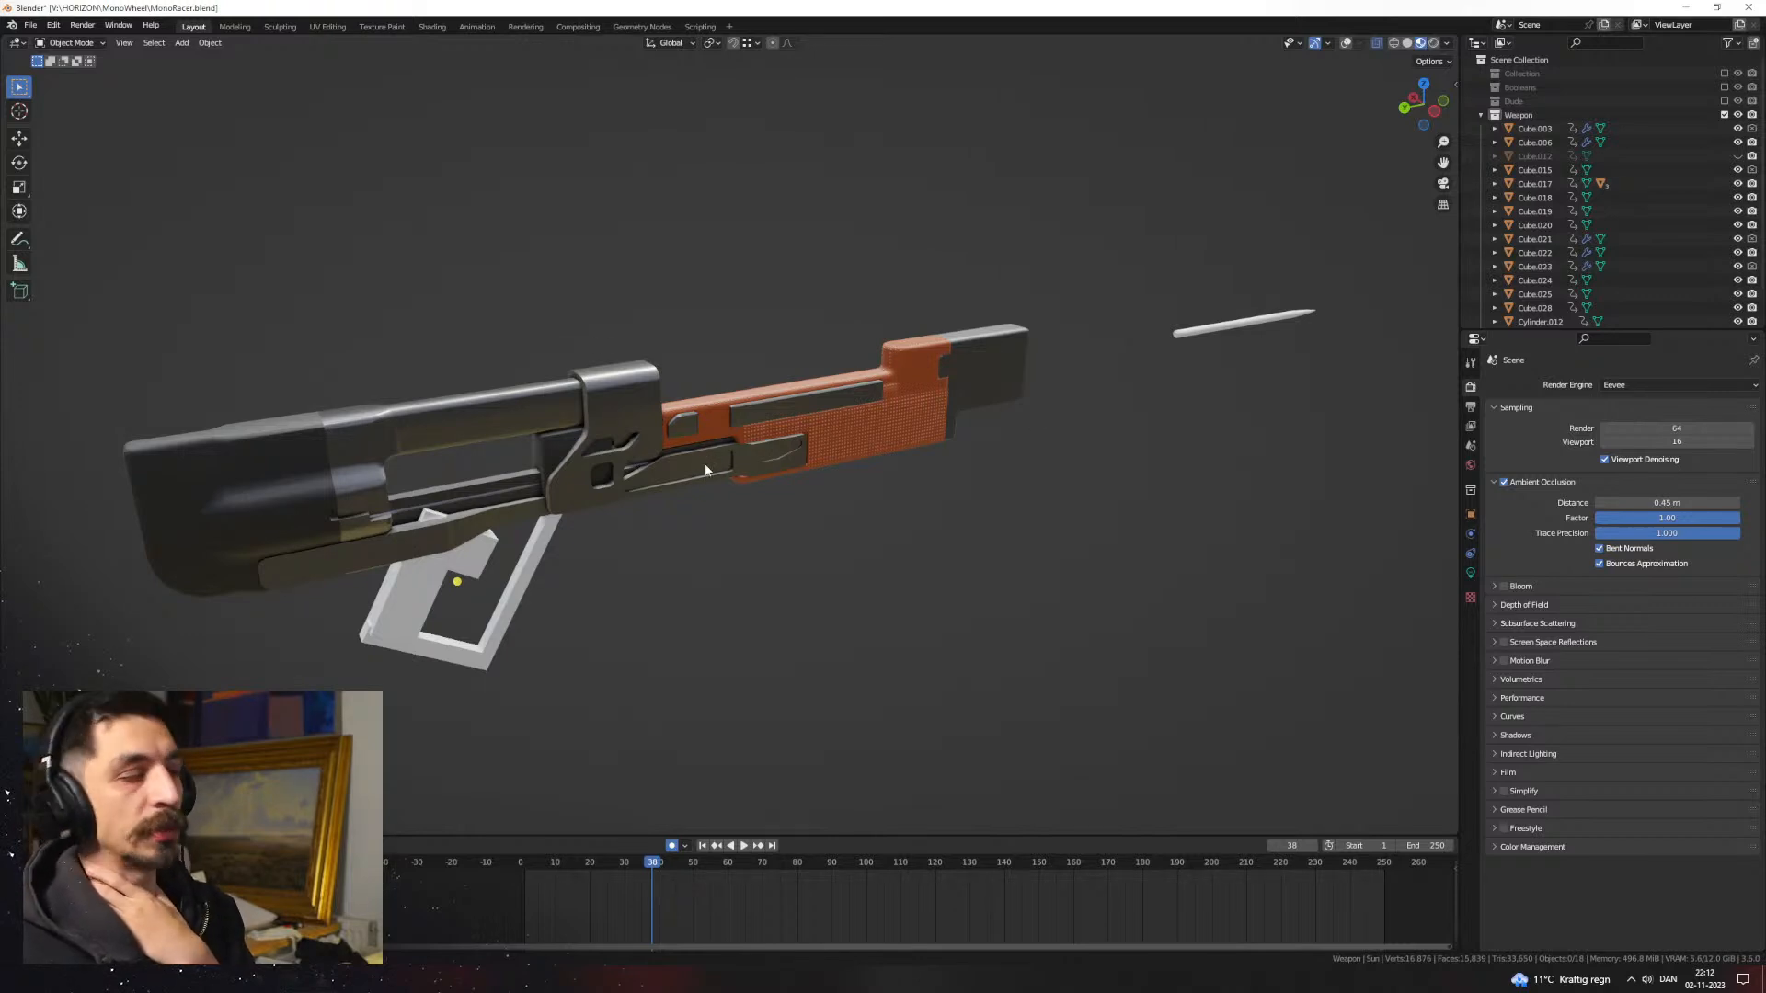
Step: Examine the whole weapon in material preview from both sides and ends, including the textured orange section and the grip
middle_click_drag(669, 453, 1001, 571)
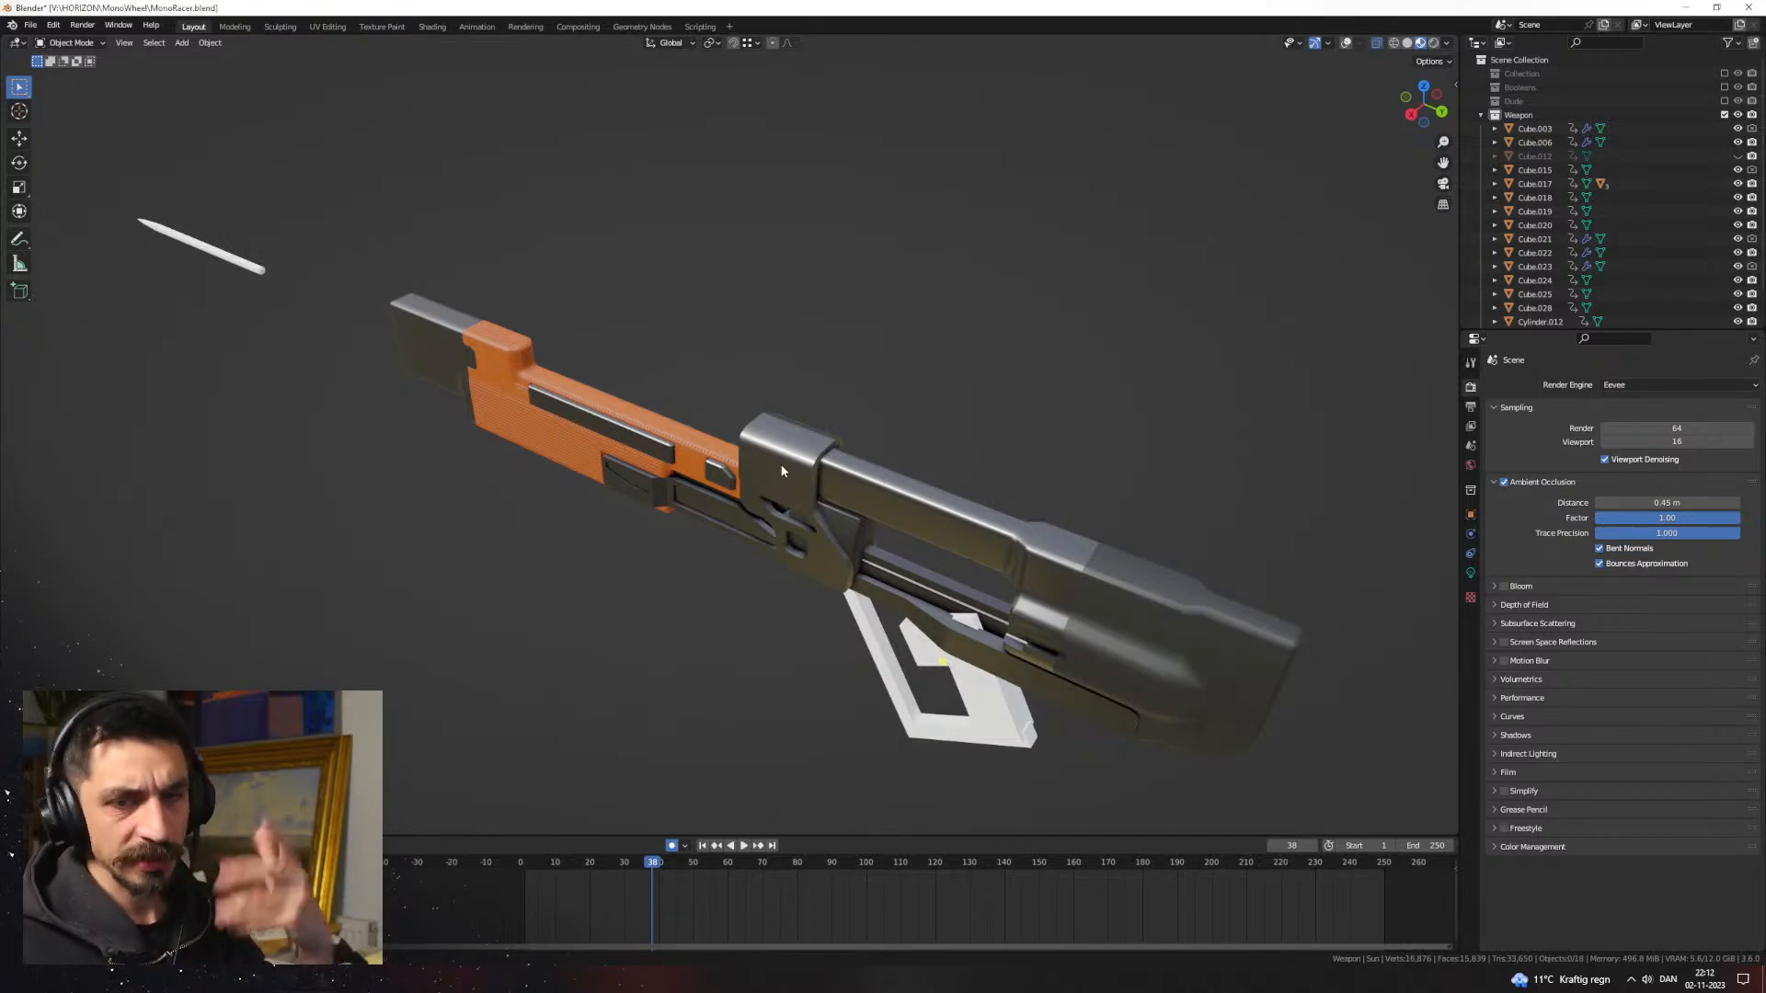
middle_click_drag(777, 449, 872, 520)
middle_click_drag(1035, 531, 1111, 331)
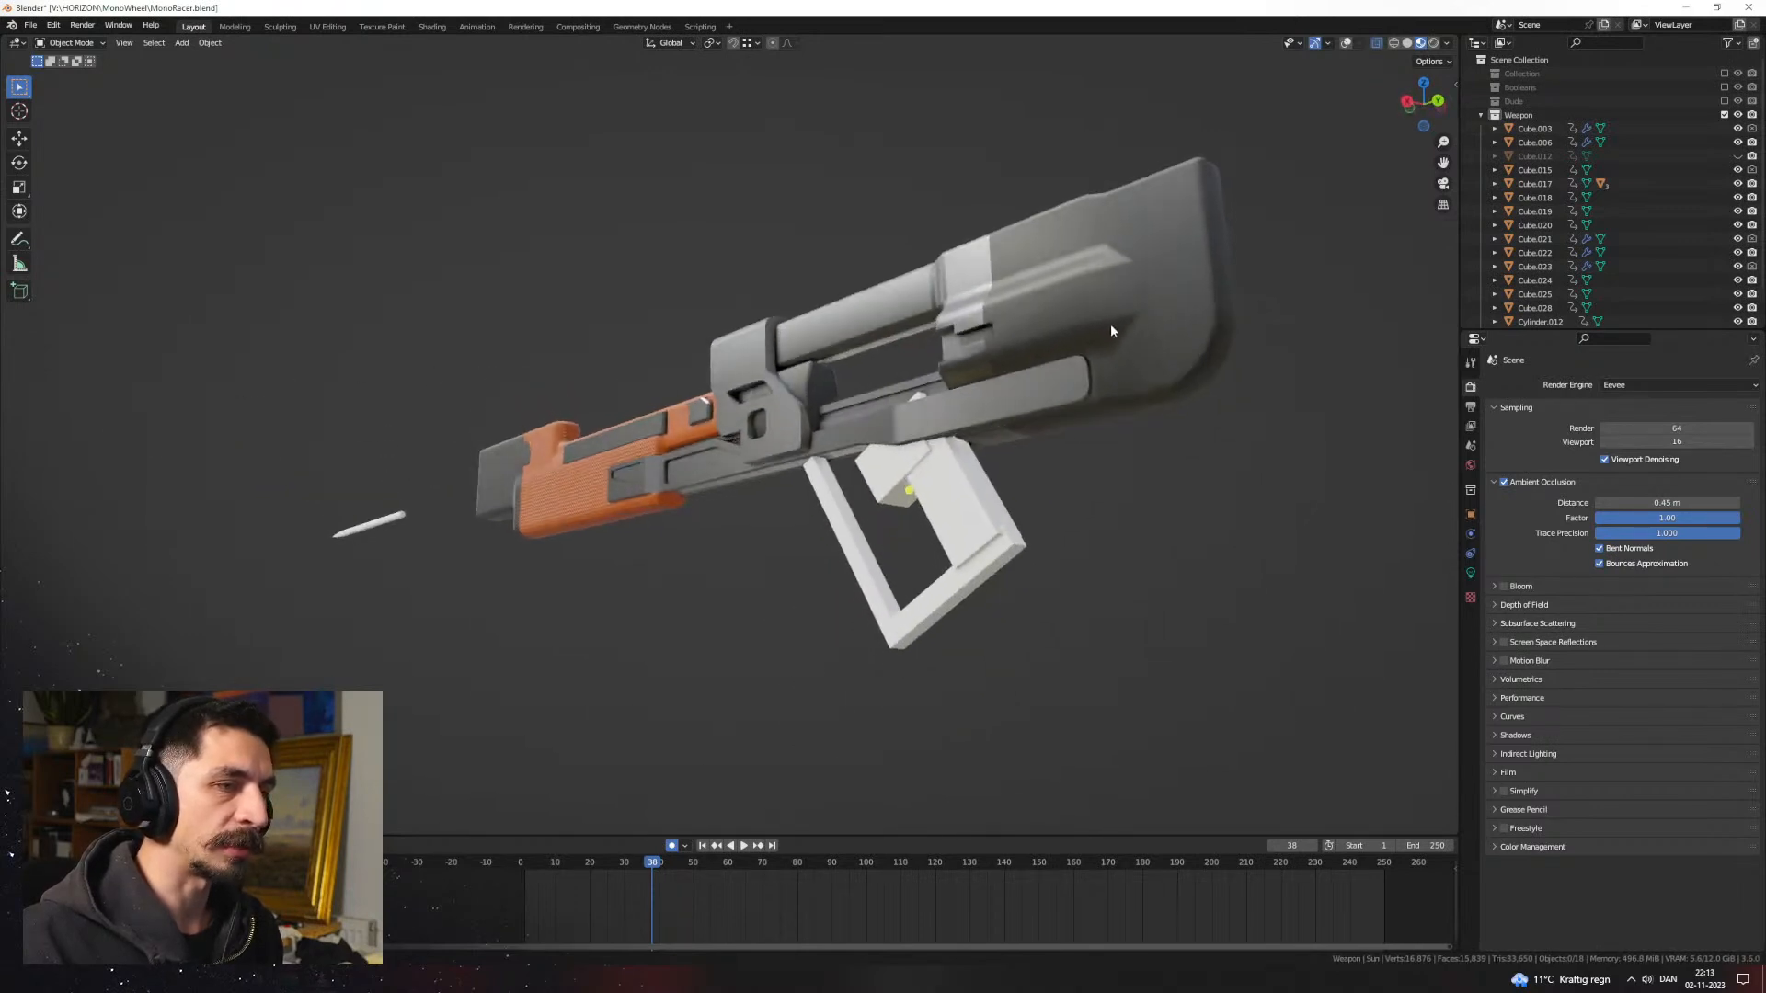
middle_click_drag(917, 299, 702, 422)
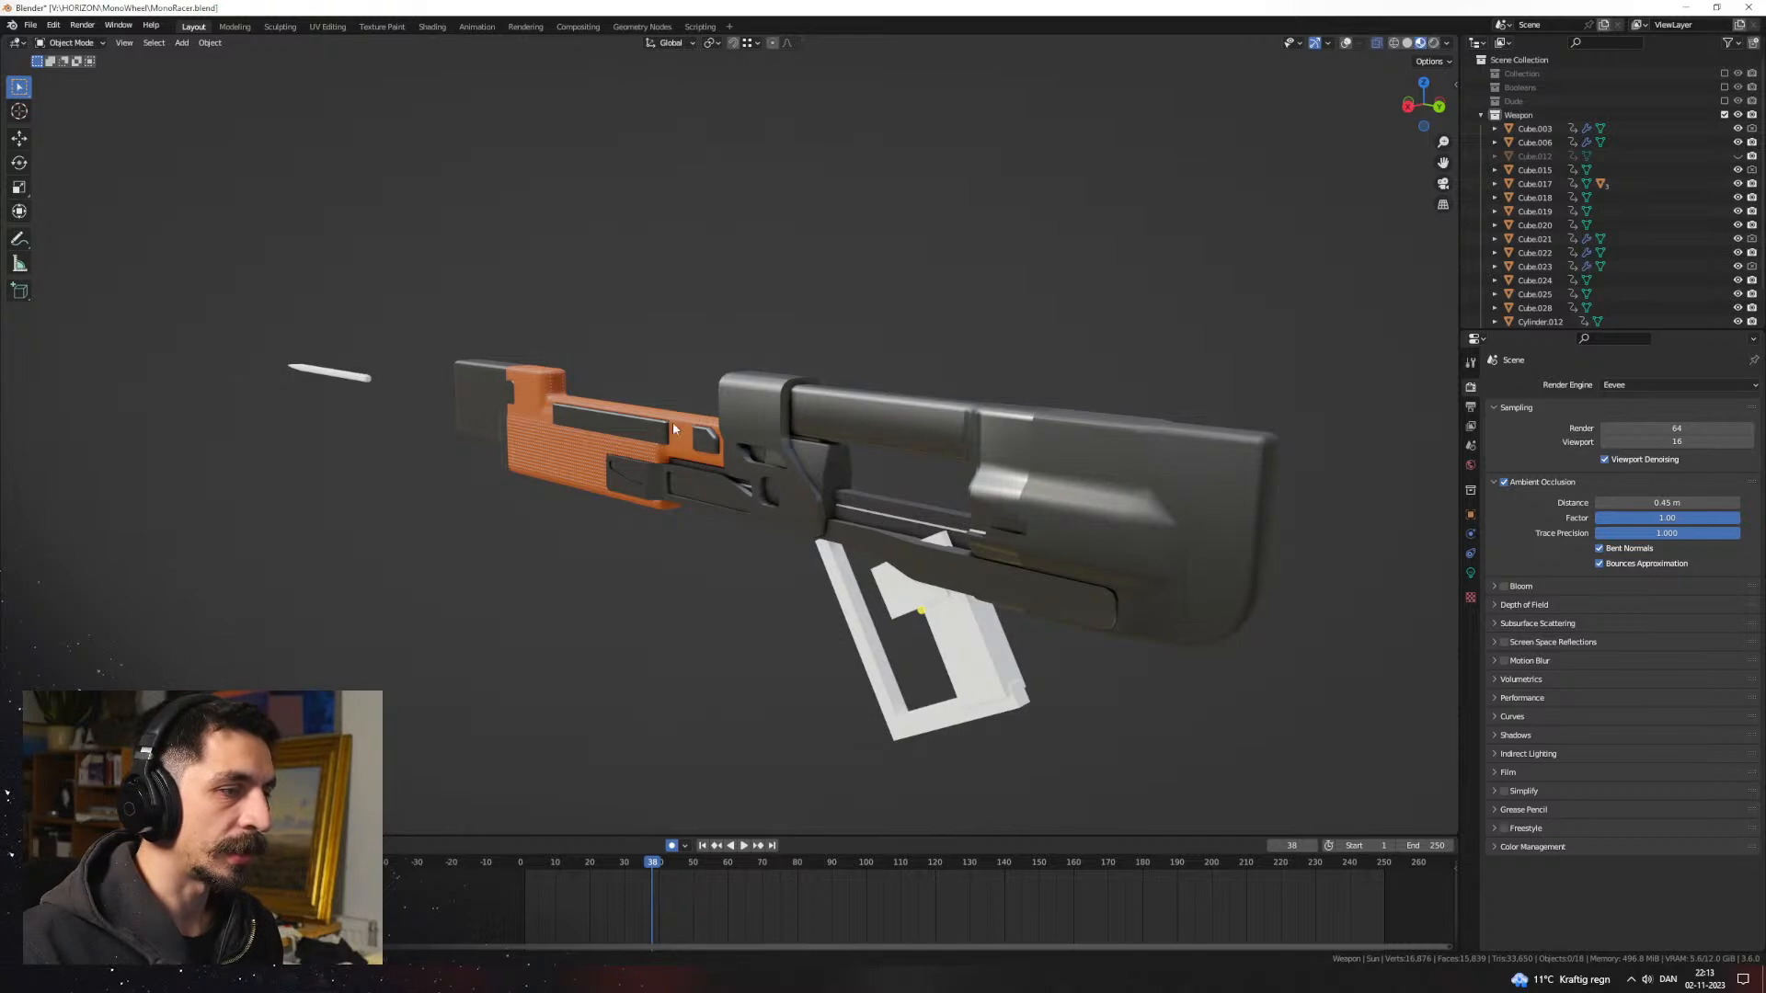
middle_click_drag(763, 401, 863, 366)
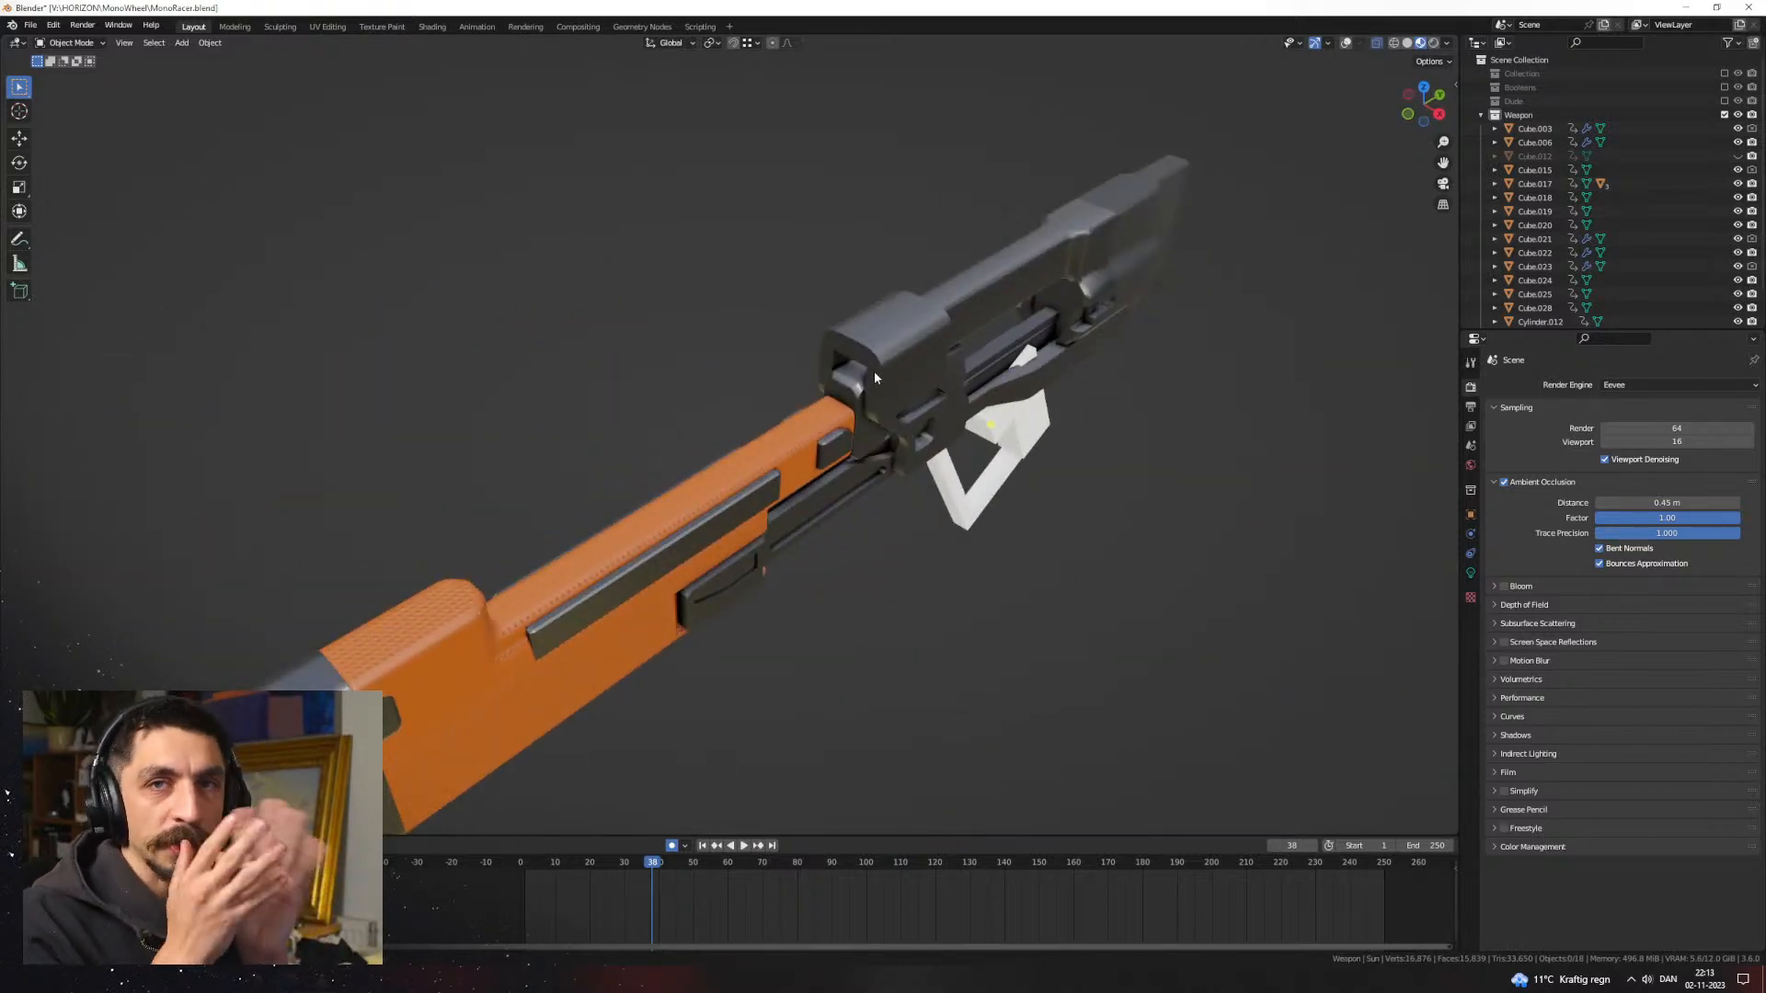
middle_click_drag(903, 412, 965, 523)
scroll(660, 409, "up", 2)
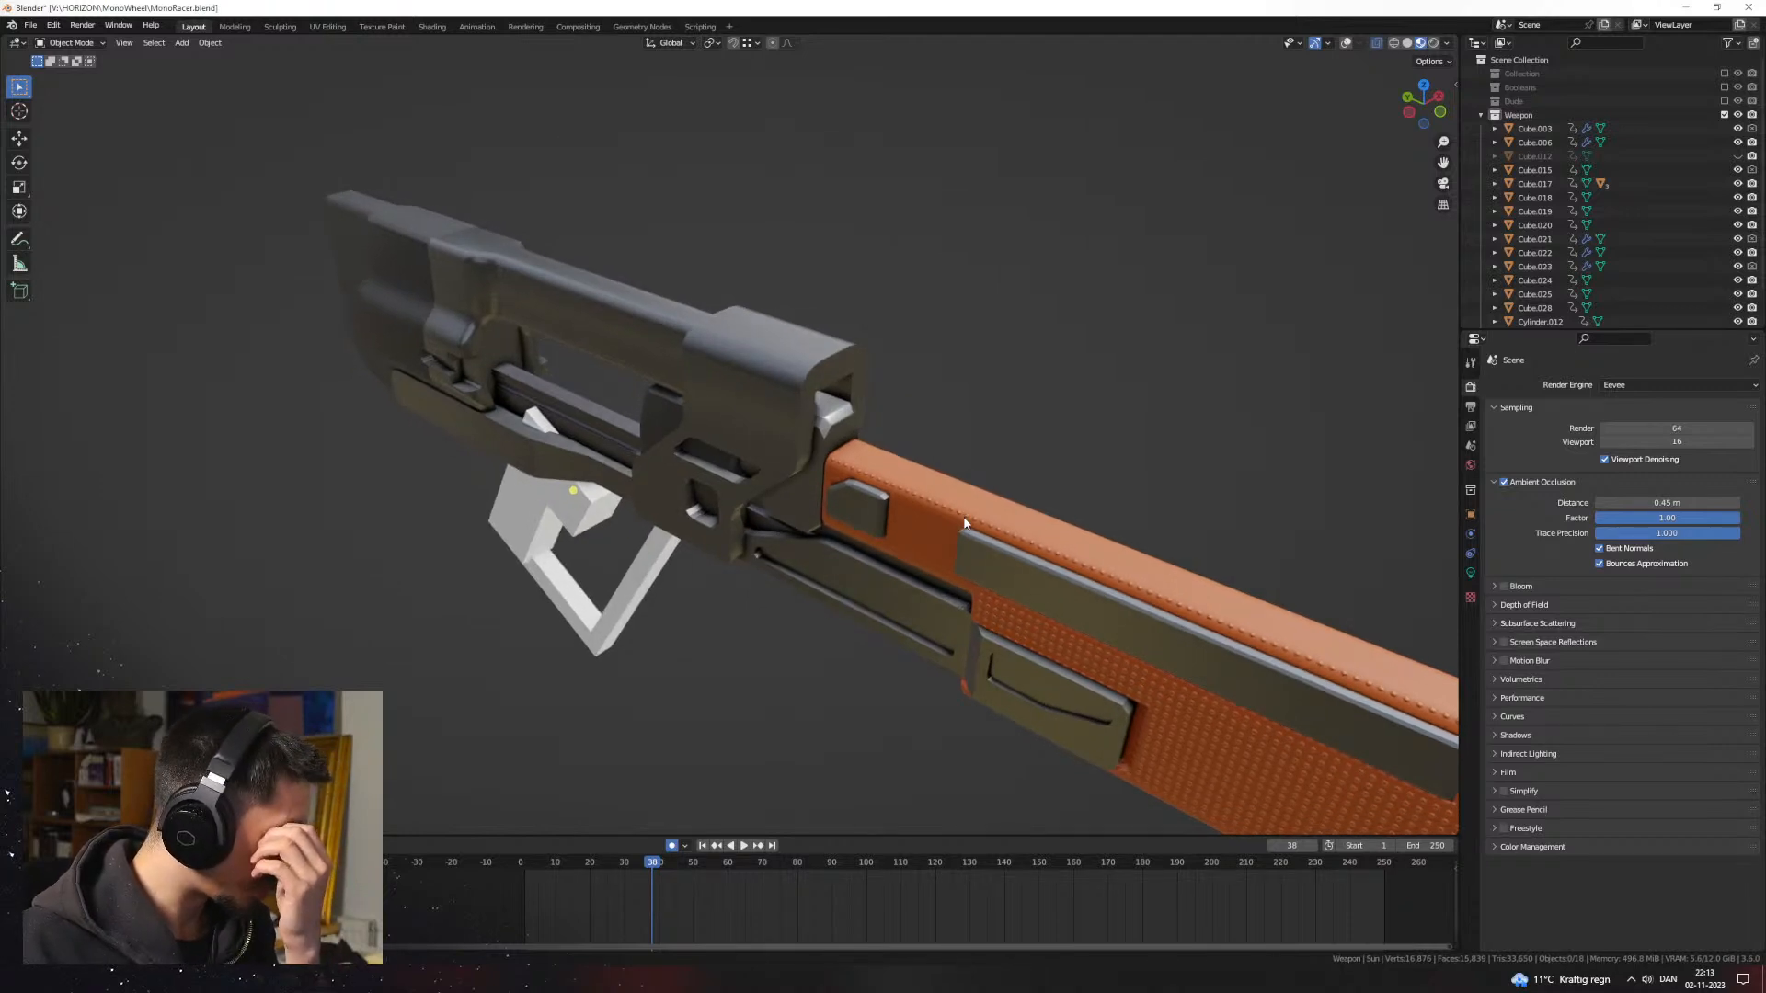
middle_click_drag(894, 486, 859, 510)
scroll(861, 516, "up", 1)
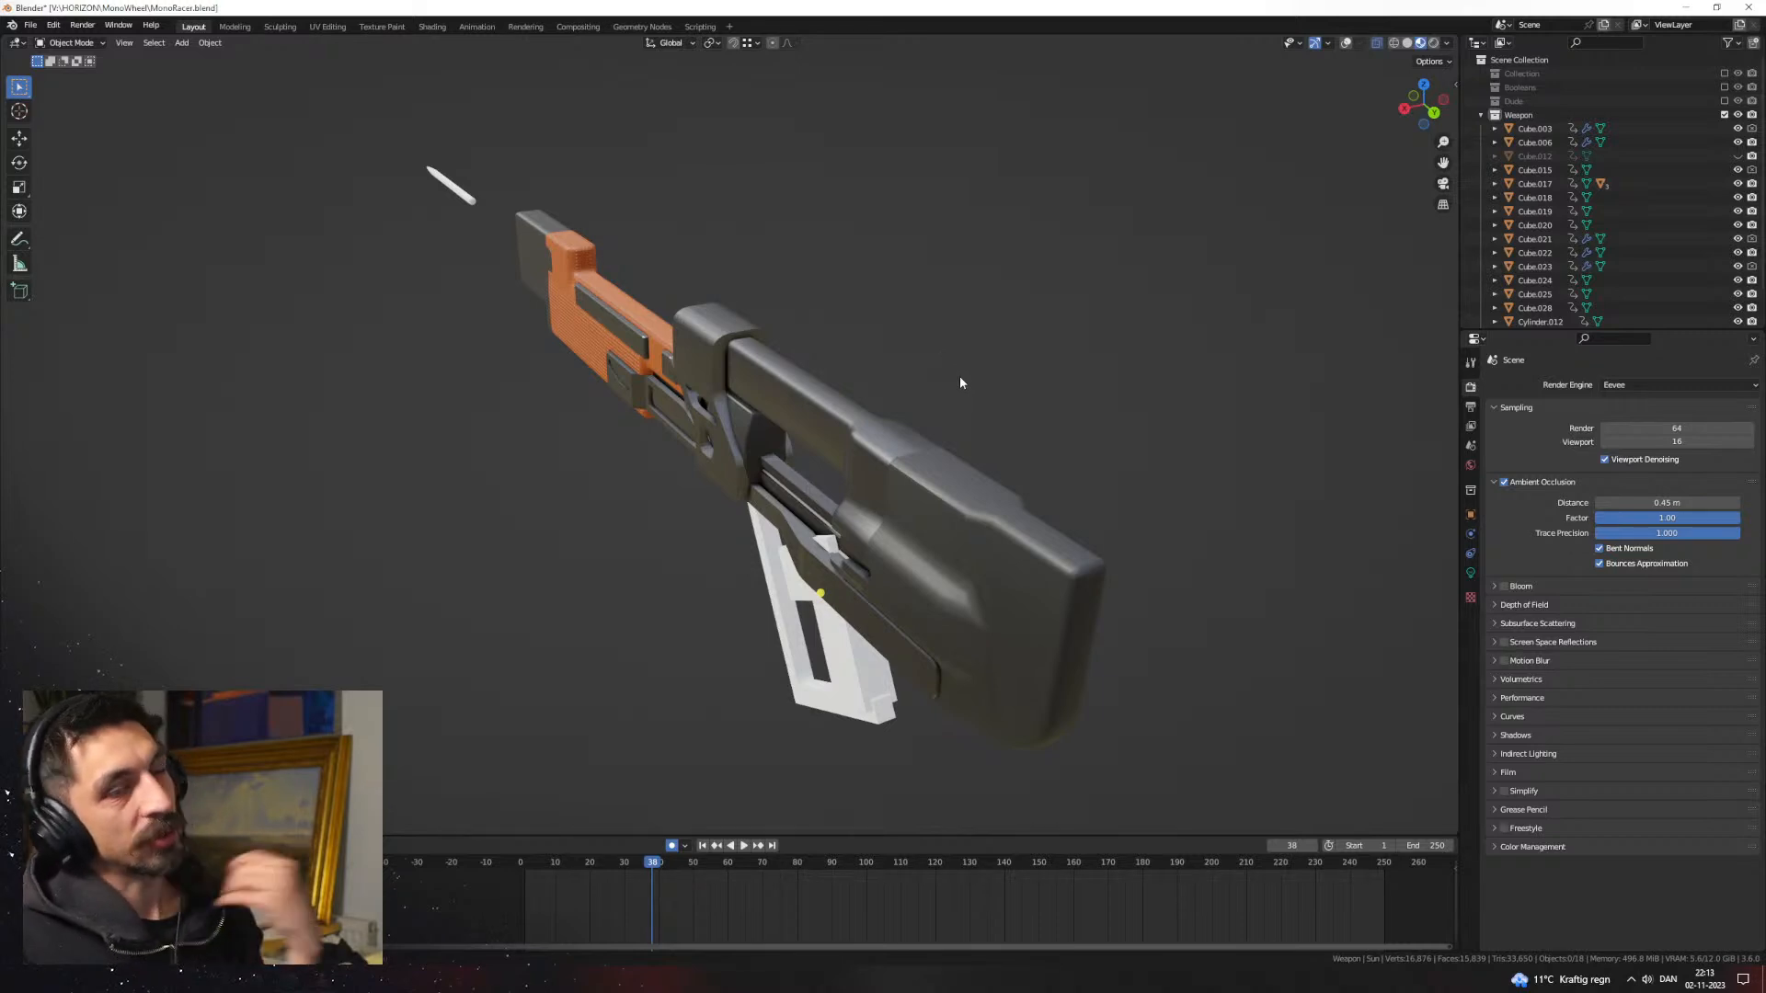
middle_click_drag(866, 390, 986, 368)
scroll(743, 456, "down", 2)
key("ctrl+KP_3")
middle_click_drag(789, 479, 780, 517)
scroll(805, 427, "up", 5)
middle_click_drag(805, 428, 735, 458)
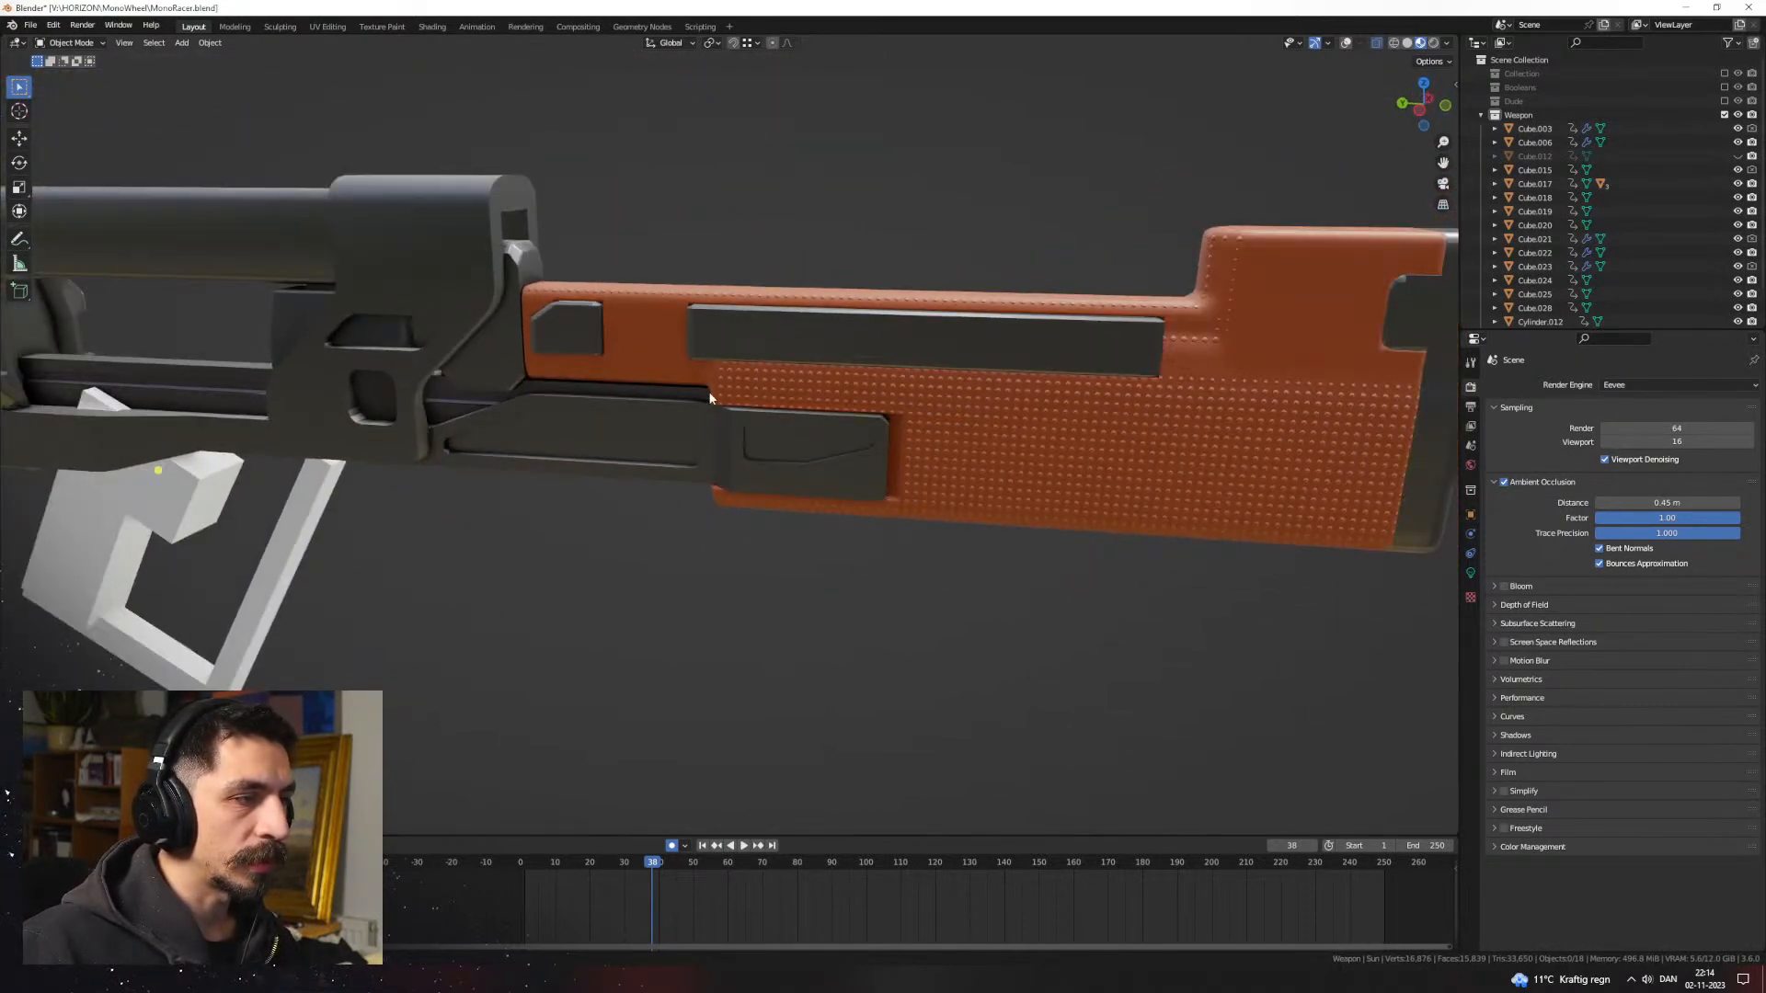
middle_click_drag(738, 525, 884, 470)
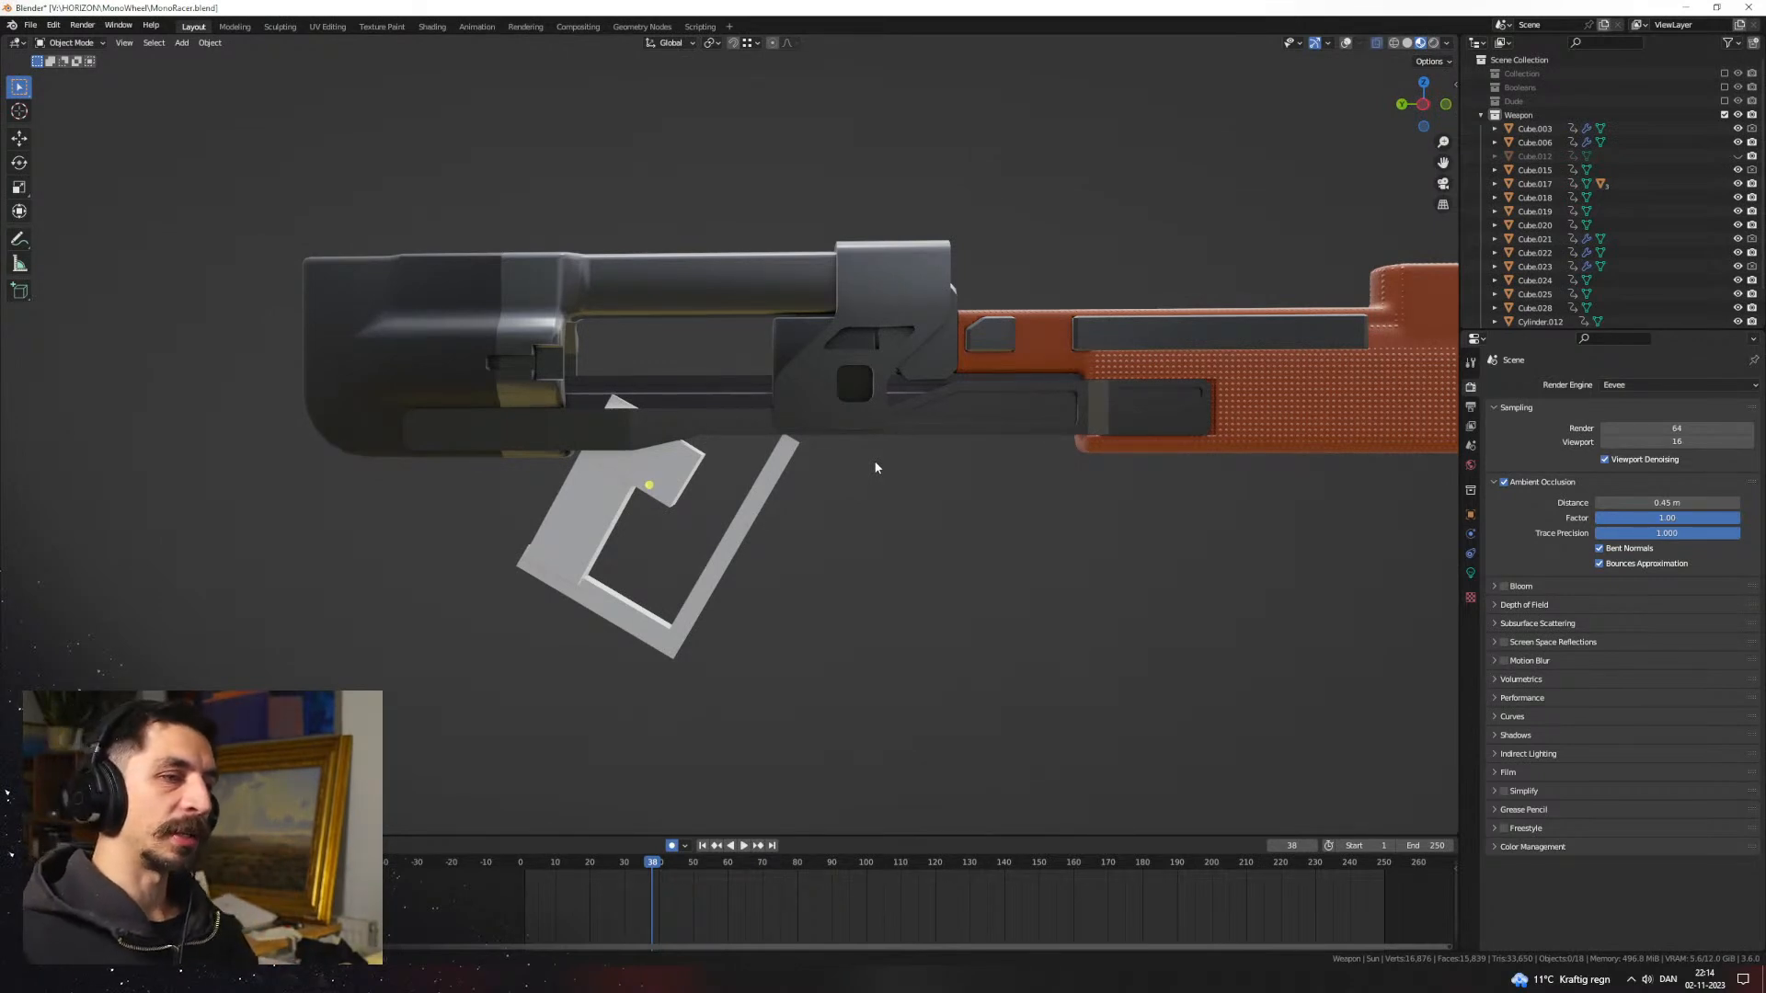
middle_click_drag(875, 465, 798, 393)
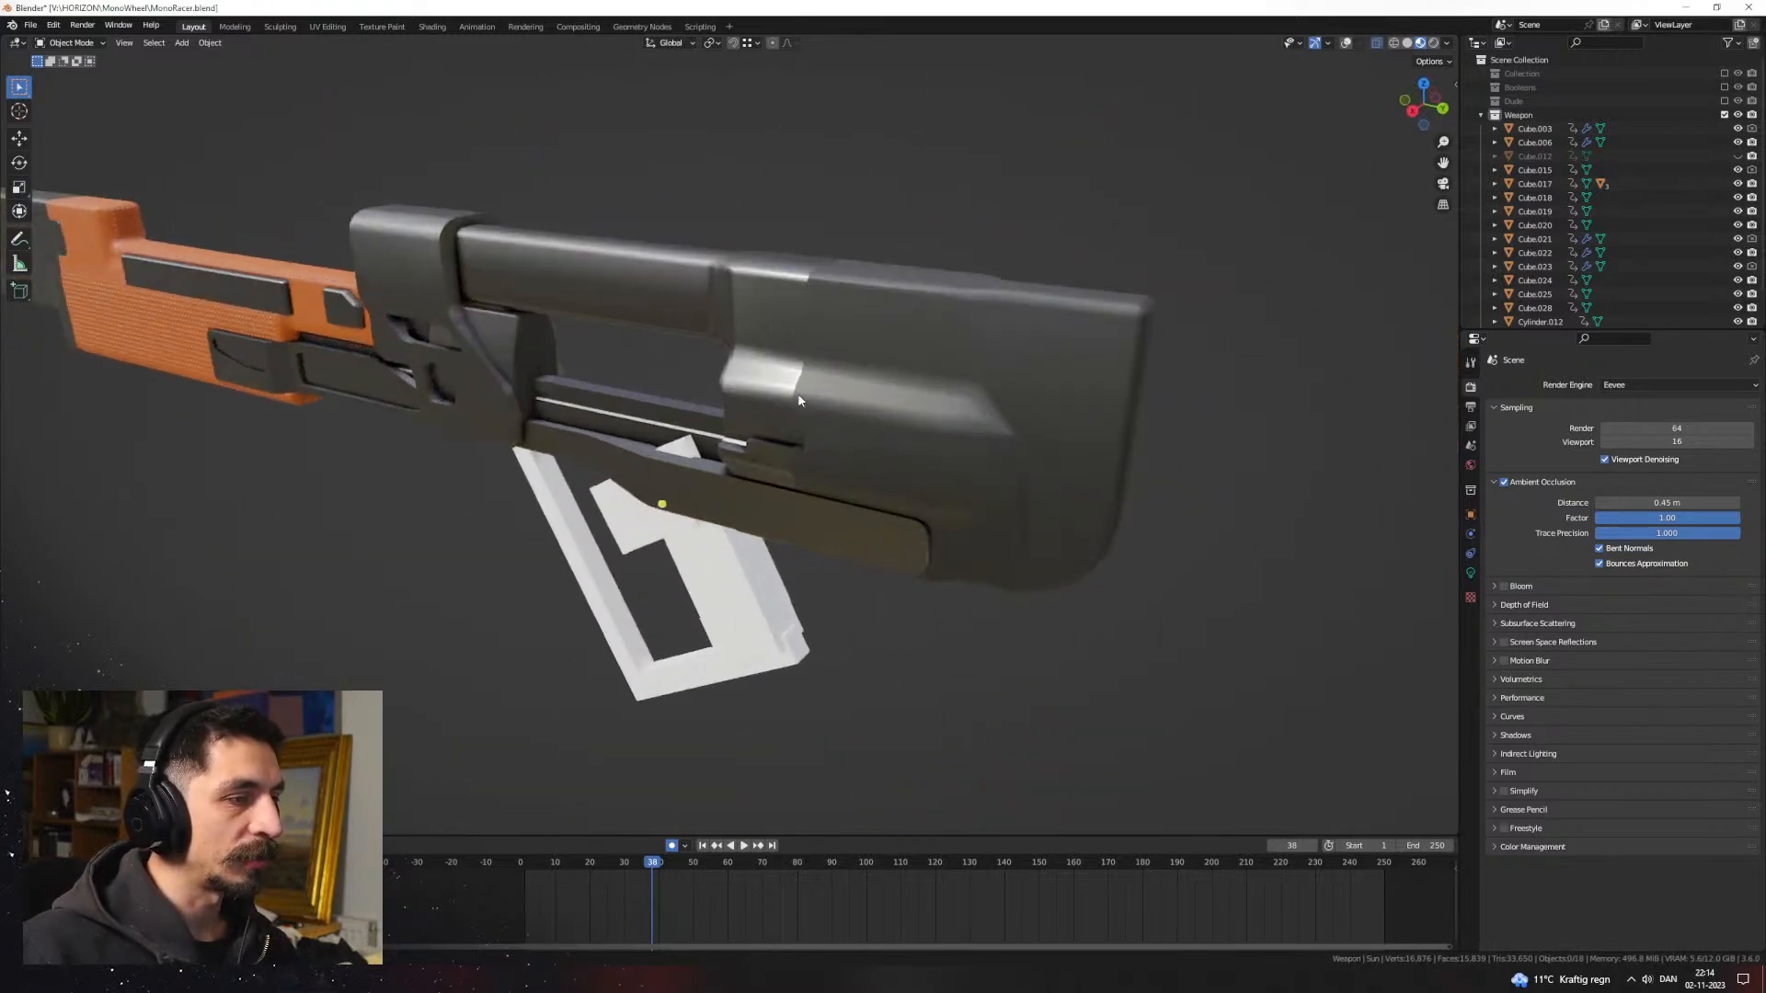
Step: Try a Bevel modifier on the dark tube section adjoining the large end piece, then undo it
left_click(743, 334)
left_click(1470, 534)
left_click(1527, 385)
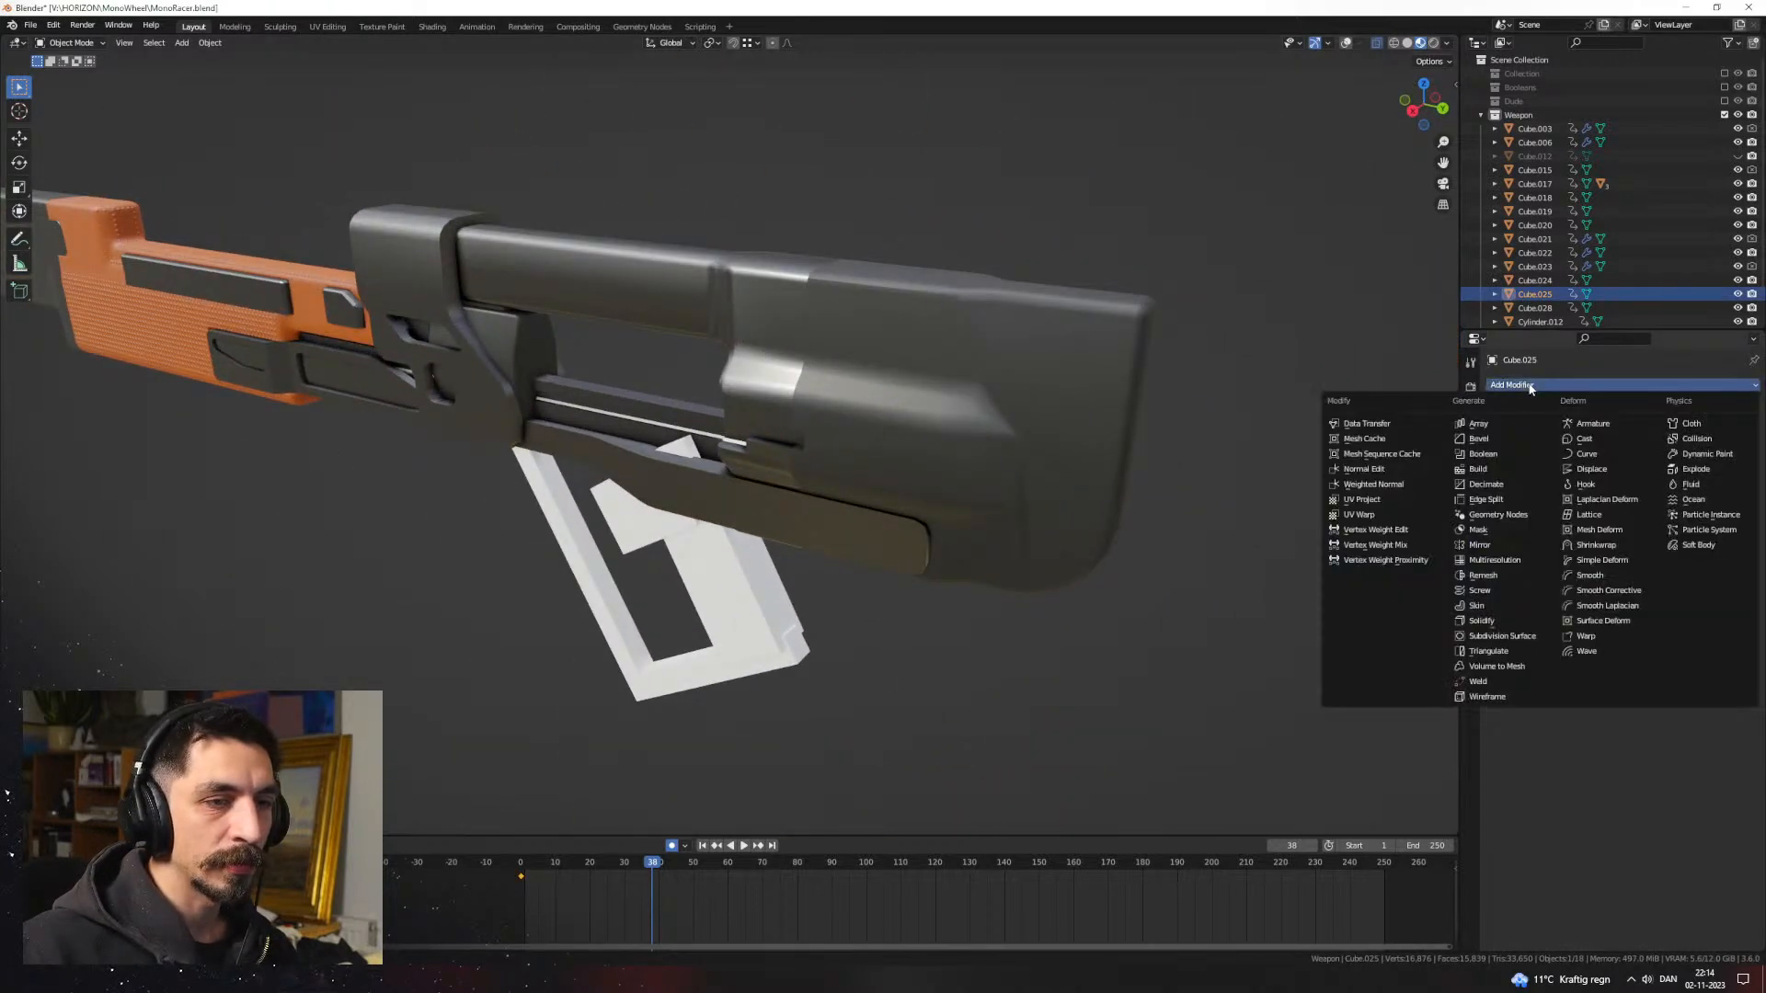
left_click(1481, 437)
scroll(1146, 473, "up", 6)
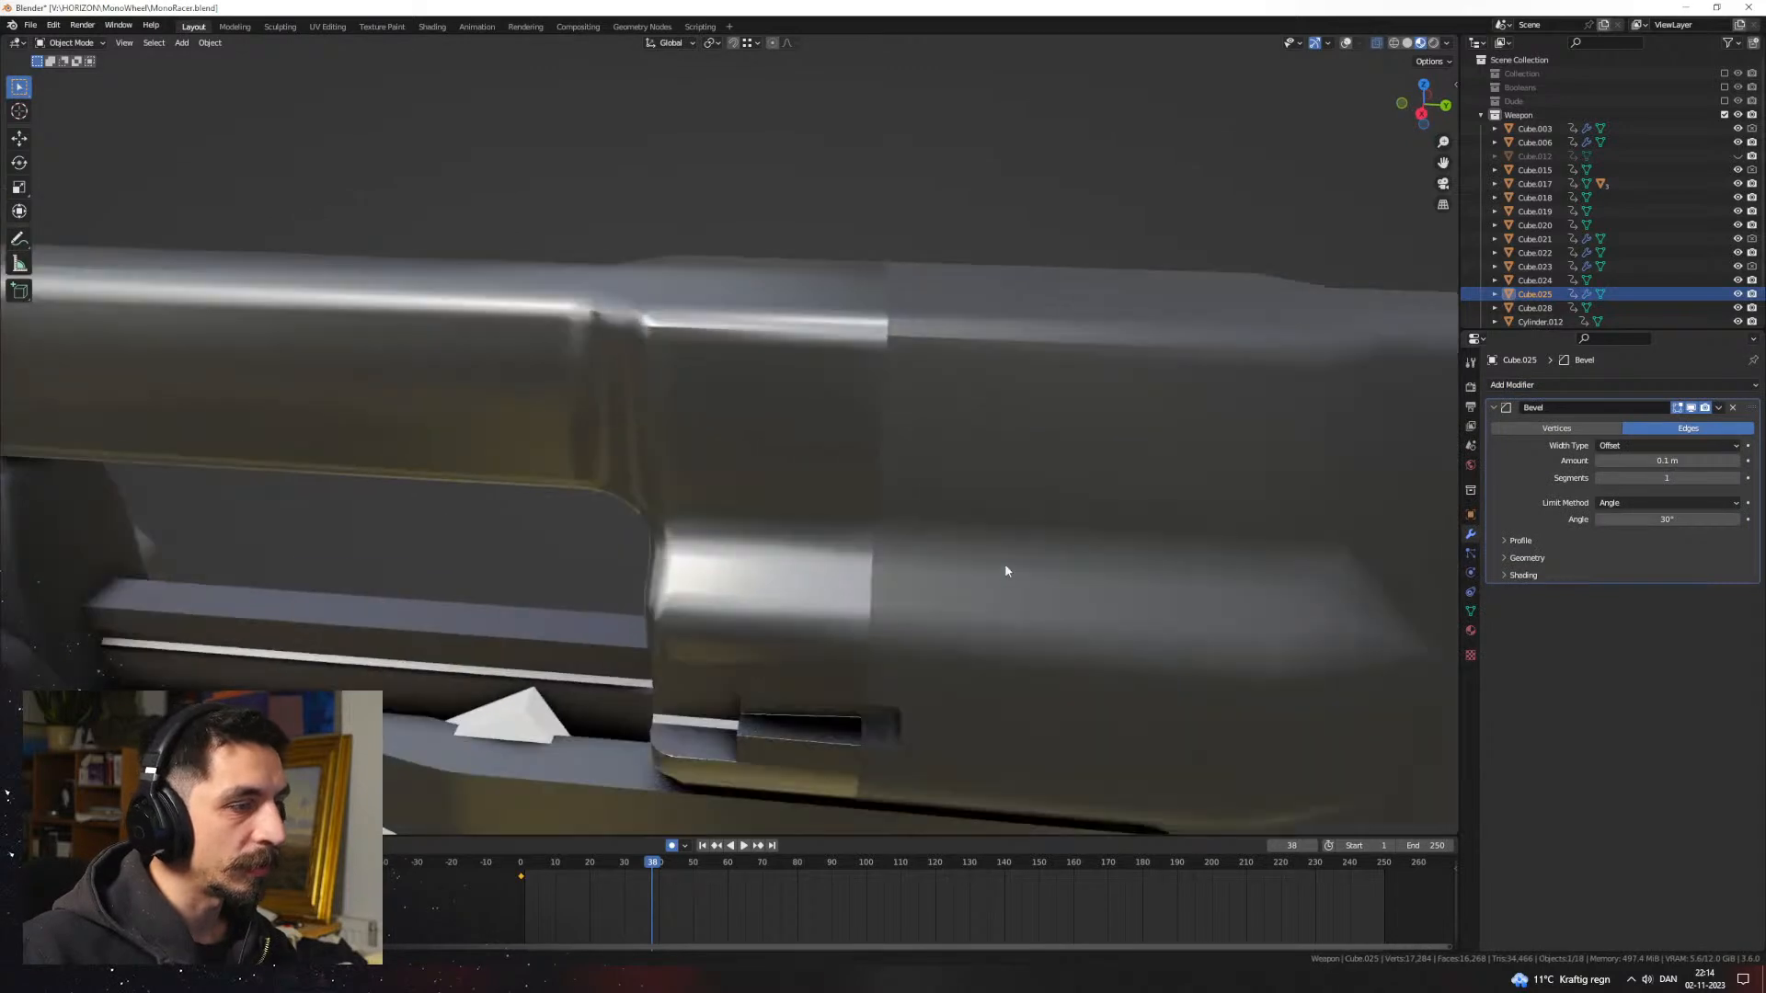
key("ctrl+z")
Step: Select the large dark end piece and open its Dark_Plast material in a Shader Editor below the 3D view
scroll(1002, 568, "down", 4)
middle_click_drag(930, 545, 929, 501)
left_click(980, 496)
left_click_drag(577, 837, 590, 523)
key("shift+F3")
scroll(607, 676, "down", 7)
middle_click_drag(589, 655, 906, 652)
scroll(875, 666, "down", 8)
scroll(696, 665, "up", 5)
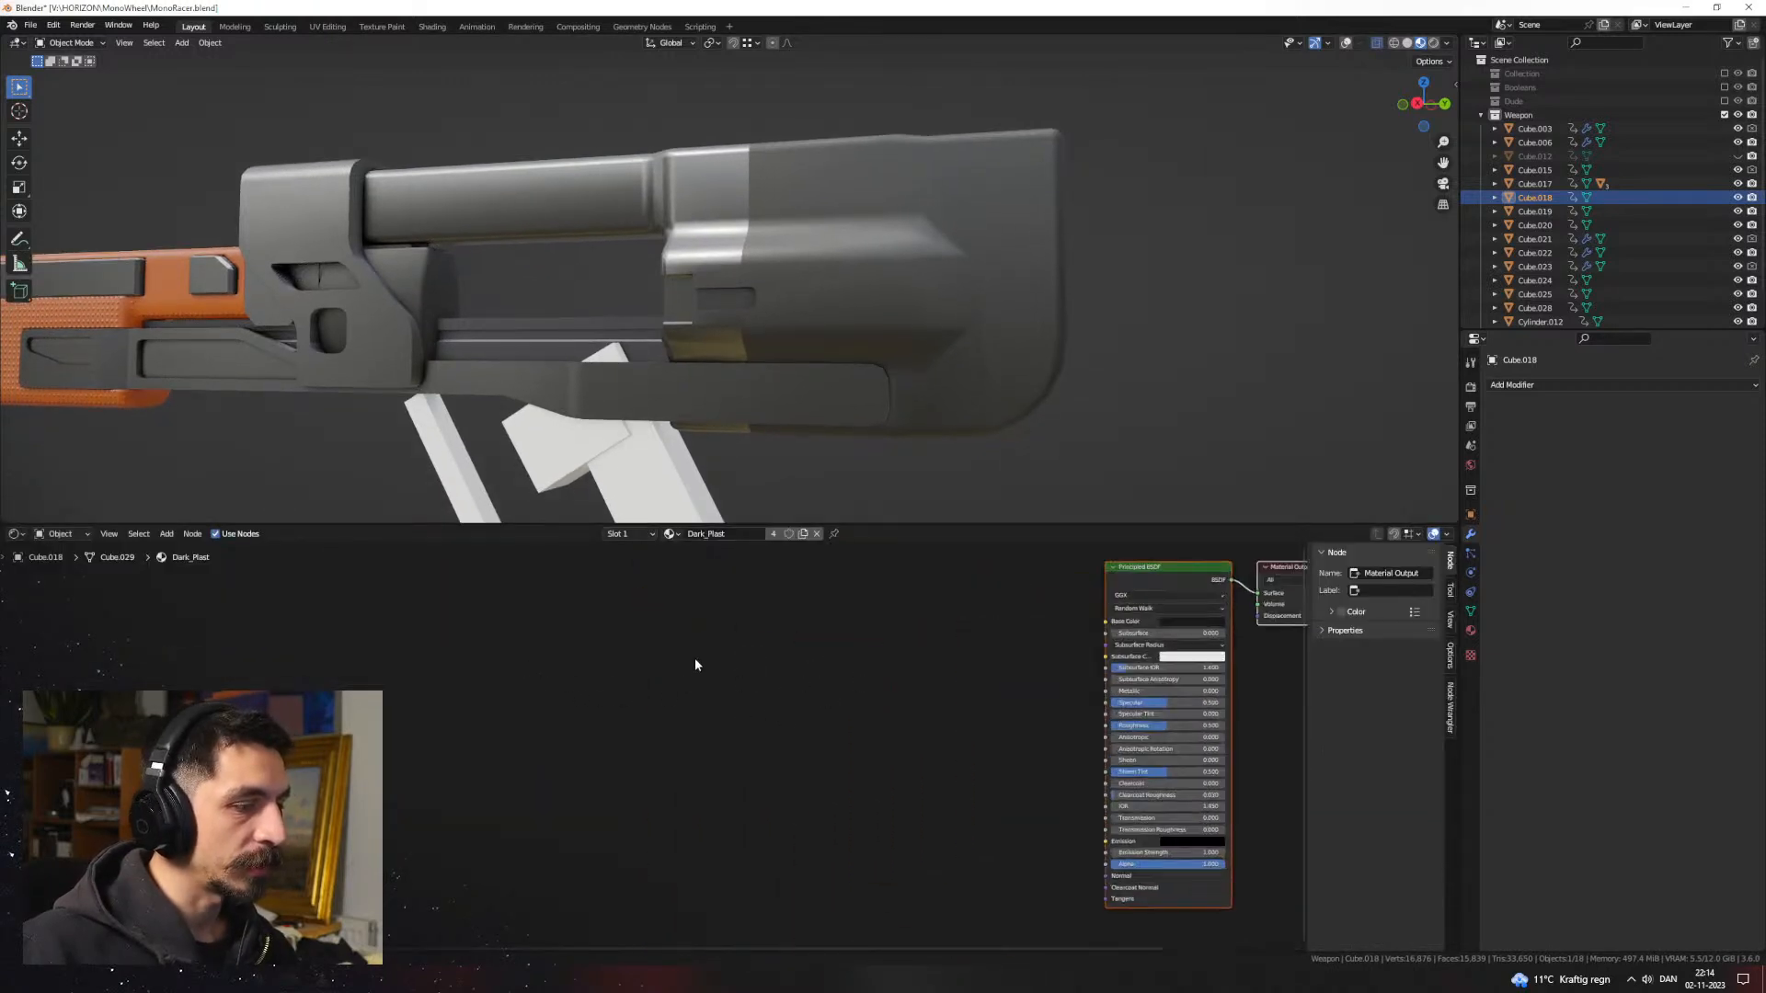
Step: Add a Voronoi Texture node to the Dark_Plast material and preview its Distance output on the end piece
key("shift+a")
type("vor")
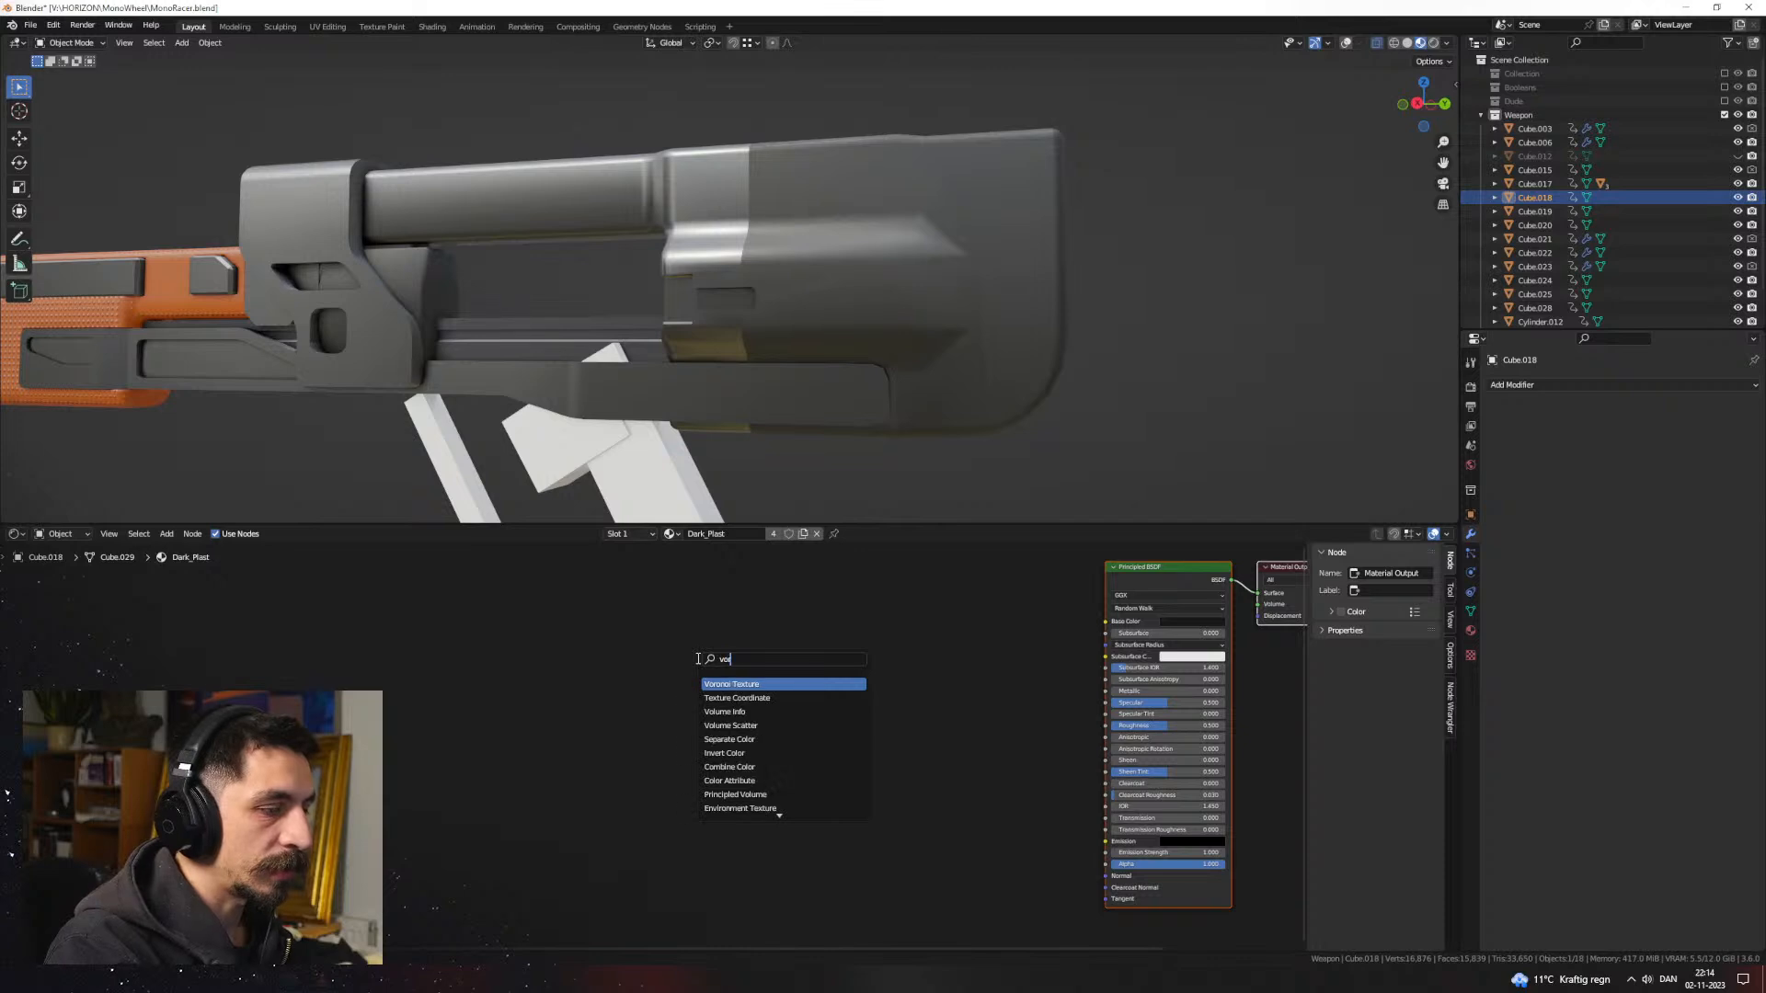
type("oro")
key("Return")
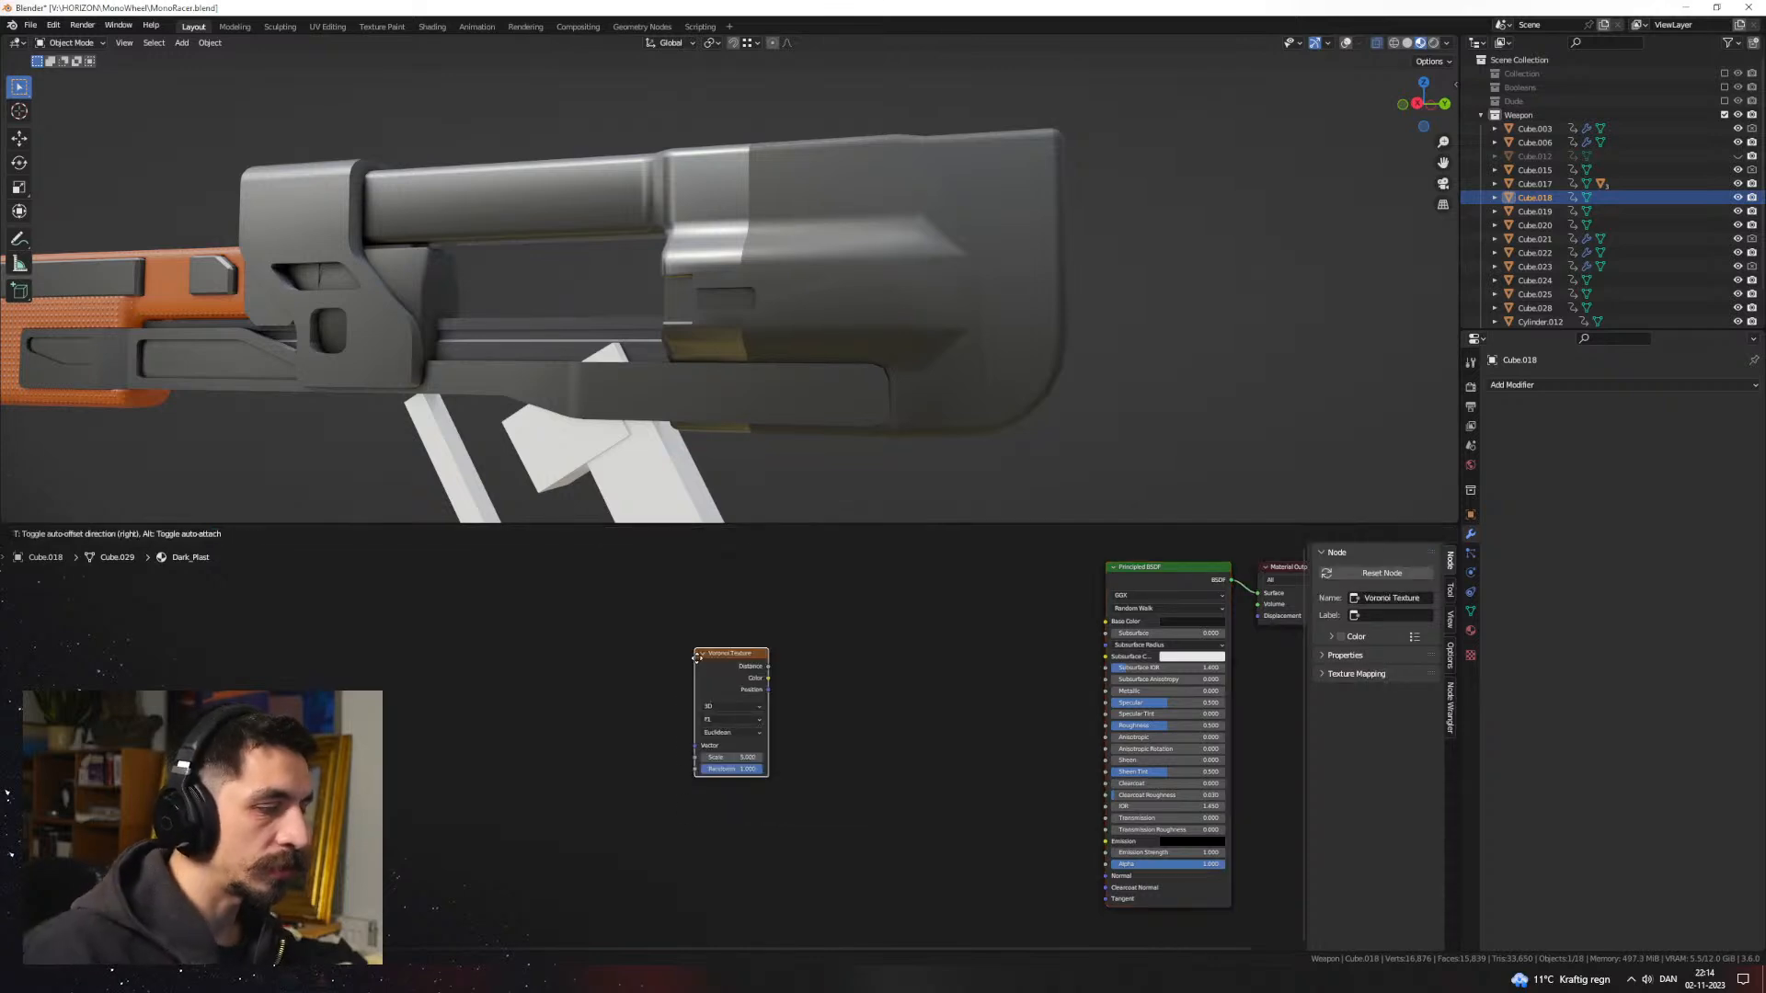
left_click(699, 659)
scroll(729, 662, "up", 6)
middle_click_drag(786, 642, 641, 681)
left_click(629, 644, "ctrl+shift")
scroll(656, 746, "up", 4)
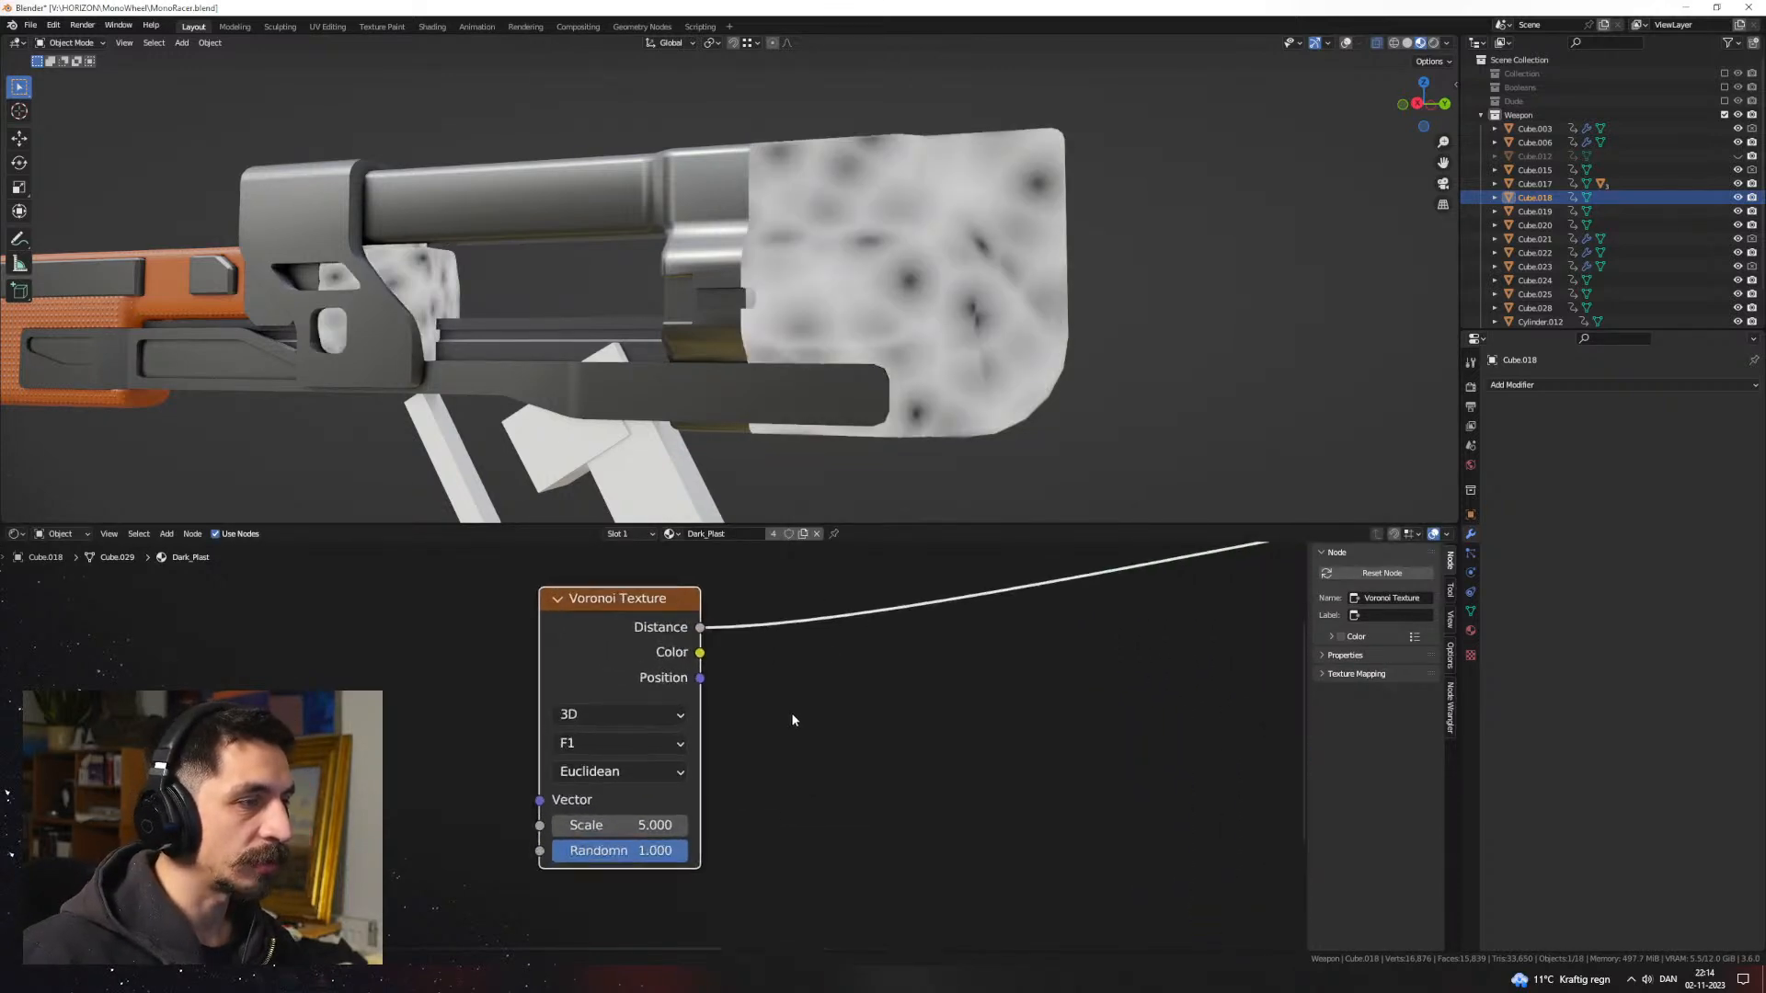
Step: Set the Voronoi Texture's Randomness to 0 and add Texture Coordinate and Mapping nodes feeding its Vector from Object coordinates
left_click_drag(656, 850, 524, 851)
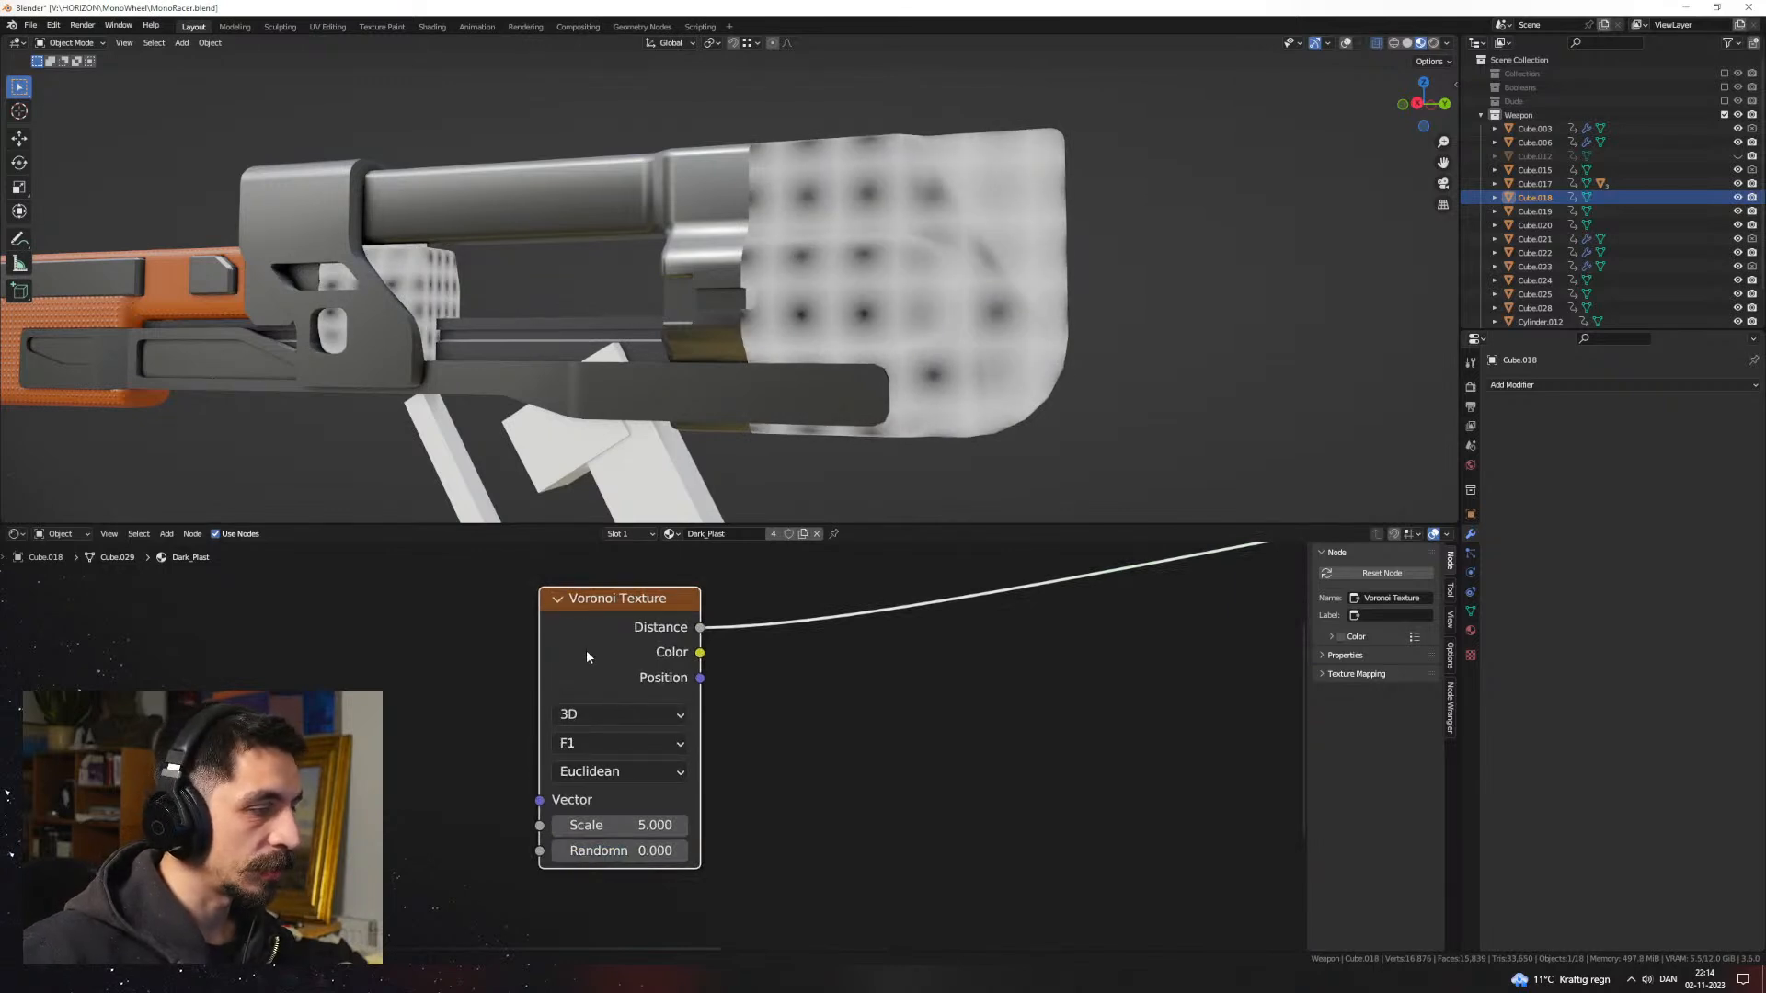
key("ctrl+t")
left_click_drag(288, 748, 333, 736)
scroll(798, 740, "up", 1)
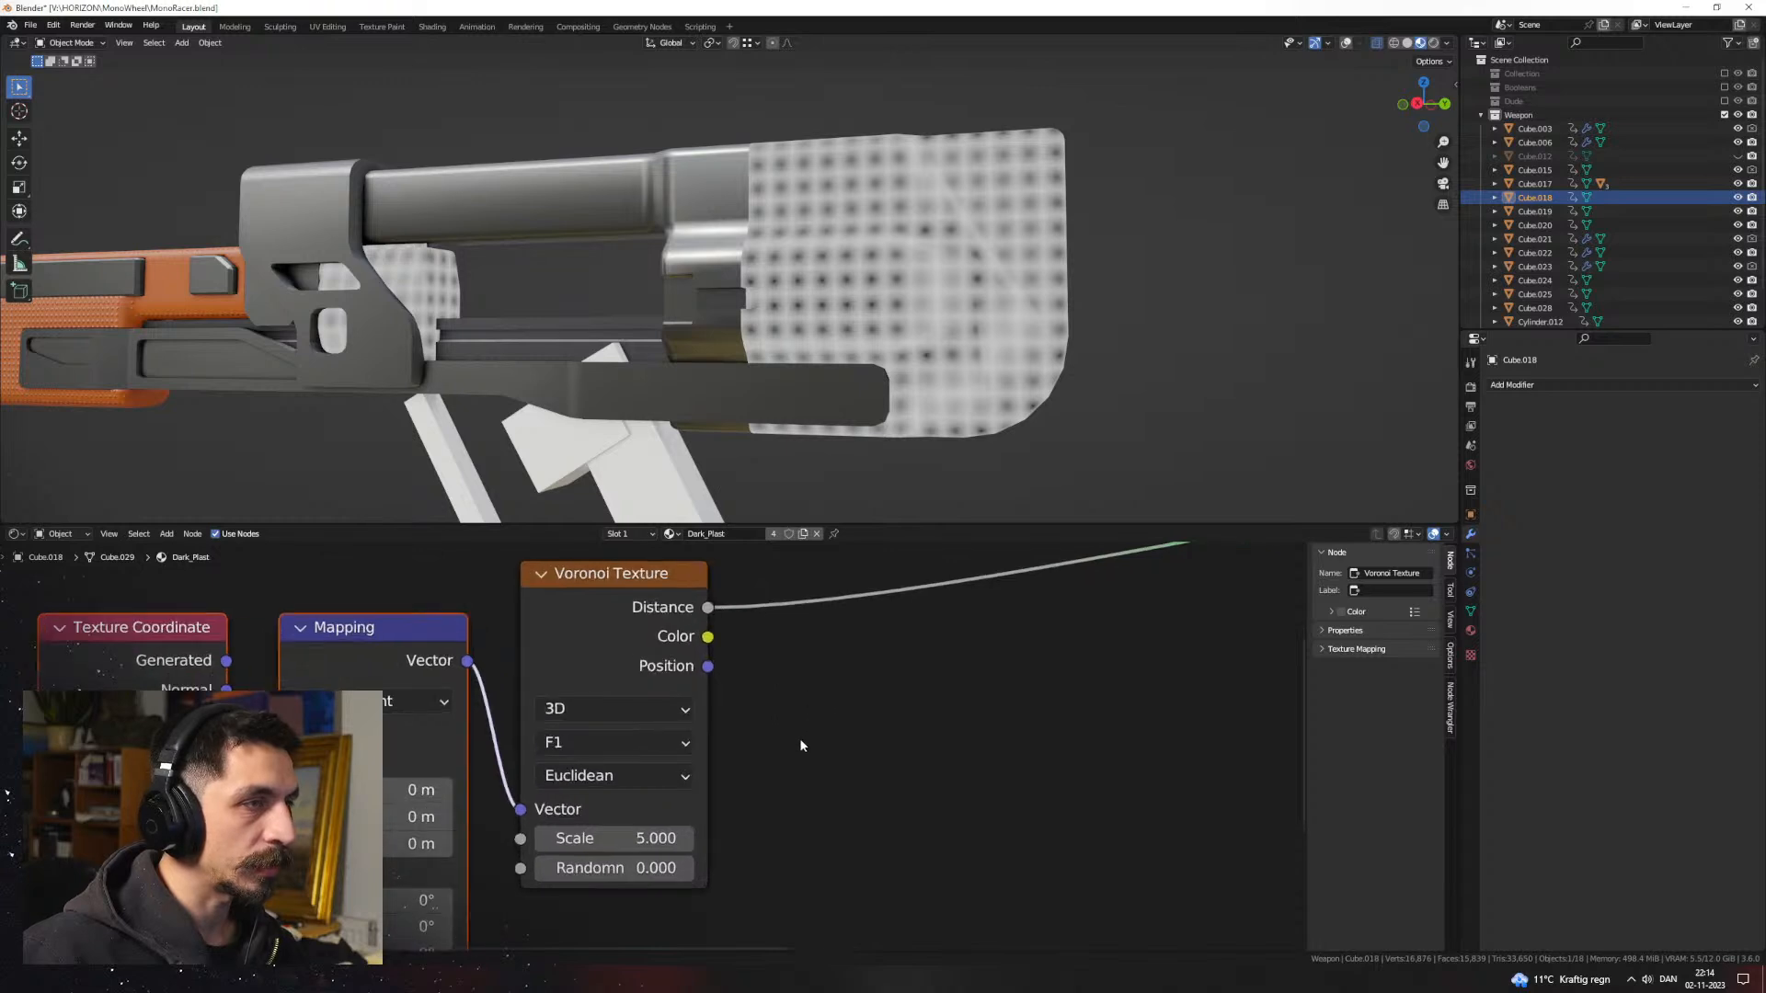
Step: Set the Mapping node's X rotation to 45° and the Voronoi Texture's Scale to 5.260
scroll(736, 764, "down", 3)
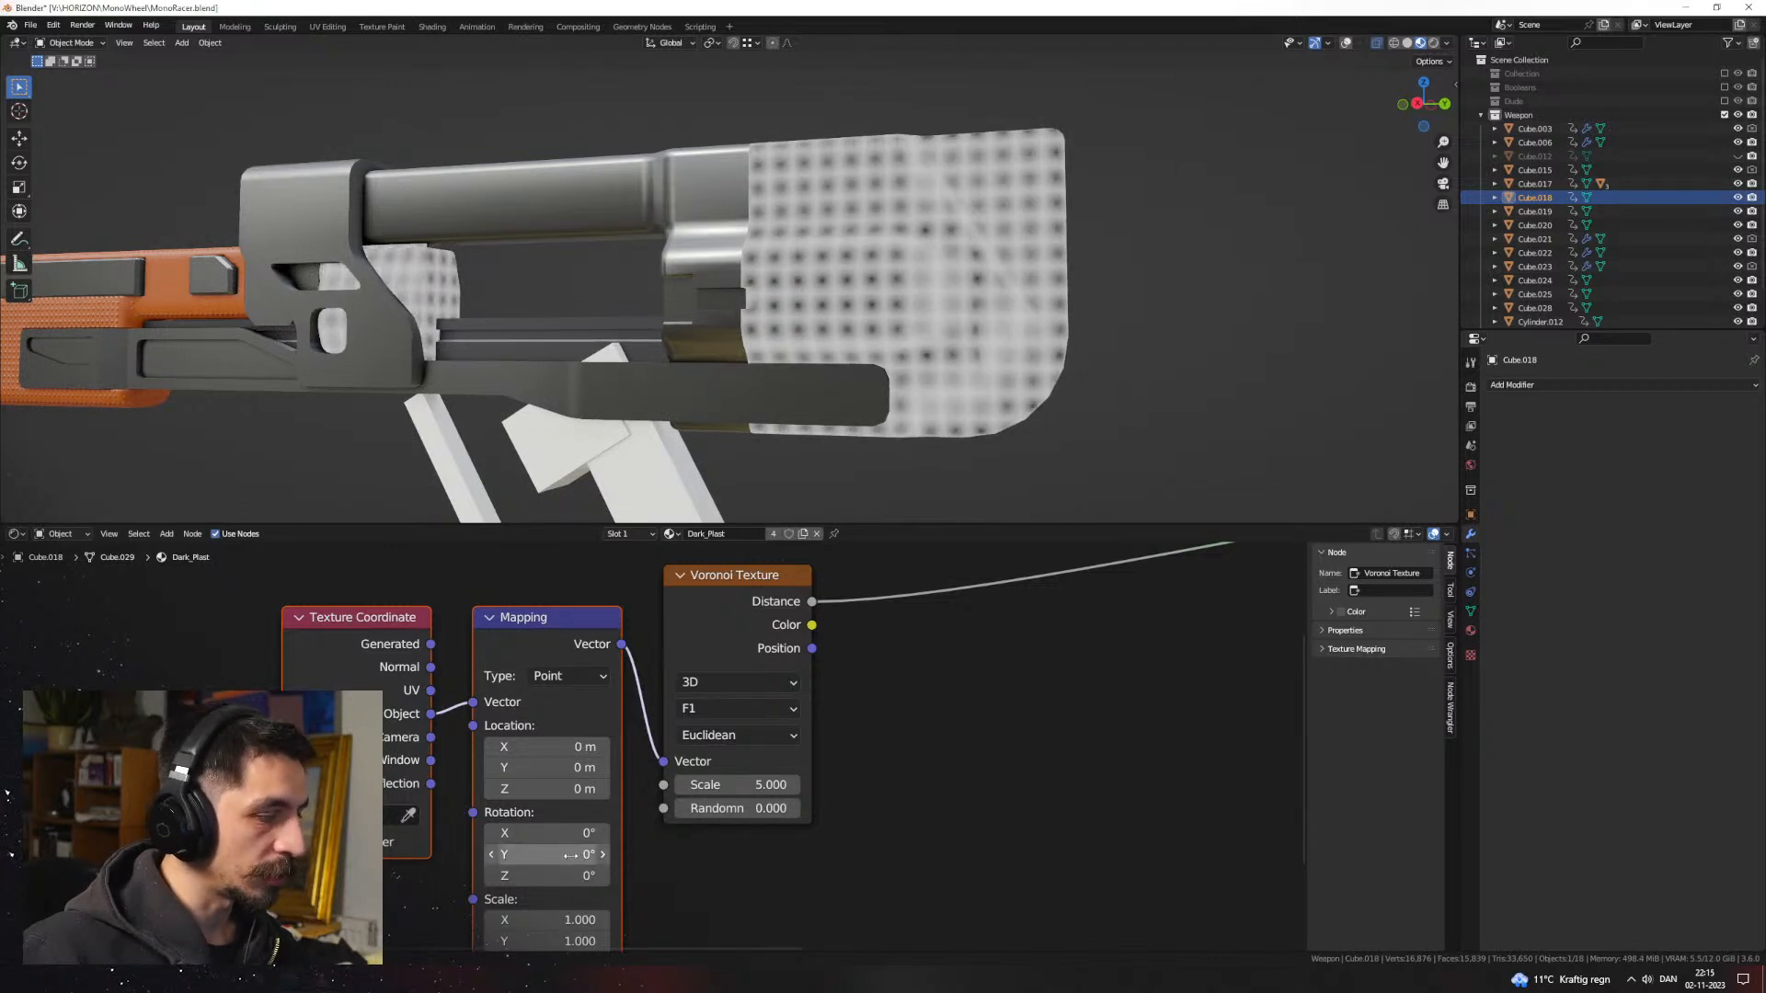
mouse_move(571, 855)
left_mouse_down()
mouse_move(603, 855)
mouse_move(588, 835)
left_mouse_up()
key("ctrl+z")
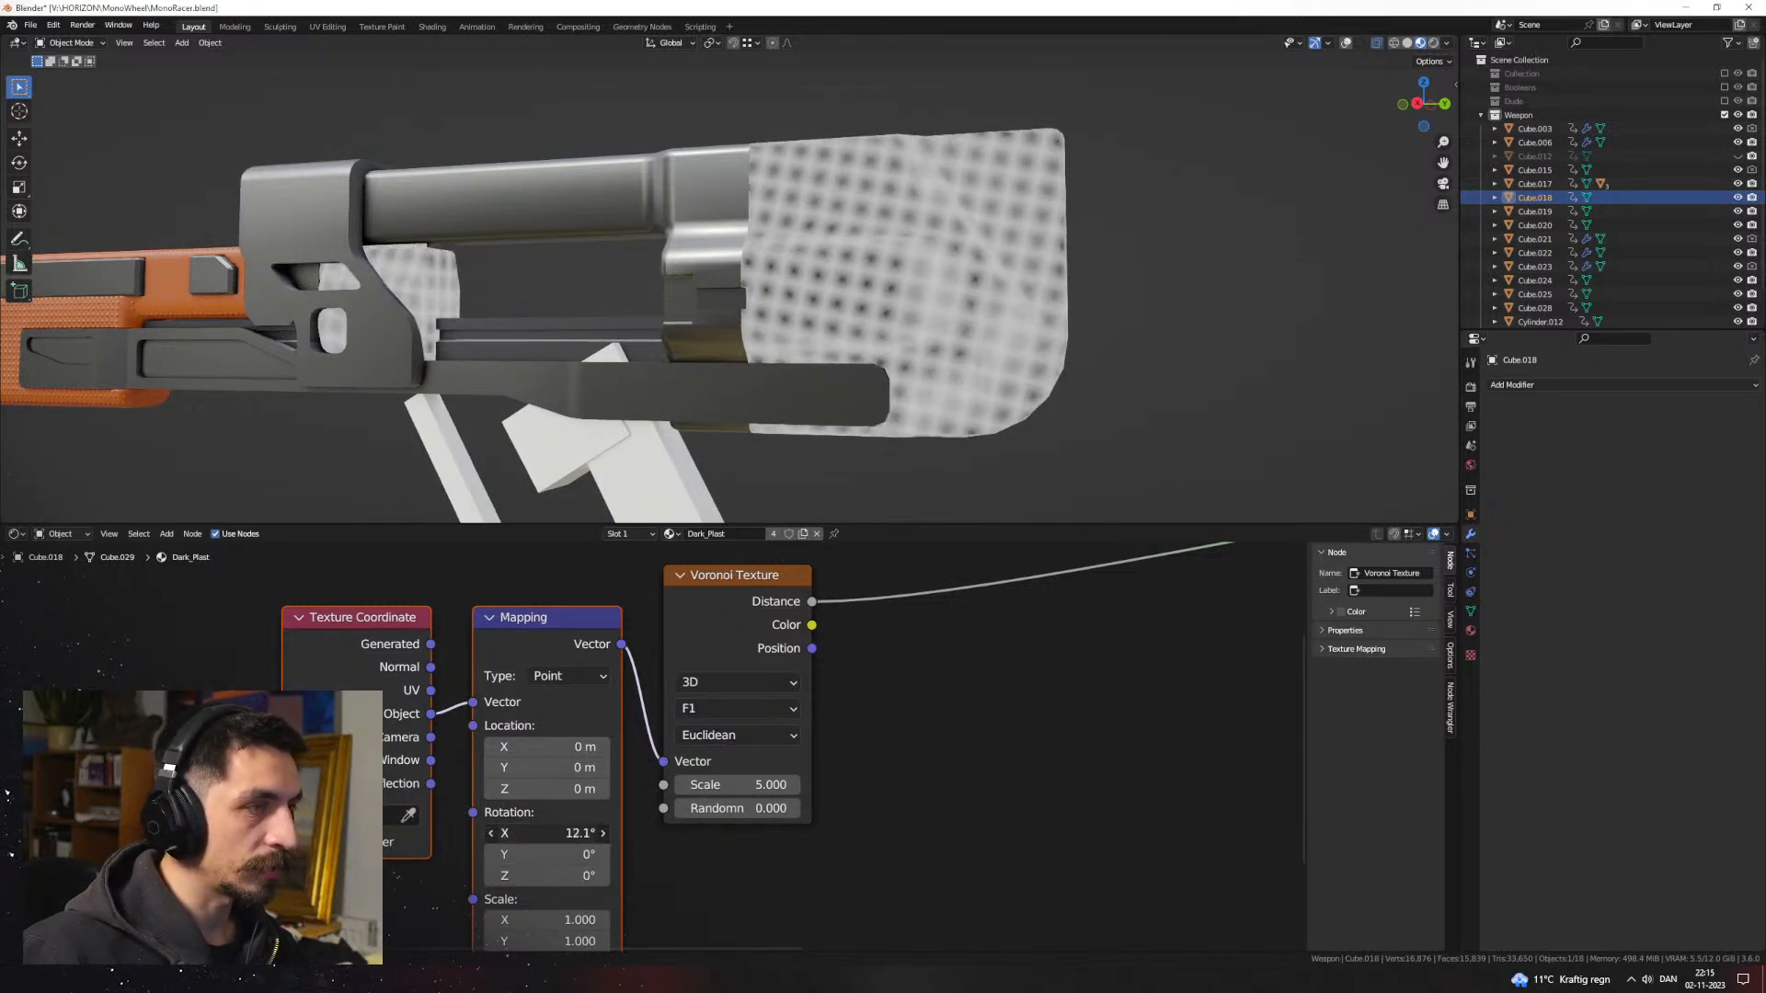
left_click(549, 832)
type("45")
key("Return")
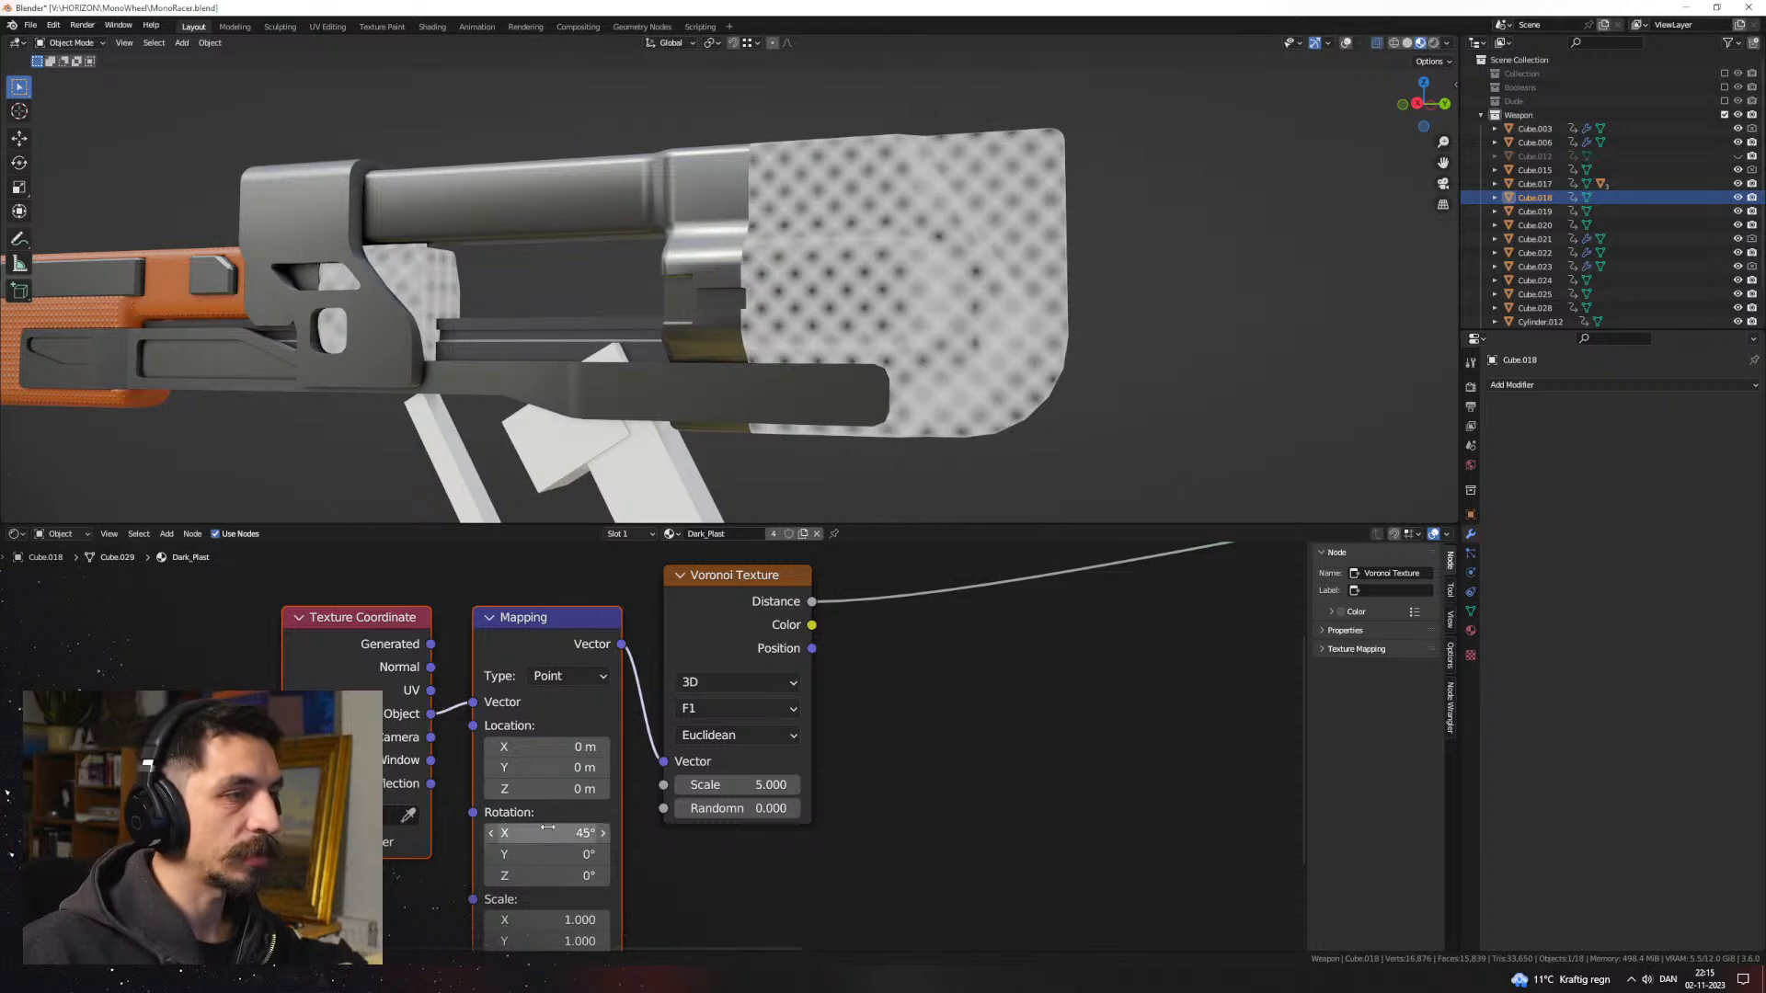
middle_click_drag(989, 344, 899, 354)
mouse_move(757, 785)
left_mouse_down()
mouse_move(730, 785)
mouse_move(760, 785)
left_mouse_up()
Step: Insert a Color Ramp after the Voronoi Distance output, with the white stop at 0.227 and the black stop at 0.514
middle_click_drag(1016, 704, 841, 725)
key("shift+a")
type("sramp")
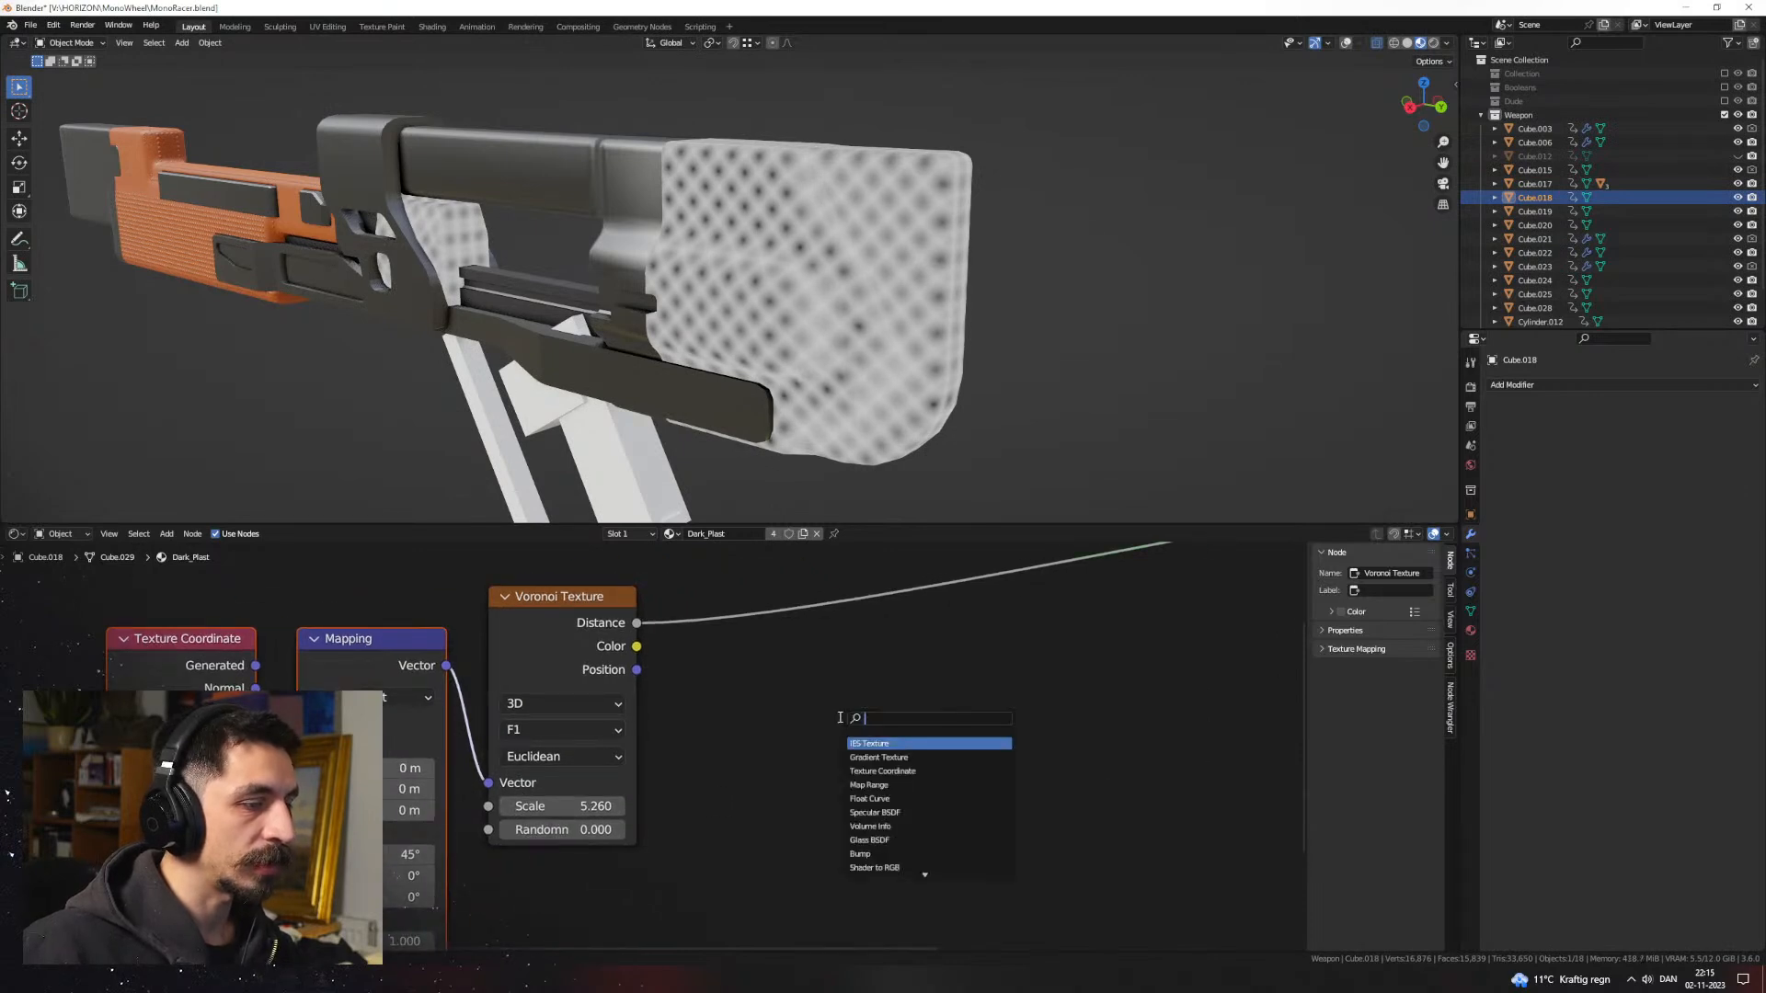
key("Return")
left_click(832, 627)
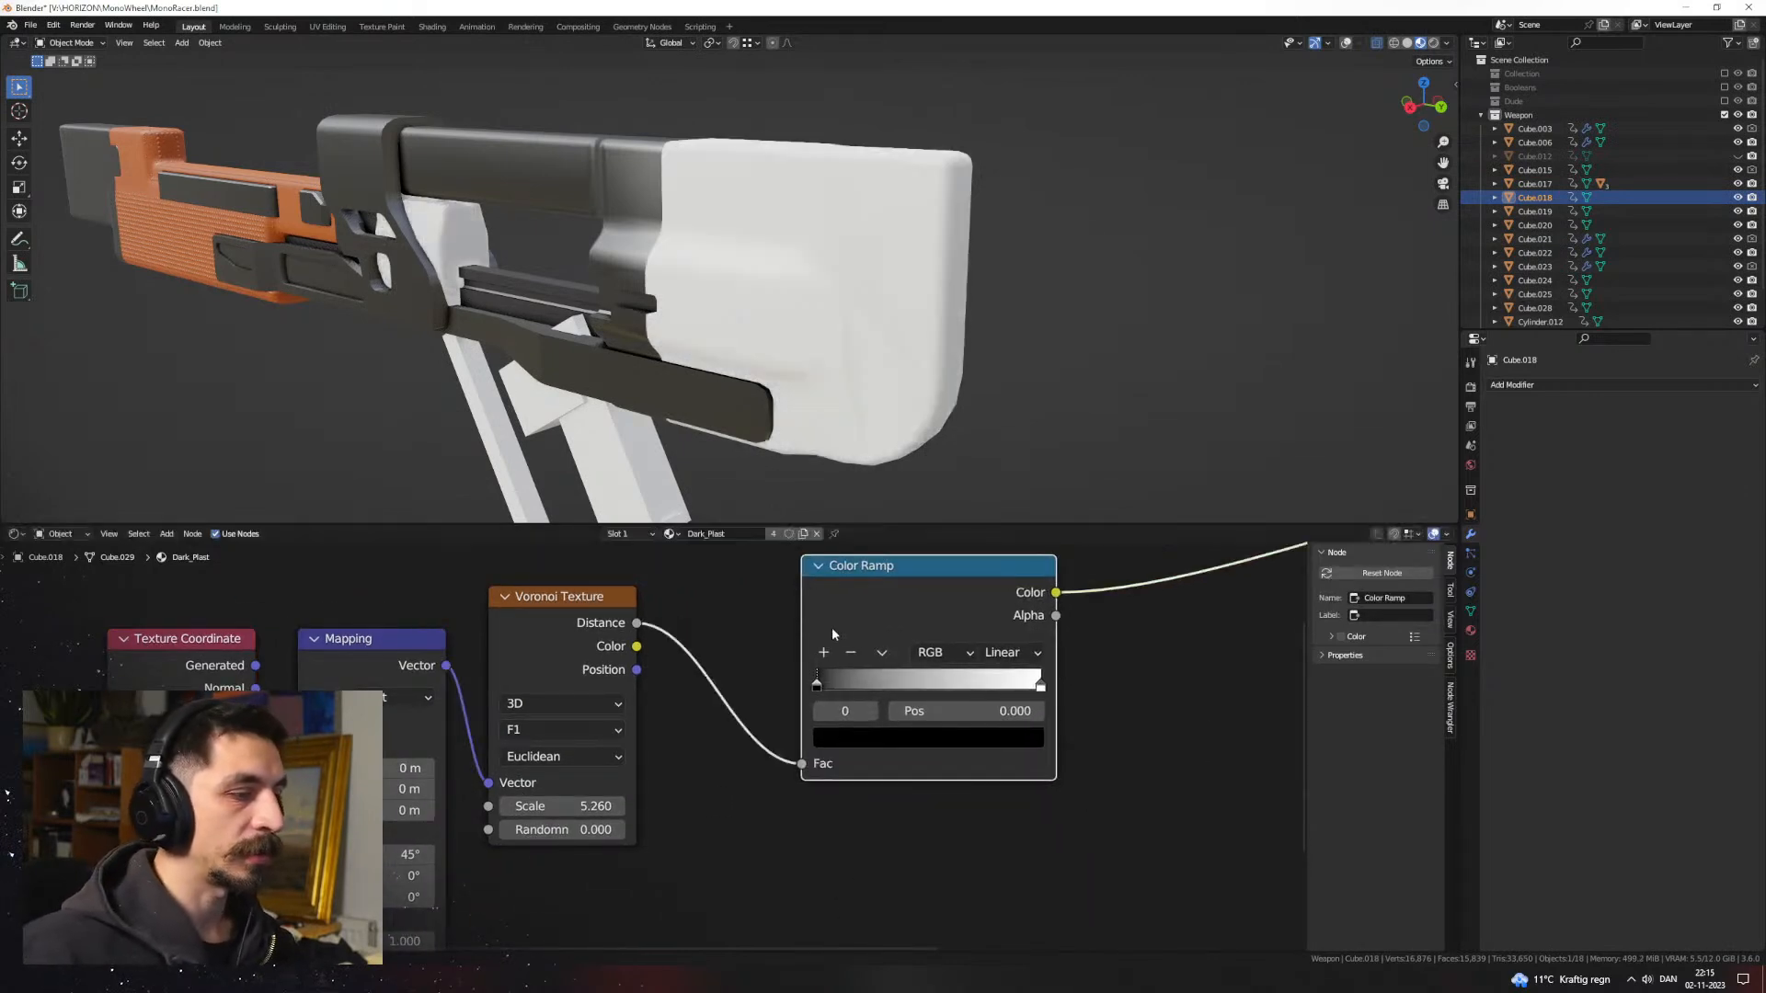
middle_click_drag(831, 628, 800, 642)
left_click_drag(742, 733, 825, 737)
left_click_drag(963, 734, 770, 738)
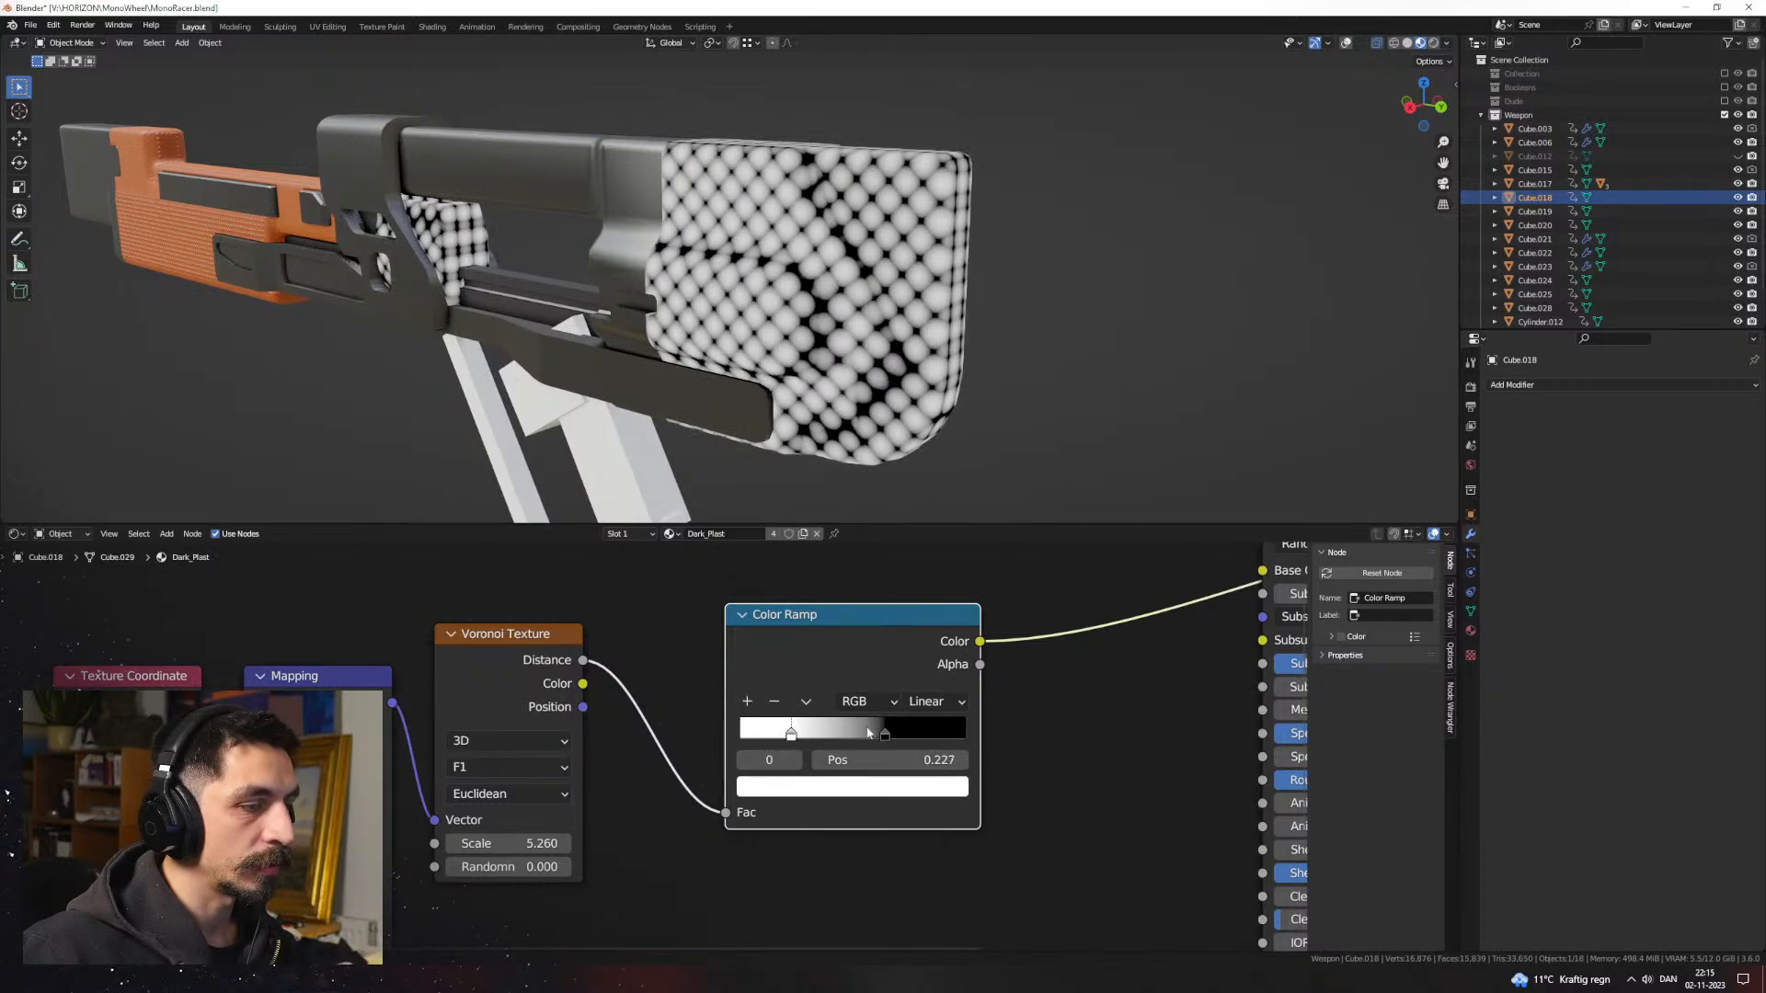
left_click_drag(884, 735, 857, 735)
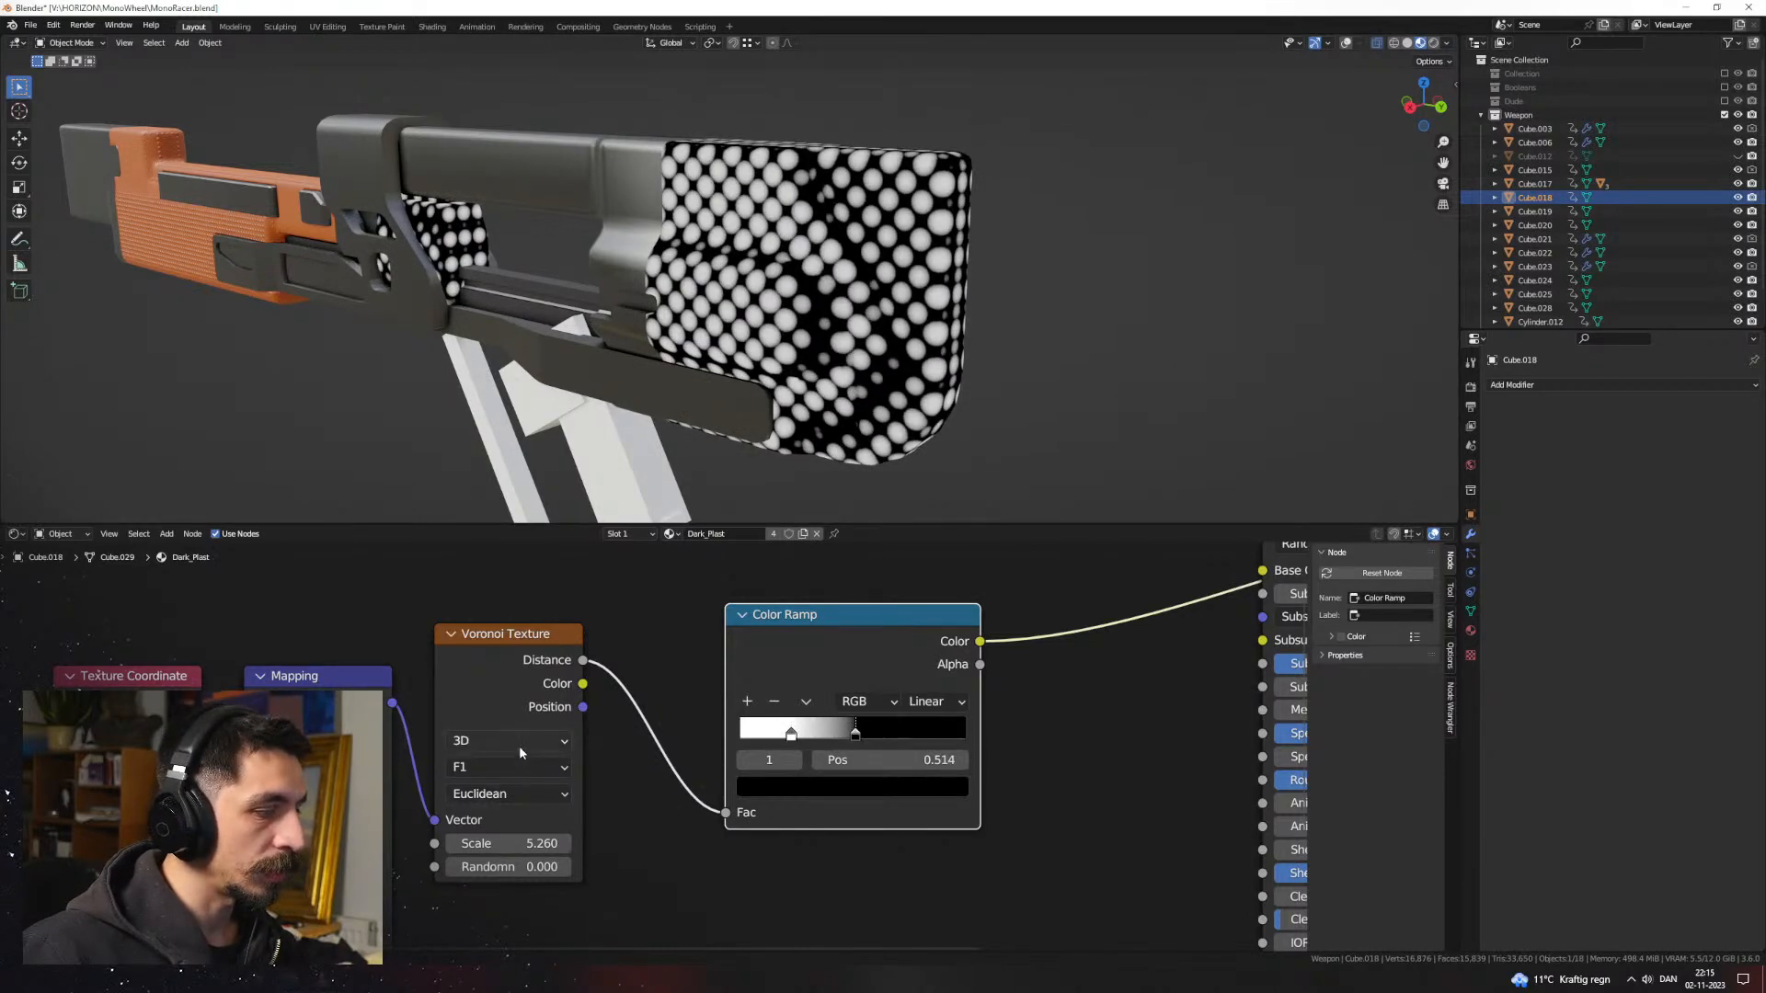
Step: Try the Manhattan and Chebychev distance metrics on the Voronoi Texture while shifting the Color Ramp stops
left_click(511, 792)
left_click(502, 824)
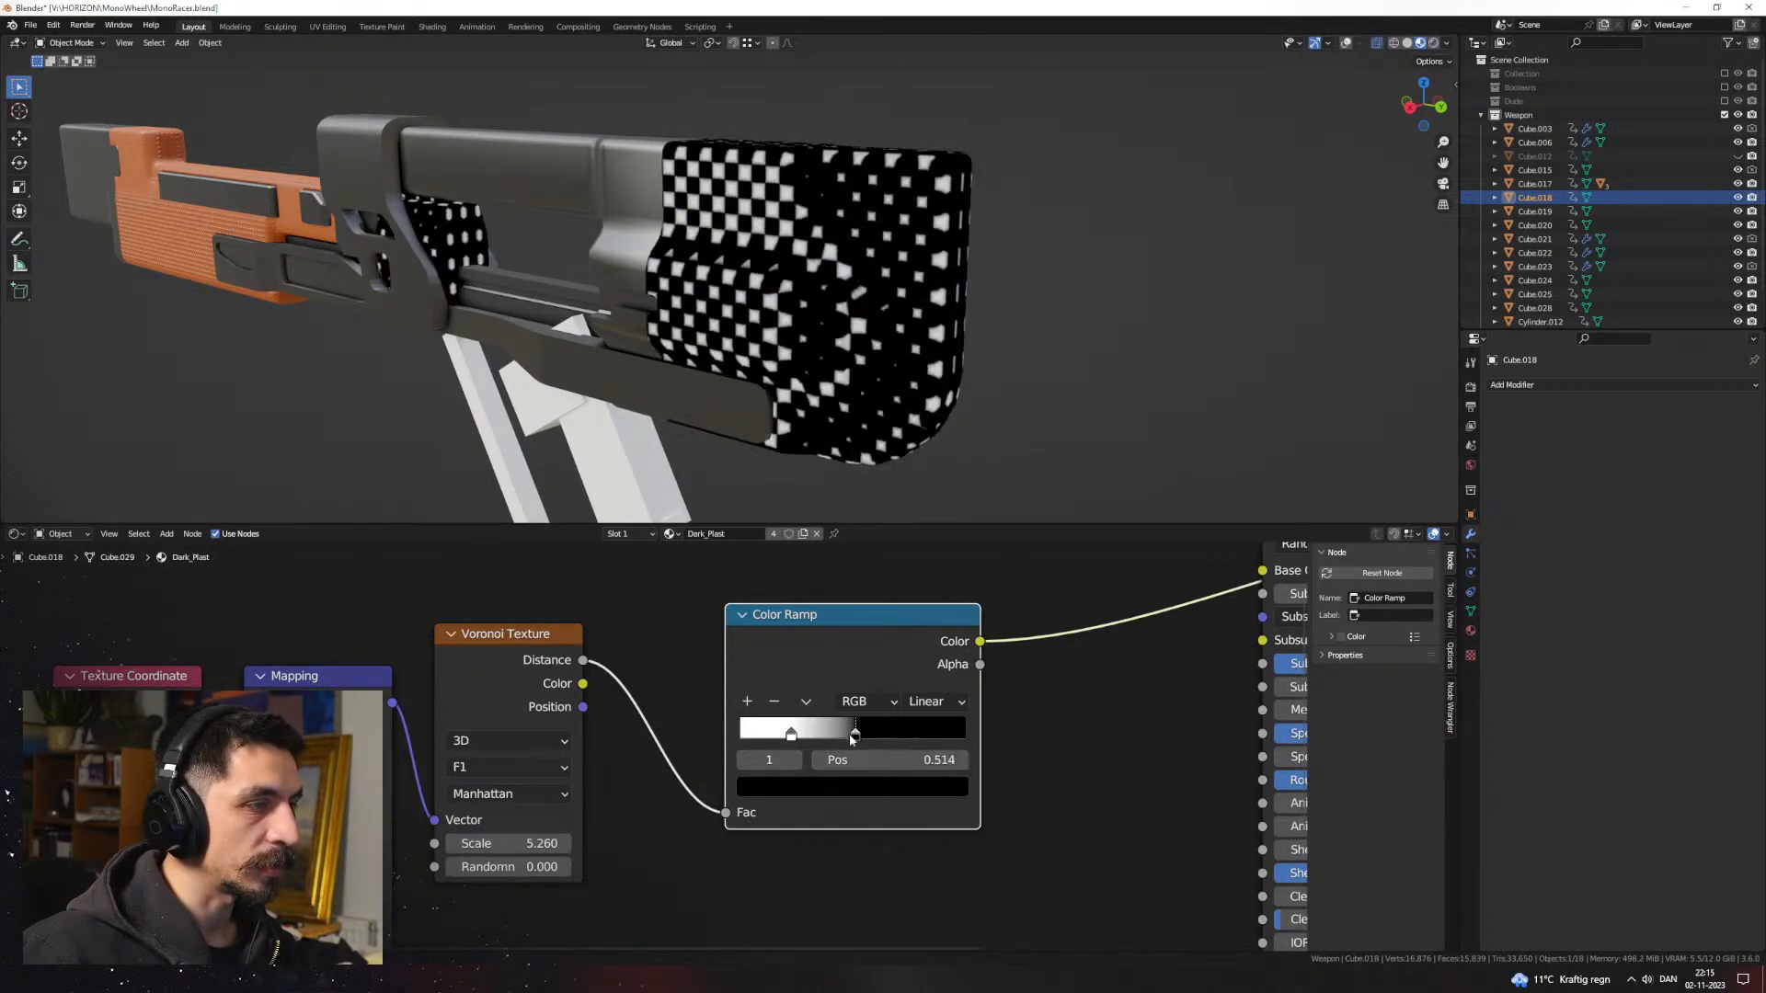
mouse_move(853, 736)
left_mouse_down()
mouse_move(896, 736)
mouse_move(870, 736)
left_mouse_up()
left_click(522, 796)
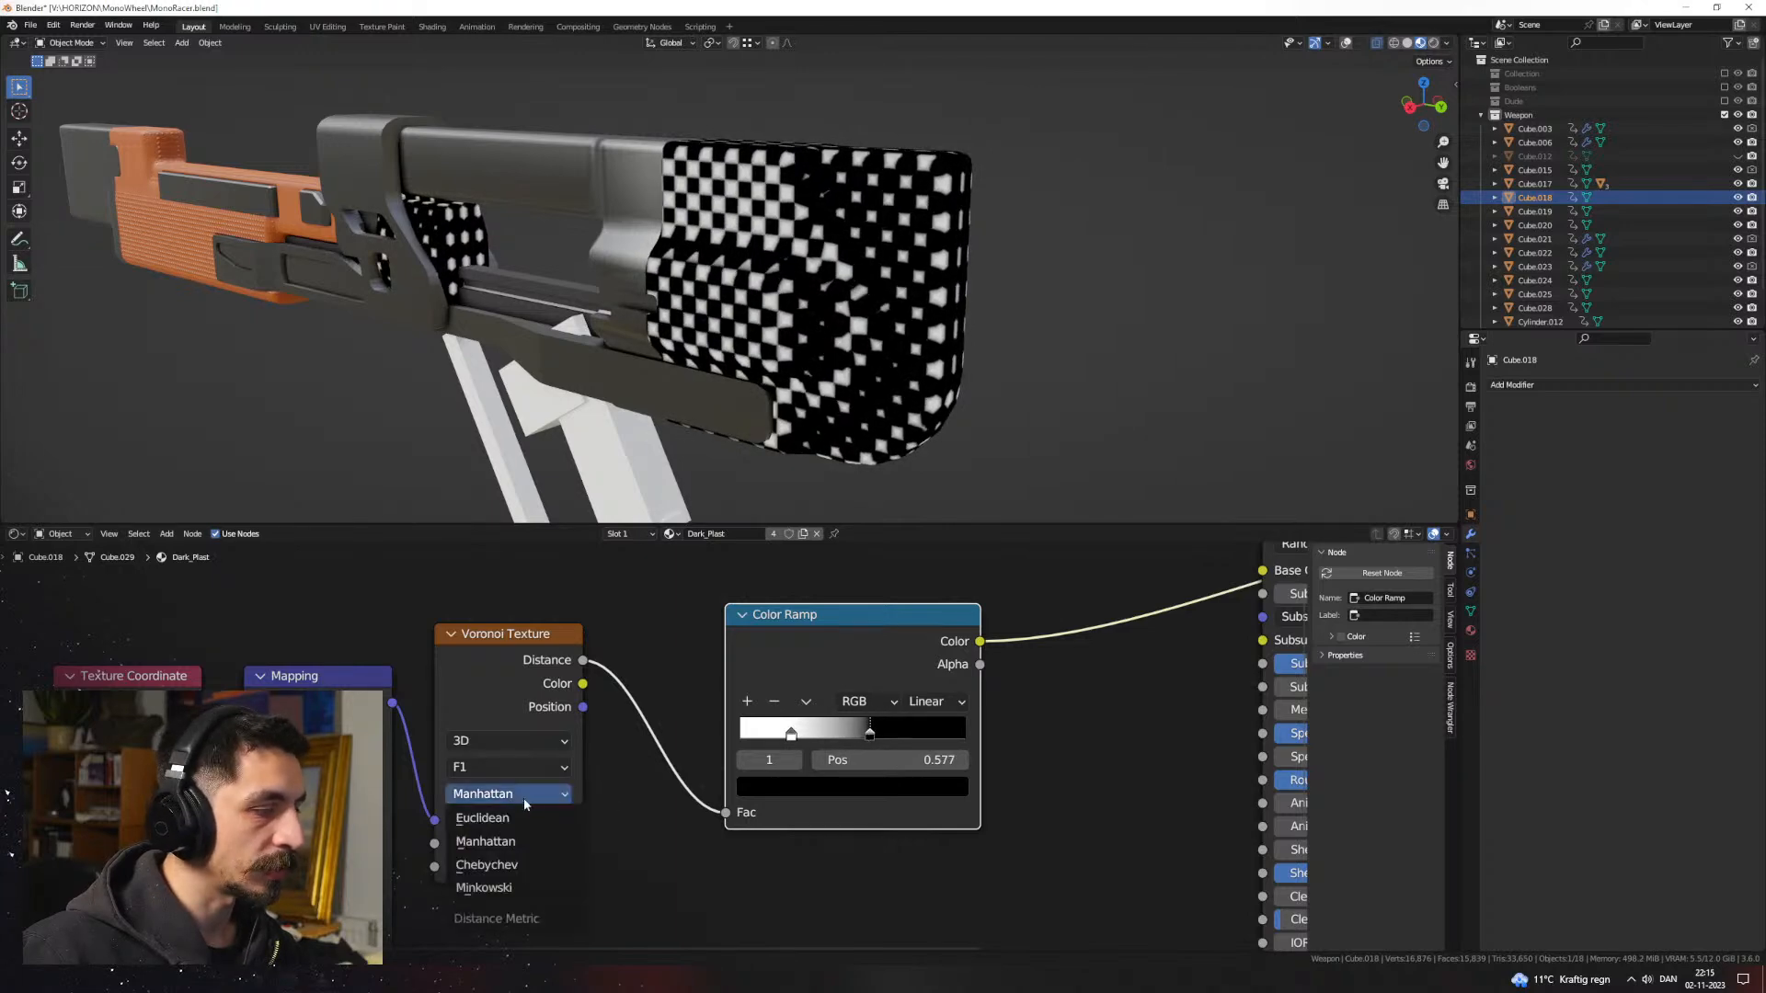
left_click(504, 867)
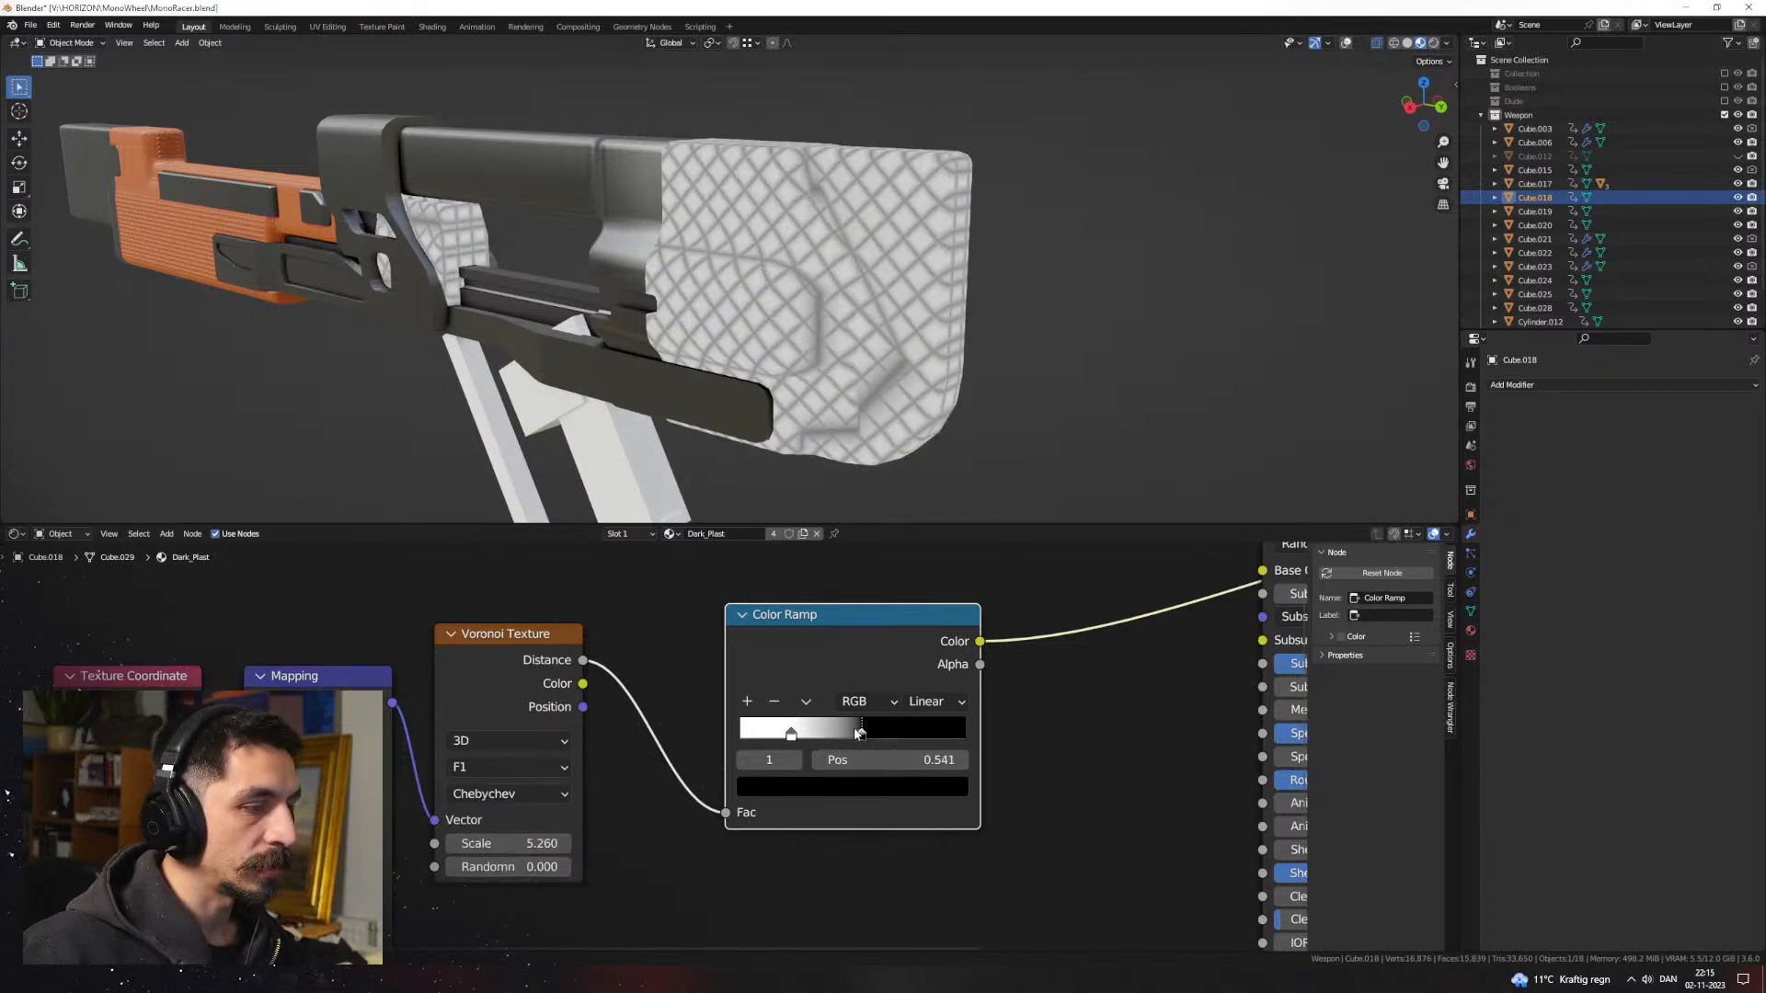
left_click_drag(857, 733, 816, 733)
mouse_move(792, 735)
left_mouse_down()
mouse_move(852, 735)
mouse_move(804, 737)
mouse_move(818, 745)
left_mouse_up()
Step: Set the Voronoi distance metric to Minkowski and place the Color Ramp's black stop at 0.927 with the white stop just beyond it
left_click(516, 793)
left_click(505, 894)
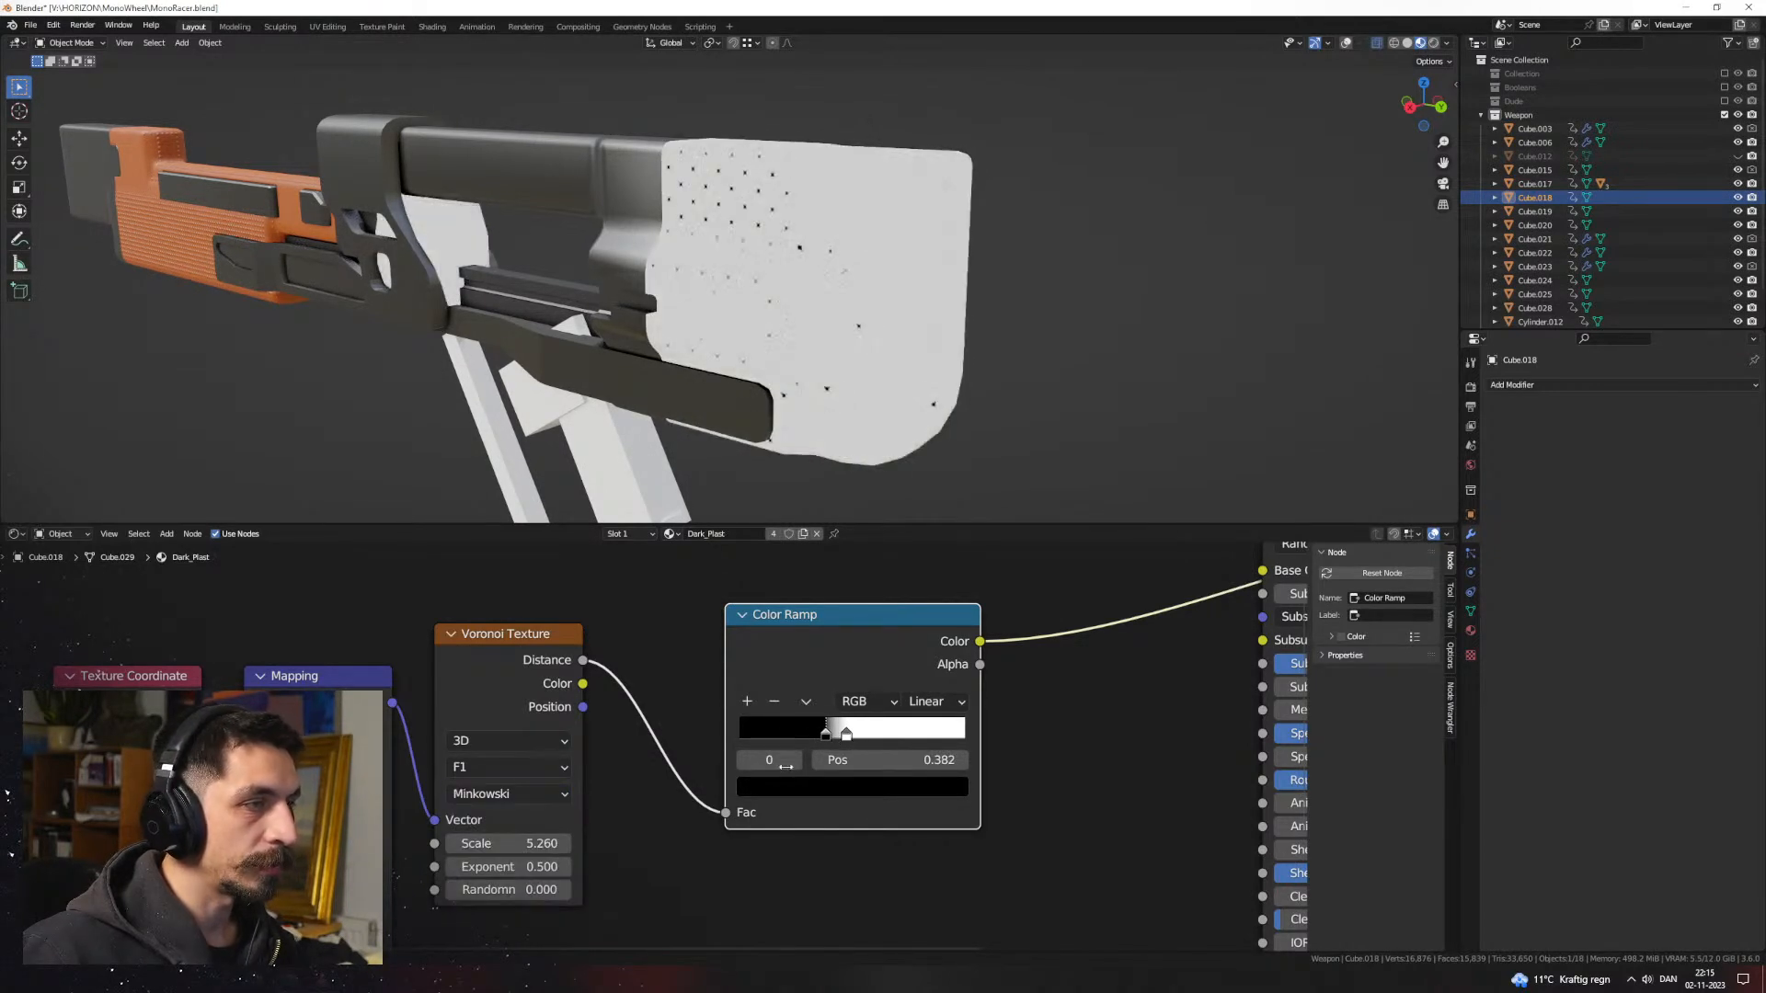
left_click_drag(845, 733, 954, 737)
middle_click_drag(853, 329, 984, 377)
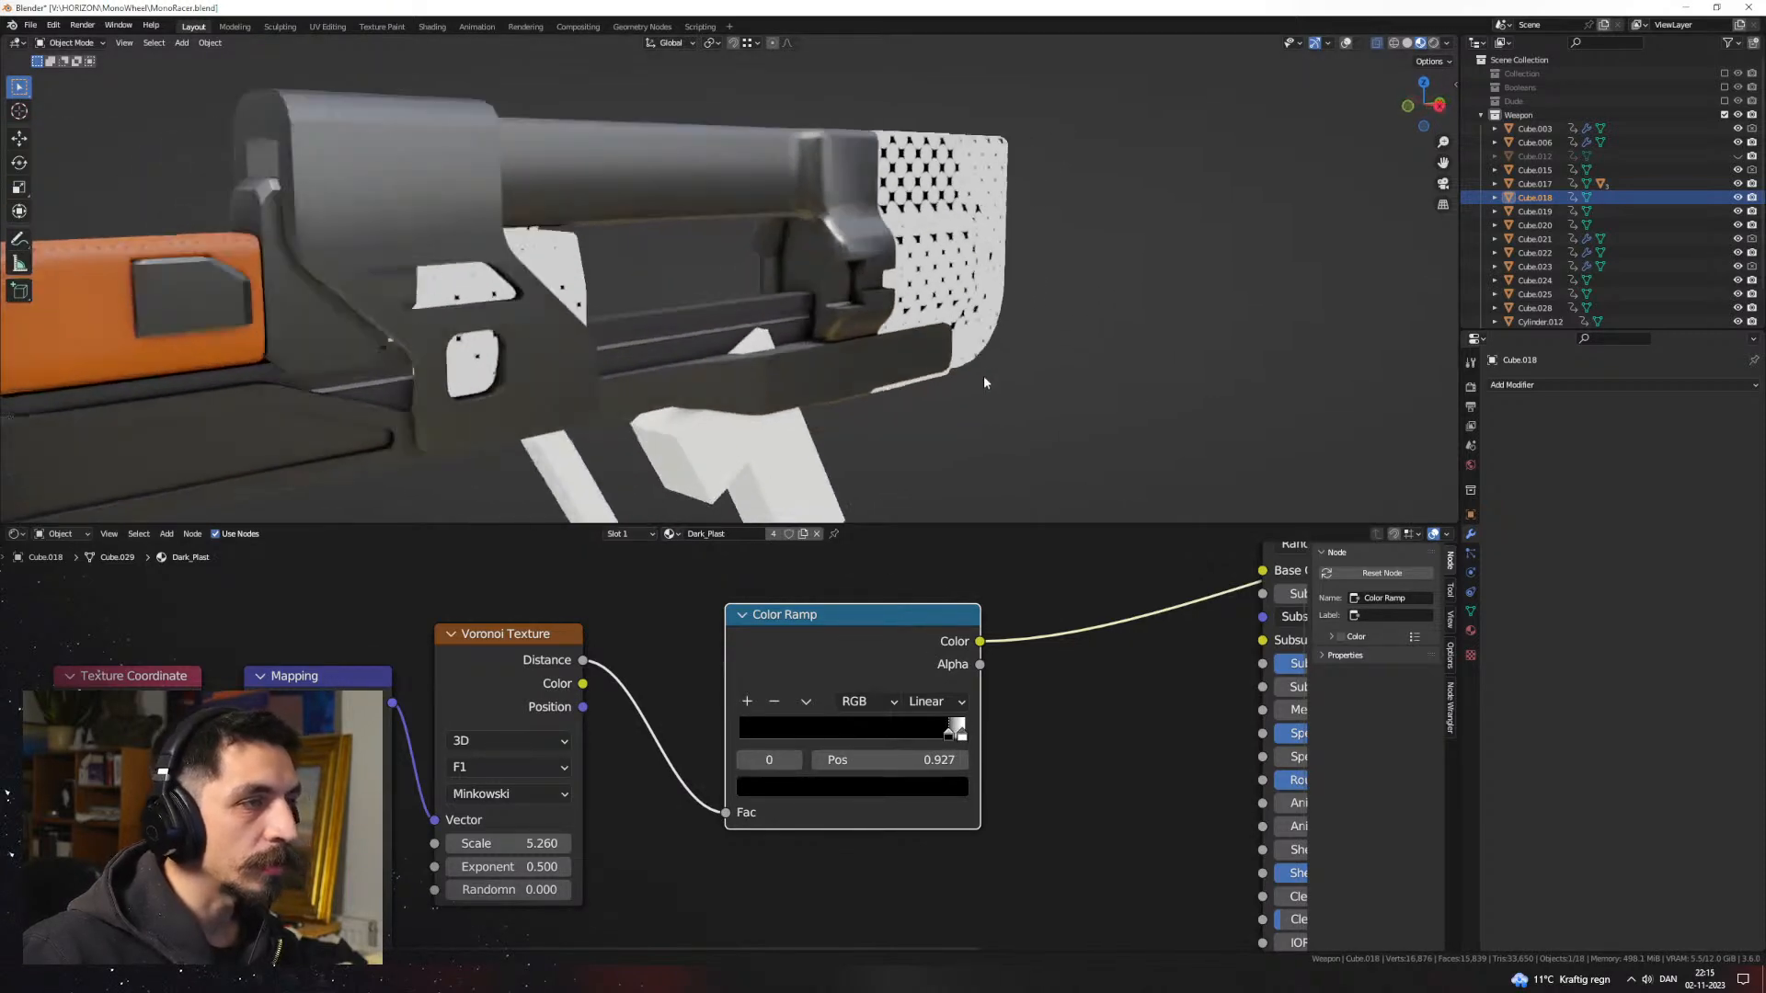
middle_click_drag(717, 373, 897, 350)
scroll(898, 350, "up", 5)
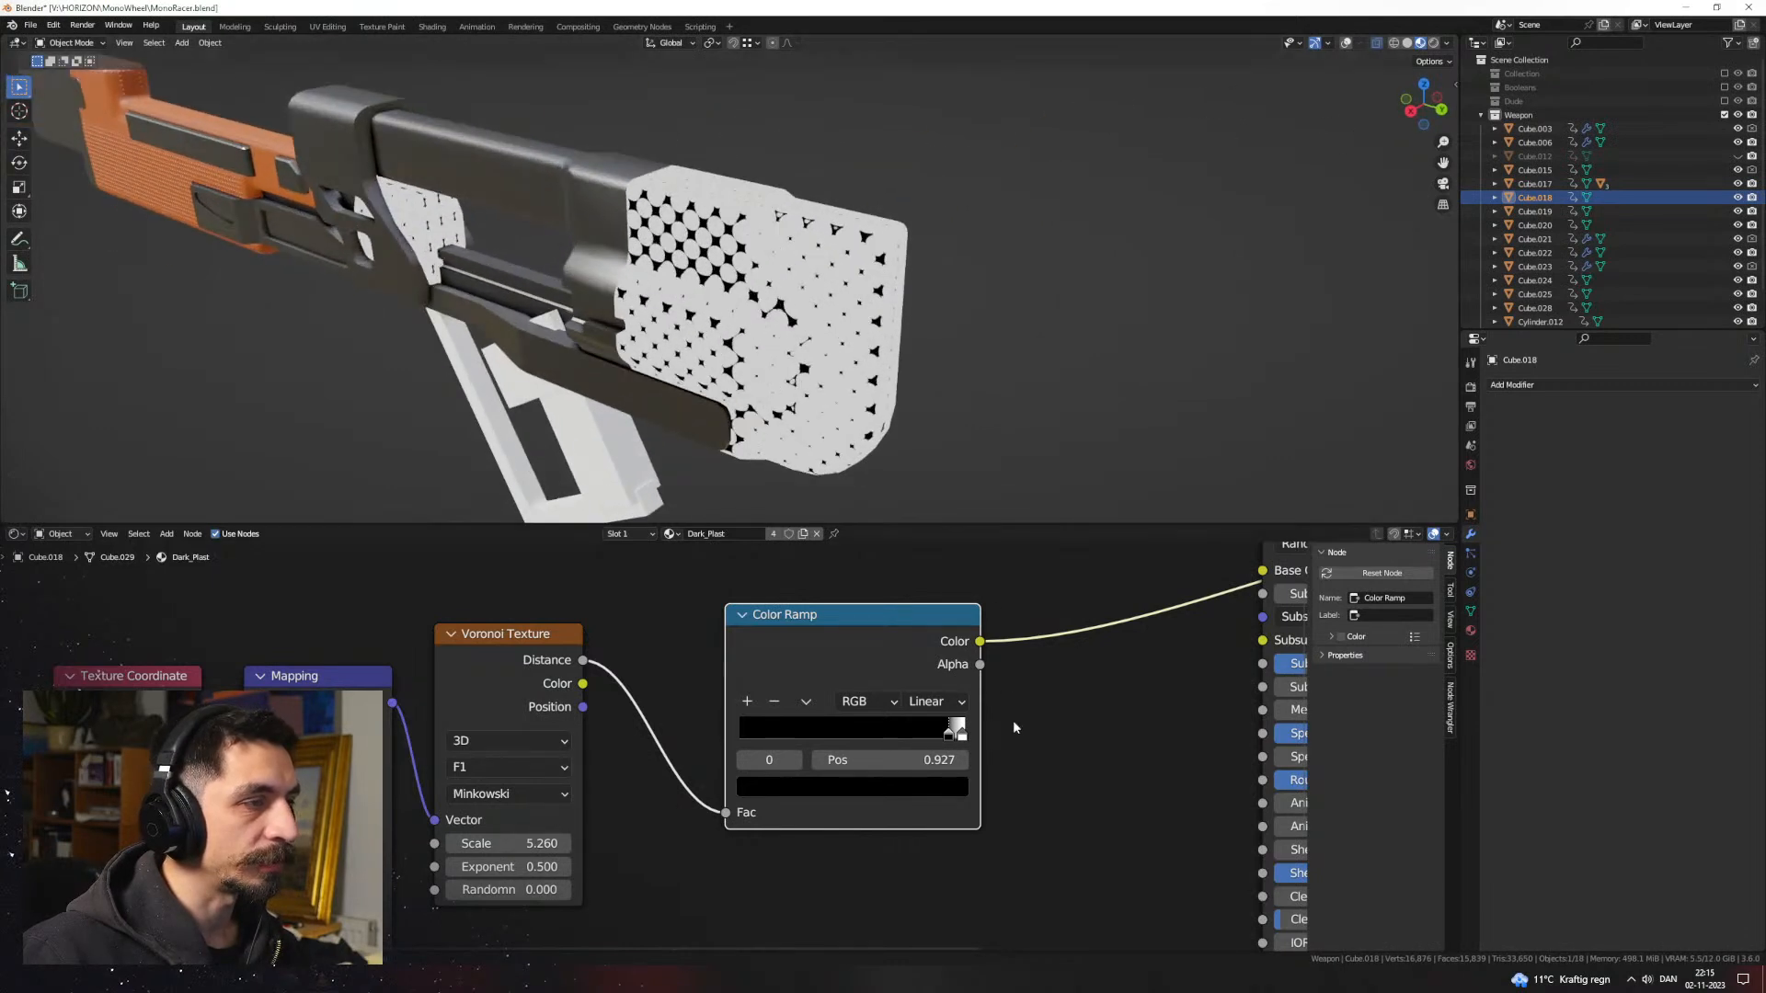
Step: Add a Bump node and feed the Color Ramp's Color output into its Height input
scroll(929, 685, "down", 2)
key("g")
left_click(764, 664)
left_click_drag(729, 621, 818, 697)
type("bump")
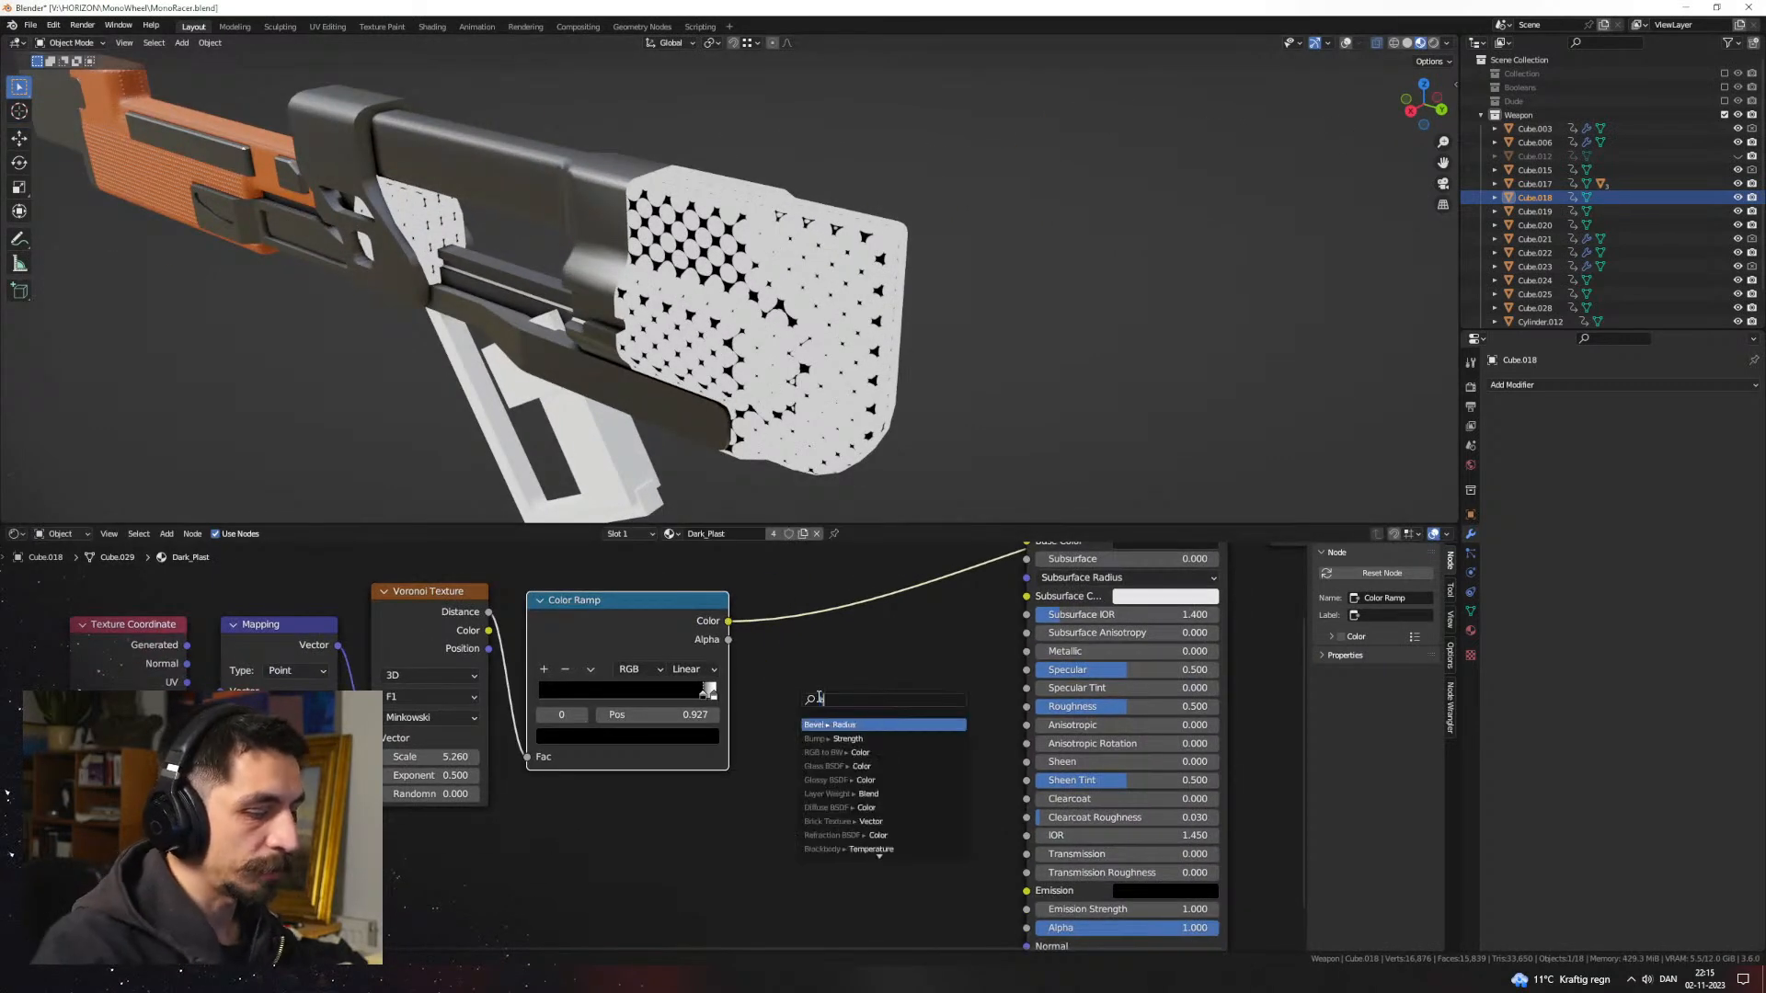
key("Return")
middle_click_drag(838, 726, 835, 665)
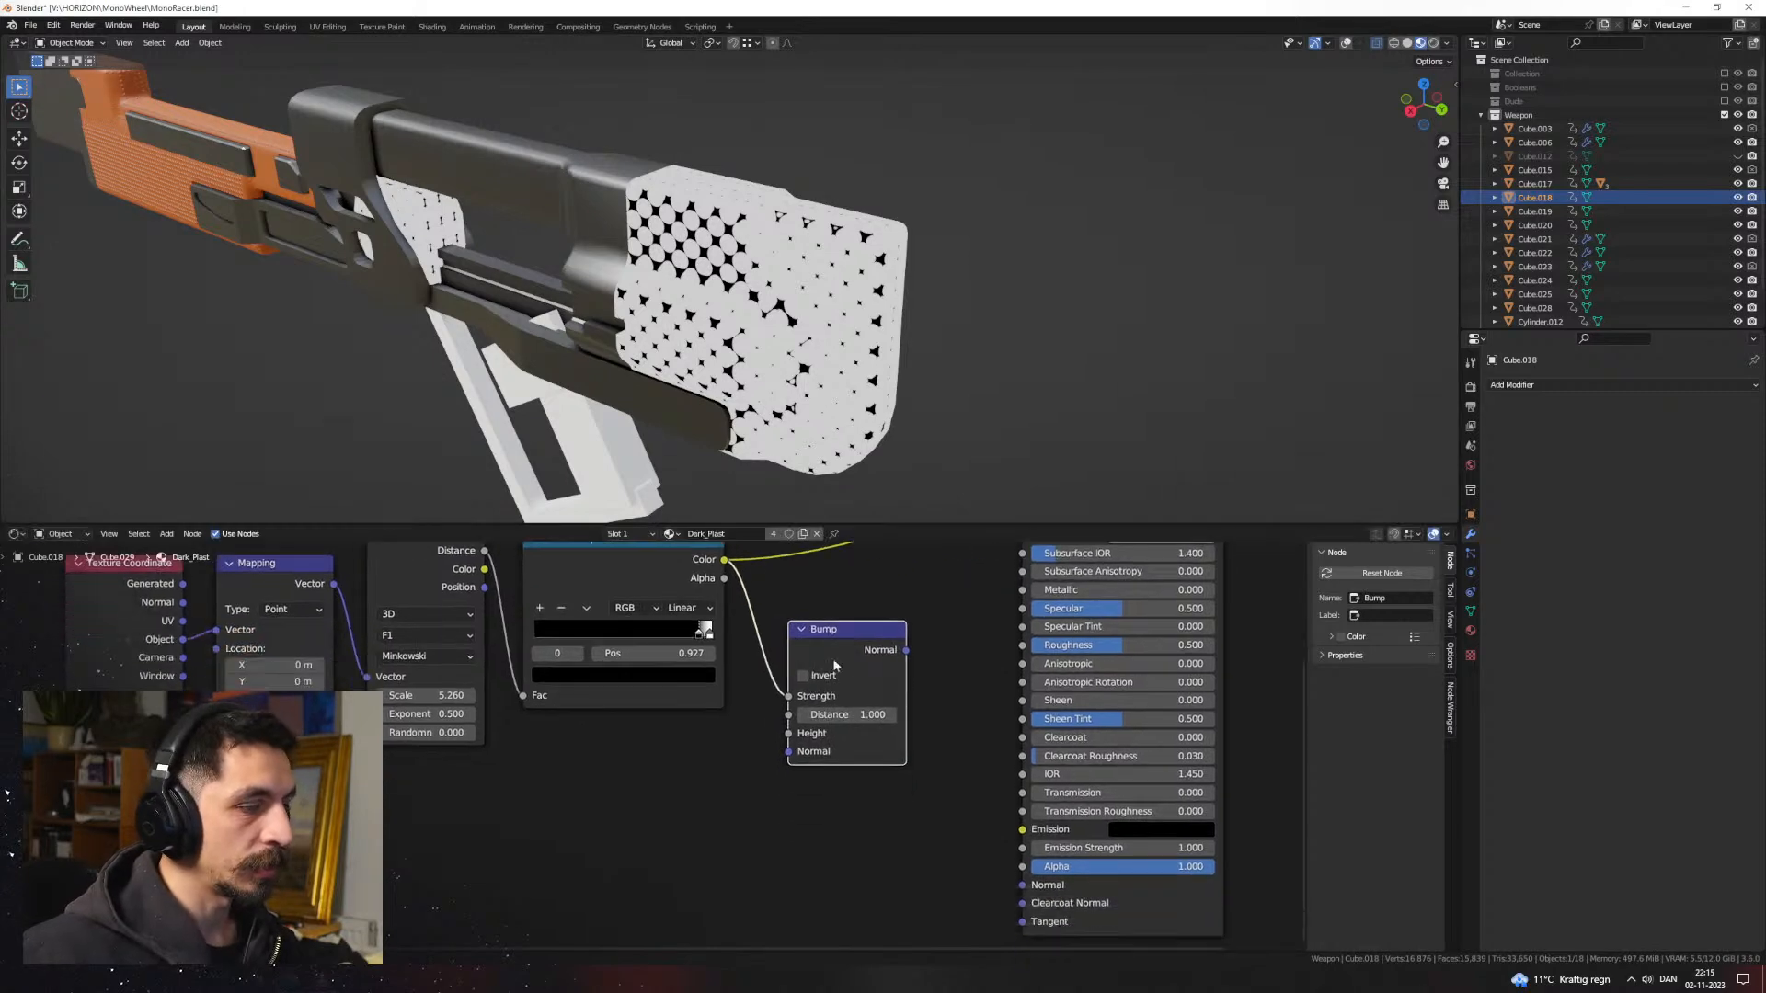
left_click_drag(788, 696, 789, 733)
Step: Connect the Bump output to the Principled BSDF's Normal, disconnect the Color Ramp from Base Color and preview the full shader
scroll(788, 733, "down", 1)
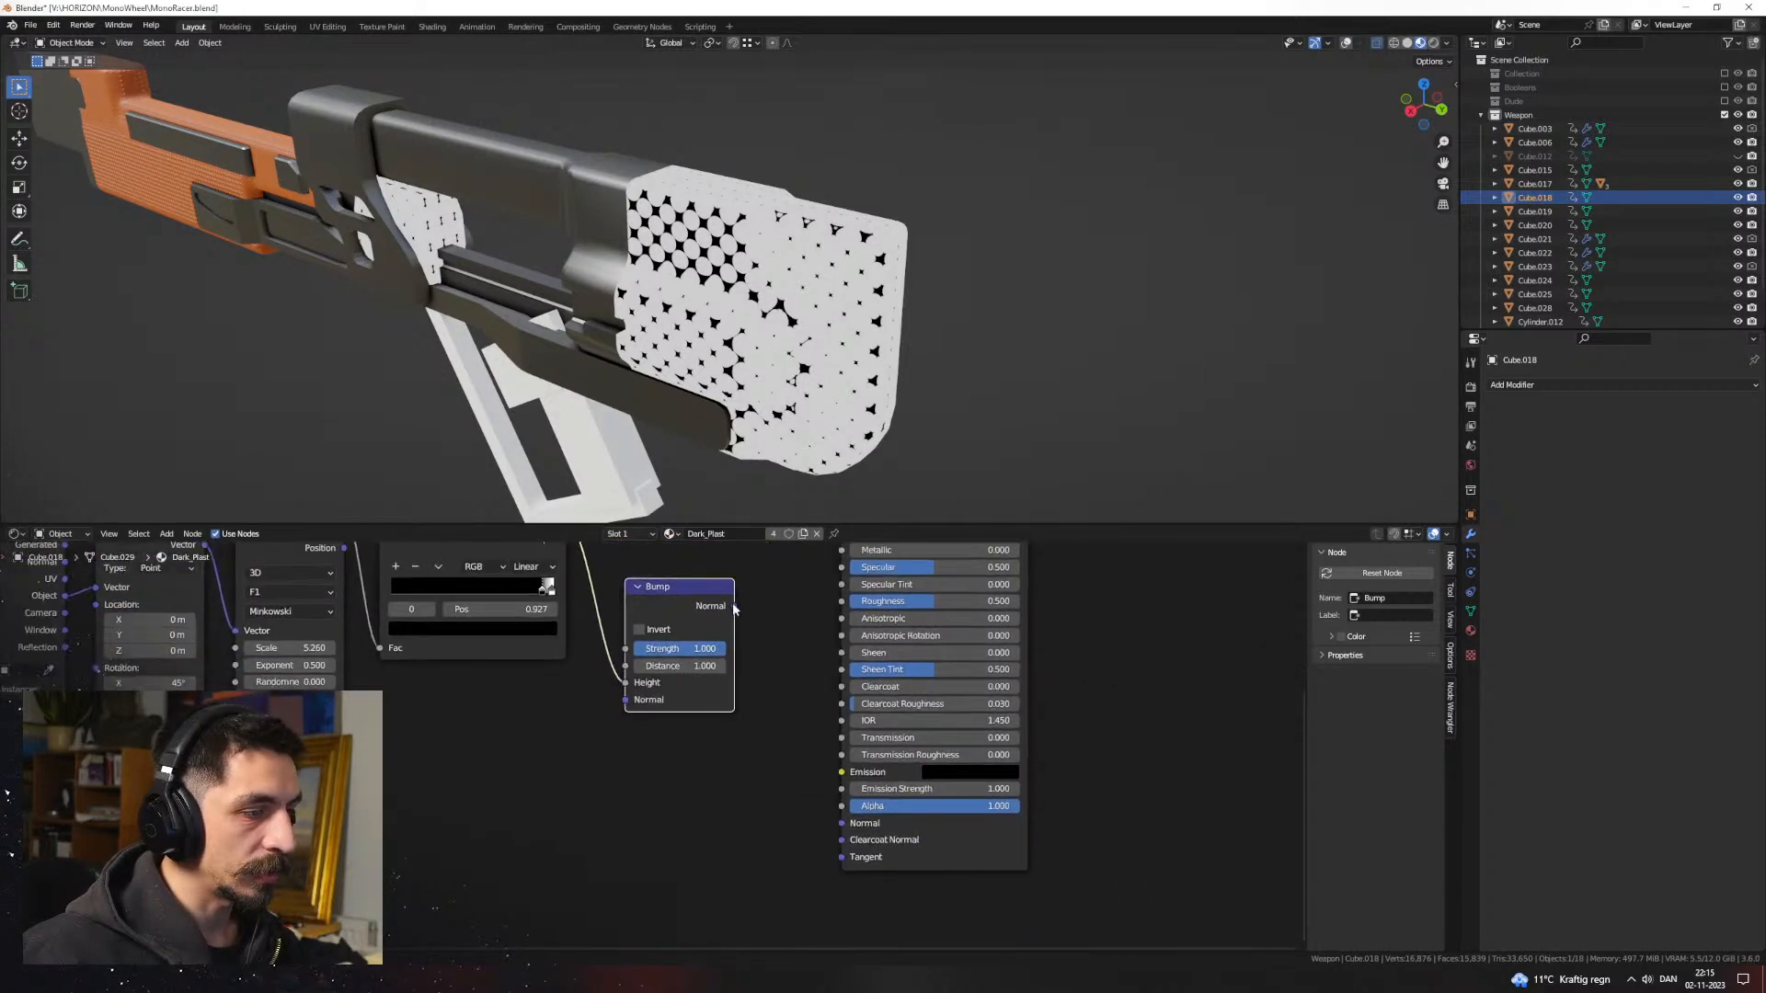
scroll(862, 814, "down", 1)
middle_click_drag(960, 553, 890, 706)
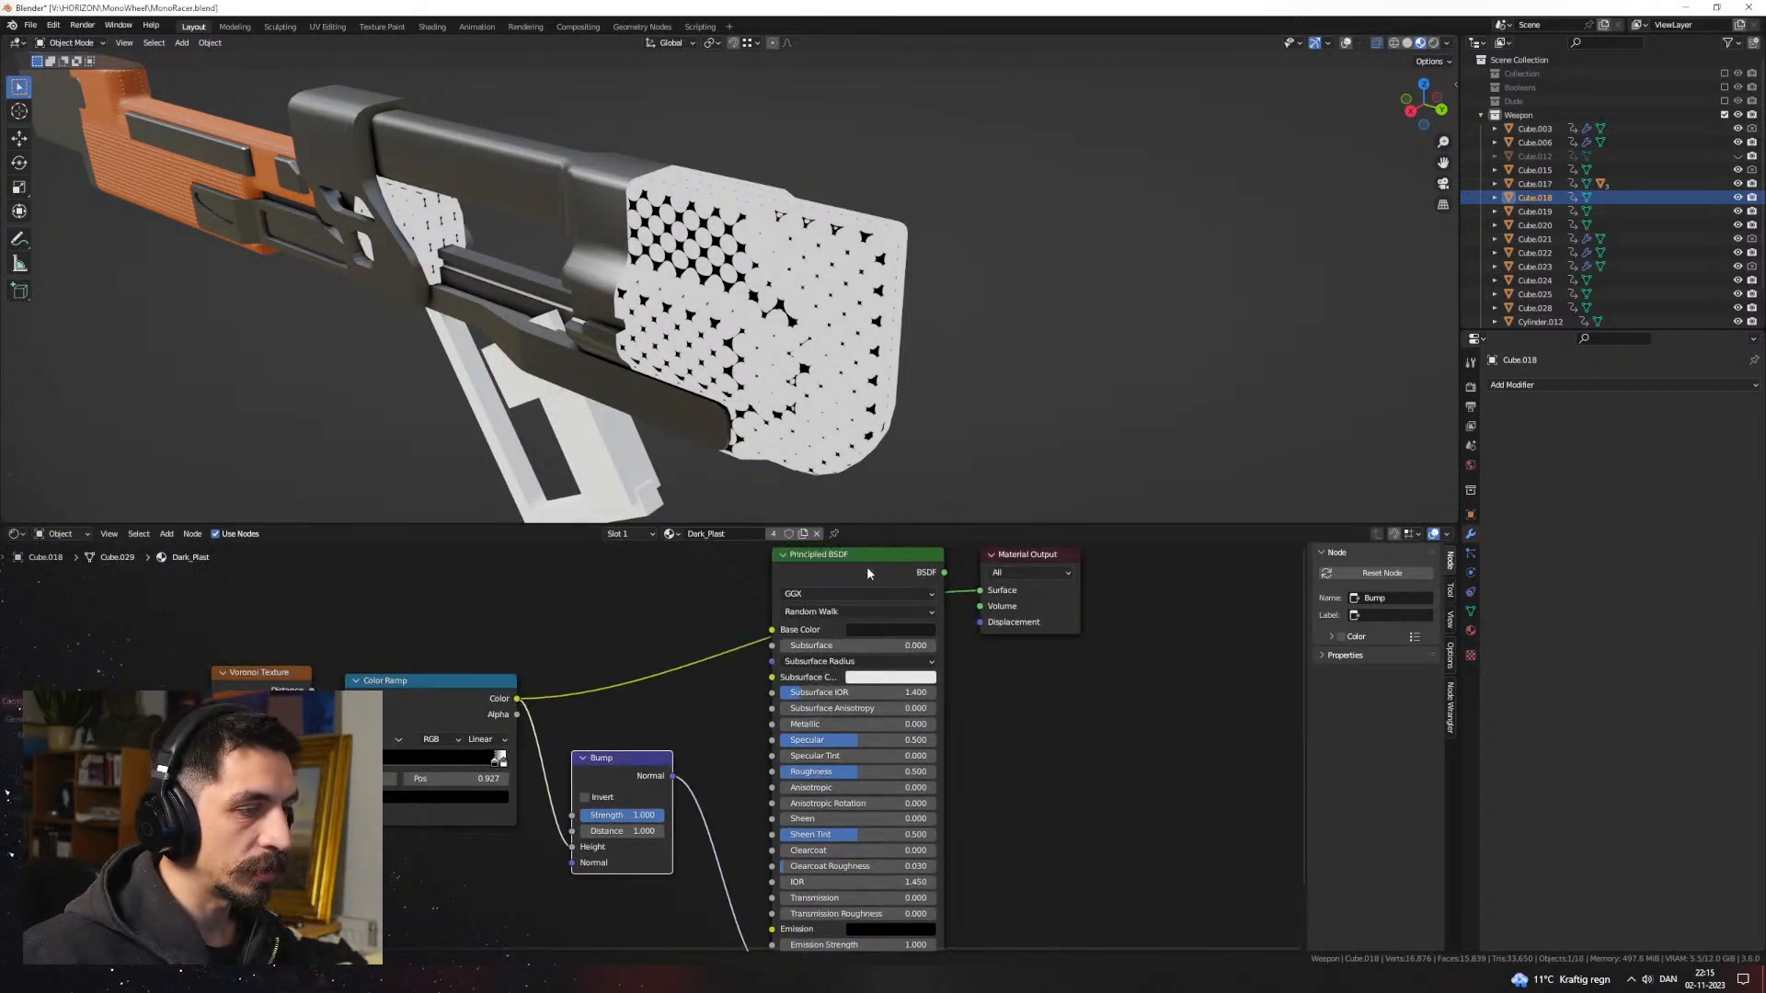
left_click(866, 572)
left_click_drag(772, 629, 730, 703)
scroll(836, 337, "up", 4)
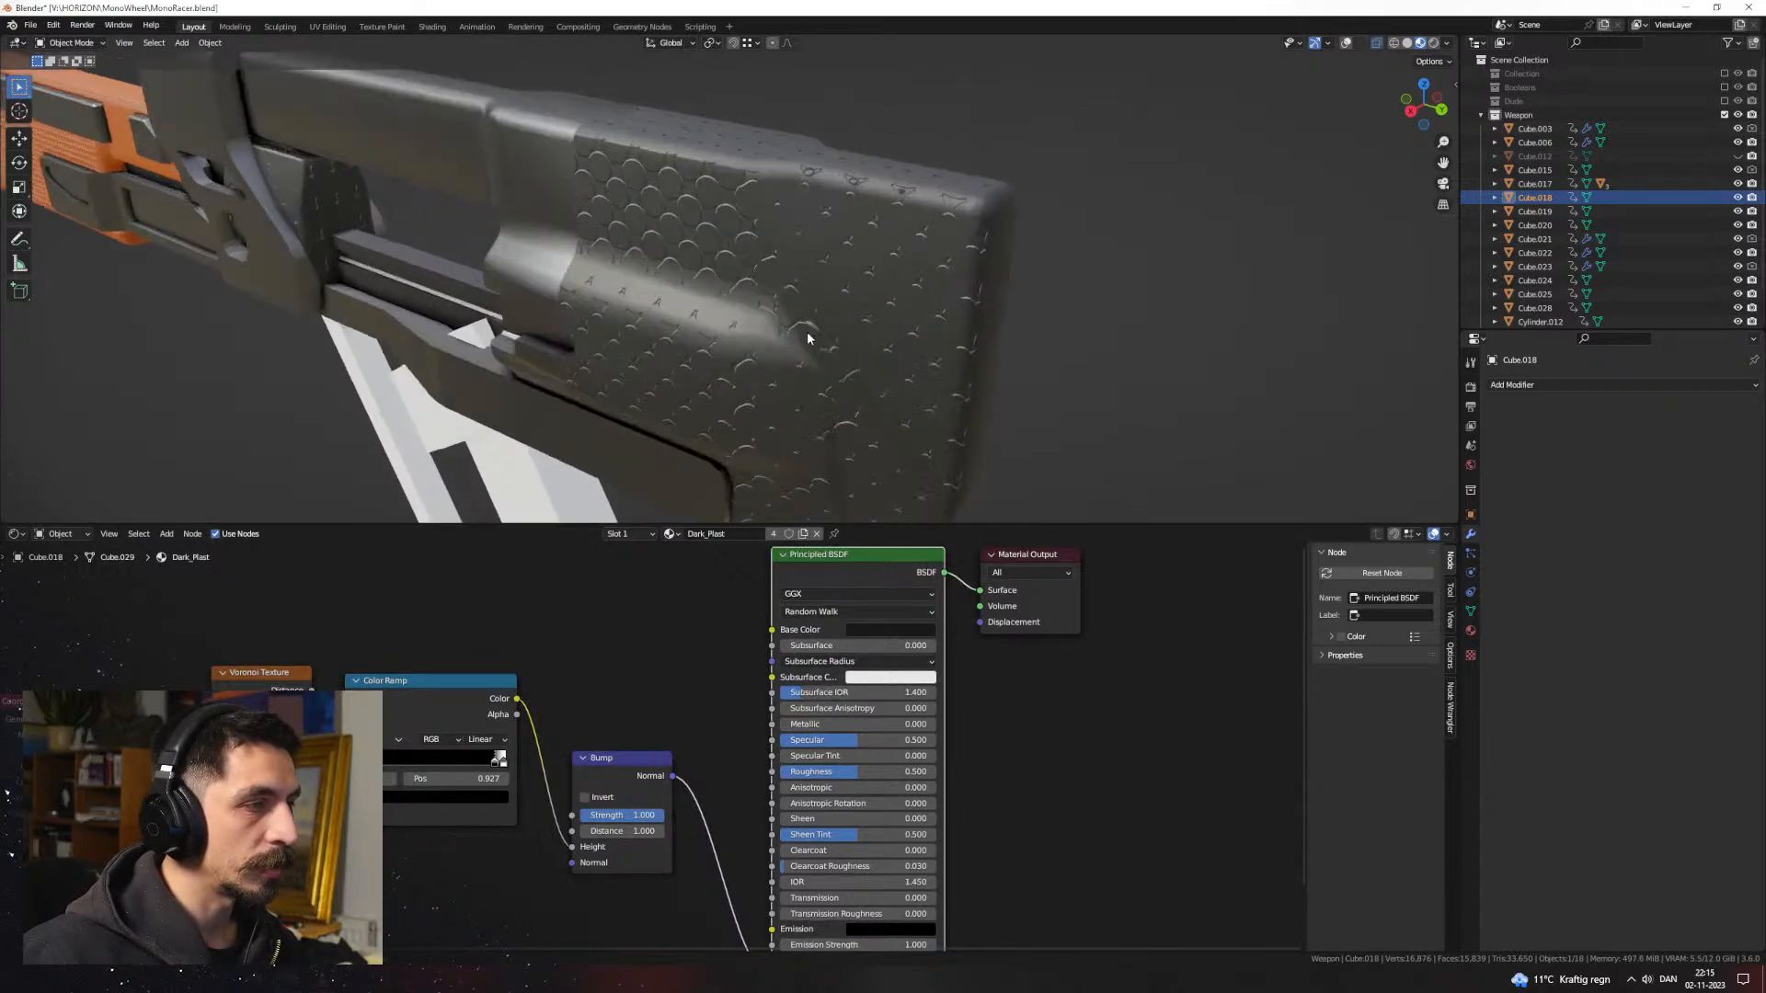
middle_click_drag(832, 373, 827, 391)
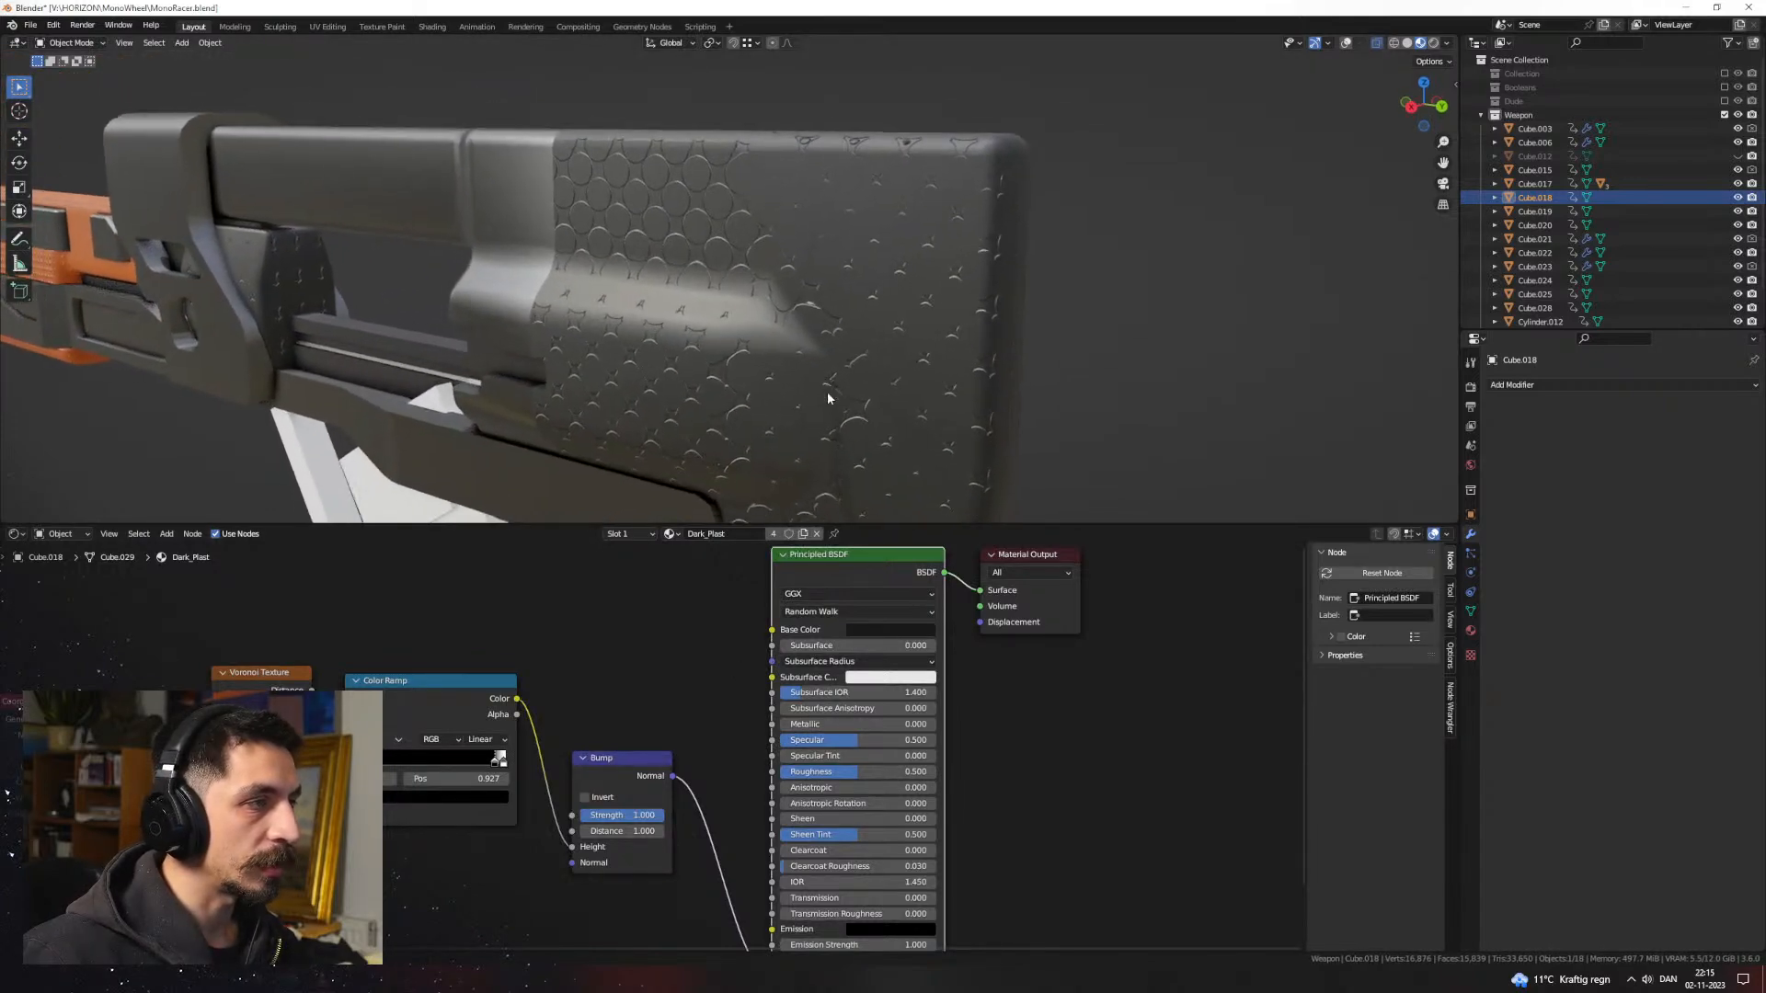
Step: Move the Color Ramp's black stop to 0.836 and set the Bump Strength to 0.367
middle_click_drag(700, 755, 766, 719)
scroll(654, 733, "up", 7)
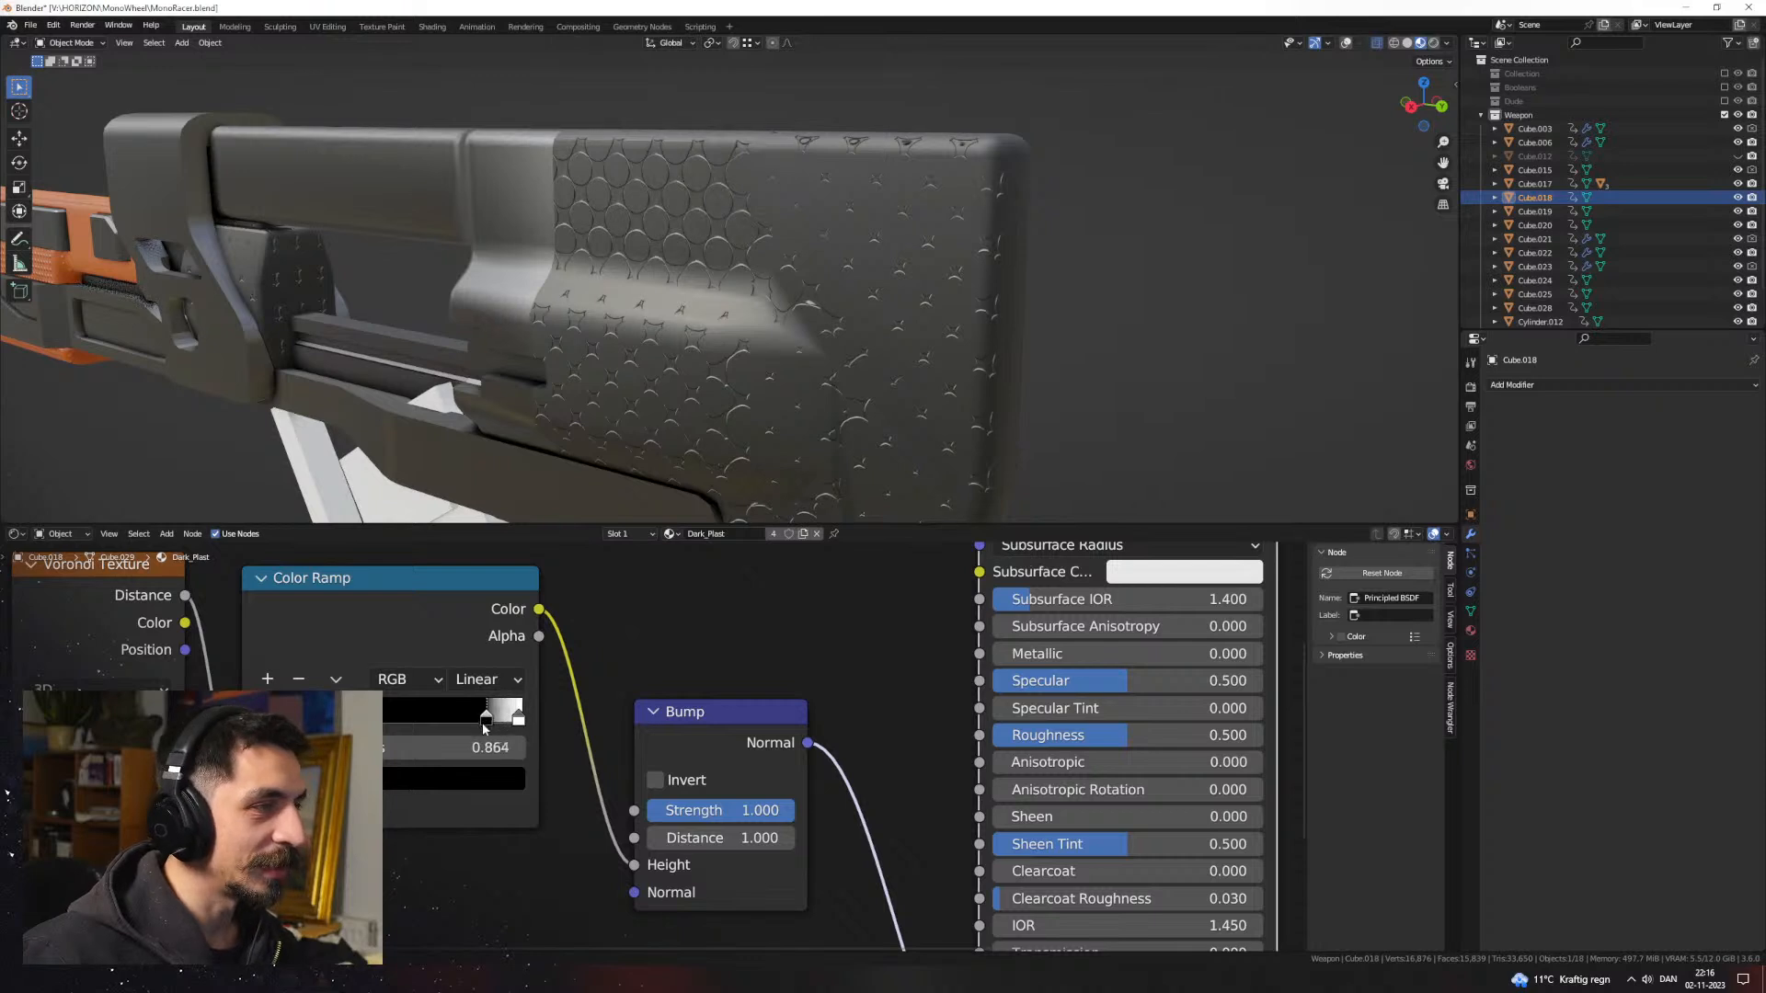
left_click_drag(412, 740, 479, 722)
left_click(518, 718)
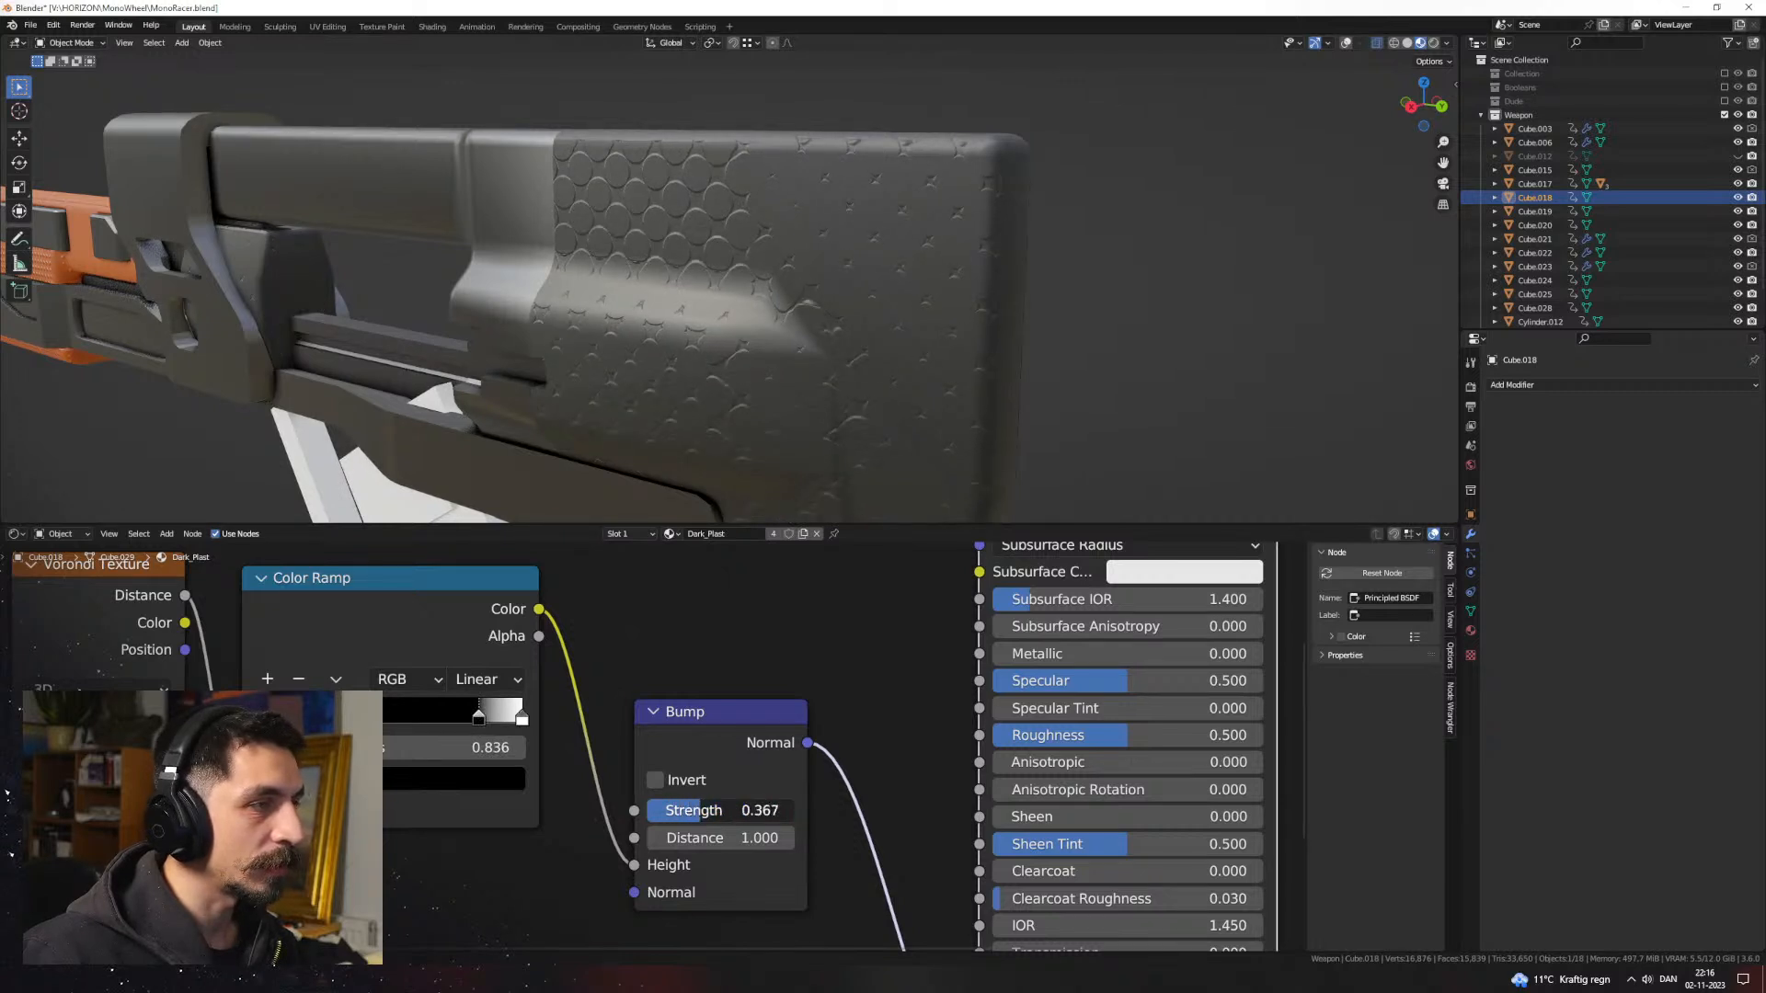
Step: Try Constant interpolation on the Color Ramp with the white stop at 0.923
left_click(502, 680)
left_click(509, 815)
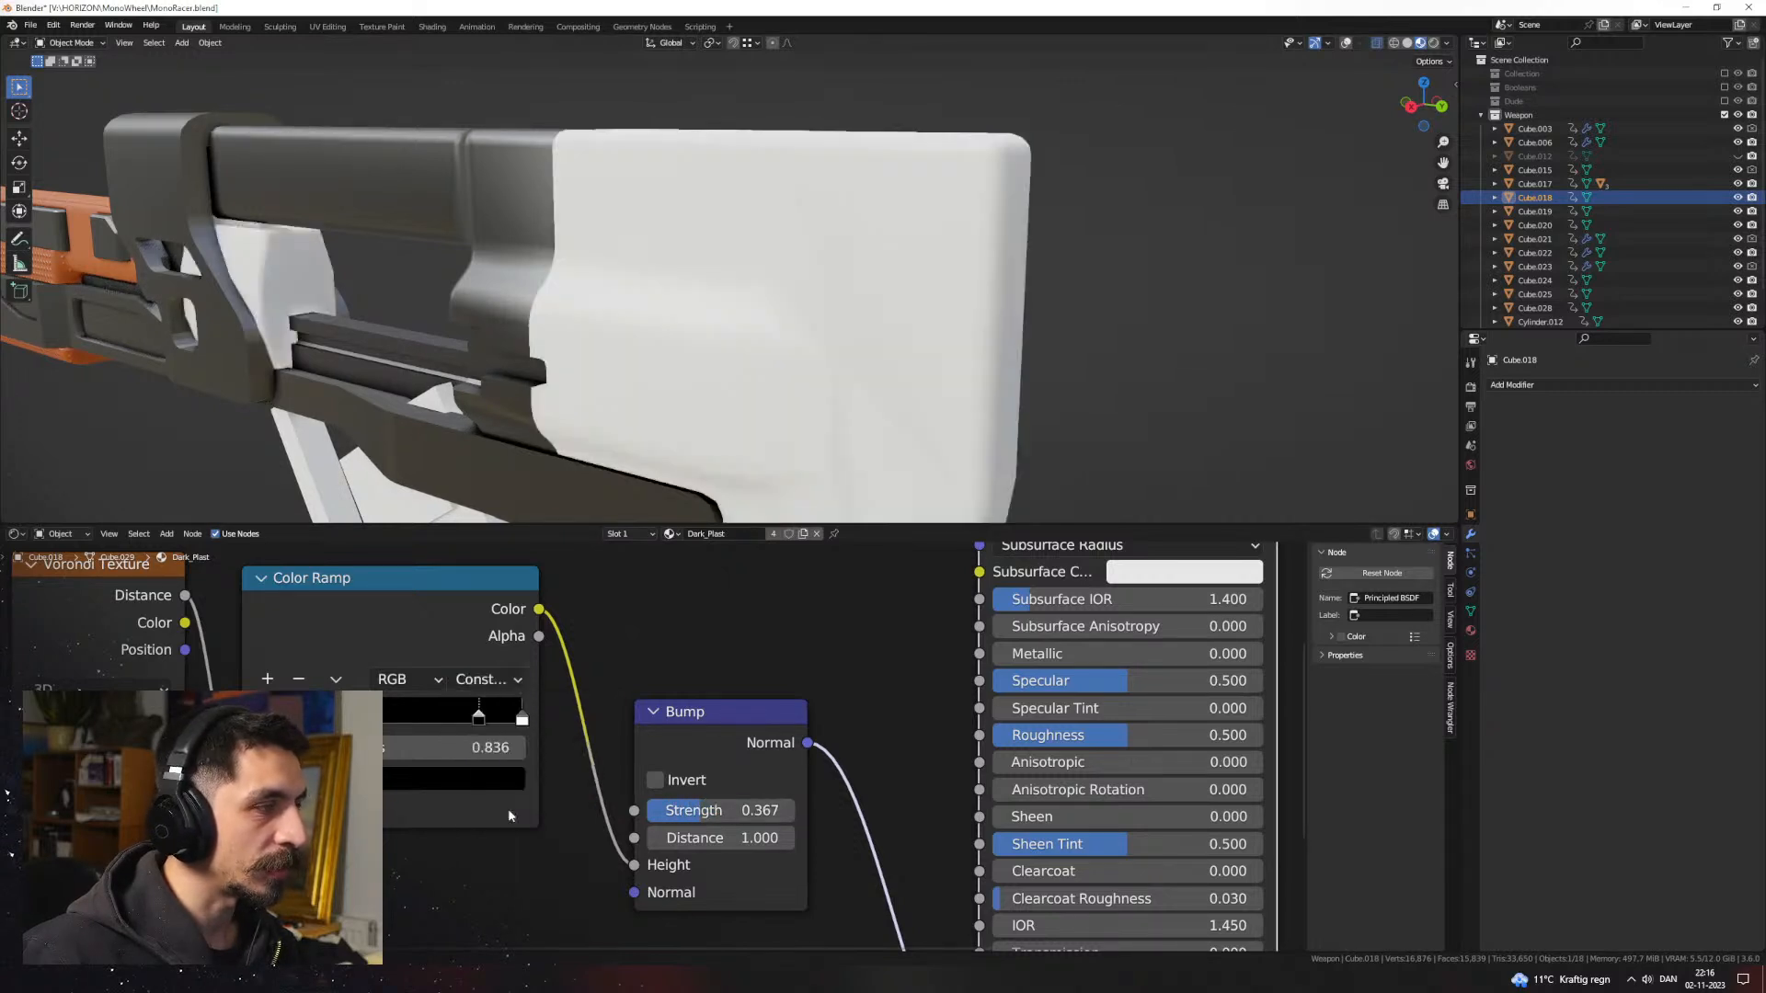
left_click(521, 720)
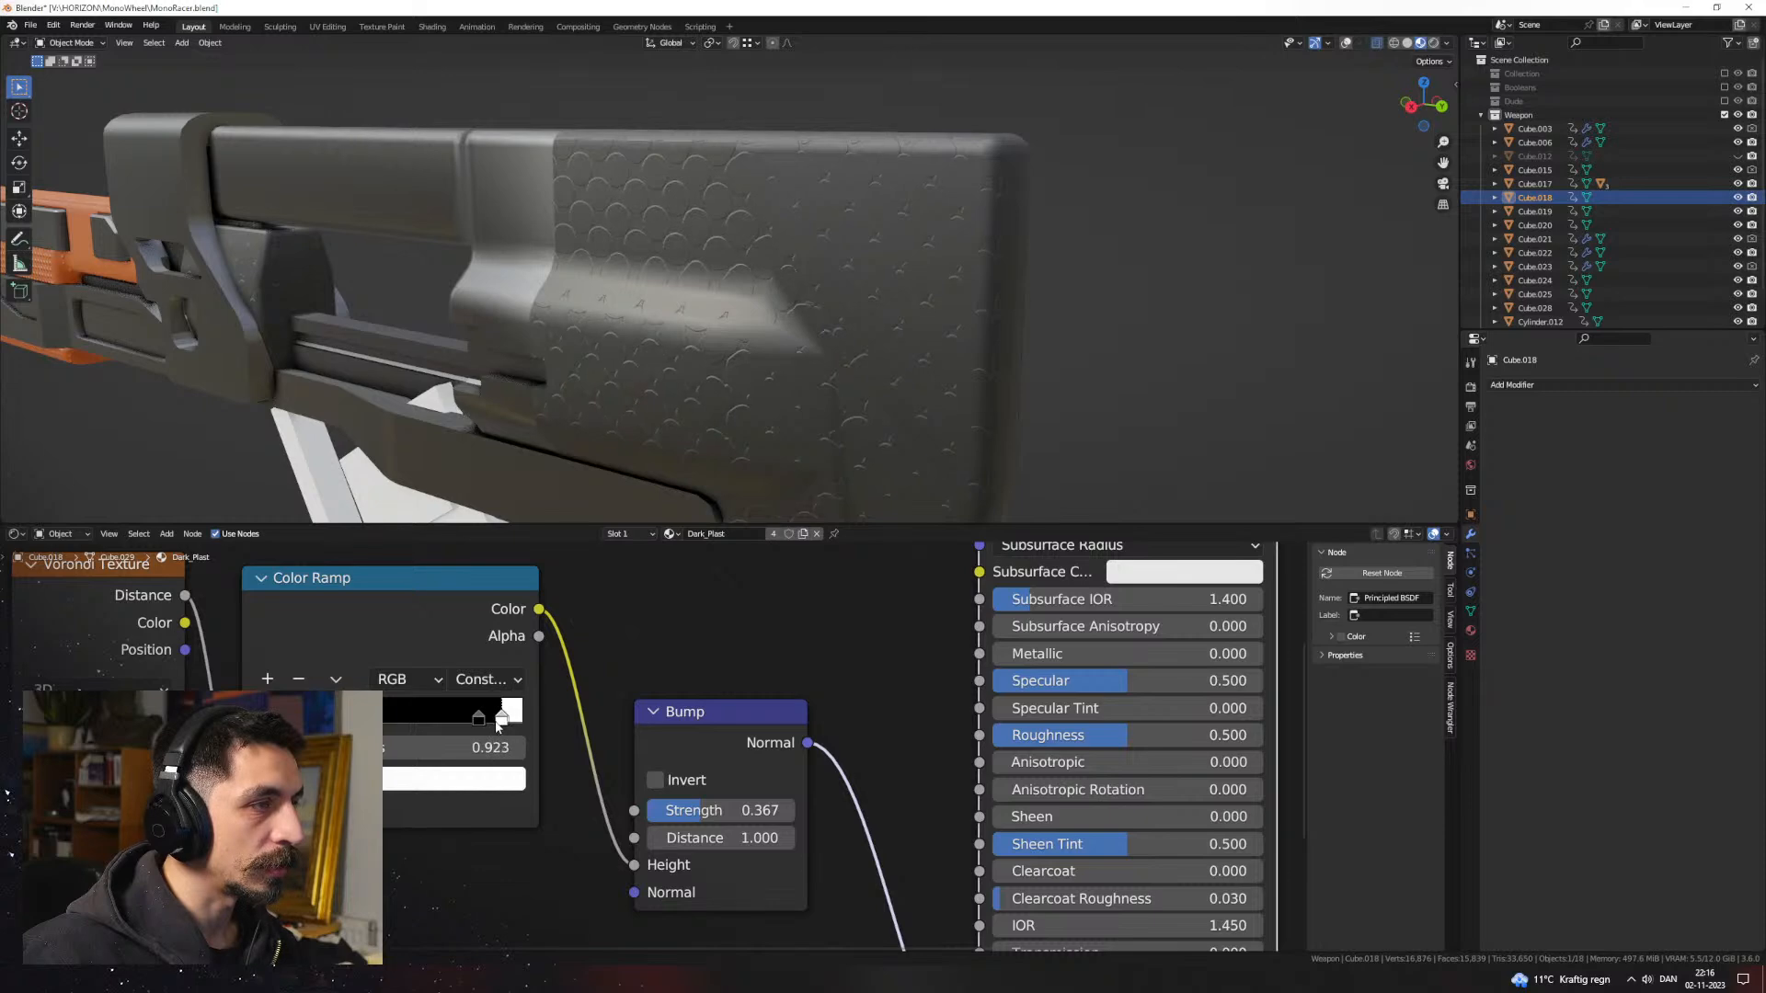
scroll(755, 402, "down", 4)
mouse_move(754, 403)
middle_mouse_down()
mouse_move(841, 386)
mouse_move(733, 391)
middle_mouse_up()
scroll(733, 392, "up", 4)
Step: Set the Color Ramp interpolation to Ease, with the white stop at 1.000 and the black stop at 0.777
left_click(502, 679)
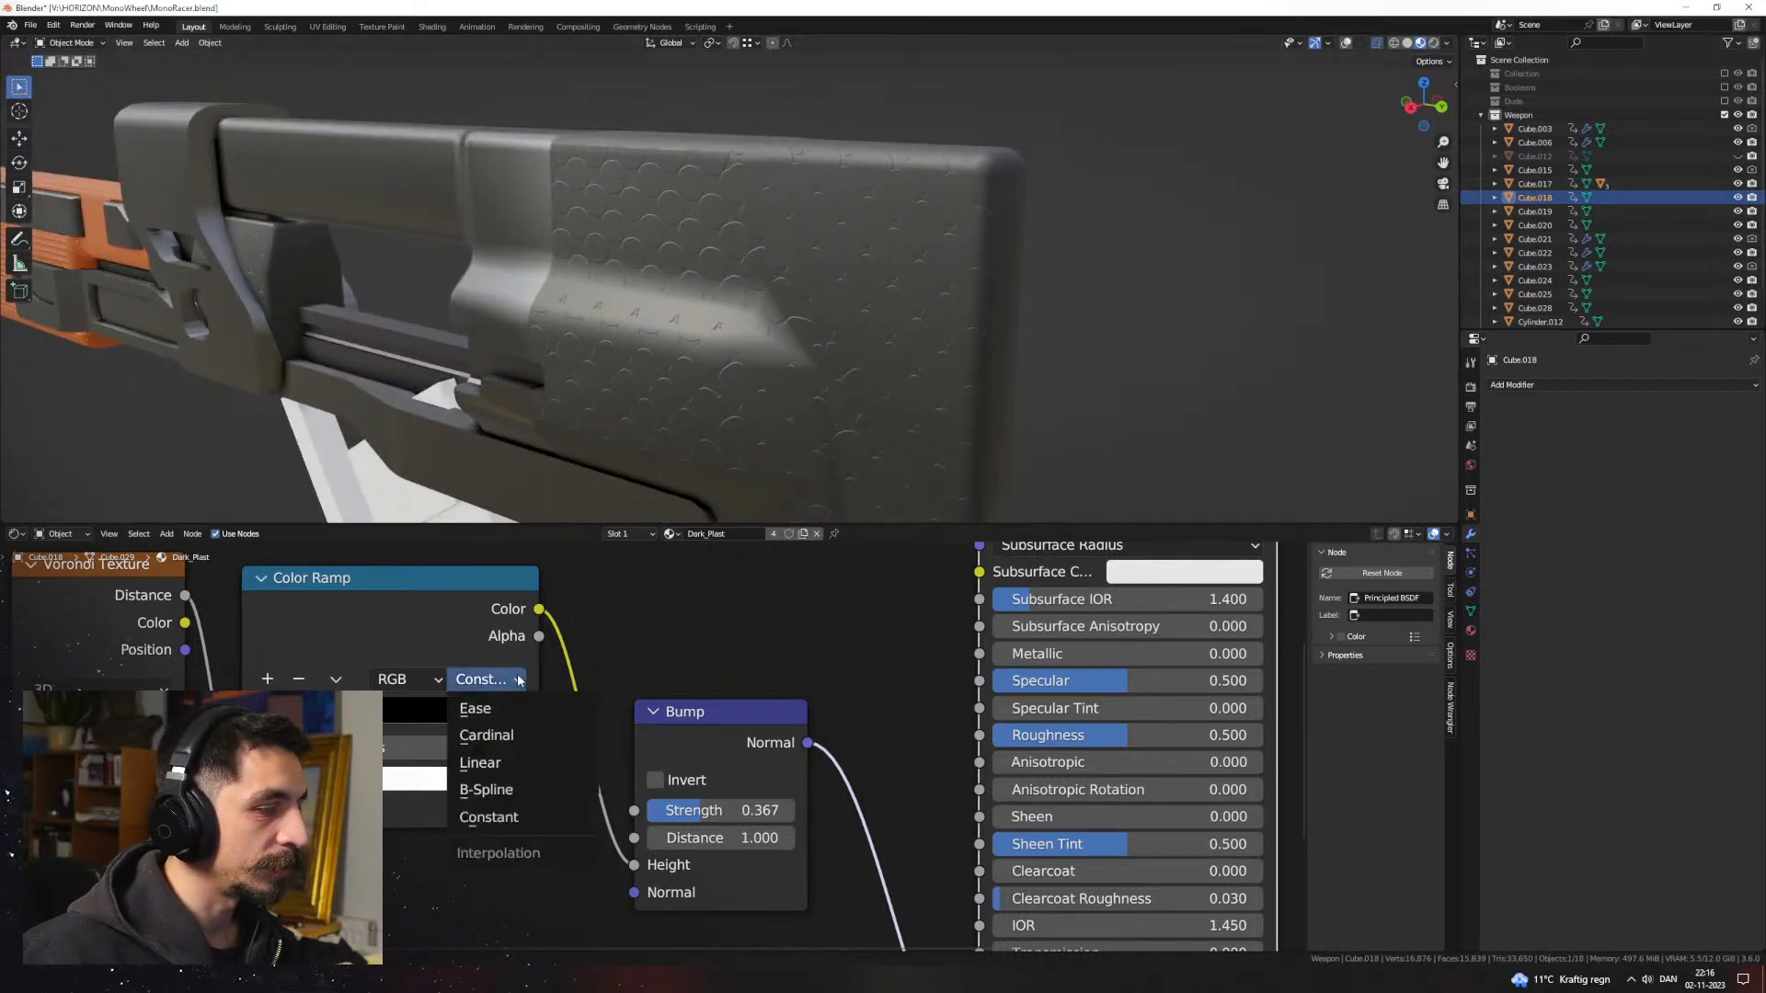
left_click(517, 712)
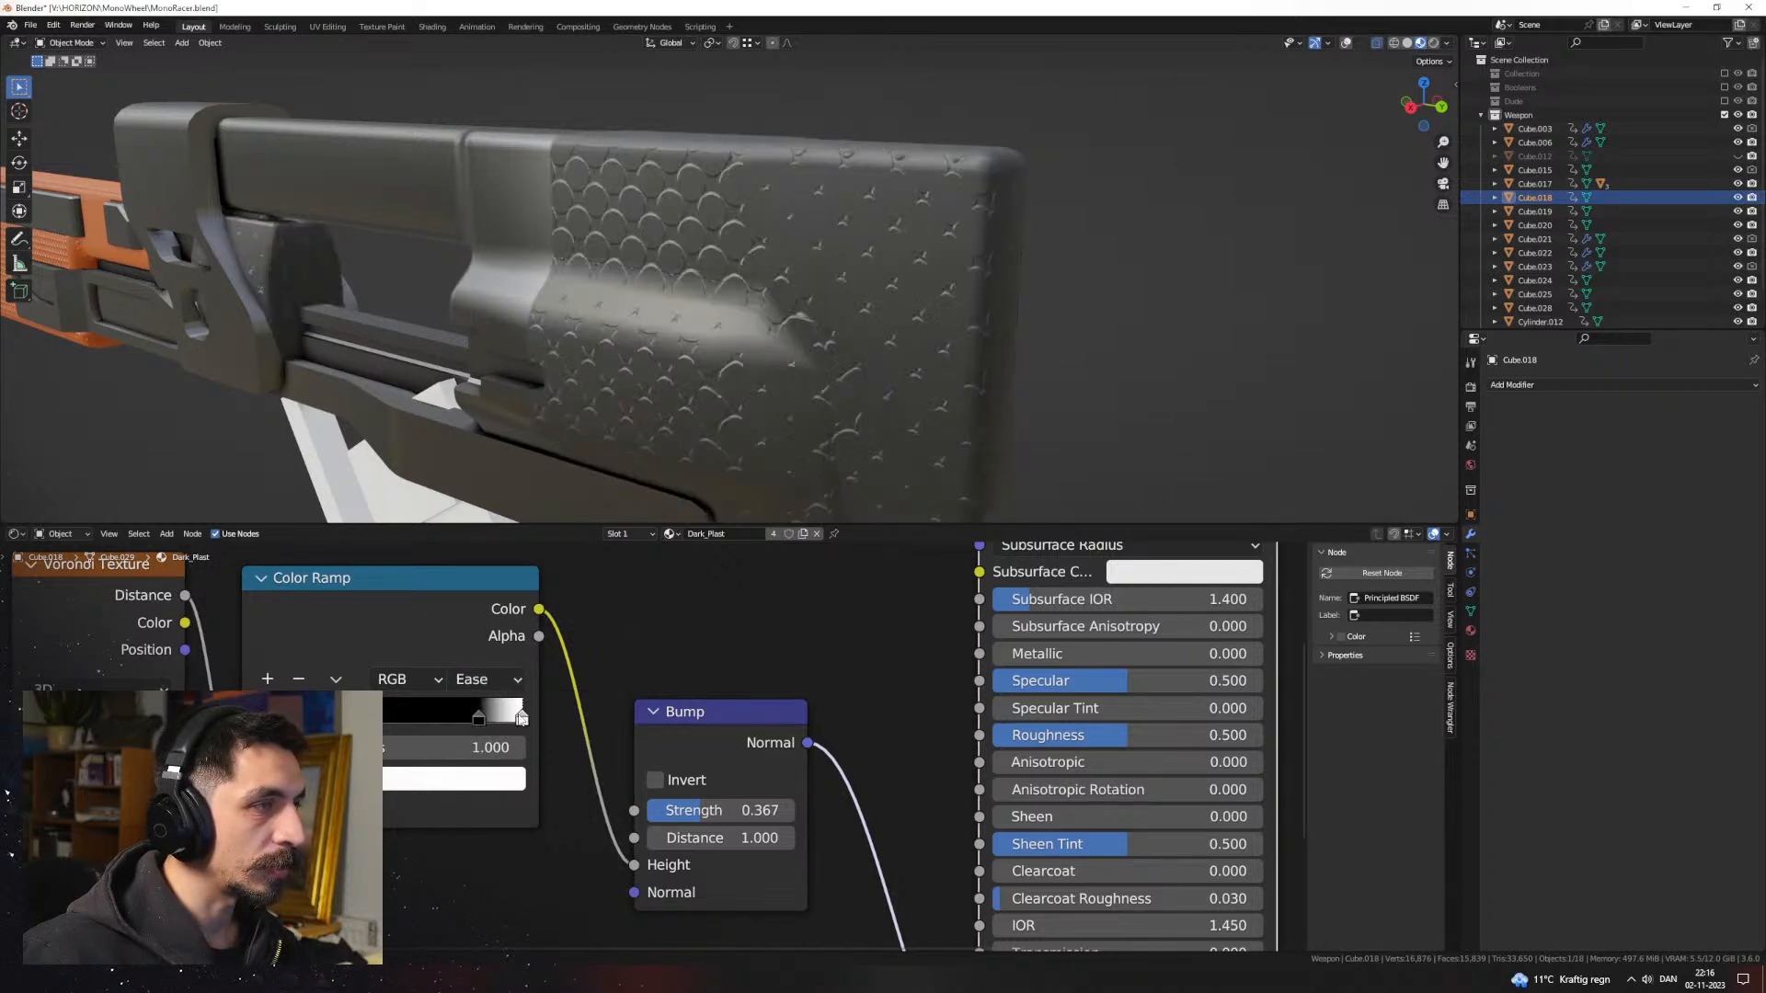
left_click_drag(478, 720, 440, 719)
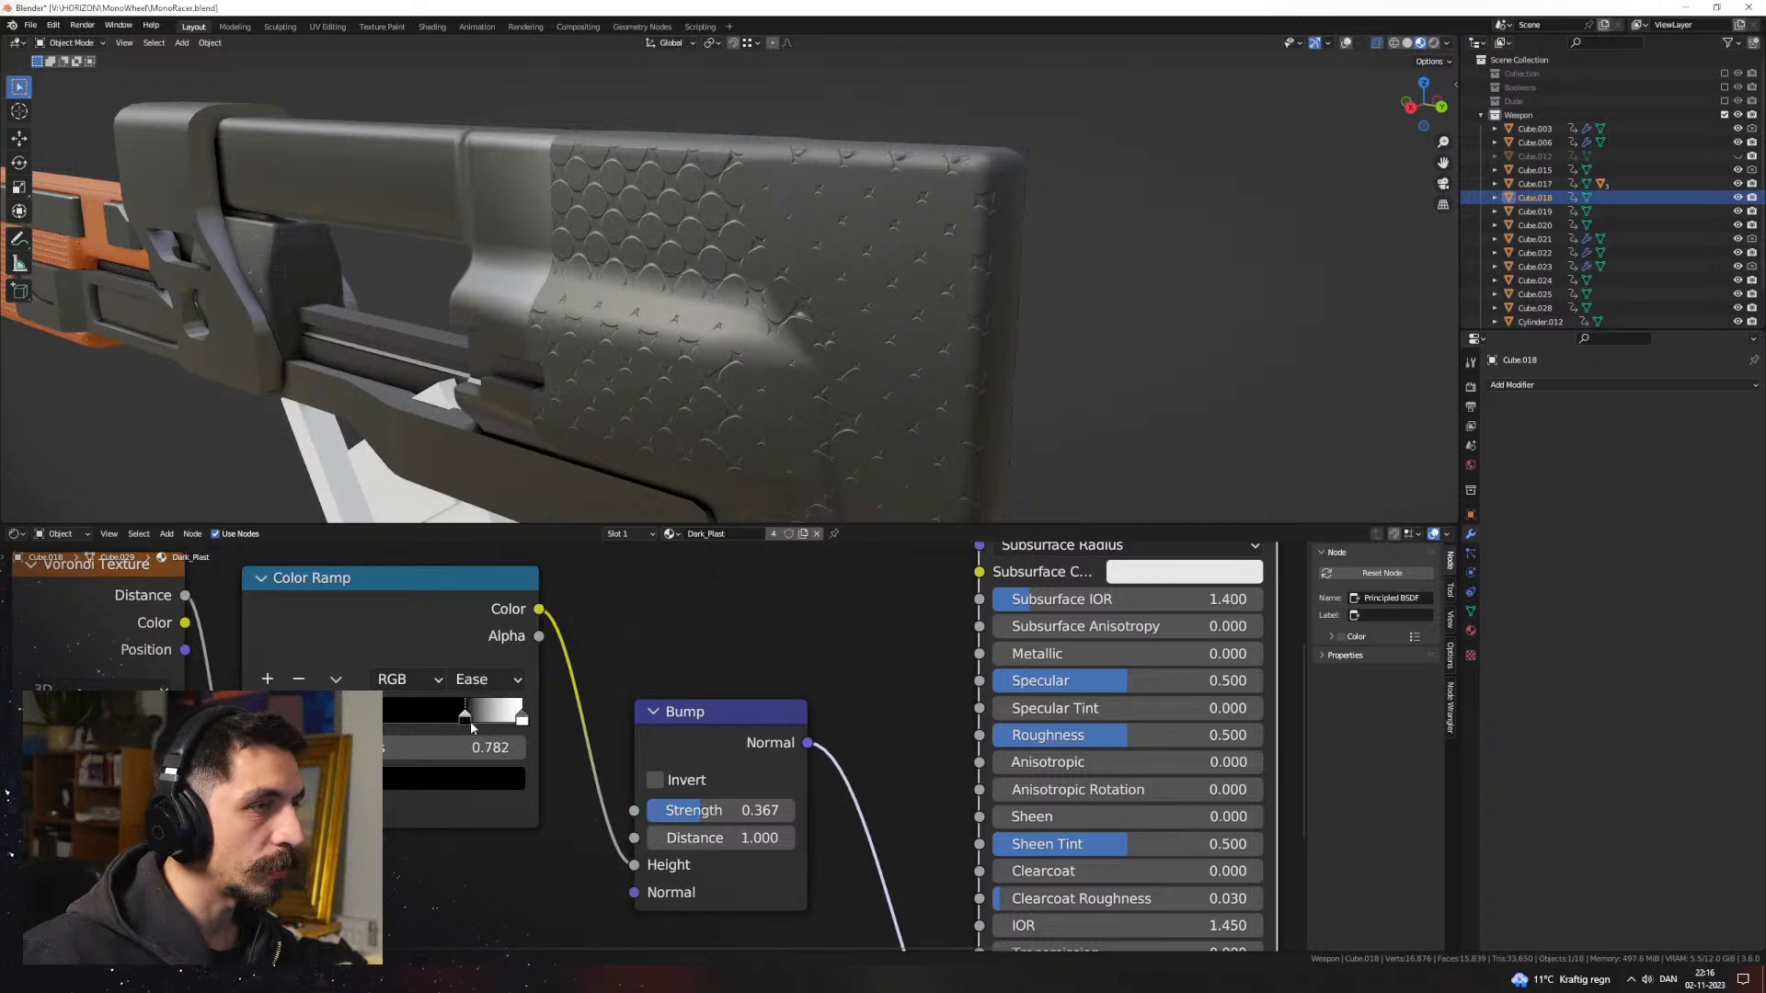
scroll(831, 307, "down", 2)
middle_click_drag(832, 309, 976, 388)
scroll(976, 389, "down", 4)
middle_click_drag(847, 374, 880, 316)
scroll(802, 328, "up", 5)
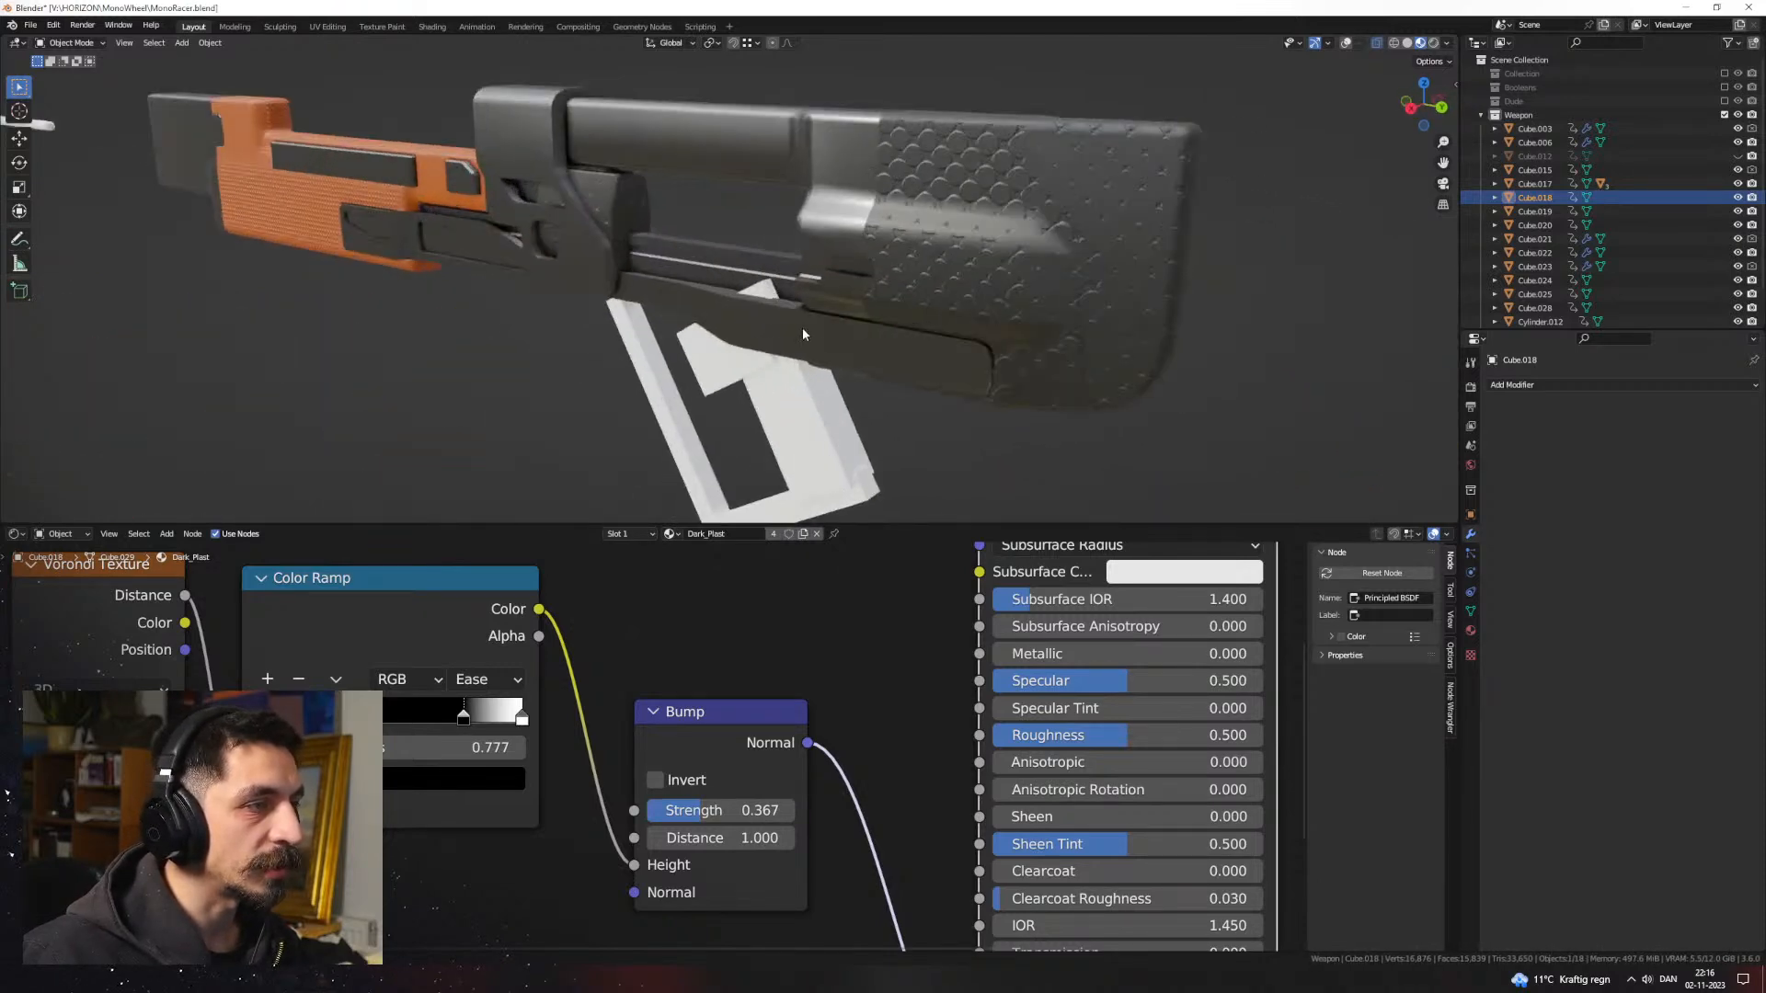
Step: Apply rotation and scale to the dark frame piece in the middle of the weapon
middle_click_drag(746, 348, 768, 276)
scroll(780, 258, "up", 3)
left_click(780, 259)
key("ctrl+a")
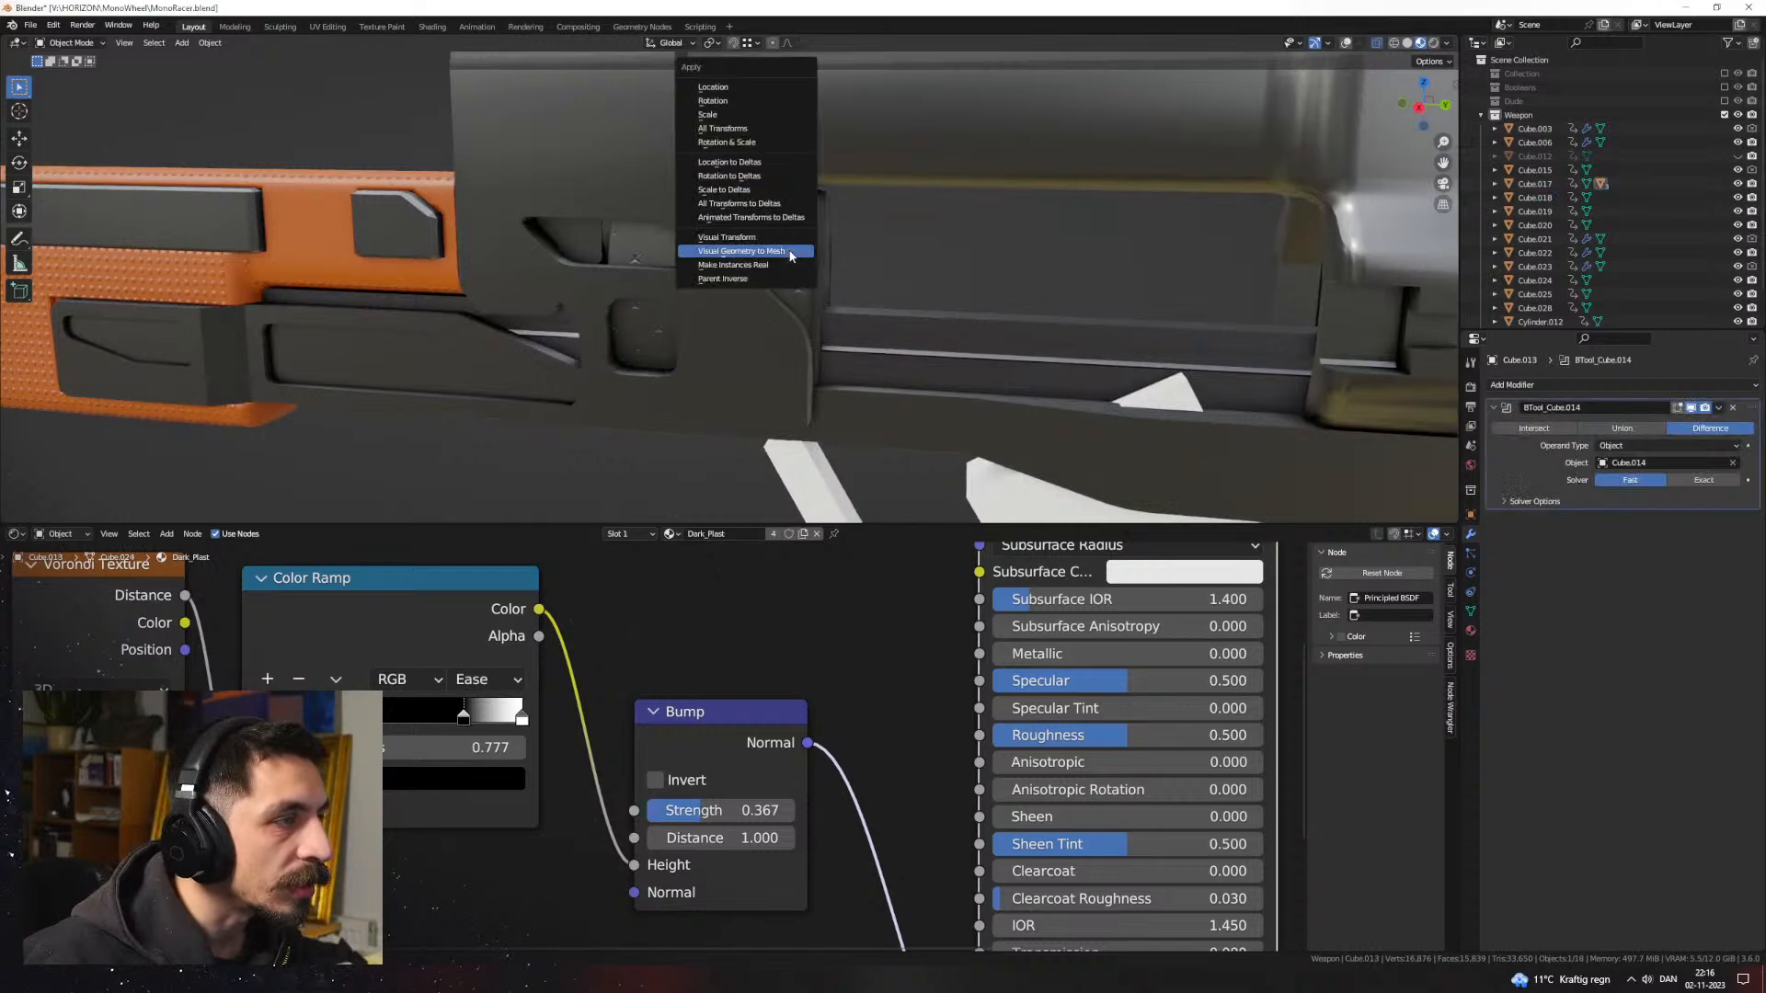
left_click(765, 142)
middle_click_drag(765, 142, 902, 418)
scroll(748, 255, "down", 5)
scroll(815, 340, "down", 4)
scroll(956, 349, "up", 4)
Step: Set the Dark_Plast Principled BSDF's Roughness to 0.8
middle_click_drag(1020, 743, 910, 775)
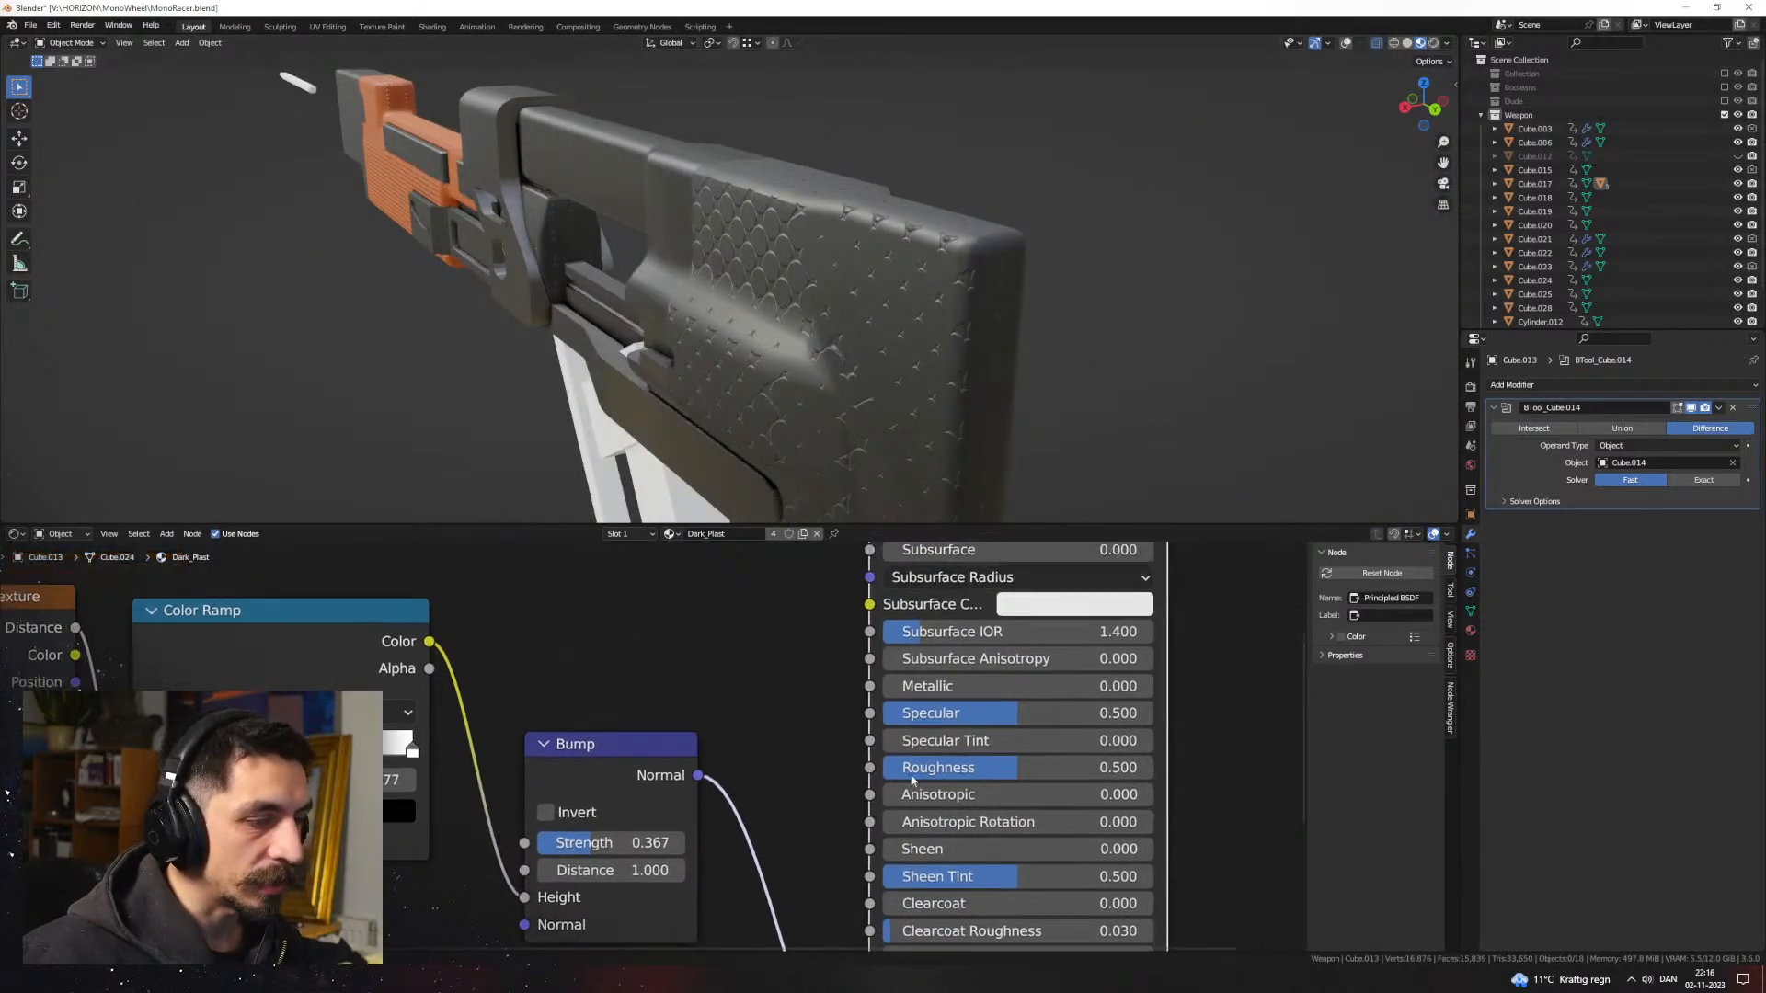
left_click_drag(1013, 776, 1057, 776)
left_click(1056, 771)
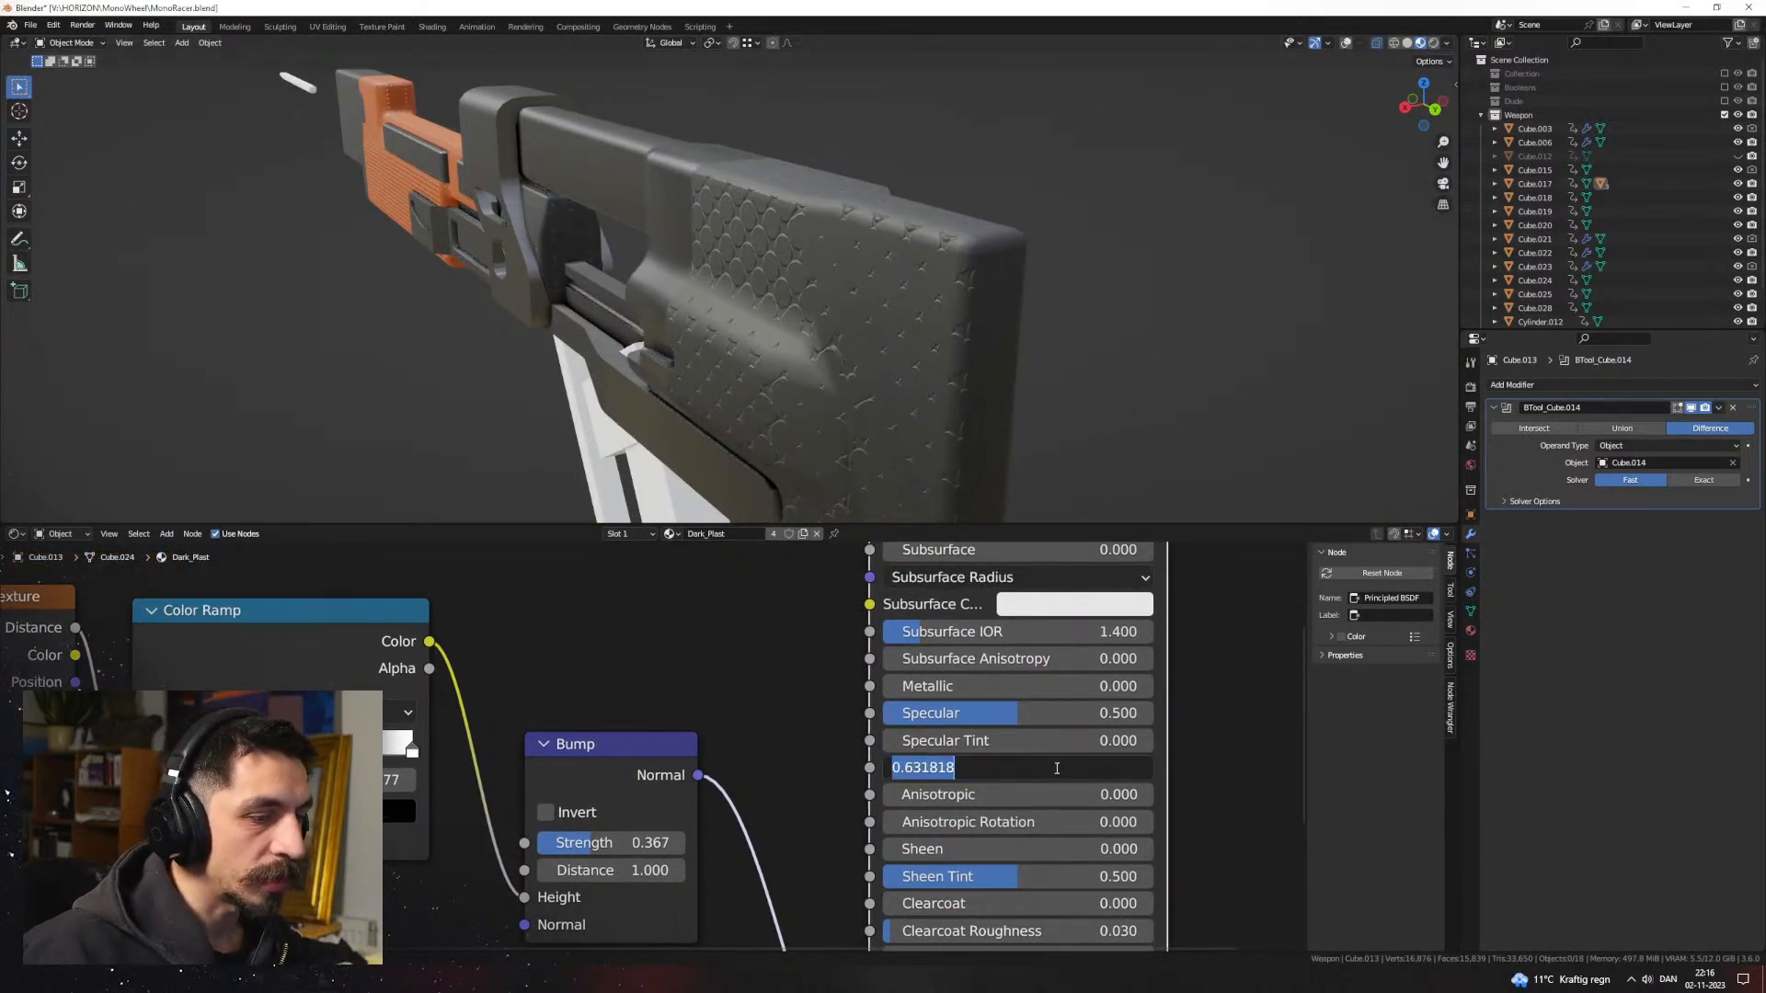
type("0.8")
key("Return")
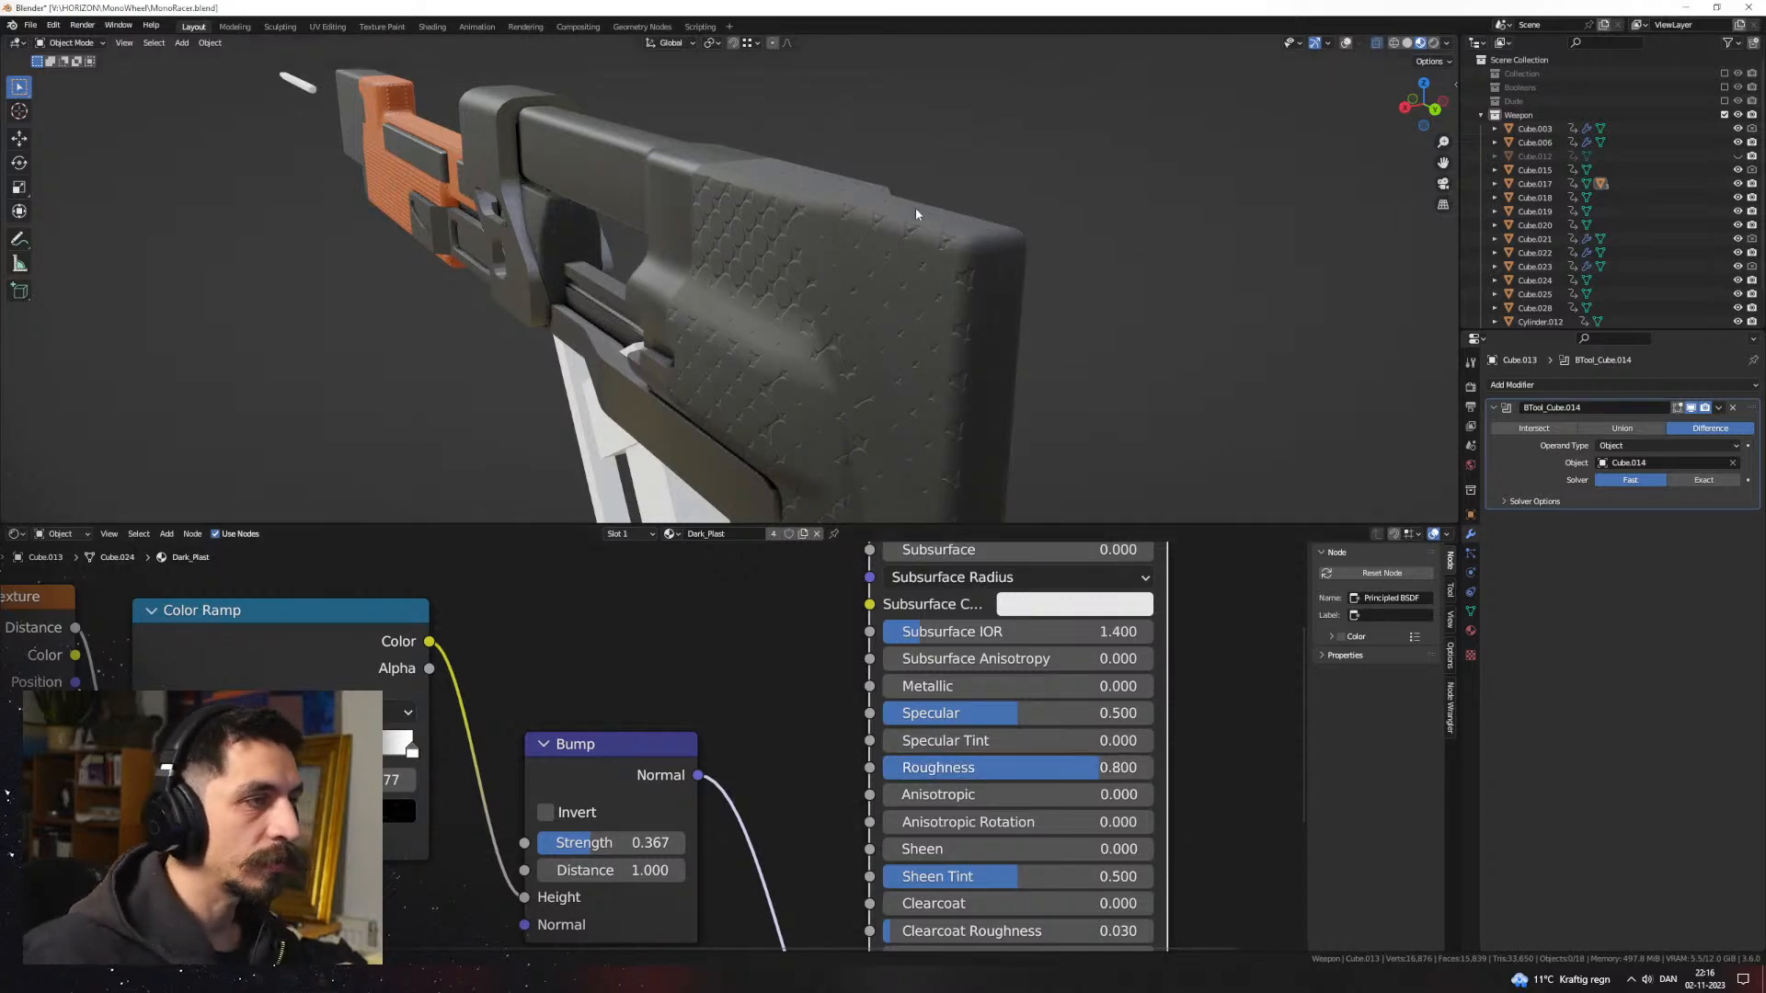
middle_click_drag(914, 207, 886, 252)
scroll(886, 252, "down", 1)
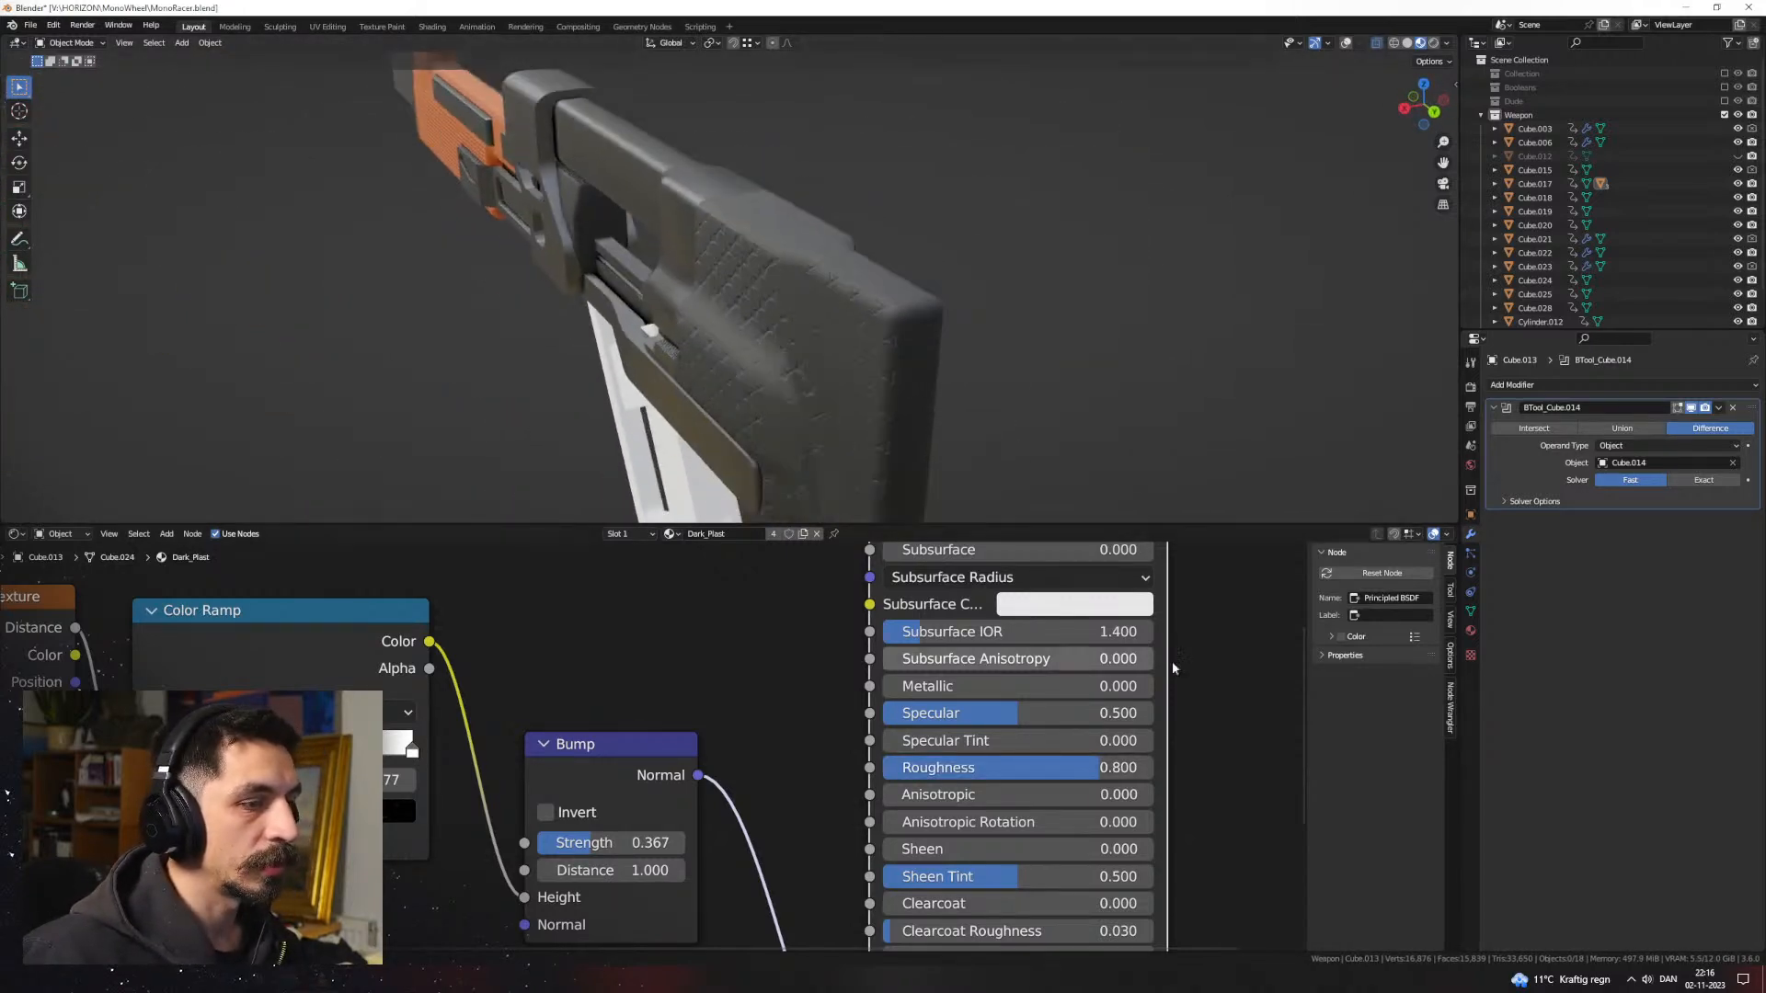
Step: Set the Dark_Plast Principled BSDF's Base Color to hue 0.692, saturation 0.212 and value 0.013
middle_click_drag(1172, 660, 1109, 830)
left_click(1014, 695)
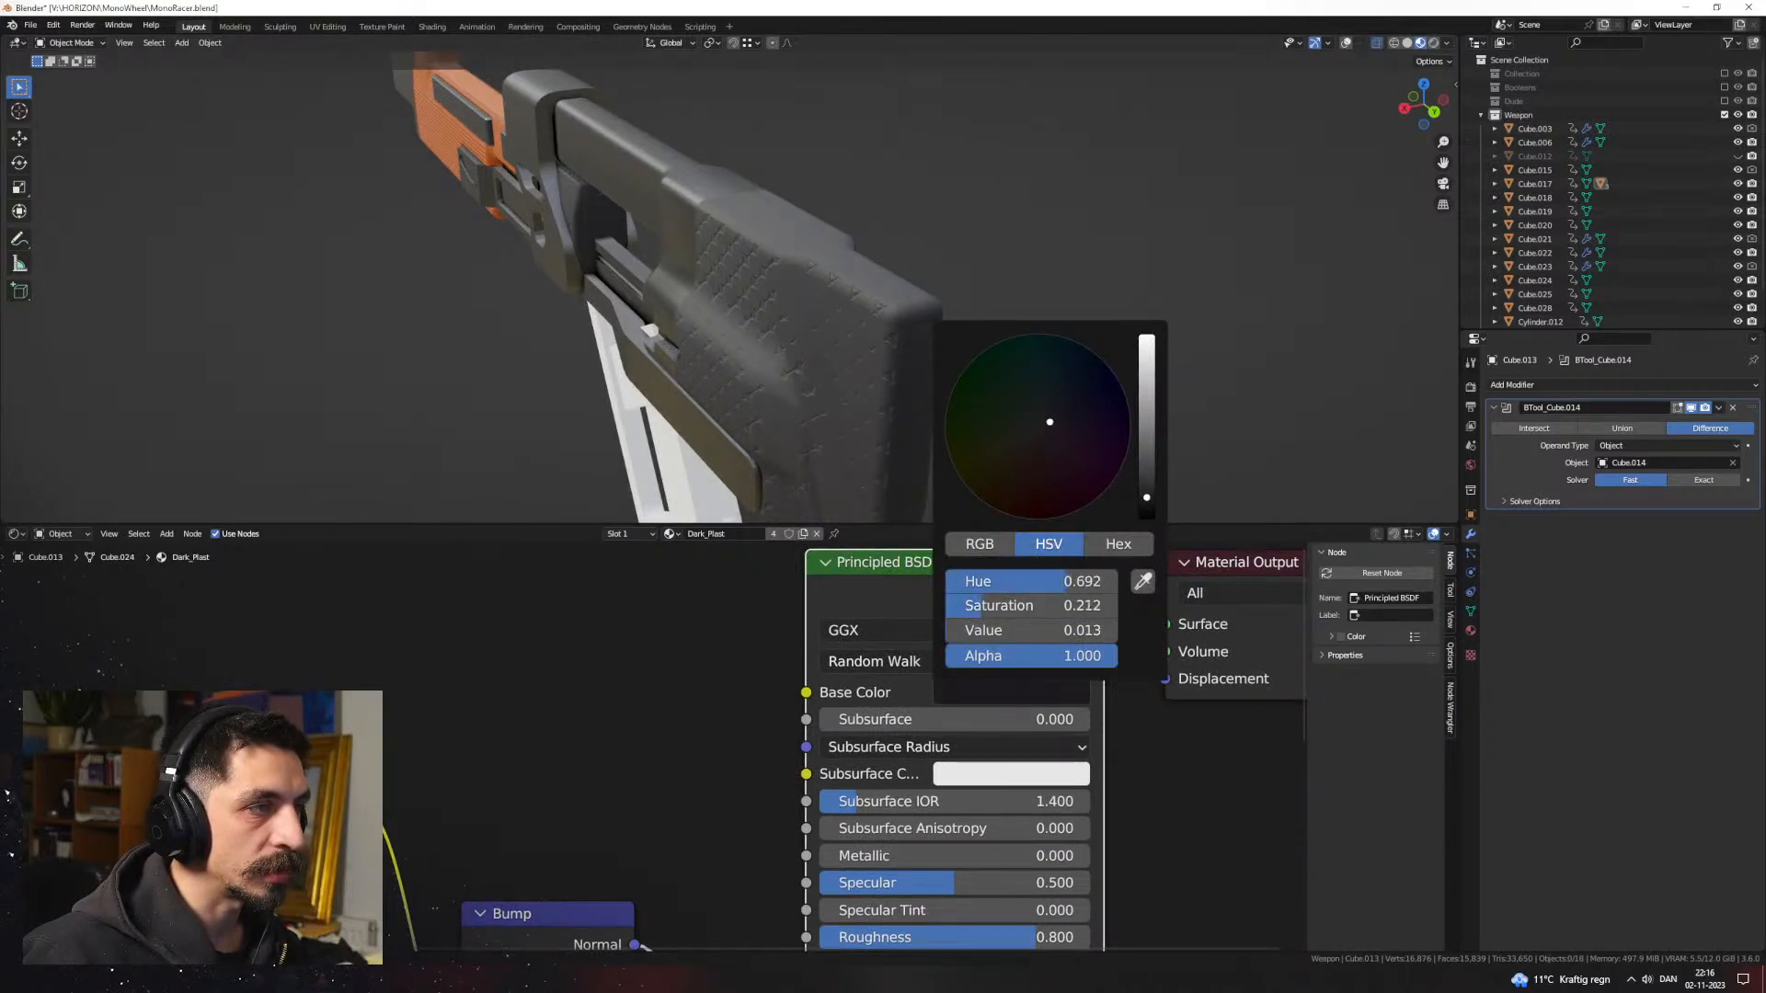
scroll(977, 268, "down", 3)
middle_click_drag(976, 269, 804, 314)
scroll(849, 357, "up", 3)
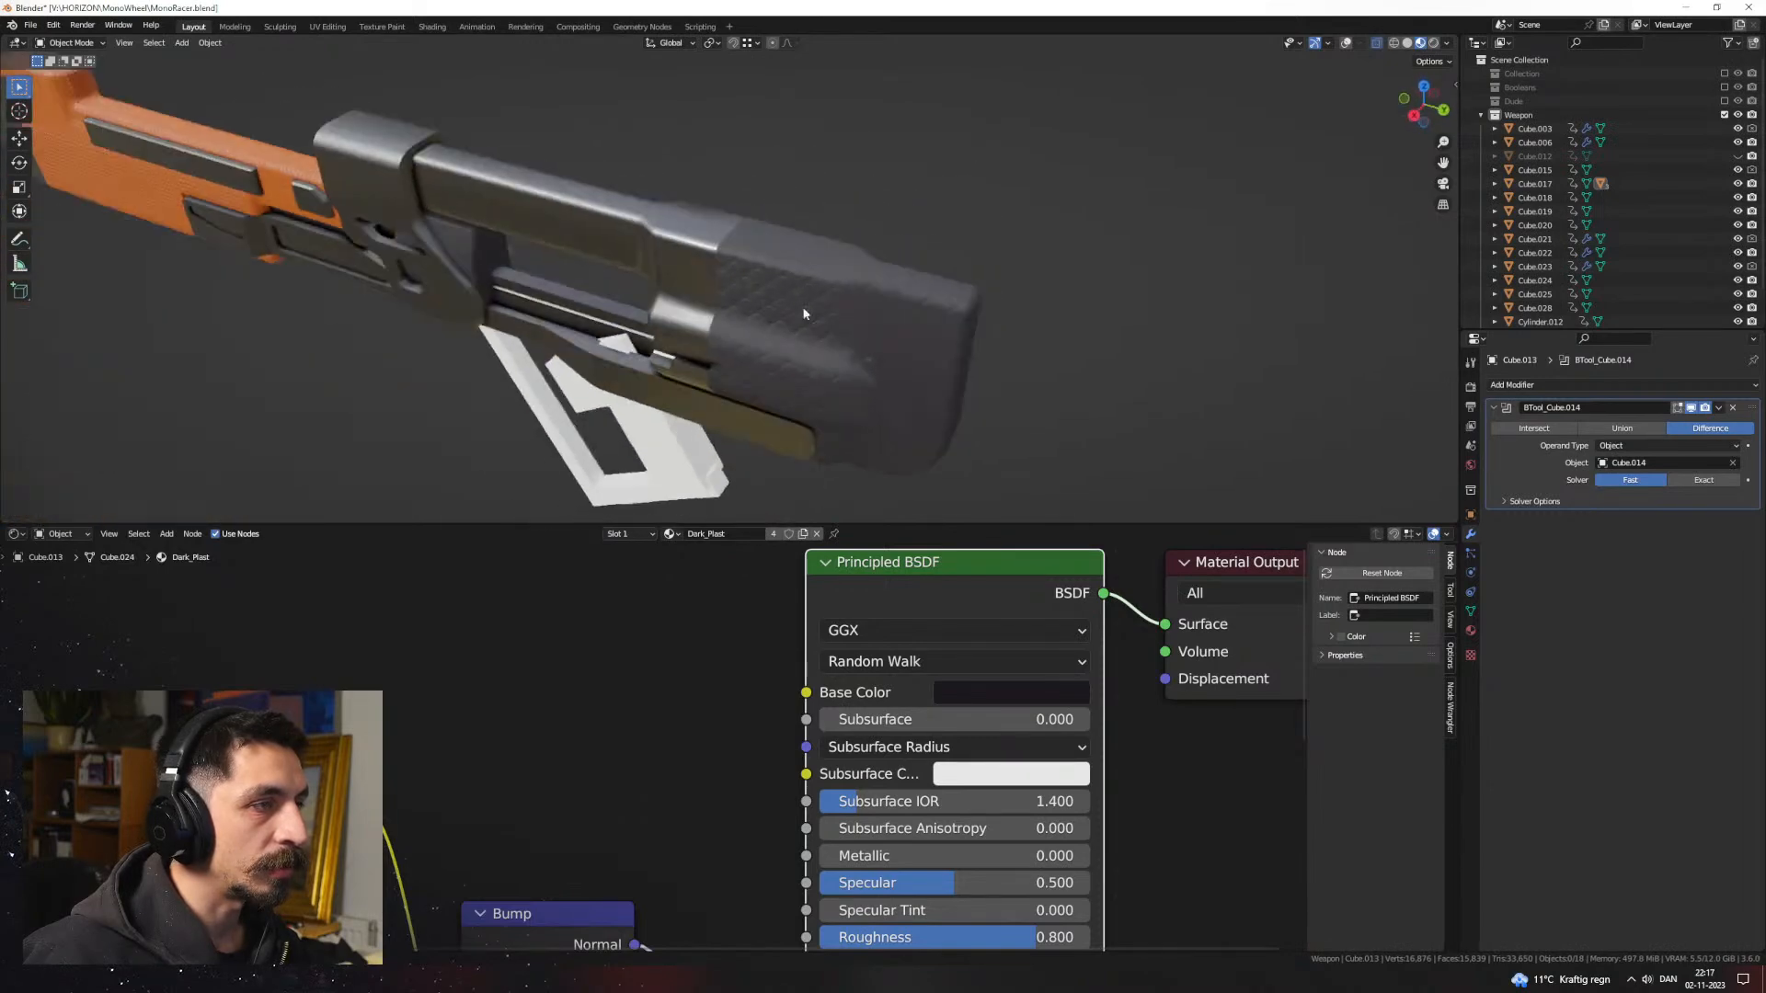
middle_click_drag(959, 357, 866, 380)
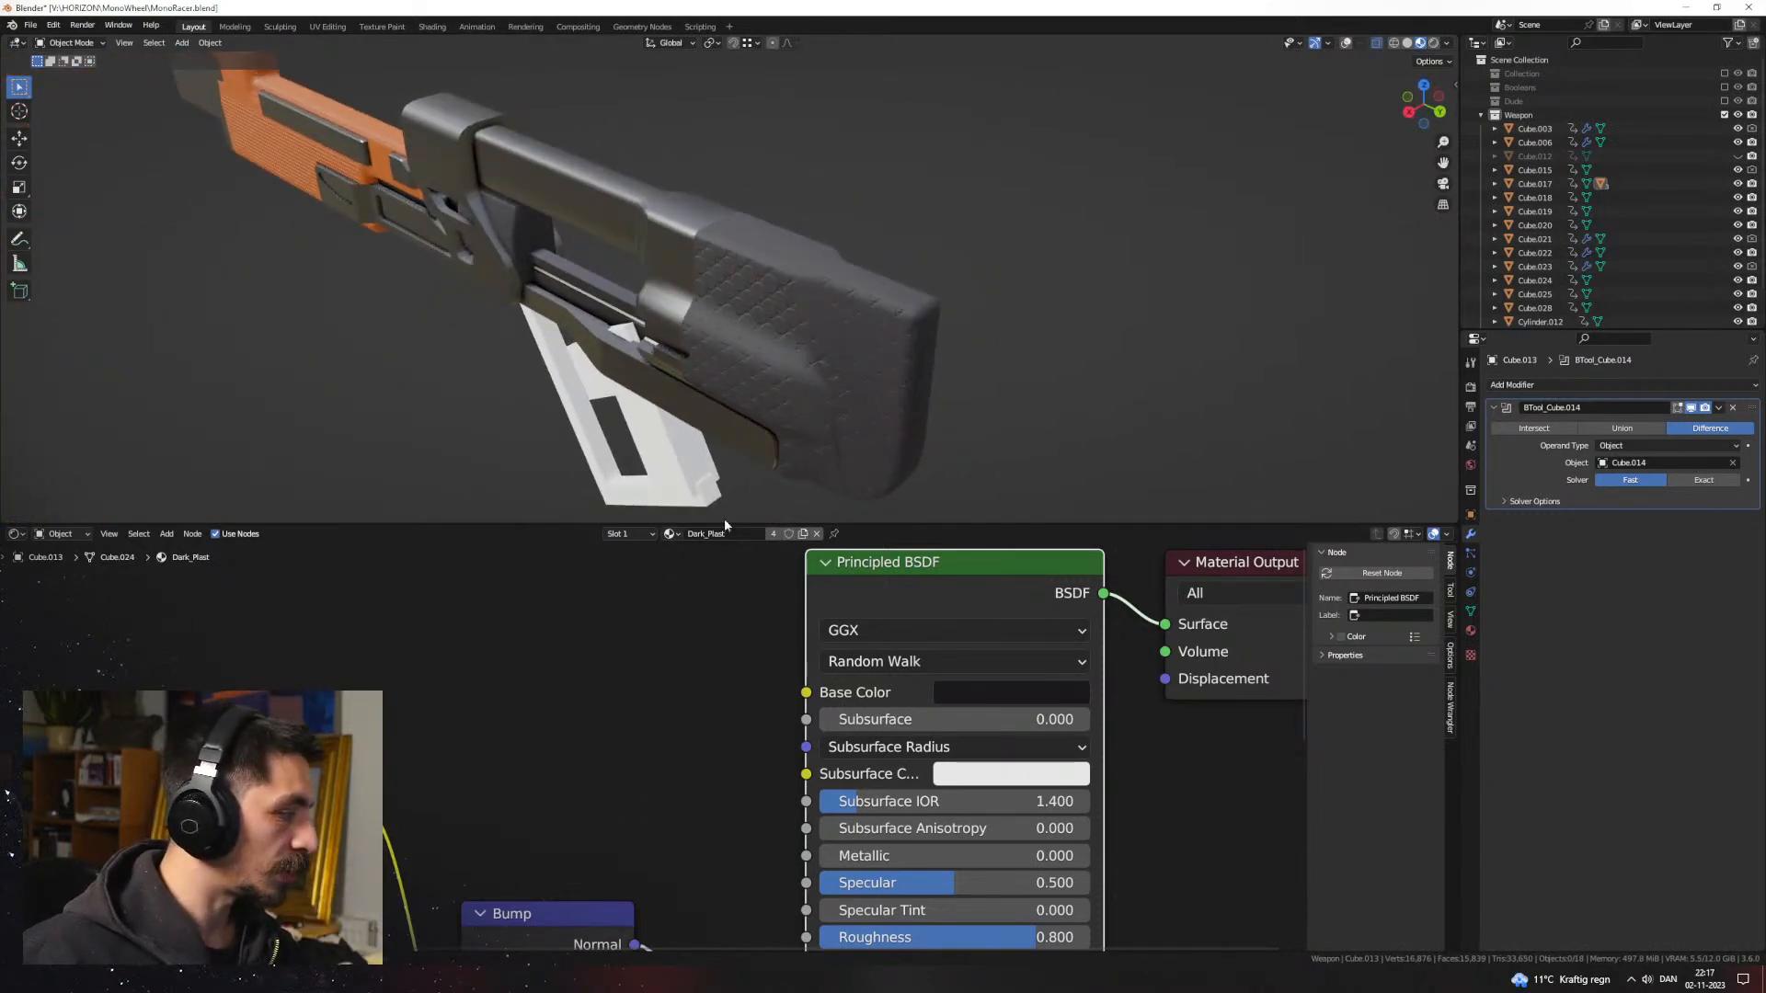
Step: Examine the bump-textured stock and the whole weapon from both sides, resizing the viewport and node editor areas as needed
scroll(577, 640, "down", 4)
left_click_drag(704, 528, 704, 388)
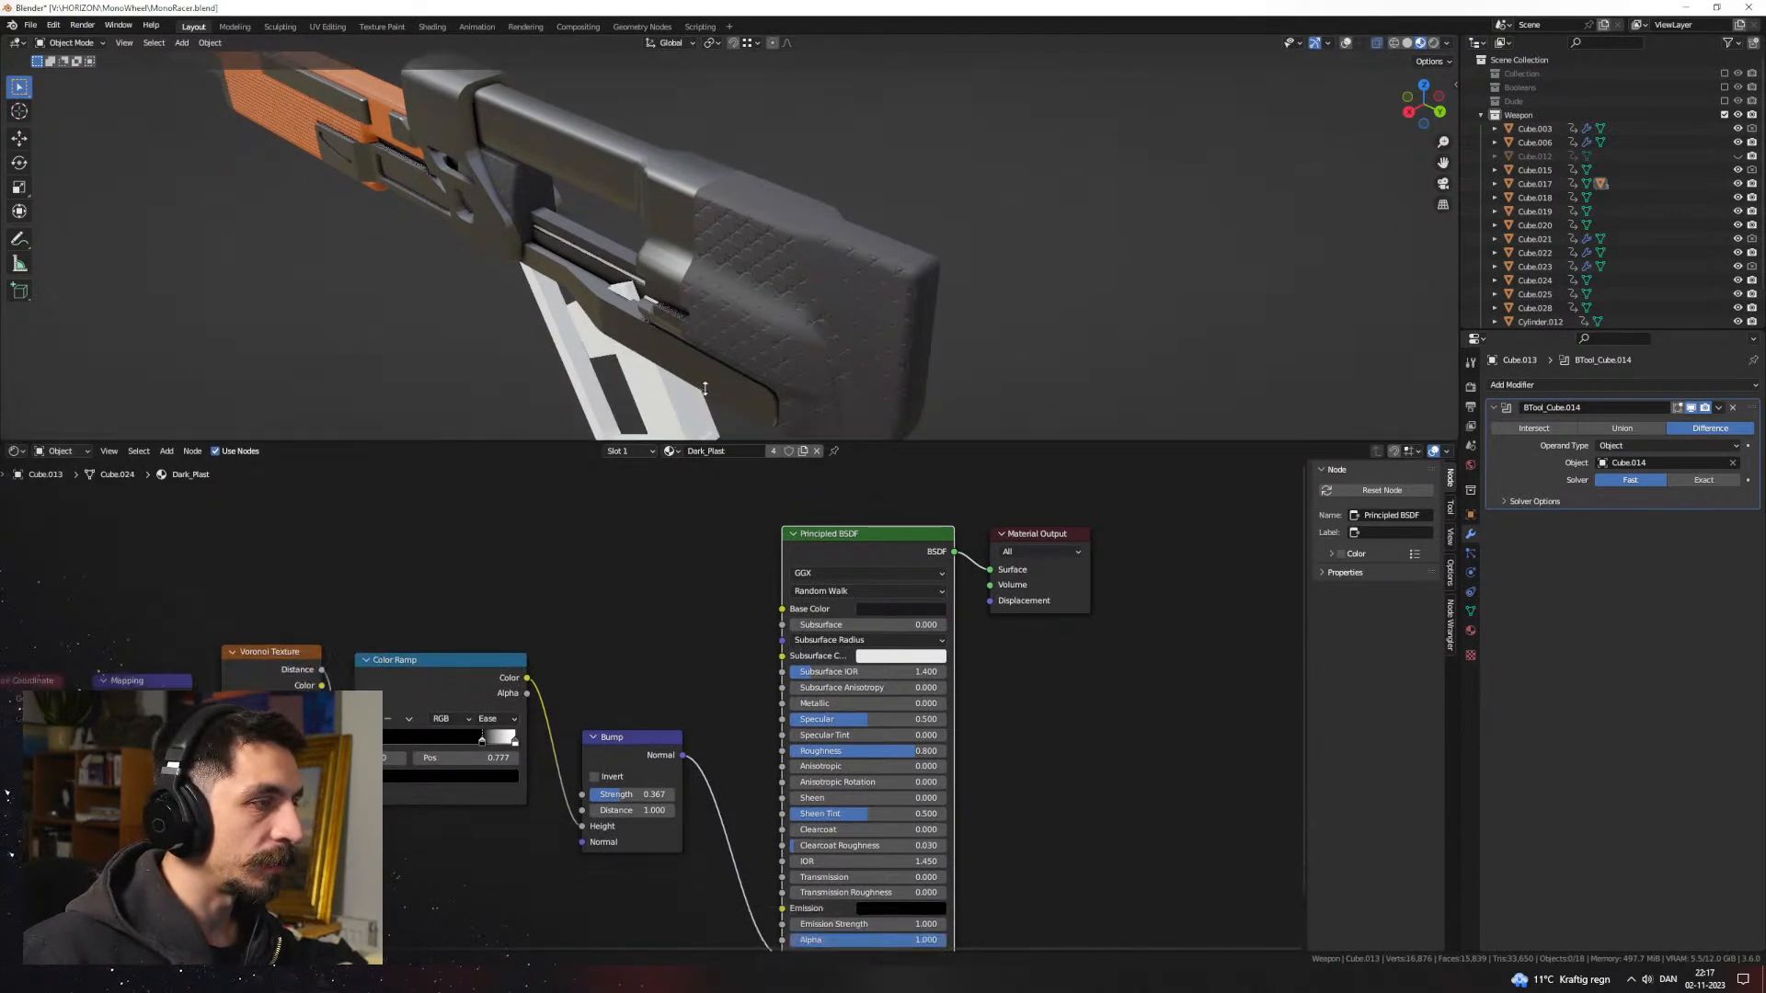
middle_click_drag(704, 368, 824, 397)
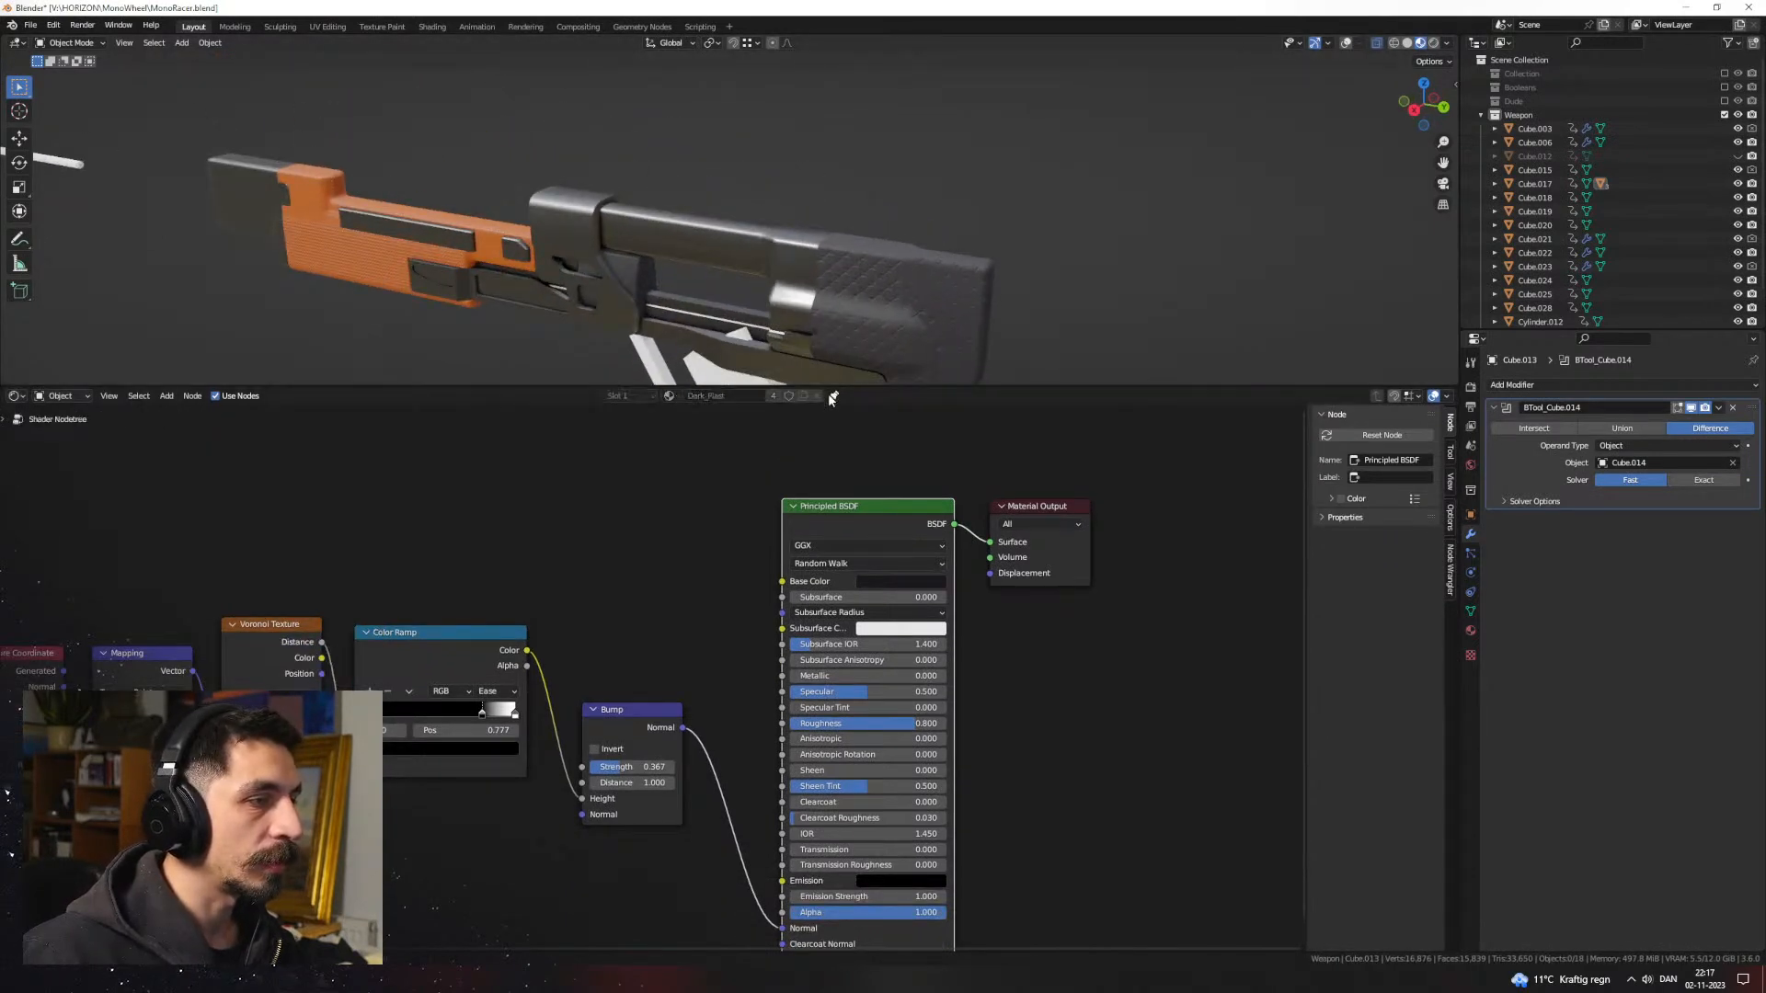
left_click_drag(895, 384, 883, 493)
middle_click_drag(883, 488, 806, 482)
mouse_move(811, 495)
left_mouse_down()
mouse_move(845, 636)
mouse_move(801, 528)
left_mouse_up()
scroll(616, 609, "down", 2)
middle_click_drag(467, 602, 845, 628)
scroll(717, 733, "up", 2)
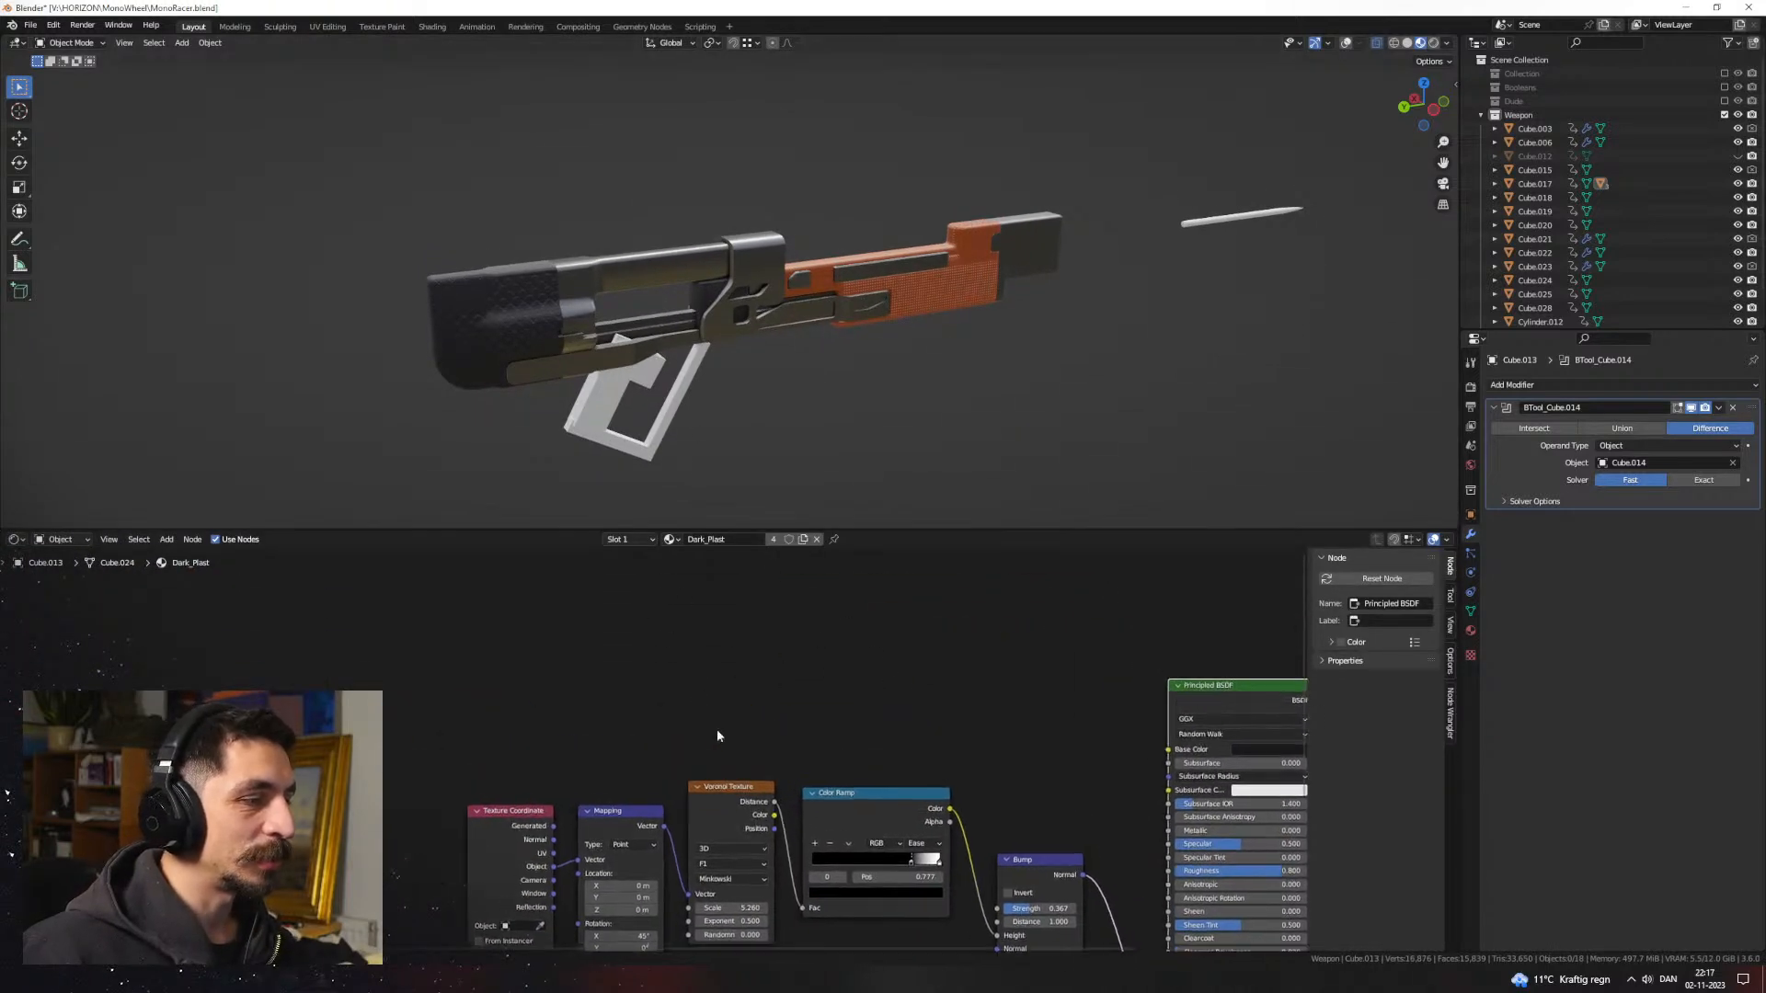
Step: Add a Geometry node to Dark_Plast and preview its Pointiness output on the stock
key("shift+a")
type("geom")
key("Return")
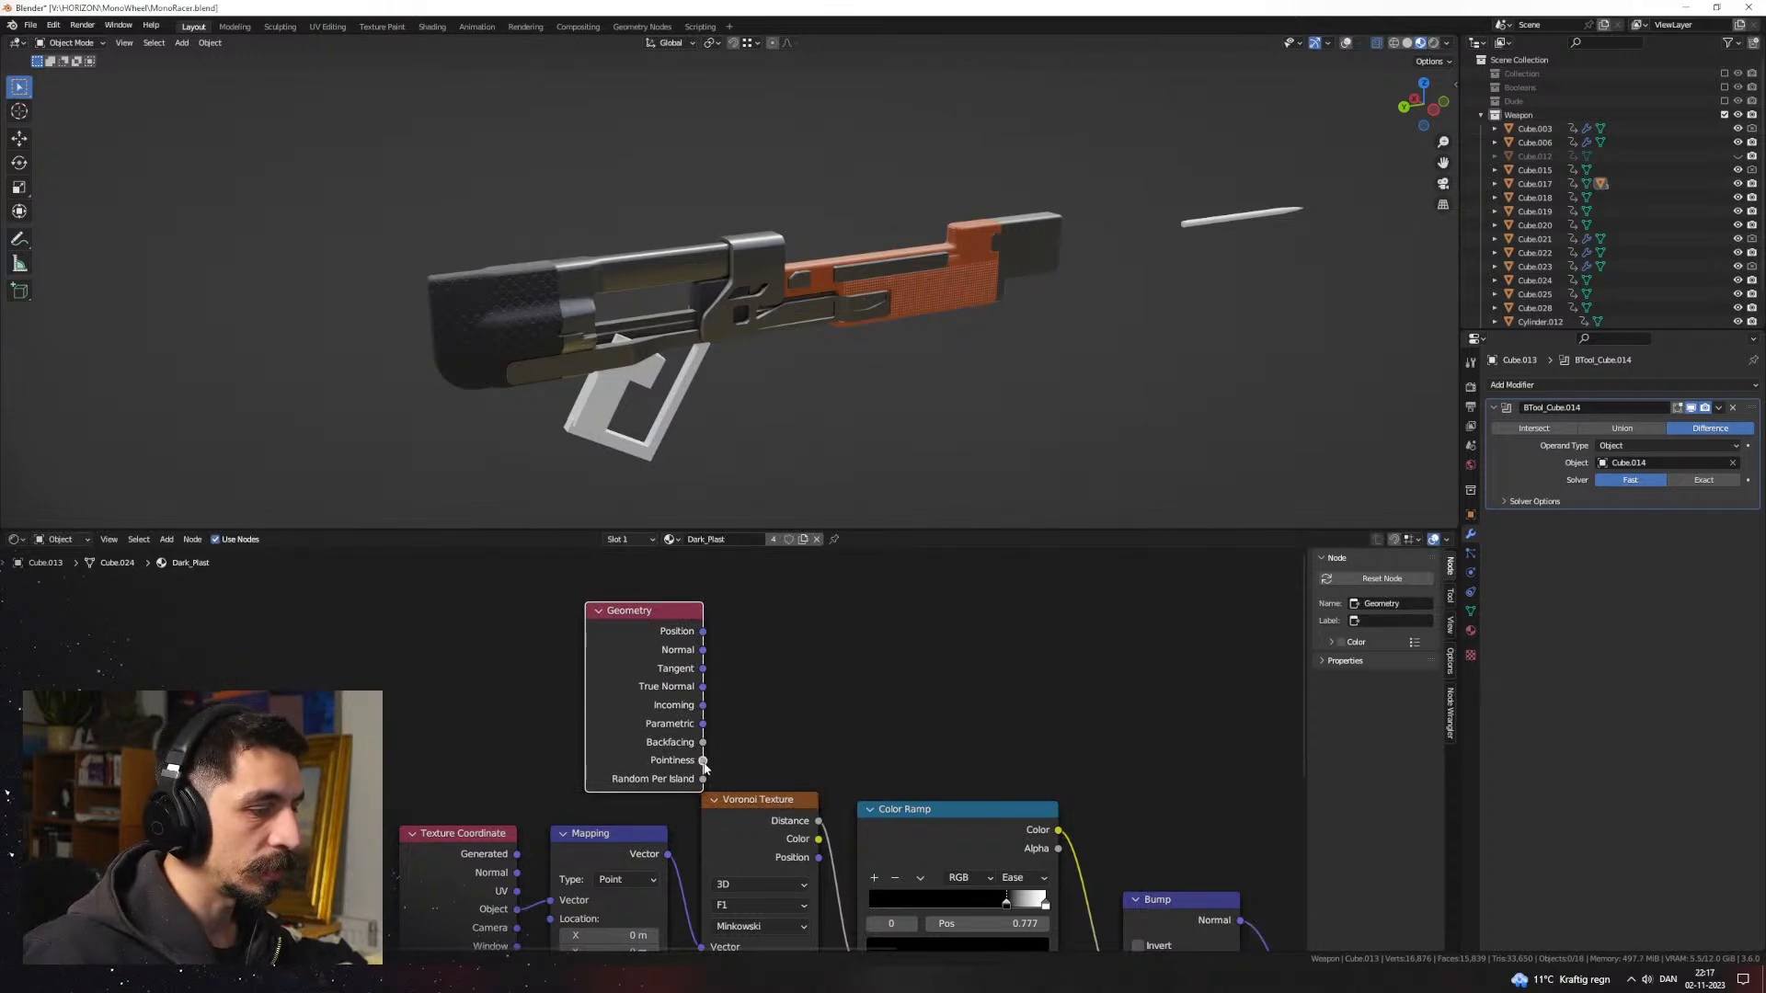
left_click(704, 763, "ctrl+shift")
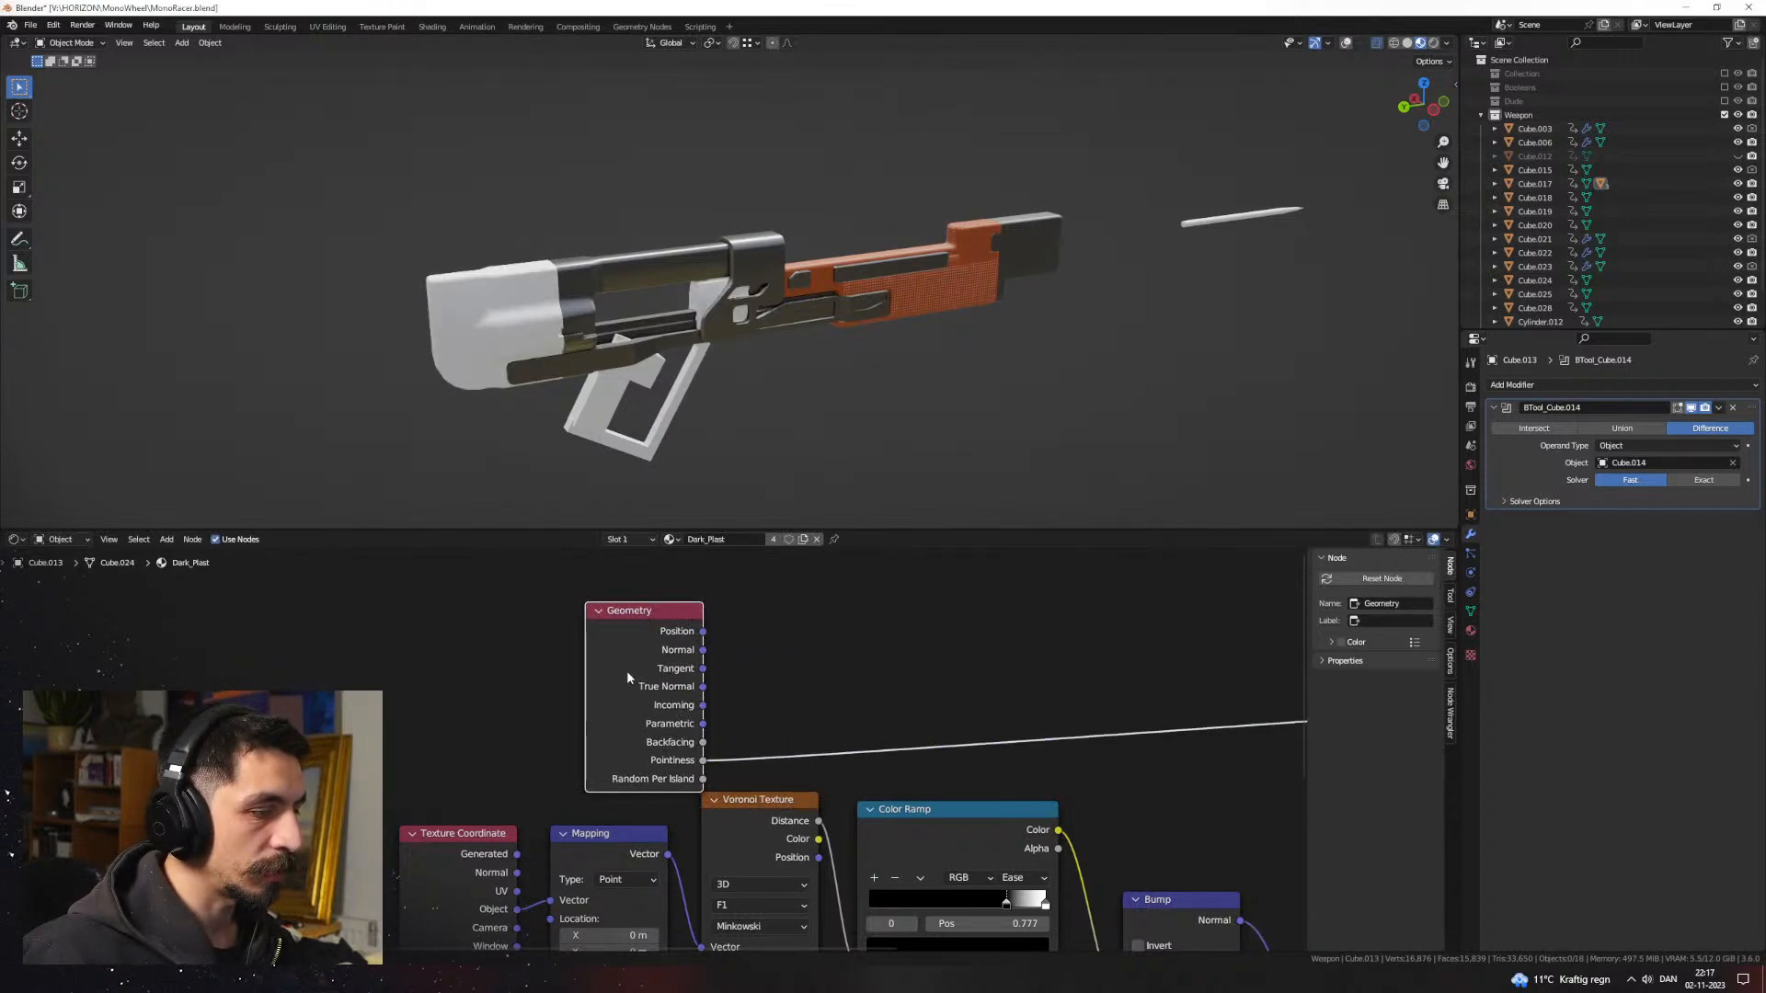
left_click_drag(626, 678, 524, 641)
Step: Insert a Color Ramp after the Geometry node's Pointiness output and narrow the gap between its stops, with the black stop at 0.541
key("shift+a")
type("ramp")
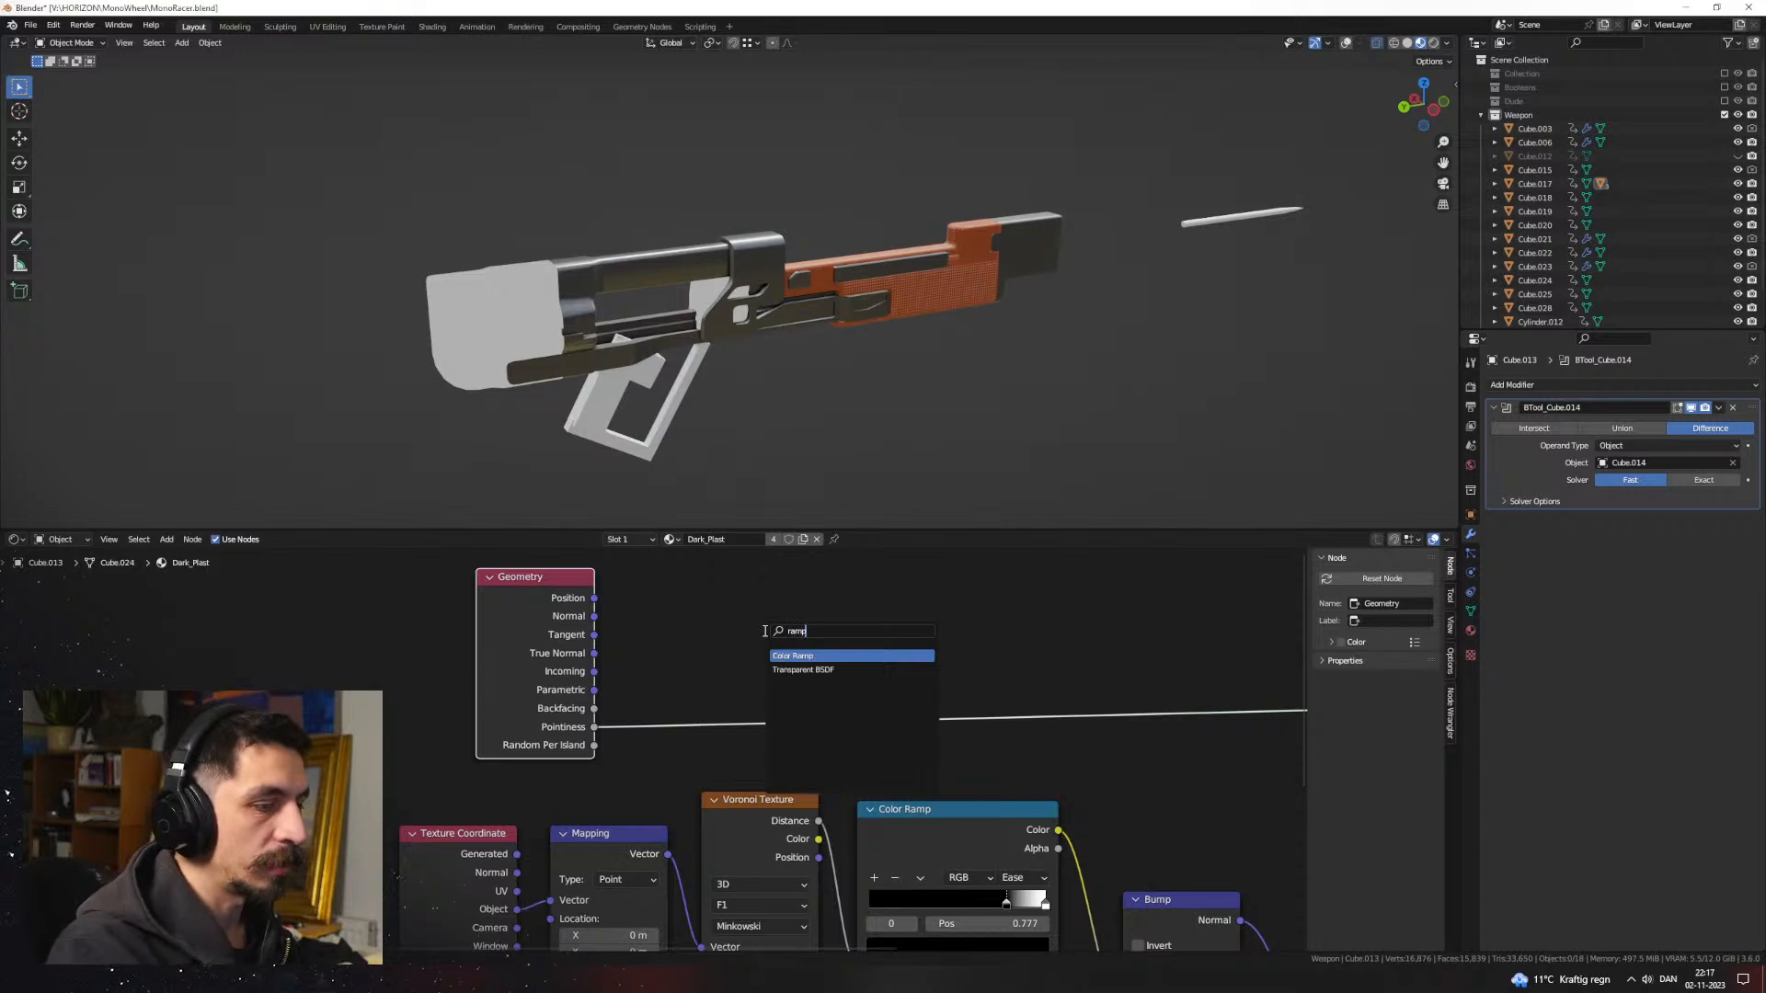
key("Return")
left_click(773, 716)
left_click_drag(762, 719, 852, 718)
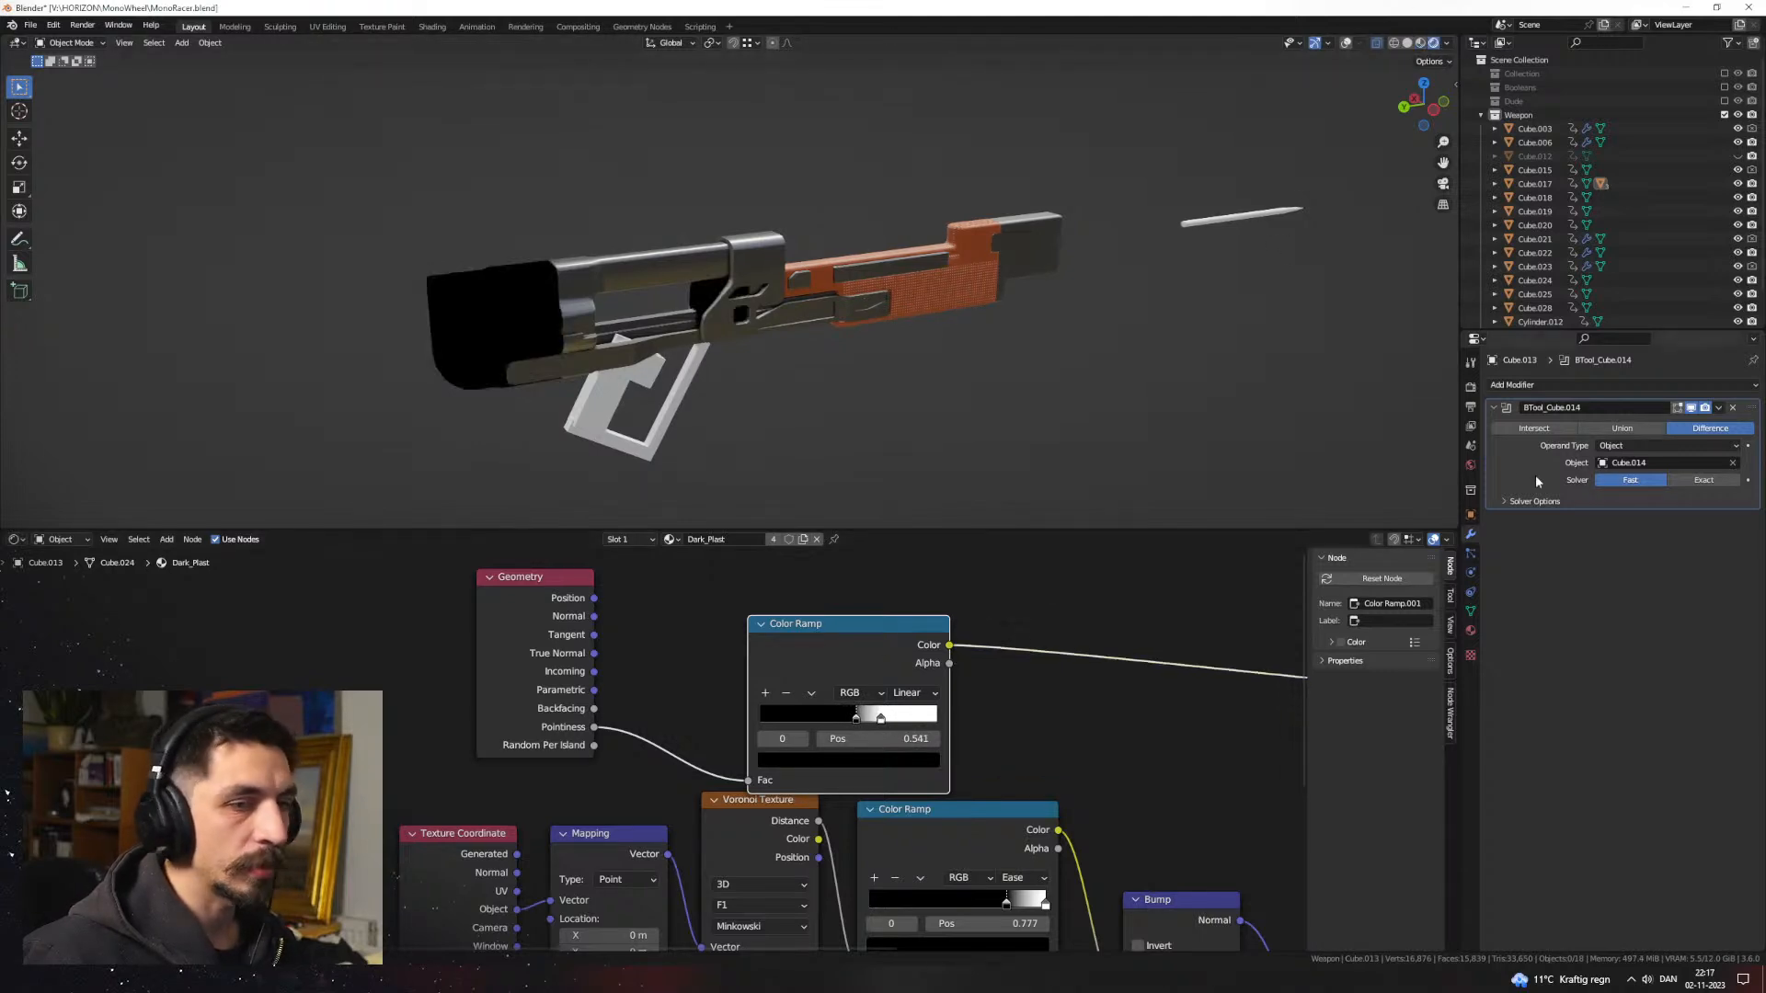
Step: Switch the scene's render engine to Cycles and check the stock in the rendered viewport
left_click(1471, 386)
left_click(1622, 385)
left_click(1615, 432)
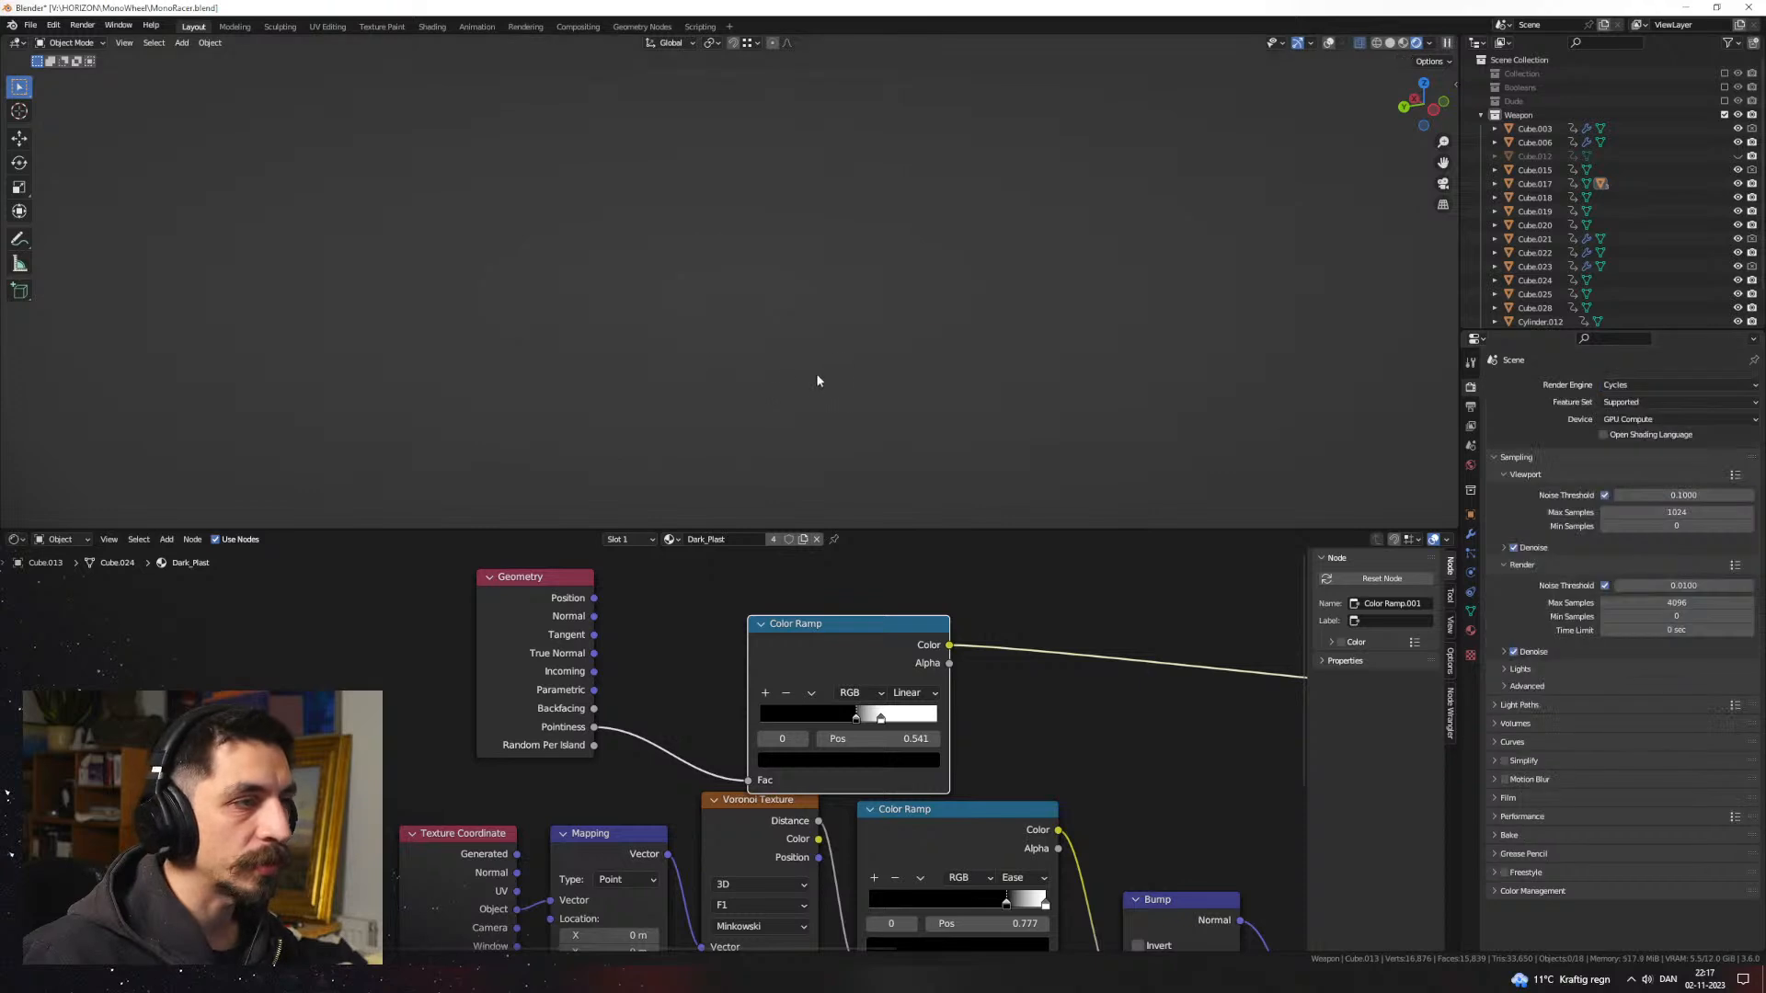
scroll(752, 371, "up", 3)
middle_click_drag(617, 378, 743, 367, "shift")
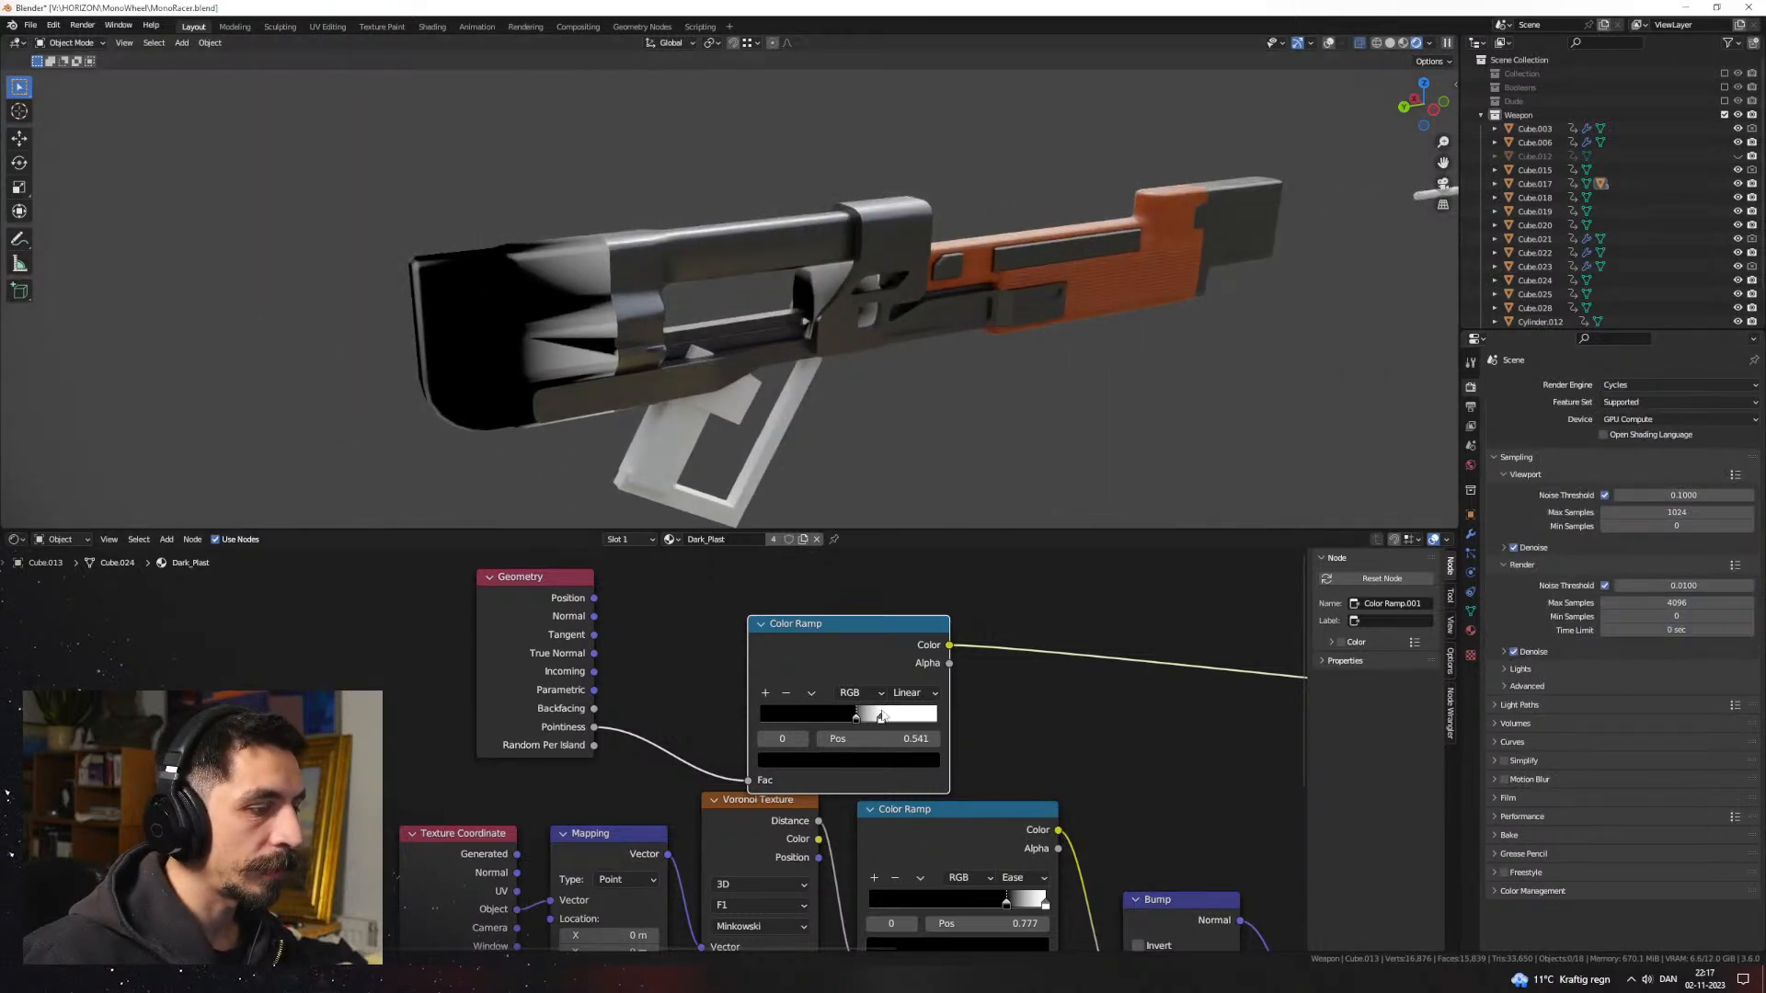
Step: Try different stop positions on the Pointiness Color Ramp, ending with the black stop at 0.550
mouse_move(881, 716)
left_mouse_down()
mouse_move(814, 717)
mouse_move(900, 711)
left_mouse_up()
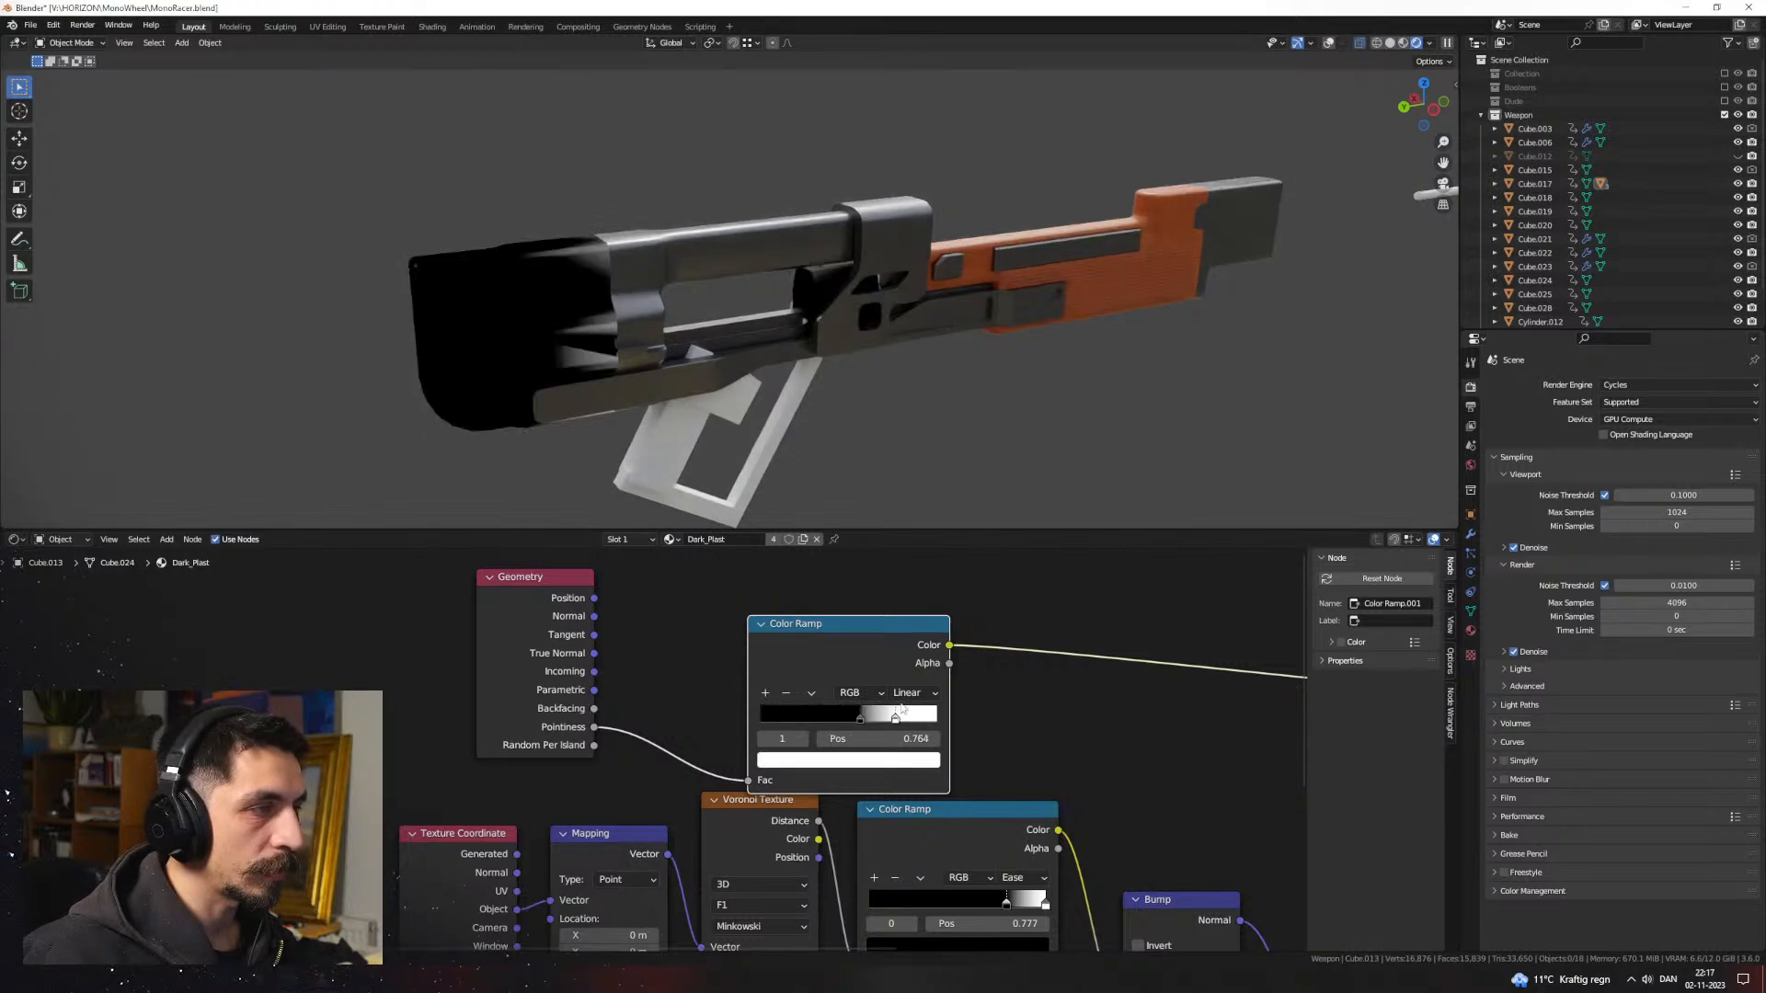
mouse_move(736, 376)
middle_mouse_down()
mouse_move(931, 379)
mouse_move(835, 362)
mouse_move(771, 379)
middle_mouse_up()
scroll(847, 368, "up", 5)
left_click_drag(898, 718, 859, 718)
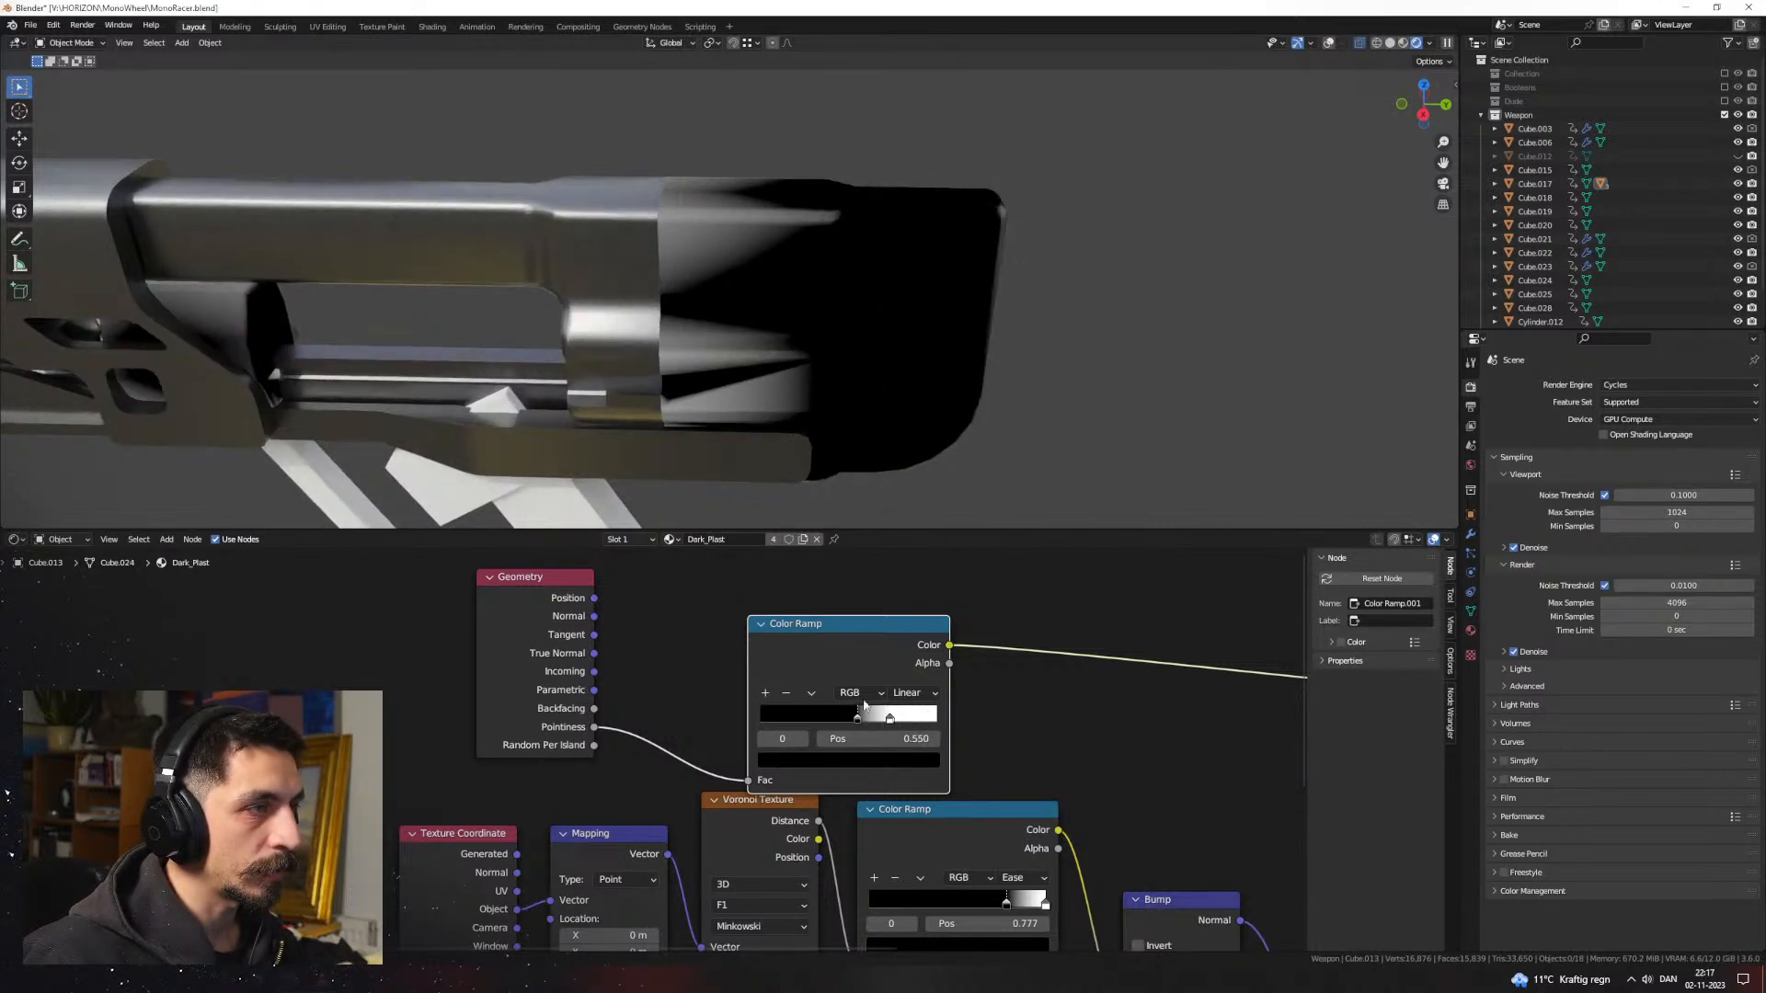
scroll(798, 320, "down", 2)
middle_click_drag(799, 320, 671, 327)
scroll(798, 715, "down", 1)
Step: Delete the Pointiness Color Ramp and the Geometry node from Dark_Plast
key("ctrl+x")
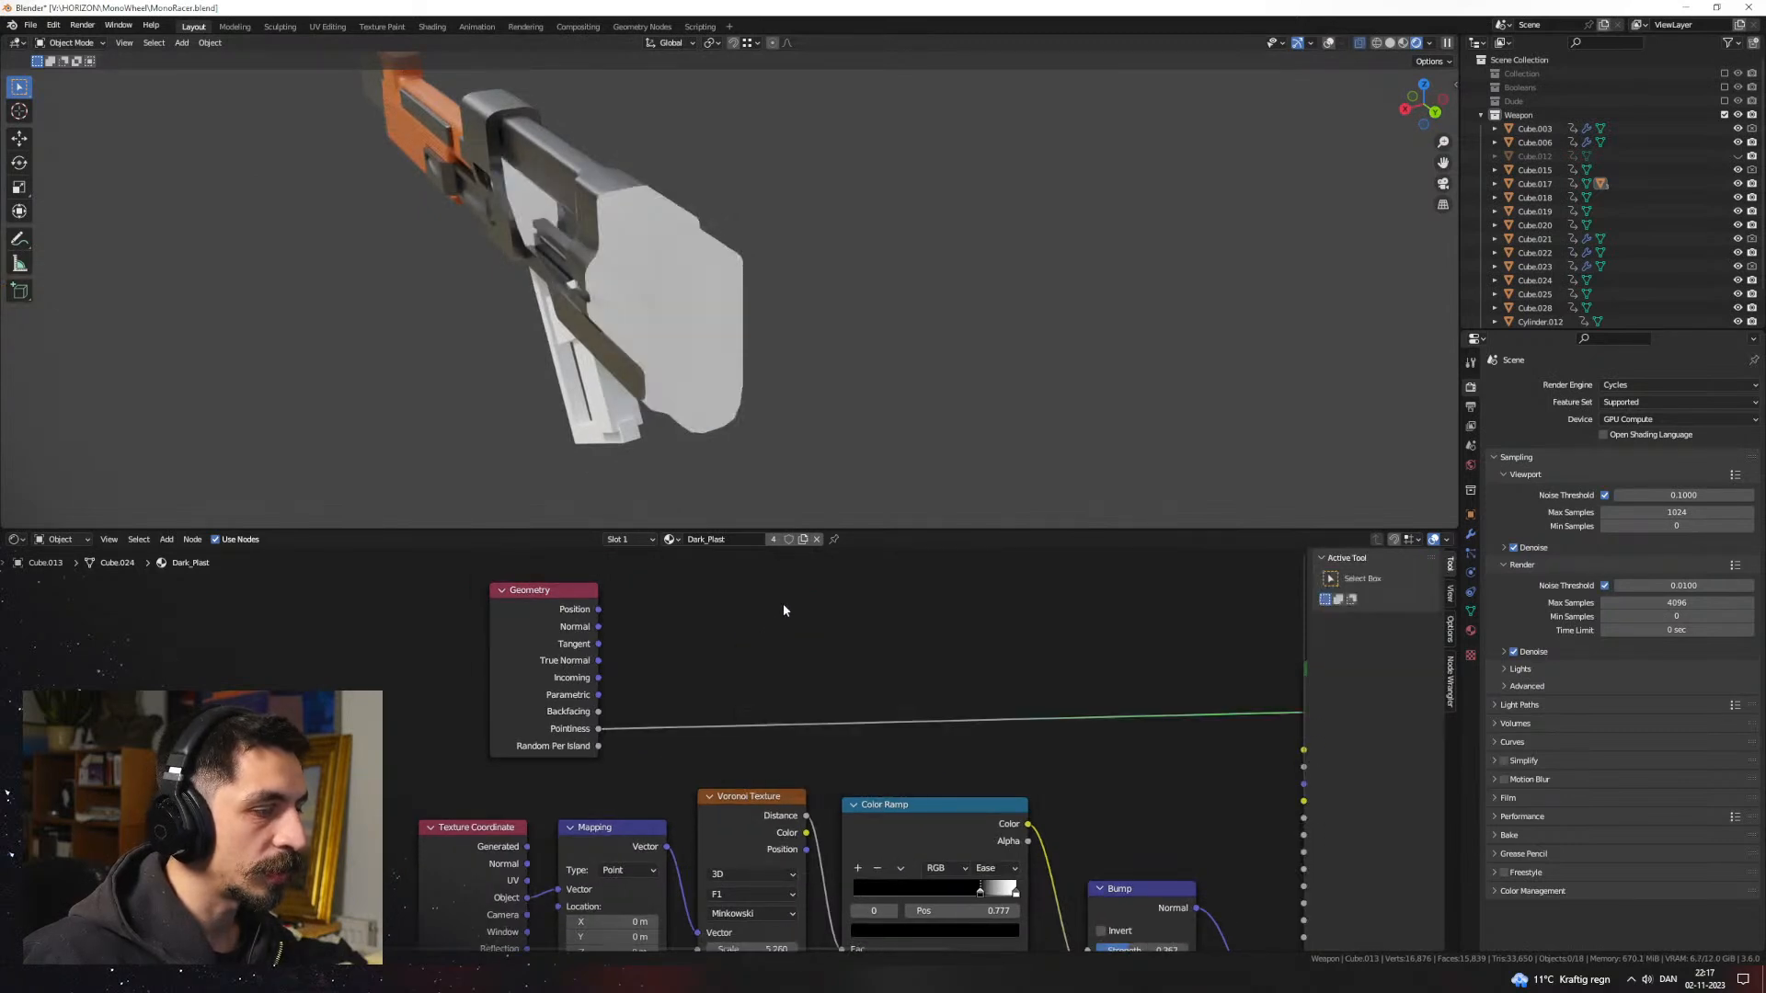
left_click(554, 625)
key("x")
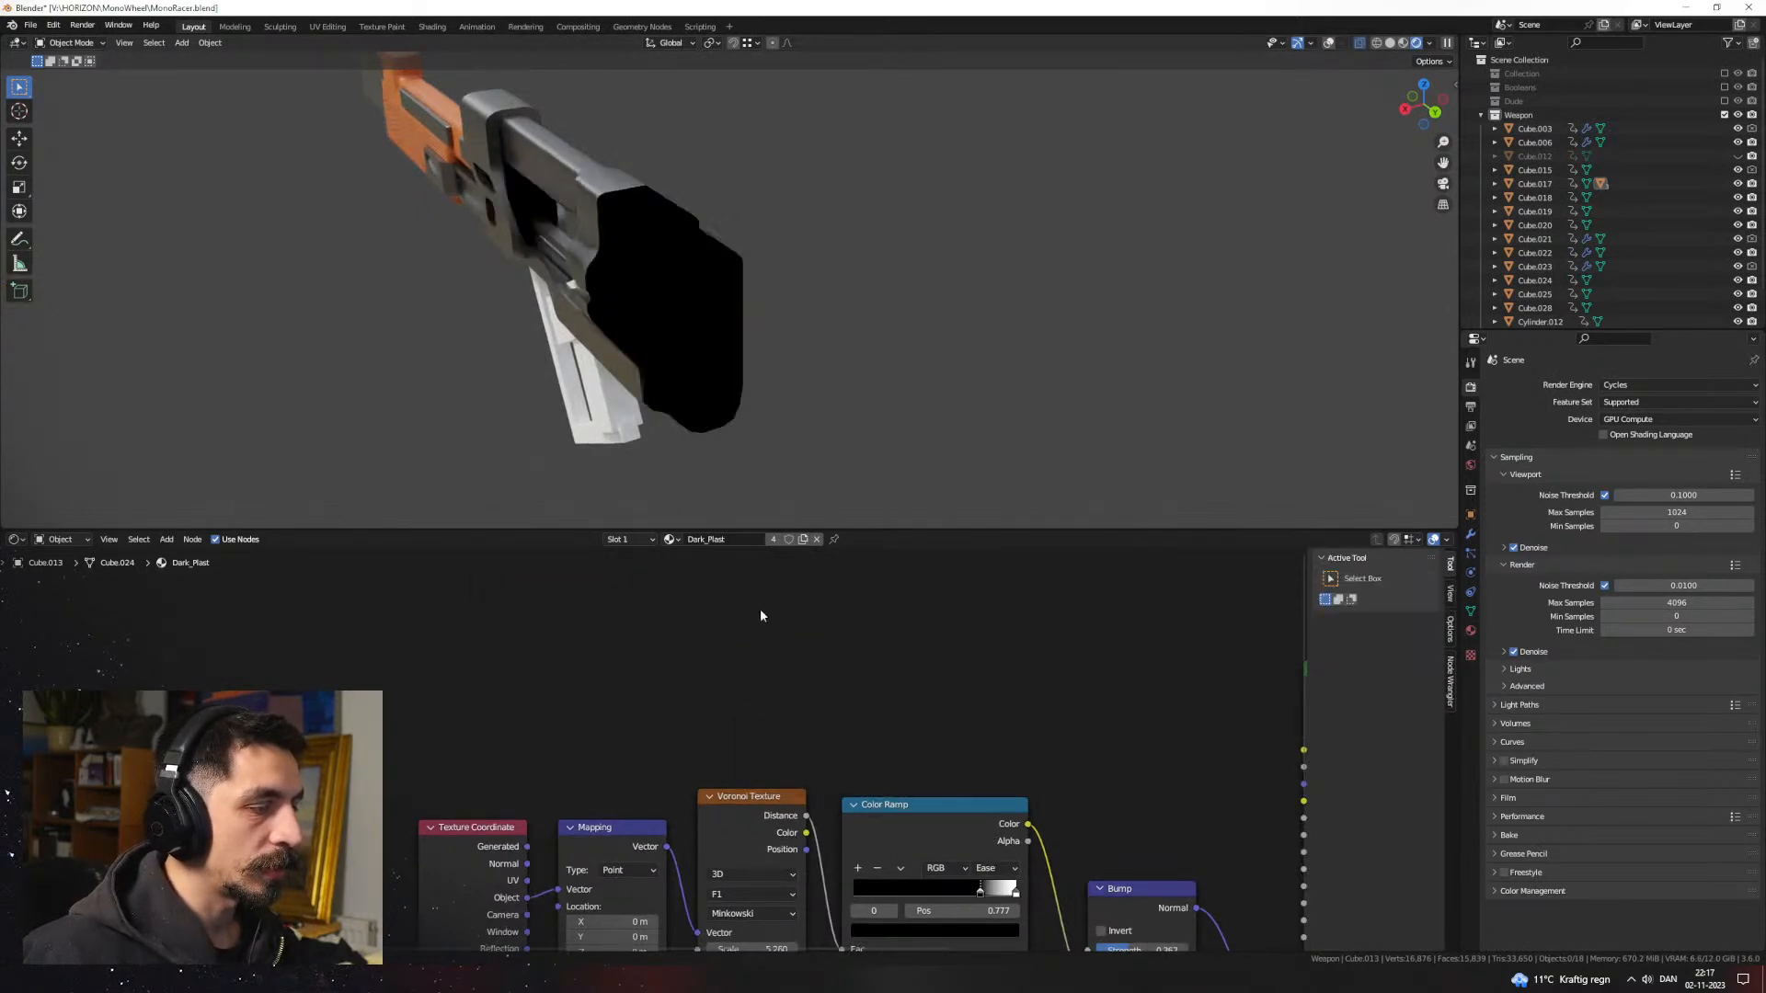
Step: Add an Ambient Occlusion node, preview its Color output on the stock, and enable Only Local while leaving Inside off
key("shift+a")
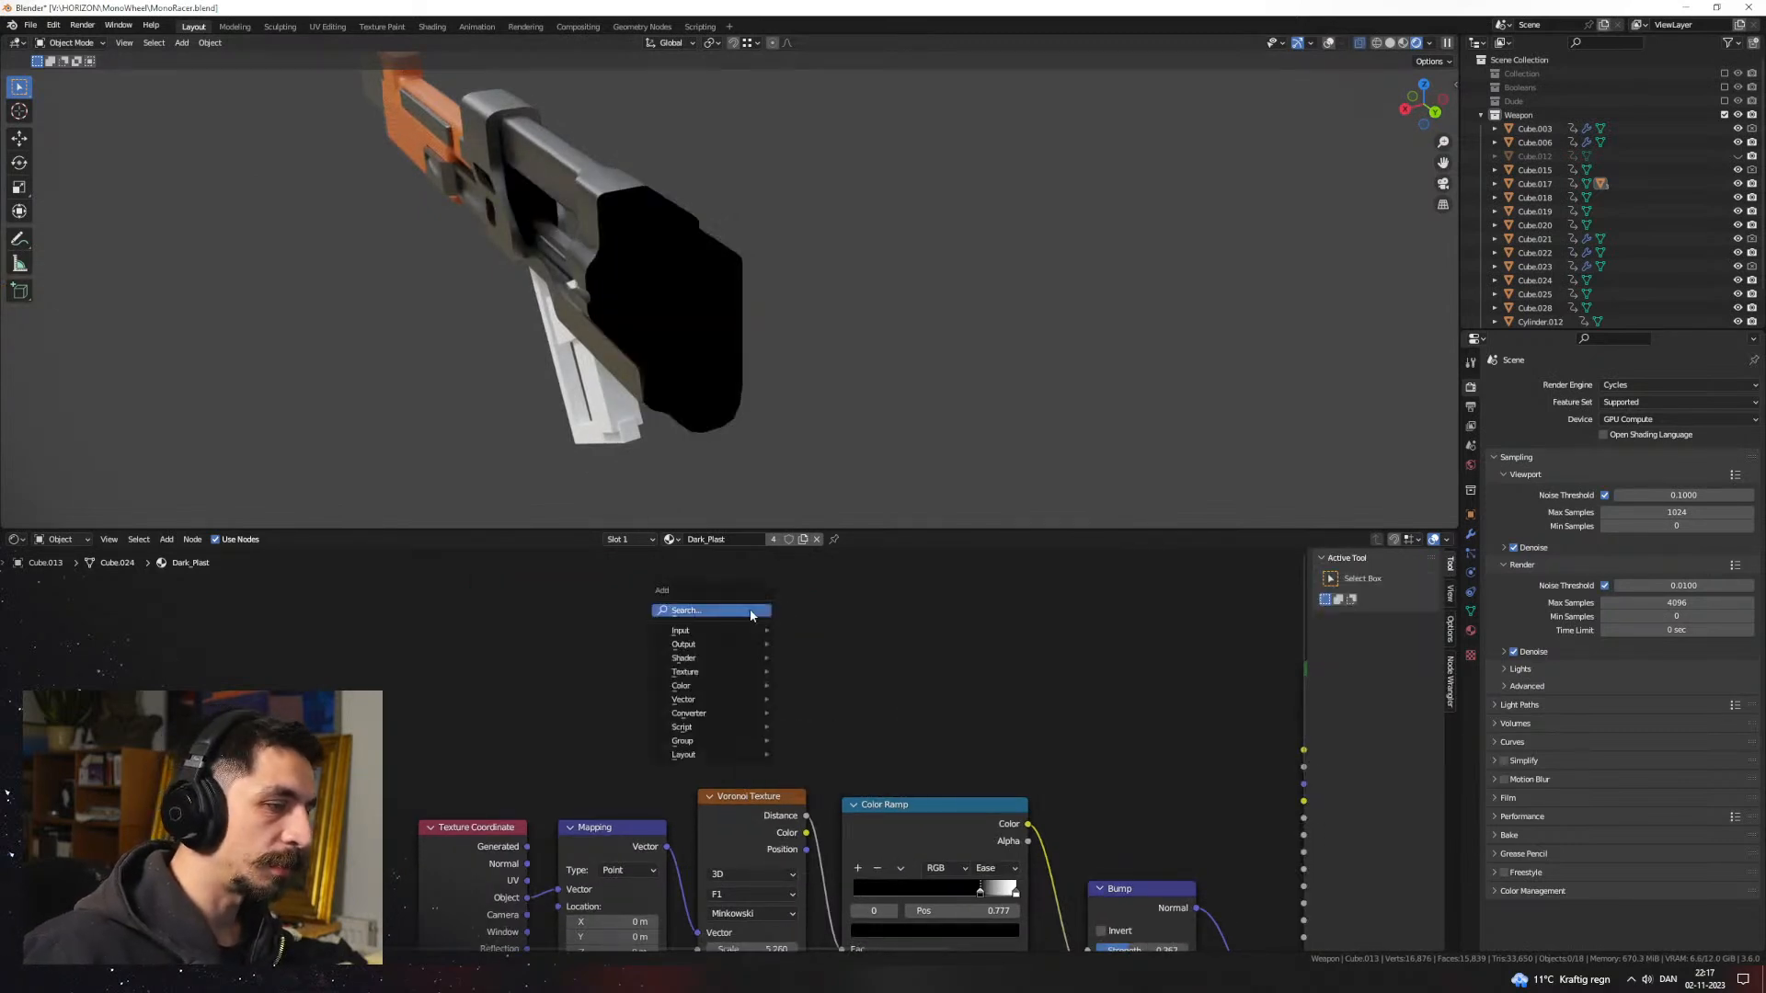
type("am")
key("Return")
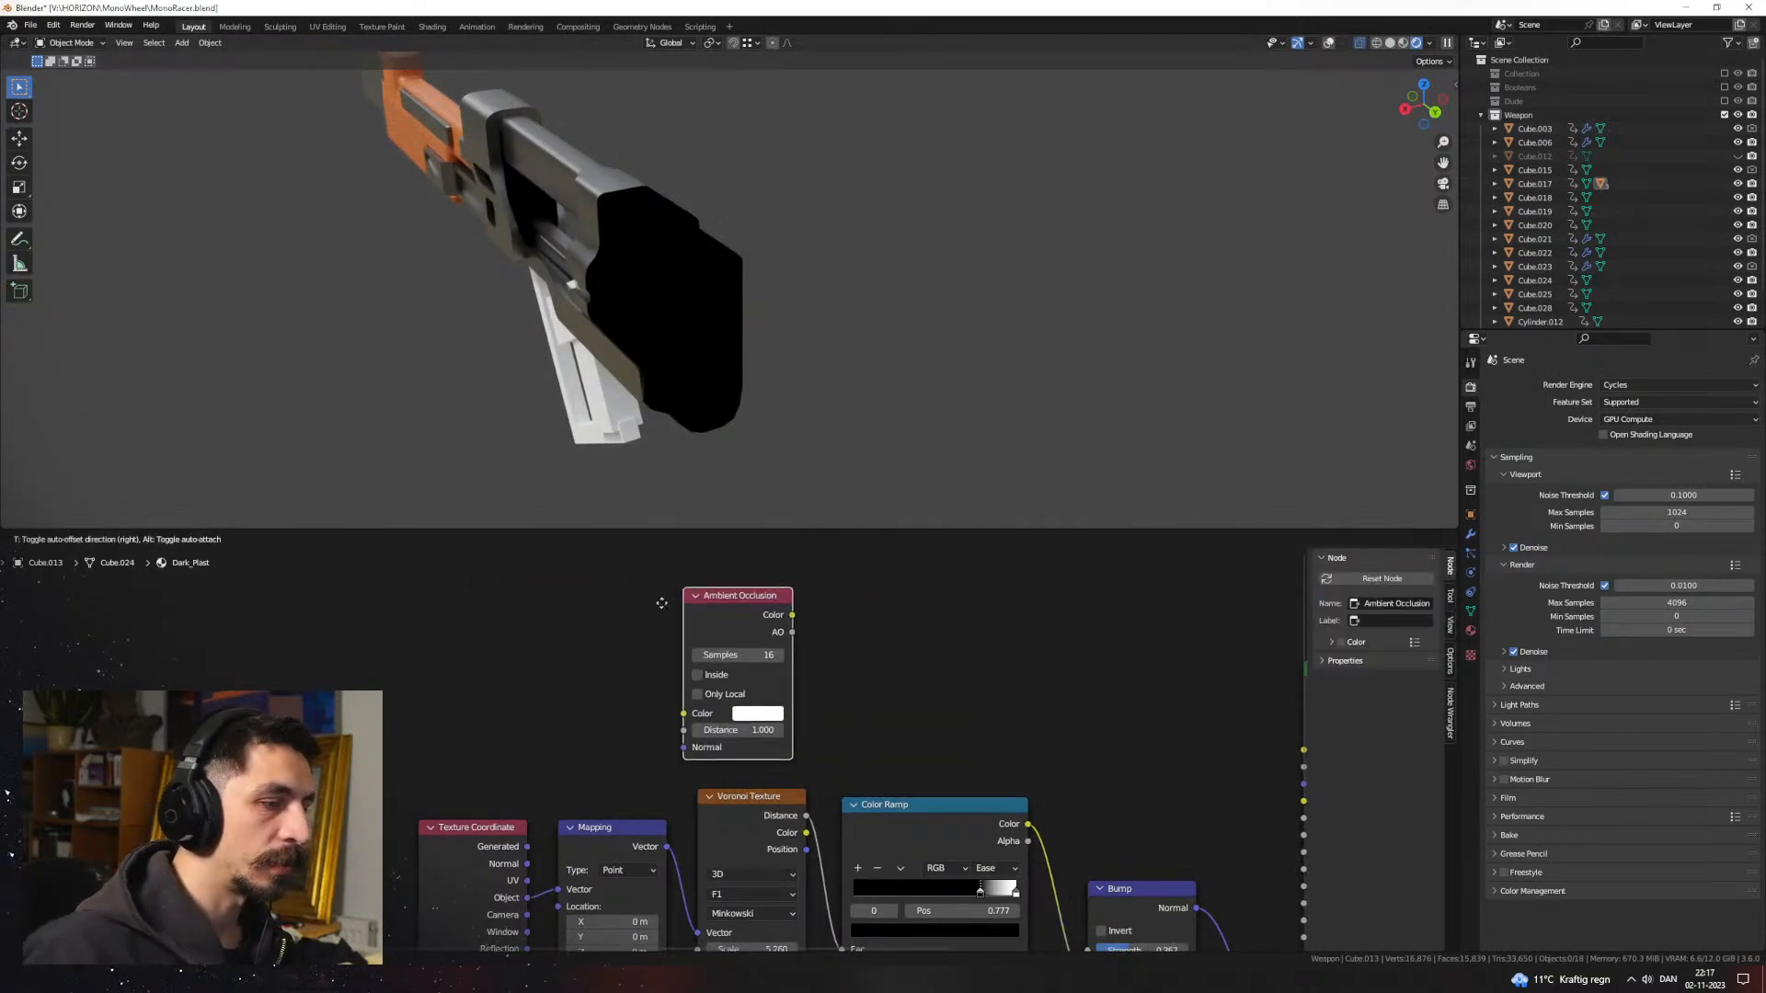
left_click(692, 609)
left_click(684, 687)
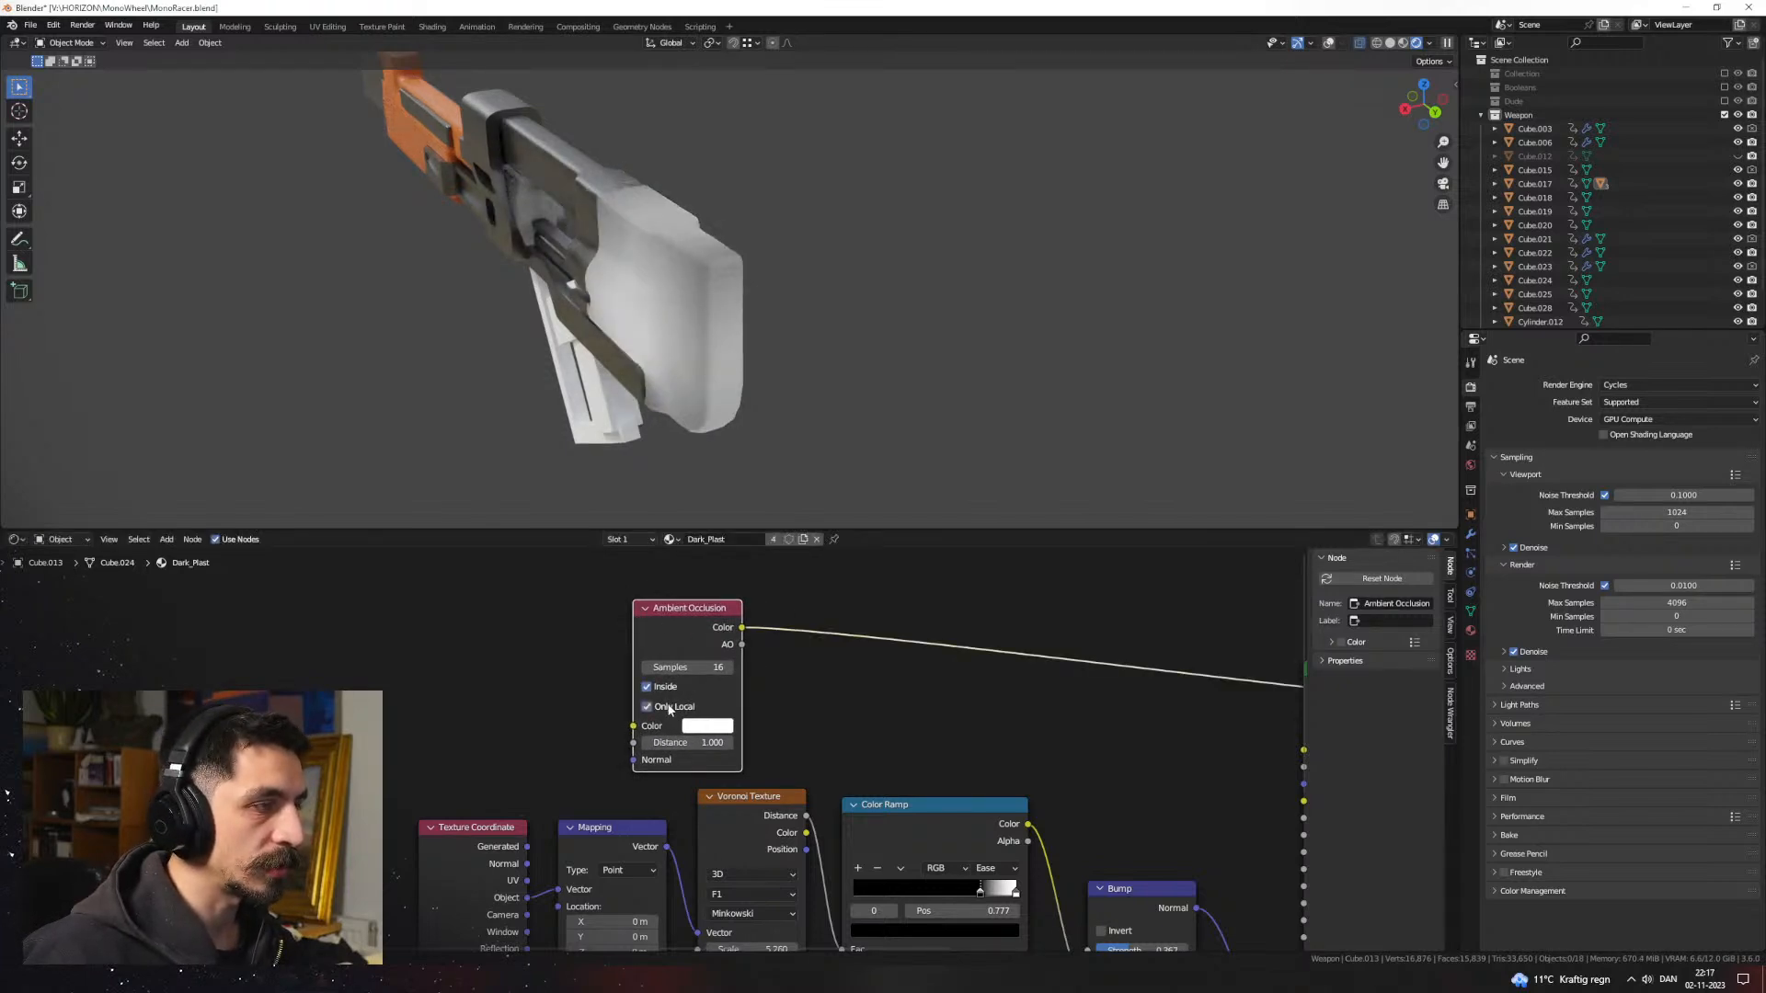
left_click(647, 687)
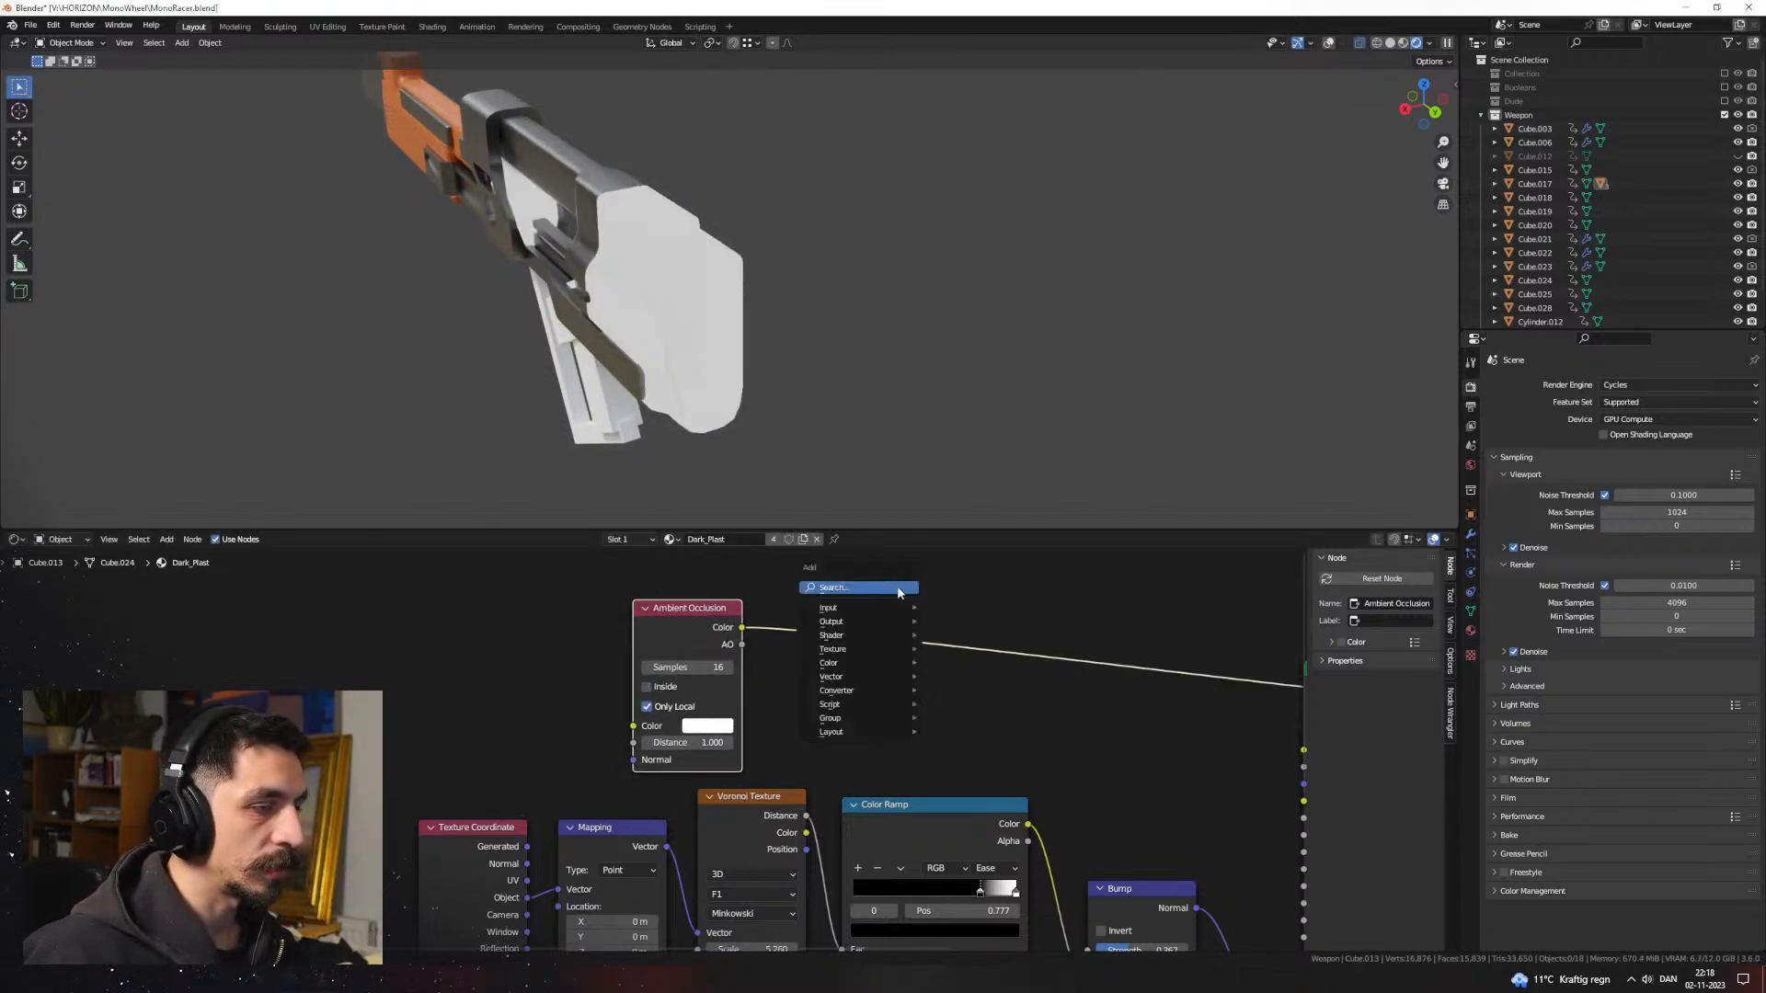
Step: Insert a Color Ramp after the Ambient Occlusion node's Color output and move both nodes away from the shader
type("ram")
key("Return")
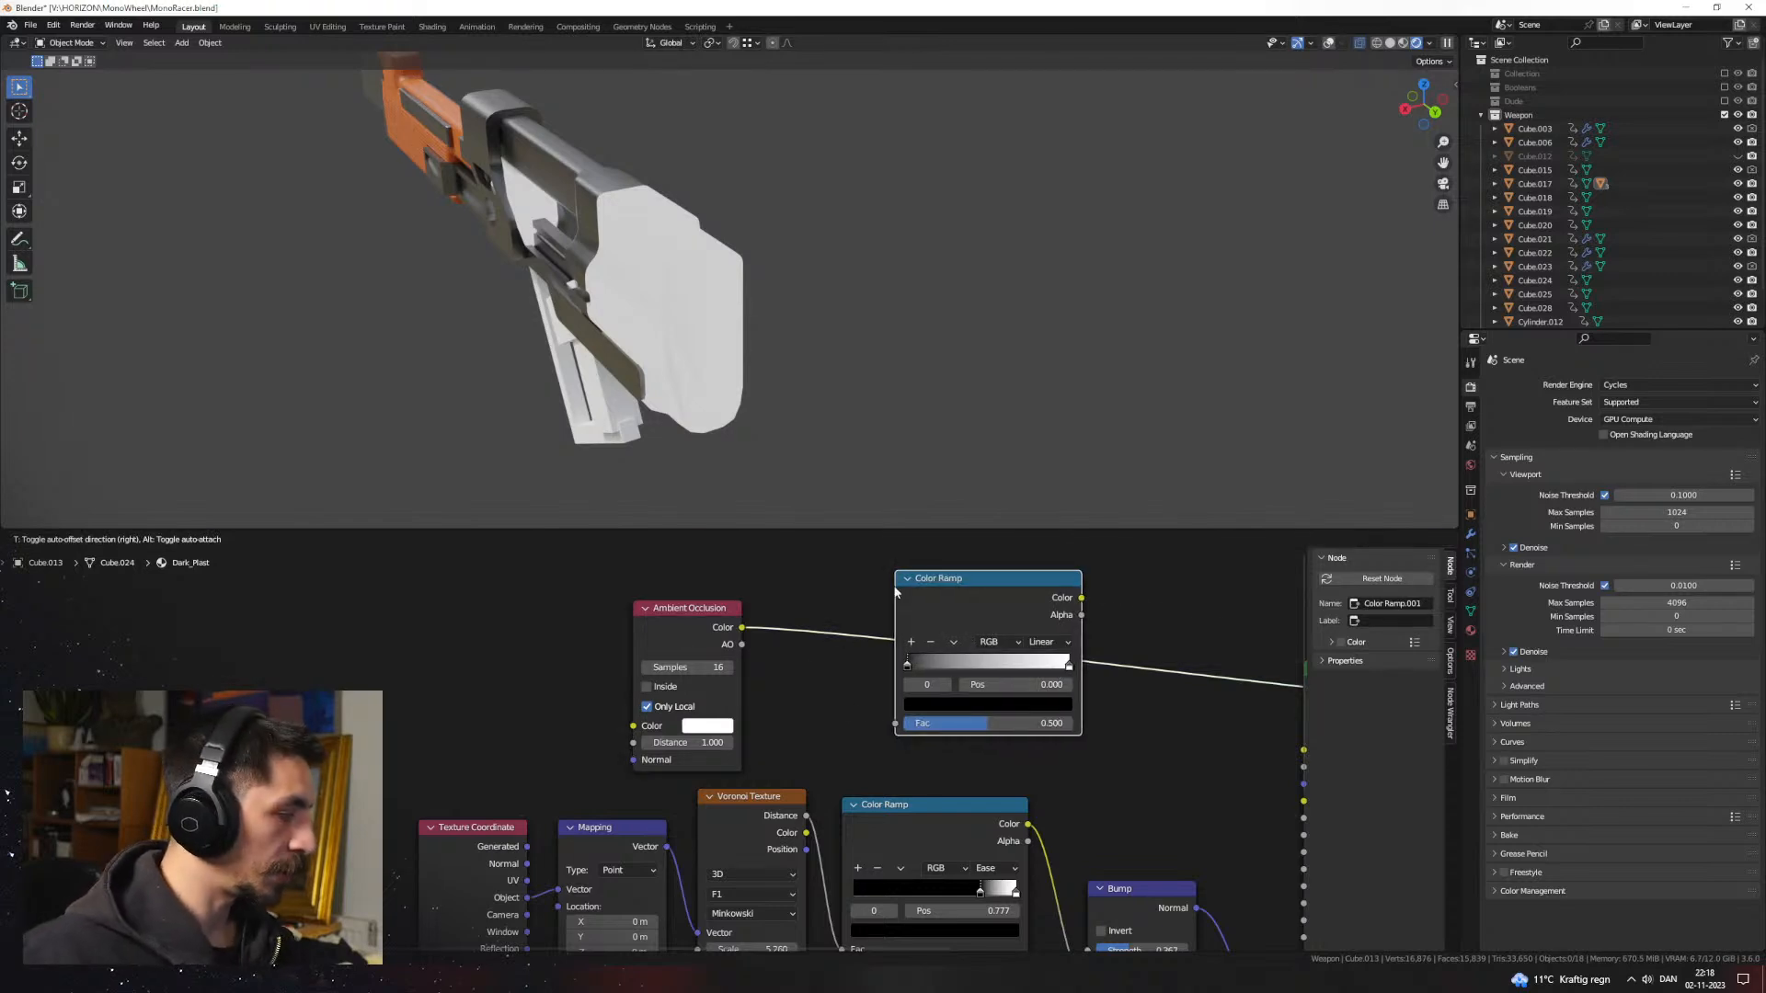
left_click(900, 596)
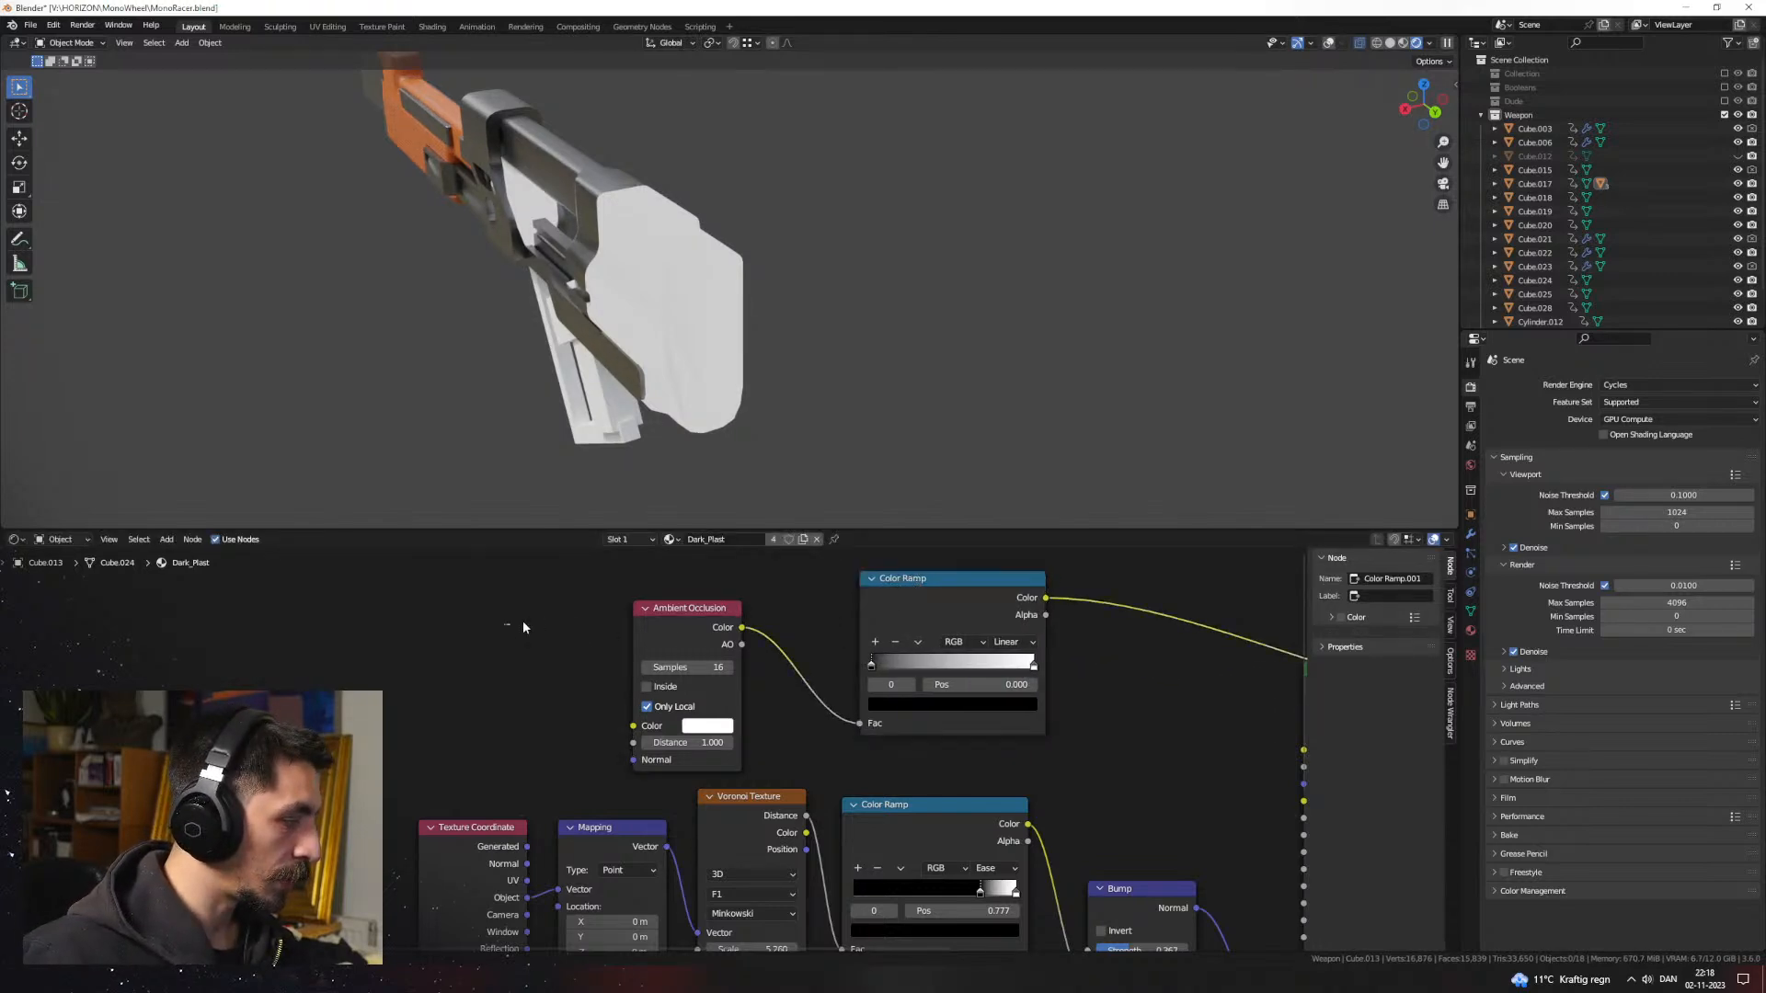
left_click_drag(521, 619, 743, 585)
middle_click_drag(701, 393, 835, 365)
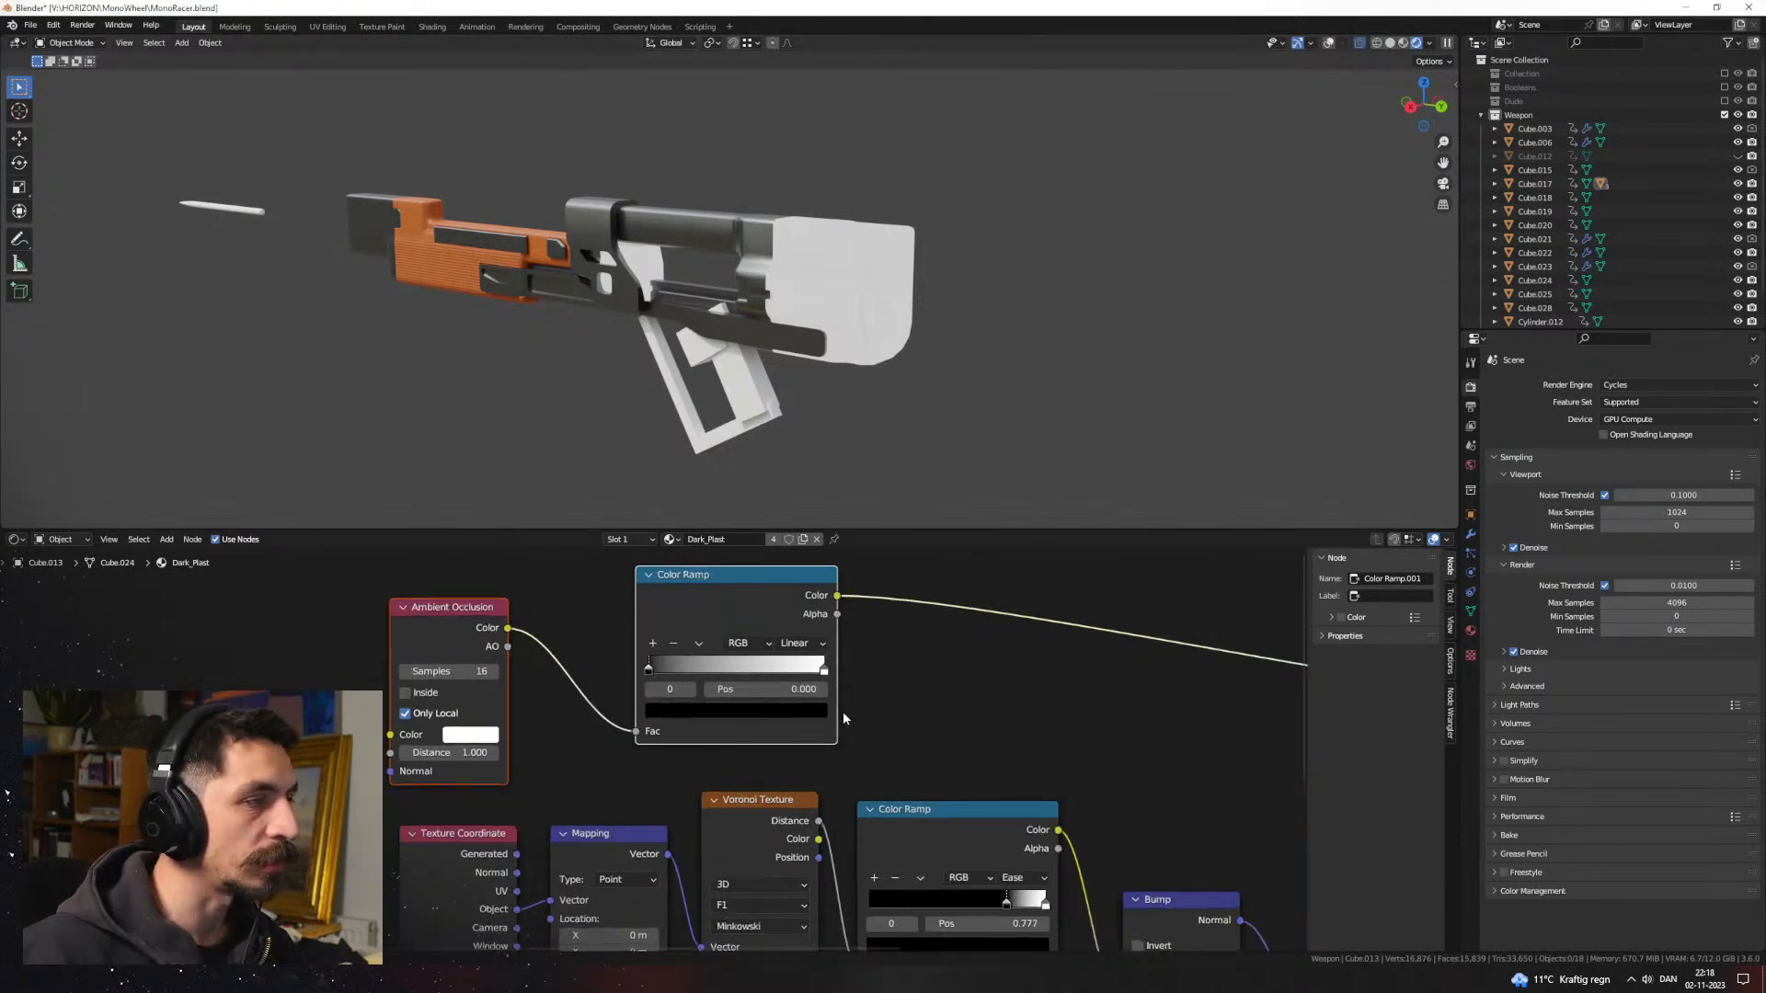
Step: Set the Ambient Occlusion ramp's black stop to 0.714 and preview the ramp on the stock
scroll(657, 735, "up", 3)
left_click_drag(644, 633, 836, 643)
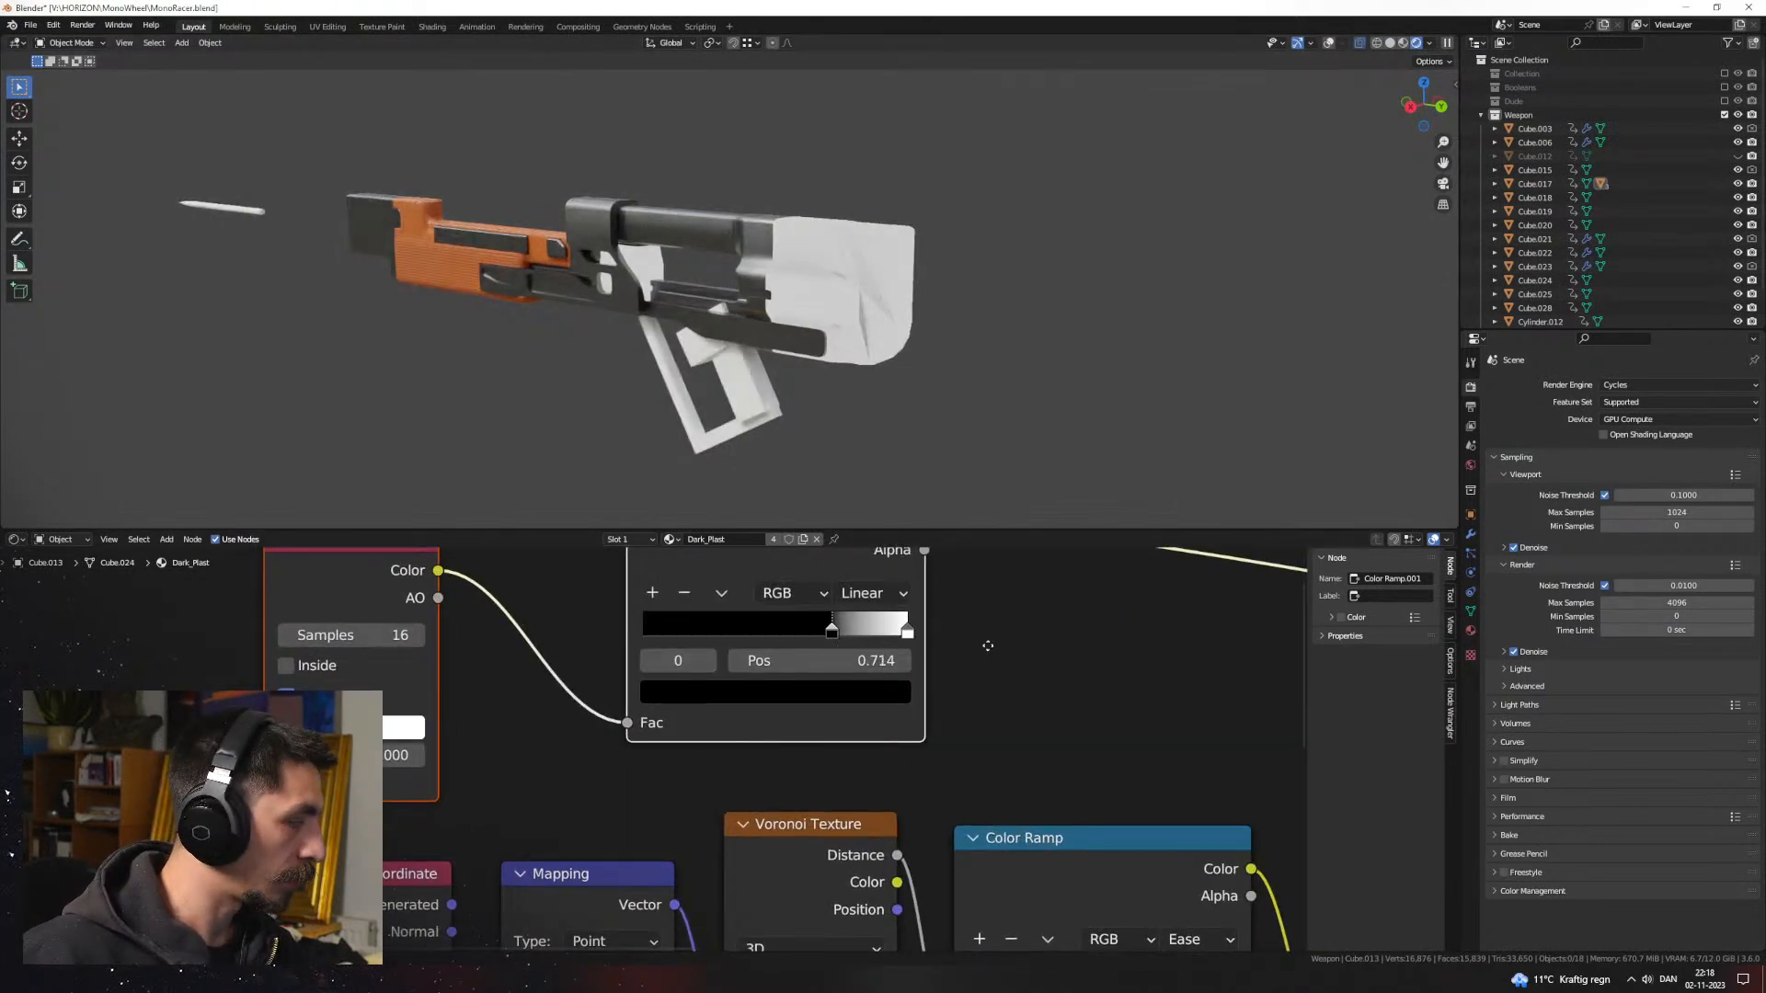
middle_click_drag(988, 645, 899, 692)
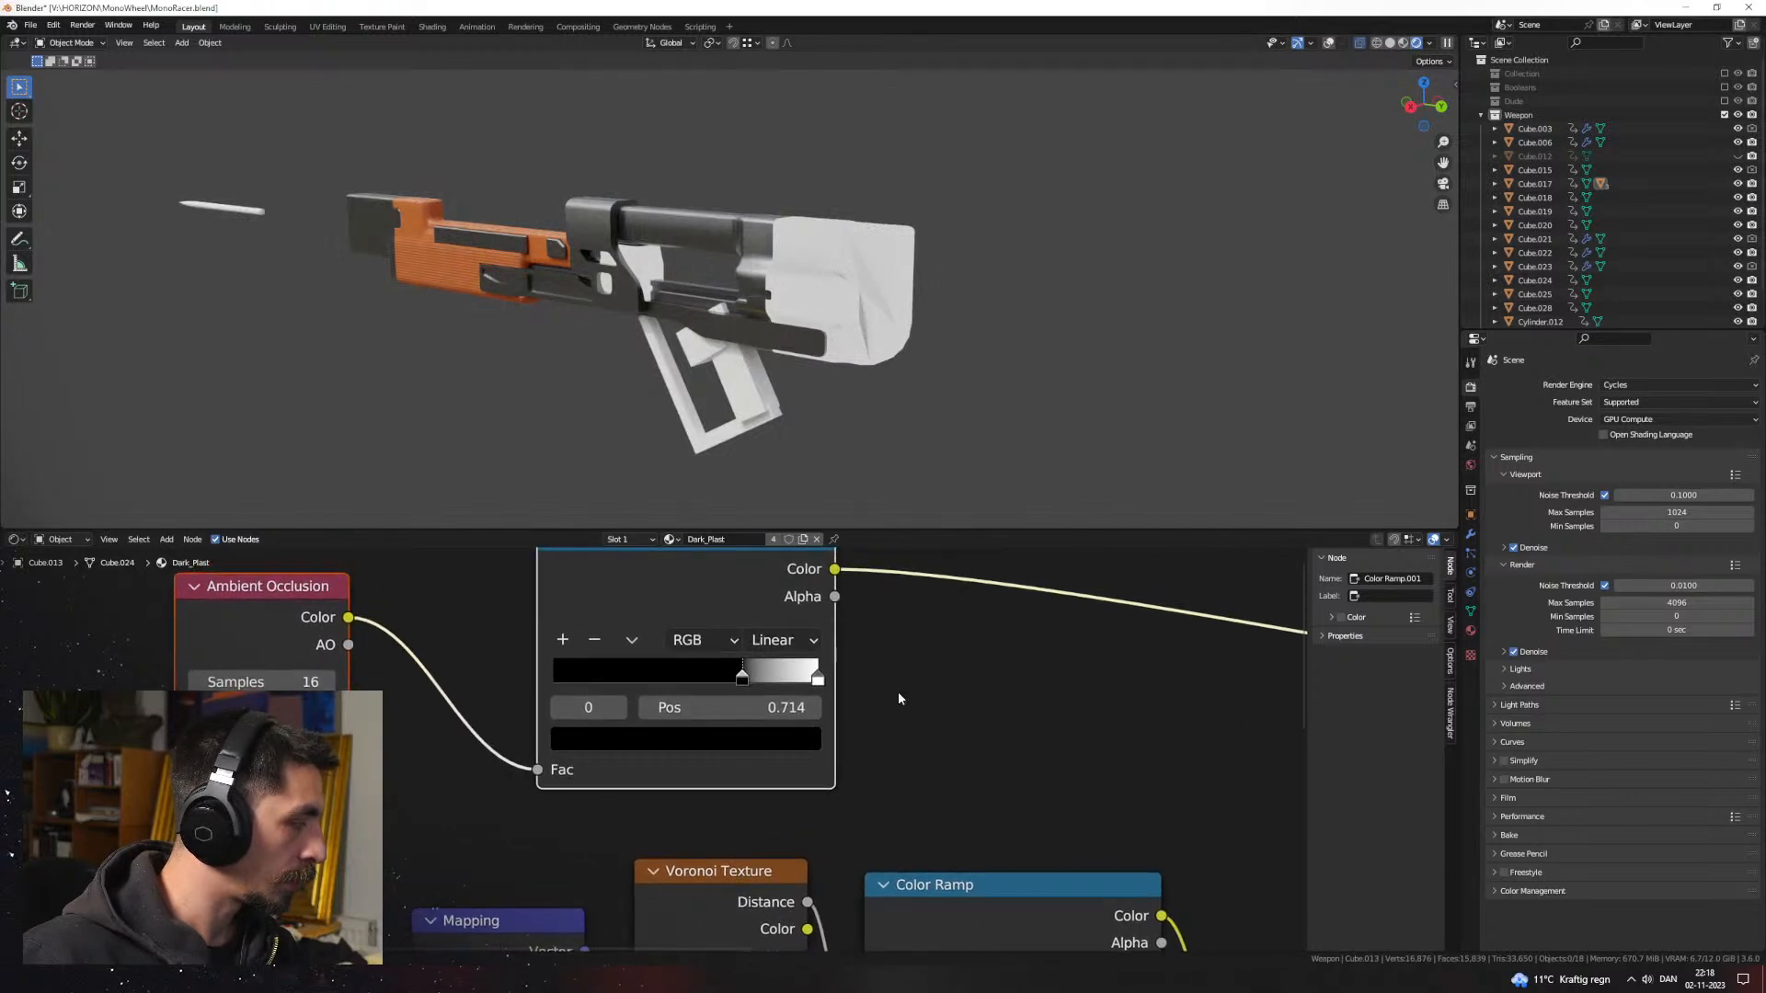
left_click_drag(674, 581, 654, 603)
middle_click_drag(803, 377, 790, 374)
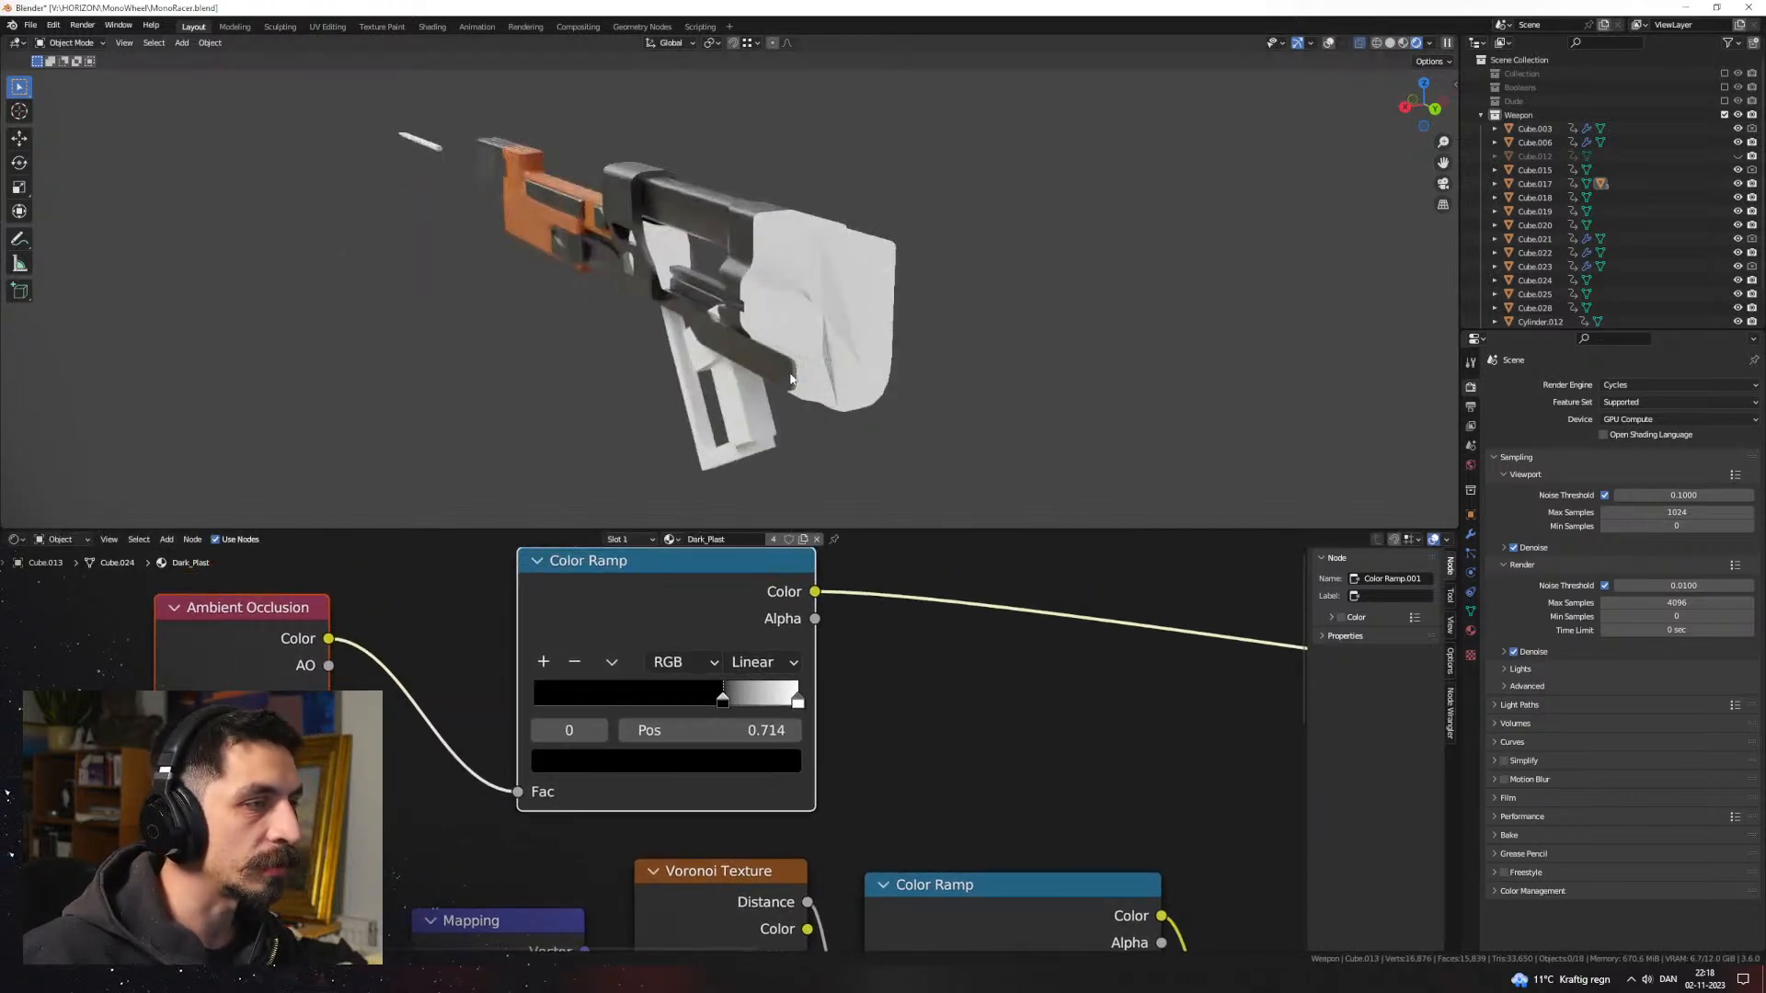
scroll(790, 377, "up", 2)
left_click(725, 589, "ctrl+shift")
left_click(725, 588, "ctrl+shift")
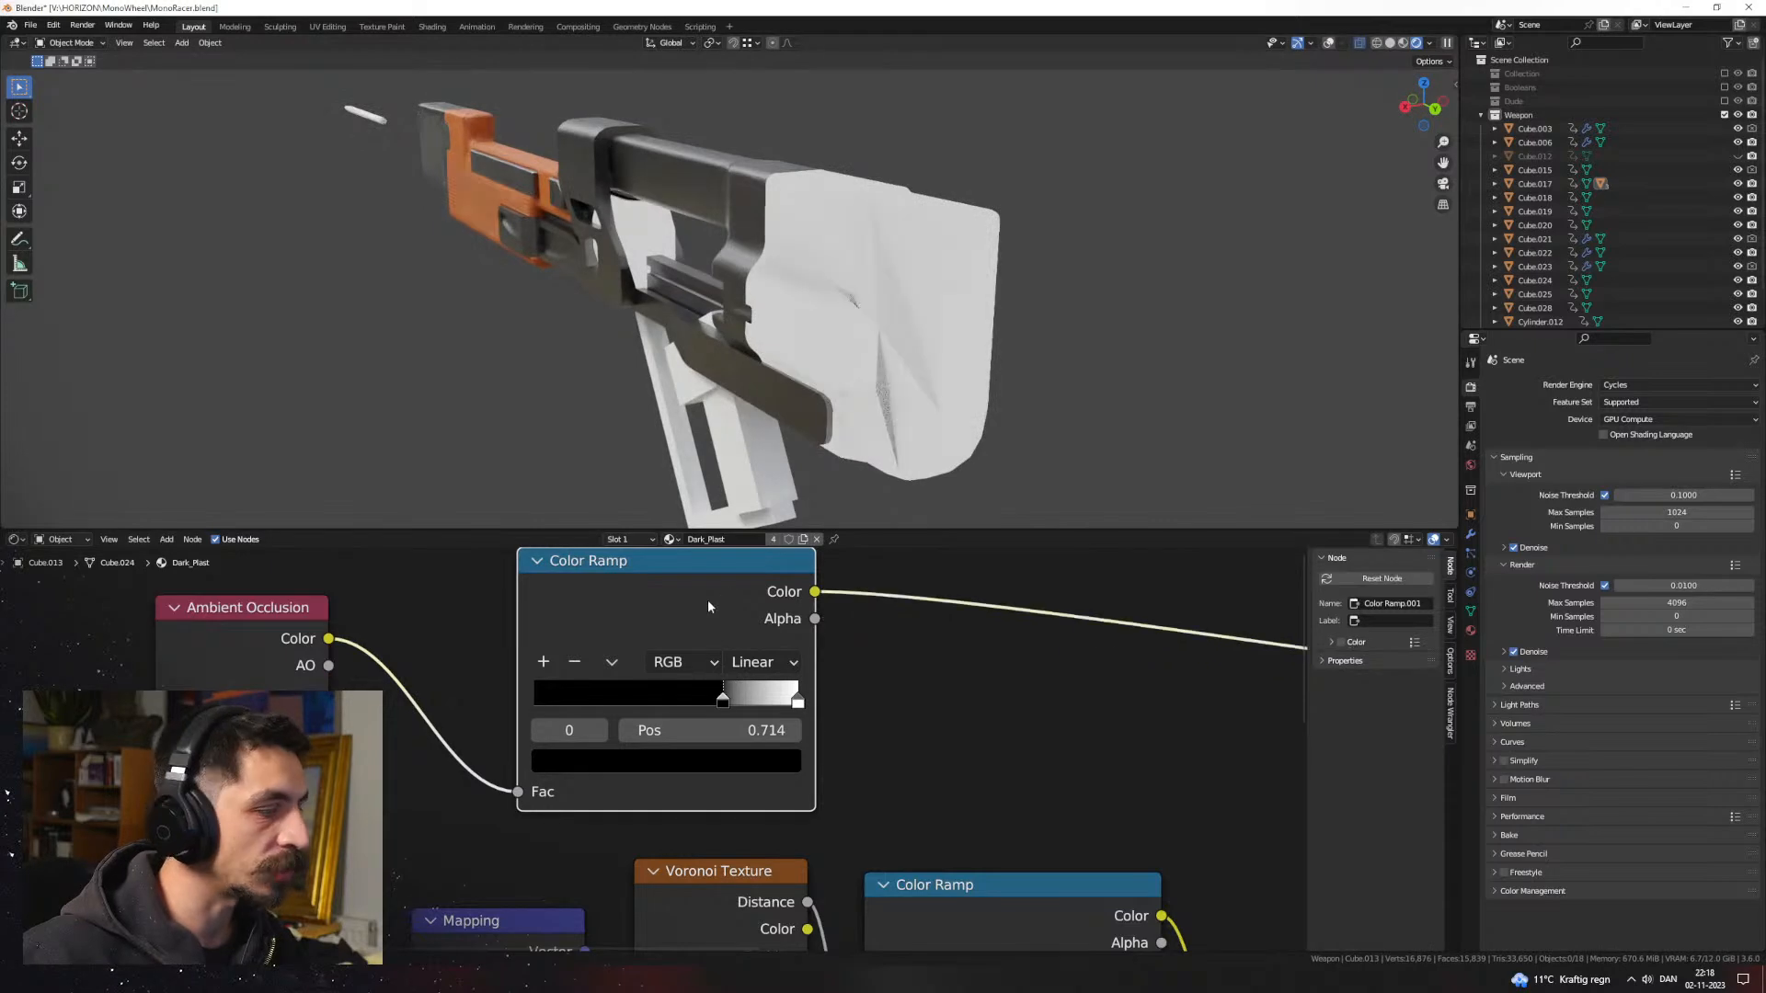
Step: Feed the Ambient Occlusion node's AO output into the Color Ramp's Fac and set the black stop to 0.918
left_click_drag(328, 666, 464, 760)
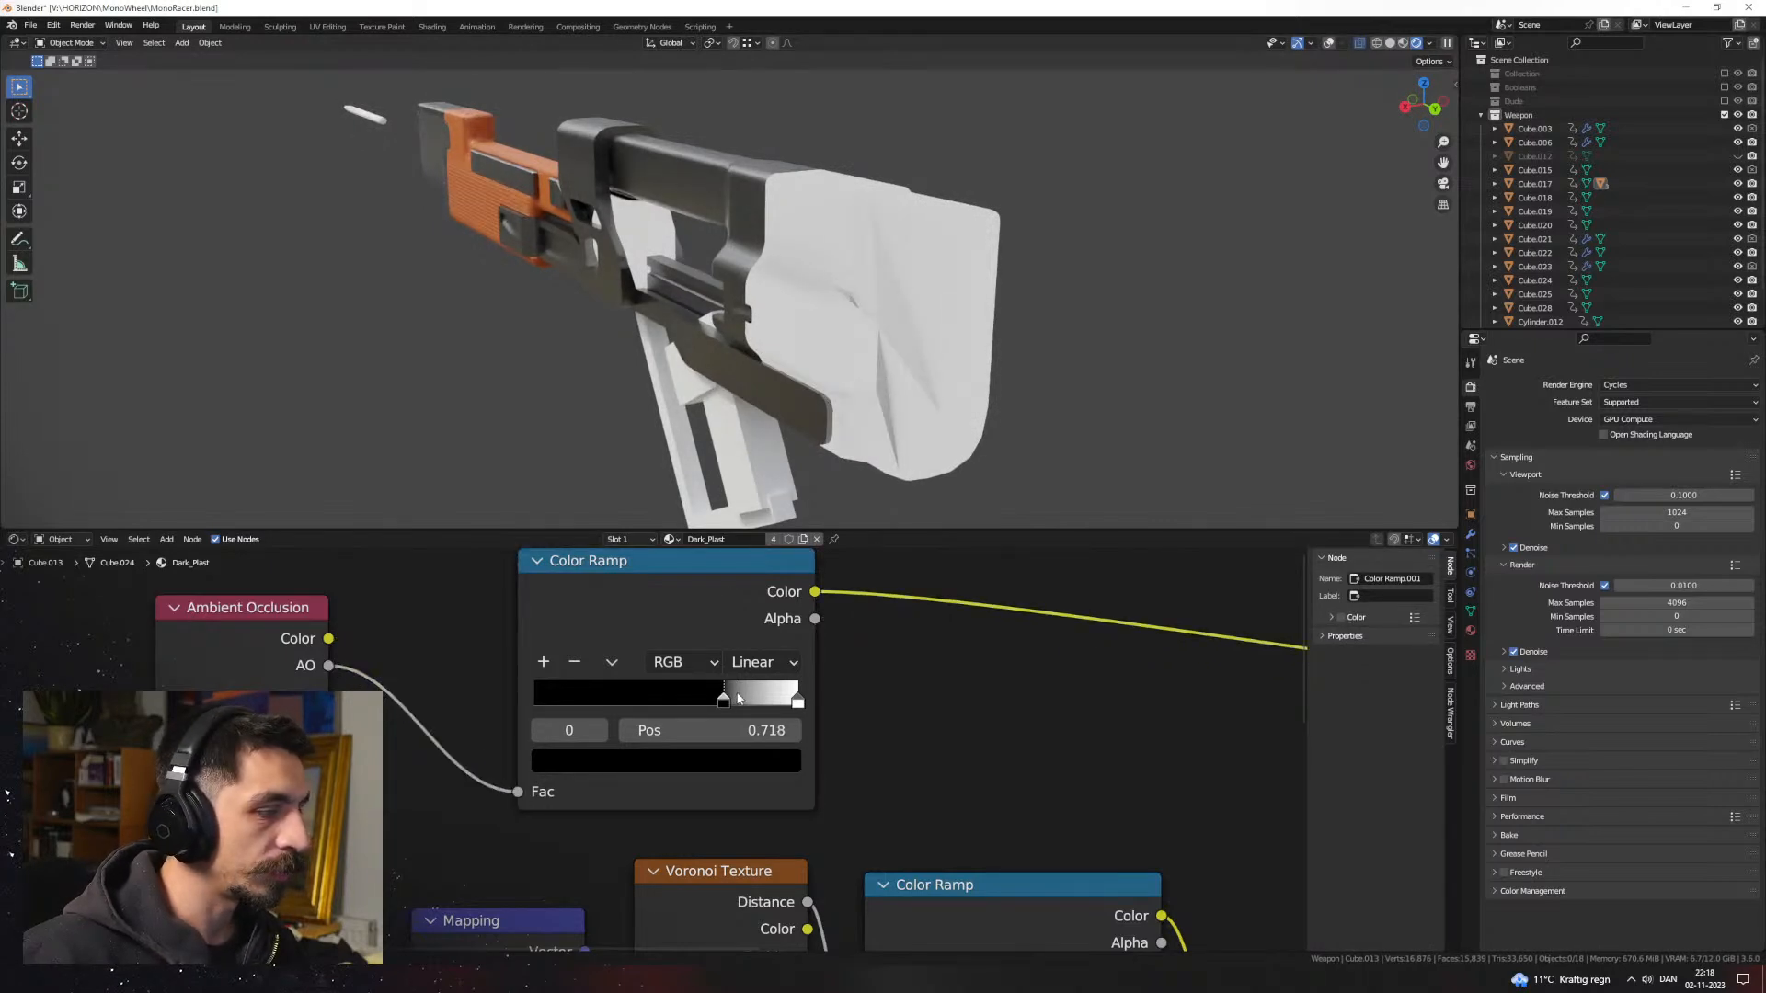
left_click_drag(739, 698, 793, 701)
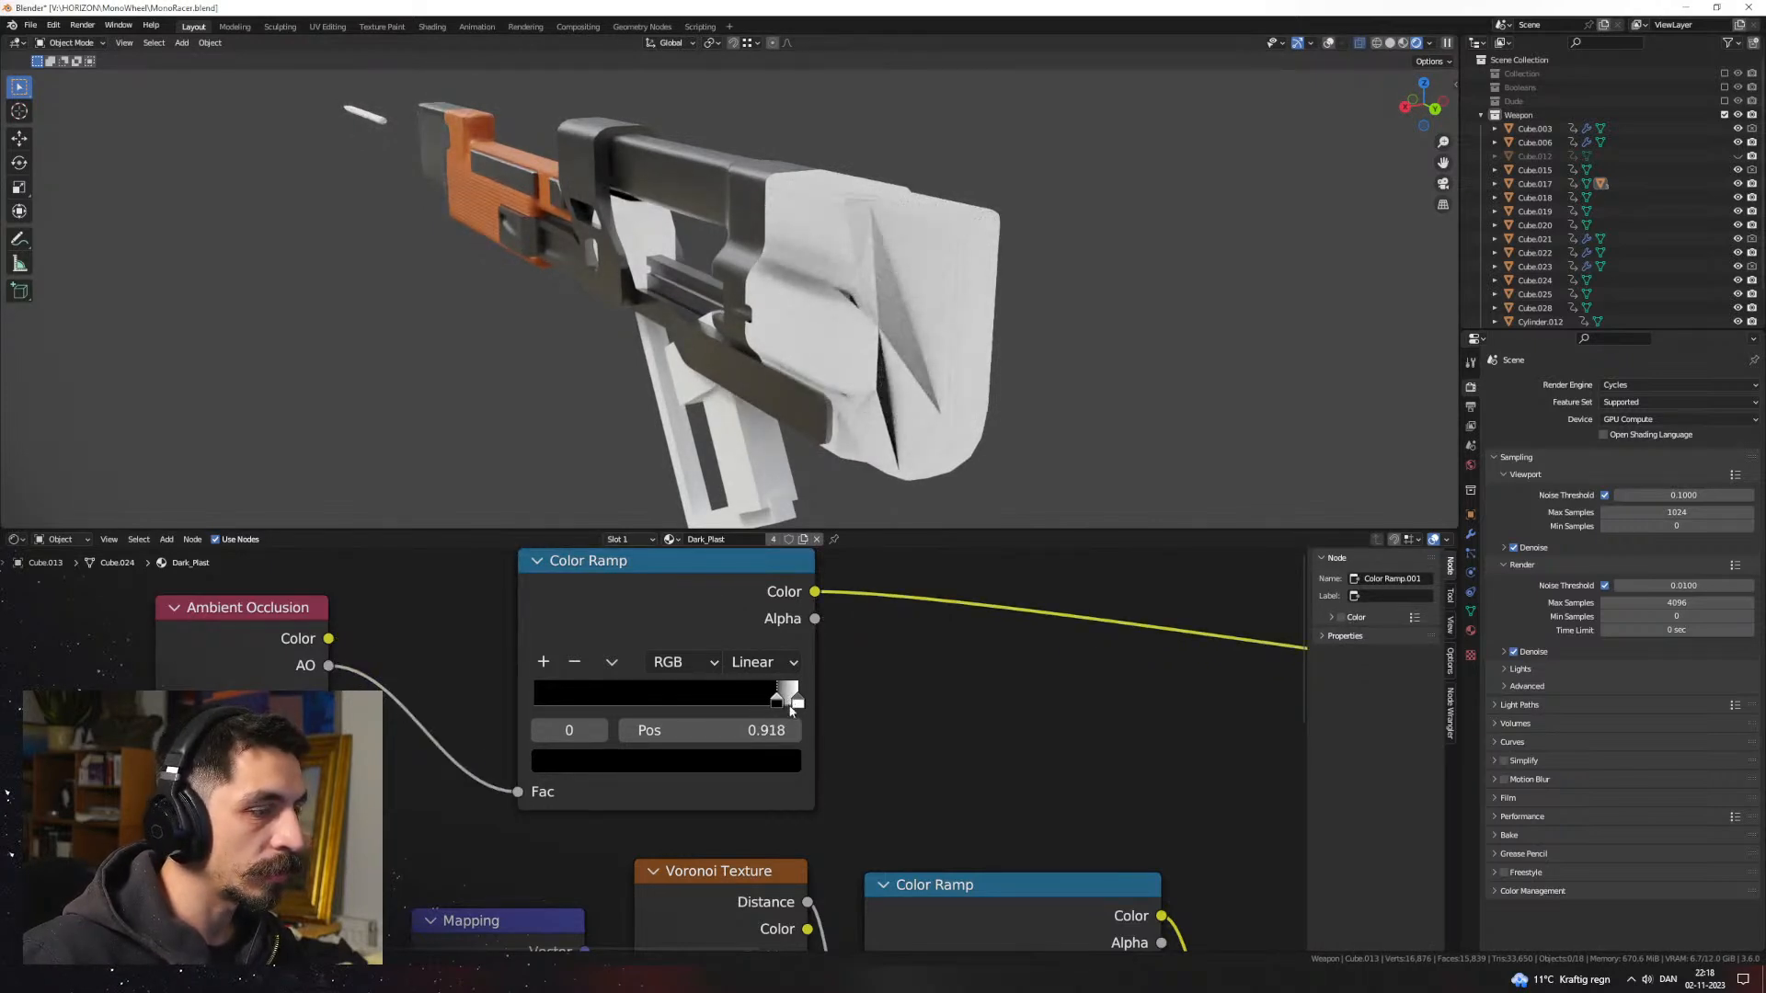
middle_click_drag(951, 383, 754, 441)
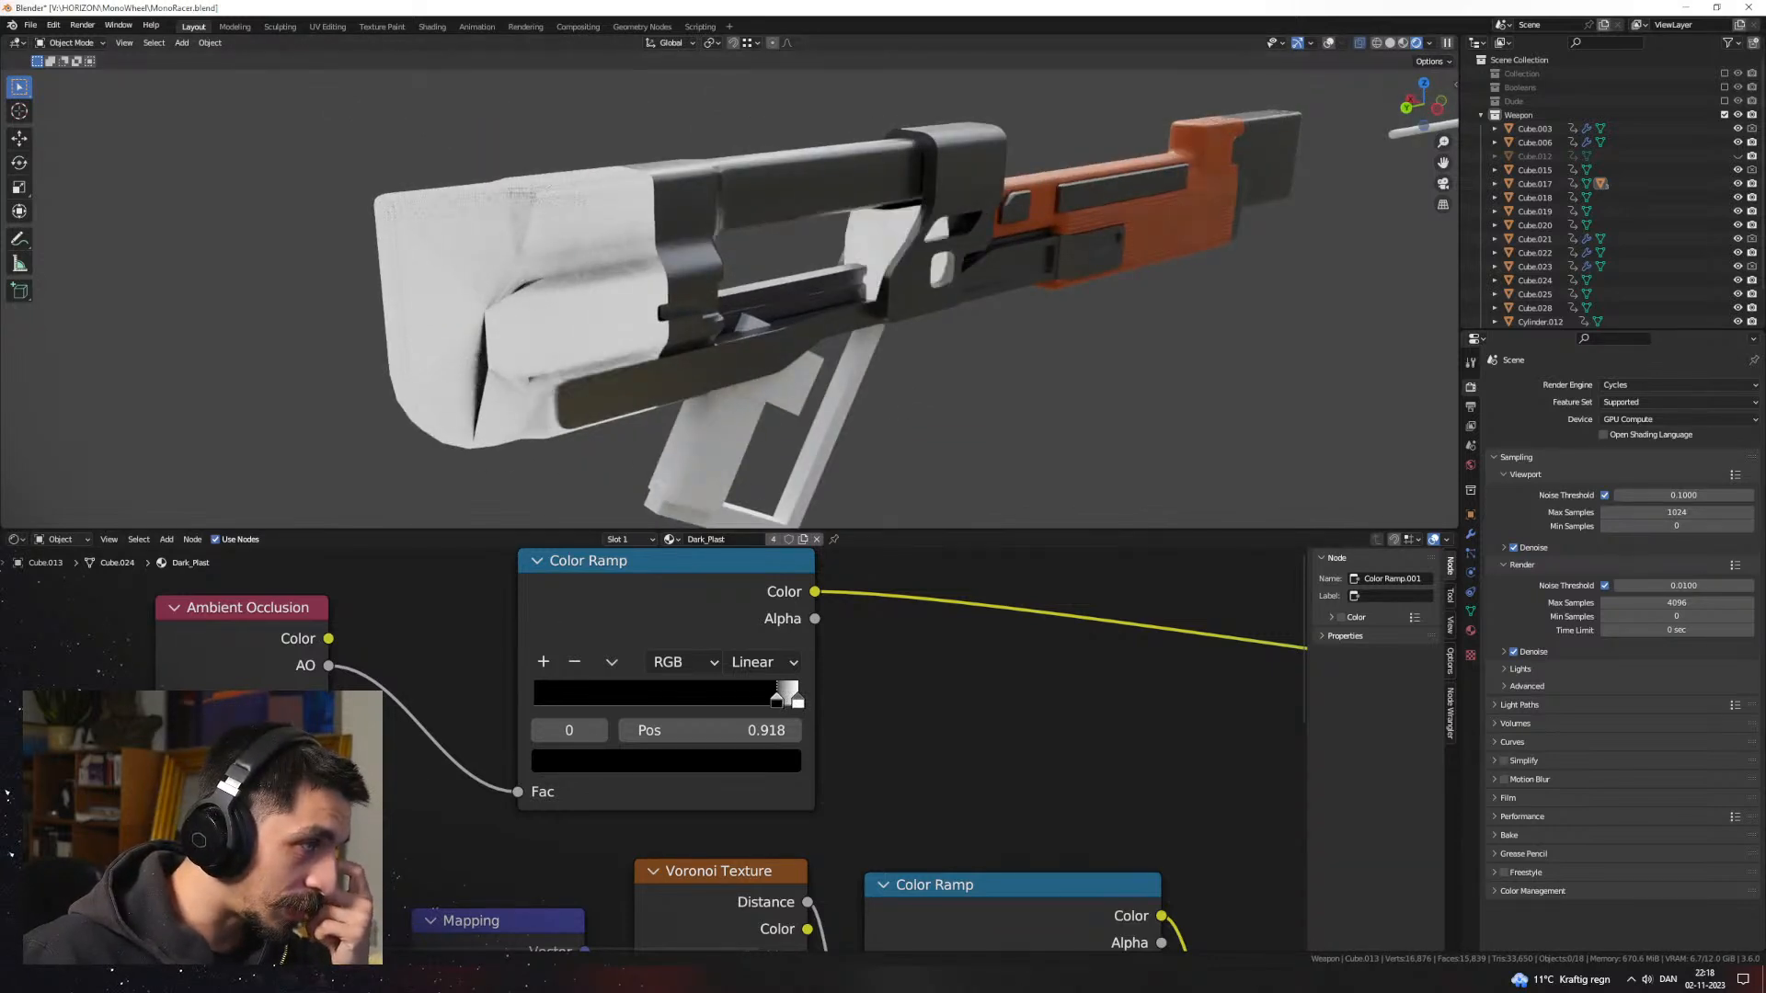
Step: Toggle the Ambient Occlusion node's Inside option and reverse the ramp's colours, placing the white stop at 0.900
left_click(188, 724)
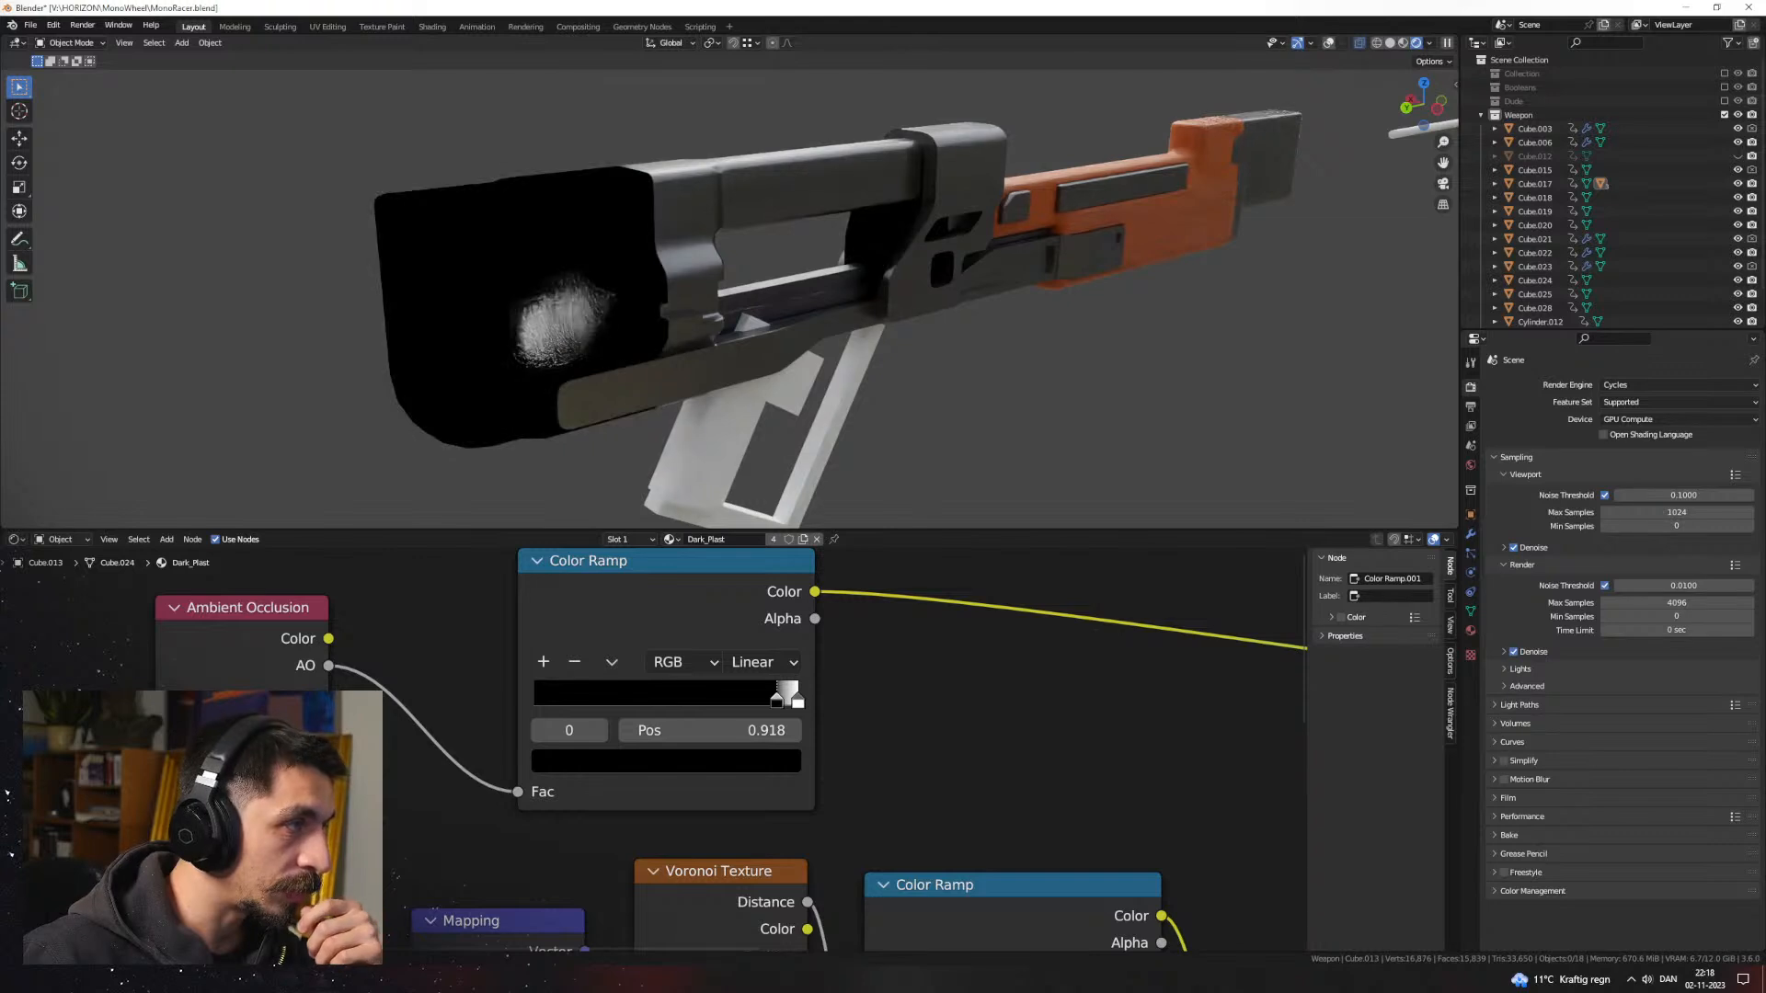
left_click(189, 723)
middle_click_drag(603, 394, 771, 388)
left_click_drag(798, 702, 773, 701)
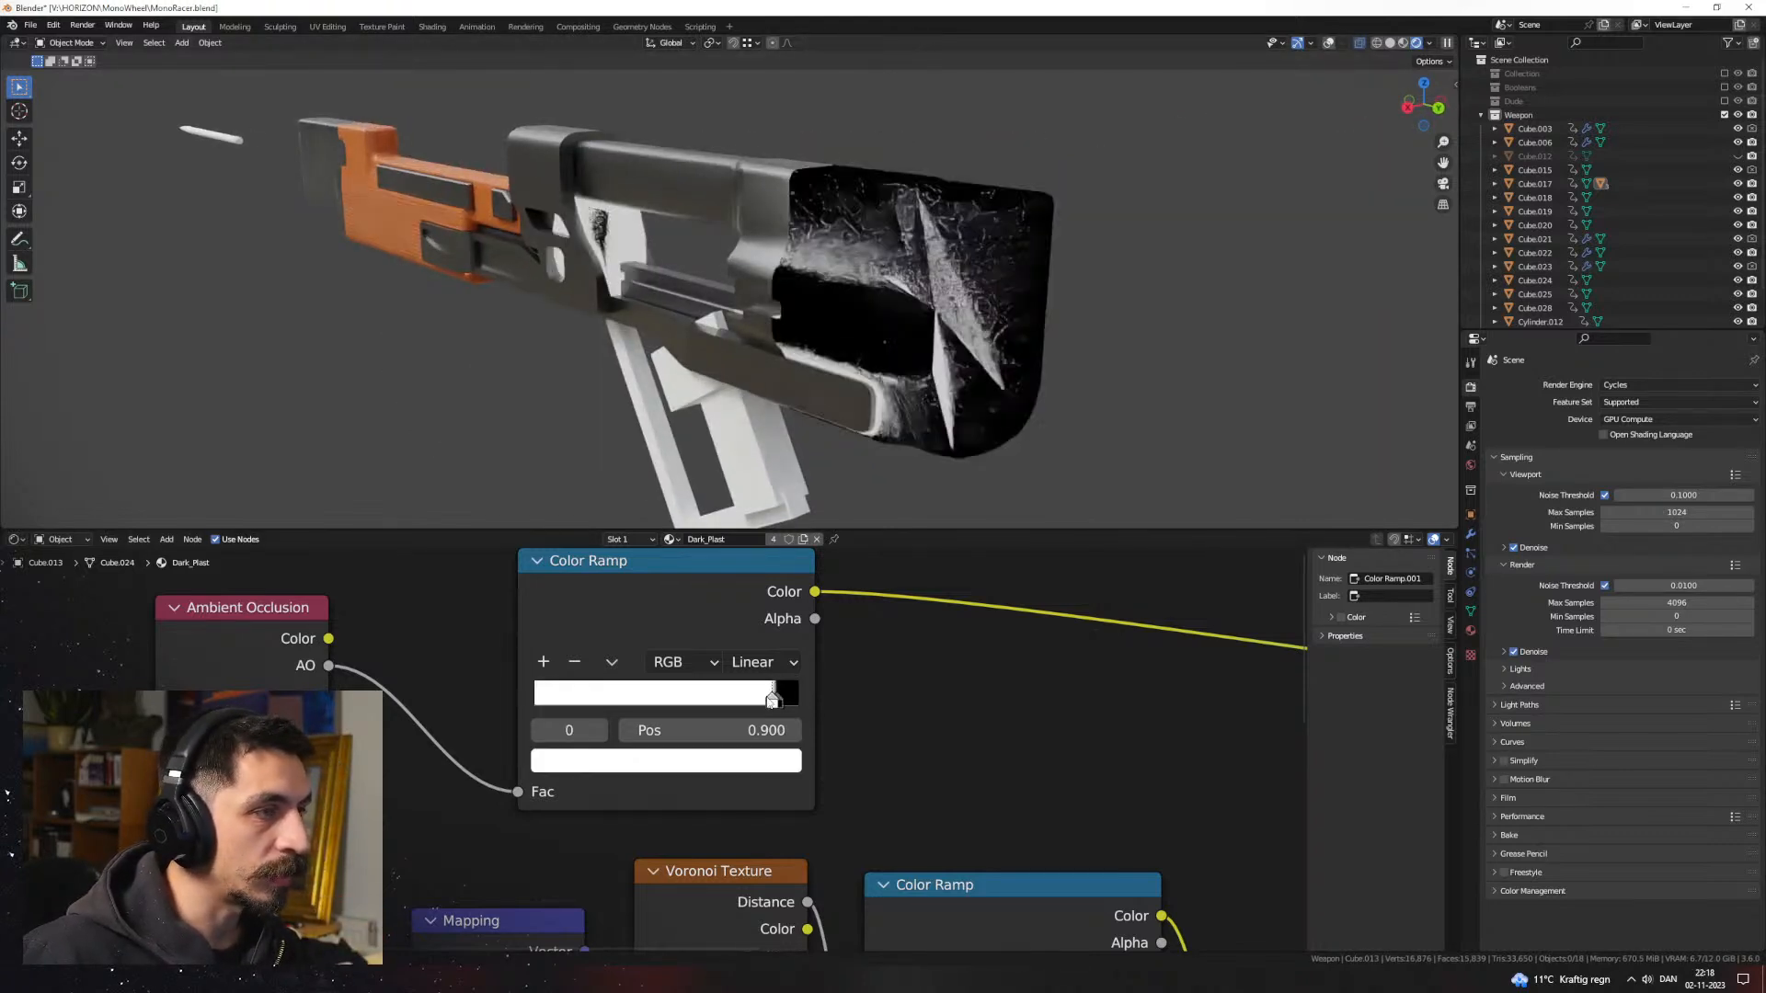
middle_click_drag(852, 496, 697, 455)
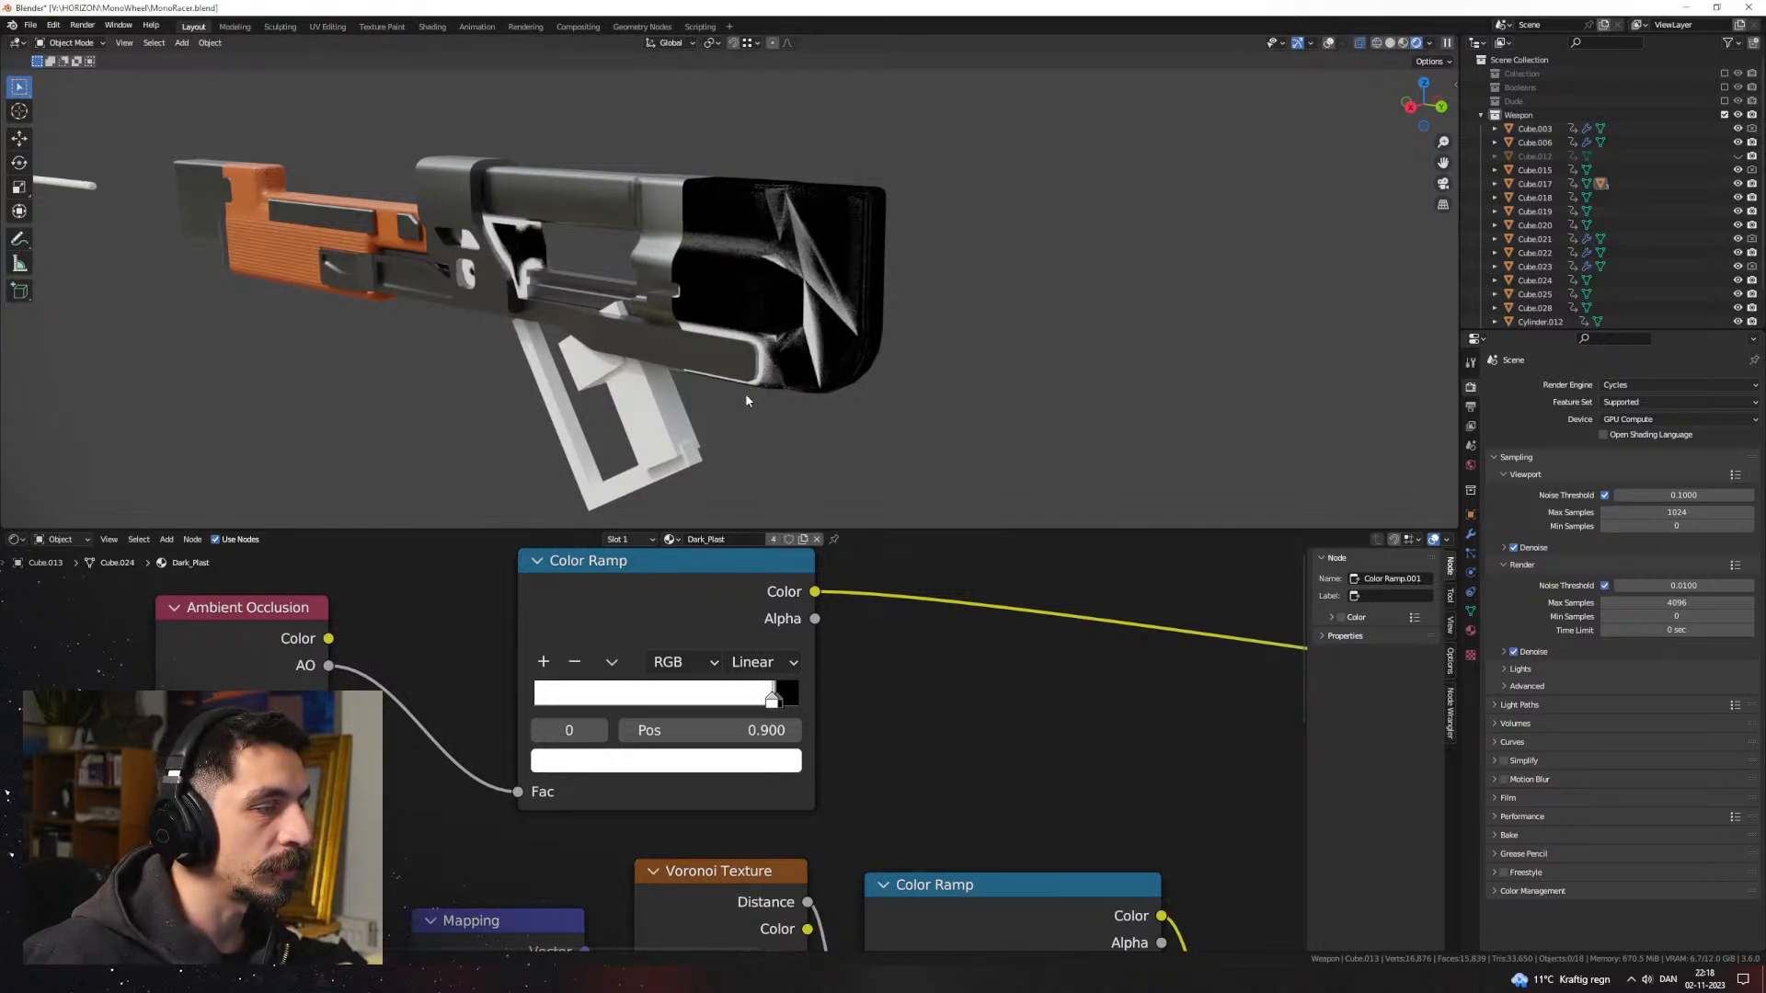
Step: Spread the reversed ramp's stops apart for a softer edge mask, with the black stop at 0.886
middle_click_drag(747, 398, 745, 503)
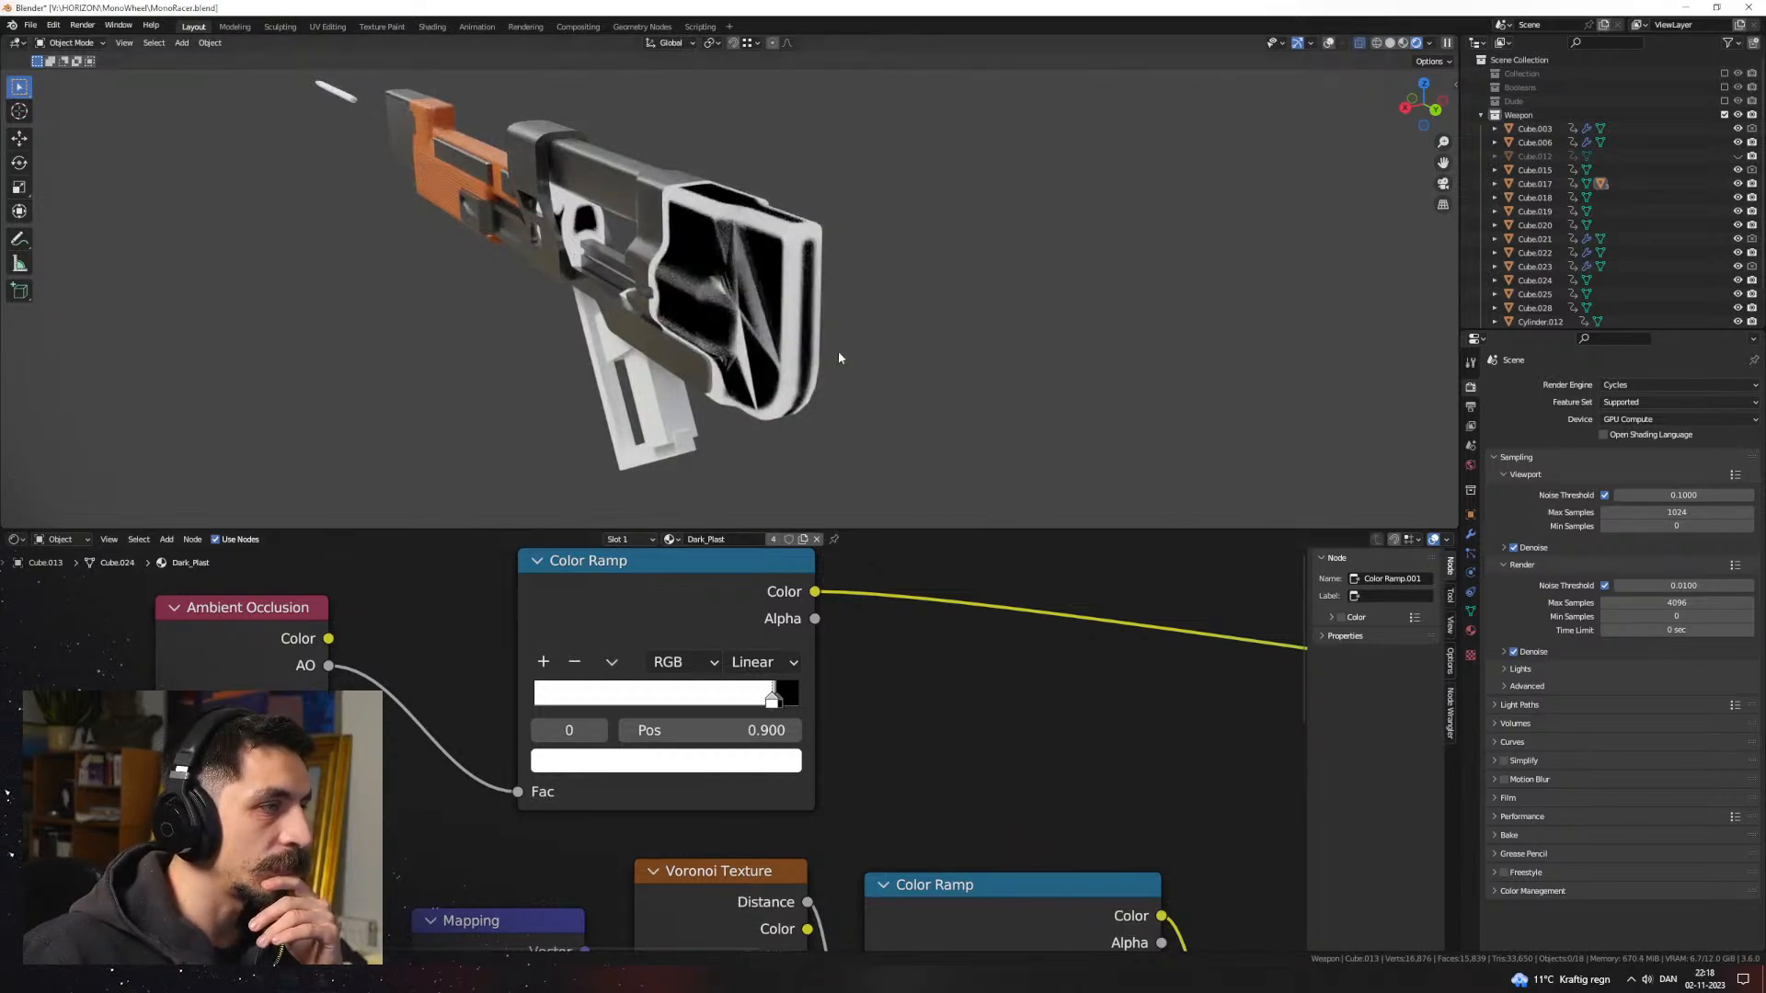
middle_click_drag(837, 351, 894, 372)
mouse_move(775, 697)
left_mouse_down()
mouse_move(688, 701)
mouse_move(810, 698)
mouse_move(782, 706)
left_mouse_up()
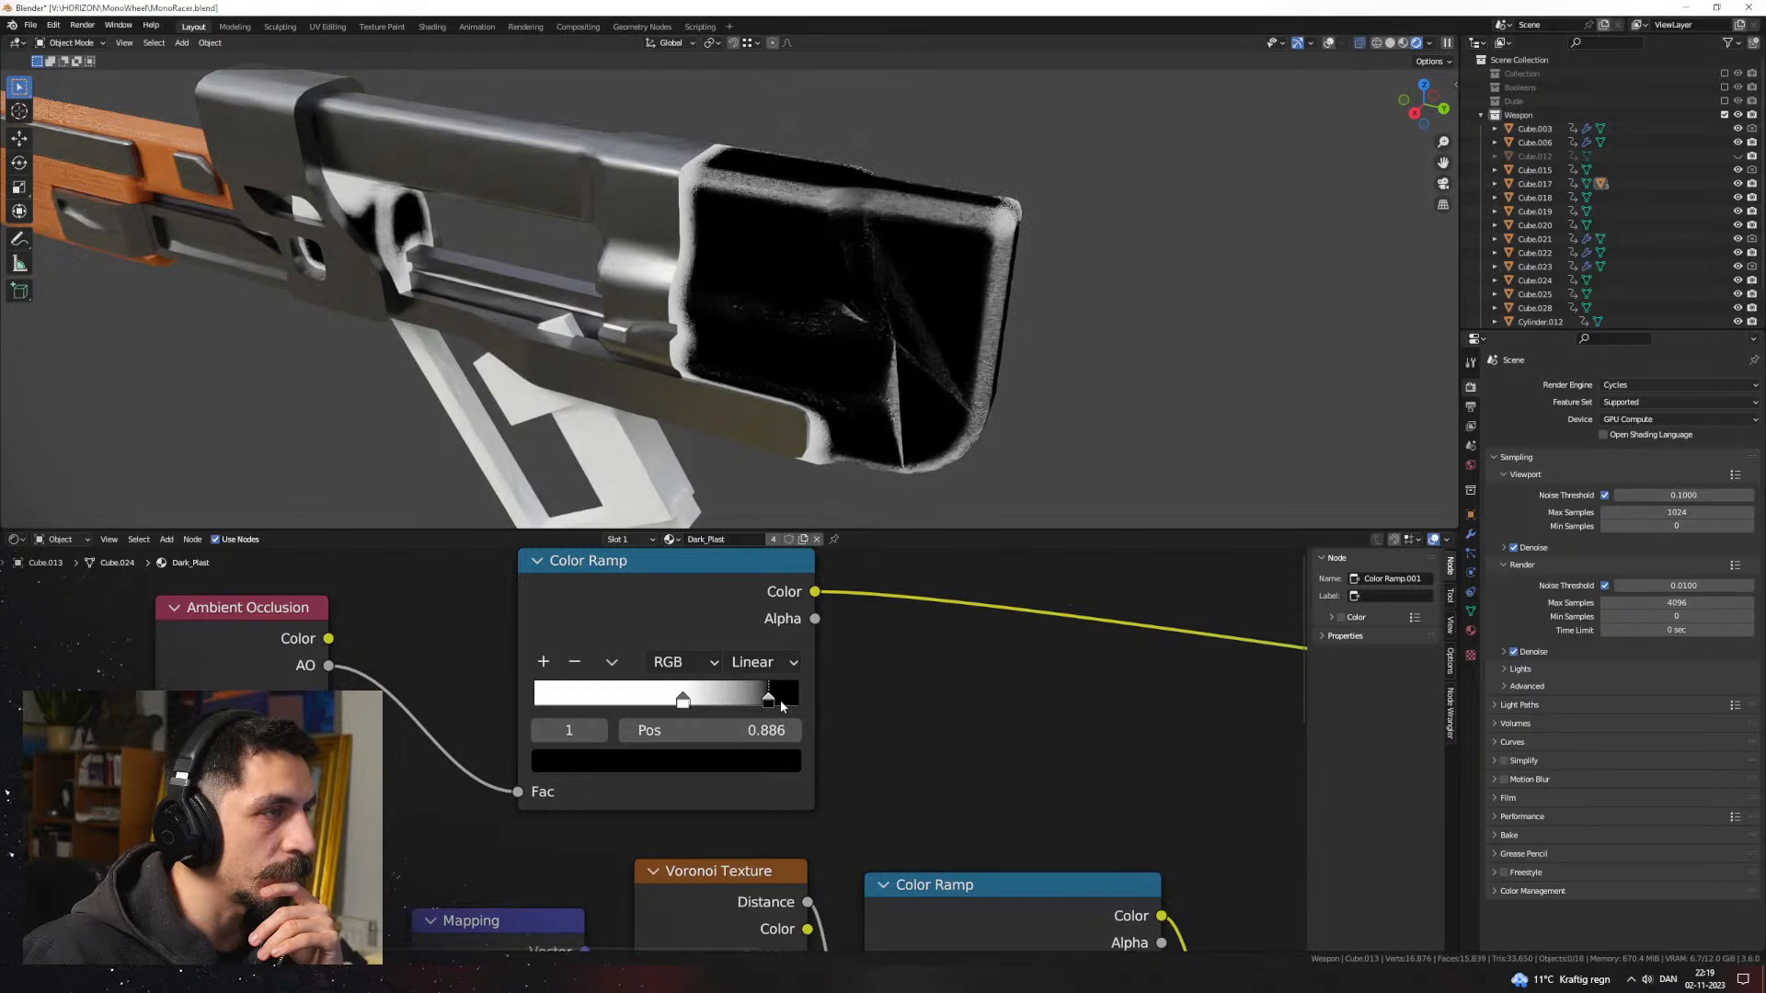
Step: Add a Mix Color node between the edge-mask Color Ramp and the Principled BSDF
scroll(835, 364, "down", 2)
mouse_move(865, 357)
middle_mouse_down()
mouse_move(796, 340)
mouse_move(835, 344)
middle_mouse_up()
scroll(890, 742, "down", 3)
scroll(890, 736, "down", 5)
middle_click_drag(943, 731, 814, 626)
left_click_drag(778, 678, 376, 559)
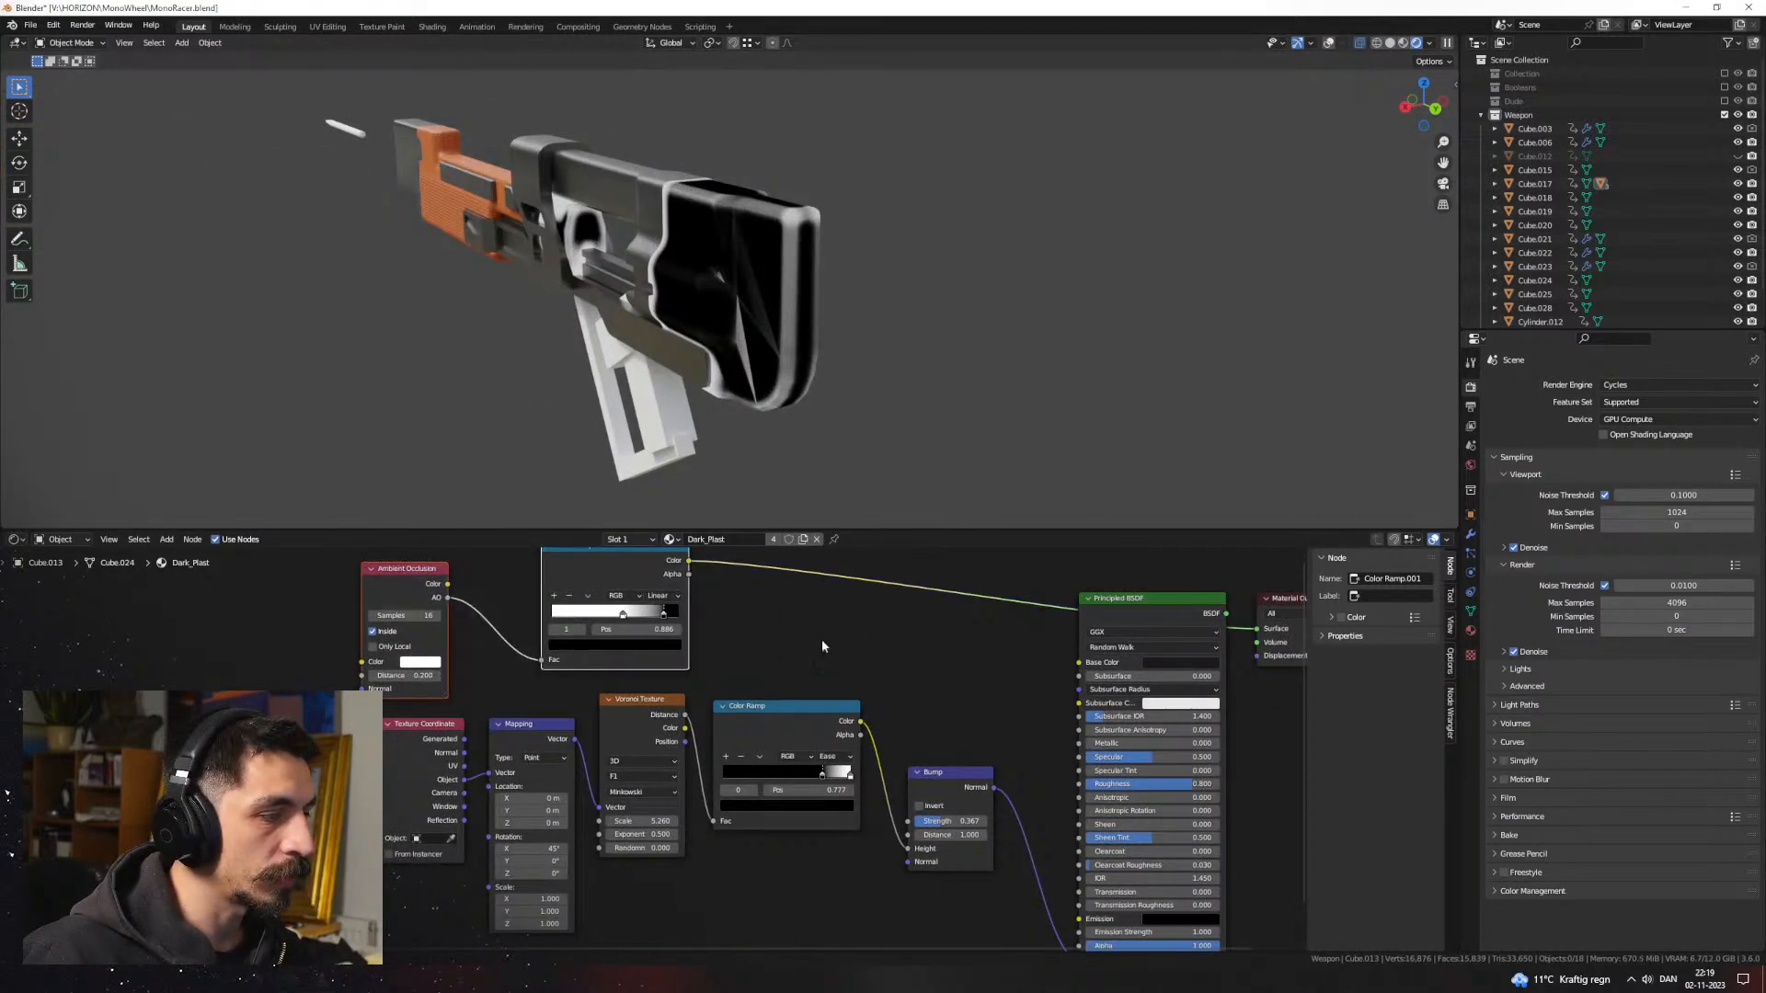
middle_click_drag(951, 635, 806, 731)
key("shift+a")
type("mix")
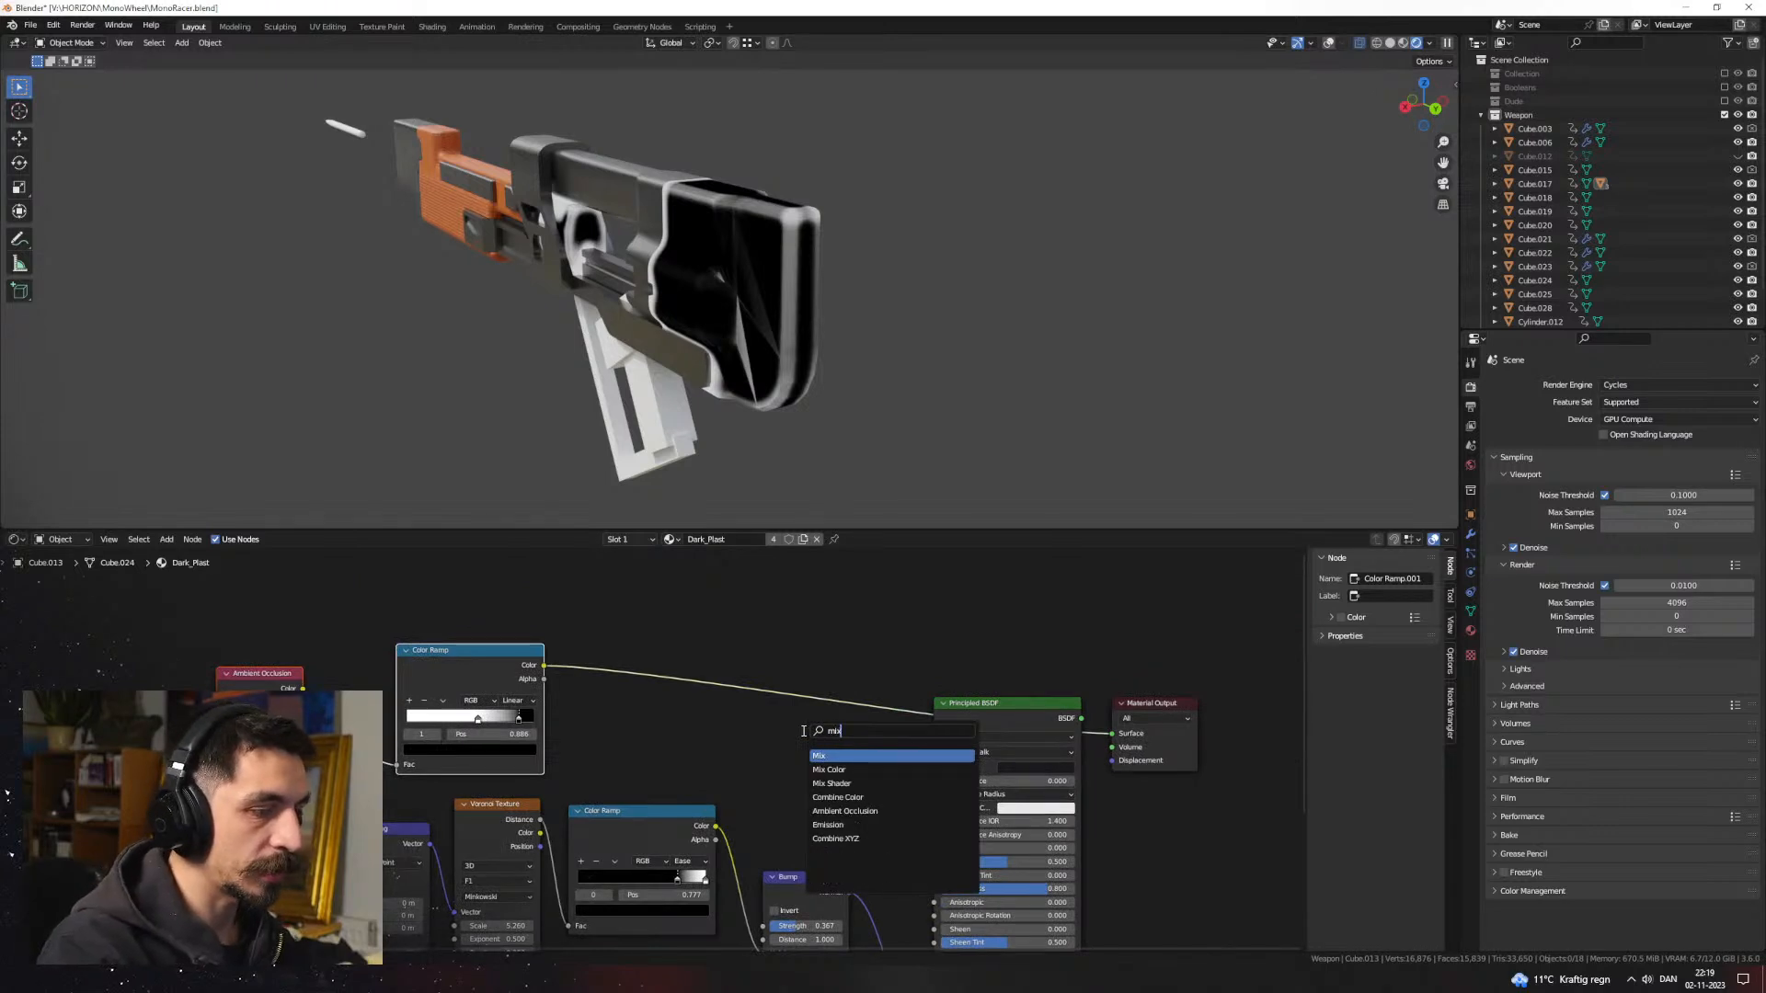
key("Down")
key("Return")
left_click(805, 731)
Step: Connect the edge-mask ramp to the Mix node's Factor, its Result to Base Color, and the Principled BSDF back to the Material Output
left_click_drag(544, 665, 622, 701)
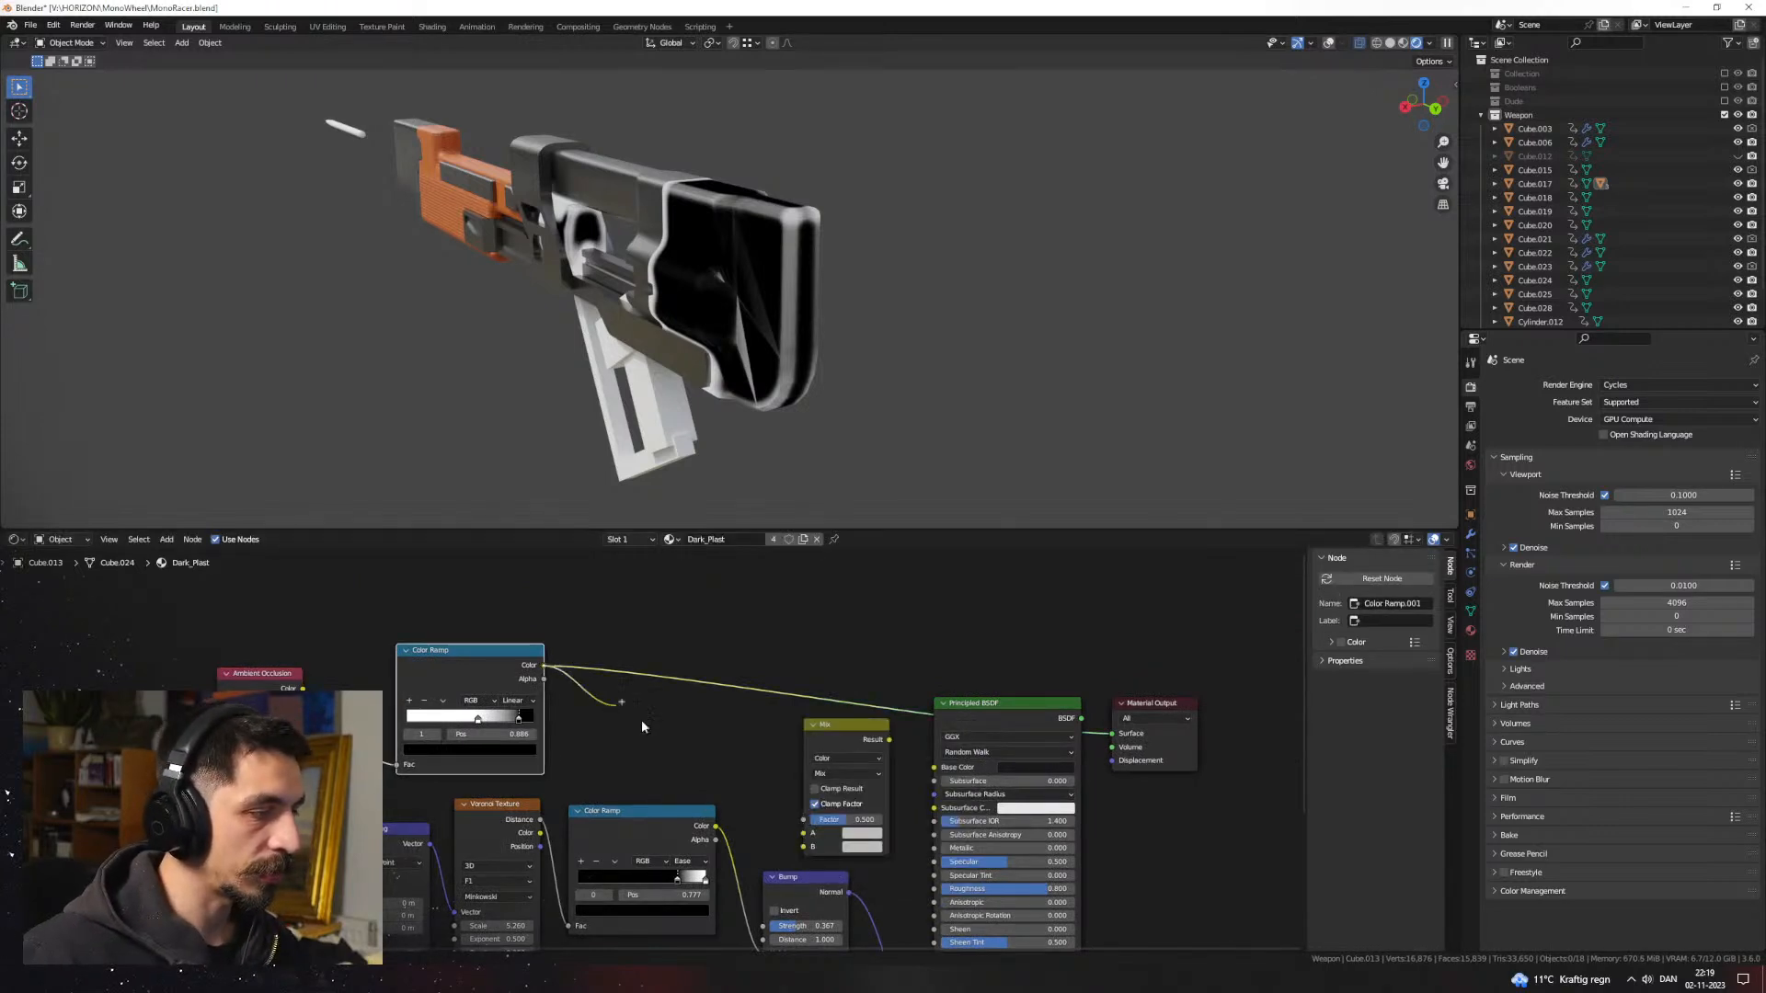
left_click(869, 754)
left_click_drag(889, 739, 936, 761)
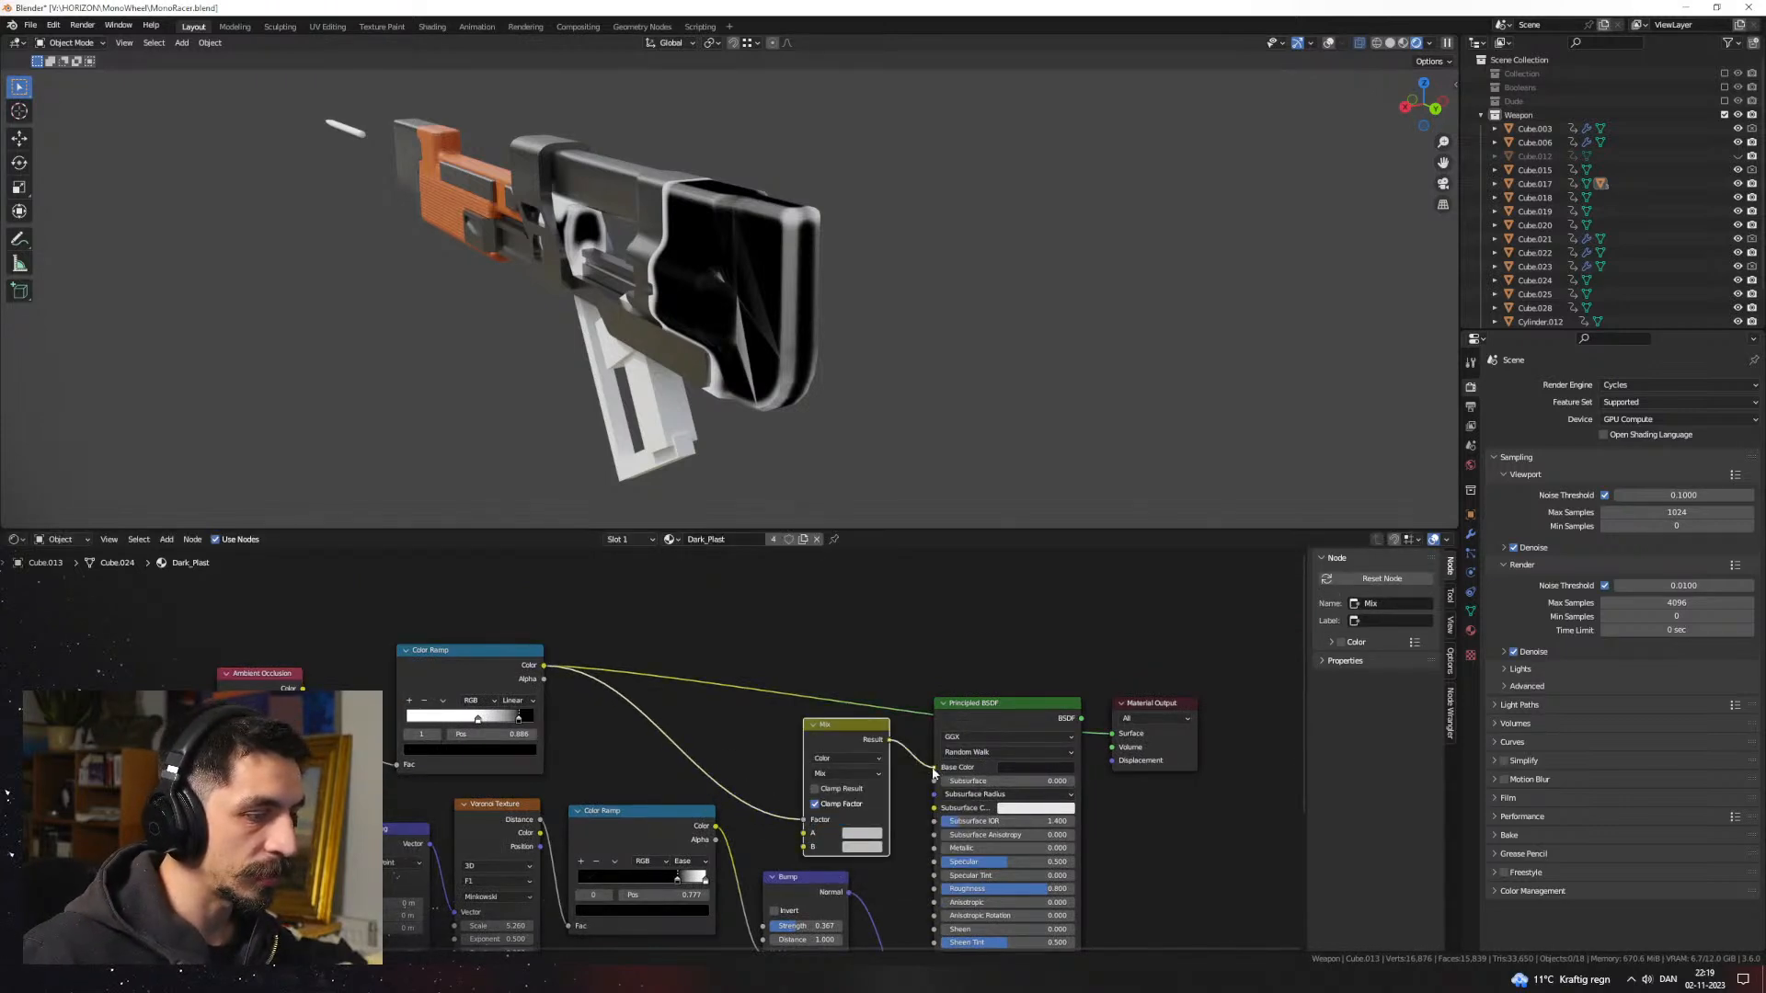
middle_click_drag(731, 829, 697, 765)
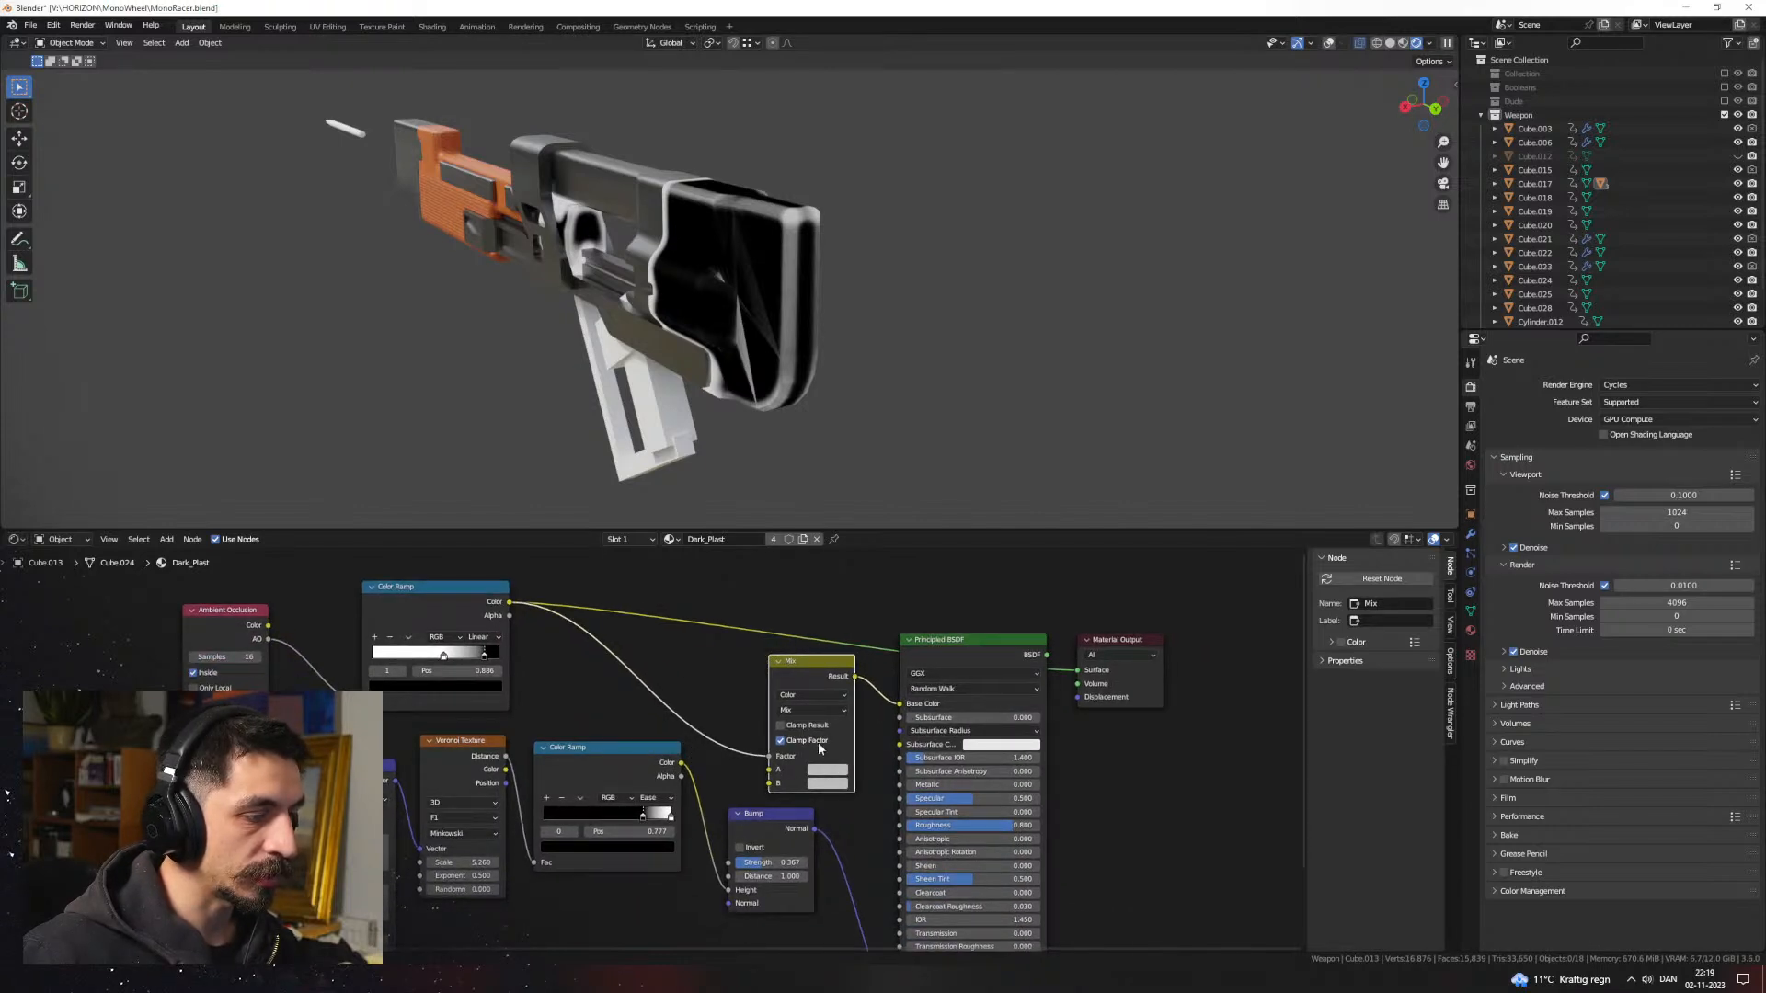
left_click(964, 658, "ctrl+shift")
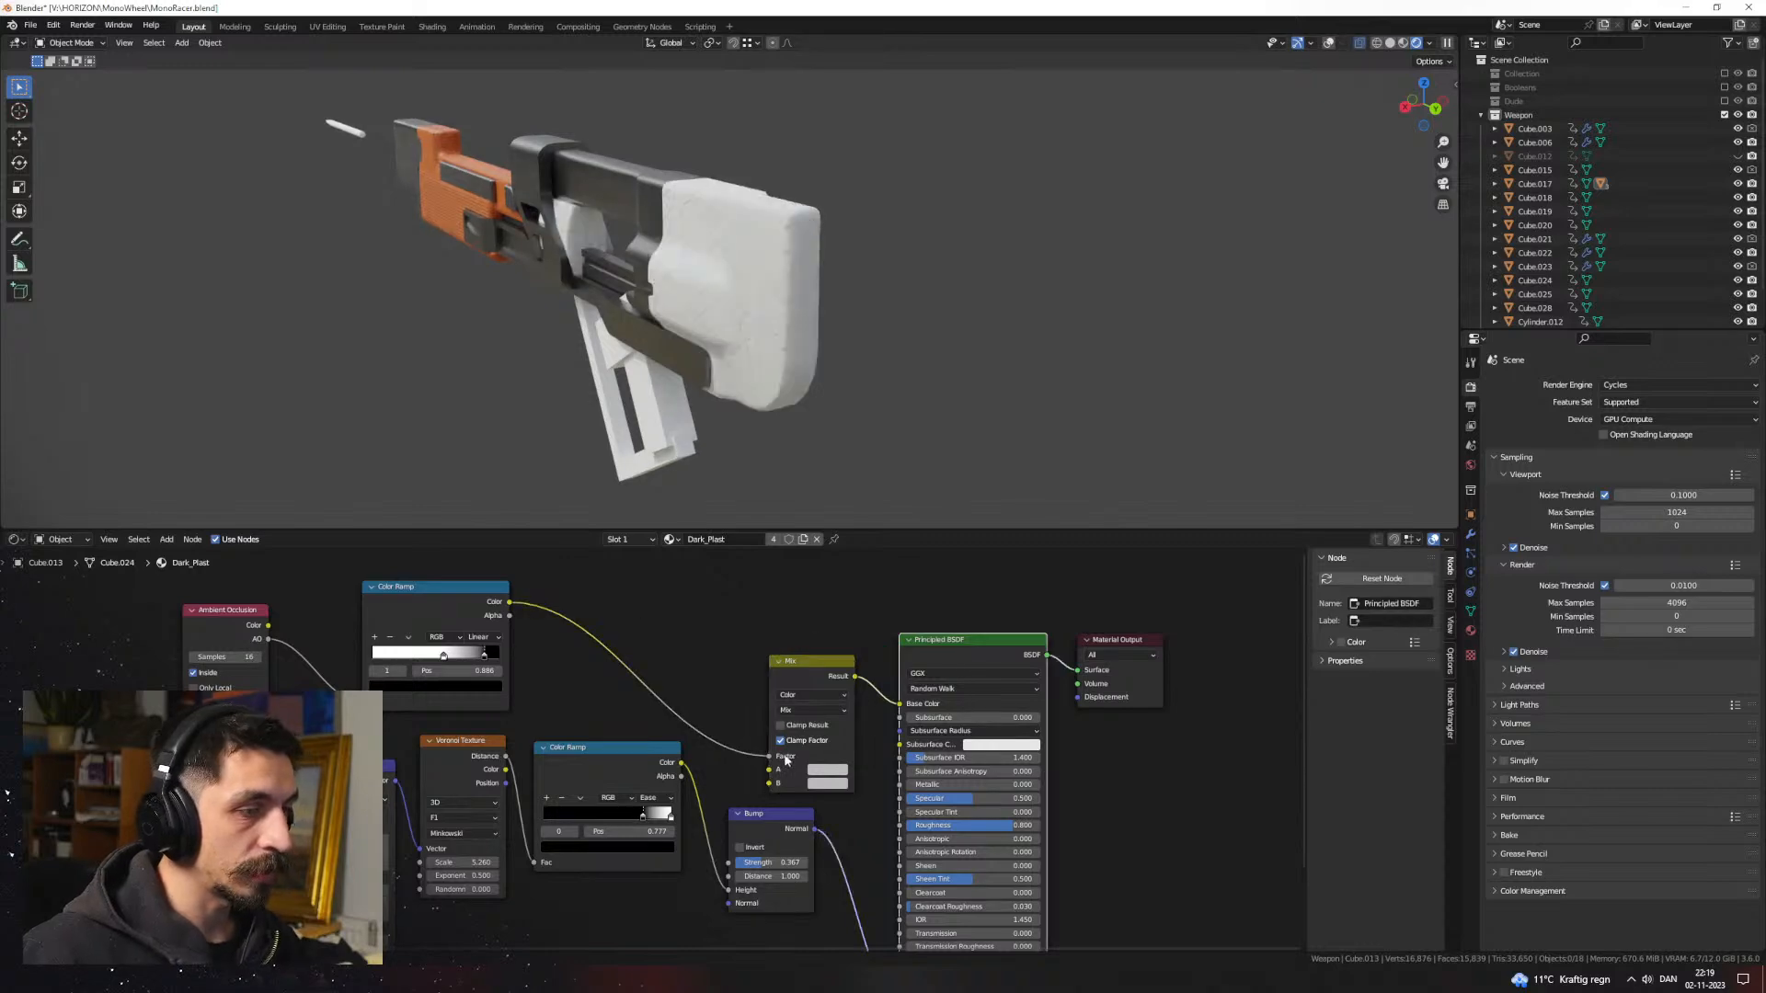
Step: Darken the Mix node's A and B colours, giving A a near-black value of 0.011
middle_click_drag(835, 772, 783, 724)
scroll(782, 725, "up", 6)
left_click(863, 729)
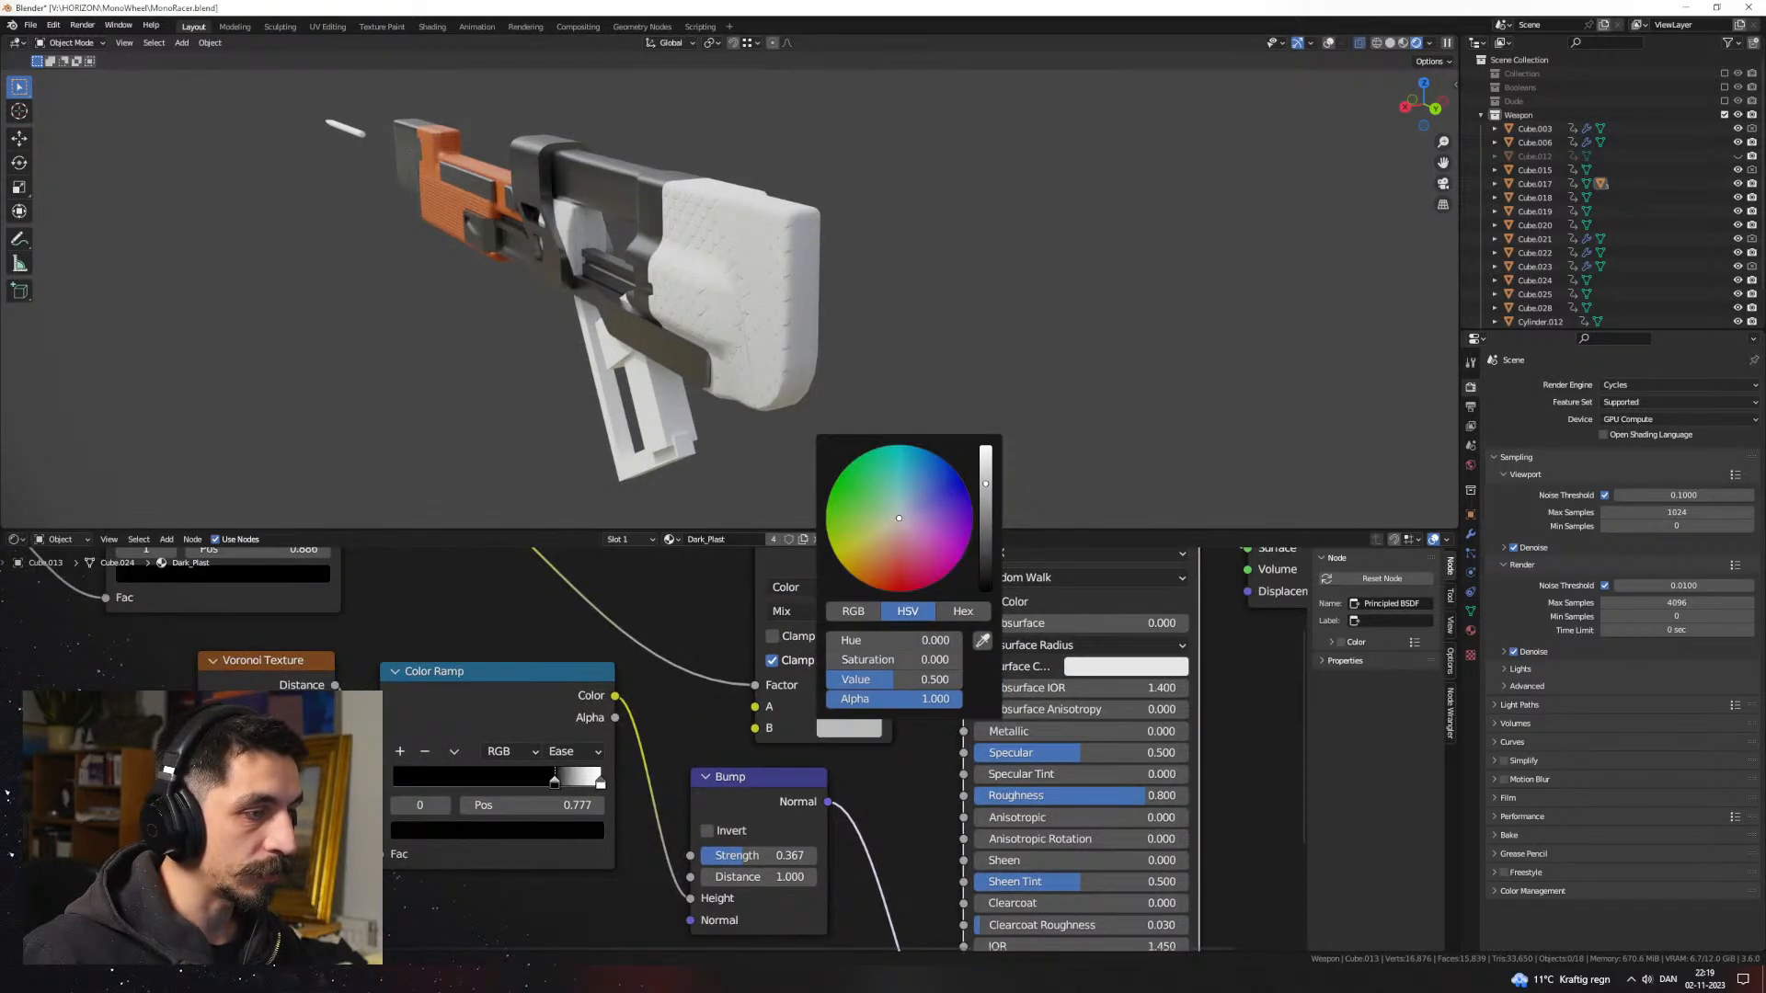
left_click_drag(985, 484, 985, 553)
left_click(865, 706)
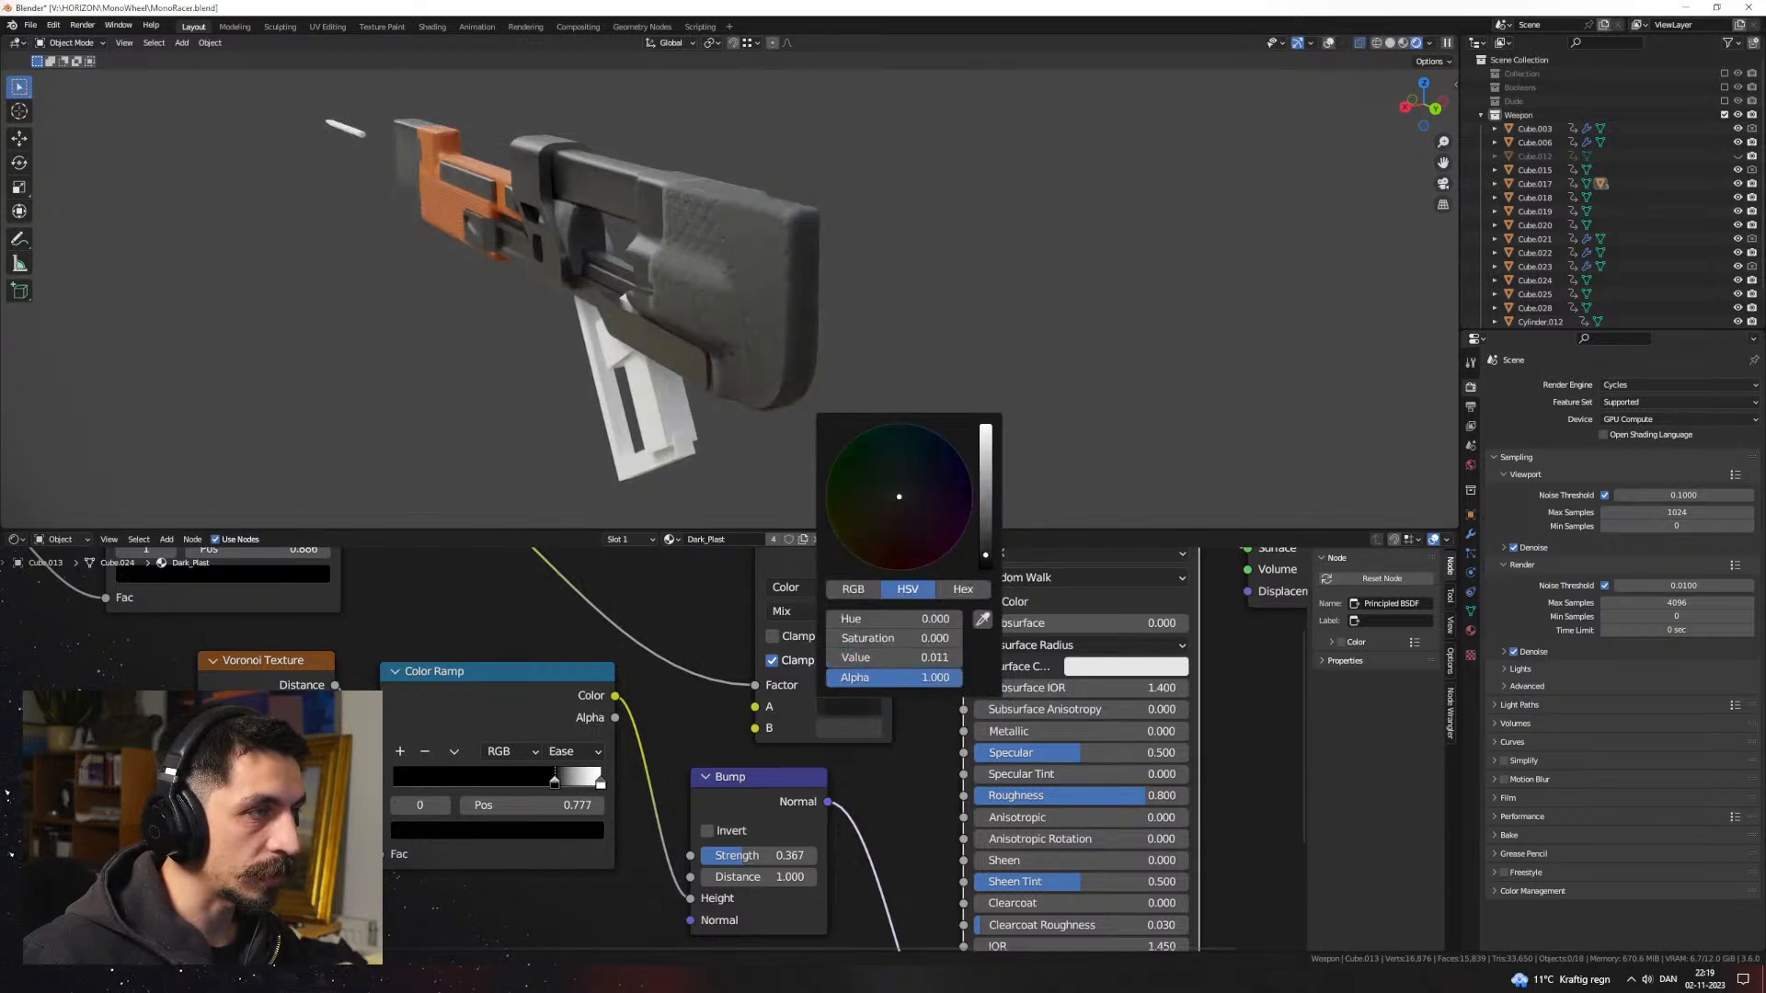
scroll(813, 343, "up", 4)
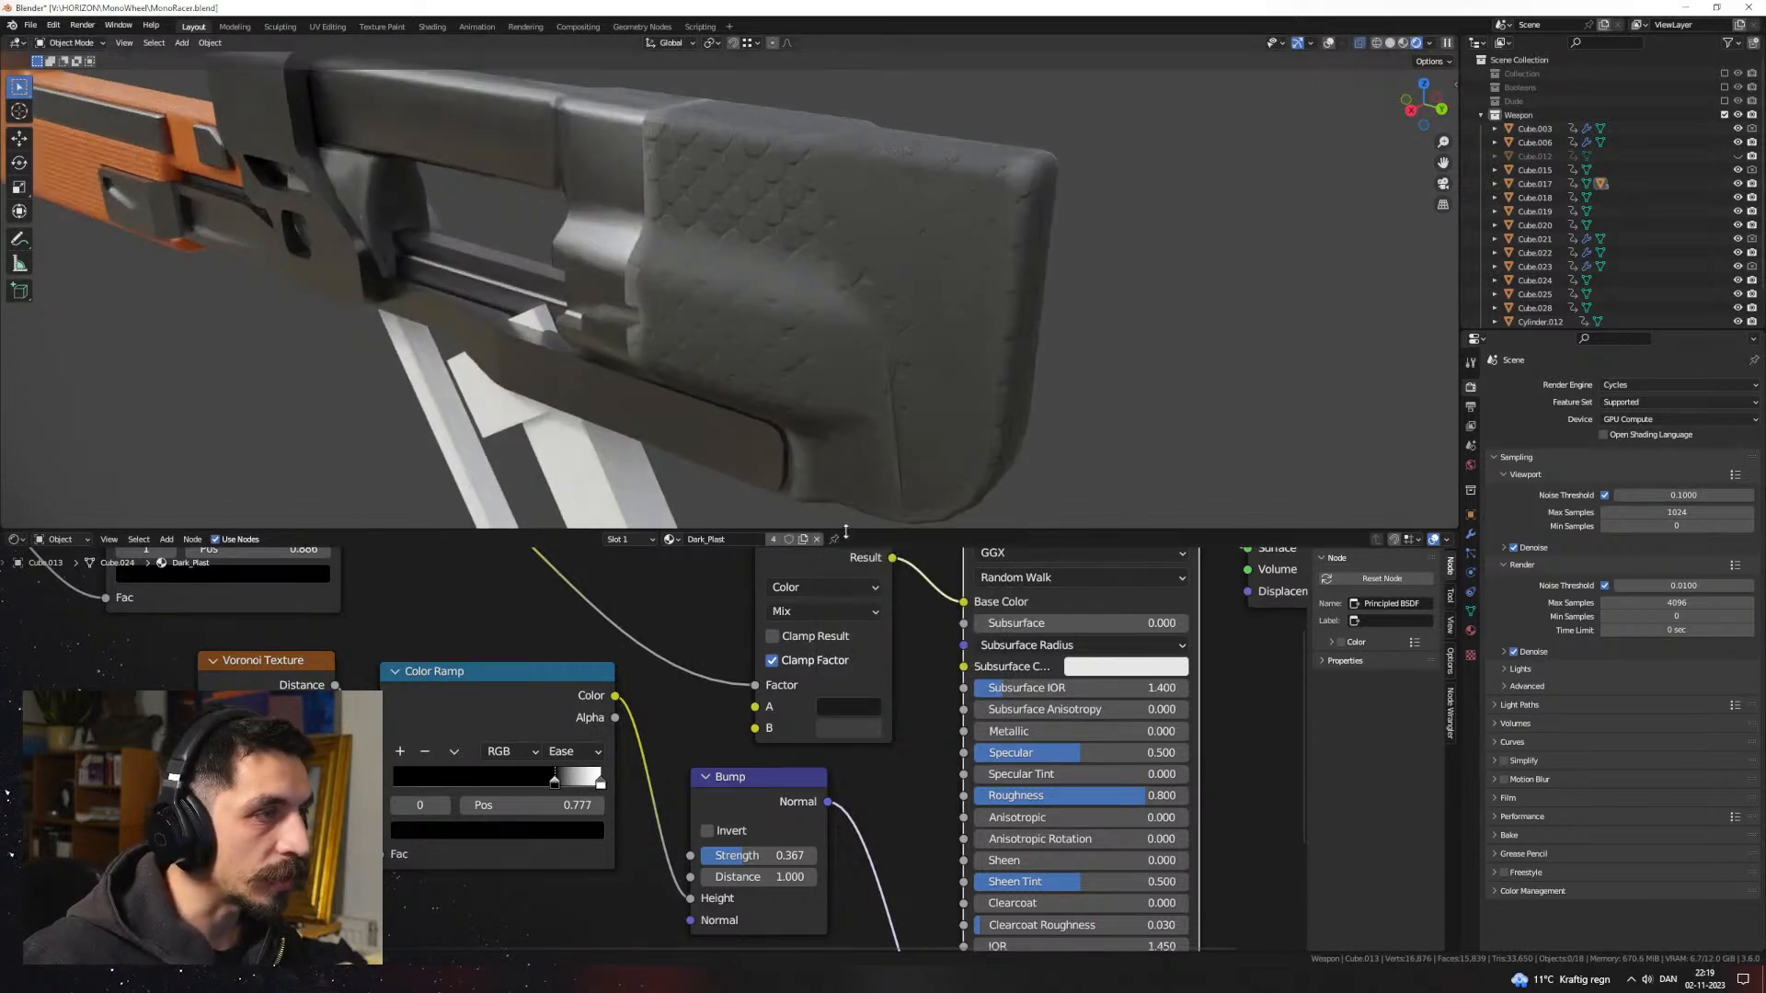
Step: Lighten the Mix node's B colour to a dark grey so it tints the stock's edges
left_click(843, 728)
left_click(986, 521)
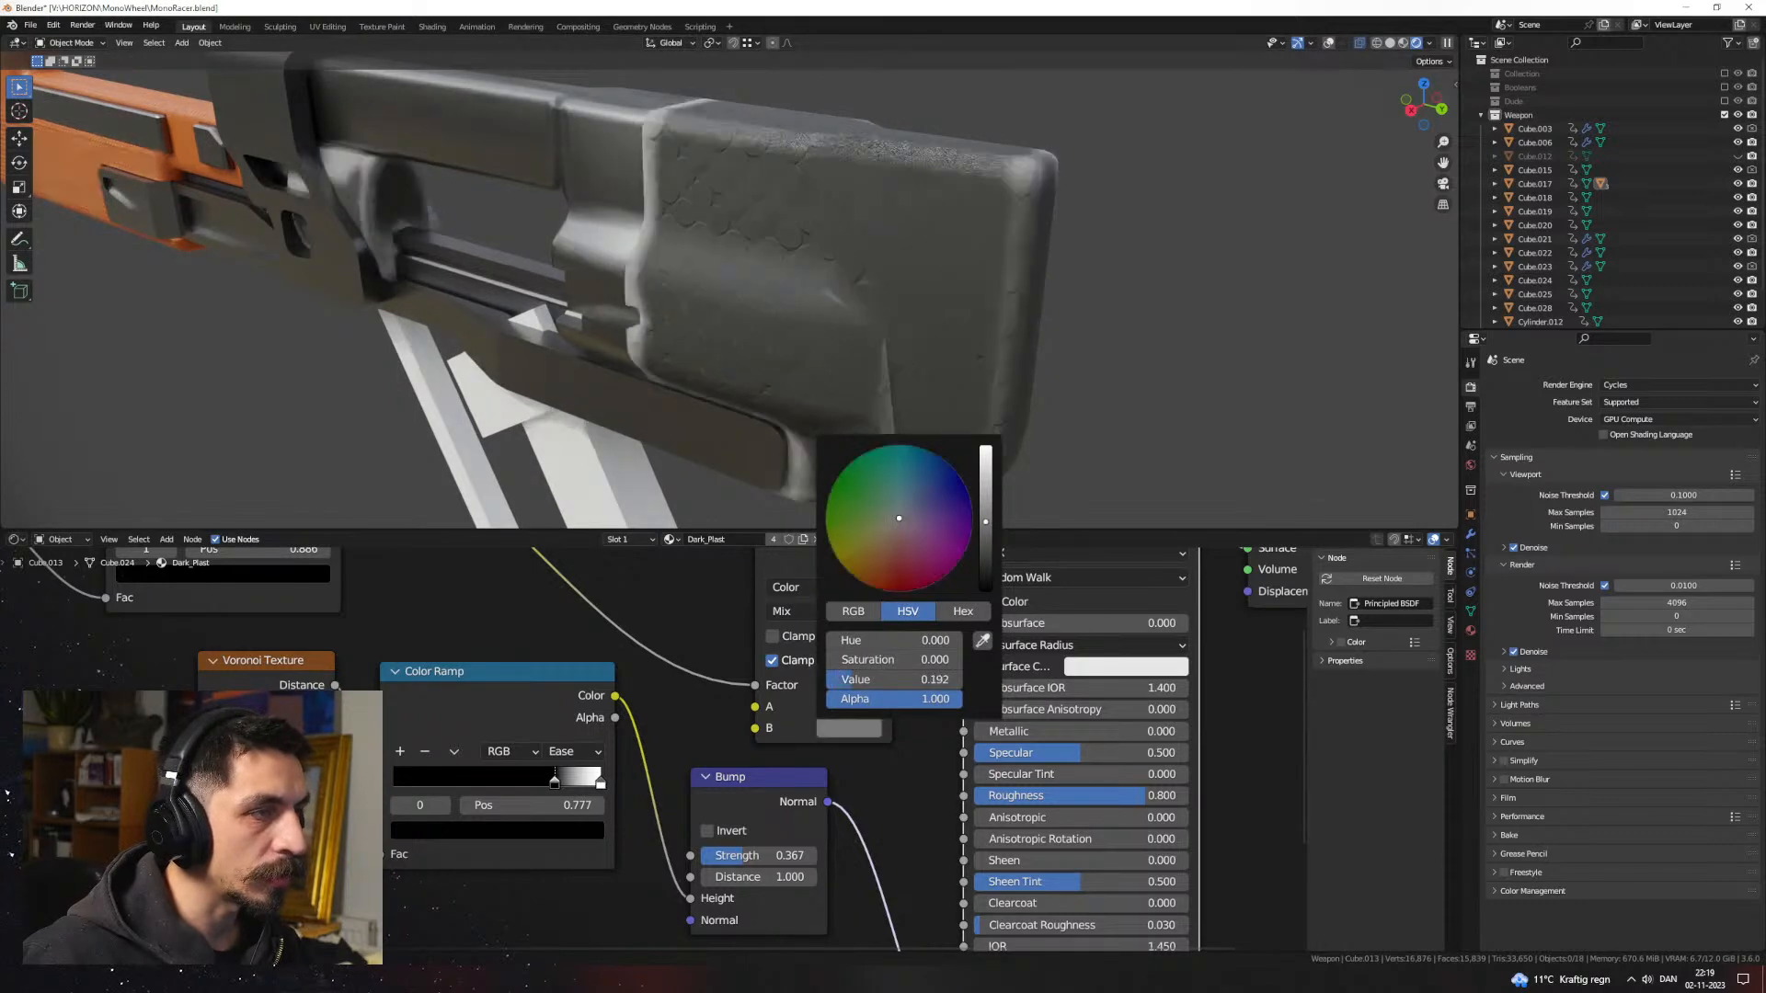
left_click_drag(986, 522, 986, 534)
middle_click_drag(1166, 399, 973, 400)
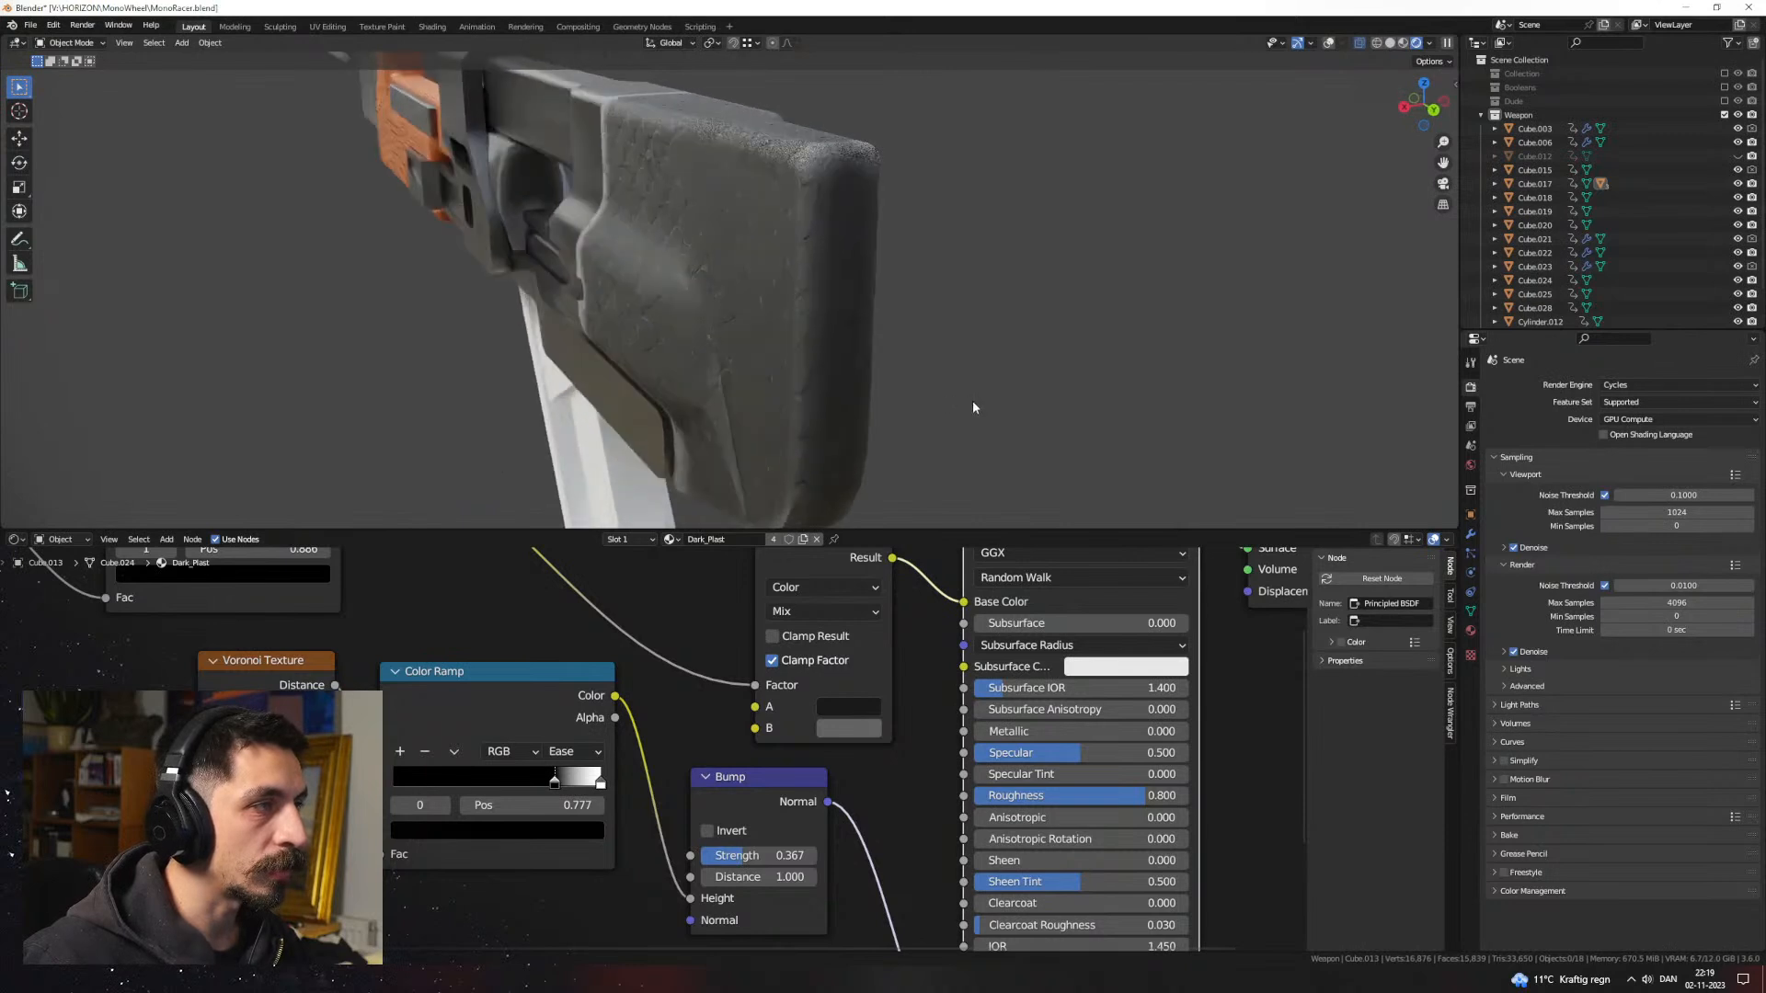
Step: Tint the Mix node's A colour a very dark blue and set its blending mode to Screen
left_click(844, 706)
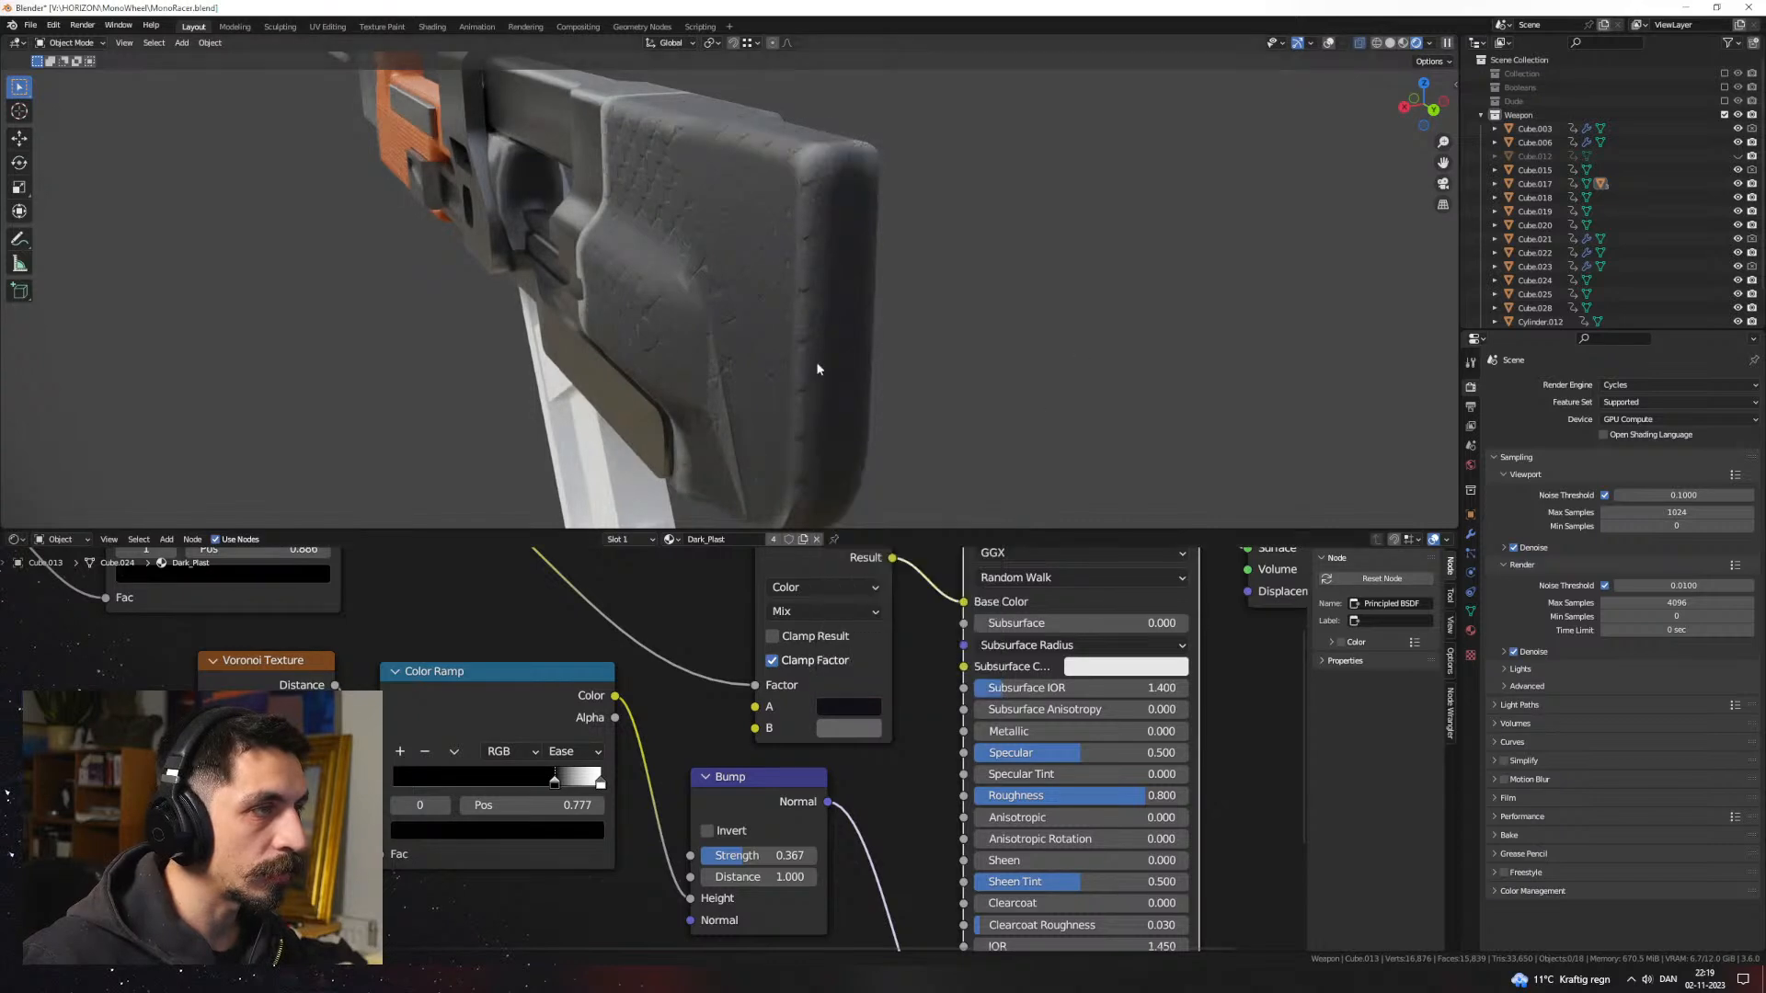
middle_click_drag(817, 367, 846, 394)
left_click(847, 607)
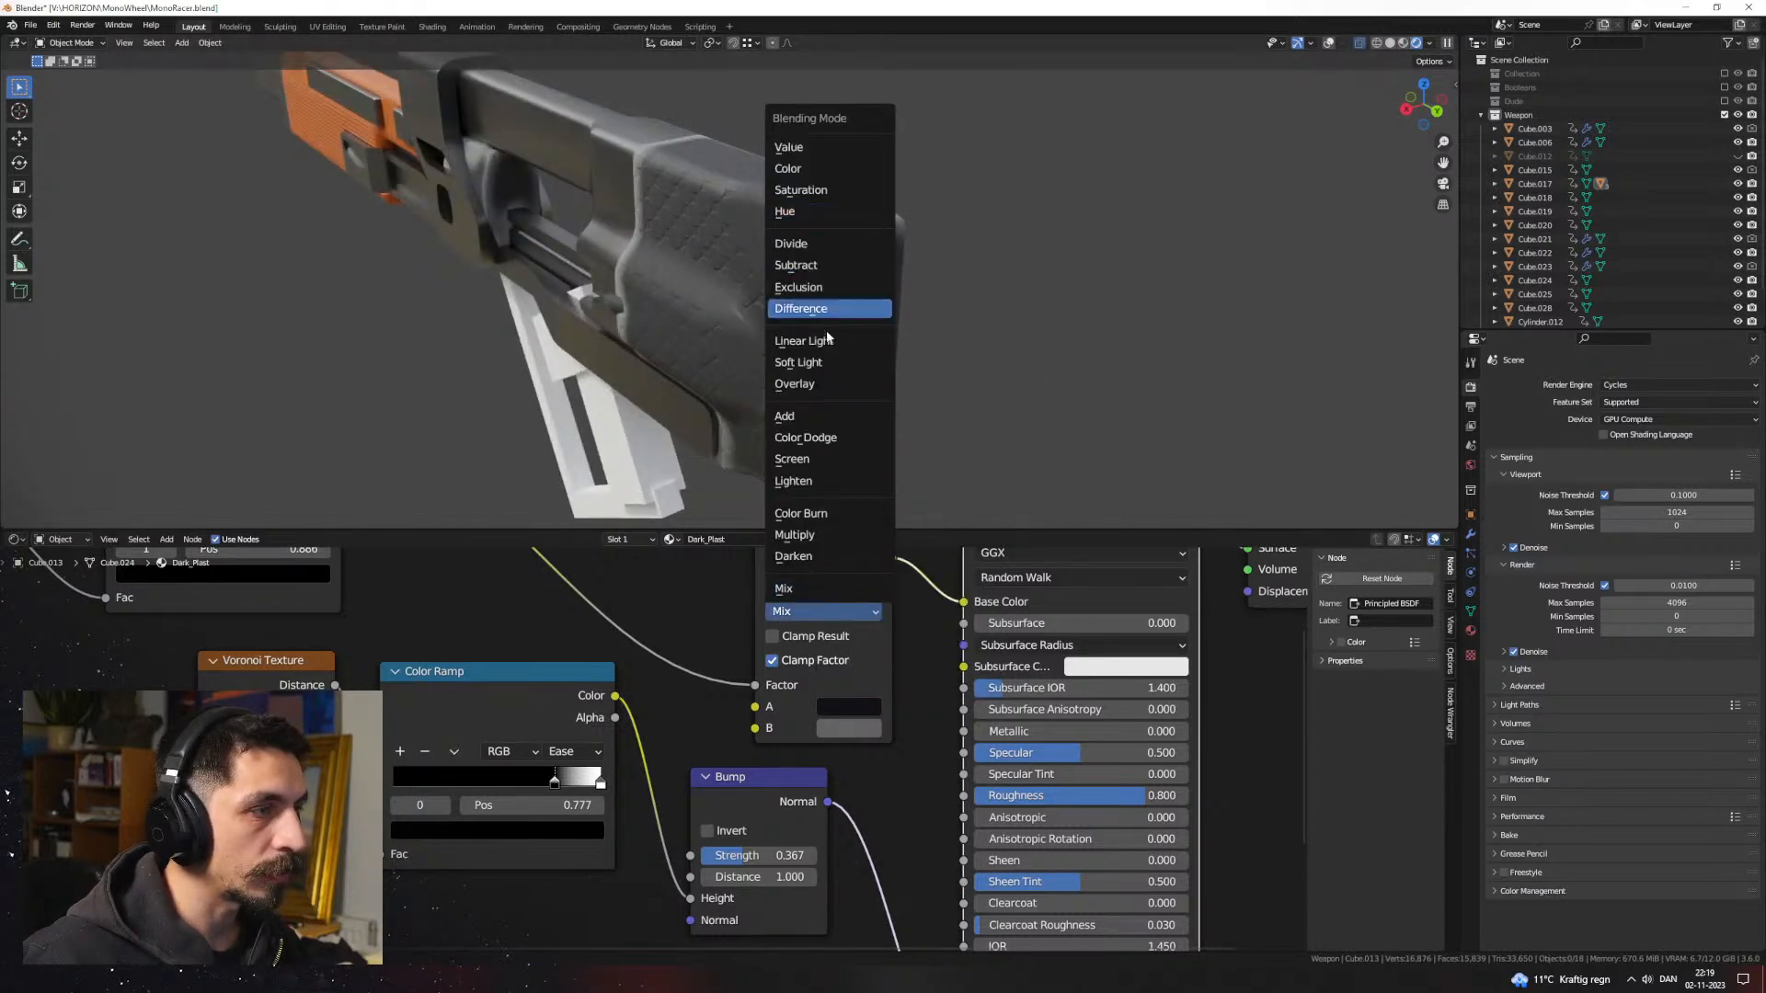
left_click(822, 457)
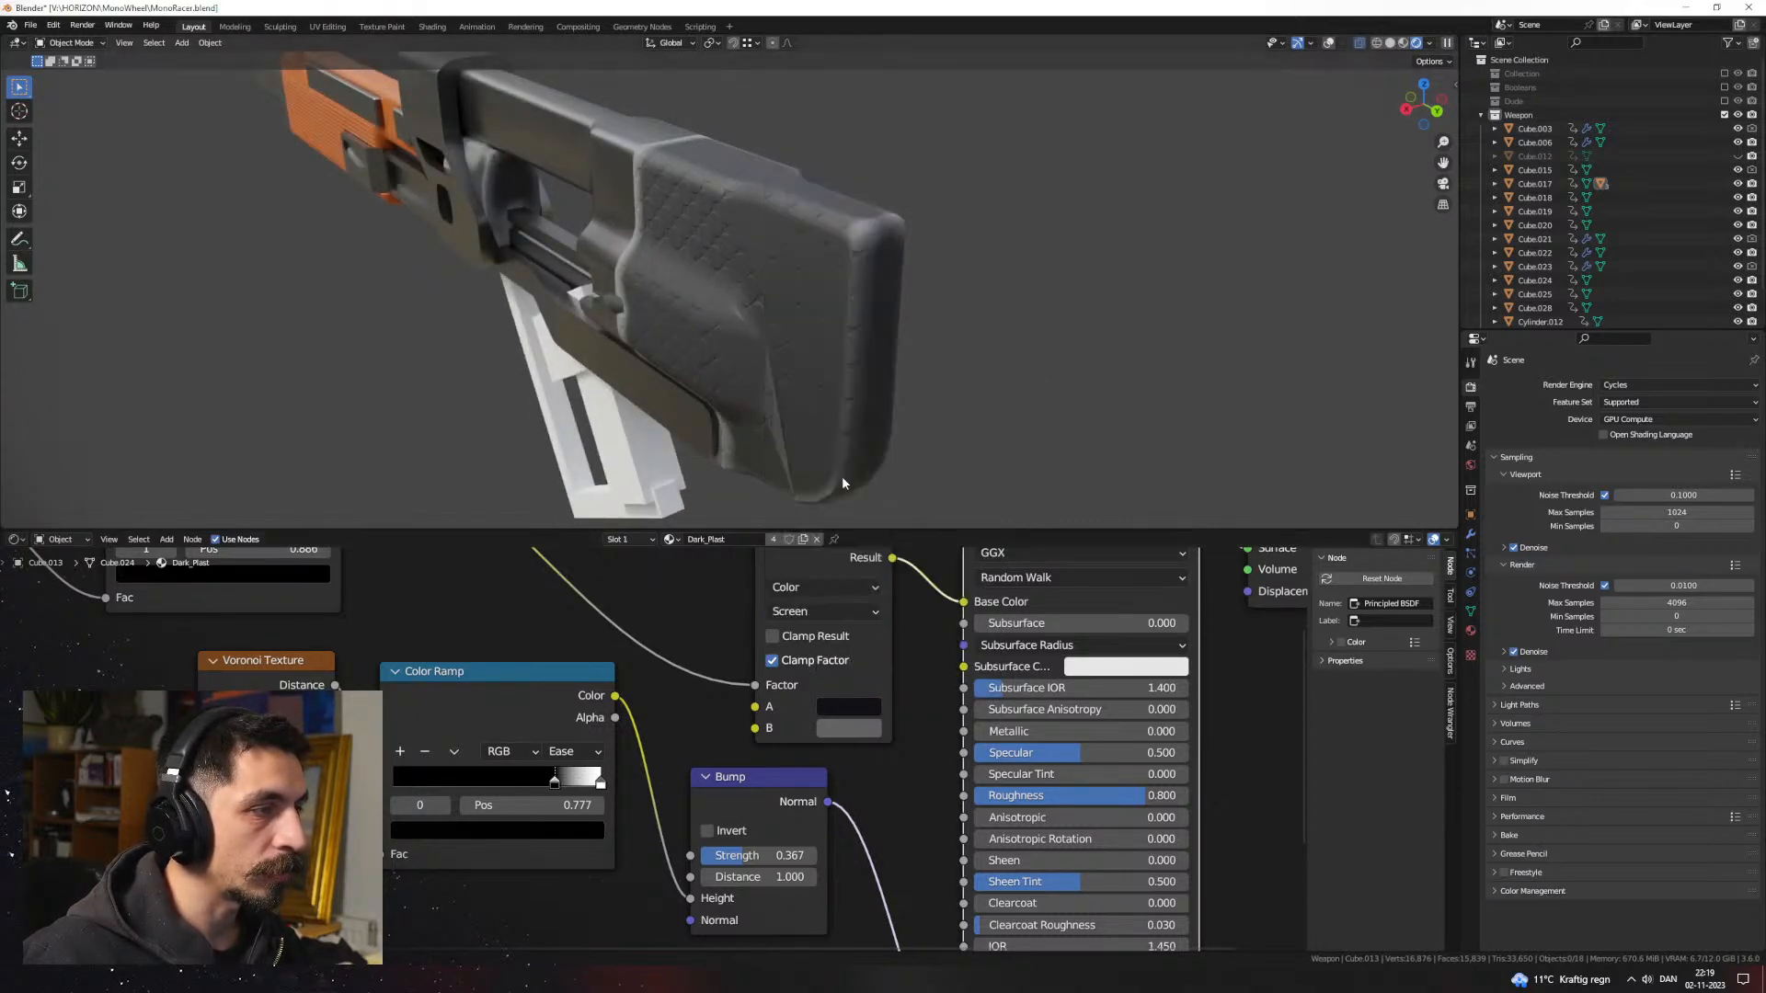
mouse_move(872, 447)
middle_mouse_down()
mouse_move(968, 427)
mouse_move(828, 496)
mouse_move(872, 397)
mouse_move(833, 390)
mouse_move(848, 442)
middle_mouse_up()
scroll(969, 428, "down", 2)
scroll(834, 390, "up", 3)
Step: Spread the edge-mask ramp's stops, moving the white stop near the start and the black stop to 0.727
middle_click_drag(717, 723, 892, 858)
middle_click_drag(483, 683, 668, 774)
left_click_drag(596, 750, 488, 756)
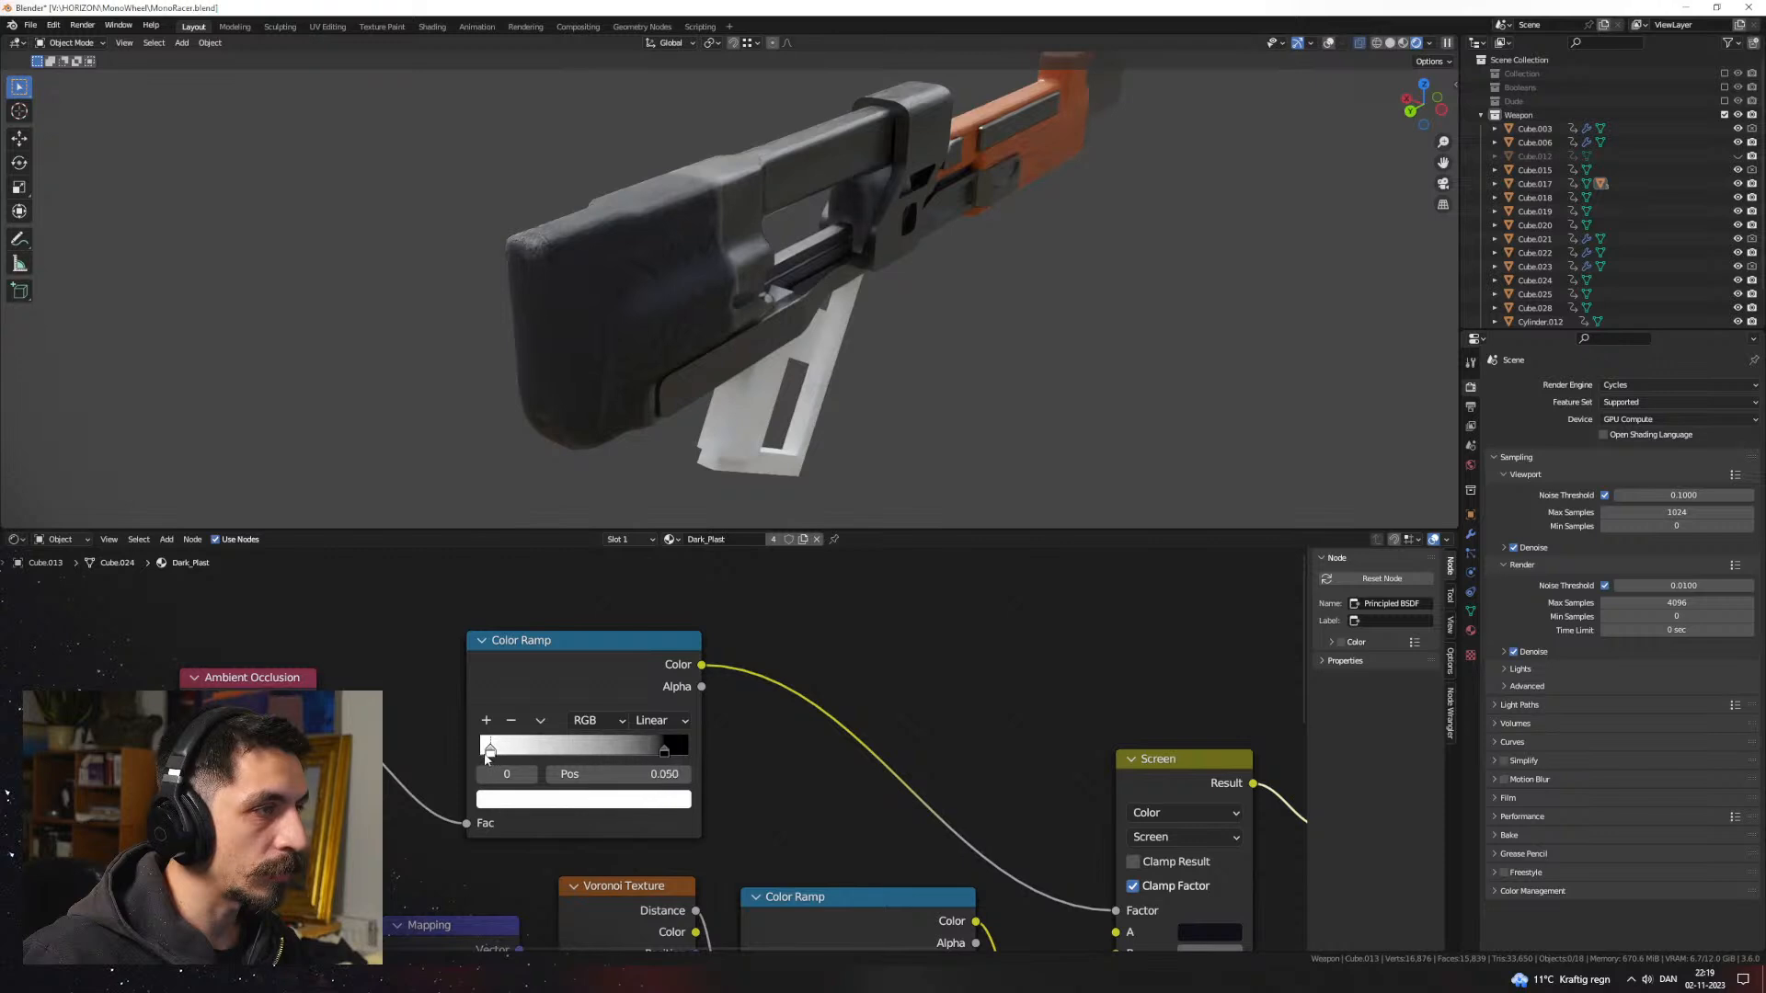
mouse_move(667, 753)
left_mouse_down()
mouse_move(593, 752)
mouse_move(771, 747)
mouse_move(635, 750)
mouse_move(710, 746)
left_mouse_up()
mouse_move(855, 405)
middle_mouse_down()
mouse_move(907, 351)
mouse_move(1002, 311)
mouse_move(820, 287)
mouse_move(807, 365)
mouse_move(825, 357)
mouse_move(682, 272)
mouse_move(797, 283)
mouse_move(830, 426)
middle_mouse_up()
scroll(797, 283, "up", 5)
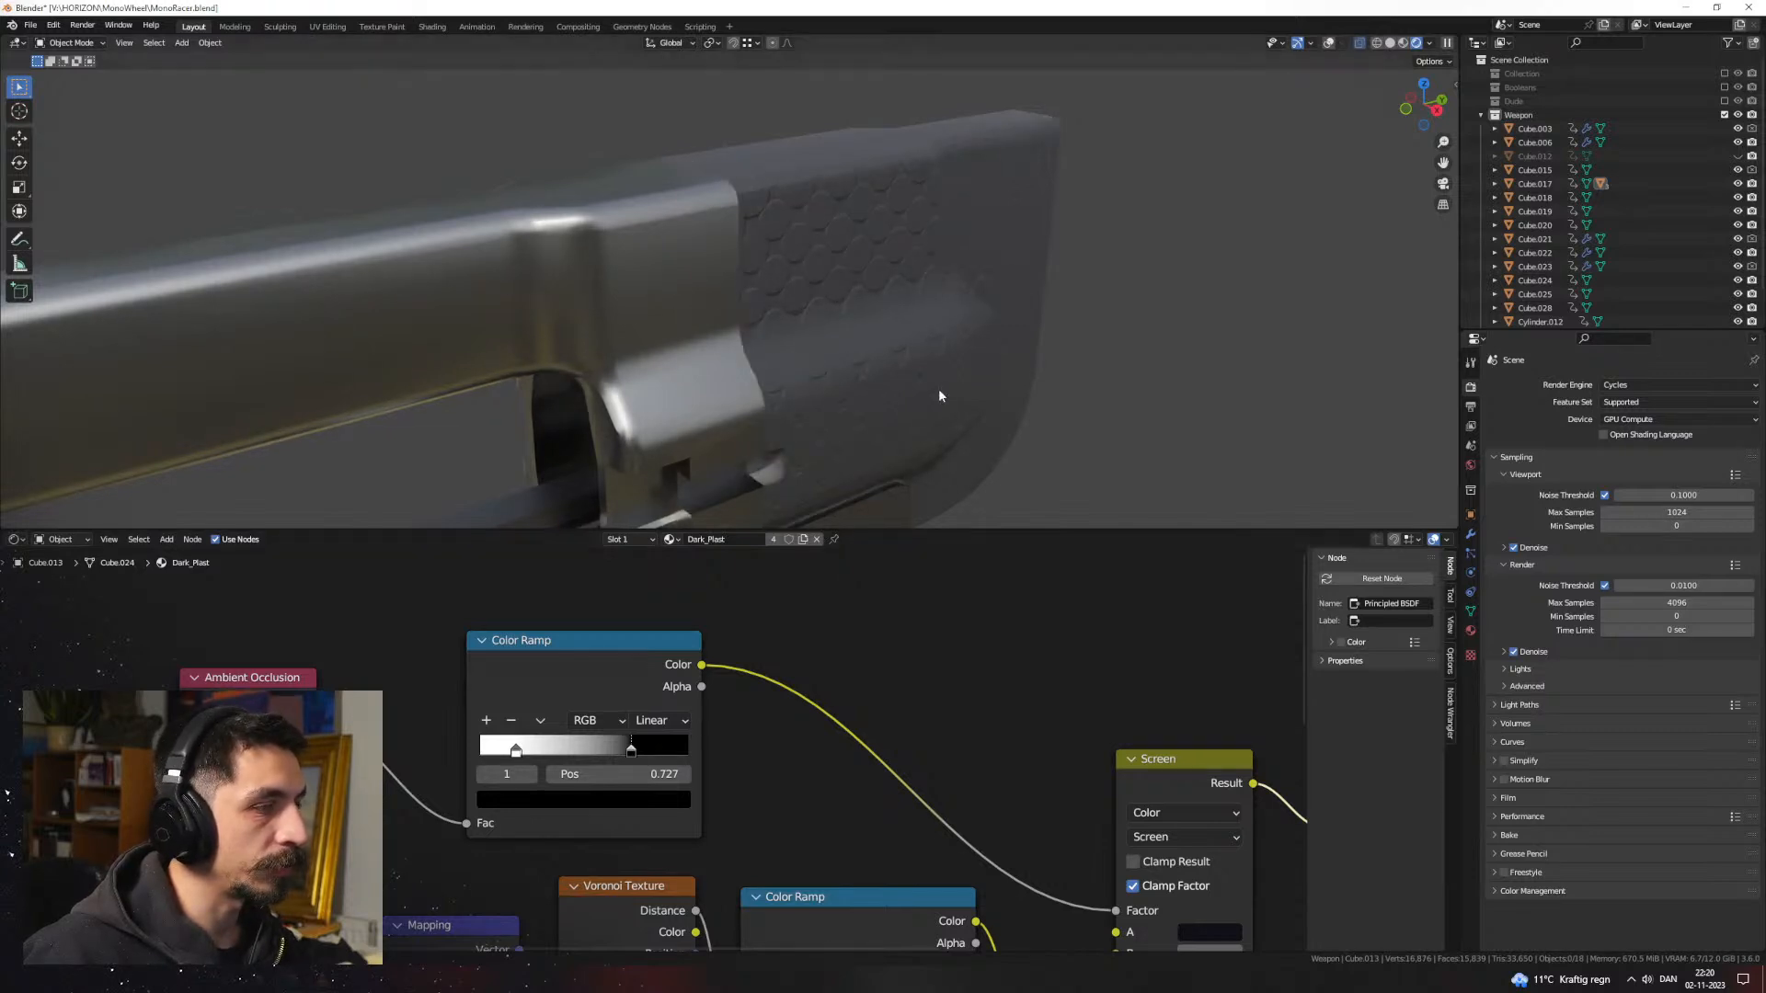
scroll(938, 390, "down", 4)
middle_click_drag(938, 390, 828, 339)
scroll(827, 339, "down", 3)
scroll(975, 658, "down", 3)
Step: Add a Bevel node to Dark_Plast and preview its Normal output on the stock
middle_click_drag(851, 544, 690, 663)
key("shift+a")
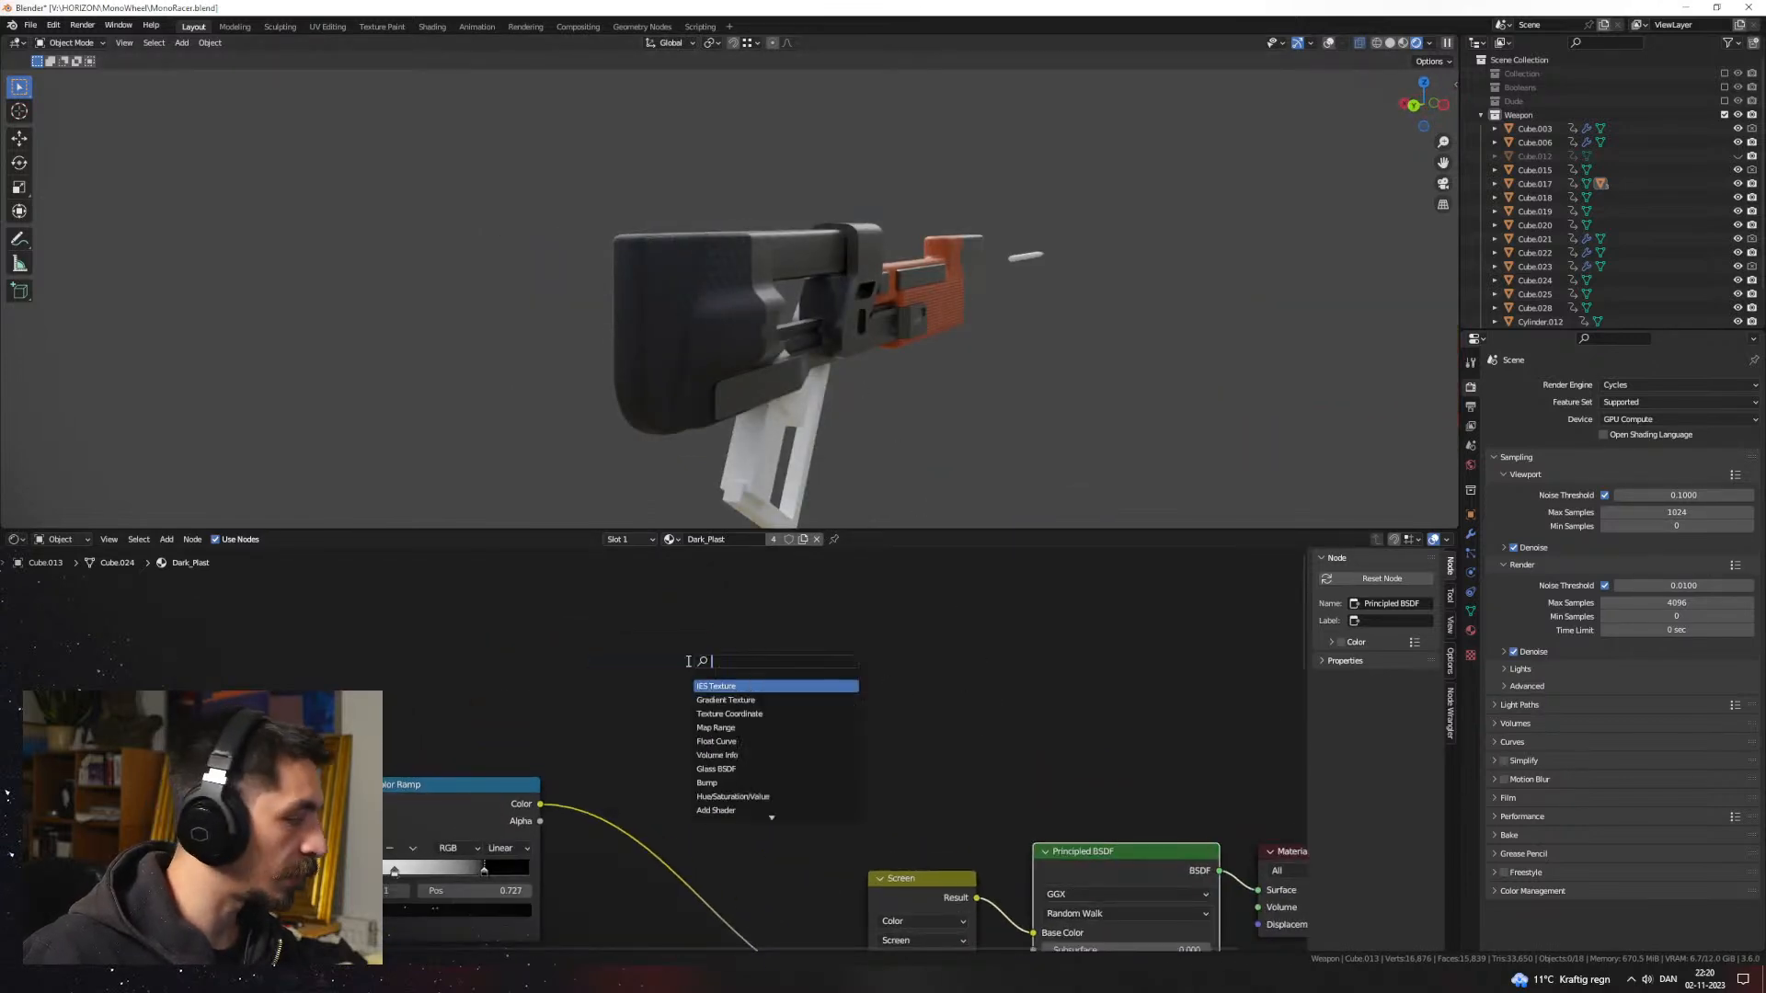
type("bevel")
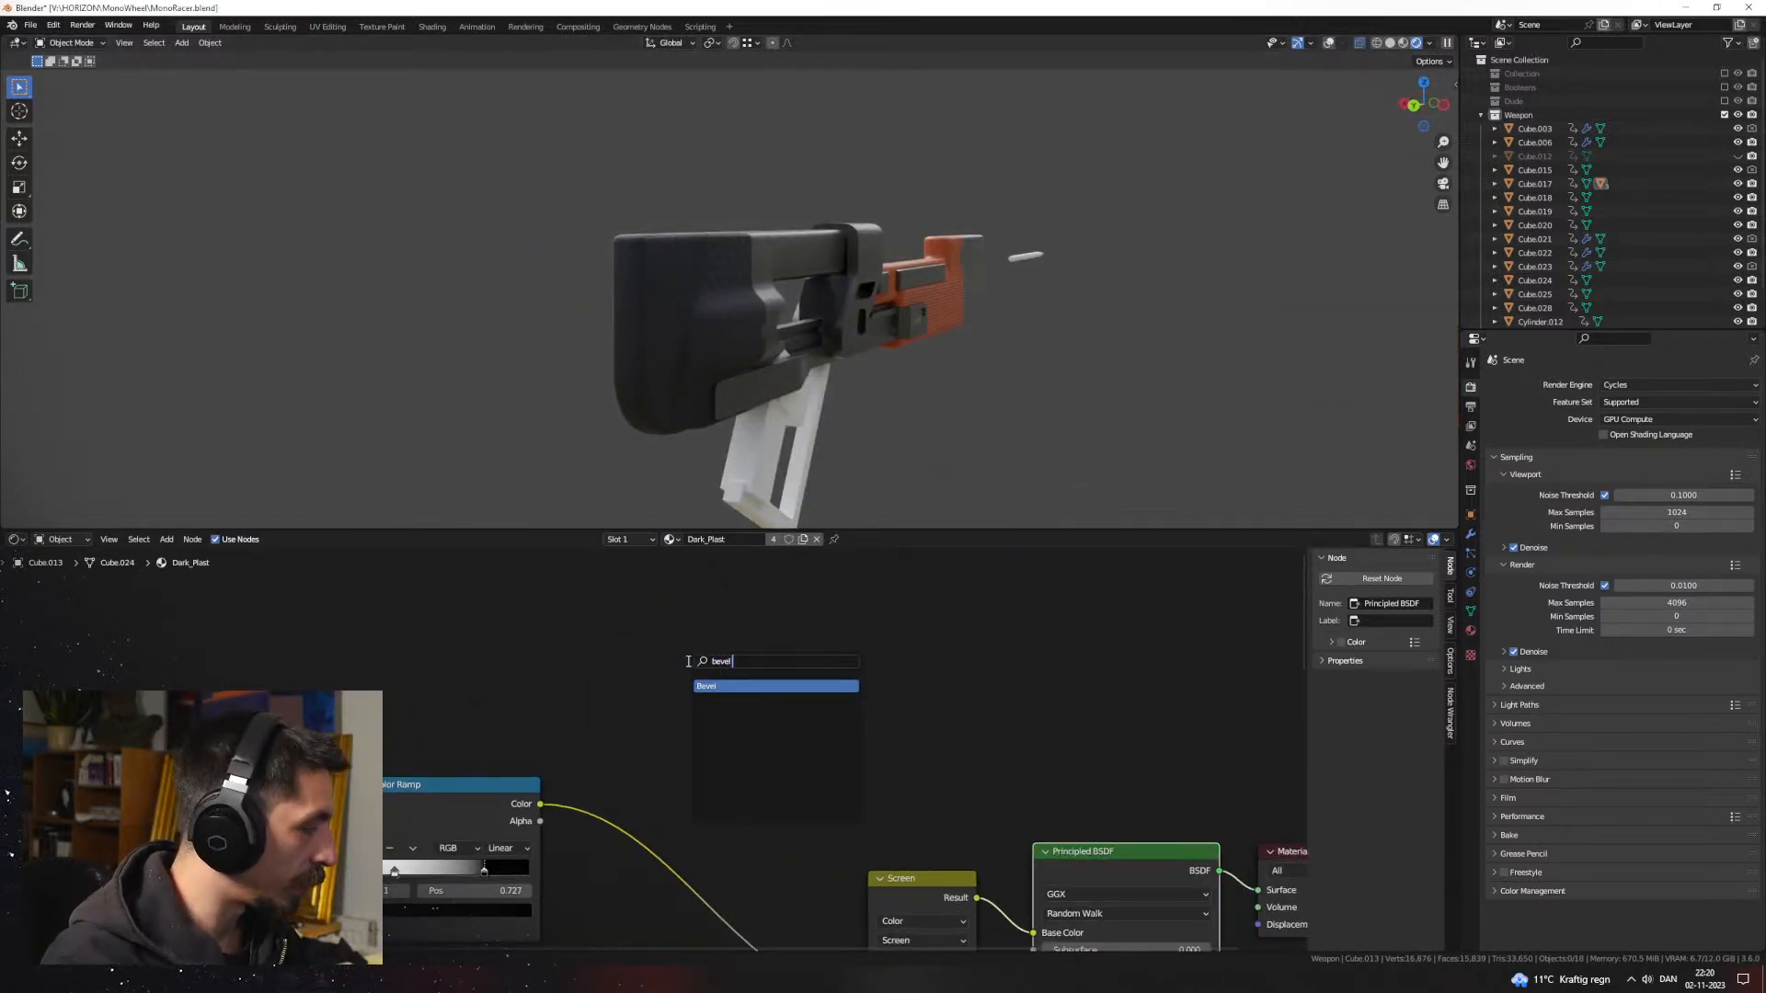
key("Return")
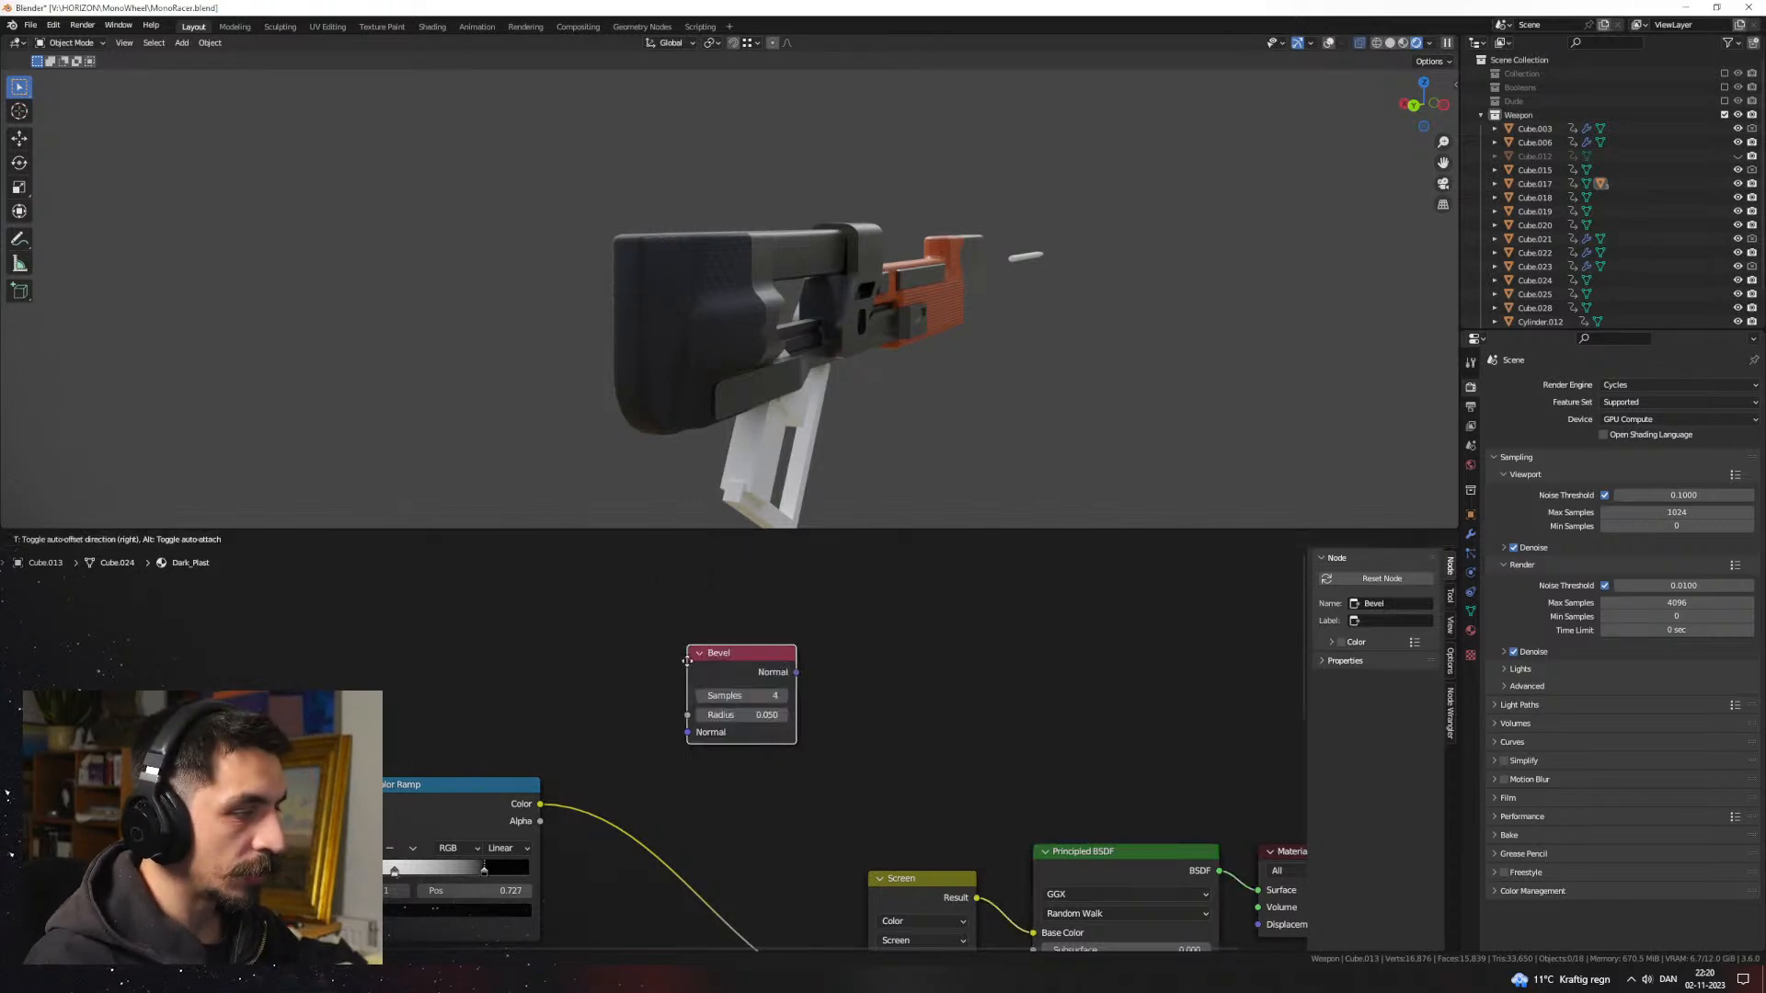
left_click(623, 663)
left_click(686, 660, "ctrl+shift")
middle_click_drag(813, 363, 860, 378)
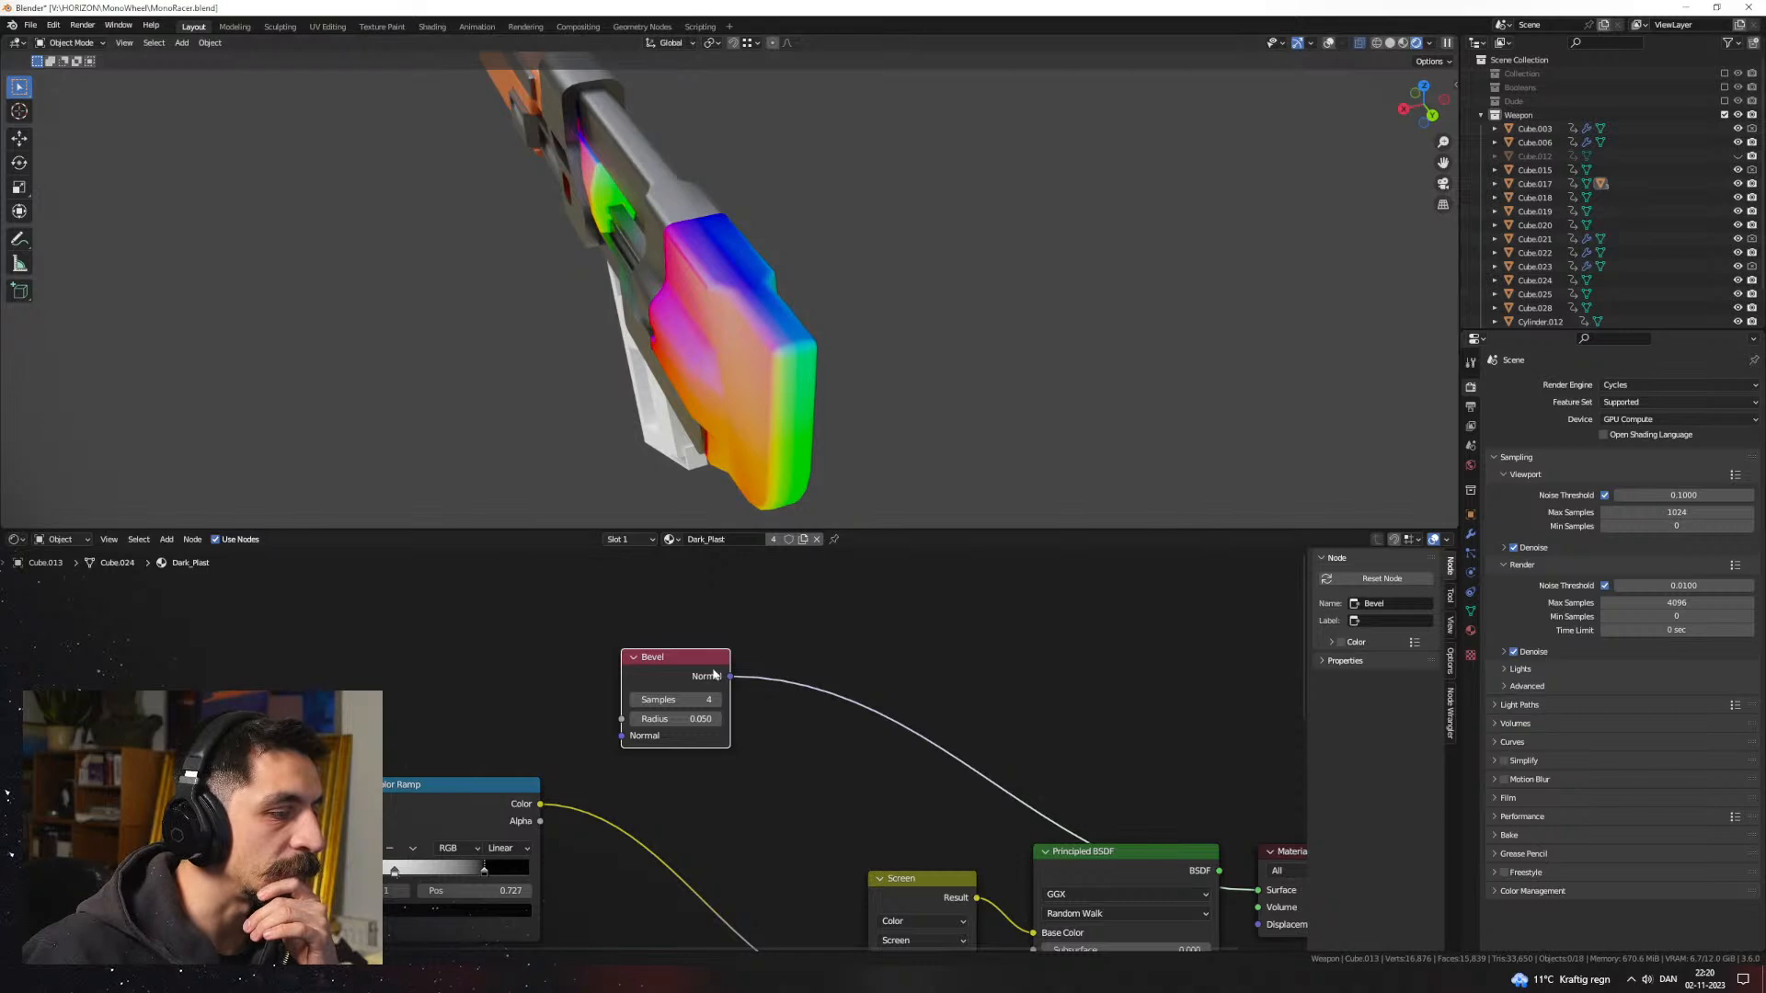
Step: Move the Bevel node aside, restore the Principled BSDF to the output, and enlarge the 3D viewport
left_click_drag(713, 674, 577, 644)
middle_click_drag(772, 386, 676, 394)
scroll(693, 749, "down", 1)
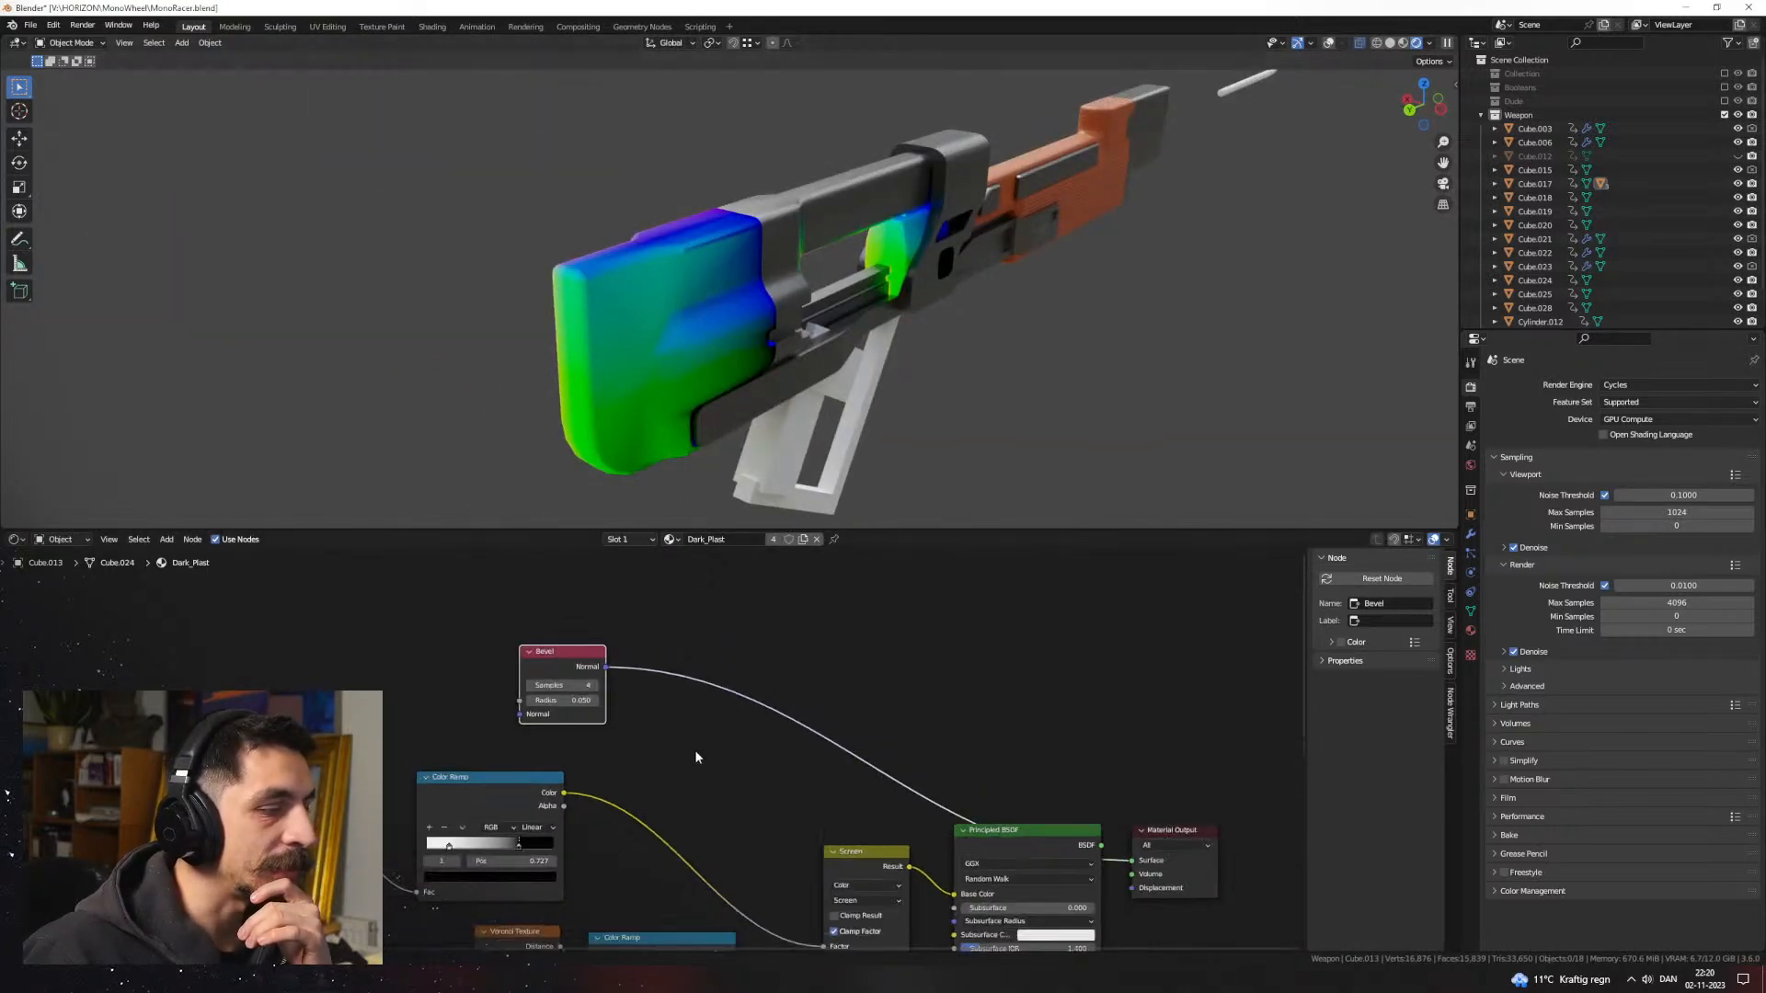
middle_click_drag(696, 757, 641, 671)
left_click(905, 702)
mouse_move(663, 368)
middle_mouse_down()
mouse_move(616, 366)
mouse_move(841, 378)
mouse_move(789, 394)
mouse_move(1063, 378)
mouse_move(870, 377)
mouse_move(902, 544)
middle_mouse_up()
left_click_drag(905, 542, 911, 828)
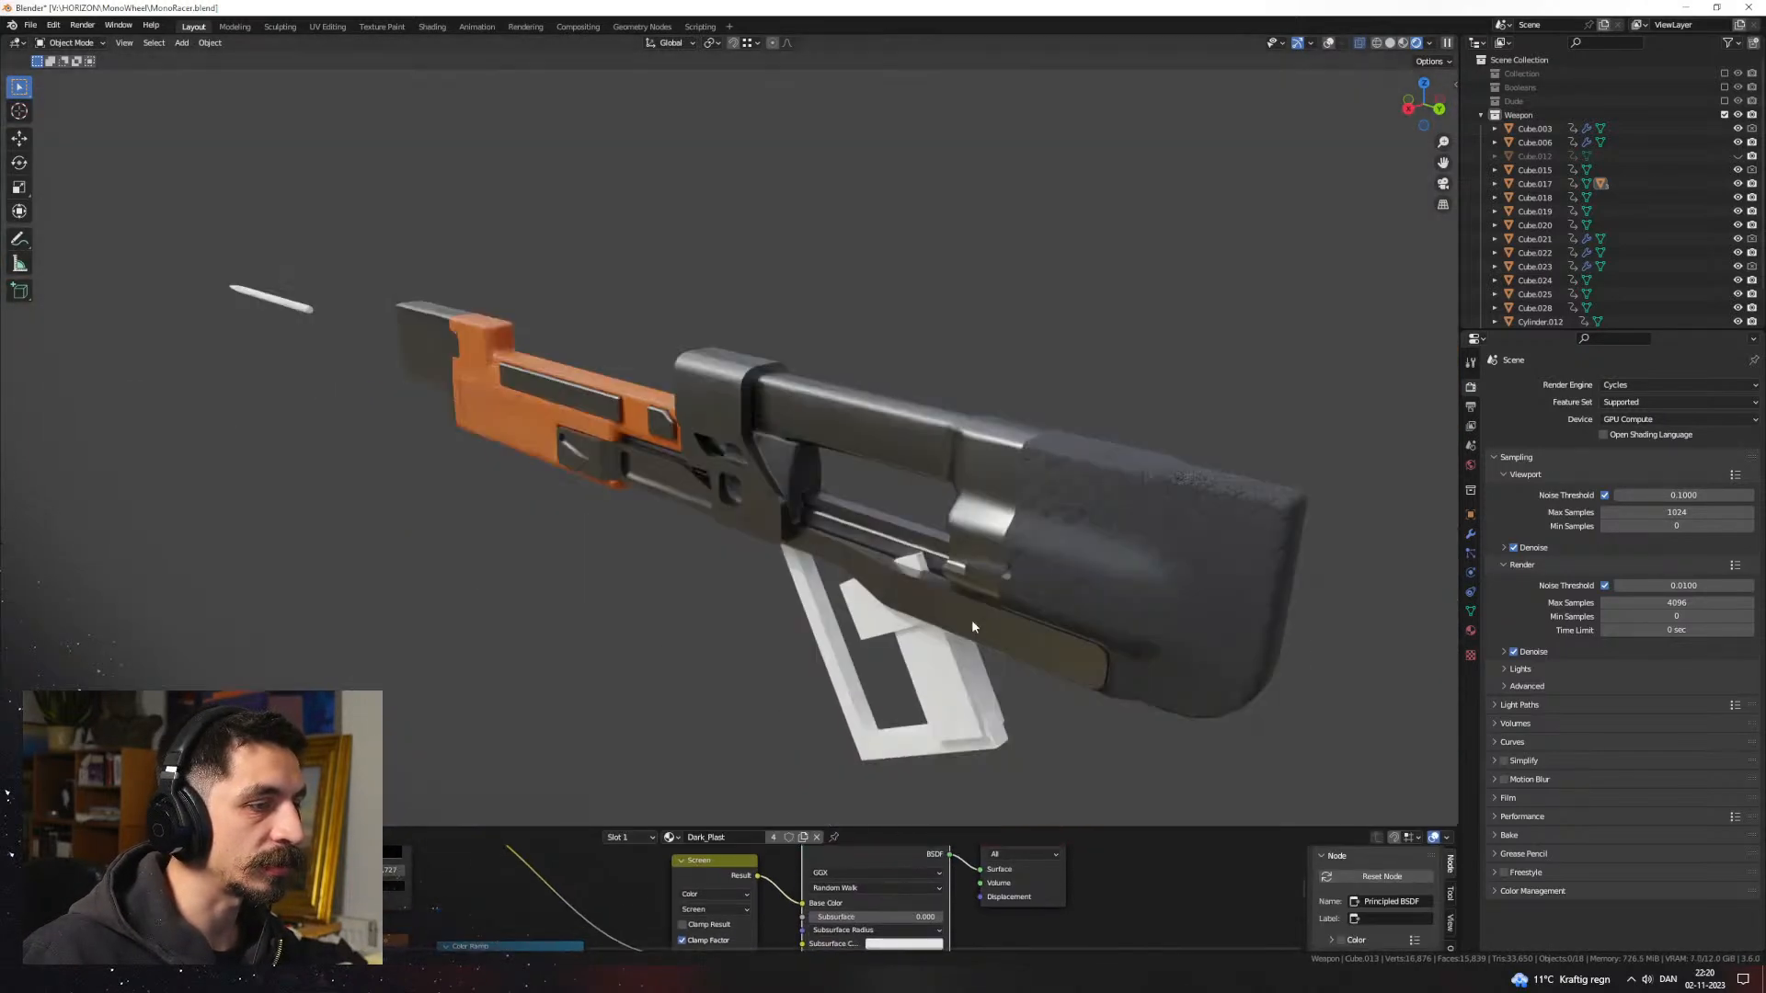
middle_click_drag(972, 620, 769, 533)
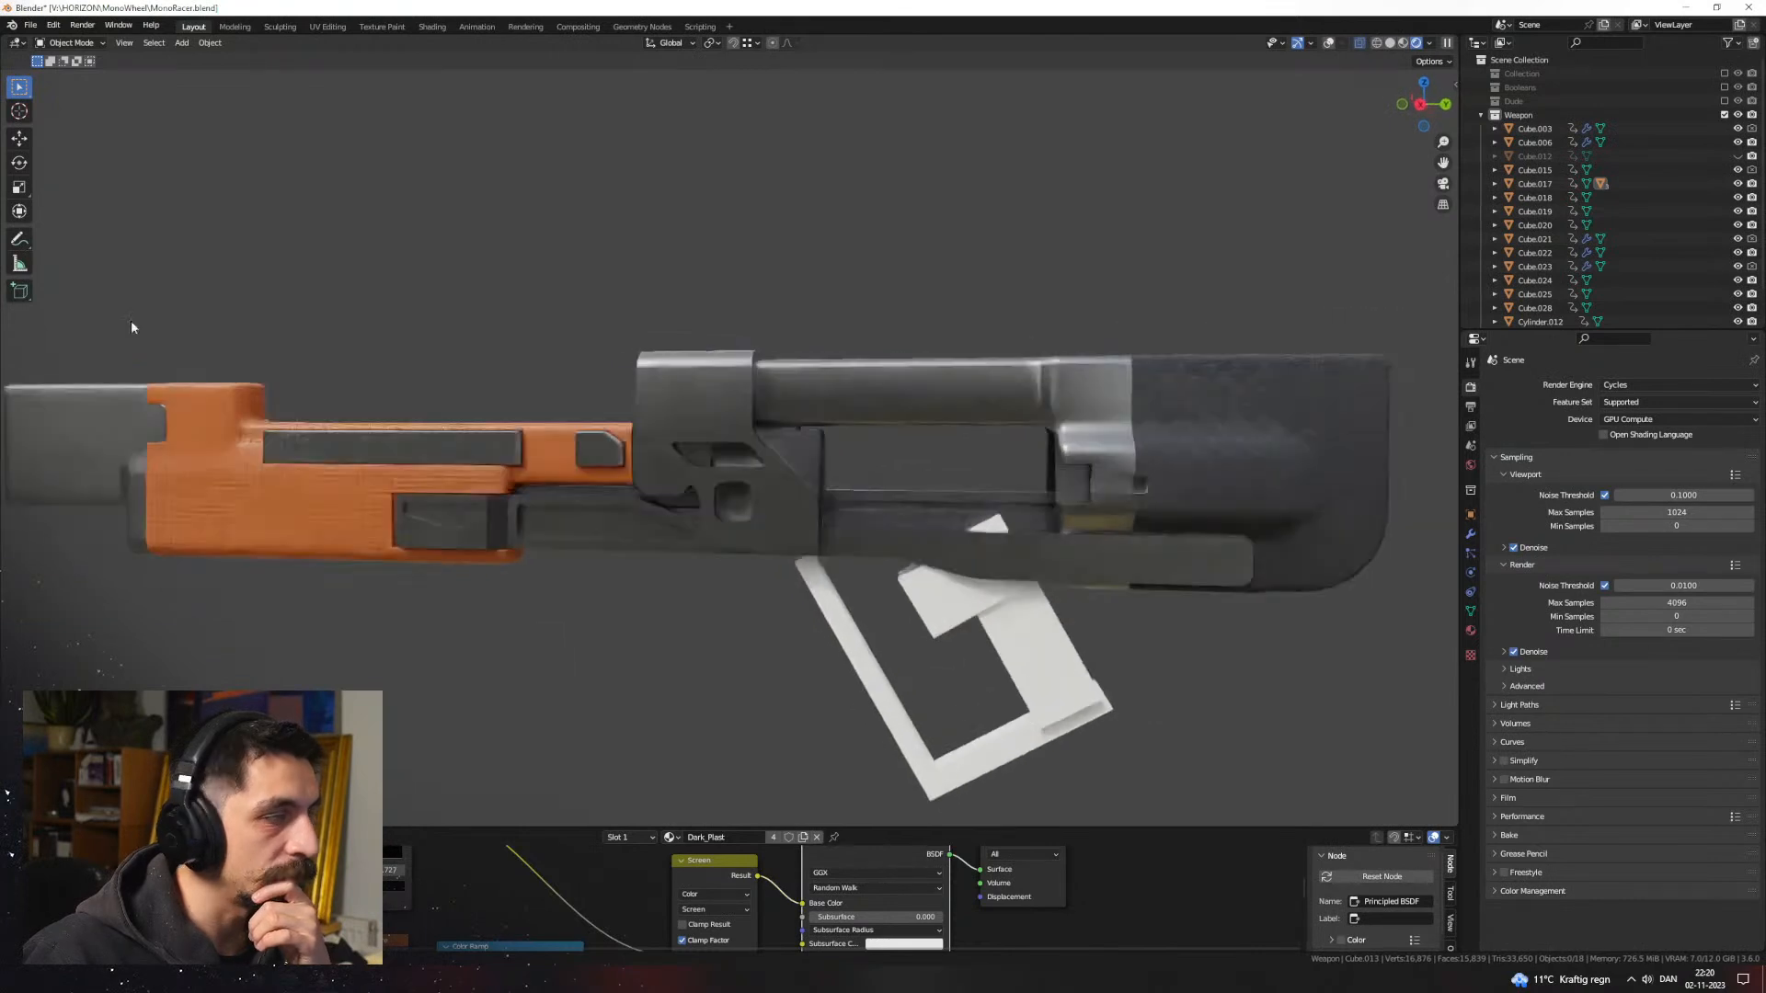
Step: Split the 3D viewport and turn the new area into an Asset Browser showing the Materials catalog
left_click_drag(3, 41, 504, 102)
left_click(38, 43)
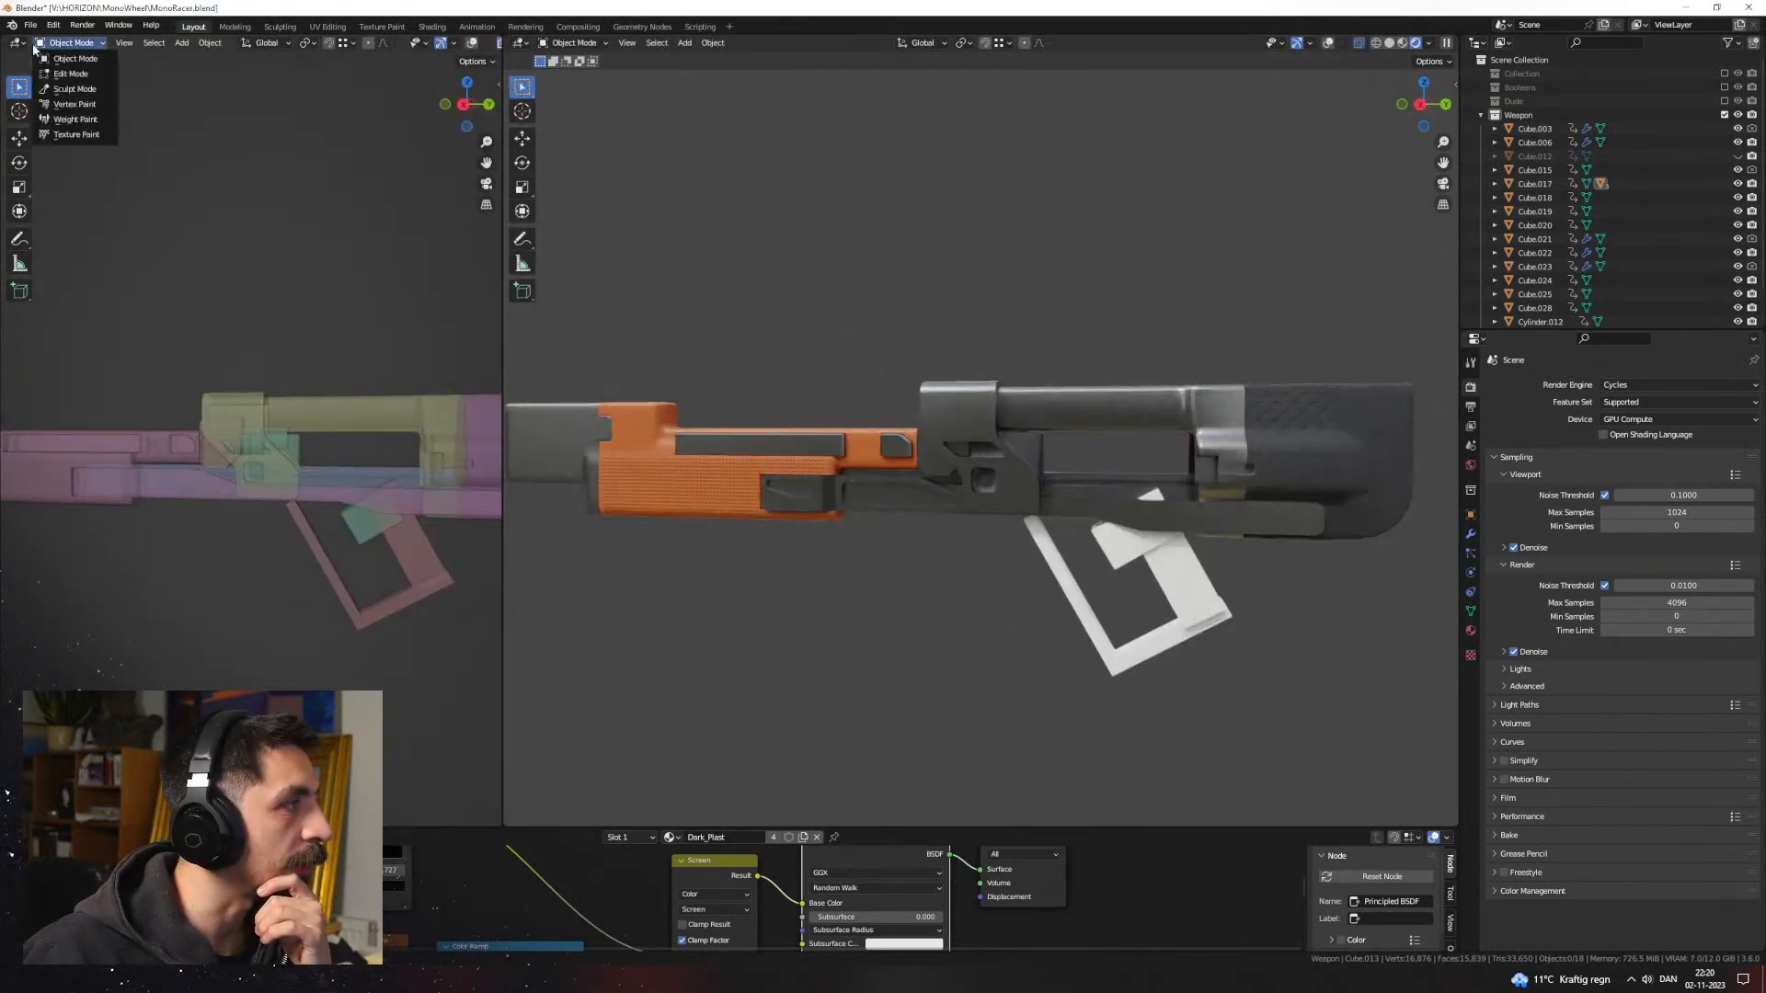
left_click(20, 45)
key("a")
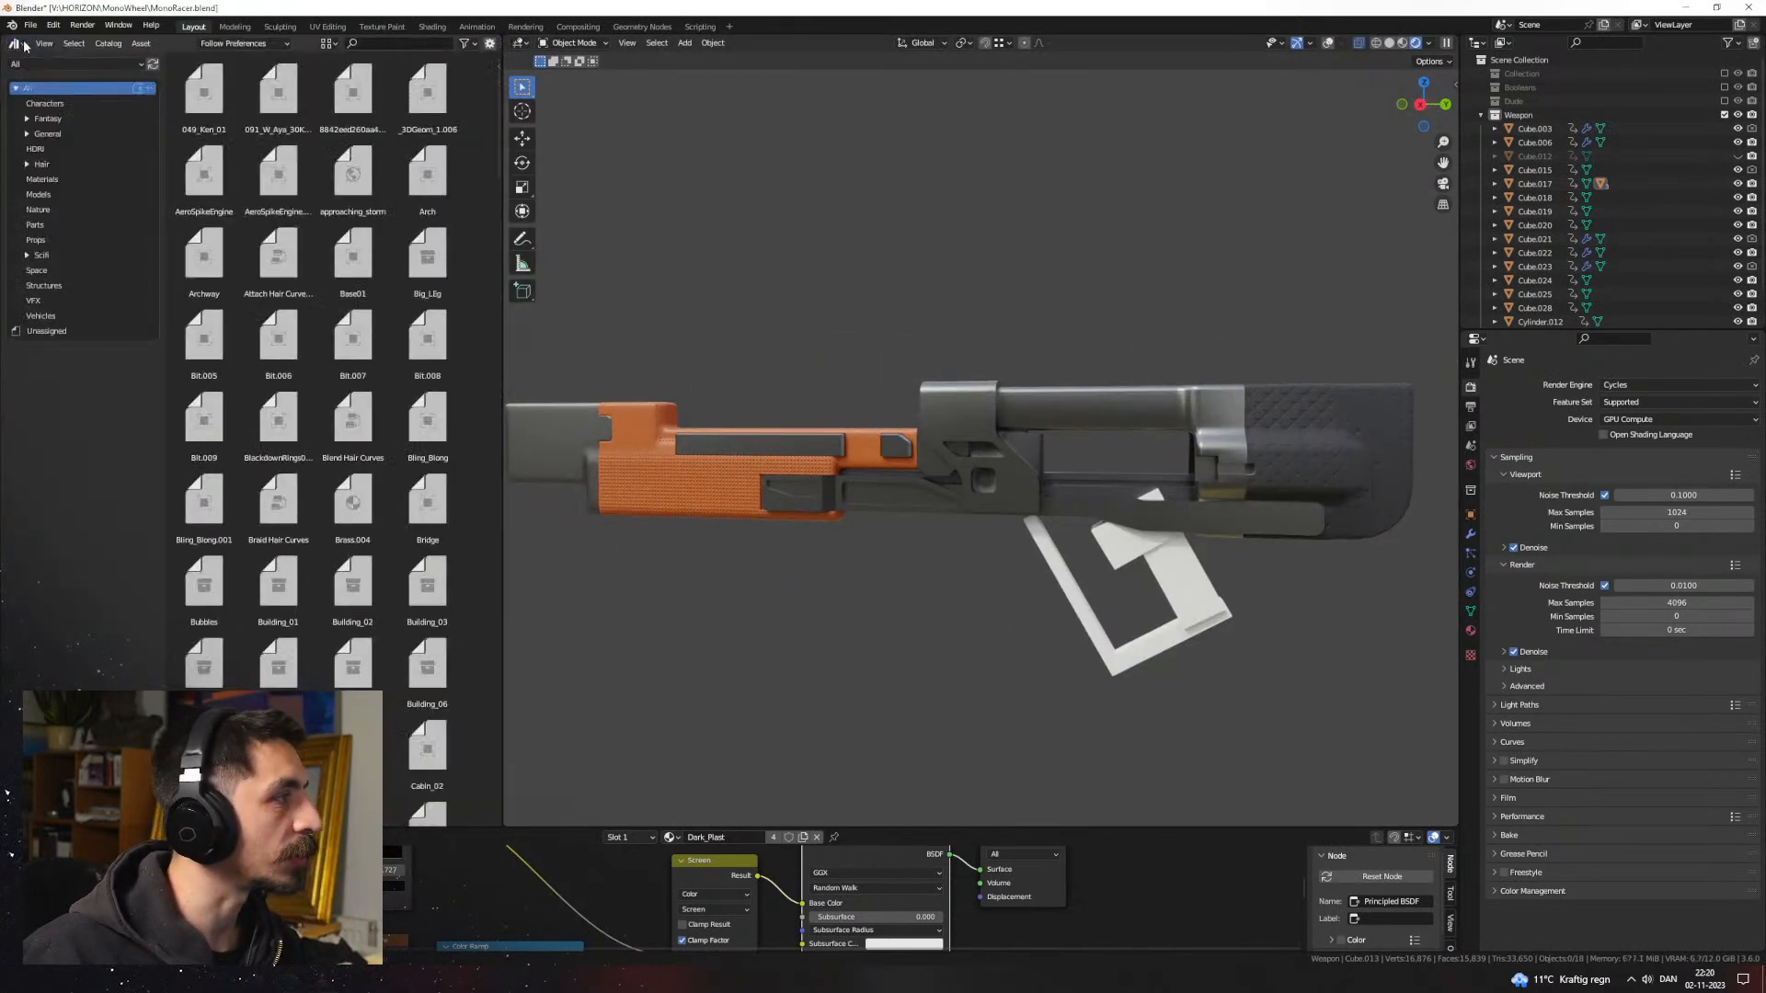
left_click(65, 180)
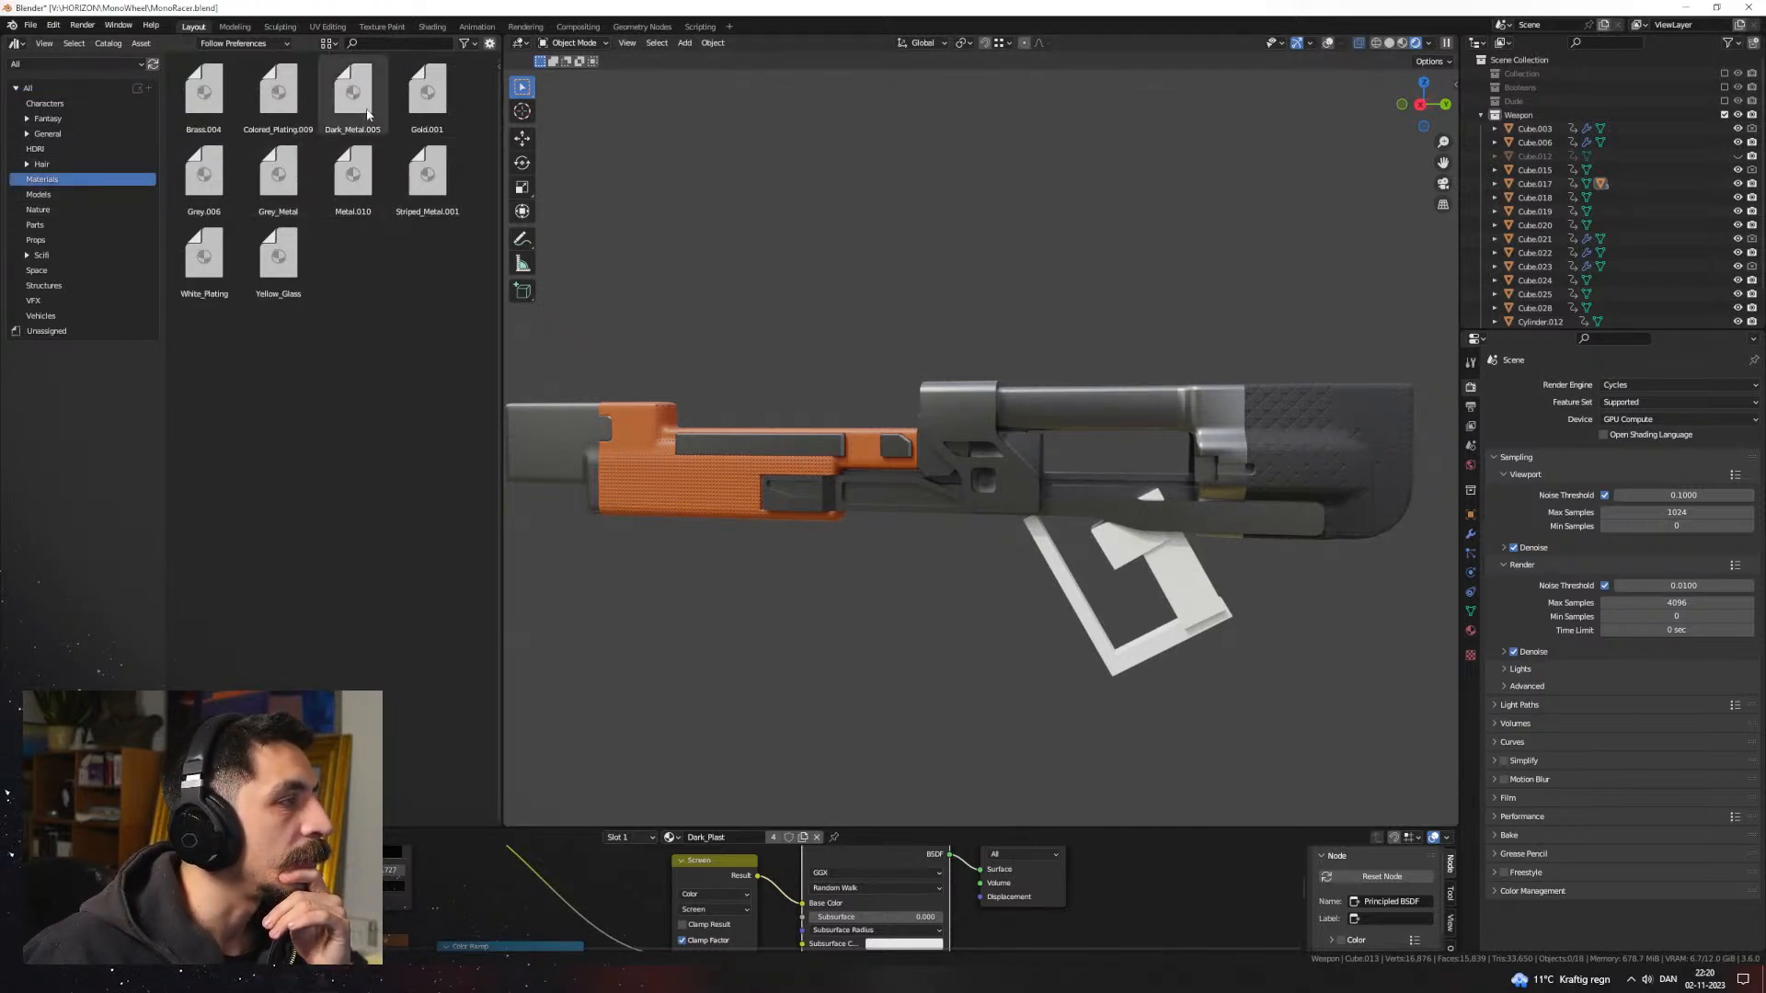
Step: Assign the Dark_Metal.005 library material to the inner rail above the grip
left_click_drag(367, 114, 1153, 514)
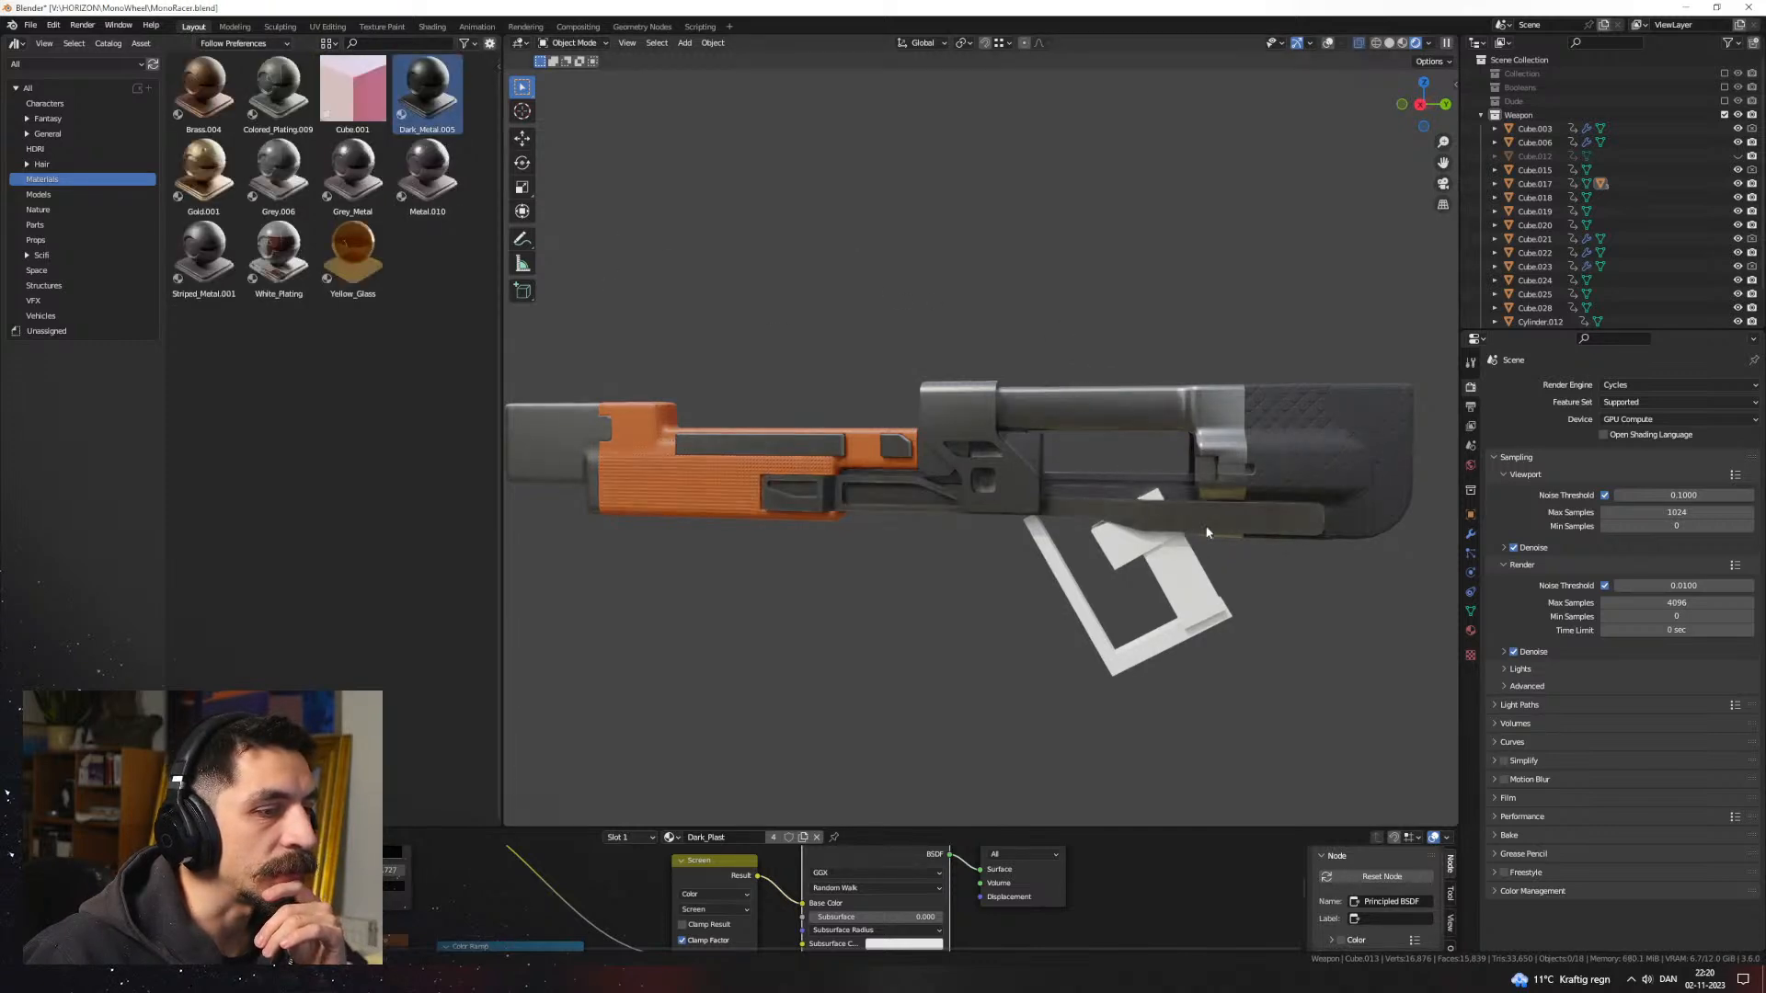
middle_click_drag(1352, 628, 1273, 631)
scroll(1274, 631, "up", 2)
middle_click_drag(1165, 593, 863, 557)
scroll(1023, 570, "up", 2)
scroll(946, 558, "down", 2)
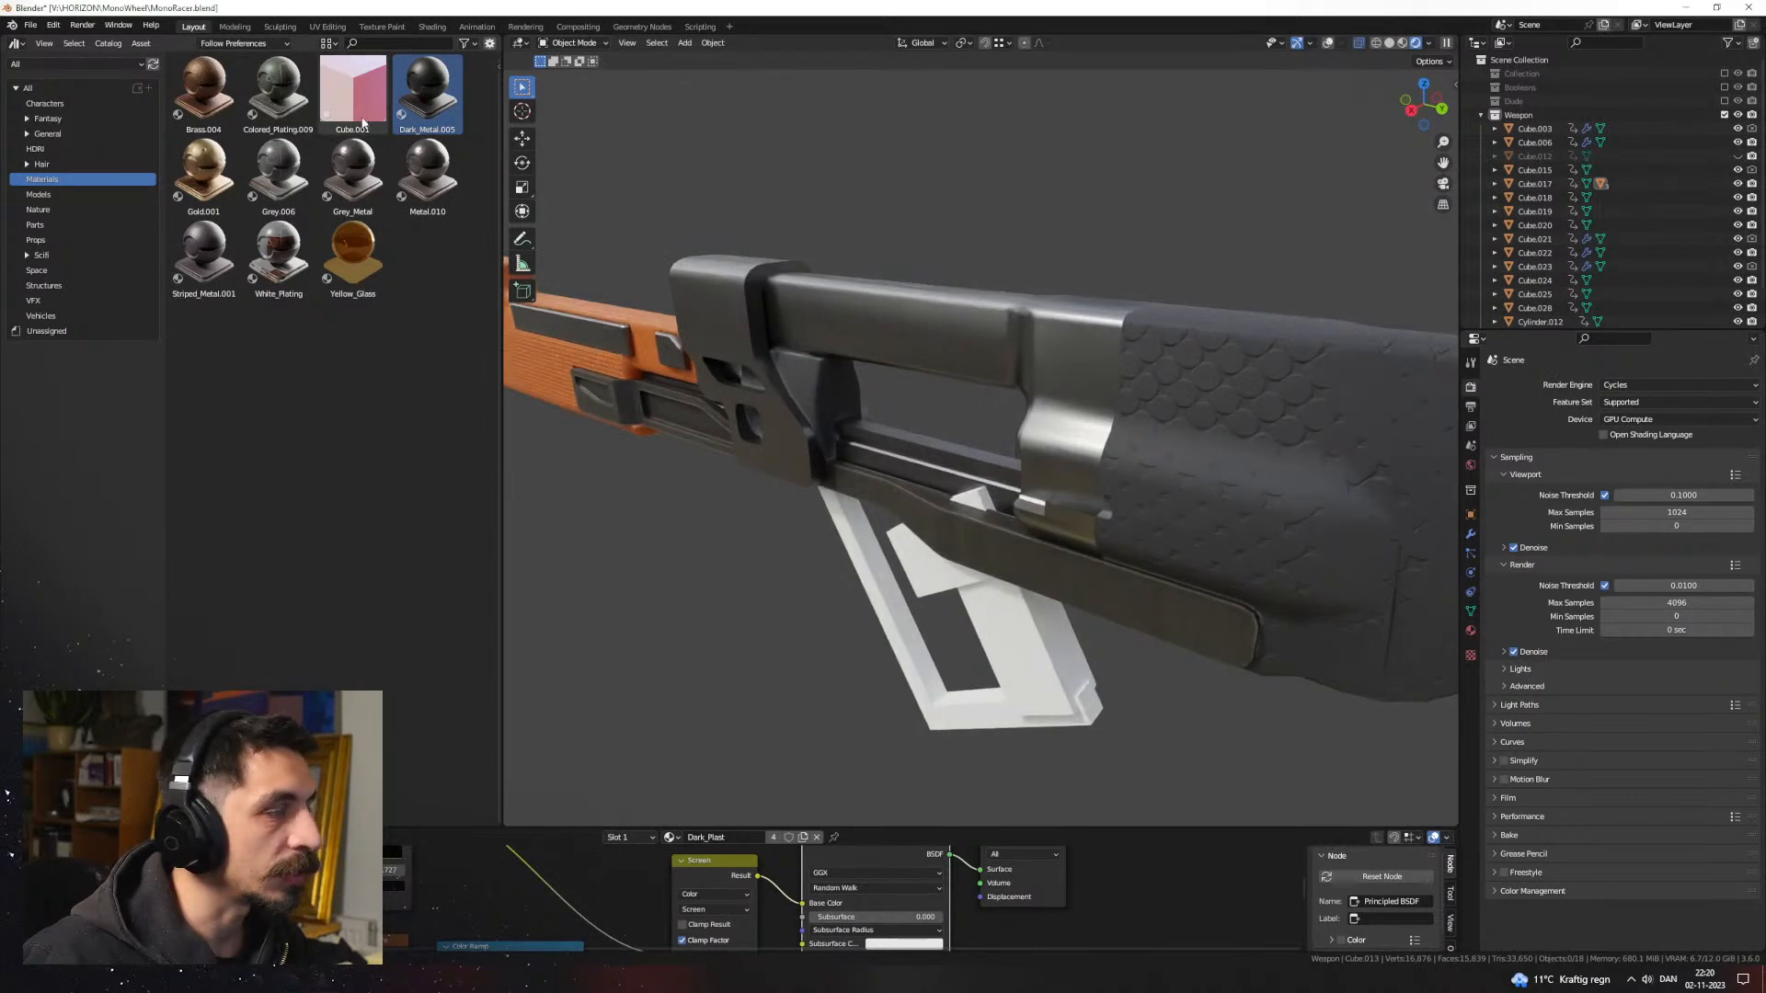
Step: Apply a metal material from the asset library to the weapon's upper tube
left_click_drag(366, 173, 975, 319)
middle_click_drag(1045, 246, 957, 418)
scroll(1123, 370, "up", 4)
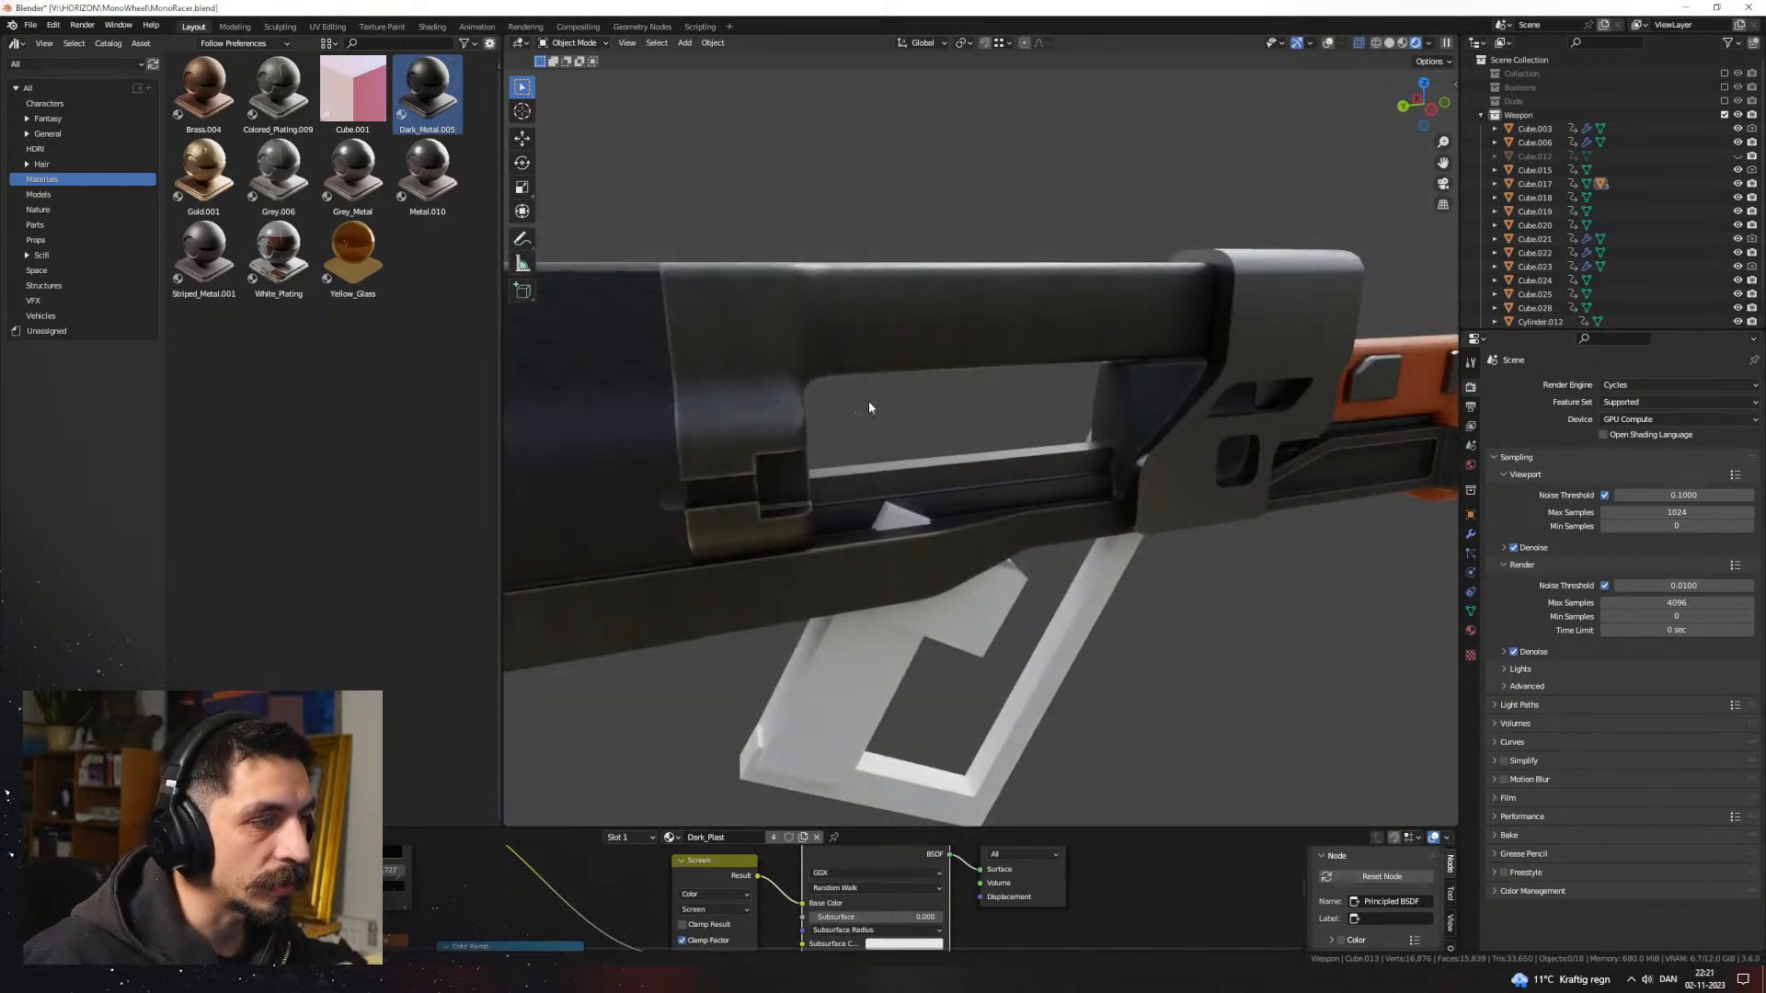
Step: Select the inner rail and enlarge the shader editor to examine its Dark_Metal.005 node tree
left_click(837, 481)
left_click_drag(855, 826, 864, 460)
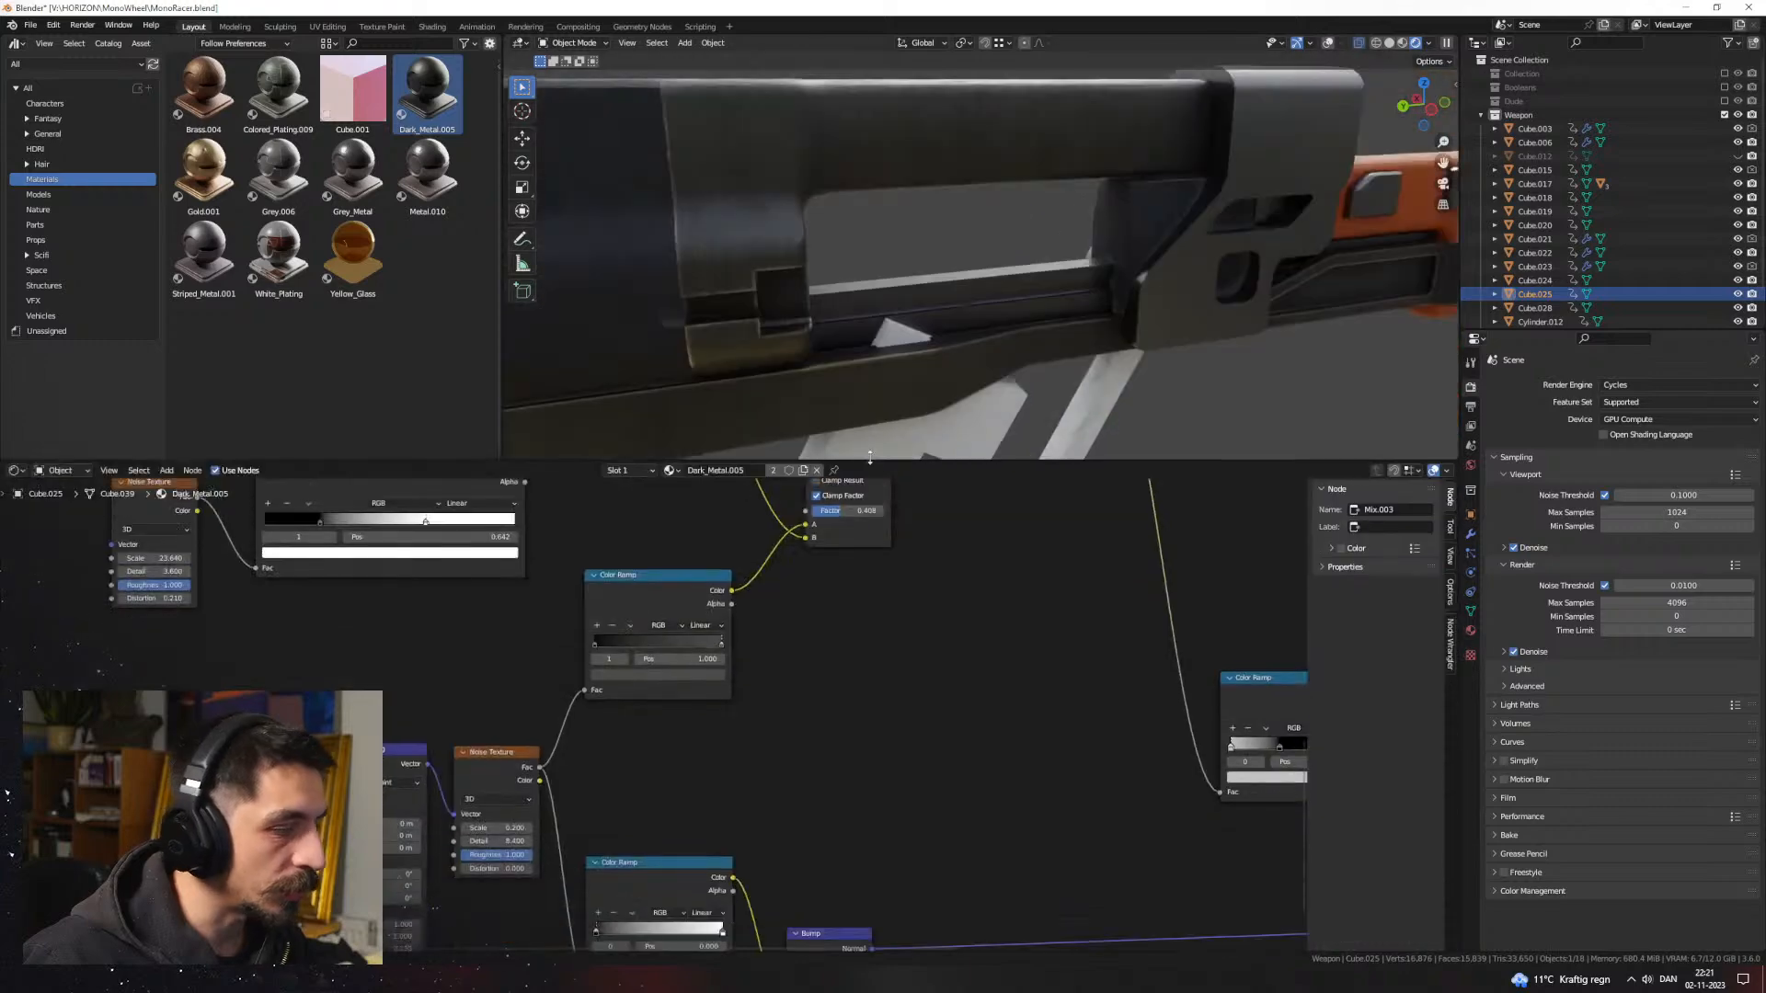
scroll(731, 716, "down", 4)
middle_click_drag(746, 718, 899, 876)
scroll(850, 745, "down", 3)
middle_click_drag(850, 741, 842, 883)
middle_click_drag(796, 693, 816, 831)
scroll(905, 654, "down", 3)
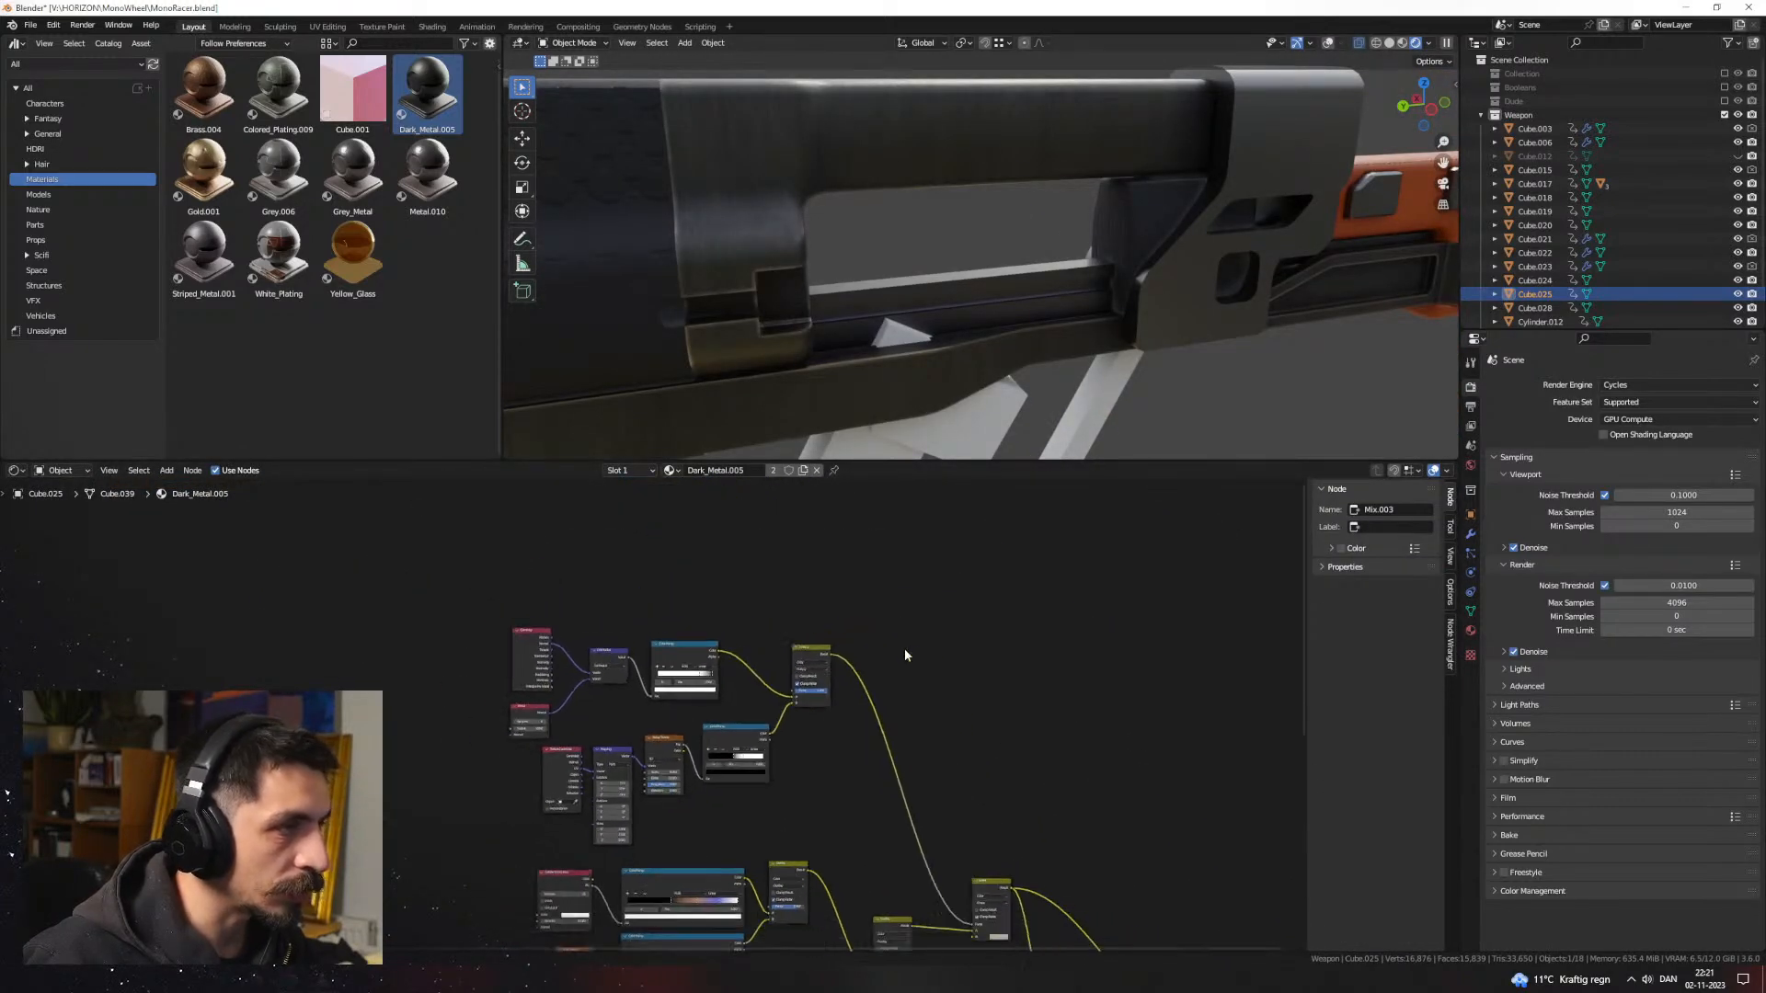
middle_click_drag(942, 793, 711, 580)
scroll(777, 651, "up", 4)
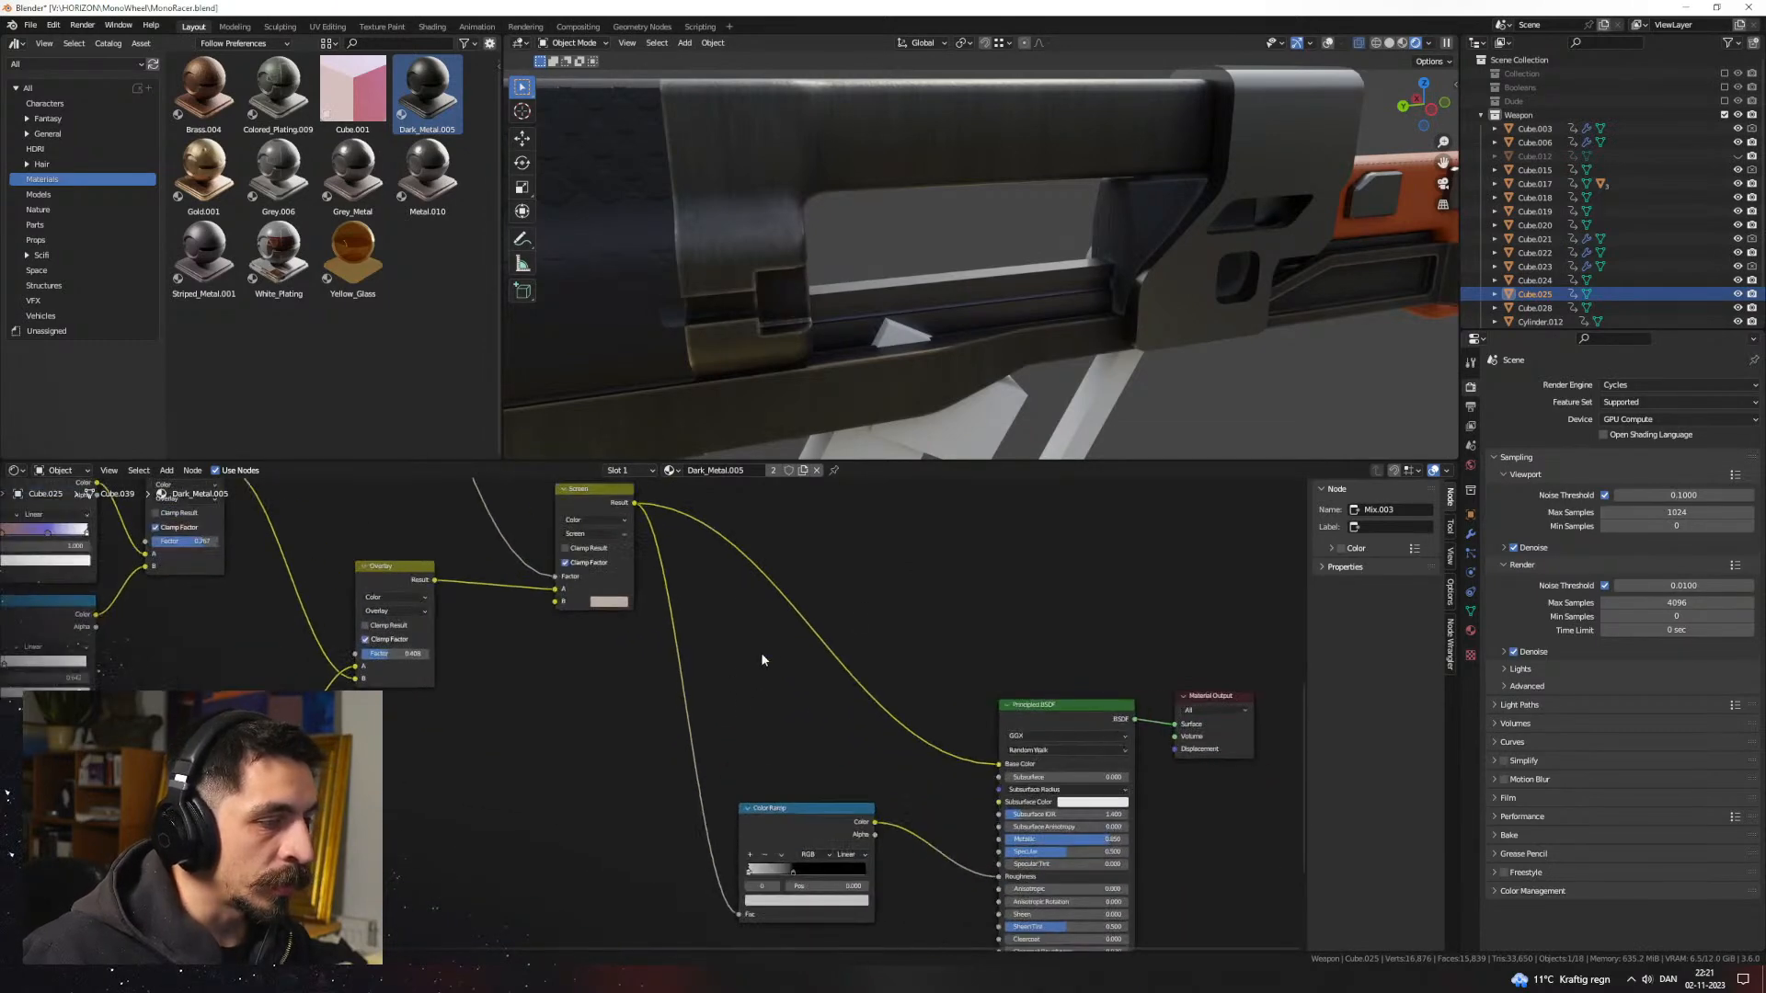
Step: Show the selected part's Dark_Metal.005 material properties and clear the selection on the weapon
left_click(1471, 630)
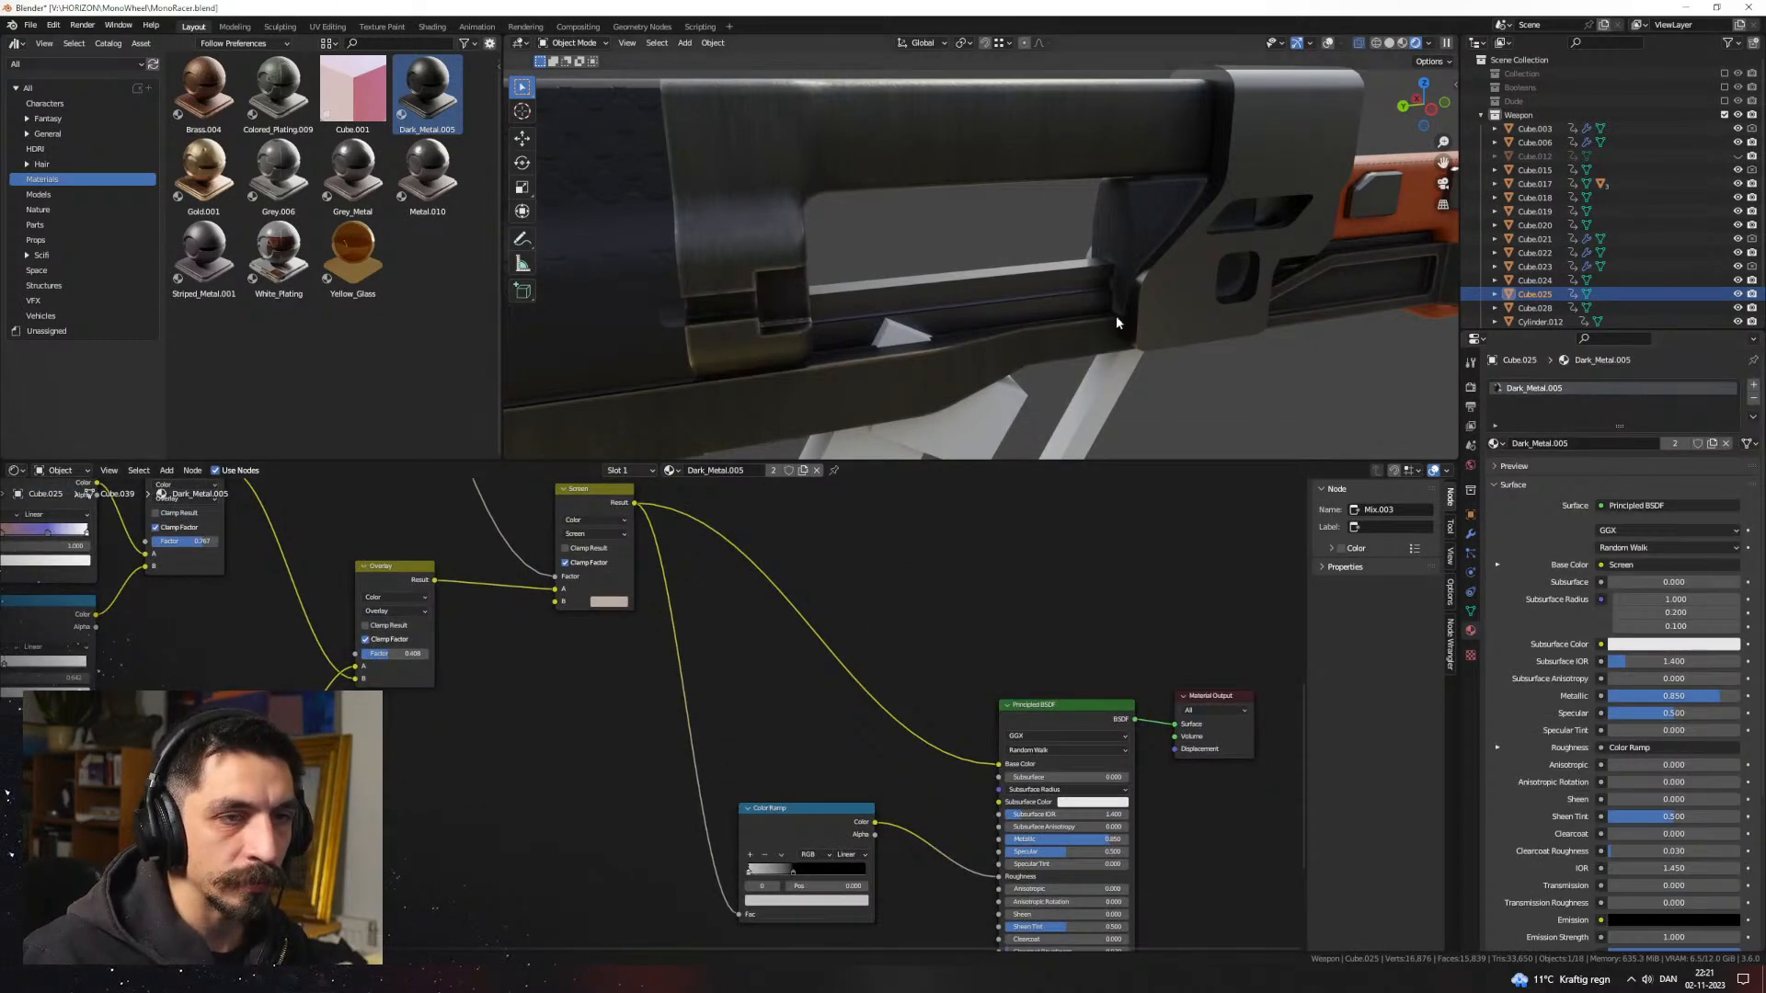
left_click(1009, 341)
left_click(1032, 246)
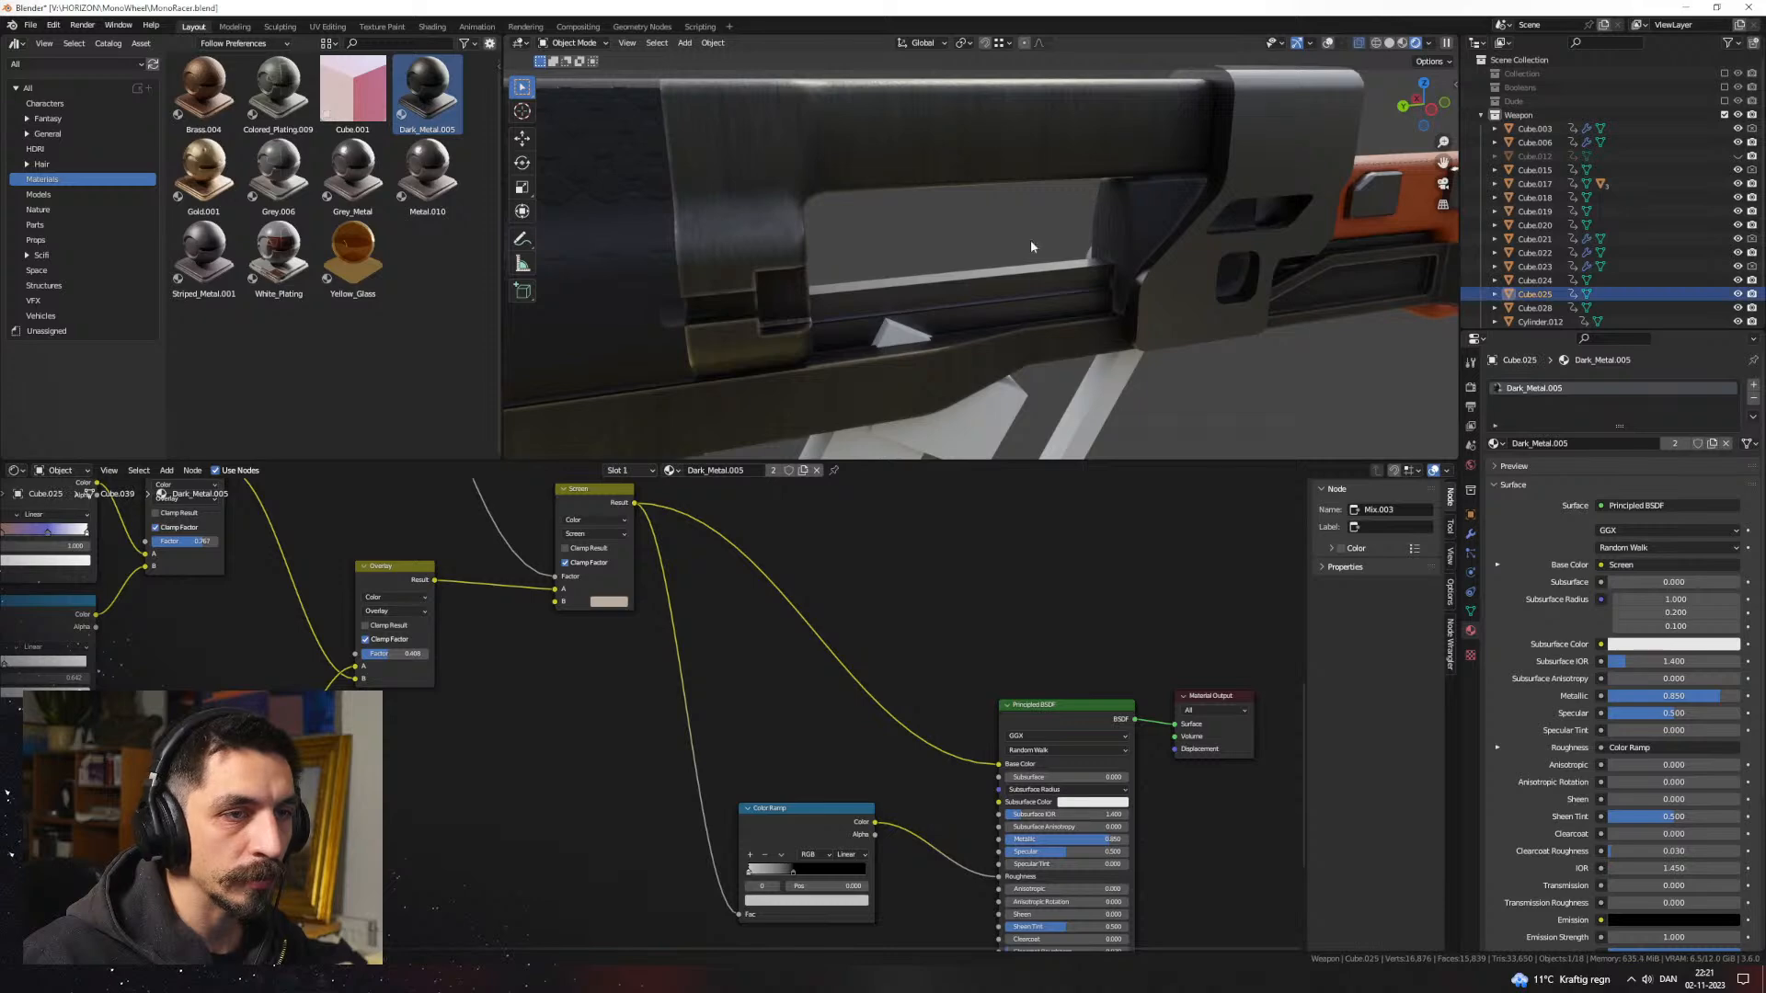
scroll(1043, 400, "down", 2)
left_click(1158, 379)
middle_click_drag(1158, 379, 1025, 345)
Step: Set the end stop of the Color Ramp feeding the Overlay node to a neutral grey with value 0.242 at position 0.995
middle_click_drag(893, 716, 834, 627)
middle_click_drag(770, 687, 1010, 866)
middle_click_drag(797, 735, 986, 800)
scroll(837, 824, "up", 1)
middle_click_drag(837, 824, 848, 692)
scroll(646, 806, "up", 4)
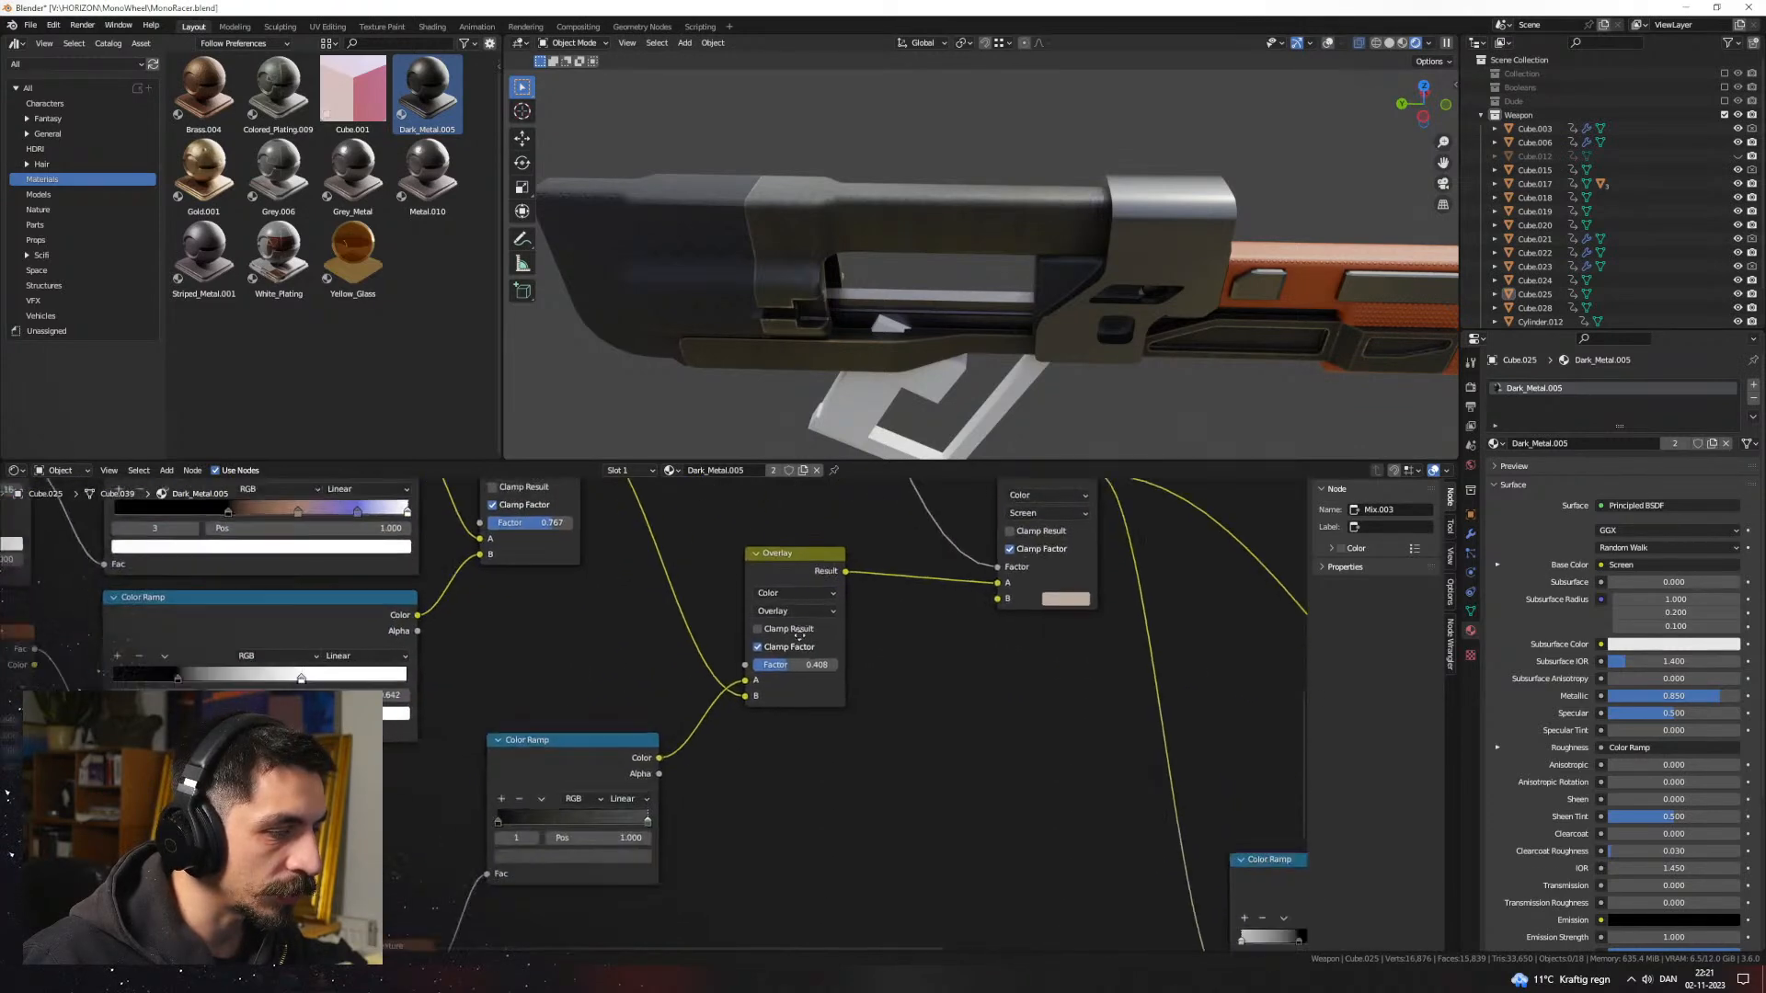
left_click(634, 865)
left_click_drag(615, 679, 615, 677)
middle_click_drag(920, 322, 1115, 366)
middle_click_drag(1079, 296, 1076, 368)
left_click(623, 870)
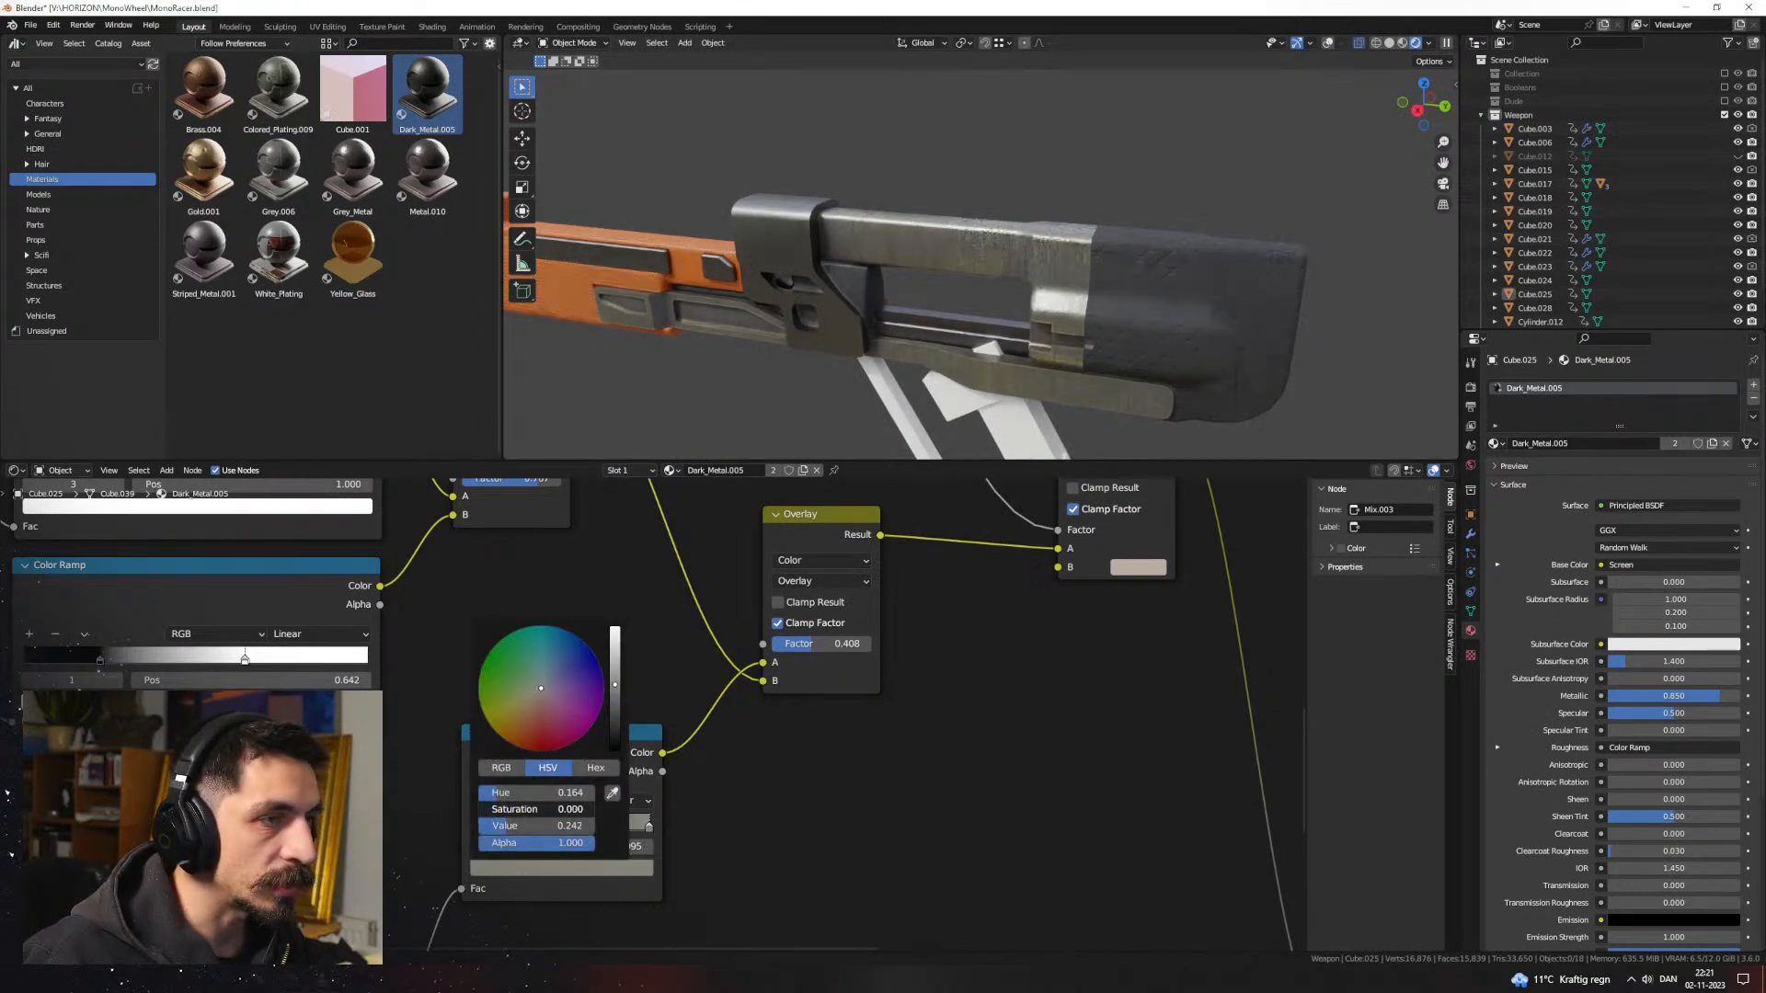
Step: Link the upper tube's Dark_Metal.005 material to the adjoining cut-out bracket
middle_click_drag(855, 331, 1003, 359)
left_click(980, 251)
left_click(980, 250, "shift")
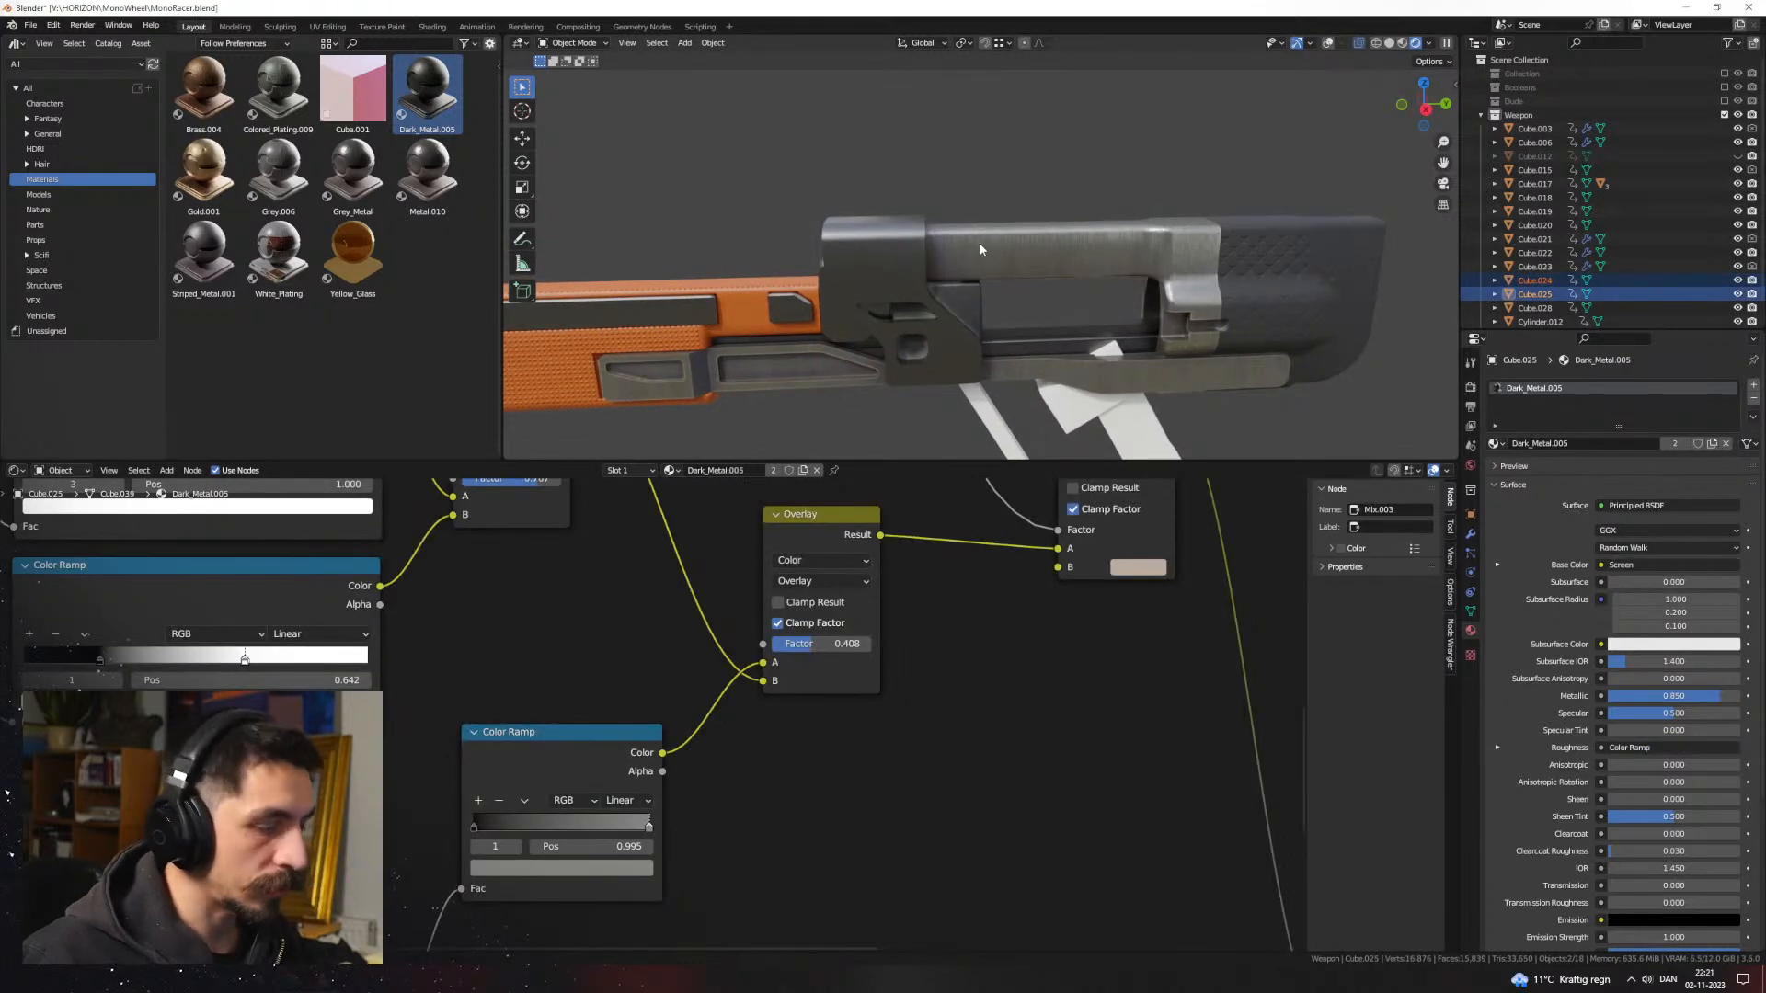
key("ctrl+l")
left_click(980, 250)
Step: Enlarge the viewport over the shader editor and link the bracket's Dark_Metal.005 material to the inset panels on the orange body
middle_click_drag(979, 250, 1045, 495)
left_click_drag(1046, 462, 1057, 739)
middle_click_drag(1087, 546, 933, 526)
left_click(1010, 364)
left_click(1155, 386, "shift")
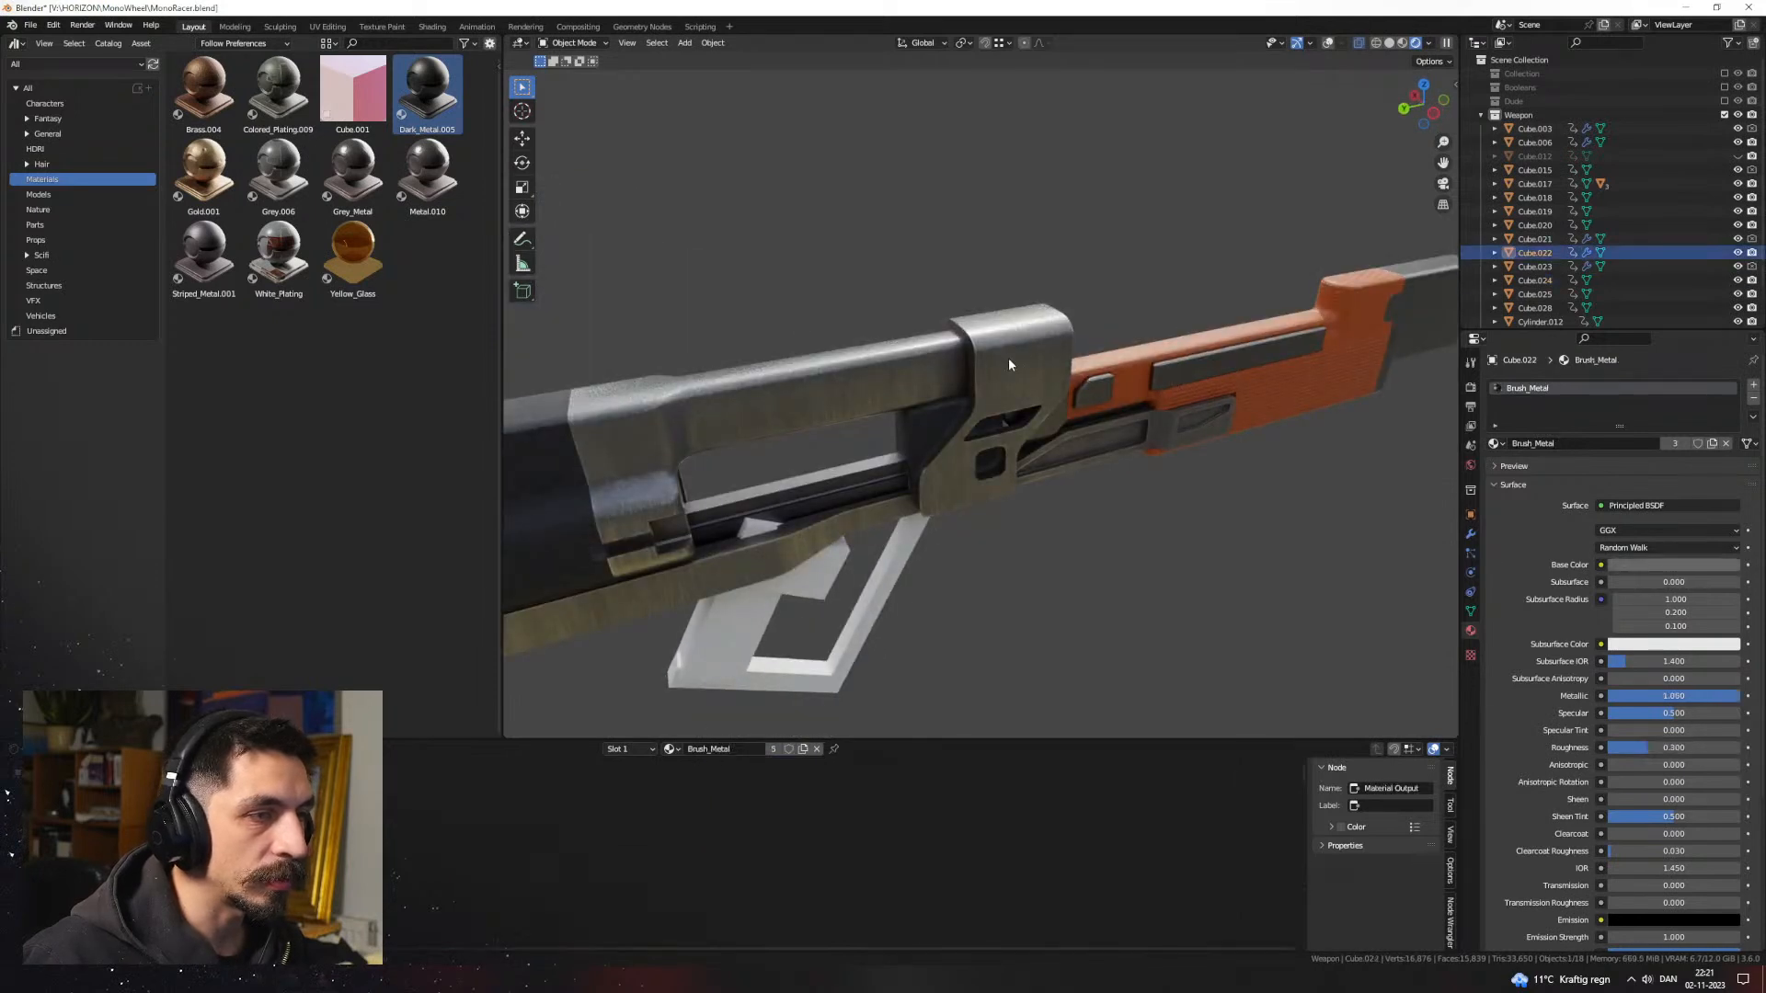
left_click(1011, 362, "shift")
key("ctrl+l")
left_click(1012, 364)
left_click(1162, 335)
Step: Link the inset strip's Dark_Metal.005 material to the rear stock piece and shrink the shader editor further
middle_click_drag(1163, 335, 1158, 425)
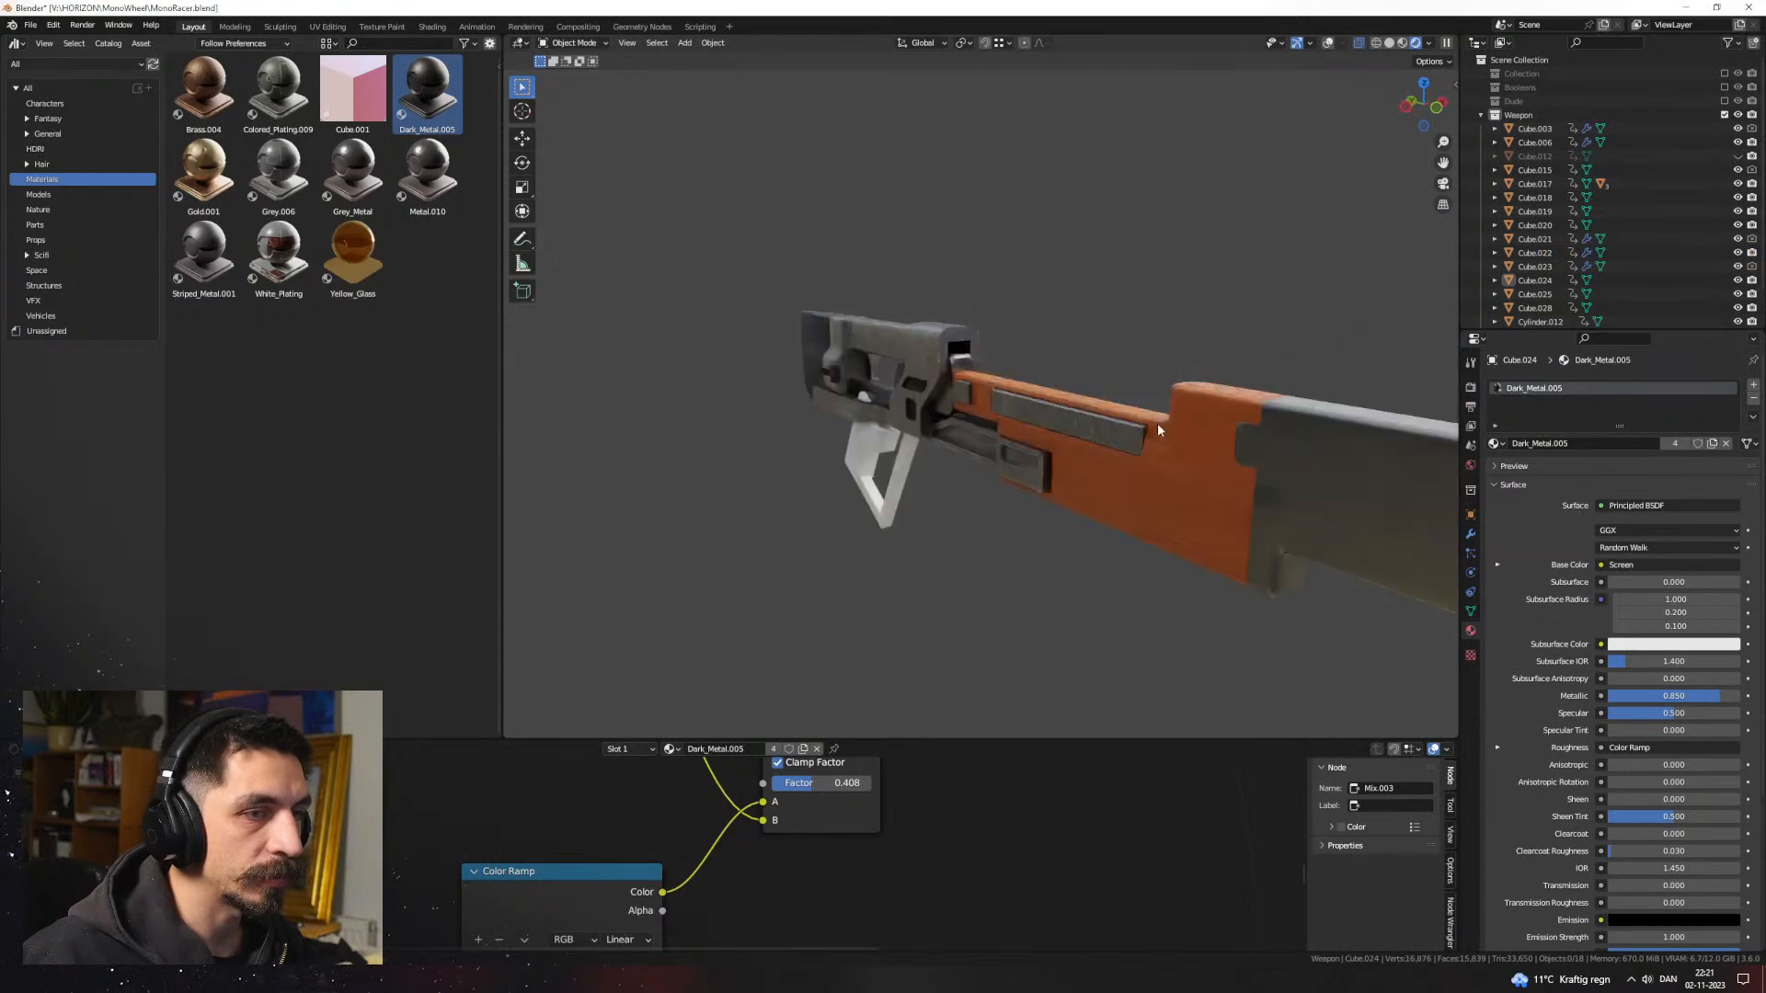
left_click(1310, 490)
left_click(1098, 427, "shift")
key("ctrl+l")
left_click(1099, 428)
left_click(1165, 354)
middle_click_drag(1165, 354, 1042, 729)
left_click_drag(1036, 739, 1036, 855)
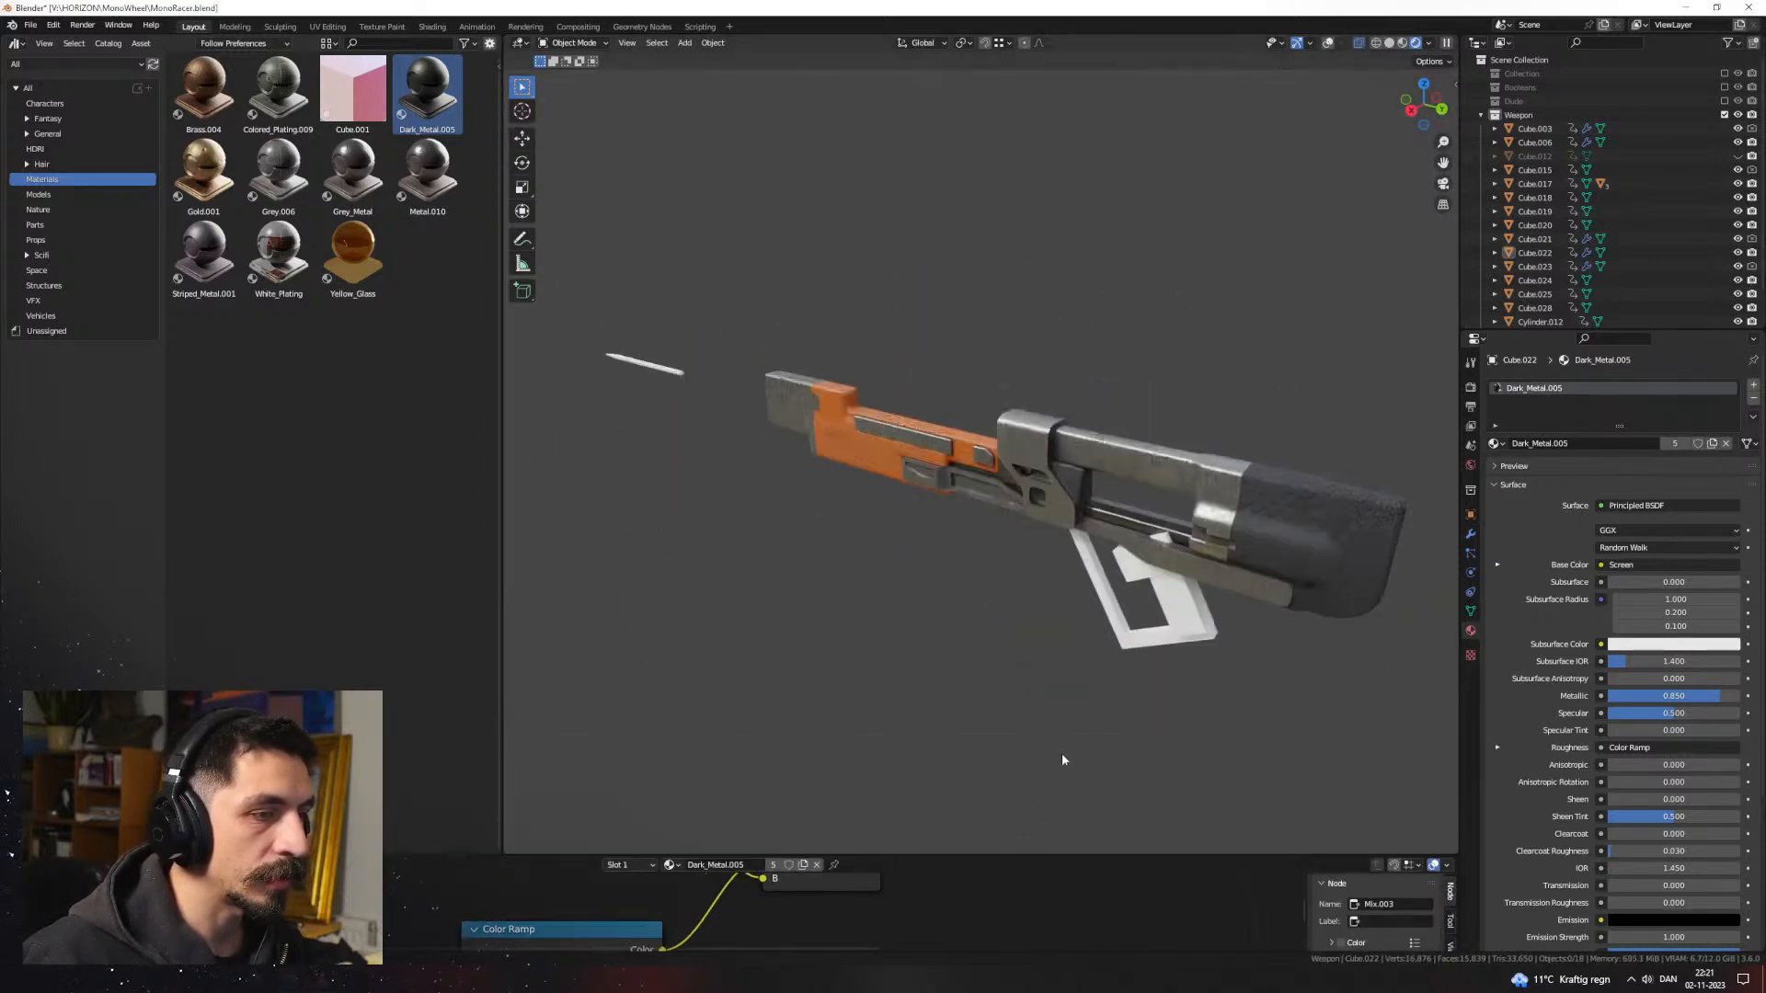
middle_click_drag(1062, 757, 1062, 533)
Step: Unhide all objects, then hide the flat white slab above the orange body again
key("alt+h")
middle_click_drag(970, 589, 1024, 318)
scroll(1116, 436, "up", 3)
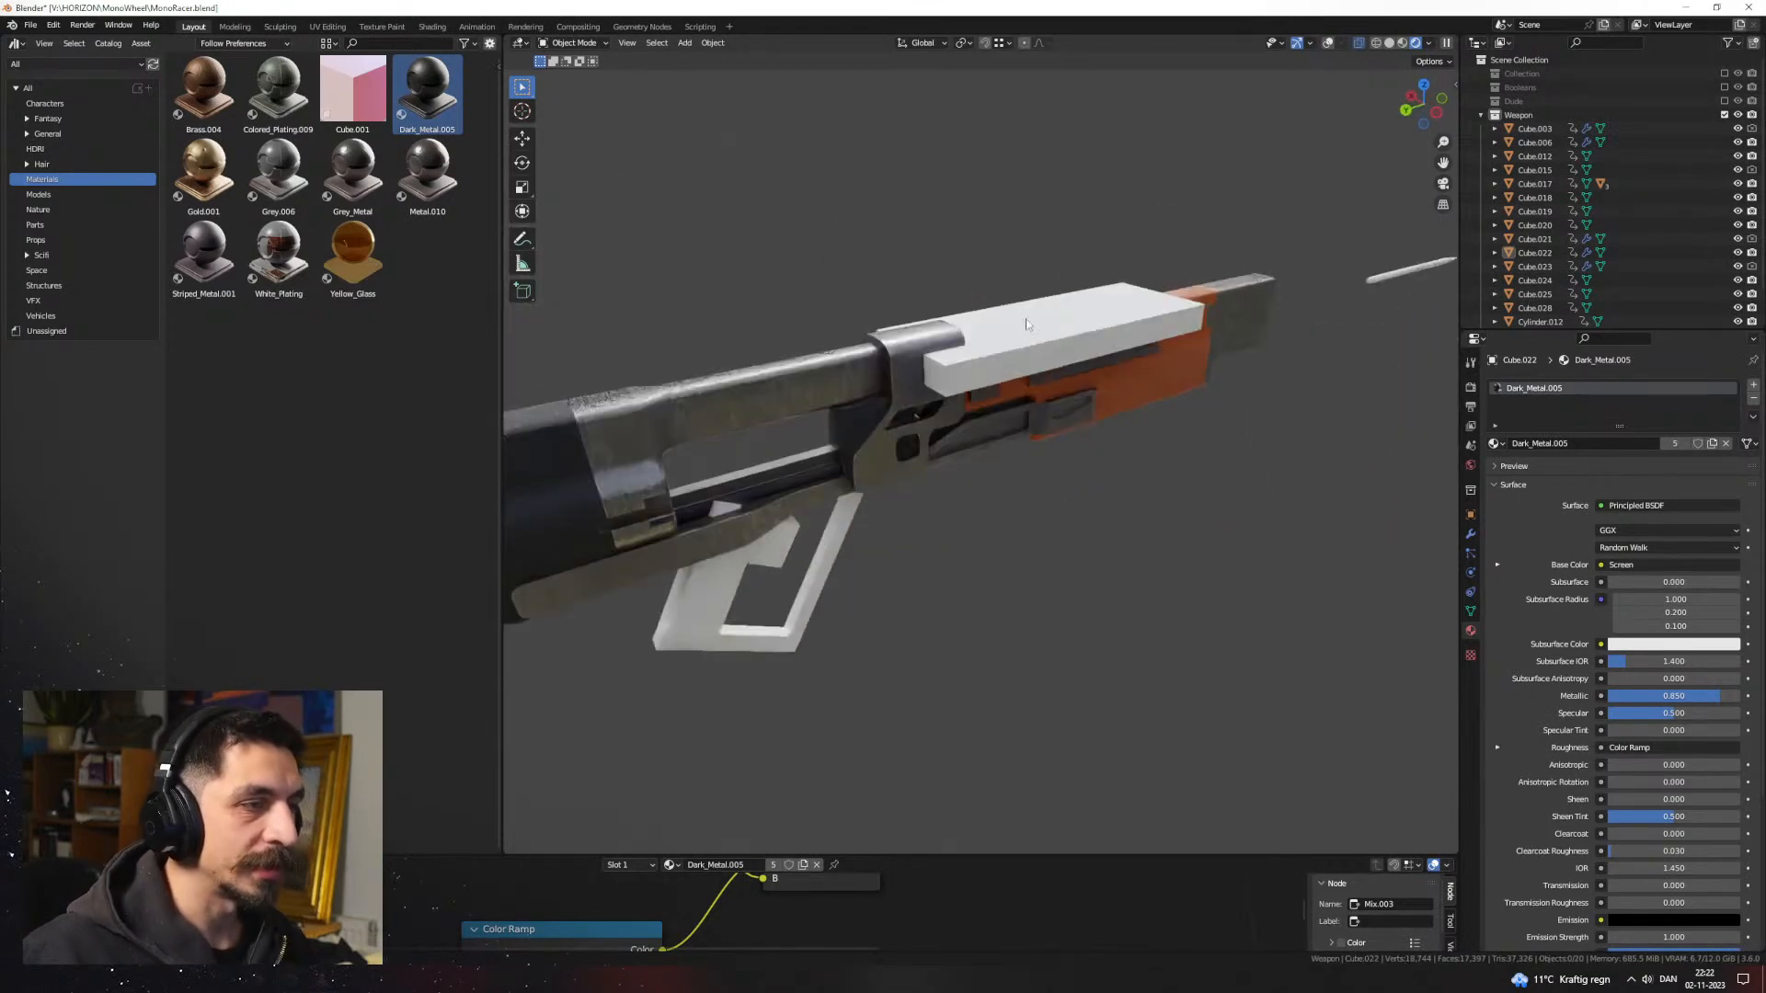
left_click(1025, 318)
middle_click_drag(1009, 488, 897, 373)
left_click(889, 365)
key("h")
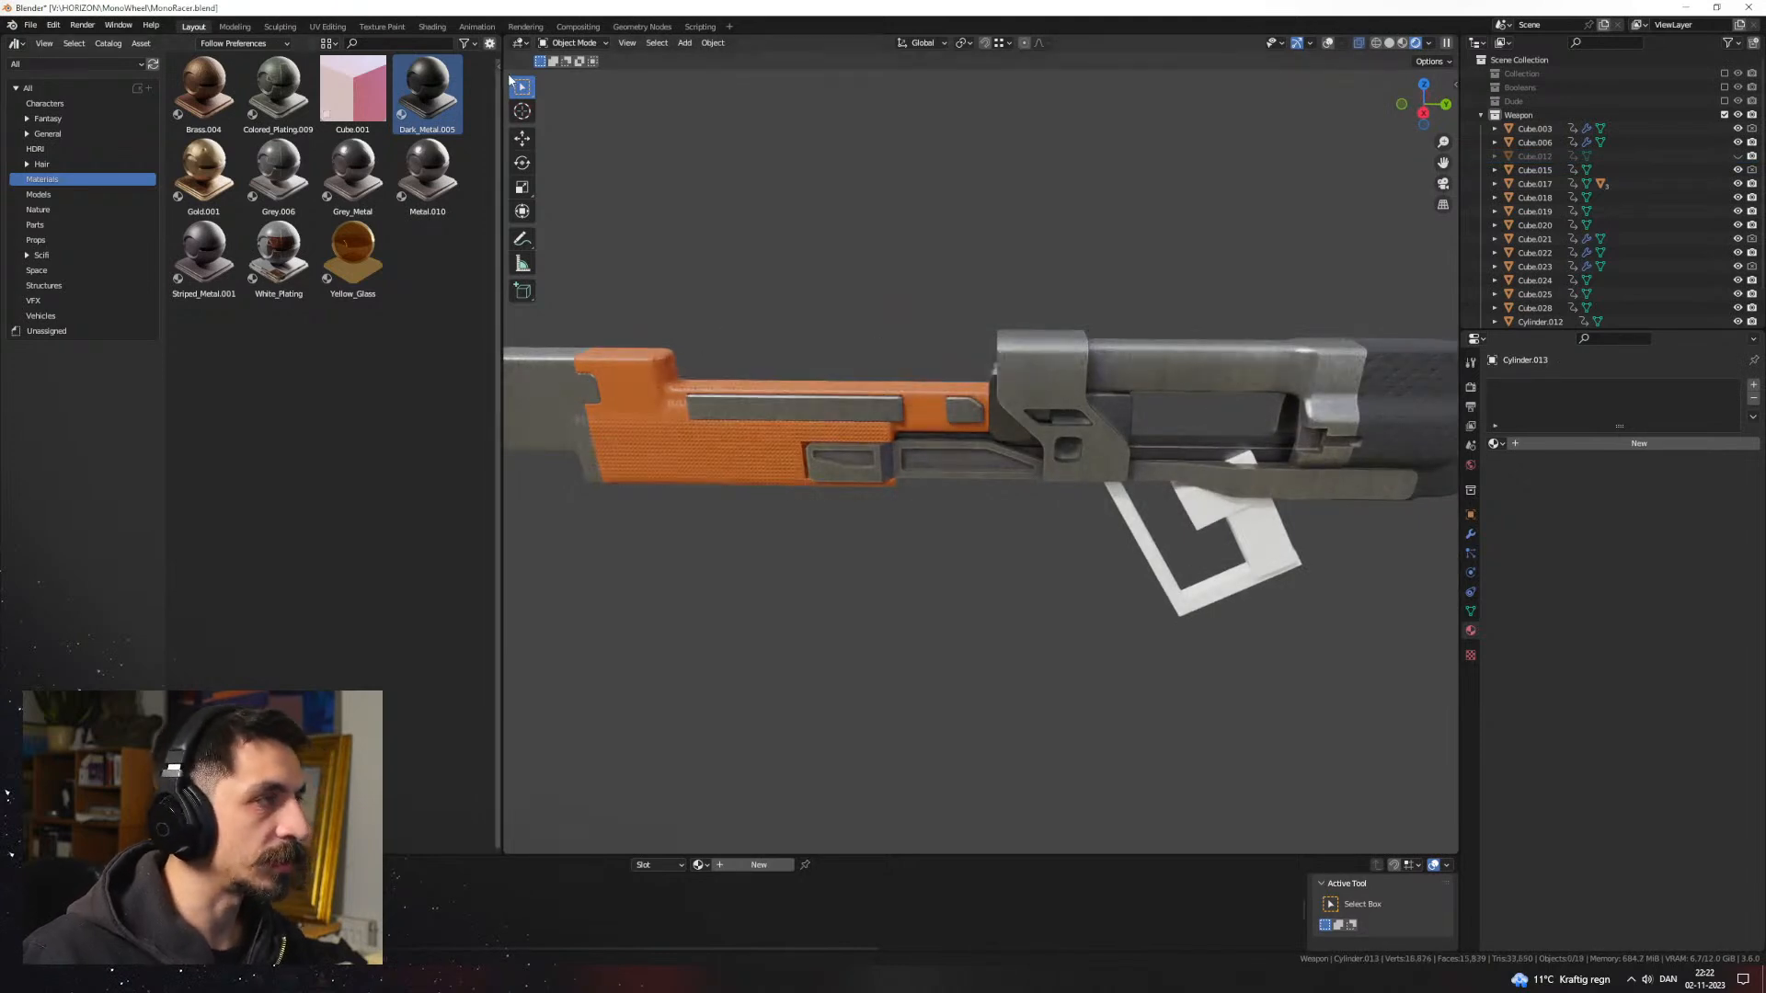
Step: Close the Asset Browser area and switch the viewport to solid shading with X-ray turned off
left_click_drag(506, 38, 397, 115)
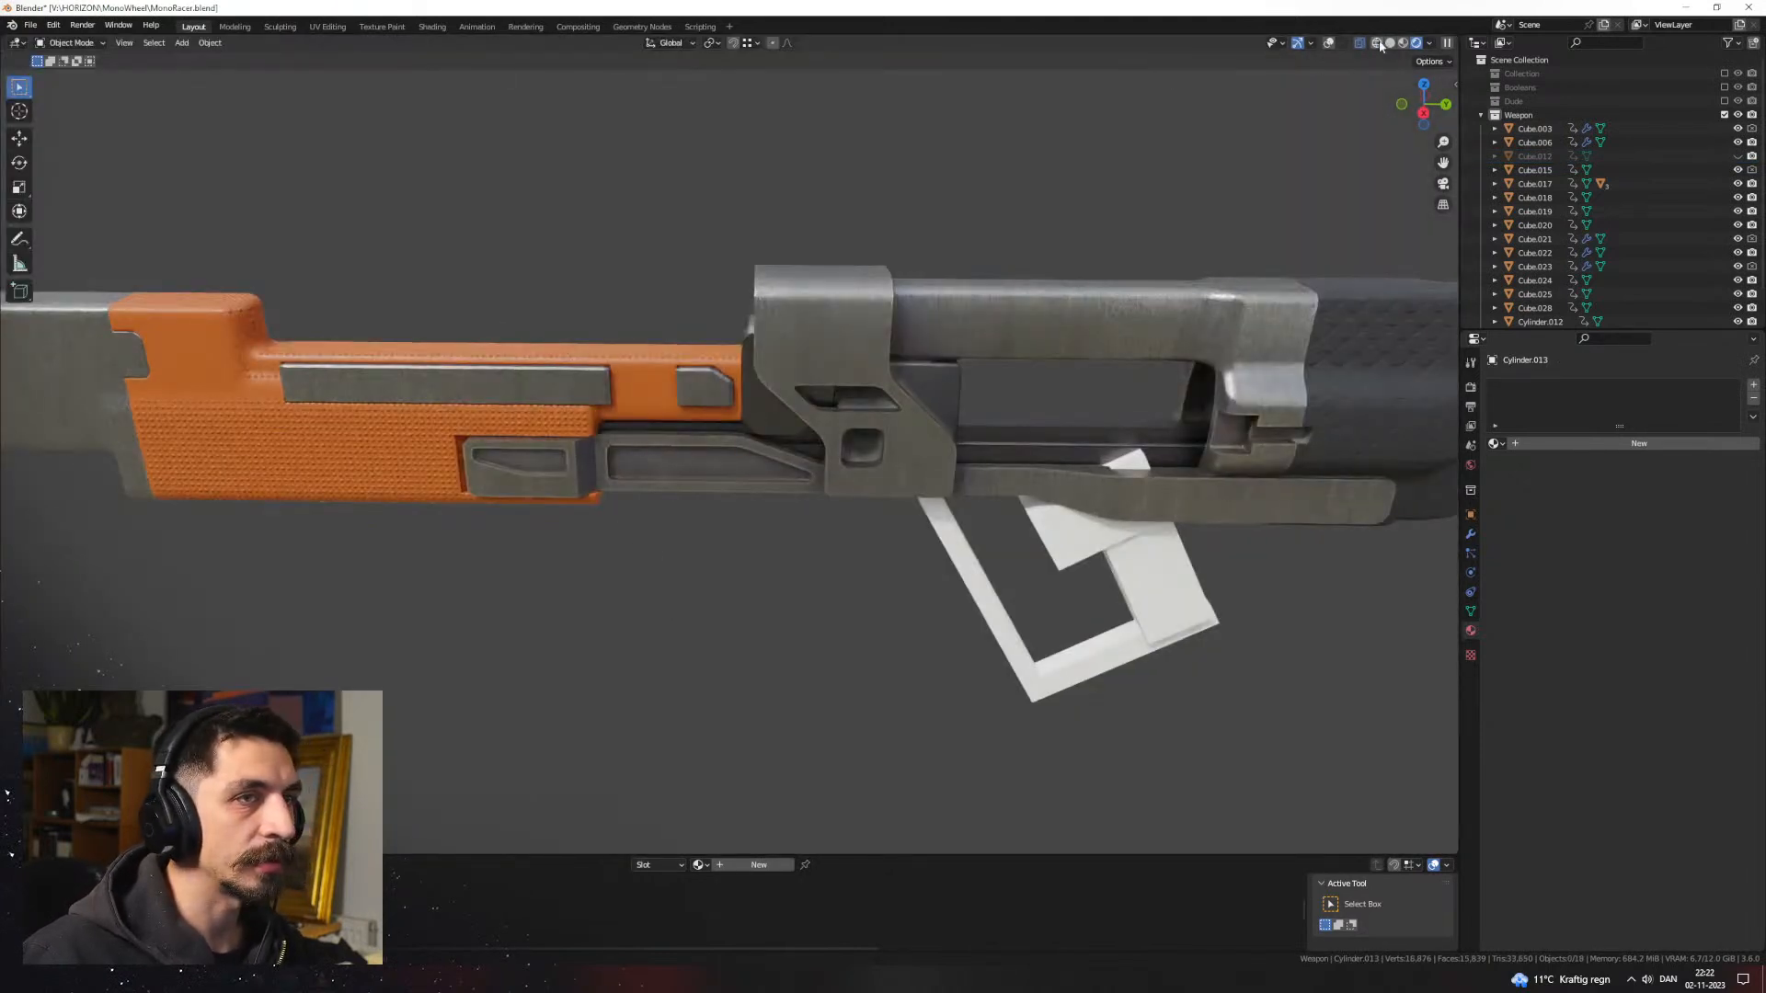
left_click(1380, 43)
left_click(1344, 44)
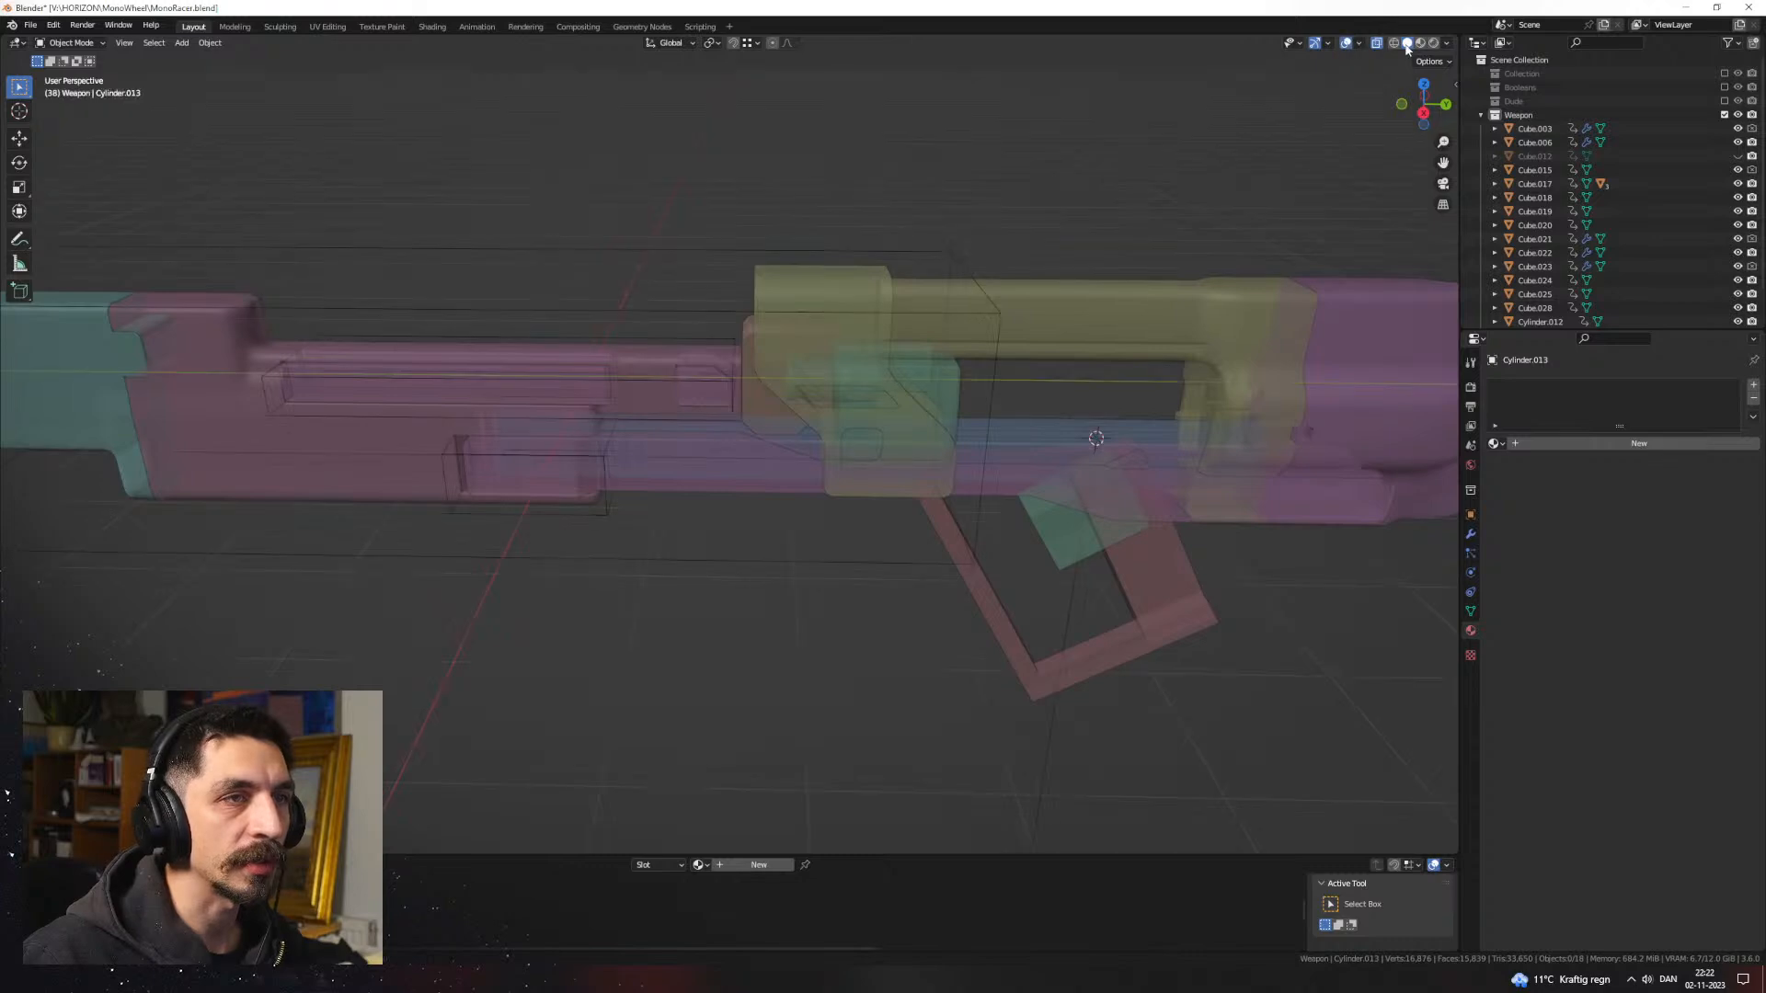
left_click(1377, 44)
Step: Edit the angled grip frame under the weapon and slide its selected edge along the neighbouring geometry
middle_click_drag(1137, 189, 835, 416)
left_click(862, 469)
key("KP_3")
scroll(834, 477, "up", 2)
key("Tab")
left_click(810, 428)
key("Tab")
key("Tab")
left_click(825, 407)
key("g")
key("g")
left_click(893, 468)
key("KP_3")
key("Tab")
scroll(924, 444, "down", 4)
Step: Add a new cube and move it up along Z so it sits above the weapon
left_click(924, 445)
key("a")
key("alt+a")
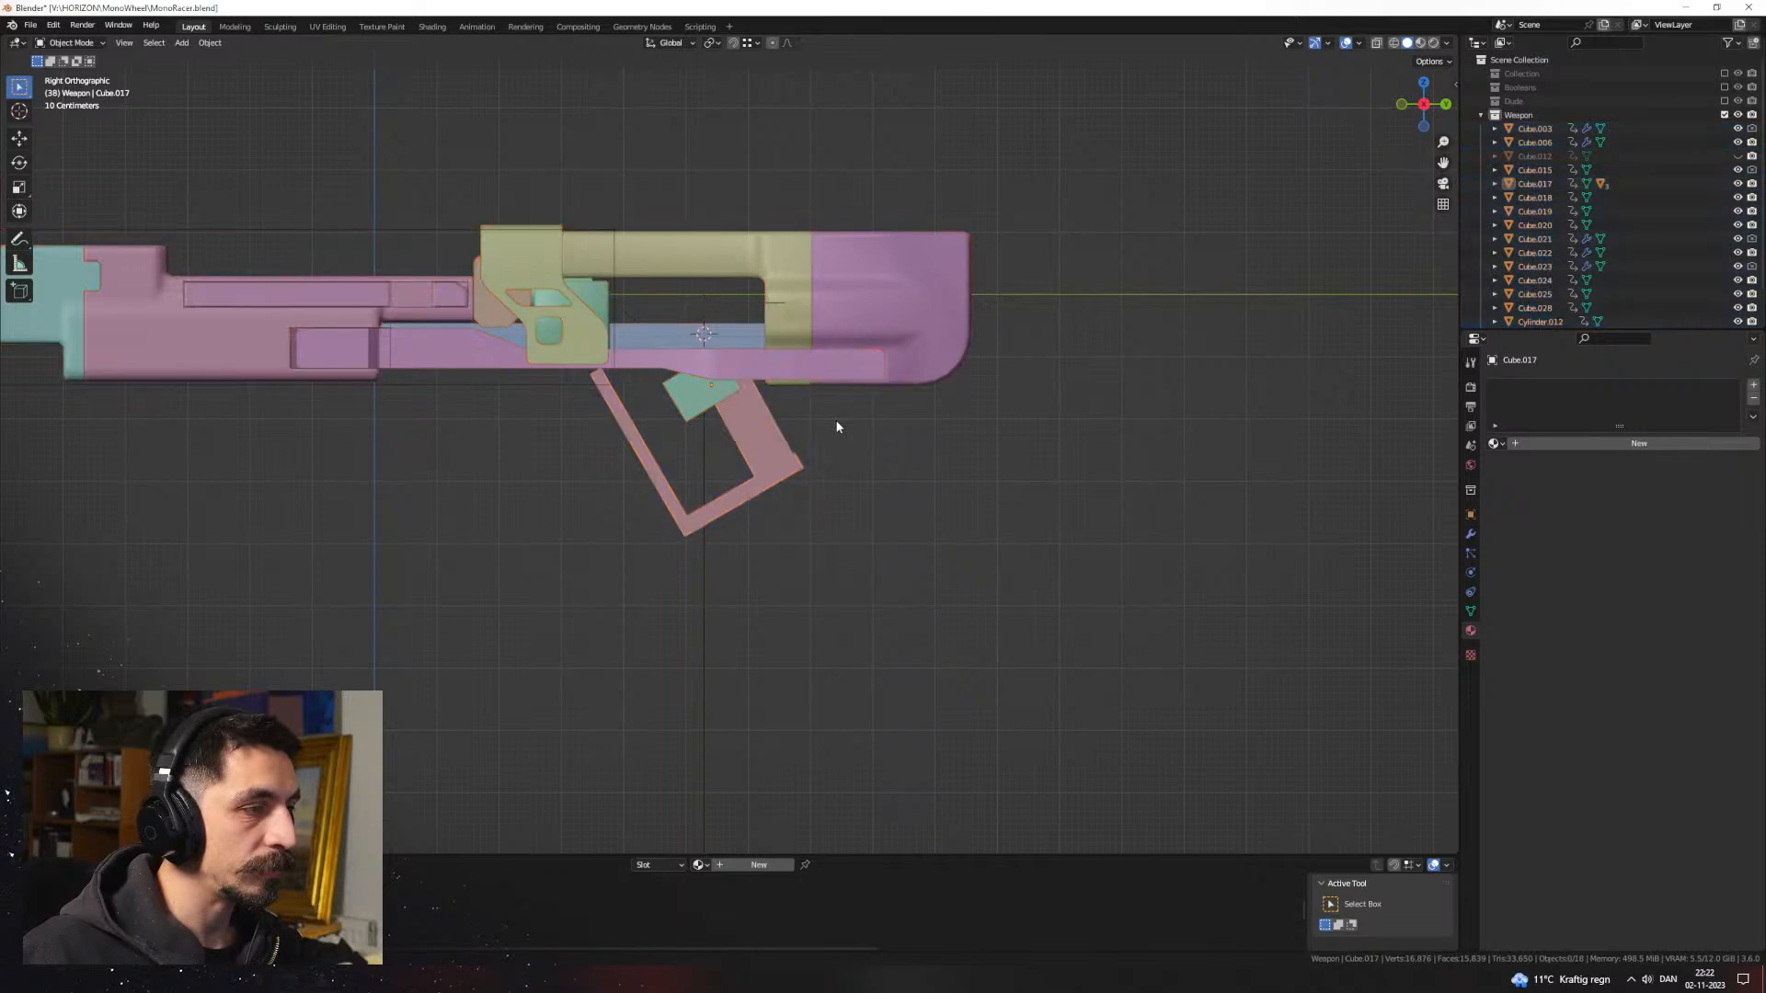
key("shift+a")
mouse_move(796, 421)
left_click(892, 441)
scroll(806, 466, "down", 1)
key("g")
key("z")
left_click(841, 222)
Step: Scale the cube's mesh horizontally without changing its height, then lower its top face along Z
middle_click_drag(840, 223, 887, 478, "shift")
scroll(1097, 400, "up", 4)
key("Tab")
key("s")
key("shift+z")
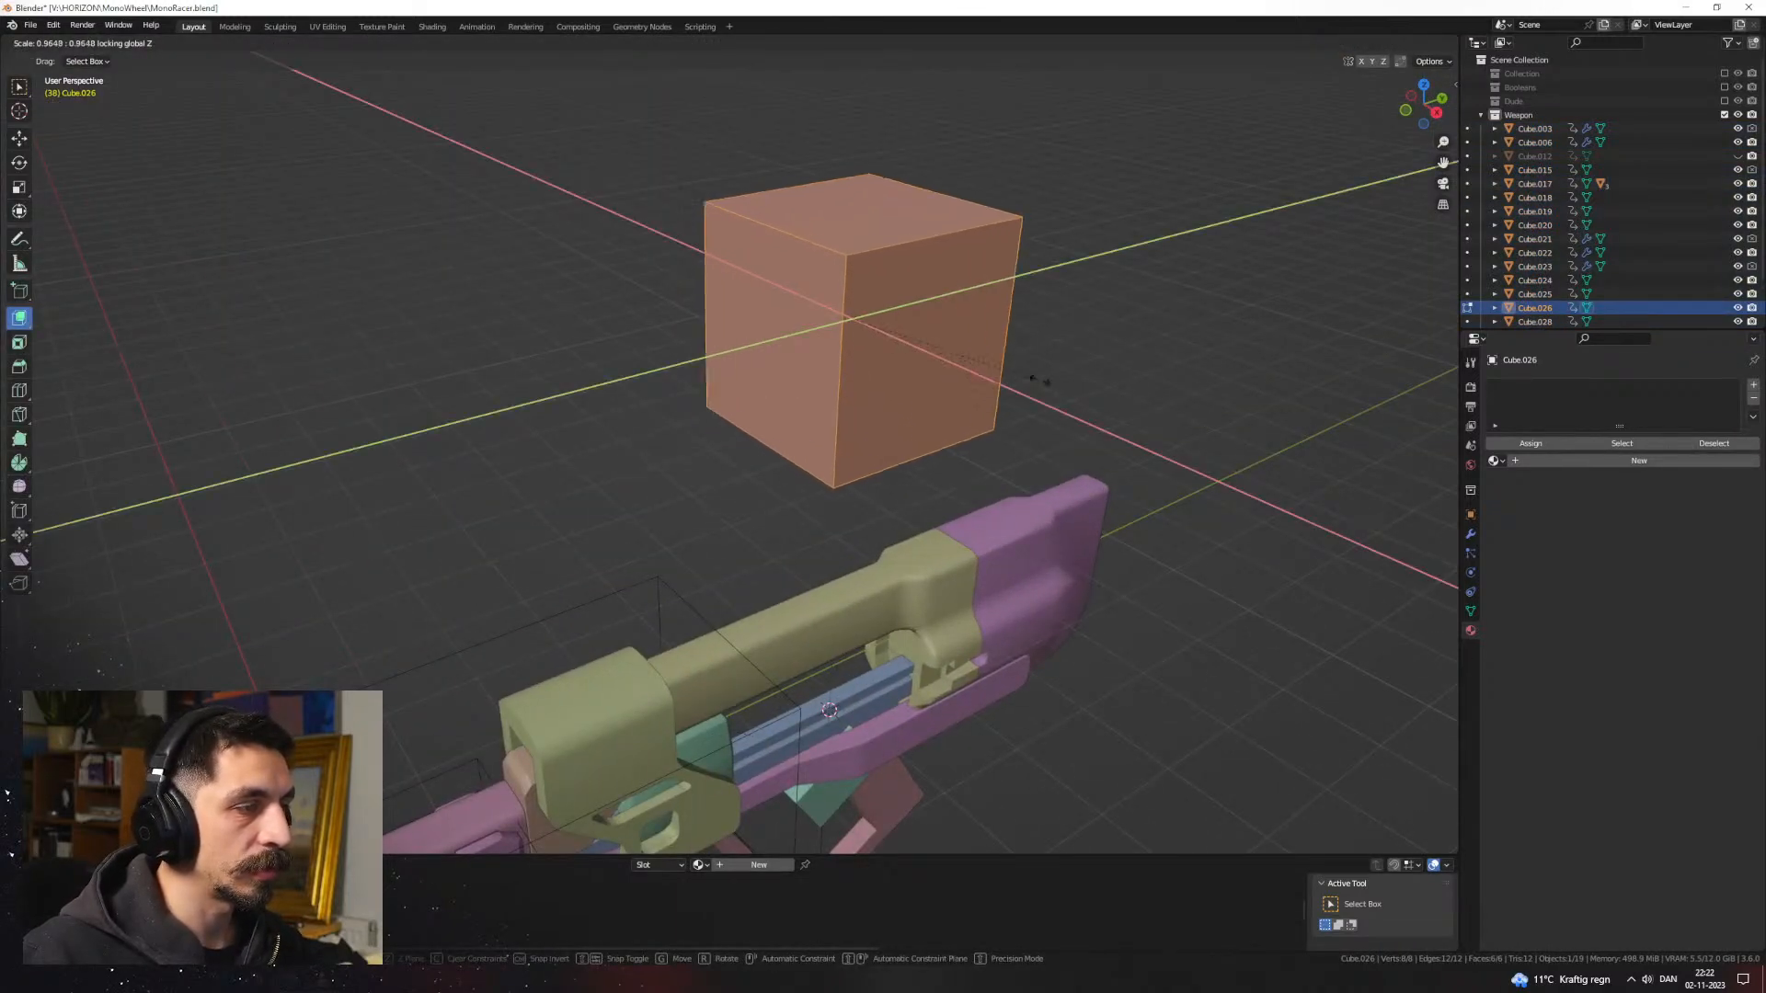
left_click(1056, 379)
key("3")
left_click(884, 218)
key("g")
key("z")
left_click(882, 260)
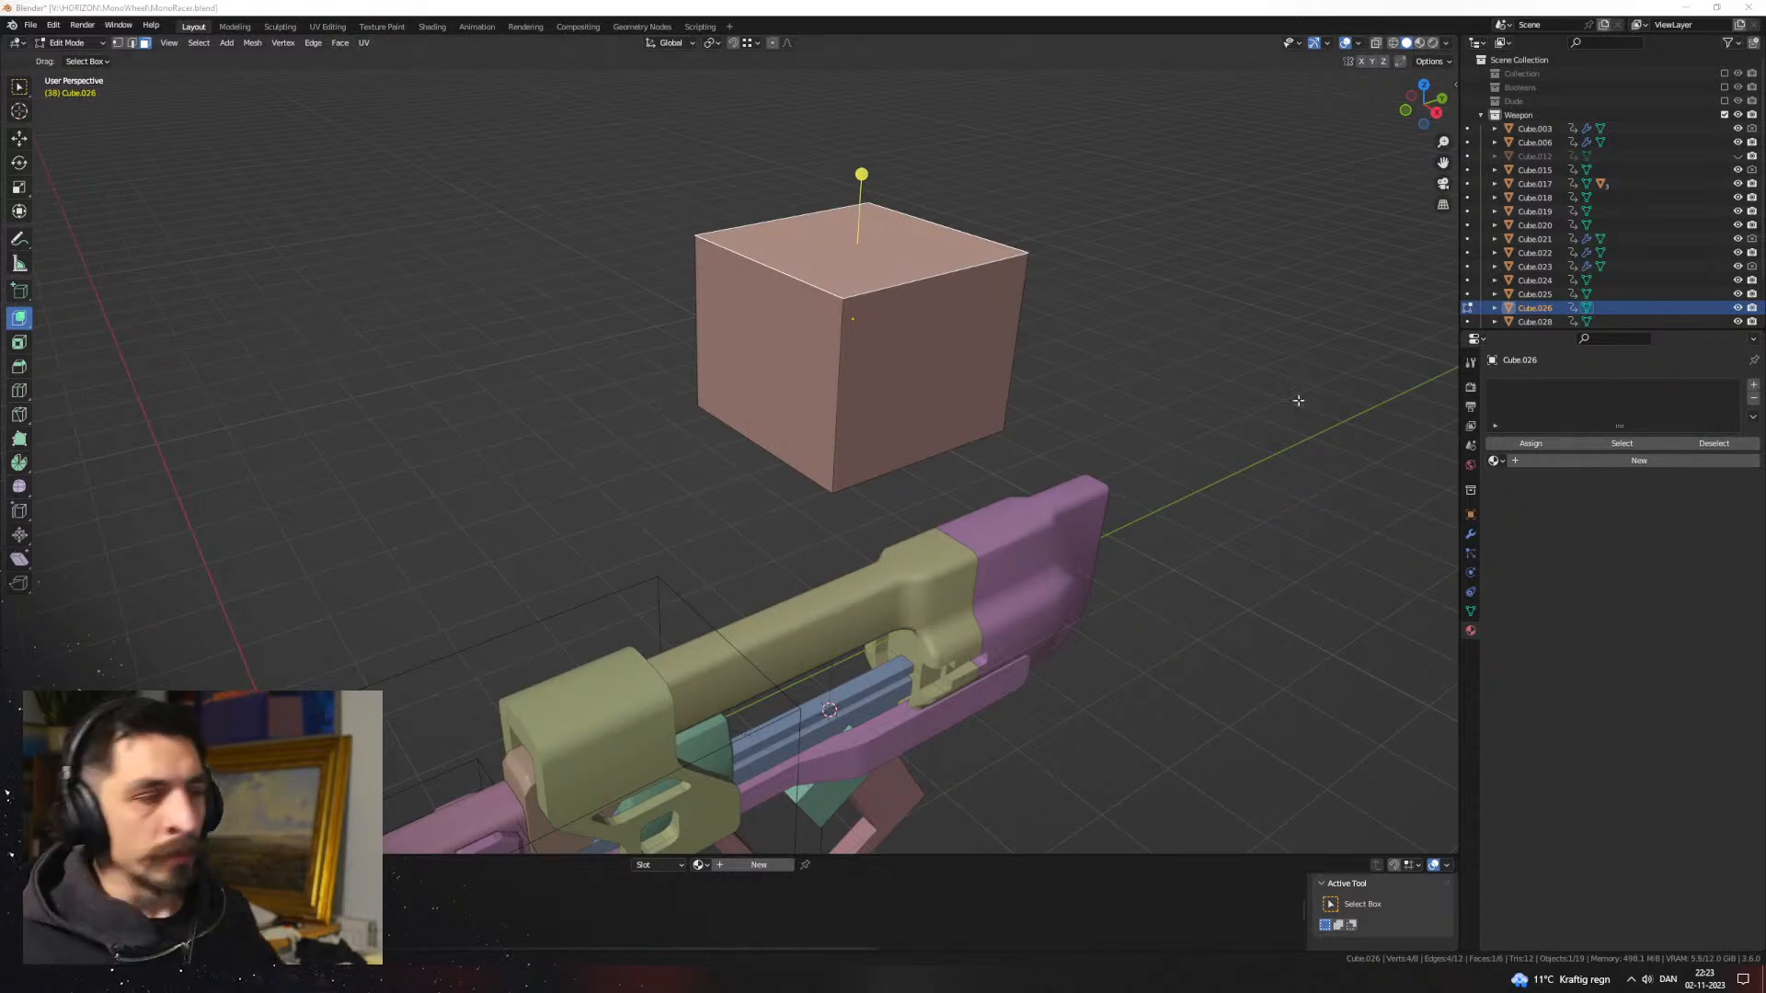
Step: Select the whole block mesh and narrow it along X
key("a")
middle_click_drag(1052, 406, 988, 381)
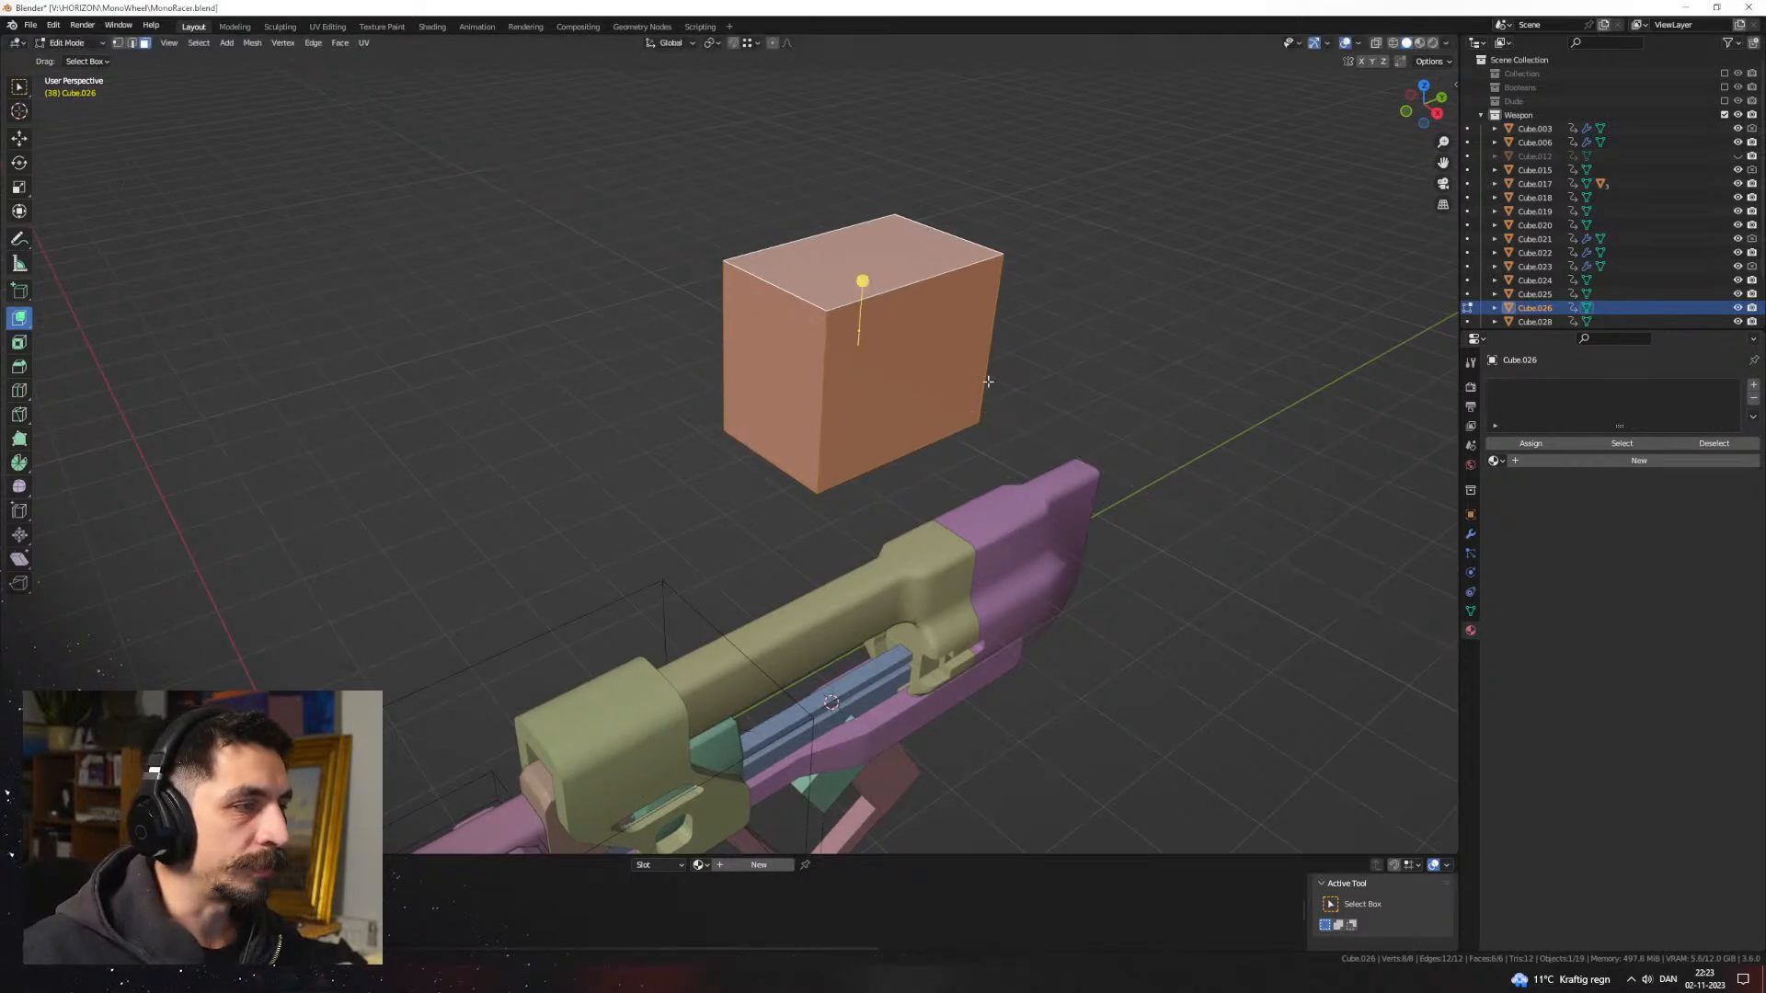
middle_click_drag(876, 362, 829, 412)
scroll(911, 358, "up", 1)
scroll(954, 309, "down", 3)
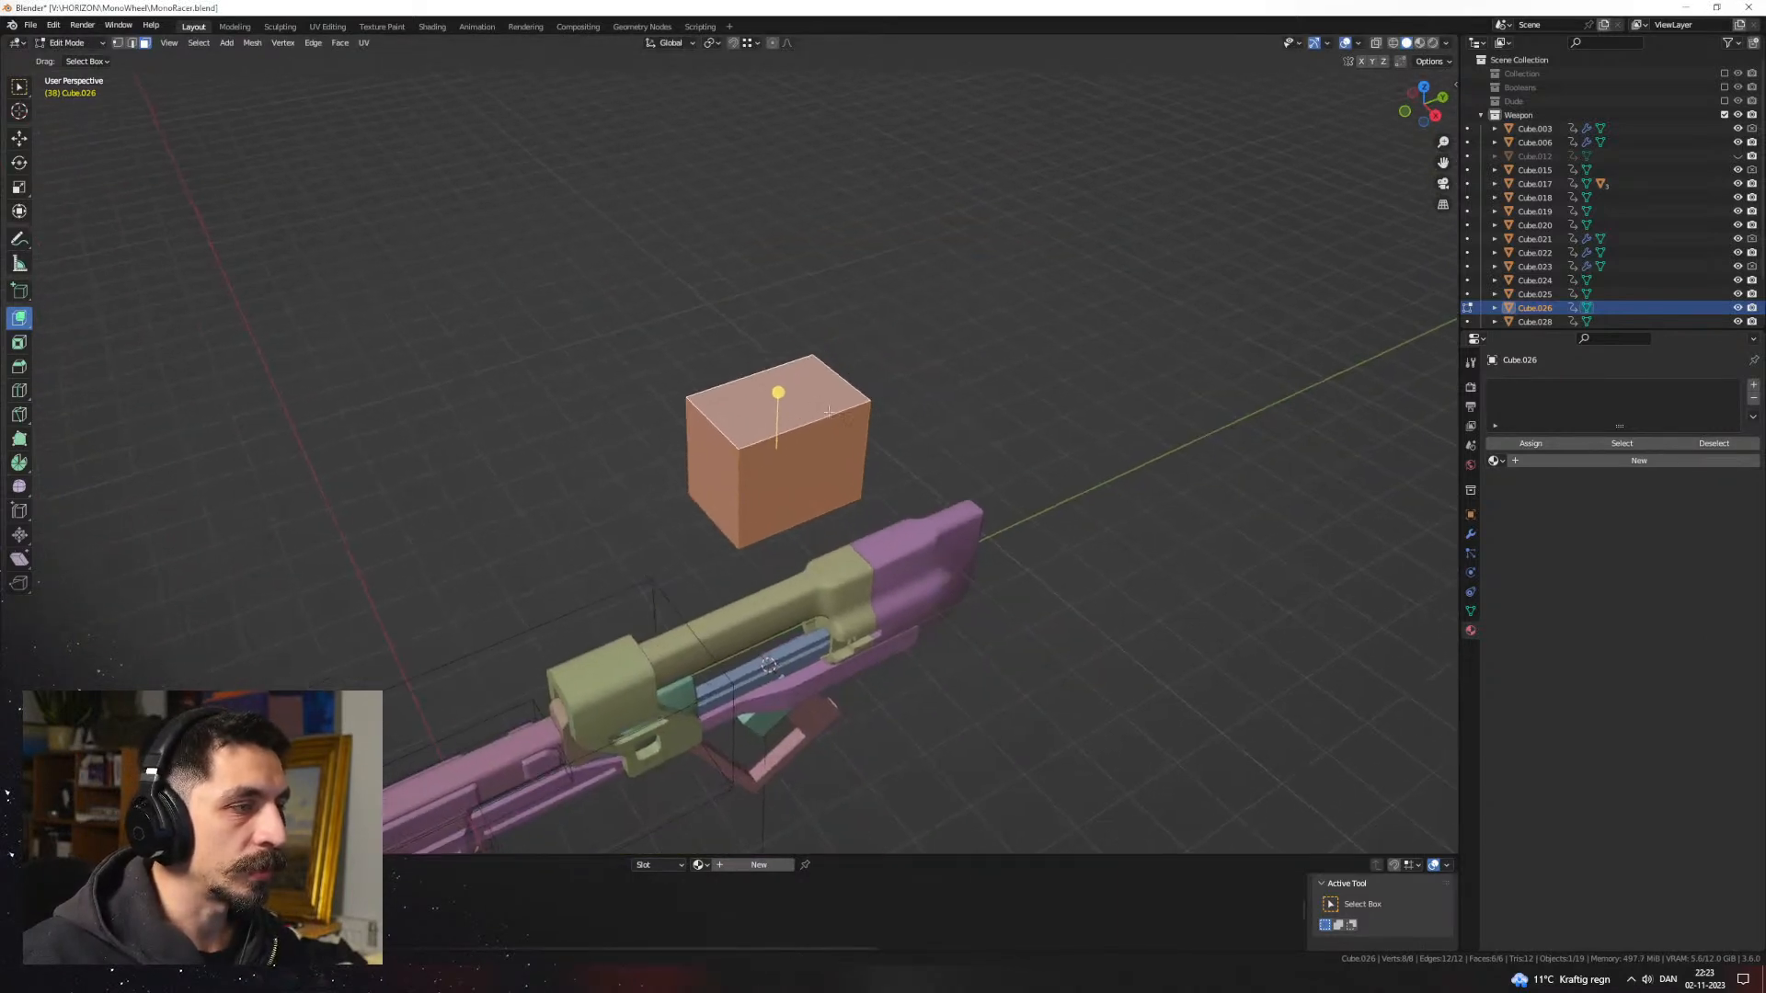
Step: Extrude the block's top face upward and offset it slightly in the right side view so the block bends
left_click(829, 412)
key("e")
left_click(938, 318)
key("ctrl+KP_1")
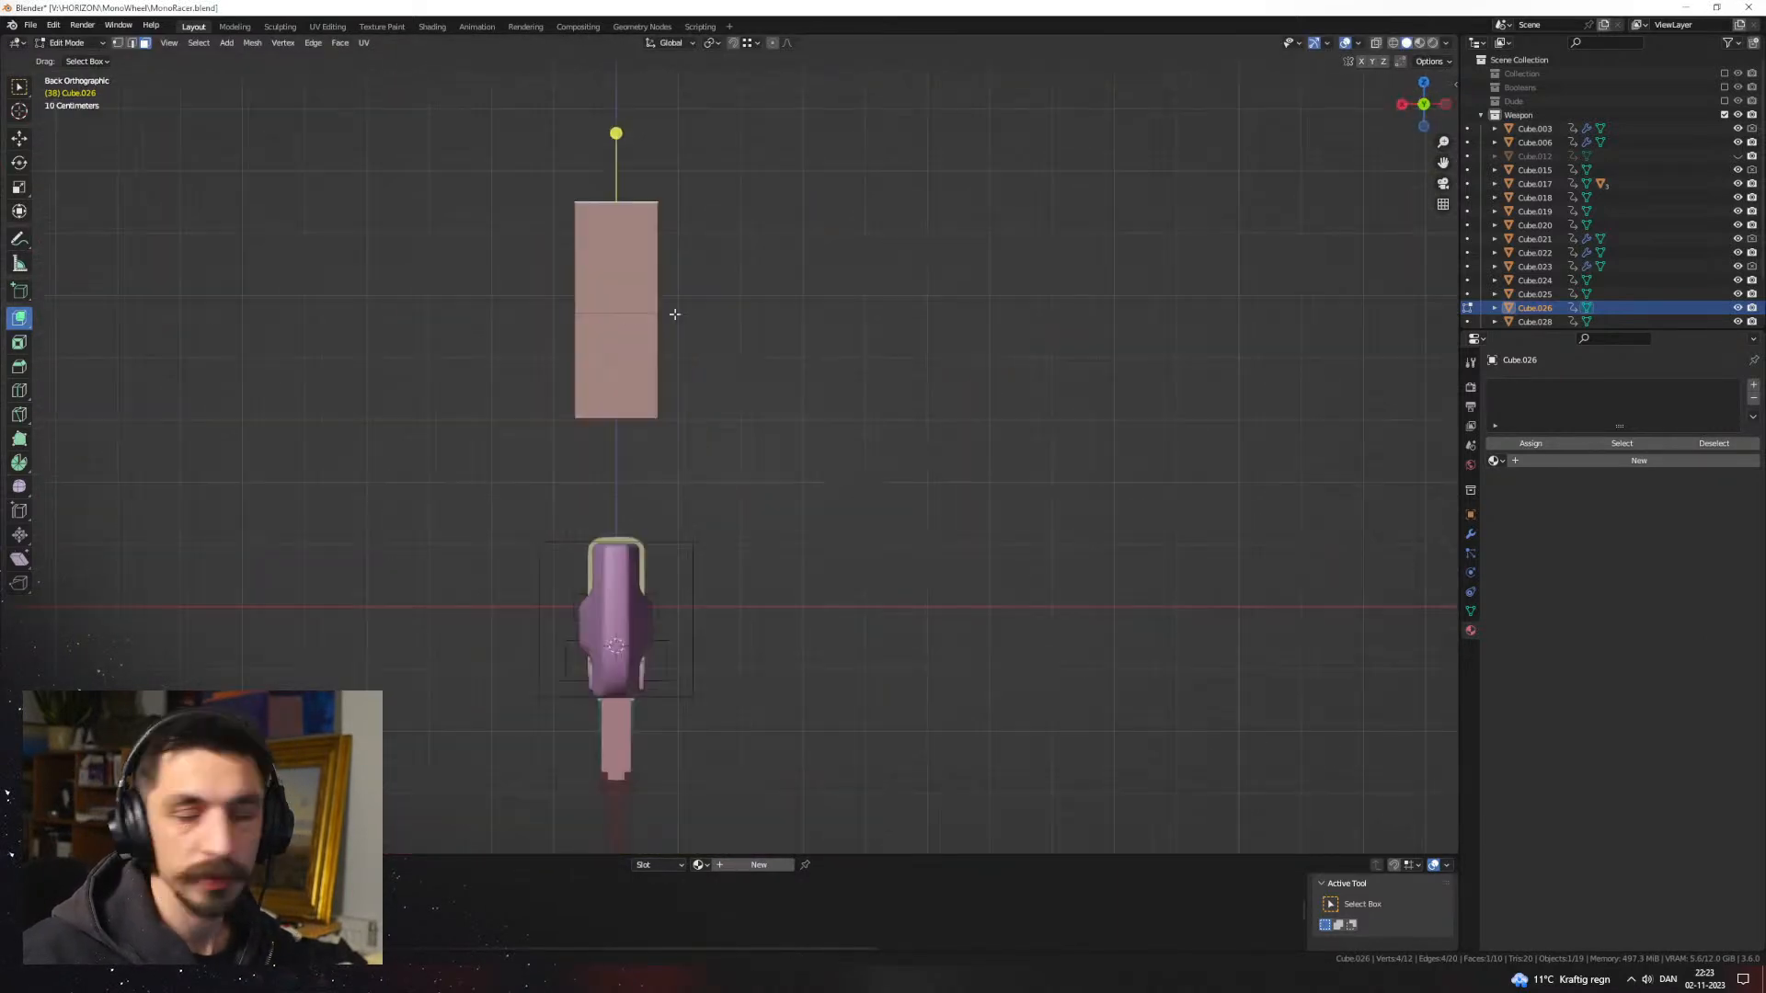
key("KP_3")
scroll(958, 505, "up", 2)
key("g")
left_click(967, 449)
middle_click_drag(873, 456, 947, 488)
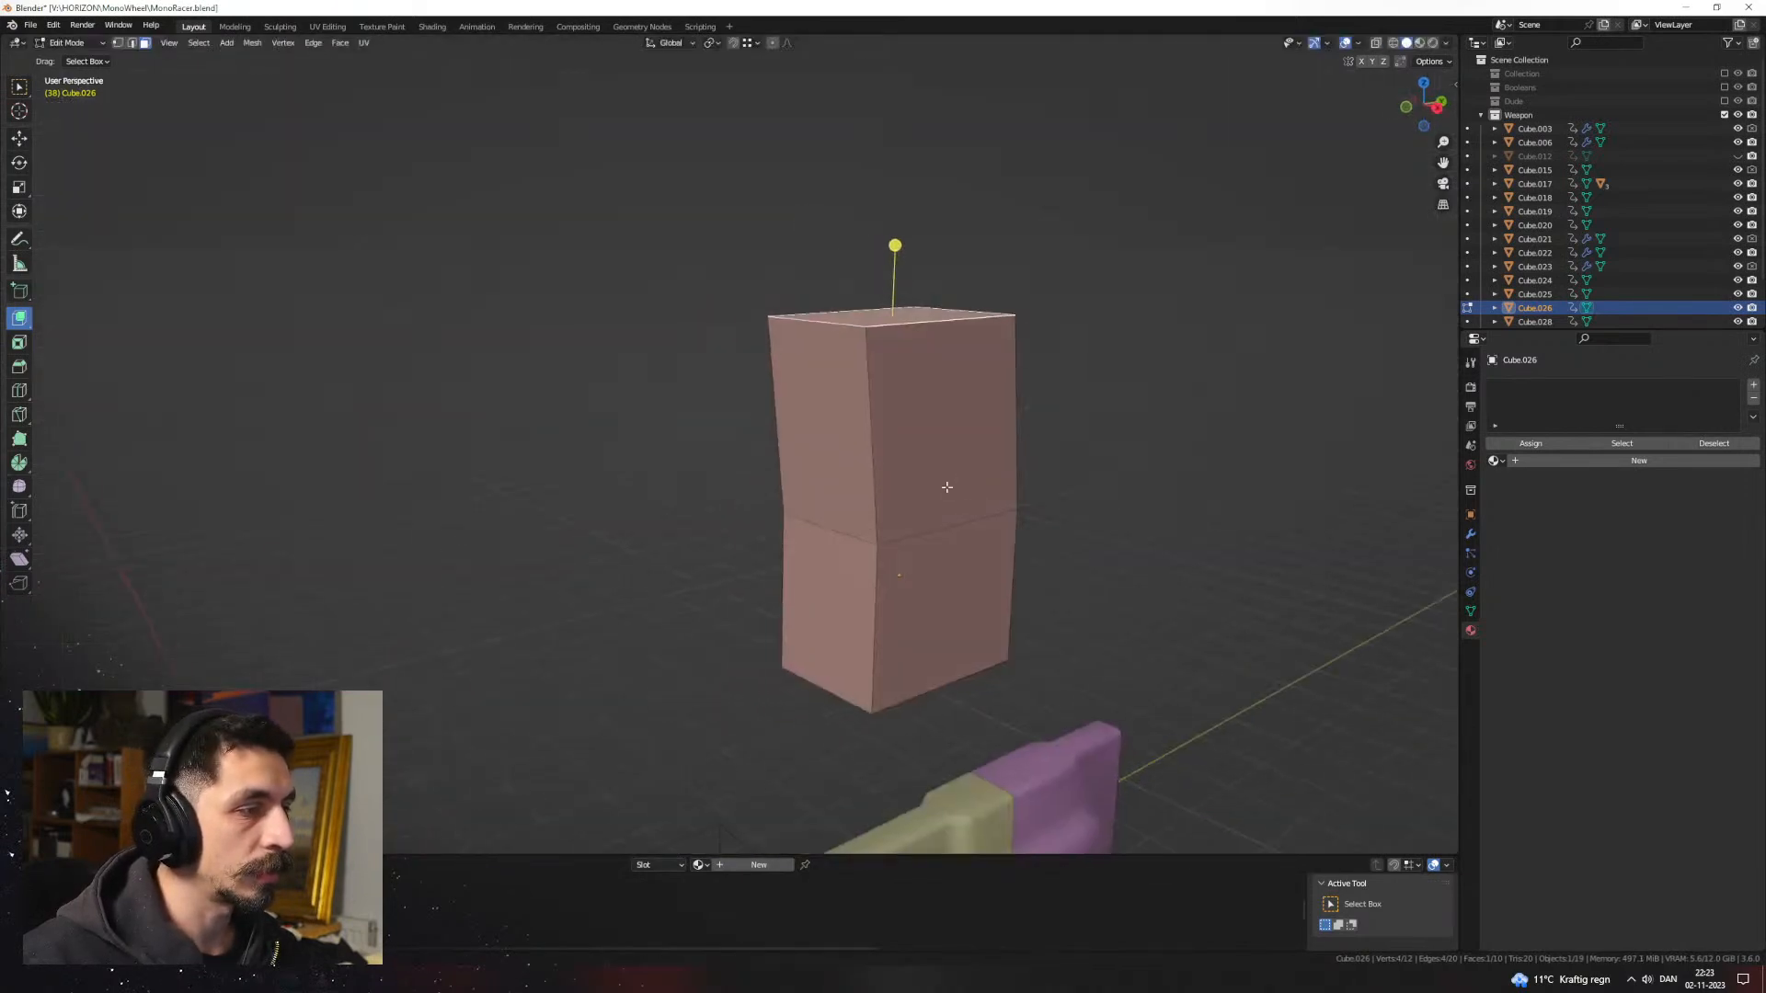
Step: Add a Subdivision Surface modifier to the bent block
key("2")
left_click(875, 483)
key("Tab")
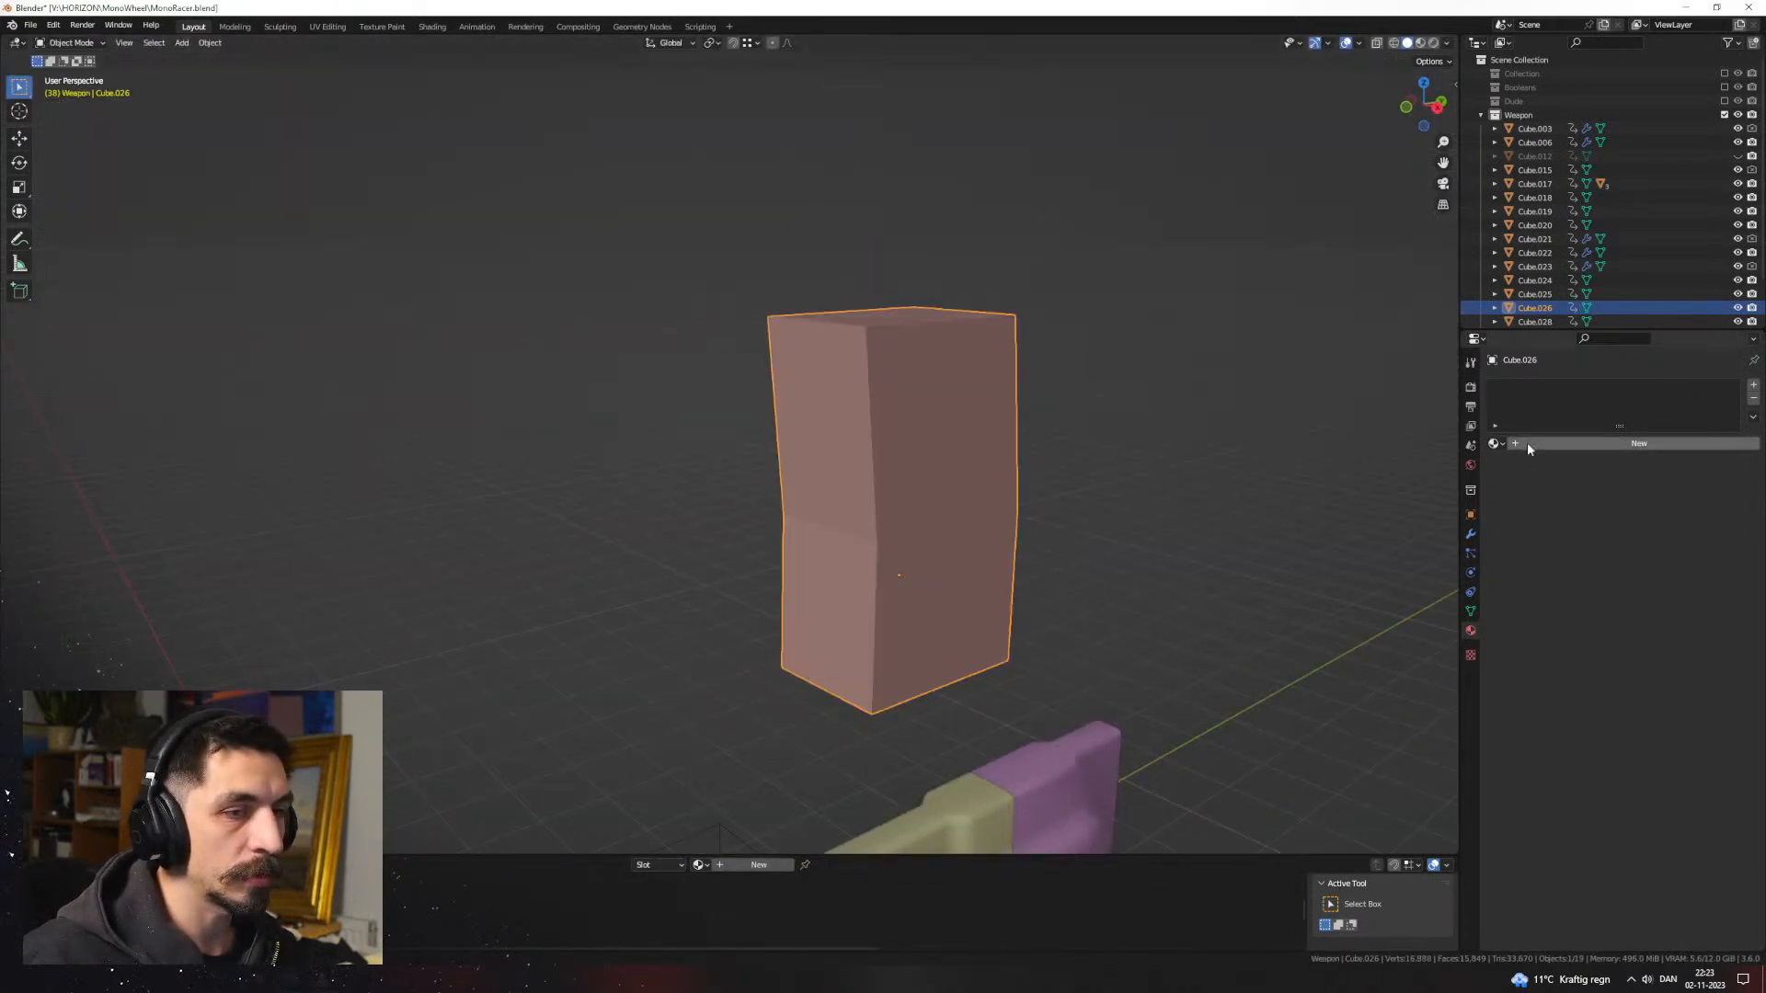
left_click(1471, 534)
left_click(1543, 387)
left_click(1510, 638)
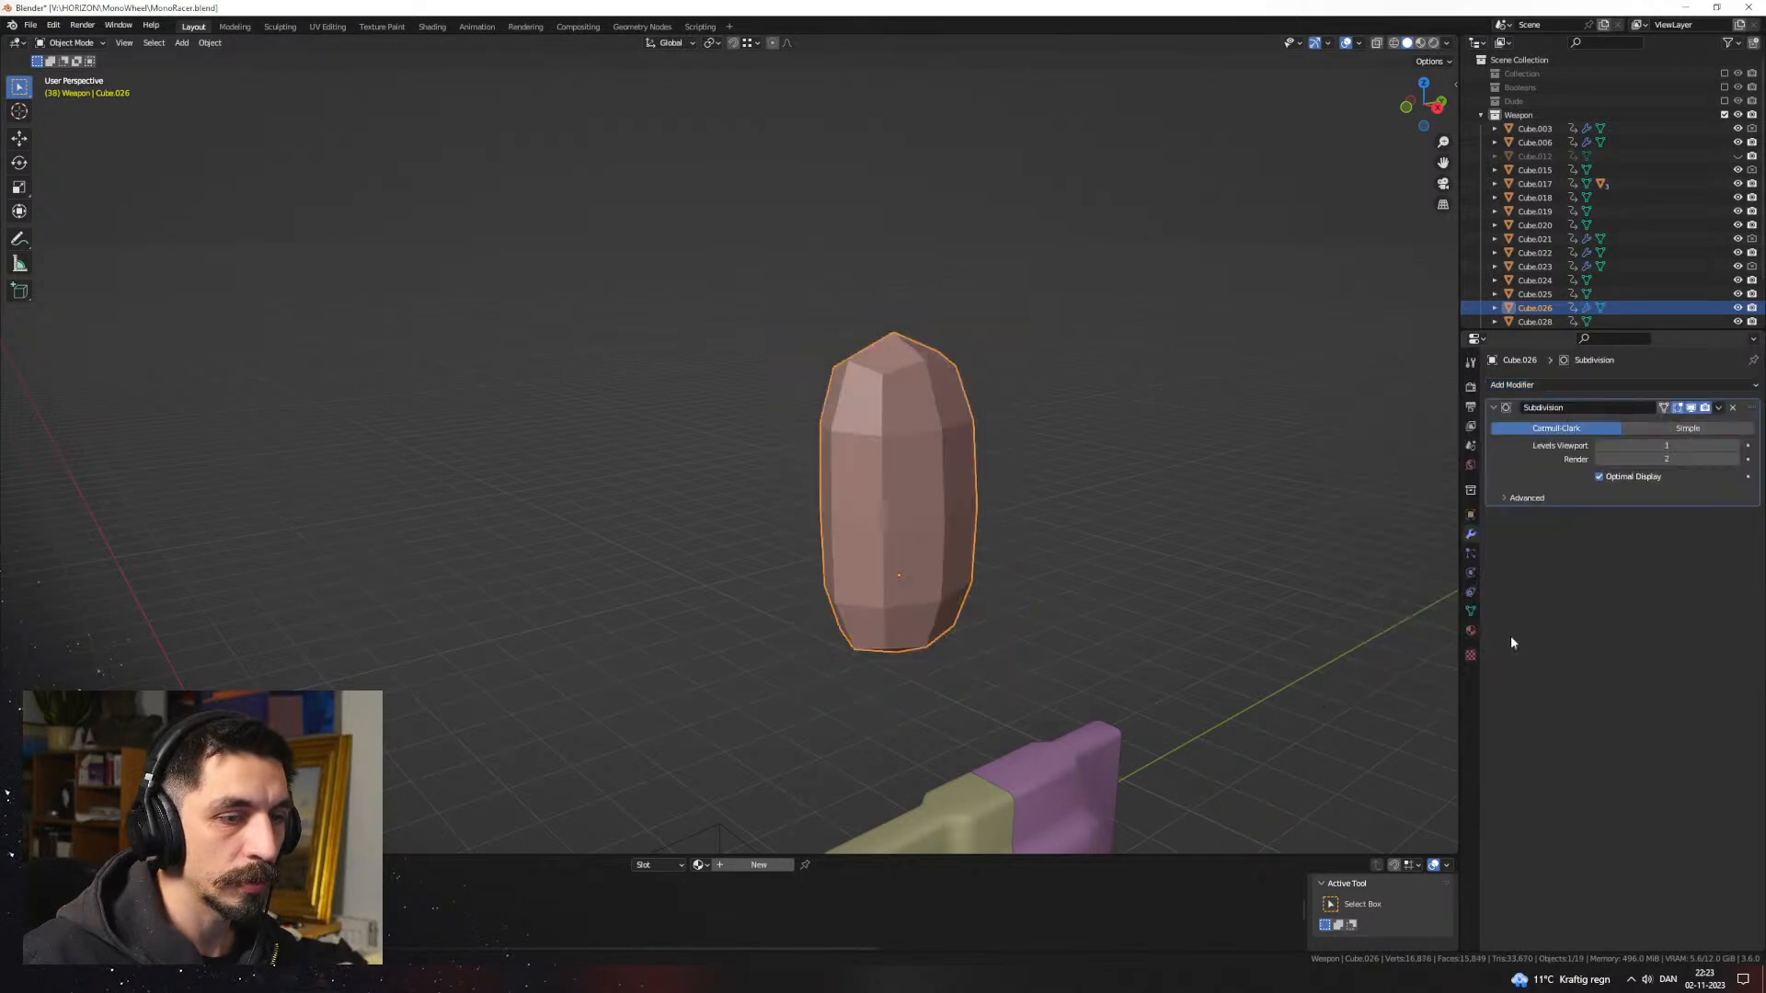
Step: Delete the block's bottom face and set the Subdivision viewport level to 2
key("Tab")
key("x")
left_click(879, 641)
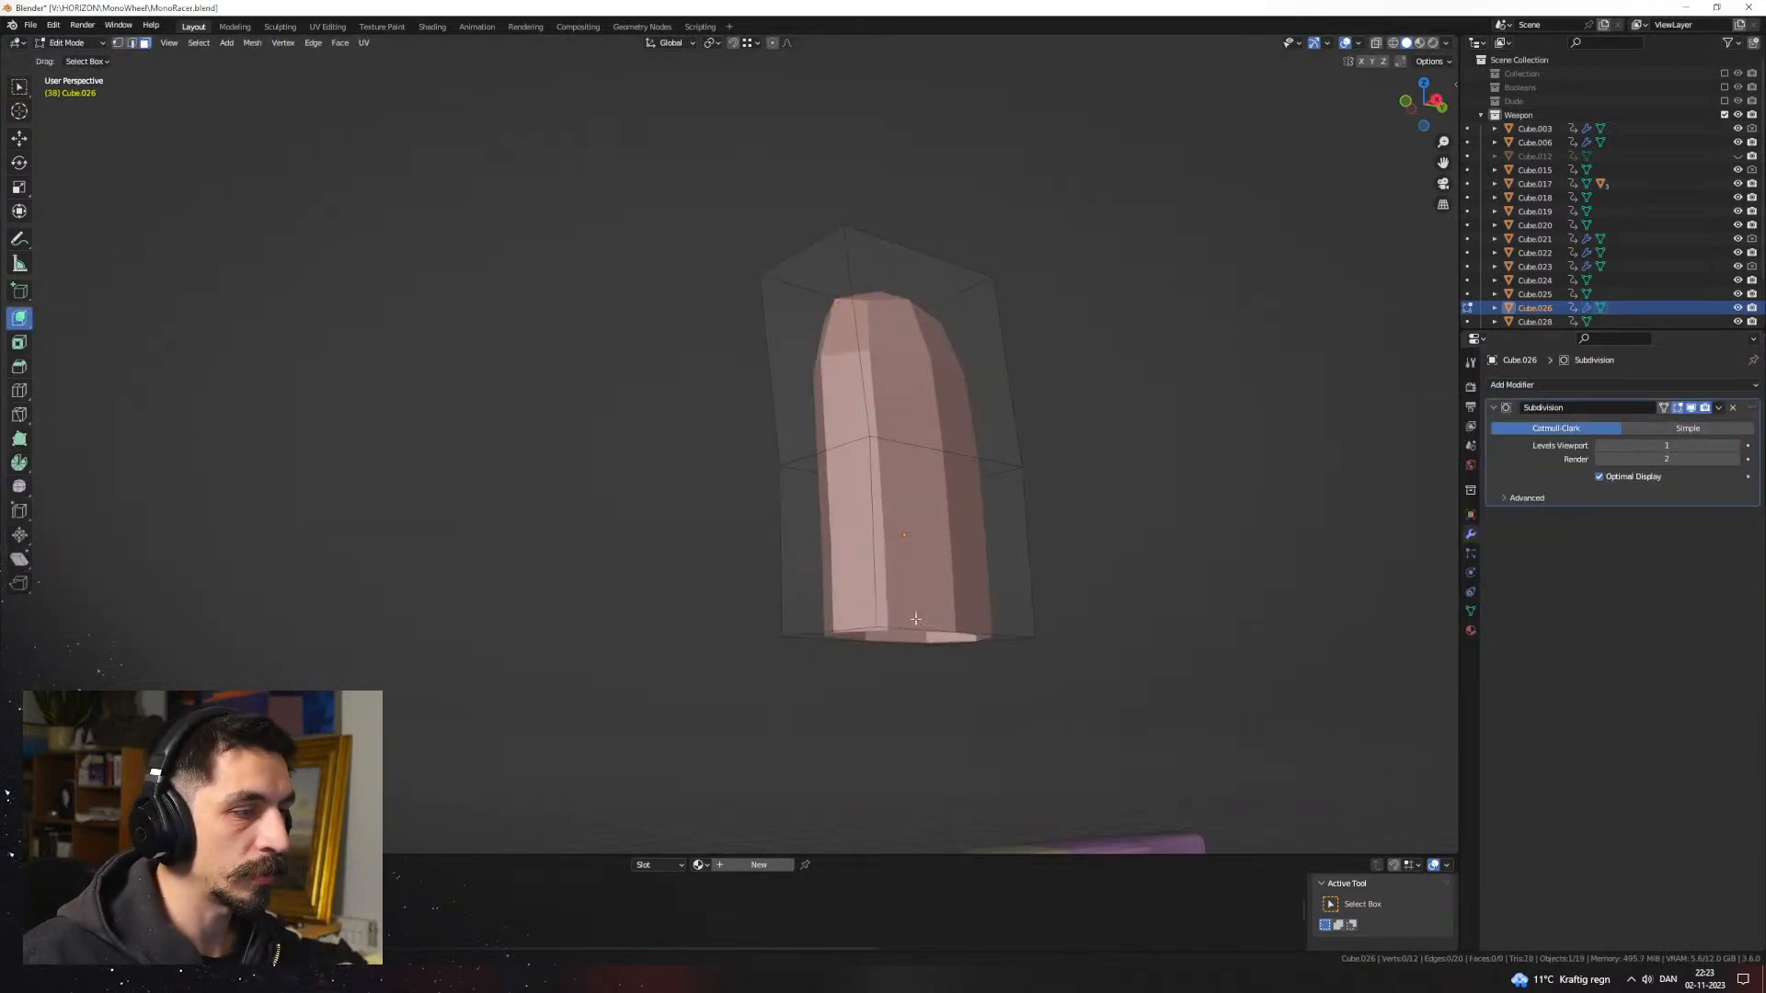
key("Tab")
left_click(1736, 445)
Step: Delete the block's top face to leave an open tube
middle_click_drag(1163, 478, 1155, 585)
key("Tab")
left_click(880, 392)
key("x")
left_click(880, 388)
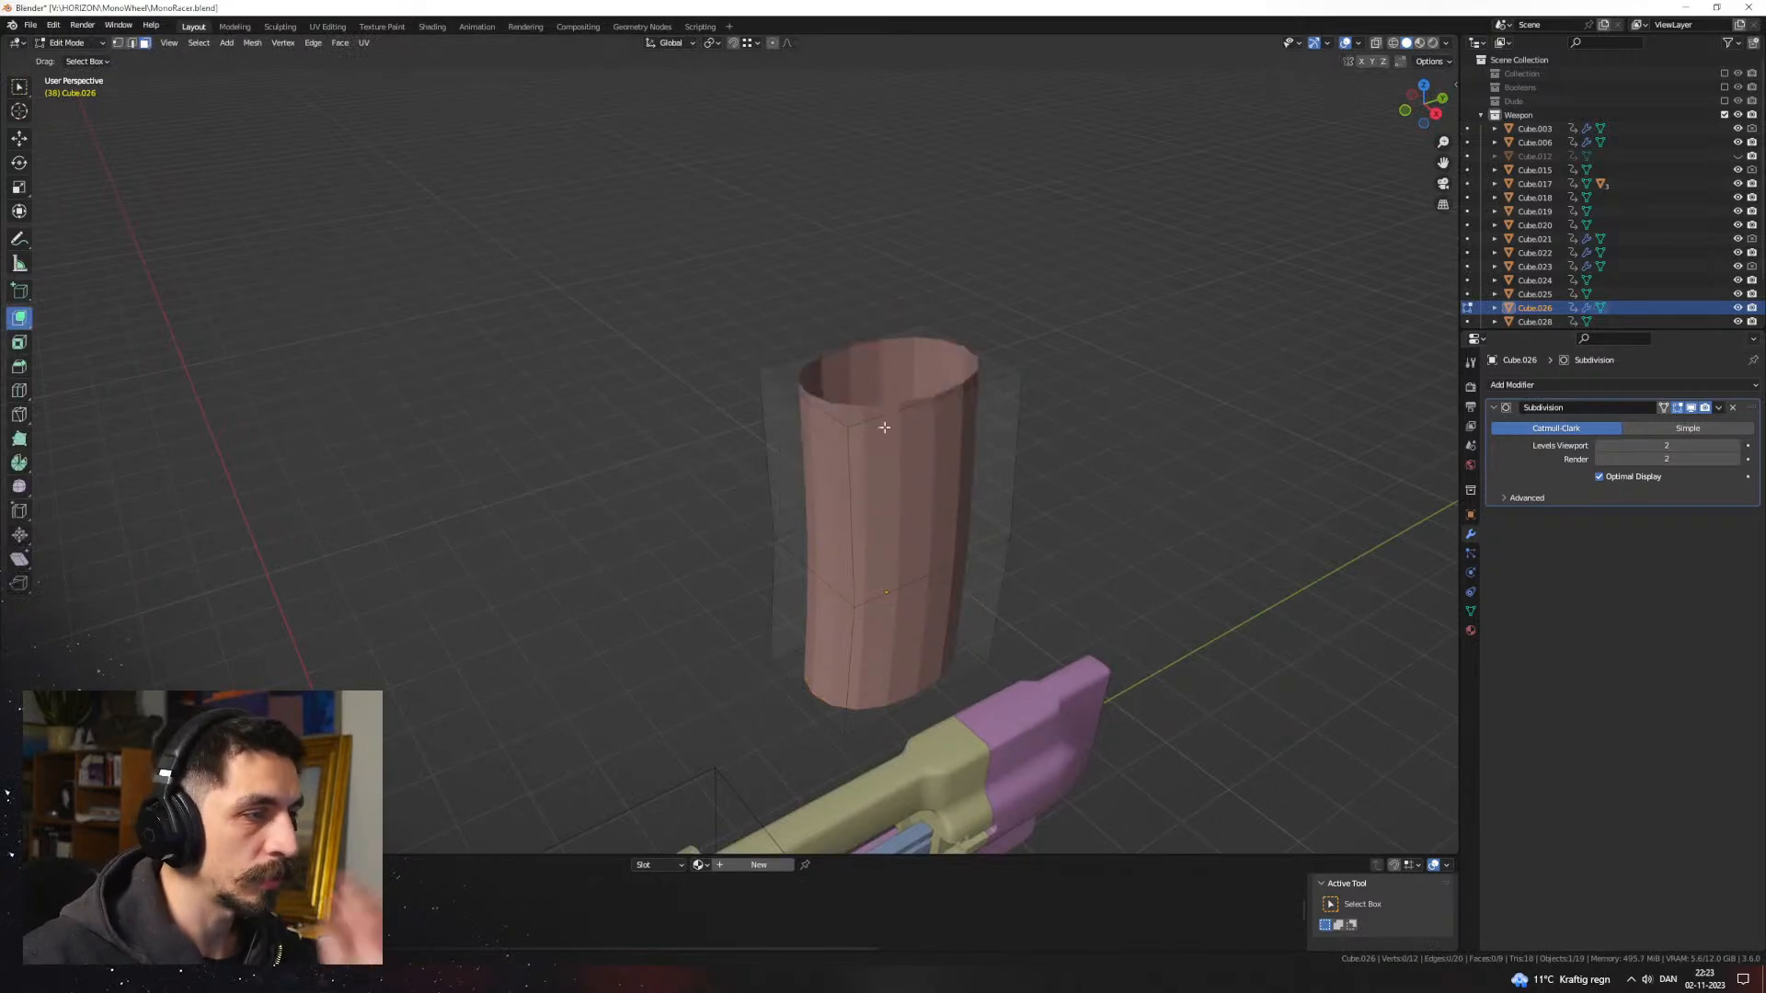
Step: Extrude the tube's open top edge loop a short distance upward and adjust its position along Y
left_click(852, 488)
middle_click_drag(852, 488, 819, 400)
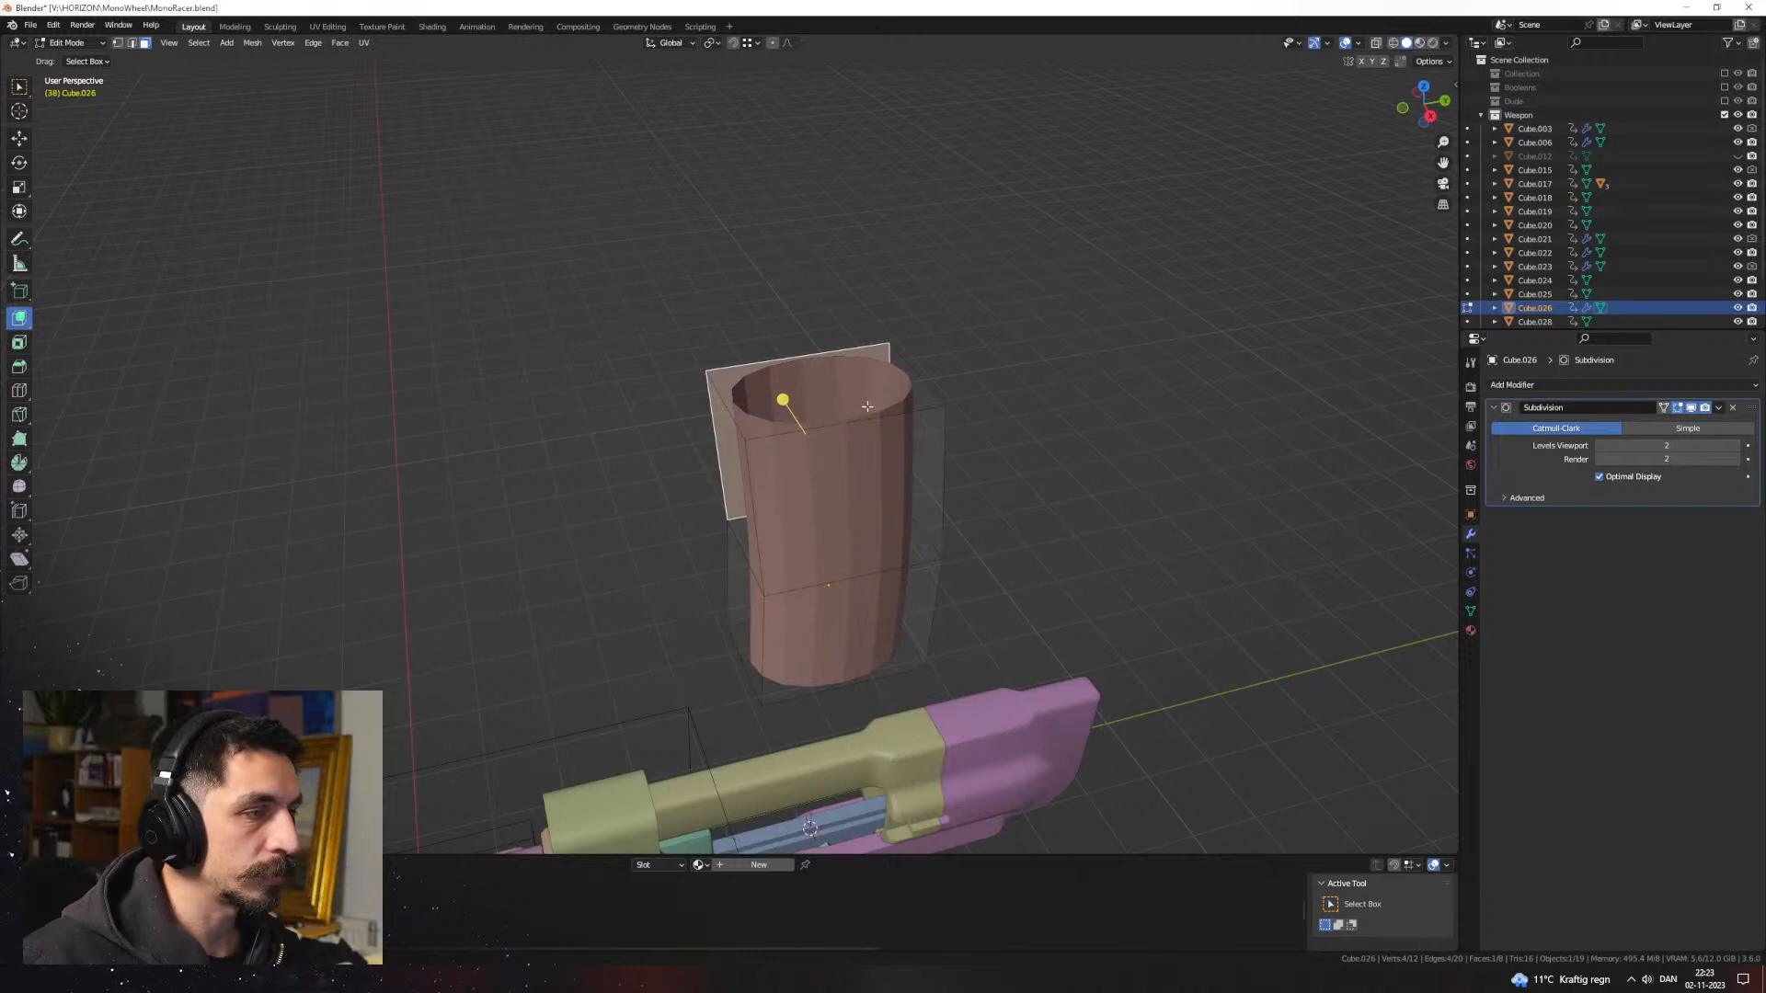
key("2")
left_click(862, 424, "alt")
middle_click_drag(953, 427, 951, 390)
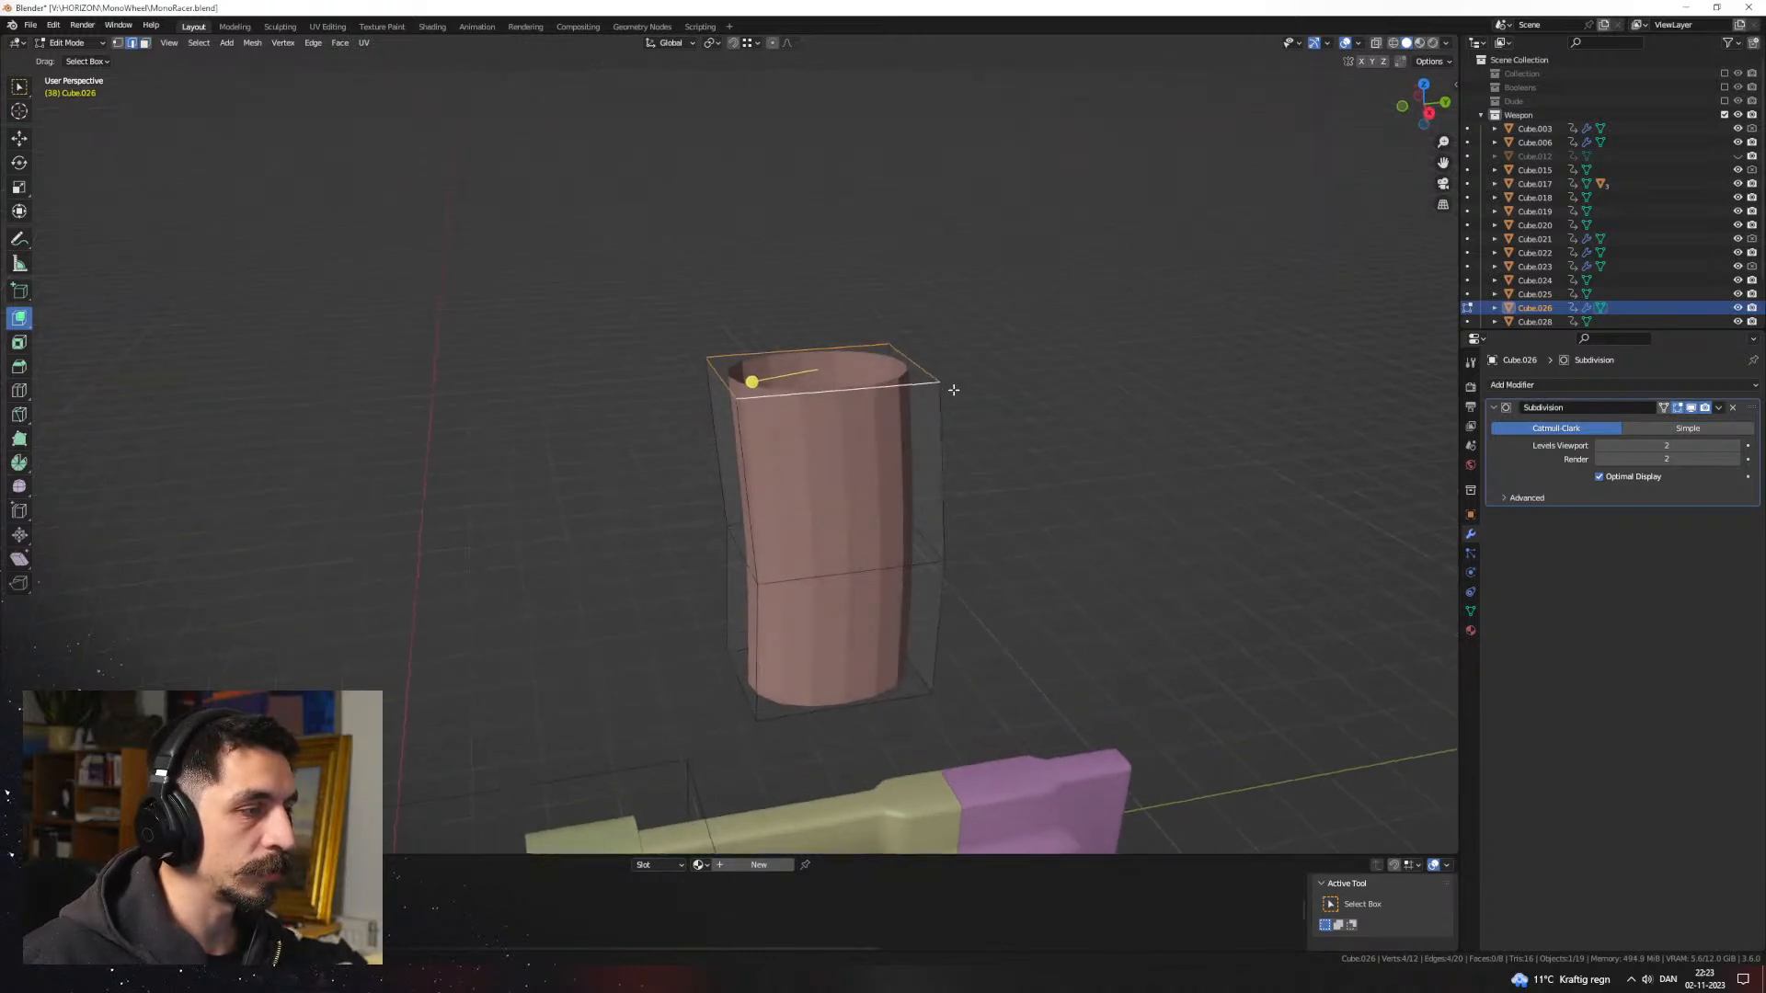
key("e")
key("z")
key("x")
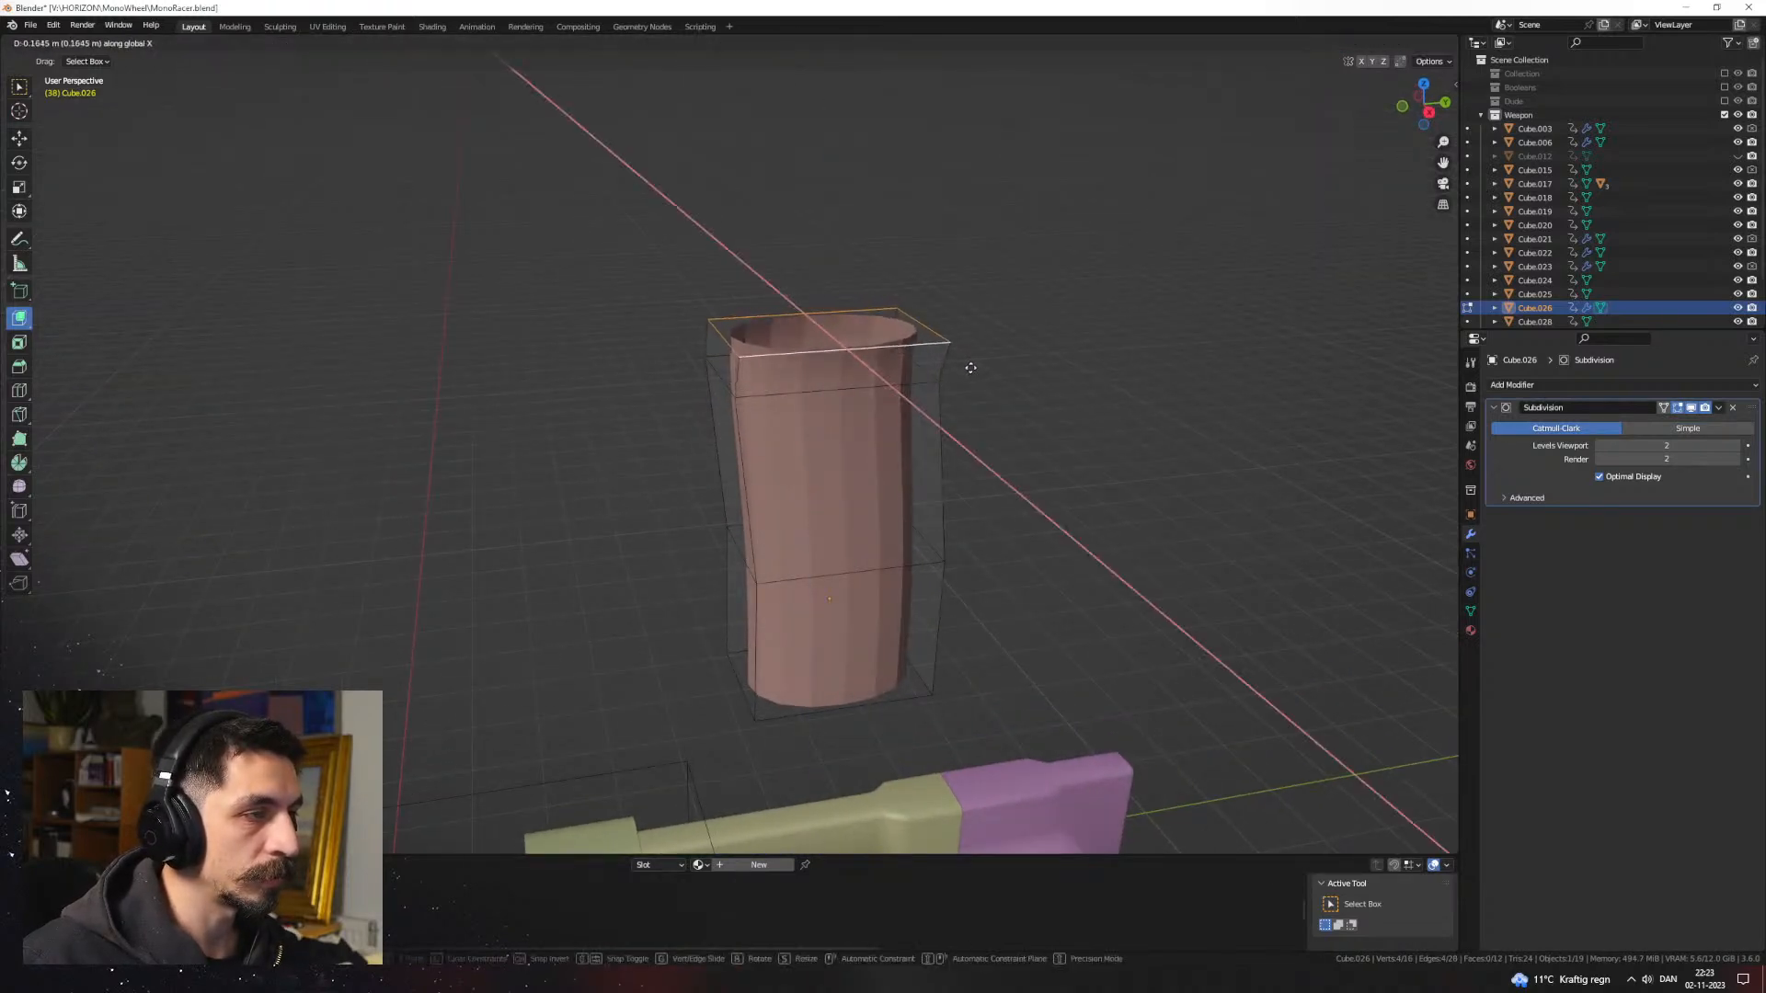
key("y")
left_click(964, 367)
Step: Scale the tube's open bottom edge loop along Y by about 1.23 to flare the lower end
middle_click_drag(927, 550, 936, 502)
left_click(872, 702, "alt")
middle_click_drag(978, 632, 954, 555, "shift")
key("s")
key("x")
key("y")
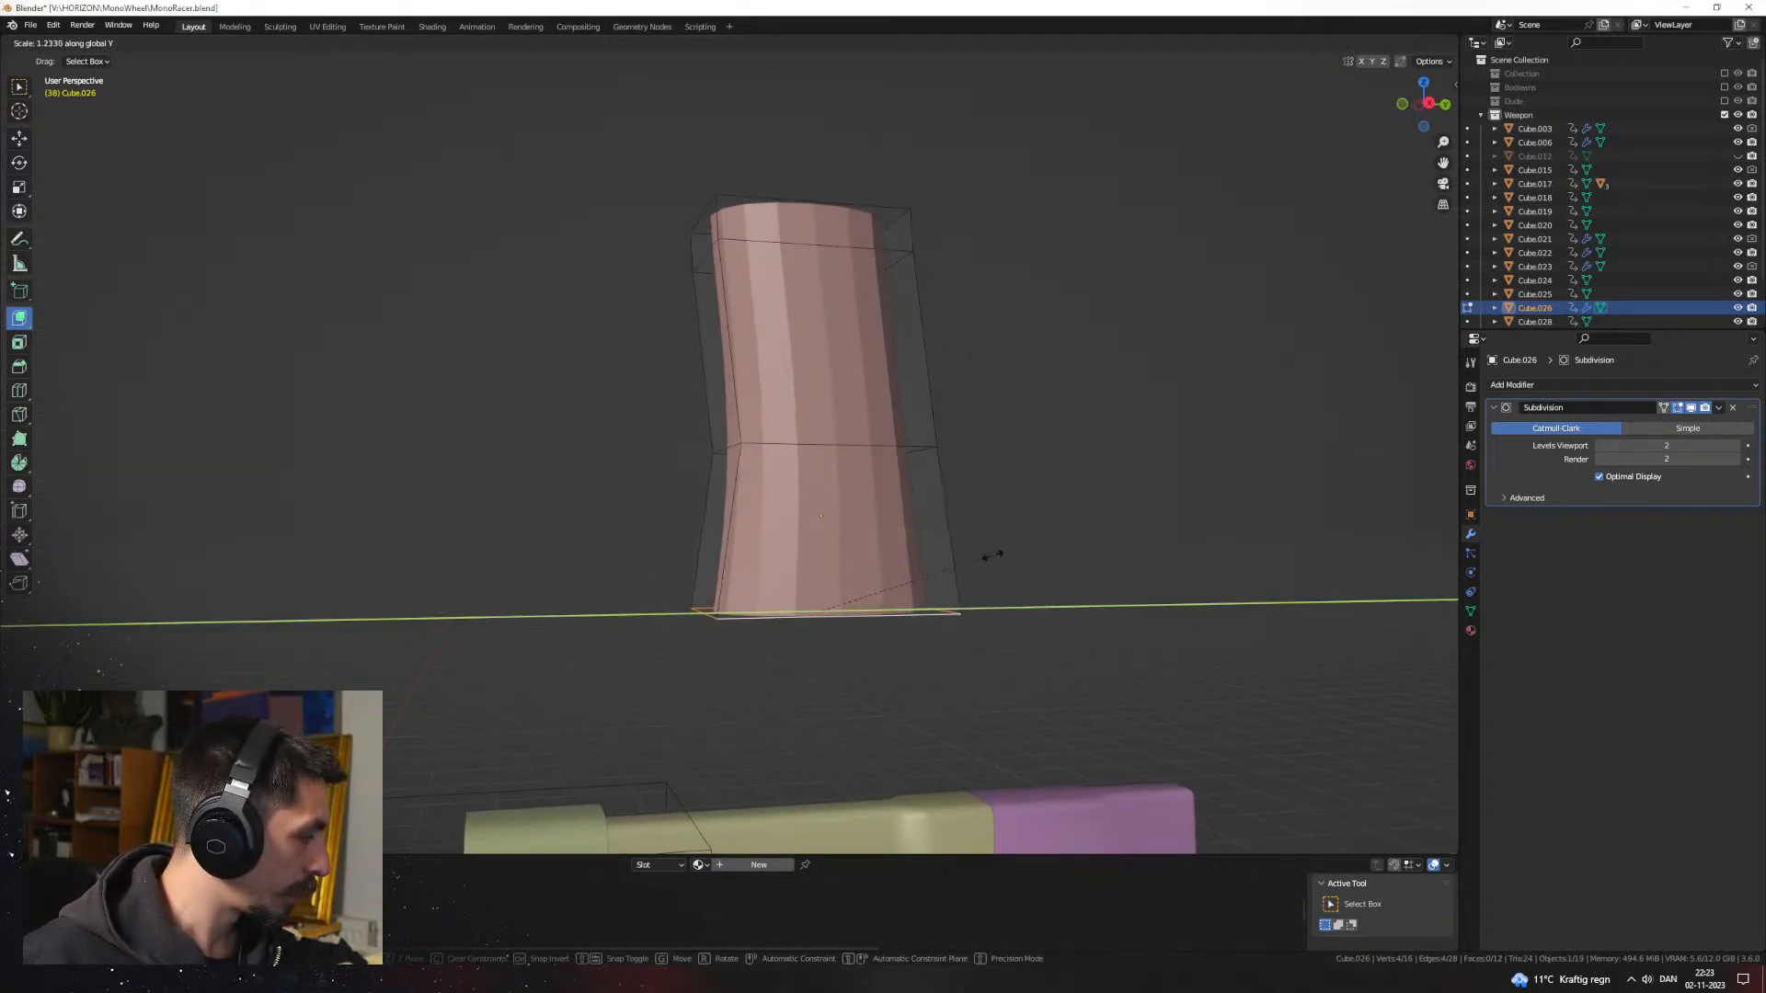
left_click(994, 555)
Step: Extrude the bottom edge loop about 0.28 m downward along Z and fill it with a face
middle_click_drag(980, 553, 916, 518)
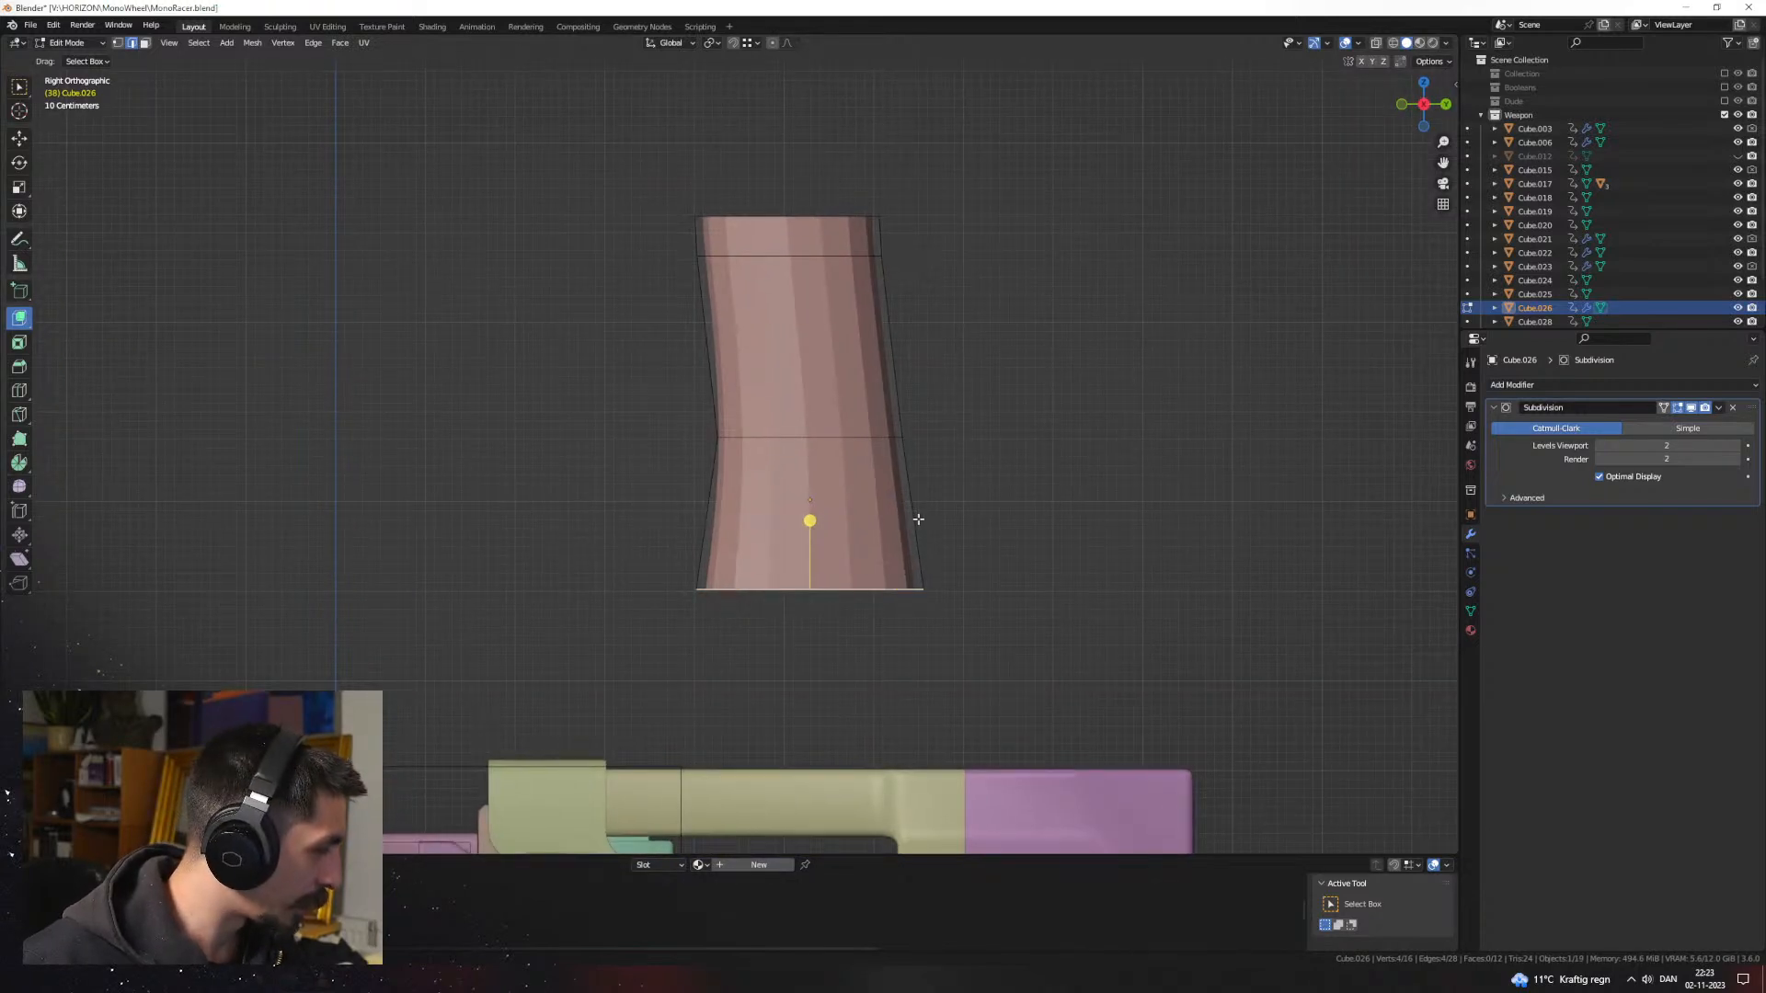
scroll(978, 515, "down", 1)
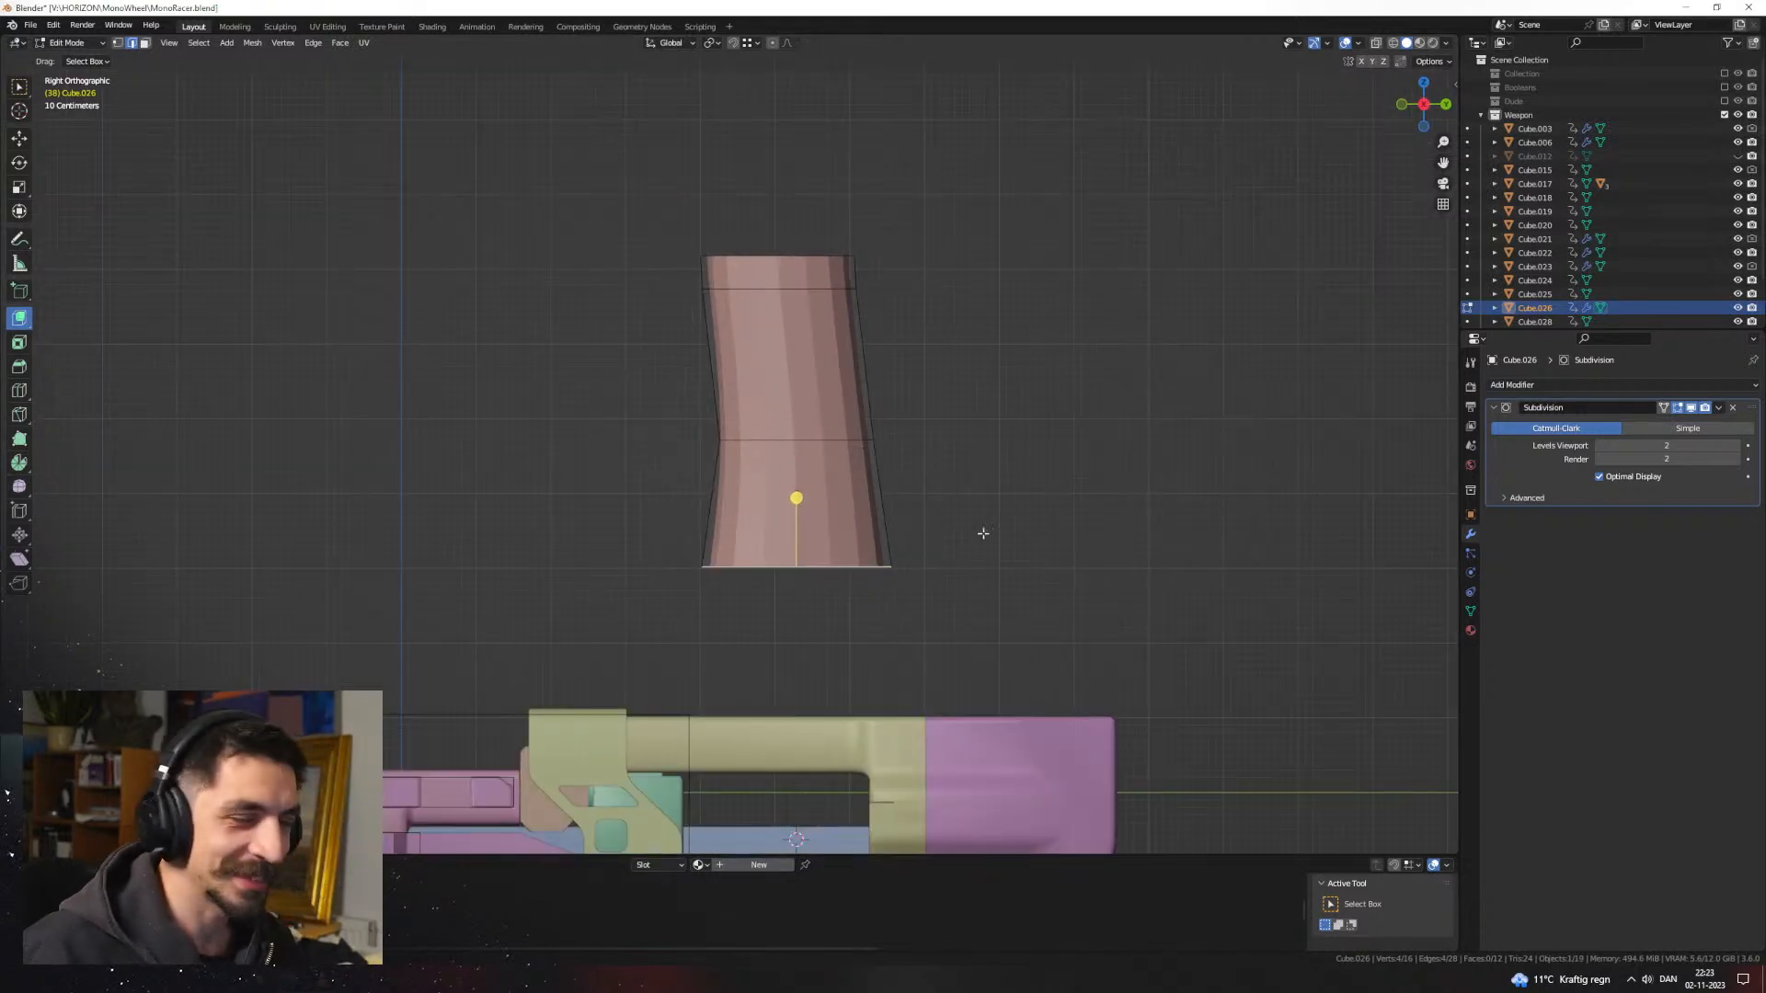
middle_click_drag(984, 534, 1024, 479, "alt")
scroll(925, 448, "up", 2)
key("e")
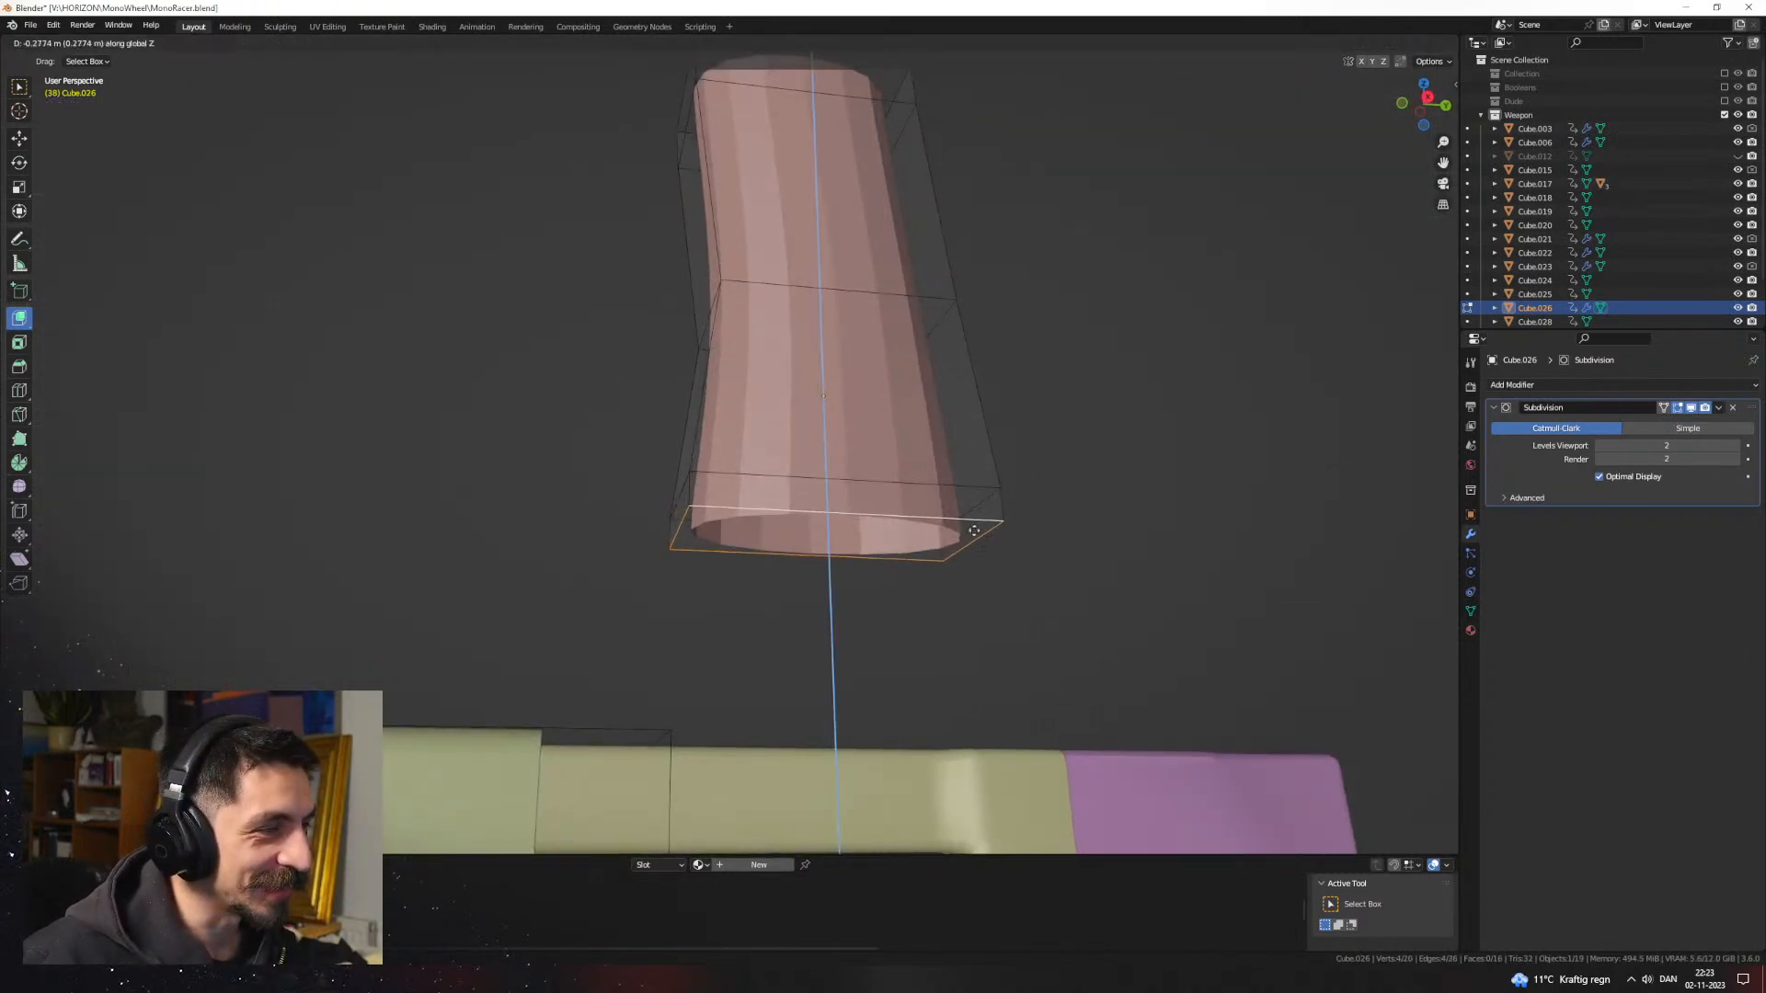
left_click(974, 531)
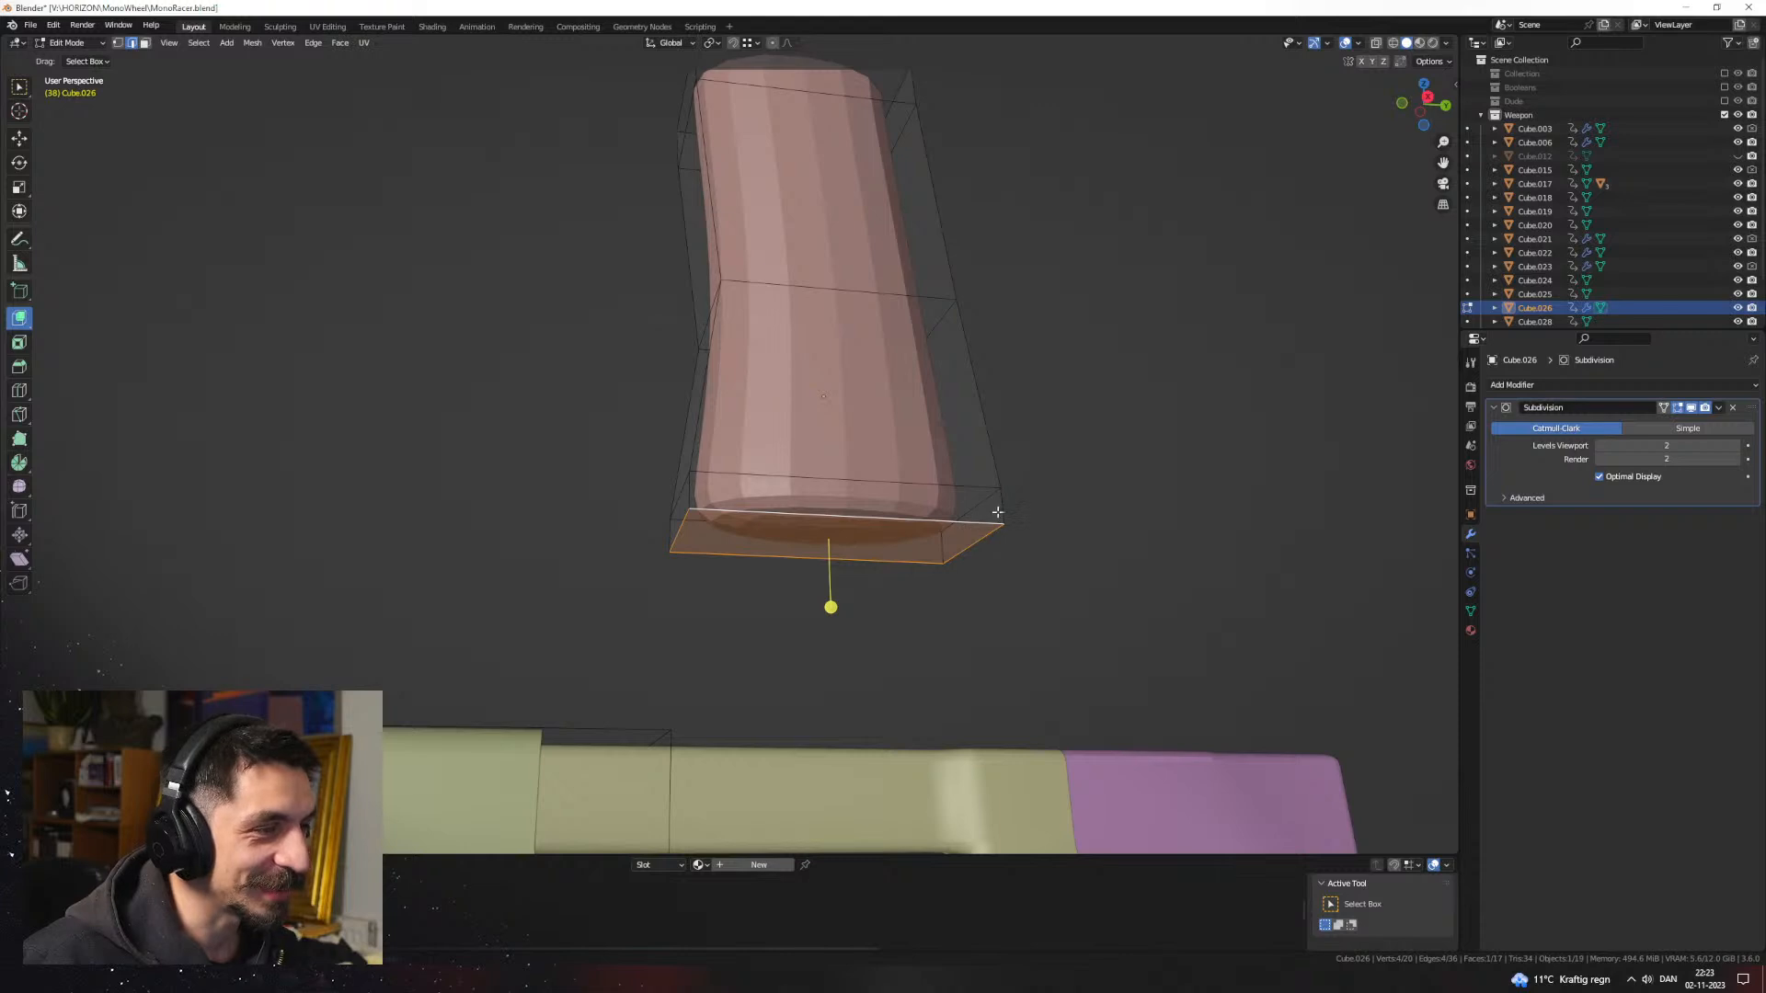
Step: Add a supporting loop cut close to the bottom of the tube
key("ctrl+r")
left_click(998, 515)
left_click(1007, 502)
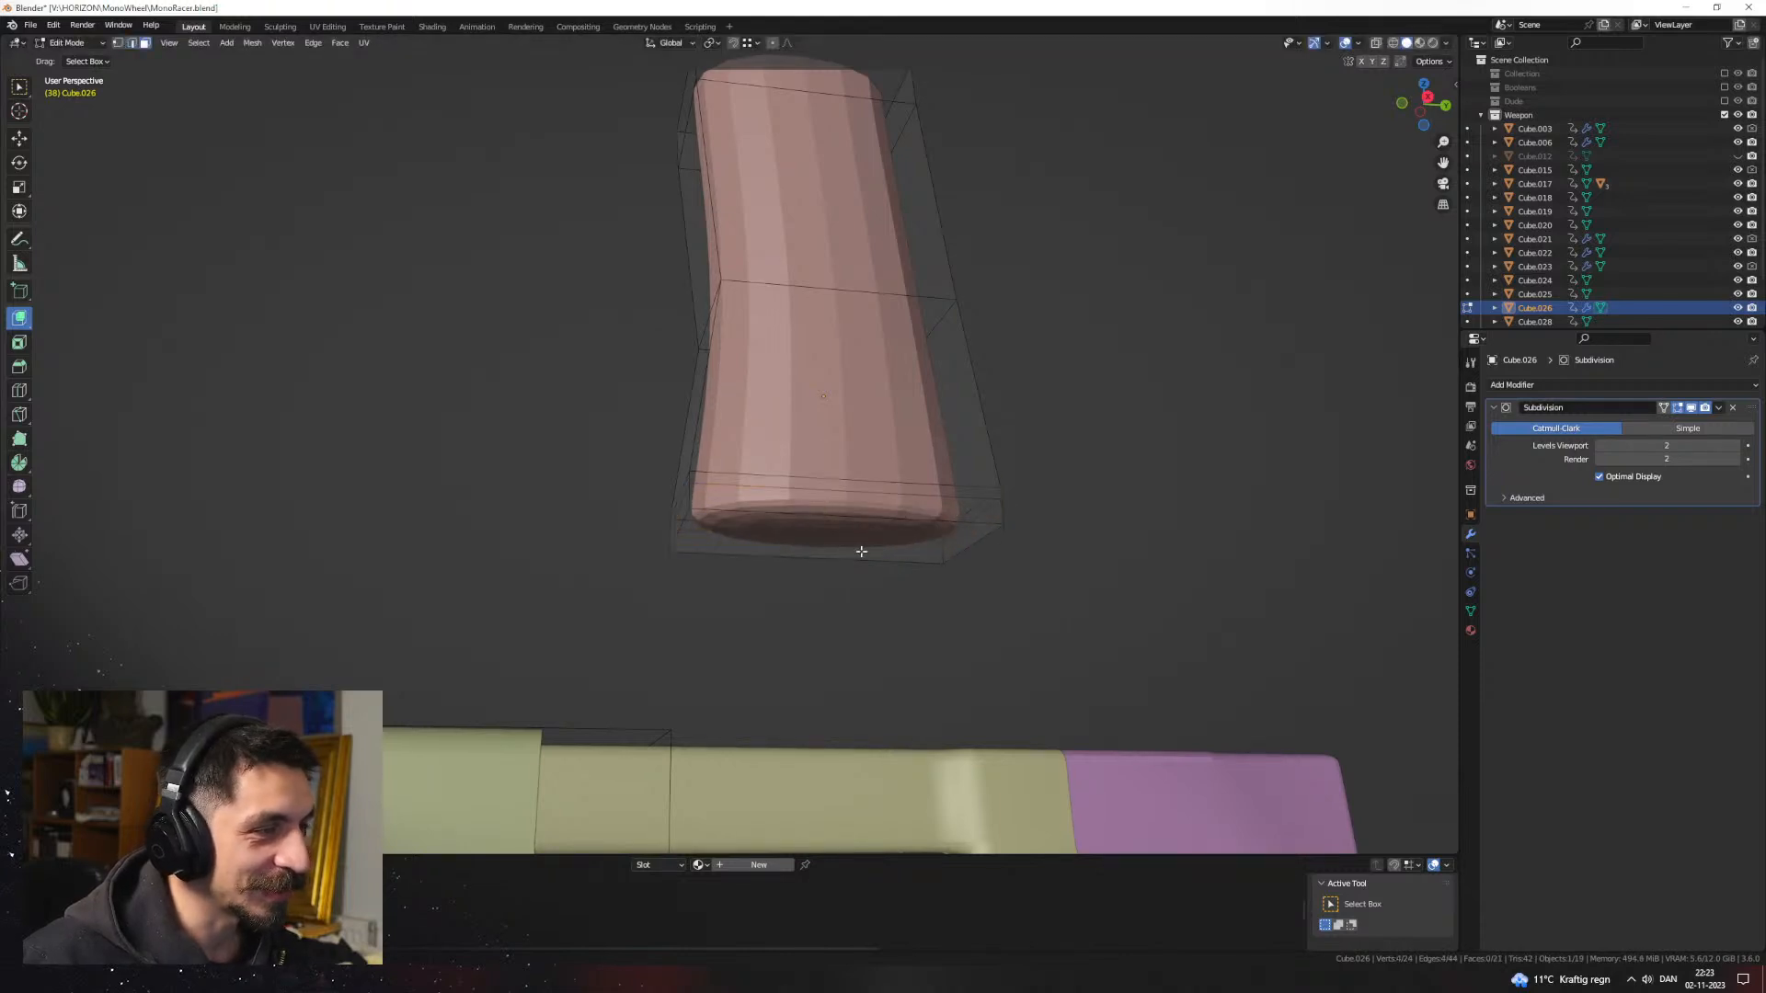
Step: Move the tube's bottom face down along Z and tilt it in the right side view
left_click(905, 540)
key("g")
key("z")
left_click(981, 580)
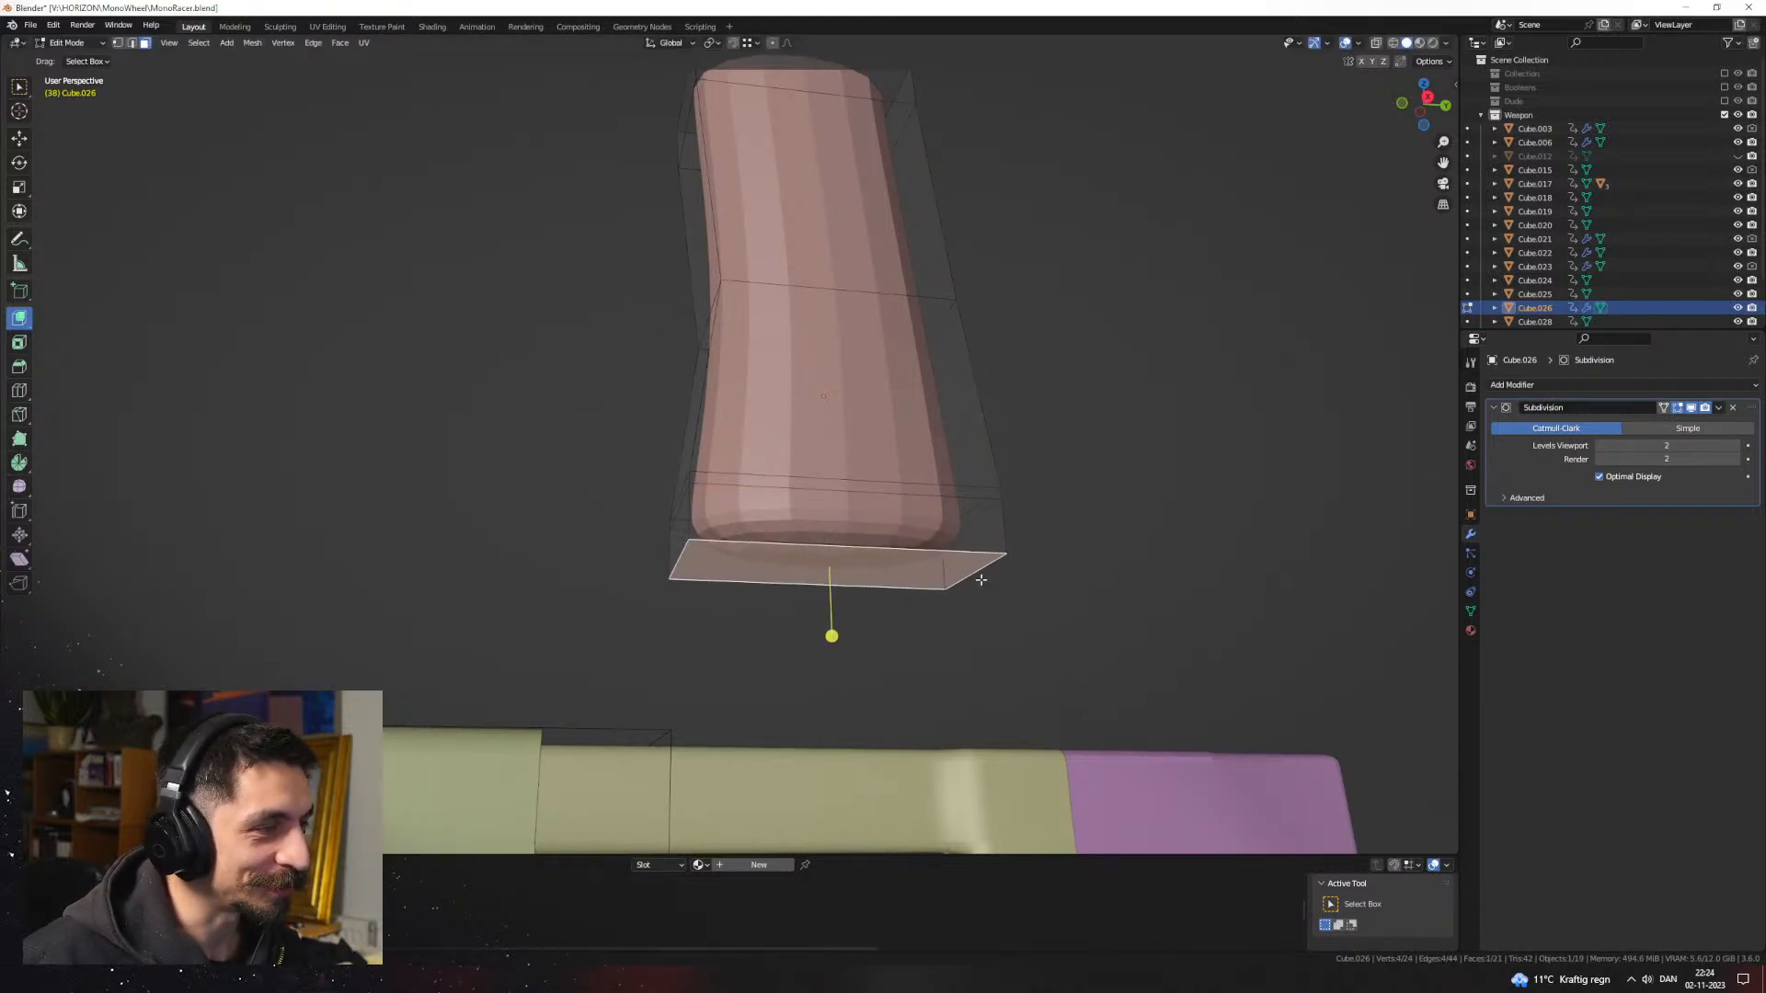
mouse_move(982, 580)
middle_mouse_down()
mouse_move(615, 592)
mouse_move(953, 572)
middle_mouse_up()
key("r")
left_click(1065, 549)
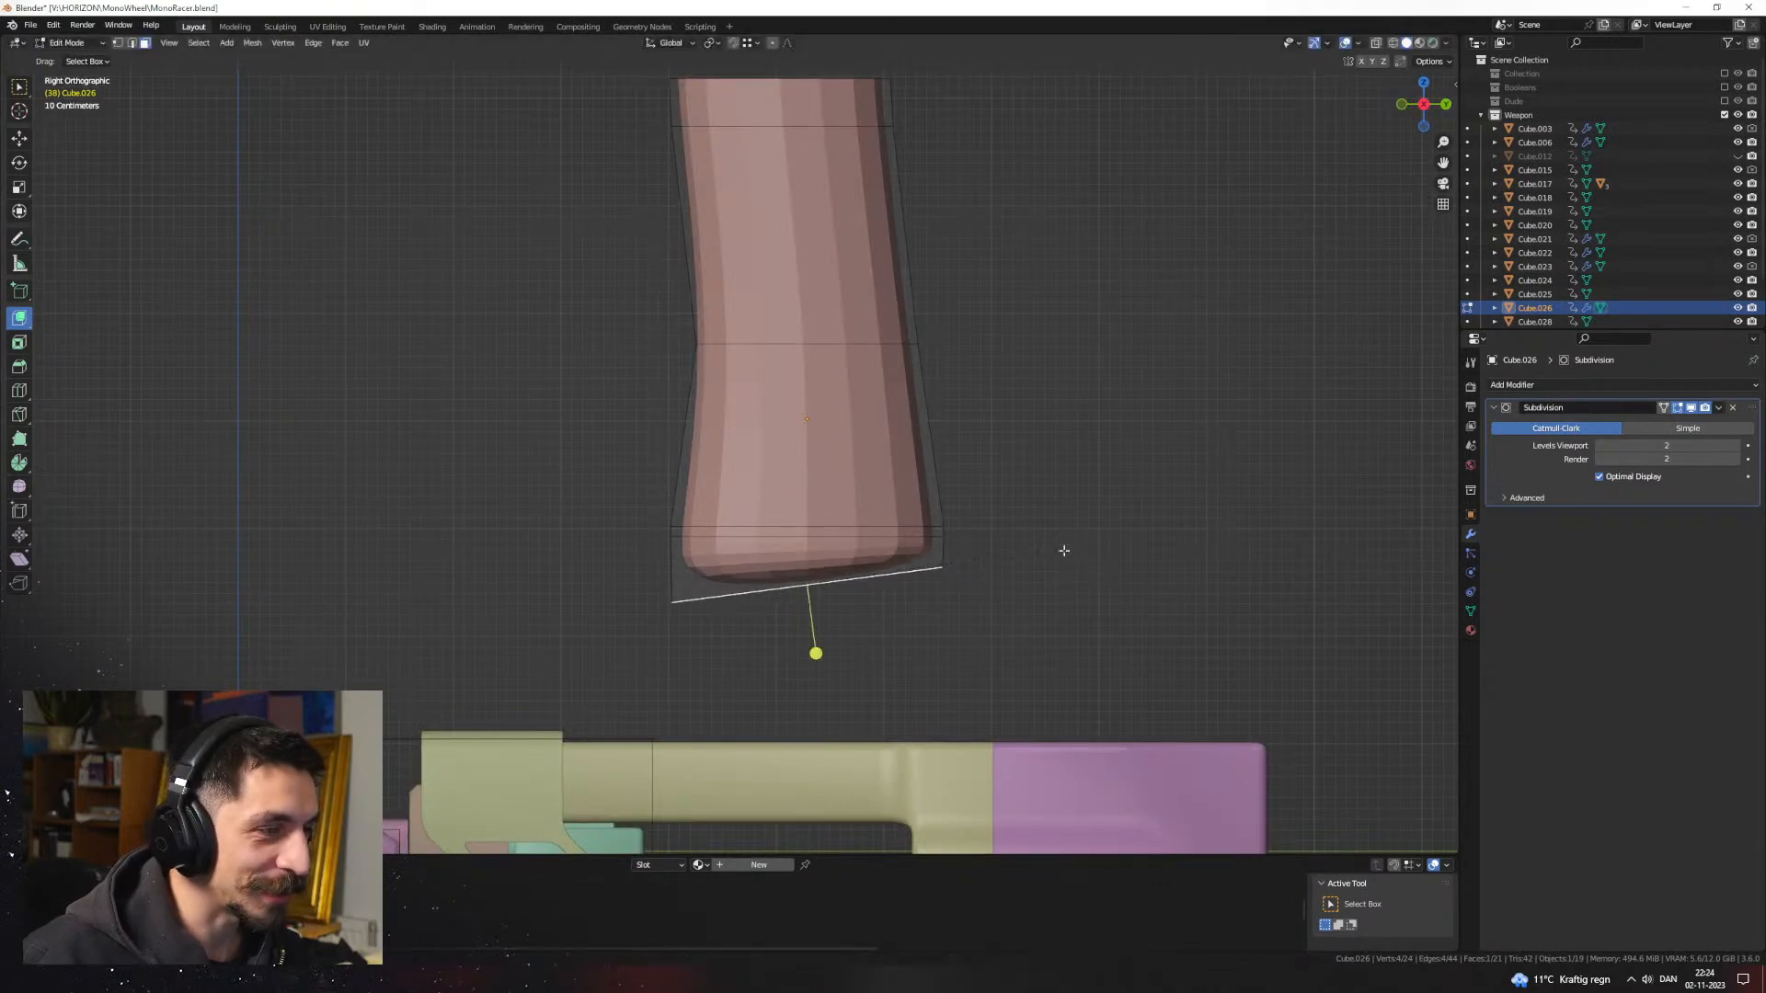
Step: Leave mesh editing and apply Shade Auto Smooth to the tube
key("Tab")
left_click(1011, 508)
scroll(938, 504, "down", 3)
middle_click_drag(906, 496, 769, 515)
left_click(819, 471)
right_click(820, 471)
left_click(821, 471)
right_click(791, 448)
left_click(791, 460)
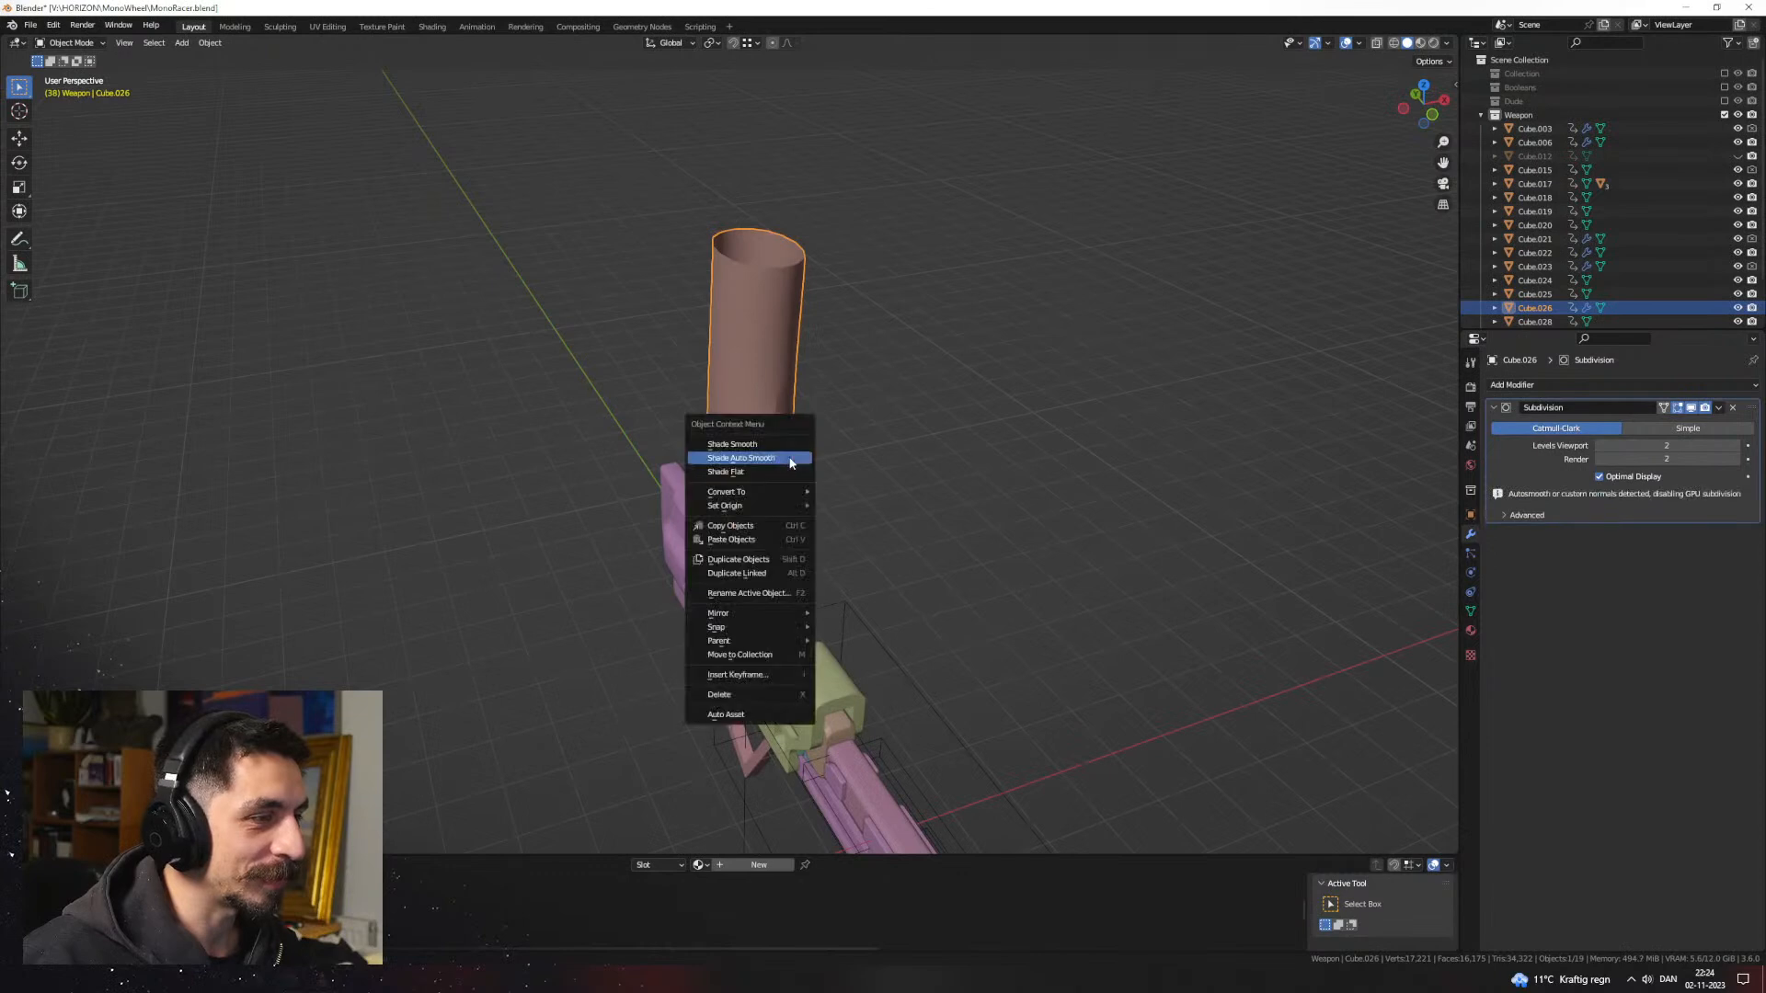
Step: Undo the smooth shading on the tube and return to editing its mesh
left_click(780, 447)
mouse_move(780, 447)
middle_mouse_down()
mouse_move(759, 461)
mouse_move(878, 473)
mouse_move(806, 471)
mouse_move(848, 438)
mouse_move(732, 353)
middle_mouse_up()
key("ctrl+z")
key("ctrl+z")
key("ctrl+z")
key("ctrl+z")
left_click(813, 450)
key("Tab")
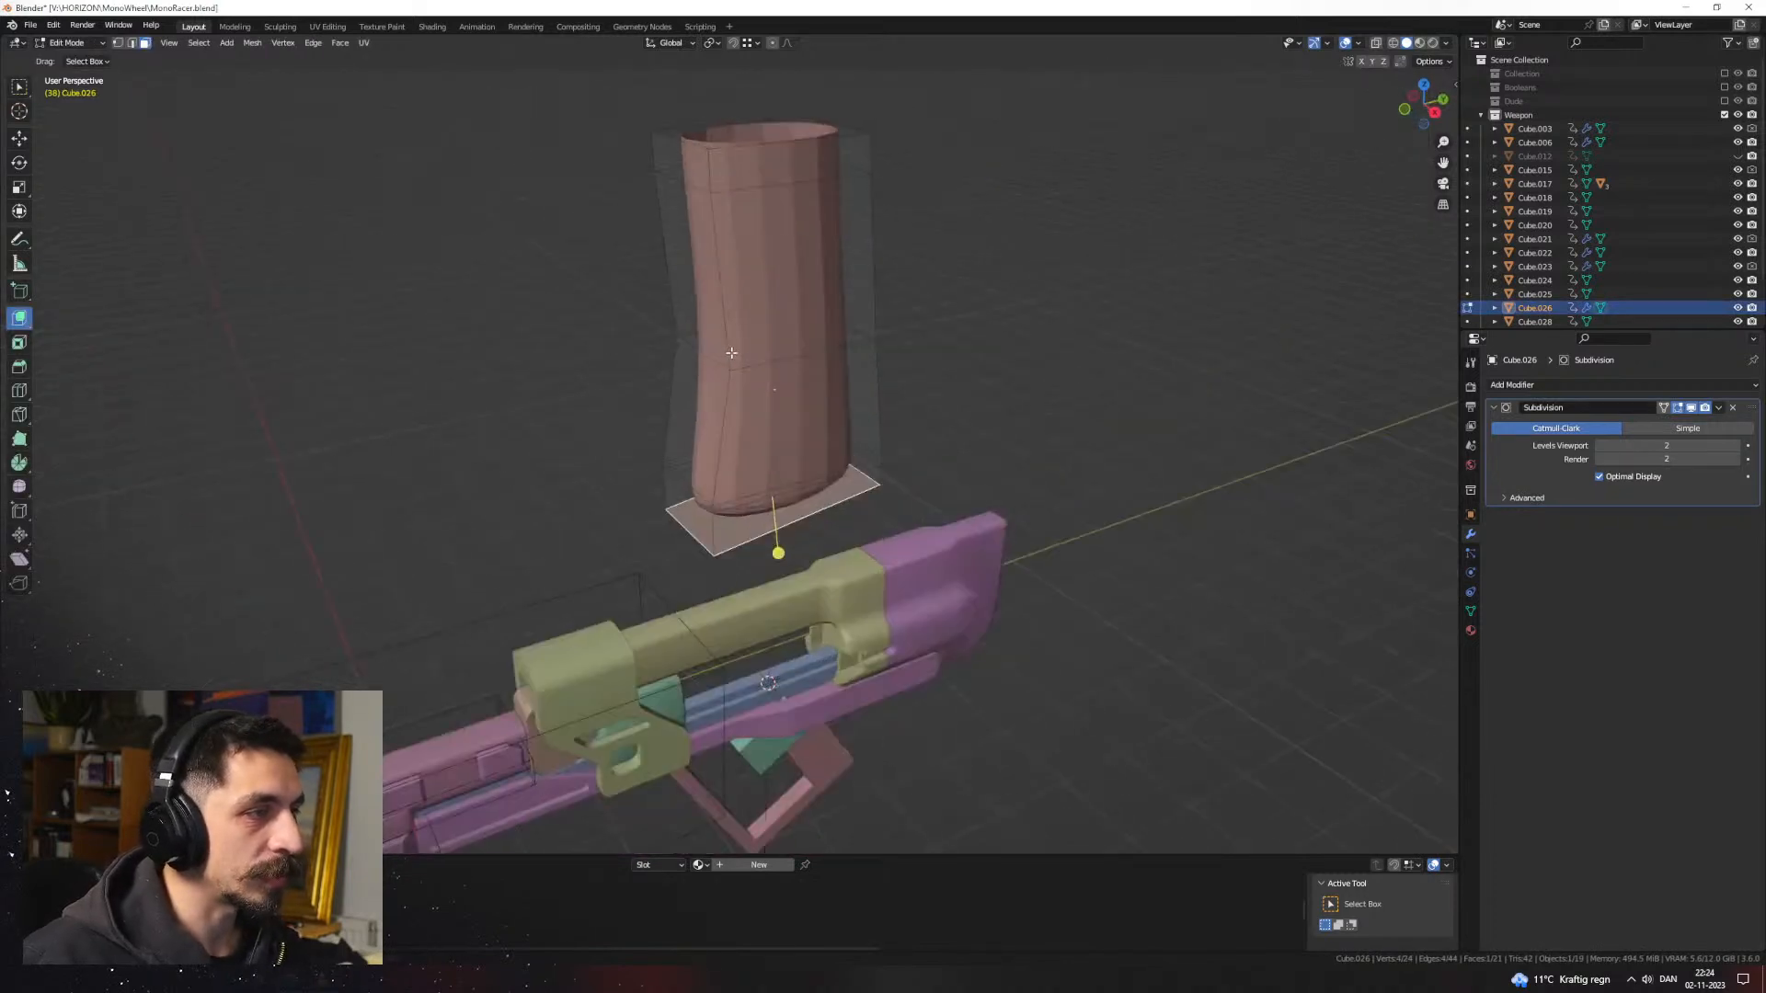
Step: Add a loop cut in the upper half of the tube and scale its side edges along X
left_click_drag(734, 346, 741, 311)
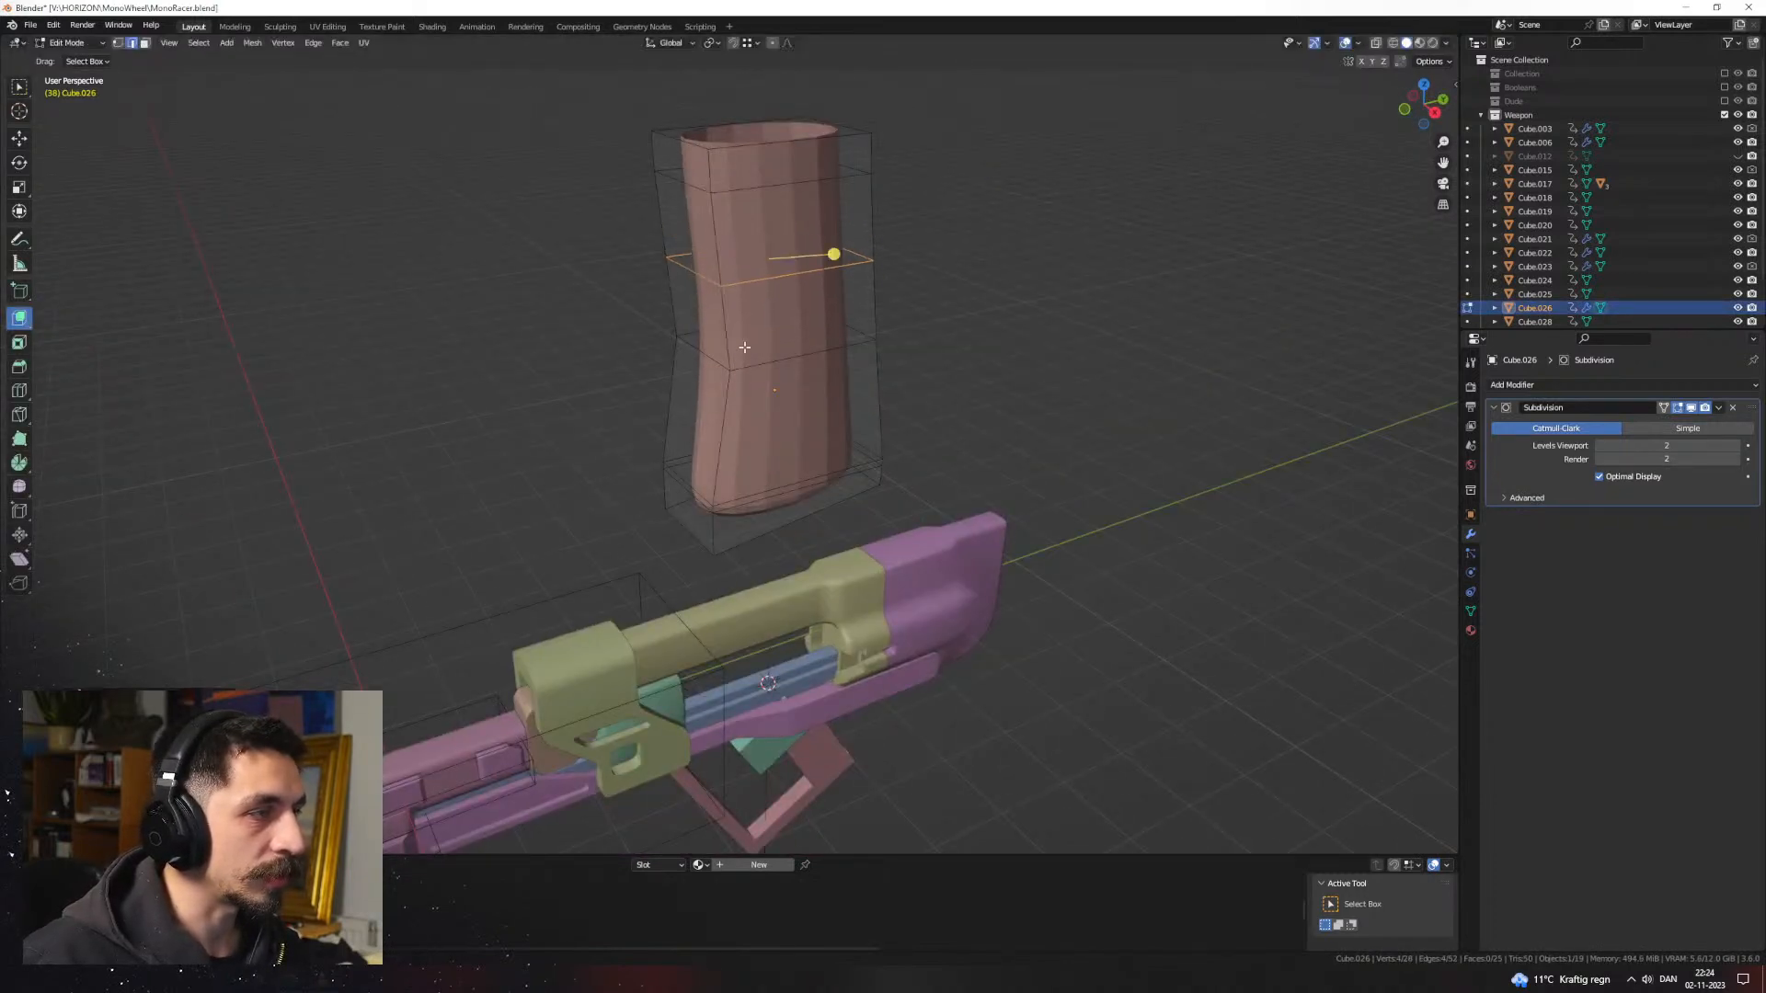
middle_click_drag(741, 311, 792, 361)
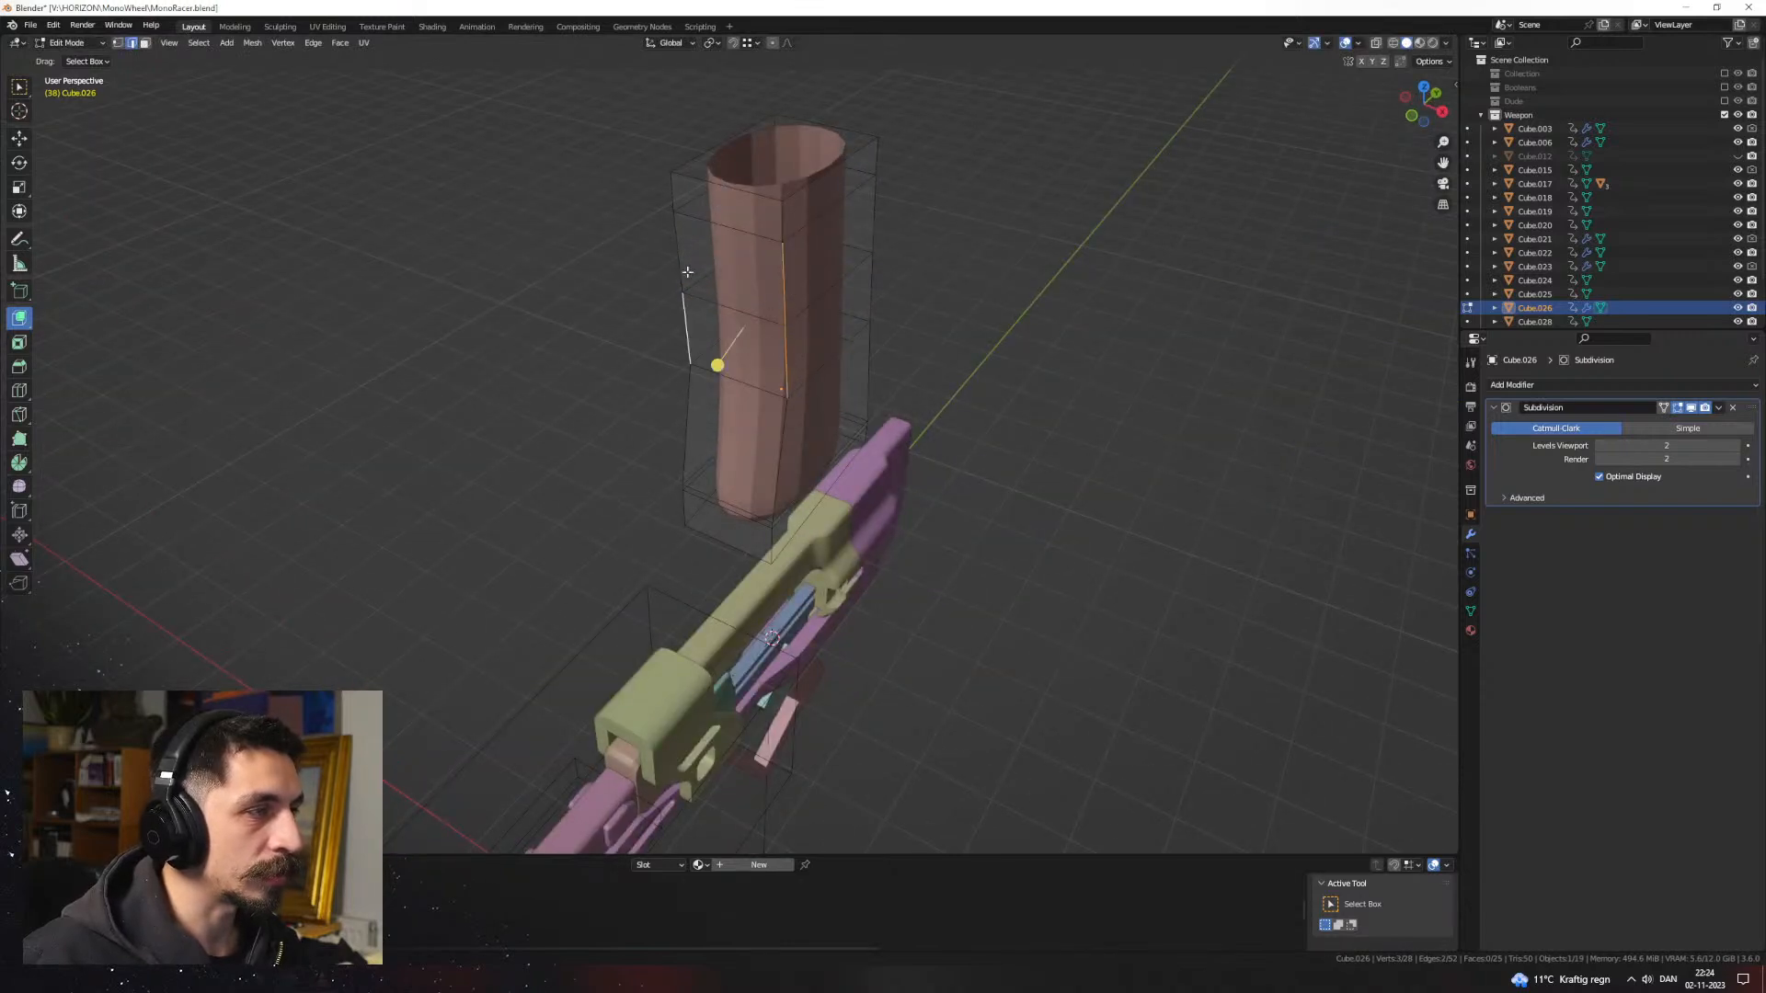
key("s")
key("x")
left_click(1002, 425)
key("Tab")
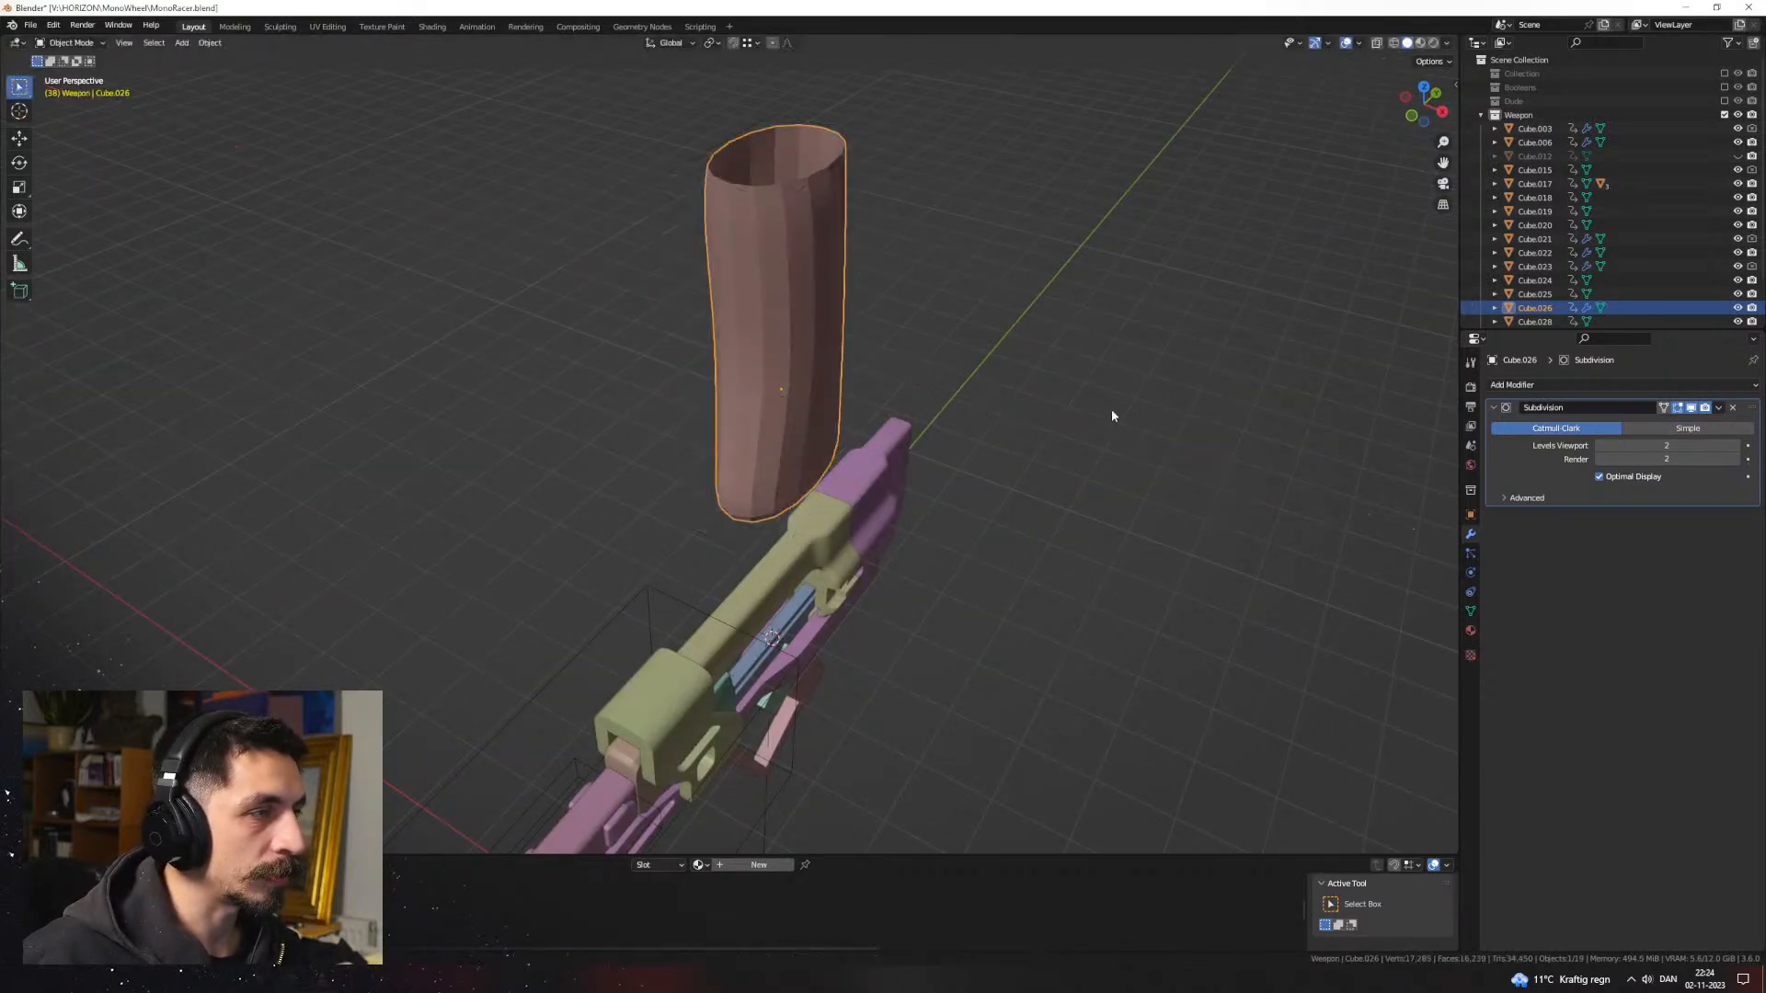
Step: Close the tube's open top with a face and add a supporting loop cut just below it
middle_click_drag(1111, 413, 993, 337)
middle_click_drag(798, 415, 863, 405)
left_click(814, 418)
key("Tab")
key("Tab")
left_click(842, 390)
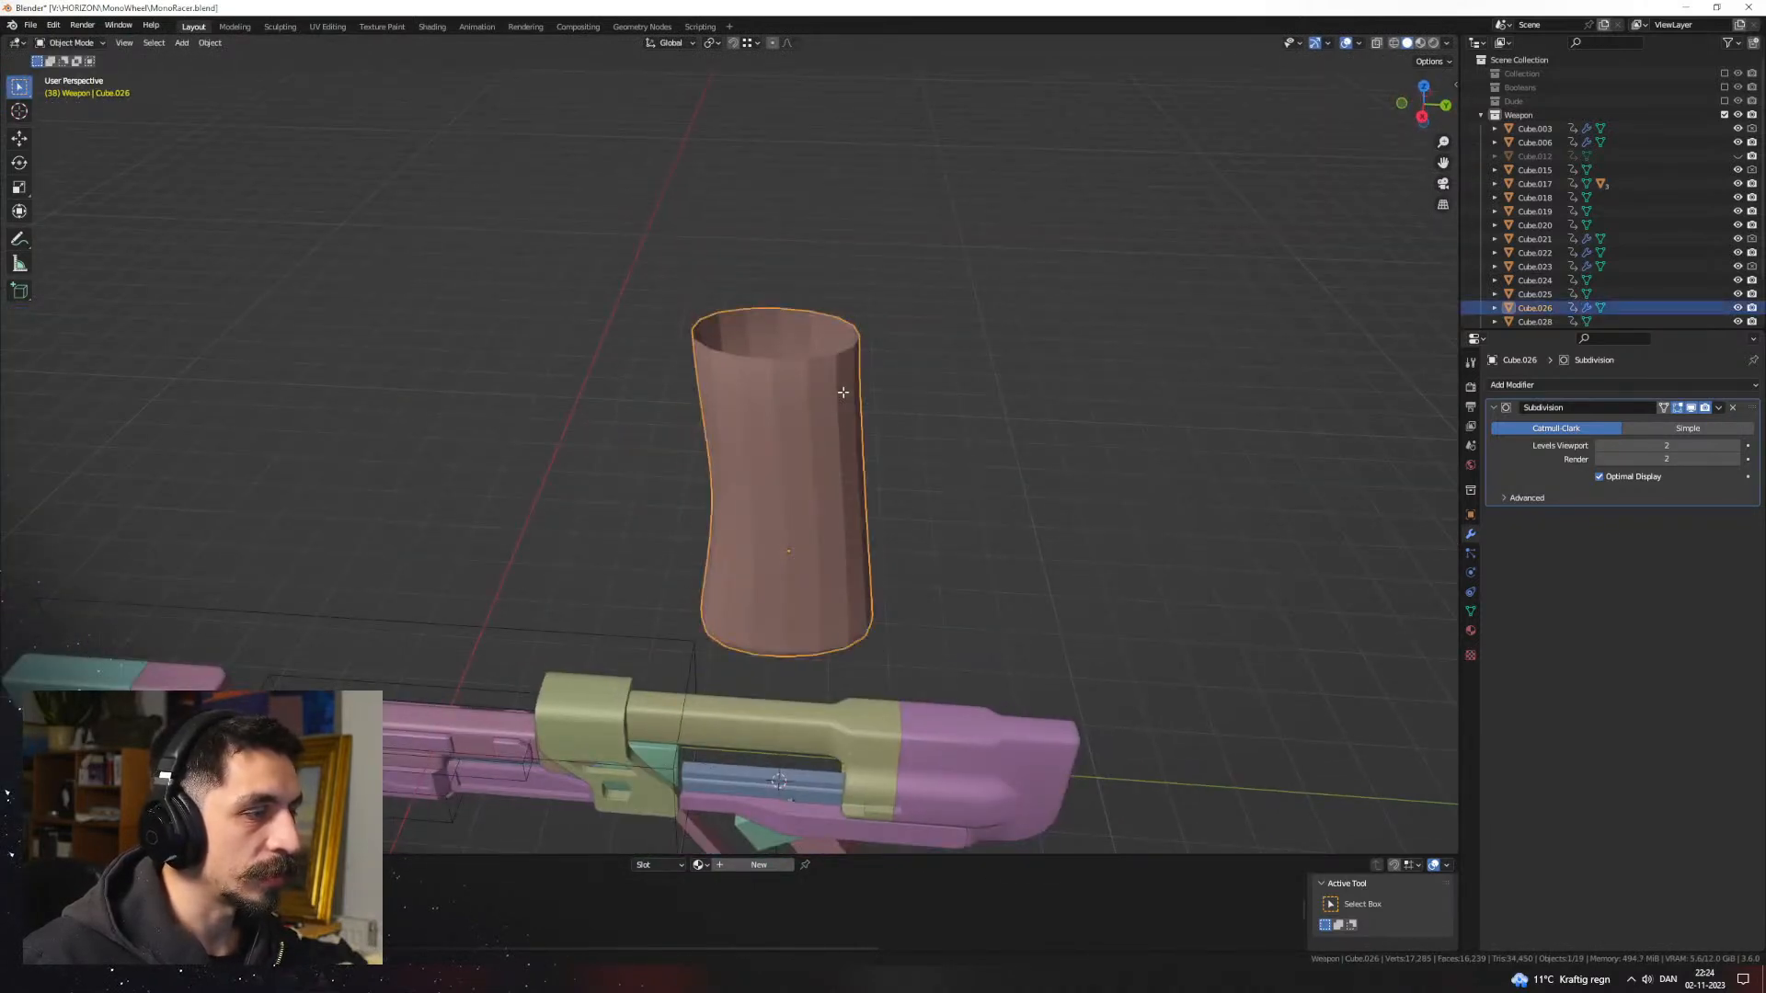
key("Tab")
left_click(832, 360)
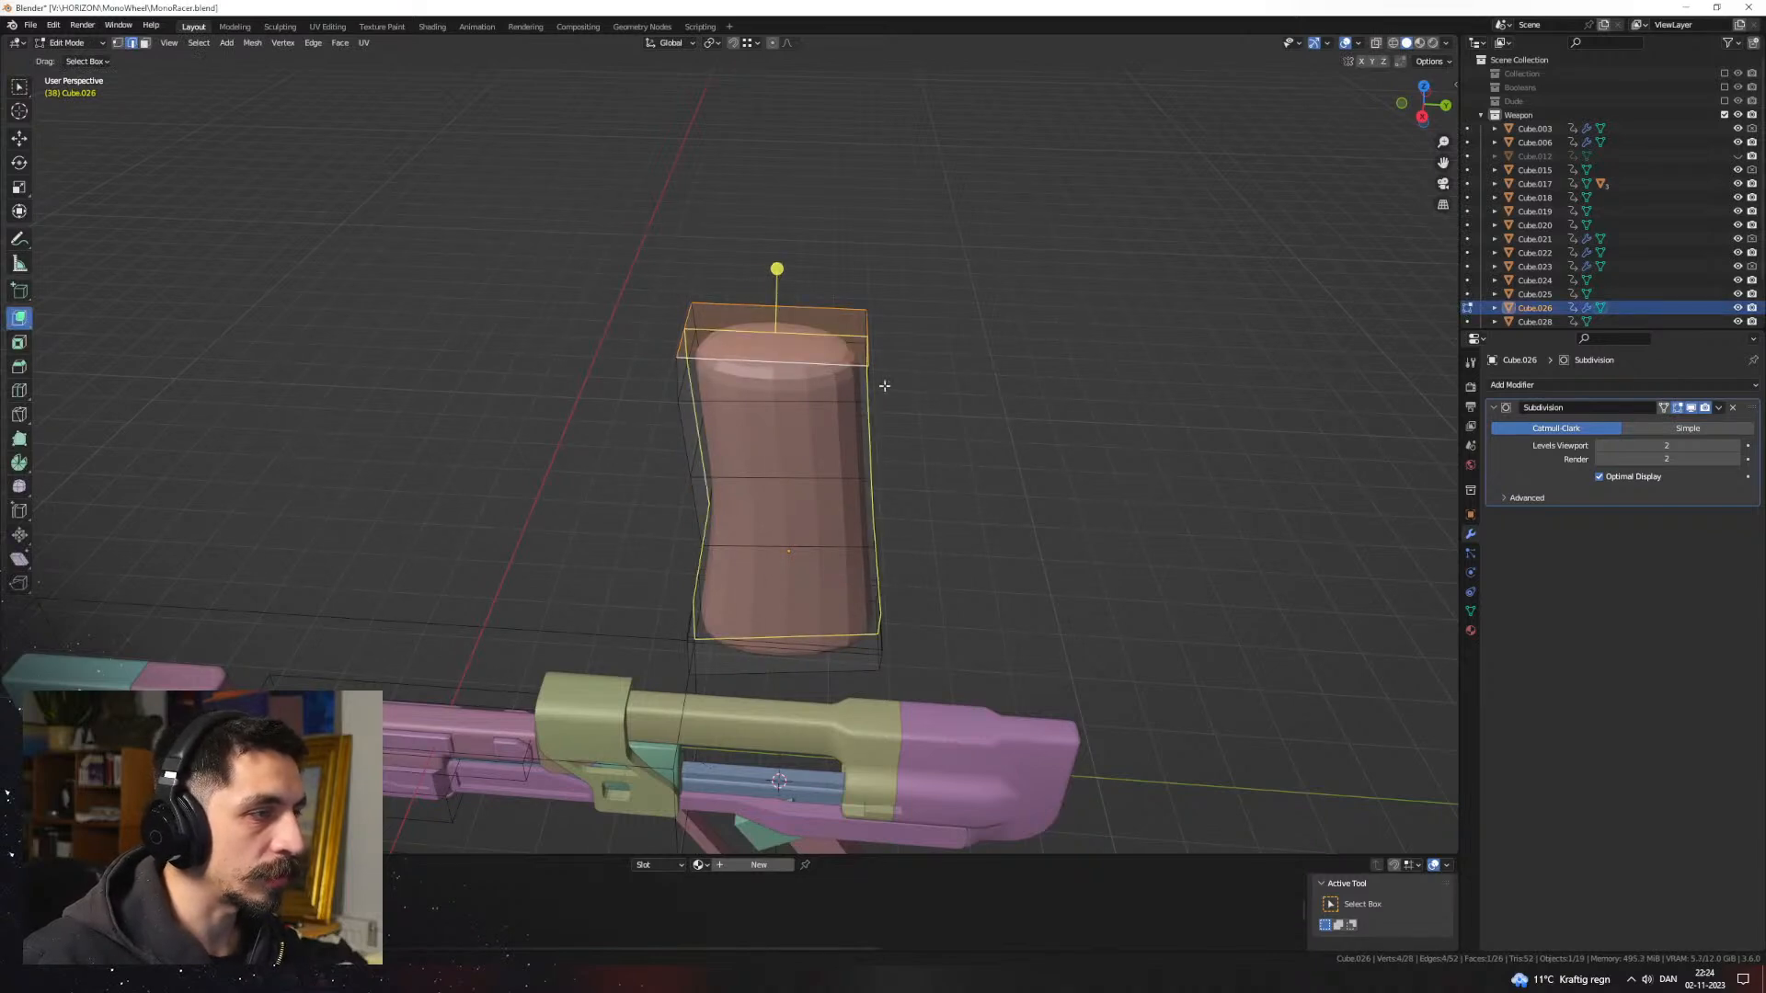
left_click(874, 380)
left_click(882, 378)
key("Tab")
left_click(974, 375)
Step: Apply Shade Smooth to the capped tube
middle_click_drag(931, 414, 907, 363)
left_click(833, 383)
right_click(831, 384)
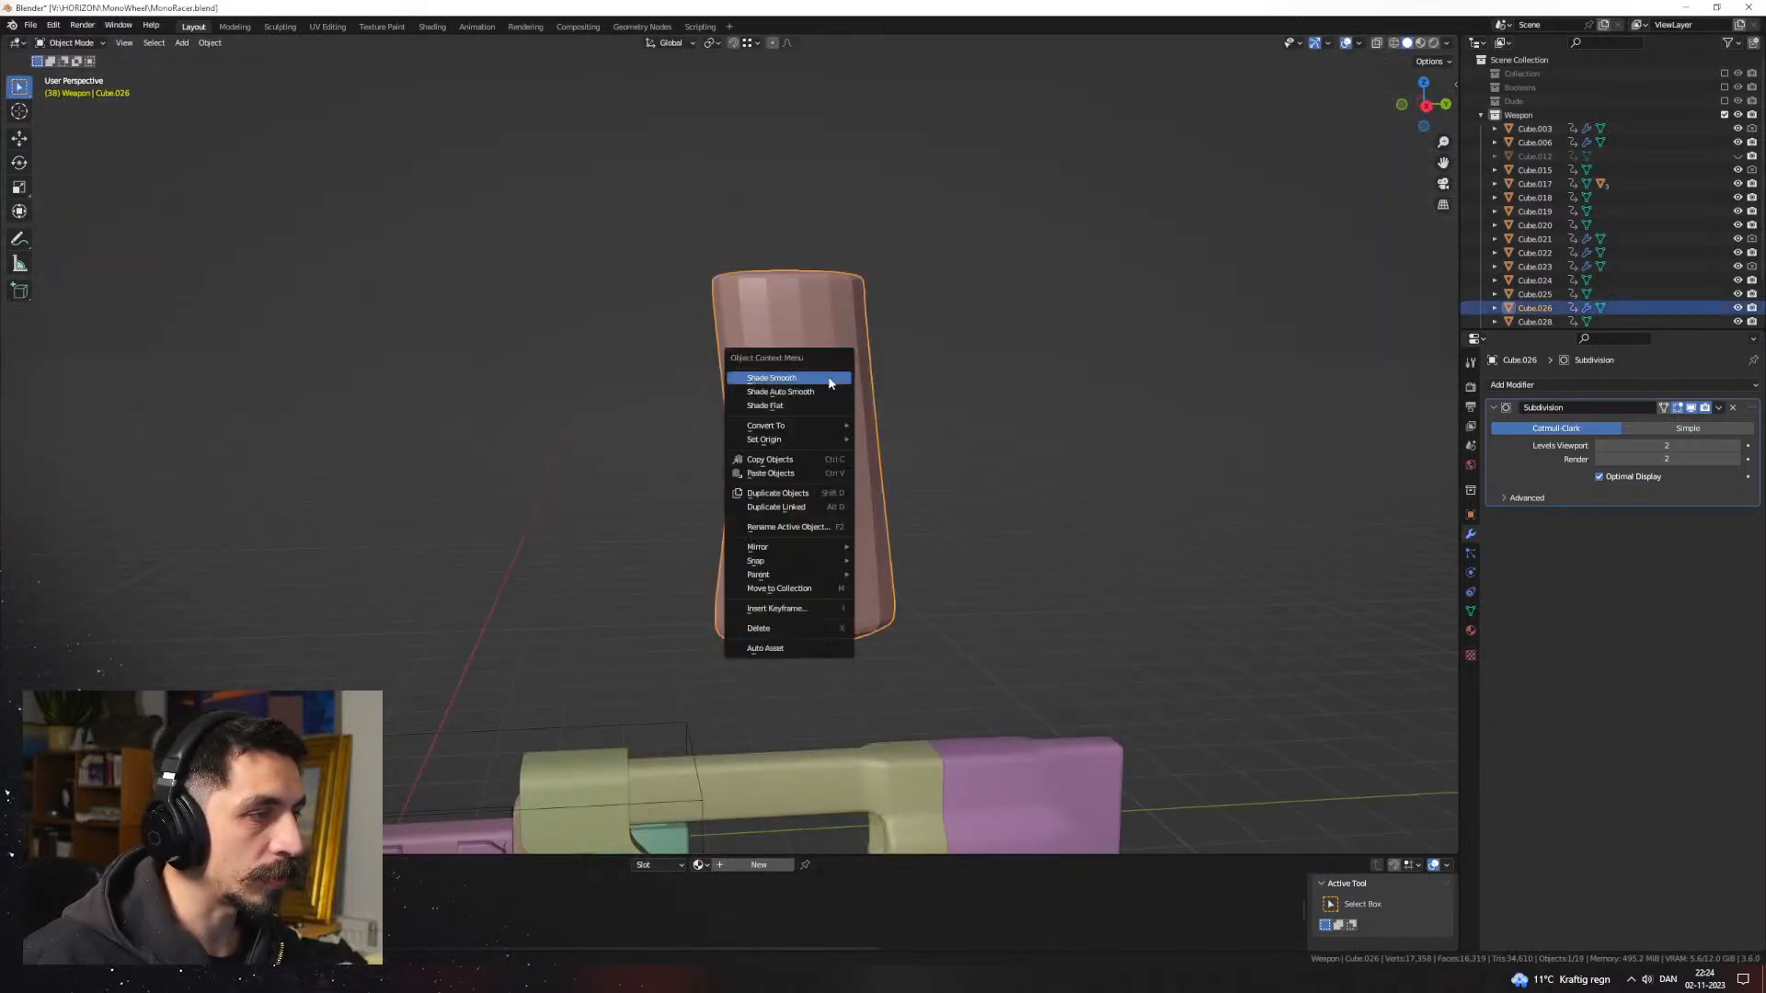
left_click(828, 378)
scroll(910, 393, "down", 1)
Step: Add a cube and move it up along Z onto the top of the tube
key("shift+a")
mouse_move(912, 394)
left_click(963, 408)
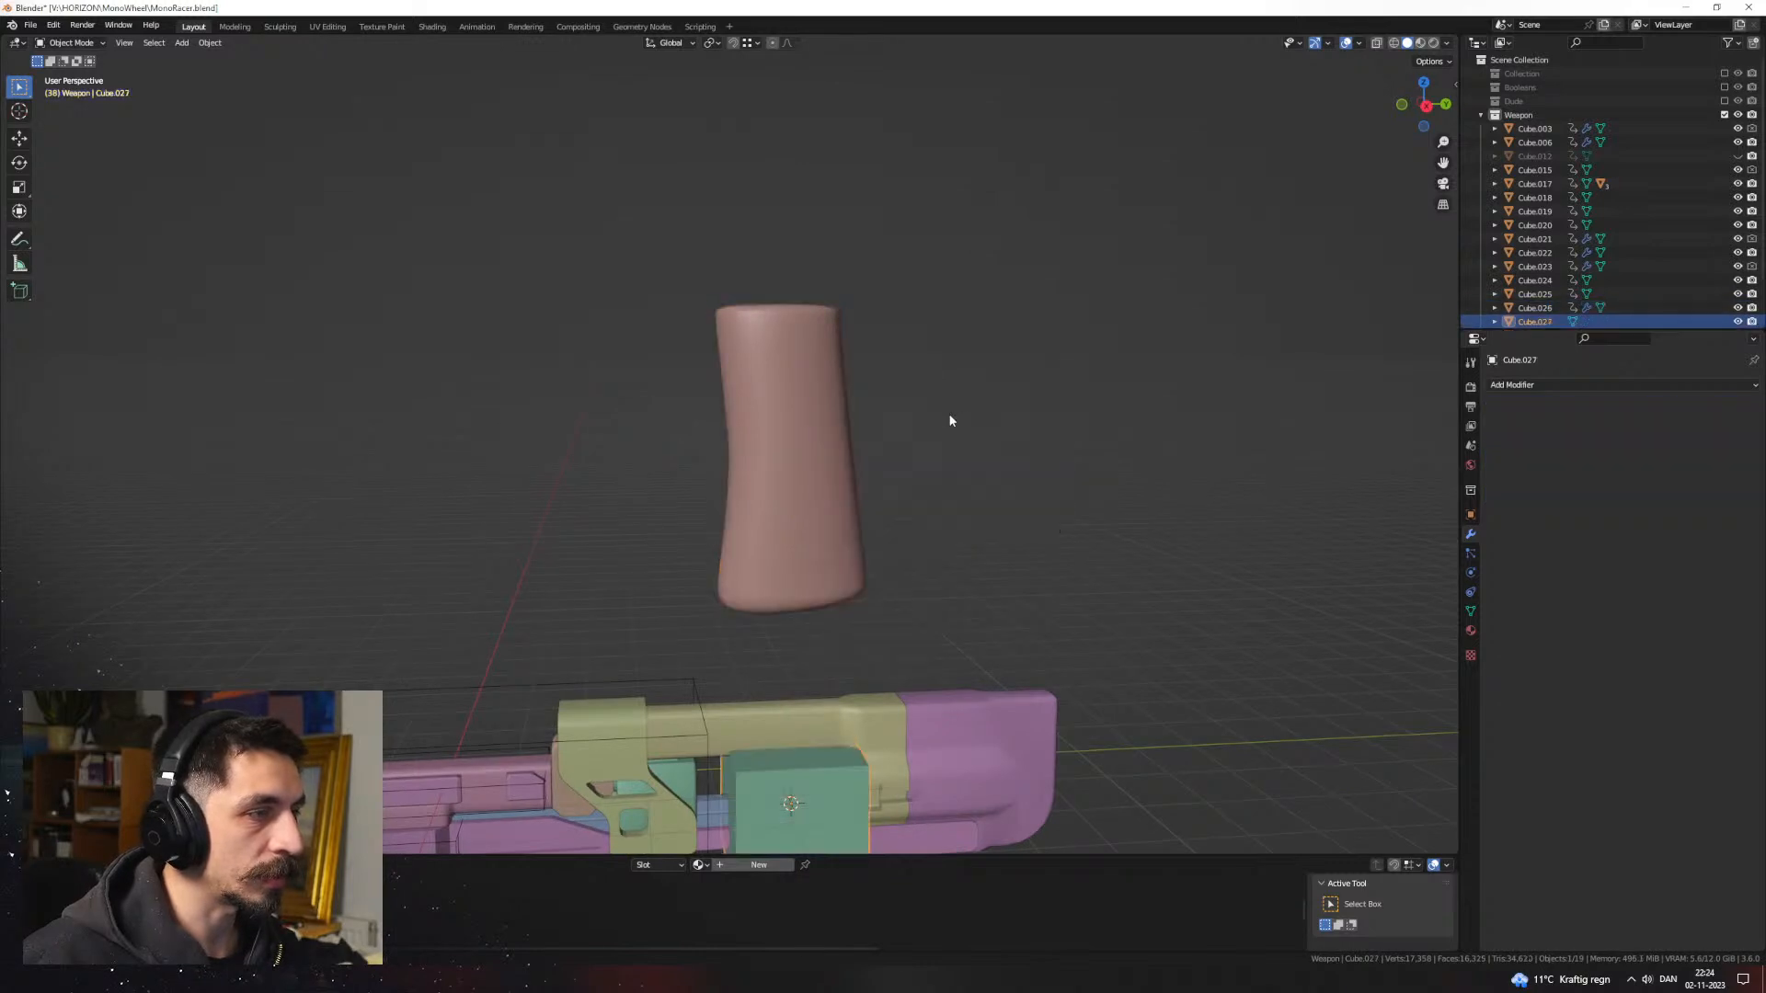
key("g")
key("z")
left_click(953, 502)
Step: Narrow the cube's mesh along X to suit the width of the tube
key("Tab")
middle_click_drag(953, 502, 859, 340)
scroll(898, 450, "up", 2)
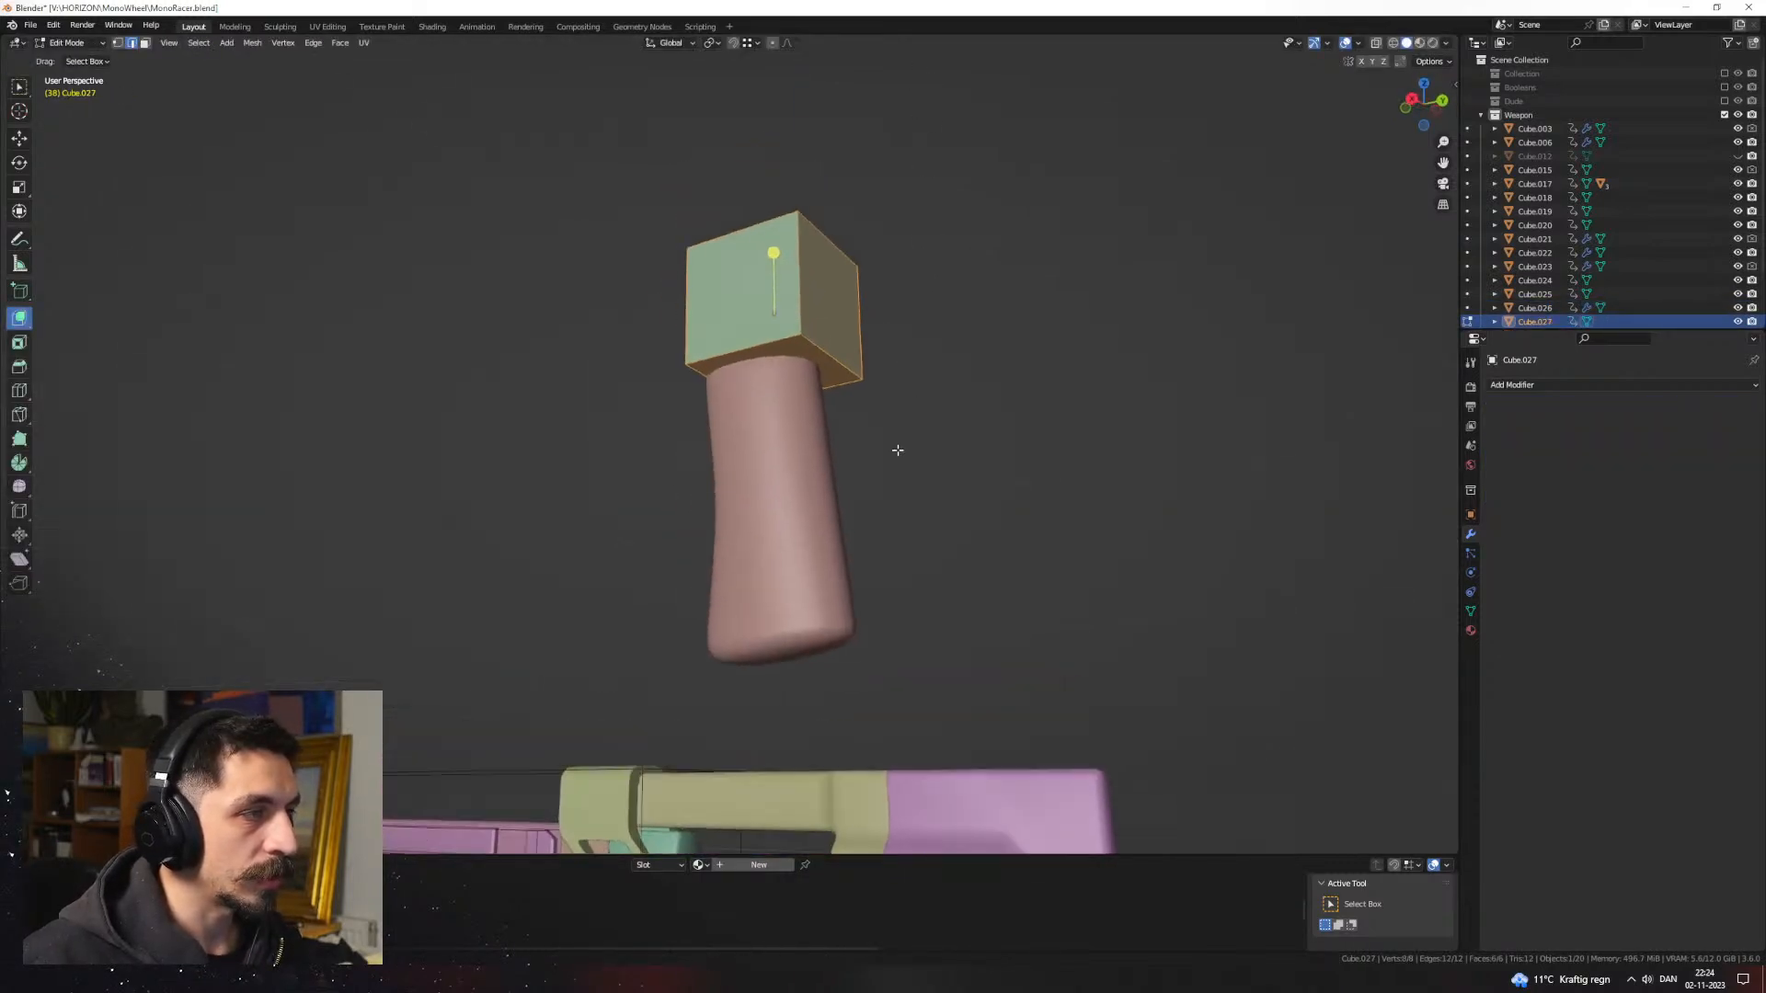
middle_click_drag(897, 450, 961, 460)
key("s")
key("x")
left_click(864, 445)
Step: Divide the block with vertical loop cuts and extrude the narrow underside faces down as tabs over the tube's sides
key("ctrl+r")
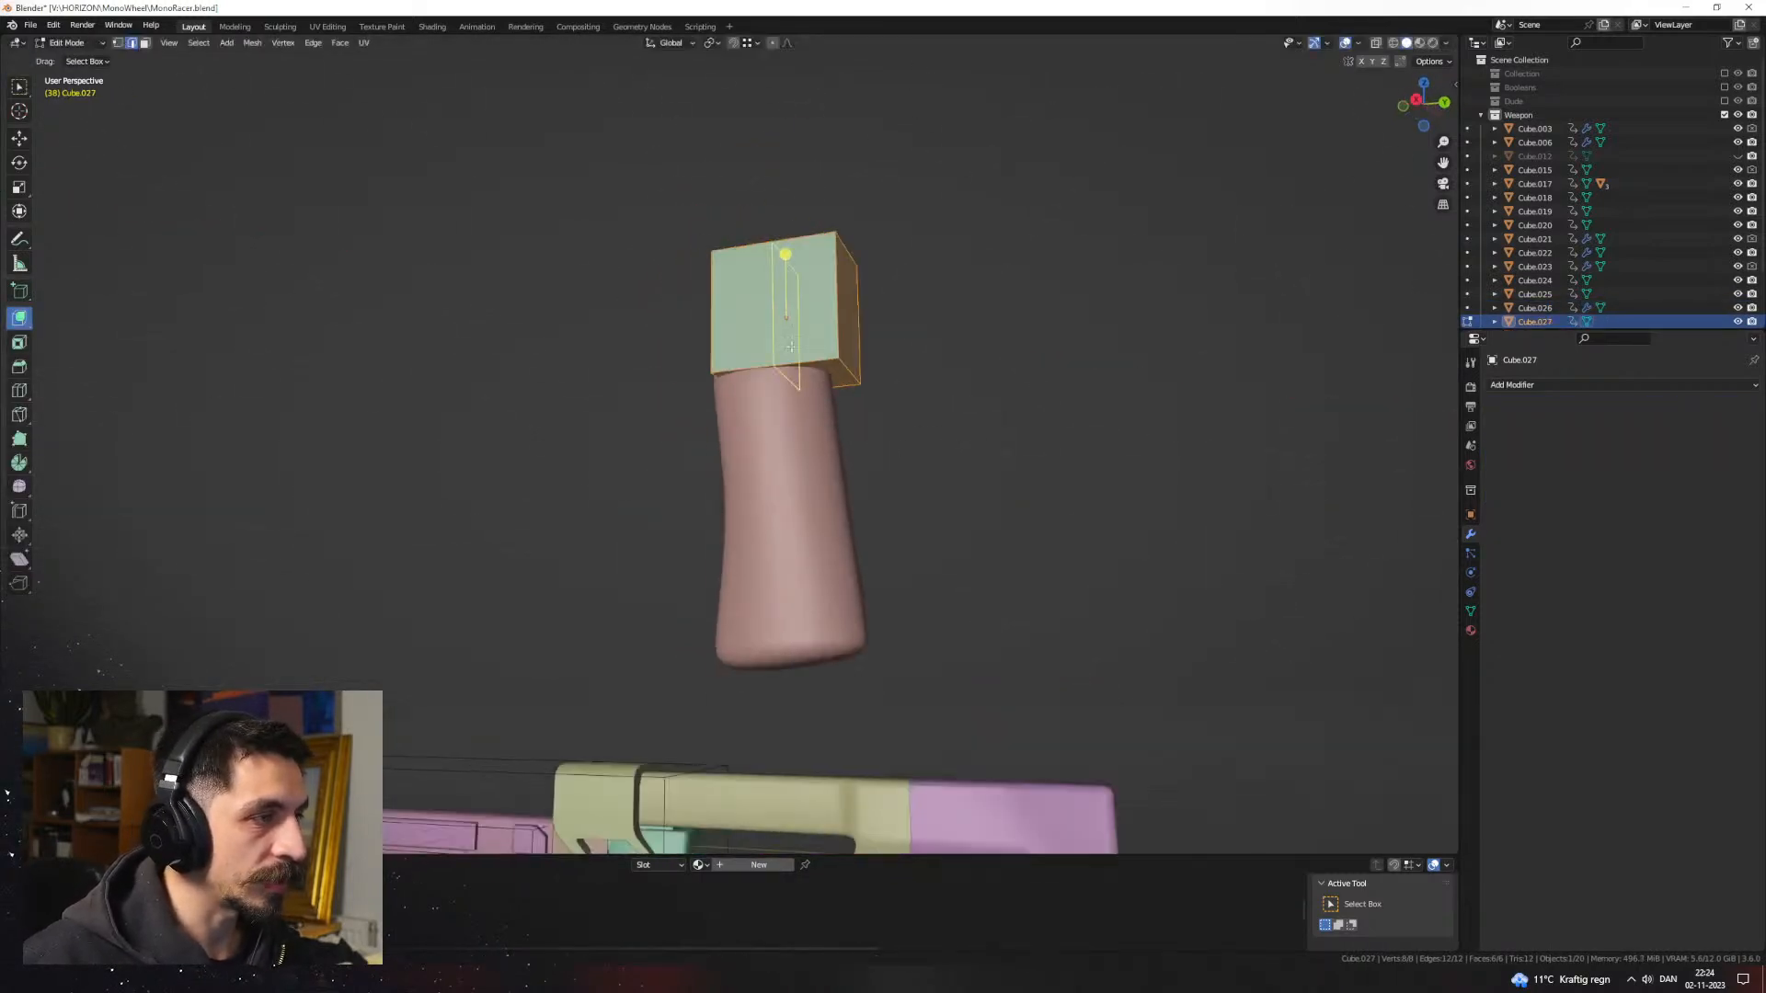
left_click(776, 343)
right_click(797, 401)
left_click_drag(794, 393, 793, 427)
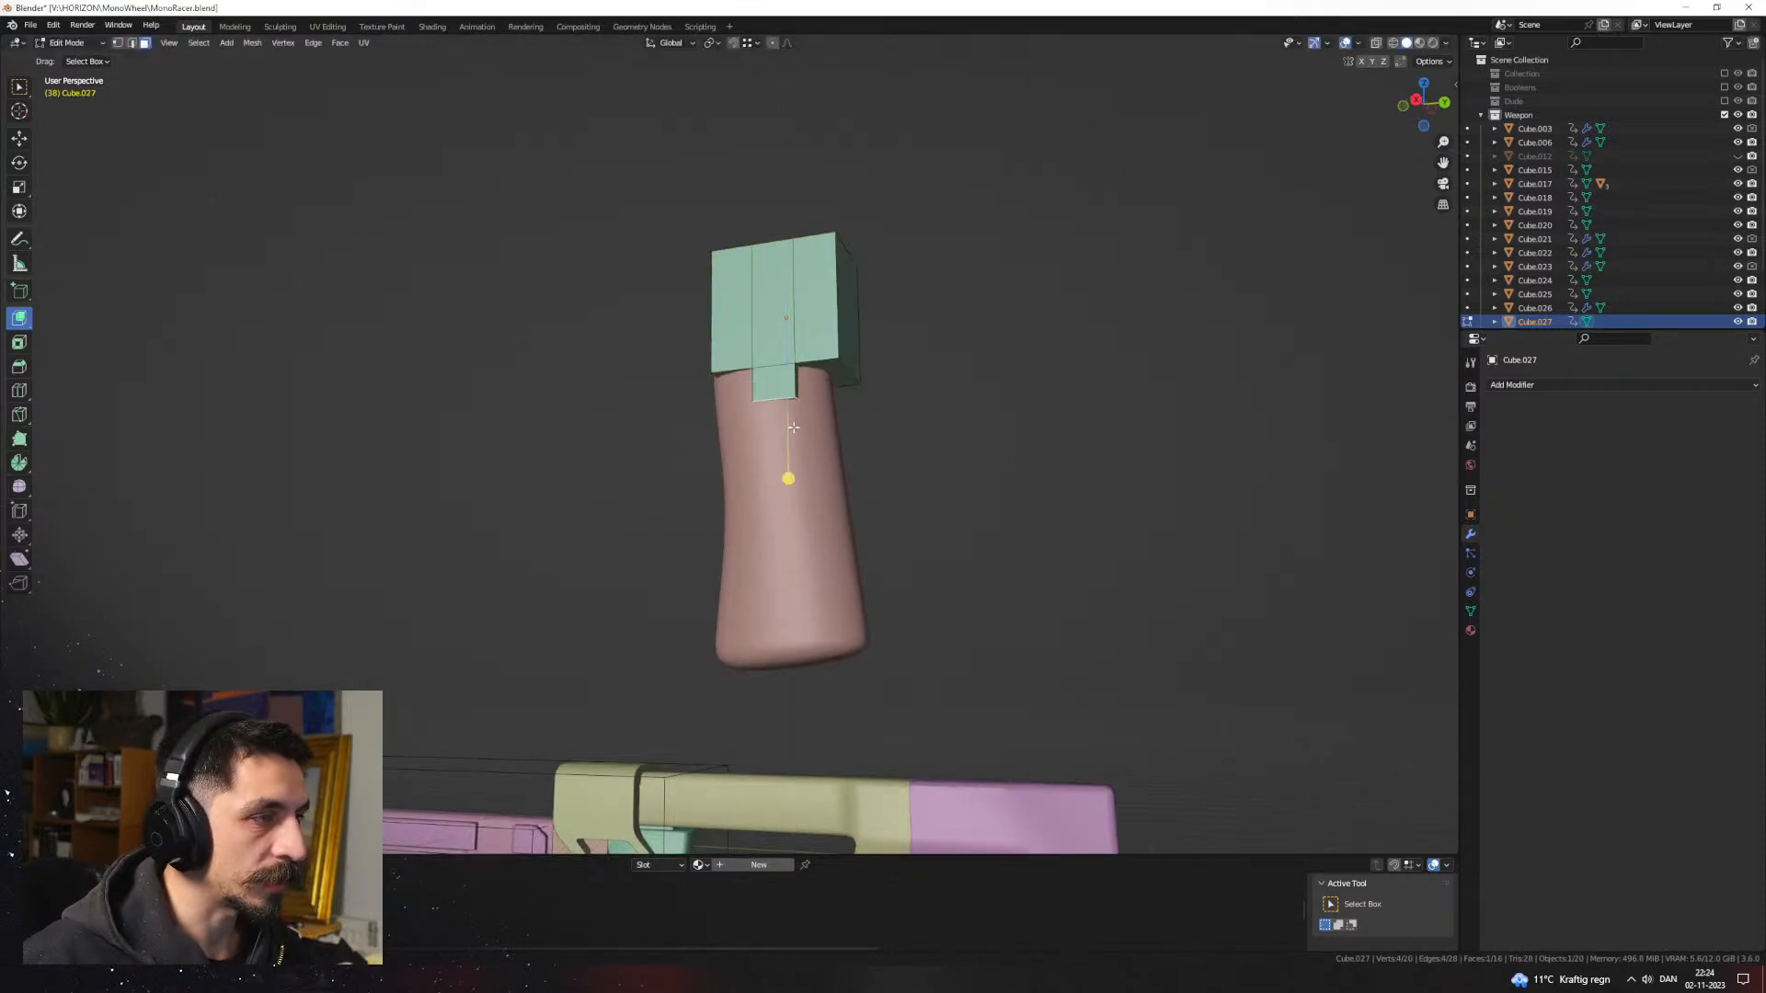
Step: Bevel the lower corners of the side tabs to round them
left_click(802, 405)
middle_click_drag(802, 405, 847, 427)
key("ctrl+b")
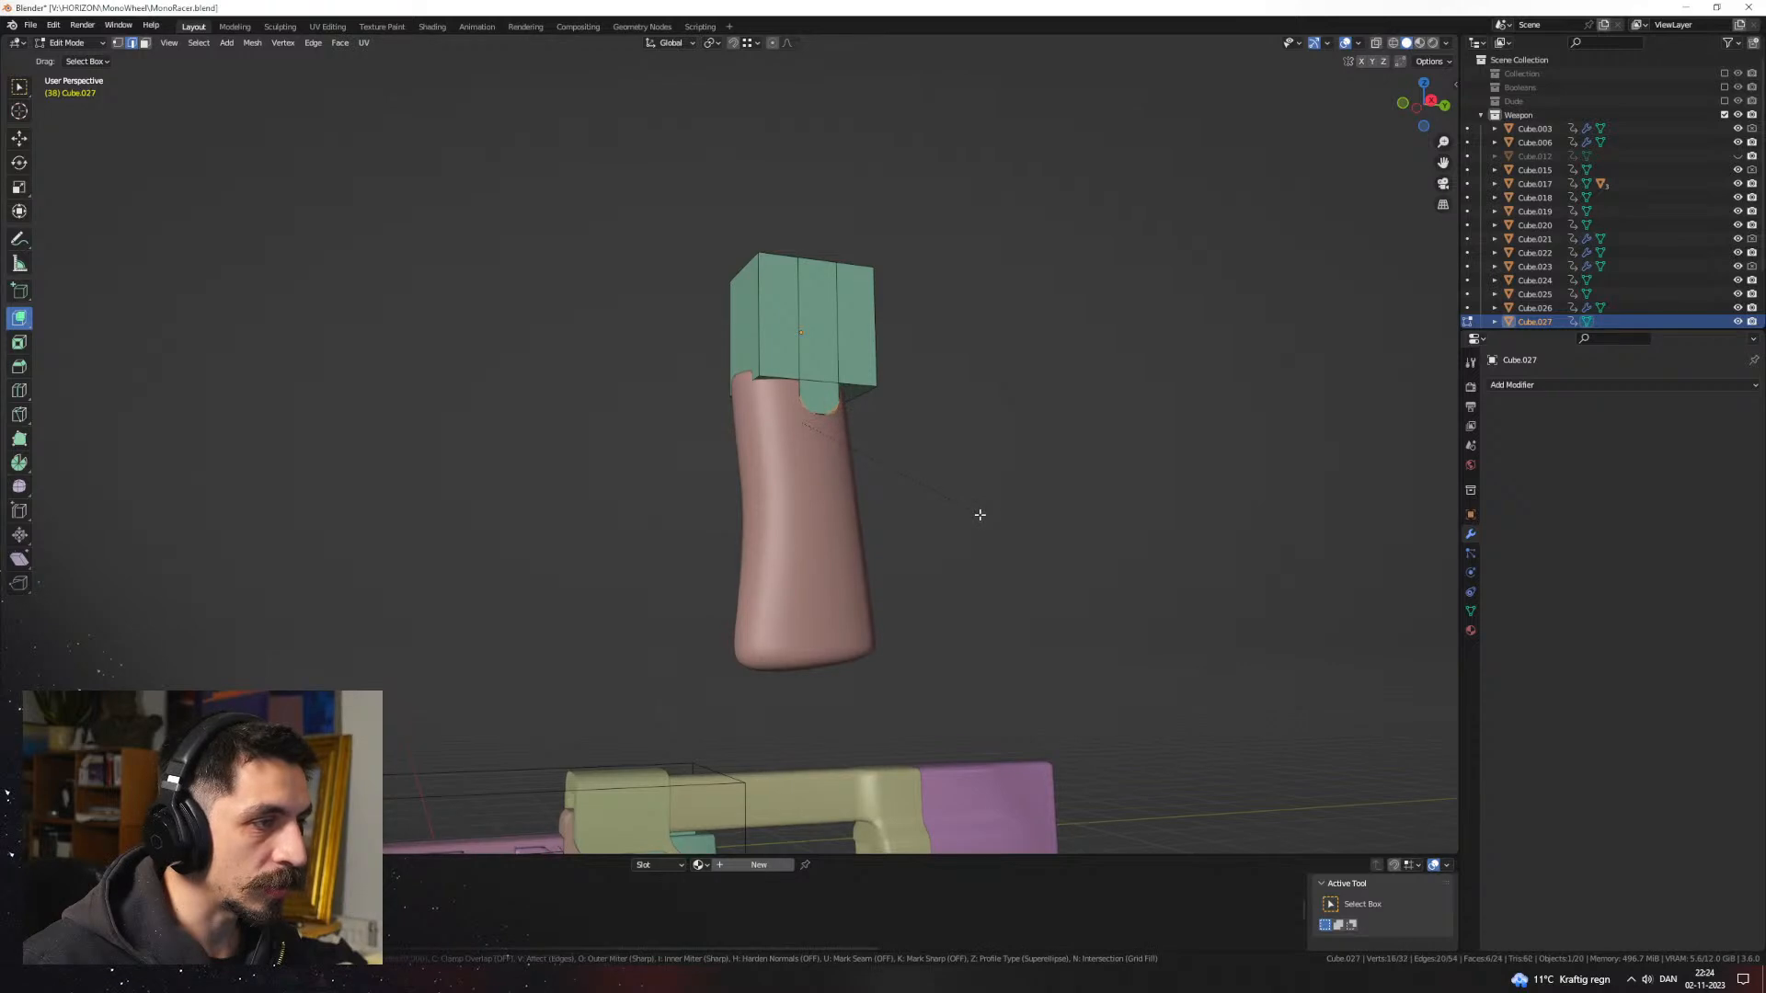
left_click(975, 513)
Step: Scale the whole block along X in the front view to fit around the tube
key("a")
key("KP_3")
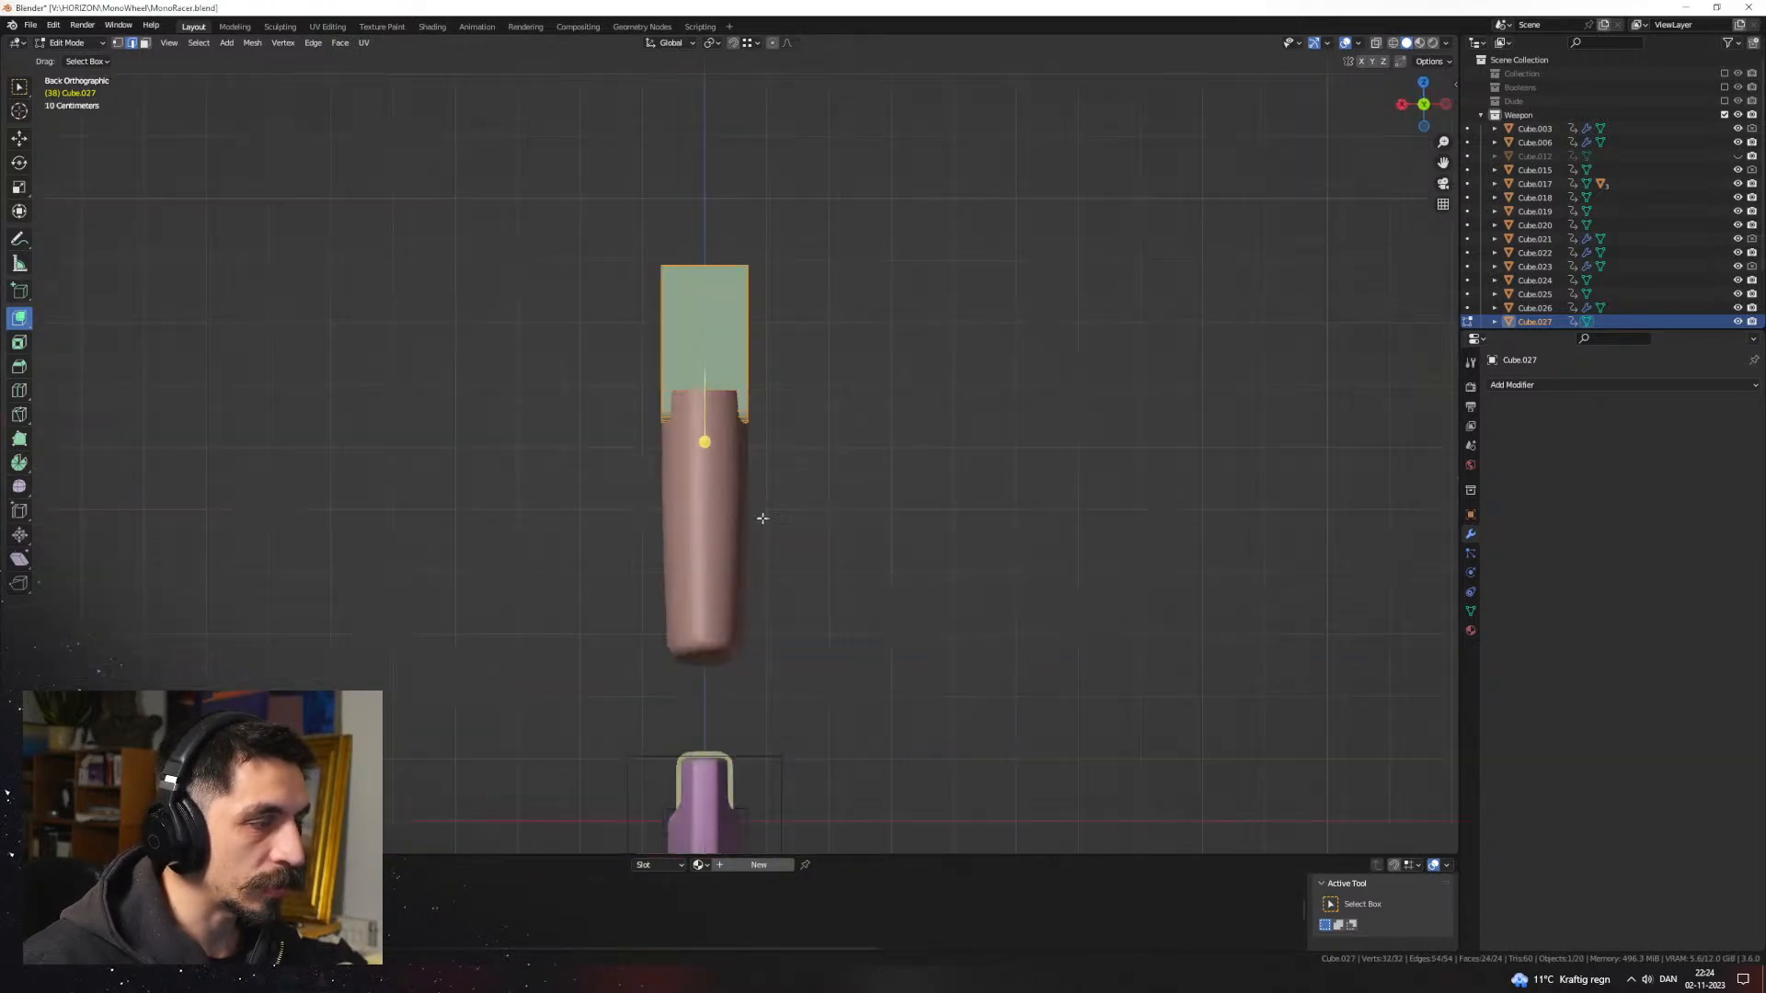
scroll(966, 551, "up", 2)
middle_click_drag(962, 548, 986, 568)
key("KP_1")
key("s")
key("x")
left_click(1029, 553)
key("Tab")
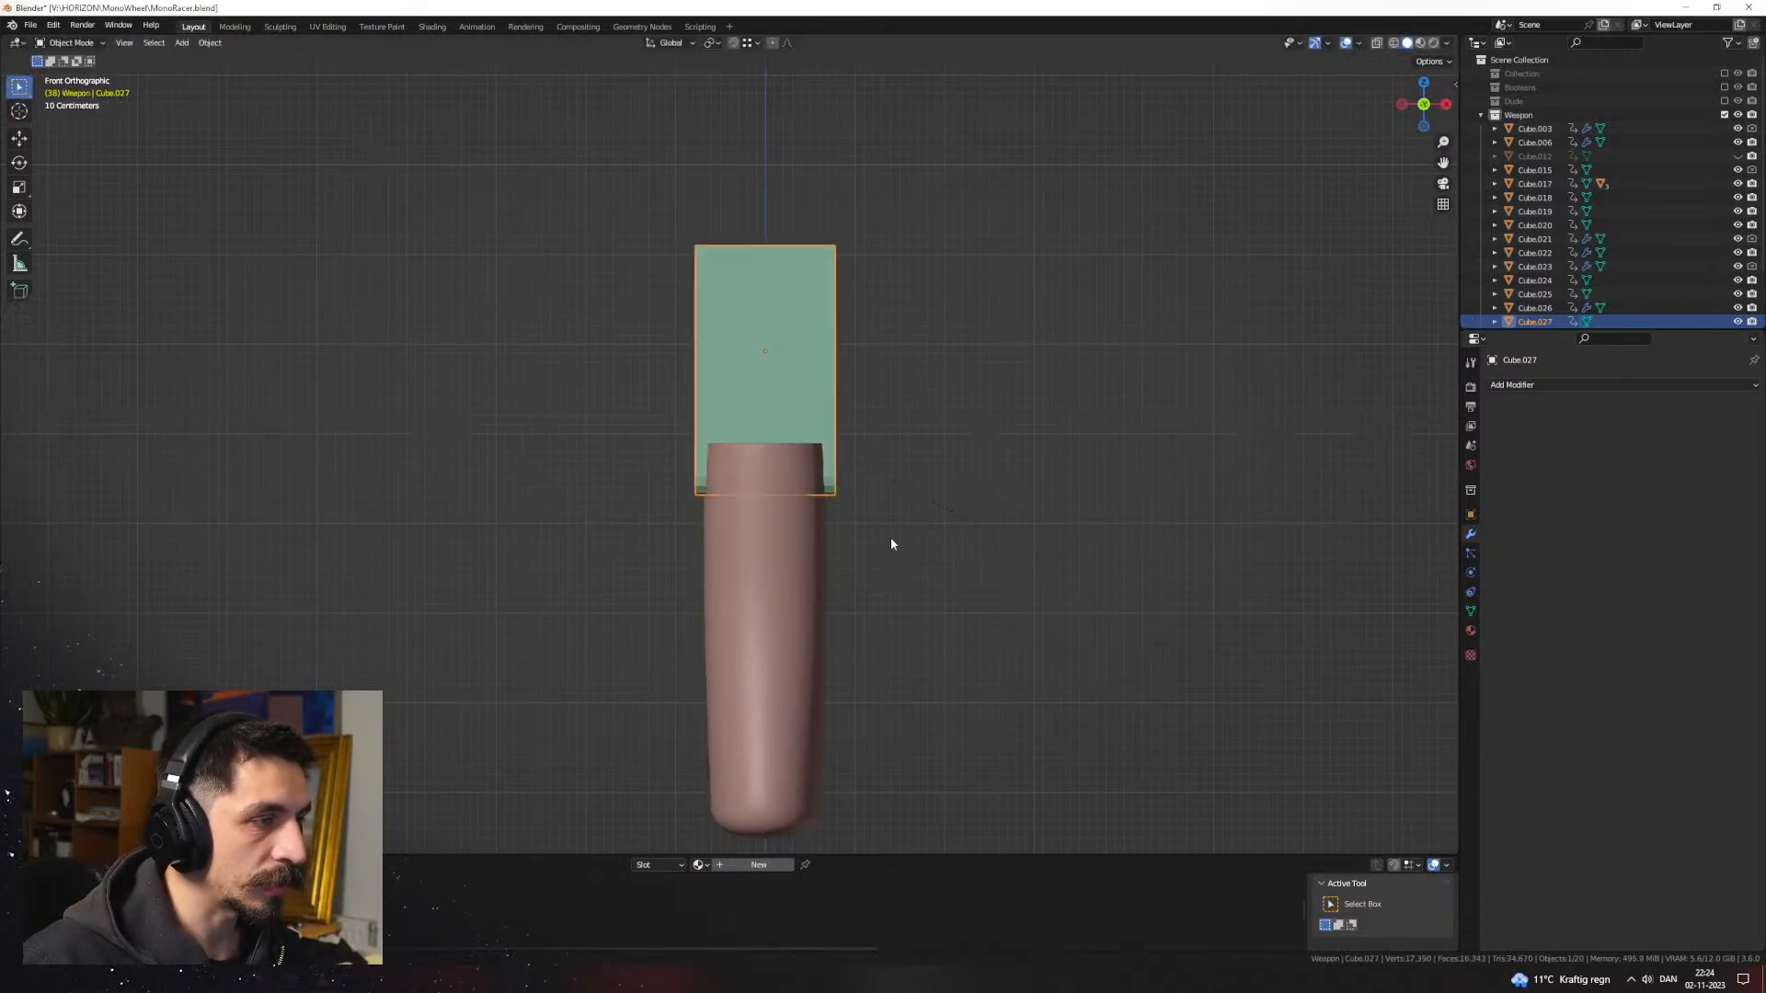
Step: Apply Shade Auto Smooth to the block
middle_click_drag(890, 539, 946, 506)
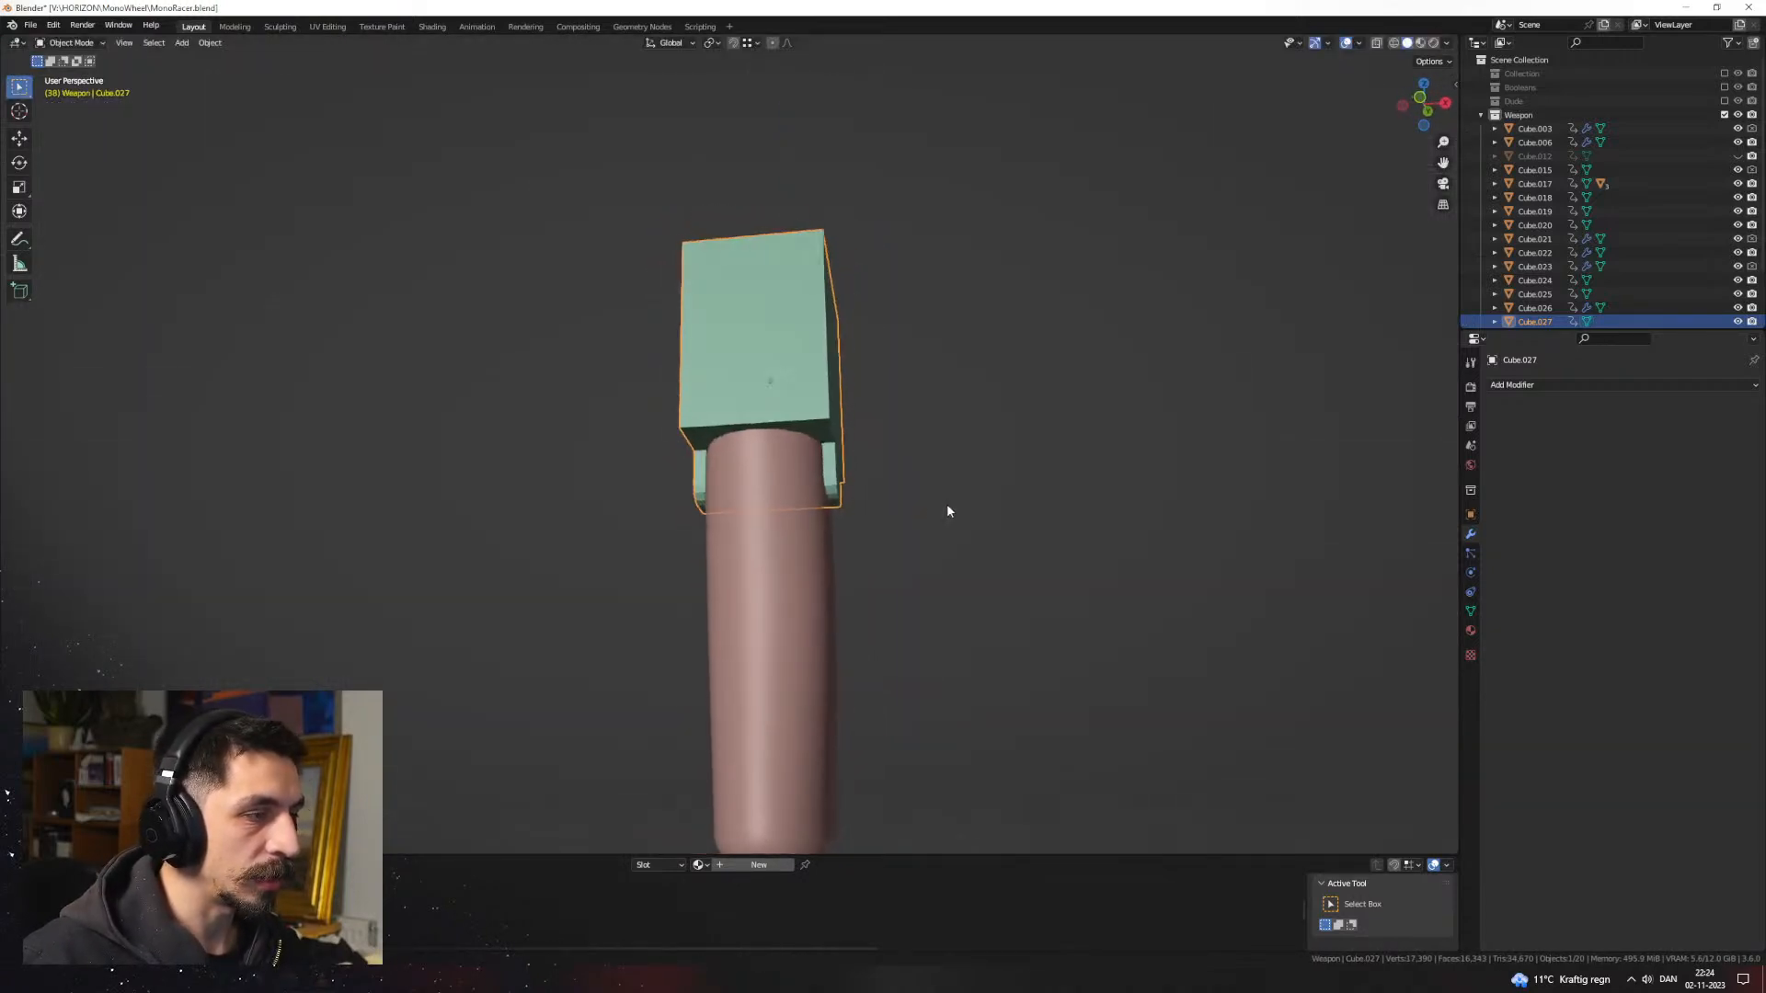
right_click(832, 421)
left_click(830, 431)
Step: Slide the face at the block's −Y end inward in its mesh
key("Tab")
middle_click_drag(828, 425, 658, 379)
key("3")
left_click(726, 374)
key("g")
key("g")
left_click(857, 420)
Step: Extrude the block's −Y end face outward and narrow it along X
key("e")
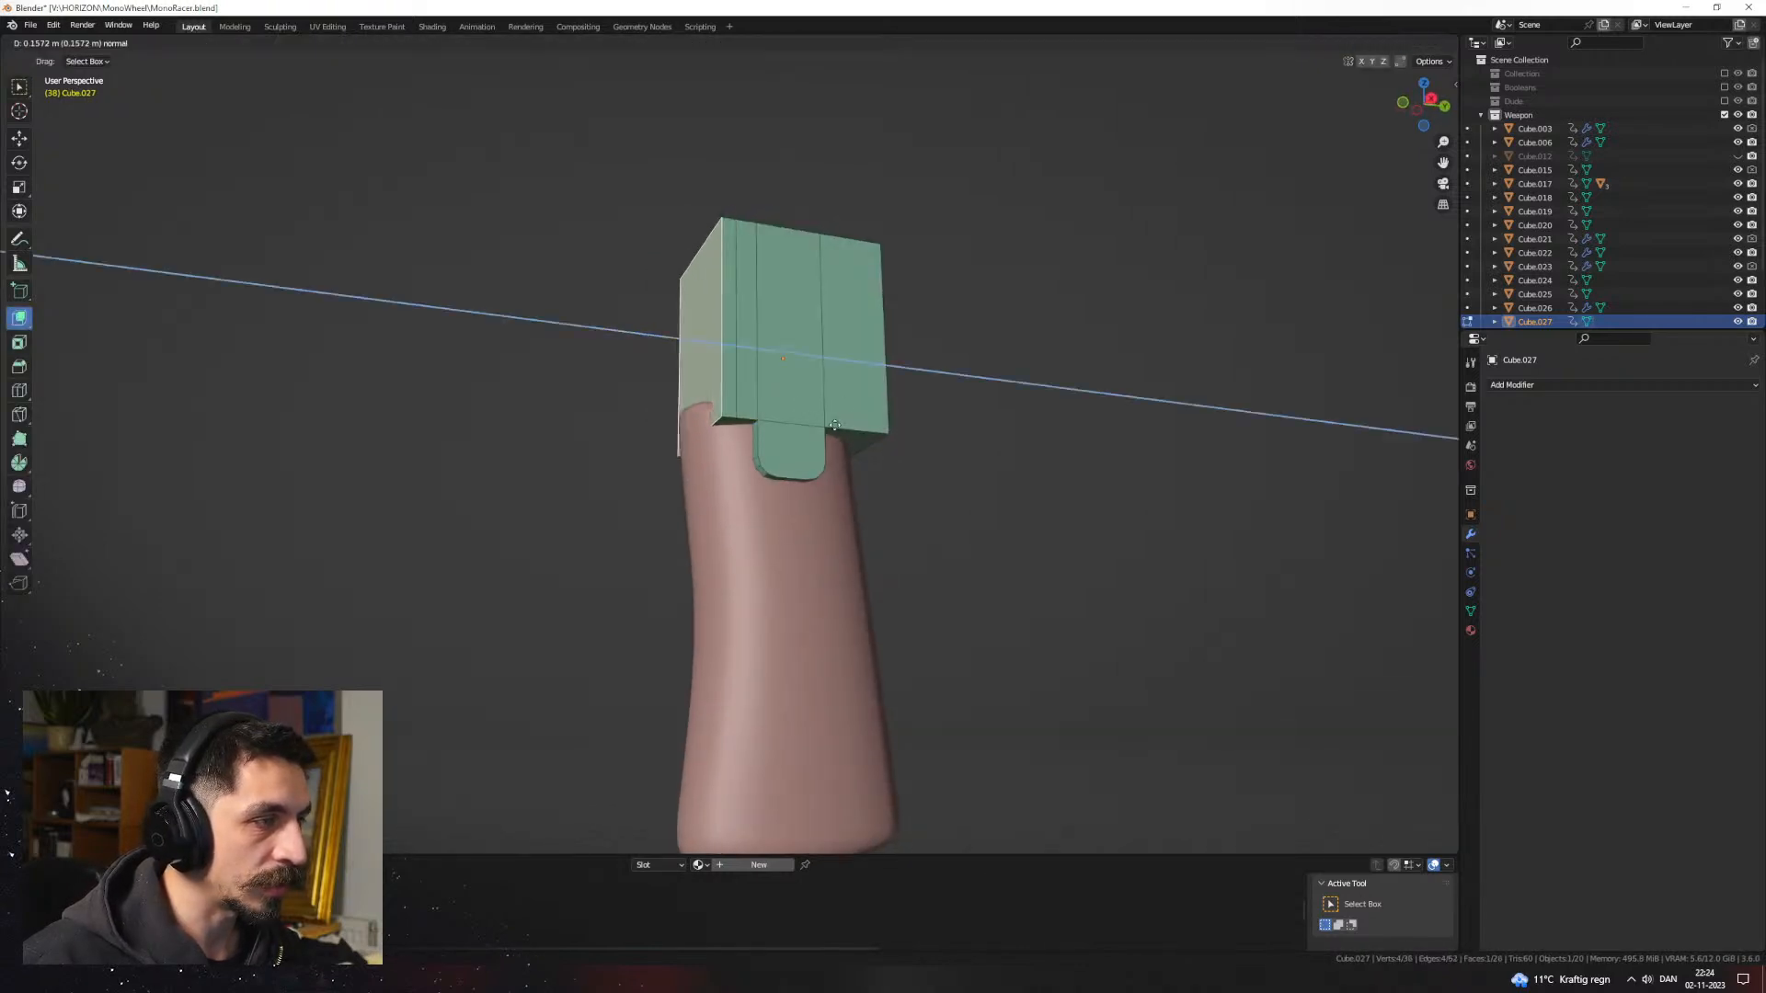
left_click(859, 406)
key("s")
key("x")
middle_click_drag(859, 406, 684, 494)
left_click(810, 398)
Step: Narrow the block's +Y end face along X and extrude it outward
left_click(789, 461)
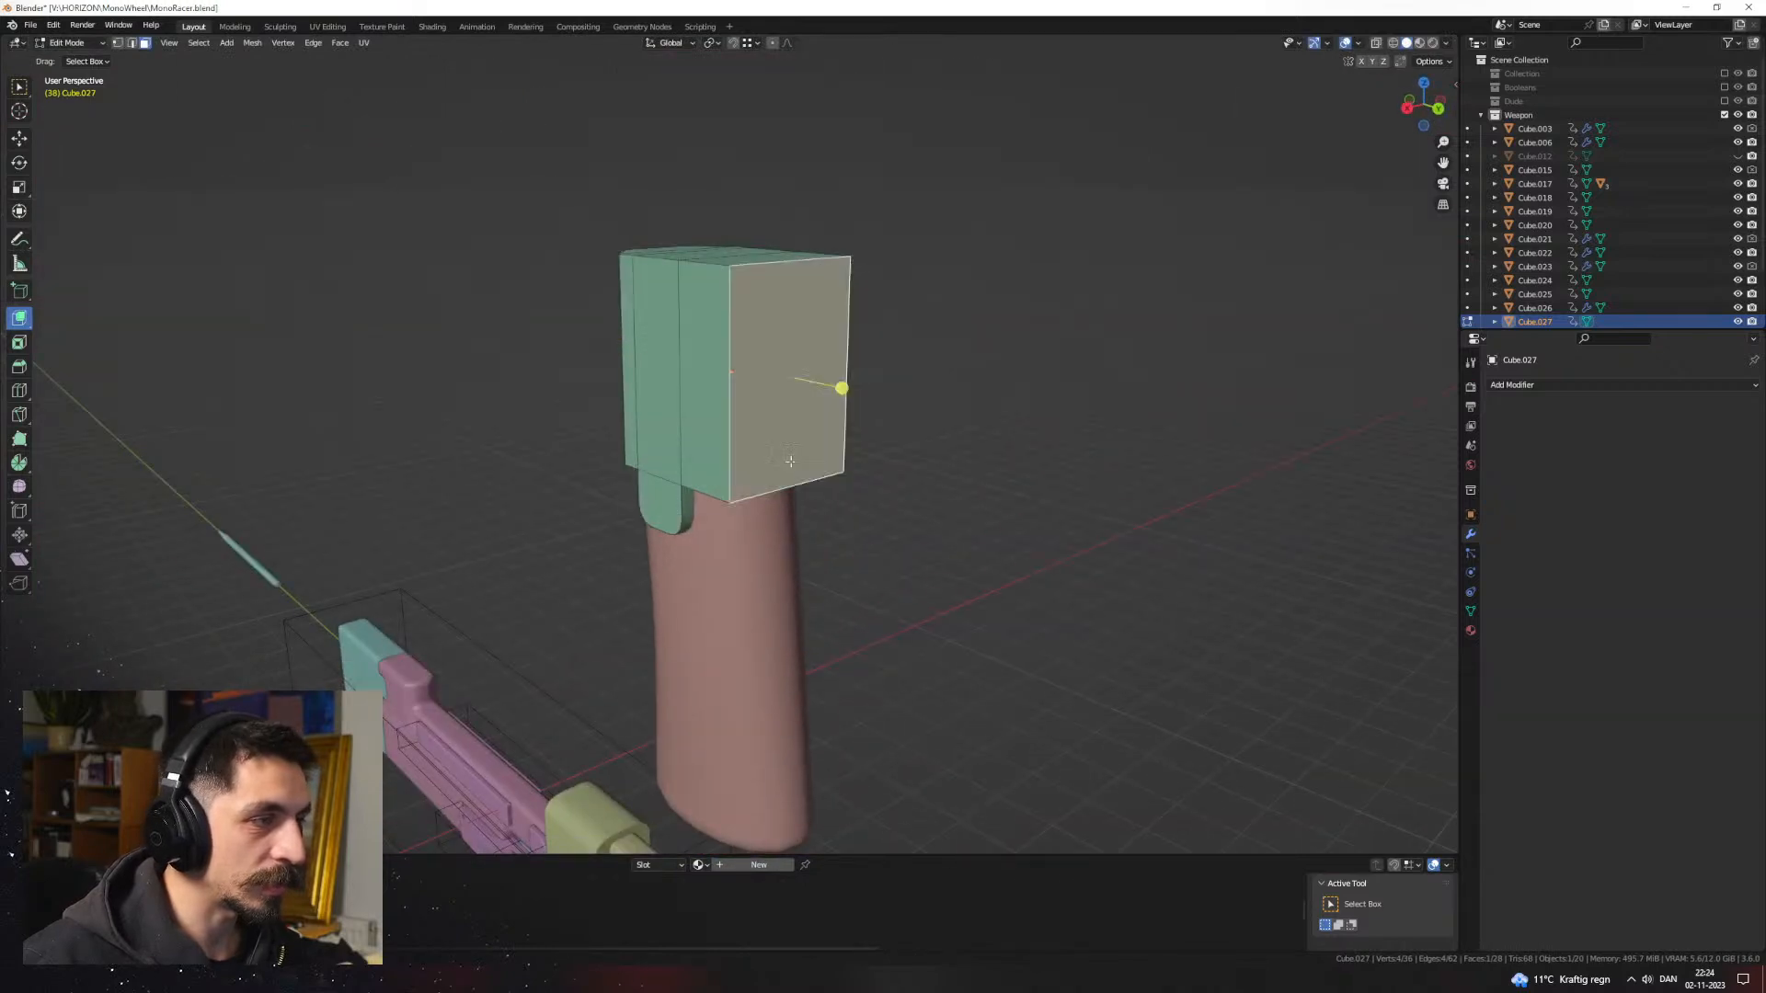
middle_click_drag(789, 462, 930, 367)
key("s")
key("x")
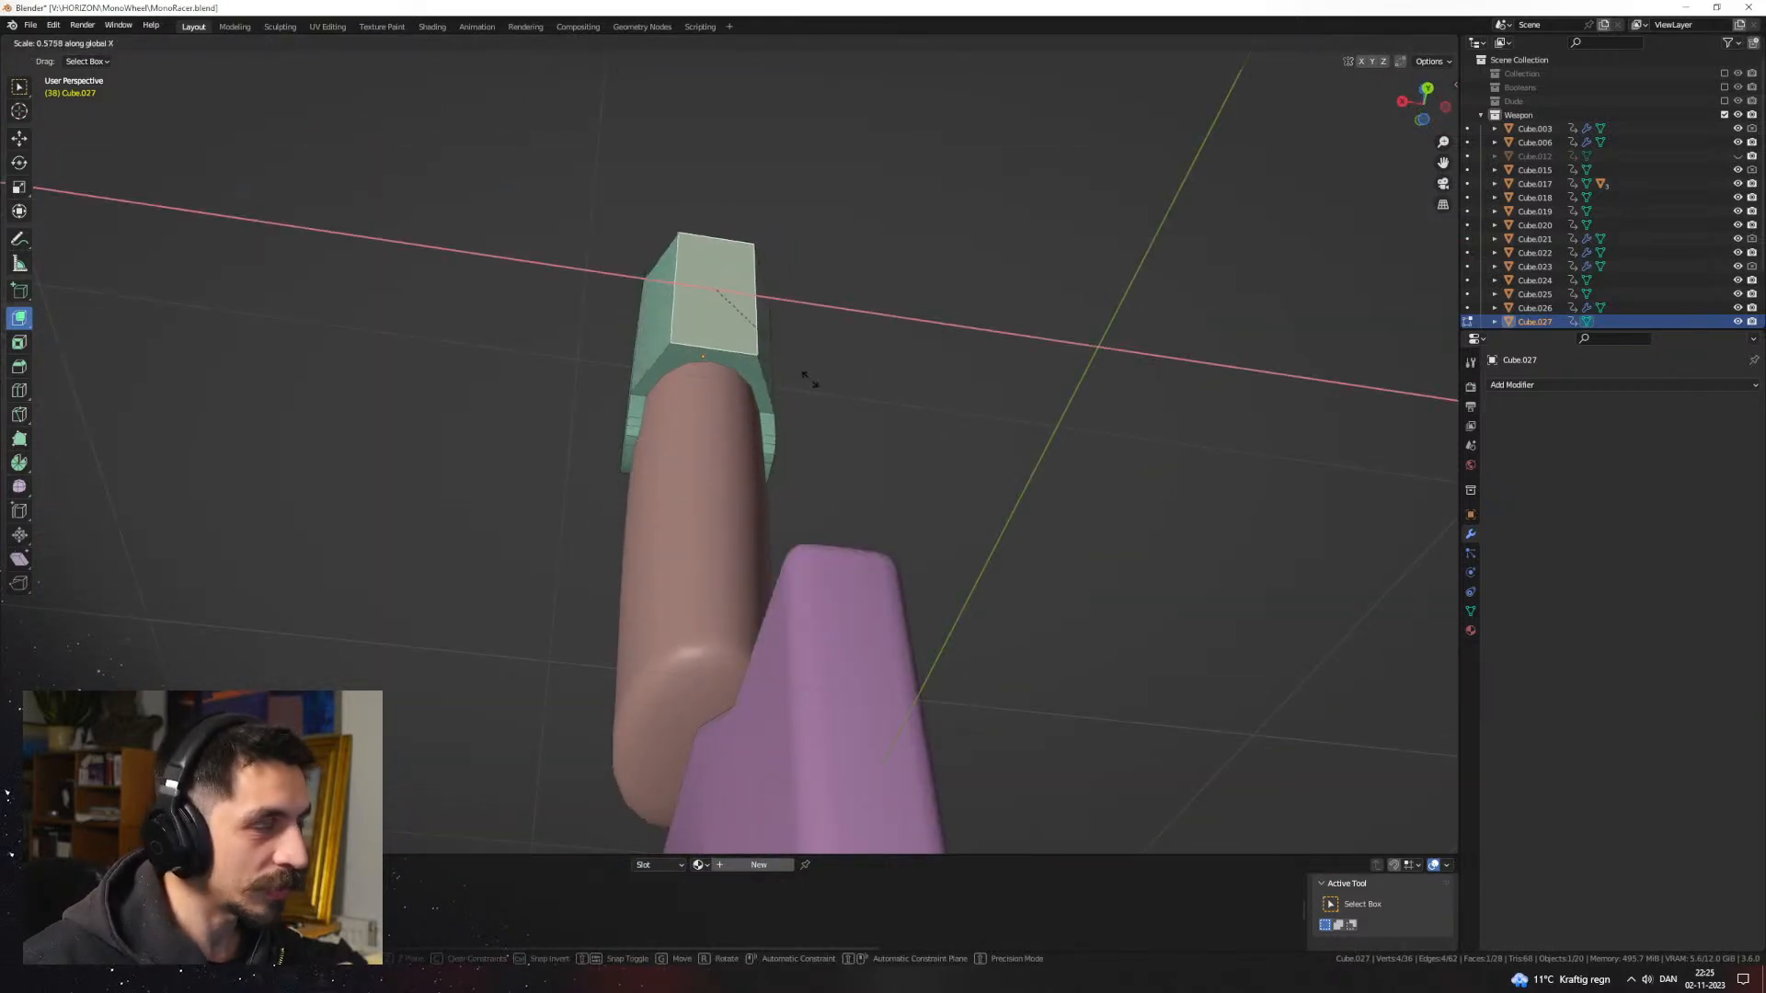
left_click(790, 378)
middle_click_drag(789, 378, 803, 508)
key("e")
left_click(880, 457)
Step: Slide the lower edge of the extruded +Y end upward to give the block a slanted underside
key("2")
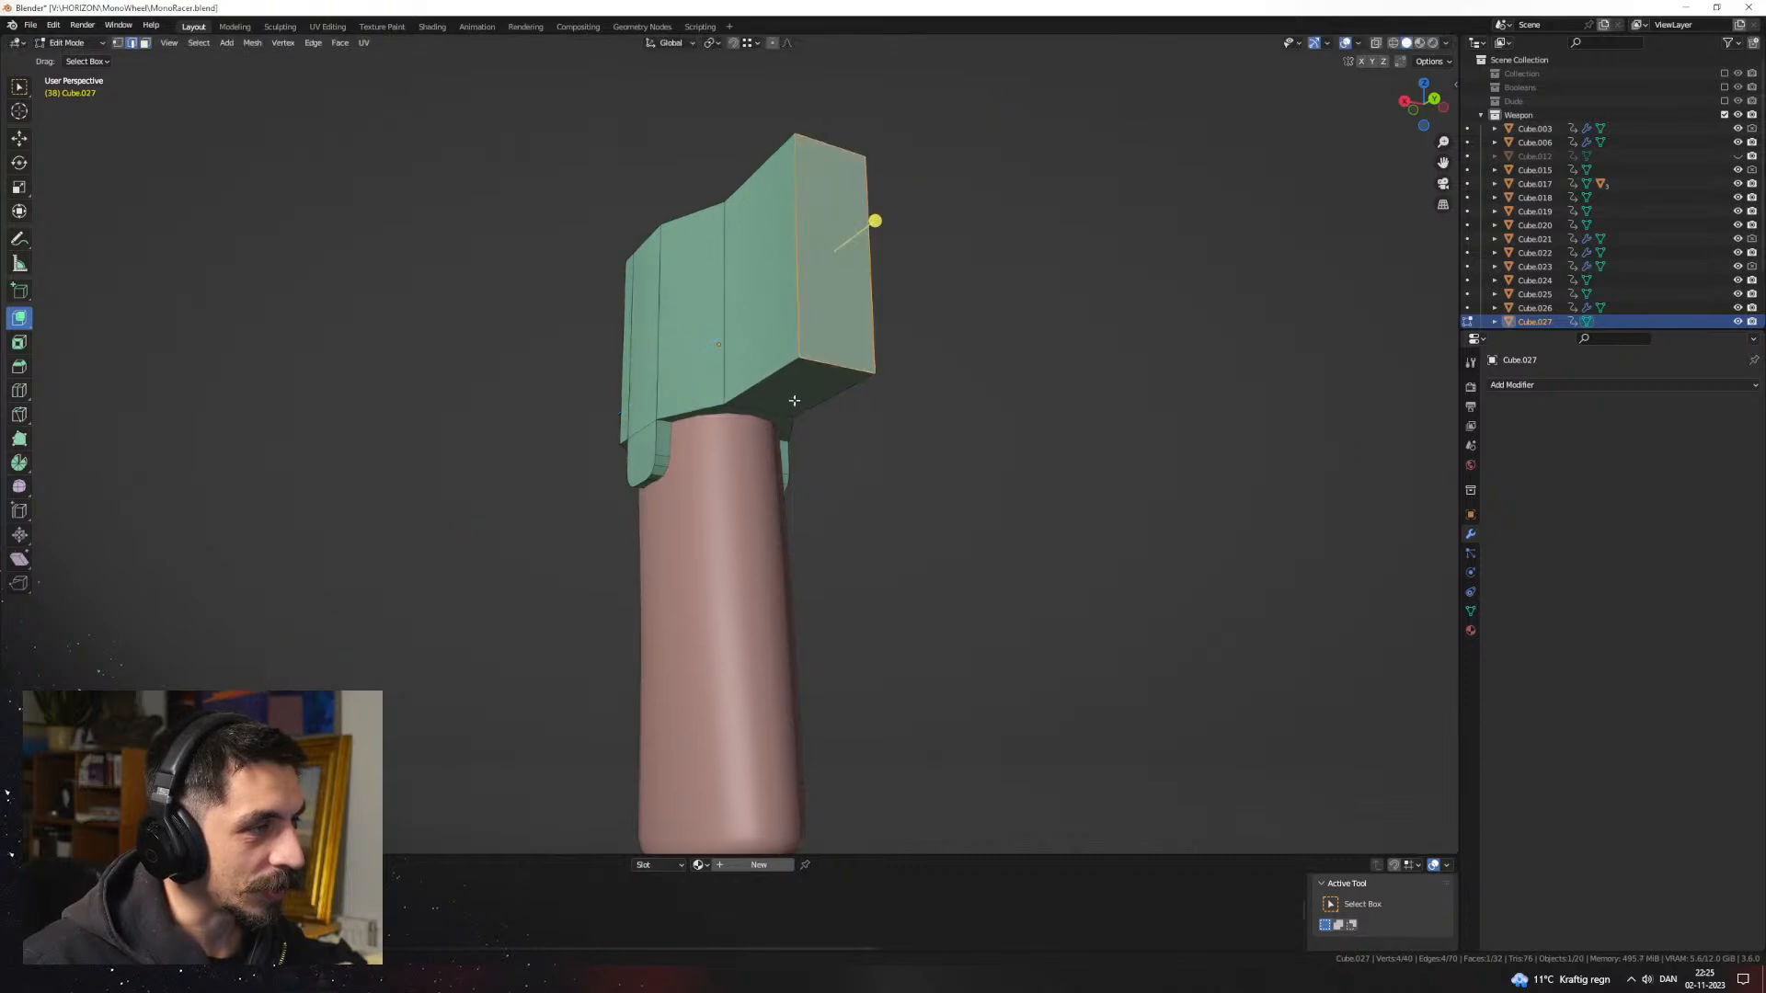
left_click(794, 403)
middle_click_drag(845, 375, 980, 409)
key("ctrl+b")
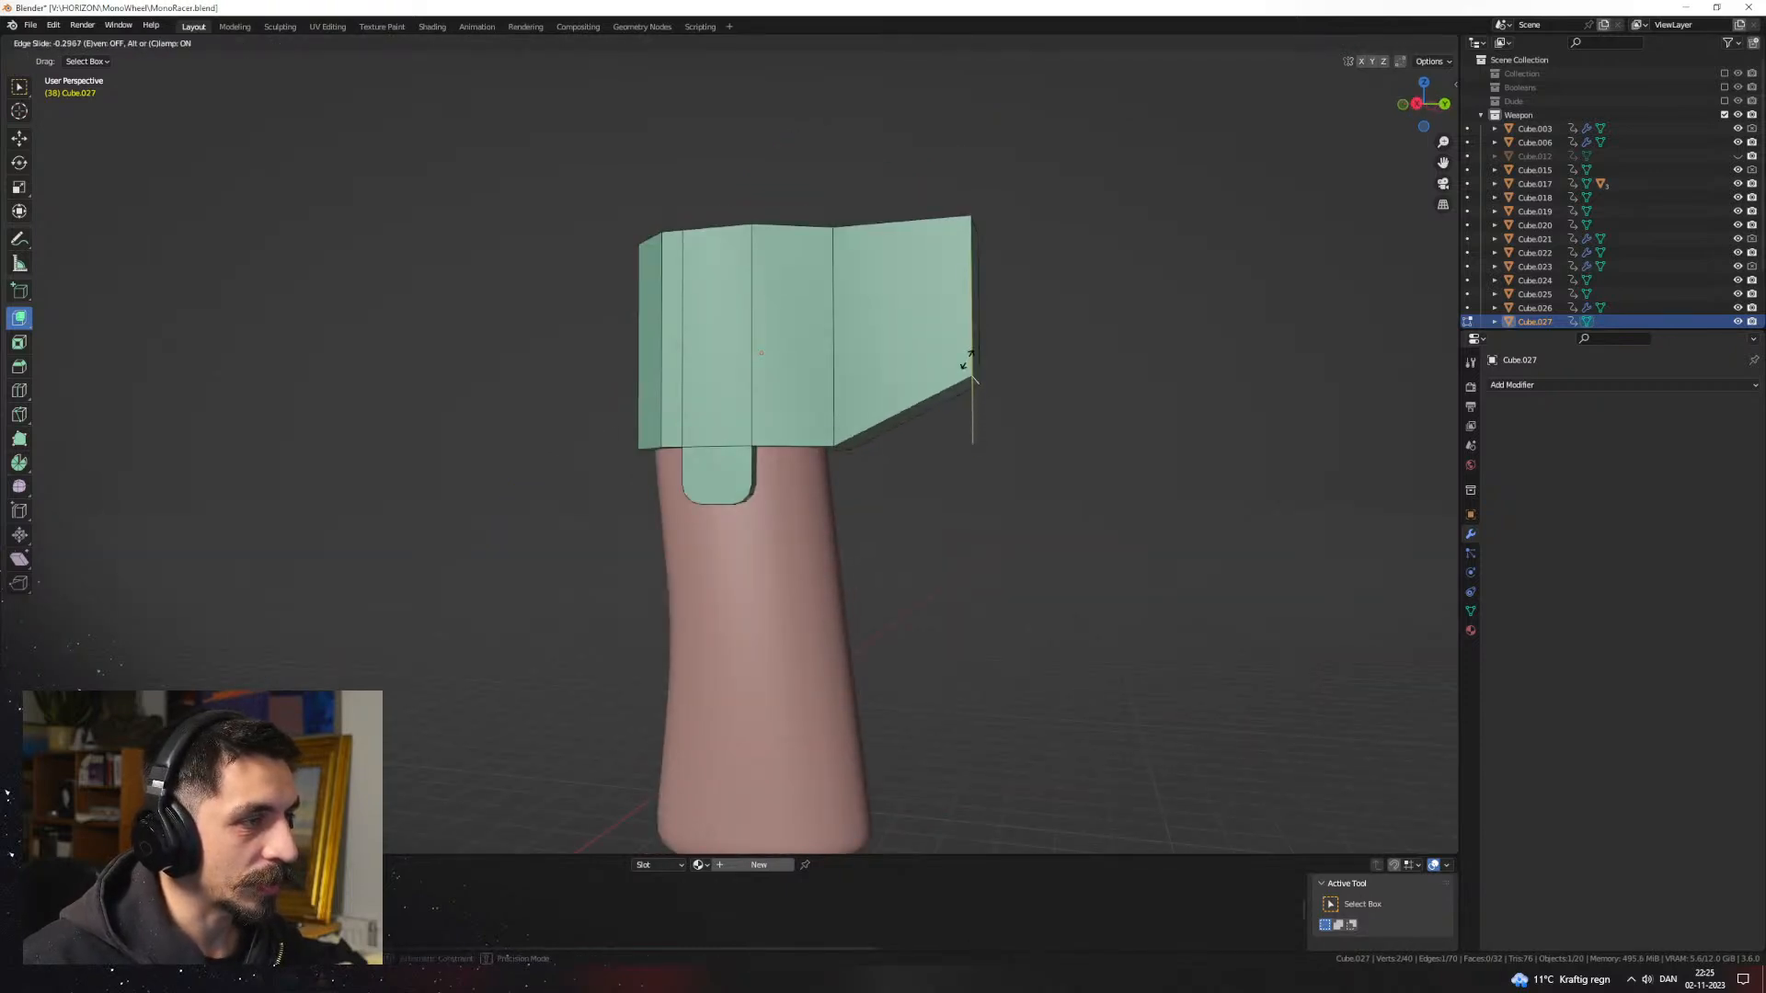
left_click(908, 394)
Step: Bevel the edge where the slanted underside meets the block's flat bottom
middle_click_drag(868, 446, 871, 423)
key("ctrl+b")
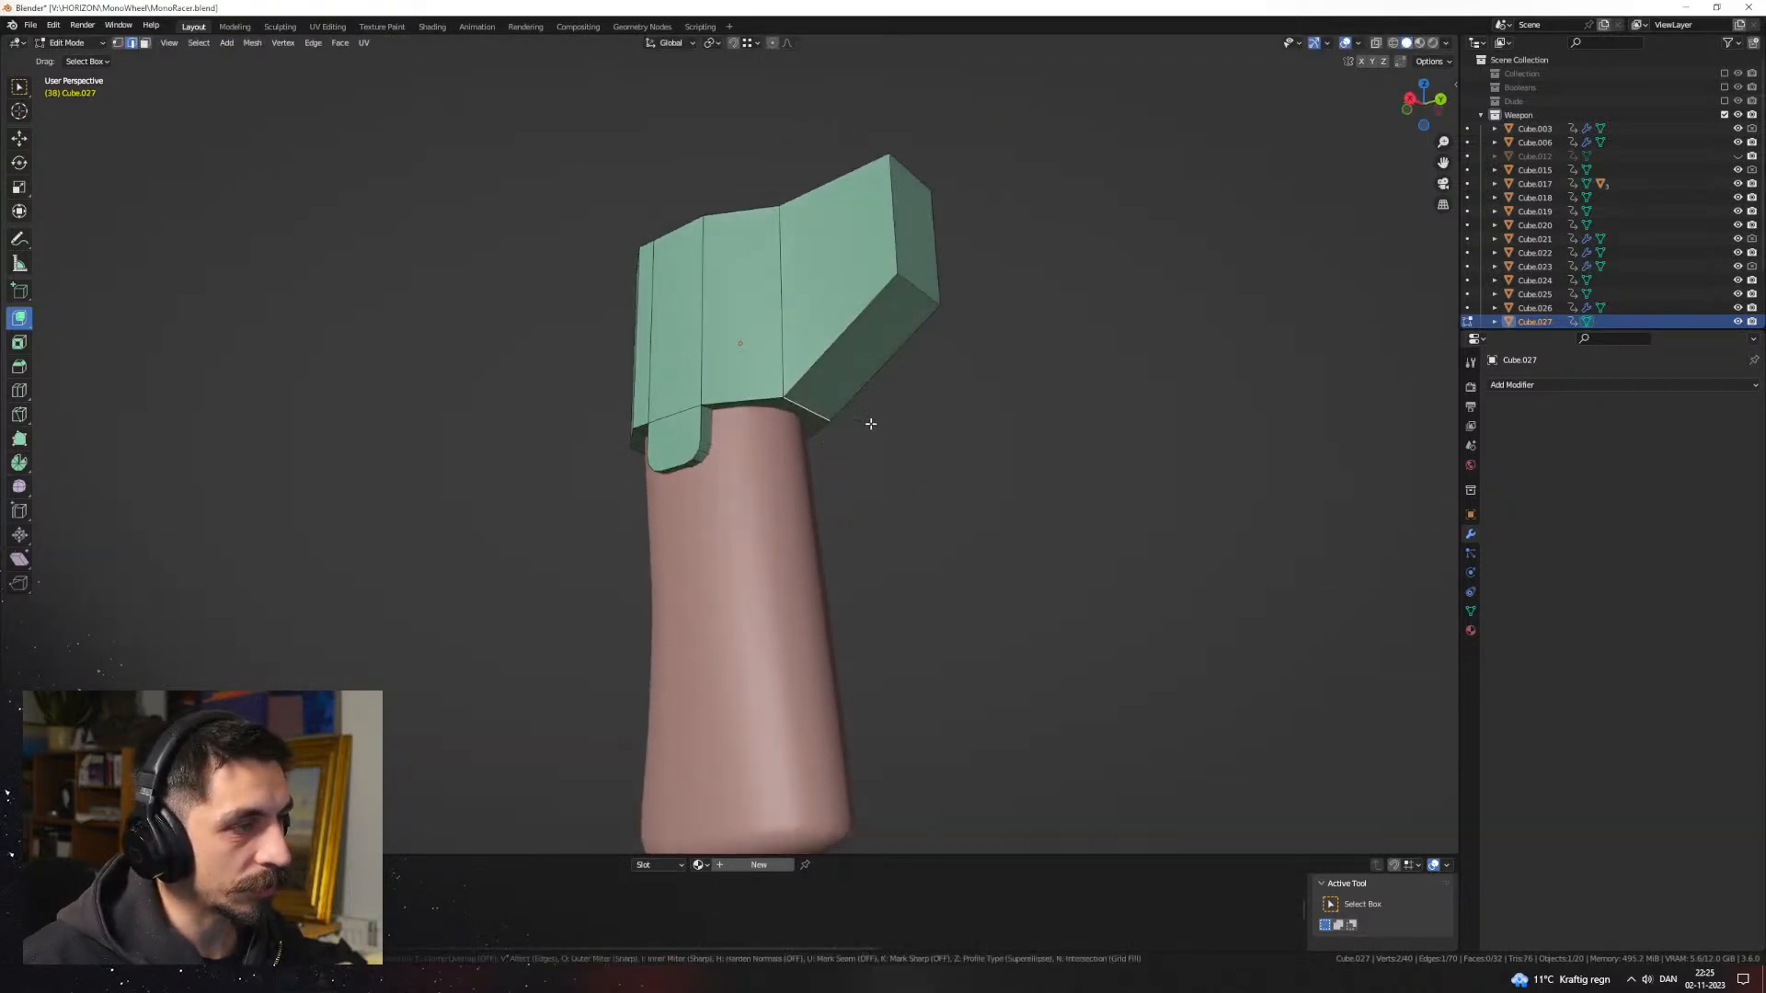
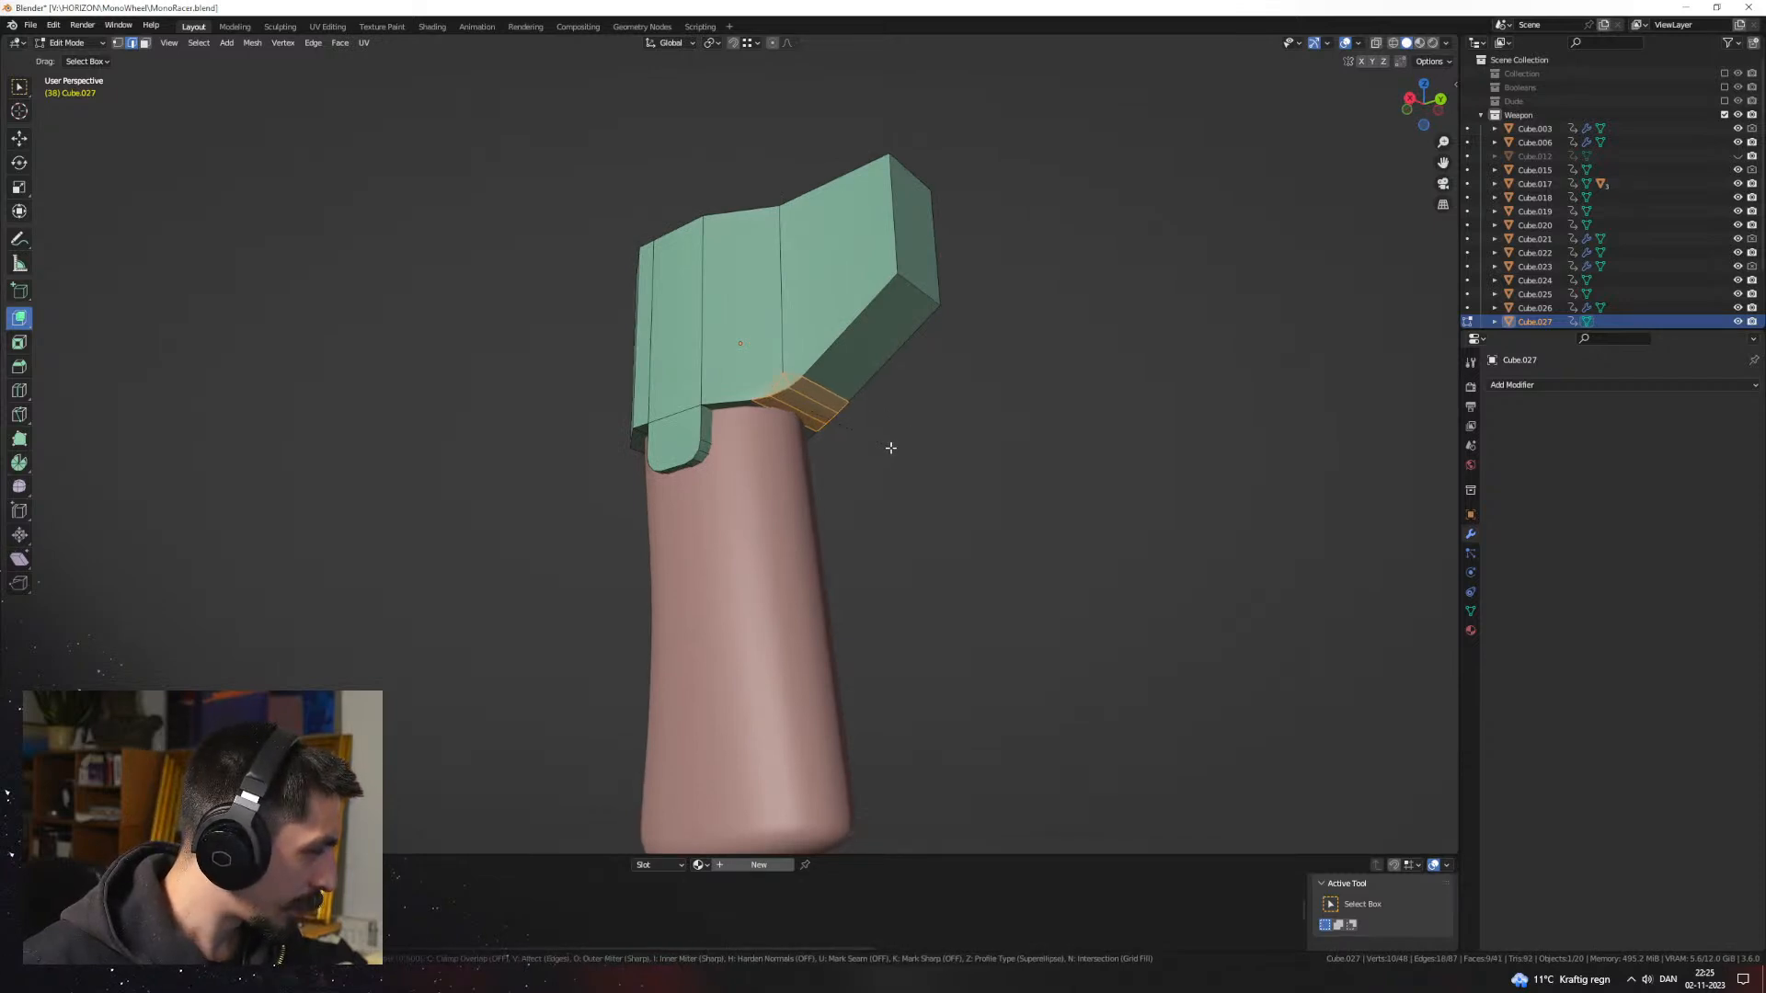
left_click(891, 448)
middle_click_drag(894, 462, 692, 480)
Step: Leave mesh editing and apply Shade Auto Smooth to the block and the tube together
key("Tab")
left_click(920, 496)
left_click(756, 434)
right_click(756, 428)
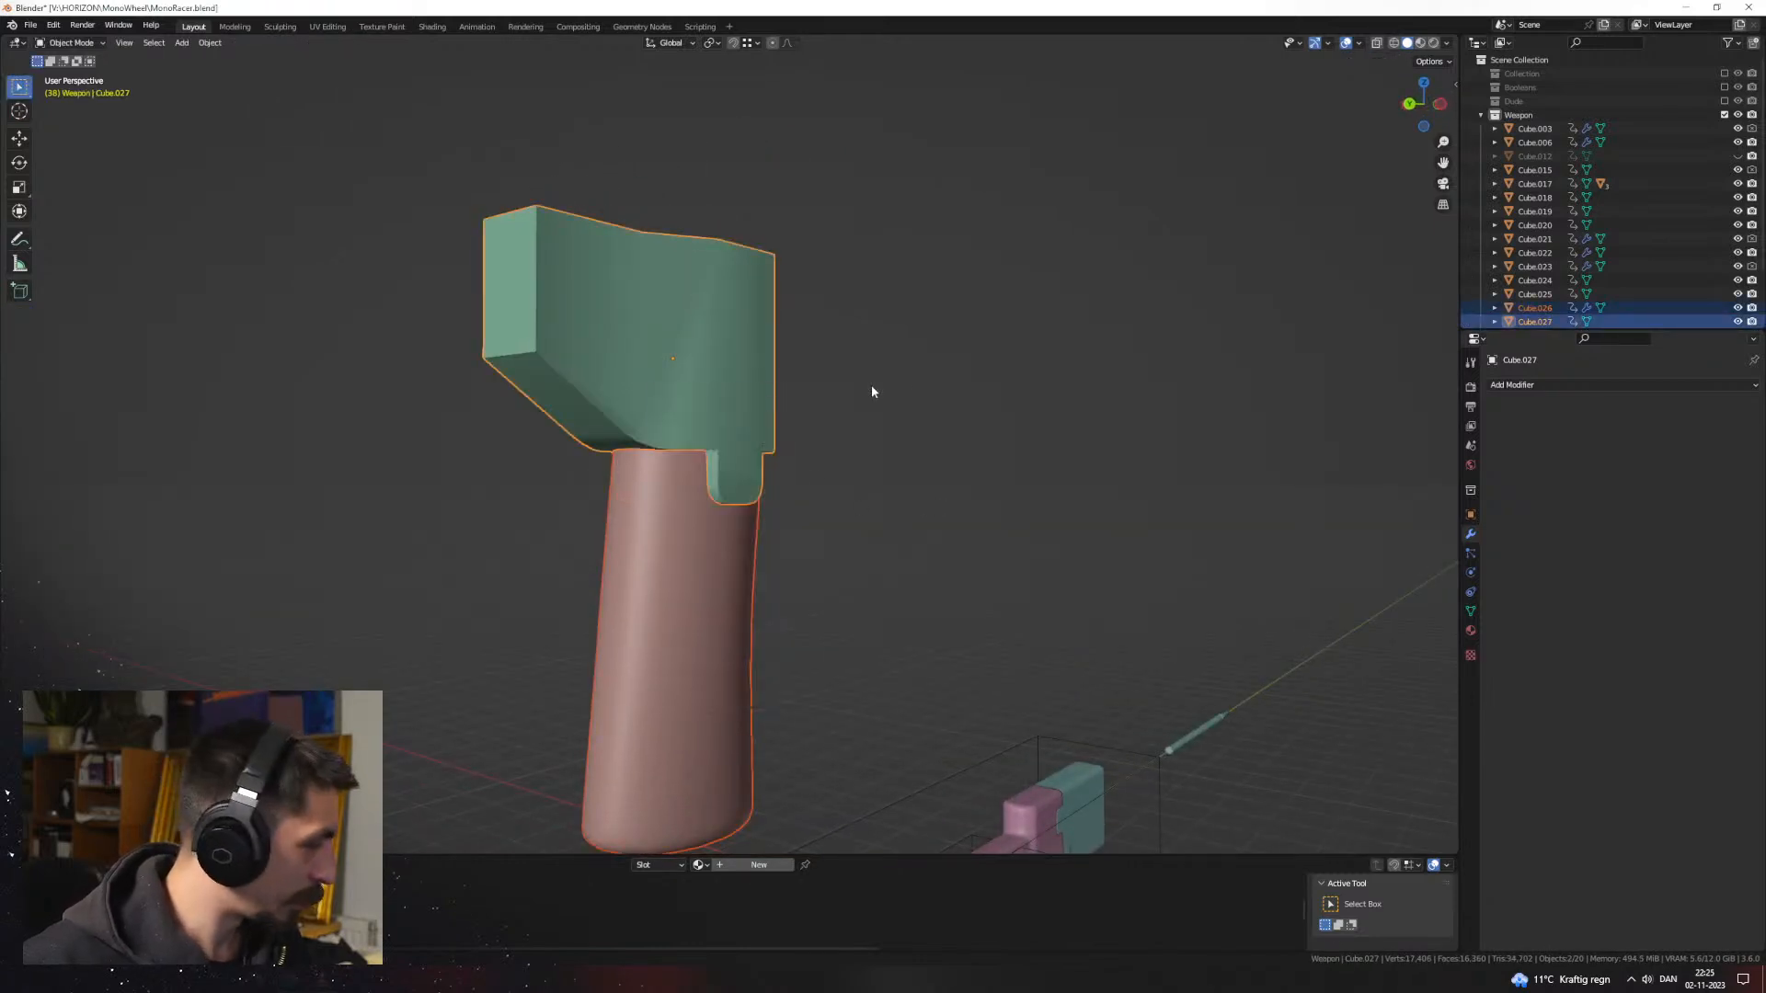
right_click(753, 416)
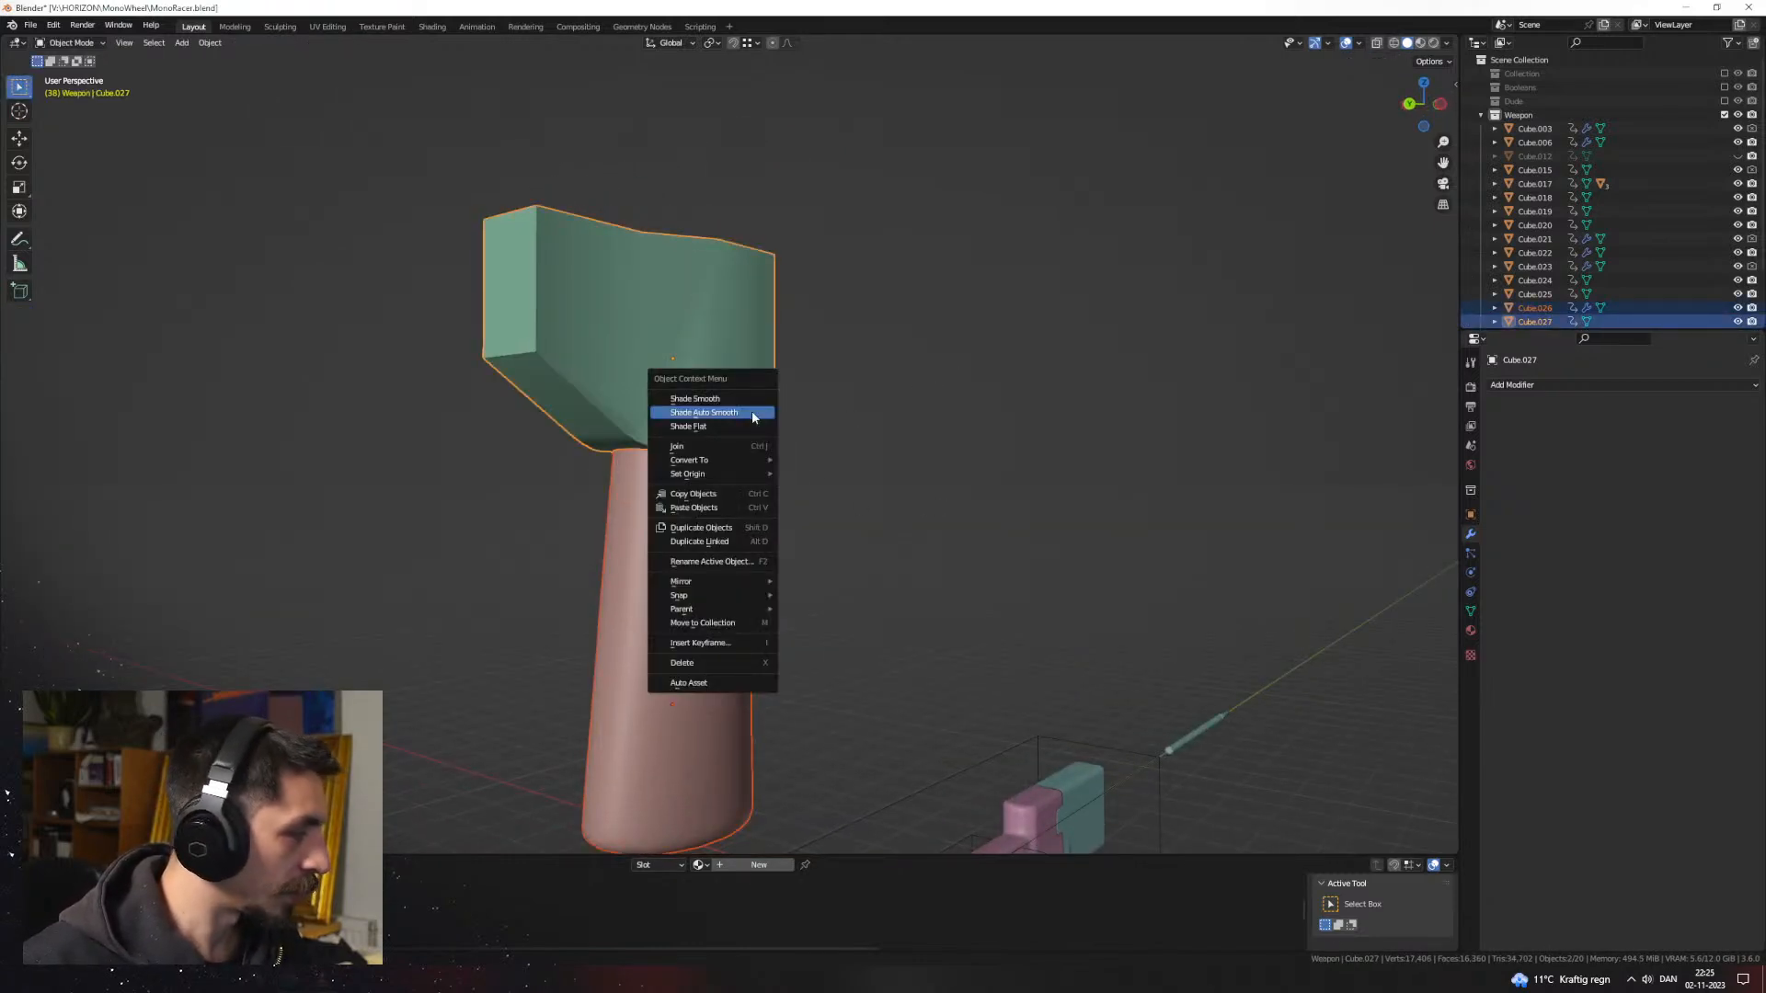
left_click(752, 416)
left_click(826, 476)
Step: Set the tube alone back to Shade Smooth
middle_click_drag(826, 478, 952, 539)
left_click_drag(853, 513, 796, 557)
right_click(796, 558)
left_click(796, 559)
left_click(788, 587)
right_click(778, 571)
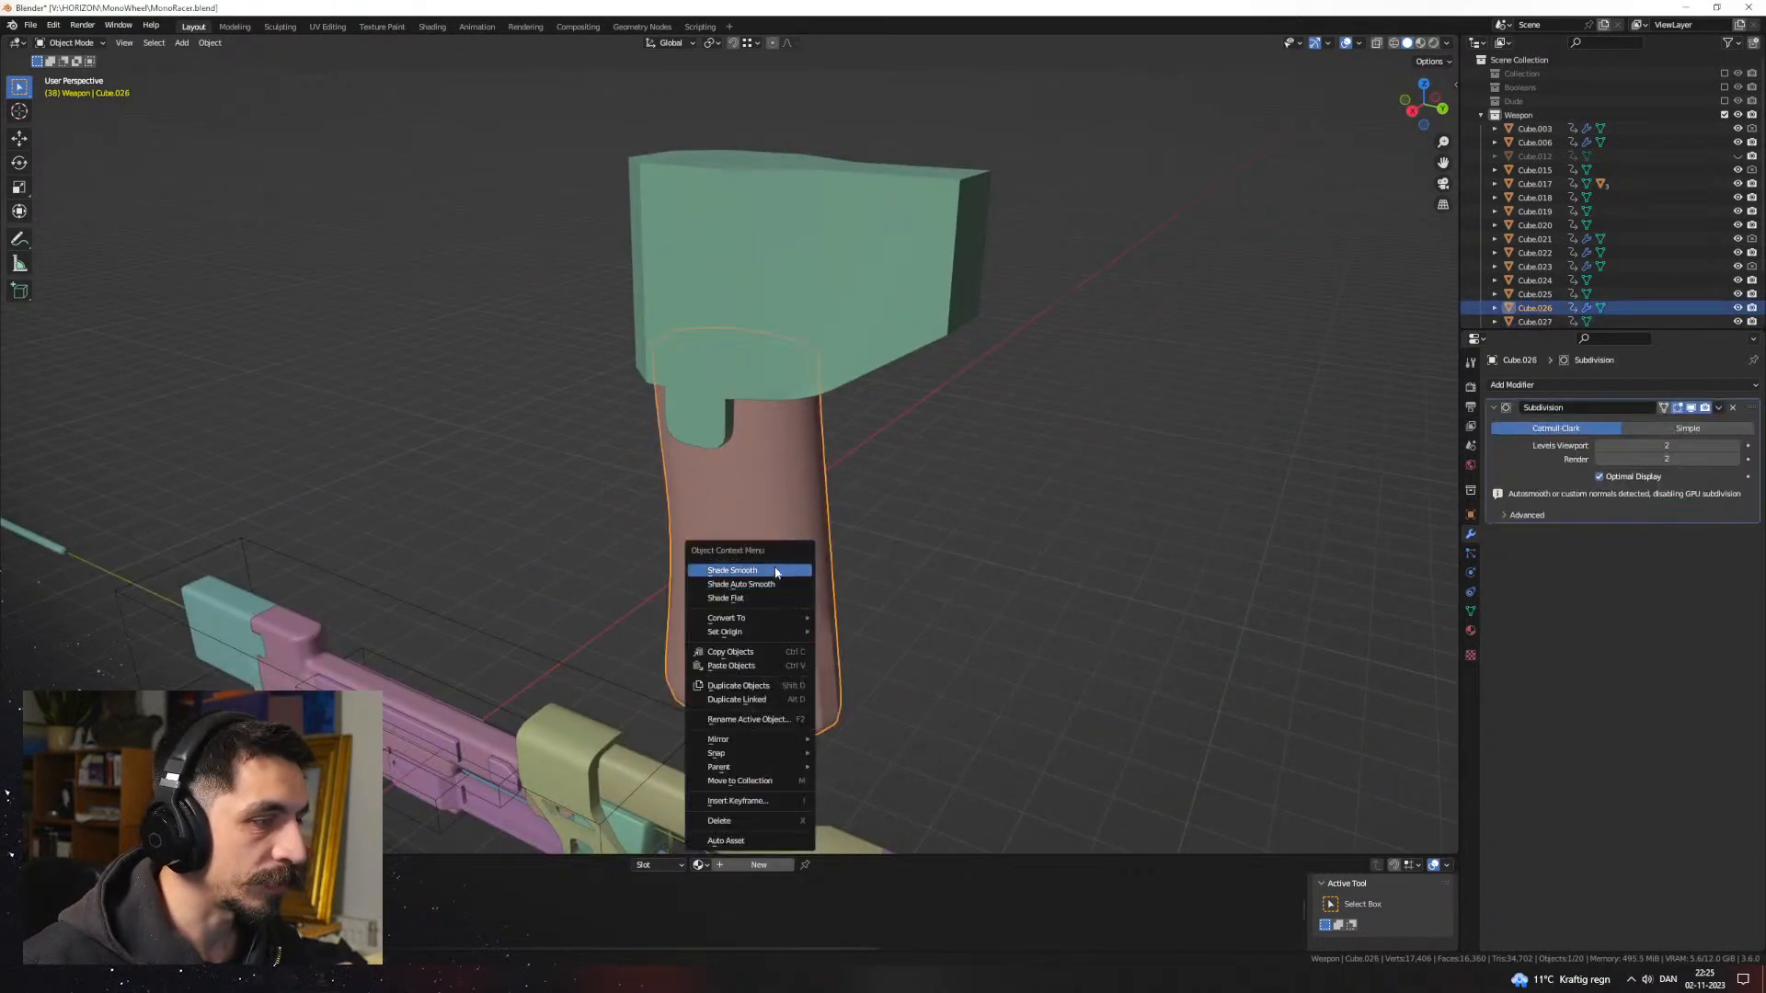
left_click(778, 572)
left_click(958, 586)
mouse_move(958, 586)
middle_mouse_down()
mouse_move(724, 598)
mouse_move(905, 615)
mouse_move(771, 512)
mouse_move(879, 473)
mouse_move(843, 512)
middle_mouse_up()
scroll(905, 615, "down", 4)
scroll(843, 512, "up", 3)
Step: Try to bevel the bottom edges at the block's −Y end
left_click(829, 434)
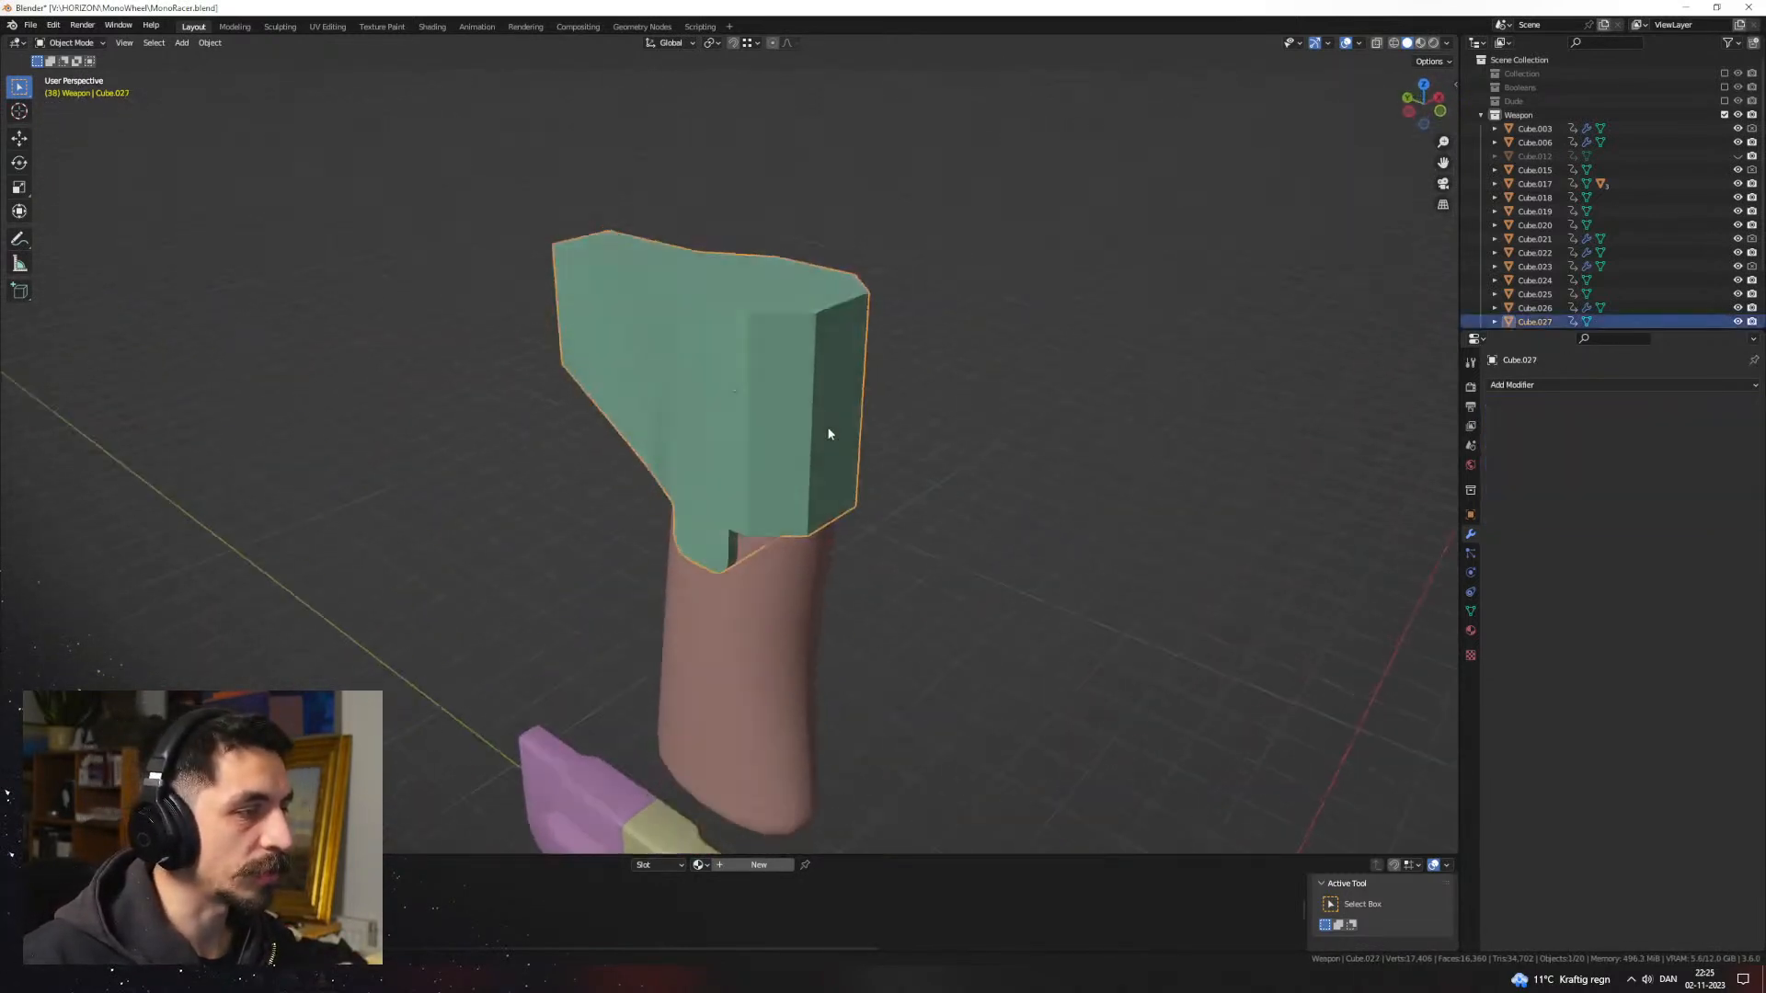
middle_click_drag(829, 434, 815, 378)
key("Tab")
key("Tab")
key("Tab")
scroll(825, 391, "up", 1)
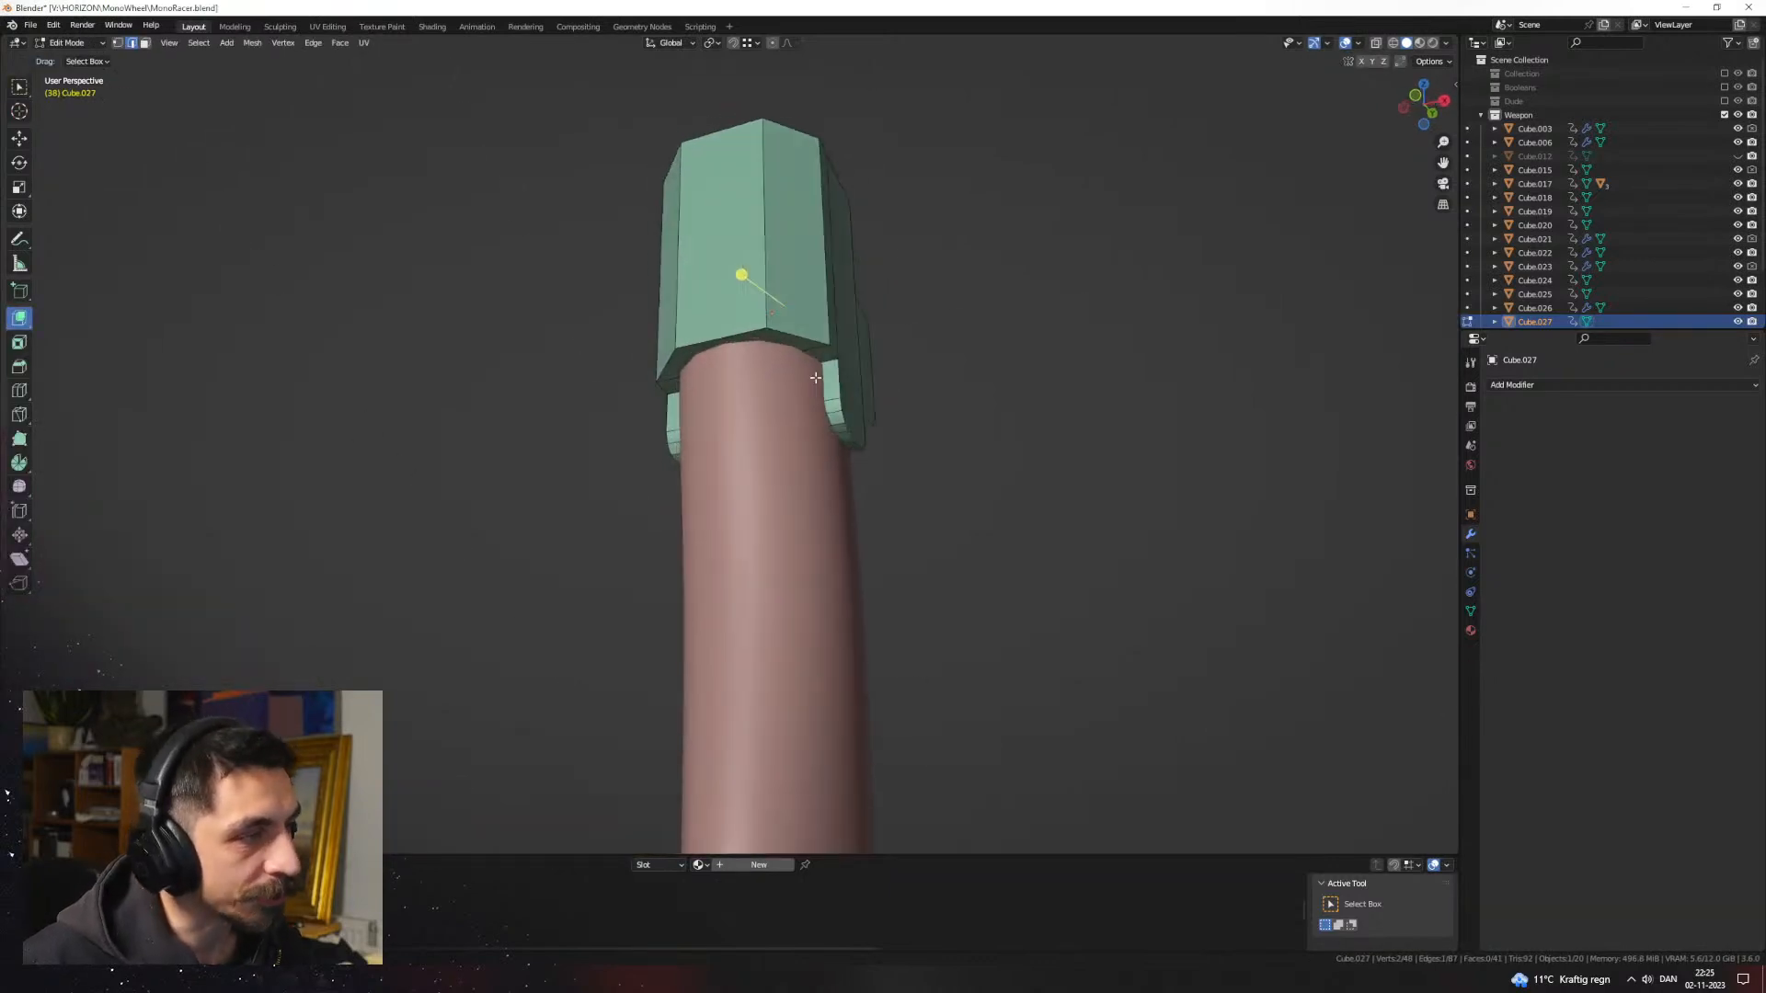
middle_click_drag(739, 328, 974, 380)
middle_click_drag(874, 401, 757, 446)
middle_click_drag(849, 388, 829, 381)
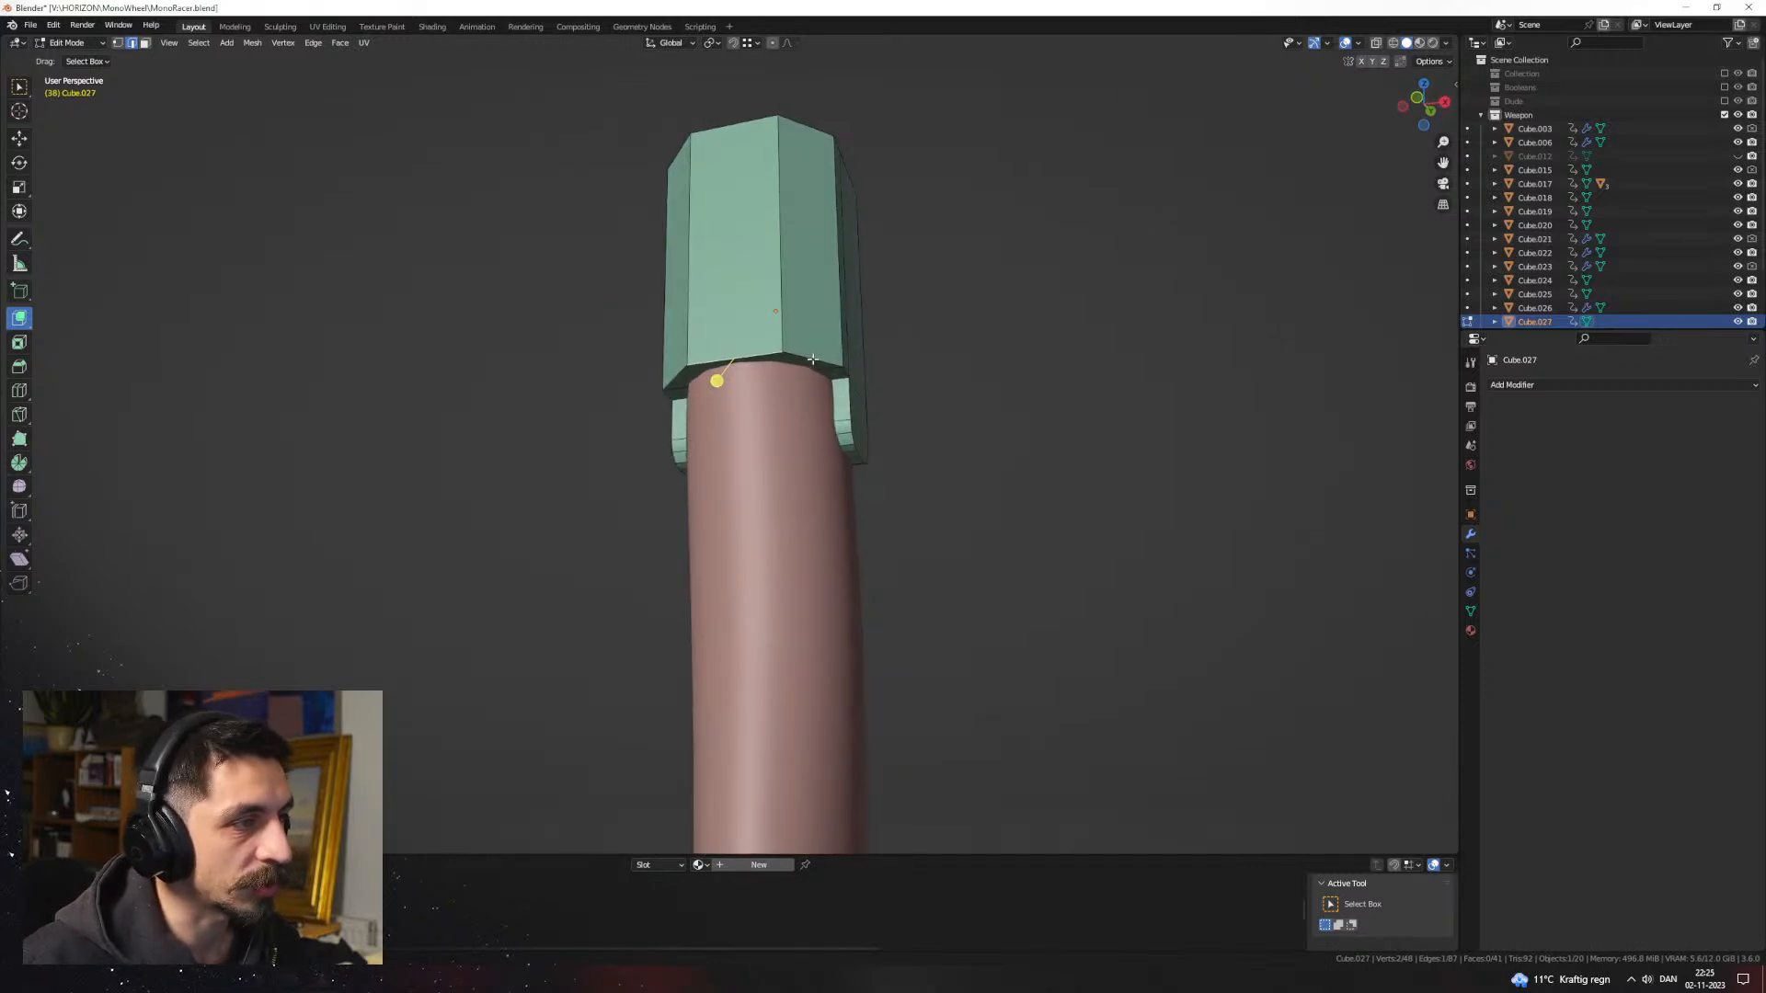
middle_click_drag(674, 369, 935, 445)
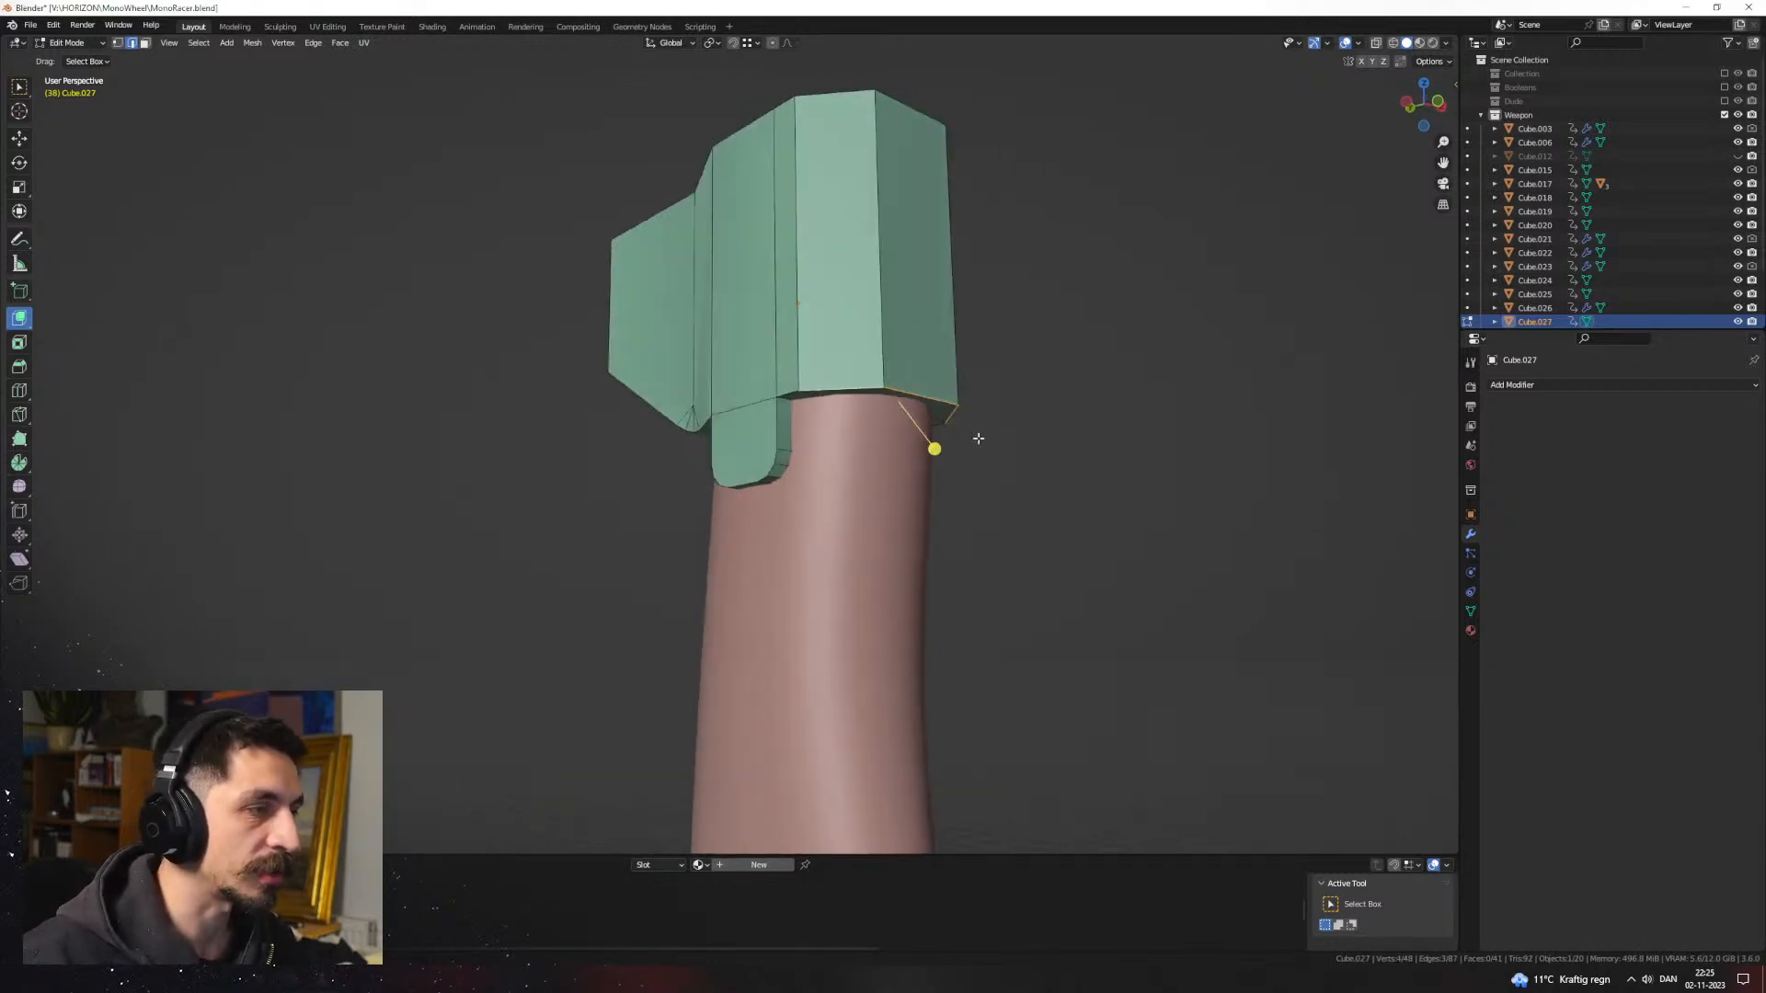
key("ctrl+b")
scroll(996, 472, "down", 2)
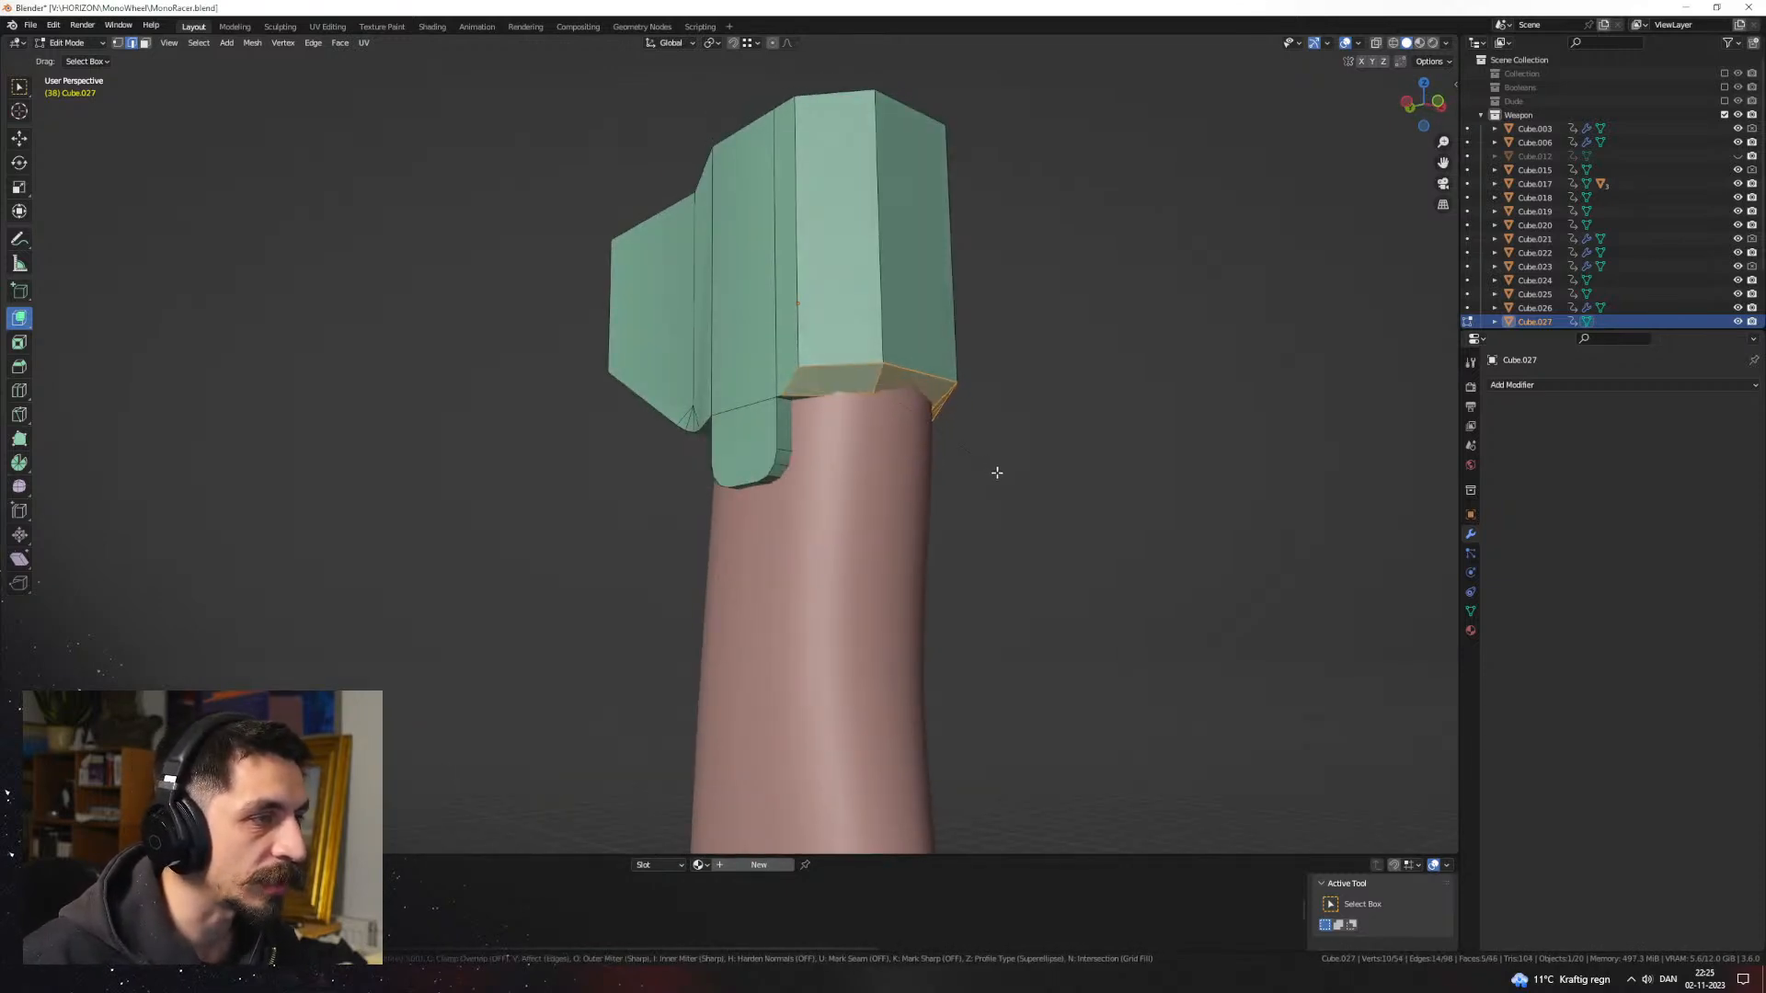
left_click(991, 472)
key("Tab")
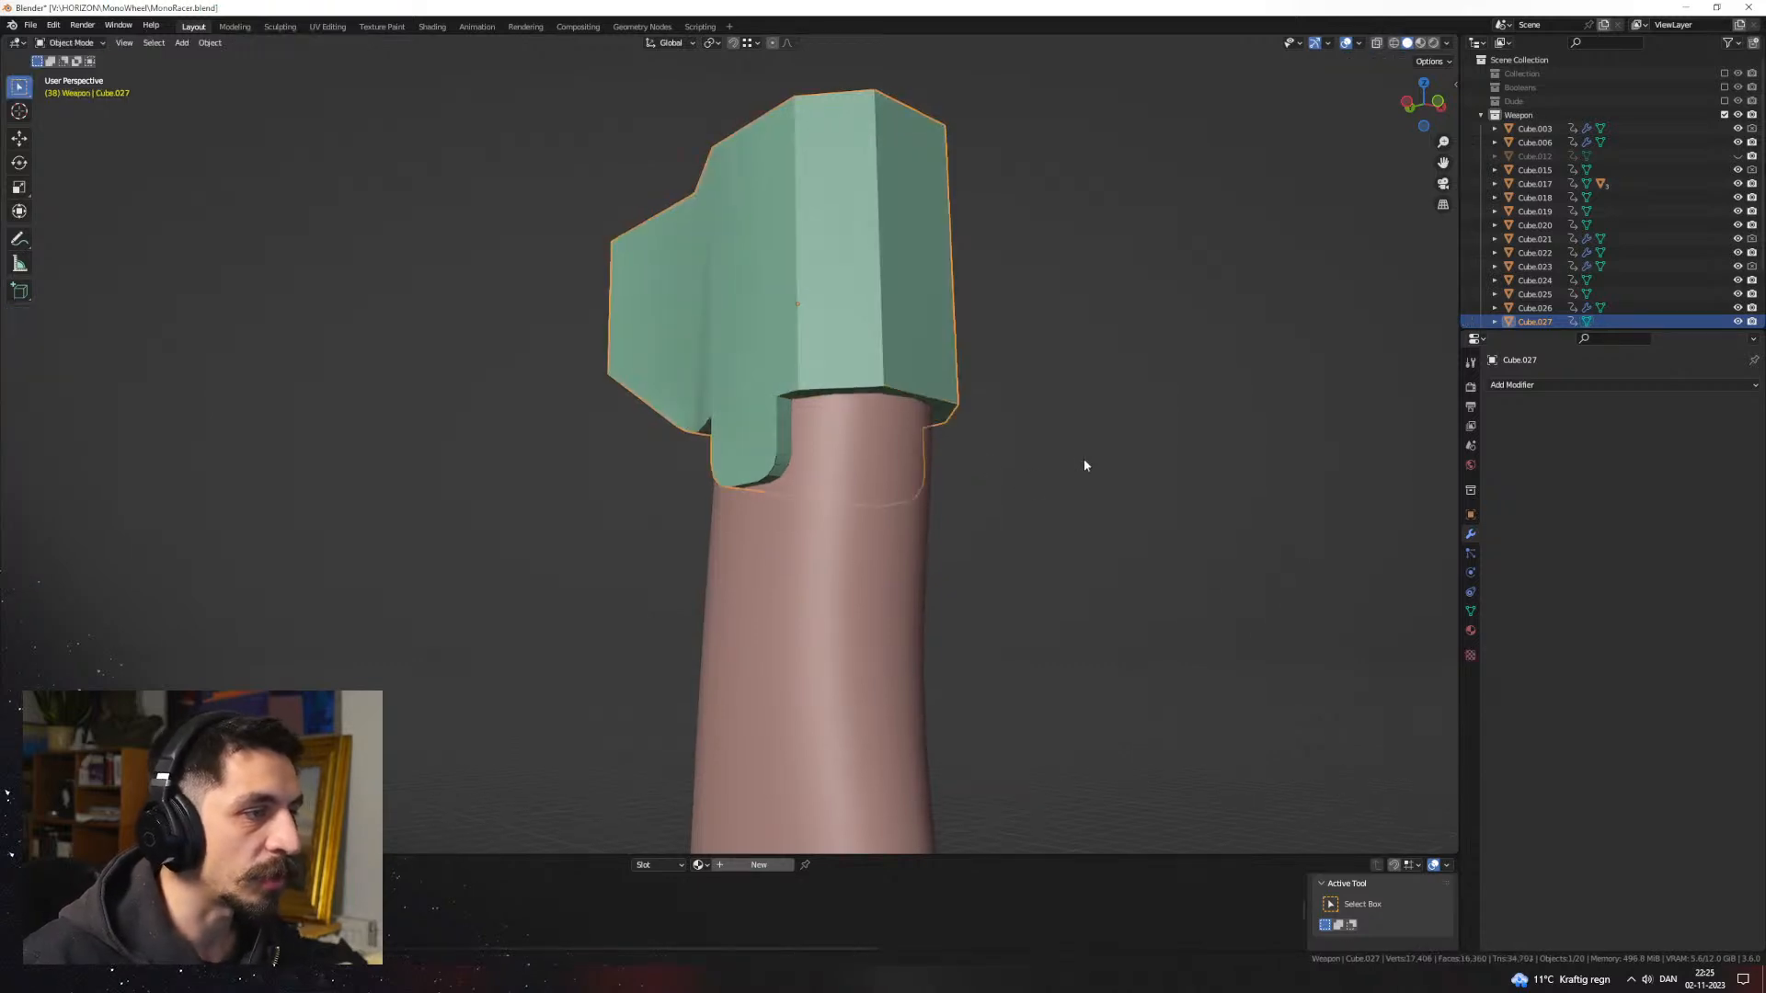
Step: Snap the 3D cursor to the selected part of the block's side tab and leave mesh editing
middle_click_drag(1085, 465, 762, 472)
key("Tab")
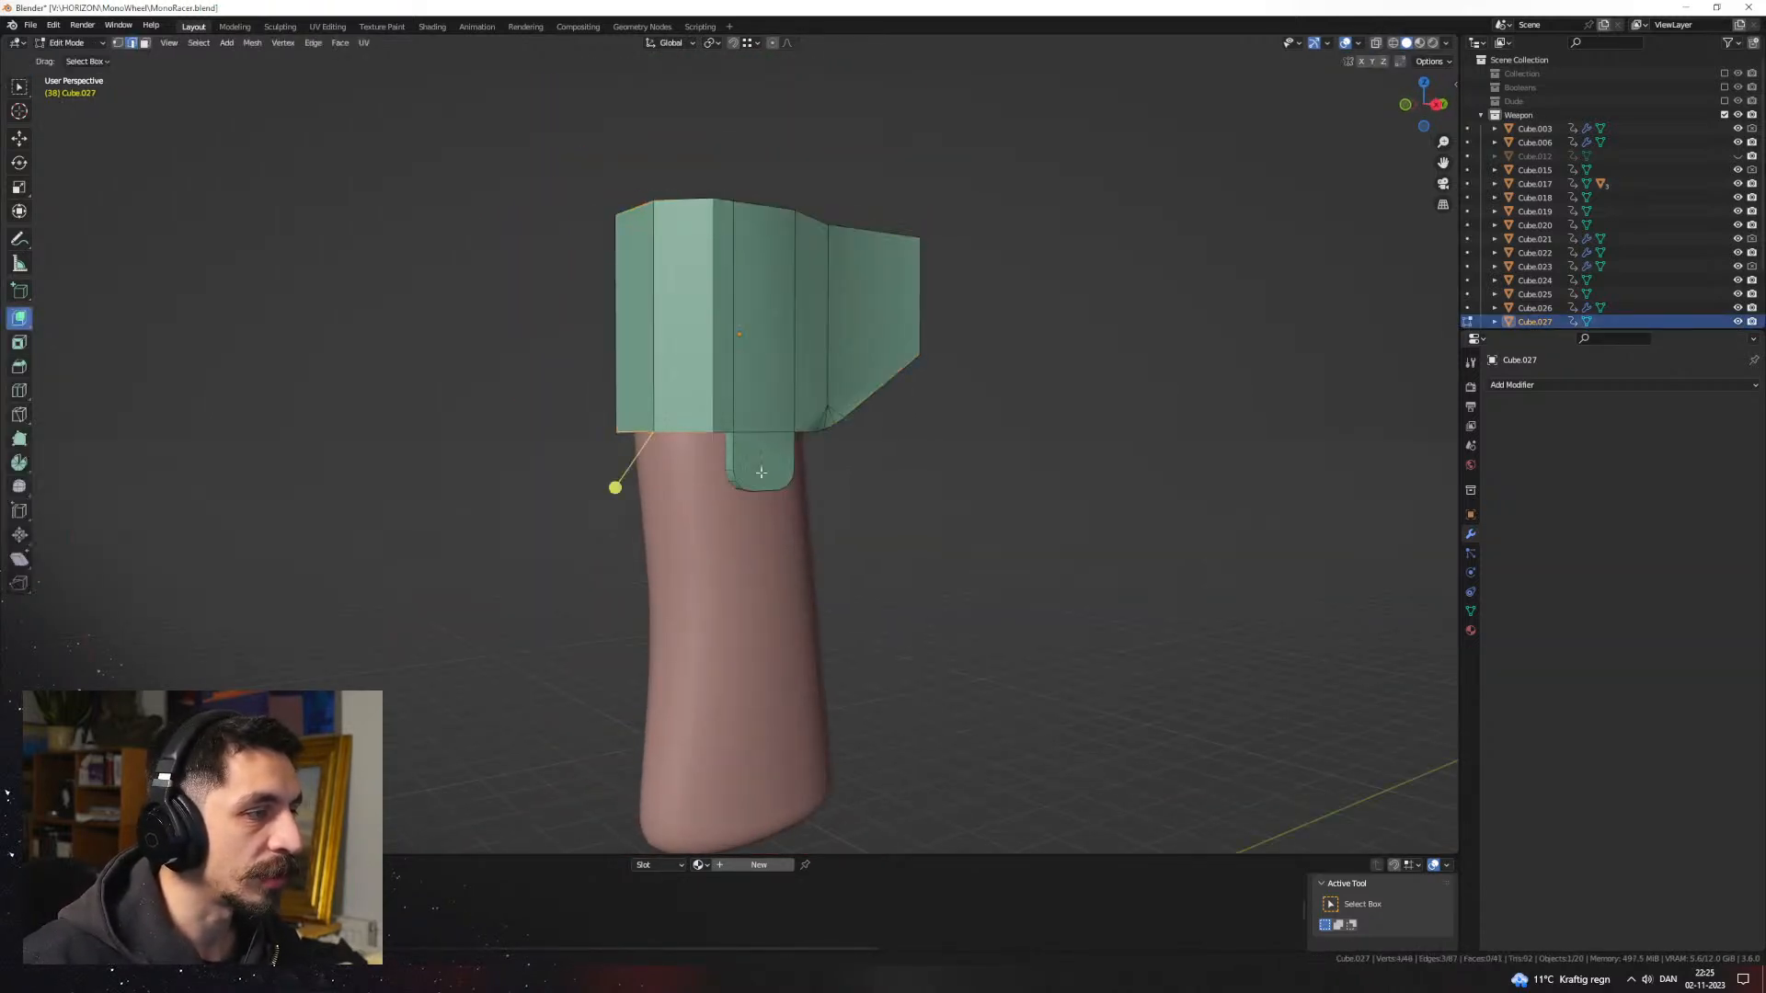
key("shift+s")
left_click(818, 553)
key("Tab")
Step: Add a cylinder at the 3D cursor and scale it down to fit the side tab
key("shift+a")
mouse_move(926, 497)
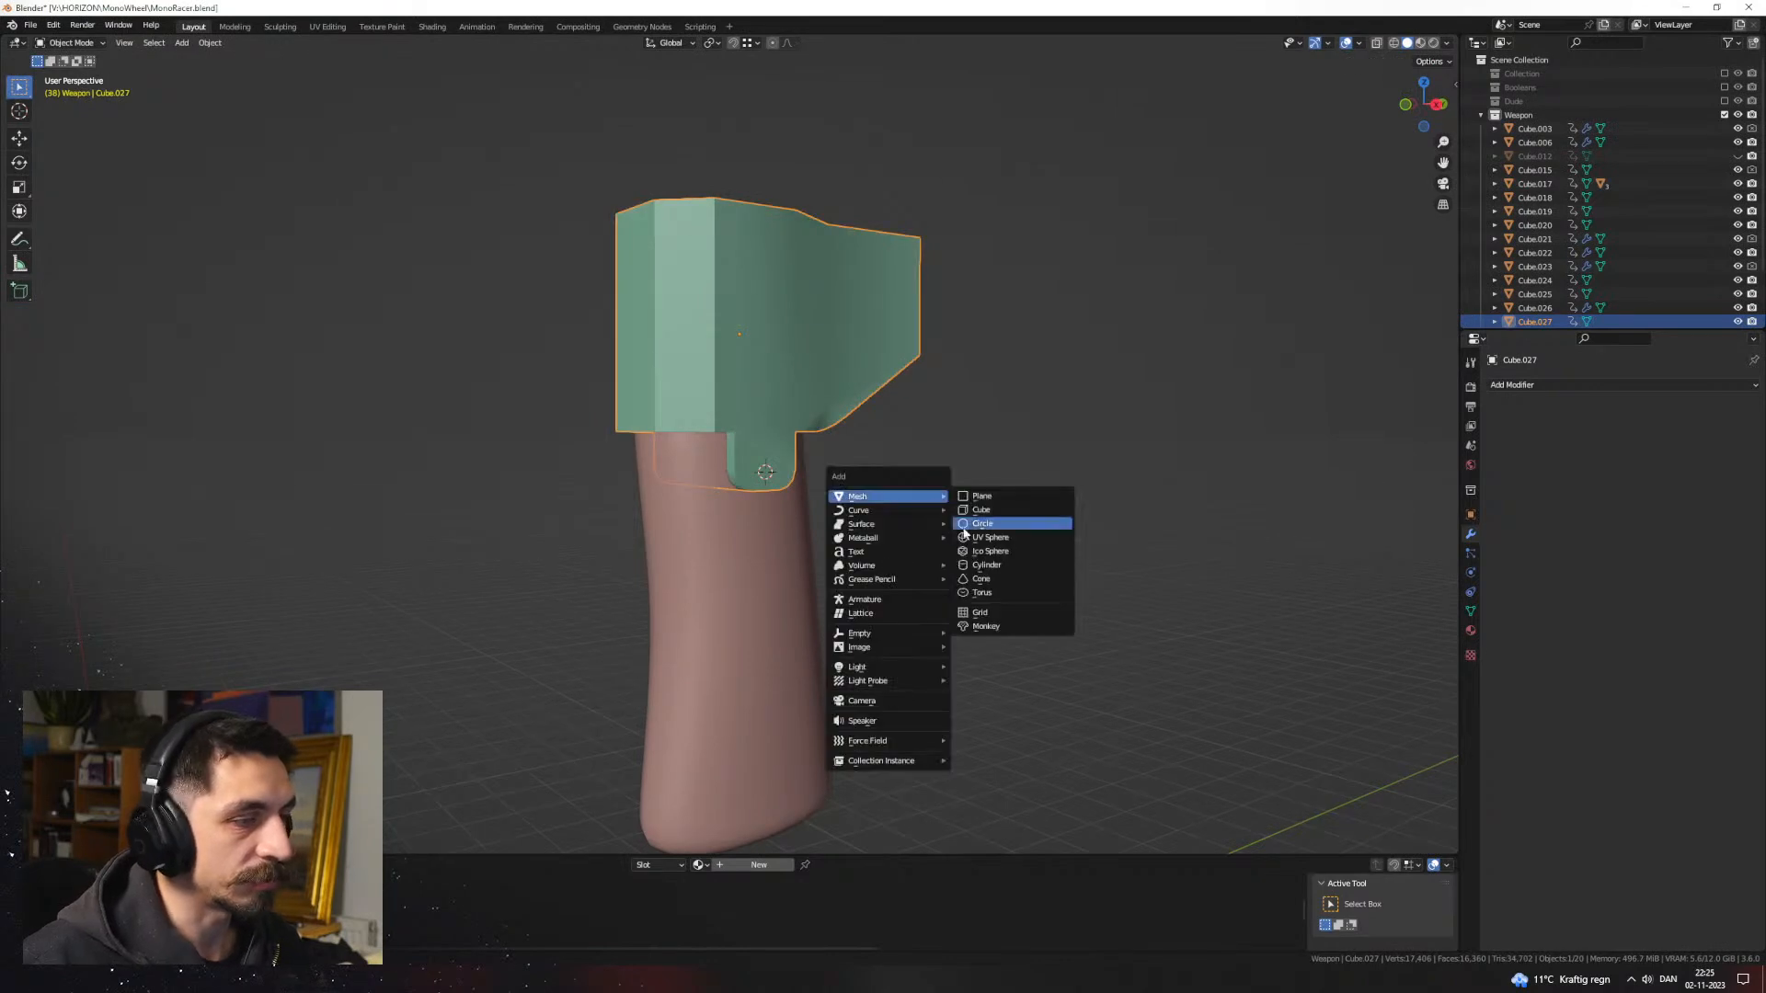
left_click(993, 564)
key("s")
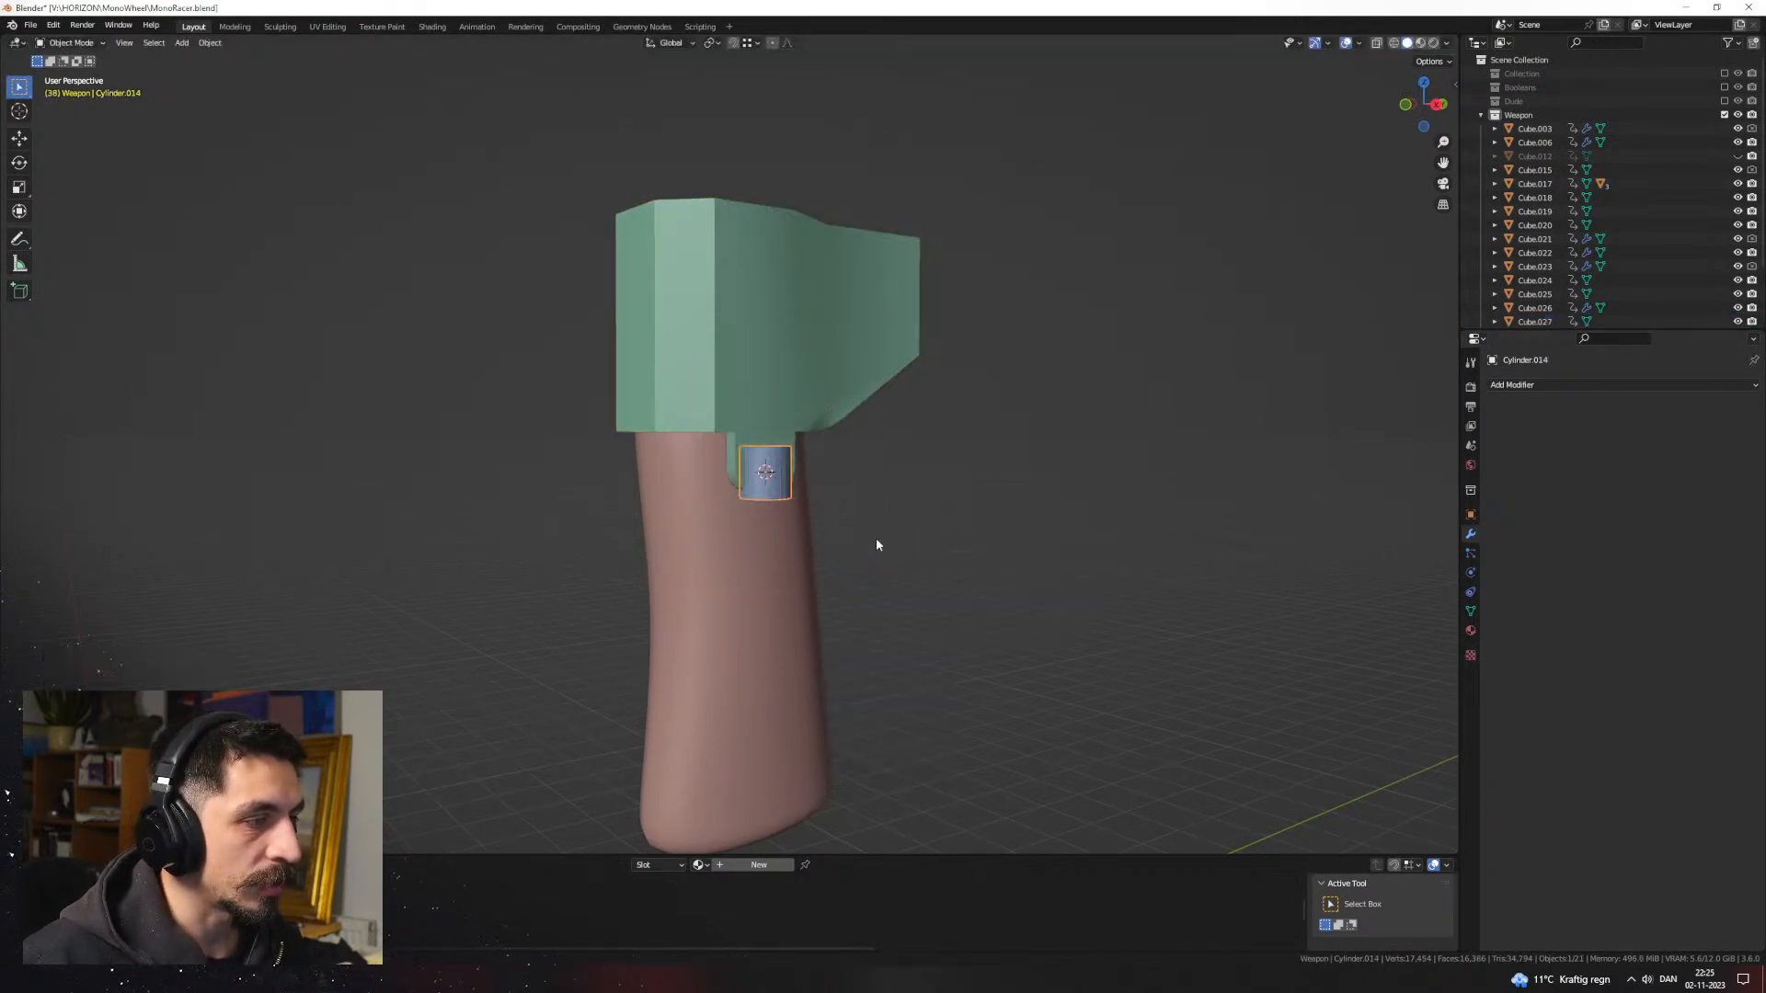
left_click(876, 537)
Step: Rotate the cylinder 90° about the Y axis and raise it along Z to line up with the block's side tab
key("r")
key("x")
key("Escape")
type("rx")
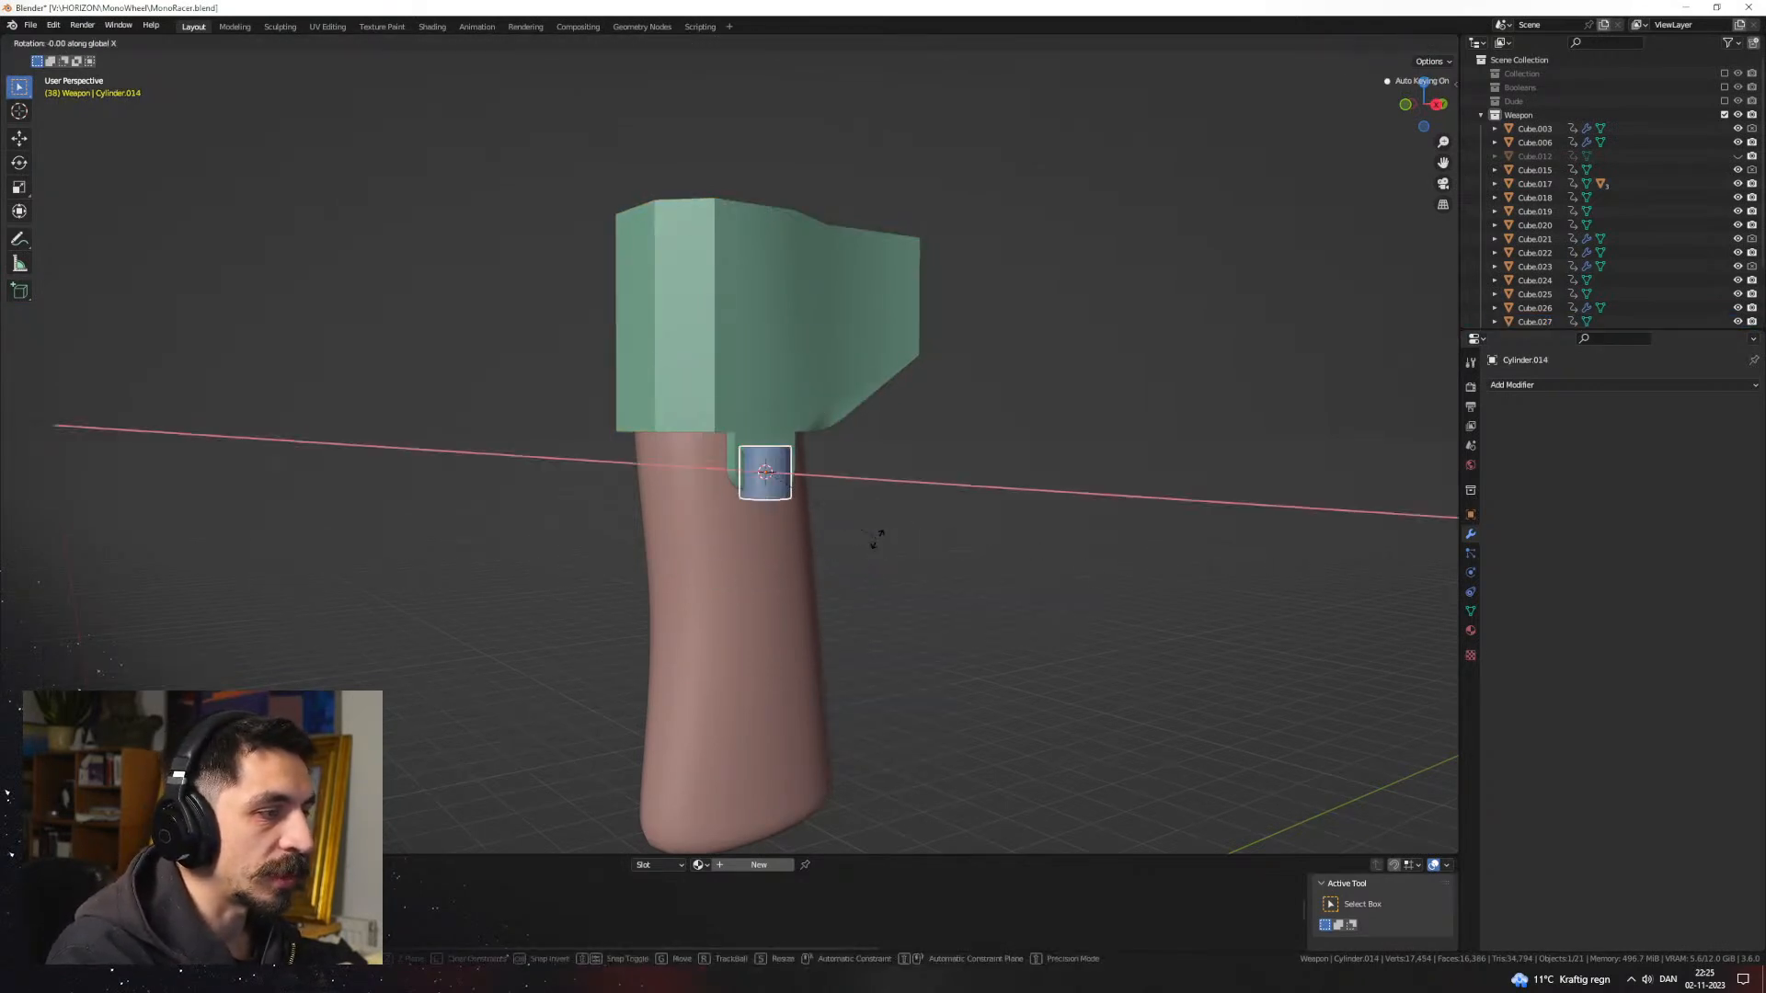
type("y90")
key("Return")
key("g")
key("z")
left_click(870, 527)
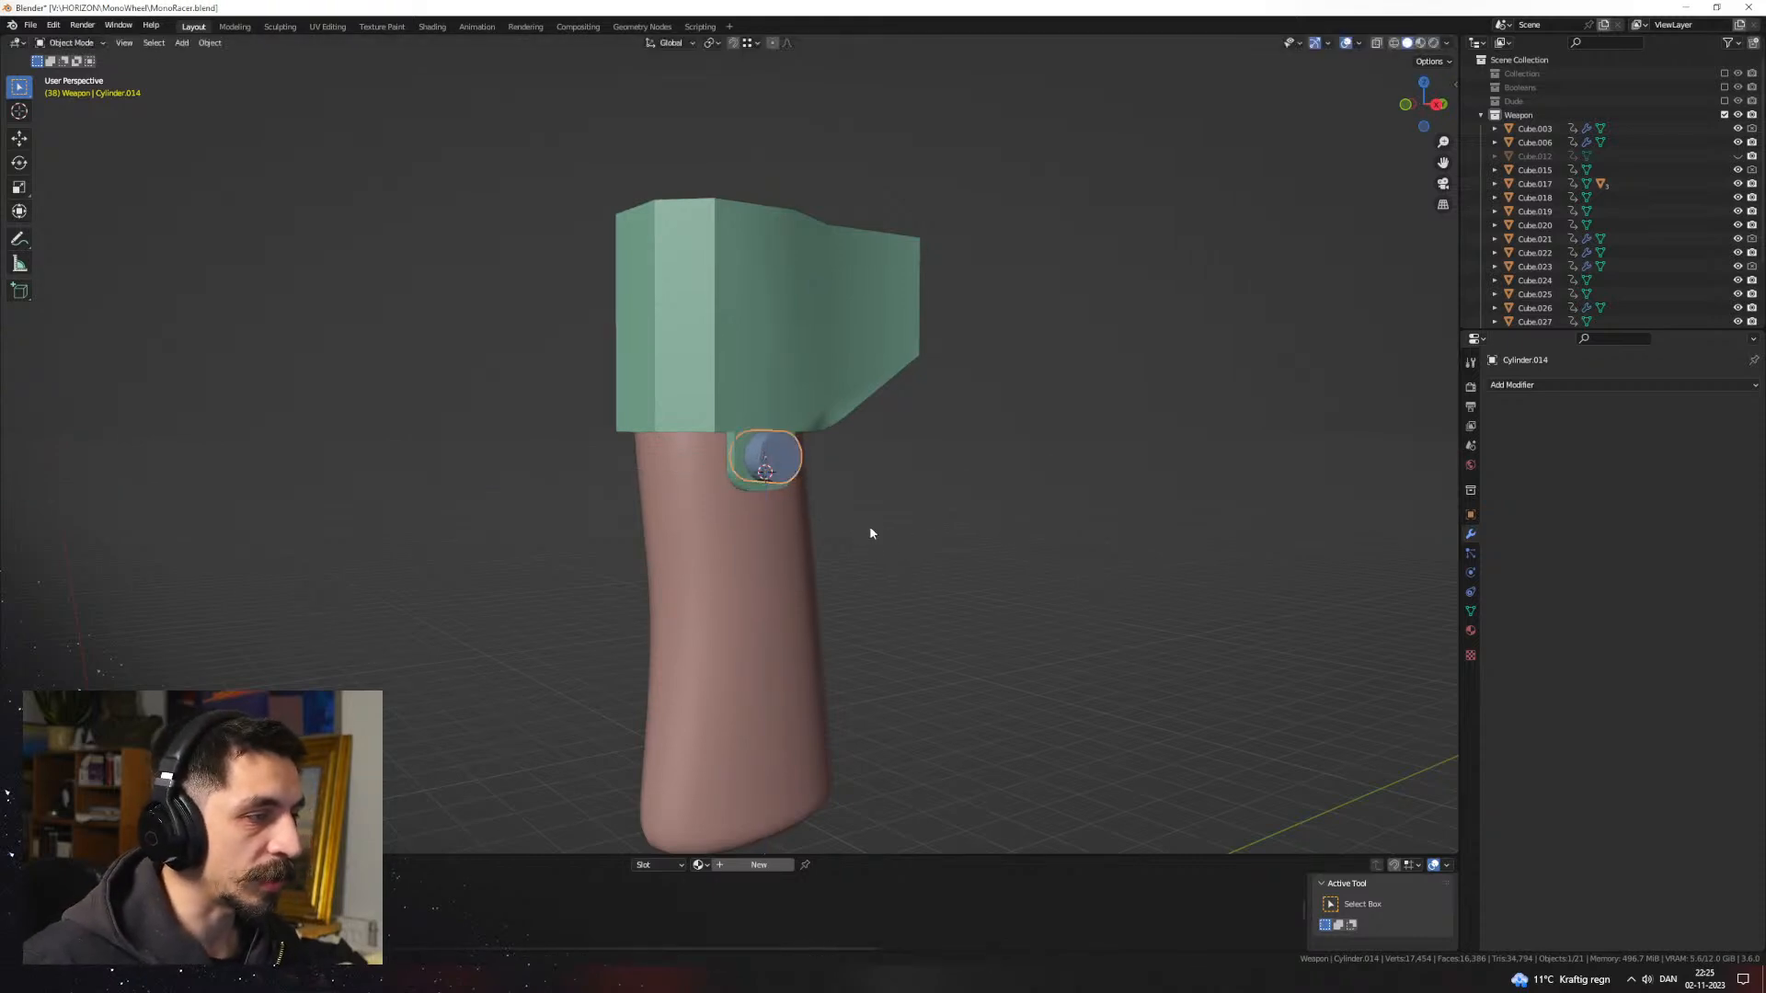
Step: Flatten the cylinder's mesh along X into a thin disc and shift it along X against the side tab
middle_click_drag(870, 527, 821, 517, "alt")
middle_click_drag(975, 525, 1070, 529)
key("Tab")
key("s")
key("x")
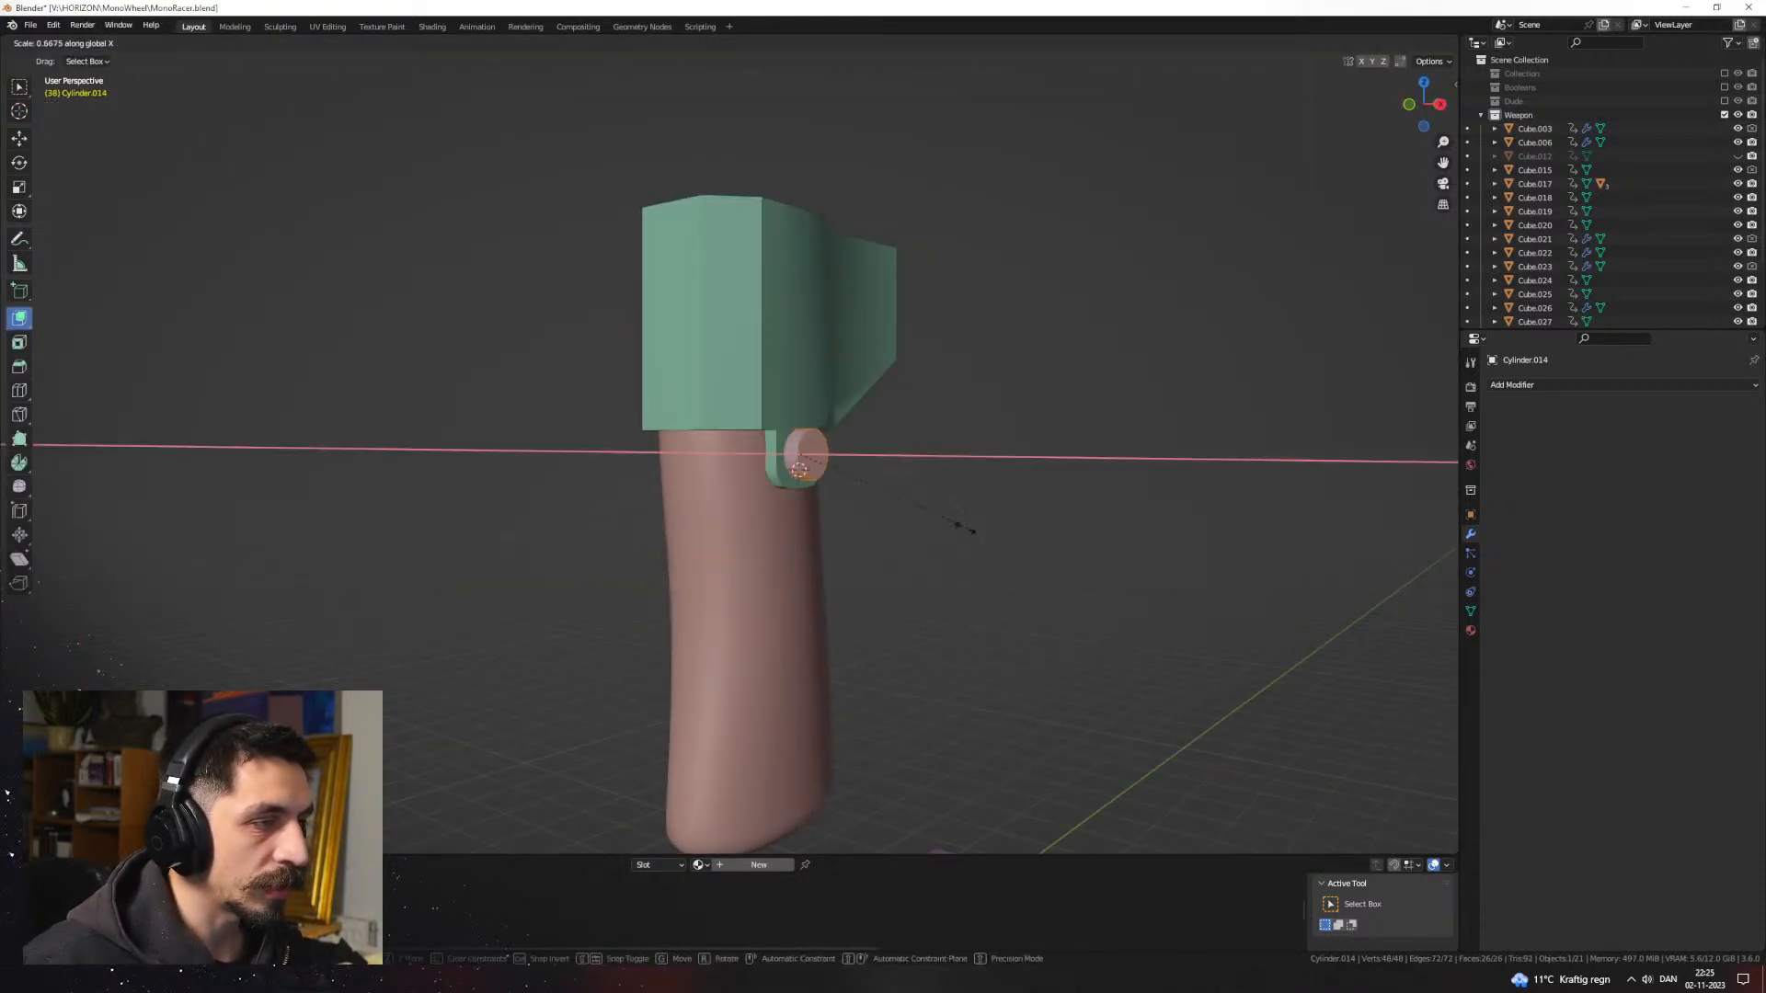
left_click(947, 522)
scroll(992, 530, "up", 2)
mouse_move(947, 522)
middle_mouse_down()
mouse_move(992, 530)
mouse_move(922, 528)
middle_mouse_up()
key("g")
key("x")
left_click(984, 529)
Step: Inset the disc's outer cap face, extrude it inward to form a recess, and leave mesh editing
scroll(922, 528, "up", 1)
left_click(868, 485)
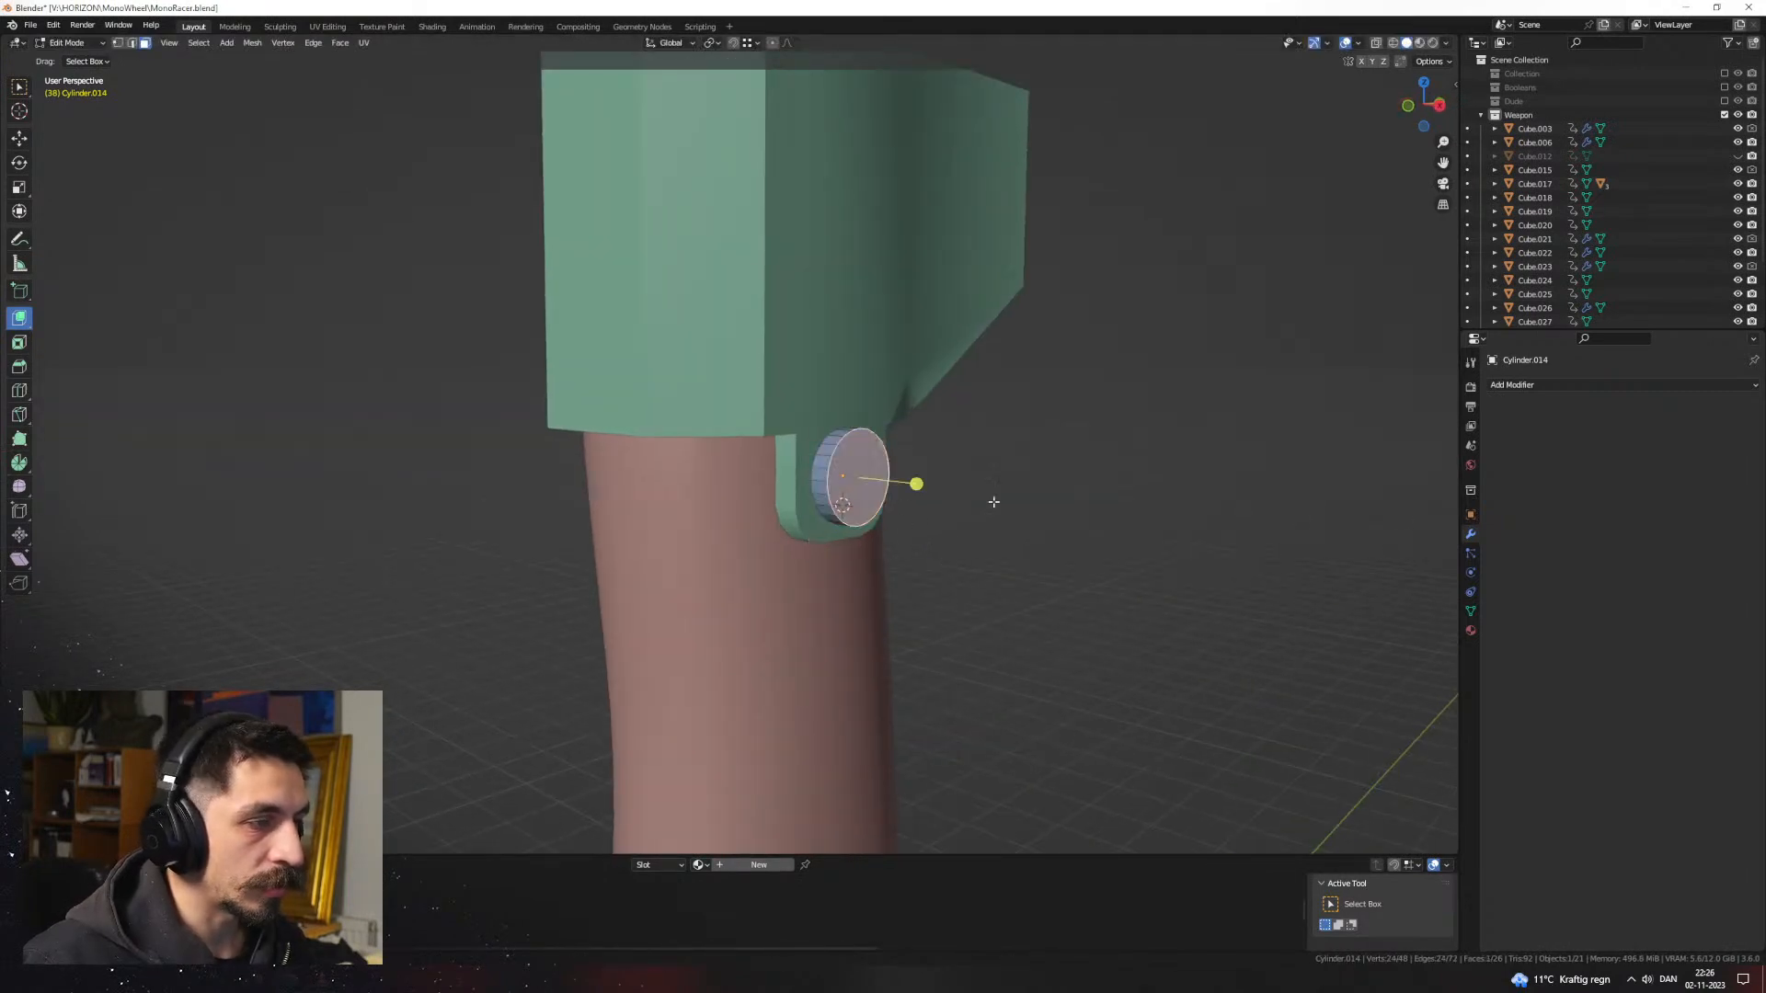
key("i")
left_click(984, 505)
key("e")
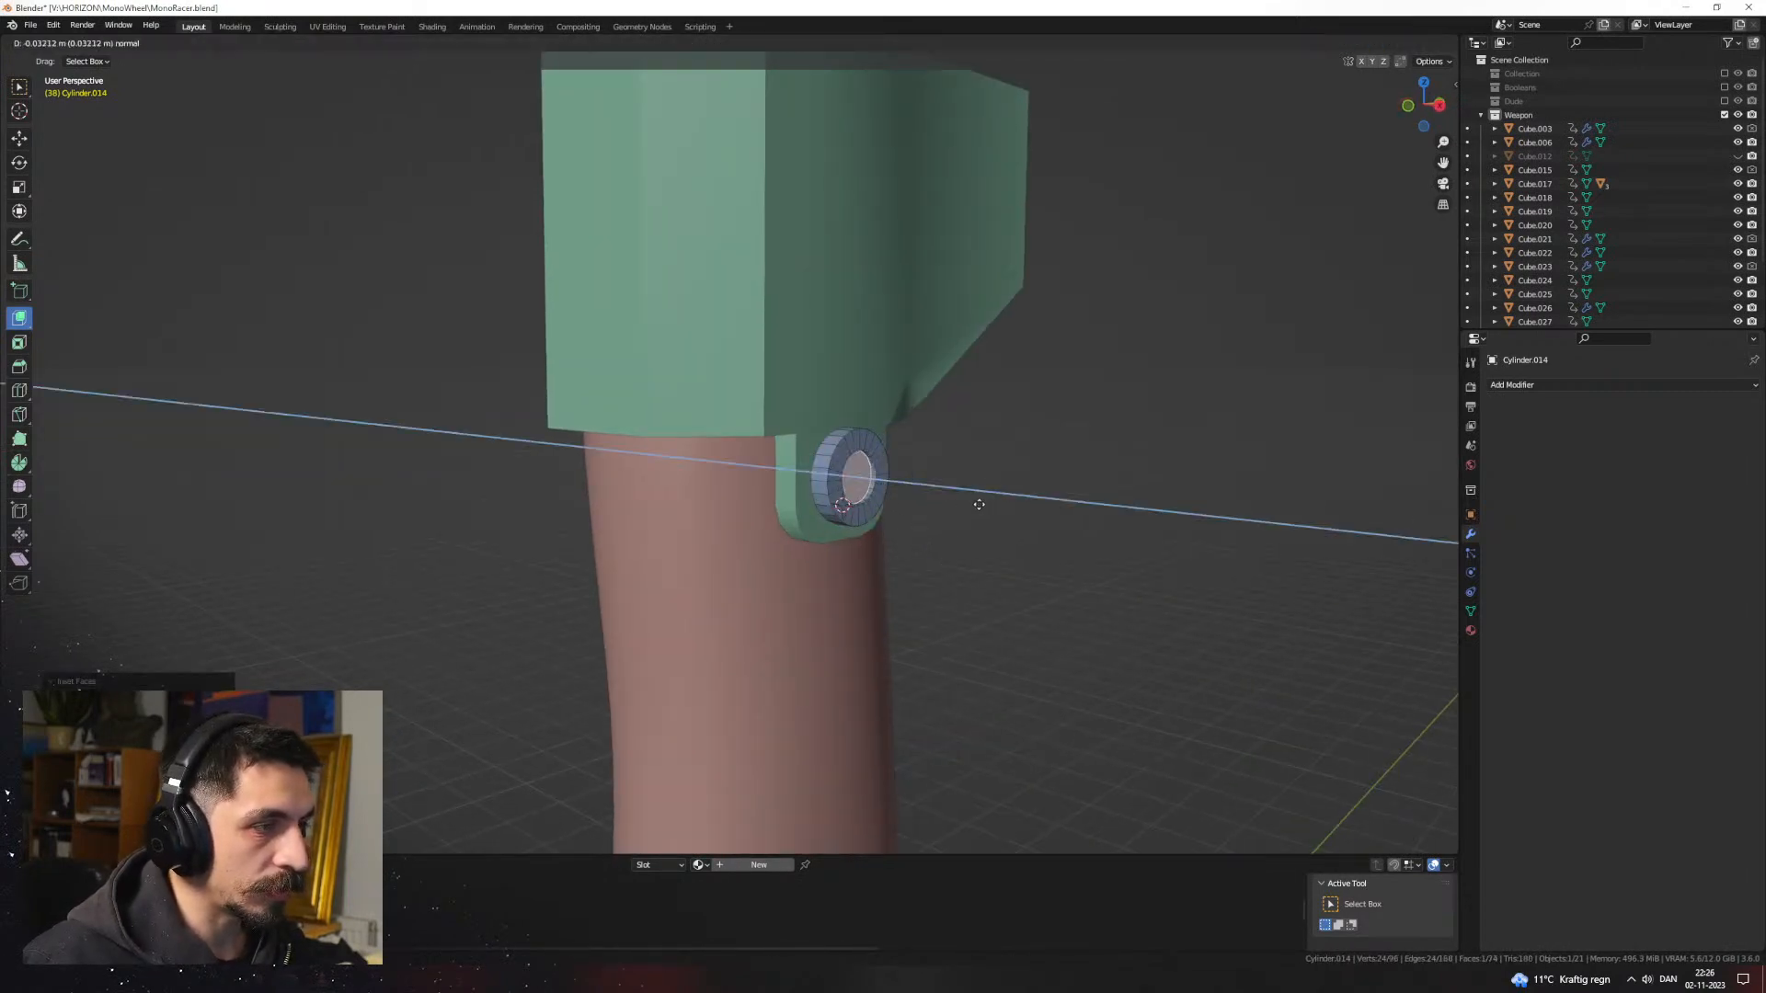
left_click(927, 503)
key("Tab")
Step: Add a Mirror modifier on X to the pin disc with the green block as its mirror object
left_click(1531, 384)
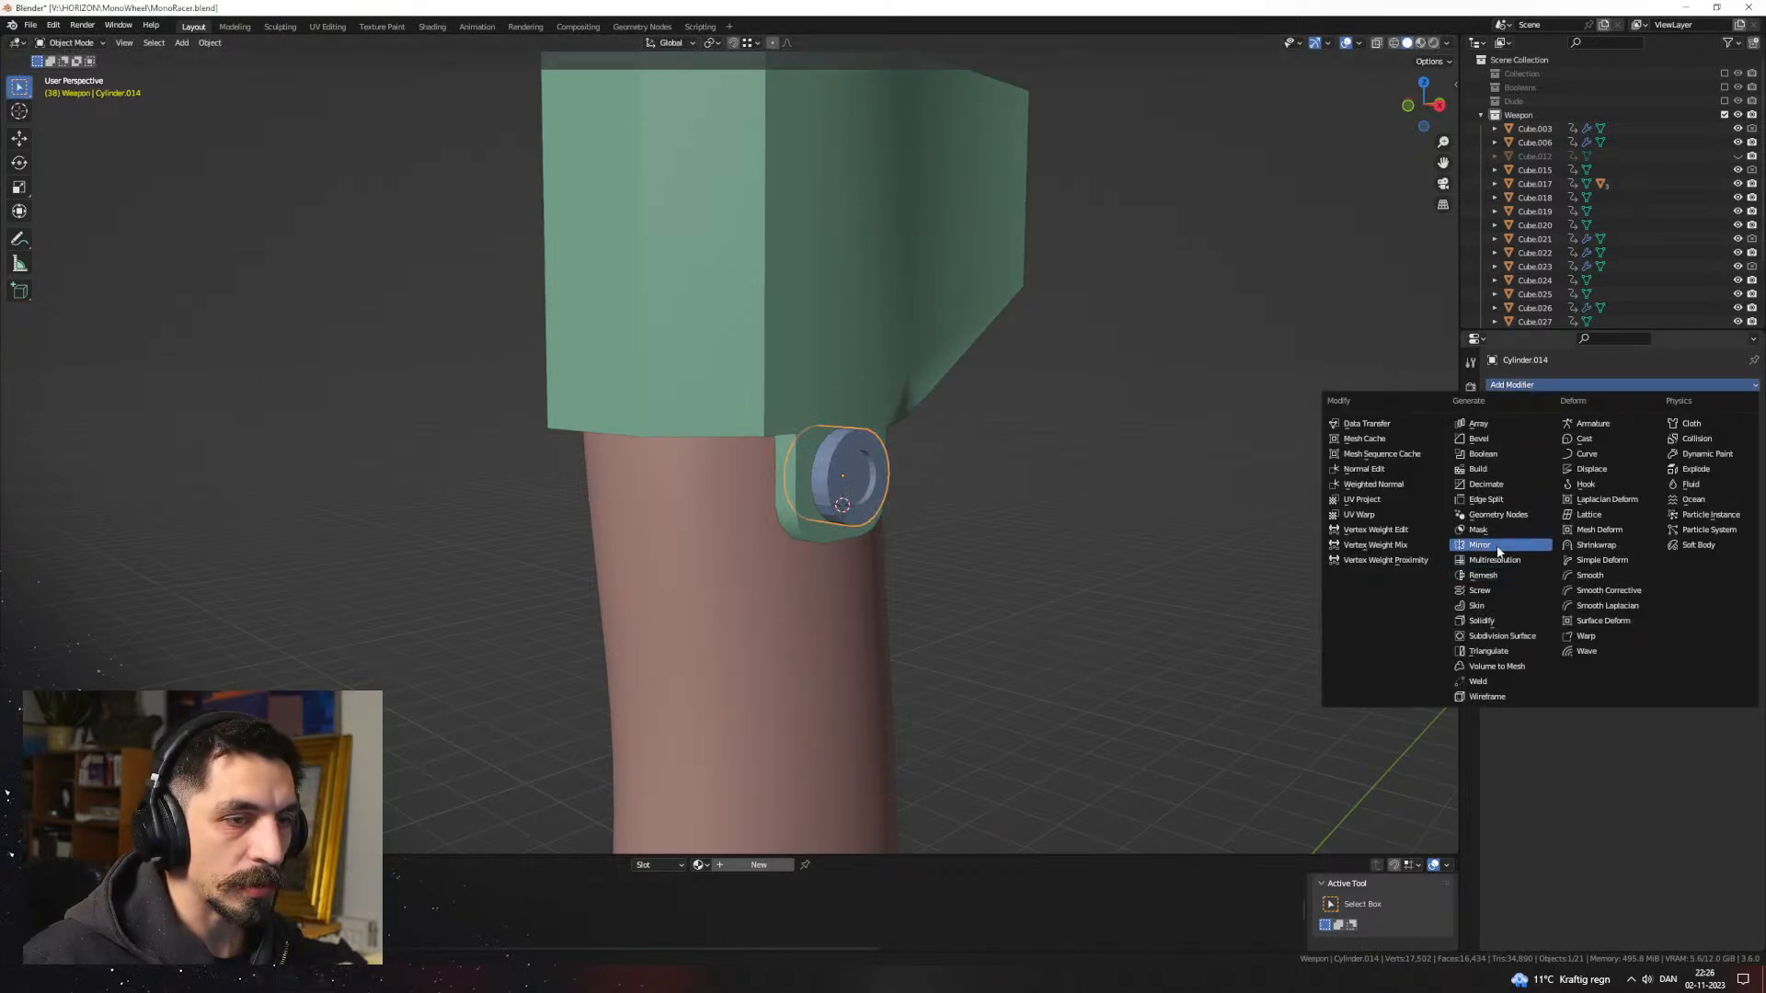
left_click(1497, 545)
left_click(1665, 479)
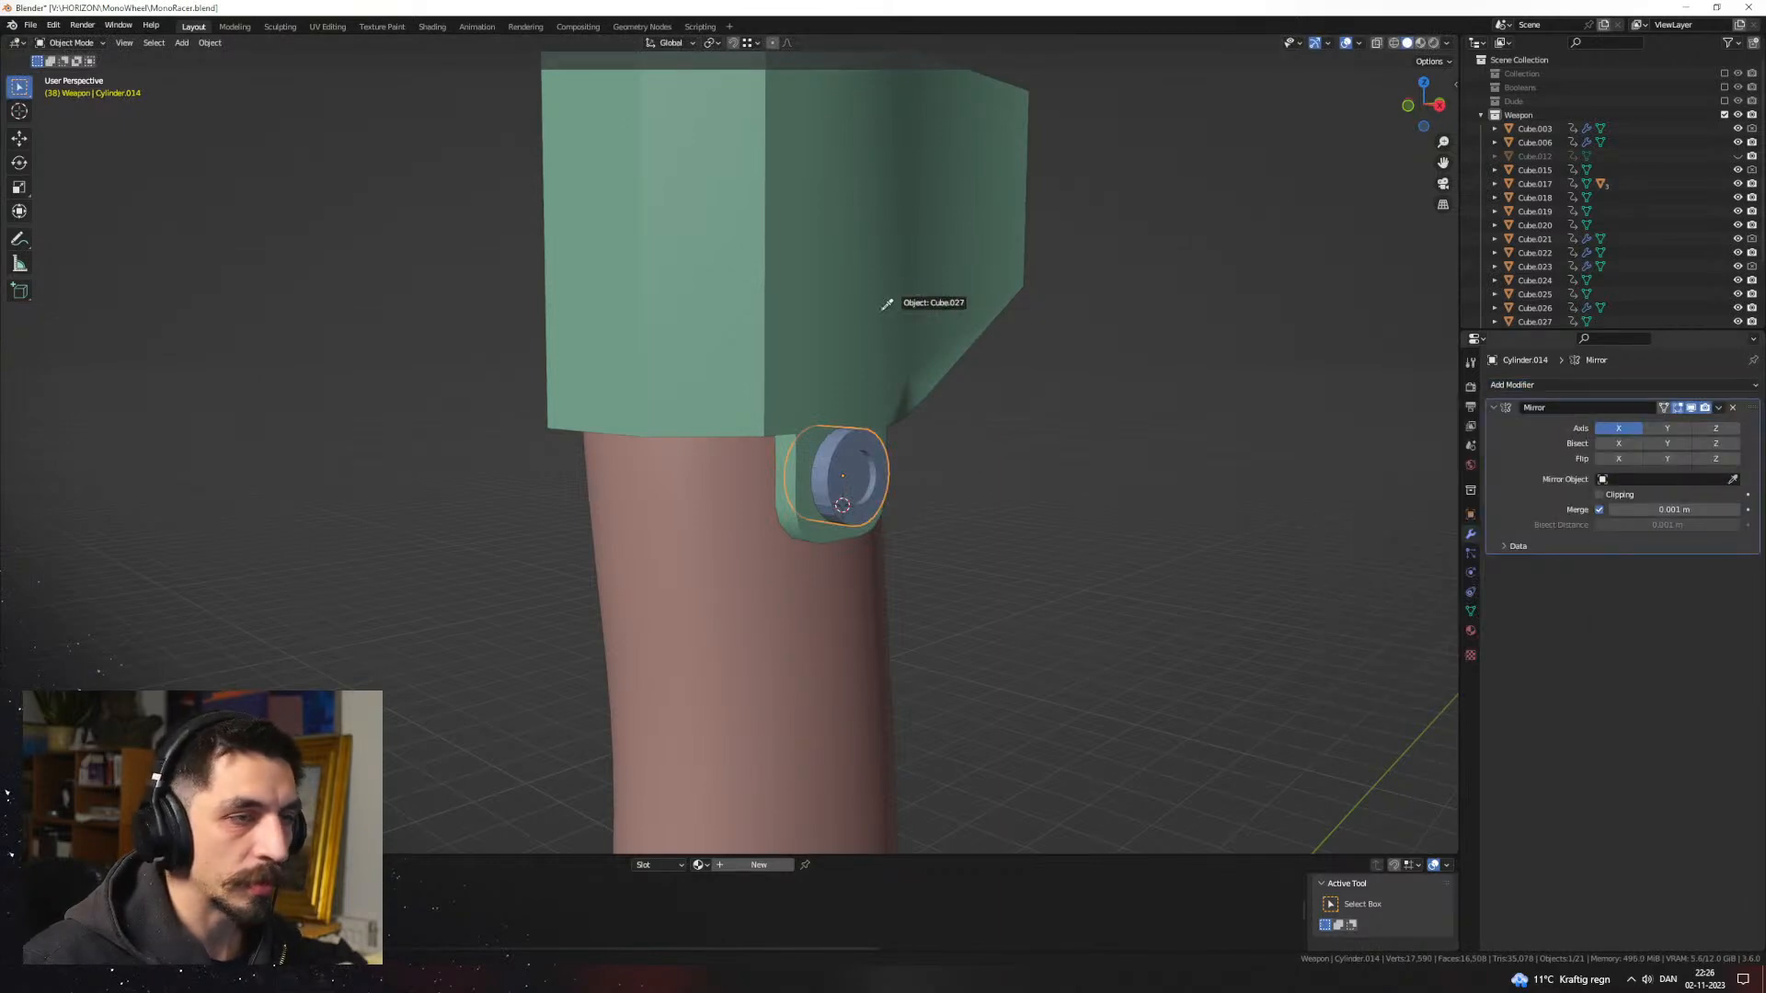
Step: Extrude the upper face at the green block's narrow end outward to form a protruding arm
scroll(1074, 407, "down", 5)
middle_click_drag(1013, 476, 934, 513)
middle_click_drag(684, 394, 725, 350, "alt")
left_click(763, 339)
key("Tab")
left_click(698, 310)
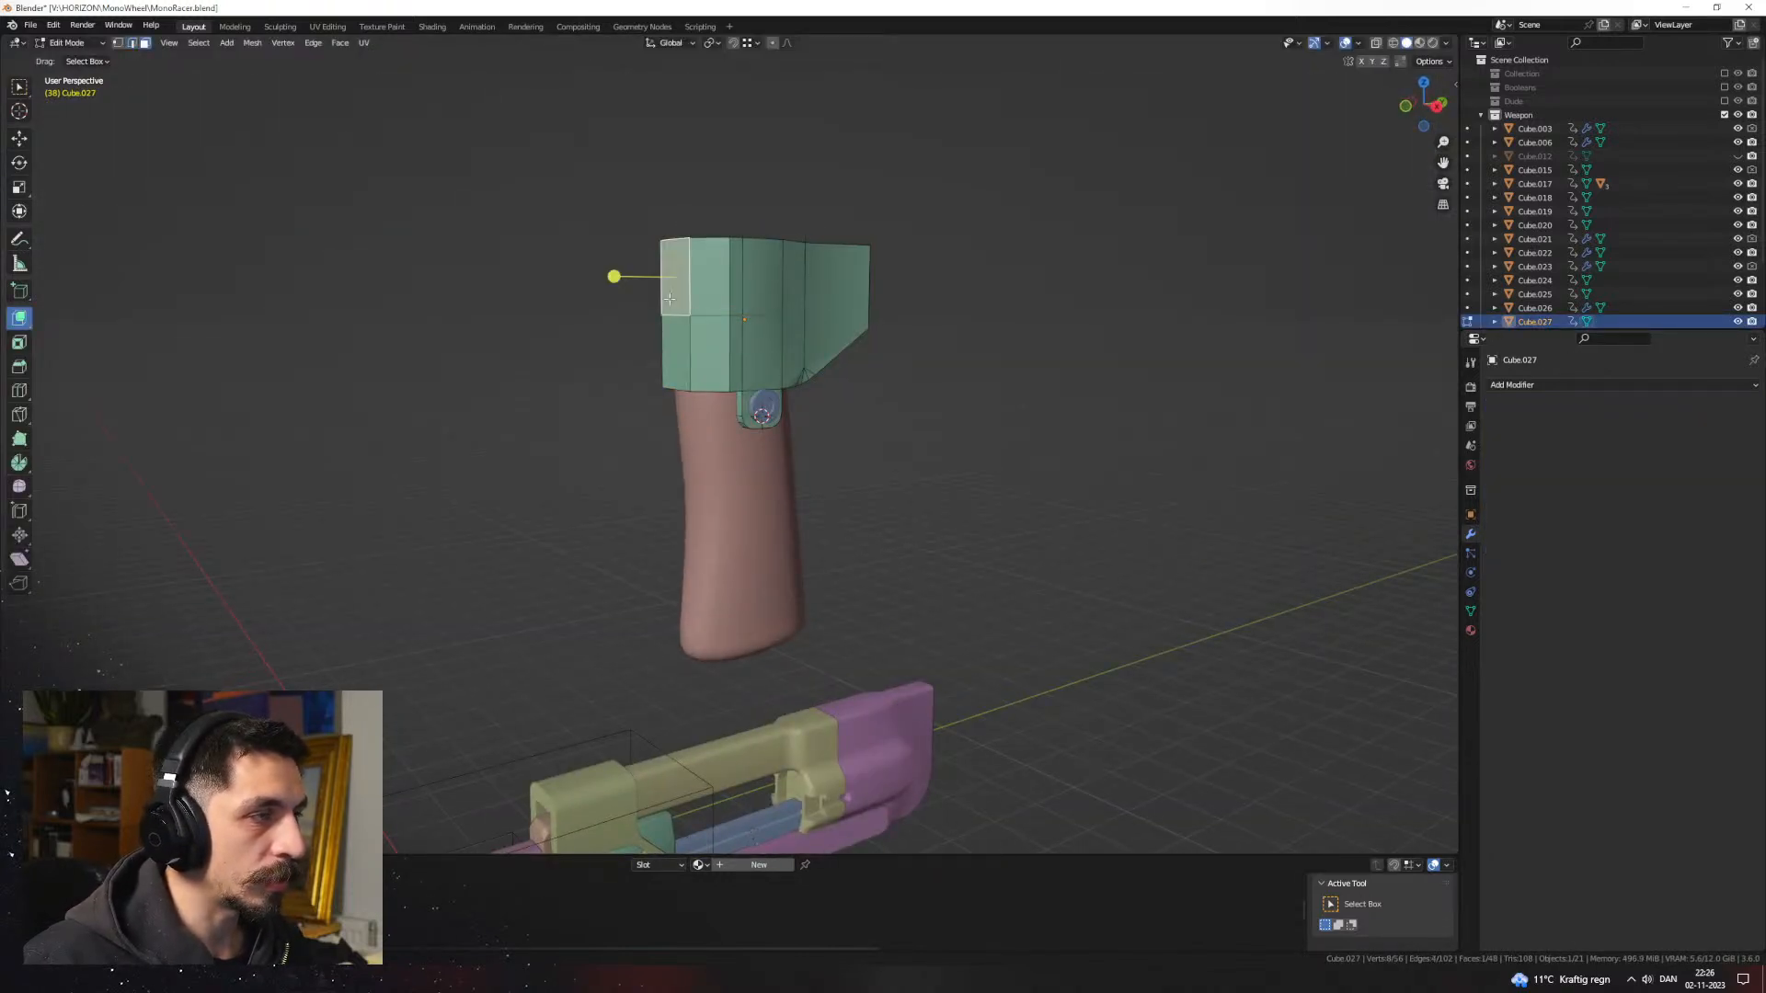
key("e")
mouse_move(669, 299)
middle_mouse_down()
mouse_move(690, 360)
mouse_move(697, 308)
middle_mouse_up()
left_click(646, 373)
Step: Bevel the inner corner edge beneath the block's protruding arm and set the block to Shade Auto Smooth
key("2")
left_click(703, 300)
key("ctrl+b")
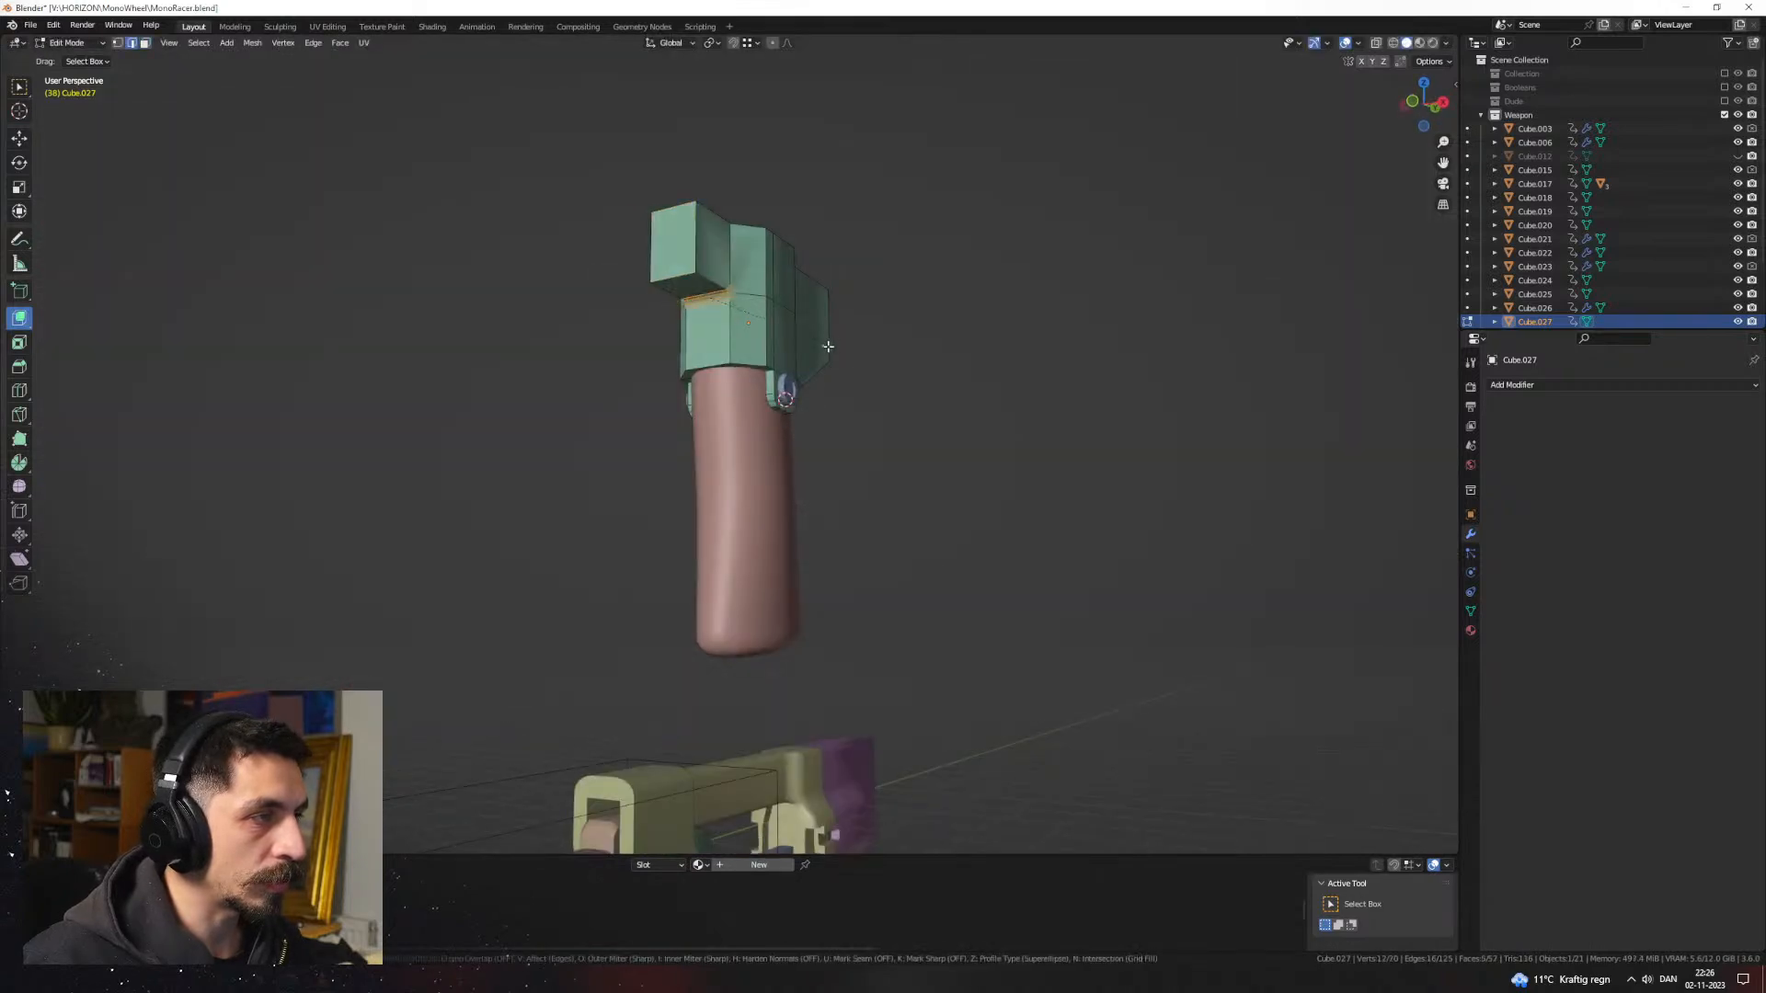
left_click(838, 367)
key("Tab")
middle_click_drag(832, 367, 1021, 379)
right_click(790, 330)
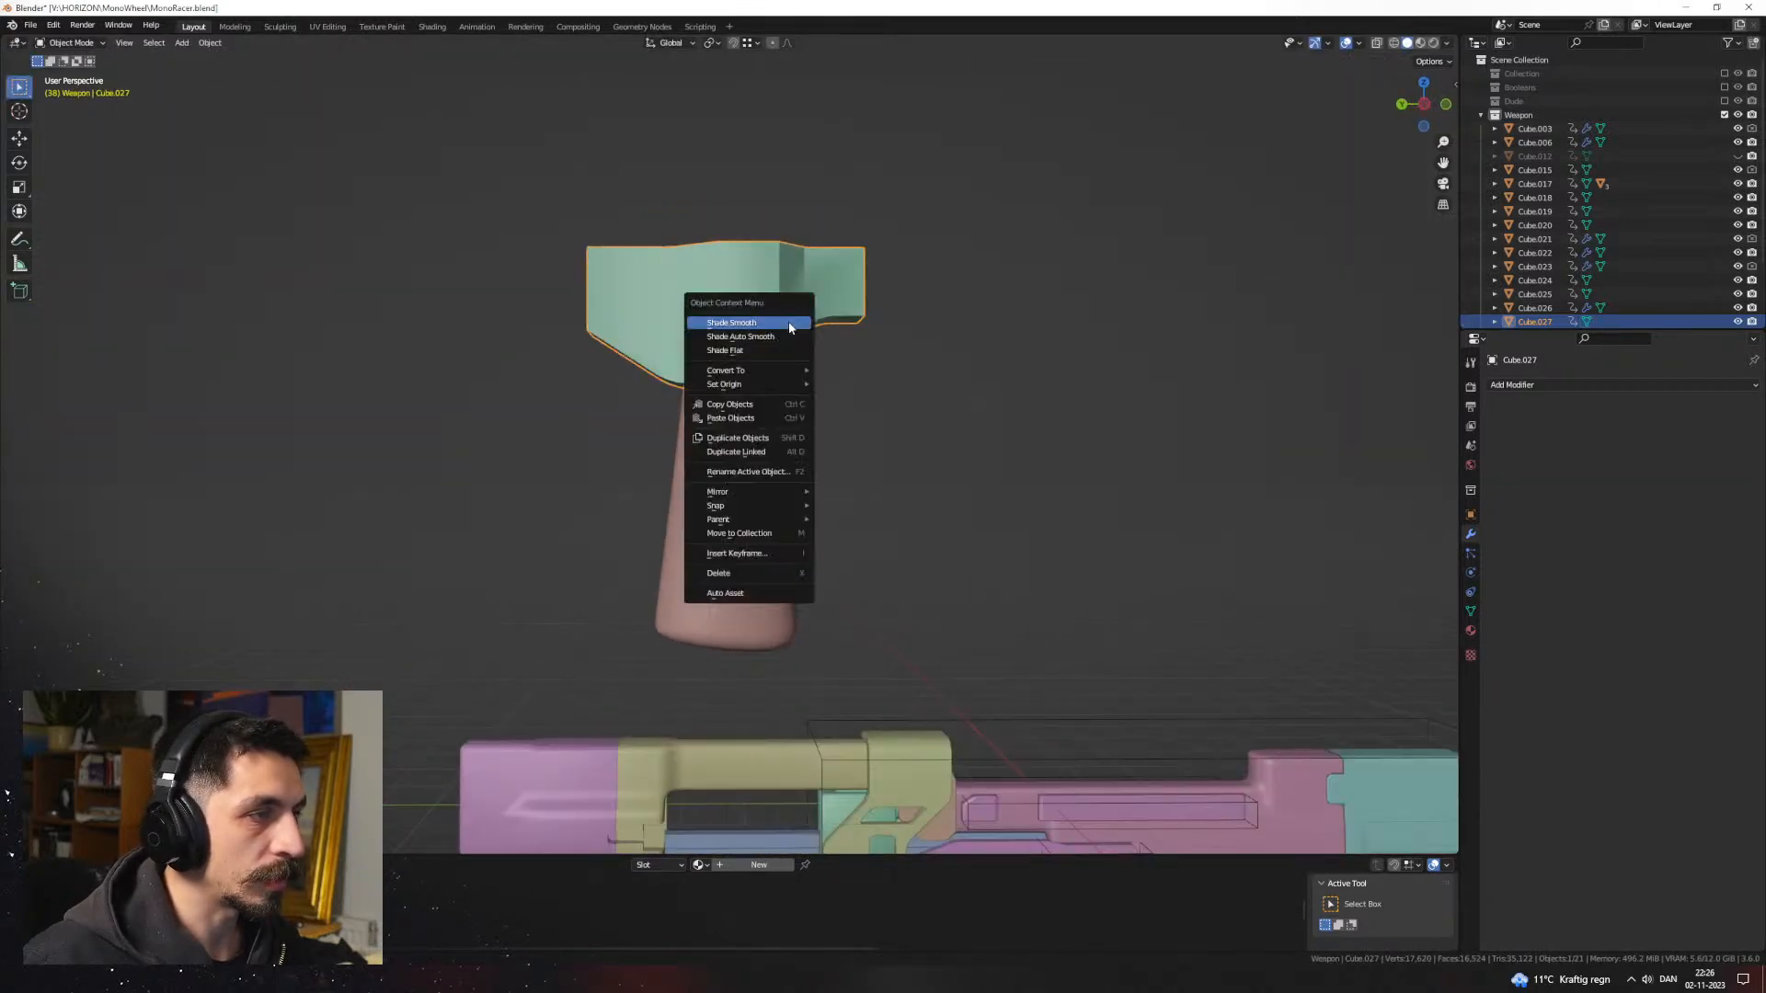
left_click(792, 337)
Step: Select the block, pin and grip together, lower them along Z beneath the weapon body, and scale them down
middle_click_drag(862, 354, 755, 437)
left_click(754, 439, "shift")
middle_click_drag(800, 474, 878, 483, "alt")
middle_click_drag(878, 483, 883, 324, "shift")
key("g")
key("z")
left_click(865, 802)
middle_click_drag(899, 644, 905, 506, "shift")
scroll(911, 488, "up", 4)
key("s")
left_click(809, 534)
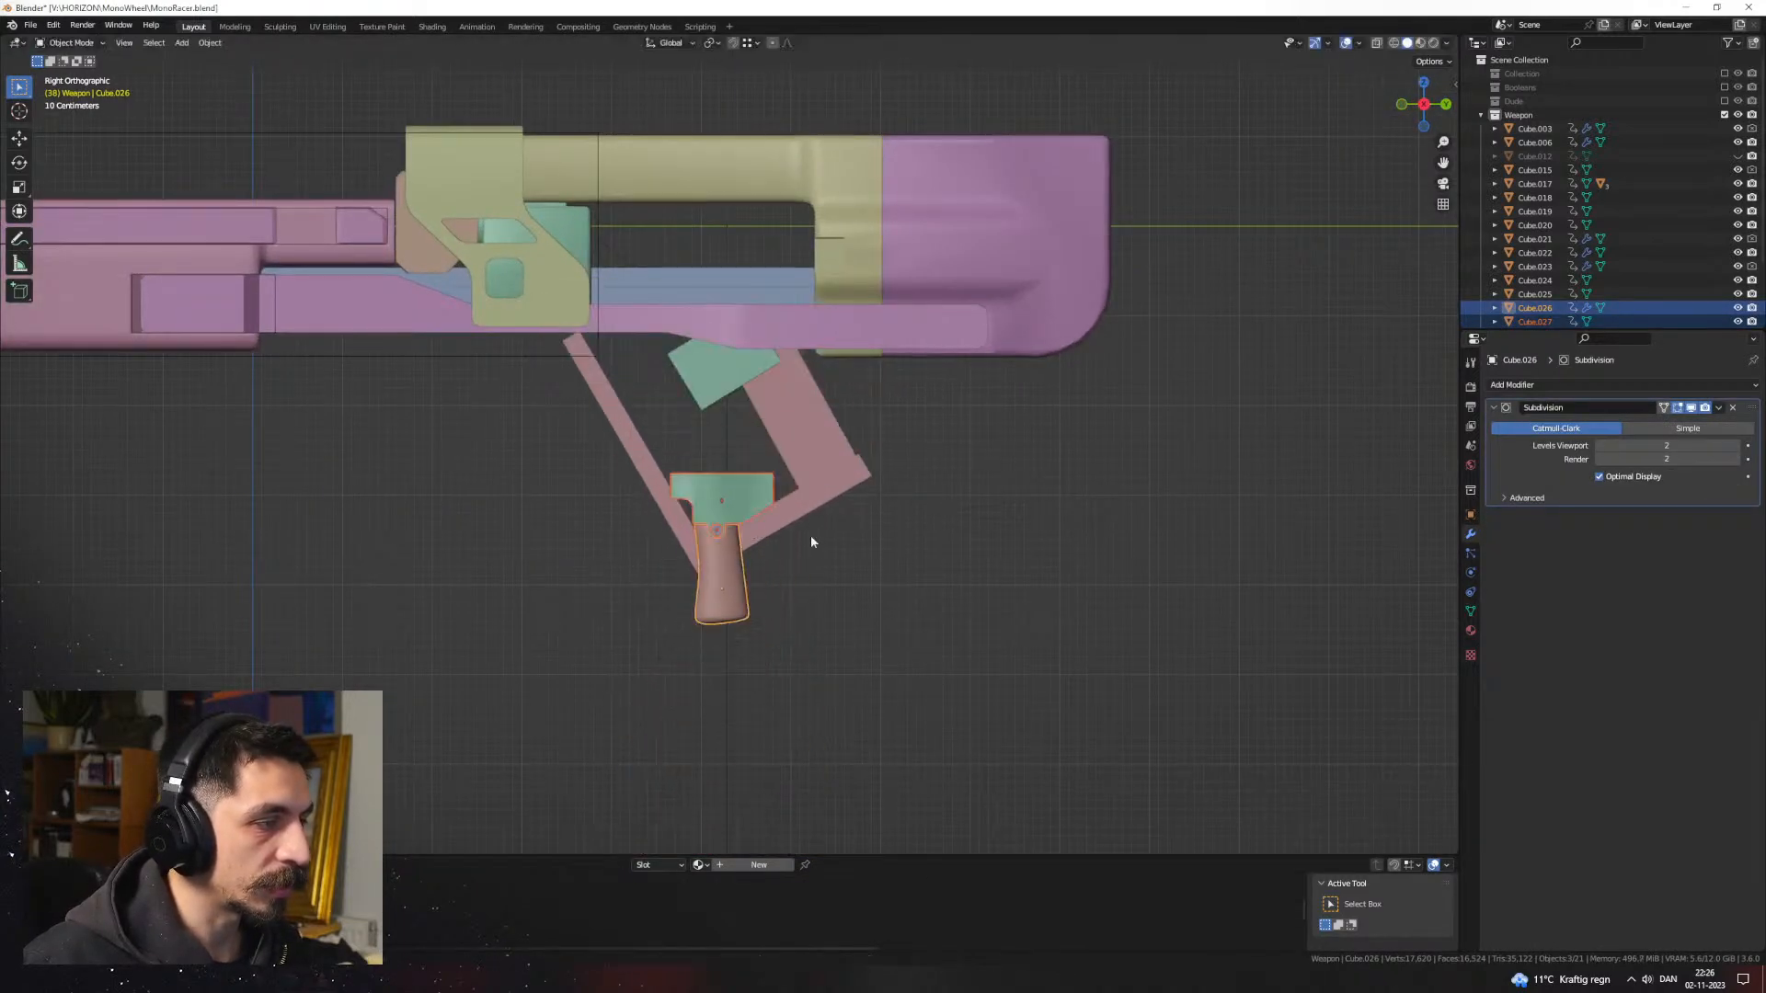
Step: Raise the grip assembly along Z and rotate it about 26° to match the slanted placeholder handle
middle_click_drag(810, 533, 814, 577, "shift")
scroll(863, 600, "up", 3)
key("g")
key("z")
left_click(846, 440)
key("r")
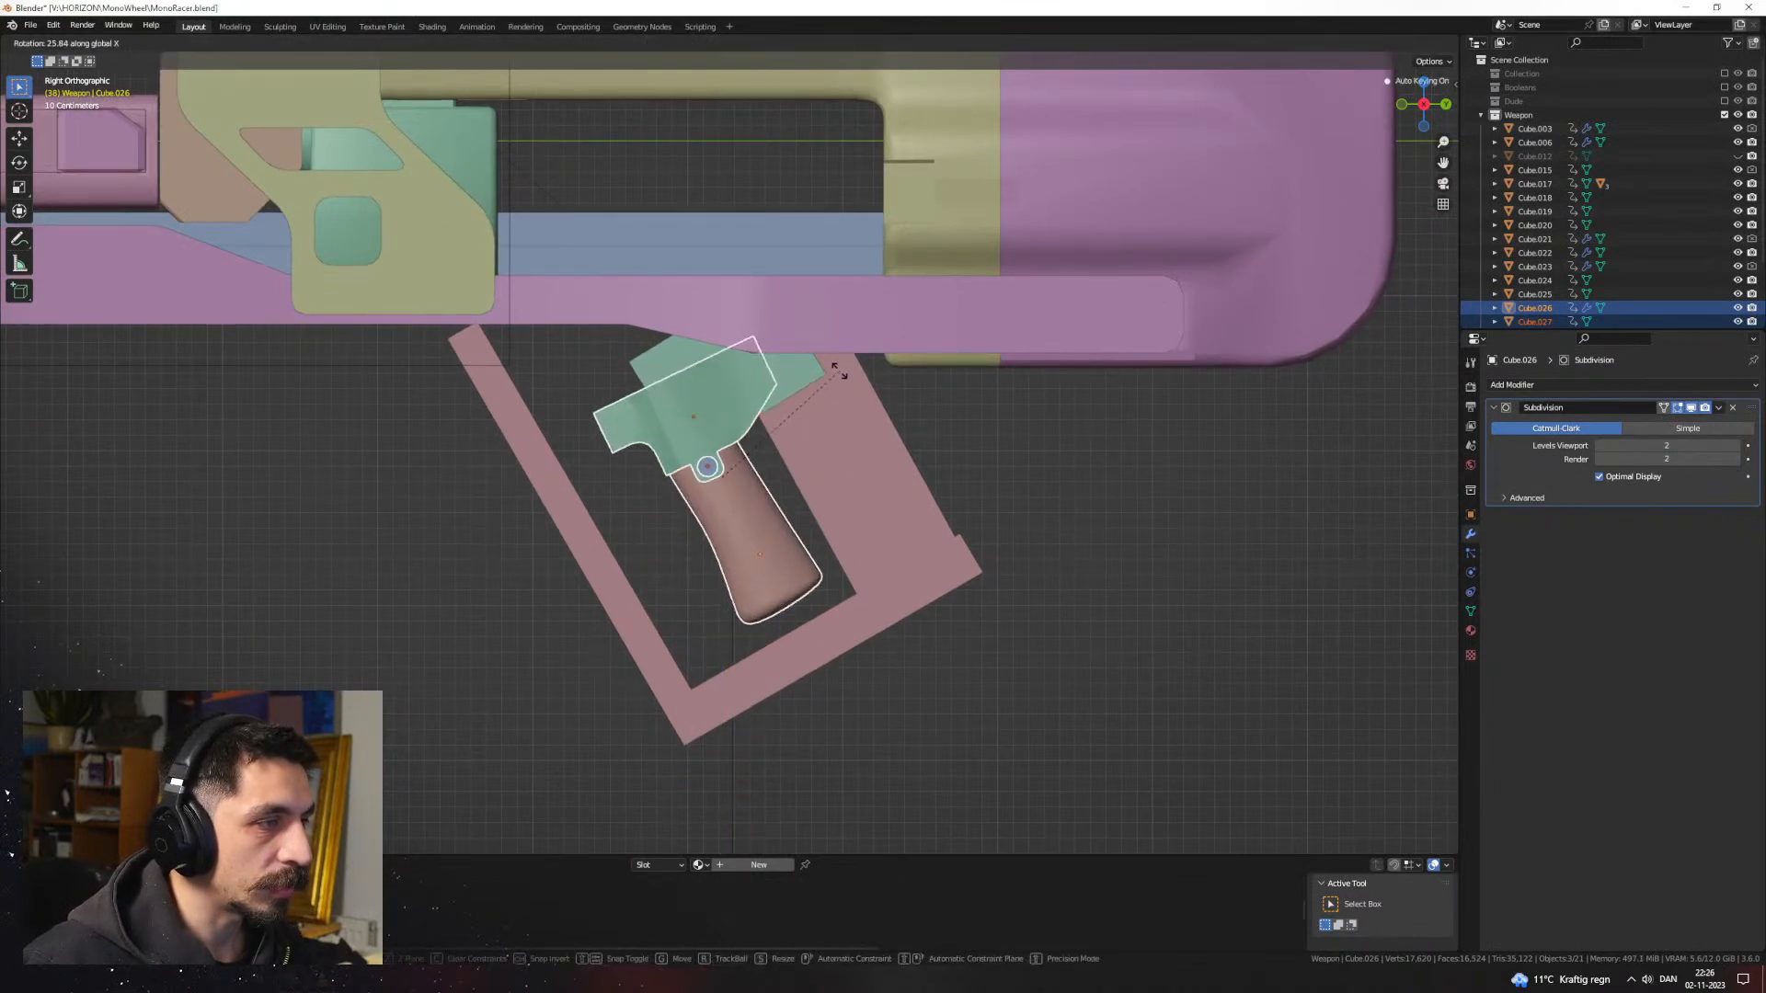
left_click(840, 371)
Step: Move the grip assembly onto the placeholder handle, scale it up about 1.3 times, and adjust its position
key("g")
left_click(933, 318)
key("s")
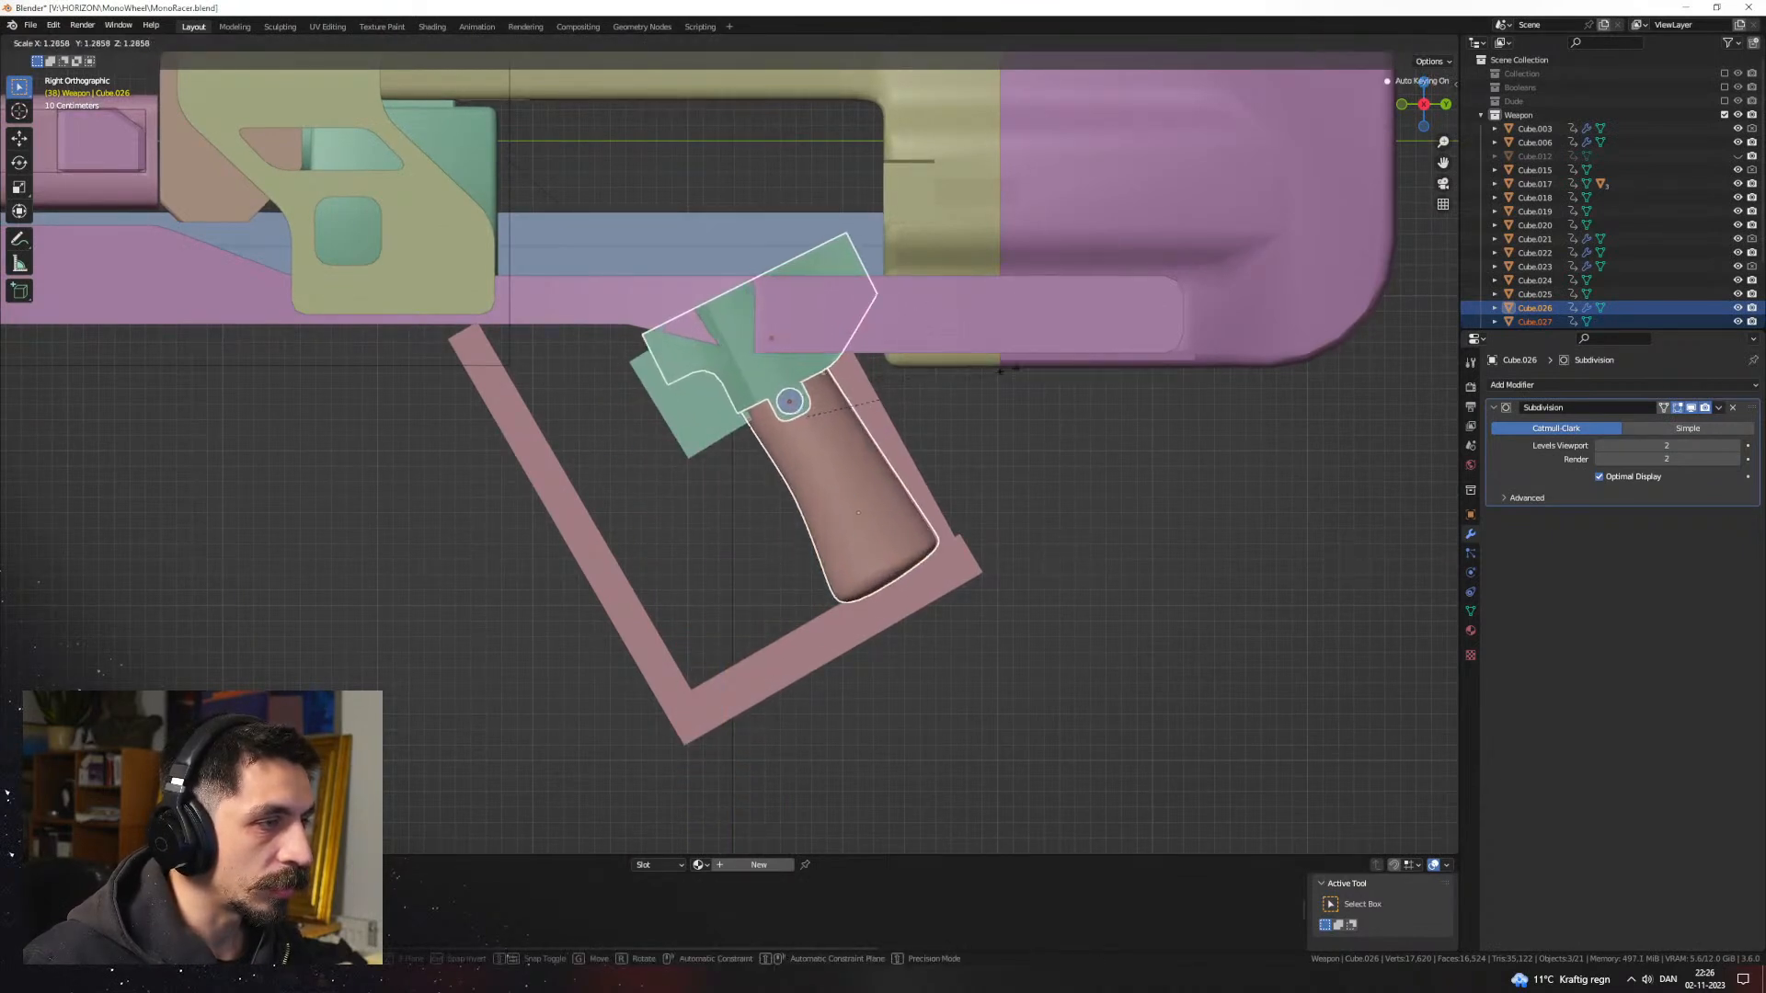
left_click(1016, 372)
key("g")
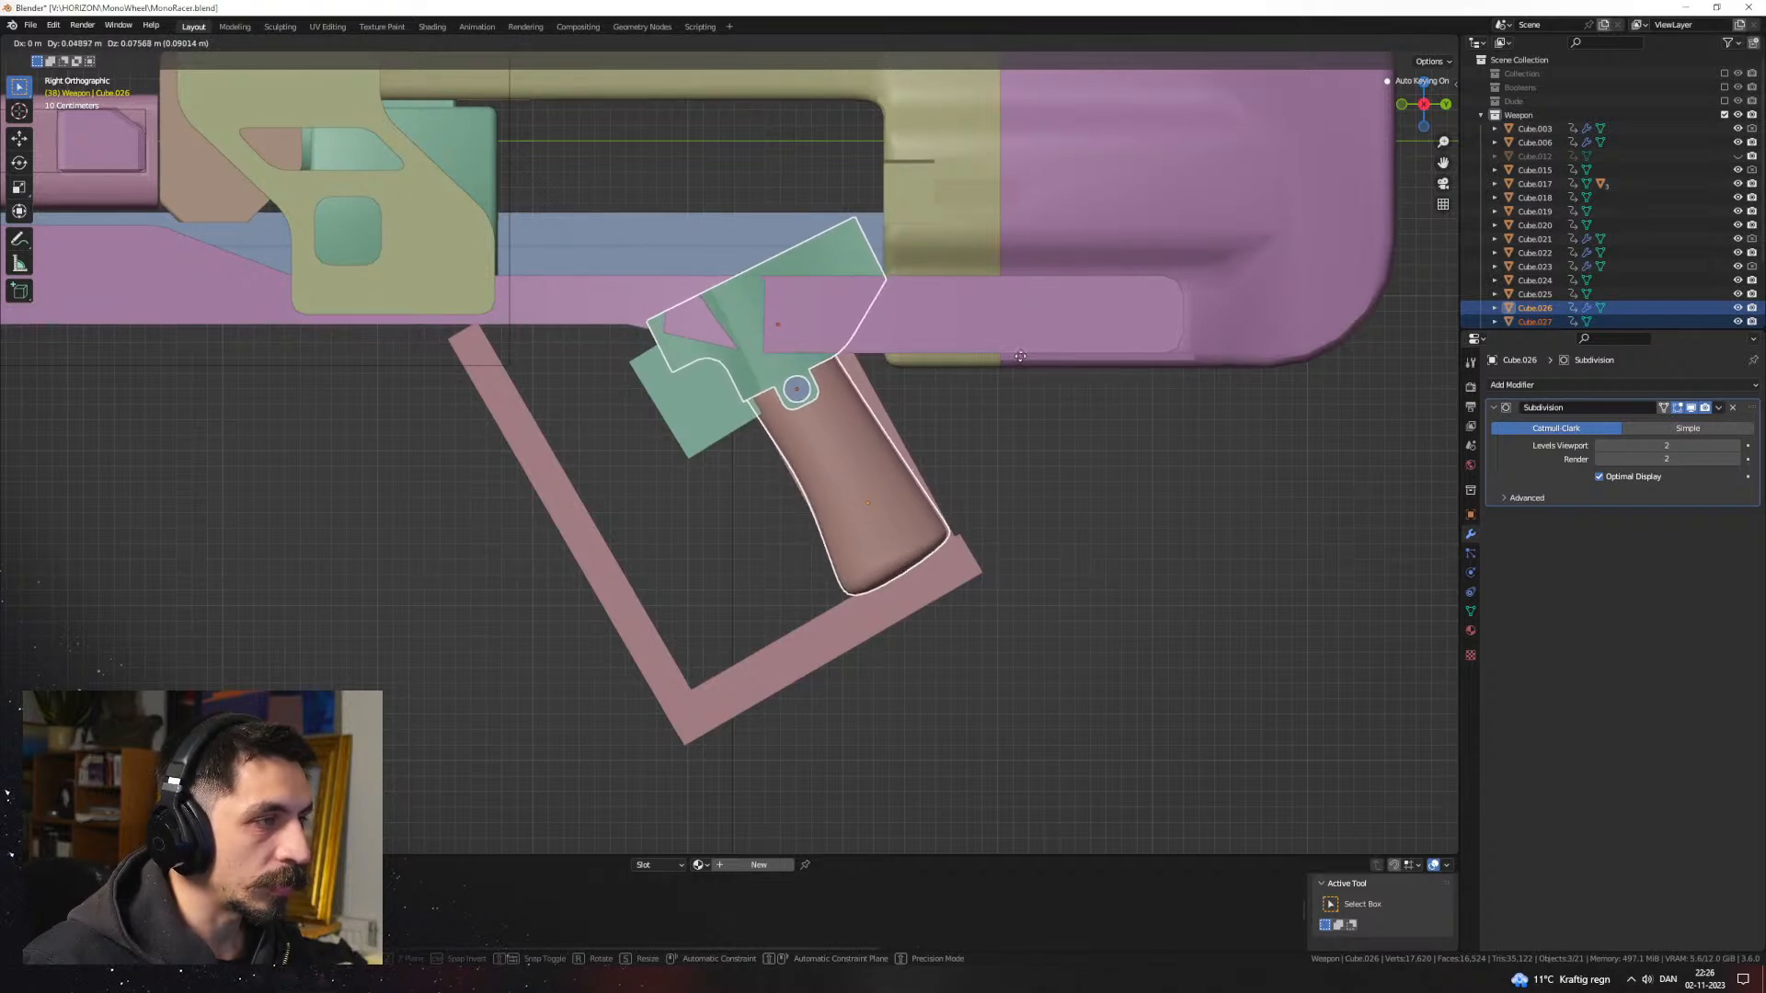
Step: Move the grip and its green bracket together by about 0.05 m in Y and 0.08 m in Z
left_click(1019, 357)
middle_click_drag(1019, 357, 838, 349)
key("KP_3")
key("KP_1")
key("KP_3")
Step: Parent the green bracket to the grip as an object child
left_click(800, 329)
left_click(870, 434, "shift")
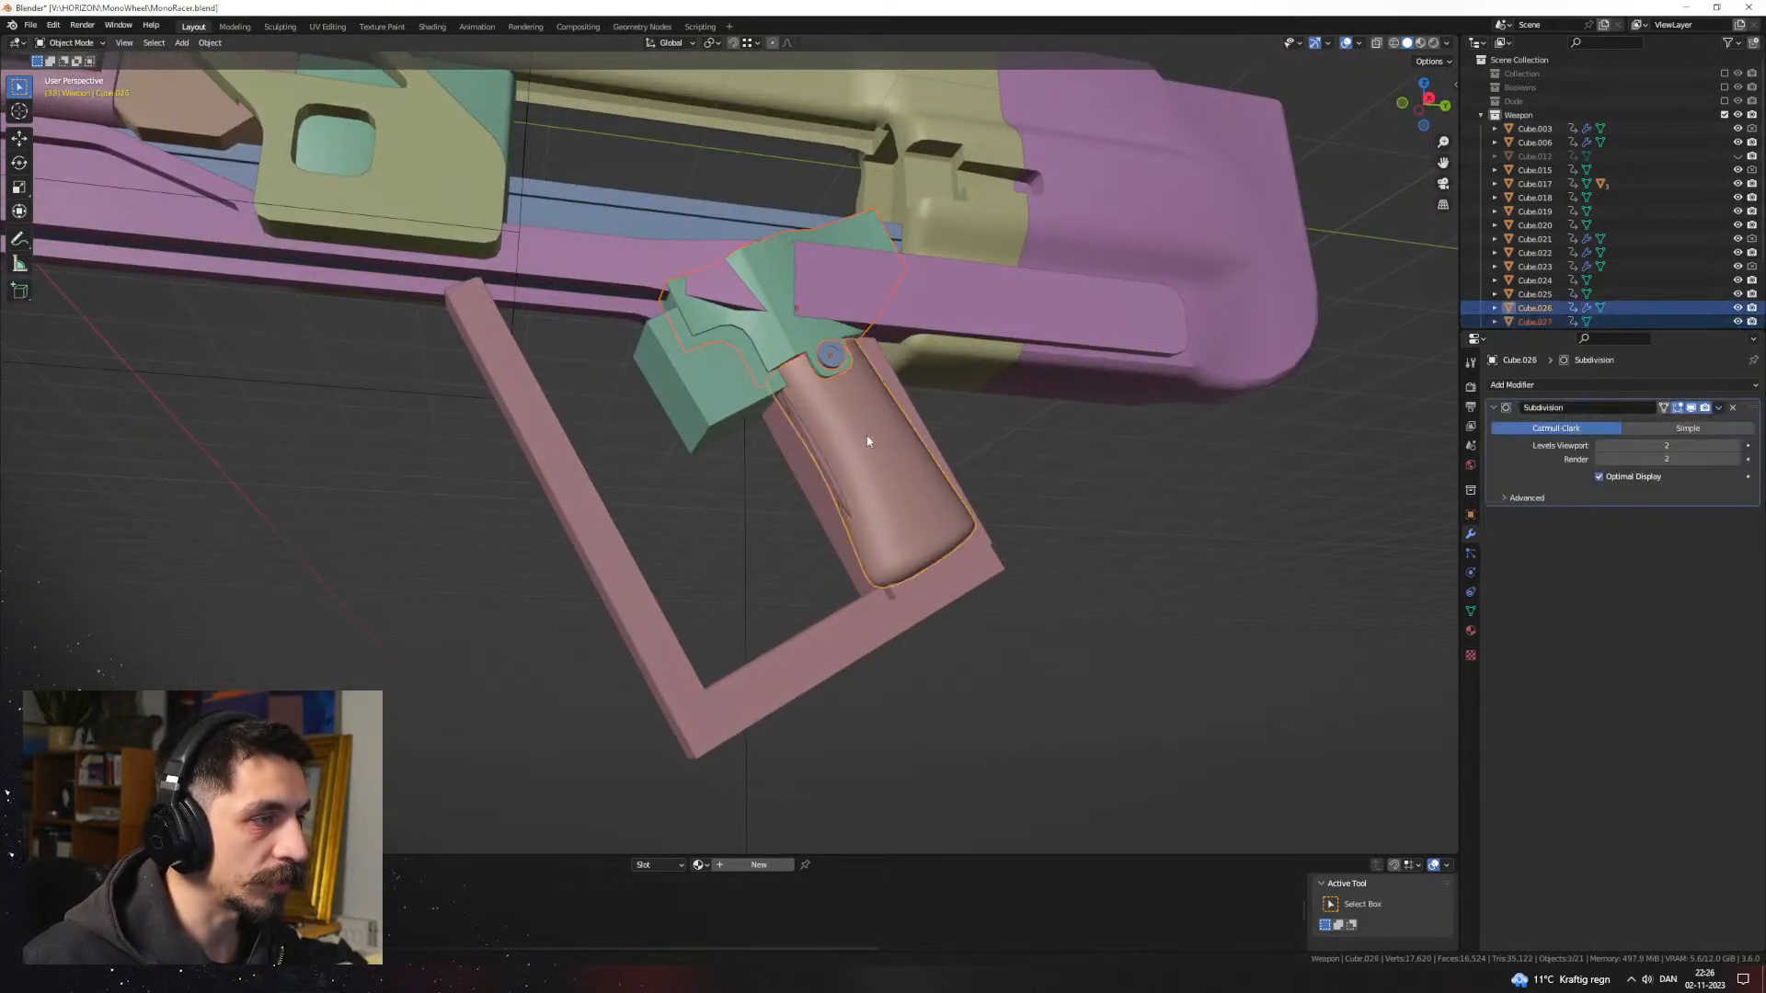
key("ctrl+p")
left_click(872, 434)
left_click(890, 462)
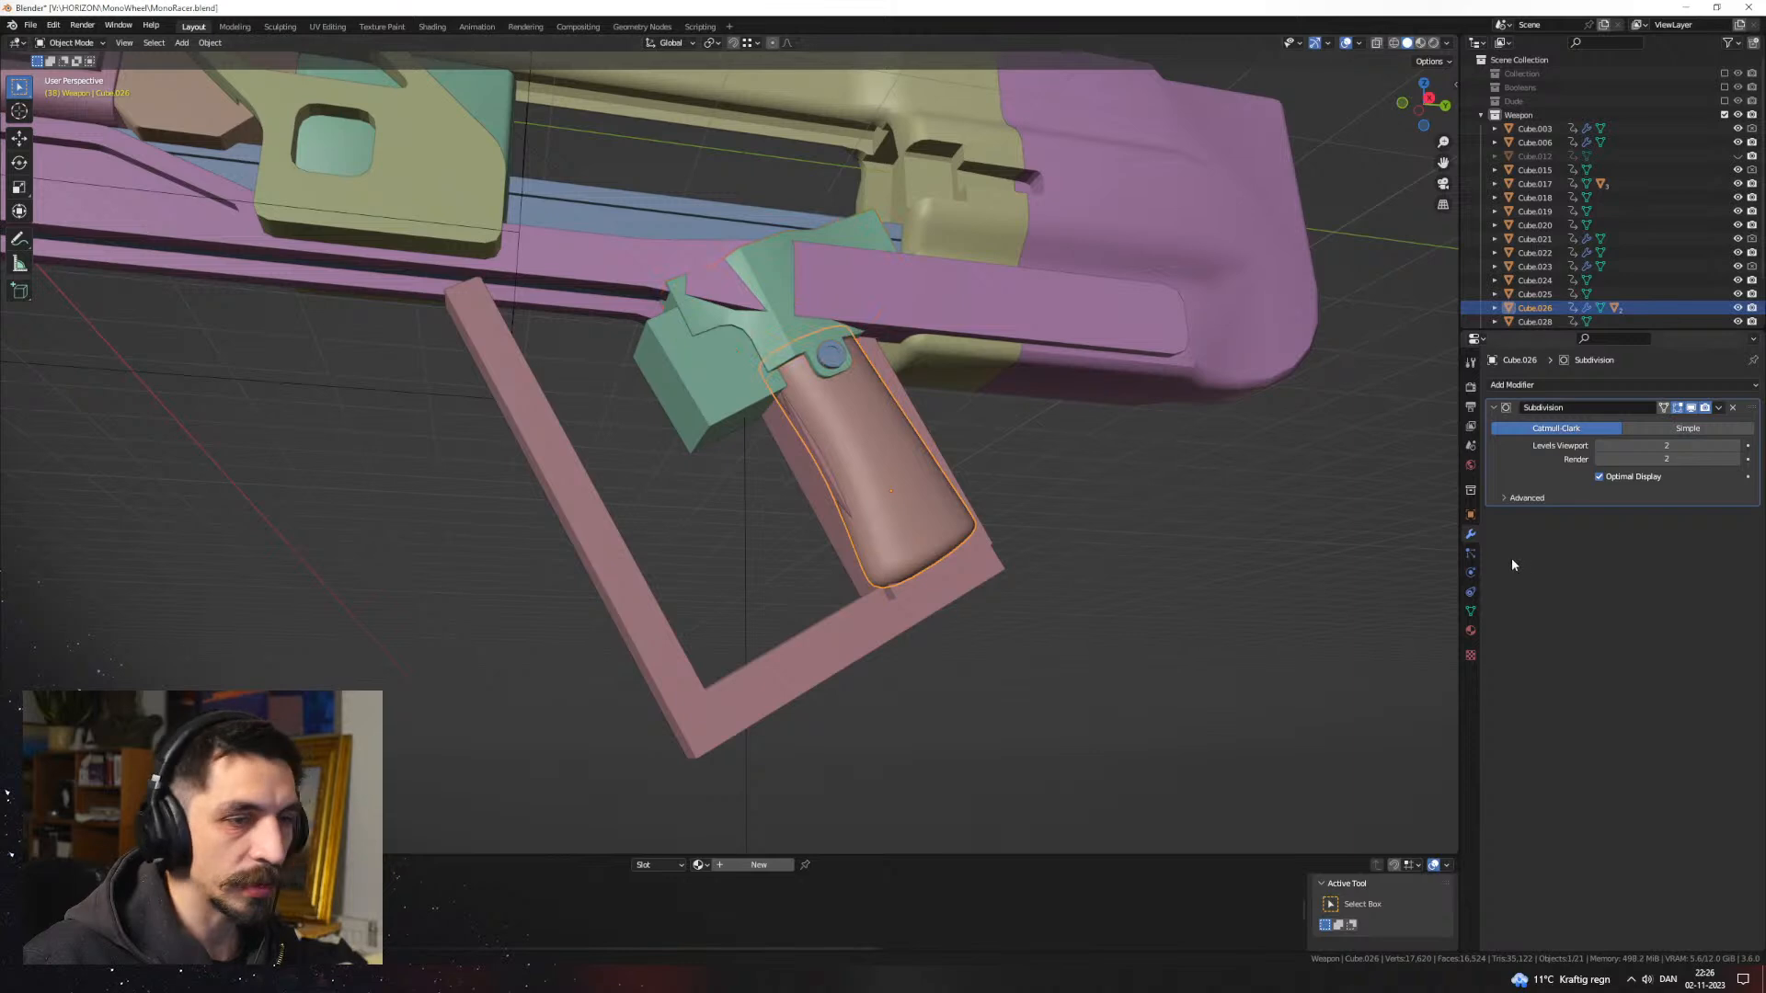
Step: Edit the grip's X location in its transform values to centre it on the weapon
left_click(1469, 515)
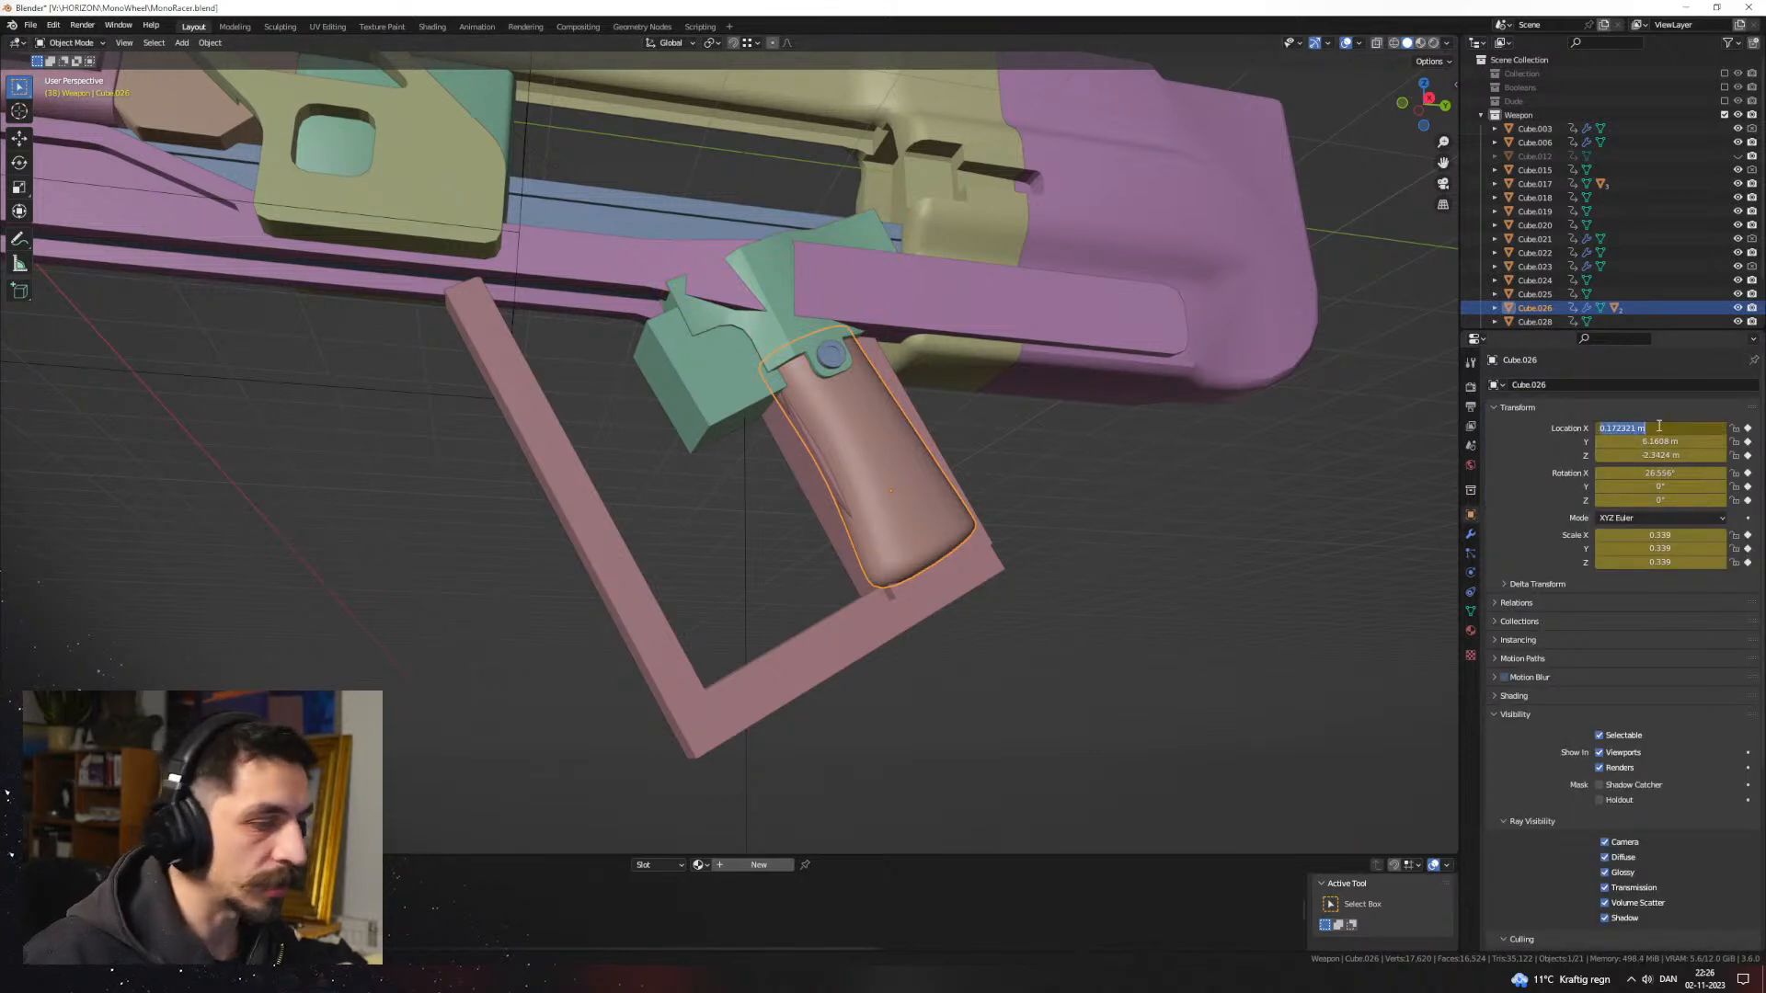
key("Return")
middle_click_drag(865, 507, 934, 501)
Step: Delete the faces of the old blockout grip section from the pink frame, leaving only the angled guard
left_click(938, 539)
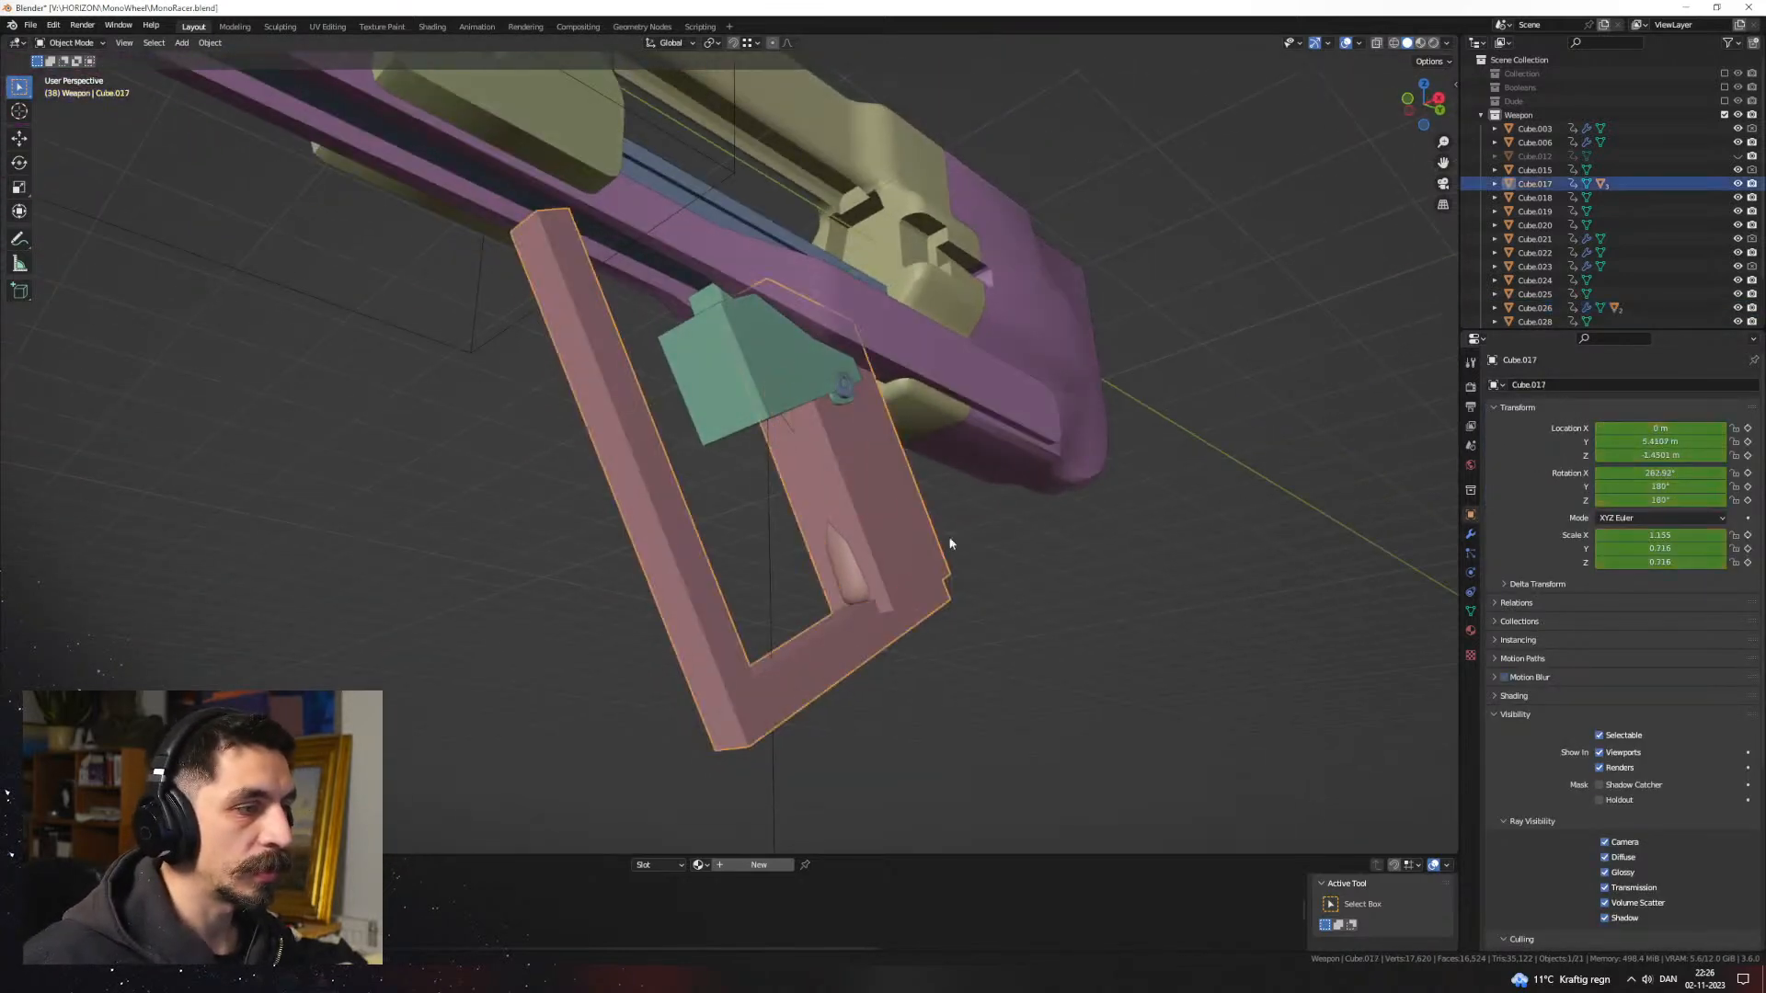
key("Tab")
key("x")
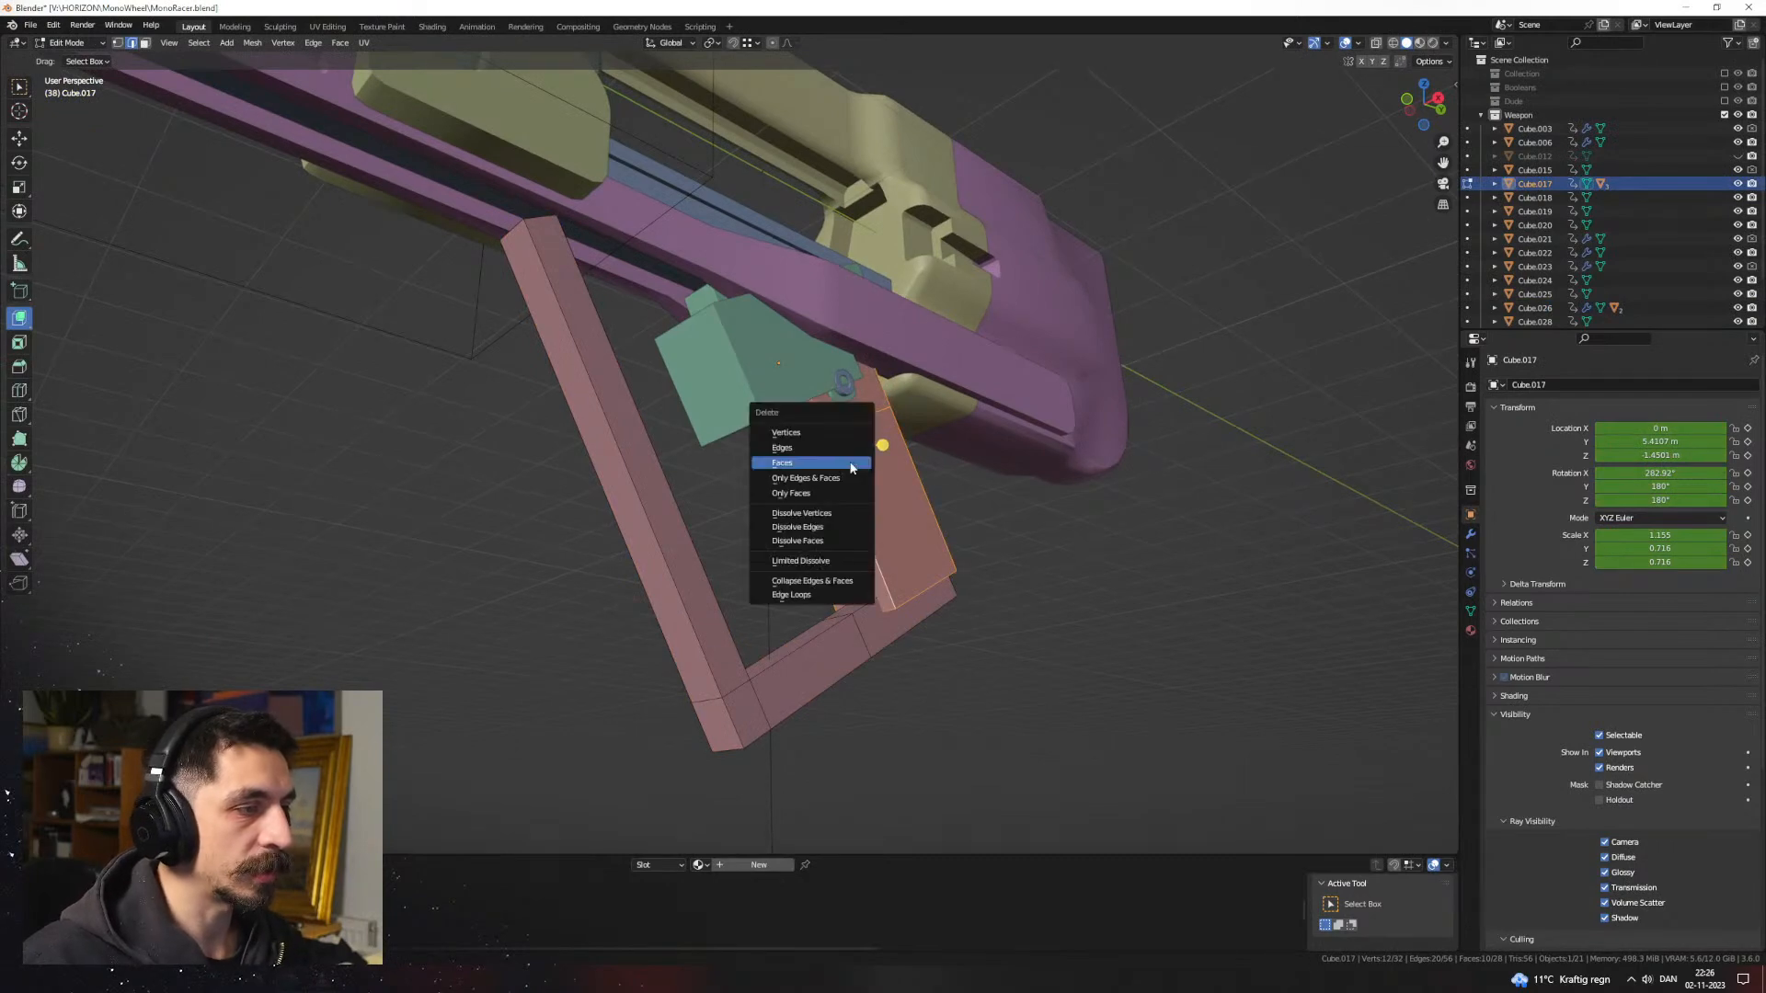
left_click(850, 464)
mouse_move(850, 465)
middle_mouse_down()
mouse_move(811, 579)
mouse_move(828, 548)
mouse_move(848, 585)
middle_mouse_up()
Step: Show the model in Material Preview shading and examine the bracket around the grip
key("z")
left_click(810, 643)
scroll(747, 412, "up", 2)
key("Tab")
left_click(749, 414)
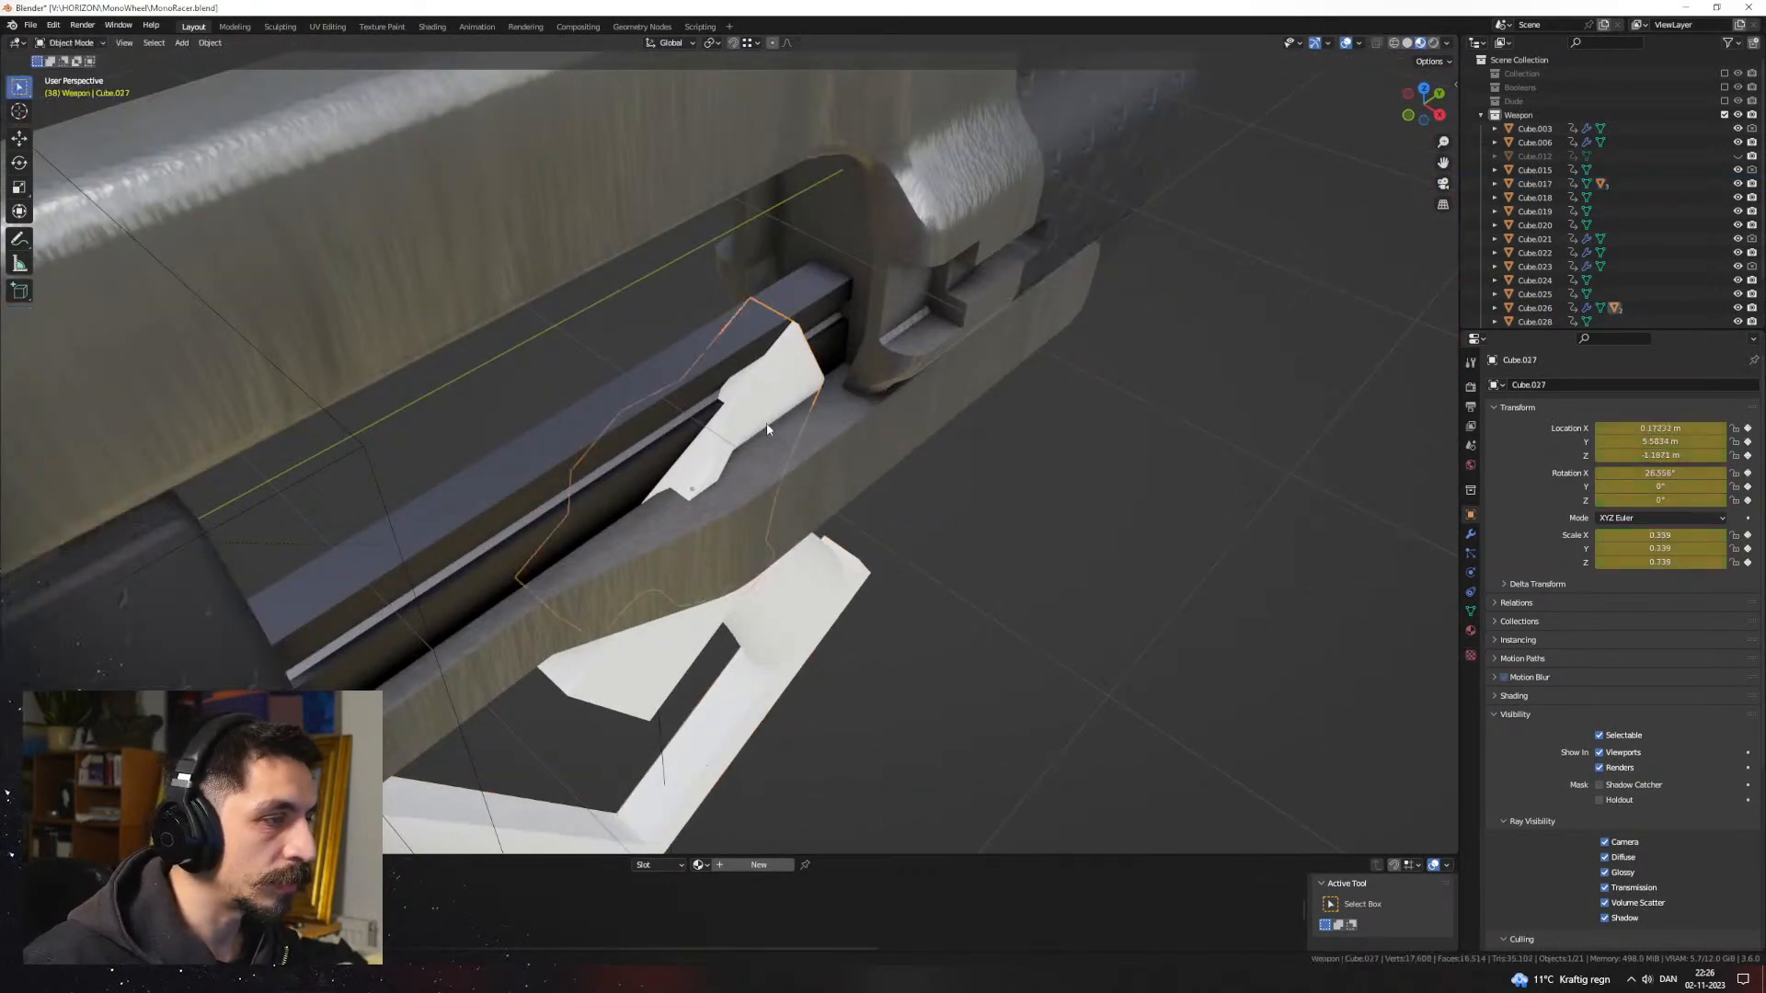
key("Tab")
middle_click_drag(777, 448, 780, 398)
key("Tab")
Step: Narrow the trigger block's mesh in front of the grip along the global X axis
left_click(615, 345)
key("Tab")
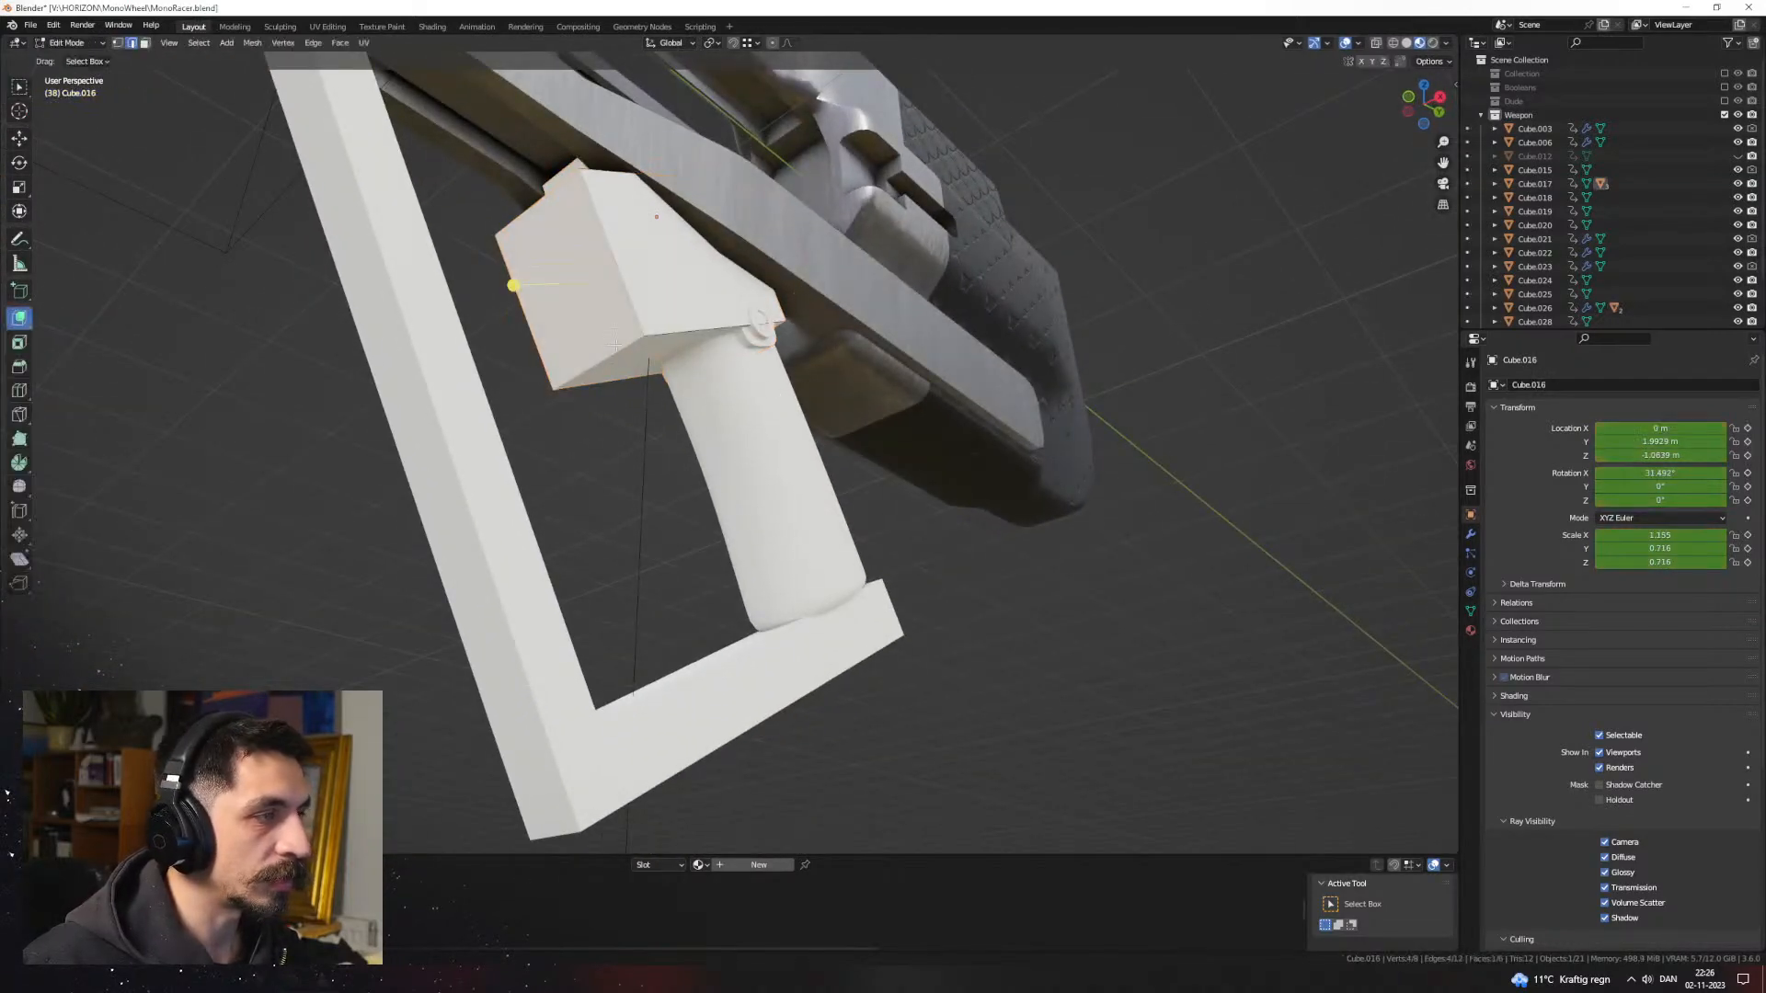
middle_click_drag(693, 363, 914, 415)
key("s")
key("x")
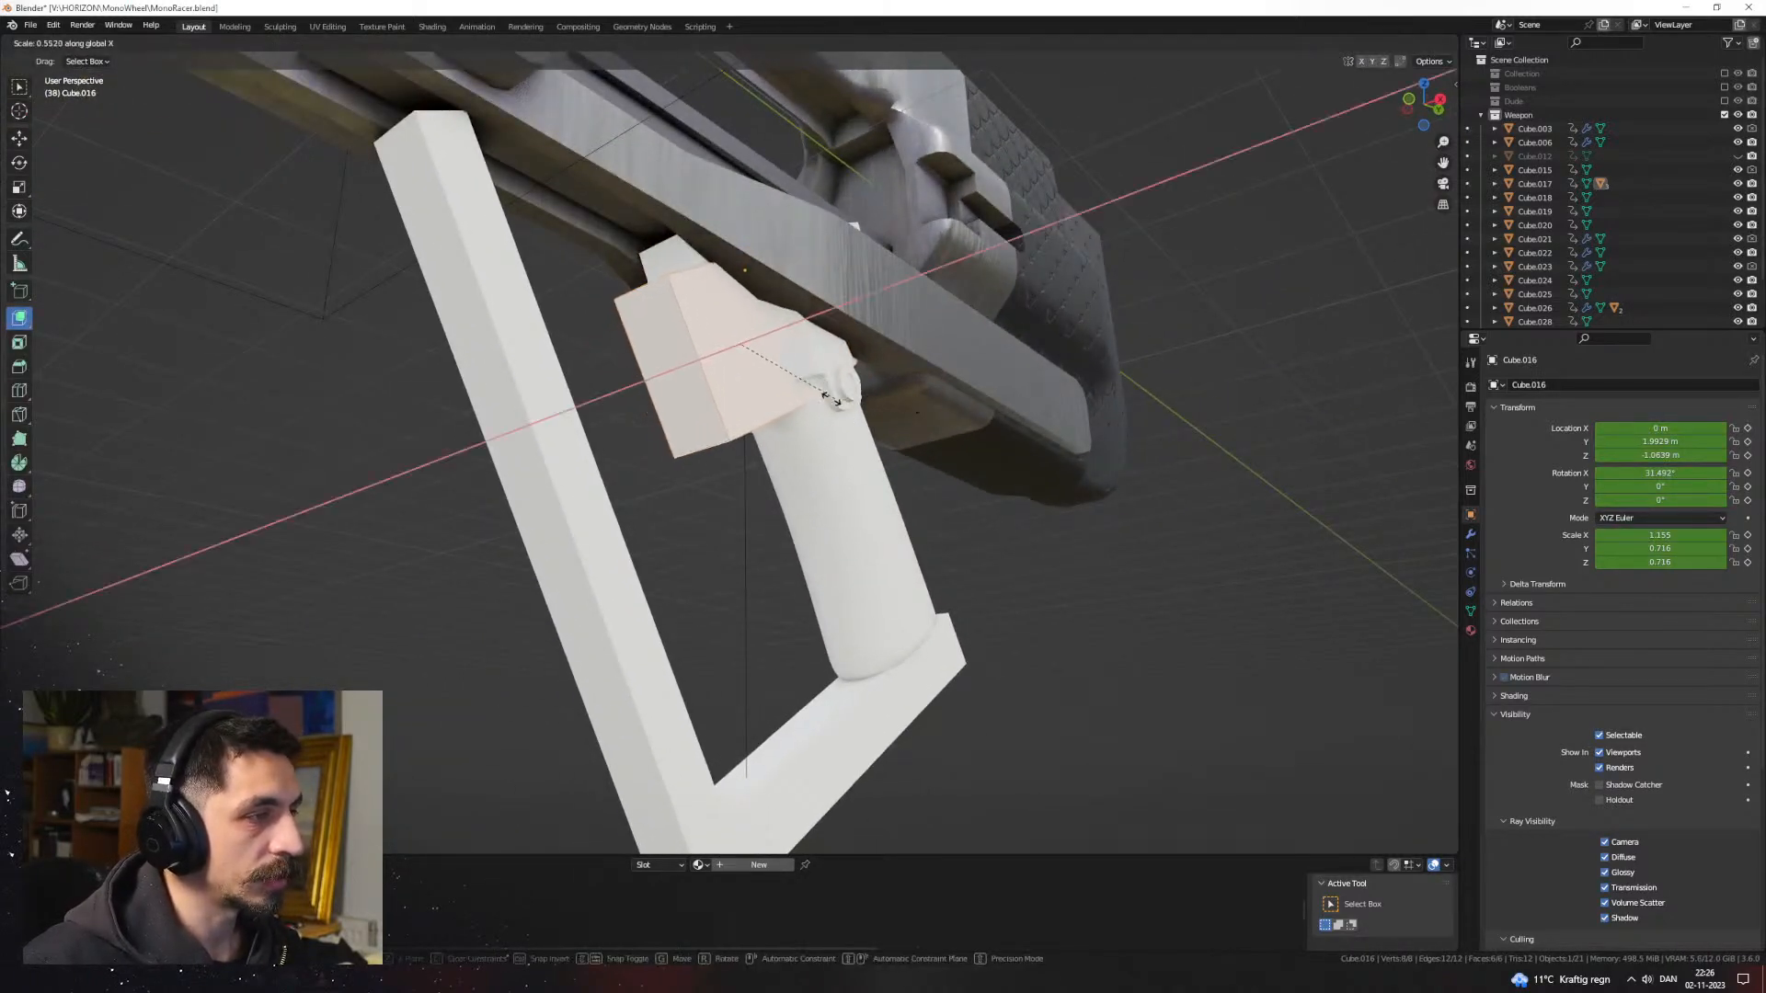
left_click(789, 383)
Step: In wireframe, slide the trigger block's face along its adjoining edges to thin the block
mouse_move(789, 383)
middle_mouse_down()
mouse_move(715, 430)
mouse_move(738, 501)
middle_mouse_up()
key("shift+z")
key("3")
left_click(703, 398)
middle_click_drag(703, 398, 747, 426)
key("g")
key("g")
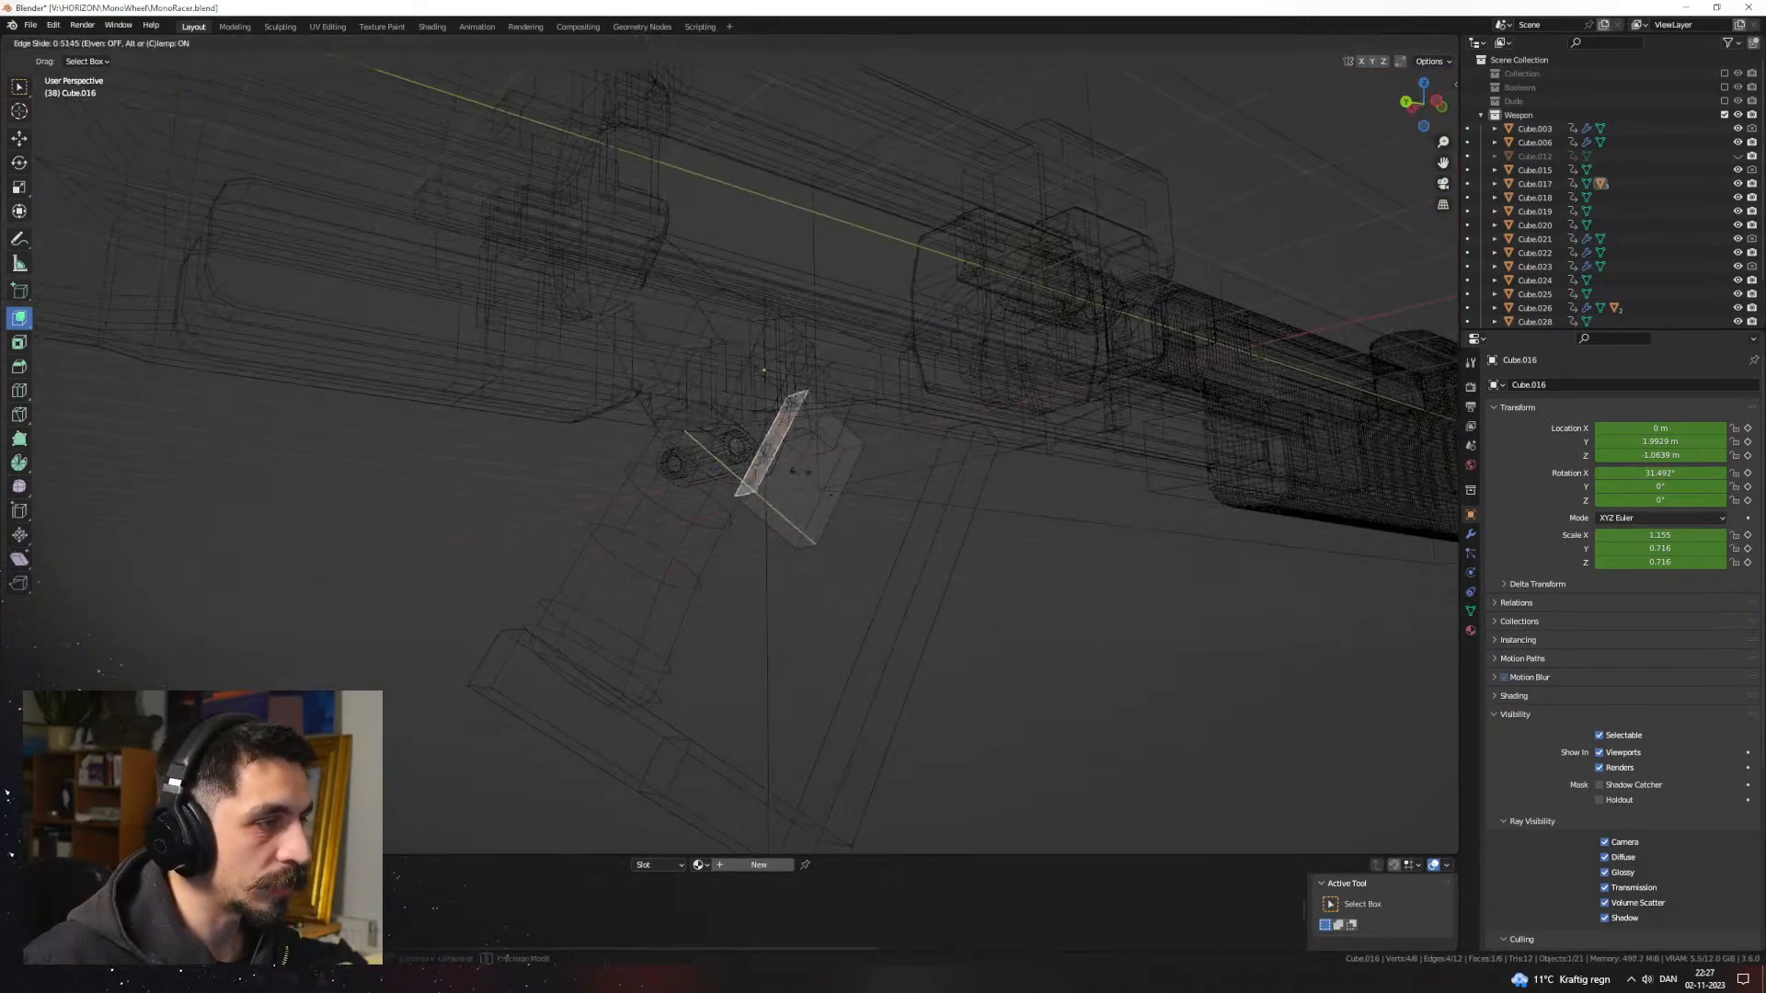
left_click(813, 487)
key("shift+z")
mouse_move(1044, 516)
middle_mouse_down()
mouse_move(907, 494)
mouse_move(848, 516)
middle_mouse_up()
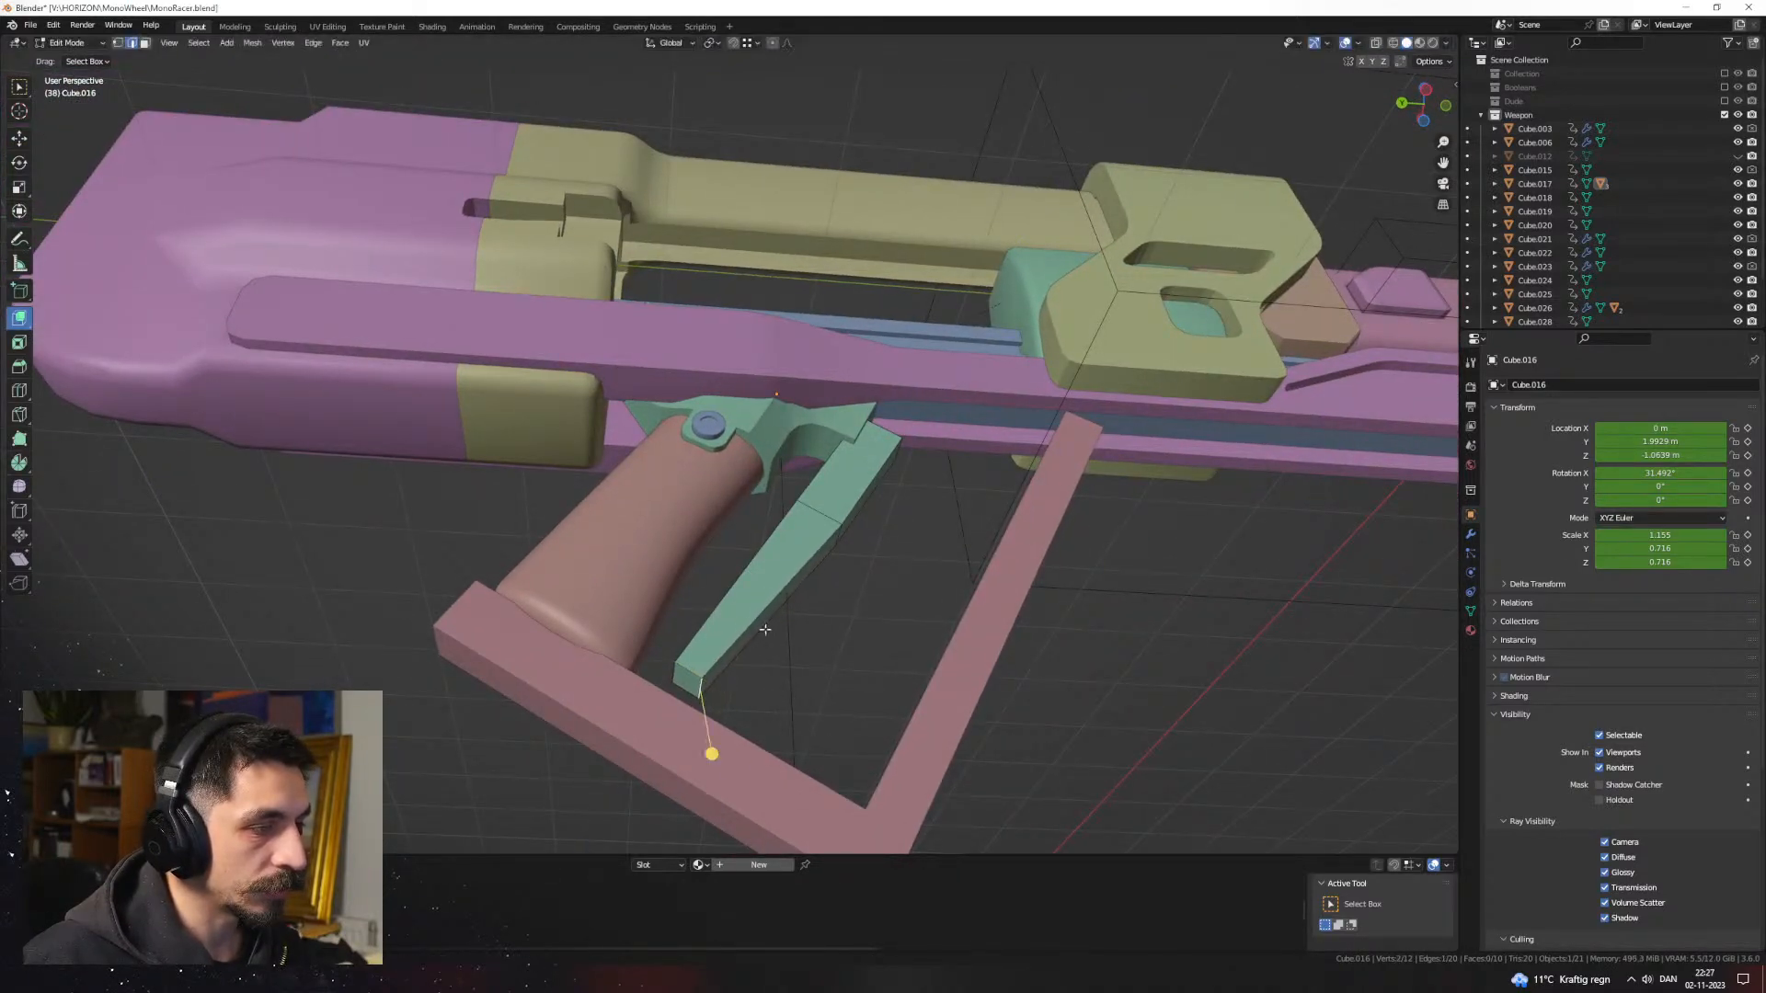
Step: Scale the entire trigger lever mesh along the X axis
middle_click_drag(764, 629, 918, 576)
key("a")
key("s")
key("x")
left_click(948, 616)
Step: Edge-slide the upper rear face of the trigger lever to reshape its thickness above the bend
key("g")
key("g")
middle_click_drag(918, 576, 825, 538, "shift")
scroll(859, 556, "up", 2)
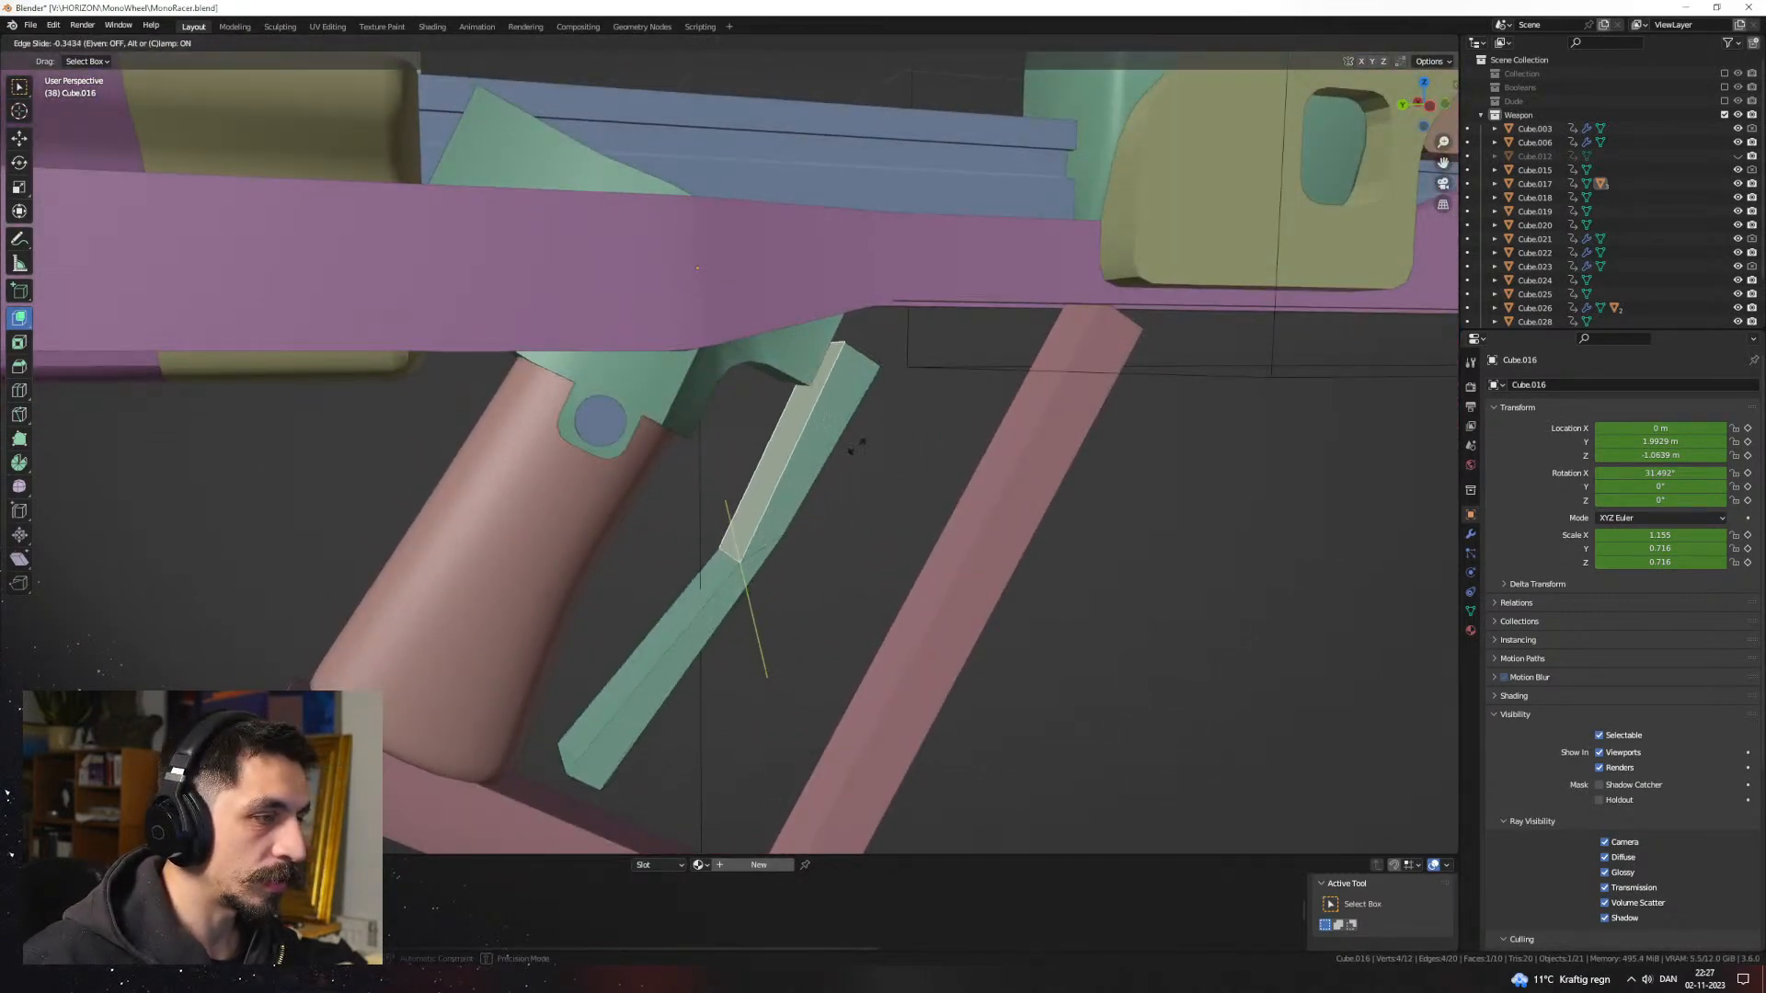
scroll(818, 453, "down", 2)
Step: Edge-slide the edge at the lower tip of the trigger lever to taper the end
middle_click_drag(819, 454, 982, 574)
key("2")
left_click(881, 562)
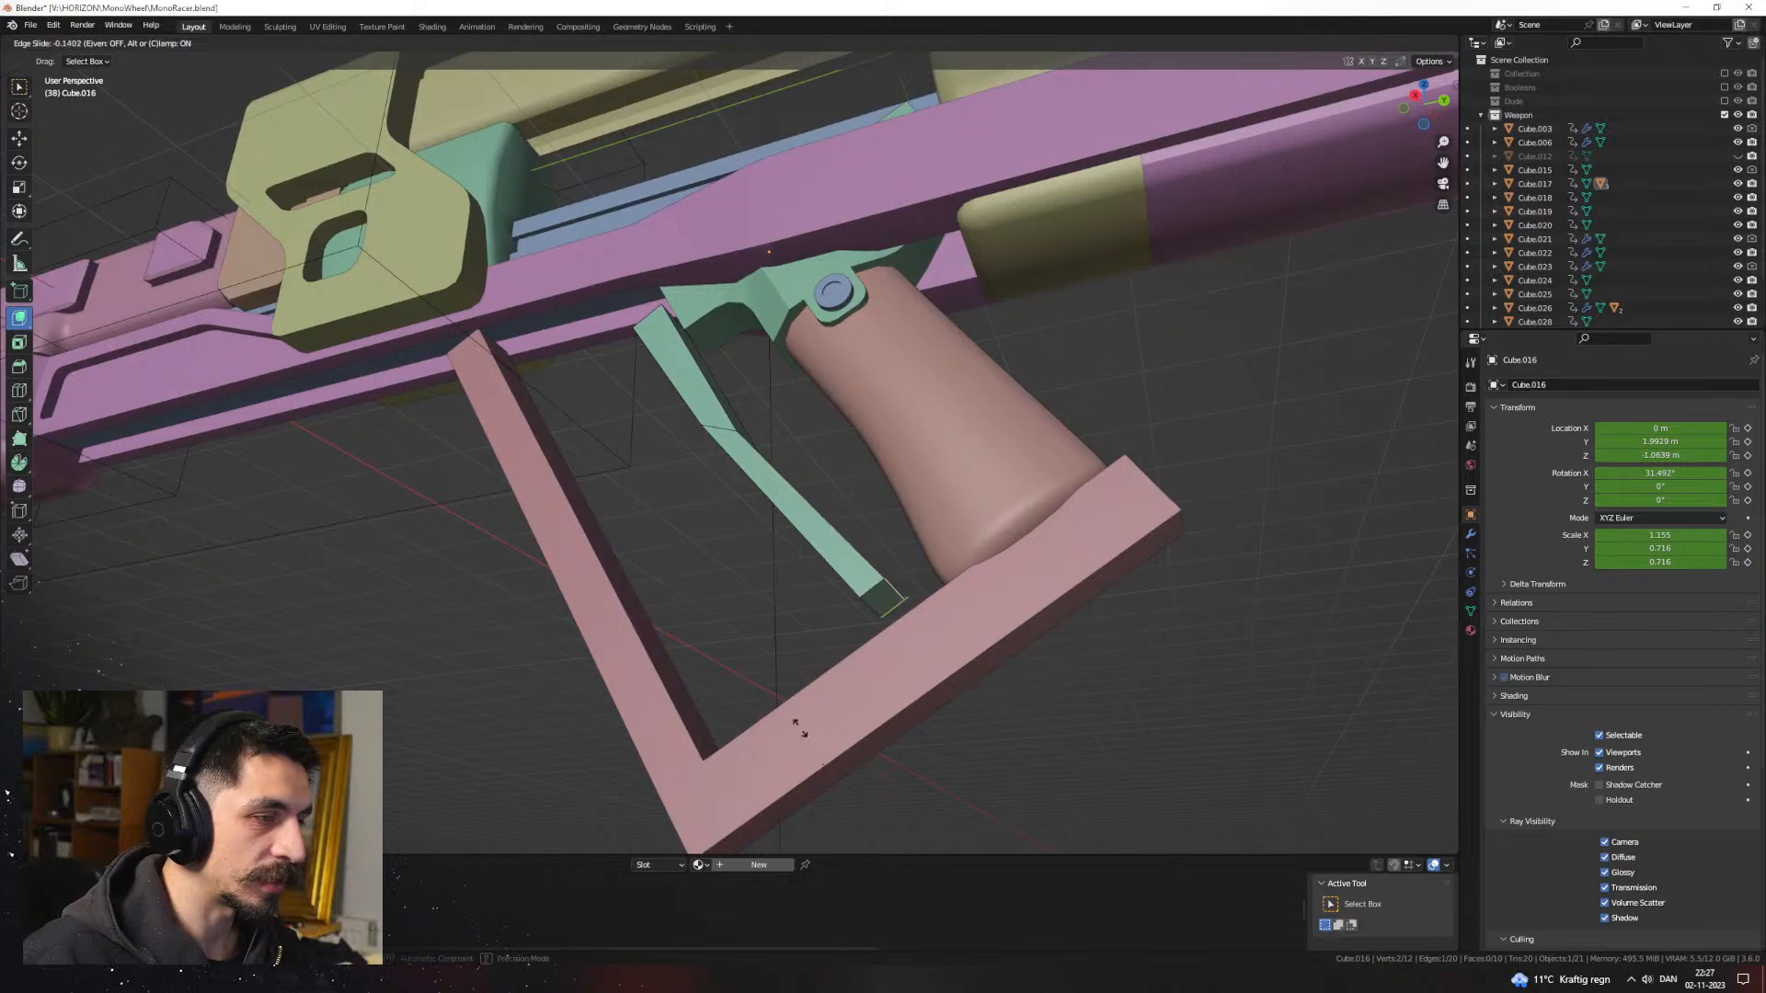
middle_click_drag(811, 766, 845, 567)
Step: Scale the edges at the trigger lever's bend along X and slide them along the lever
left_click(732, 431, "alt")
middle_click_drag(818, 444, 784, 454)
key("s")
key("x")
left_click(871, 388)
key("g")
key("g")
left_click(833, 442)
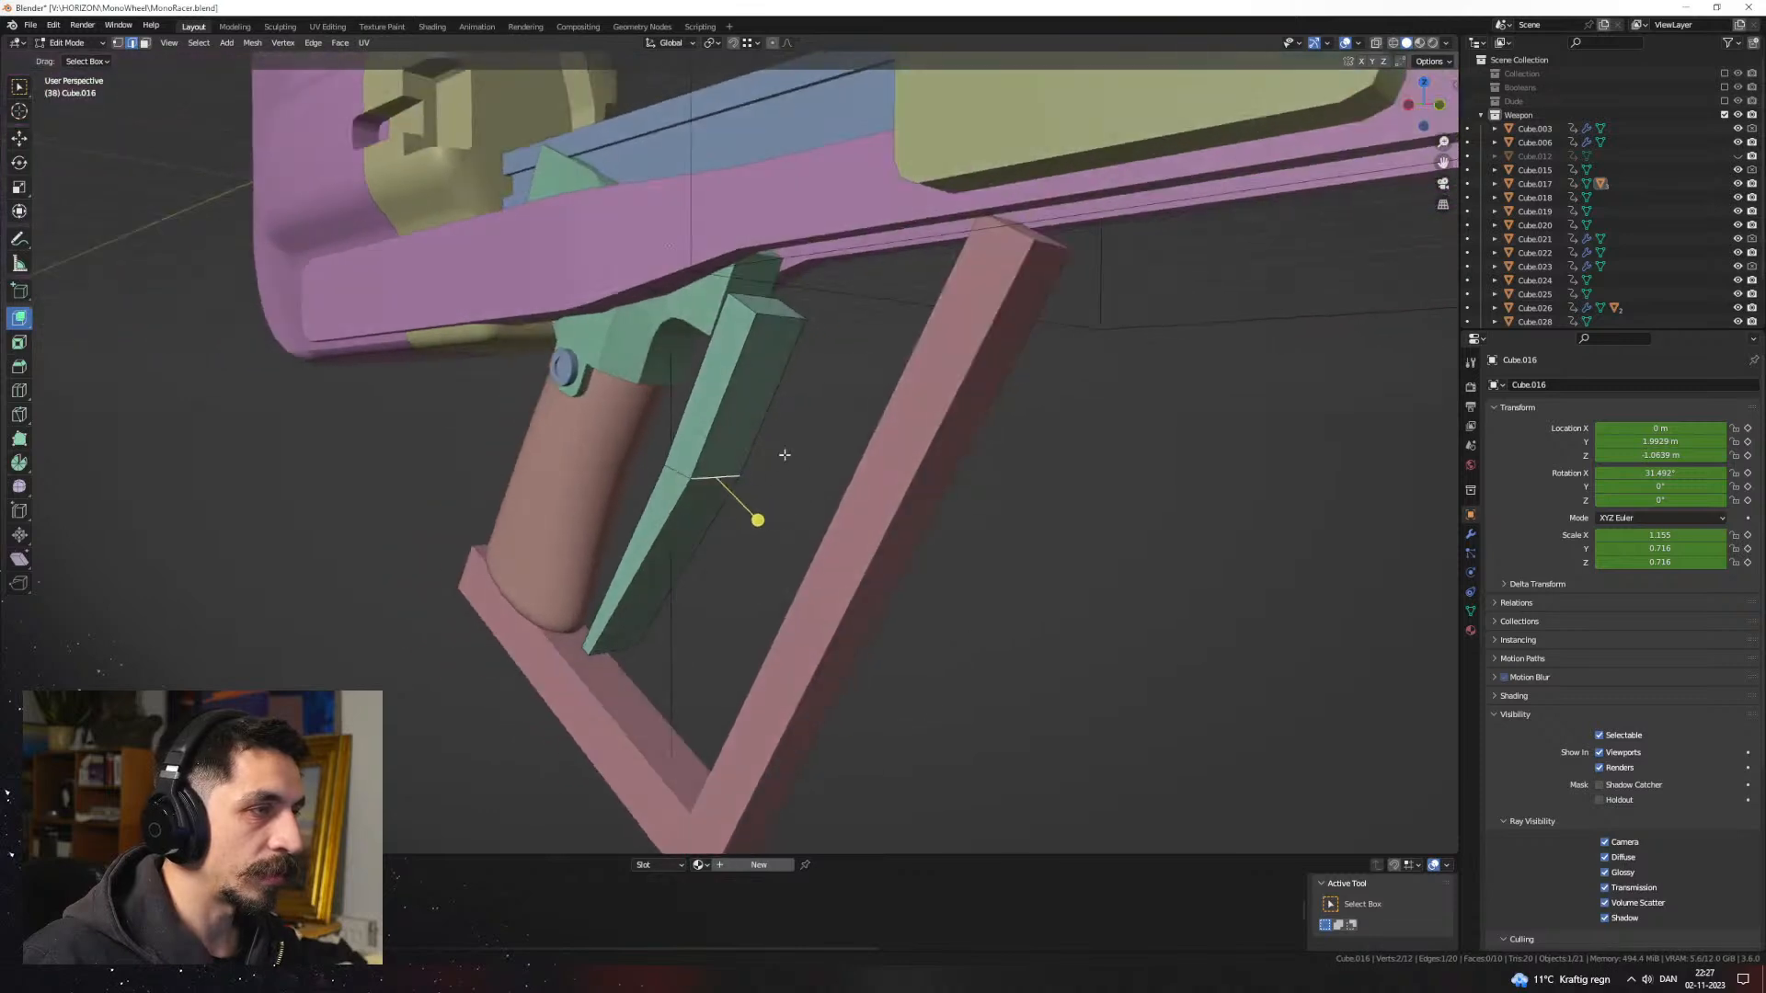
Step: Snap the 3D cursor to the trigger lever's top edge and add a 24-vertex cylinder there
key("Tab")
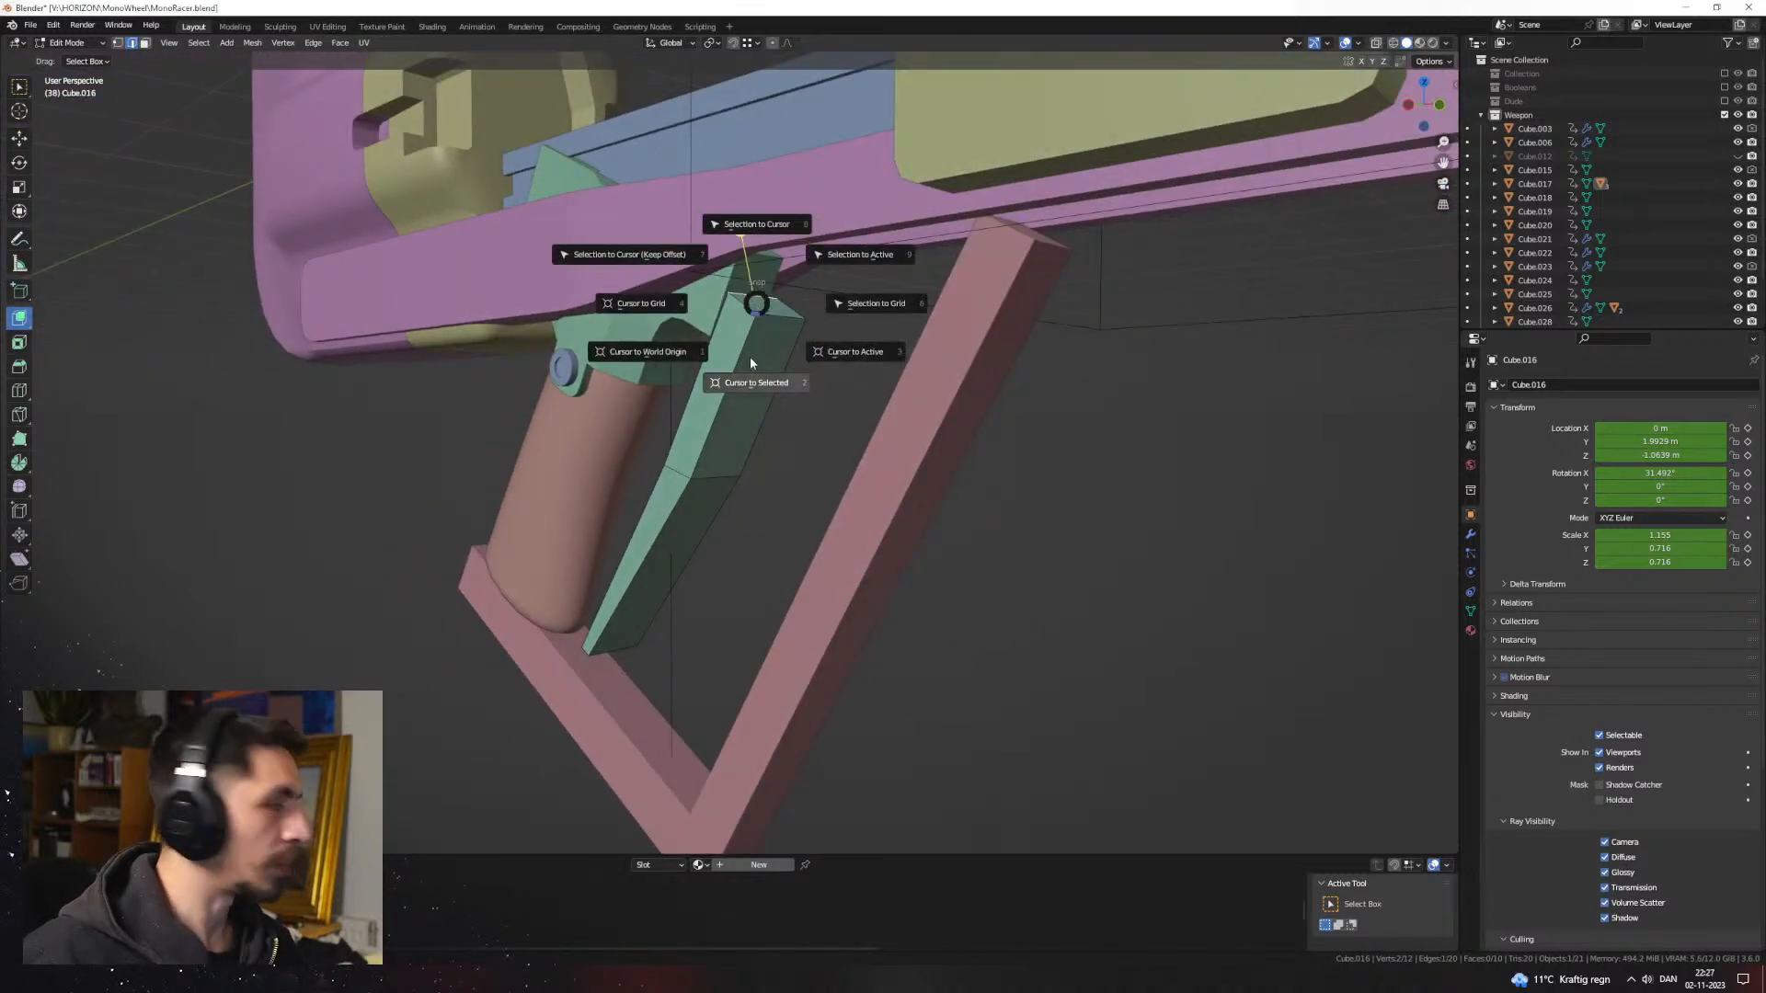
key("shift+a")
mouse_move(809, 381)
left_click(899, 451)
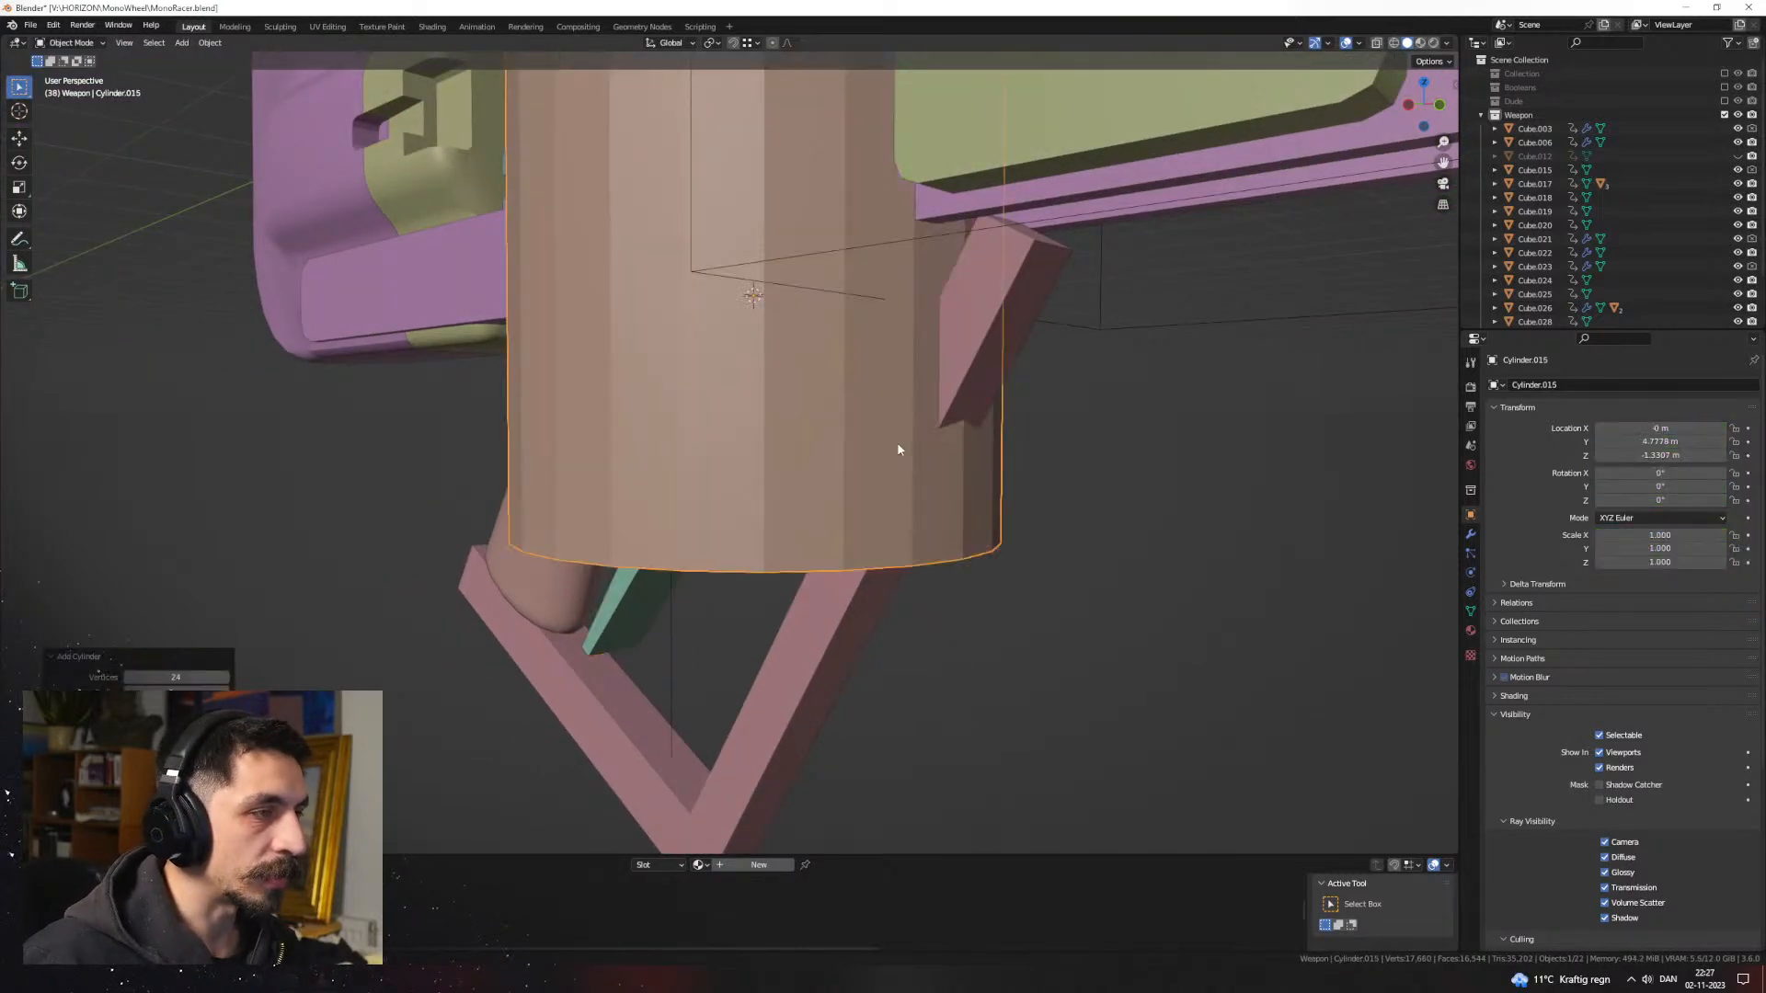
Step: Rotate the cylinder 90° about Y and scale it down to about 0.10 as a pivot pin
type("rx90")
key("Return")
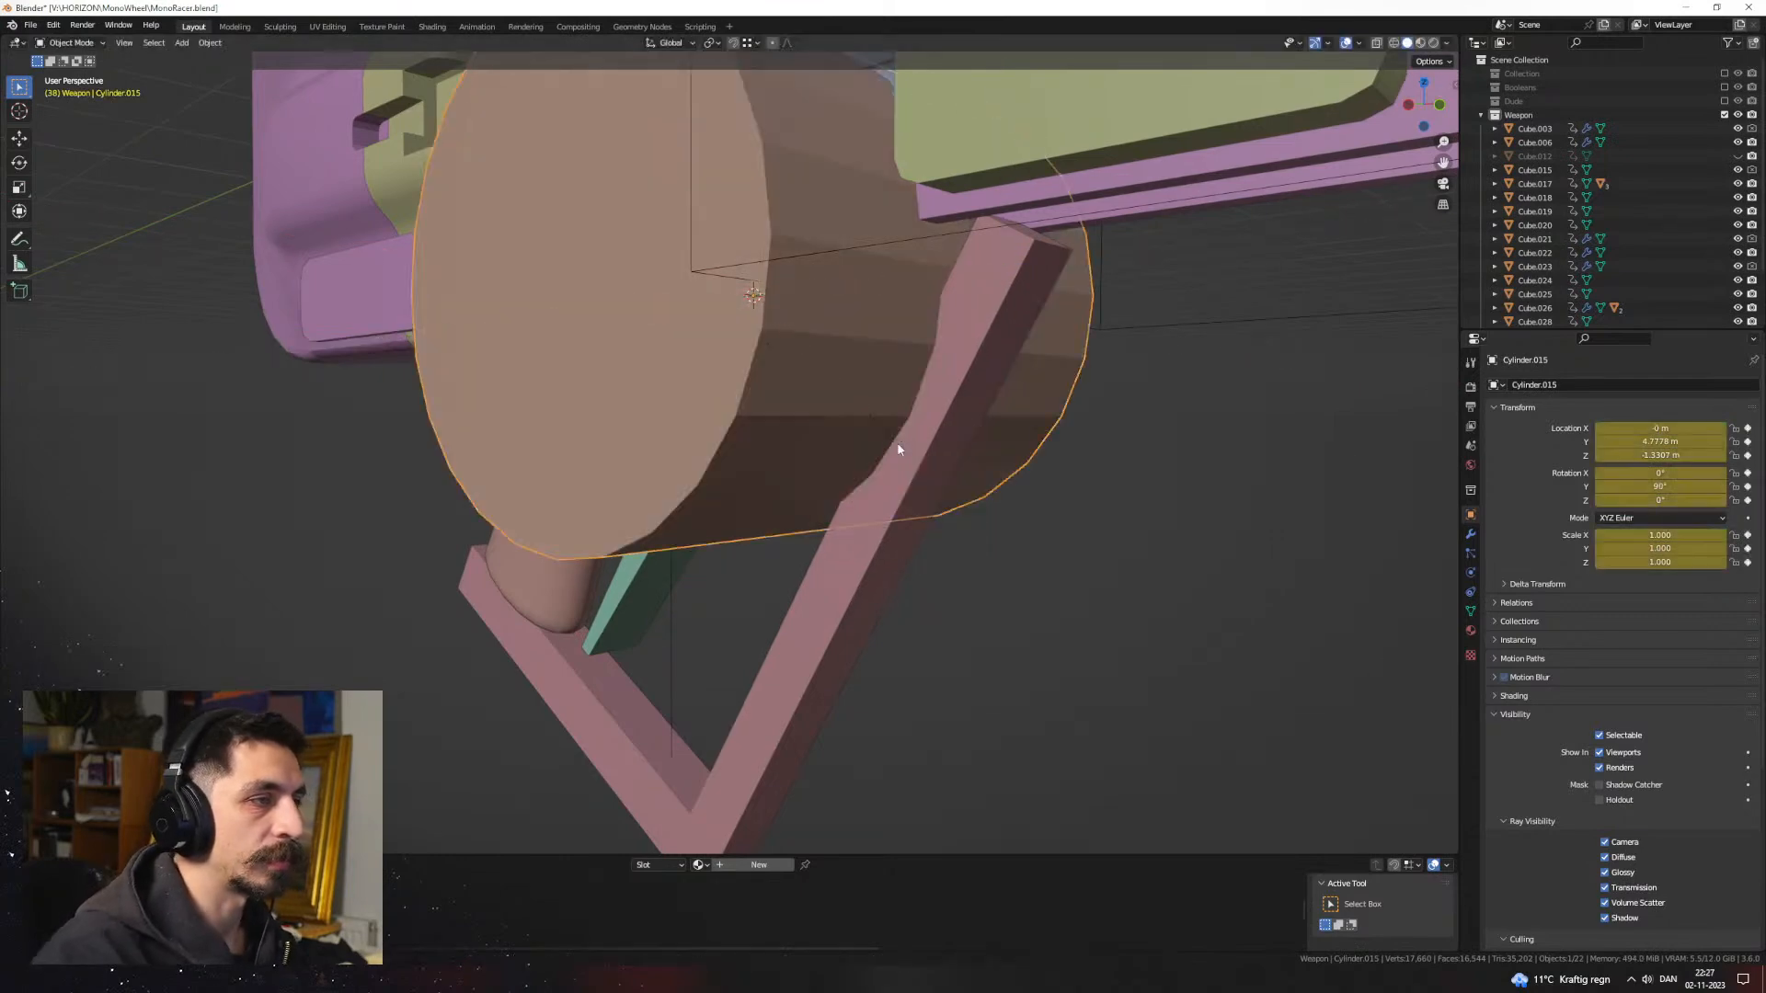
key("s")
left_click(819, 334)
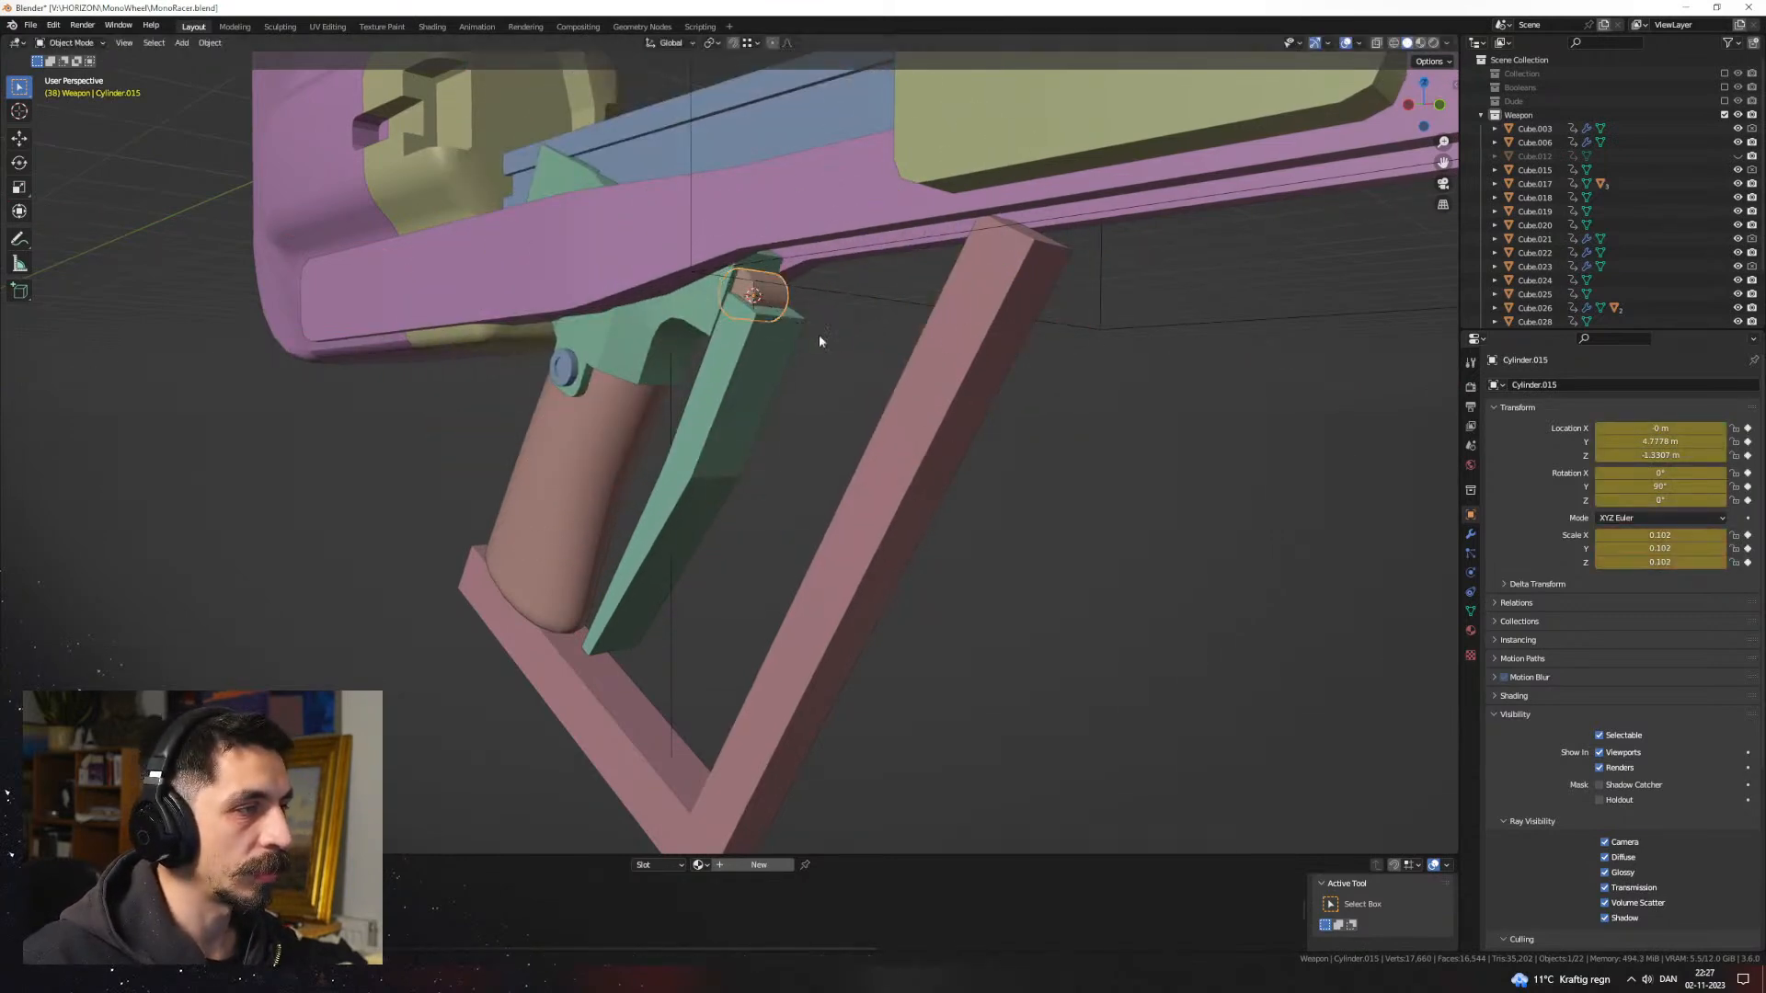
Step: Extrude the trigger lever's upper front face forward into a short arm and bevel the inner corner beneath it
middle_click_drag(819, 334, 763, 383)
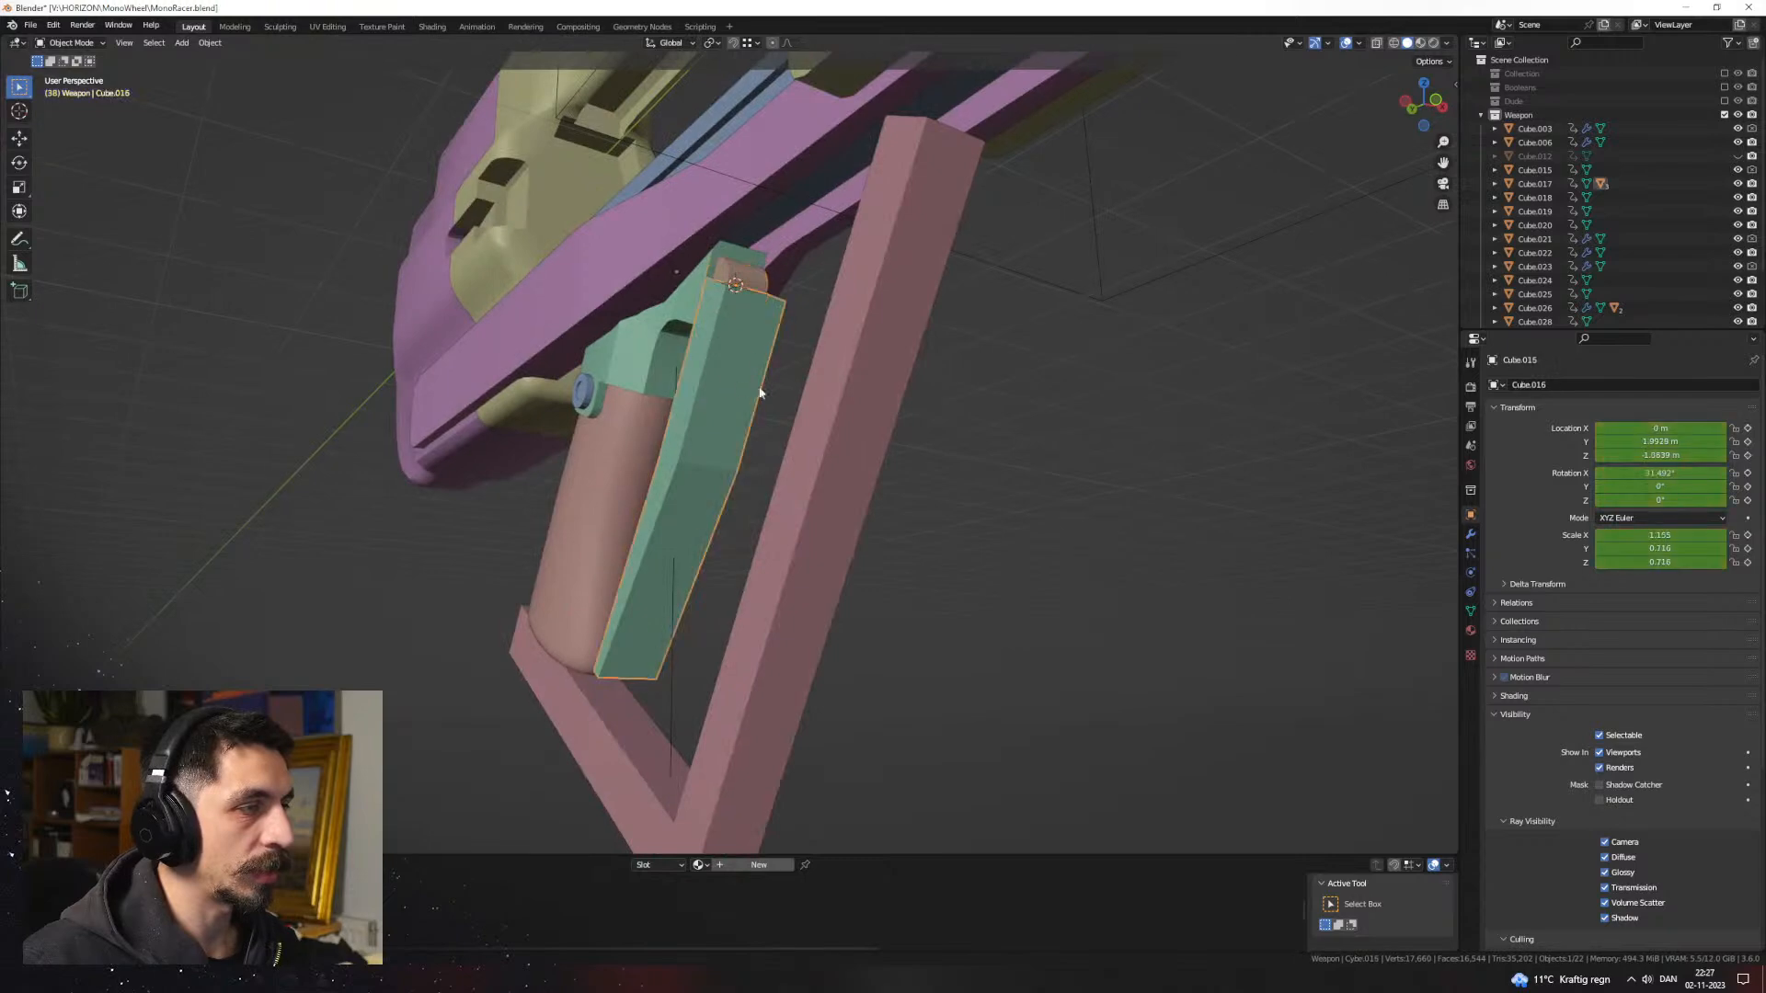
key("Tab")
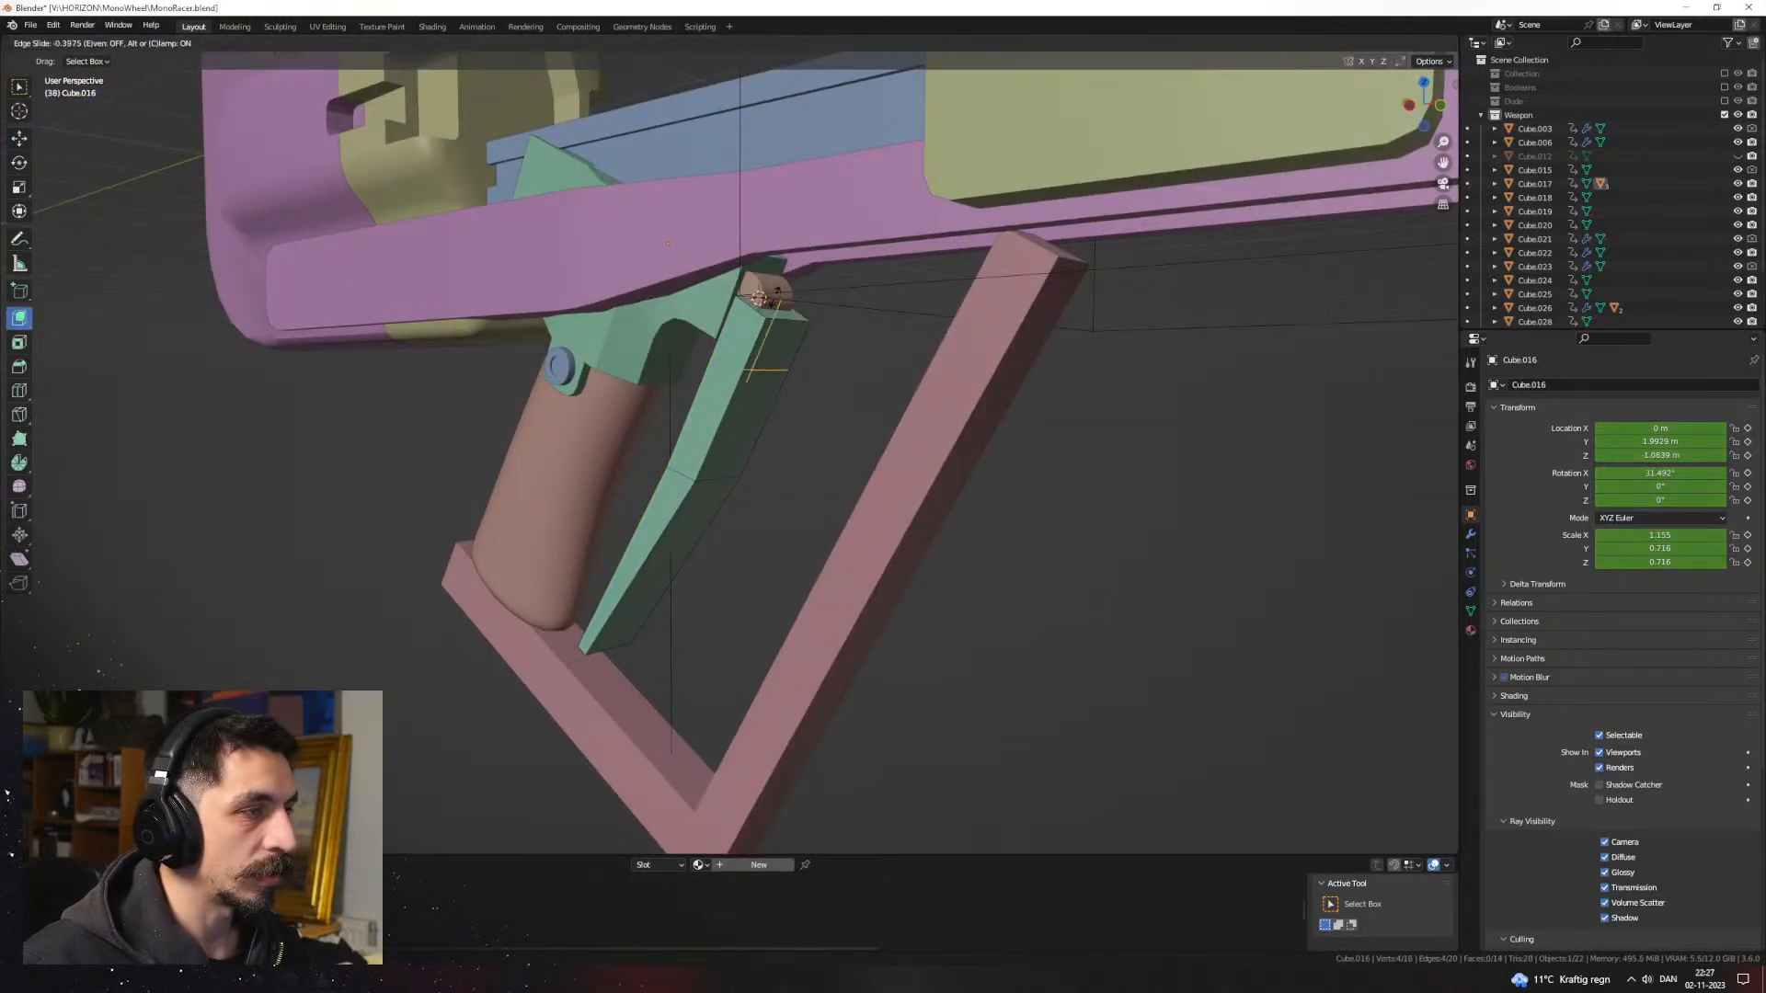
key("3")
left_click(785, 329)
mouse_move(785, 329)
middle_mouse_down()
mouse_move(850, 317)
mouse_move(799, 327)
middle_mouse_up()
key("e")
left_click(897, 361)
key("2")
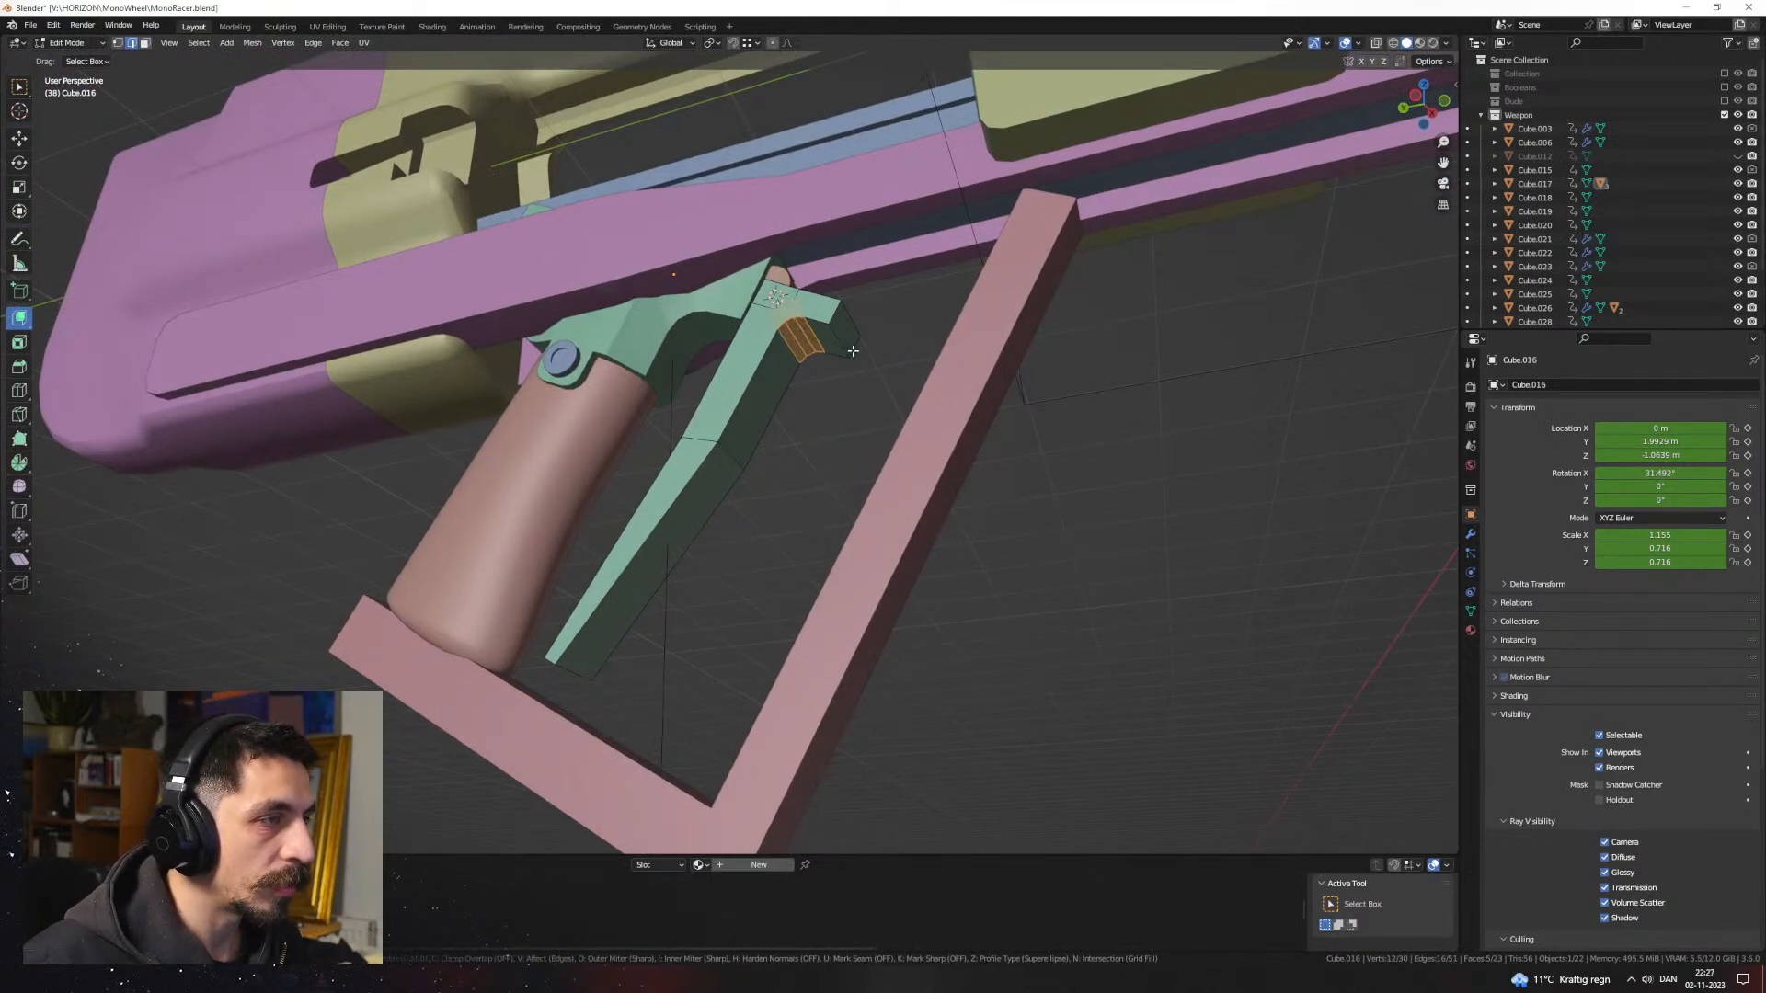
key("Tab")
key("Tab")
Step: Bevel the front and rear edges at the trigger lever's bend
left_click(736, 462)
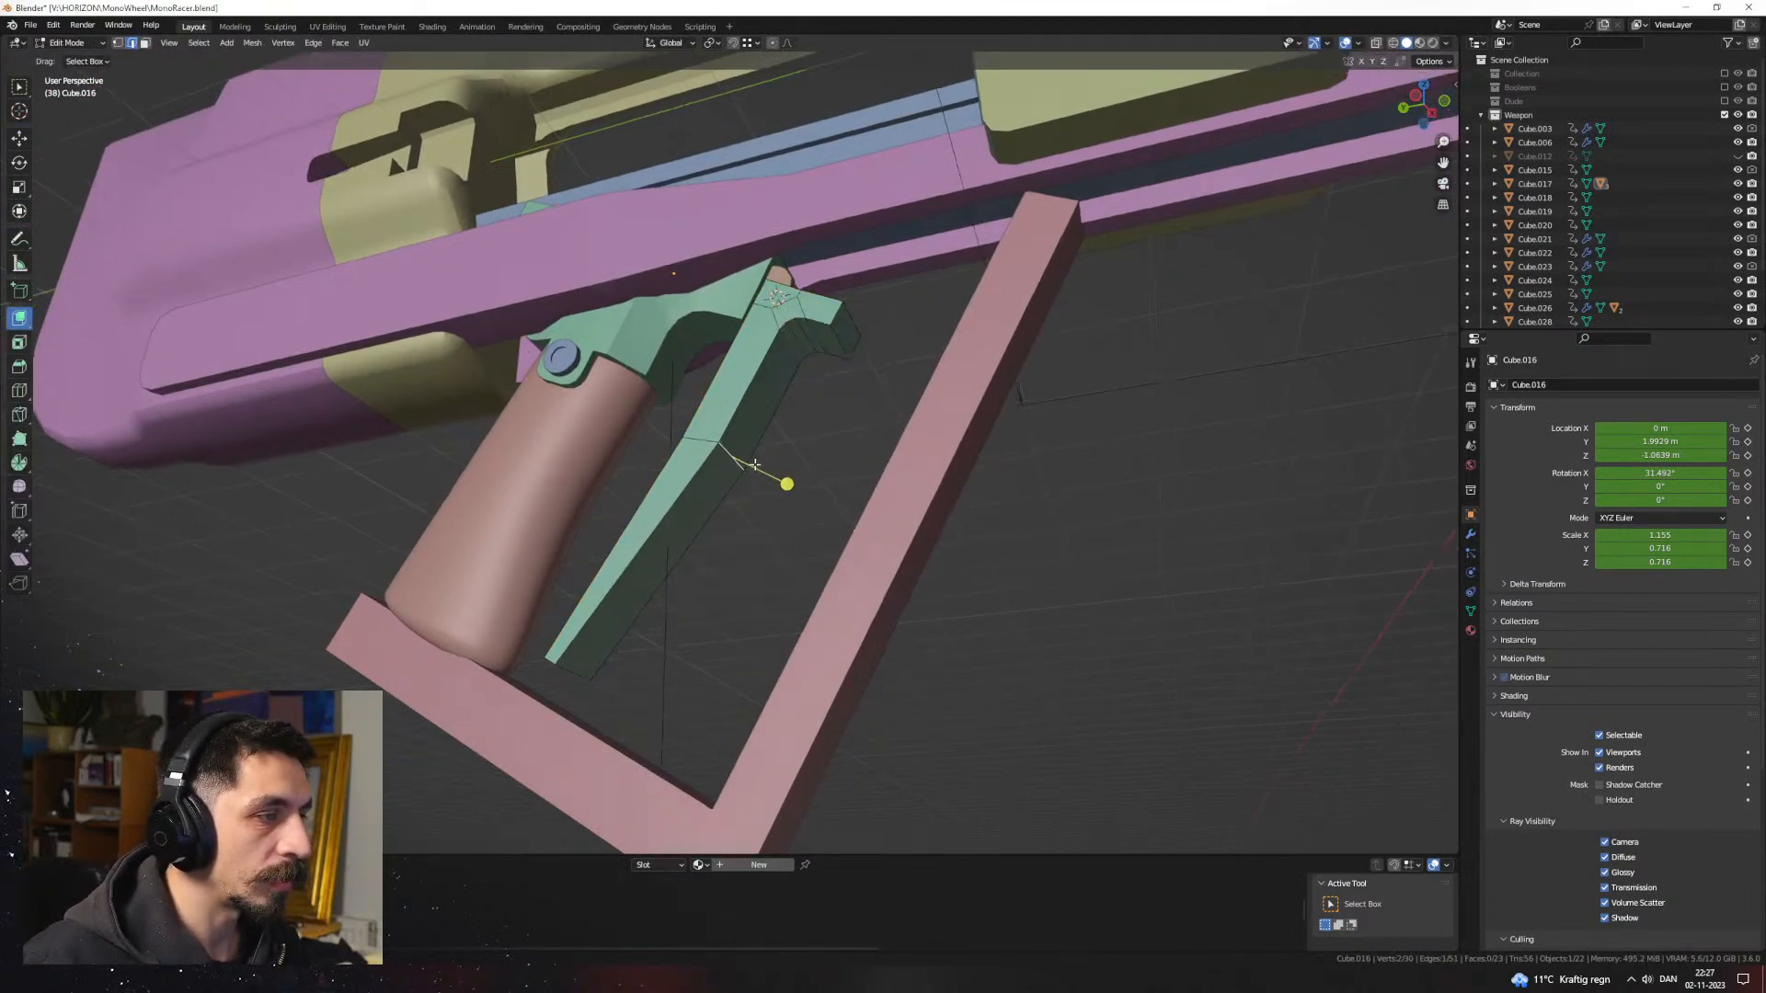
middle_click_drag(736, 462, 860, 487)
left_click(718, 466, "shift")
key("ctrl+b")
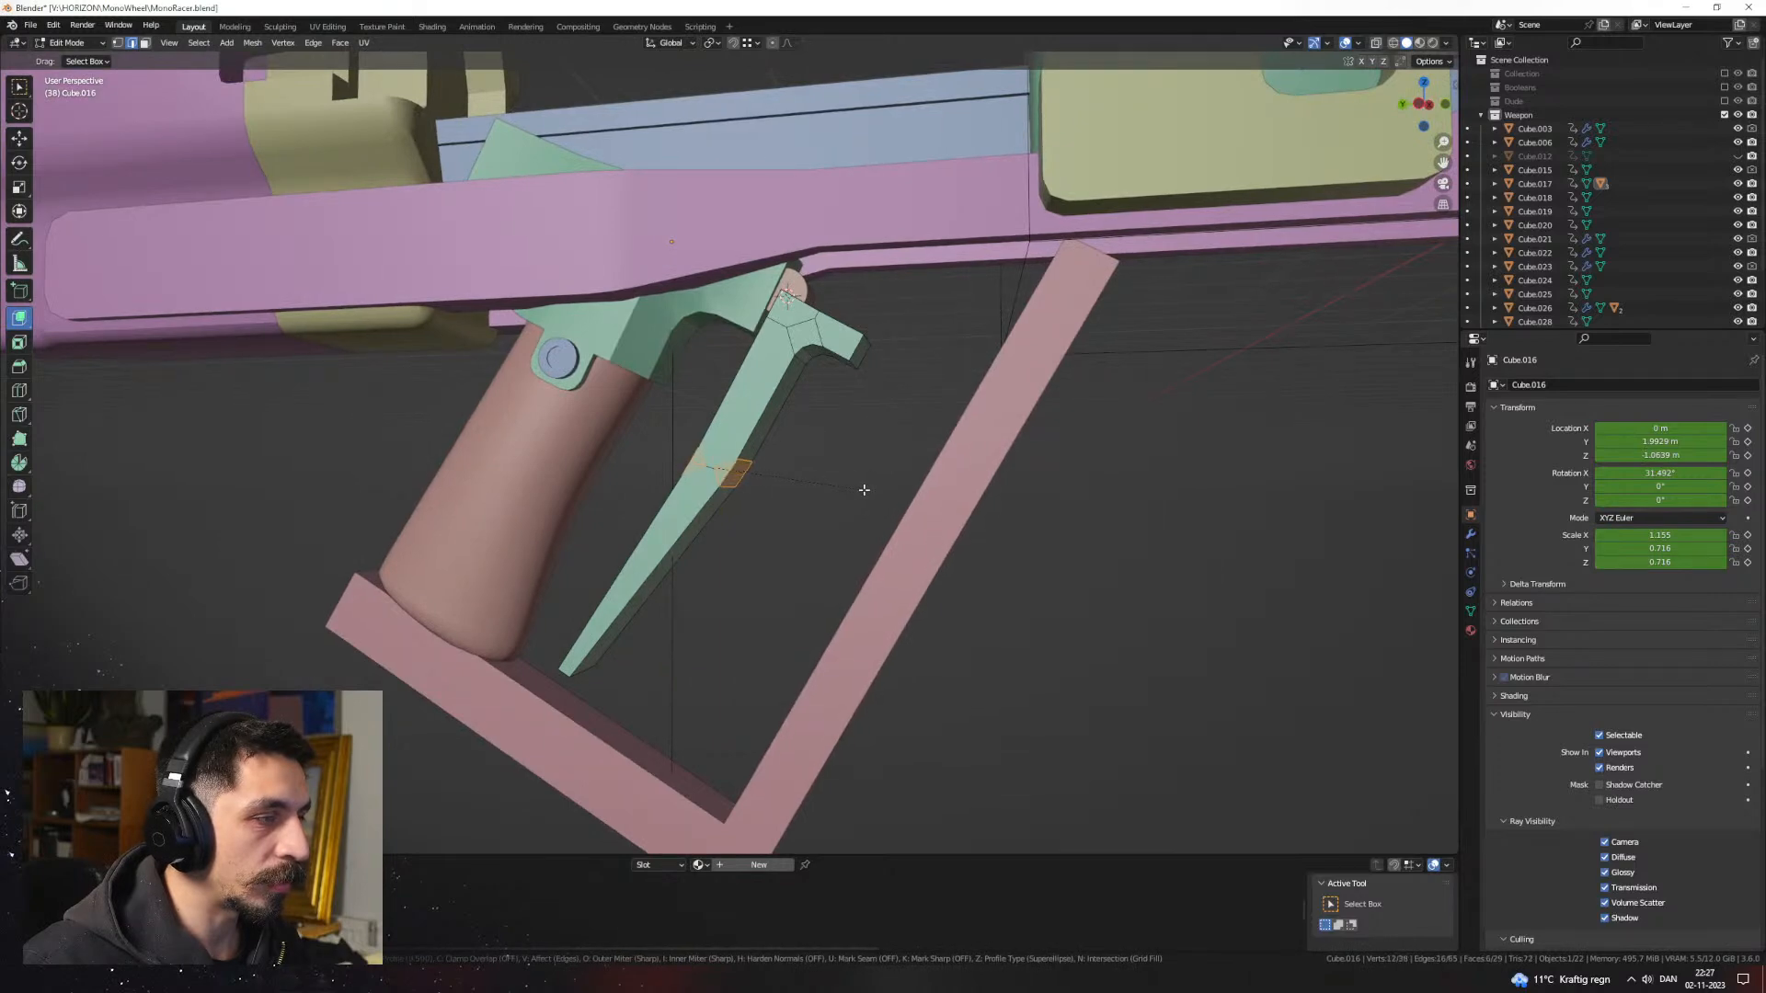
left_click(860, 493)
key("Tab")
Step: Select the trigger lever and scale its whole mesh along the X axis
left_click(822, 501)
mouse_move(822, 501)
middle_mouse_down()
mouse_move(733, 438)
mouse_move(809, 404)
mouse_move(824, 480)
middle_mouse_up()
left_click(769, 400)
right_click(769, 400)
left_click(771, 402)
key("Tab")
mouse_move(782, 403)
middle_mouse_down()
mouse_move(993, 432)
mouse_move(750, 466)
mouse_move(1038, 515)
mouse_move(927, 549)
mouse_move(899, 524)
mouse_move(911, 516)
mouse_move(812, 513)
mouse_move(848, 486)
mouse_move(765, 484)
mouse_move(809, 440)
mouse_move(777, 441)
mouse_move(874, 465)
mouse_move(825, 497)
mouse_move(864, 446)
middle_mouse_up()
key("a")
key("s")
key("x")
left_click(917, 420)
Step: Bevel the green bracket's front edge next to the pivot cylinder to round it off
key("Tab")
scroll(765, 484, "up", 3)
left_click(809, 440)
key("Tab")
left_click(764, 441)
key("ctrl+b")
left_click(898, 485)
key("Tab")
Step: Stretch the pivot cylinder's mesh along X by a factor of about 1.67
left_click(734, 398)
key("Tab")
key("s")
key("x")
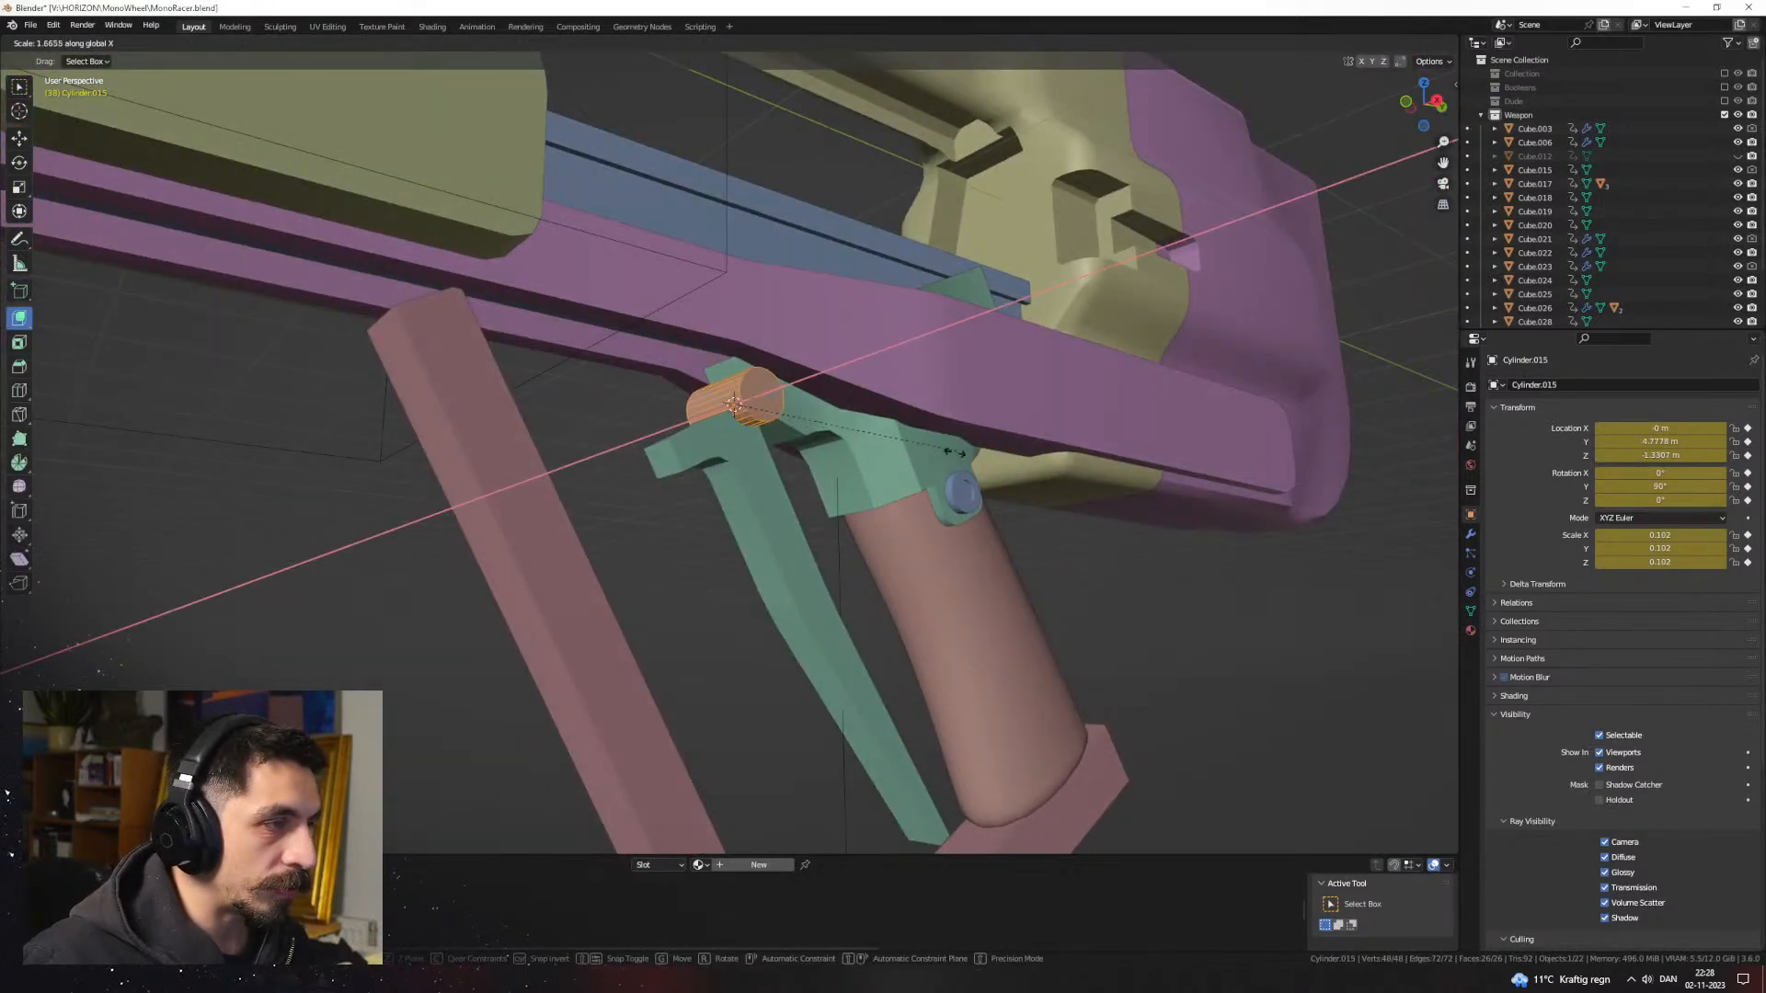
left_click(949, 453)
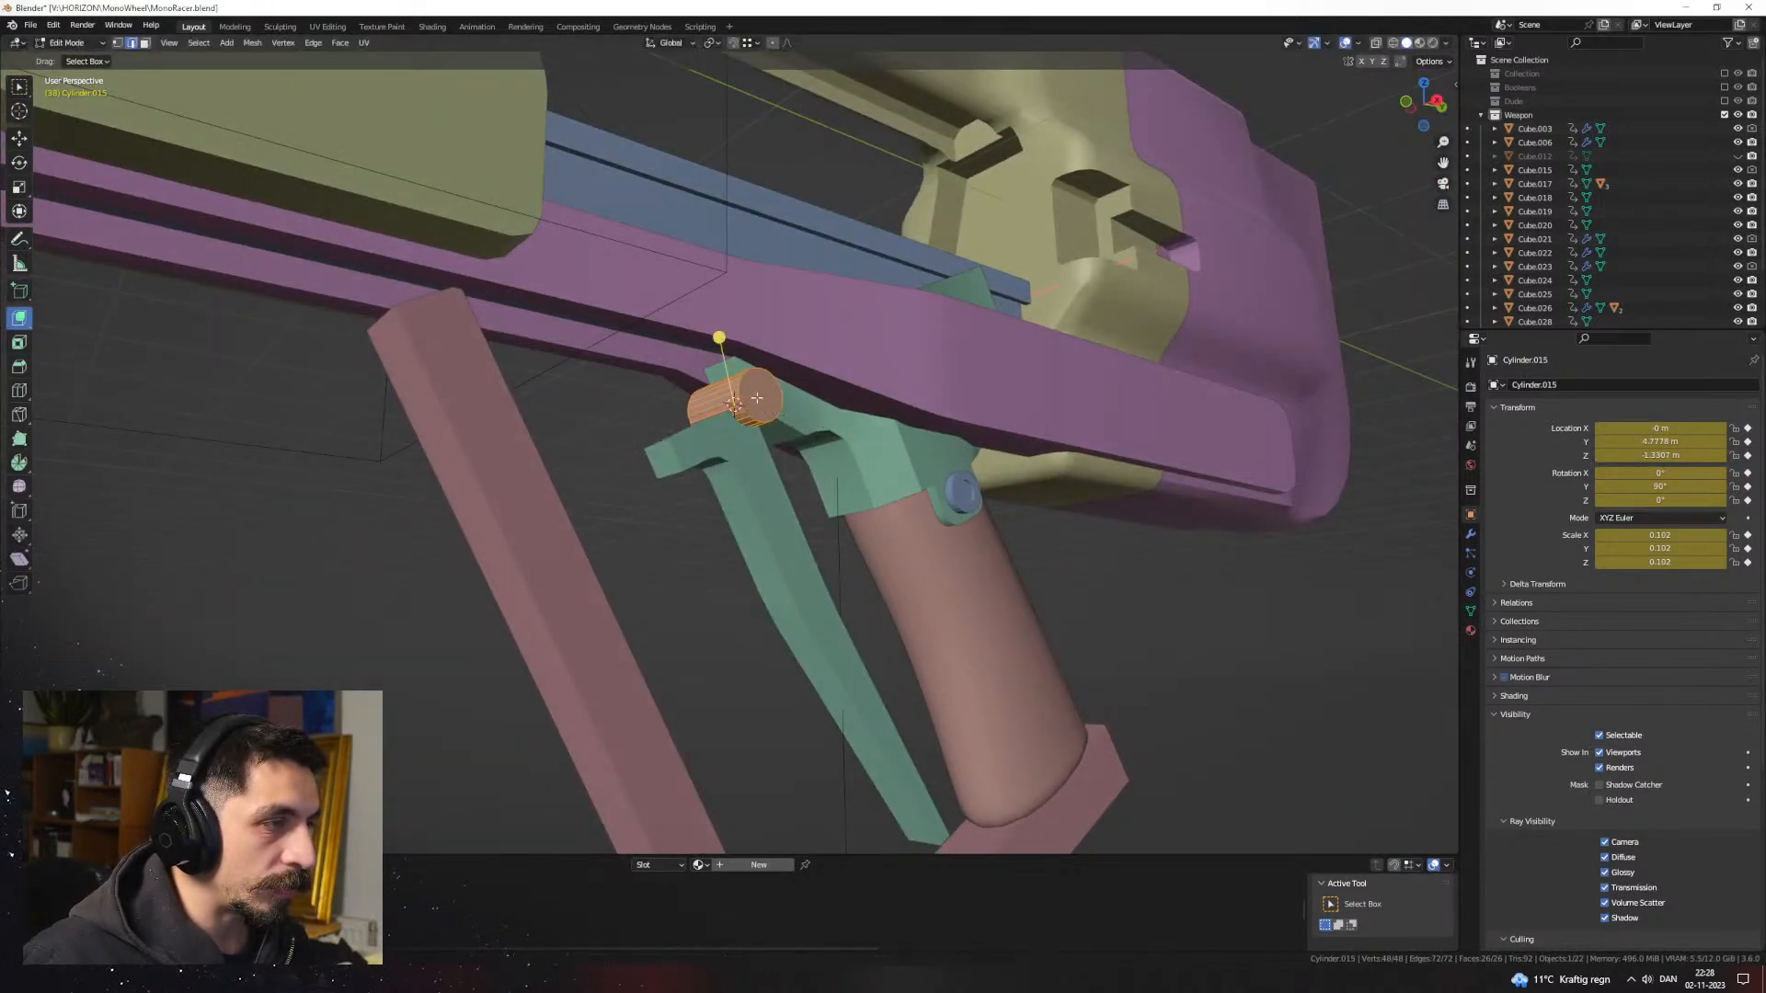
Step: Inset the pivot cylinder's end faces and move the whole cylinder mesh along X
left_click(934, 463)
middle_click_drag(833, 462, 869, 477)
key("a")
key("g")
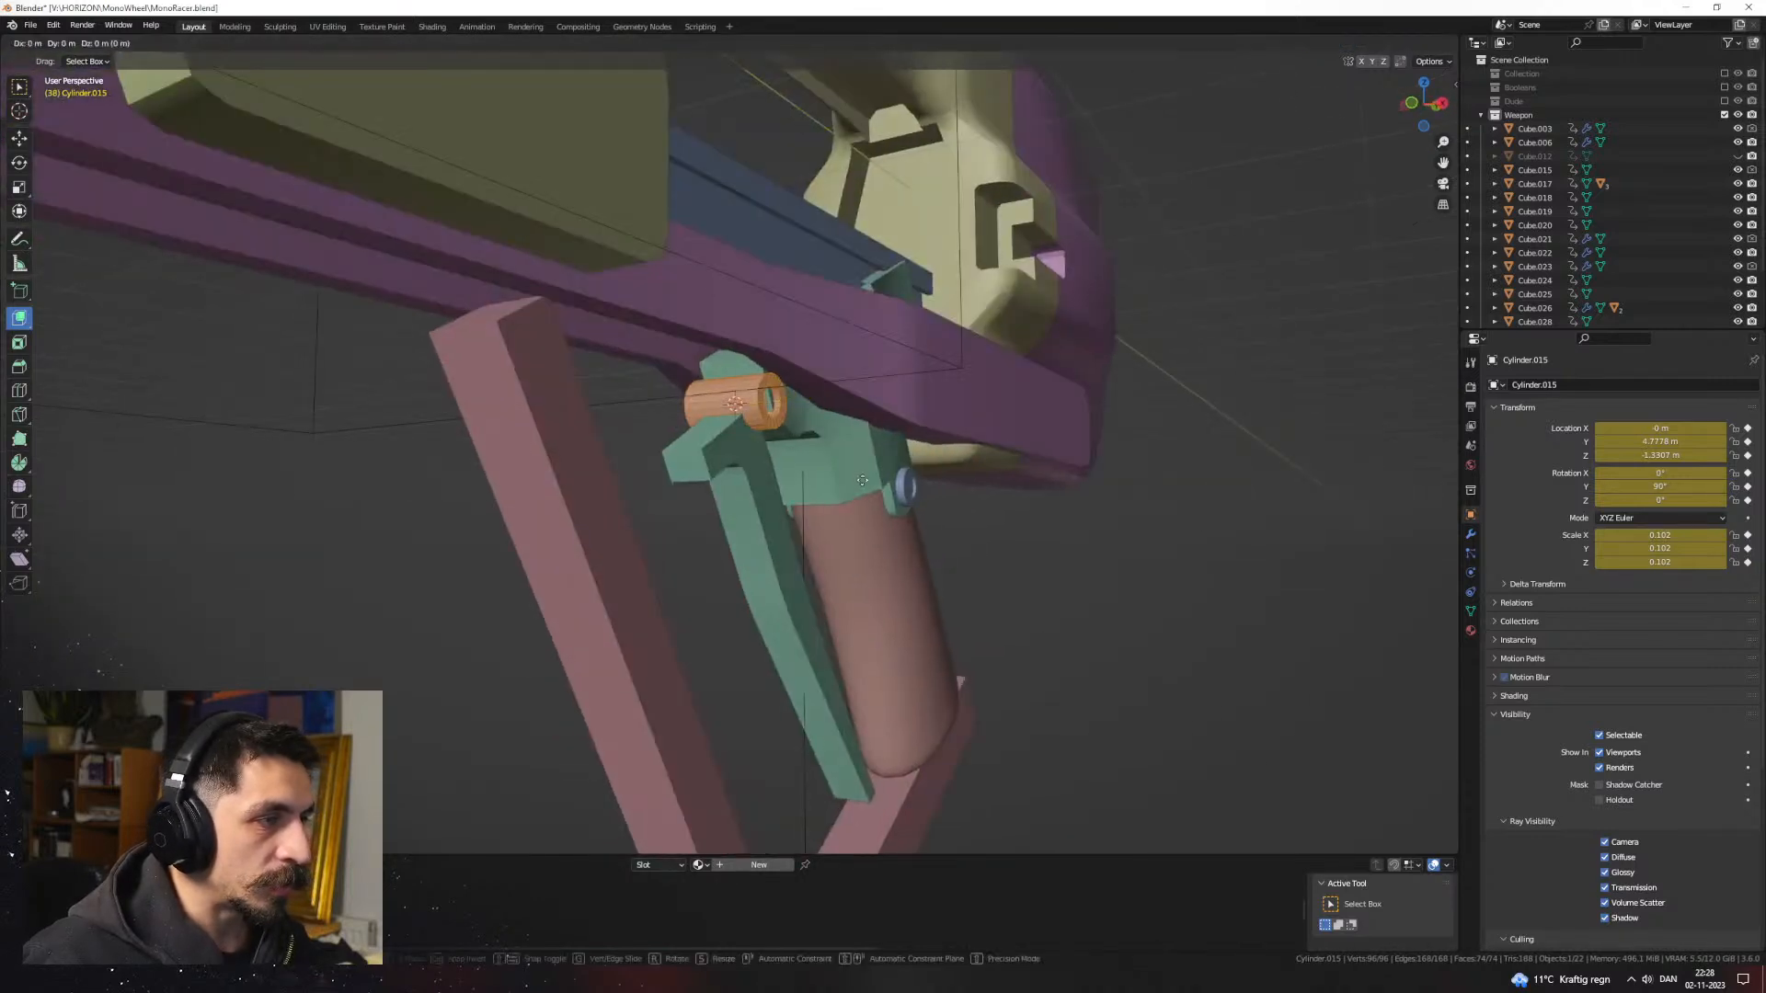
key("x")
left_click(806, 471)
Step: Duplicate the pivot cylinder's mesh and offset the copy along X to form a second pin segment
key("g")
key("x")
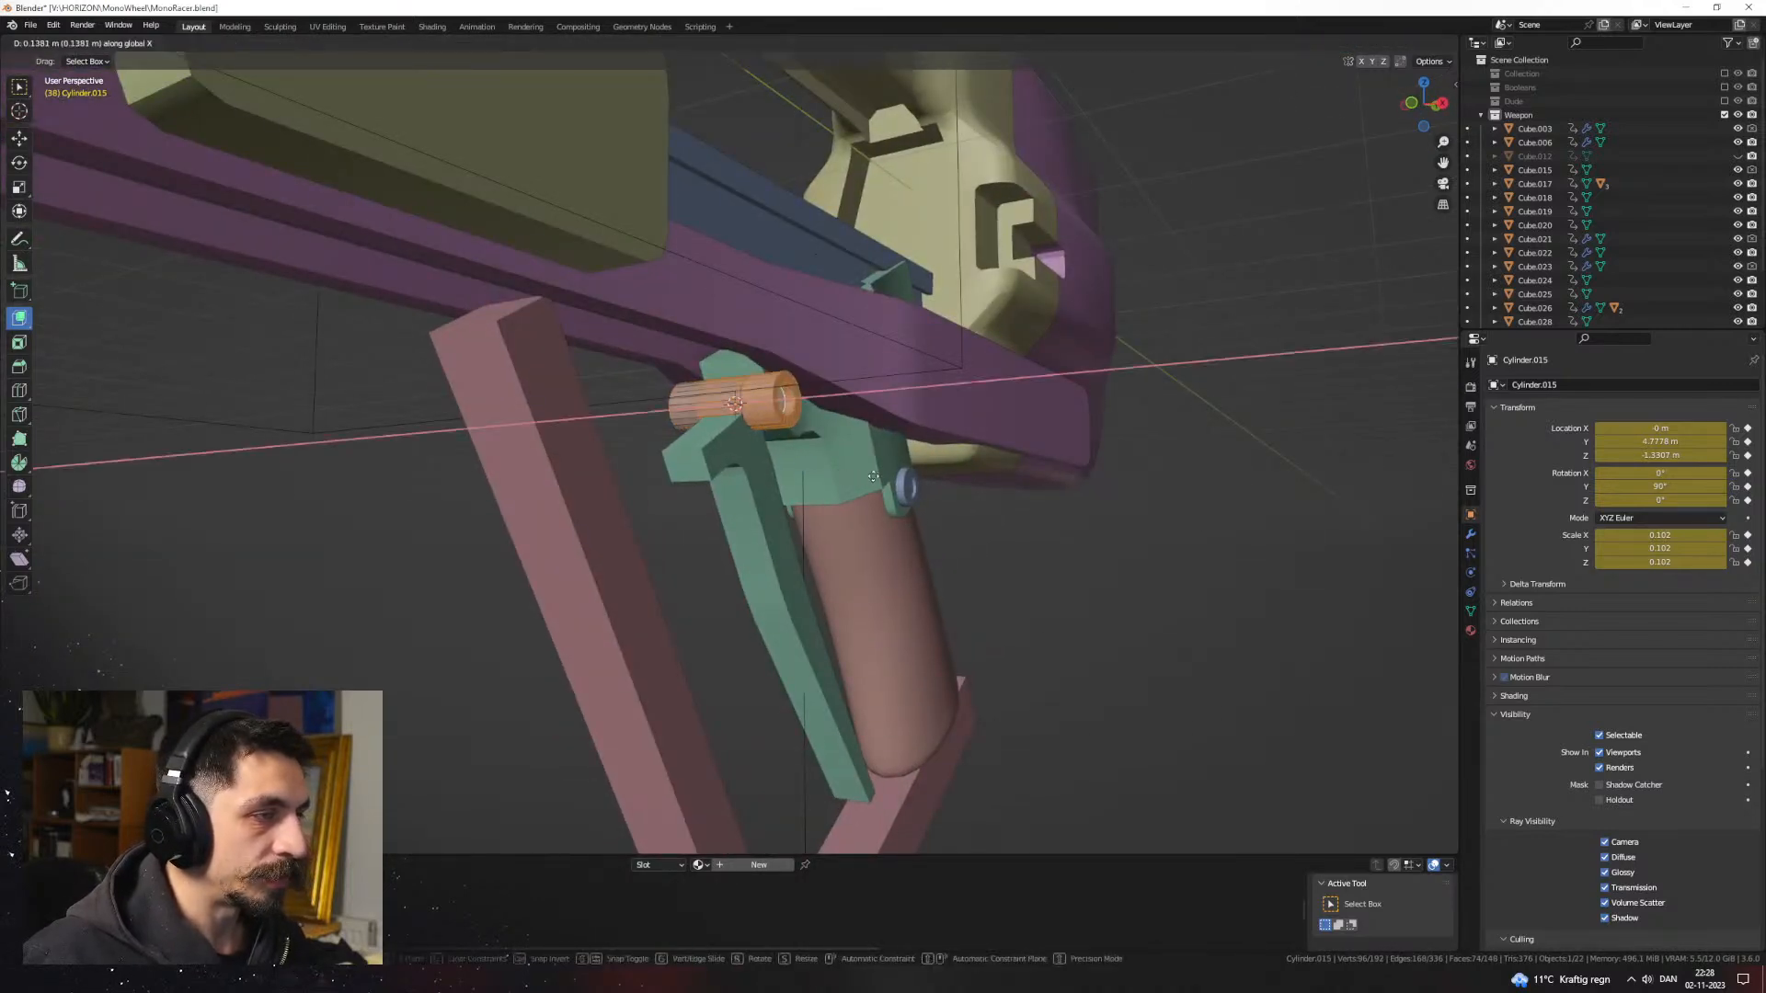
left_click(798, 450)
middle_click_drag(798, 451, 1011, 483)
left_click(872, 426)
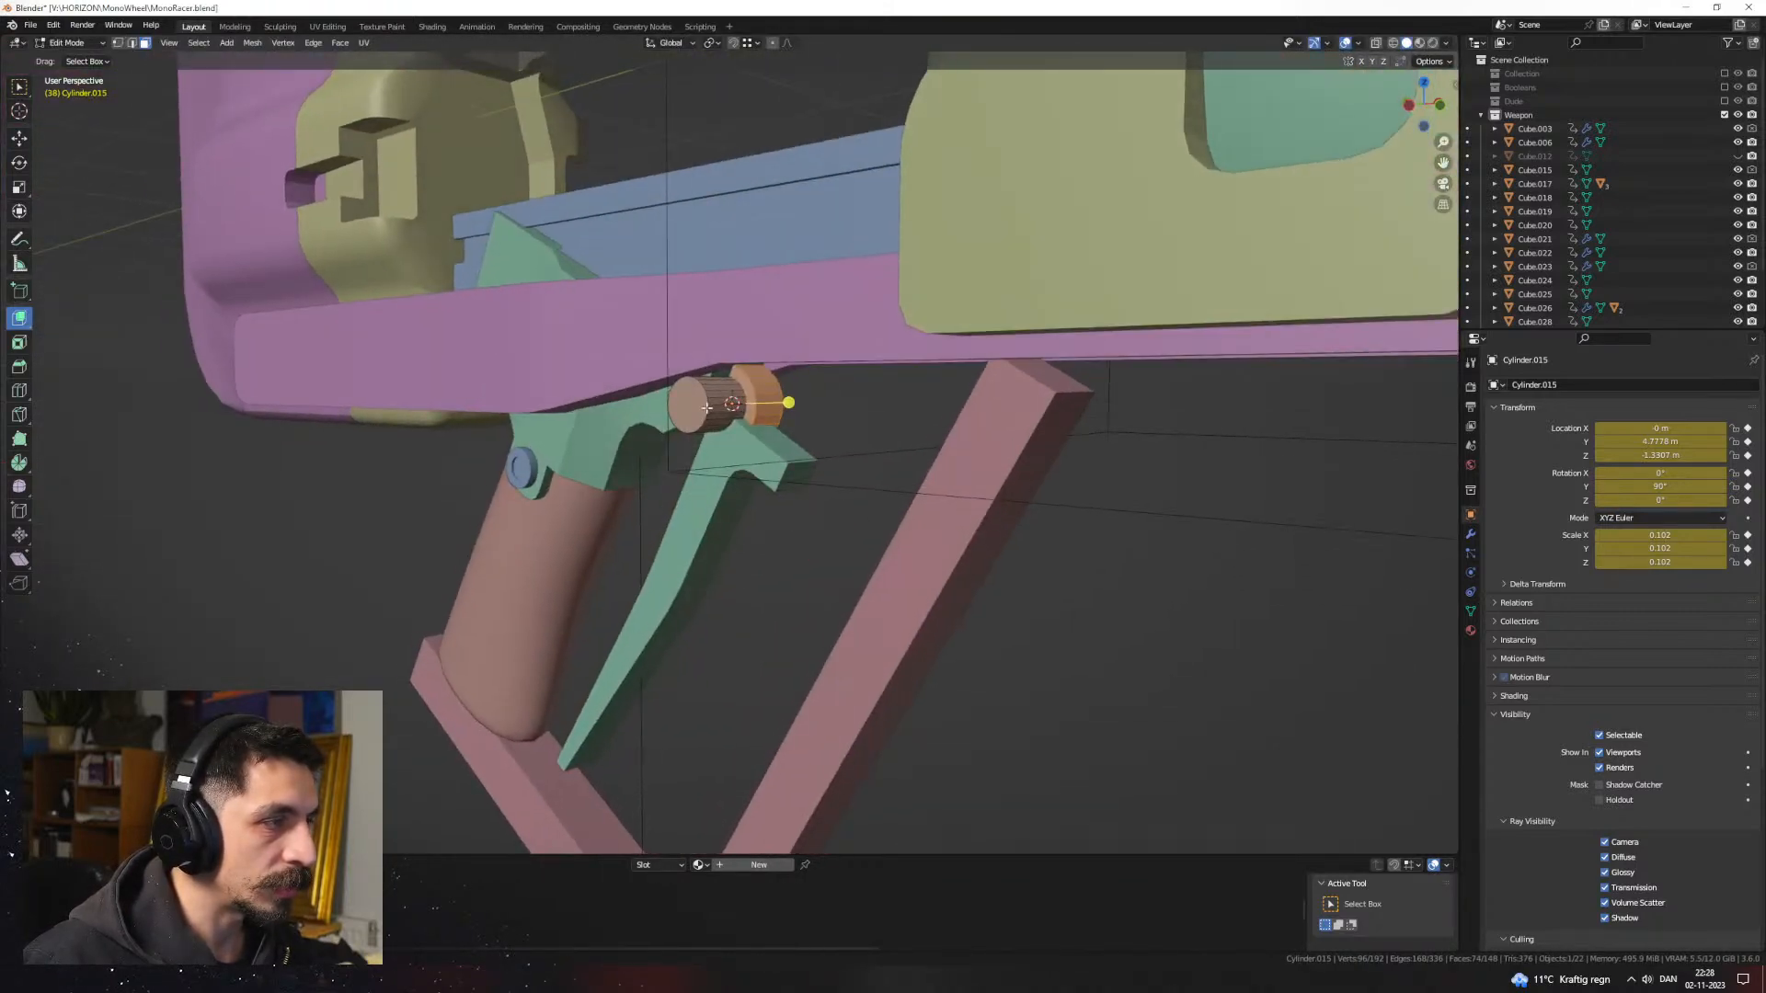
Step: Examine the pivot segments, bracket and trigger lever from both sides of the weapon
scroll(730, 436, "down", 2)
middle_click_drag(730, 436, 788, 460)
scroll(816, 390, "down", 3)
scroll(782, 384, "up", 5)
scroll(788, 460, "down", 2)
key("Tab")
middle_click_drag(934, 500, 723, 572)
scroll(841, 561, "up", 3)
scroll(802, 505, "down", 3)
Step: In the right view, move the trigger lever's lower section toward the grip with smooth proportional editing
left_click(828, 539)
scroll(790, 479, "up", 2)
key("Tab")
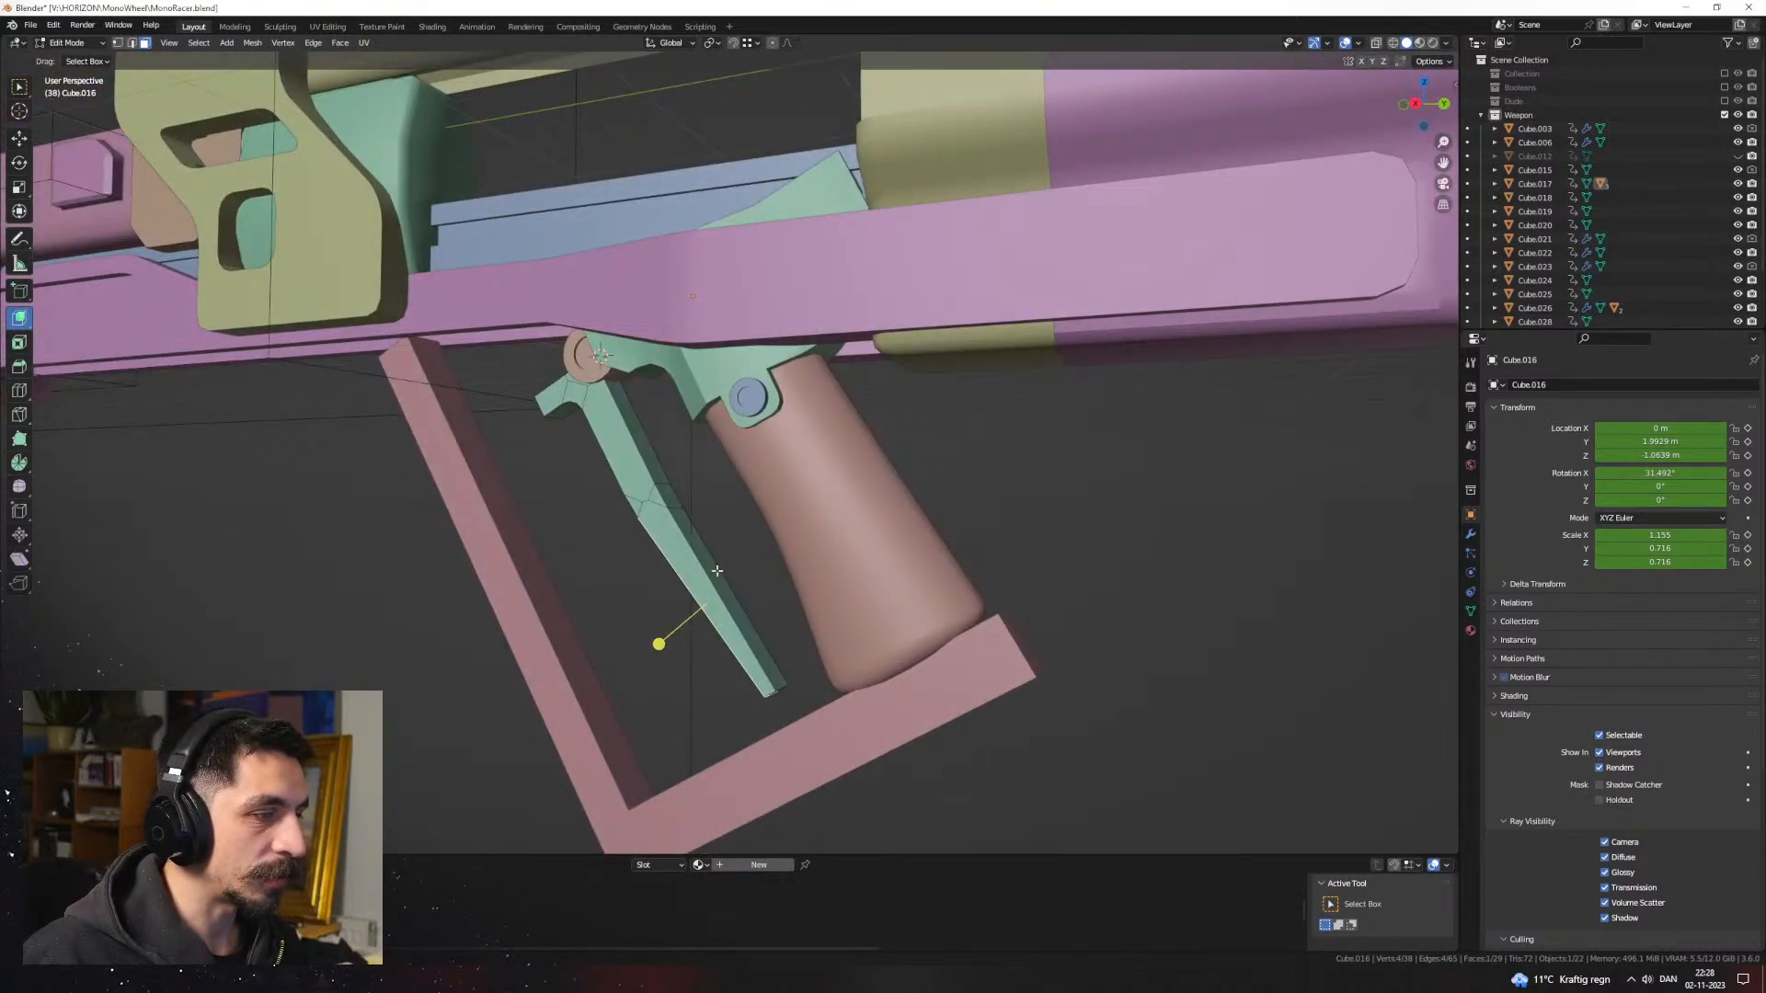
key("KP_3")
key("g")
left_click(937, 546)
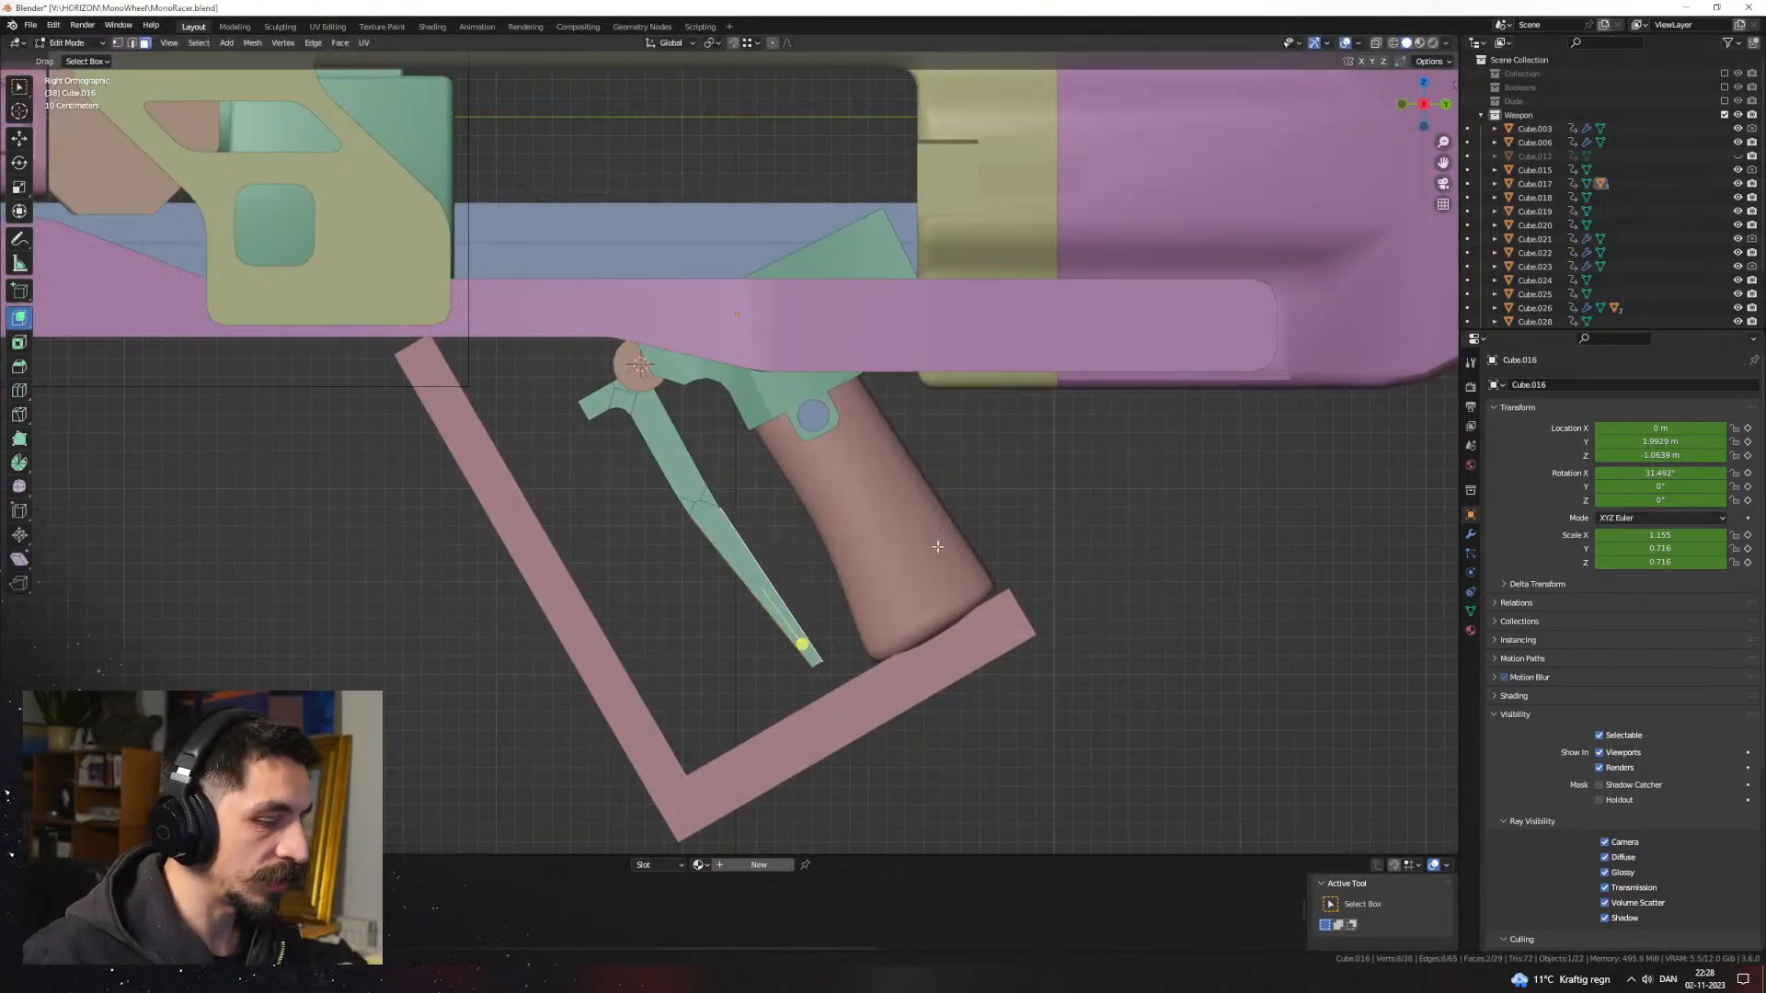
key("g")
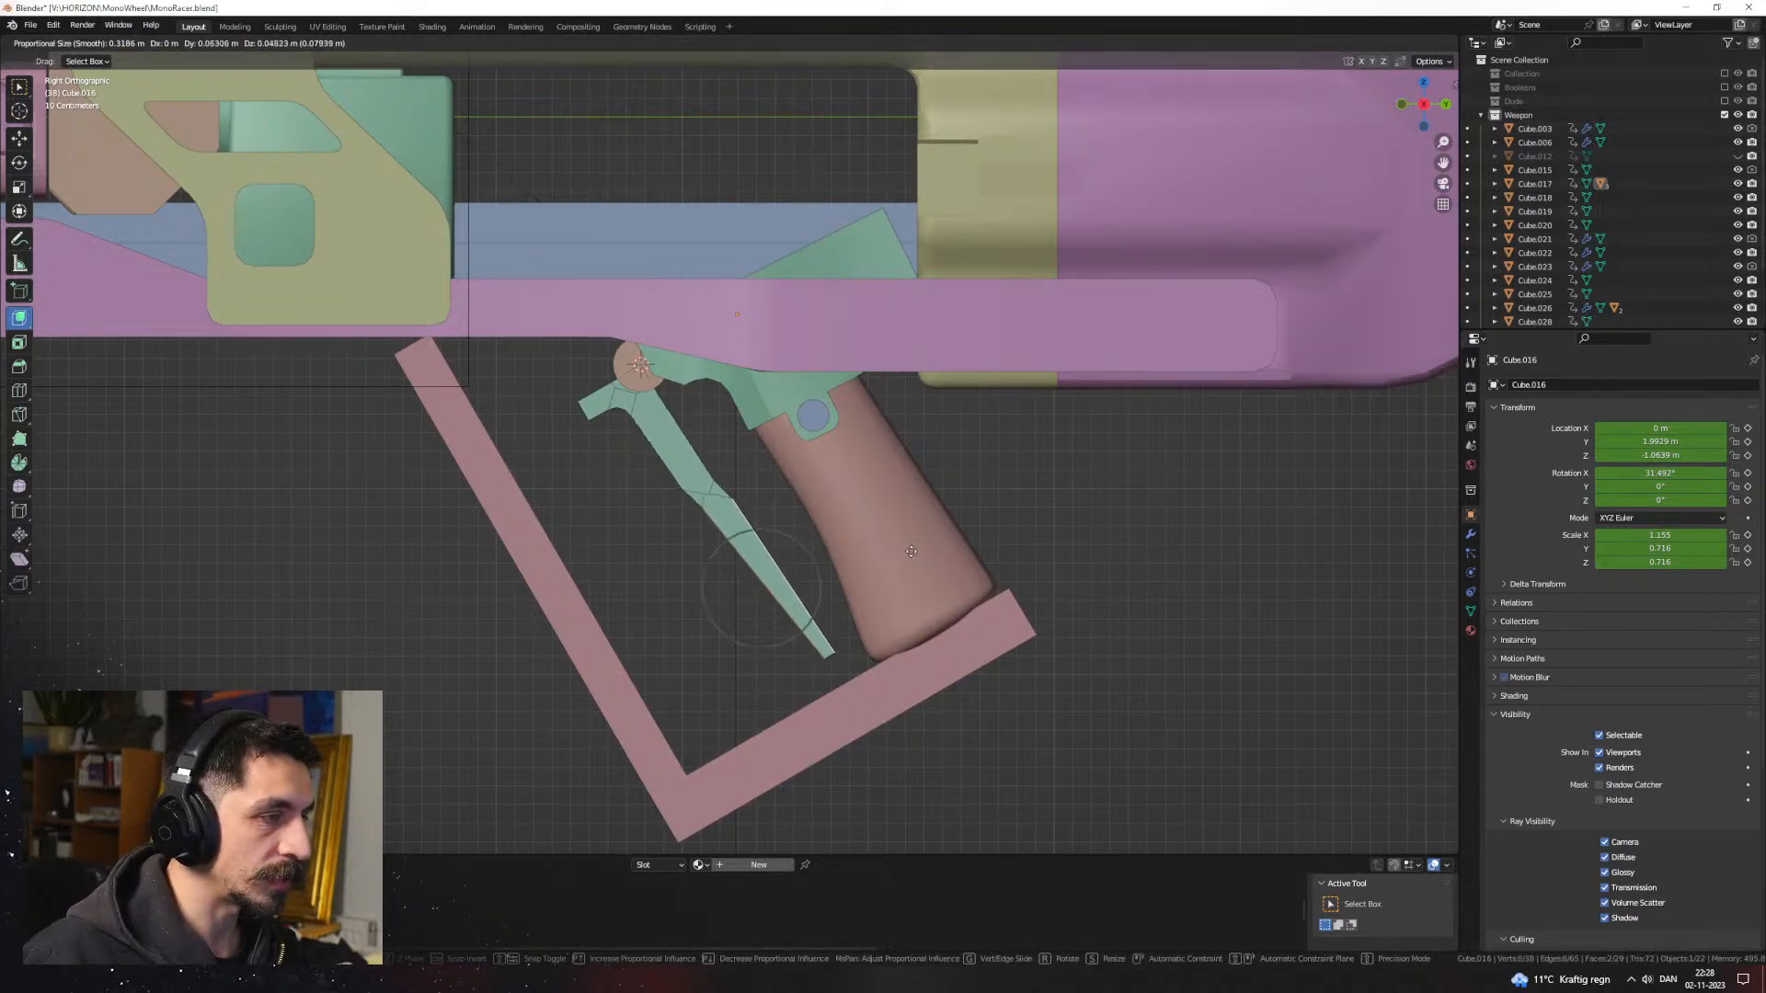
scroll(919, 534, "down", 3)
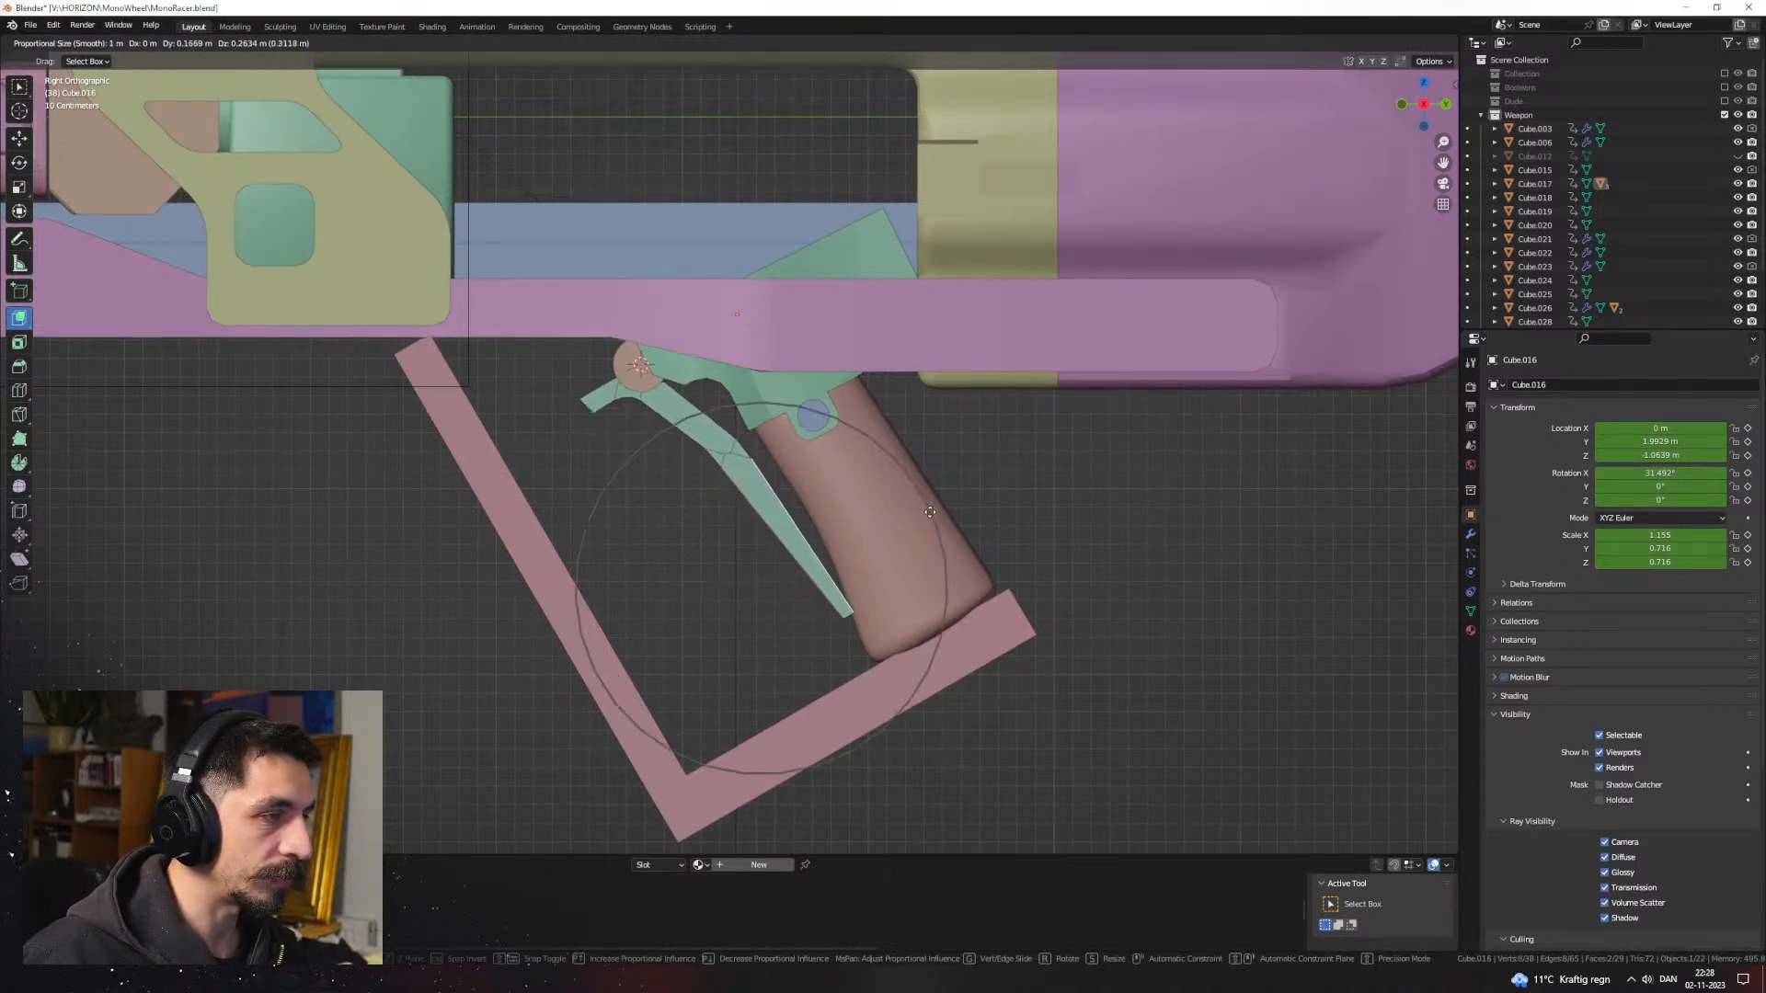
left_click(926, 507)
Step: Rotate the trigger lever's lower section by about 5° with proportional falloff to follow the grip
key("r")
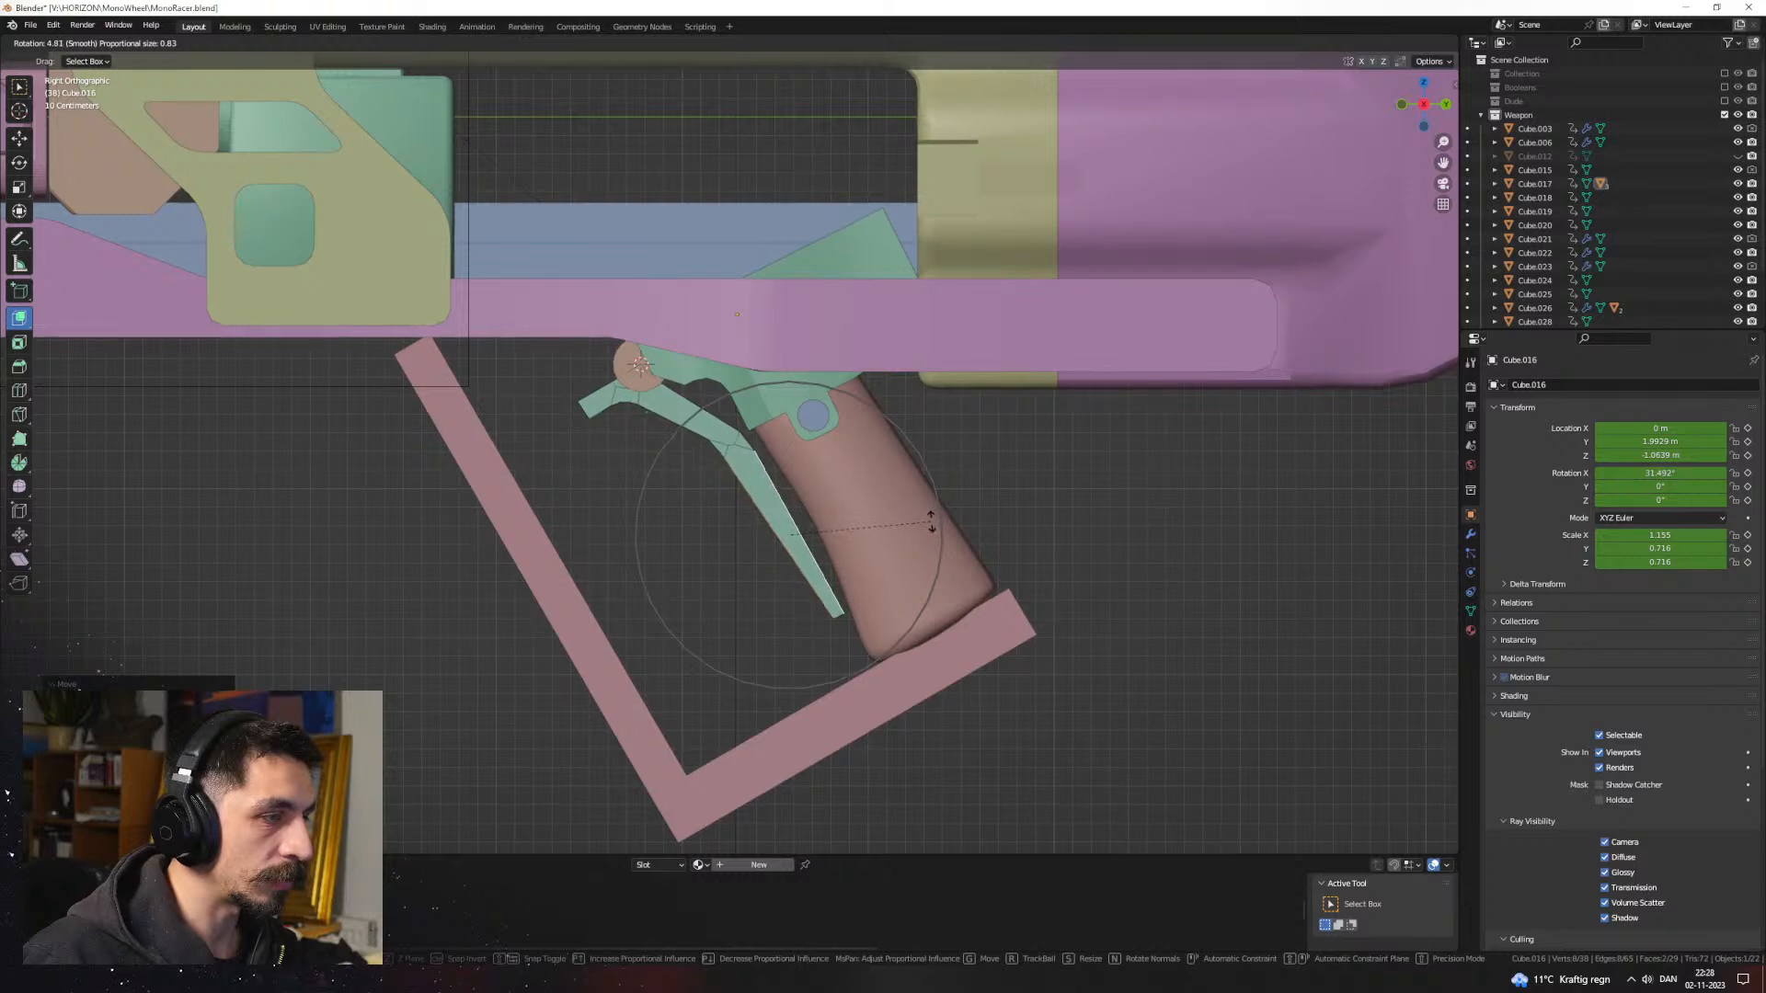
left_click(931, 522)
key("Tab")
middle_click_drag(1056, 516, 1141, 538)
key("KP_3")
Step: In mesh editing, slide an edge along the trigger lever near its bend
middle_click_drag(872, 558, 863, 485)
left_click(782, 399)
left_click(1001, 516)
left_click(781, 494)
scroll(809, 526, "up", 4)
key("Tab")
key("g")
key("g")
left_click(855, 527)
Step: Slide the edges just below and at the trigger lever's bend to smooth the transition into the lower arm
left_click(859, 484)
key("g")
key("g")
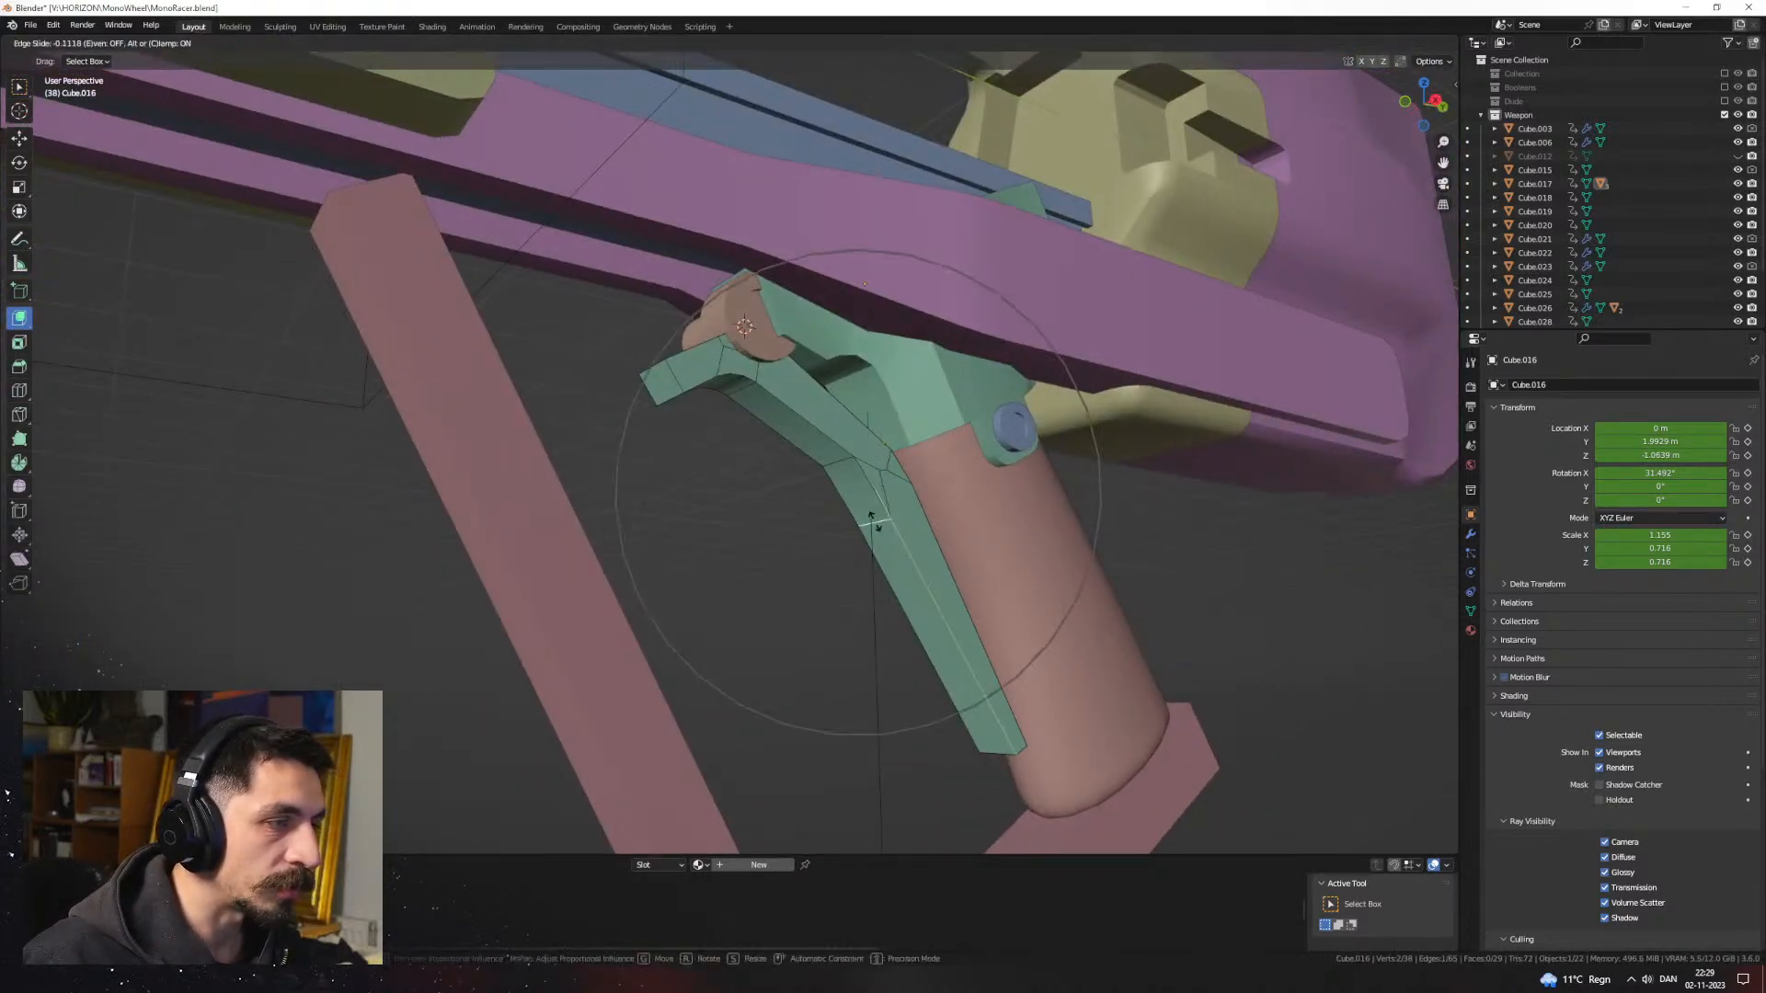
left_click(875, 518)
left_click(842, 458)
key("g")
key("g")
left_click(848, 484)
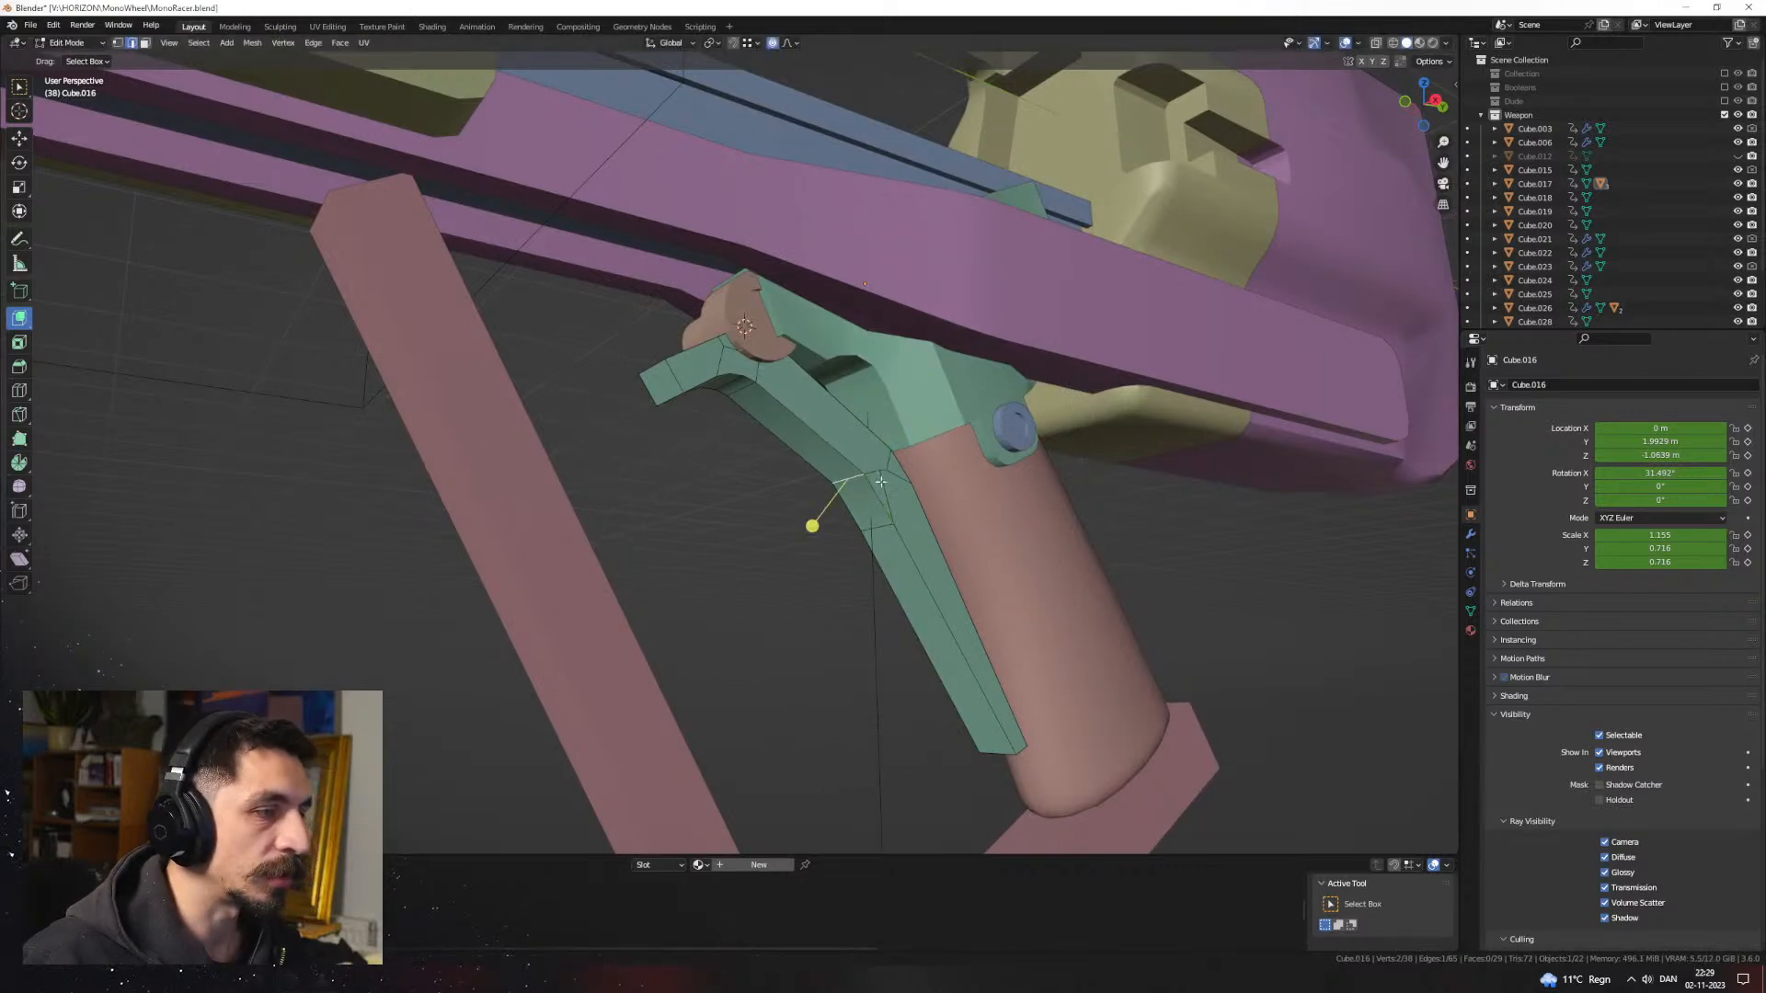
Step: Vertex-slide the point on the side face of the trigger lever's bend along its edge
middle_click_drag(876, 470, 745, 530)
middle_click_drag(856, 538, 906, 598)
key("g")
key("g")
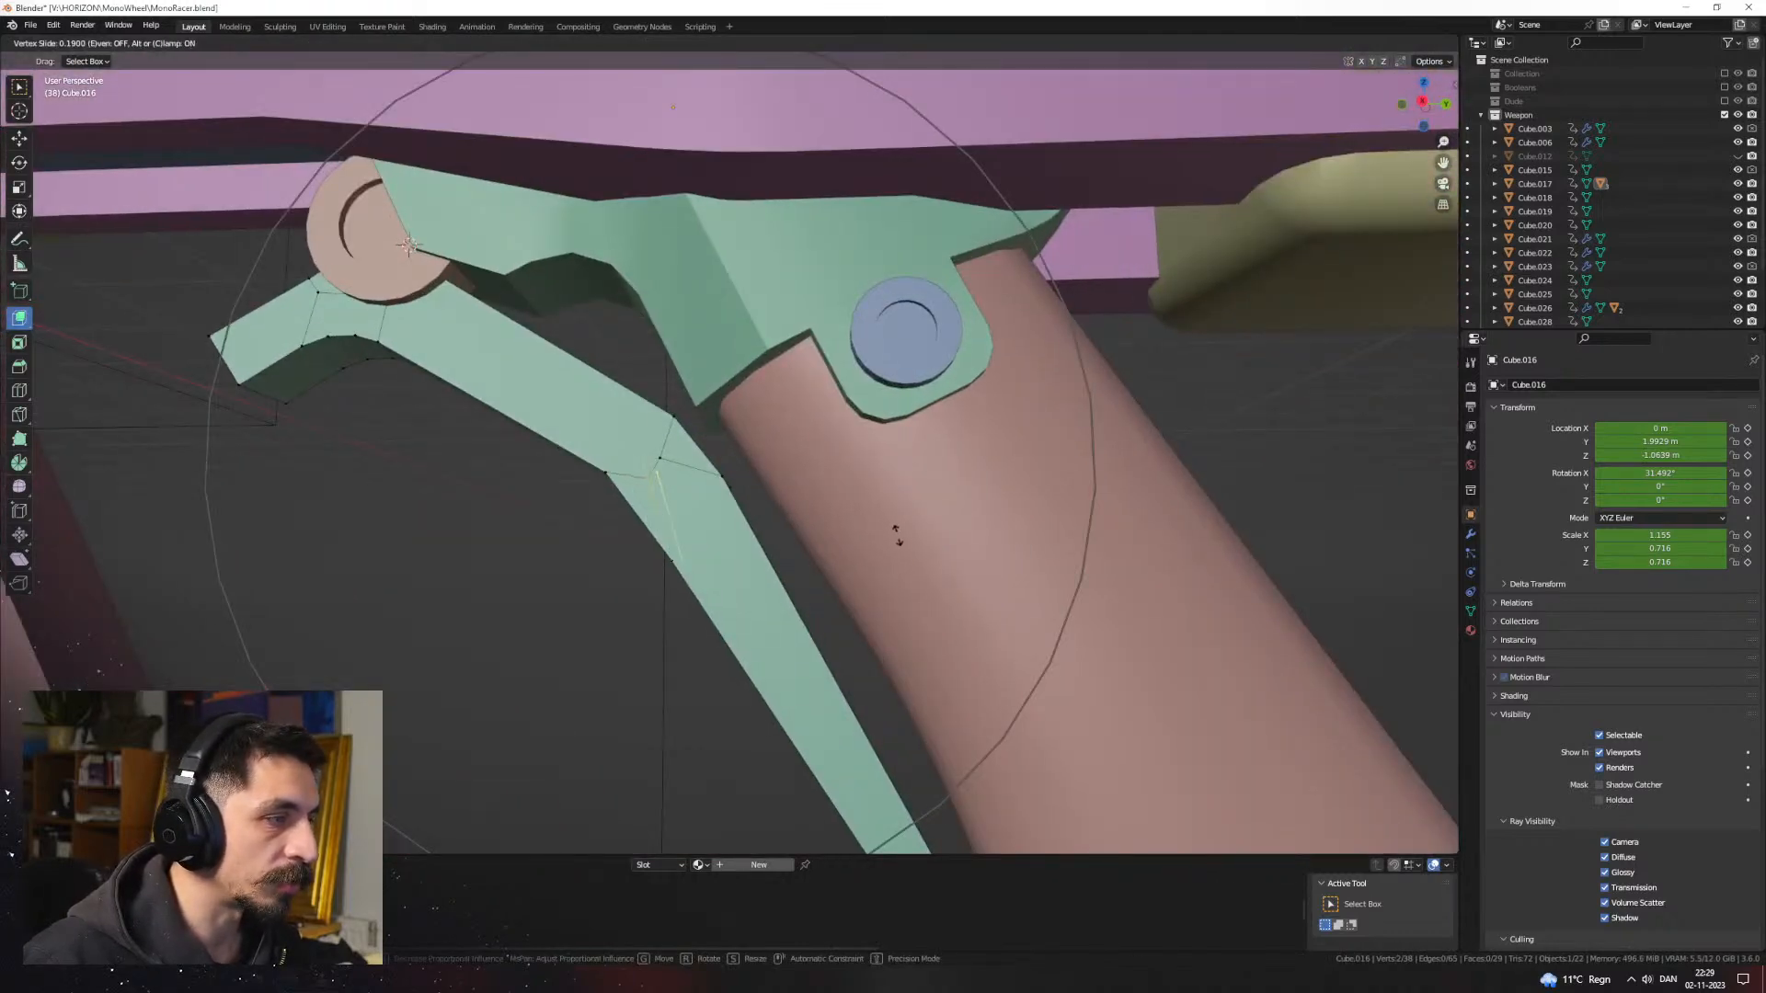
left_click(894, 531)
middle_click_drag(895, 532, 778, 538)
middle_click_drag(703, 482, 678, 510)
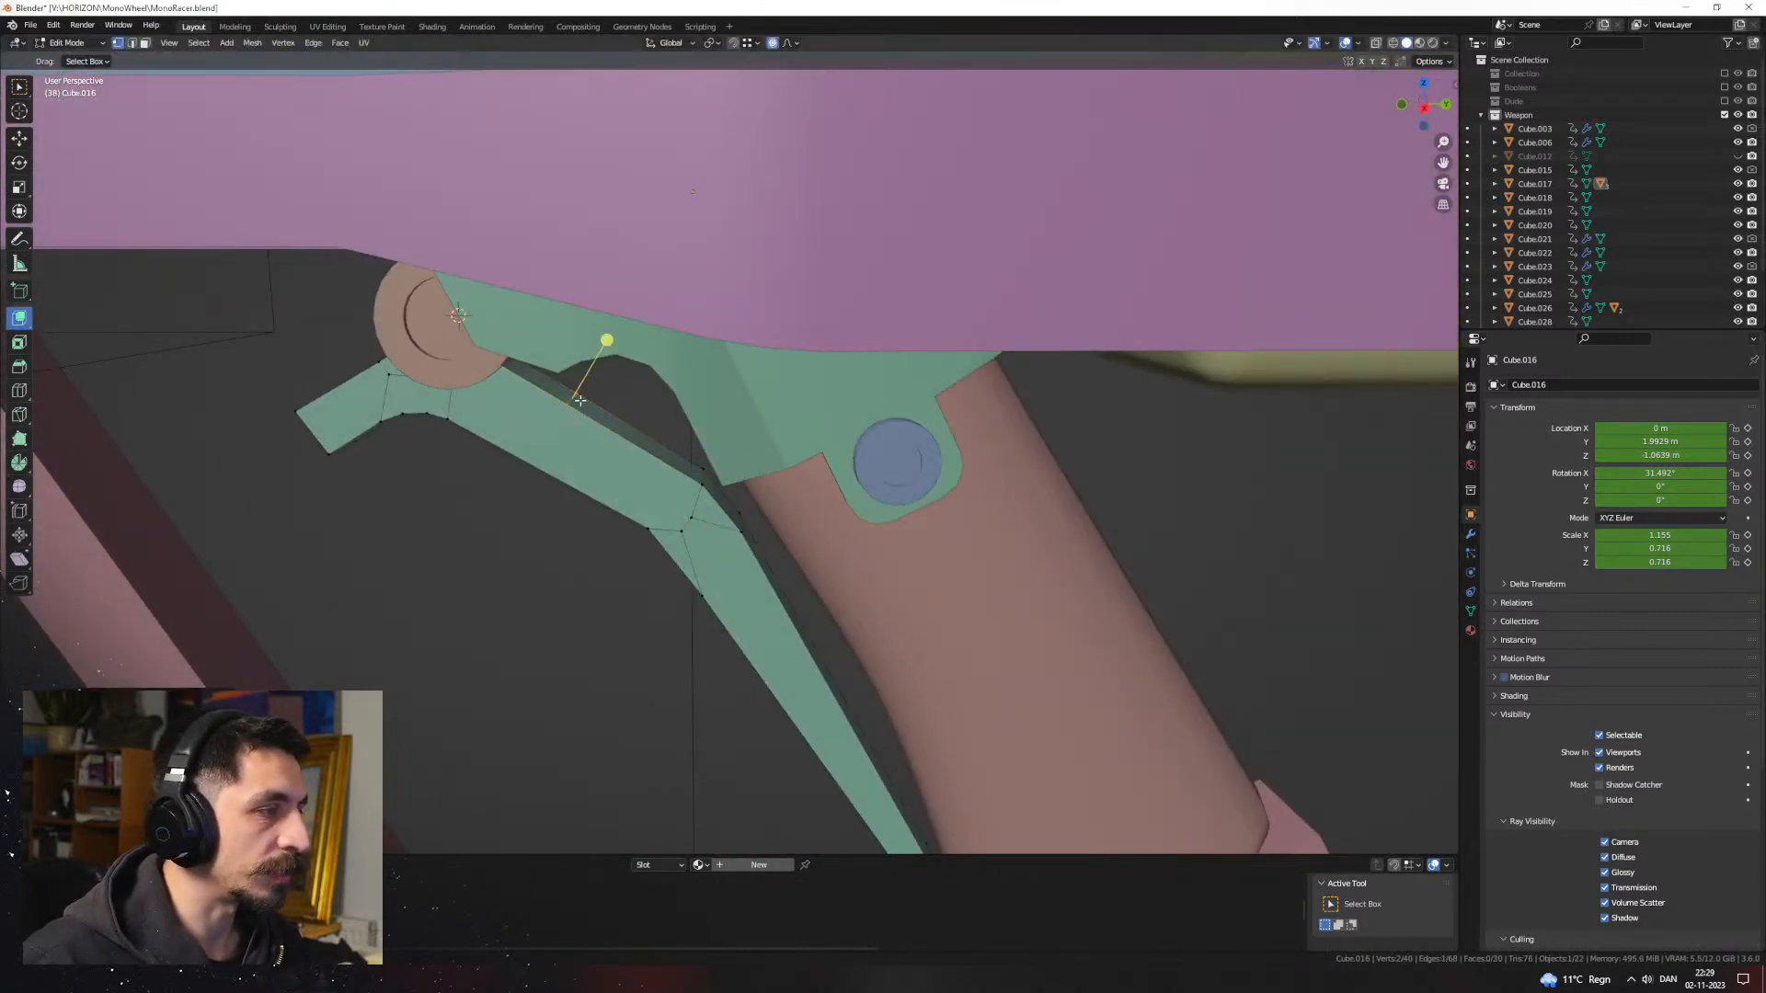
Step: Raise the middle edge on the trigger lever's upper arm about 0.03 m along Z with a small proportional radius
key("g")
key("z")
scroll(690, 413, "up", 6)
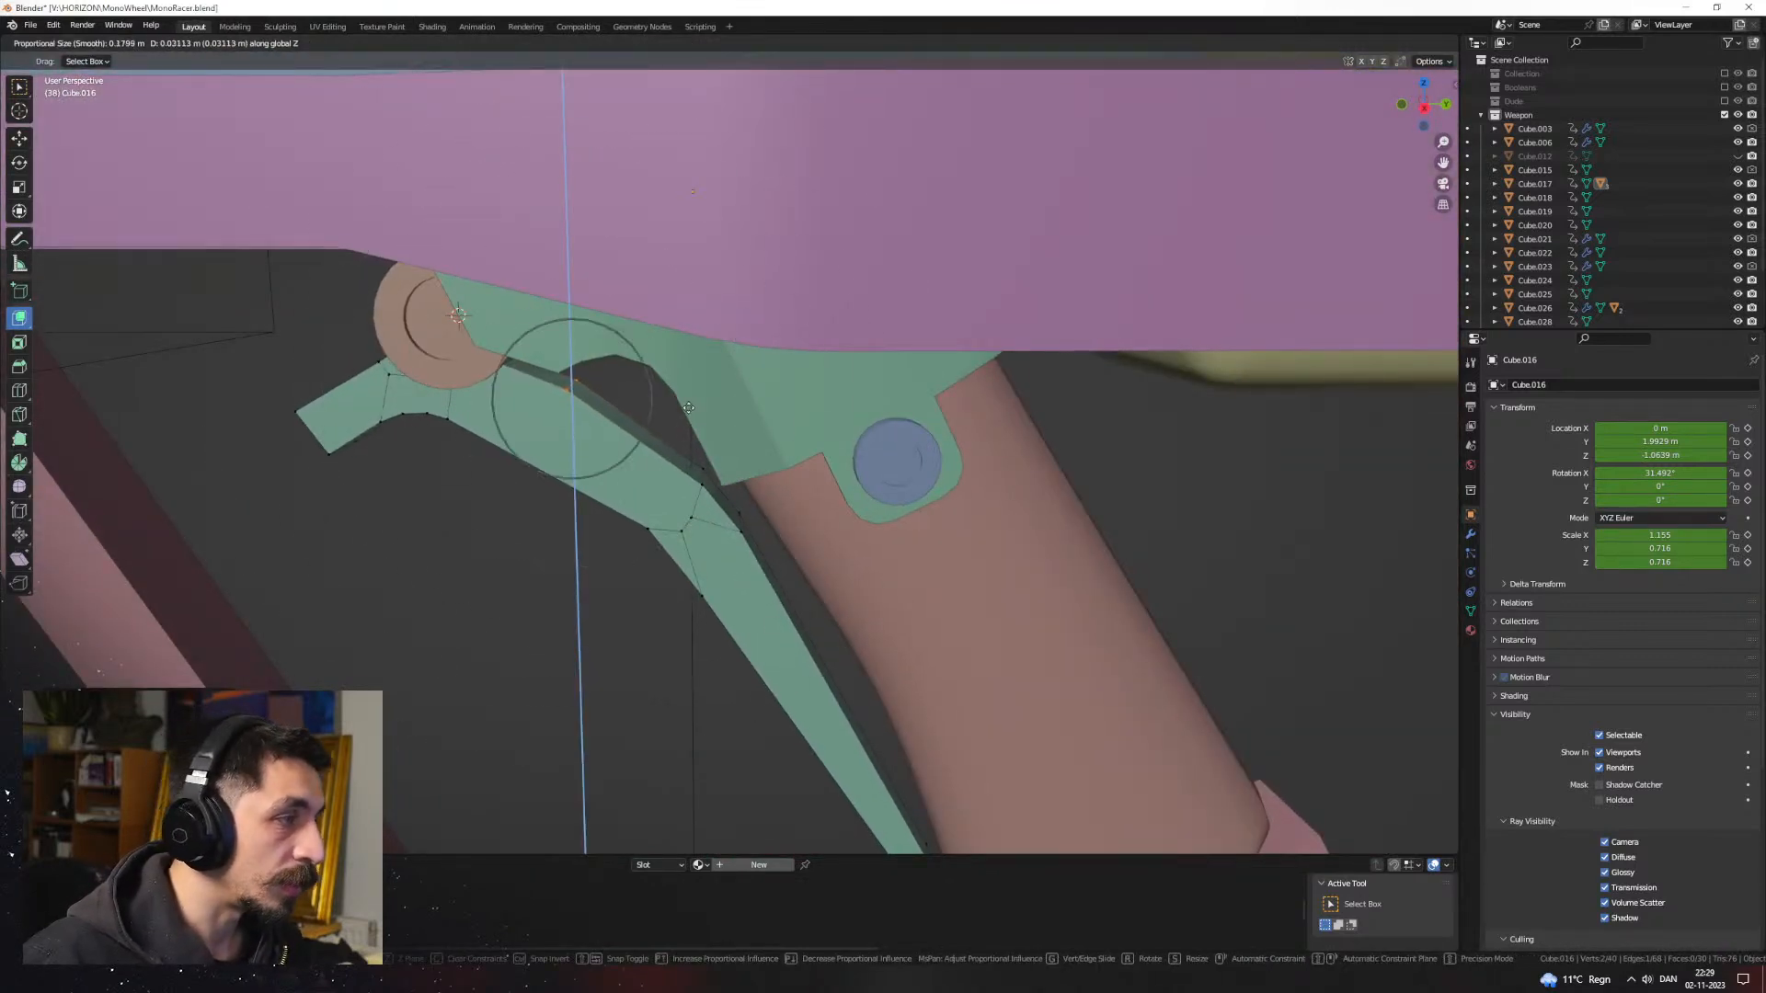
left_click(688, 406)
Step: Slide the edge on the inner side of the trigger lever's bend to refine its curve
middle_click_drag(688, 406, 794, 502)
key("g")
key("g")
left_click(680, 393)
key("g")
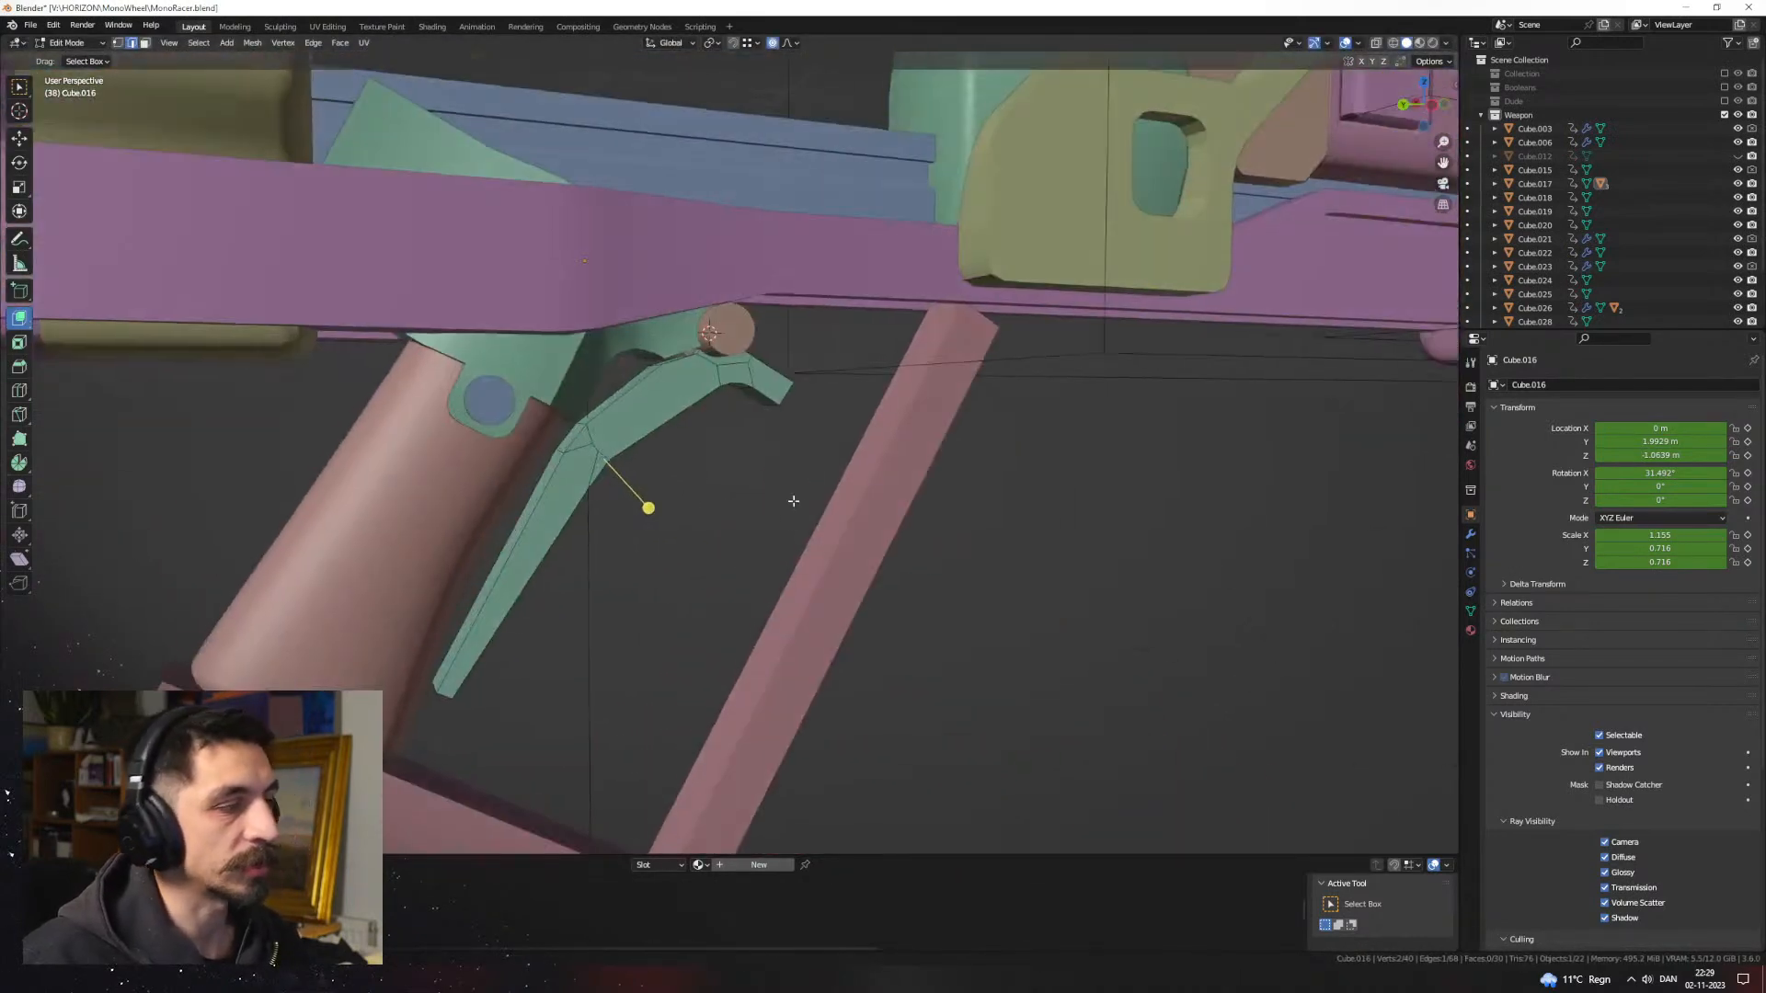
Step: Extrude the end face of the trigger lever's lower arm to lengthen the lever along the grip
key("Tab")
middle_click_drag(726, 556, 826, 543)
scroll(808, 501, "up", 5)
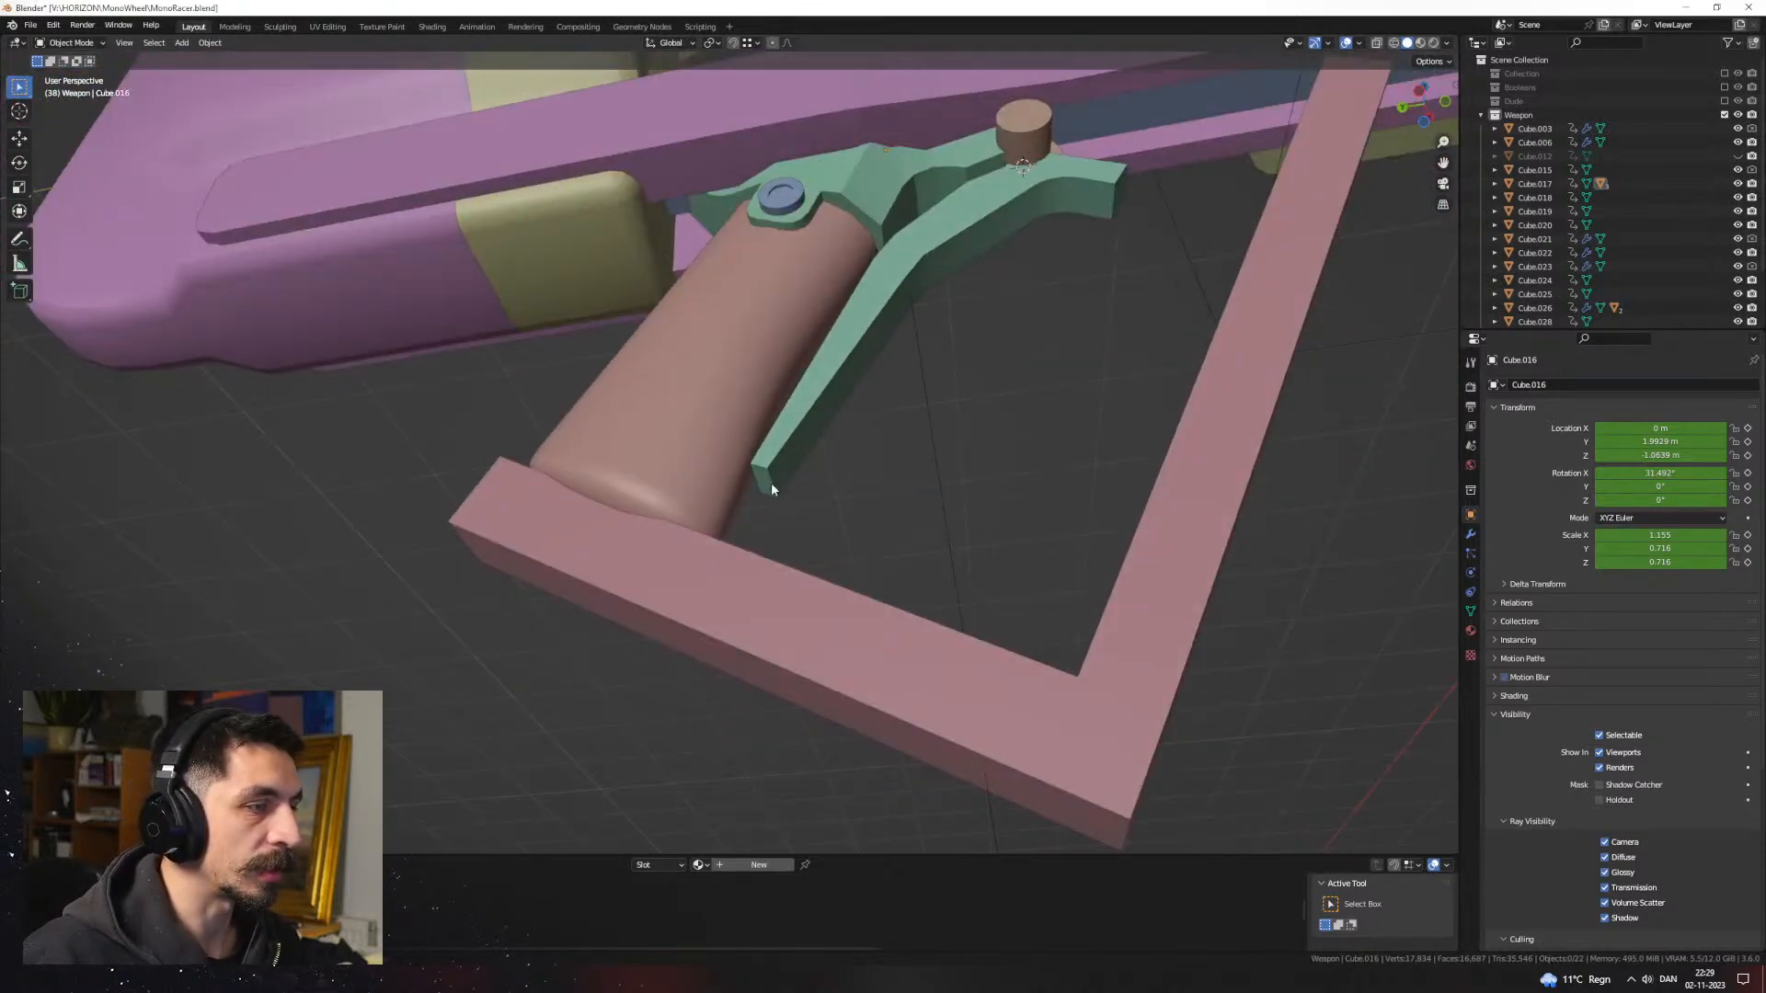
key("Tab")
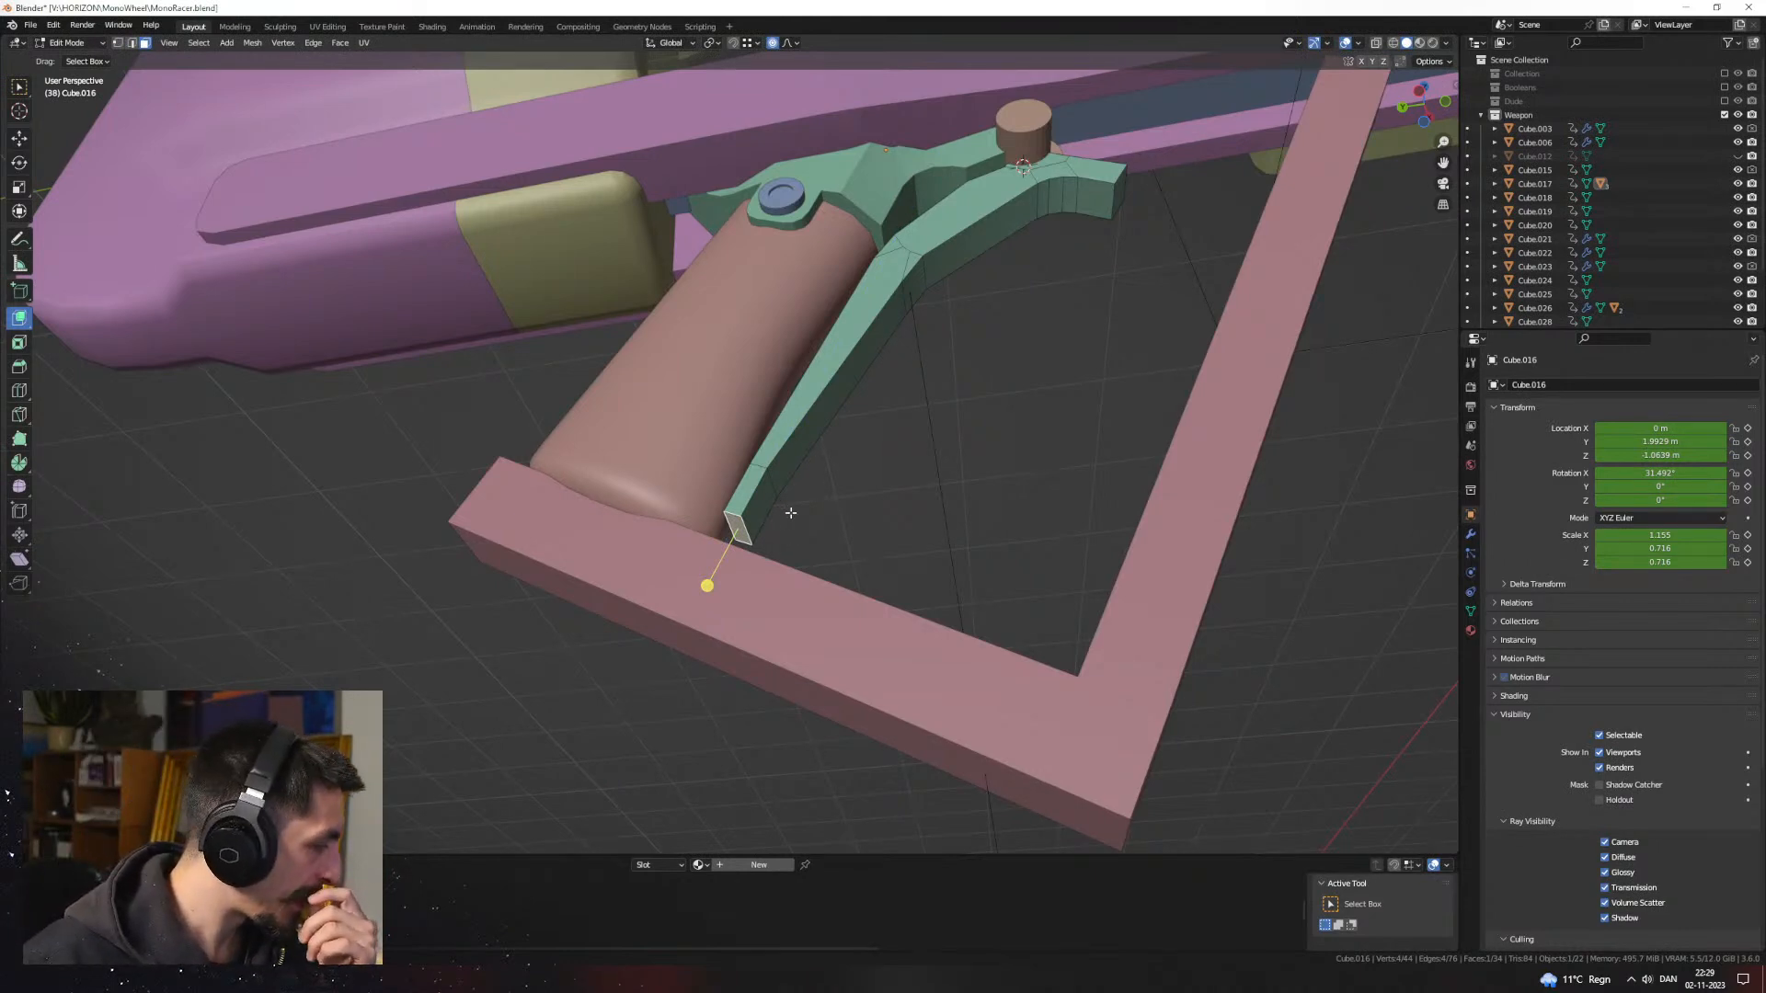
scroll(798, 508, "down", 3)
middle_click_drag(798, 509, 836, 516)
key("Tab")
Step: Switch the viewport to material preview shading and bring the trigger pivot into close view
left_click(907, 491)
key("z")
left_click(853, 556)
middle_click_drag(997, 532, 764, 424)
scroll(765, 423, "up", 2)
Step: Bevel the end rims of the trigger's pivot cylinder segments
left_click(765, 423)
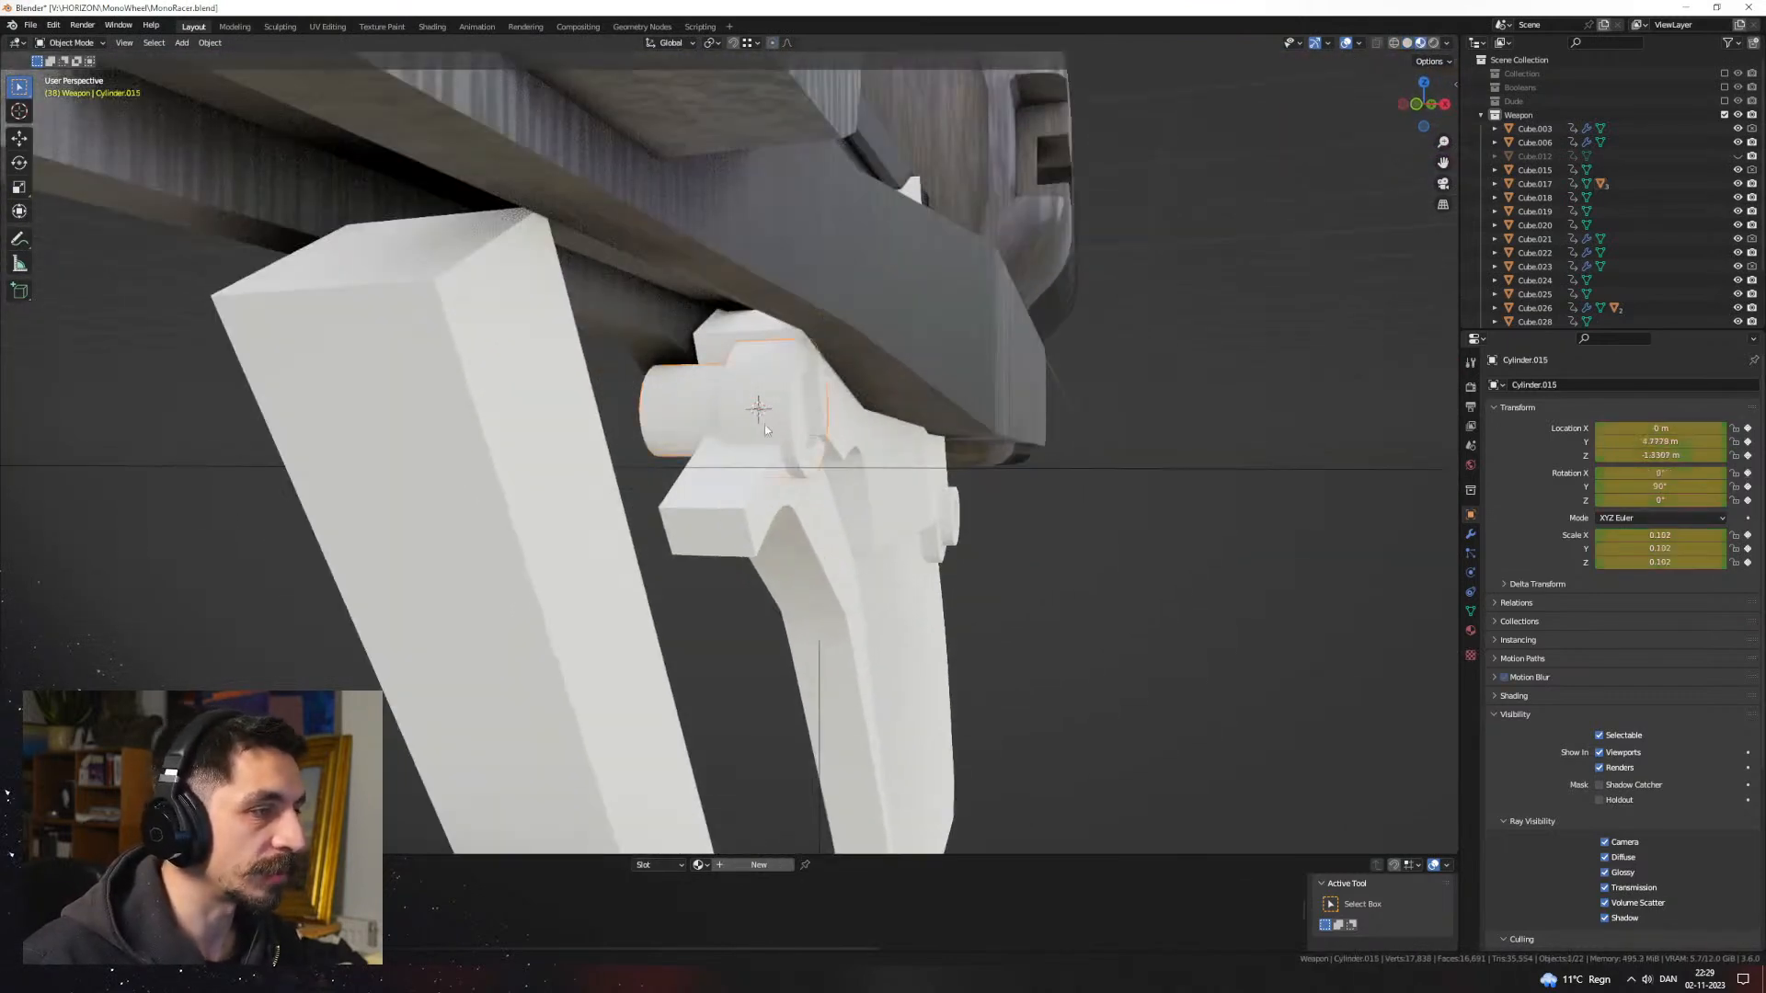
right_click(764, 424)
left_click(767, 427)
middle_click_drag(1112, 501, 808, 432)
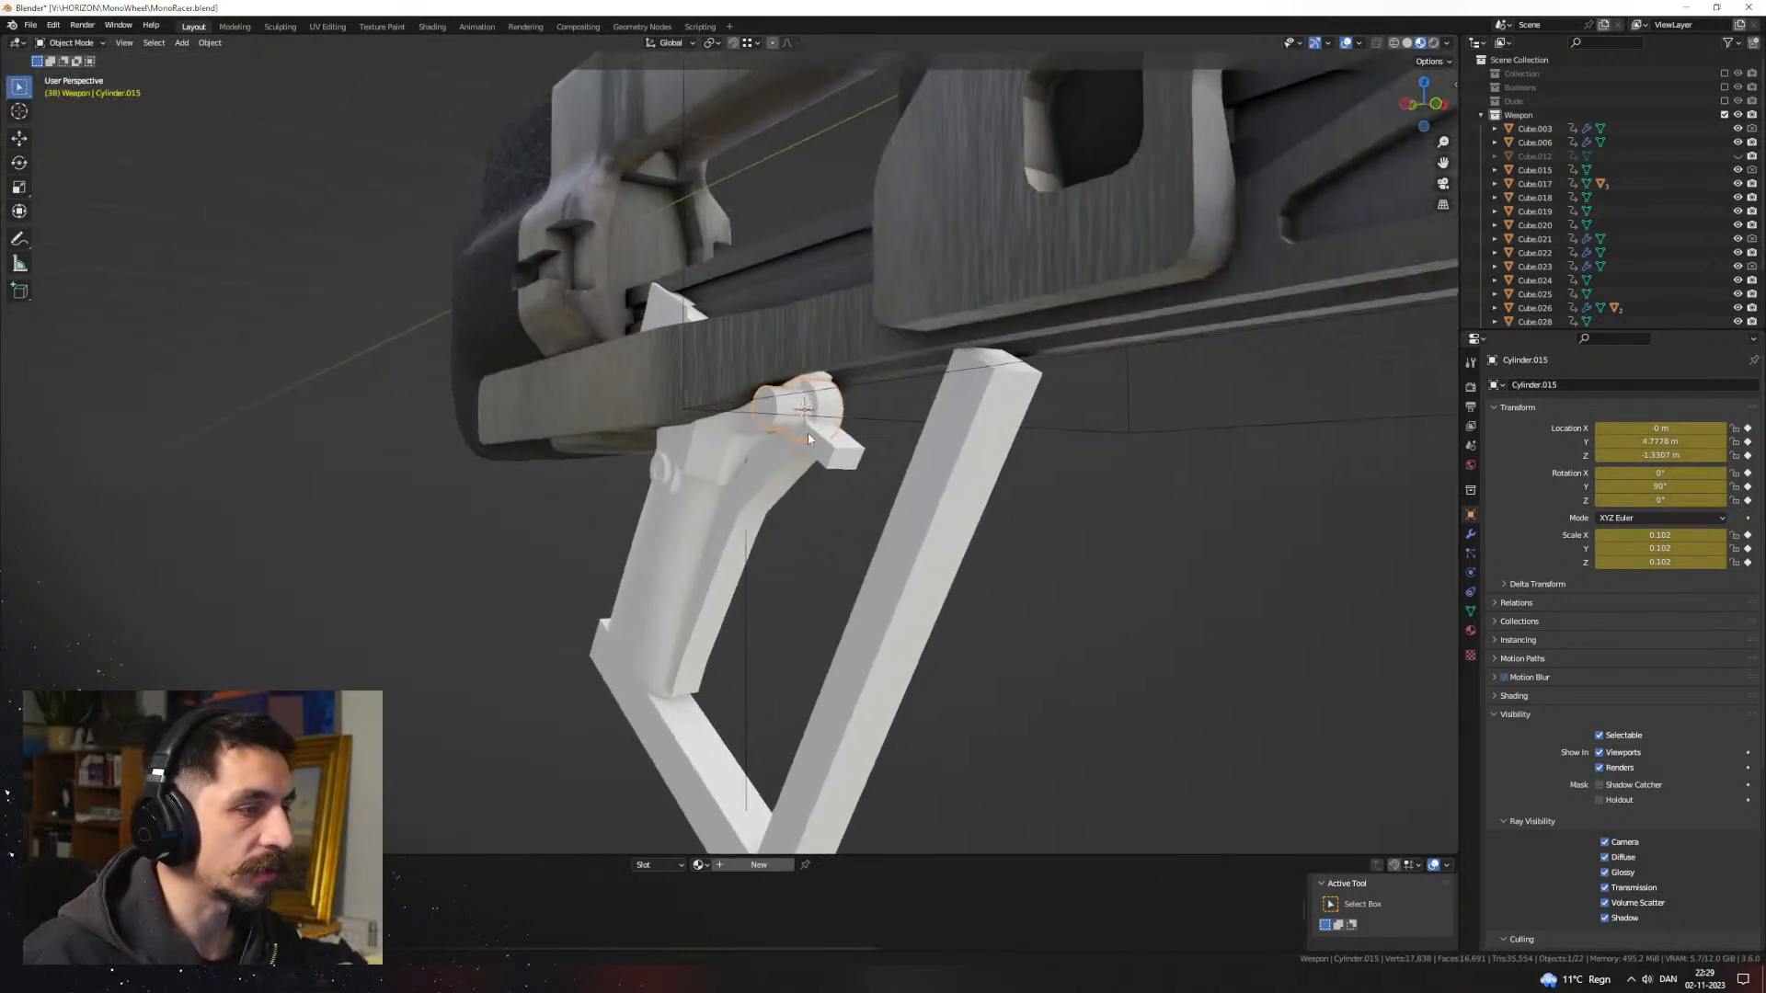
scroll(807, 433, "up", 2)
key("Tab")
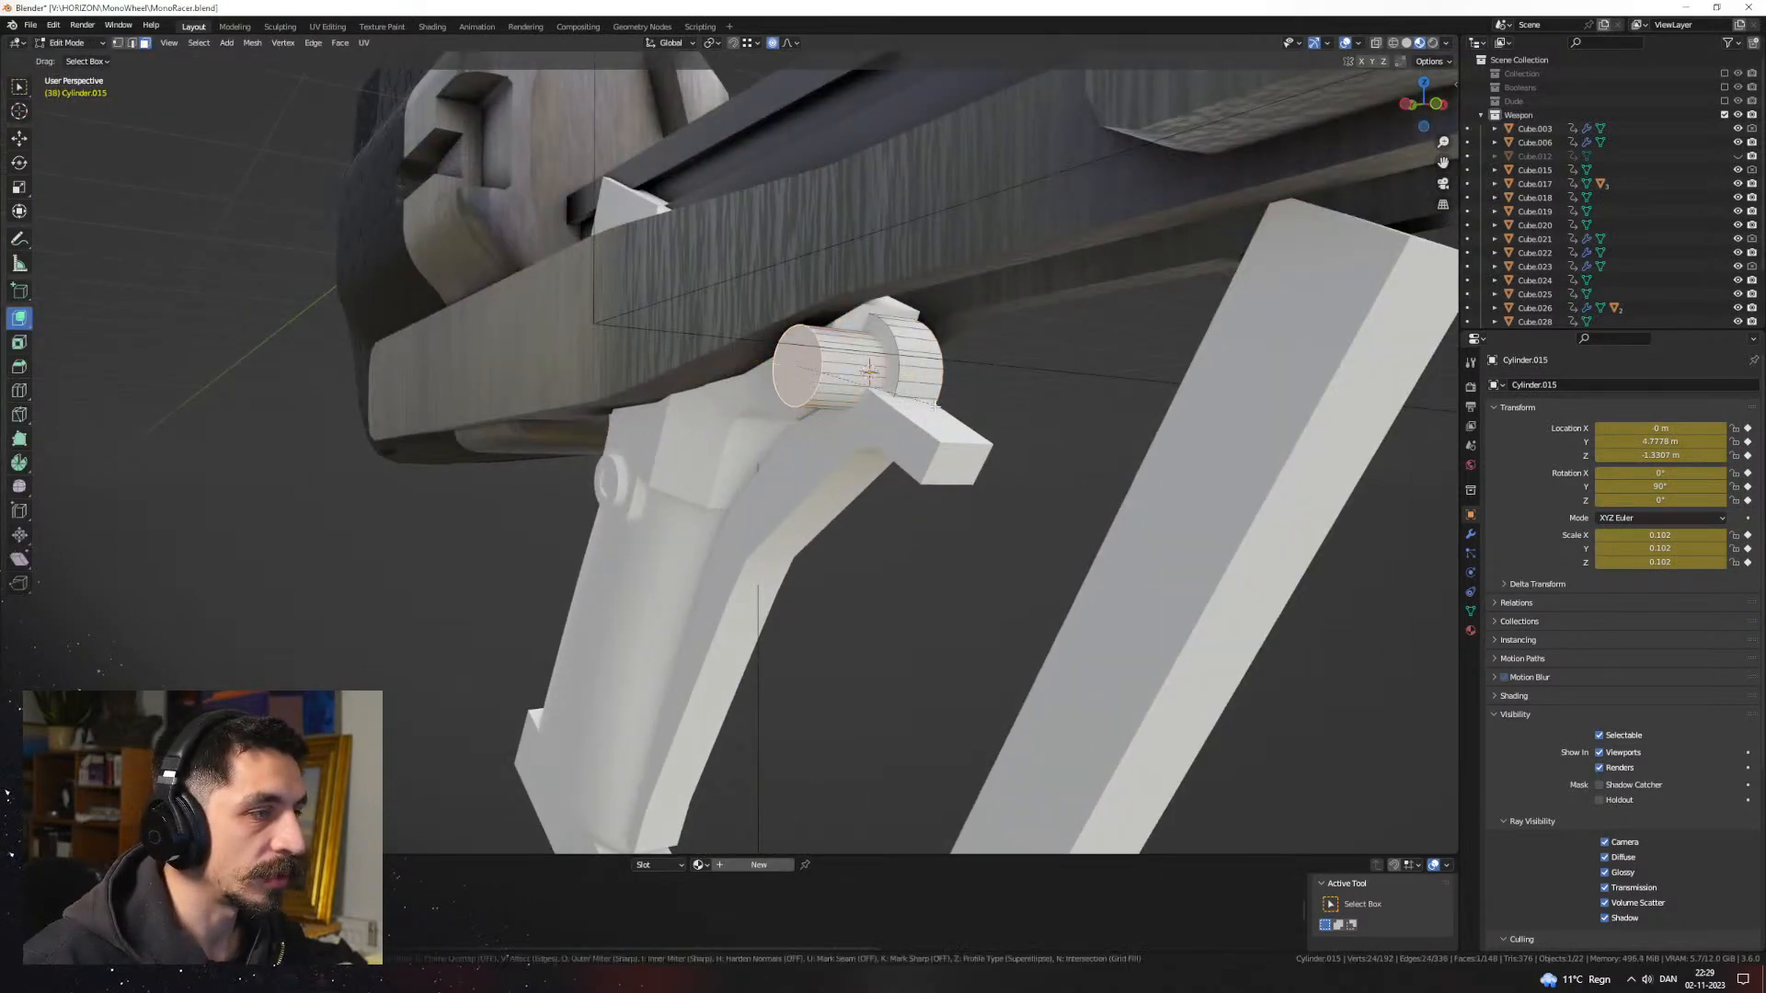
left_click(944, 413)
key("Tab")
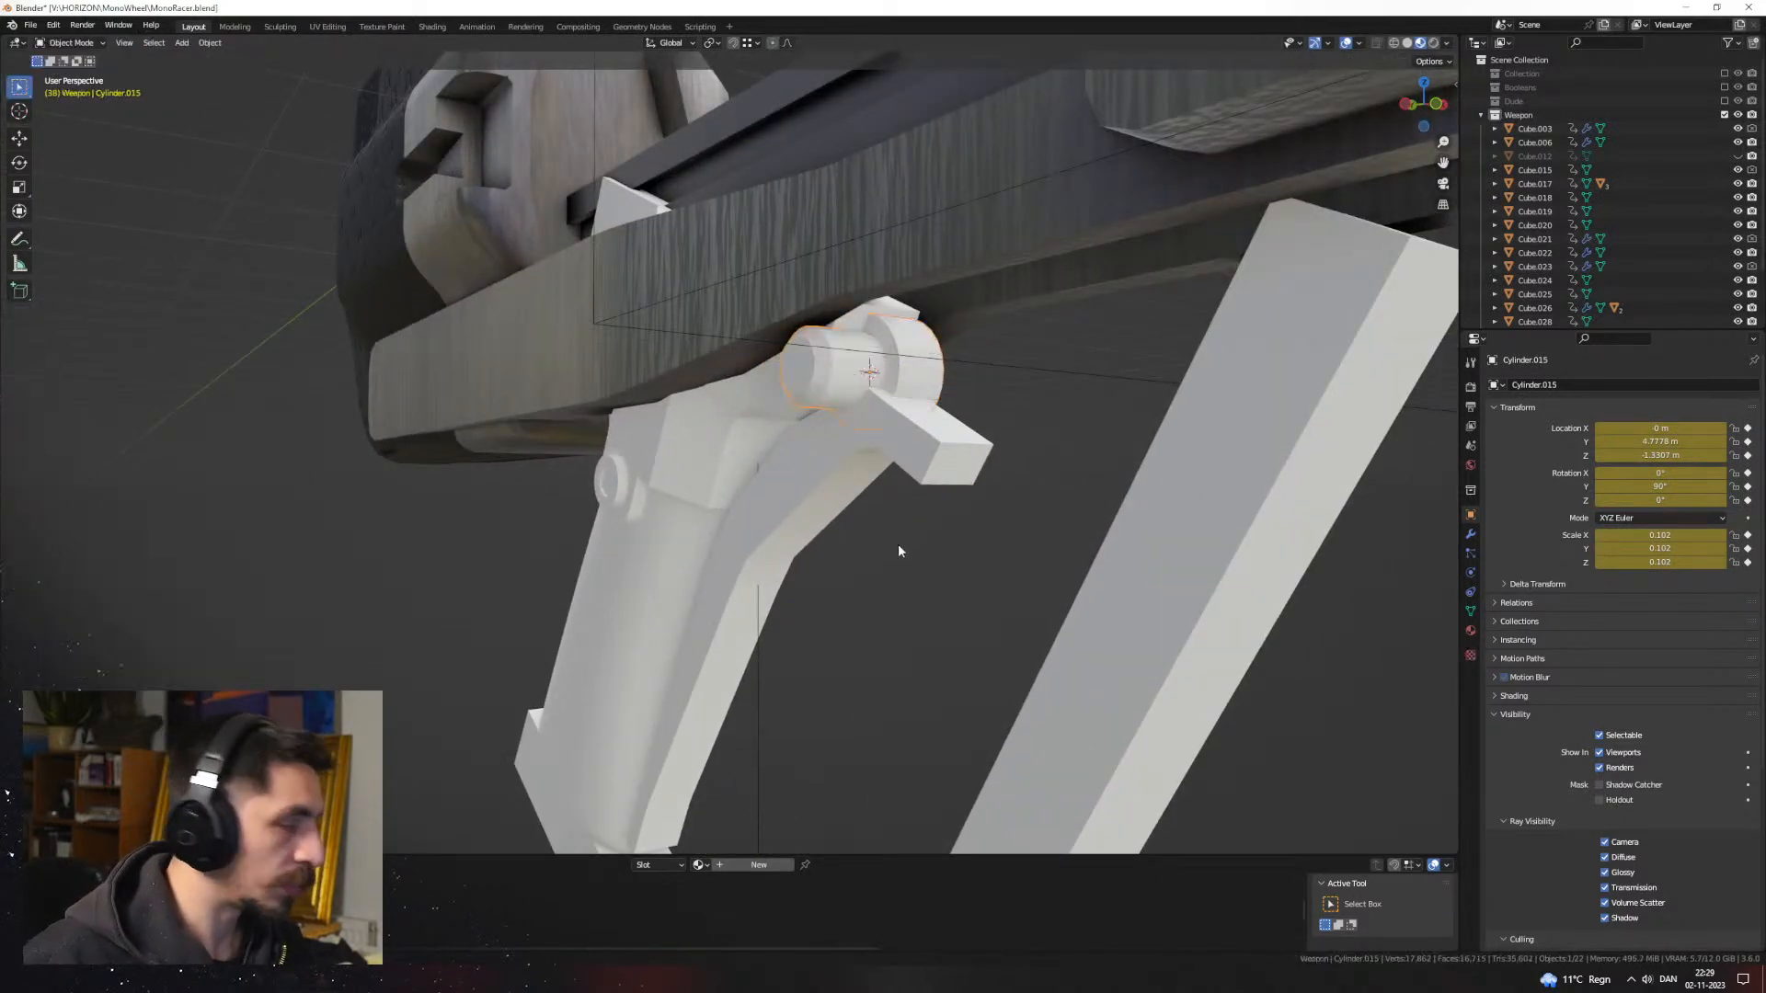
Step: Scale the guard frame's loop near the grip base along X and extrude the frame's rear end outward
scroll(901, 545, "down", 3)
middle_click_drag(899, 606, 856, 567)
left_click(857, 567)
key("Tab")
scroll(874, 565, "up", 2)
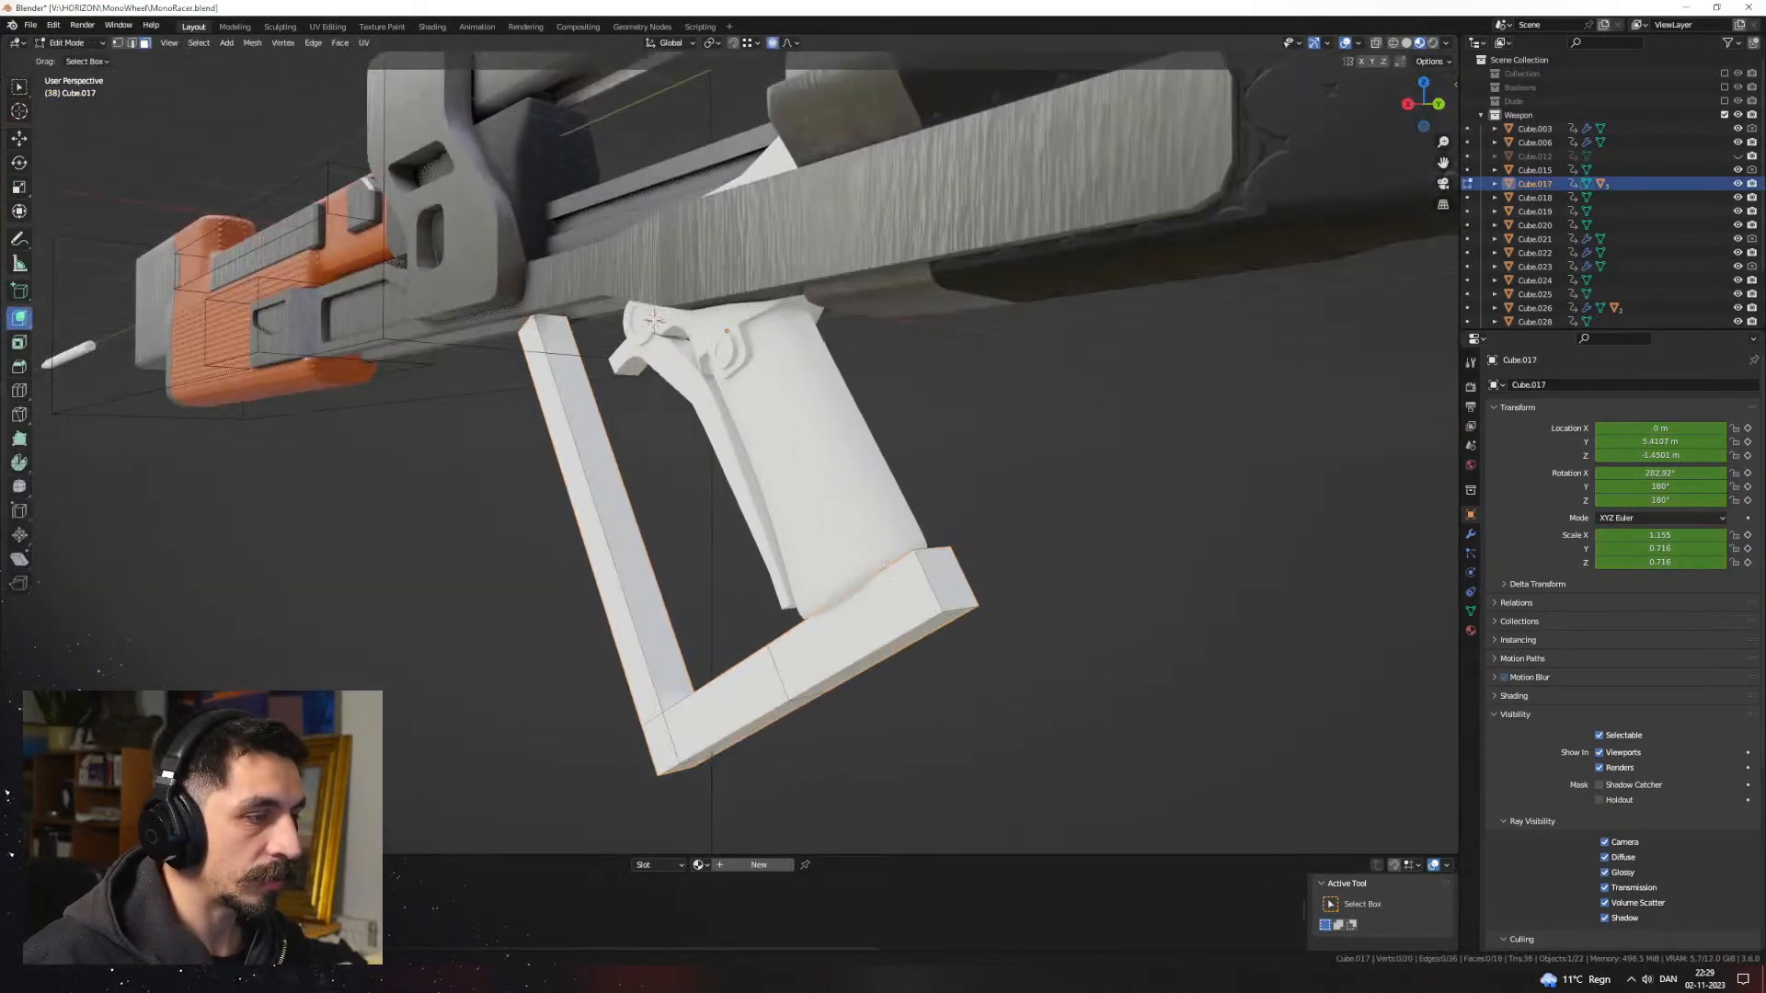
middle_click_drag(923, 615, 975, 554)
left_click(866, 570, "alt")
key("s")
key("x")
left_click(968, 573)
key("e")
left_click(1017, 545)
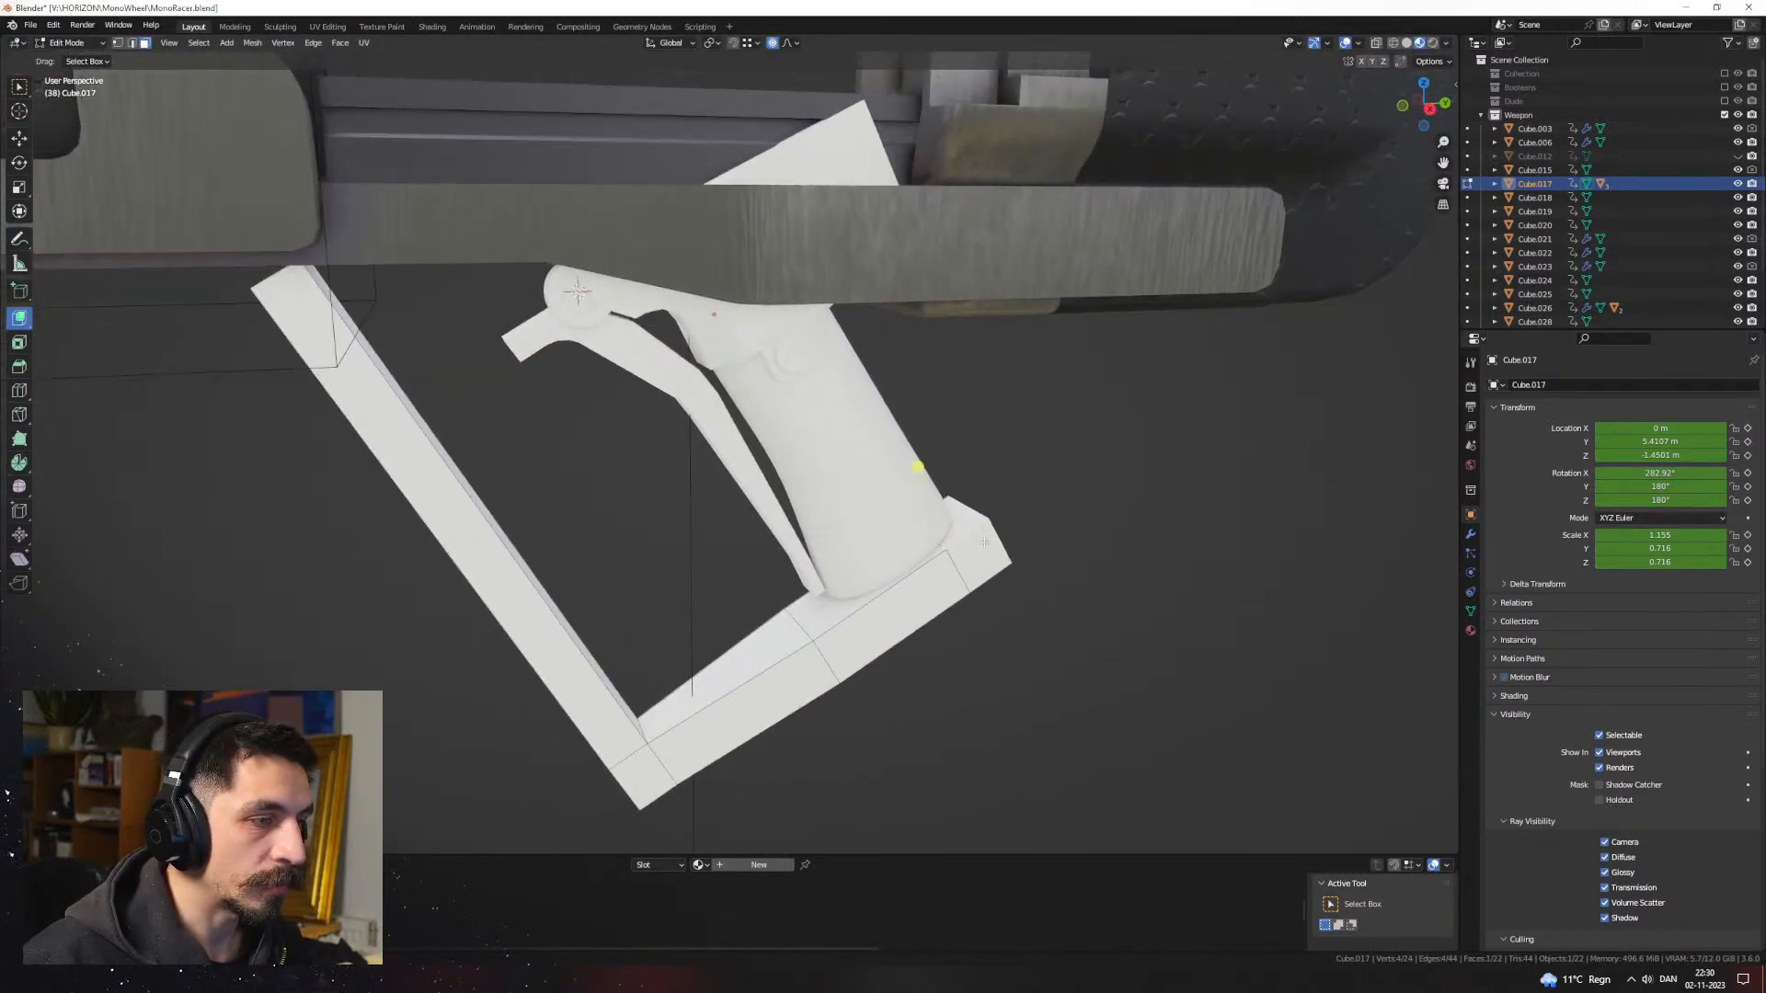
key("e")
left_click(778, 354)
middle_click_drag(778, 354, 986, 572)
key("Escape")
key("ctrl+z")
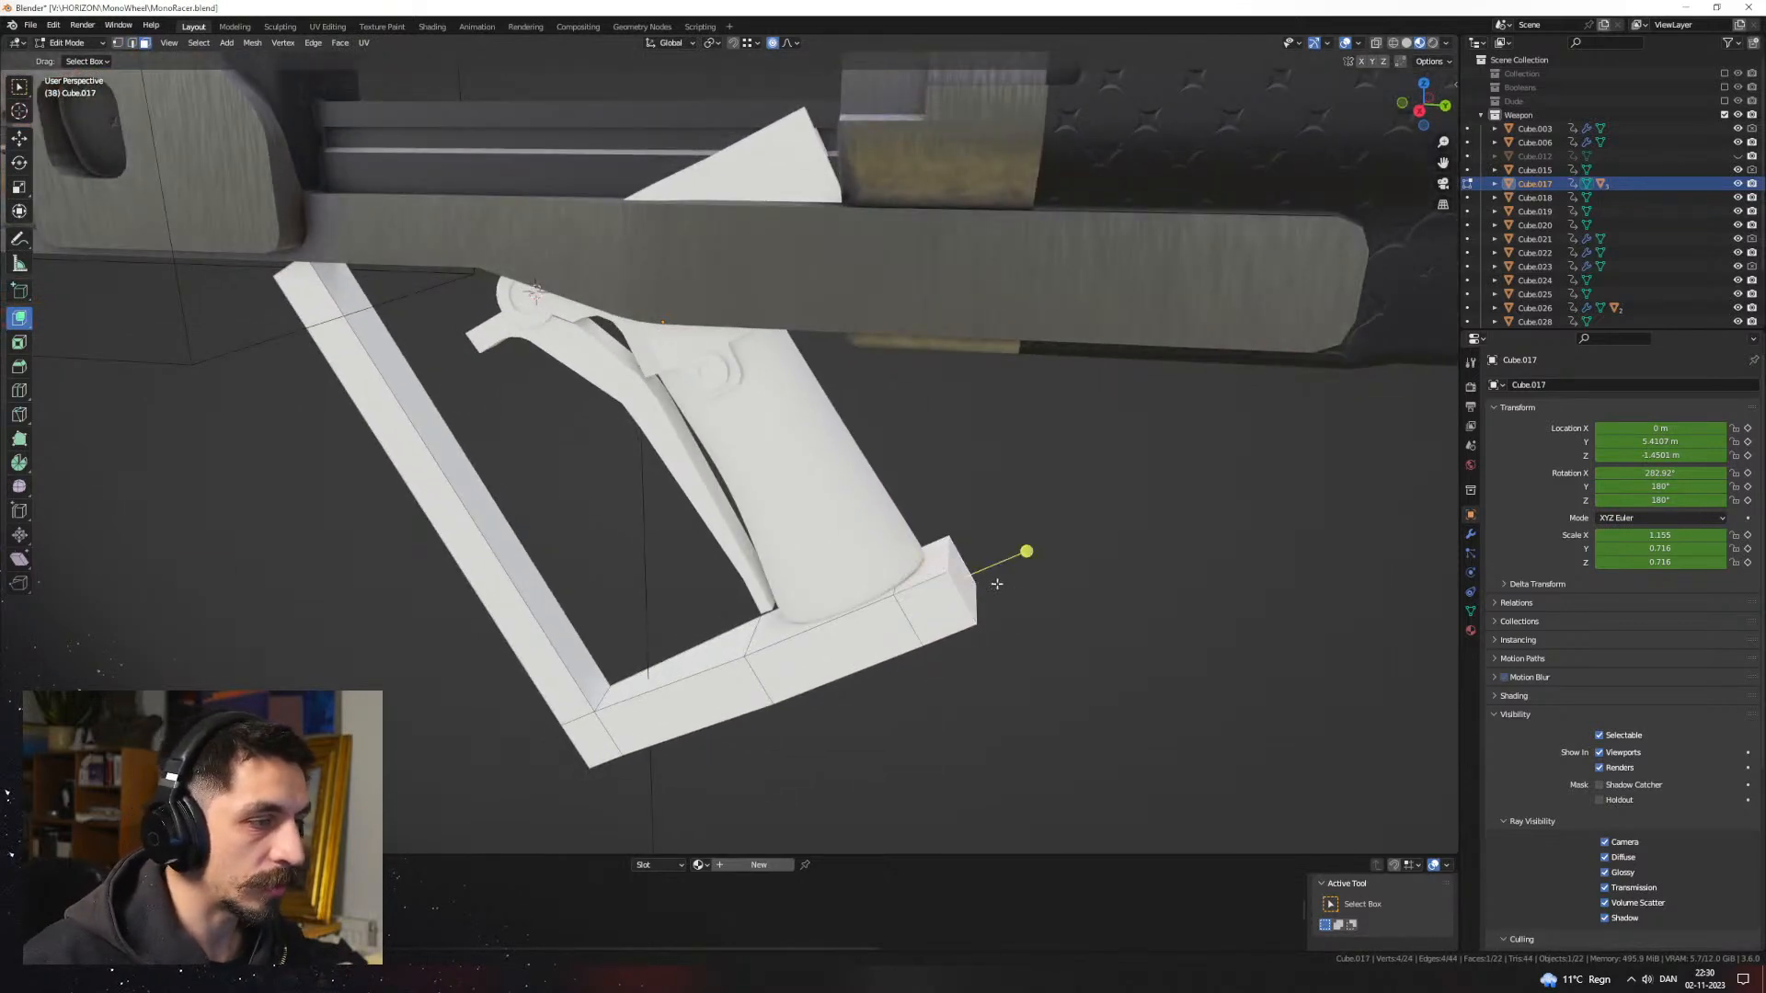
Step: Slide the guard frame's rear end into place and extrude its upper face upward behind the grip
key("g")
key("g")
middle_click_drag(929, 577, 995, 573)
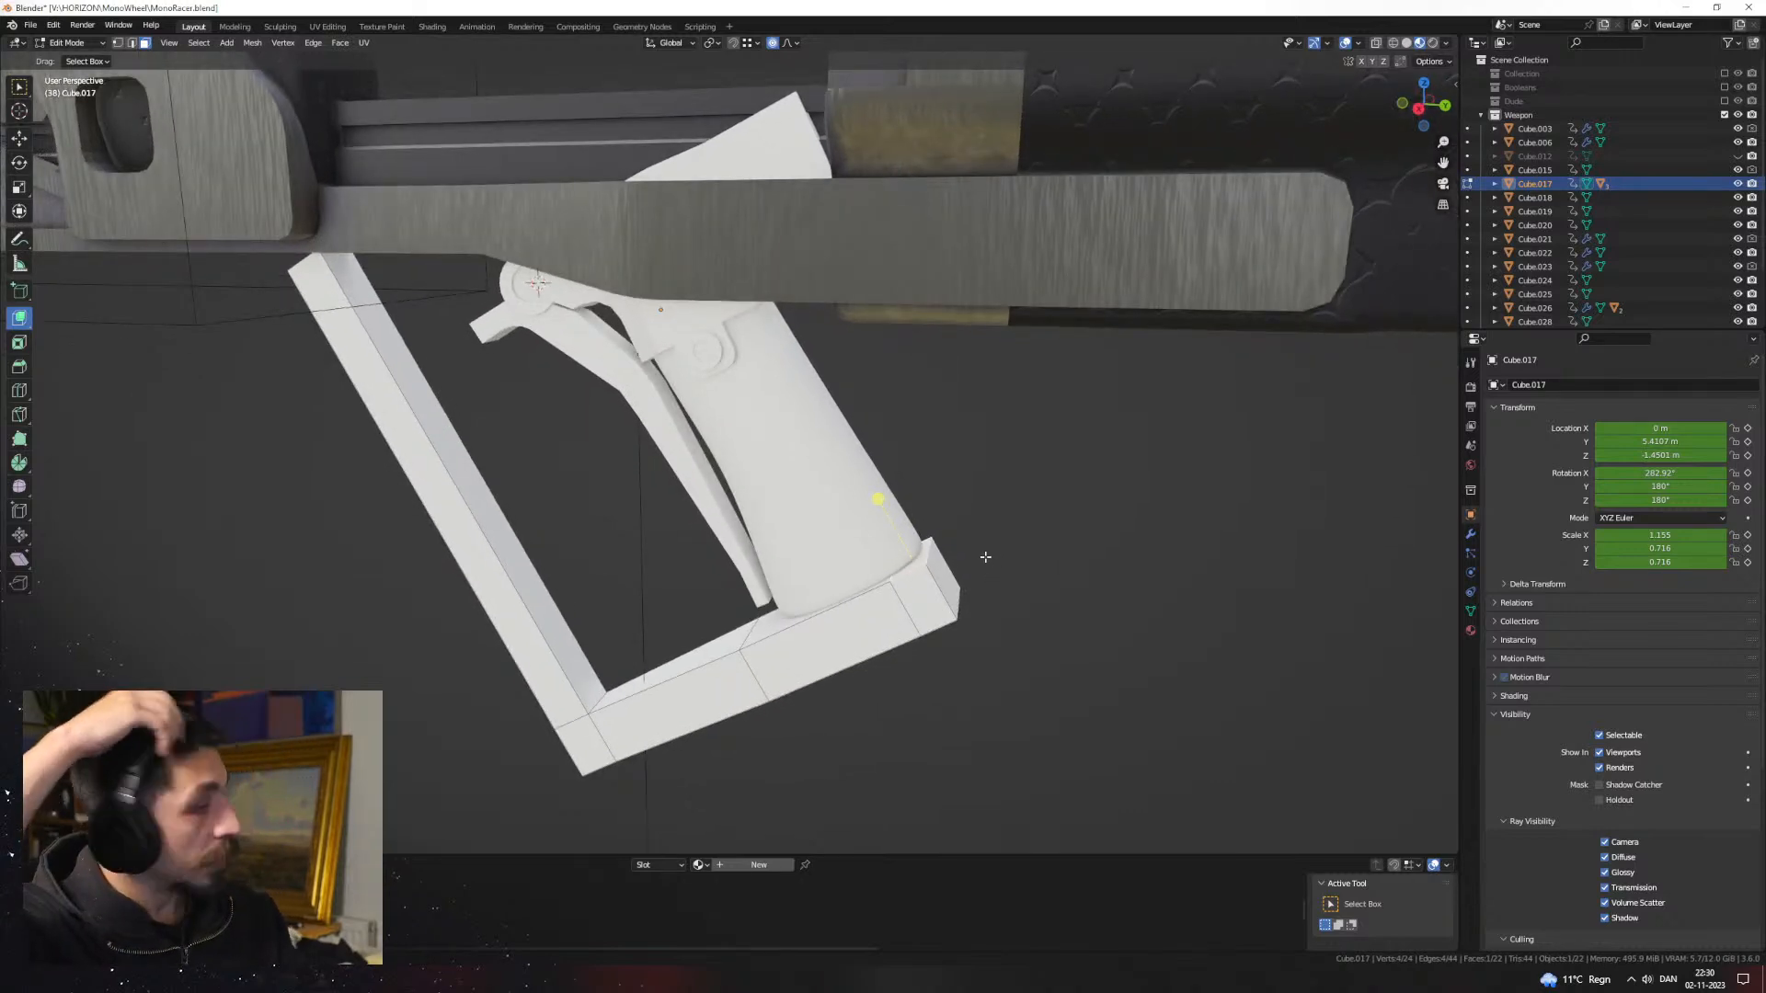
scroll(782, 400, "down", 2)
middle_click_drag(781, 400, 818, 423)
key("e")
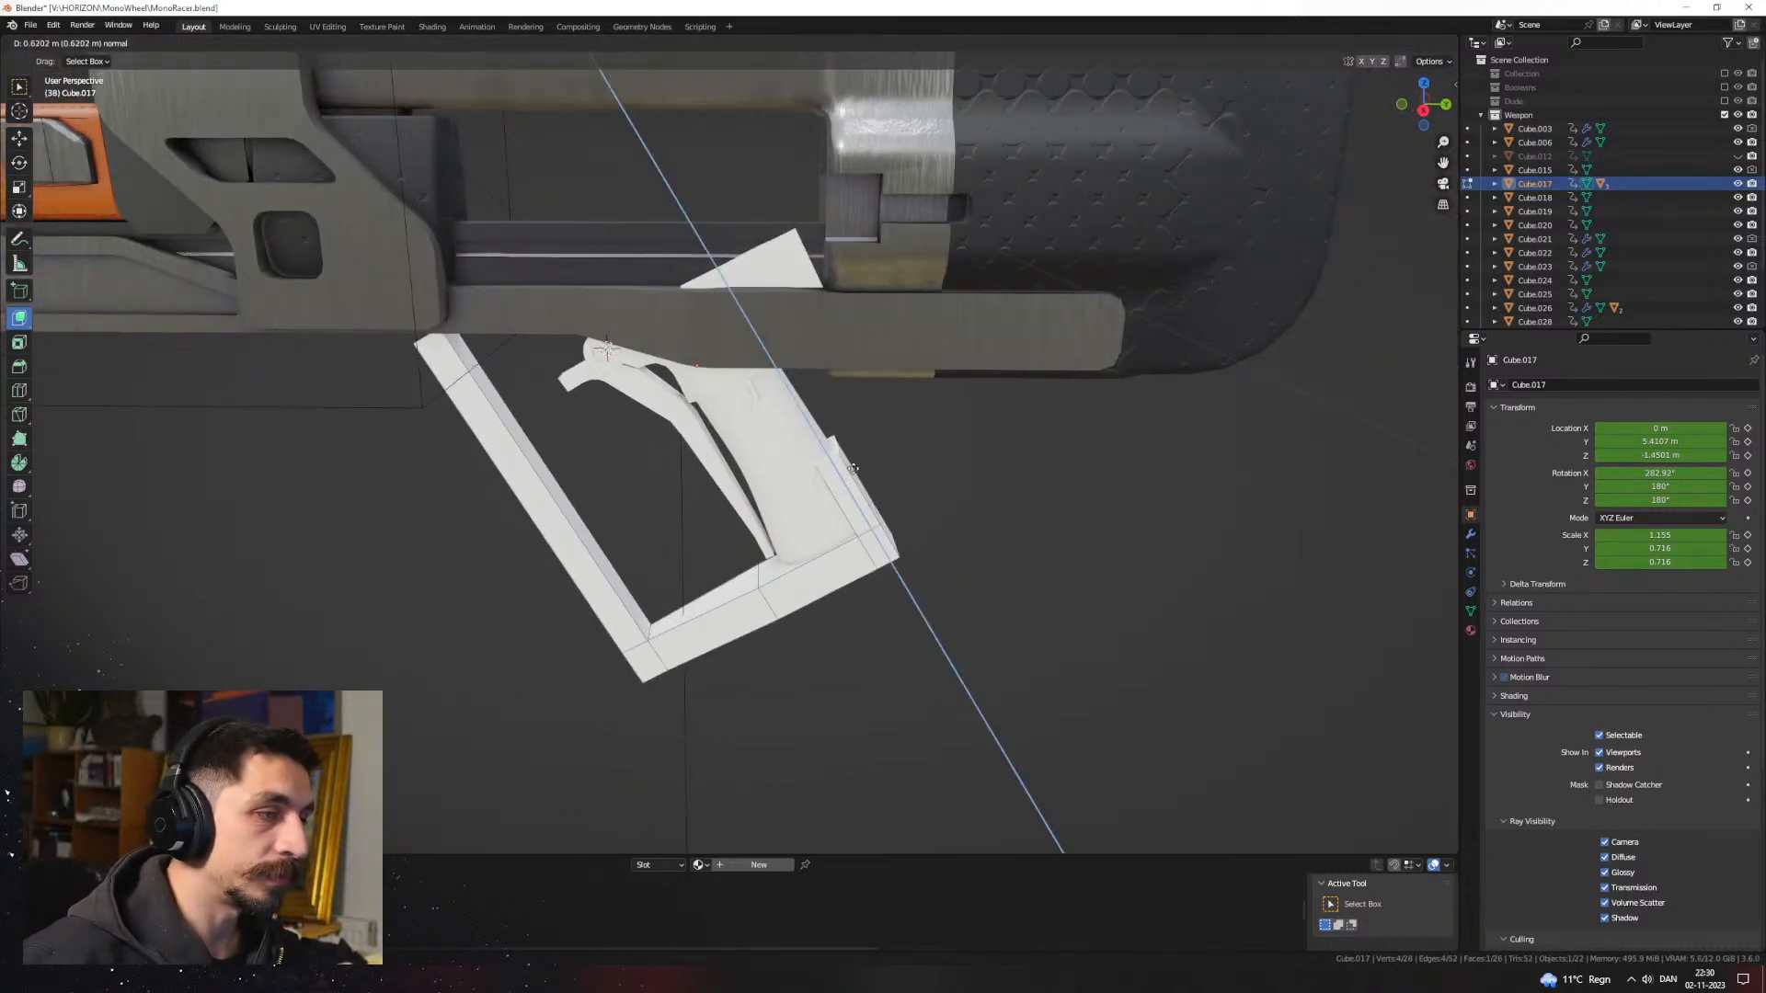
left_click(872, 486)
Step: Bevel the guard frame's rear corner edges by about 0.16 m with one segment
middle_click_drag(873, 486, 723, 505)
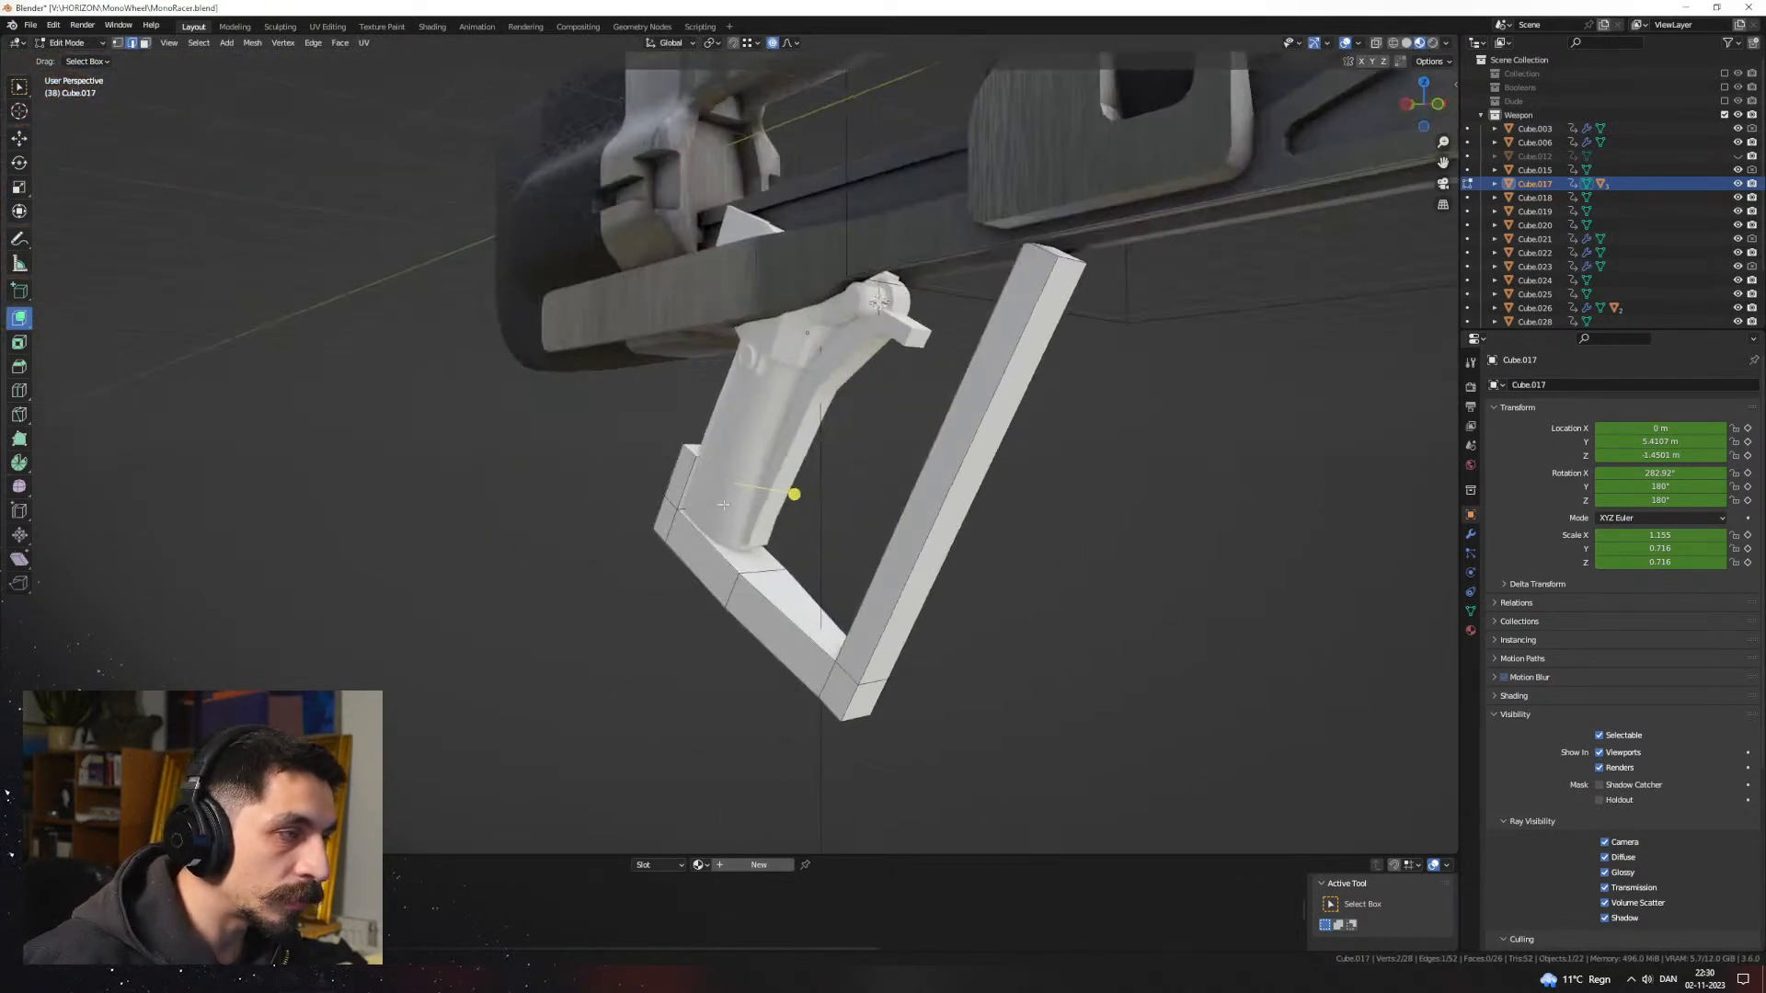
scroll(823, 513, "up", 4)
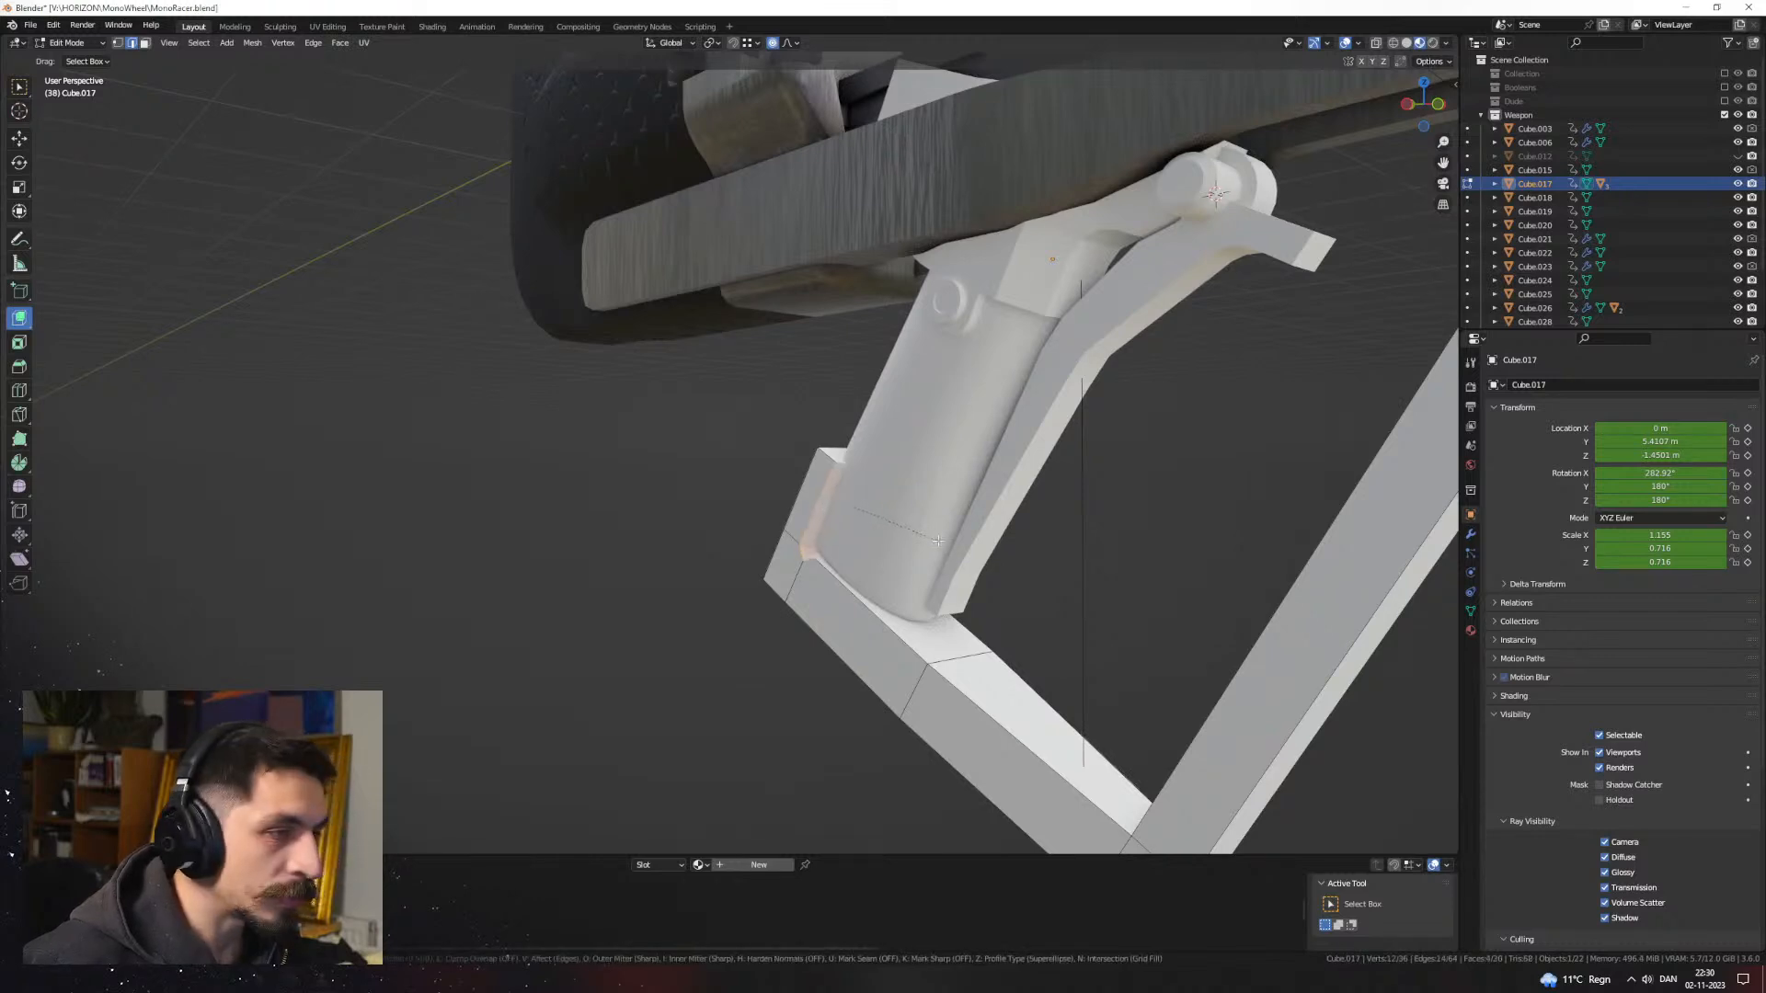
middle_click_drag(940, 543, 719, 593)
left_click(756, 623)
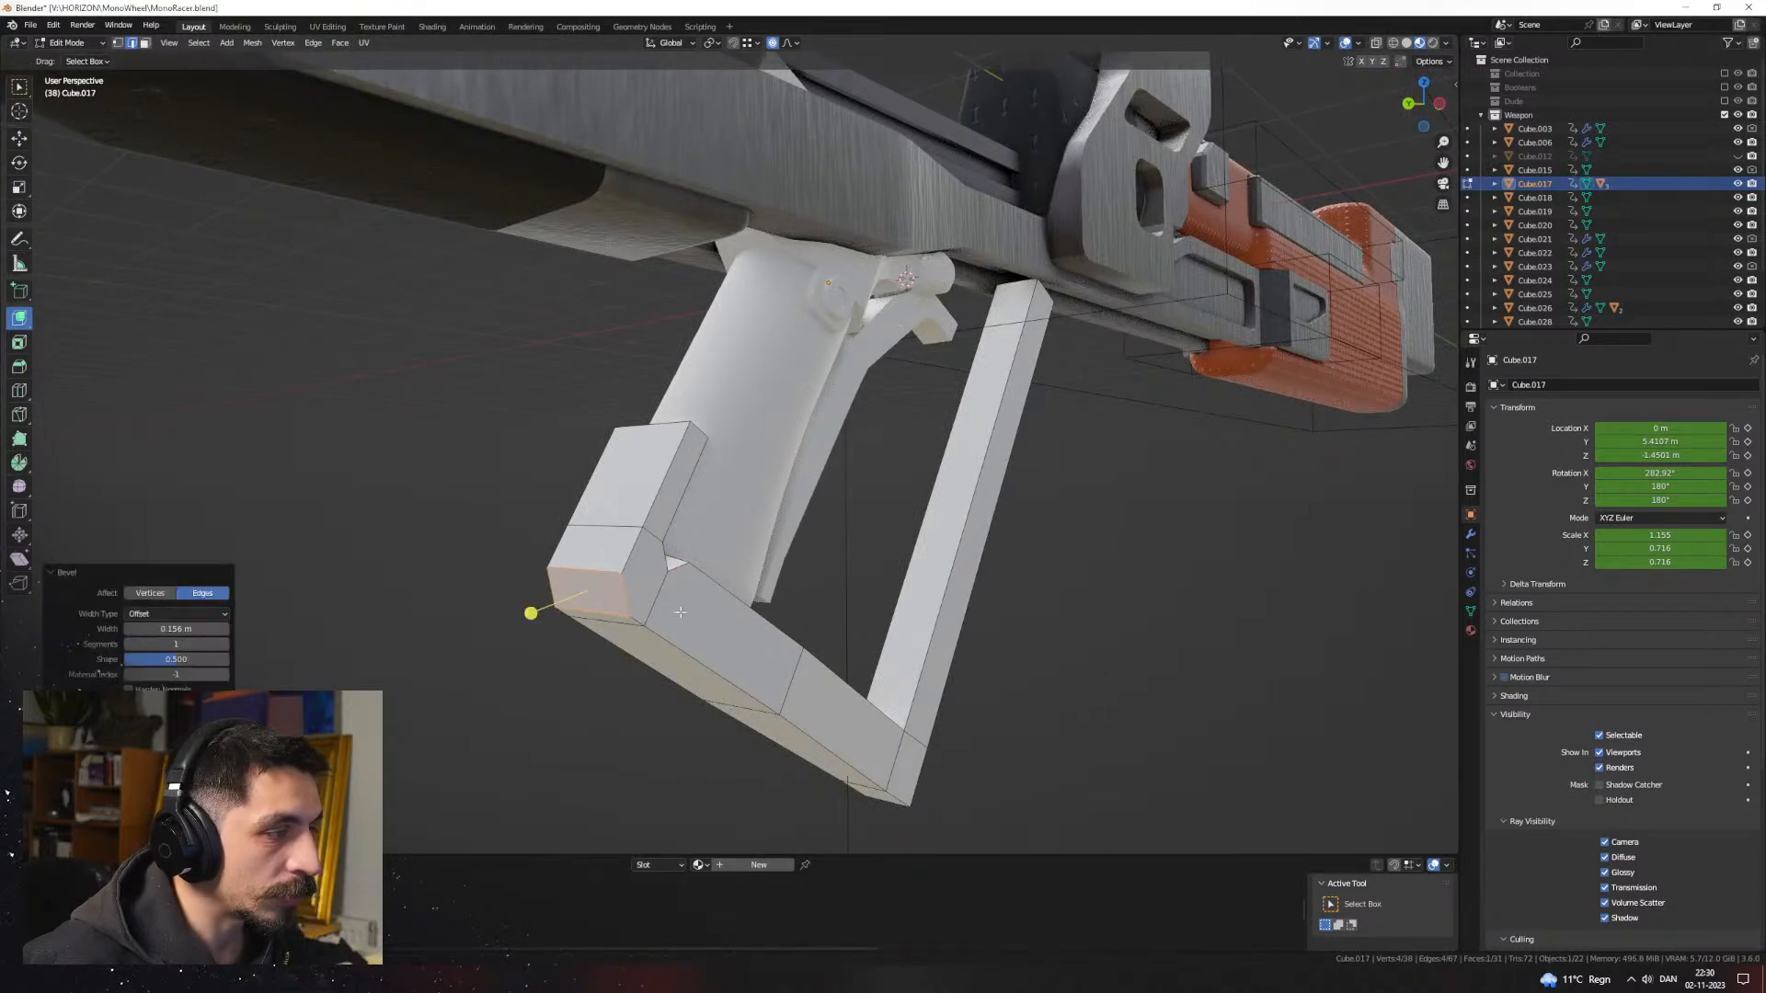
Step: Slide the lower edge of the guard frame's rear corner chamfer forward along the bottom bar
left_click(672, 565)
left_click(627, 628)
key("g")
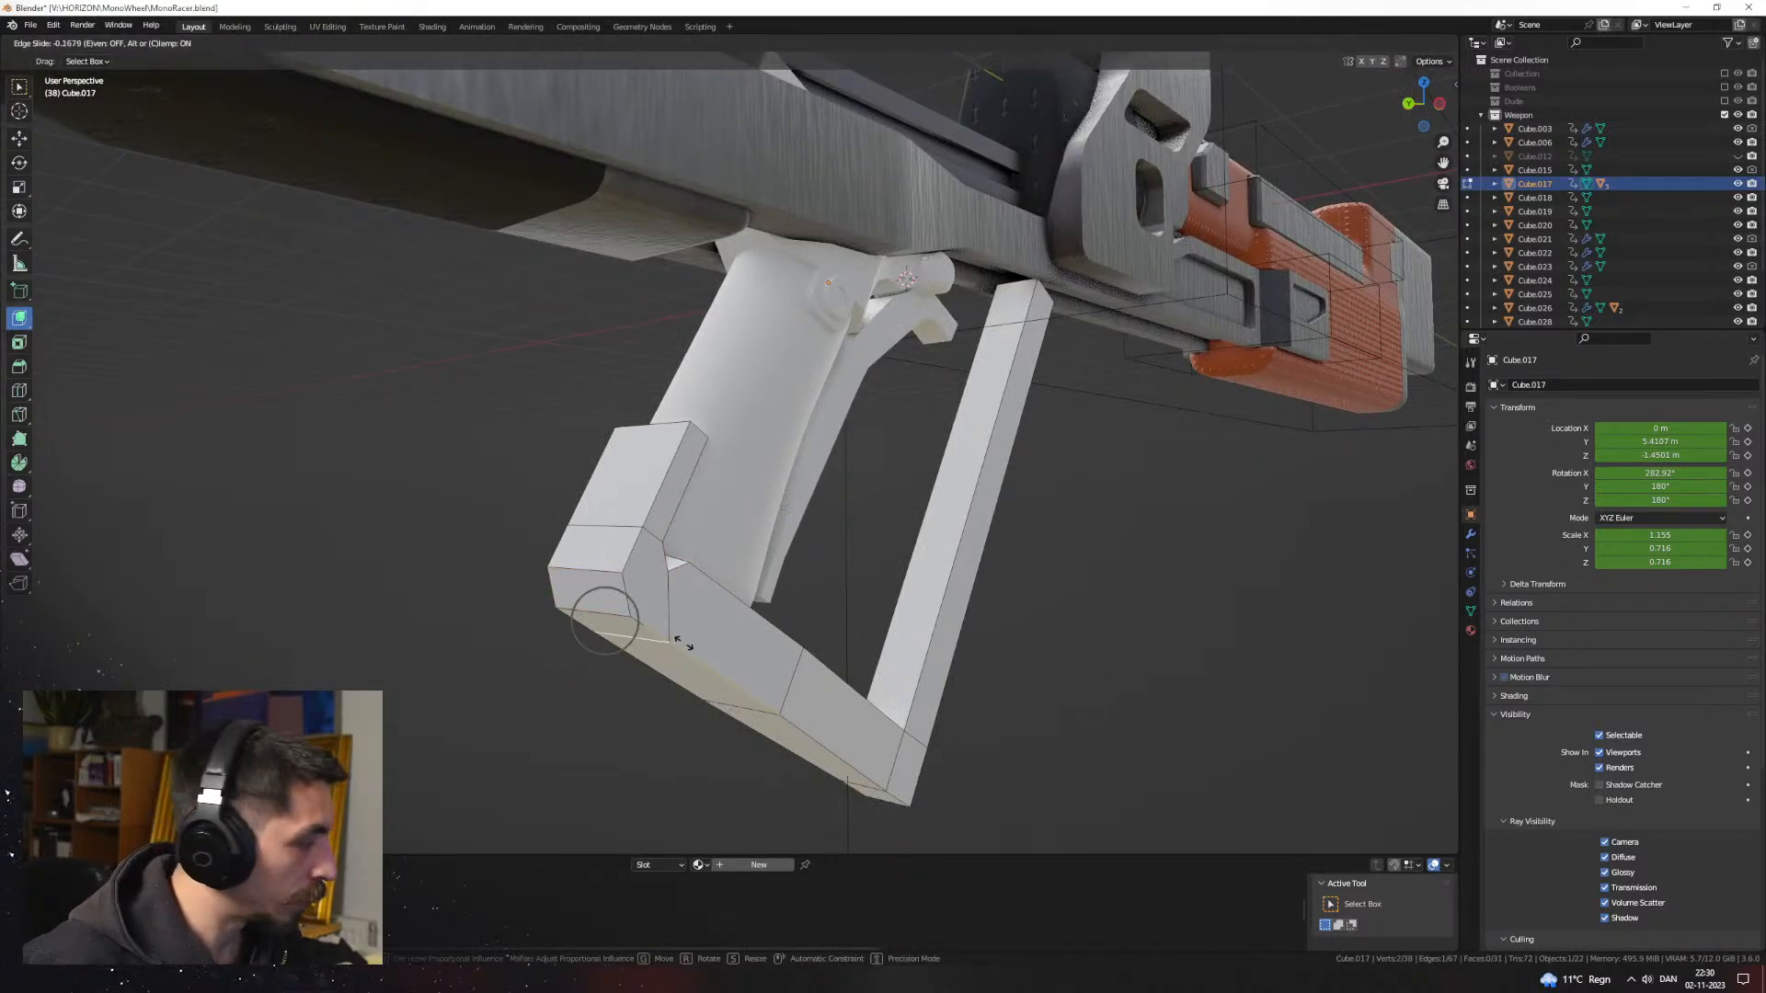
middle_click_drag(684, 643, 780, 575)
left_click(796, 579)
left_click(783, 575, "shift")
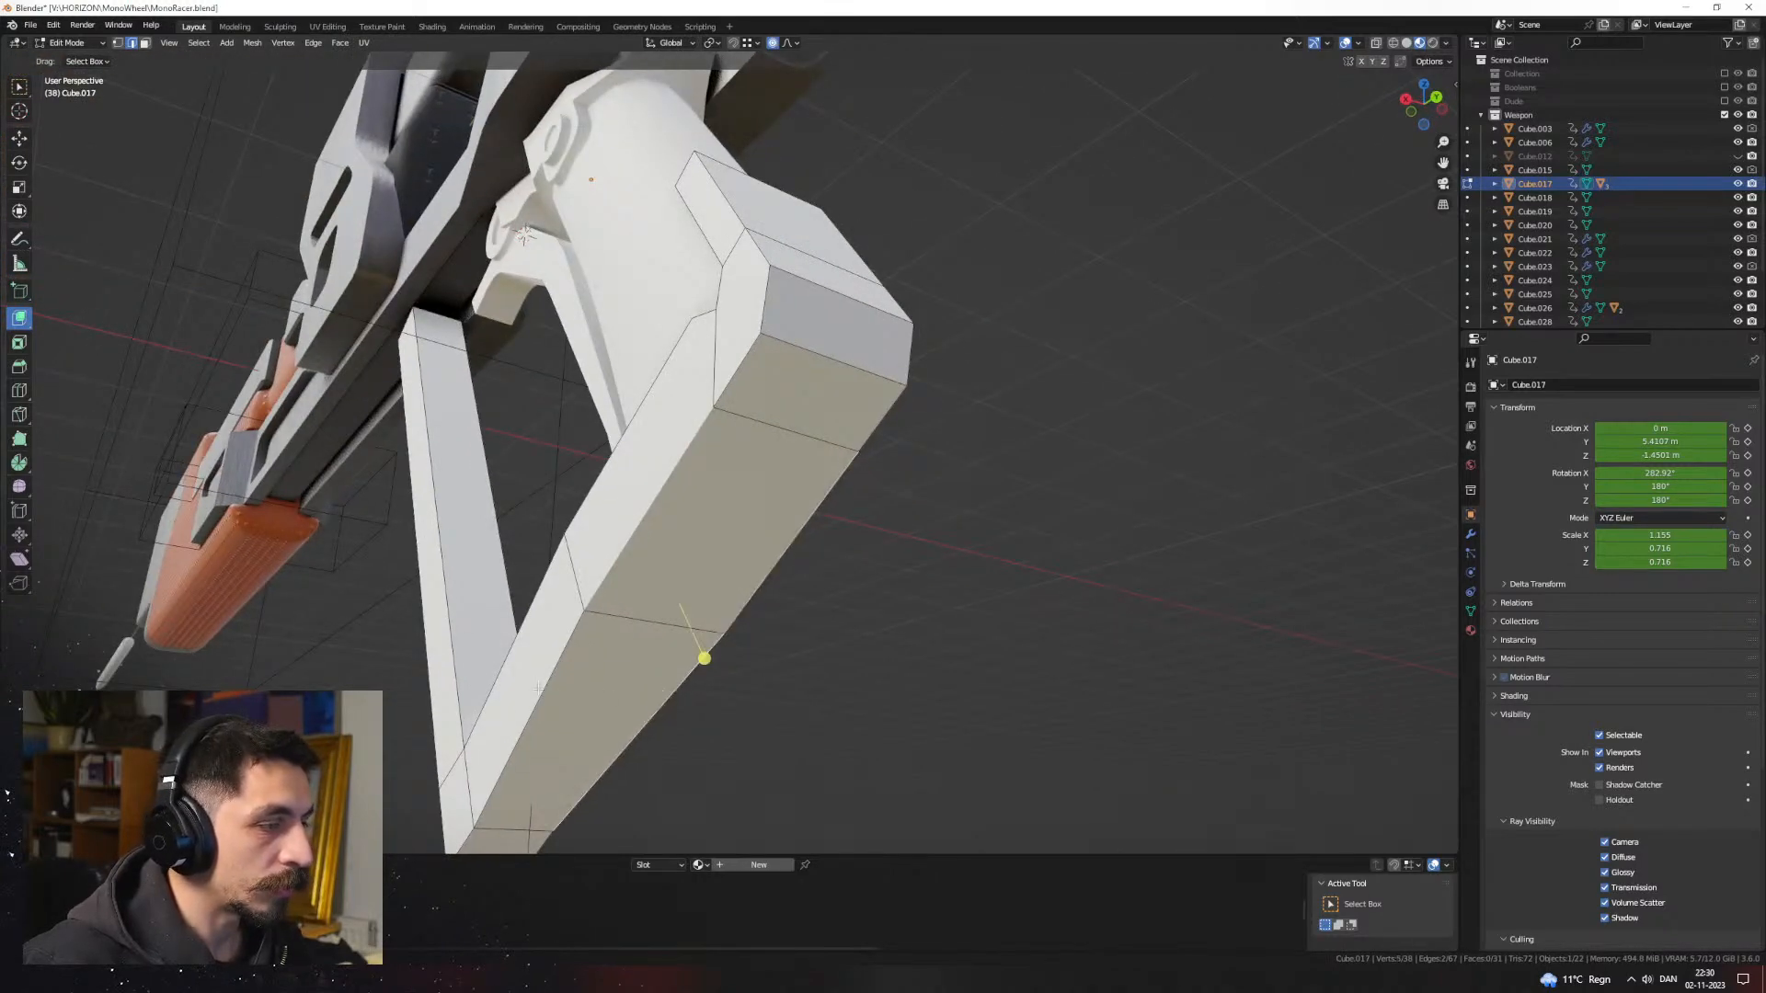
Step: Bevel the outer edge and round the inner edge of the guard frame's front lower corner
middle_click_drag(538, 688, 759, 612)
key("ctrl+b")
left_click(948, 515)
left_click(634, 515)
middle_click_drag(699, 533, 809, 543)
scroll(846, 547, "up", 2)
key("ctrl+b")
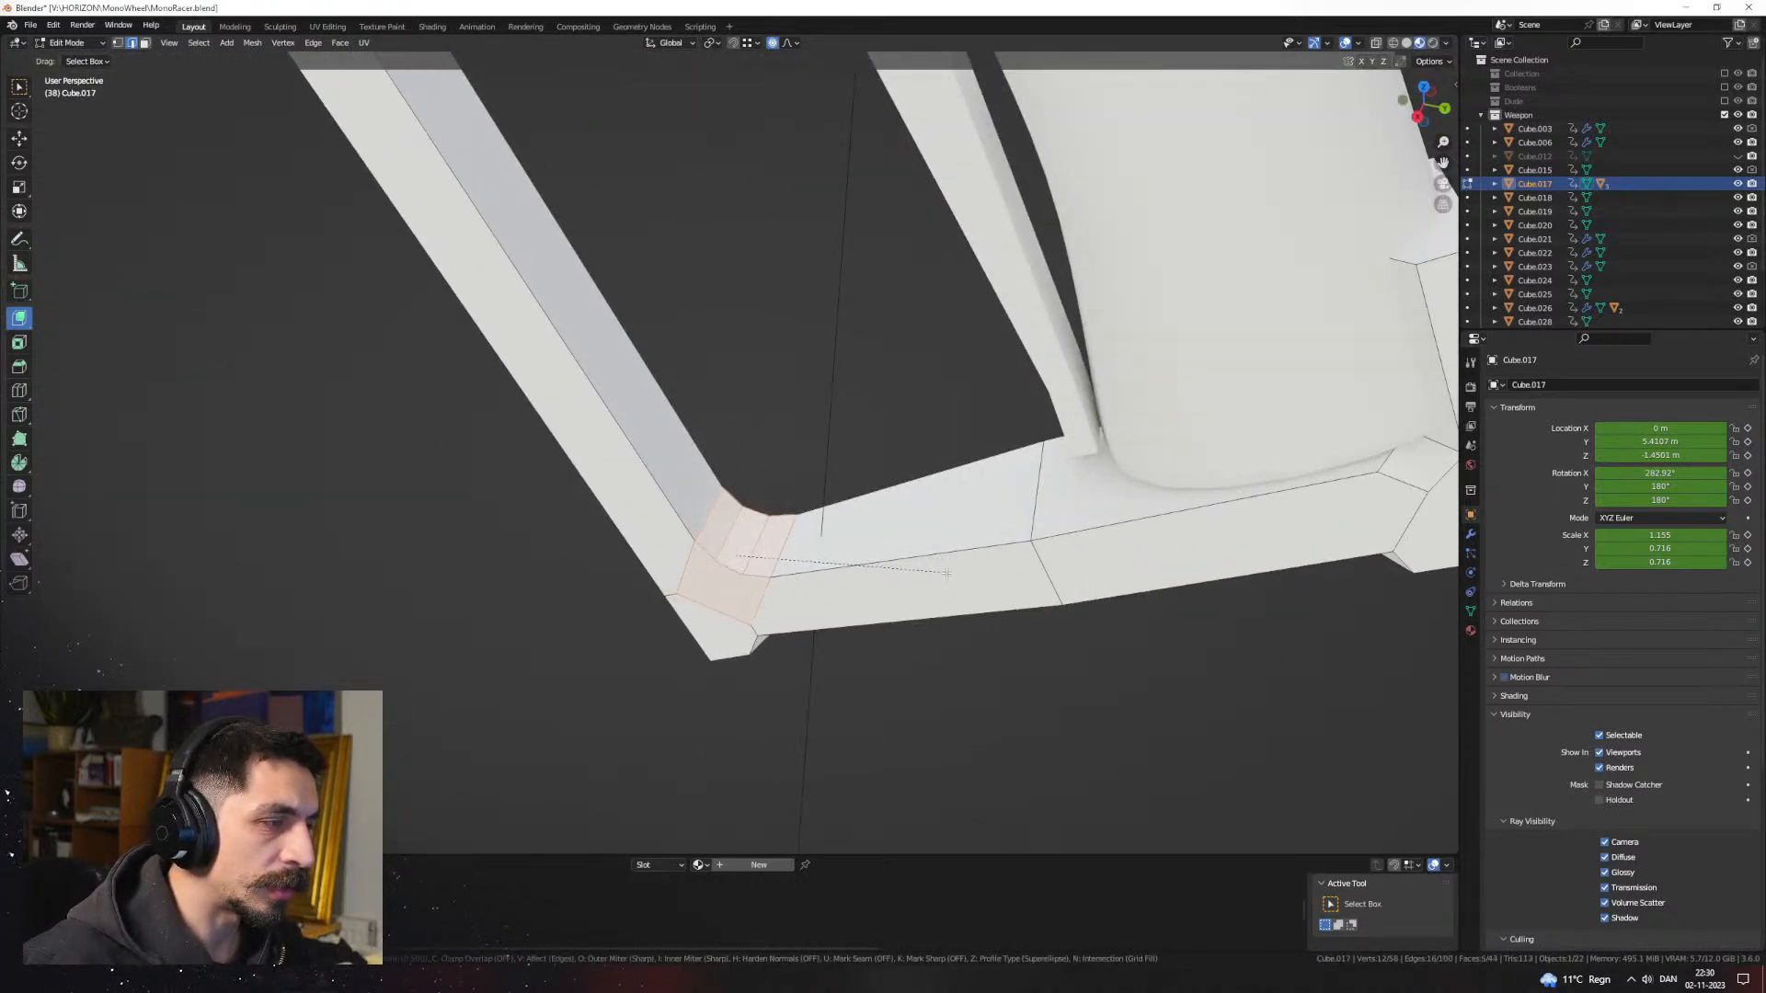
left_click(941, 578)
scroll(936, 575, "down", 4)
middle_click_drag(937, 576, 915, 703)
key("Tab")
left_click(823, 543)
scroll(994, 561, "down", 4)
middle_click_drag(1021, 557, 773, 579)
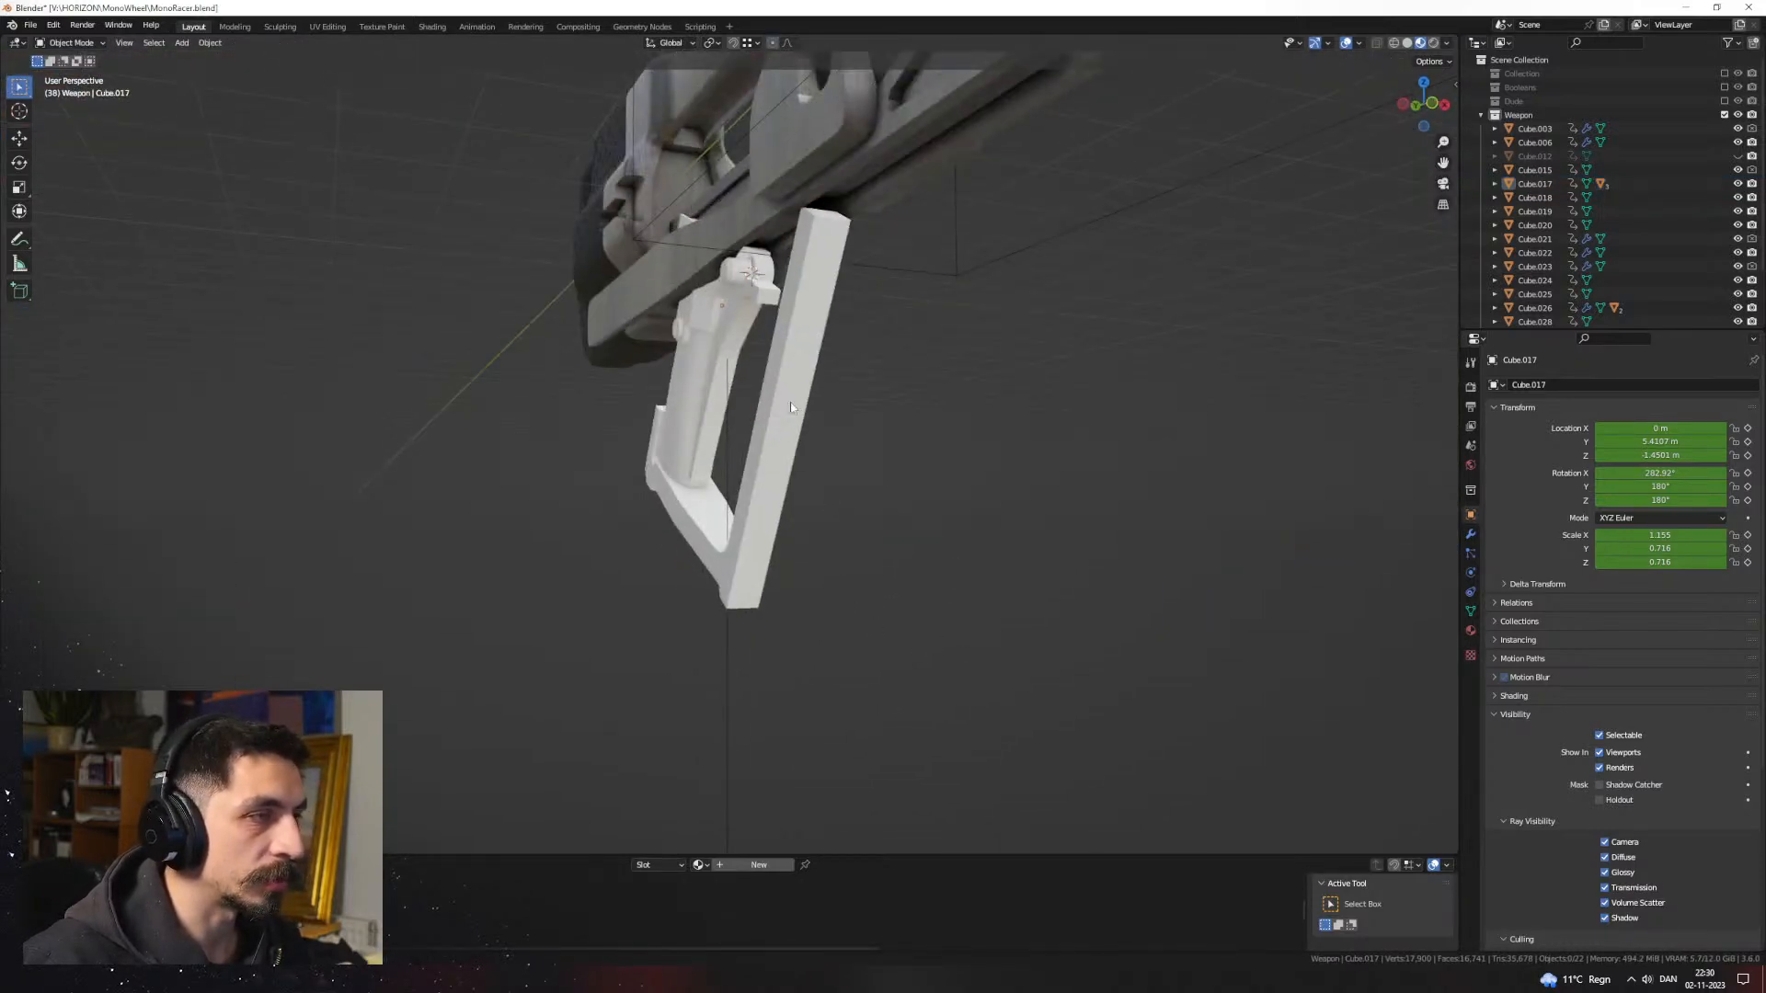
Step: Try to widen the guard frame's front bar by moving its front face about 0.39 m forward along Y
left_click(792, 405)
middle_click_drag(792, 405, 832, 413)
middle_click_drag(832, 414, 869, 422, "shift")
key("Tab")
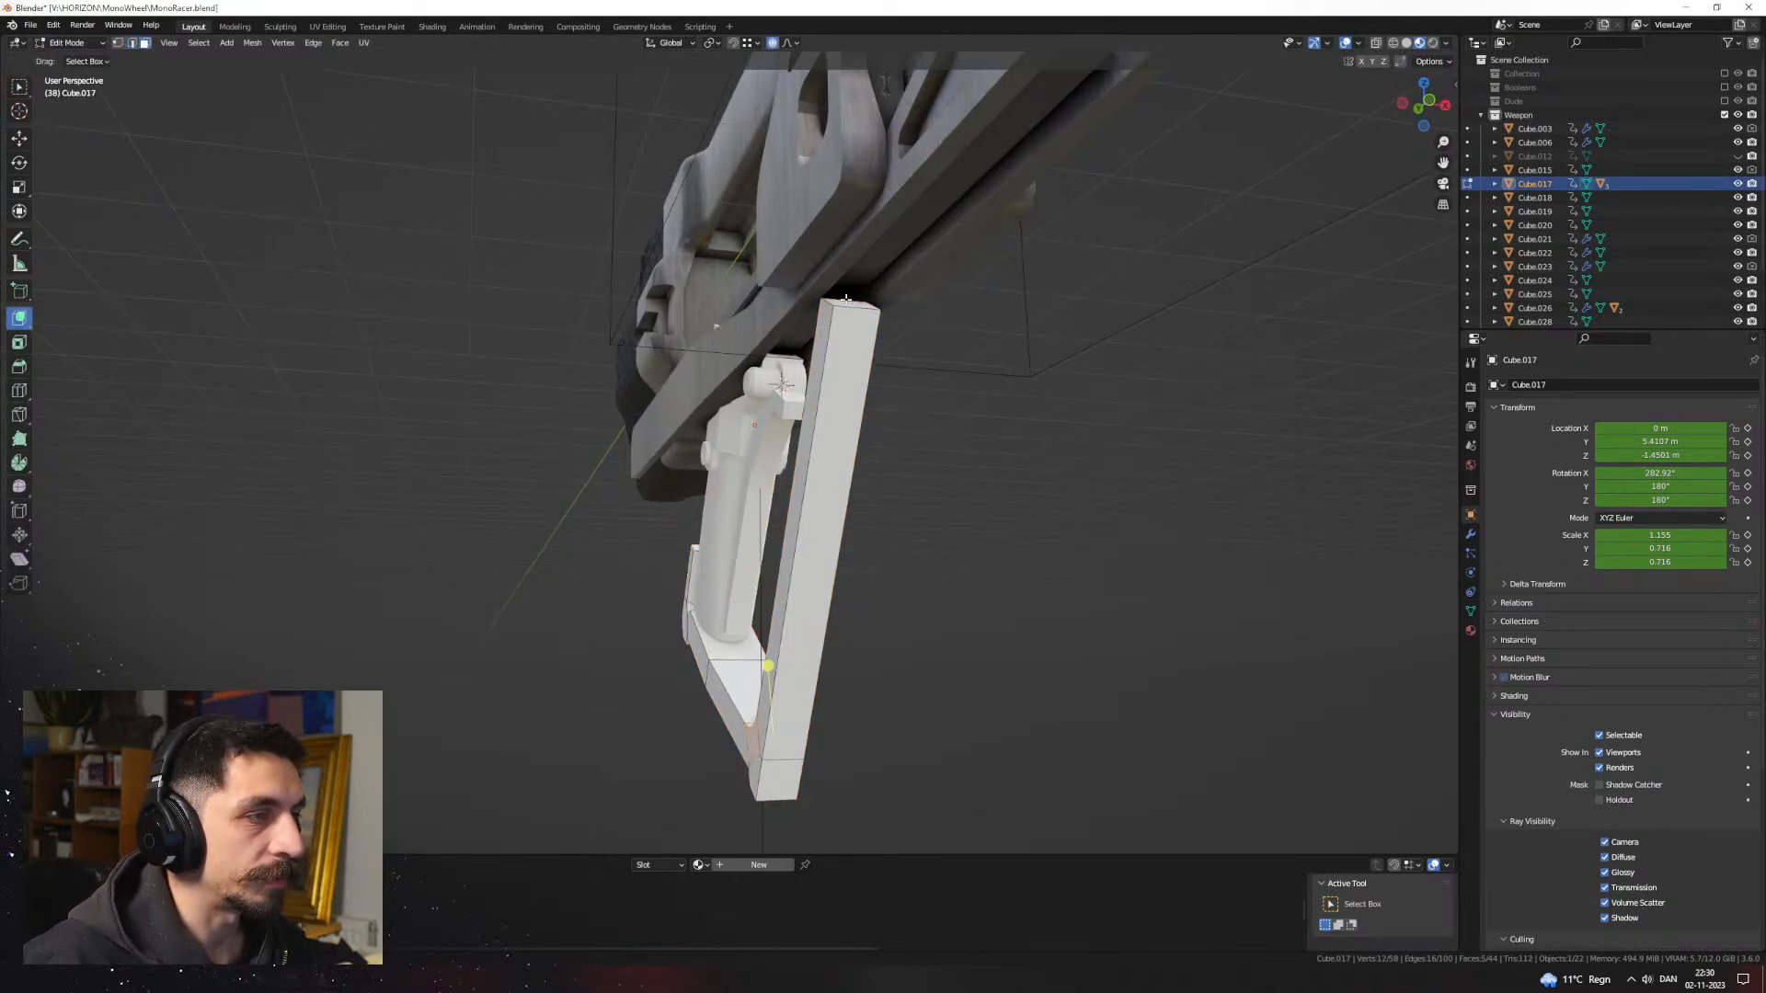
middle_click_drag(938, 326, 850, 448)
scroll(843, 475, "up", 2)
left_click(809, 479)
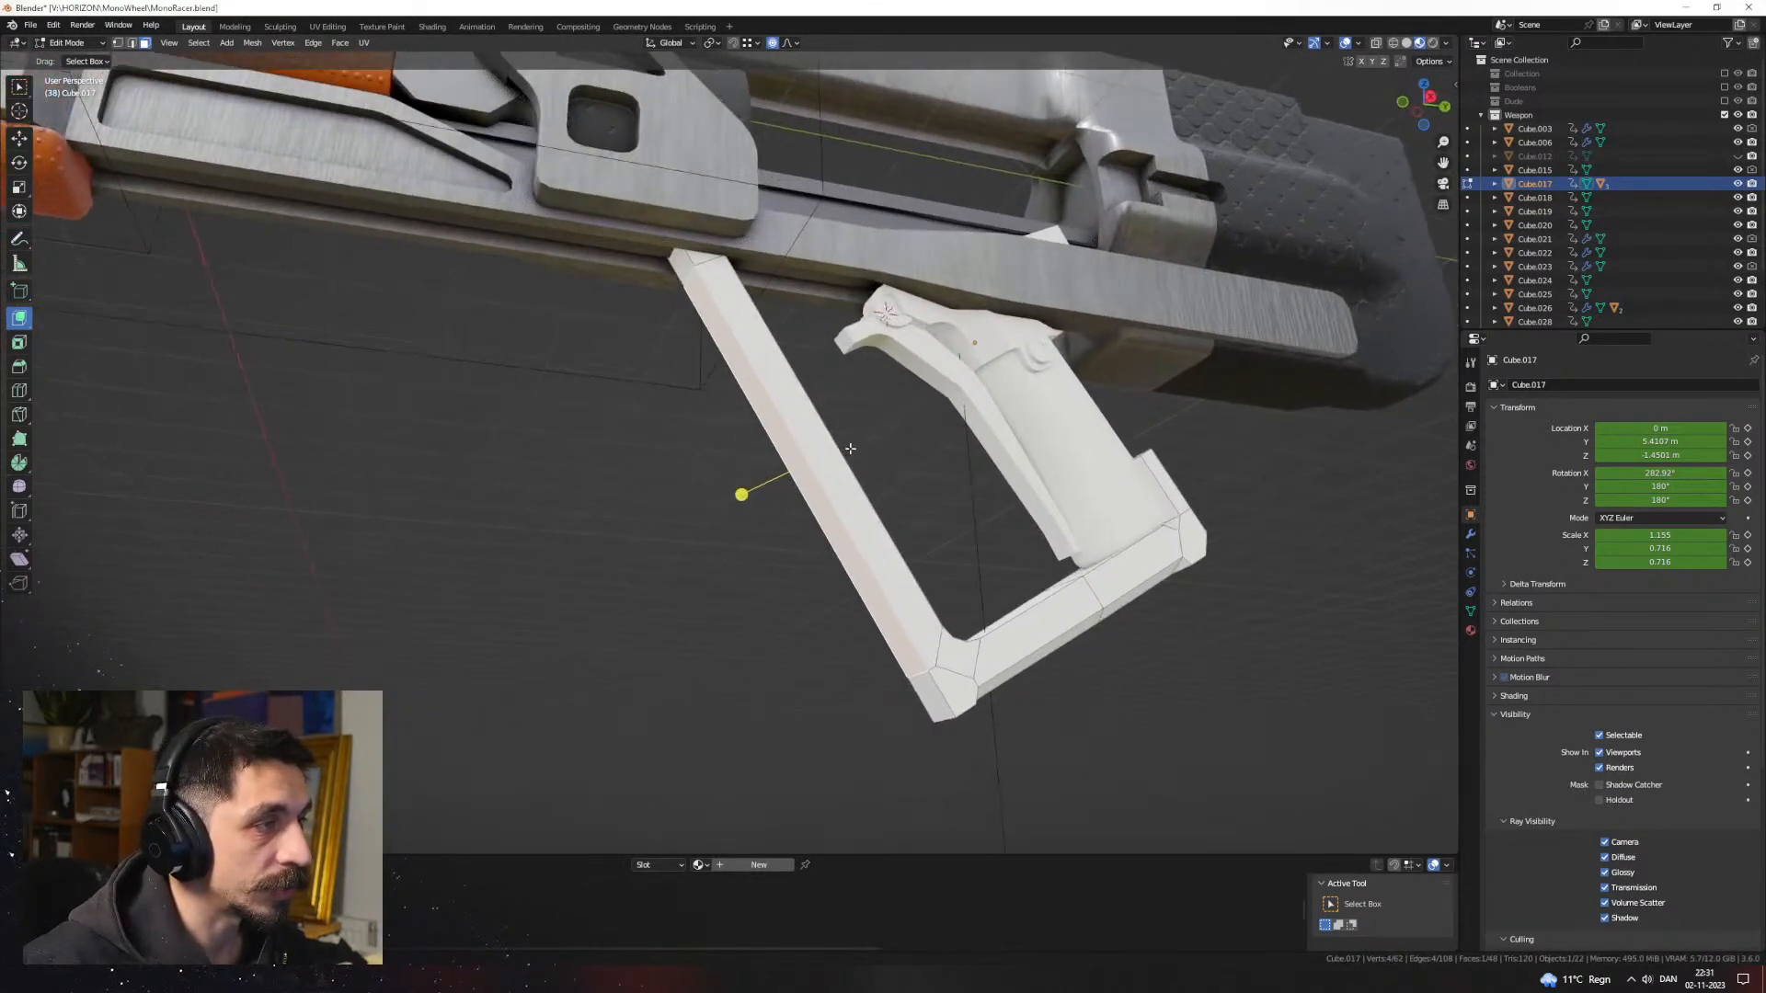
key("g")
key("y")
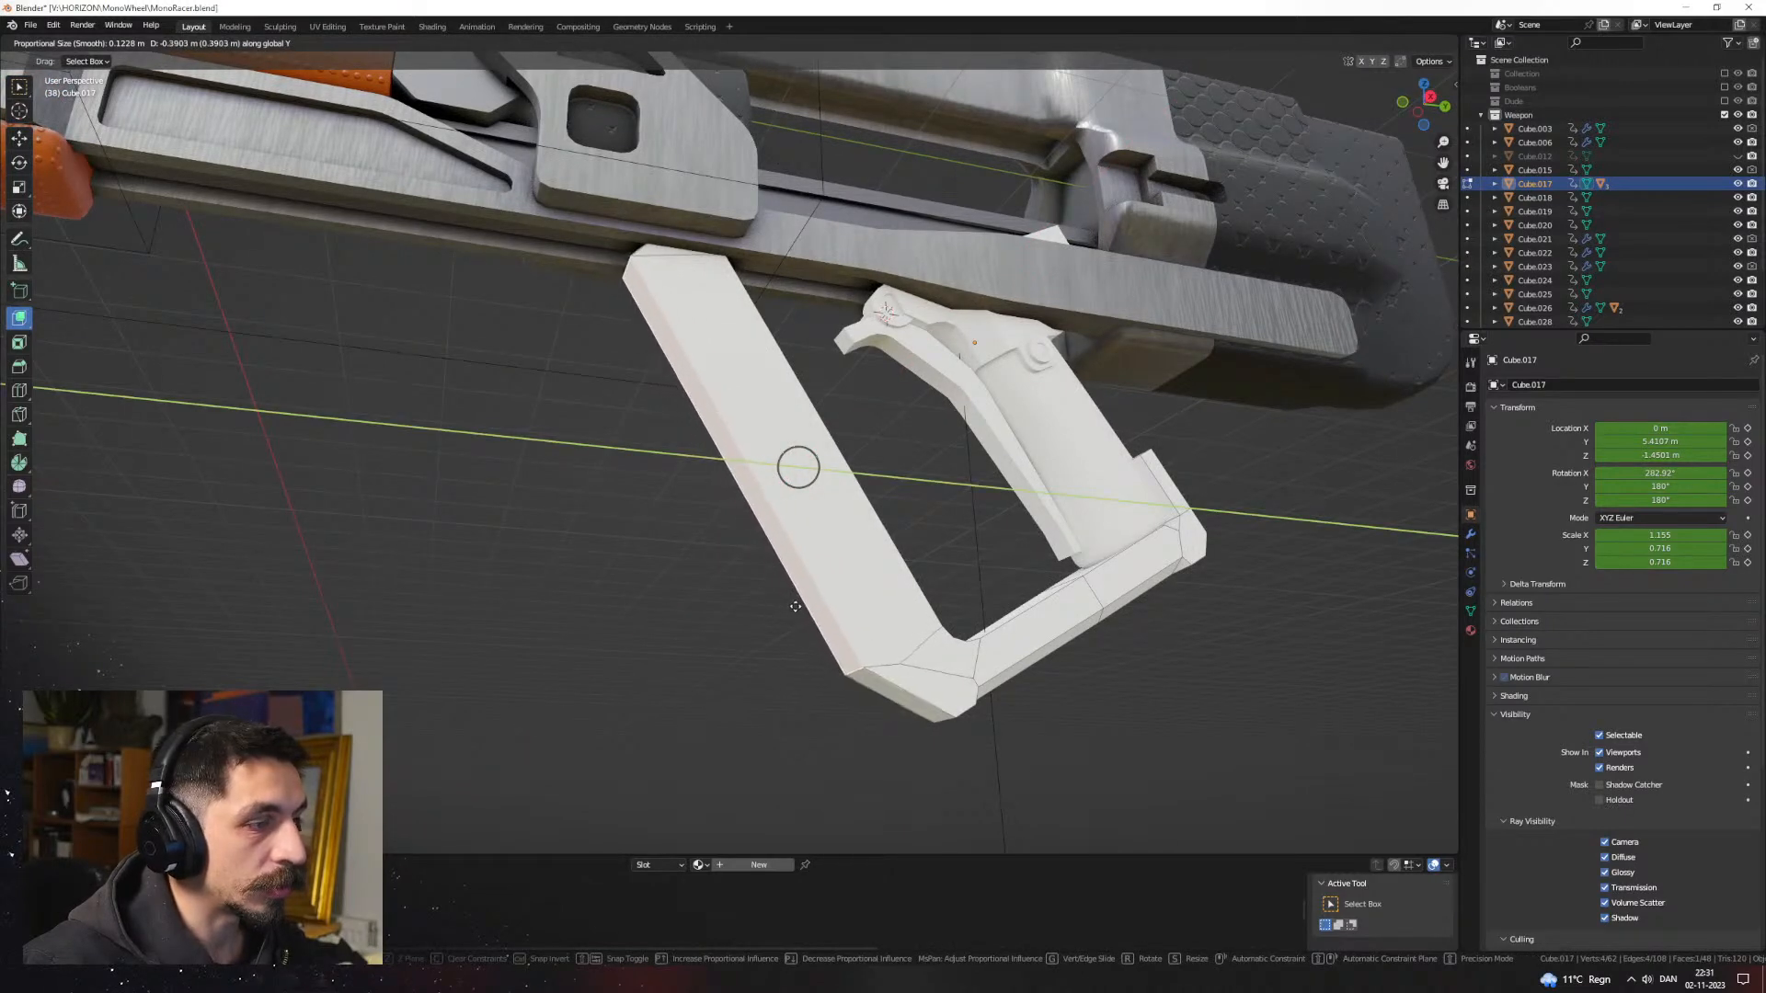
left_click(795, 607)
scroll(796, 607, "down", 3)
middle_click_drag(781, 583, 941, 537)
key("Tab")
left_click(941, 537)
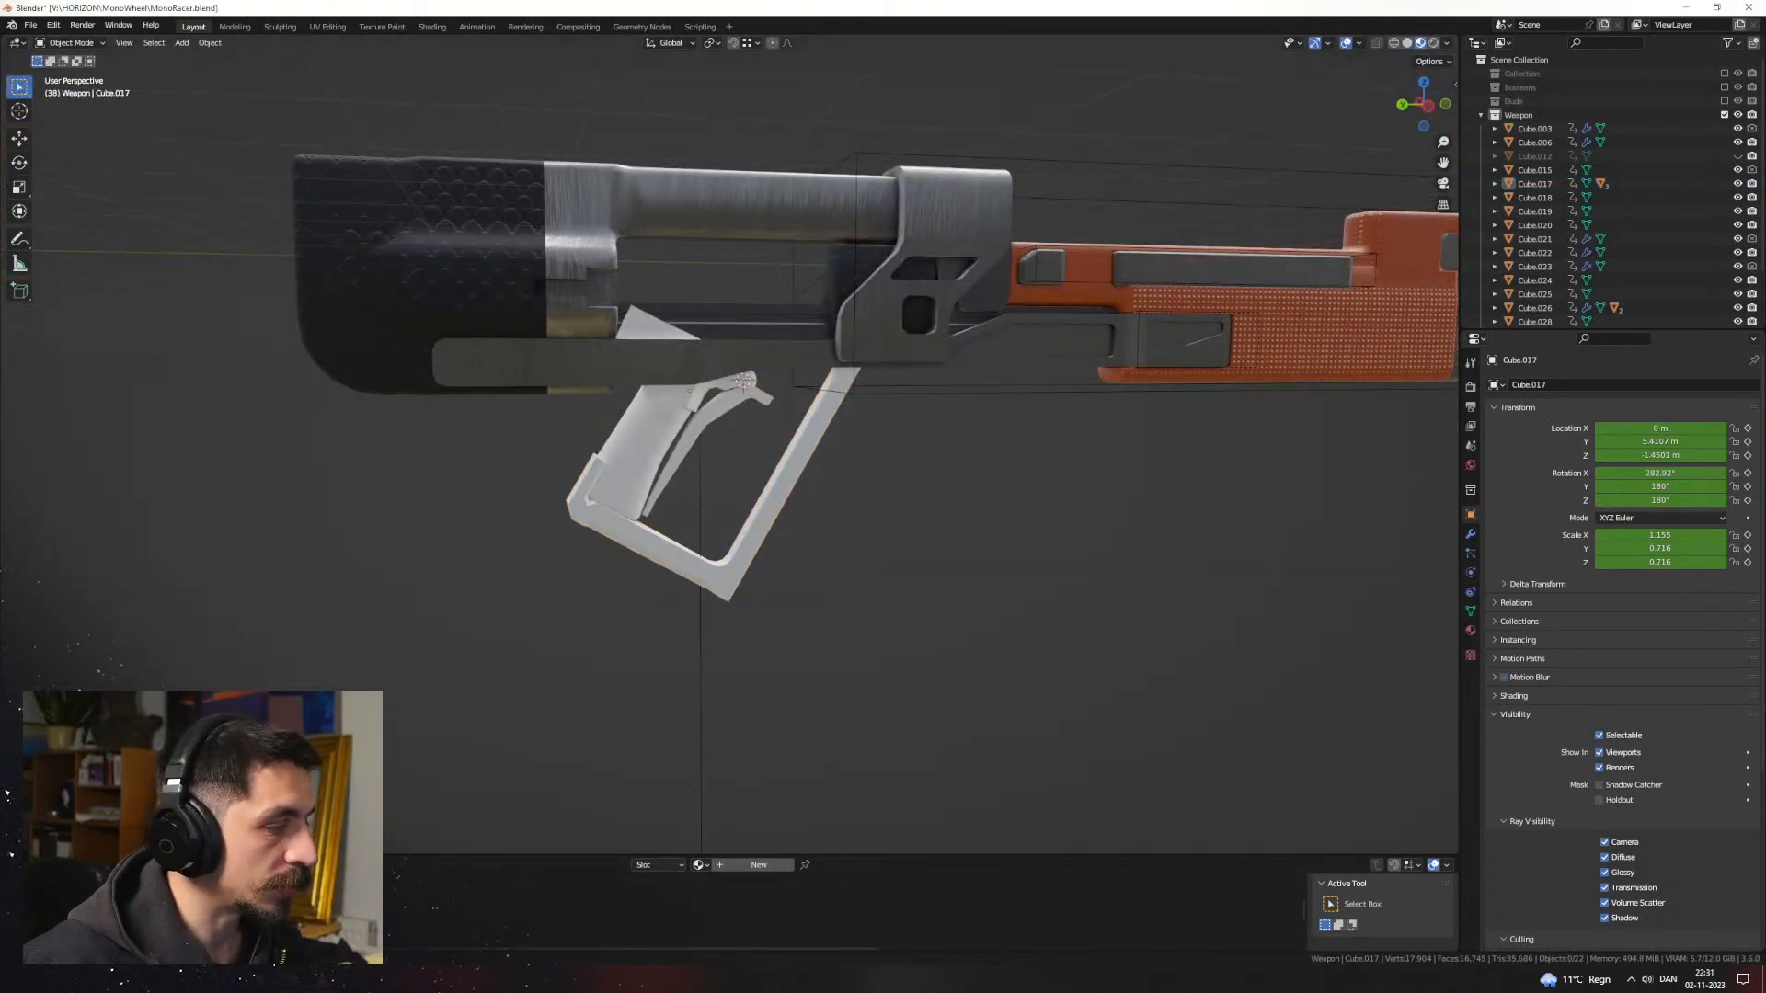
Step: Enlarge the lower editor area, switch it to the Timeline, and check the weapon parts' pose at frame 0
left_click_drag(138, 856, 138, 792)
left_click(23, 802)
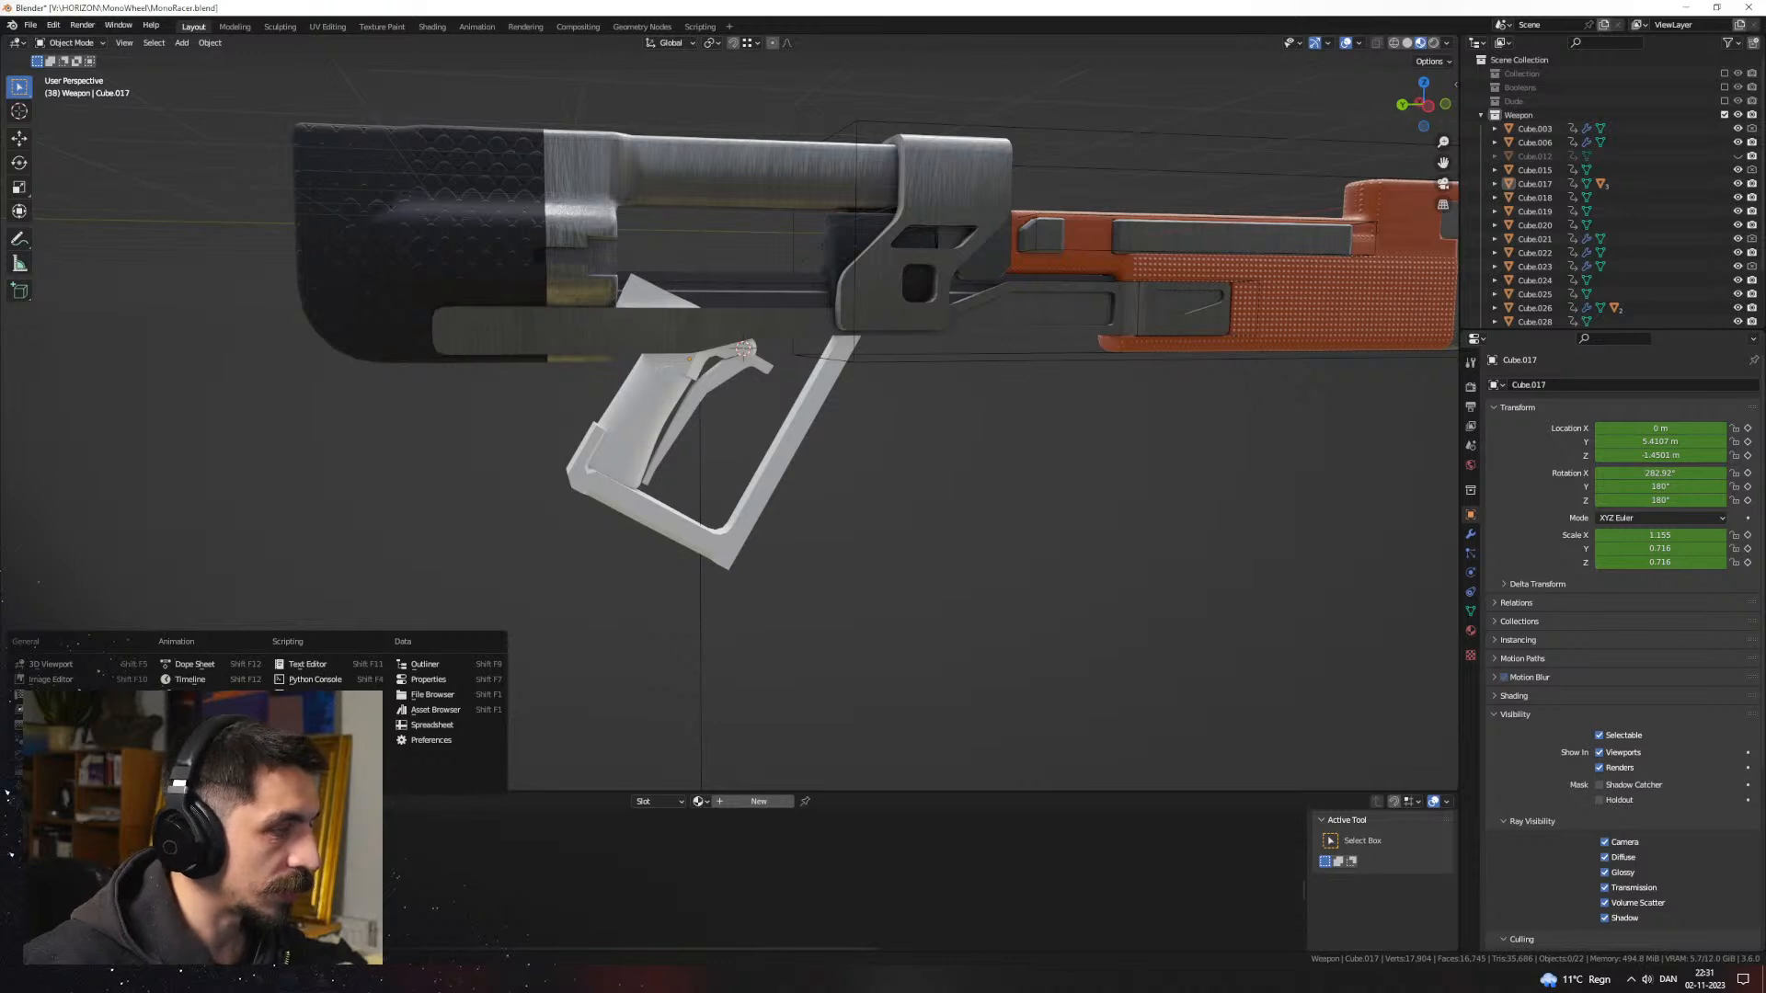
left_click(51, 755)
left_click(8, 795)
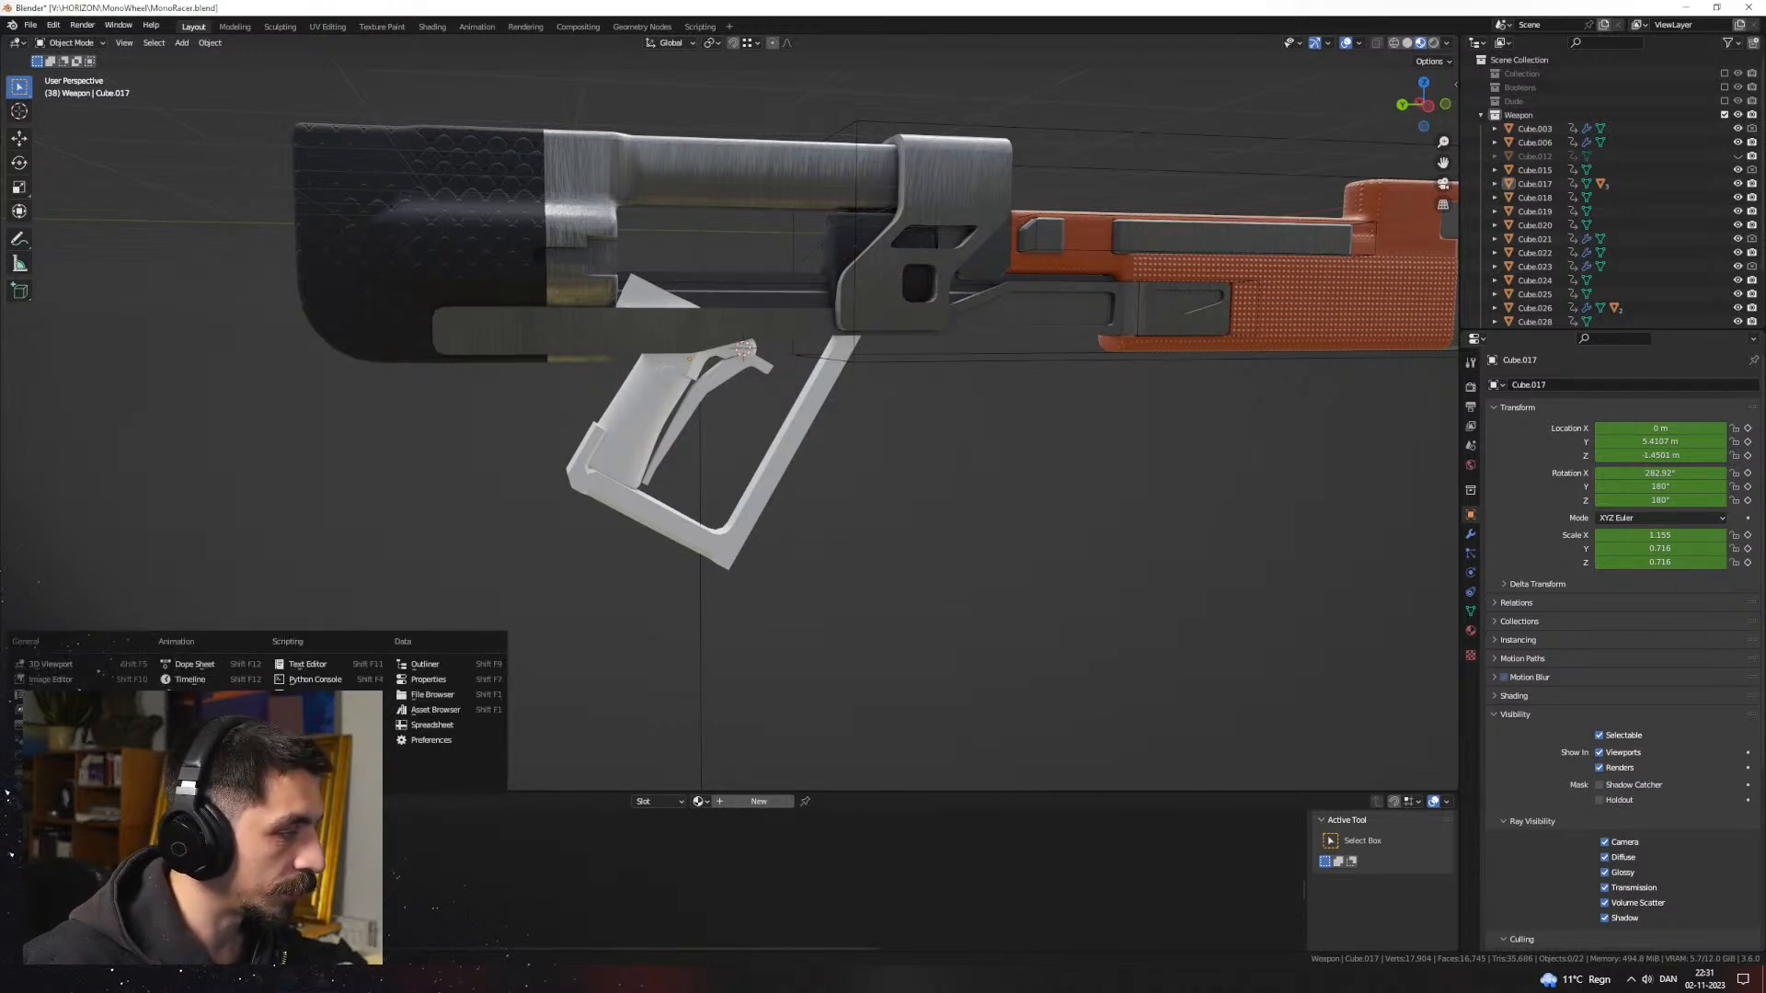
left_click(189, 680)
left_click_drag(616, 822, 492, 830)
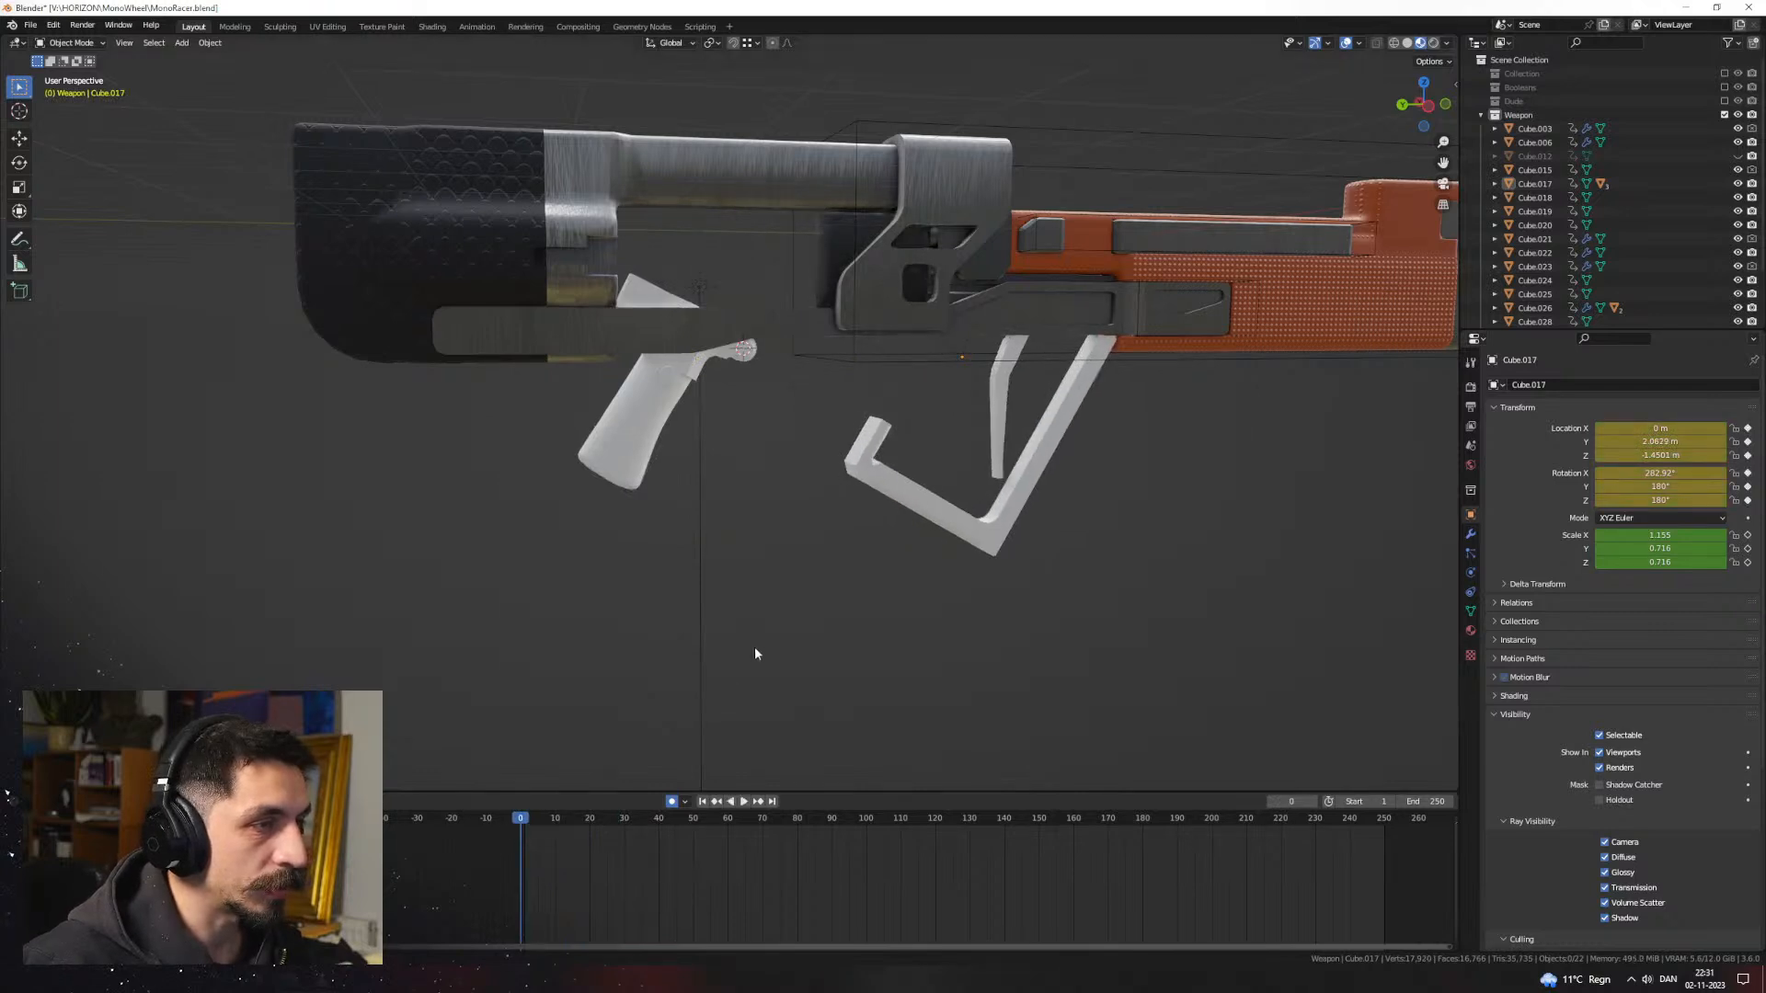
key("ctrl+z")
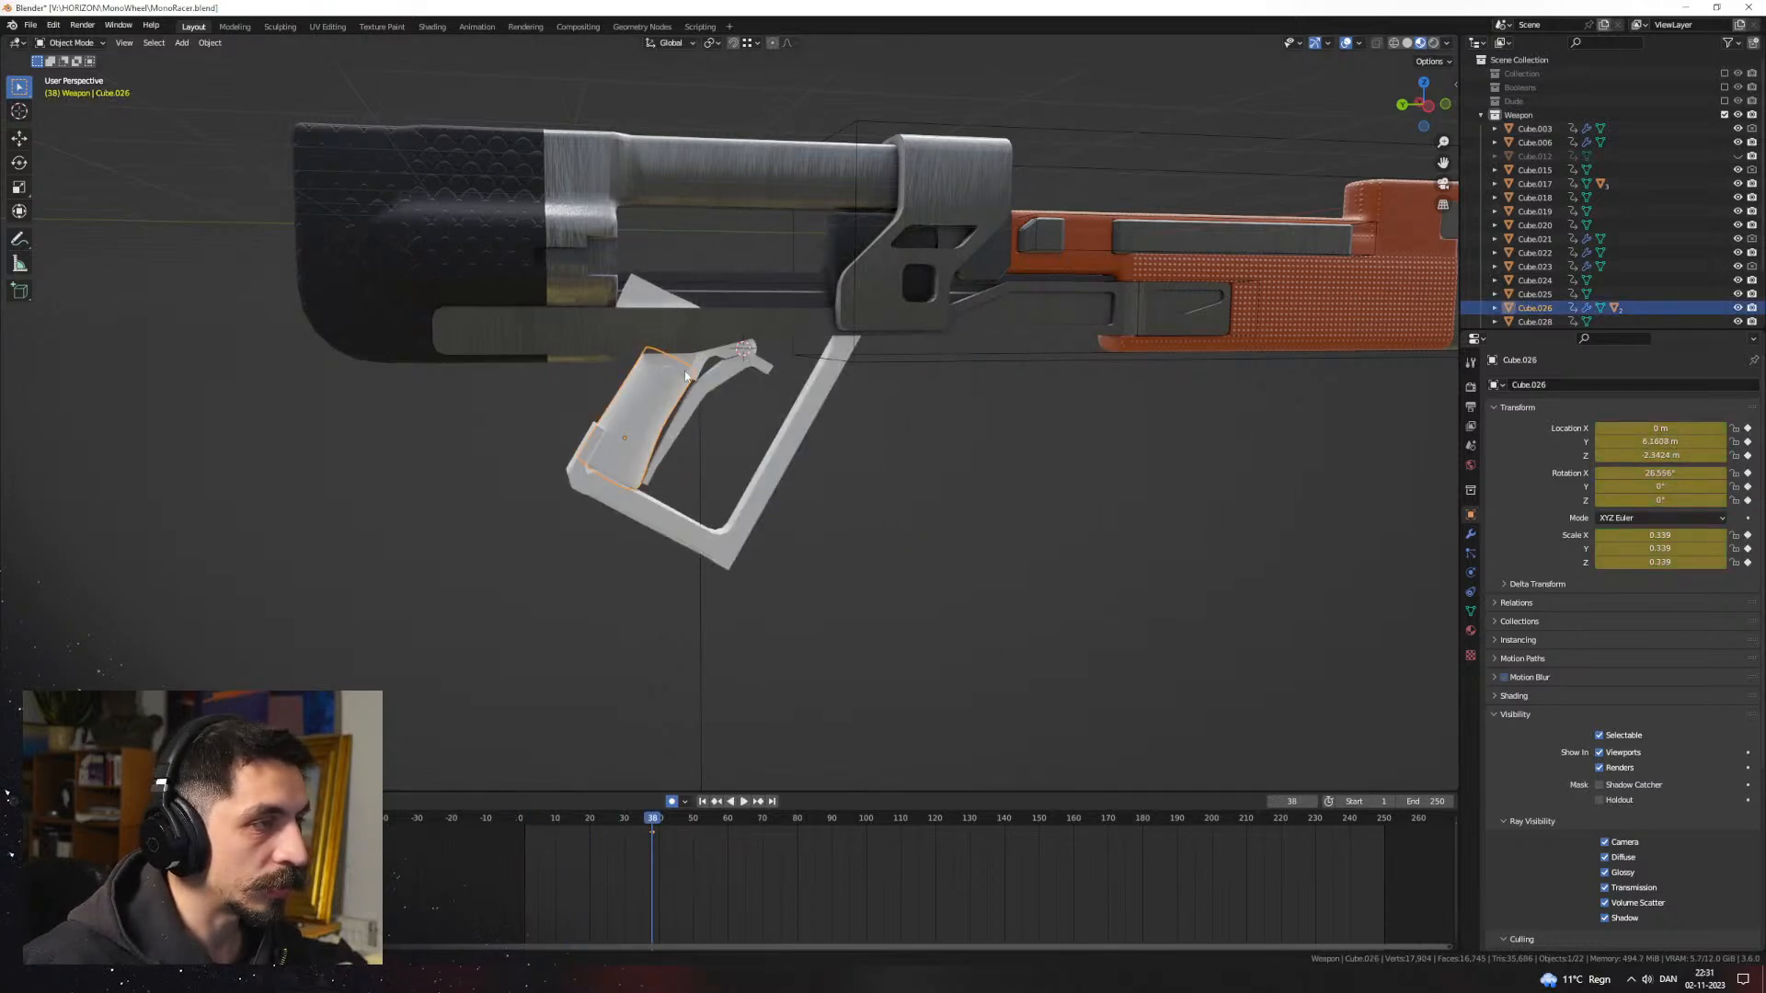
Step: In the left view, add a cube at the trigger pivot and move it upward along Z
left_click(685, 375)
key("KP_Decimal")
middle_click_drag(785, 497, 855, 474)
key("shift+a")
mouse_move(865, 465)
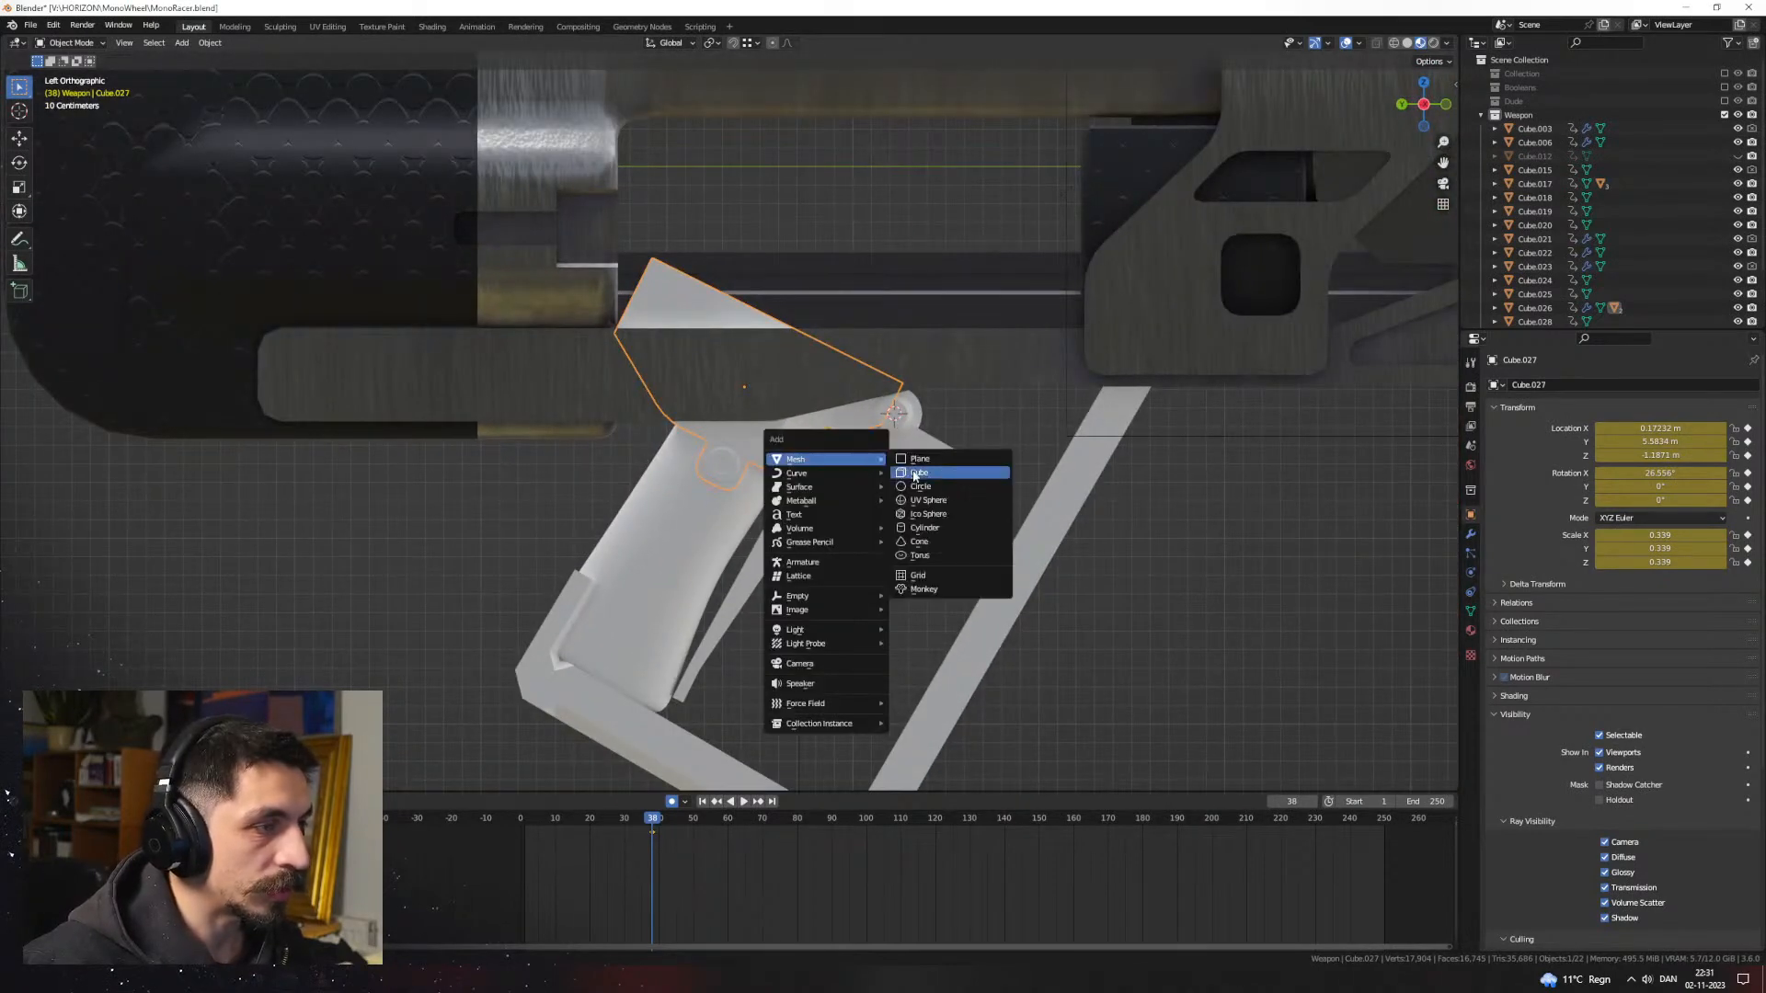
left_click(919, 474)
key("g")
left_click(984, 331)
Step: Move the new cube to about 5.48 m on Y and -1.18 m on X so it stands beside the weapon
key("g")
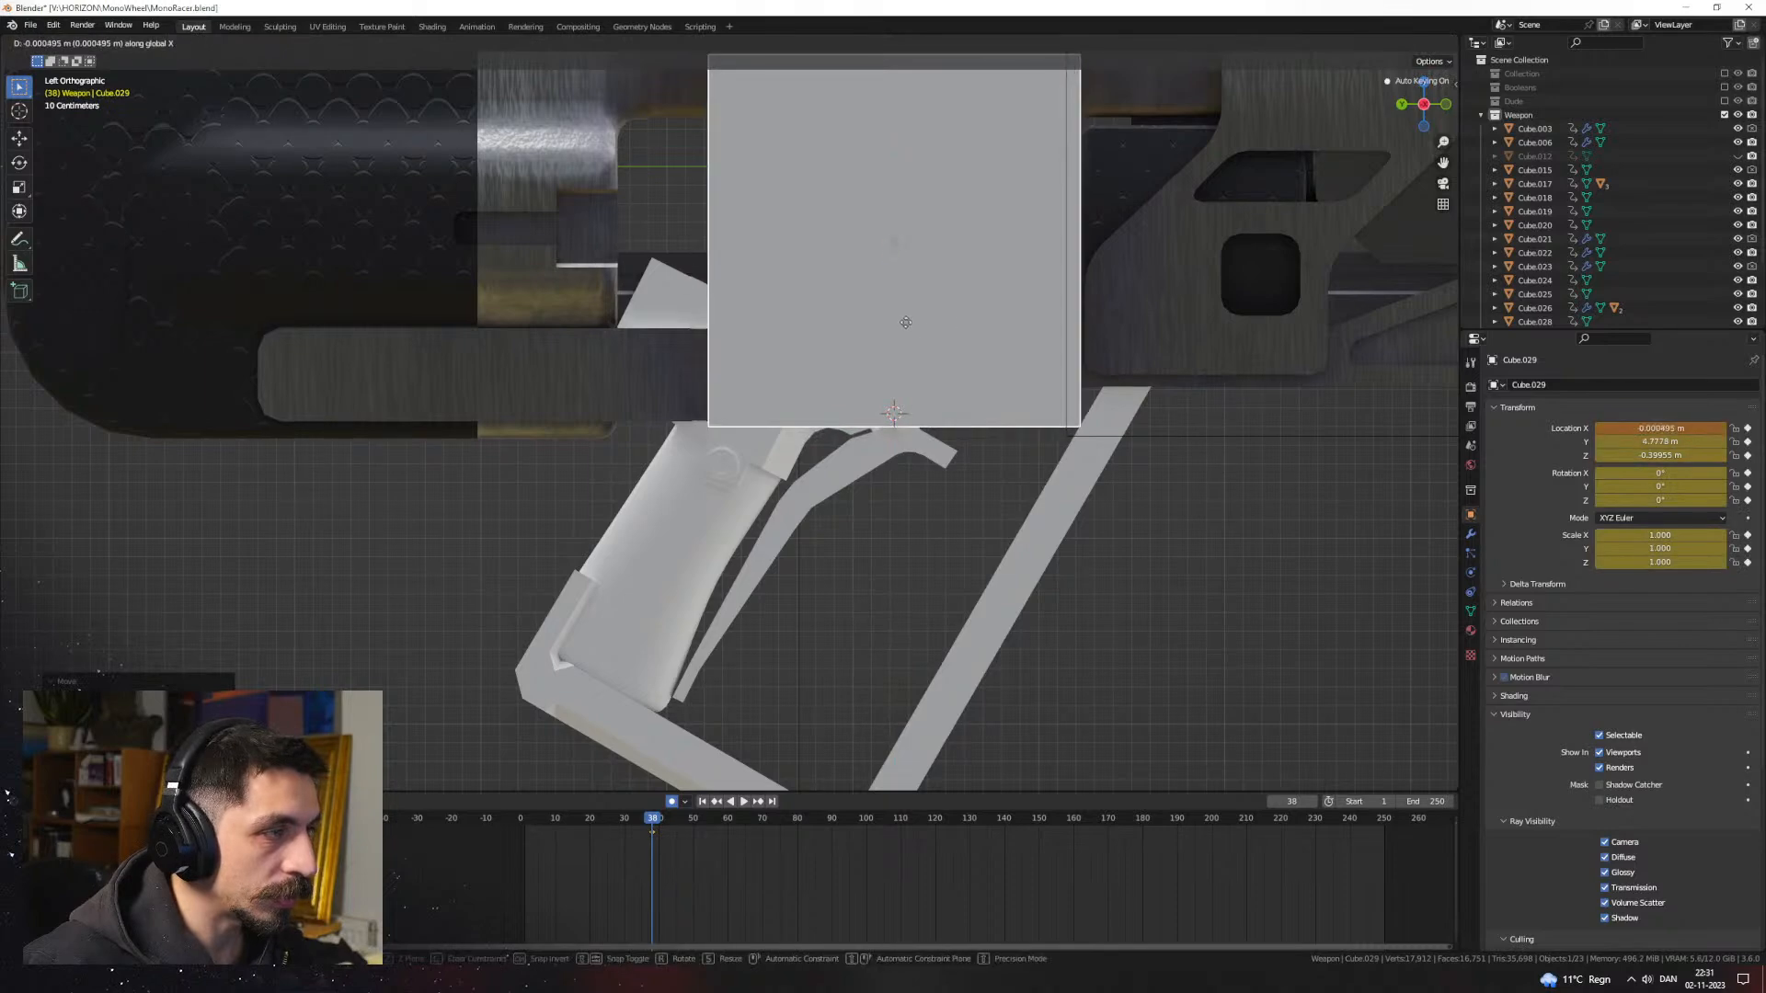
left_click(861, 327)
middle_click_drag(842, 384, 993, 386)
key("g")
key("x")
key("y")
left_click(827, 340)
key("g")
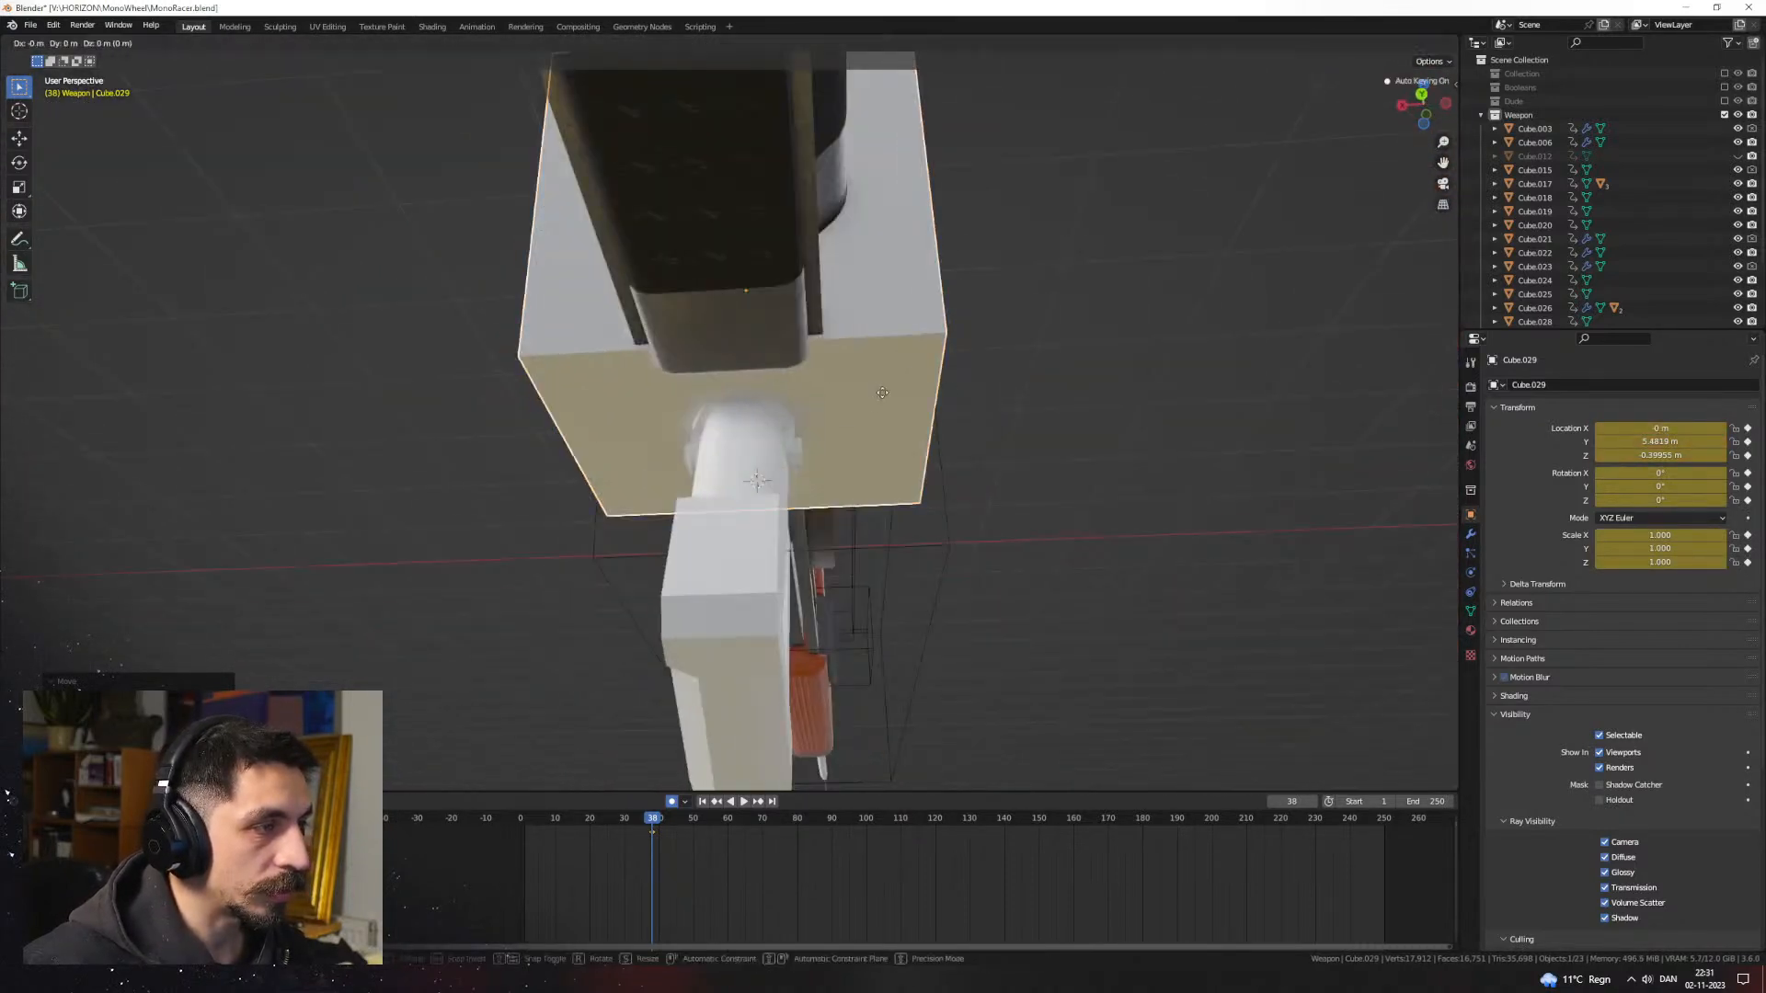
key("x")
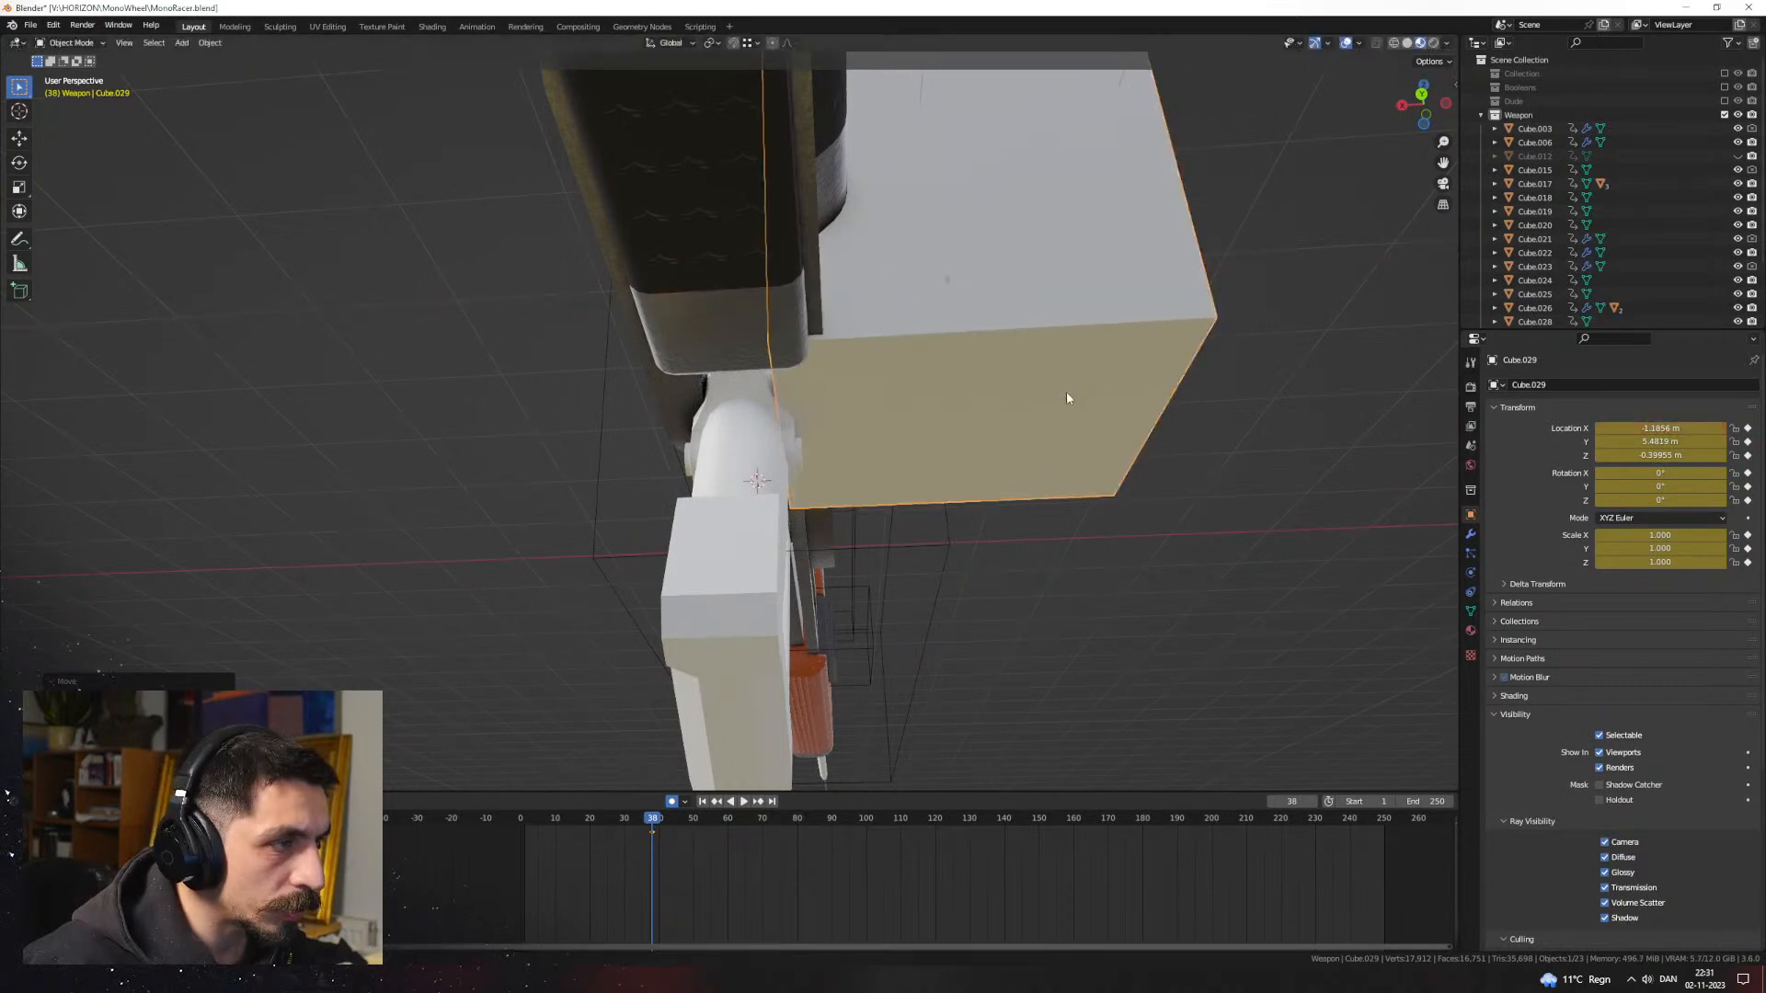
left_click(1067, 390)
Step: Subtract the cube from the block above the grip with a Fast-solver Boolean Difference, and adjust the cutter's position along X
middle_click_drag(1067, 390, 900, 385)
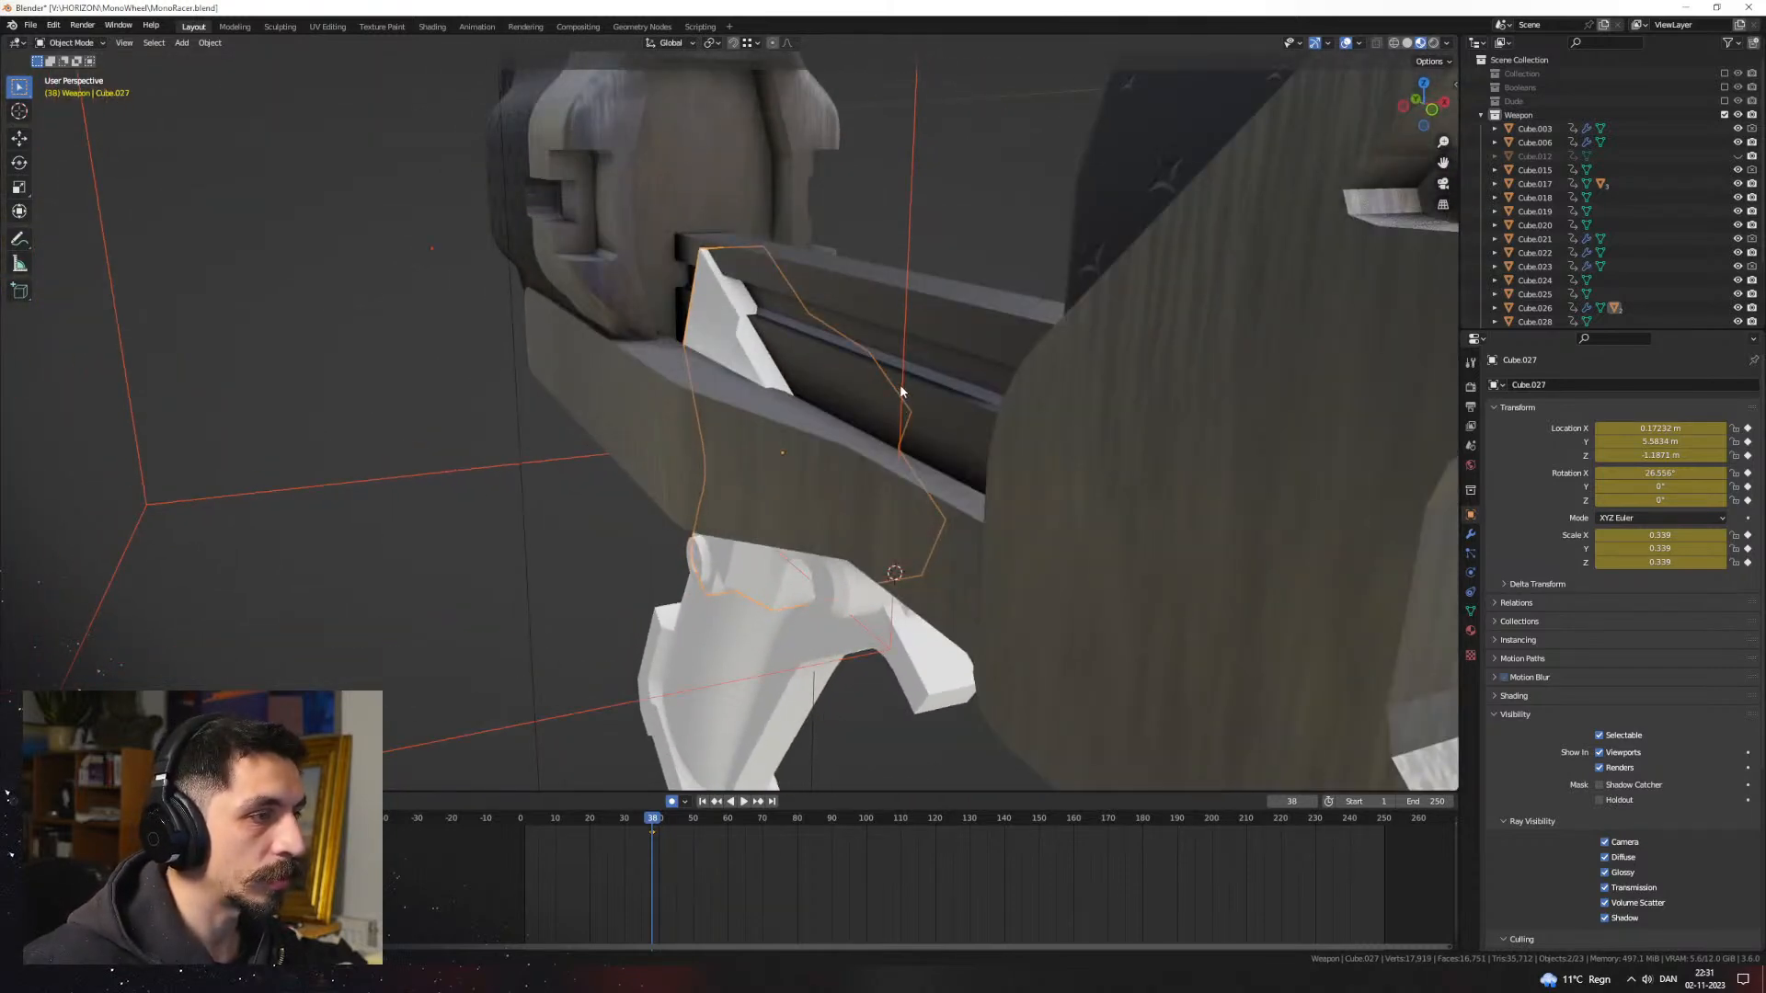
left_click(1469, 534)
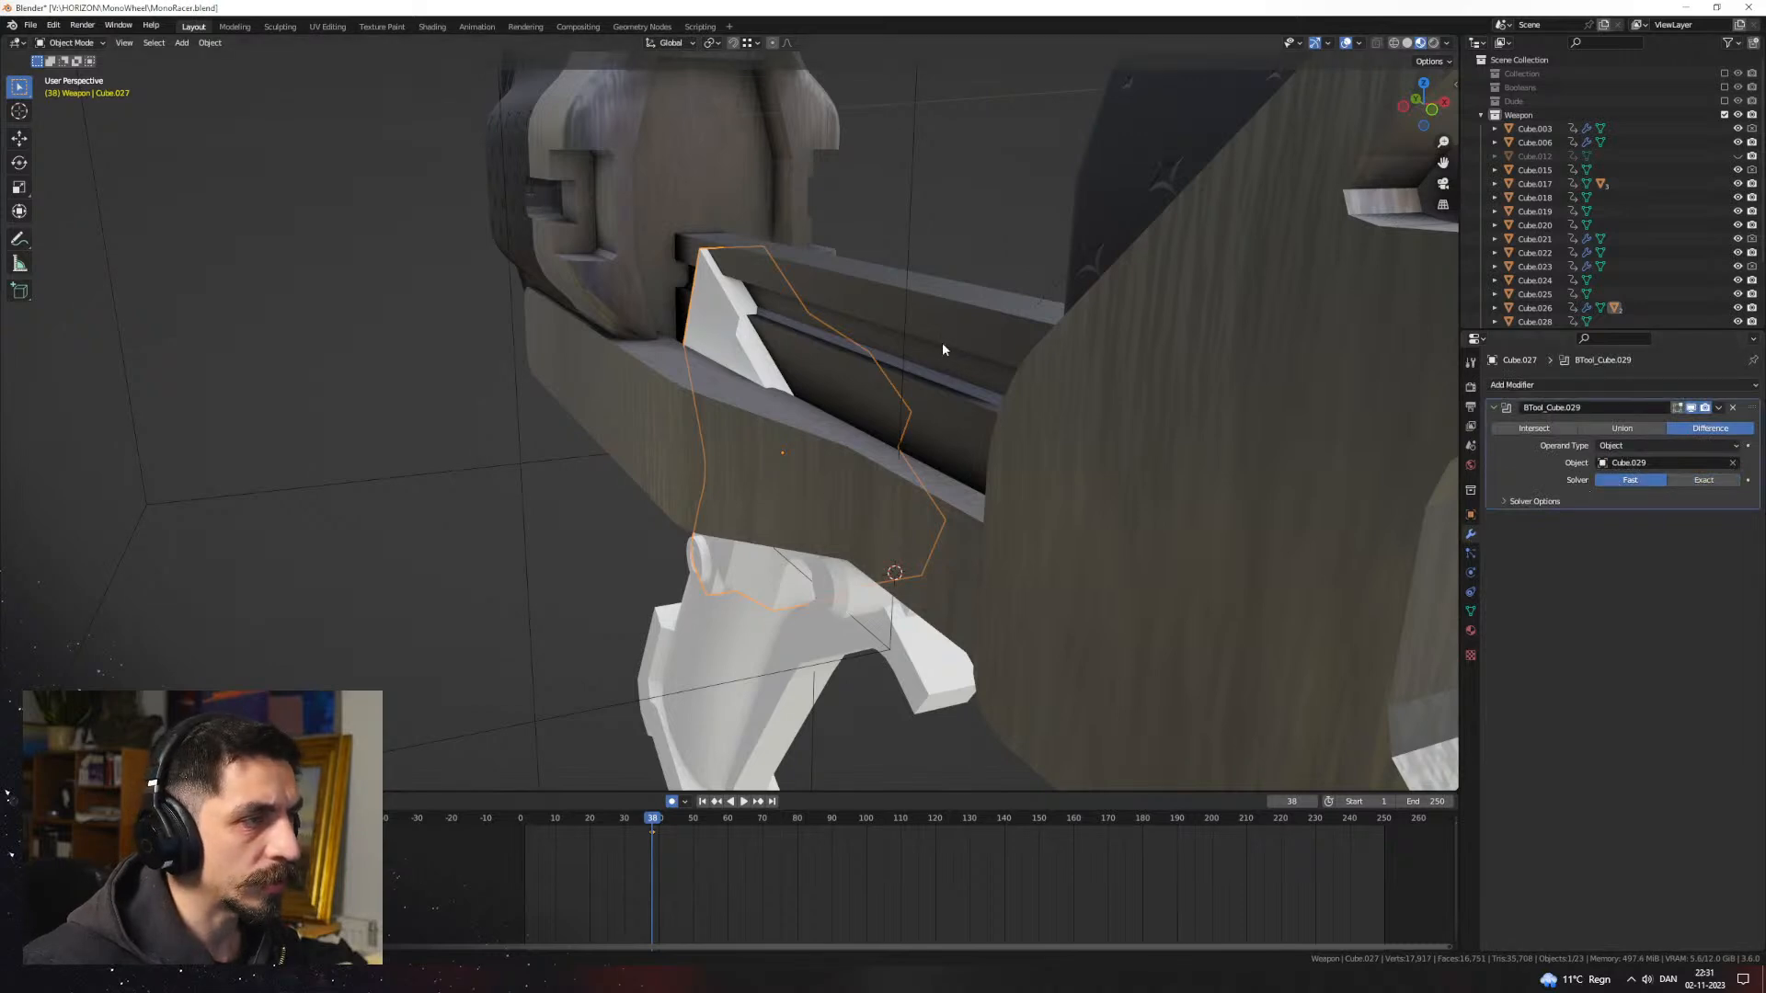
left_click(907, 323)
key("g")
key("x")
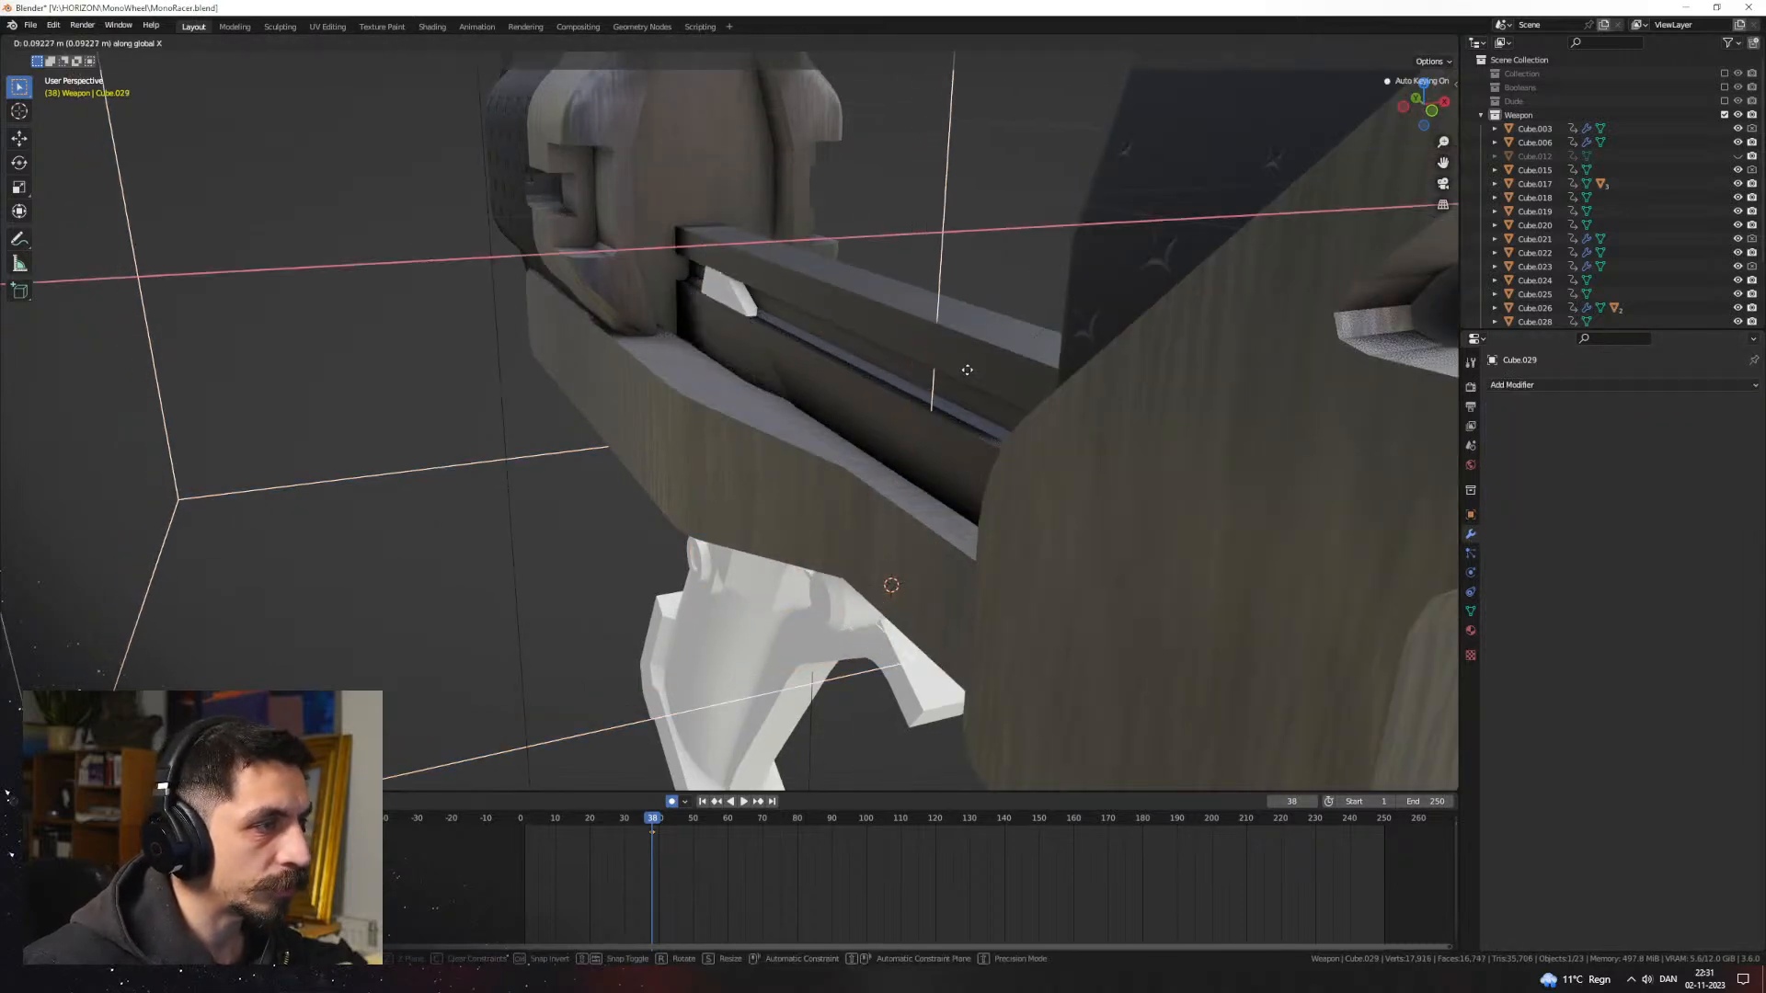
left_click(943, 376)
middle_click_drag(952, 374, 914, 393)
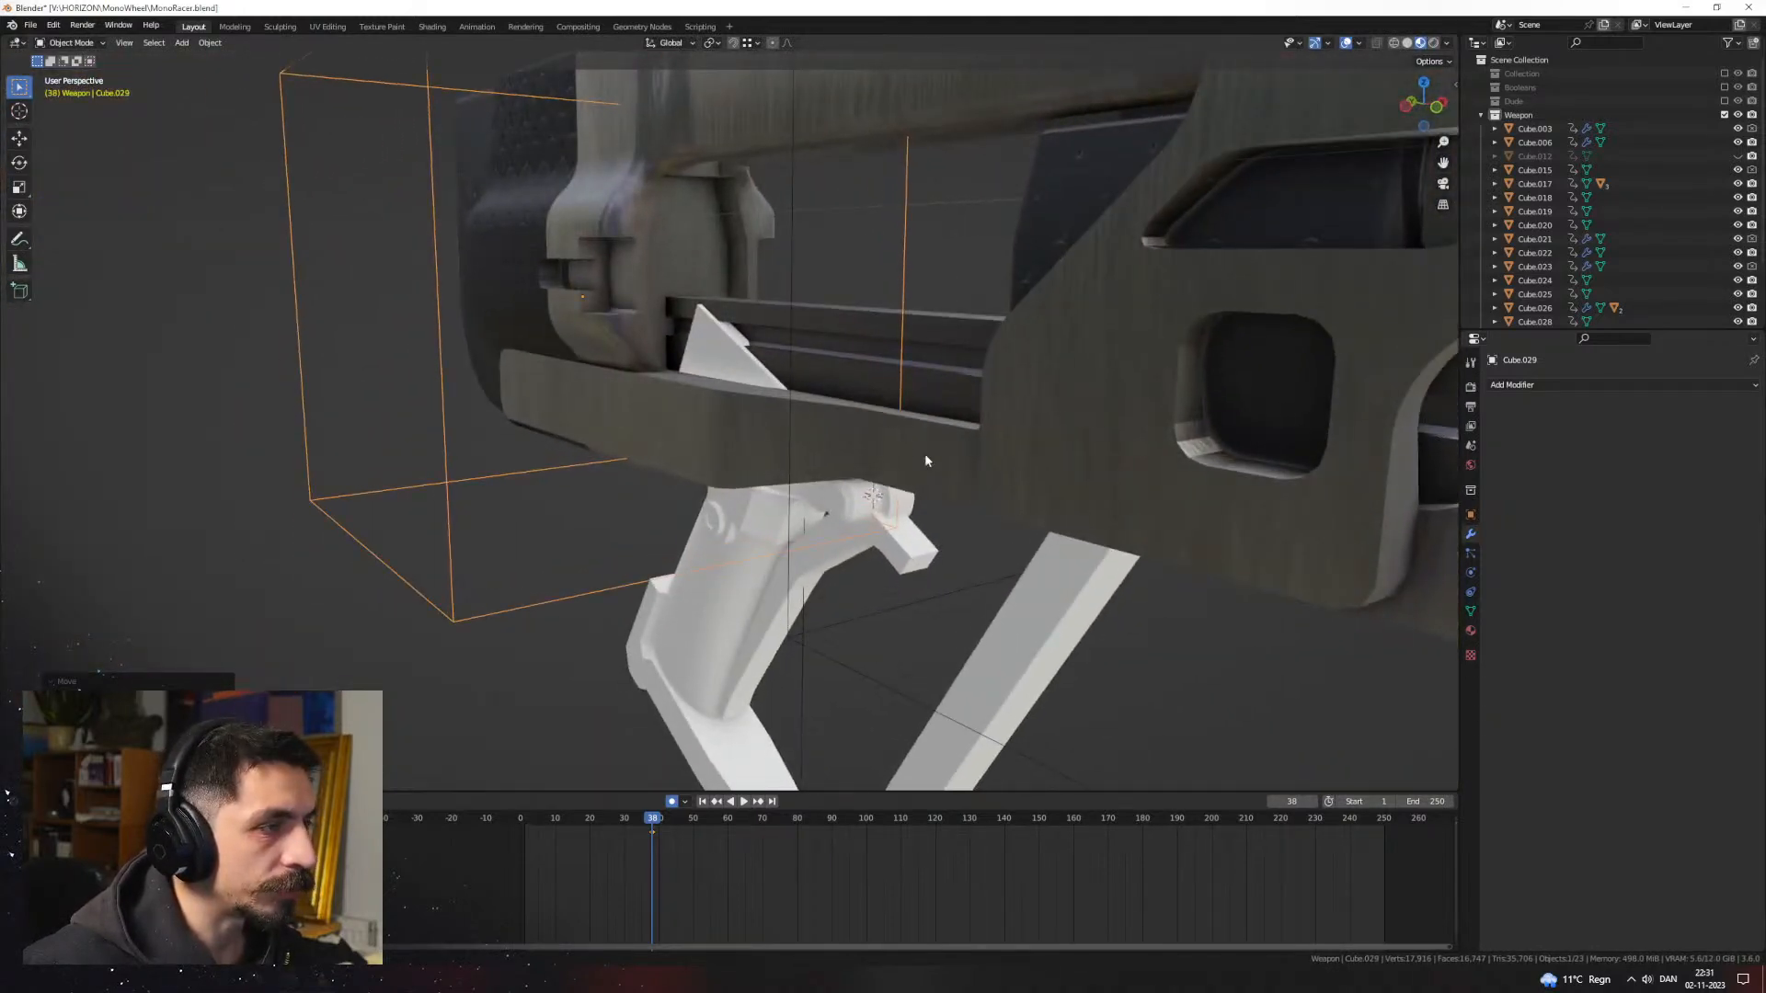
Step: Bevel the upper corner edge of the block above the grip with one segment and flatten the new geometry with a Z scale of 0
left_click(749, 393)
middle_click_drag(748, 393, 730, 372)
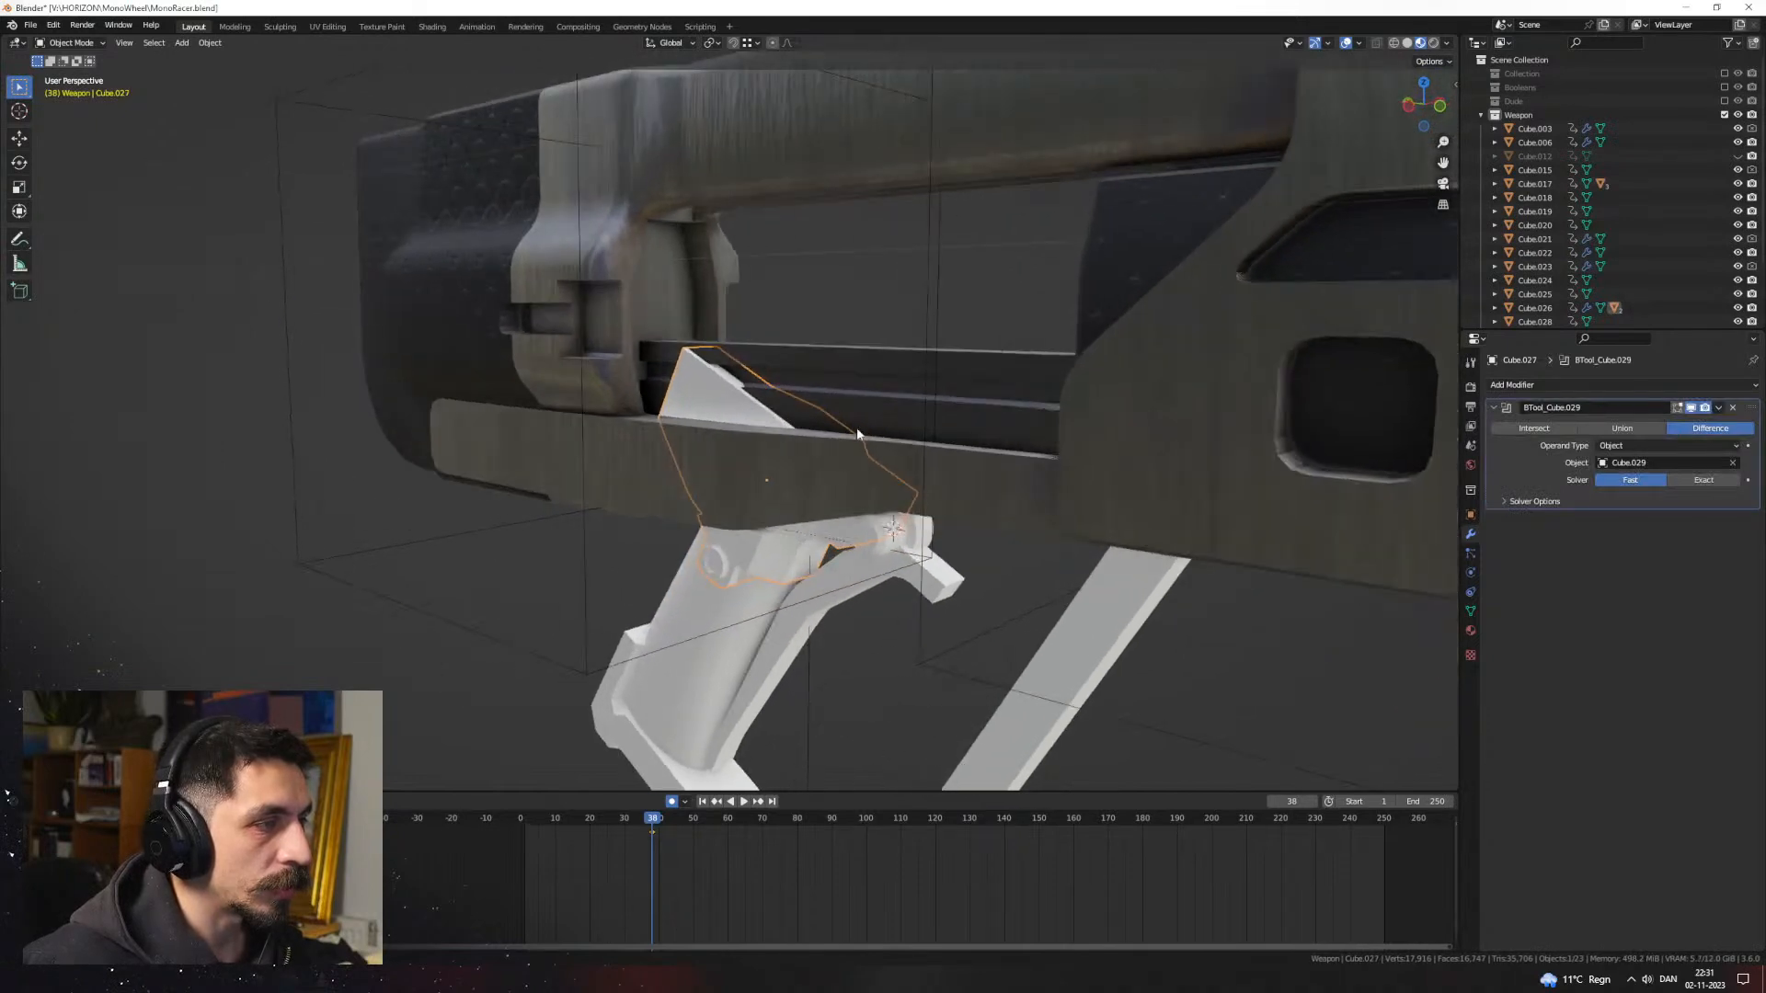
key("Tab")
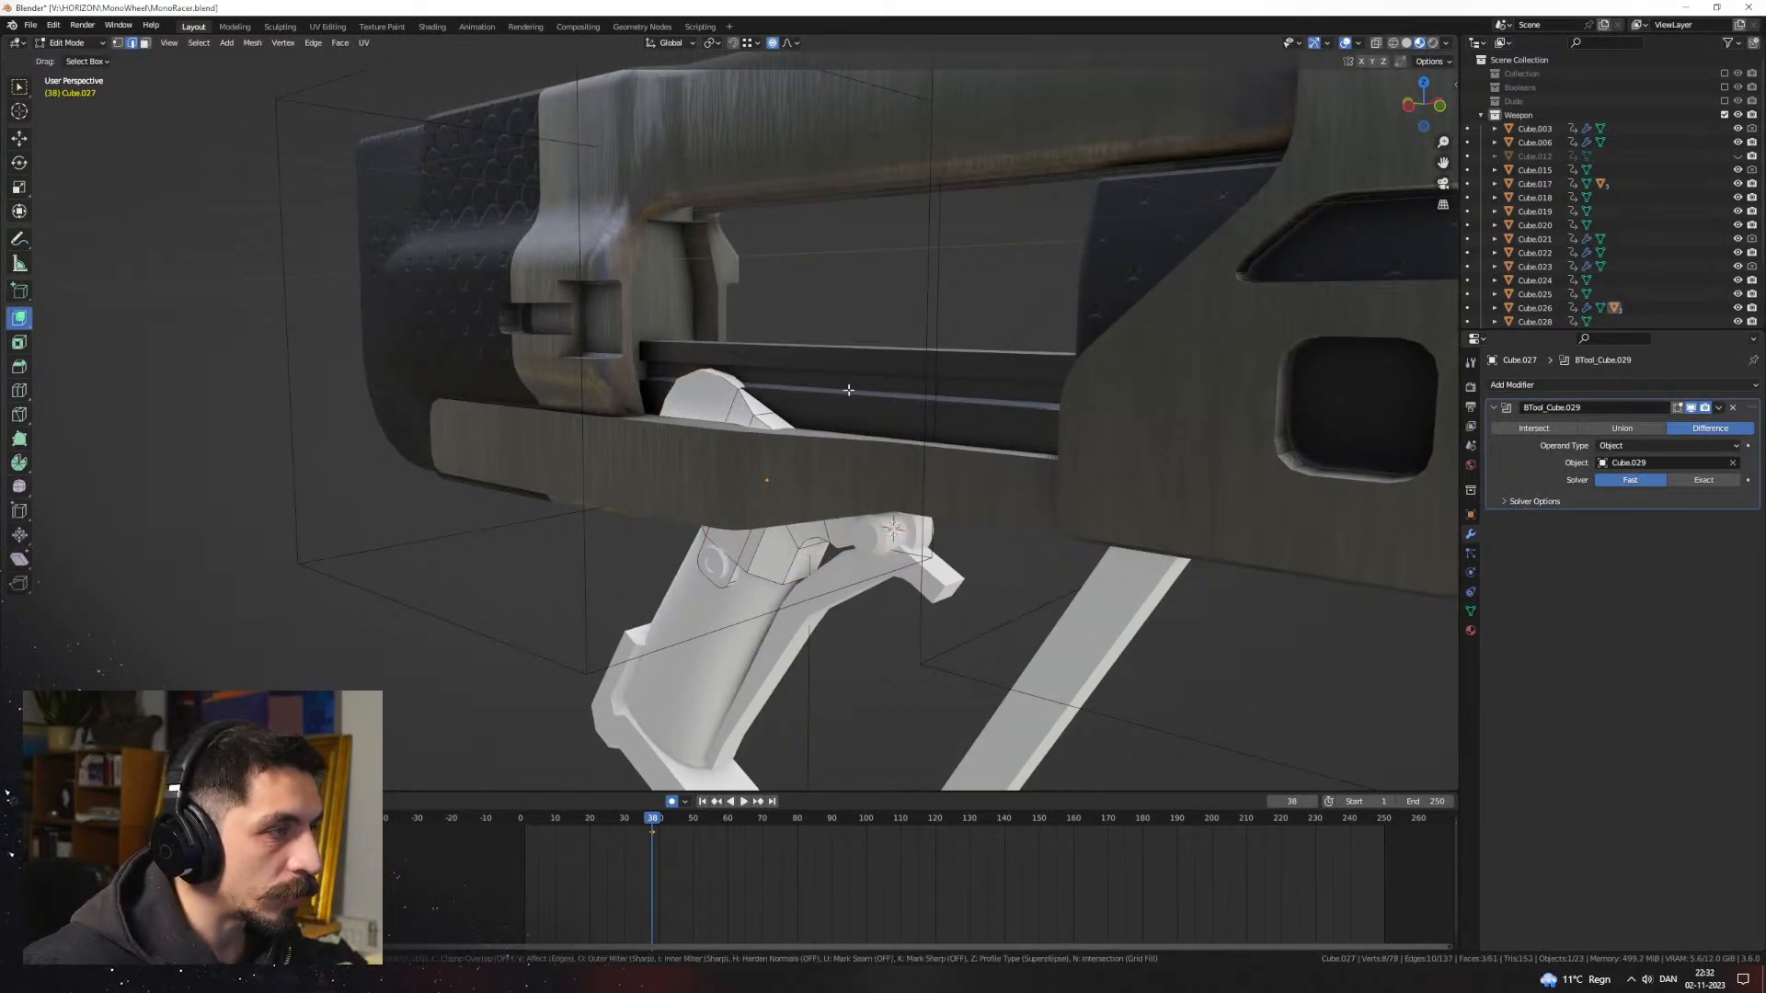
left_click(853, 399)
middle_click_drag(852, 398, 910, 414)
key("s")
key("z")
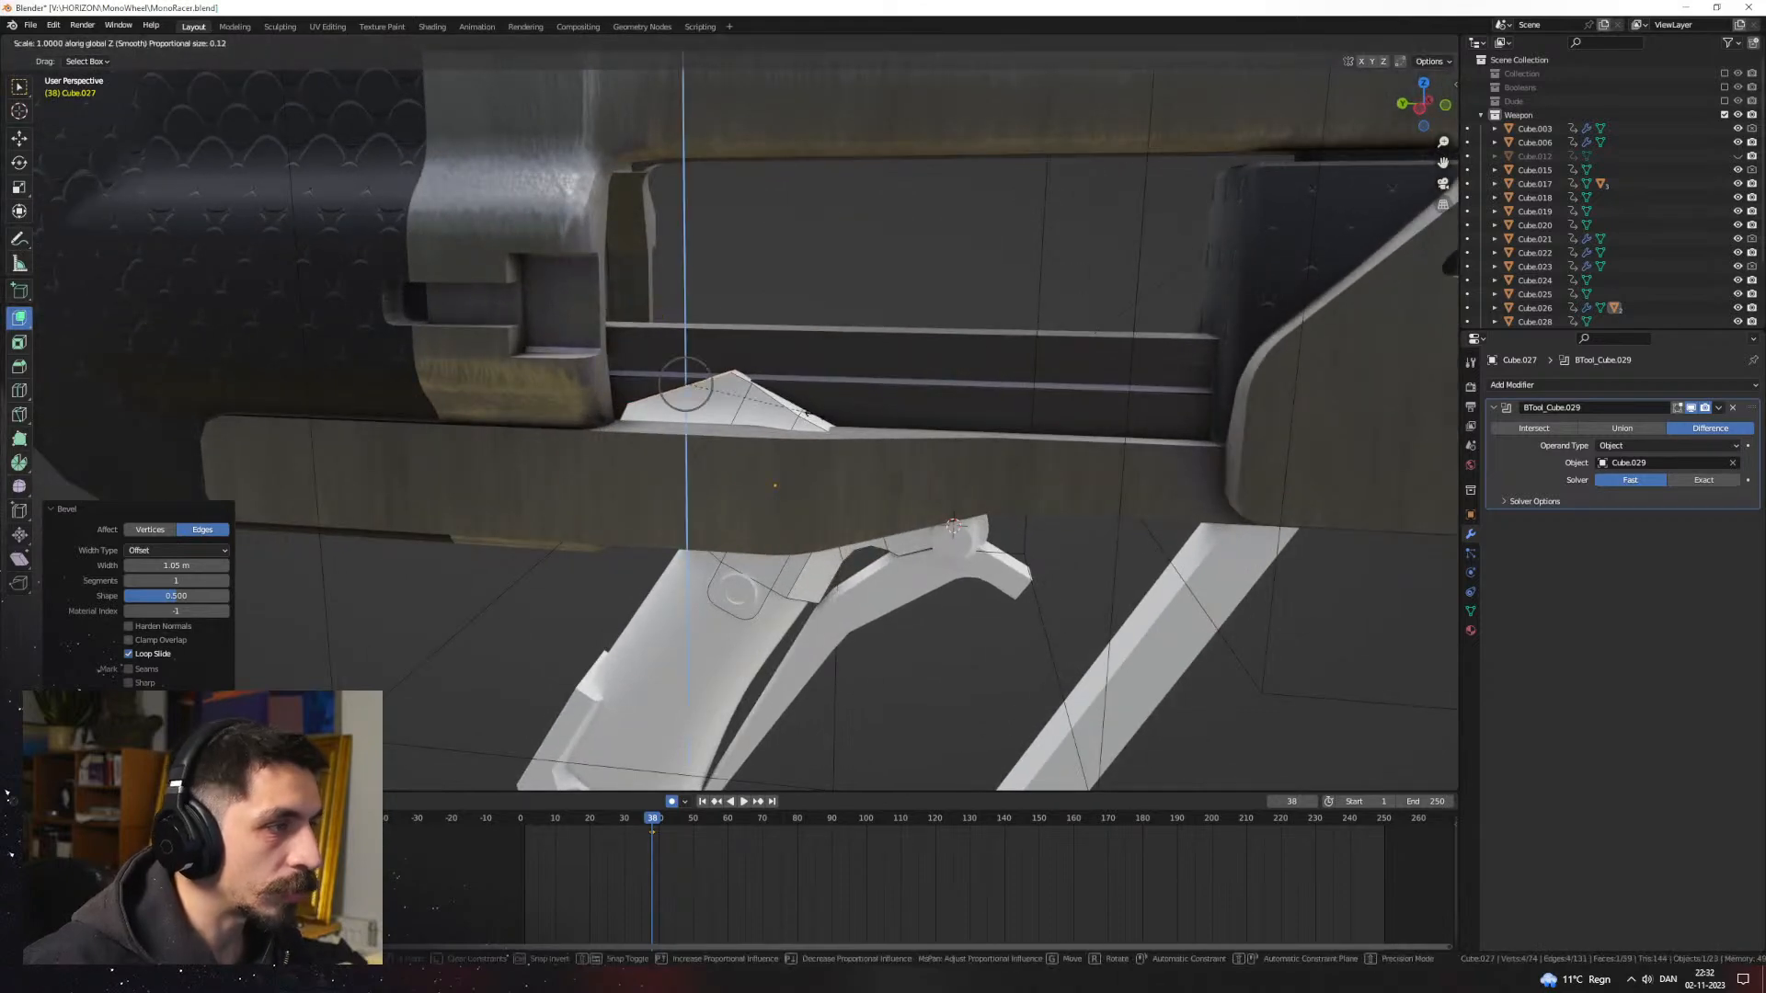
key("Return")
middle_click_drag(806, 414, 761, 430)
scroll(761, 431, "up", 2)
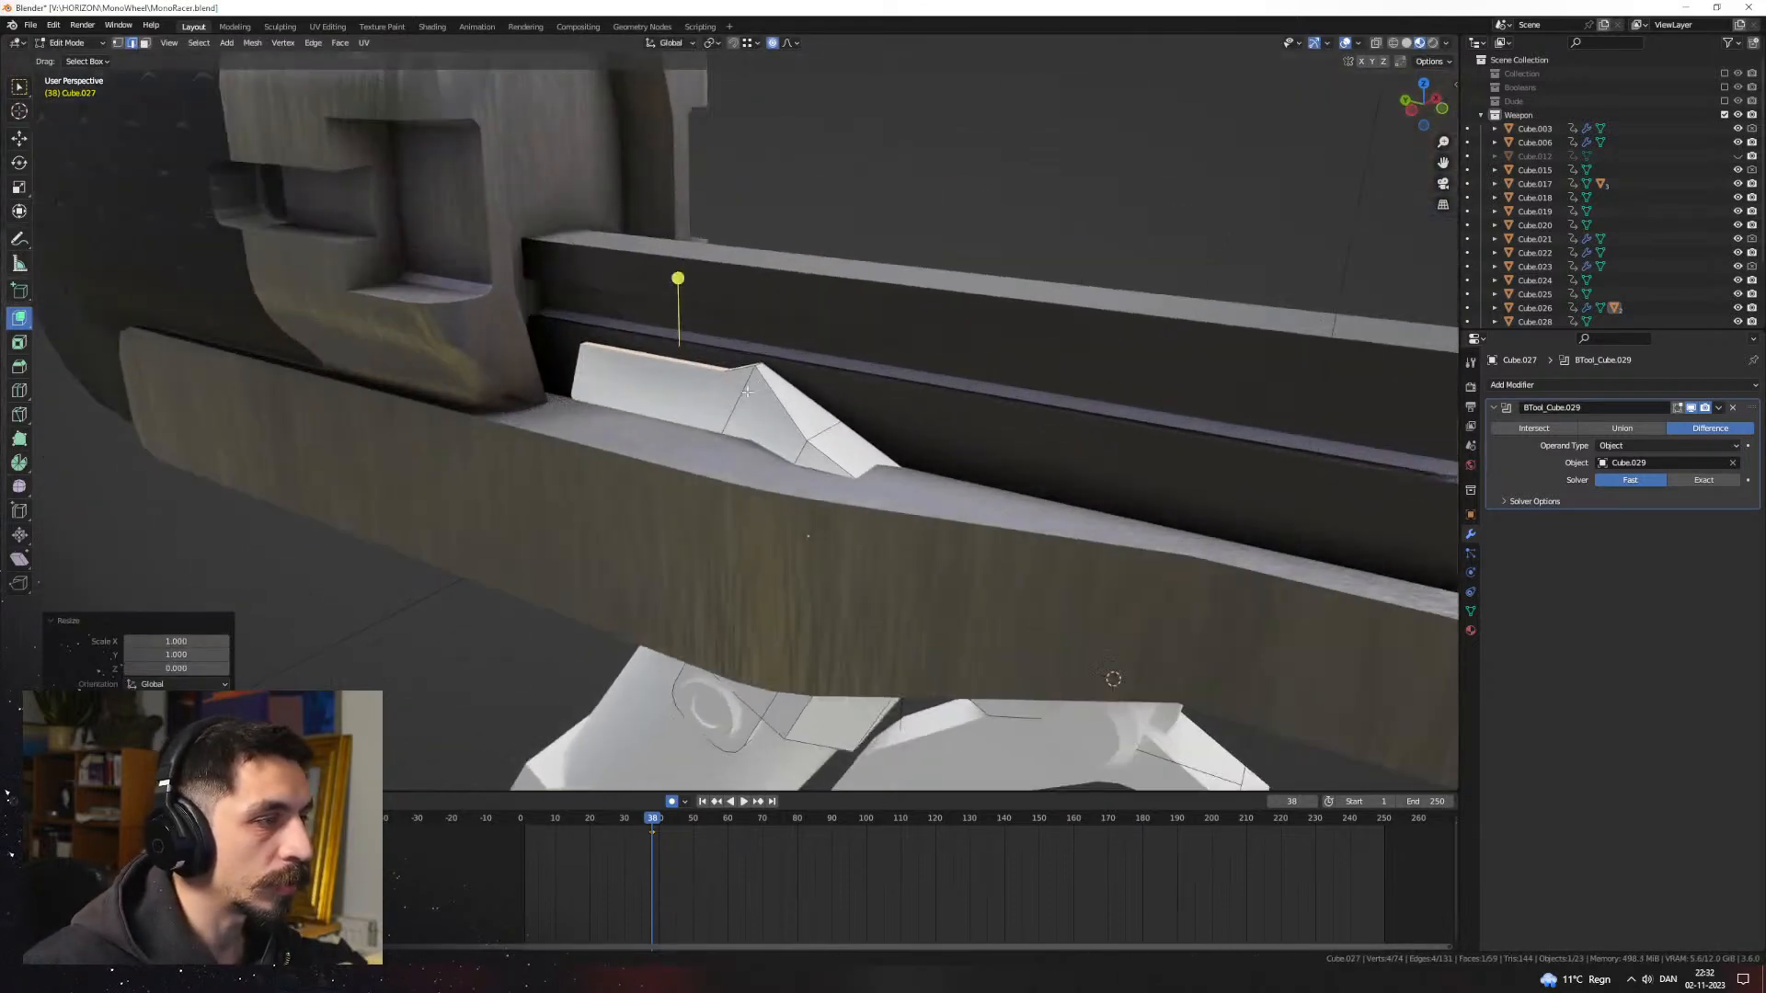
Step: Flatten the sloping upper face beside the block's ridge by scaling it to 0 along Z
left_click(767, 365)
left_click(810, 406)
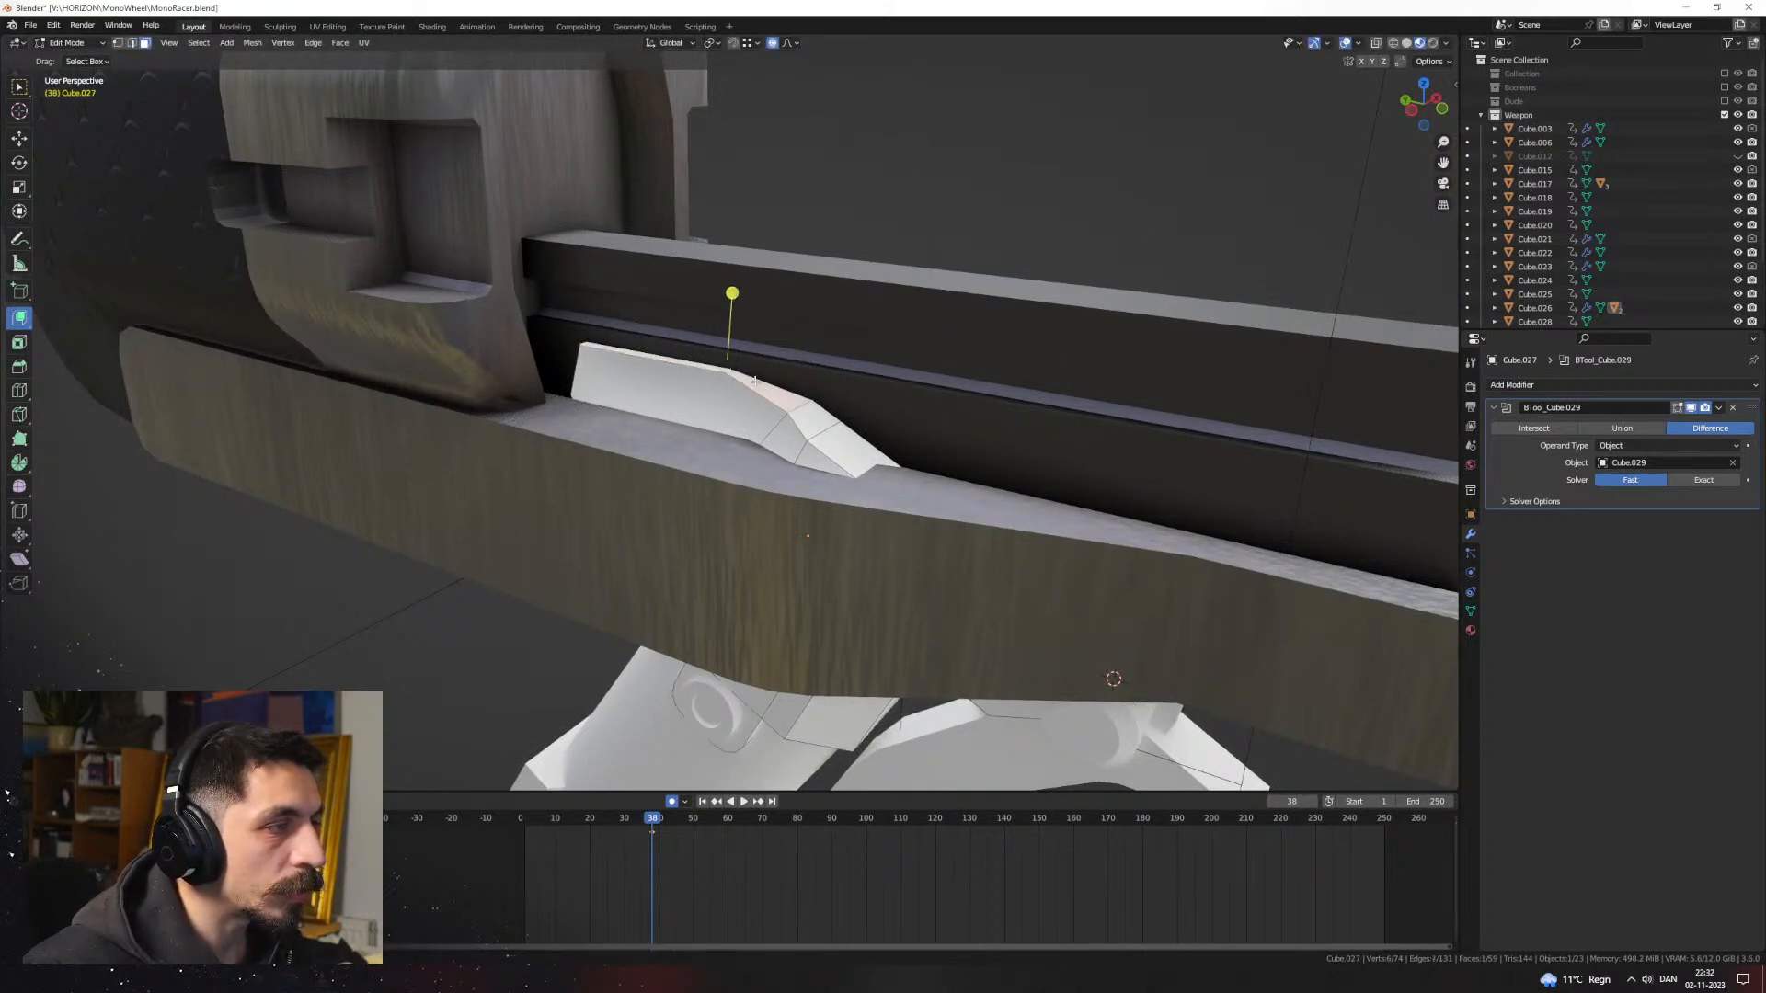
key("s")
key("z")
key("0")
key("Return")
middle_click_drag(732, 394, 776, 496)
key("Tab")
scroll(825, 390, "up", 2)
scroll(825, 391, "down", 3)
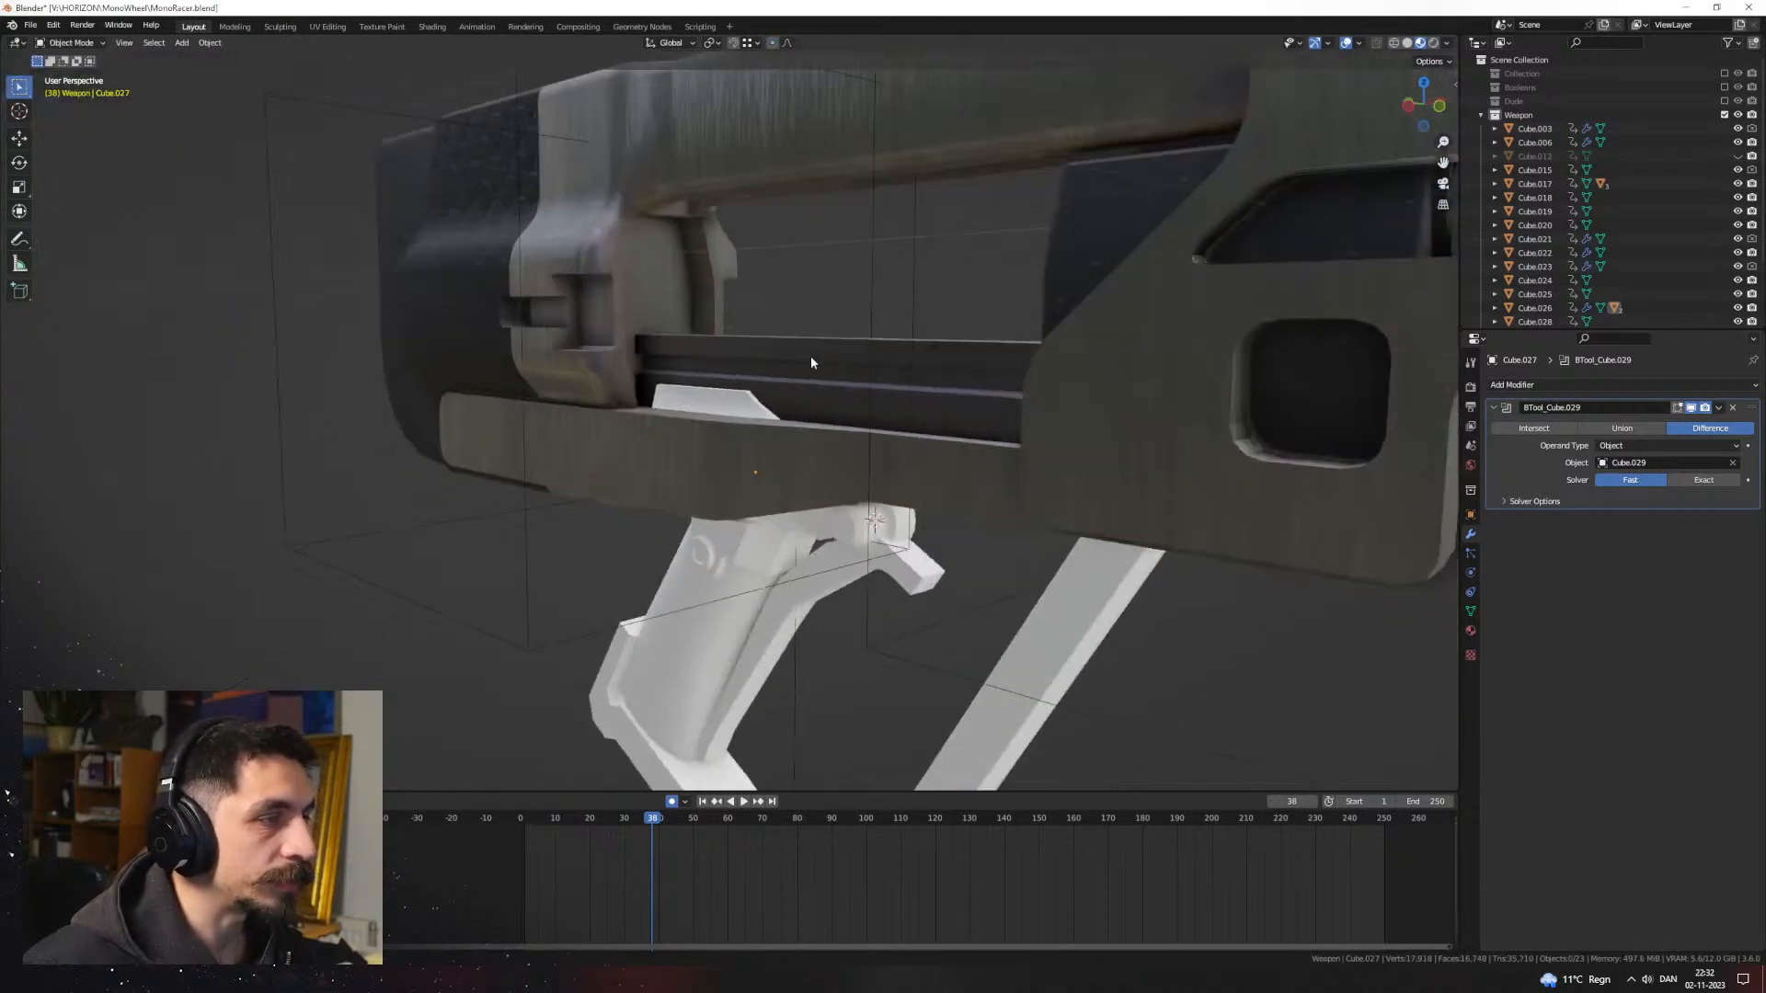
Step: Examine the outline of the block above the grip in wireframe from the left view
left_click(872, 300)
middle_click_drag(865, 348, 896, 318)
left_click(744, 392)
left_click(743, 392)
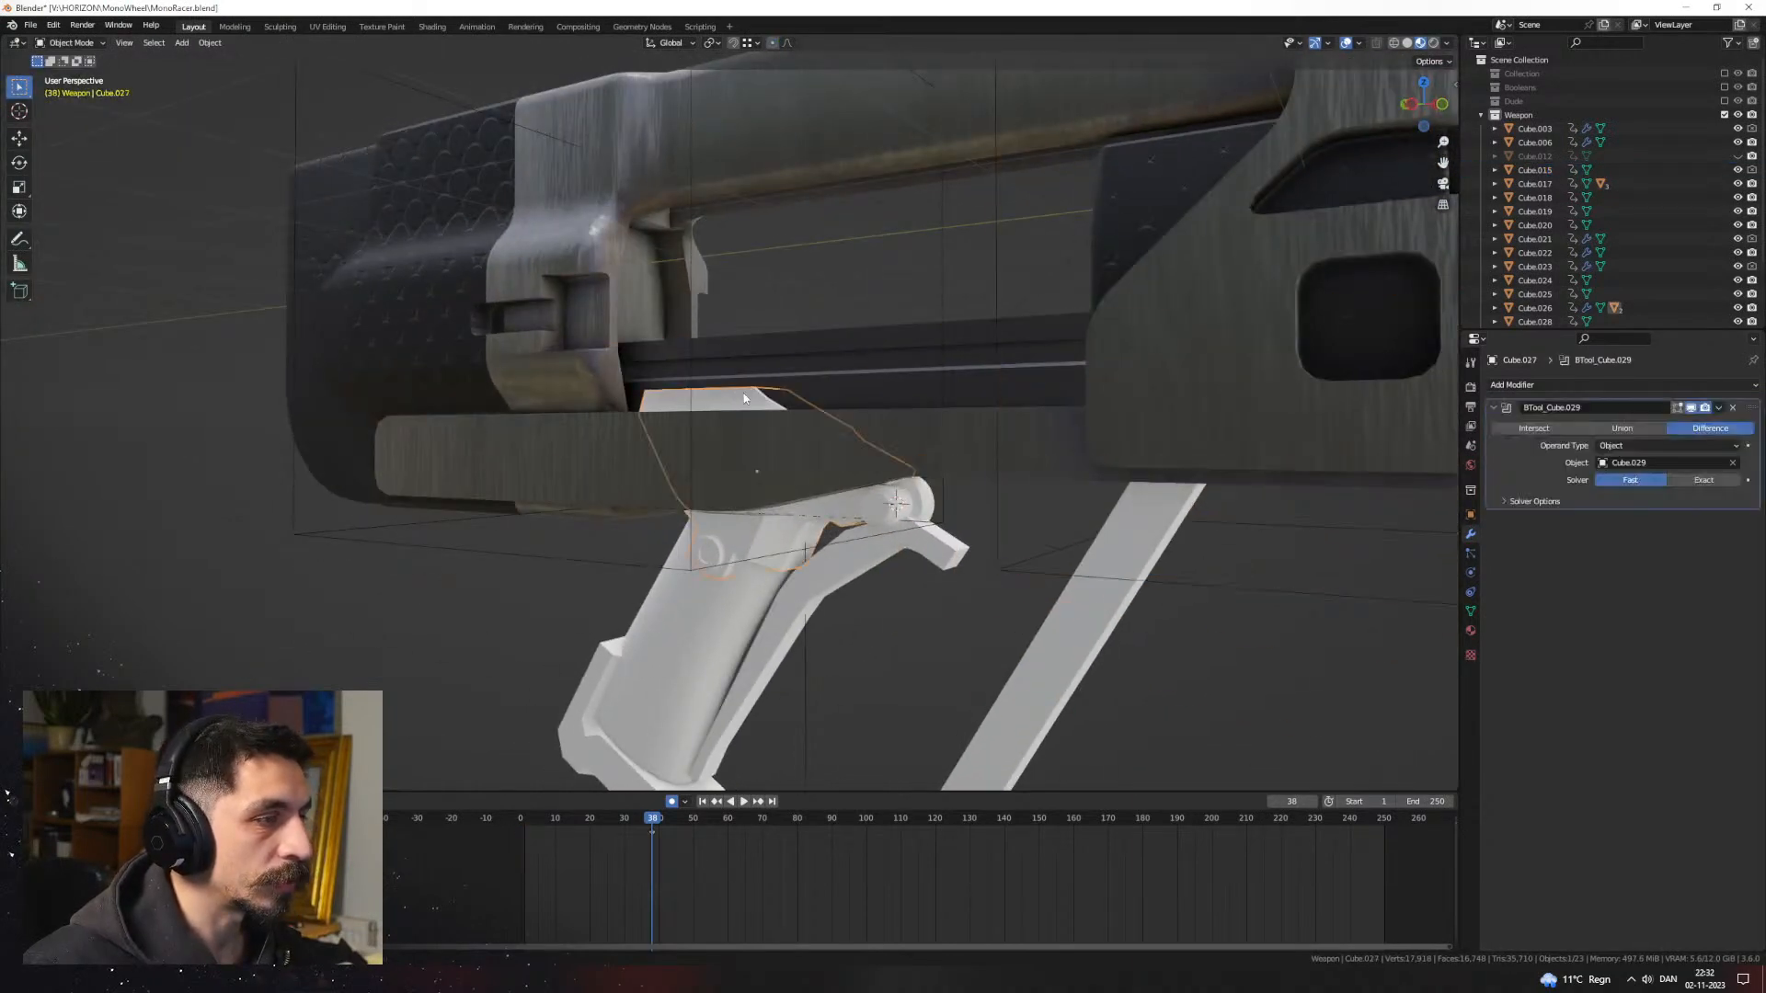
key("Tab")
key("ctrl+KP_3")
key("shift+z")
key("Tab")
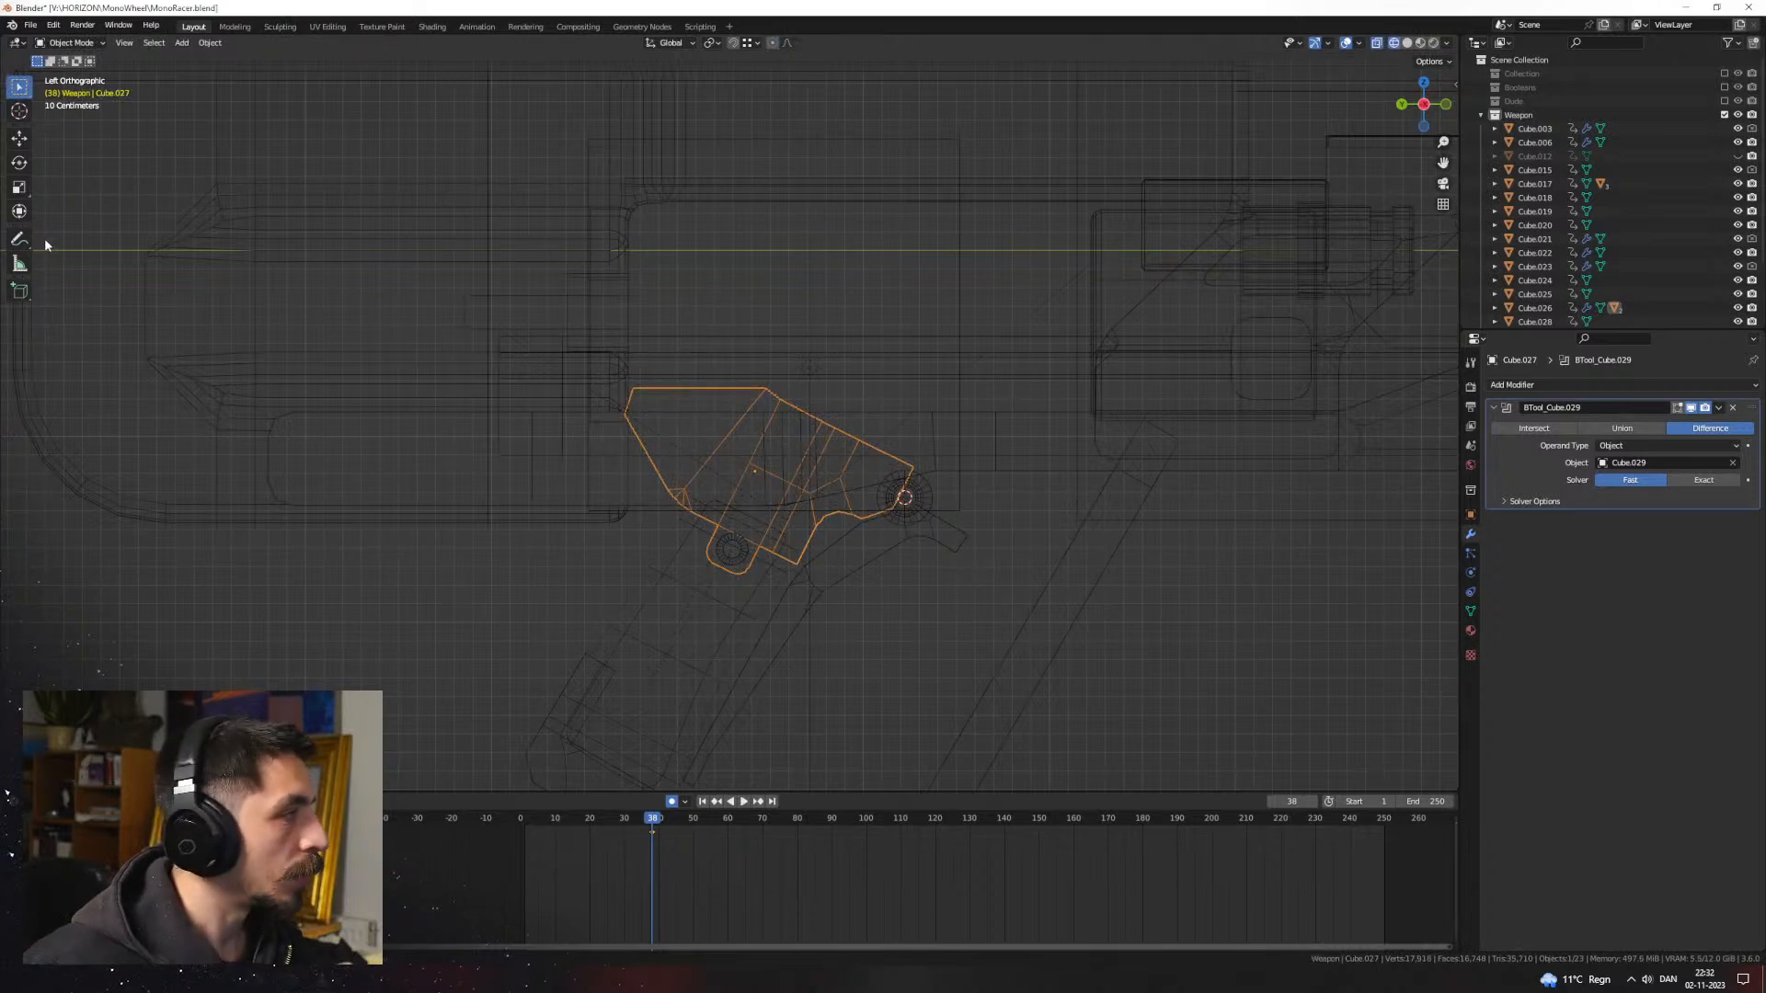
mouse_move(802, 378)
middle_mouse_down()
mouse_move(730, 388)
mouse_move(870, 410)
mouse_move(813, 410)
middle_mouse_up()
key("shift+z")
Step: Duplicate the cutter cube, shift the copy along X over the weapon, and raise it about 0.48 m along Z
left_click(864, 349)
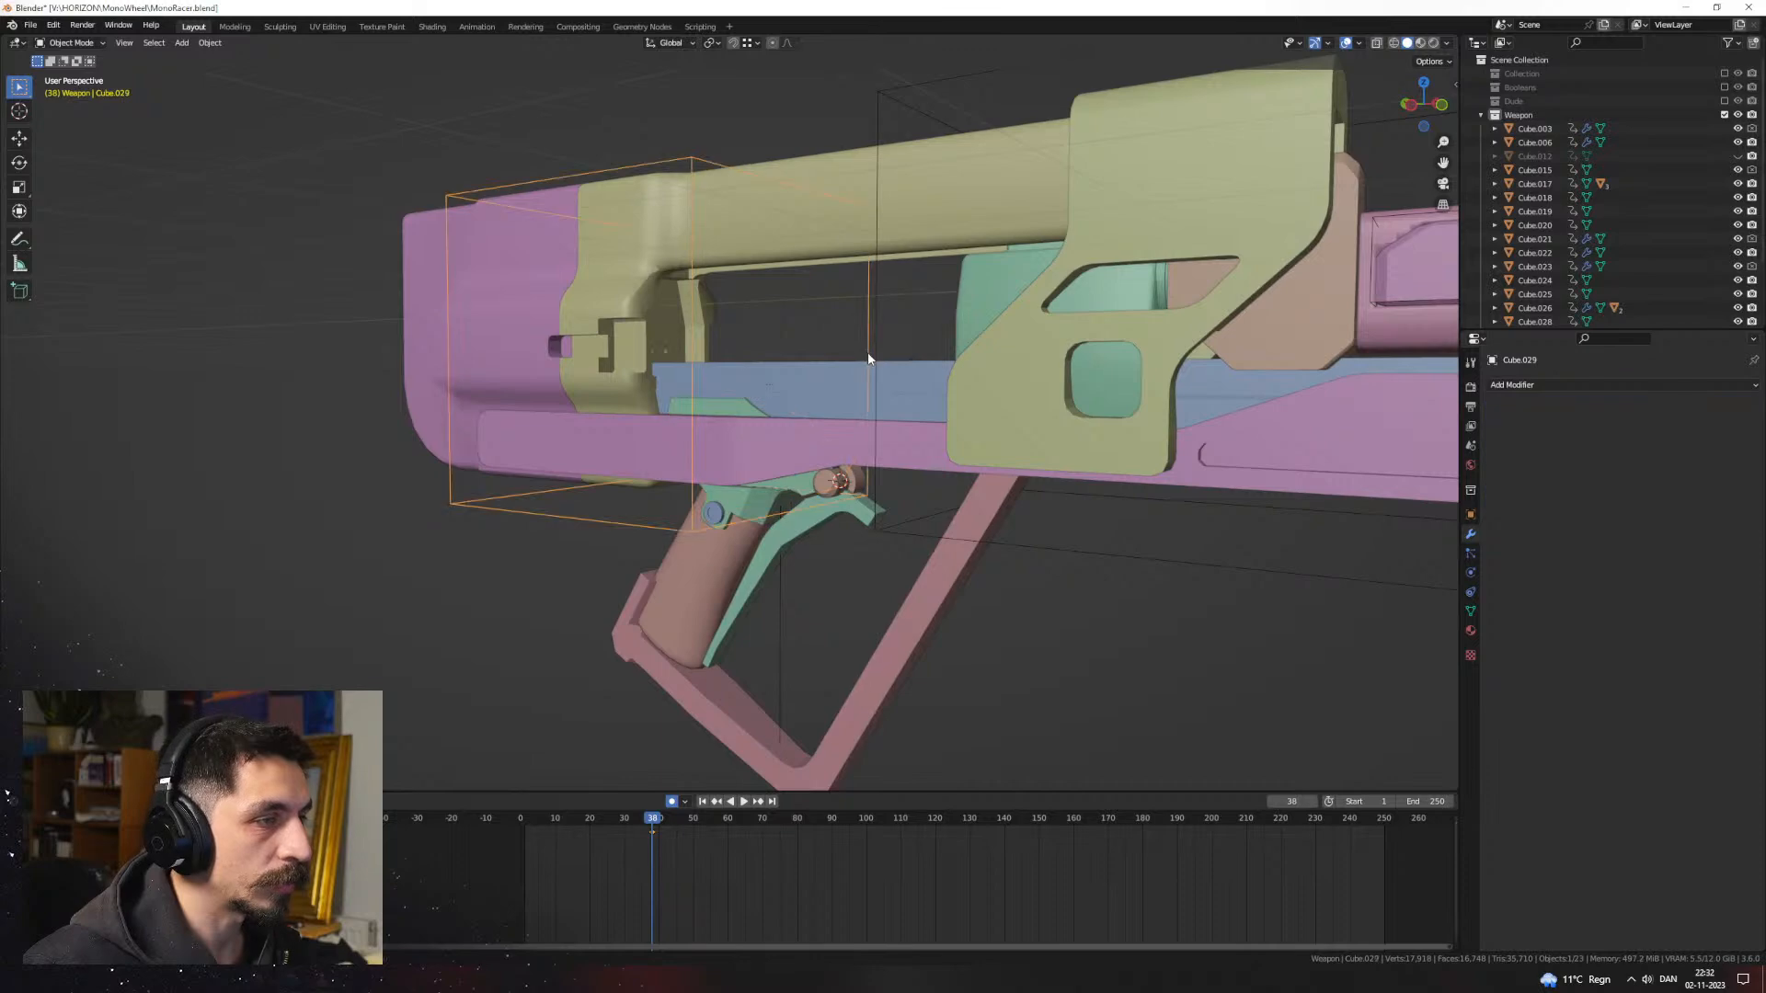
key("shift+d")
right_click(769, 409)
middle_click_drag(763, 410, 676, 419)
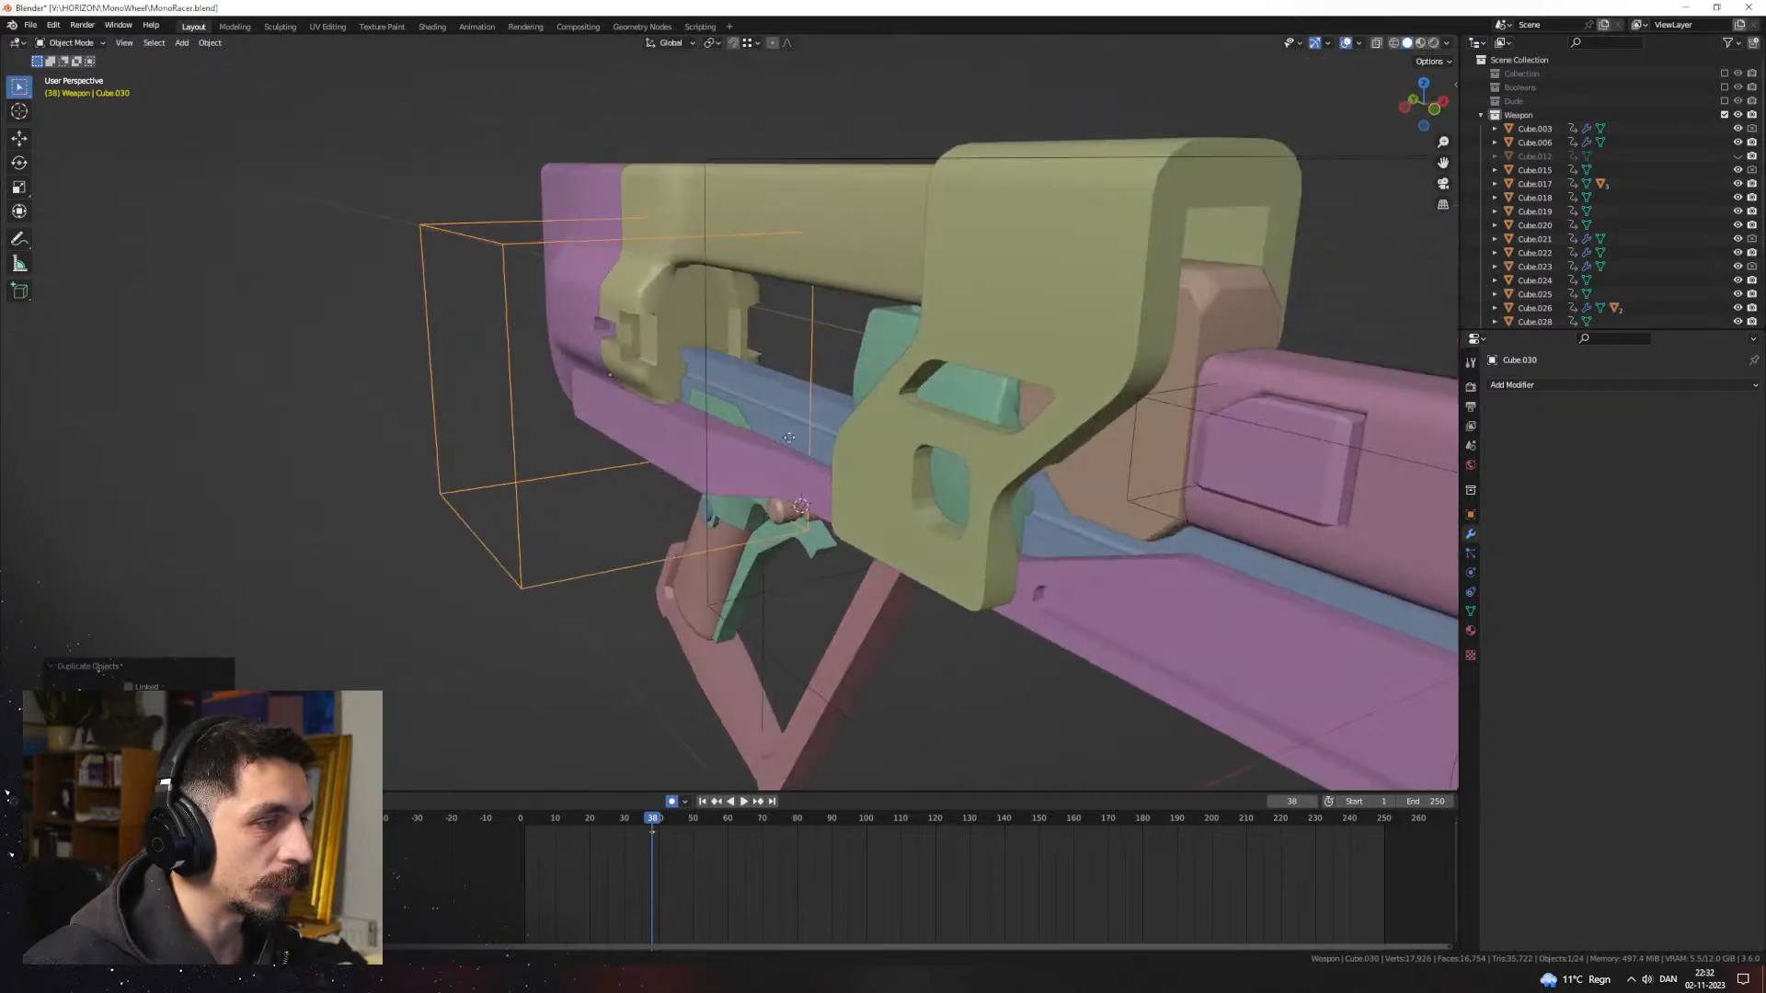
key("g")
key("x")
left_click(929, 411)
key("ctrl+KP_3")
key("g")
key("z")
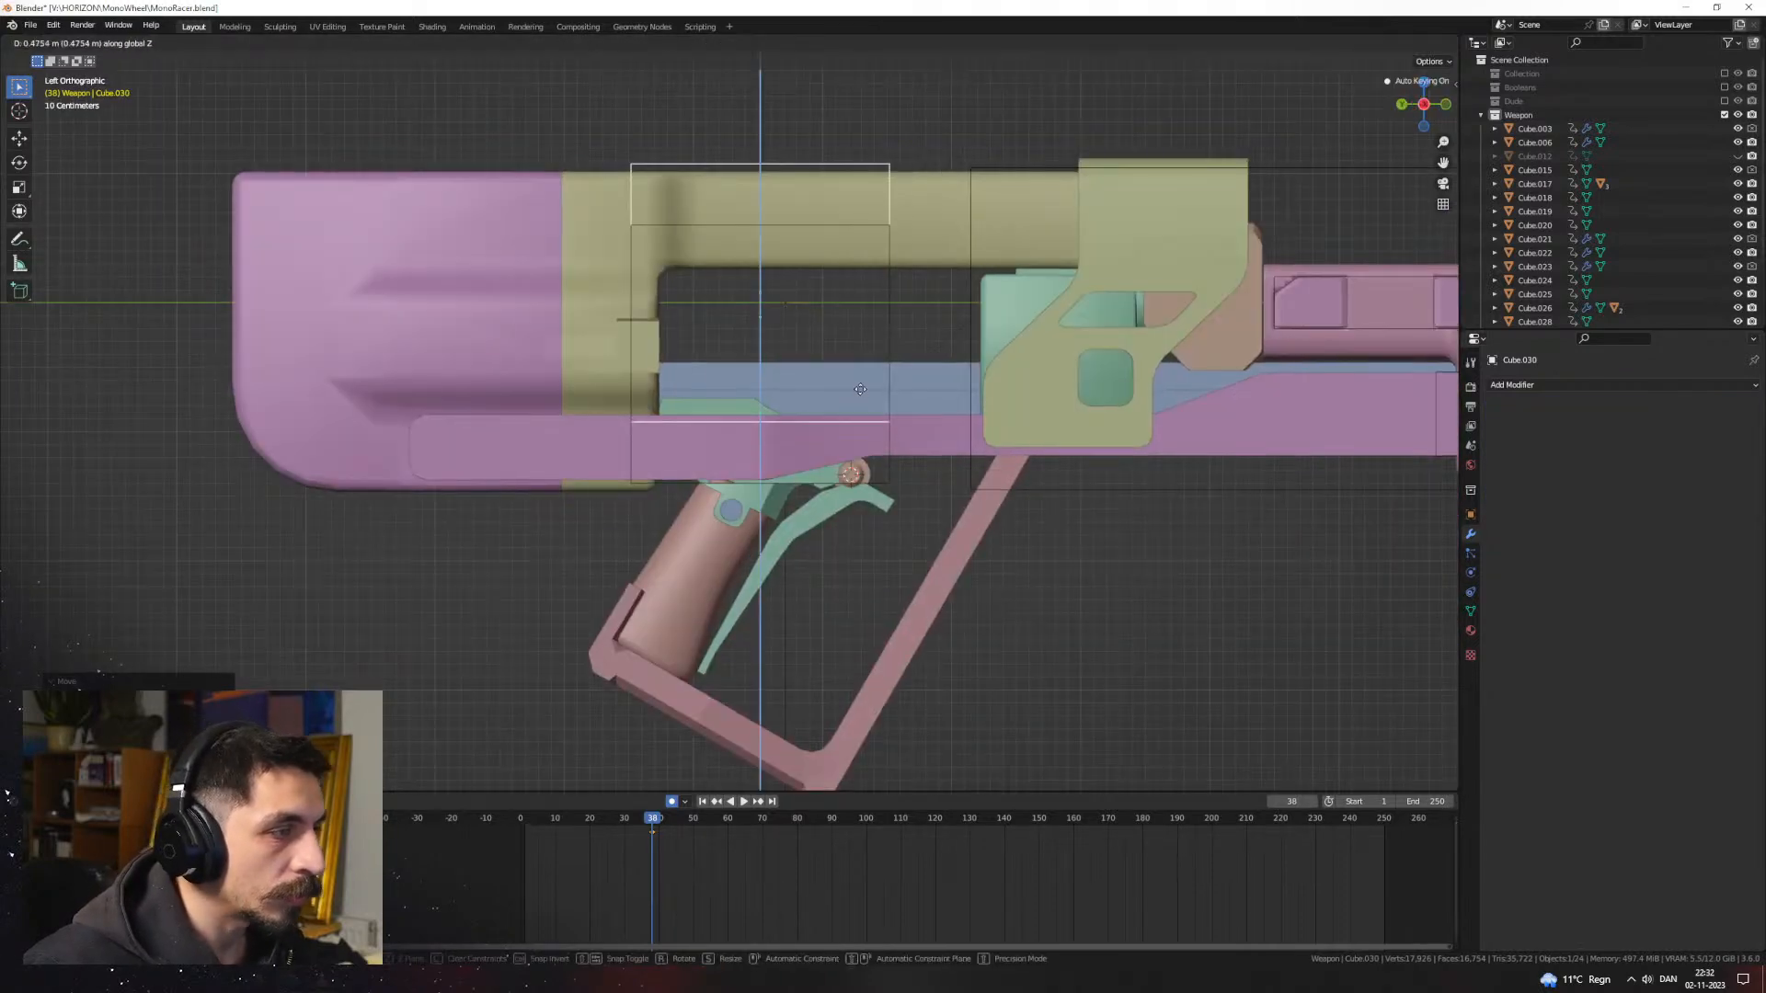
left_click(859, 384)
Step: Subtract the duplicated cube from the block above the grip with a Boolean Difference and check the cut in Material Preview
left_click(750, 414, "shift")
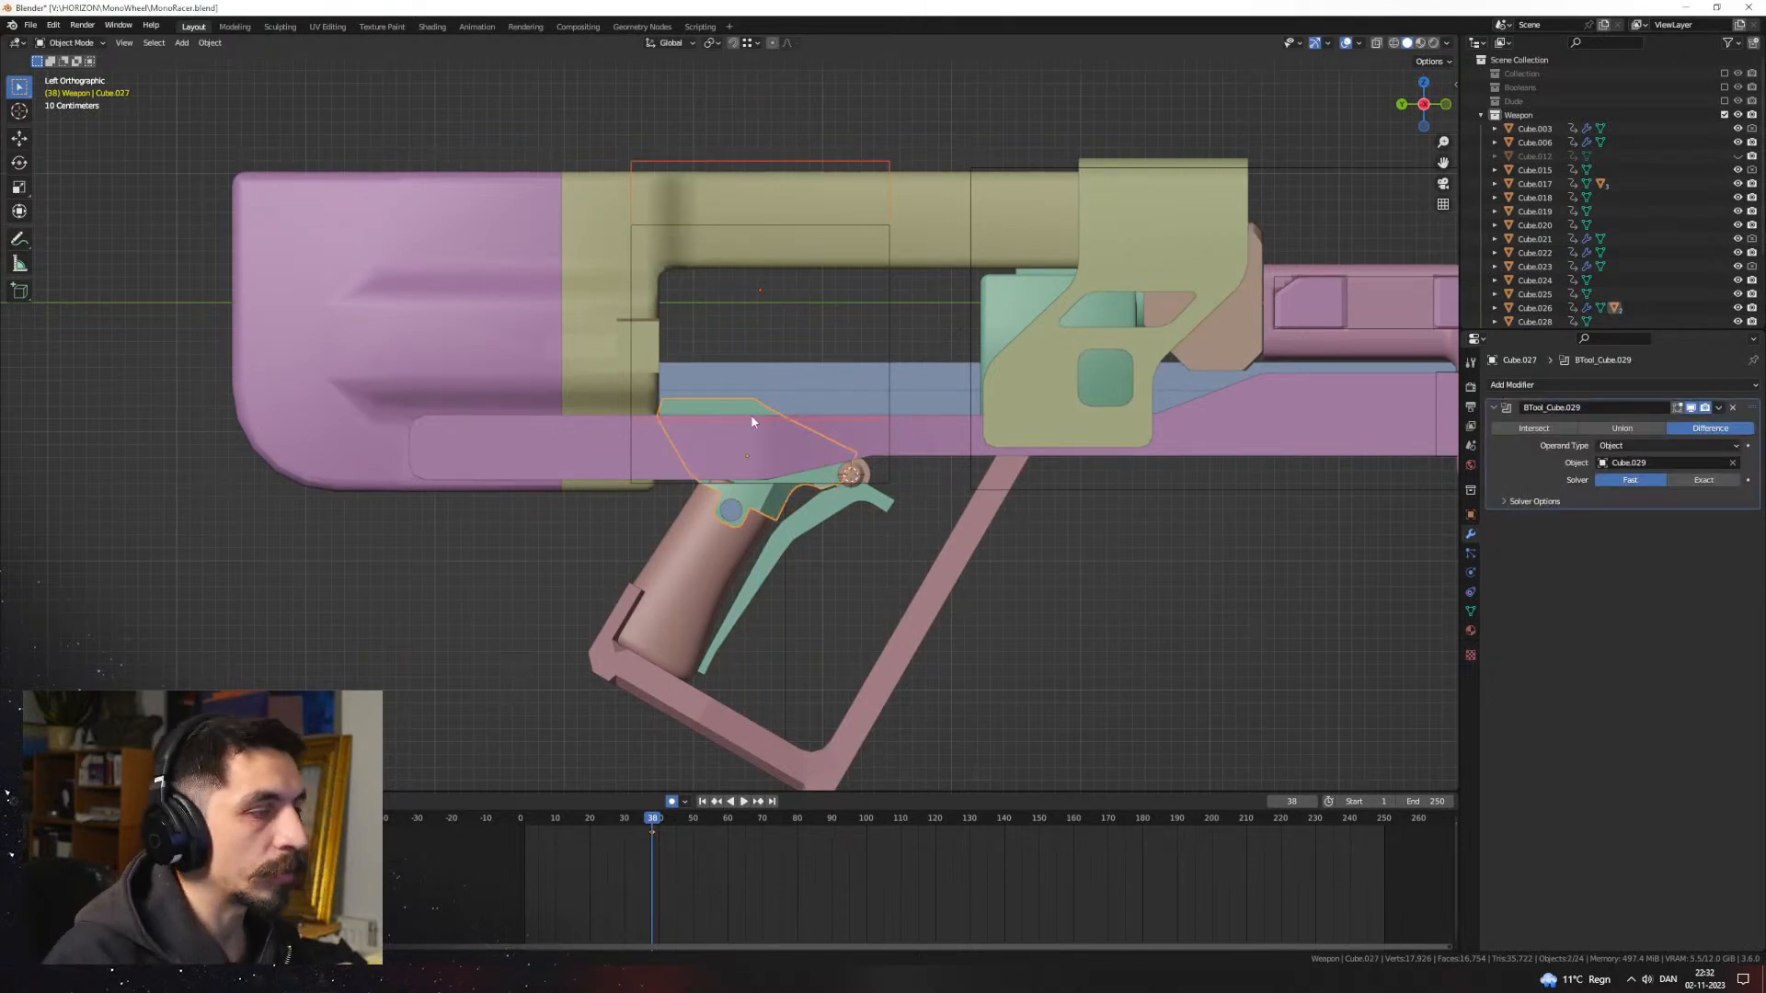
key("ctrl+KP_Subtract")
middle_click_drag(920, 440, 1035, 609)
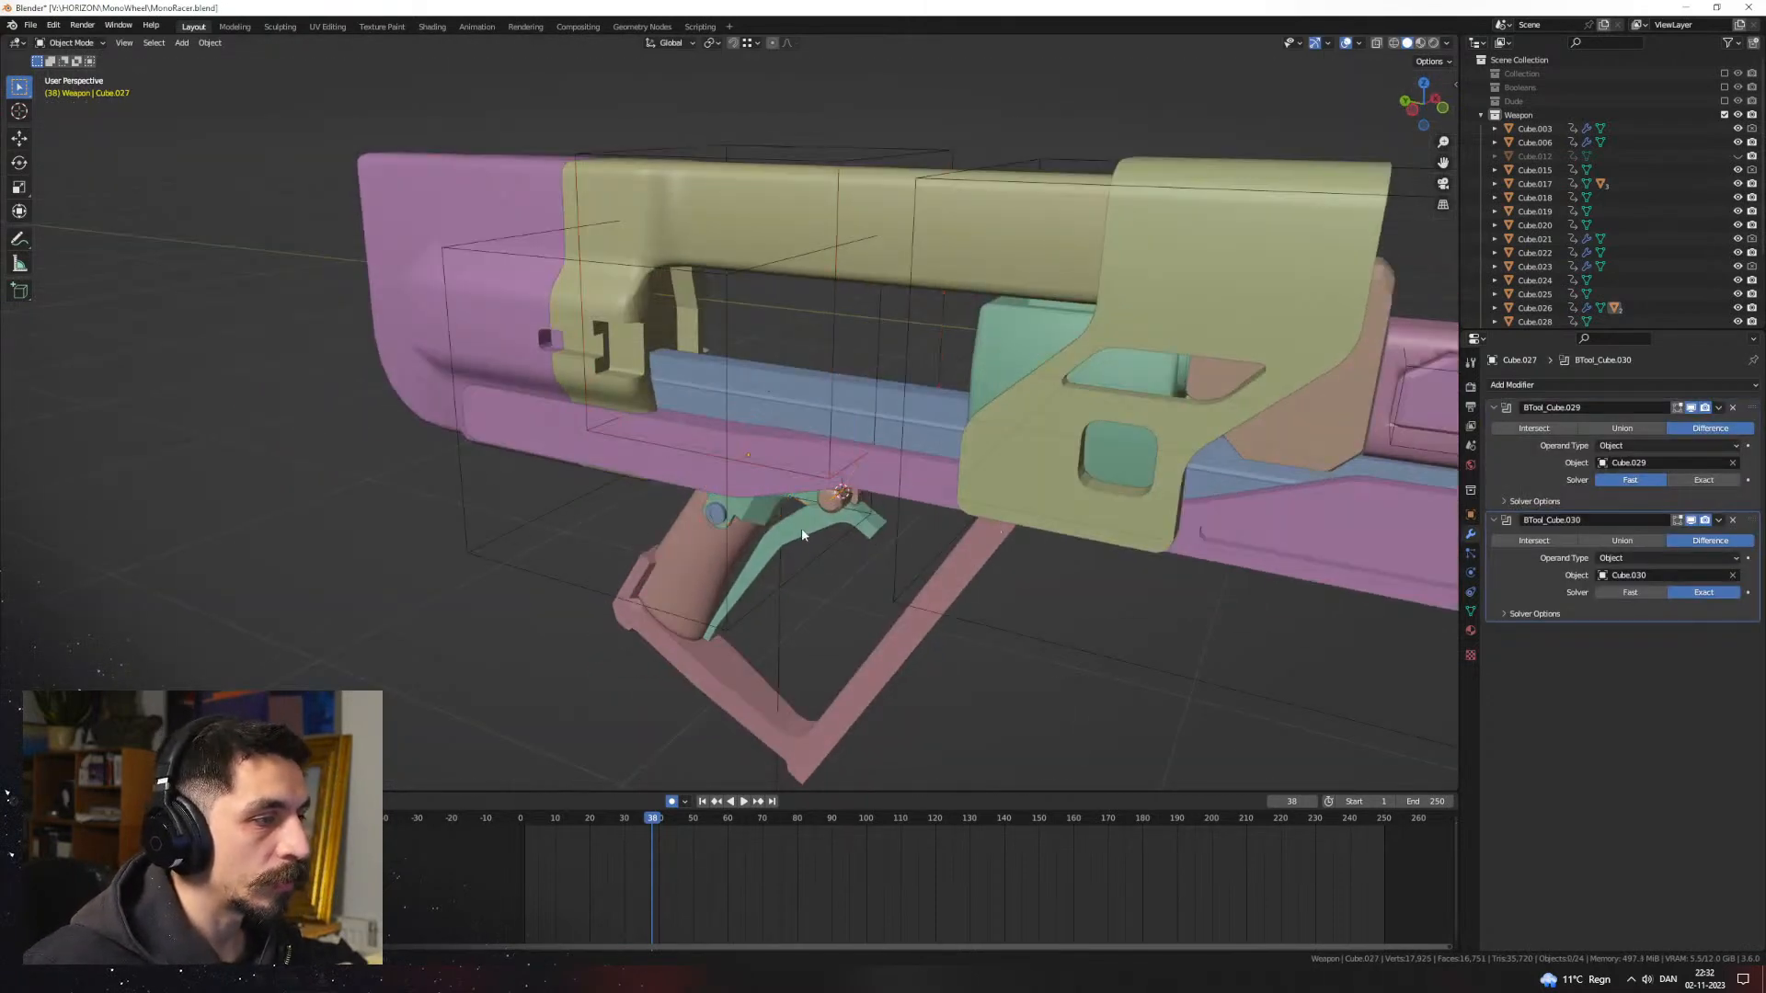
key("z")
left_click(771, 569)
scroll(771, 567, "up", 2)
mouse_move(770, 568)
middle_mouse_down()
mouse_move(762, 489)
mouse_move(789, 451)
mouse_move(823, 573)
mouse_move(881, 598)
middle_mouse_up()
Step: Add a Mirror modifier on the X axis to the first cutter cube, using Cube.019 as the mirror object
left_click(881, 593)
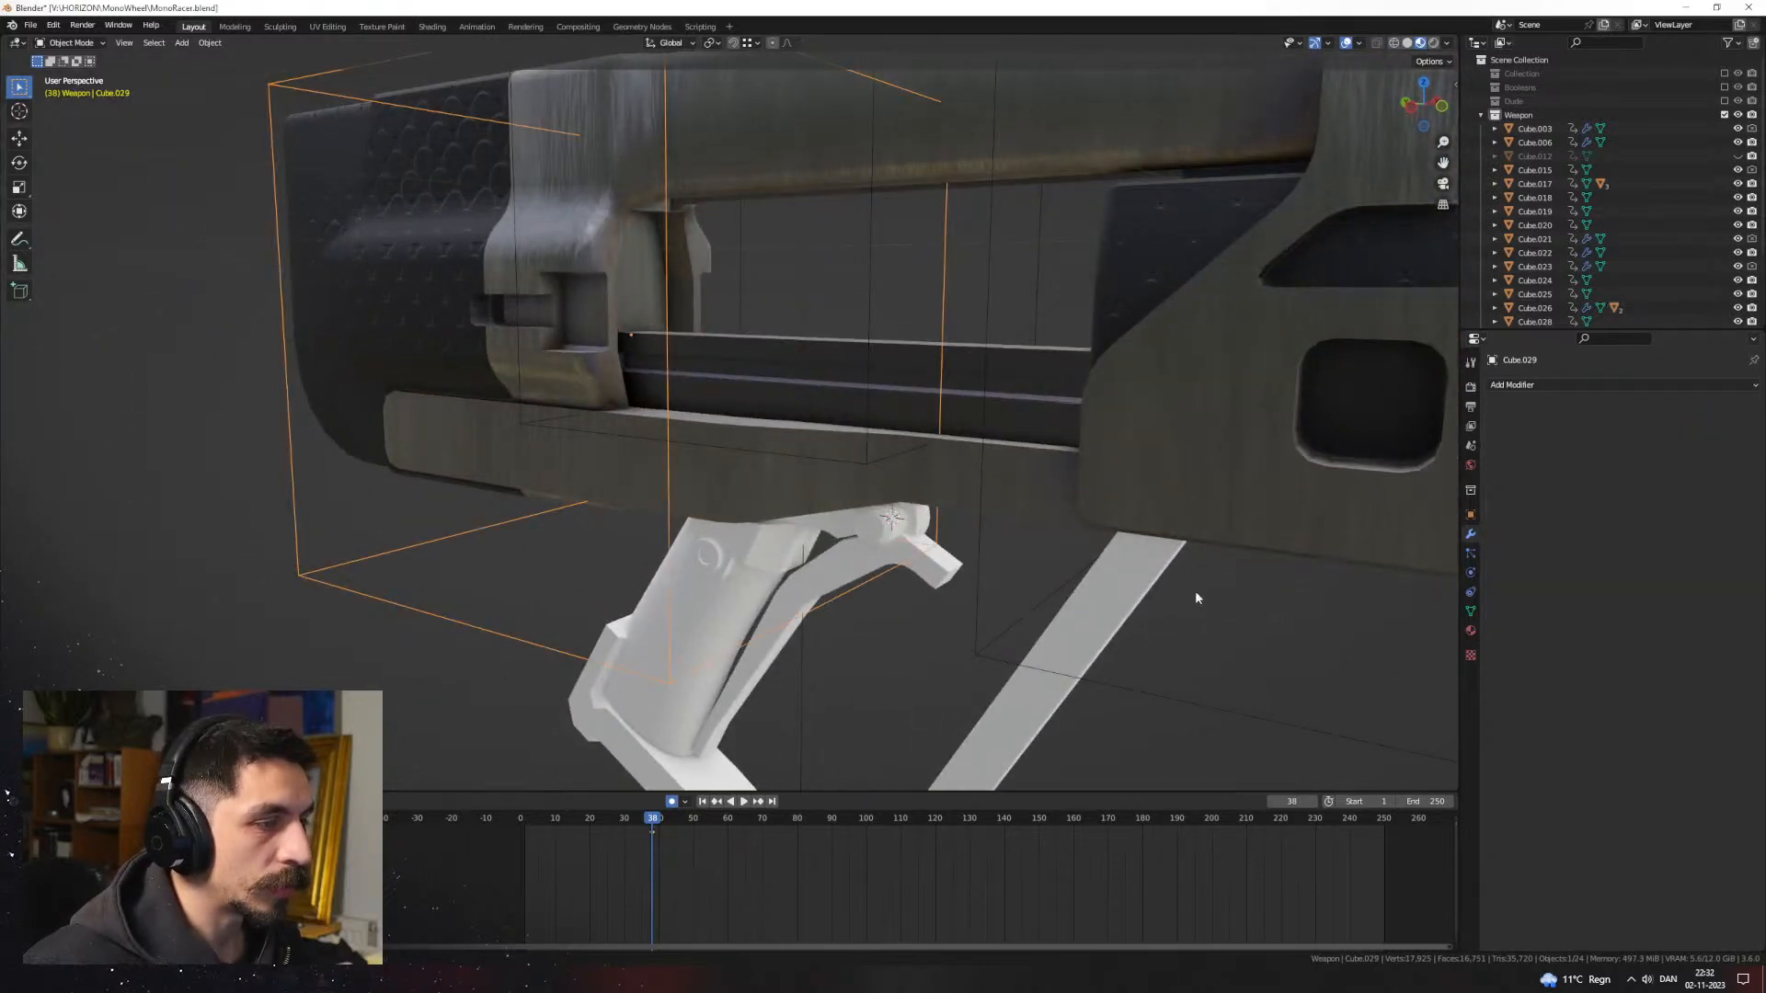
left_click(1552, 390)
left_click(1531, 554)
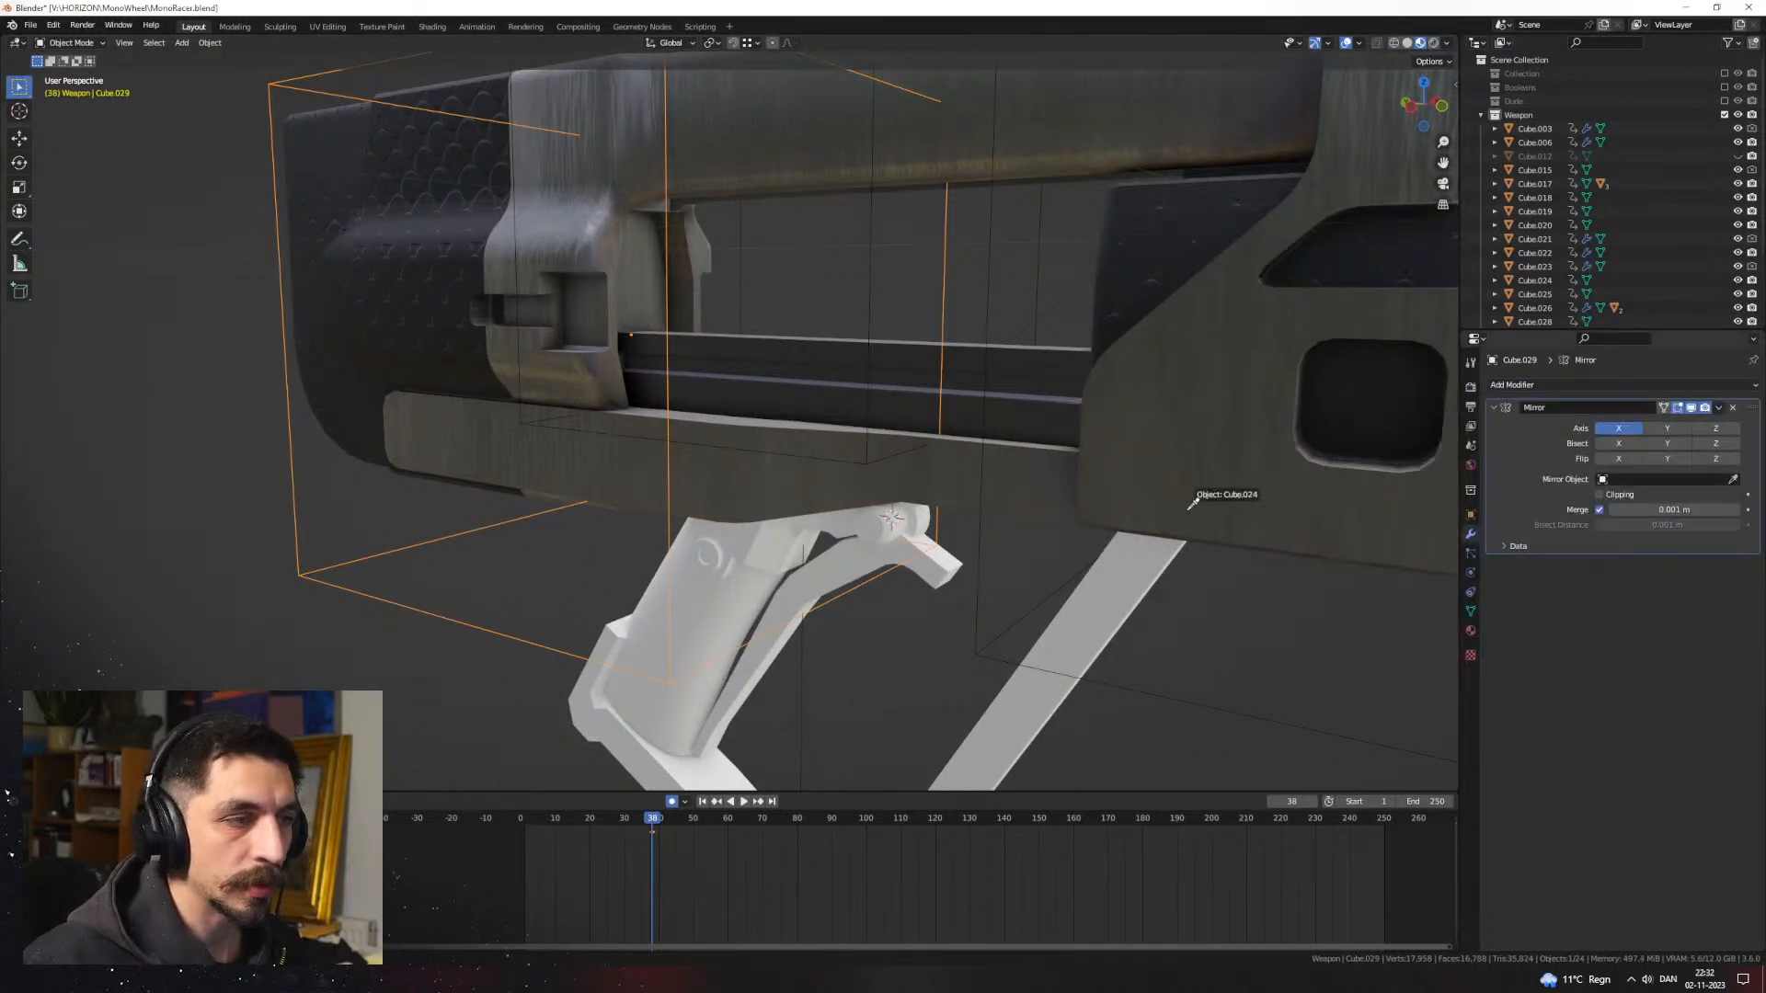
scroll(1093, 507, "down", 5)
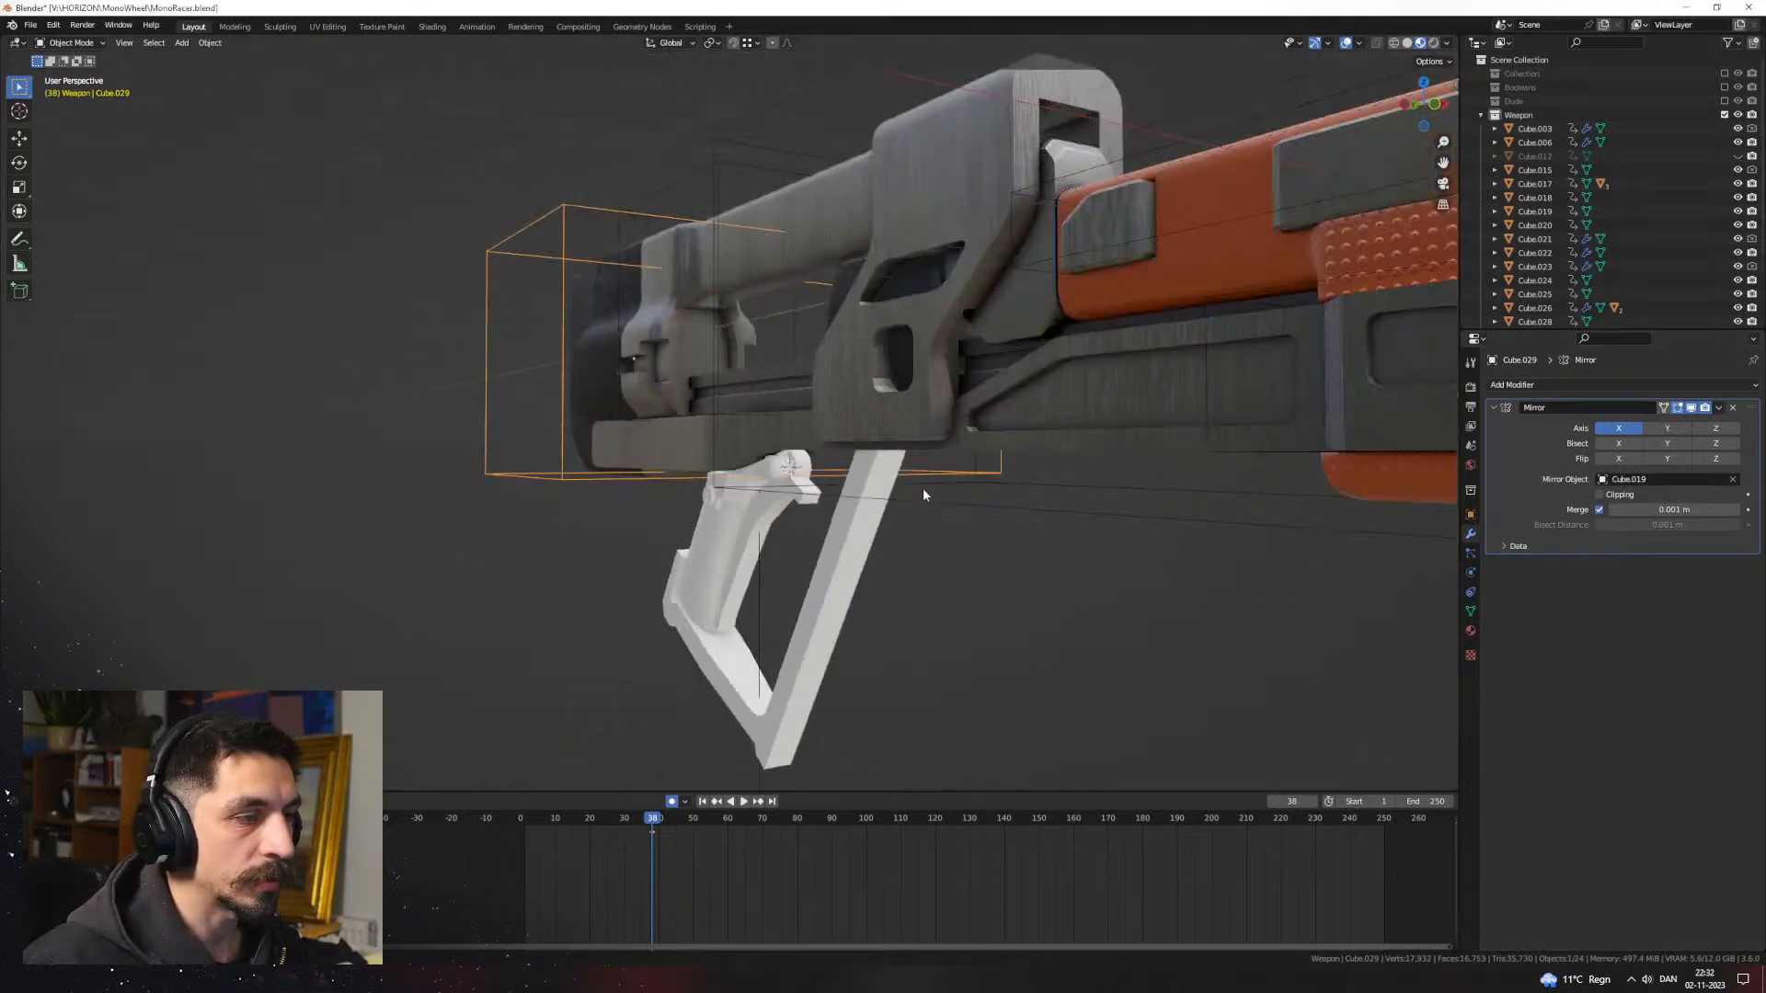
middle_click_drag(924, 493, 959, 537)
left_click(1062, 605)
mouse_move(1196, 589)
middle_mouse_down()
mouse_move(1064, 627)
mouse_move(993, 556)
mouse_move(899, 536)
mouse_move(947, 520)
mouse_move(882, 508)
middle_mouse_up()
scroll(991, 552, "up", 4)
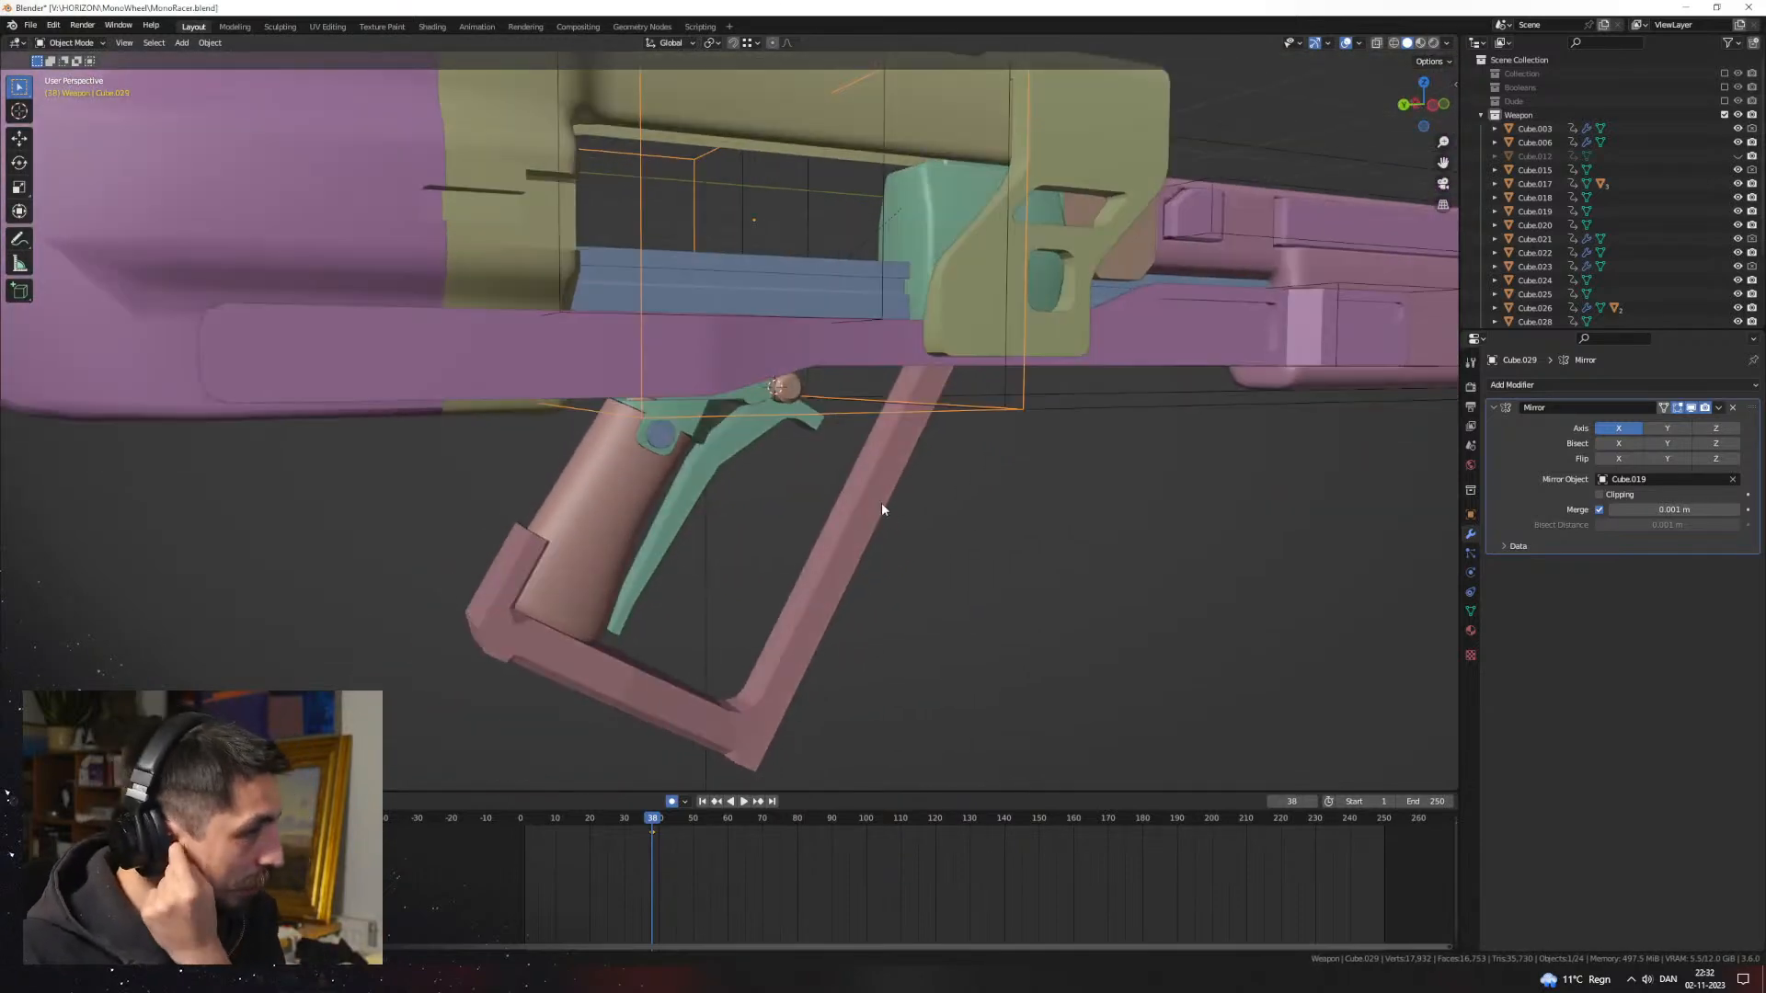
Step: Raise the mirrored cutter's mesh about 0.02 m along Z in Edit Mode and check the grip from the opposite side
middle_click_drag(891, 414, 897, 425)
key("Tab")
scroll(898, 425, "up", 3)
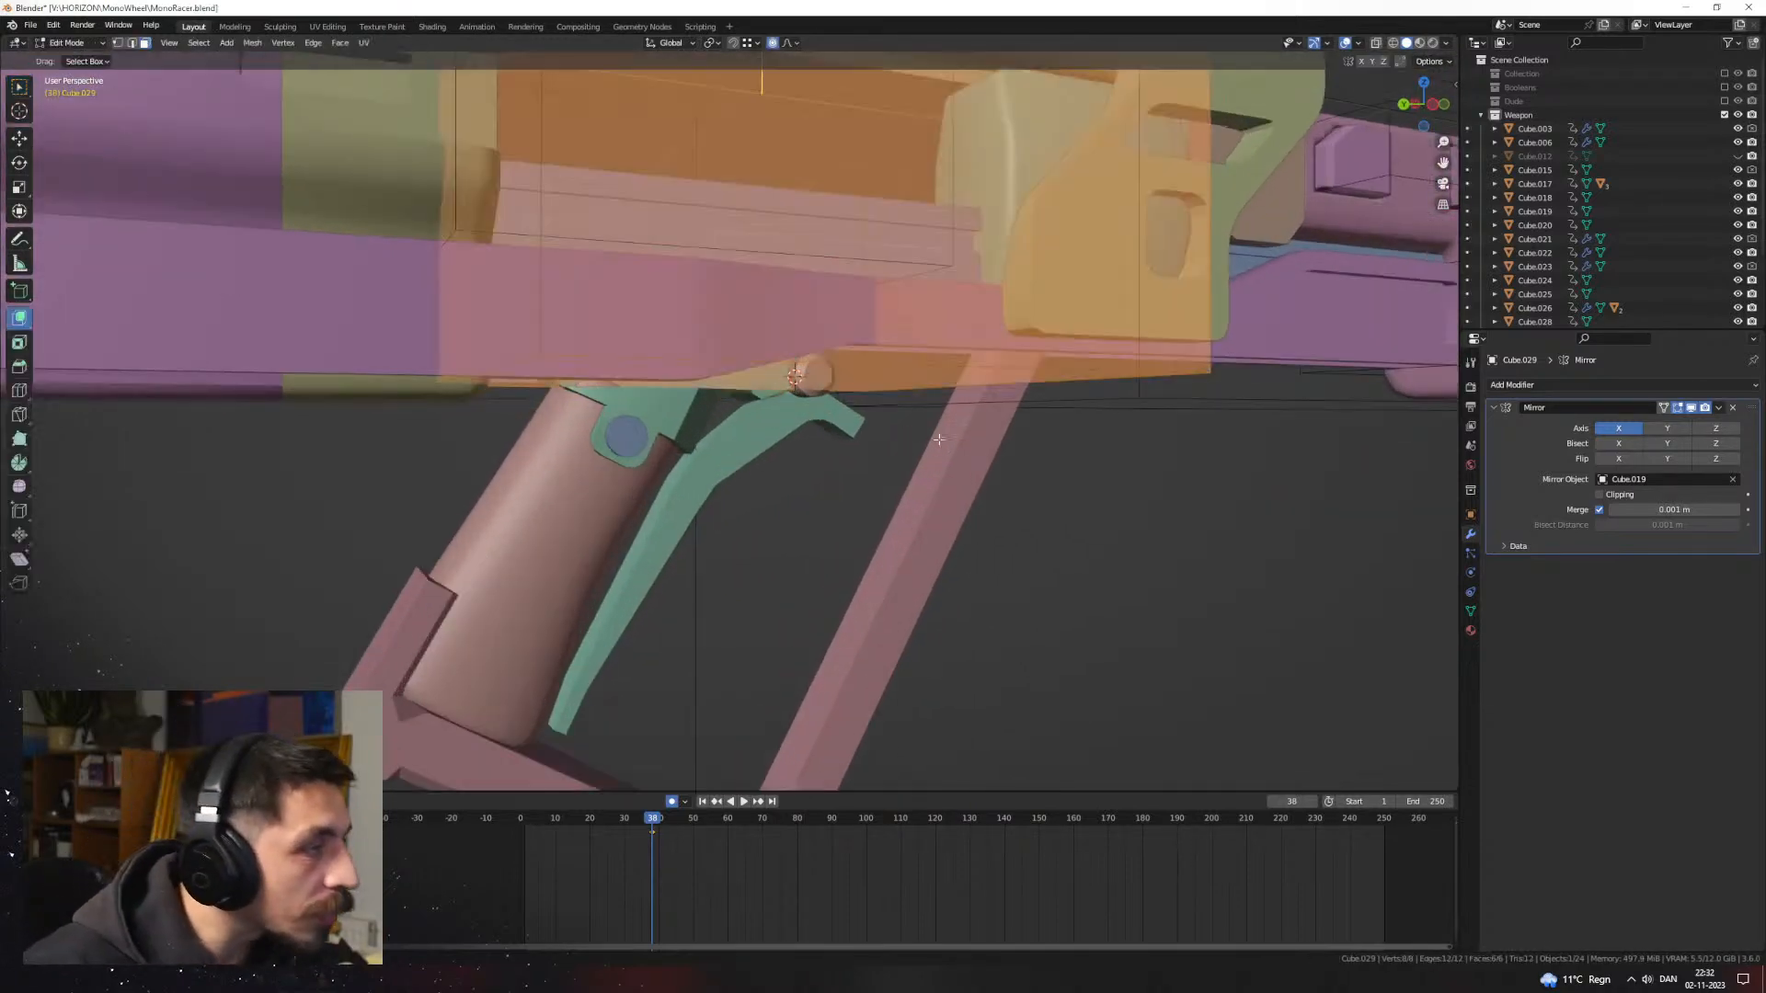
key("g")
key("z")
left_click(871, 450)
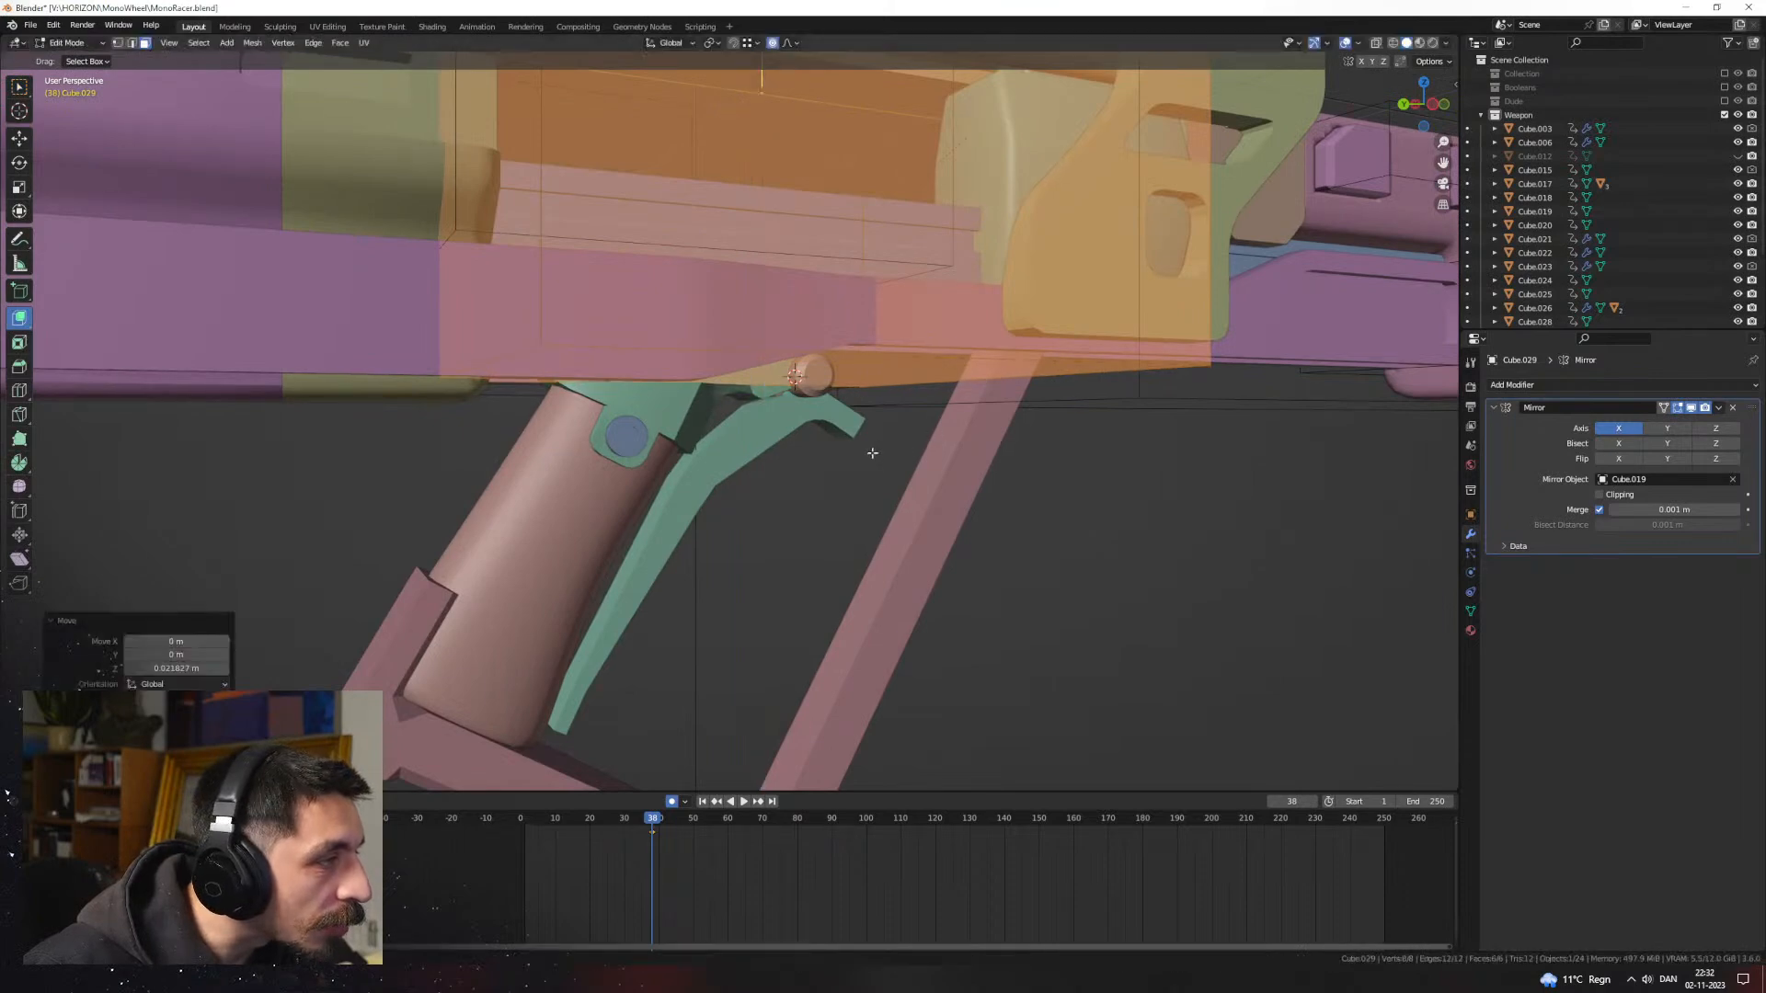
middle_click_drag(870, 450, 1205, 433)
key("Tab")
left_click(1020, 538)
mouse_move(1020, 539)
middle_mouse_down()
mouse_move(997, 540)
mouse_move(1060, 531)
mouse_move(997, 540)
middle_mouse_up()
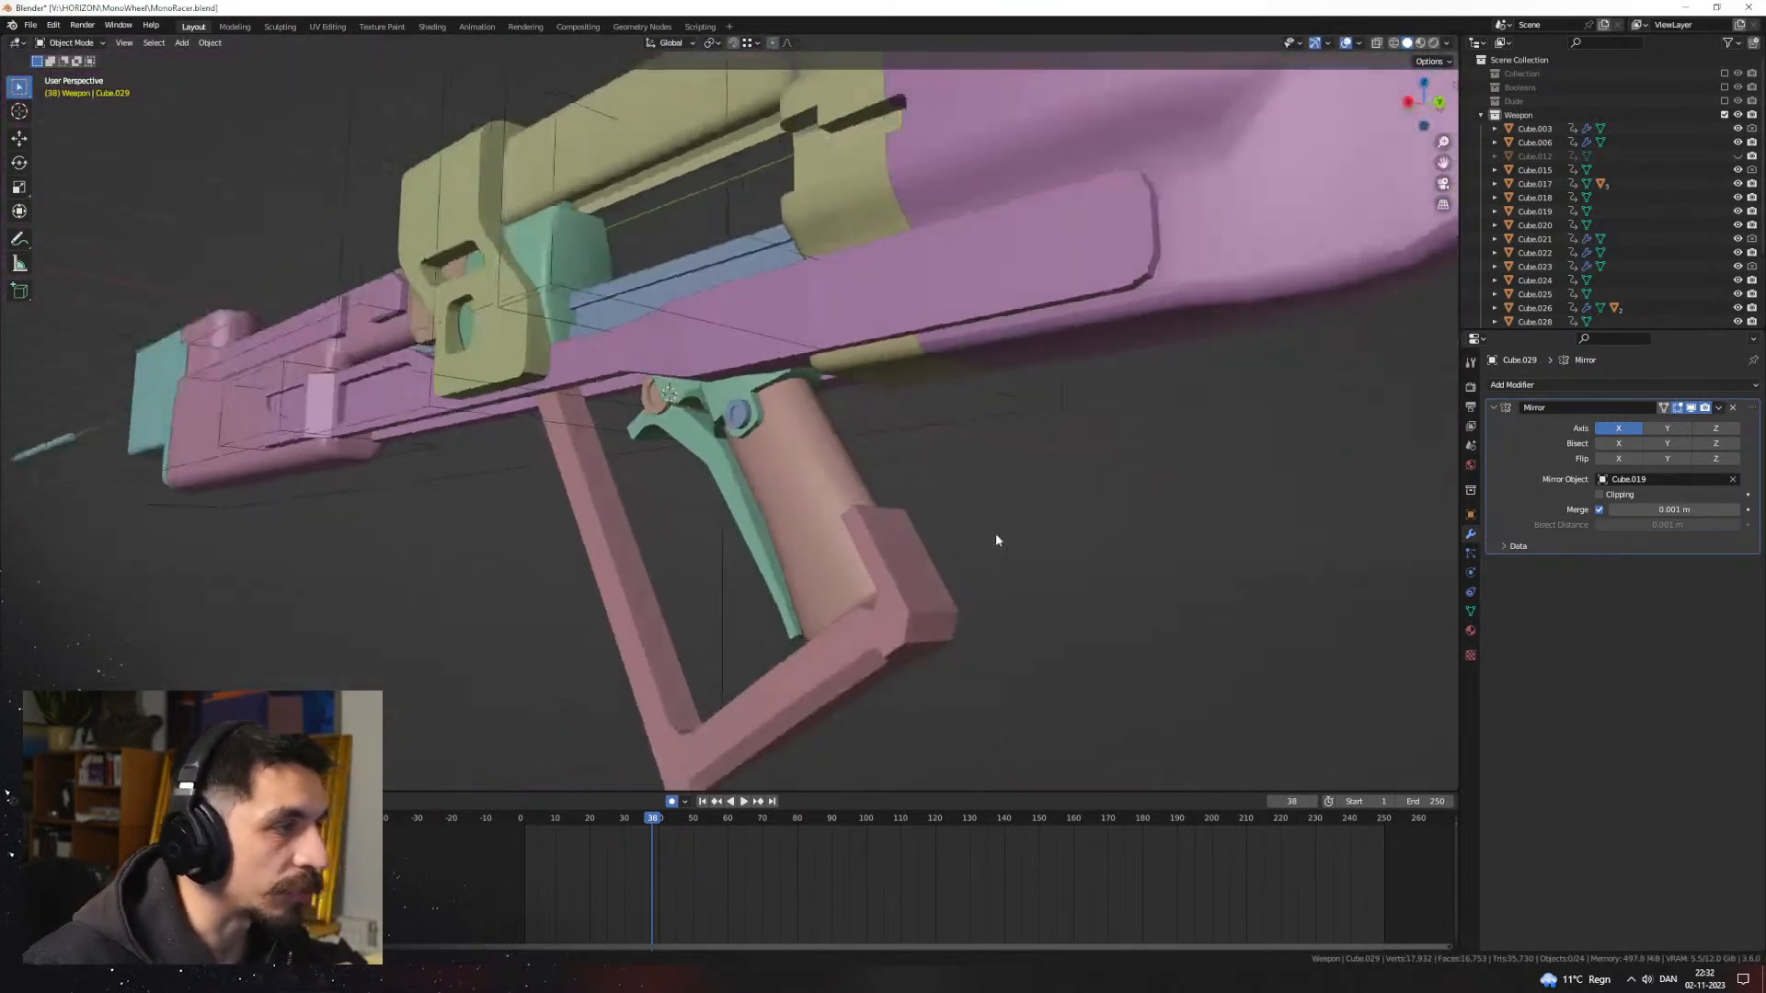
scroll(911, 475, "up", 3)
Step: Show Material Preview and link the rear stock's dark textured material to the pistol grip
left_click(1421, 42)
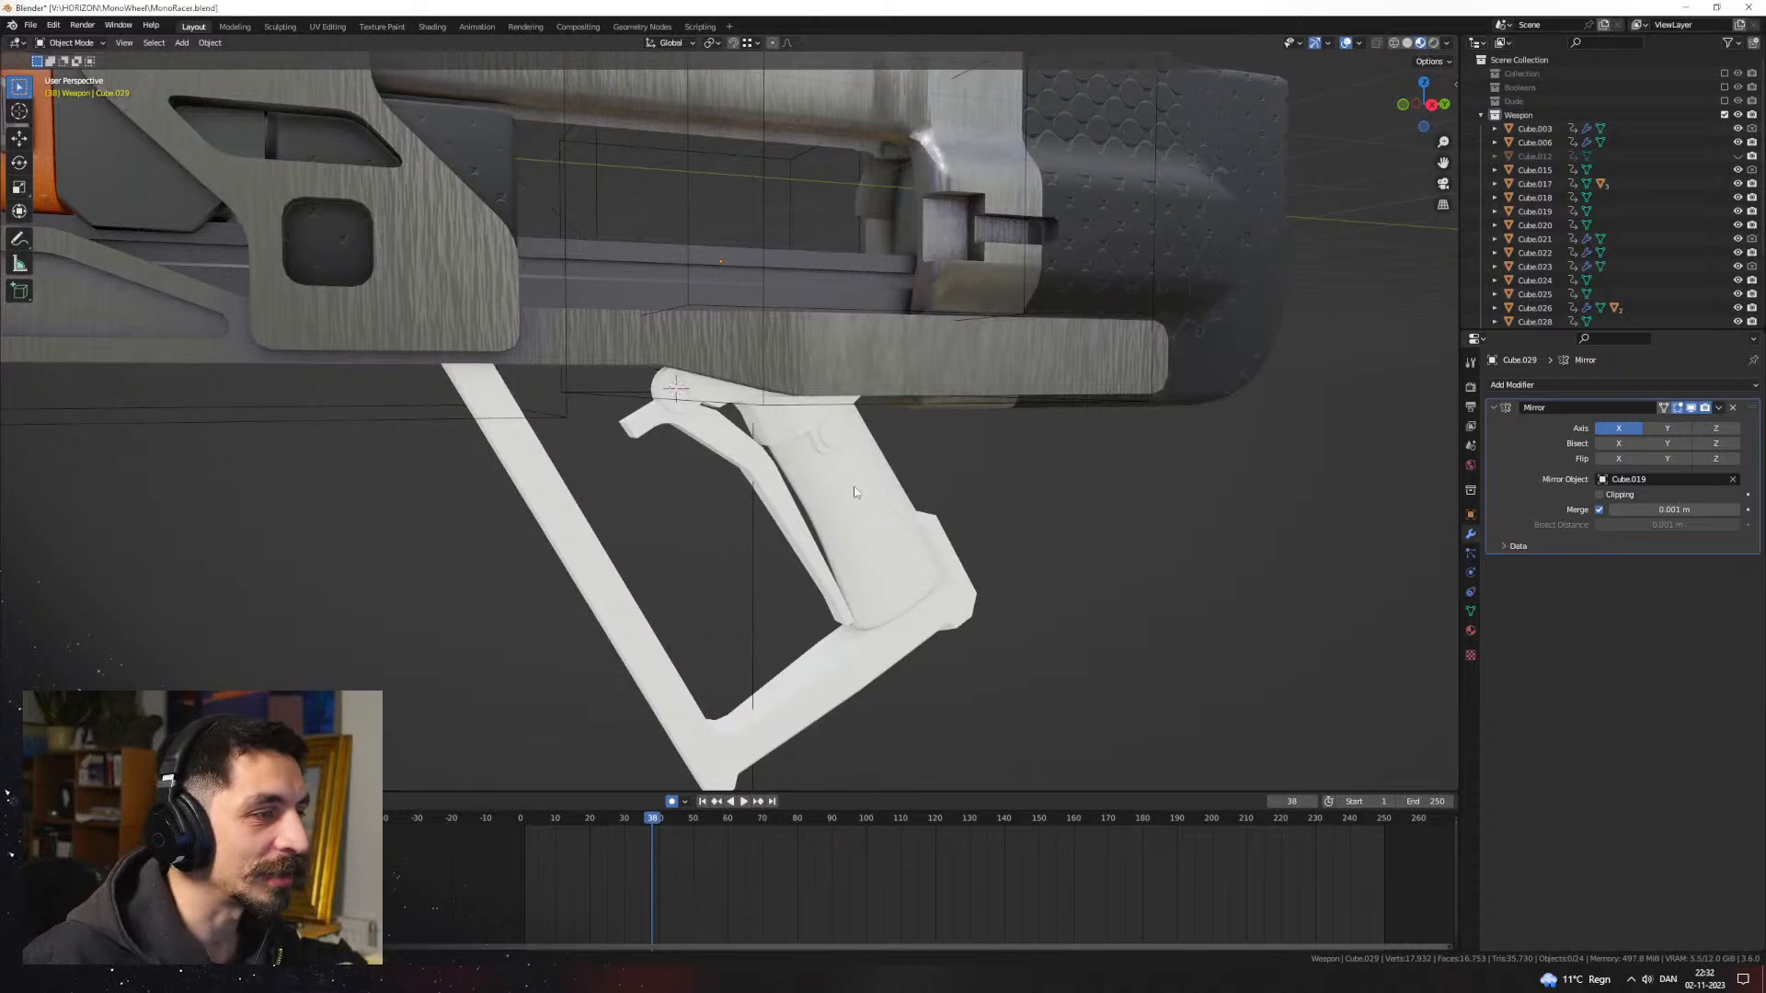
left_click(789, 424)
middle_click_drag(789, 423, 782, 434)
left_click(902, 543)
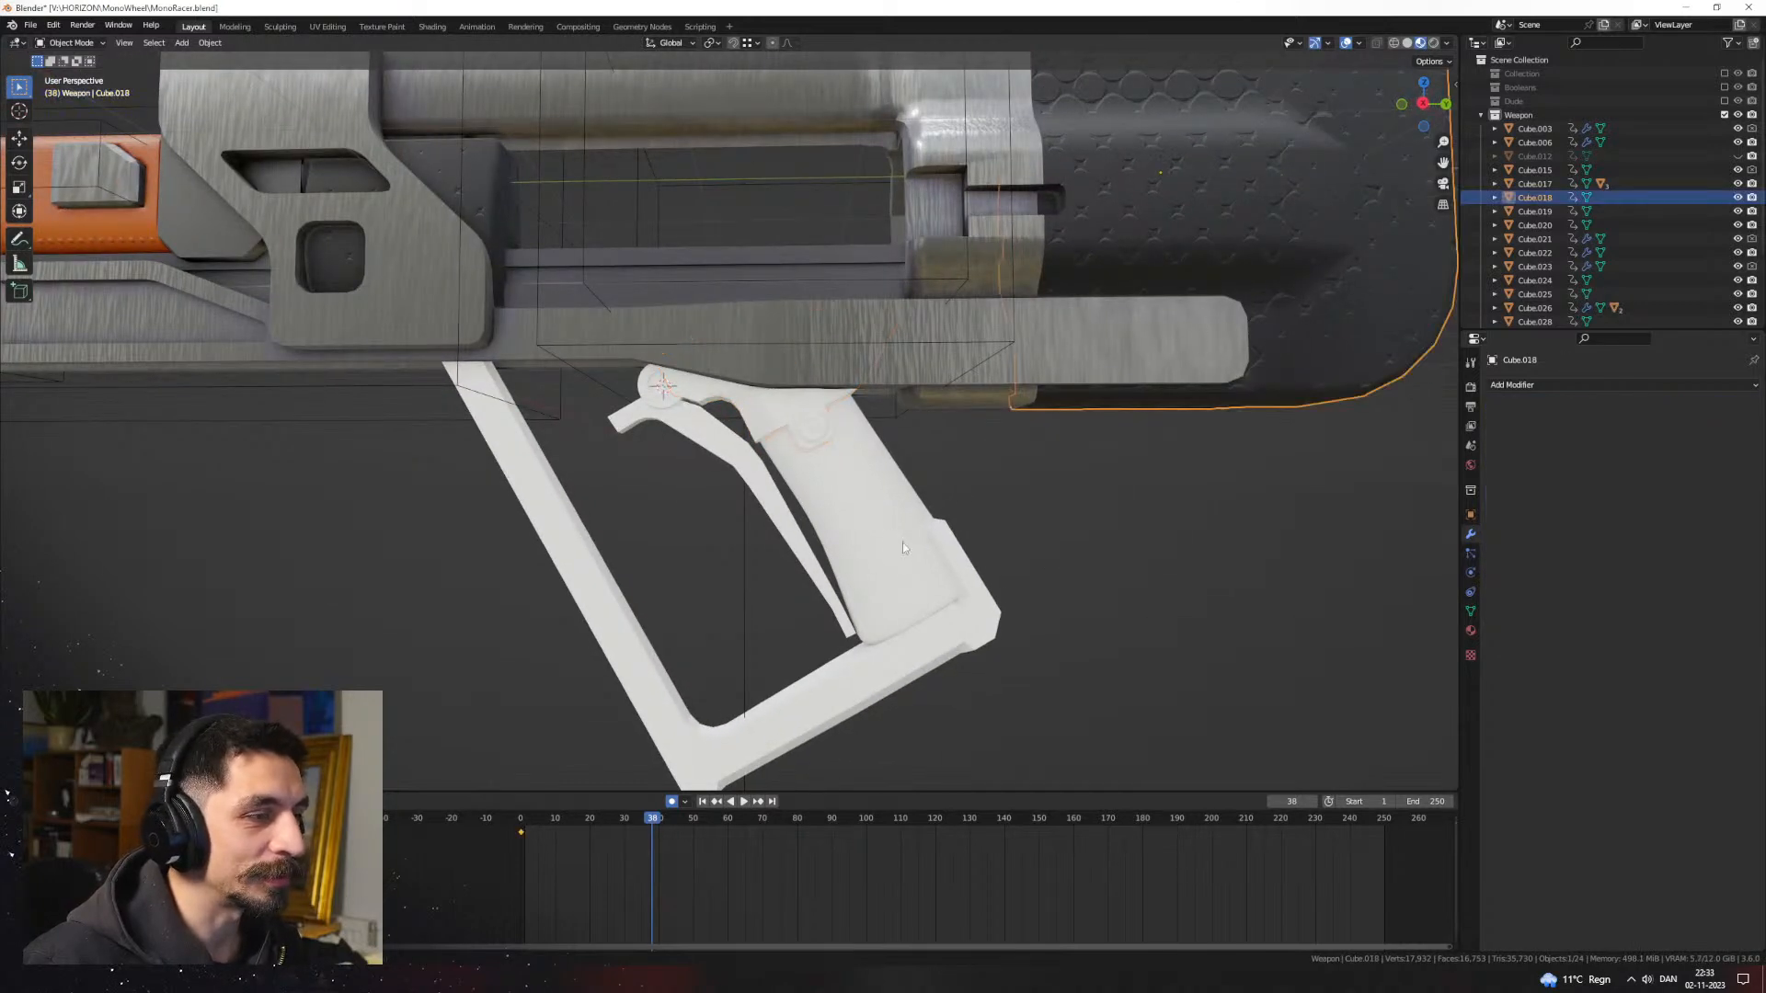
scroll(885, 484, "down", 2)
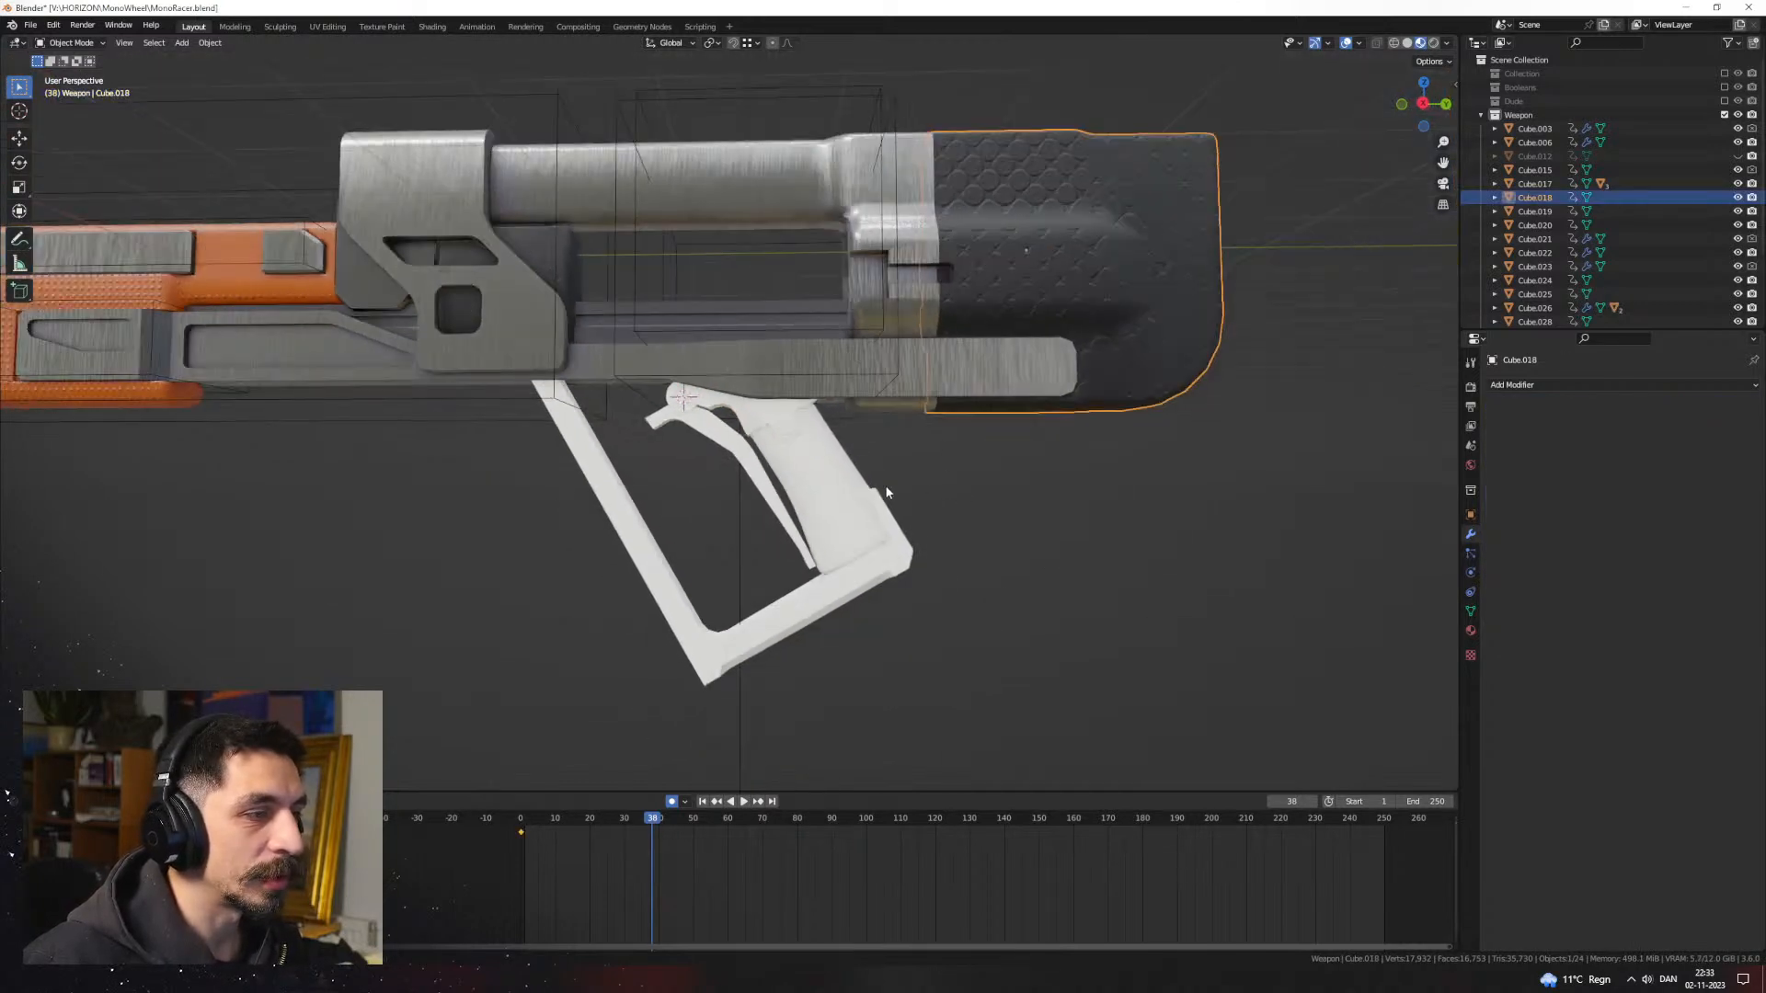
left_click(1082, 283, "shift")
key("ctrl+l")
left_click(1082, 283)
middle_click_drag(1100, 505, 875, 571)
scroll(828, 552, "up", 3)
Step: Link the material of the cut-out side bracket to the block above the grip
left_click(699, 439)
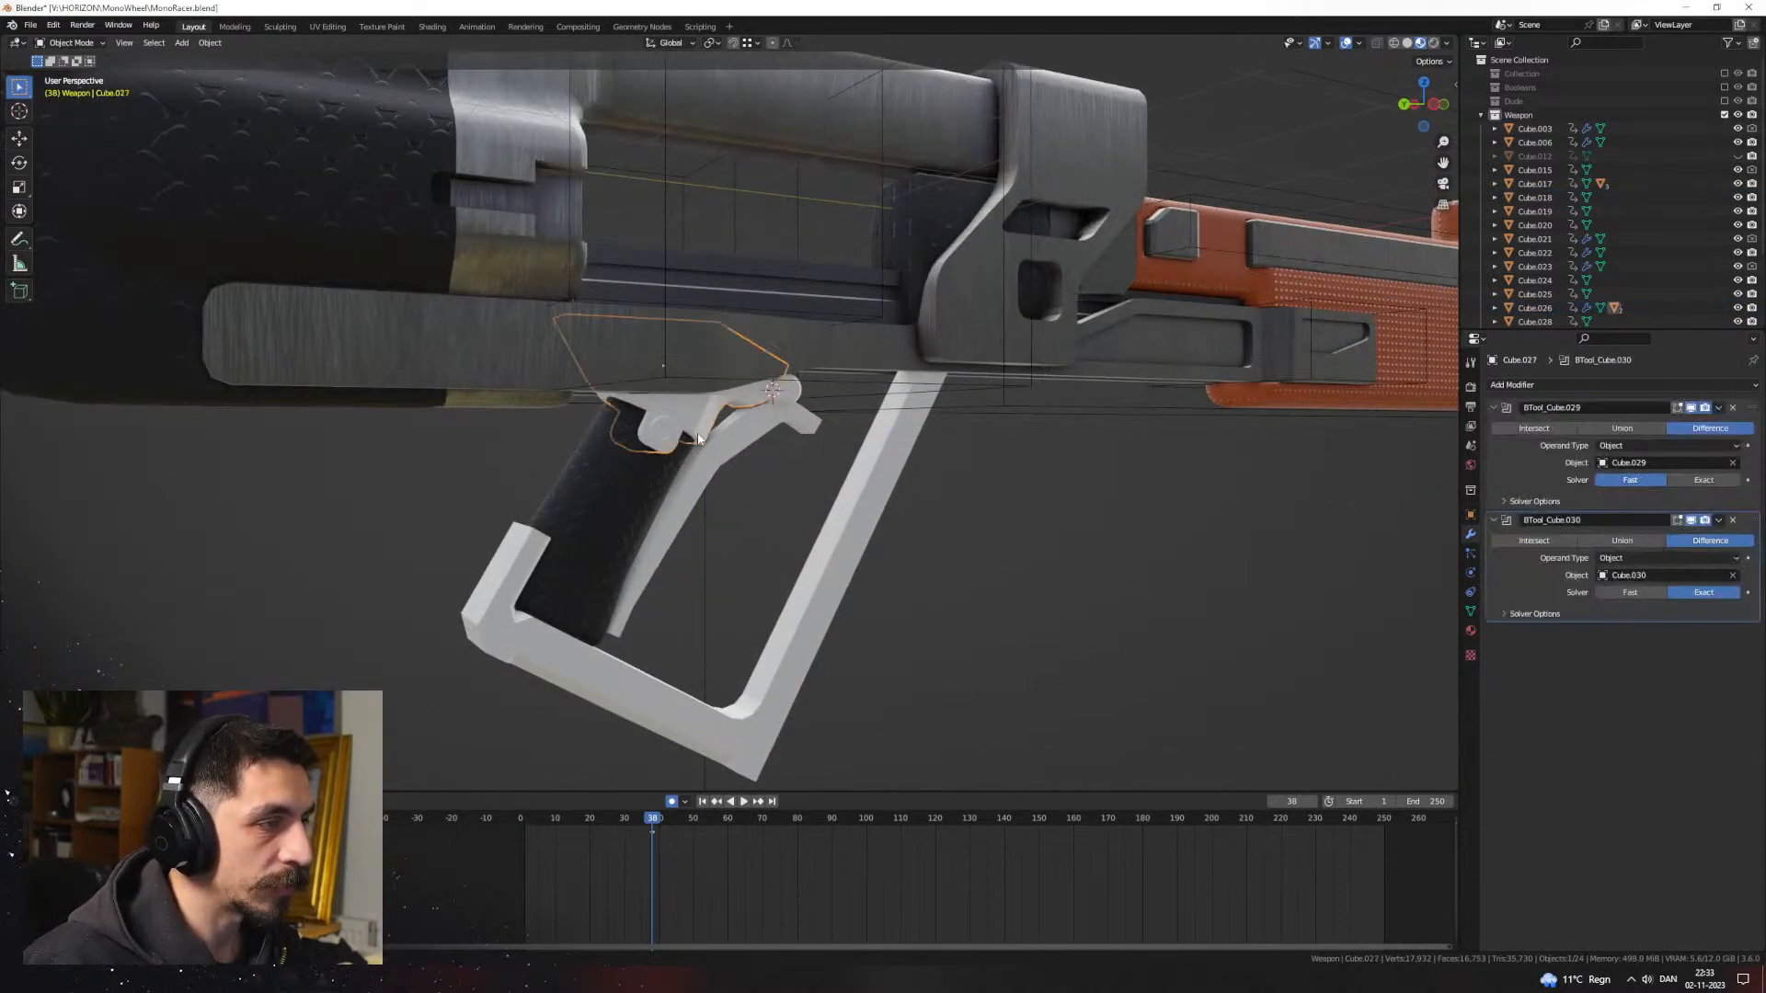
left_click(966, 290, "shift")
key("ctrl+l")
left_click(967, 286)
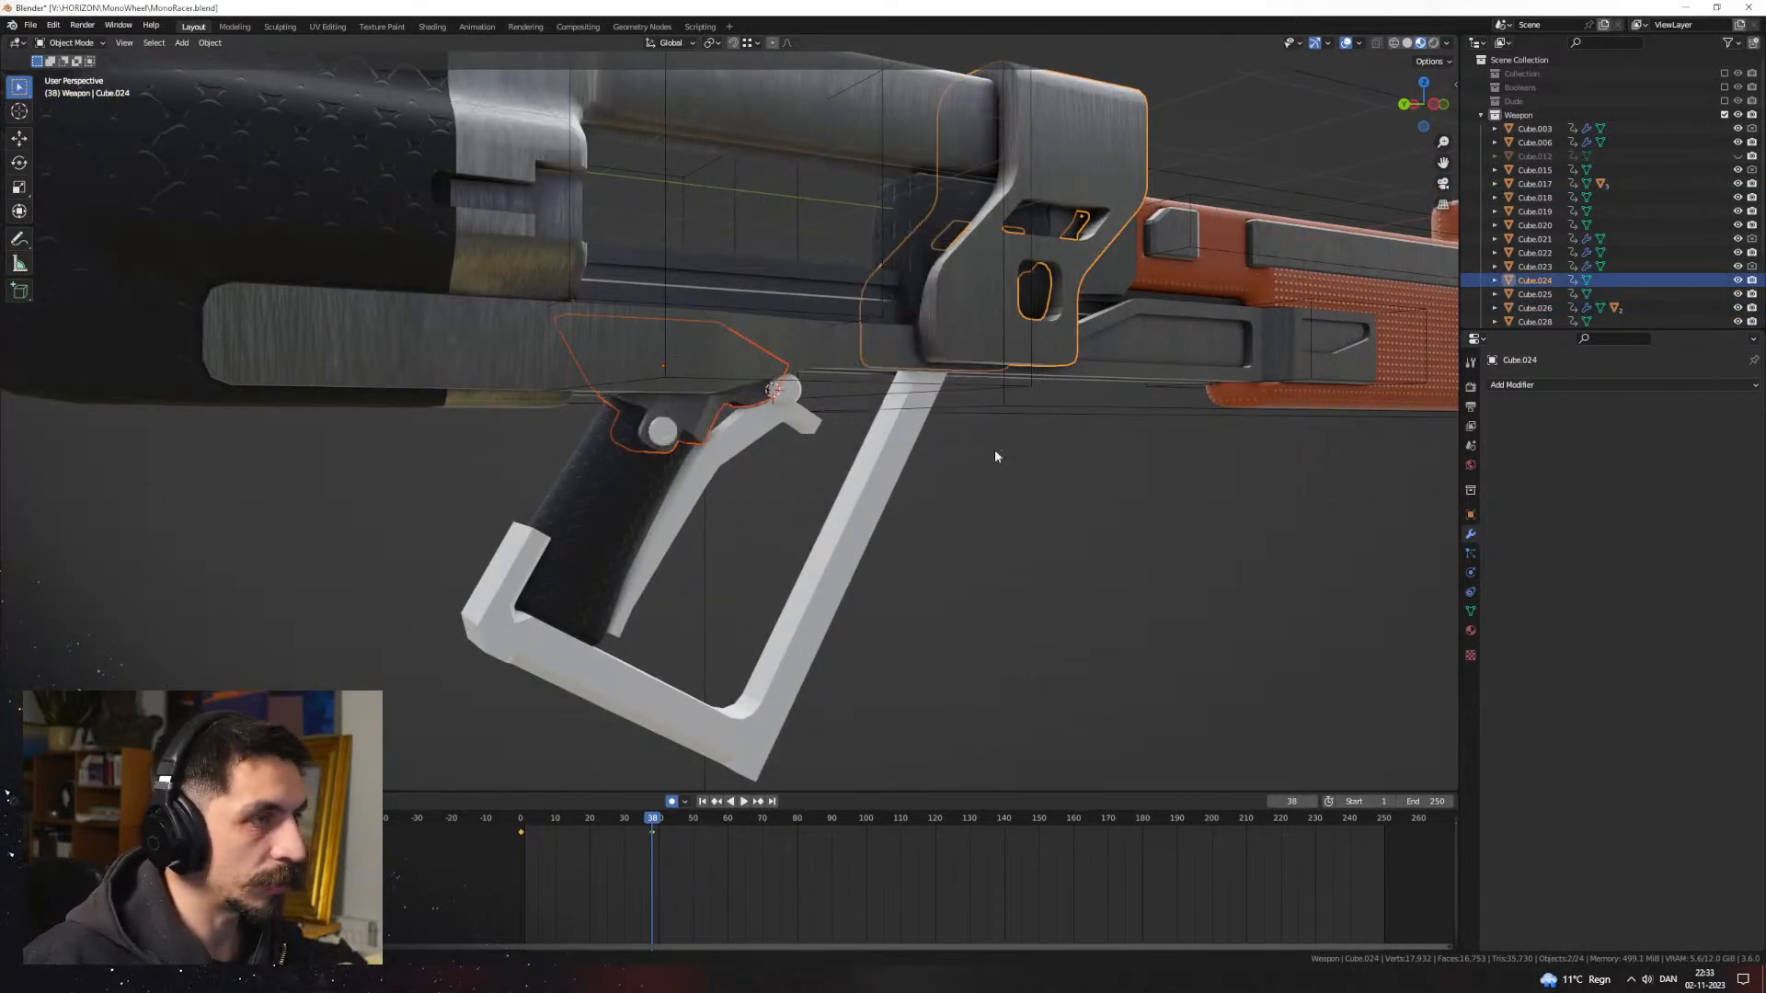
left_click(995, 452)
middle_click_drag(995, 453, 839, 451)
Step: Link the long lower rail's material to the round pin at the top of the grip
left_click(672, 410)
left_click(821, 379, "shift")
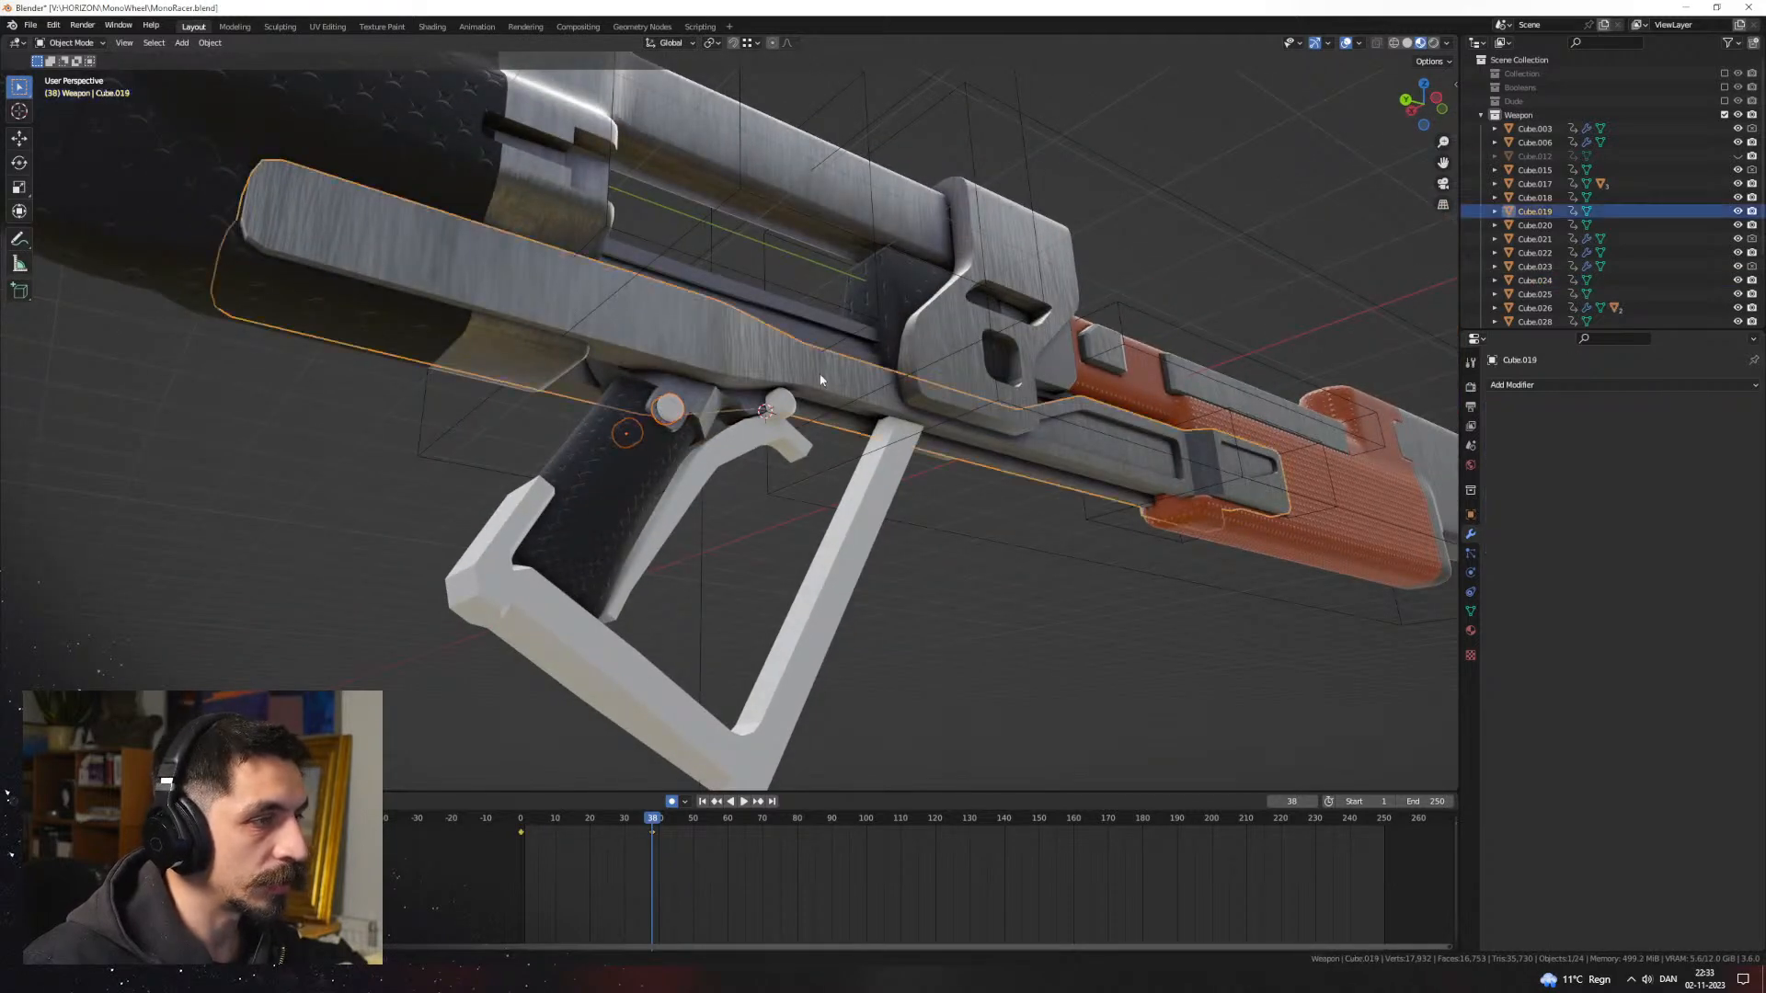
key("ctrl+l")
left_click(820, 376)
Step: Link the orange perforated body's material to the slim curved trigger piece in front of the pistol grip
left_click(994, 546)
middle_click_drag(994, 546, 986, 466)
scroll(815, 592, "down", 1)
scroll(986, 467, "up", 2)
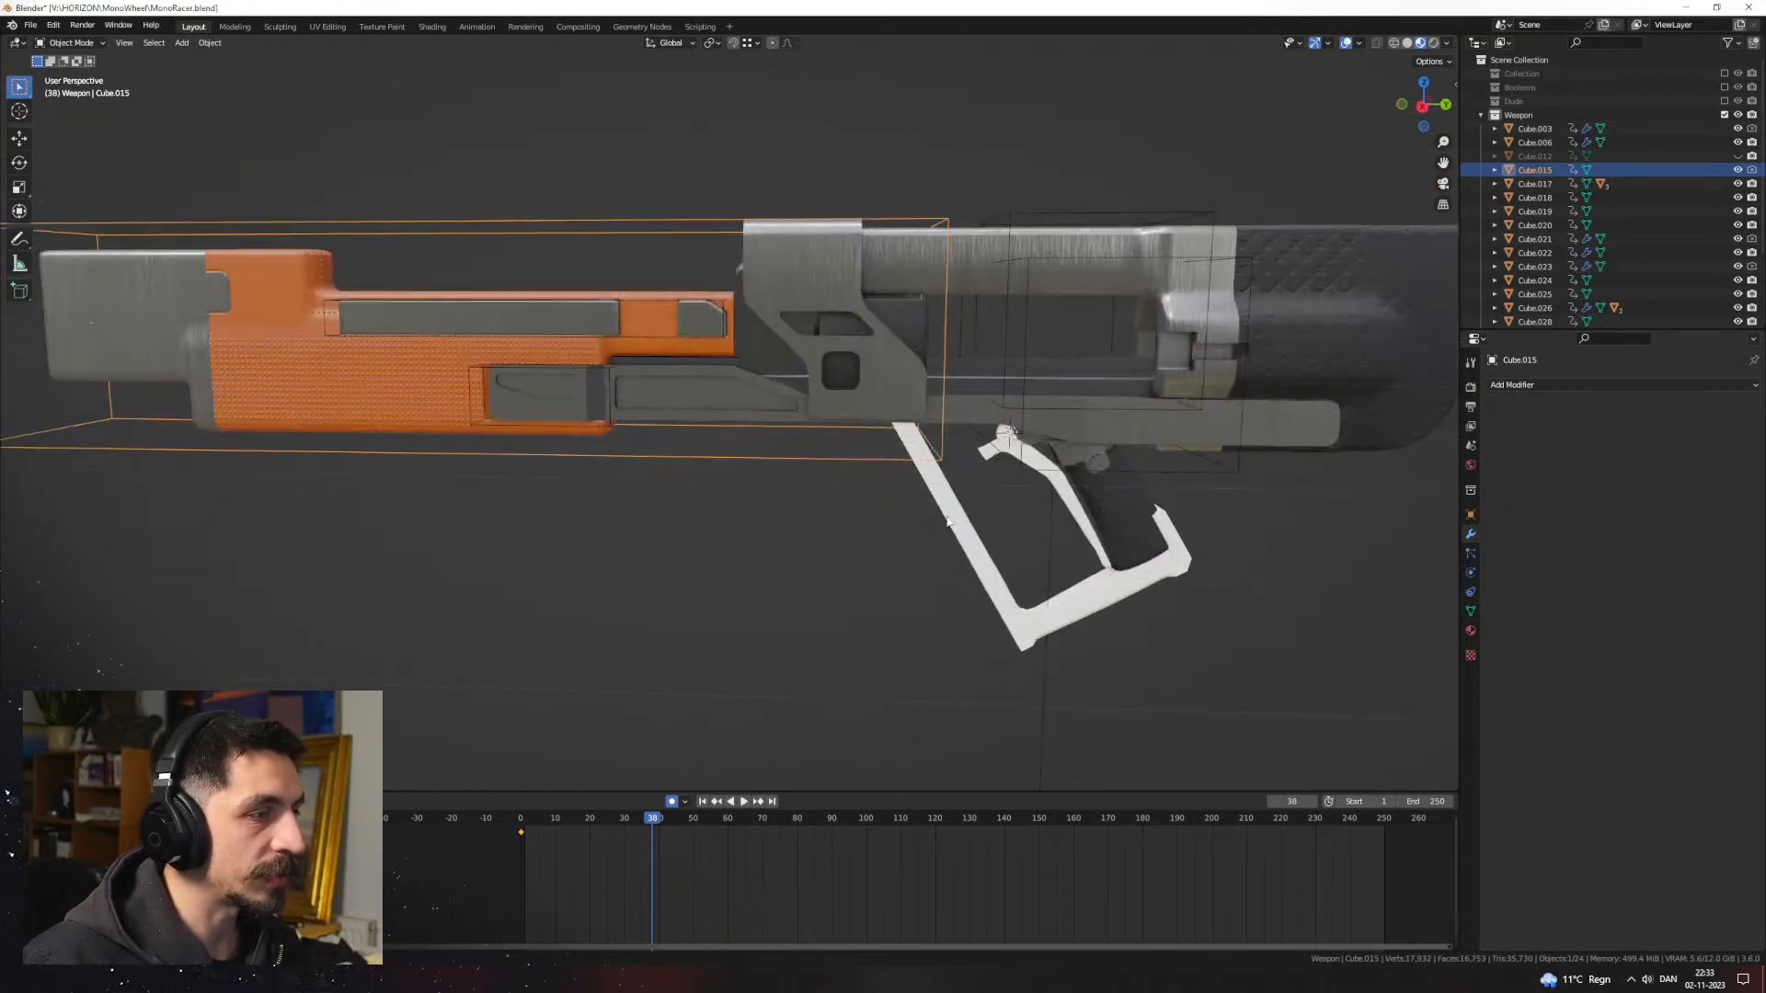
left_click(986, 467)
left_click(532, 384)
left_click(1037, 471)
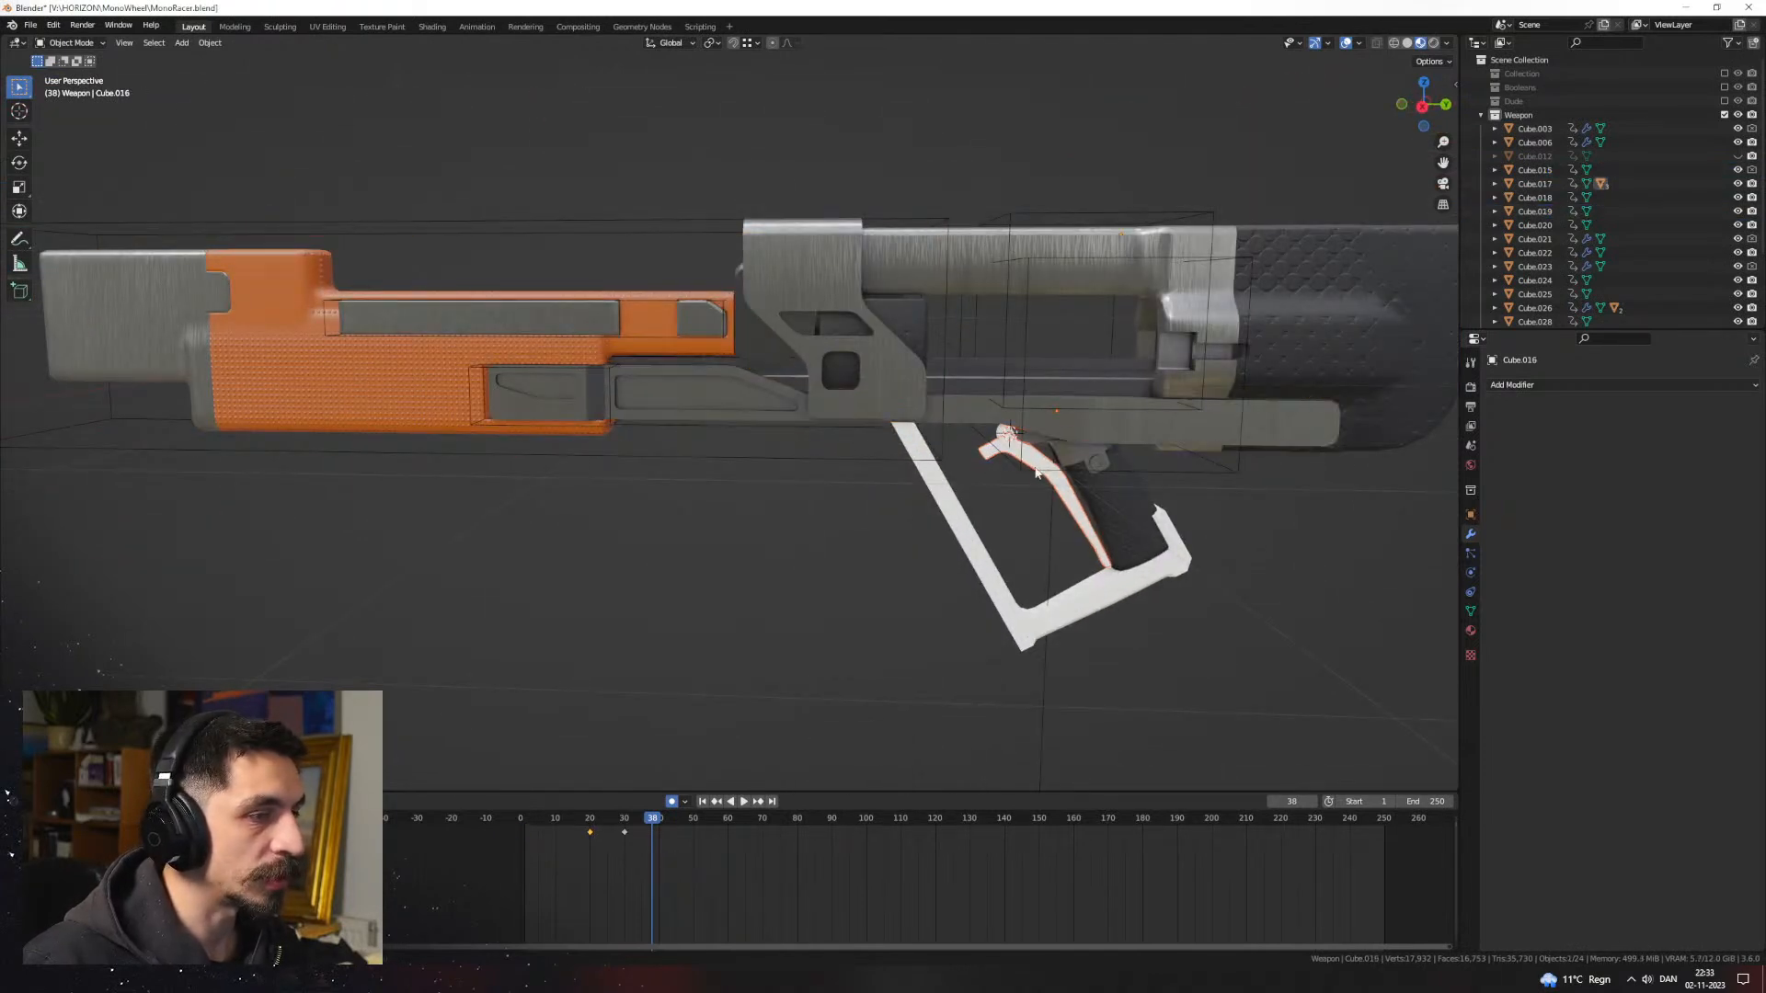
left_click(322, 382, "shift")
key("ctrl+l")
left_click(322, 380)
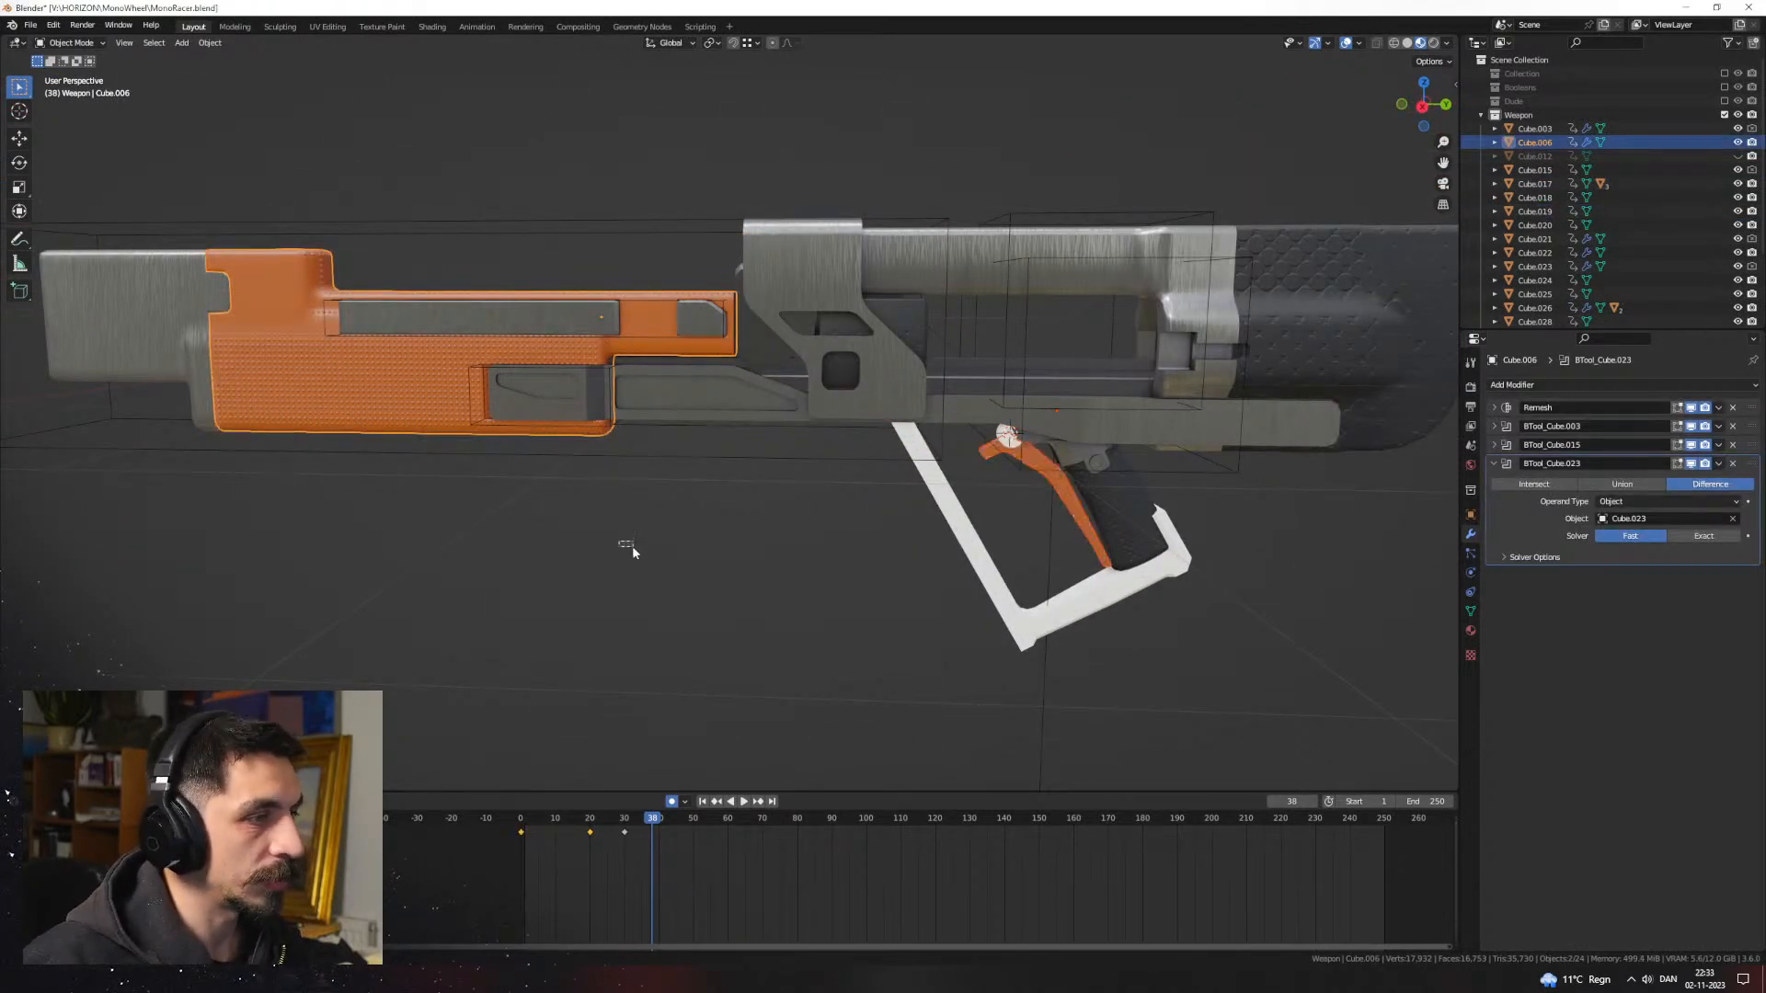
Step: Link the long lower rail's material to the white round pin at the trigger's upper end
left_click(631, 546)
middle_click_drag(1047, 553, 723, 515, "shift")
scroll(782, 463, "up", 3)
middle_click_drag(855, 420, 710, 432, "shift")
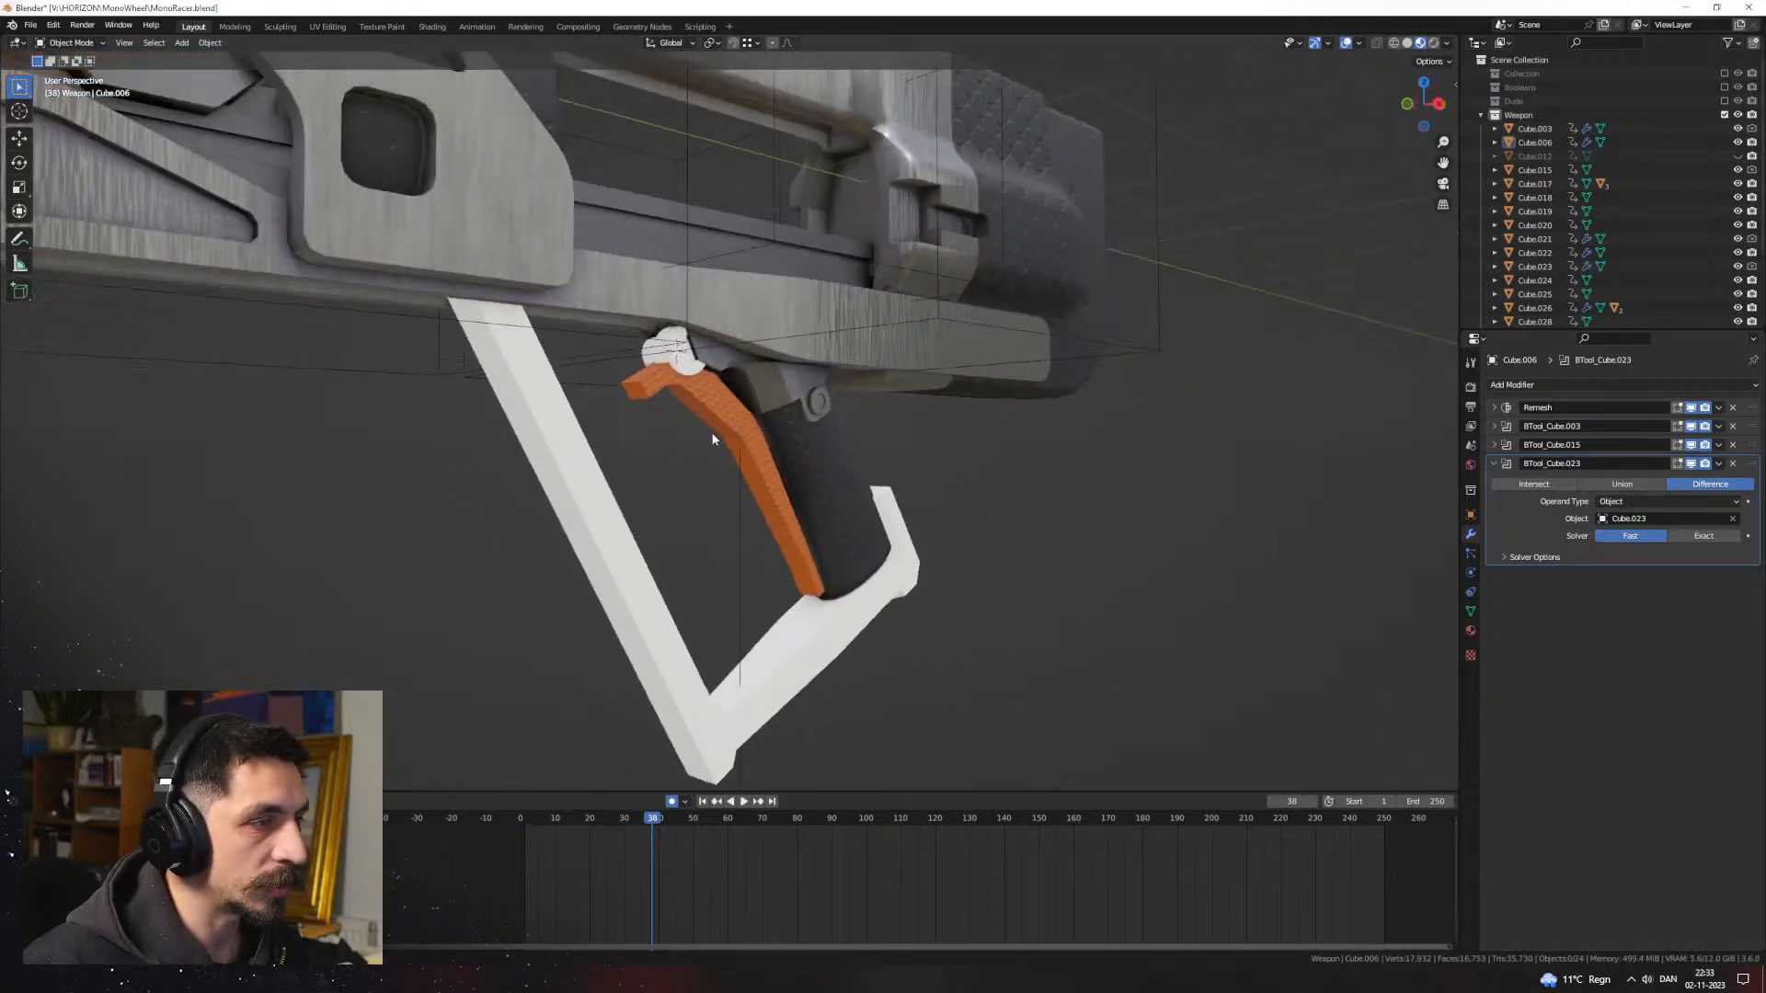
left_click(814, 345)
key("ctrl+l")
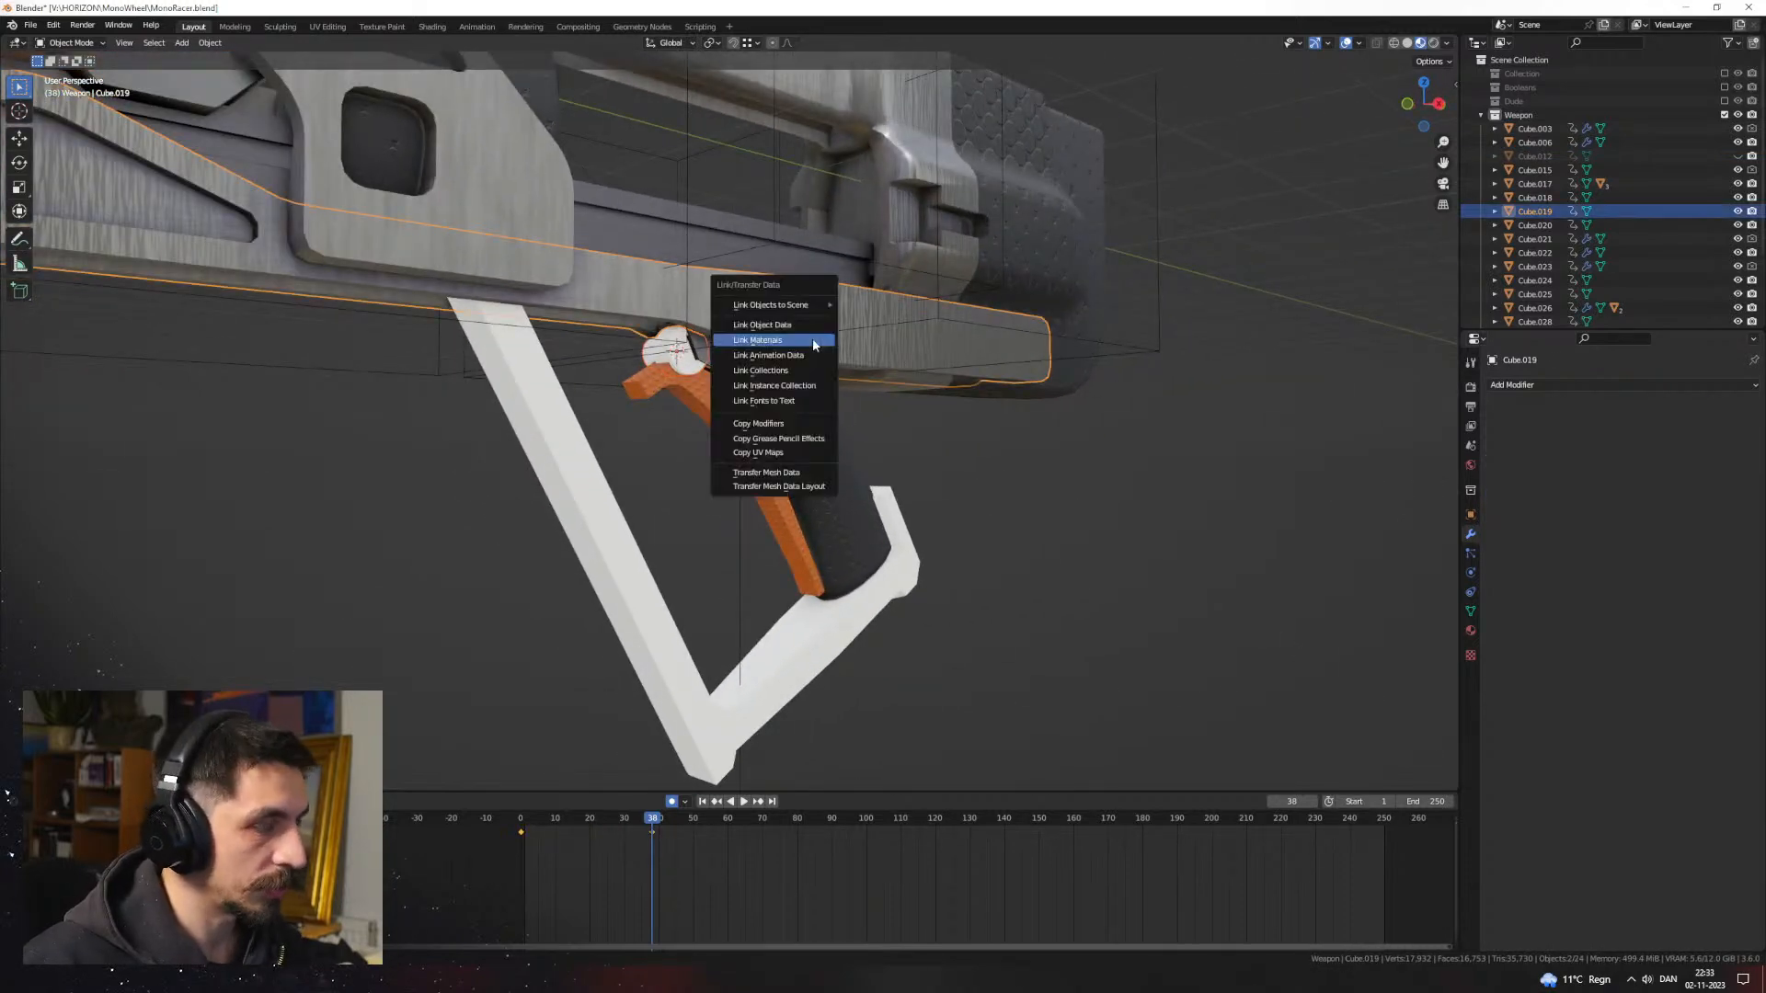
left_click(813, 339)
Step: Link the long lower rail's material to the angular guard frame around the grip
left_click(917, 546)
left_click(971, 311, "shift")
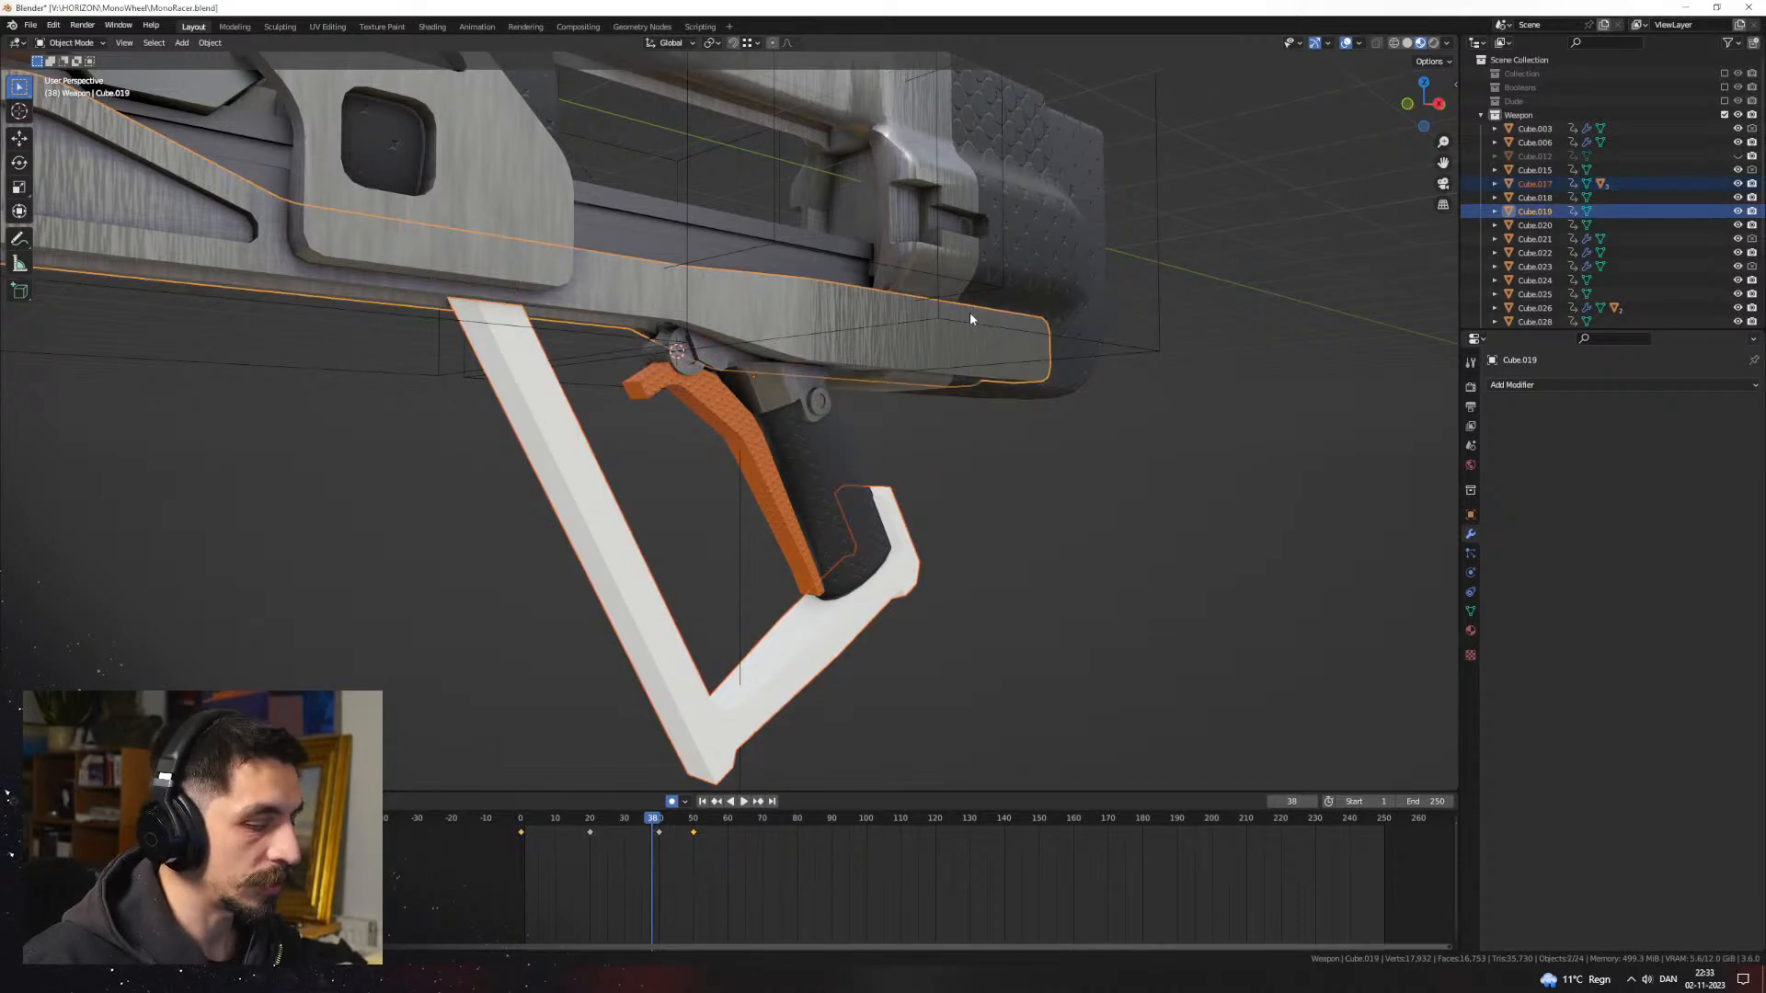
key("ctrl+l")
left_click(971, 310)
left_click(1151, 423)
scroll(1150, 423, "down", 4)
middle_click_drag(1085, 451, 914, 500)
scroll(834, 504, "down", 3)
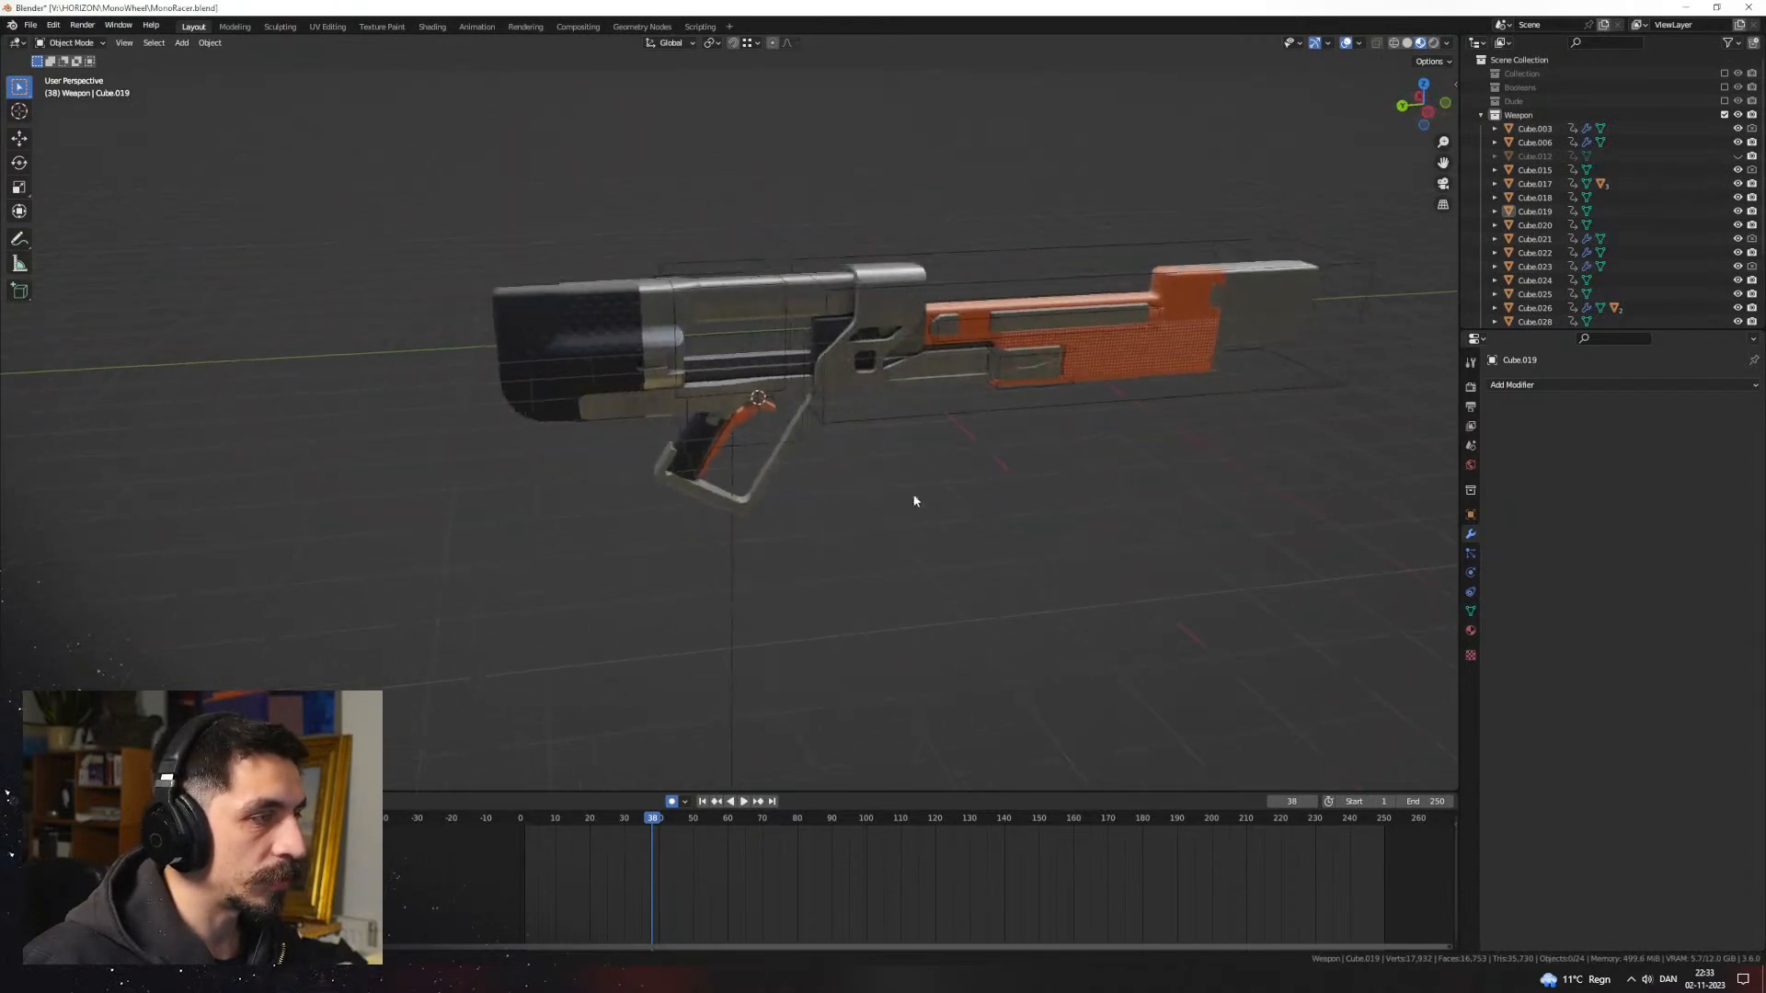
Step: Convert the mirrored round pin at the top of the grip to a plain mesh
scroll(770, 401, "up", 5)
middle_click_drag(770, 401, 816, 537)
scroll(752, 398, "down", 4)
scroll(791, 497, "up", 5)
left_click(753, 492)
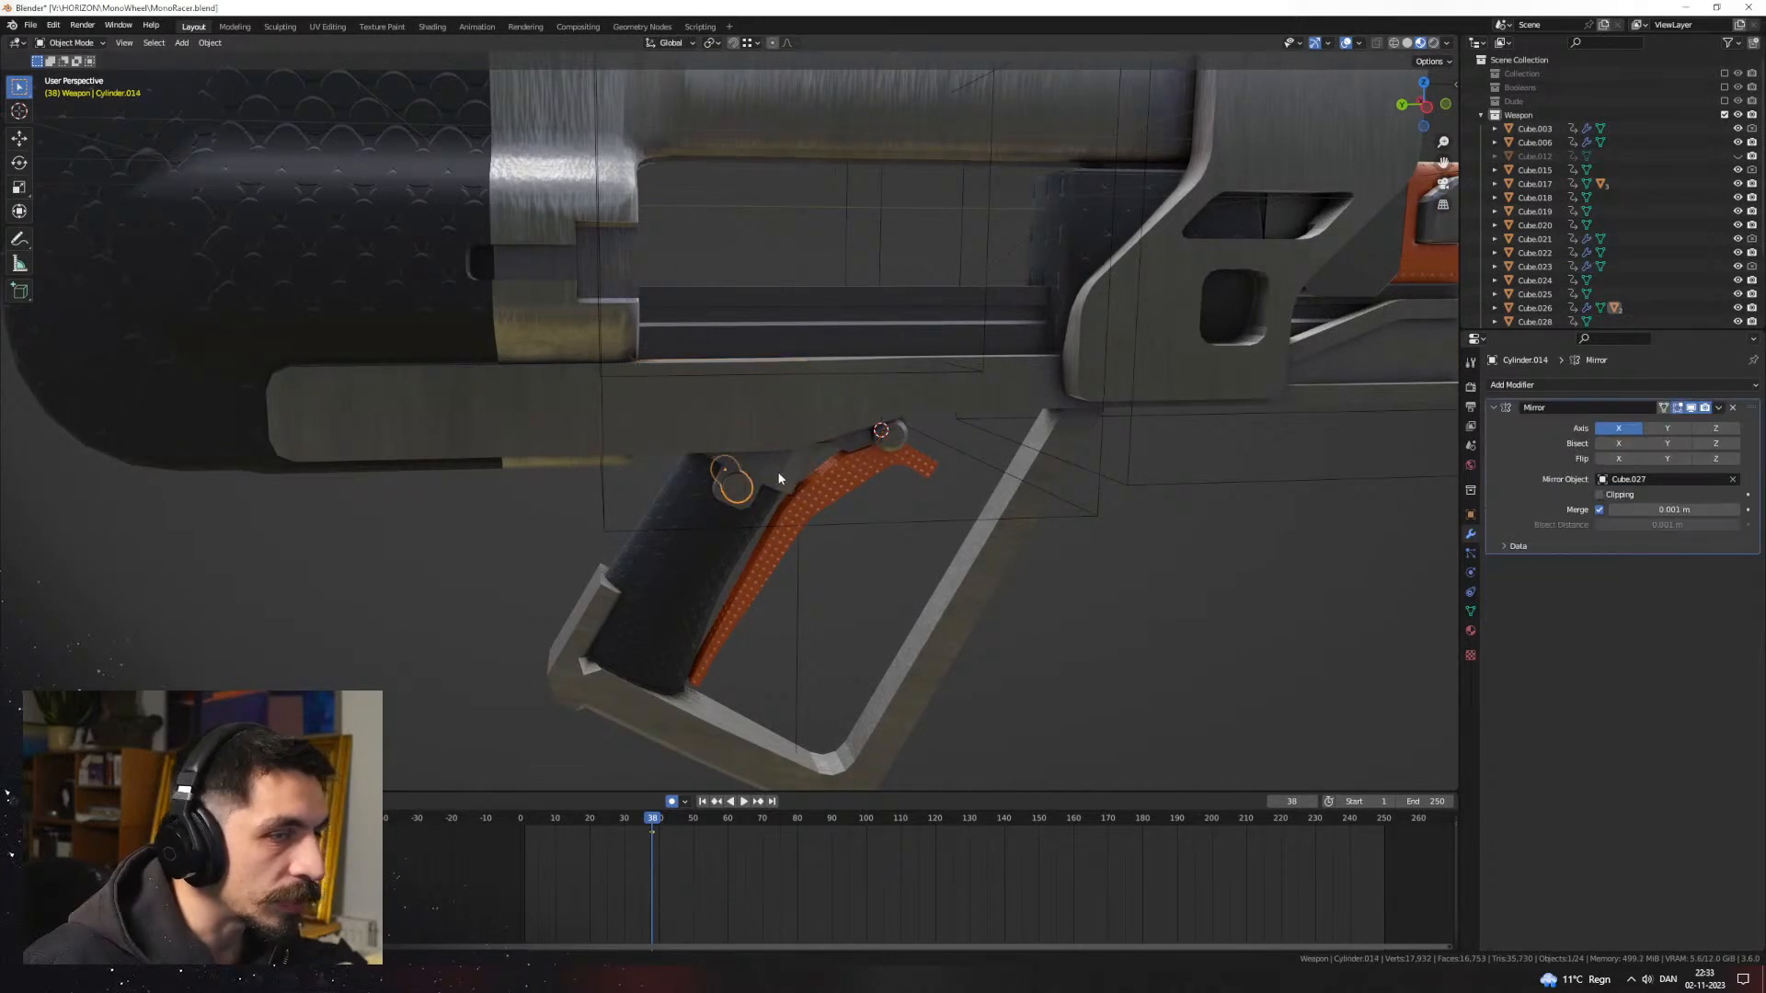
right_click(776, 471)
left_click(773, 583)
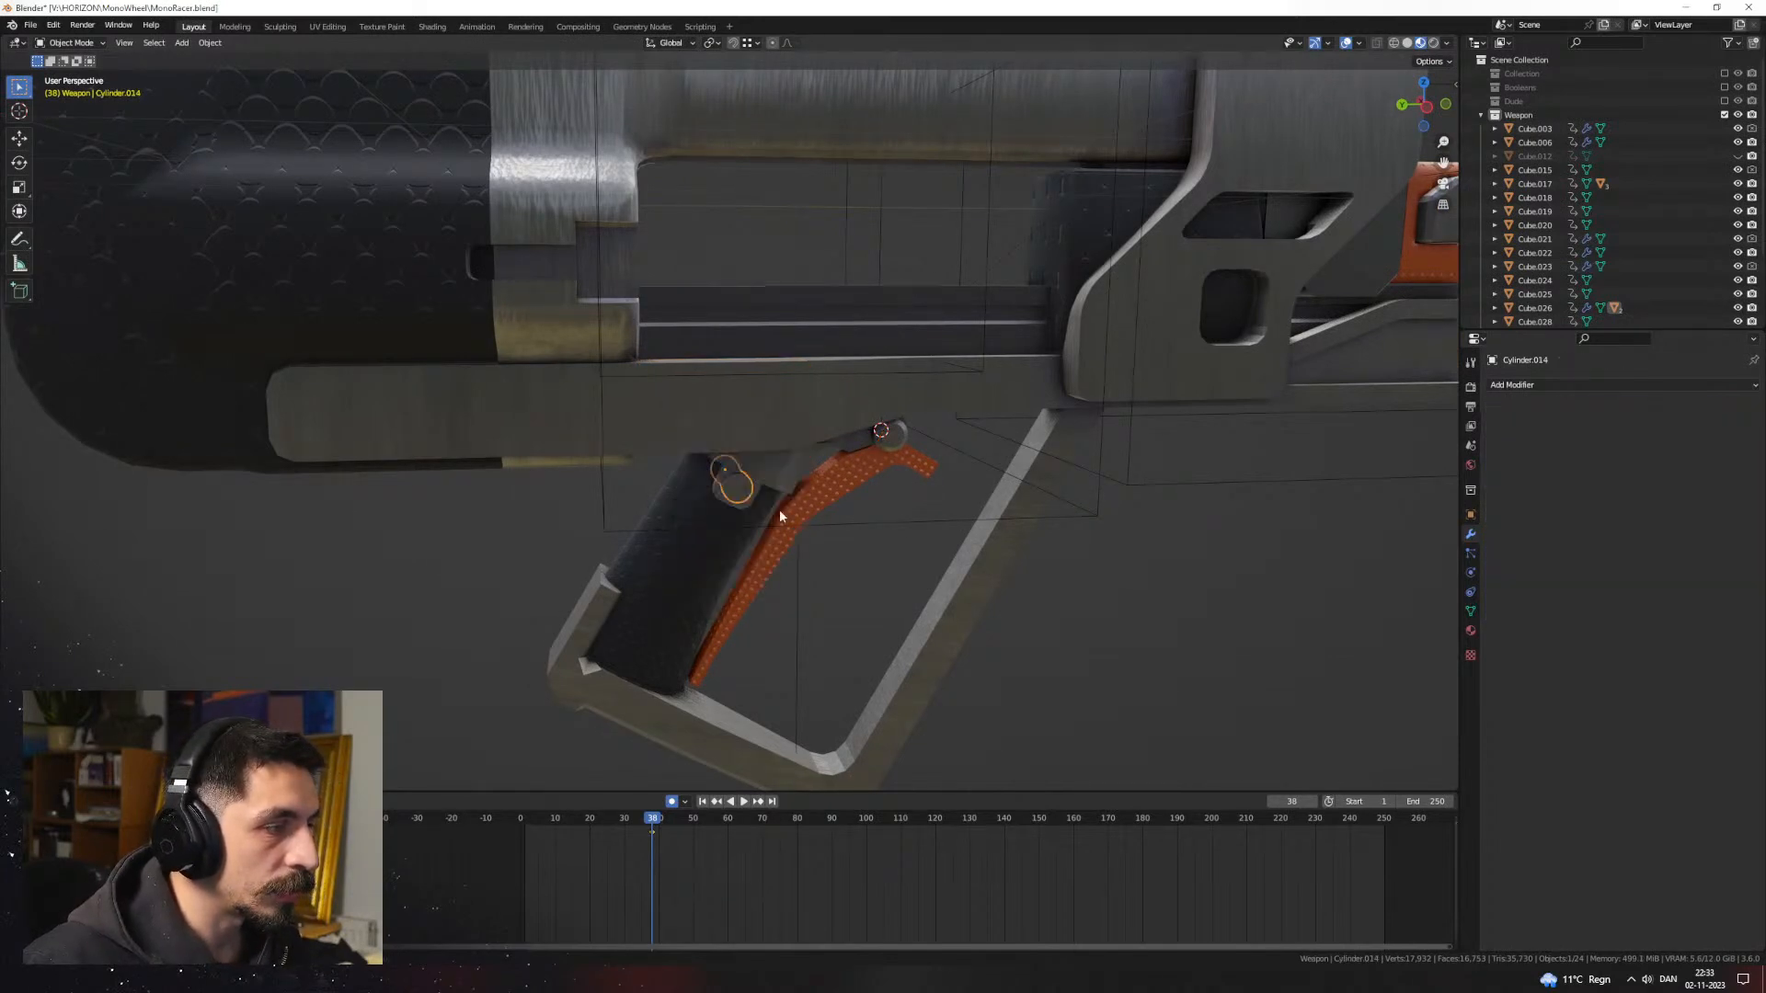
Step: Convert the subdivided grip and the block above it to mesh, and join them with the round pin
left_click(783, 471)
middle_click_drag(784, 470, 809, 465)
left_click(726, 530)
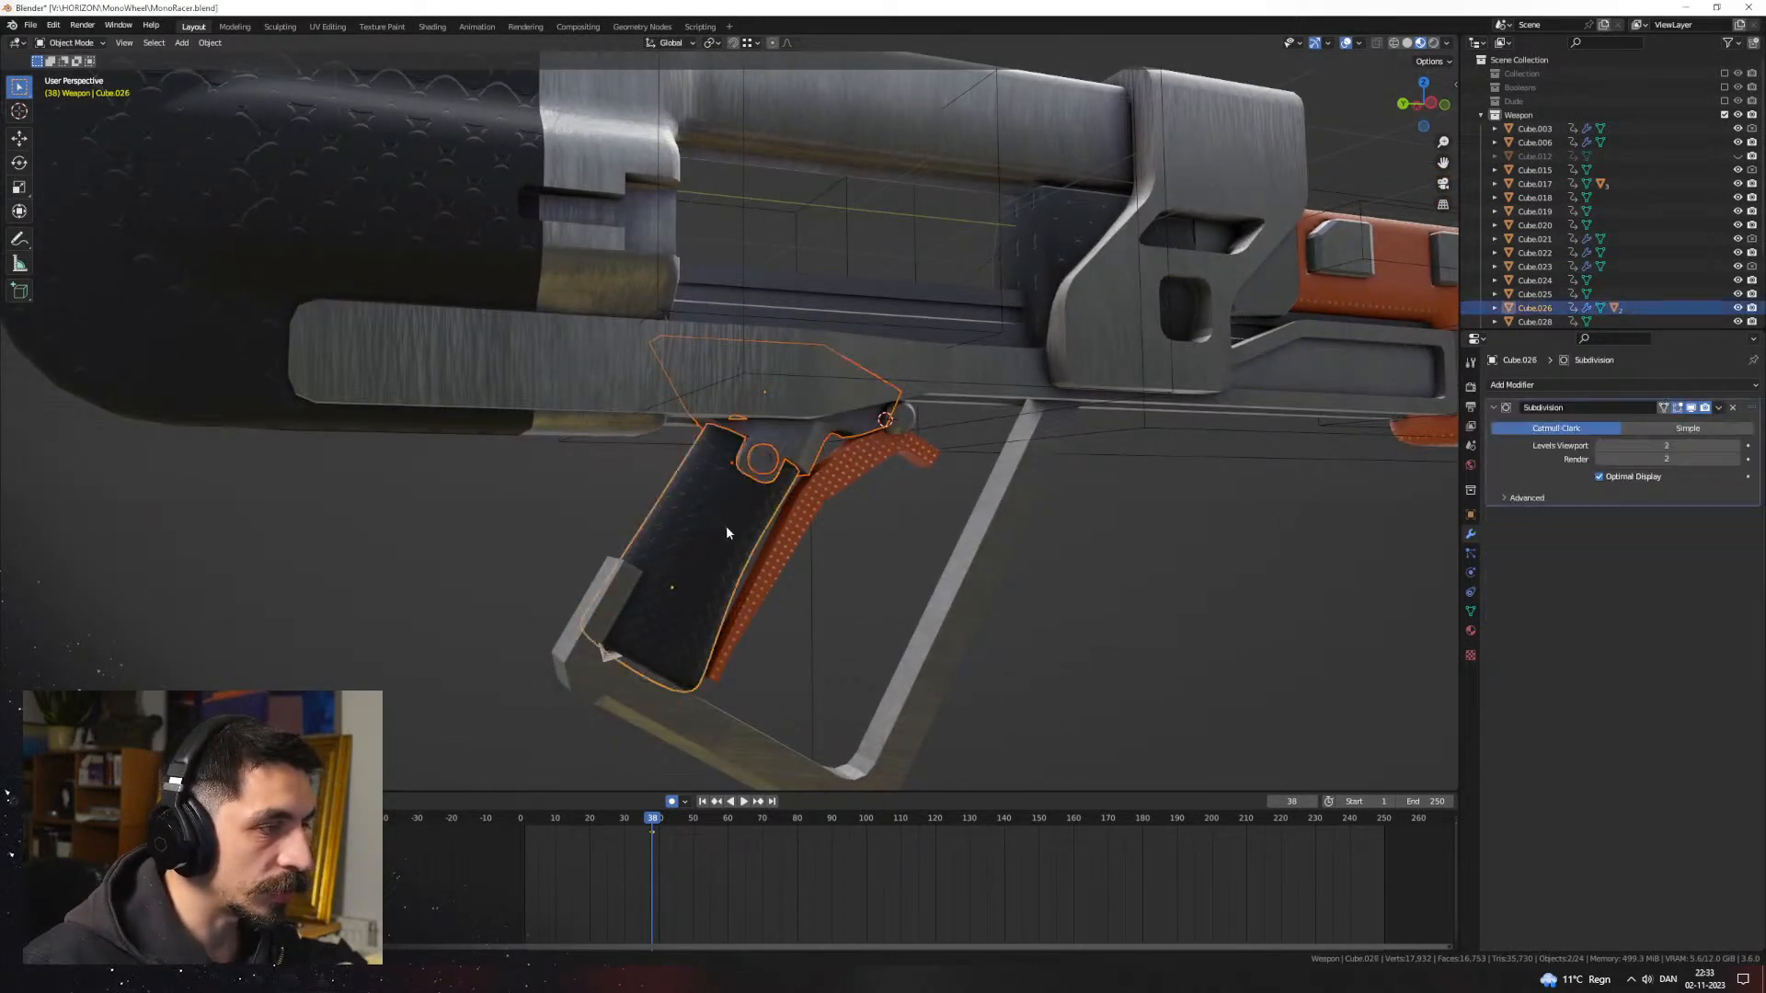
right_click(728, 531)
left_click(727, 526)
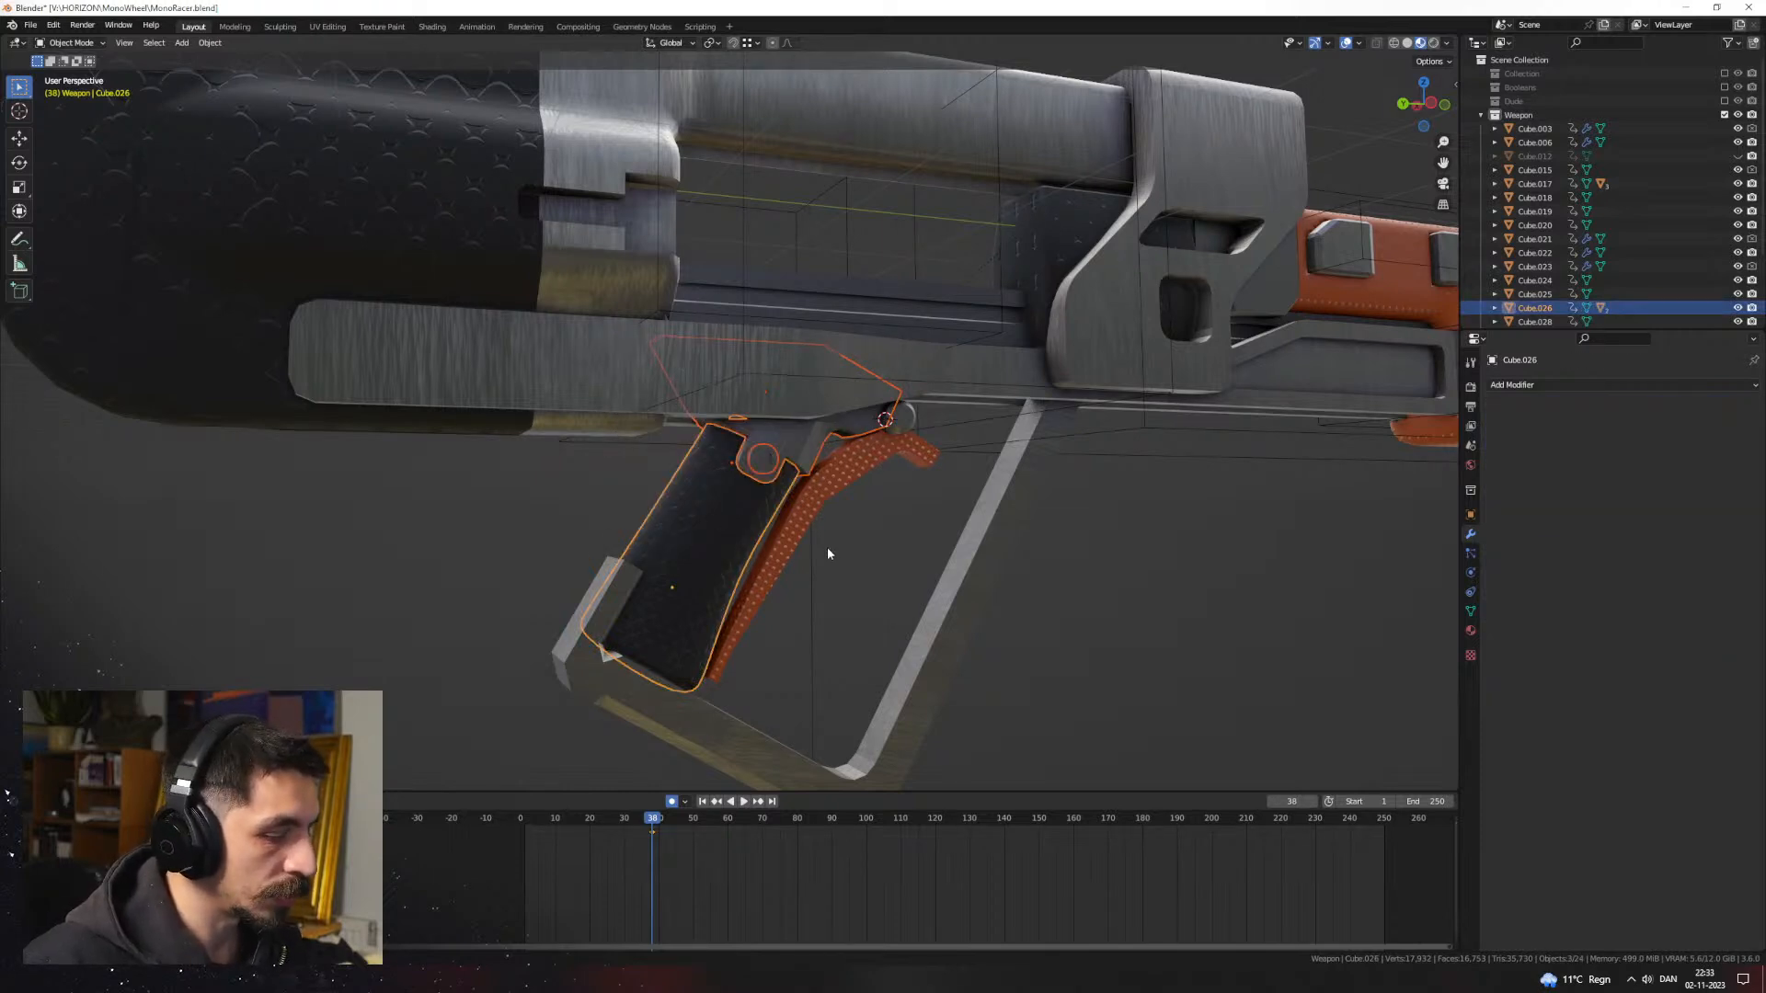
right_click(769, 502)
left_click(768, 498)
Step: Parent the joined grip to the guard frame with Object (Keep Transform) and check it by scrubbing the timeline
middle_click_drag(769, 502, 847, 564)
left_click(791, 559)
right_click(791, 558)
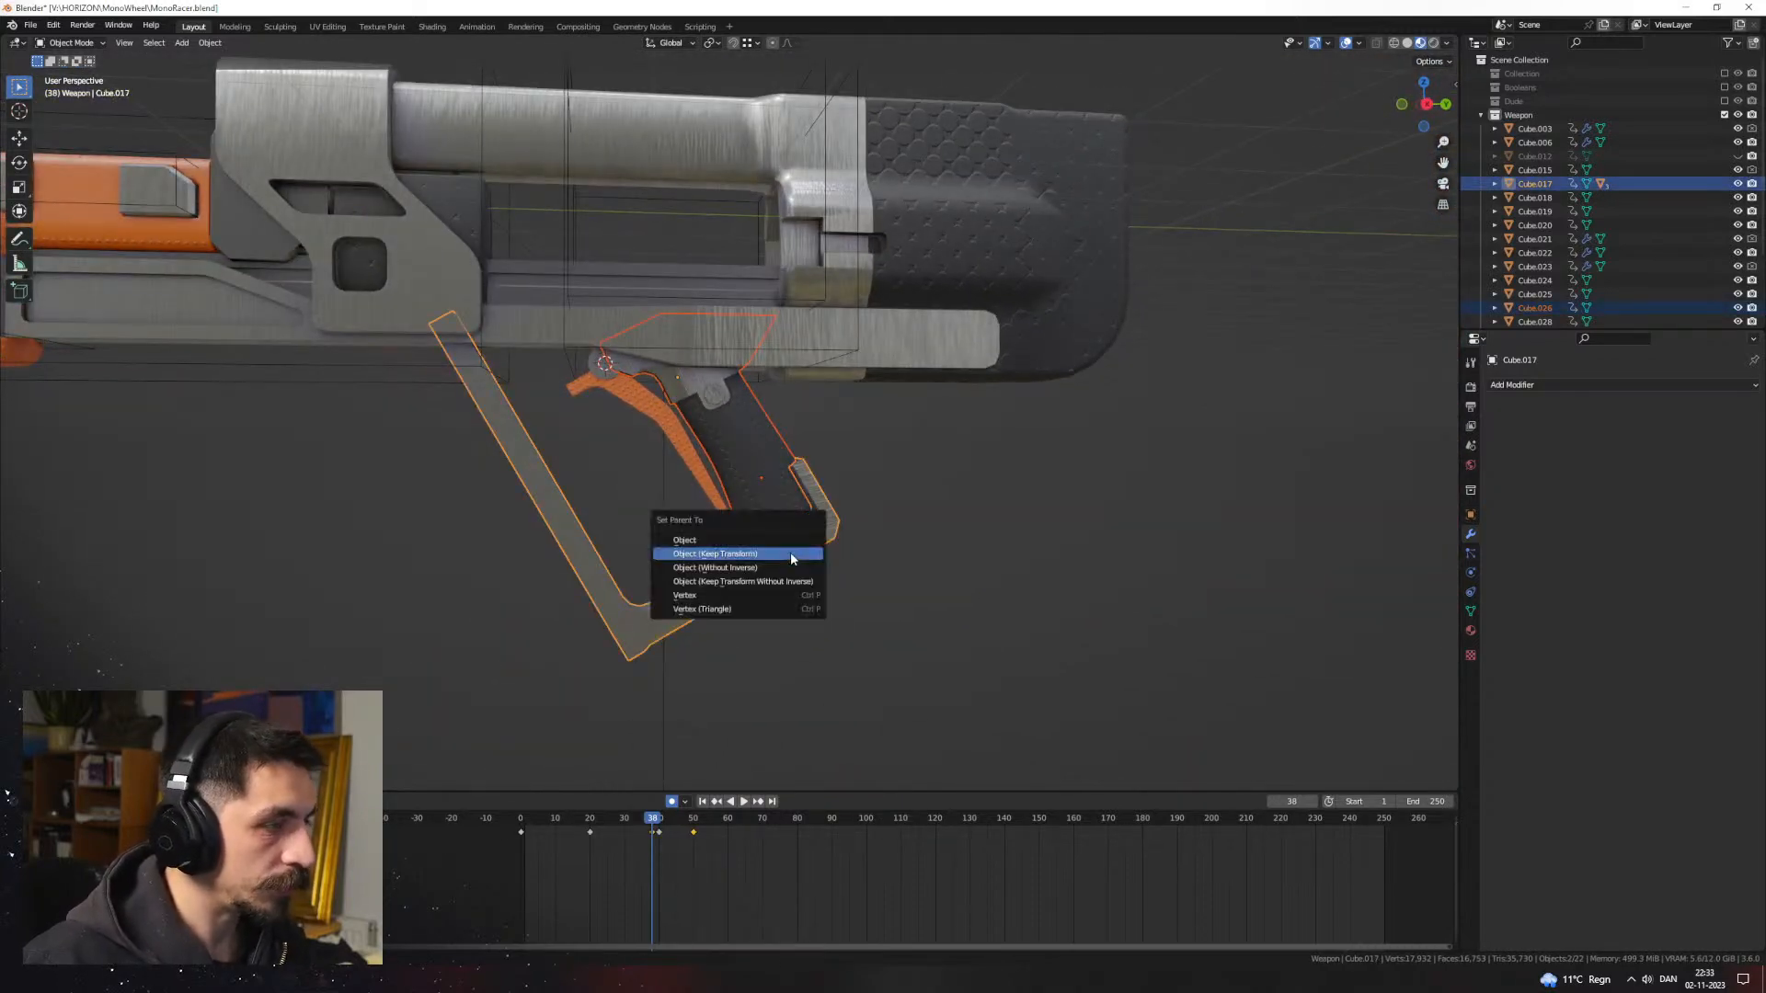
left_click(791, 555)
left_click_drag(648, 825, 489, 808)
scroll(703, 598, "up", 2)
key("ctrl+z")
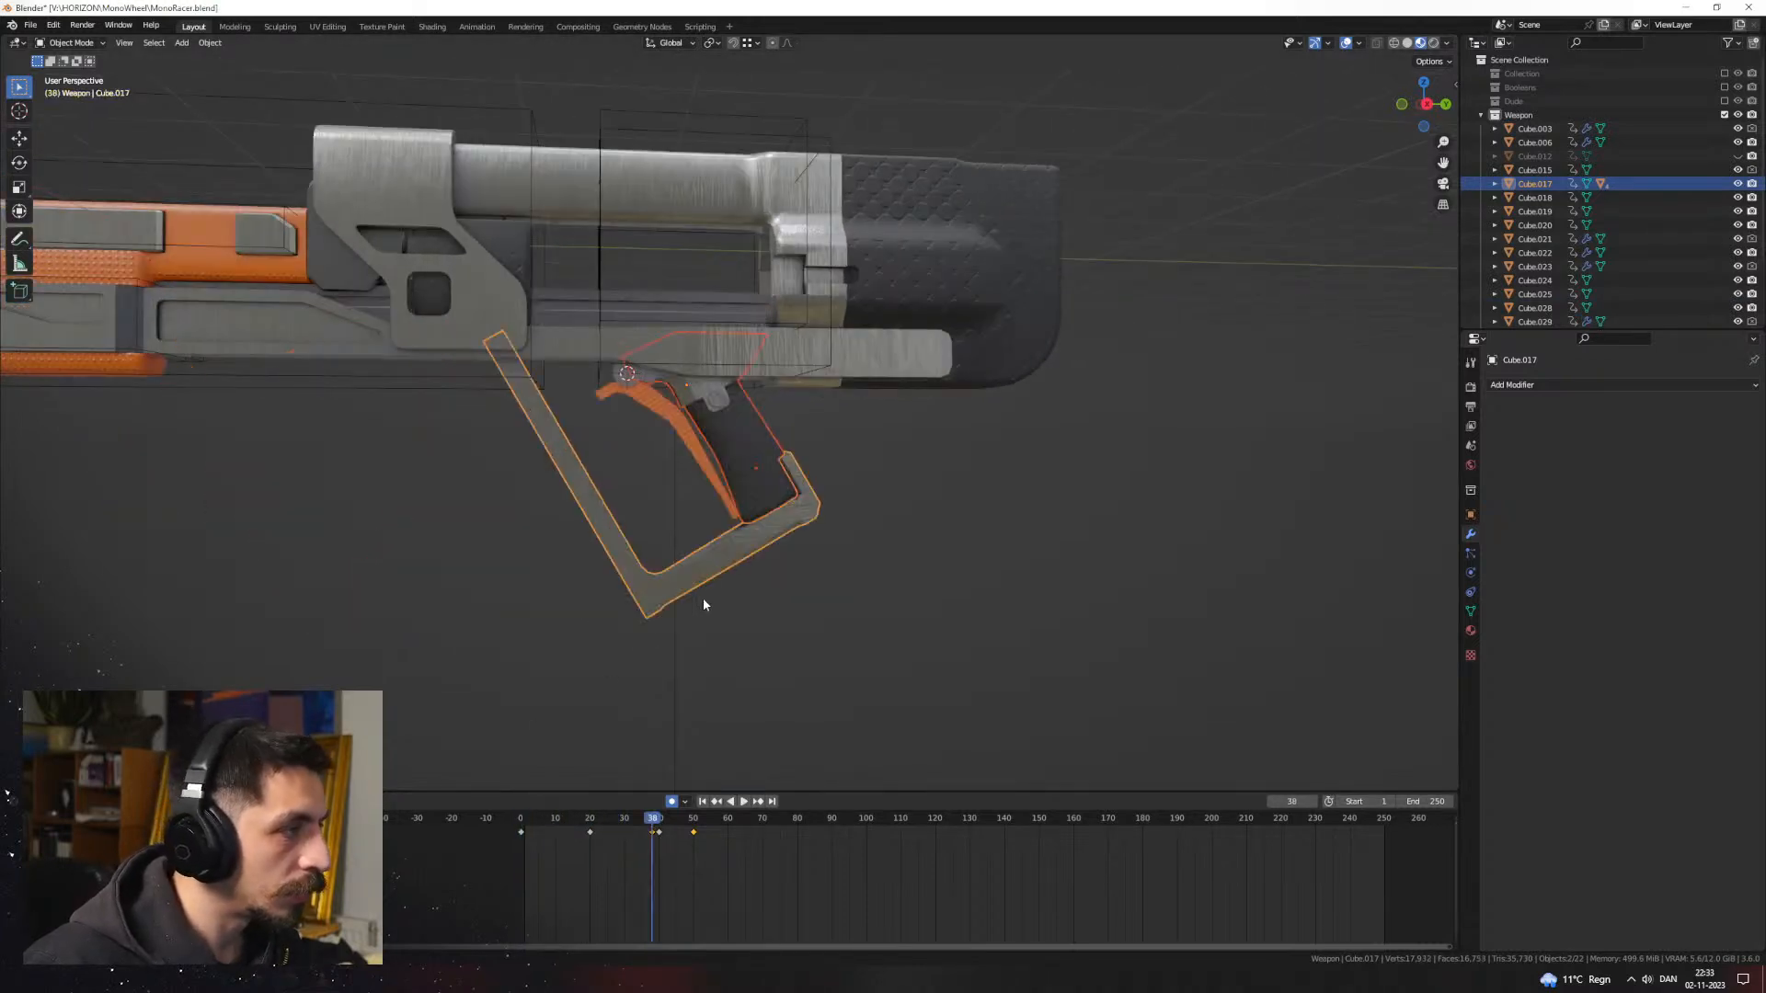
Step: Join the round trigger pin into the grip object at frame 34
scroll(704, 670, "up", 2)
mouse_move(657, 818)
left_mouse_down()
mouse_move(521, 812)
mouse_move(639, 817)
left_mouse_up()
left_click(590, 360)
left_click(622, 360, "shift")
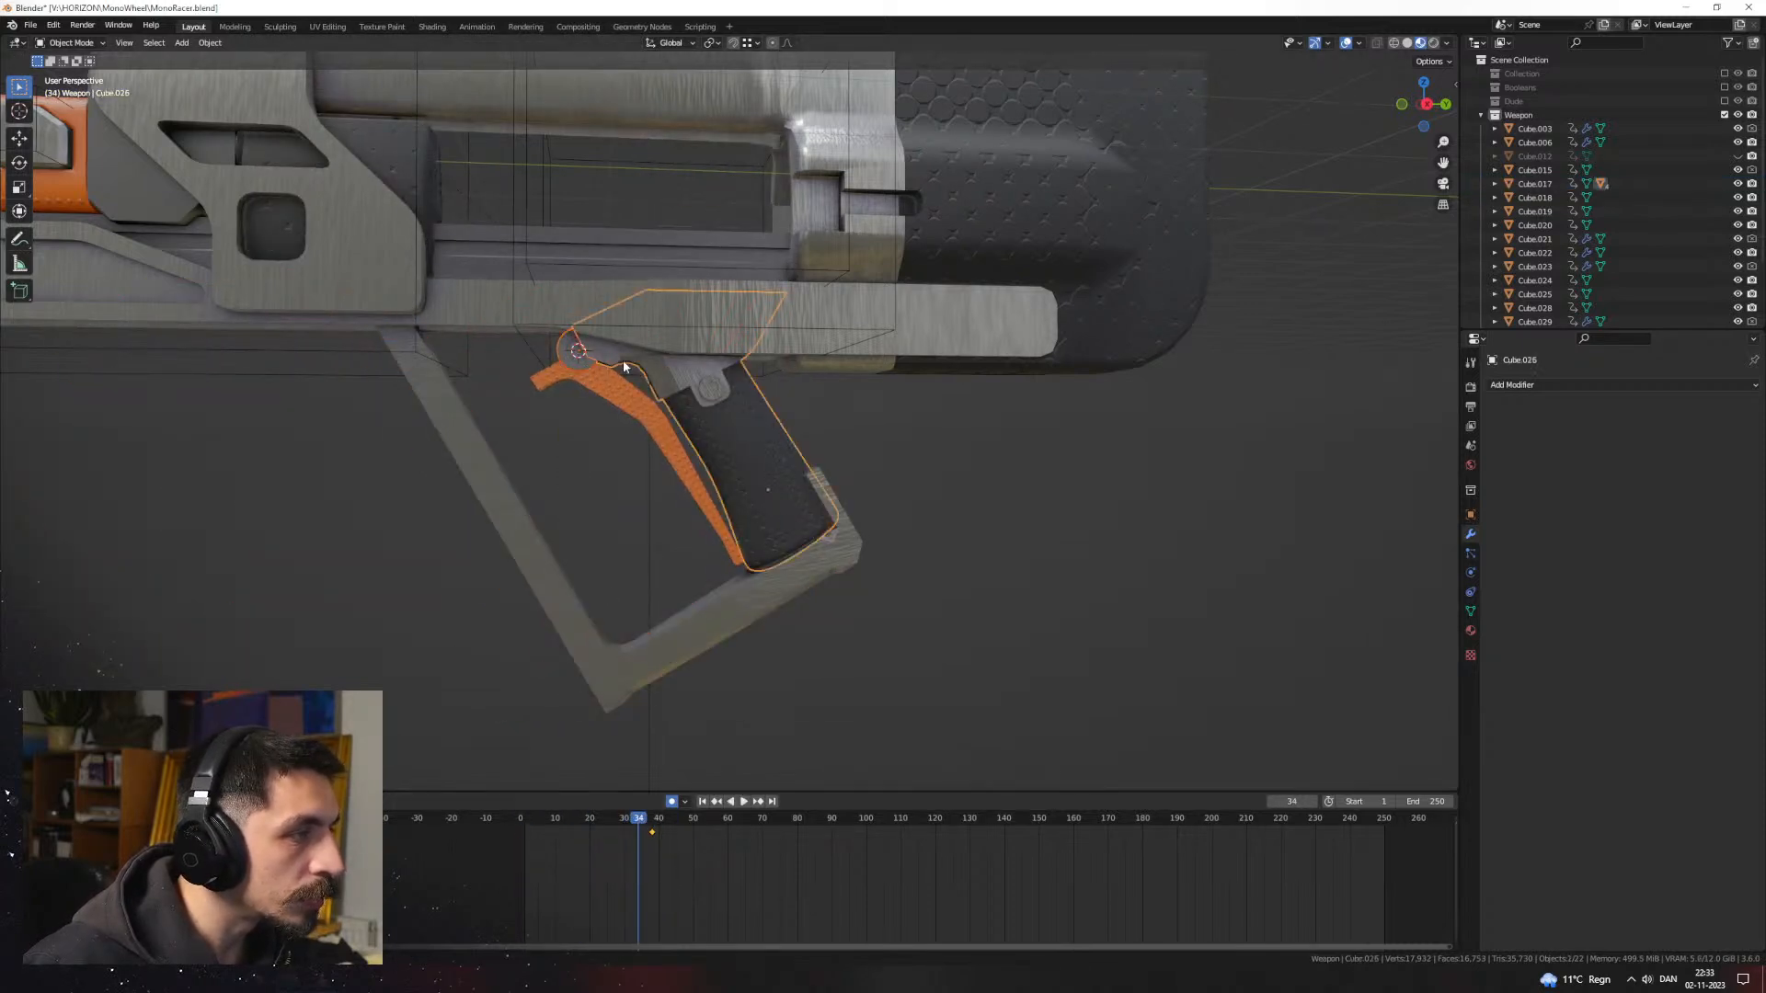
key("ctrl+j")
Step: Return the timeline to frame 0 and hide the viewport overlays with the whole weapon in view
left_click_drag(639, 816, 405, 810)
middle_click_drag(615, 540, 903, 552, "shift")
scroll(904, 552, "down", 2)
left_click(828, 557)
middle_click_drag(782, 548, 871, 567)
key("ctrl+KP_3")
scroll(876, 589, "down", 3)
scroll(871, 567, "up", 2)
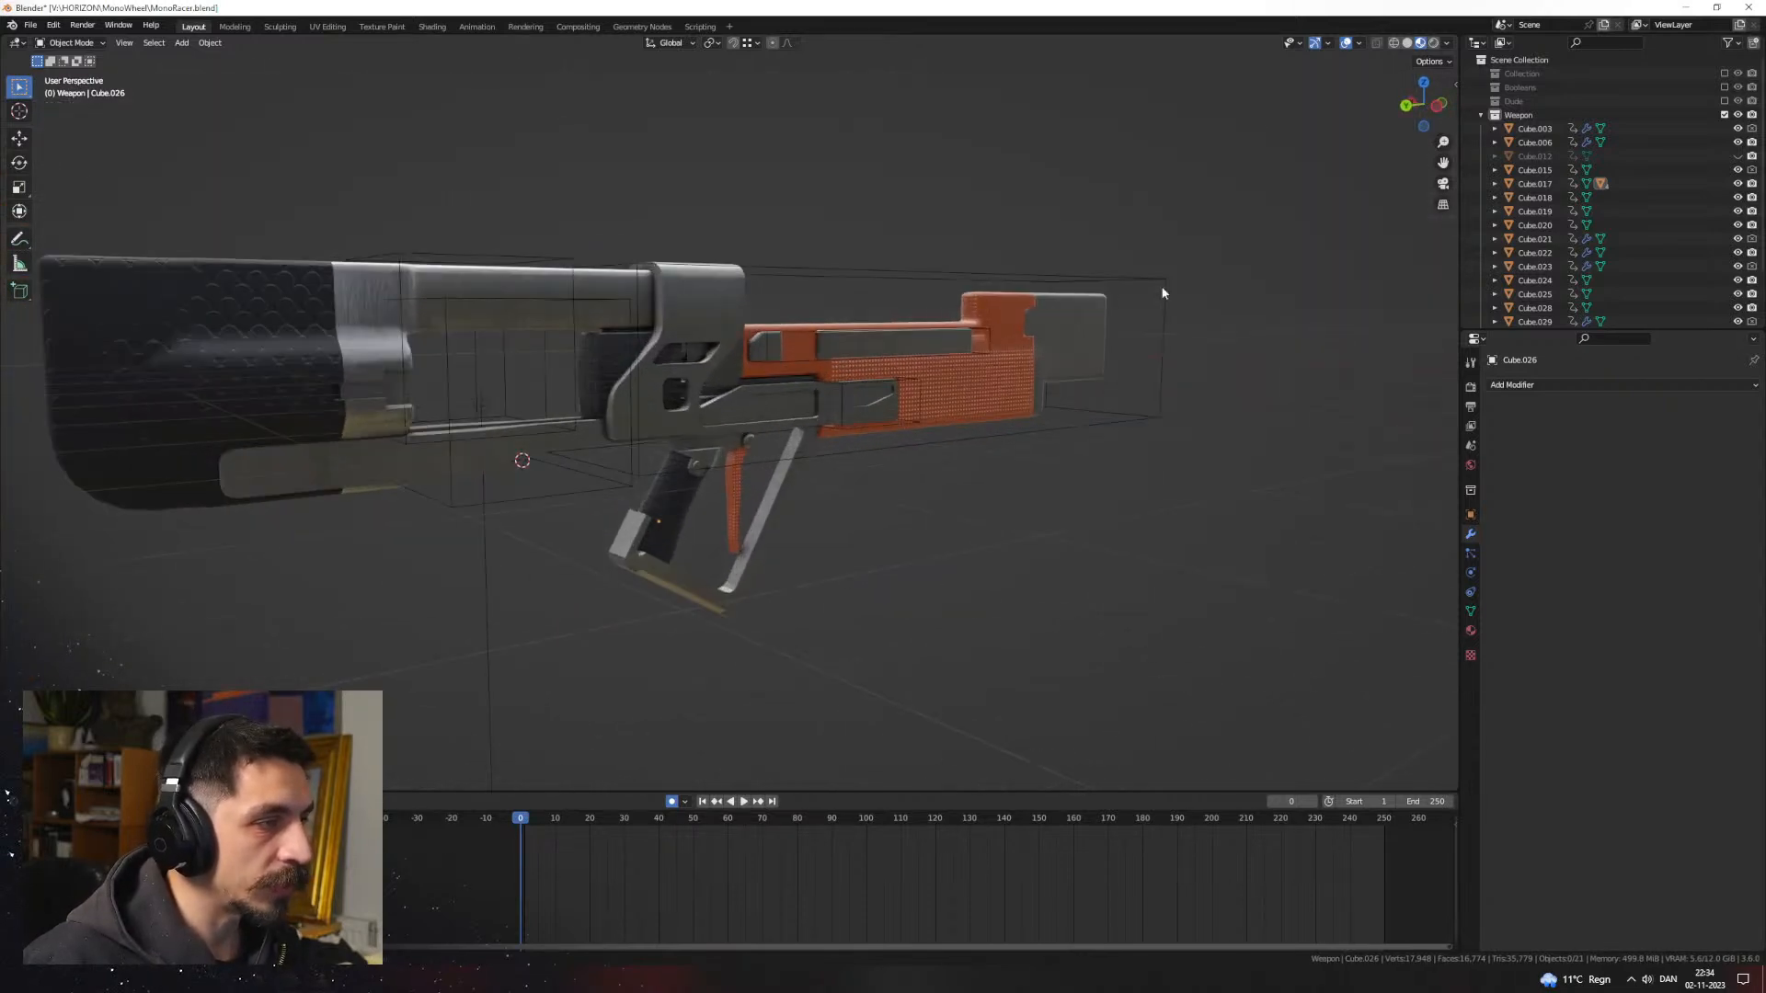
left_click(1346, 43)
middle_click_drag(1130, 324, 1055, 346)
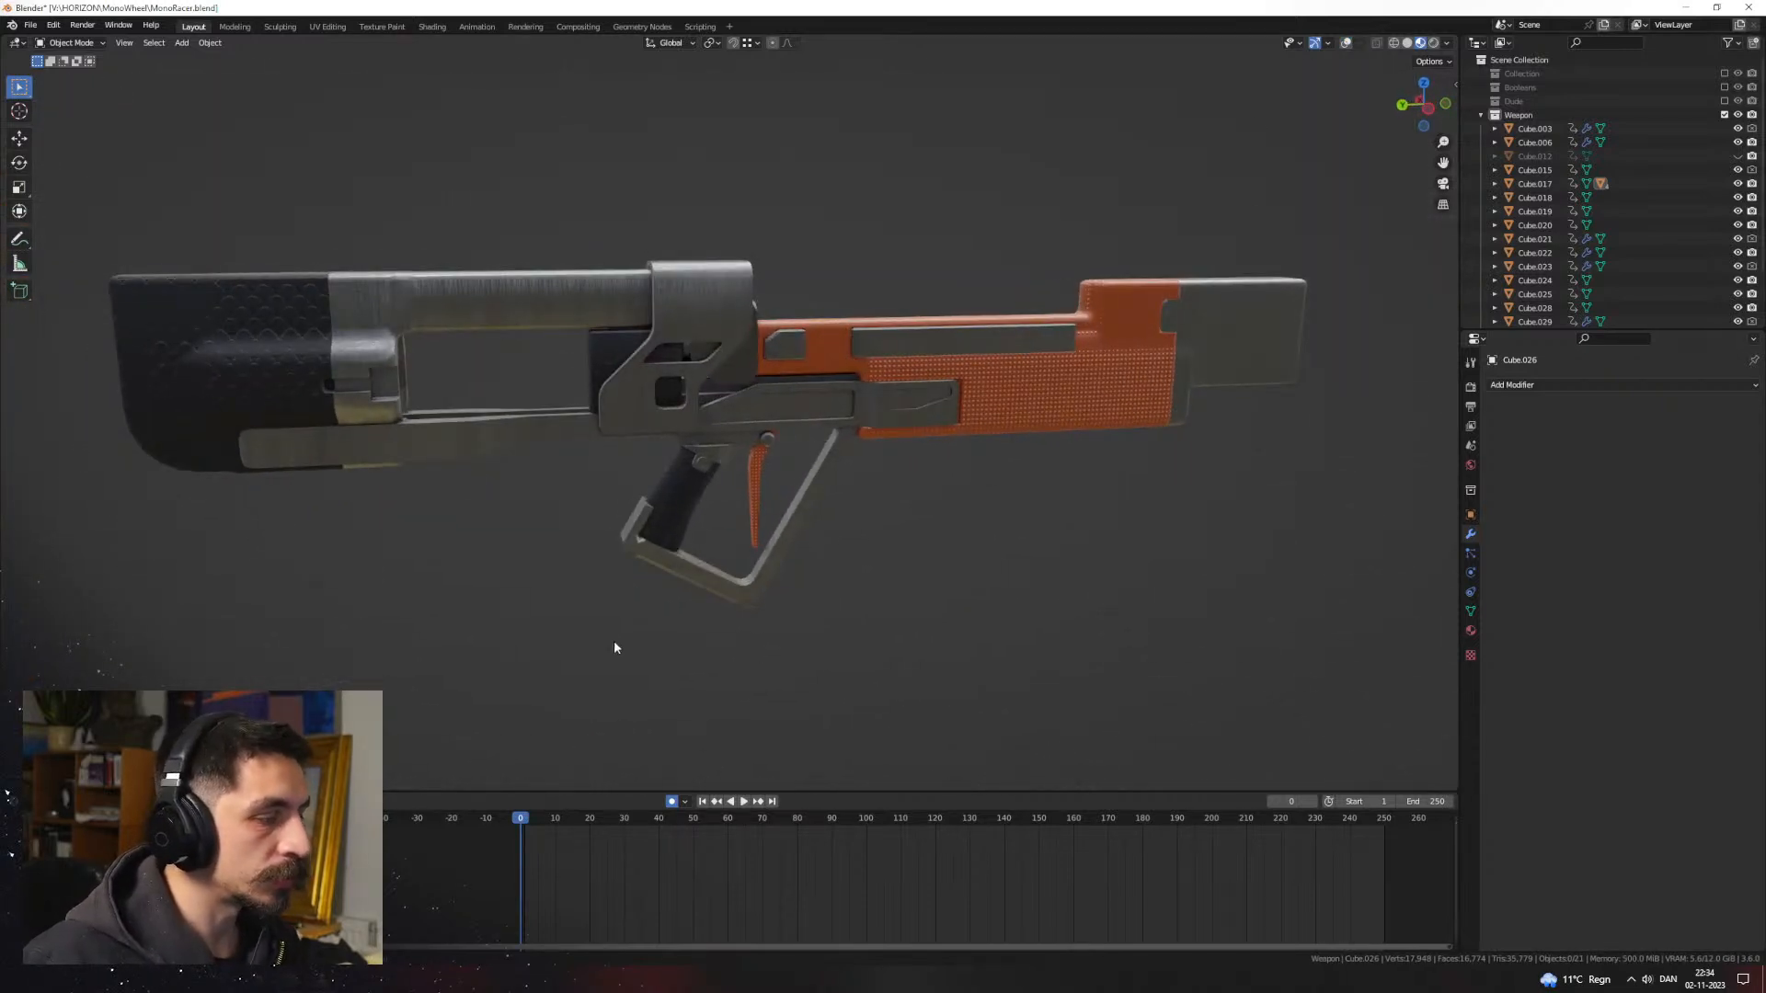
Step: Step frame by frame through the weapon's animation up to frame 51, rechecking the frames around 42
key("Right")
key("Right")
key("Right")
key("Right")
key("Right")
key("Right")
key("Right")
key("Right")
key("Right")
key("Right")
key("Right")
key("Right")
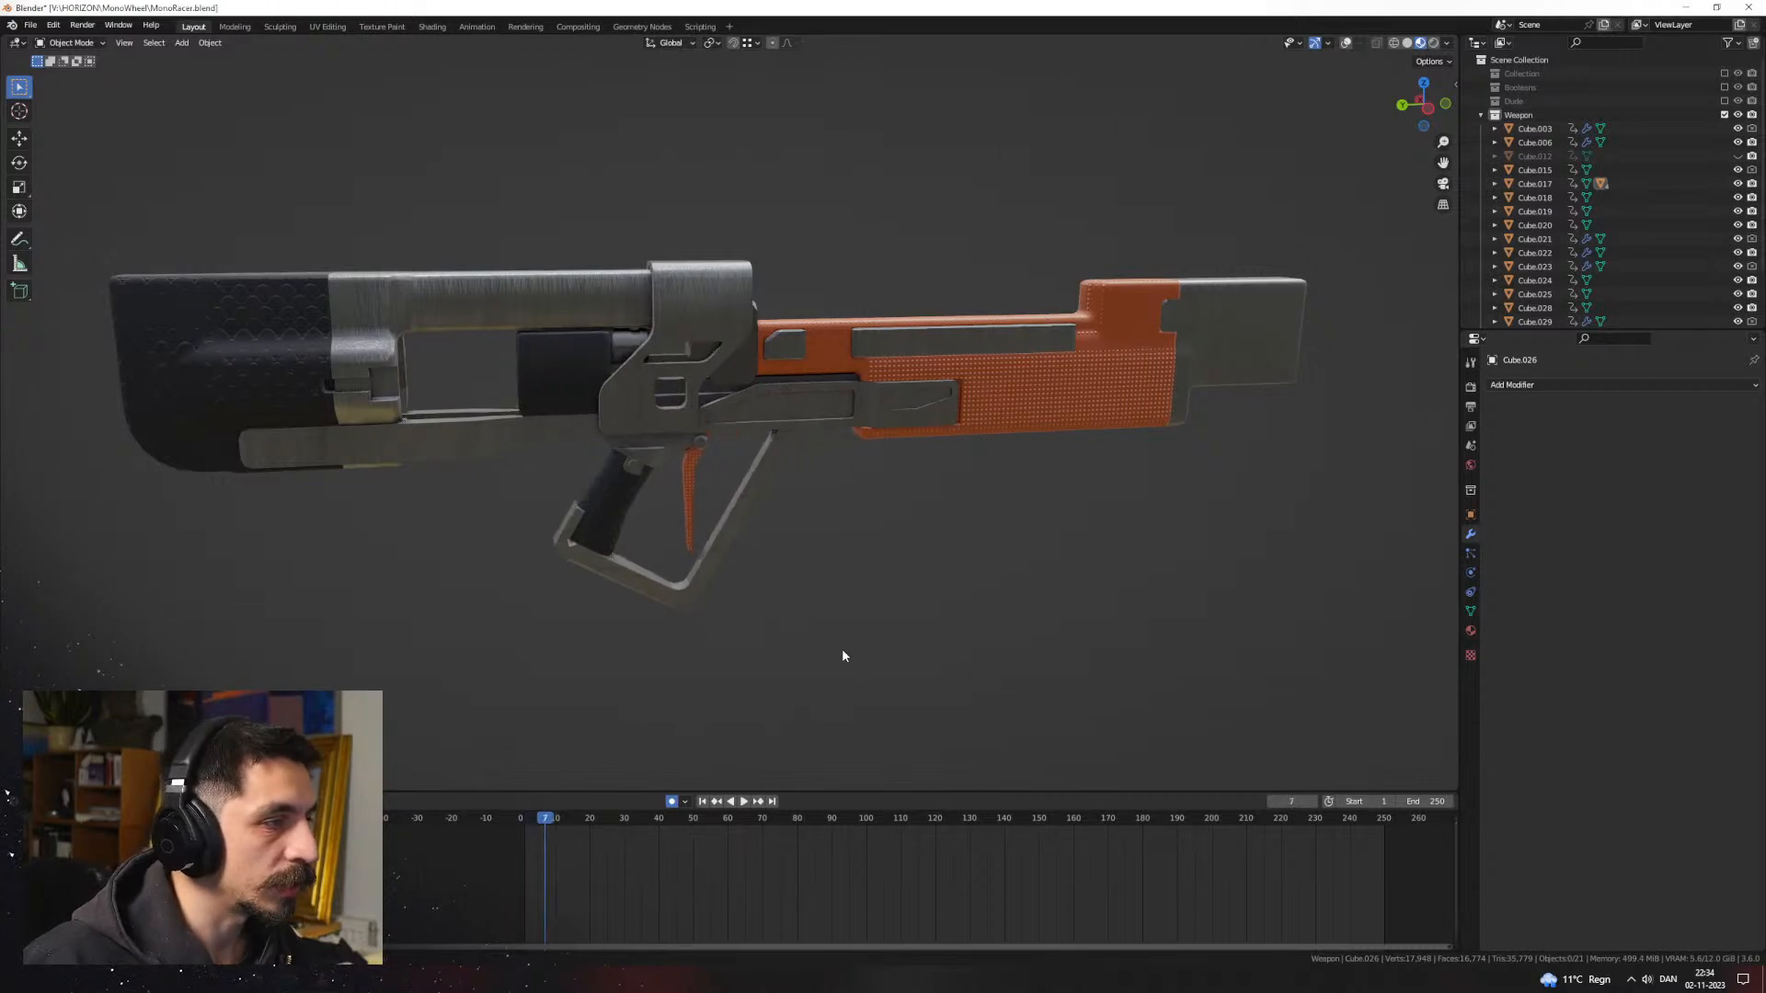
key("Right")
key("Right")
key("Right")
key("Right")
key("Right")
key("Right")
key("Right")
key("Right")
key("Right")
key("Right")
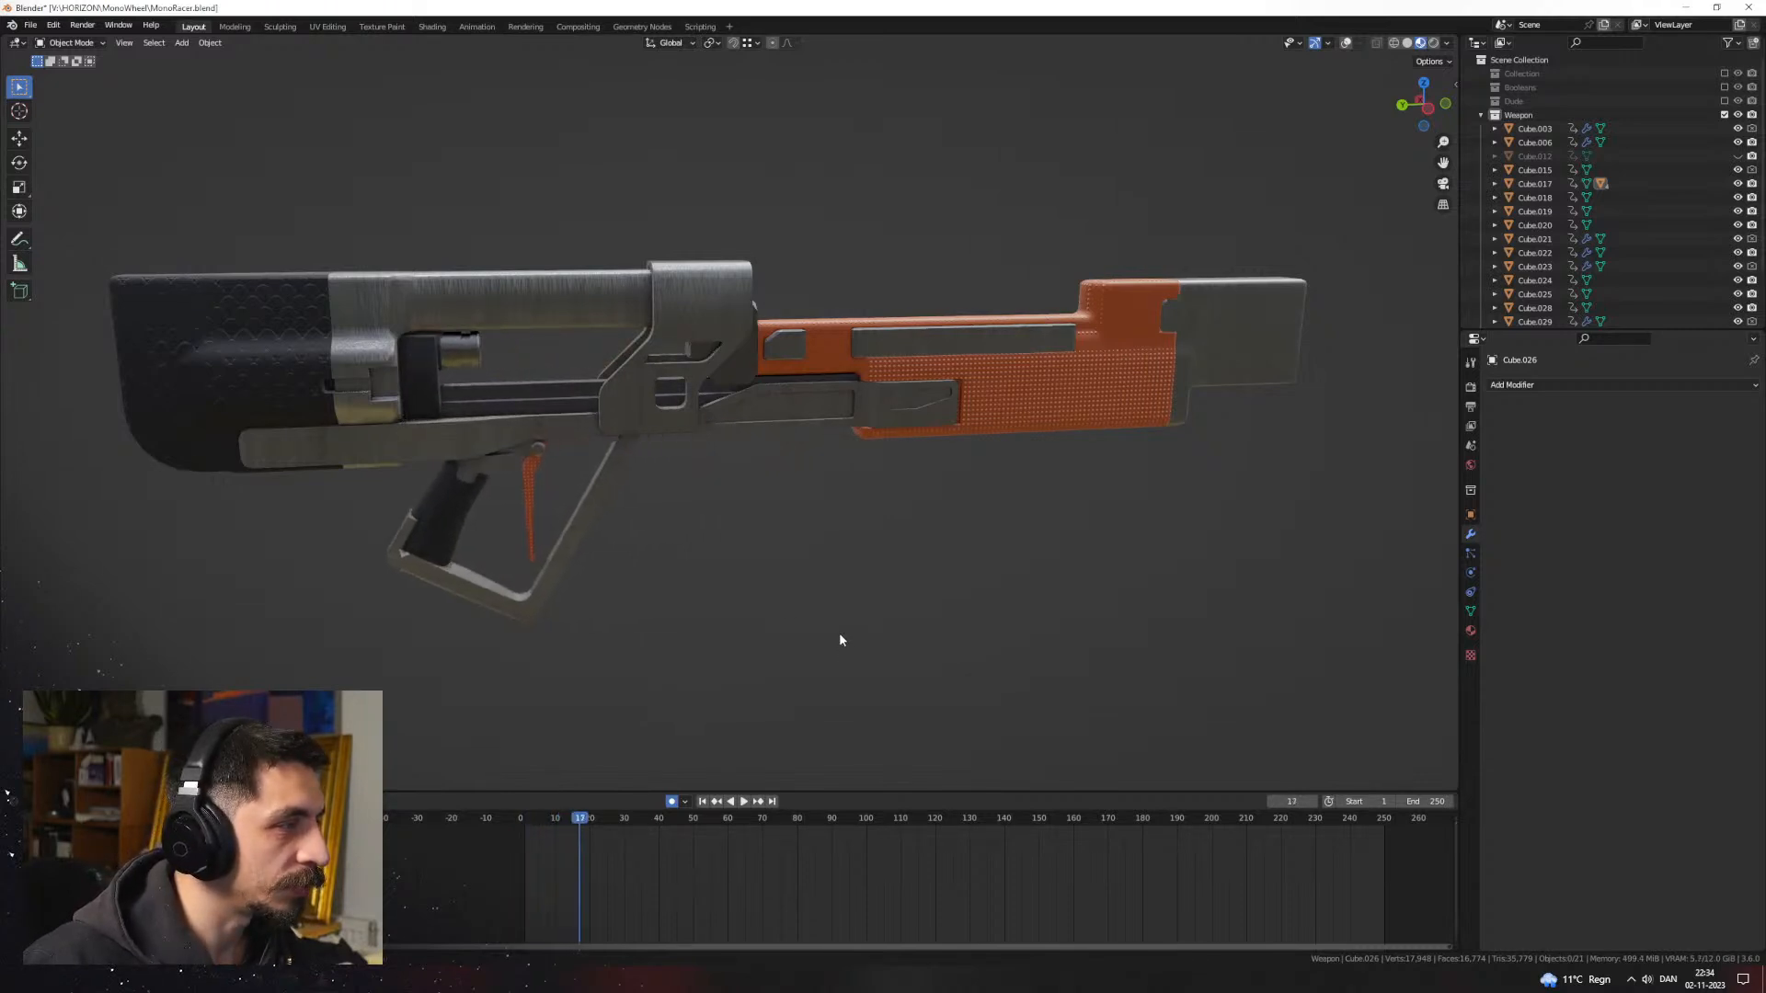
key("Right")
key("Right")
key("Right")
key("Right")
key("Right")
key("Right")
key("Right")
key("Right")
key("Right")
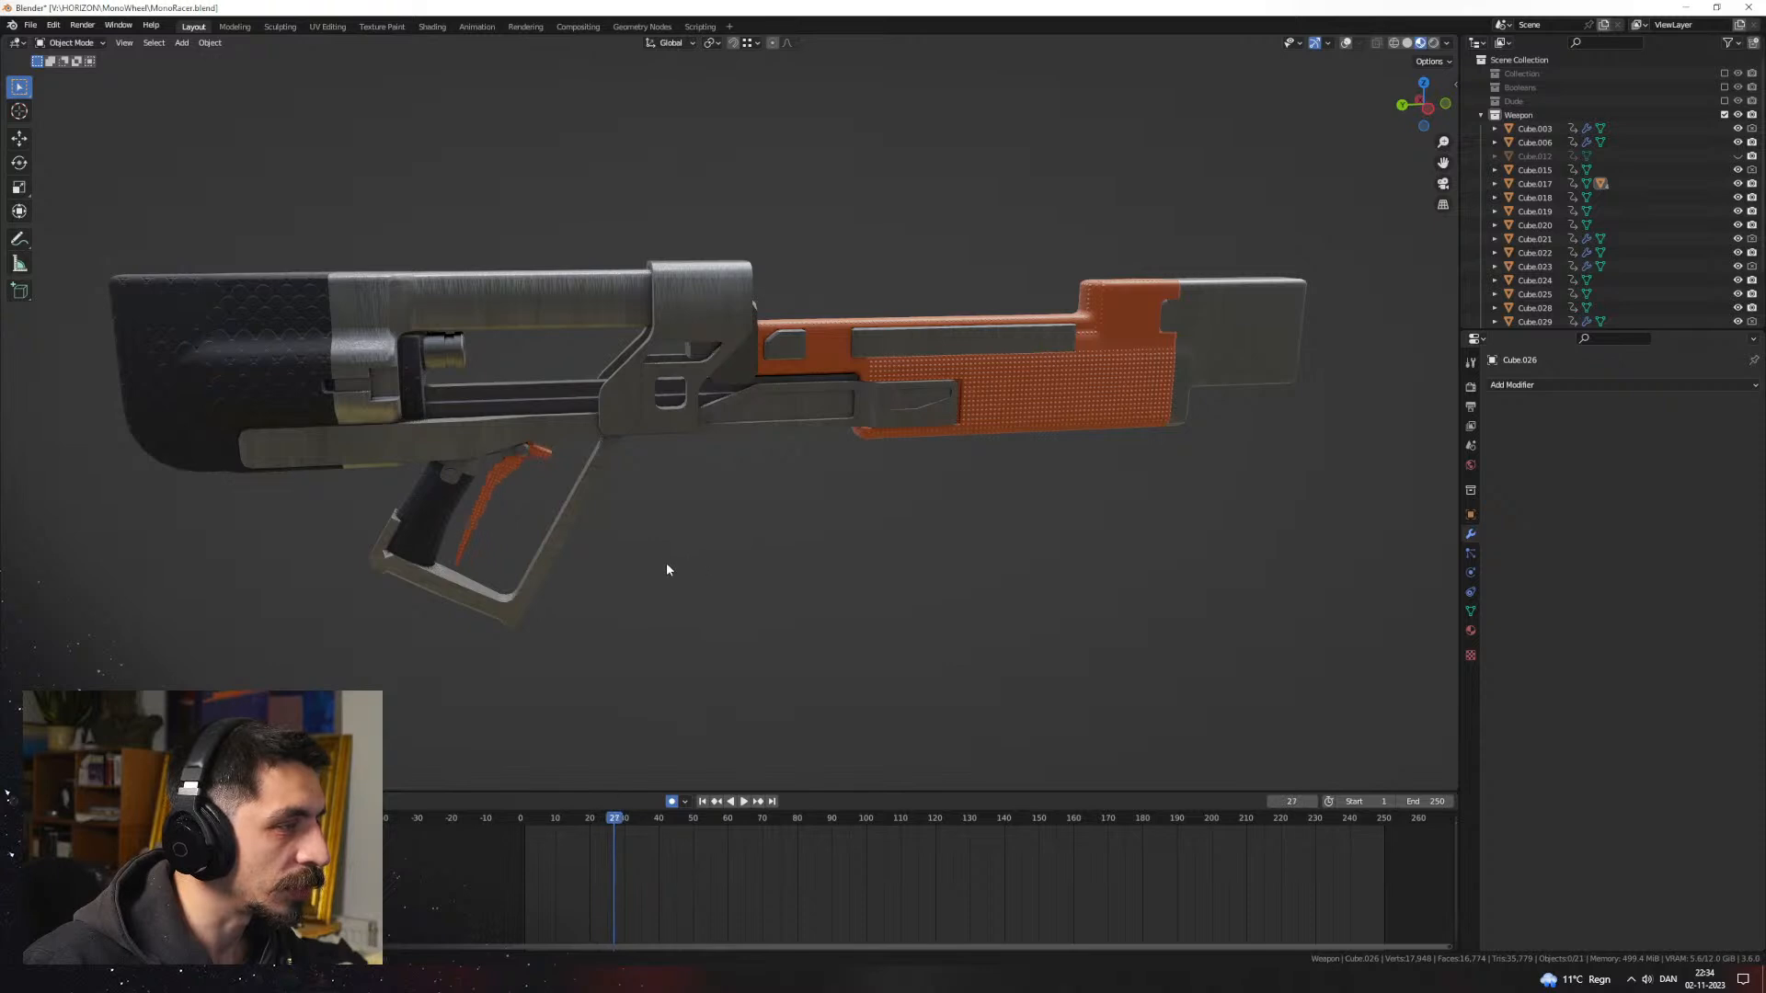
key("Right")
key("Right")
key("Right")
key("Right")
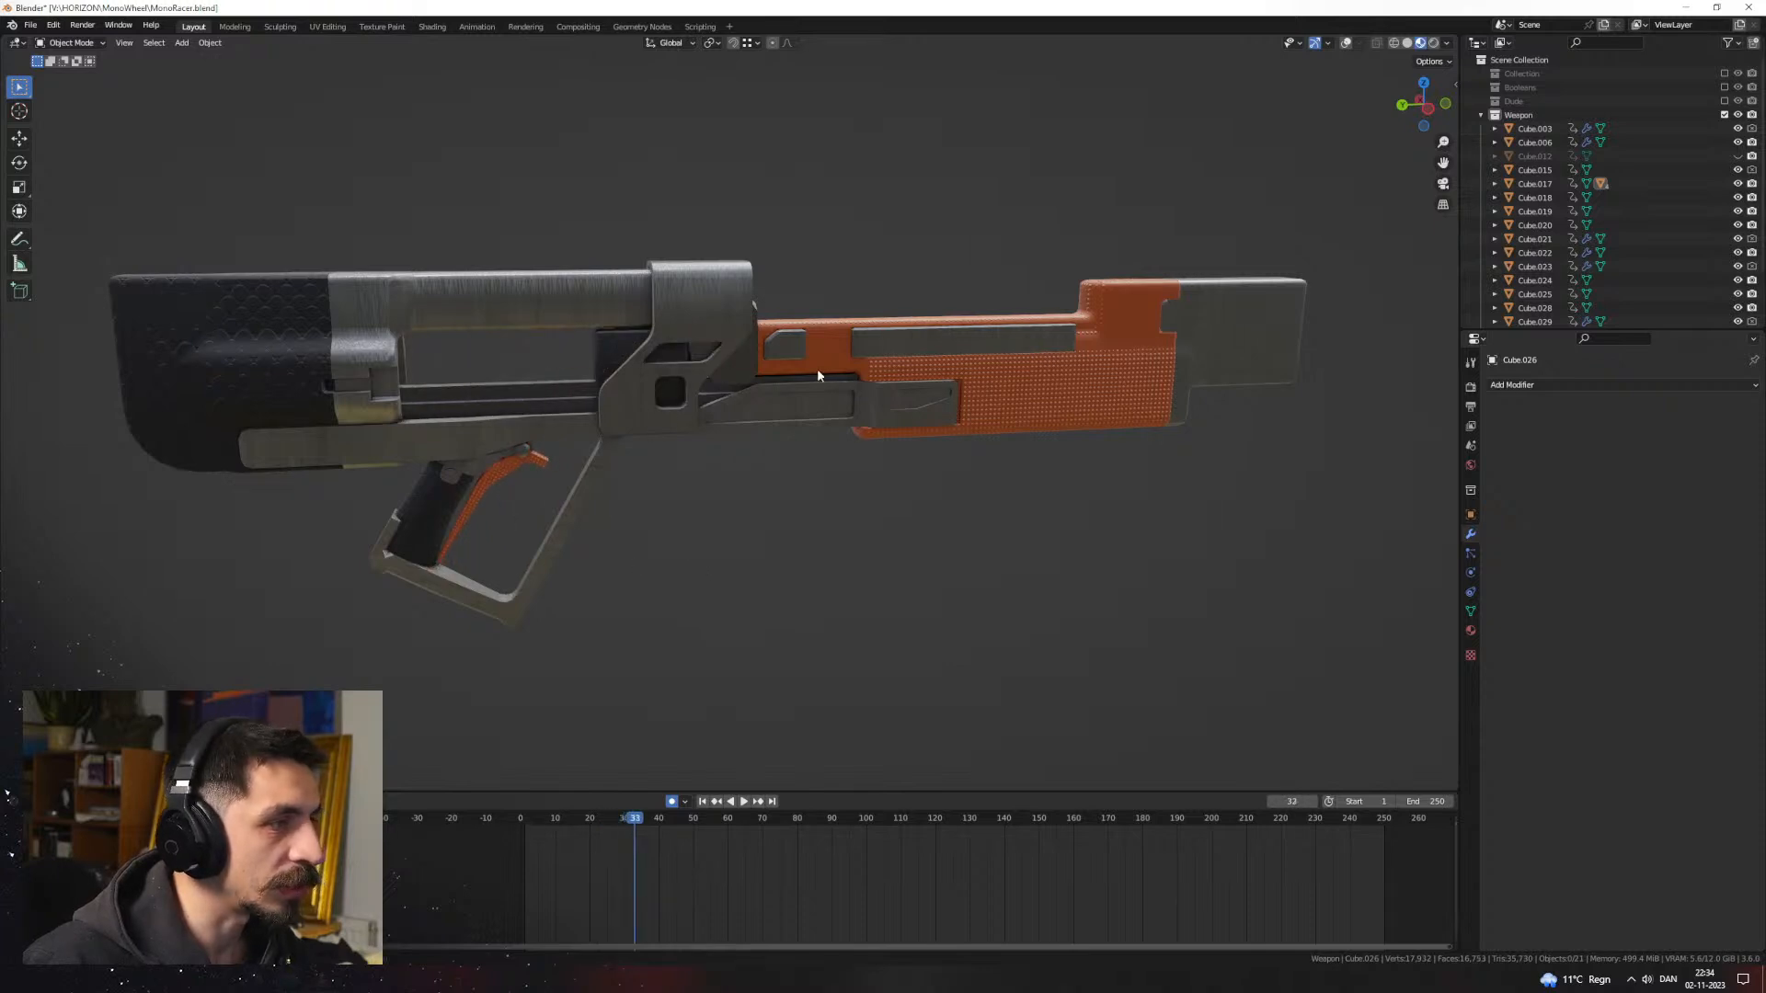
key("Right")
key("Right")
key("Right")
key("Right")
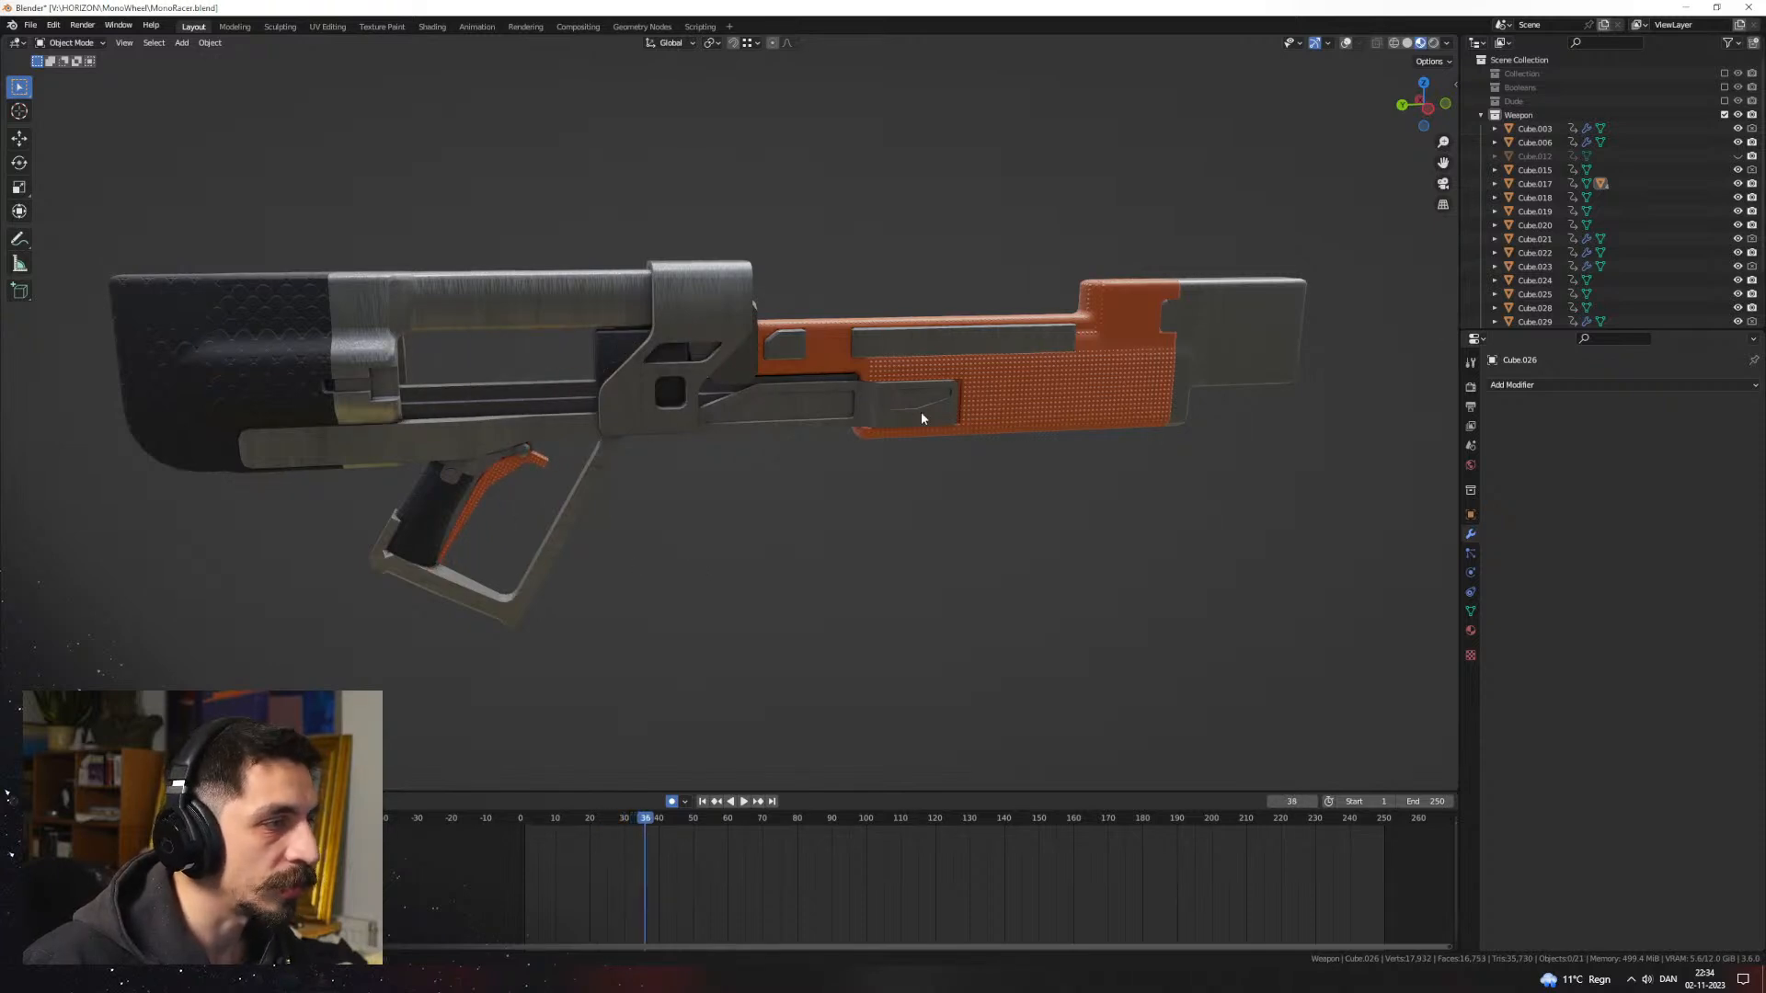
key("Right")
key("Right")
key("Right")
key("Right")
key("Right")
key("Right")
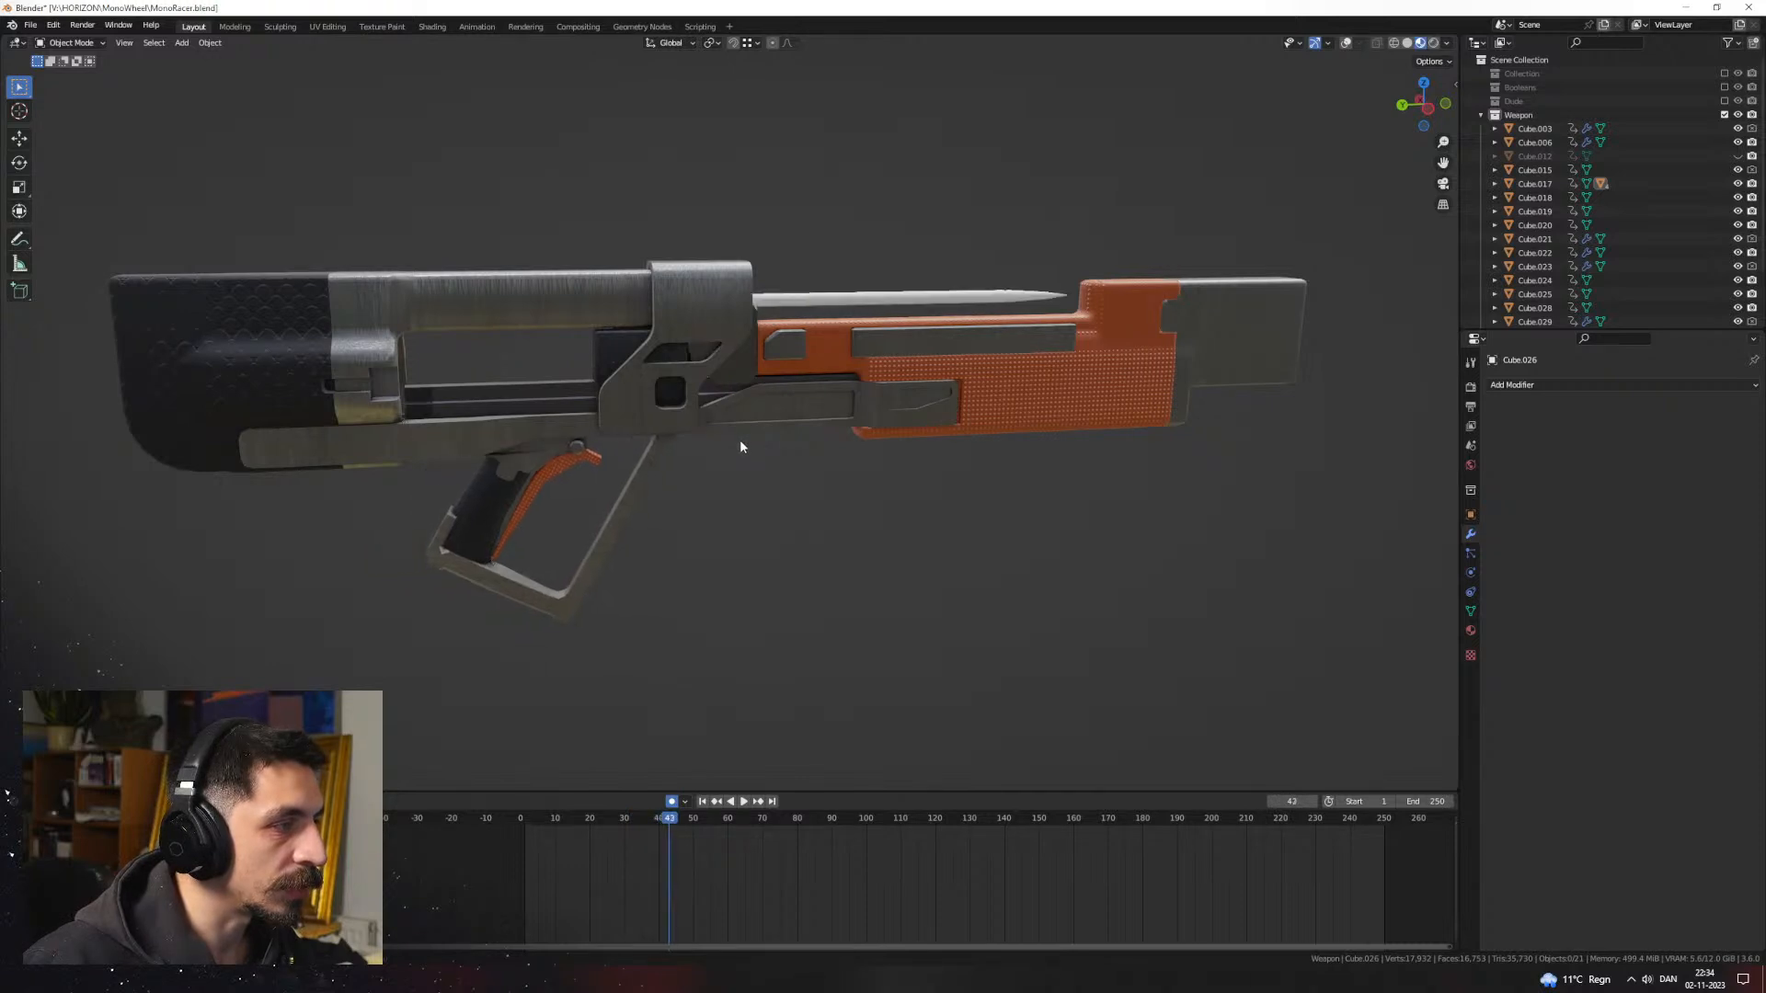
key("Left")
key("Left")
key("Left")
key("Left")
key("Left")
key("Left")
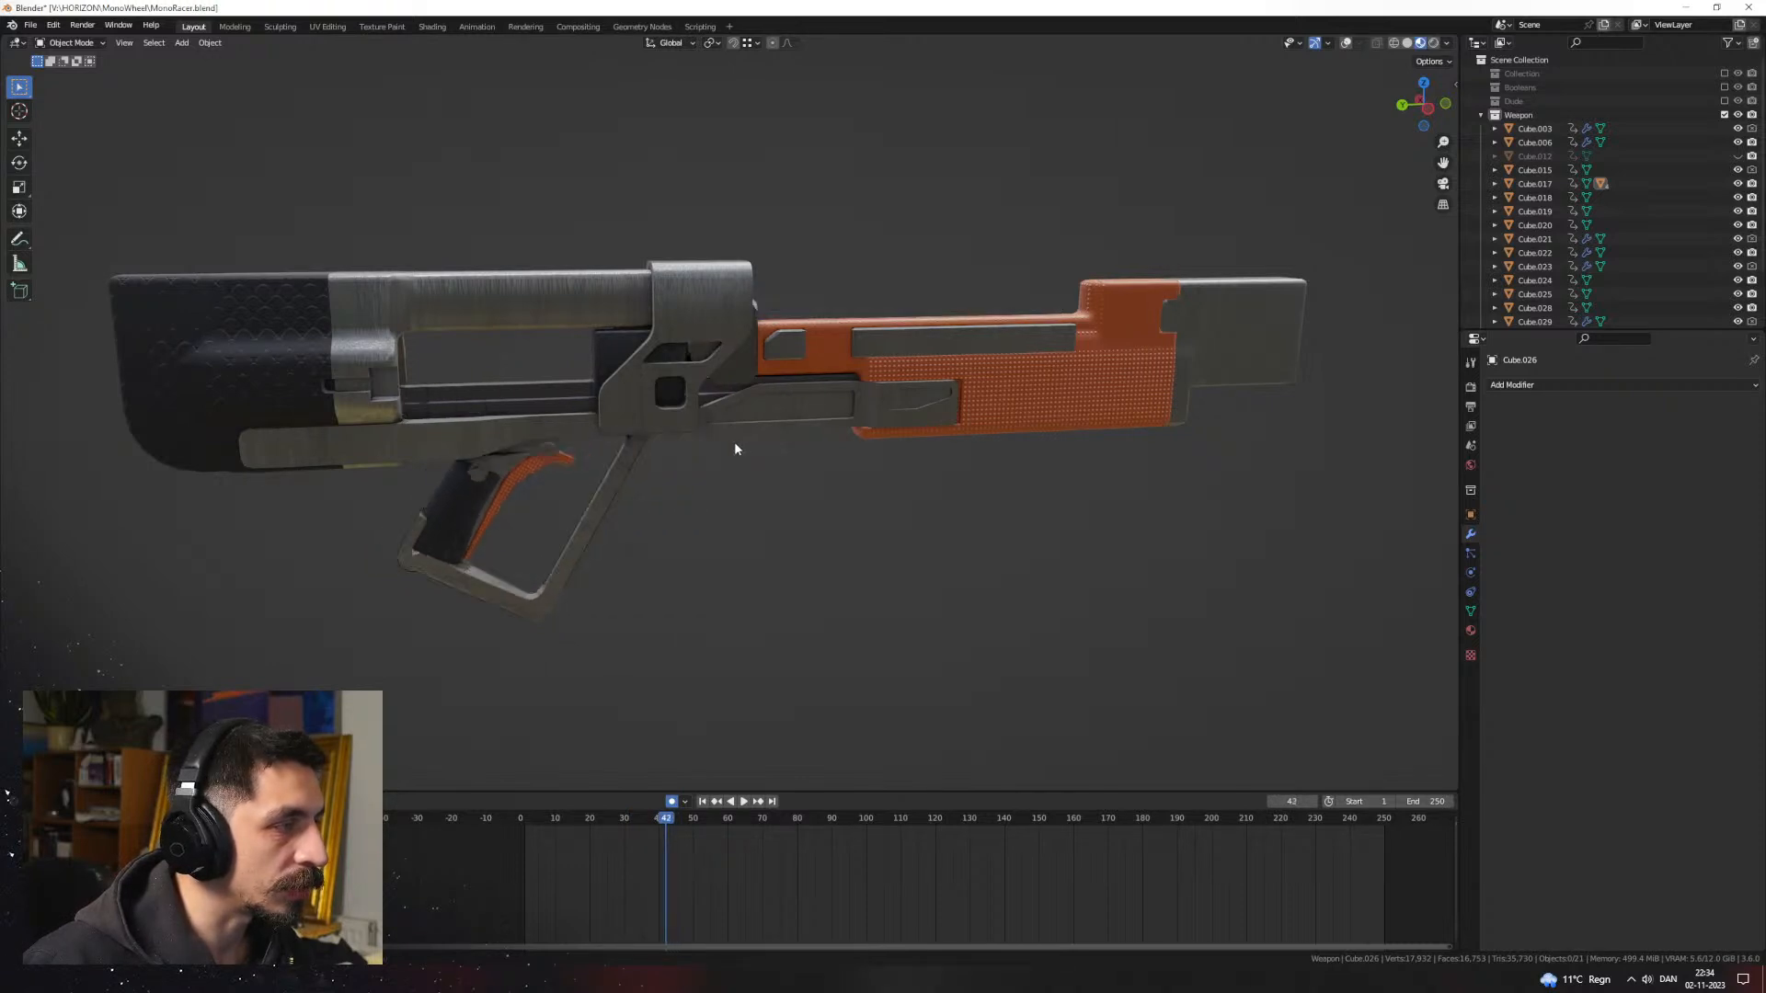
key("Right")
key("Right")
key("Right")
key("Right")
key("Right")
key("Right")
key("Right")
key("Right")
key("Right")
key("Right")
key("Right")
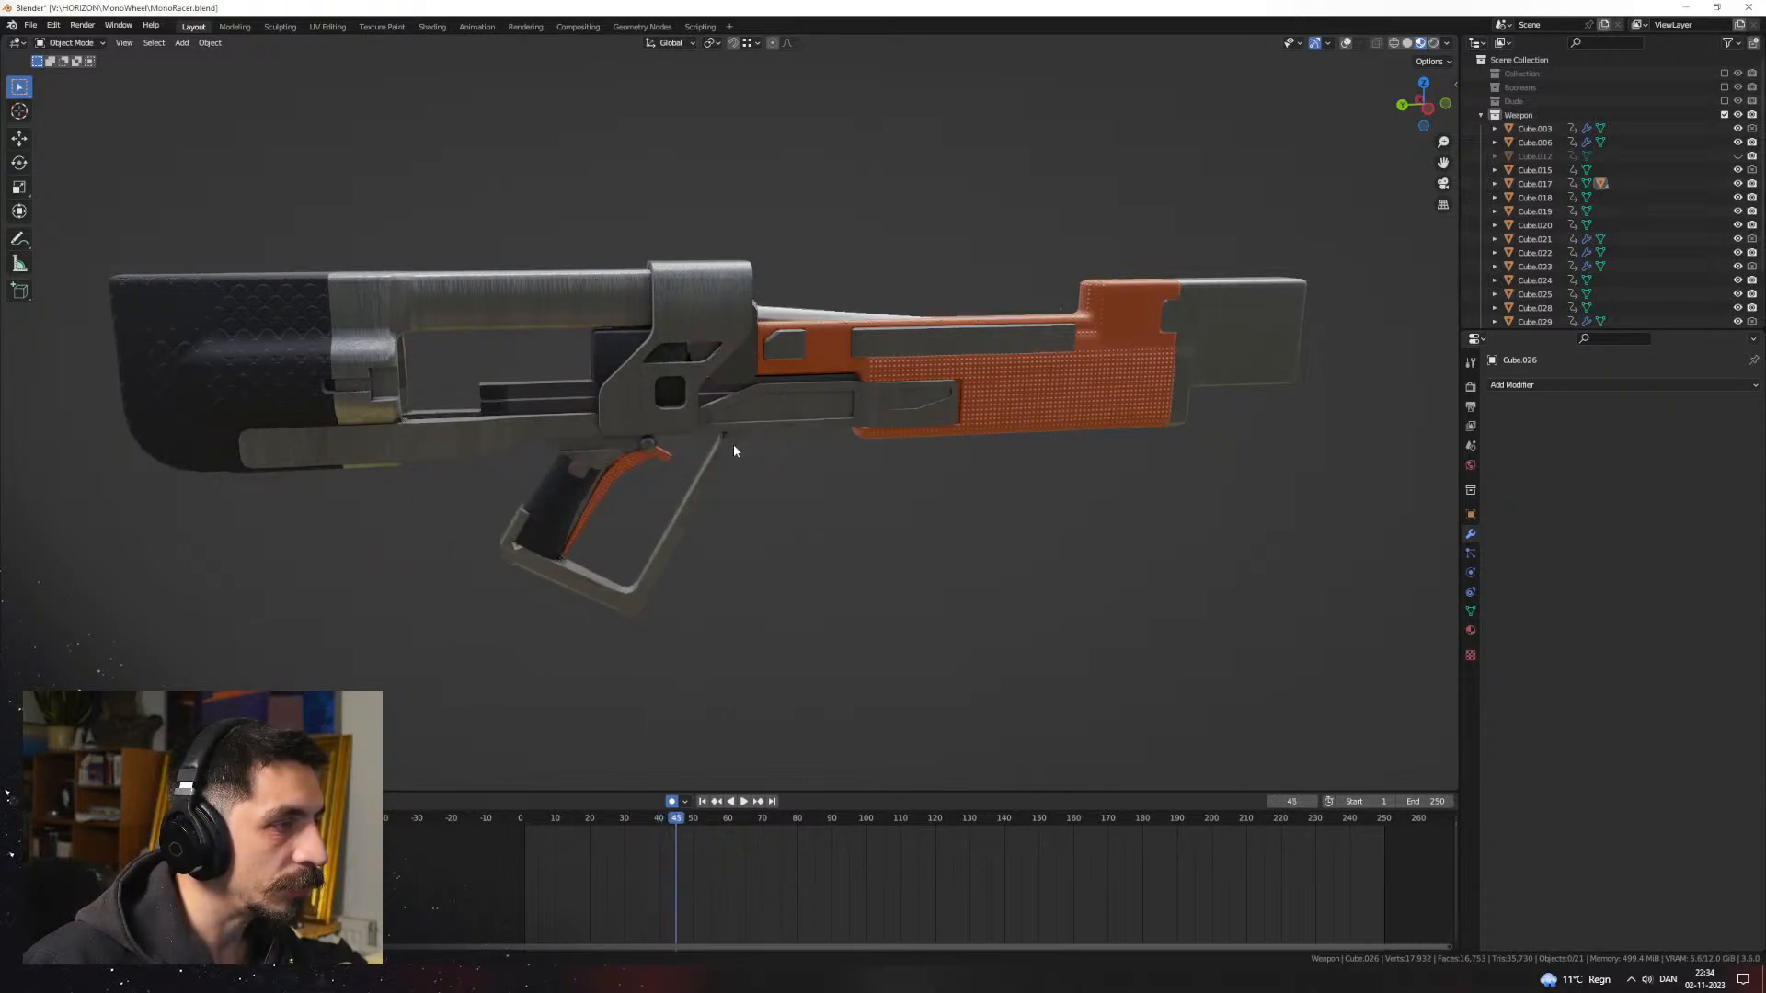
key("Right")
Step: Examine the whole weapon from both sides at frame 51
middle_click_drag(734, 450, 855, 556)
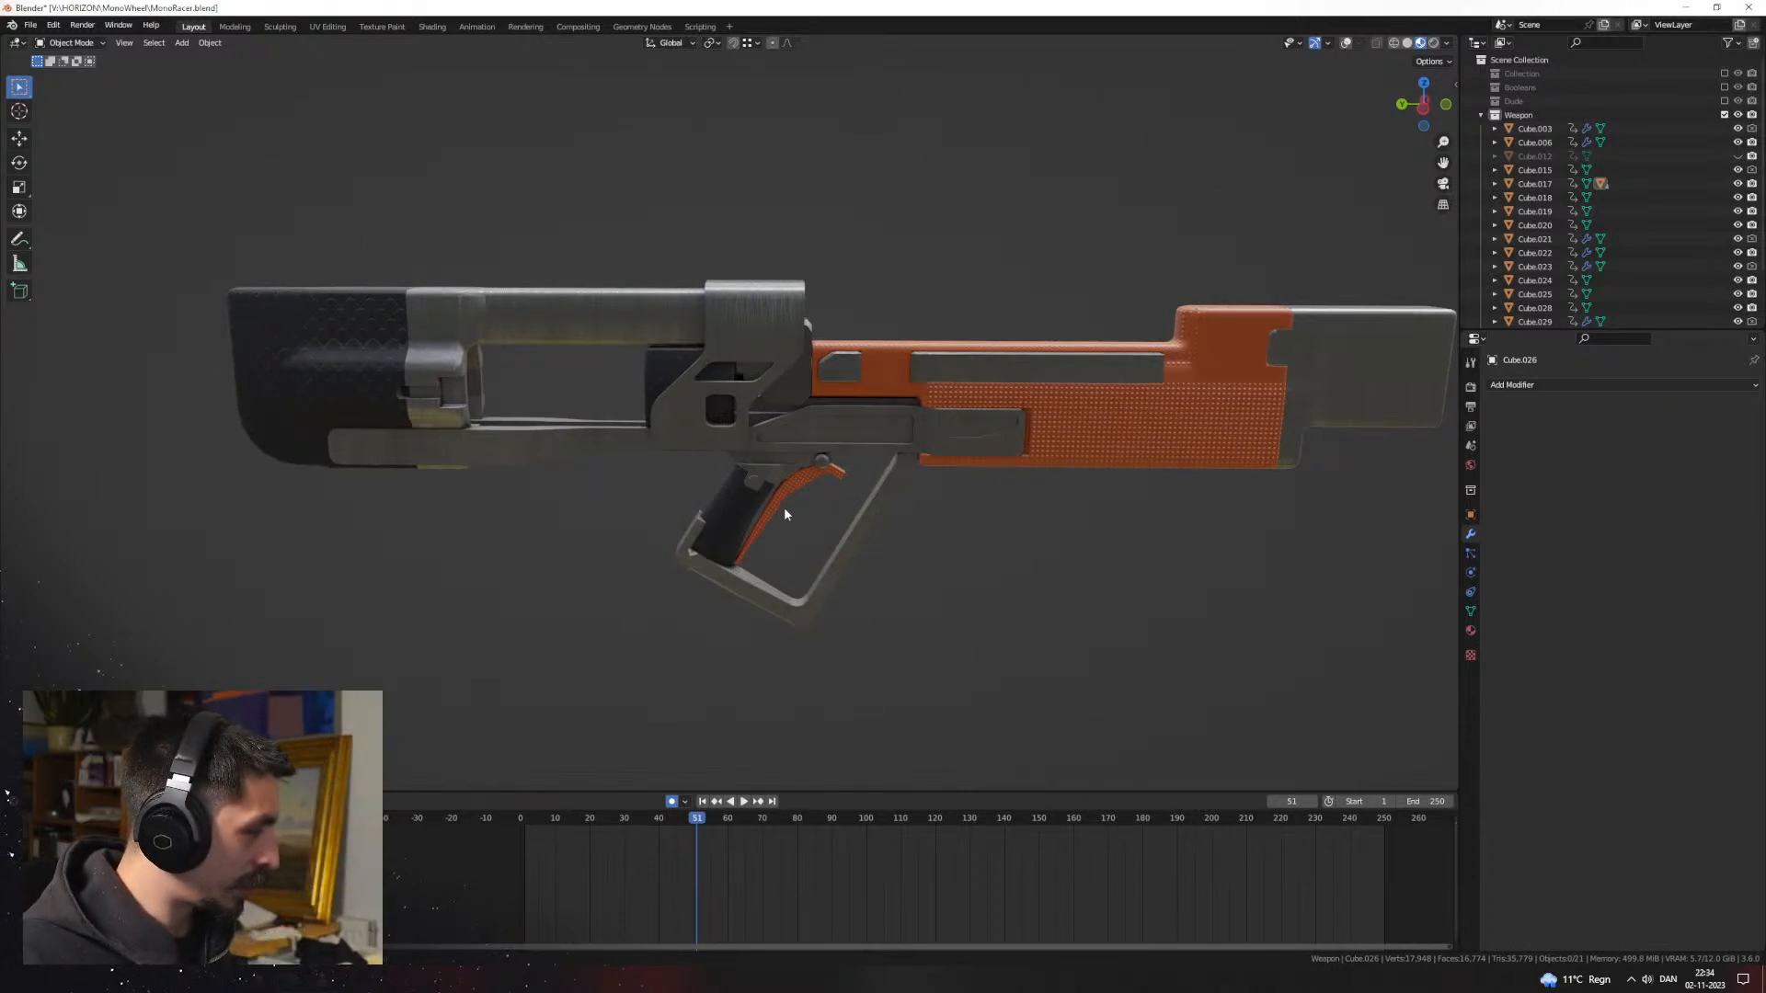
middle_click_drag(785, 514, 848, 508)
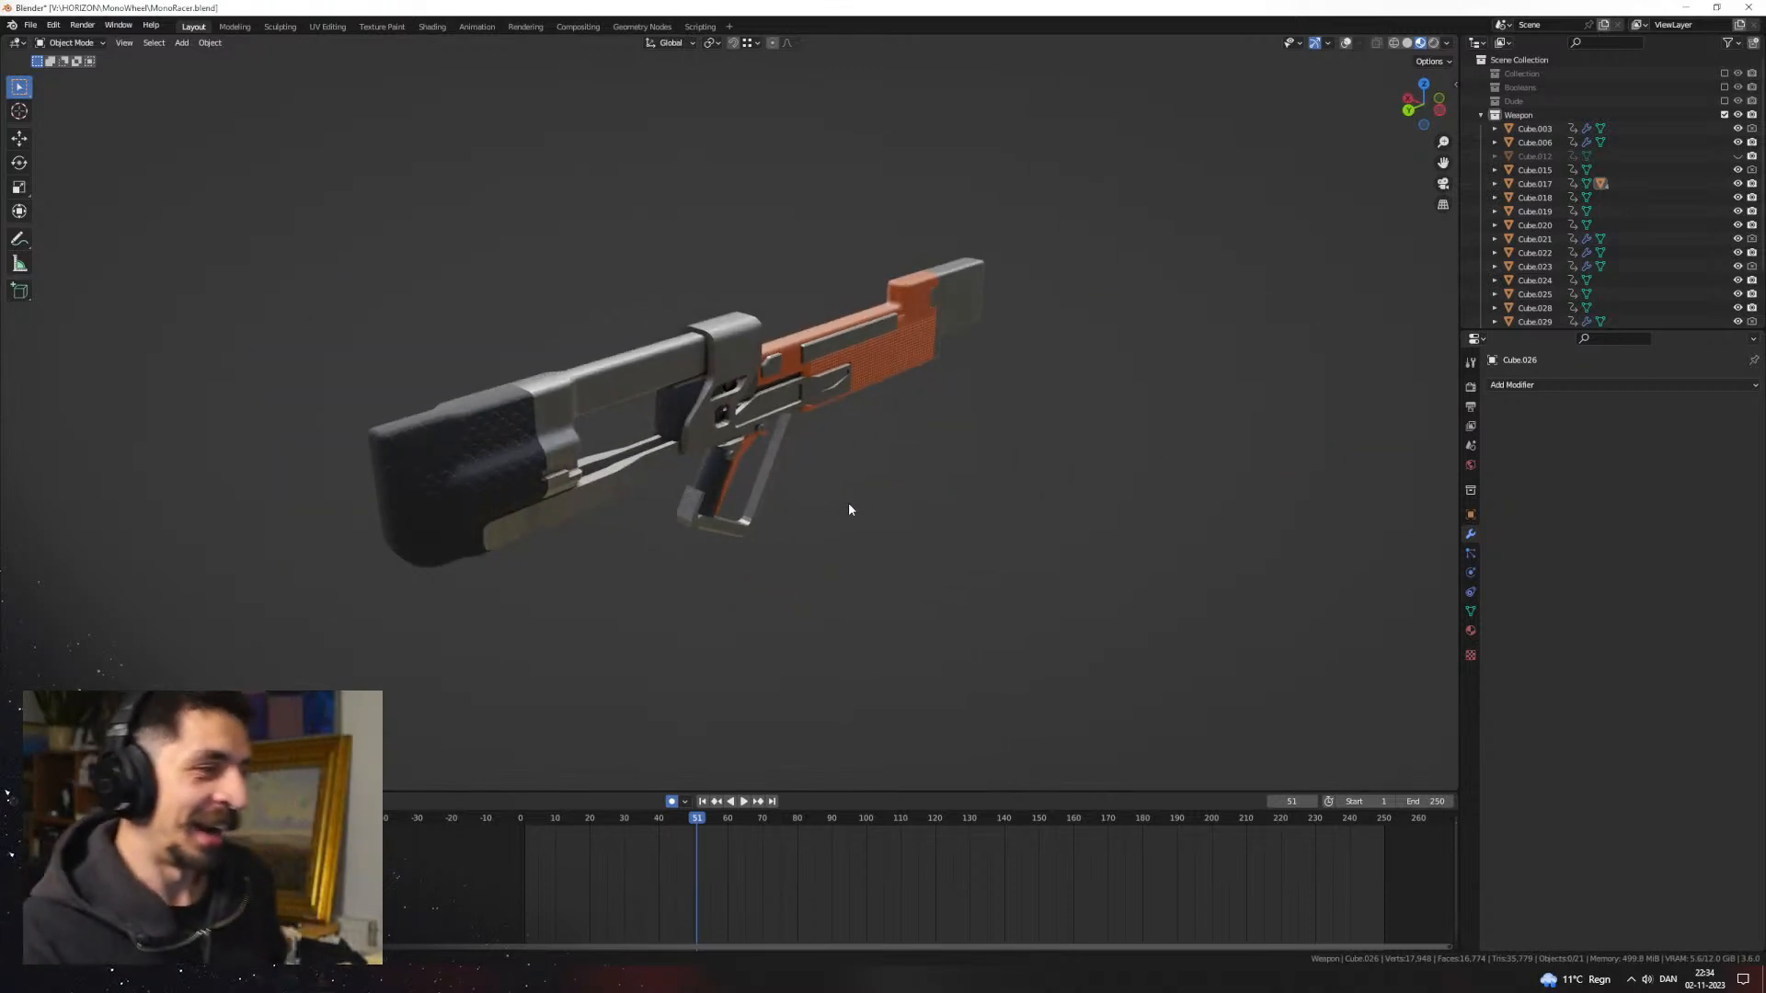
middle_click_drag(848, 508, 883, 553)
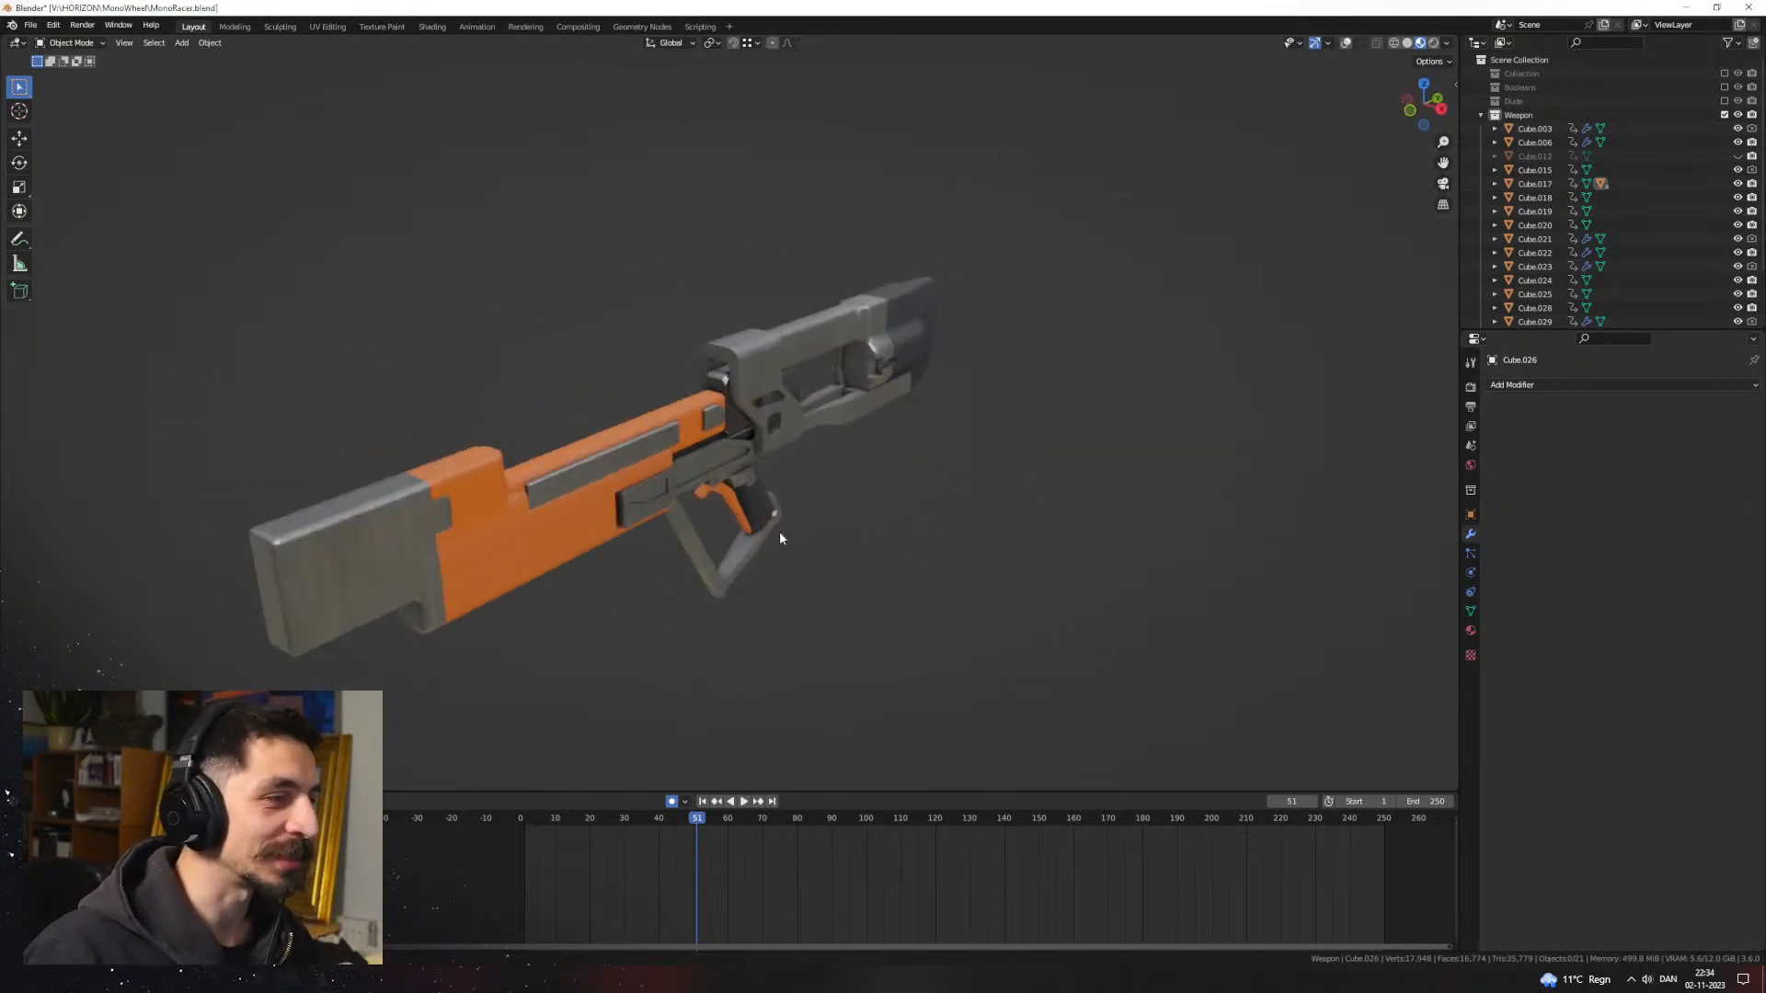
mouse_move(780, 532)
middle_mouse_down()
mouse_move(751, 539)
mouse_move(896, 536)
mouse_move(881, 477)
mouse_move(675, 508)
mouse_move(875, 507)
mouse_move(700, 517)
mouse_move(792, 471)
mouse_move(697, 506)
mouse_move(916, 504)
mouse_move(808, 512)
mouse_move(840, 549)
mouse_move(773, 549)
mouse_move(871, 544)
mouse_move(830, 522)
mouse_move(837, 456)
mouse_move(837, 490)
mouse_move(1103, 500)
mouse_move(970, 505)
mouse_move(974, 457)
mouse_move(952, 510)
mouse_move(883, 559)
mouse_move(977, 603)
mouse_move(871, 505)
mouse_move(885, 538)
mouse_move(879, 505)
mouse_move(895, 506)
mouse_move(758, 410)
mouse_move(756, 370)
mouse_move(774, 373)
mouse_move(748, 438)
mouse_move(638, 390)
mouse_move(809, 461)
mouse_move(792, 447)
mouse_move(831, 423)
middle_mouse_up()
scroll(881, 477, "up", 3)
scroll(709, 511, "down", 6)
left_click(738, 366)
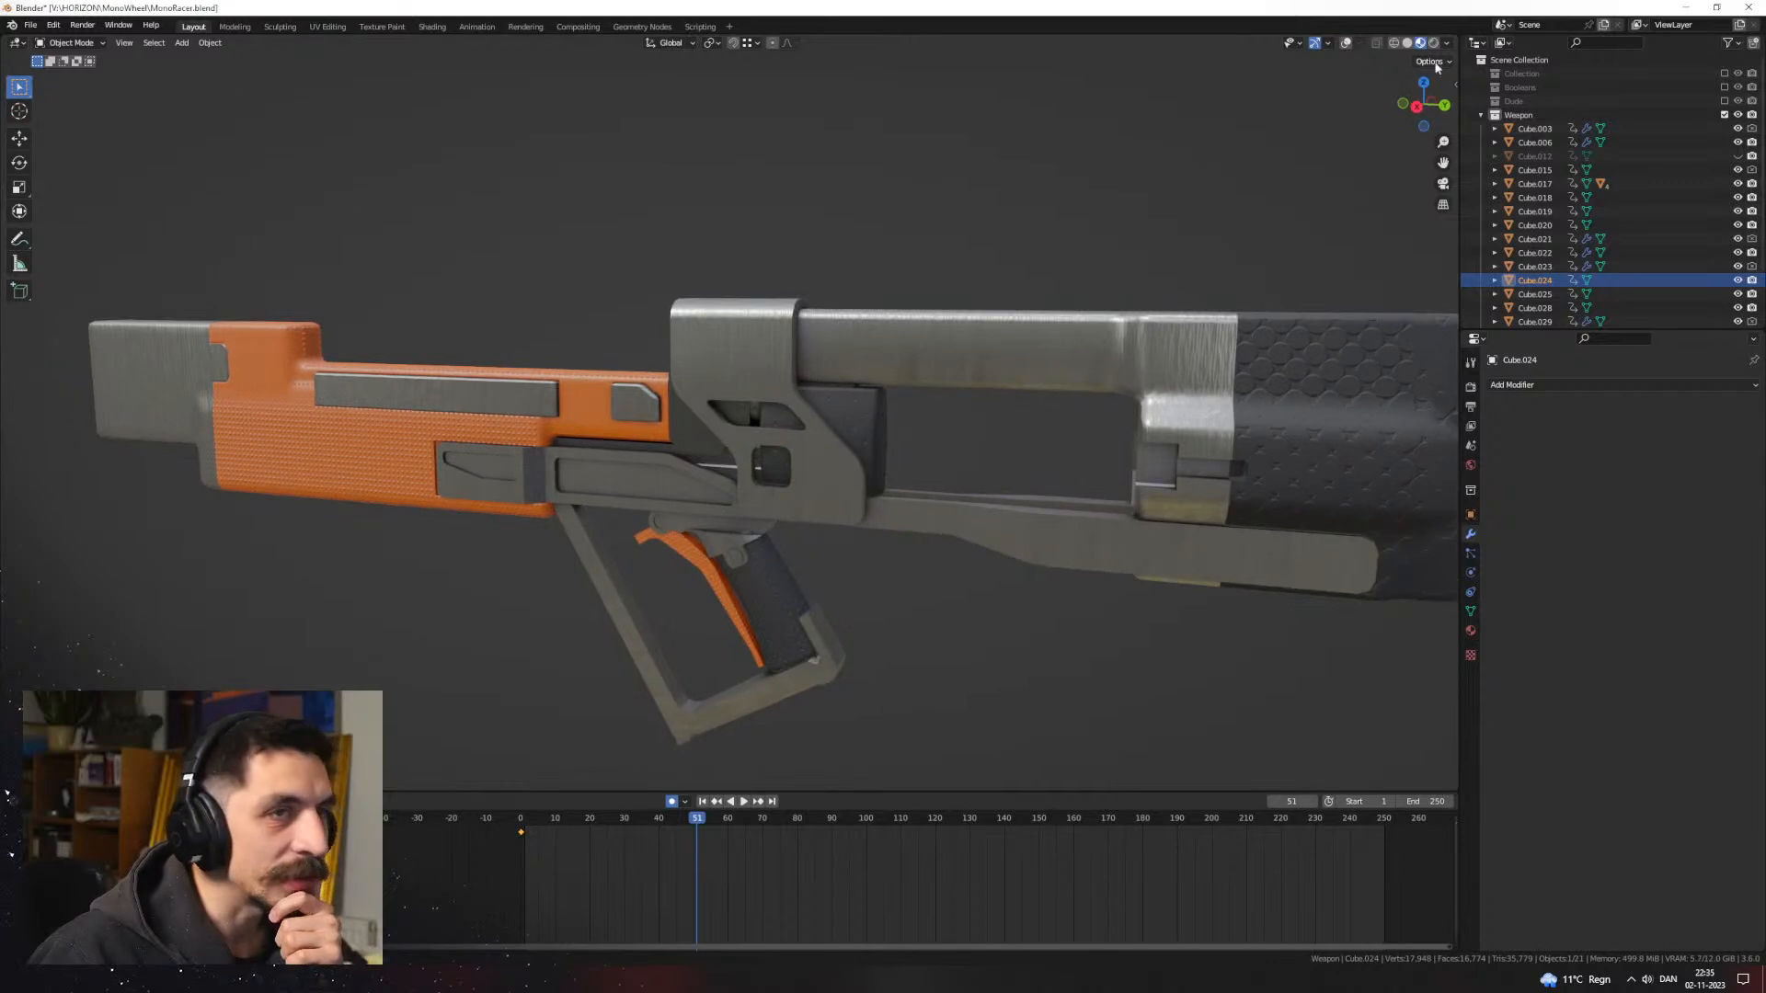
Step: Show the weapon in Rendered viewport shading and view it in full from the side
left_click(1434, 43)
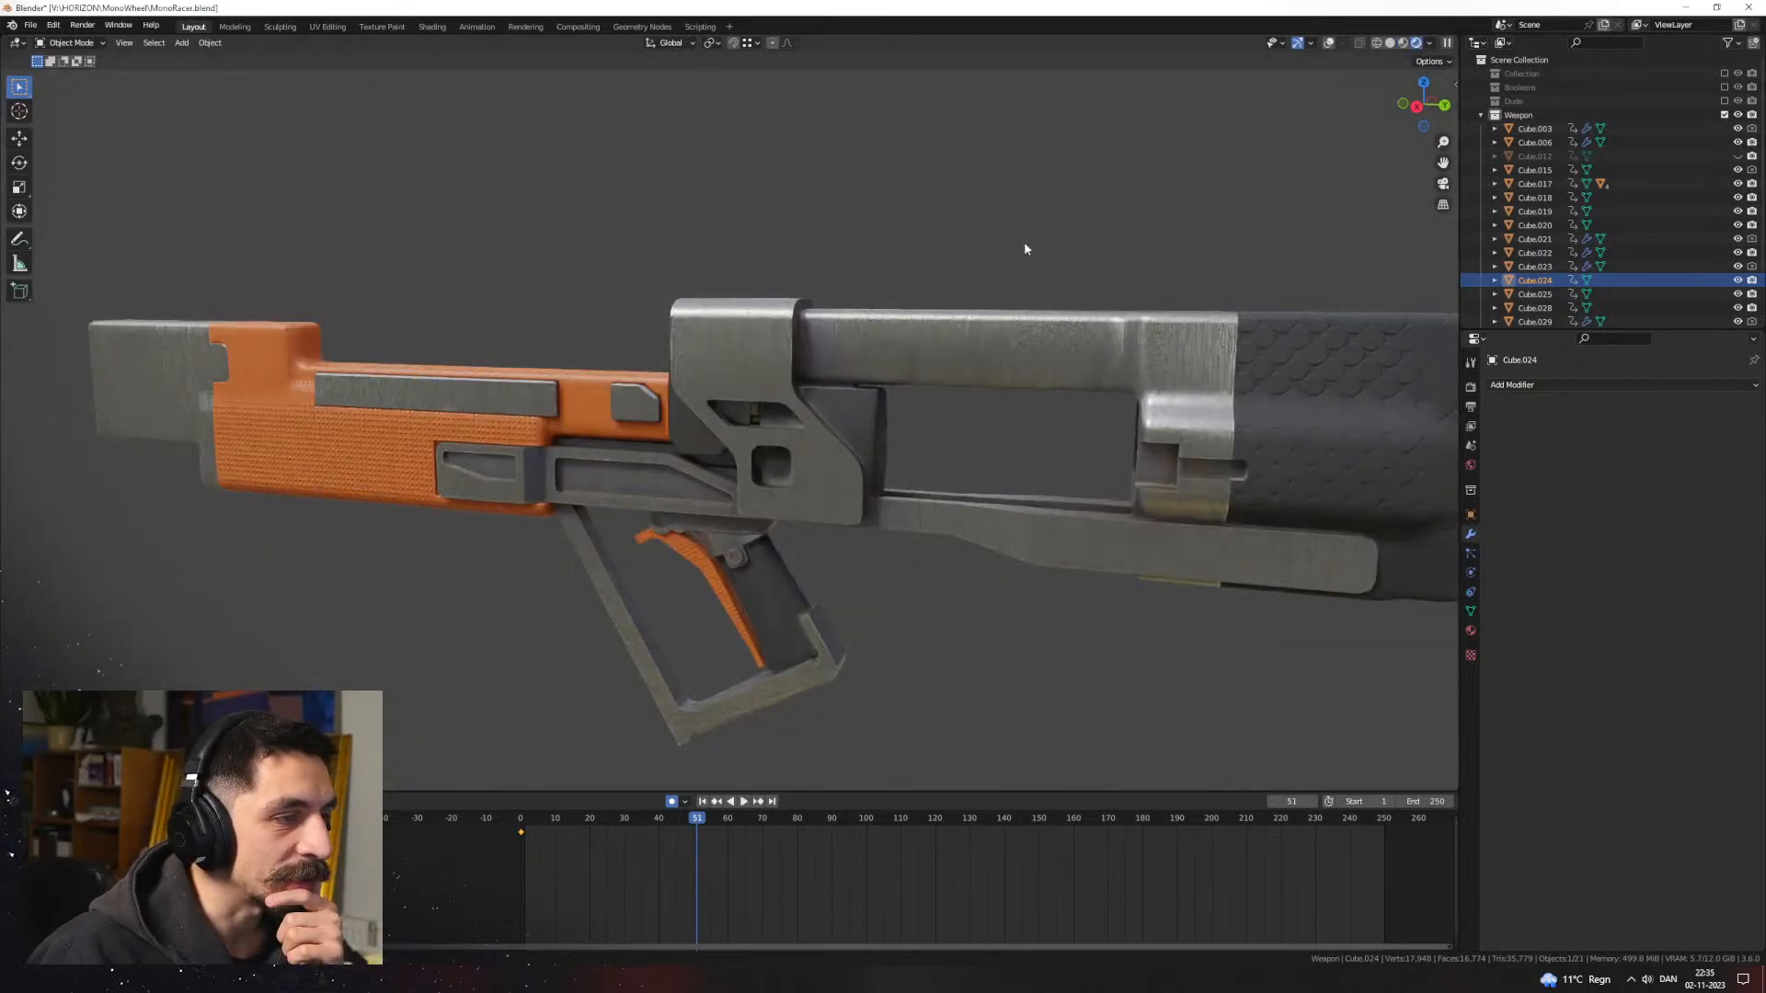
left_click(1024, 241)
middle_click_drag(1023, 241, 822, 463)
scroll(846, 410, "down", 2)
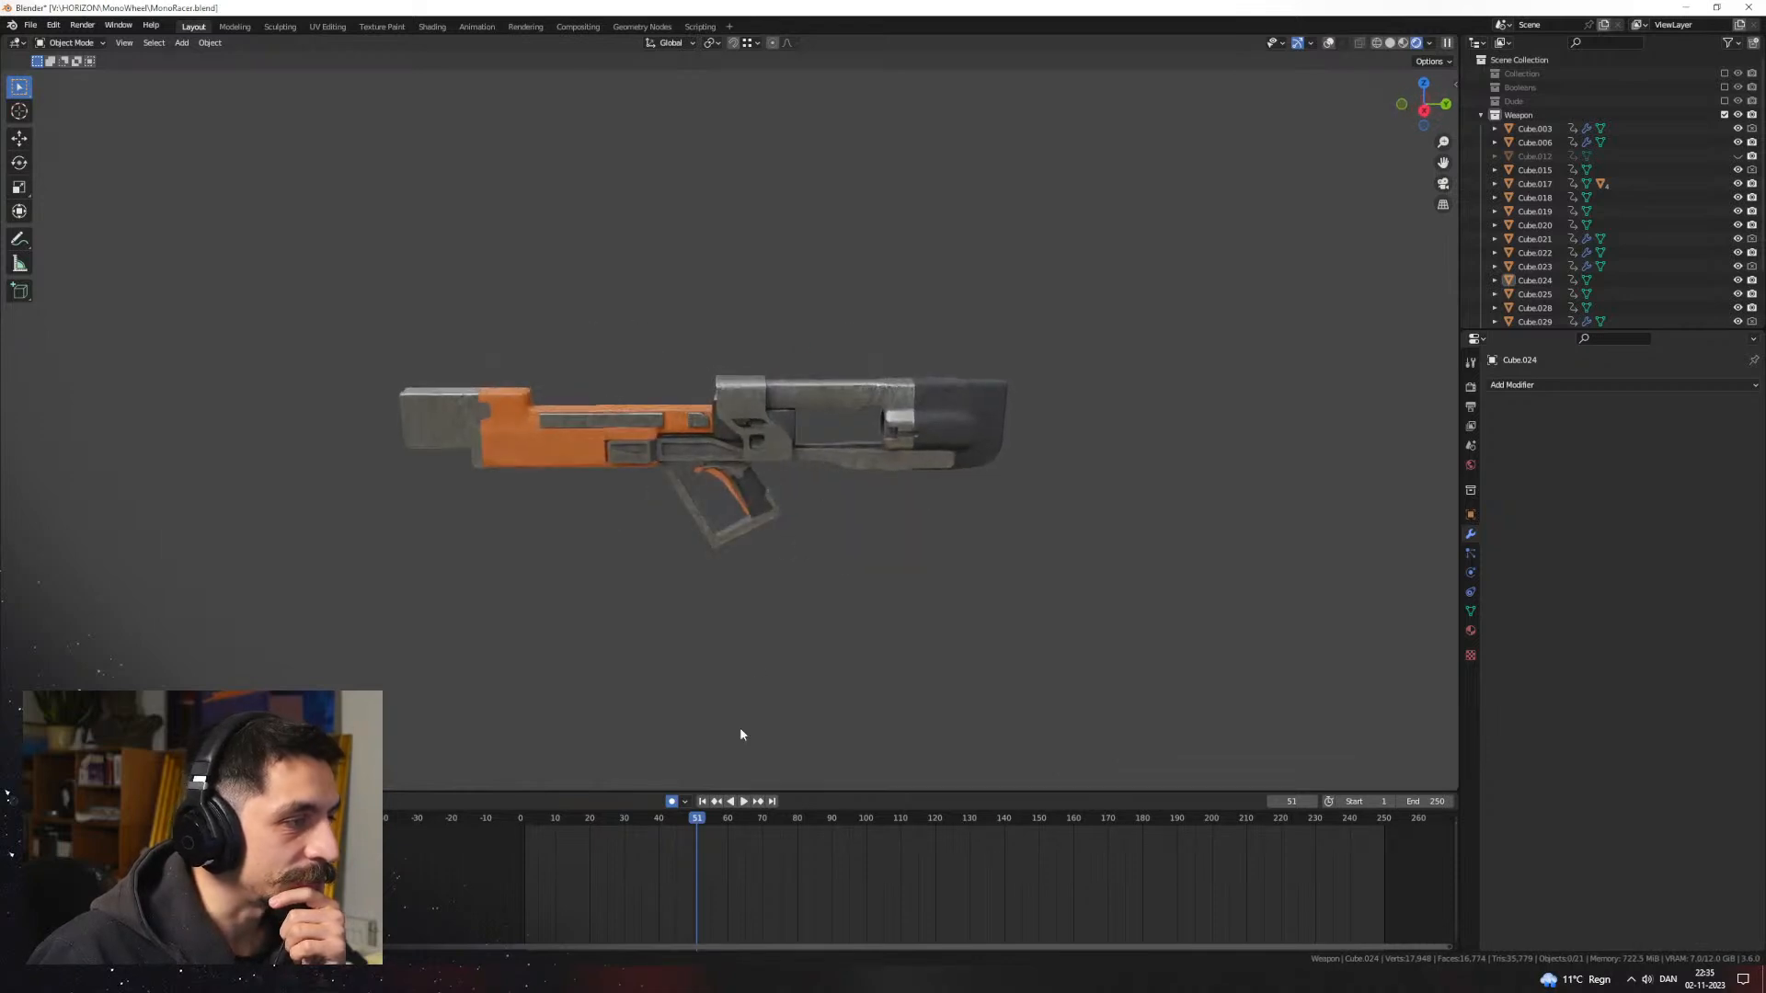
Step: Play the reload animation from frame 0 and examine the moving parts from several angles
left_click_drag(669, 826, 413, 829)
key("space")
middle_click_drag(626, 460, 616, 505)
scroll(946, 569, "down", 2)
scroll(727, 441, "up", 3)
middle_click_drag(769, 403, 812, 556)
key("space")
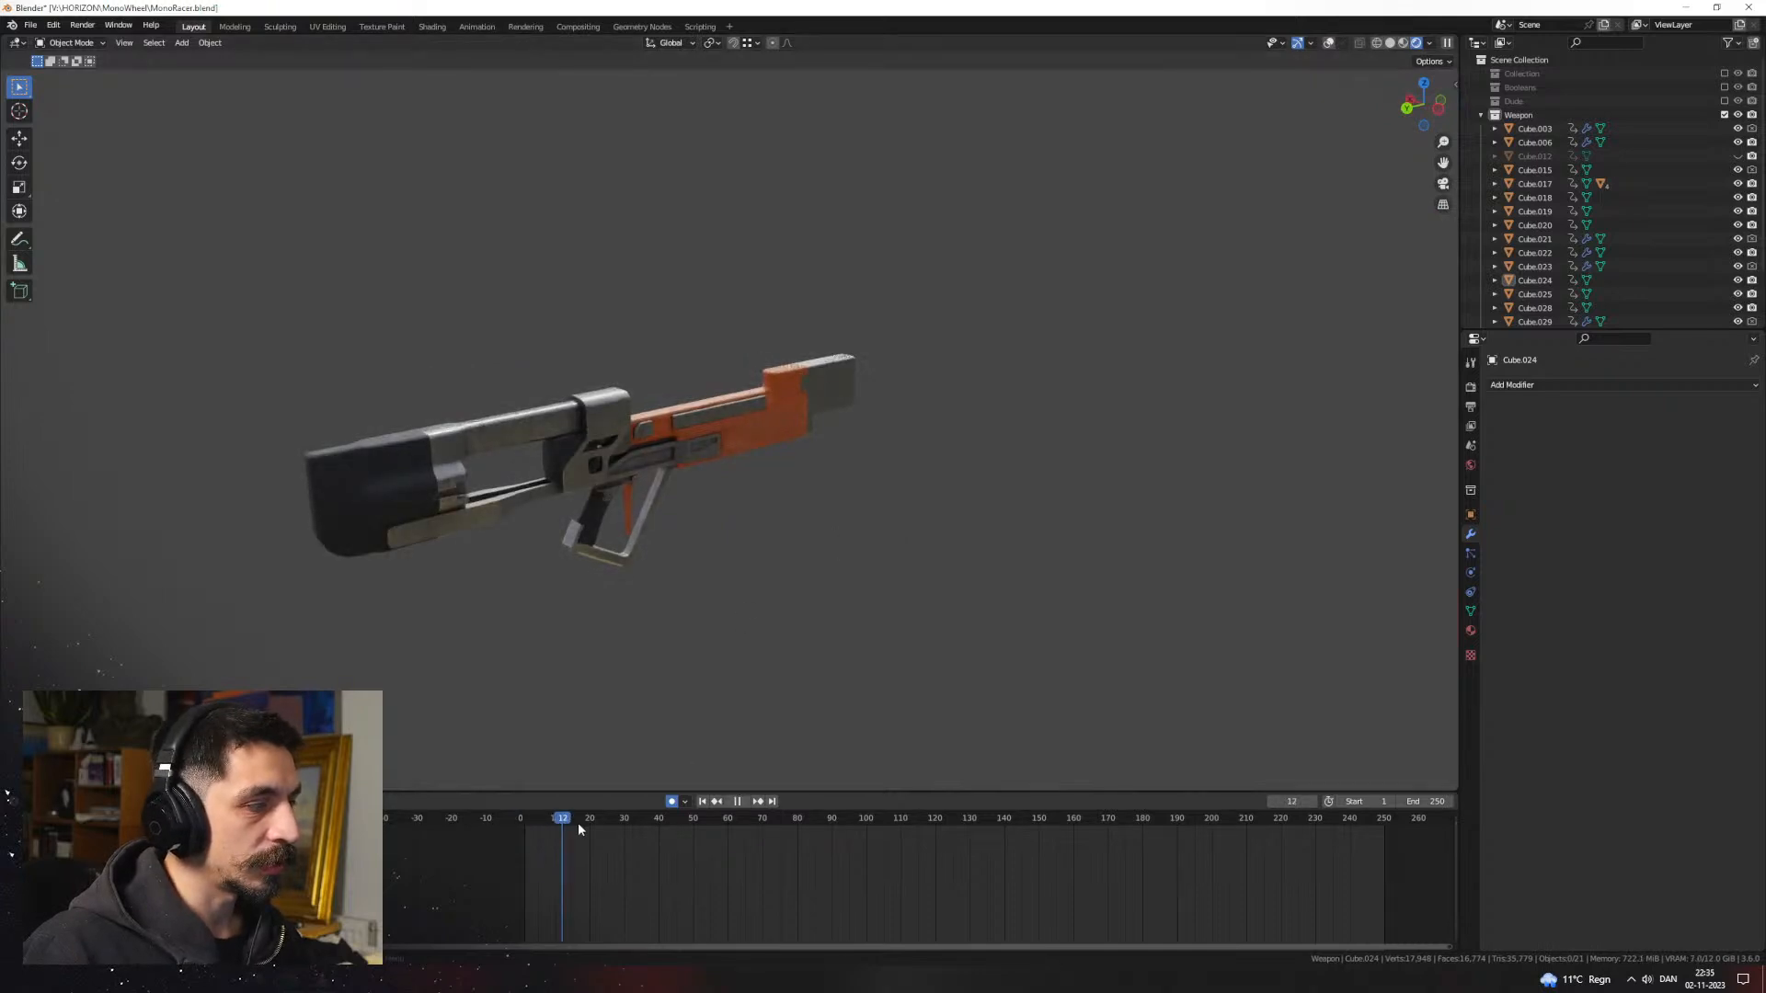
Step: Replay the animation from frame 0 with the weapon viewed from its opposite side, and rewind to the start
left_click_drag(662, 824, 476, 802)
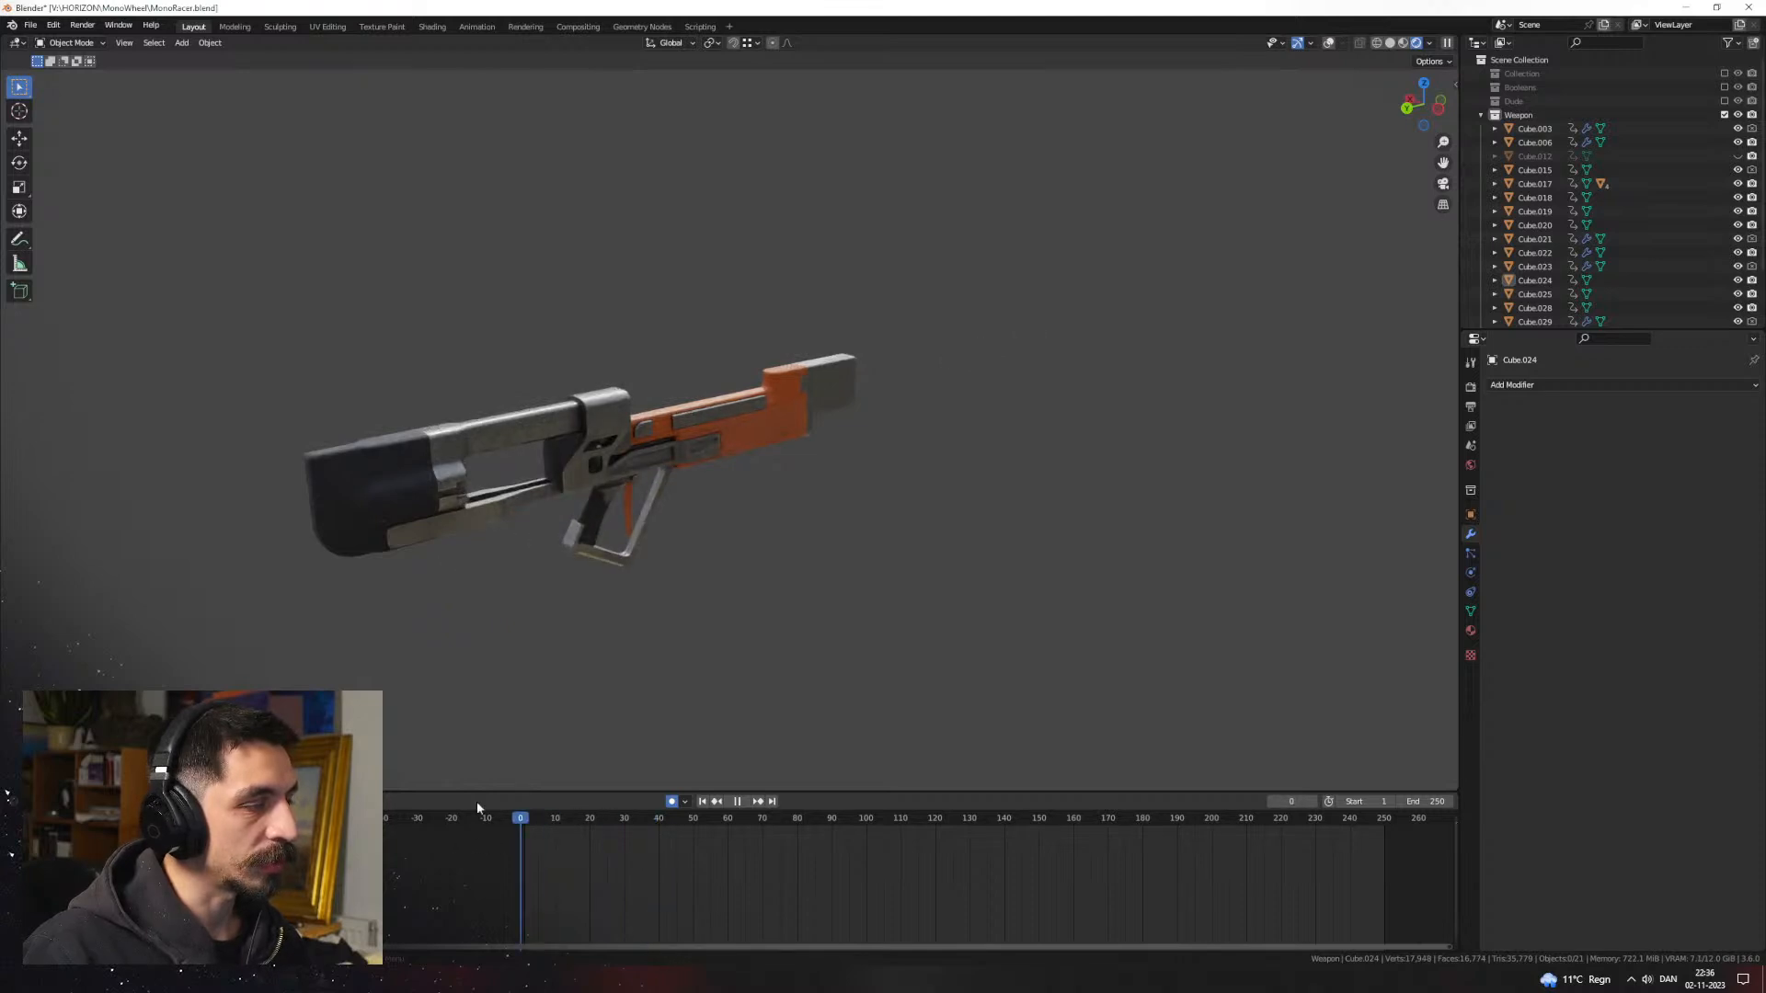
middle_click_drag(515, 754, 709, 500)
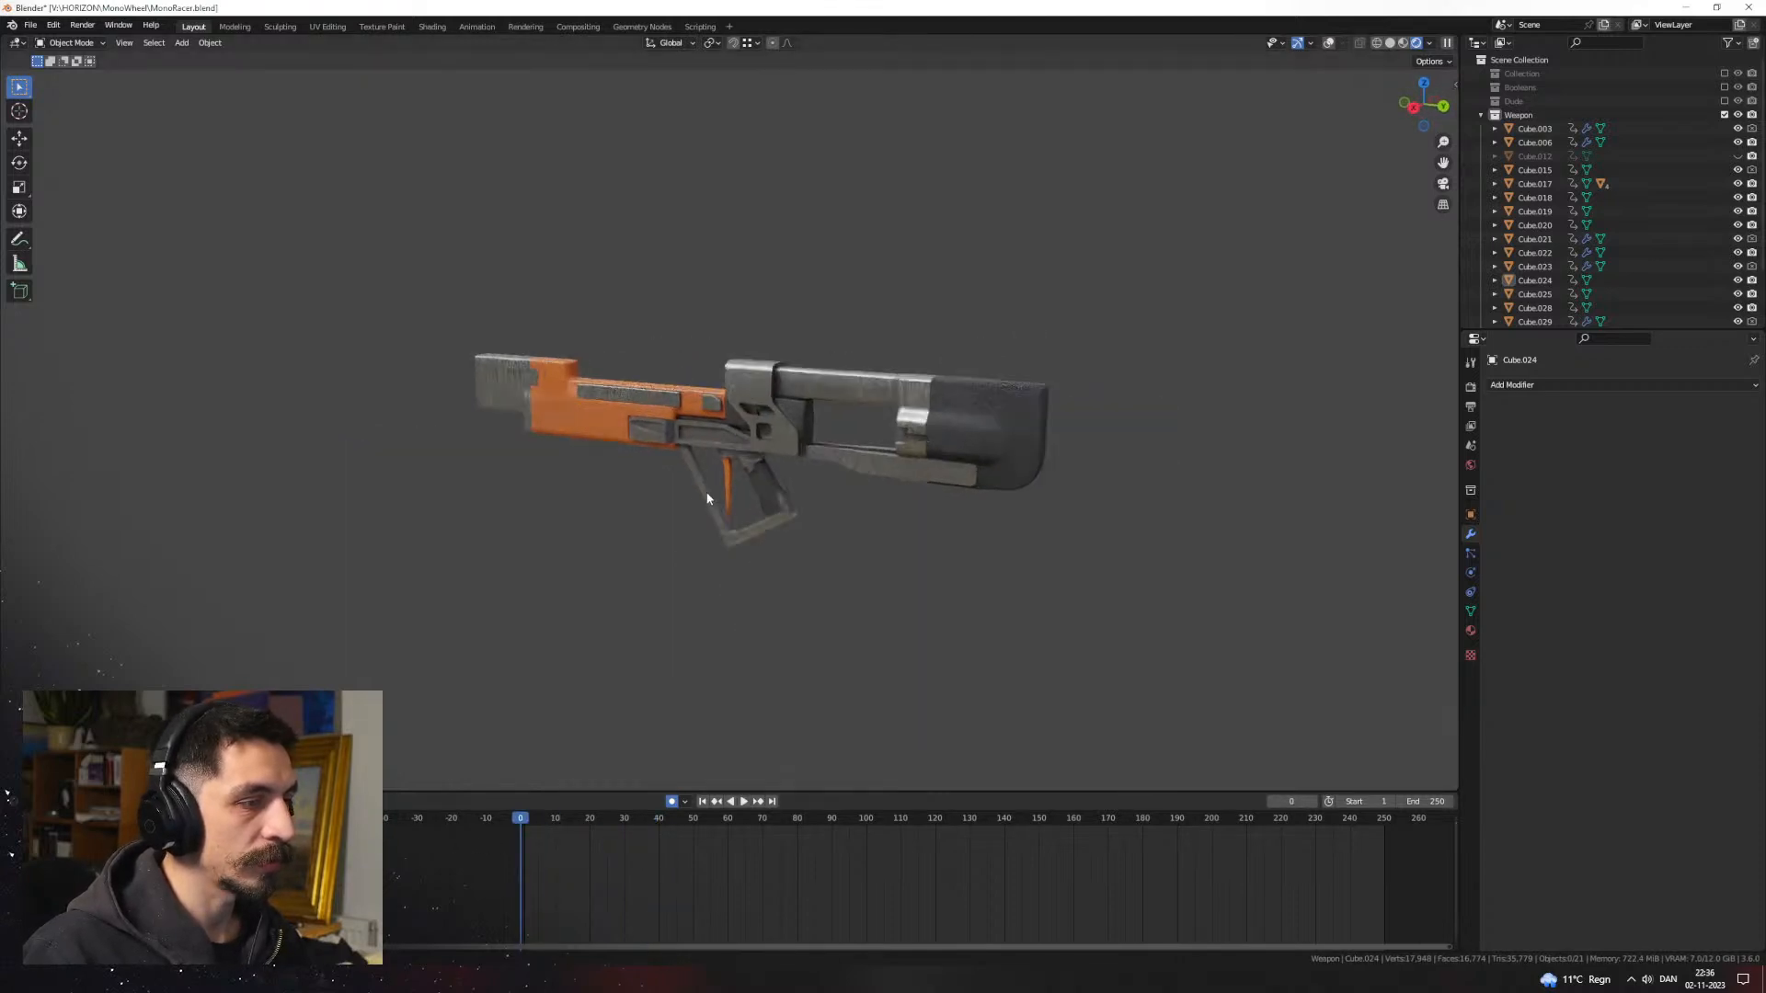
scroll(717, 487, "up", 2)
key("space")
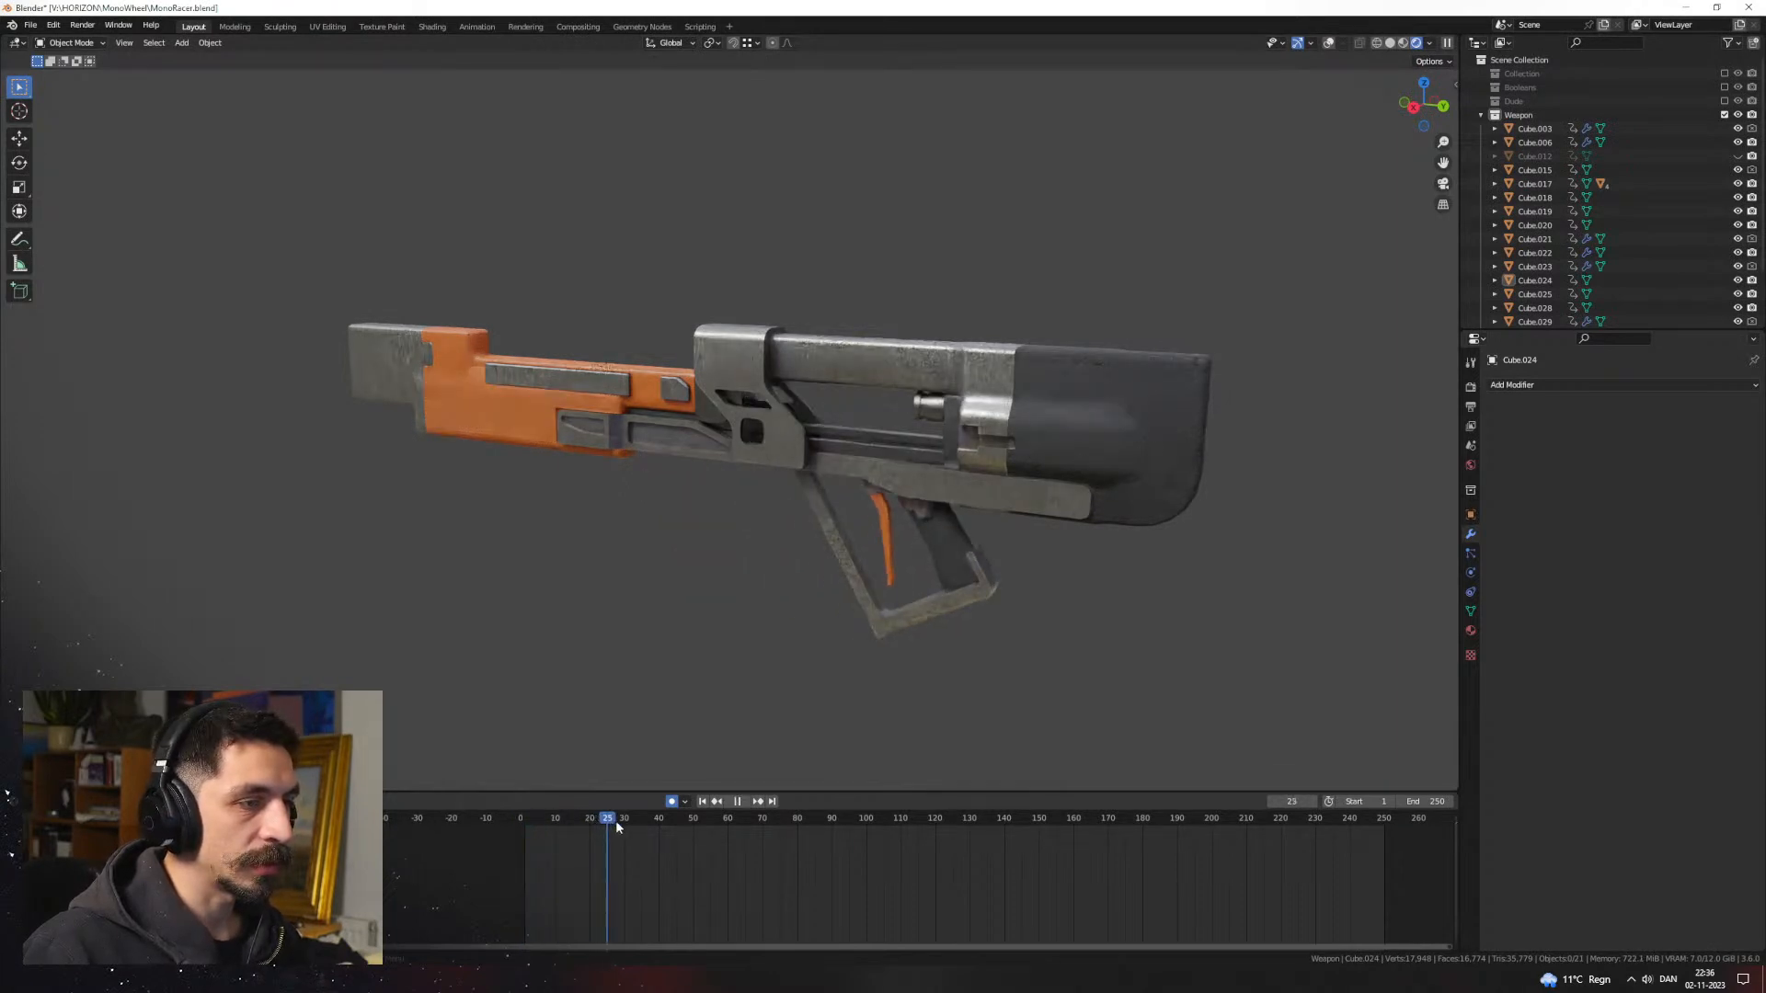
key("shift+Left")
left_click_drag(458, 828, 404, 798)
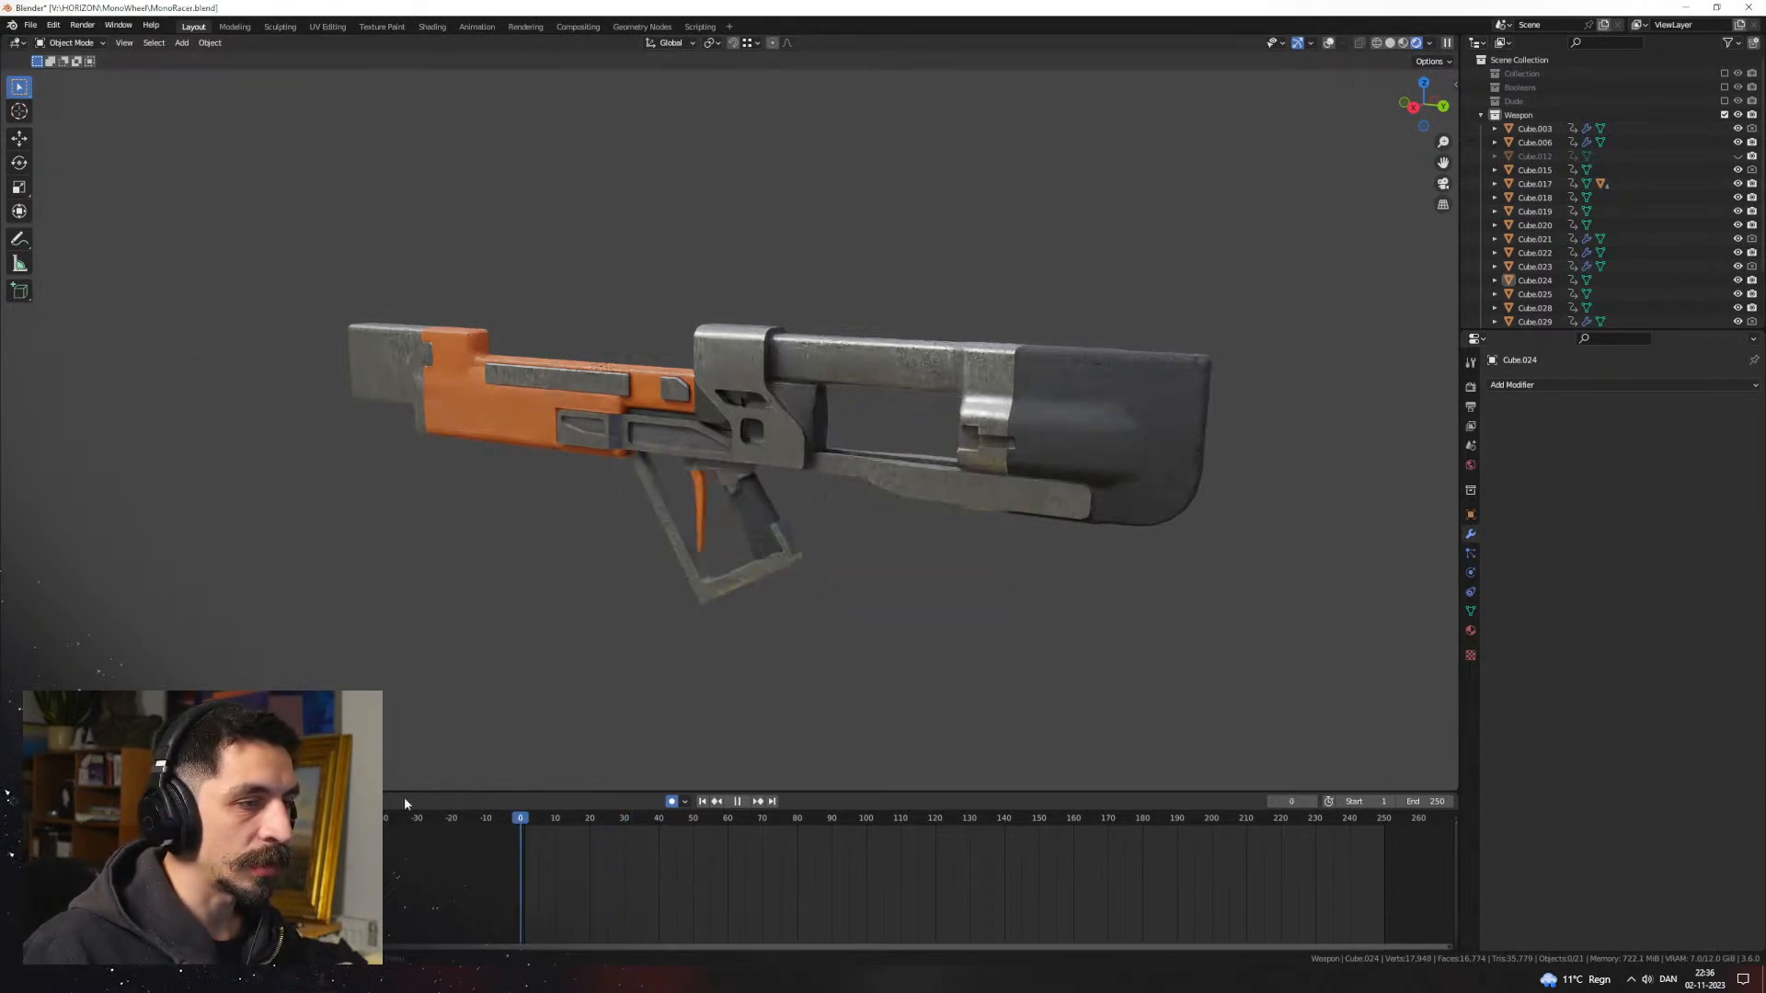
Step: Stop the playback and examine the weapon from both sides in Material Preview shading with overlays shown
key("space")
middle_click_drag(891, 488, 729, 539, "shift")
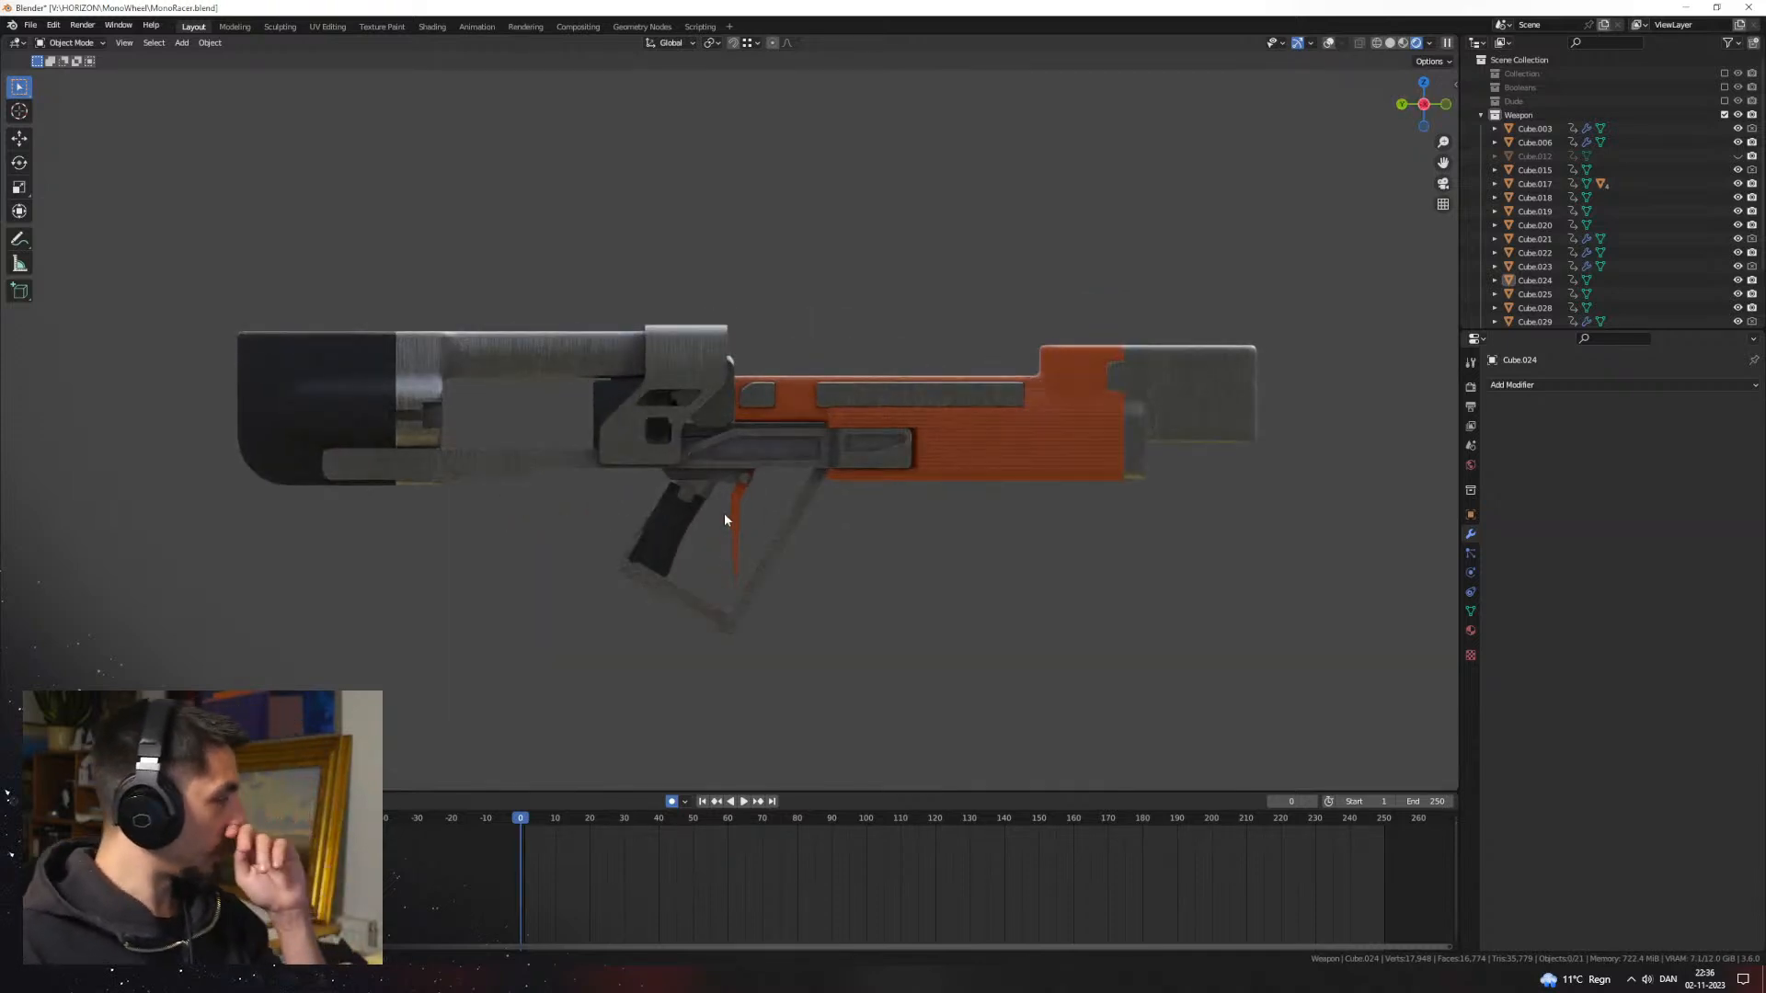
middle_click_drag(692, 535, 1374, 33)
left_click(1403, 42)
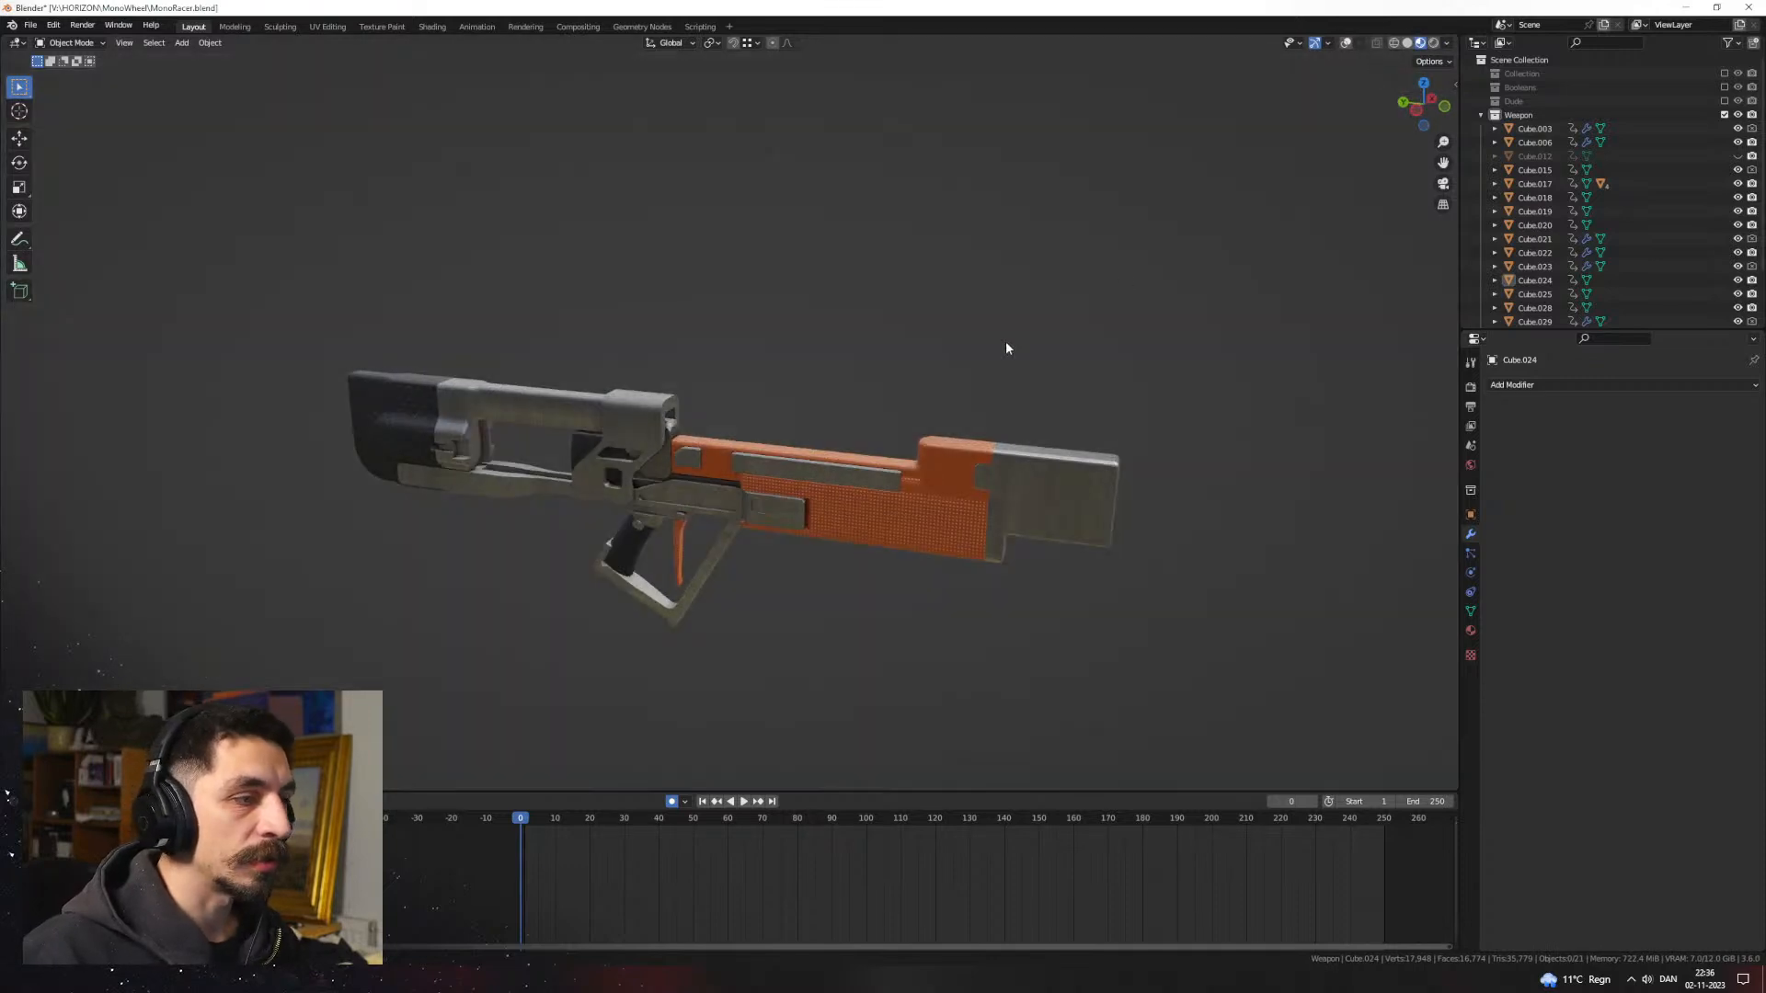
mouse_move(1006, 342)
middle_mouse_down()
mouse_move(800, 473)
mouse_move(754, 426)
mouse_move(841, 404)
middle_mouse_up()
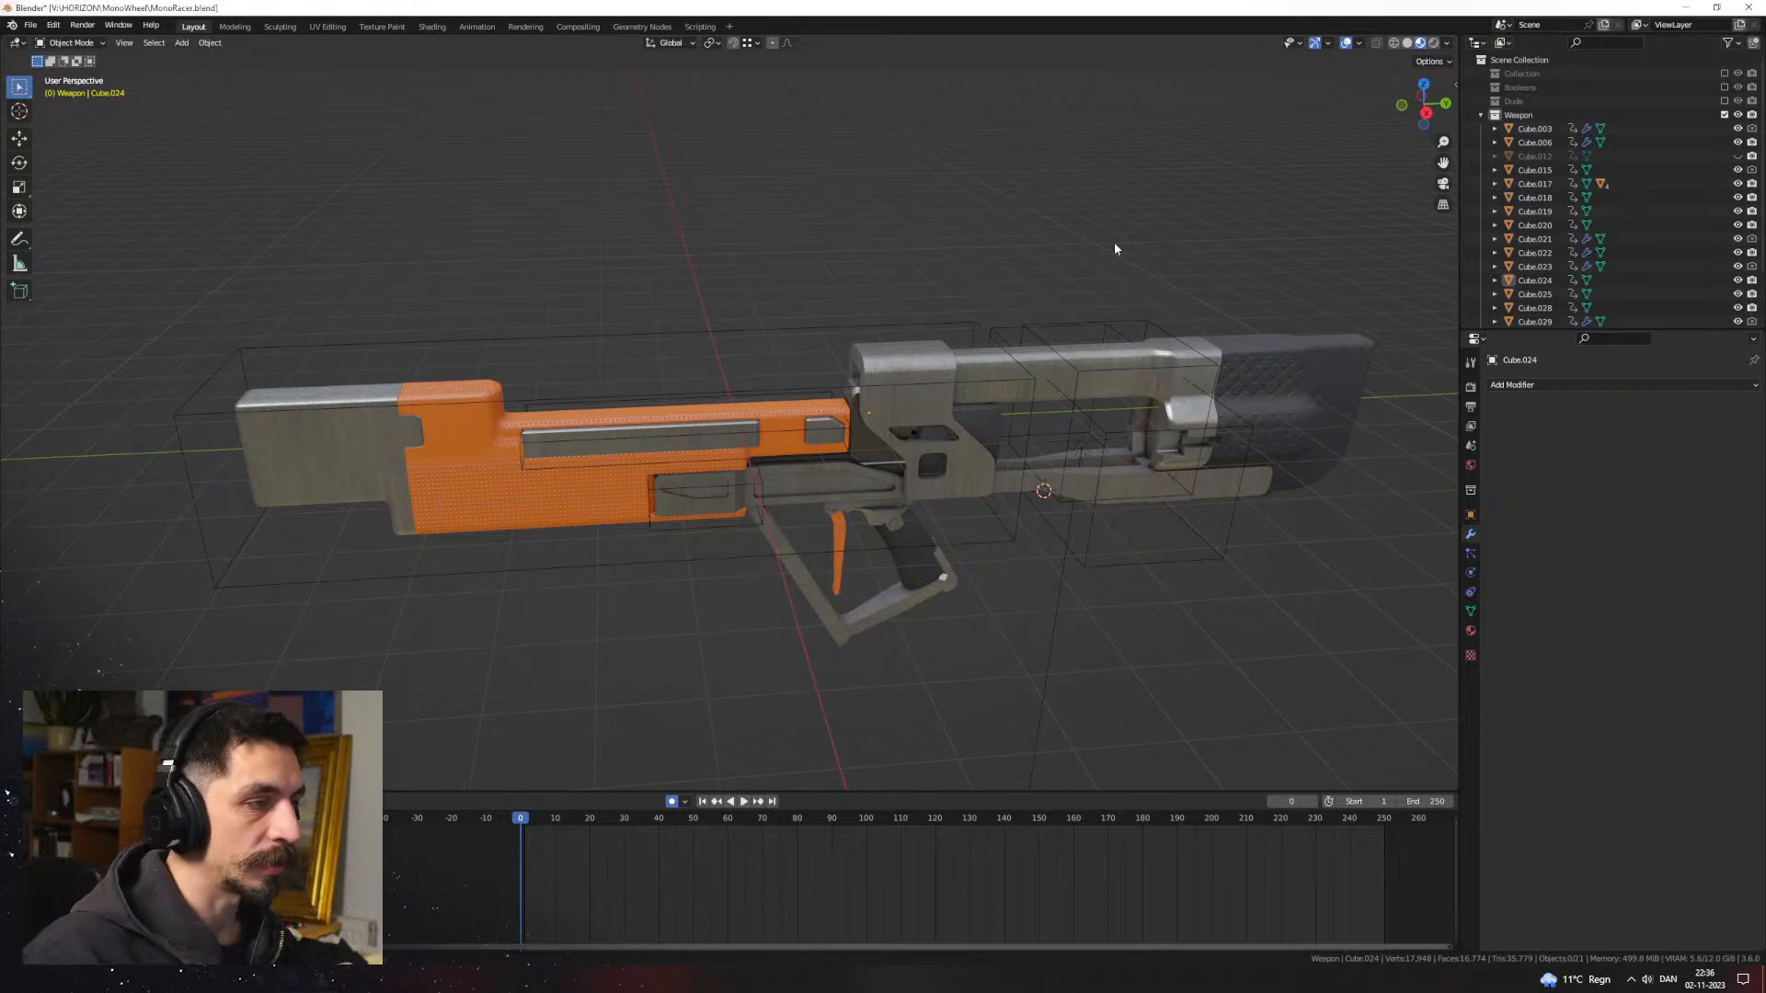
Step: Unhide the box above the receiver and examine it in wireframe and from the side
key("alt+h")
key("KP_3")
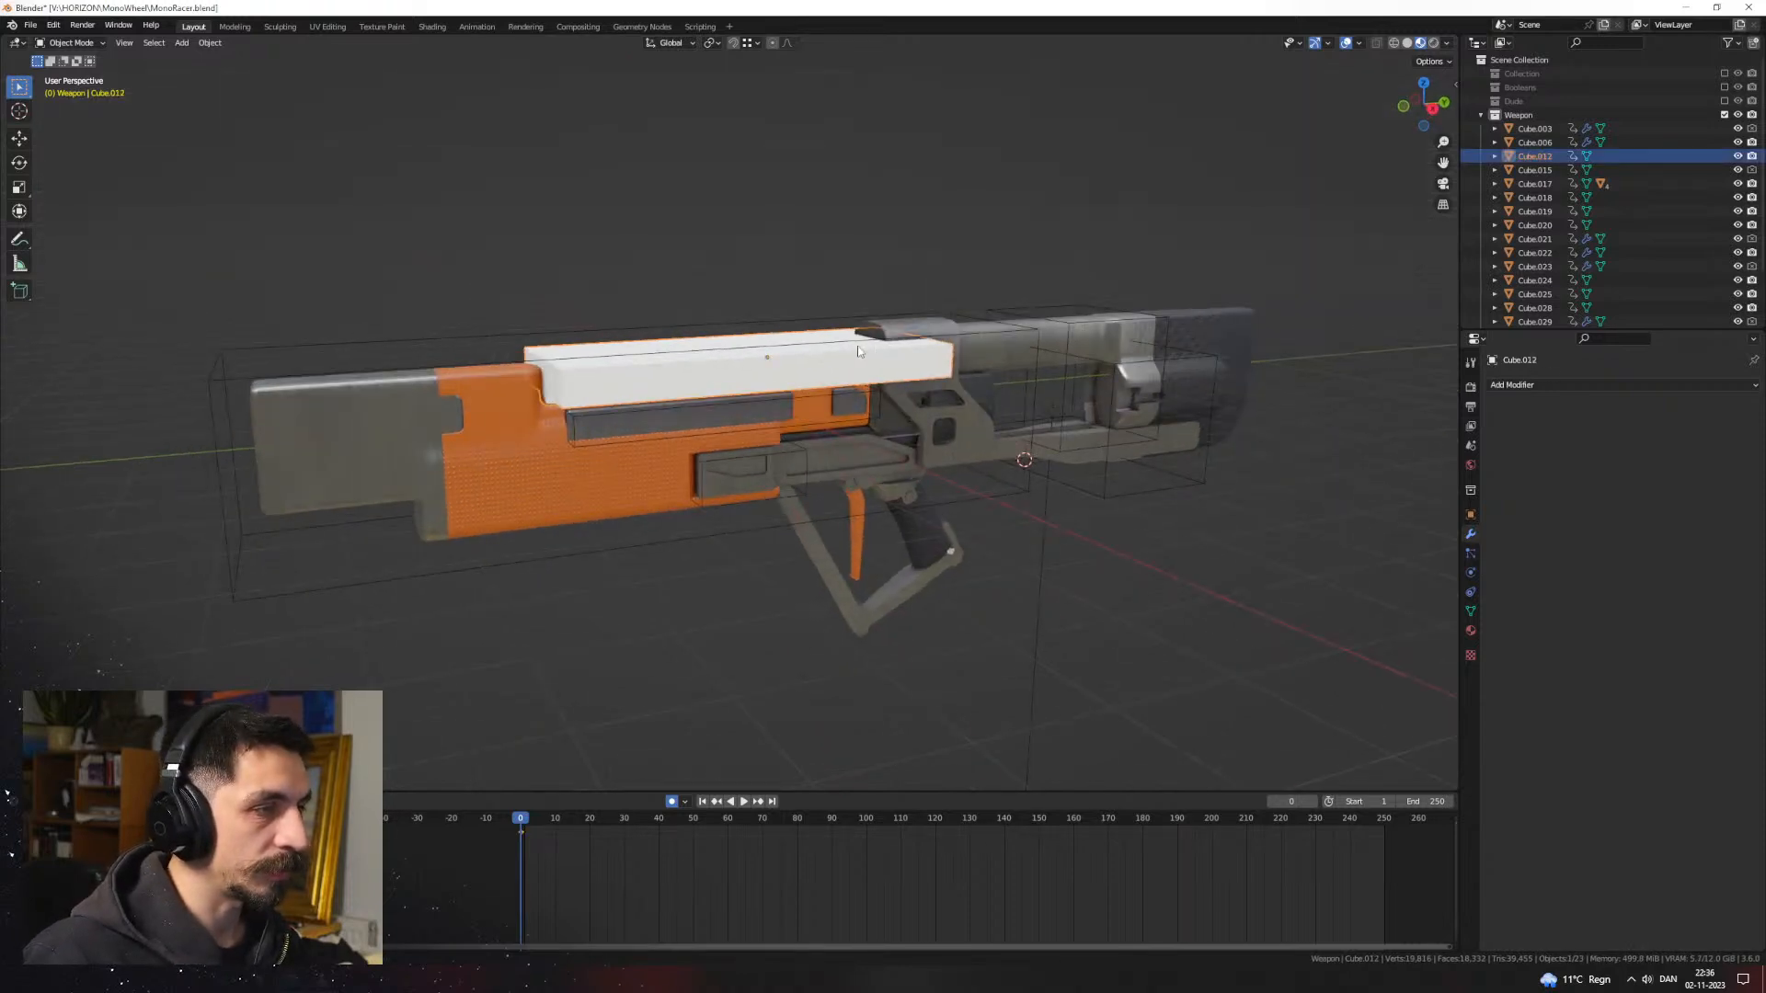
middle_click_drag(836, 359, 984, 423)
key("shift+z")
middle_click_drag(589, 506, 423, 465)
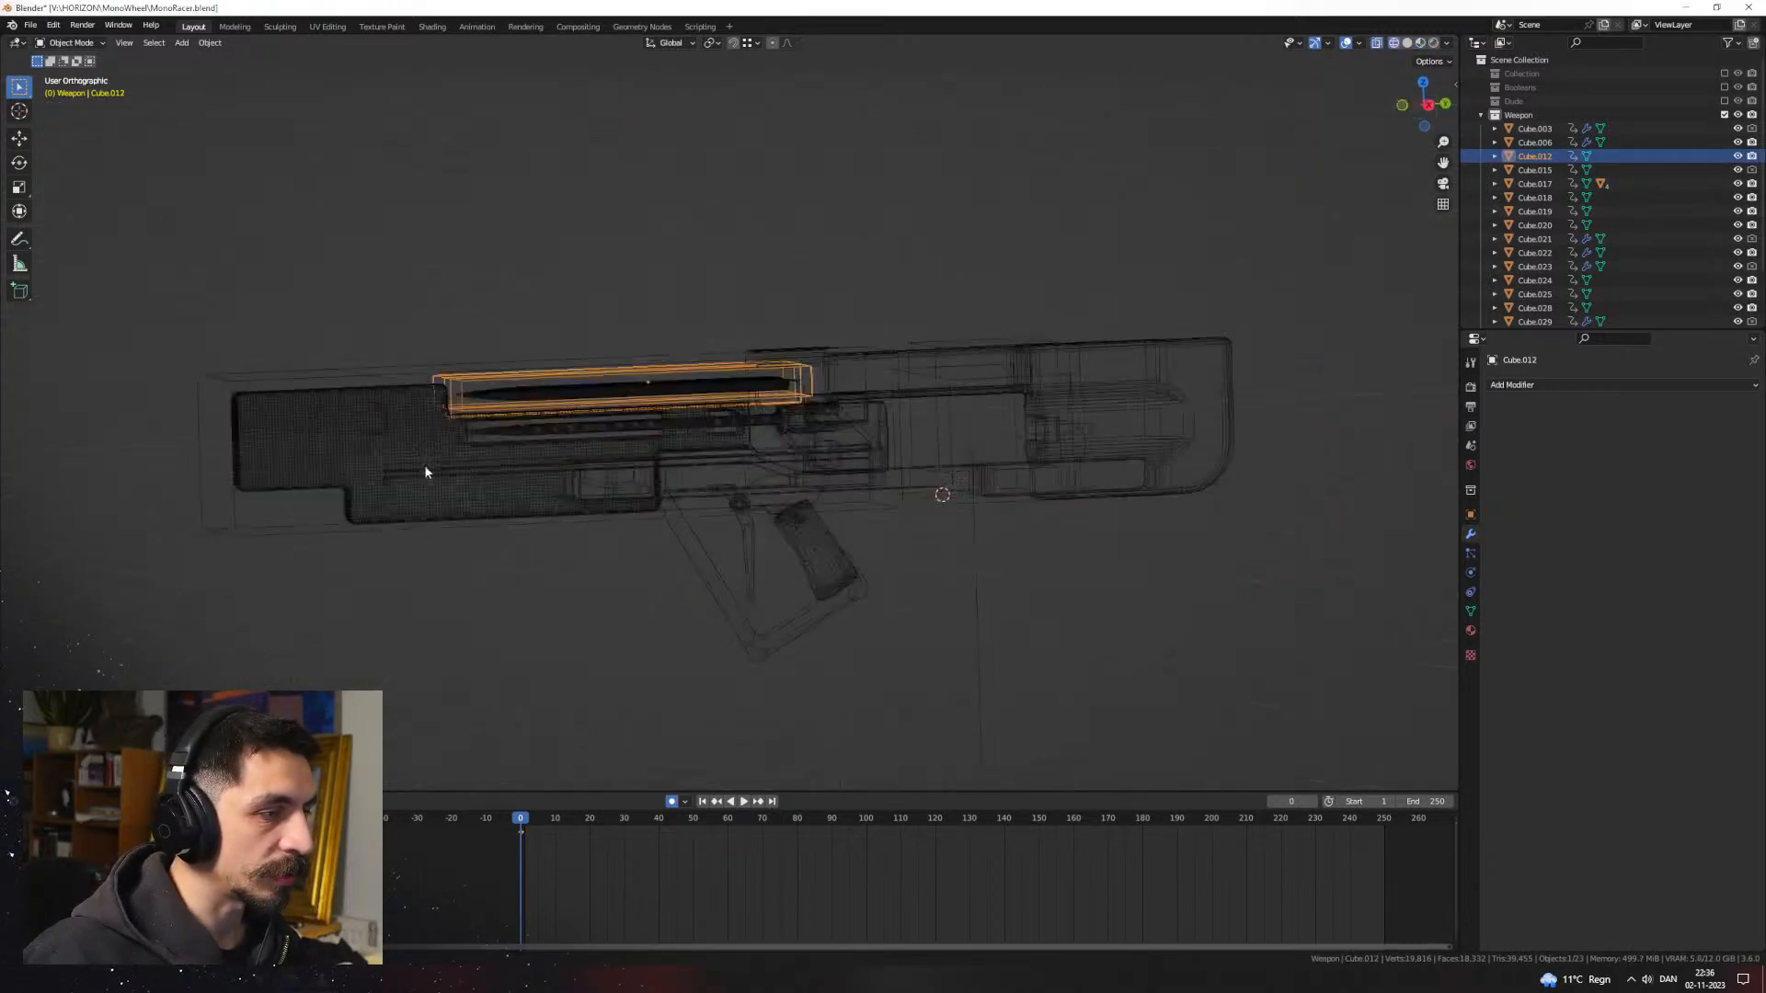
key("KP_3")
mouse_move(763, 484)
middle_mouse_down()
mouse_move(883, 524)
mouse_move(794, 463)
mouse_move(870, 459)
mouse_move(749, 472)
mouse_move(727, 446)
mouse_move(782, 391)
mouse_move(842, 425)
mouse_move(735, 404)
mouse_move(890, 420)
mouse_move(832, 428)
mouse_move(890, 444)
mouse_move(883, 465)
mouse_move(814, 437)
middle_mouse_up()
key("shift+z")
Step: Extrude the box's top faces upward by about 0.34 m
scroll(864, 456, "up", 4)
key("Tab")
key("Tab")
key("Tab")
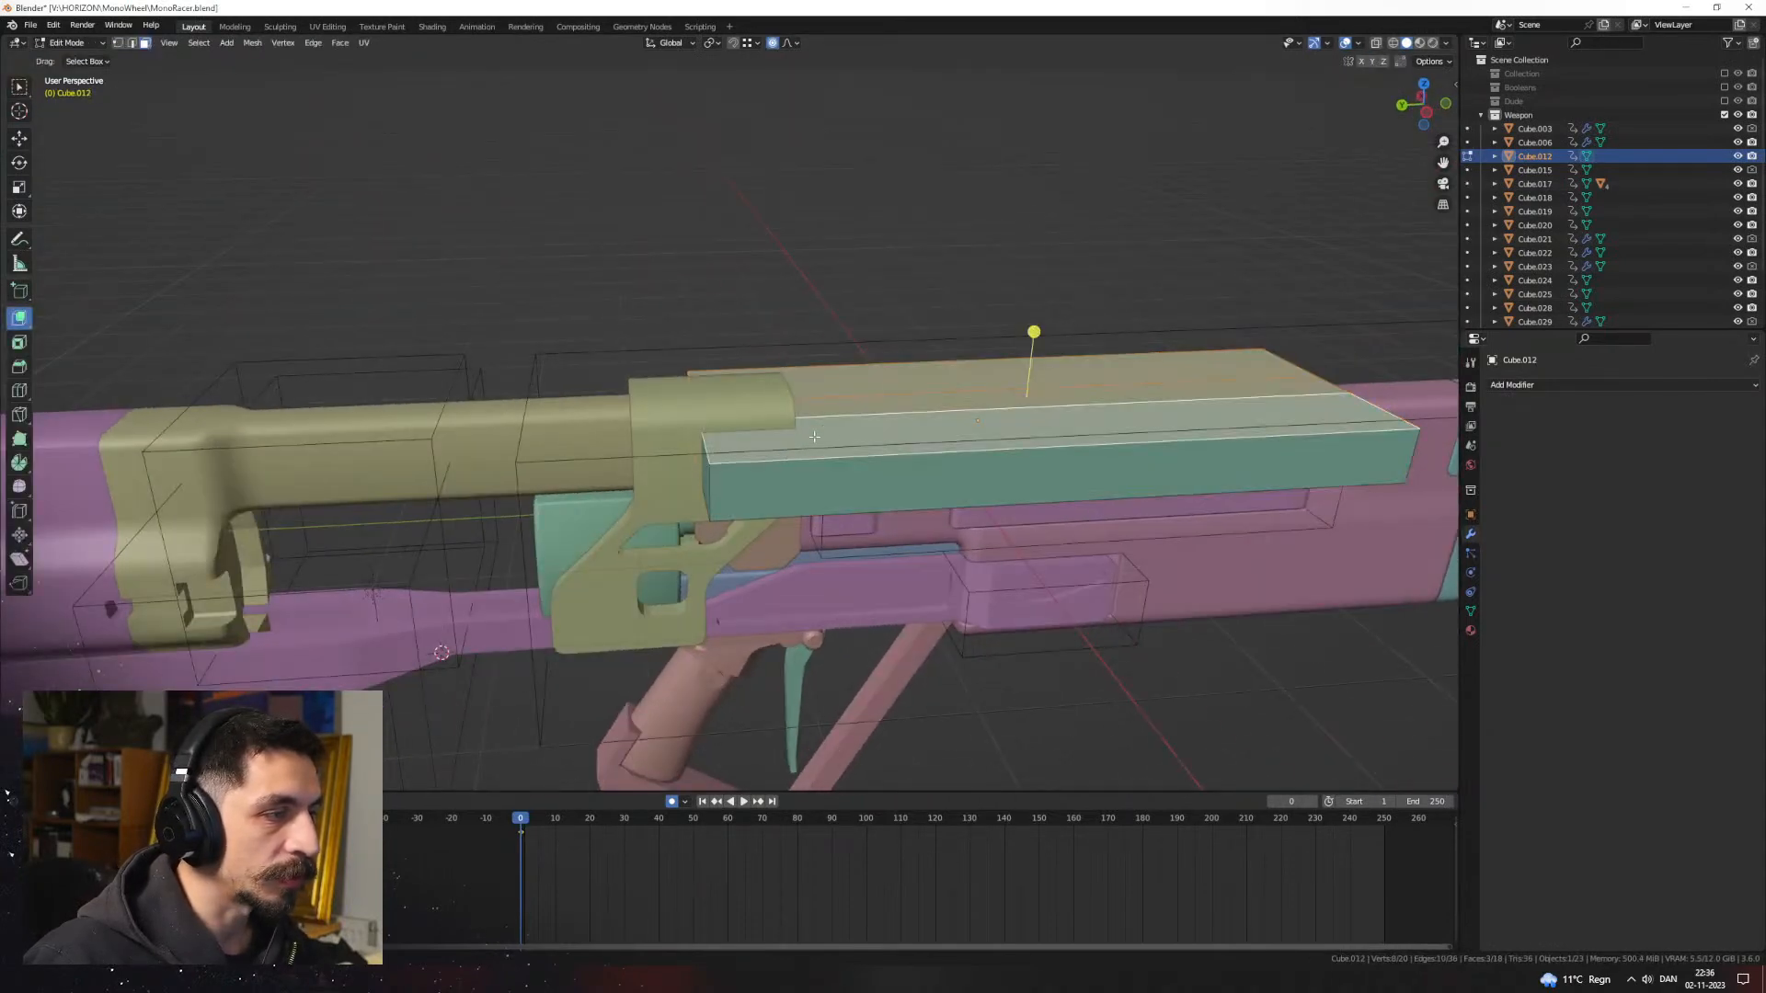
left_click(850, 408, "shift")
left_click(861, 381, "shift")
middle_click_drag(861, 382, 940, 401)
key("e")
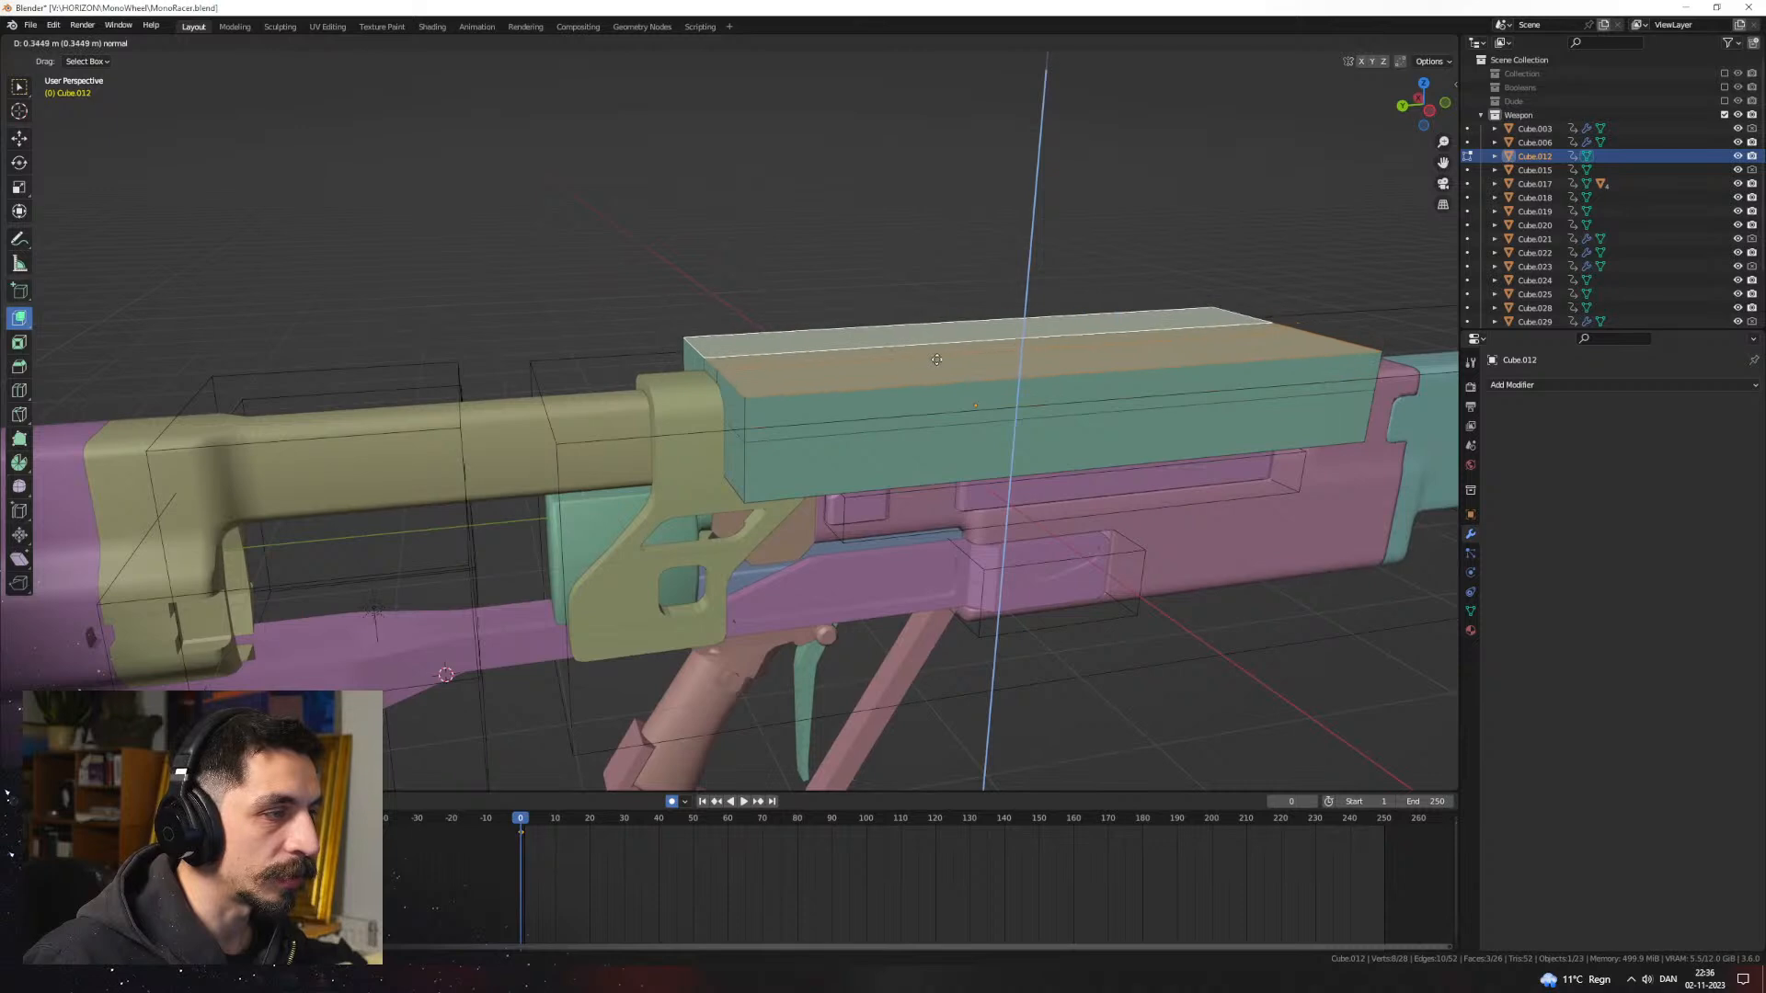
left_click(936, 359)
Step: Cut the box out of the pierced frame bracket beside it with a Boolean difference
key("Tab")
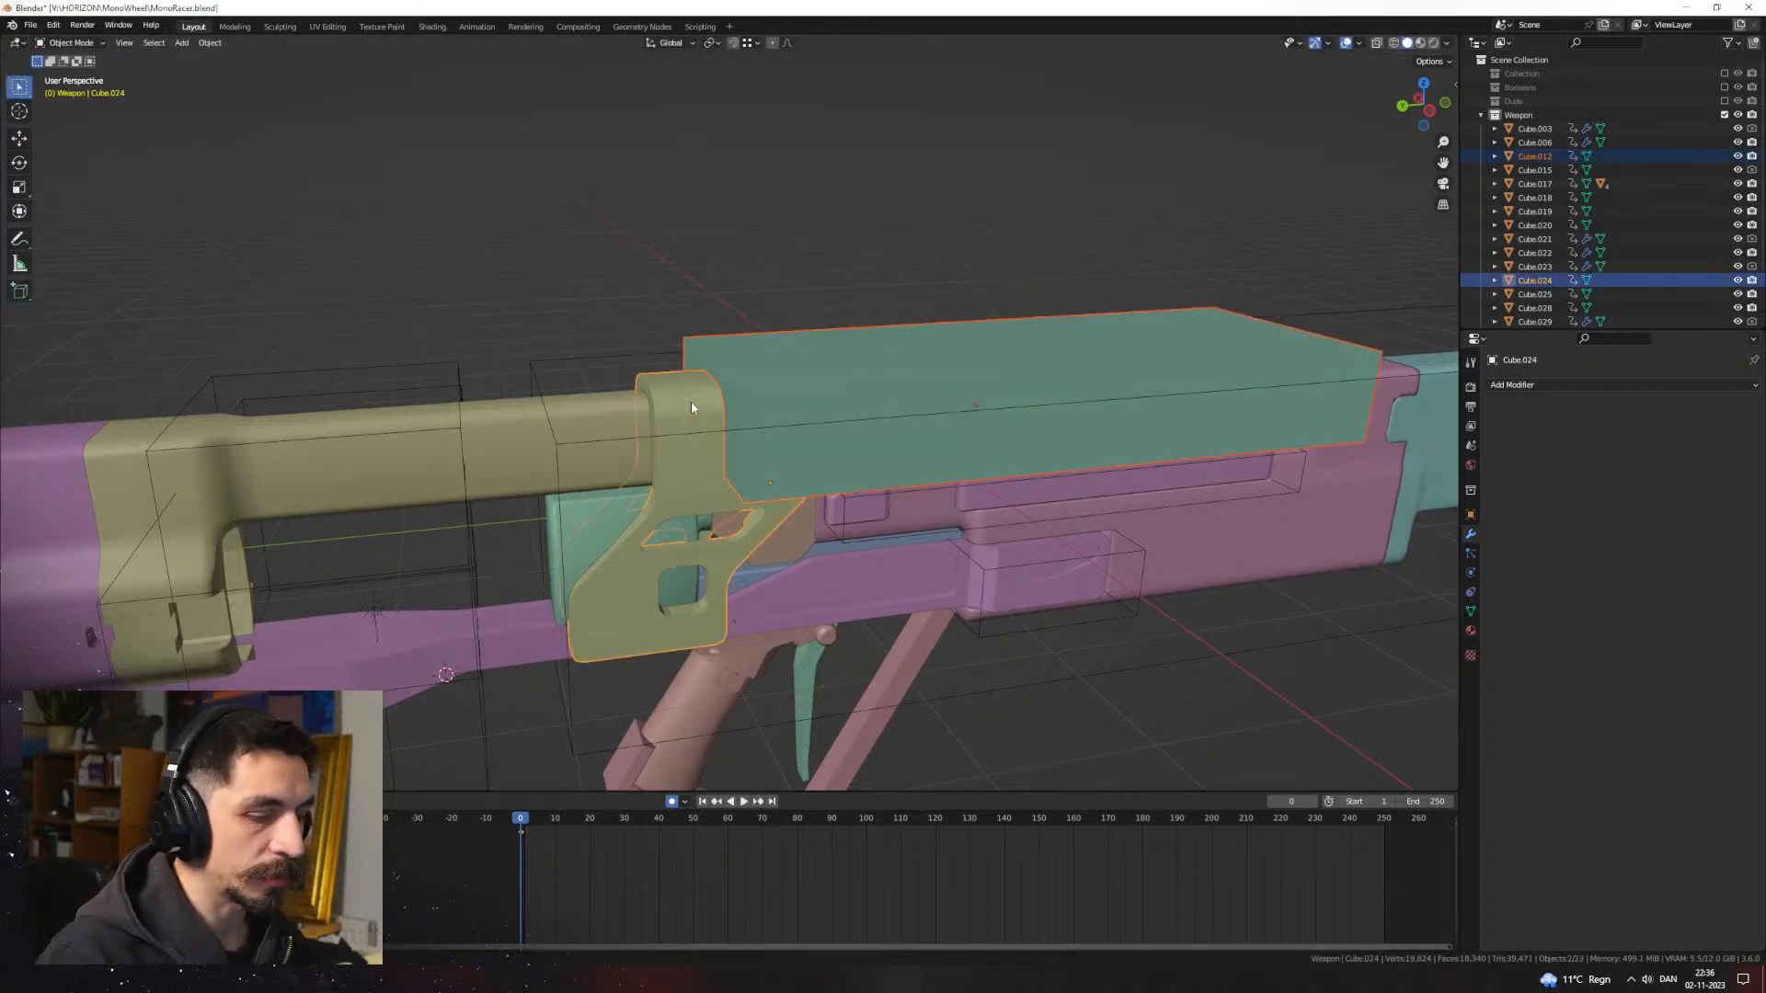
key("ctrl+KP_Subtract")
left_click(803, 401)
left_click(803, 401)
middle_click_drag(804, 406, 763, 355)
left_click(780, 343)
middle_click_drag(688, 414, 853, 367)
key("ctrl+KP_Subtract")
left_click(874, 336)
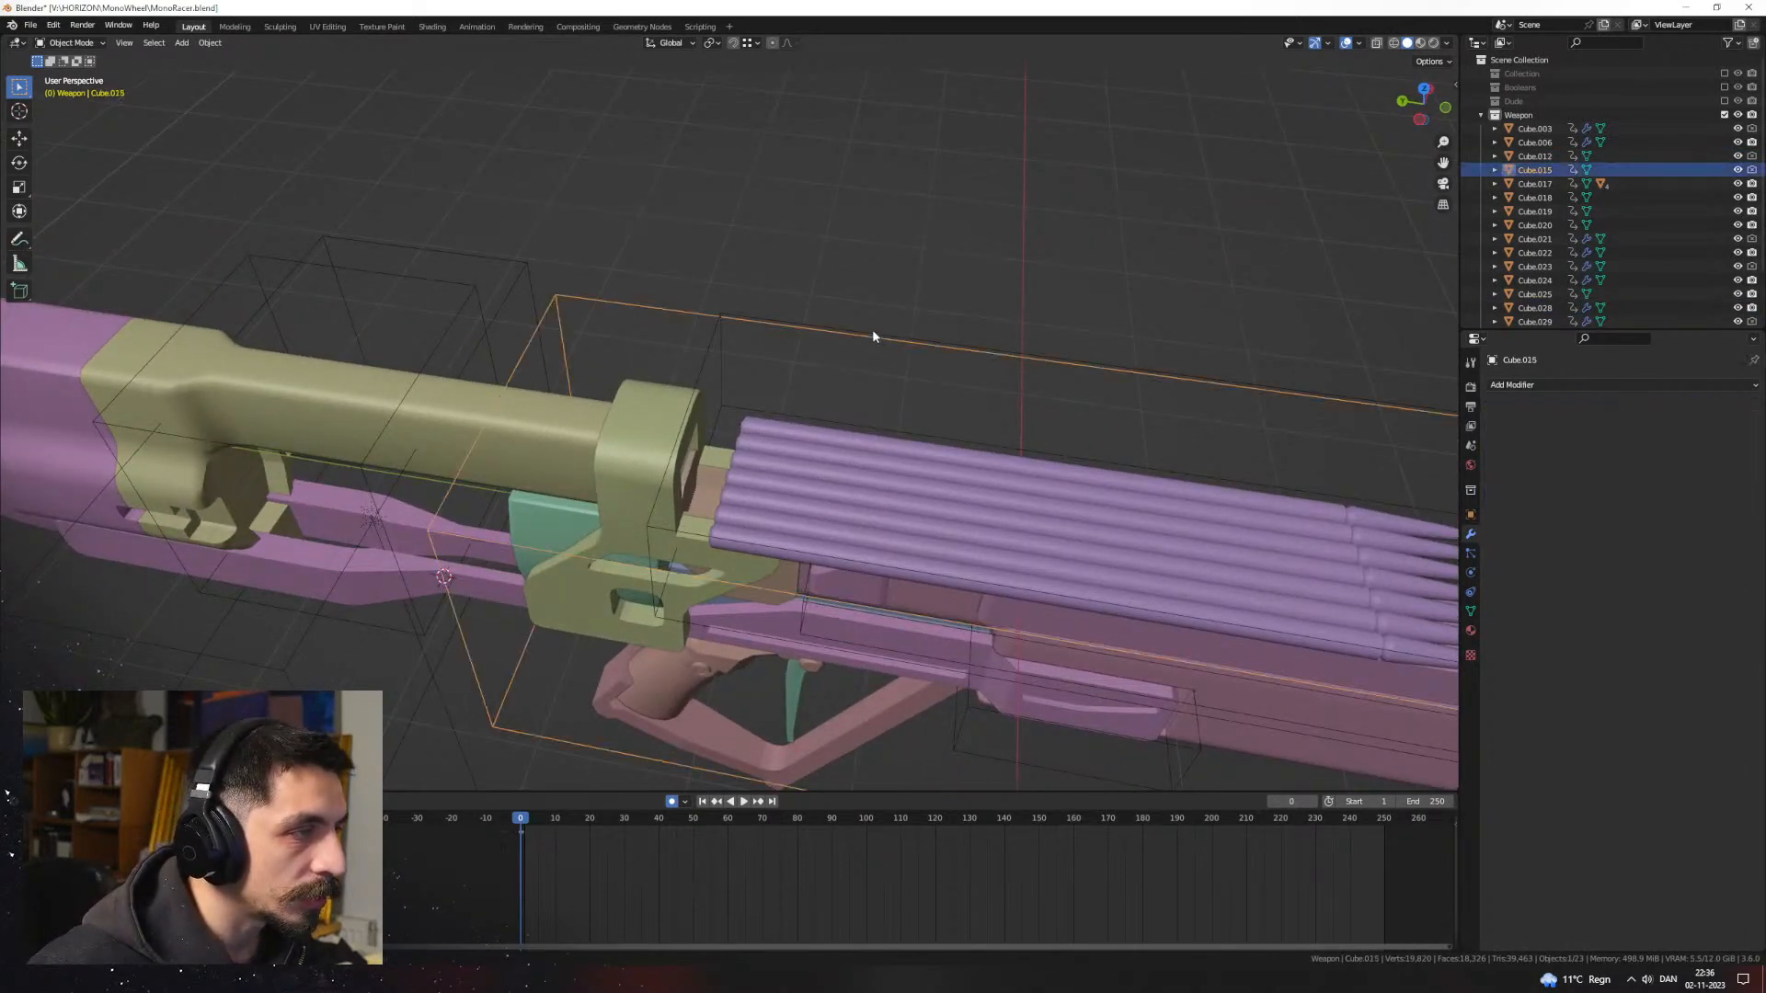
Step: In top view, move the box's end vertices at the frame bracket about 0.18 m along Y
key("Tab")
middle_click_drag(795, 469, 687, 507)
key("KP_Decimal")
left_click_drag(608, 424, 610, 397)
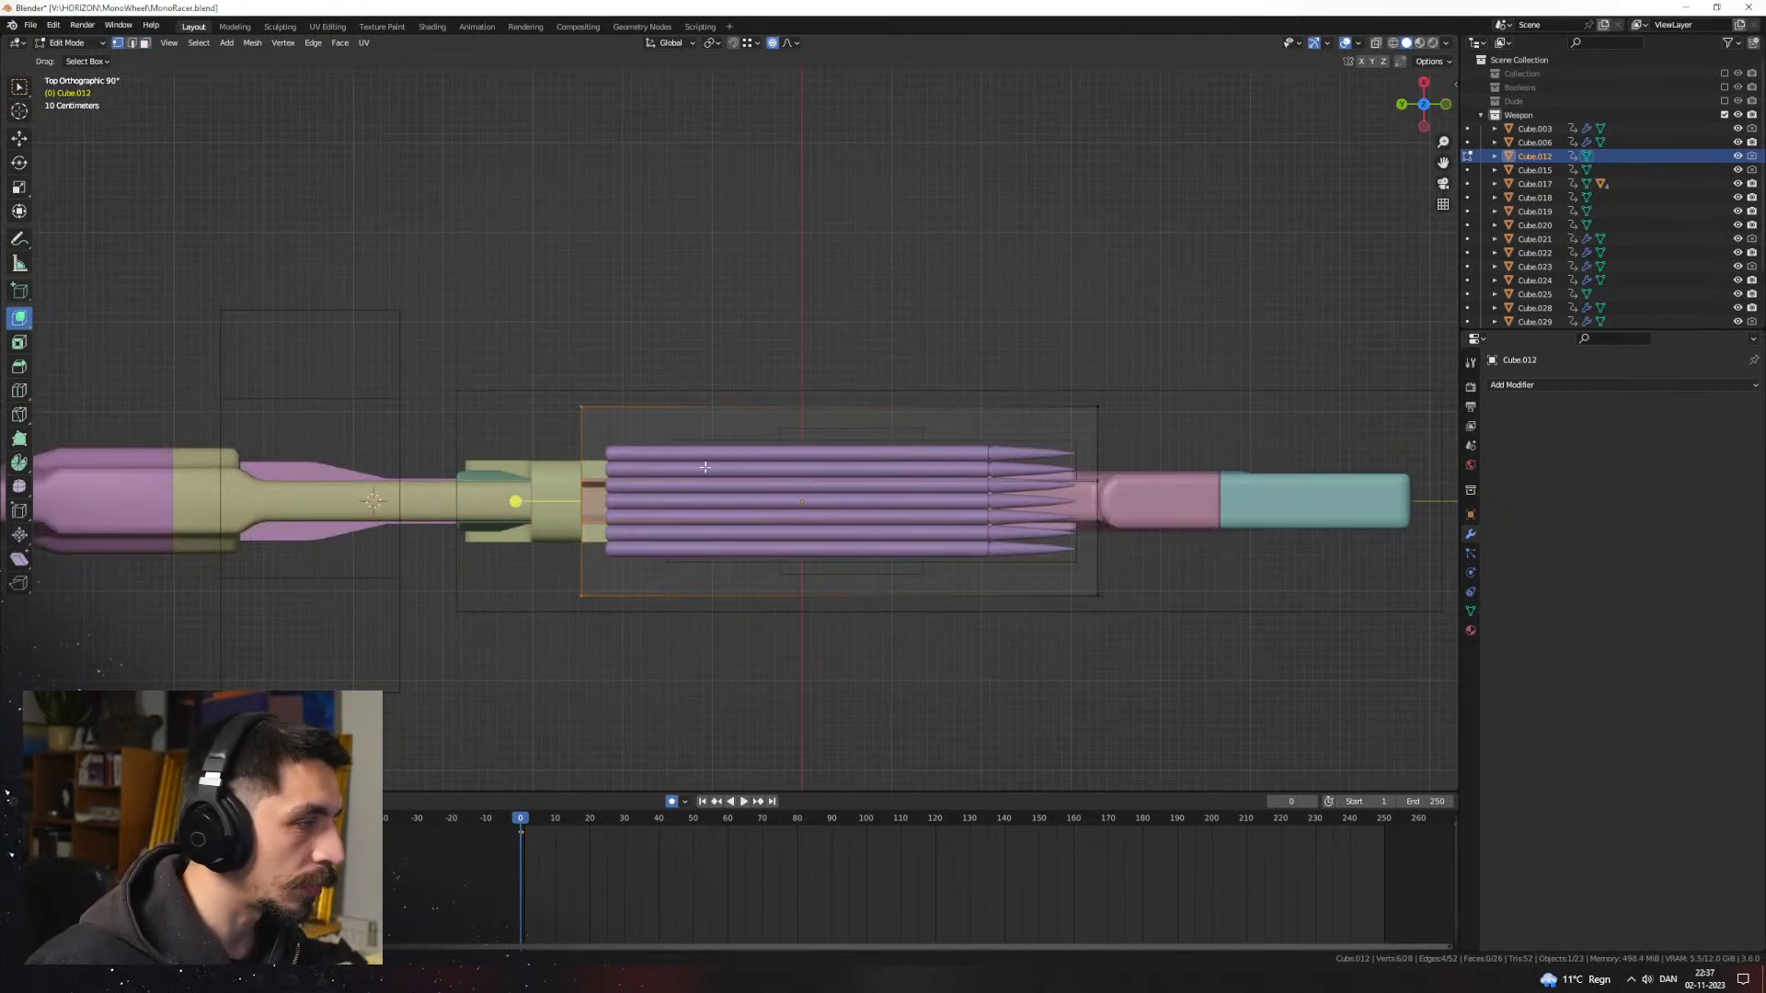
left_click(719, 470)
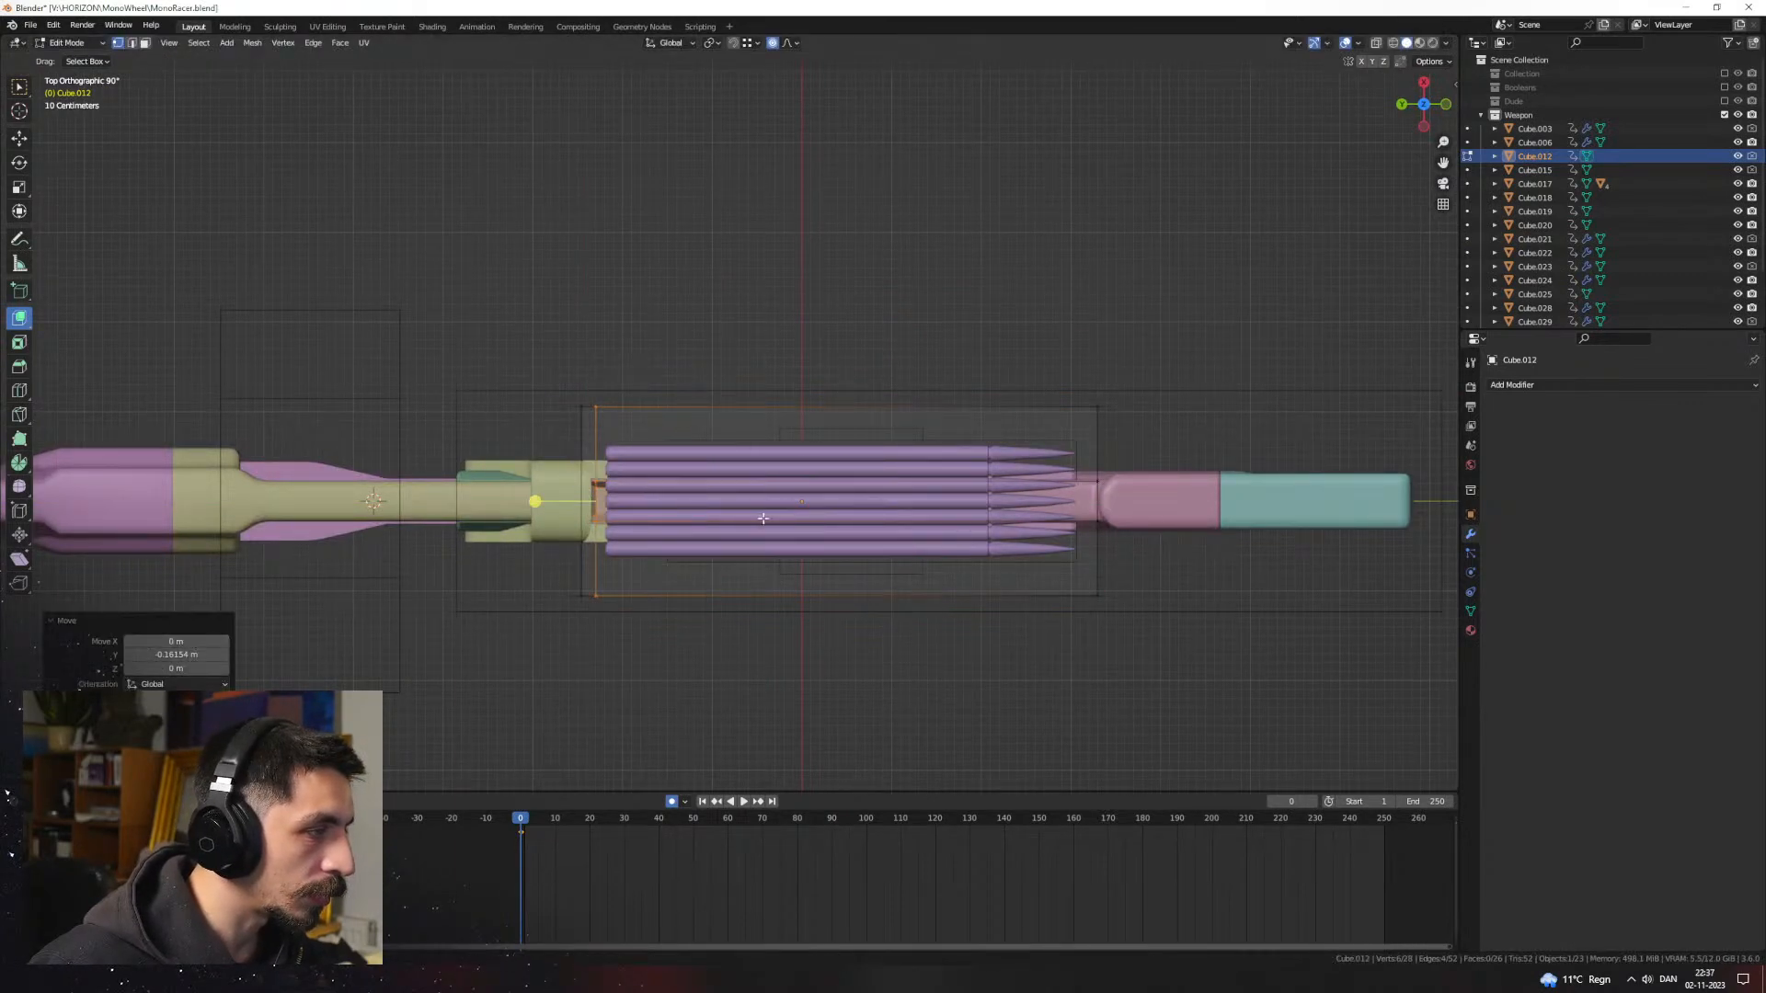
middle_click_drag(763, 518, 807, 423)
key("Tab")
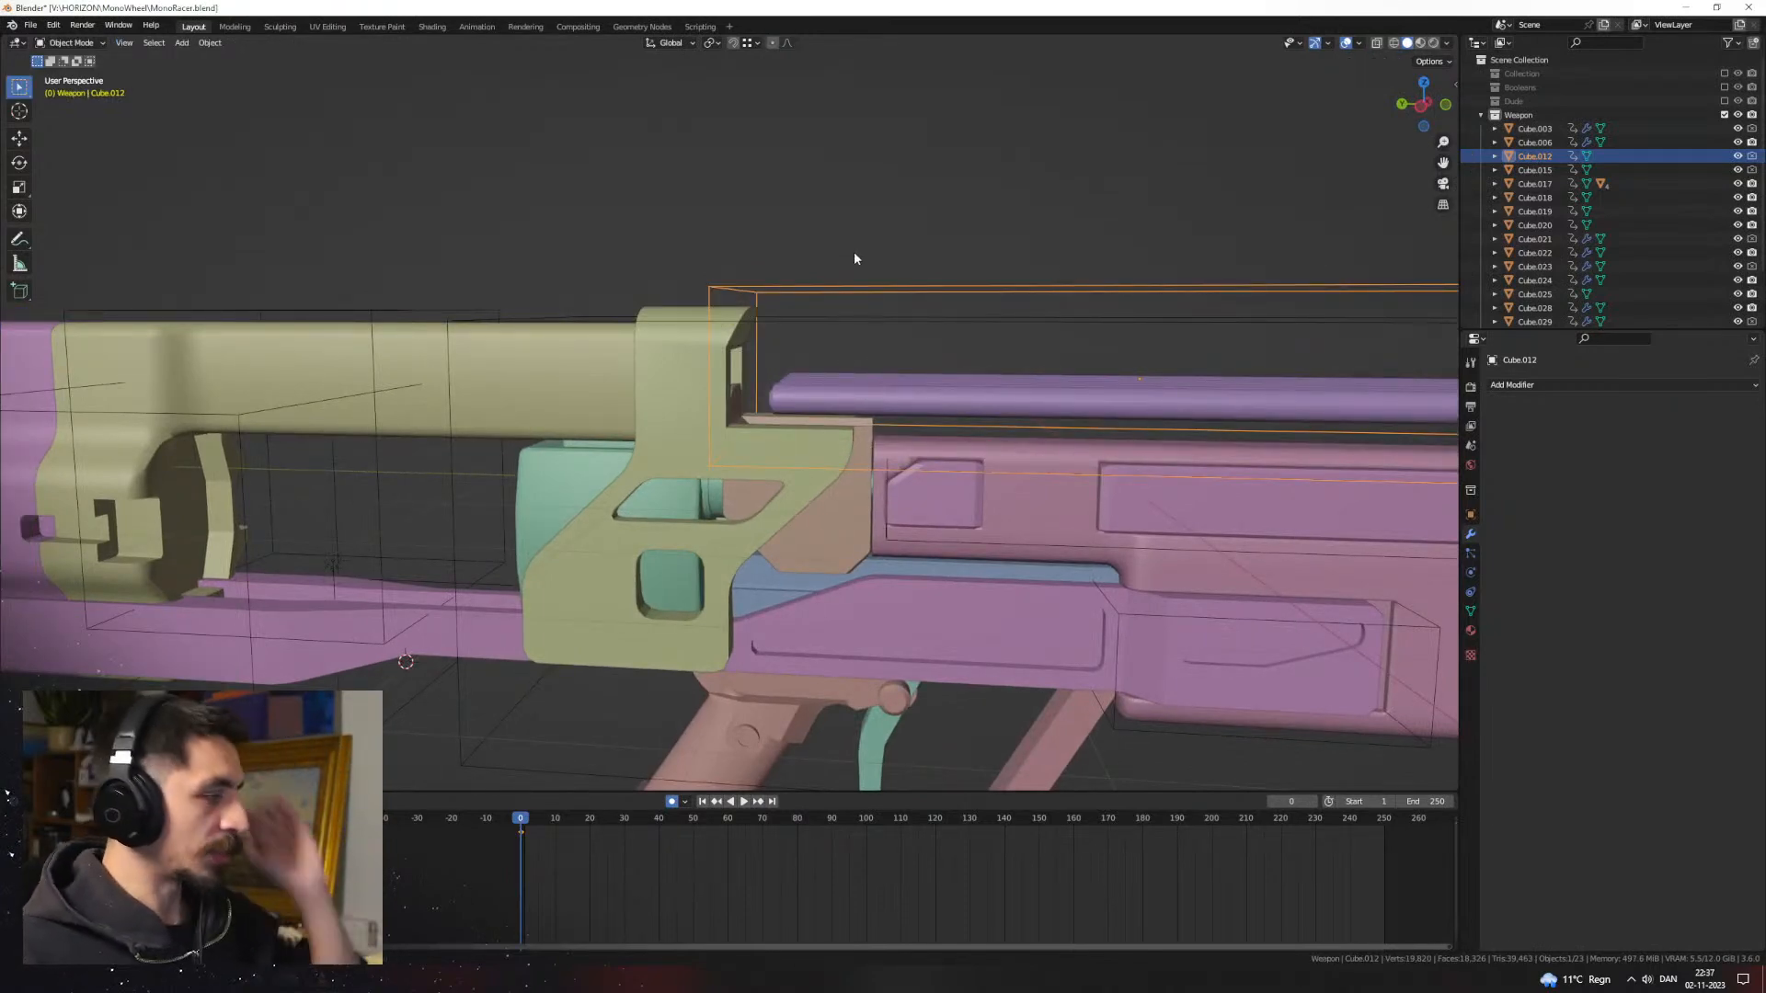
Step: Cut the box out of the main receiver body with a Boolean difference
middle_click_drag(902, 288, 810, 406)
mouse_move(1076, 449)
middle_mouse_down()
mouse_move(1163, 465)
mouse_move(1094, 453)
middle_mouse_up()
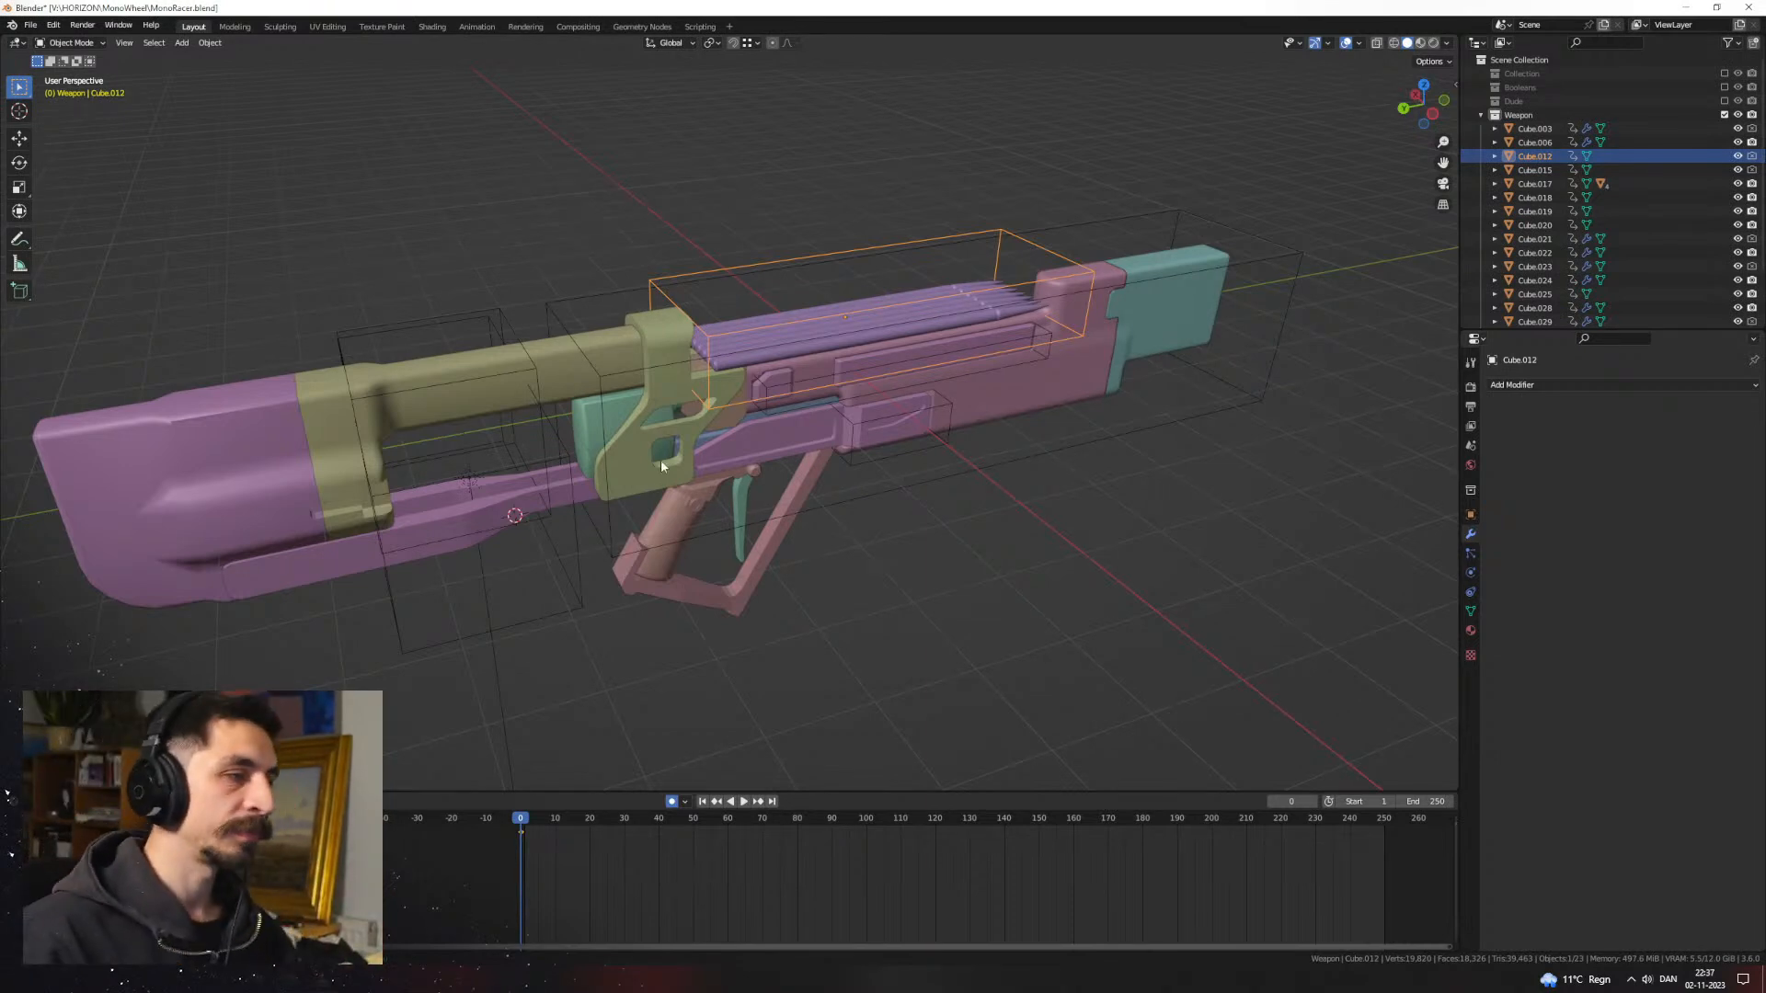
middle_click_drag(660, 465, 722, 426)
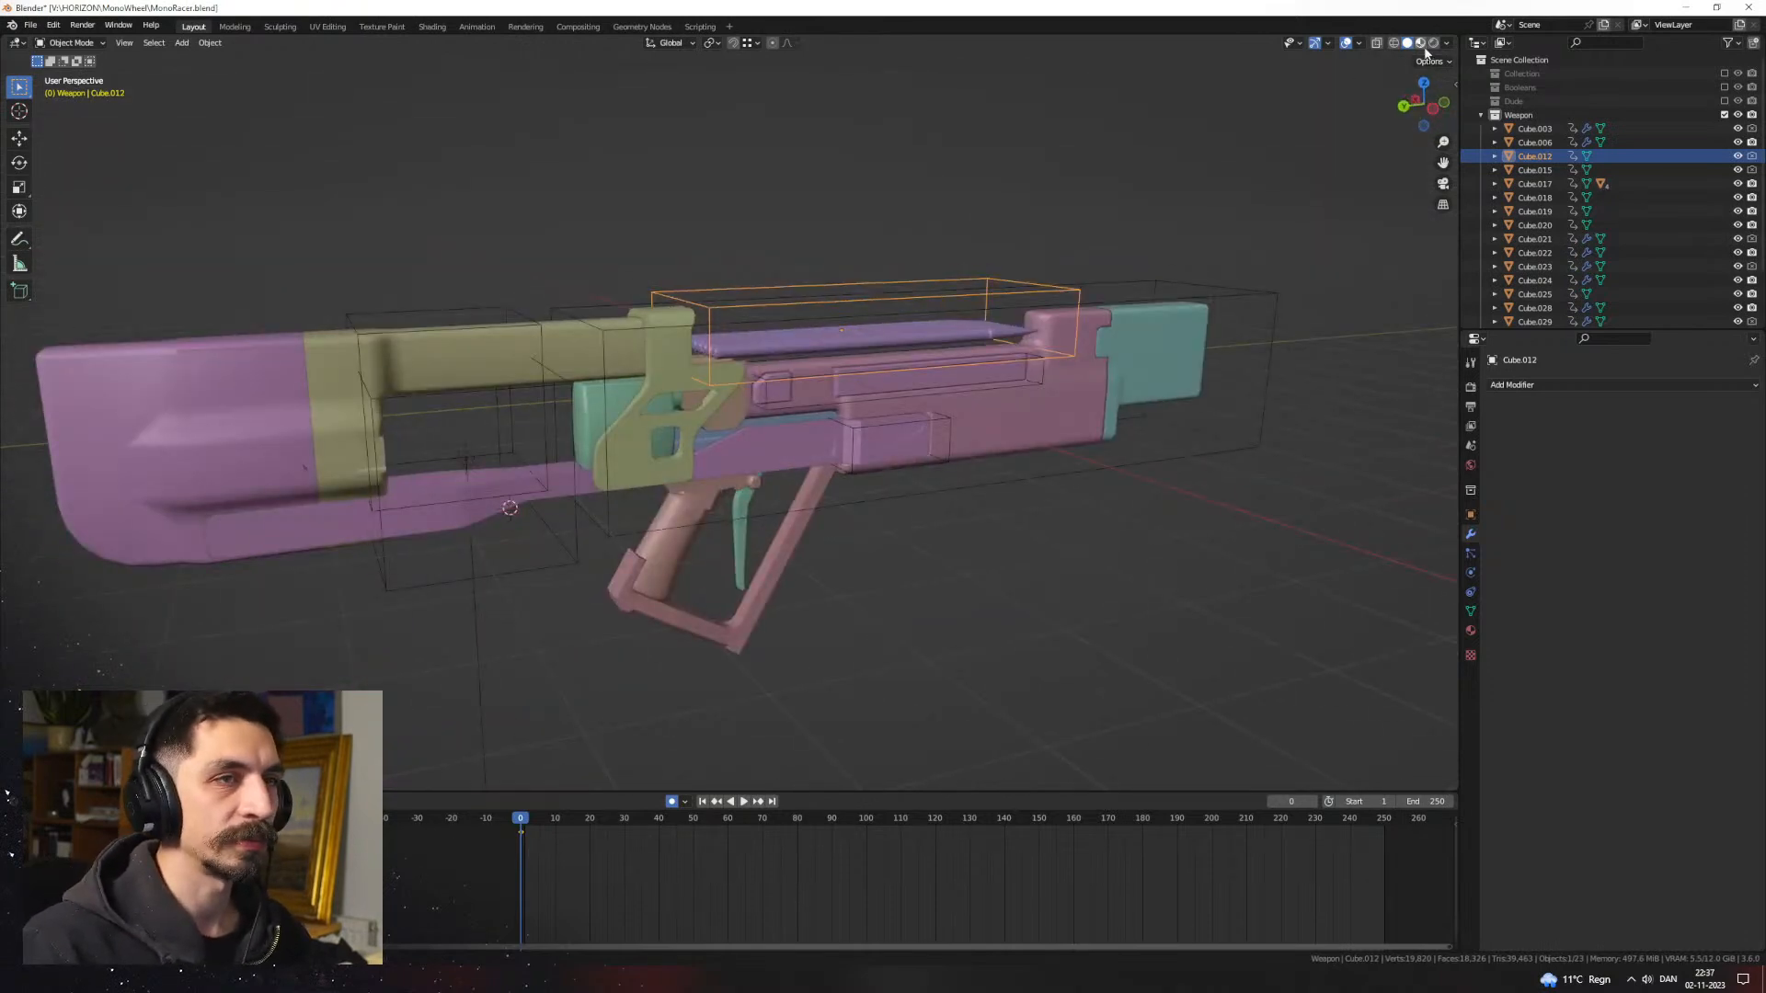
middle_click_drag(1023, 402, 987, 374)
scroll(781, 433, "up", 1)
scroll(943, 454, "up", 2)
left_click(954, 414, "shift")
key("ctrl+shift+minus")
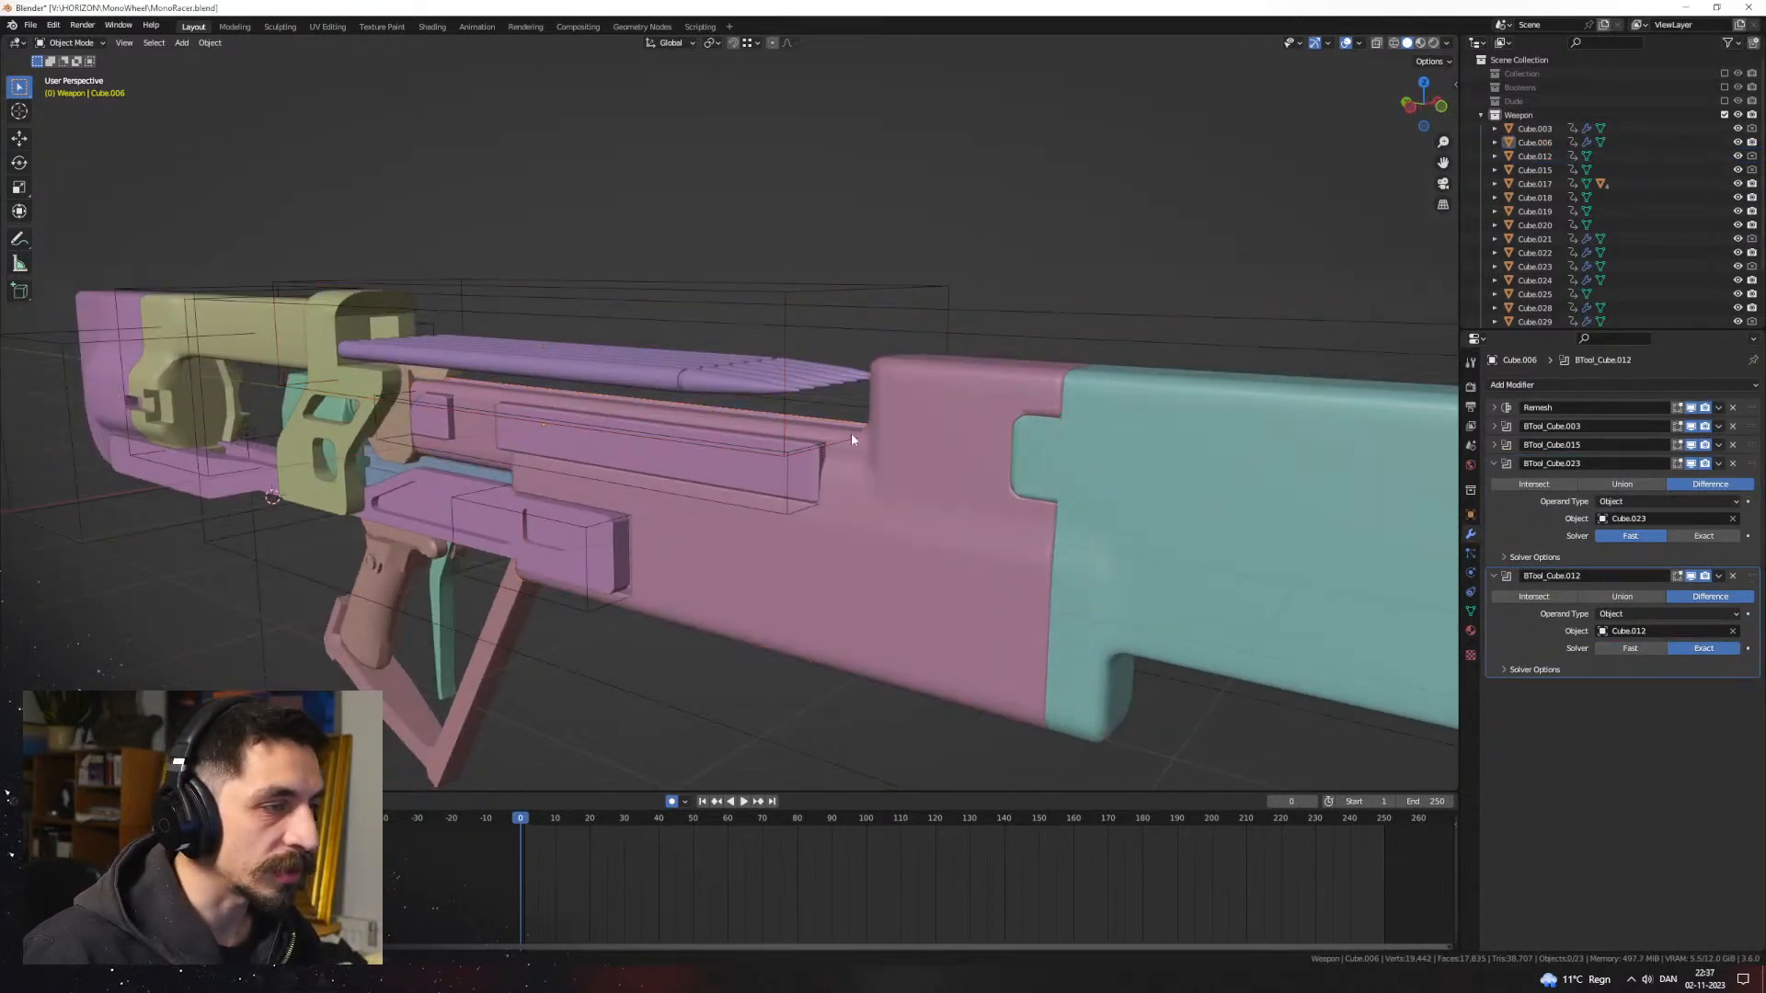
Step: Open the cutter box for editing in face selection mode and examine the narrow channel on its underside
left_click(848, 442)
key("Tab")
key("z")
left_click(733, 447)
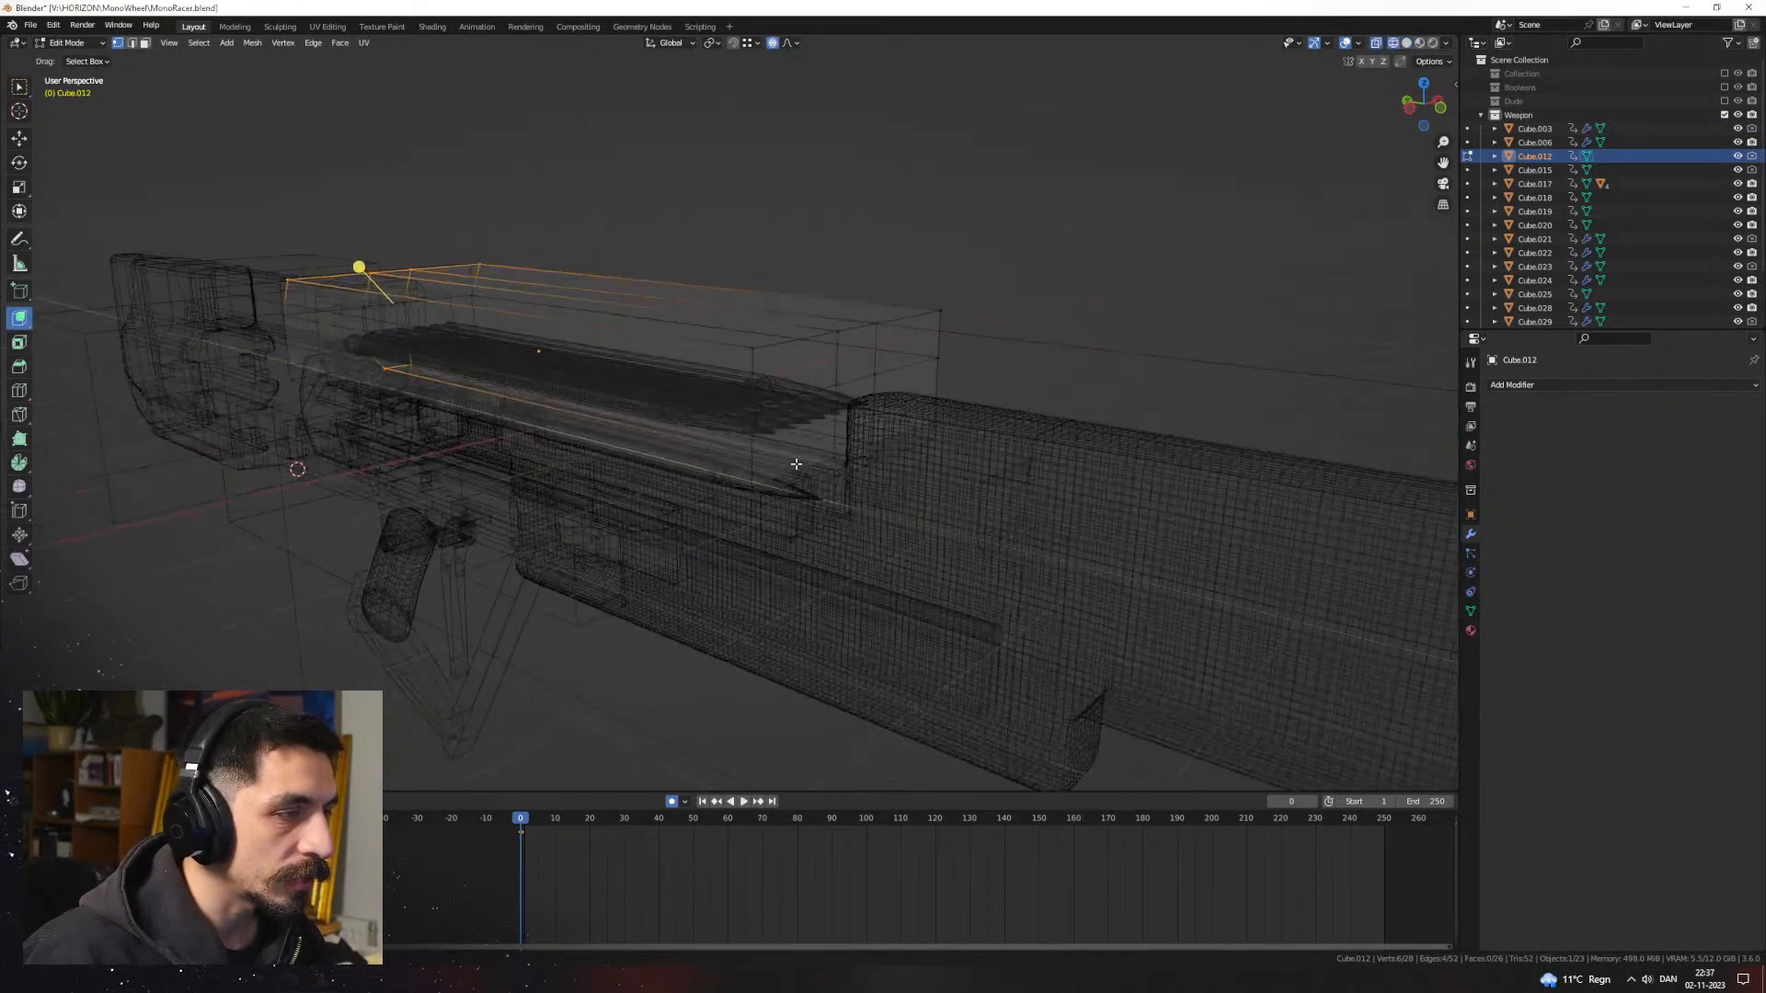
middle_click_drag(836, 472, 785, 423)
key("3")
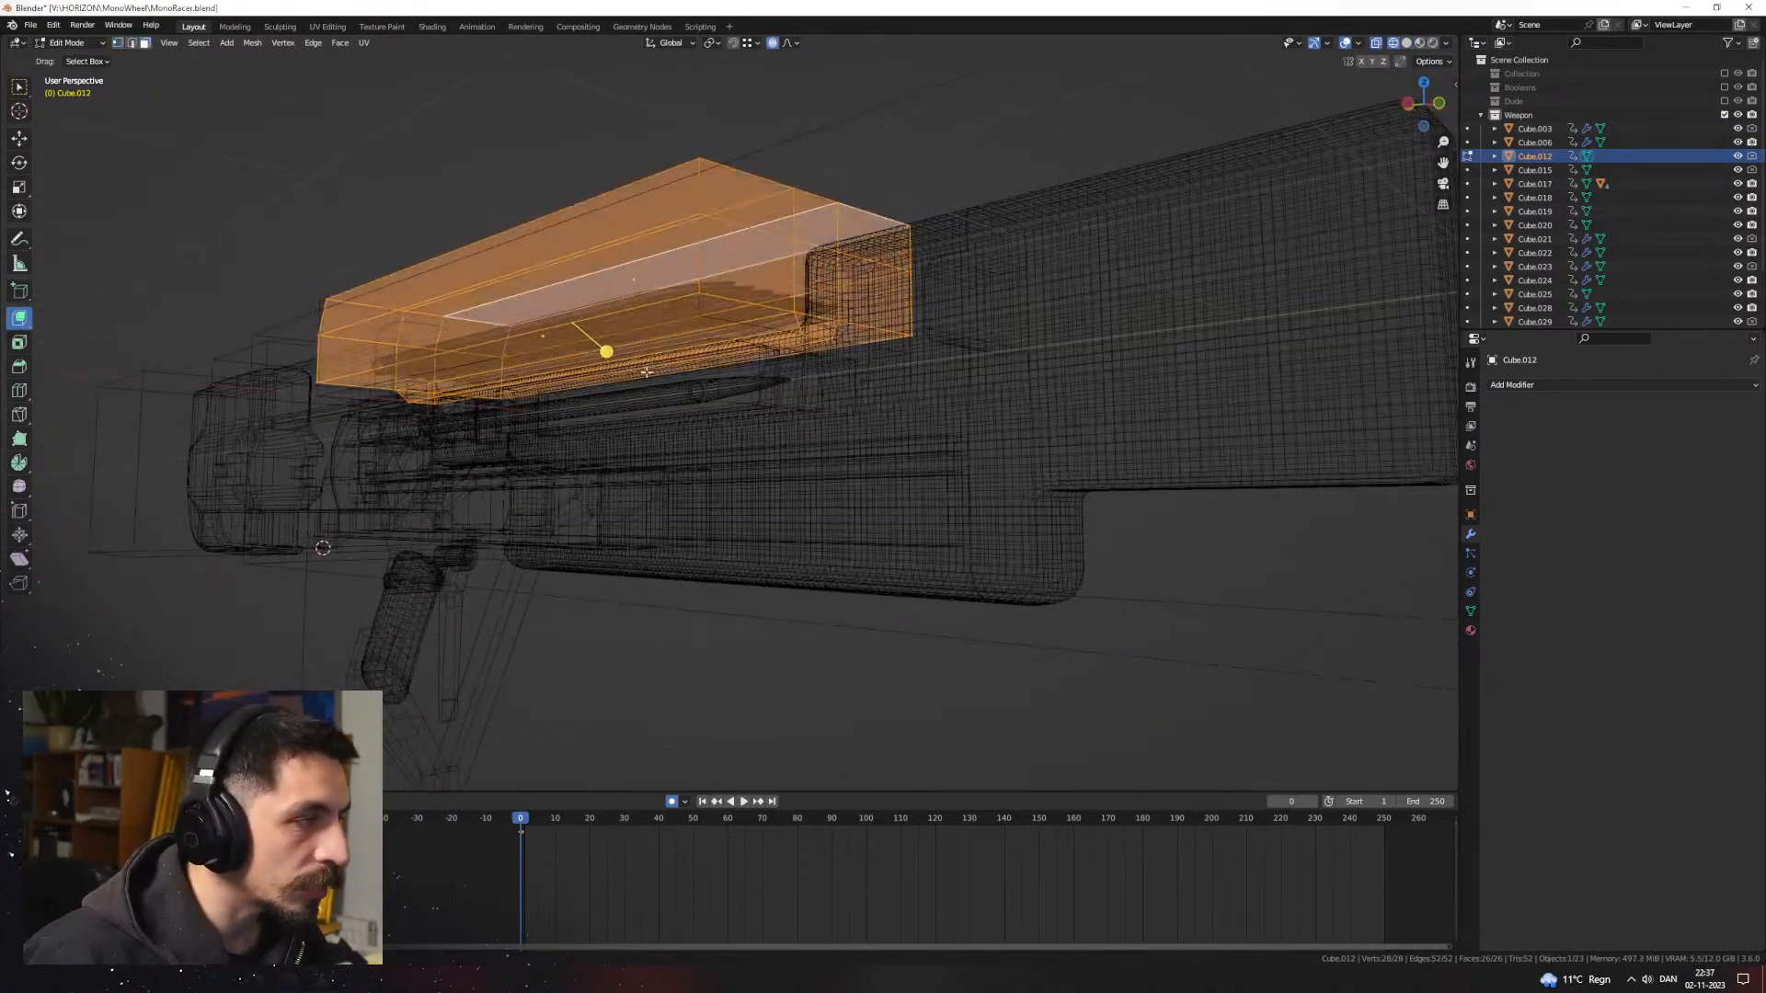
left_click(673, 363)
middle_click_drag(674, 362, 649, 354)
key("z")
left_click(722, 452)
mouse_move(823, 368)
middle_mouse_down()
mouse_move(838, 444)
mouse_move(716, 534)
mouse_move(703, 458)
middle_mouse_up()
key("a")
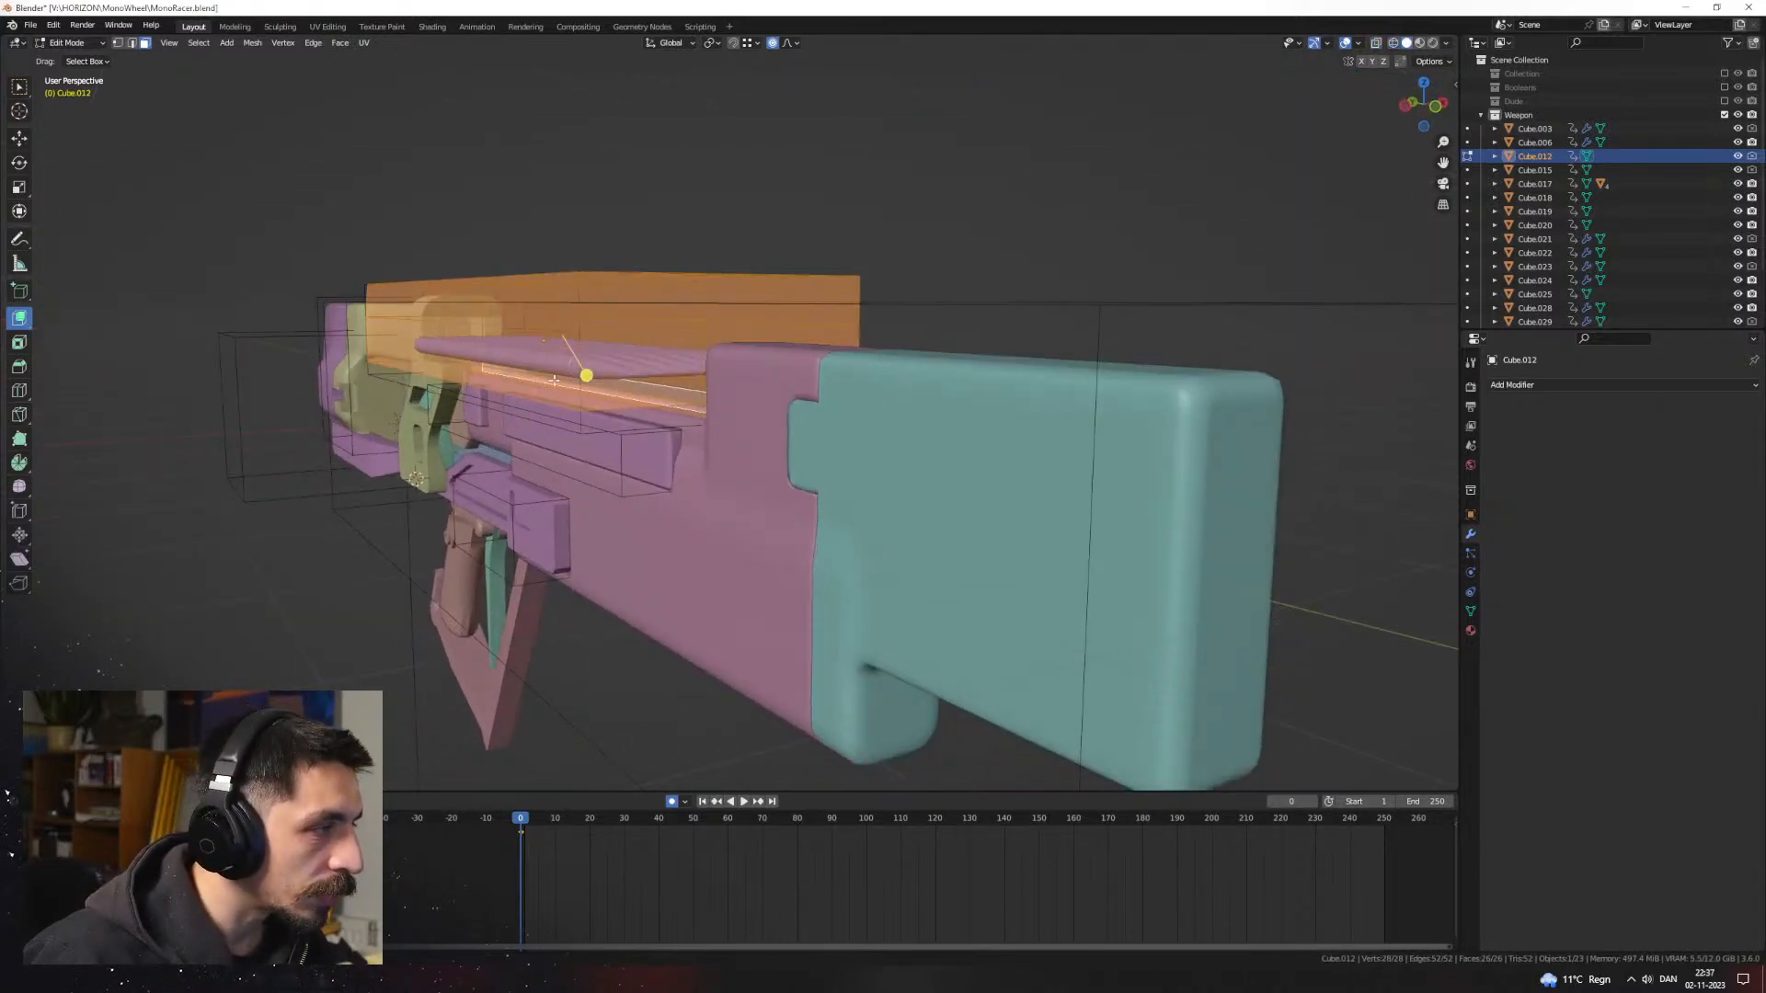
Step: Select the bottom face of the cutter's narrow channel and lower it about 0.073 m along Z
left_click(554, 380)
mouse_move(554, 380)
middle_mouse_down()
mouse_move(662, 400)
mouse_move(644, 492)
mouse_move(683, 461)
mouse_move(638, 423)
mouse_move(599, 426)
mouse_move(643, 474)
mouse_move(483, 392)
middle_mouse_up()
left_click(702, 417)
key("z")
key("a")
left_click(468, 343)
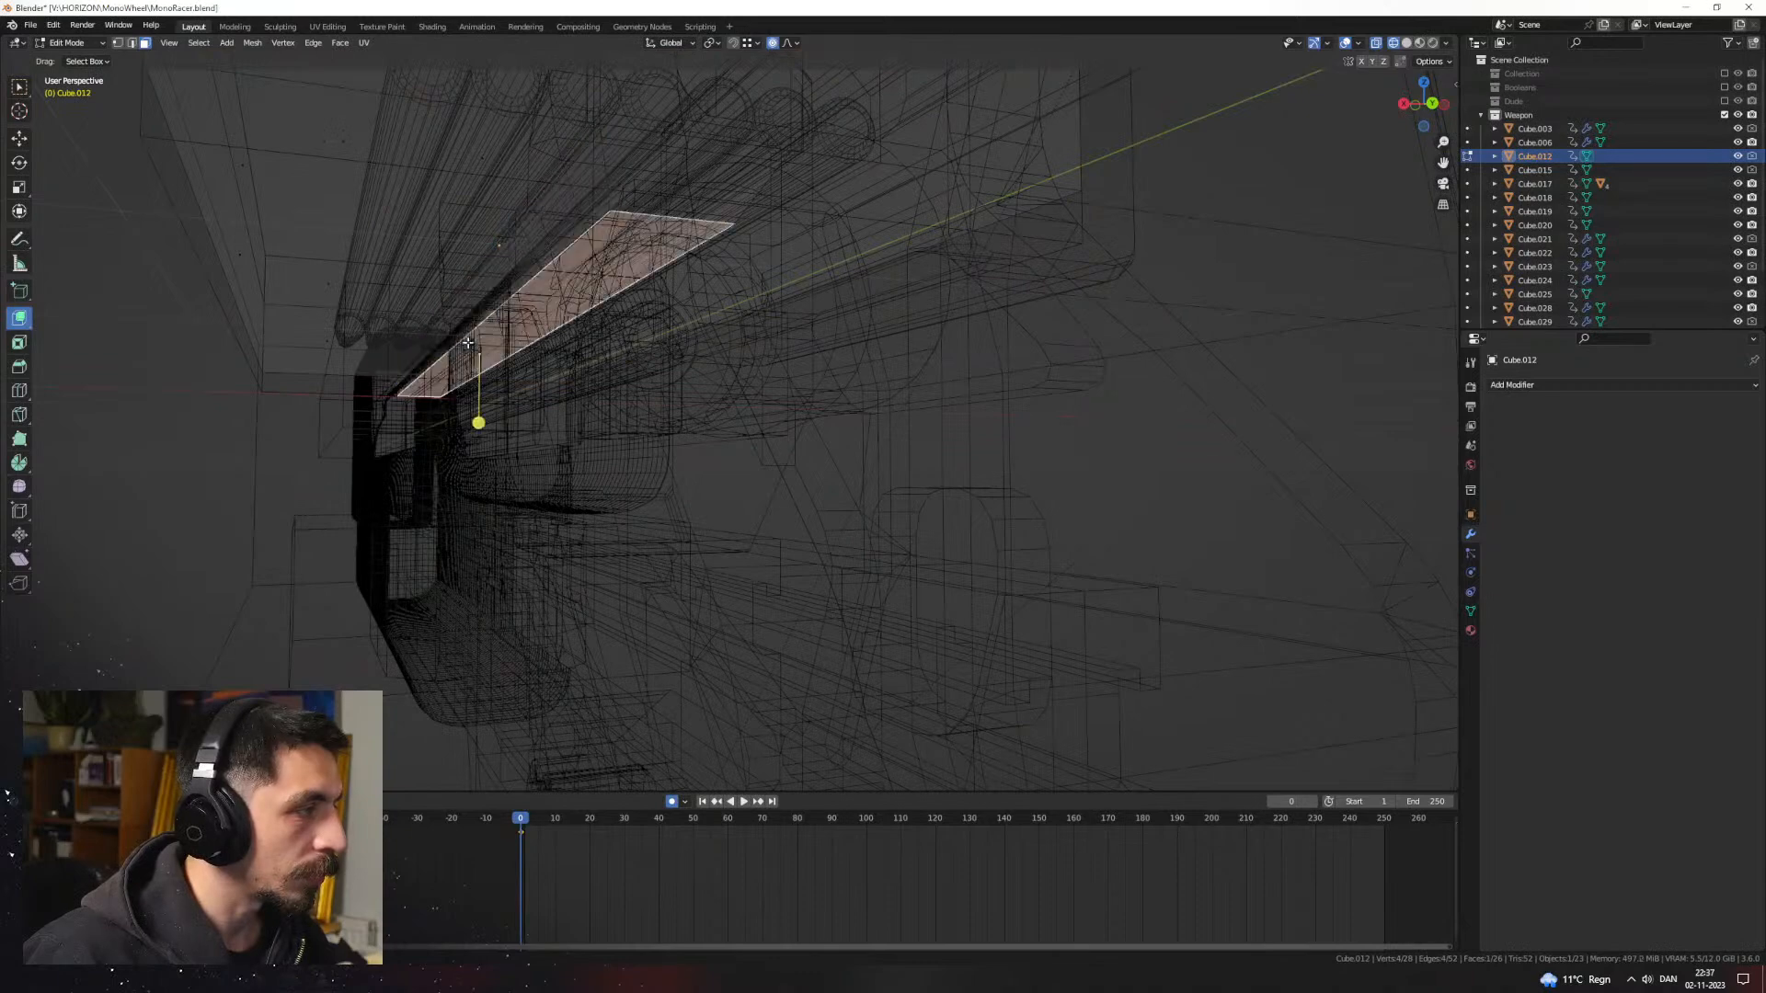
key("z")
mouse_move(742, 377)
middle_mouse_down()
mouse_move(821, 437)
mouse_move(802, 466)
middle_mouse_up()
left_click(823, 444)
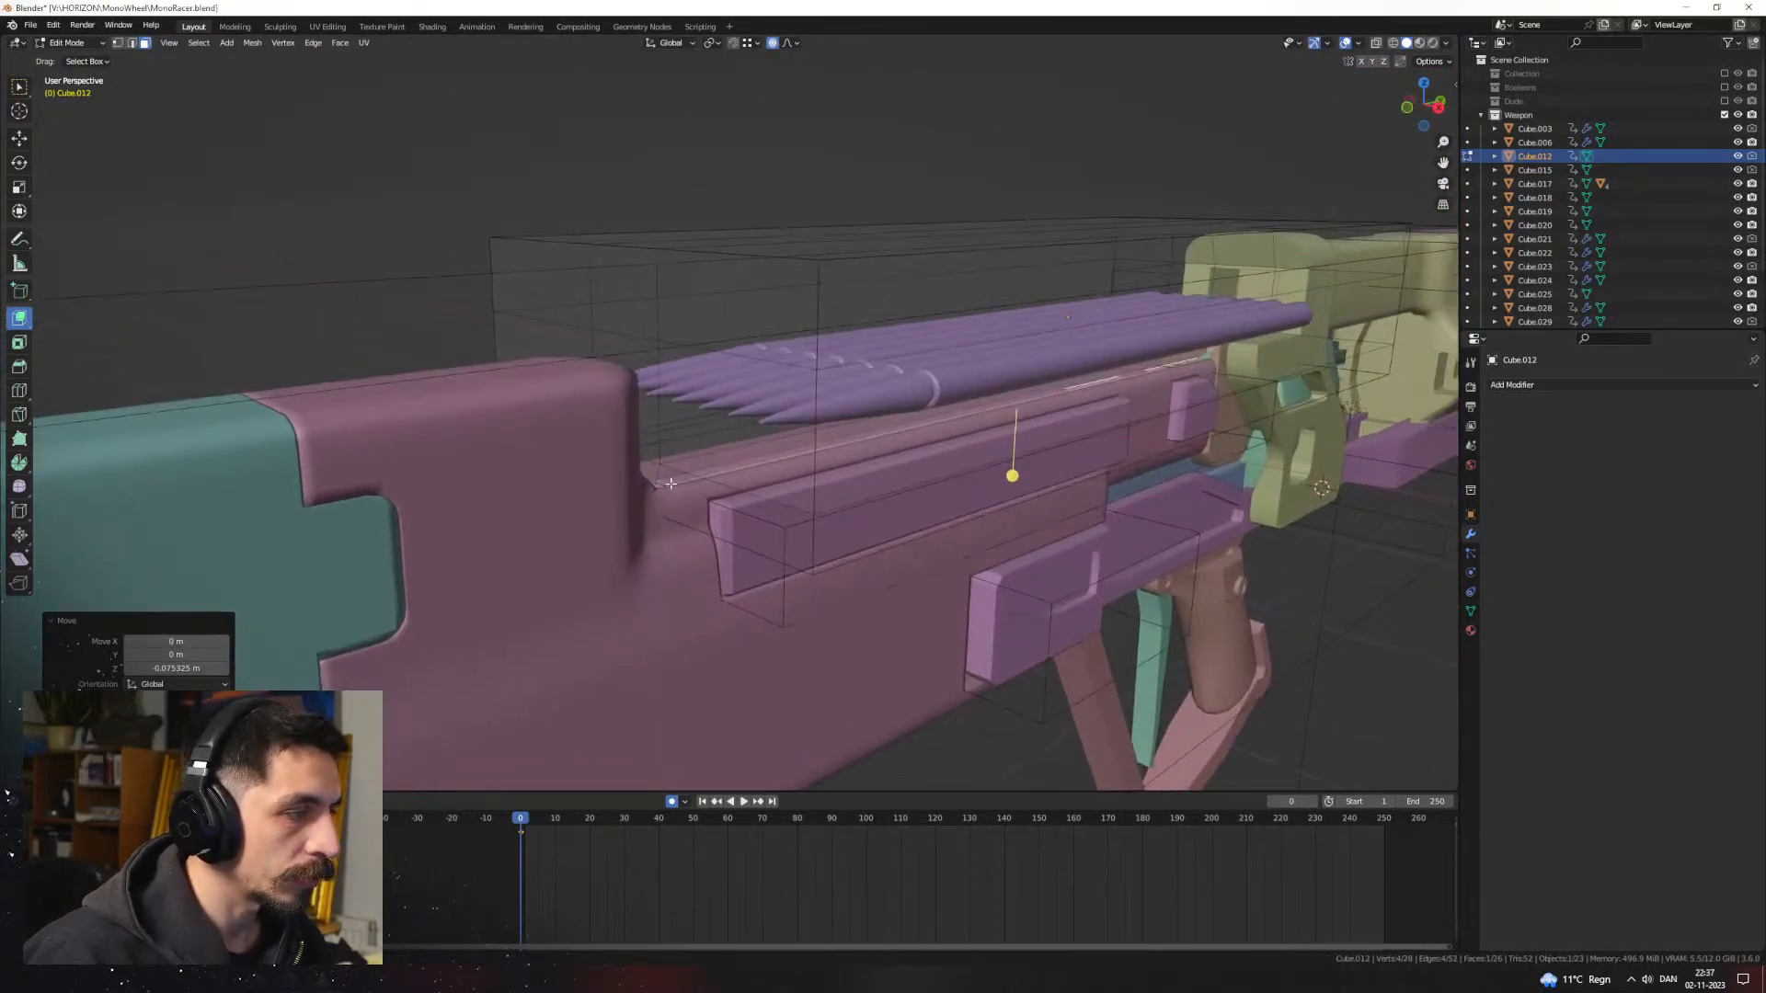
Step: Select the face loop of the cutter's lower channel and scale it by about 1.7 along X
key("ctrl+l")
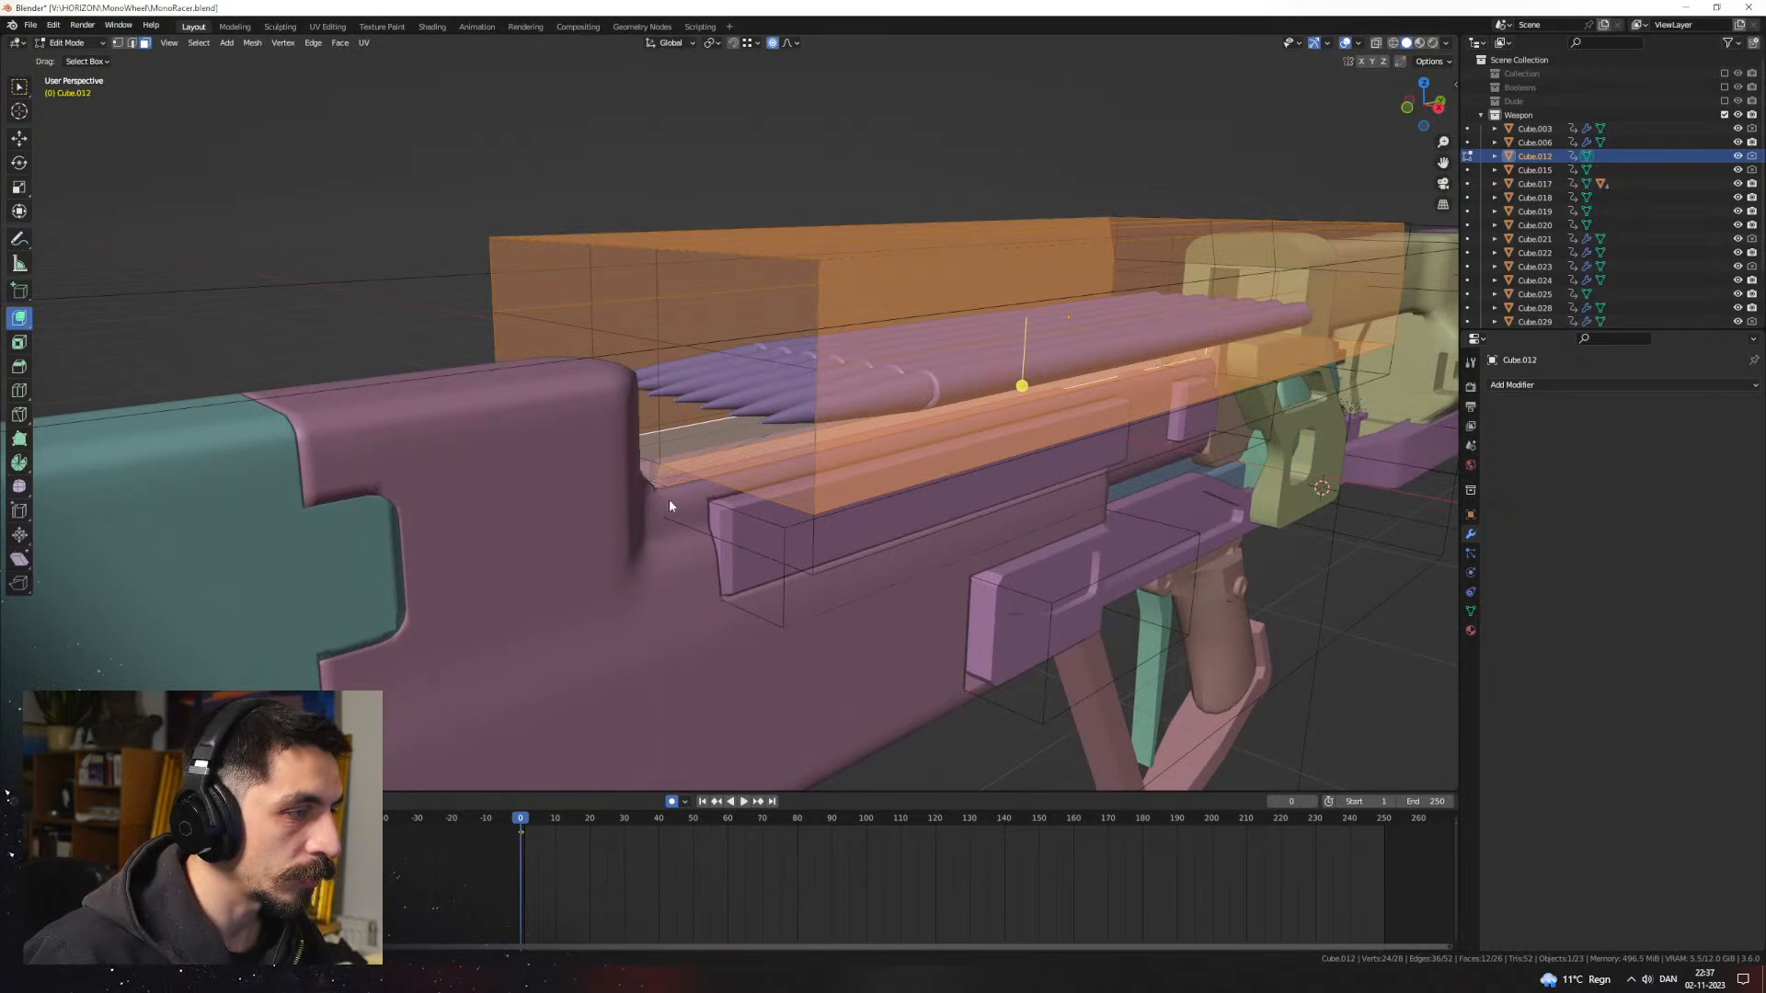
key("z")
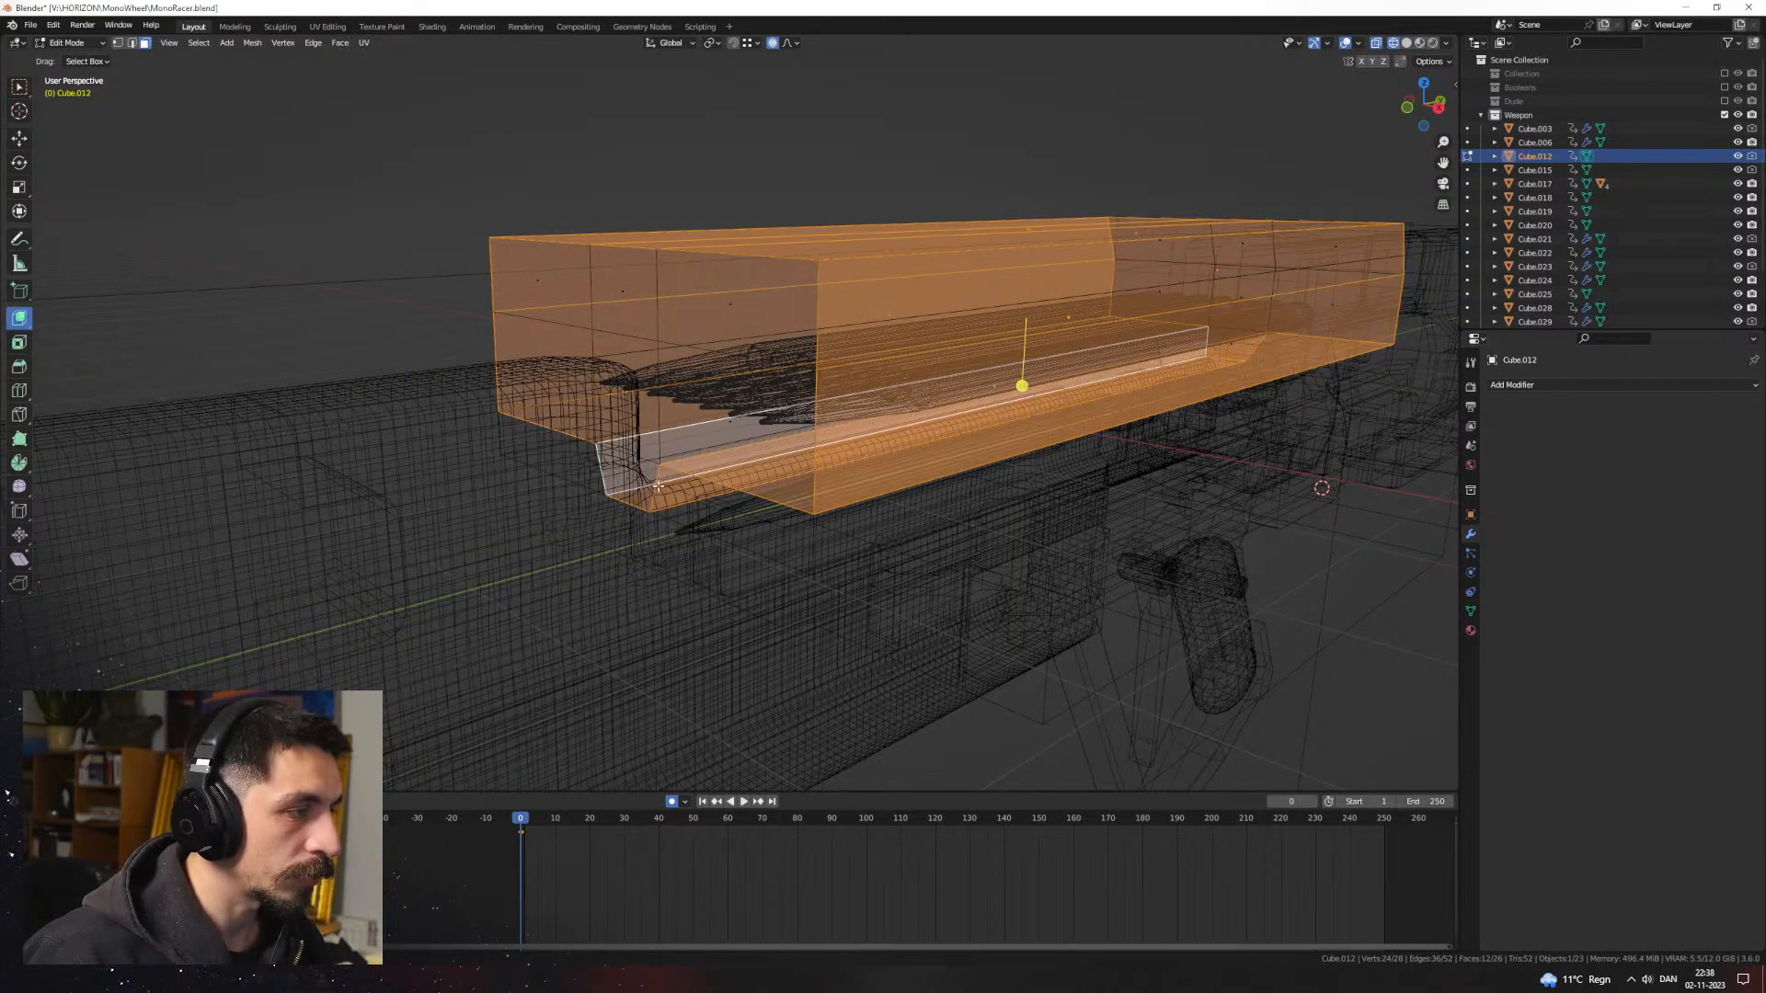
left_click(655, 485)
left_click(651, 486, "alt")
left_click(652, 485, "alt")
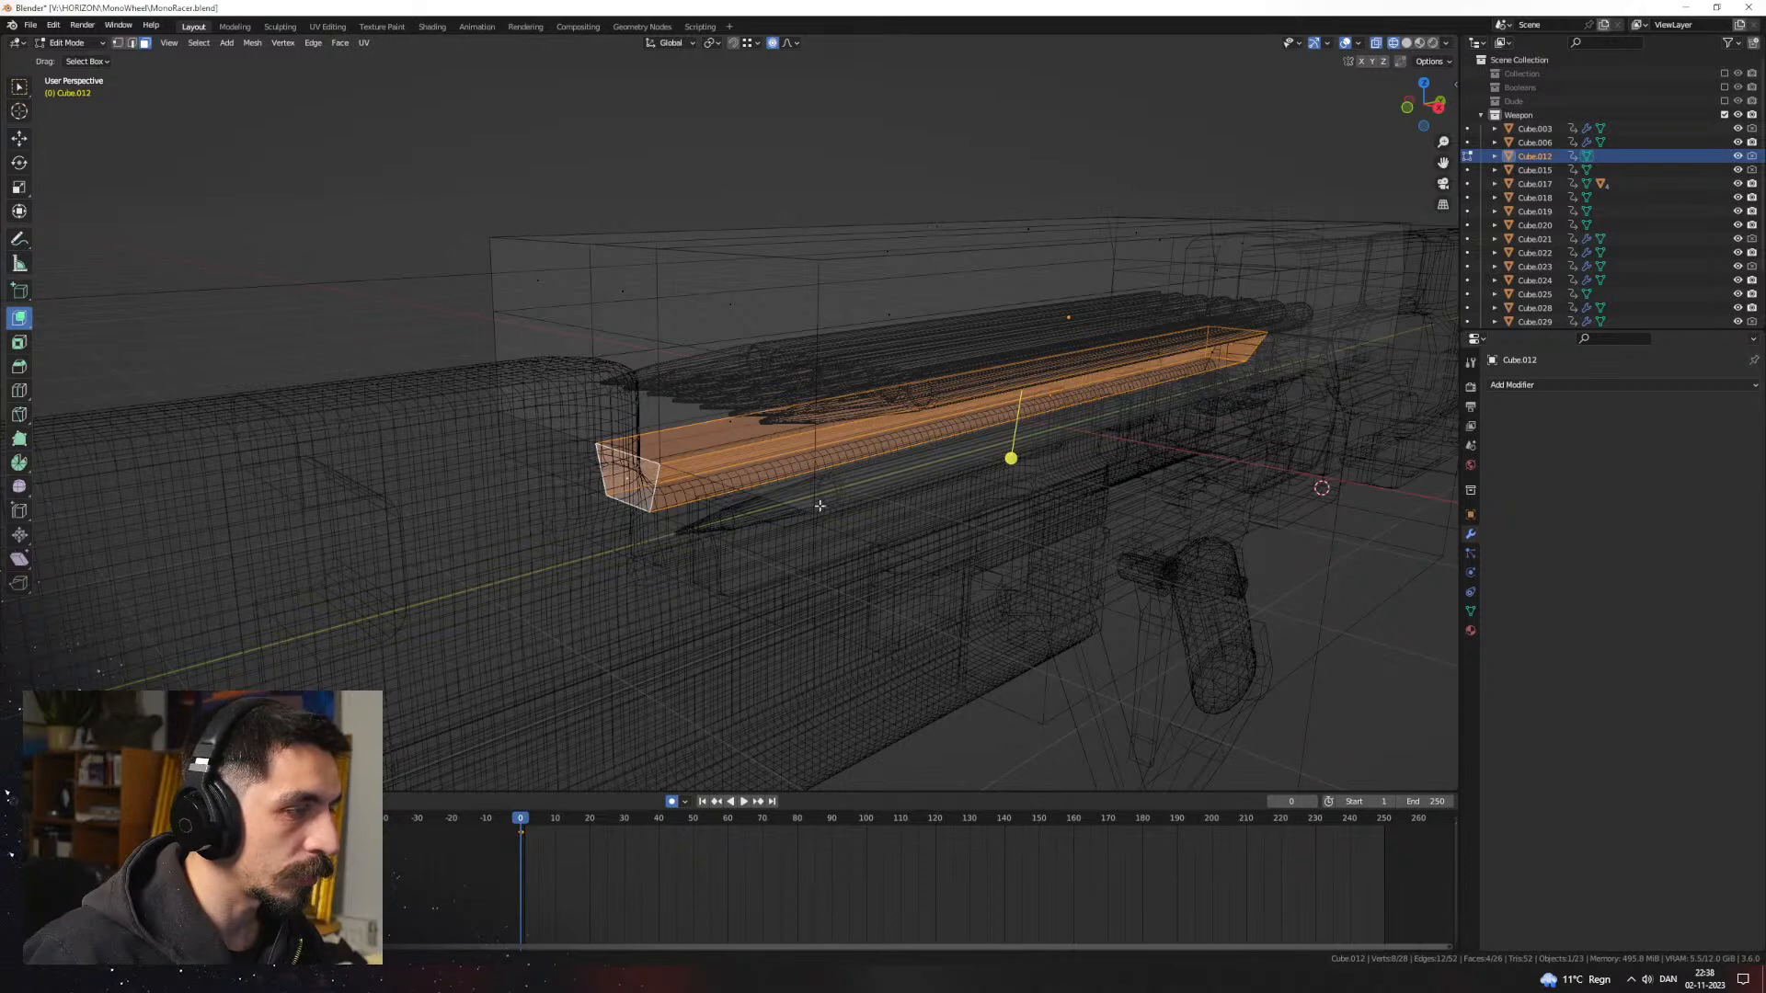
key("z")
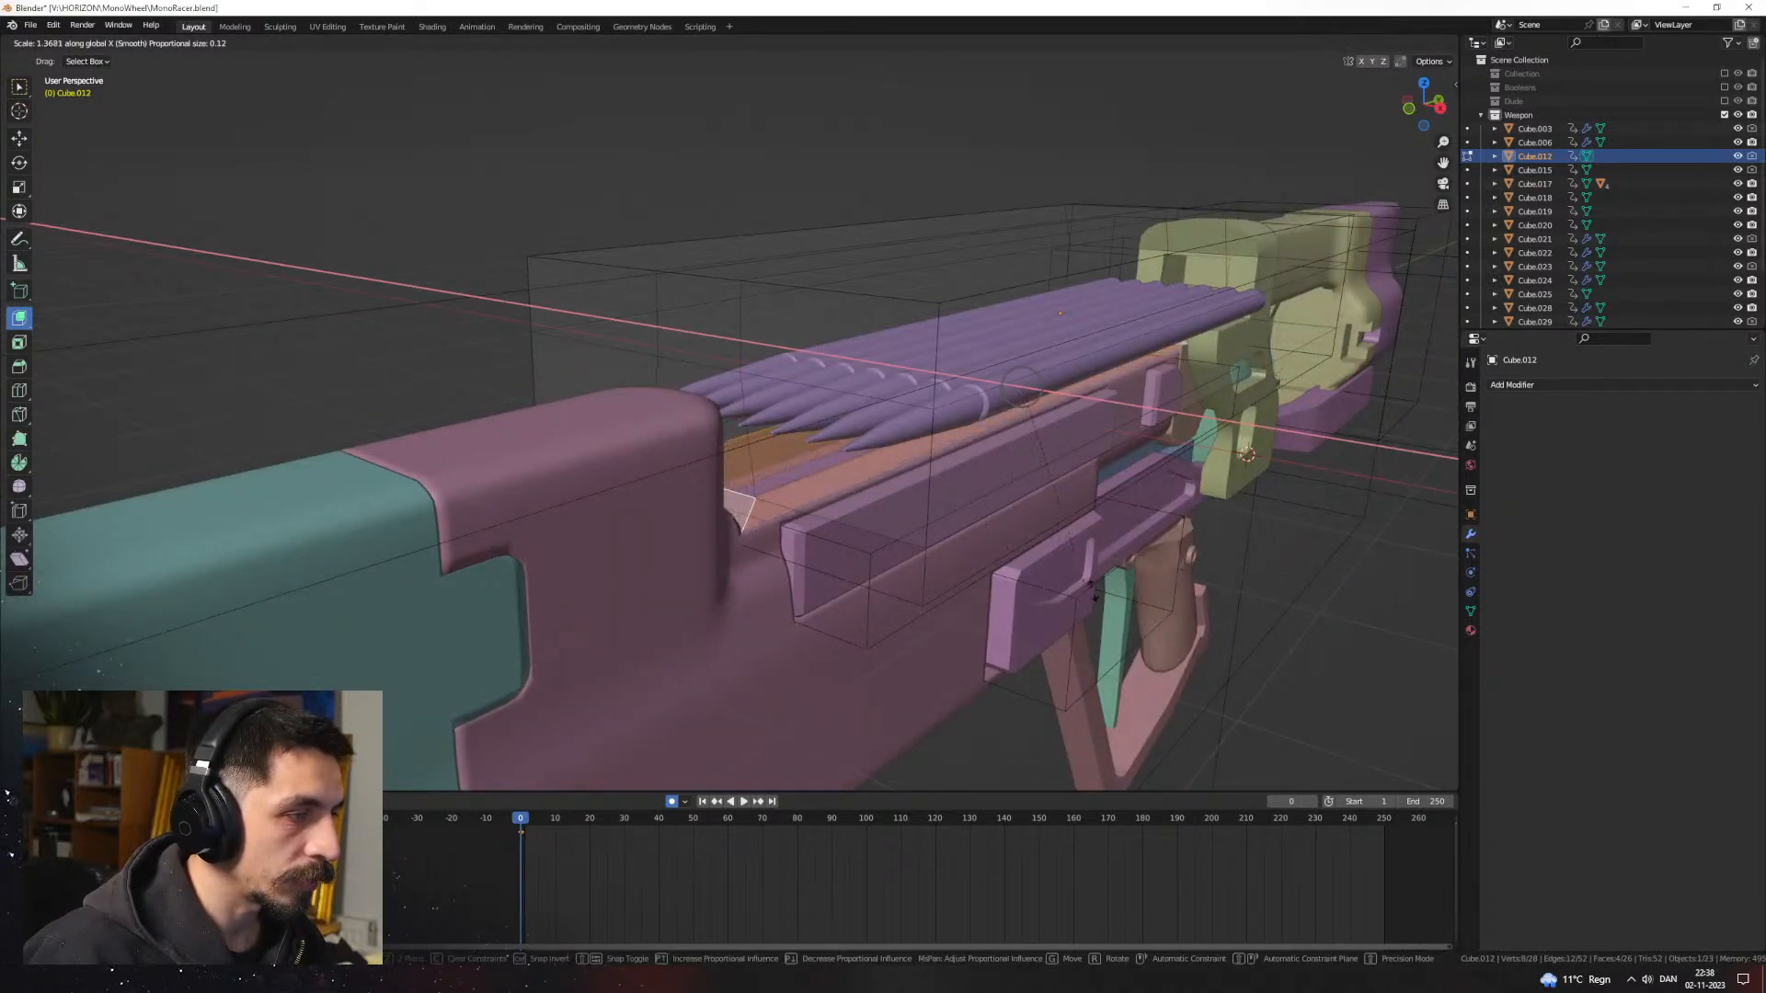
left_click(1147, 616)
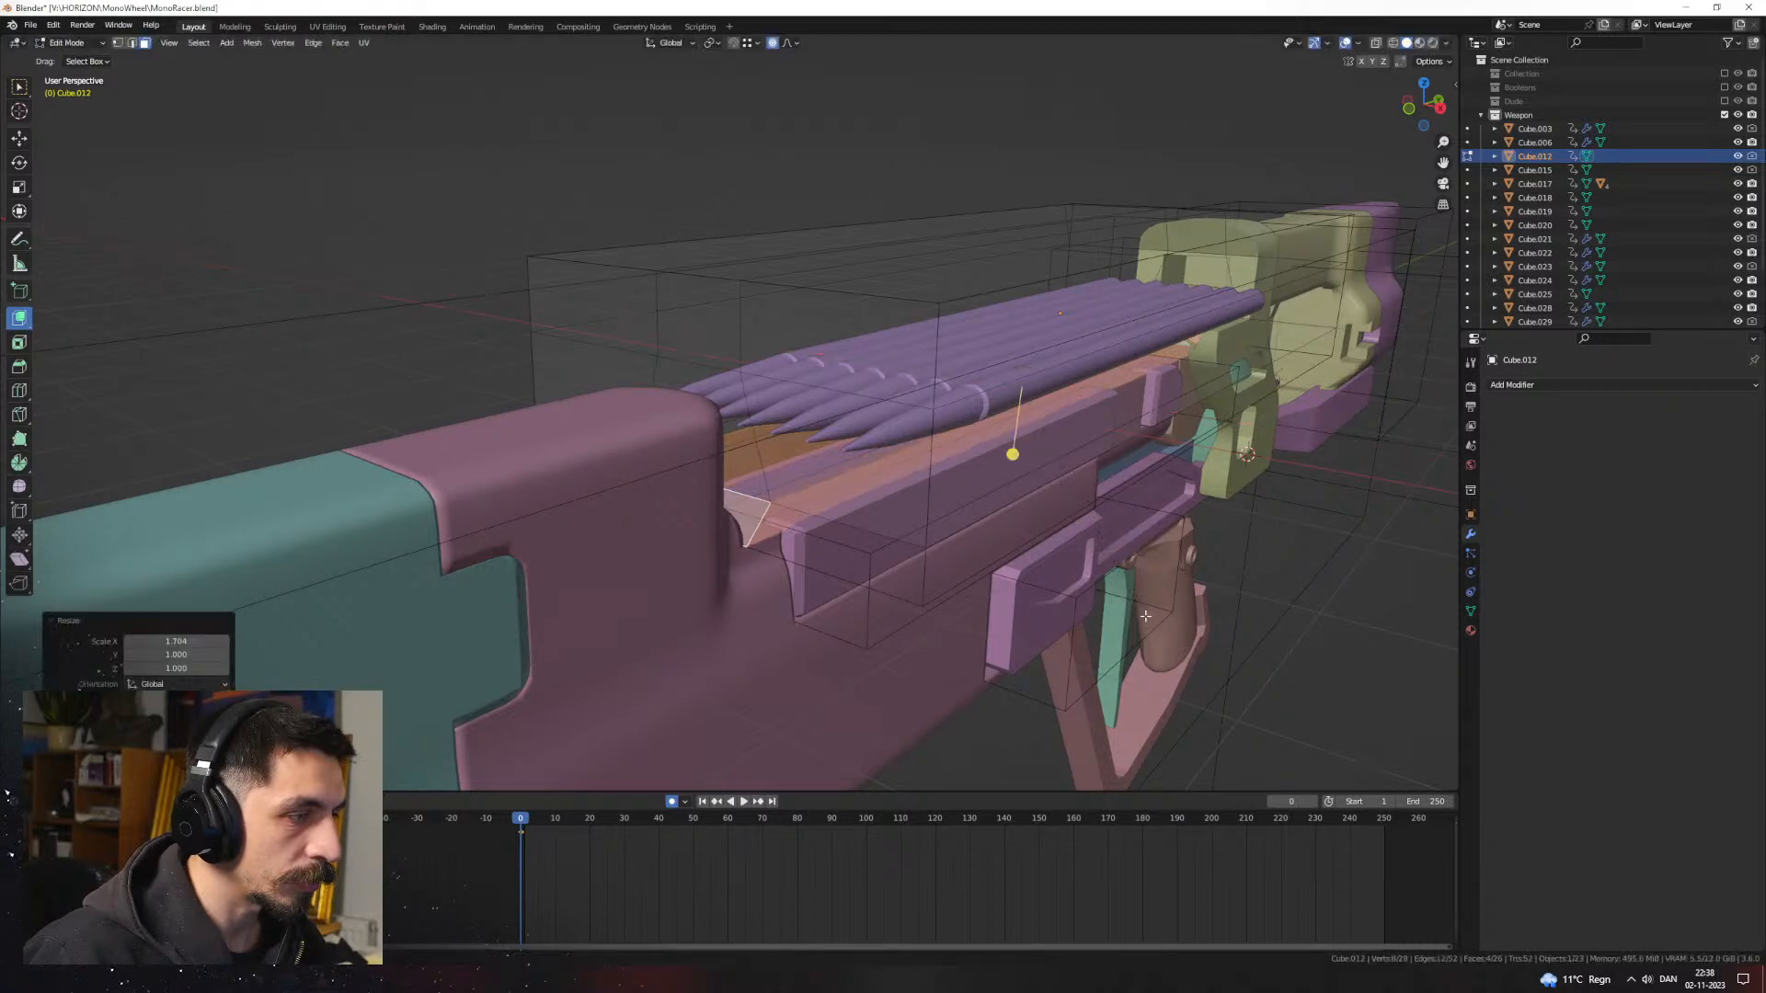
middle_click_drag(1141, 613, 878, 578)
key("Tab")
scroll(888, 539, "down", 2)
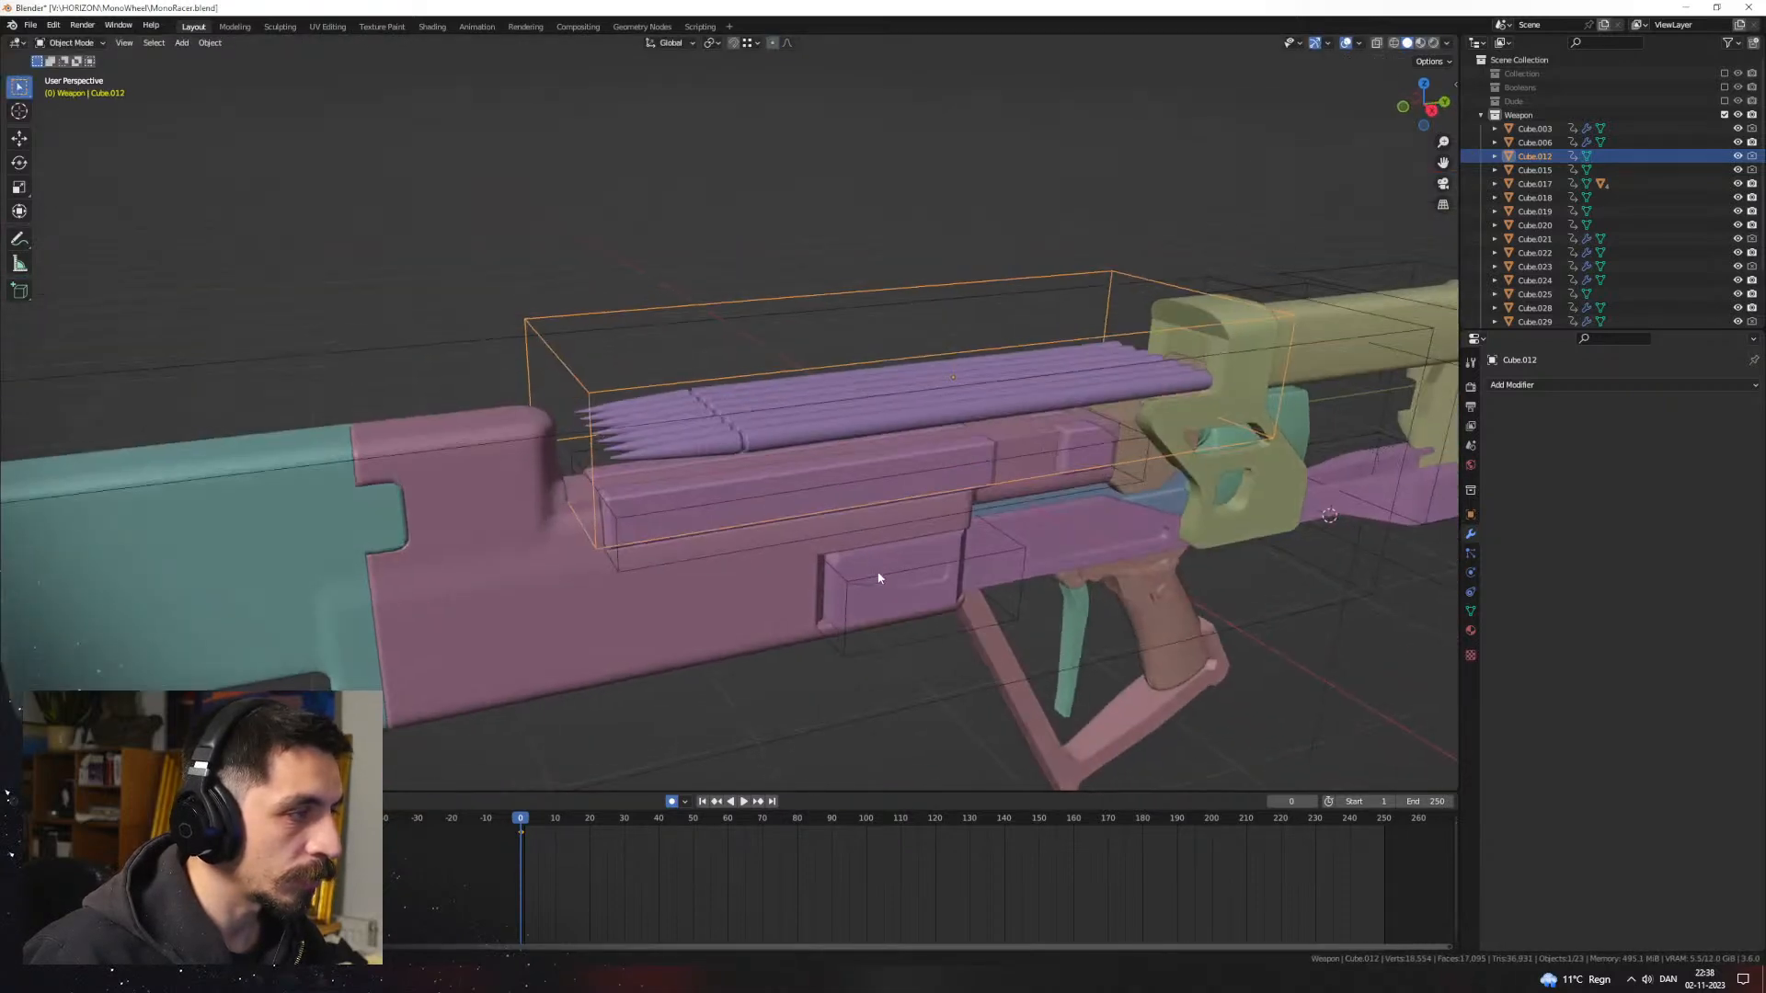
Step: Check the cut in Material Preview shading and raise the whole cutter about 0.03 m along Z
left_click(1420, 43)
left_click(865, 274)
middle_click_drag(841, 278, 979, 359)
middle_click_drag(717, 372, 928, 434)
left_click(1057, 358)
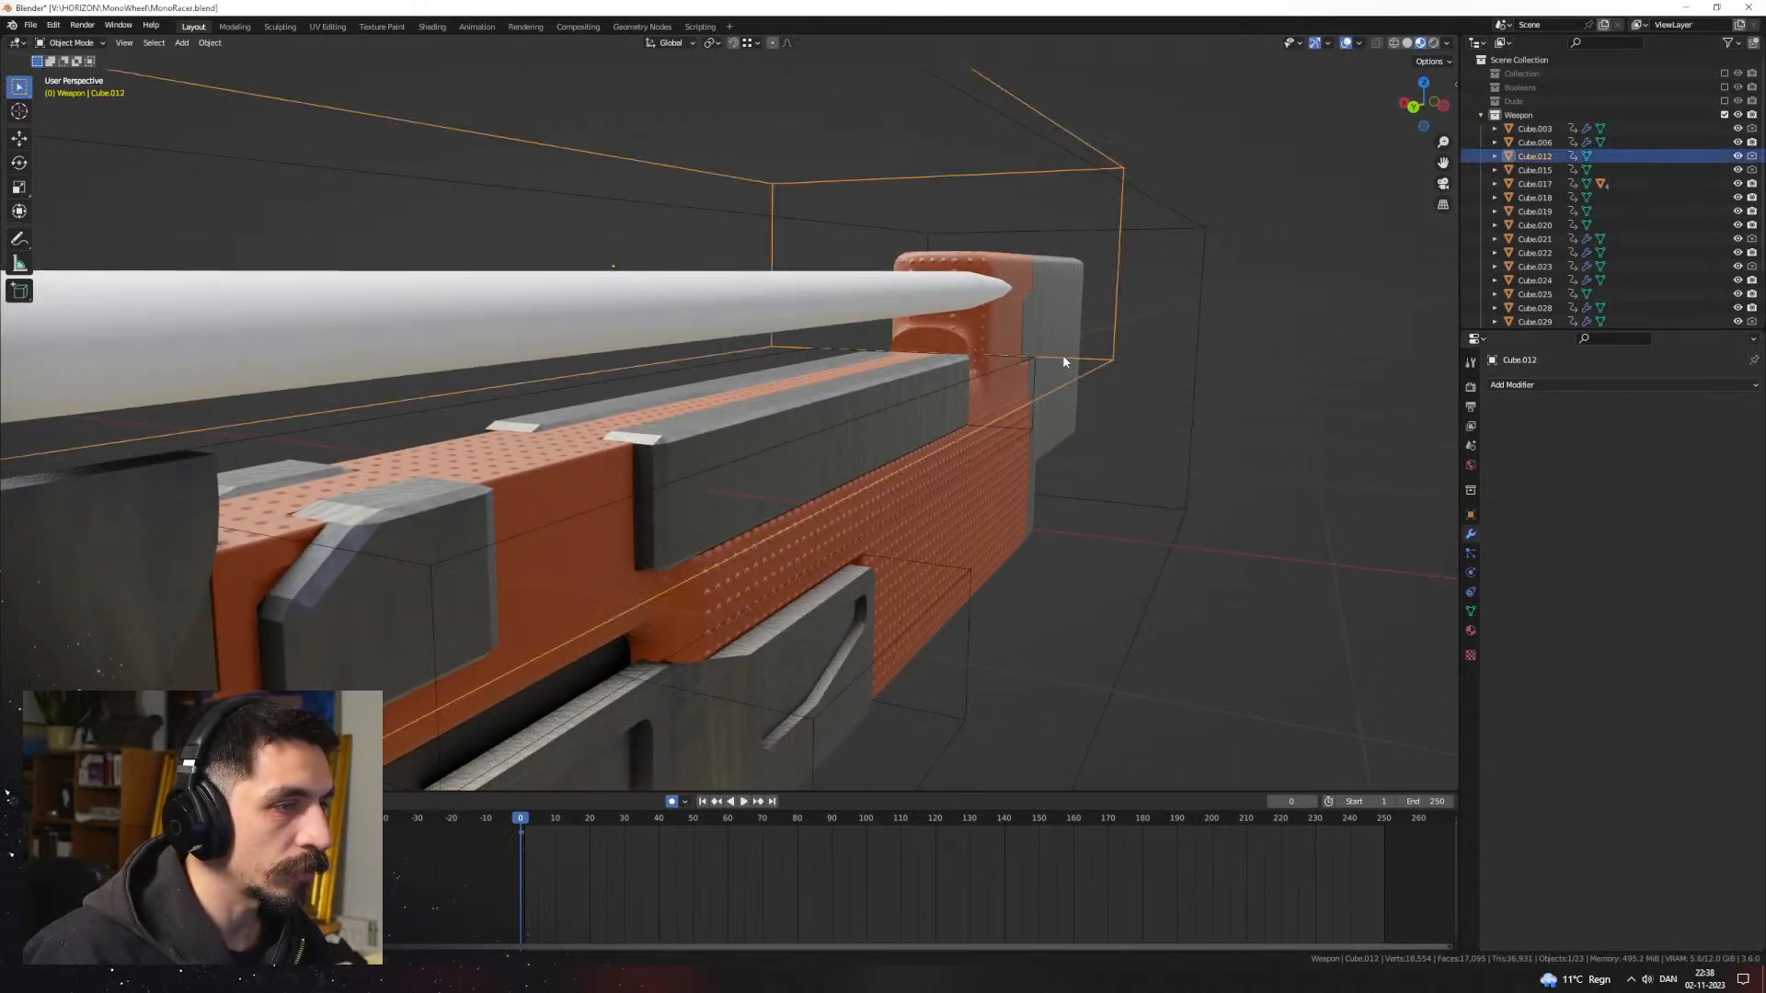
key("Tab")
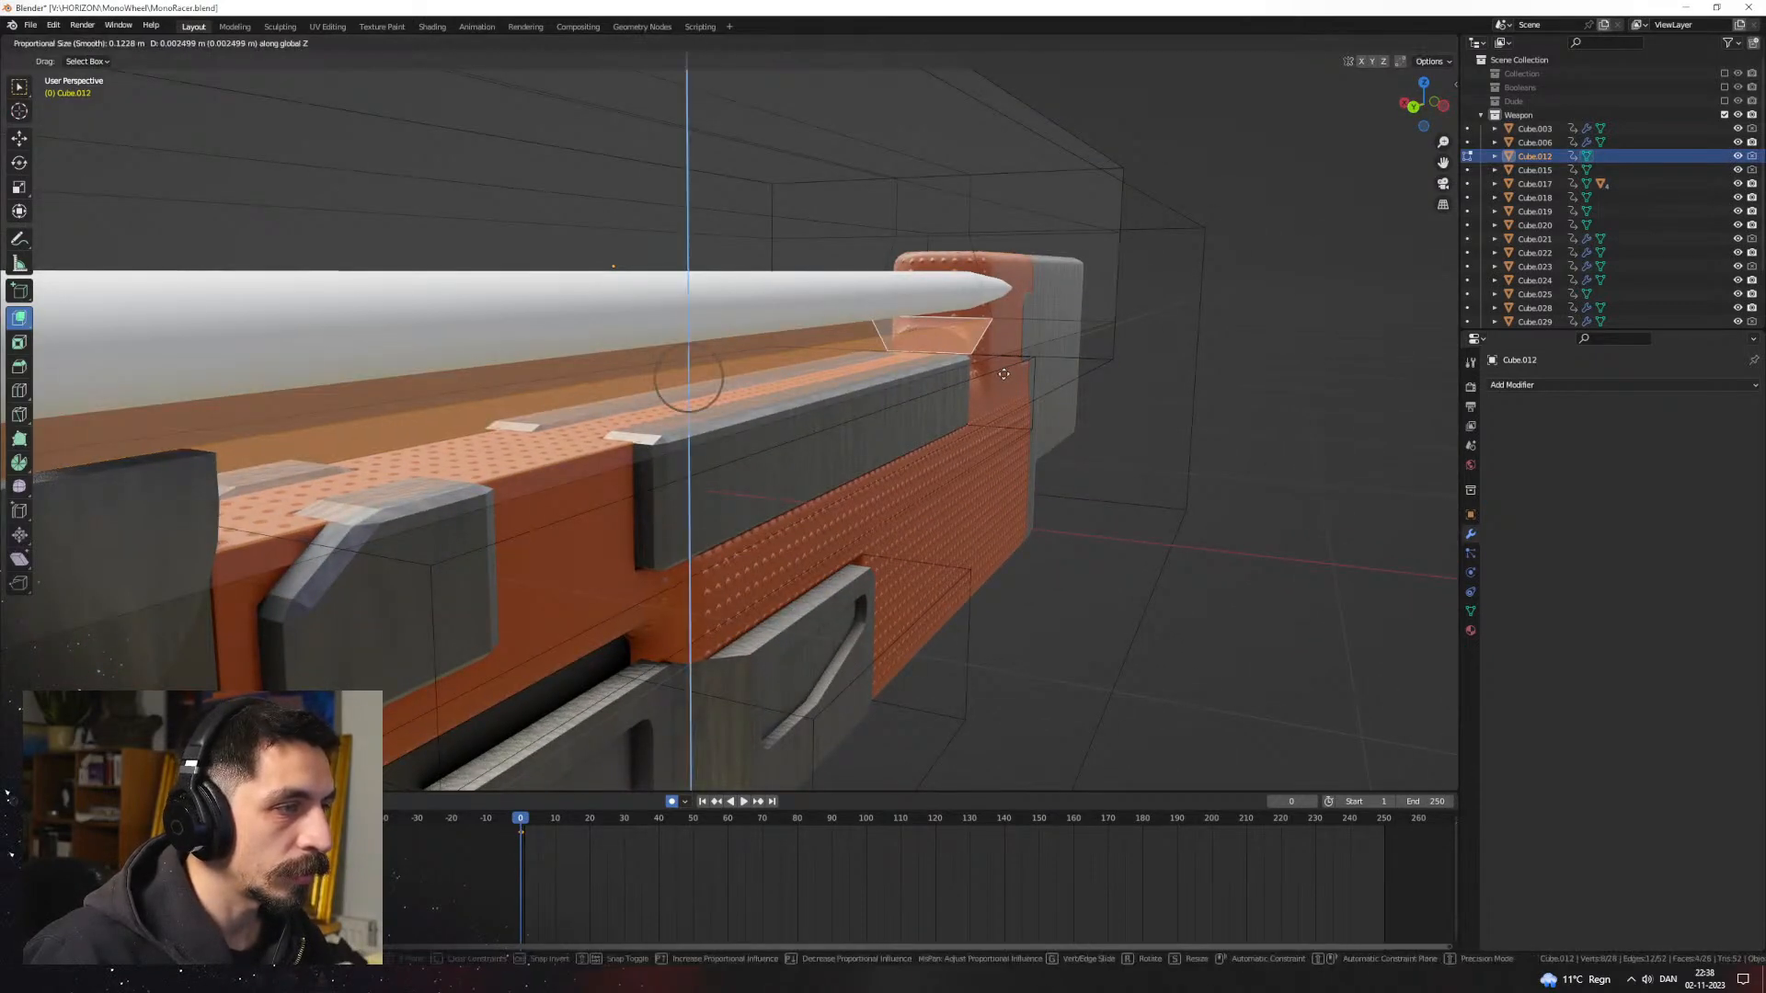
right_click(1064, 372)
key("a")
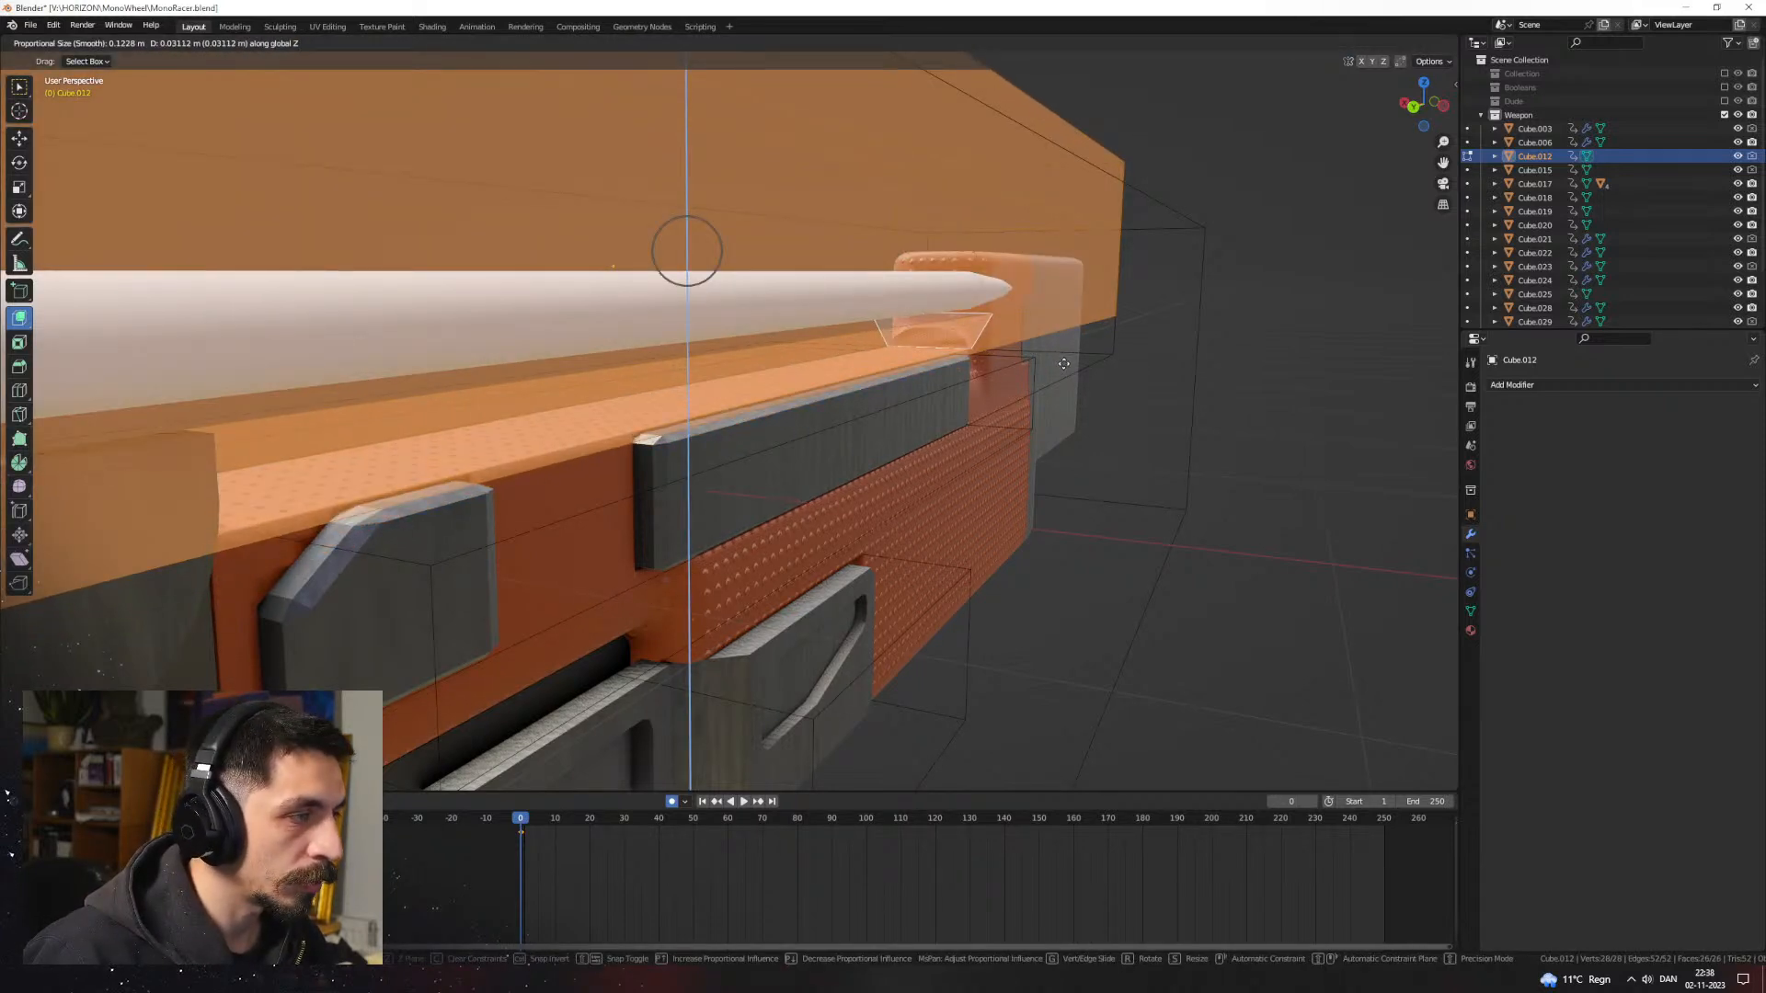
left_click(1063, 364)
key("Tab")
middle_click_drag(1069, 445, 883, 445)
Step: Examine the rods above the receiver from both sides and reselect the cutter box
key("Tab")
key("Tab")
left_click(914, 358)
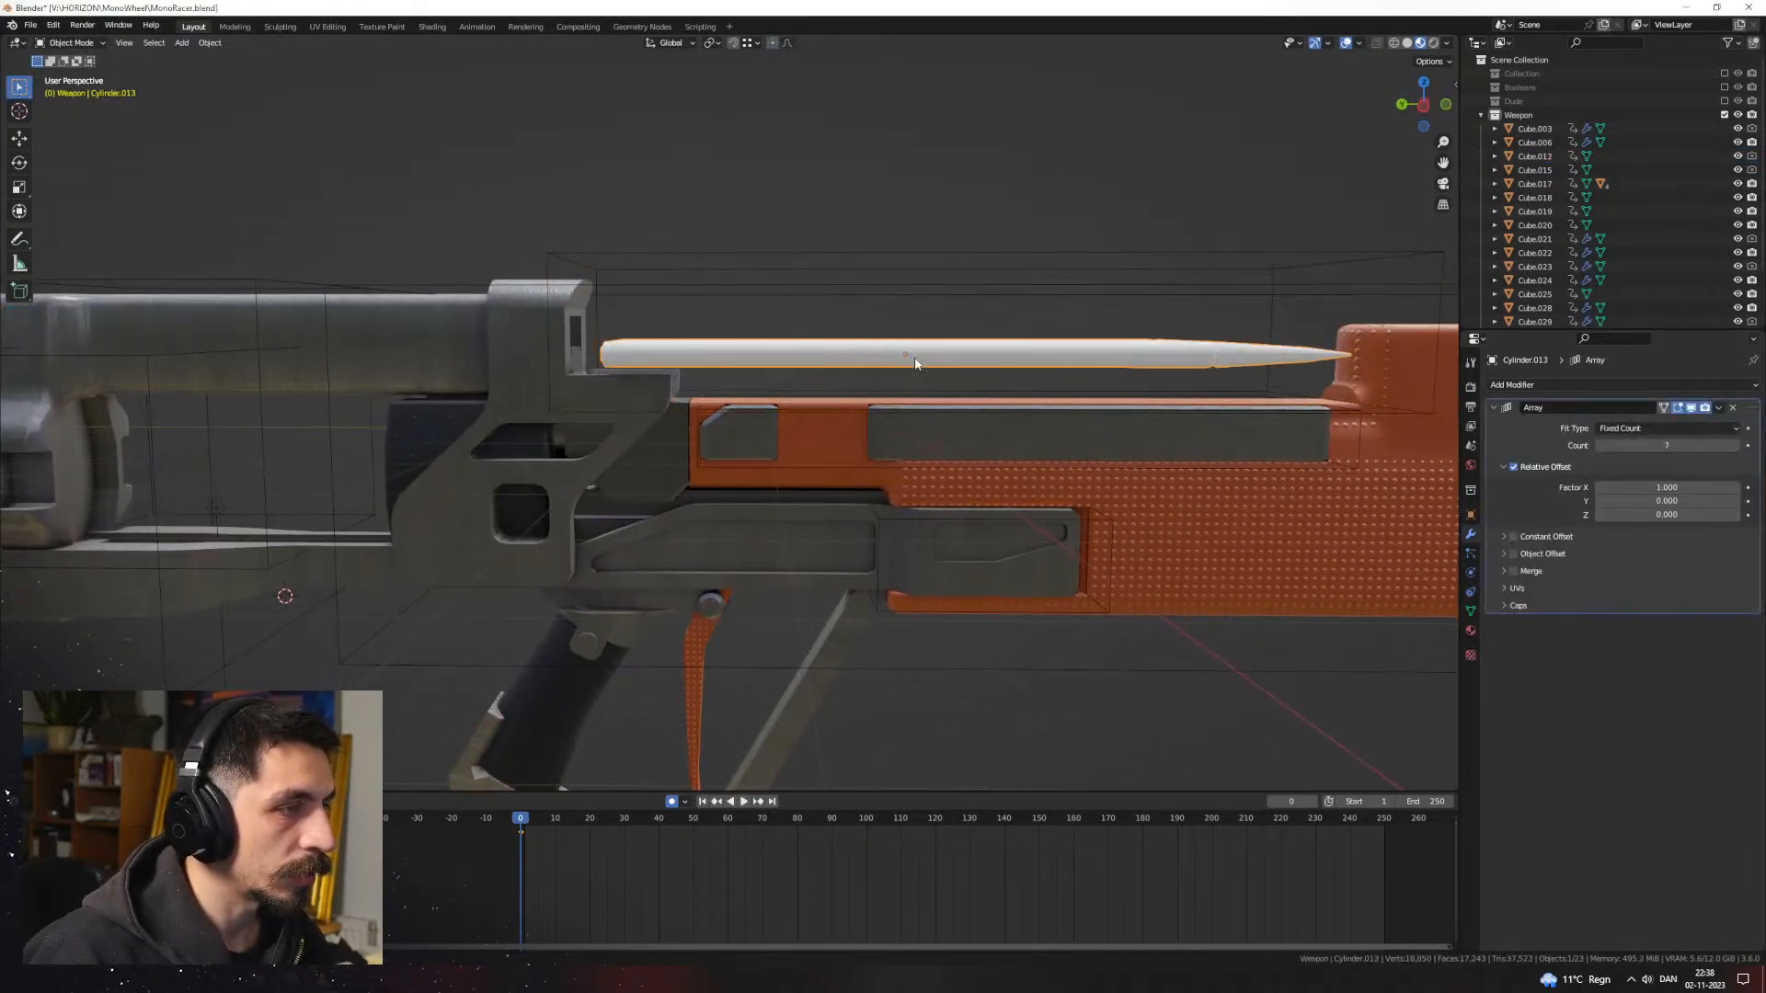
middle_click_drag(915, 362, 825, 406)
left_click(872, 306)
left_click(833, 342)
scroll(824, 410, "up", 2)
Step: Select the vertices at the cutter's end by the rod tips and move them about -0.16 m along Y
key("Tab")
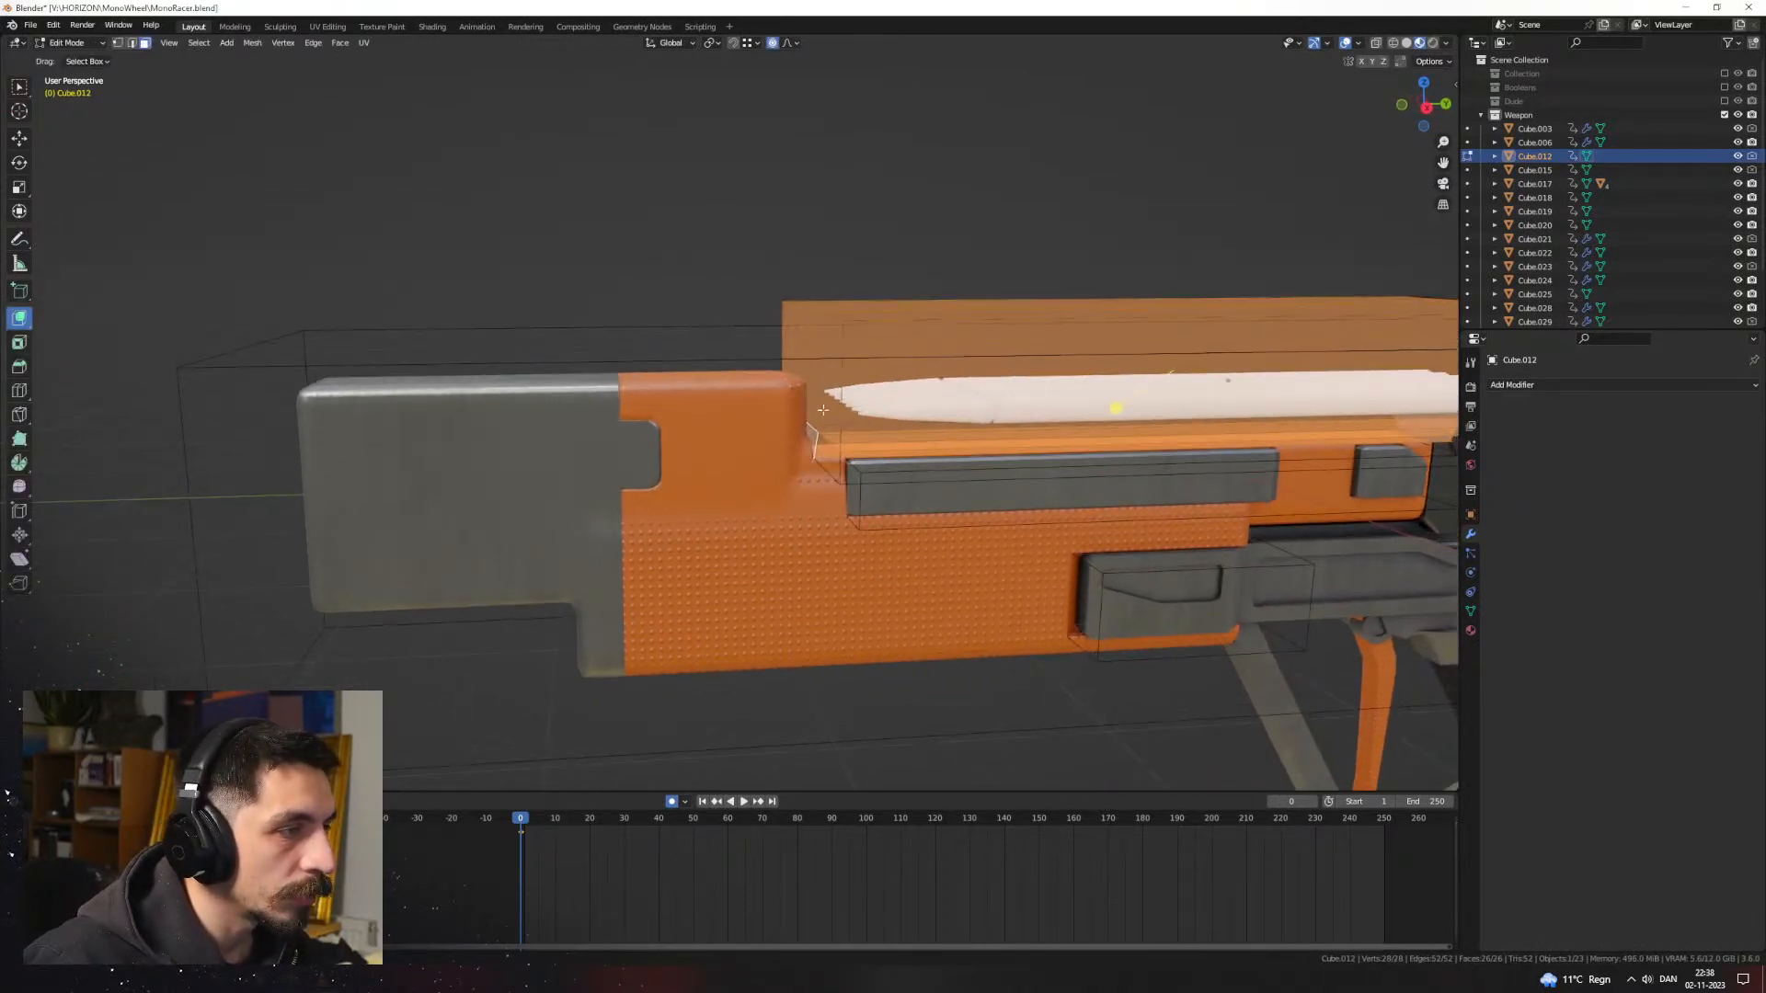
left_click(835, 430)
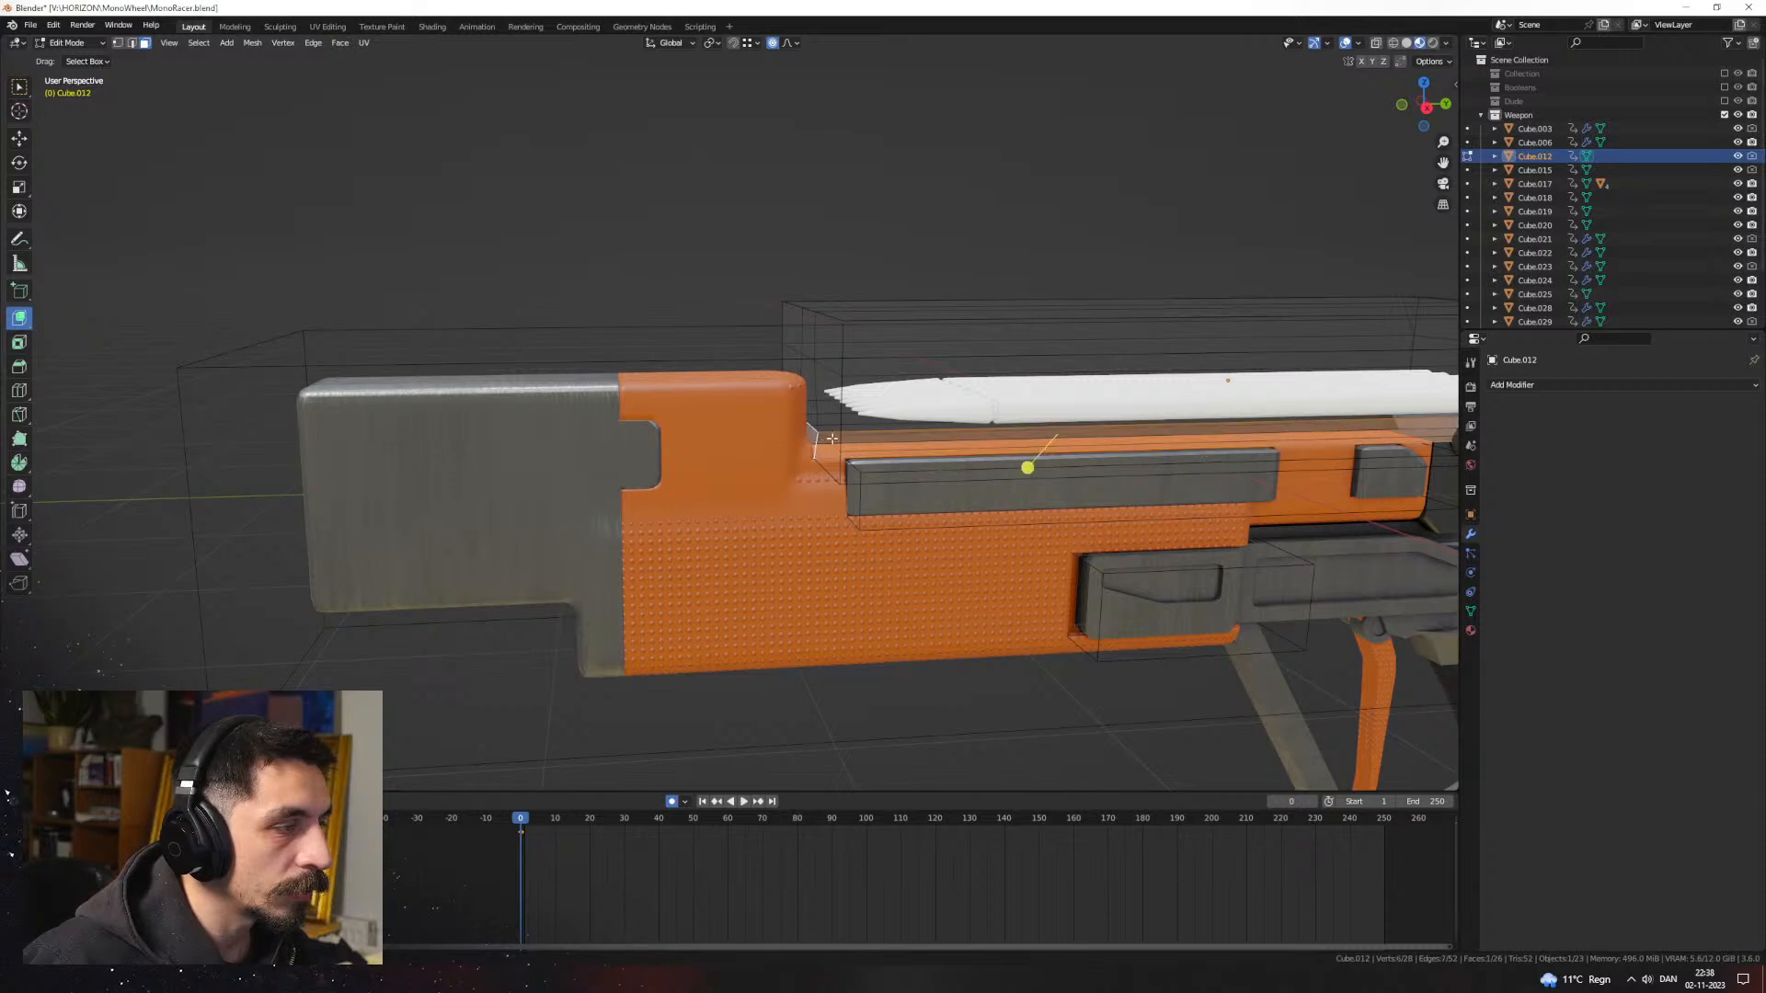
key("z")
key("KP_3")
key("1")
key("a")
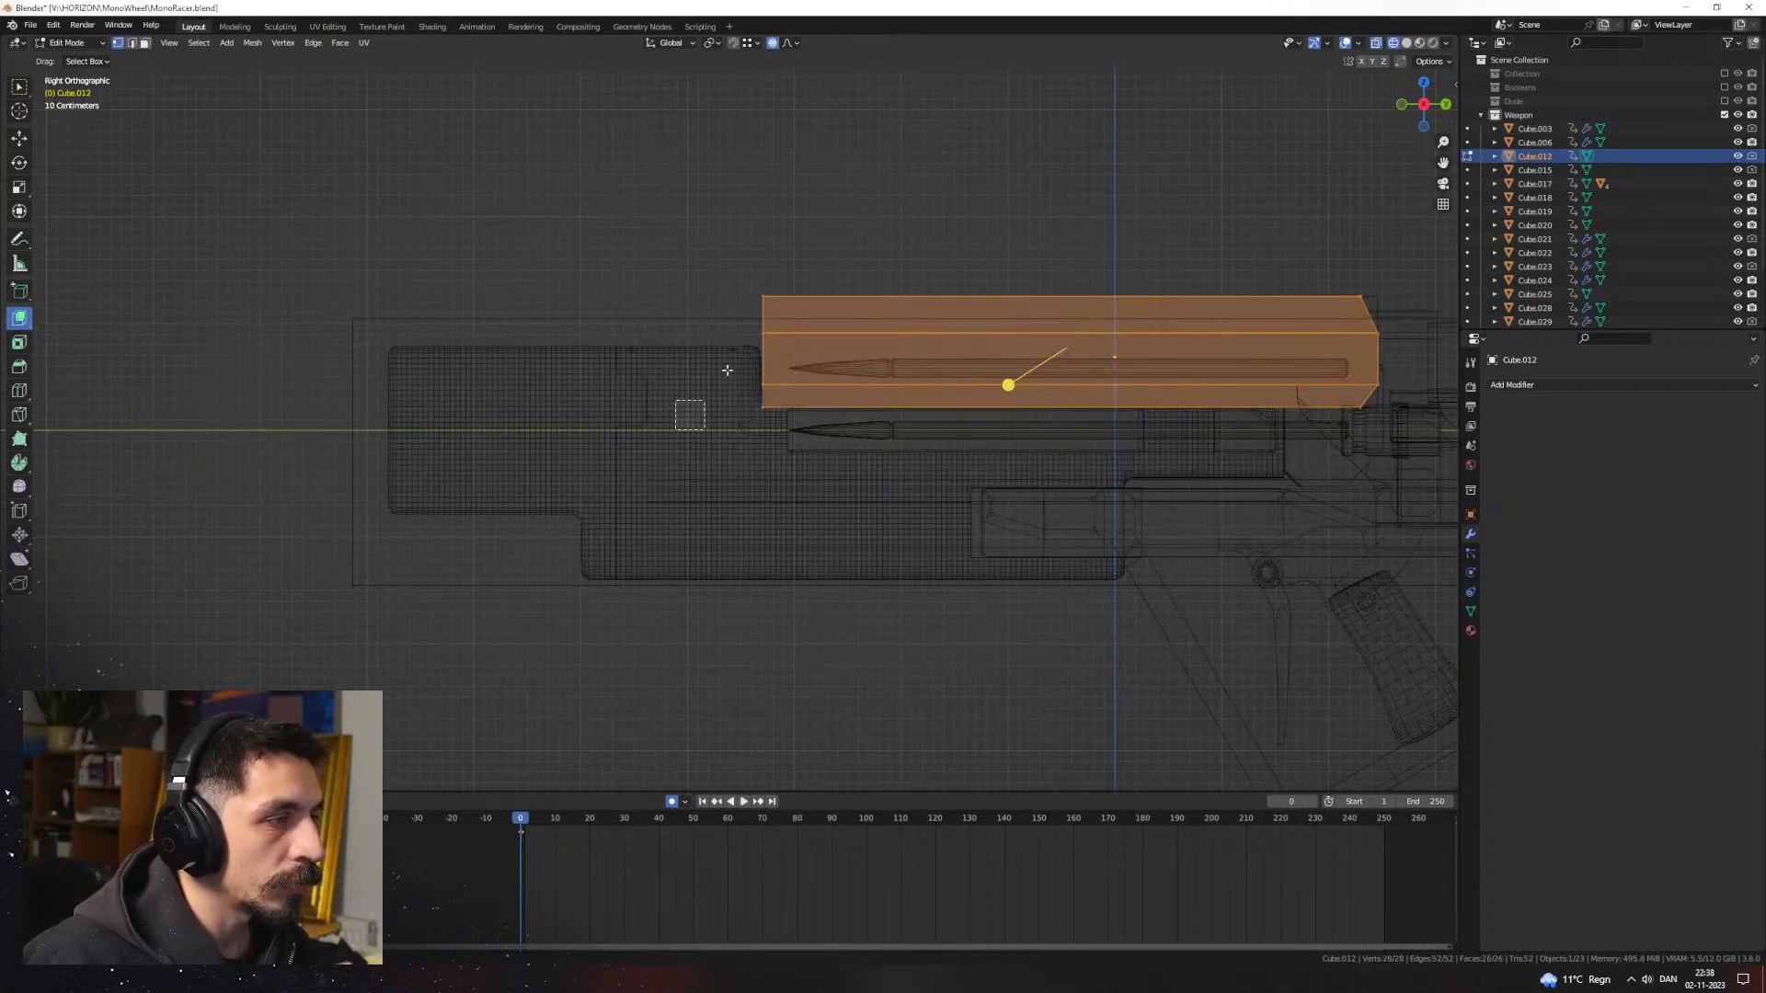
left_click_drag(726, 370, 820, 272)
key("z")
left_click(945, 329)
middle_click_drag(909, 364, 935, 413)
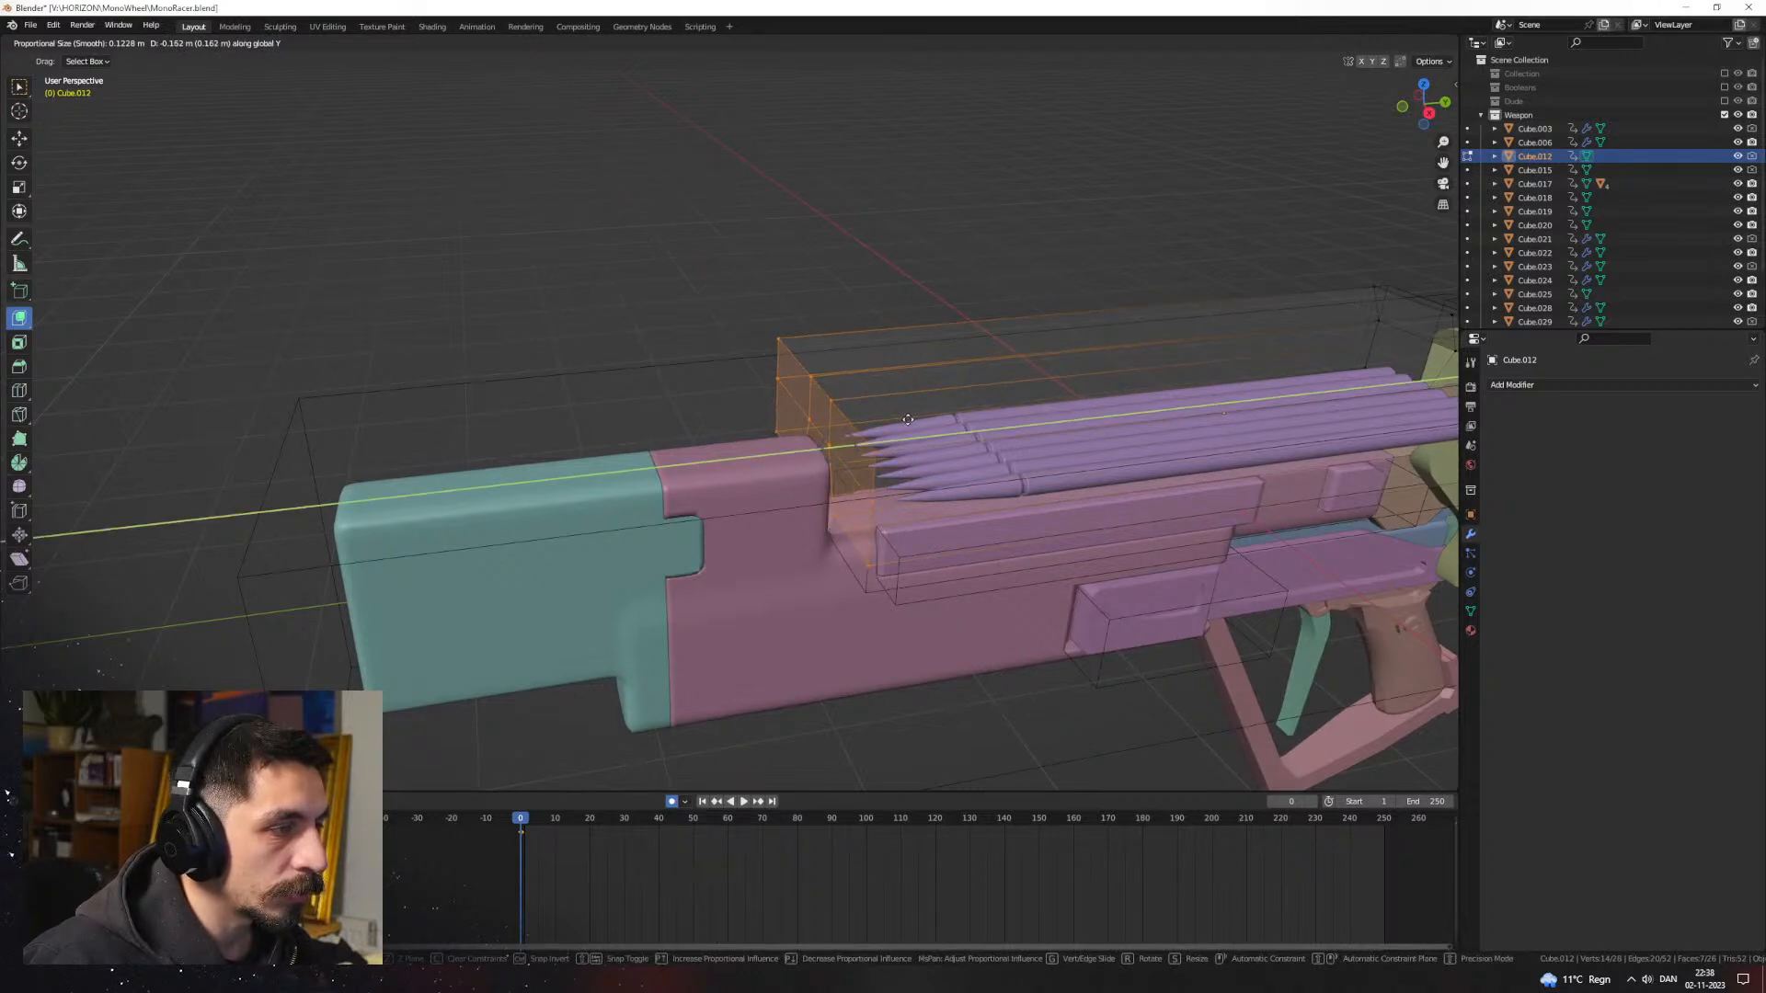
left_click(908, 421)
key("Tab")
middle_click_drag(909, 422, 898, 420)
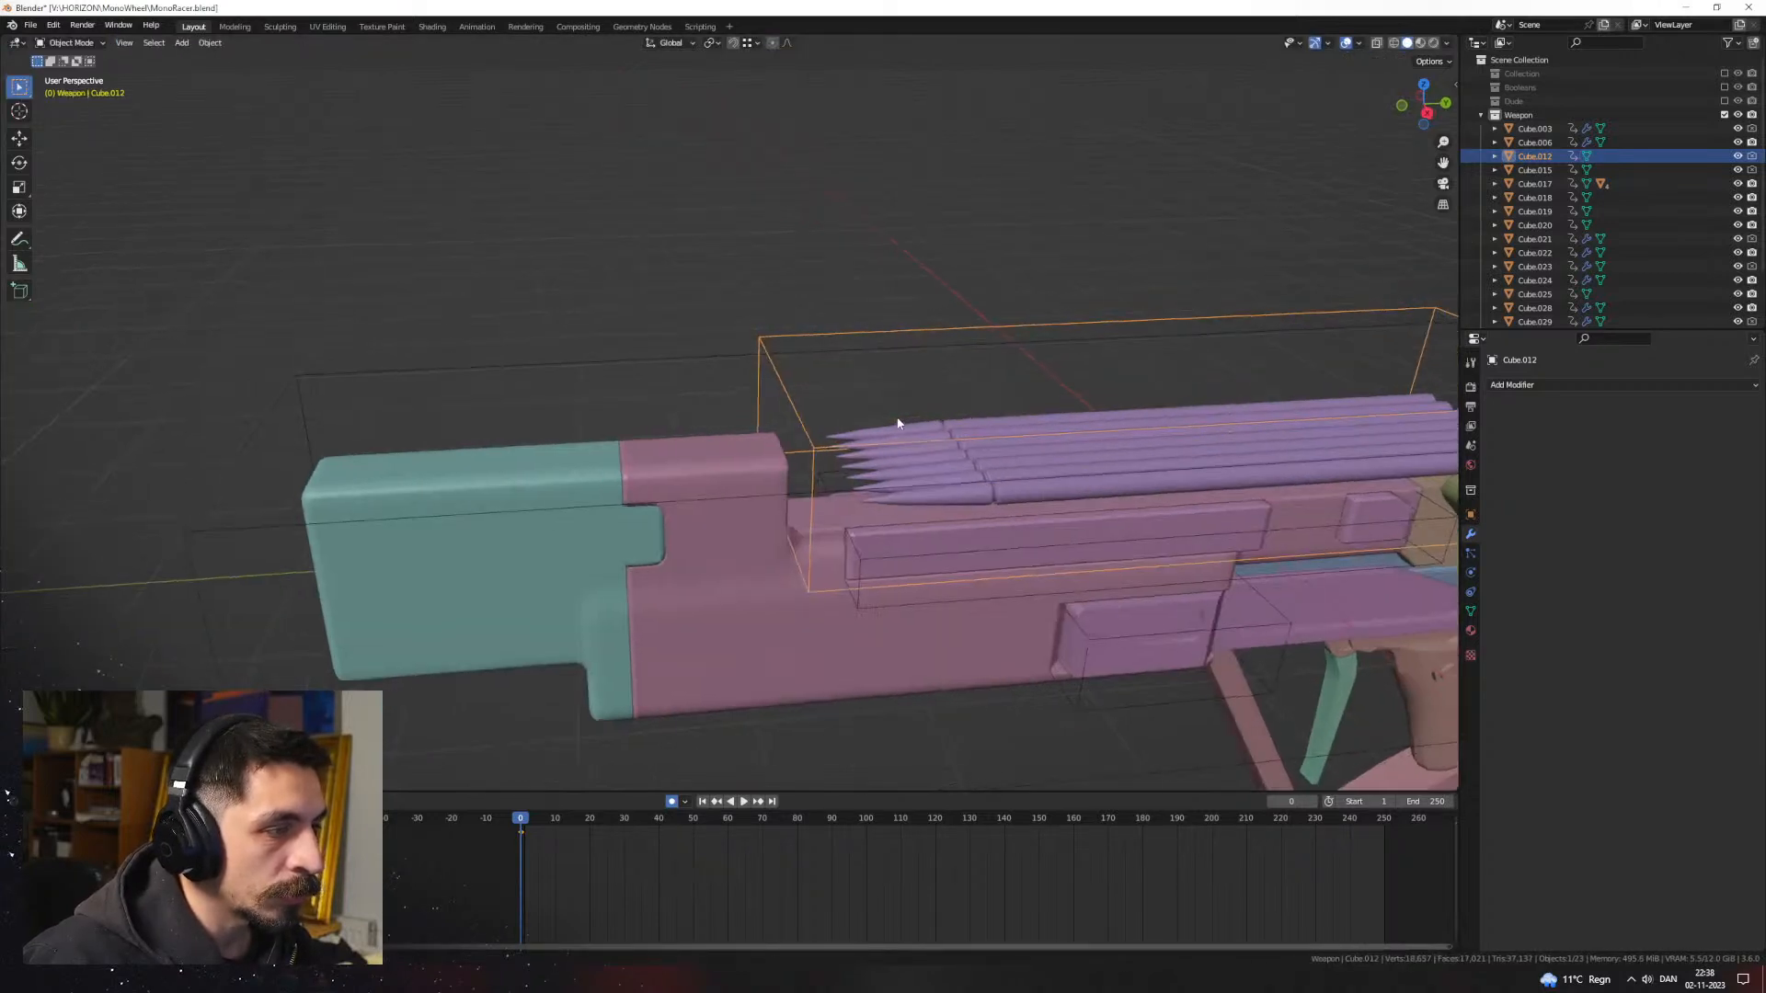
Step: Move the vertices at the cutter box's rod-tip end about -0.13 m along Y
key("Tab")
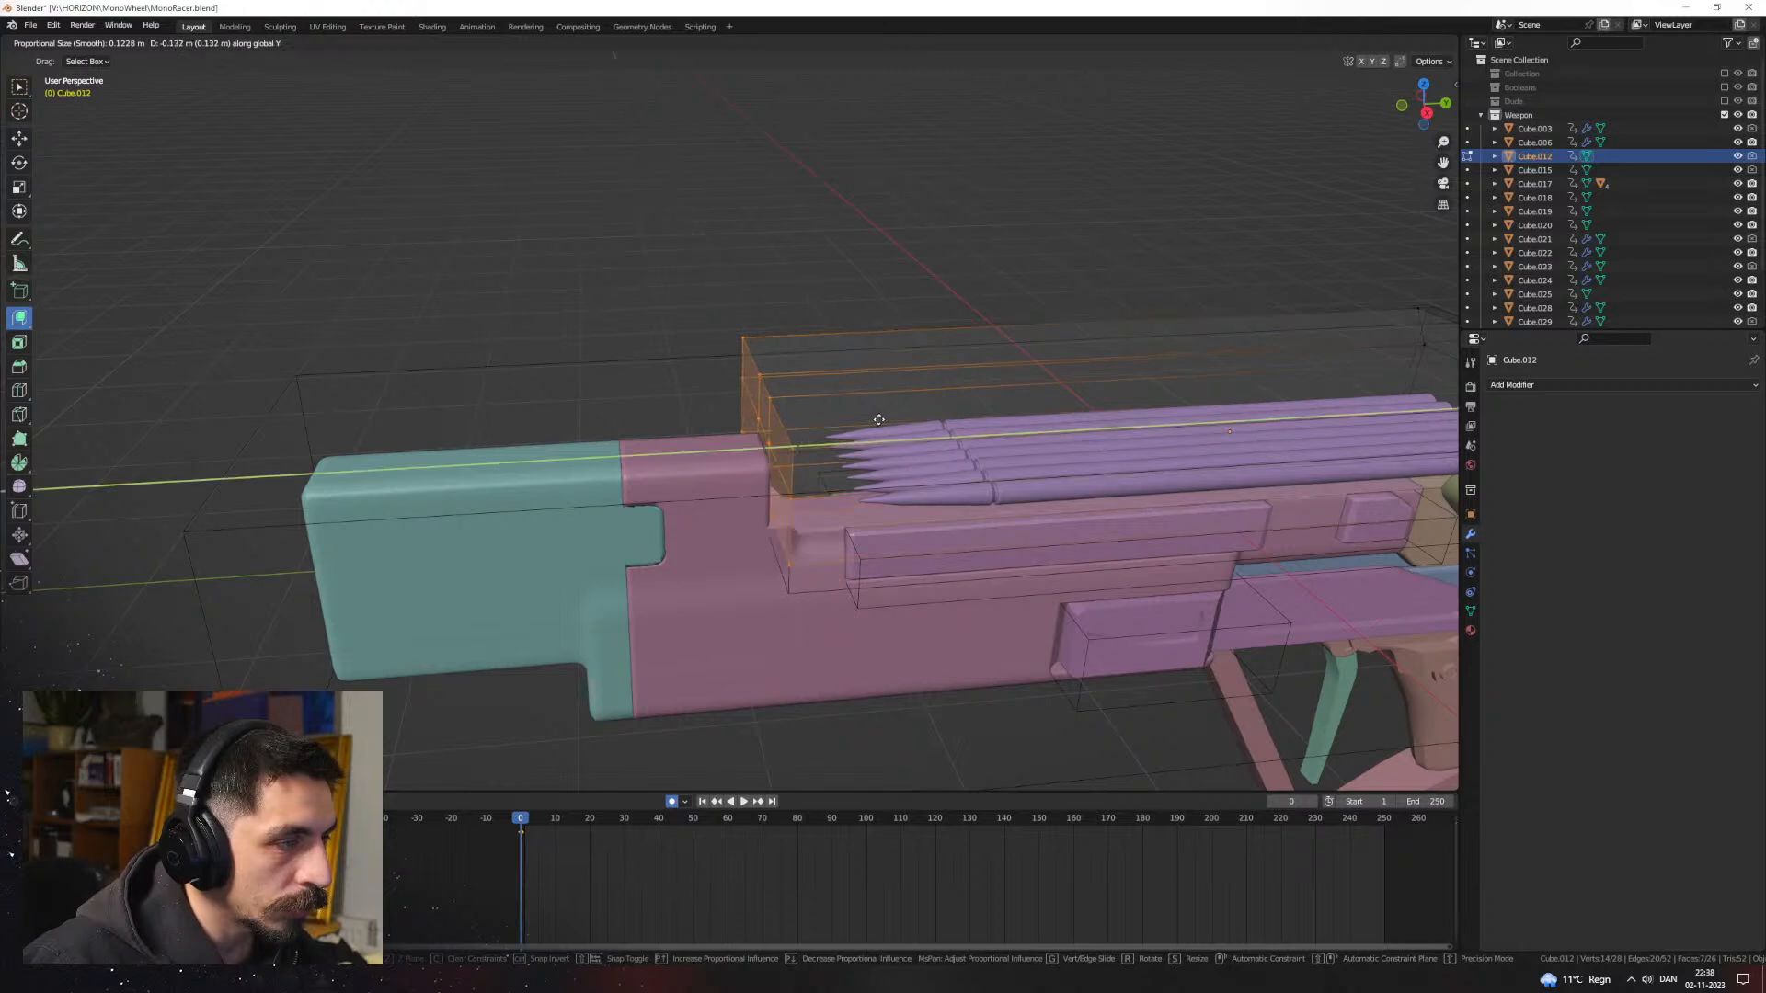
left_click(879, 420)
key("Tab")
middle_click_drag(1032, 423, 929, 444)
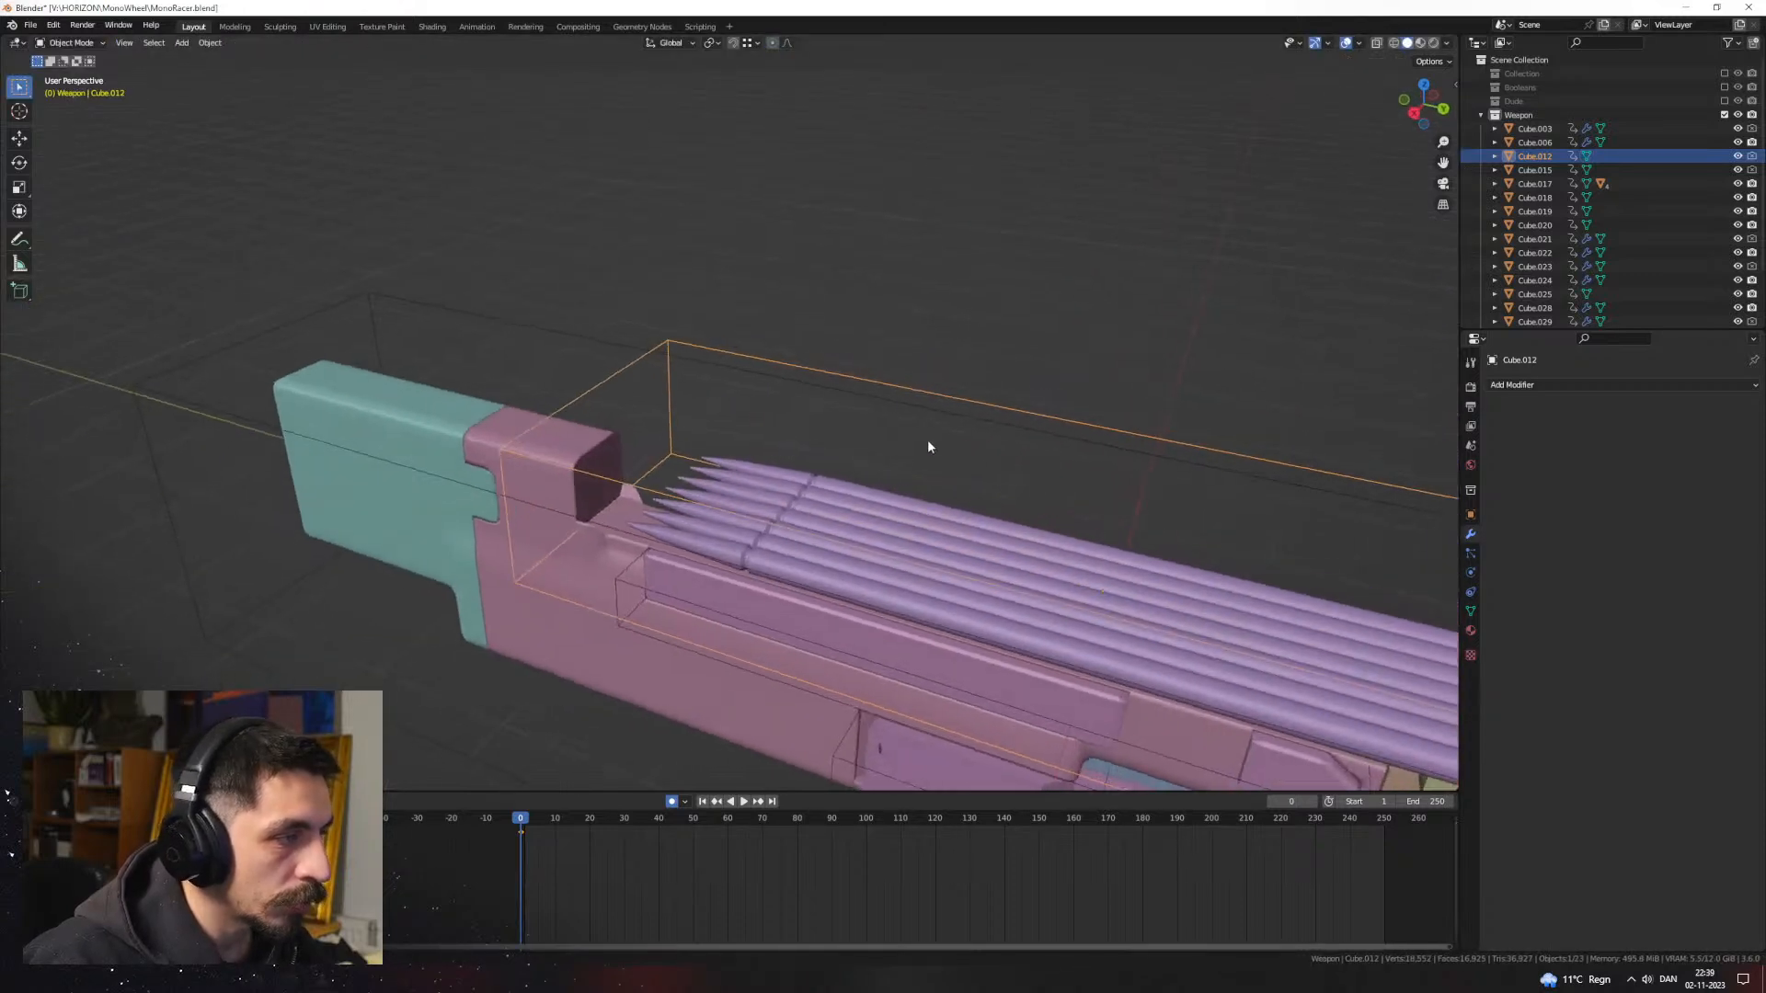
Step: Examine the cut near the rod tips in Material Preview shading and reselect the cutter box
key("z")
left_click(934, 356)
mouse_move(935, 357)
middle_mouse_down()
mouse_move(797, 430)
mouse_move(666, 429)
mouse_move(925, 483)
mouse_move(965, 473)
middle_mouse_up()
scroll(920, 473, "up", 3)
middle_click_drag(690, 450, 958, 430)
key("Tab")
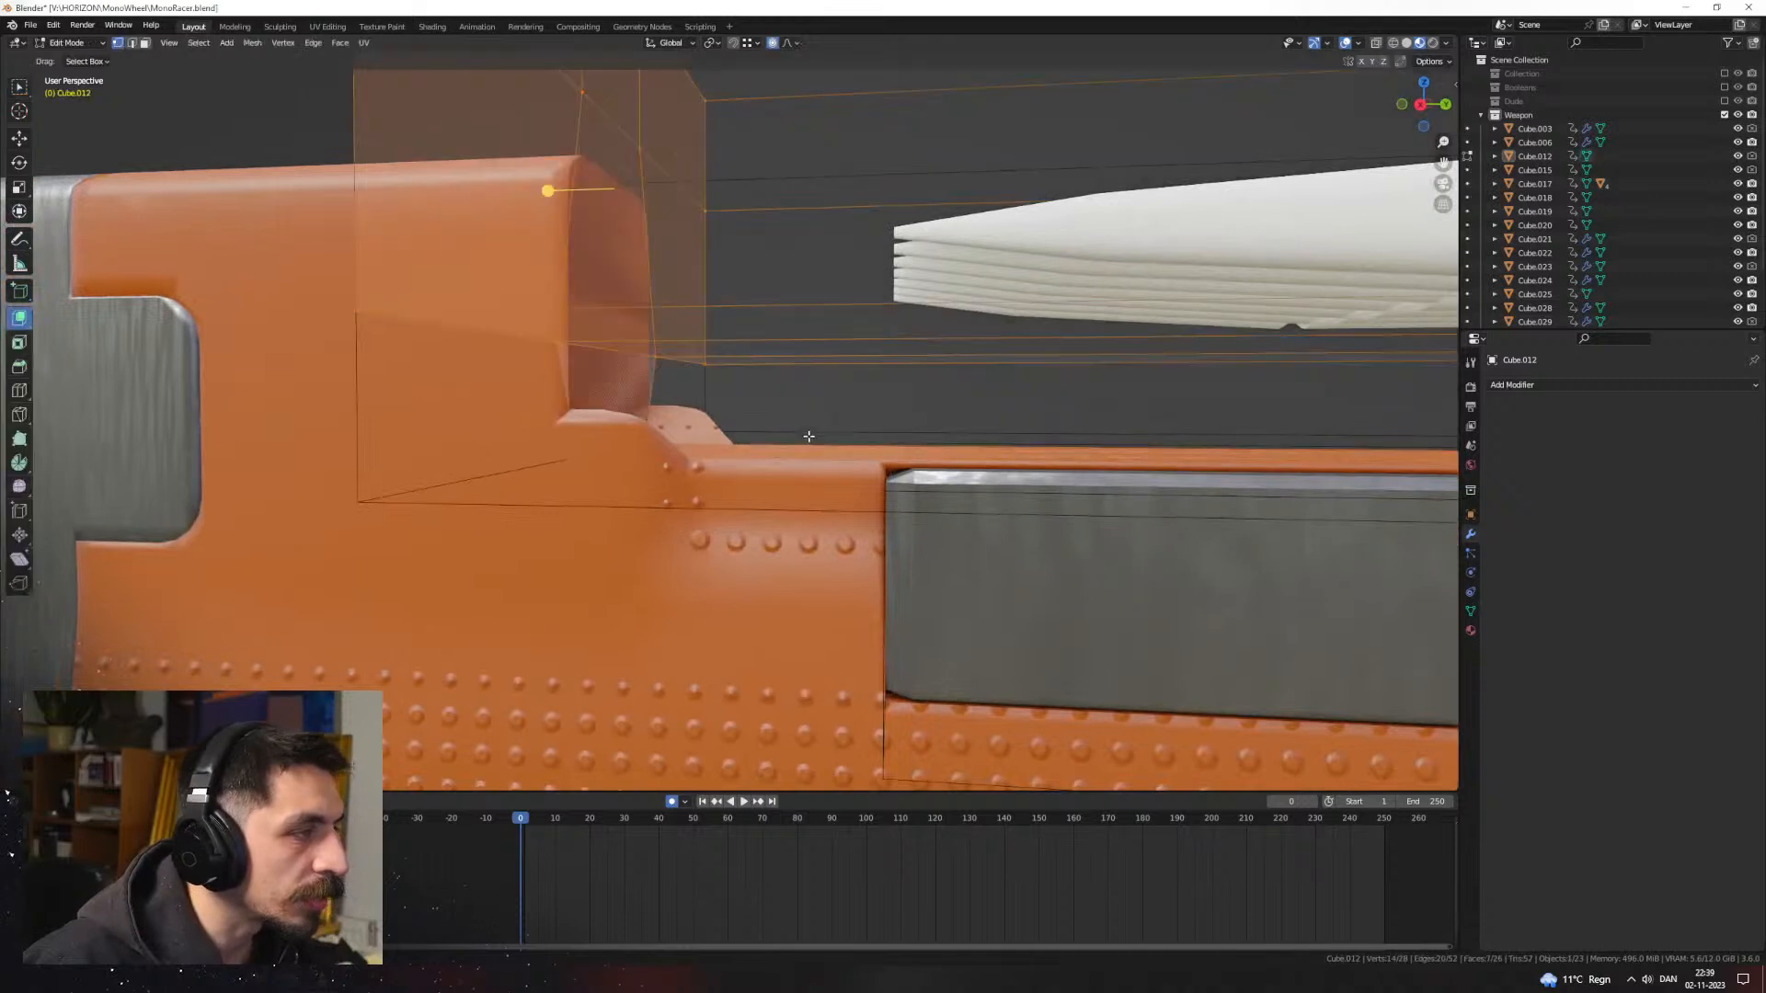
scroll(809, 434, "down", 2)
middle_click_drag(806, 434, 766, 411)
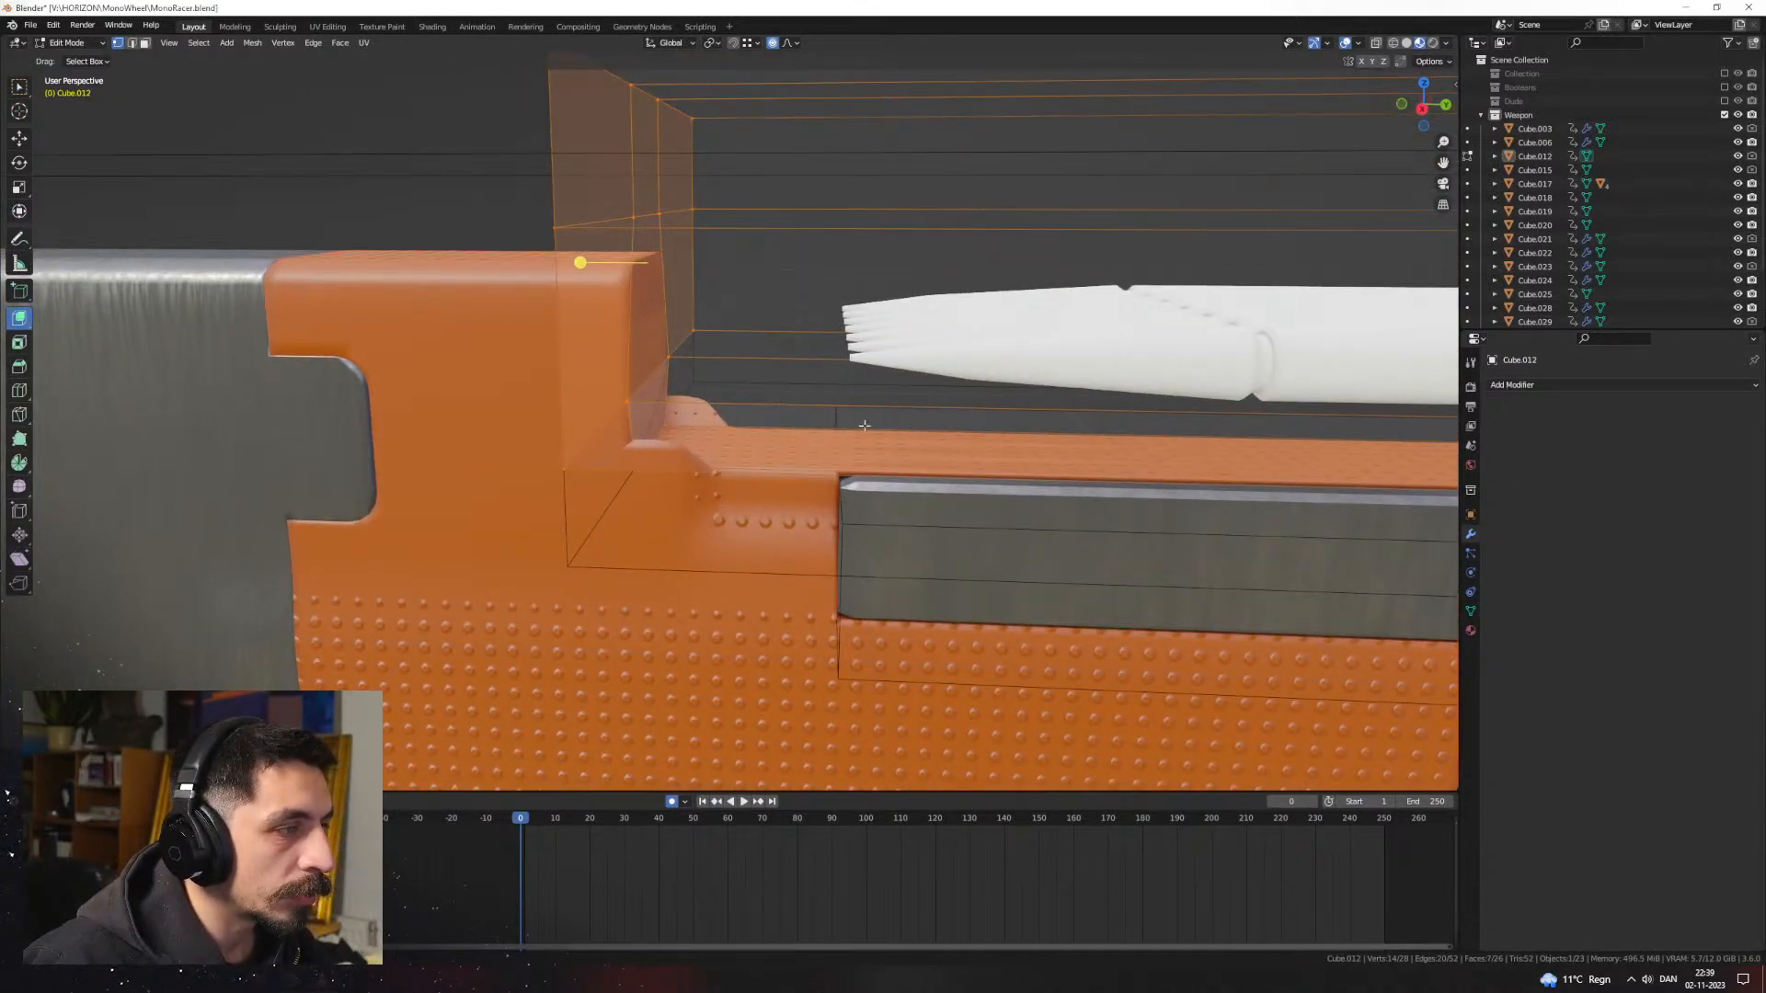
scroll(822, 408, "down", 3)
key("Tab")
middle_click_drag(769, 334, 746, 430)
key("Tab")
key("Tab")
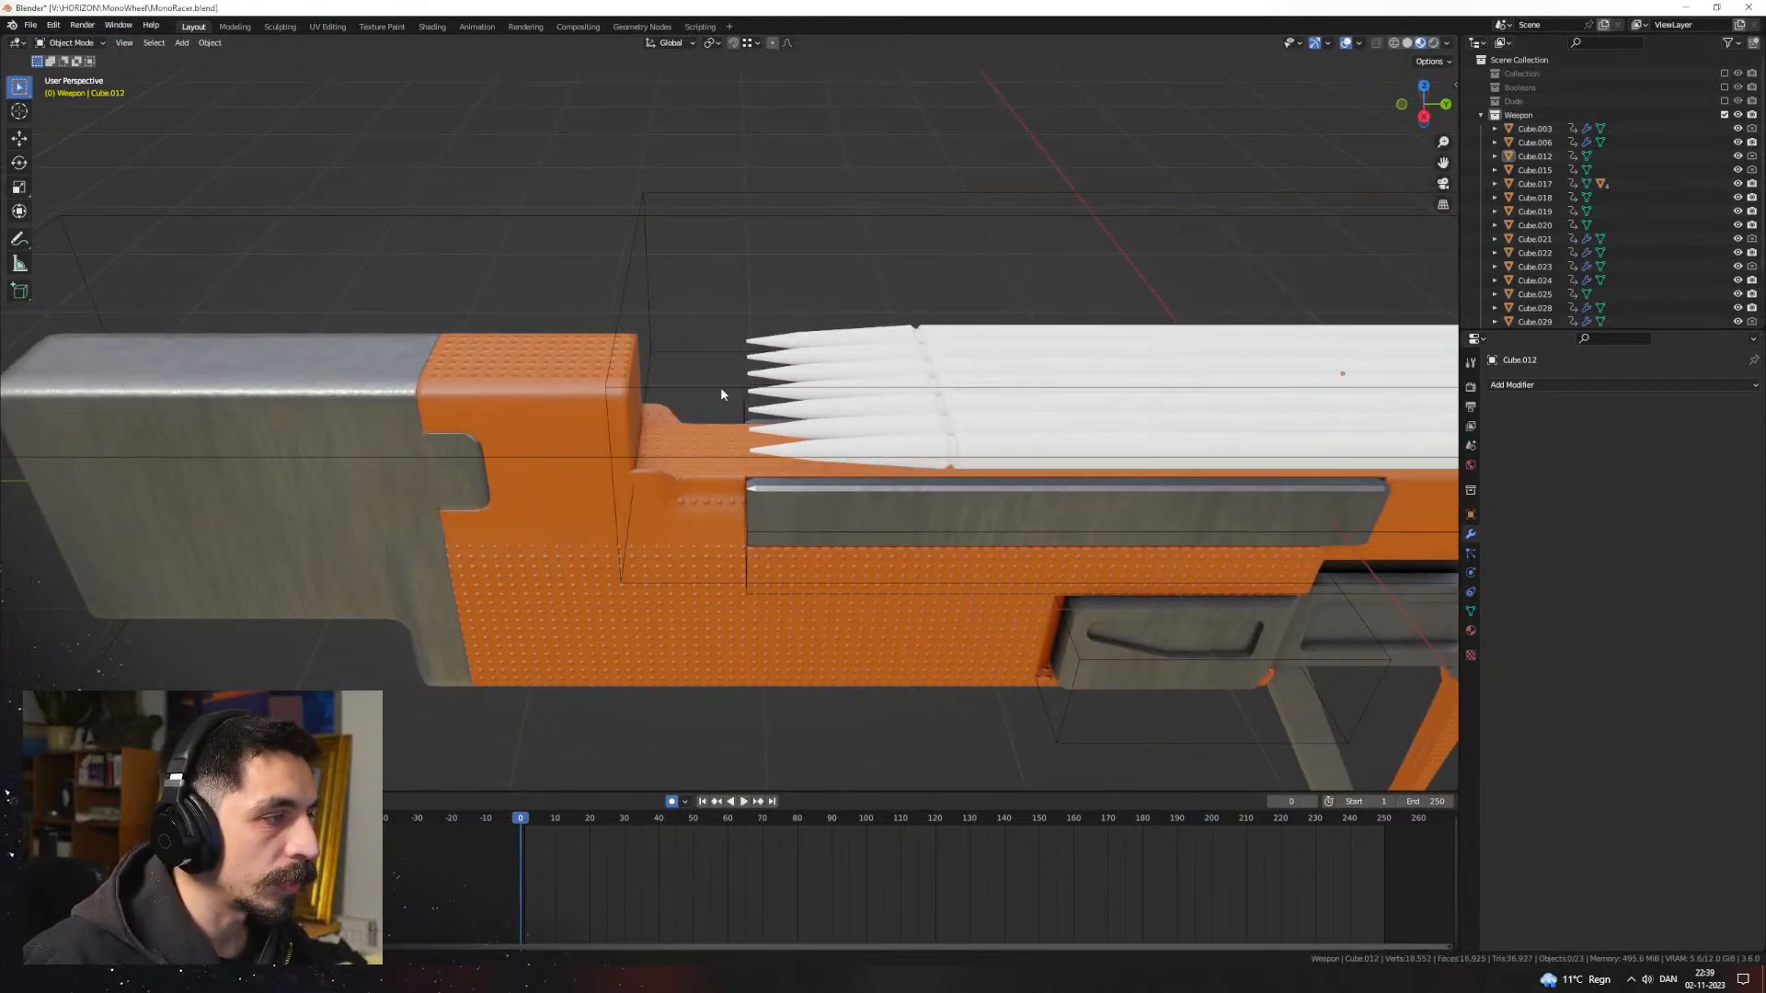
left_click(720, 387)
key("Tab")
key("Tab")
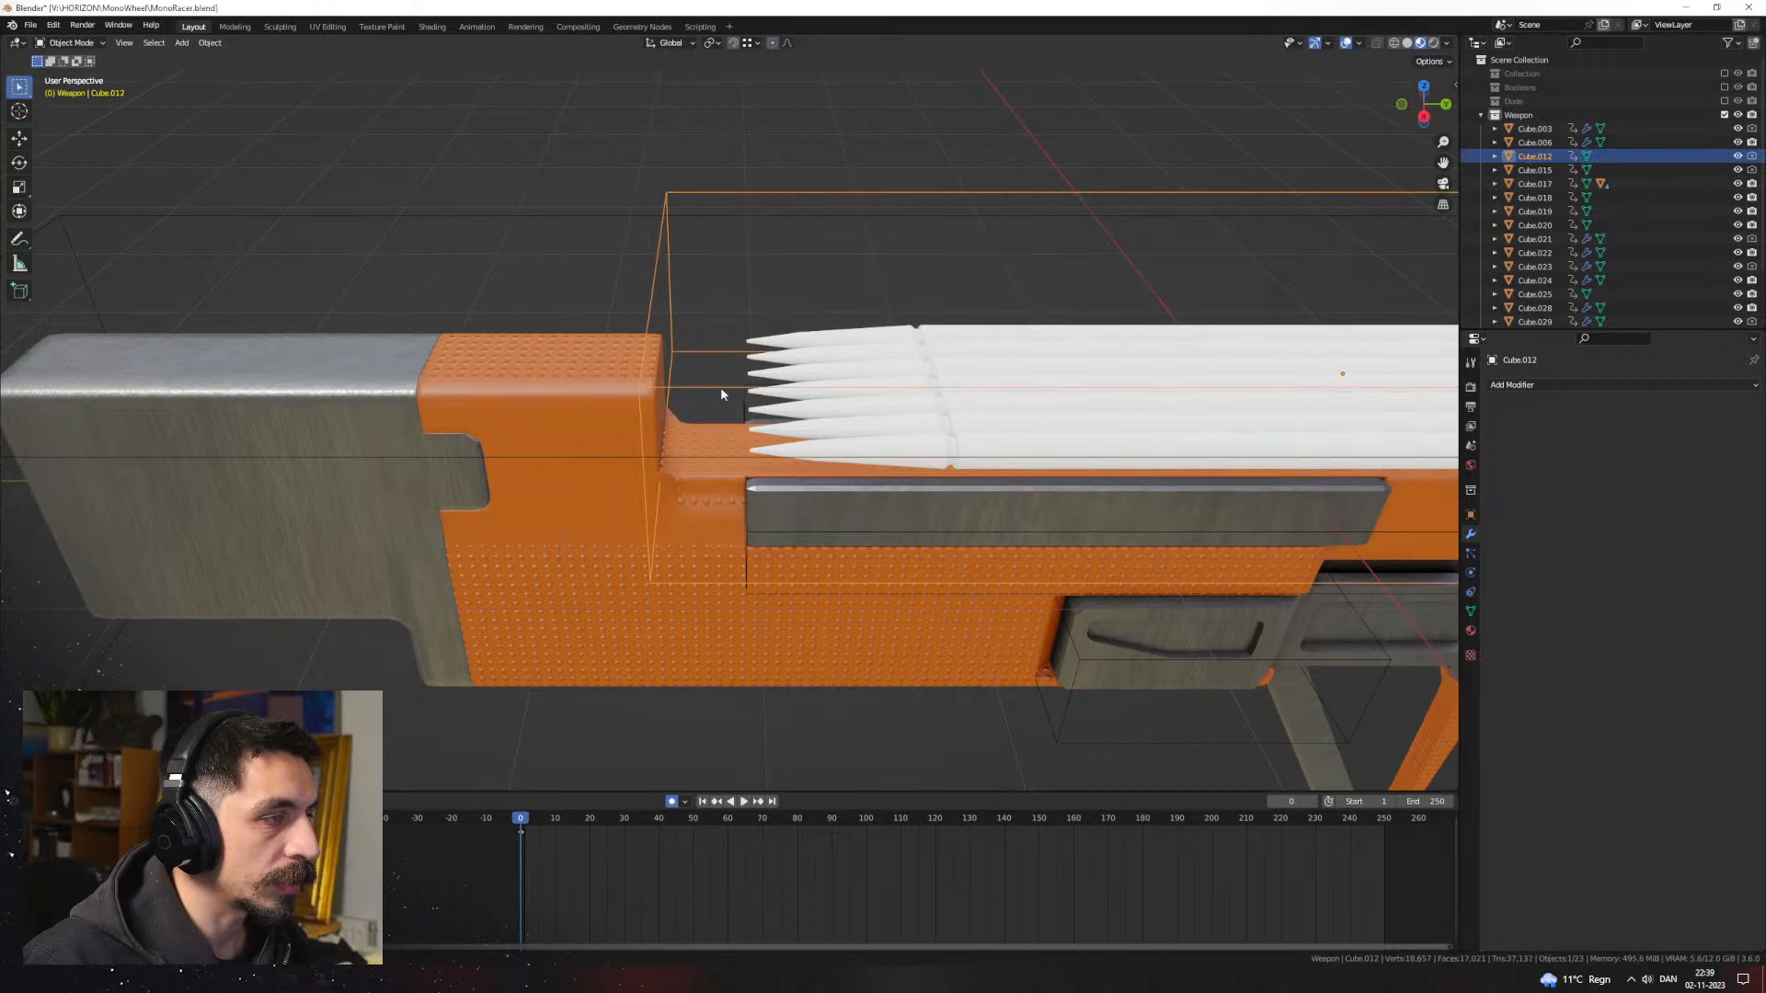
Step: Move the cutter's end vertices a little over 0.08 m along Y toward the rod tips
key("Tab")
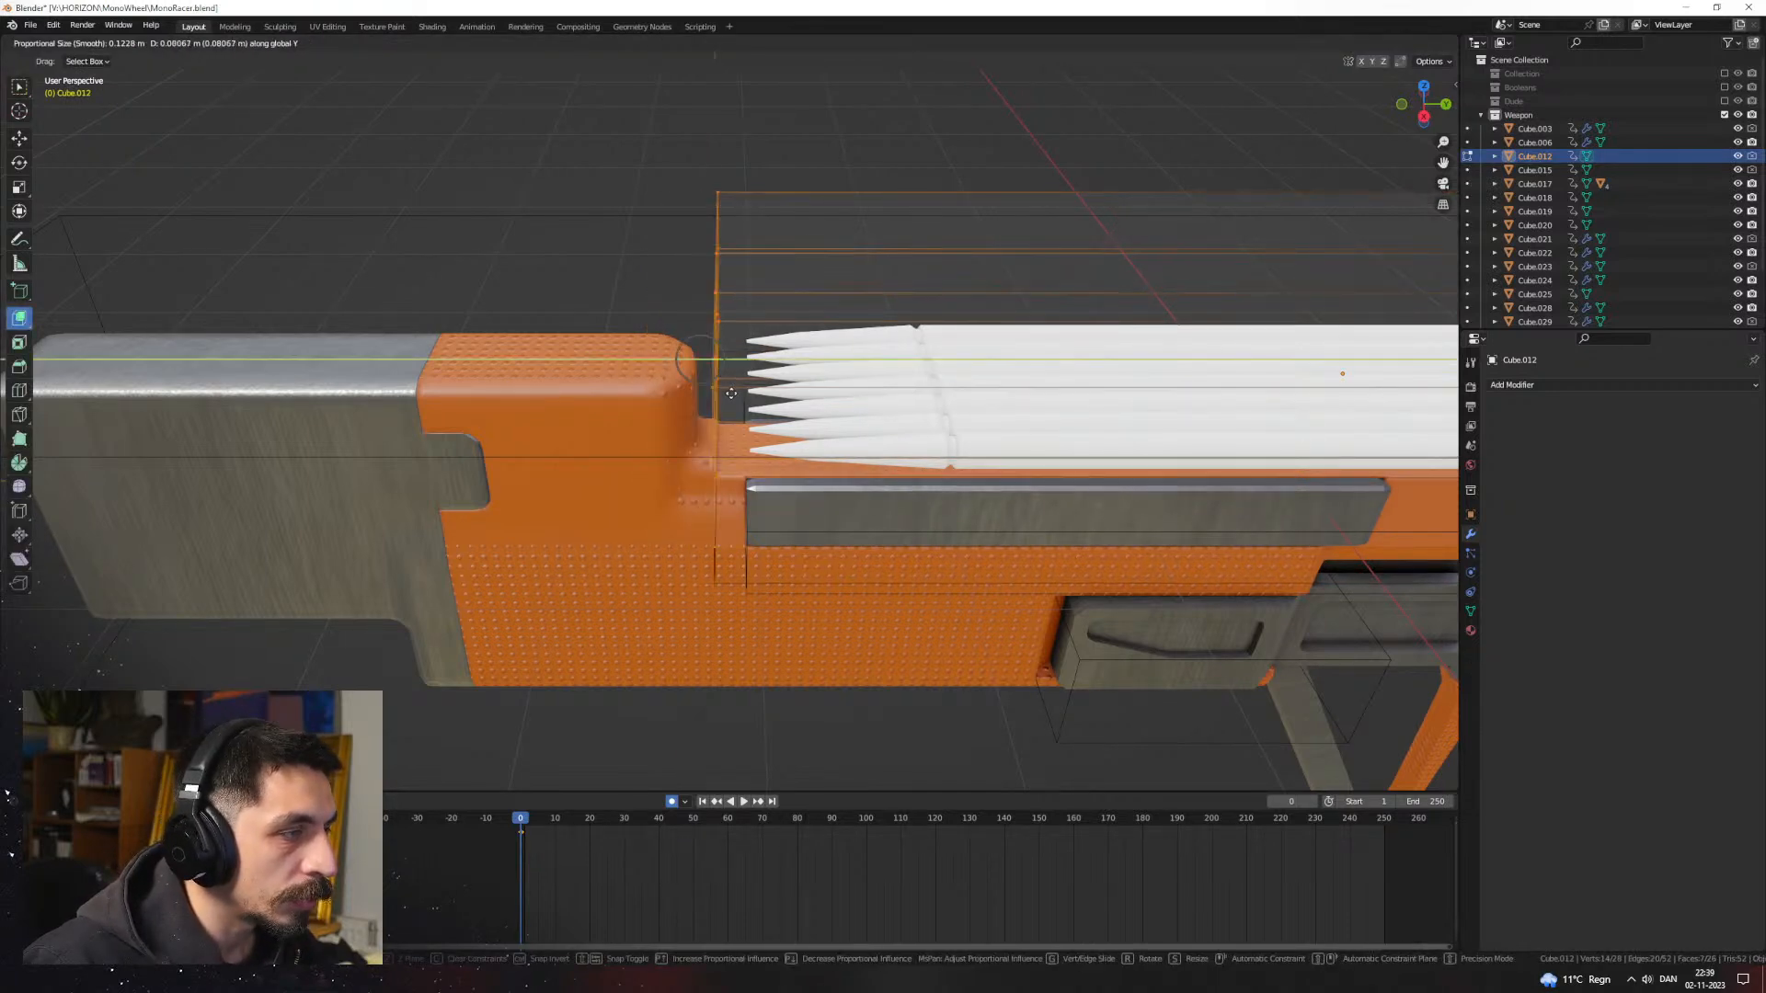
left_click(739, 395)
key("Tab")
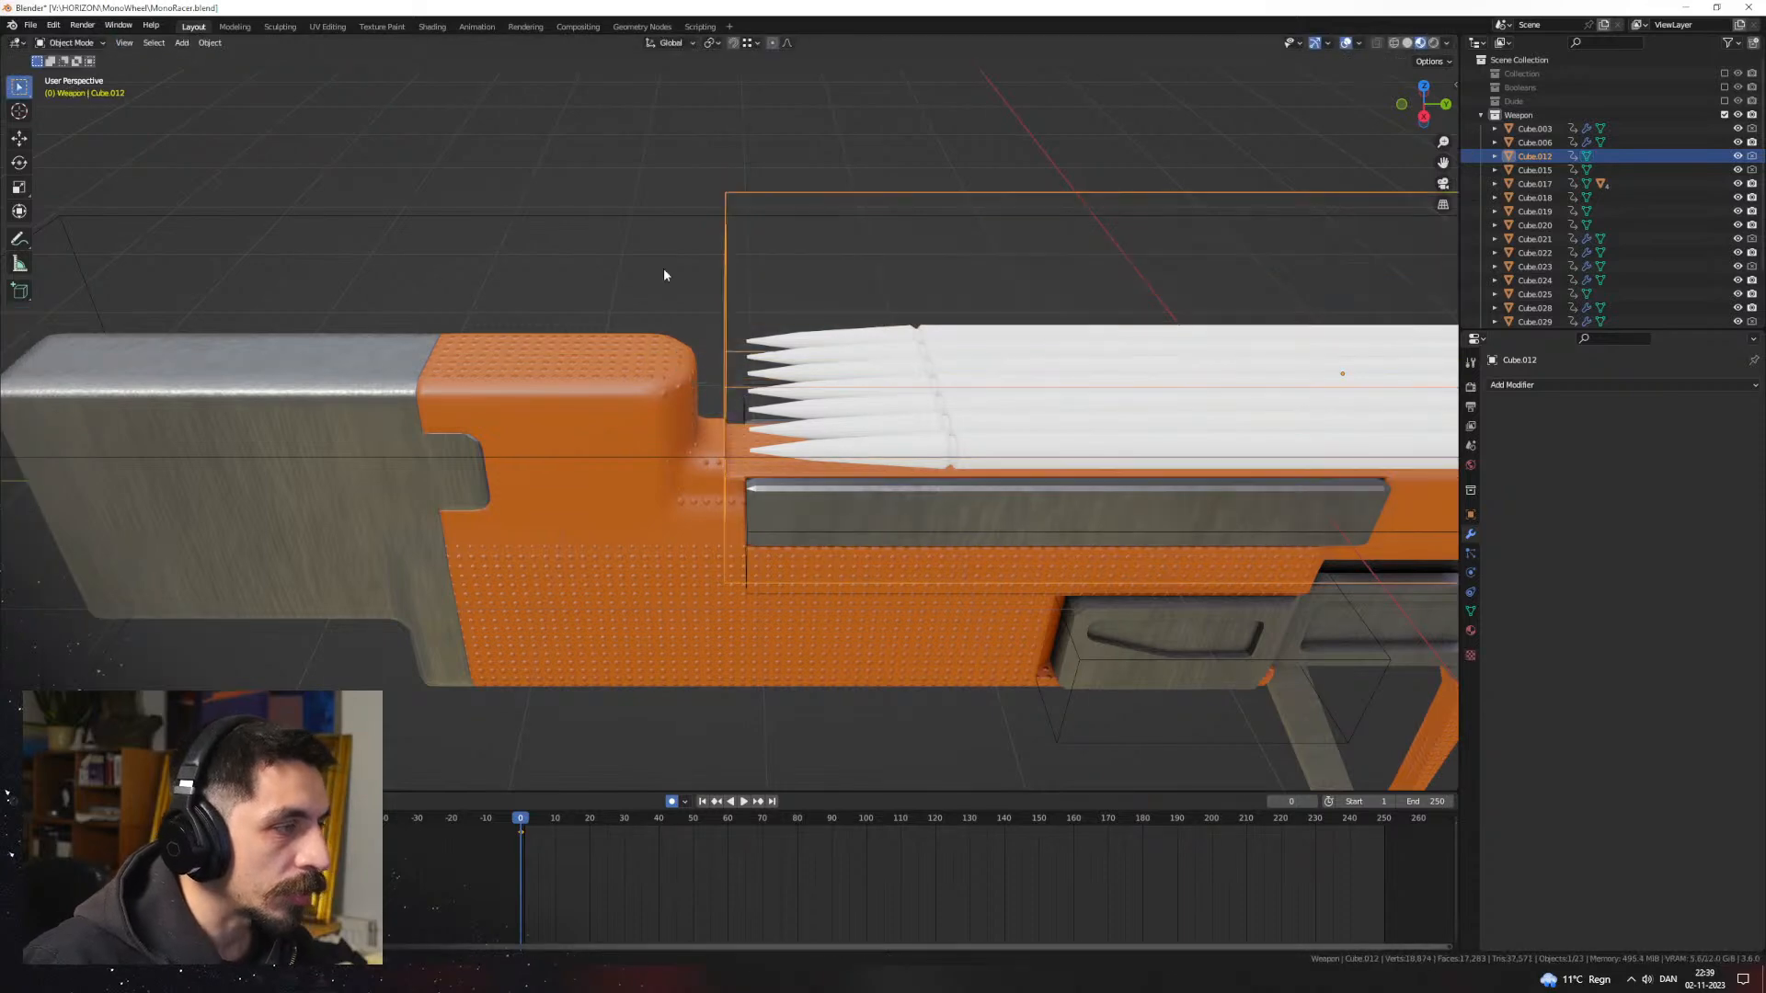
left_click(664, 269)
middle_click_drag(676, 285, 661, 349)
Step: Add a cube and move it along Y and Z to the step in front of the rod tips
key("shift+a")
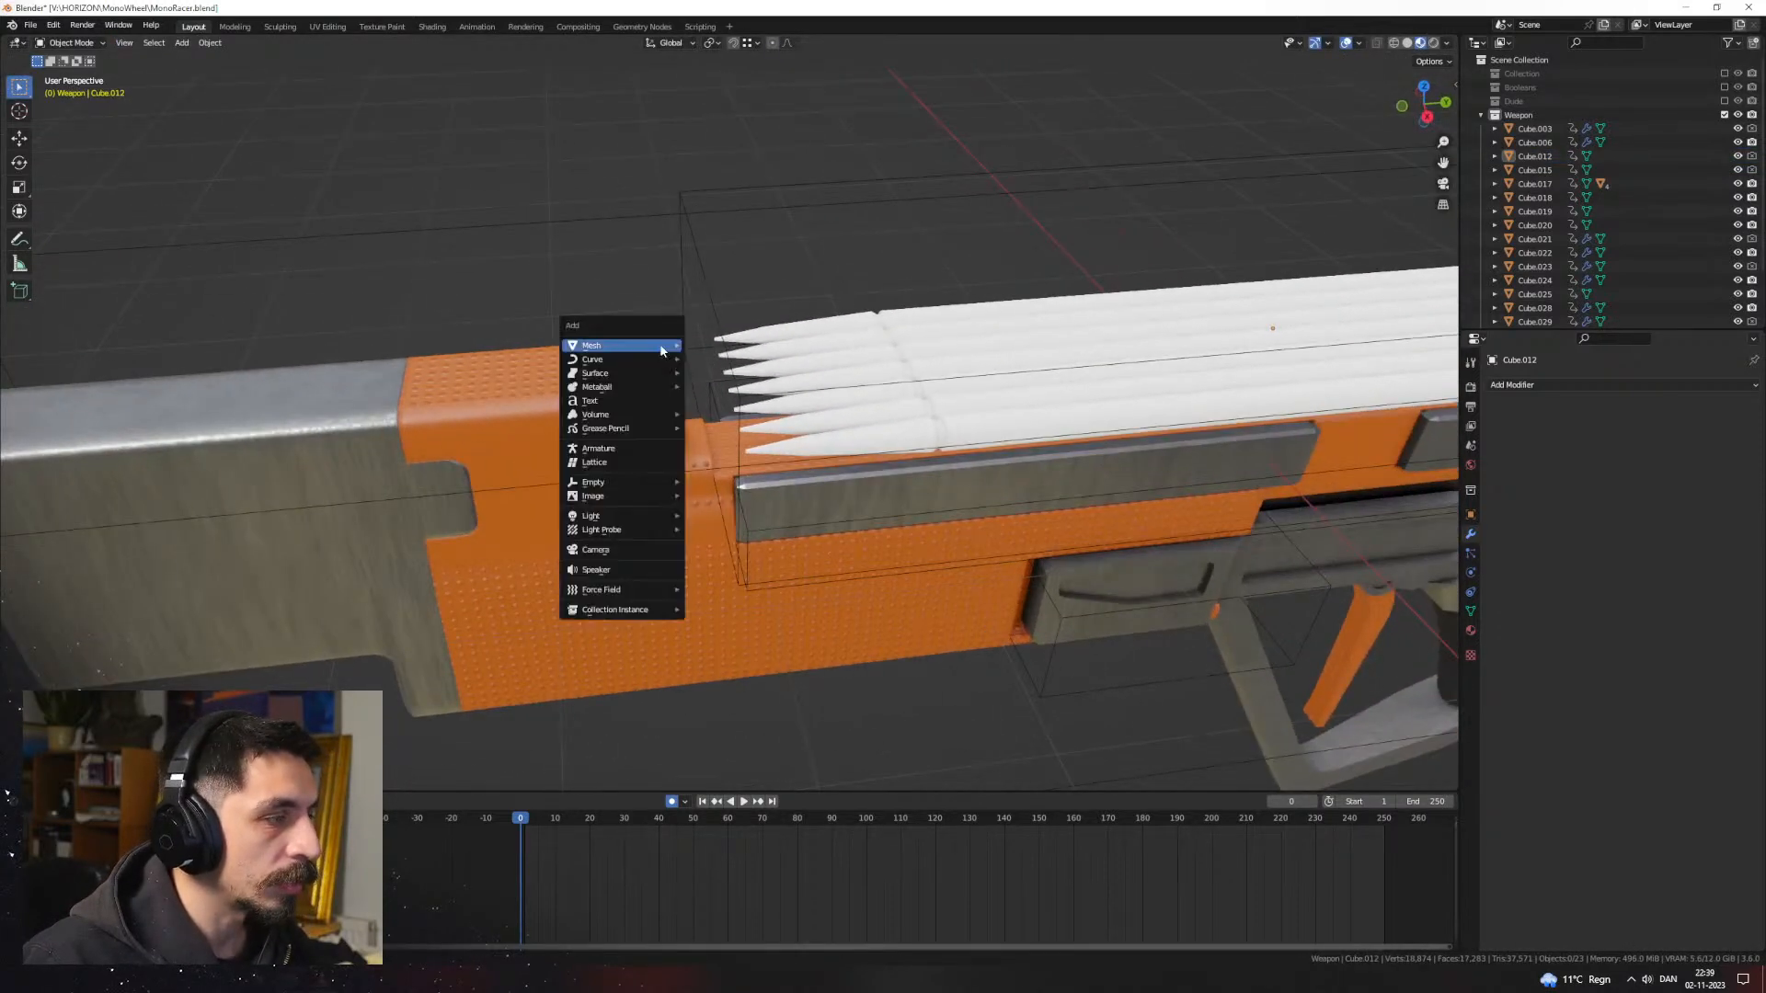
left_click(700, 360)
scroll(791, 395, "down", 3)
middle_click_drag(814, 401, 772, 324)
middle_click_drag(1016, 400, 819, 368, "shift")
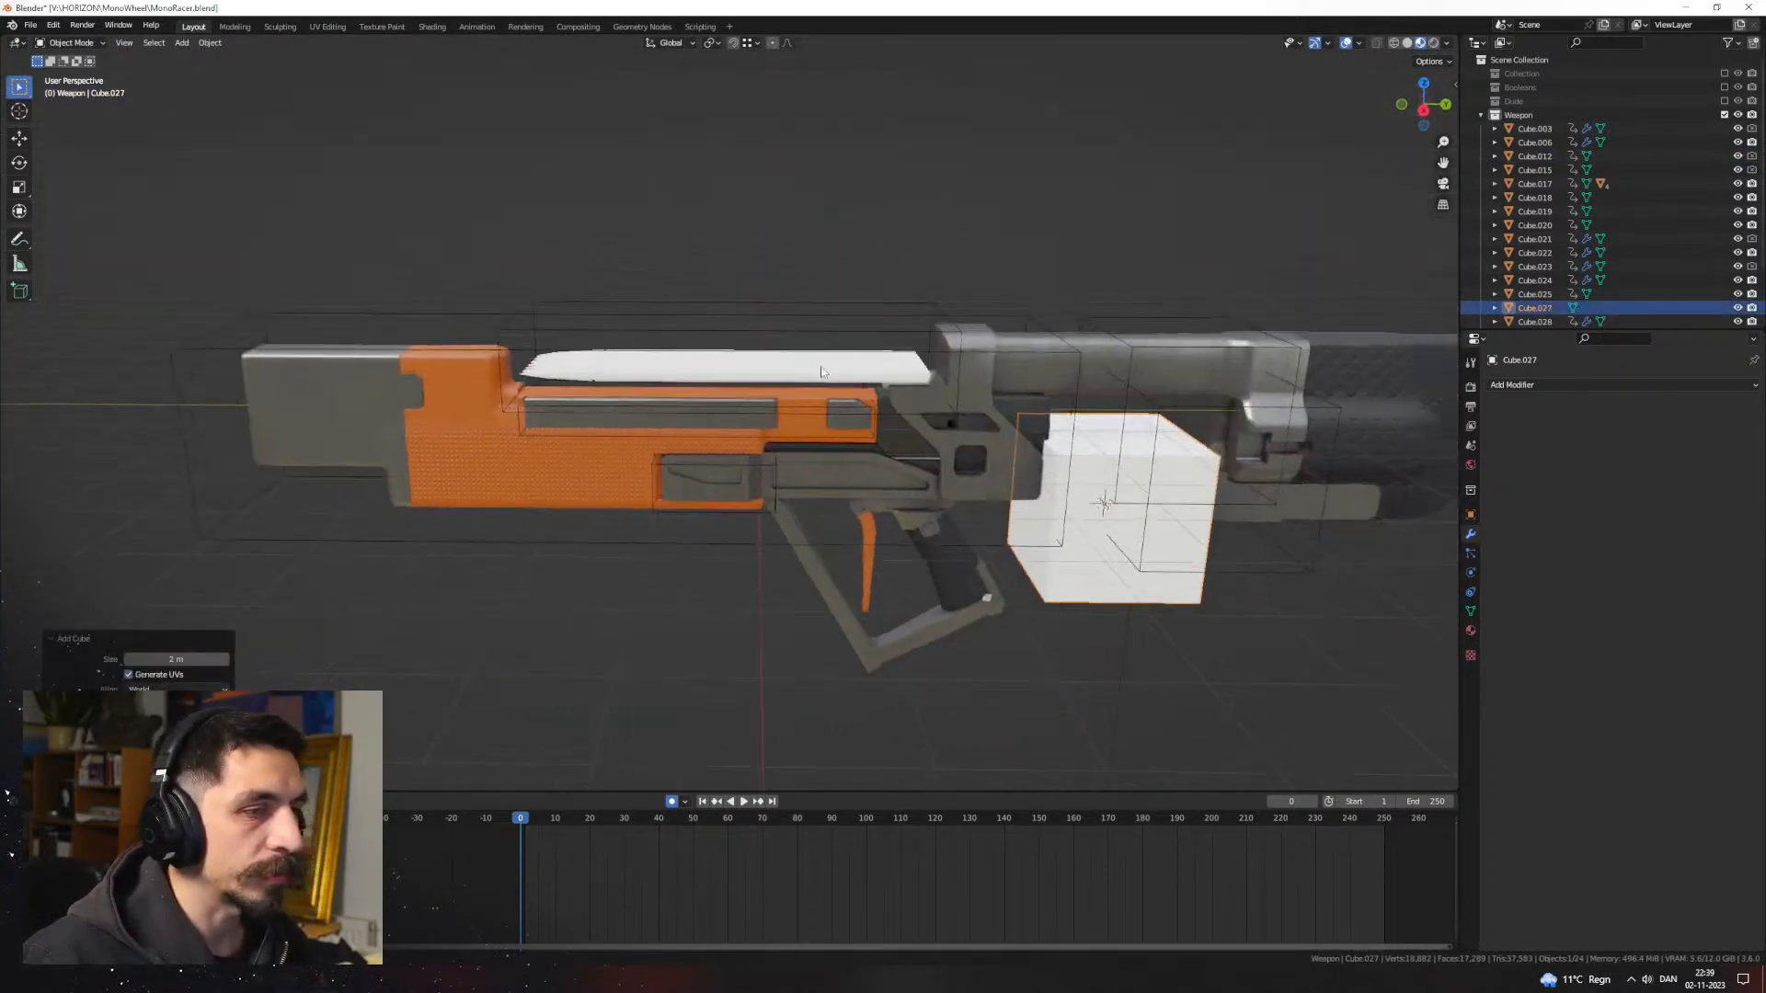
scroll(947, 405, "down", 1)
key("g")
key("y")
left_click(452, 460)
key("g")
key("z")
left_click(432, 401)
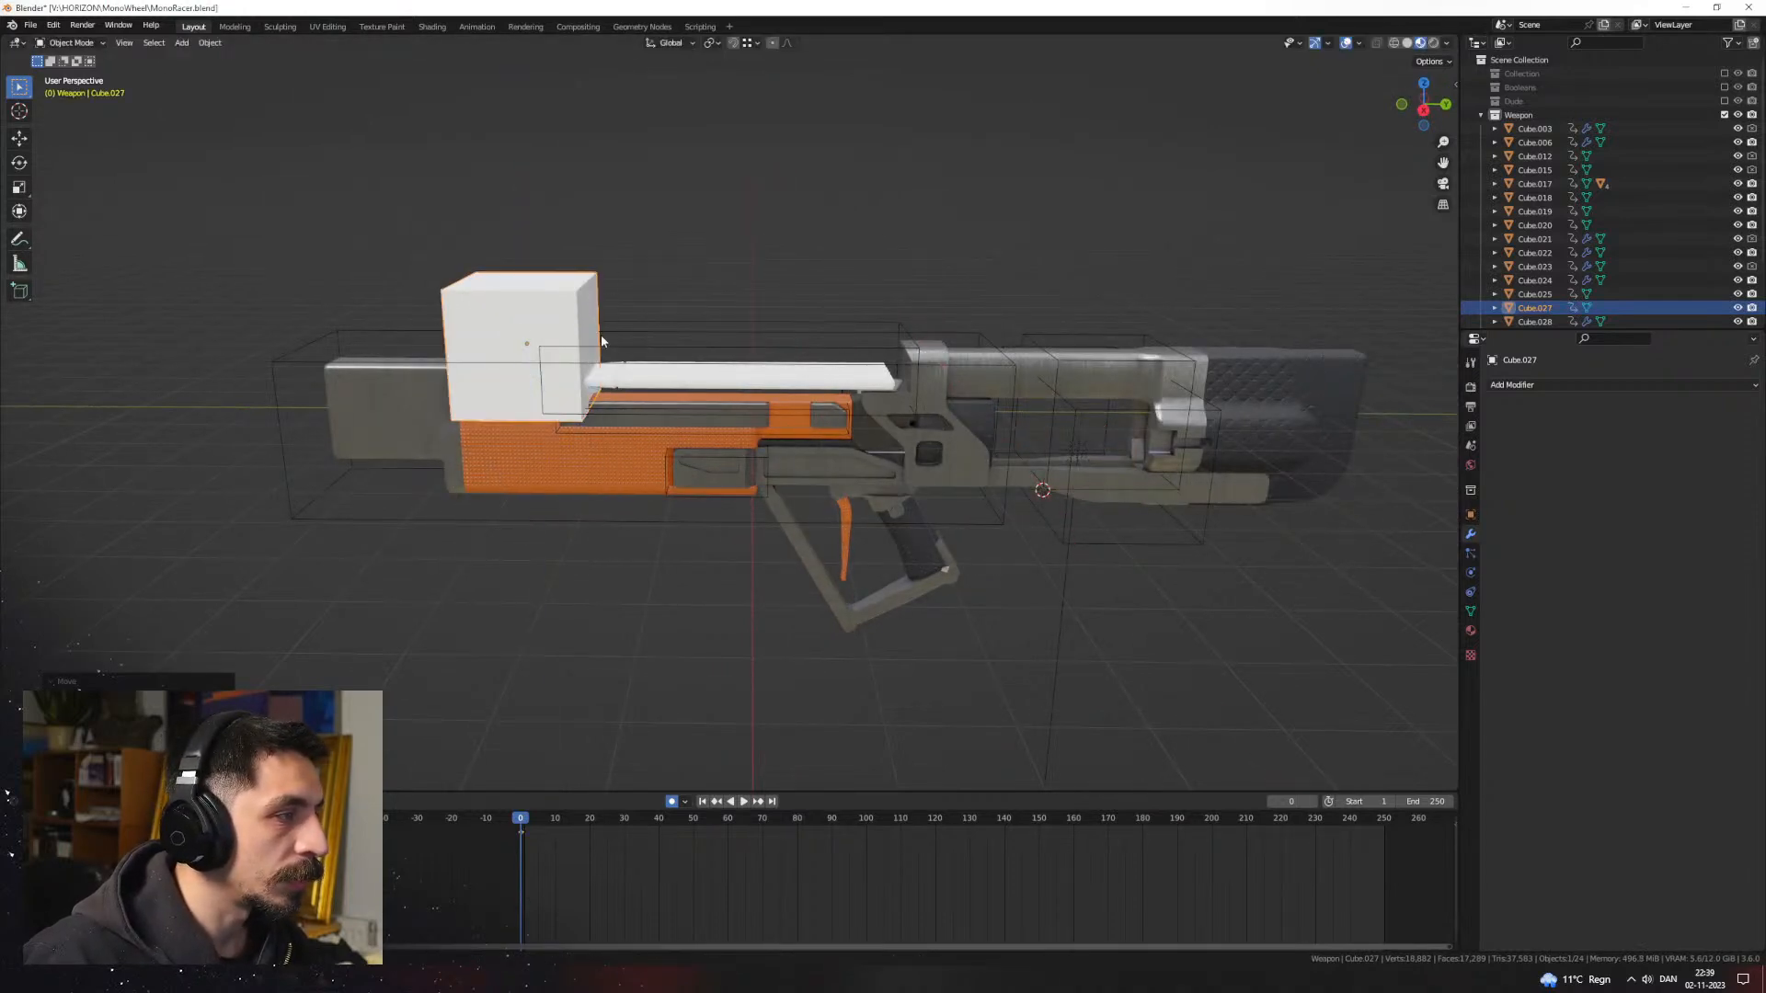
Step: Scale the cube down in the side view and position it between the rod tips and the raised orange block
key("ctrl+KP_1")
scroll(800, 359, "up", 5)
key("g")
key("z")
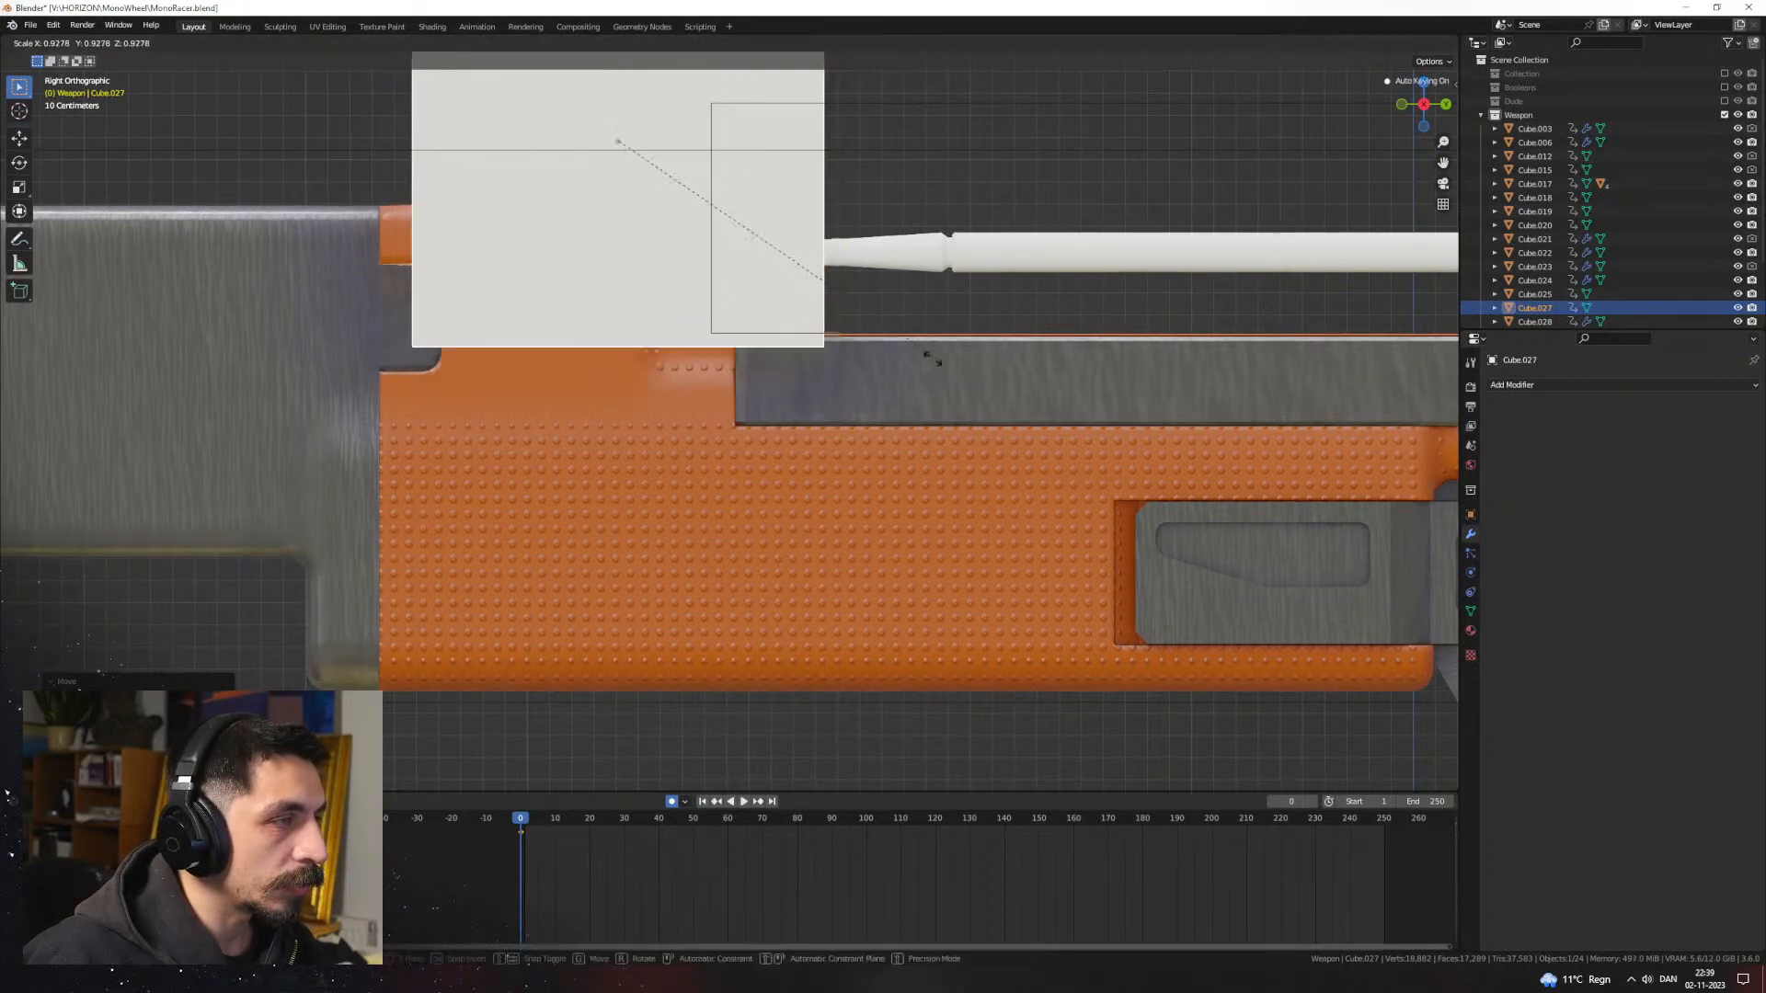
left_click(756, 241)
key("g")
key("z")
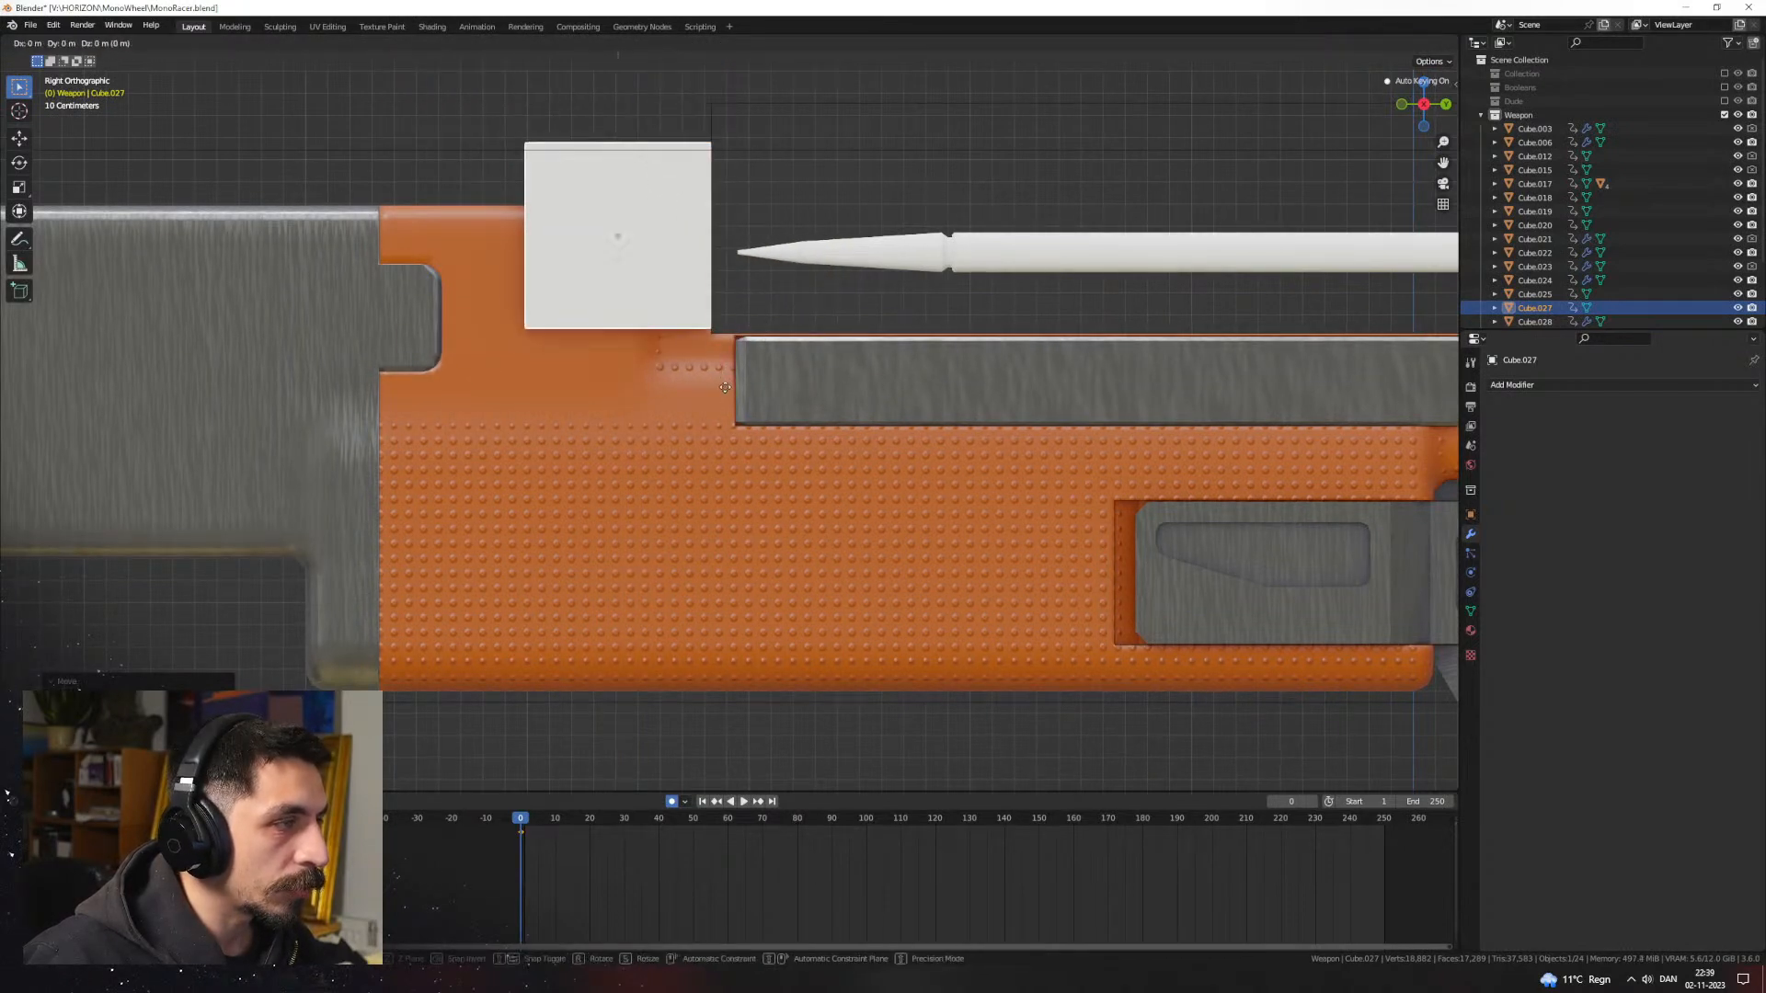
left_click(742, 378)
Step: Fit the small cube across the orange receiver and subtract it with a Boolean Difference
middle_click_drag(742, 378, 709, 458)
left_click_drag(536, 352, 632, 323)
key("Tab")
left_click(556, 360)
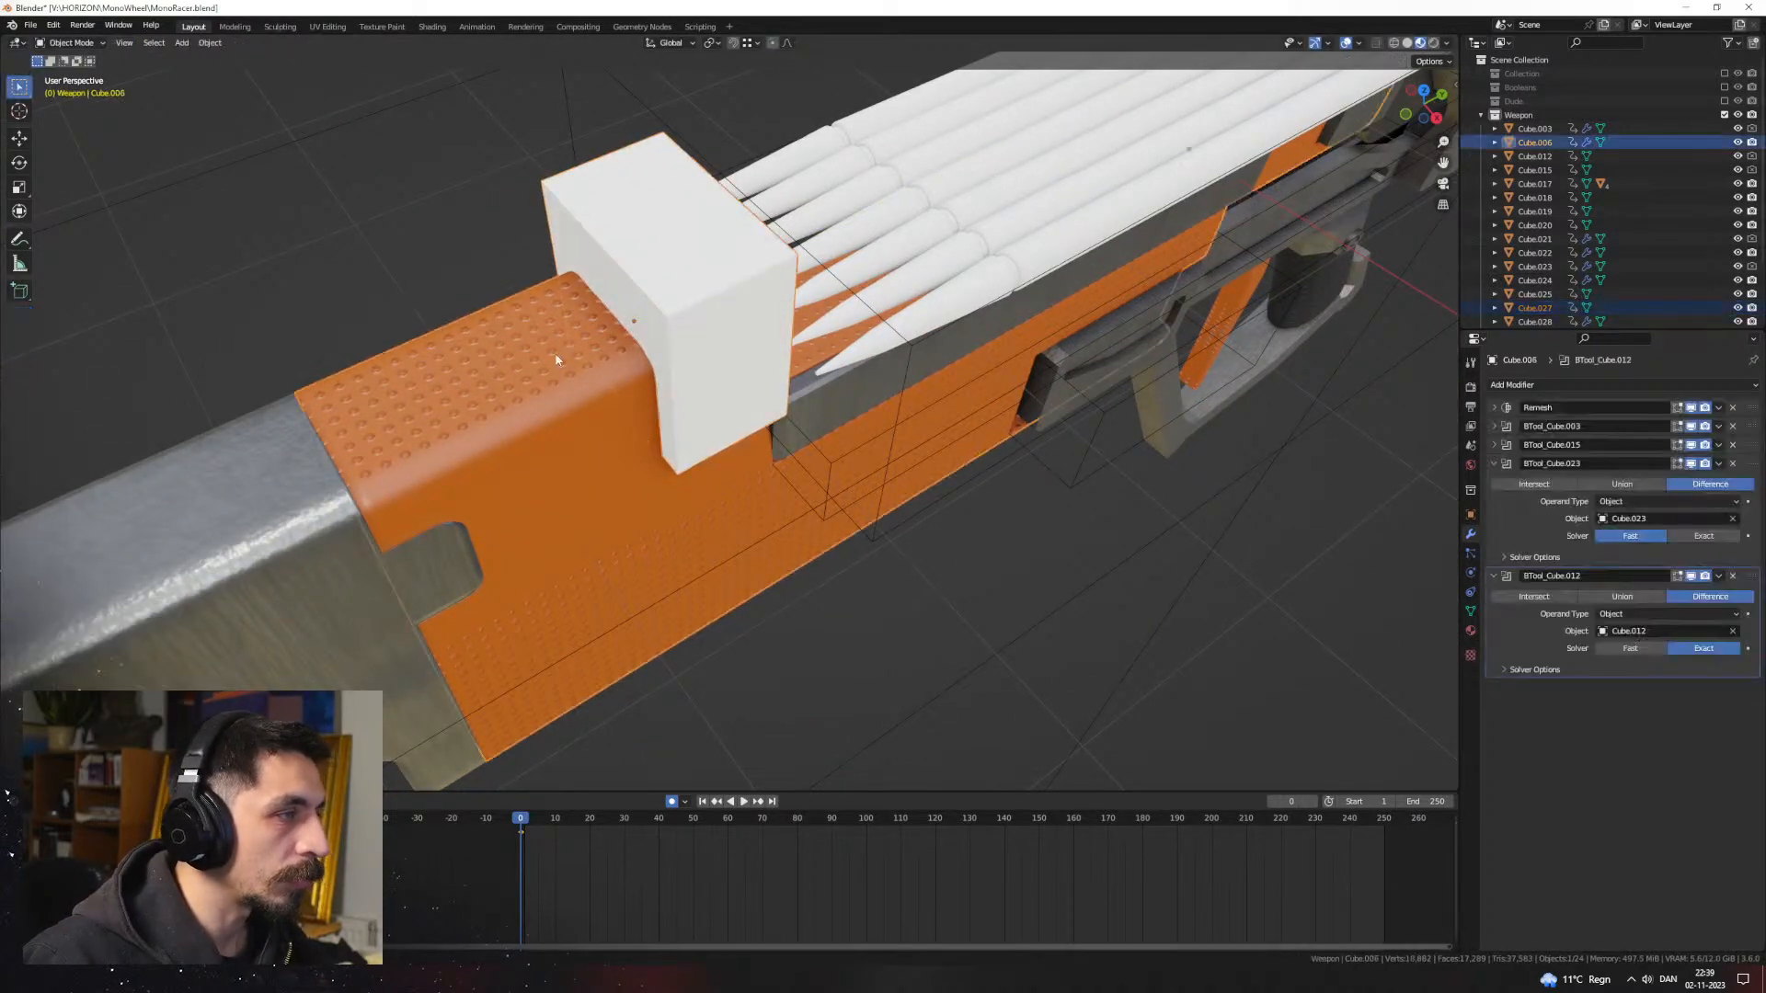
key("ctrl+KP_Subtract")
middle_click_drag(563, 369, 938, 449)
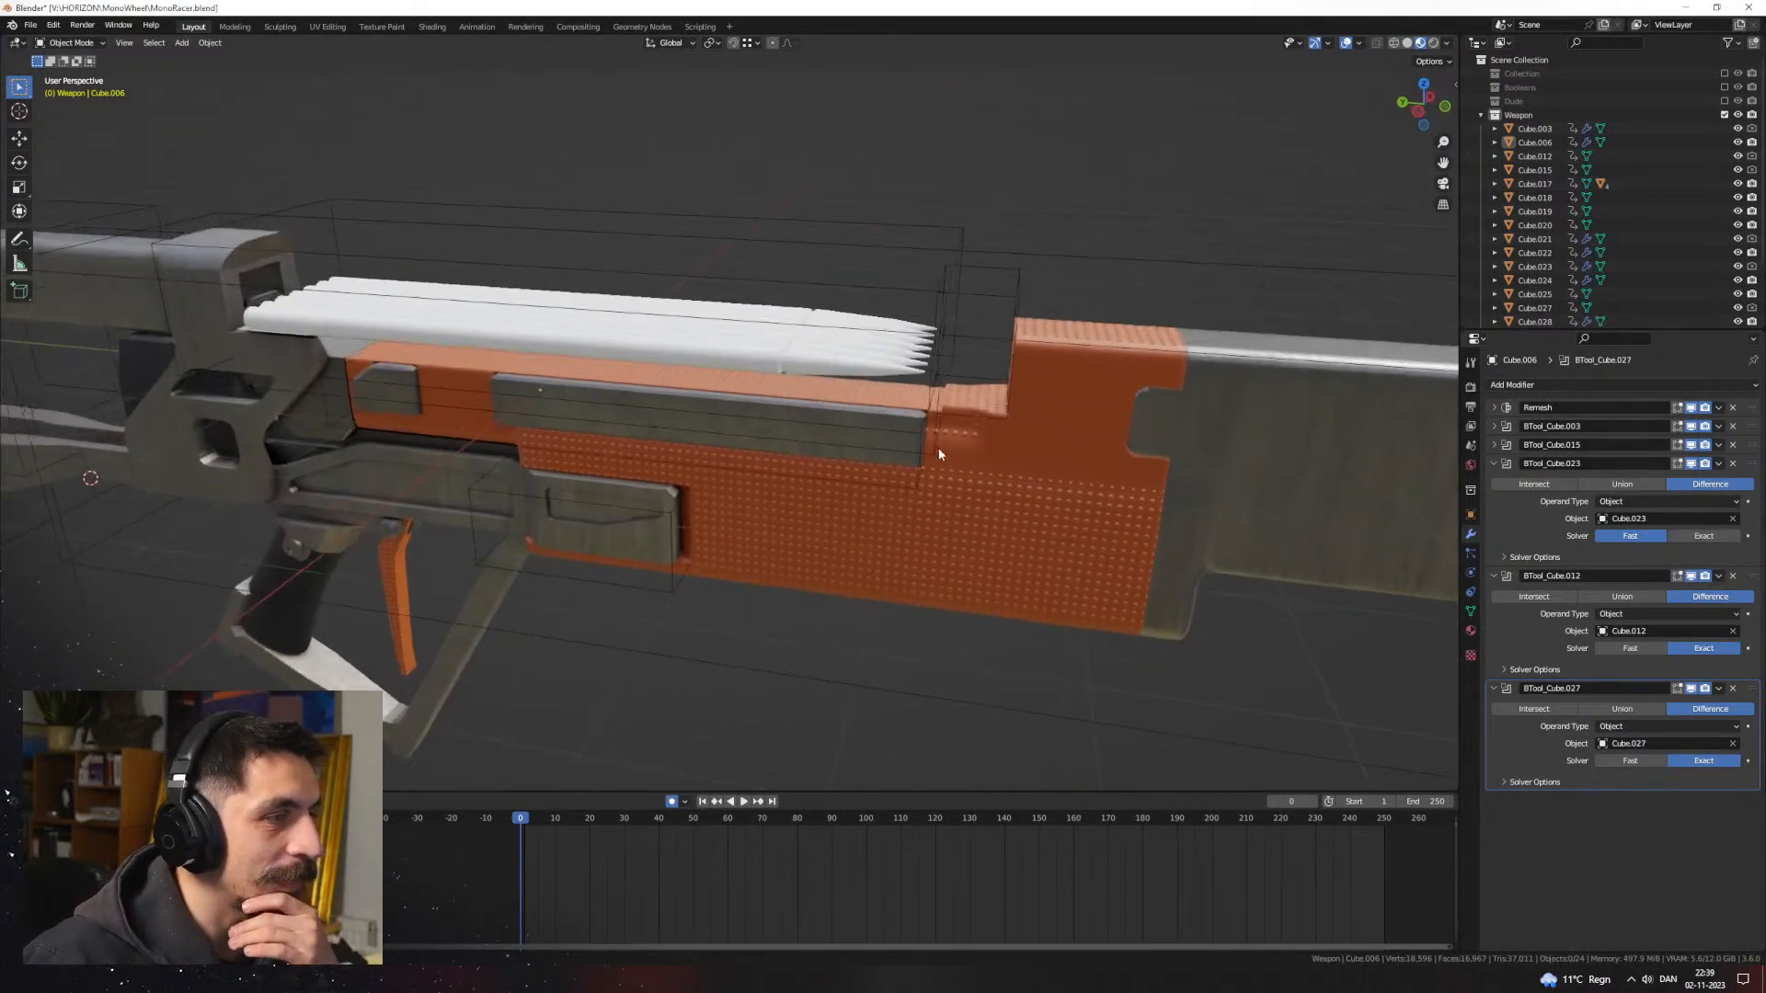
Step: Check the new notch in the receiver and hide the arrayed white rods
left_click(1046, 404)
scroll(1032, 441, "down", 4)
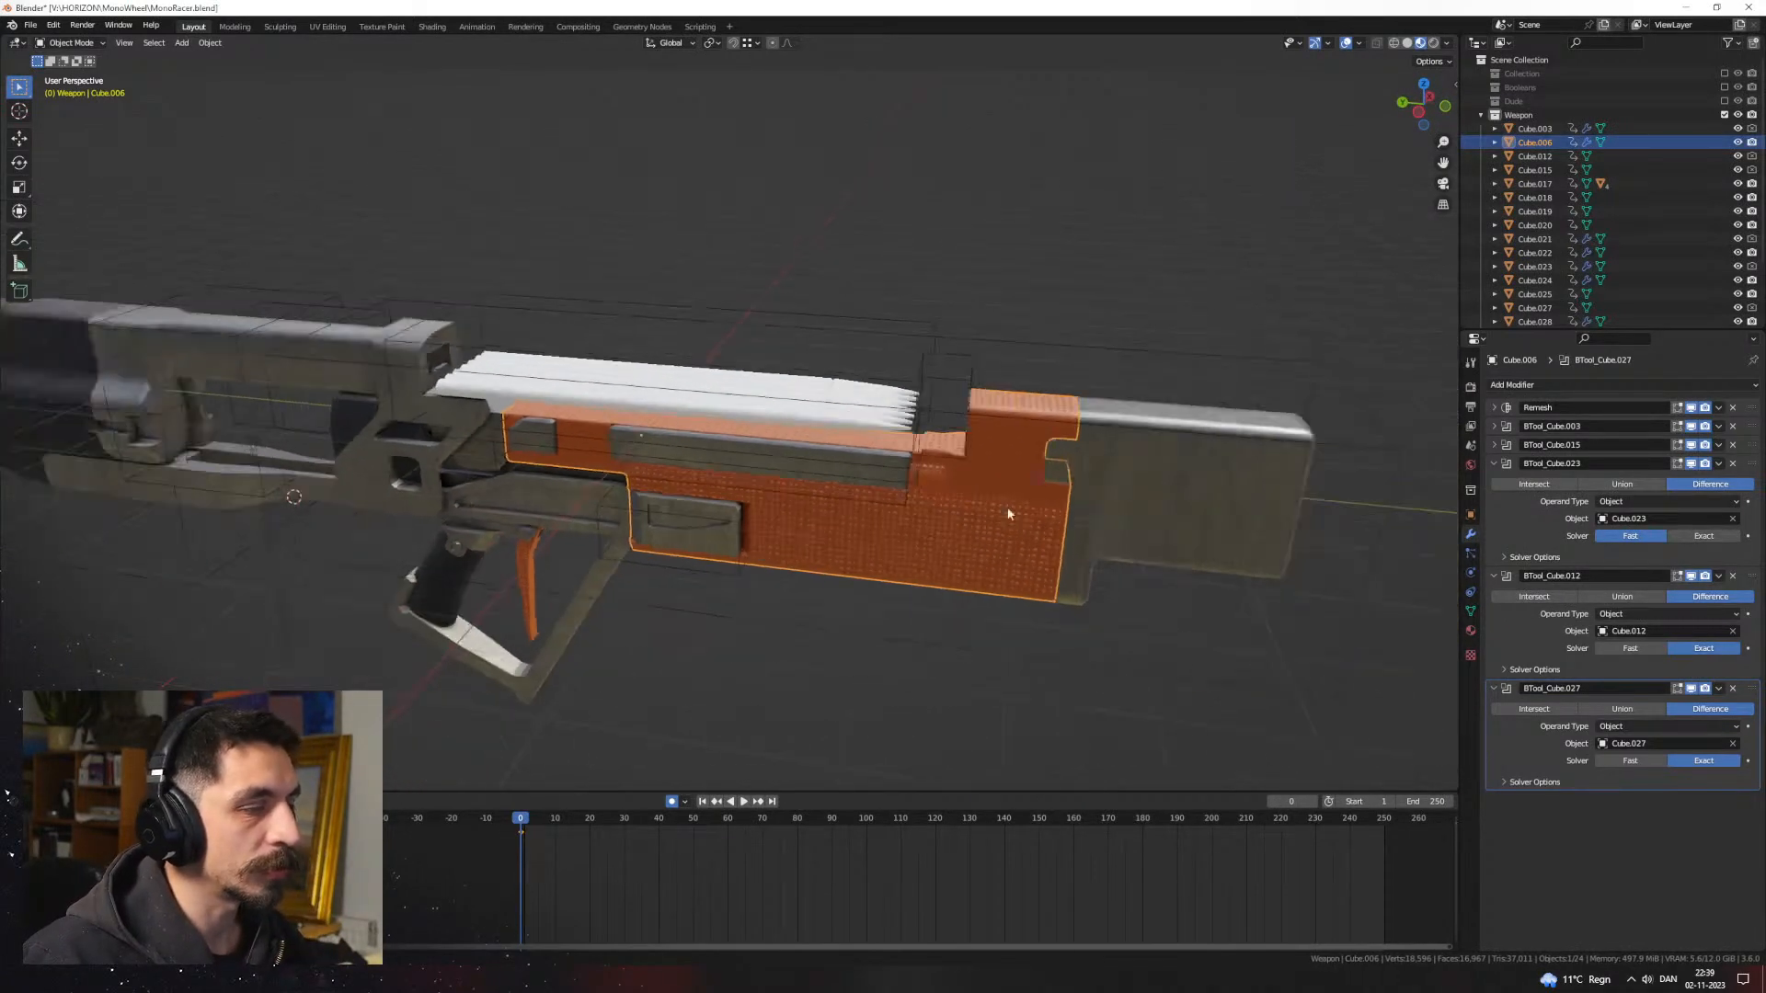
left_click(947, 576)
middle_click_drag(900, 541, 940, 497)
left_click(848, 417)
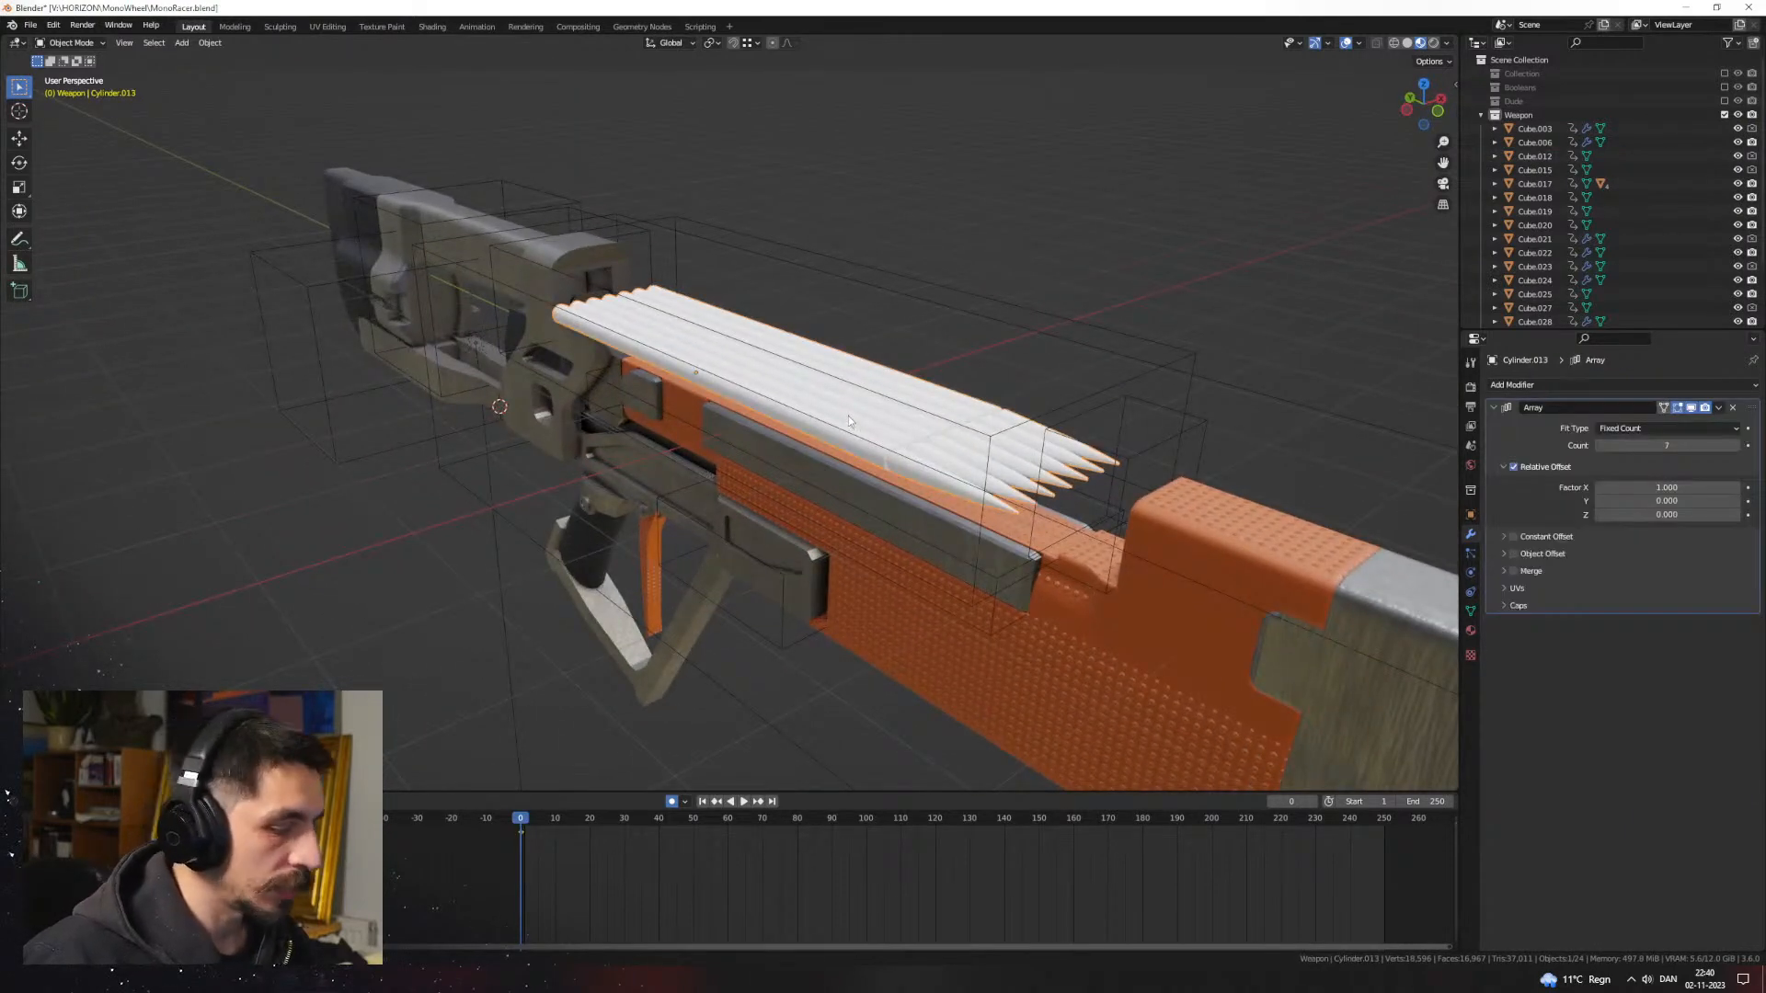
key("h")
Step: Add another cube and move it along Z and Y over the receiver rail
middle_click_drag(958, 346, 762, 426)
key("shift+a")
mouse_move(692, 423)
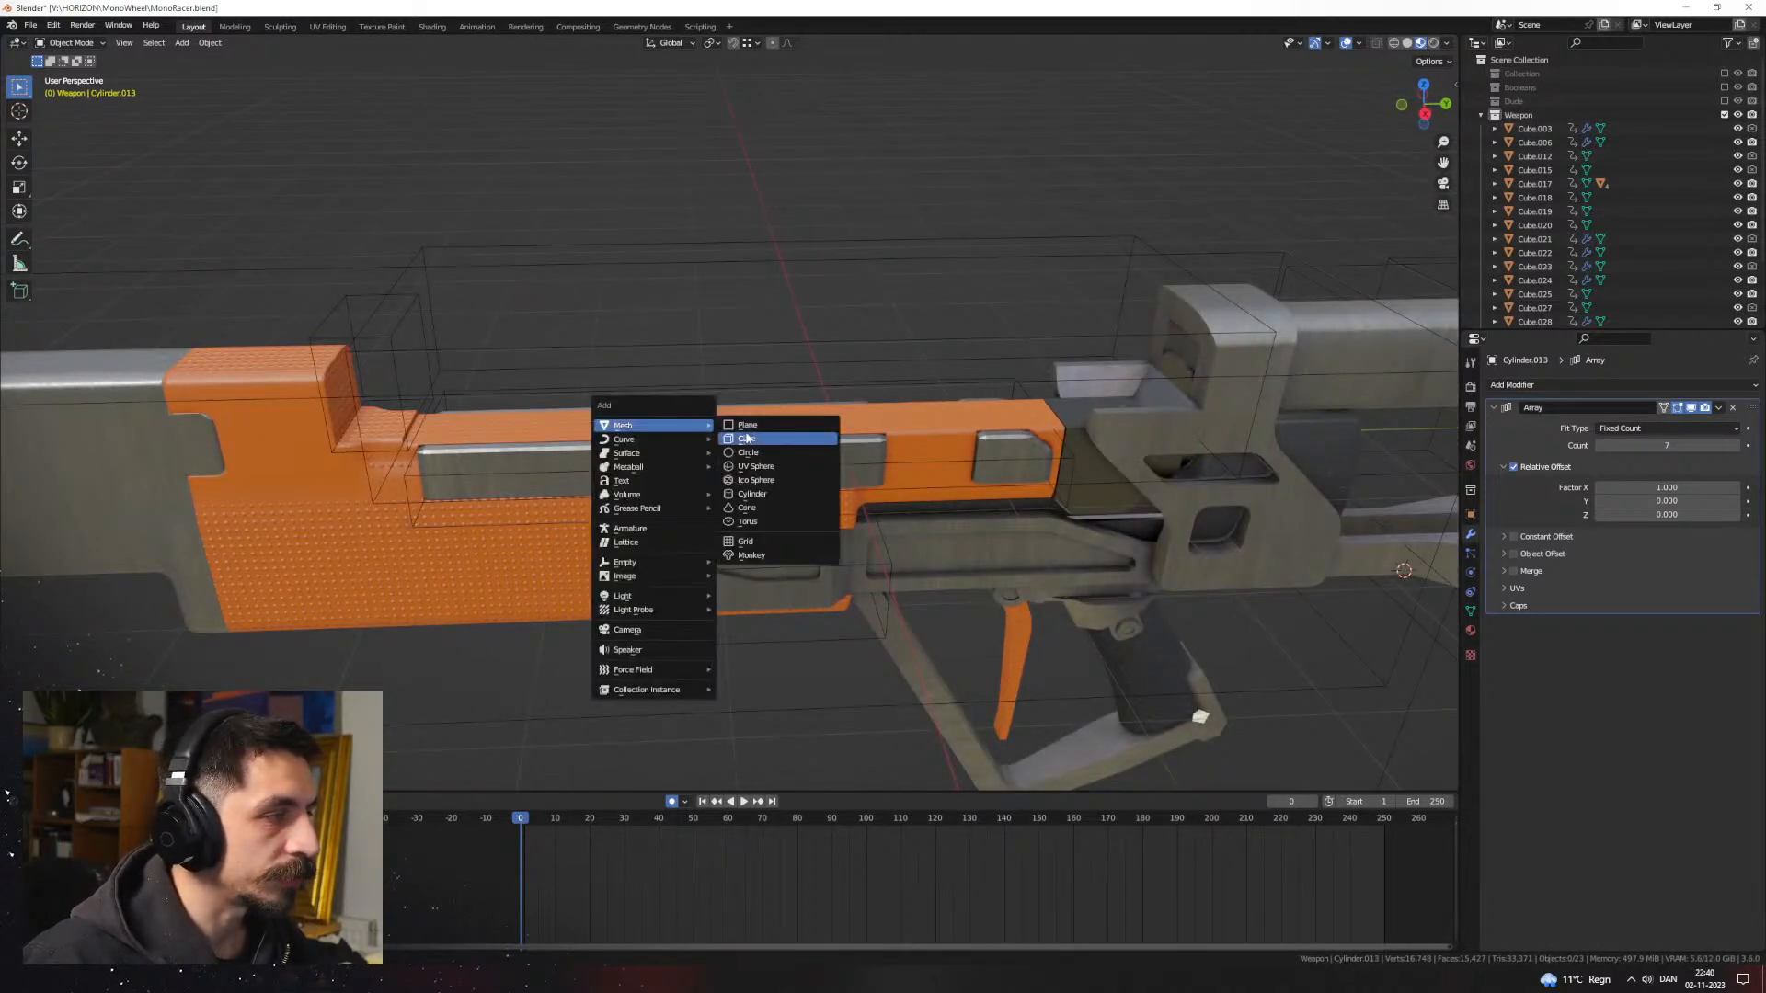
left_click(746, 438)
key("g")
key("z")
left_click(1017, 255)
key("g")
key("x")
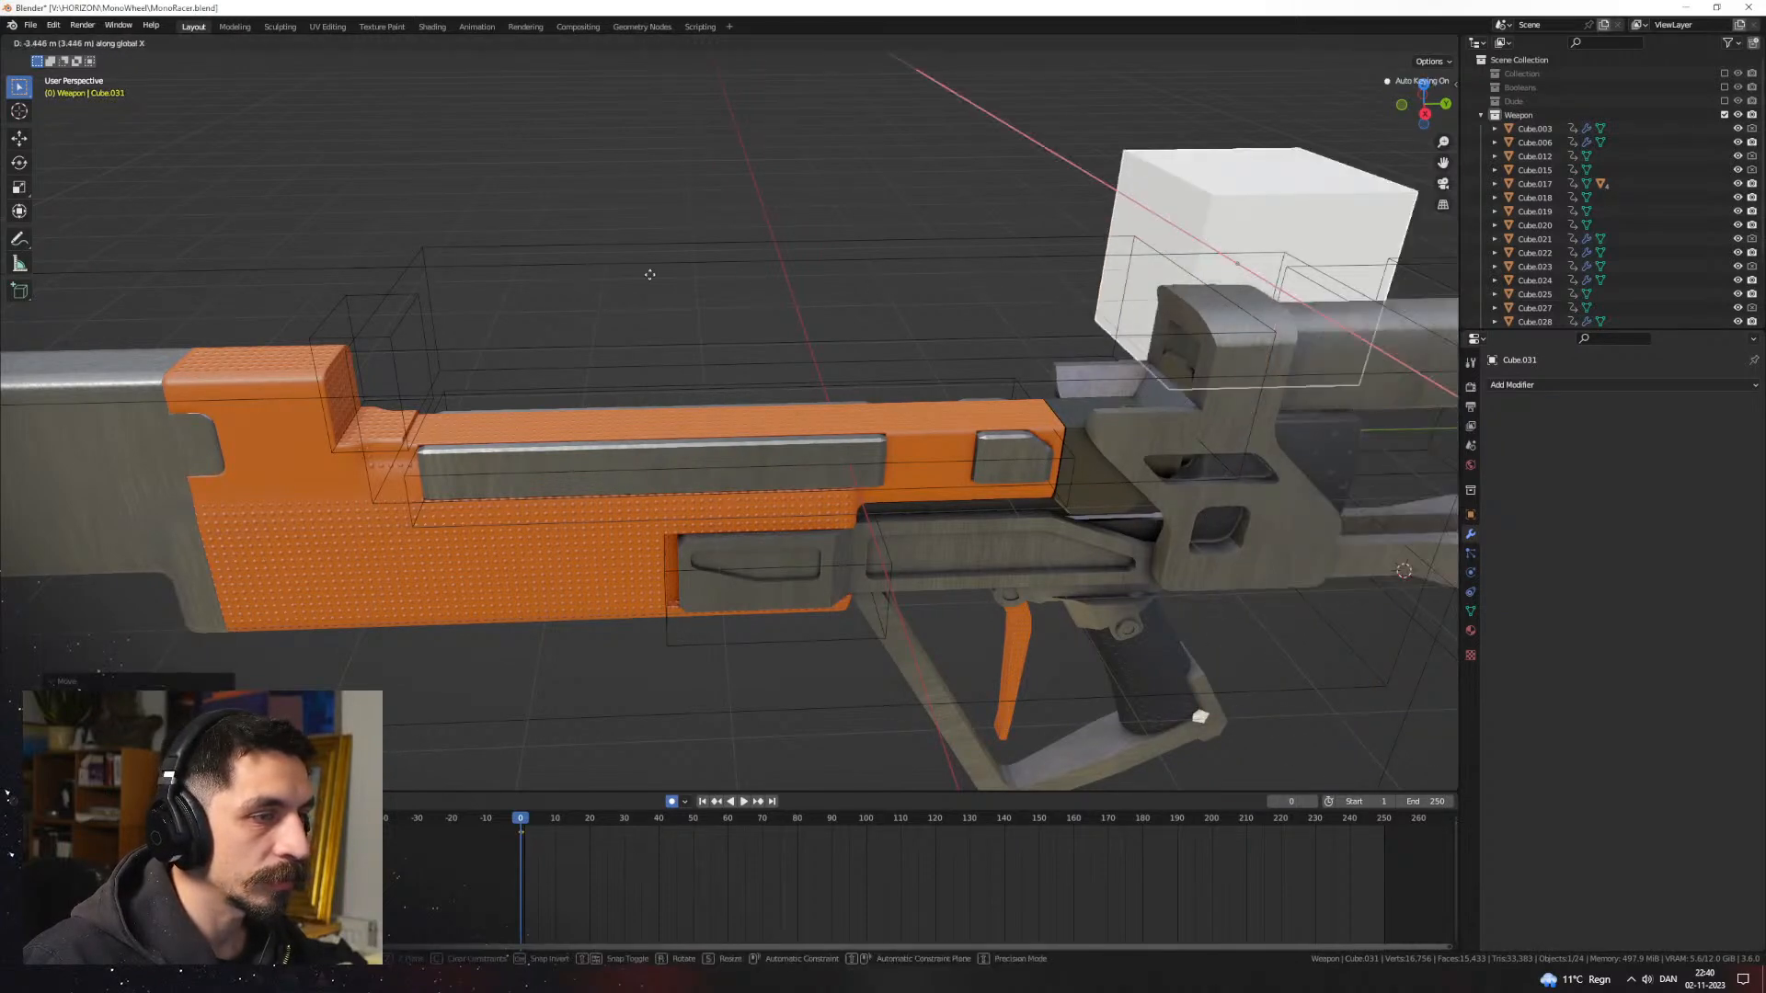
key("y")
left_click(462, 308)
Step: Raise the cube about 1 m along Z so it rests above the orange rail
middle_click_drag(908, 407, 939, 371)
key("g")
key("z")
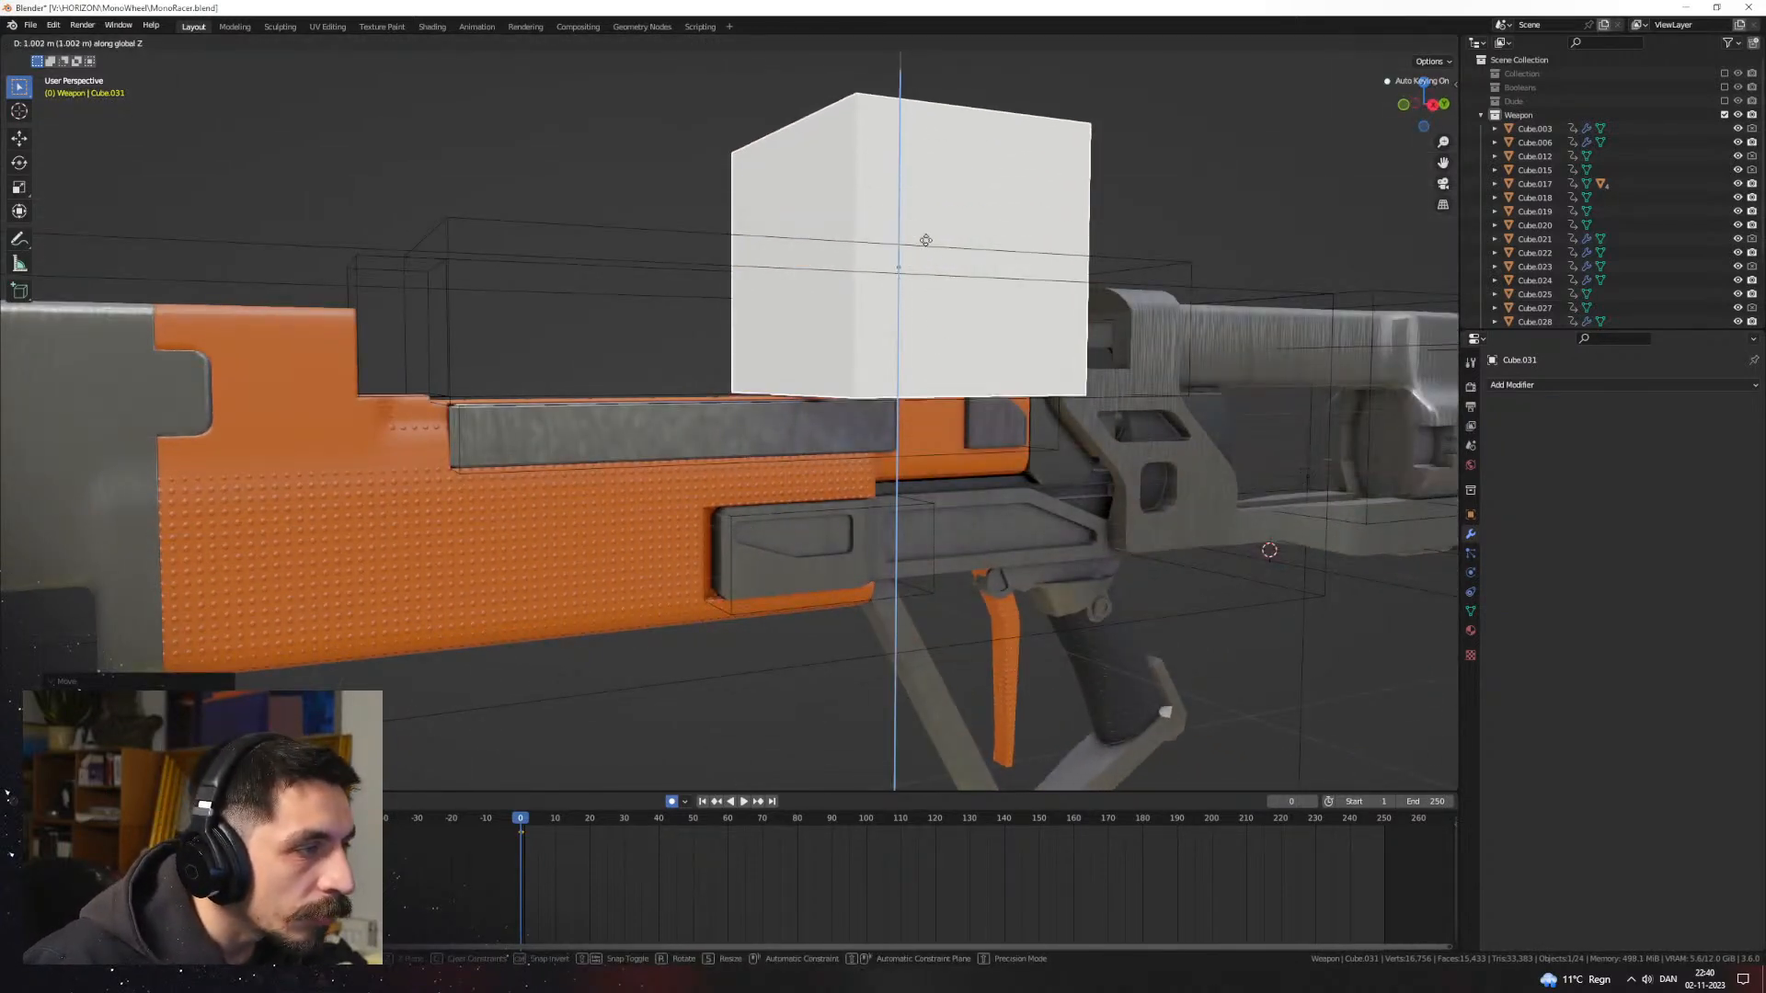
left_click(926, 241)
middle_click_drag(925, 241, 914, 174)
Step: Split the cube lengthwise with a centre edge loop and delete the faces of one half
key("Tab")
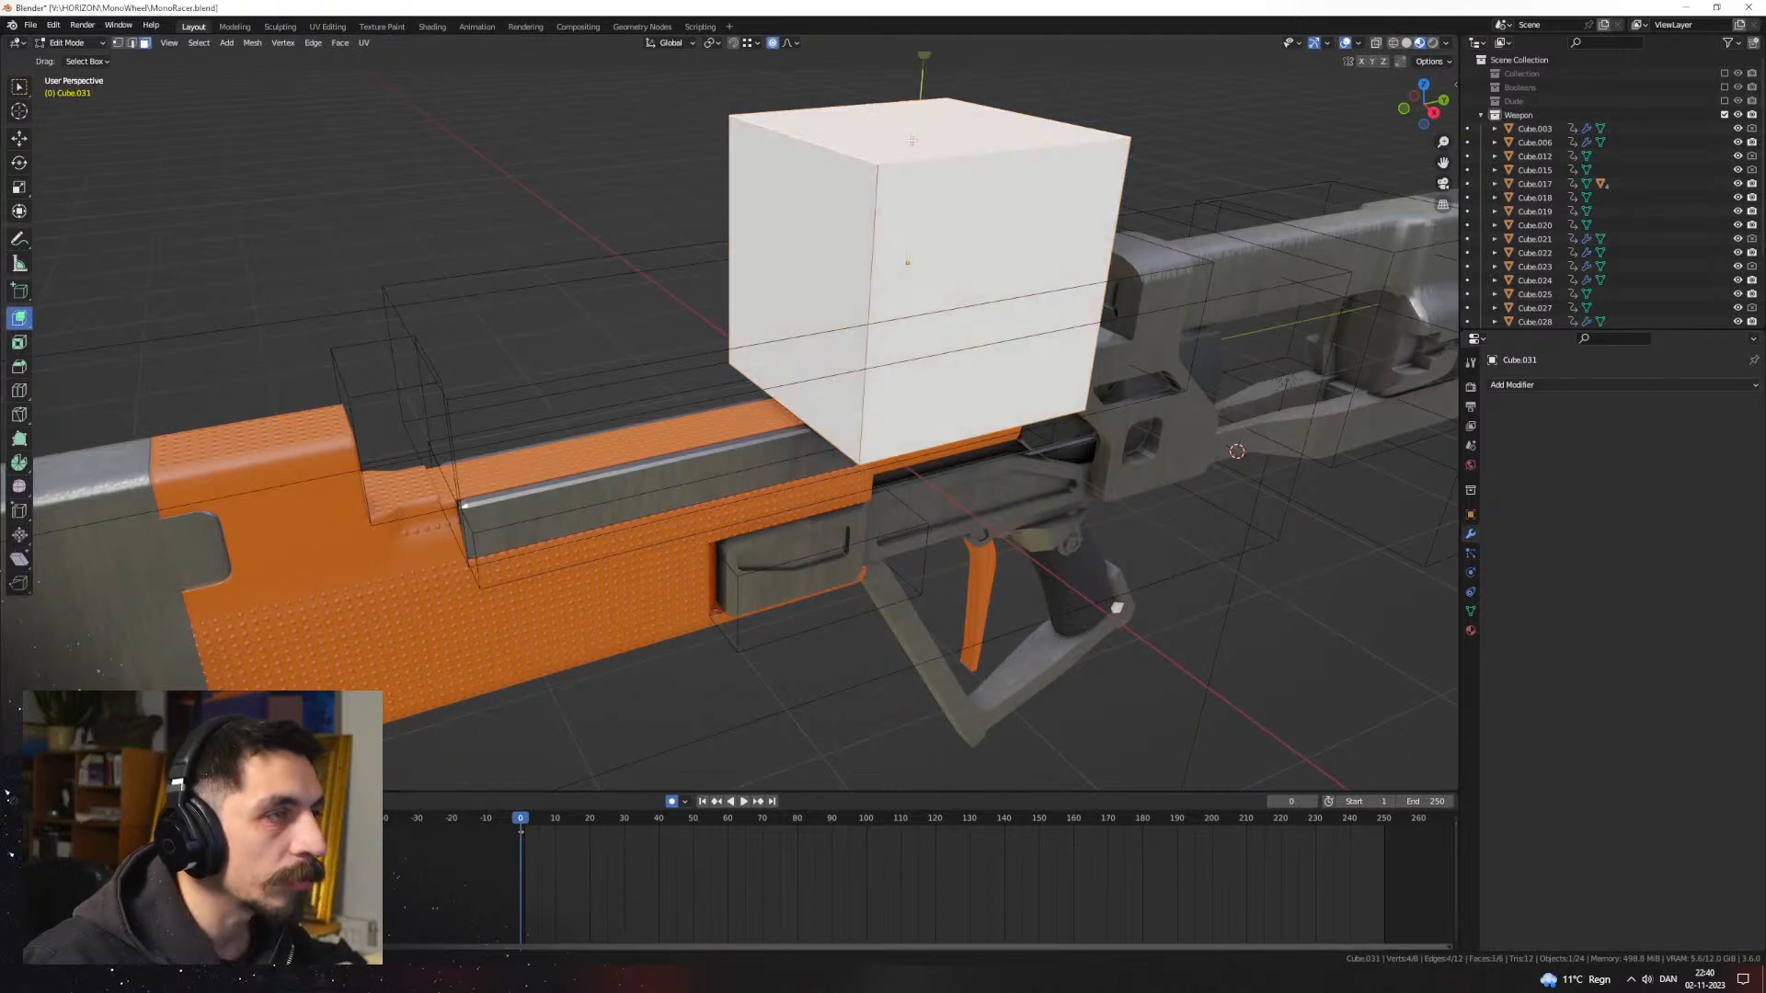
left_click(769, 123, "alt")
middle_click_drag(769, 123, 978, 157)
left_click(550, 172, "shift")
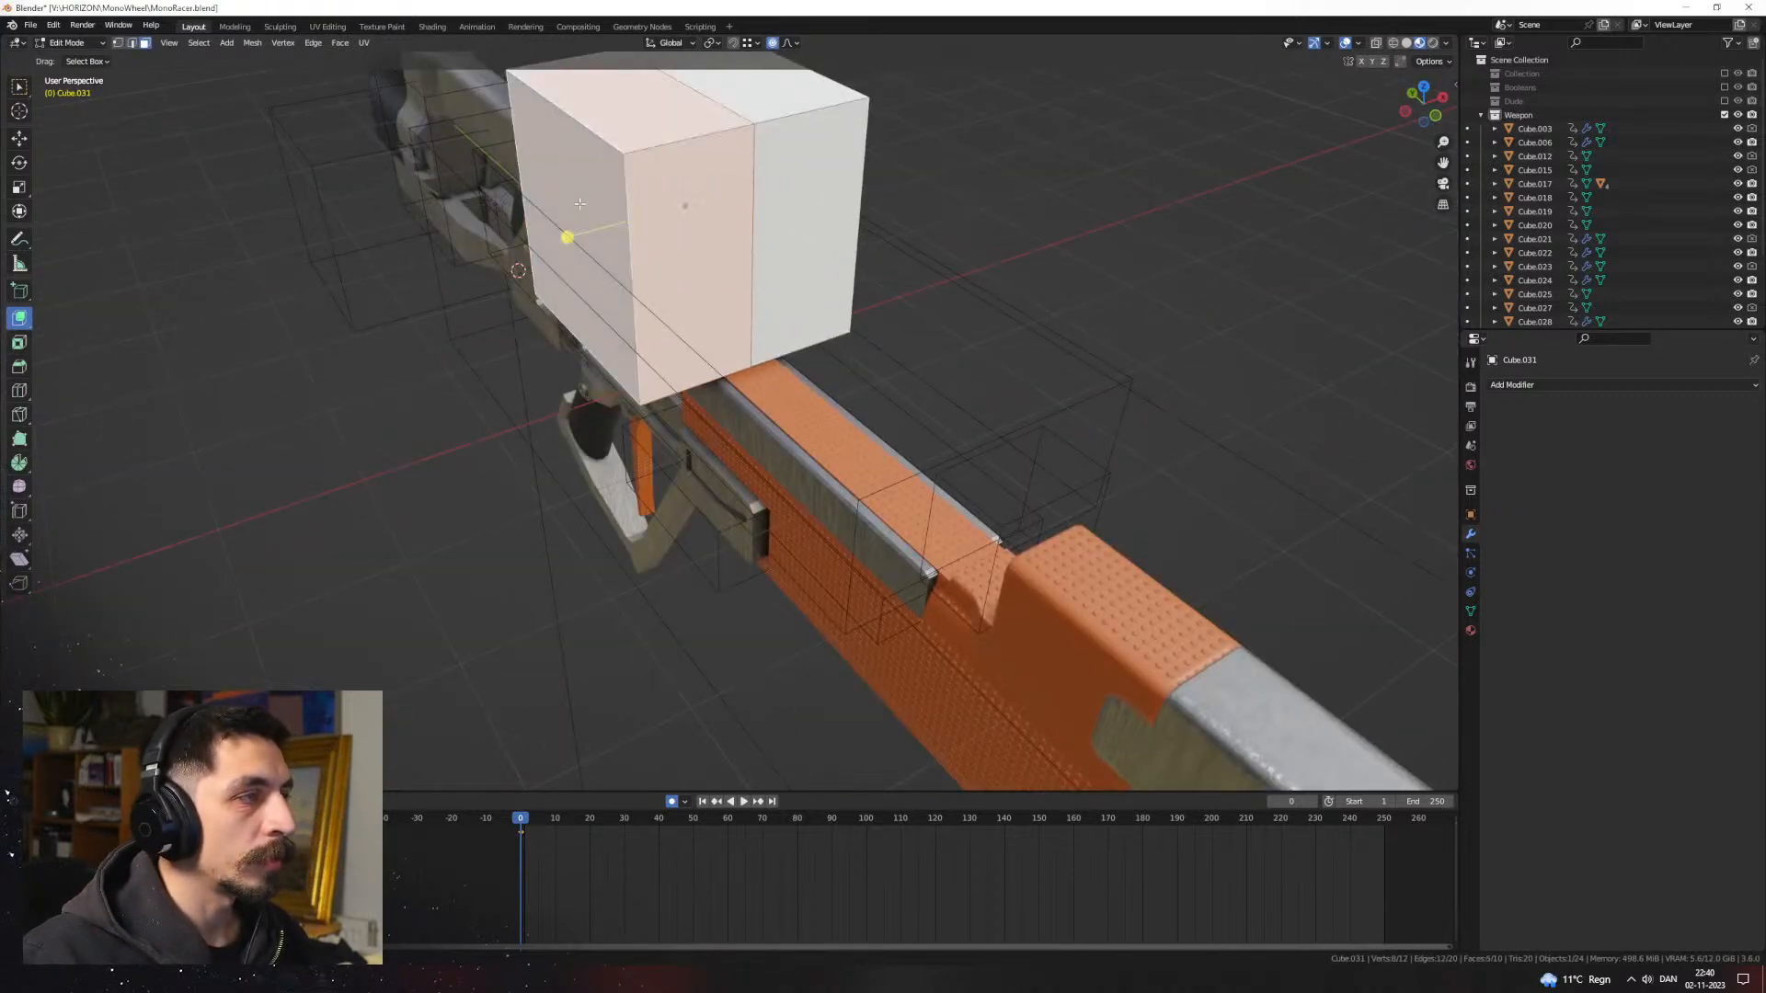
key("x")
left_click(550, 198)
Step: Lower the top face of the remaining half along Z to form a low block
left_click(764, 106)
key("g")
key("z")
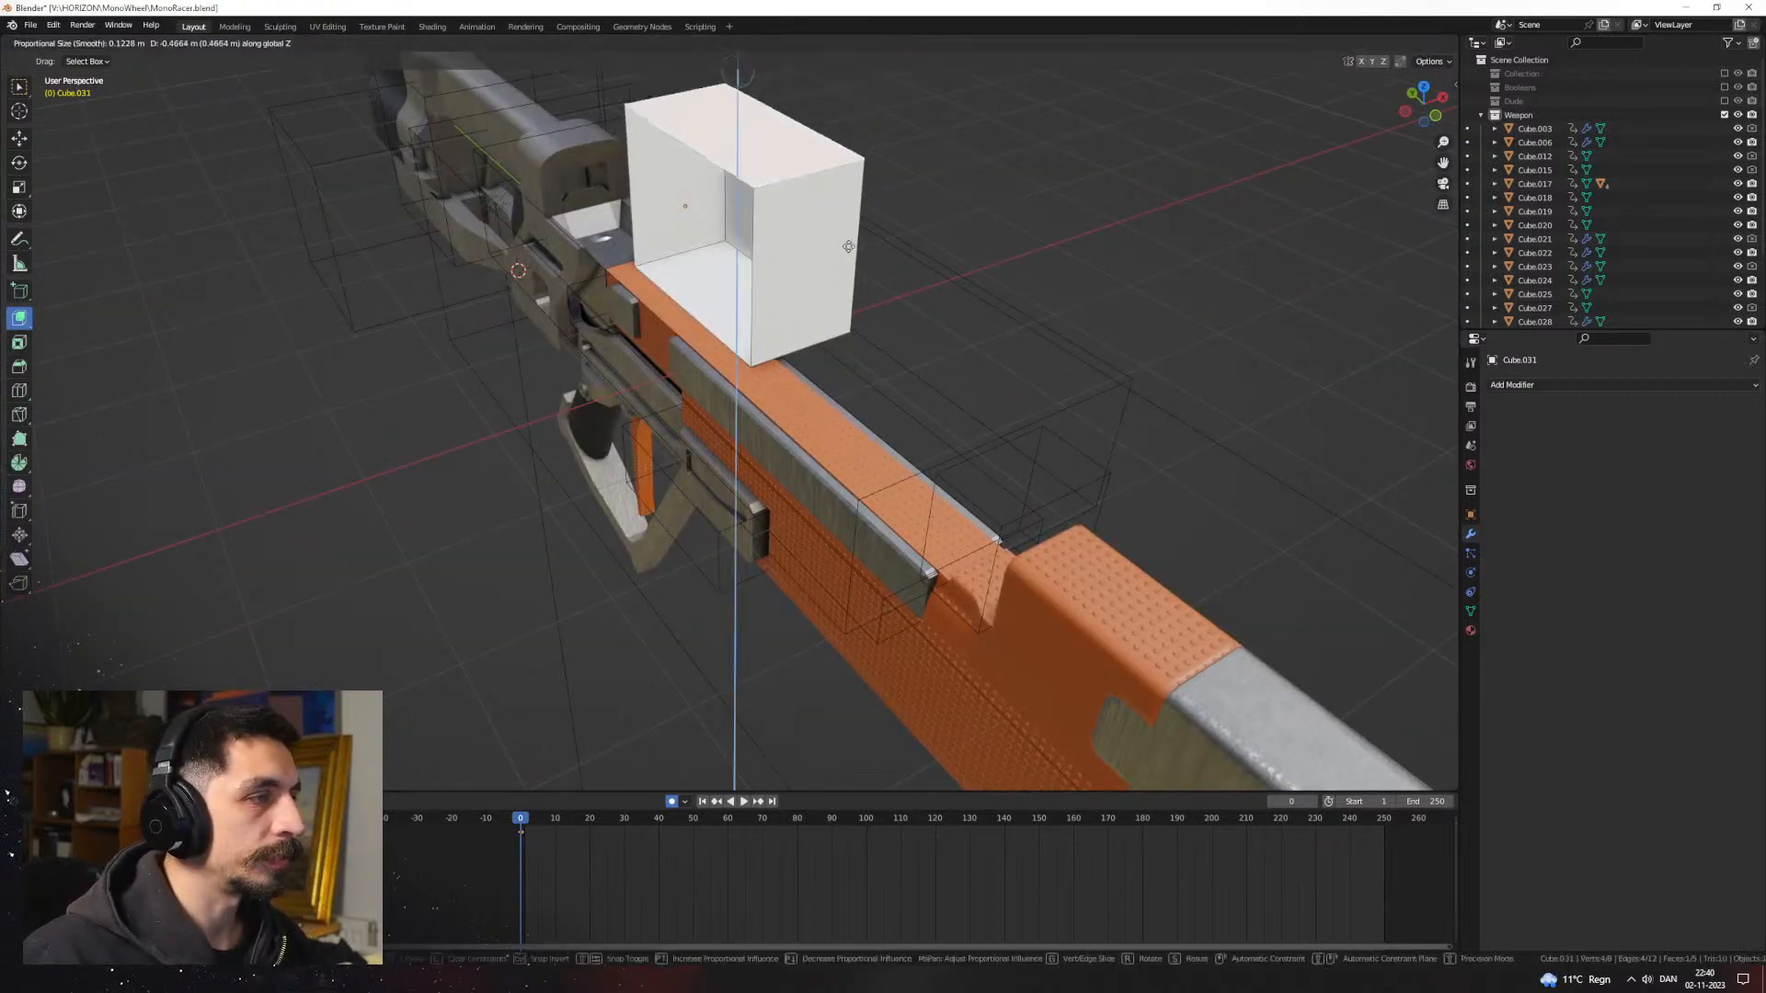
left_click(848, 326)
middle_click_drag(848, 326, 843, 268)
key("Tab")
Step: Add a Mirror modifier on the X axis to the half block
left_click(1518, 385)
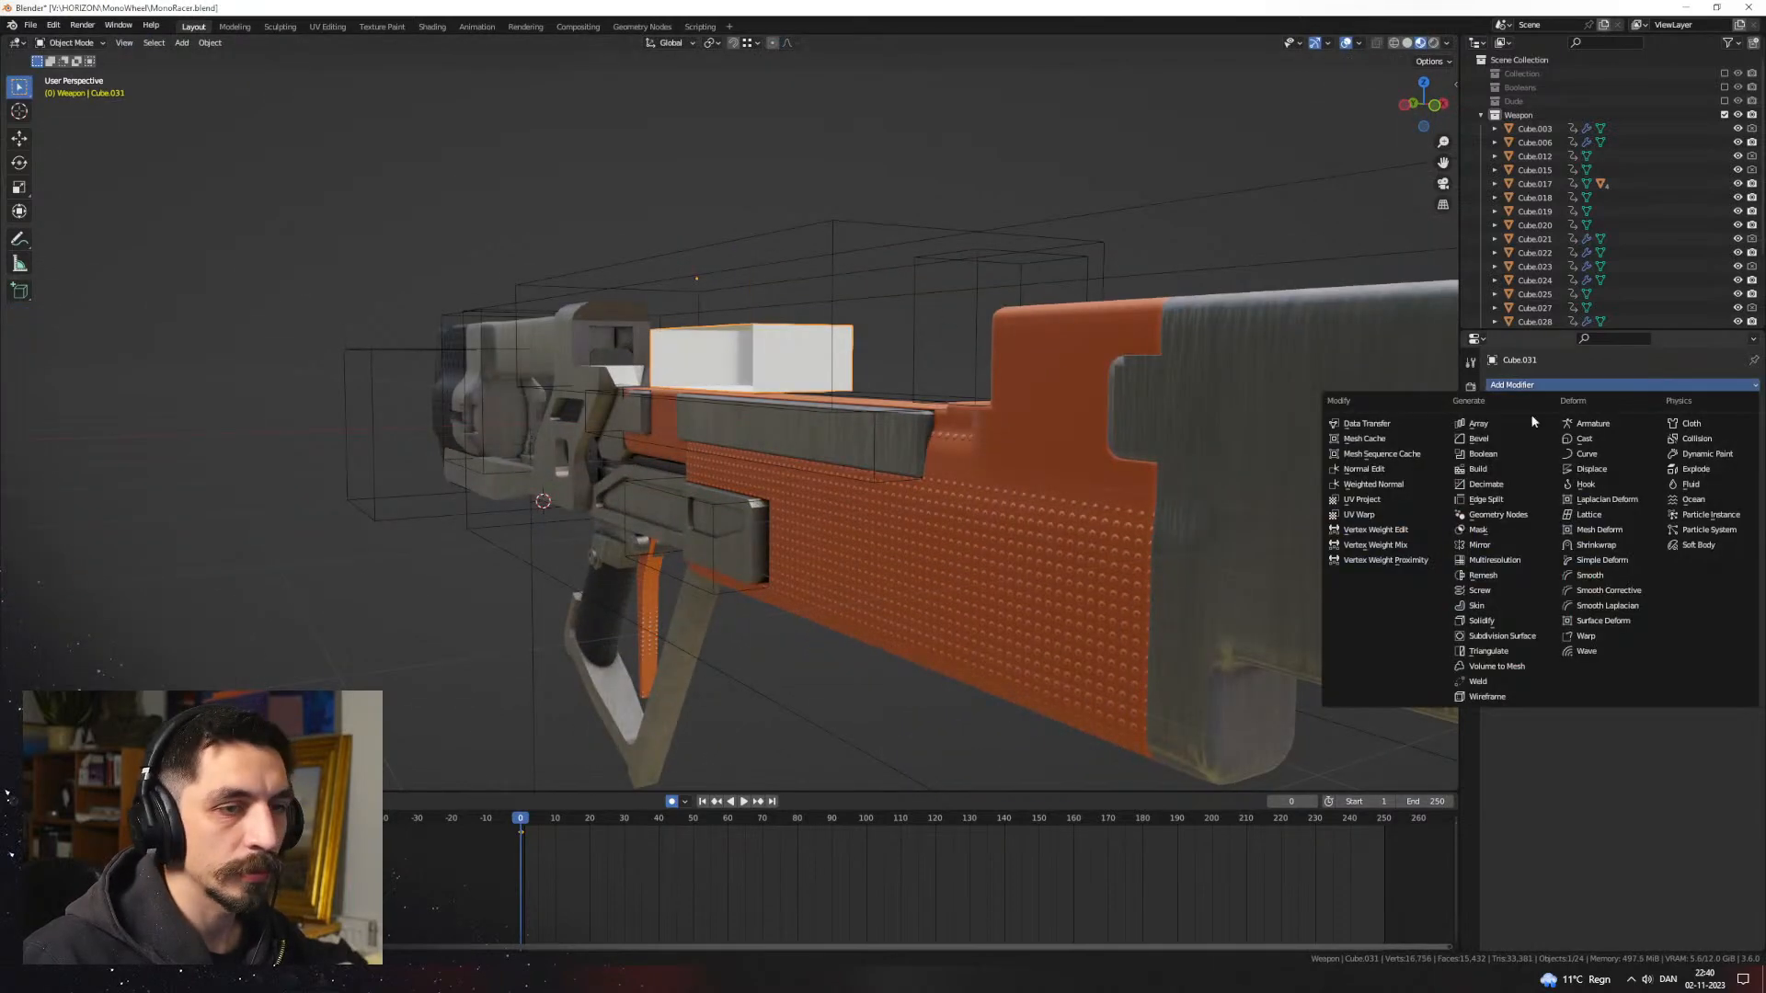
left_click(1499, 546)
middle_click_drag(957, 460, 784, 488)
Step: Adjust the block's faces along X and Z to fit the rail and extrude its frame-side end about 0.22 m
key("Tab")
key("g")
key("x")
left_click(947, 369)
key("g")
key("z")
left_click(754, 442)
left_click_drag(764, 483, 850, 562)
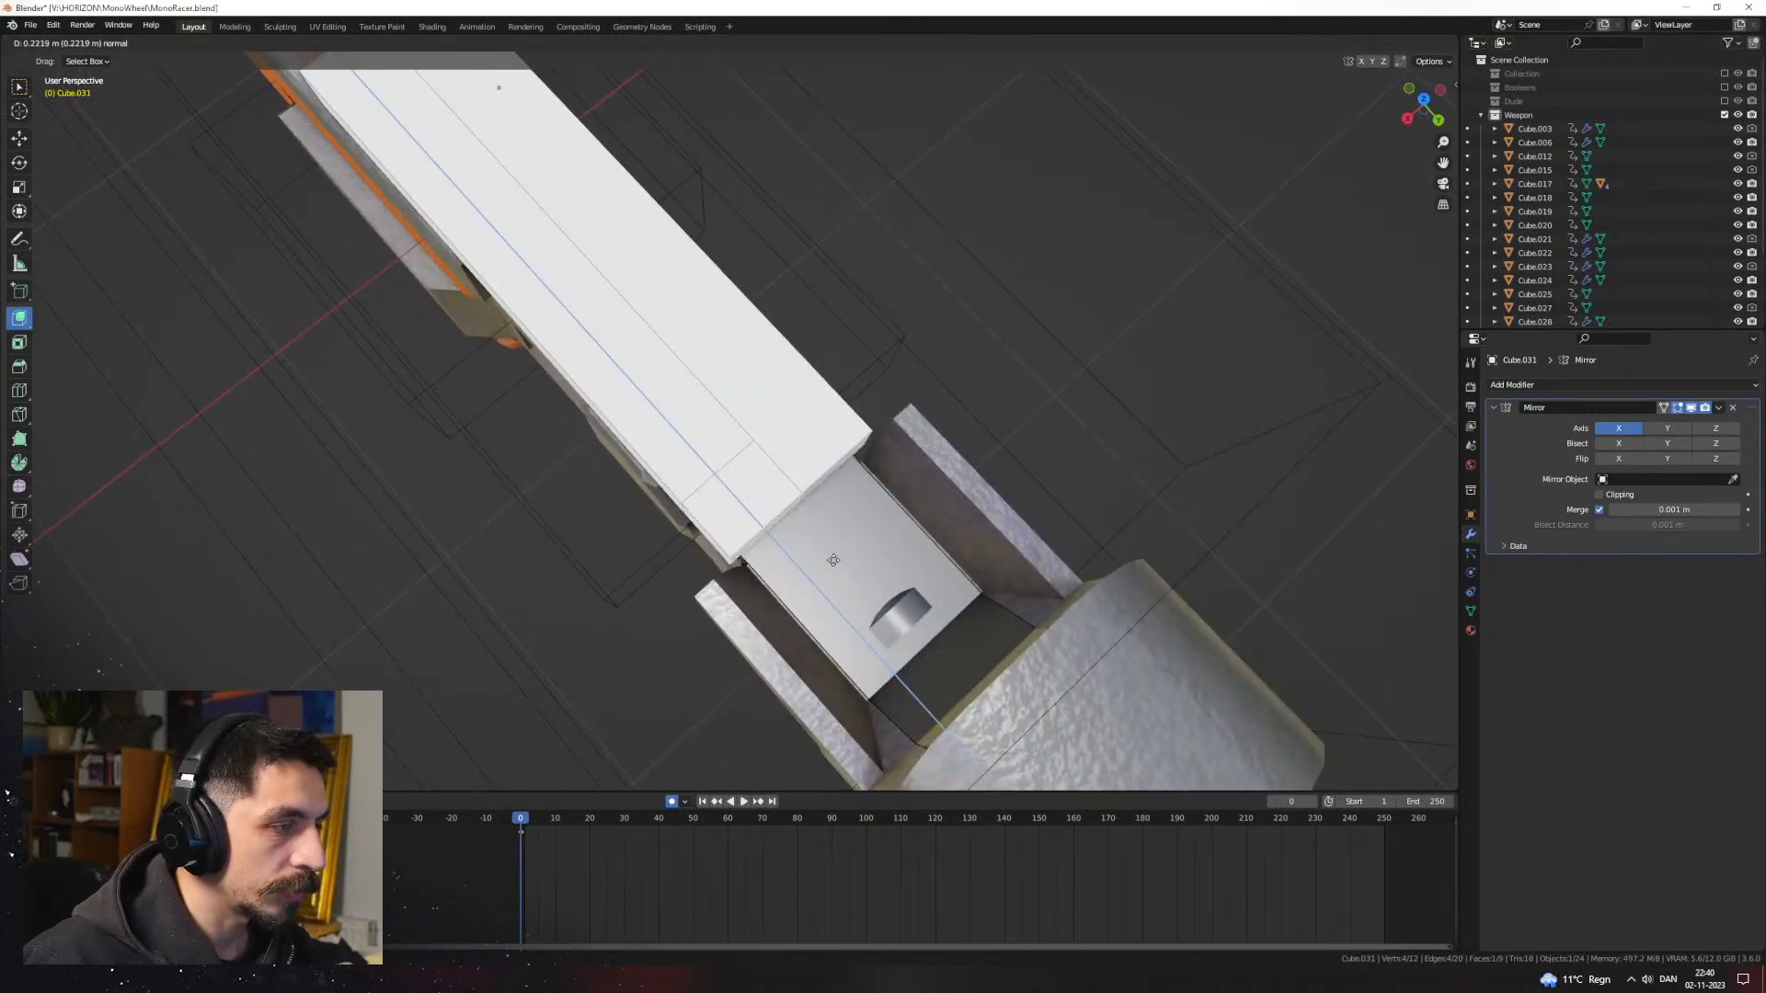
middle_click_drag(846, 540, 841, 430)
key("2")
left_click(742, 355)
middle_click_drag(742, 355, 760, 320)
left_click(765, 325)
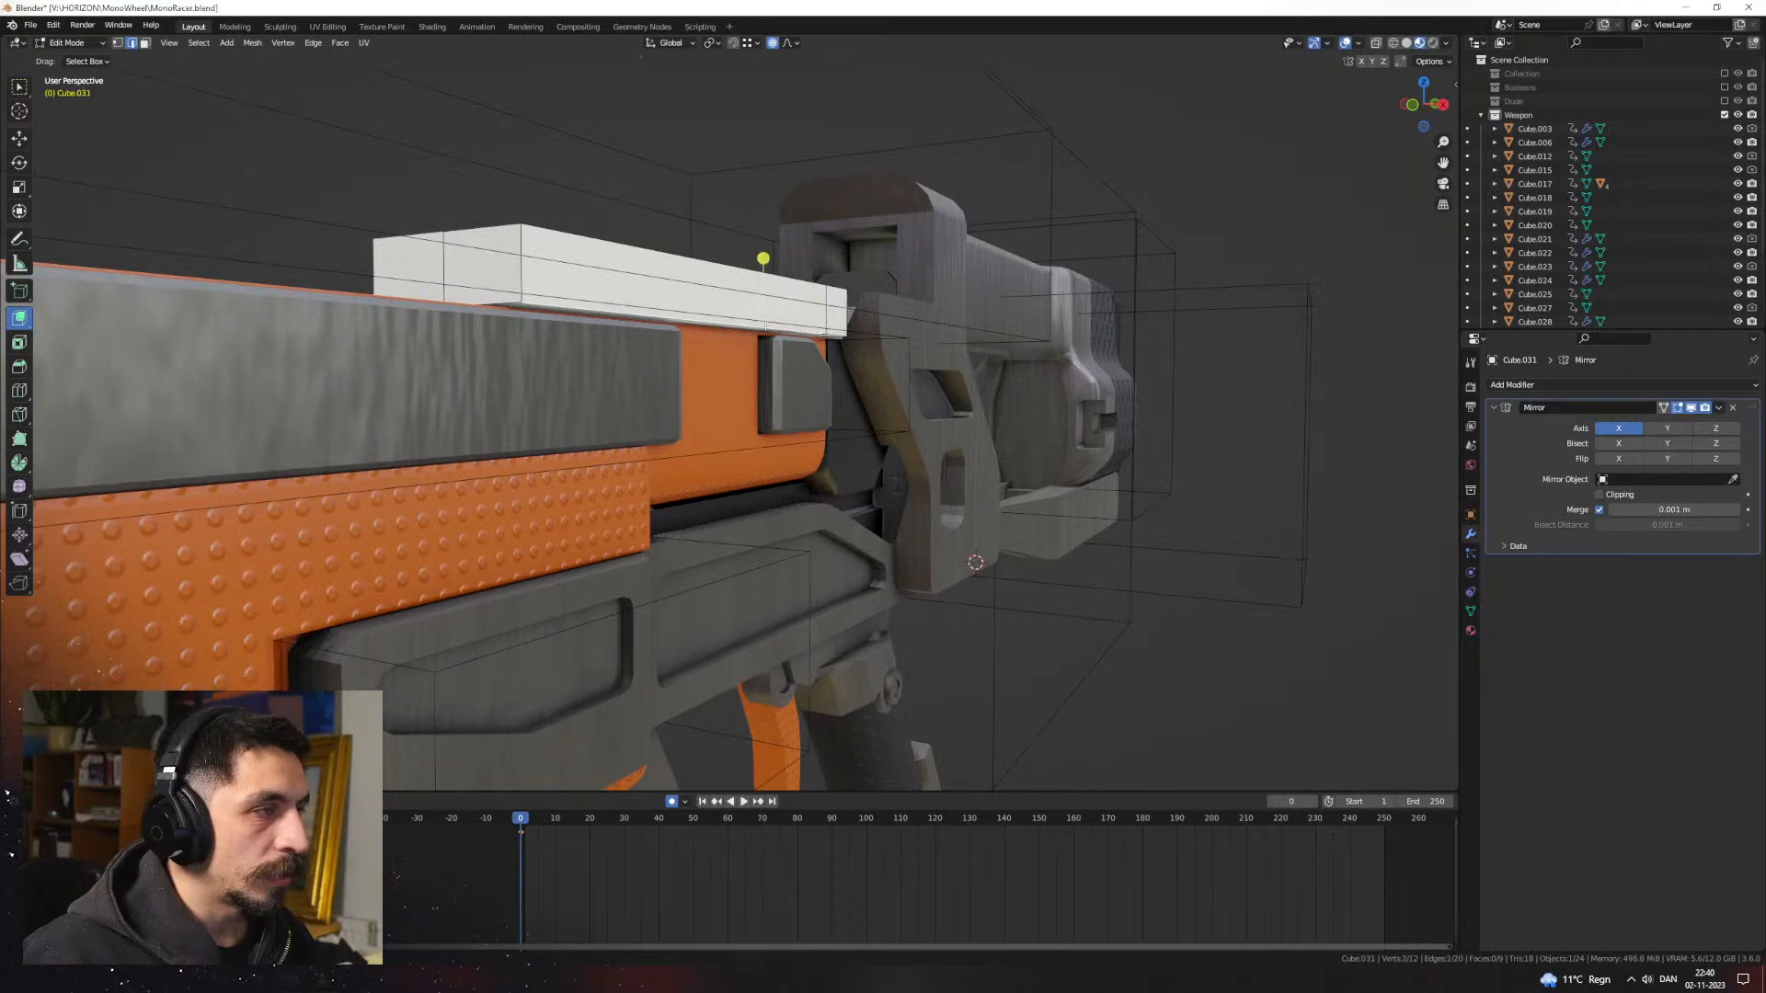
scroll(773, 322, "up", 2)
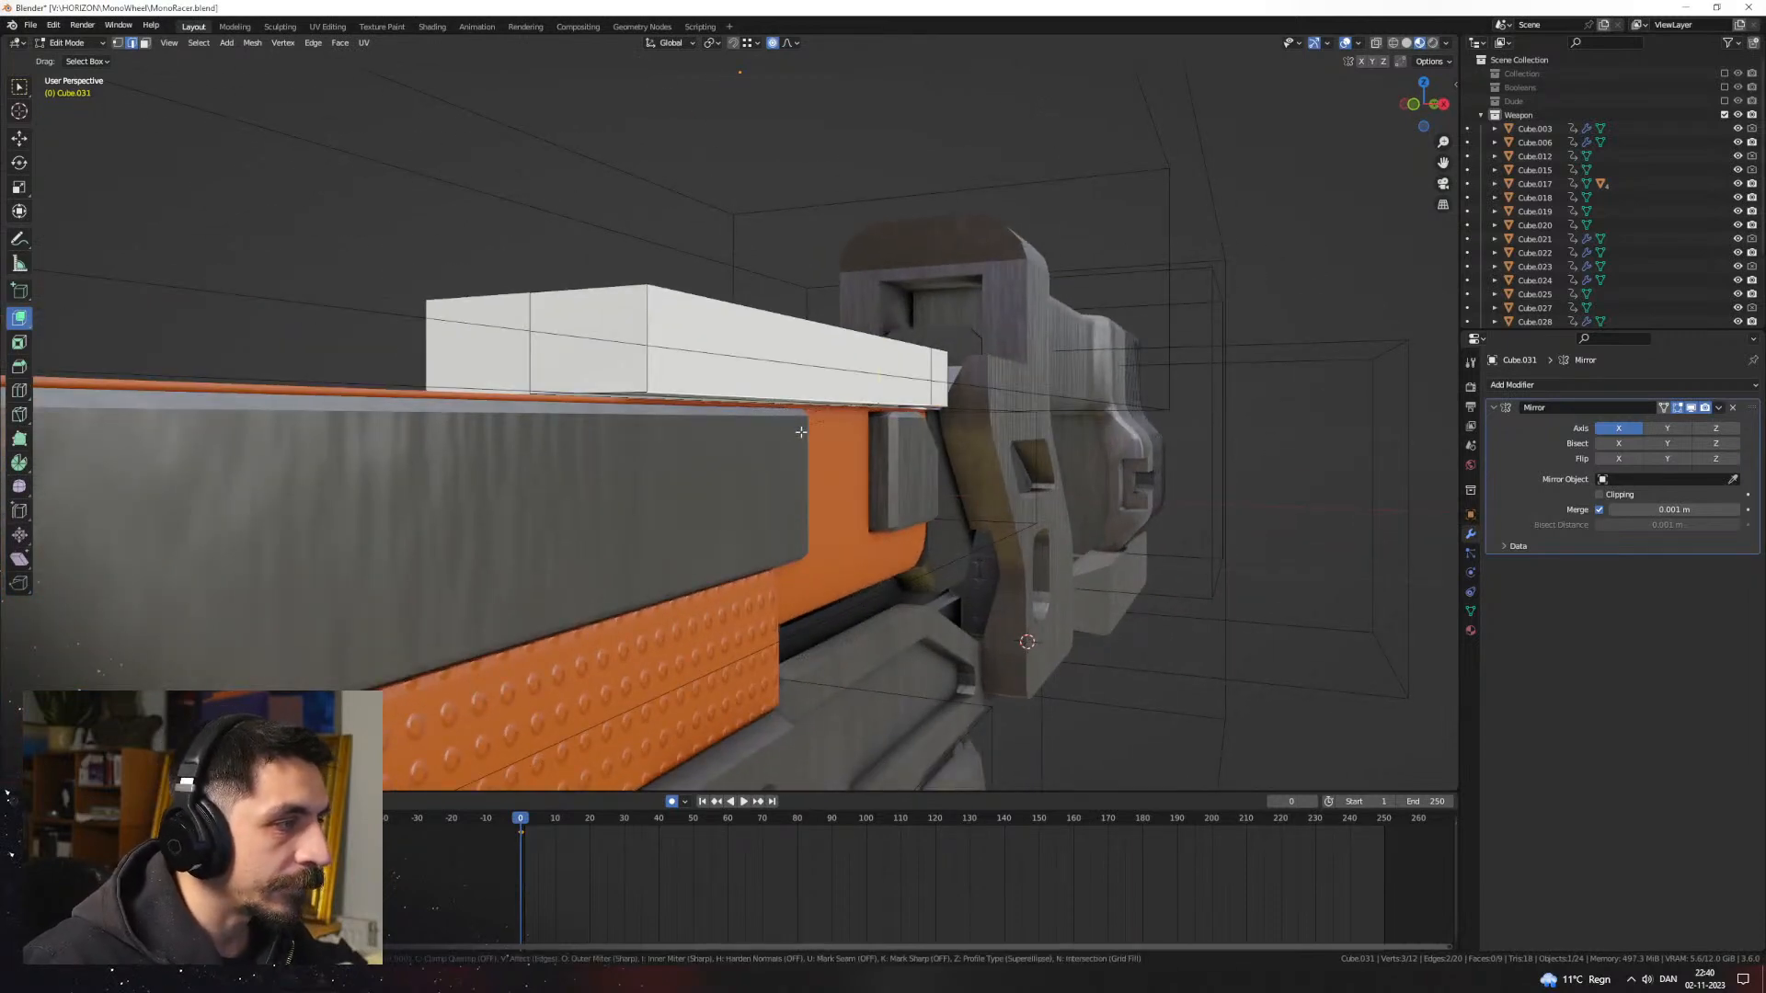
middle_click_drag(802, 396, 686, 353)
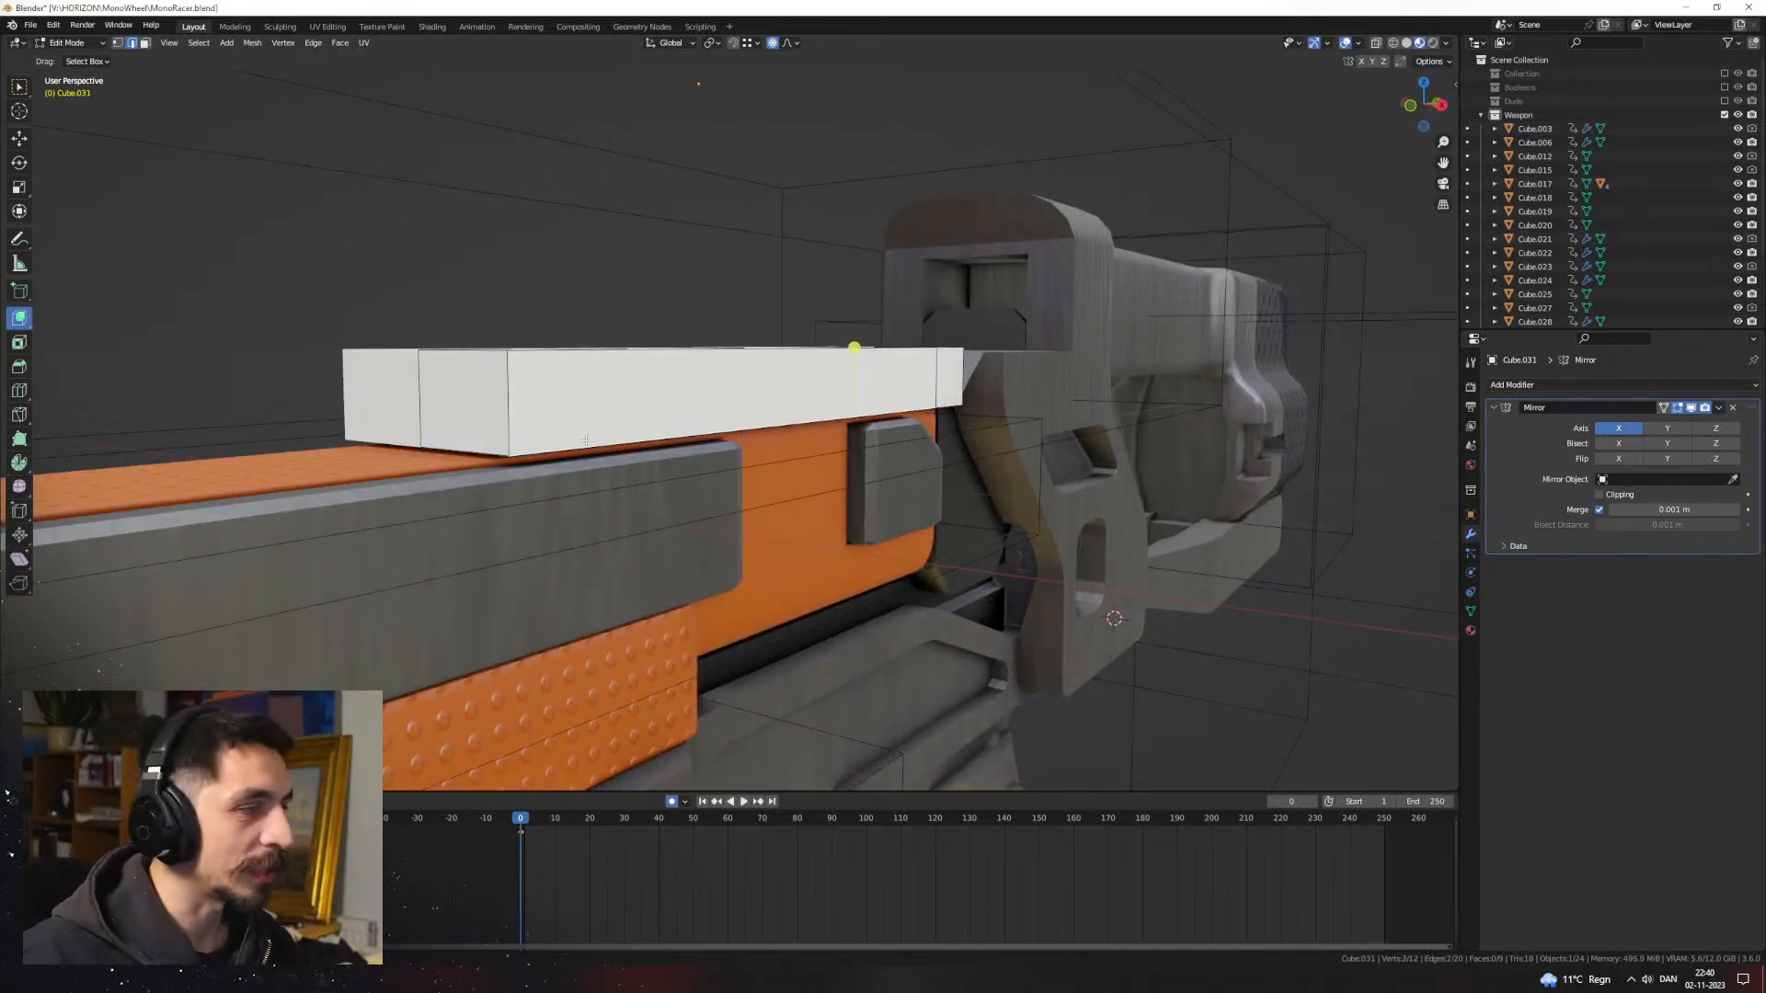
Step: Extrude the block's end face further between the side plates of the grey frame
middle_click_drag(741, 448, 982, 486)
left_click(875, 428)
left_click(789, 478)
middle_click_drag(982, 486, 865, 469, "shift")
key("e")
left_click(1067, 465)
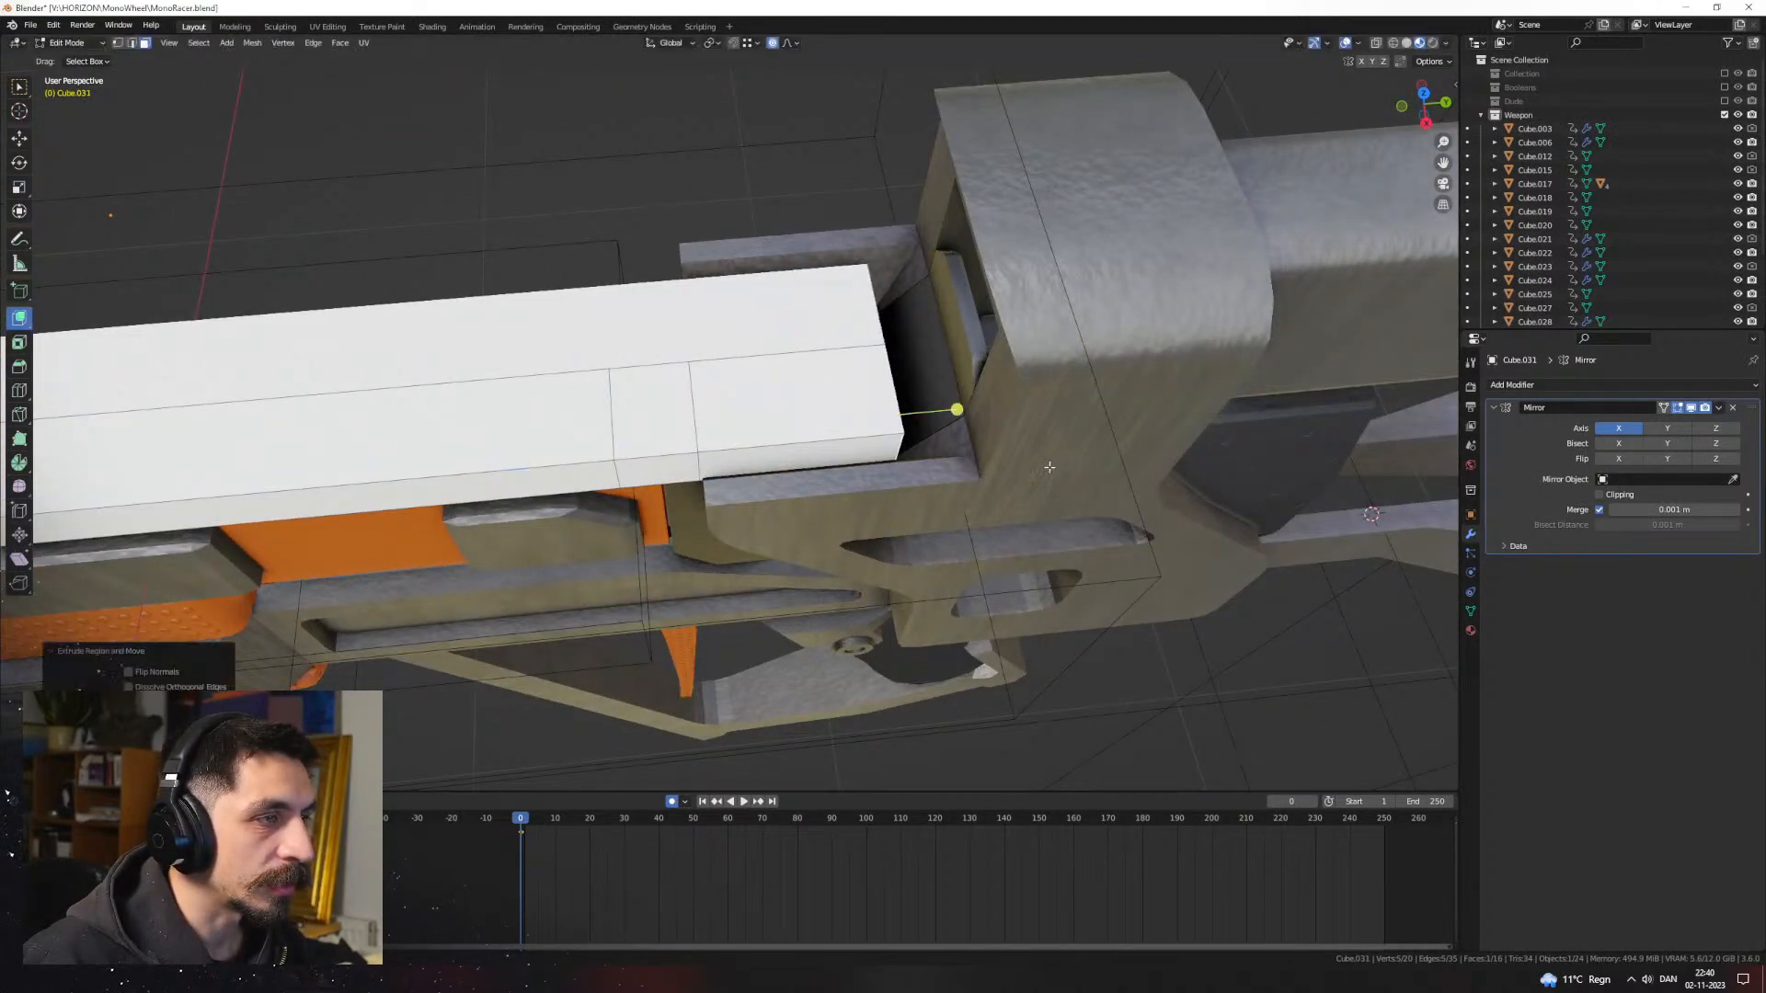
middle_click_drag(950, 401, 880, 428)
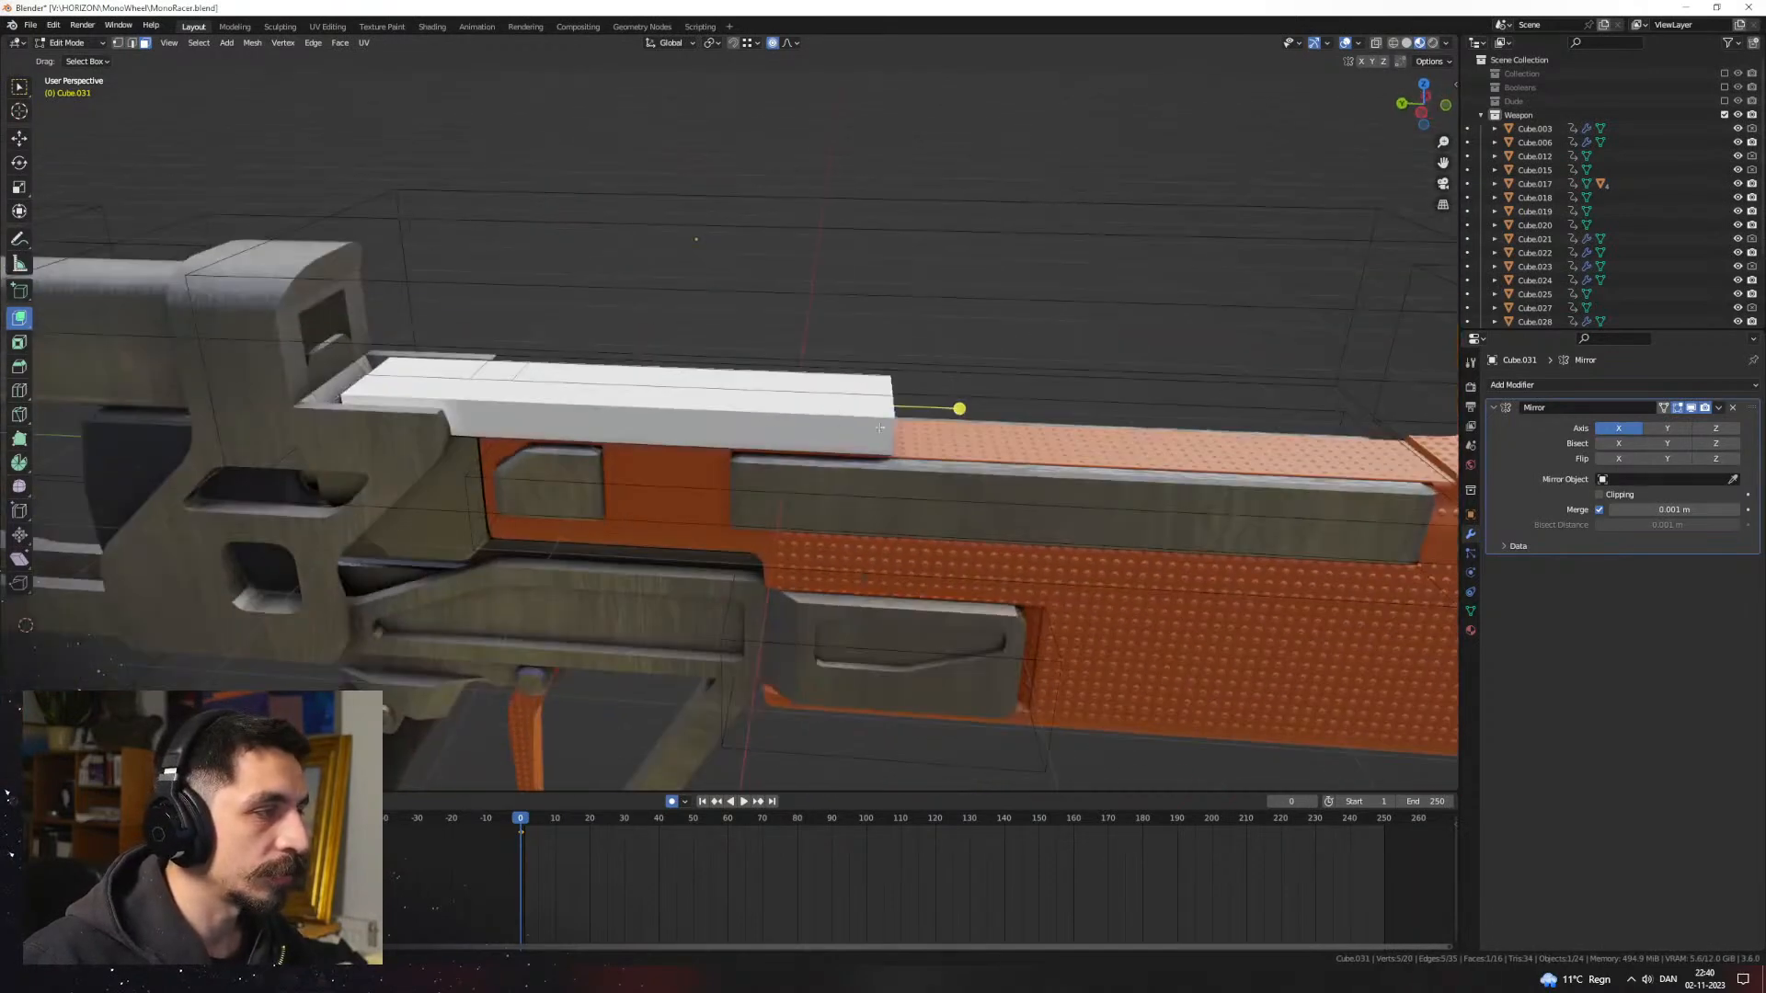
Step: Select the edges across the block's frame-side section and move them along Z
middle_click_drag(756, 384, 864, 416)
left_click(620, 421, "shift")
middle_click_drag(634, 425, 714, 423)
left_click(713, 413, "shift")
left_click(714, 422, "shift")
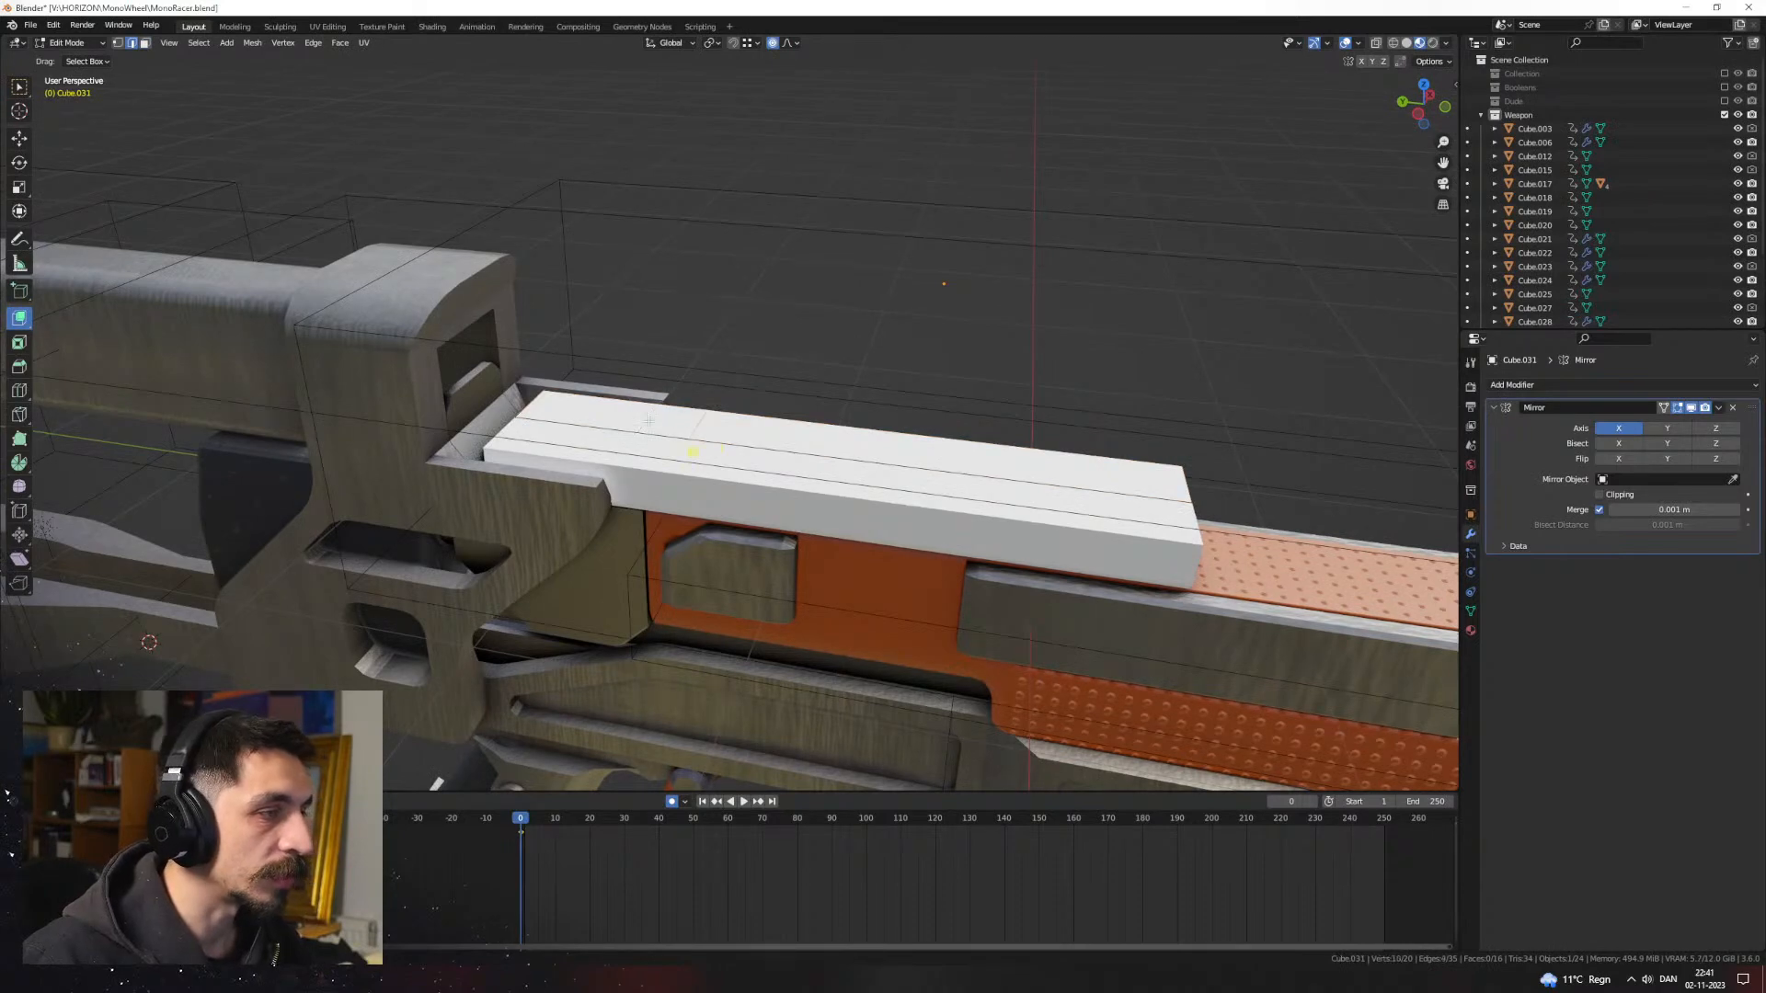
middle_click_drag(781, 414, 699, 432)
key("g")
key("z")
left_click(701, 438)
Step: Extrude the block's rear end face about 2.6 m along its normal toward the receiver notch
key("e")
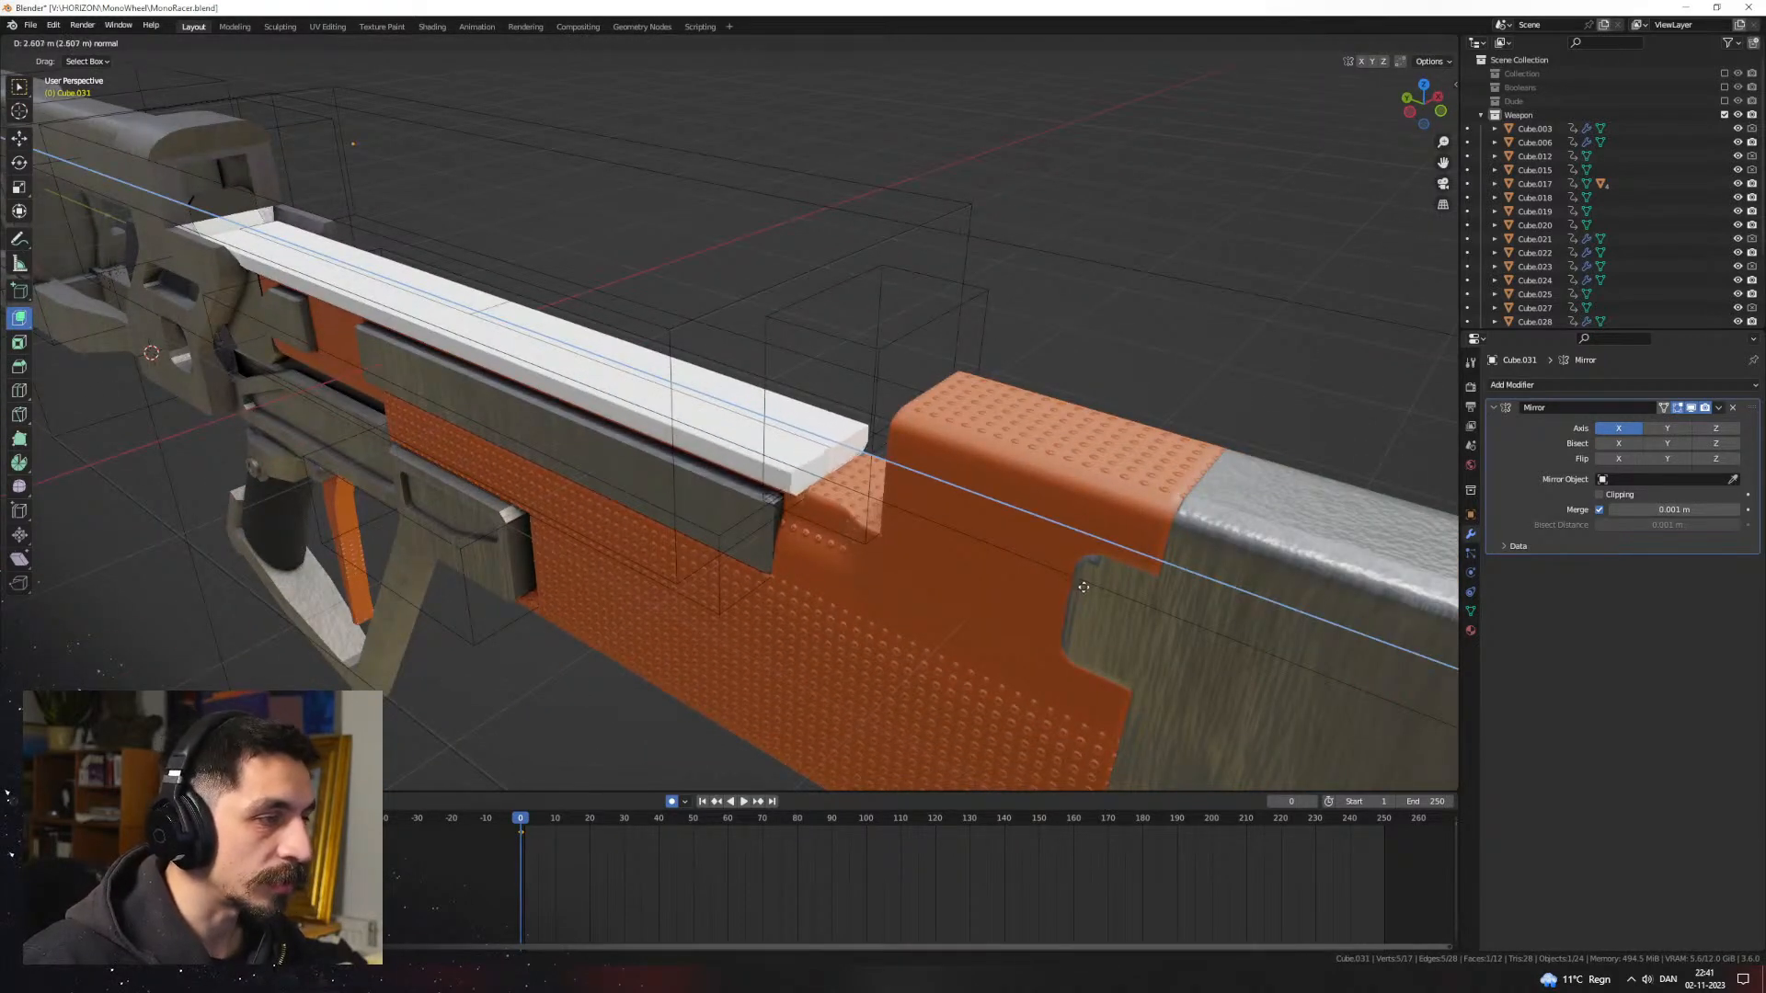
left_click(1081, 592)
middle_click_drag(1081, 593, 812, 514)
scroll(749, 410, "up", 2)
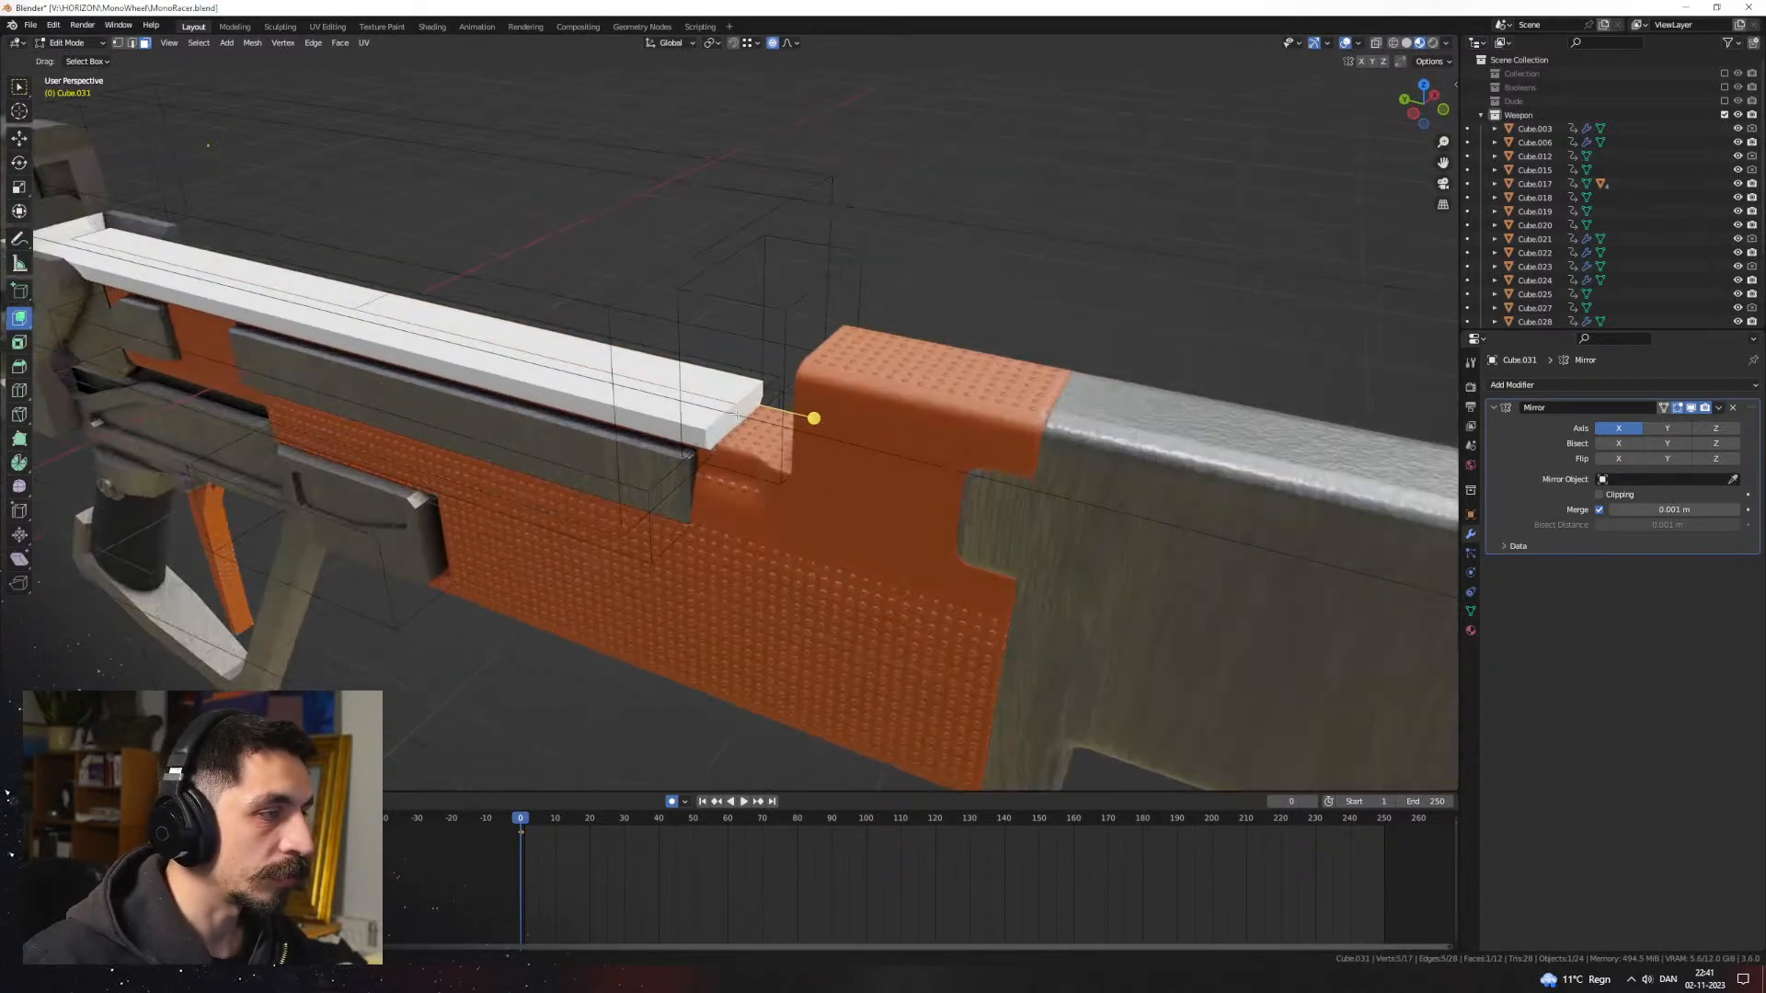
key("y")
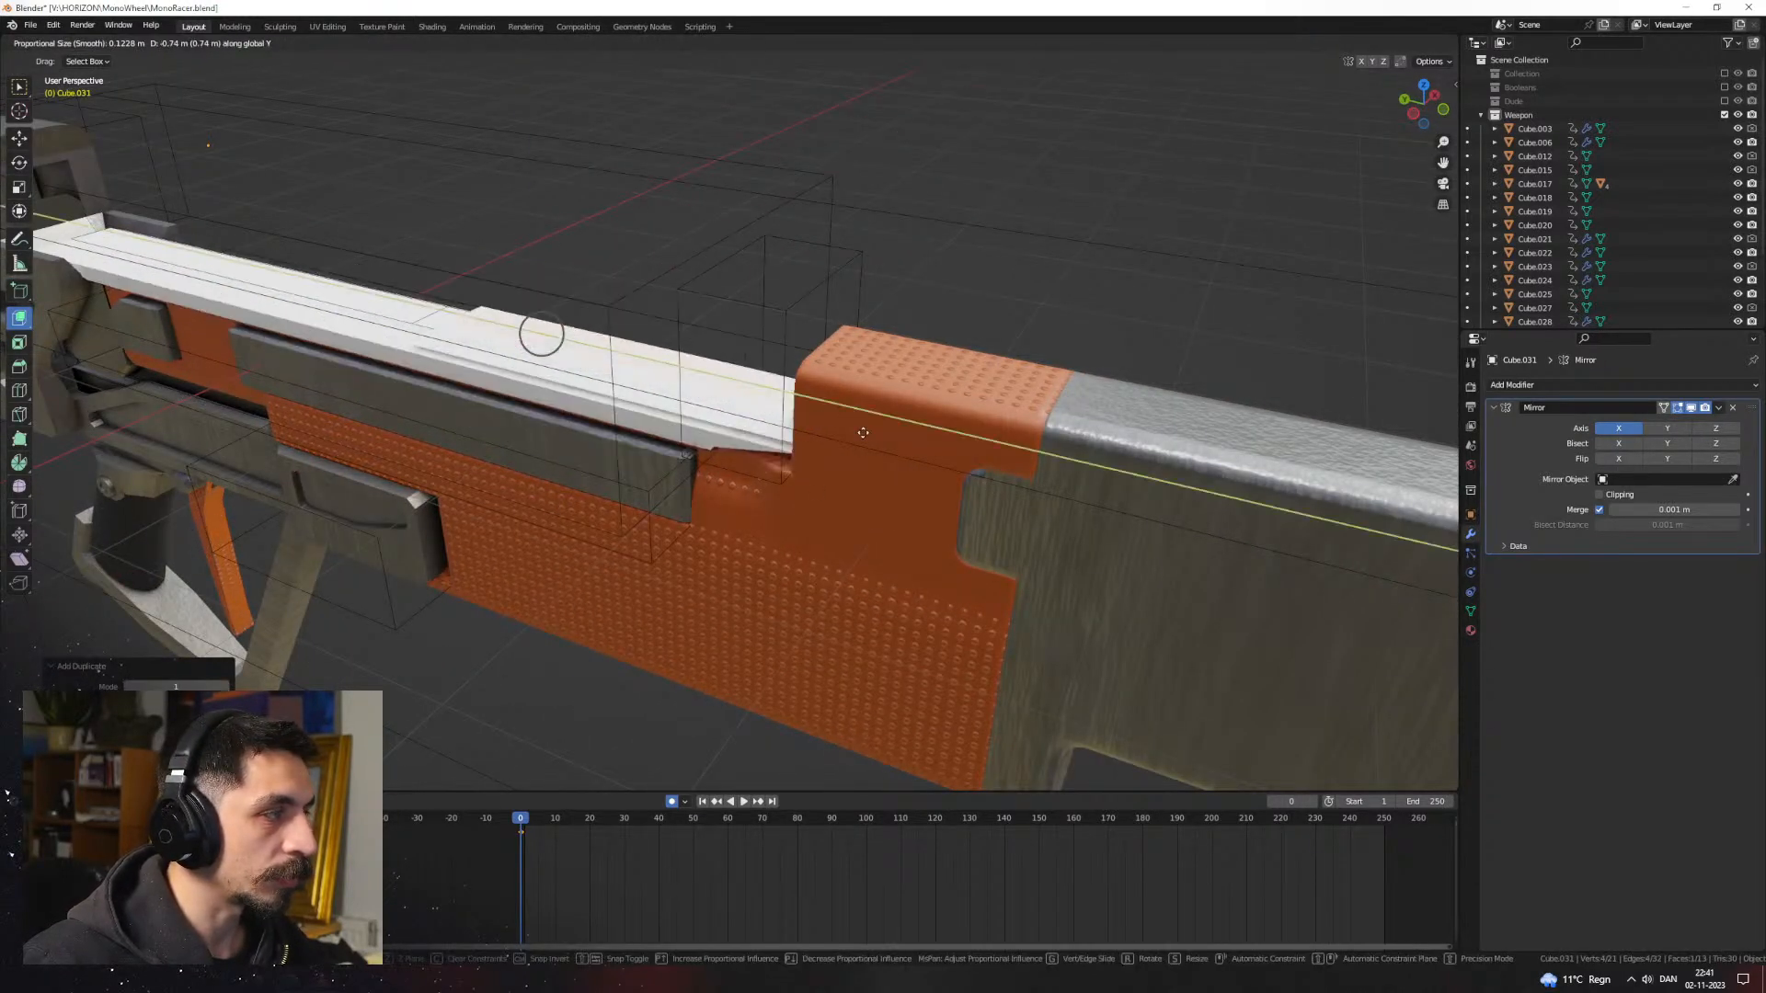
right_click(811, 442)
key("z")
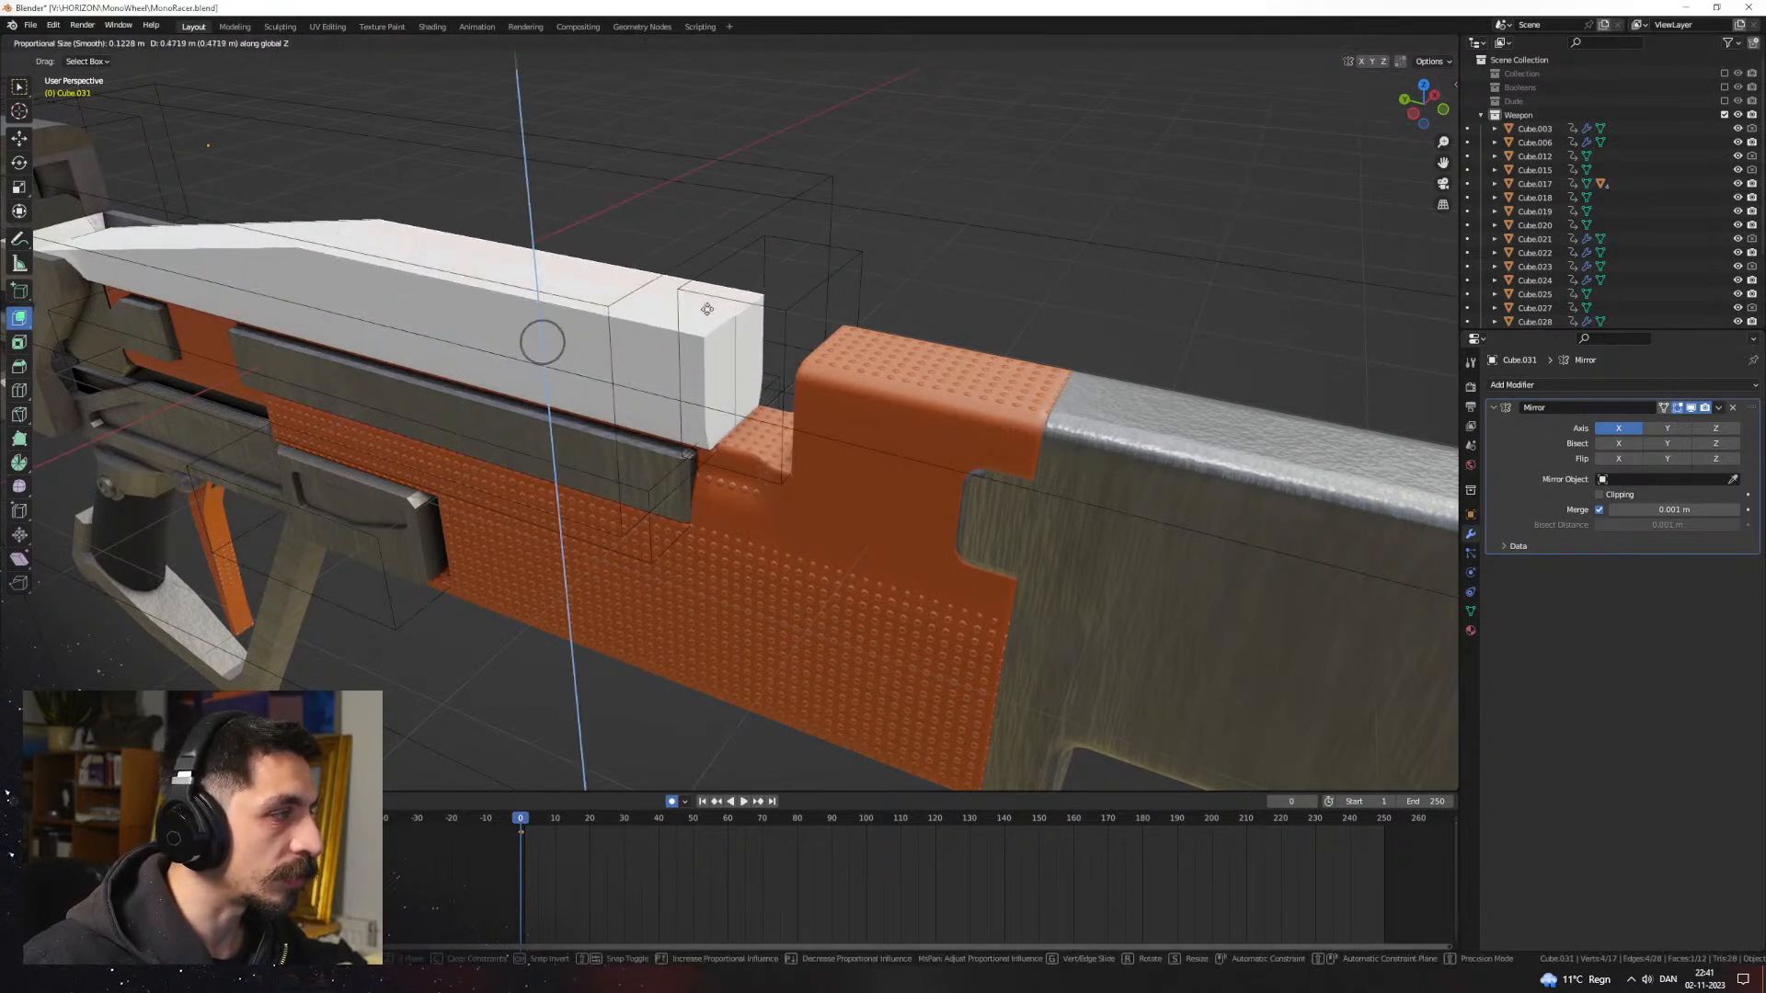
right_click(705, 349)
key("g")
key("z")
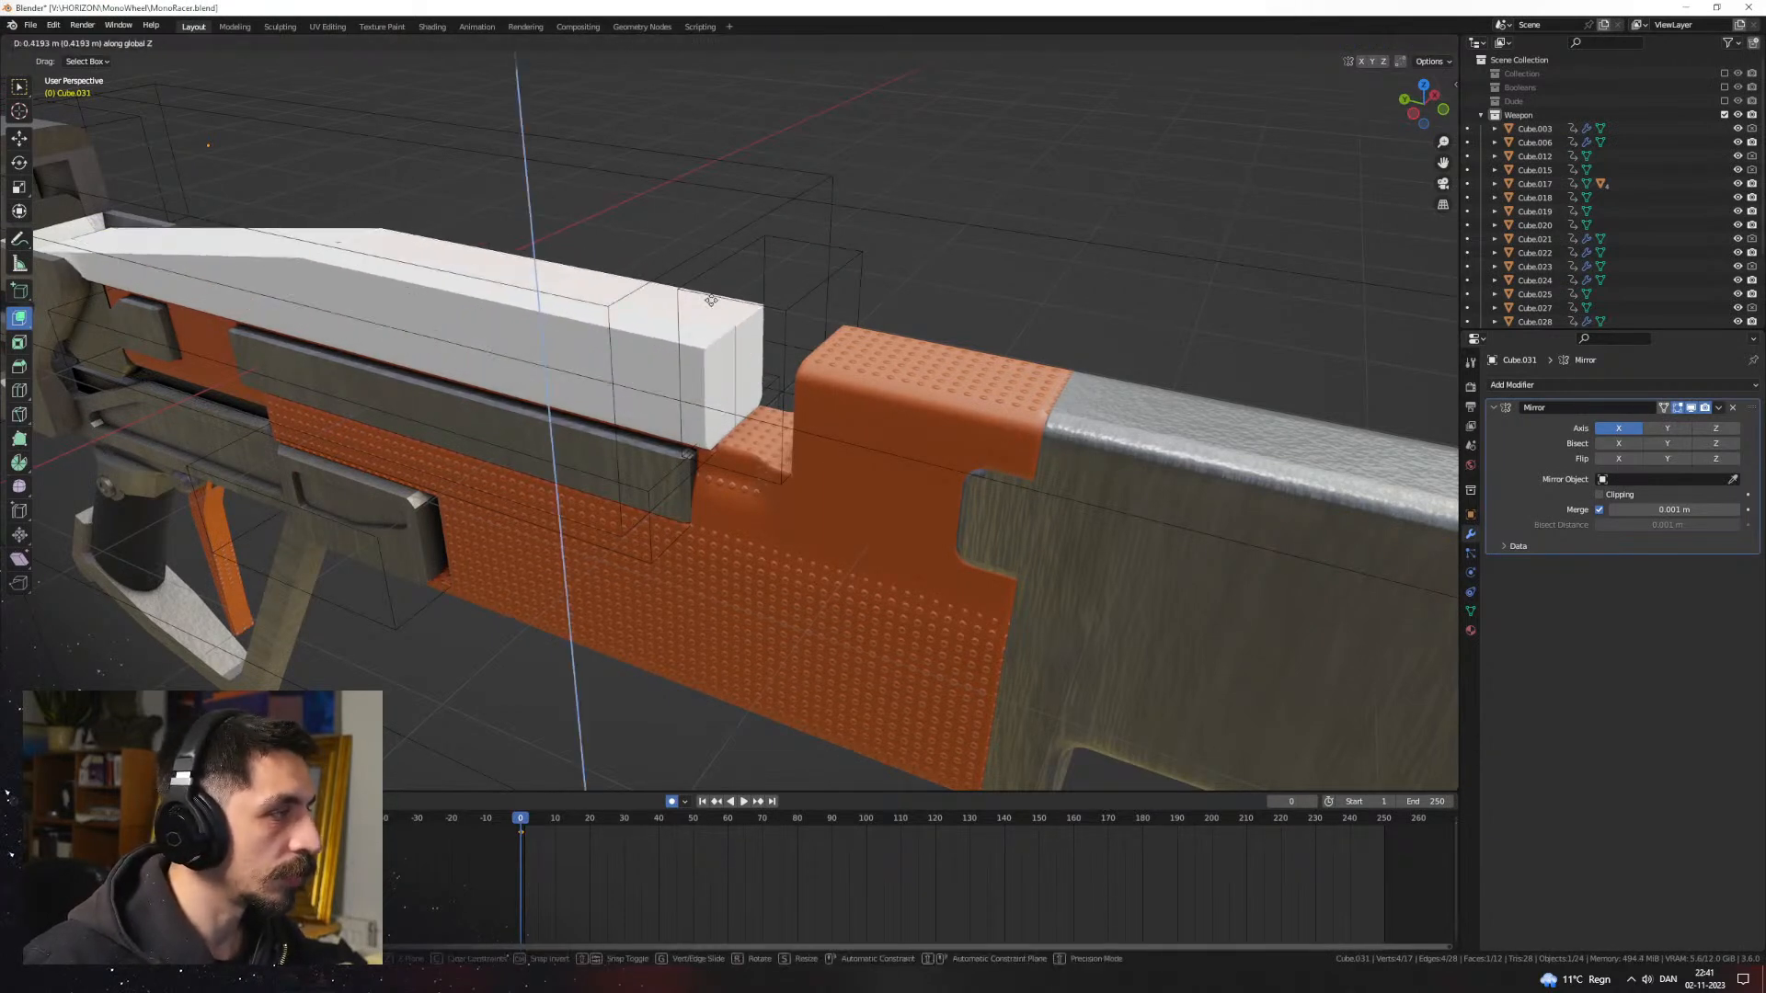
right_click(721, 353)
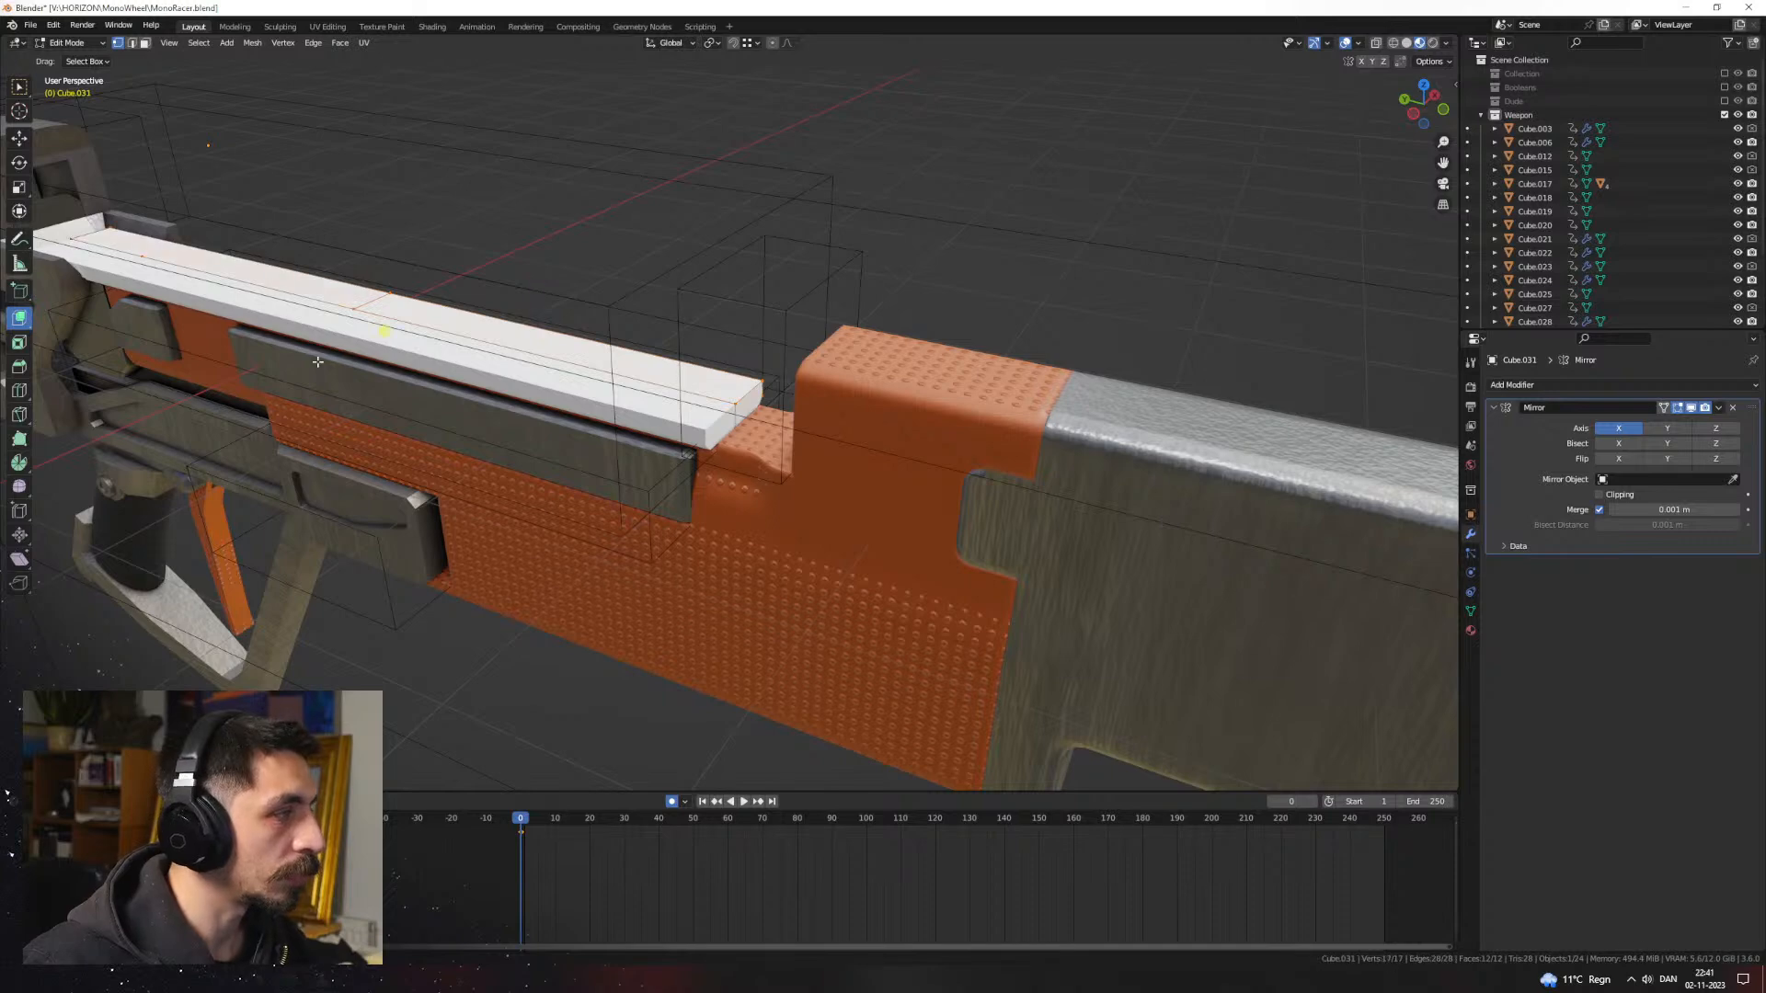
Step: Duplicate the long rail block's top face, raise the copy along Z and scale it down along Y
middle_click_drag(318, 361, 847, 386)
key("2")
scroll(862, 452, "up", 2)
left_click(798, 429)
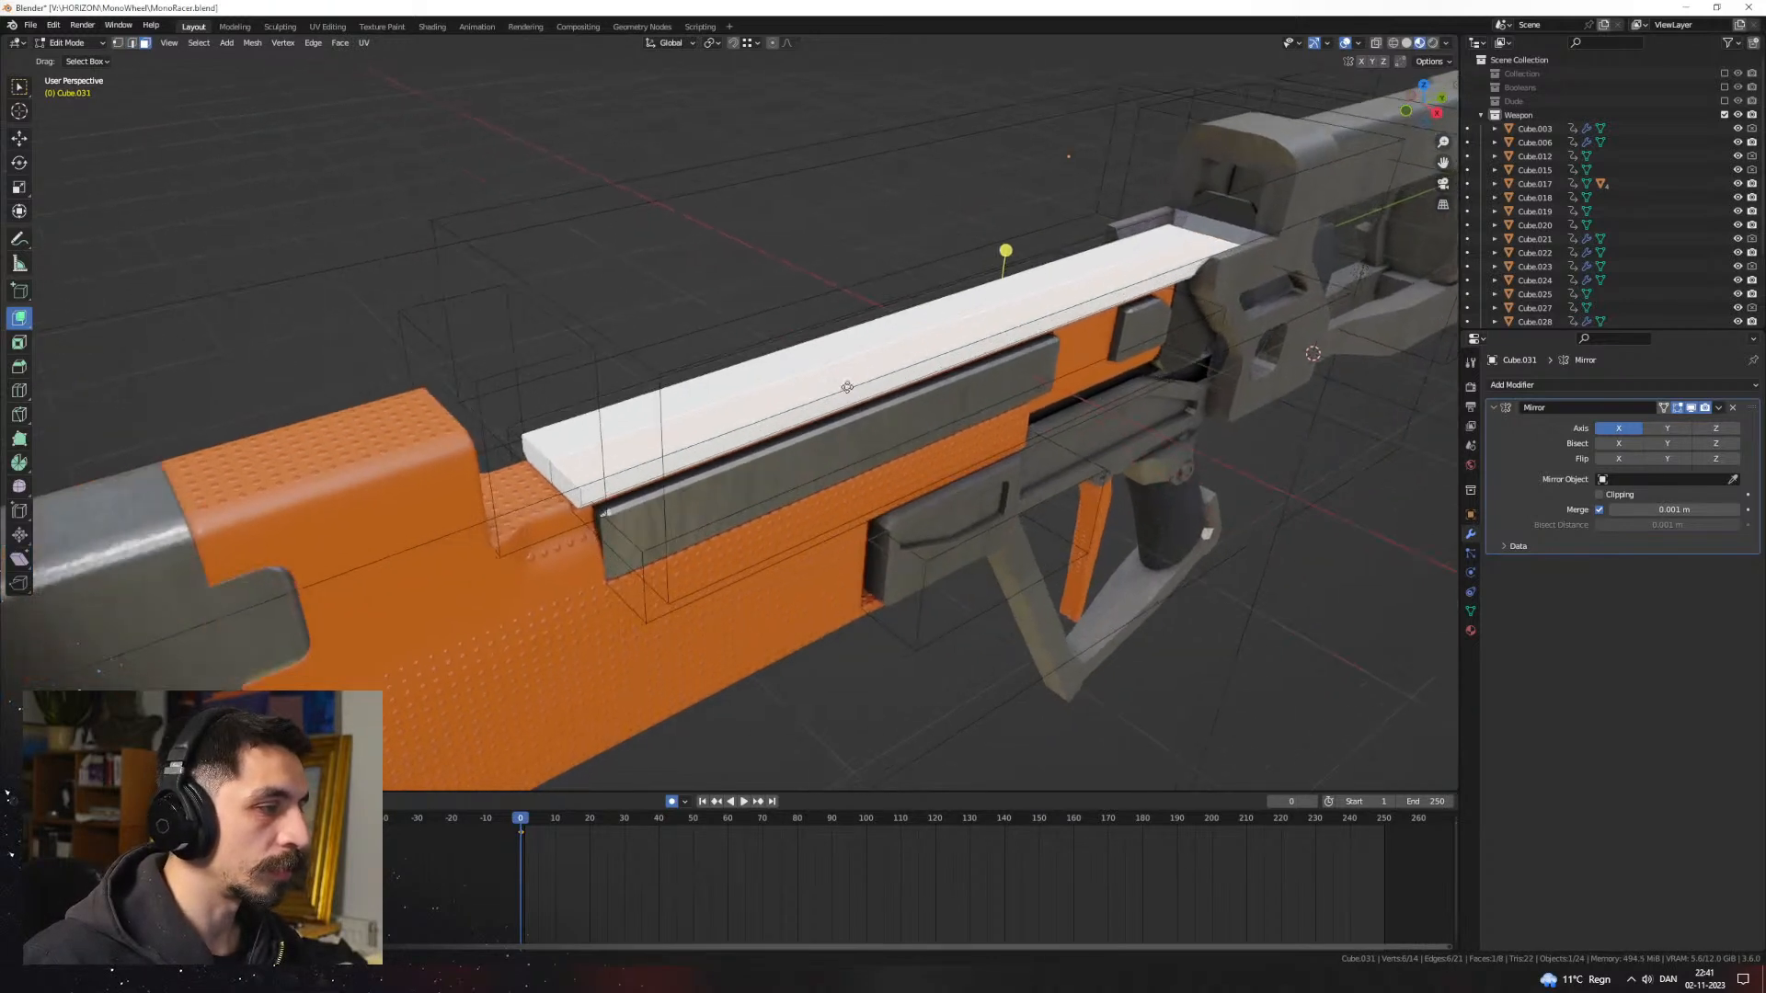
key("shift+d")
key("z")
left_click(883, 364)
key("s")
key("x")
key("y")
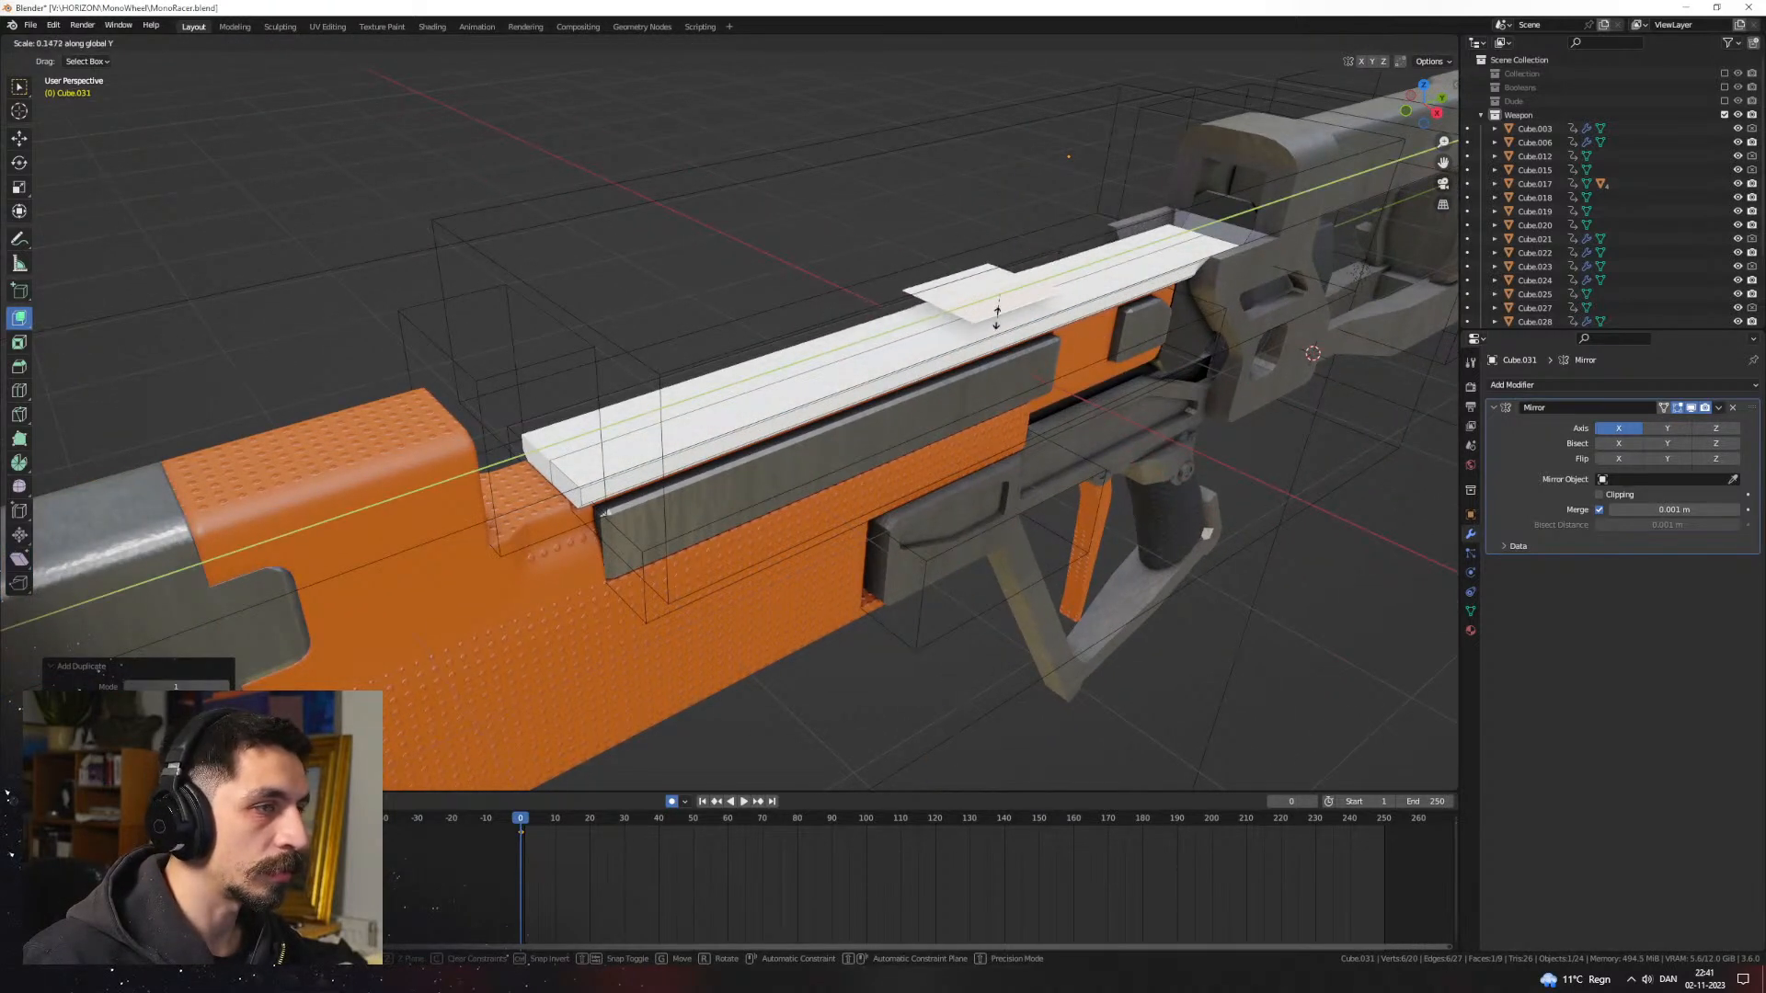
left_click(996, 317)
Step: Move the duplicated face along Y to the receiver notch and lower it along Z onto the block's rear end
key("g")
key("x")
key("y")
left_click(552, 383)
key("g")
key("z")
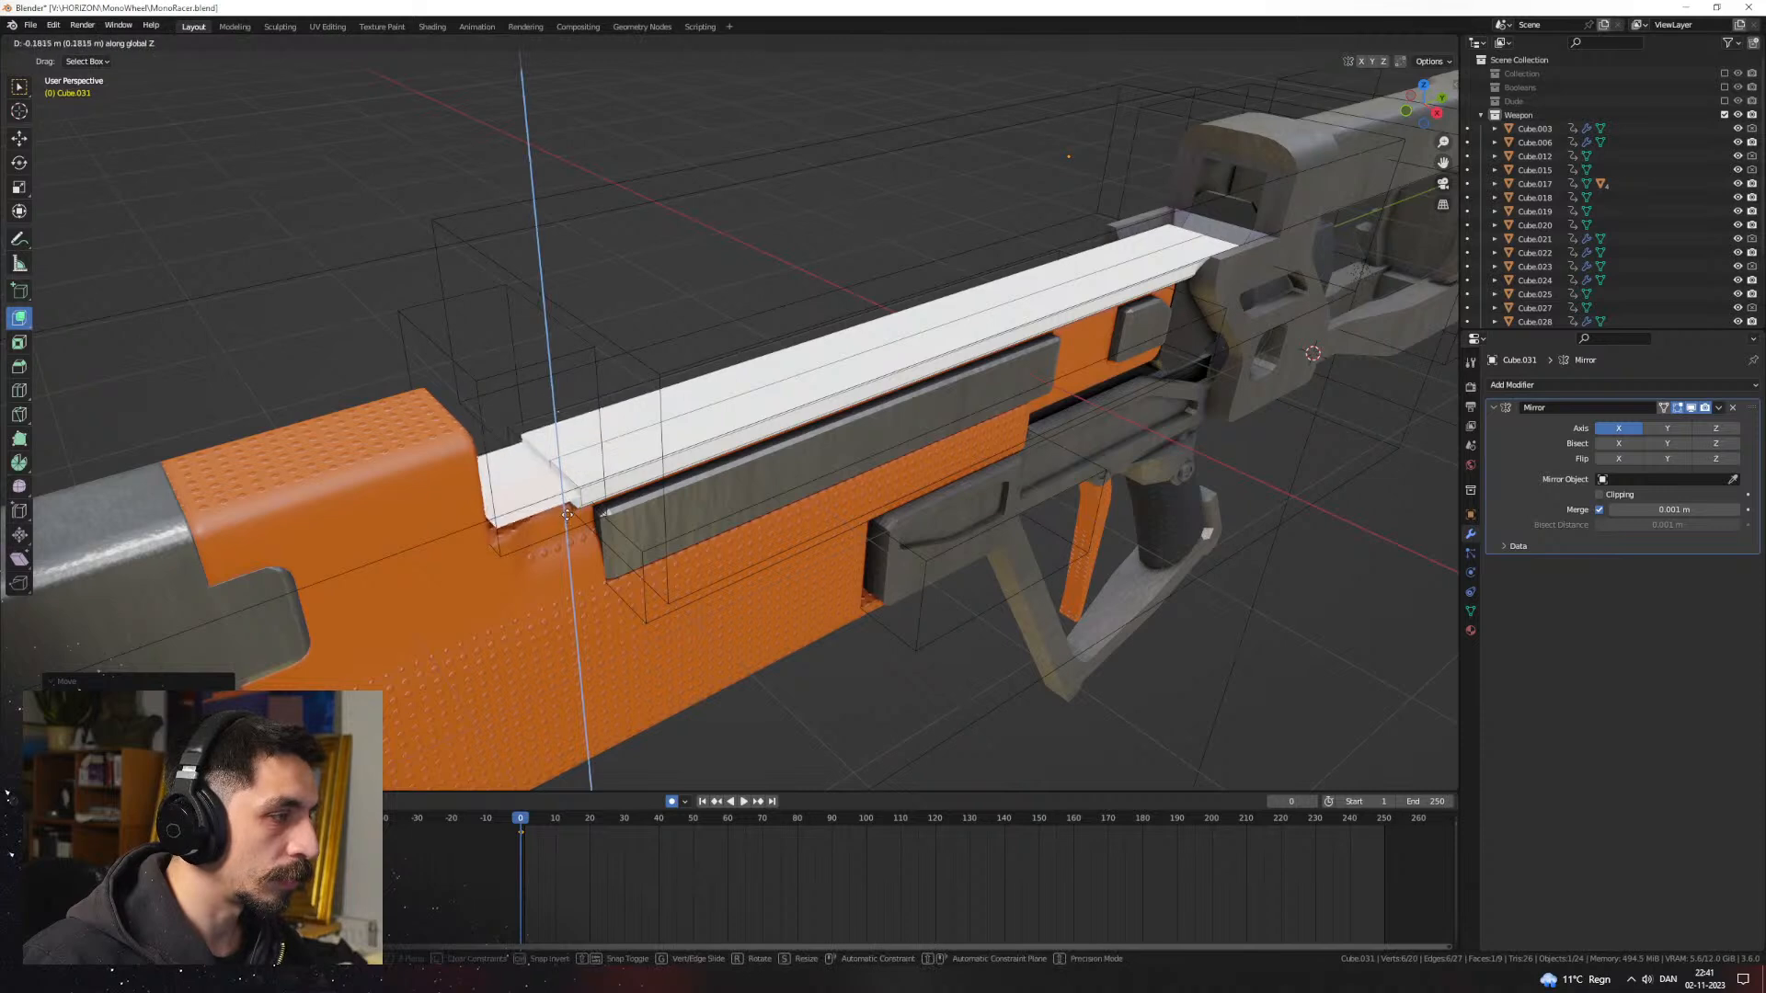
left_click(564, 517)
Step: Resize the small plate to span the receiver notch and adjust its position along Y and Z
middle_click_drag(563, 518, 697, 468, "shift")
scroll(704, 469, "up", 2)
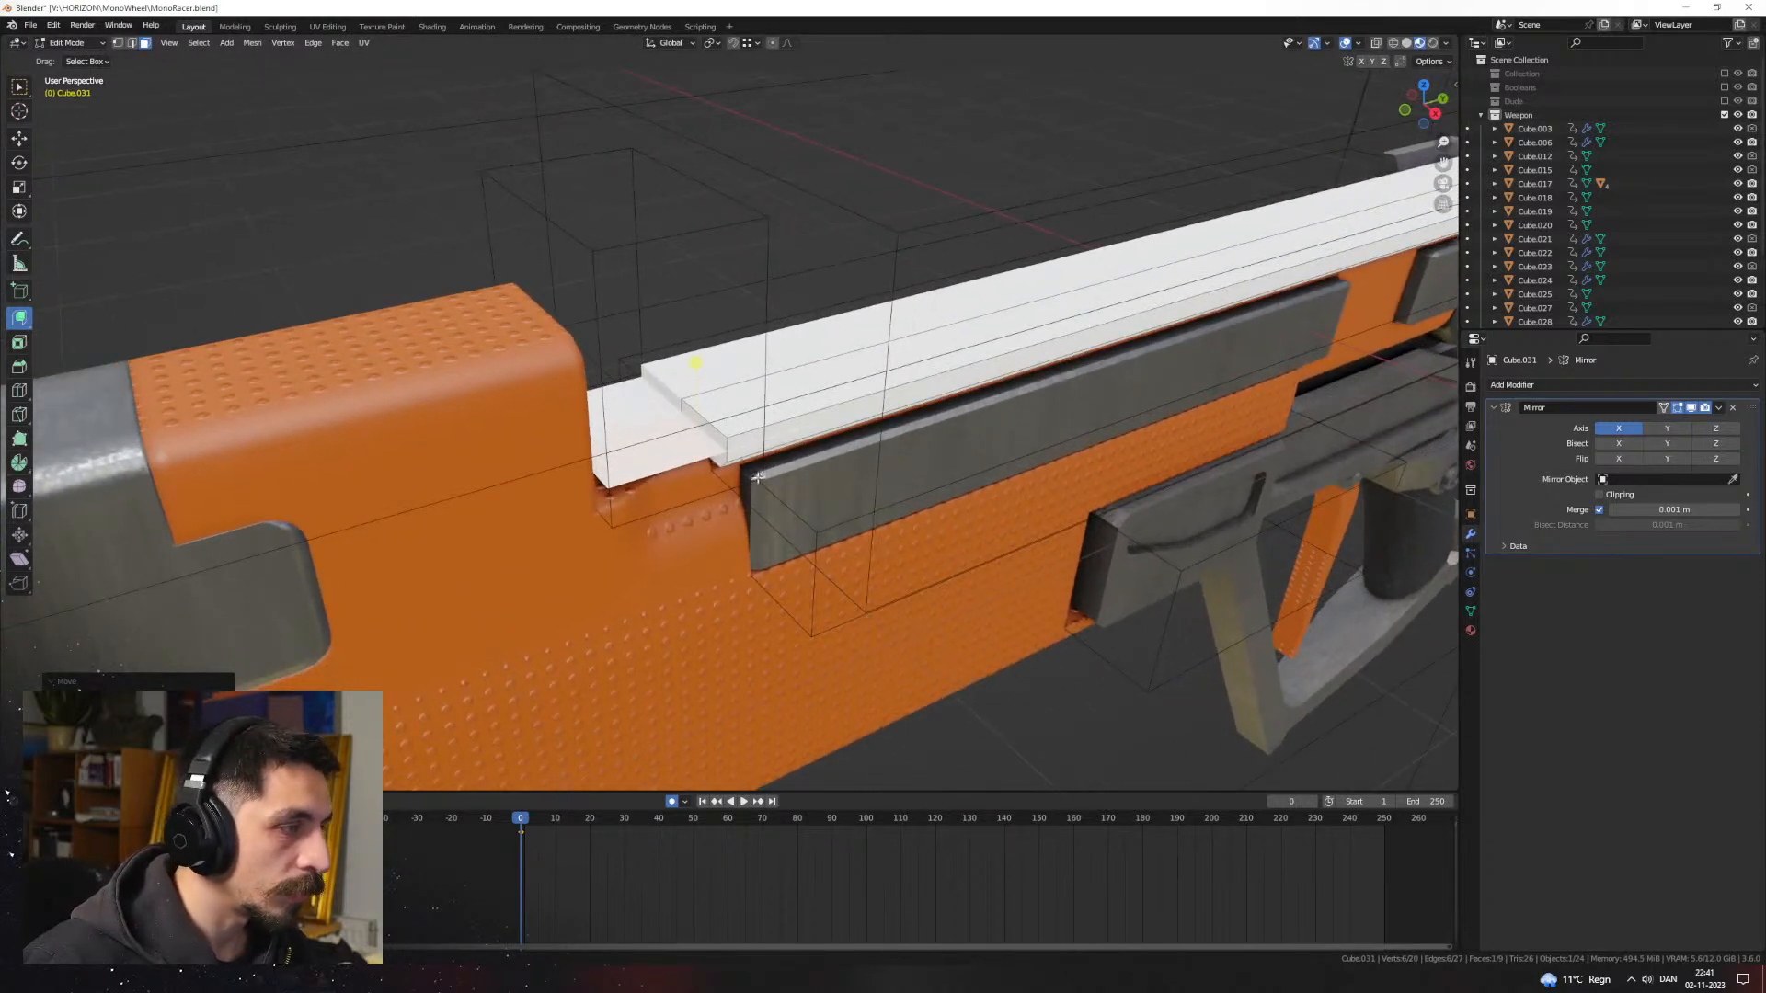
left_click(789, 507)
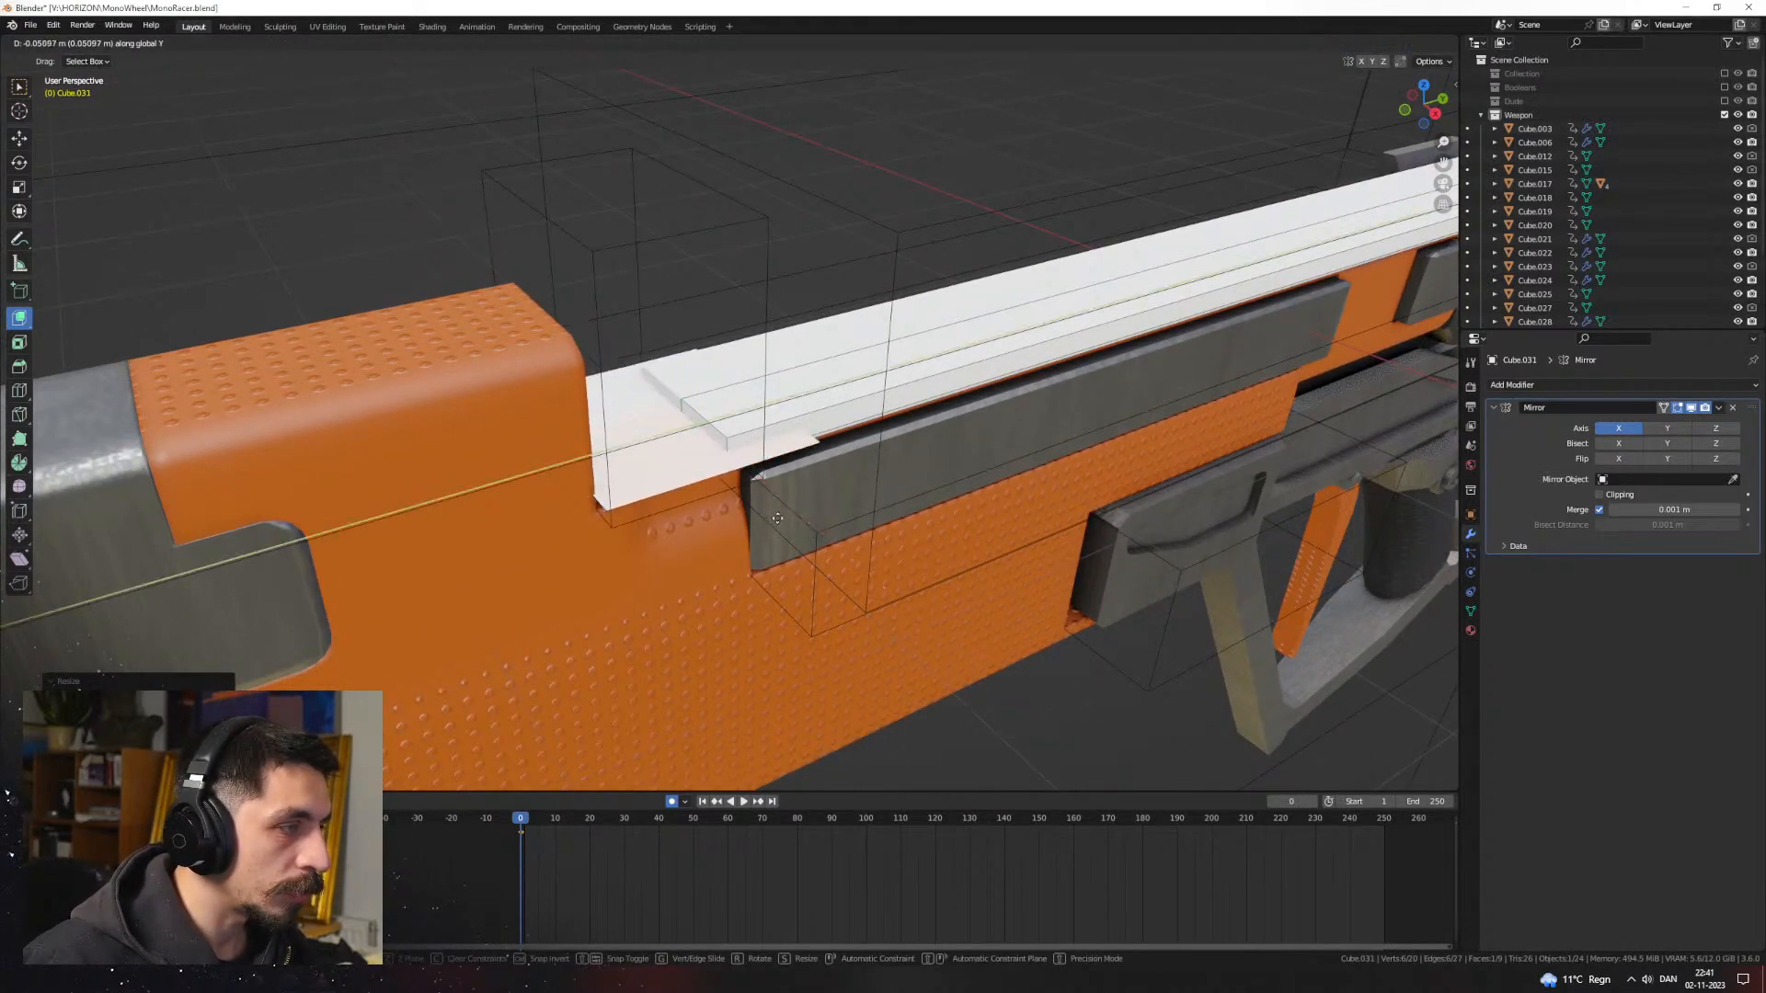
key("g")
key("z")
left_click(778, 455)
mouse_move(790, 456)
middle_mouse_down()
mouse_move(783, 393)
mouse_move(818, 465)
middle_mouse_up()
key("g")
key("z")
left_click(788, 414)
Step: Extrude the plate along Z into a block and bevel its front corner edge by about 0.07 m
key("e")
key("z")
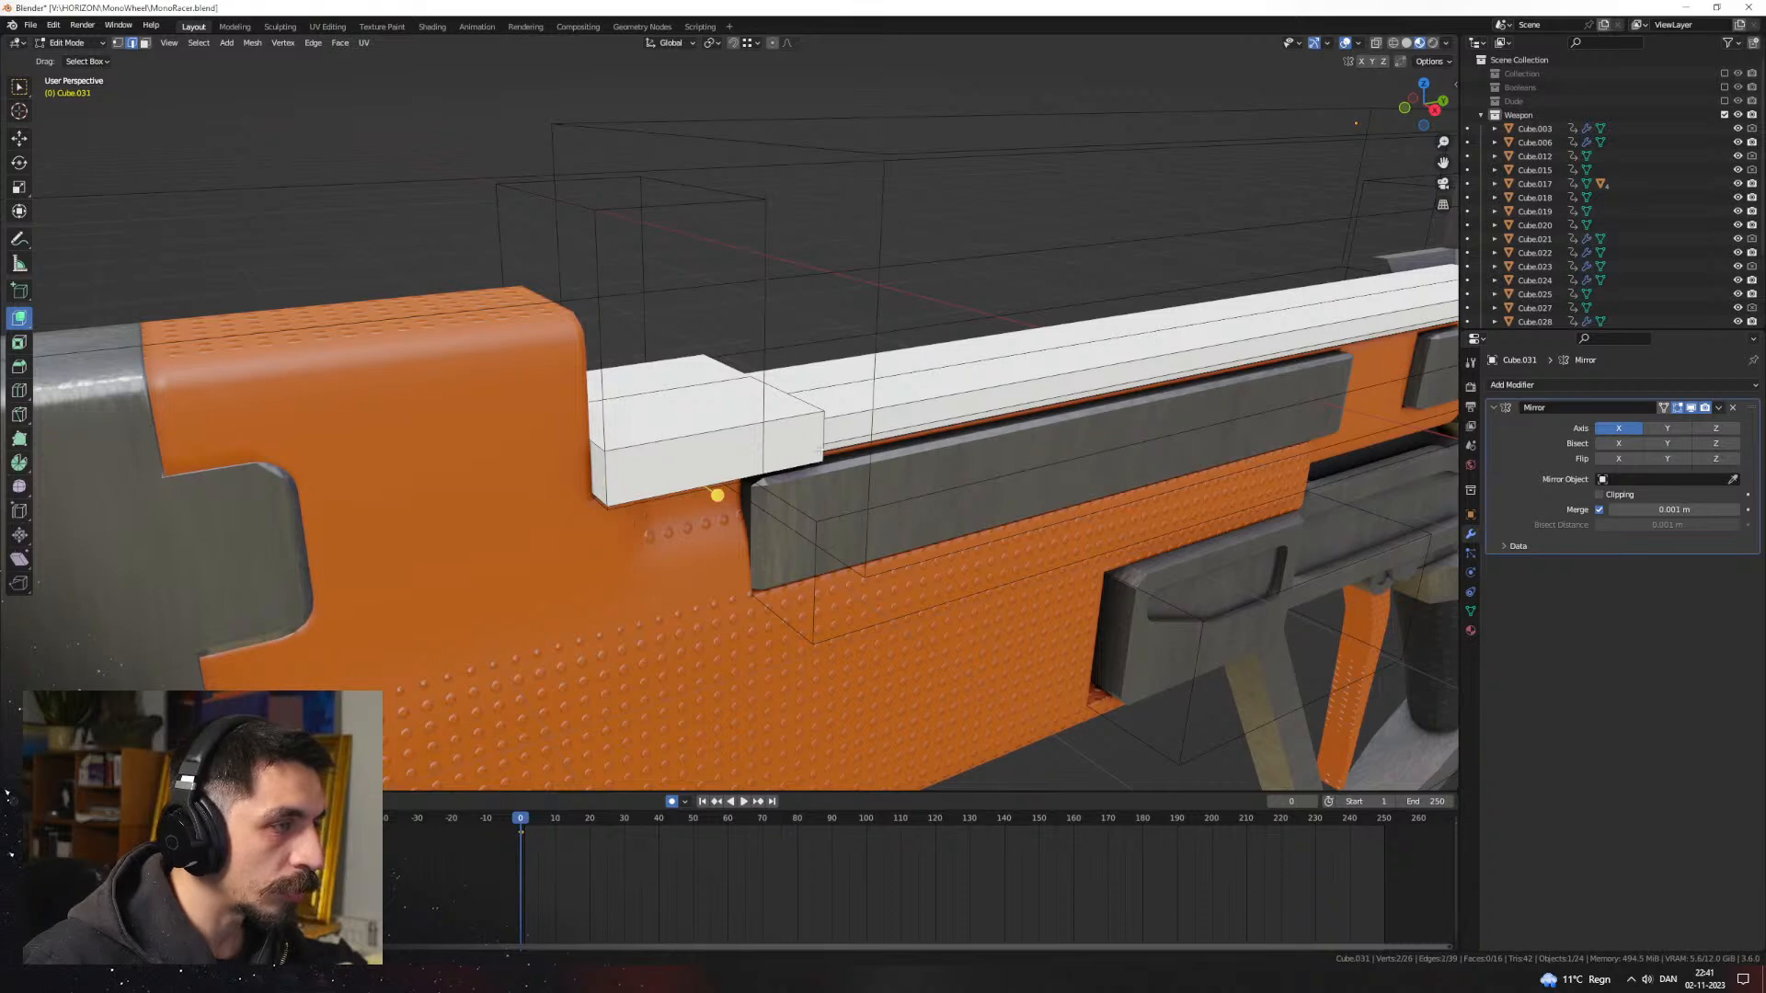
middle_click_drag(826, 439, 672, 371)
key("ctrl+b")
left_click(899, 494)
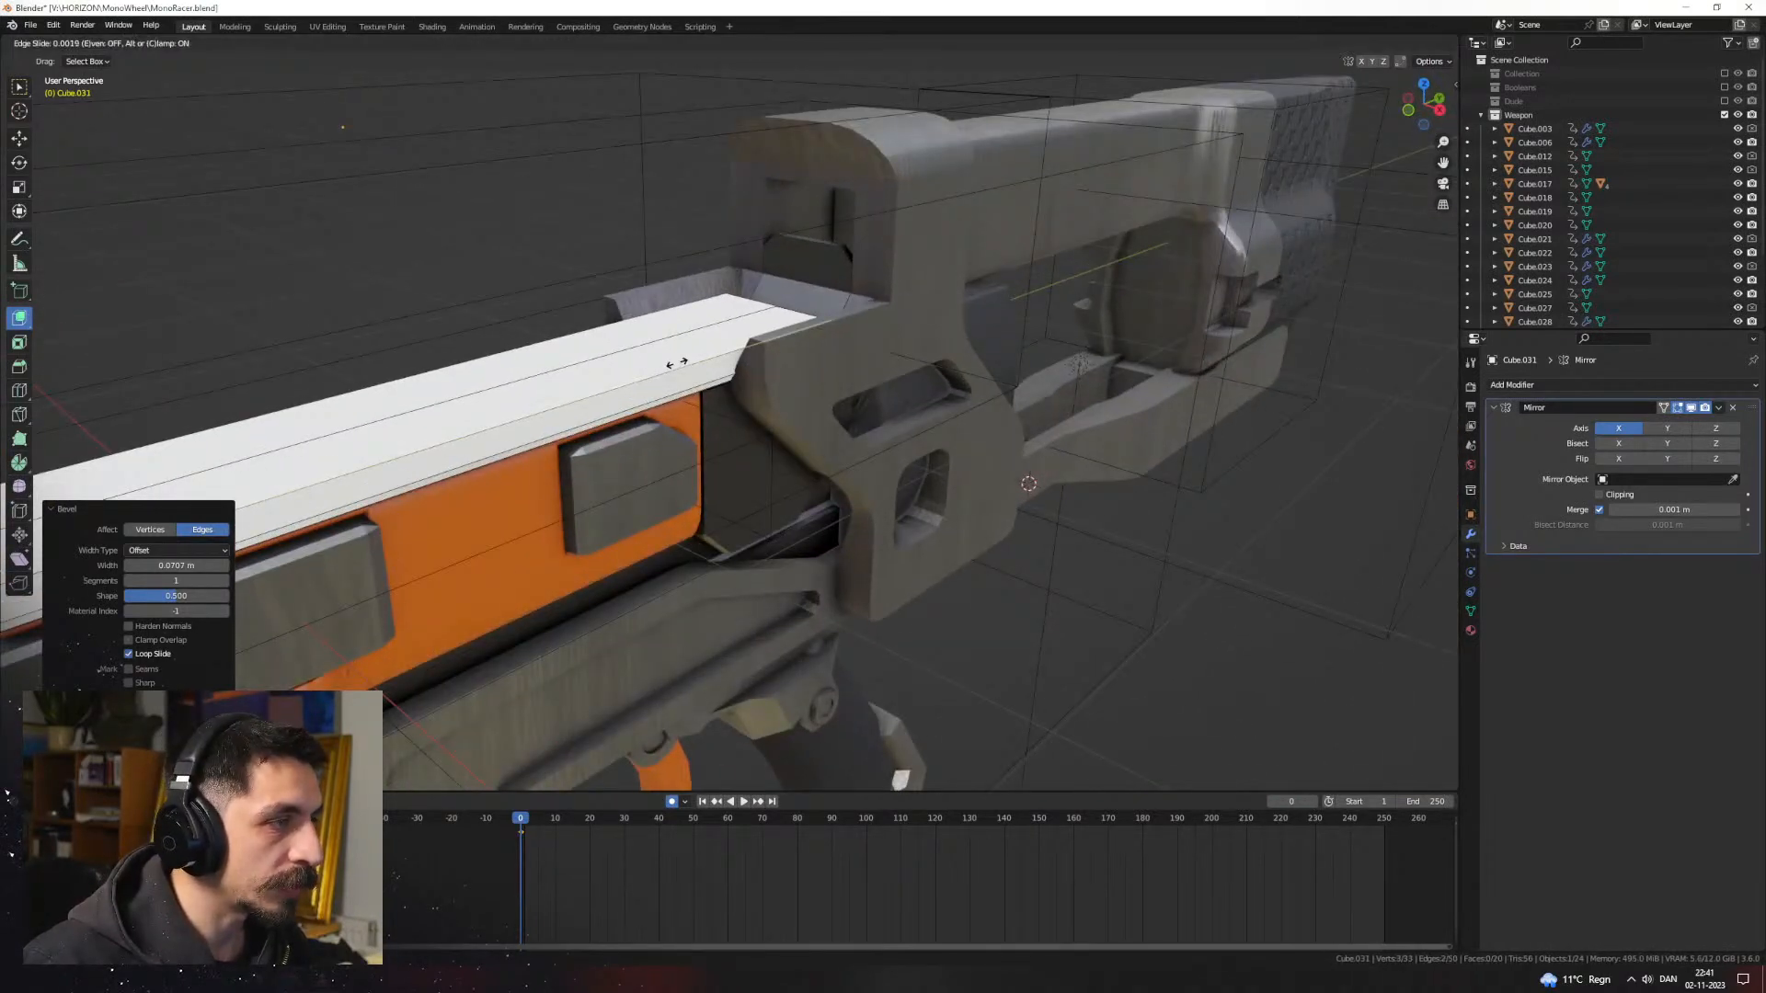
Step: Add two loop cuts near the rail's frame-side end and extrude the side face beyond them outward into a tab
left_click(670, 373)
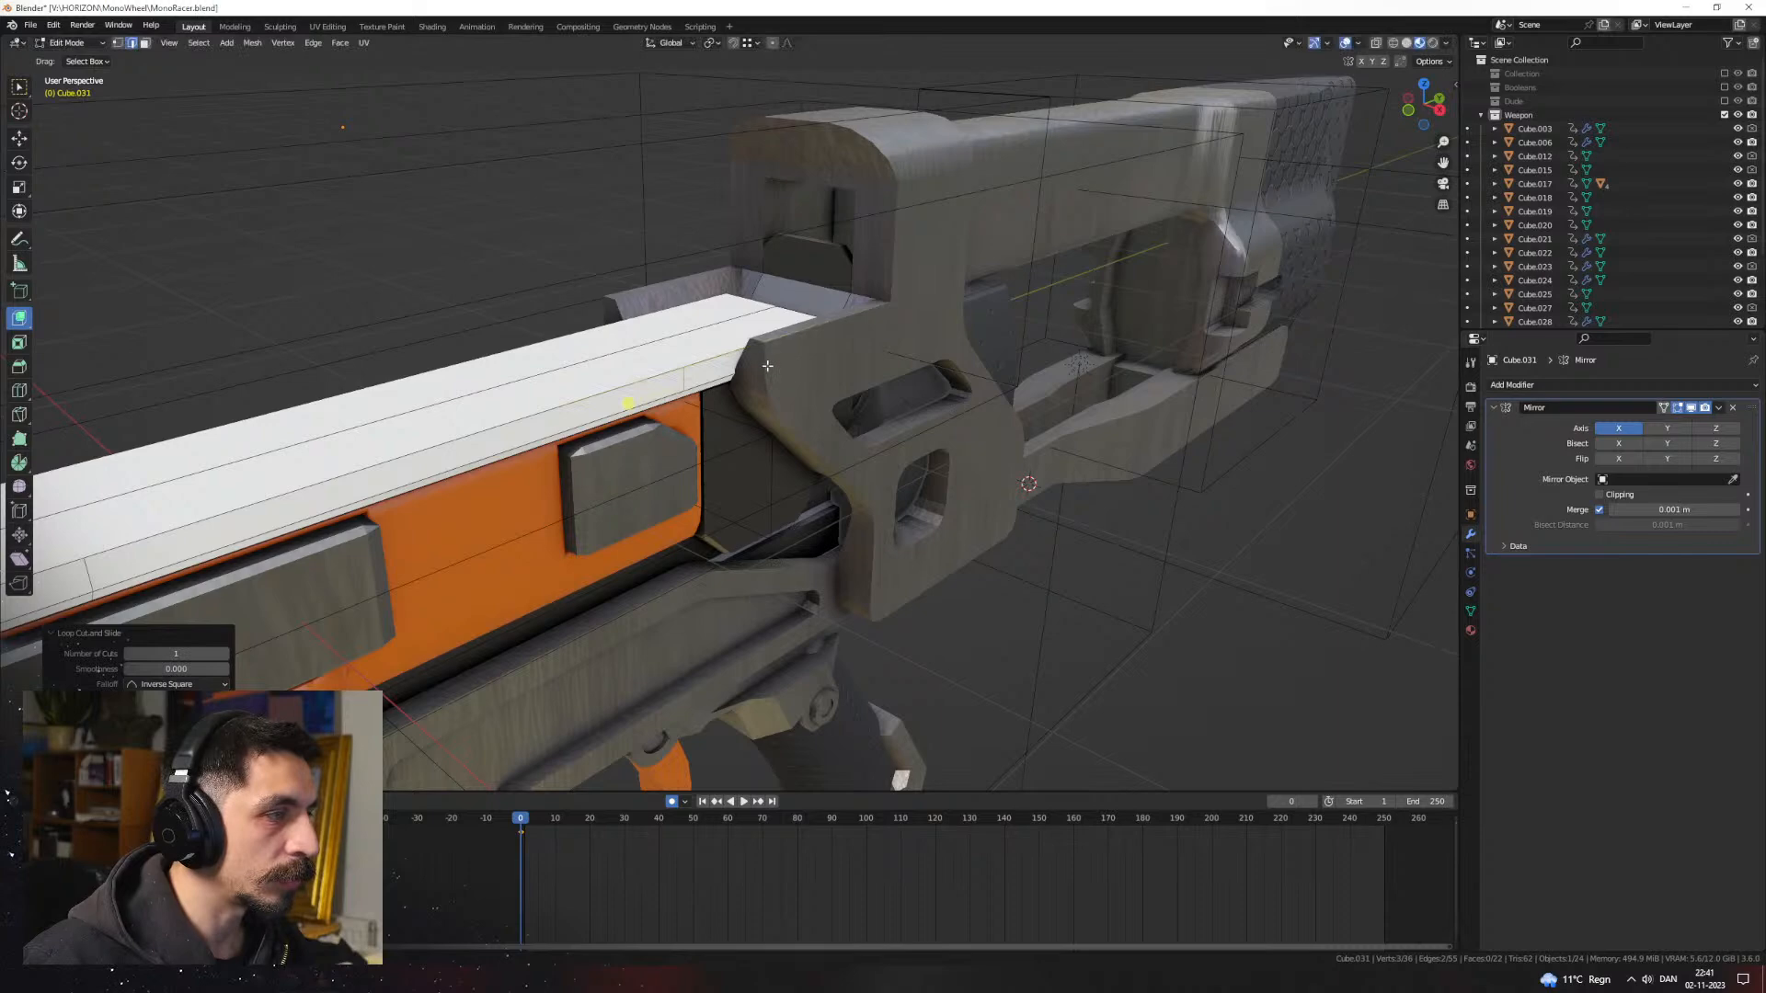
middle_click_drag(767, 365, 706, 405)
key("alt+a")
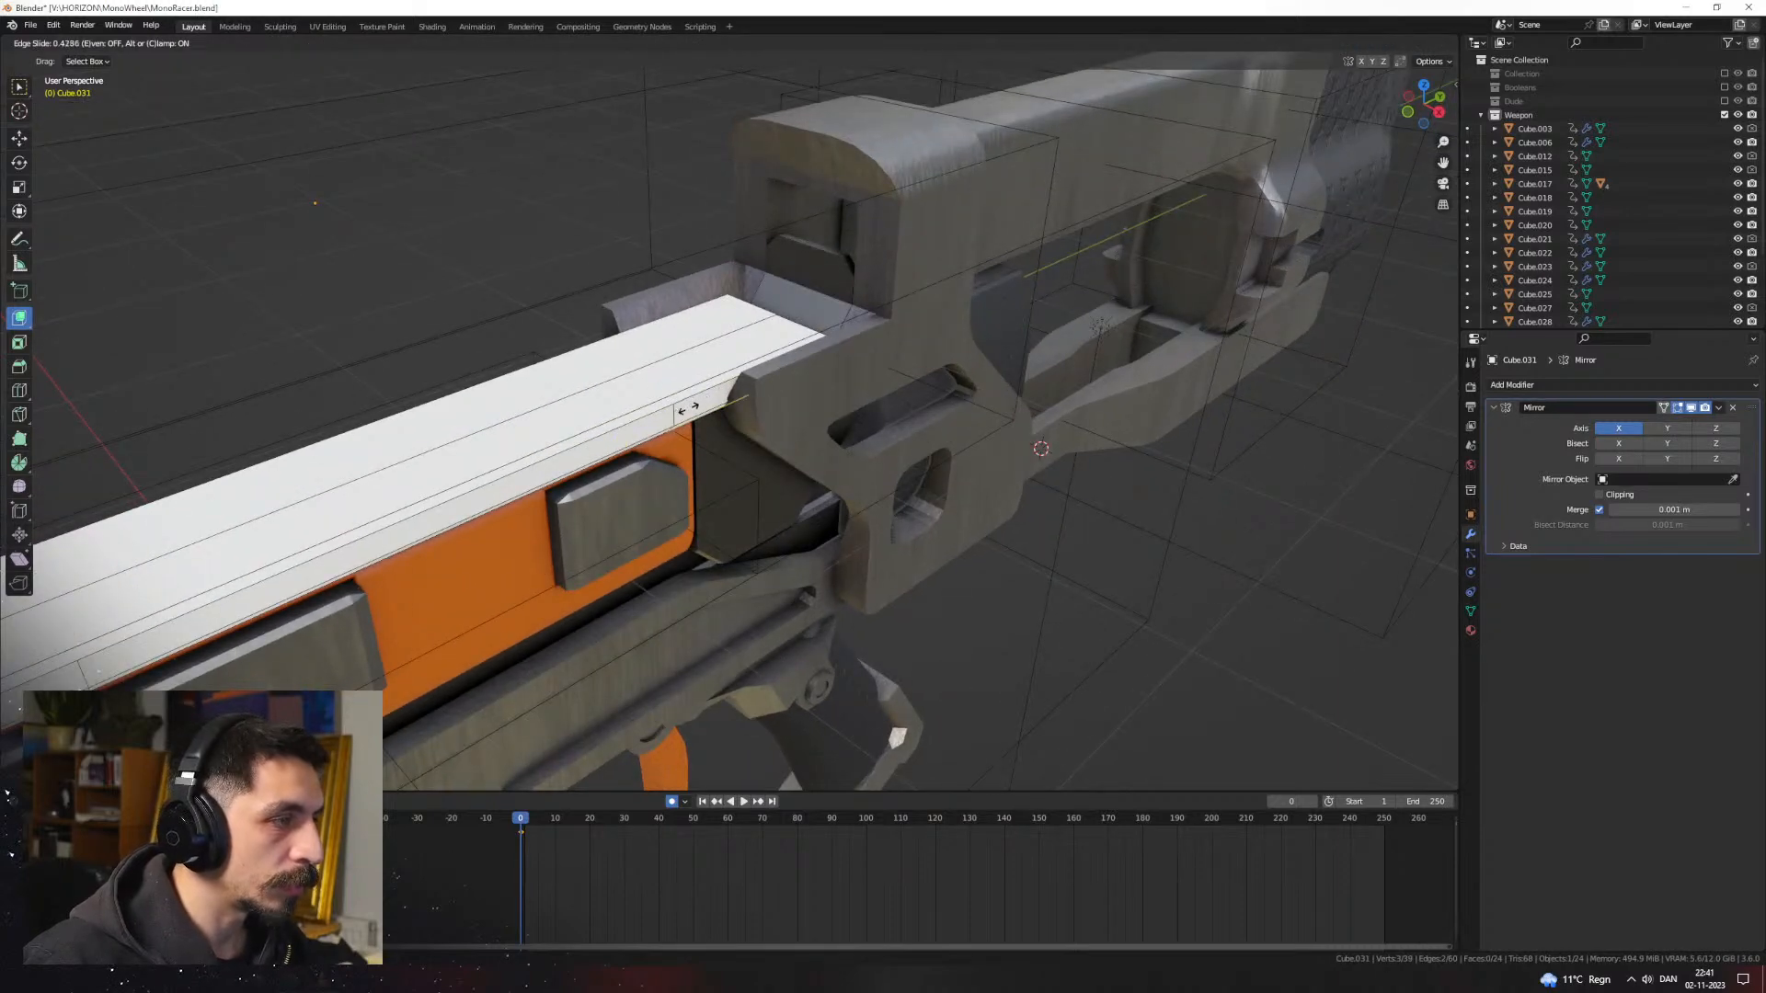
left_click(688, 408)
left_click(748, 428)
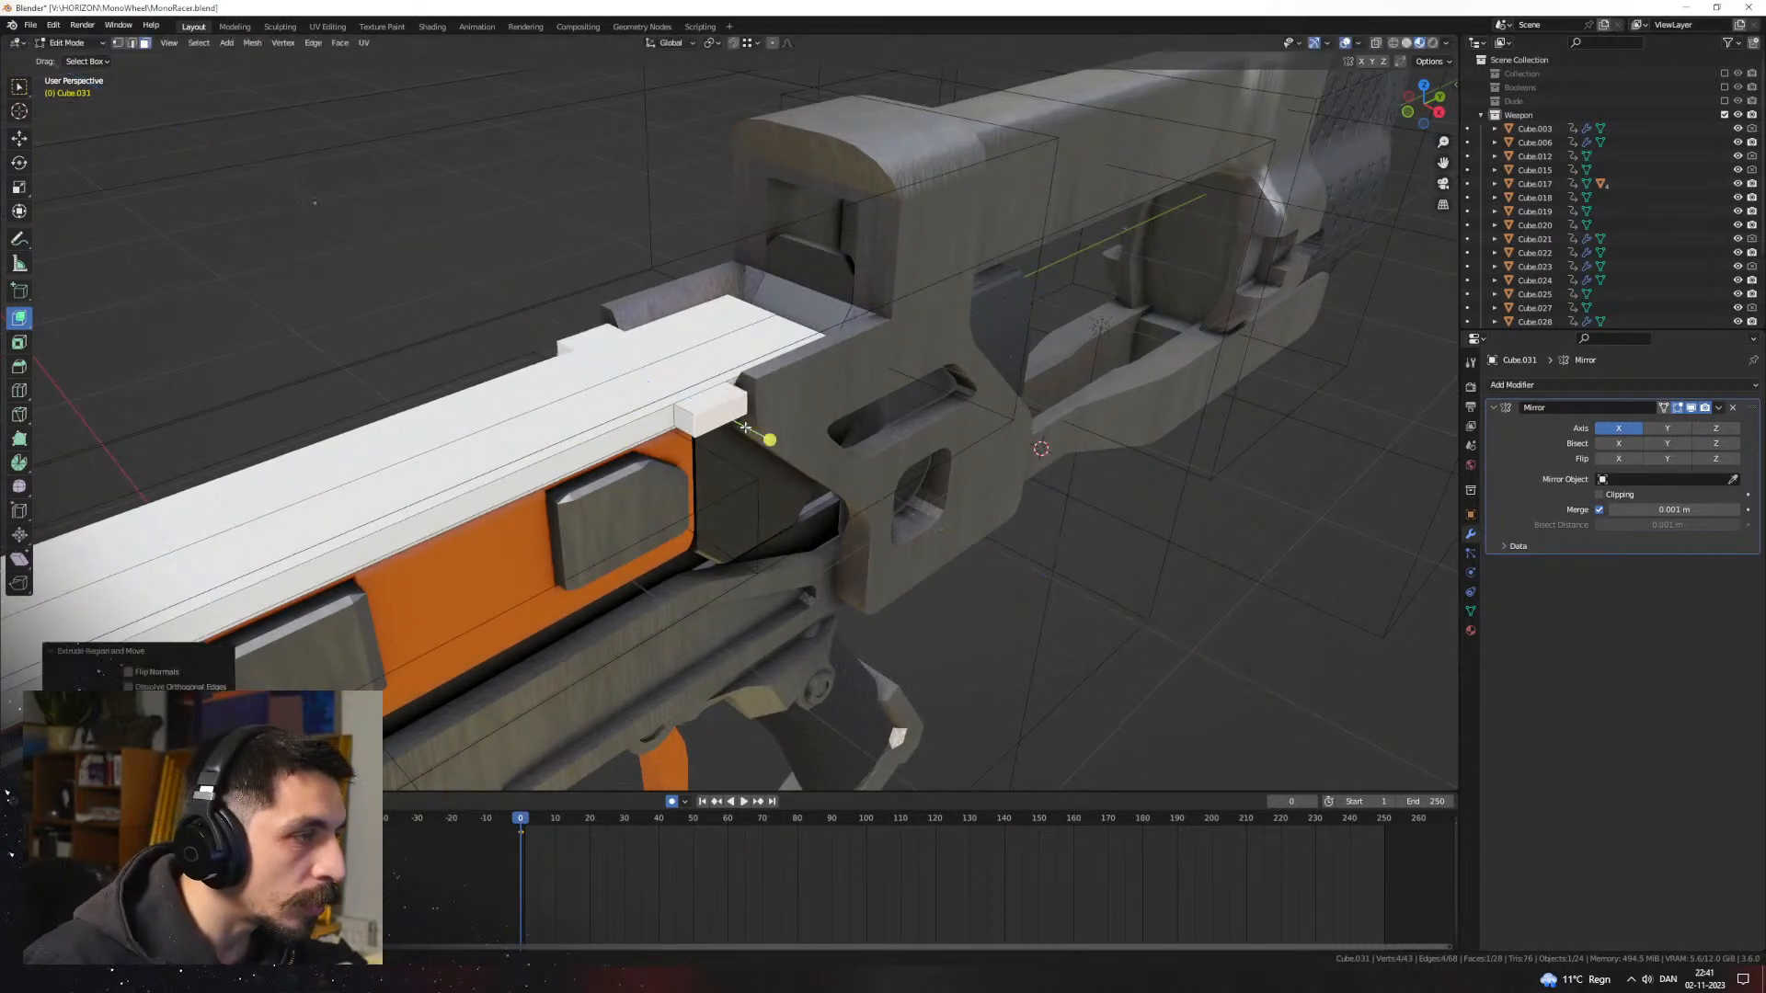
Step: Adjust the side tab along X beside the grey frame and leave mesh editing
middle_click_drag(772, 438, 835, 469)
key("g")
key("x")
left_click(957, 539)
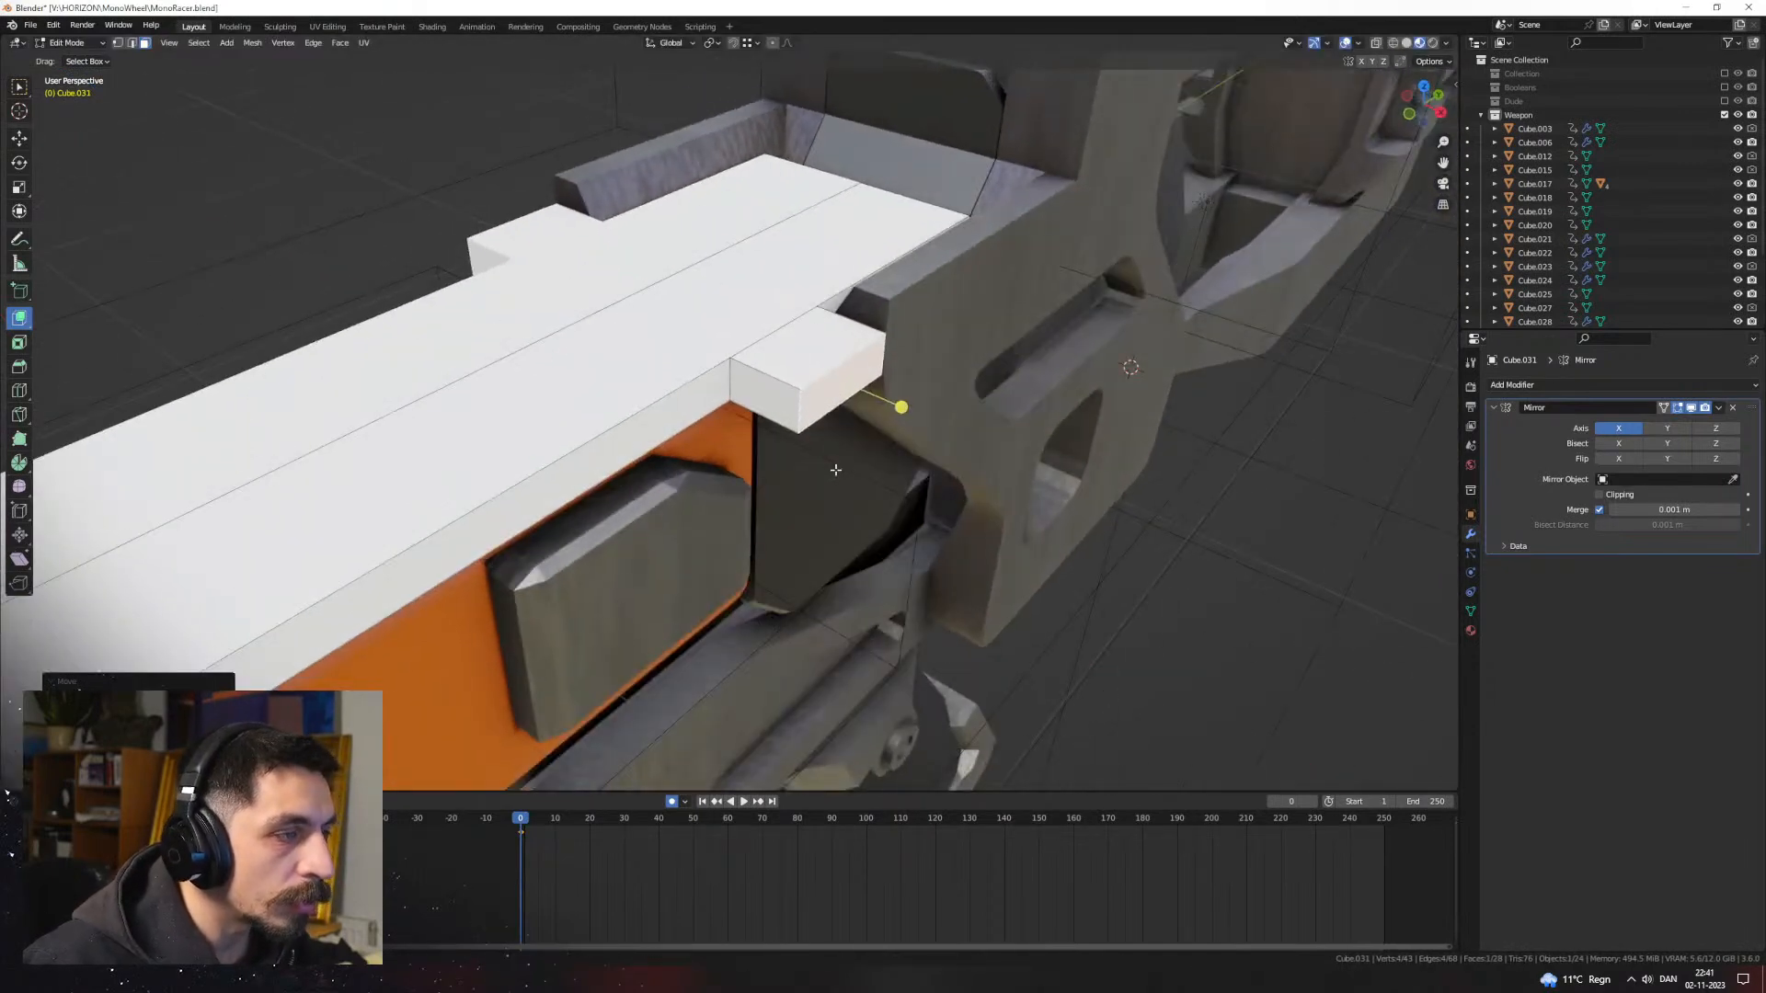
left_click(818, 420)
scroll(929, 460, "down", 5)
middle_click_drag(938, 465, 1003, 278)
key("Tab")
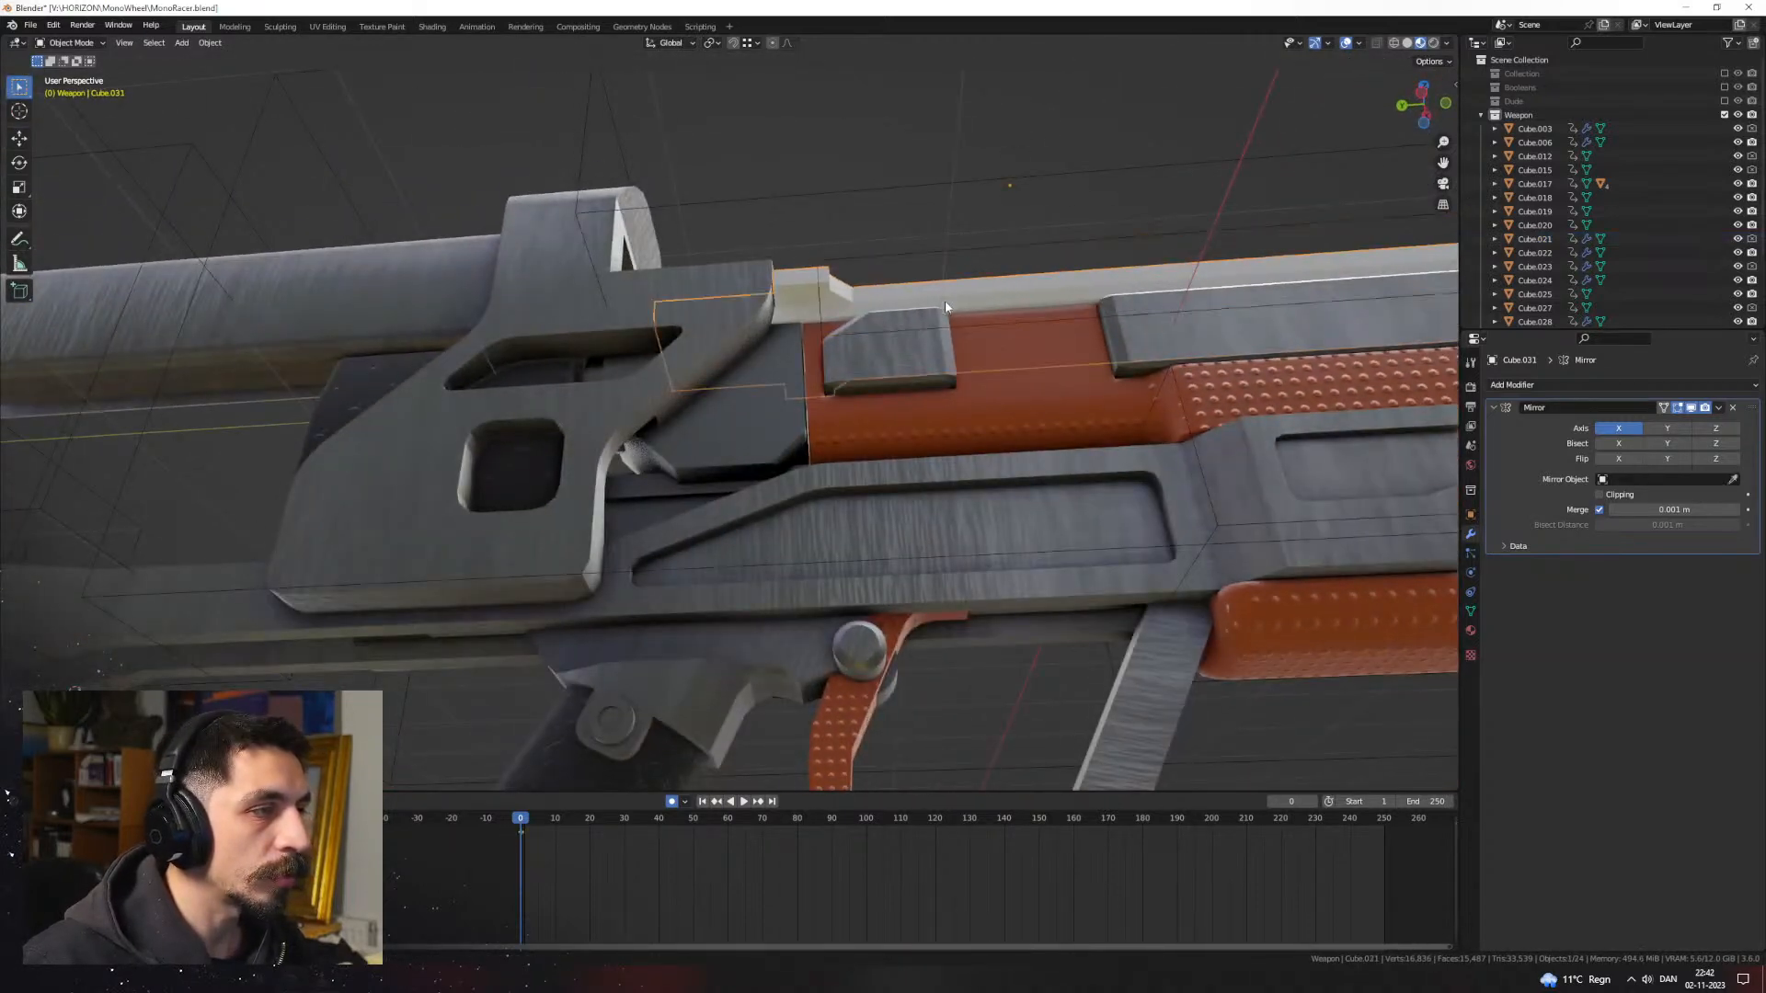
Step: Link the grey frame's material to the new rail piece and deselect everything
left_click(677, 304, "shift")
key("ctrl+l")
left_click(678, 305)
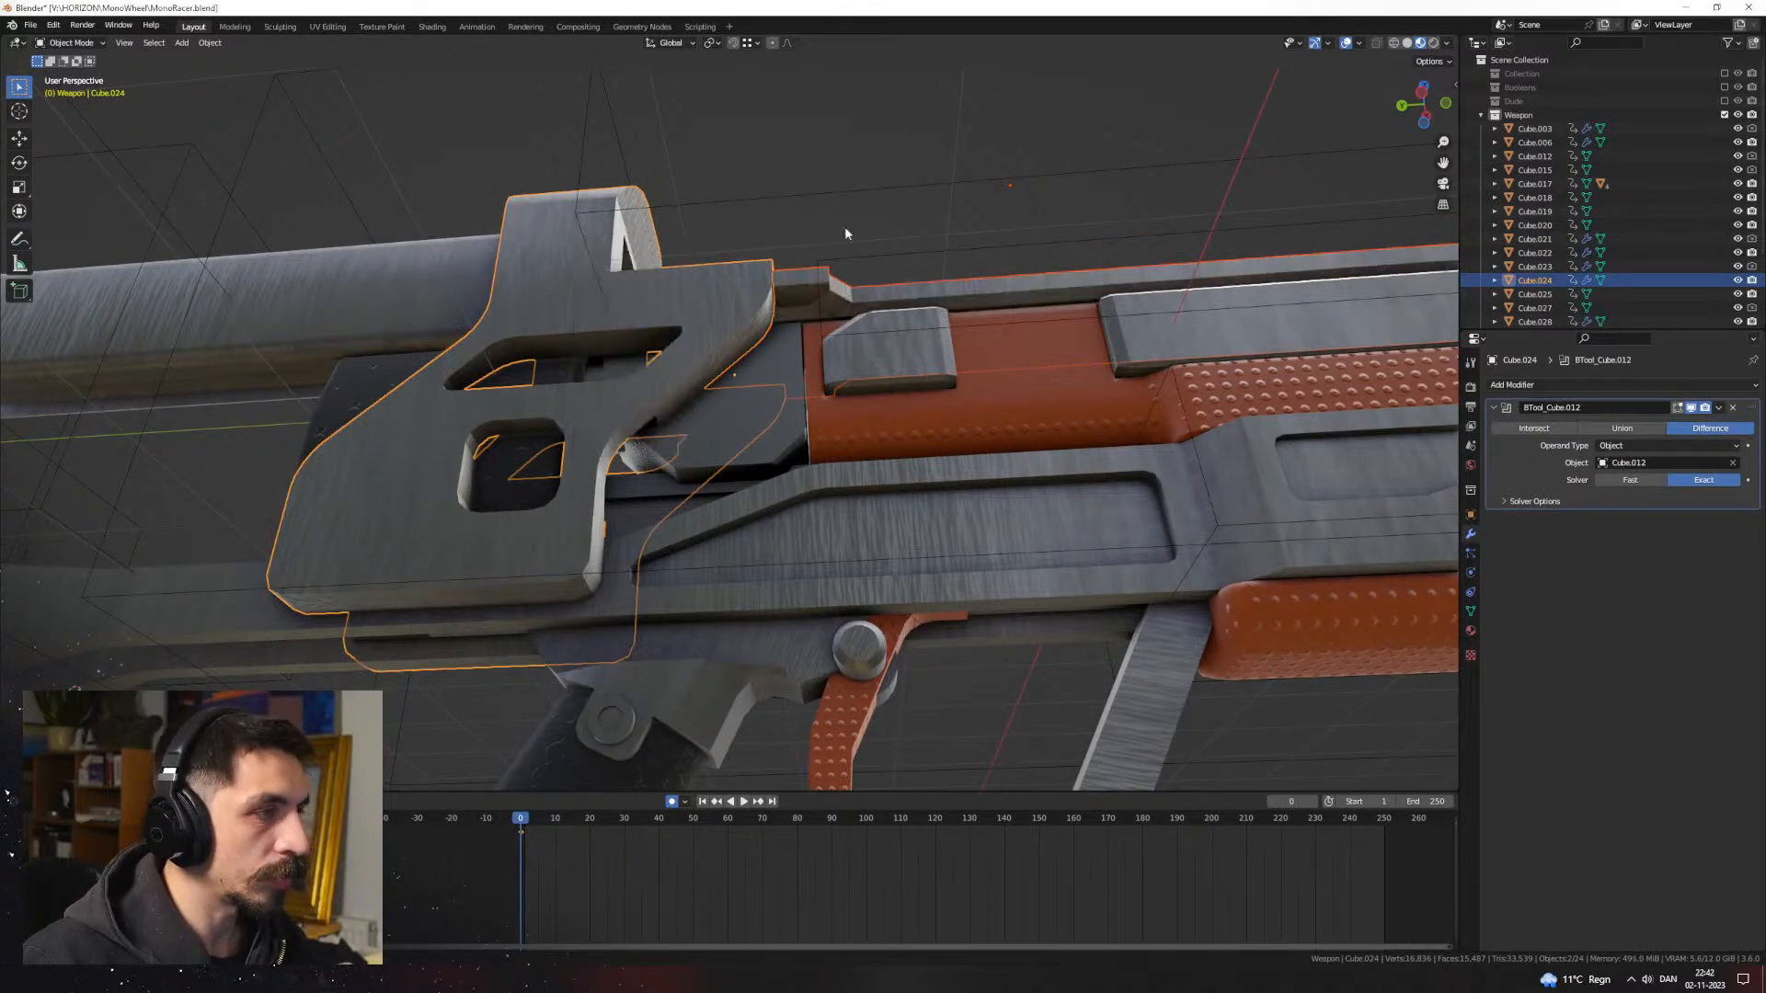
left_click(844, 227)
middle_click_drag(844, 227, 906, 409)
scroll(891, 378, "down", 4)
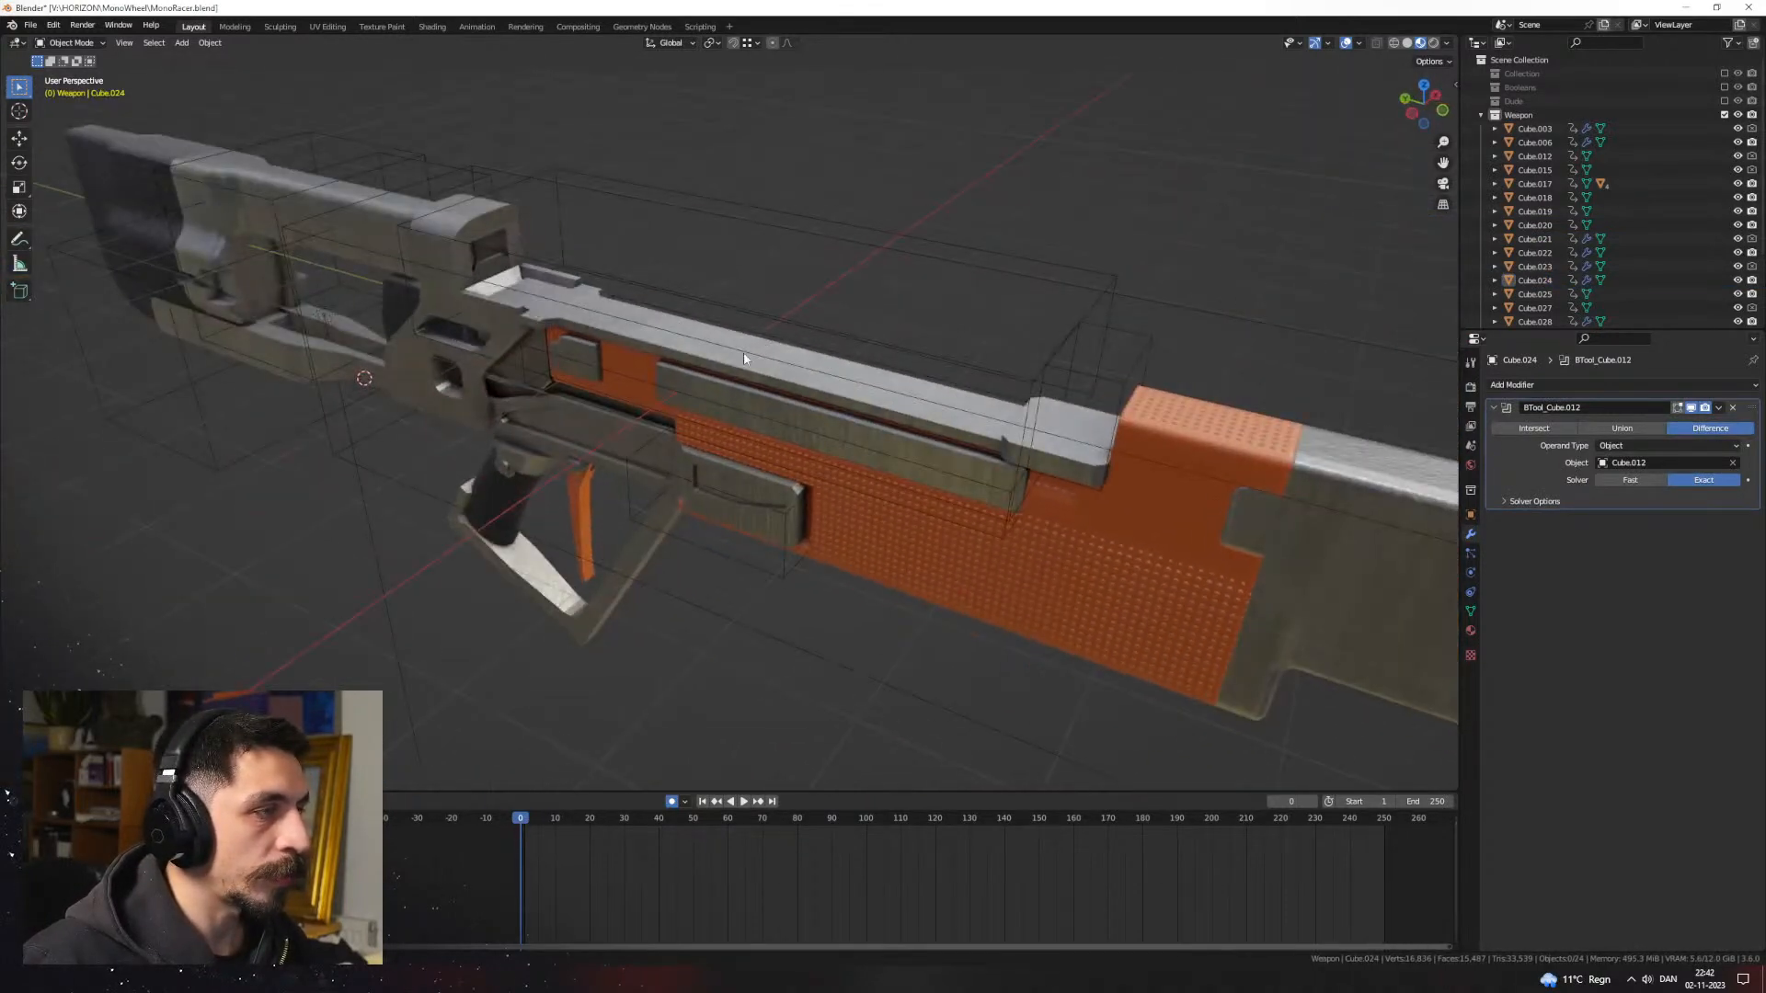
Step: Select the large bounding-box cutter over the receiver rail and duplicate it in place
left_click(743, 354)
mouse_move(743, 353)
middle_mouse_down()
mouse_move(788, 428)
mouse_move(733, 393)
mouse_move(776, 359)
mouse_move(785, 272)
mouse_move(725, 372)
middle_mouse_up()
left_click(788, 428)
left_click(803, 295)
middle_click_drag(850, 370, 775, 284)
left_click(925, 374)
left_click(774, 283)
key("shift+d")
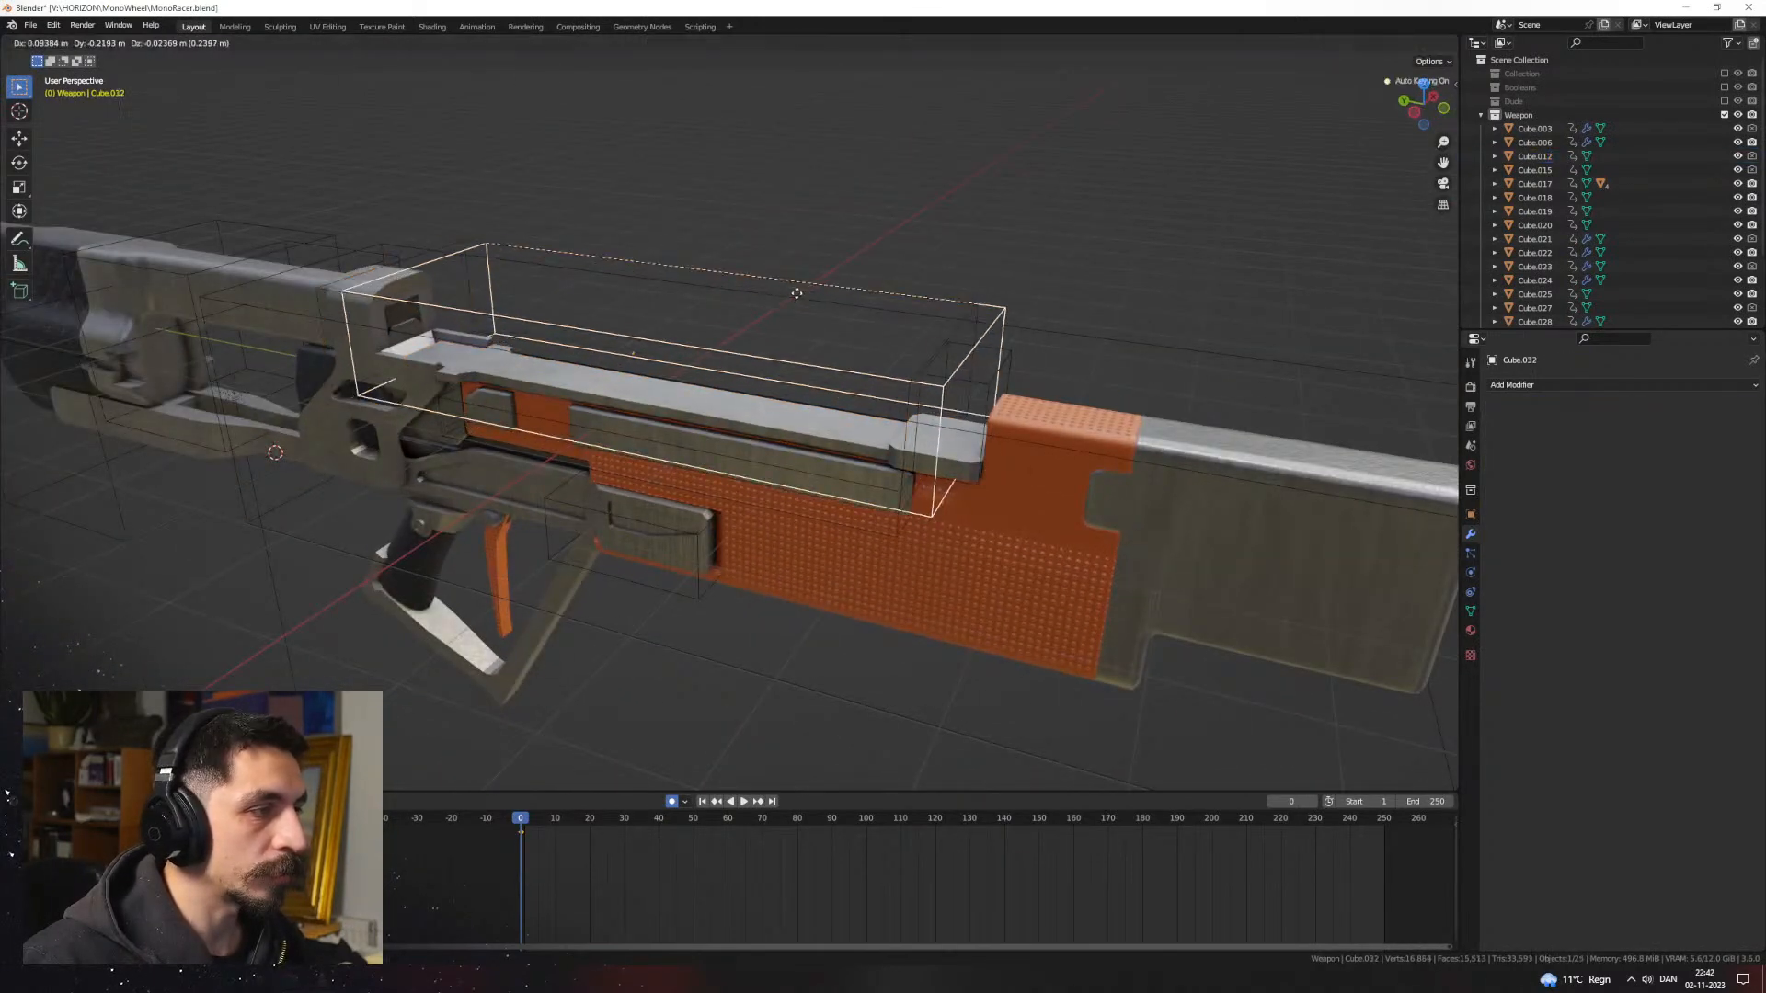
left_click(773, 293)
Step: Enable all ray visibility options and render visibility for the duplicated cutter, and set its viewport display to Solid
left_click(1471, 515)
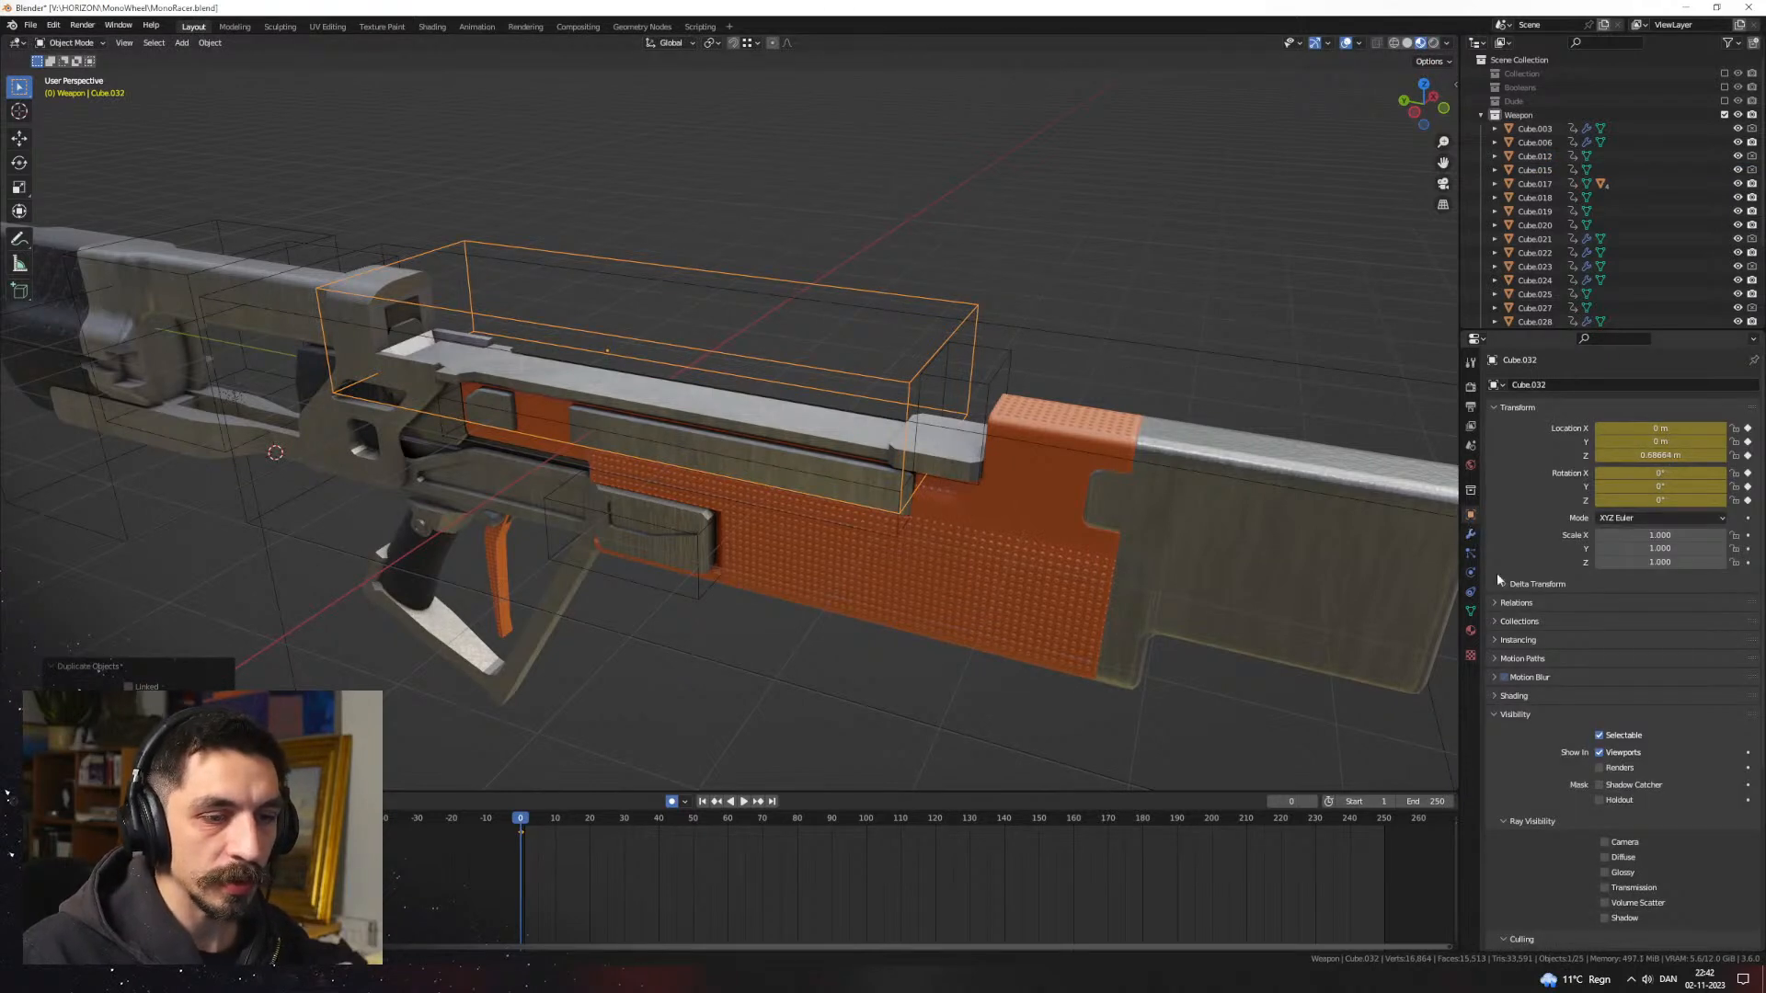
scroll(1632, 869, "down", 5)
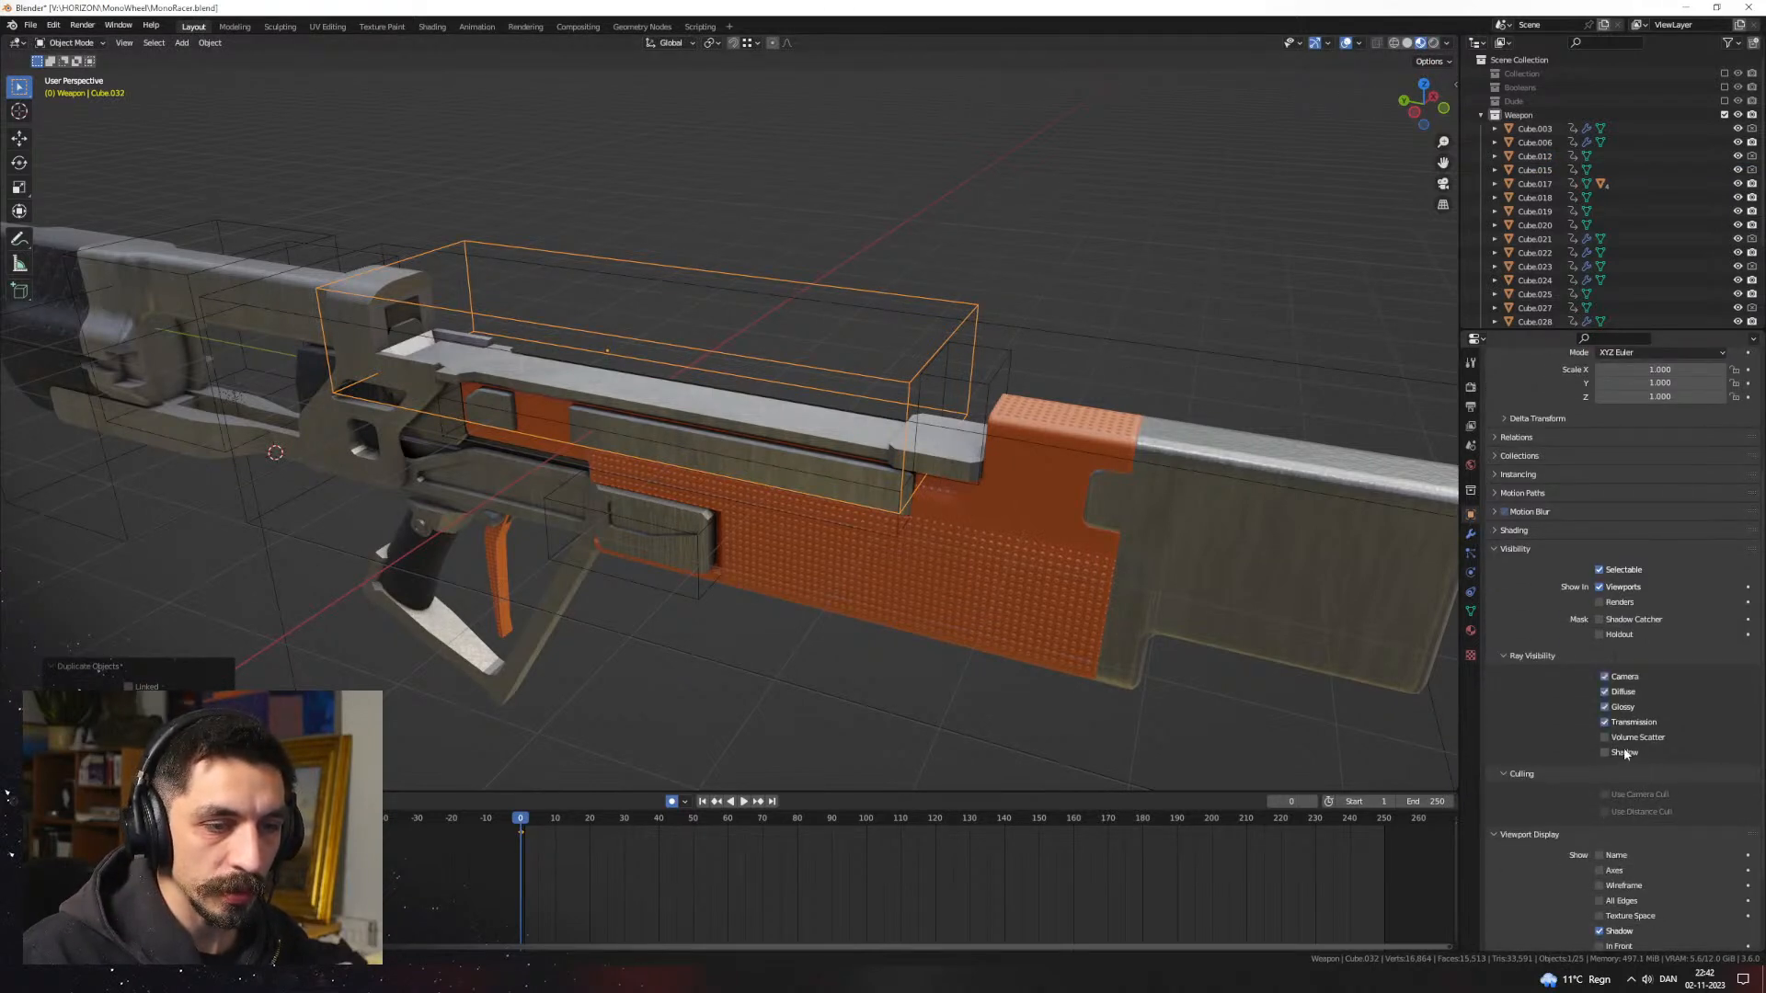
left_click_drag(1624, 748, 1624, 752)
left_click(1629, 602)
scroll(1667, 848, "down", 3)
left_click(1632, 870)
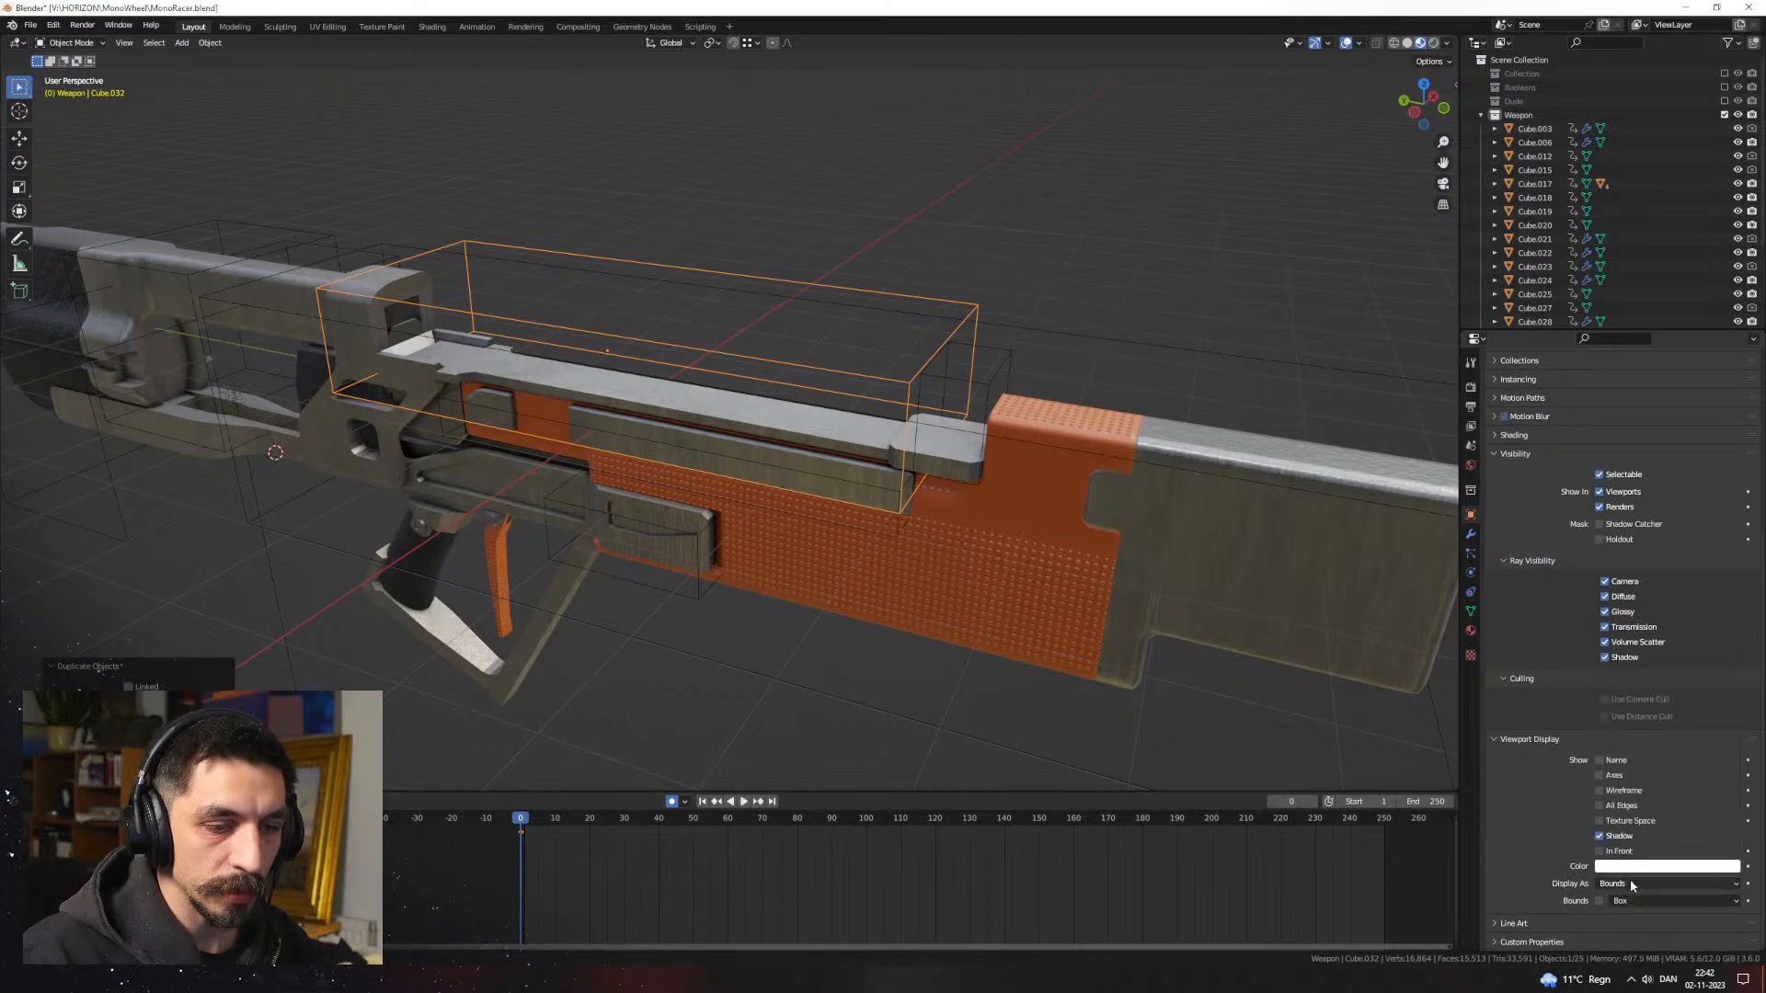
left_click(1626, 838)
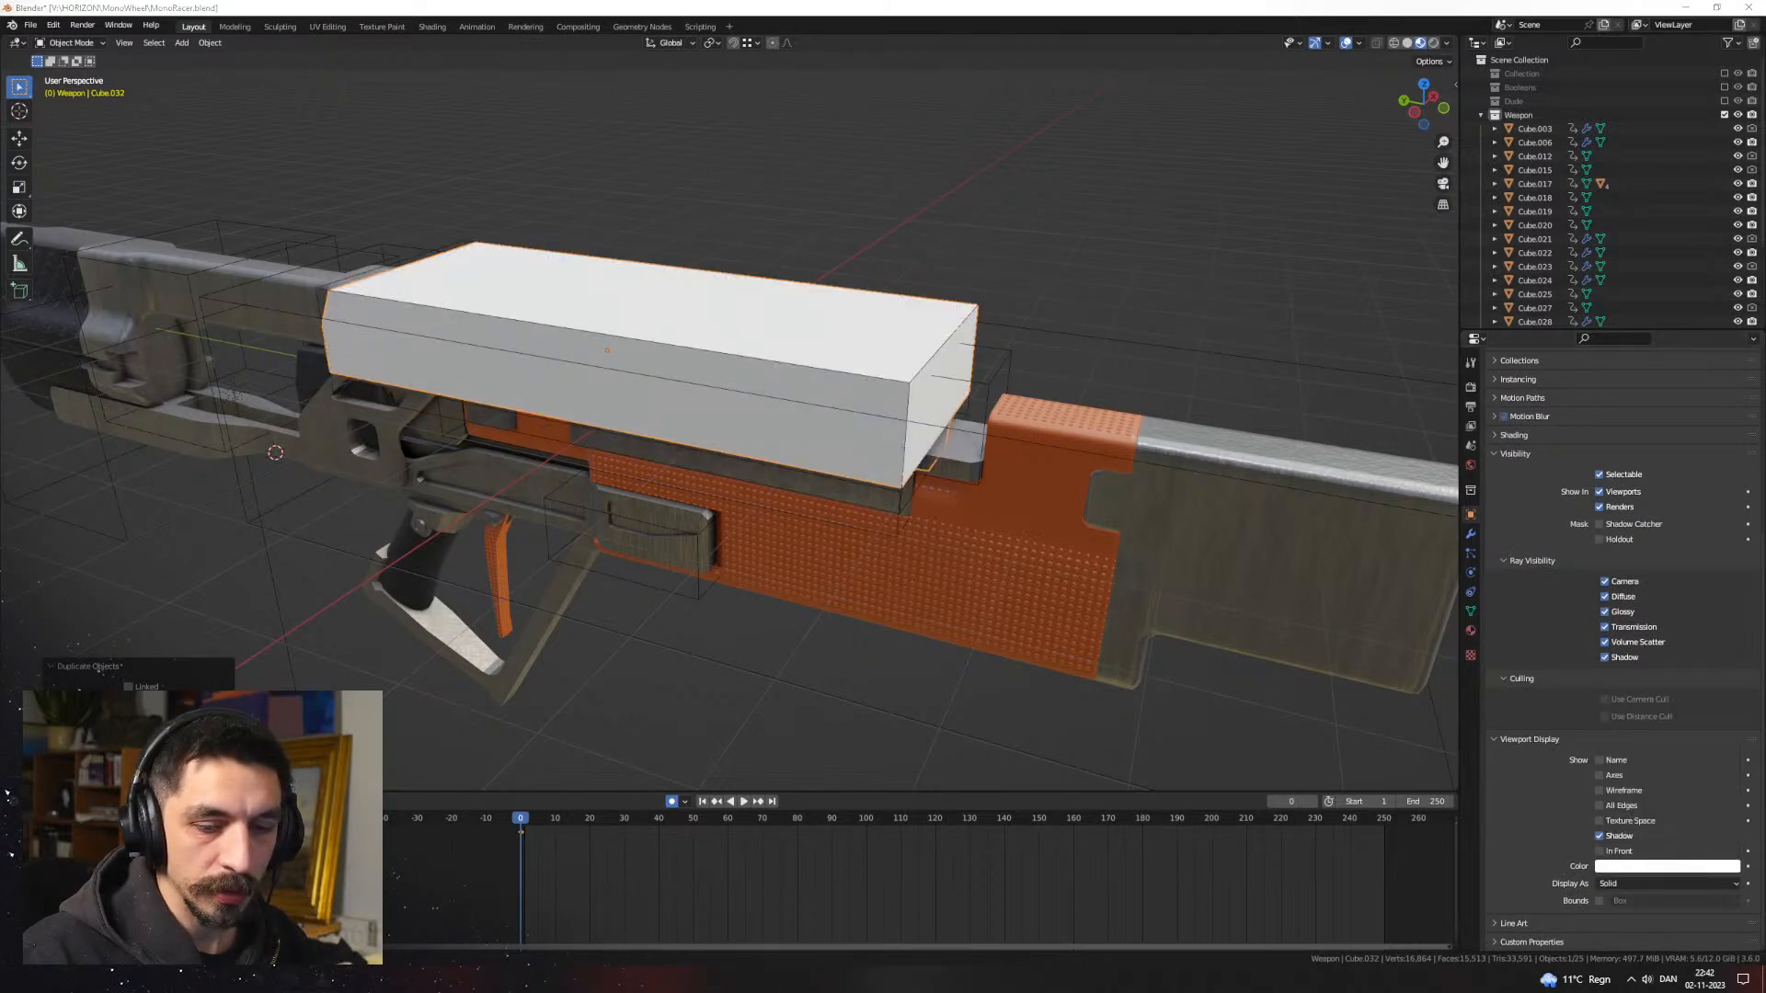
Step: Isolate the solid duplicated box together with the rail piece in local view
middle_click_drag(980, 418, 943, 403)
left_click(927, 286)
left_click(931, 421)
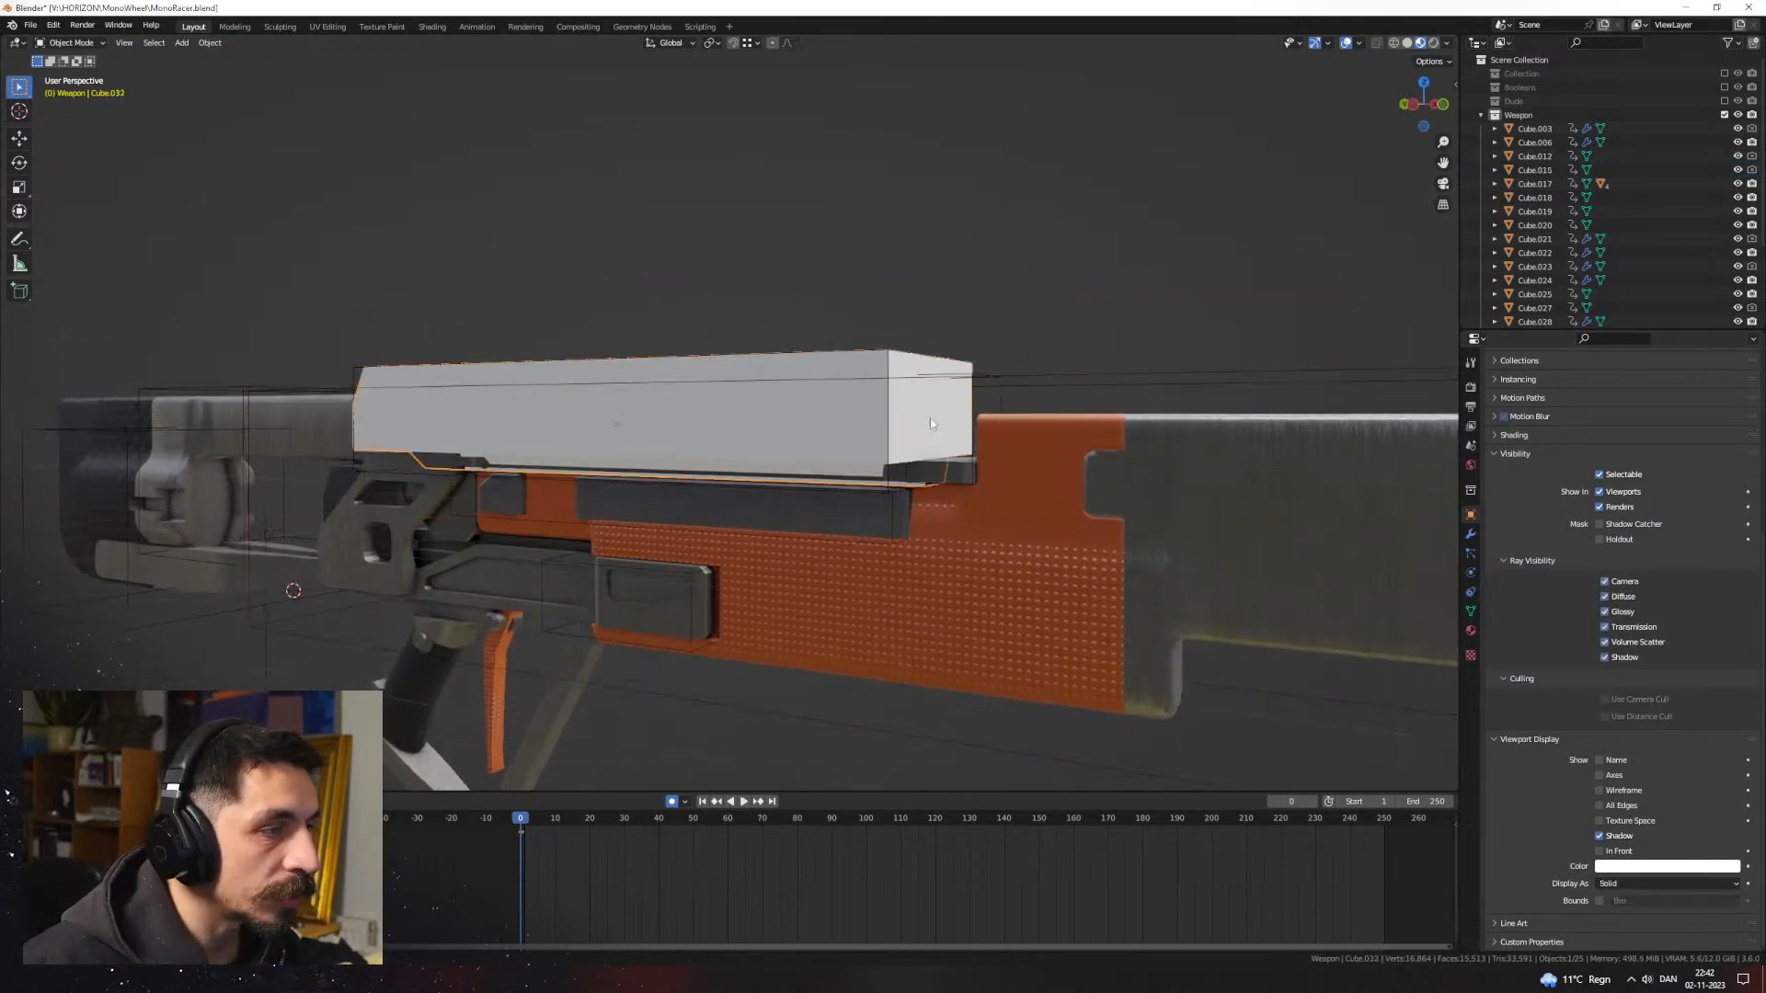
middle_click_drag(1098, 550, 832, 409)
key("KP_Divide")
scroll(919, 464, "up", 2)
left_click(980, 445)
scroll(979, 449, "up", 2)
Step: Select the inner face of the groove under the box and move it up along Z
key("Tab")
key("3")
left_click(824, 401)
key("g")
key("z")
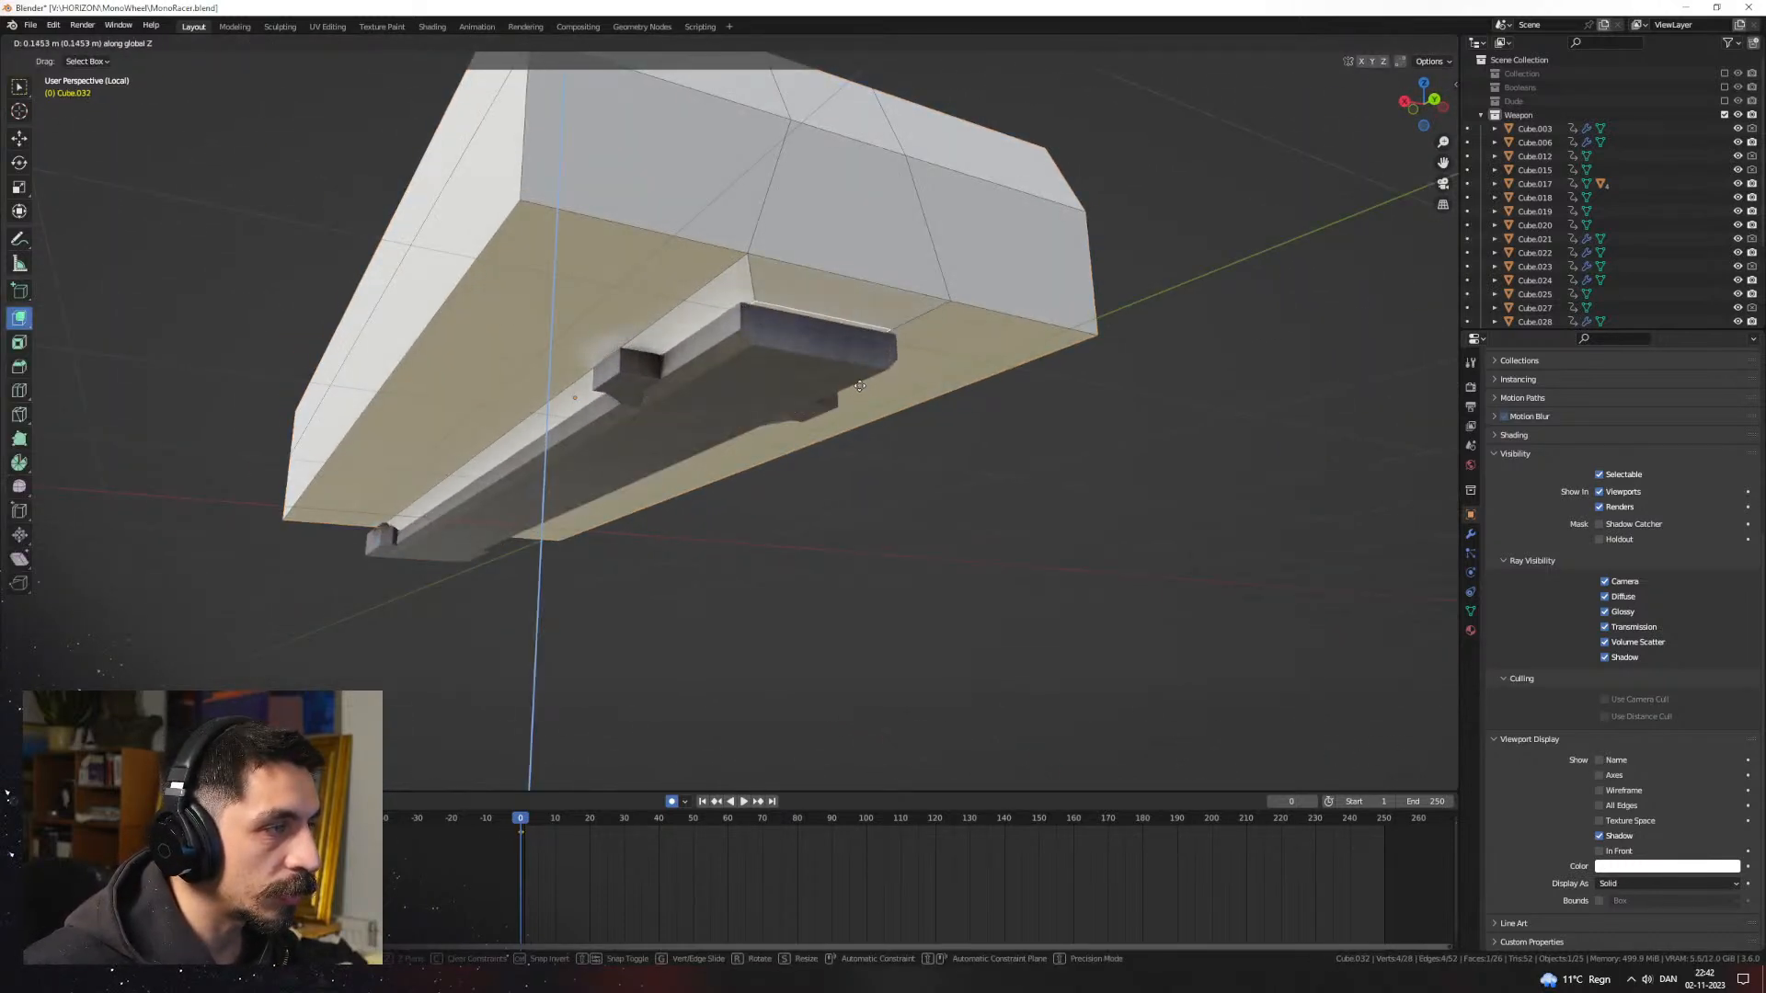
middle_click_drag(868, 390, 924, 459)
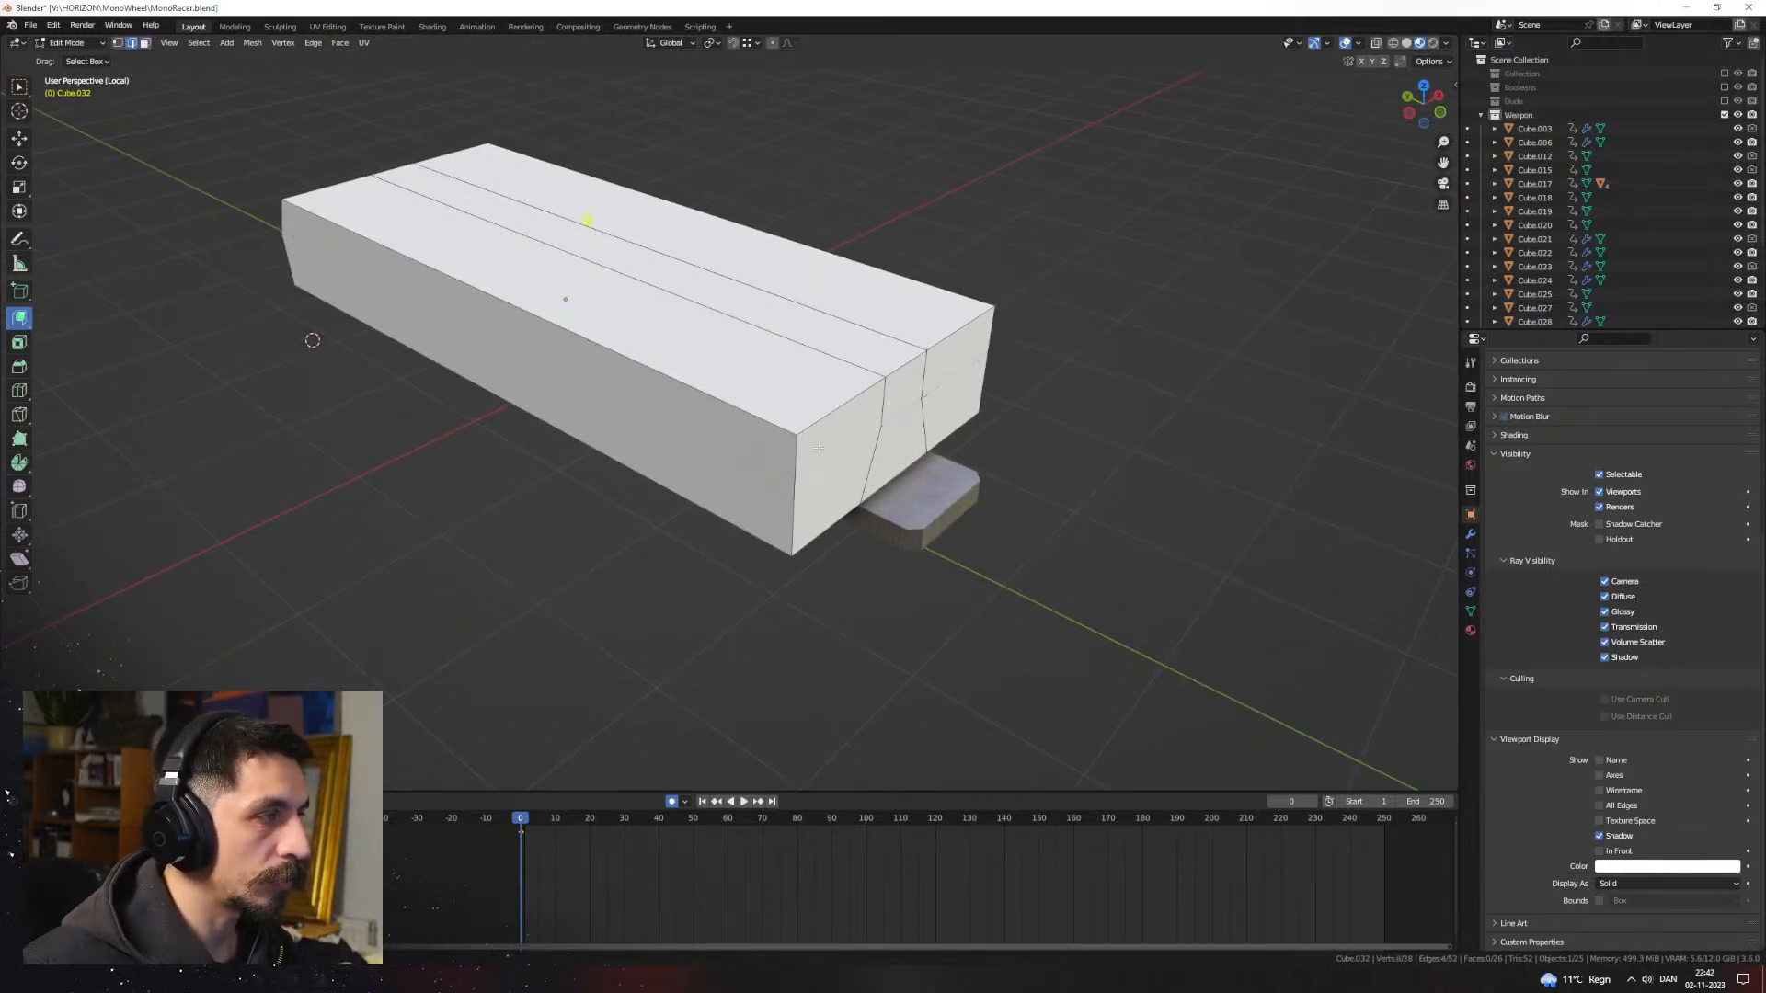
Step: Delete the upper band of side faces and the detached top faces from the box
mouse_move(818, 448)
middle_mouse_down()
mouse_move(947, 441)
mouse_move(828, 445)
middle_mouse_up()
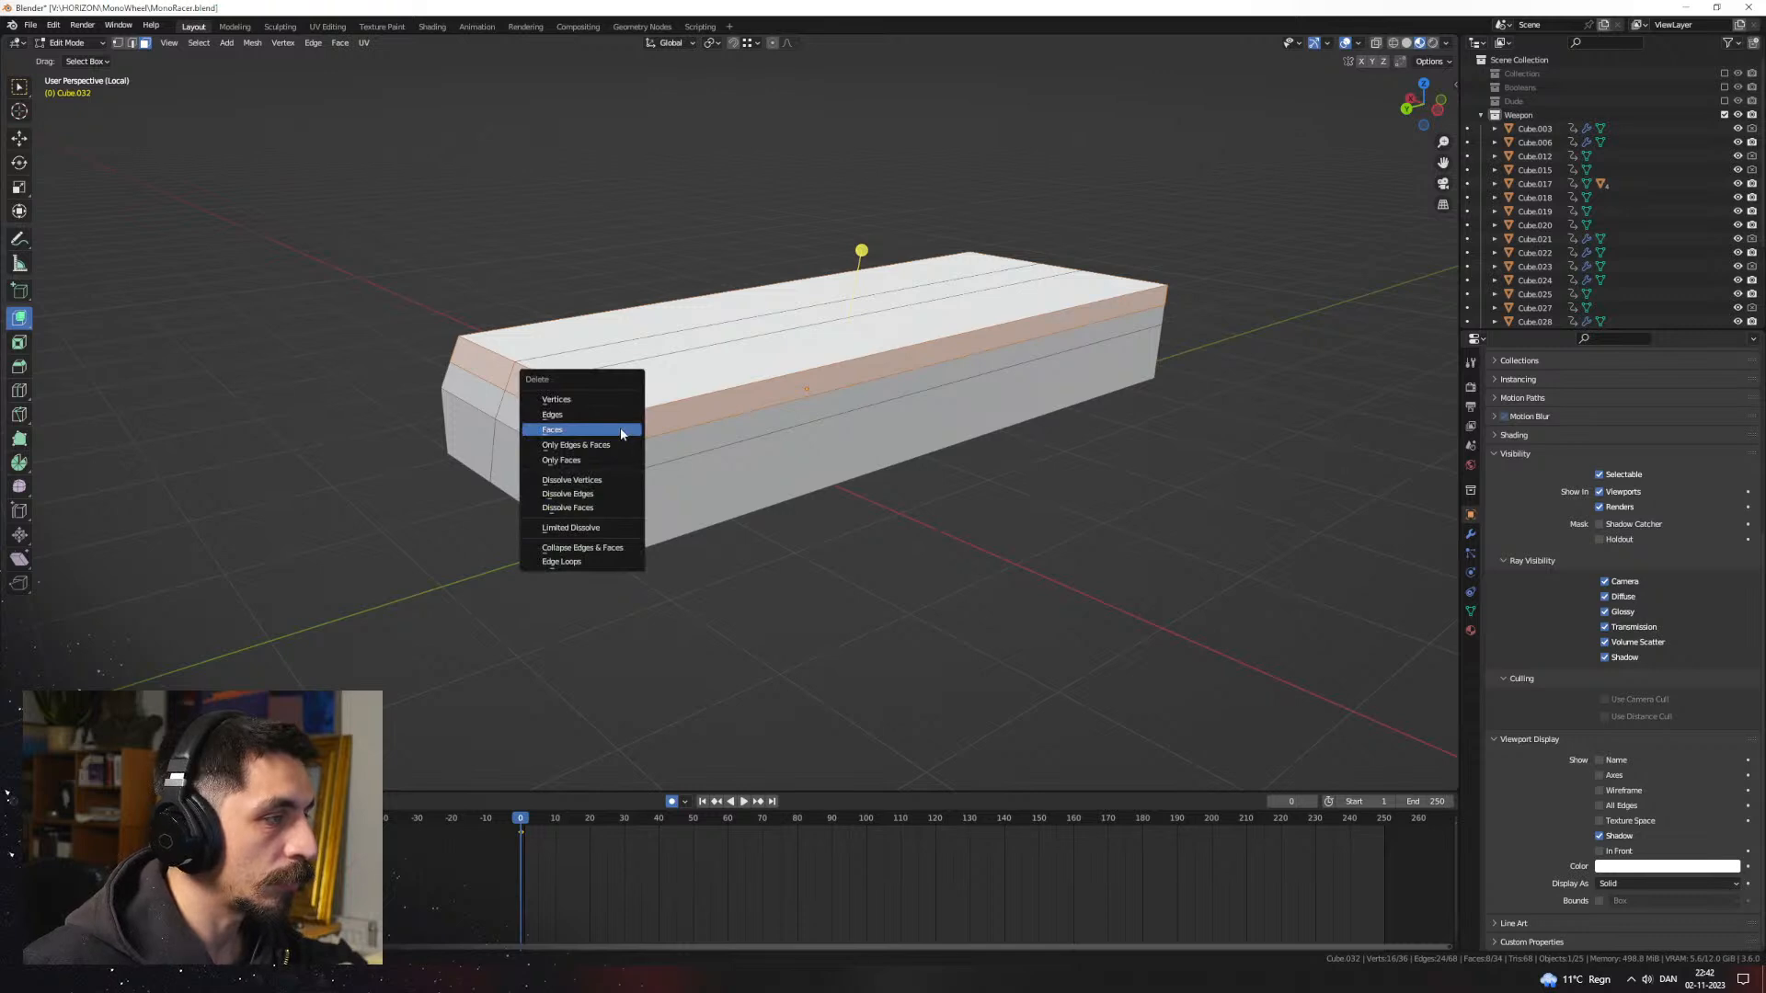
left_click(622, 432)
key("x")
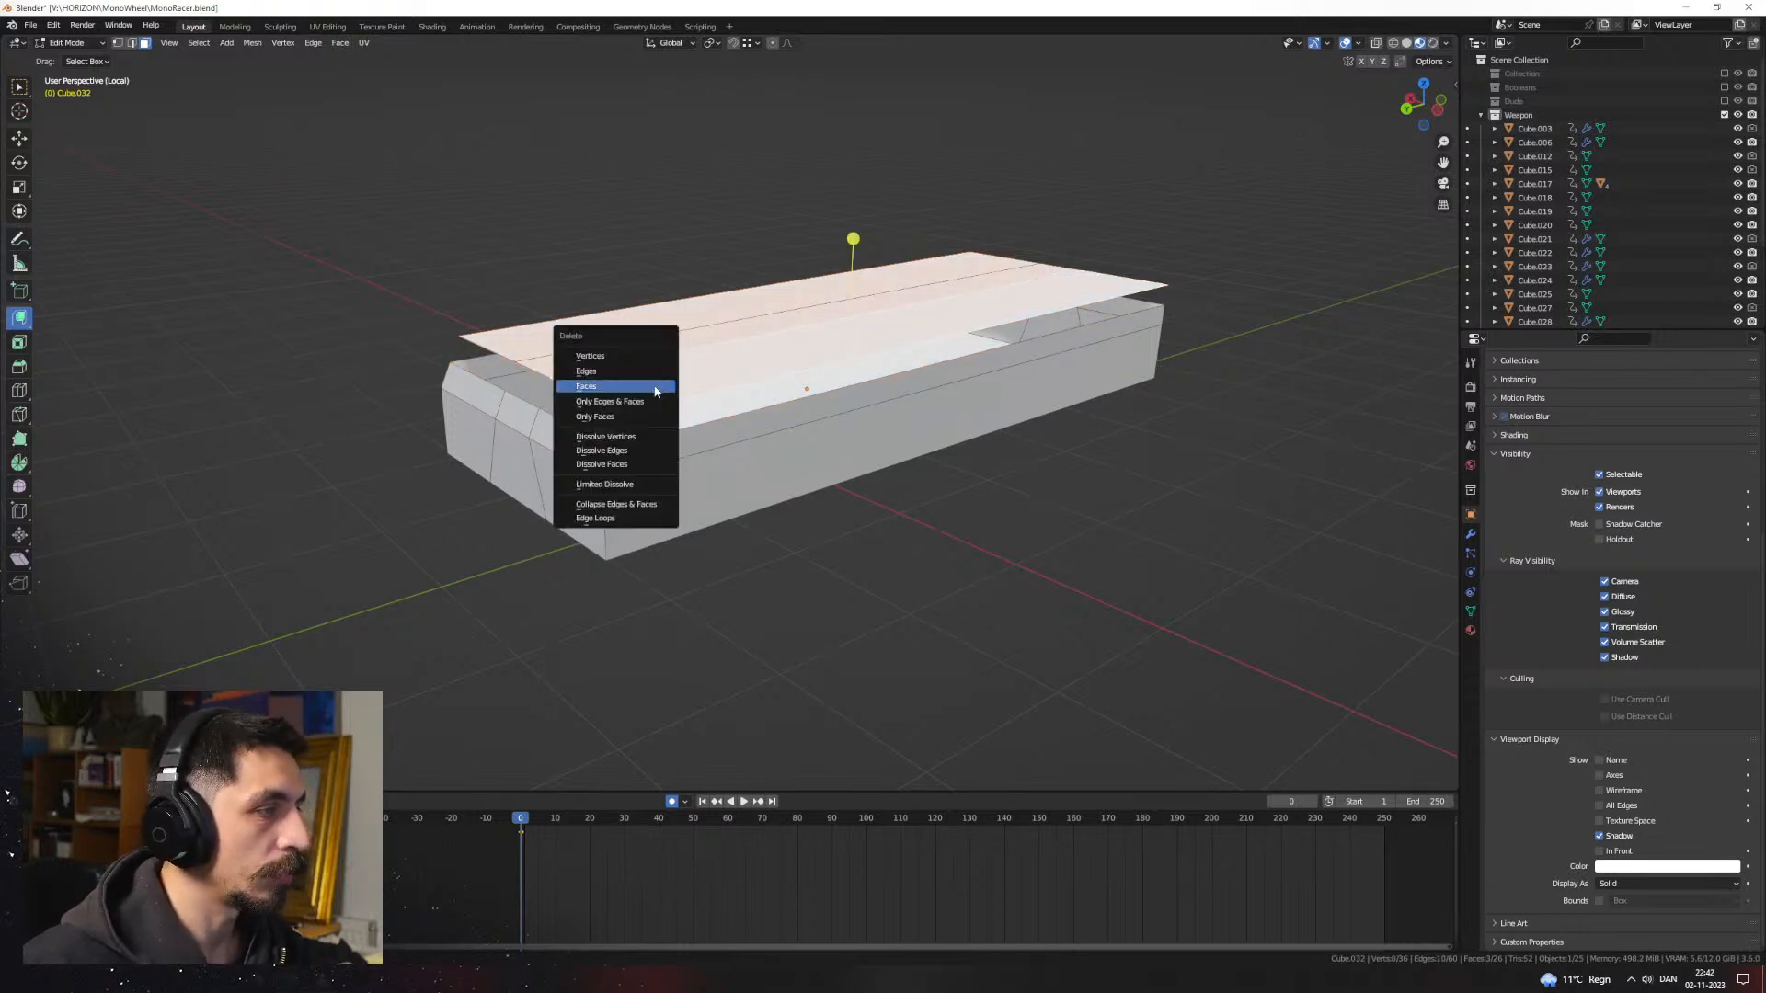
left_click(655, 386)
key("2")
Step: Try to fill the box's open top between two opposite edges
left_click(552, 420)
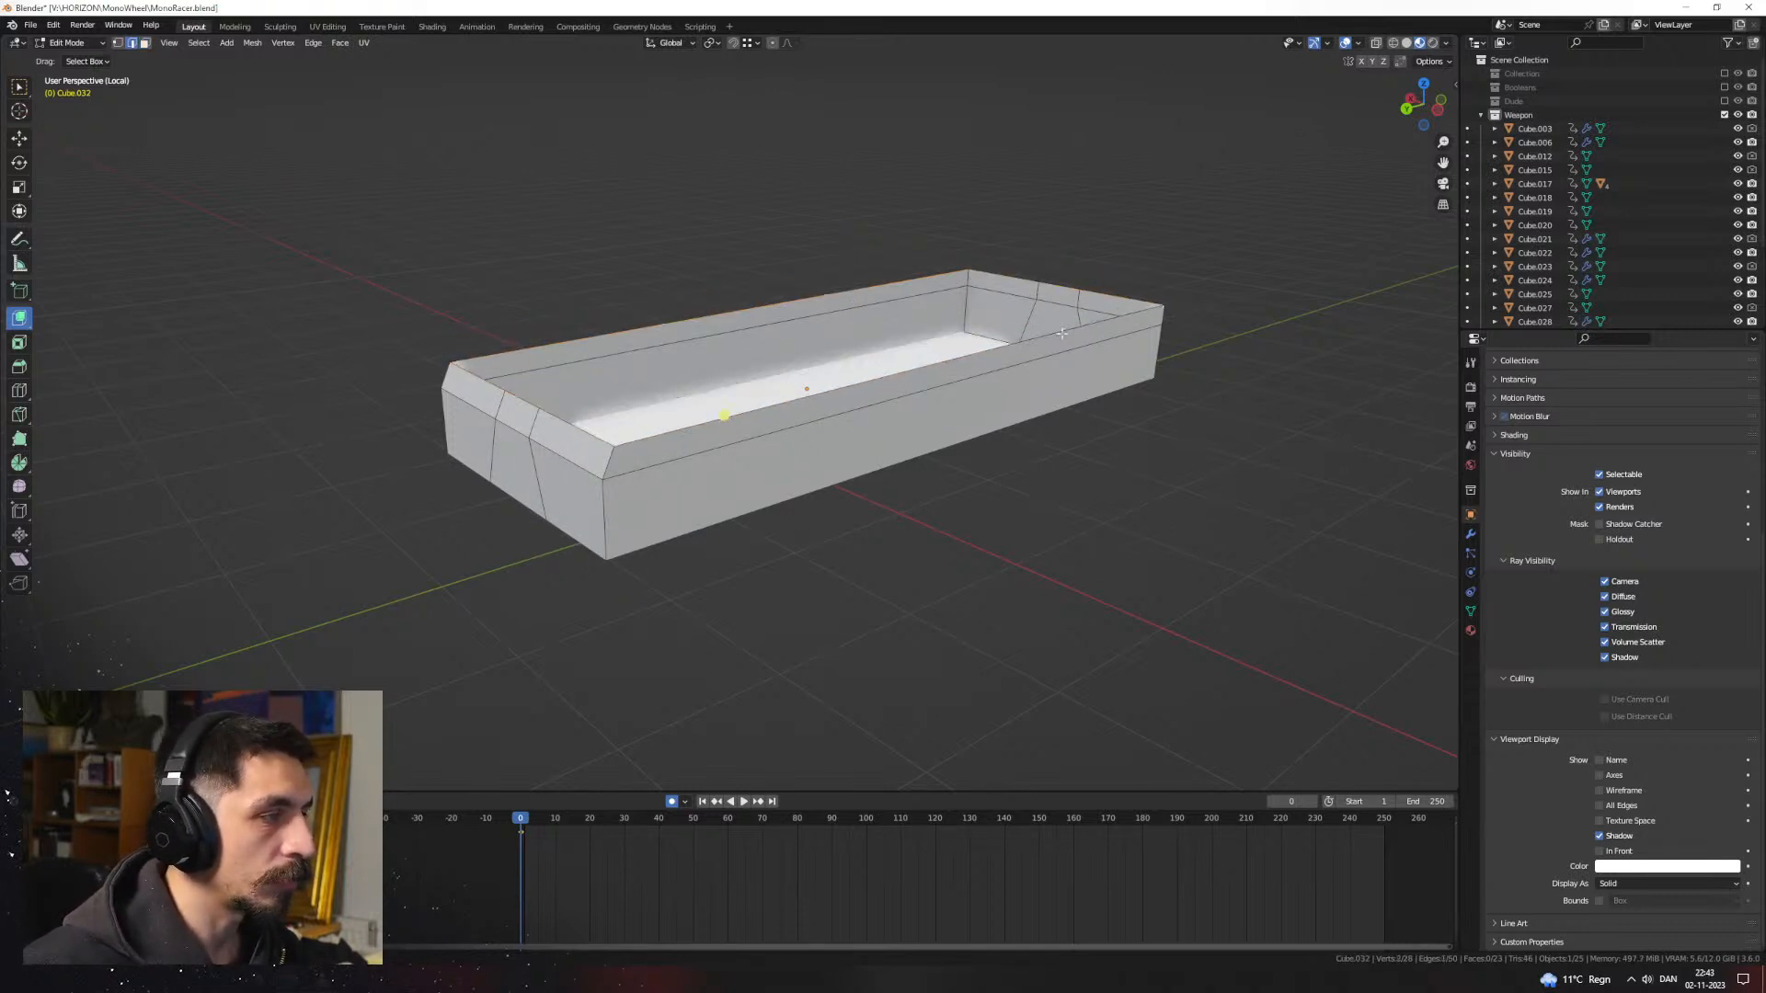
left_click(1121, 293, "shift")
key("f")
key("ctrl+z")
middle_click_drag(1030, 317, 1021, 373)
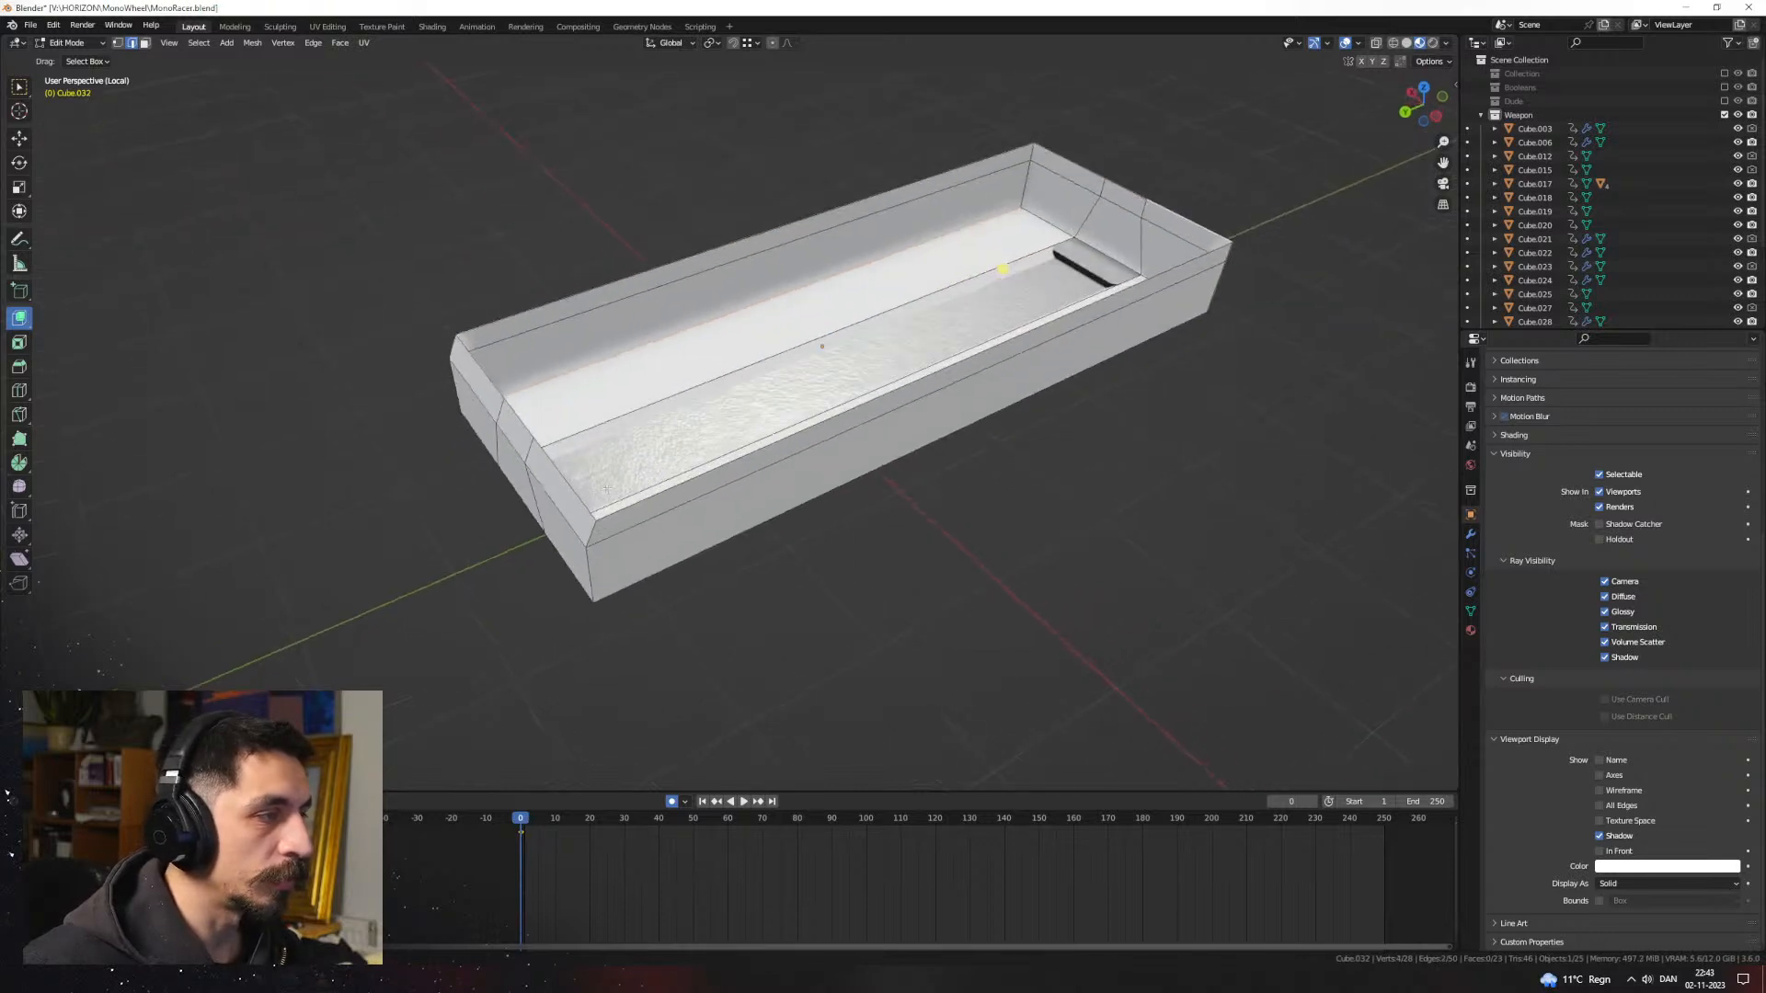
Step: Fill the box's open top with lengthwise faces spanning the matching edge segments at both ends
left_click(587, 475)
middle_click_drag(589, 474, 680, 449)
left_click(927, 206, "shift")
key("f")
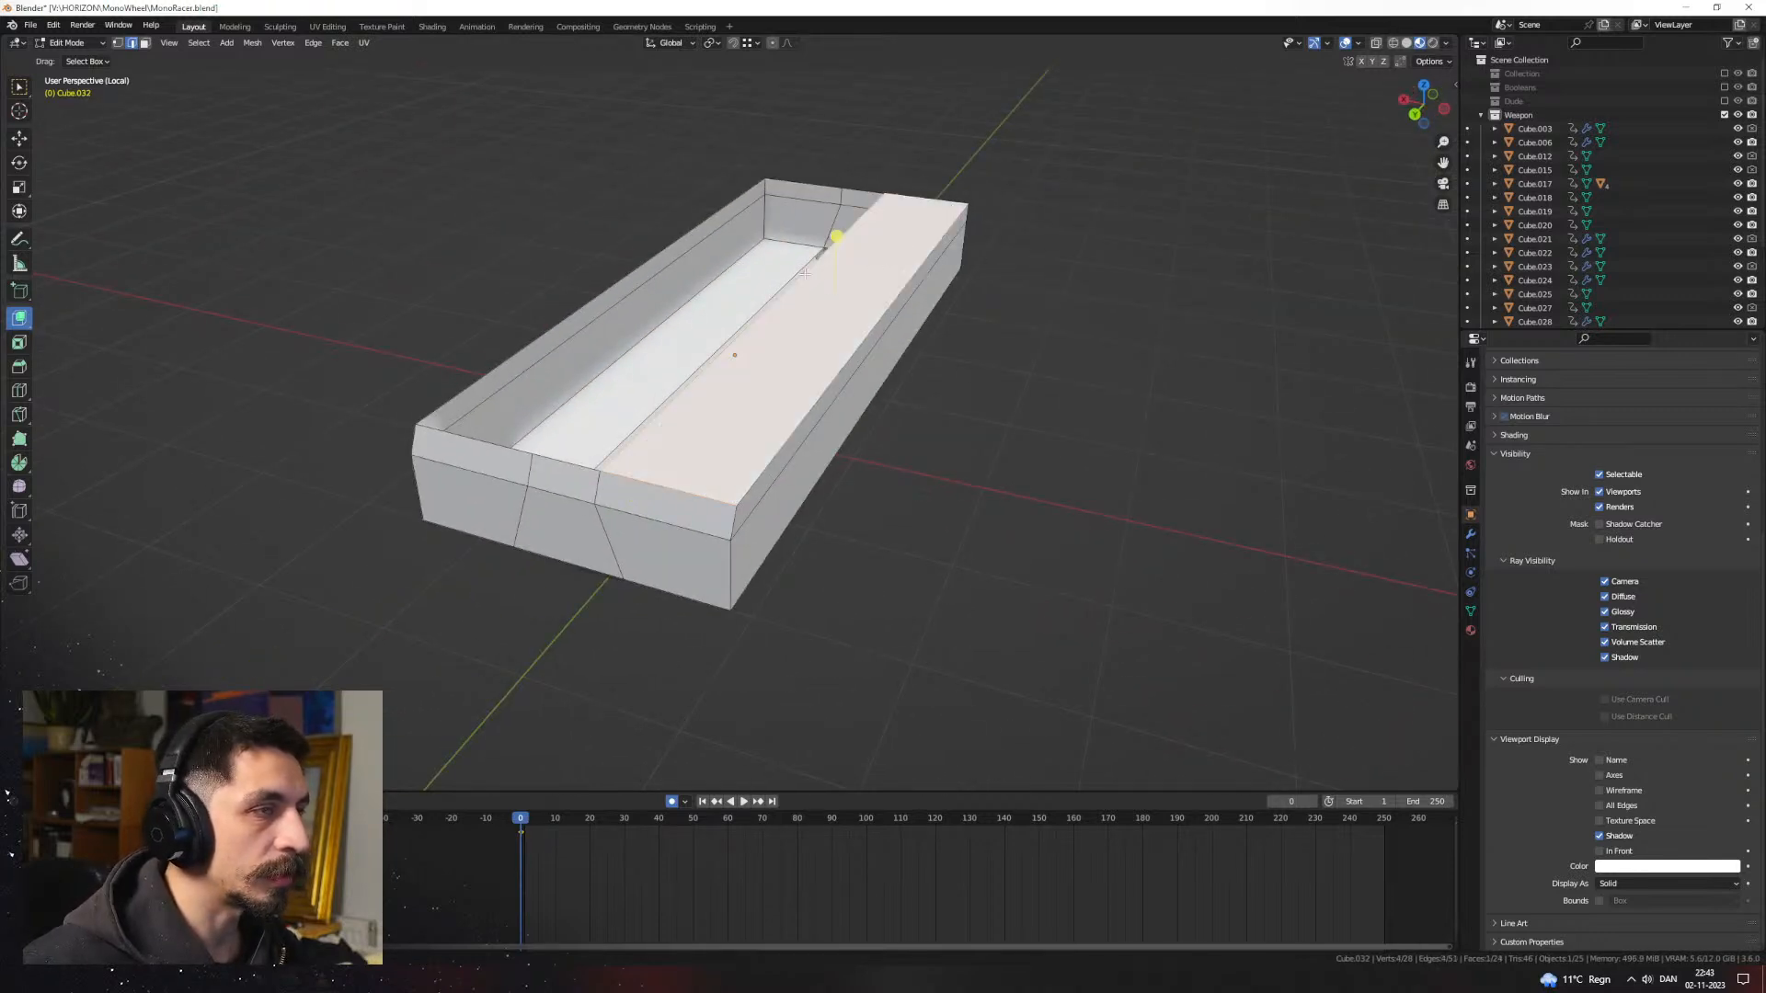
left_click(805, 273)
key("f")
key("f")
Step: Add a centred lengthwise loop cut to the box, delete the faces of one half and leave mesh editing
middle_click_drag(781, 396, 842, 253)
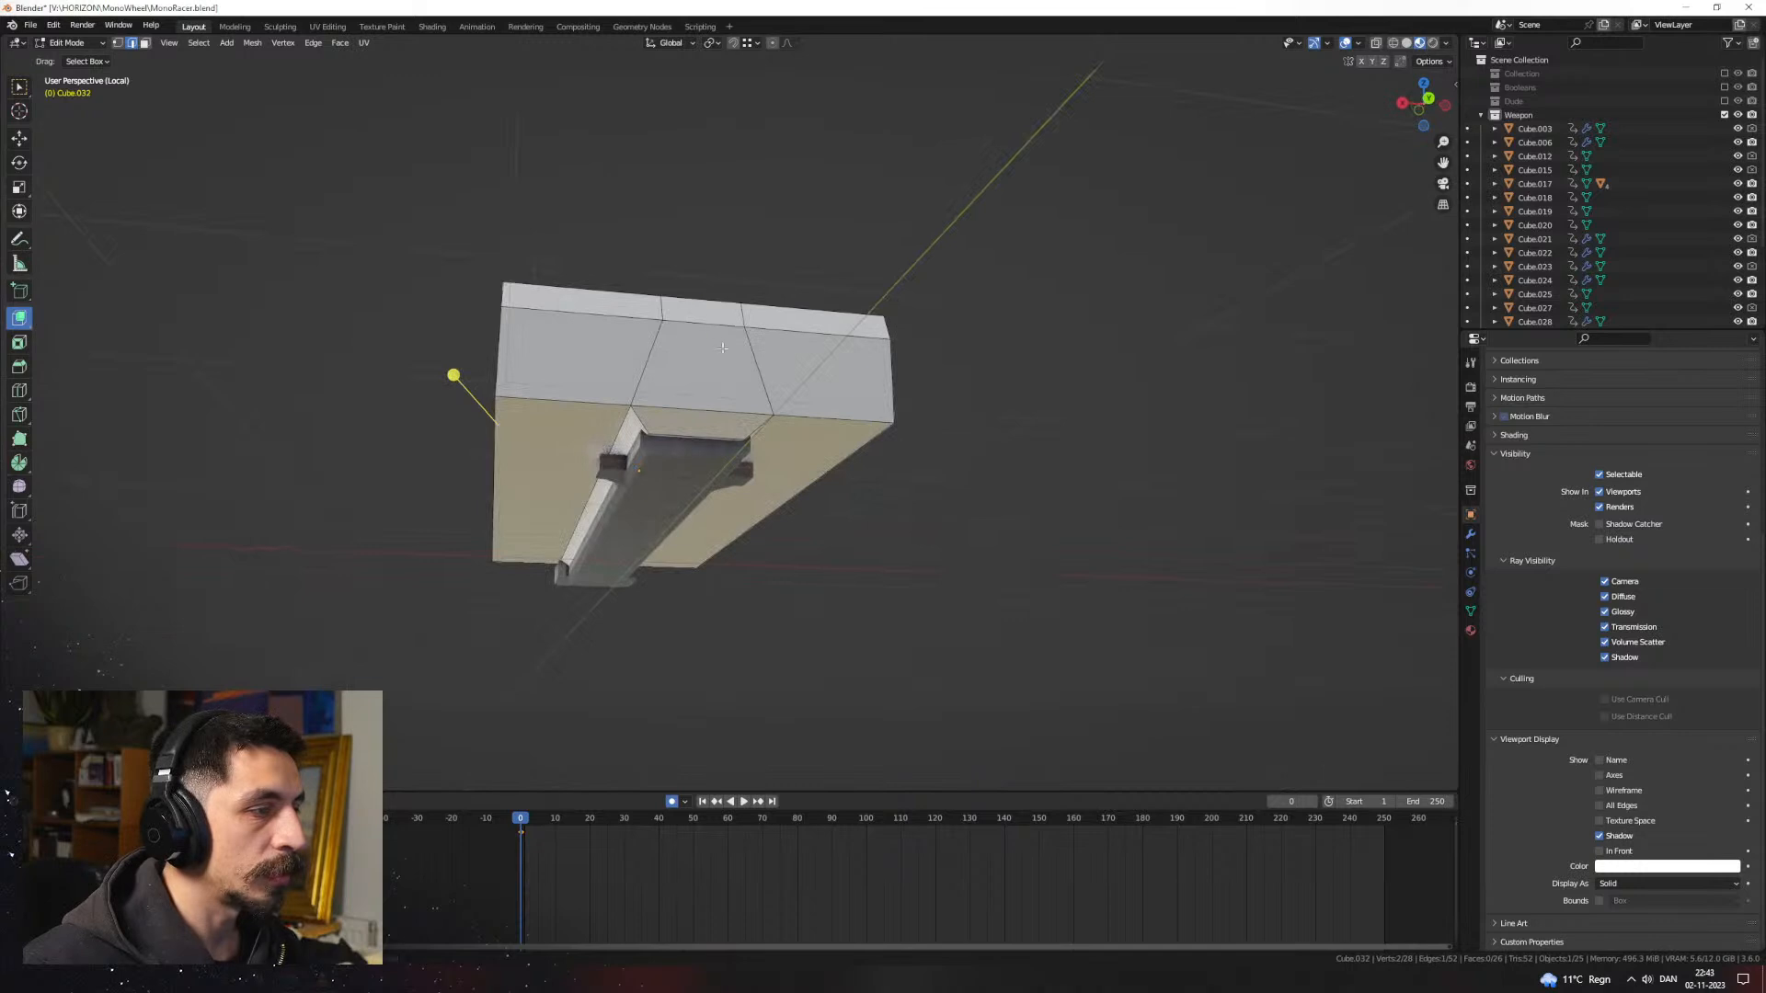
key("ctrl+r")
left_click(715, 340)
right_click(715, 341)
key("3")
left_click(719, 342)
key("x")
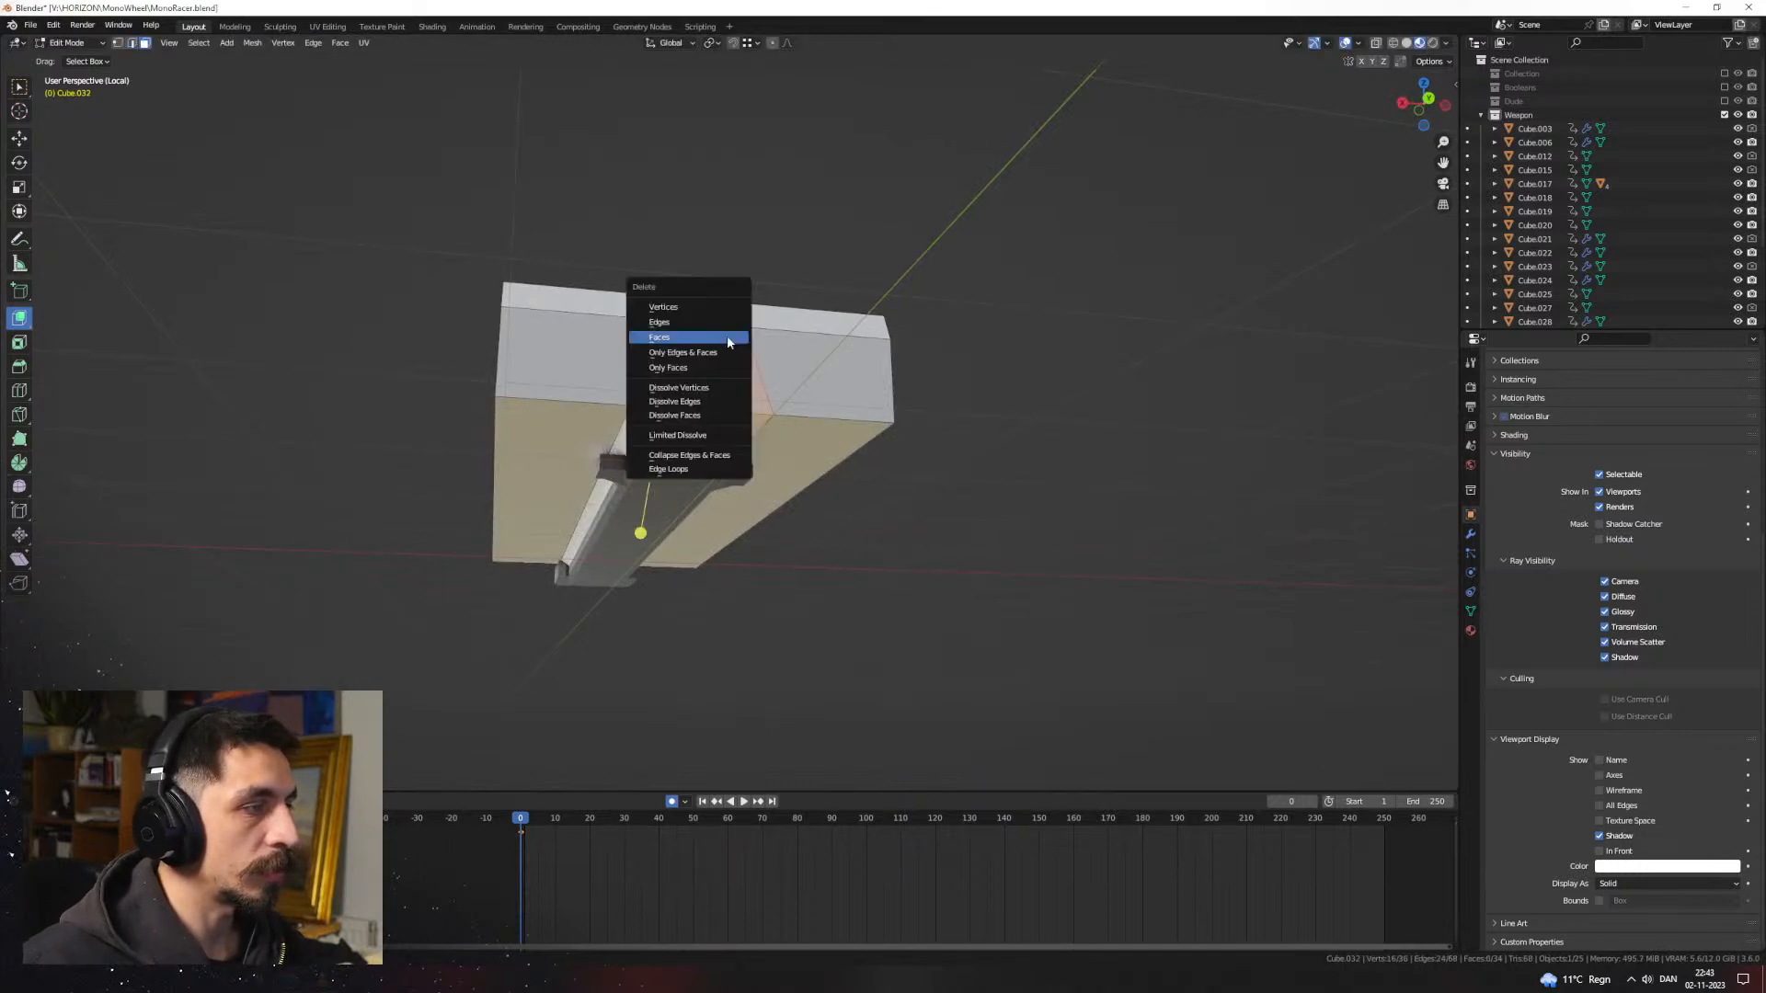
left_click(727, 337)
key("x")
left_click(819, 362)
key("Tab")
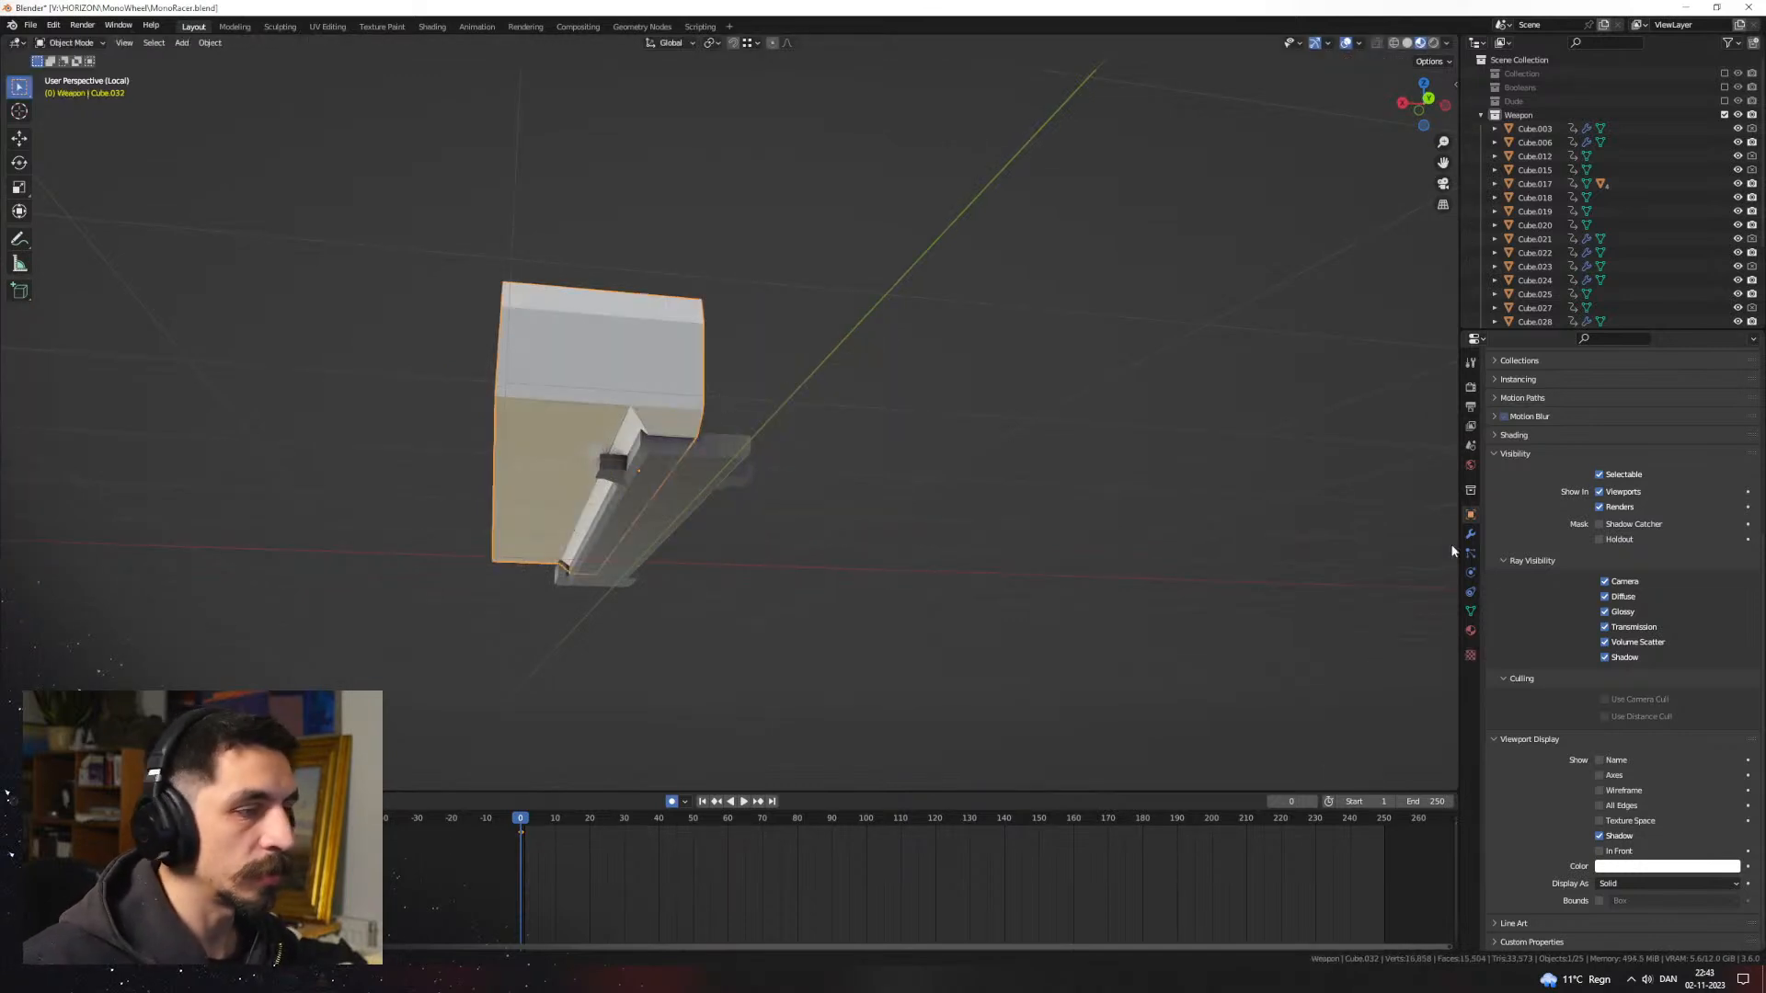
Step: Add a Mirror modifier across the X axis to the half box
left_click(1470, 534)
left_click(1552, 384)
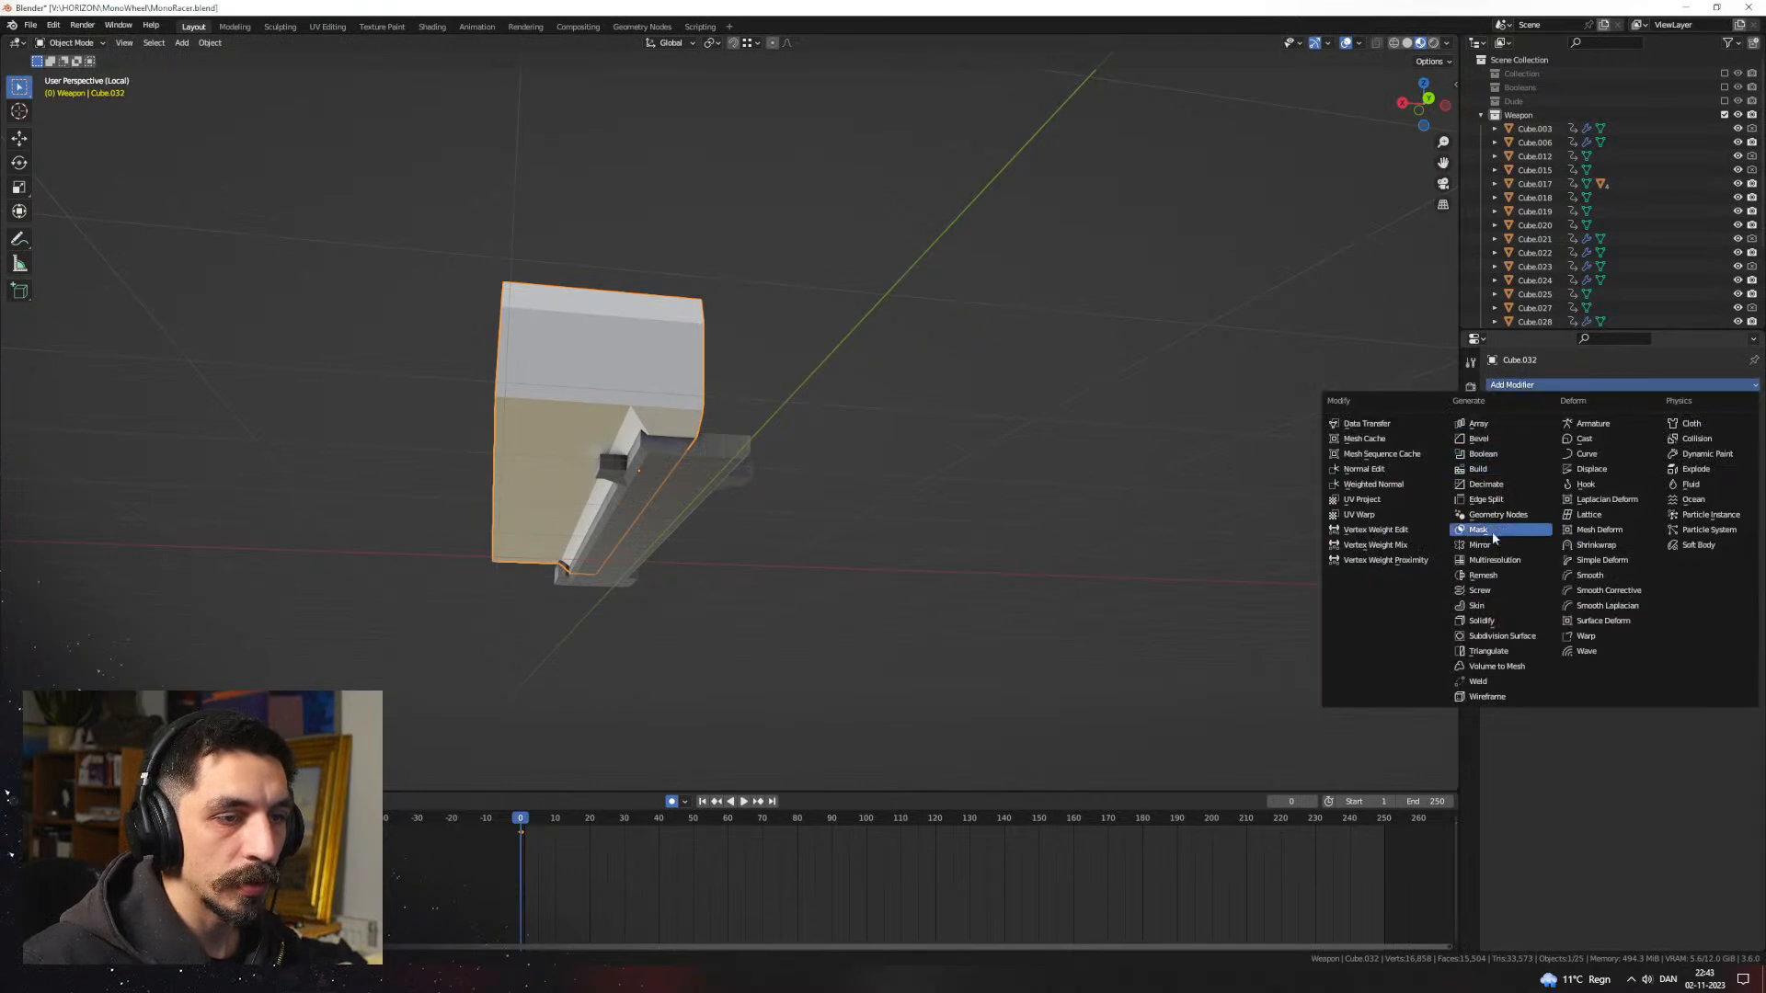
left_click(1479, 544)
middle_click_drag(1166, 502, 931, 505)
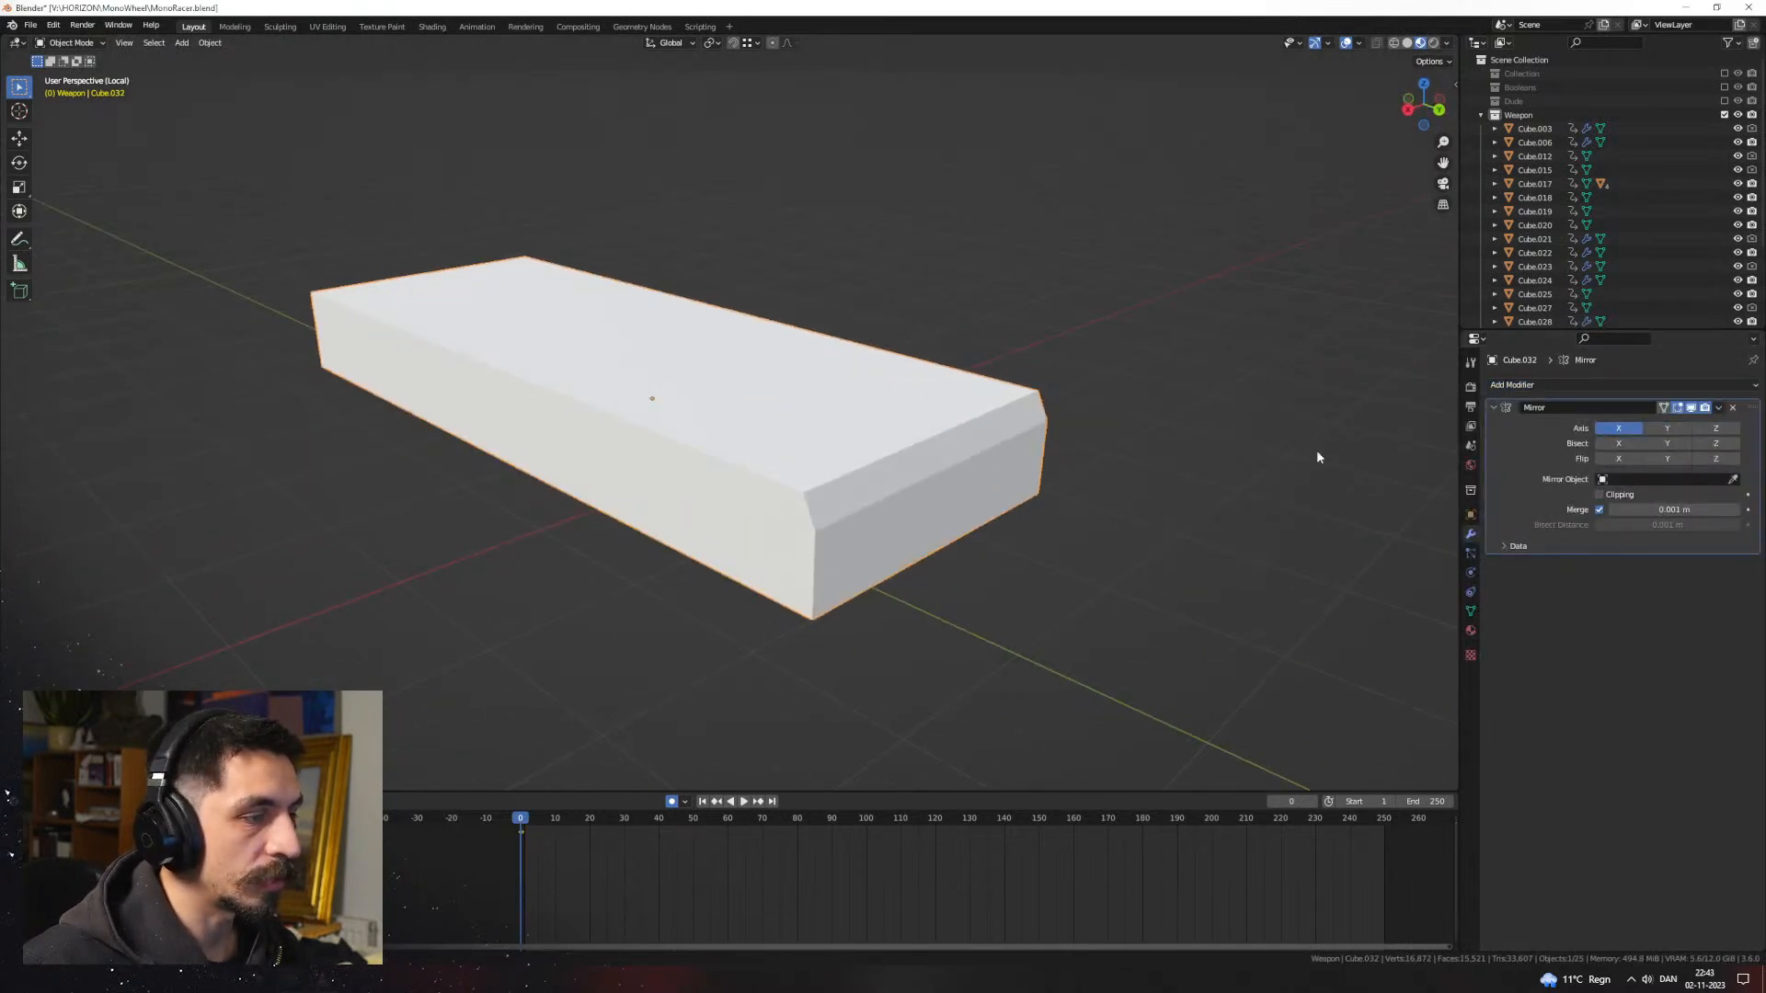
Step: Add a Bevel modifier with 2 segments to the mirrored box and shade it smooth
left_click(1552, 385)
left_click(1511, 440)
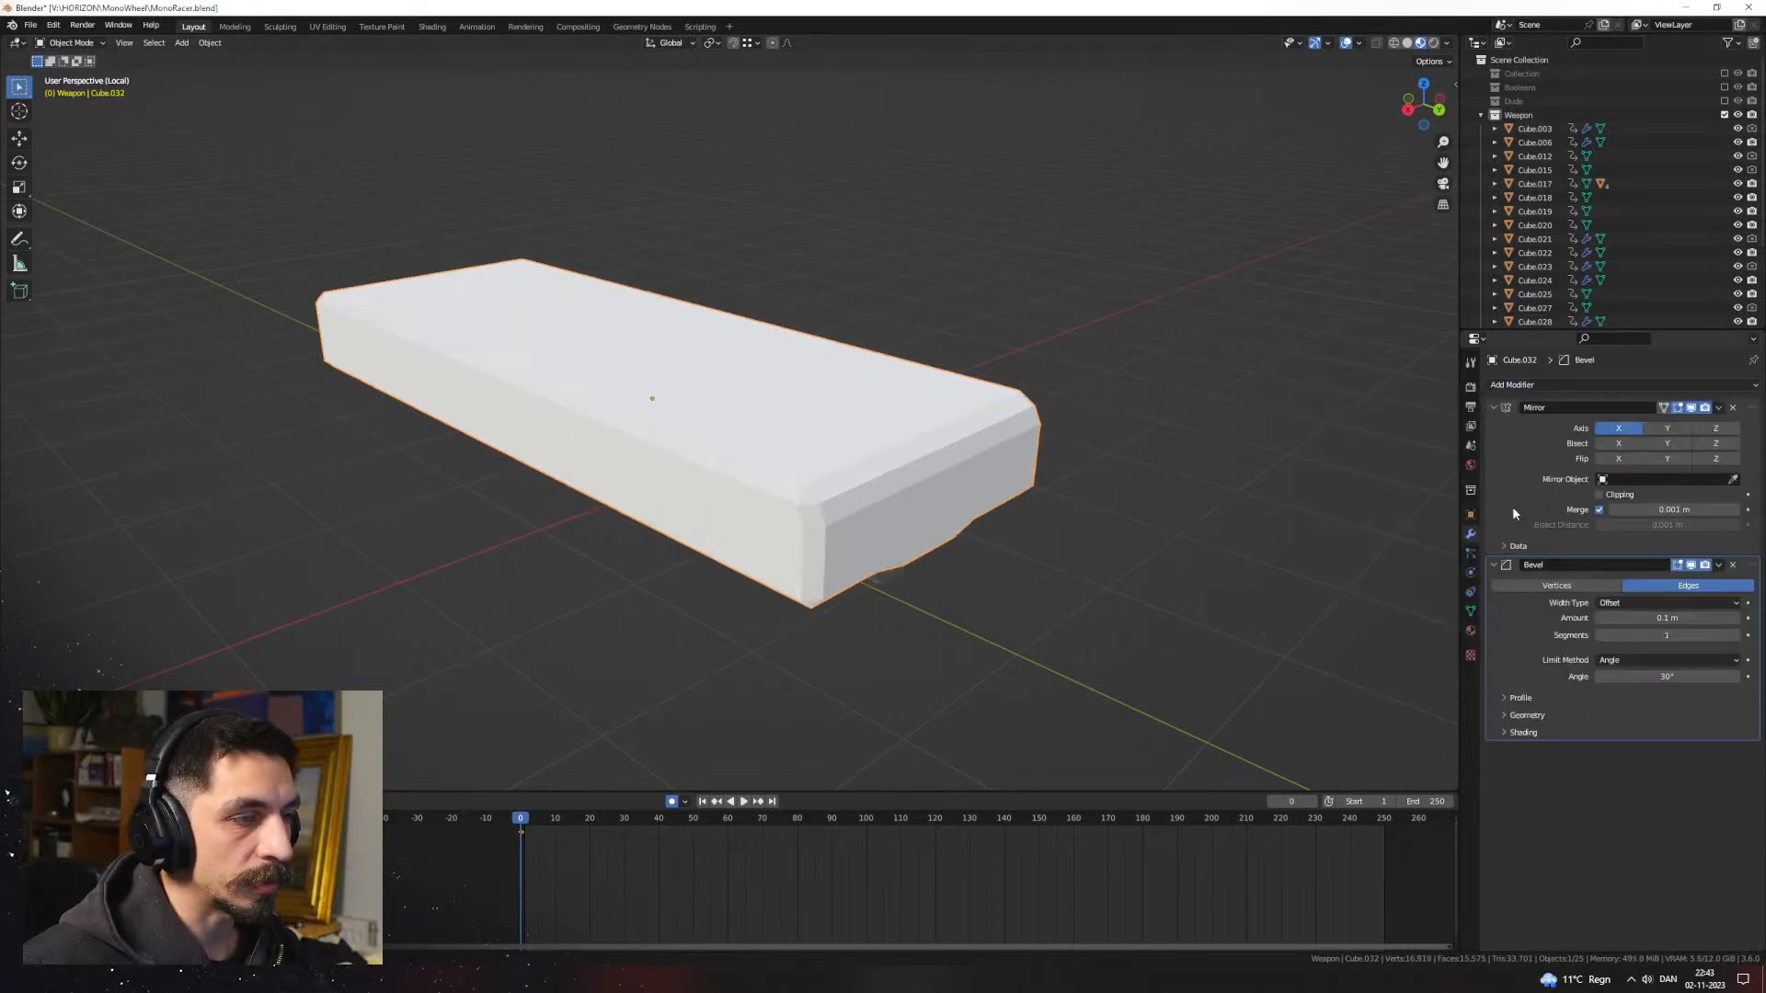
left_click(1732, 634)
middle_click_drag(1215, 543, 842, 476)
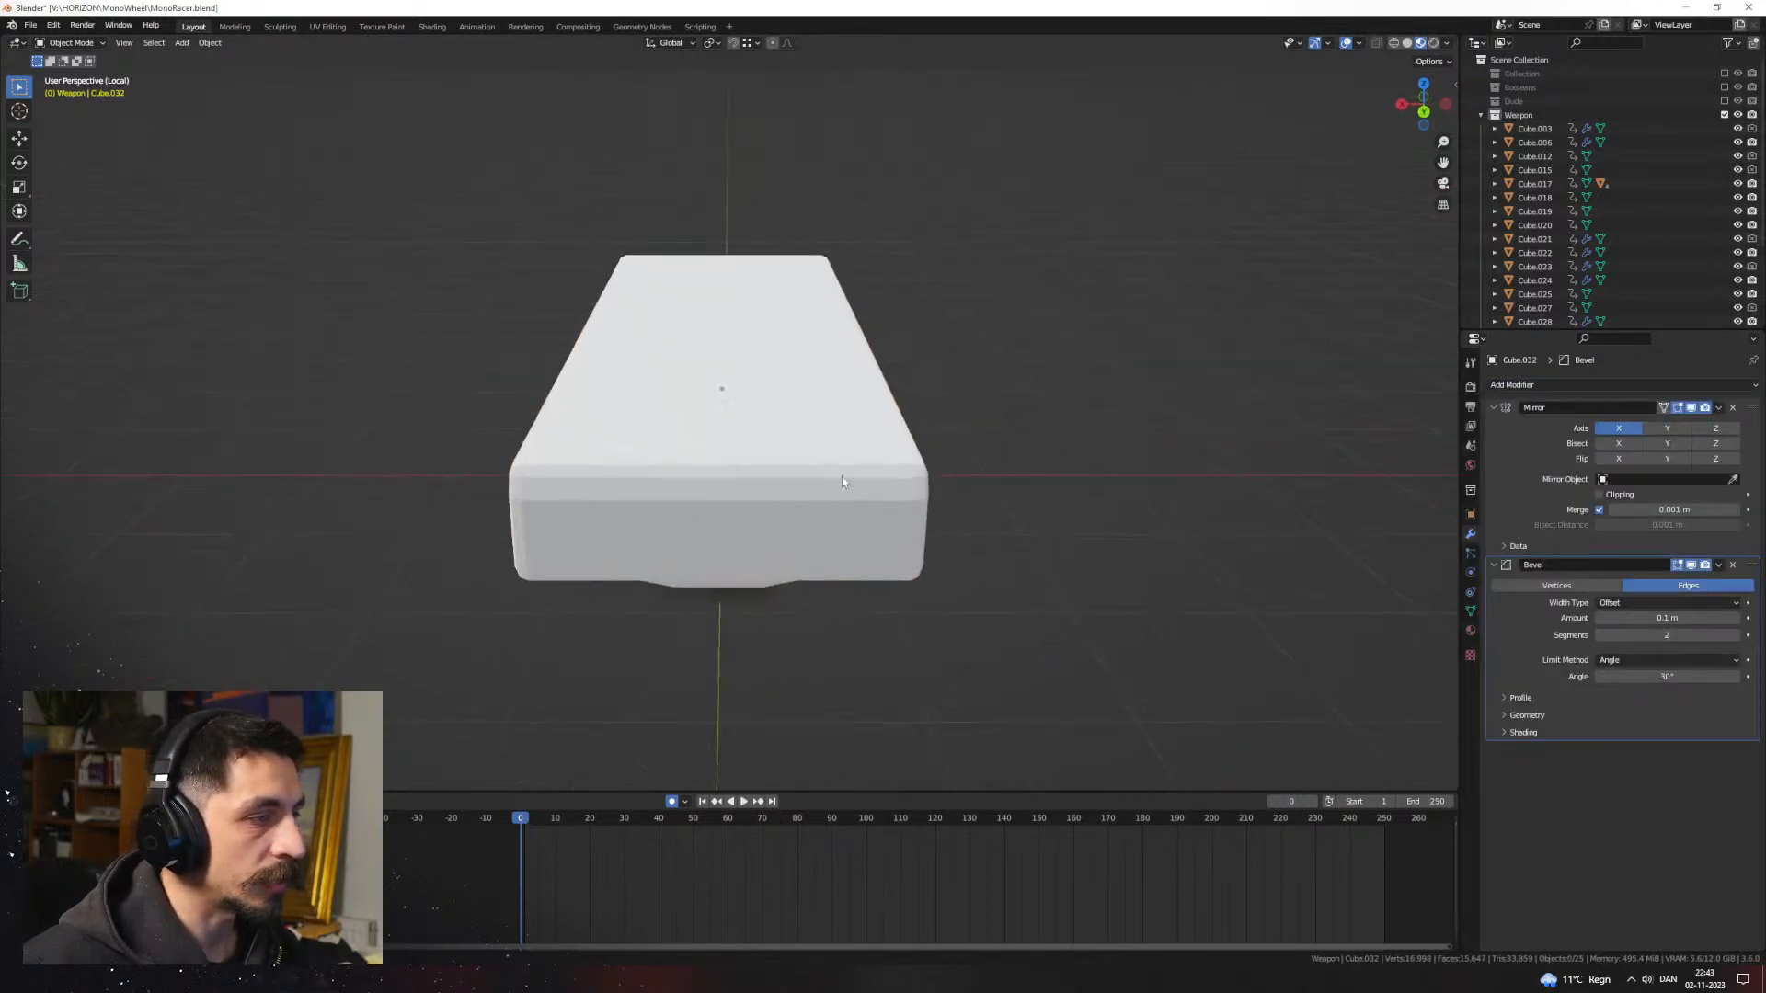
right_click(842, 477)
left_click(841, 476)
middle_click_drag(1023, 484, 991, 517)
left_click(958, 481)
left_click(1065, 449)
middle_click_drag(1069, 460, 956, 517)
Step: Assign the existing Glass material to the box and switch the viewport to rendered shading
left_click(1471, 632)
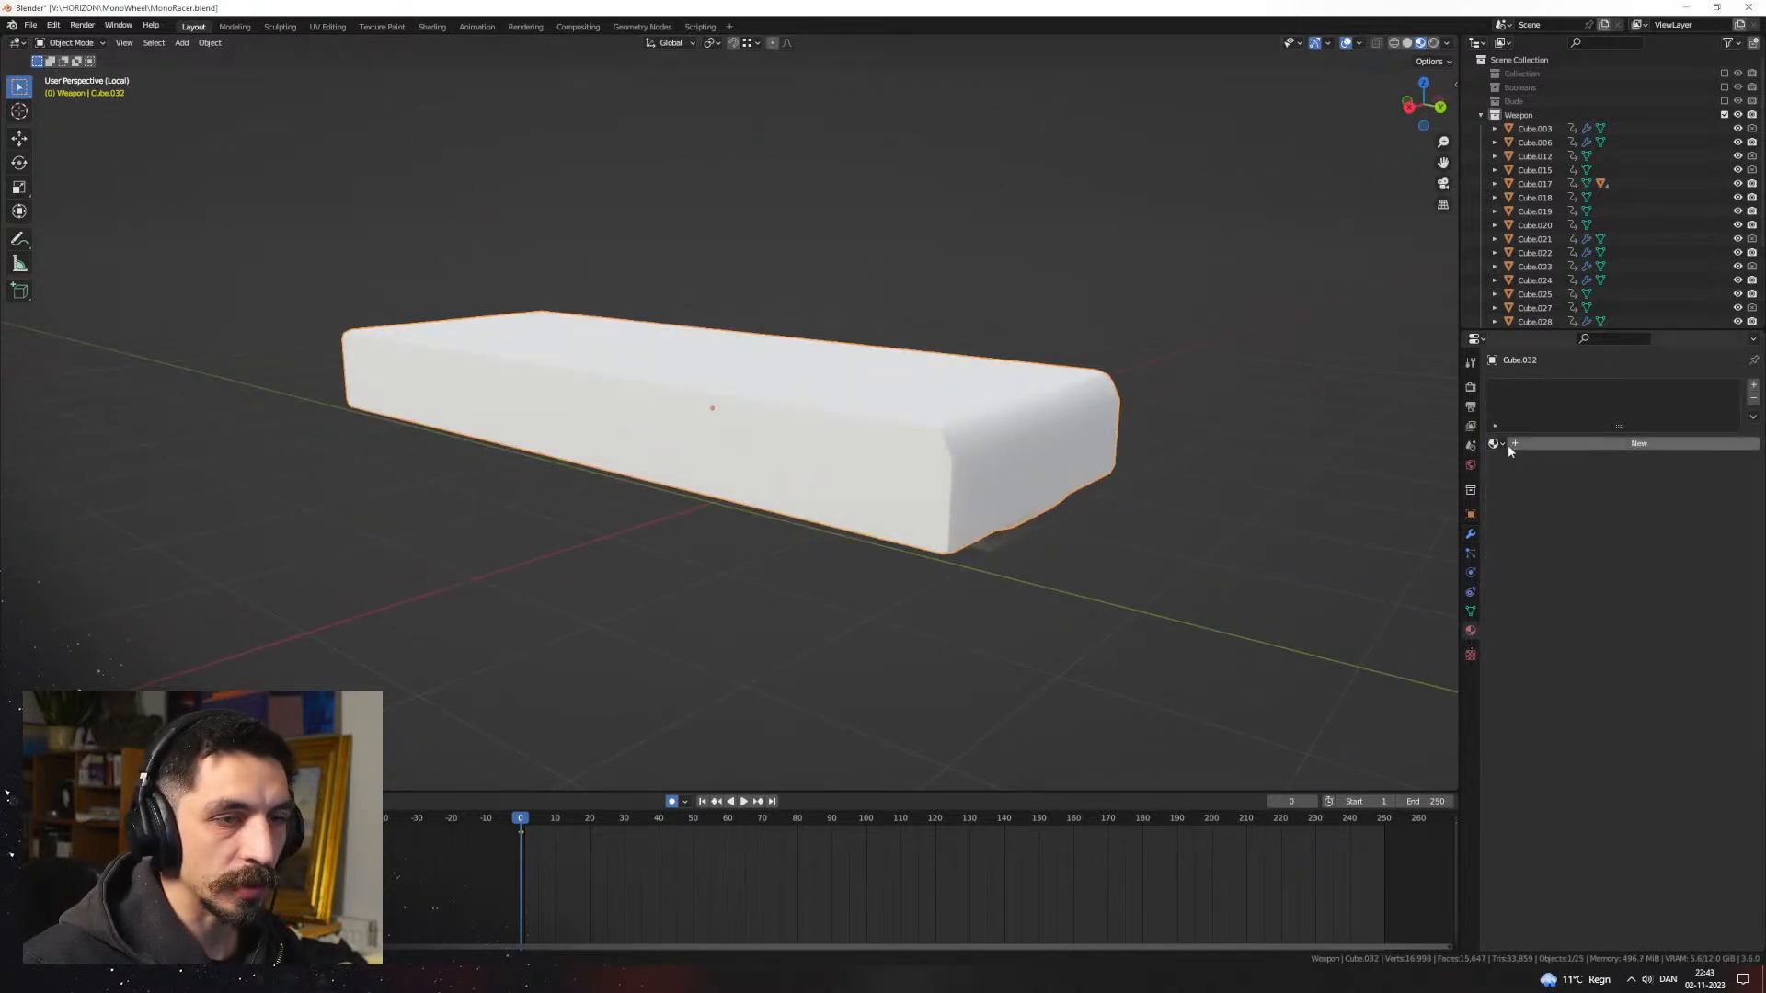
left_click(1500, 444)
left_click(1495, 467)
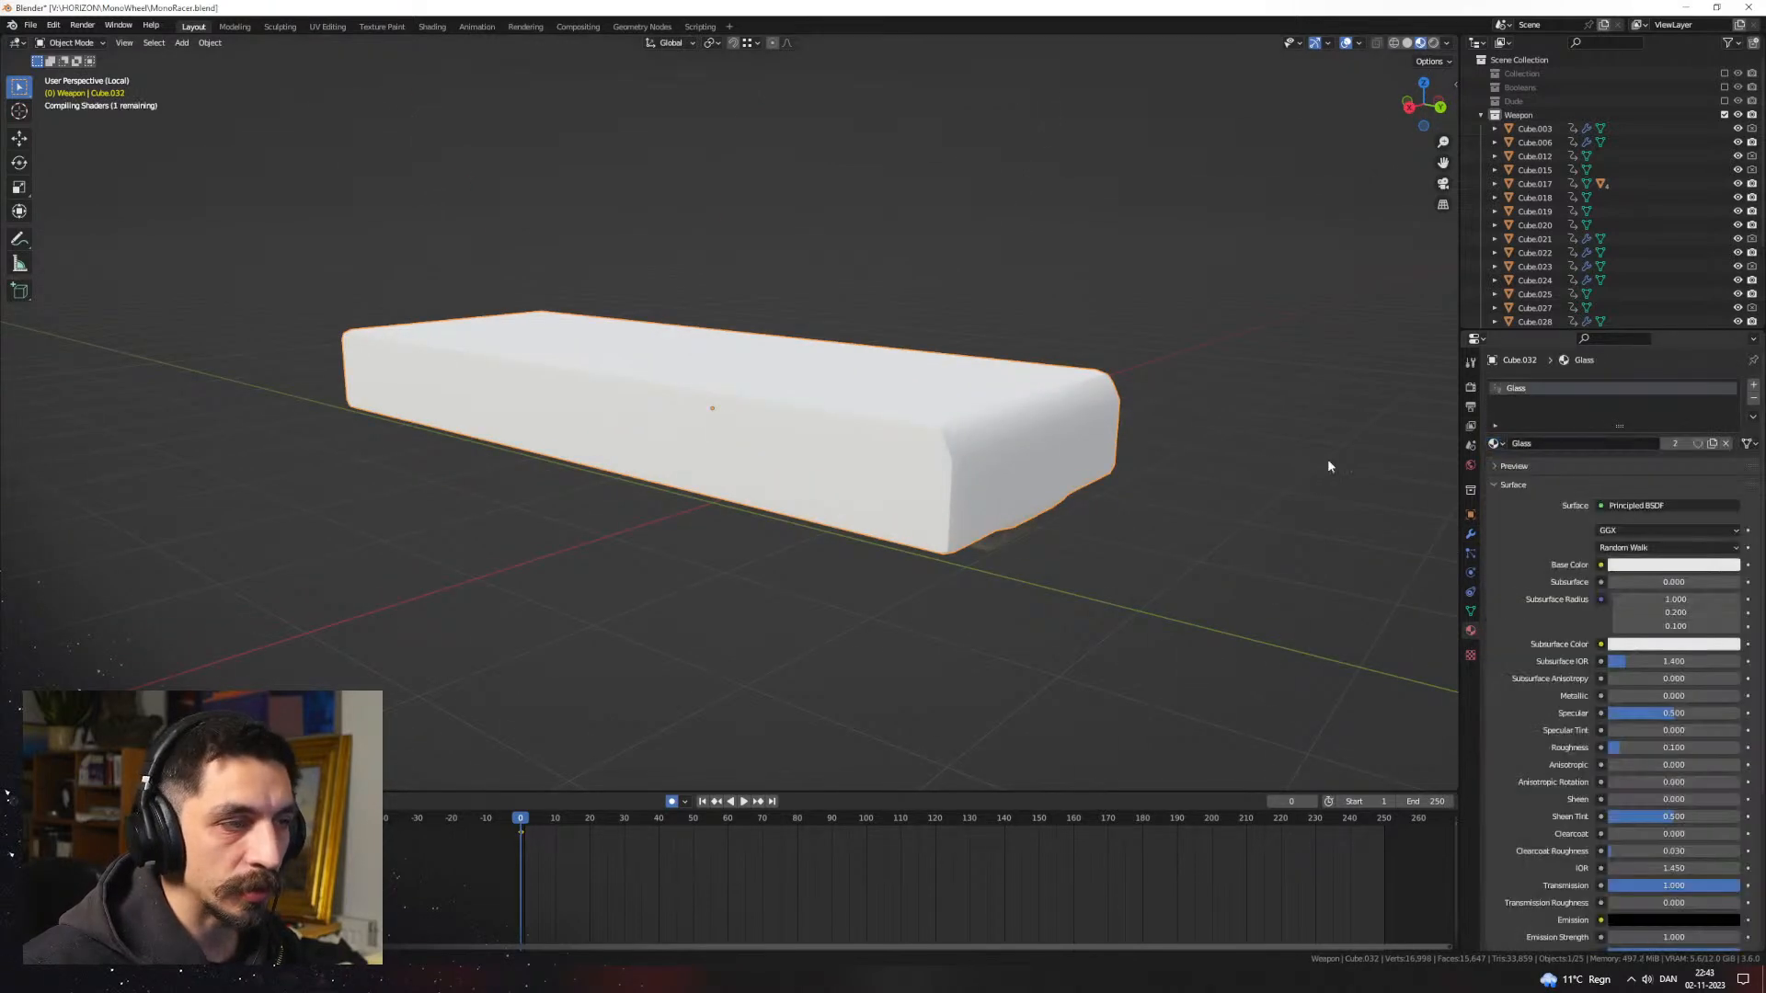
left_click(1433, 42)
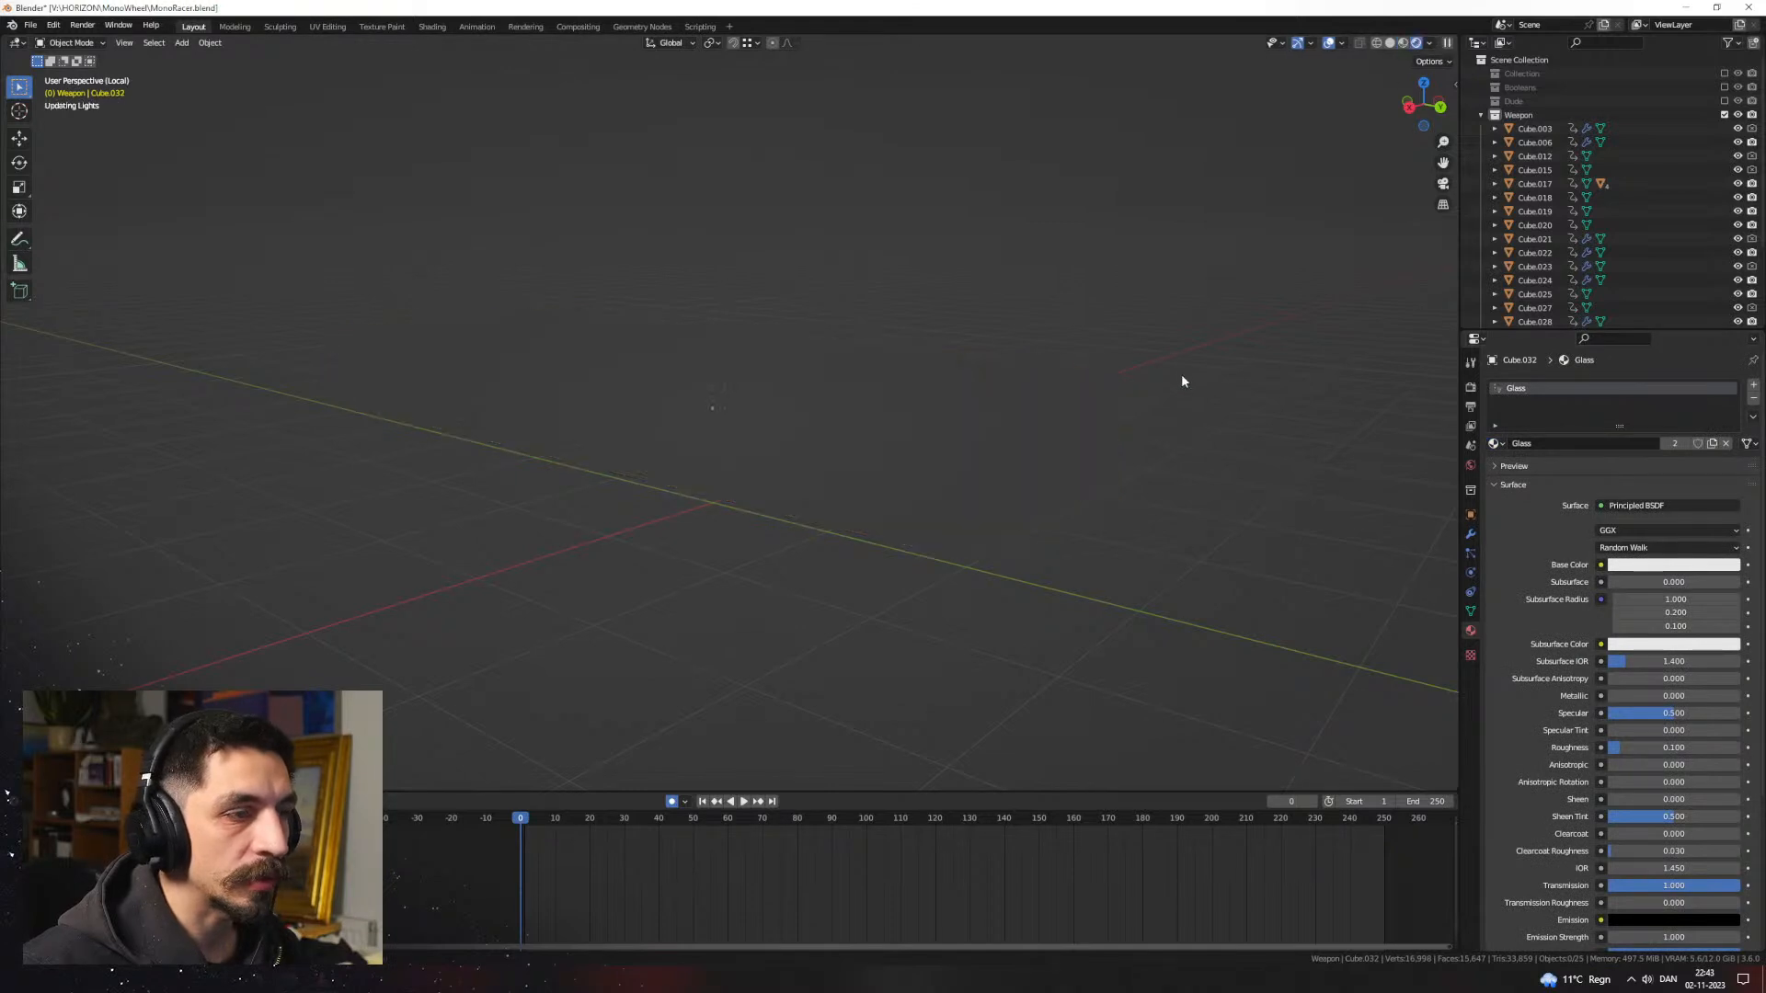
mouse_move(1180, 377)
middle_mouse_down()
mouse_move(1044, 436)
mouse_move(935, 441)
mouse_move(1140, 374)
middle_mouse_up()
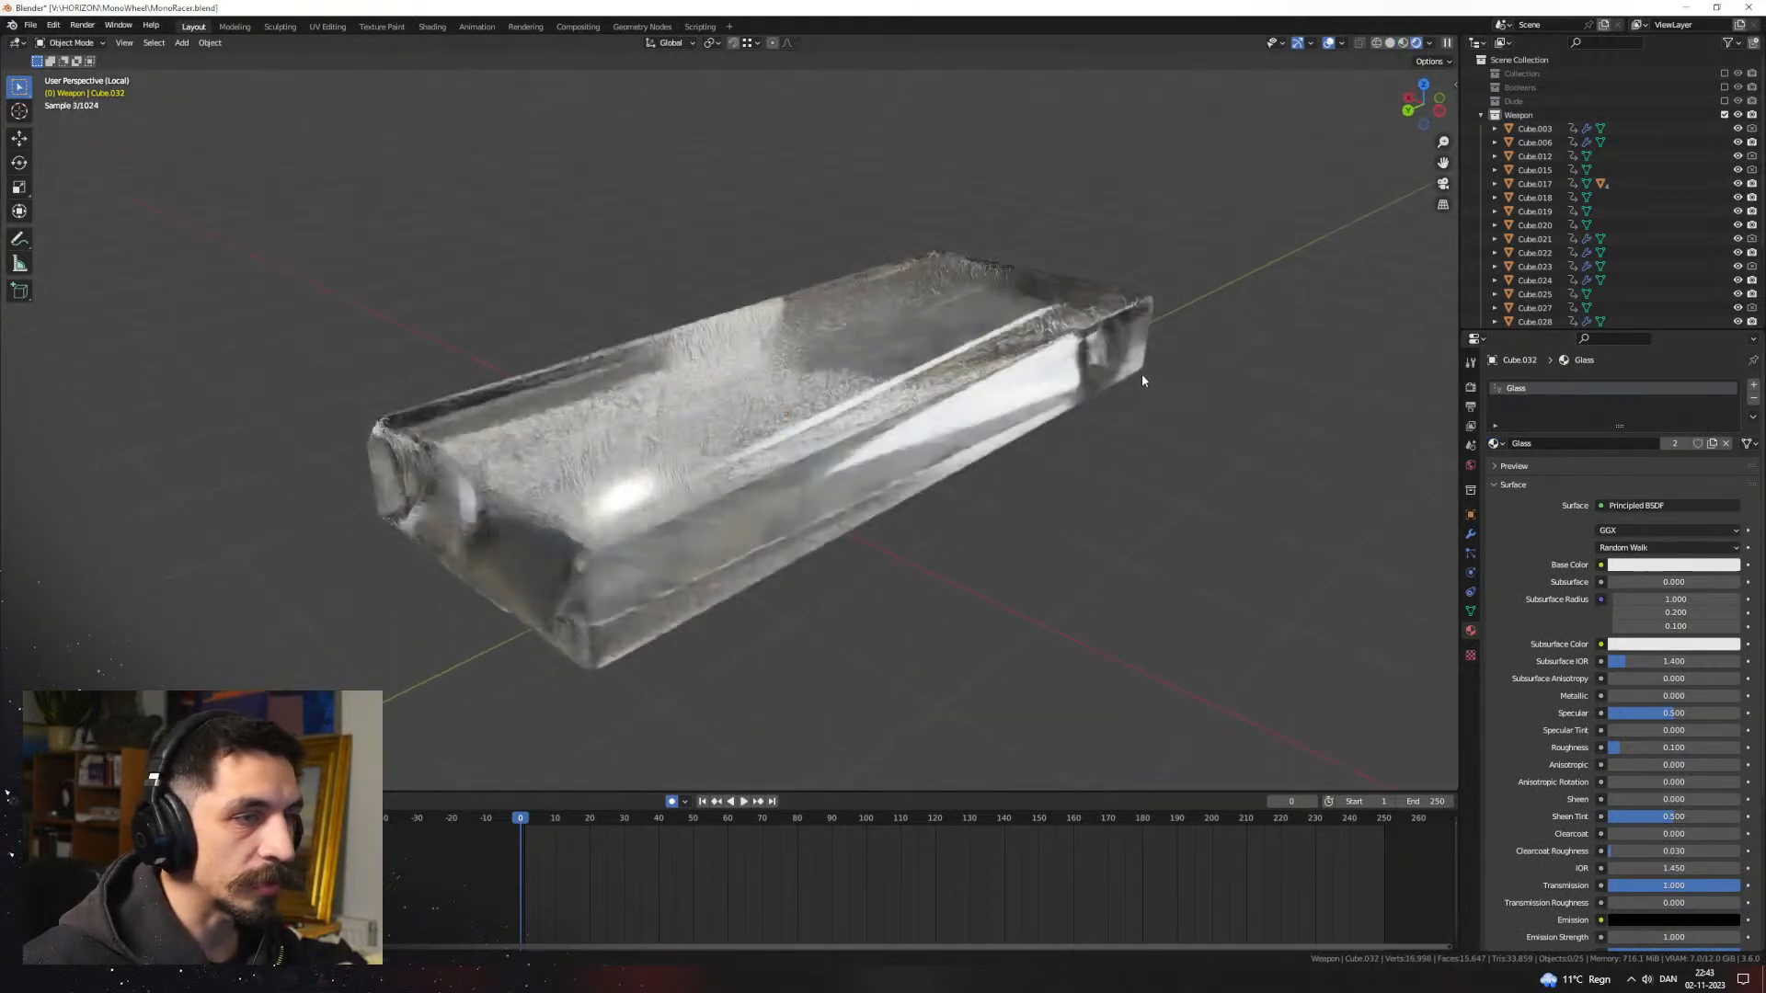
Step: Make the box's Glass material a single-user copy and rename it Clear_Plastic
left_click(1676, 444)
double_click(1536, 388)
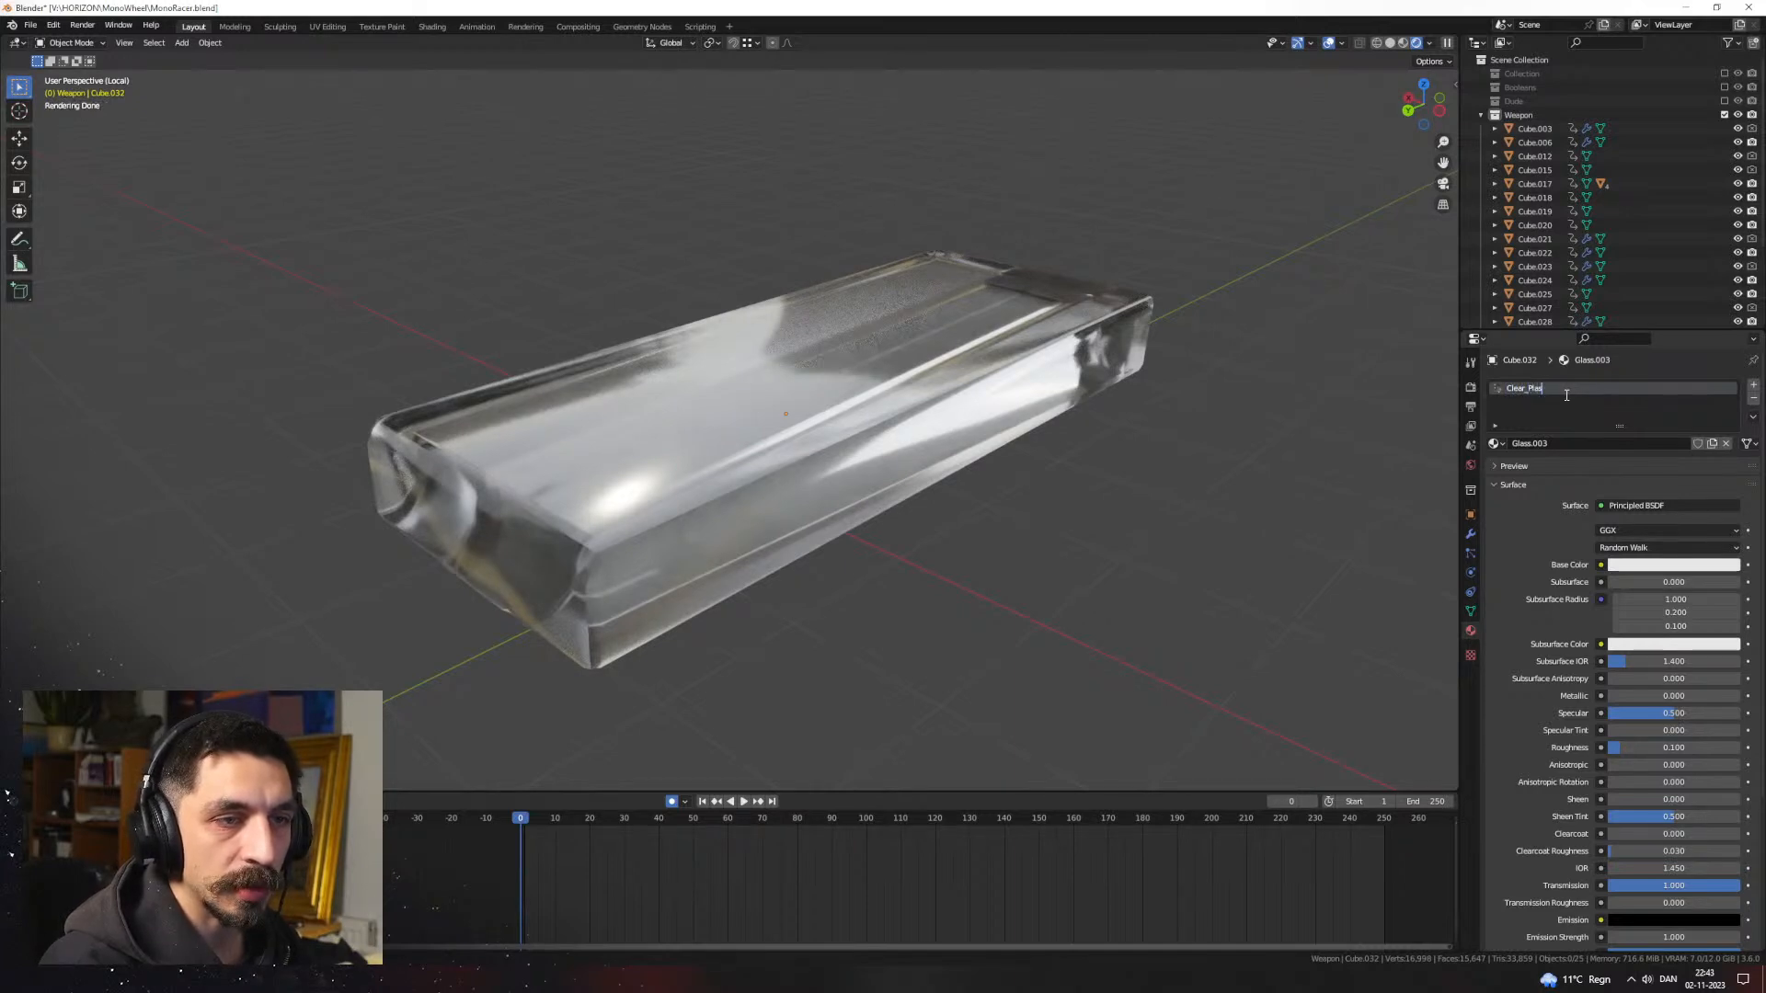
key("Return")
Step: Set the Clear_Plastic material's IOR to 1.05
scroll(1549, 703, "down", 5)
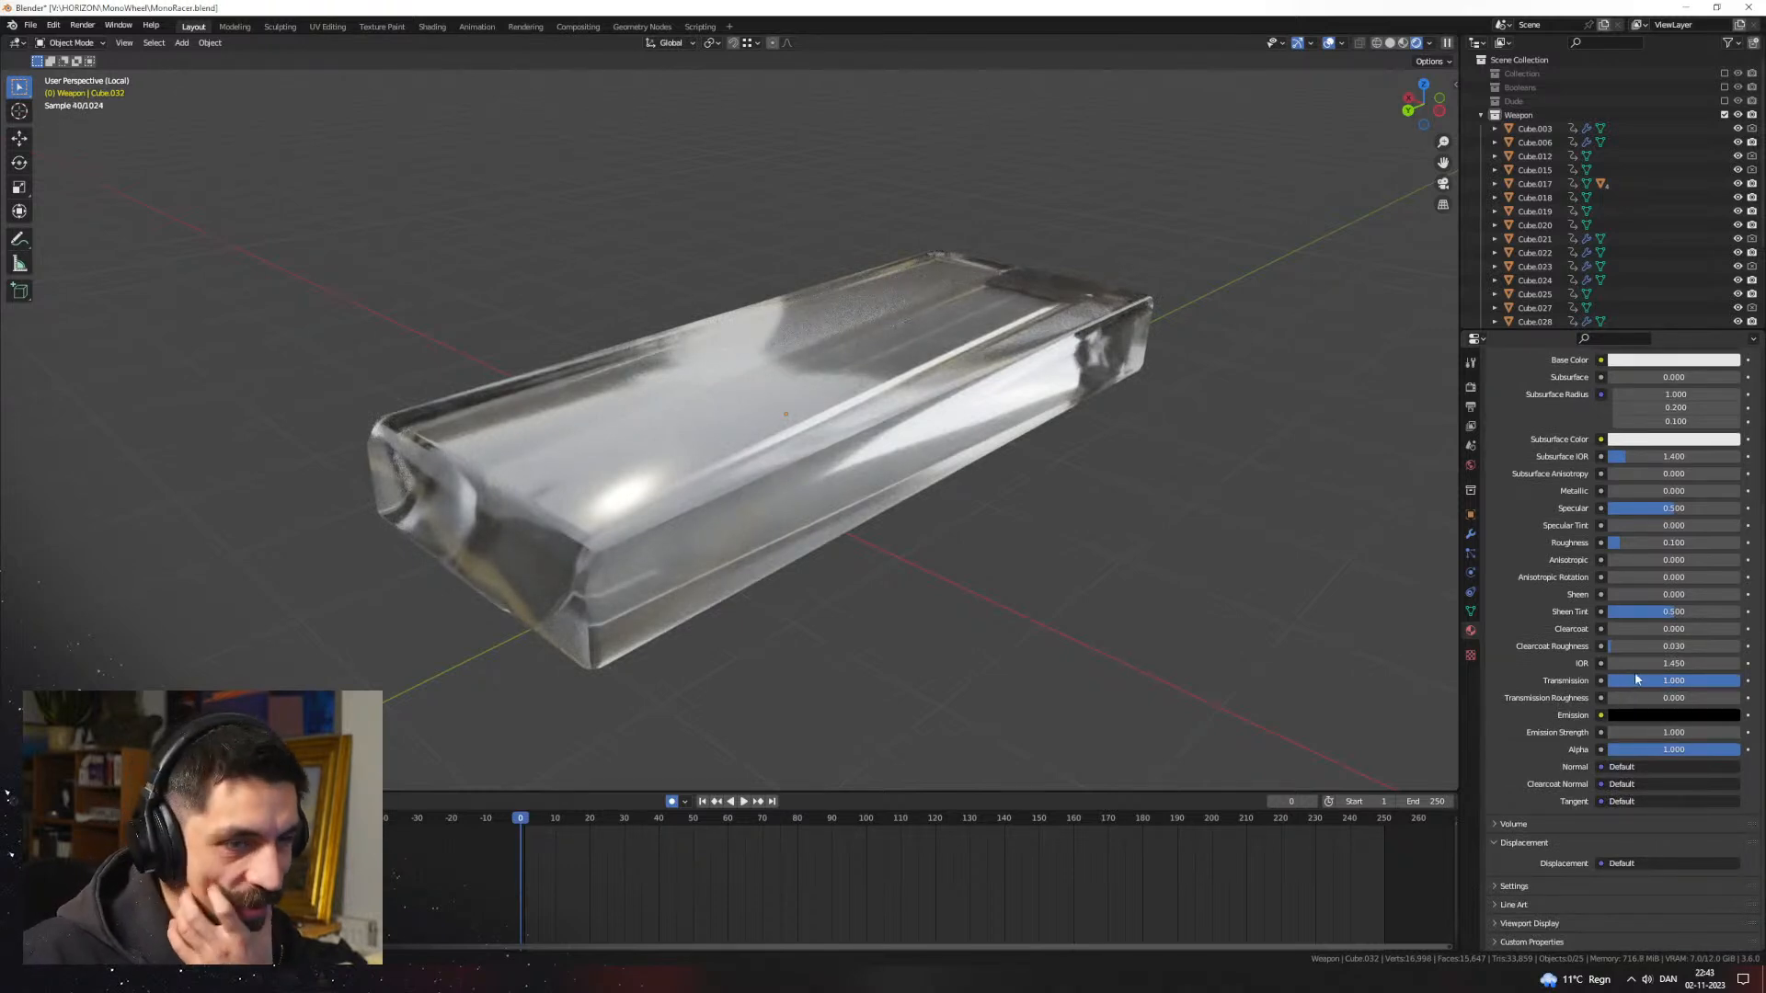
left_click(1675, 662)
type("1")
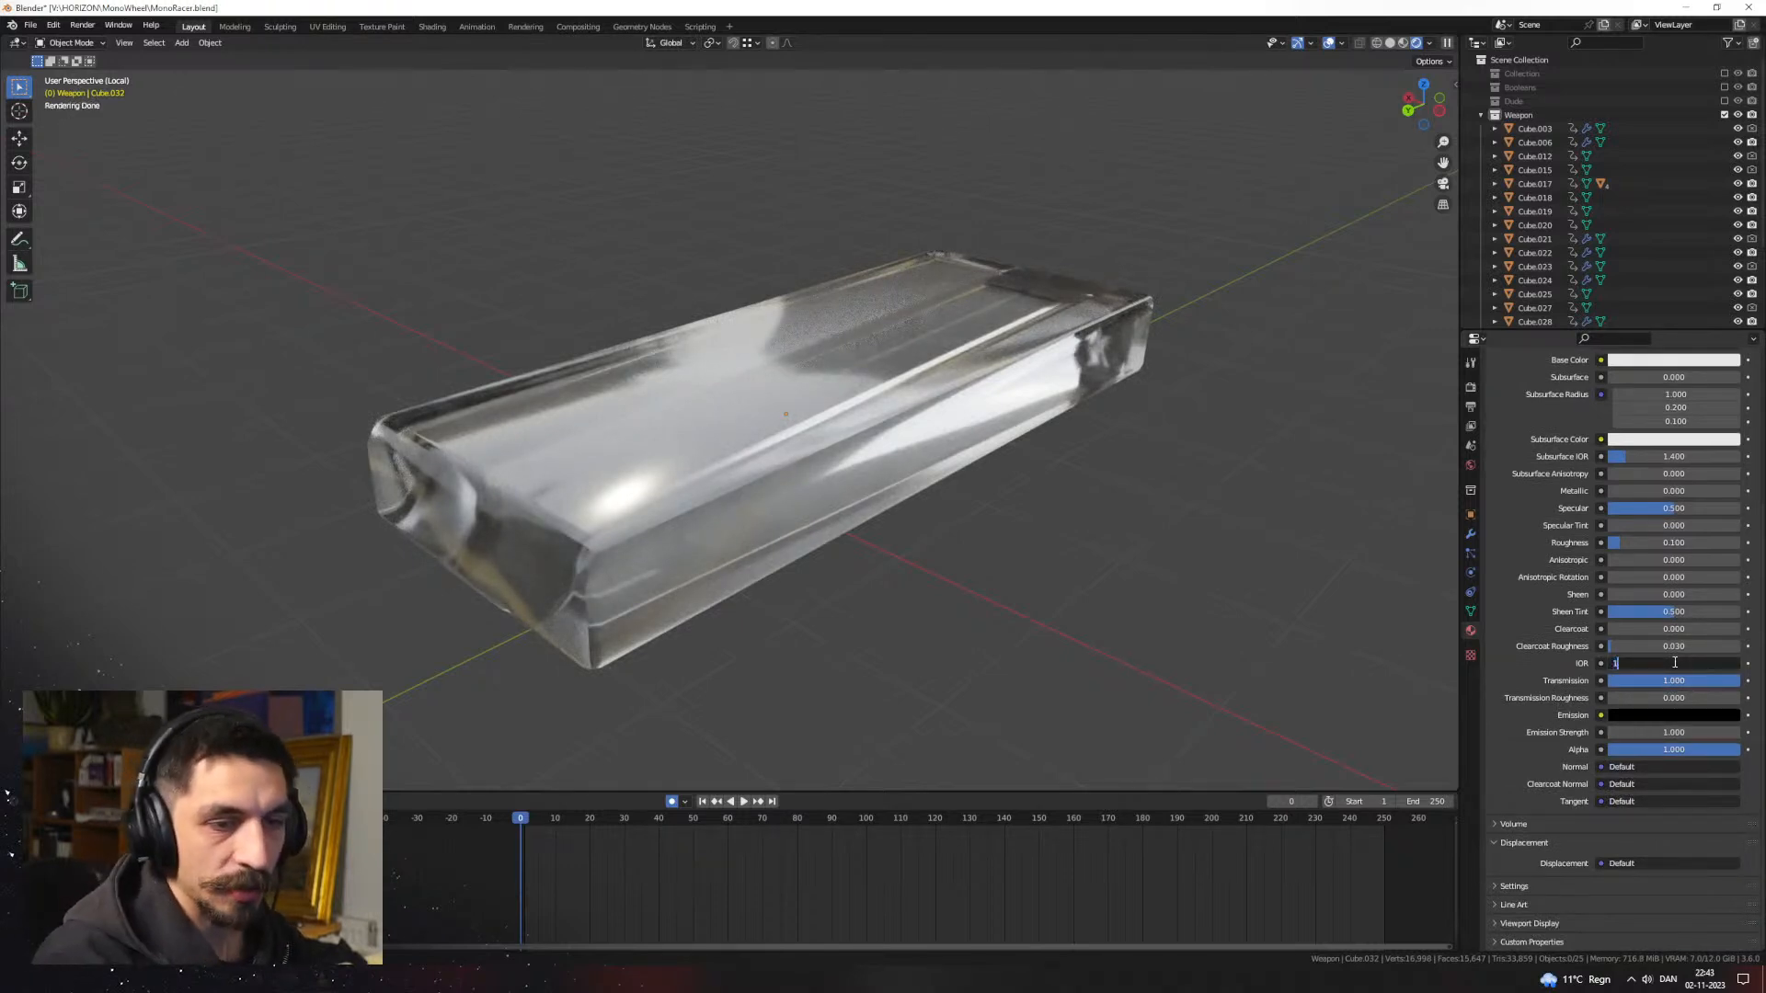
type(".0")
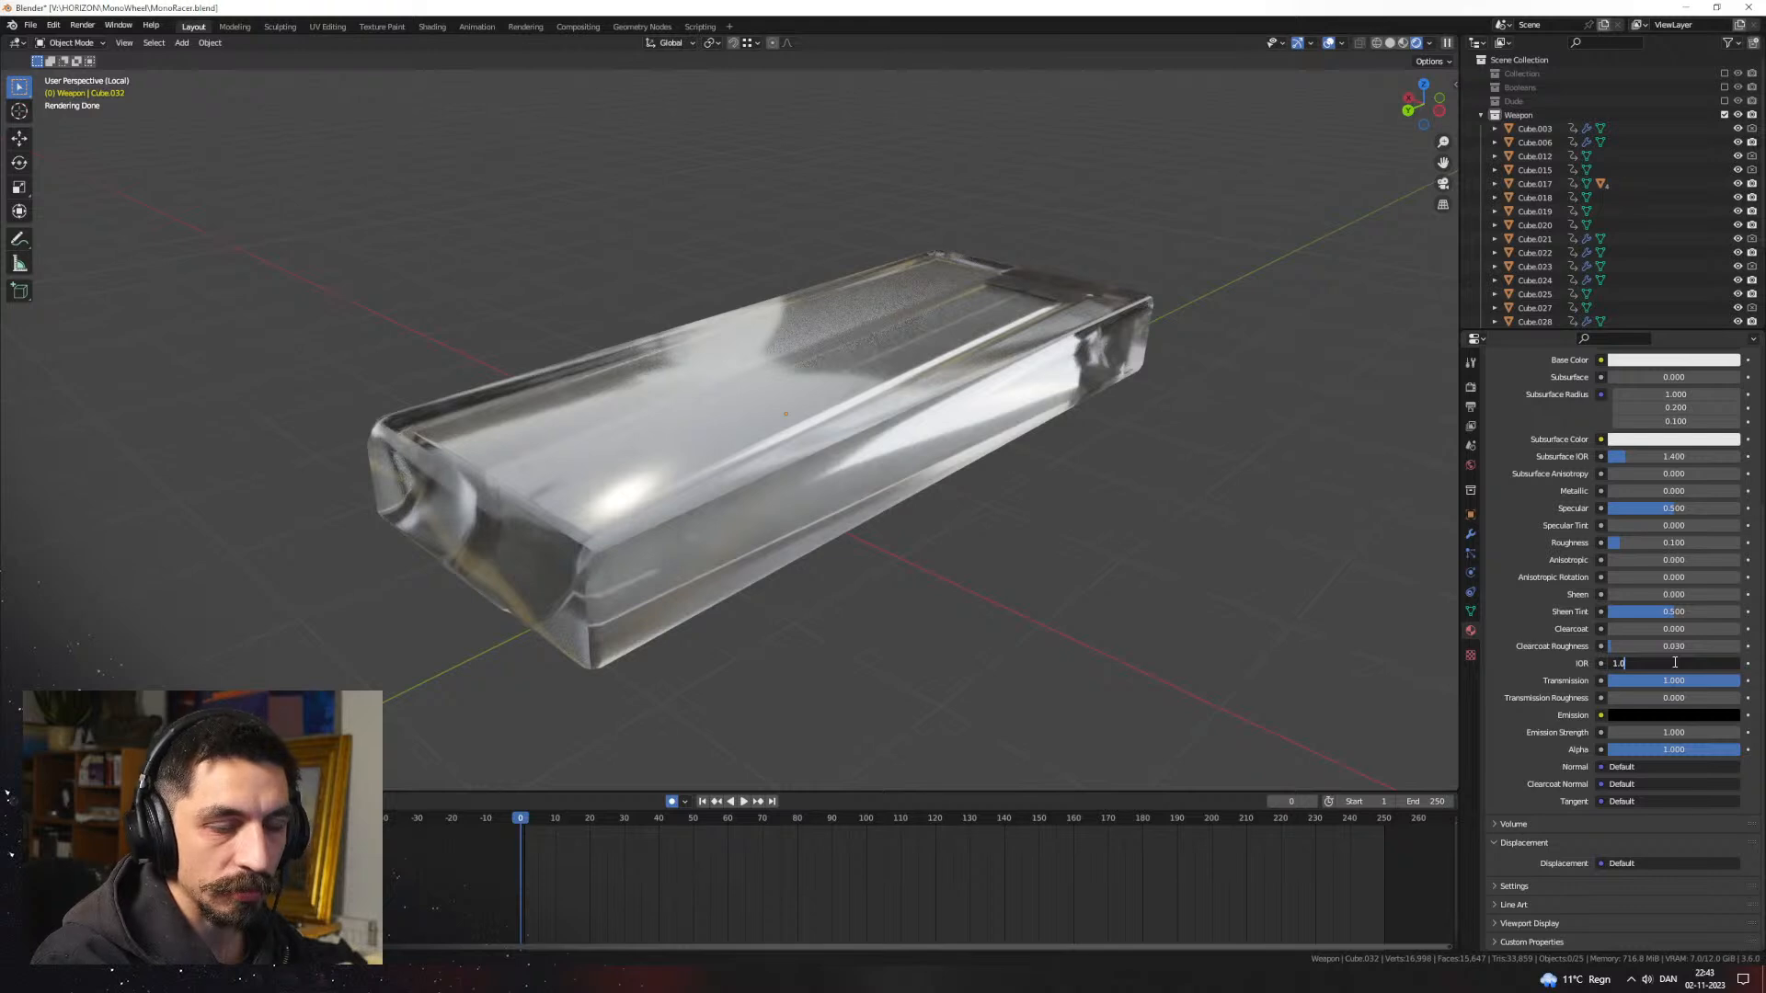
type("5")
key("Return")
middle_click_drag(1016, 551, 1164, 555)
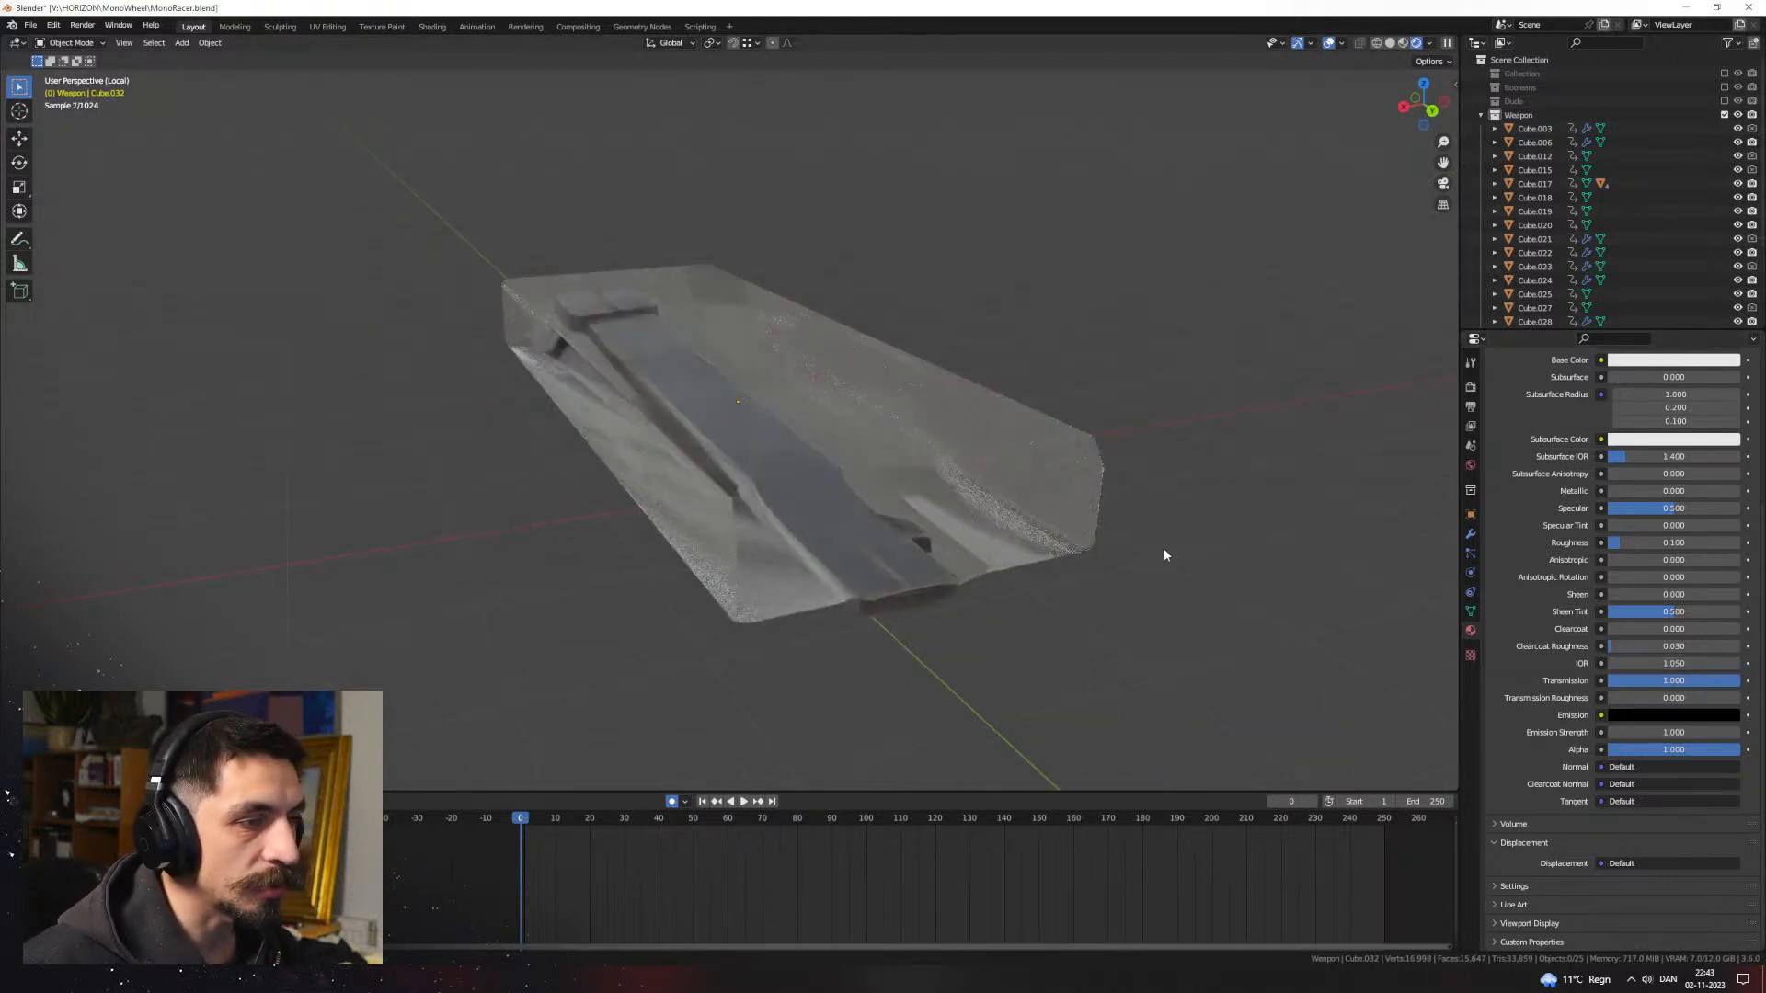
Step: Add a Solidify modifier to the box with a thickness of 0.1 m
scroll(1563, 476, "up", 5)
left_click(1470, 534)
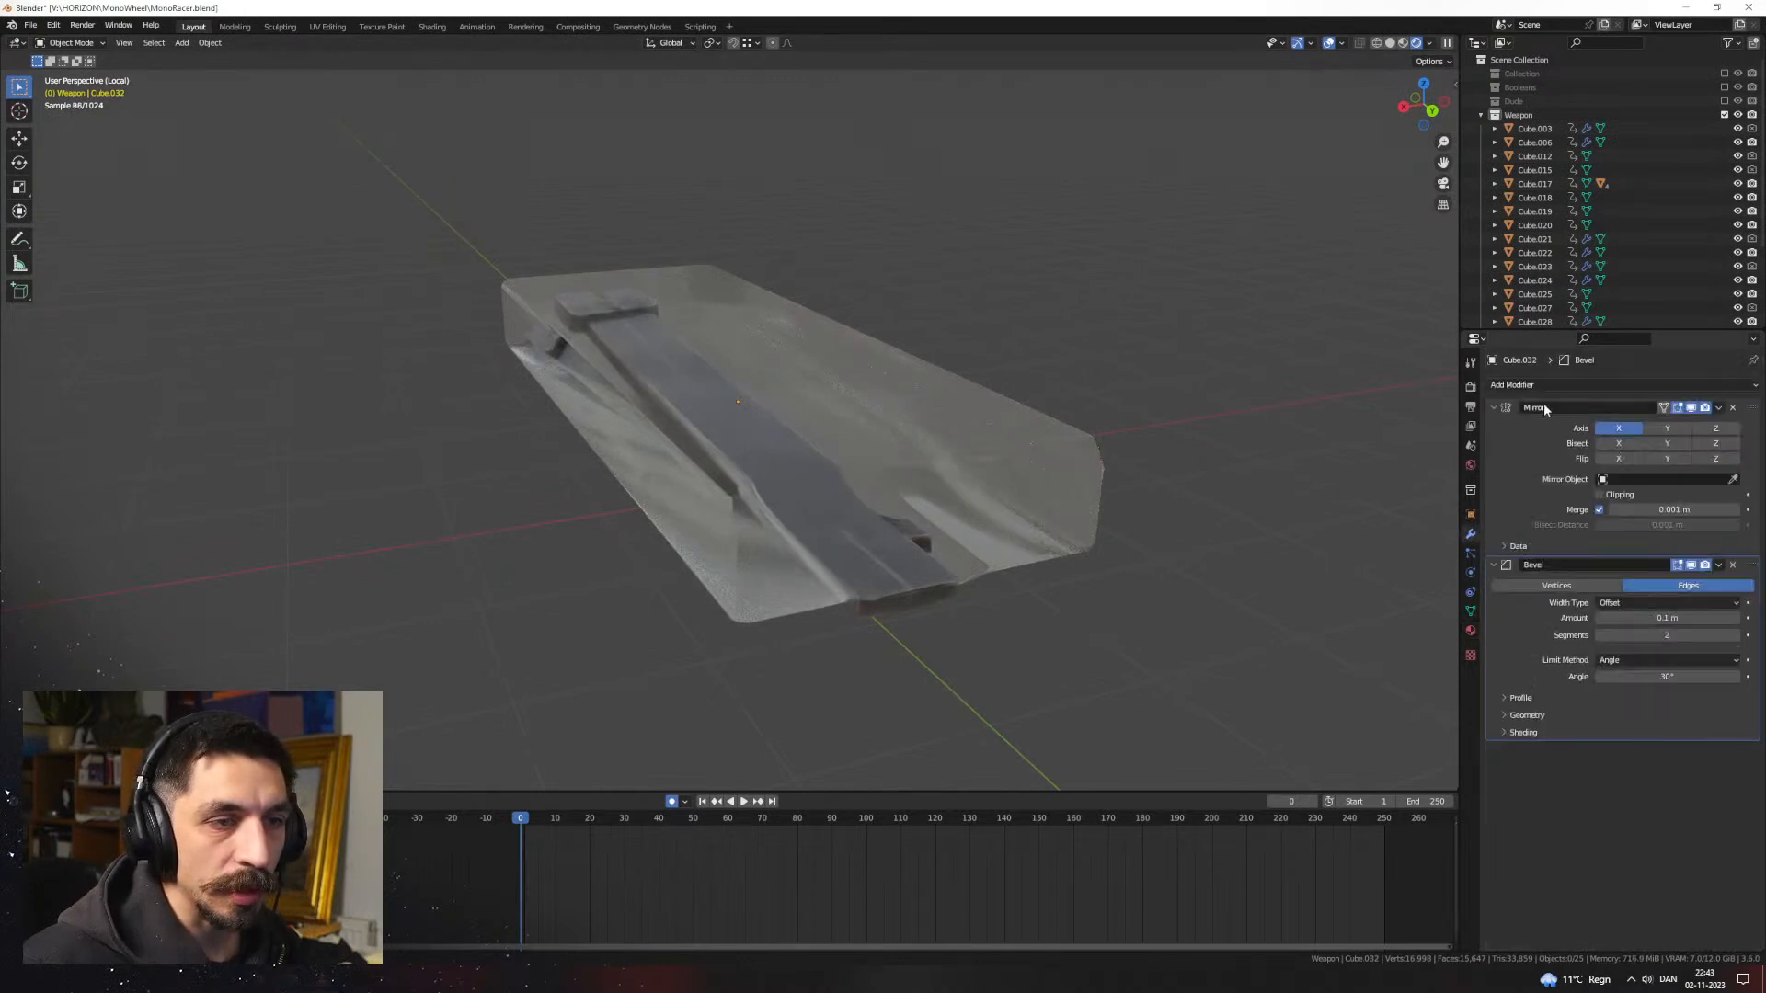
left_click(1543, 386)
left_click(1509, 623)
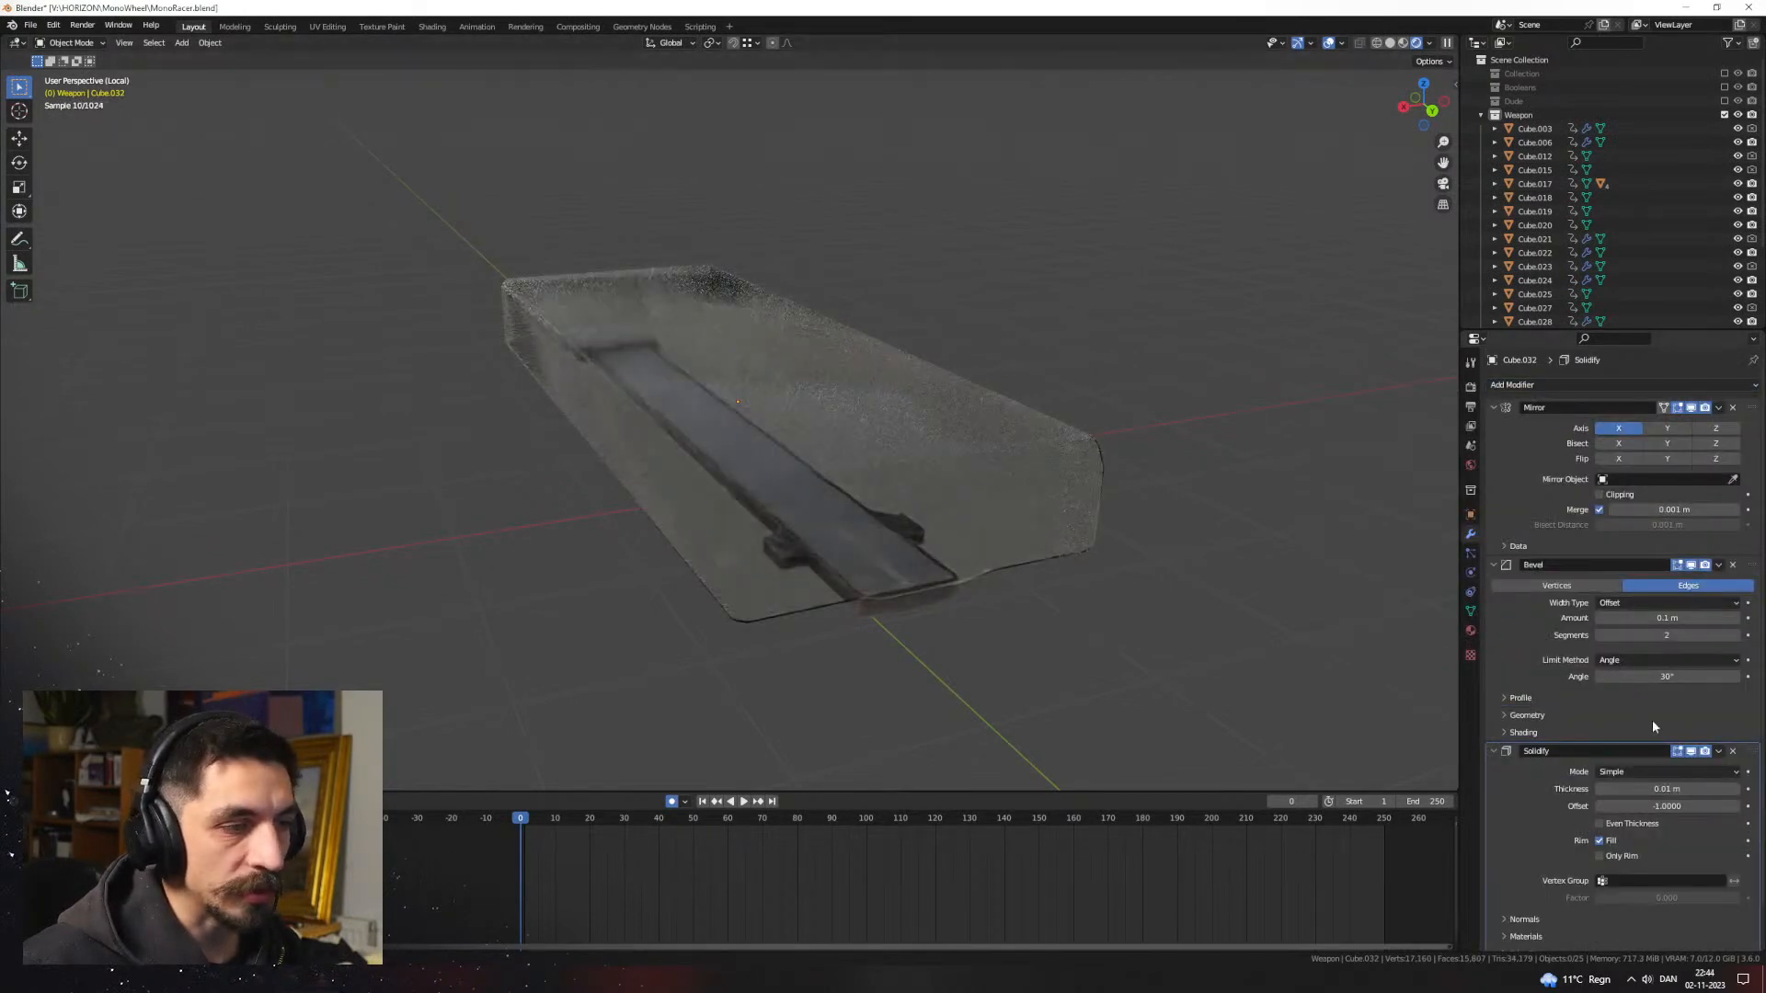
left_click(1646, 788)
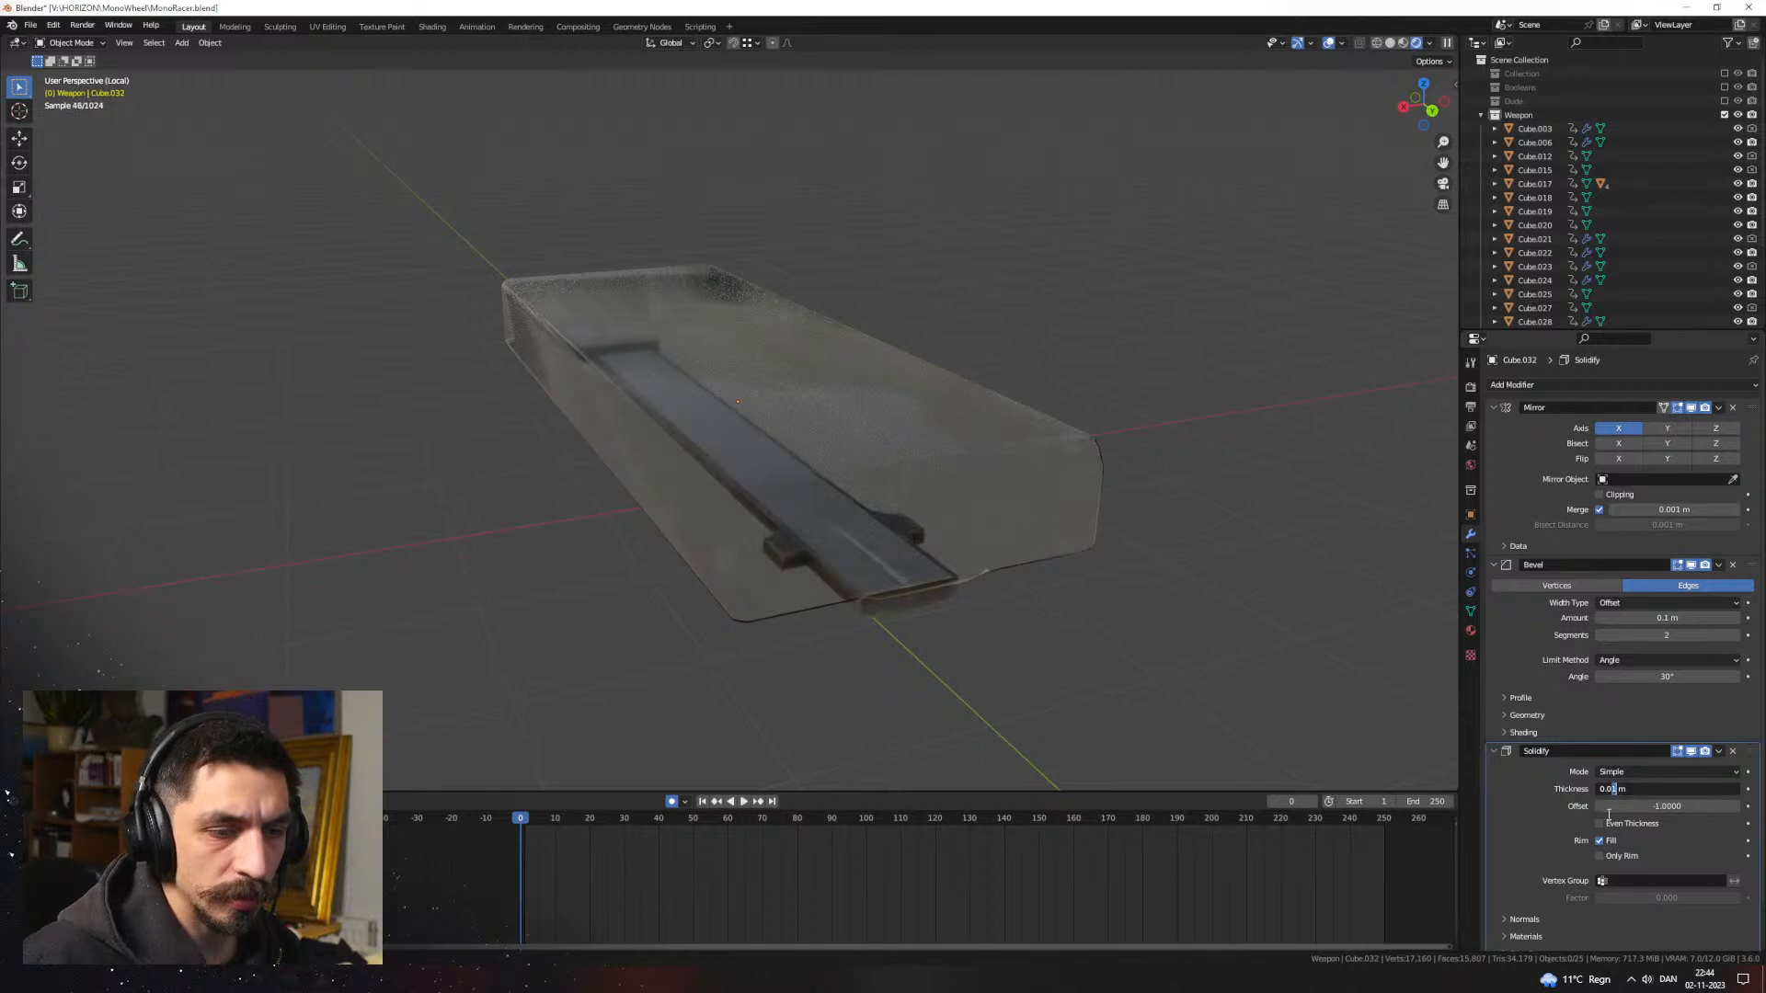
key("BackSpace")
key("Return")
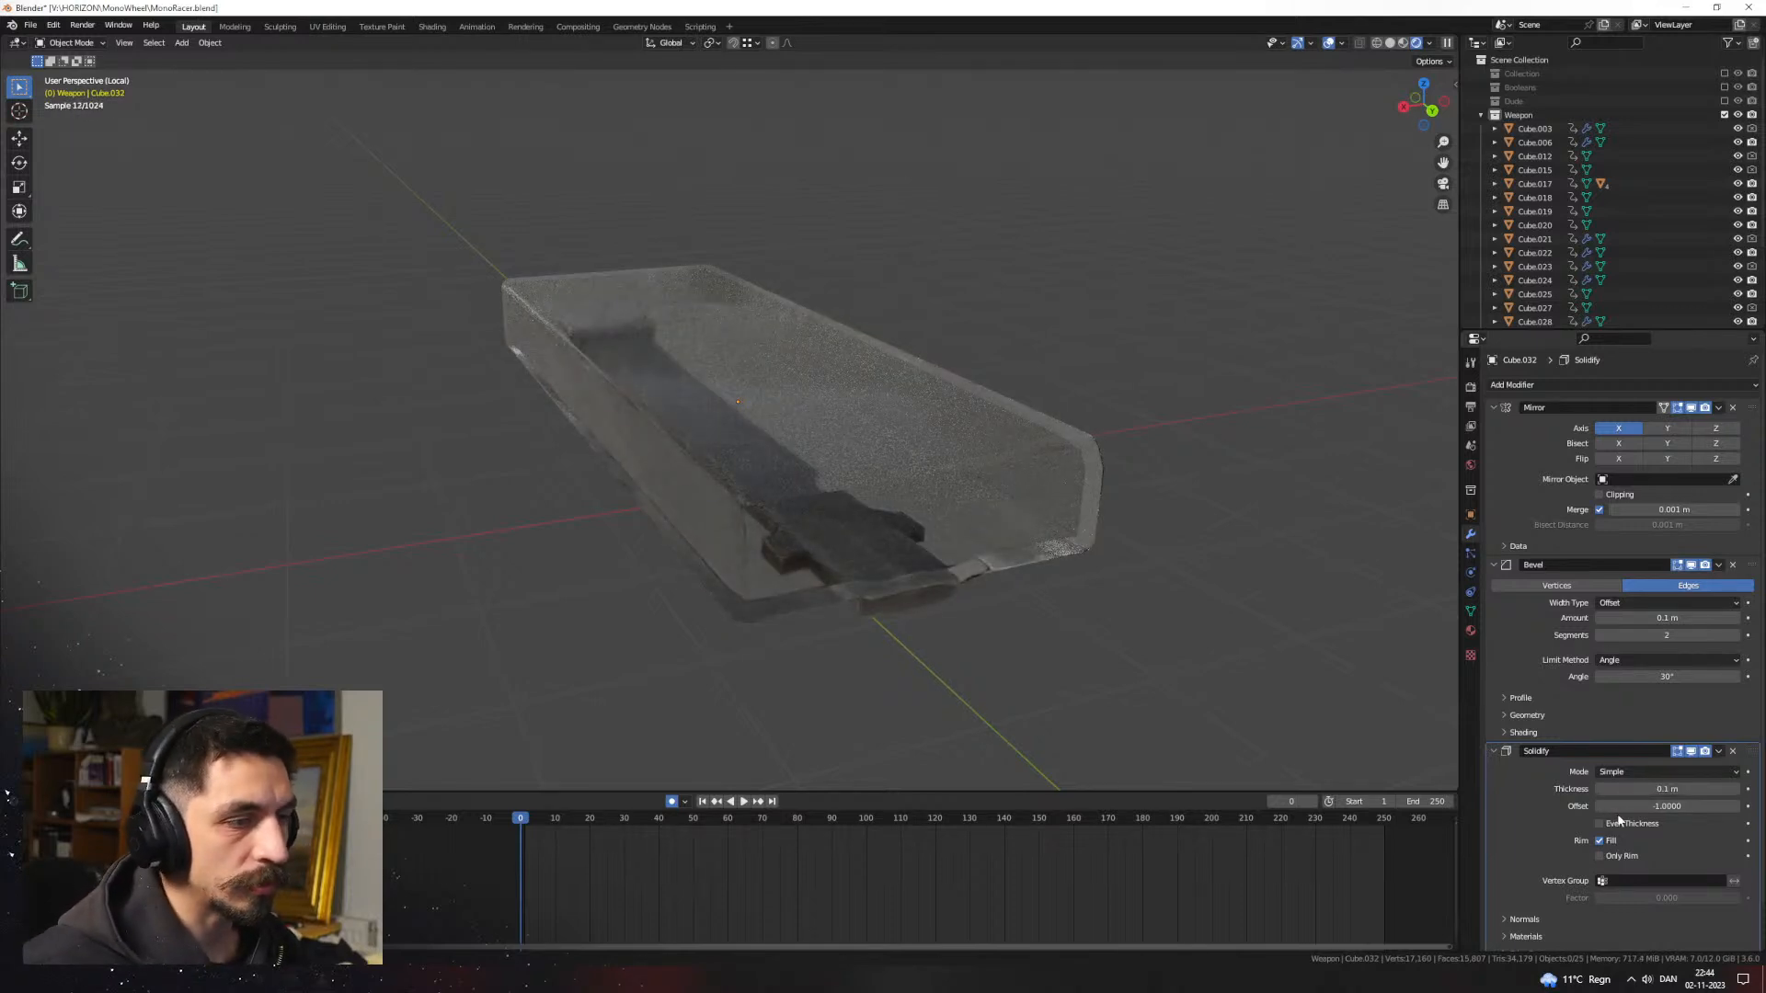
Step: Reduce the box's Solidify thickness to 0.05 m
left_click(1603, 789)
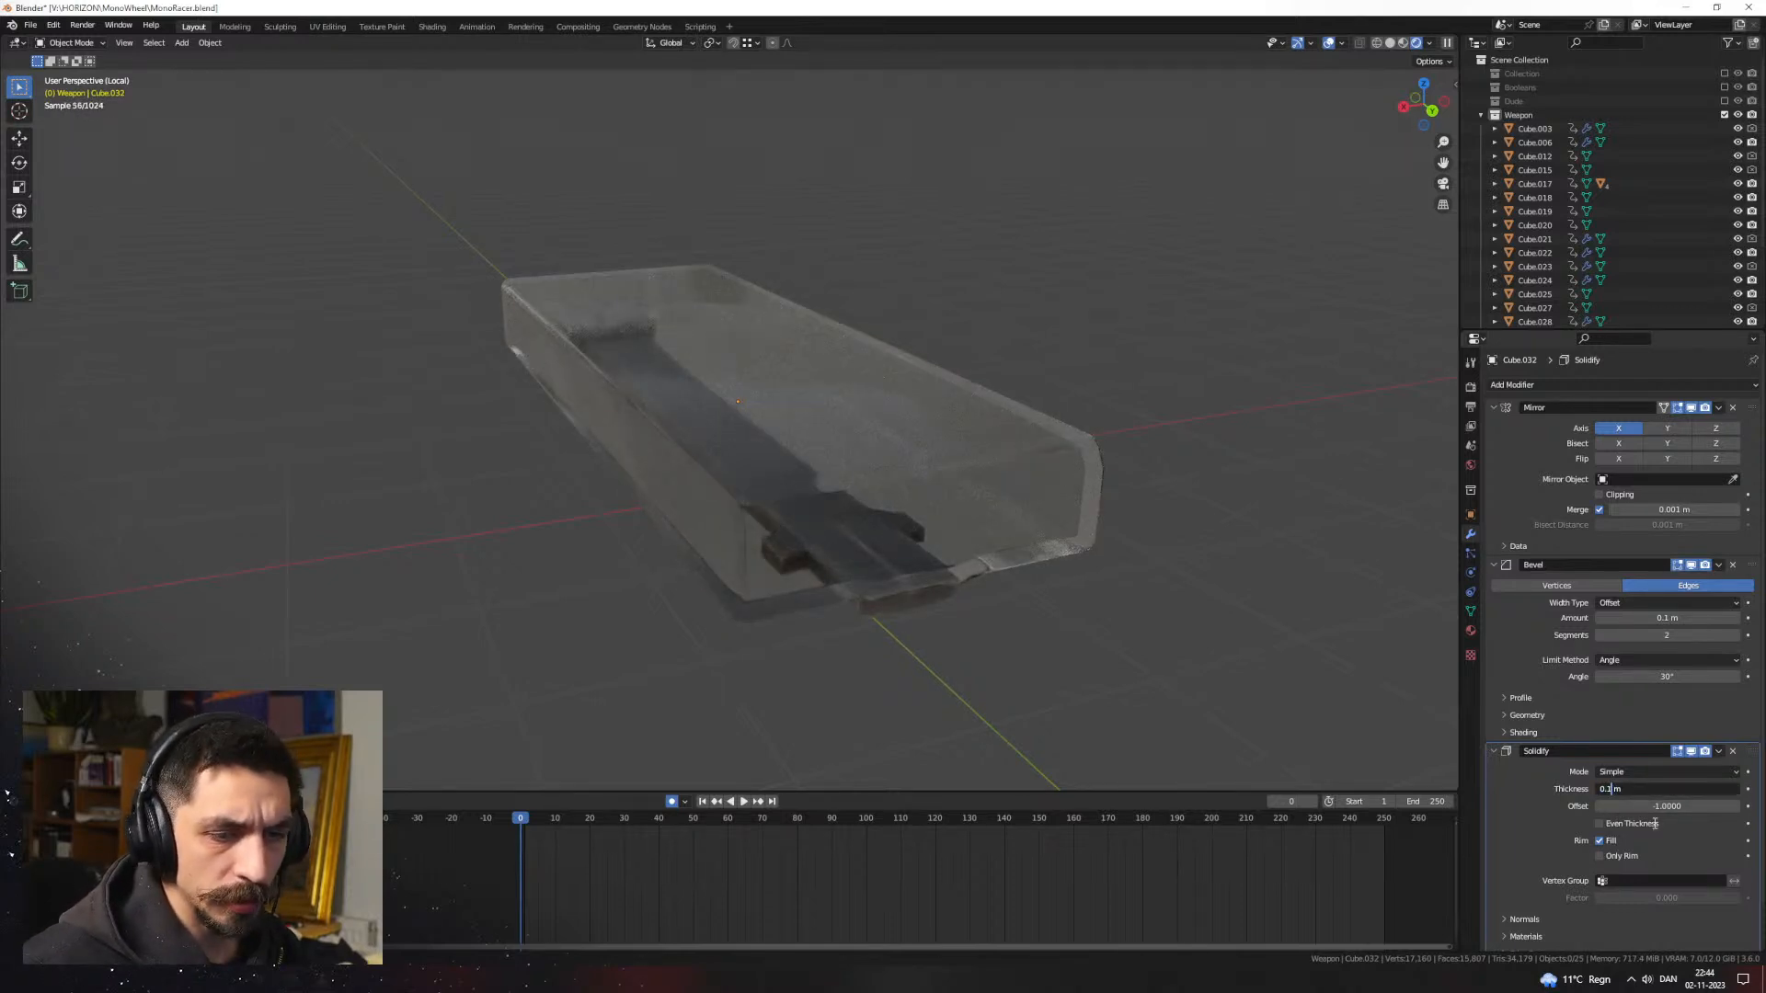
key("BackSpace")
type("05")
key("Return")
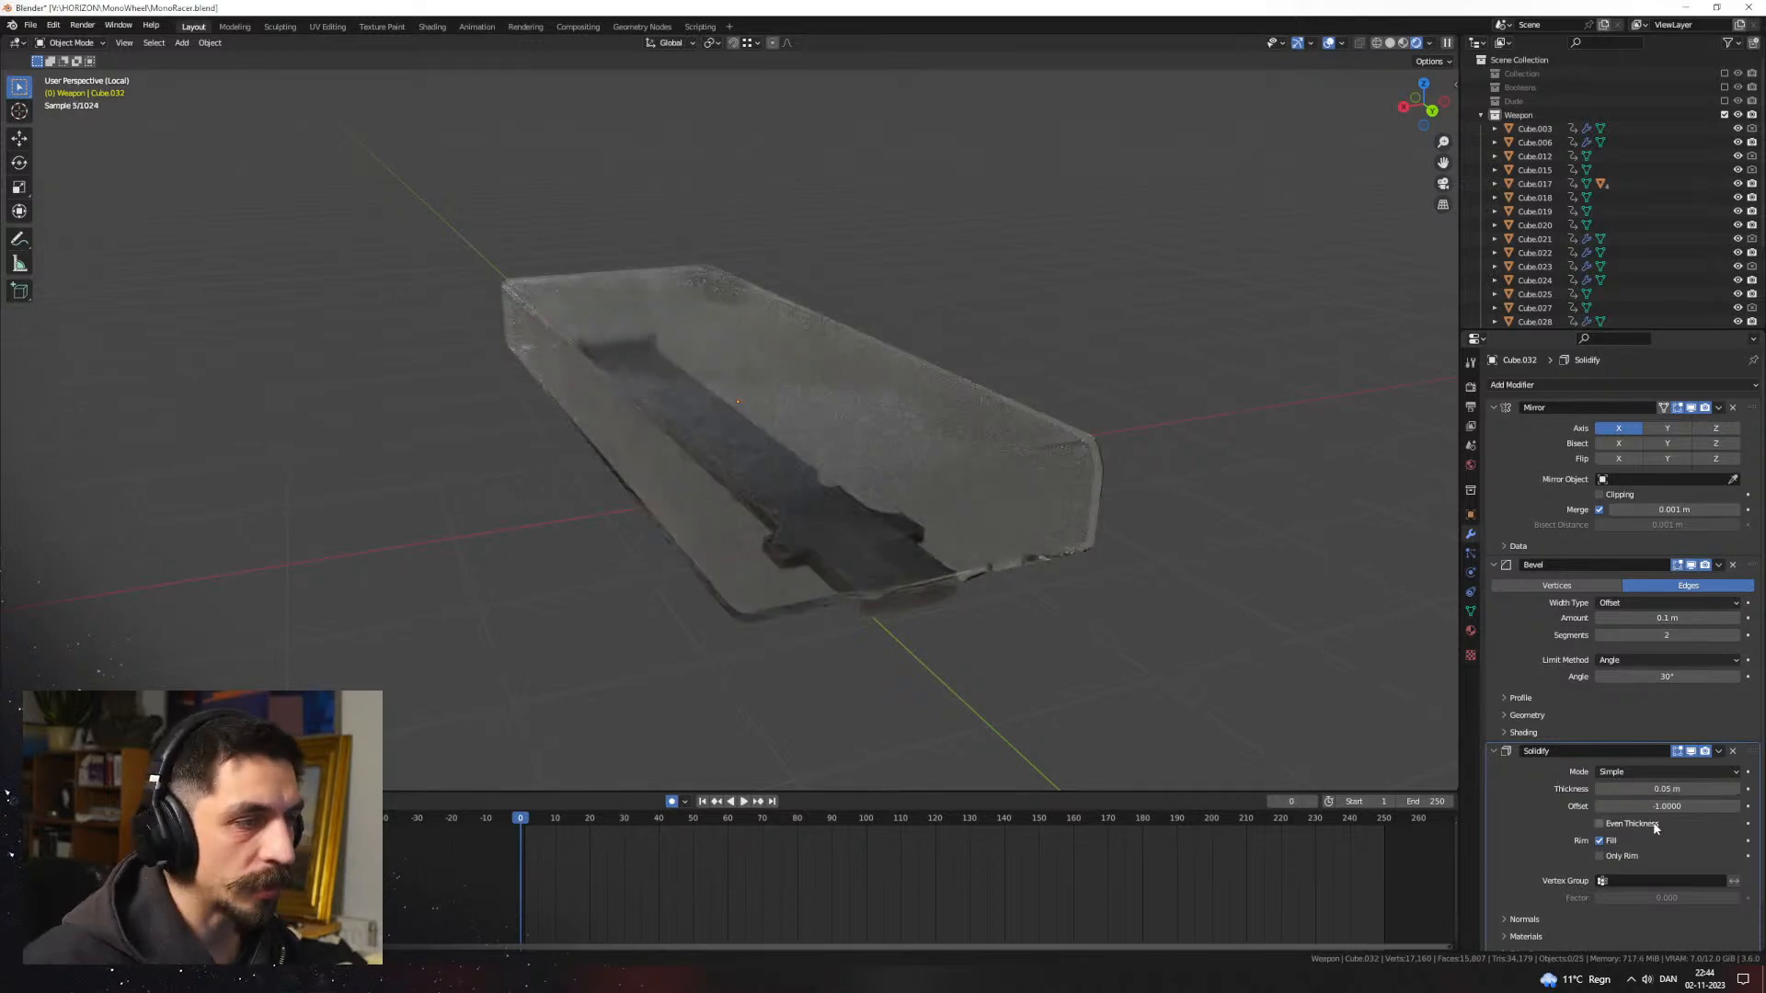
middle_click_drag(1097, 560, 1070, 597)
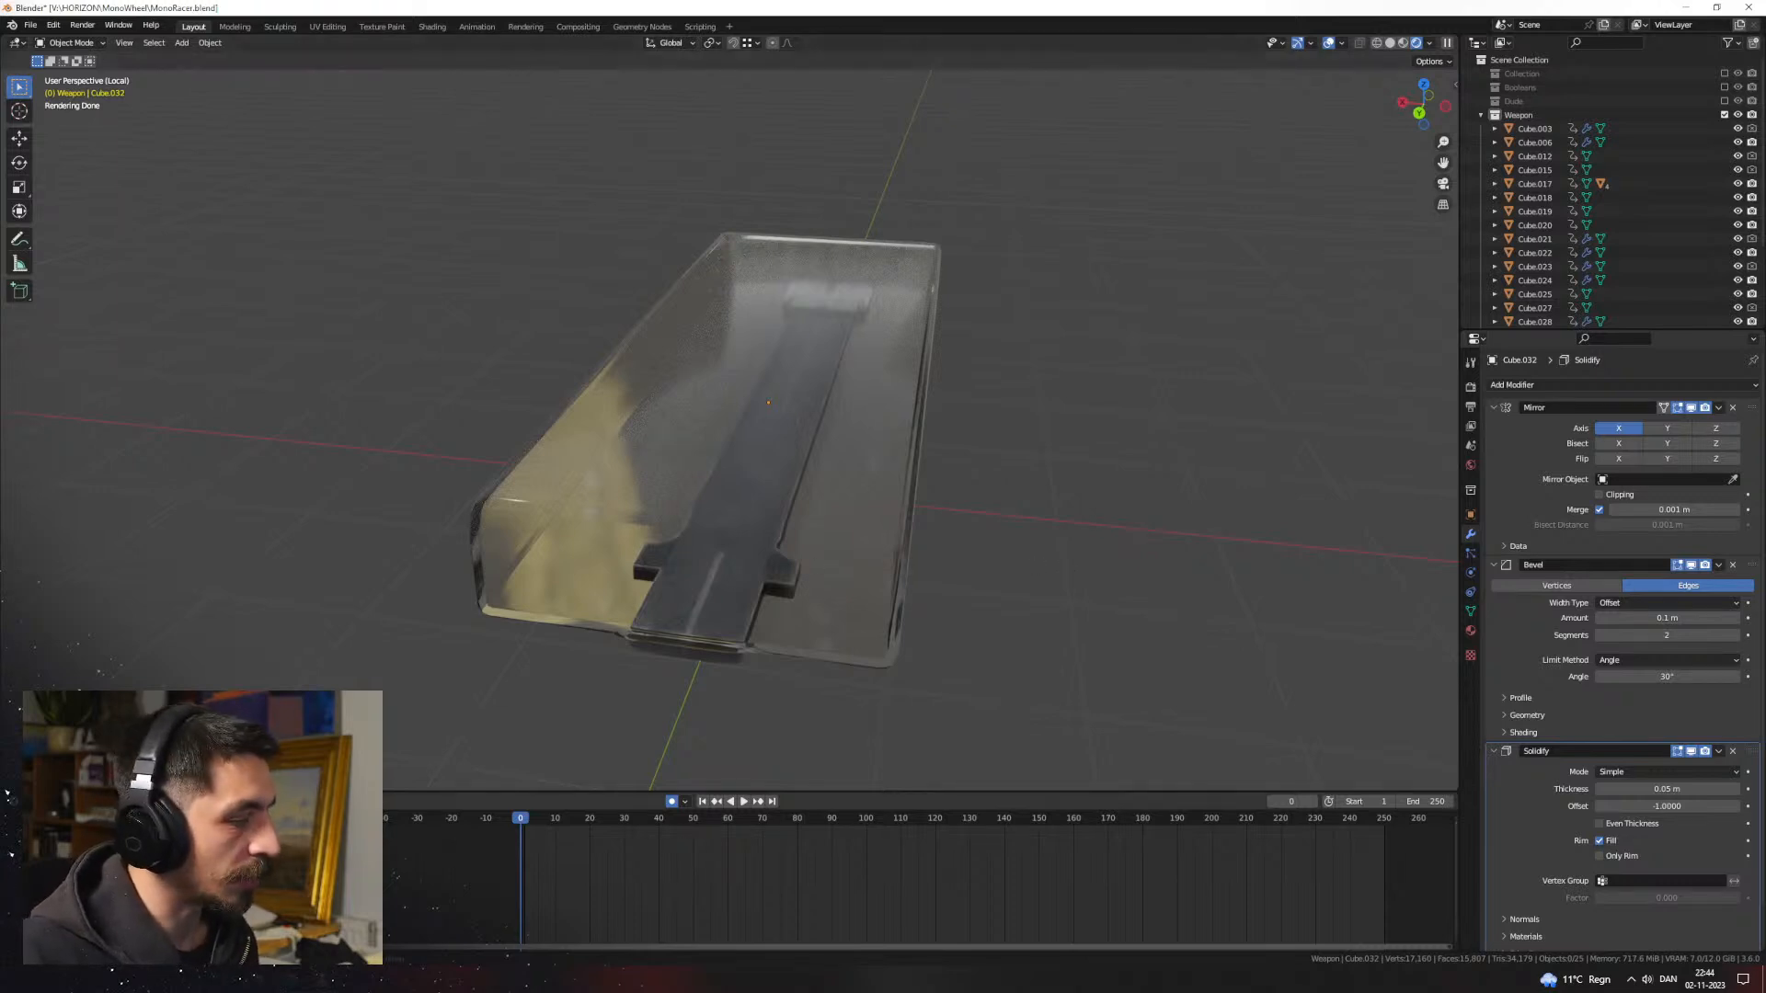
key("alt+Tab")
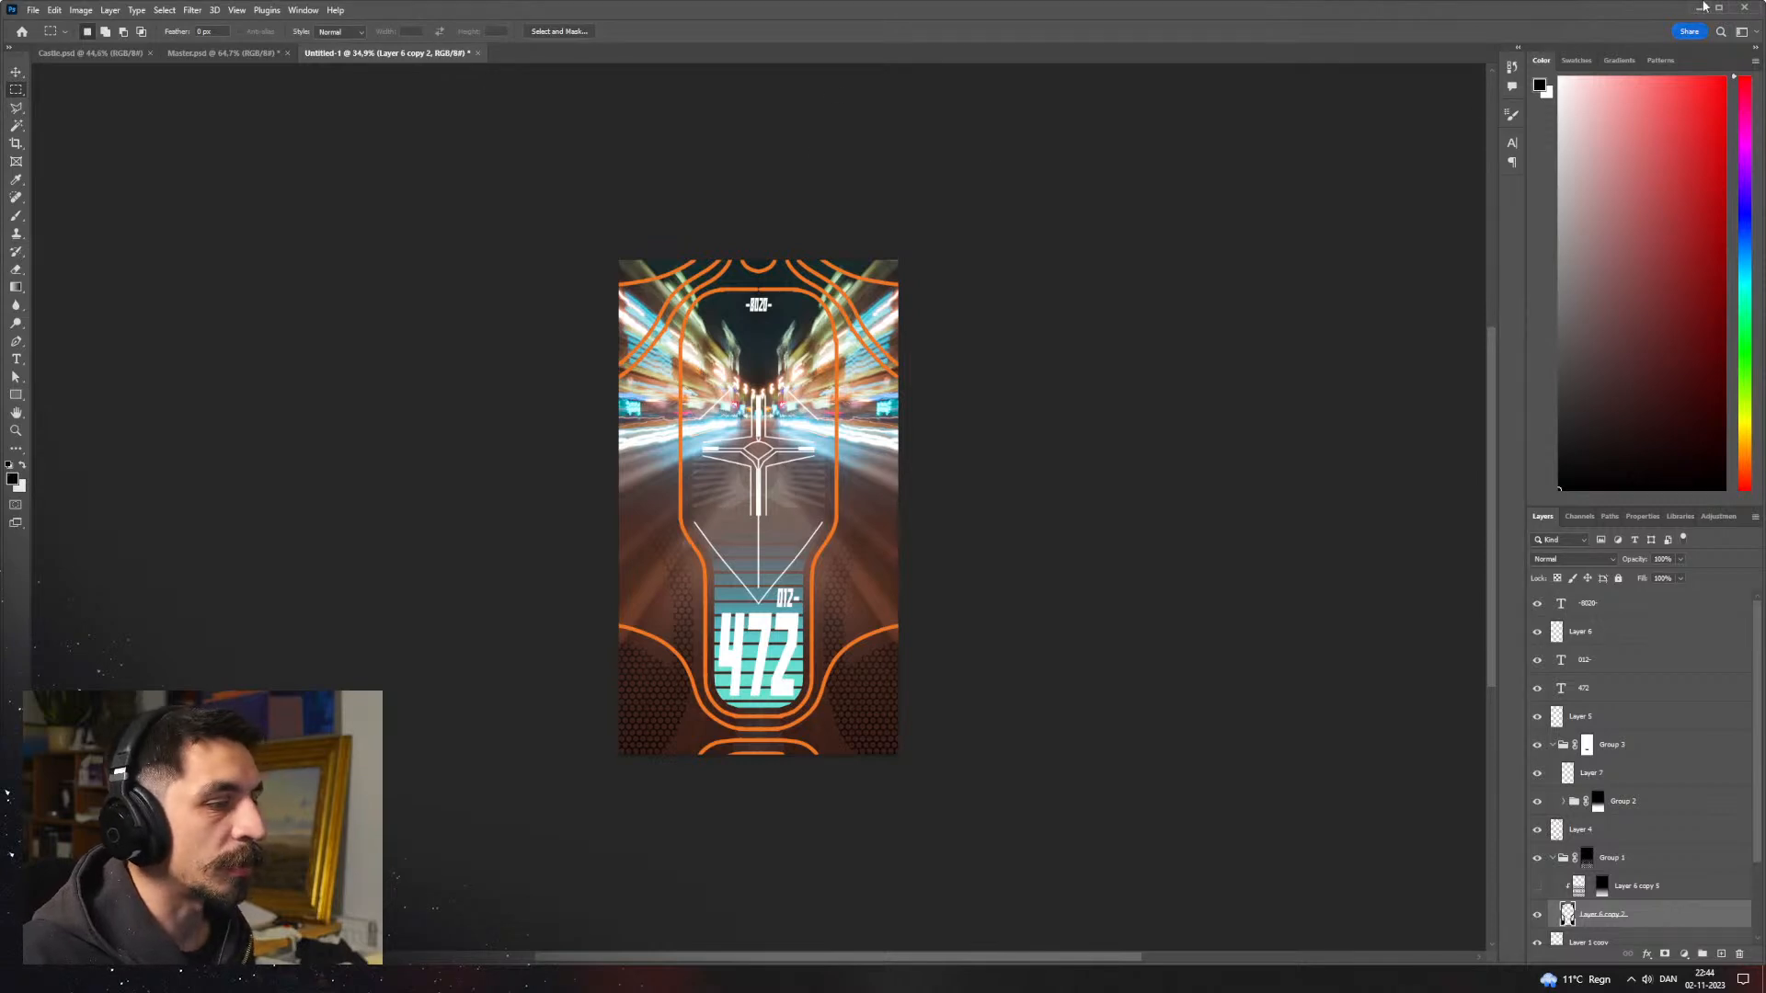
left_click(1701, 9)
middle_click_drag(877, 405, 926, 519)
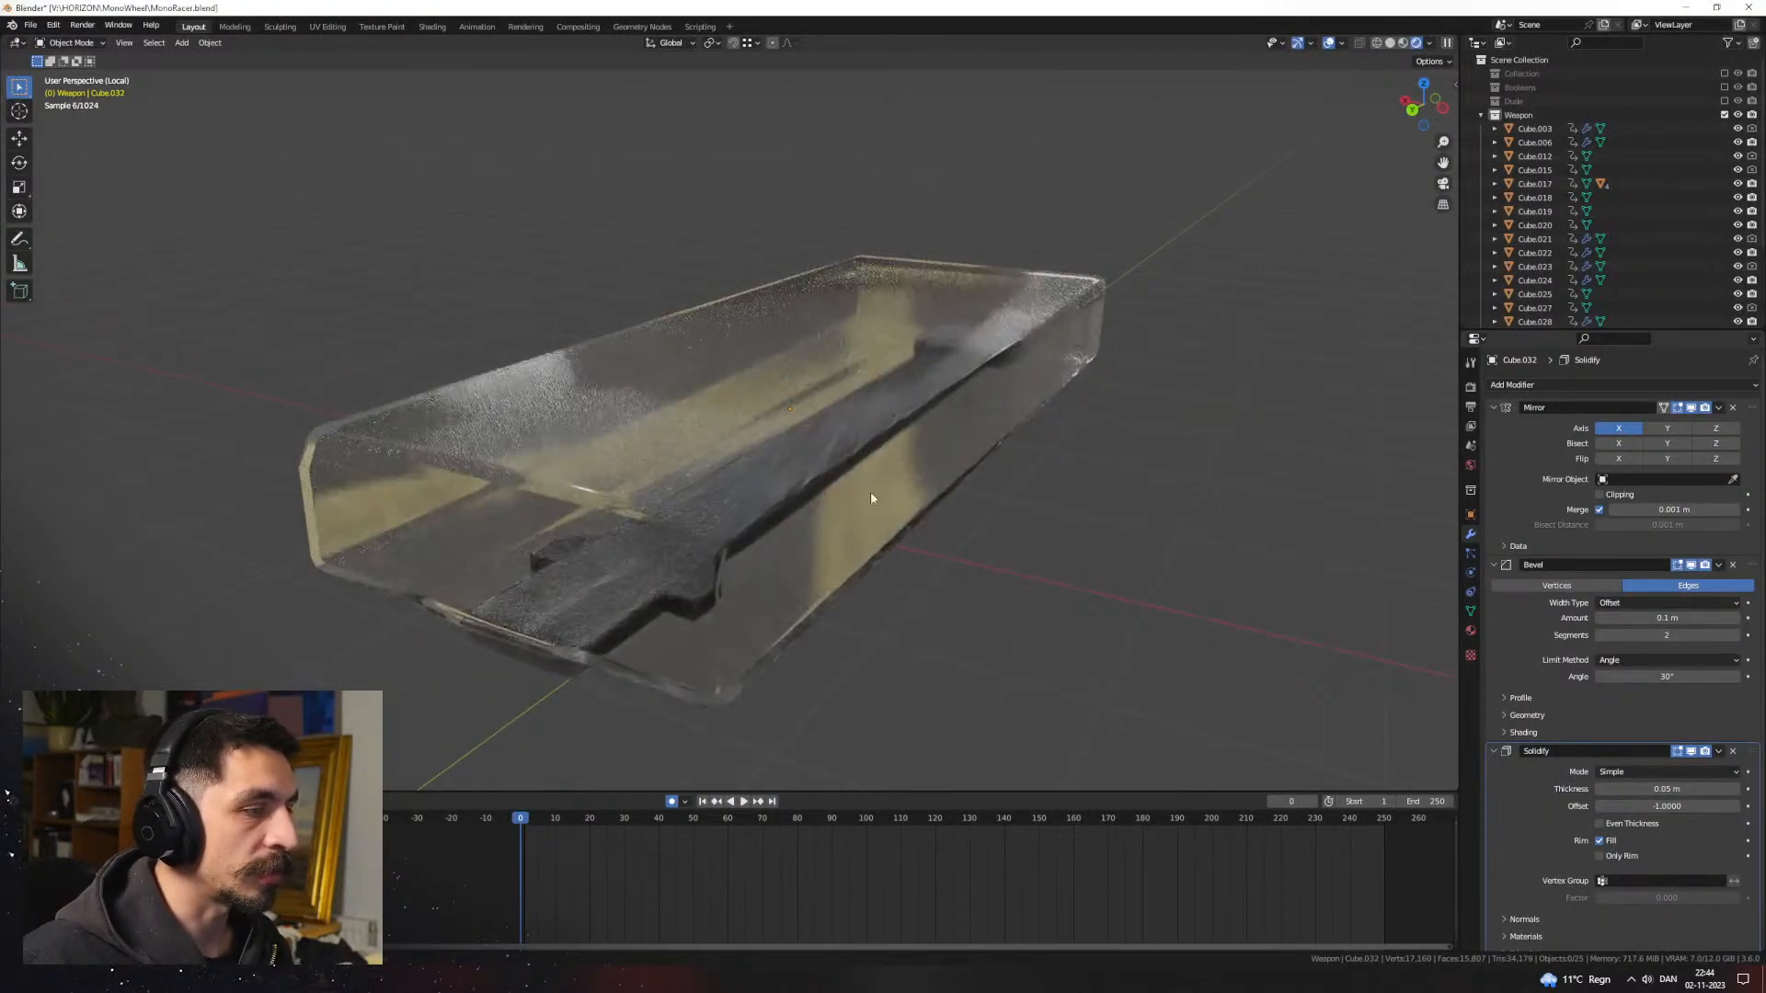
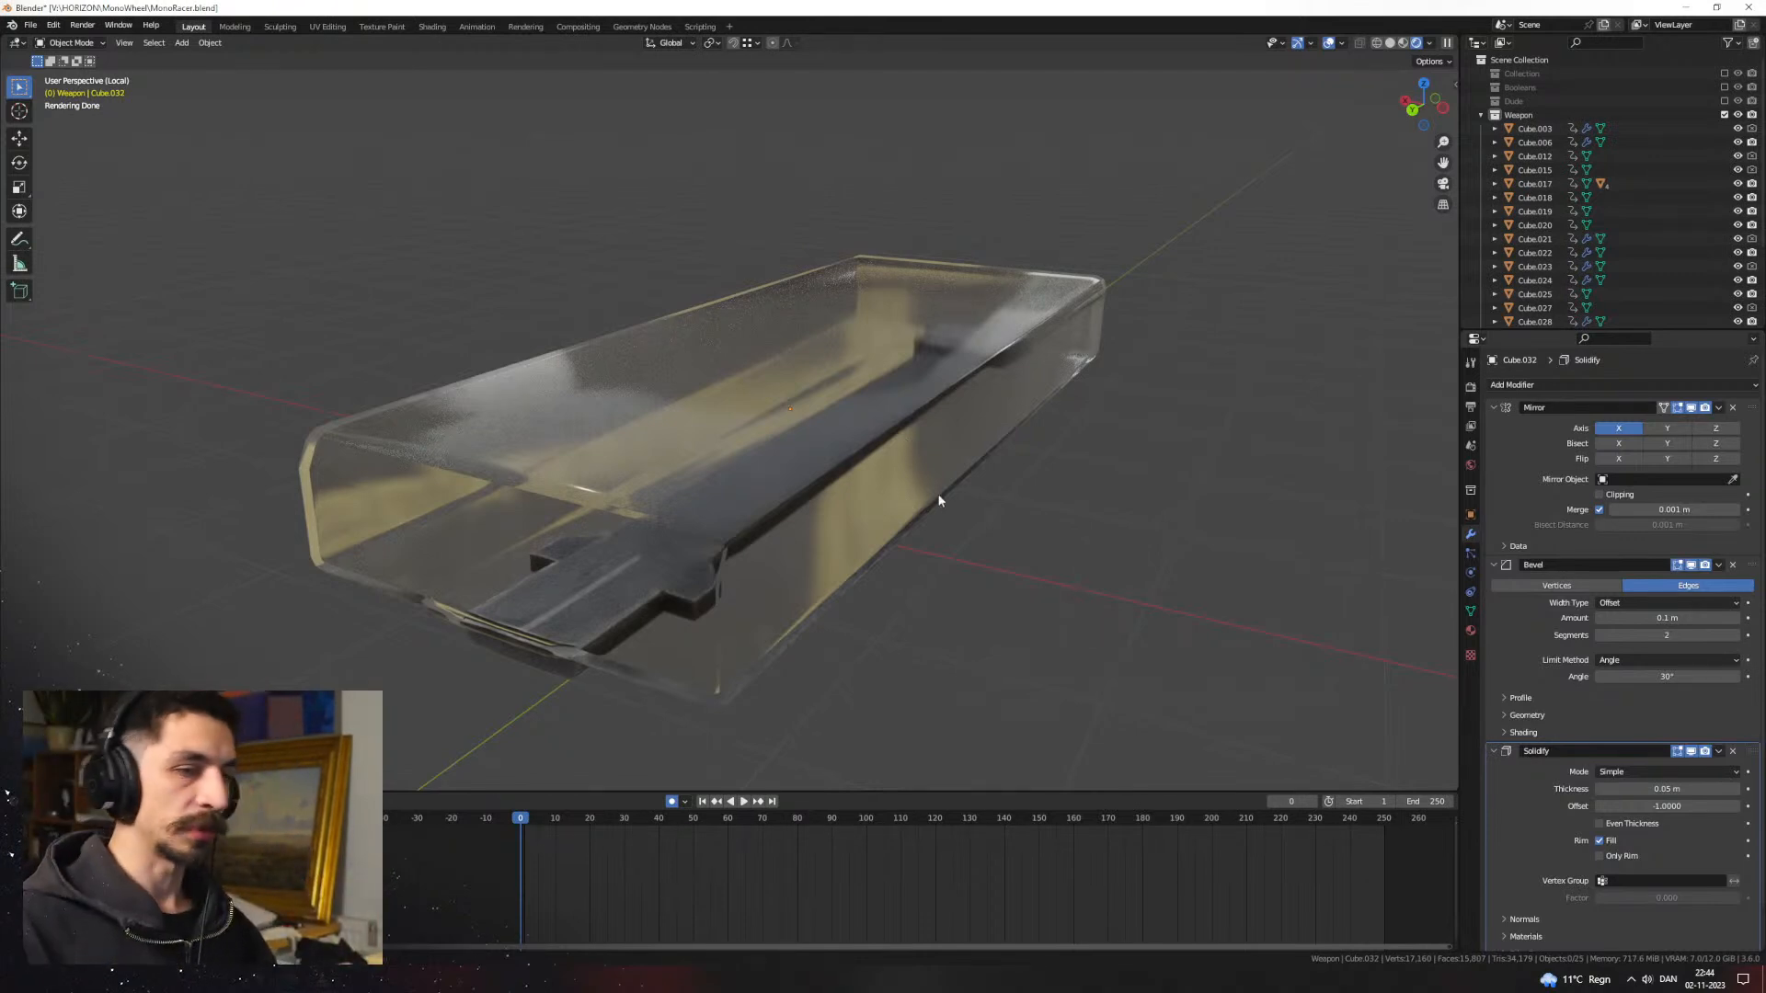
middle_click_drag(964, 496, 784, 476)
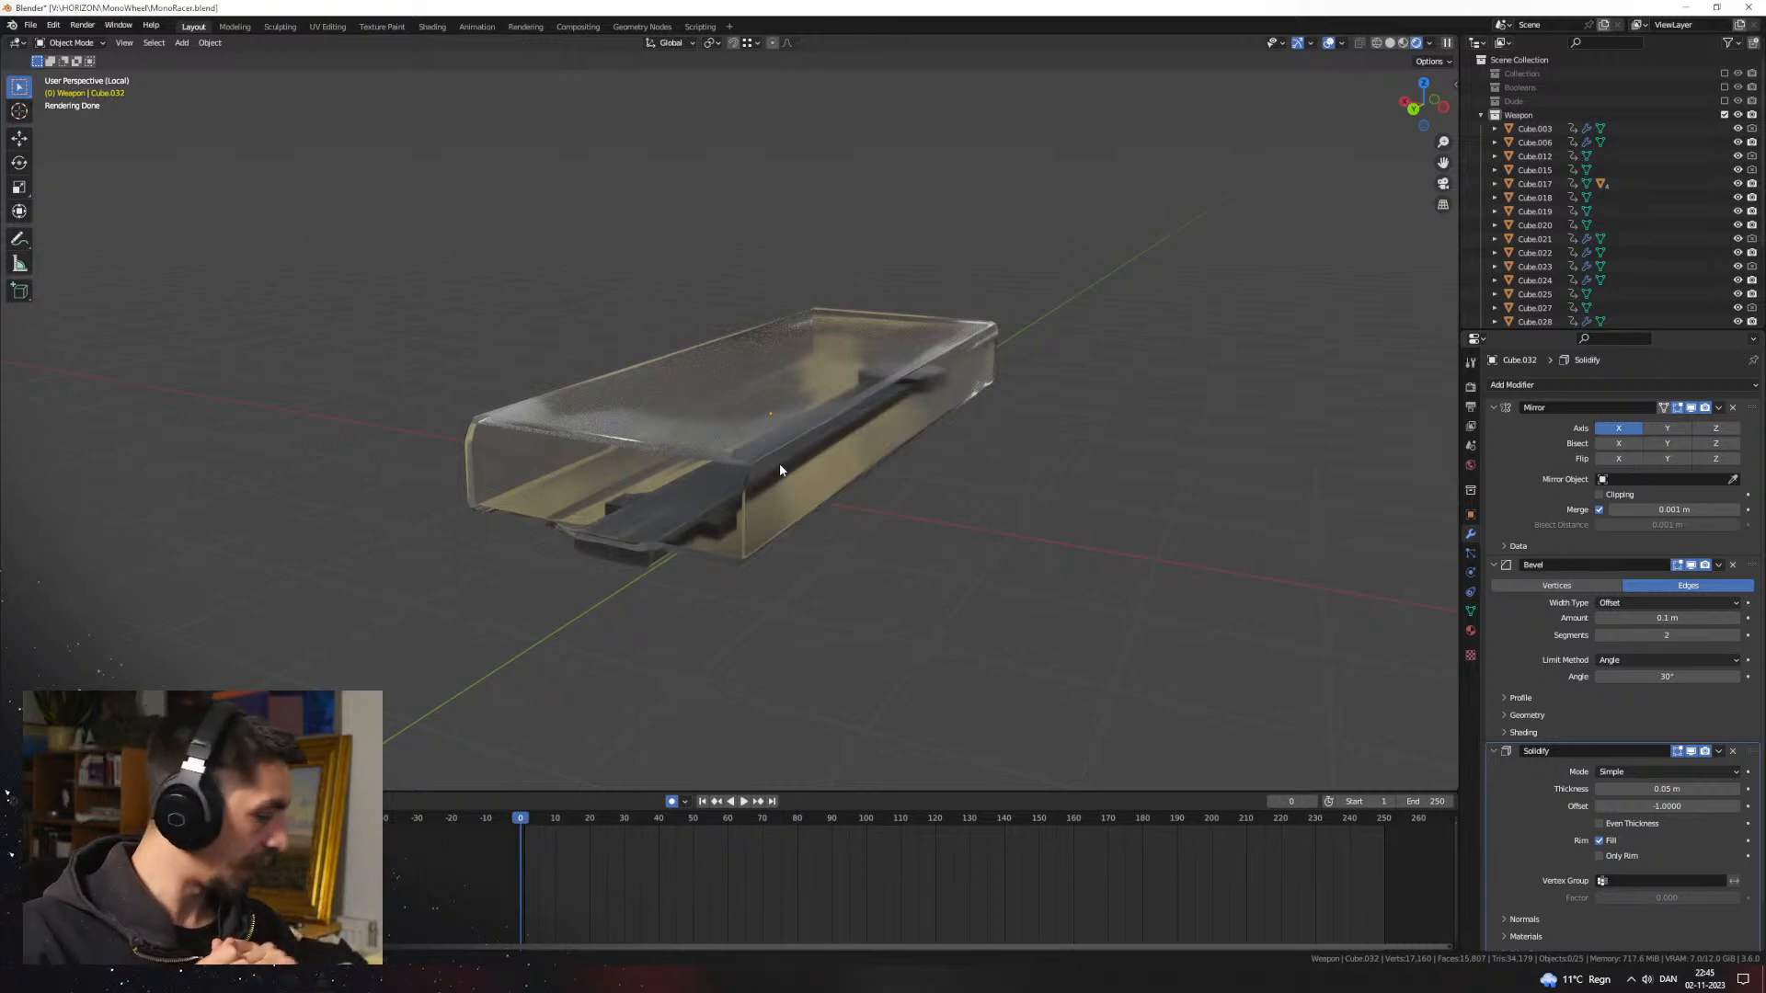
scroll(803, 471, "up", 3)
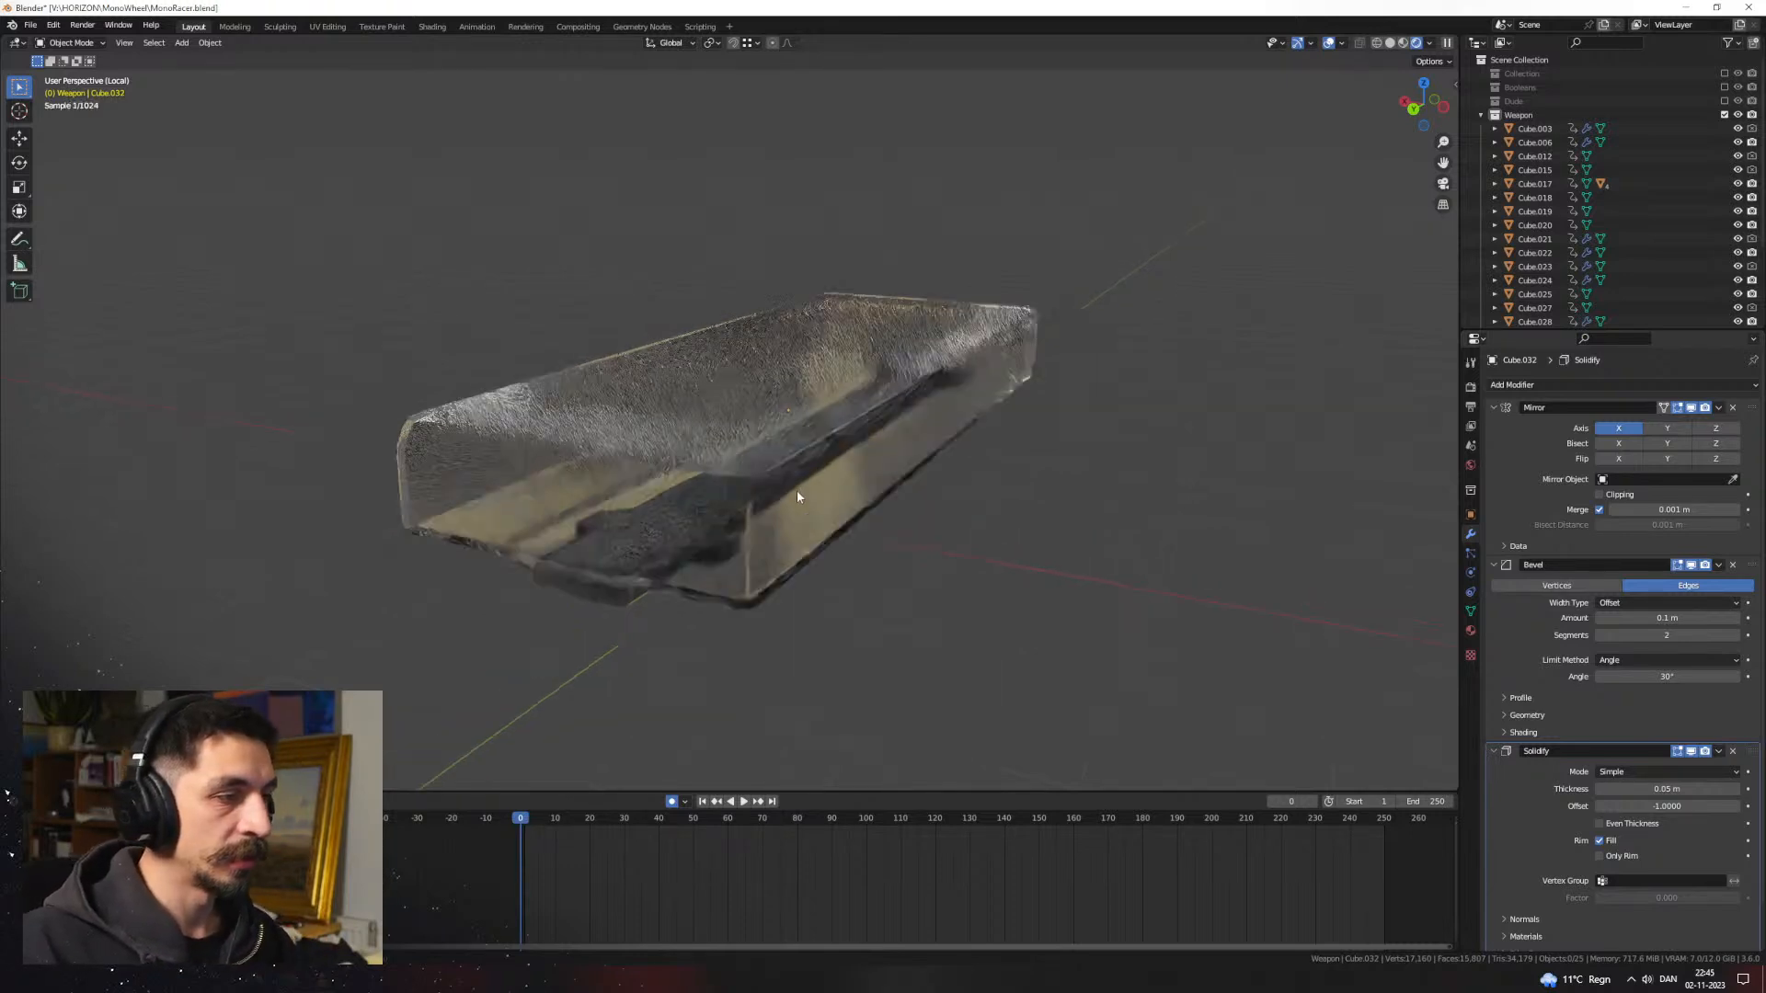
Step: Tint the Clear_Plastic material's base color to a pale warm orange
left_click(908, 471)
left_click(1470, 631)
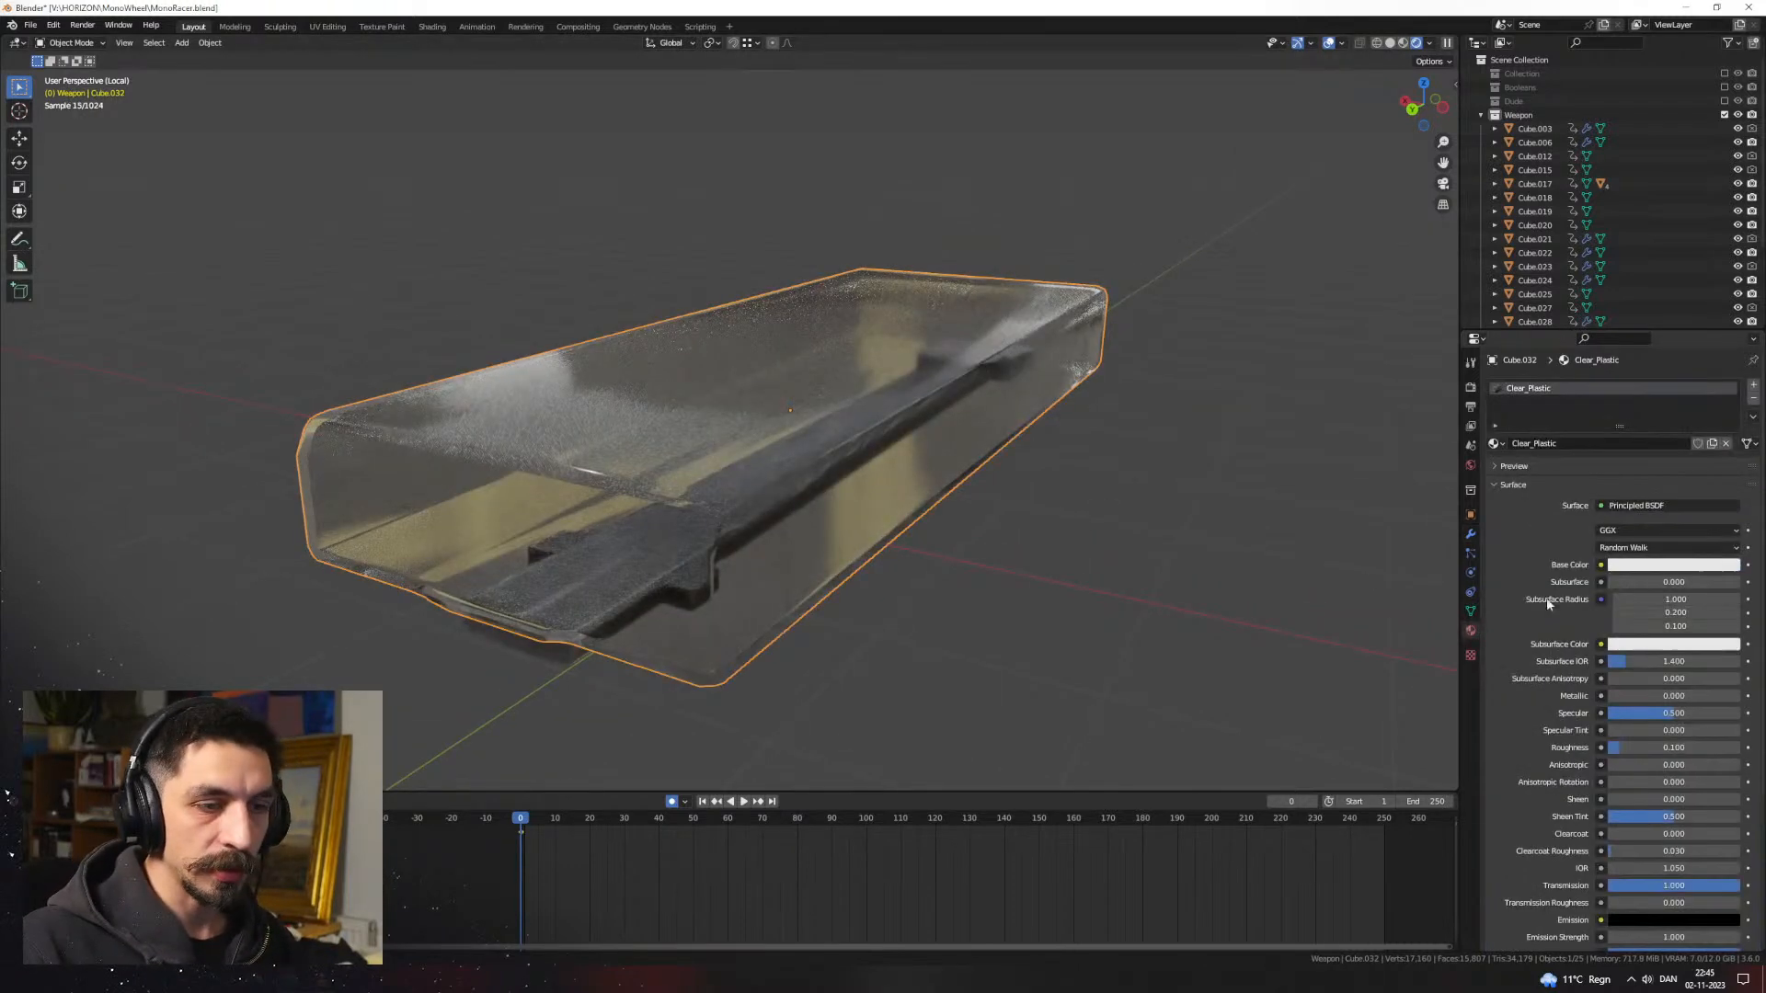
left_click(1663, 567)
left_click(1661, 423)
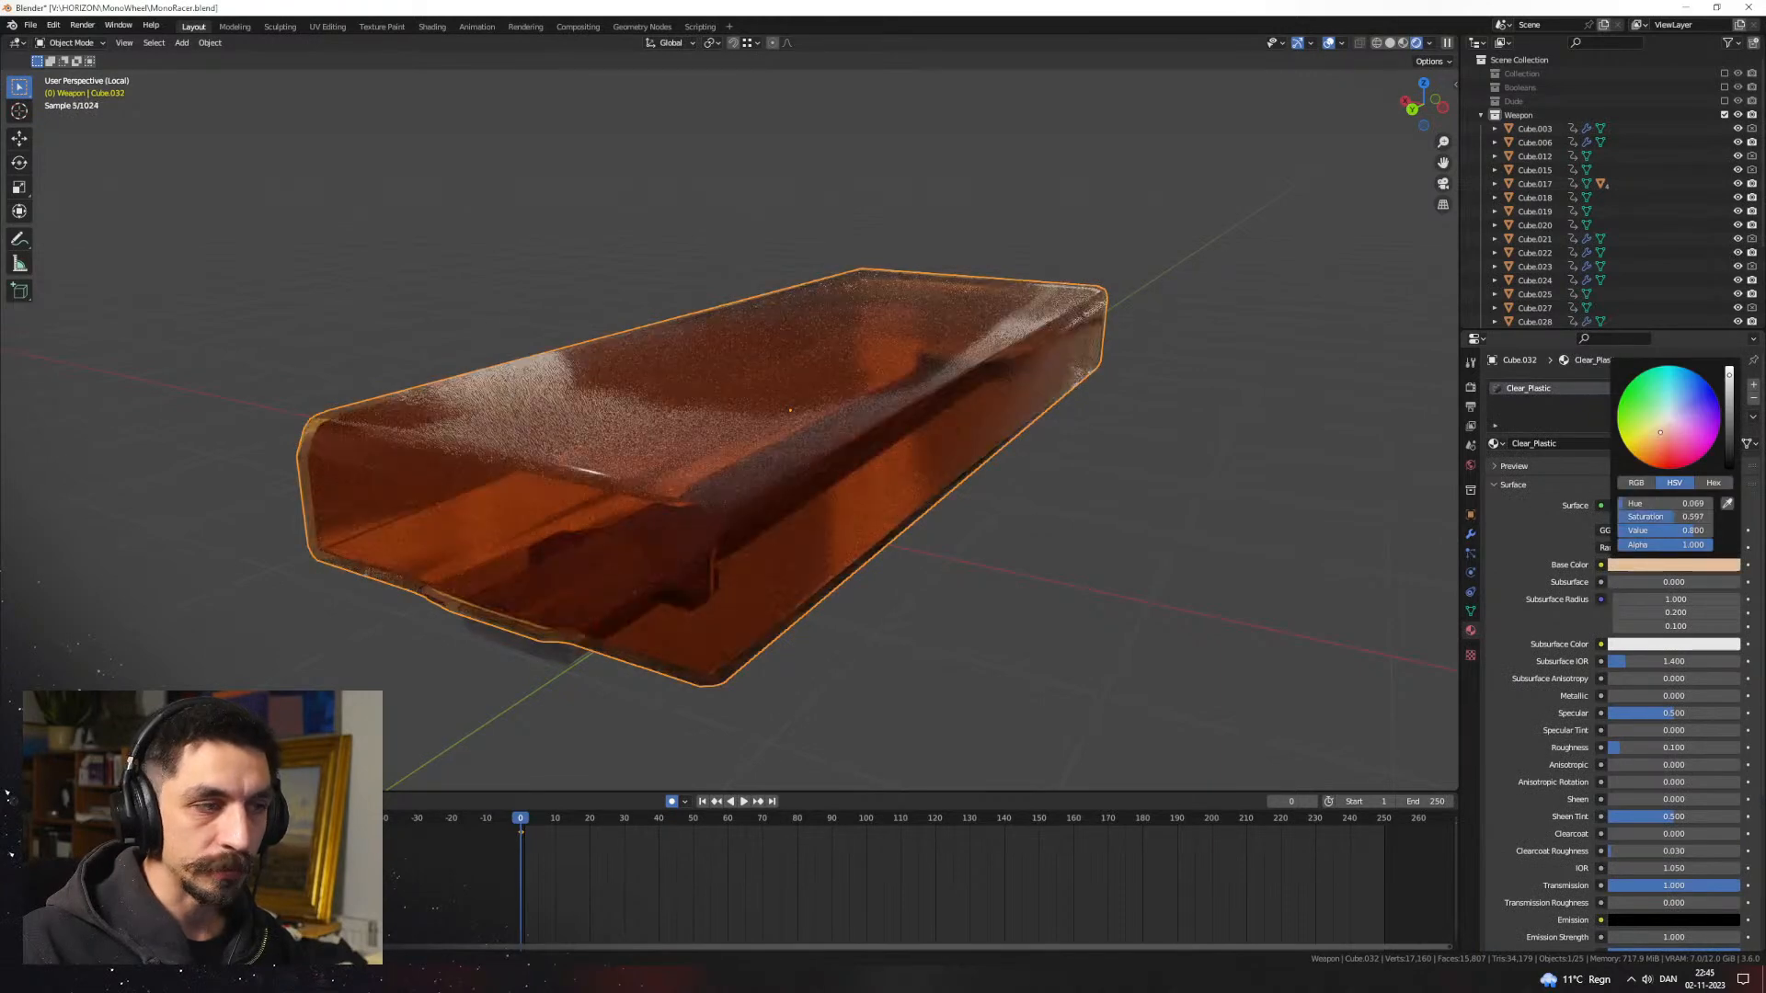
left_click_drag(1662, 424, 1664, 423)
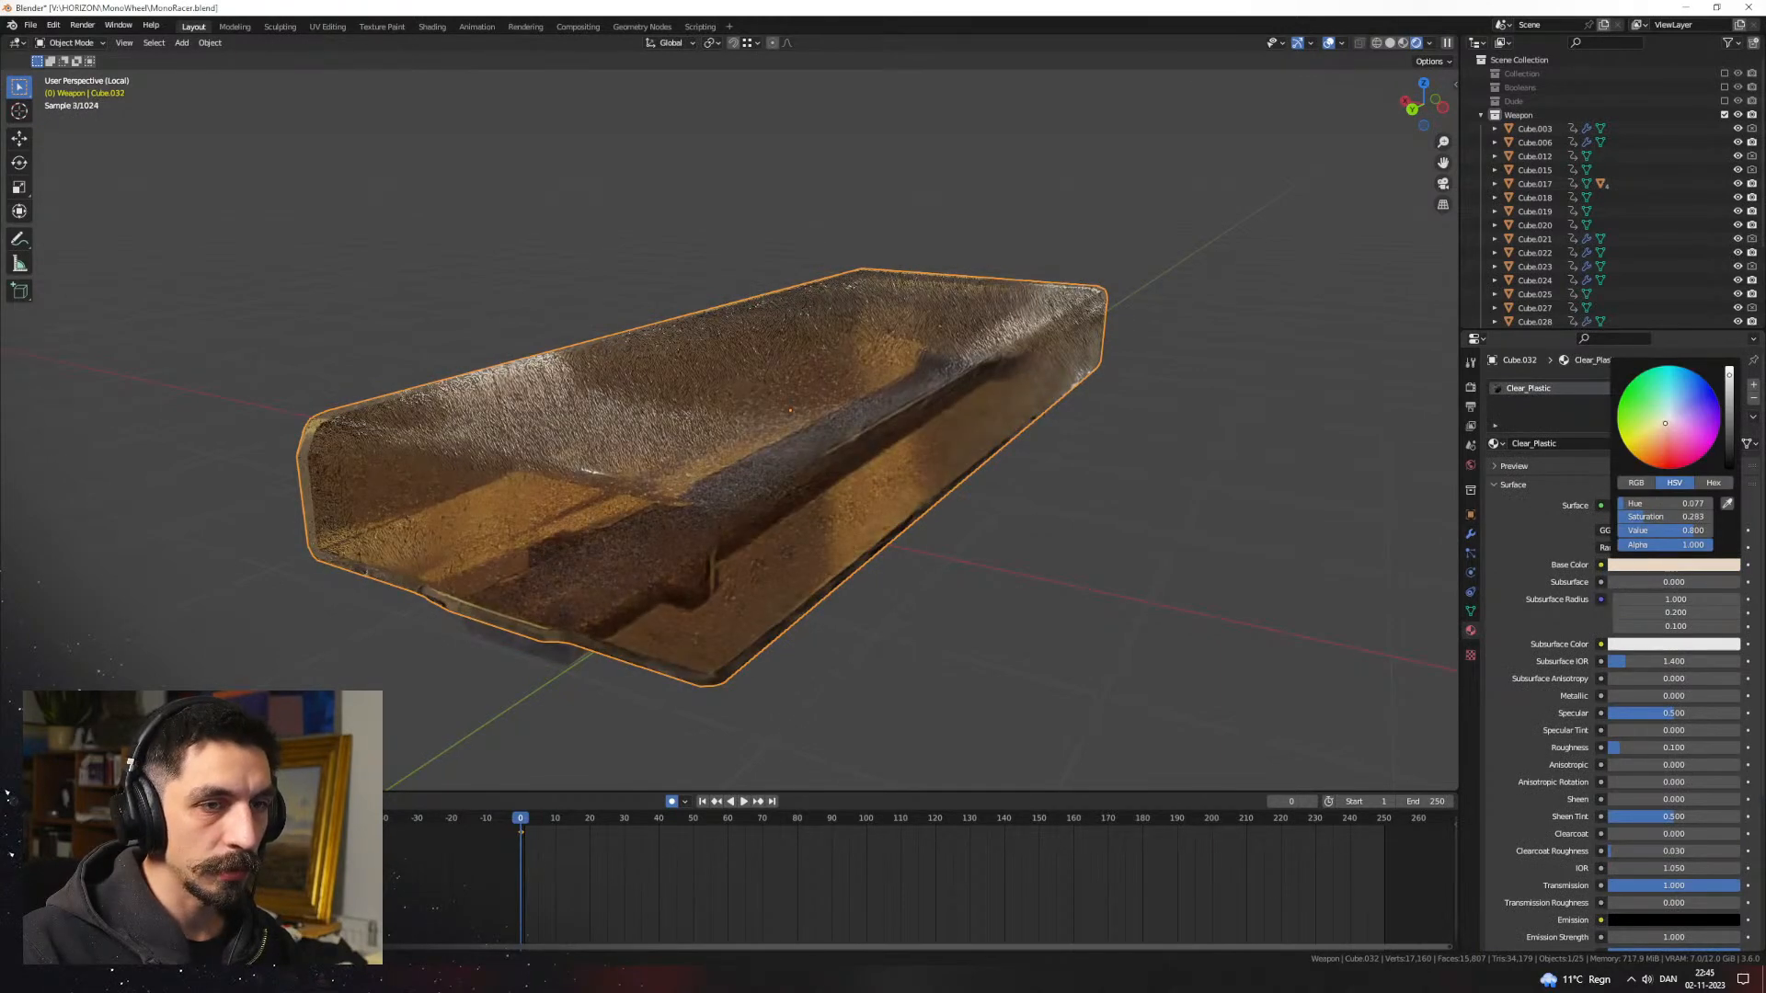
Step: Set the Clear_Plastic material's roughness to 0.05
scroll(1536, 747, "down", 3)
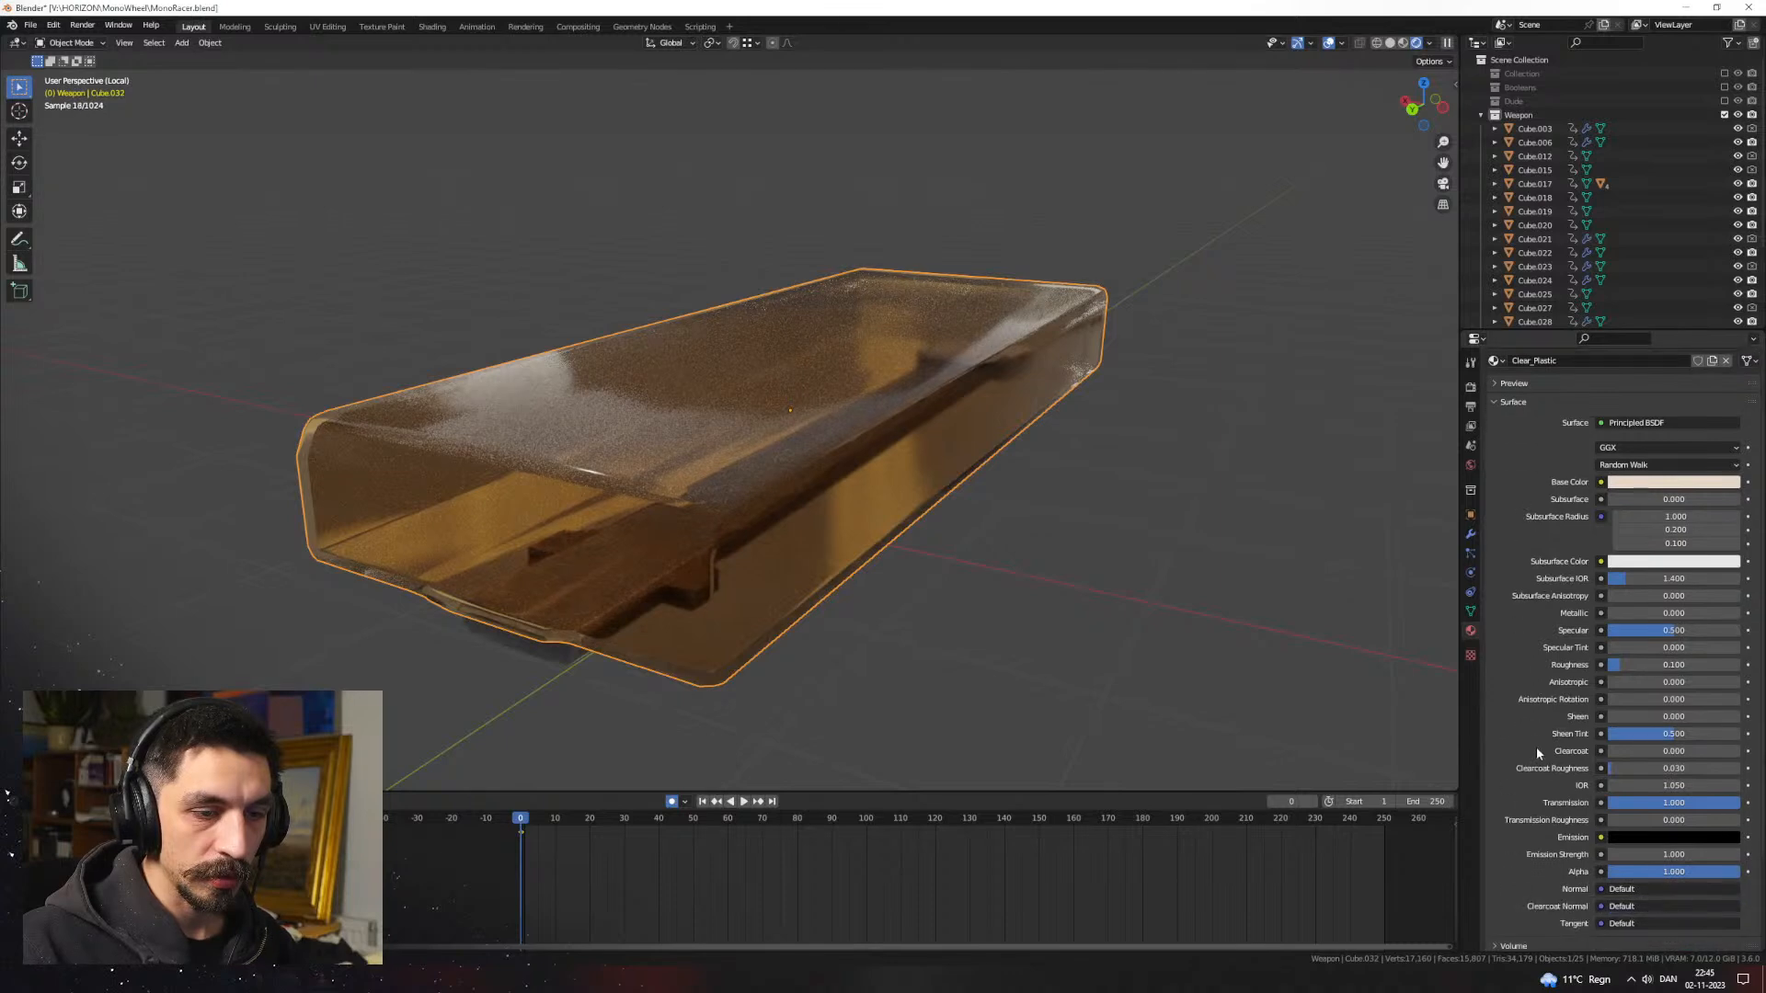
left_click(1640, 665)
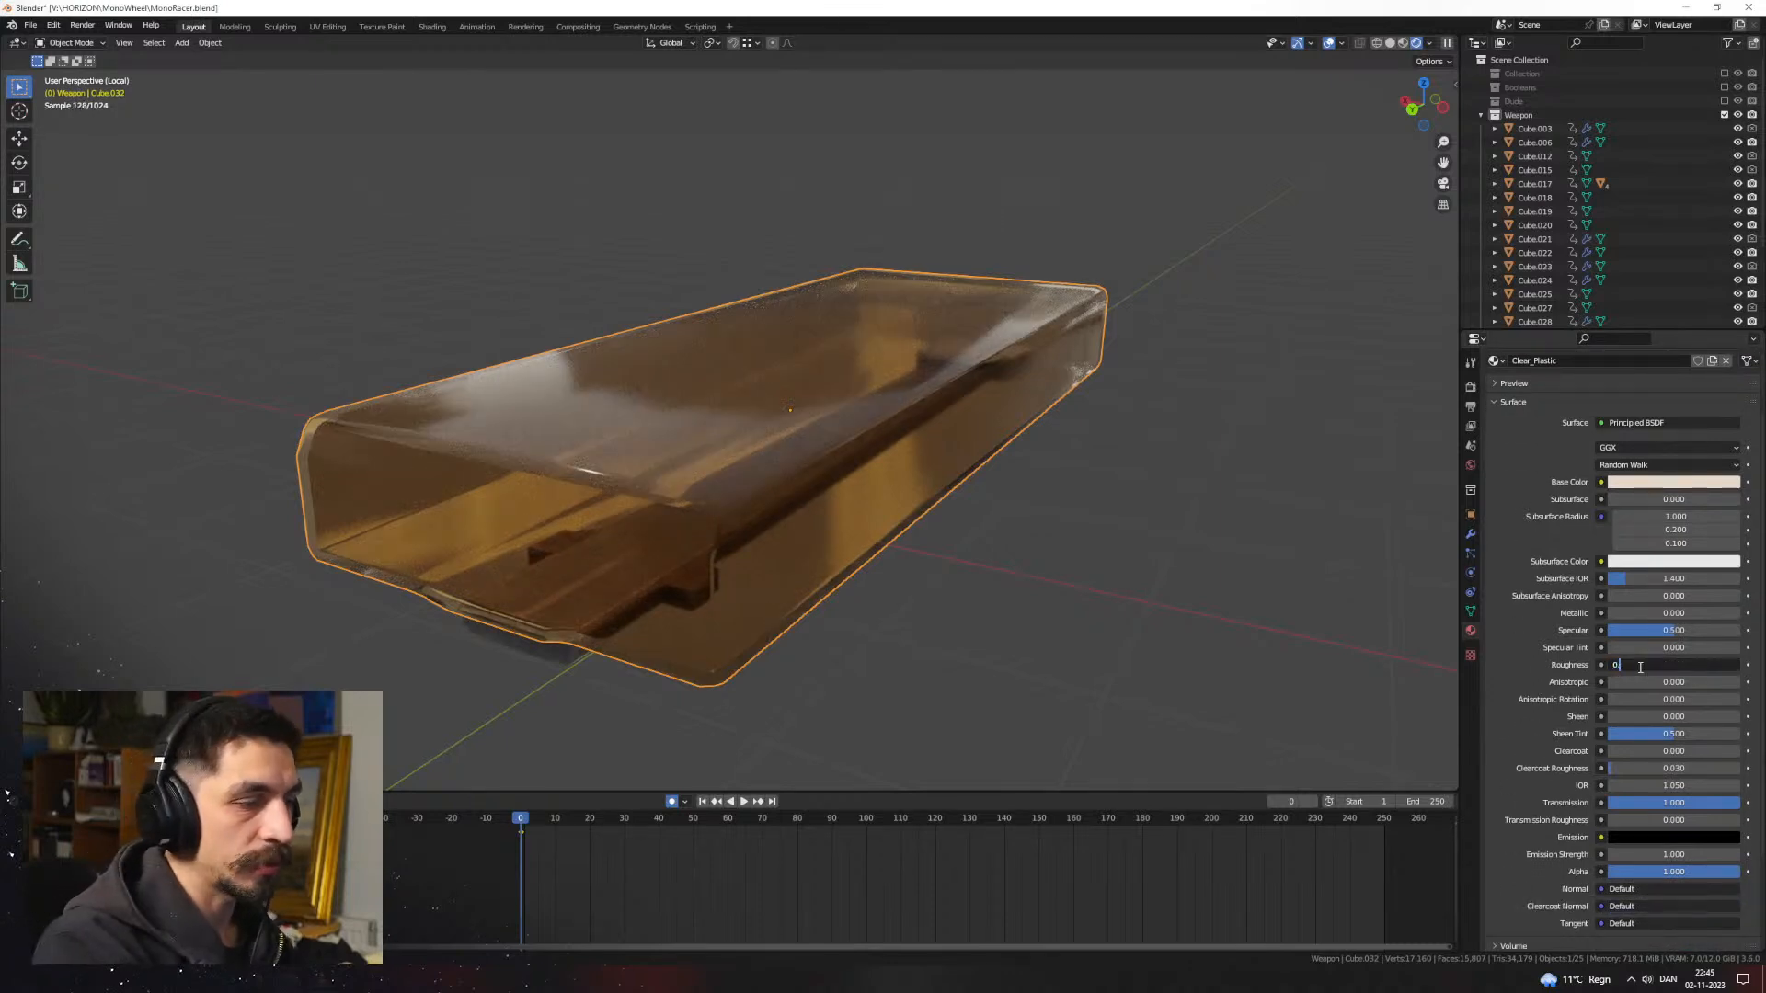
type("0.05")
key("Return")
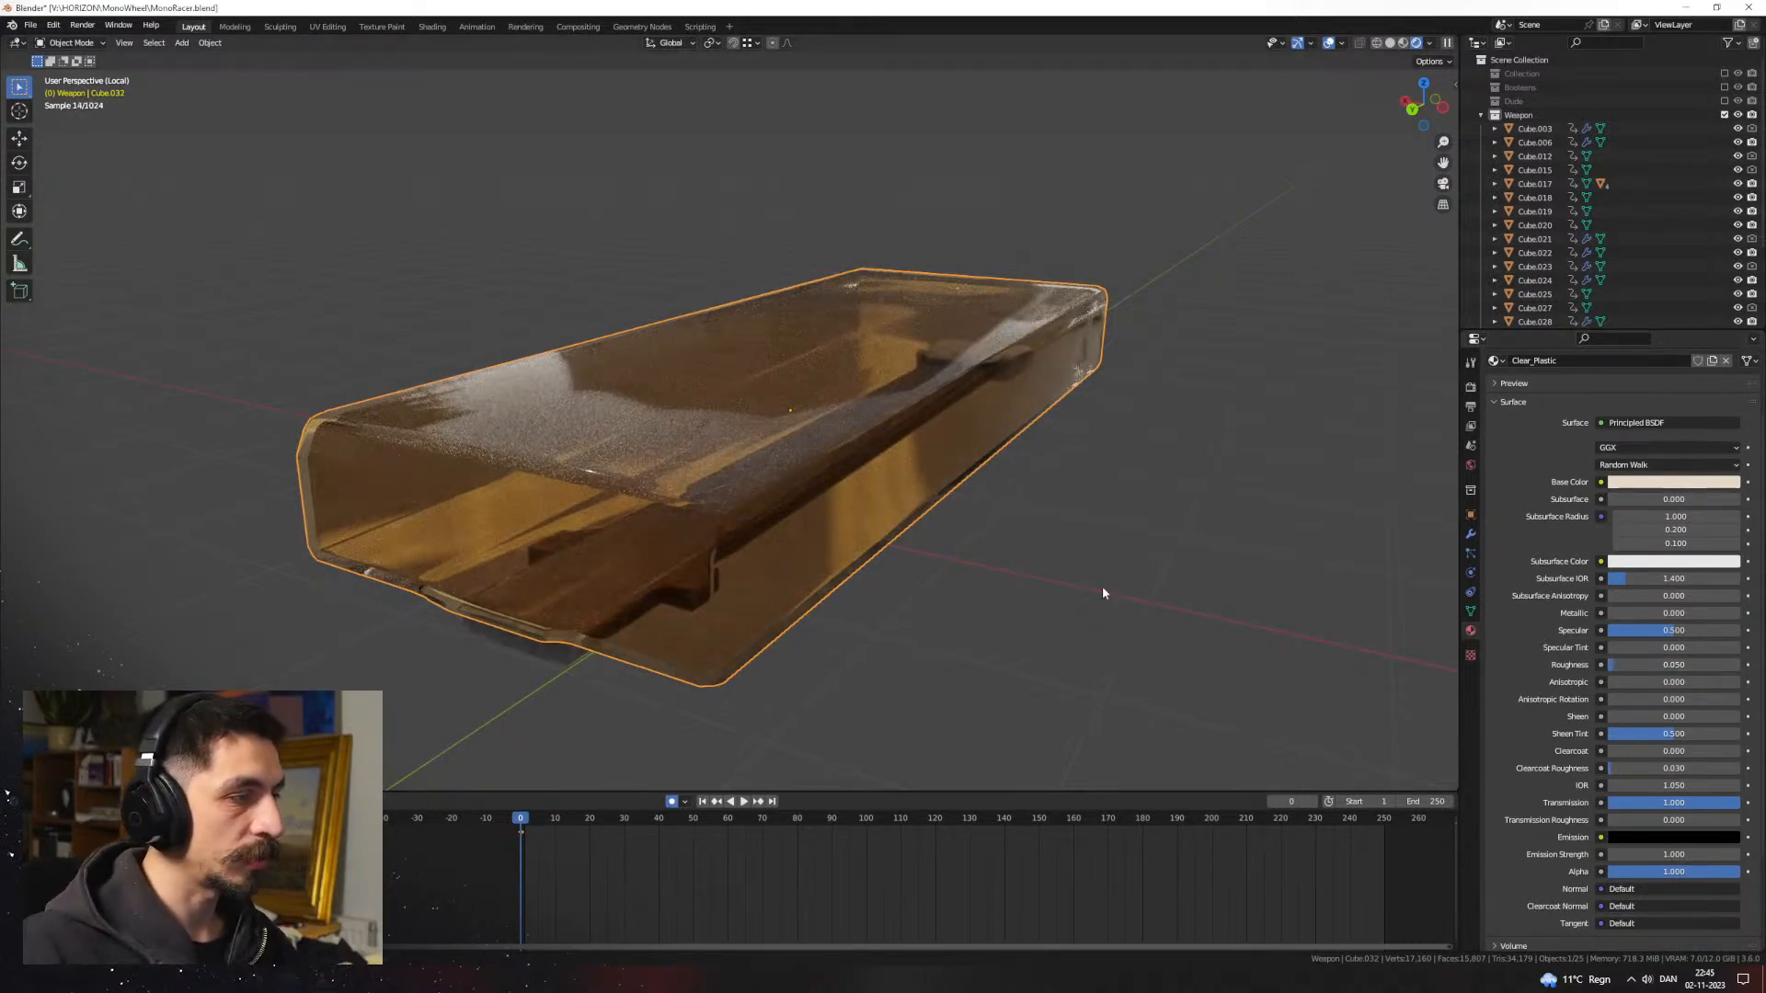
middle_click_drag(1102, 581, 1301, 193)
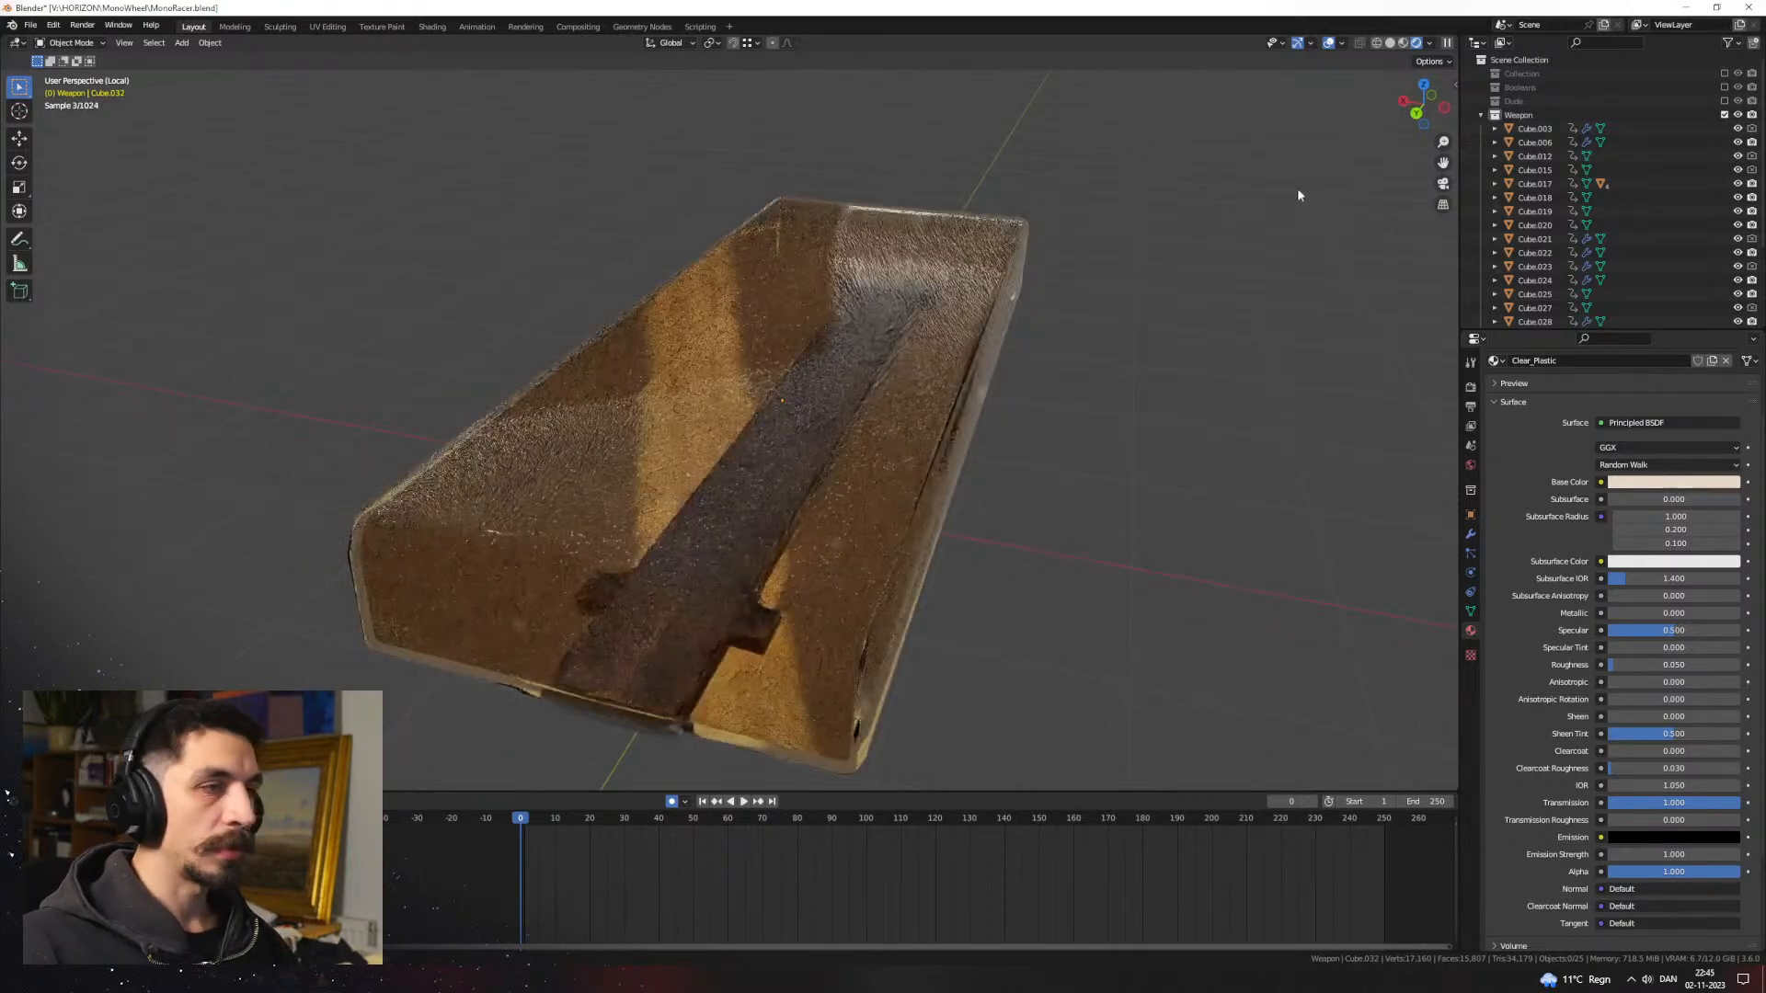
Step: Leave the isolated view to show the whole weapon and reveal all hidden objects
key("KP_Divide")
left_click(1237, 577)
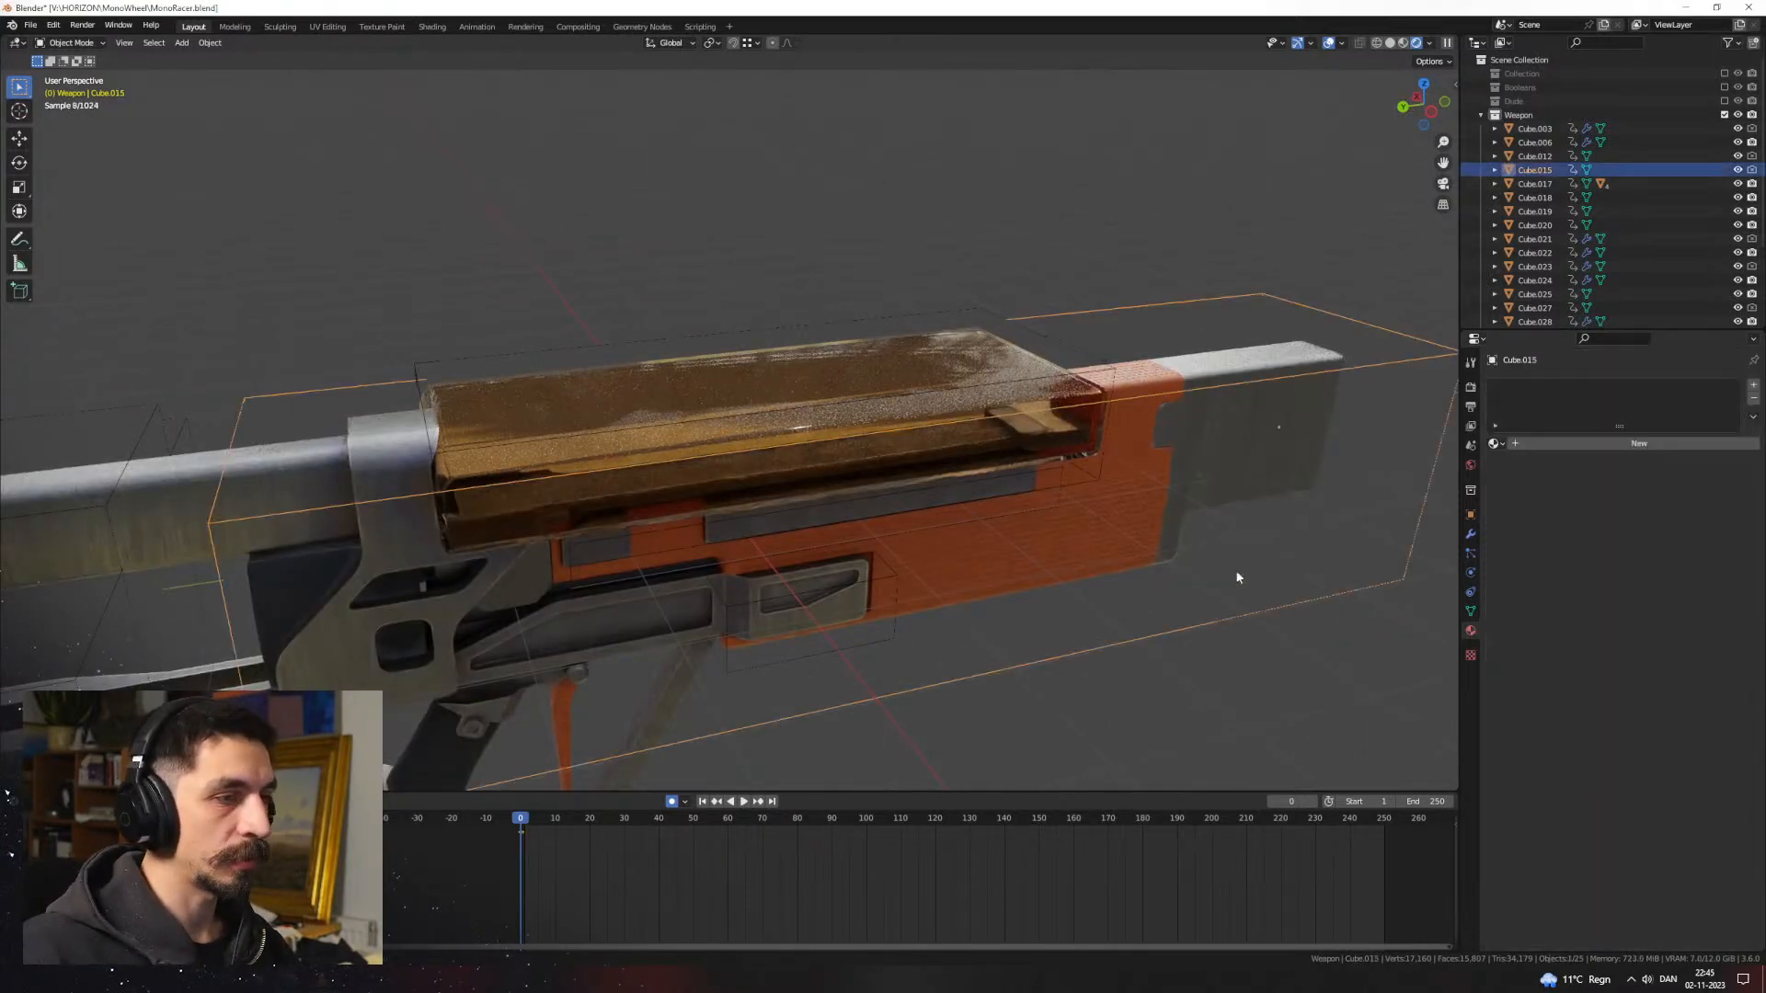
left_click(1130, 745)
middle_click_drag(1129, 745, 958, 625)
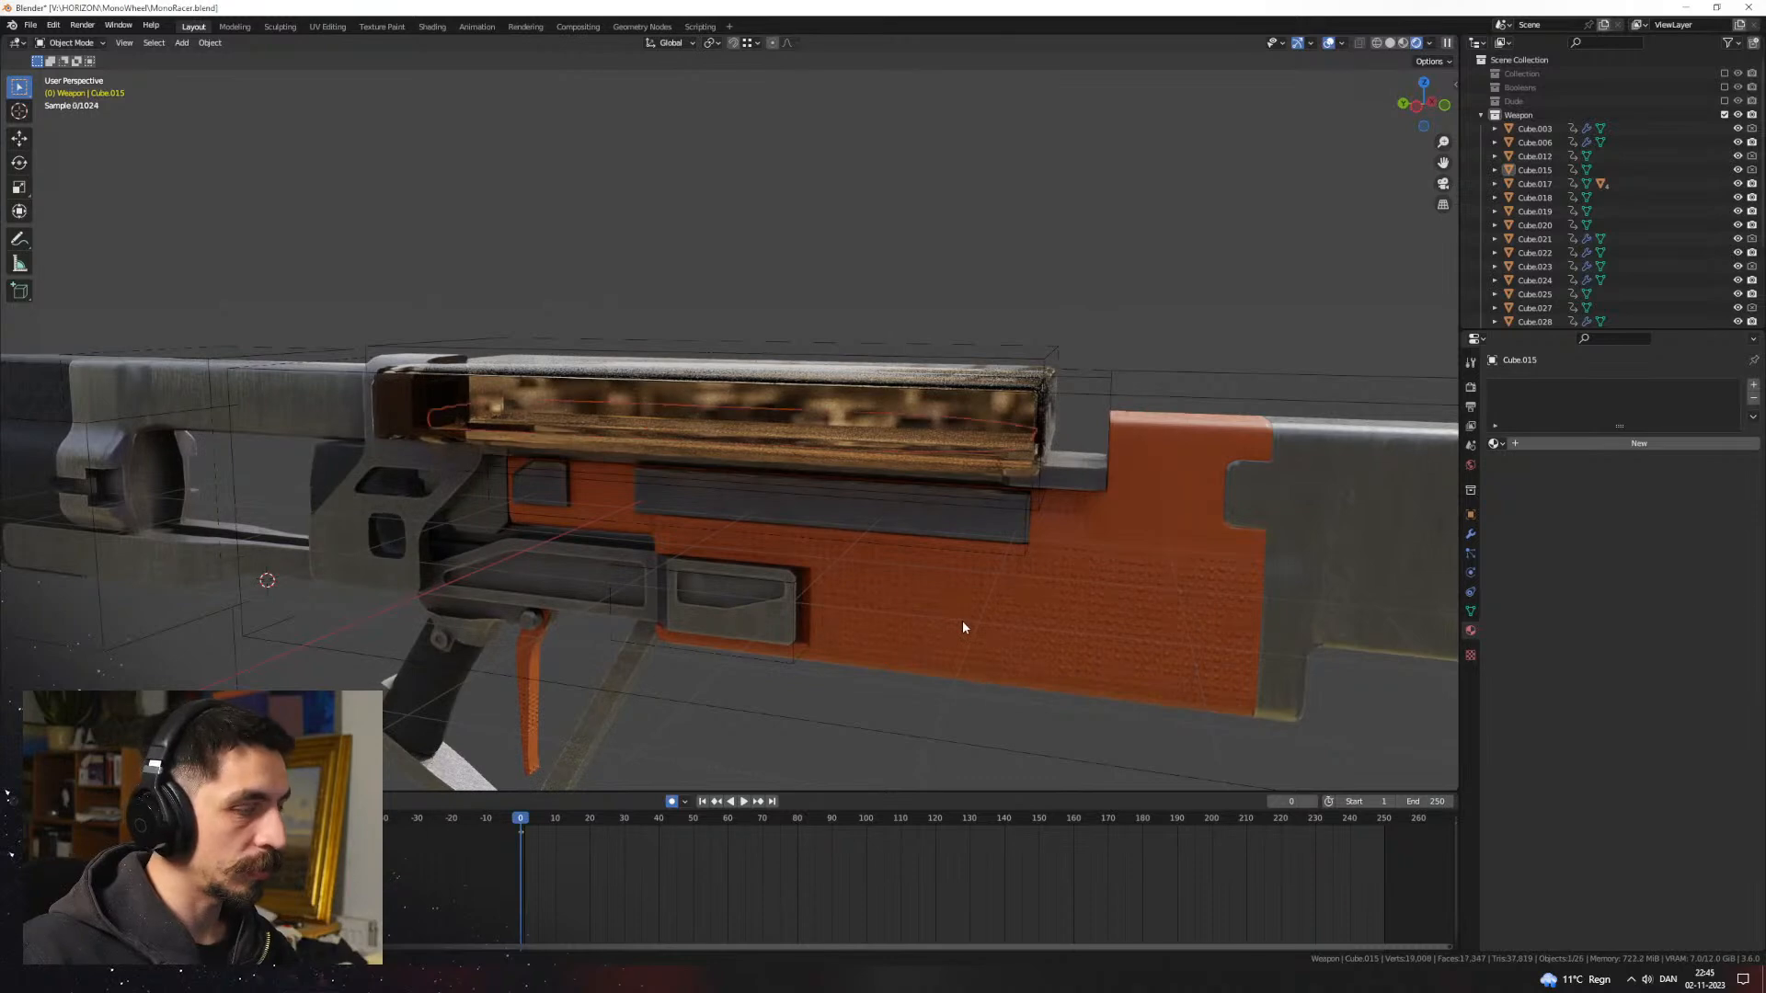
key("alt+h")
left_click(977, 290)
middle_click_drag(978, 291, 864, 490)
Step: Open the clear plastic casing for mesh editing and enable Clipping on its Mirror modifier
scroll(789, 526, "up", 4)
left_click(865, 490)
middle_click_drag(932, 406, 728, 456)
left_click(832, 494)
left_click(727, 456)
key("Tab")
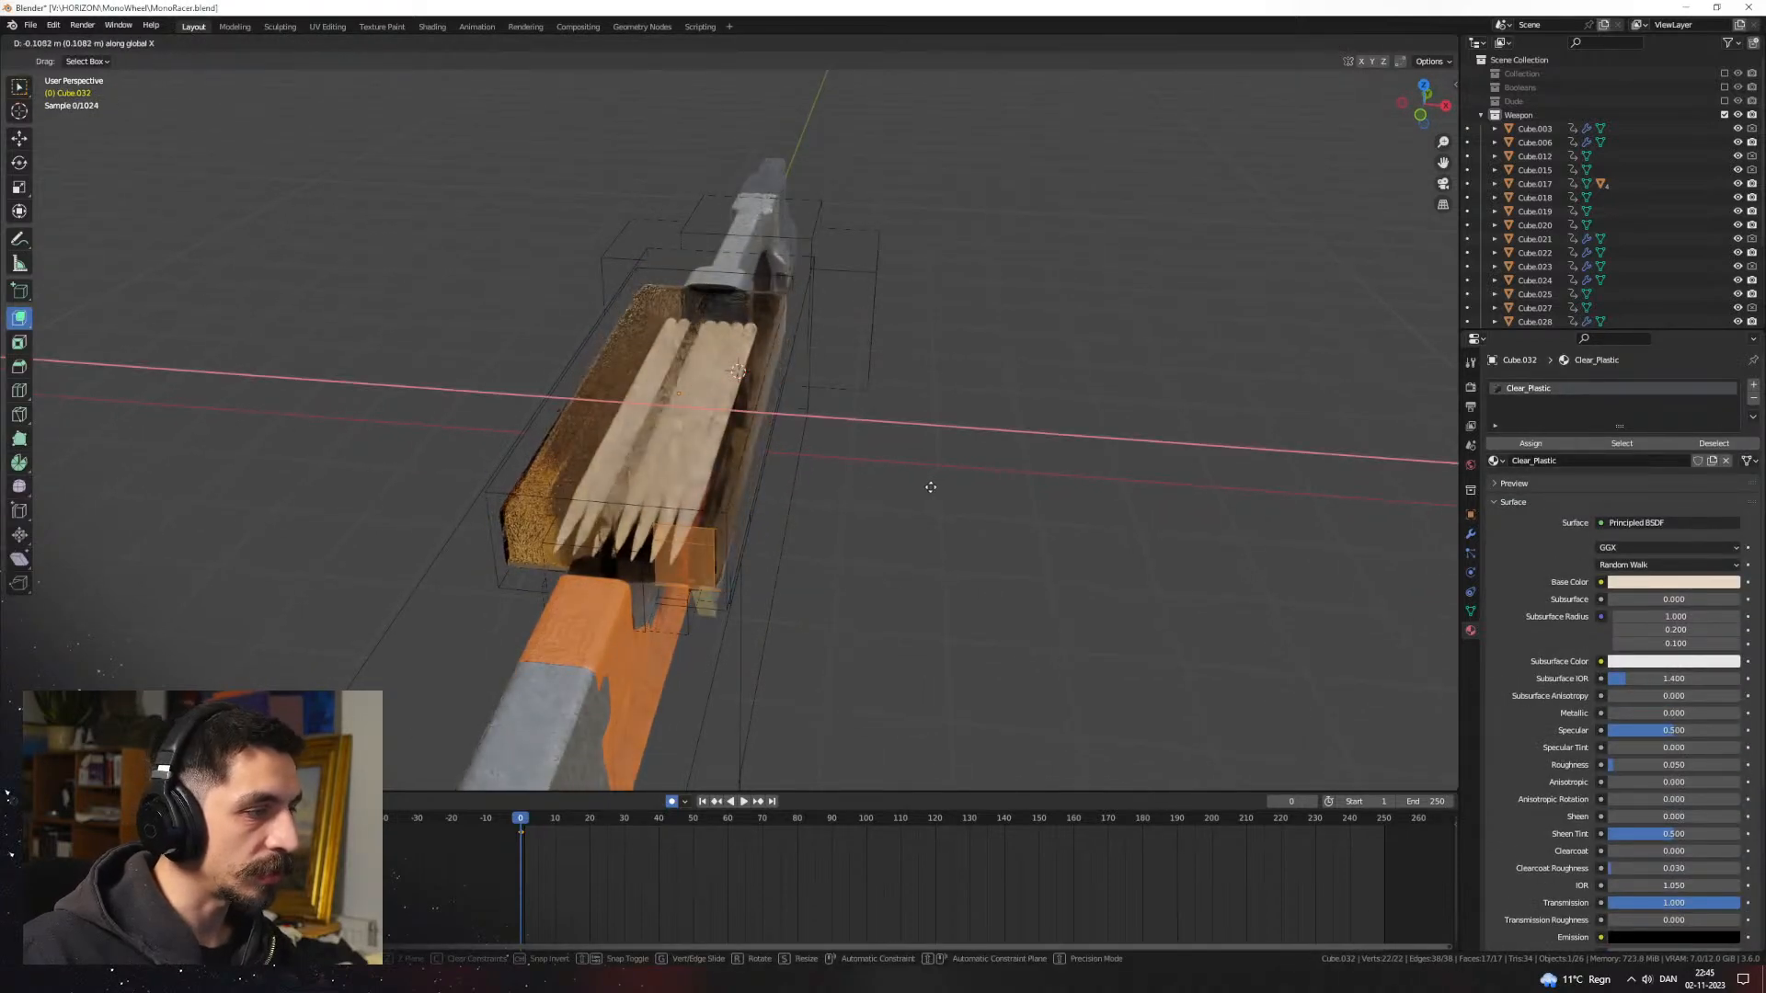
left_click(1469, 534)
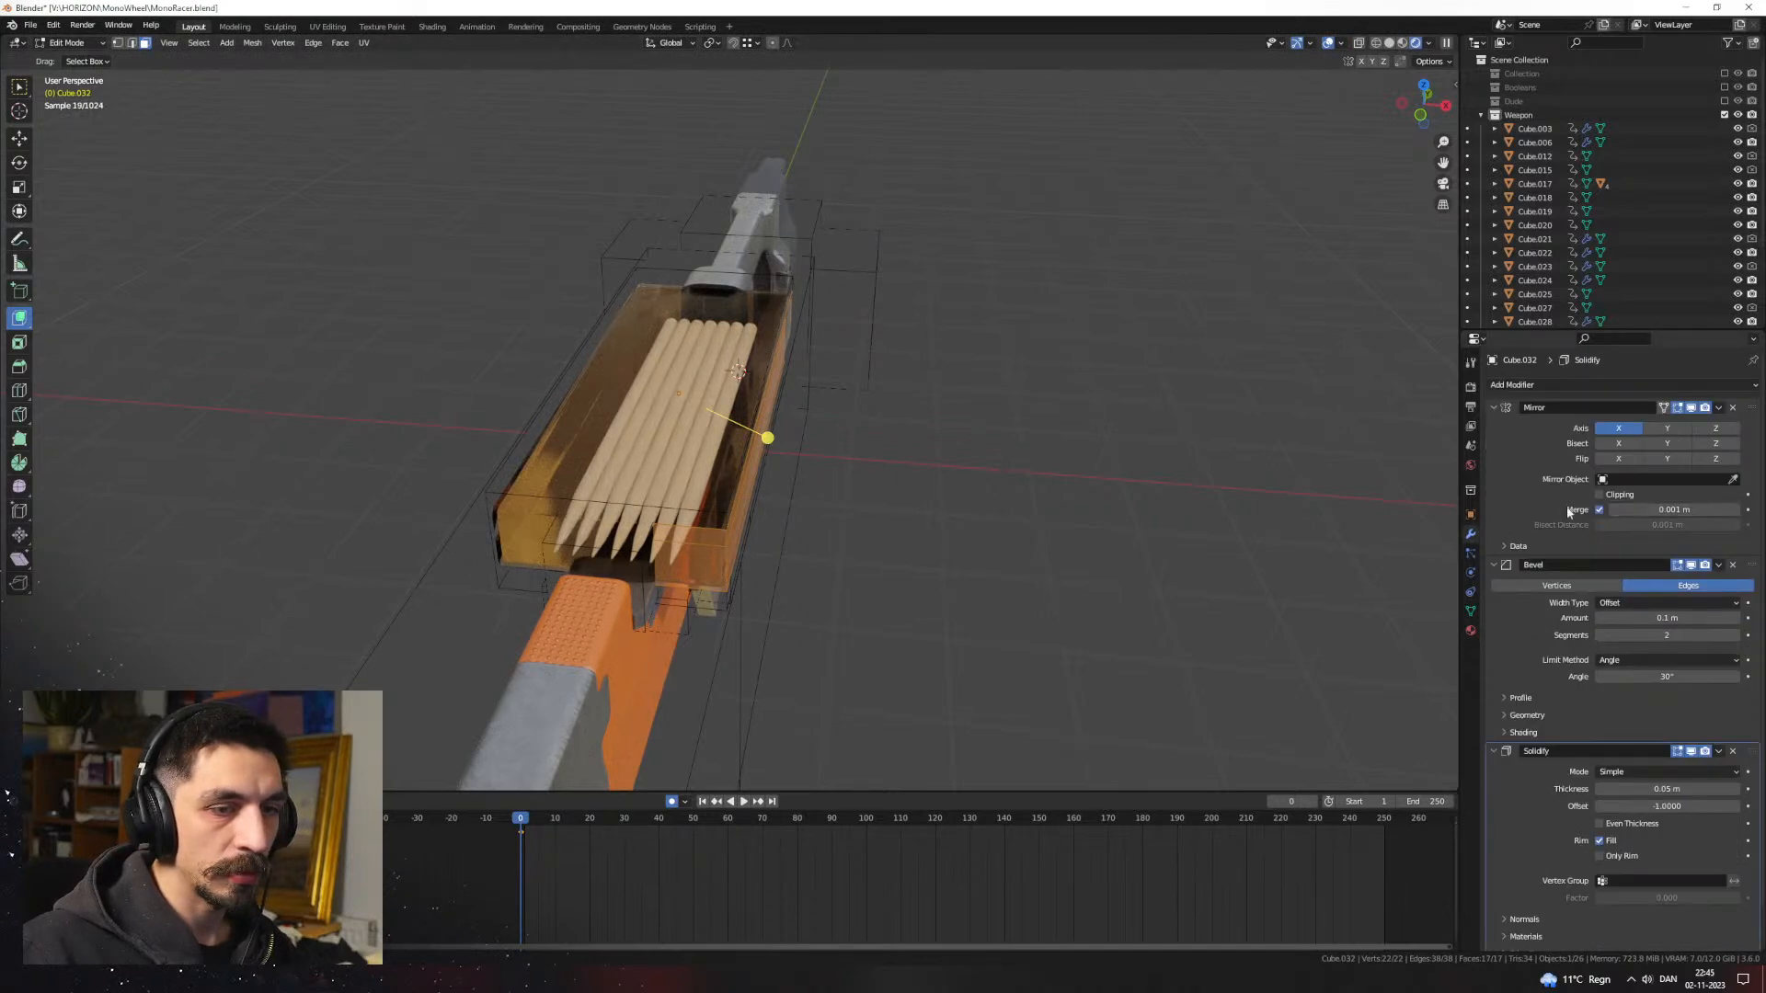
left_click(1599, 495)
key("z")
left_click(1027, 518)
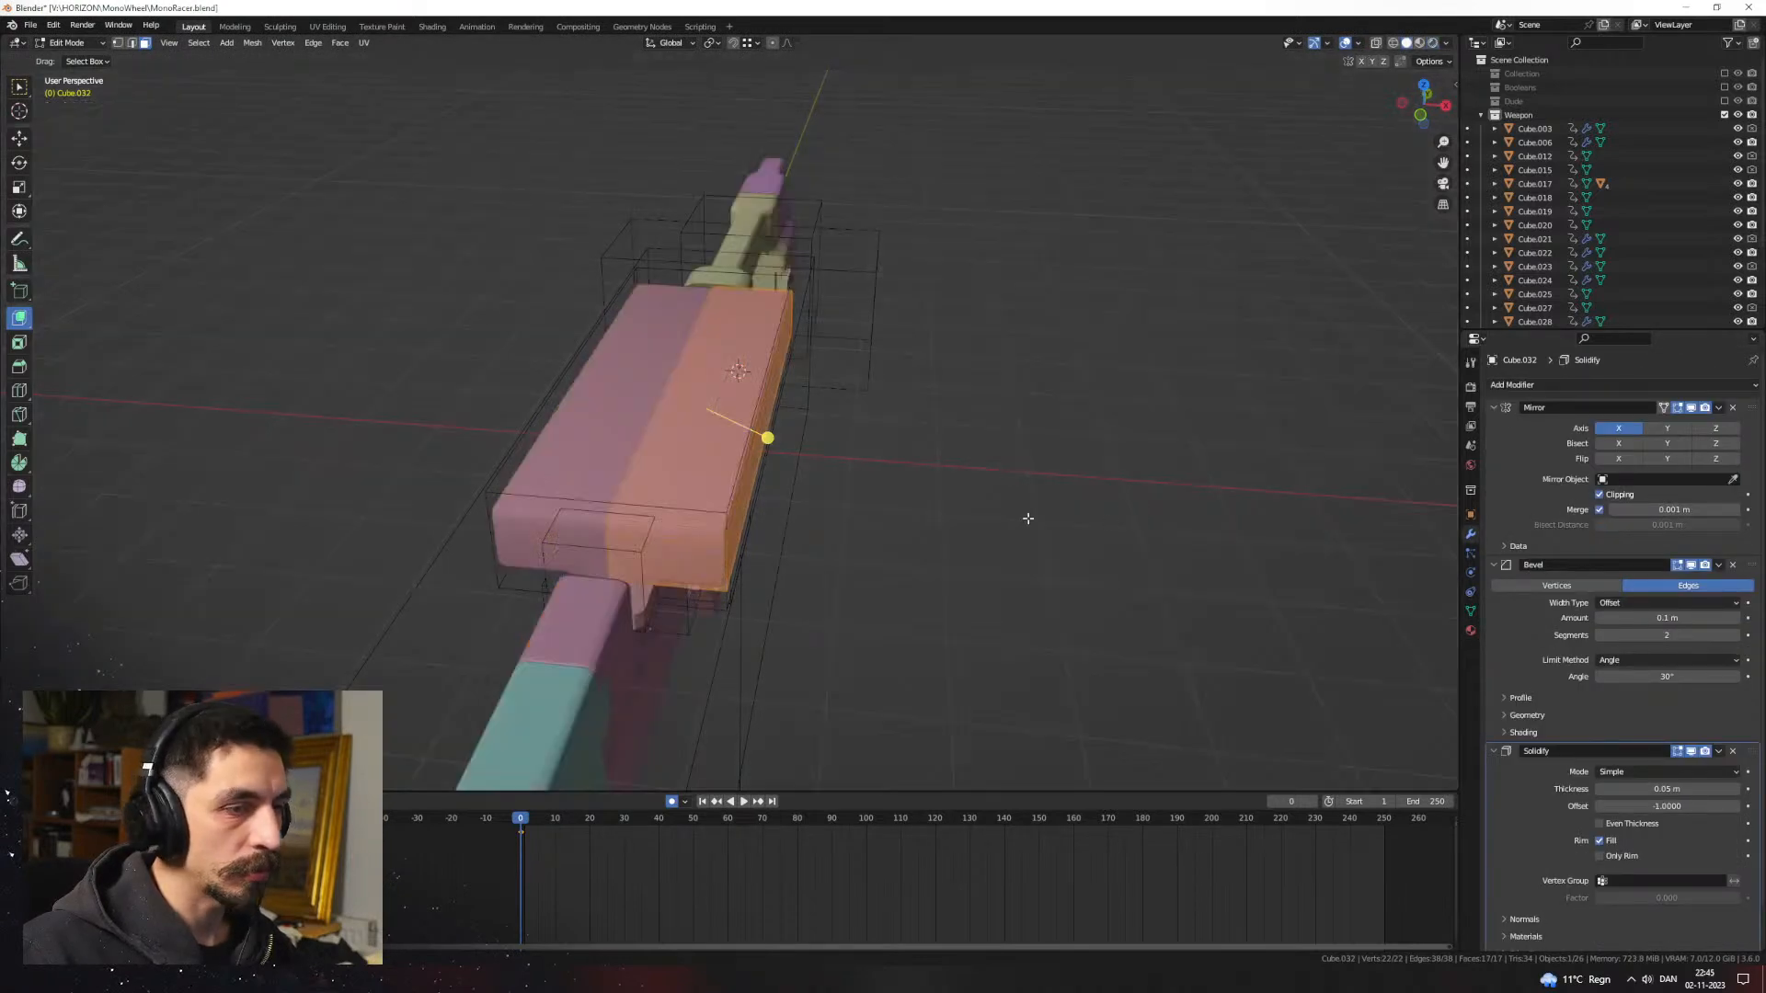
scroll(1012, 508, "up", 2)
mouse_move(874, 512)
middle_mouse_down("shift")
mouse_move(938, 511)
mouse_move(869, 505)
middle_mouse_up("shift")
key("g")
key("x")
right_click(994, 519)
Step: Select the vertices along the casing's outer side and move them outward along X to widen it around the ammunition
key("1")
key("z")
left_click(796, 504)
key("KP_3")
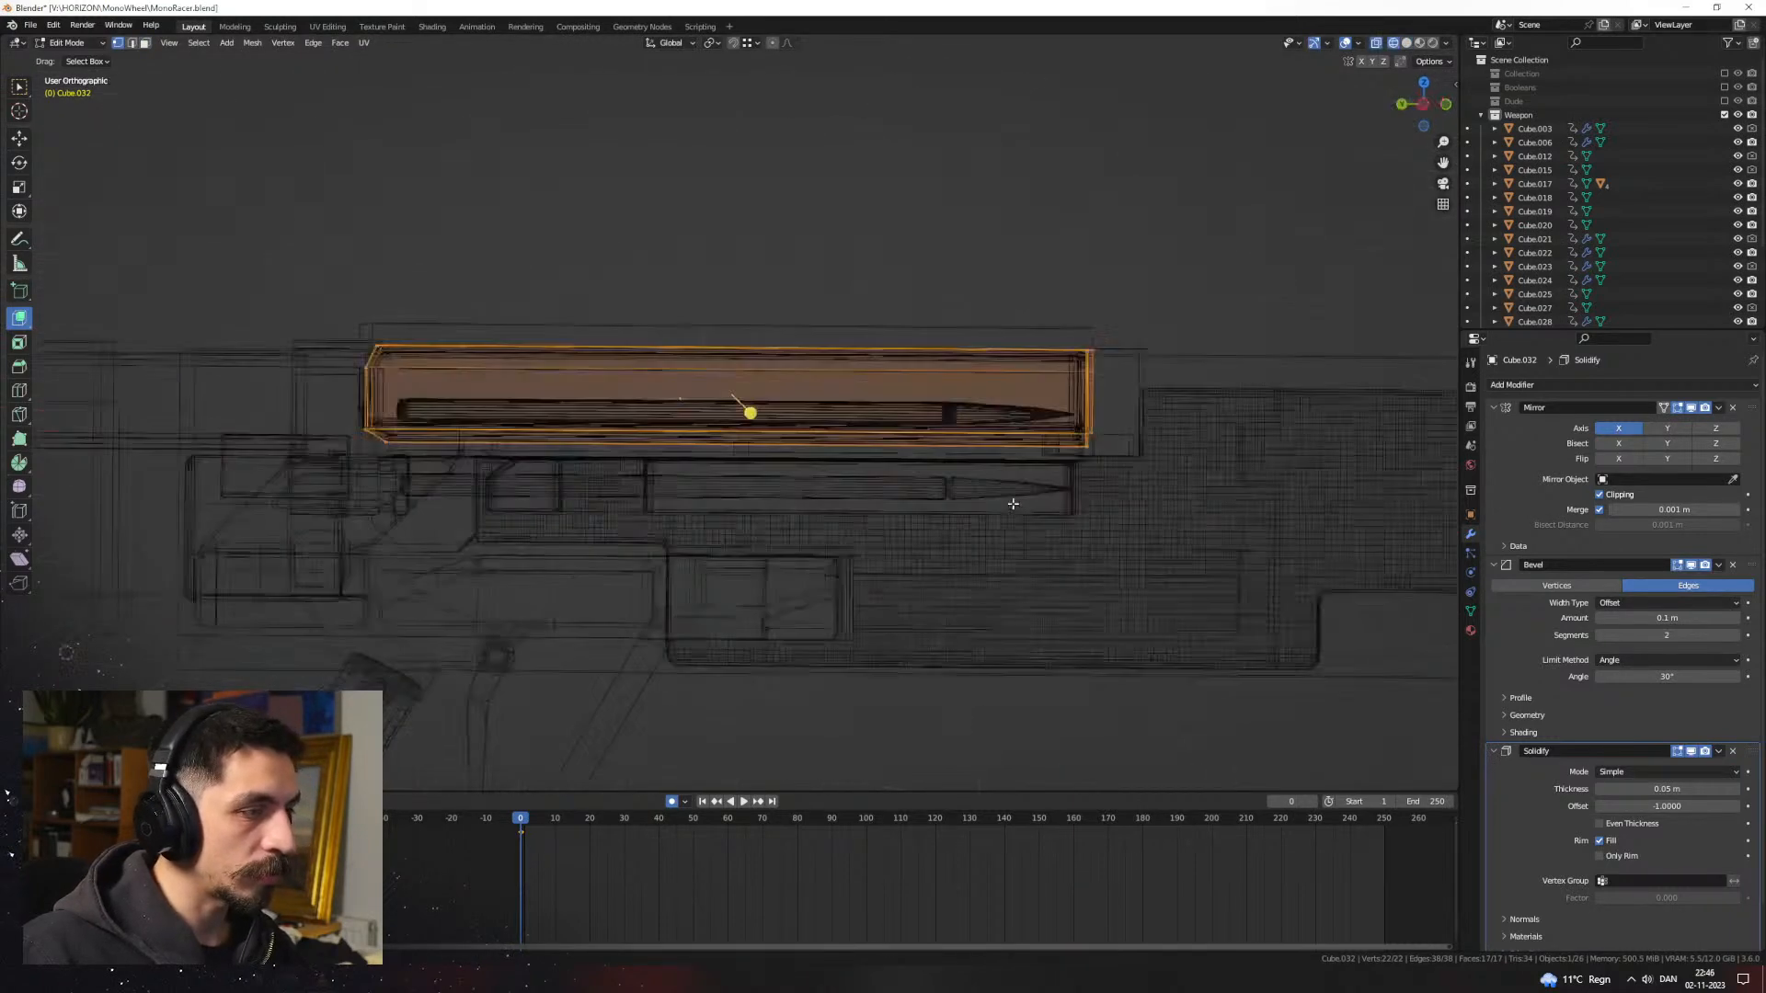
key("KP_1")
left_click_drag(1008, 533, 837, 322)
key("z")
left_click(993, 322)
middle_click_drag(1099, 372, 1076, 476)
key("z")
left_click(1080, 576)
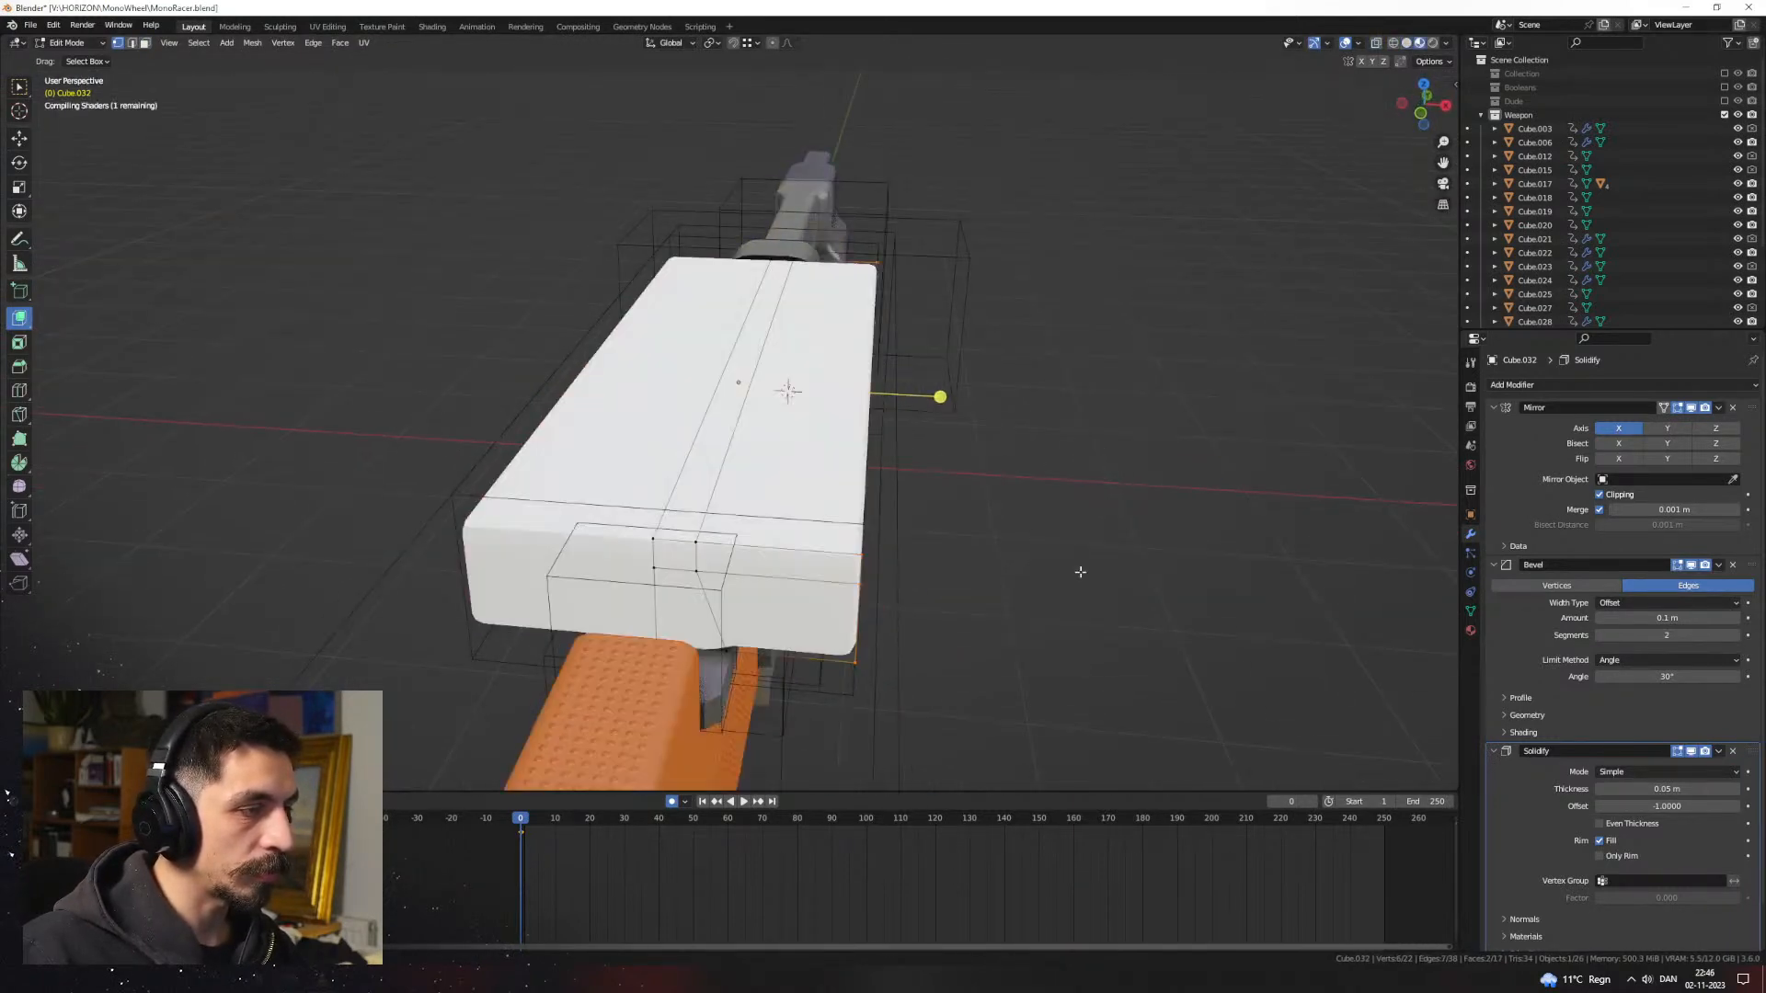
middle_click_drag(1080, 576, 1009, 558)
key("g")
key("x")
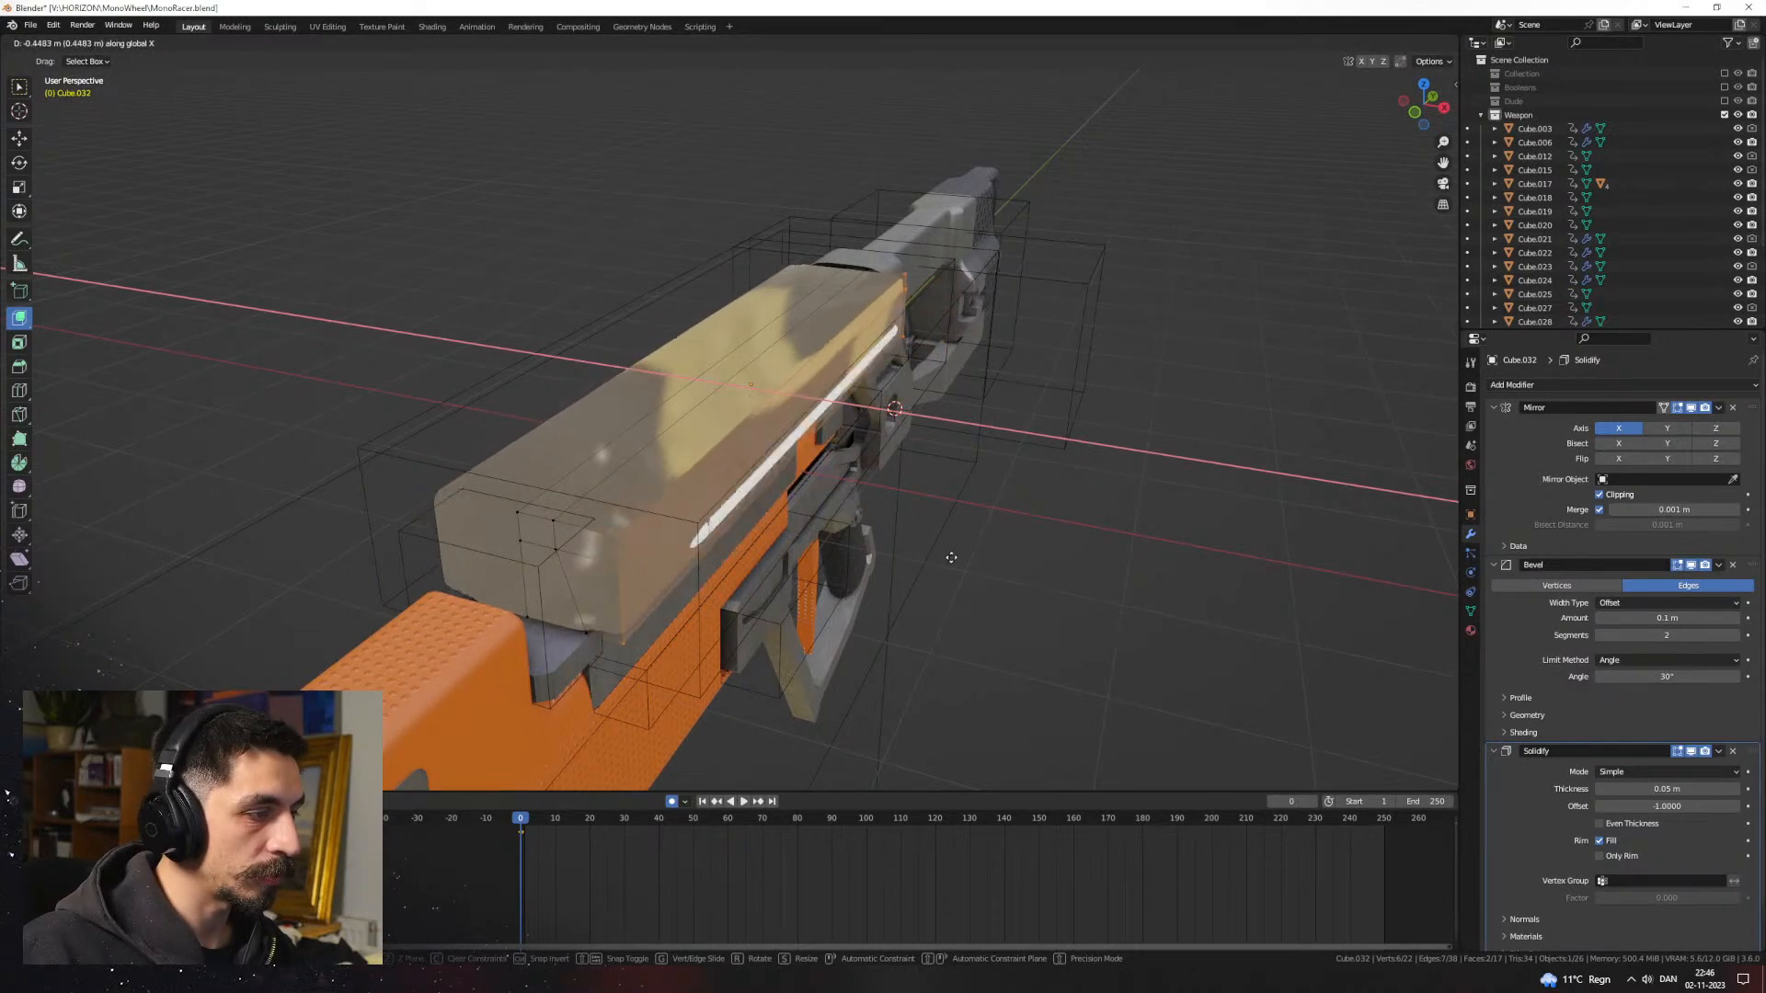
left_click(978, 564)
key("Tab")
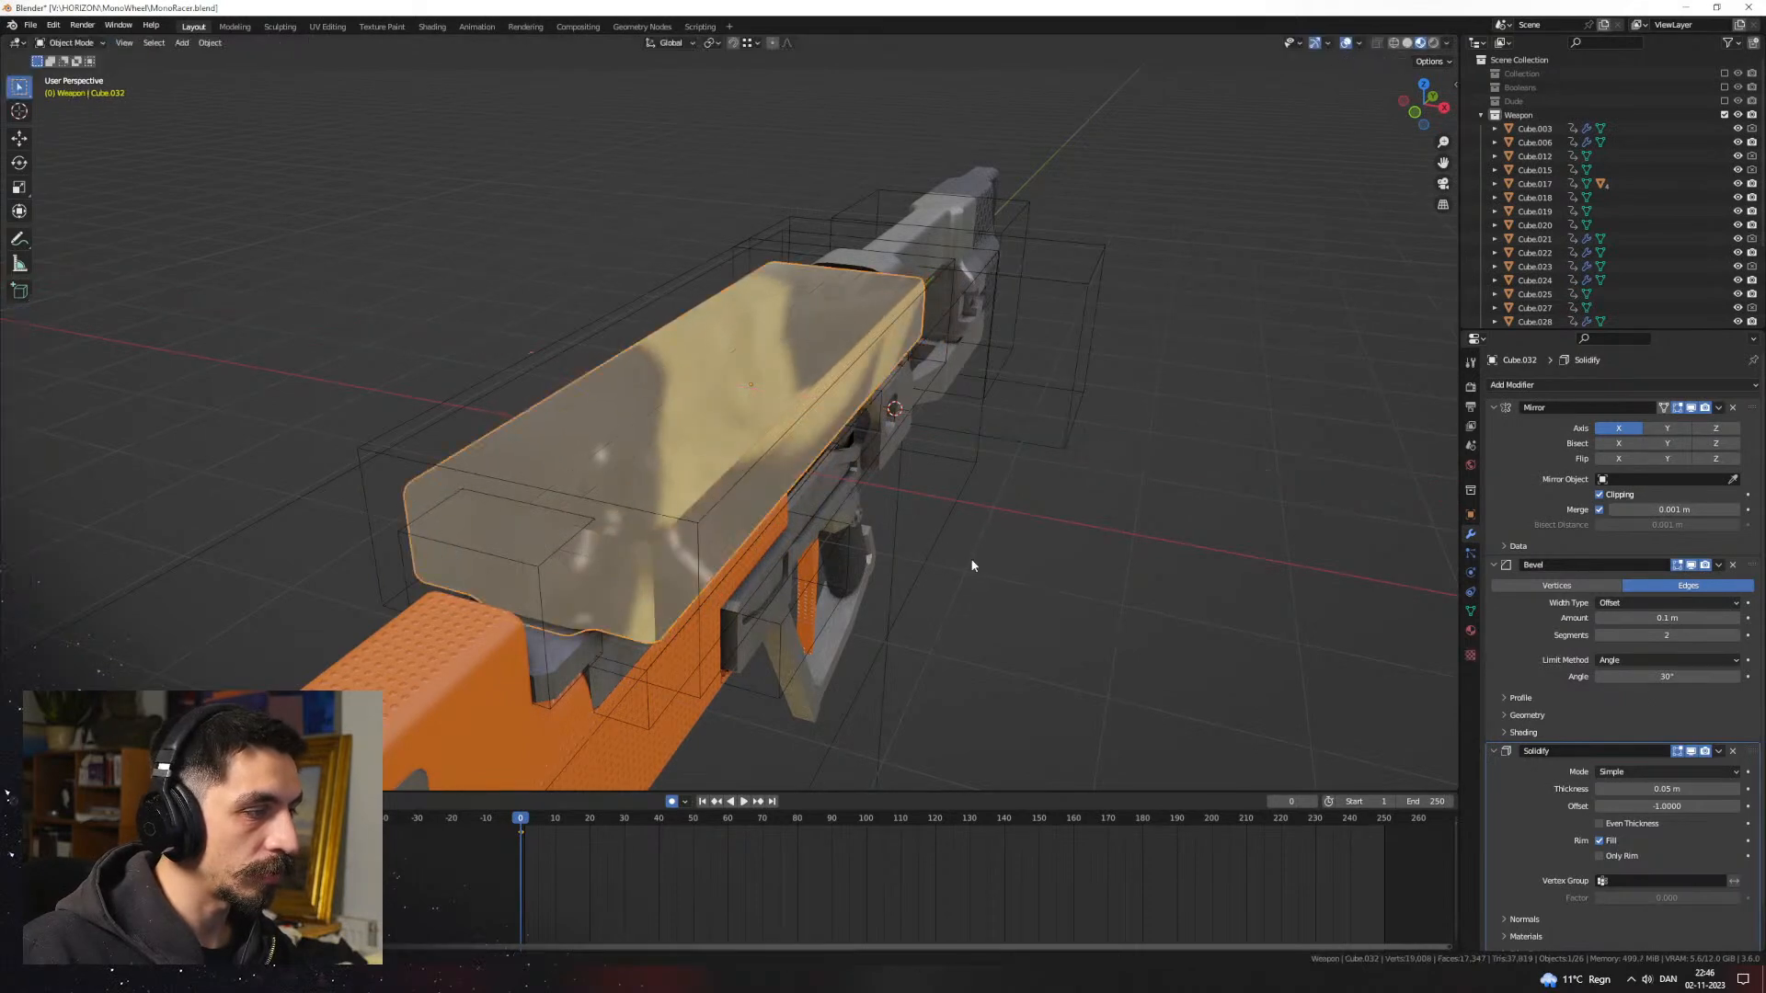
Step: Switch the viewport to rendered shading and change the Clear_Plastic material's base color to a darker, more saturated tan
left_click(1432, 43)
left_click(1139, 416)
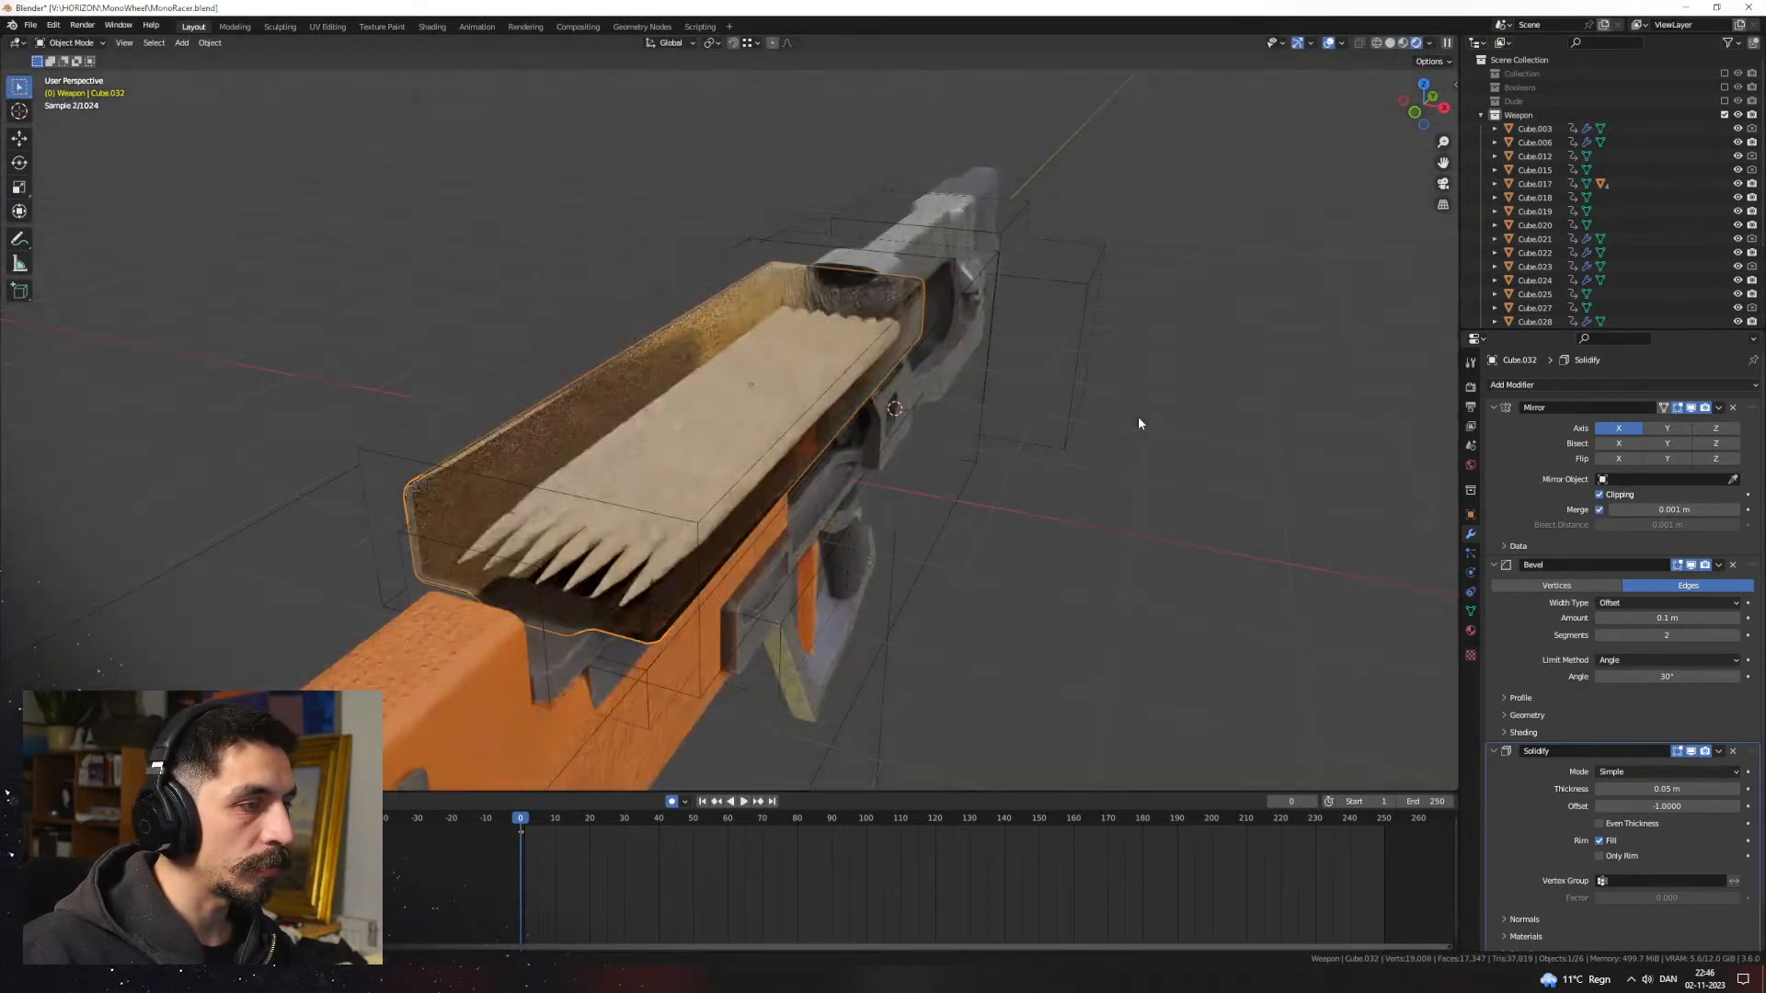
middle_click_drag(1139, 415, 769, 429)
middle_click_drag(891, 374, 993, 515)
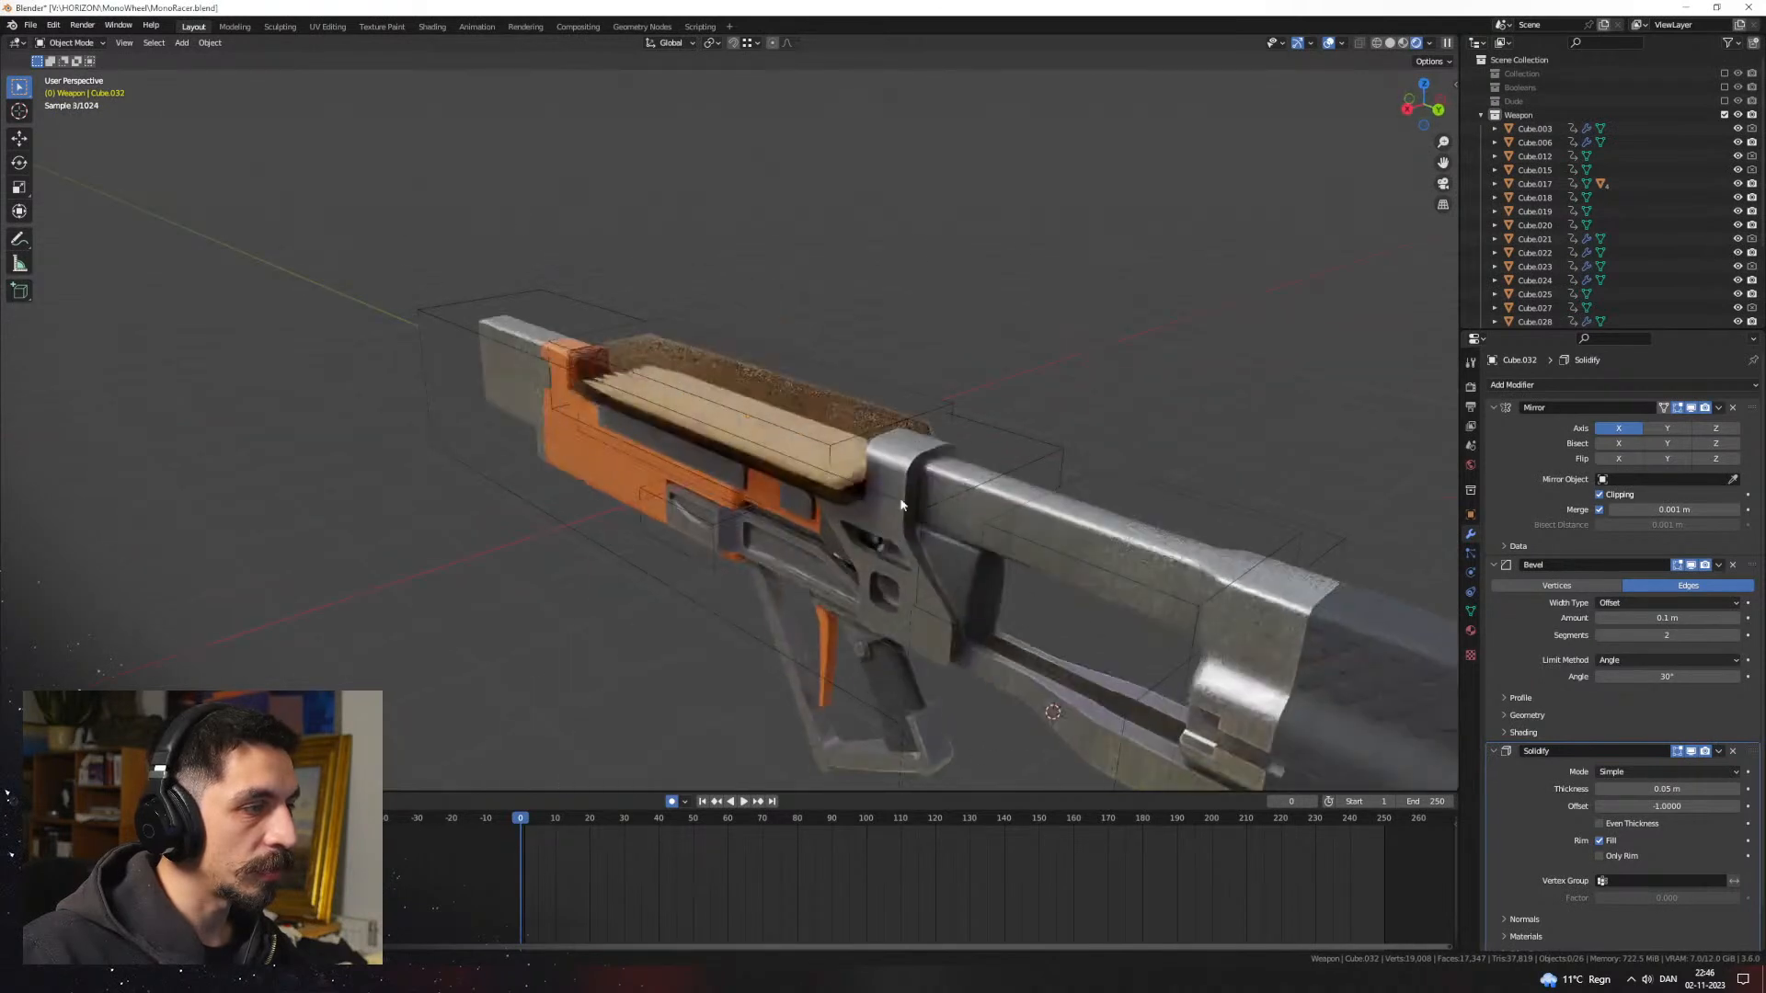
left_click(853, 469)
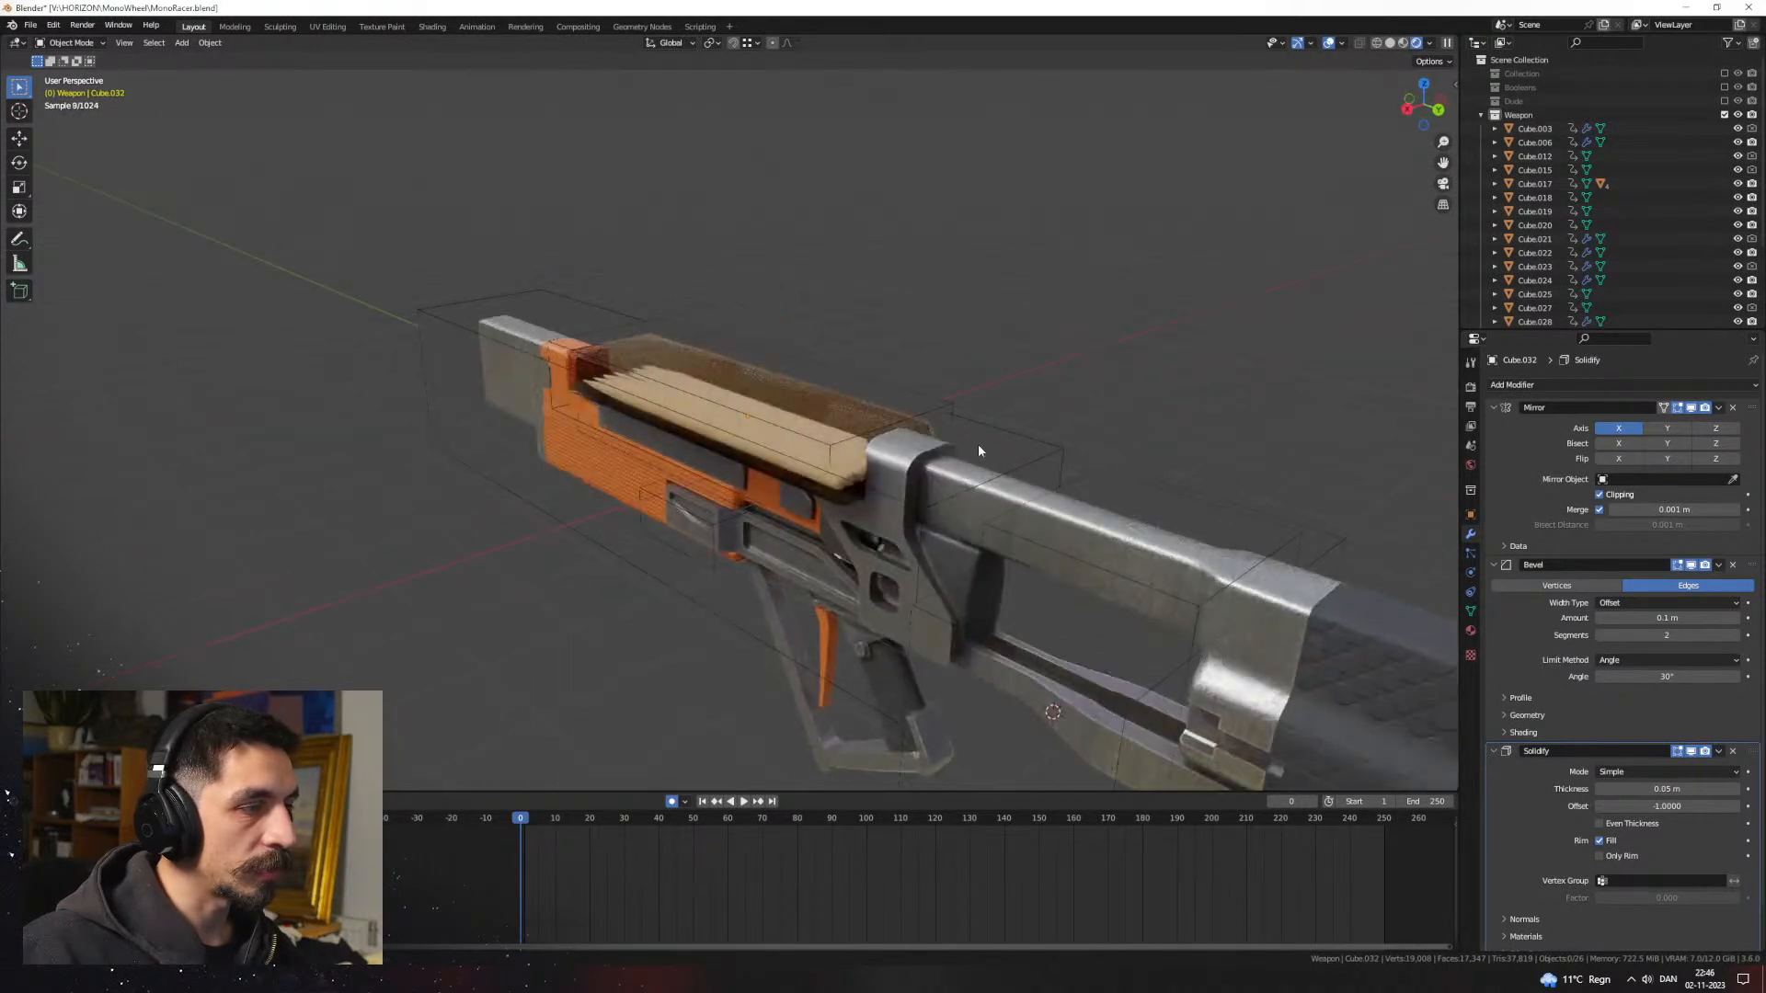
left_click(1469, 629)
left_click(1652, 571)
left_click_drag(1729, 430, 1729, 410)
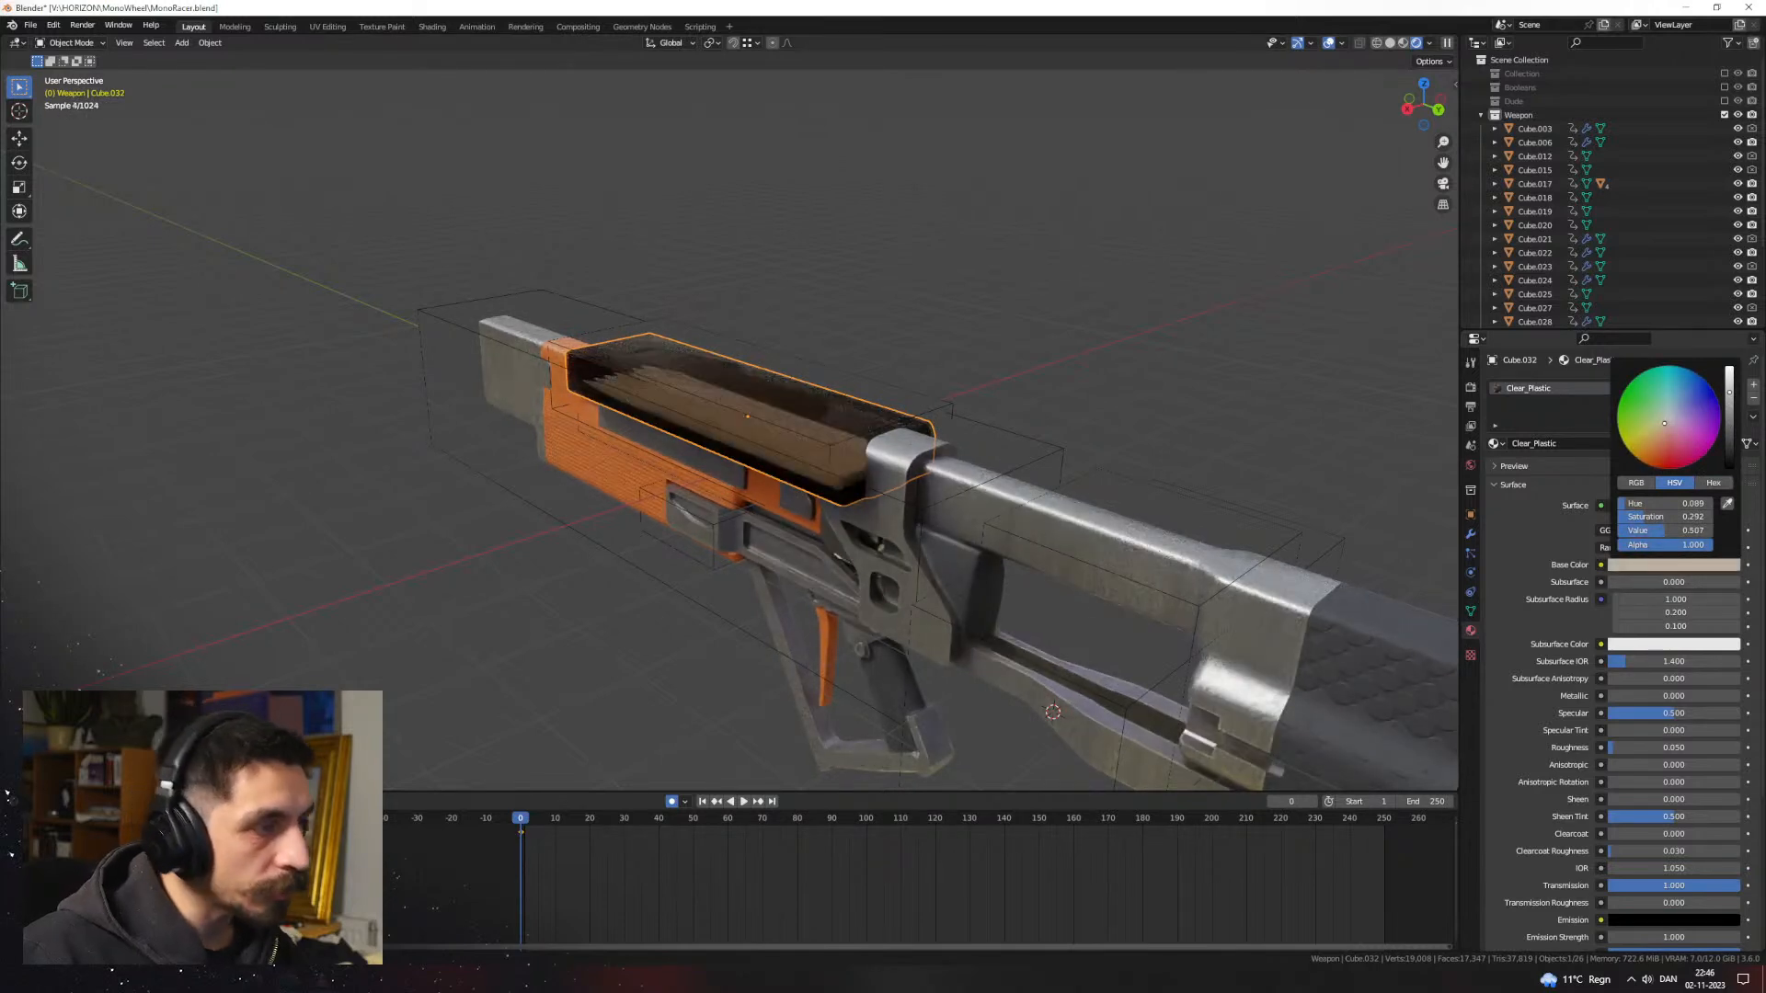
scroll(1683, 418, "down", 2)
left_click_drag(1684, 418, 1657, 432)
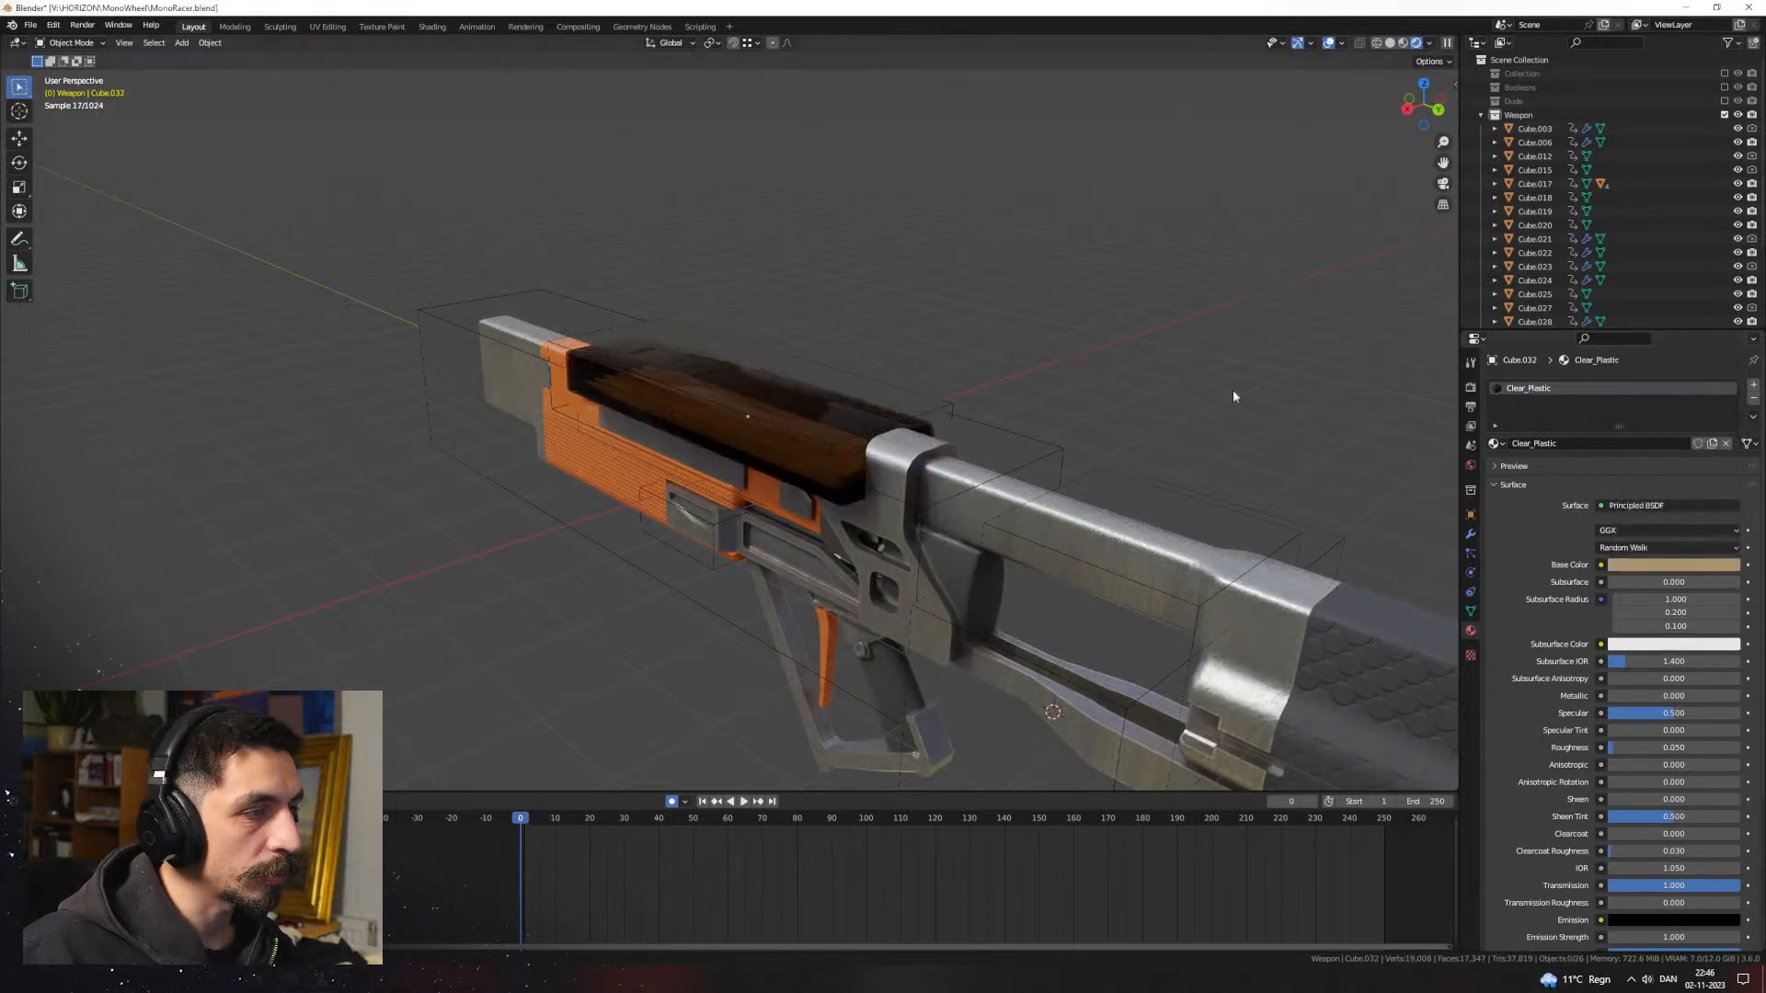
Step: Hide the viewport overlays and examine the rendered weapon with its tinted casing from several angles
middle_click_drag(1233, 394, 966, 598)
left_click(1005, 589)
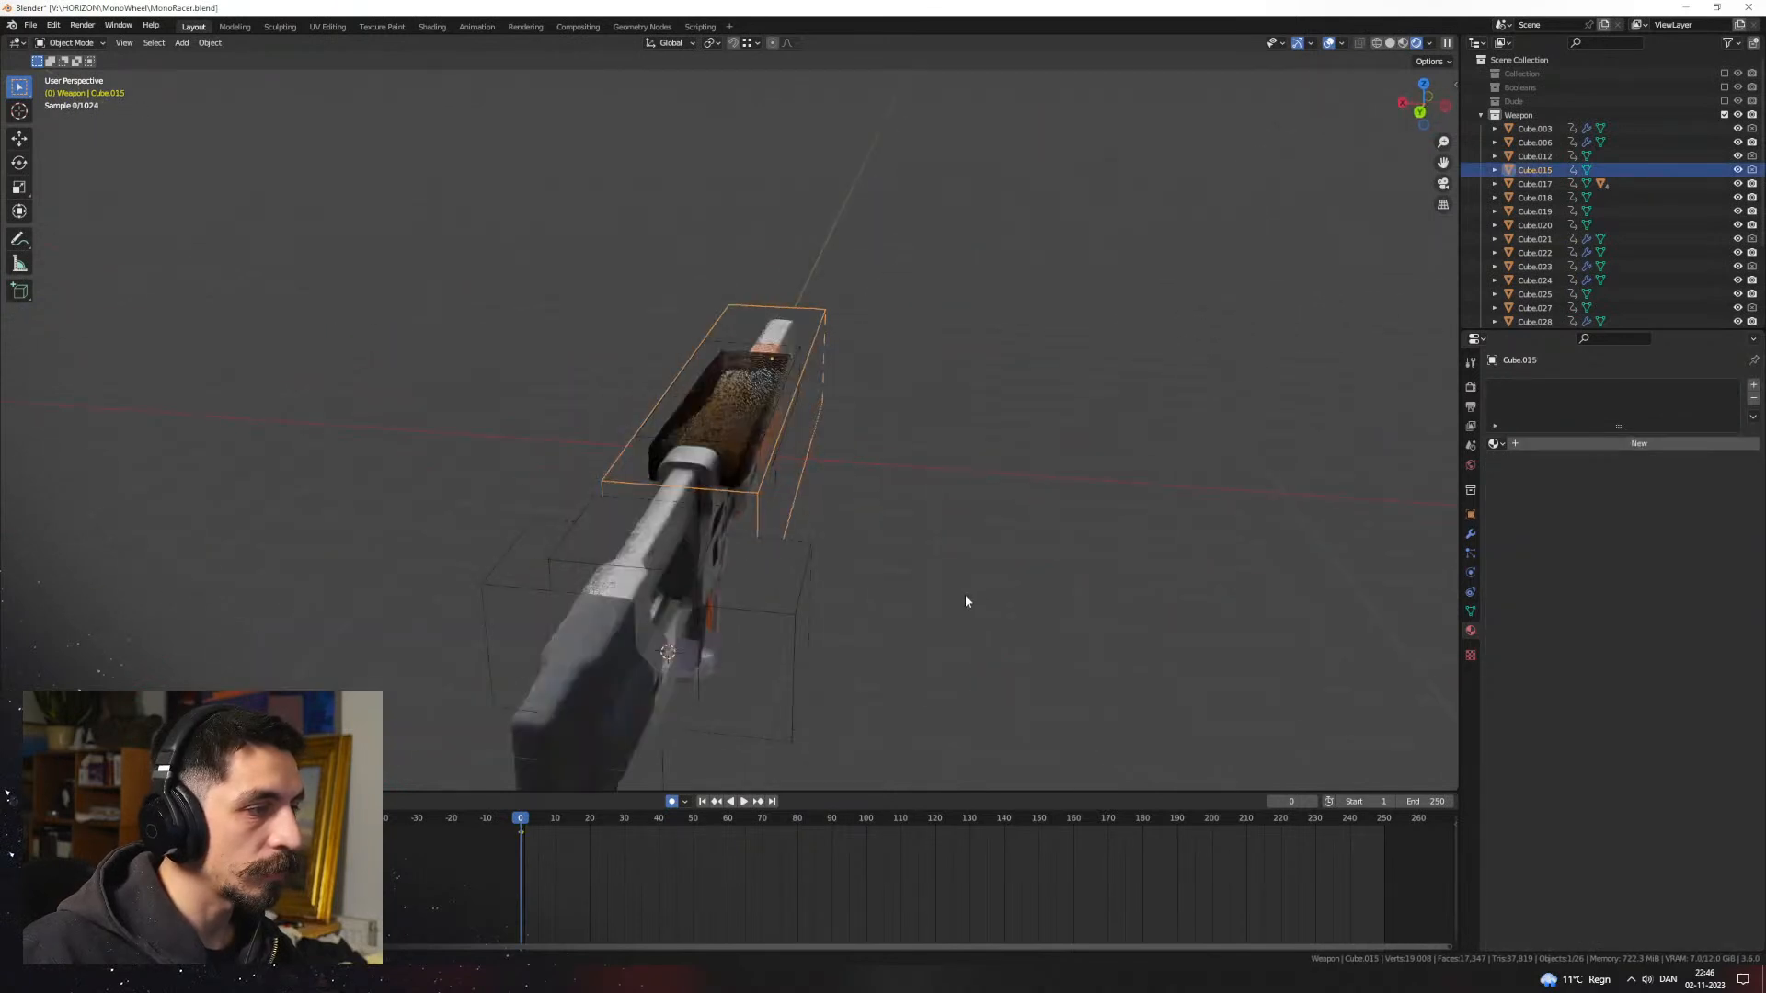
left_click(1328, 43)
middle_click_drag(986, 395, 591, 367)
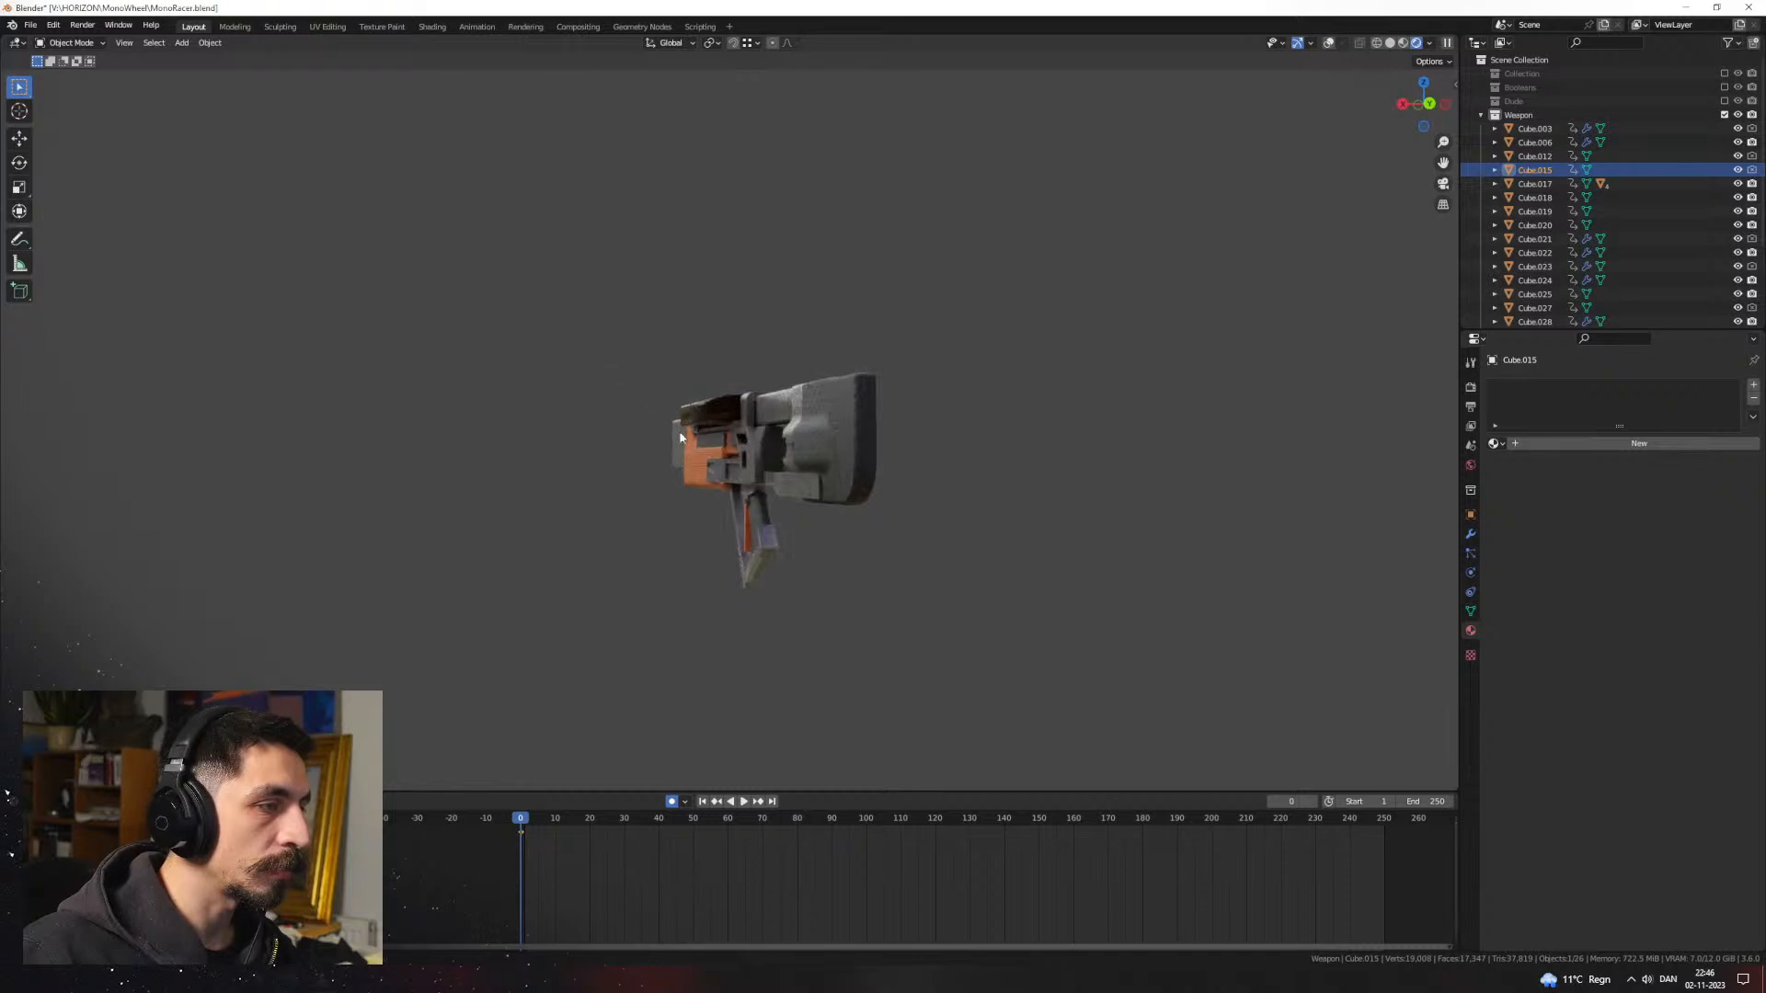
middle_click_drag(680, 437, 599, 462)
scroll(823, 520, "up", 3)
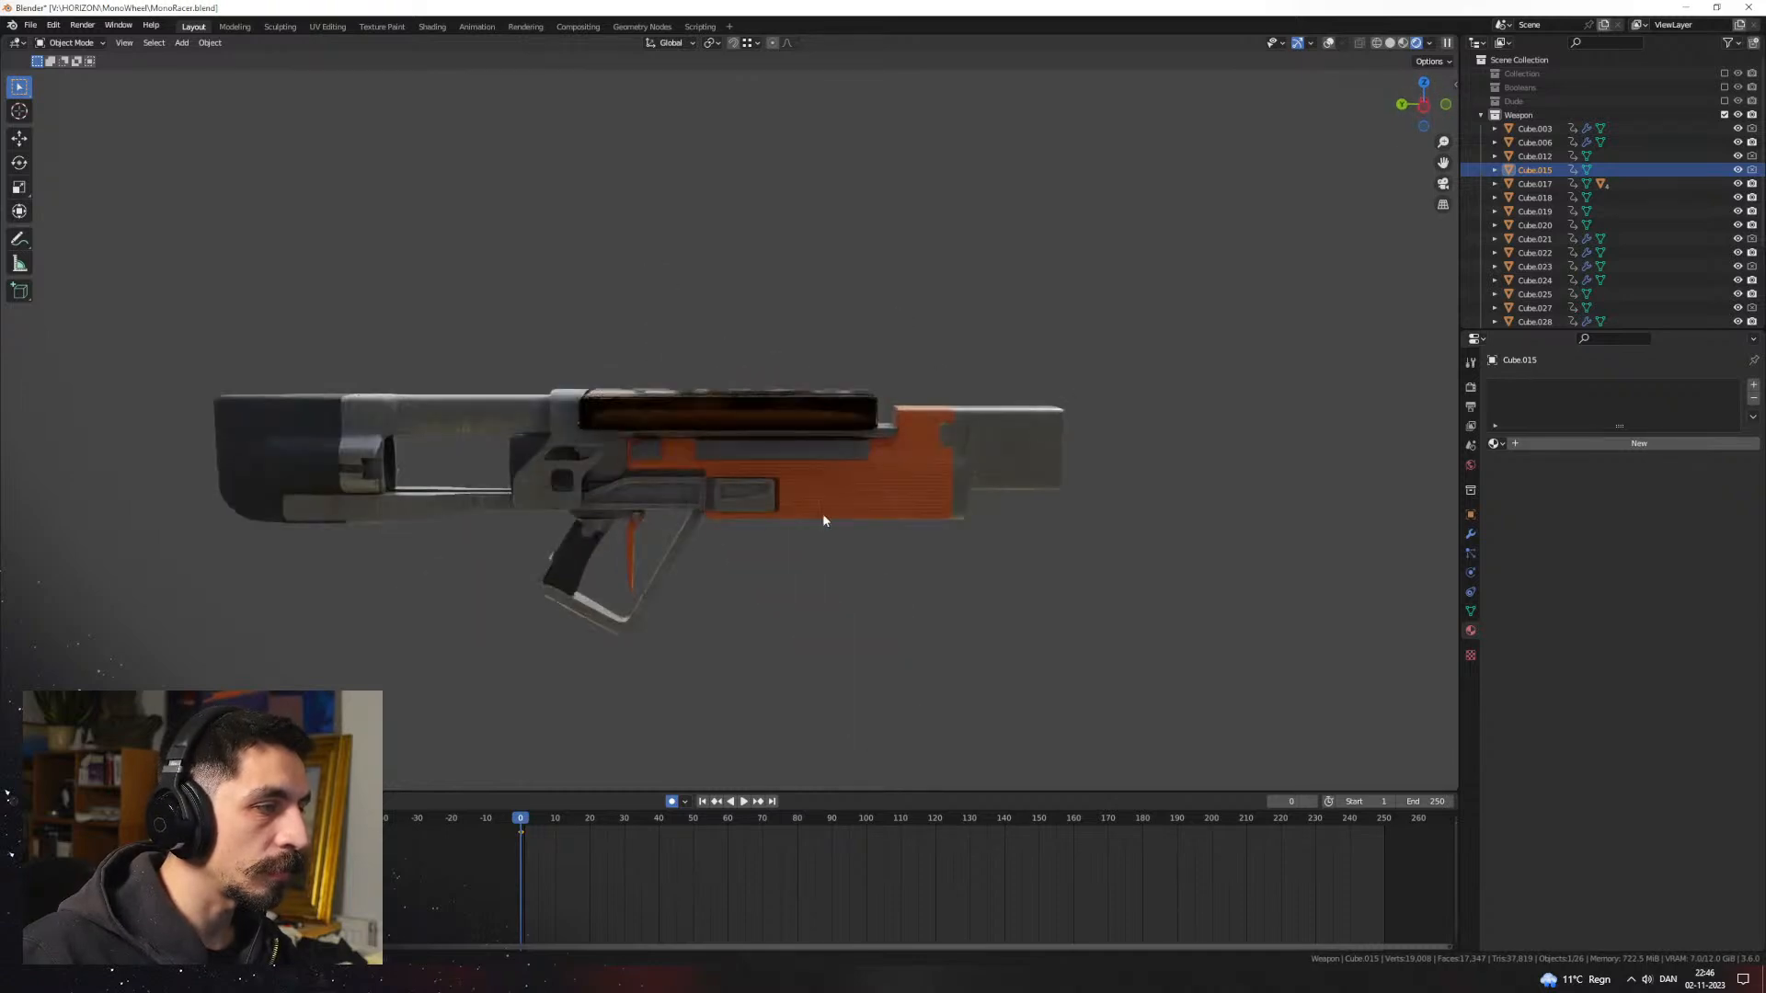
mouse_move(823, 515)
middle_mouse_down()
mouse_move(738, 506)
mouse_move(746, 481)
mouse_move(912, 484)
mouse_move(759, 517)
mouse_move(942, 591)
mouse_move(875, 592)
mouse_move(930, 540)
mouse_move(836, 489)
mouse_move(936, 536)
mouse_move(852, 499)
mouse_move(1218, 193)
middle_mouse_up()
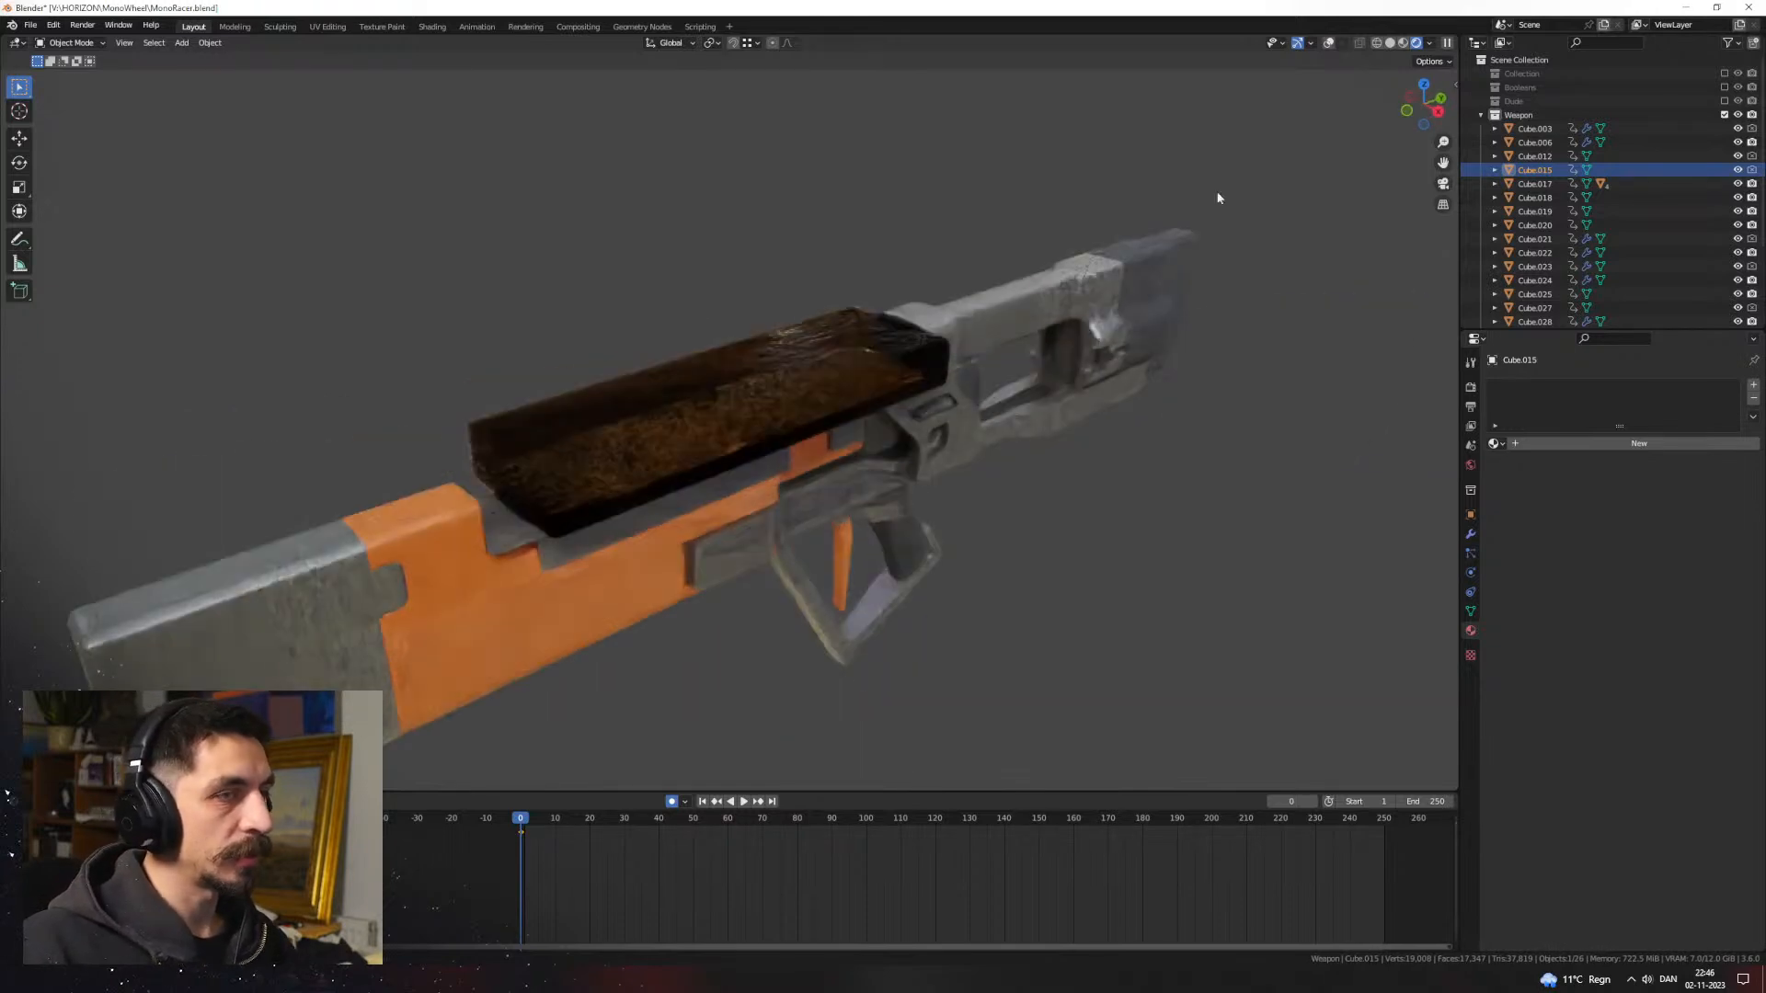
Step: Switch the viewport to material preview shading and set the render engine to Eevee
left_click(1403, 43)
middle_click_drag(963, 411, 1080, 412)
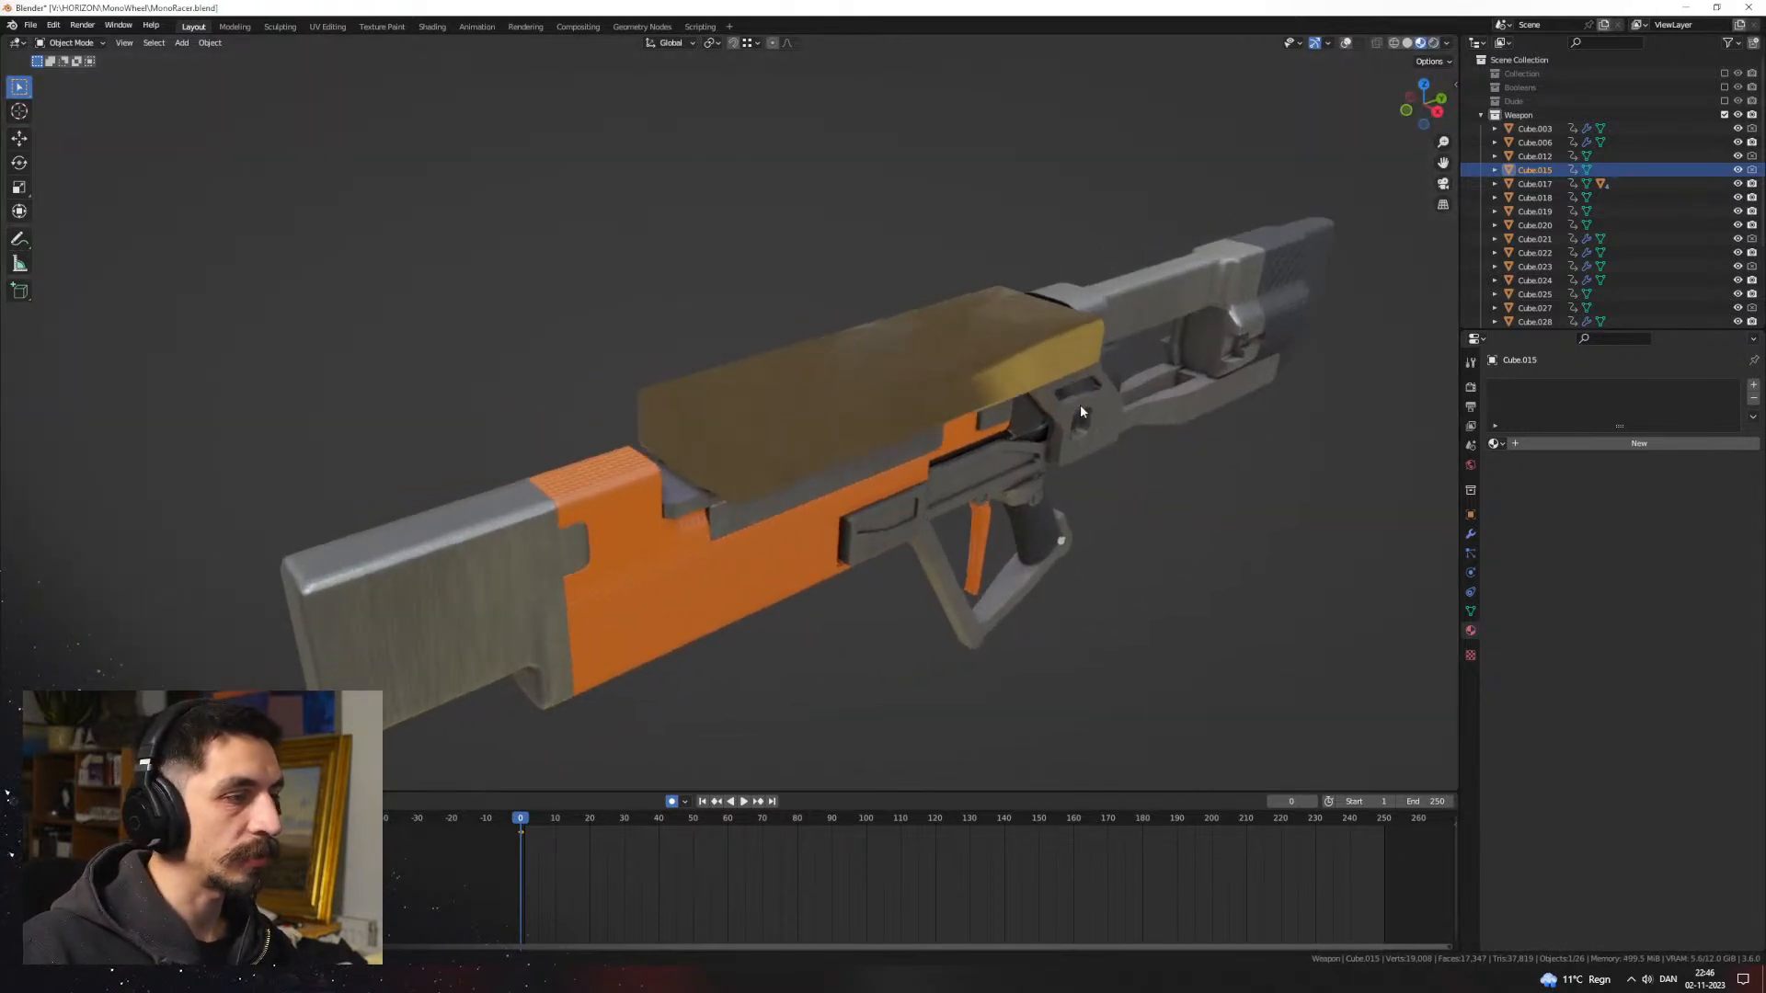
left_click(1470, 387)
left_click(1637, 384)
left_click(1630, 391)
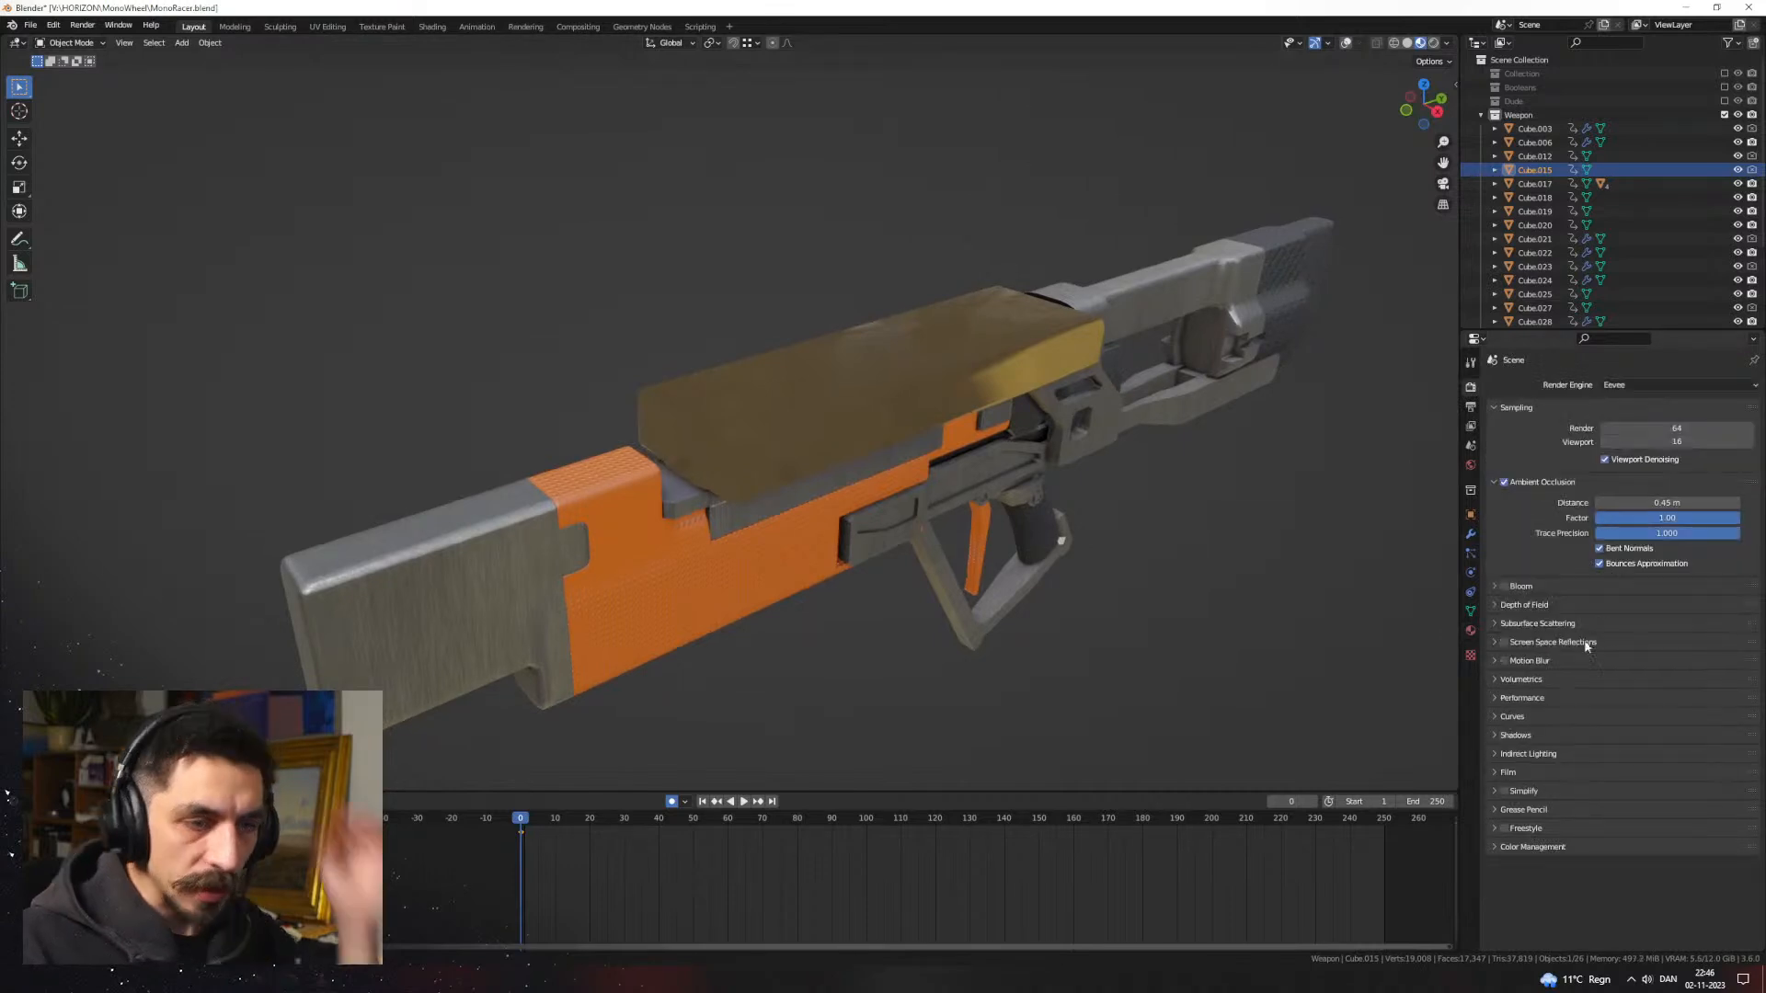
Step: Enable Screen Space Reflections with Refraction, setting both Trace Precision and Max Roughness to 1
left_click(1504, 642)
left_click(1526, 642)
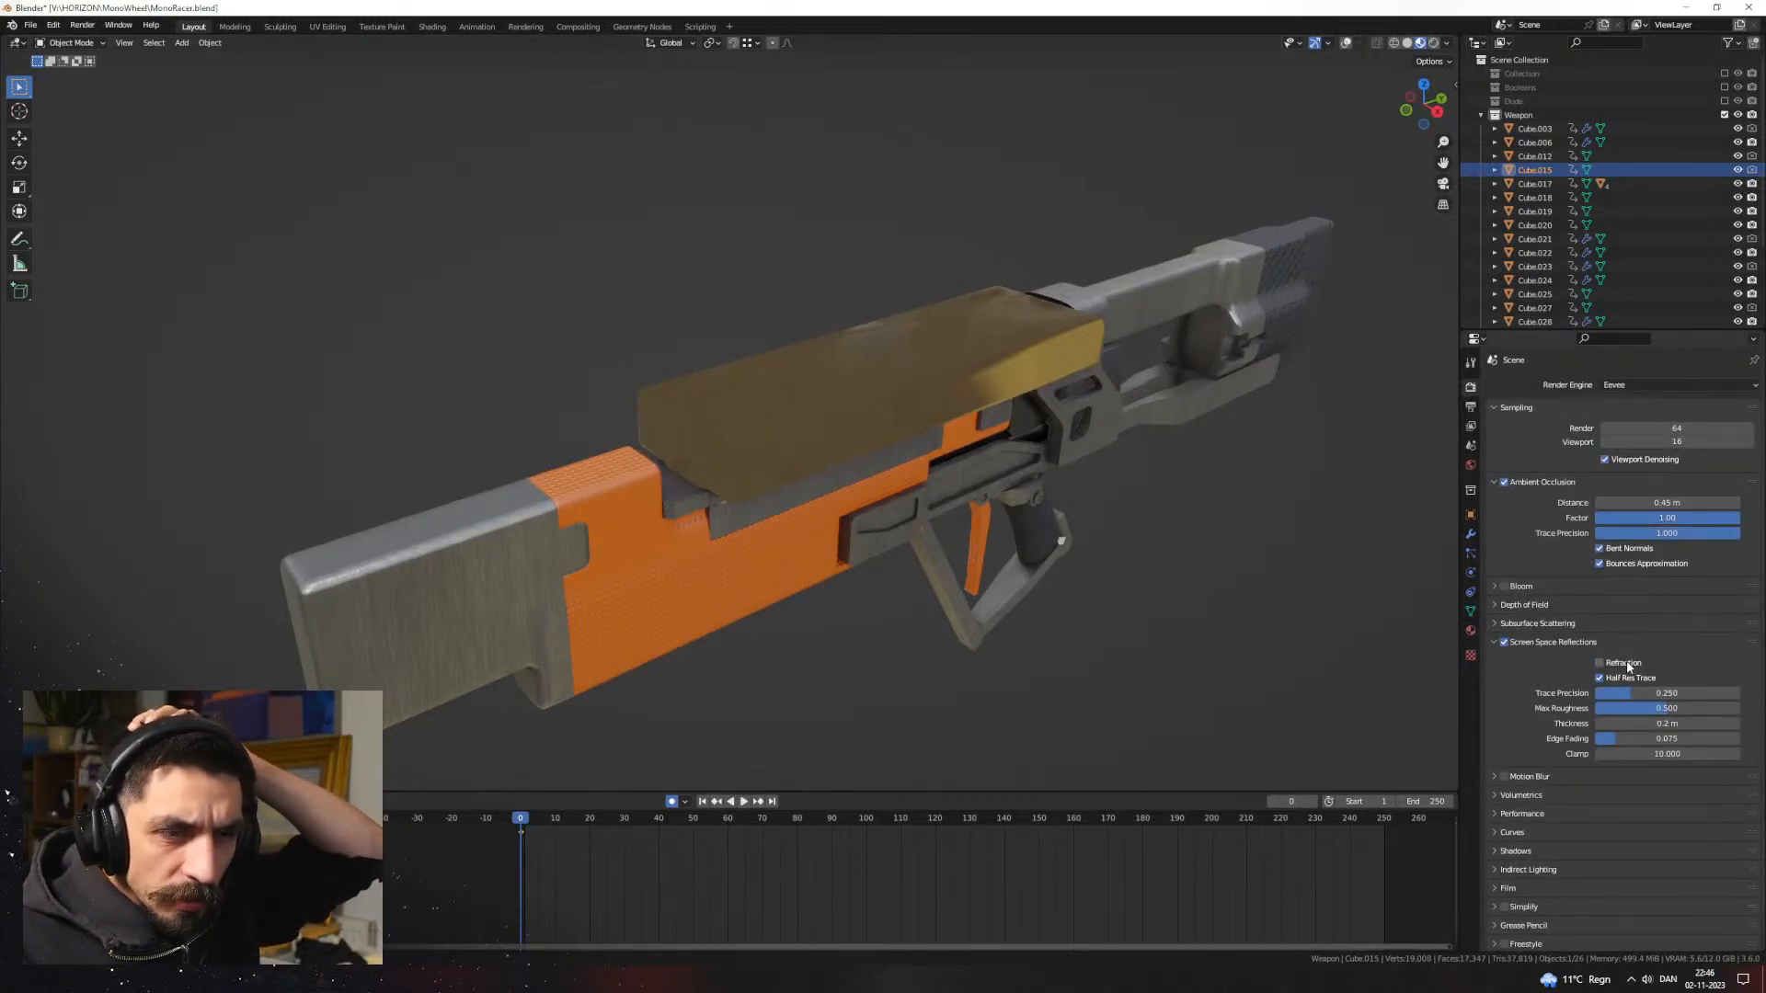
mouse_move(1672, 694)
left_mouse_down()
mouse_move(1739, 693)
mouse_move(1733, 709)
left_mouse_up()
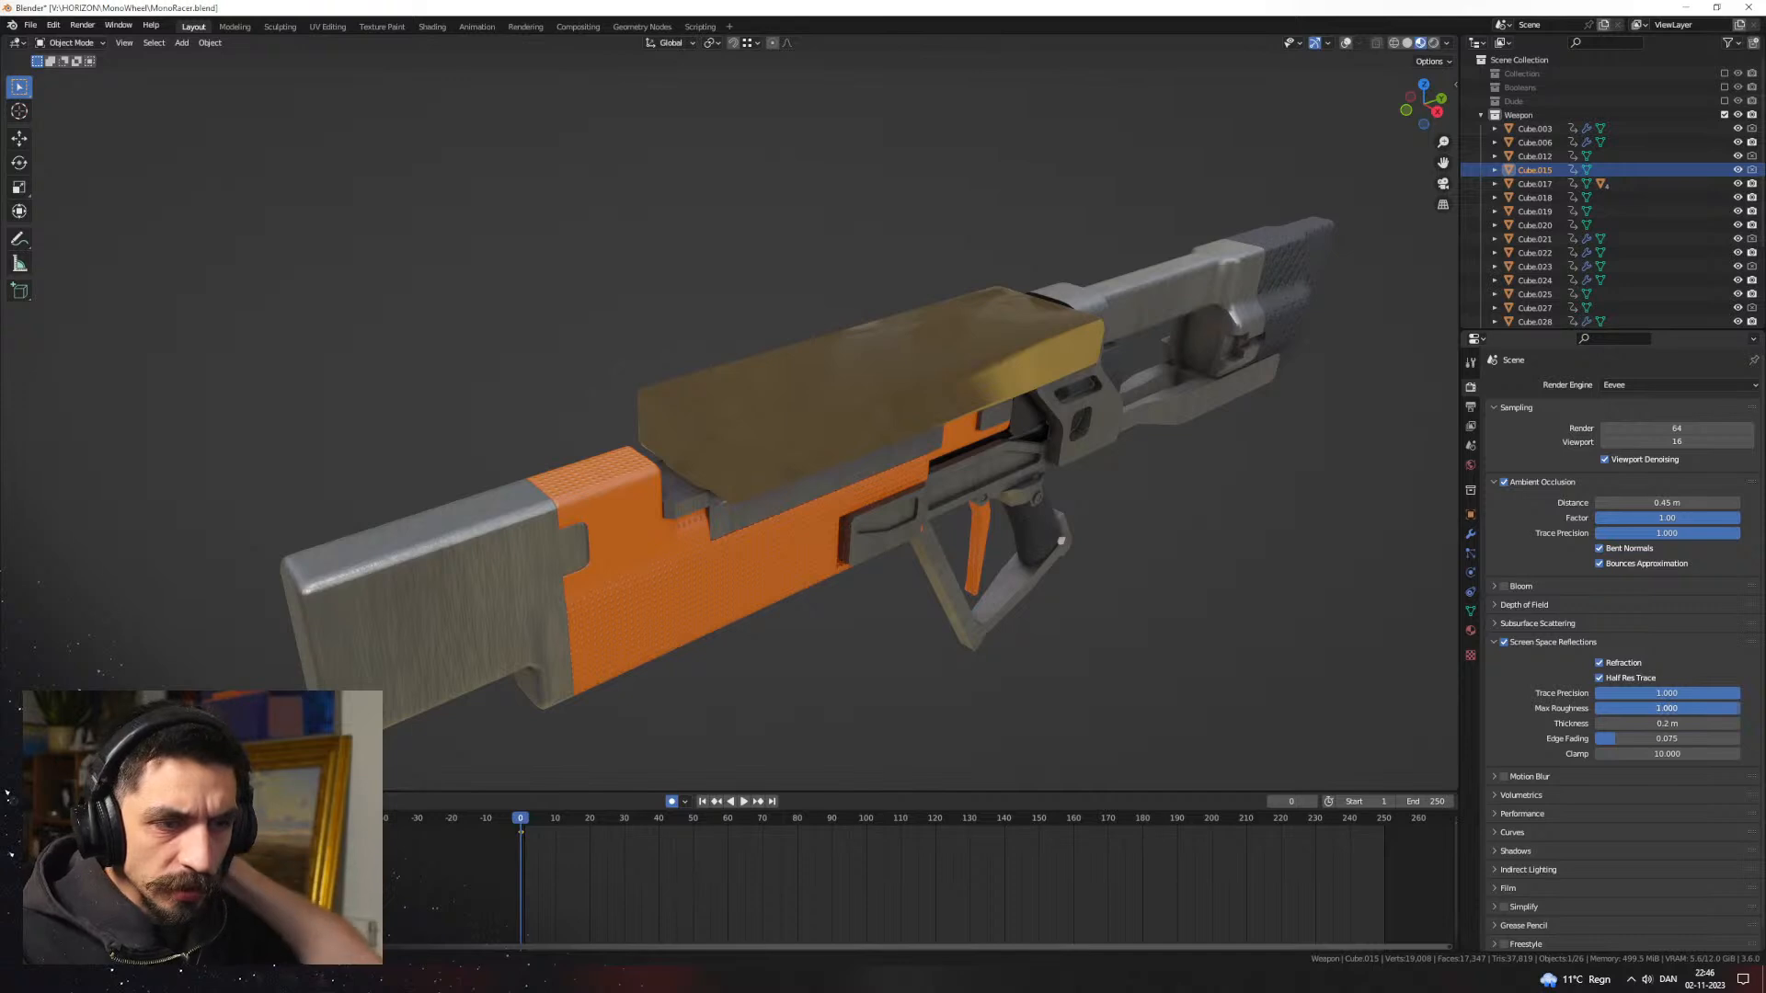
Step: Turn on Screen Space Refraction for the casing's Clear_Plastic material
left_click(914, 408)
left_click(1471, 630)
scroll(1574, 777, "down", 5)
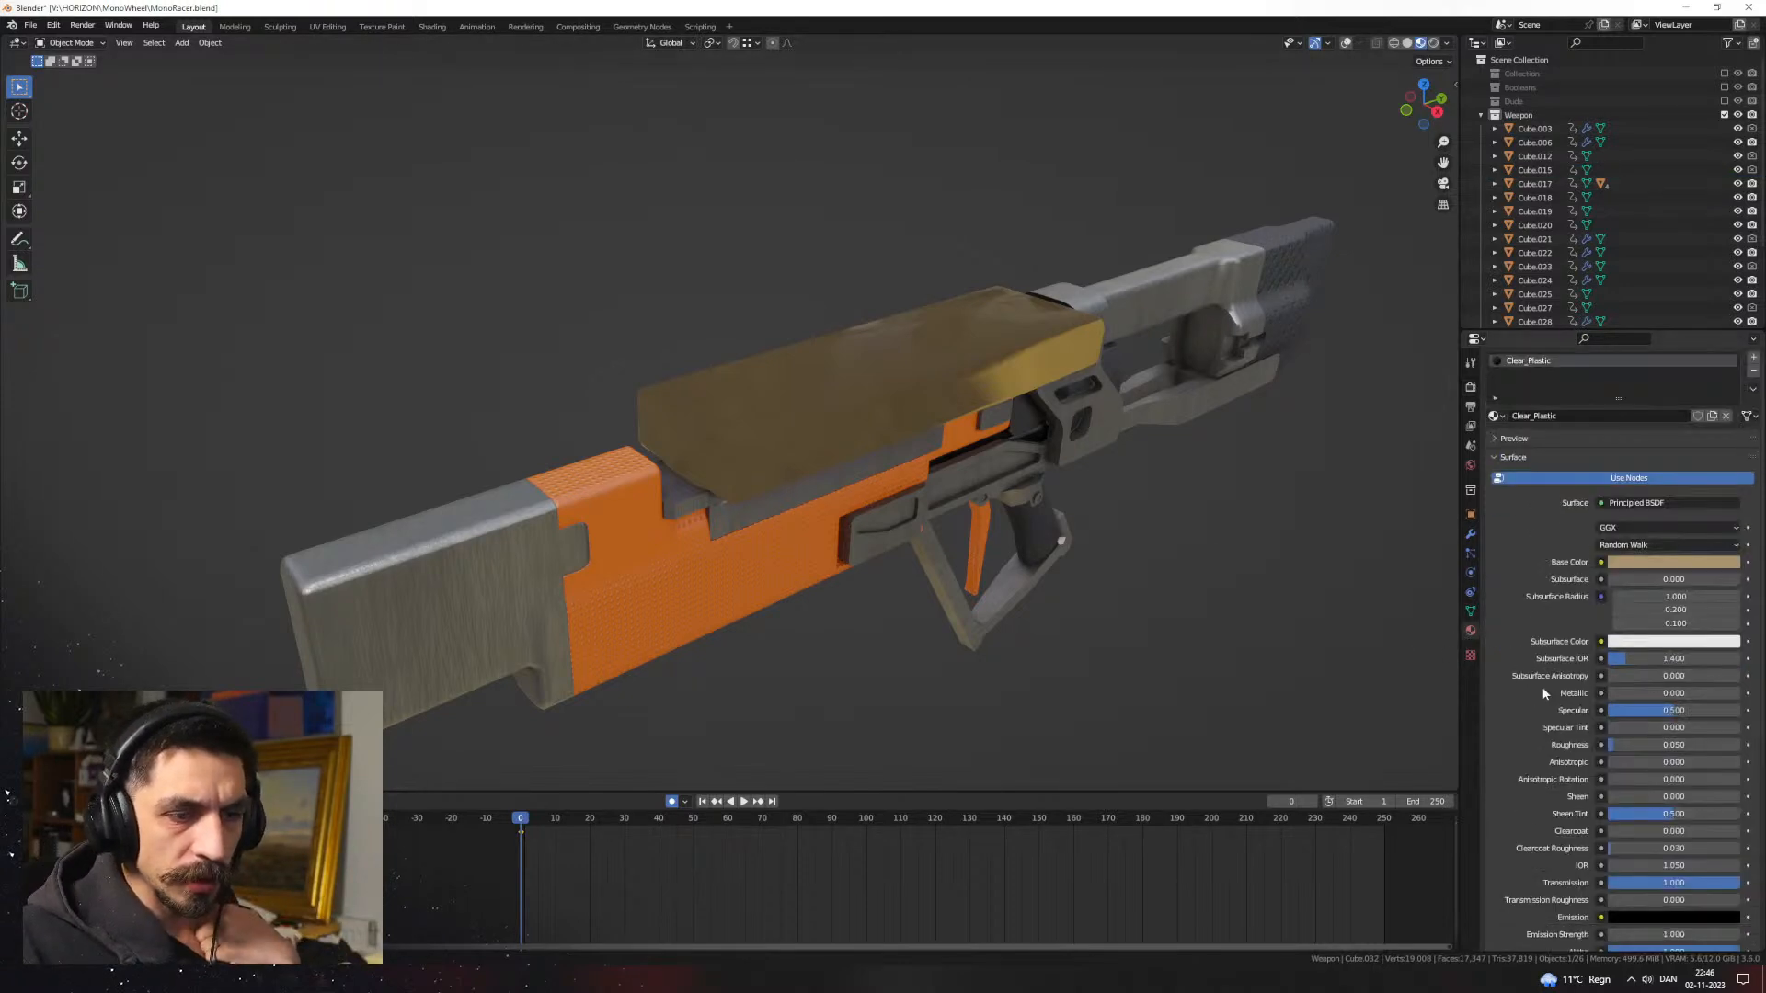
left_click(1646, 830)
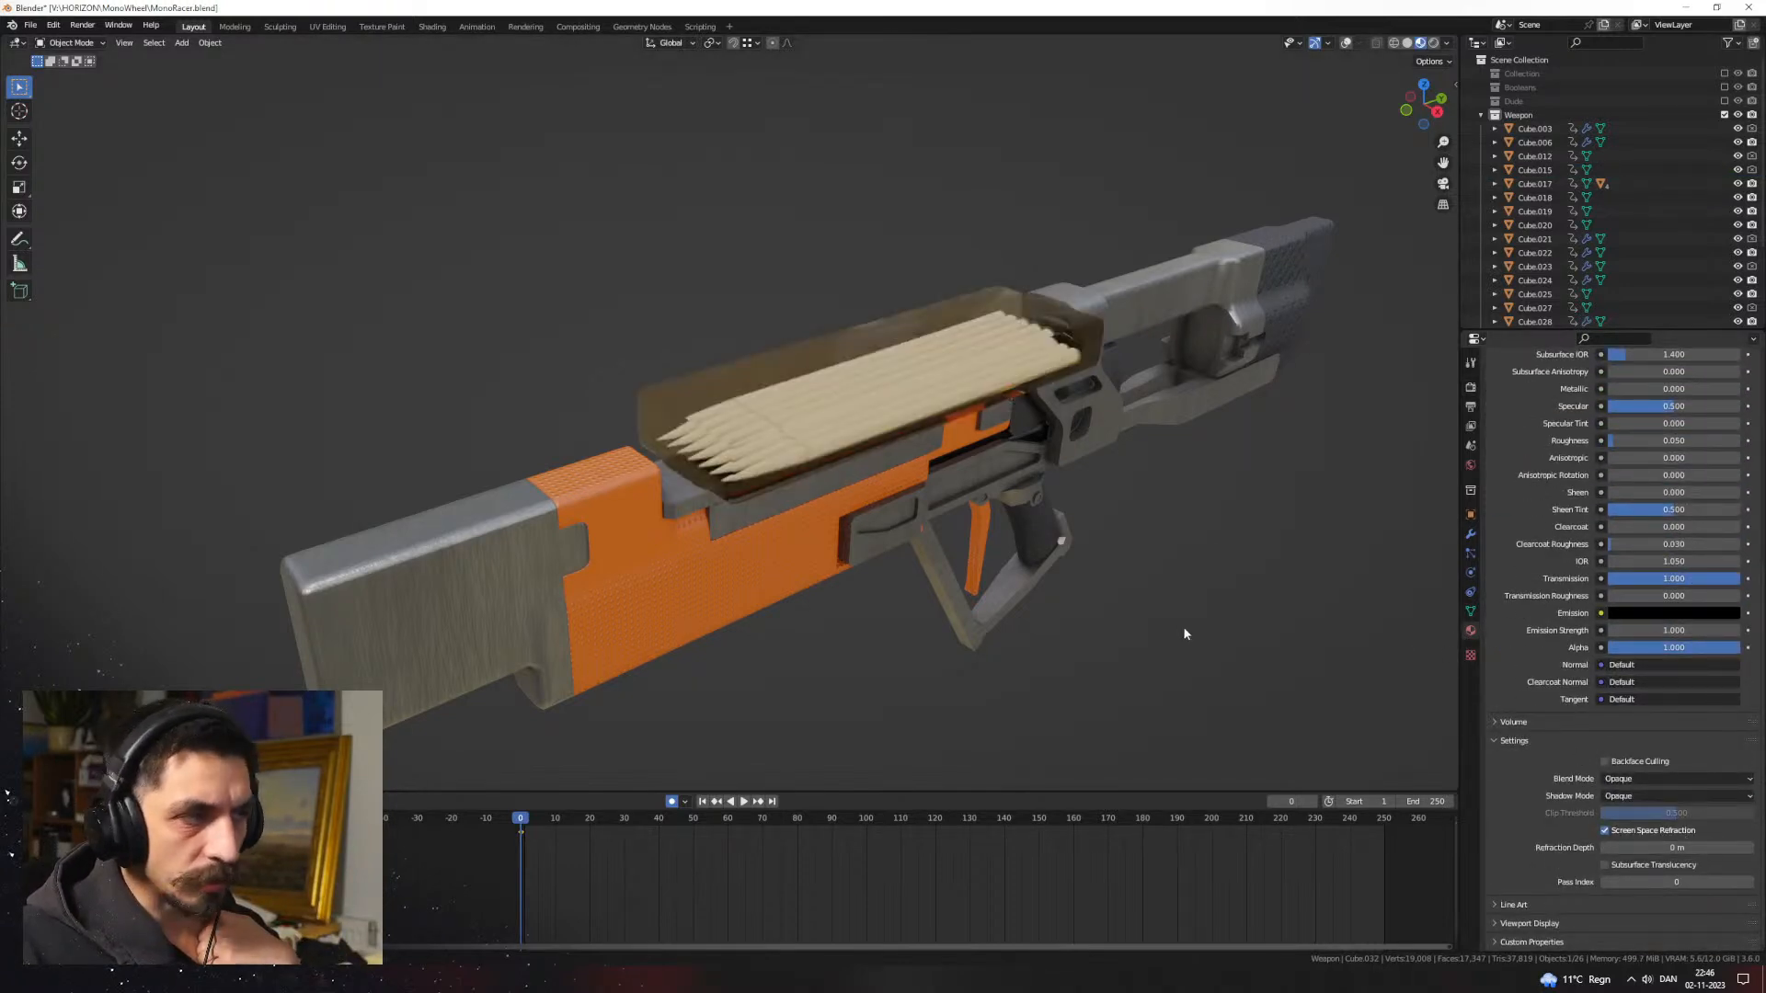
middle_click_drag(1183, 626, 973, 508)
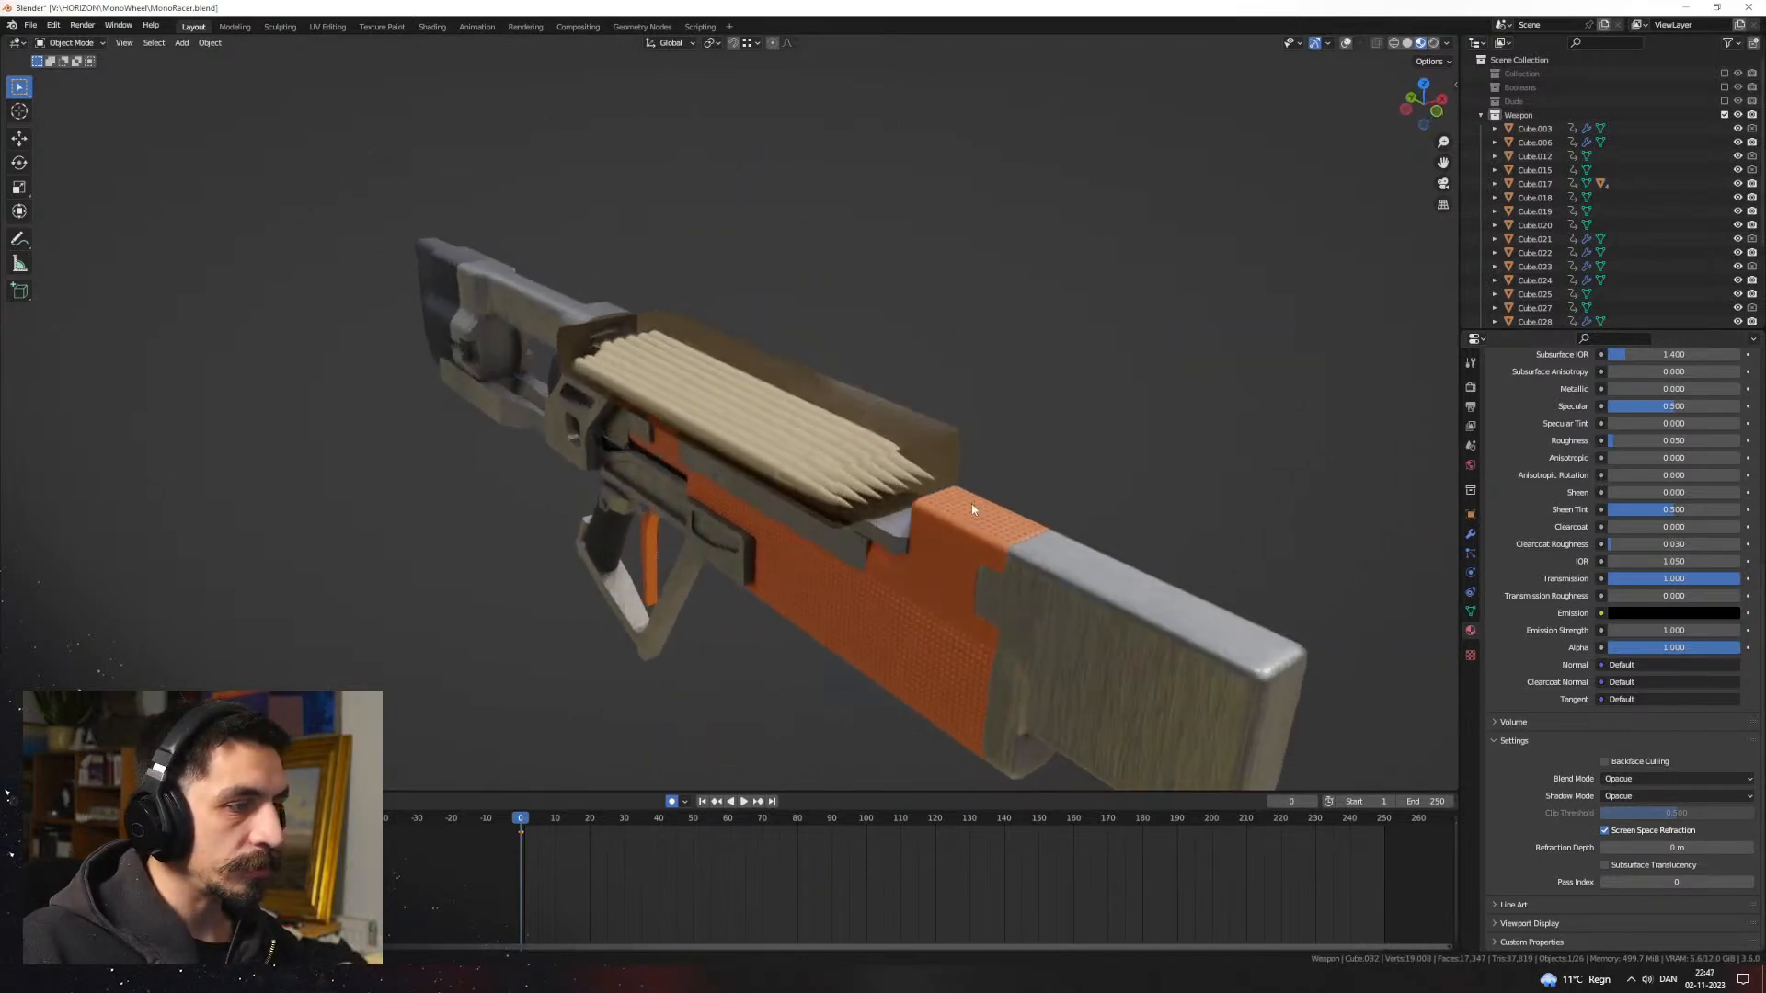
Step: Set the Clear_Plastic material's IOR to 1.1
double_click(1642, 562)
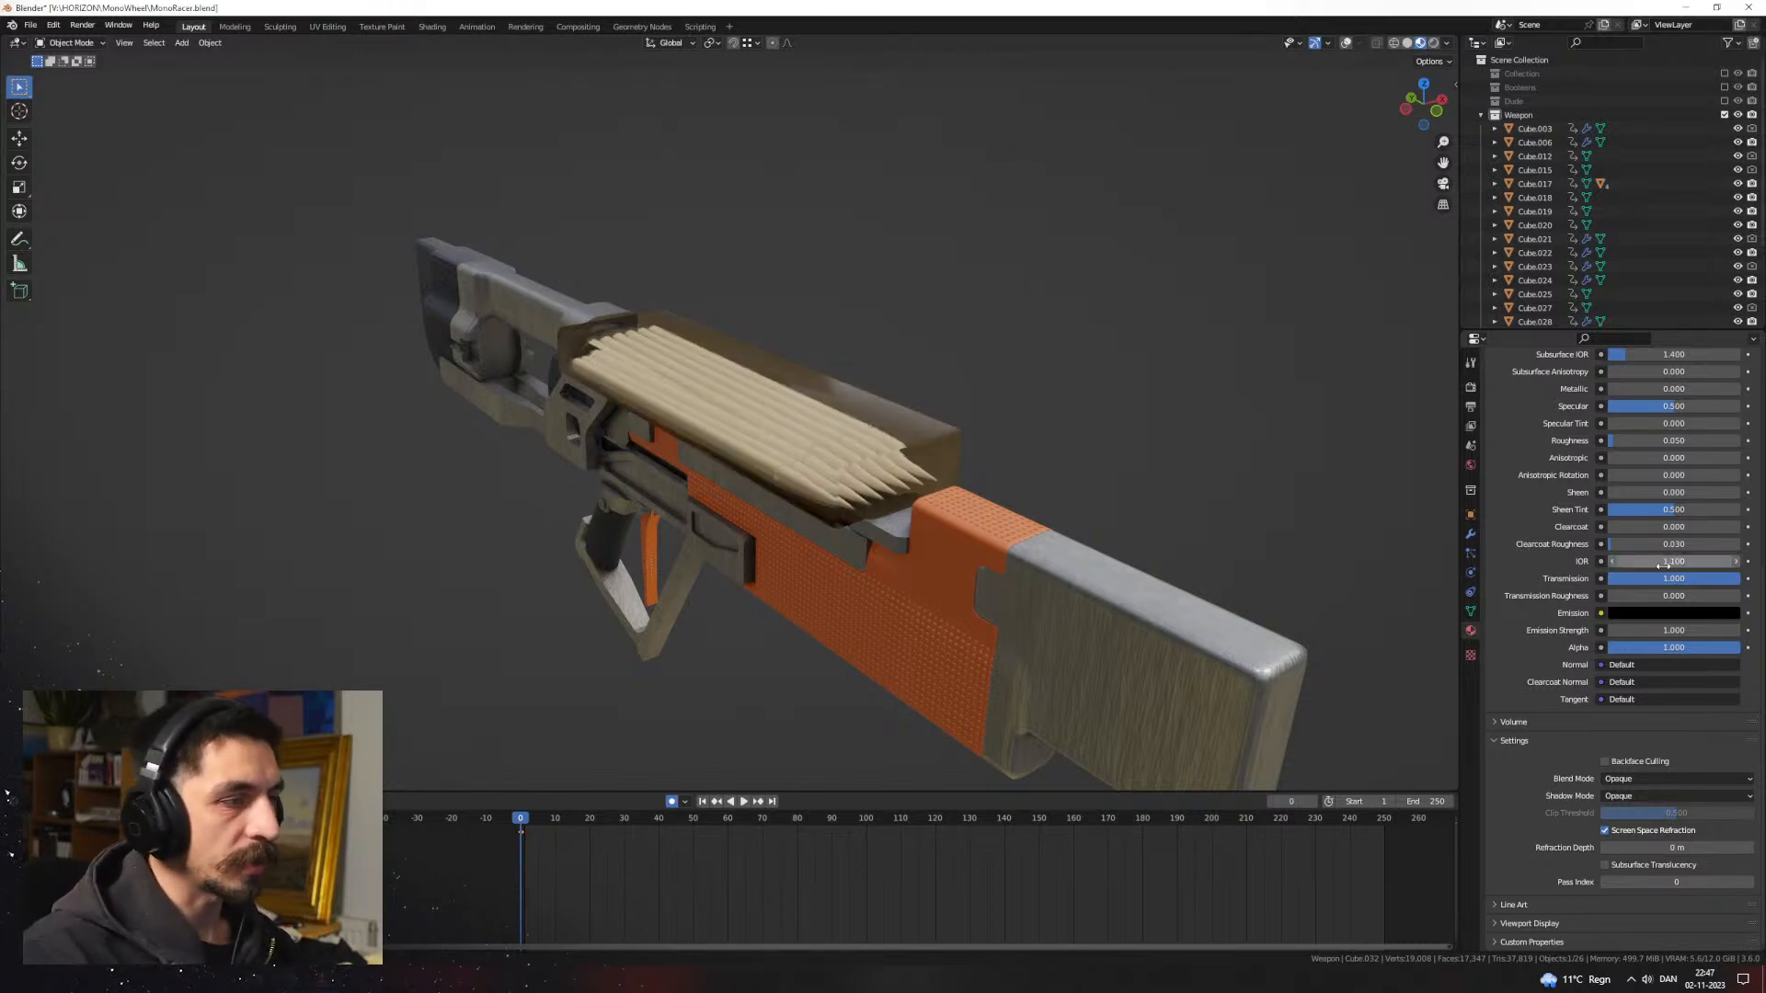
key("Return")
middle_click_drag(1100, 392, 970, 530)
scroll(970, 530, "up", 6)
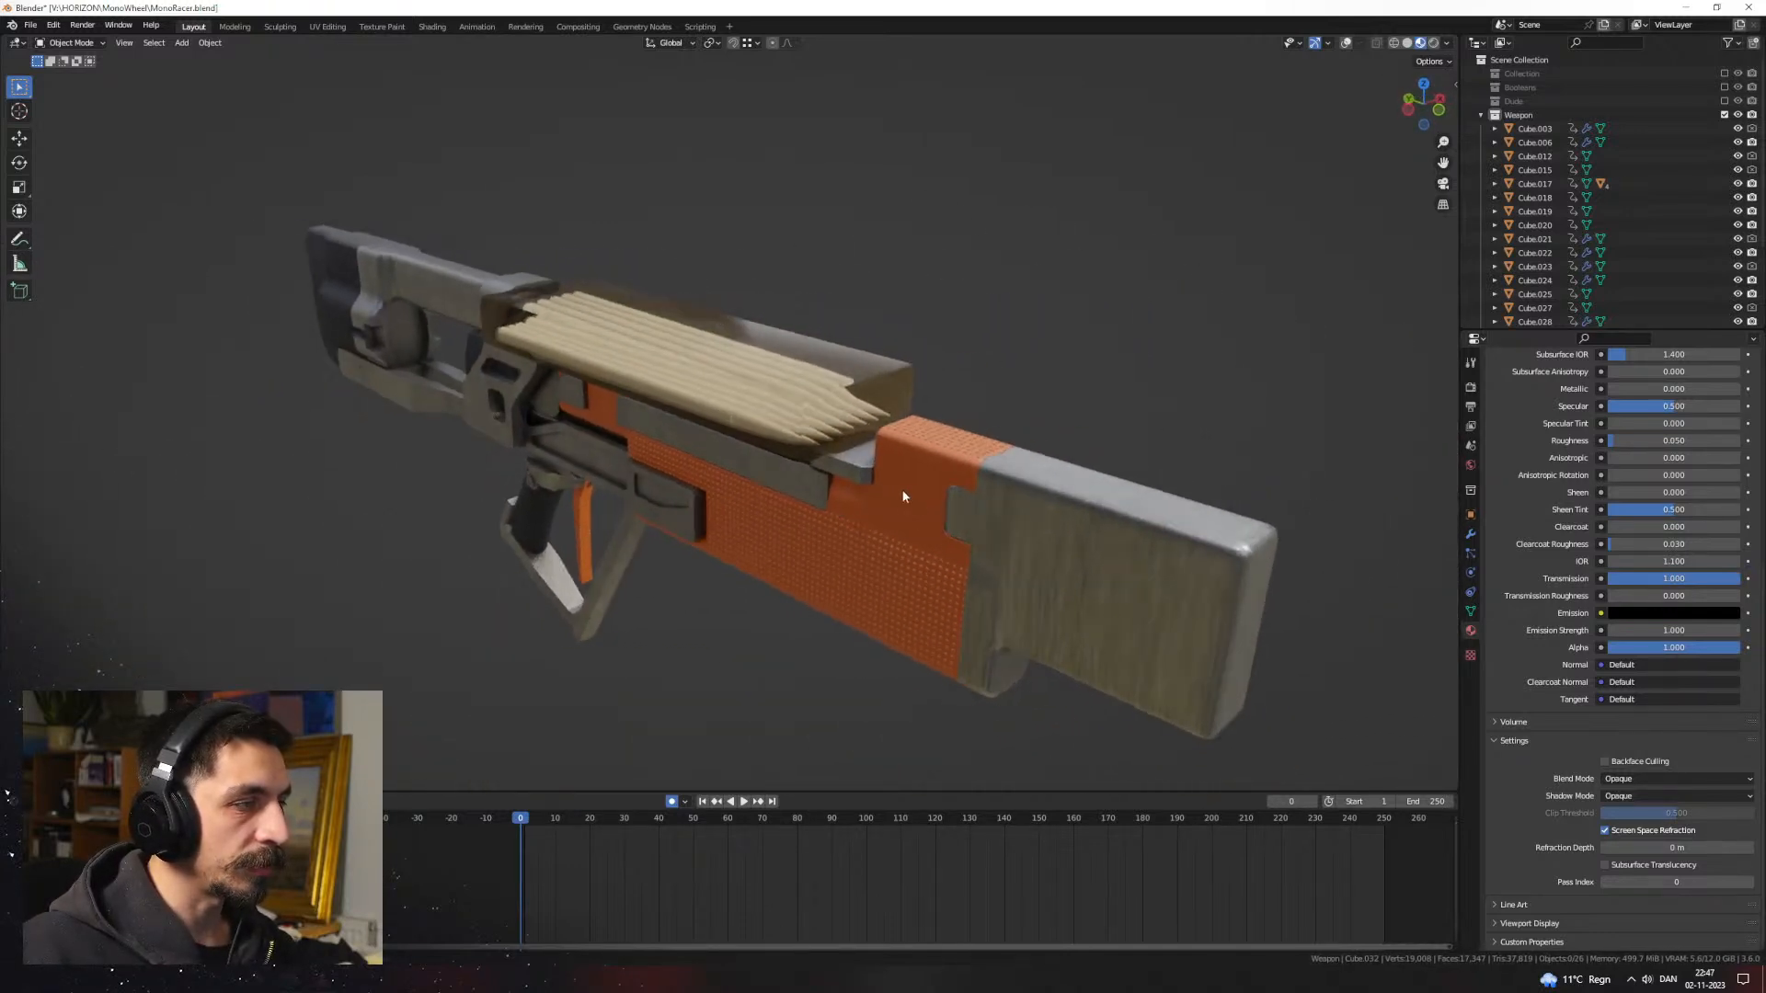
Step: Show the viewport overlays again and isolate the plastic casing together with the metal rail beneath it
left_click(972, 425)
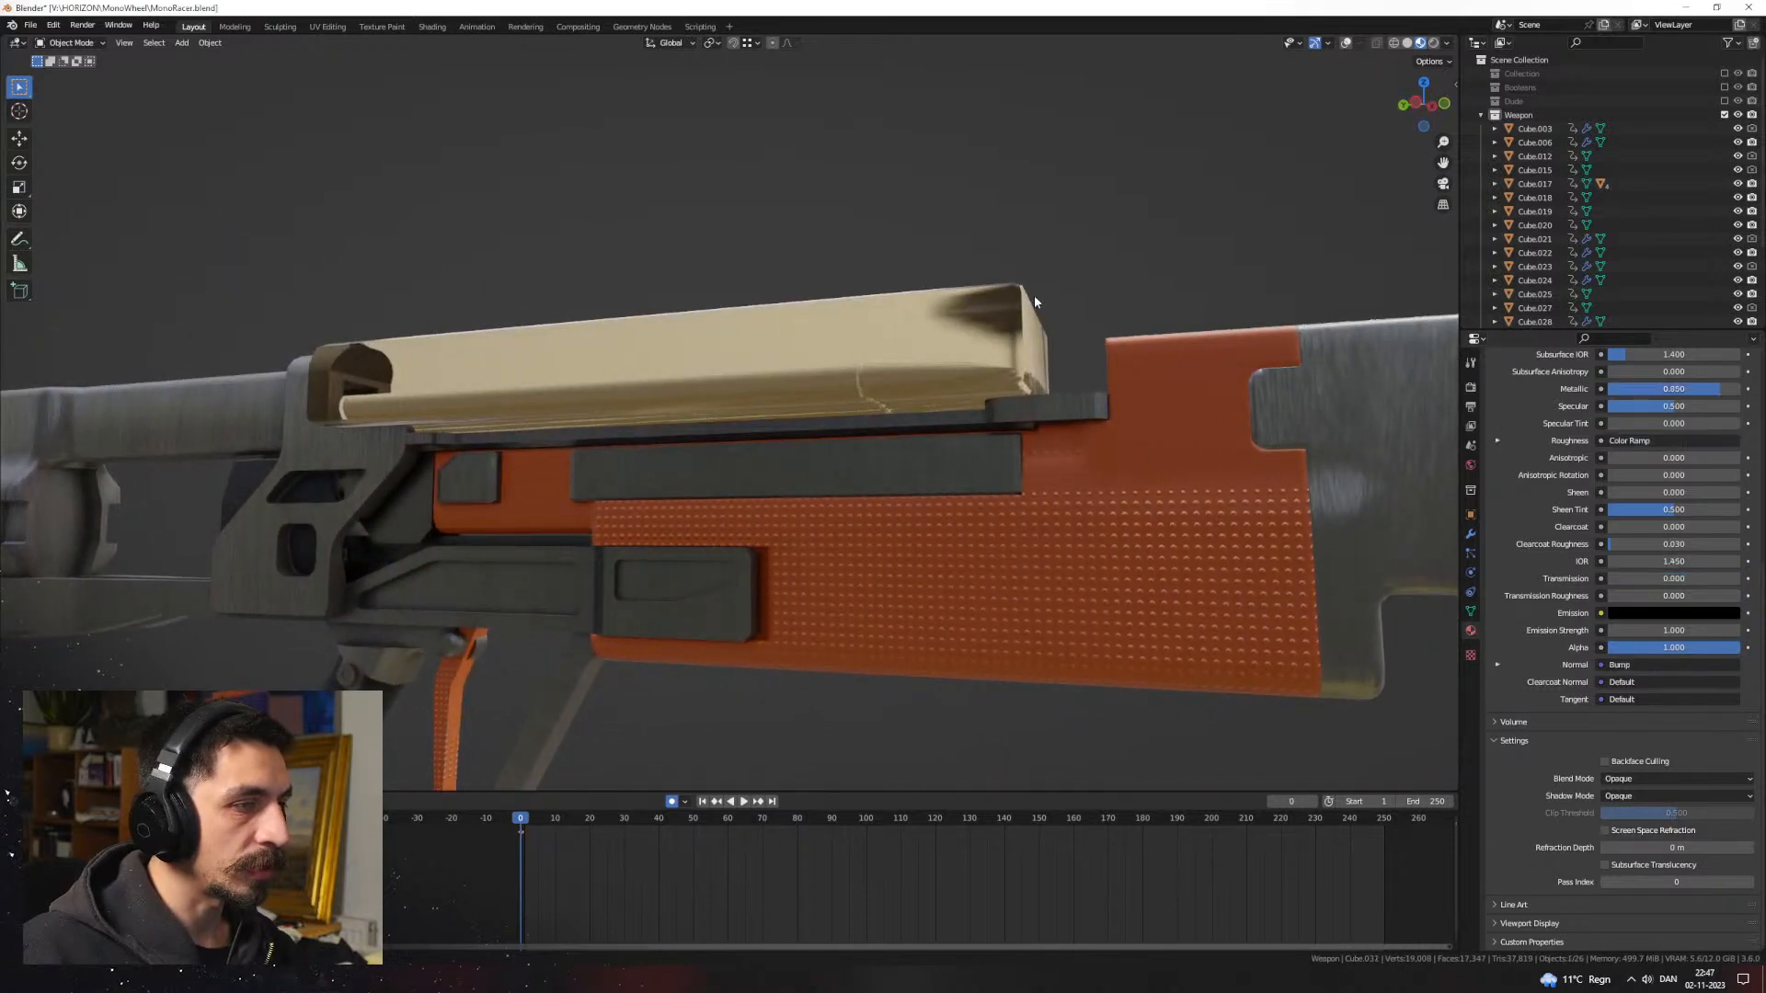
left_click(1346, 42)
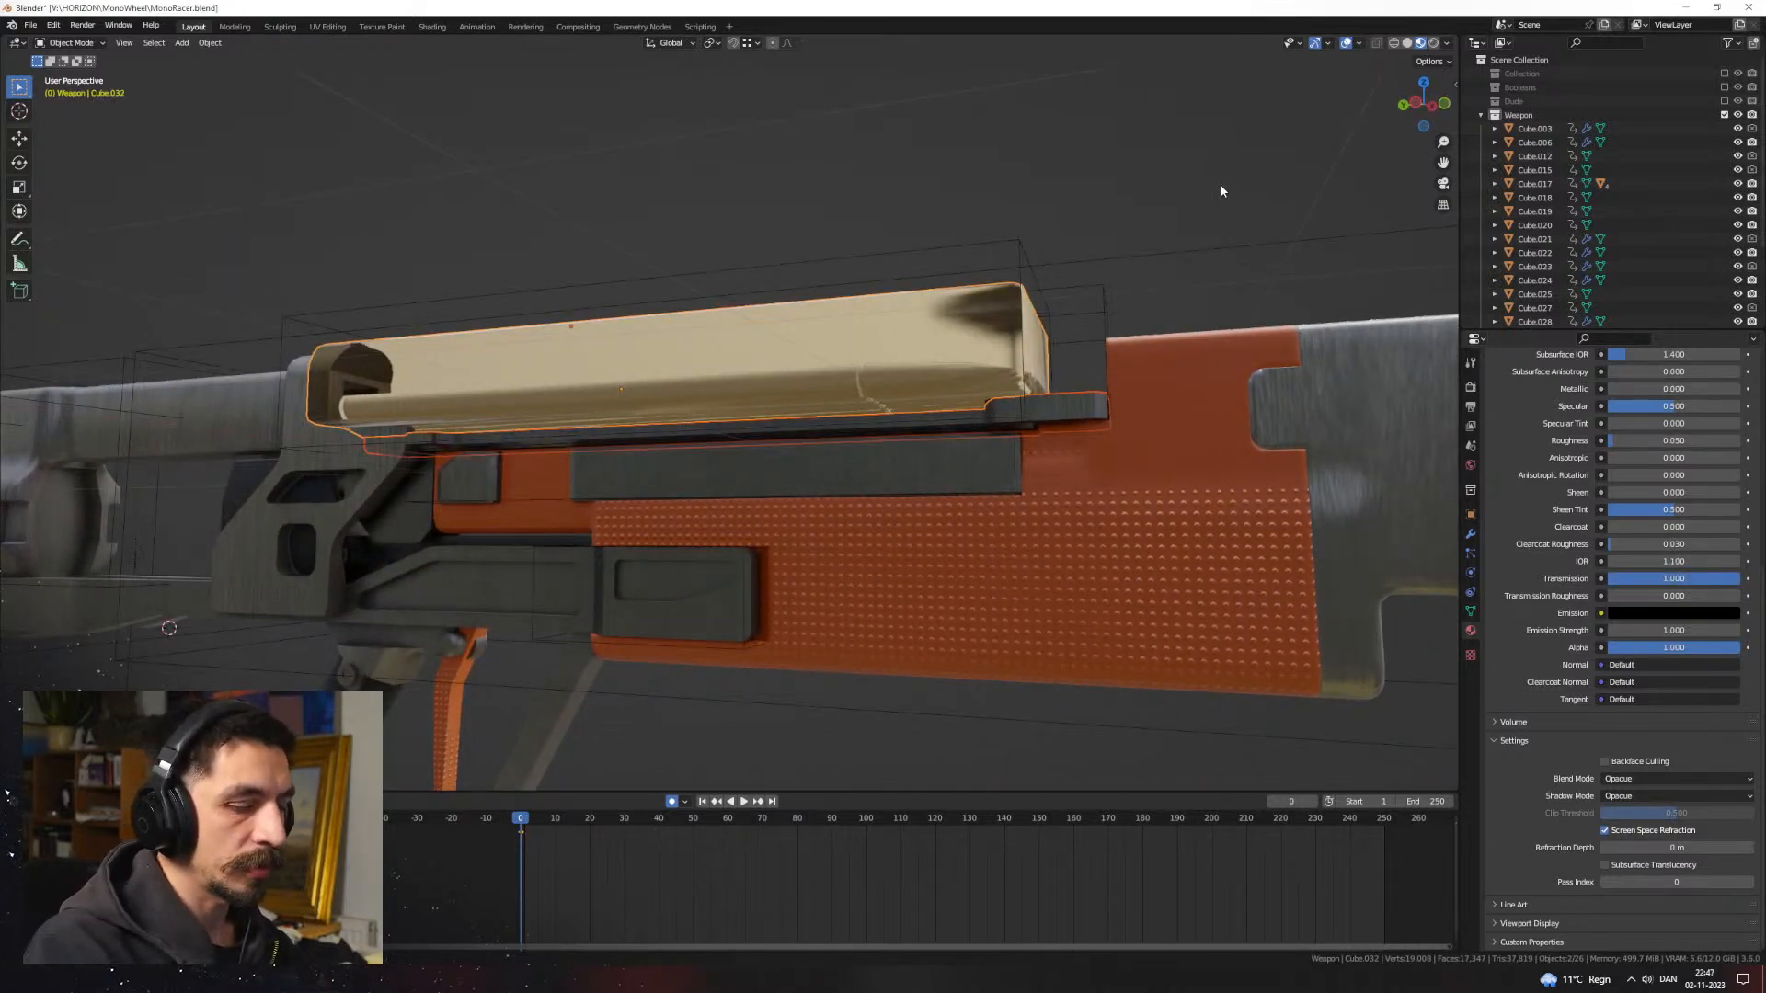
key("KP_Divide")
middle_click_drag(1100, 398, 1032, 450)
scroll(1032, 453, "up", 2)
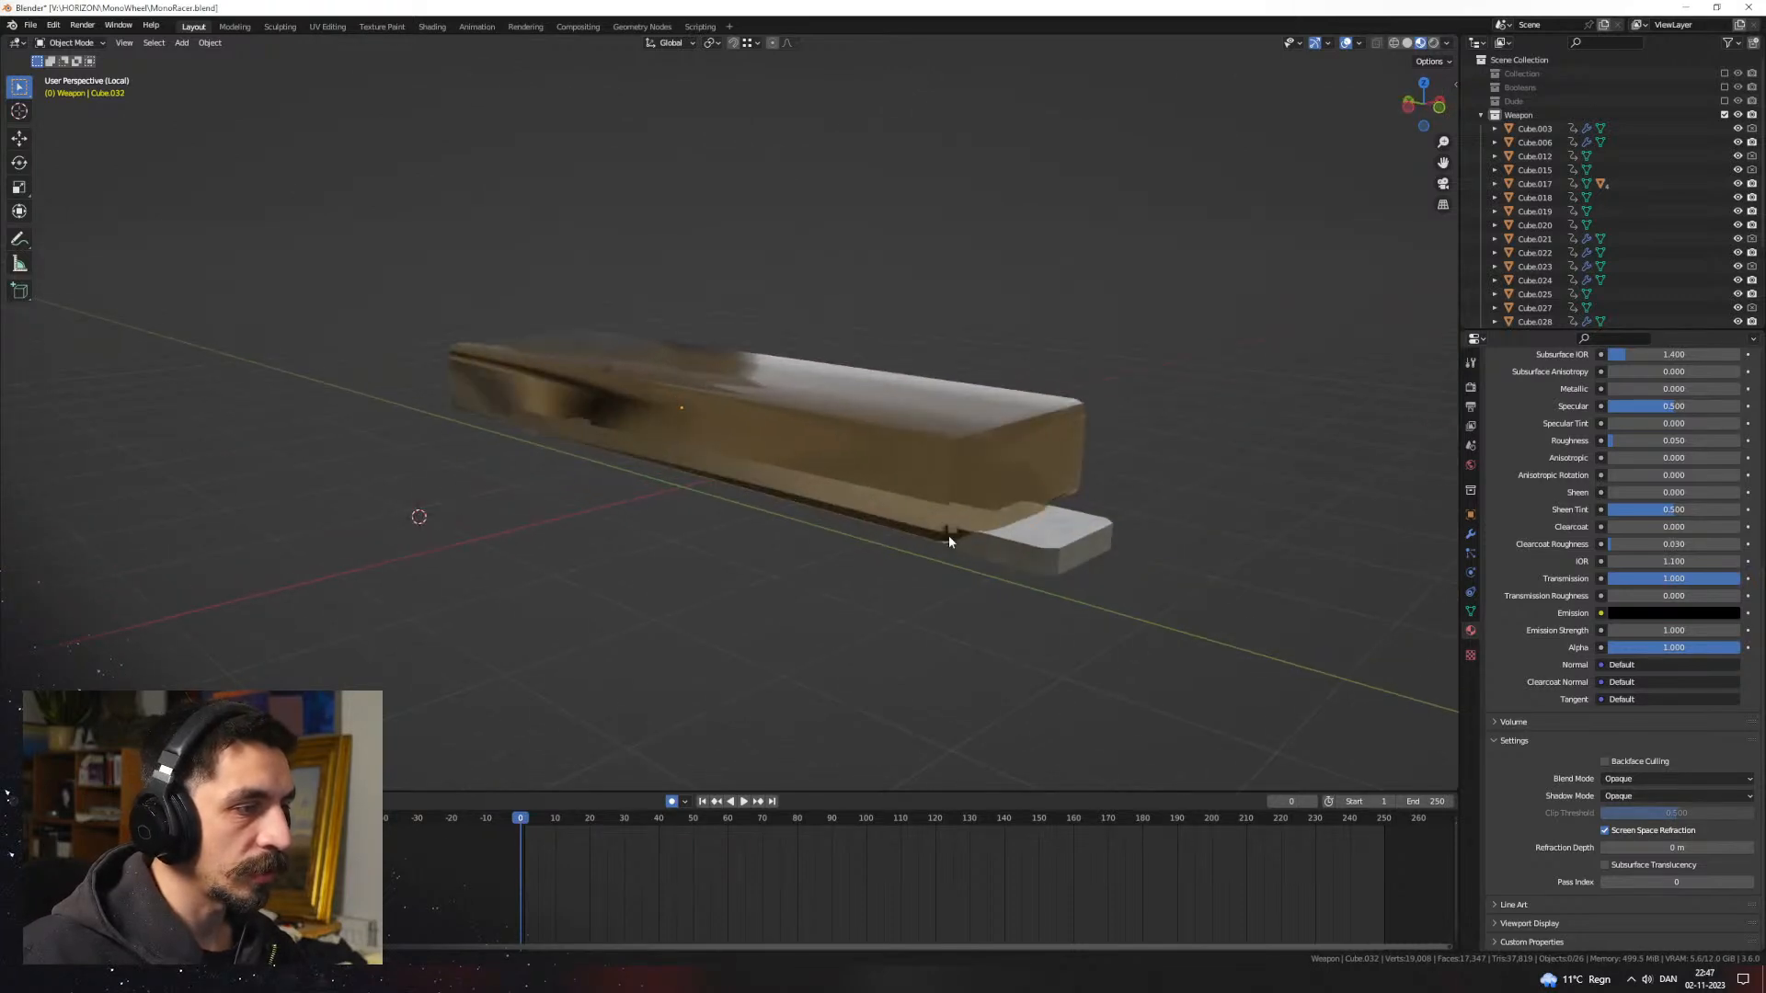
Step: Duplicate the end face of a side tab on the metal rail and shift the copy along X and Z
left_click(1008, 544)
key("Tab")
middle_click_drag(1006, 545, 850, 494)
key("3")
scroll(676, 422, "up", 2)
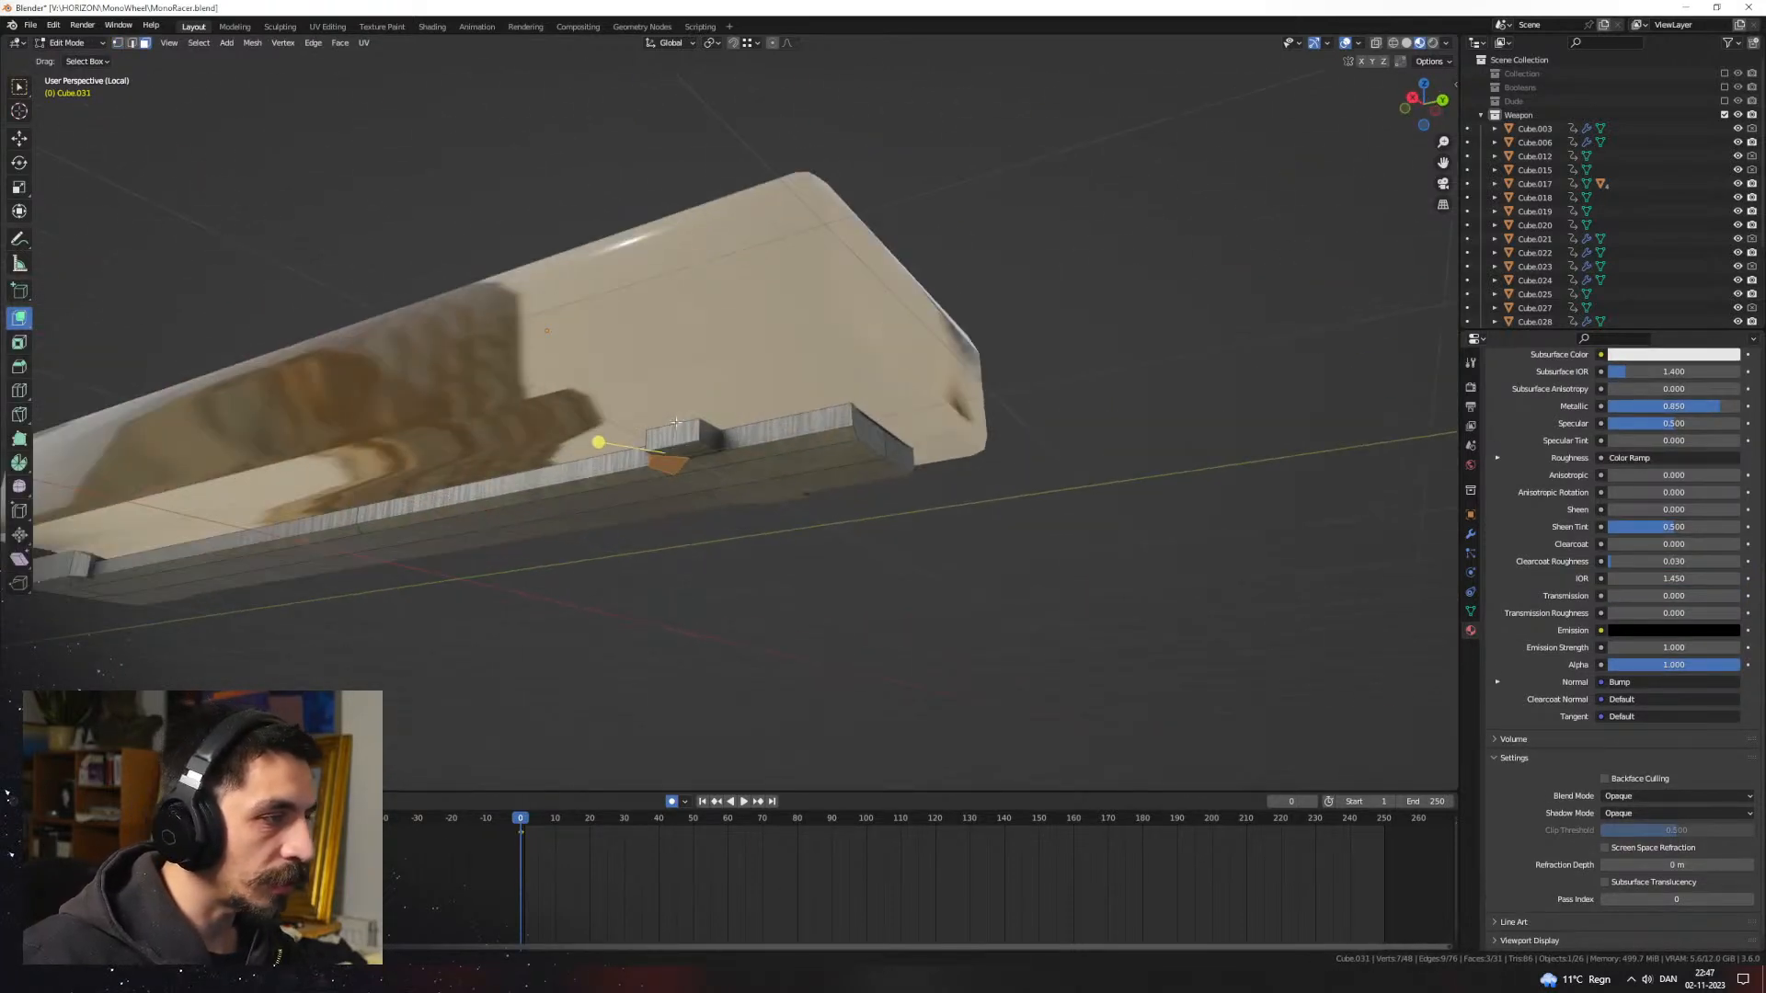
left_click(681, 438)
middle_click_drag(682, 438, 815, 450)
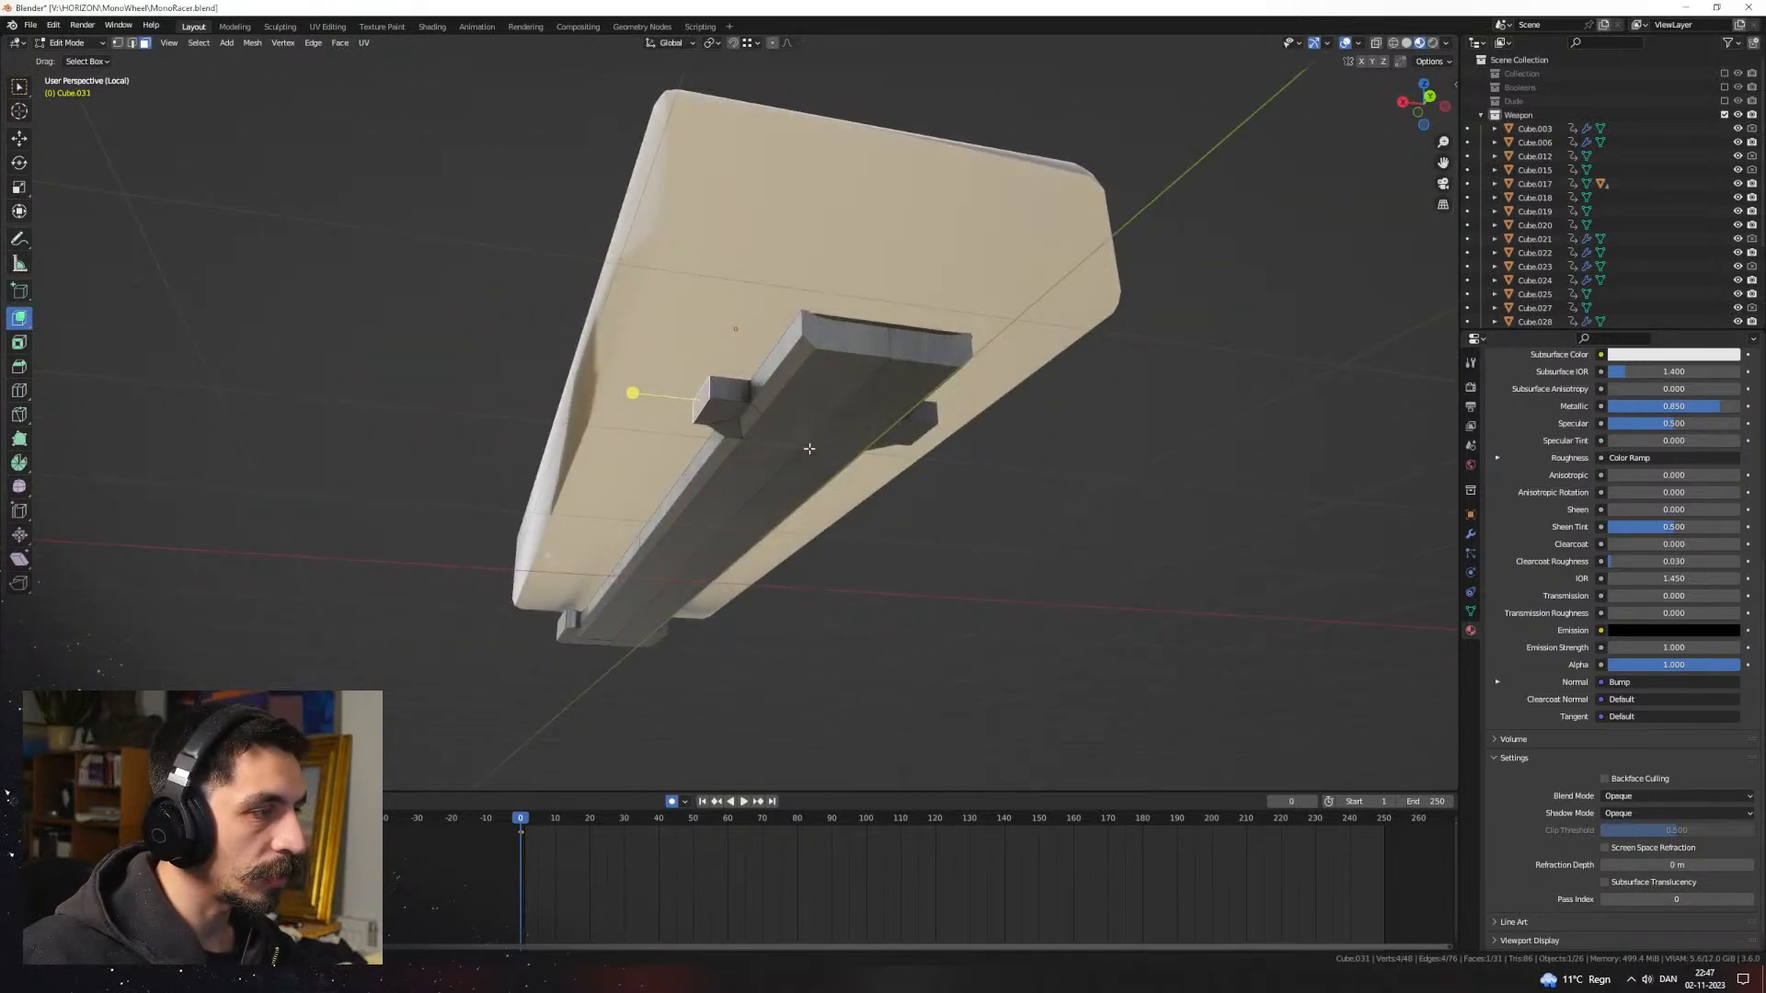
key("shift+d")
key("x")
left_click(801, 446)
key("g")
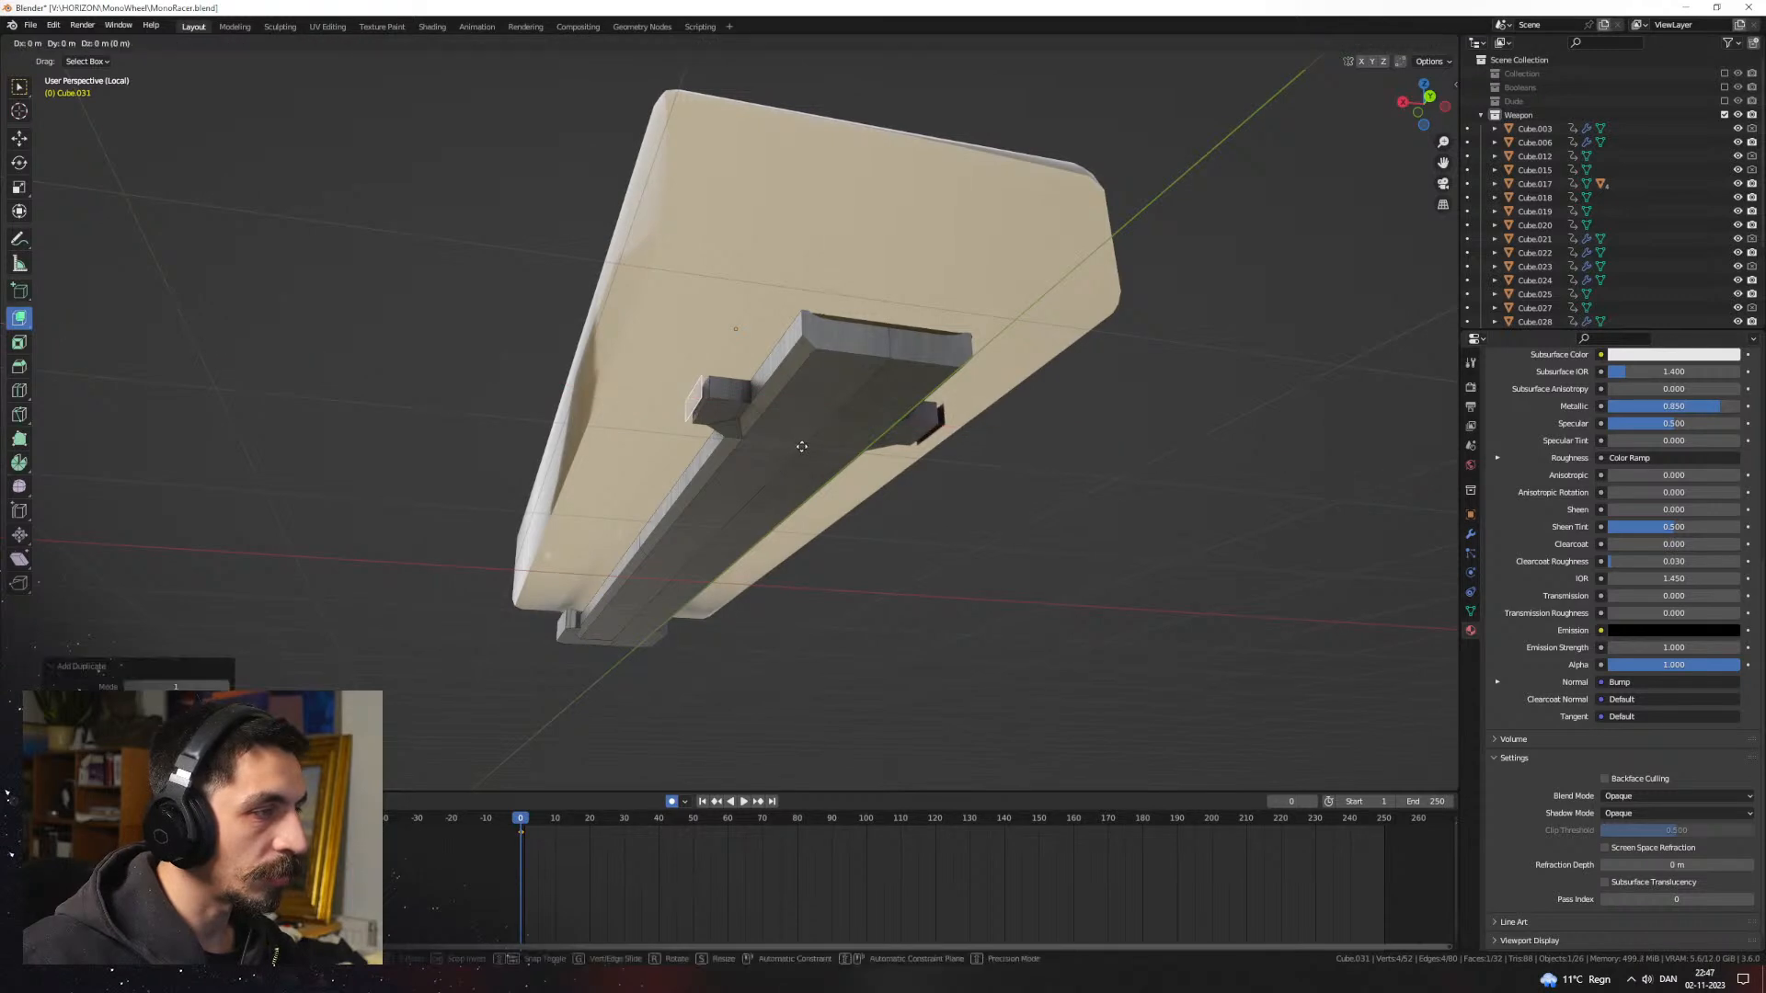
key("z")
left_click(802, 443)
Step: Move the duplicated face along X beside the casing and scale it along Y
key("g")
middle_click_drag(802, 441, 779, 516)
key("x")
left_click(803, 456)
key("s")
key("x")
key("y")
left_click(832, 438)
Step: Extrude the duplicated face into a thin block and reposition it along Z and X against the casing's side
key("e")
left_click(855, 423)
key("g")
key("z")
left_click(792, 452)
key("g")
key("x")
left_click(812, 453)
Step: Extrude the block upward along the casing's side and adjust its upper end in Z to the casing's top edge
key("e")
left_click(803, 462)
key("e")
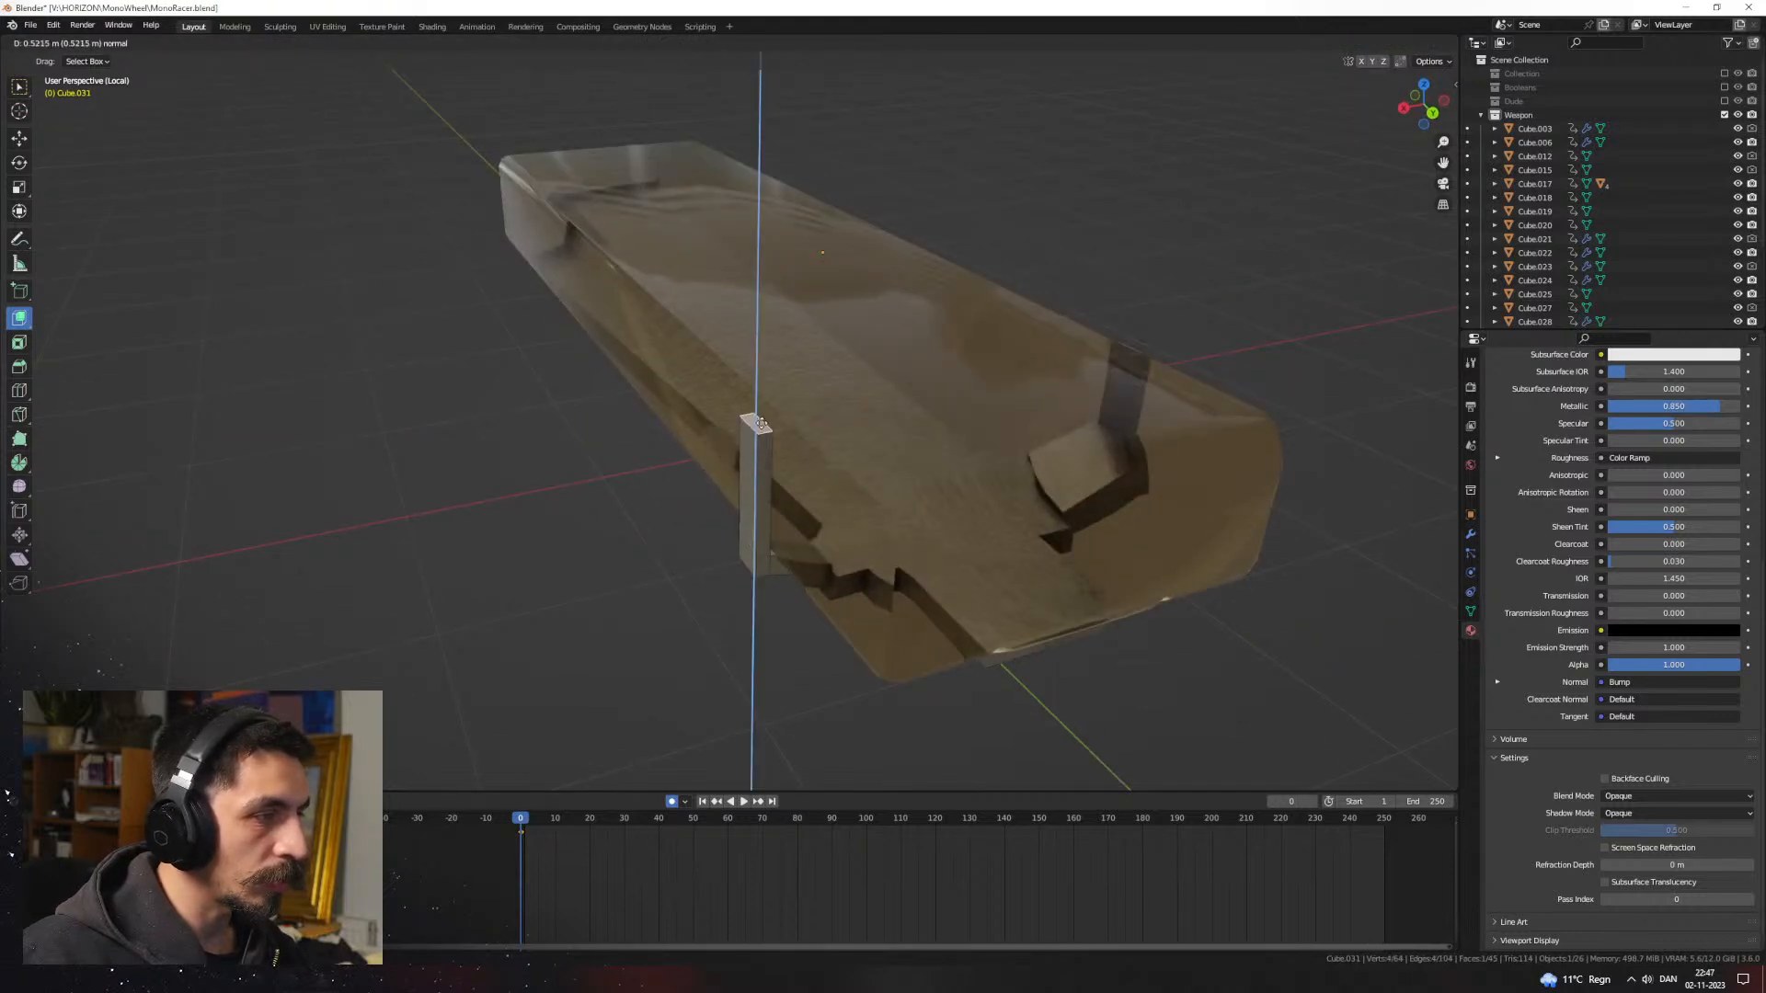
left_click(760, 417)
middle_click_drag(760, 417, 746, 469)
key("g")
key("z")
left_click(761, 371)
Step: Extrude the top end of the block beside the casing upward past the casing's top edge
scroll(810, 488, "up", 2)
scroll(809, 487, "up", 2)
key("e")
left_click(816, 452)
Step: Extrude the upper block's inner side face across the casing's top to the centre in two consecutive segments
left_click(544, 440)
key("e")
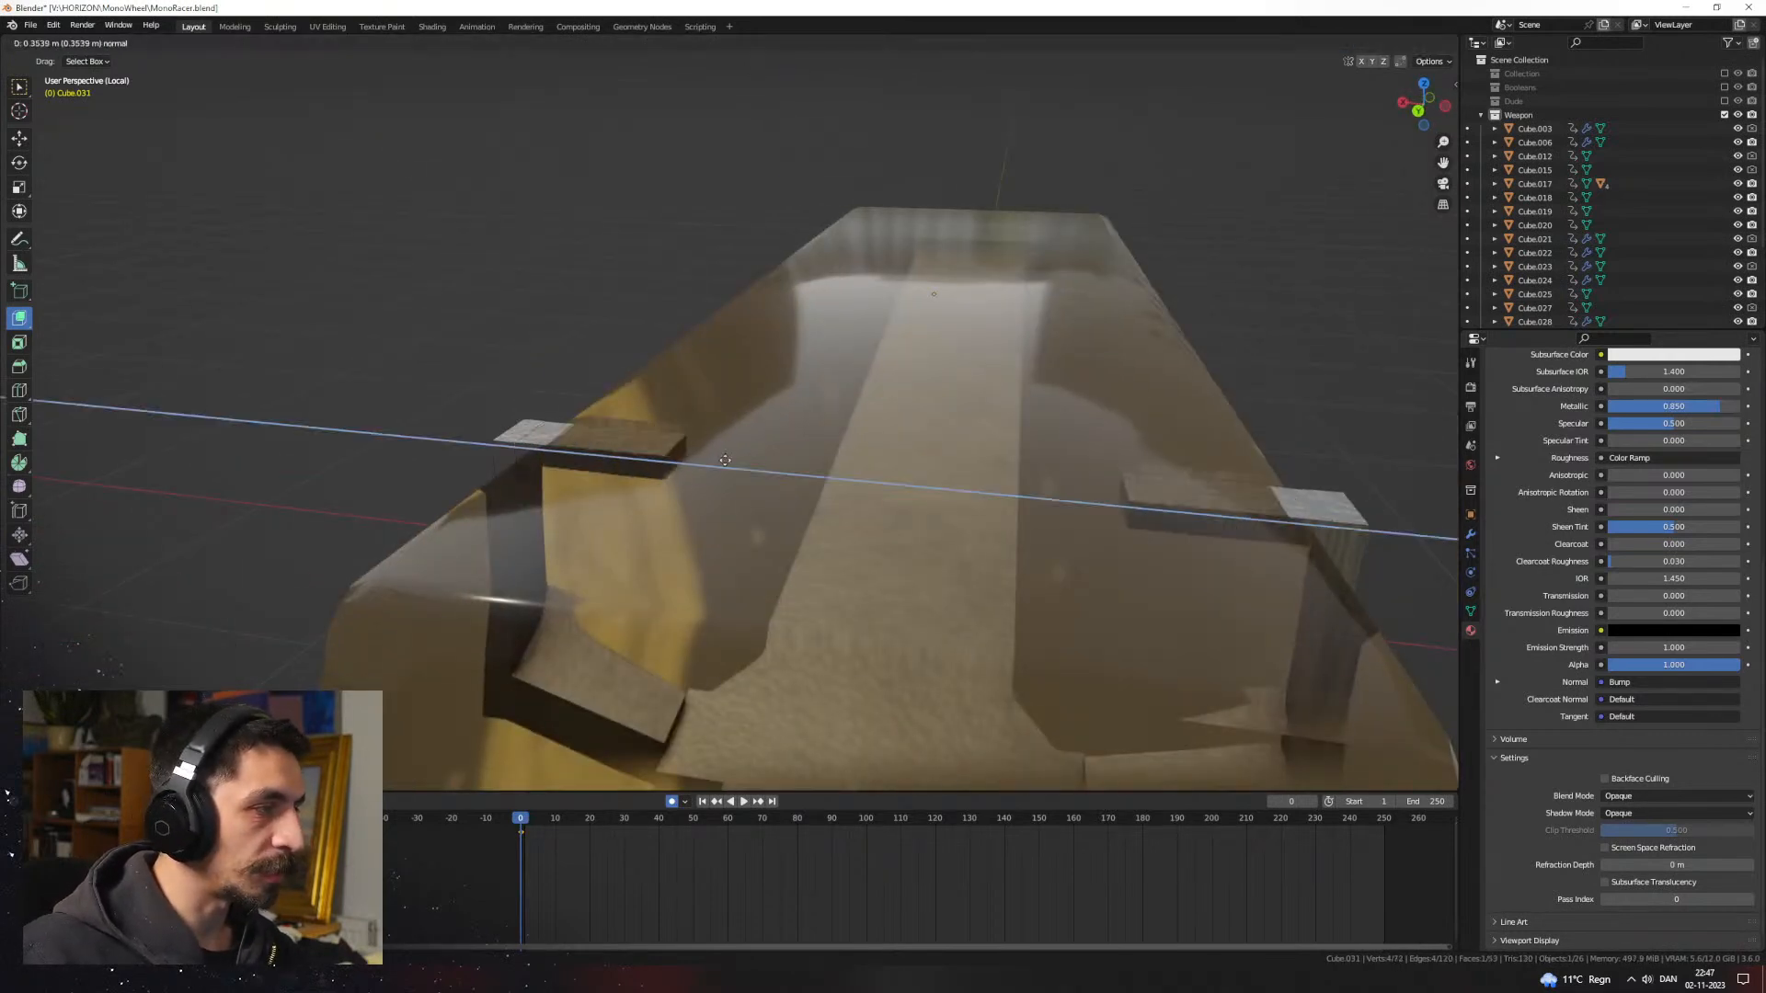
left_click(887, 492)
middle_click_drag(892, 495, 876, 480)
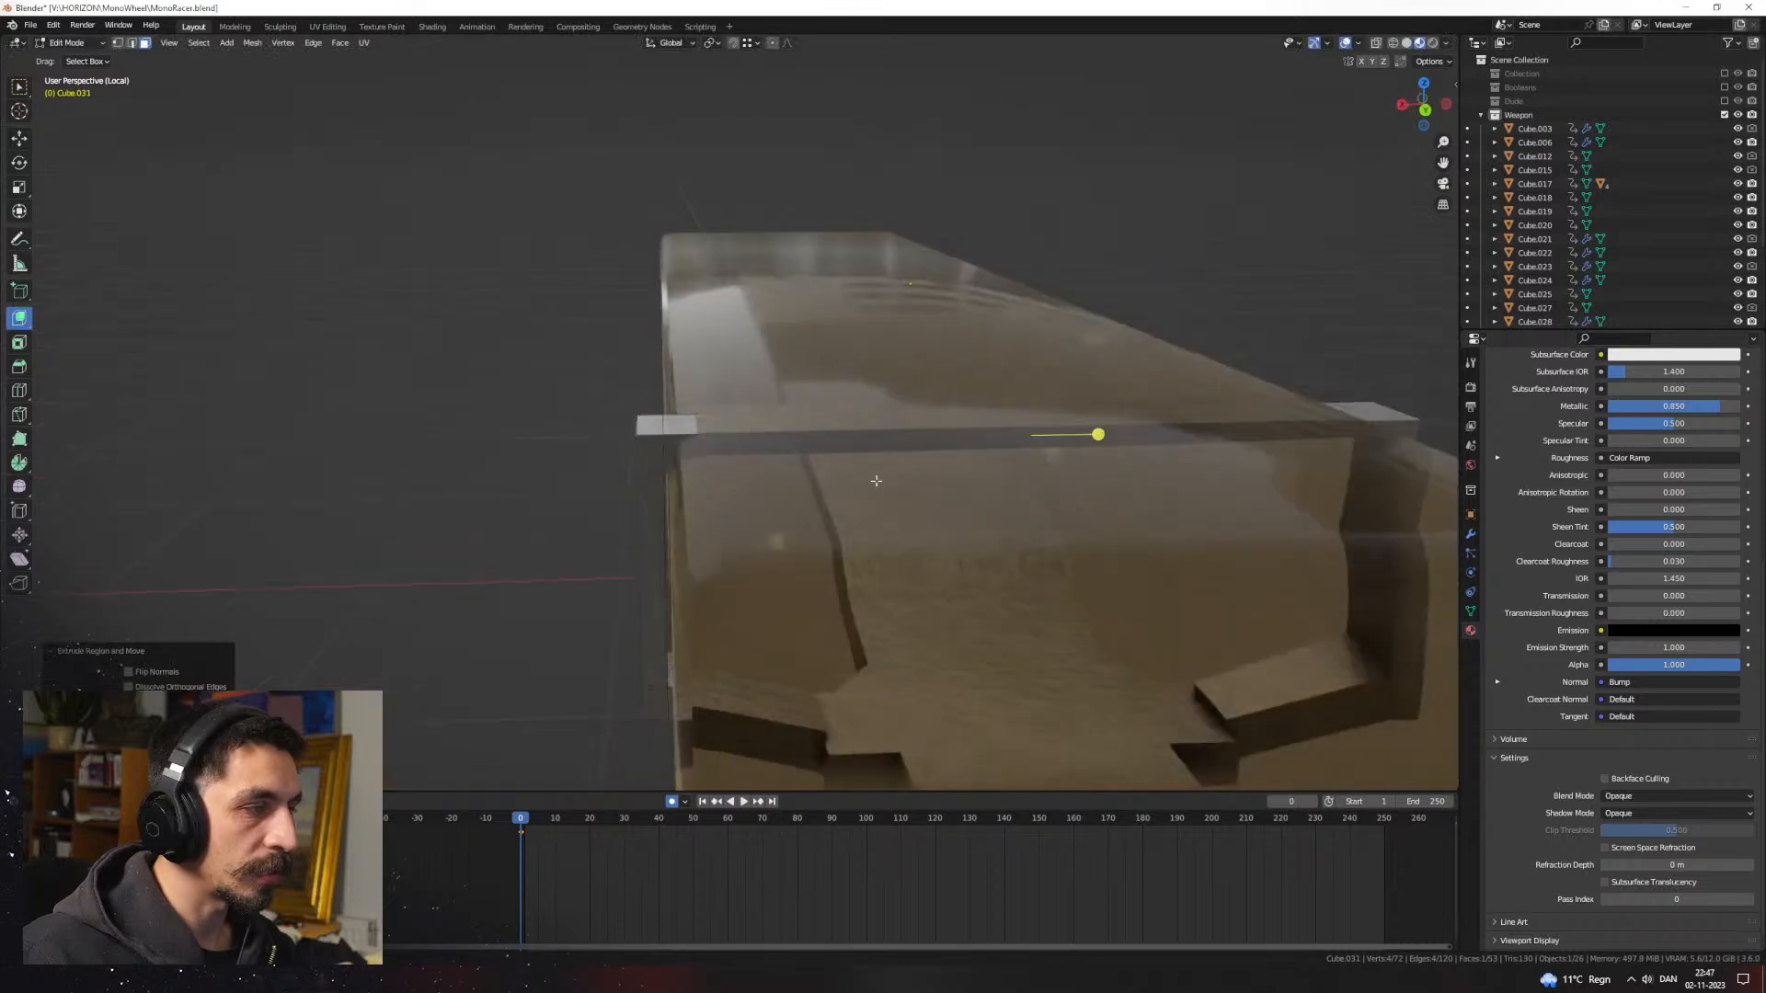
key("e")
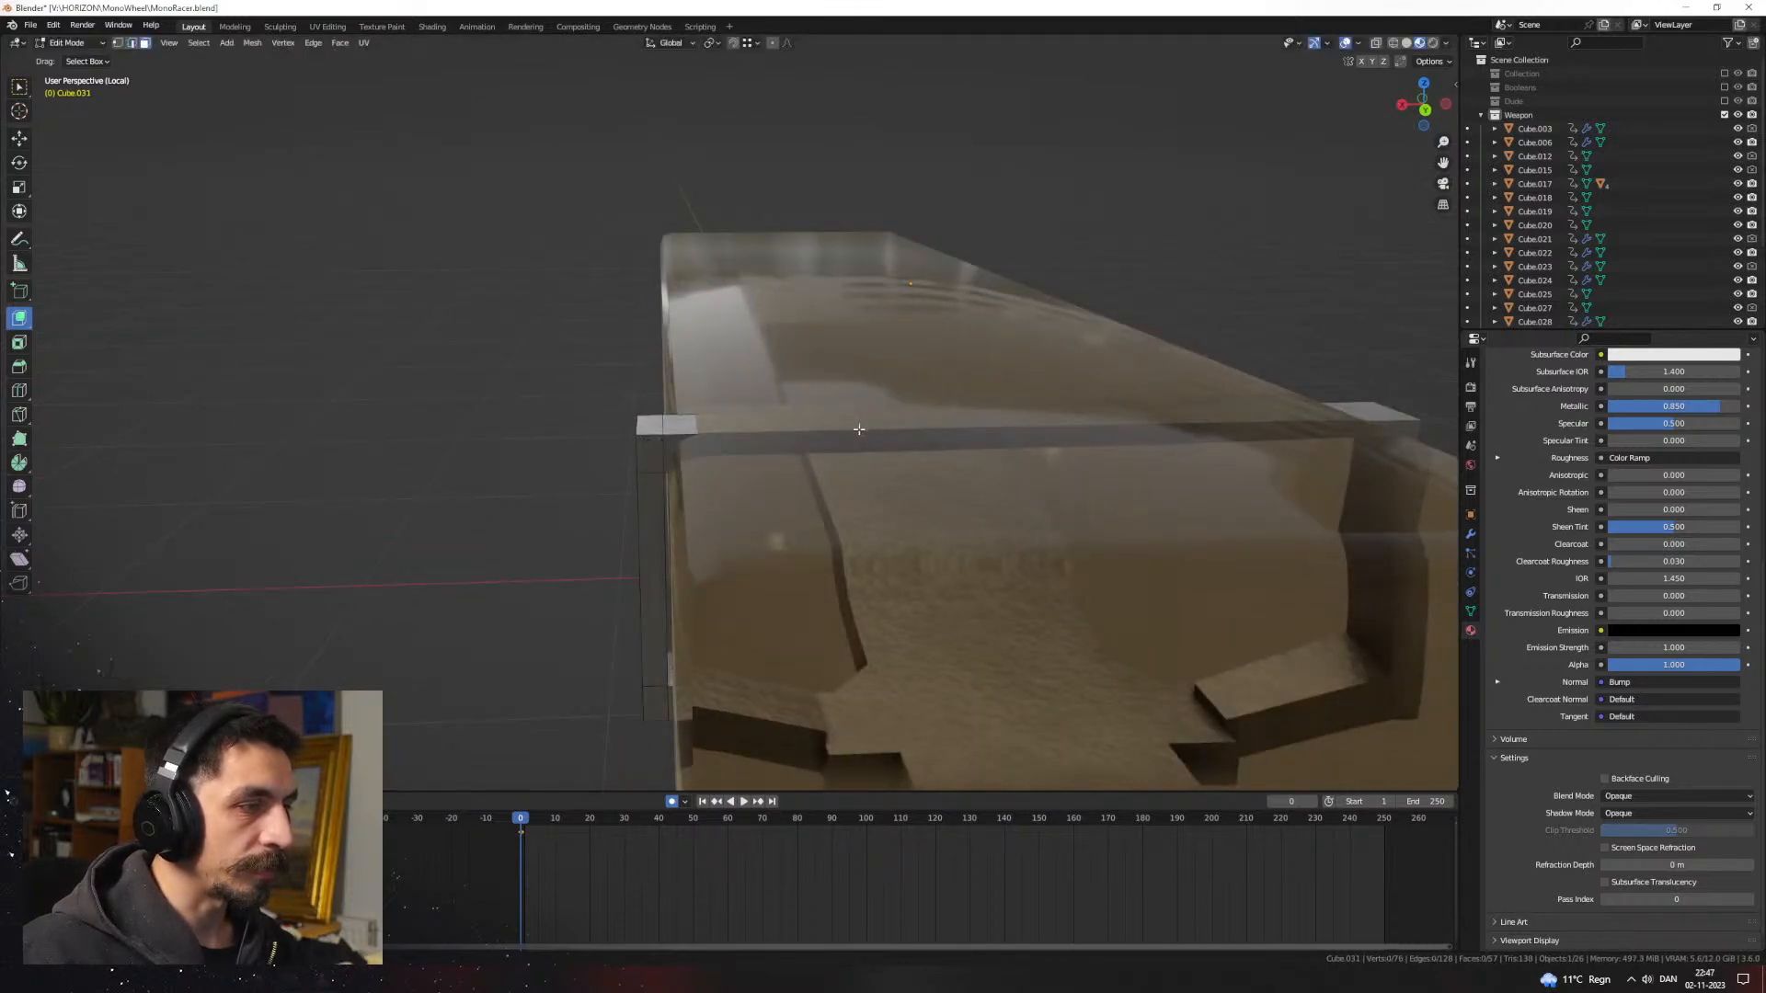
left_click(953, 423)
middle_click_drag(953, 423, 1186, 532)
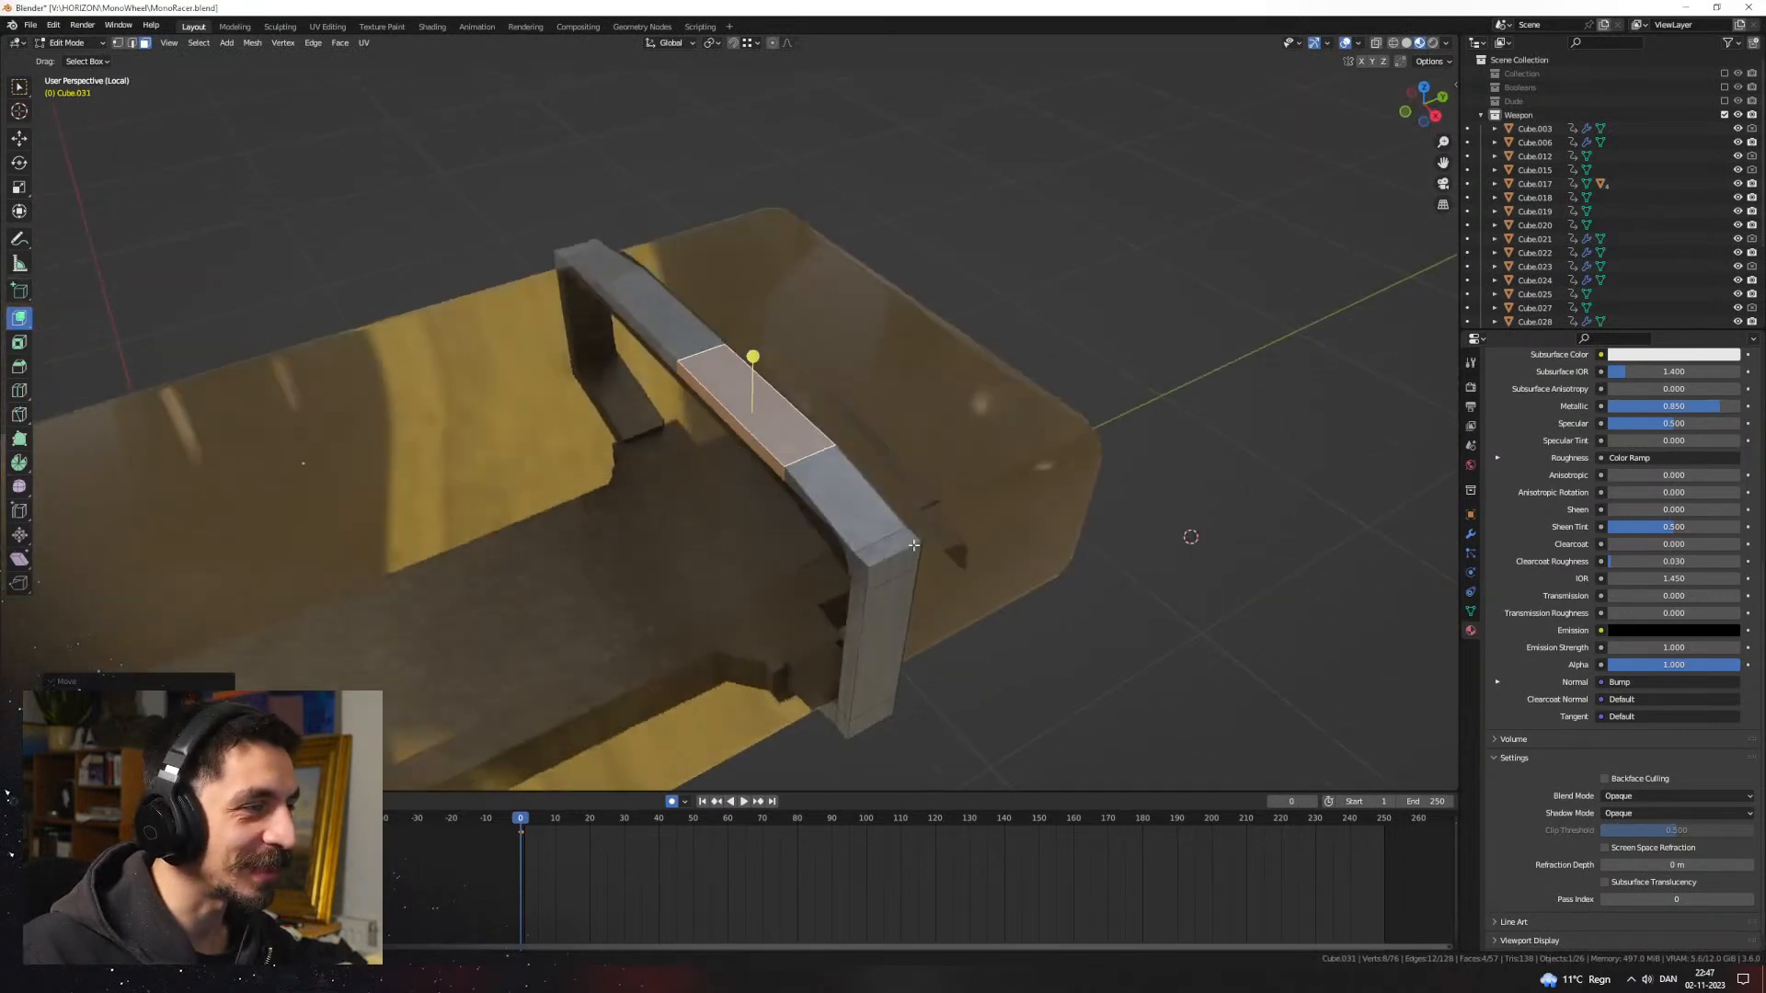
Step: Try to shift the strap's middle top segment along Y toward the casing's end, and undo the move
key("g")
key("x")
key("y")
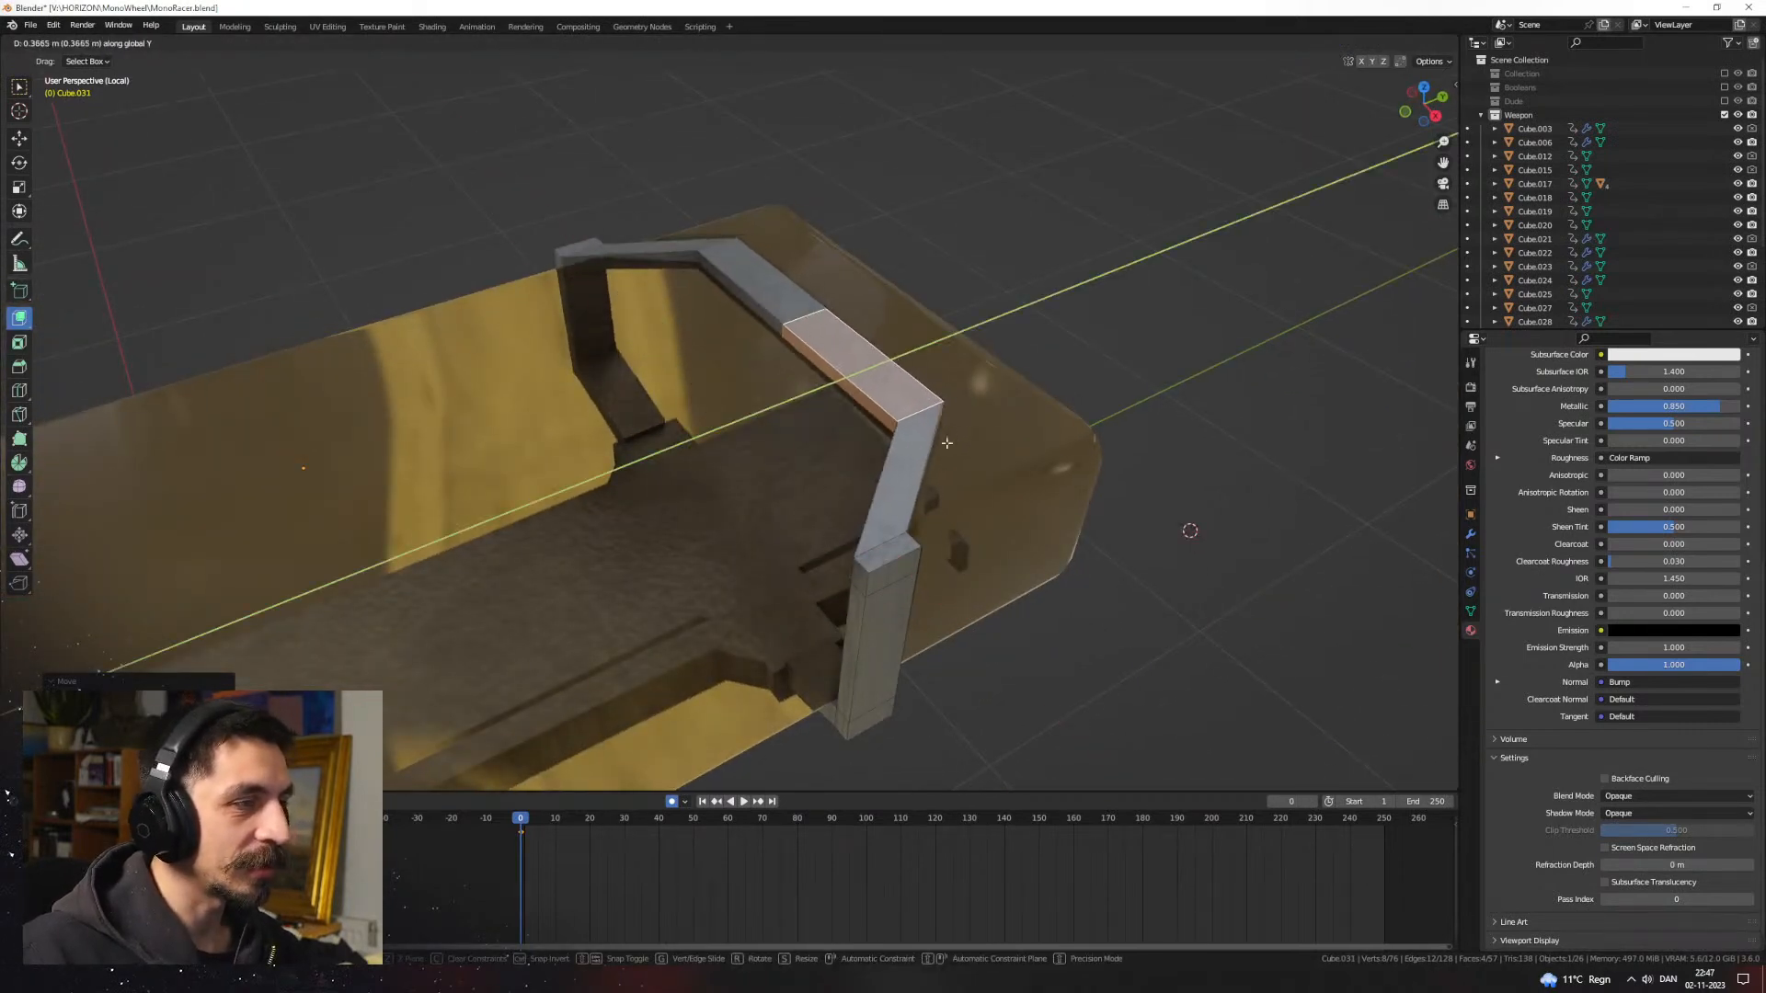
left_click(1015, 421)
middle_click_drag(1014, 421, 950, 445)
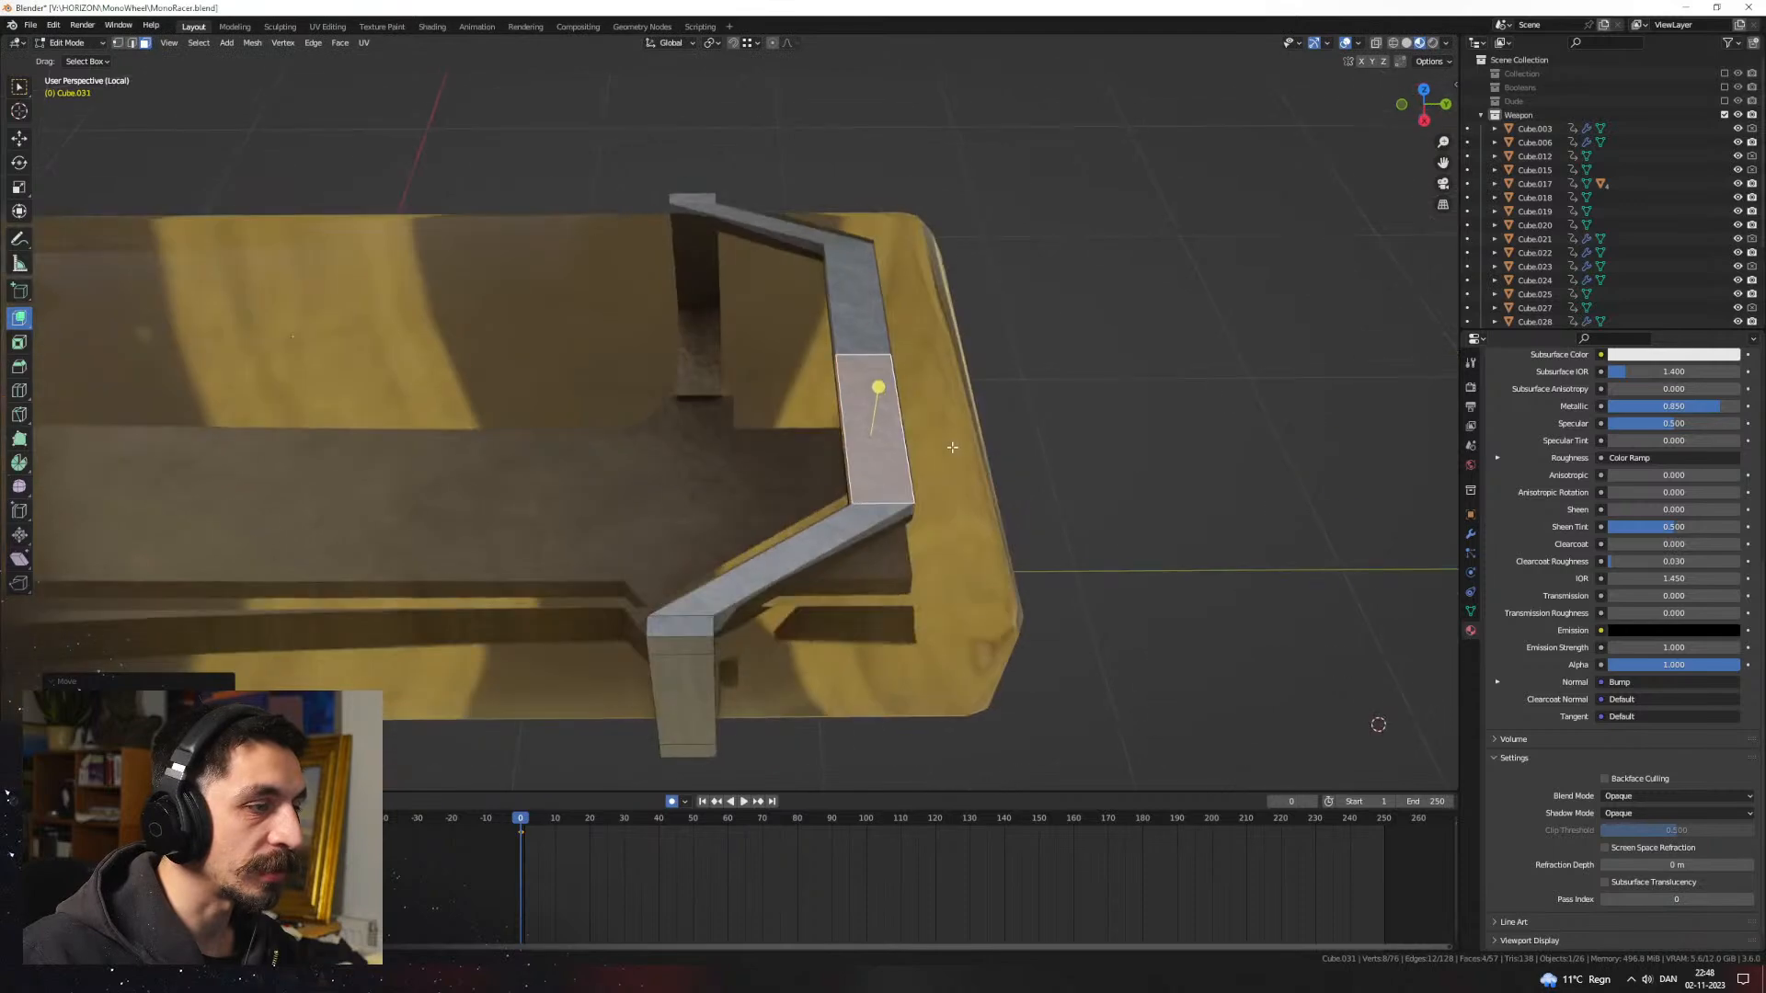
middle_click_drag(826, 592, 875, 509, "shift")
middle_click_drag(648, 580, 843, 472)
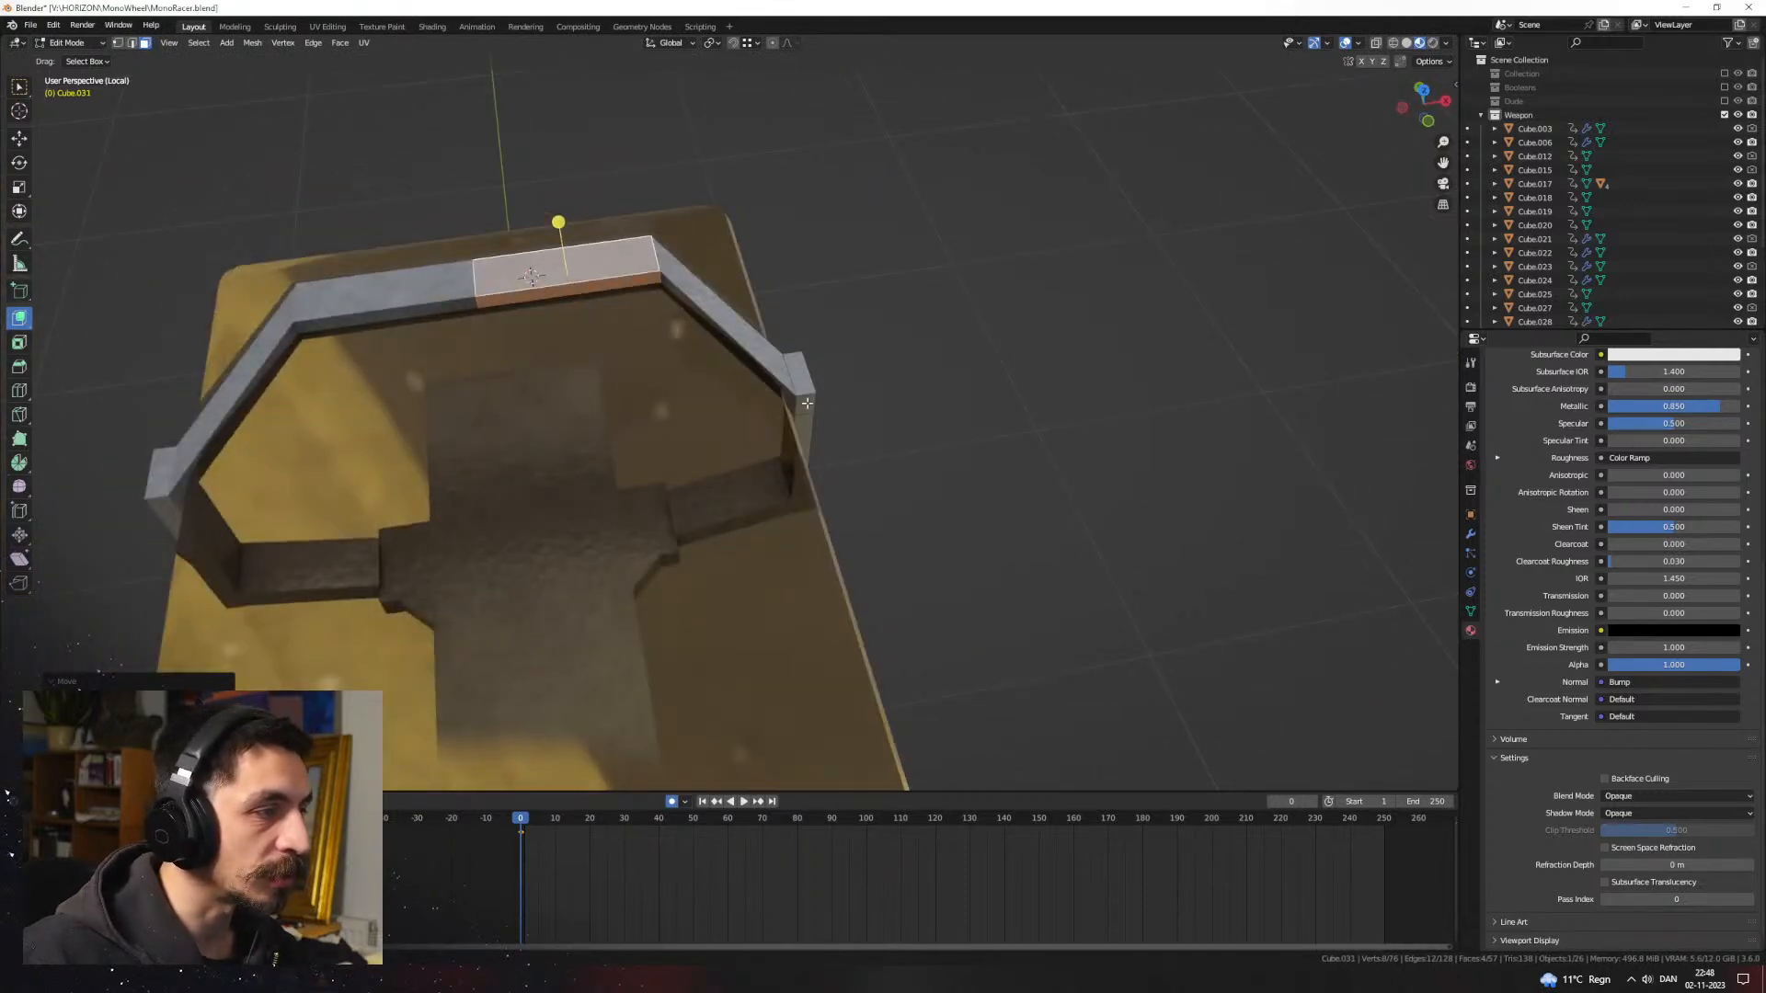
key("ctrl+z")
Step: Add a loop cut near the strap's outer corner and move the middle top segment along Y toward the casing's end
key("ctrl+r")
left_click(756, 390)
left_click(787, 388)
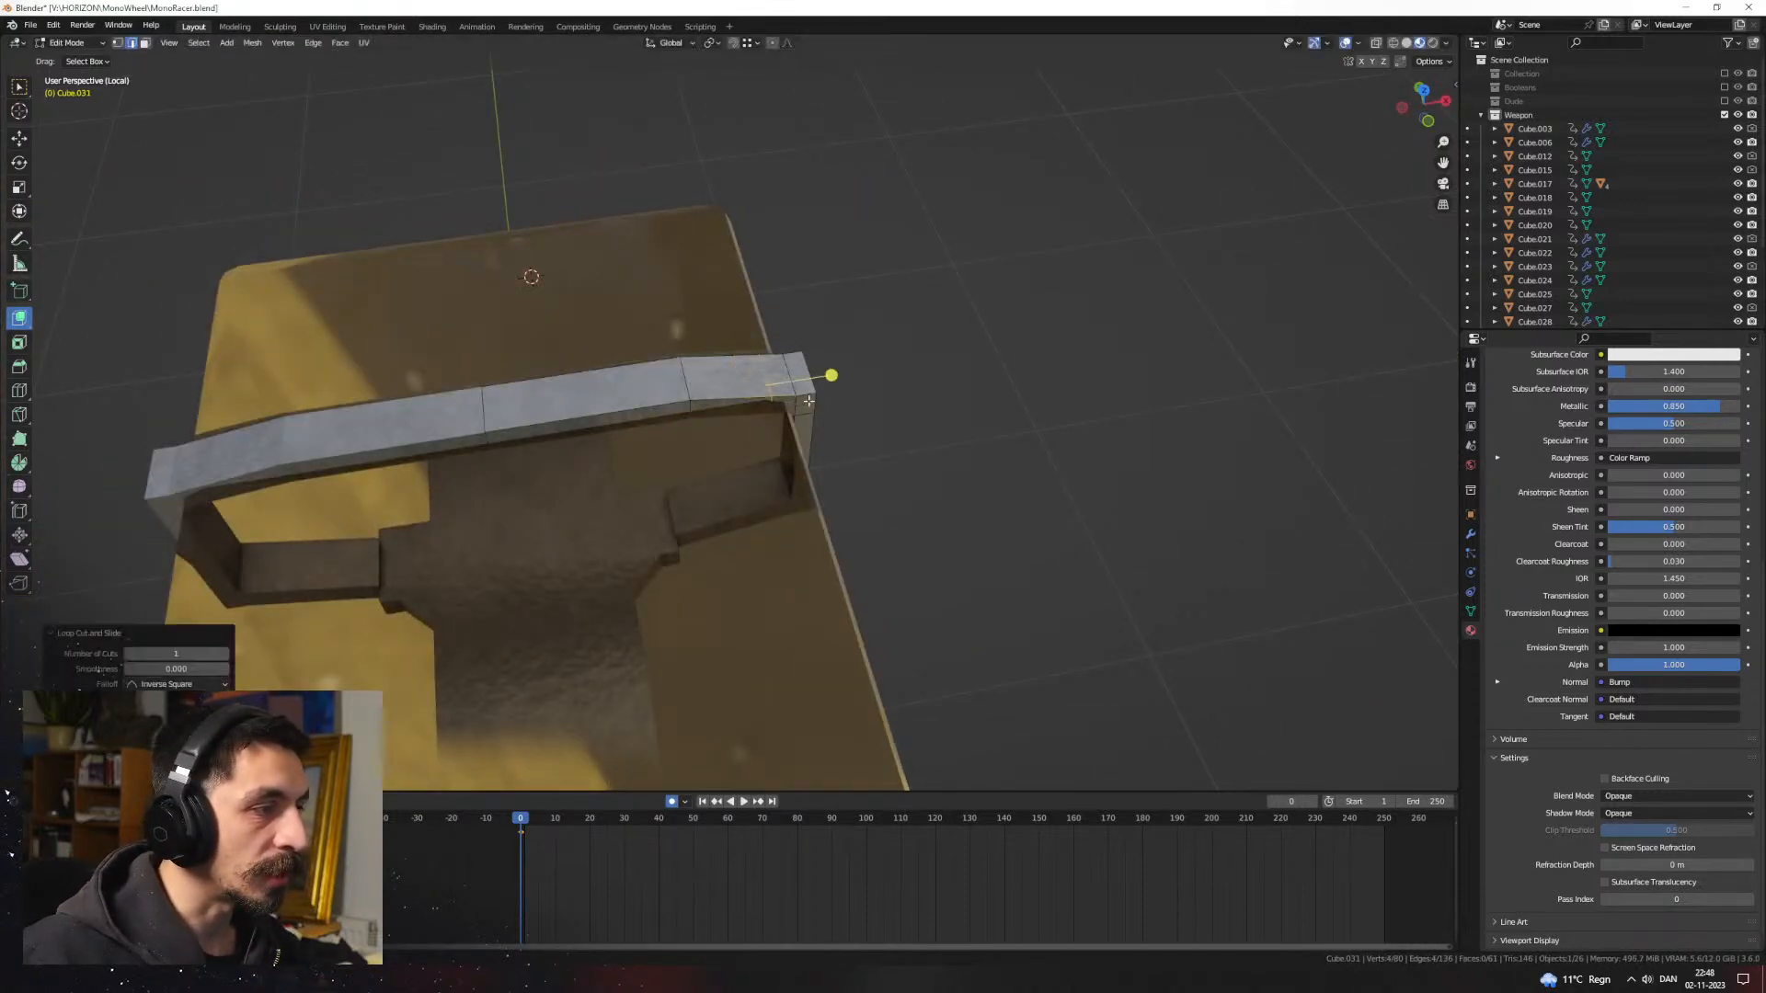
key("3")
left_click(659, 408, "alt")
middle_click_drag(659, 409, 754, 465)
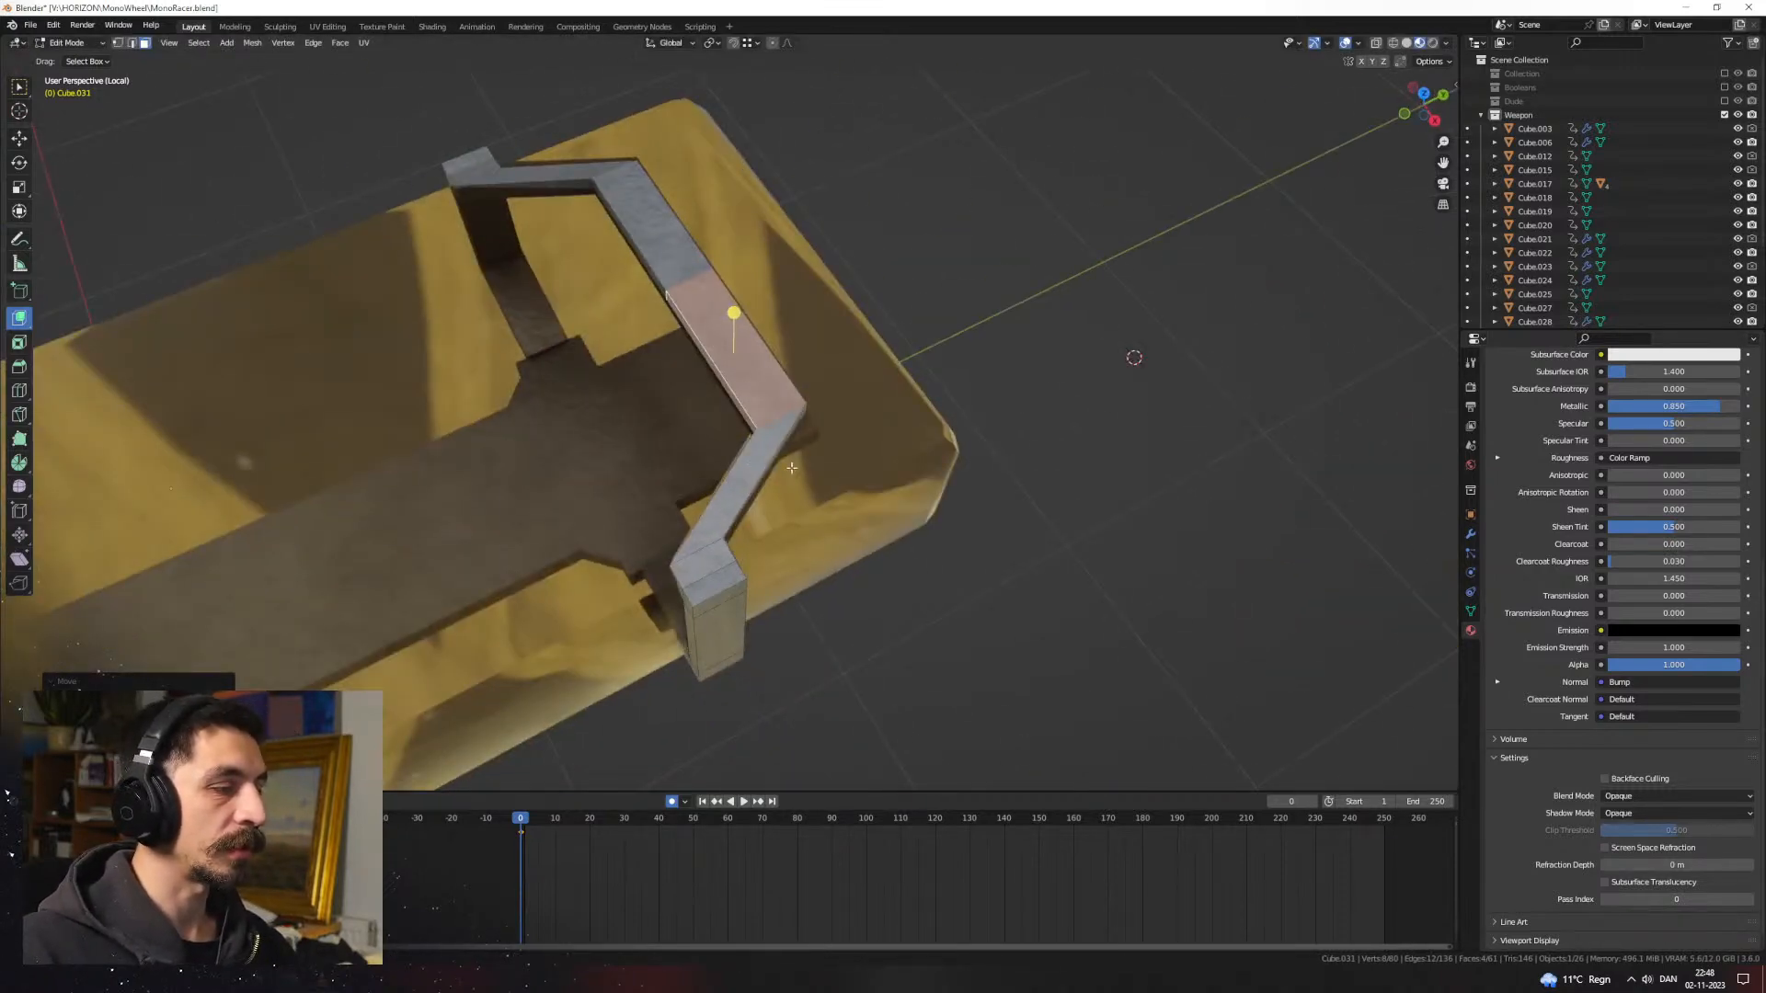
middle_click_drag(782, 545, 782, 383)
left_click(779, 372)
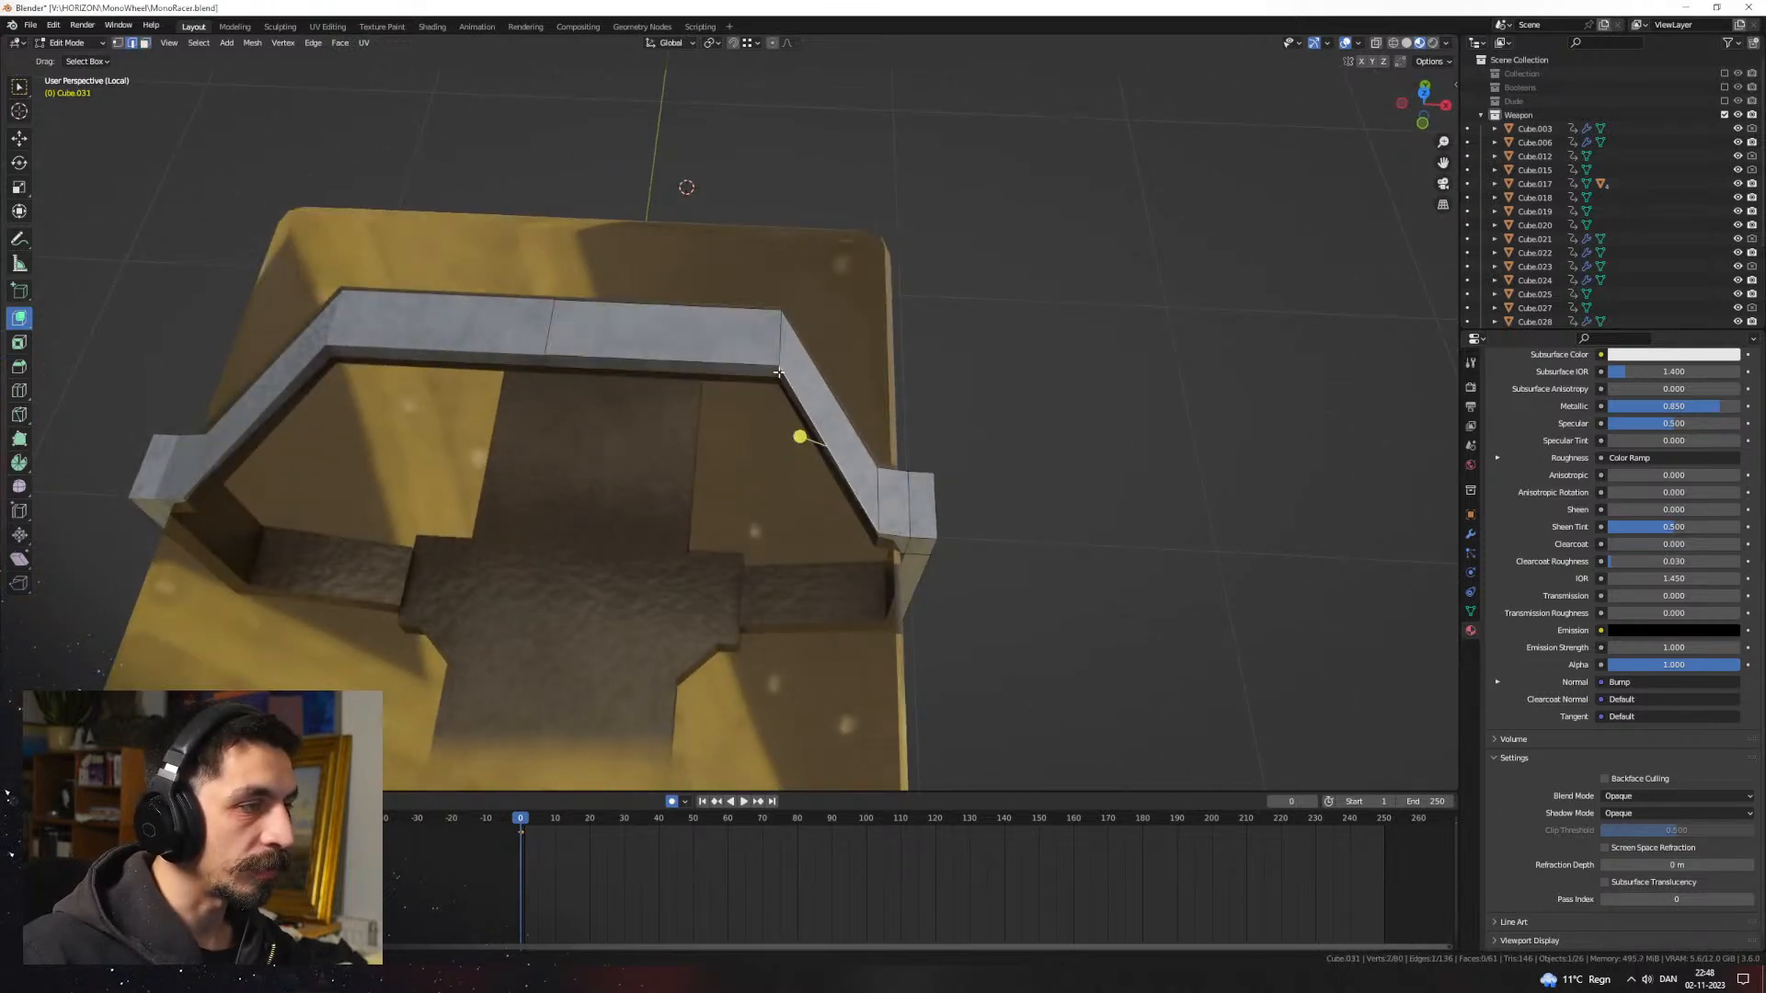
key("g")
right_click(855, 403)
middle_click_drag(855, 418, 856, 391)
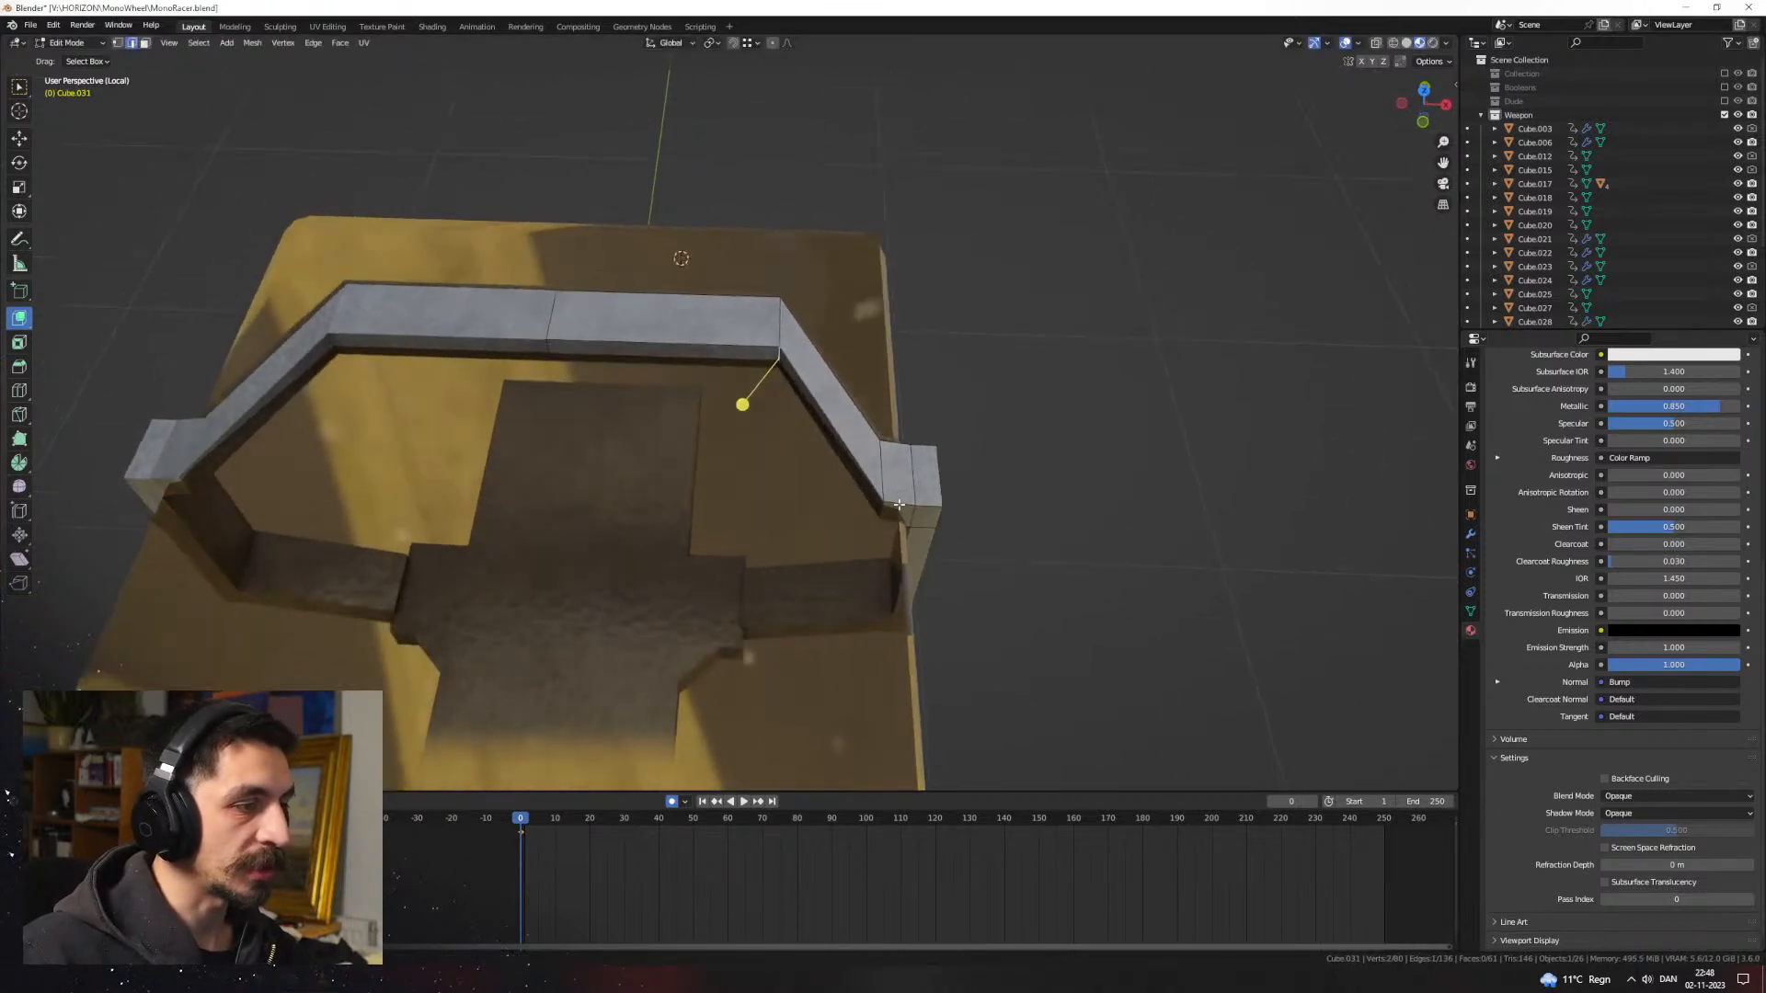
Step: Move the inner side face of the strap's diagonal segment about -0.08 m along X to widen the diagonal
key("3")
left_click(864, 481)
key("g")
key("x")
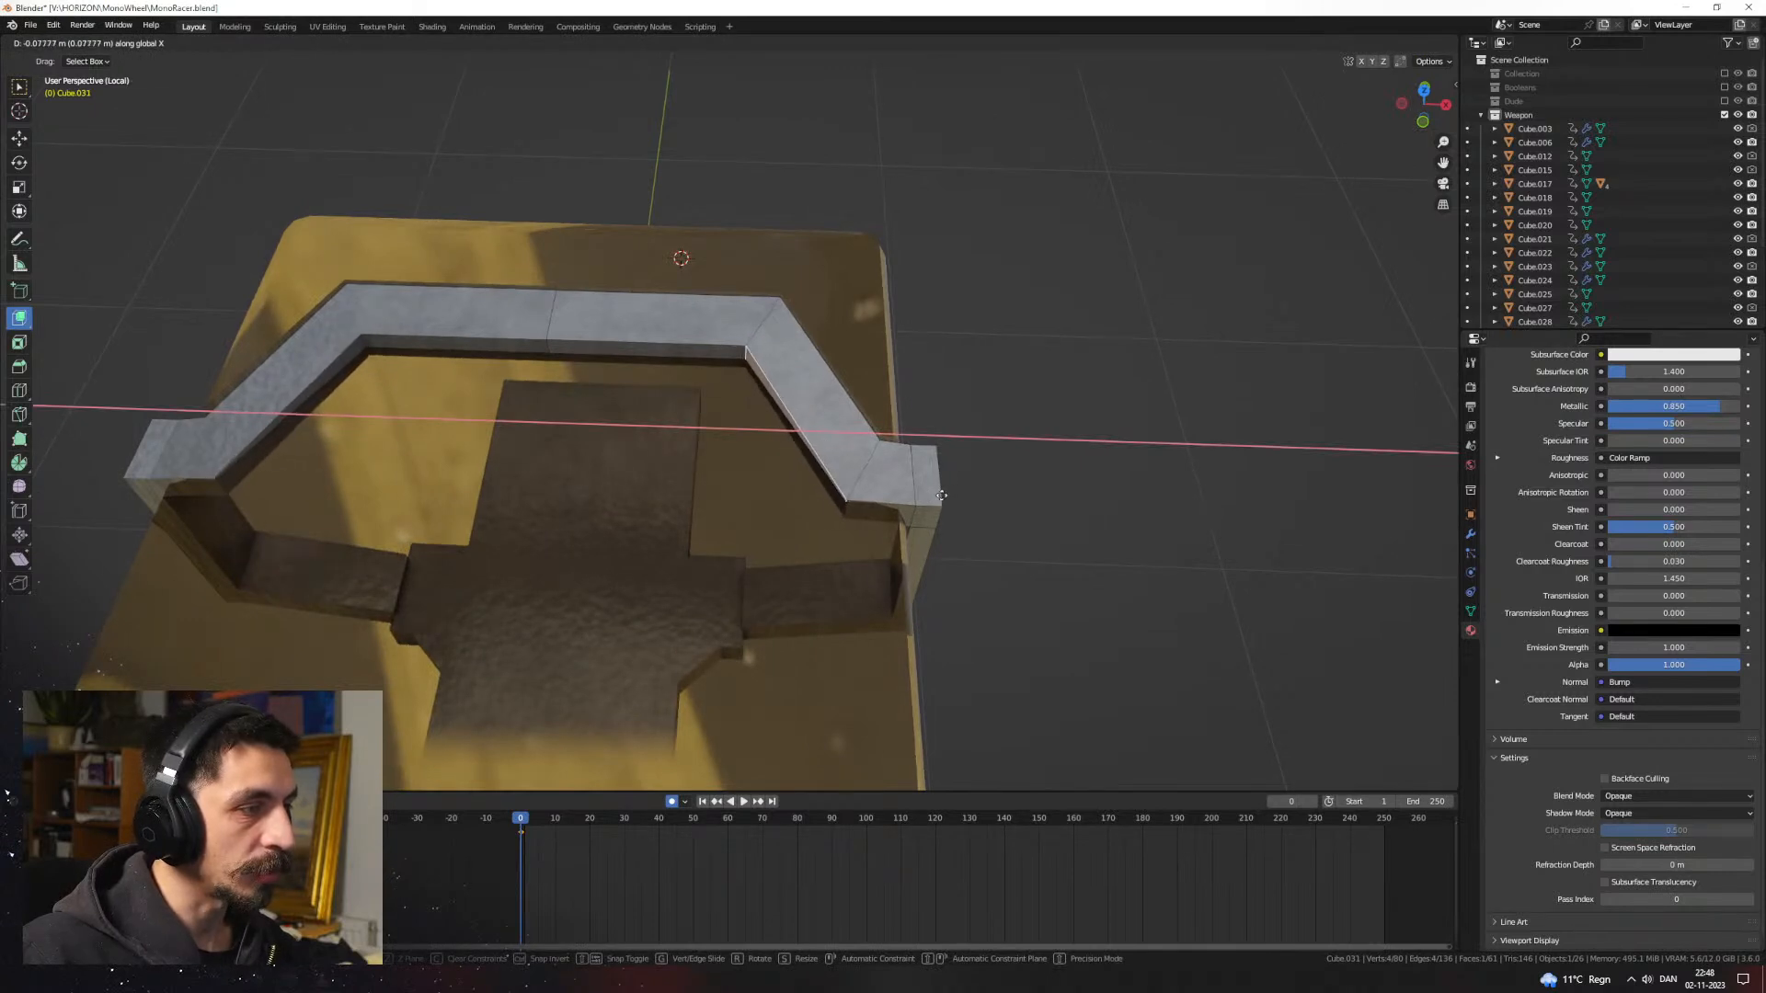
left_click(945, 496)
middle_click_drag(948, 496, 766, 538)
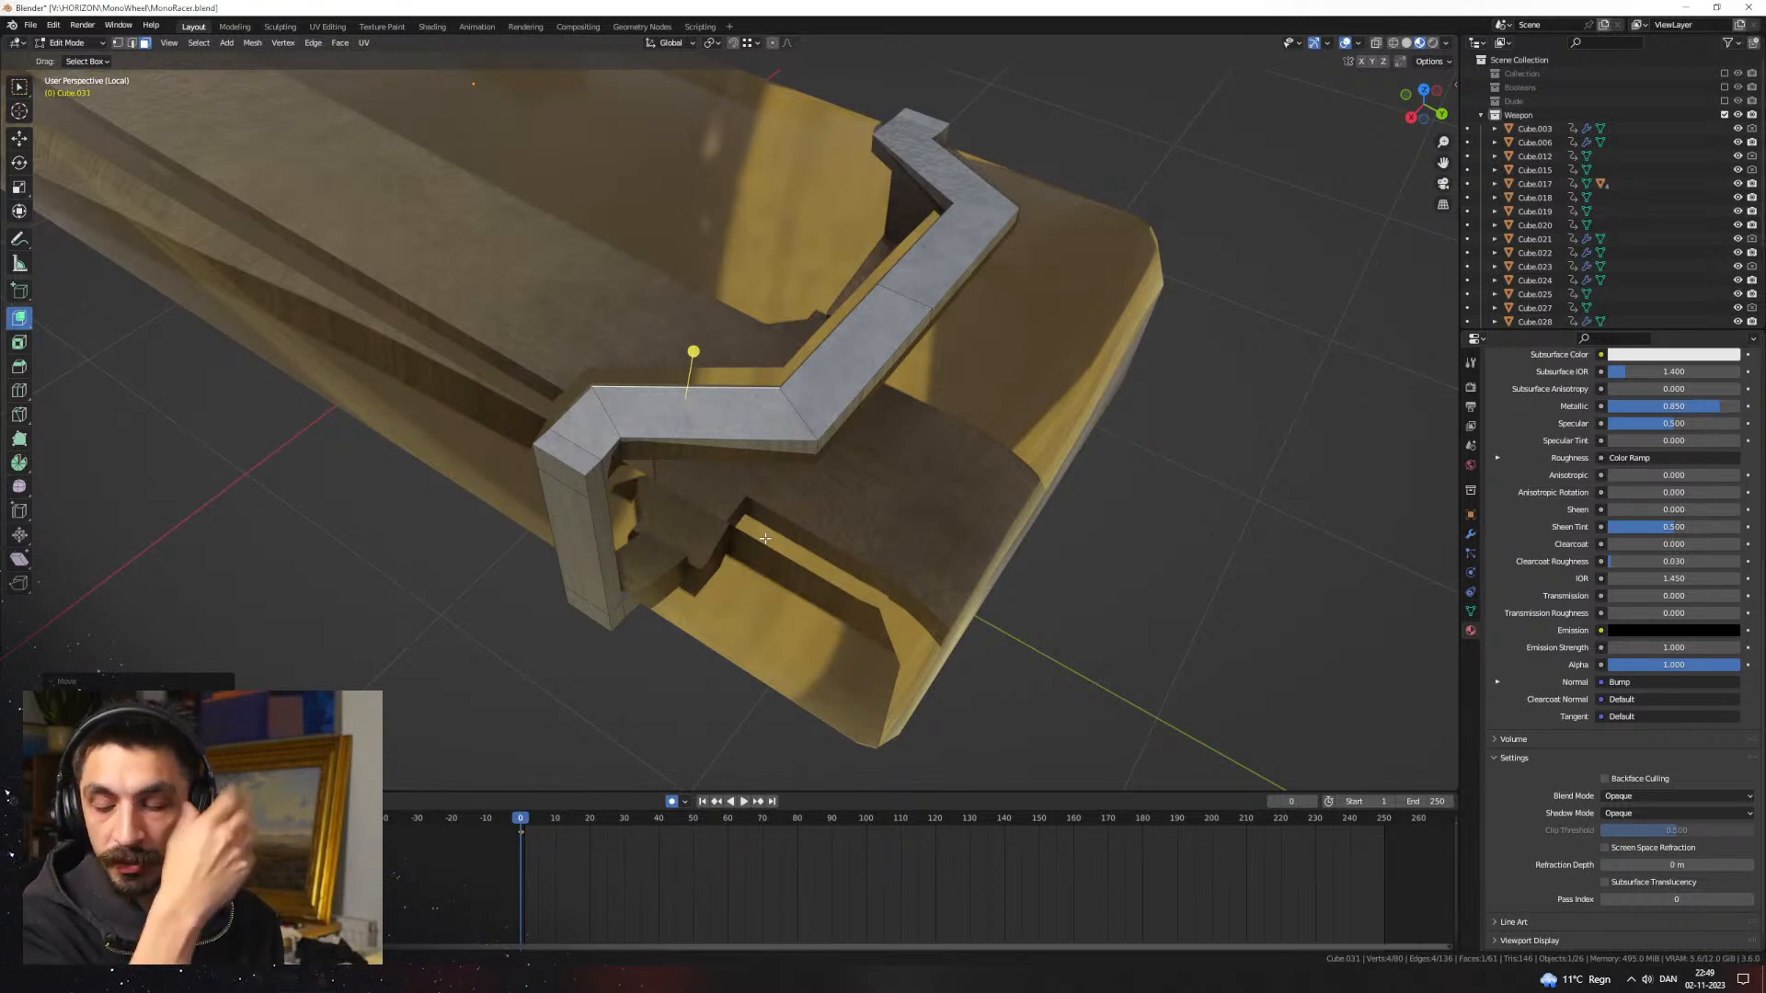
Step: Select the face loop at the strap's upper corner and adjust its height along Z
middle_click_drag(769, 535, 800, 430)
scroll(895, 420, "up", 1)
left_click(968, 414, "alt")
middle_click_drag(967, 414, 779, 411)
key("g")
key("z")
left_click(918, 391)
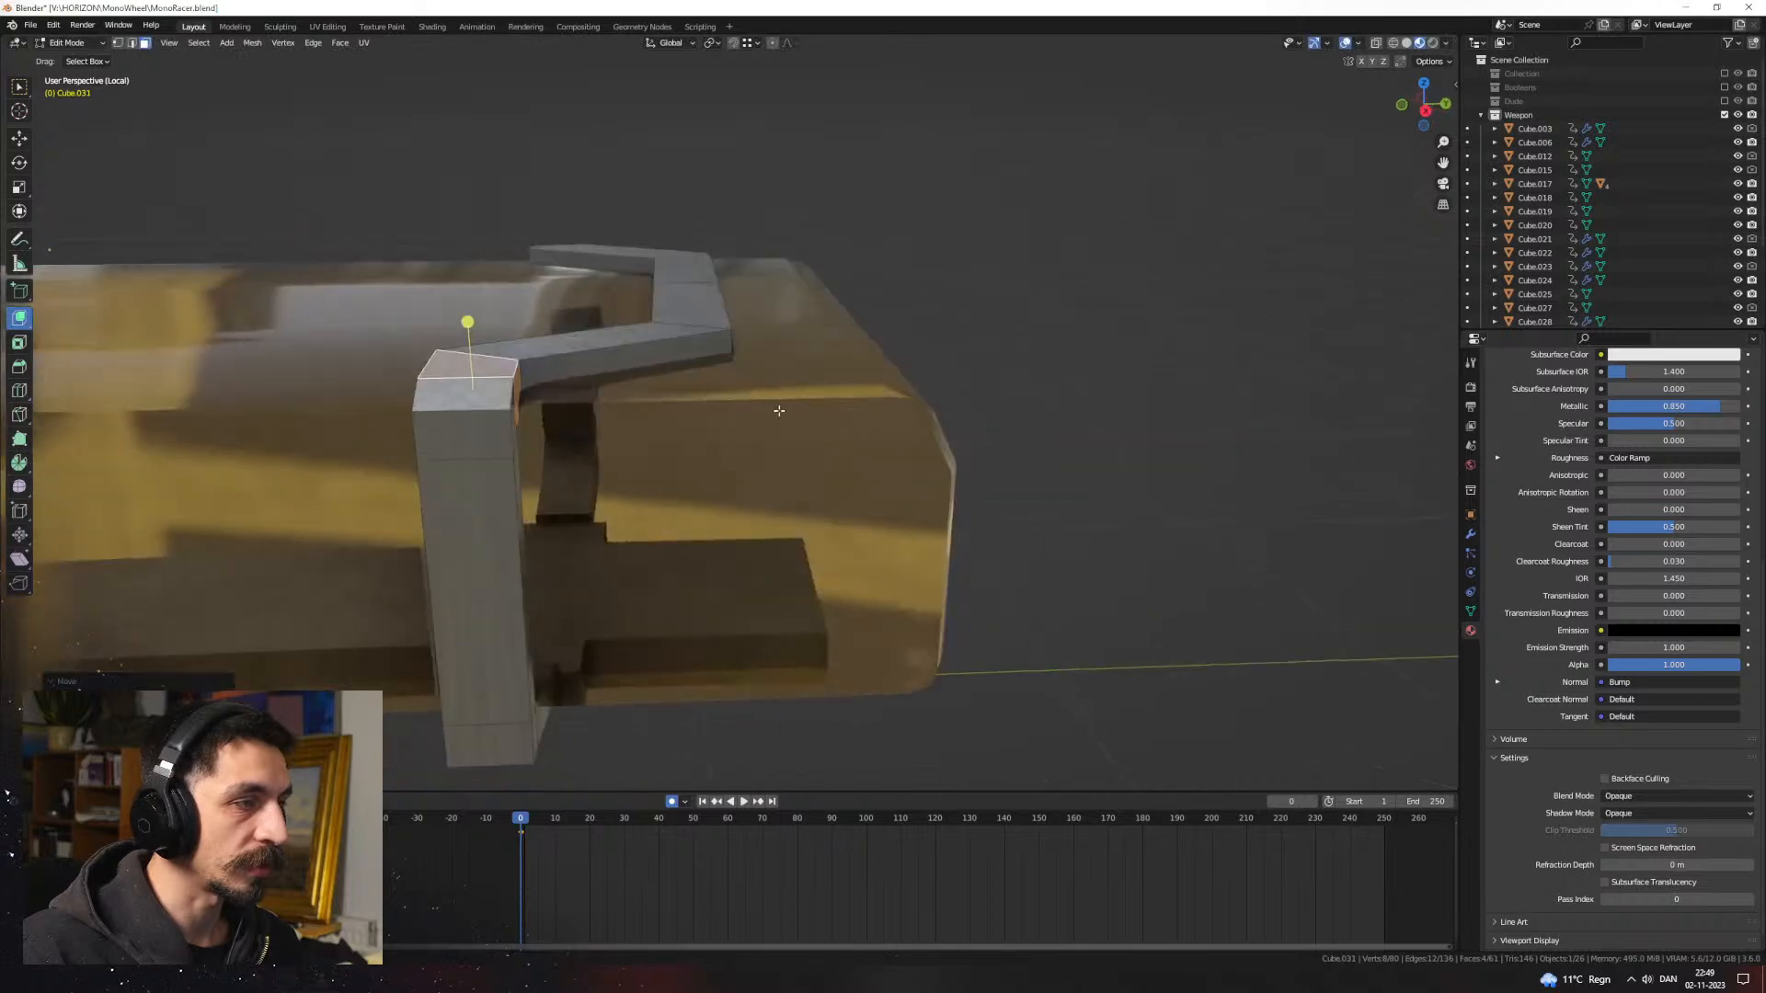
Step: Flatten the top faces of the strap's corner, diagonal and middle segments by scaling them to 0 along Z
left_click(449, 356)
left_click(589, 341, "shift")
left_click(684, 305, "shift")
middle_click_drag(732, 353, 761, 460)
key("s")
key("z")
key("0")
key("Return")
Step: Bevel the edges where the strap's diagonal meets its middle top segment
key("2")
left_click(815, 408)
mouse_move(815, 407)
middle_mouse_down()
mouse_move(748, 368)
mouse_move(828, 405)
middle_mouse_up()
key("ctrl+b")
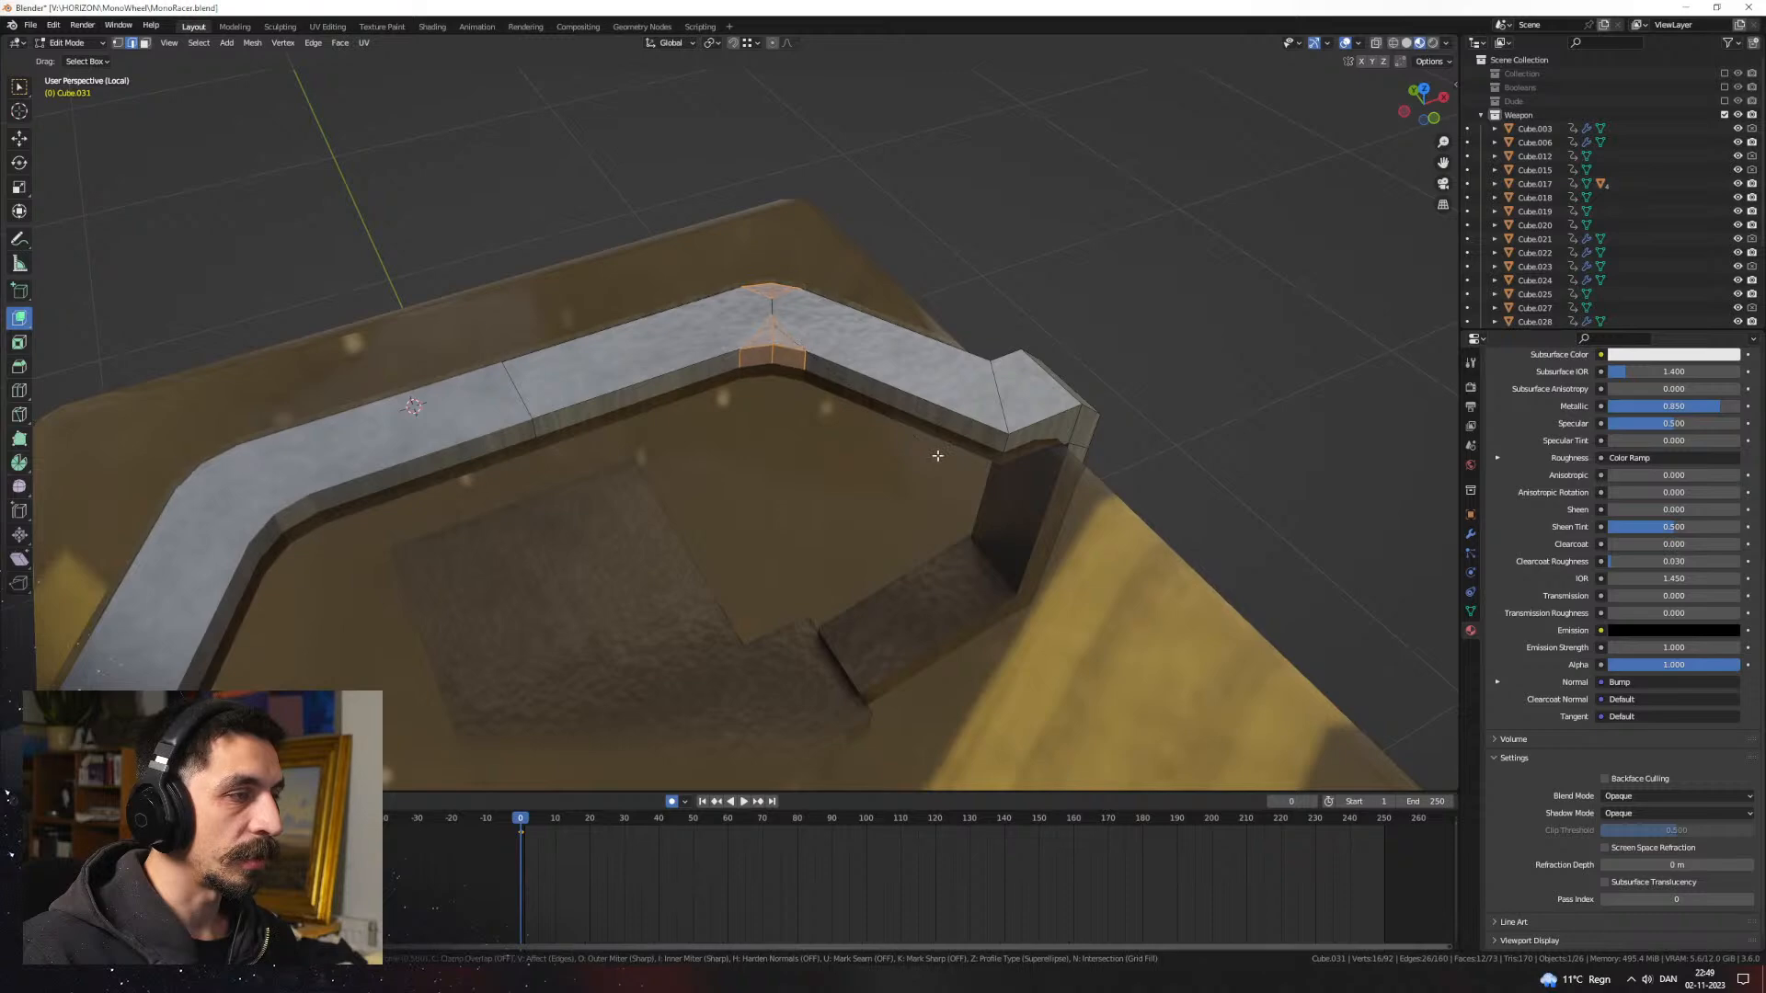
left_click(936, 454)
Step: Inspect the strap and metal rail around the casing from above and from underneath
key("Tab")
middle_click_drag(847, 429, 1056, 414)
left_click(1051, 421)
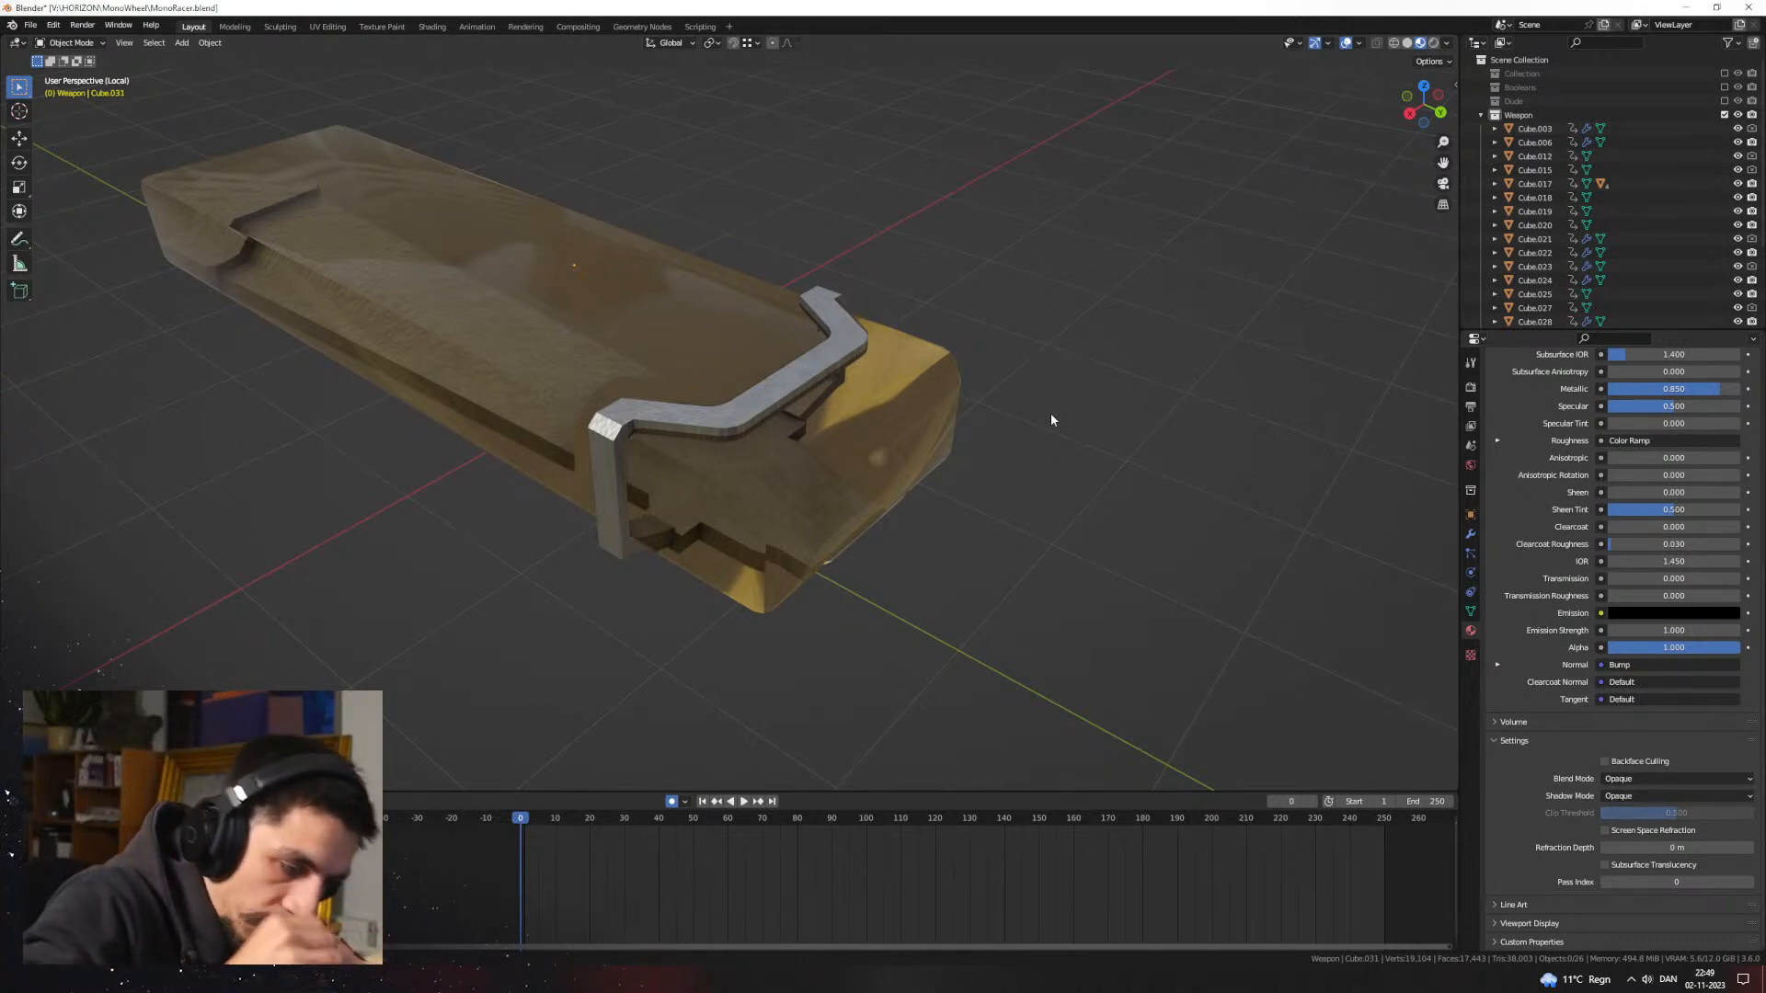
middle_click_drag(844, 517, 929, 545)
middle_click_drag(759, 512, 814, 488)
left_click(899, 465)
scroll(792, 517, "up", 5)
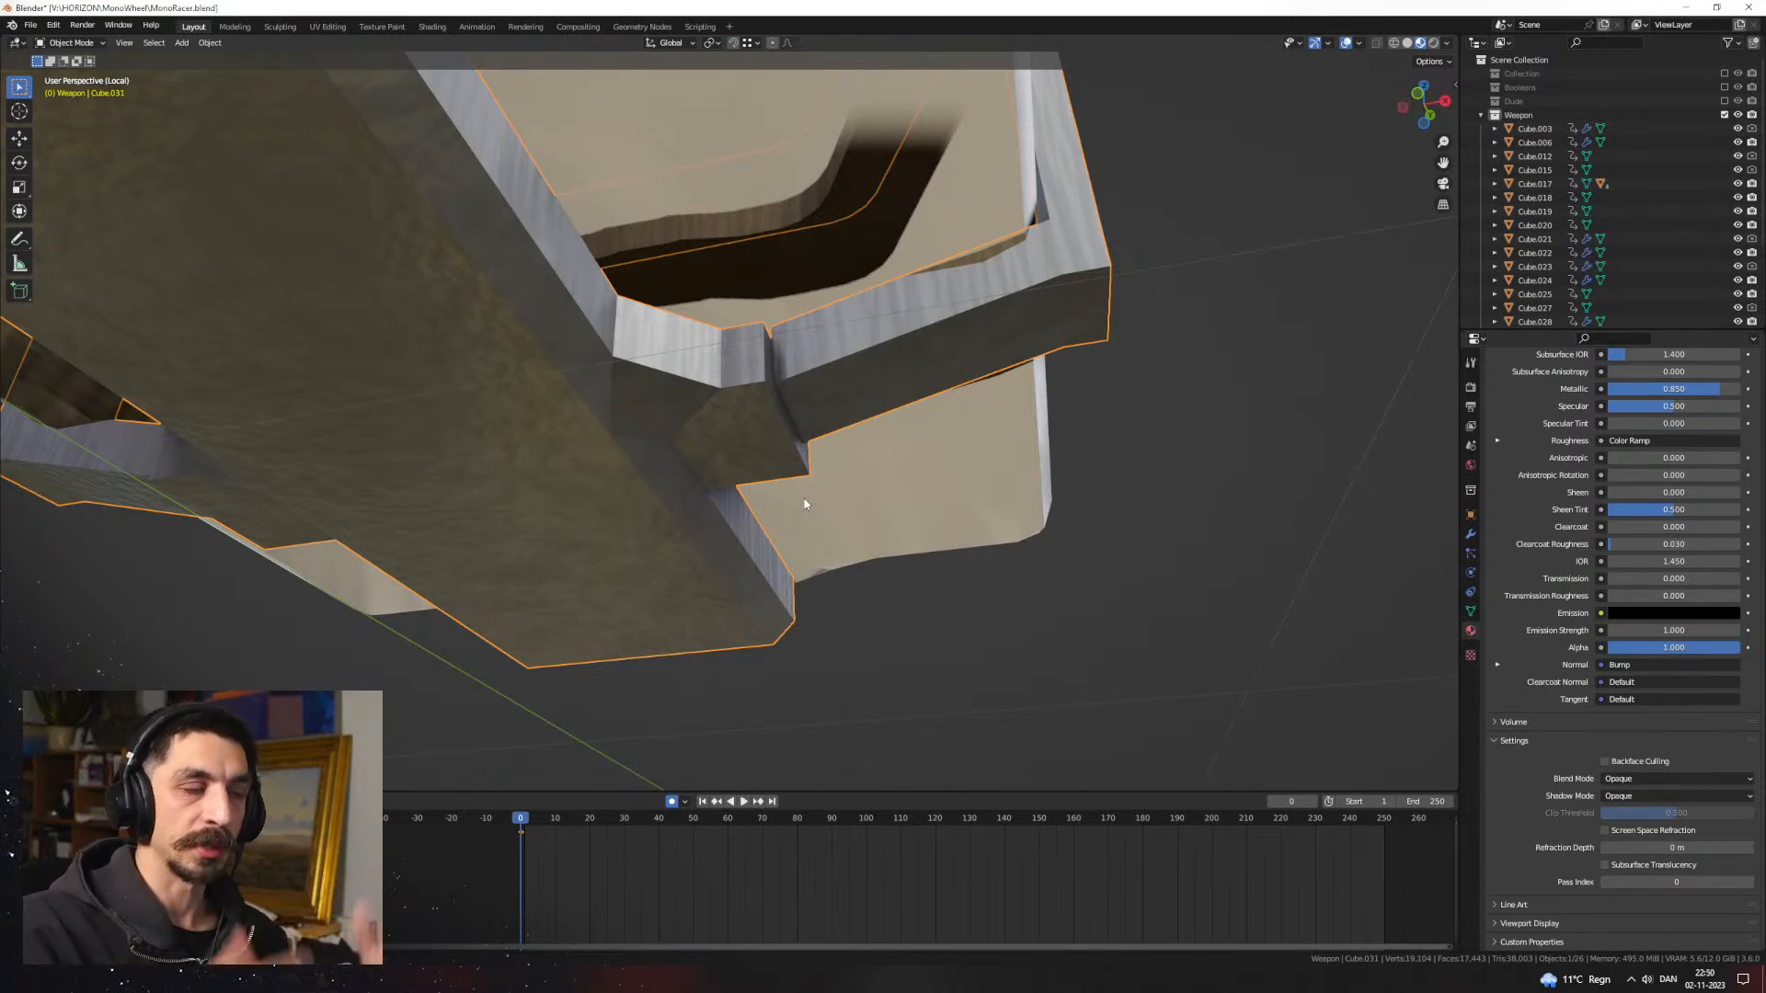
Step: Bevel the outer bottom edge of the strap's vertical leg
middle_click_drag(832, 425, 912, 382)
key("Tab")
left_click(1055, 355)
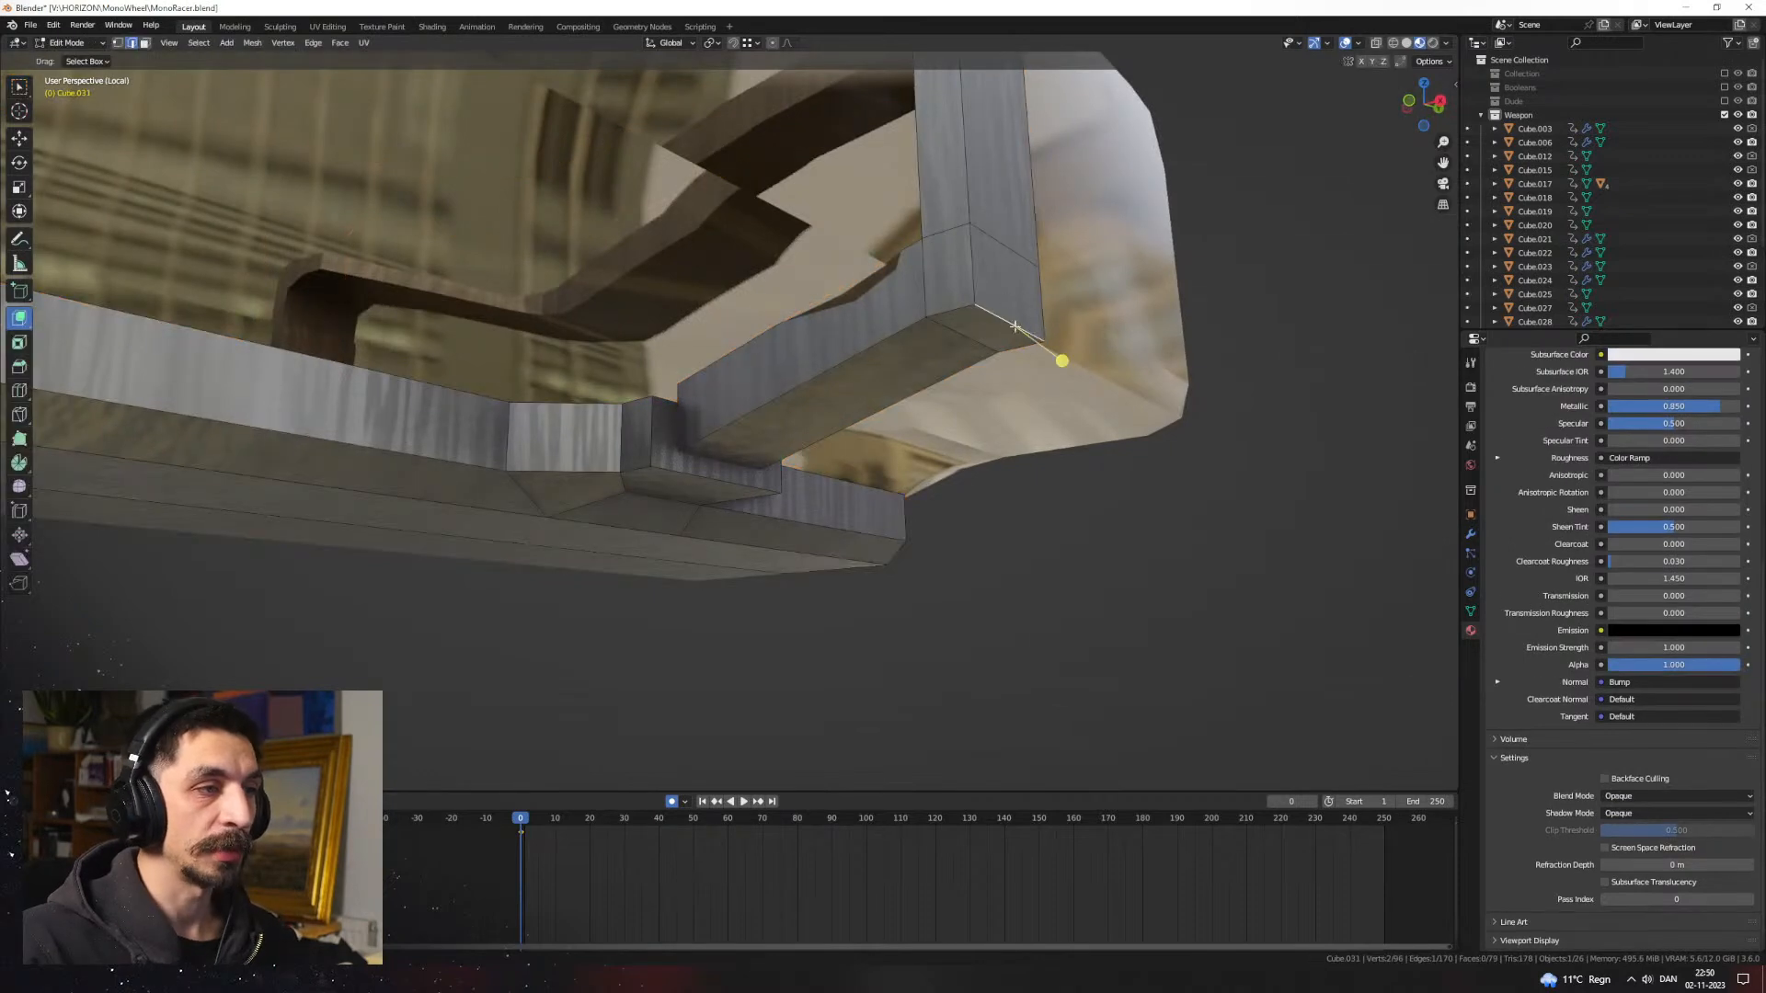
key("ctrl+b")
left_click(1088, 364)
middle_click_drag(1087, 365, 947, 419)
scroll(975, 459, "down", 3)
Step: Try to duplicate the linked strap geometry along Y to the casing's opposite end
key("Tab")
middle_click_drag(1018, 550, 984, 365)
key("Tab")
key("ctrl+l")
key("shift+d")
key("x")
key("y")
left_click(254, 555)
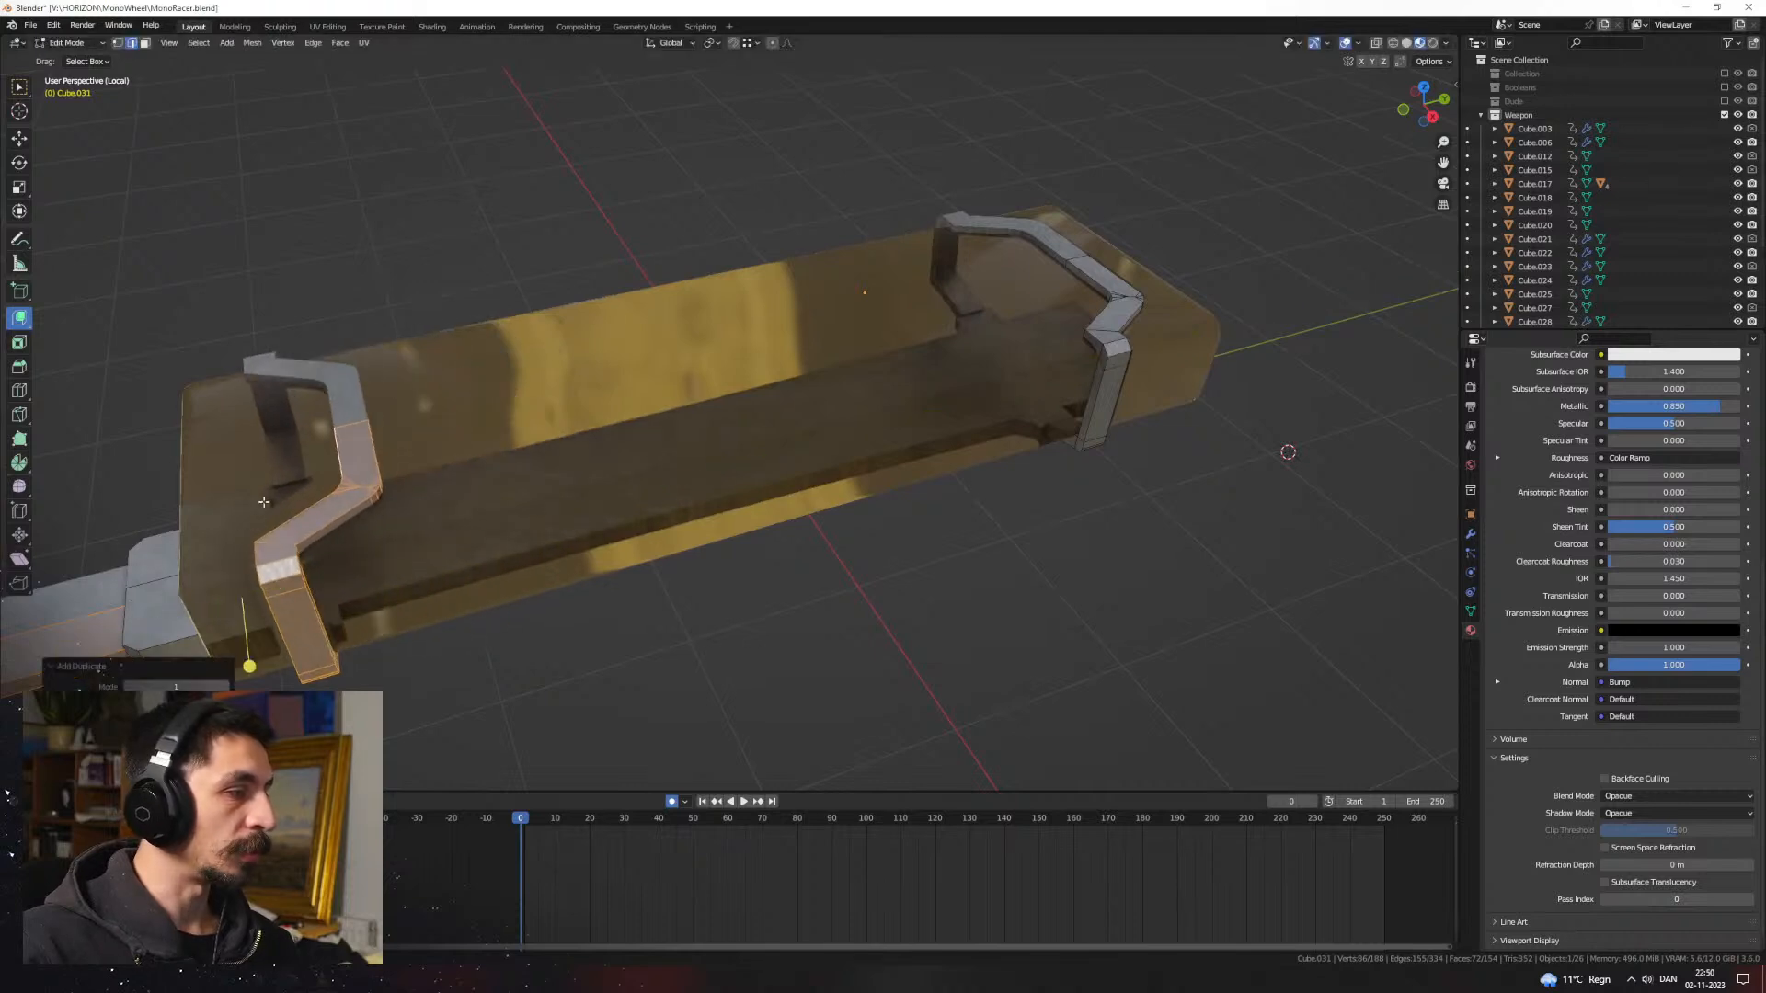
Step: Try to reposition the duplicate along Y, cancel the move and undo the duplication
middle_click_drag(254, 556, 664, 469, "shift")
middle_click_drag(664, 469, 666, 338)
key("g")
key("x")
key("y")
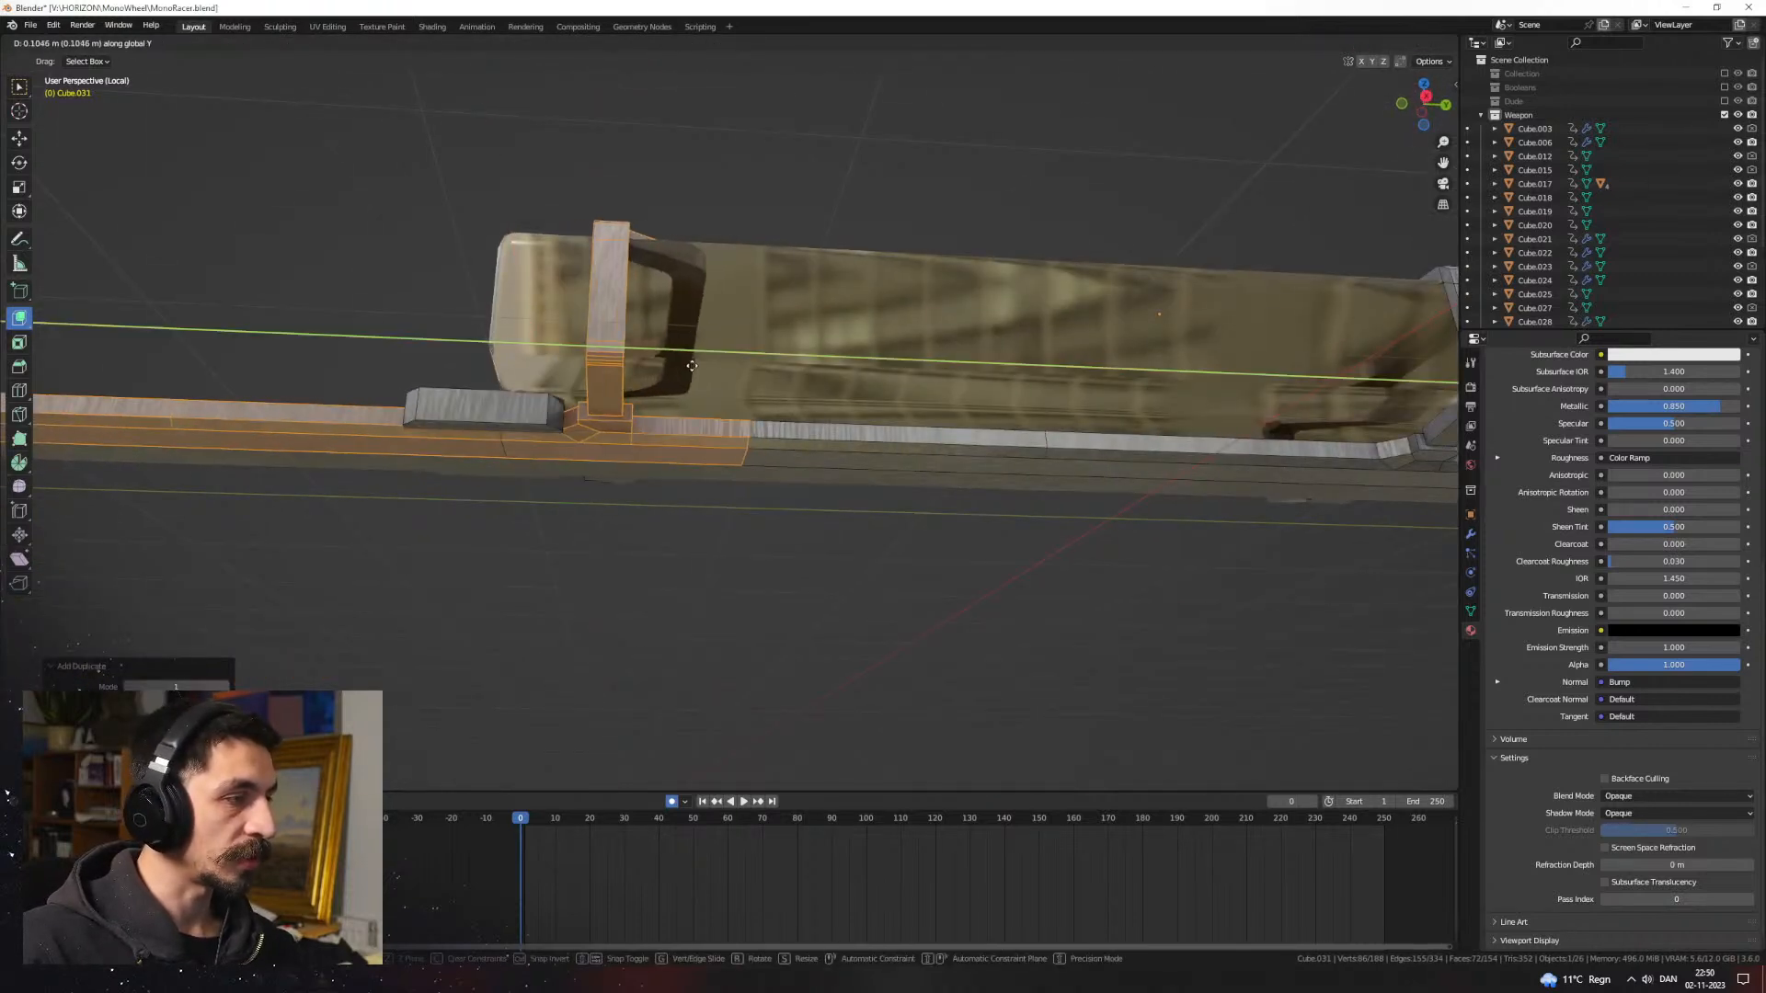
right_click(690, 367)
key("ctrl+z")
key("ctrl+z")
middle_click_drag(1302, 414, 938, 423, "shift")
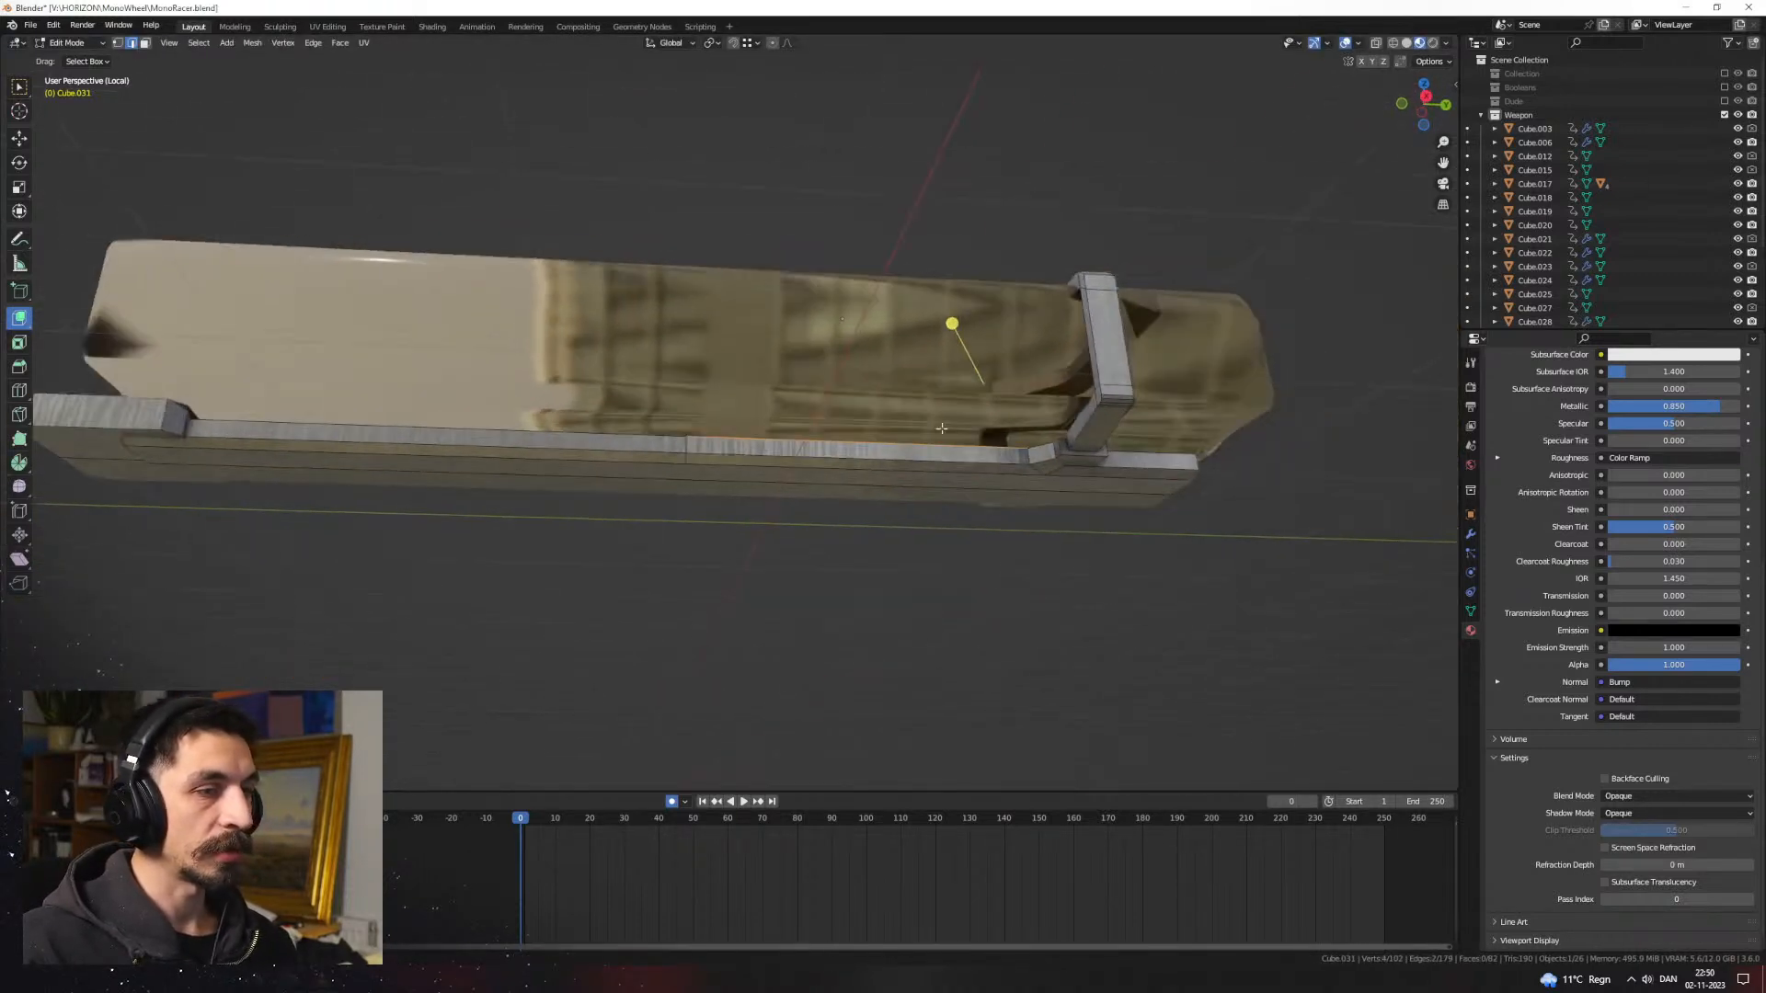
Step: Select the whole strap without the rail and duplicate it along Y to the casing's opposite end
left_click(1112, 384)
key("l")
scroll(1109, 502, "down", 2)
key("shift+d")
key("x")
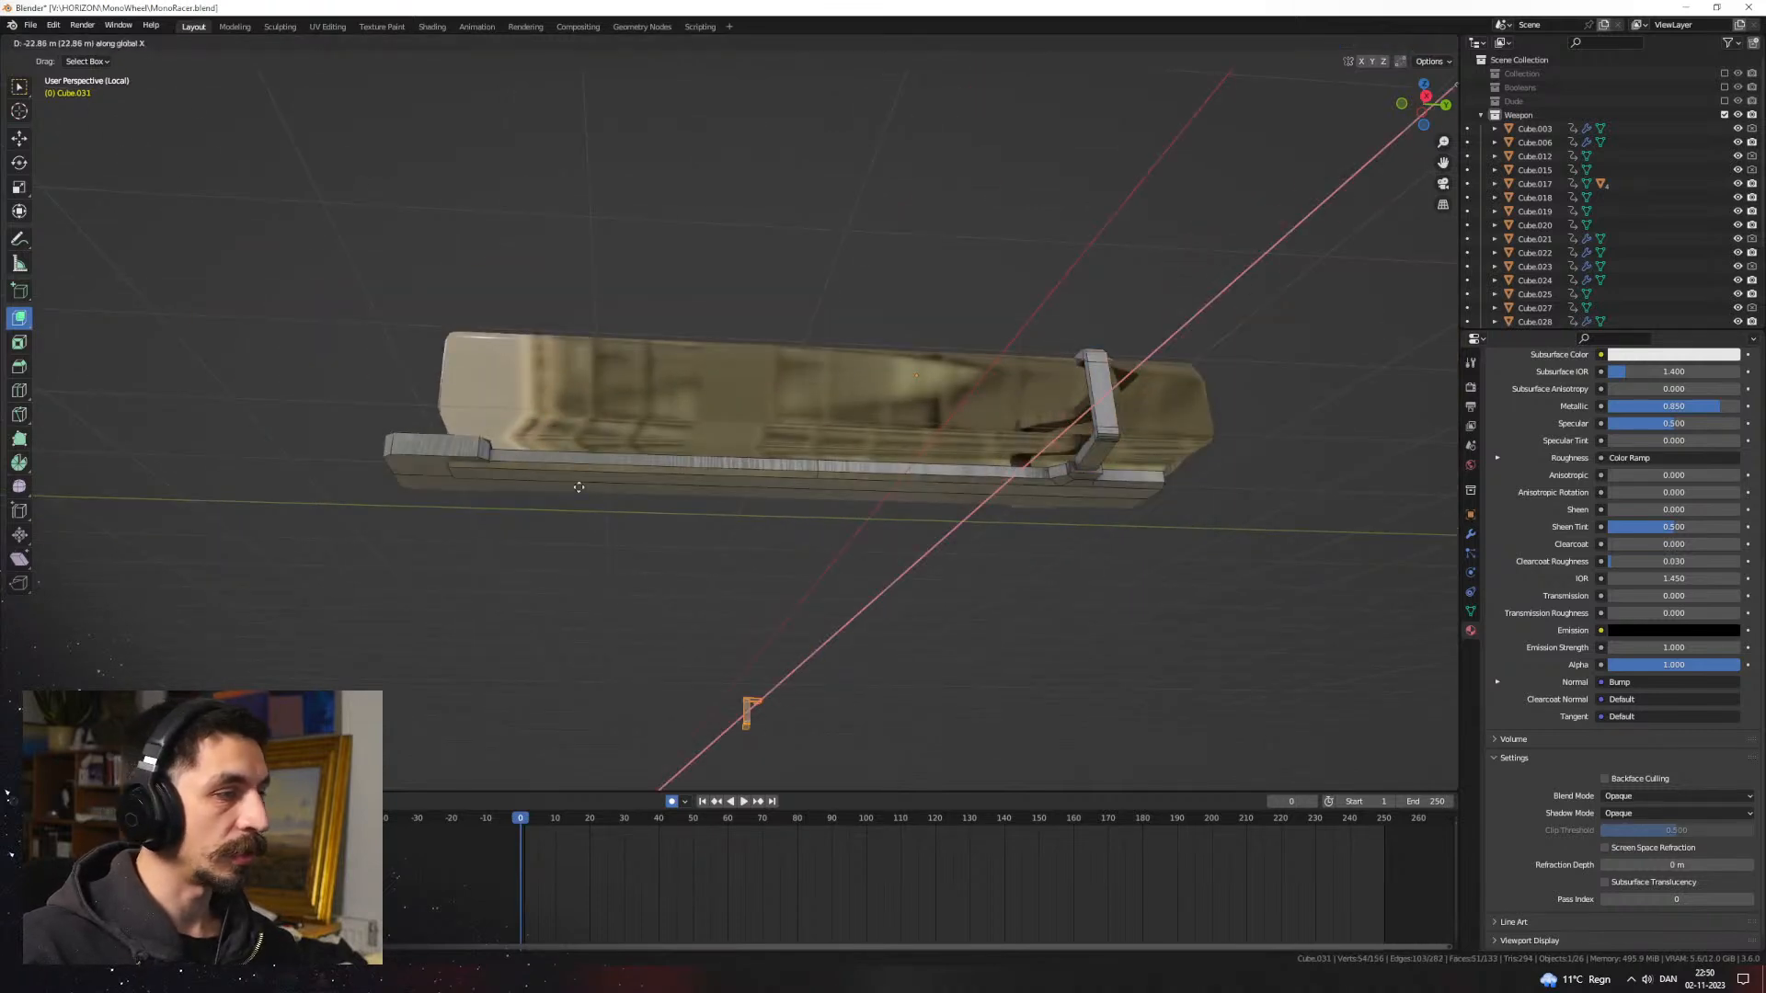
key("y")
left_click(553, 487)
middle_click_drag(554, 488, 824, 532)
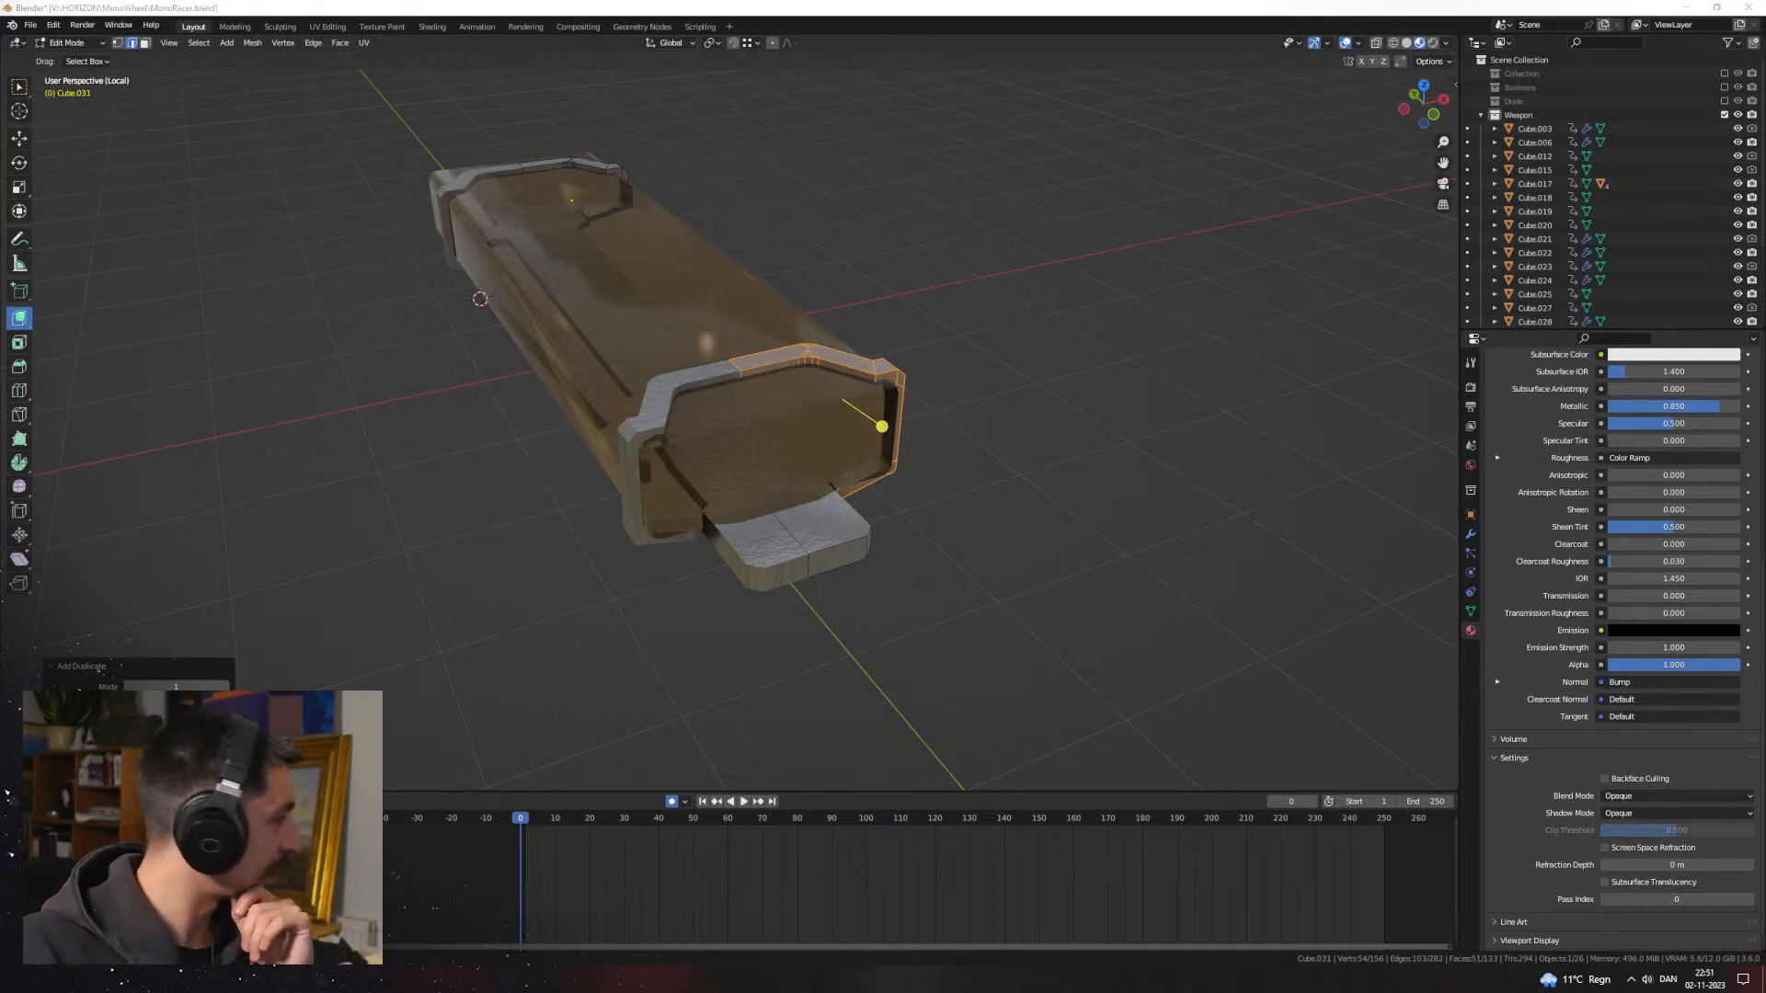
Step: Extrude the side face of the duplicated strap's middle segment that faces the casing's length
middle_click_drag(429, 517, 743, 354)
key("e")
left_click(832, 417)
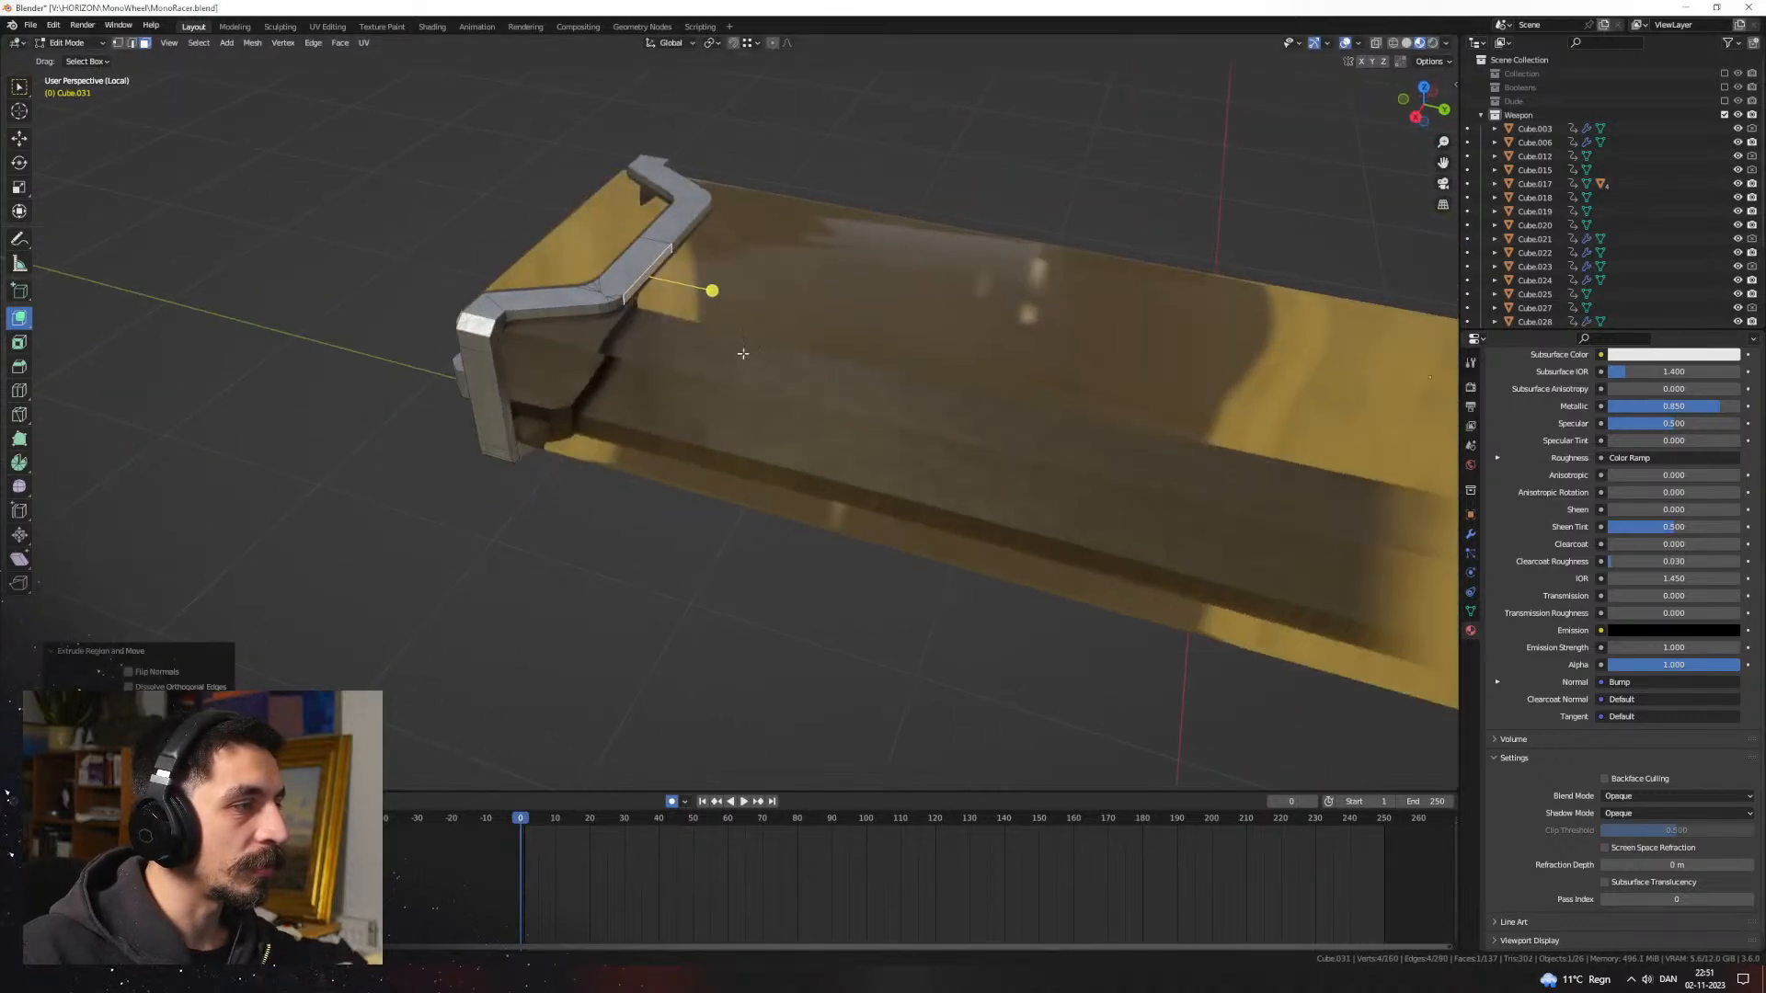
Step: Add a loop cut around the duplicated strap's vertical leg and scale the leg's upper edge loop along Z
left_click(506, 397)
middle_click_drag(524, 403, 433, 335)
key("ctrl+r")
left_click(501, 357)
left_click(502, 322)
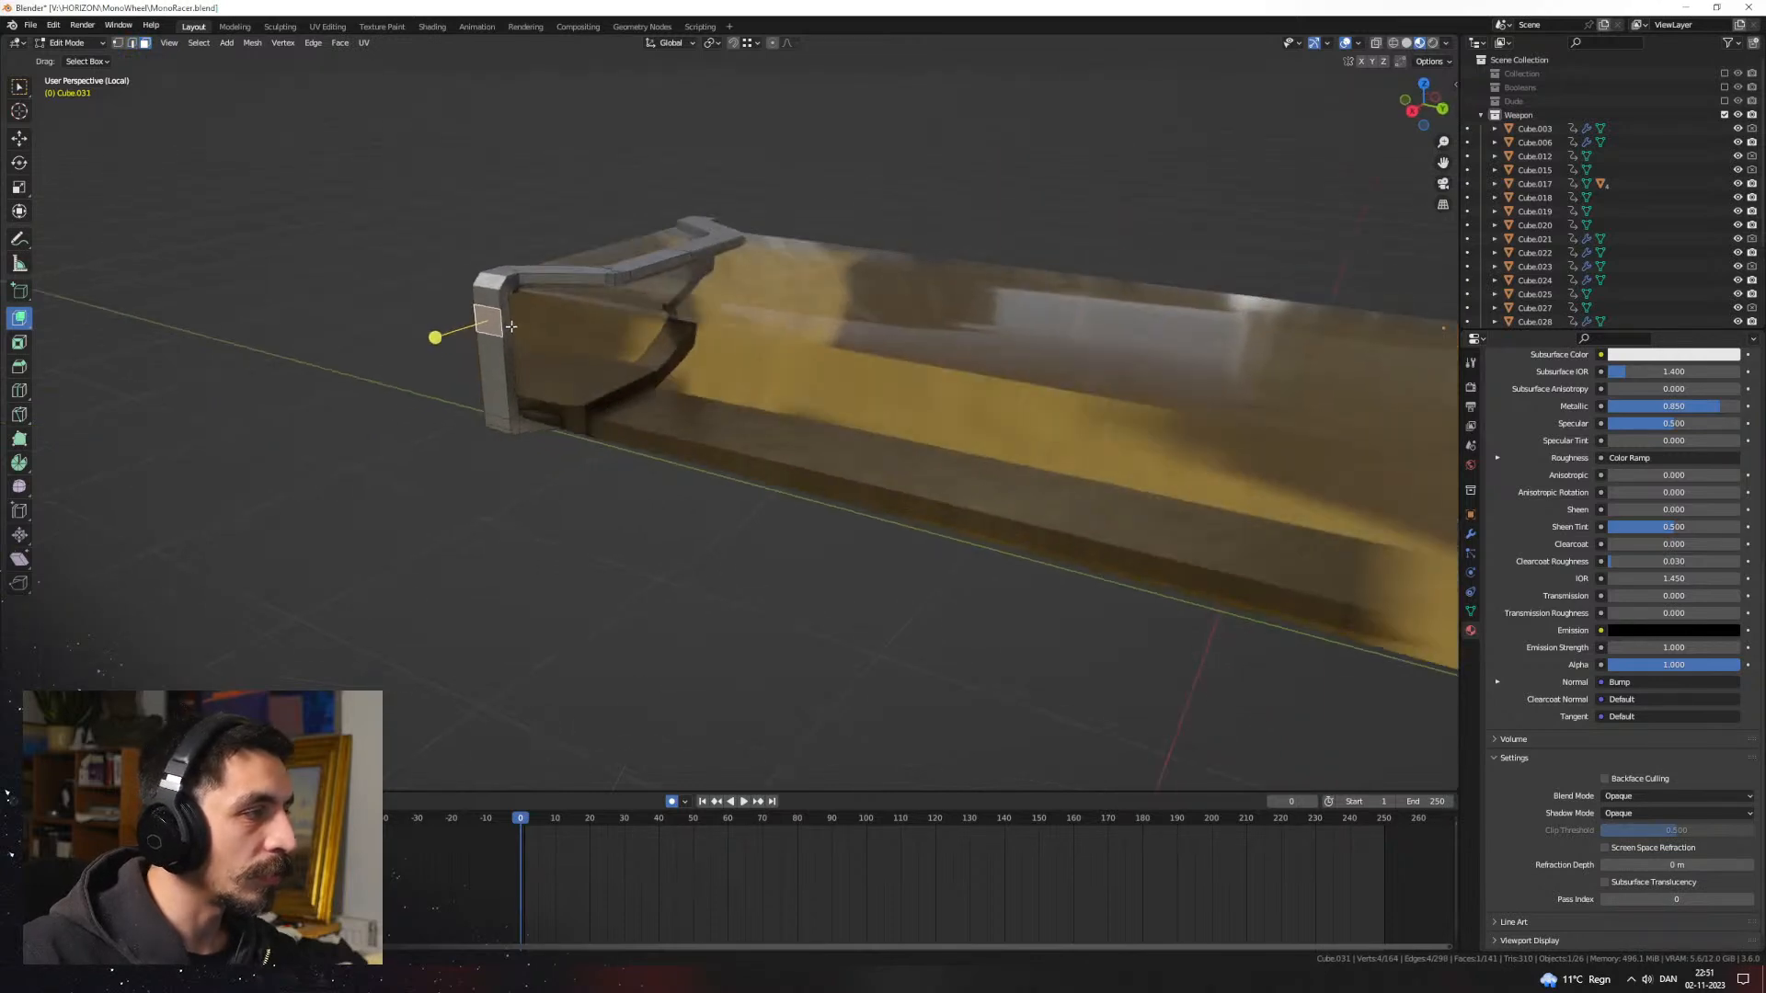
key("KP_Decimal")
key("s")
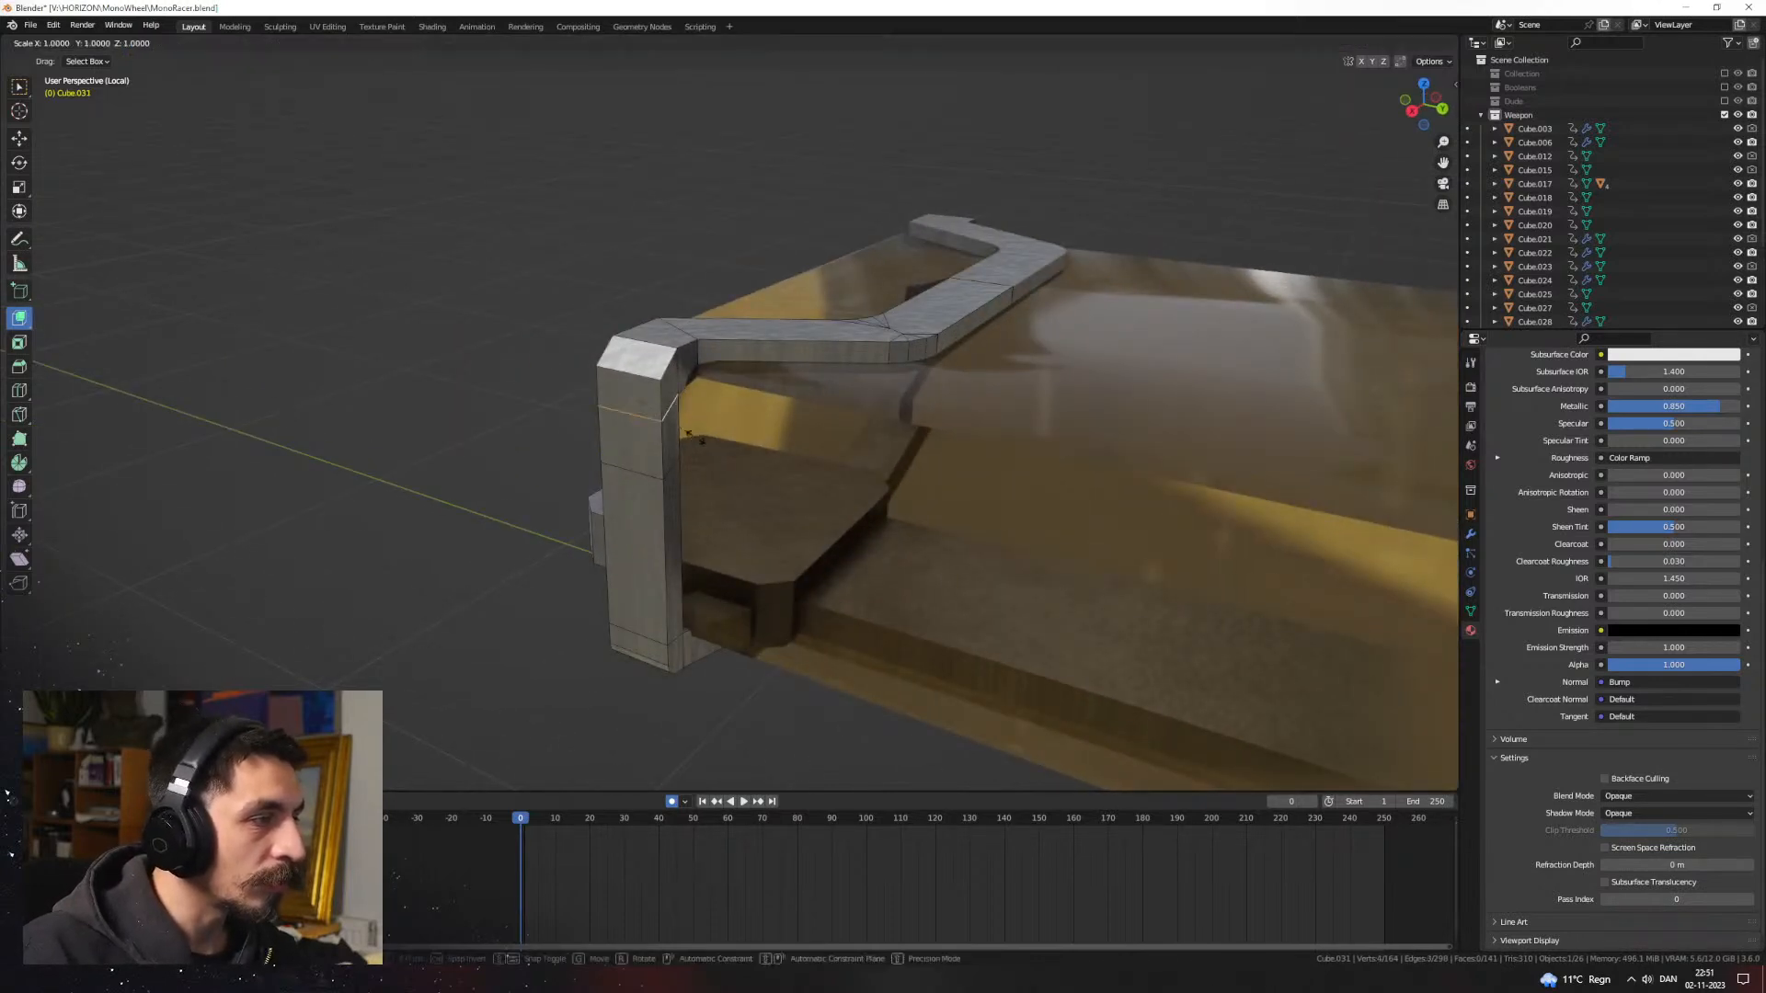
key("z")
left_click(692, 436)
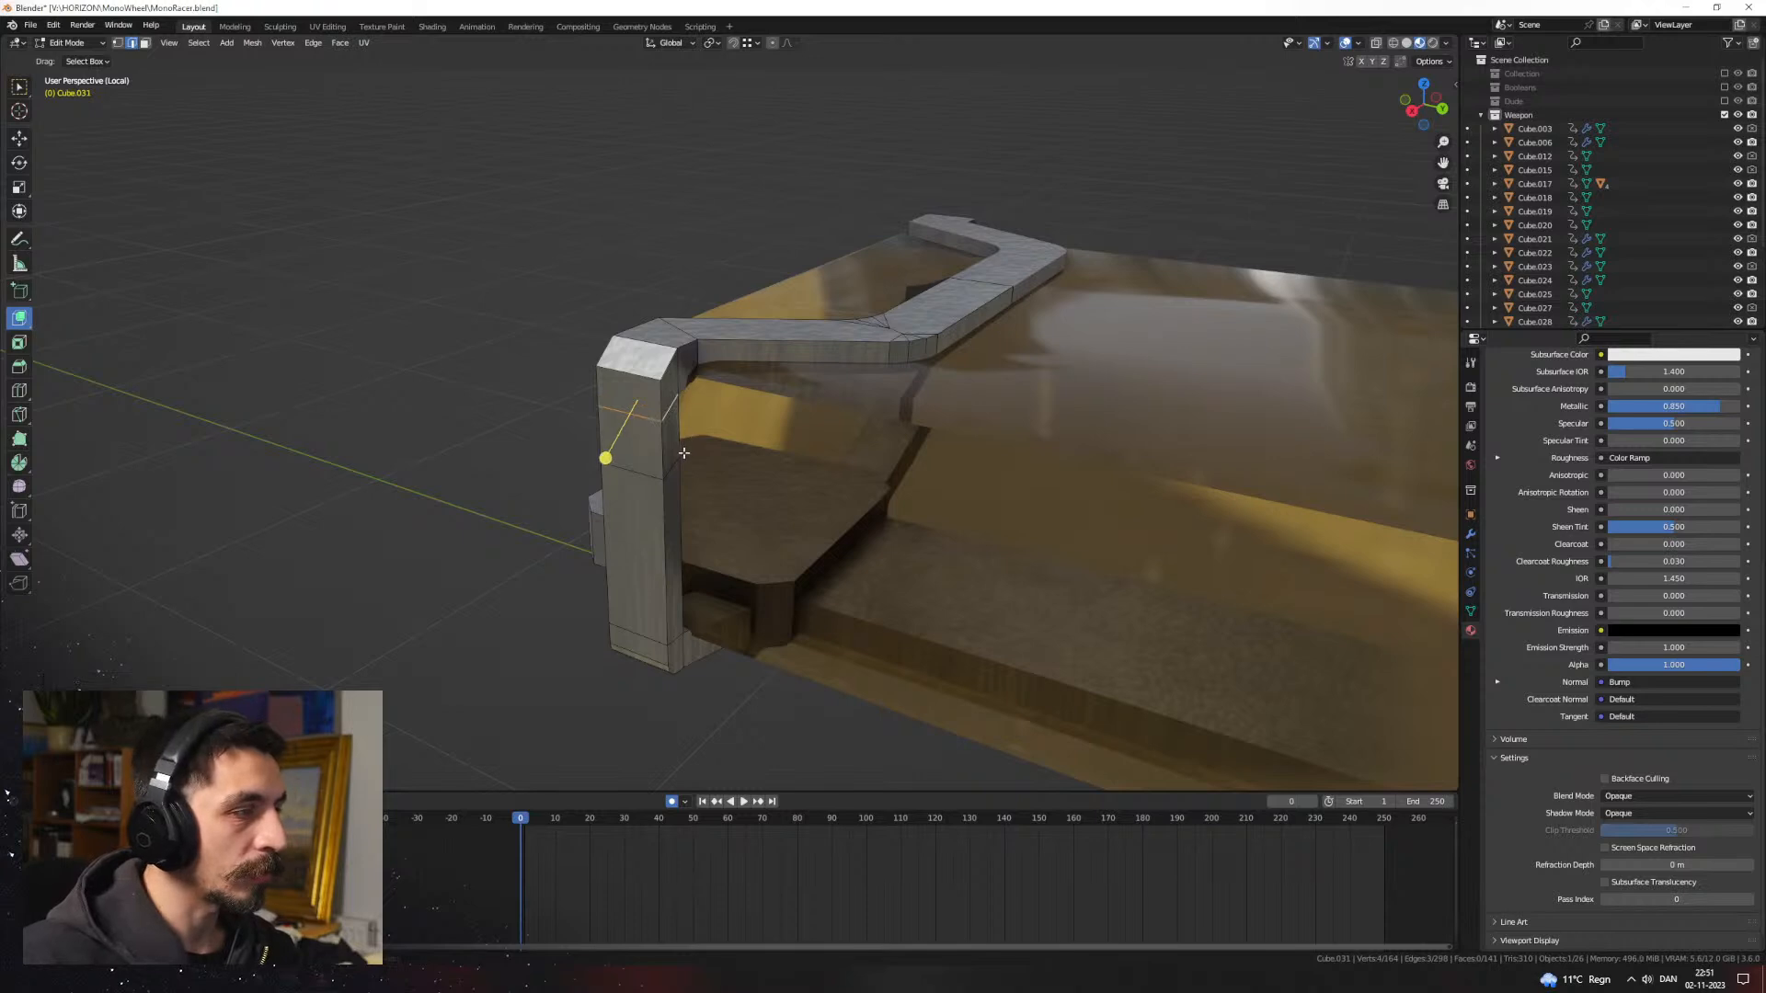
Step: Add a second loop cut lower on the leg, then move the loop above it up along Z and scale it along Z
left_click(673, 474)
left_click(671, 478)
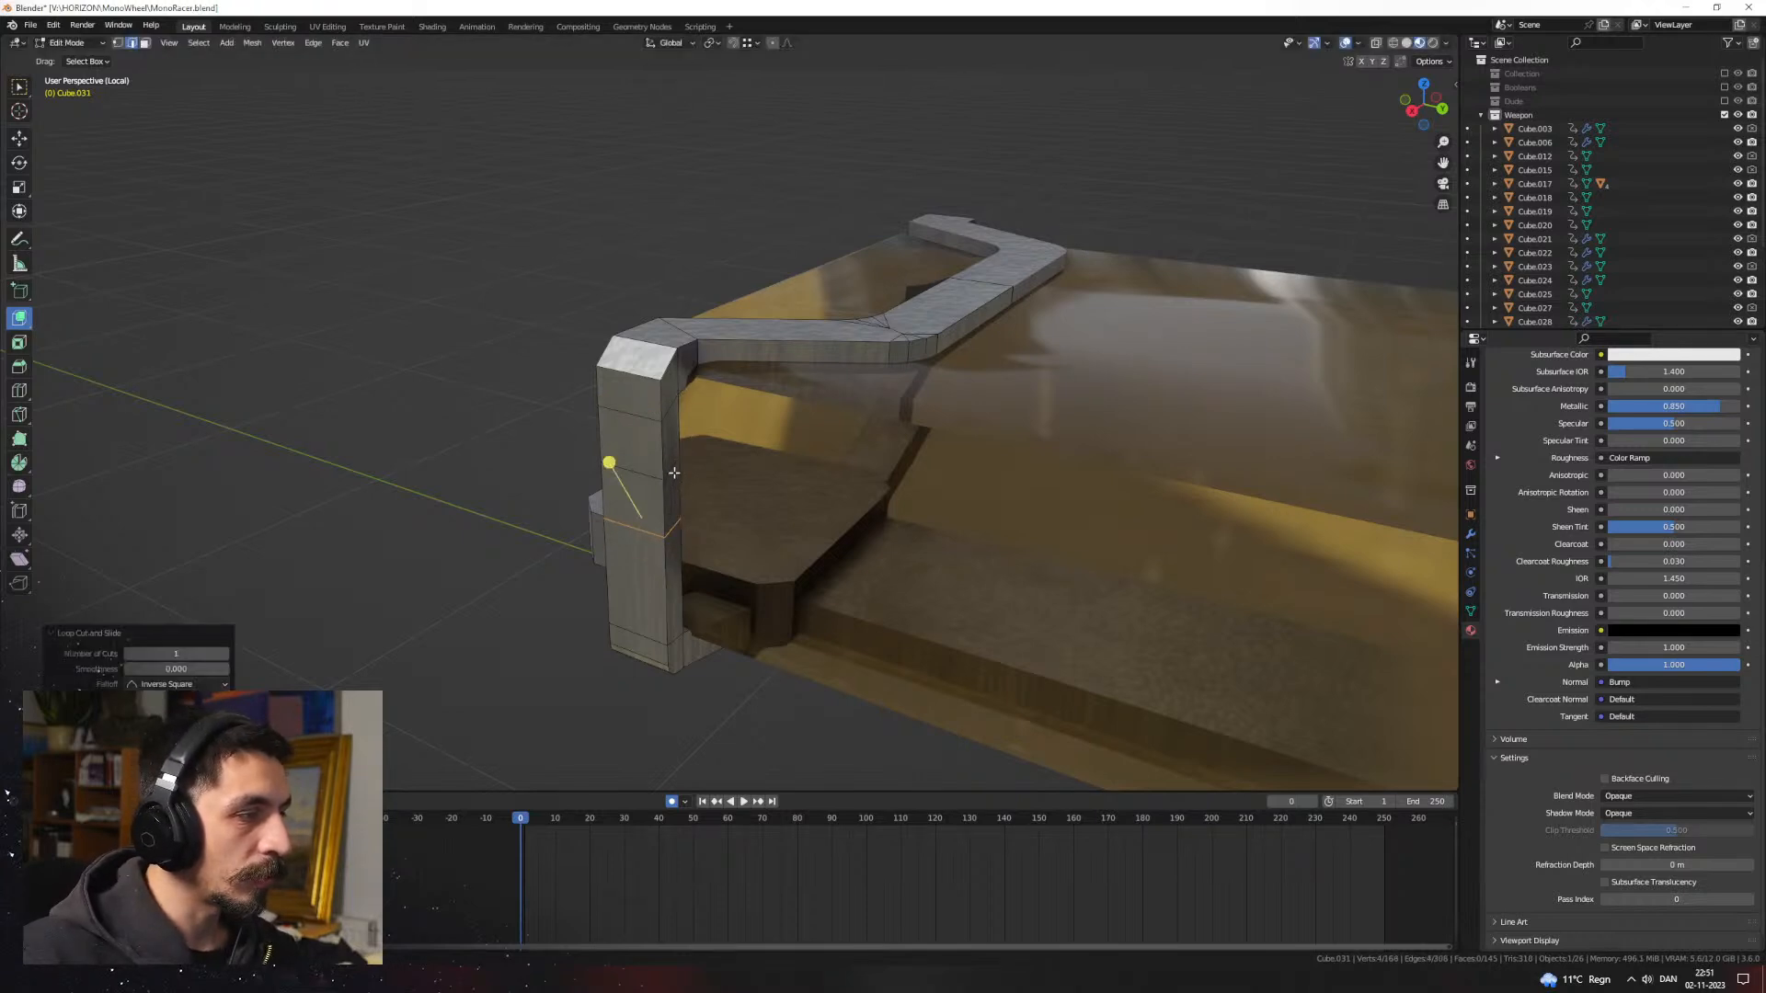
key("g")
key("z")
left_click(681, 448)
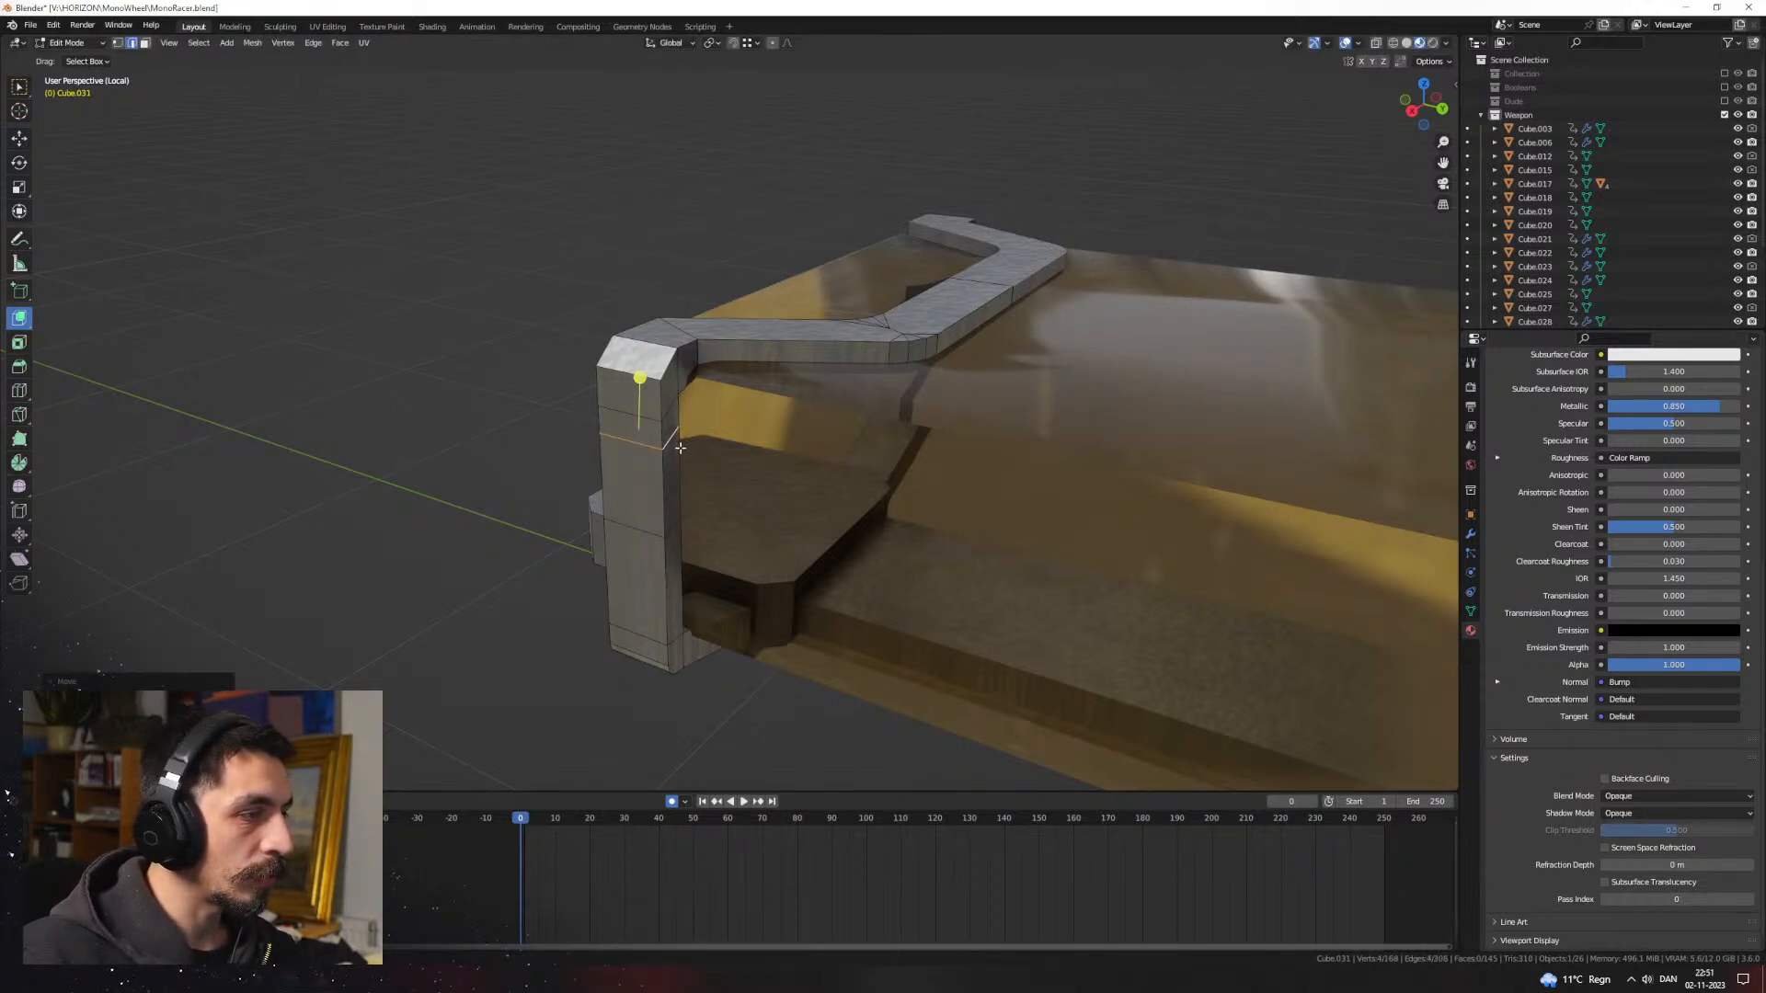
key("s")
key("z")
left_click(679, 448)
Step: Move the leg's lower edge loop upward along Z
left_click(677, 527, "alt")
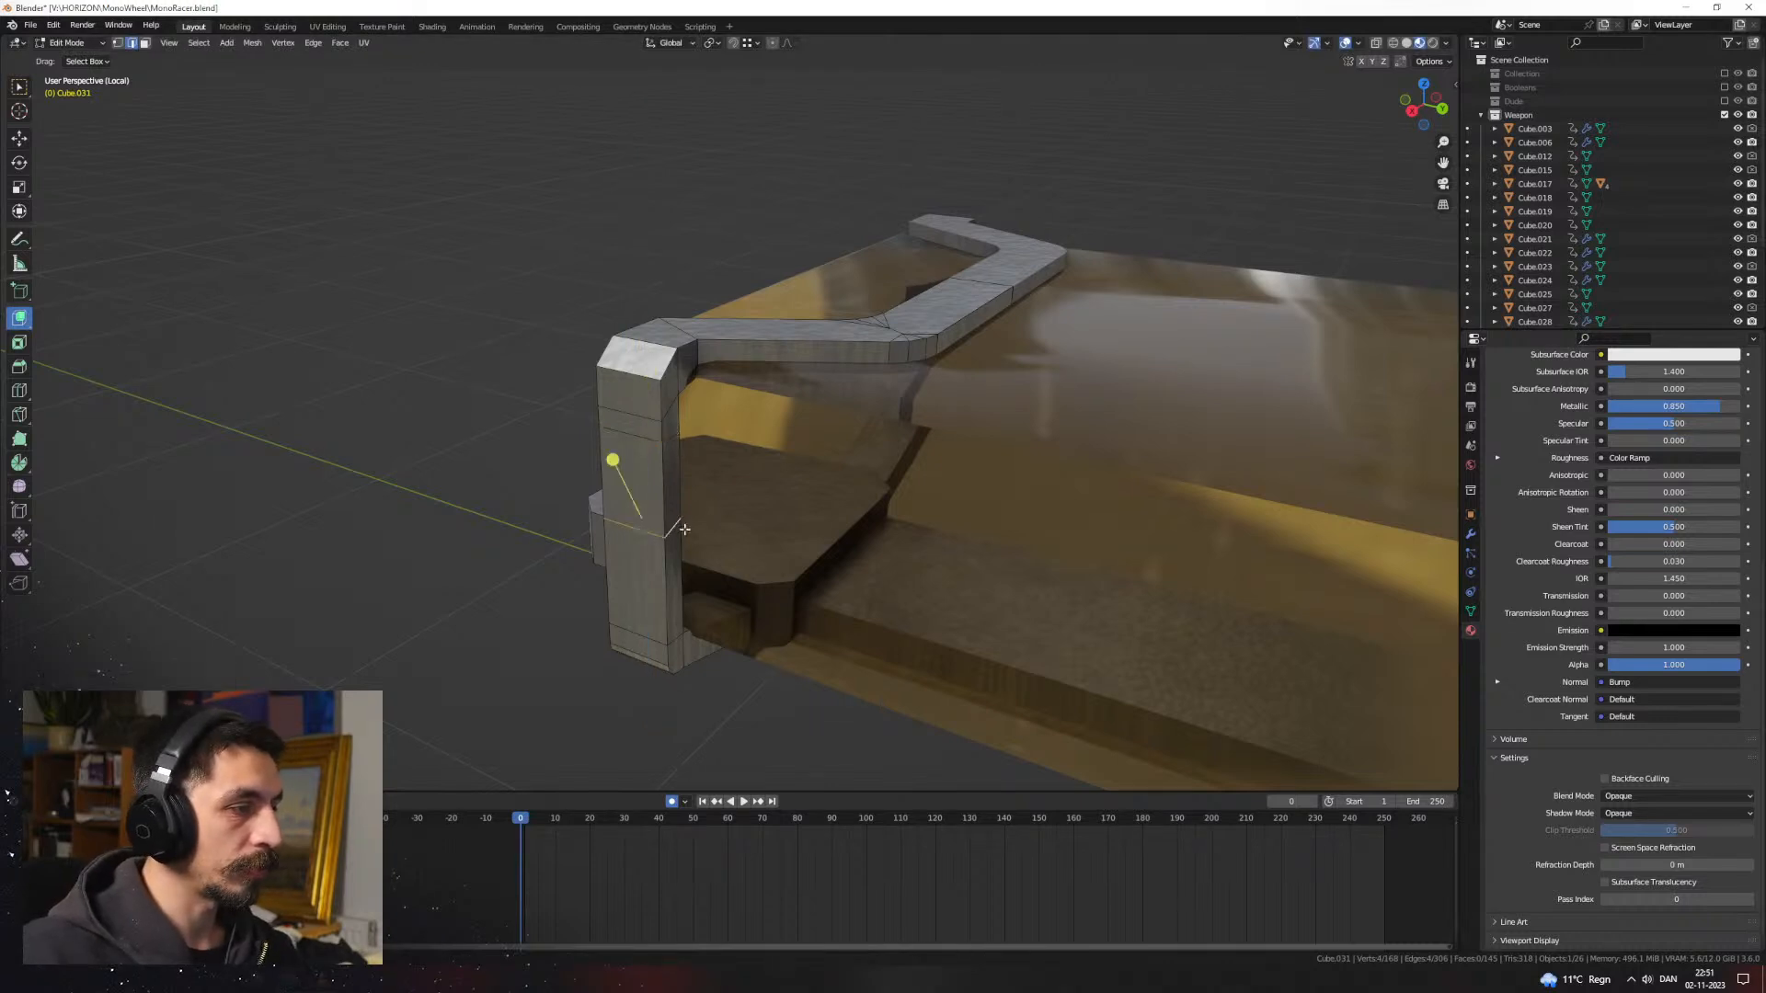
key("g")
key("z")
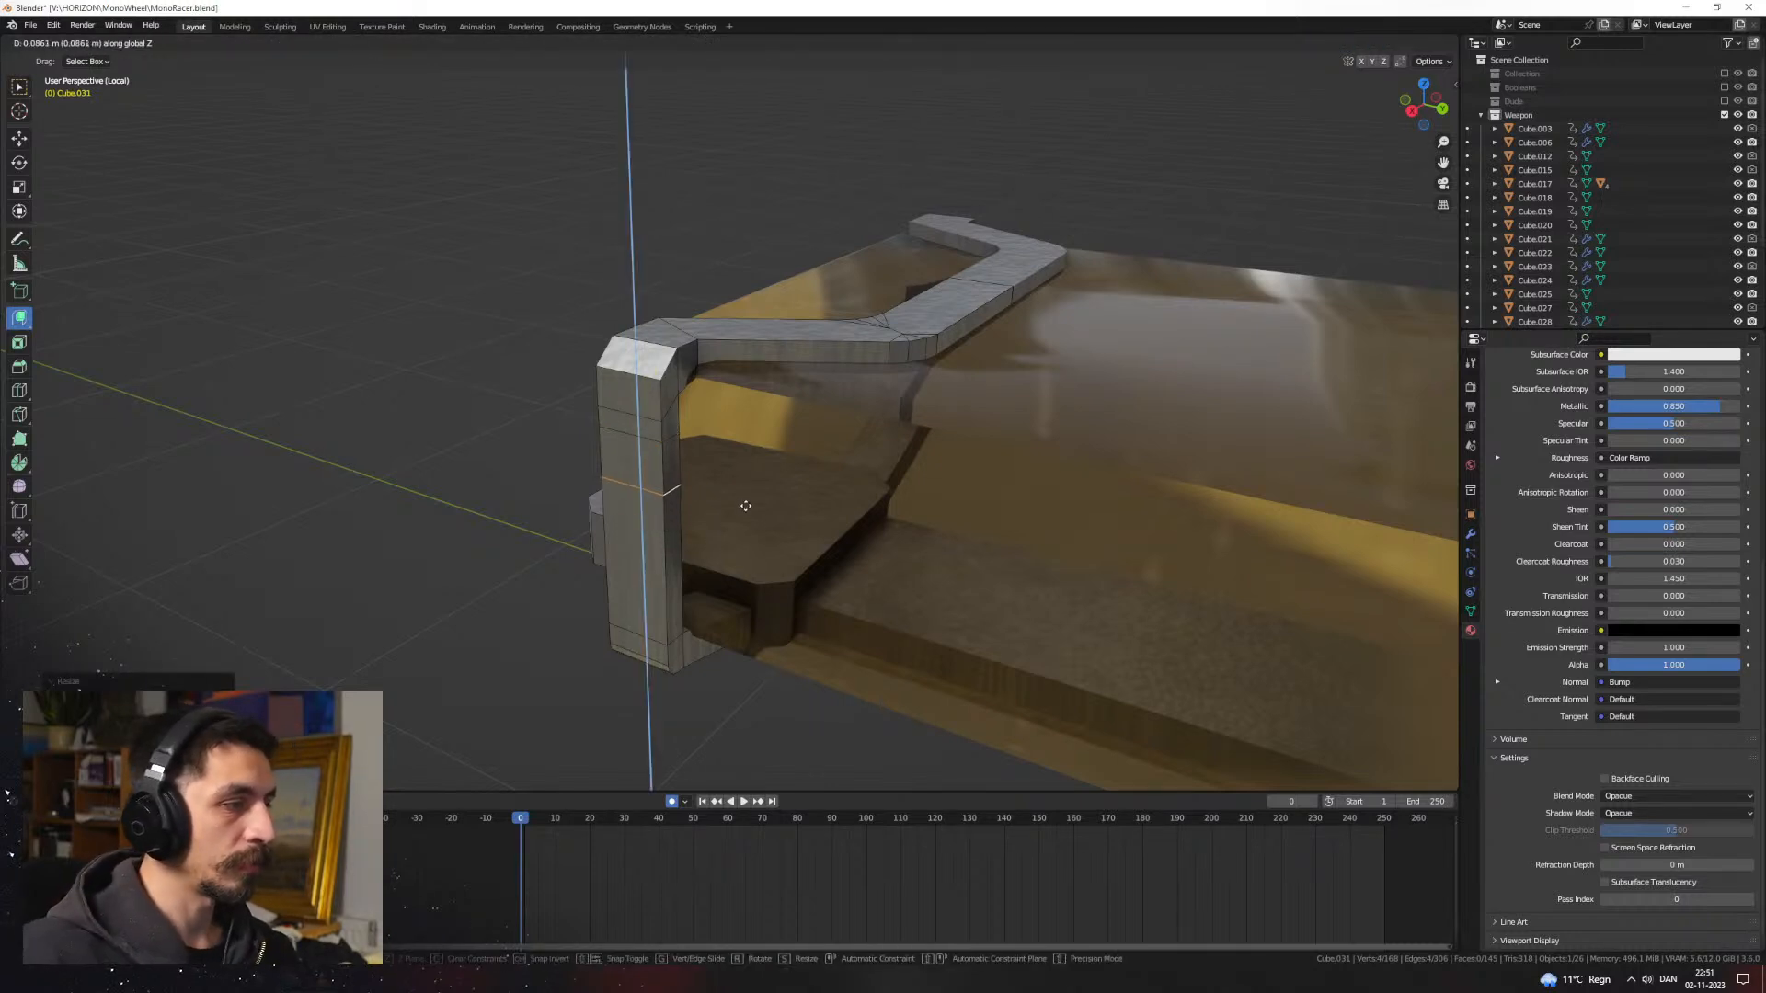
left_click(724, 525)
middle_click_drag(776, 543, 583, 505, "shift")
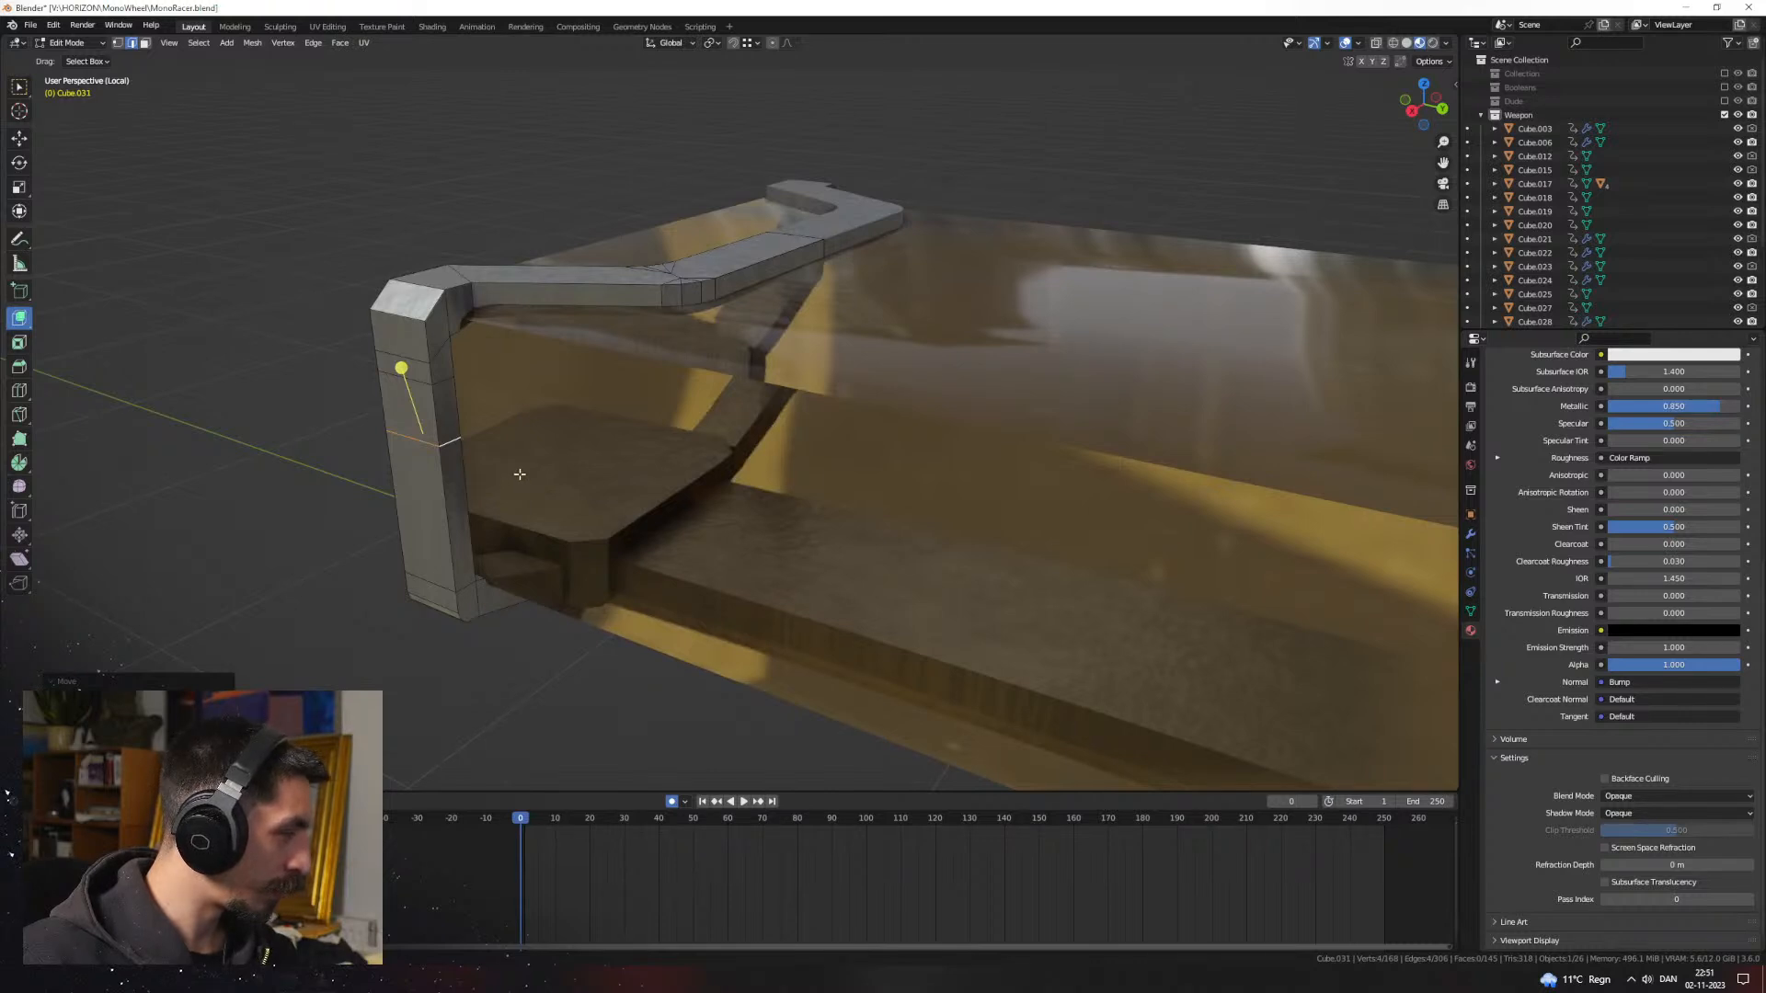
Step: Extrude the strap leg's upper side face along the casing into a long rail towards the opposite strap, and adjust its end along Y
left_click(439, 405)
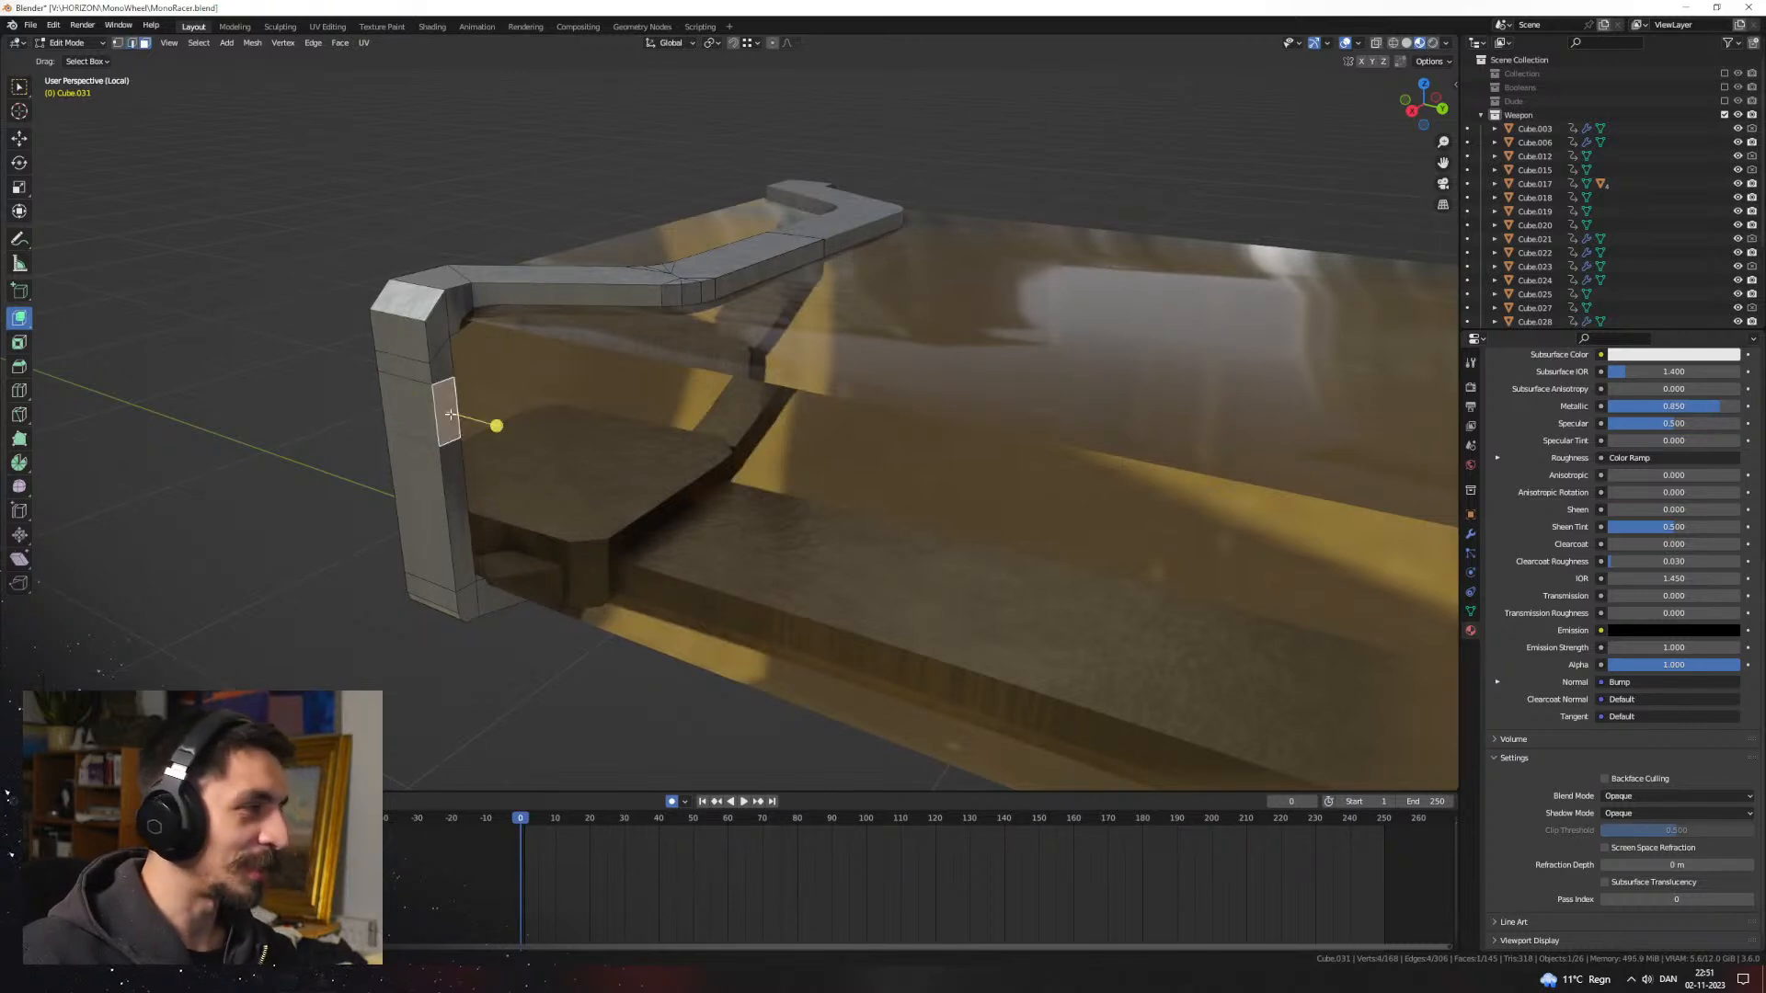
scroll(552, 446, "down", 2)
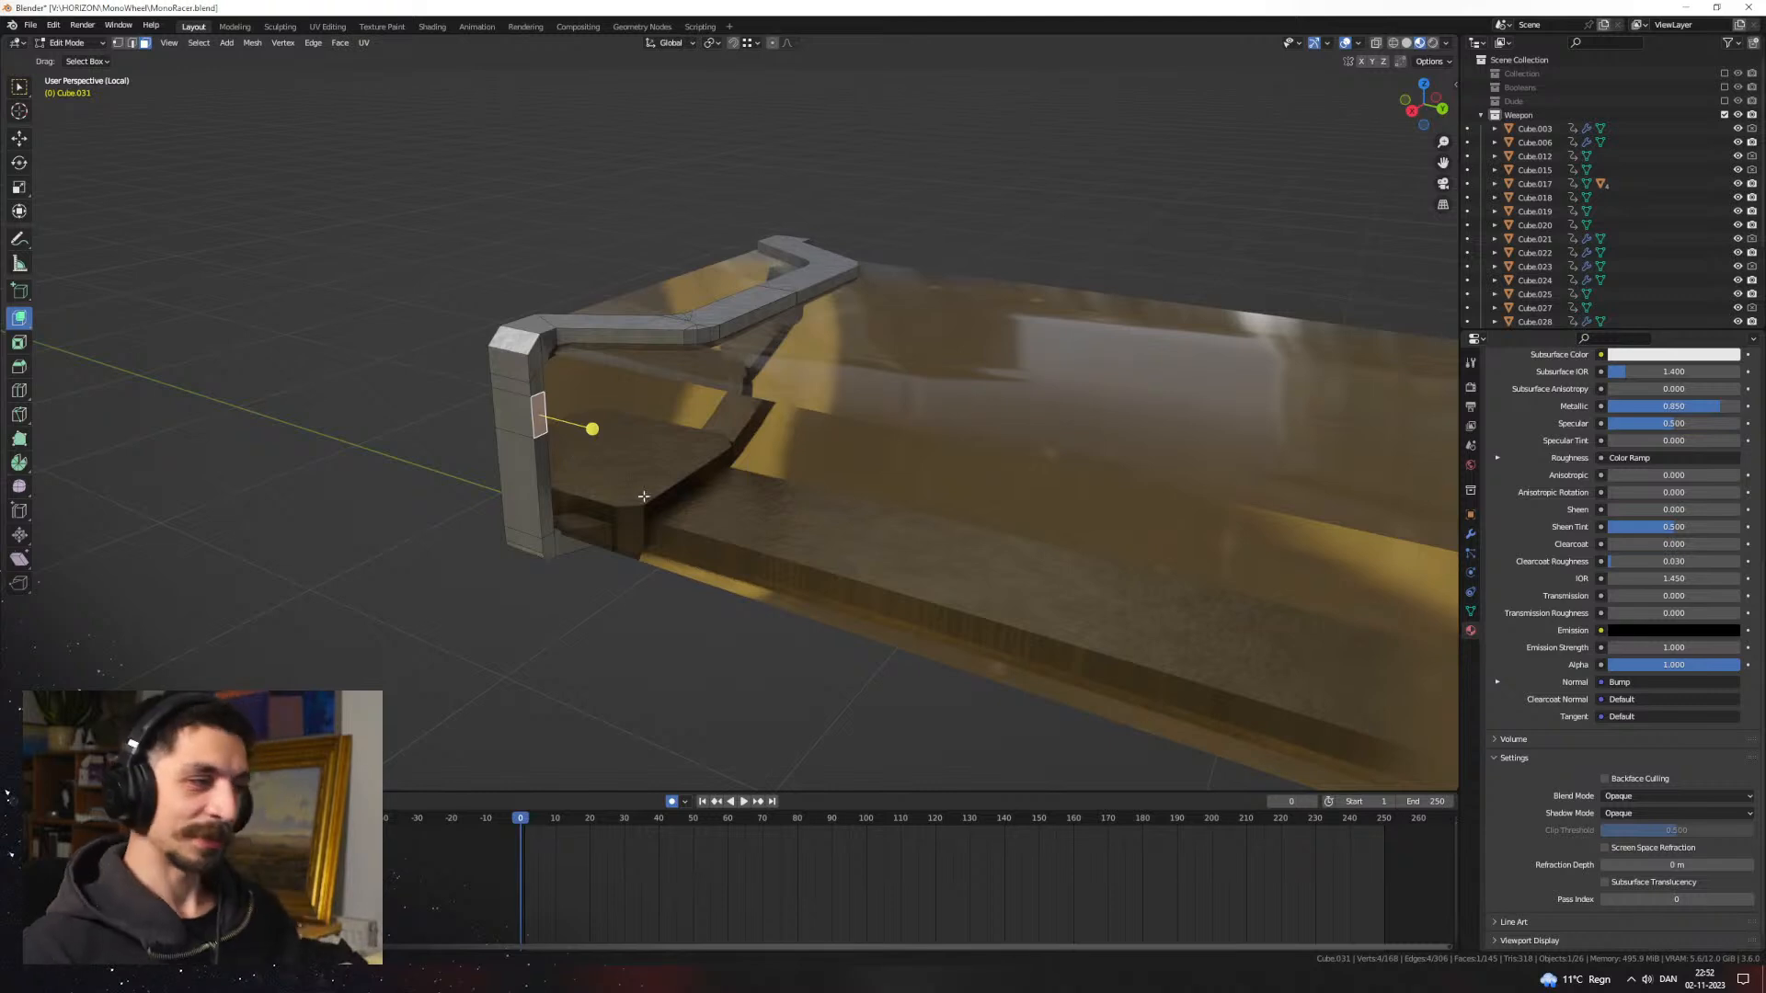
scroll(681, 511, "down", 3)
middle_click_drag(874, 580, 644, 571, "shift")
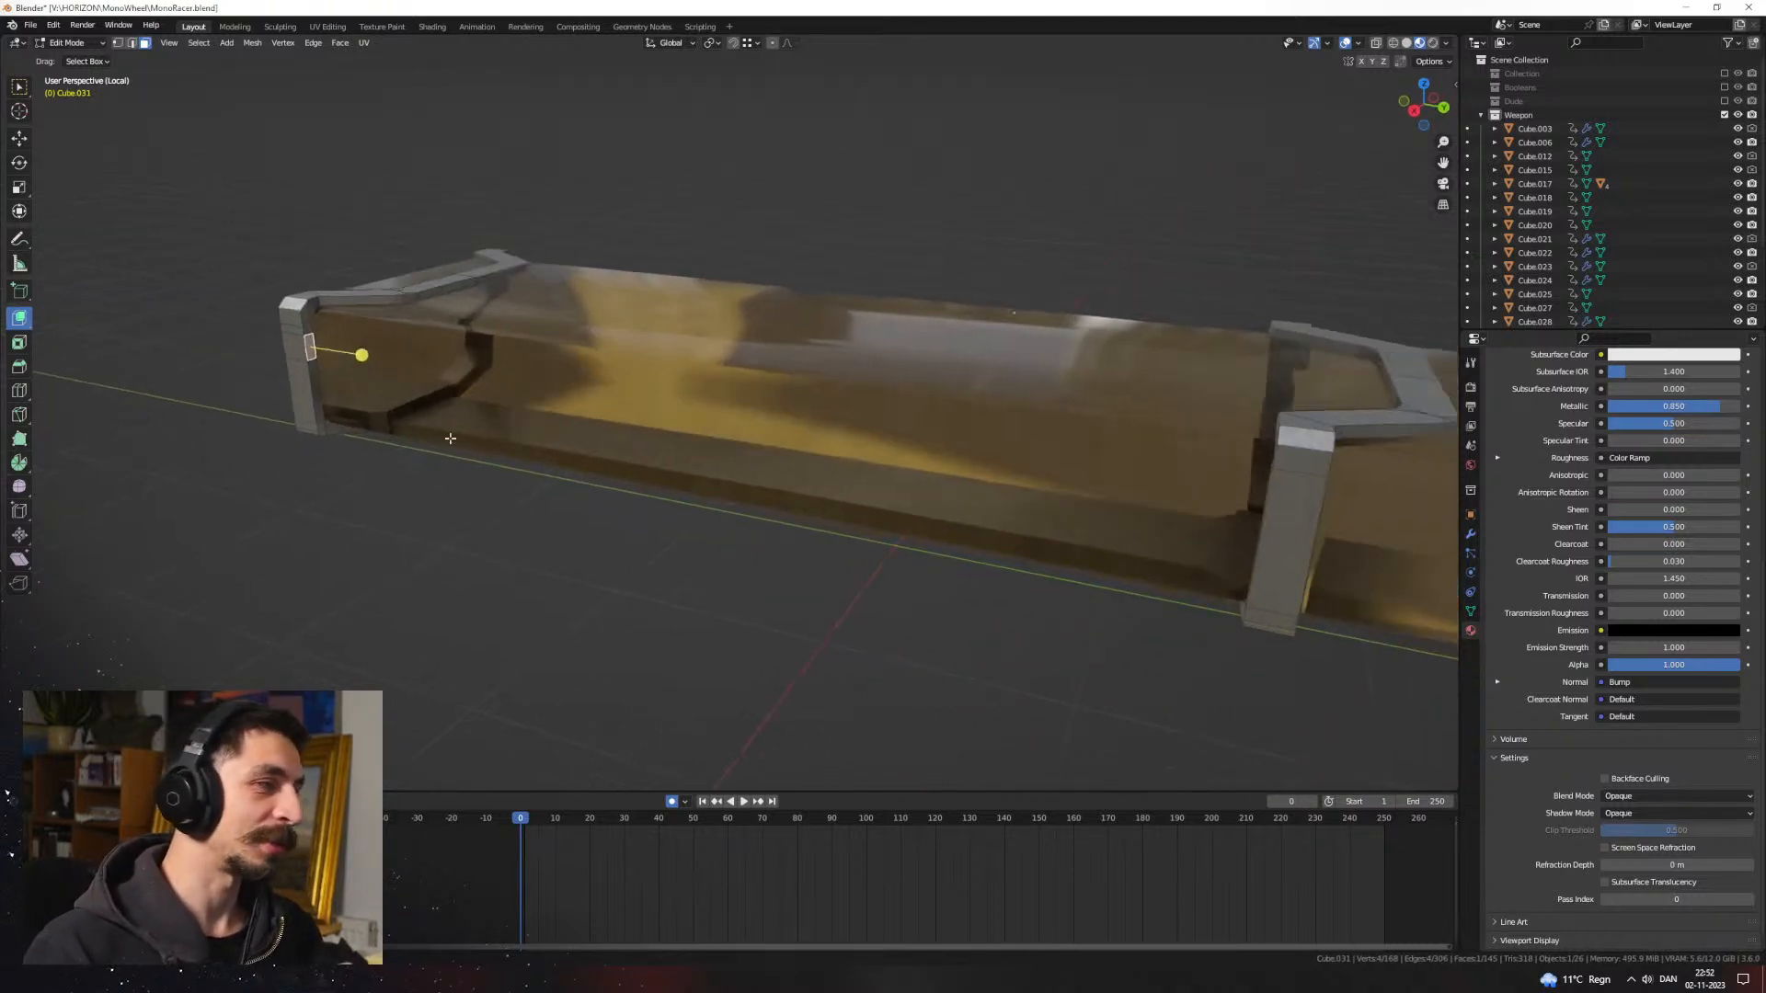
key("e")
left_click(1341, 570)
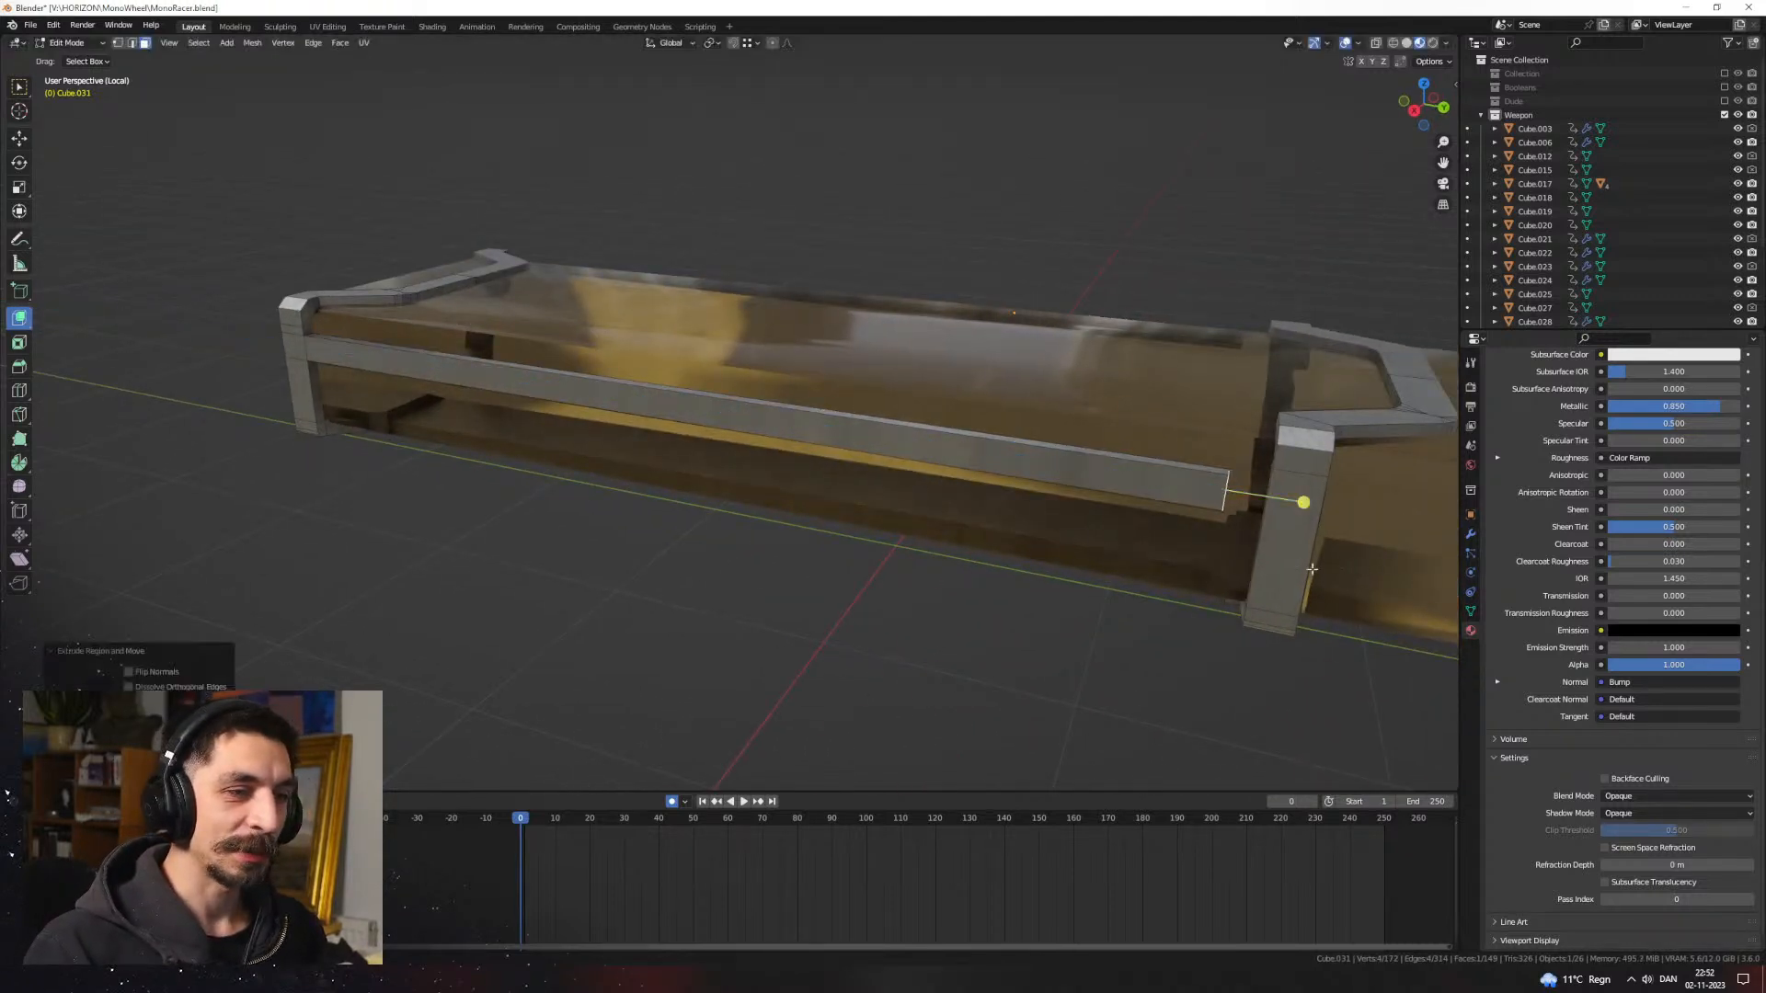
scroll(1195, 515, "up", 3)
key("g")
key("x")
key("y")
left_click(834, 513)
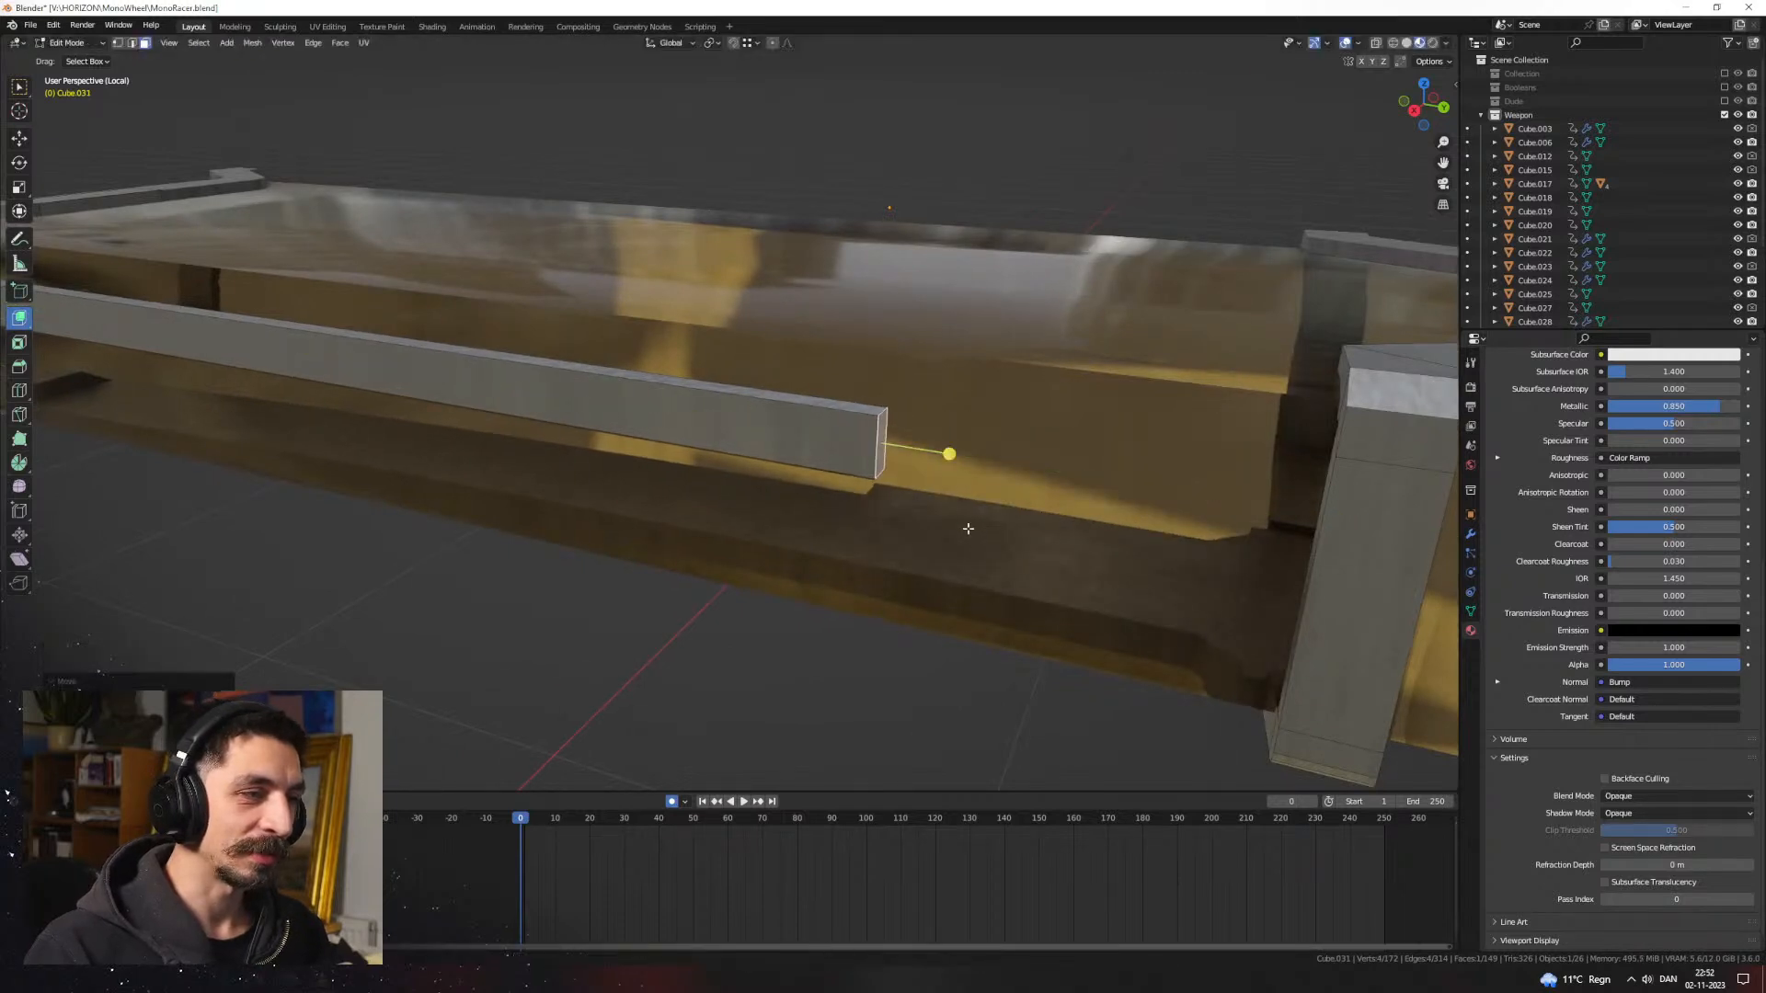
Step: Extrude a short segment from the rail's end, and extrude its top face upward into a small block
middle_click_drag(968, 526, 903, 532)
key("e")
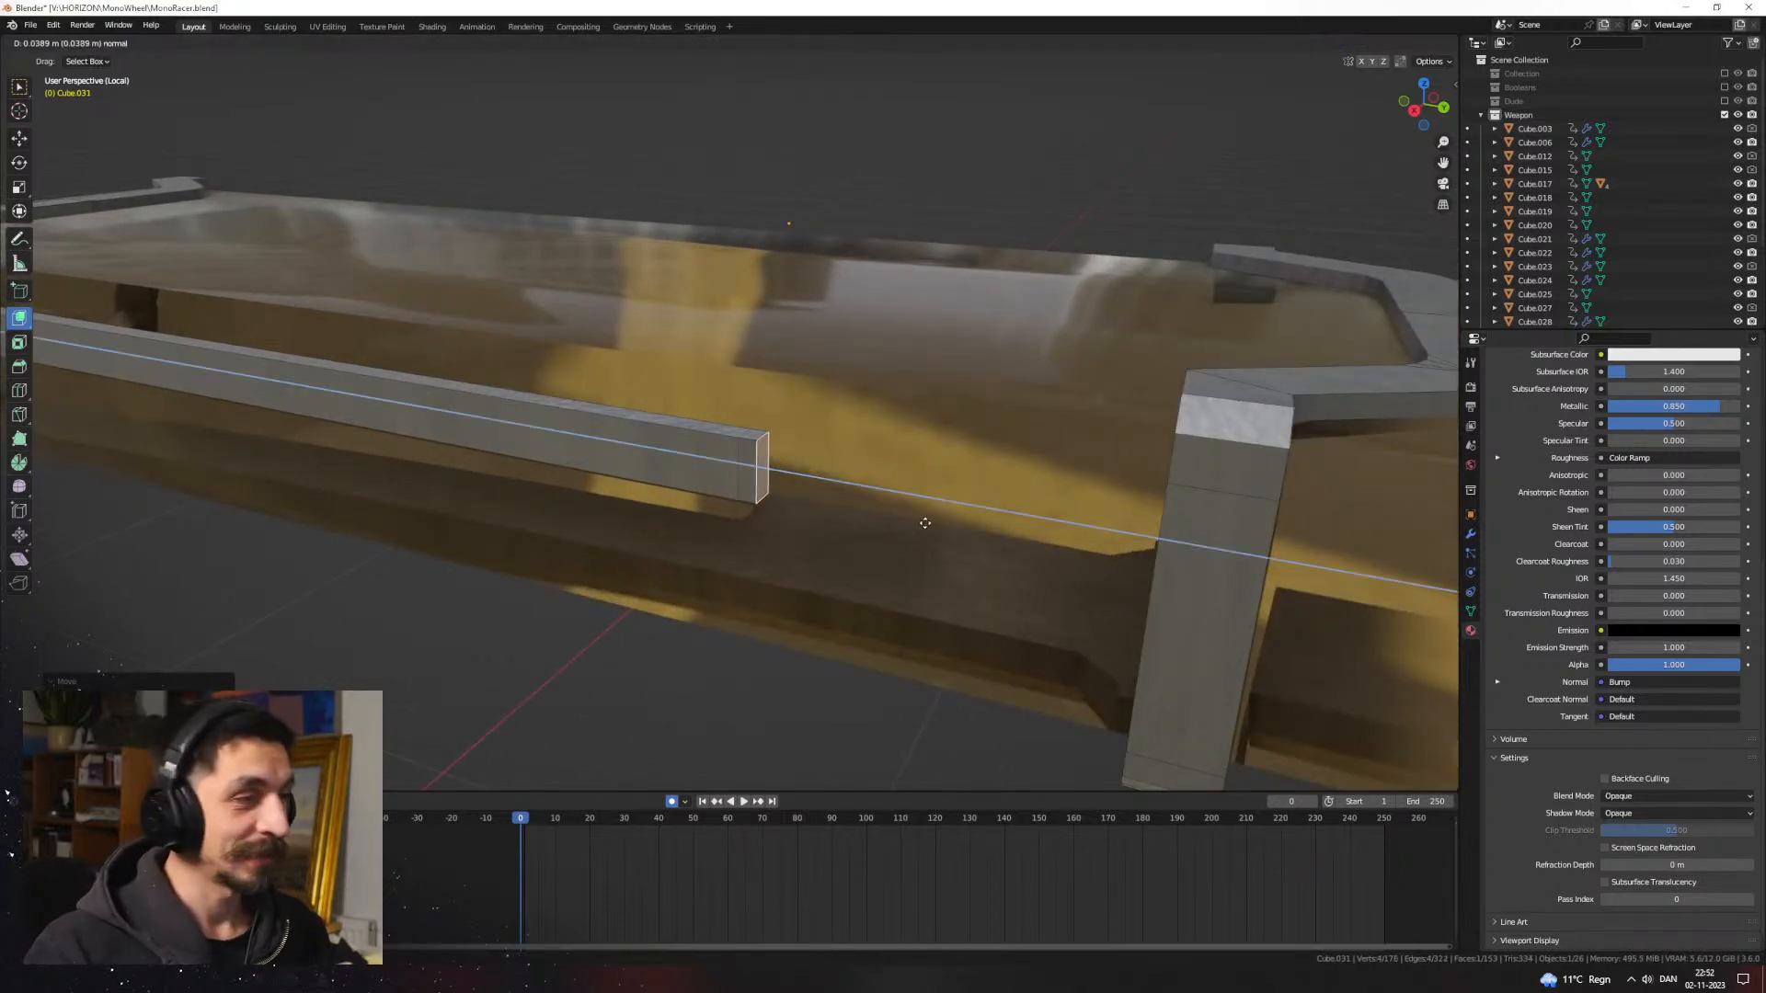
left_click(790, 442)
left_click(789, 442)
key("e")
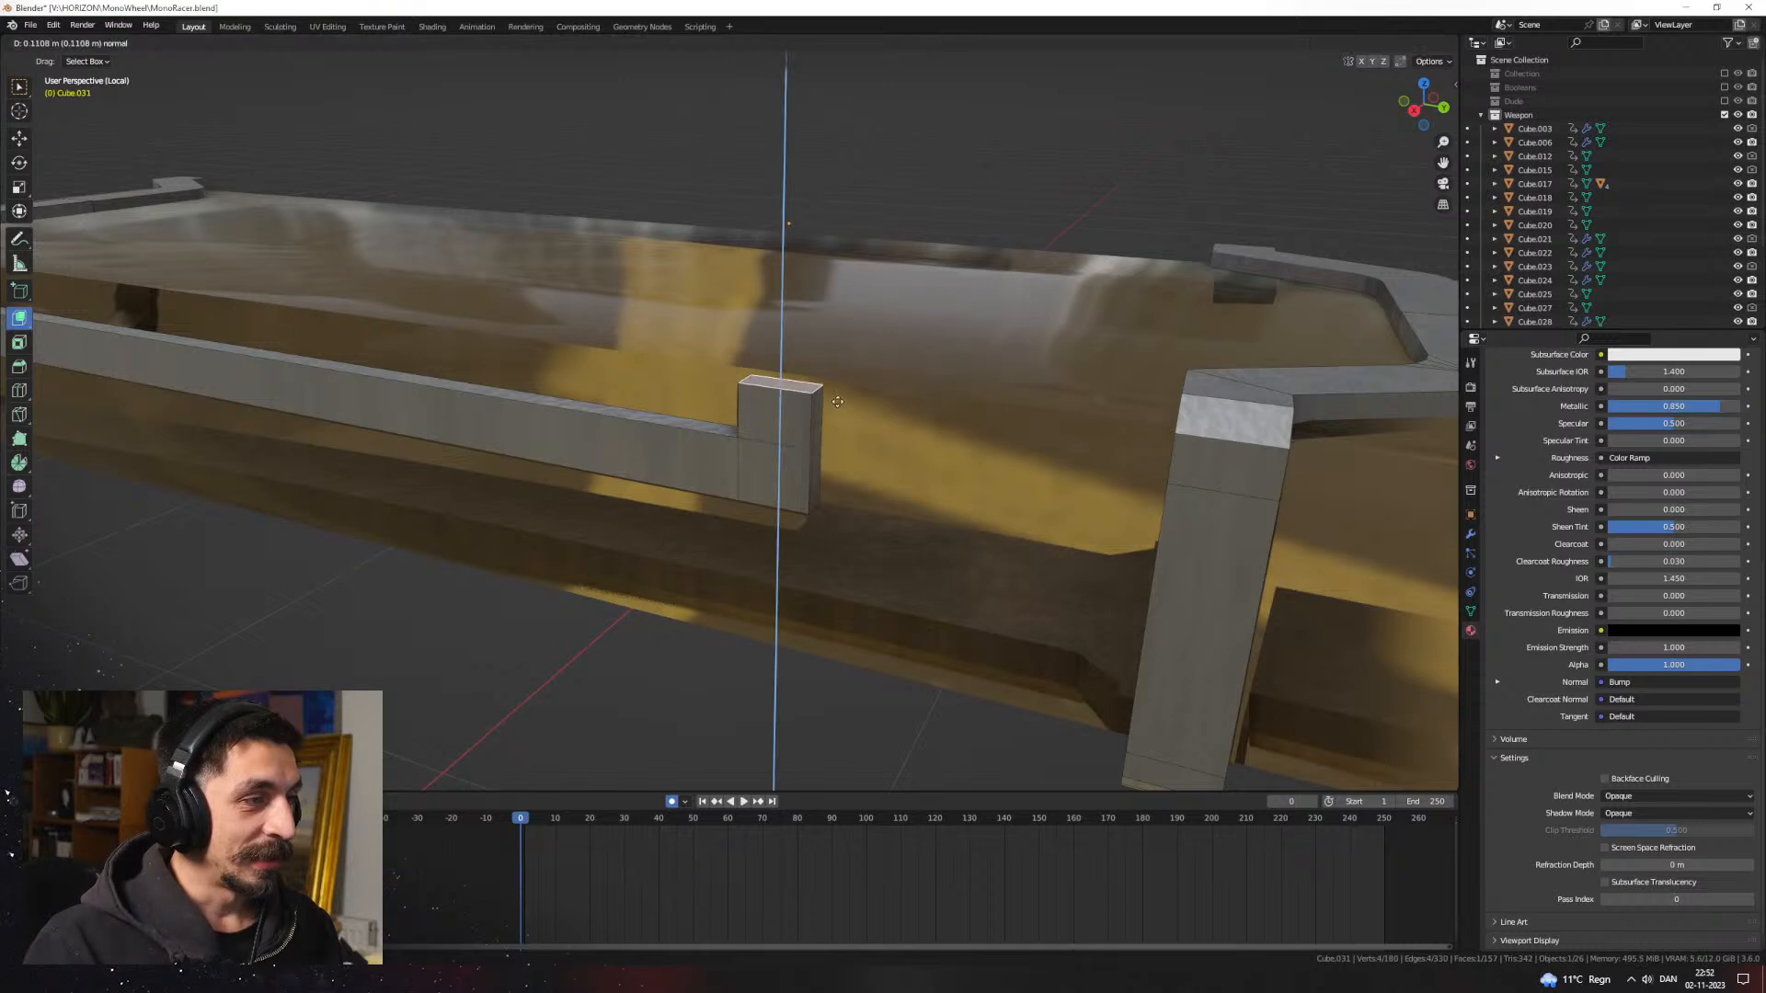
left_click(841, 405)
Step: Extrude the rail's end face below the small block up to the opposite strap's leg
middle_click_drag(846, 405, 798, 412)
left_click(596, 488)
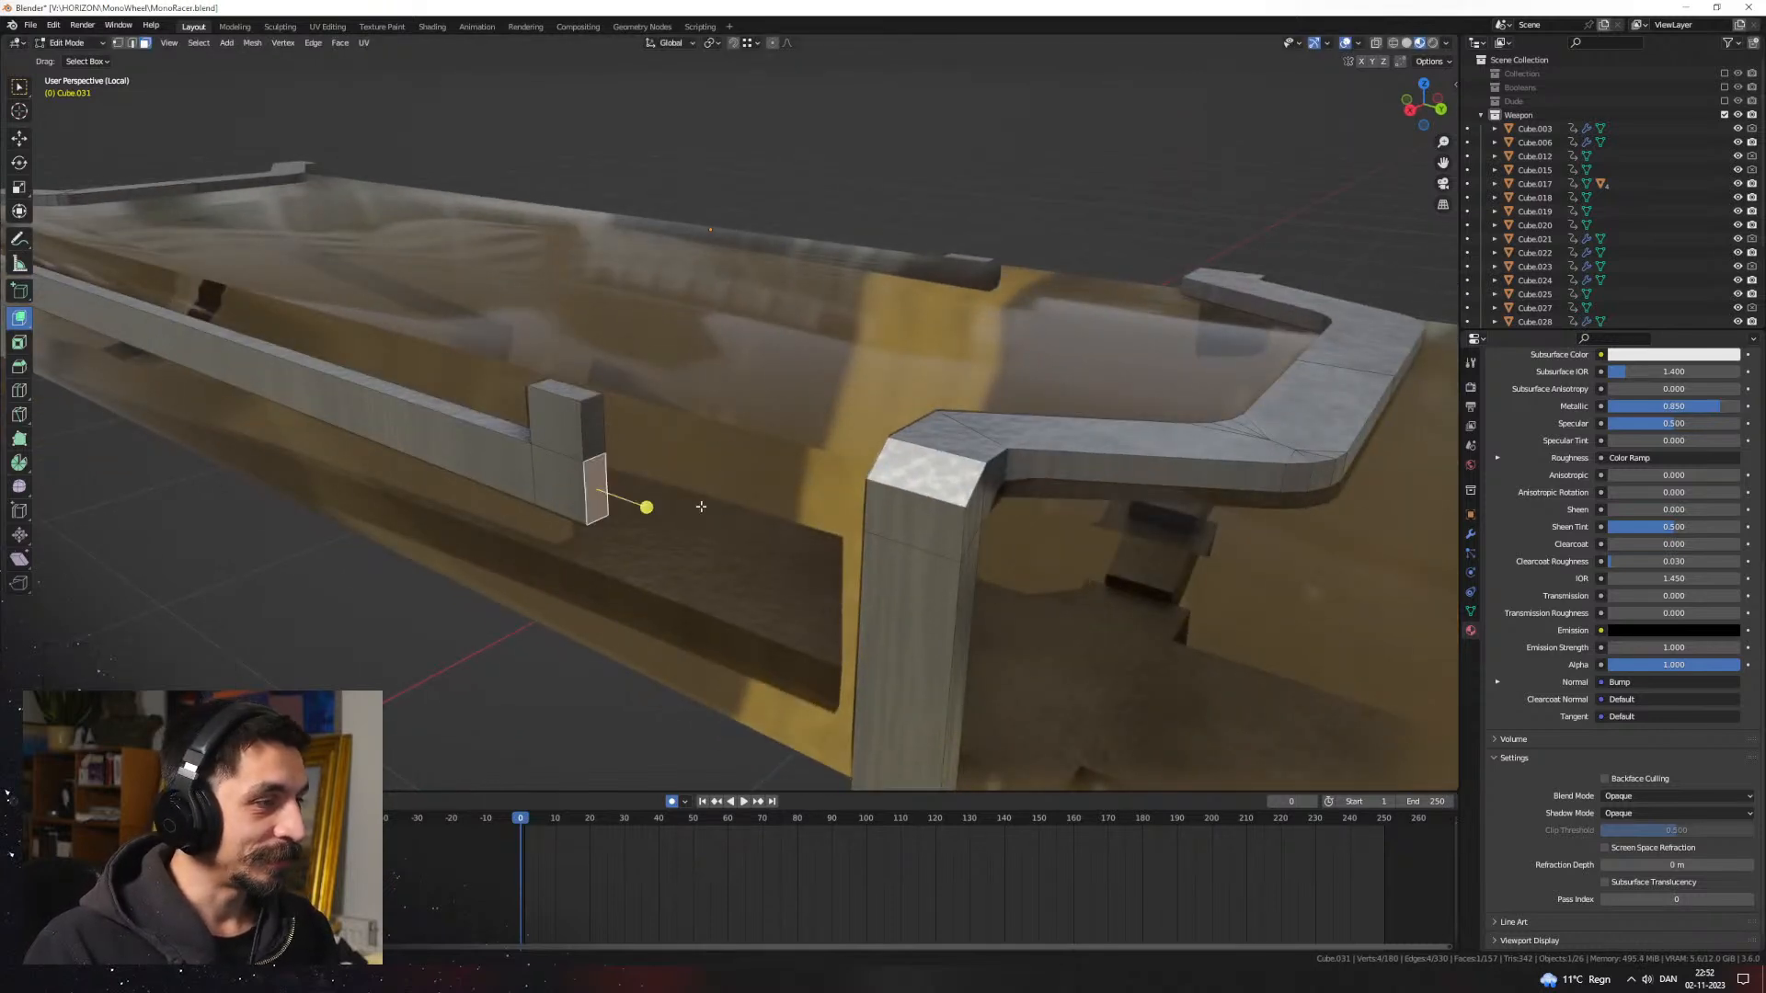
key("e")
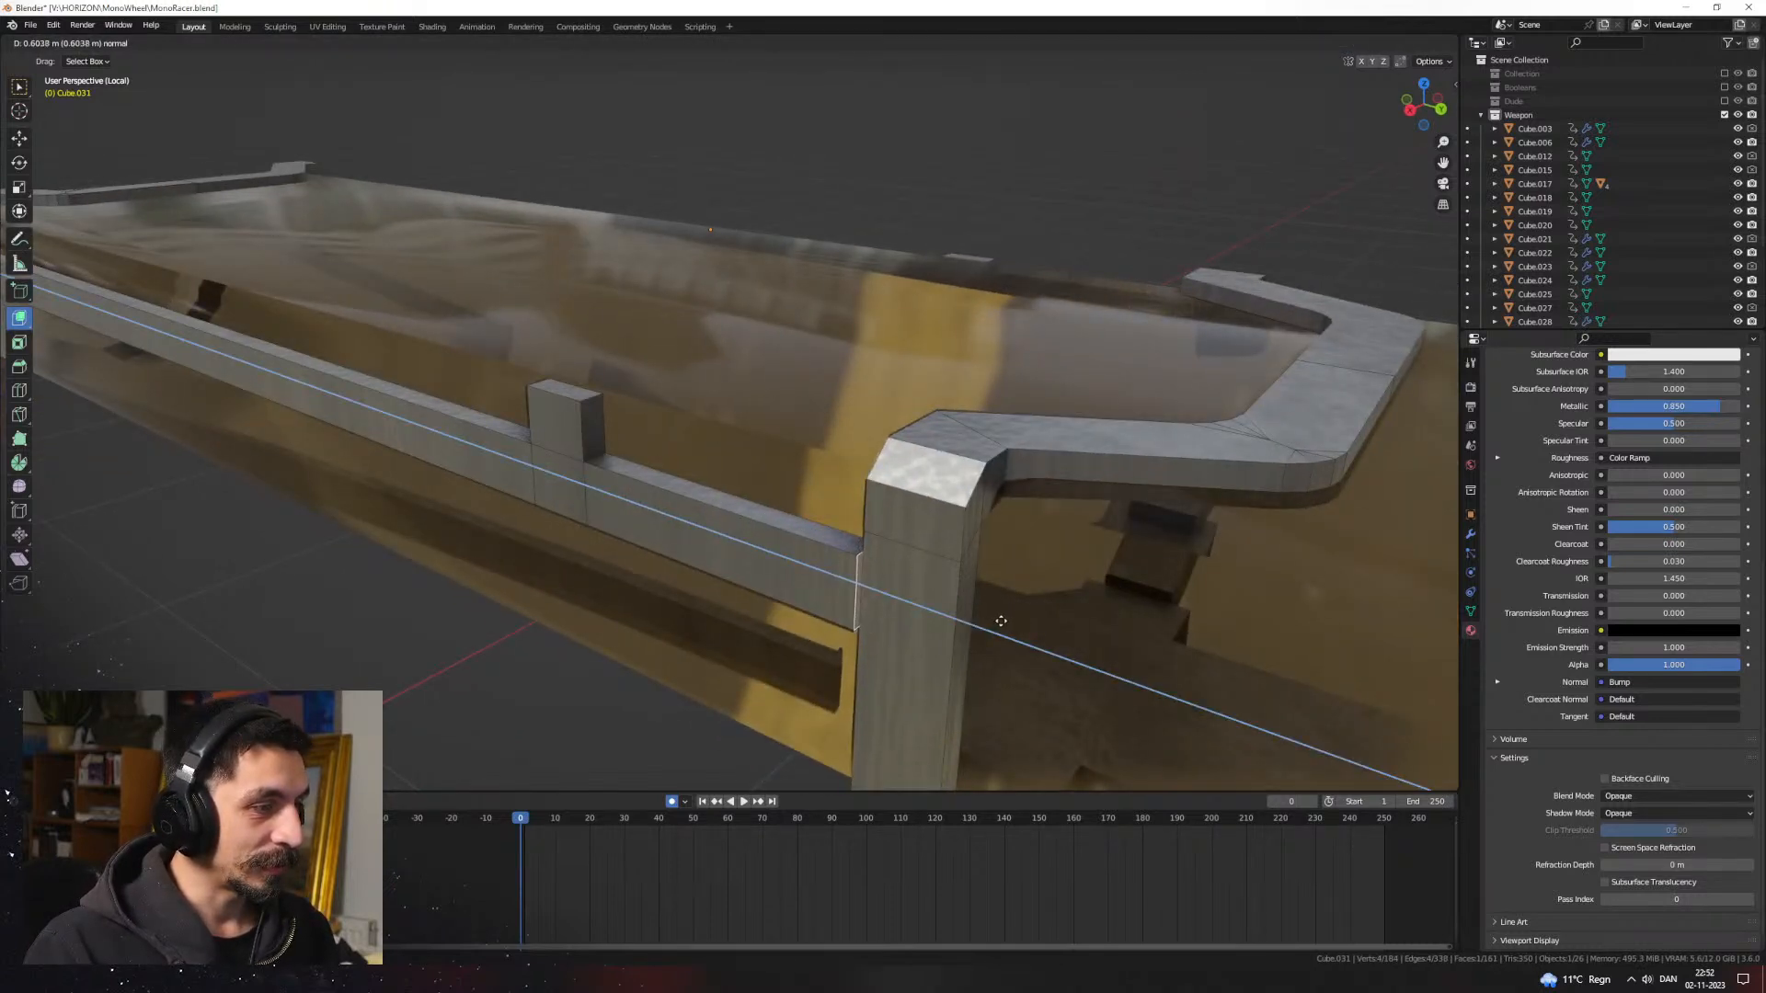
left_click(978, 618)
Step: Move the outer side face of the new rail segment outward along X
middle_click_drag(799, 543, 489, 472)
left_click(839, 542)
key("g")
key("x")
left_click(894, 583)
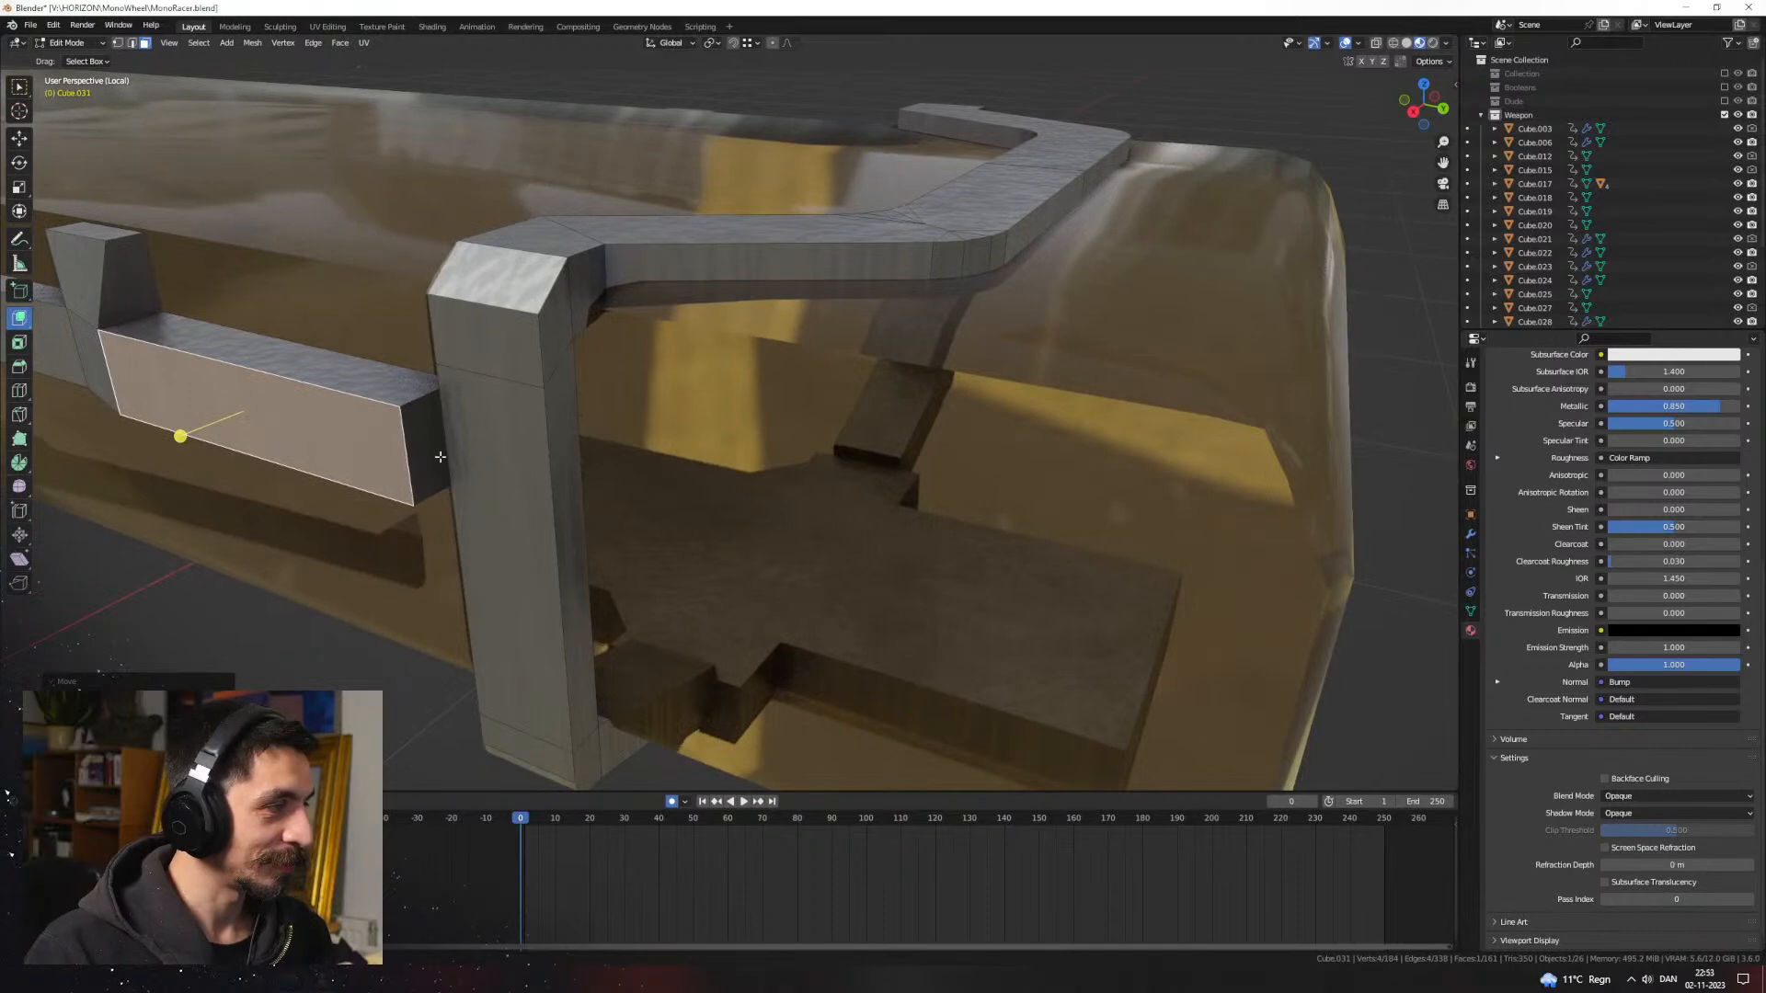
Step: Extrude the rail's offset end across the strap leg and bevel the outer edge of its tip
key("e")
left_click(531, 494)
key("2")
left_click(511, 489)
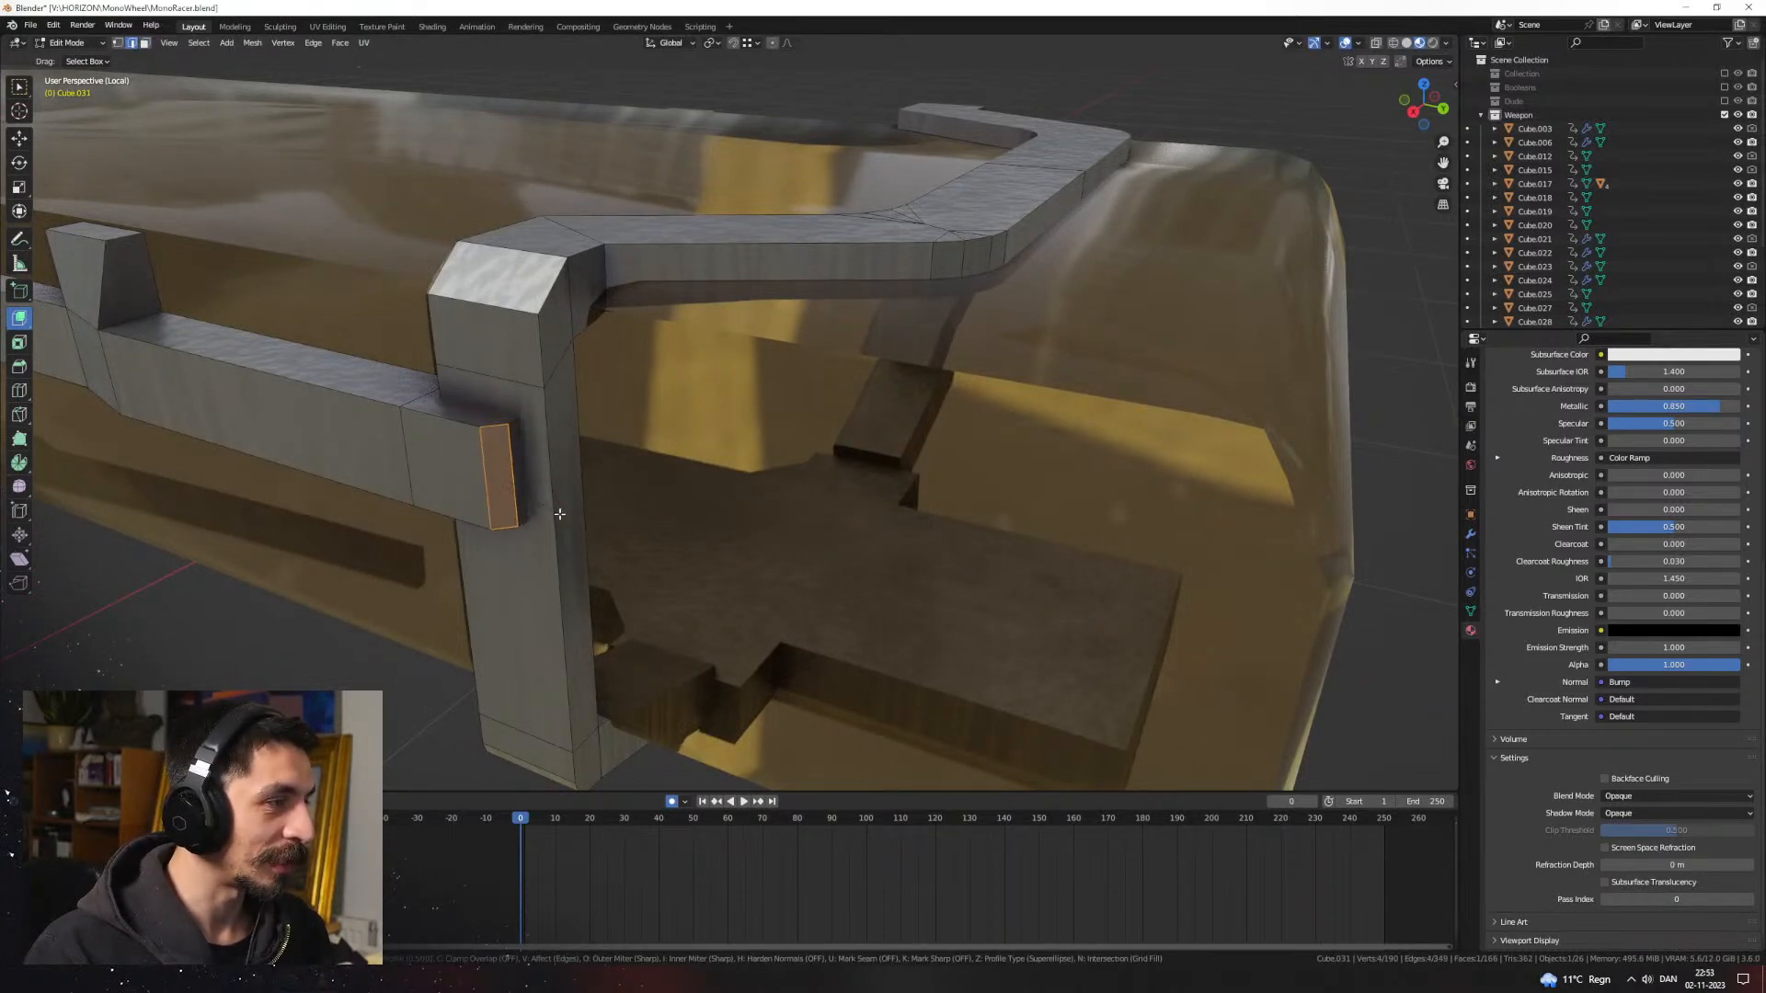
left_click(559, 514)
Step: Extrude the small block's inner face over the casing's edge and raise the extruded face along Z
middle_click_drag(560, 514, 856, 564)
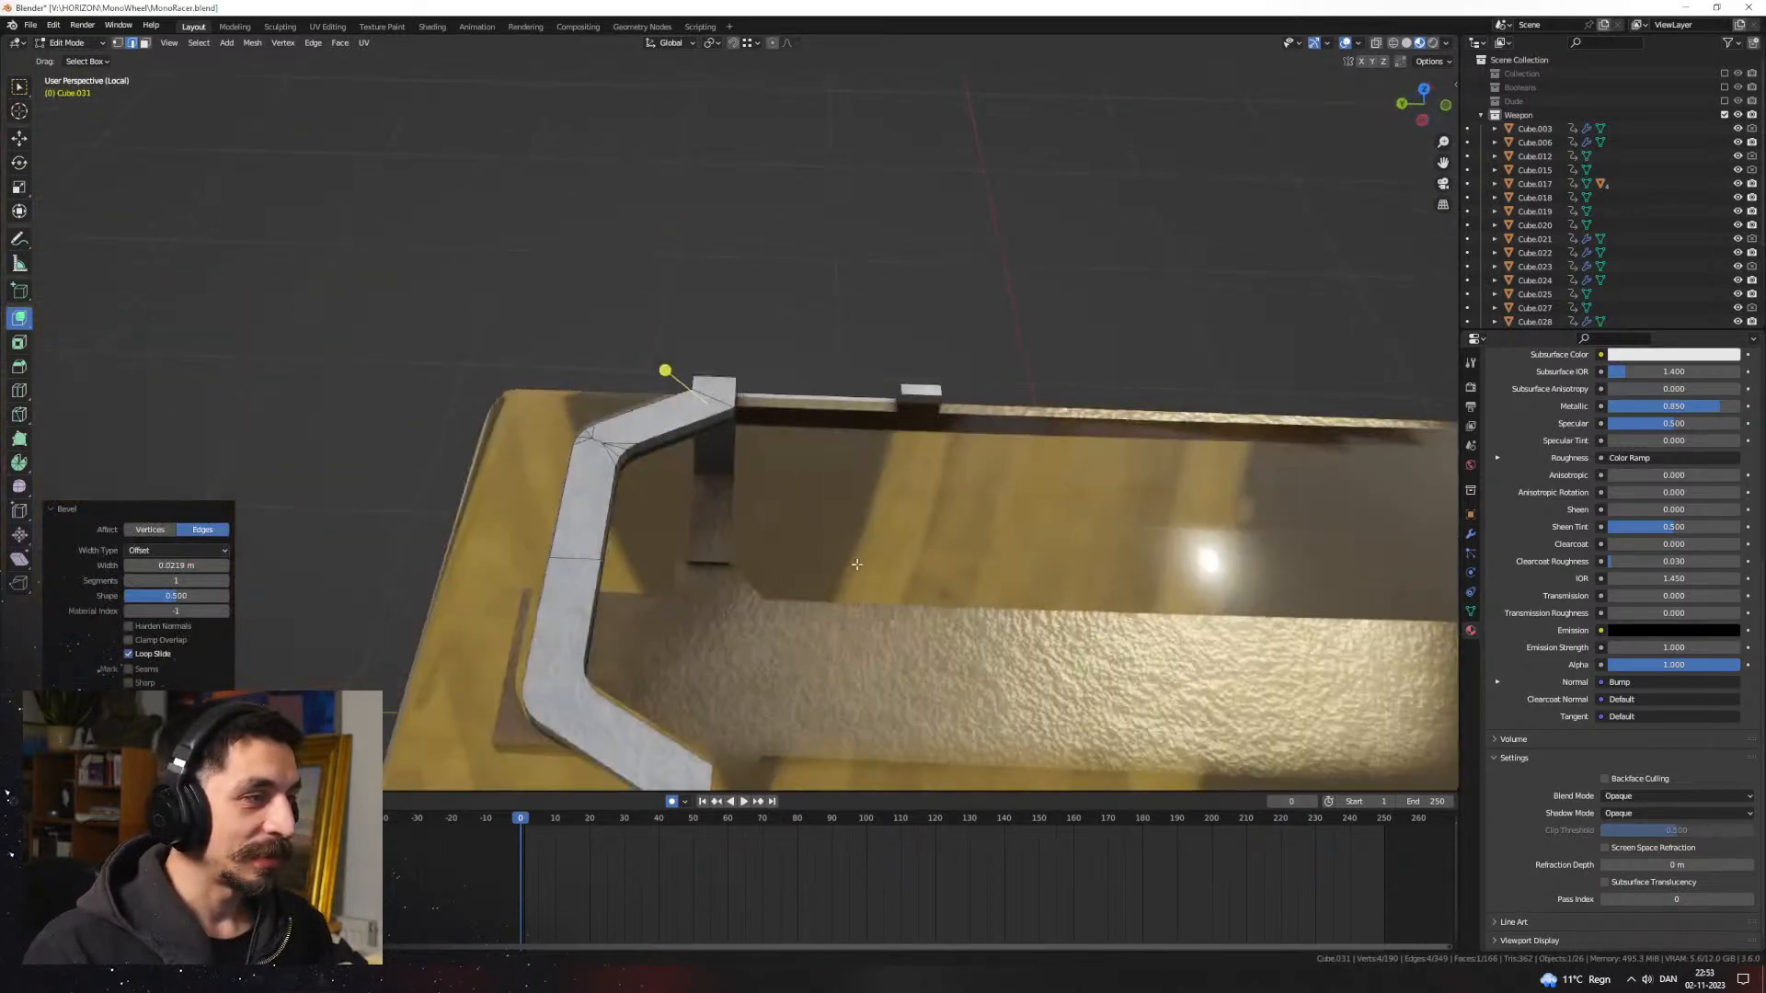
middle_click_drag(662, 560, 910, 492)
scroll(883, 460, "up", 3)
key("3")
key("alt+a")
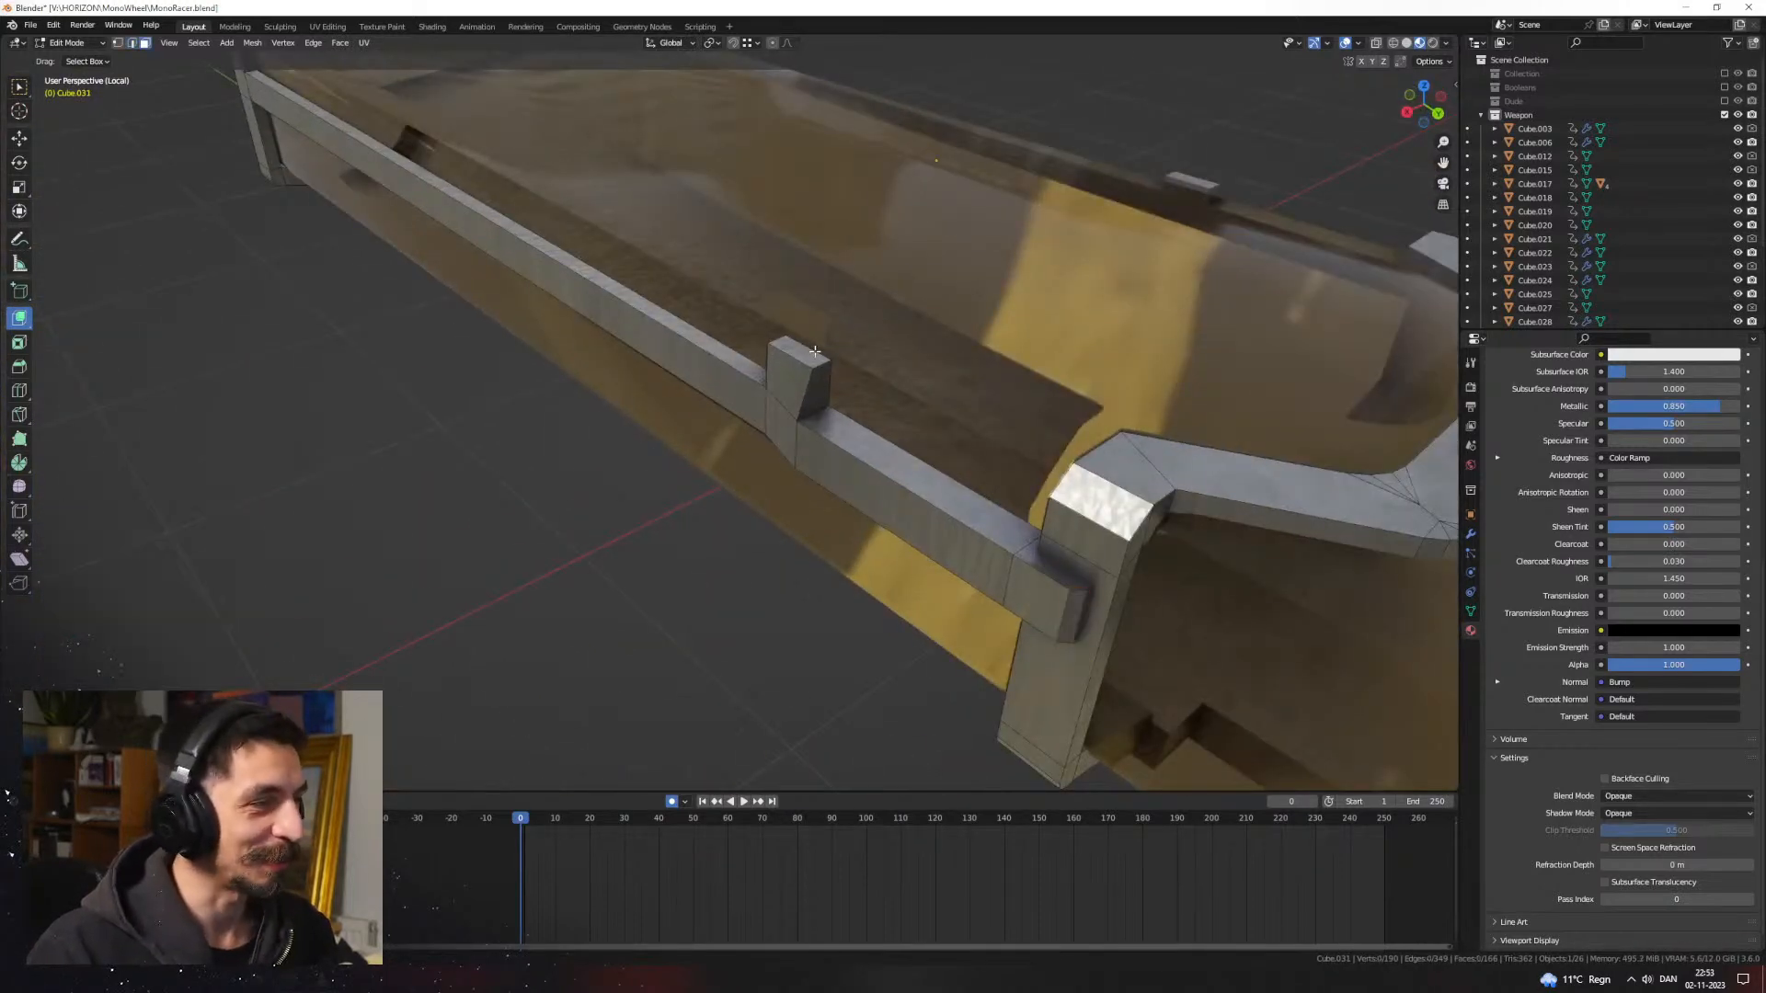
left_click(807, 356)
middle_click_drag(808, 356, 715, 448)
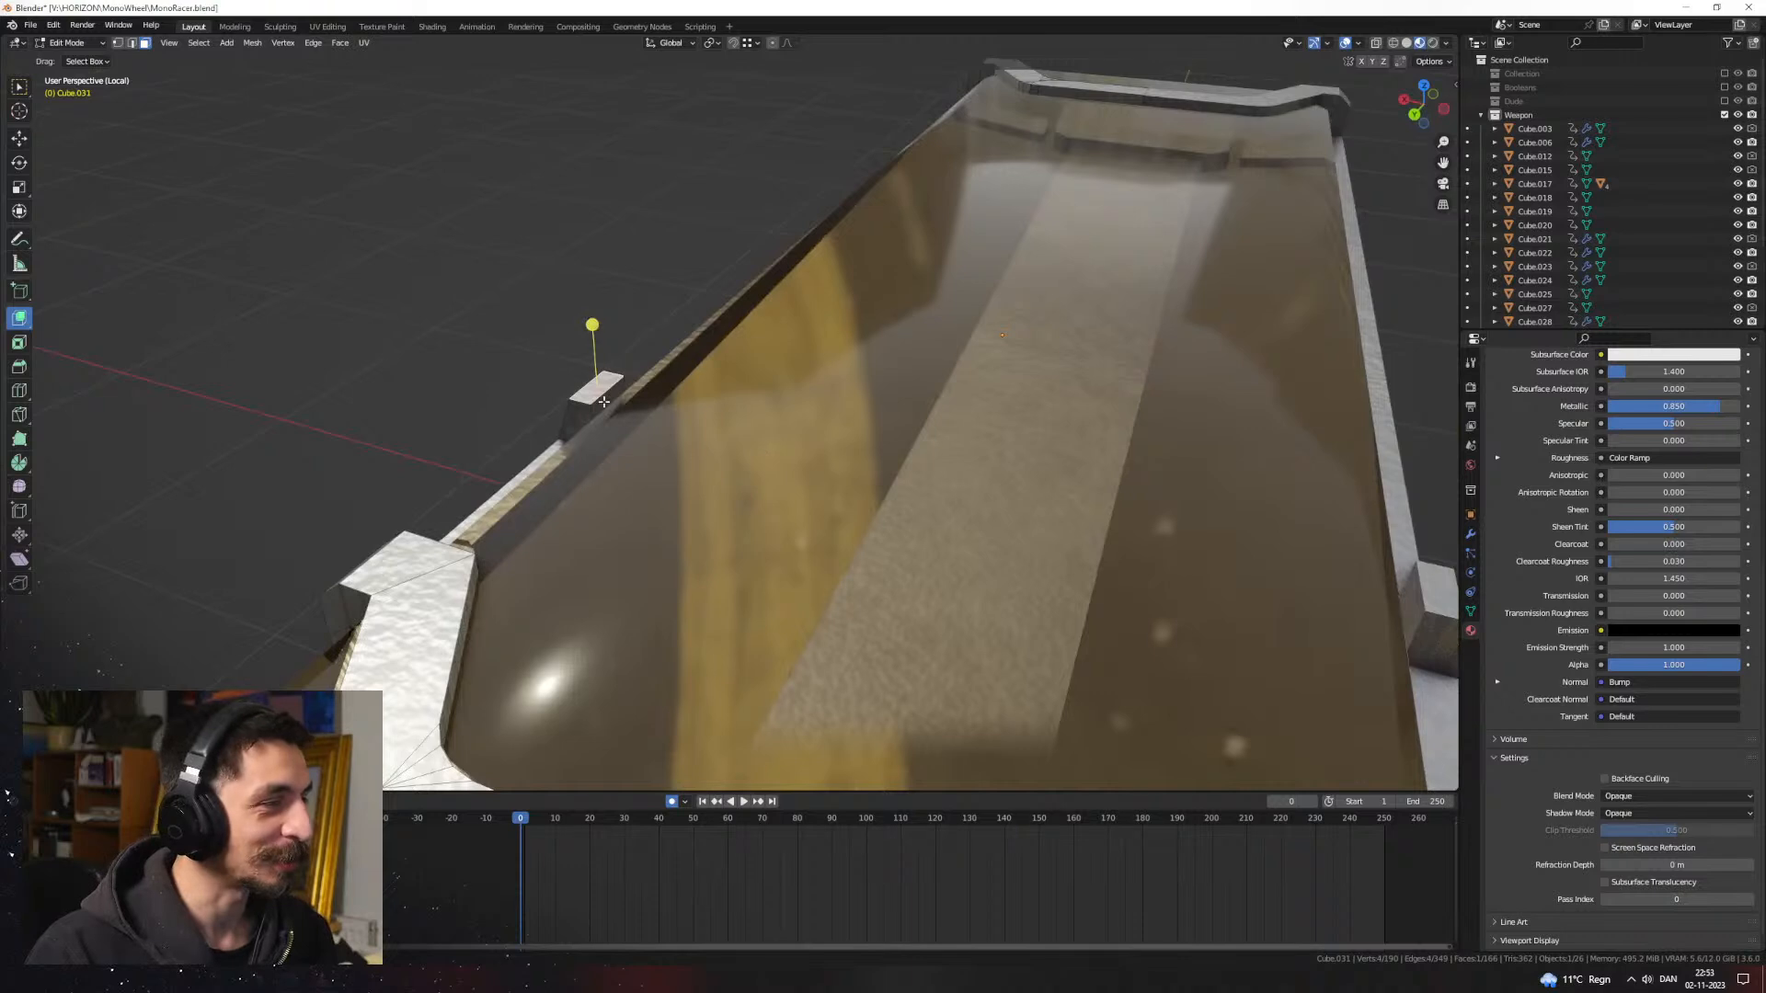
left_click(791, 449)
key("g")
key("z")
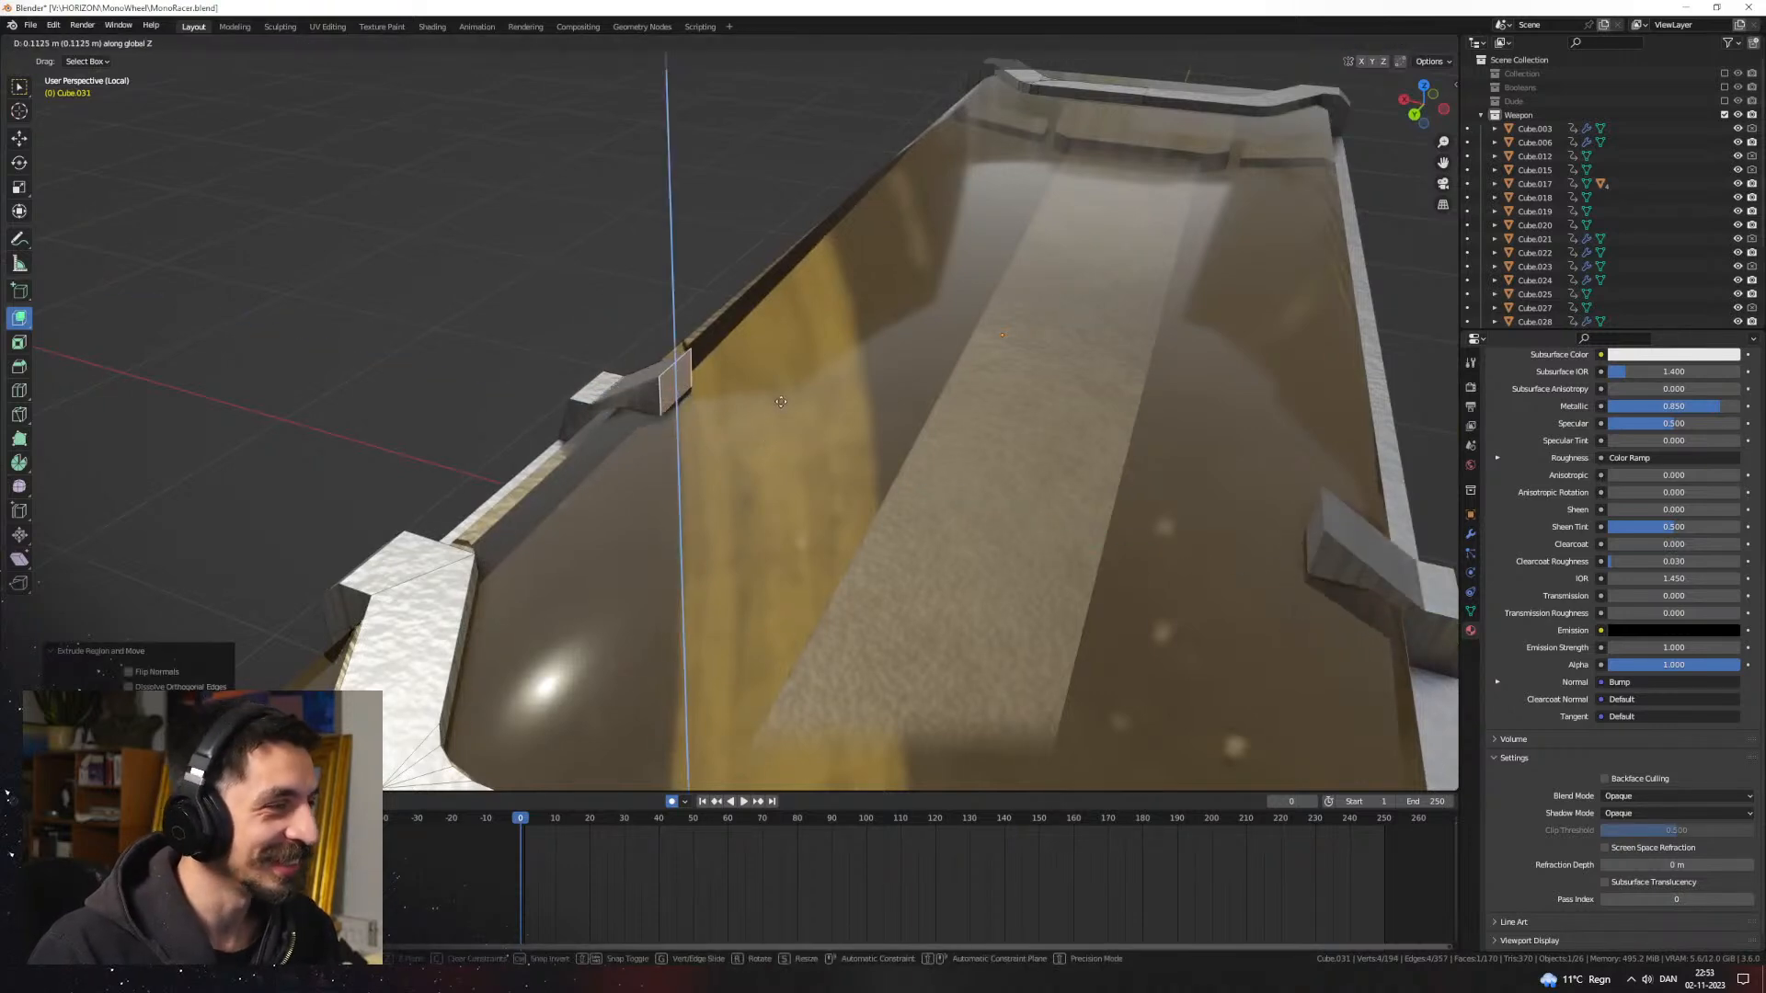
left_click(797, 417)
Step: Extrude the crossbar inward to meet its mirrored half with Mirror Clipping enabled, and move its top face along Z
middle_click_drag(797, 417, 984, 425)
key("e")
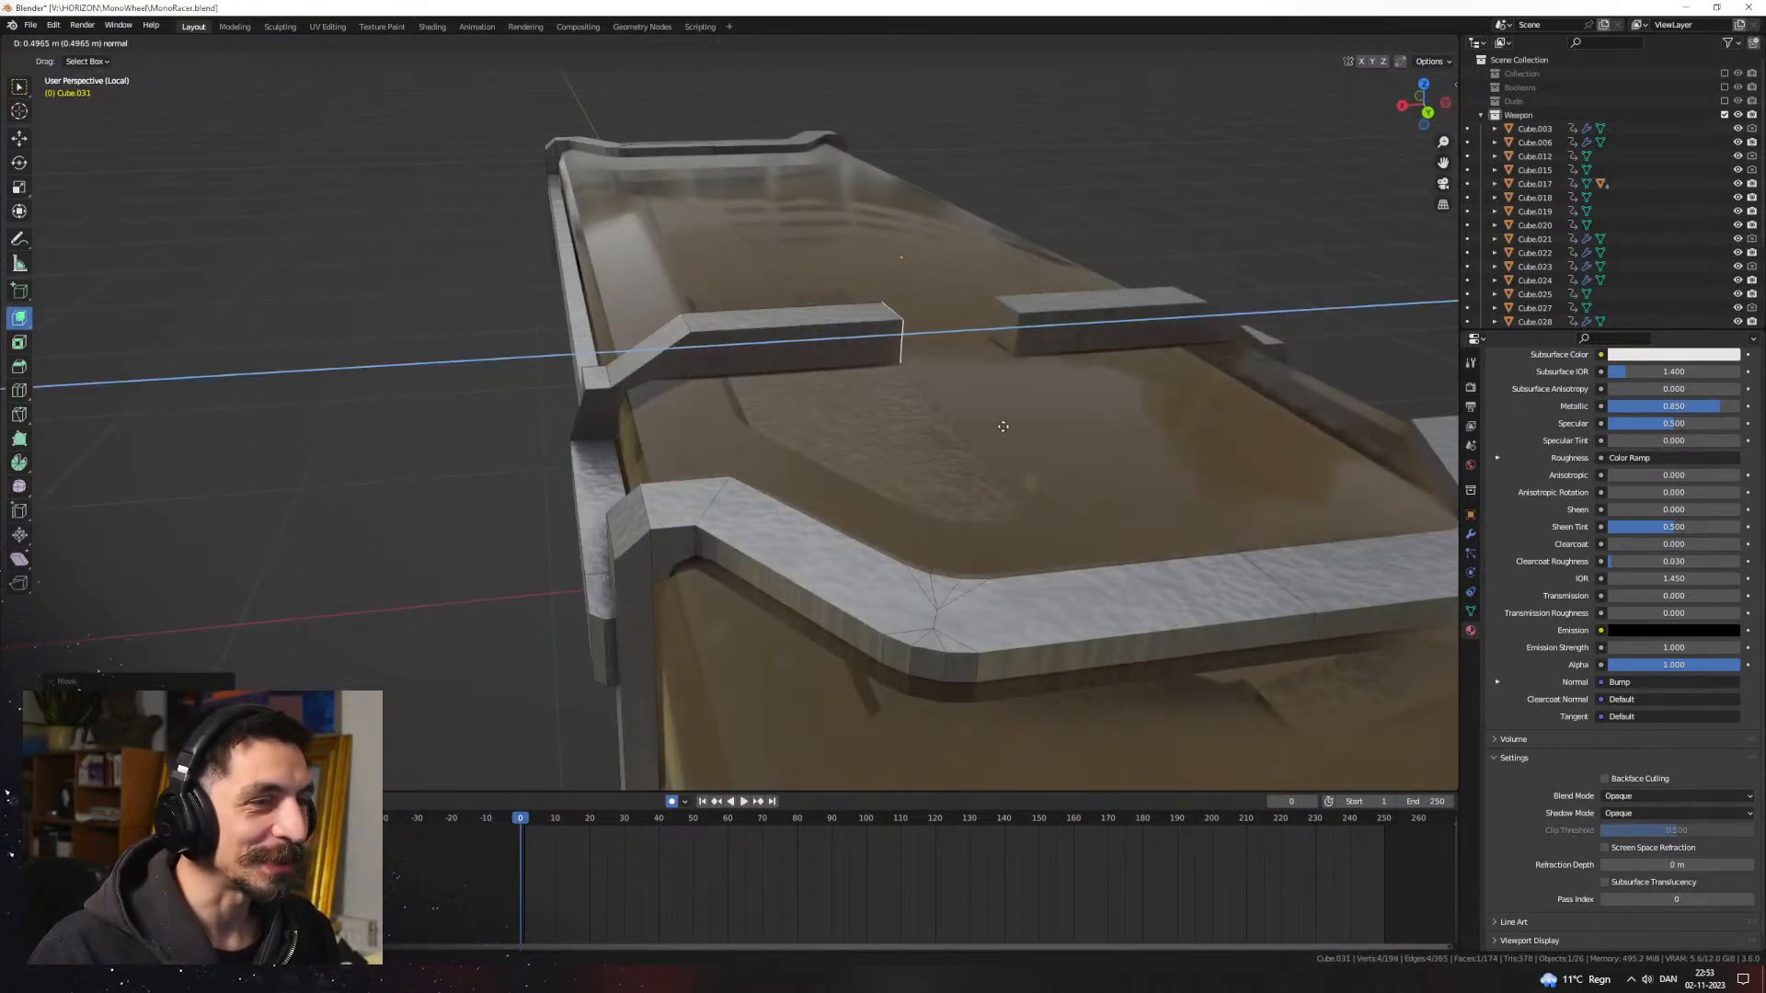
left_click(1018, 426)
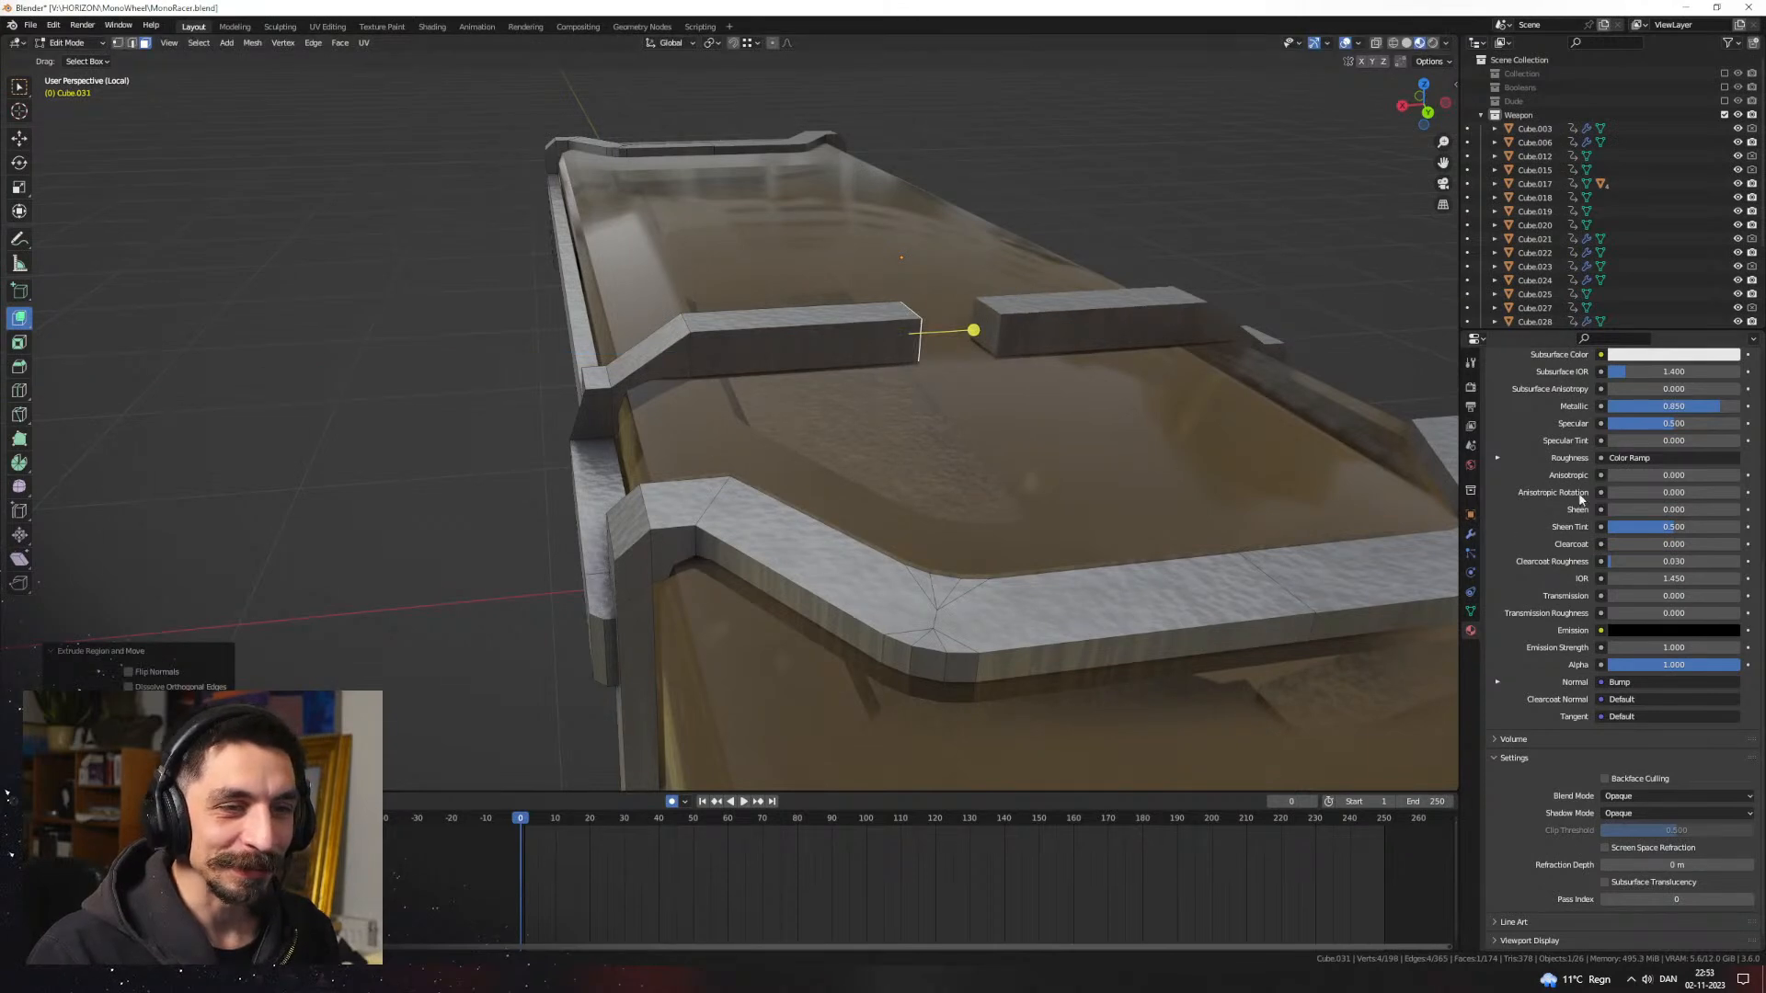
left_click(1470, 532)
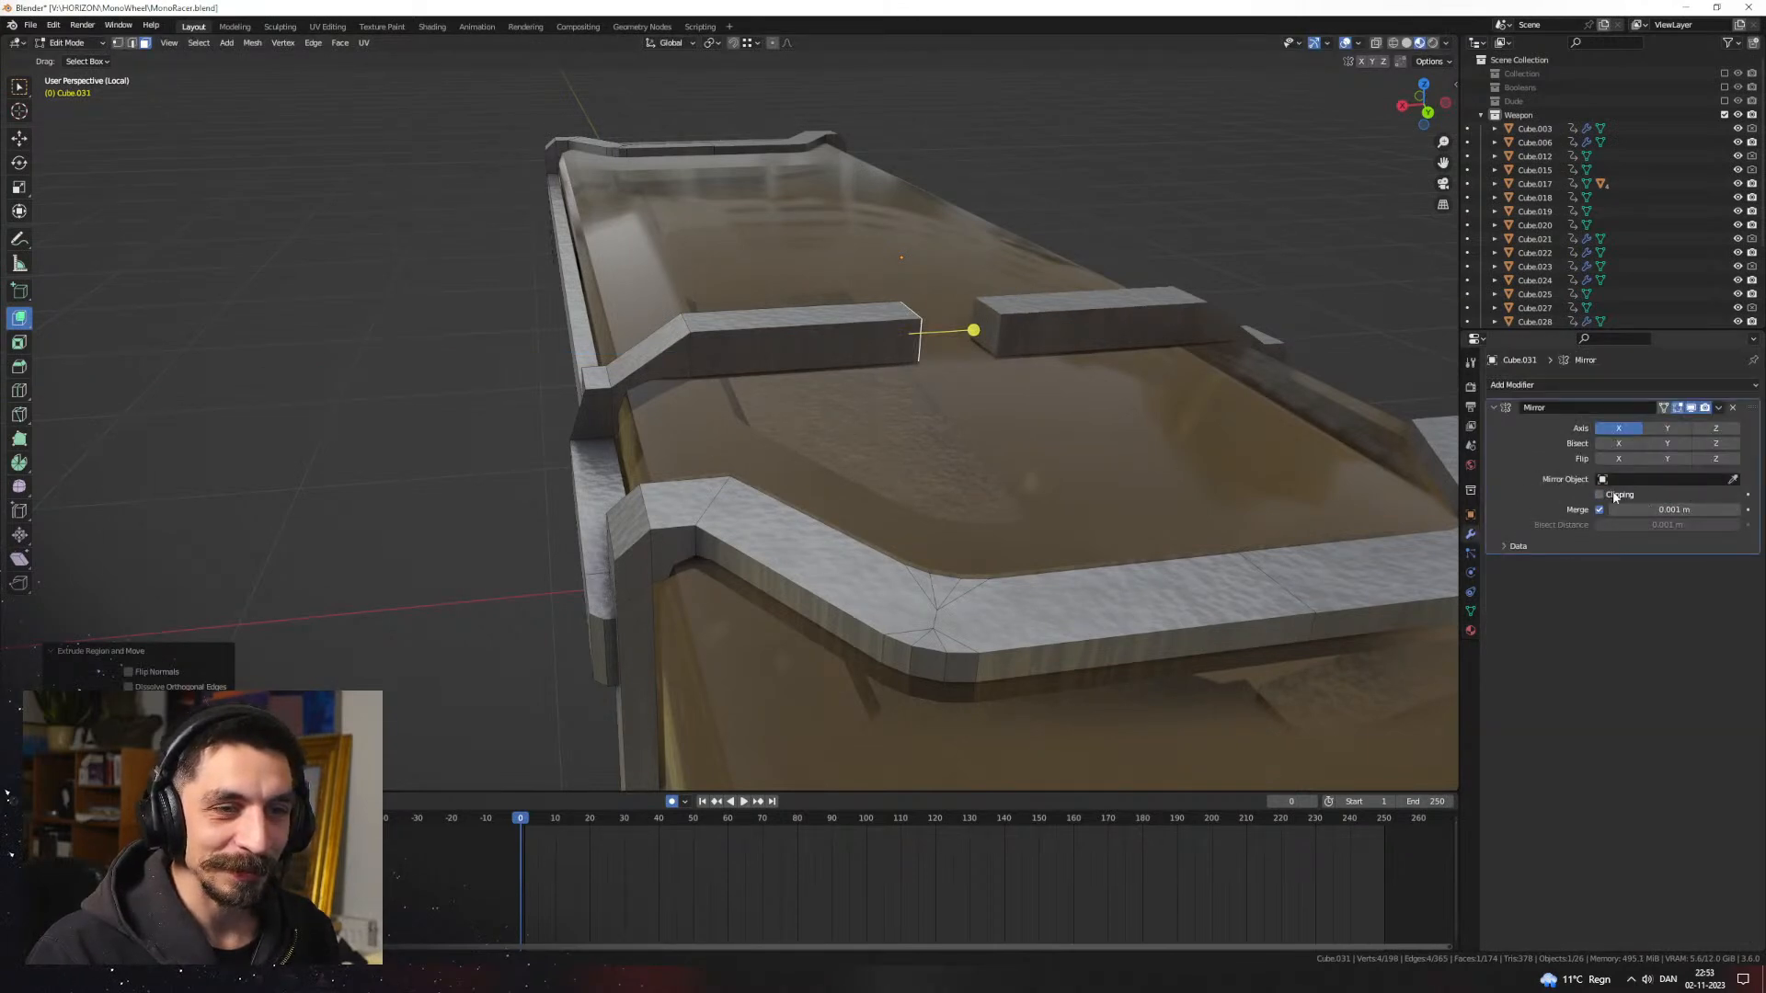
key("z")
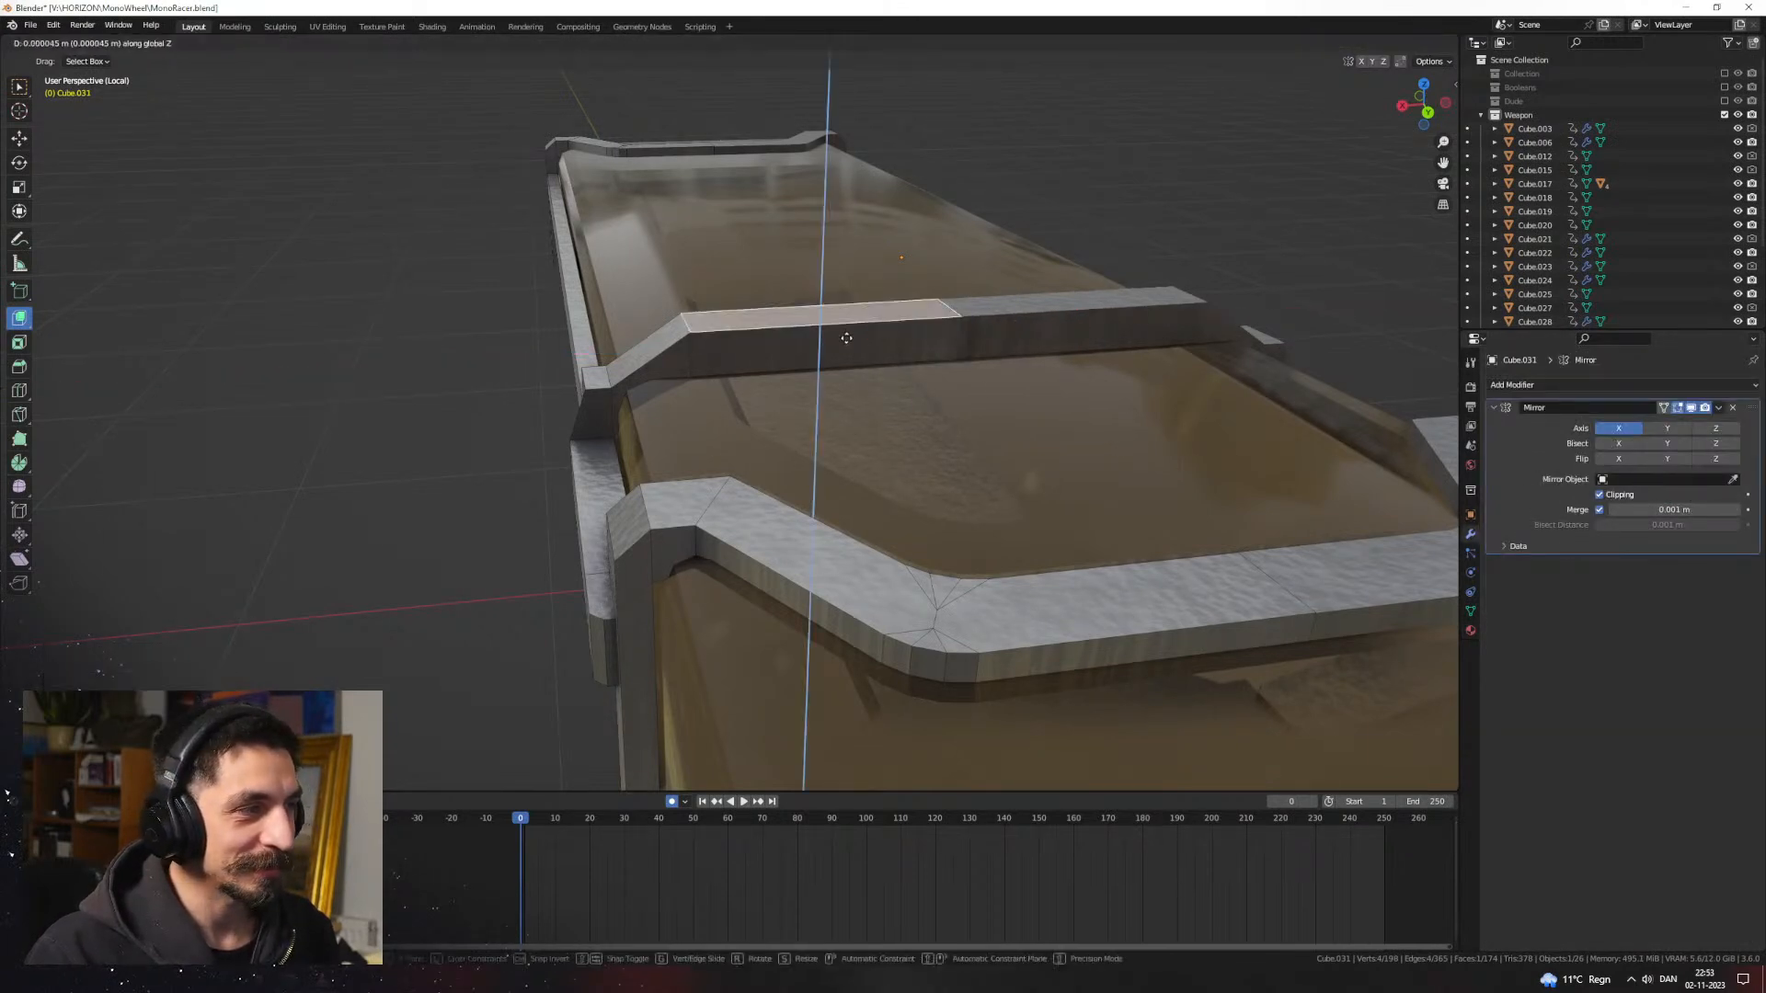
left_click(845, 356)
Step: Leave local view to show the straps on the whole weapon, and resume editing the strap mesh
middle_click_drag(846, 356, 598, 589)
key("Tab")
left_click(753, 554)
scroll(741, 543, "down", 4)
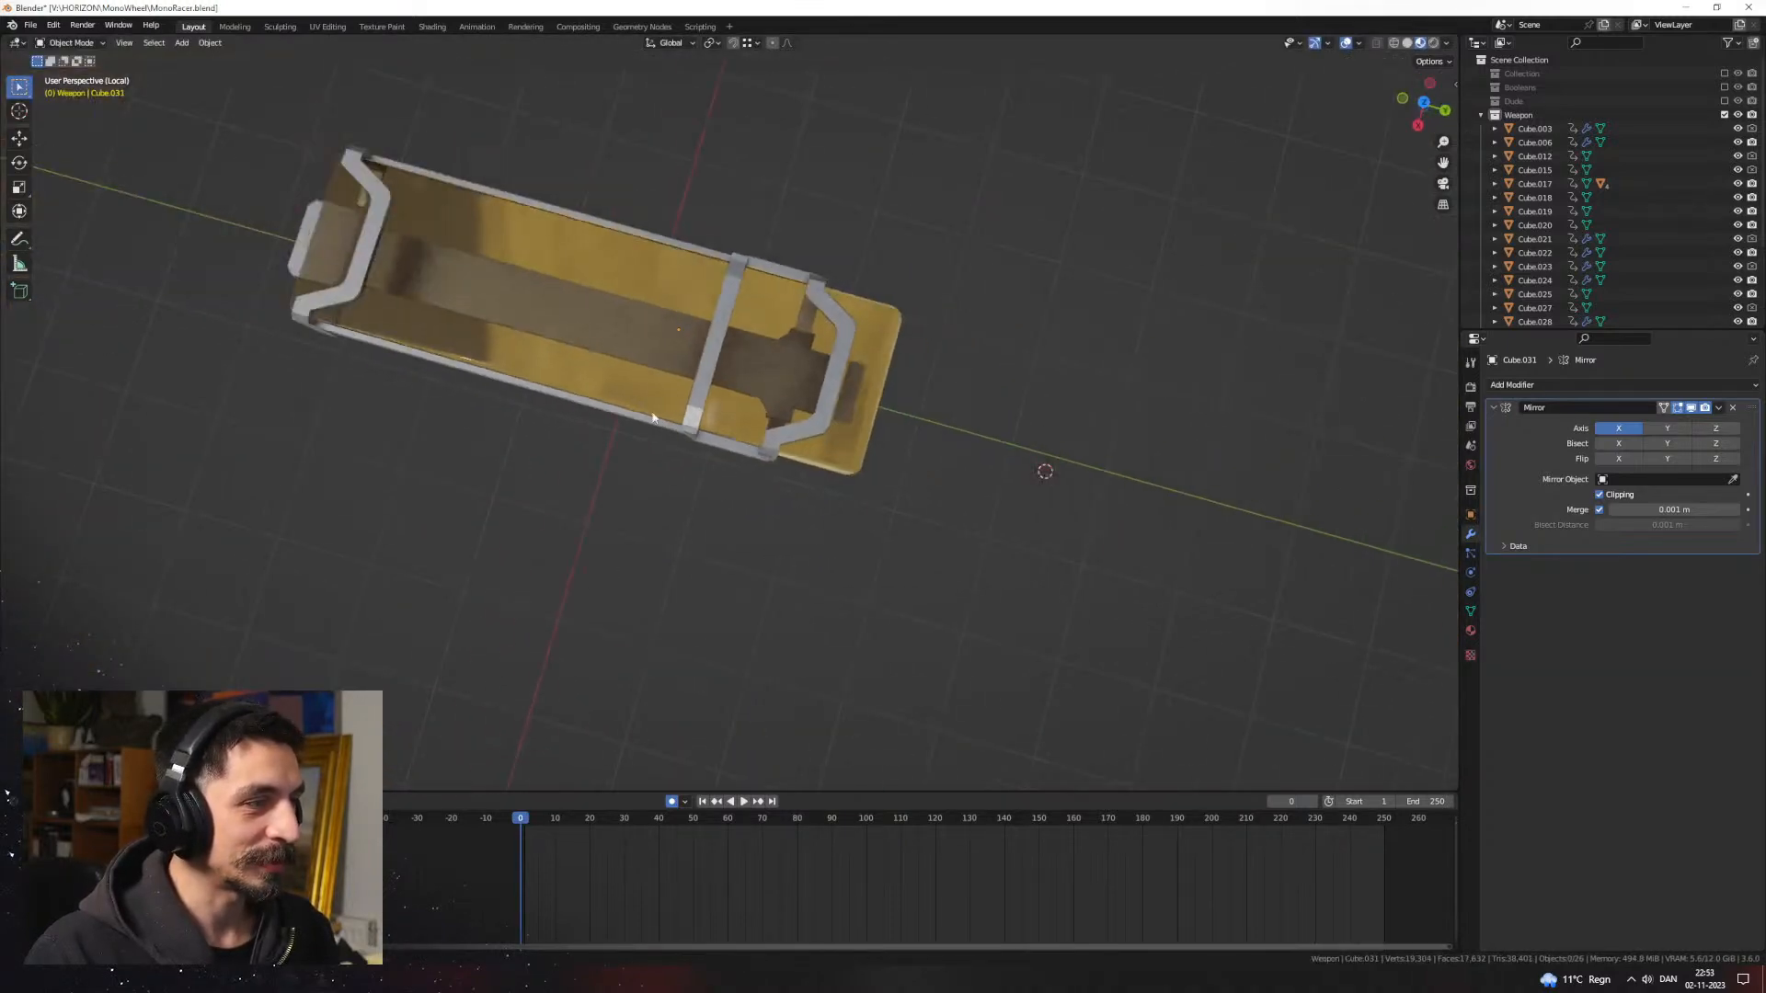
mouse_move(676, 464)
middle_mouse_down()
mouse_move(645, 391)
mouse_move(807, 448)
mouse_move(966, 414)
mouse_move(1023, 435)
mouse_move(784, 465)
mouse_move(947, 426)
mouse_move(1065, 434)
mouse_move(1050, 498)
mouse_move(886, 521)
mouse_move(978, 541)
mouse_move(825, 515)
mouse_move(793, 493)
mouse_move(840, 510)
mouse_move(831, 454)
mouse_move(699, 481)
middle_mouse_up()
key("slash")
scroll(1023, 435, "down", 3)
scroll(828, 505, "up", 5)
left_click(775, 485)
left_click(774, 486)
key("Tab")
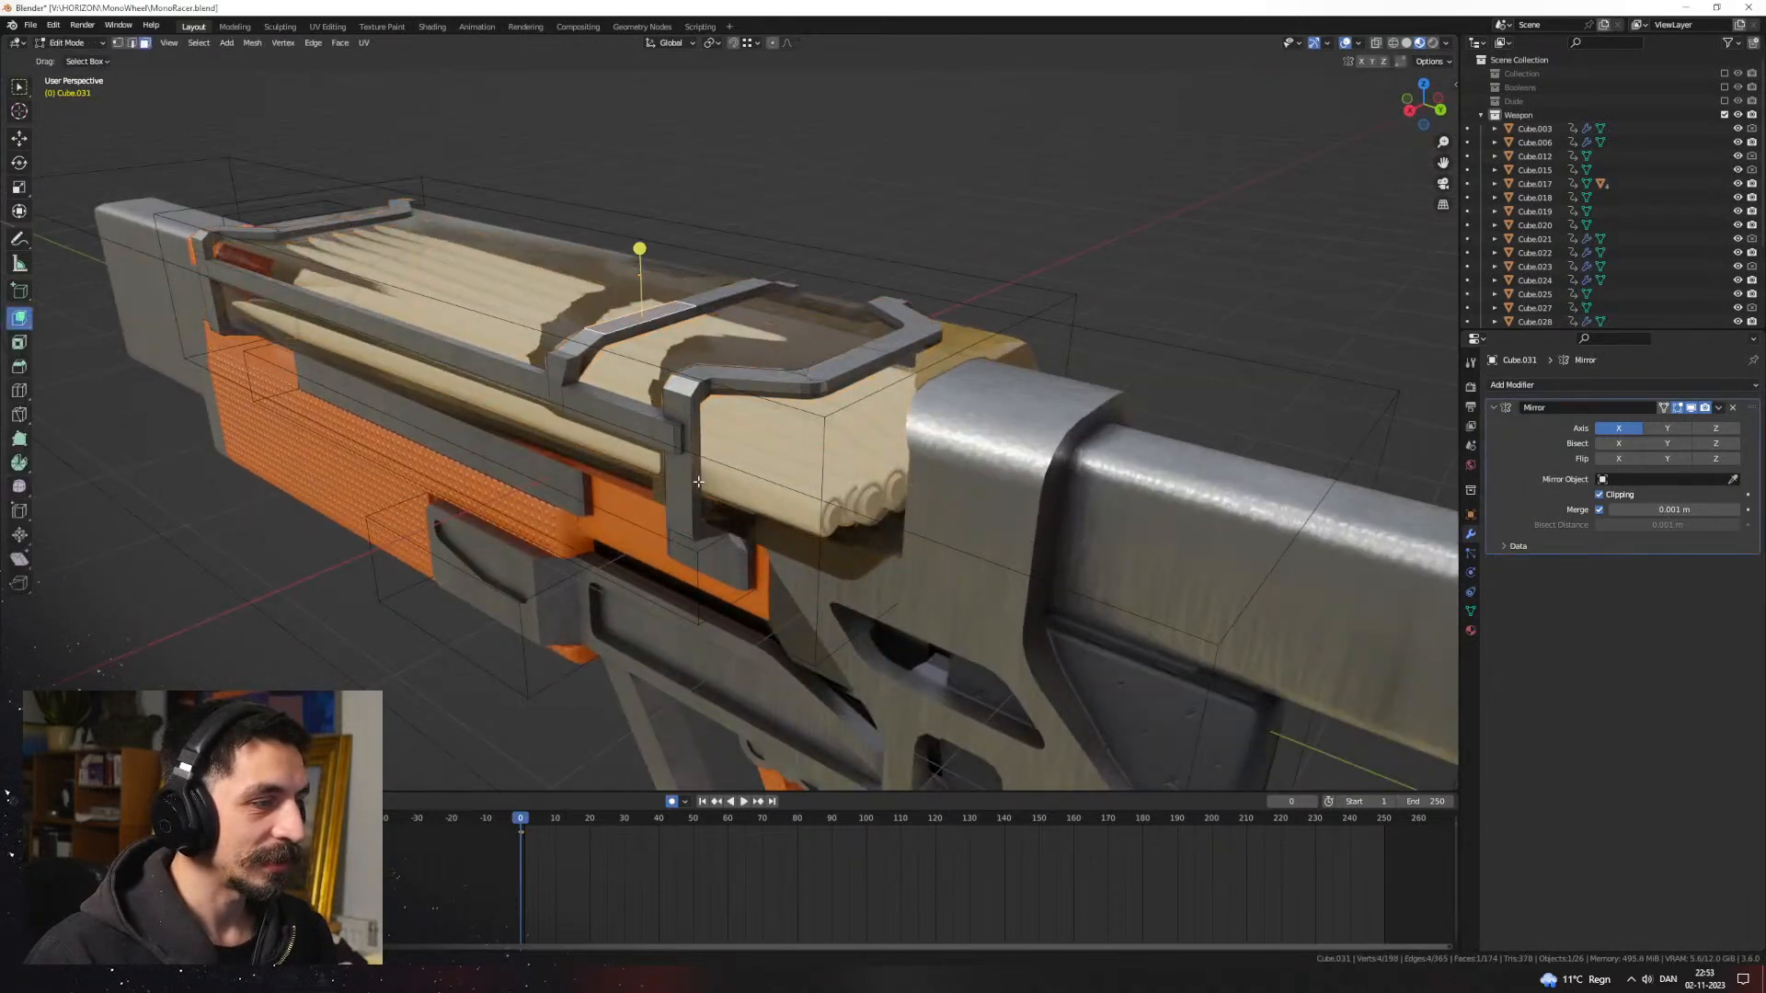
Step: Duplicate the strap leg's end-facing side face along Y towards the barrel collar and extrude it into a block
middle_click_drag(848, 469, 653, 446)
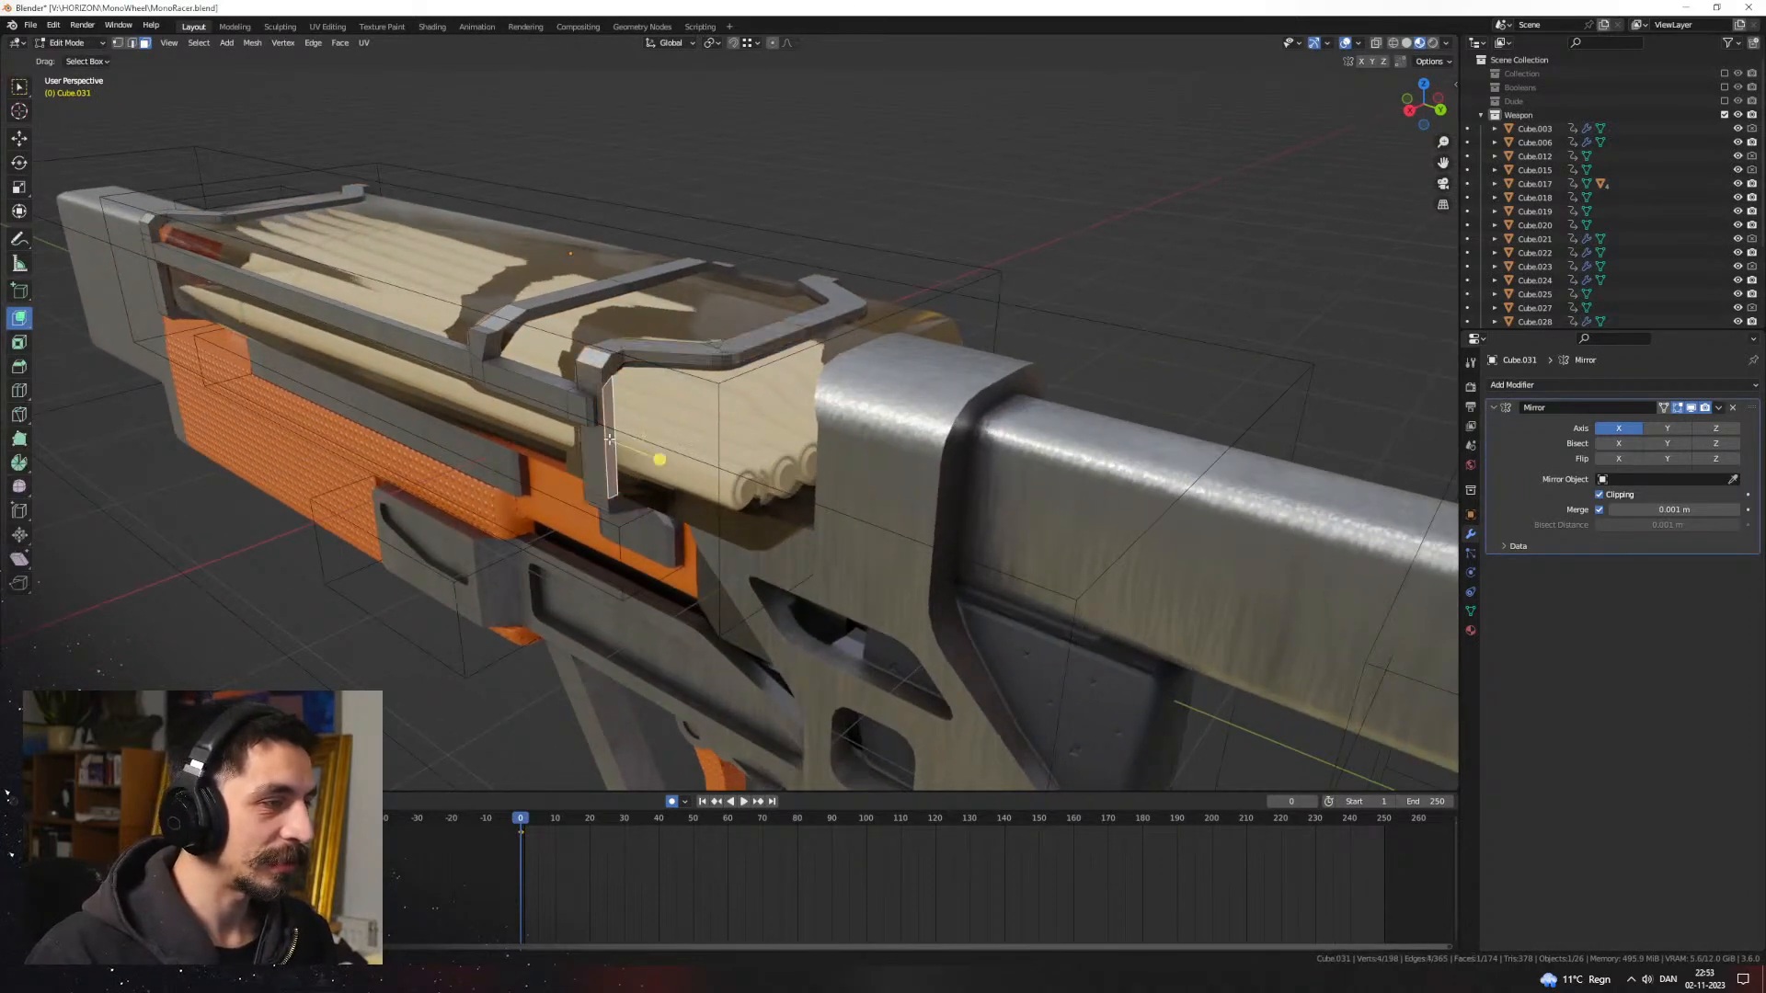
key("y")
left_click(718, 491)
key("e")
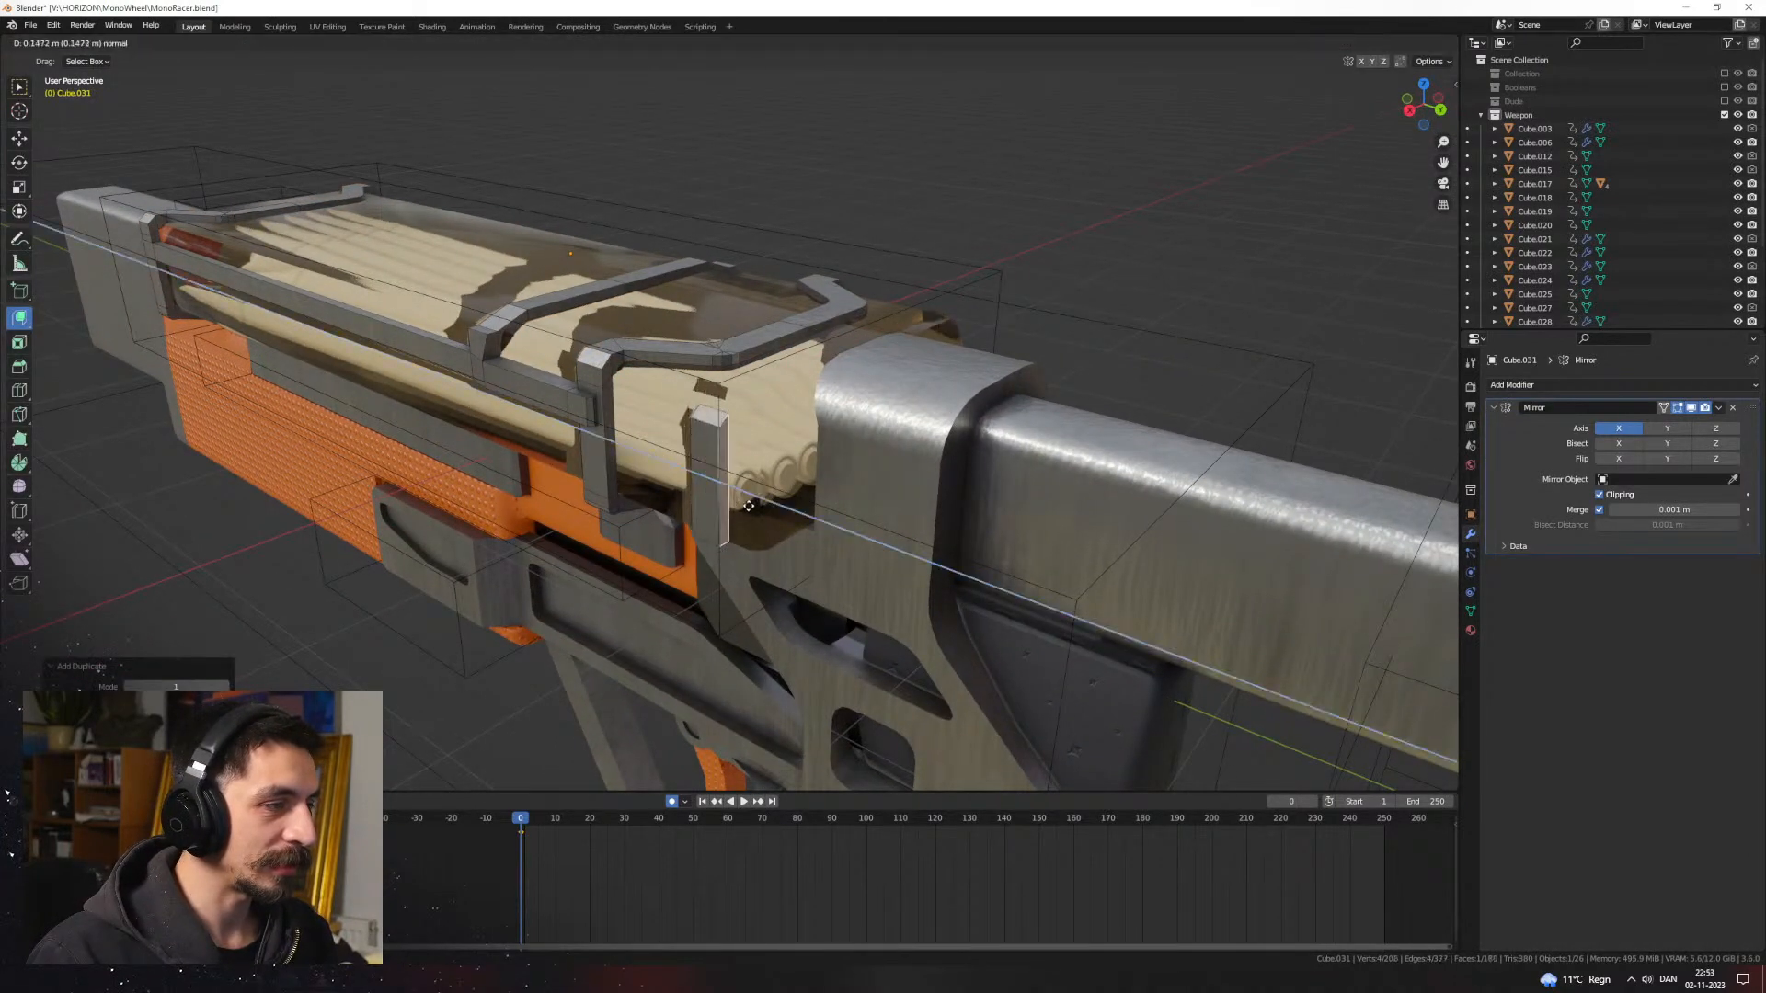
left_click(762, 514)
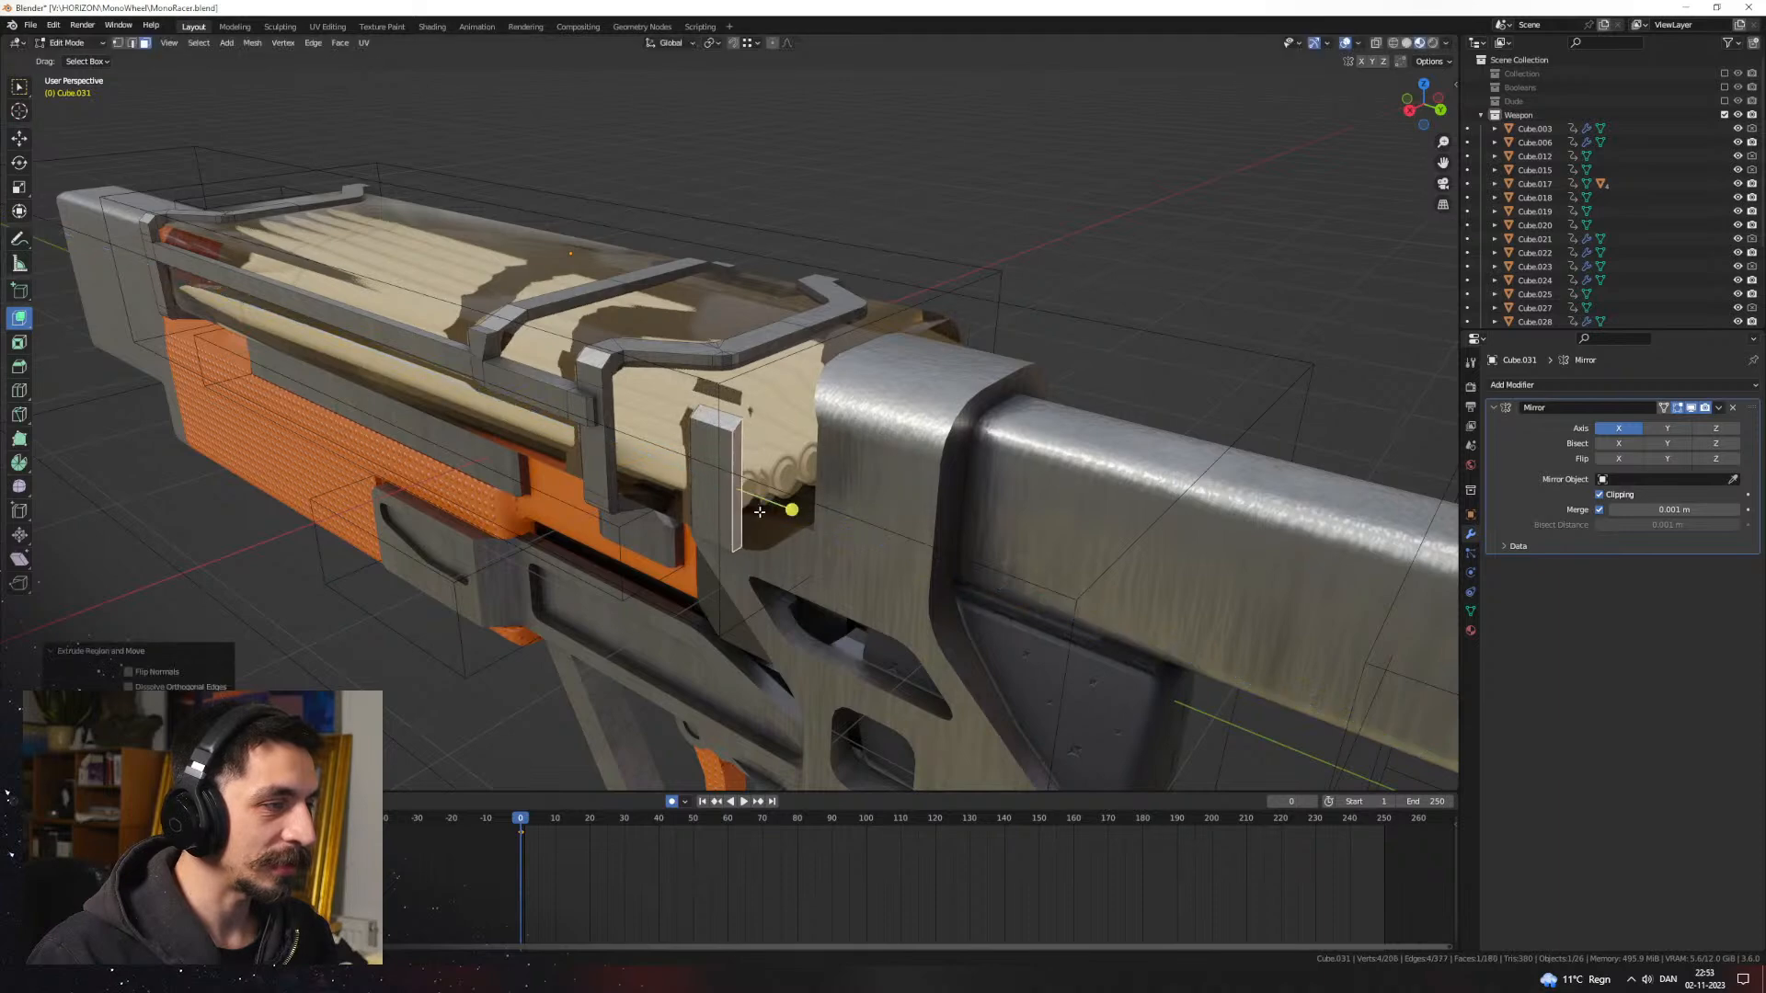
Step: In solid shading, move the block's end face along Y and extrude its inner face inward around the casing's end
left_click(1407, 44)
mouse_move(883, 496)
middle_mouse_down()
mouse_move(913, 515)
mouse_move(844, 438)
mouse_move(809, 492)
mouse_move(1044, 492)
mouse_move(661, 356)
middle_mouse_up()
scroll(913, 515, "up", 1)
key("g")
key("y")
left_click(843, 448)
left_click(875, 460)
key("e")
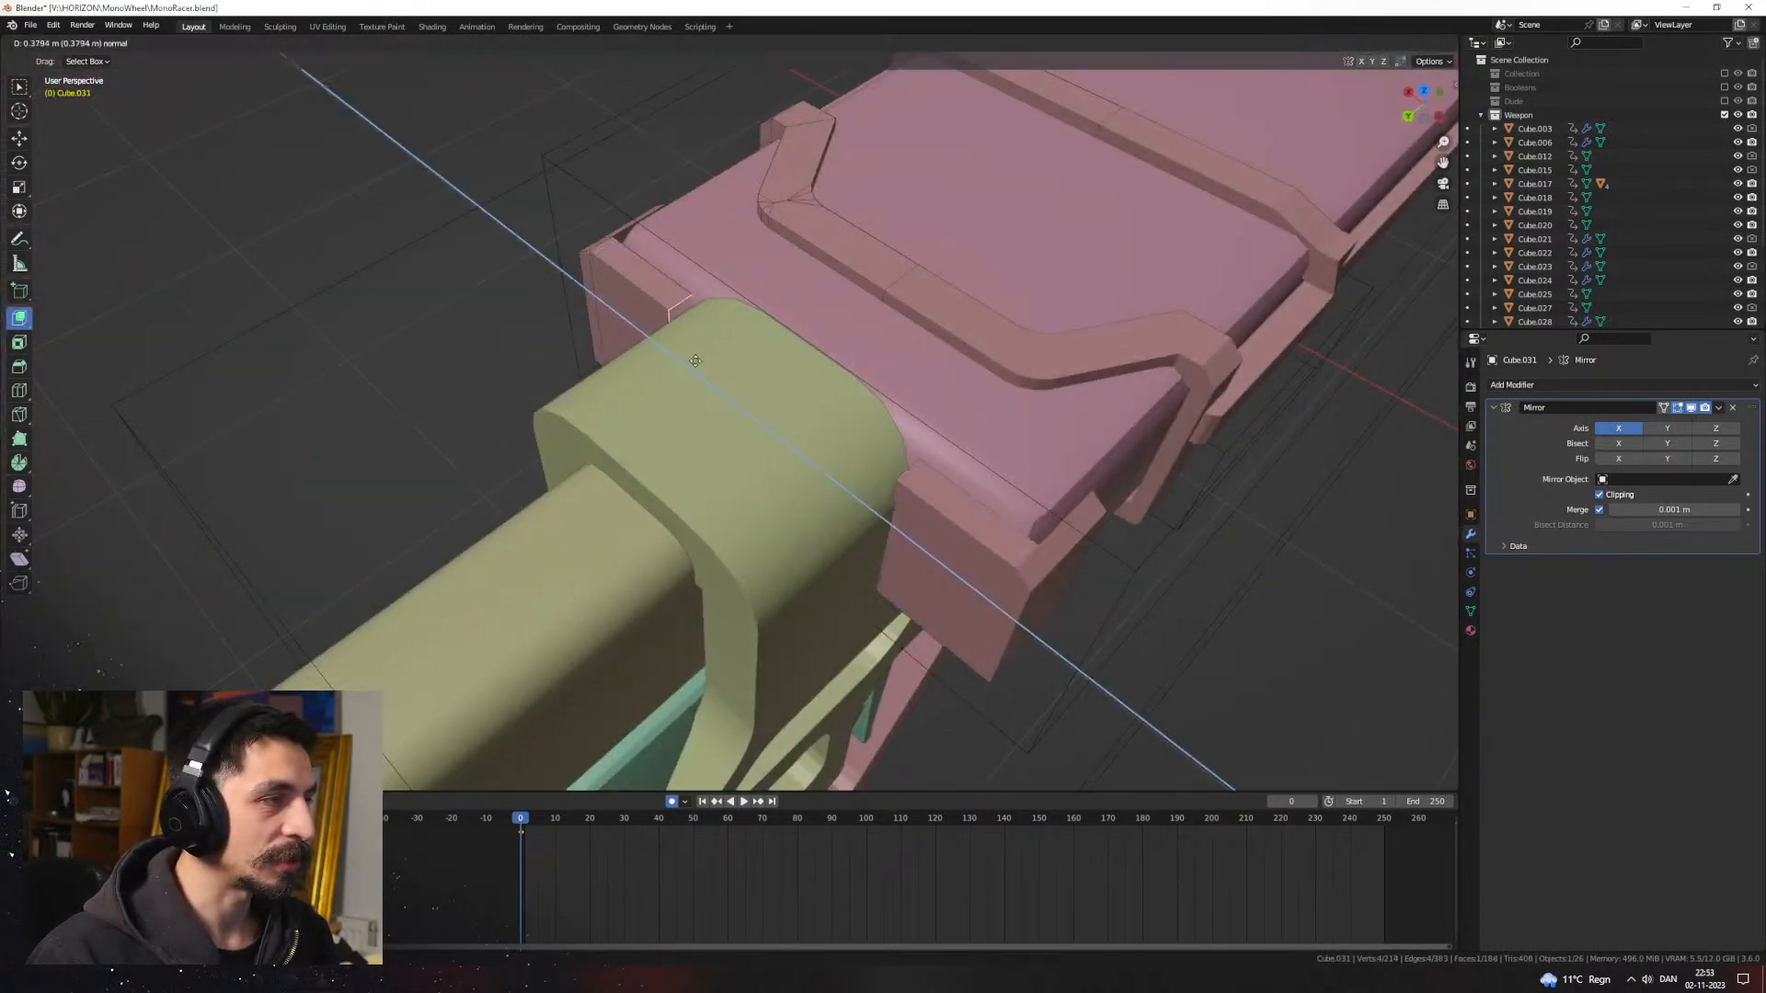
left_click(897, 472)
Step: Extrude the block's face nearest the strap along the casing until it meets the strap leg
middle_click_drag(897, 472, 878, 255)
left_click(791, 430)
key("e")
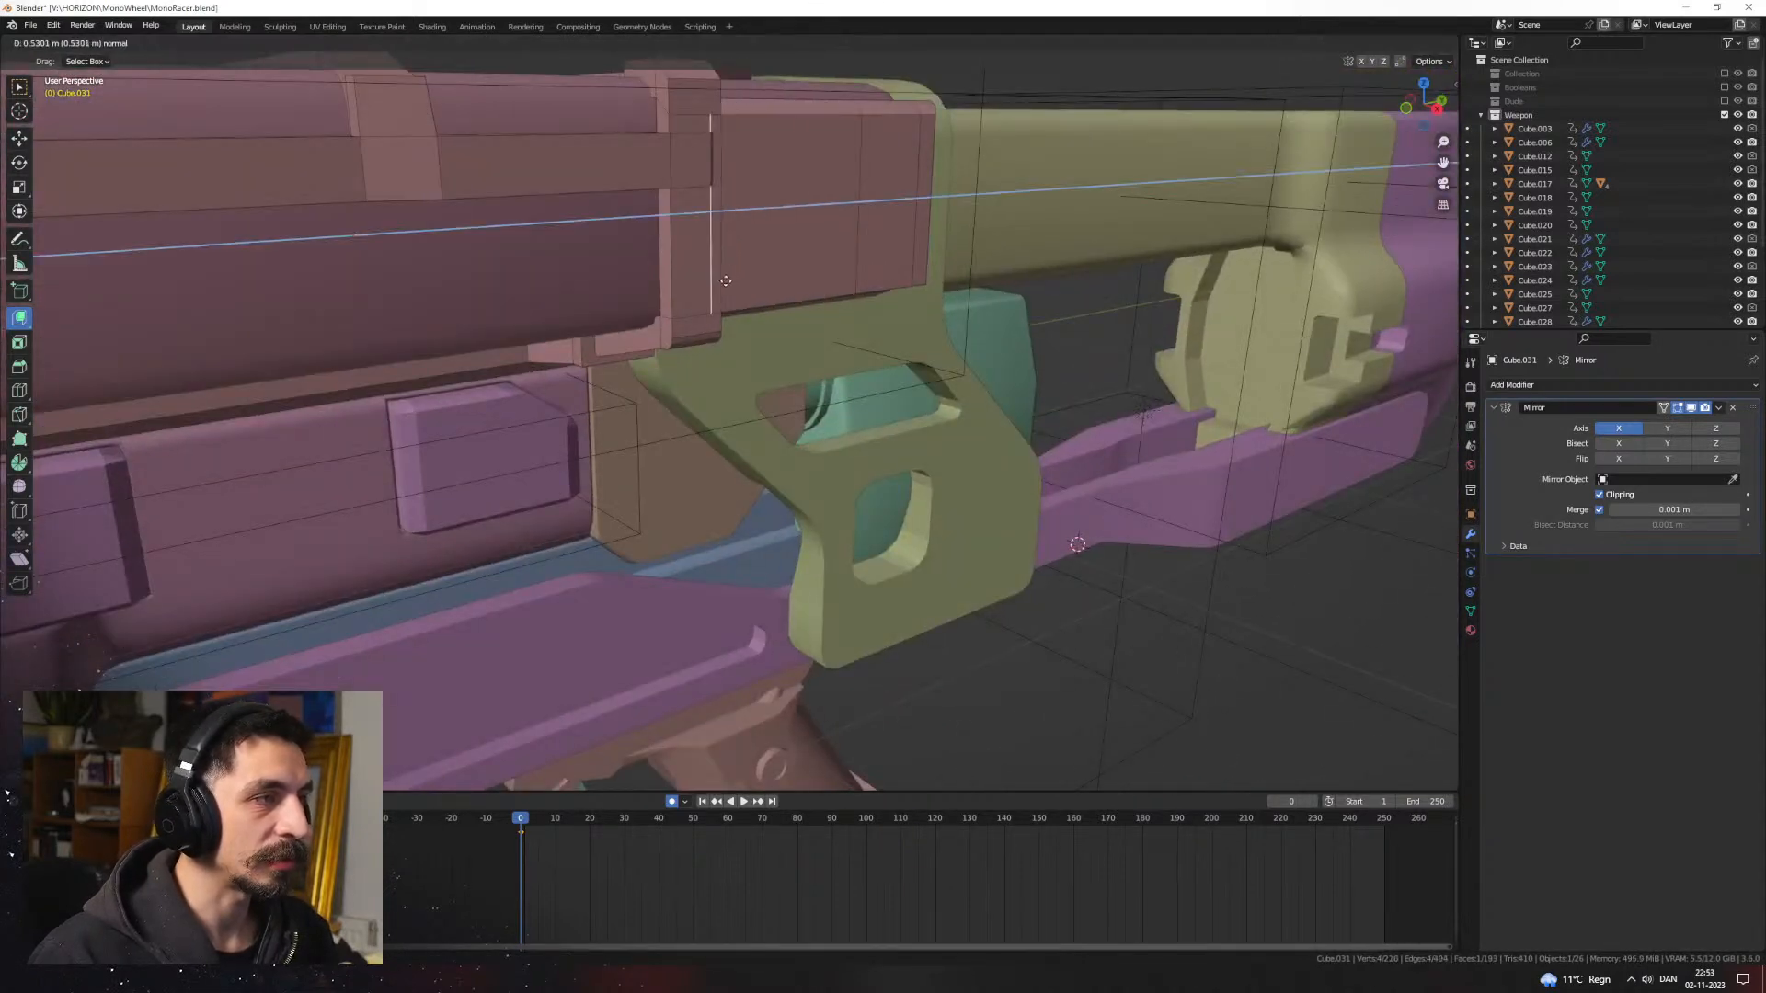
left_click(720, 280)
Step: Select the adjoining outer side faces of the end bracket and move them along X
middle_click_drag(773, 287, 888, 338)
left_click(818, 303)
left_click(905, 320, "shift")
key("g")
key("x")
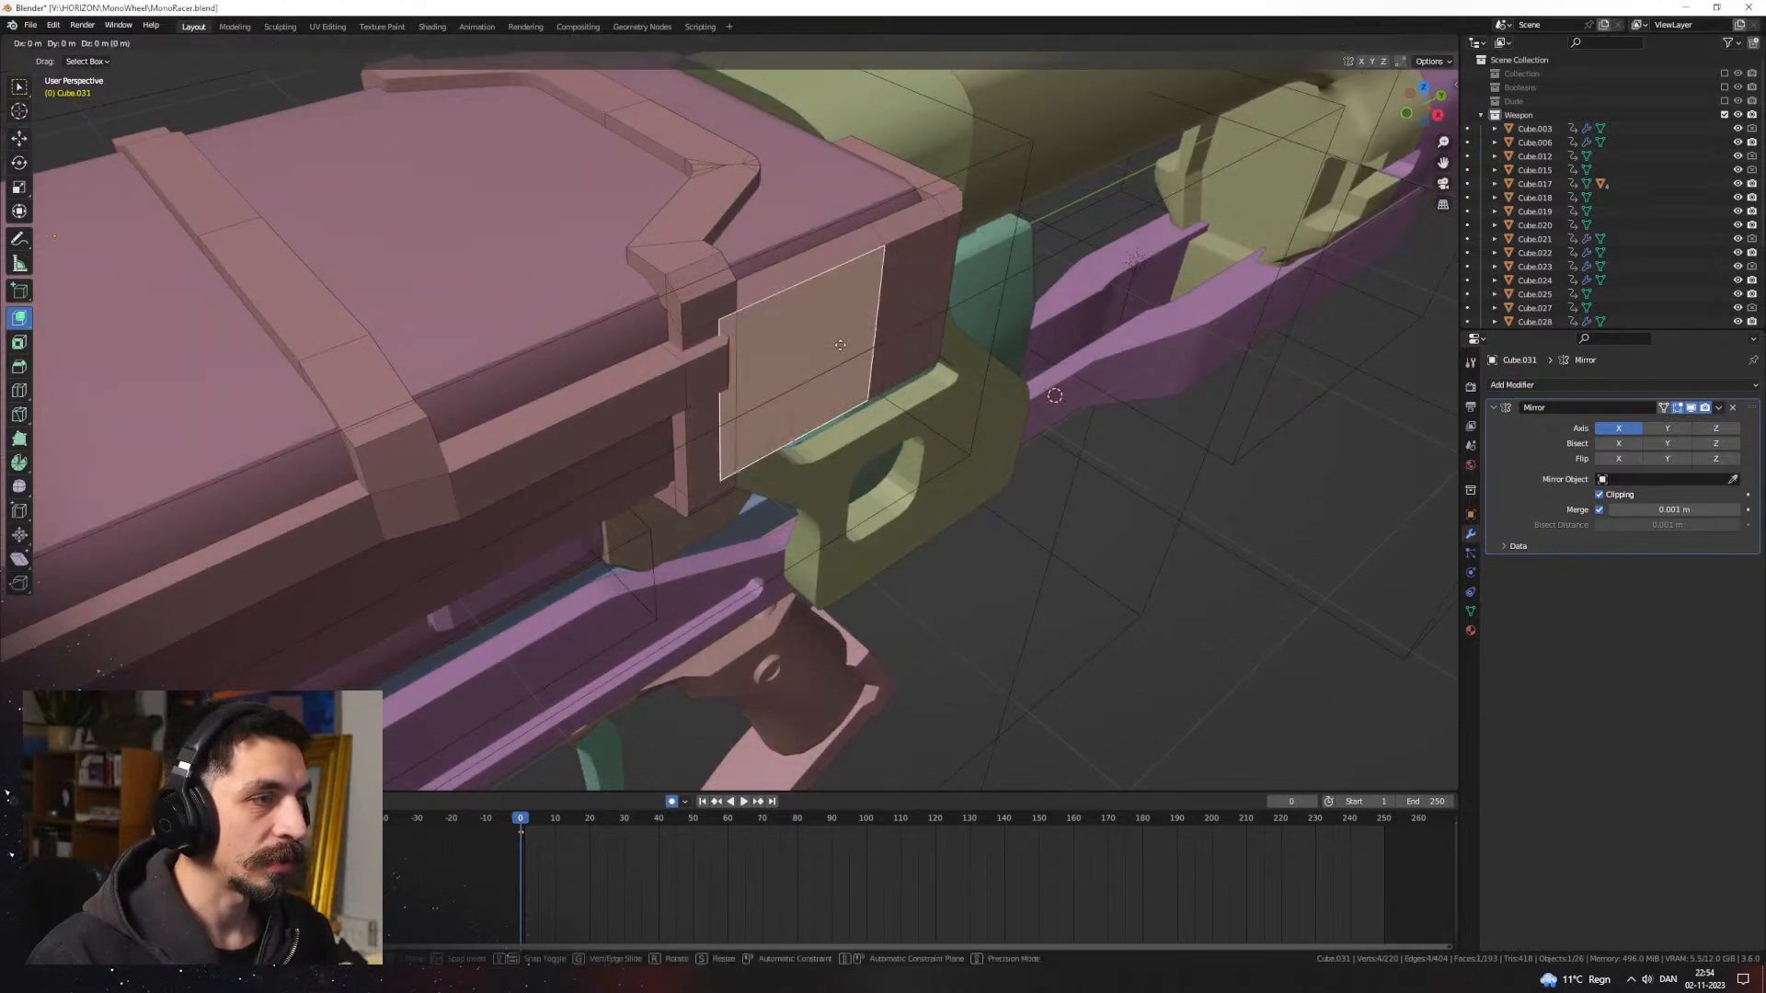
left_click(851, 355)
key("z")
left_click(948, 360)
Step: Return to material preview shading and move the selected part of the end bracket along Z
key("Tab")
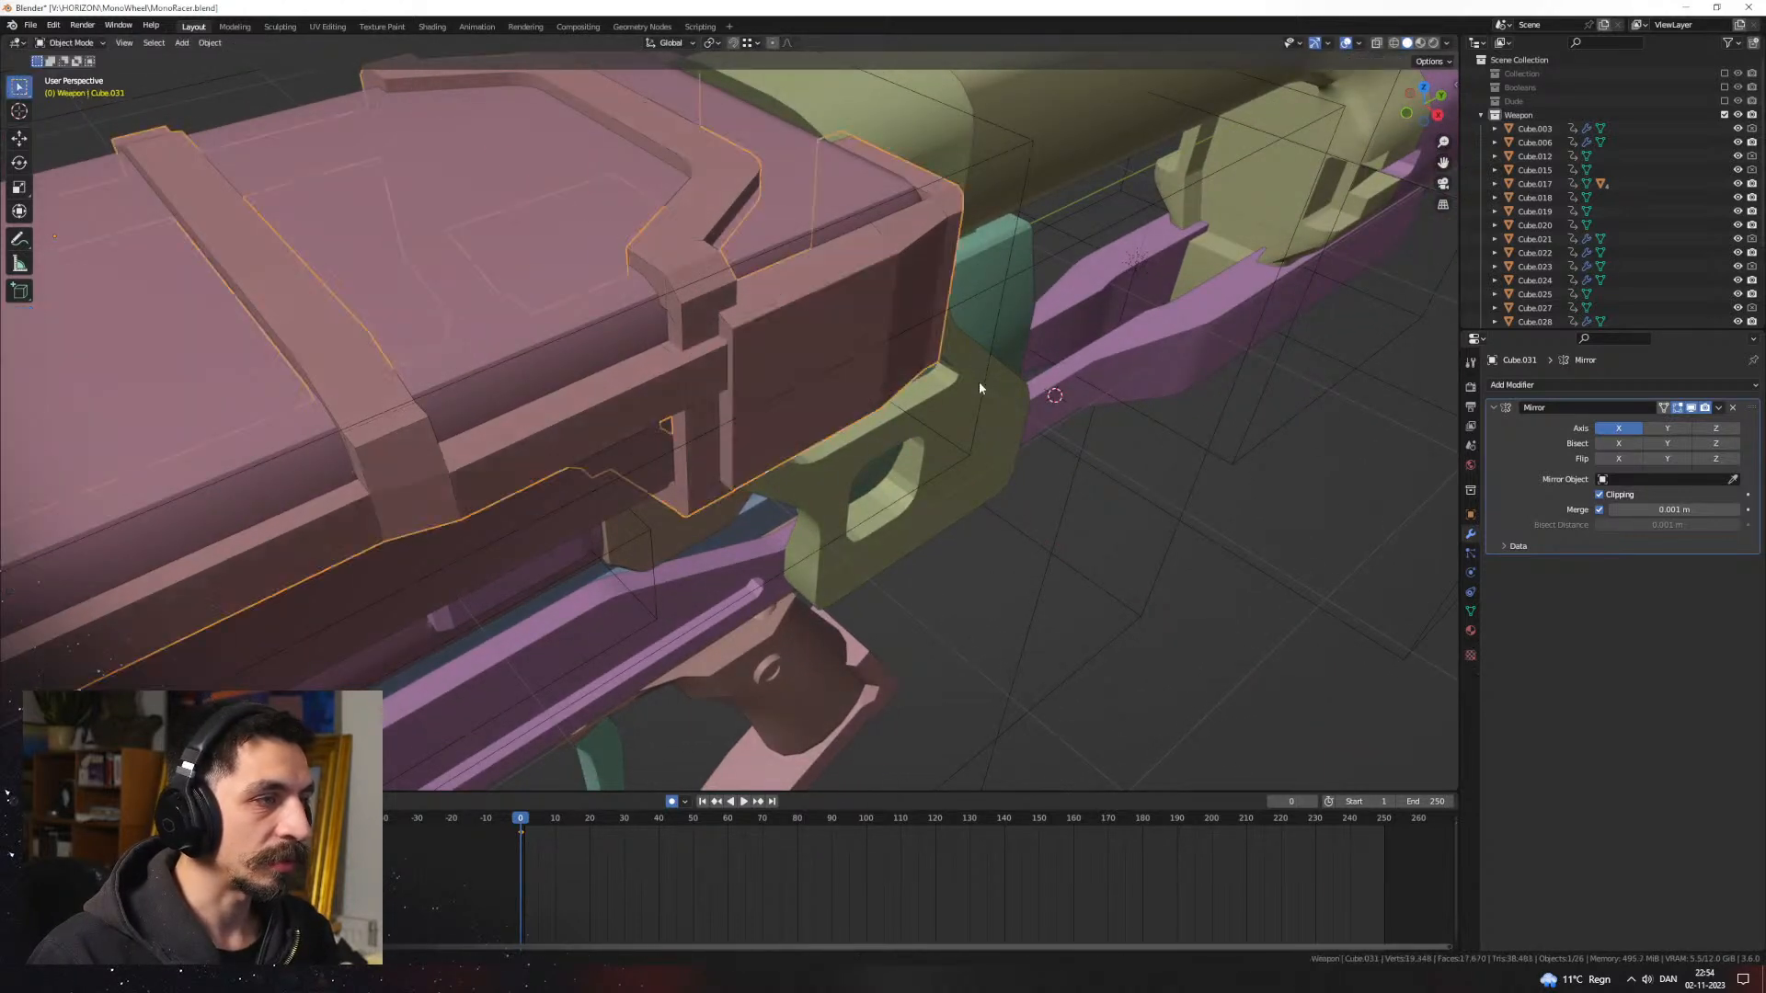
left_click(1419, 43)
left_click(1179, 533)
middle_click_drag(1168, 529, 662, 442)
left_click(1094, 366)
middle_click_drag(1094, 366, 910, 464)
left_click(836, 372)
key("Tab")
key("g")
key("z")
left_click(809, 384)
Step: Select the whole linked end bracket and move it along Y away from the barrel collar
key("ctrl+l")
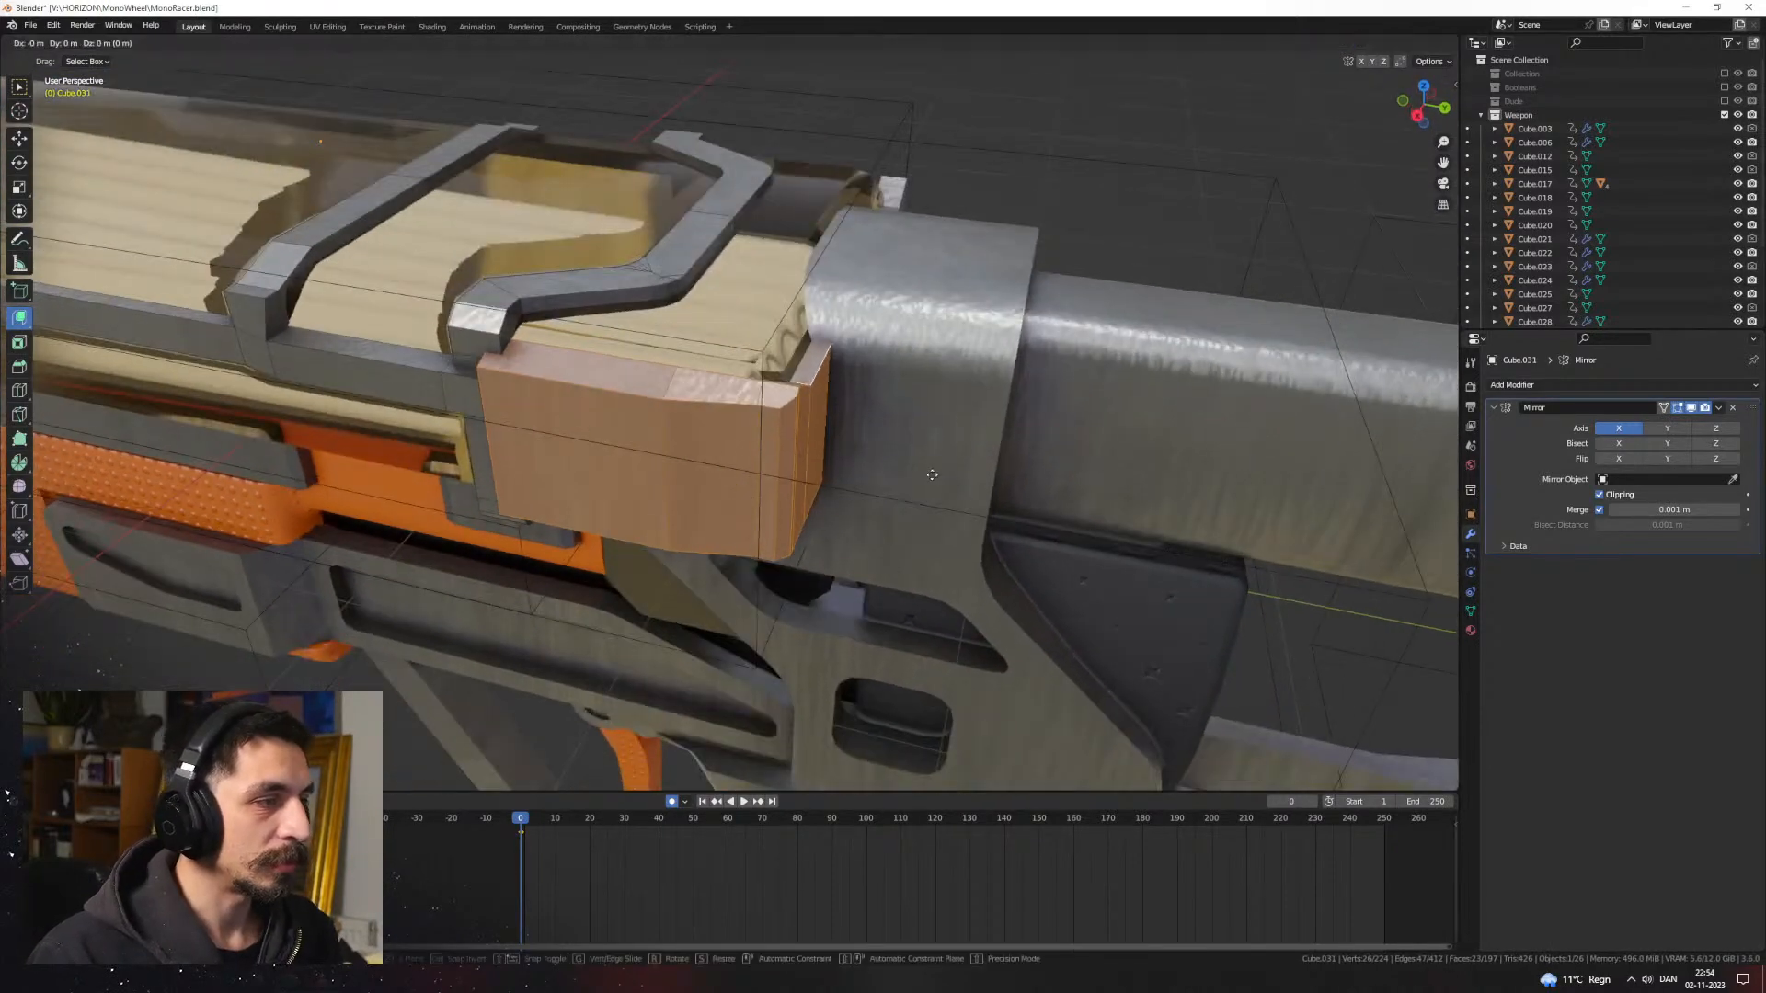
key("g")
key("y")
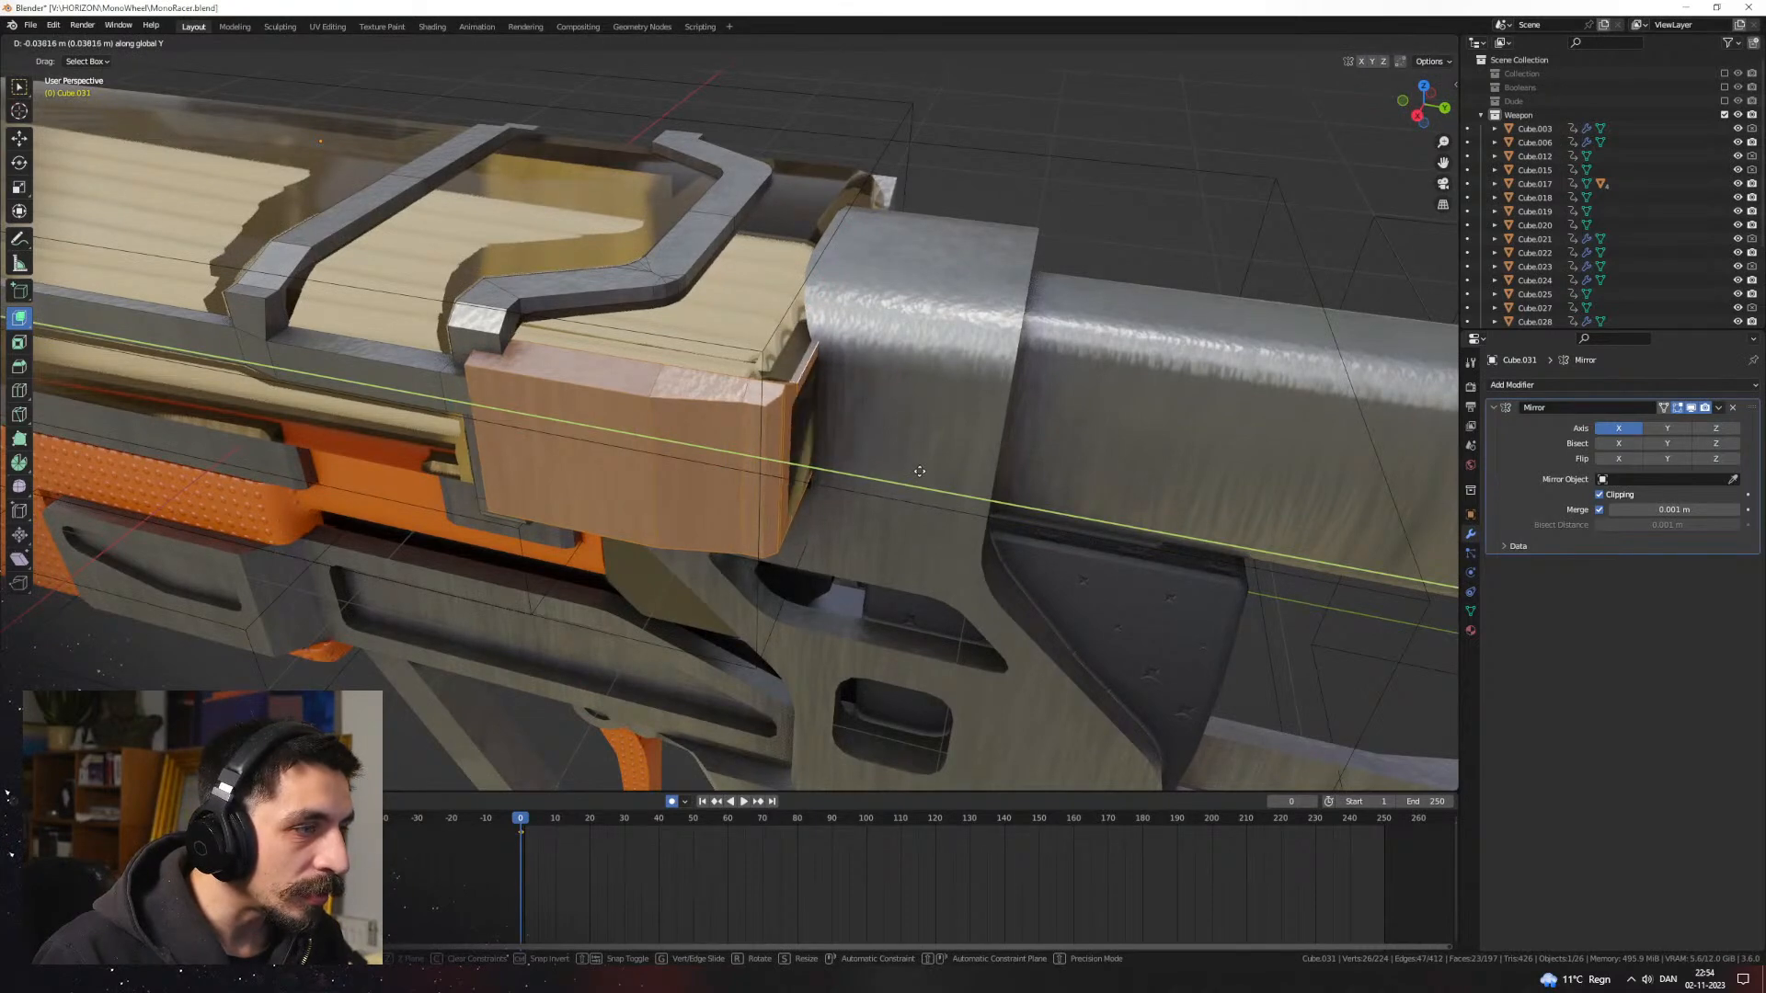
left_click(921, 471)
middle_click_drag(911, 471, 856, 495)
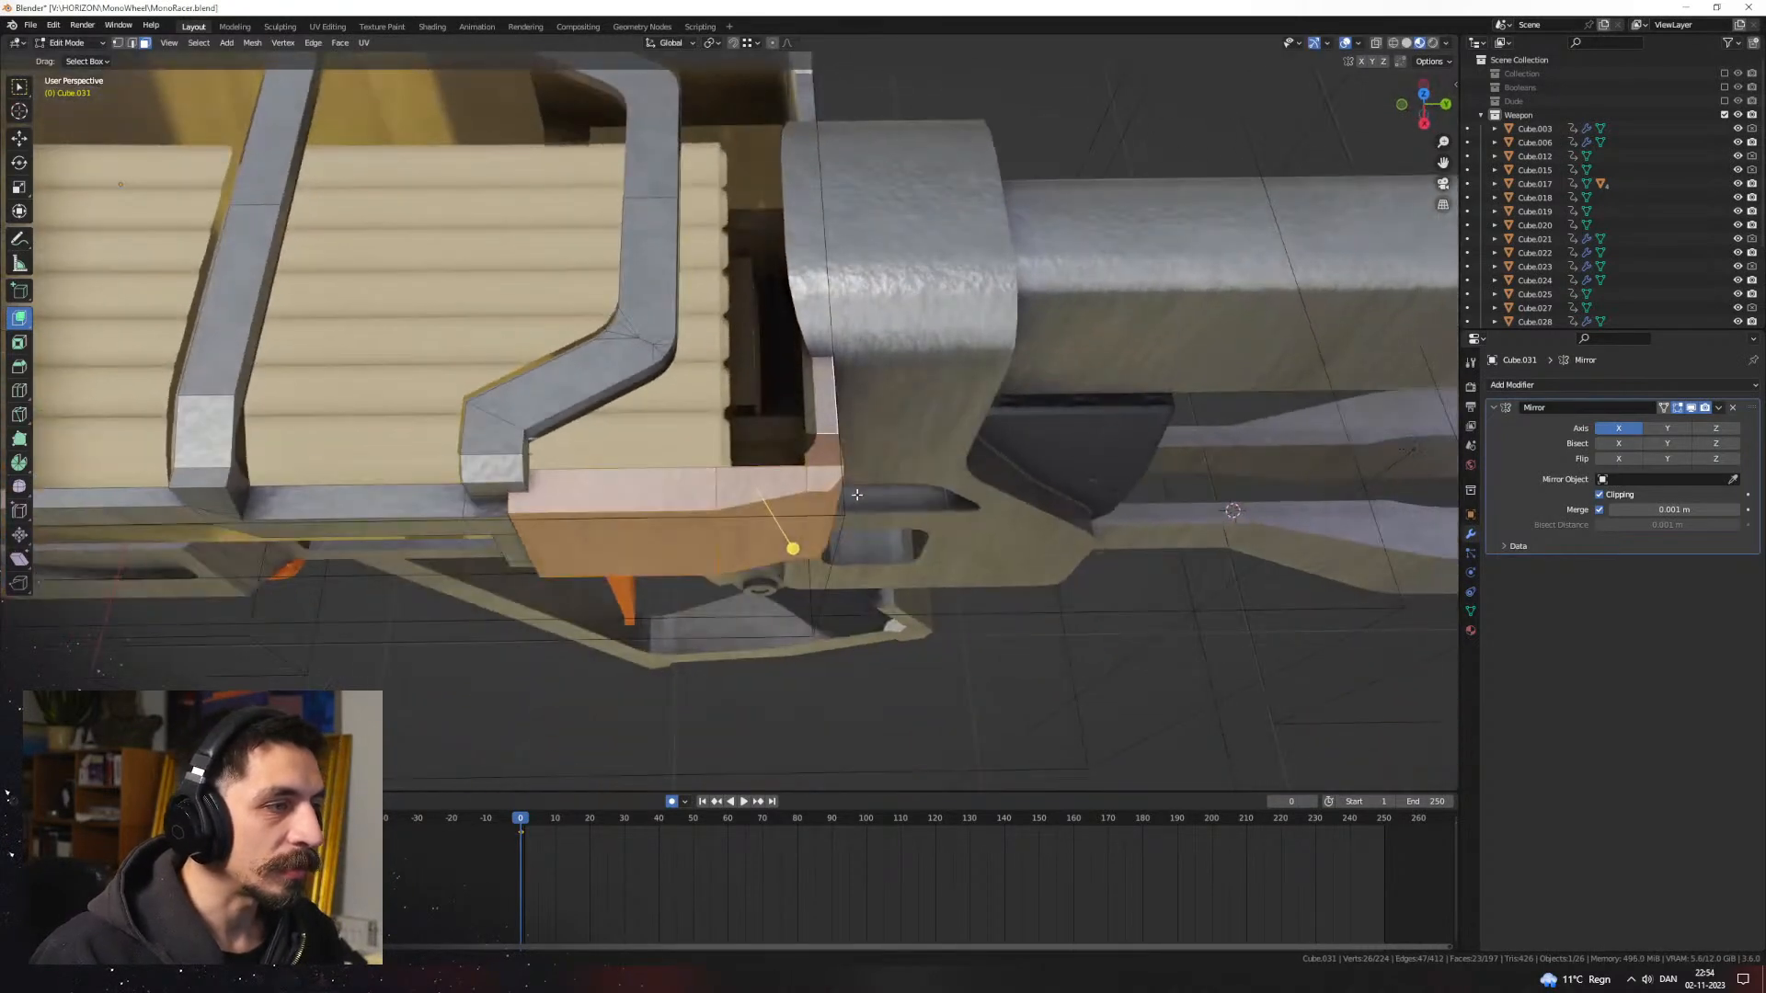
key("y")
left_click(836, 493)
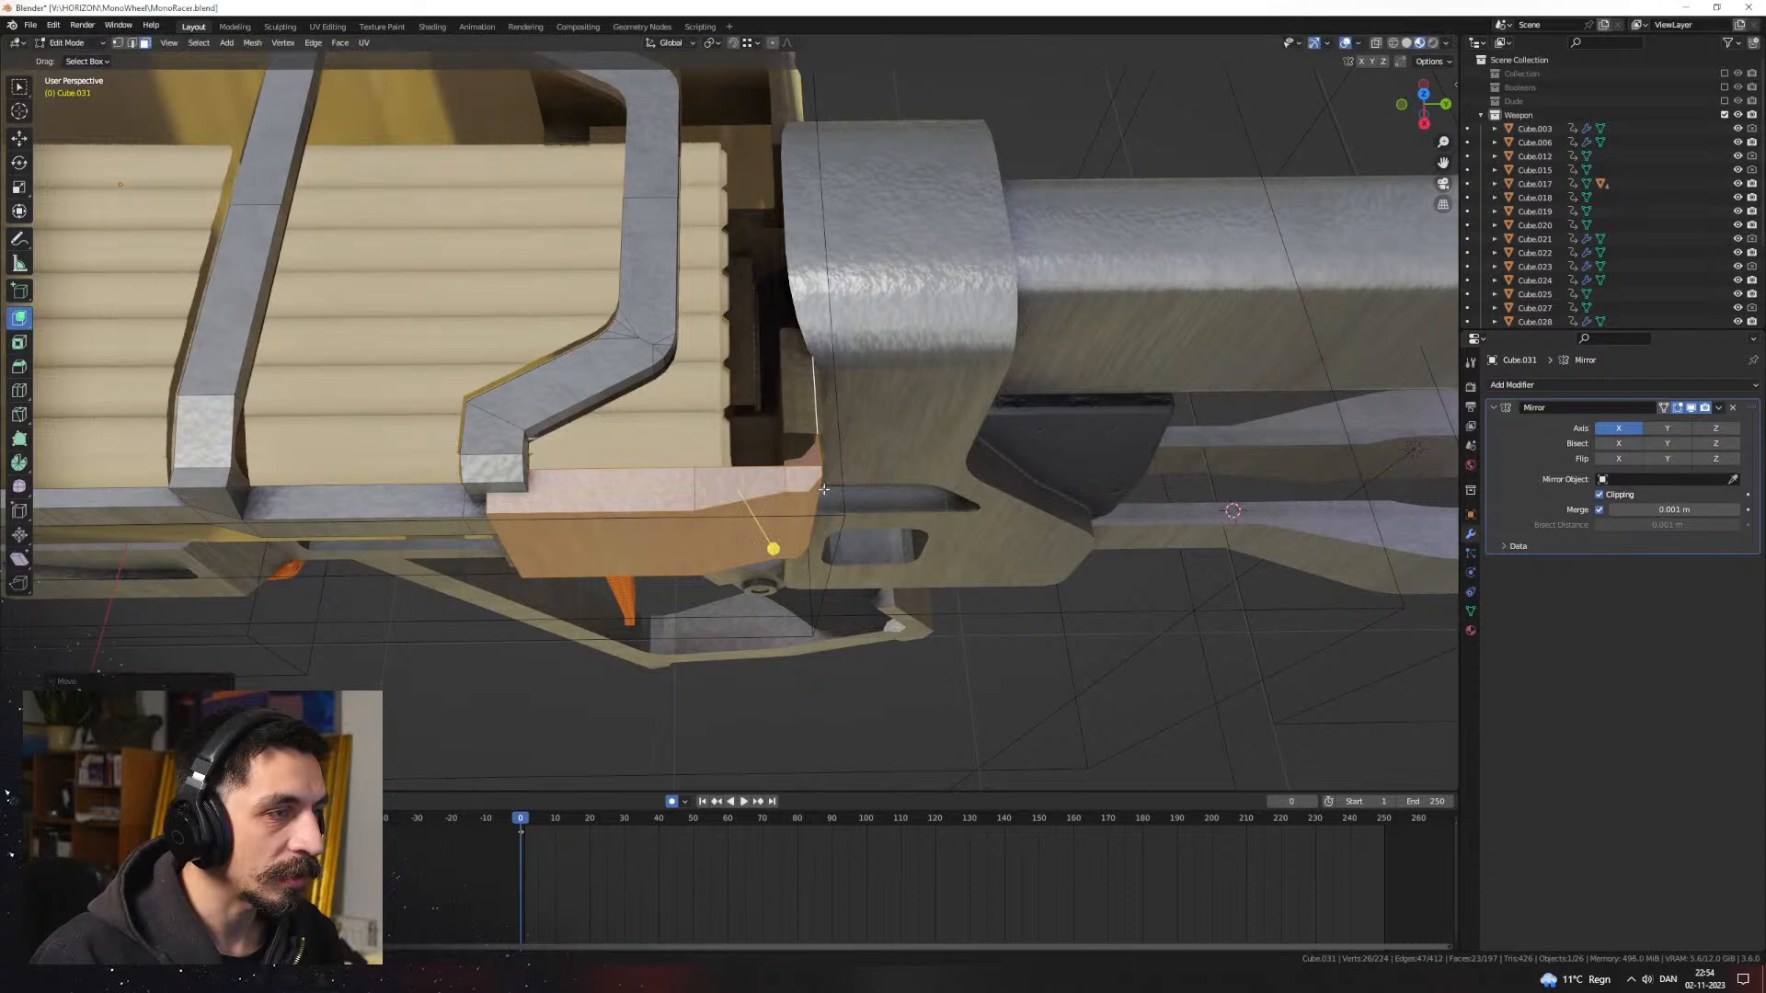
Step: Select the clear casing's end vertices beside the barrel collar in the right side view and reposition them along the casing's length
middle_click_drag(773, 540, 770, 442)
key("Tab")
left_click(769, 280)
key("Tab")
mouse_move(867, 363)
middle_mouse_down()
mouse_move(836, 337)
mouse_move(1092, 355)
mouse_move(735, 370)
middle_mouse_up()
key("1")
key("z")
left_click(791, 355)
left_click_drag(975, 541, 694, 206)
key("z")
left_click(880, 311)
key("g")
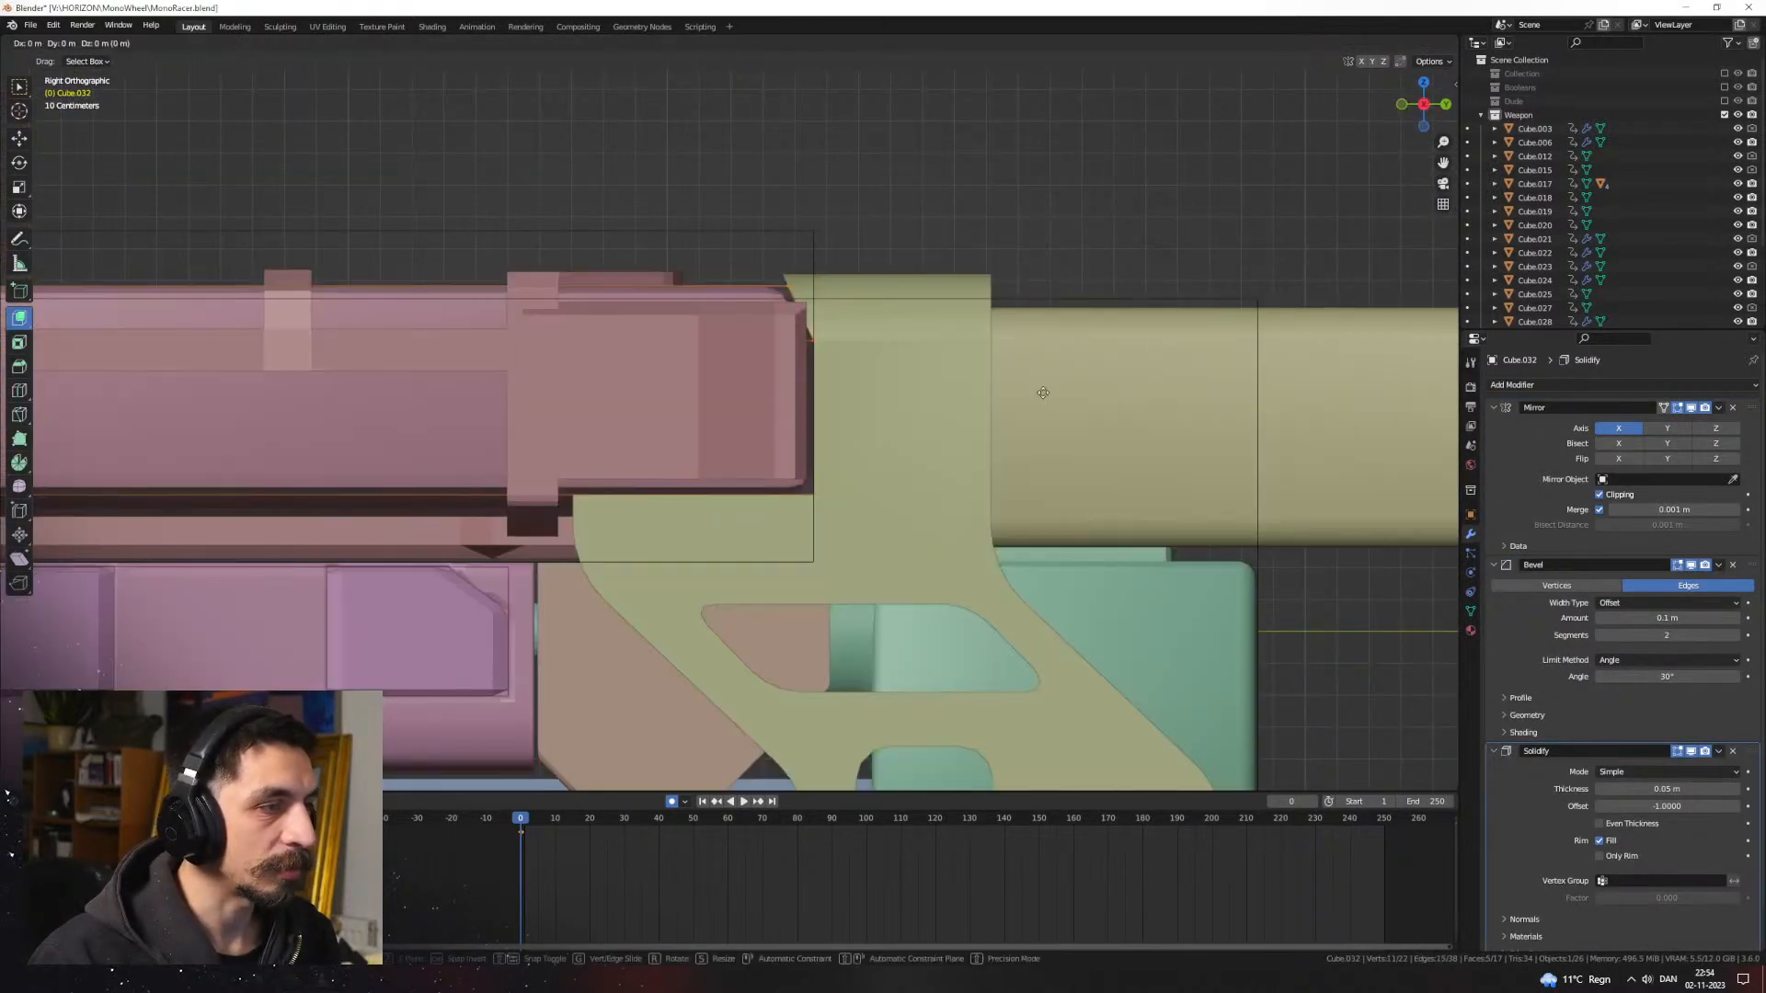
left_click(1027, 394)
Step: Extrude the strap's middle segment from its collar-facing side until it reaches the barrel collar
mouse_move(1028, 394)
middle_mouse_down()
mouse_move(996, 415)
mouse_move(1003, 401)
middle_mouse_up()
key("Tab")
left_click(793, 457)
mouse_move(795, 454)
middle_mouse_down()
mouse_move(842, 347)
mouse_move(802, 345)
mouse_move(968, 381)
mouse_move(1044, 461)
mouse_move(1051, 489)
mouse_move(923, 486)
mouse_move(868, 543)
mouse_move(980, 484)
mouse_move(966, 433)
mouse_move(1107, 457)
mouse_move(631, 445)
mouse_move(736, 389)
mouse_move(892, 432)
mouse_move(949, 473)
mouse_move(949, 521)
mouse_move(752, 458)
mouse_move(813, 460)
mouse_move(701, 365)
mouse_move(788, 414)
mouse_move(800, 395)
mouse_move(772, 299)
middle_mouse_up()
key("z")
left_click(844, 517)
scroll(736, 388, "down", 3)
key("Tab")
left_click(655, 364)
key("e")
left_click(738, 405)
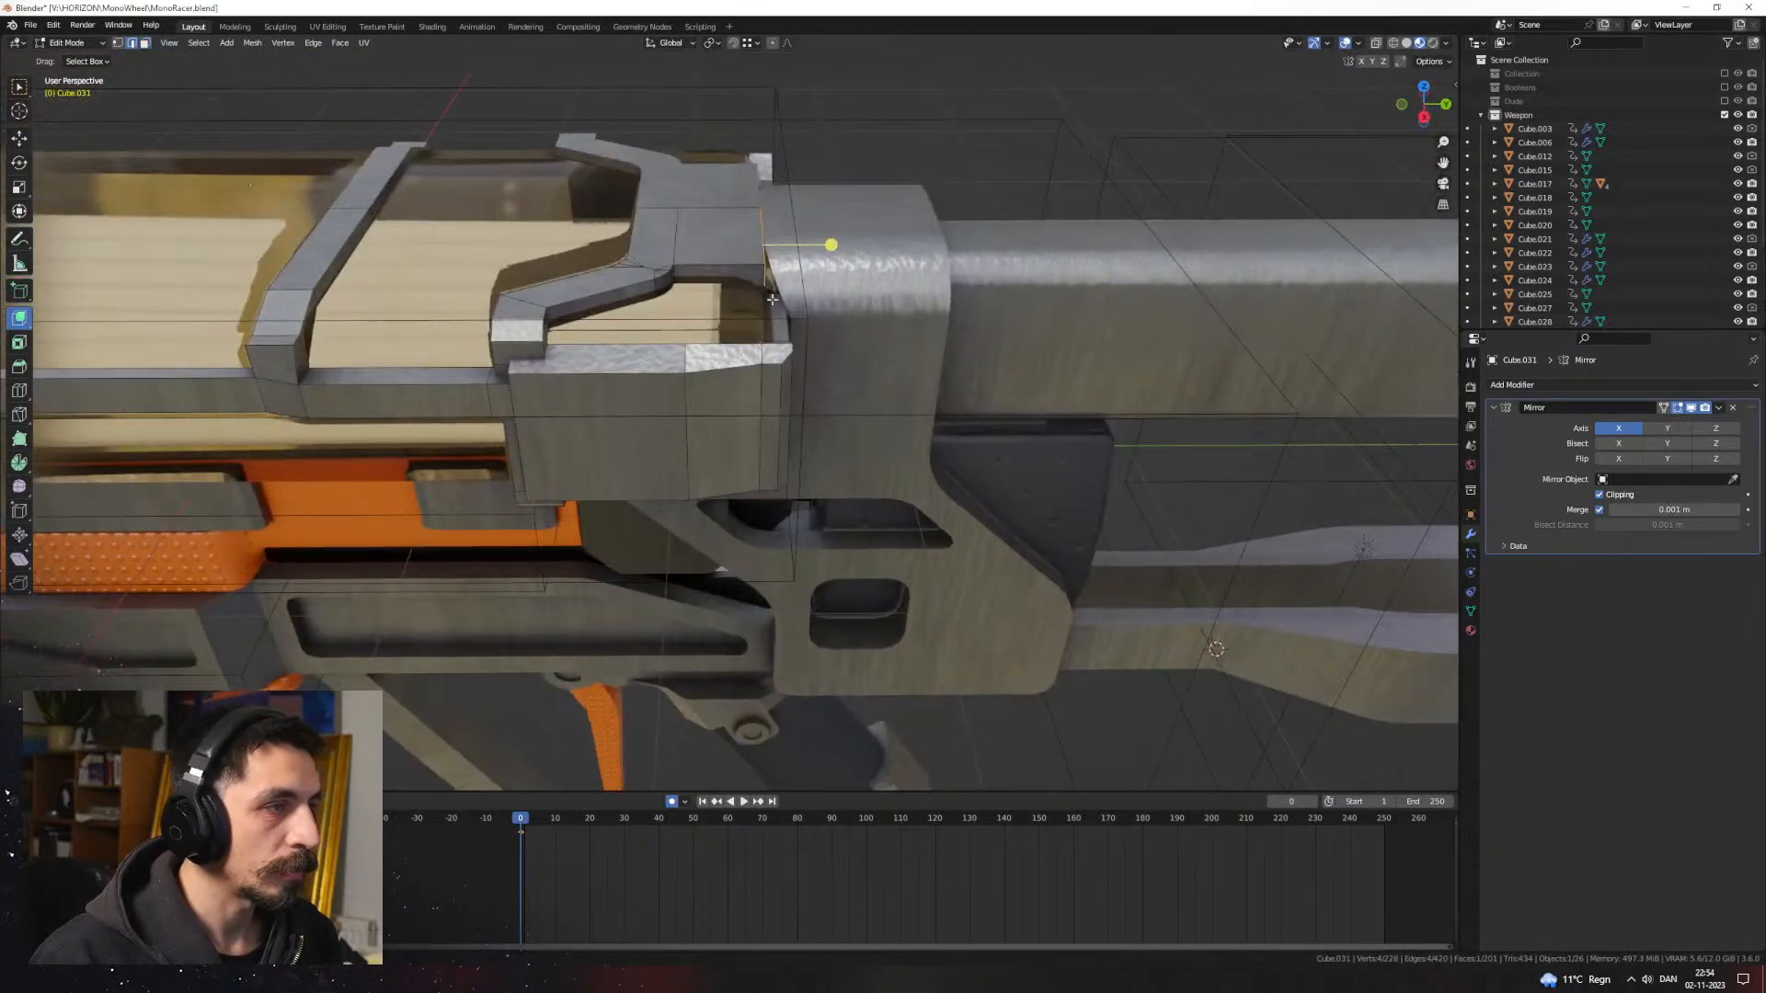
Step: Try to slide the outer corner edge of the strap's extension inward along the barrel collar to angle its side
middle_click_drag(879, 337, 875, 354)
key("g")
key("g")
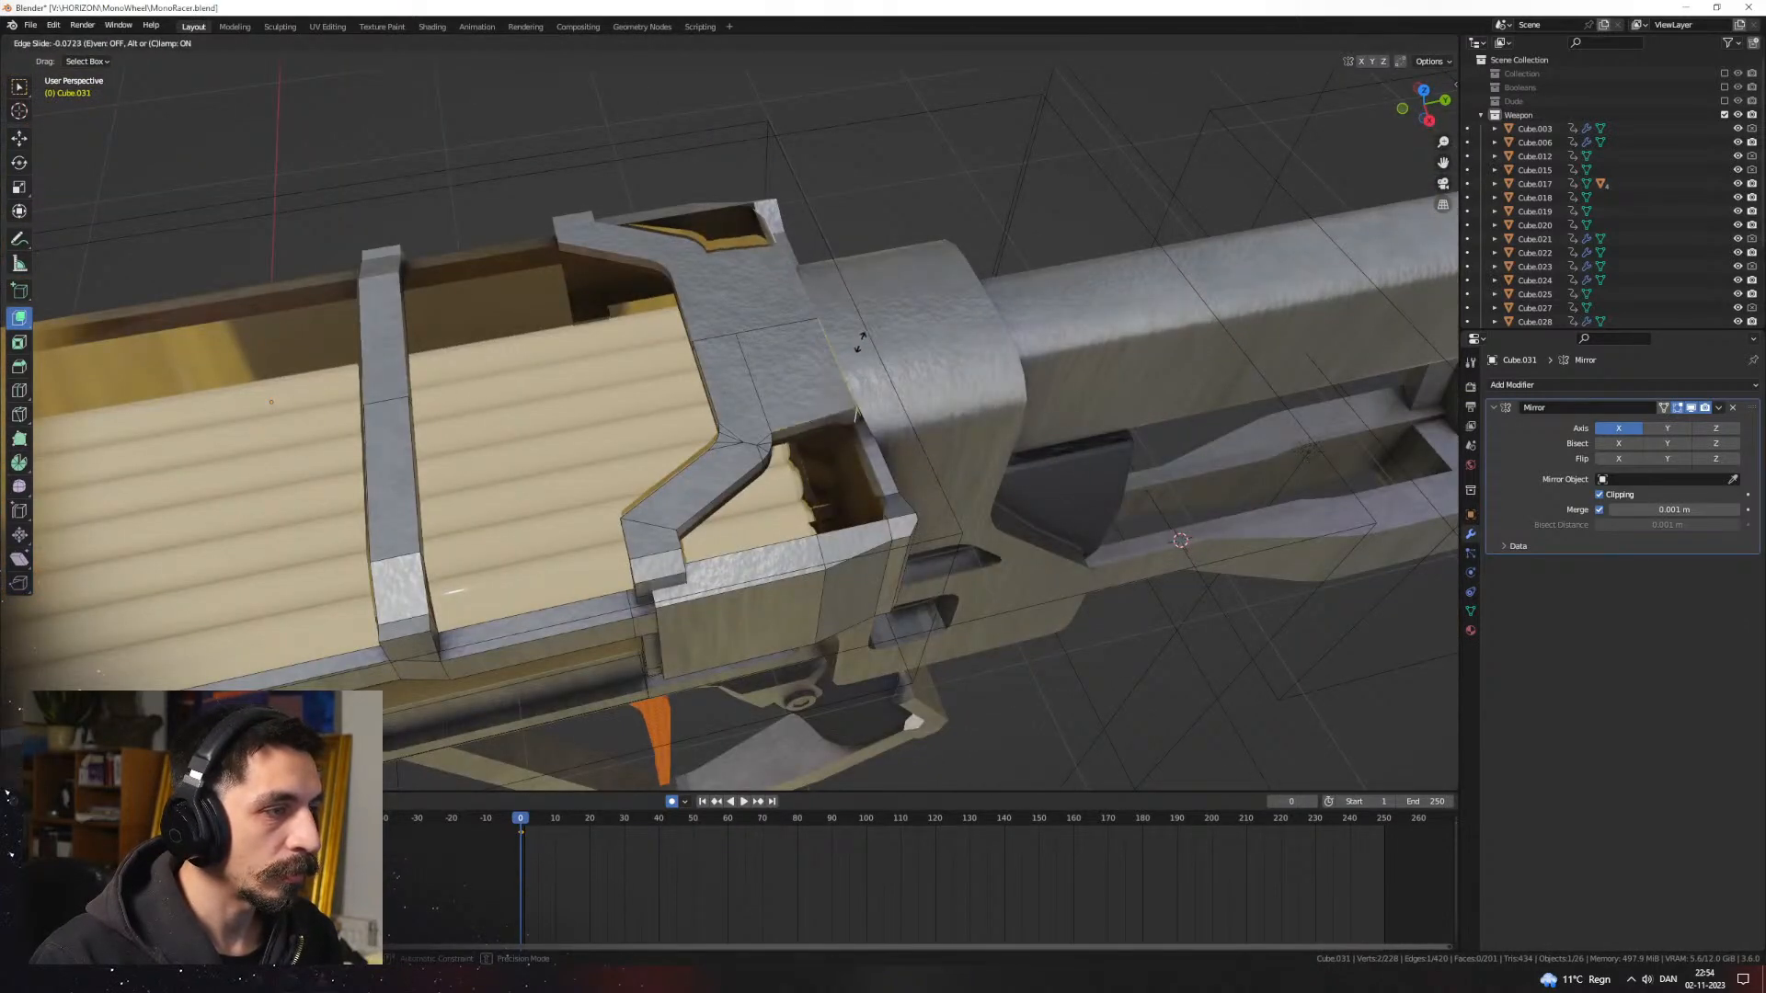
key("Tab")
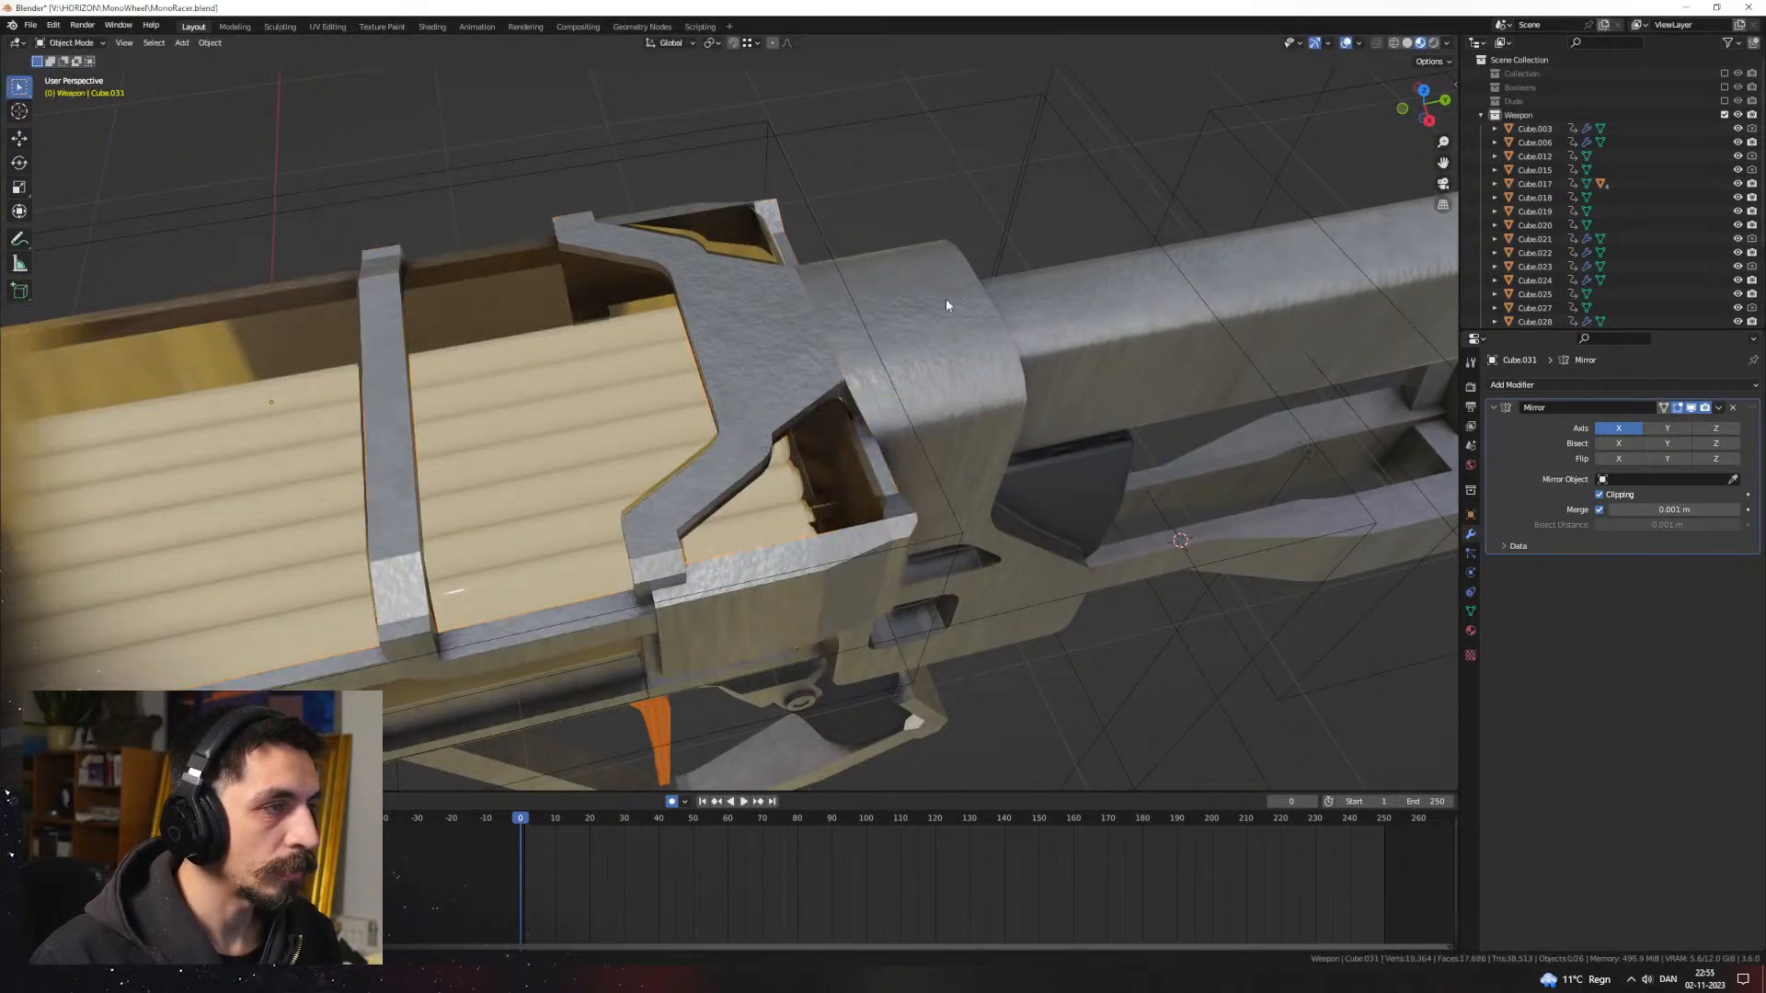
middle_click_drag(946, 298, 1076, 327)
key("Tab")
key("Tab")
key("Tab")
scroll(1076, 327, "down", 2)
key("Tab")
Step: Open the clear ammunition casing for mesh editing in the right side wireframe view
left_click(726, 321)
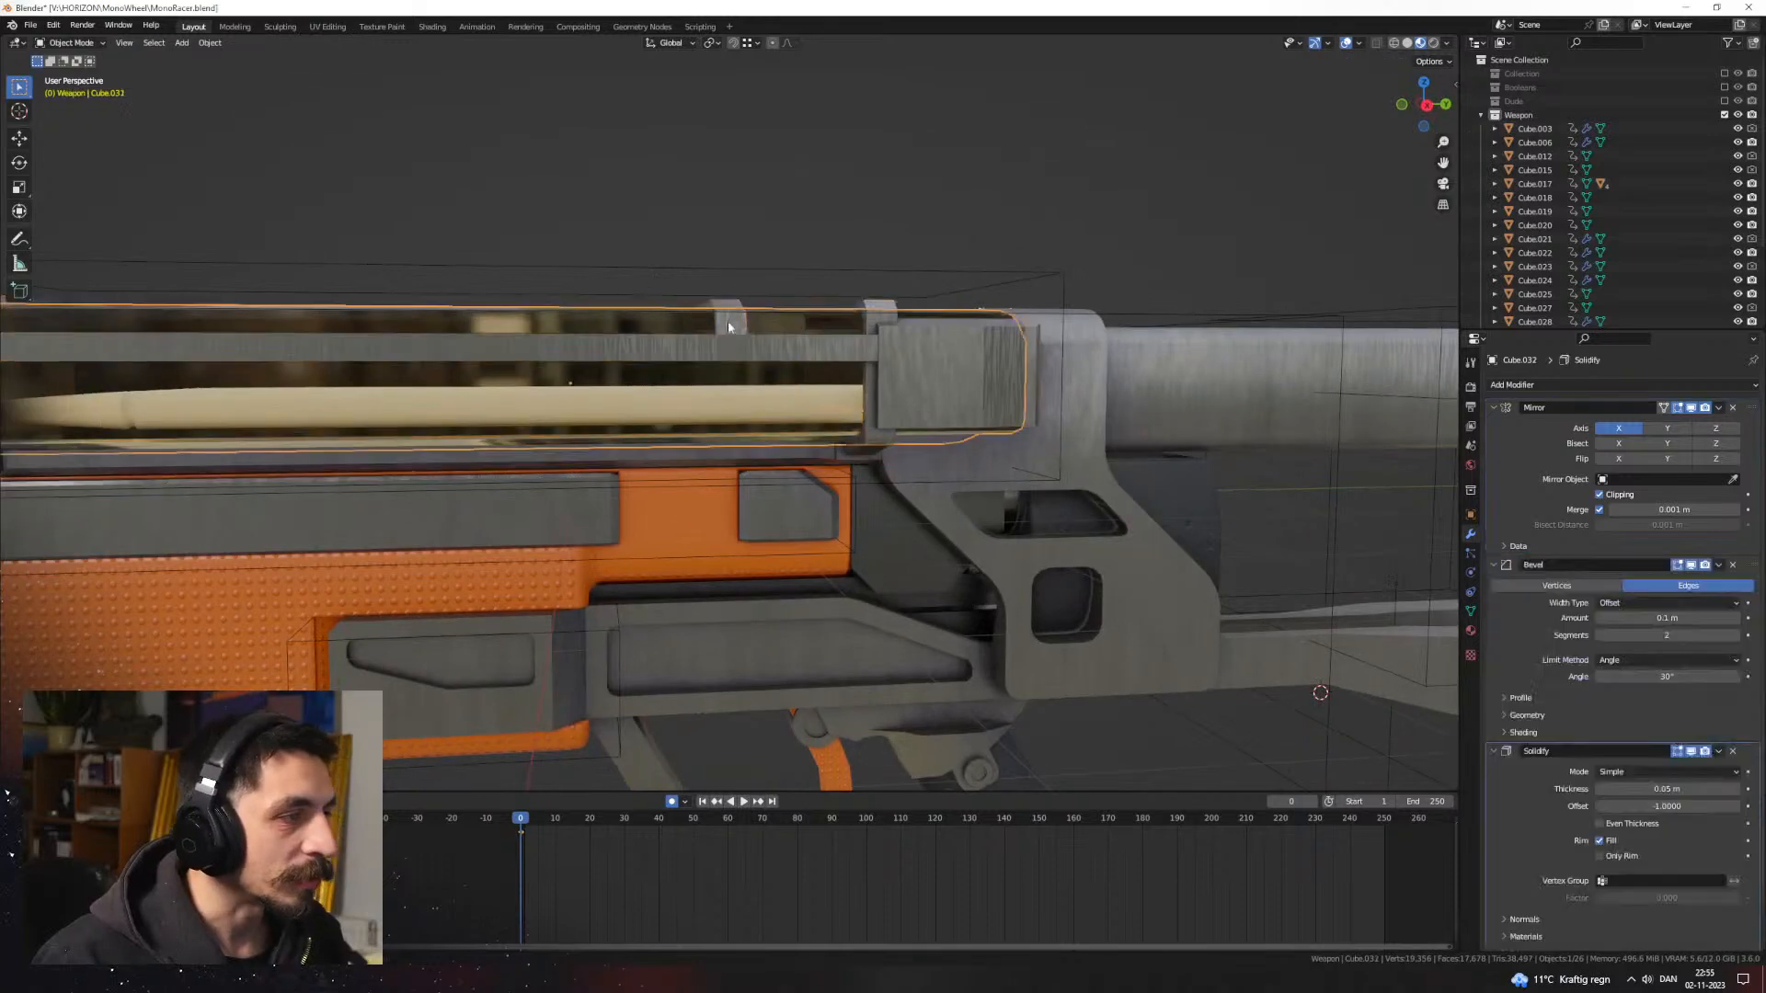
scroll(736, 332, "down", 1)
key("KP_3")
scroll(781, 347, "down", 2)
middle_click_drag(849, 356, 932, 374, "shift")
key("Tab")
key("shift+z")
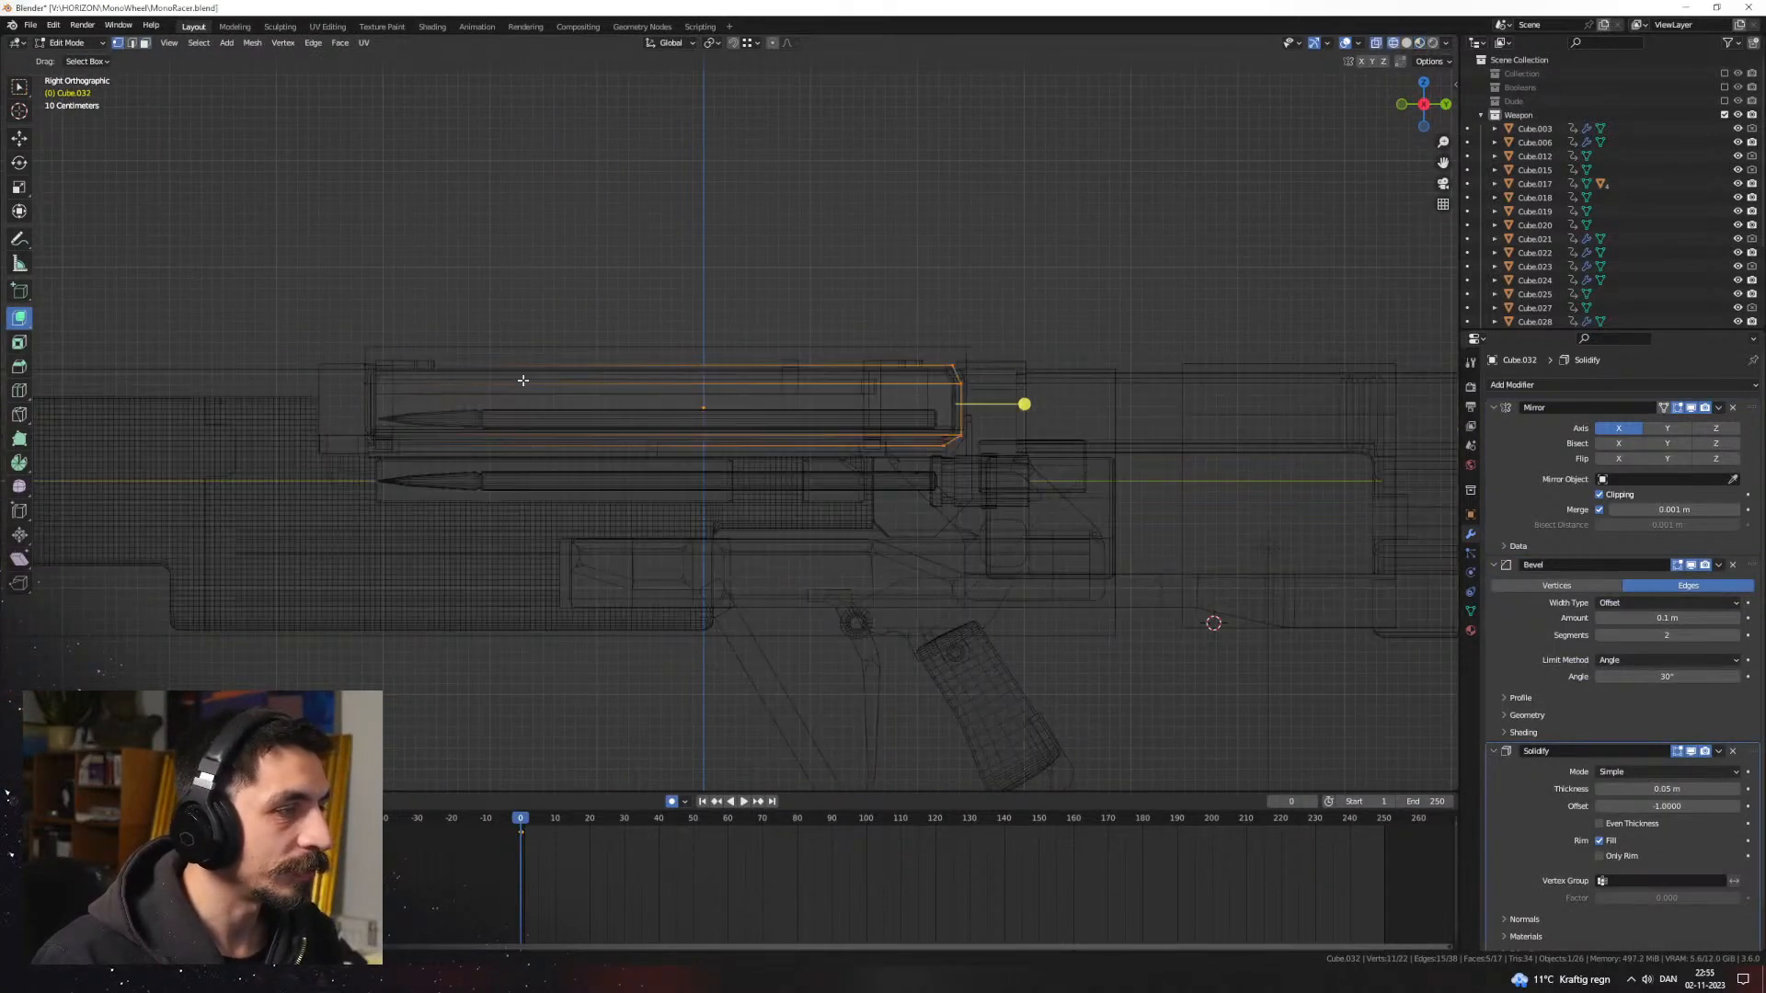
left_click_drag(337, 403, 1060, 289)
key("g")
key("z")
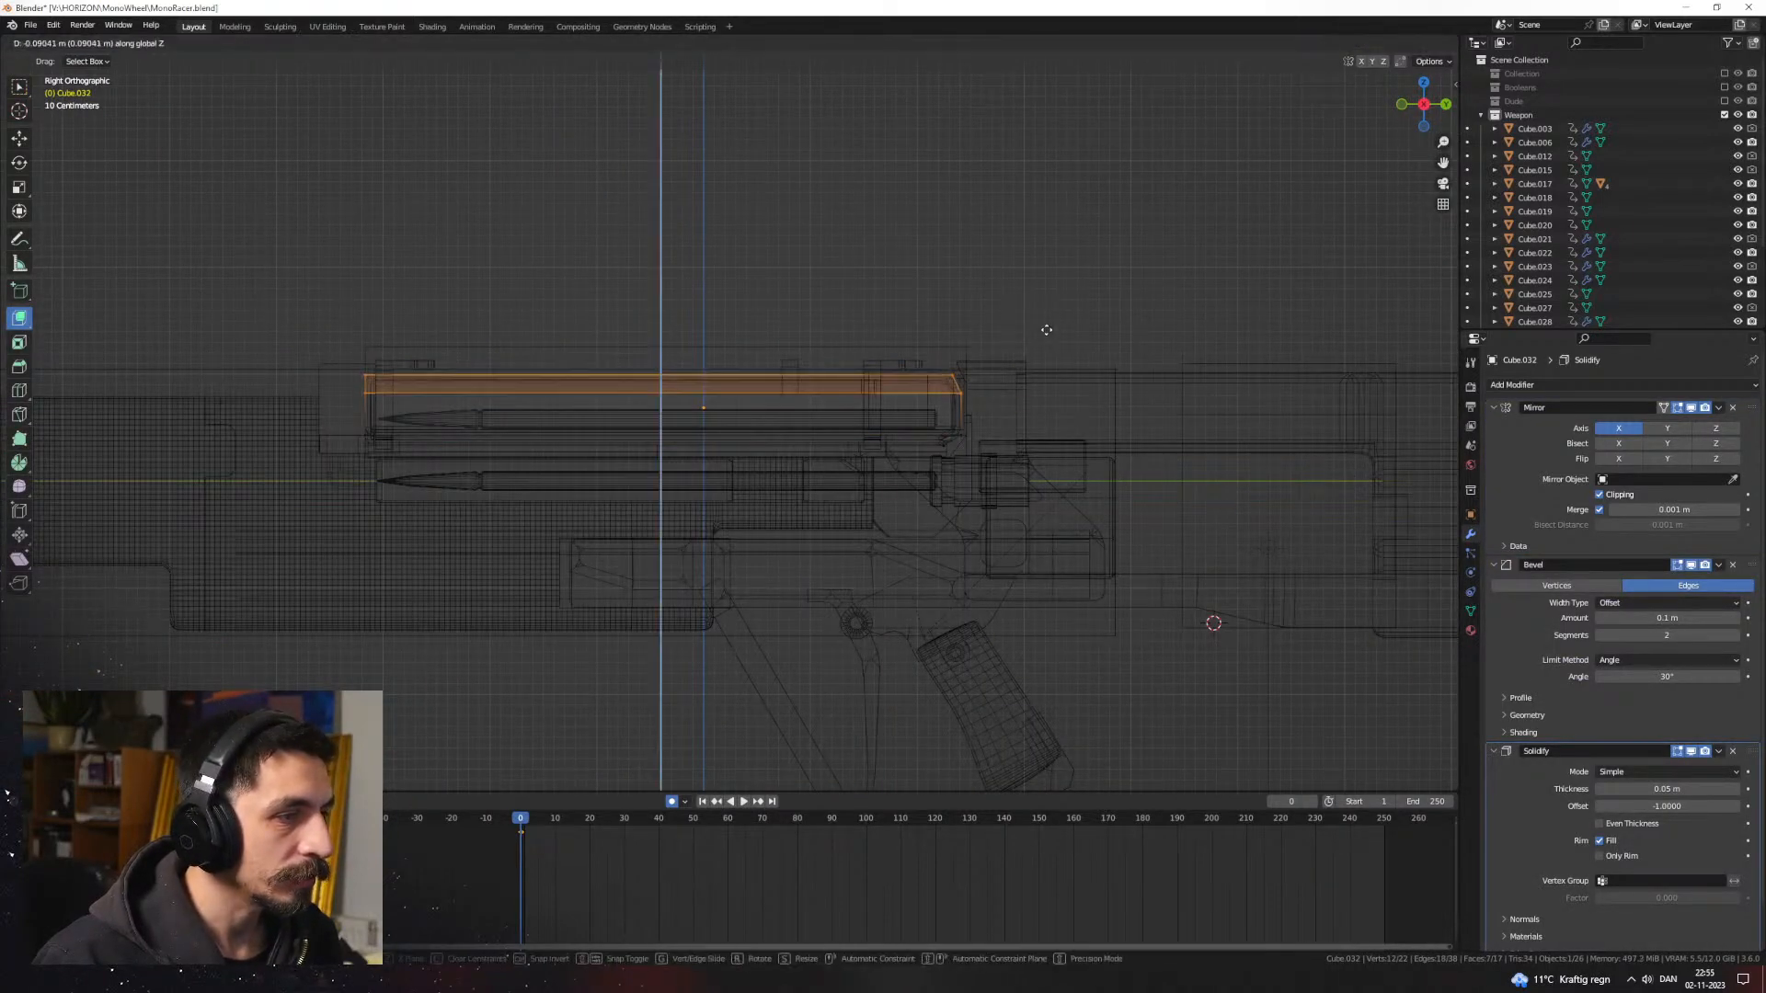
right_click(989, 344)
Step: Edit the casing and the metal frame together and lower their upper vertices about 0.13 m along Z
key("Tab")
left_click(905, 364, "shift")
key("Tab")
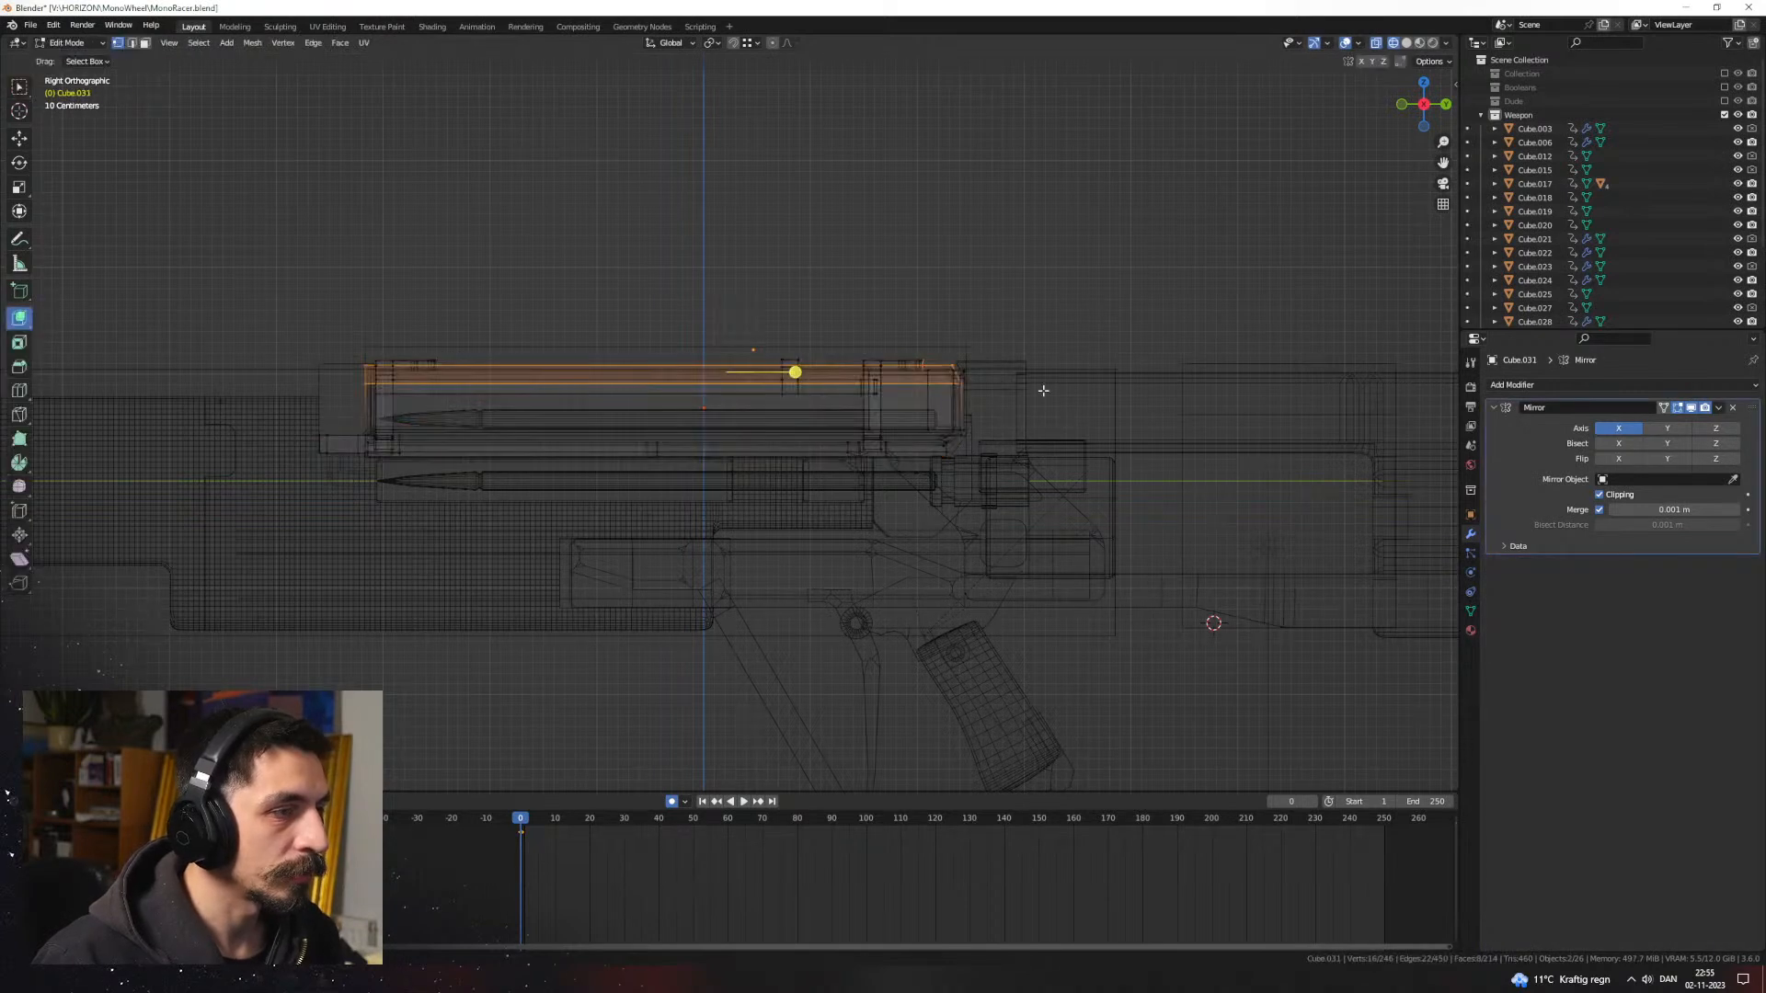
mouse_move(1038, 391)
left_mouse_down()
mouse_move(355, 303)
mouse_move(1033, 390)
left_mouse_up()
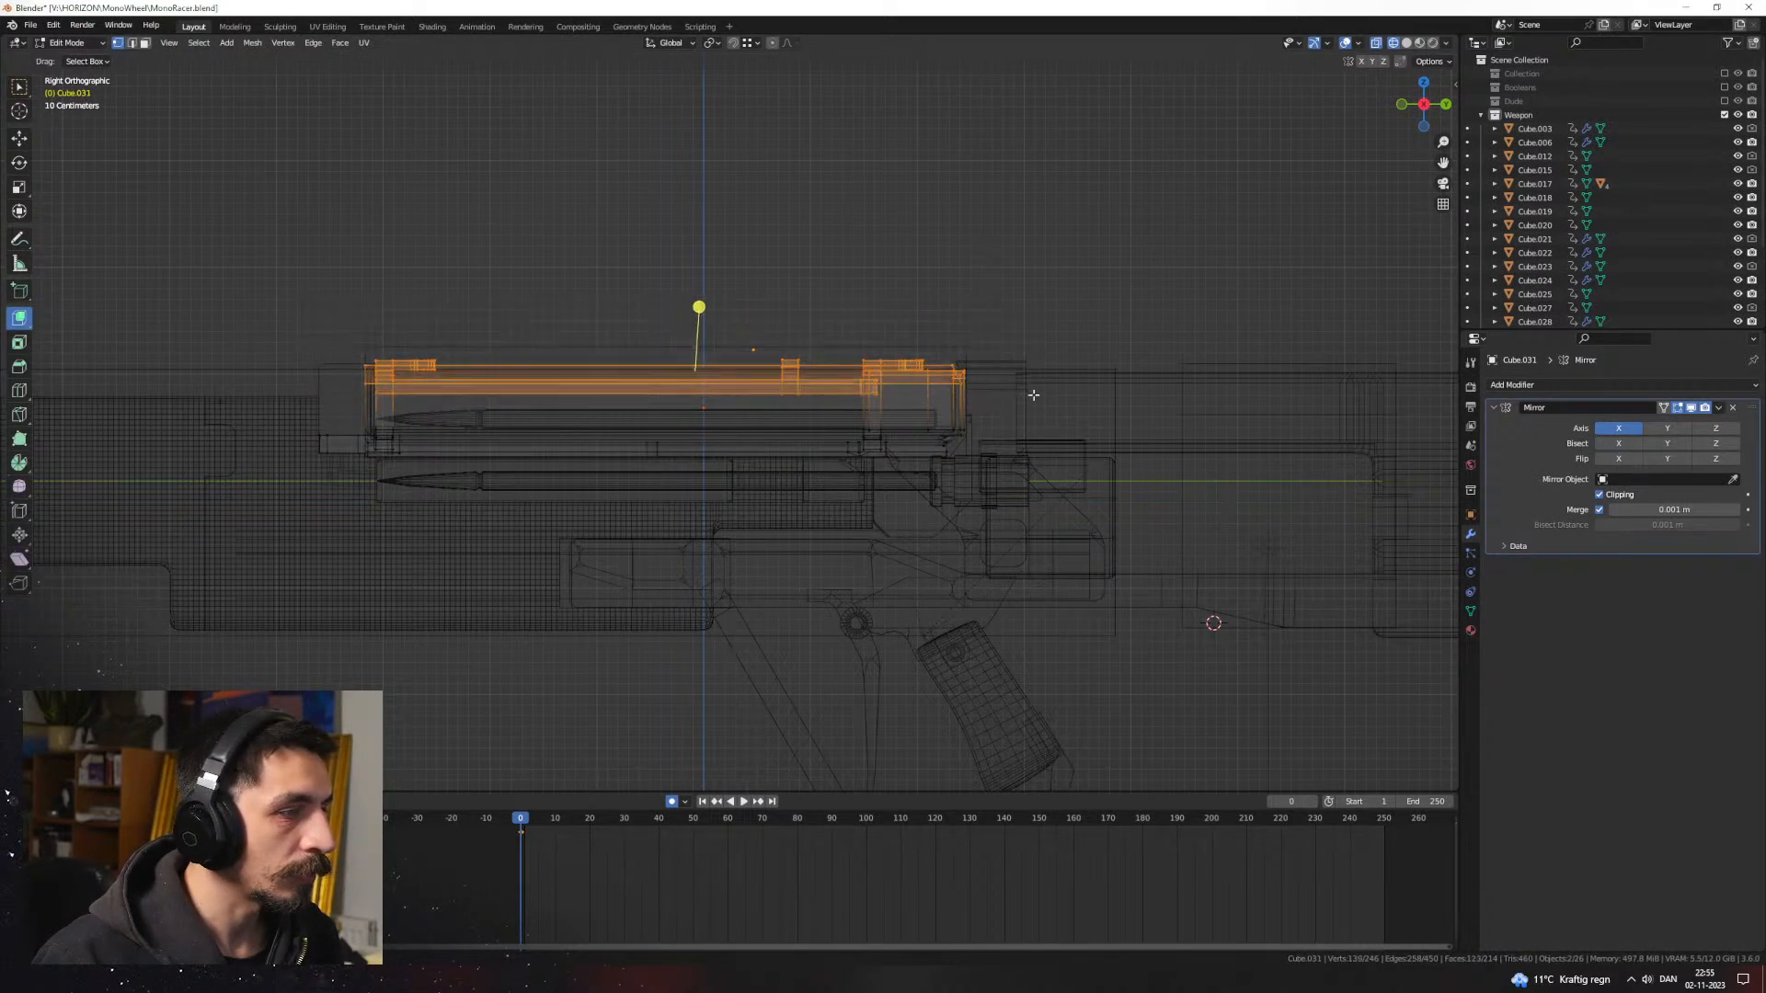
key("shift+z")
key("g")
key("z")
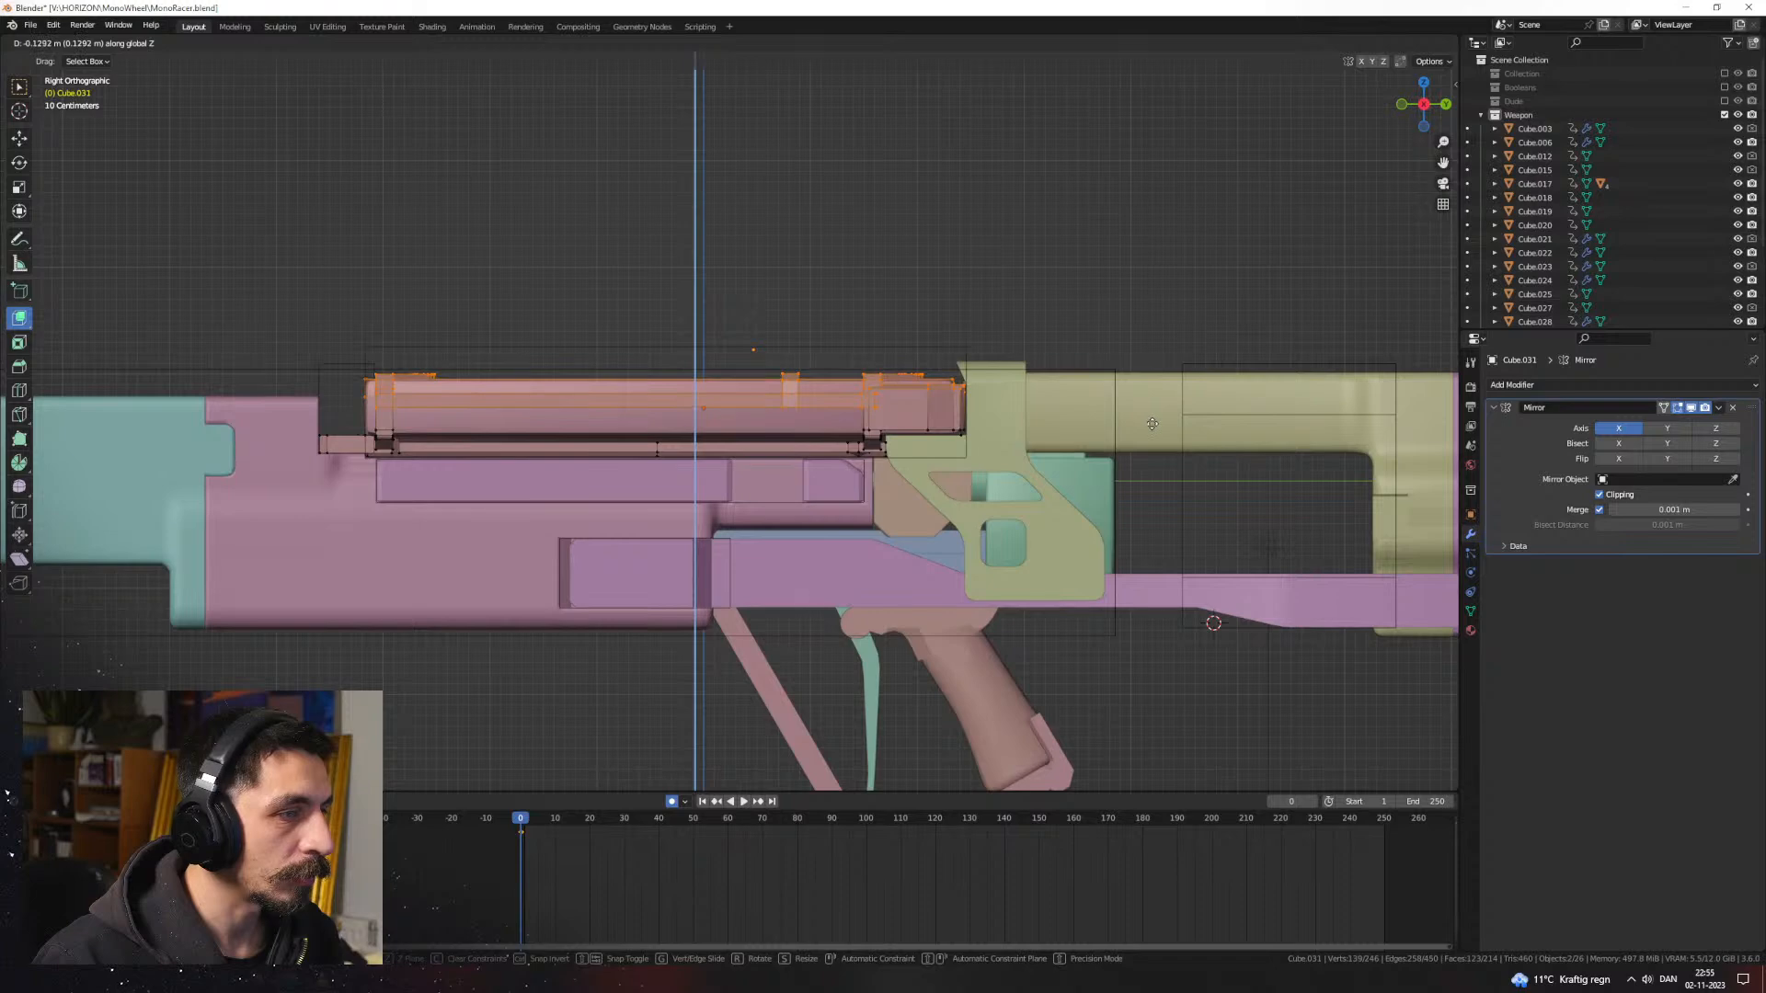
left_click(1152, 424)
middle_click_drag(1151, 424, 1219, 481)
left_click(1186, 579)
key("Tab")
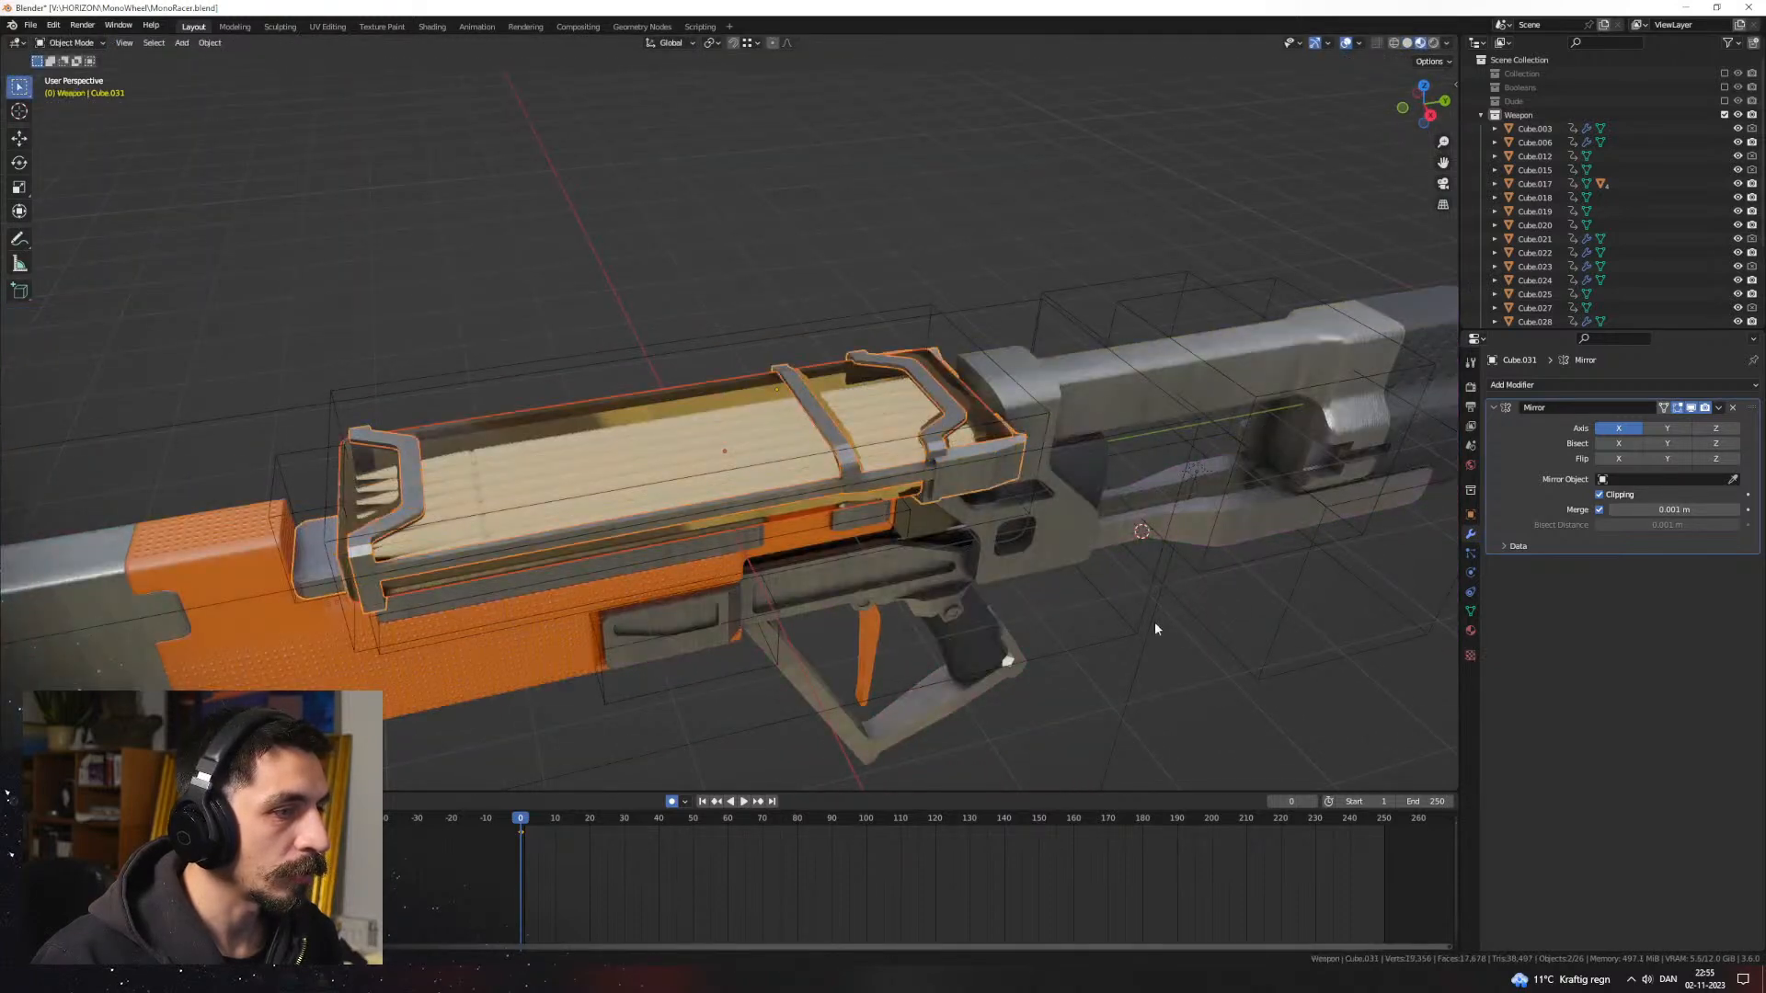
Step: Extrude the collar-facing face of the end strap's middle segment until it meets the barrel collar
mouse_move(1155, 622)
middle_mouse_down()
mouse_move(743, 548)
mouse_move(693, 428)
mouse_move(1067, 418)
mouse_move(989, 453)
mouse_move(708, 492)
mouse_move(658, 455)
middle_mouse_up()
scroll(708, 492, "up", 3)
scroll(837, 446, "up", 2)
left_click(837, 446)
key("Tab")
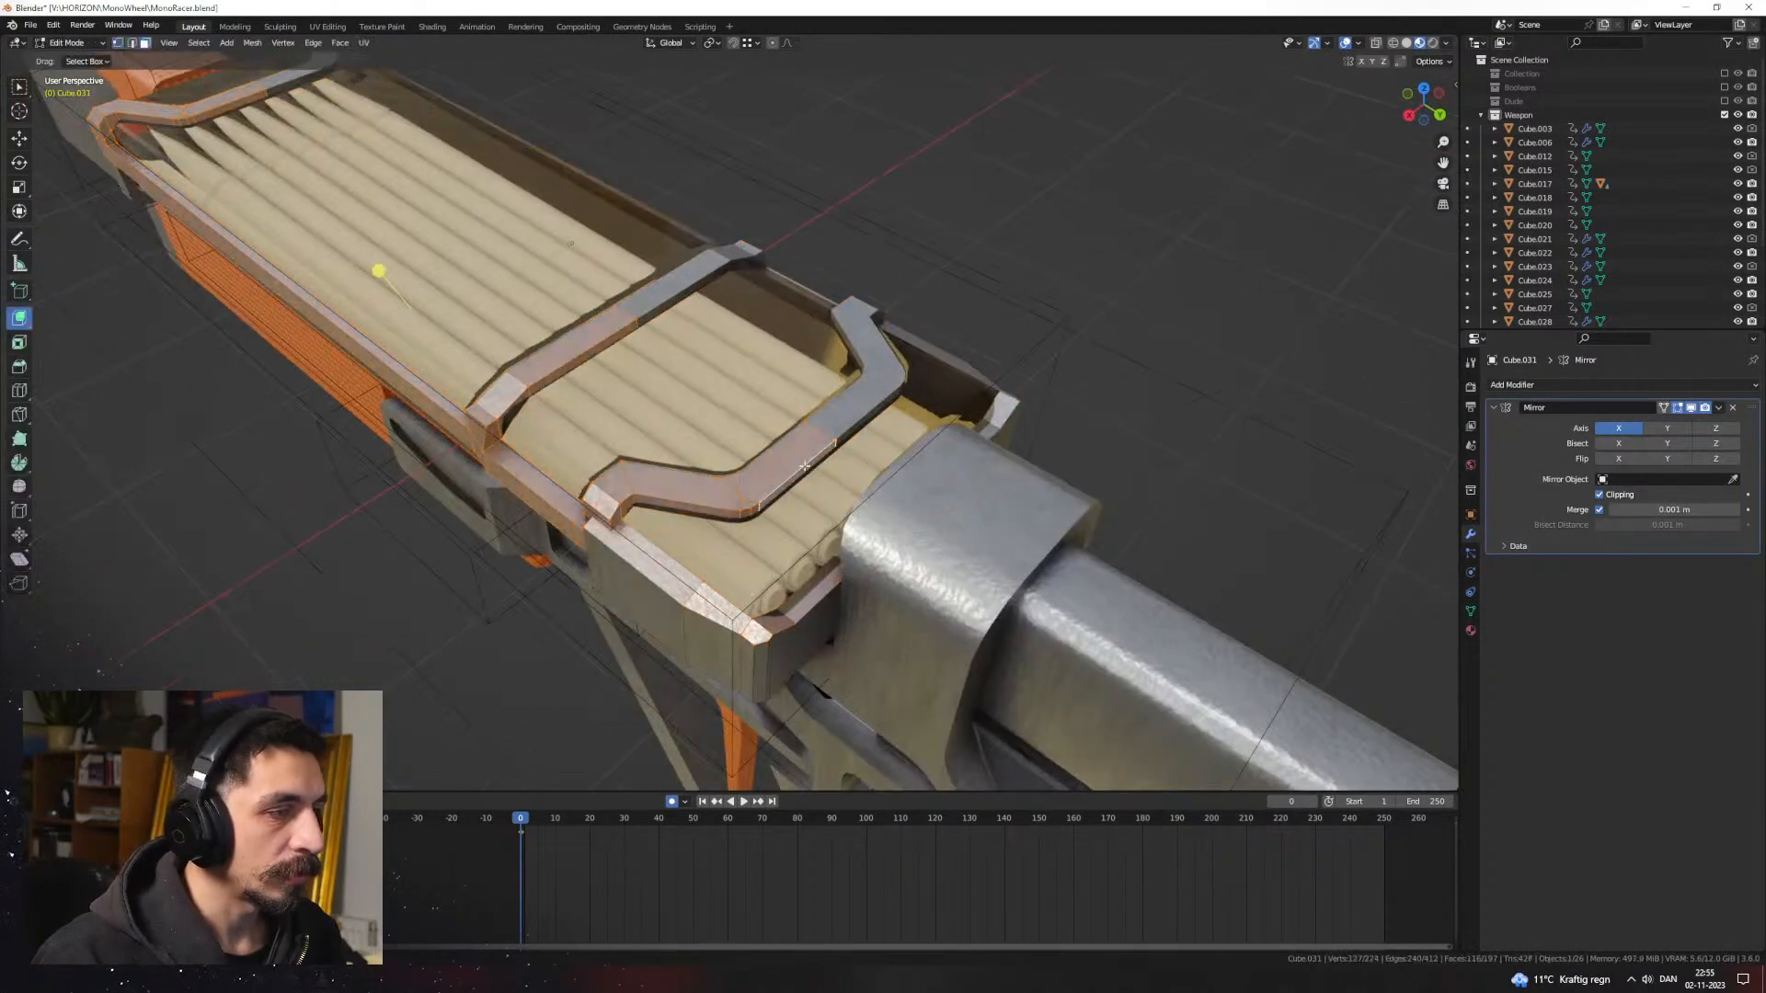
left_click(823, 456)
middle_click_drag(832, 460, 888, 343)
key("e")
left_click(898, 512)
Step: Select the face at the strap extension's corner in wireframe and extrude it about 0.14 m along its normal
left_click(901, 343)
left_click(924, 359)
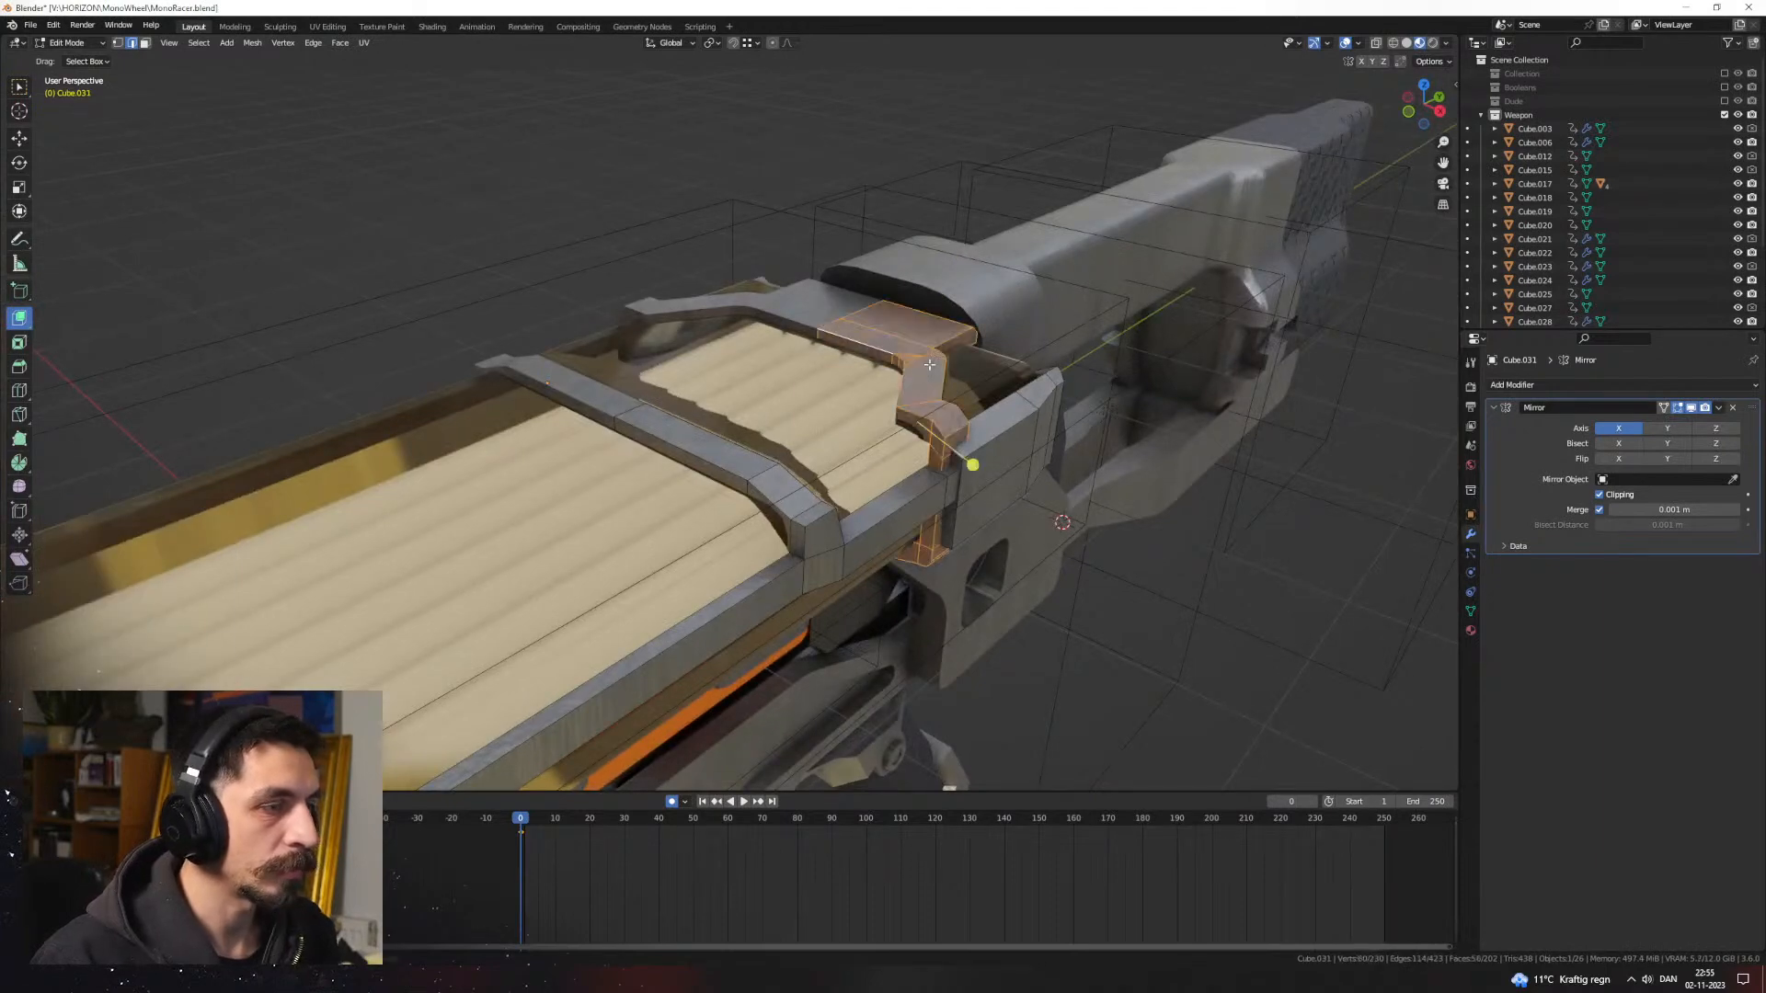
key("shift+z")
key("a")
key("3")
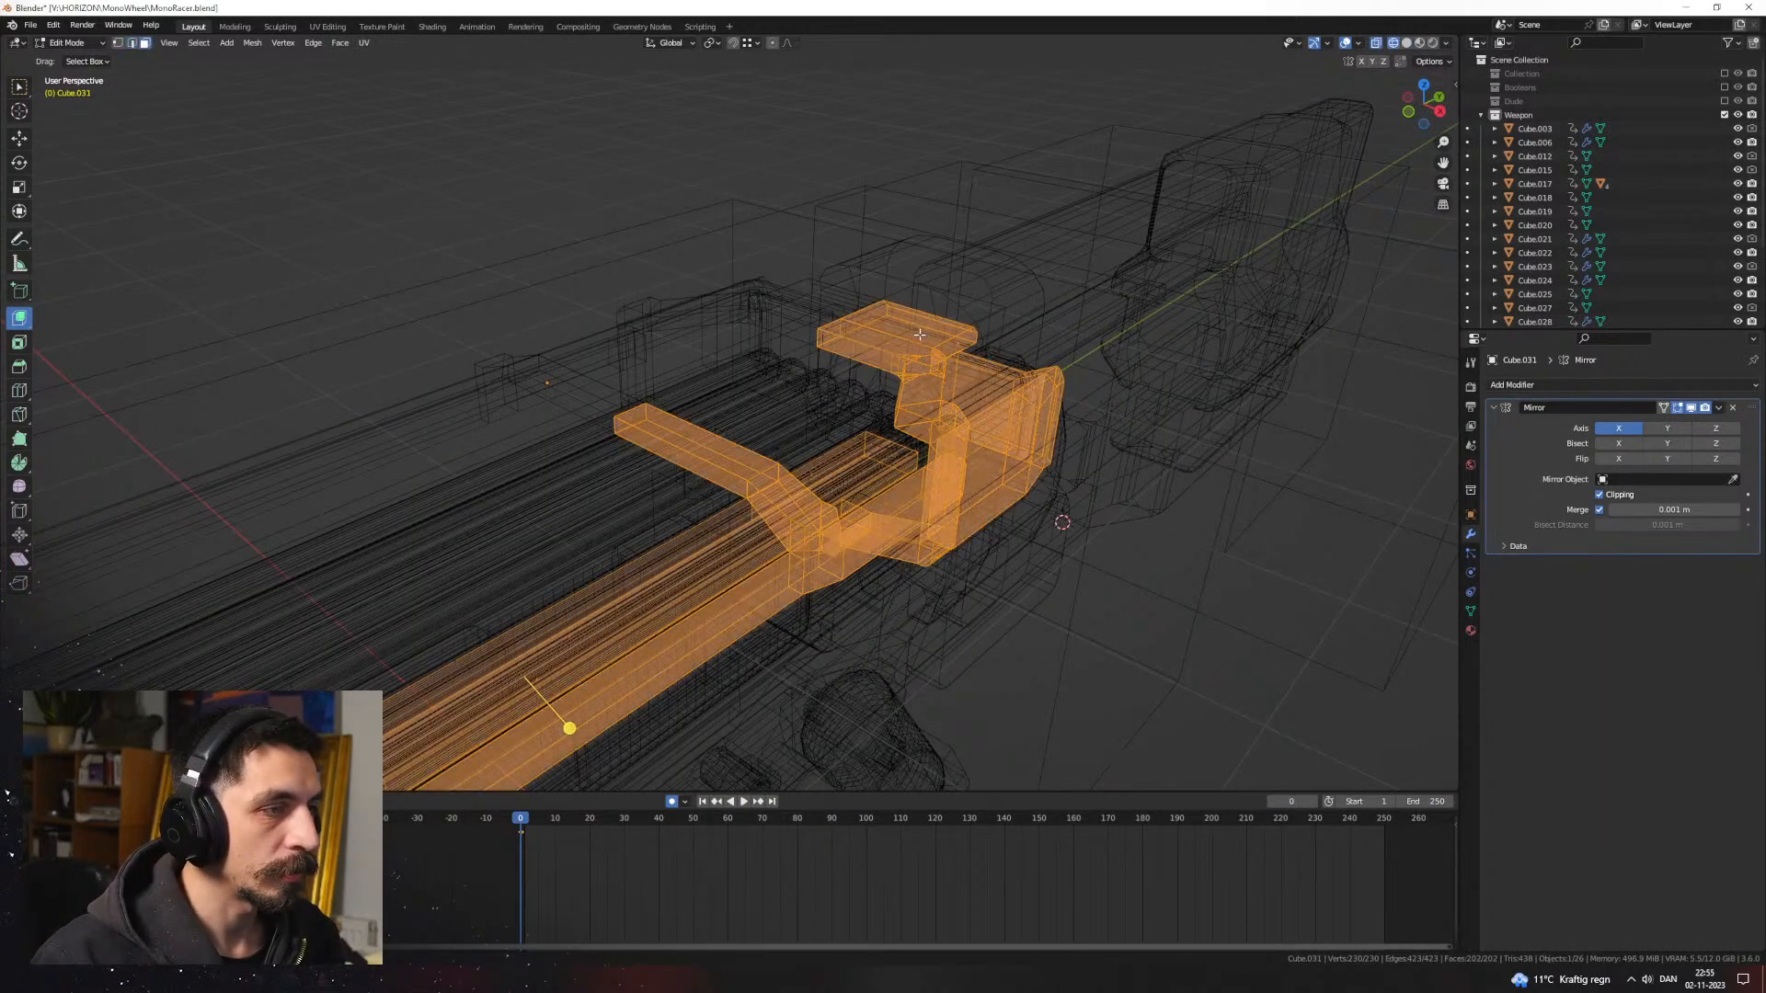
left_click(930, 340)
left_click(1267, 359)
key("e")
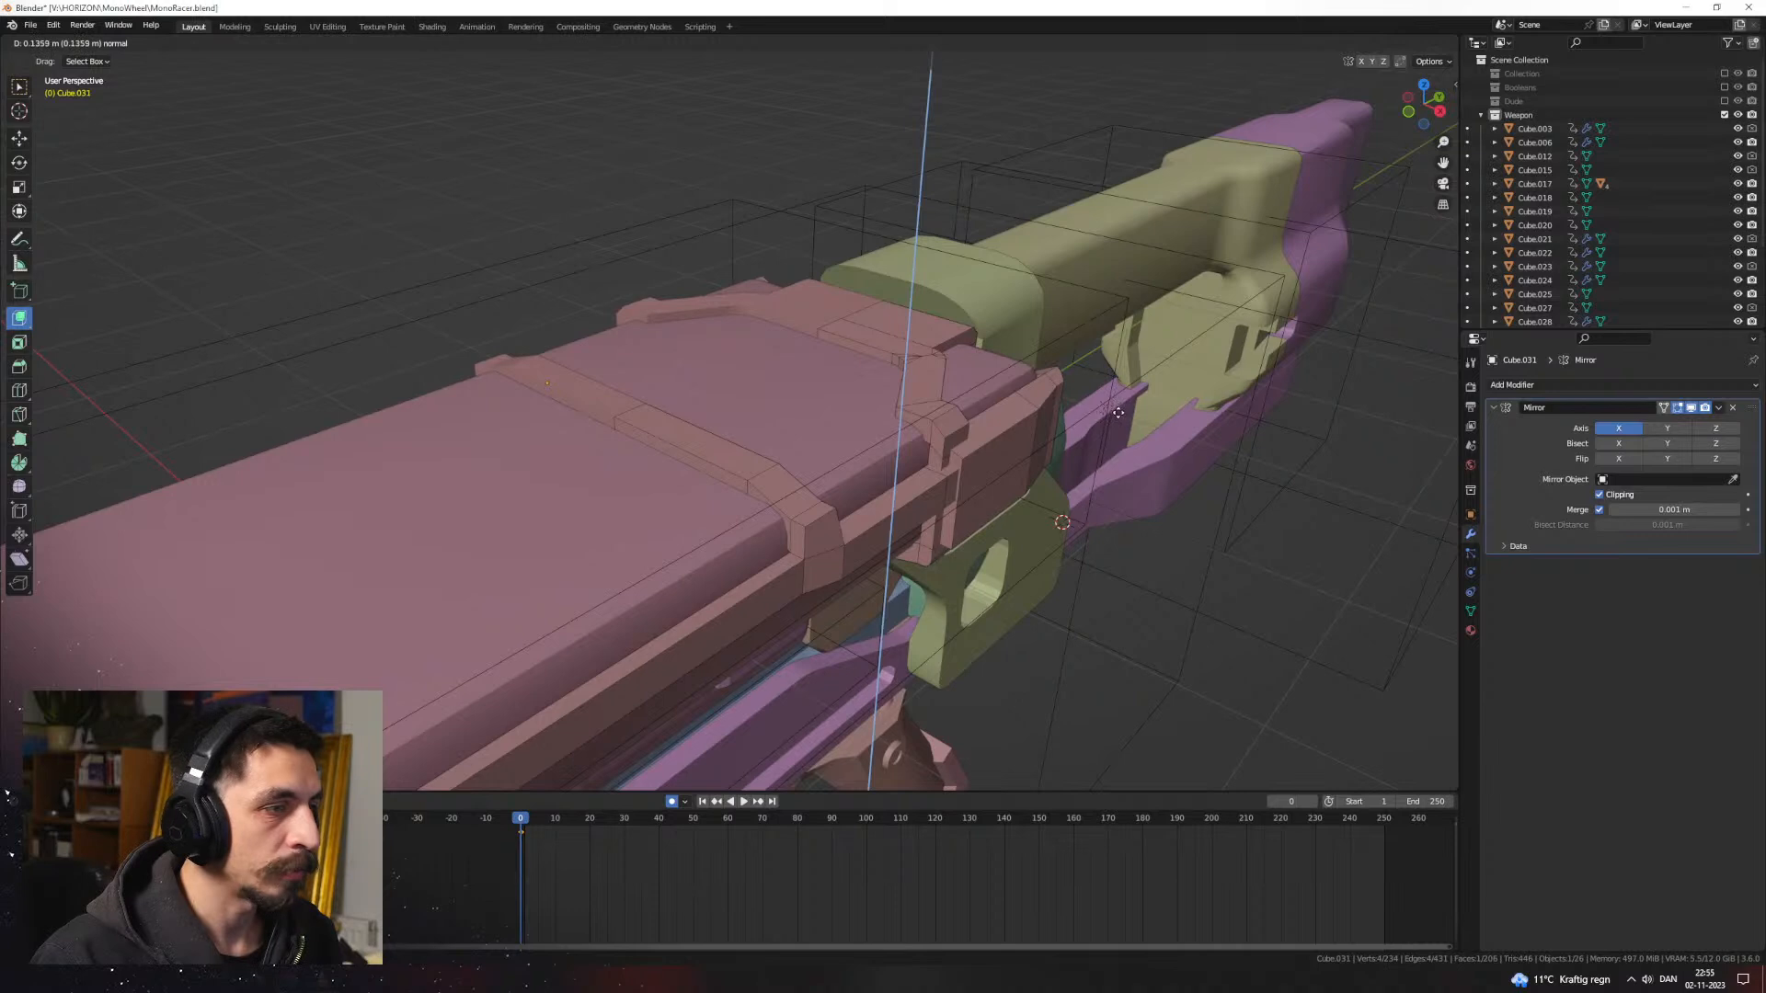
left_click(1118, 412)
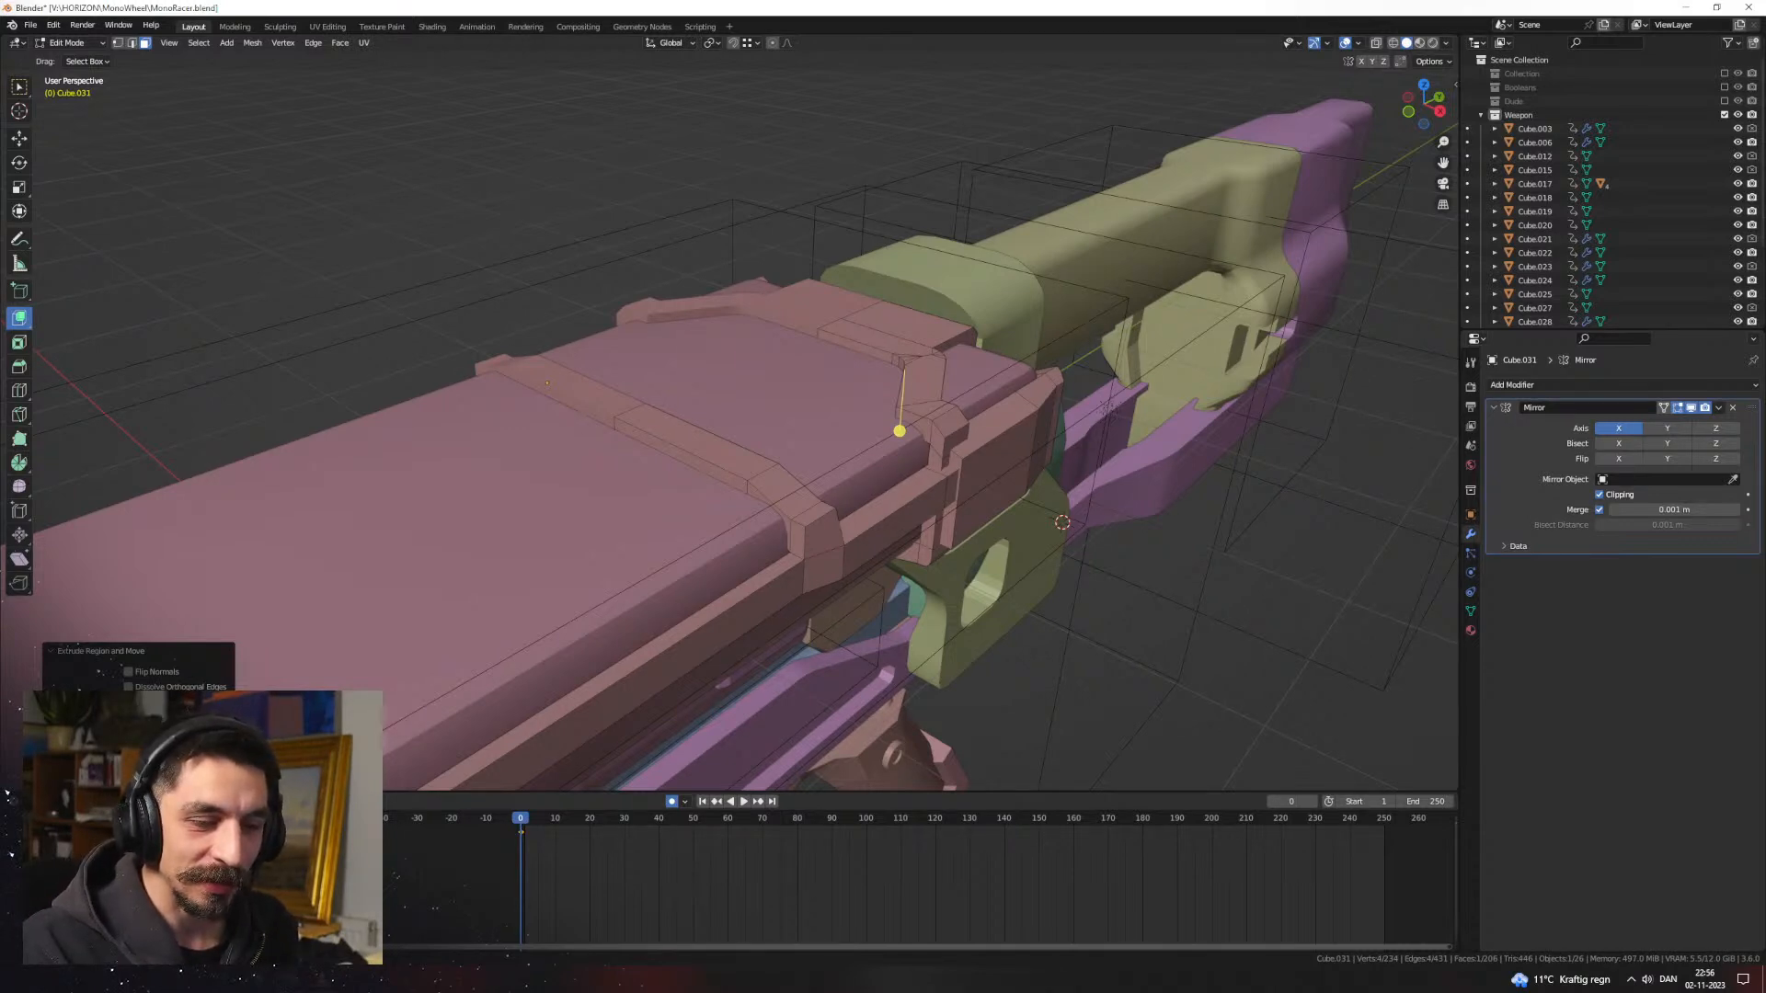
scroll(782, 479, "down", 3)
middle_click_drag(781, 474, 660, 502)
scroll(666, 487, "up", 2)
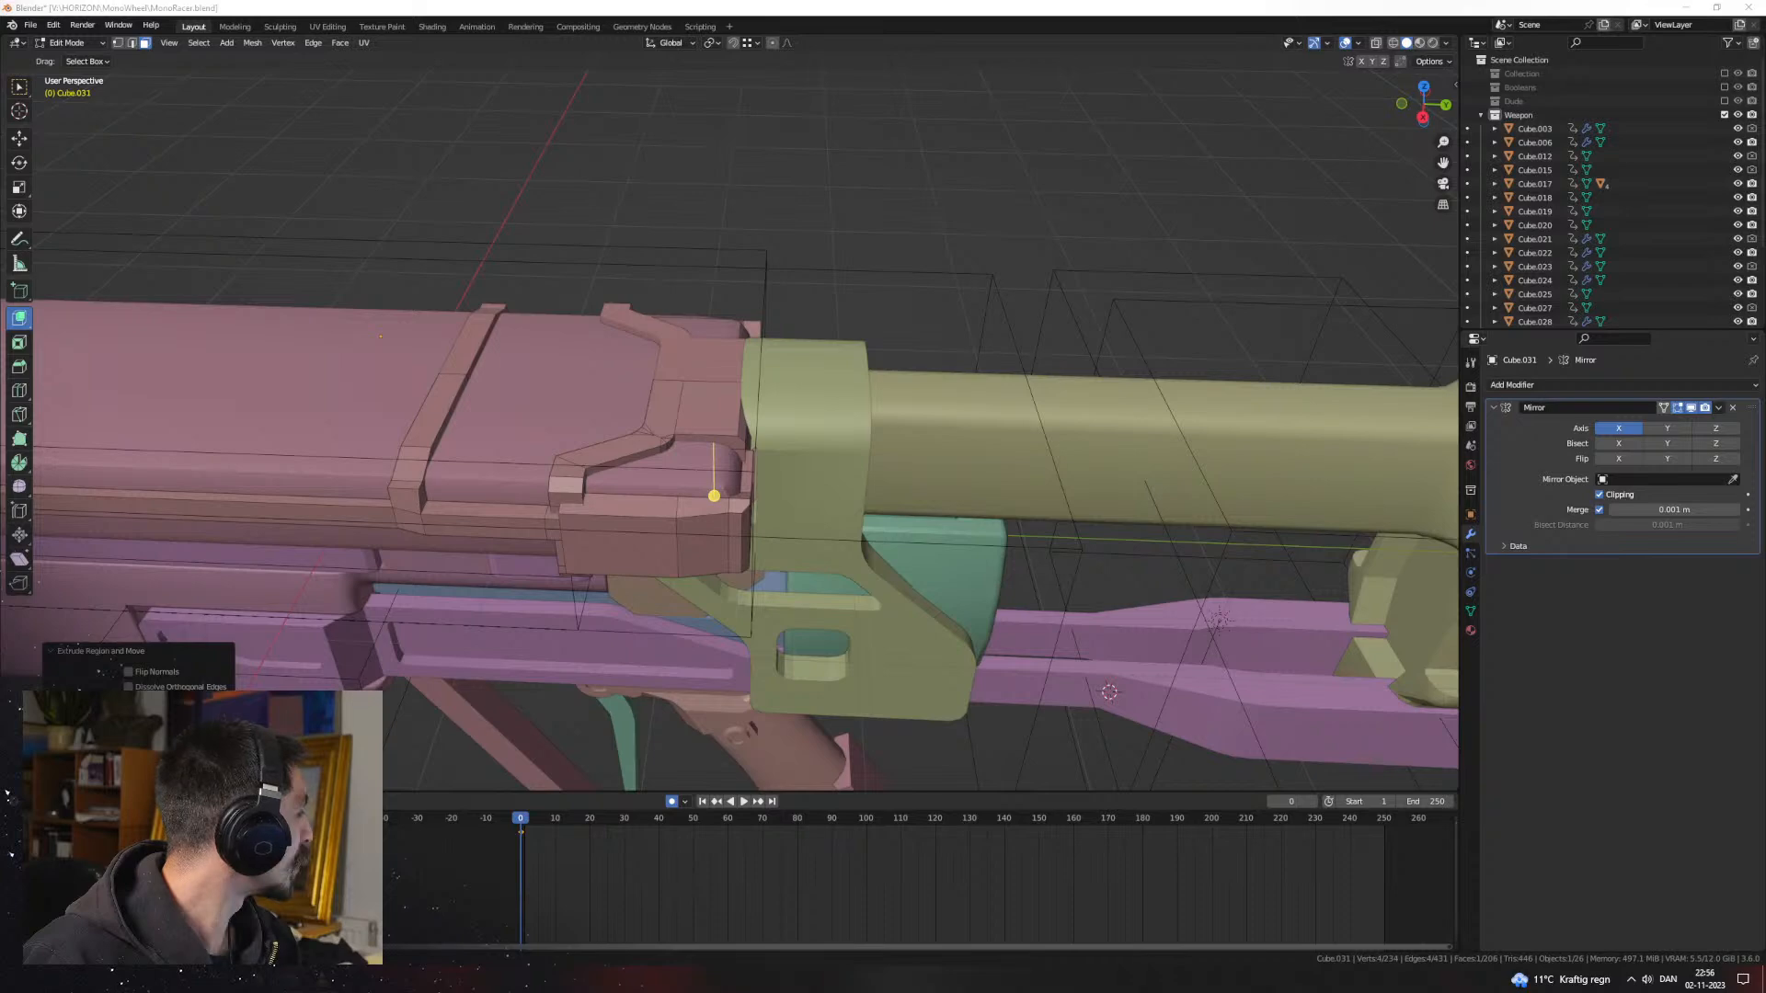
Step: Switch to the browser, examine the BONTEC desk armrest's Amazon description and ergonomic illustrations, and return to Blender
left_click_drag(0, 386, 798, 2)
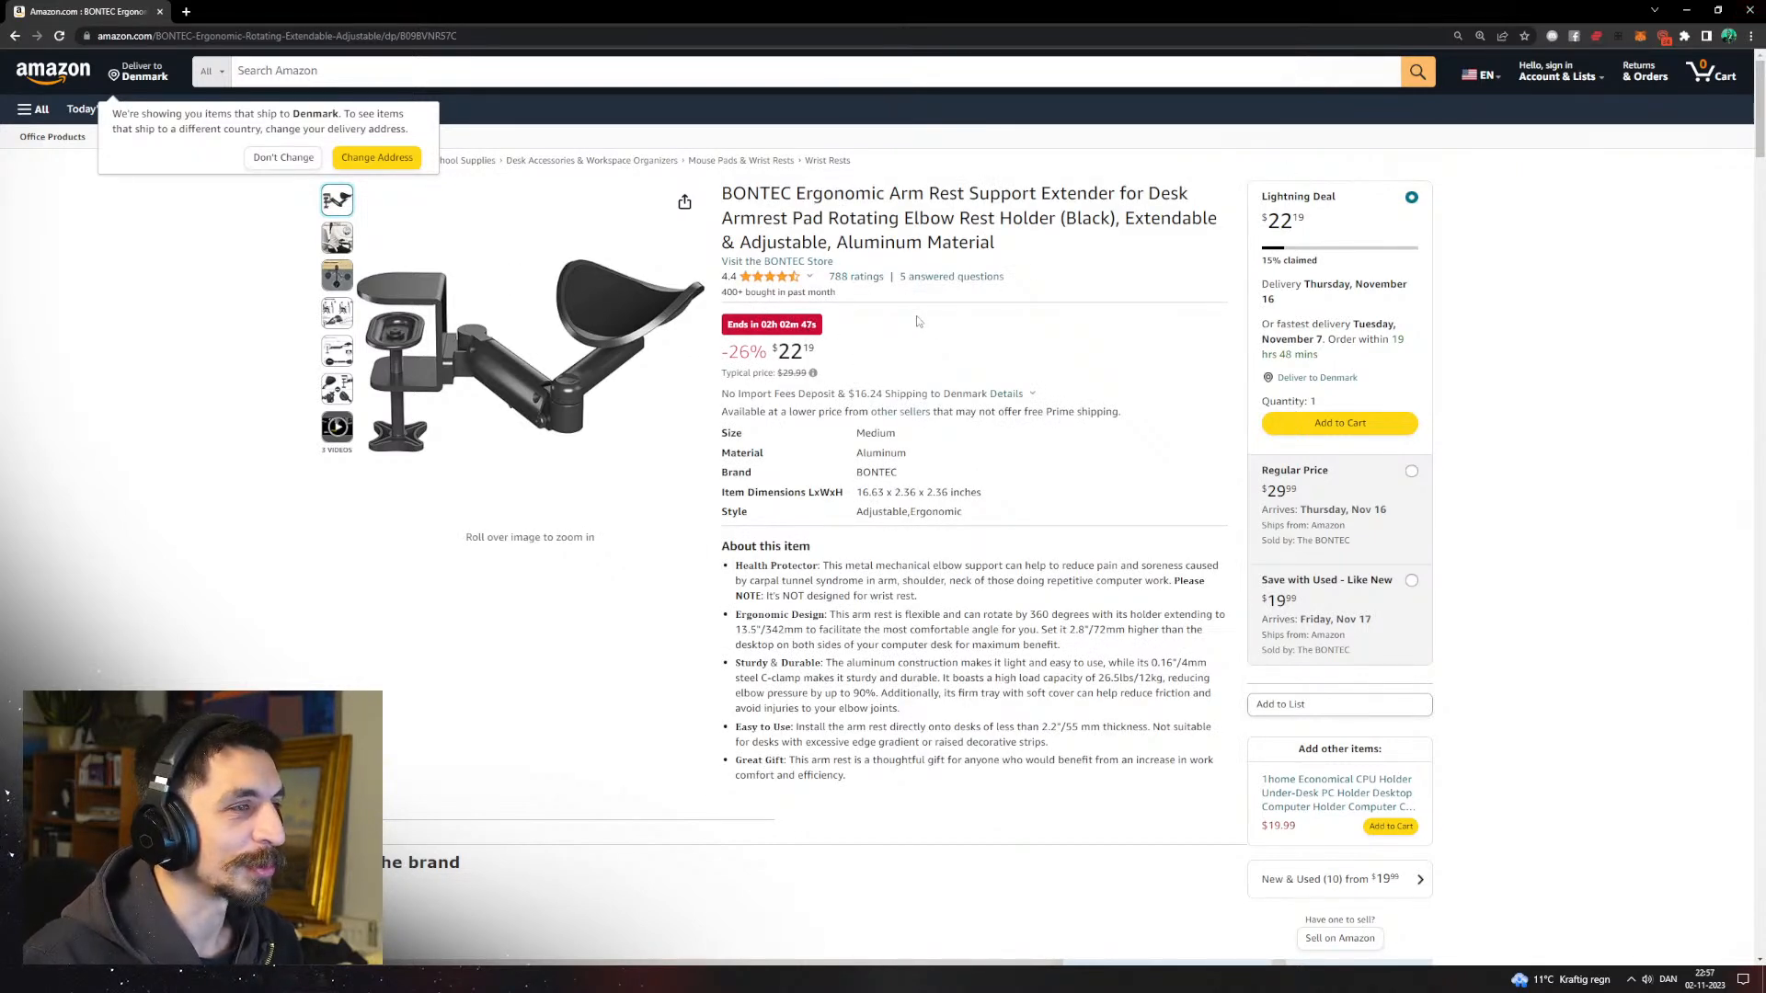
mouse_move(809, 279)
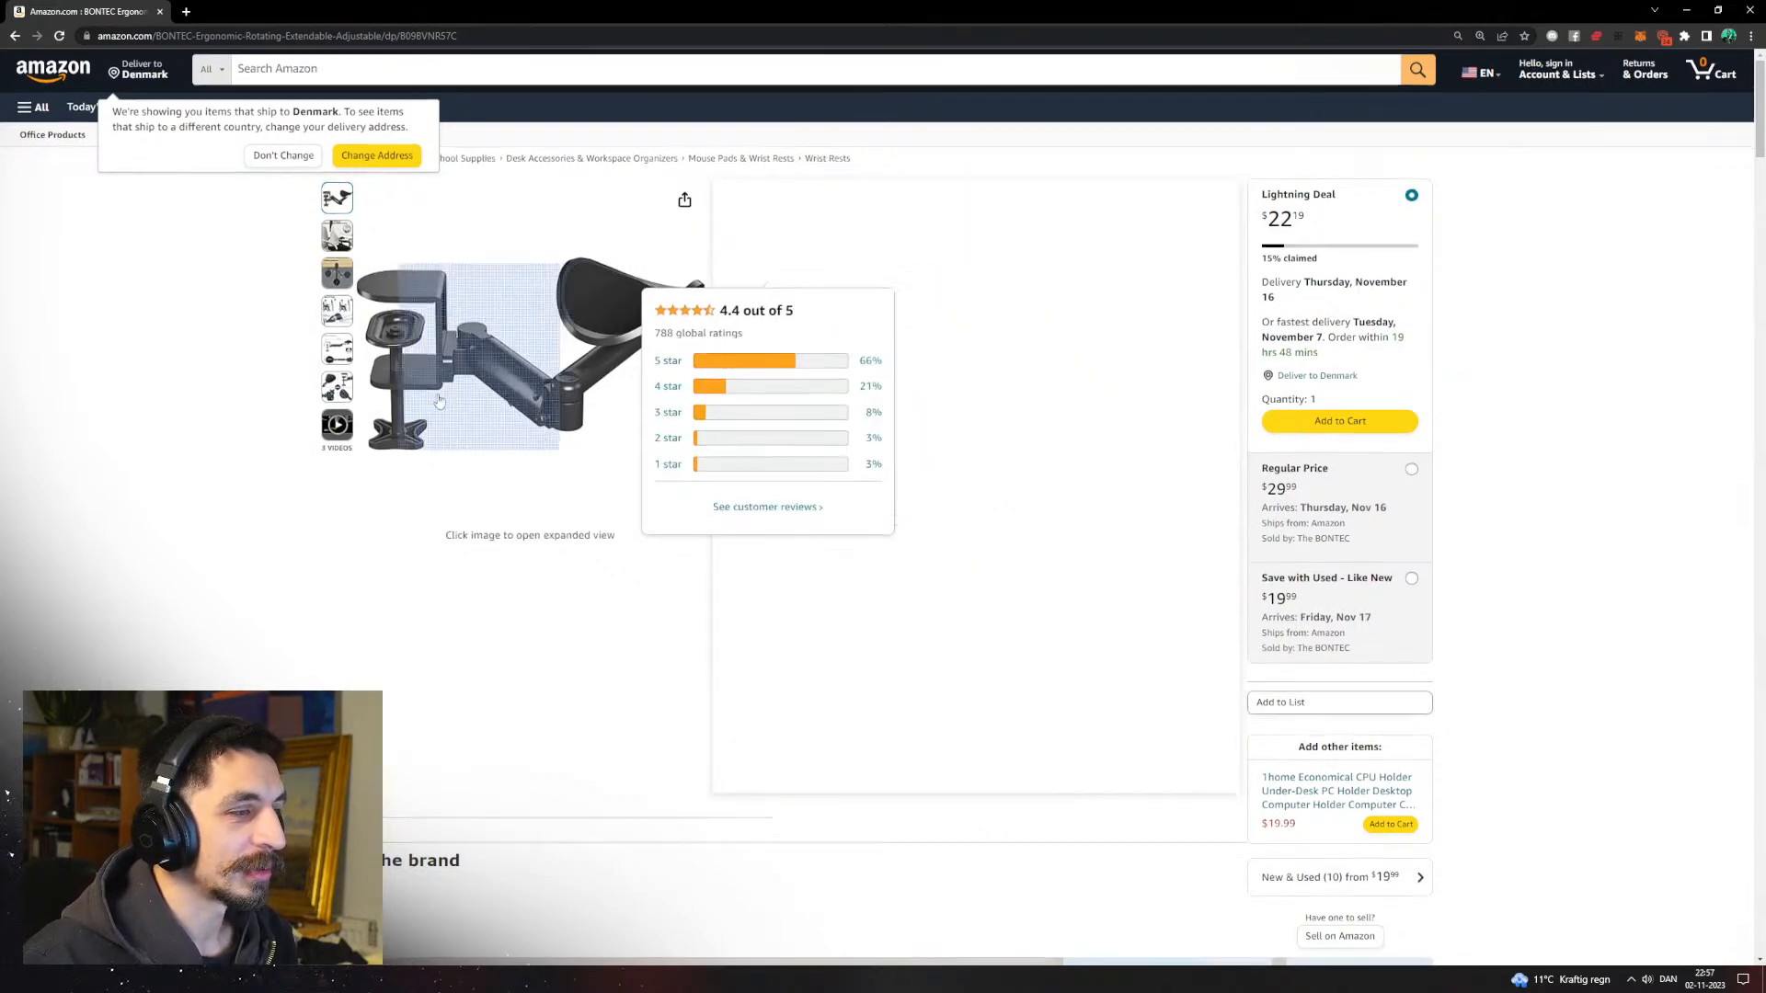
scroll(220, 407, "down", 15)
scroll(213, 408, "down", 3)
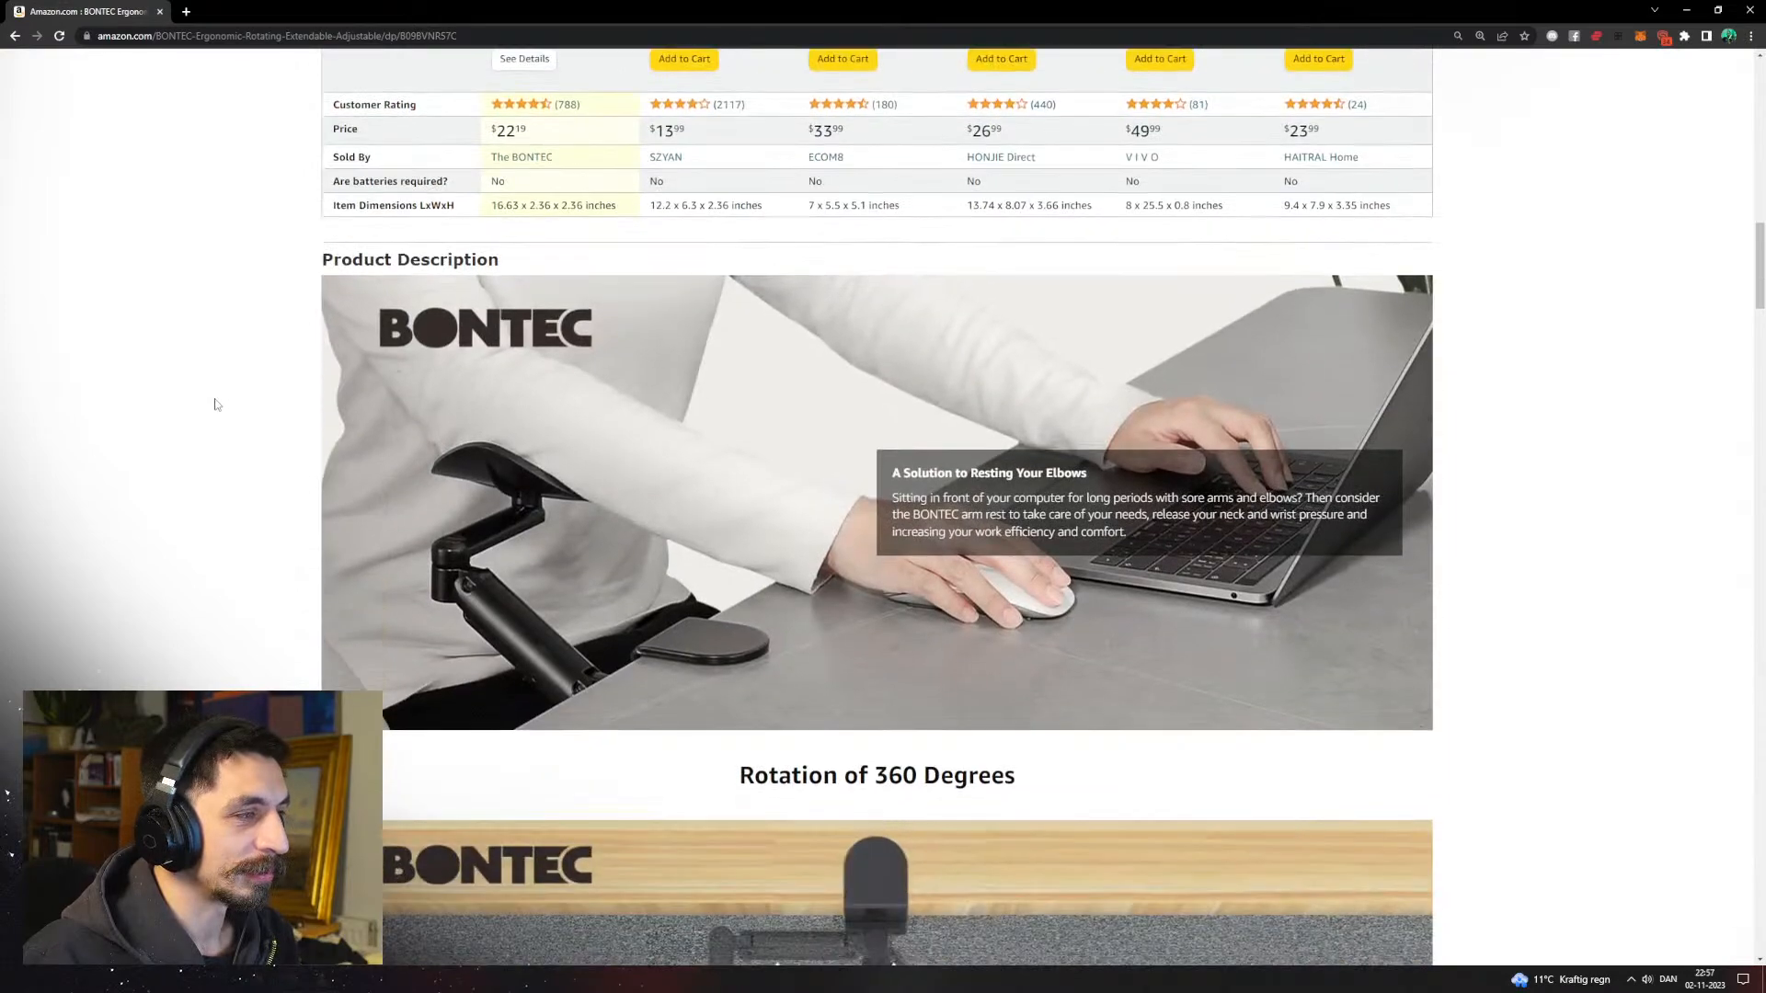
scroll(286, 442, "down", 15)
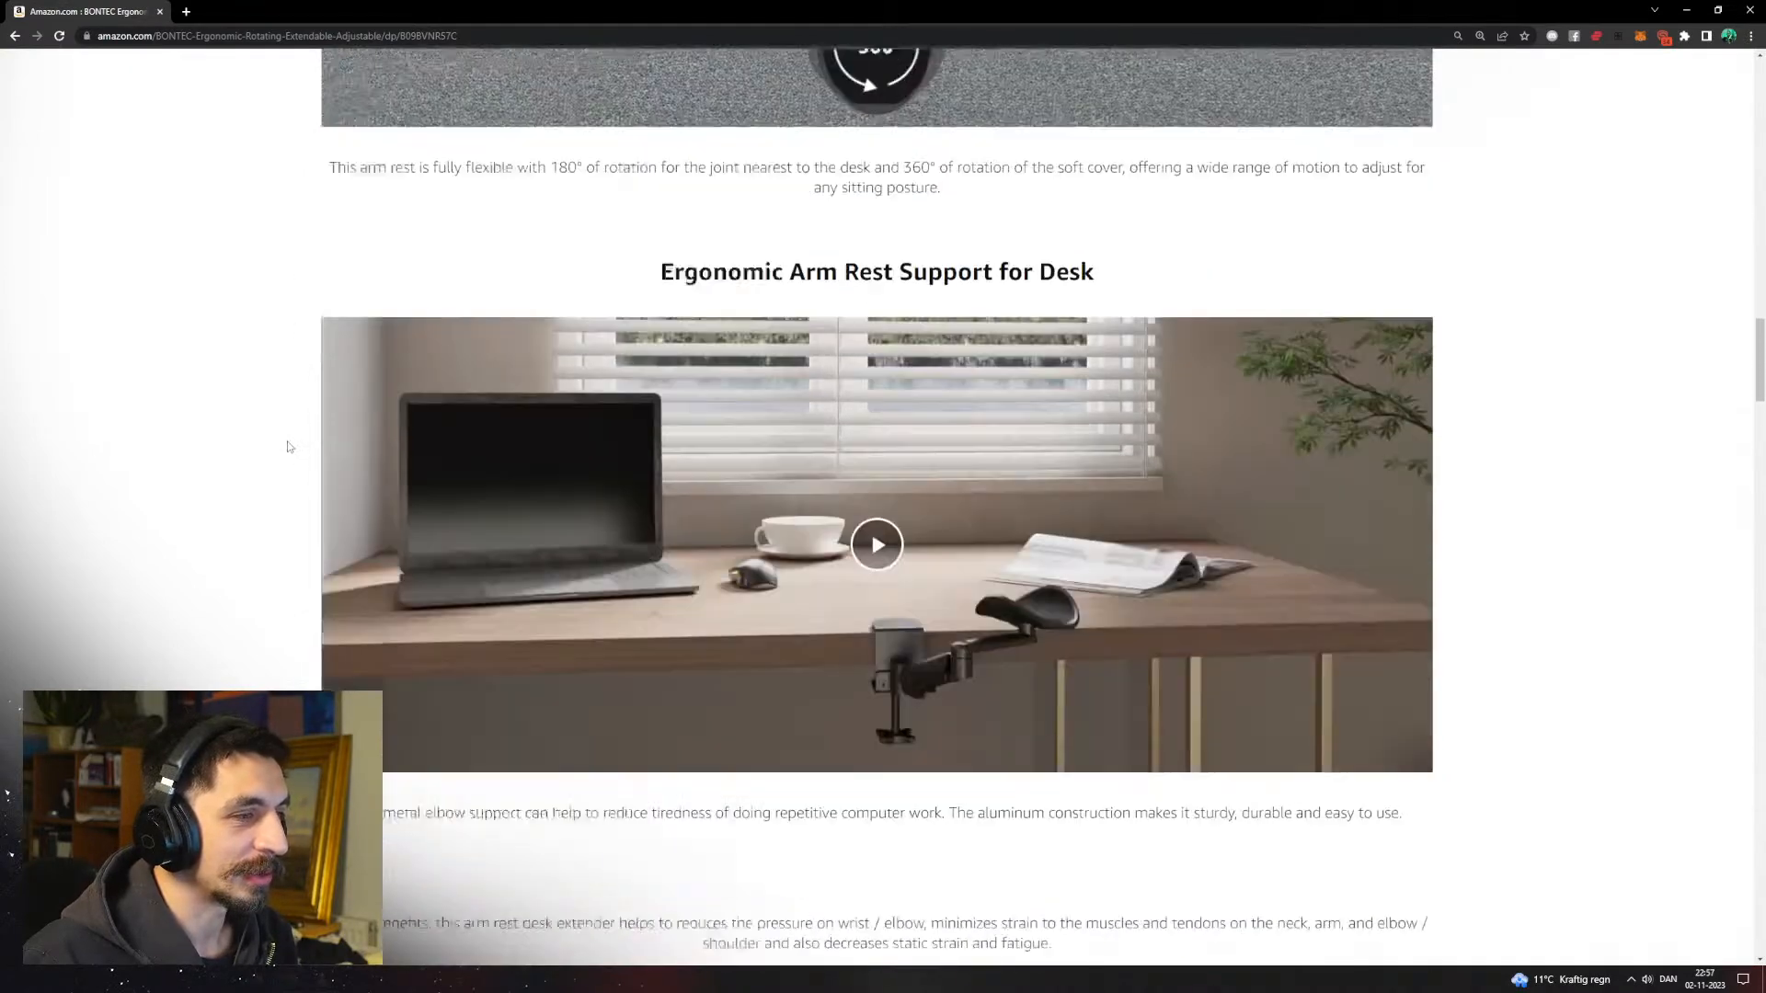
scroll(287, 442, "down", 3)
scroll(285, 440, "up", 3)
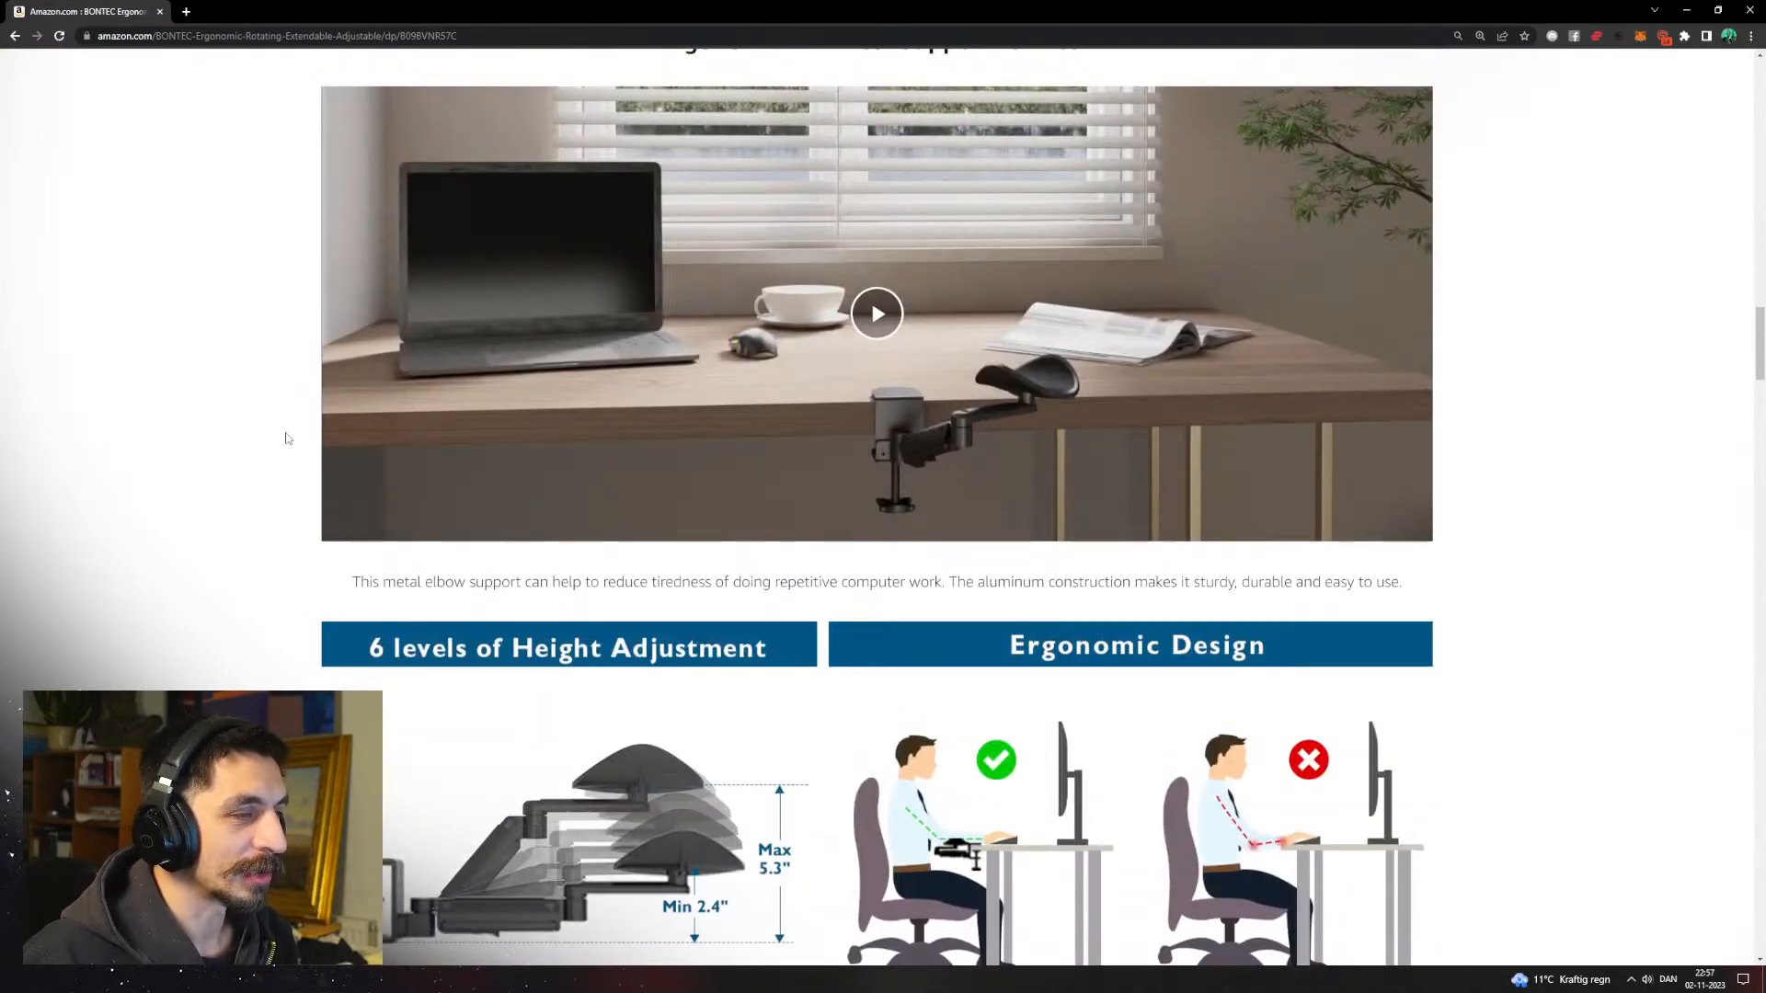
scroll(286, 440, "down", 5)
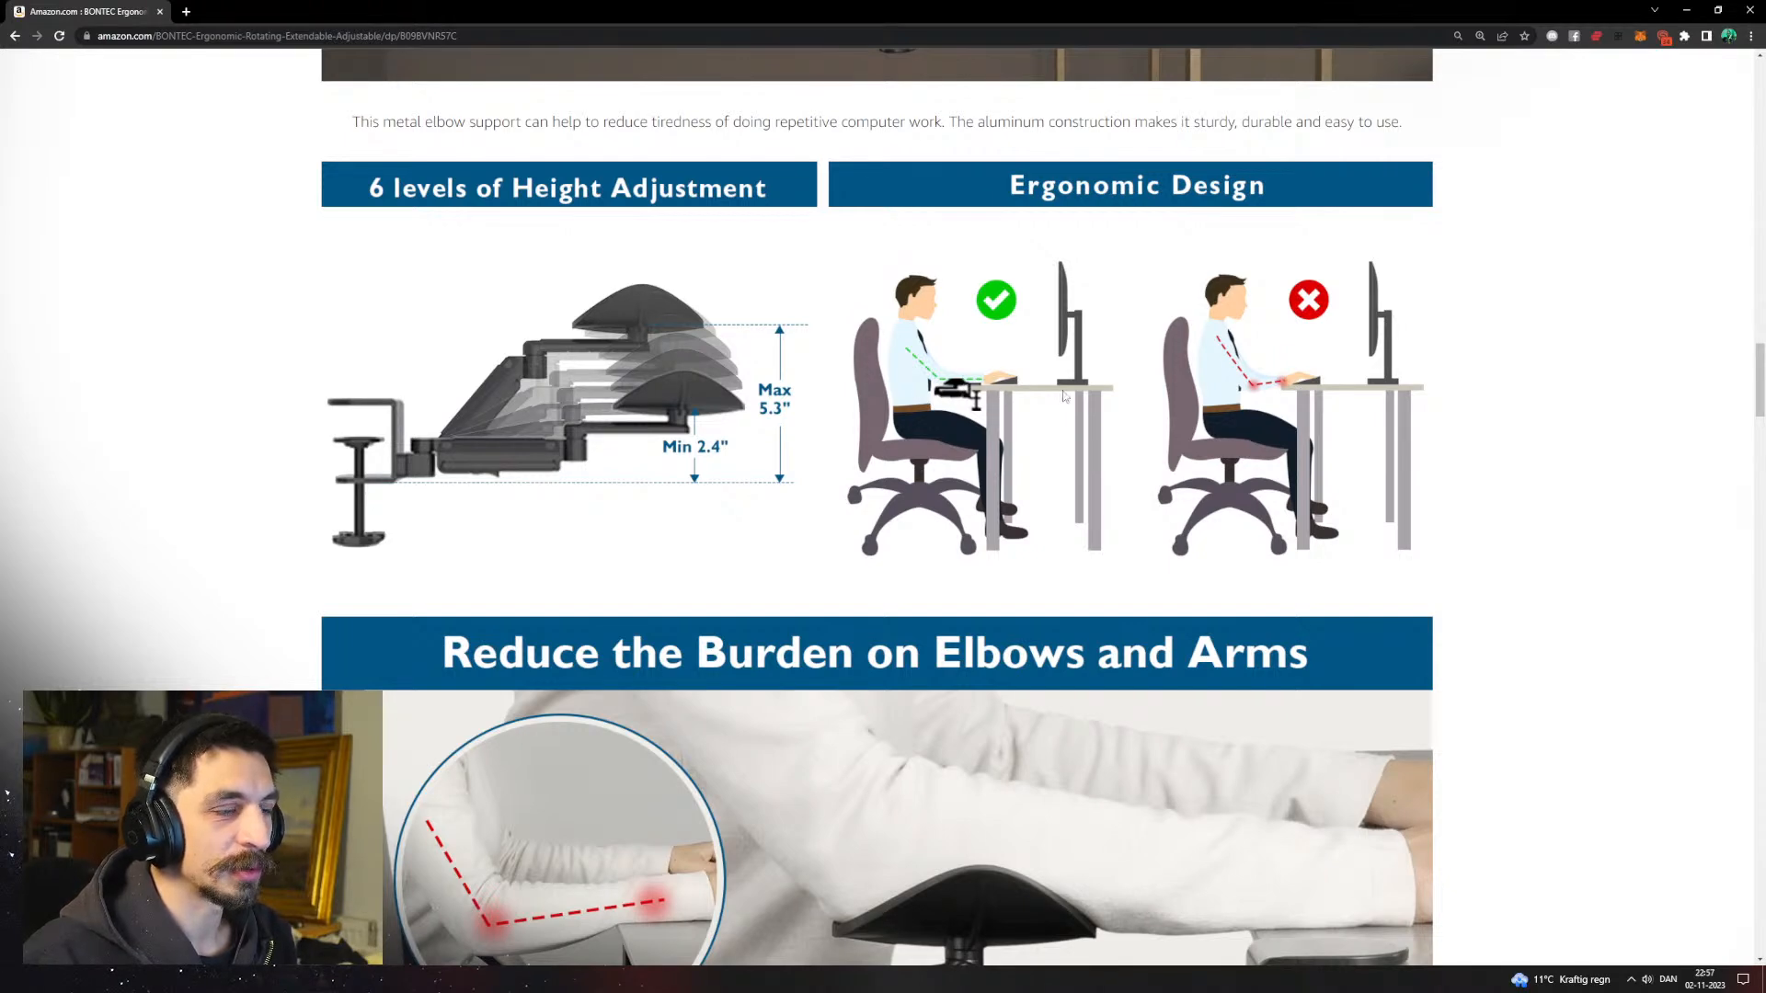
scroll(959, 398, "down", 3)
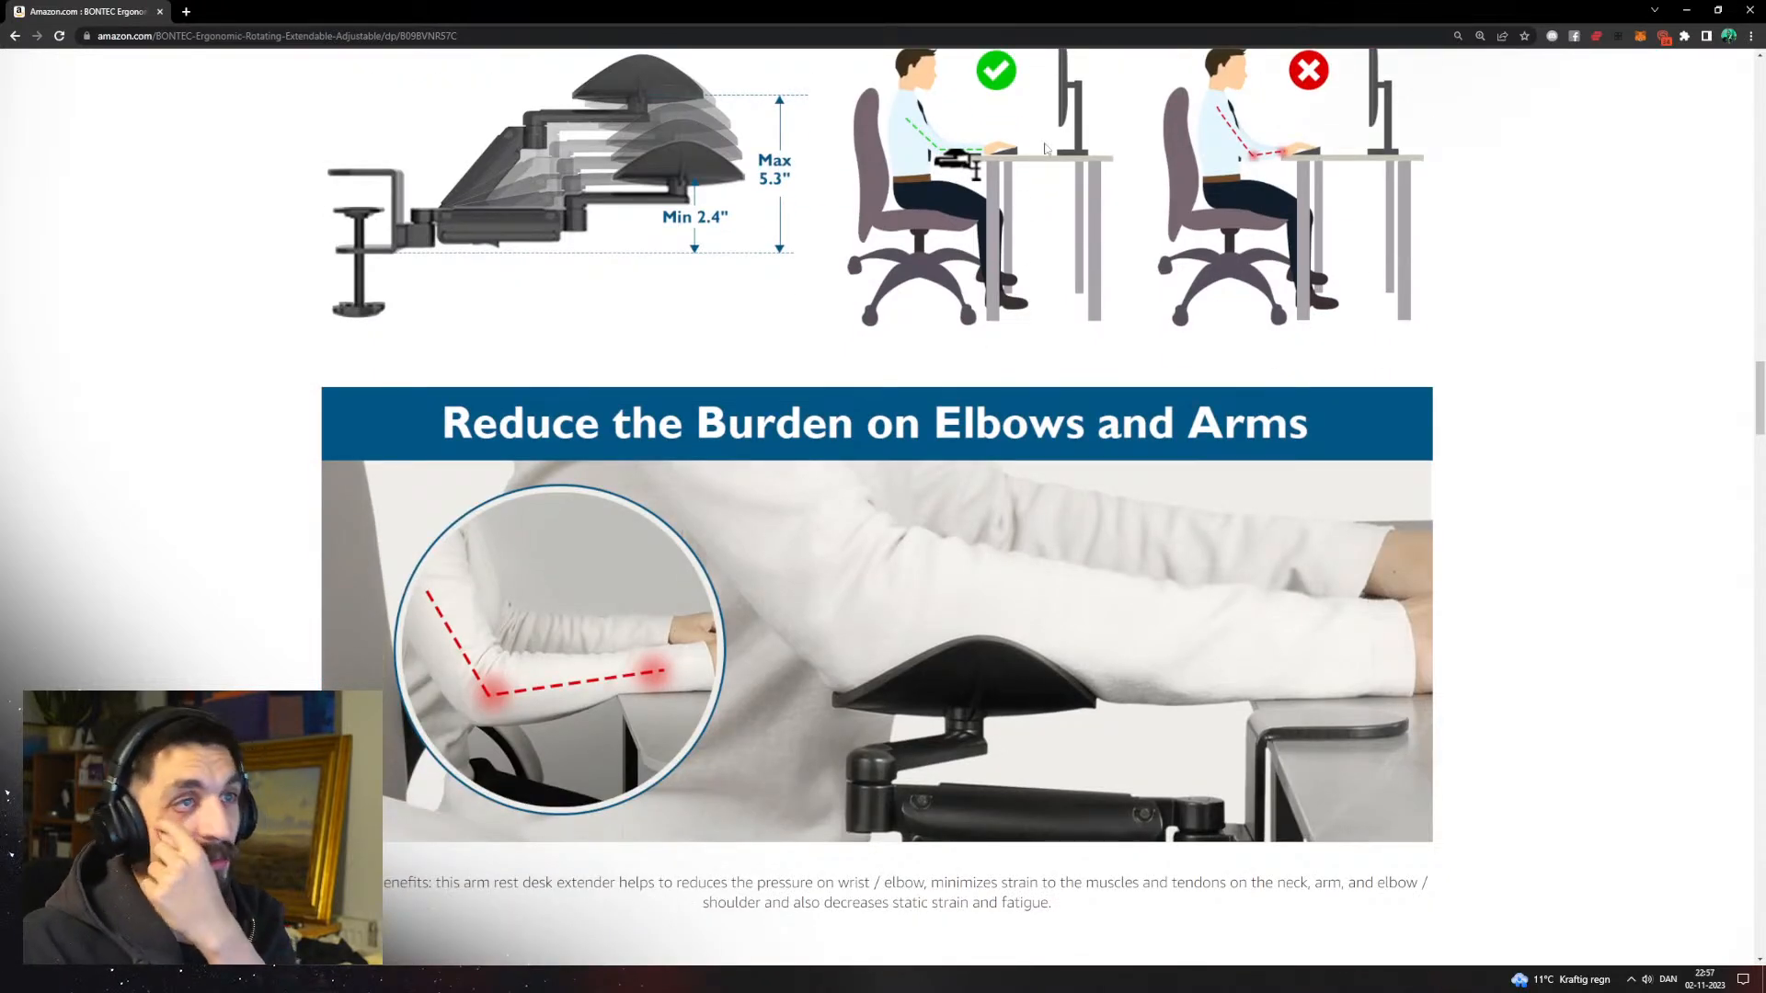
scroll(945, 259, "up", 2)
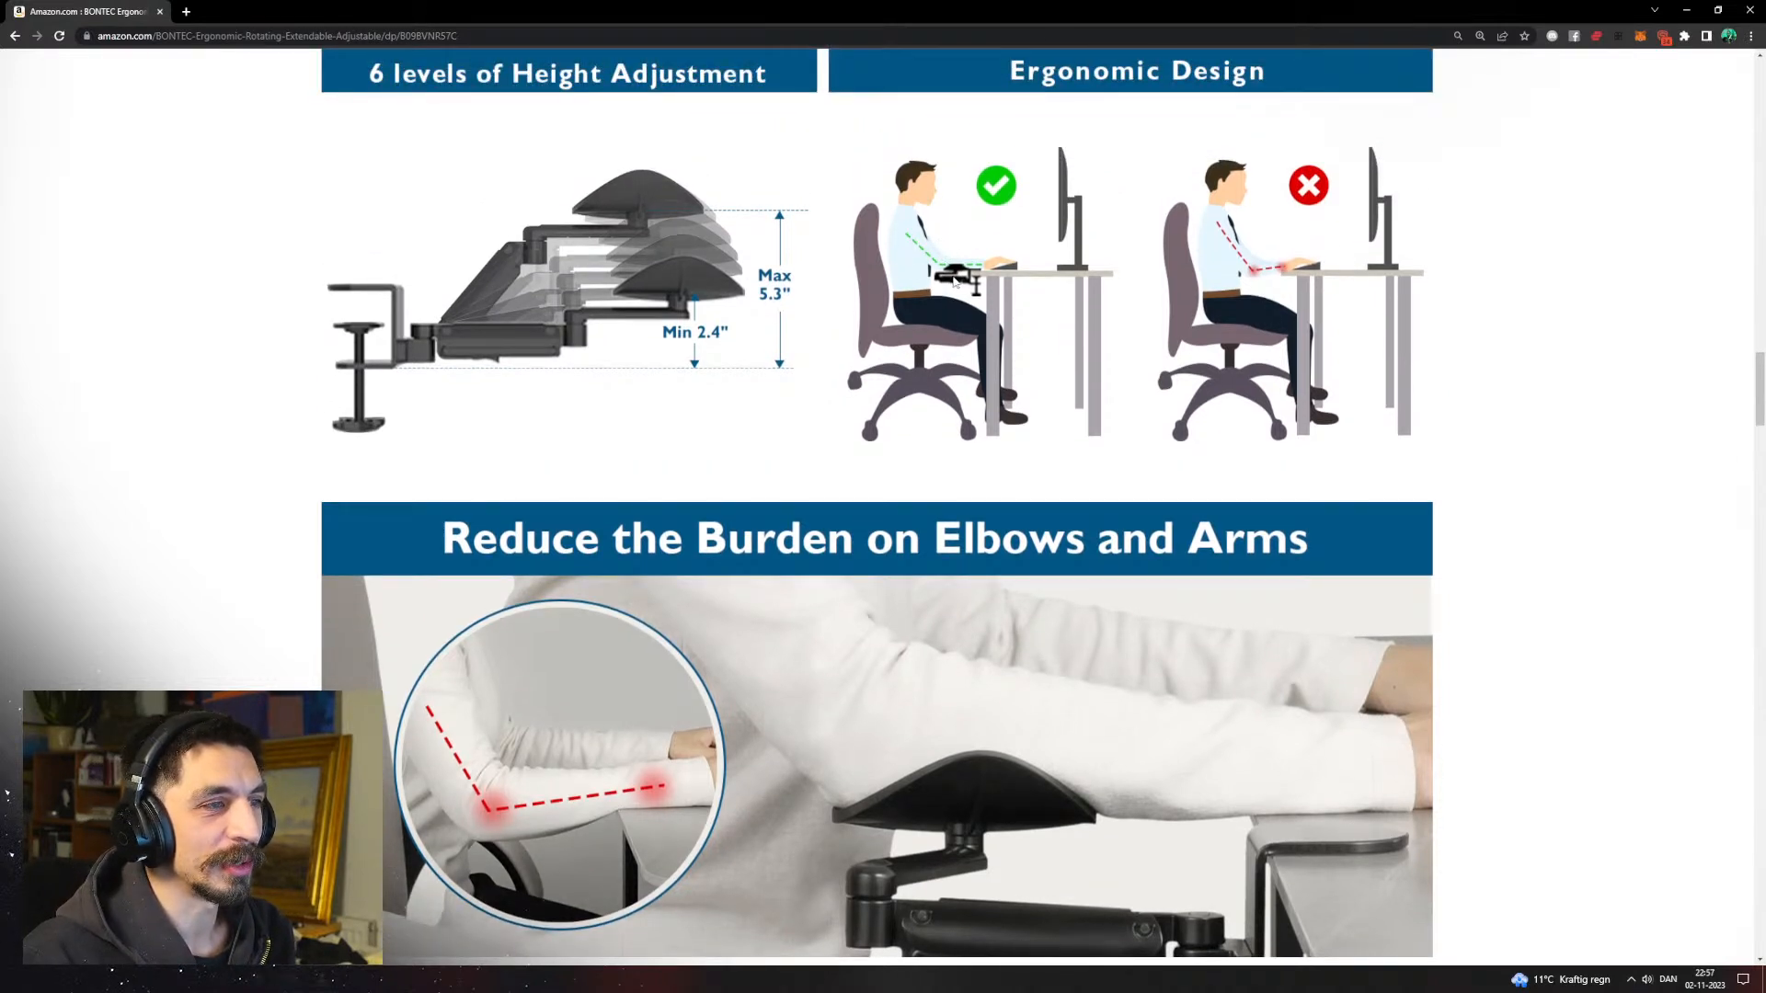
left_click(1749, 9)
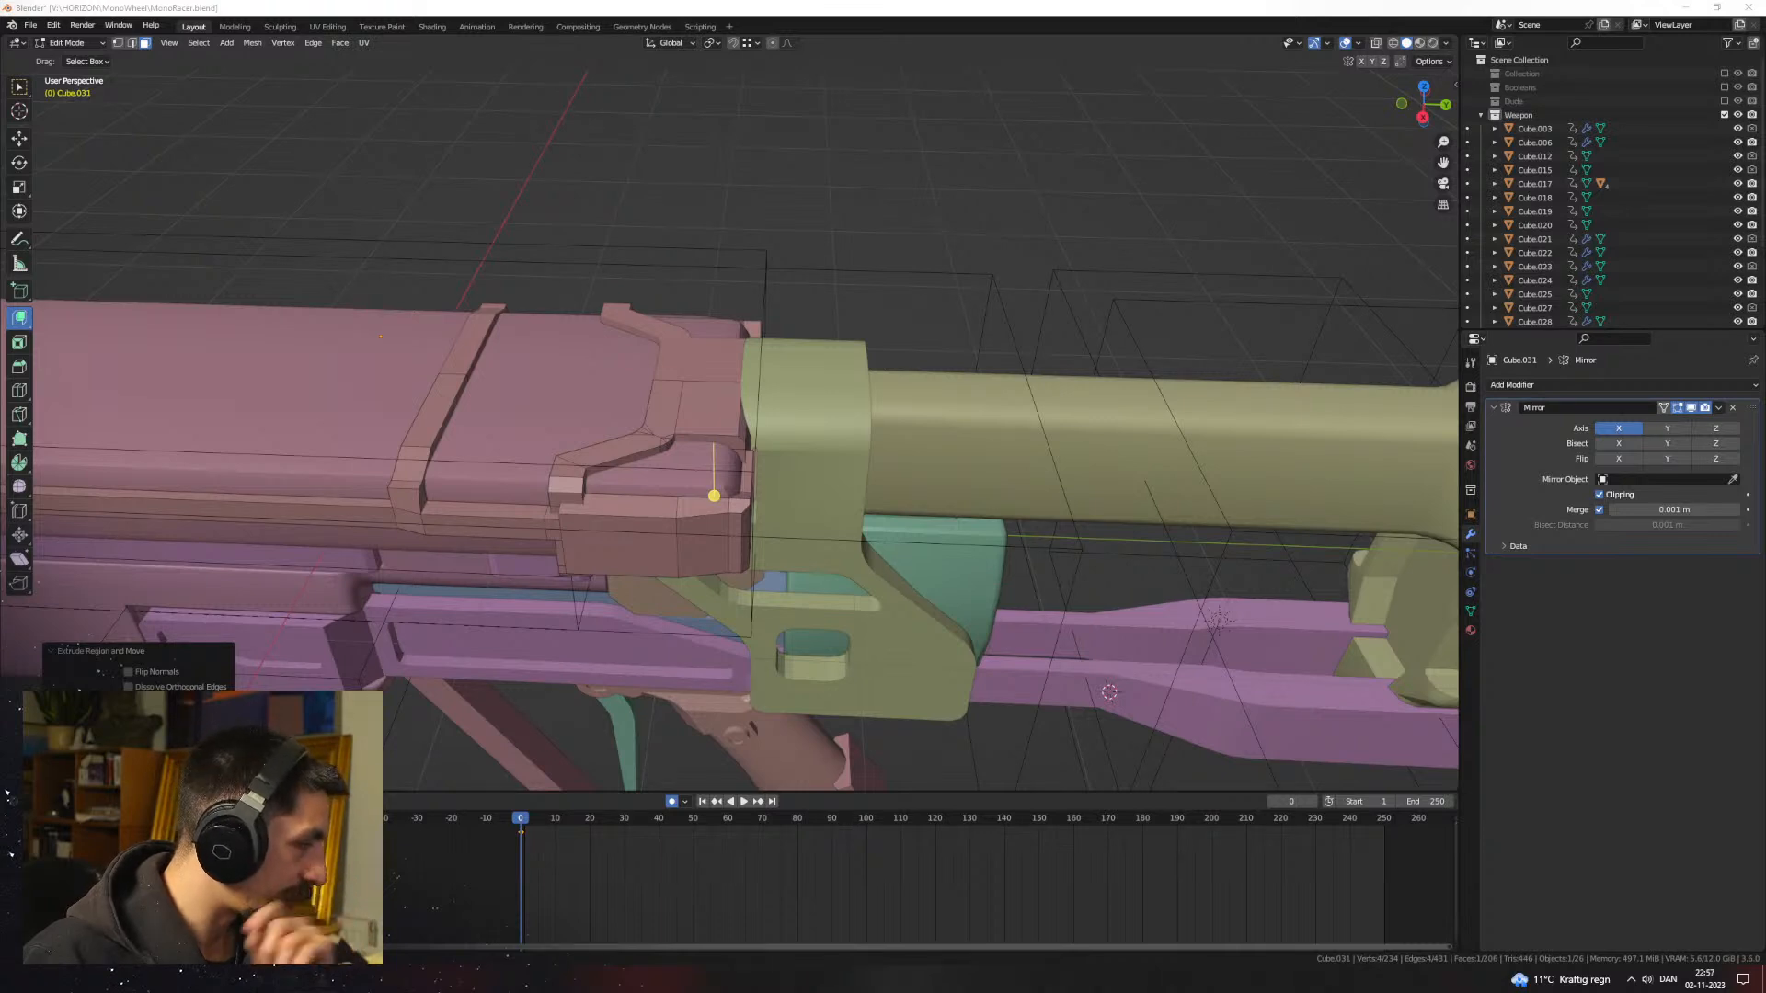
middle_click_drag(153, 626, 681, 500)
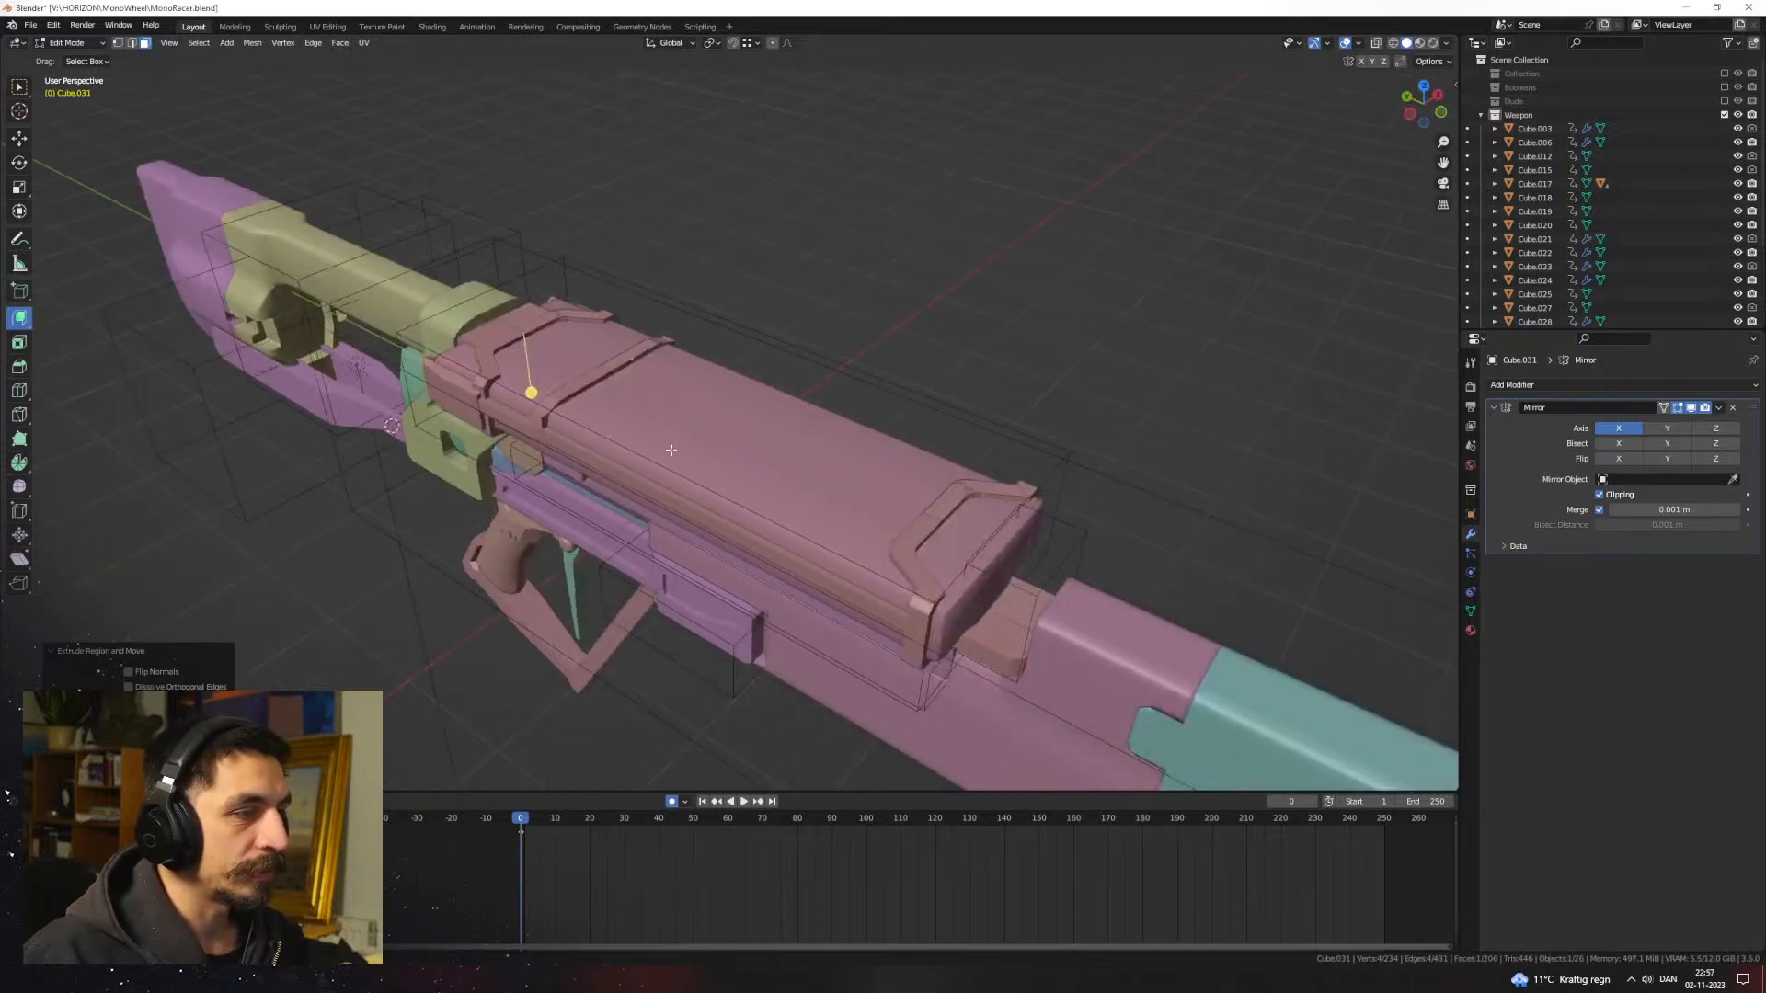
Step: Leave mesh editing and view the whole weapon in material preview with nothing selected
left_click(1080, 477)
key("z")
left_click(1079, 583)
middle_click_drag(1078, 582, 892, 537, "shift")
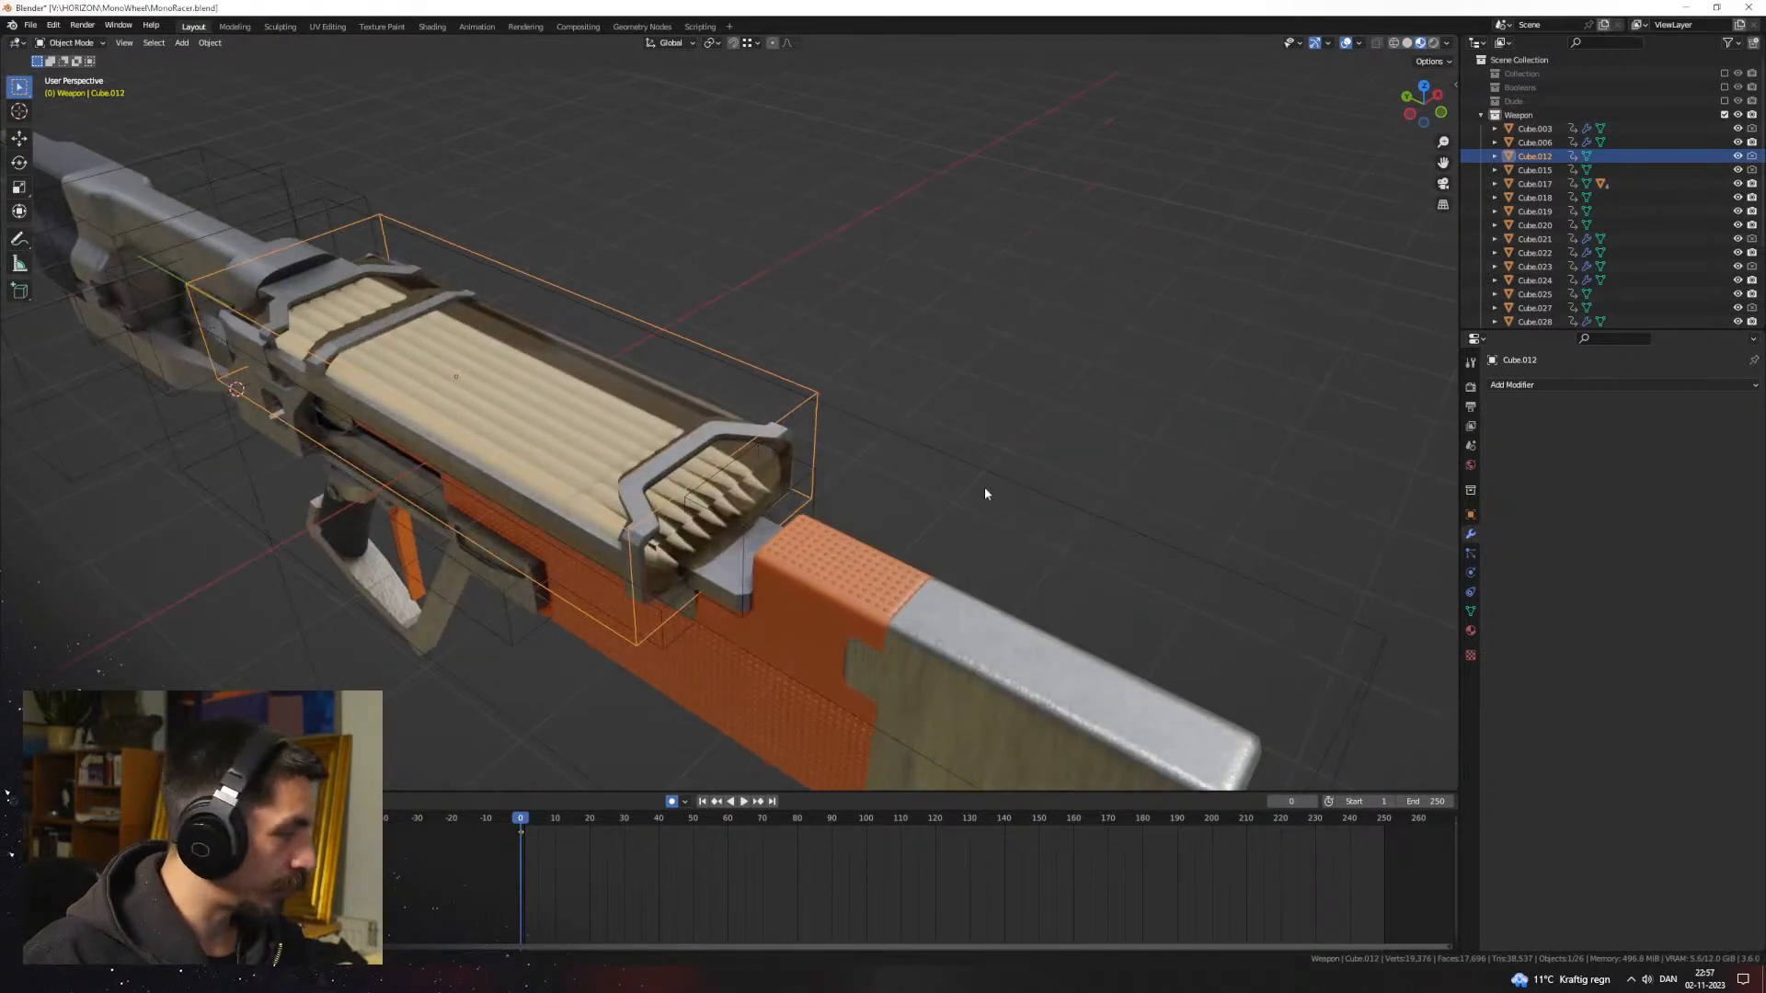
left_click(984, 489)
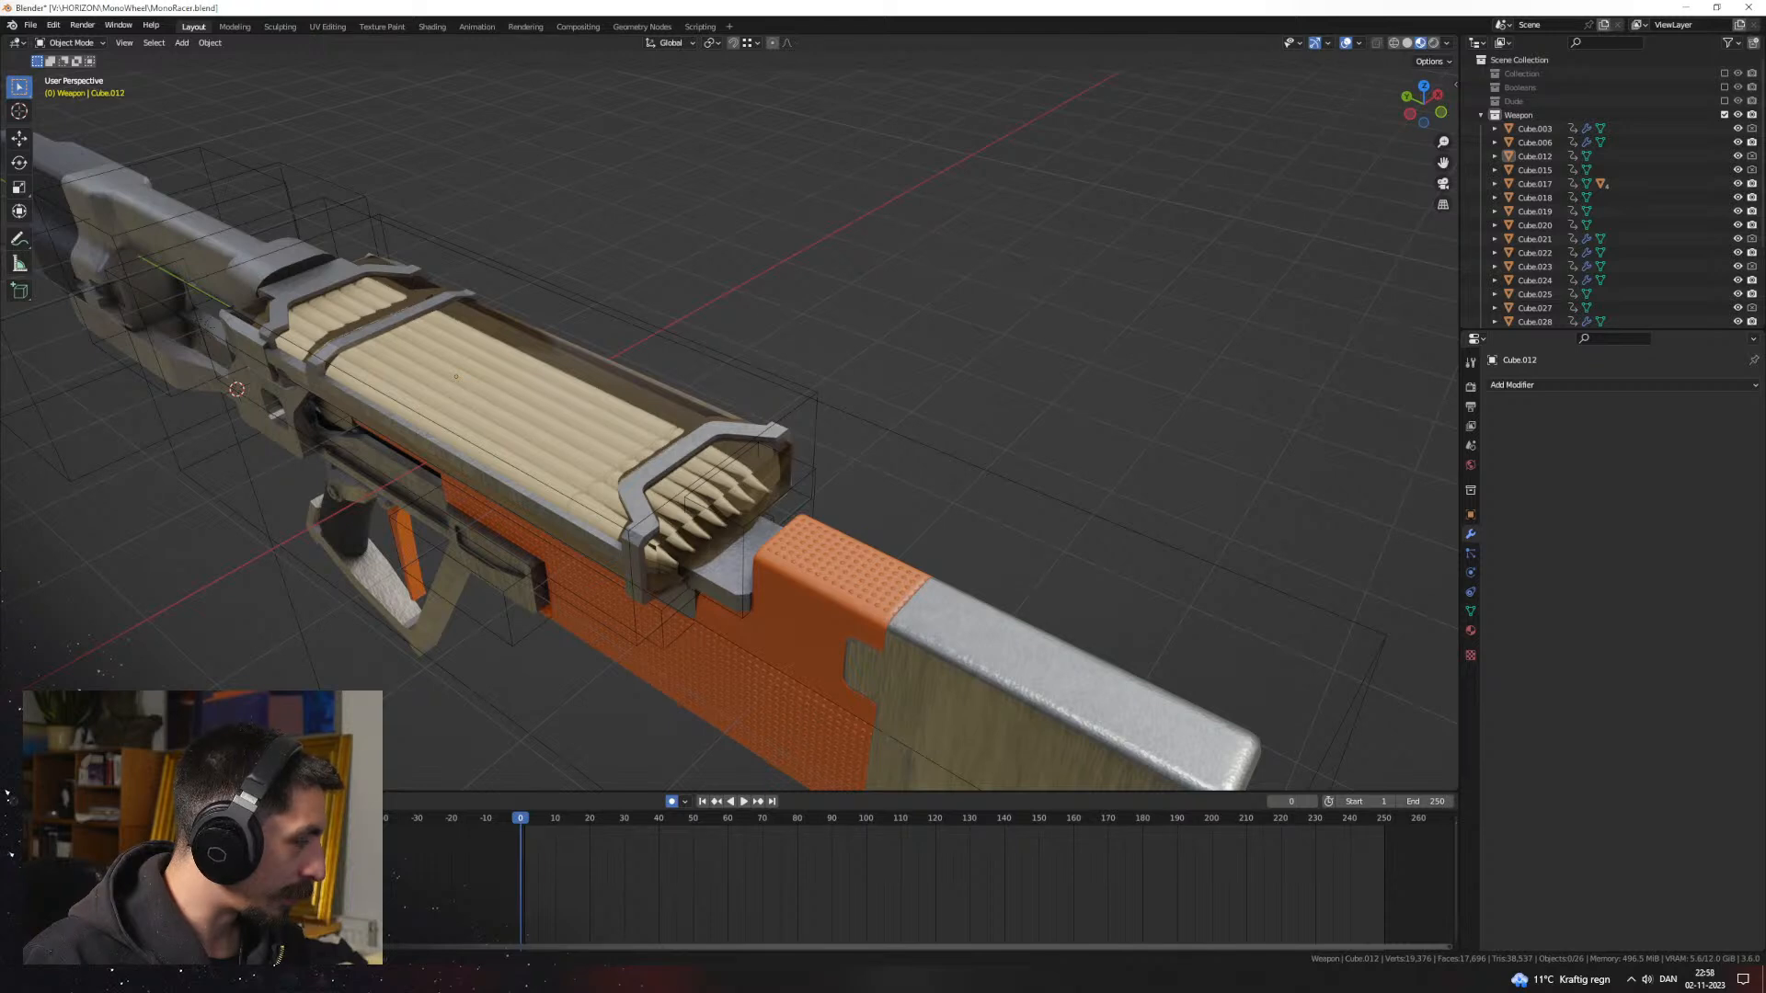
middle_click_drag(471, 552, 883, 555)
Step: In the metal frame mesh, duplicate the entire small block ahead of the ammo cover and raise the copy along Z onto the original
left_click(741, 523)
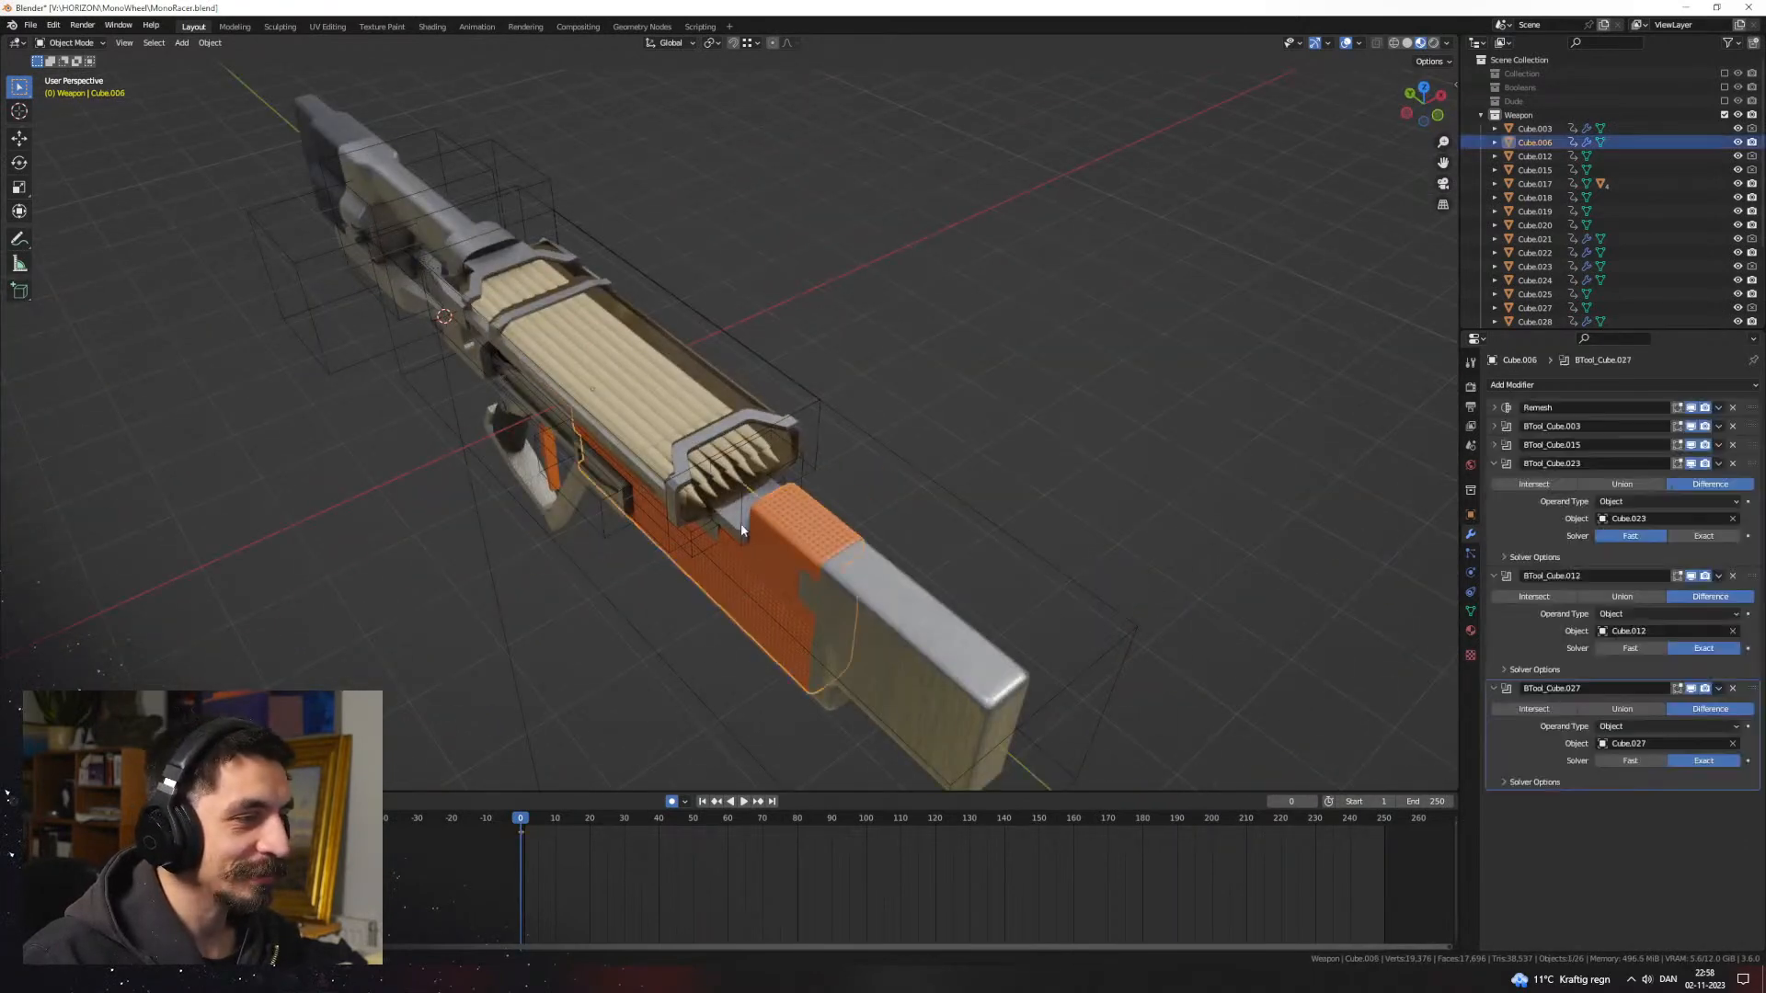
left_click(741, 522)
scroll(854, 521, "up", 4)
key("Tab")
key("z")
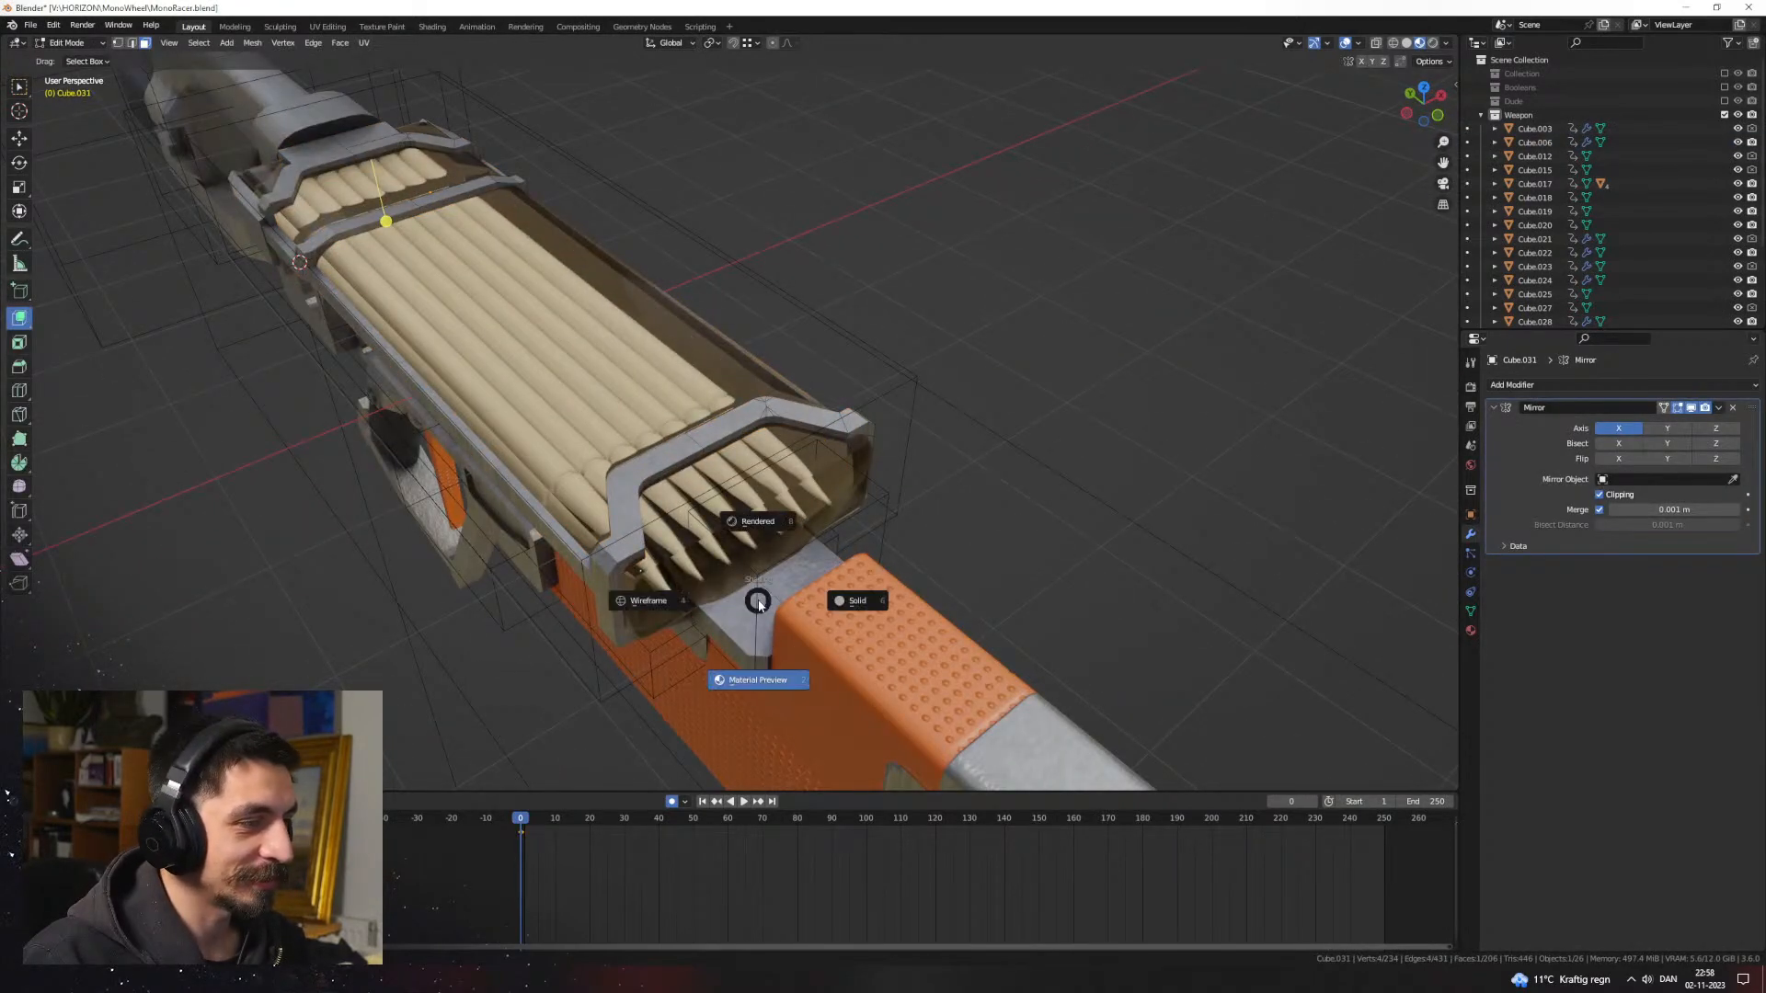
left_click(658, 605)
key("a")
left_click(837, 577)
key("ctrl+l")
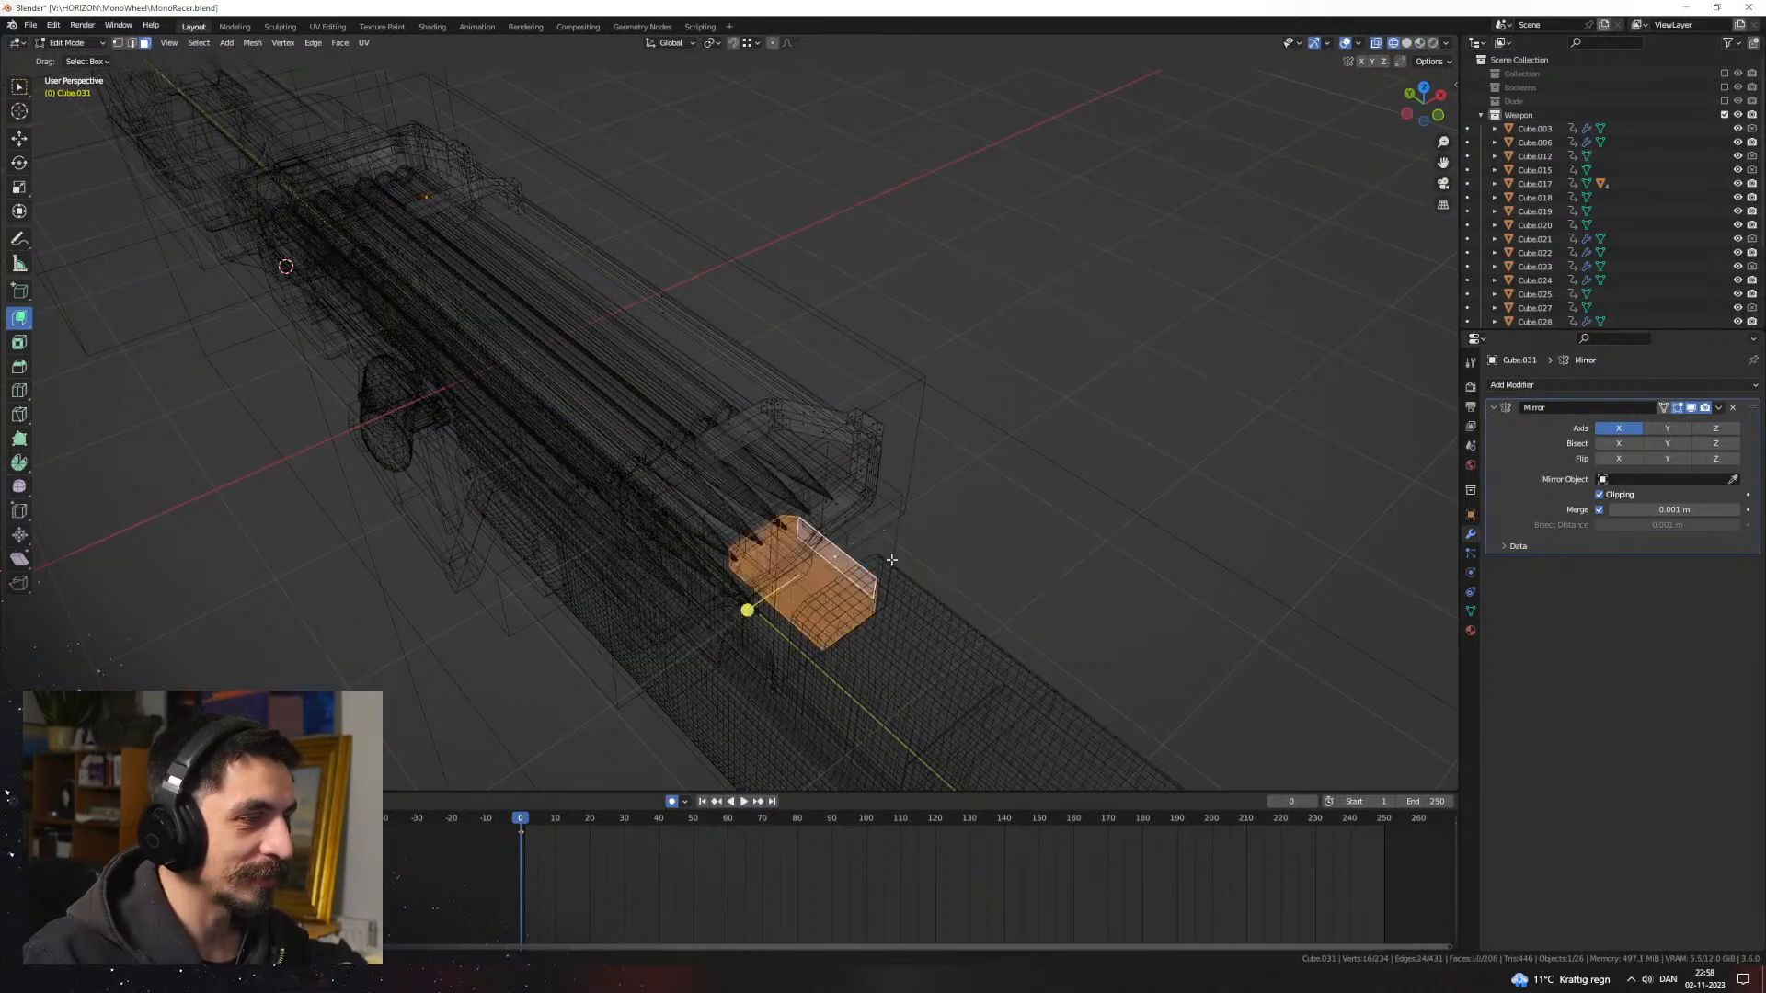
key("z")
left_click(953, 559)
mouse_move(953, 559)
middle_mouse_down()
mouse_move(930, 615)
mouse_move(873, 599)
middle_mouse_up()
scroll(782, 557, "up", 2)
key("e")
key("z")
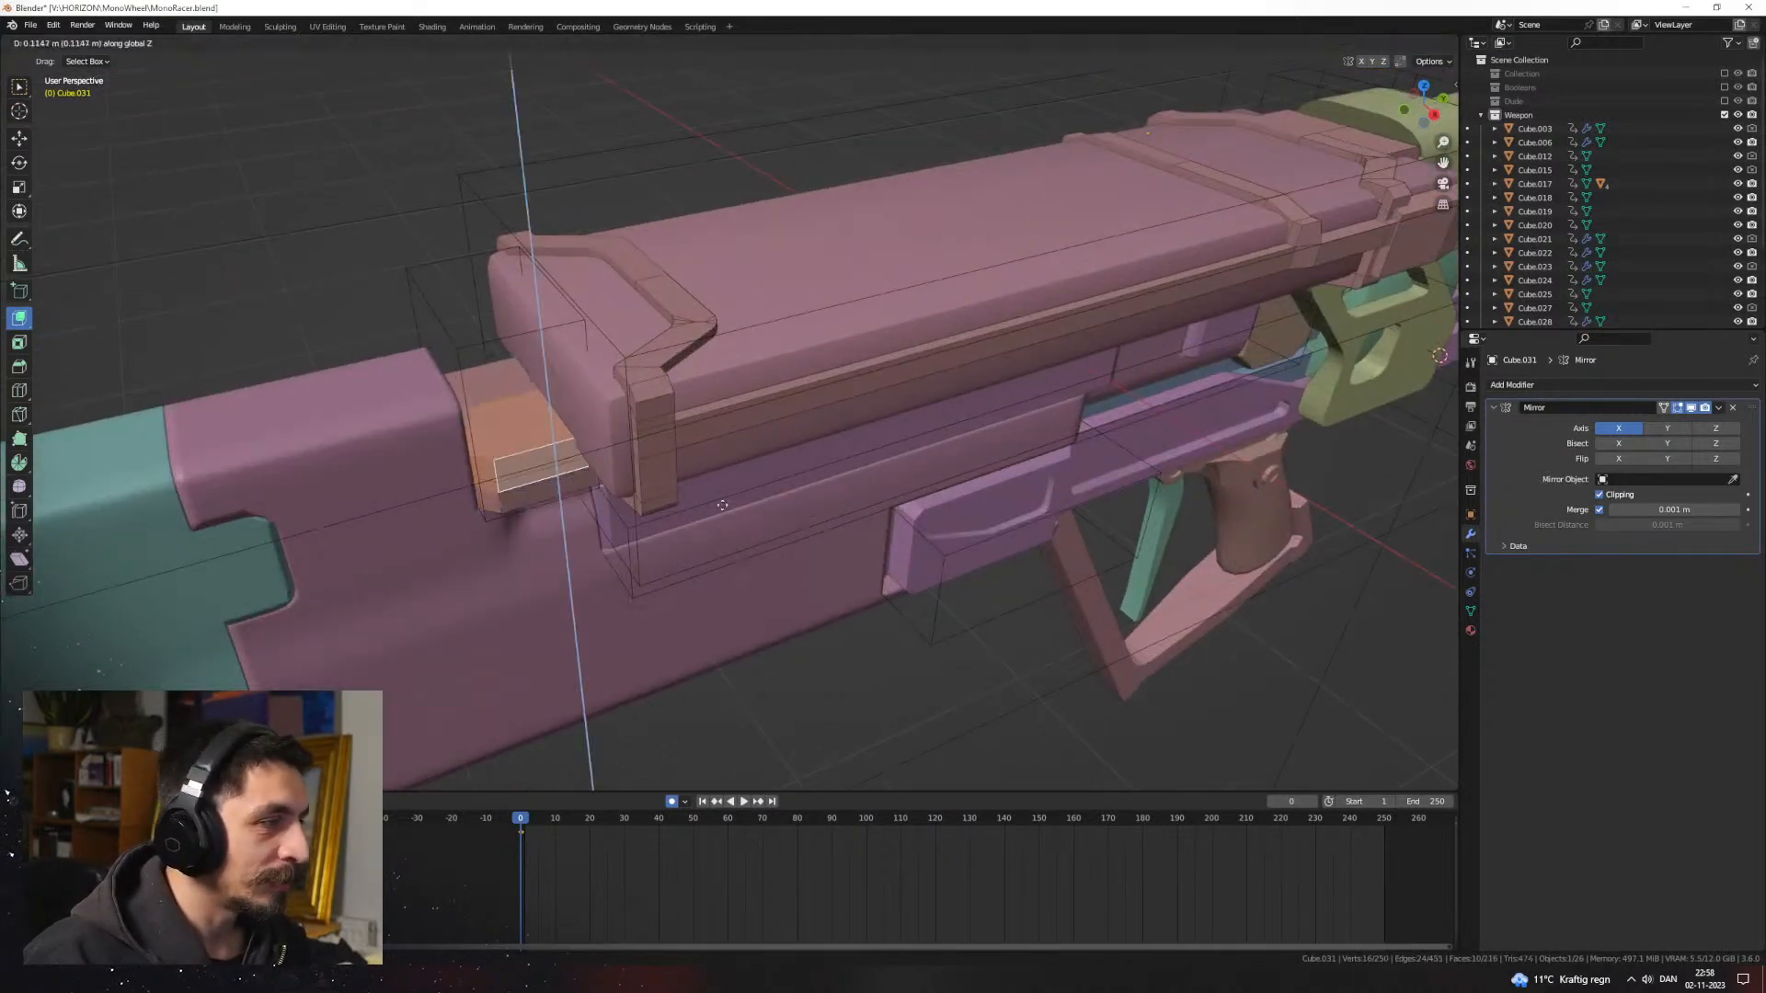
left_click(719, 492)
Step: Raise the top face of the duplicated block along Z and check its height in material preview
middle_click_drag(718, 490, 864, 511, "shift")
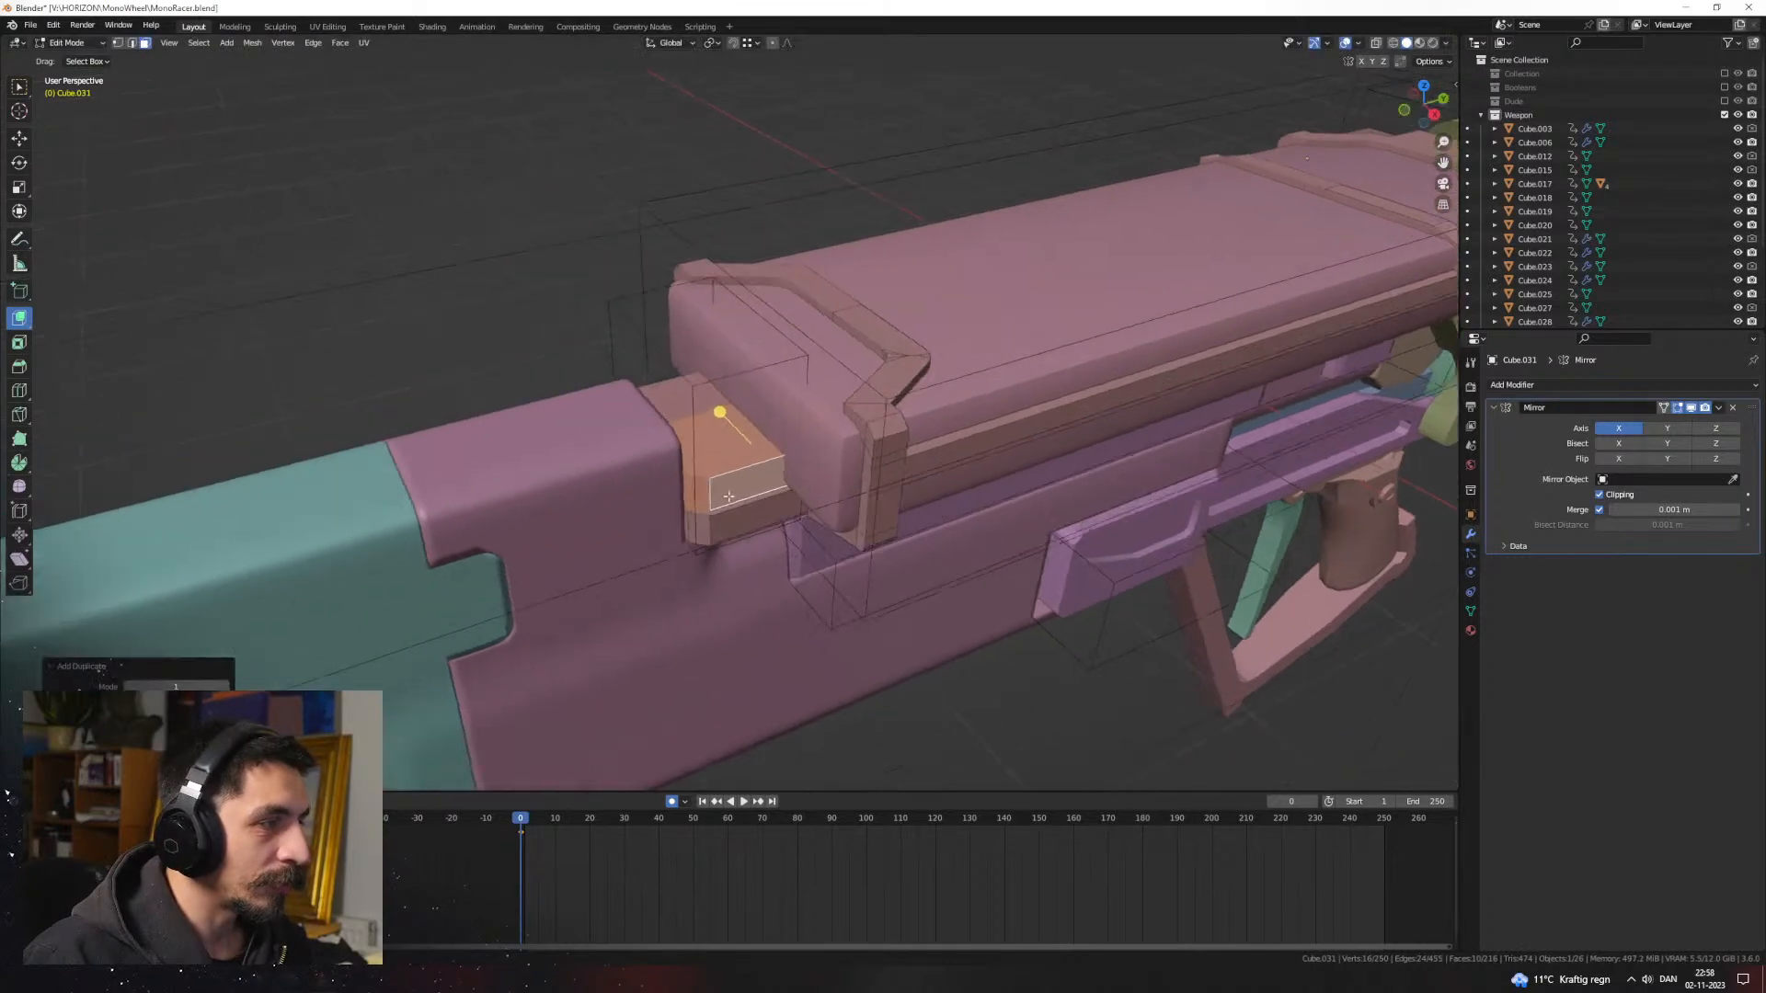
left_click(718, 451)
key("g")
key("z")
left_click(719, 414)
key("z")
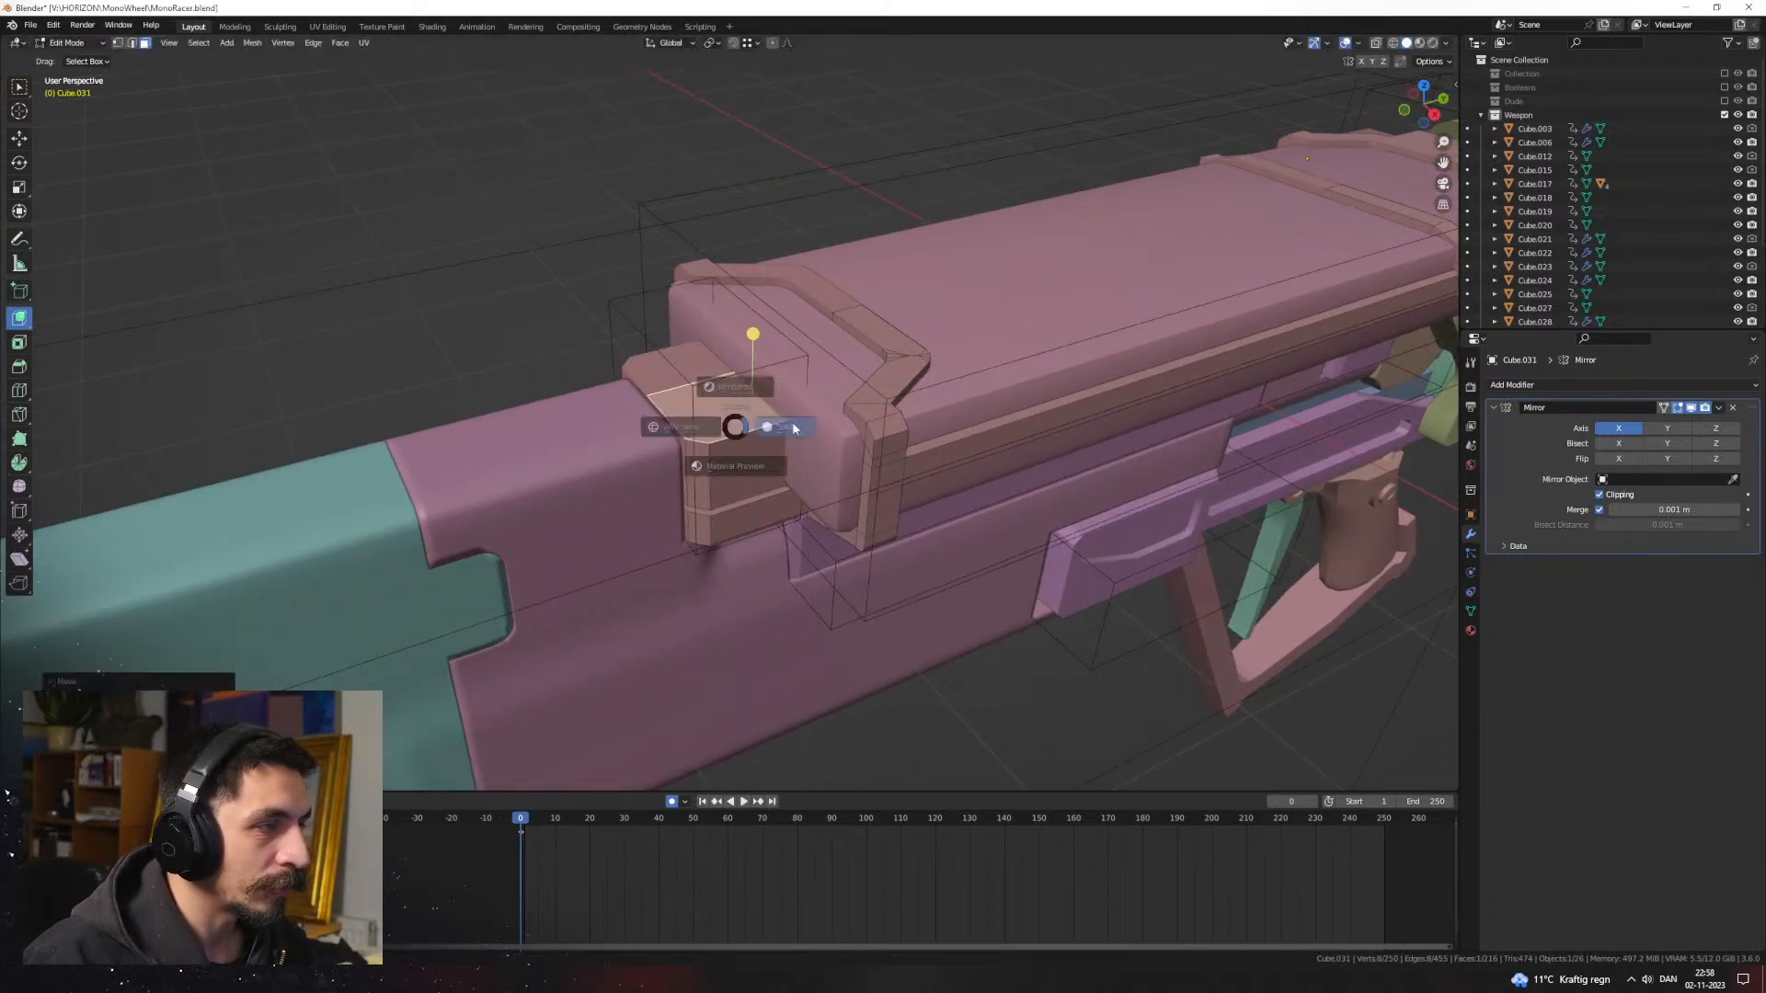
left_click(739, 466)
mouse_move(743, 469)
middle_mouse_down()
mouse_move(922, 521)
mouse_move(840, 500)
mouse_move(810, 515)
mouse_move(799, 585)
mouse_move(766, 467)
middle_mouse_up()
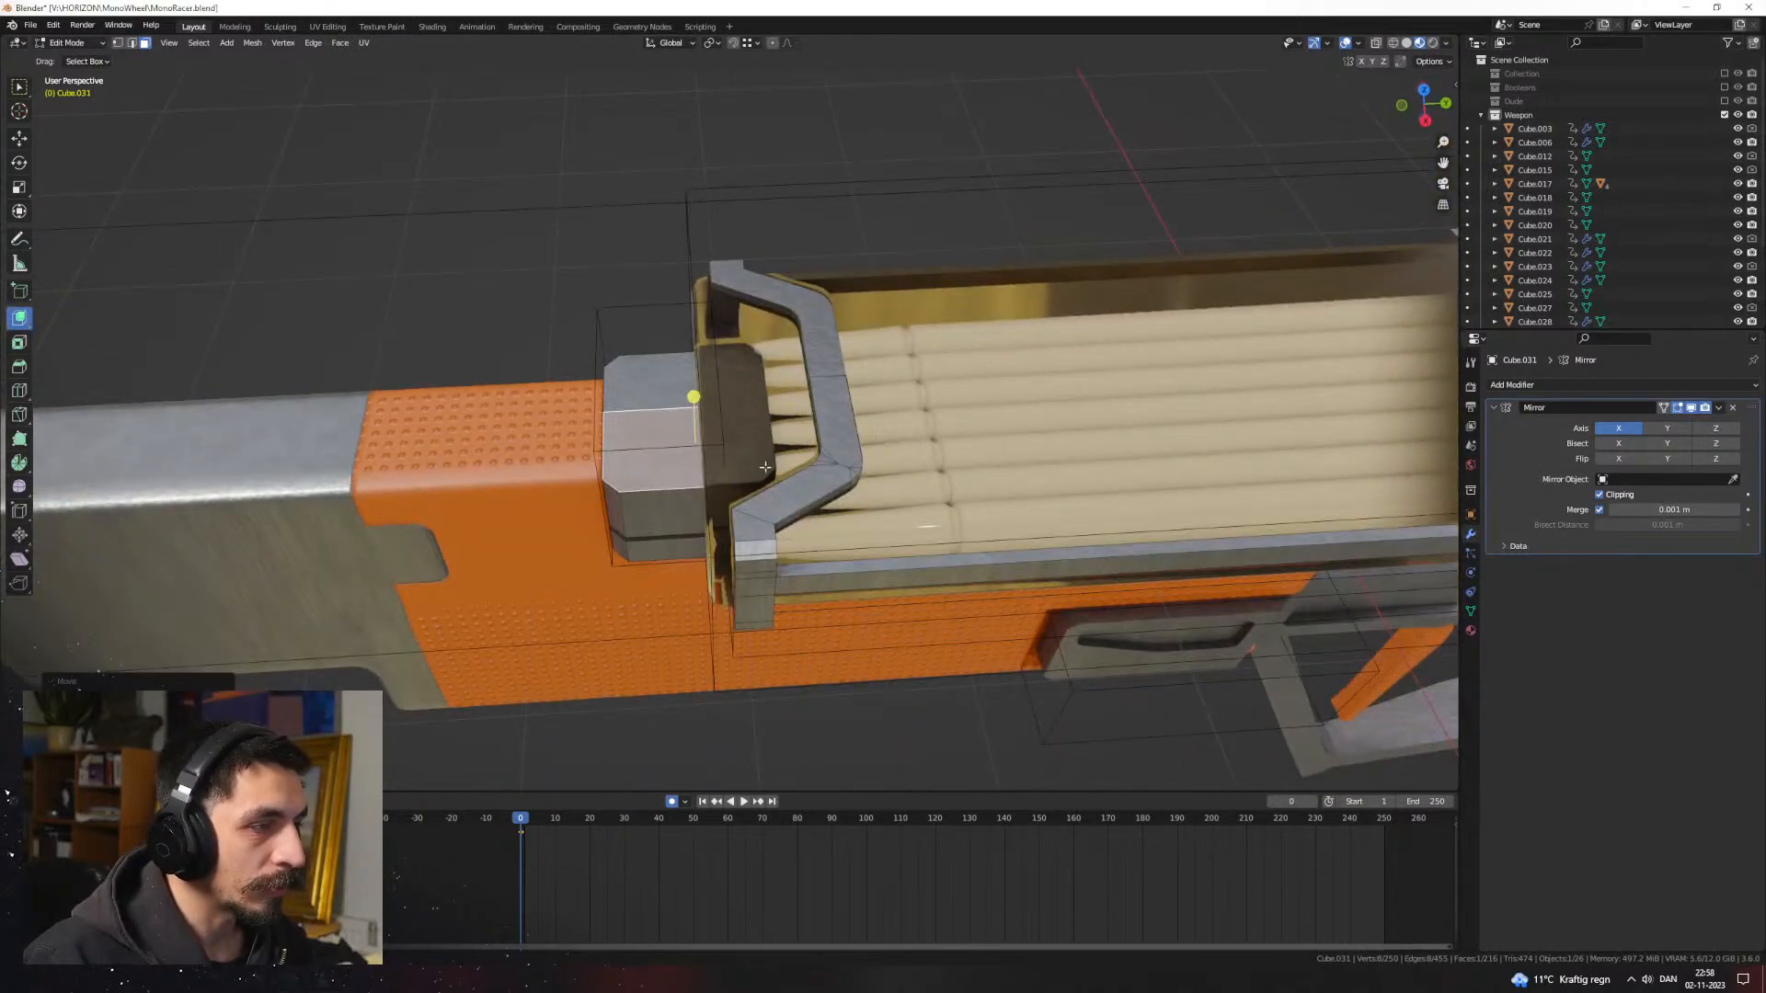
key("z")
left_click(512, 472)
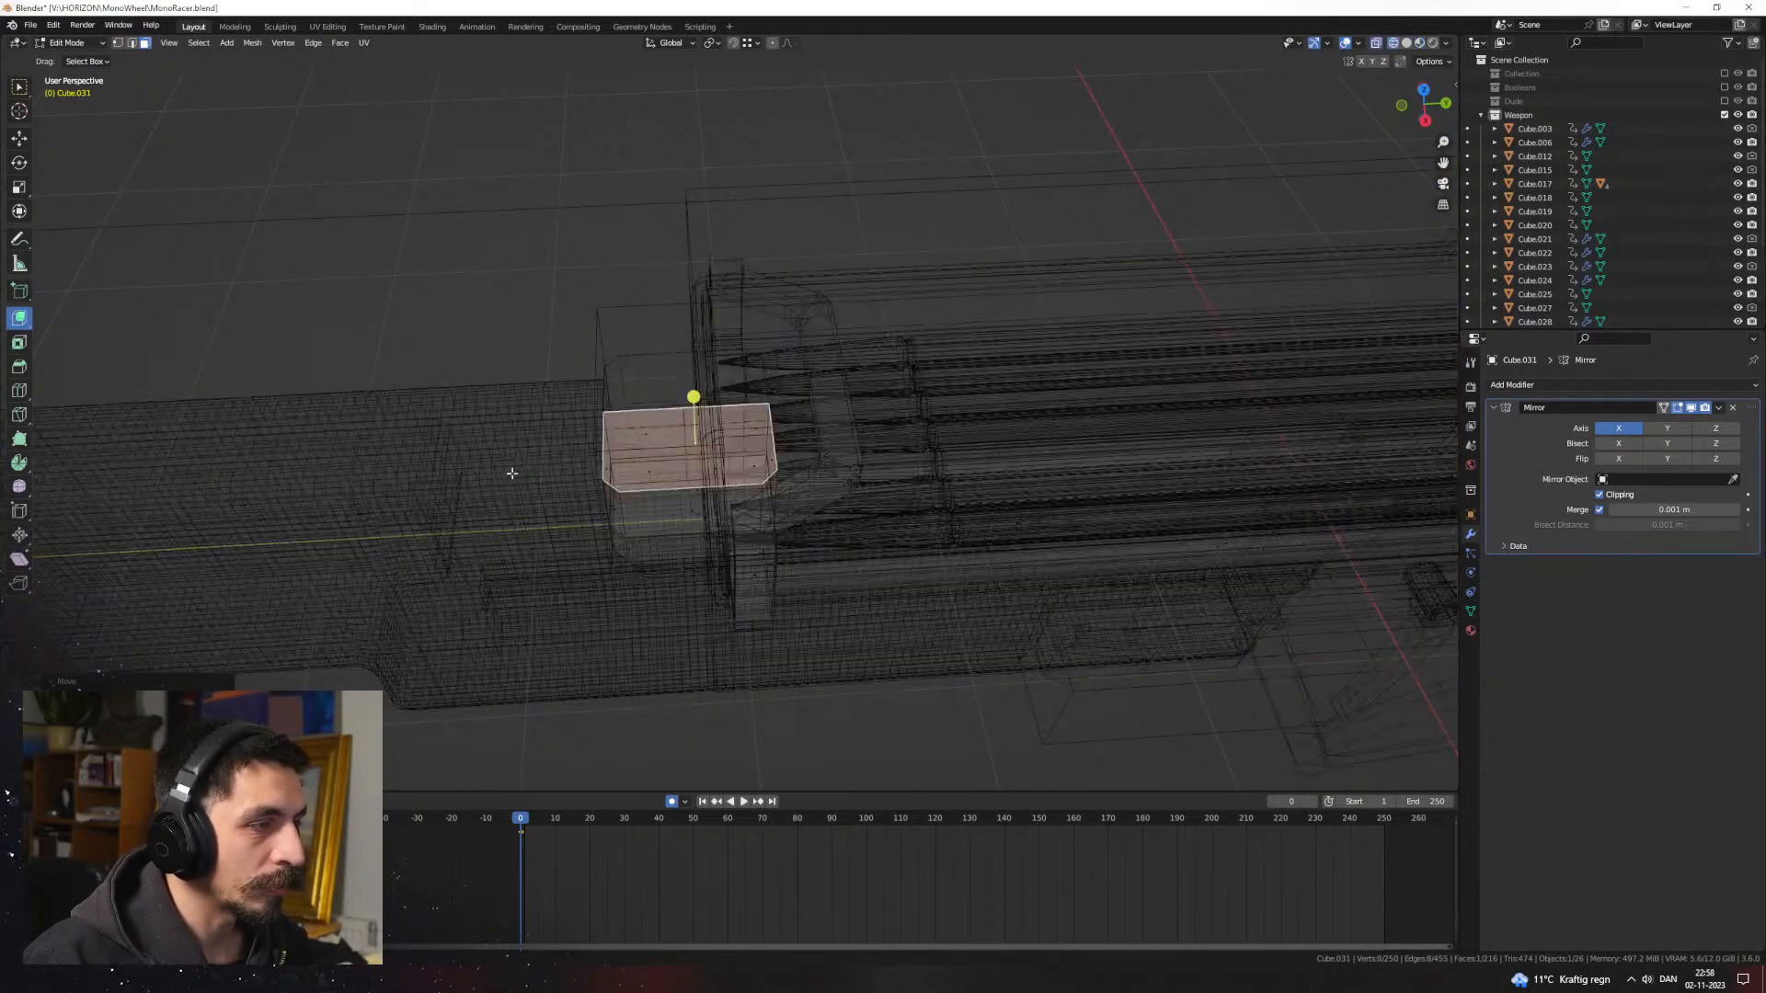
key("z")
mouse_move(789, 489)
middle_mouse_down()
mouse_move(786, 511)
mouse_move(776, 449)
mouse_move(721, 410)
mouse_move(799, 493)
middle_mouse_up()
scroll(799, 493, "up", 3)
key("1")
left_click_drag(828, 320, 695, 469)
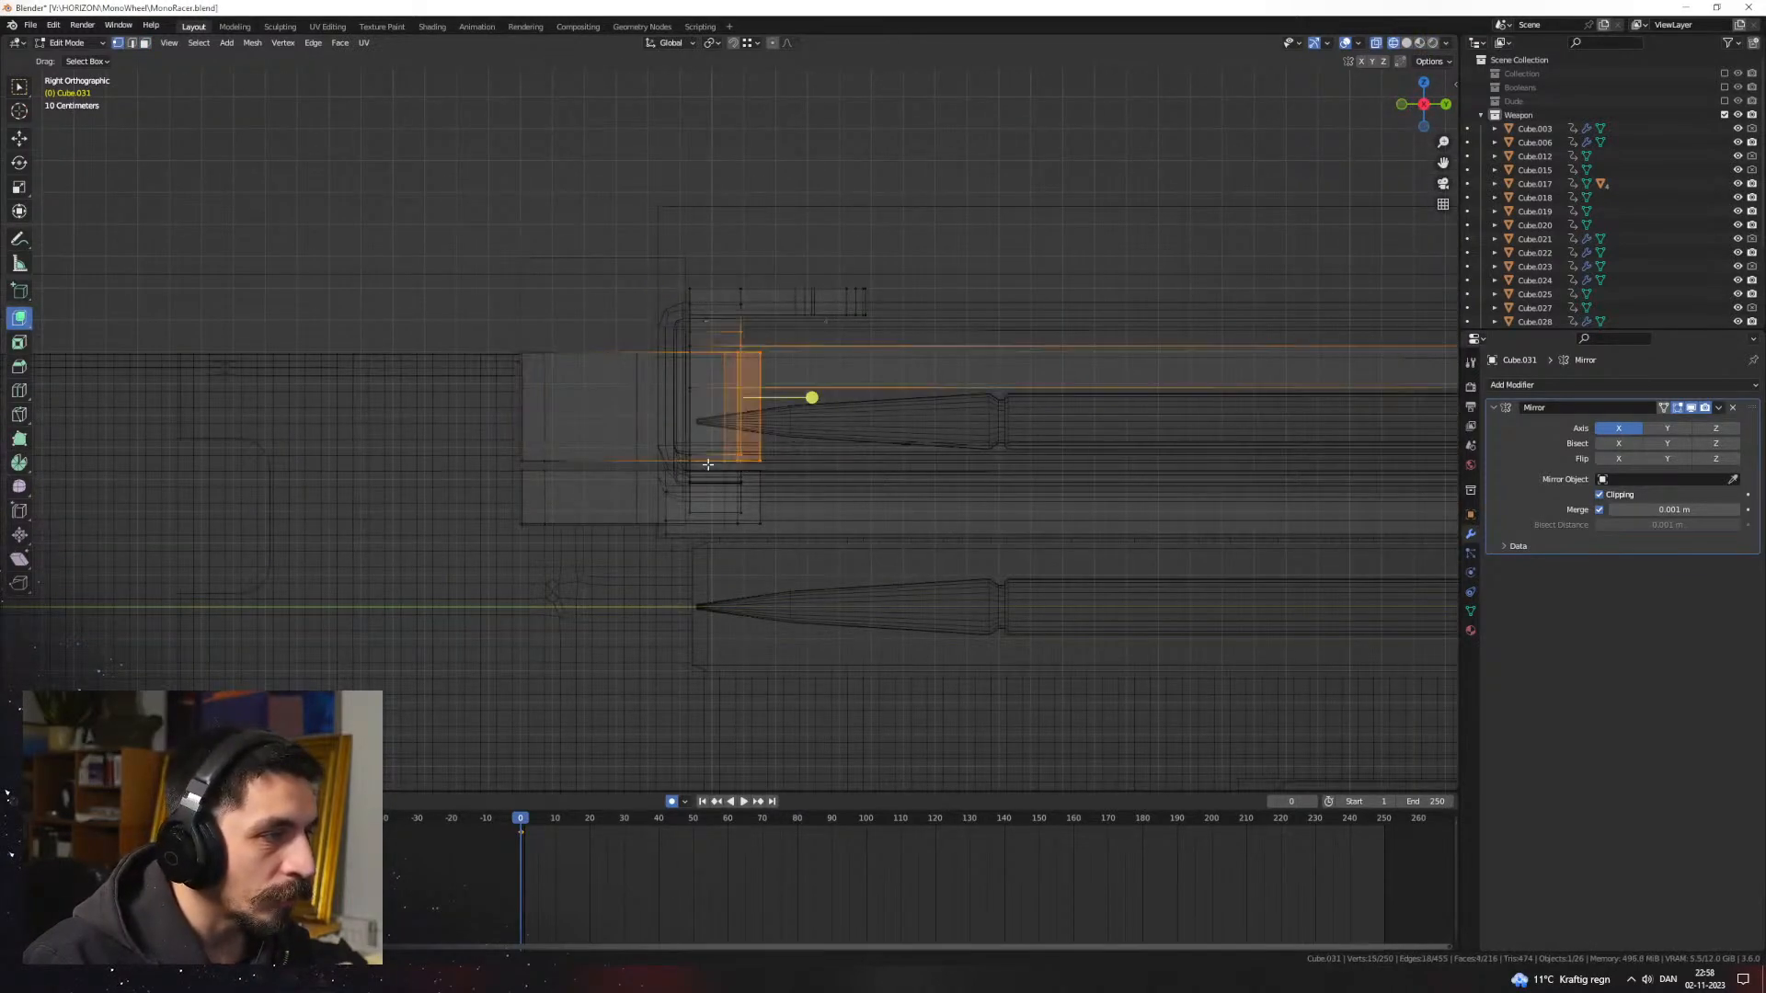
key("z")
left_click(905, 495)
mouse_move(905, 495)
middle_mouse_down()
mouse_move(800, 502)
mouse_move(771, 438)
mouse_move(773, 459)
middle_mouse_up()
Step: Select the upper block's end faces inside the ammo cover and move them along negative Y to shorten the block
key("z")
left_click(721, 504)
key("3")
left_click(771, 455)
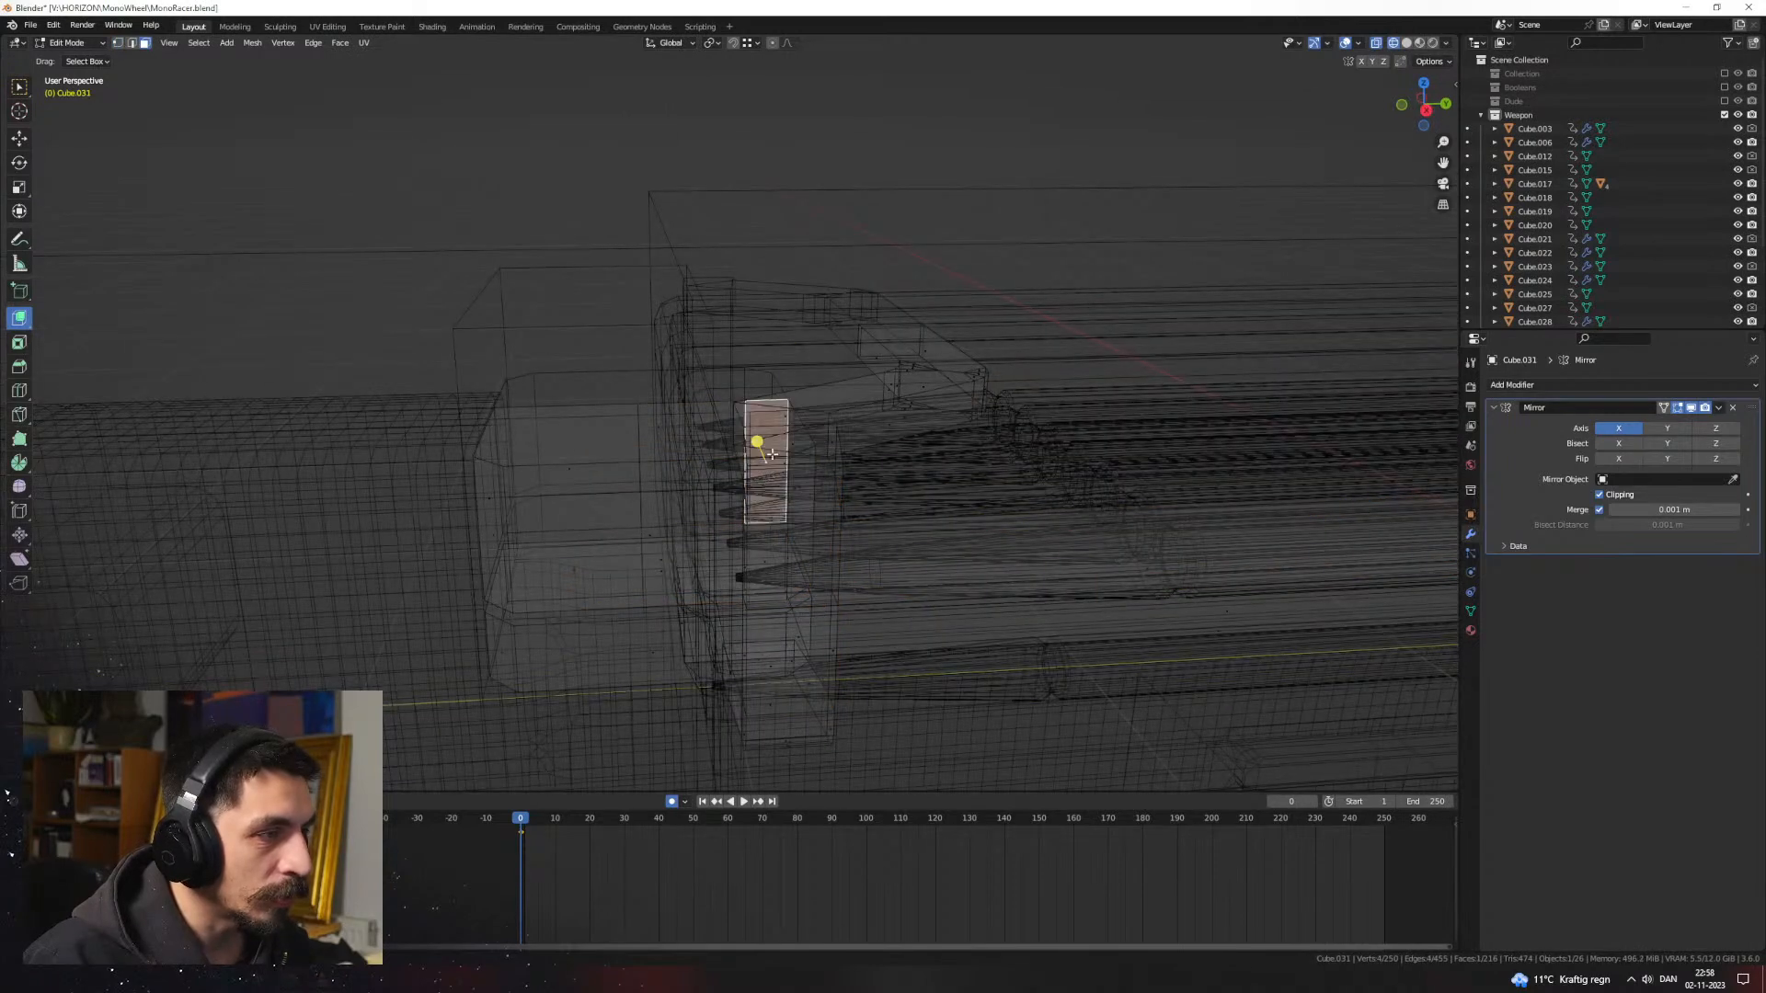
left_click(802, 513, "ctrl")
key("ctrl+z")
left_click(809, 521, "ctrl")
key("z")
left_click(919, 526)
middle_click_drag(919, 526, 953, 556)
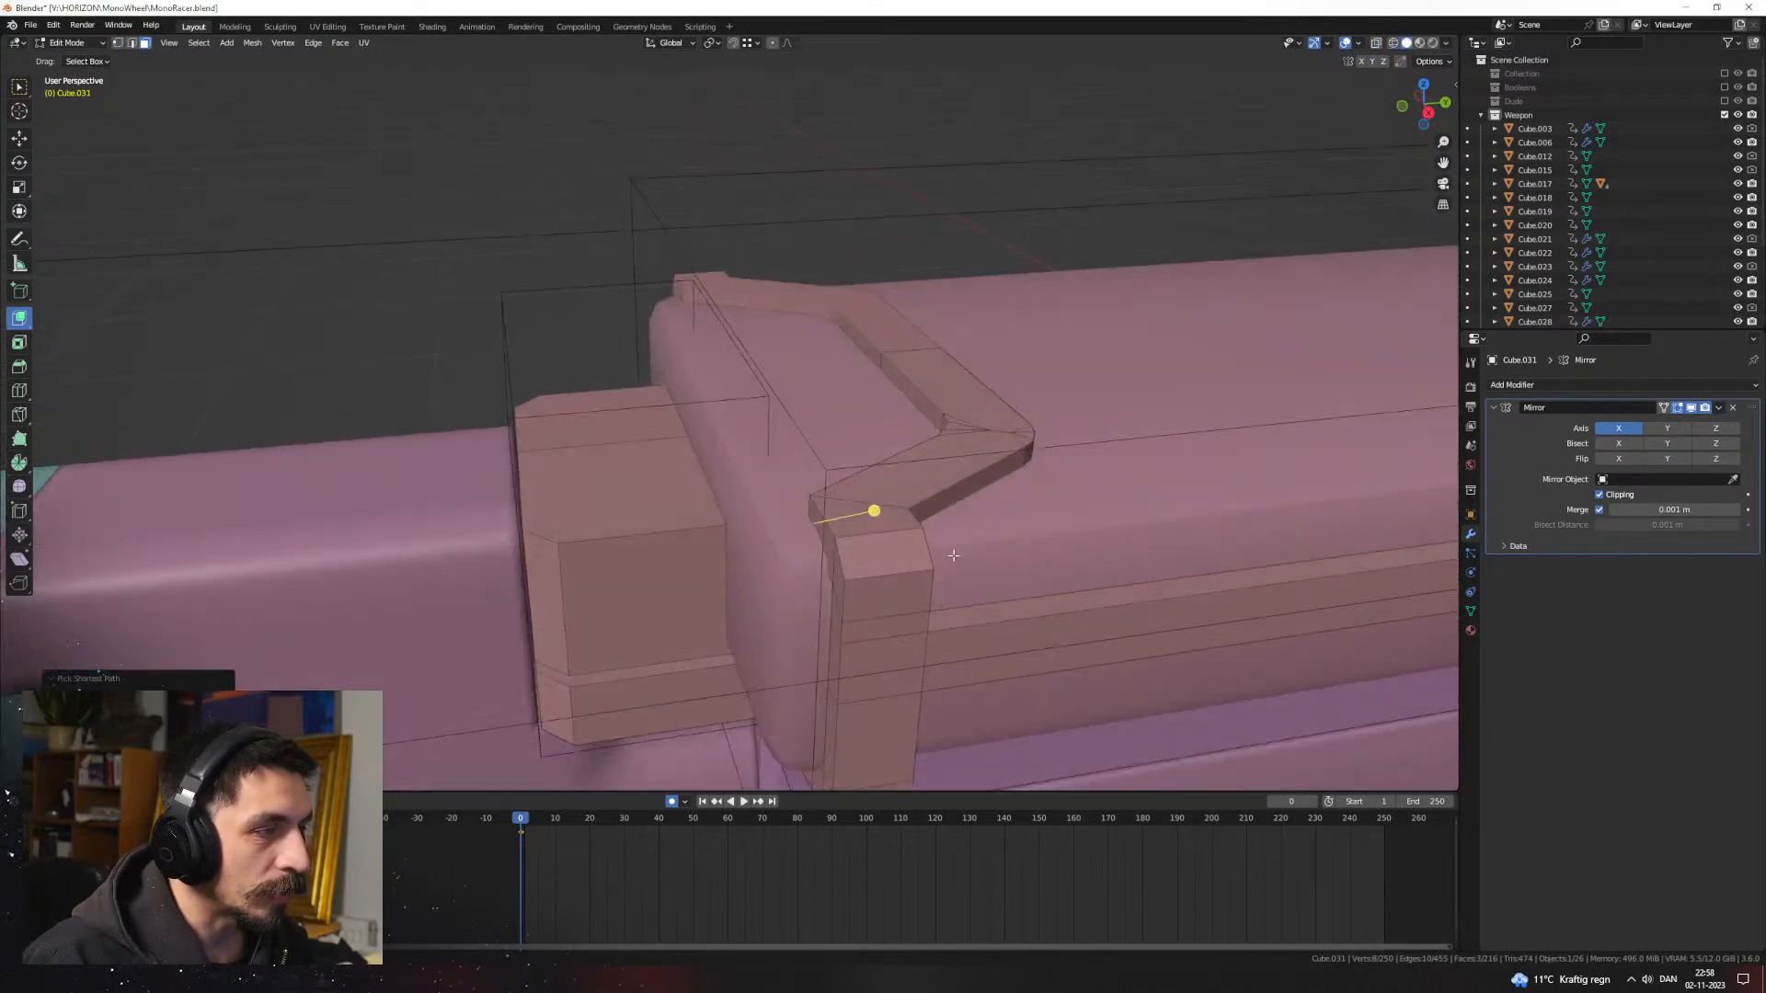
key("g")
key("x")
key("y")
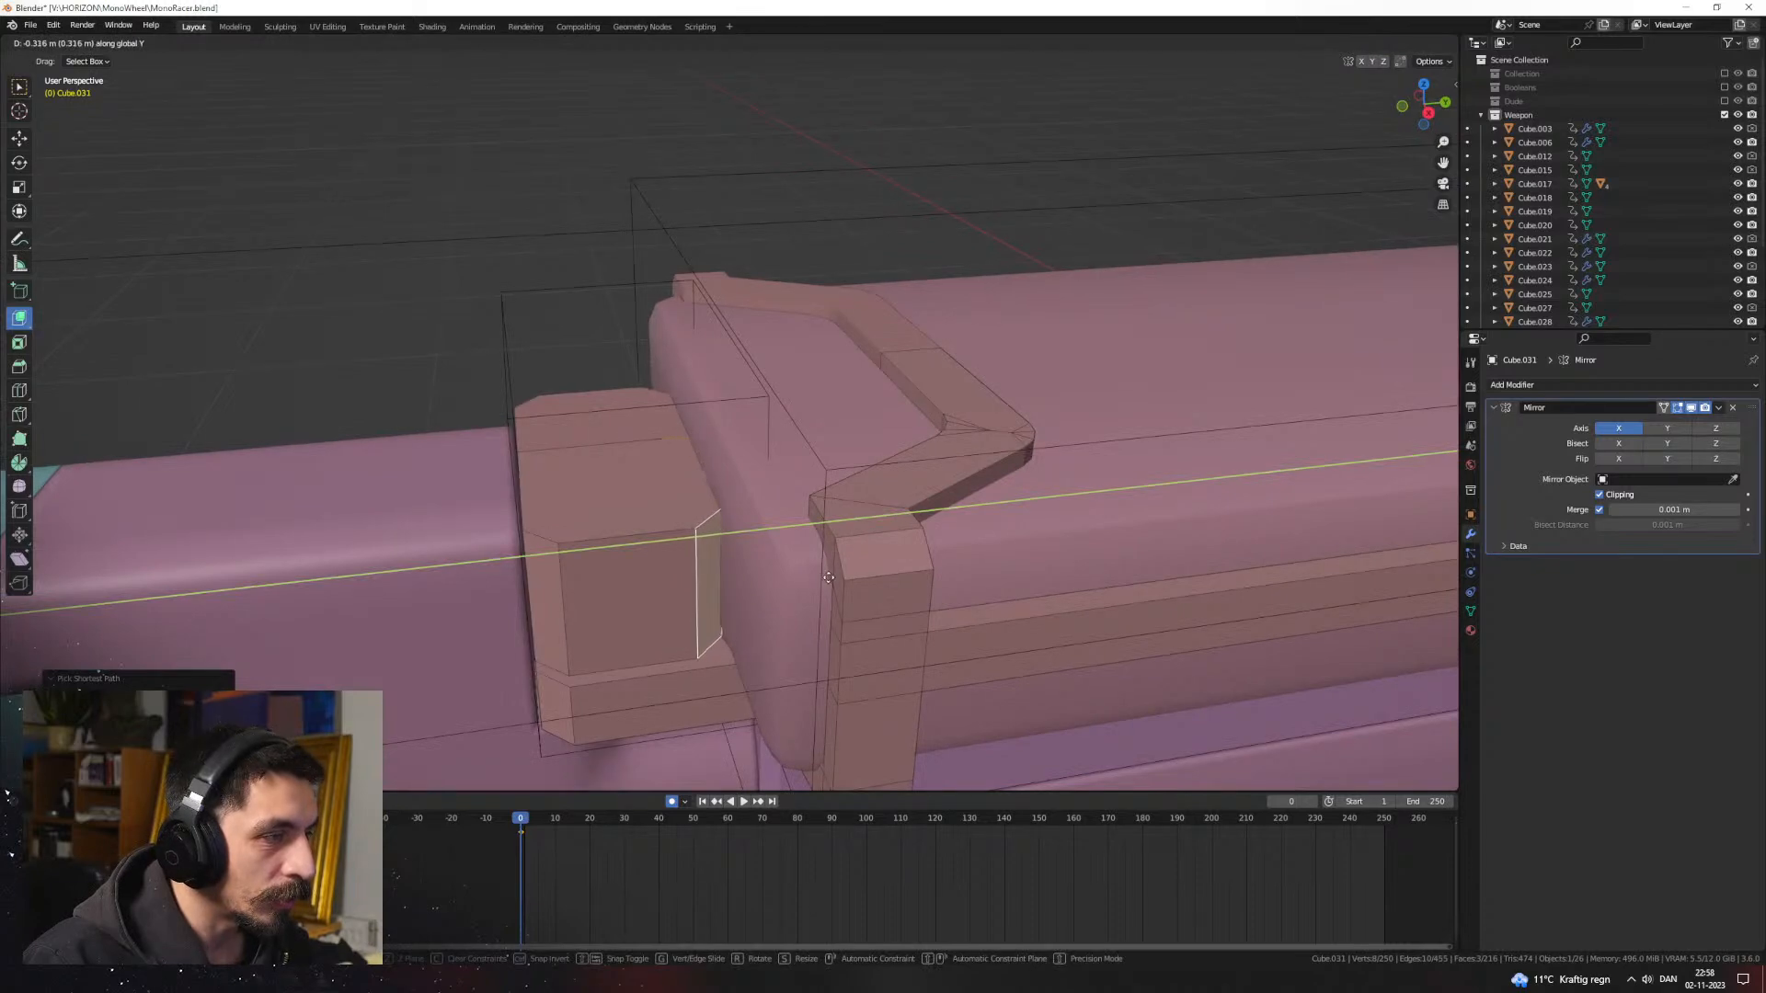
left_click(793, 573)
Step: Duplicate the upper block's top face and extrude the copy upward into a slab
middle_click_drag(769, 571, 874, 563)
key("z")
left_click(875, 642)
mouse_move(612, 572)
middle_mouse_down()
mouse_move(540, 540)
mouse_move(926, 508)
mouse_move(757, 374)
mouse_move(791, 340)
mouse_move(690, 418)
middle_mouse_up()
left_click(756, 375)
key("e")
left_click(683, 427)
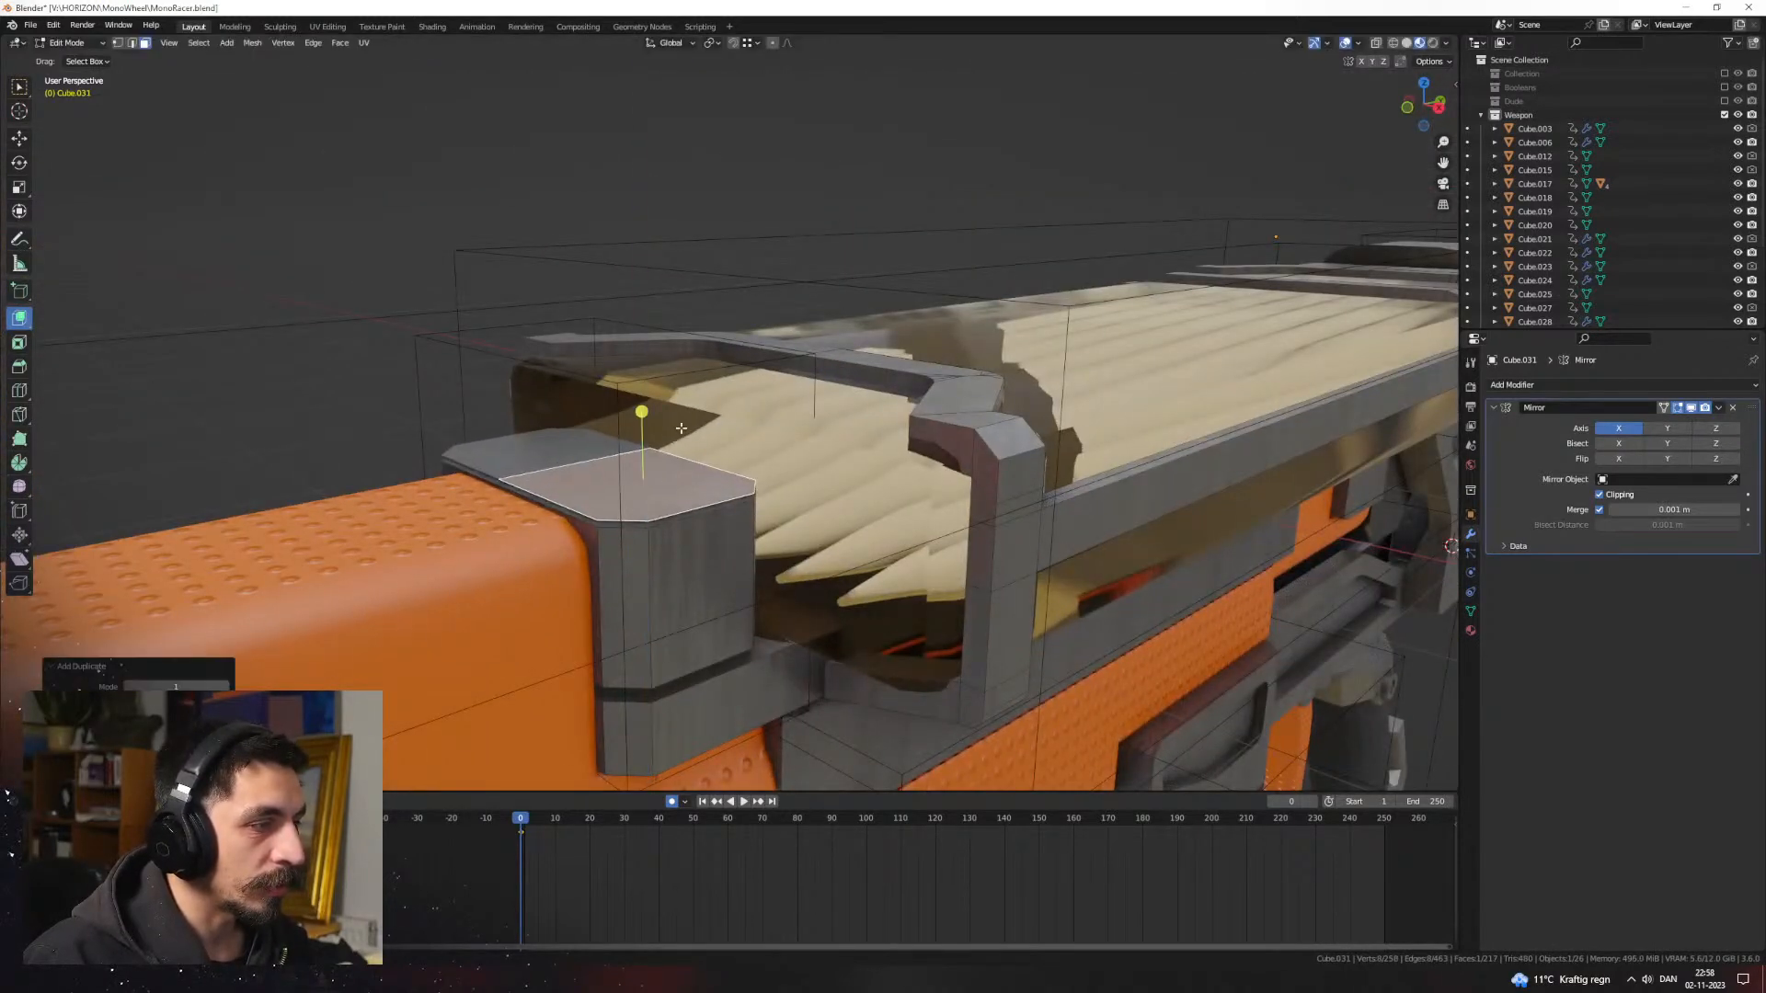
key("e")
left_click(682, 353)
Step: Extrude the slab's angled corner face about 0.42 m along its normal to form a diagonal arm reaching the front bracket
middle_click_drag(683, 352, 566, 414)
left_click(602, 470)
middle_click_drag(605, 472, 713, 504)
key("e")
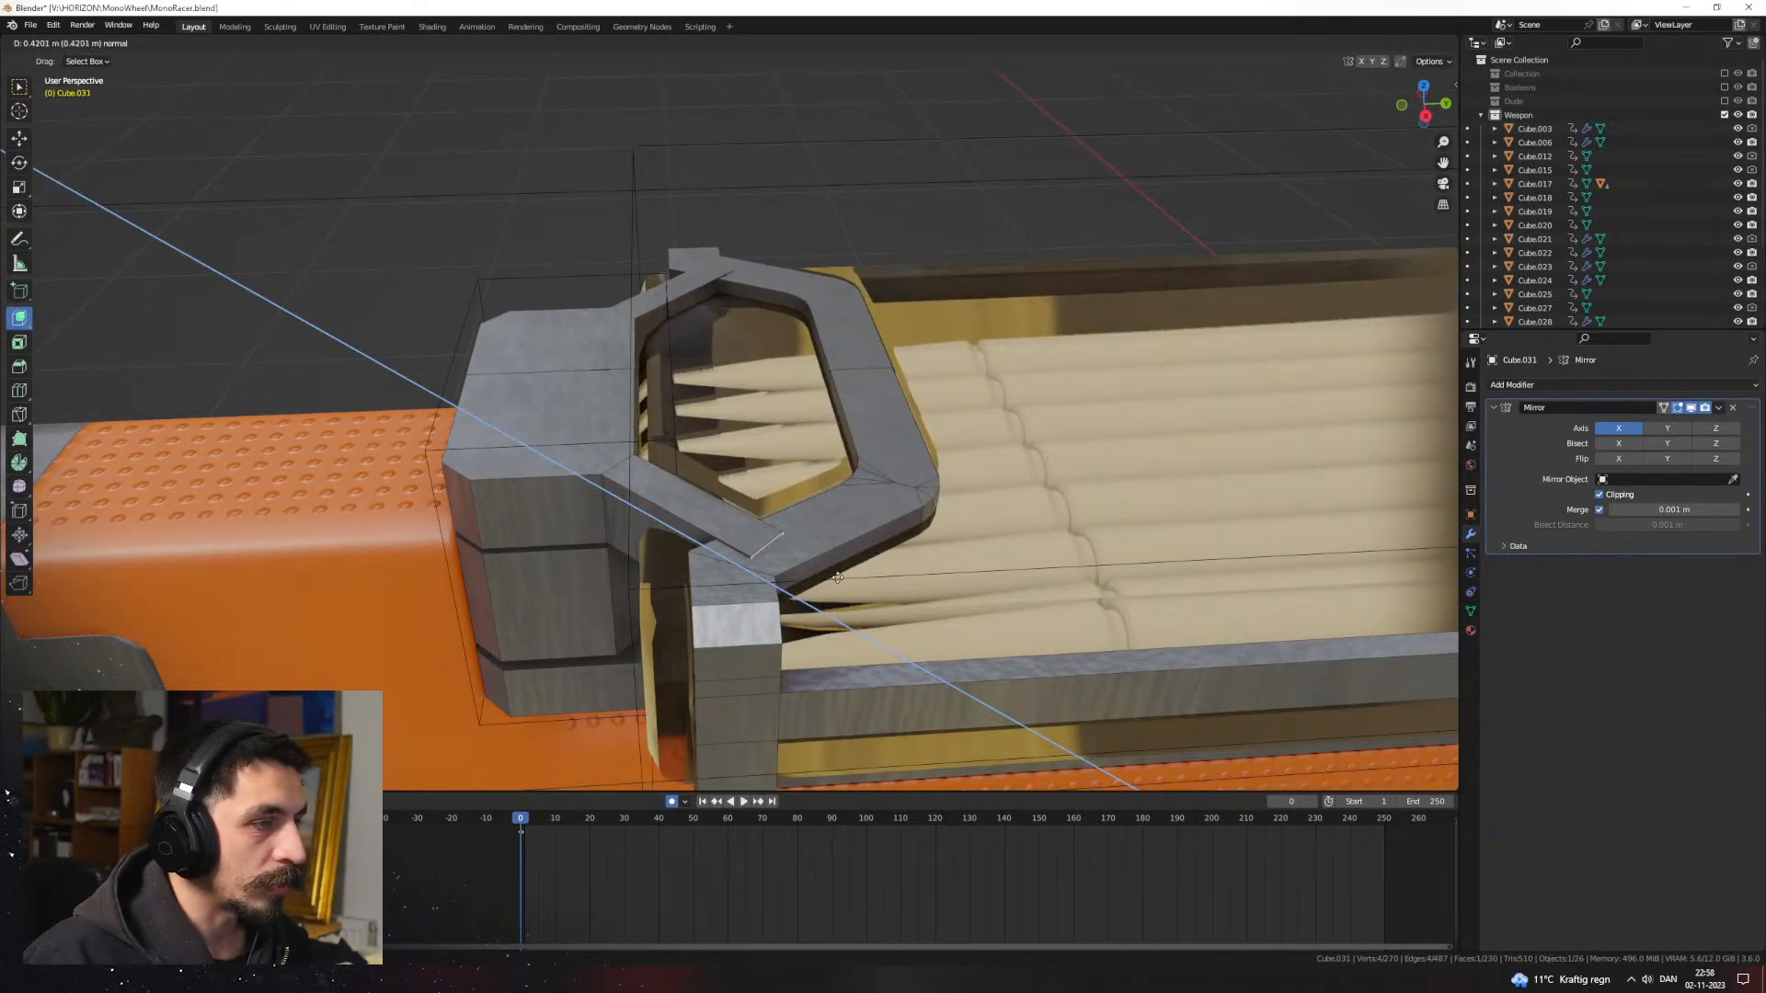
left_click(835, 581)
middle_click_drag(808, 591, 1057, 529)
key("Tab")
left_click(896, 373)
middle_click_drag(896, 372, 1022, 396)
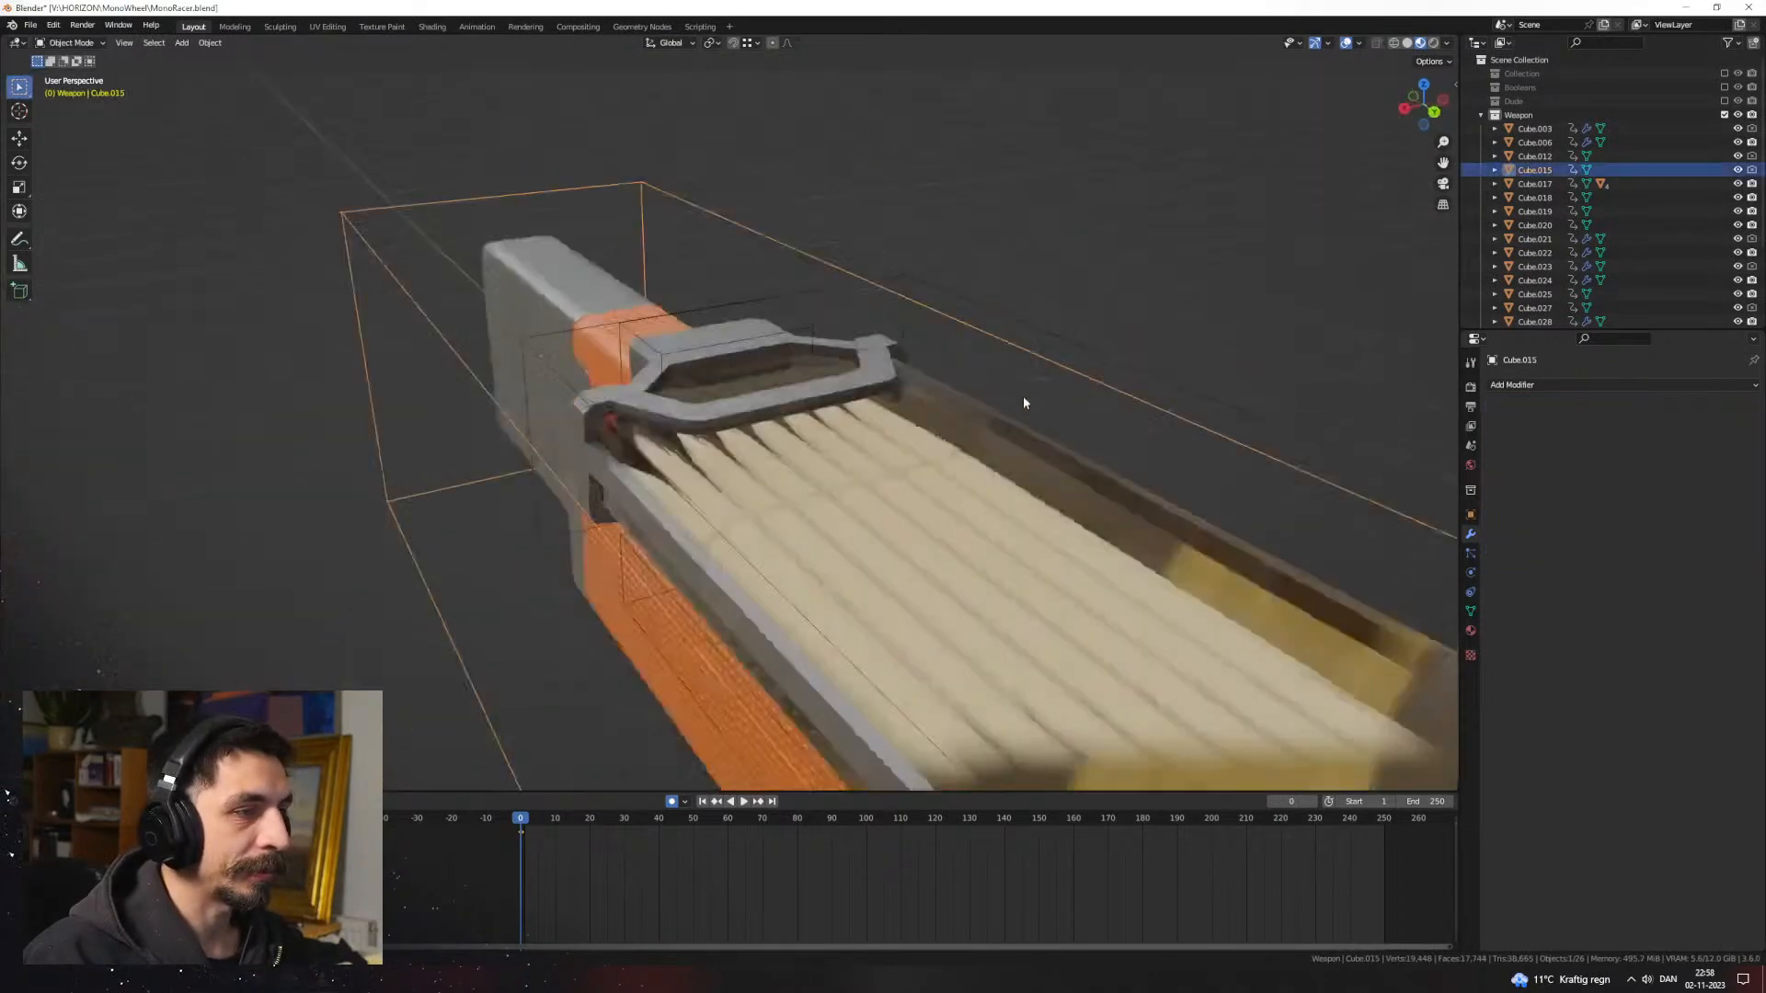
Step: Raise the top faces of the front slab and its diagonal arm by about 0.037 m along Z
middle_click_drag(782, 502, 887, 487)
scroll(878, 487, "up", 3)
key("Tab")
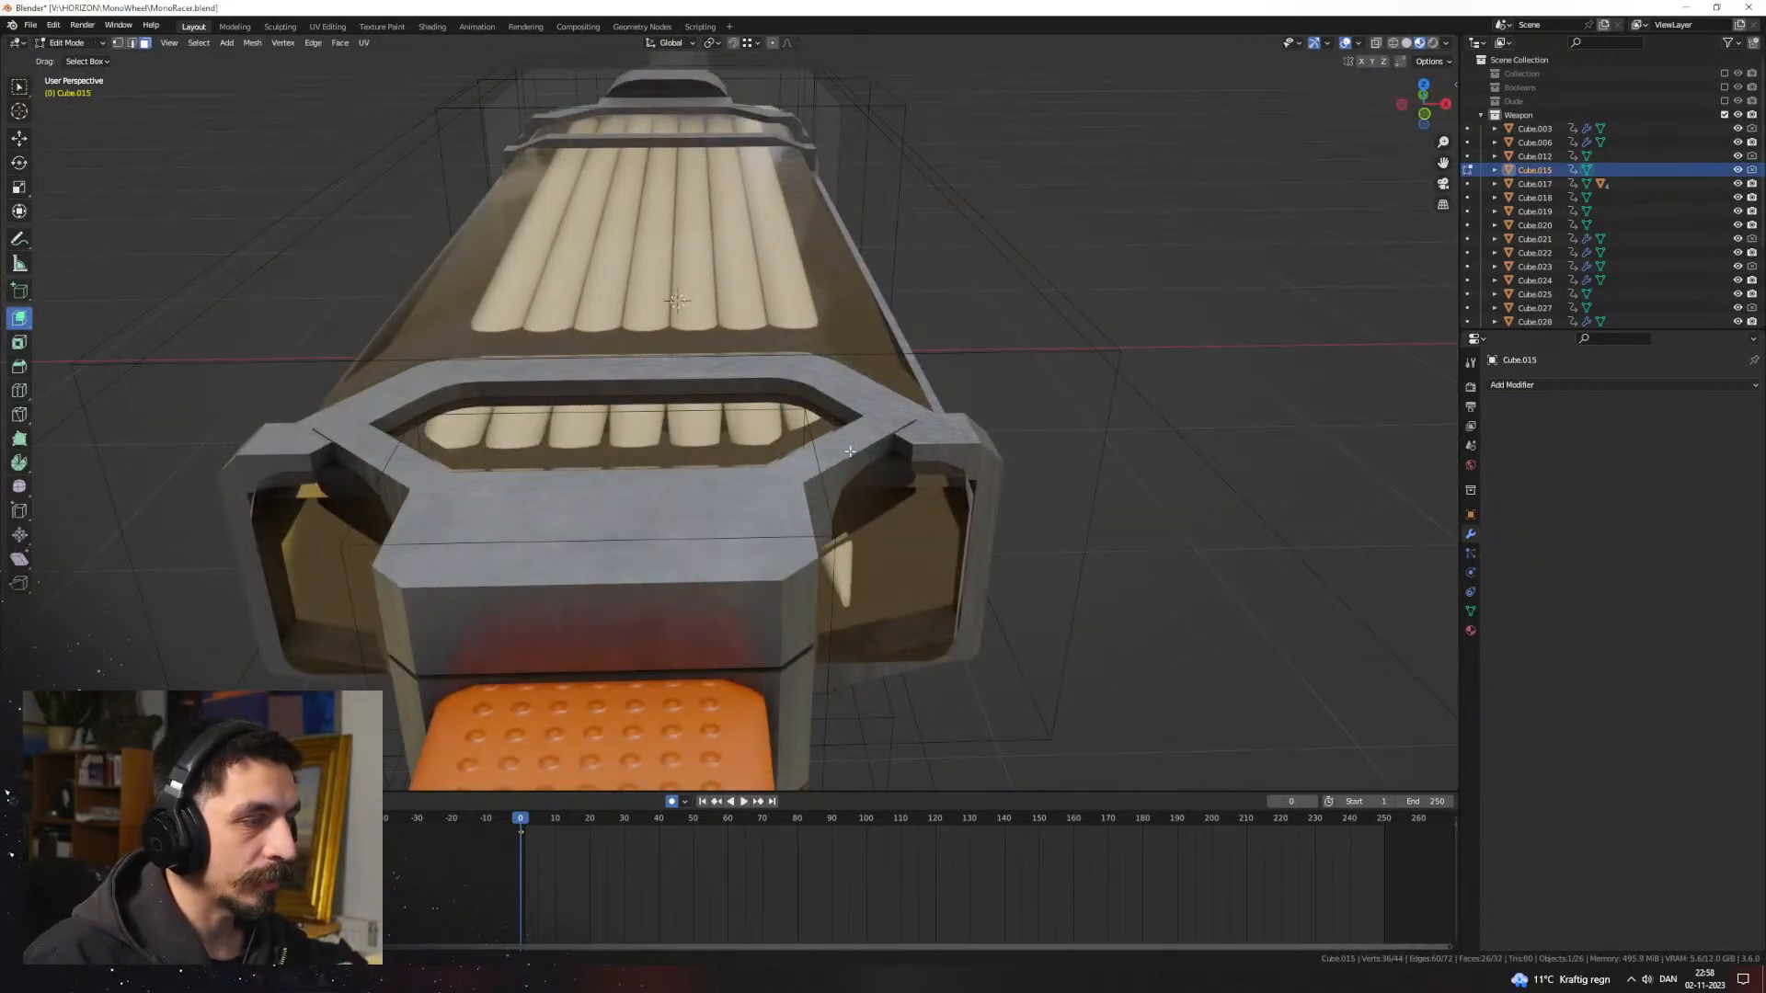
left_click(842, 459)
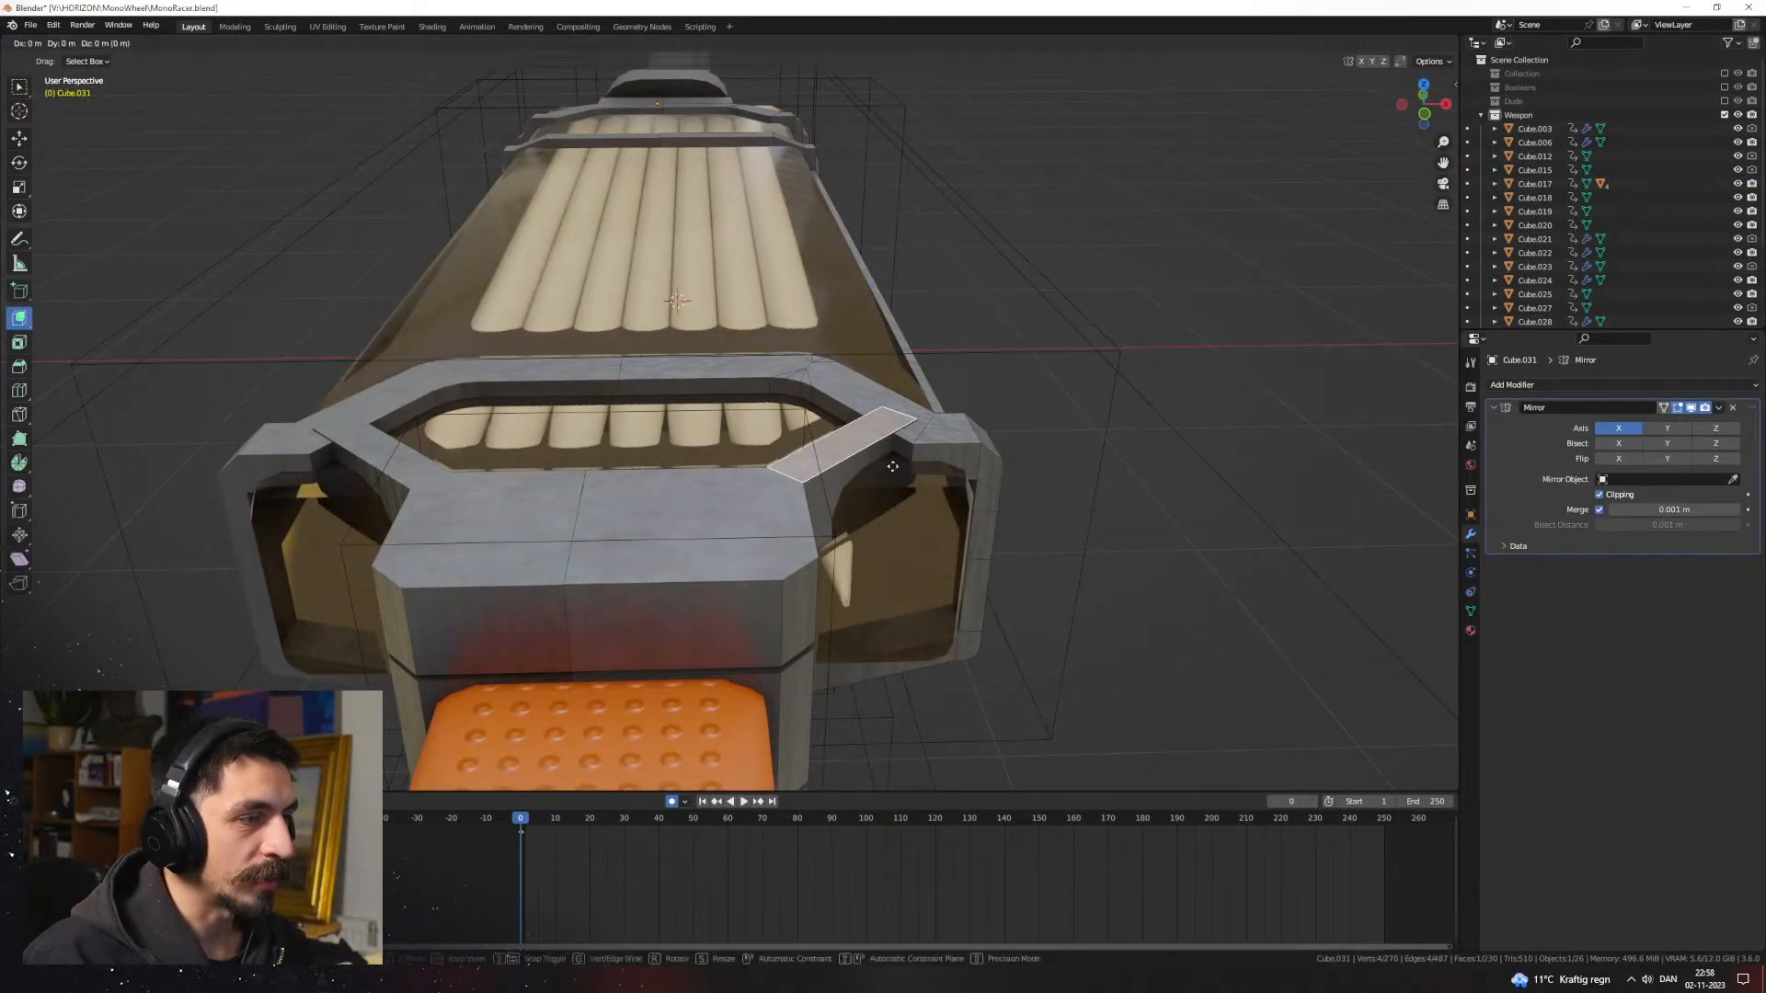
left_click(702, 512, "shift")
key("g")
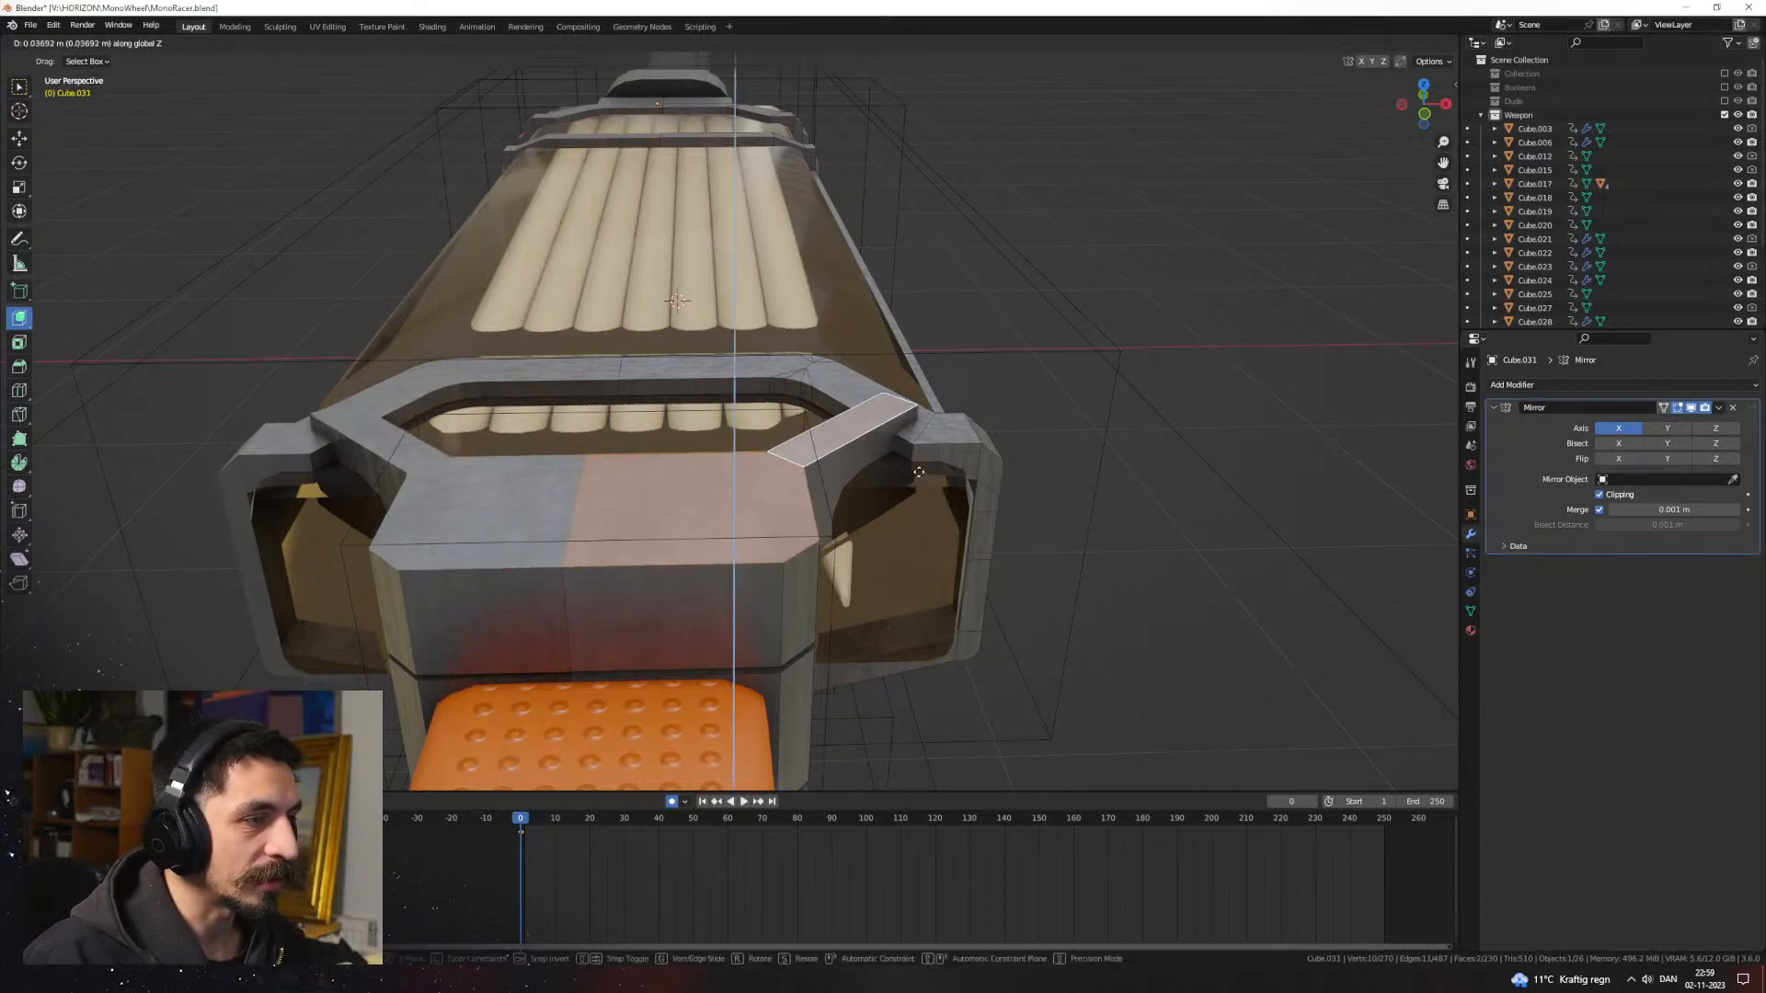
left_click(918, 470)
Step: Bevel the edge at the outer end of the diagonal arm with a 0.032 m width and one segment
middle_click_drag(919, 470, 734, 462)
left_click(800, 453)
key("ctrl+b")
left_click(813, 486)
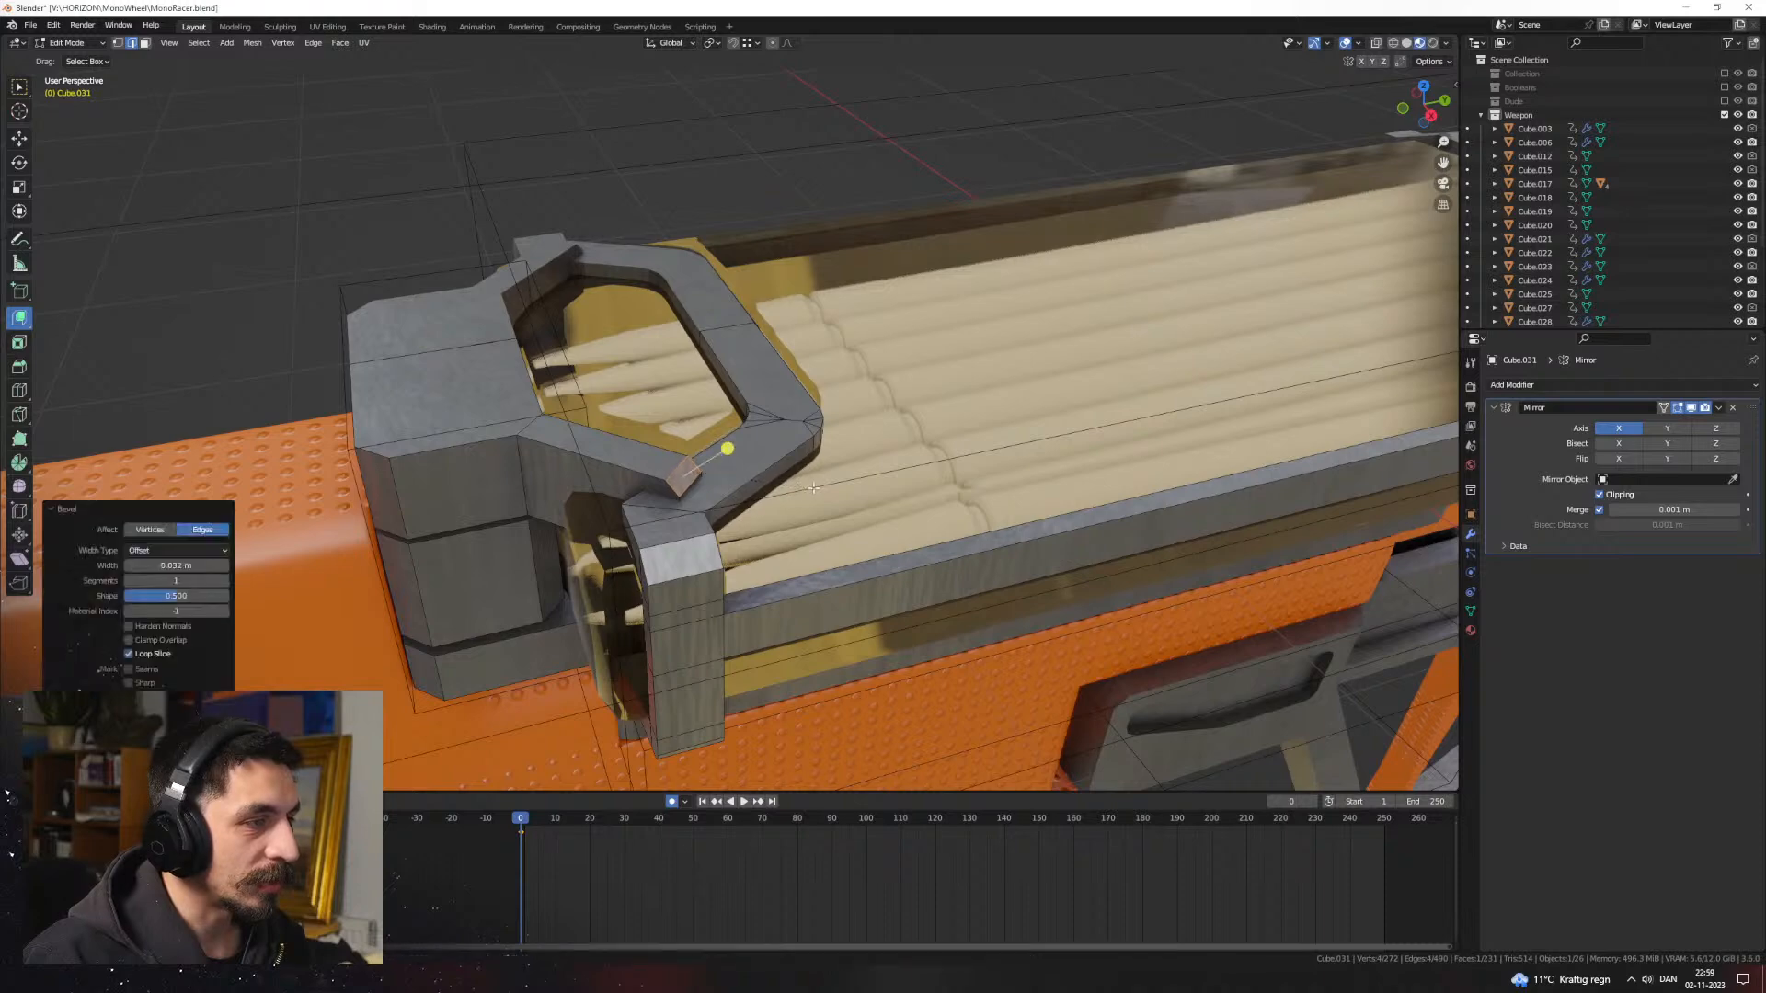
Step: Inspect the new front bracket connection and the whole weapon from several angles in object mode
key("Tab")
left_click(710, 246)
left_click(708, 204)
scroll(708, 212, "down", 5)
middle_click_drag(625, 423, 842, 474)
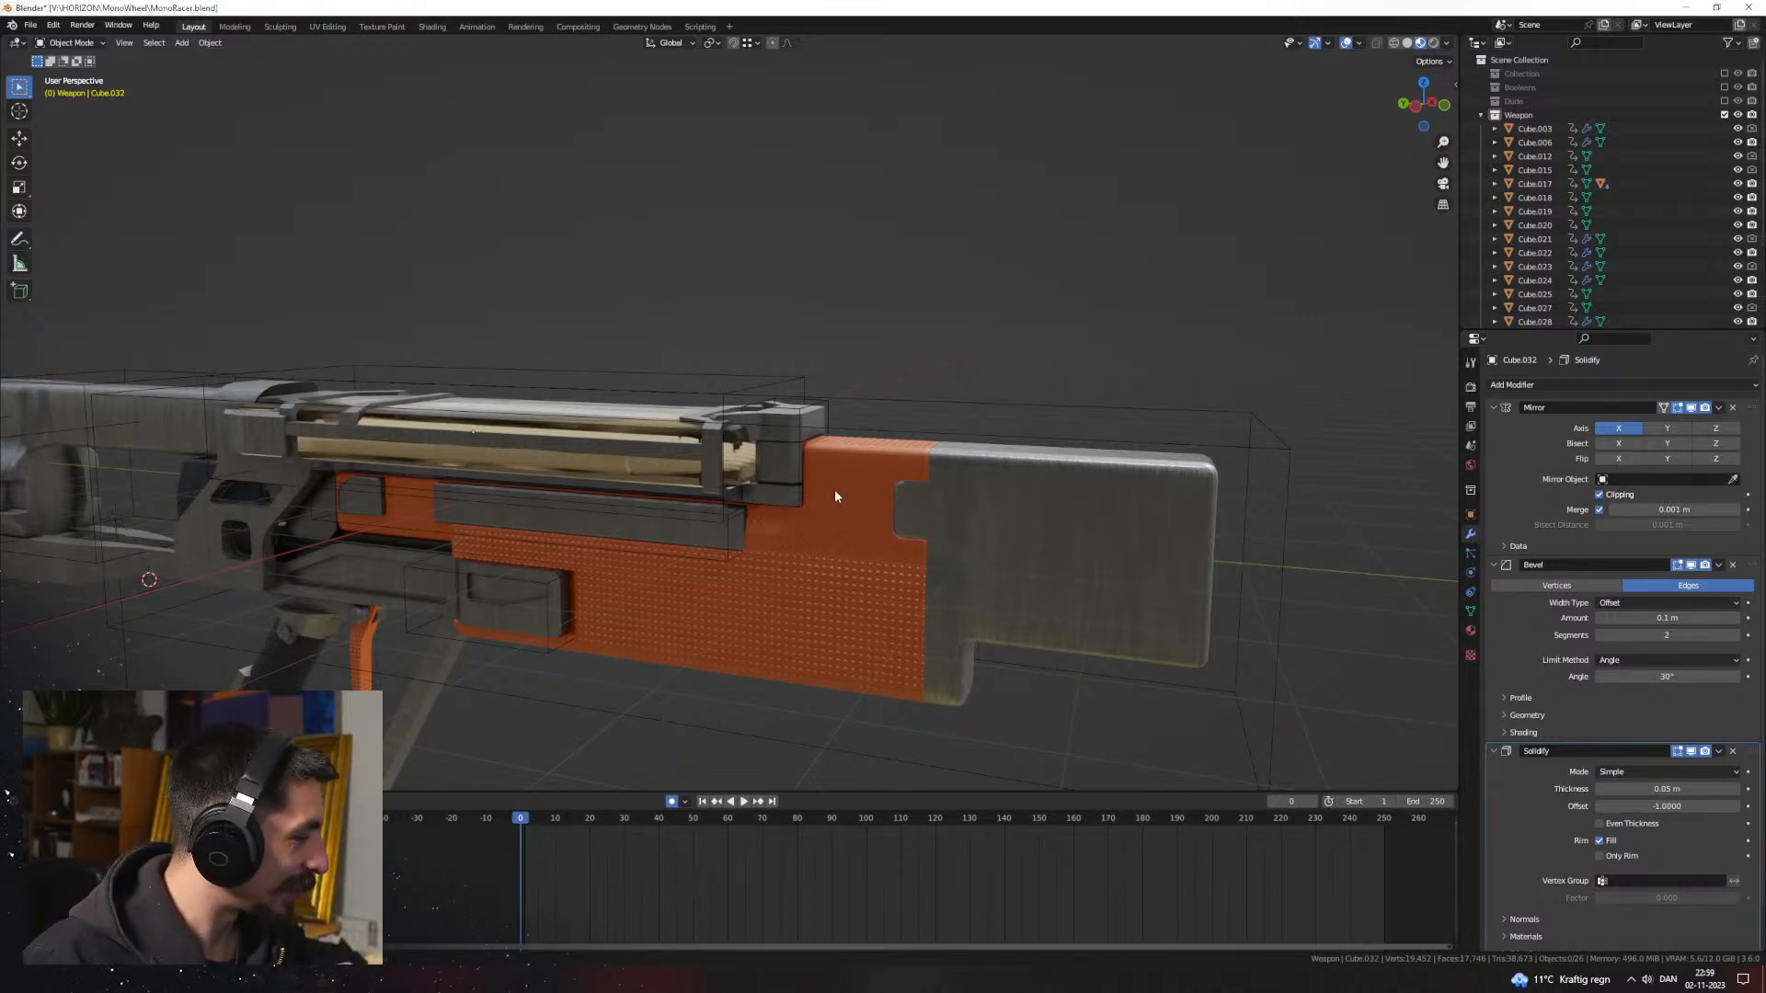
scroll(897, 479, "down", 6)
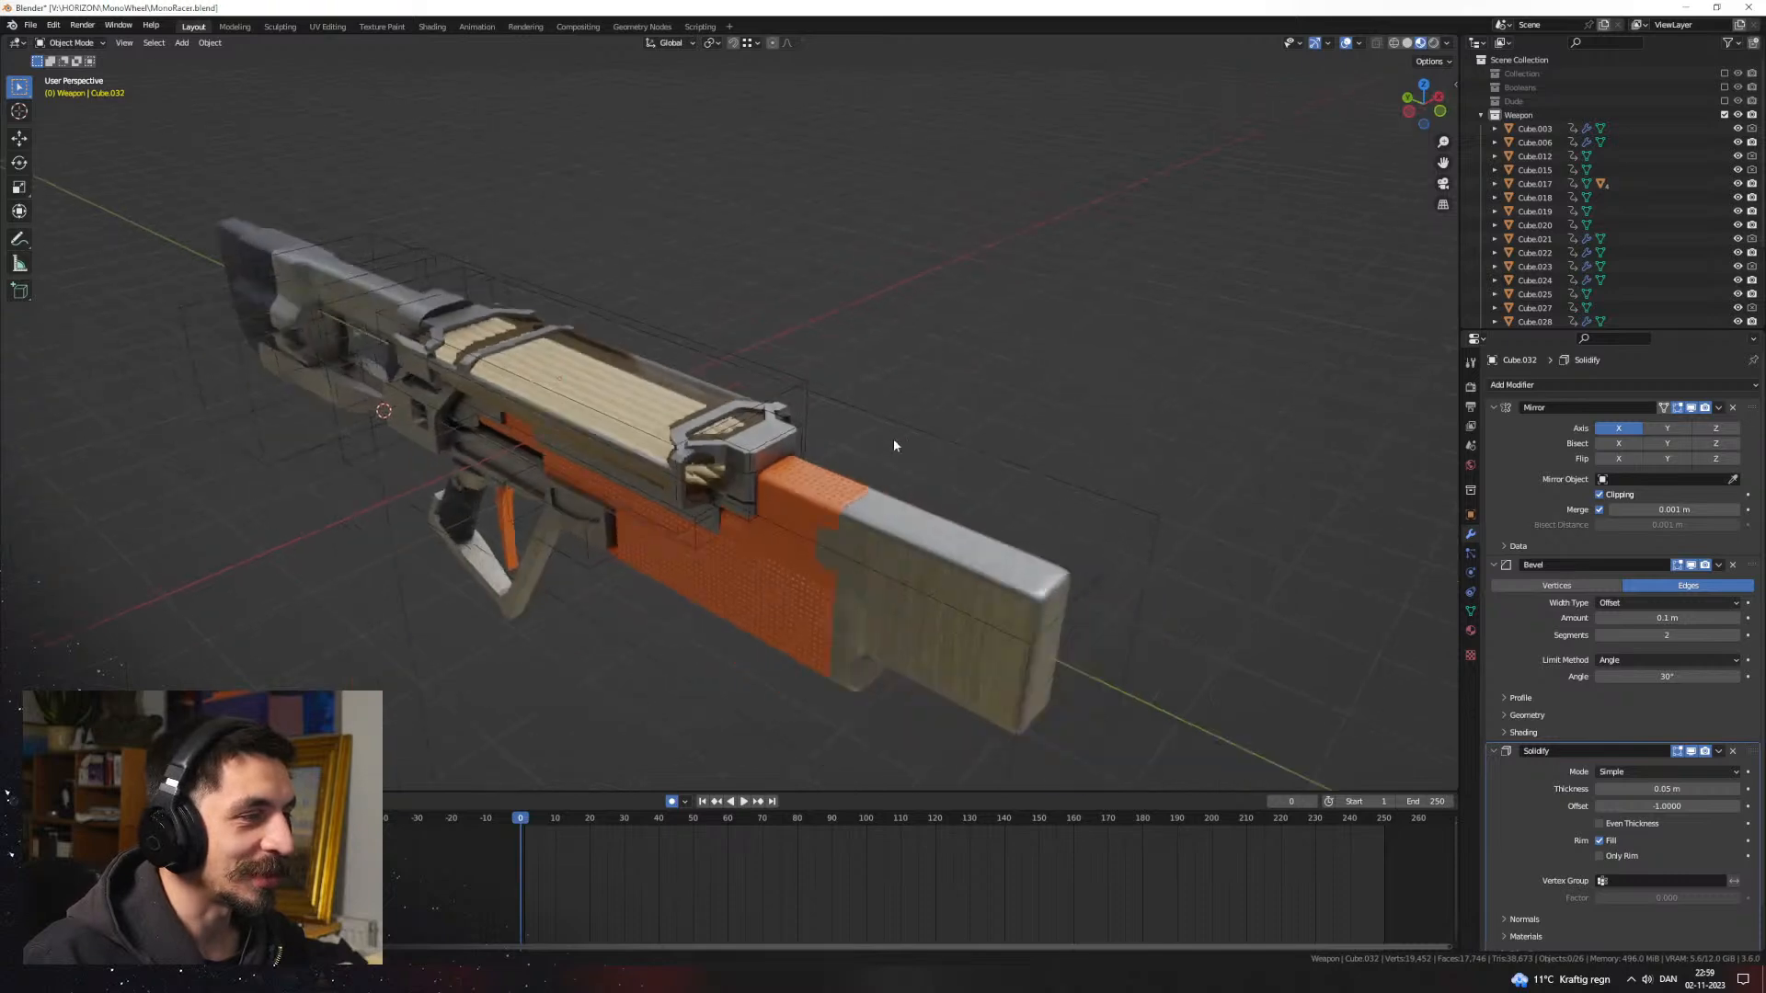
middle_click_drag(899, 478, 919, 581)
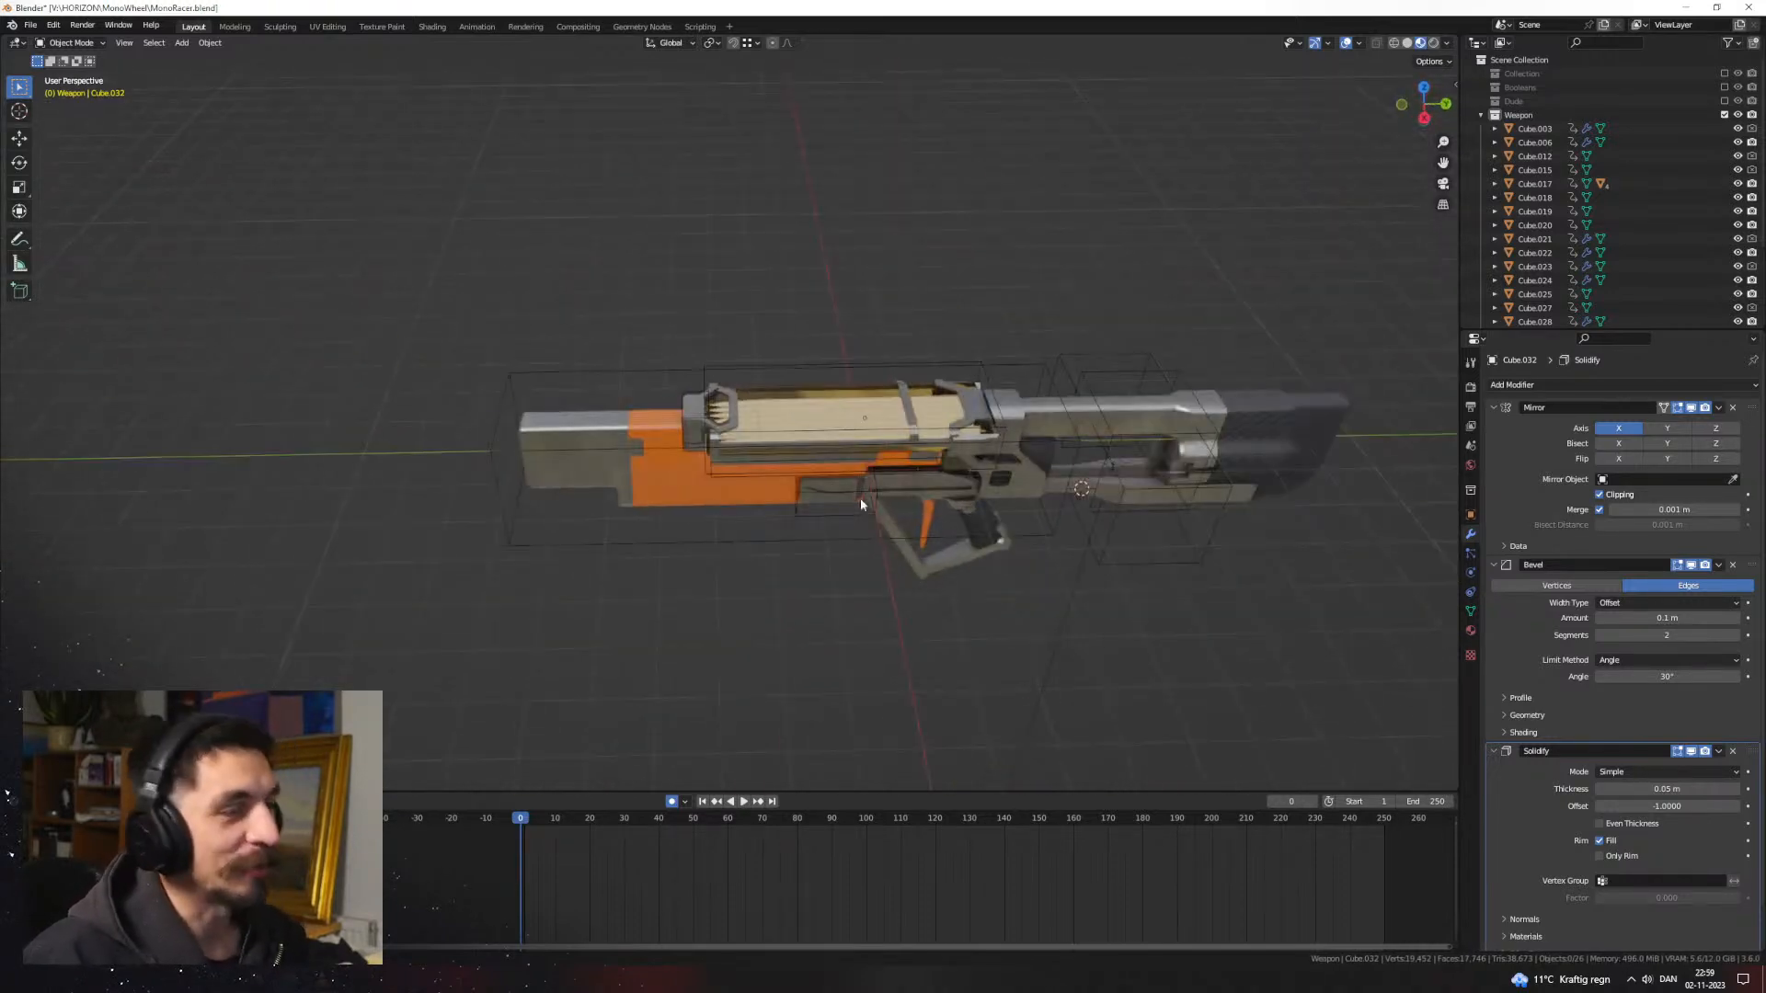
middle_click_drag(861, 502, 922, 456)
Step: Duplicate the entire rear bracket of the frame mesh and move the copy along negative Y to the front of the ammo cover
scroll(873, 496, "up", 6)
left_click(977, 396)
key("Tab")
left_click(976, 396)
key("ctrl+l")
middle_click_drag(1010, 402, 1085, 431)
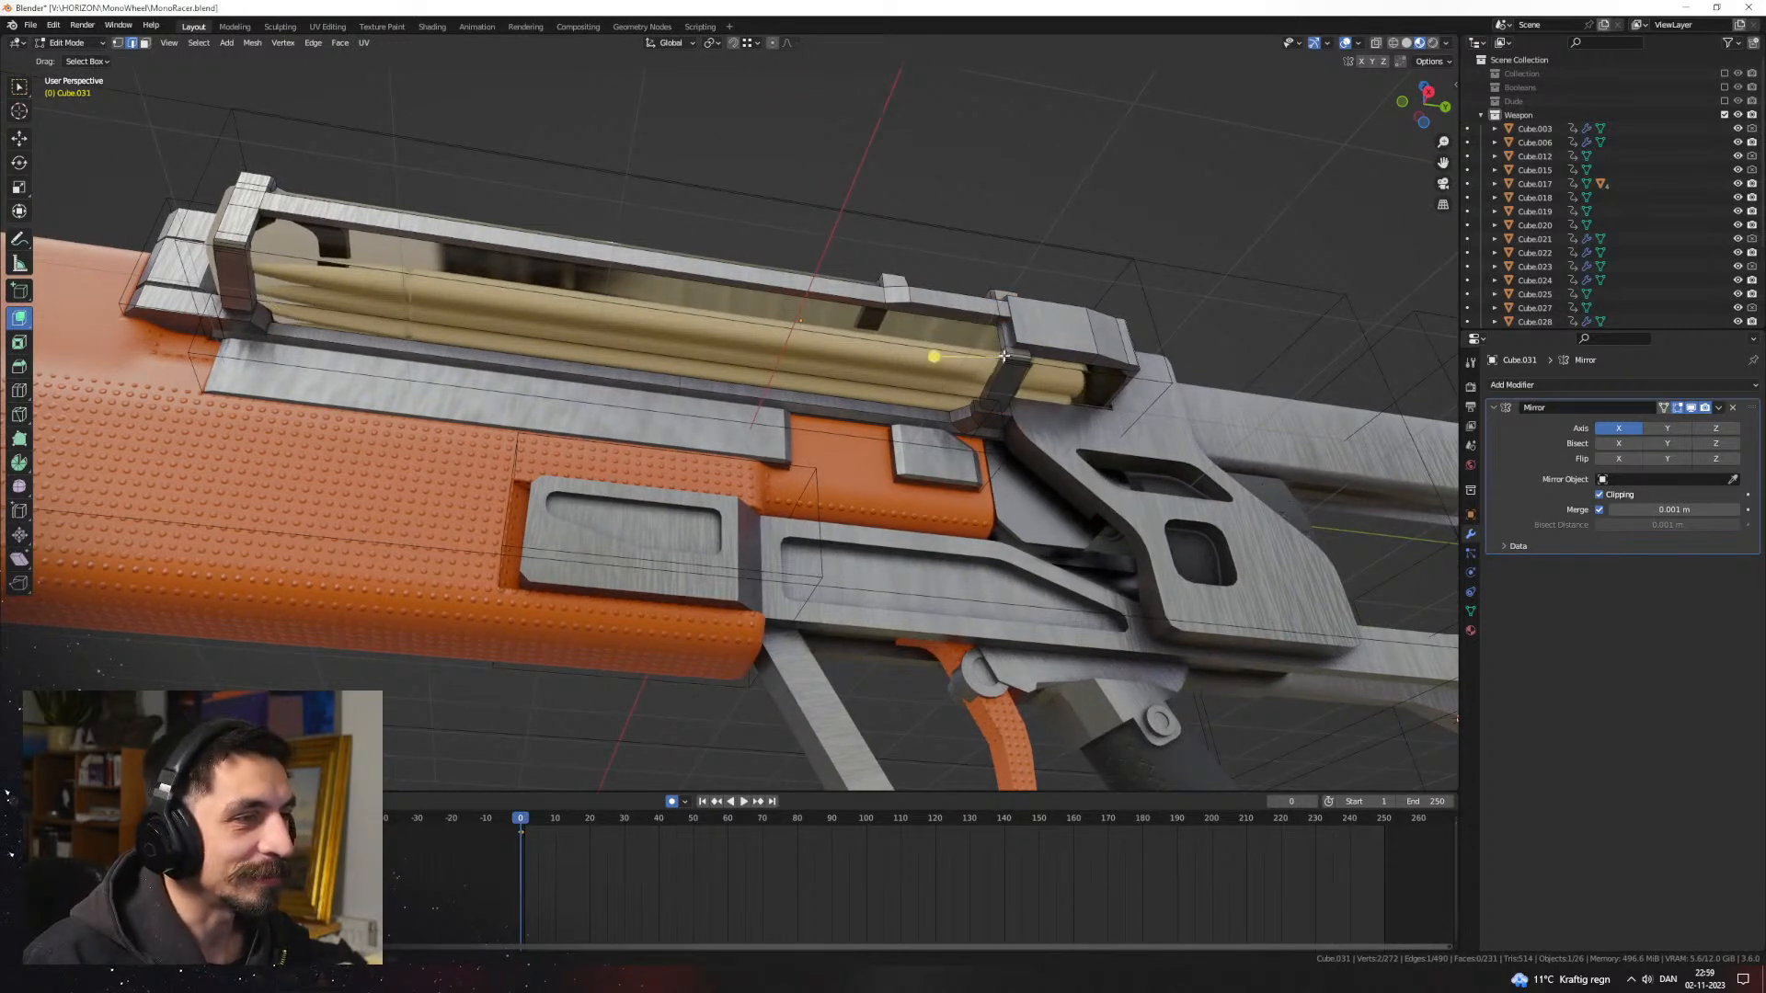
middle_click_drag(935, 355, 984, 471)
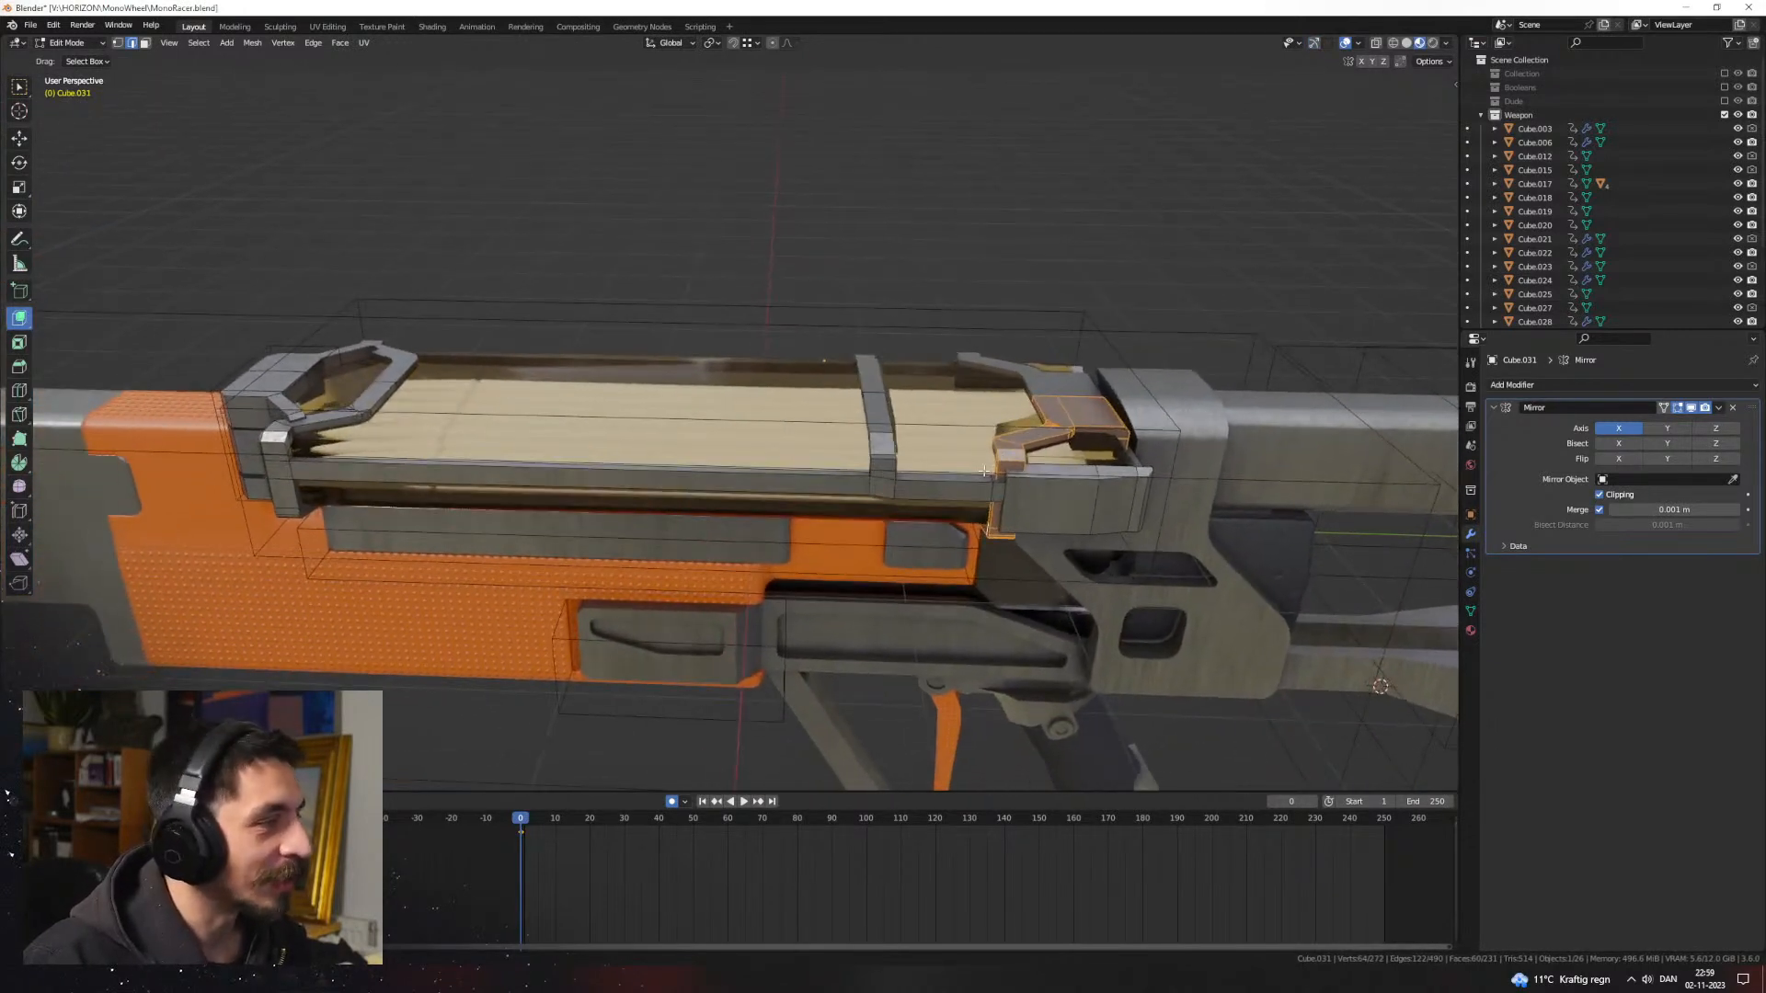
left_click(266, 443)
key("ctrl+l")
middle_click_drag(266, 443, 1058, 467)
left_click(1003, 380)
key("ctrl+l")
key("shift+d")
key("x")
key("y")
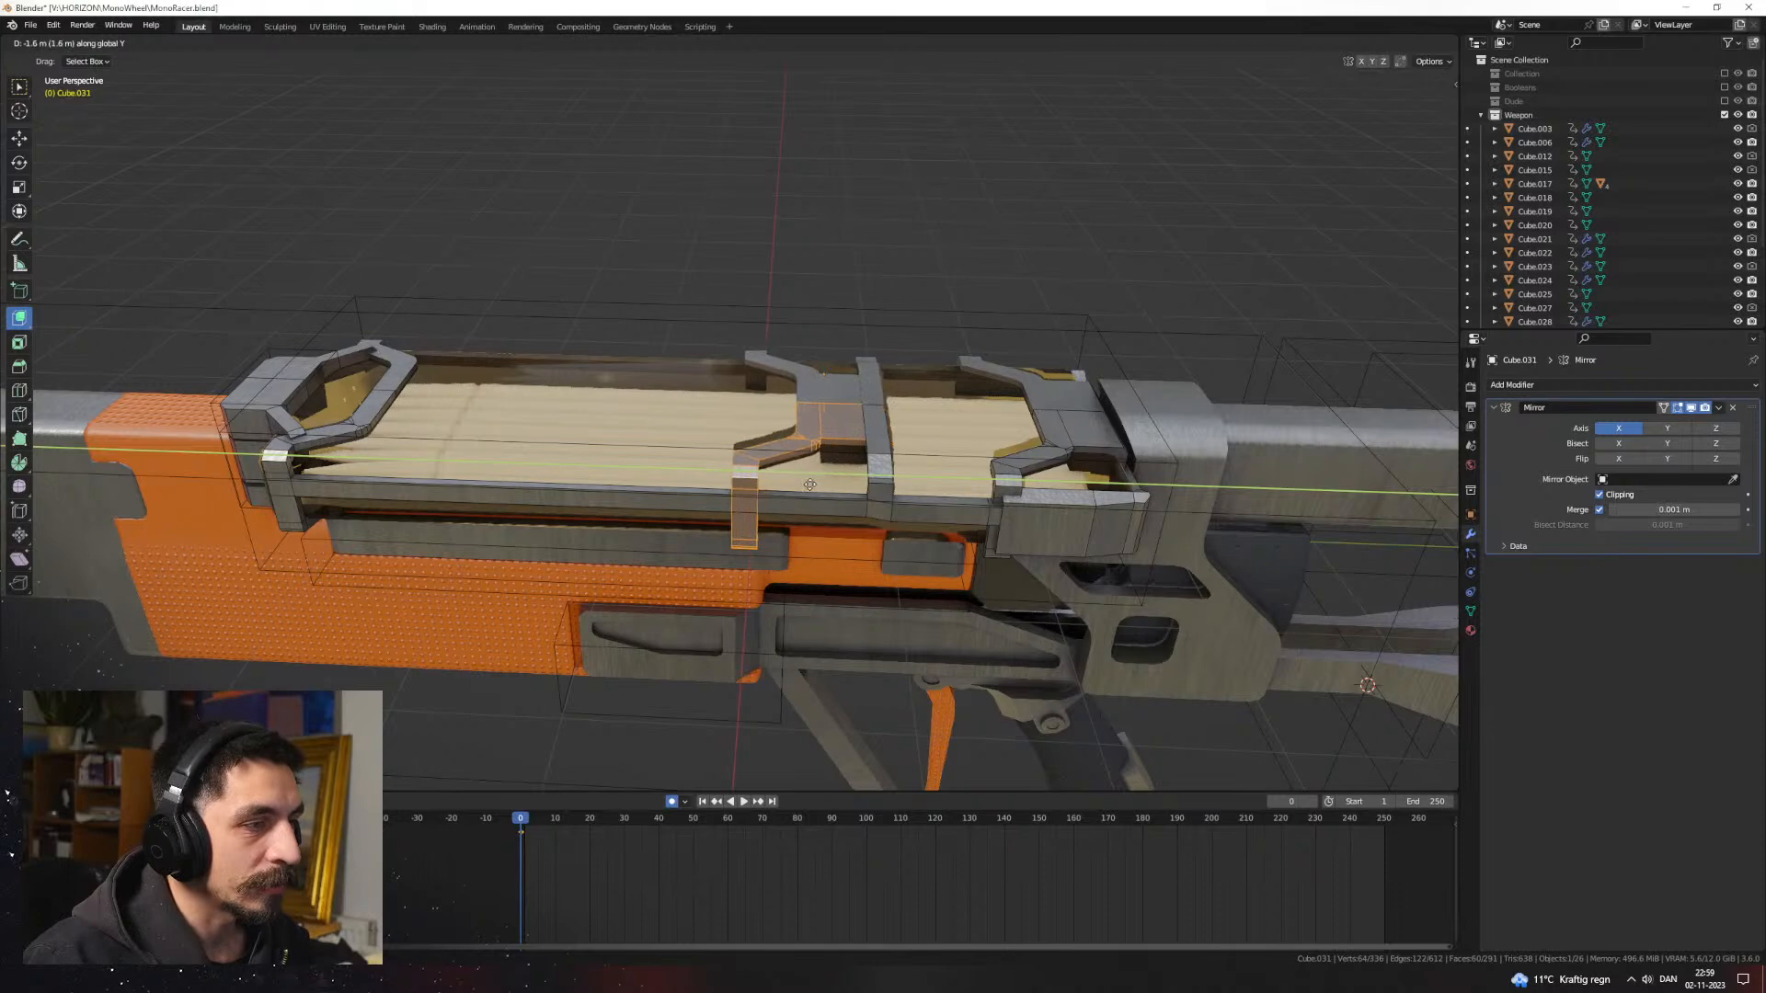
left_click(409, 477)
Step: Shift the copied bracket slightly back along Y, away from the front bracket
middle_click_drag(528, 477, 794, 521, "shift")
key("g")
key("x")
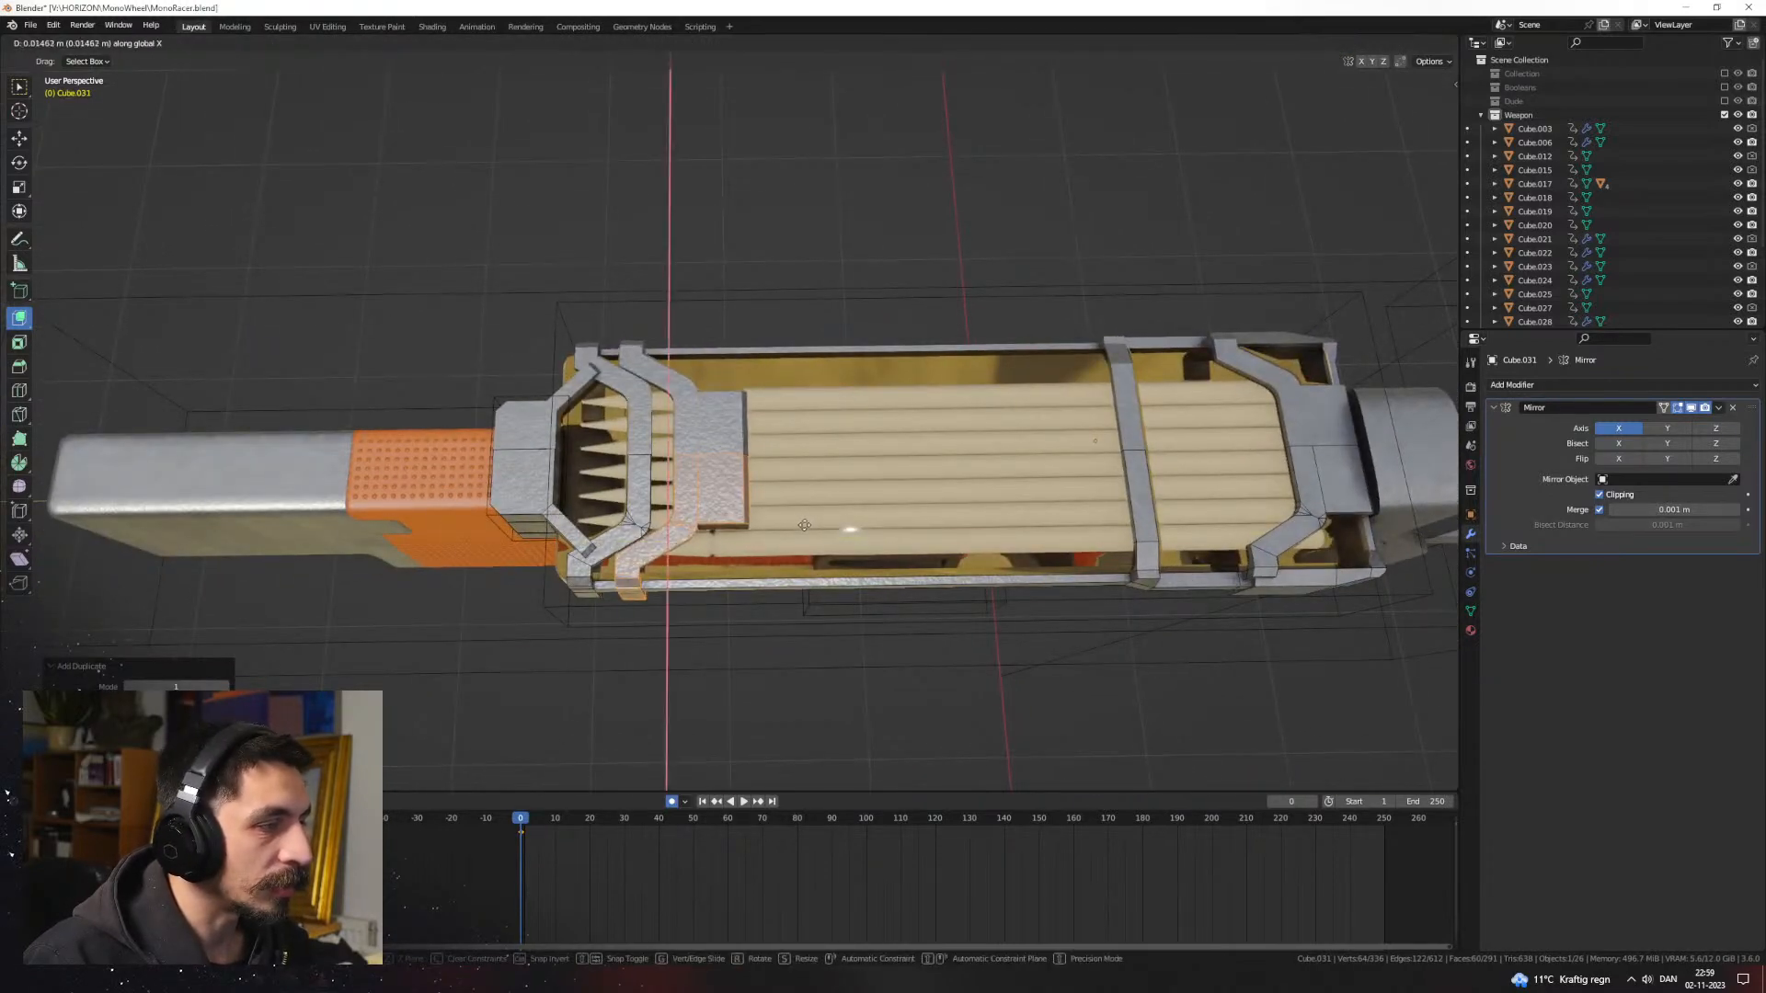
key("y")
left_click(827, 527)
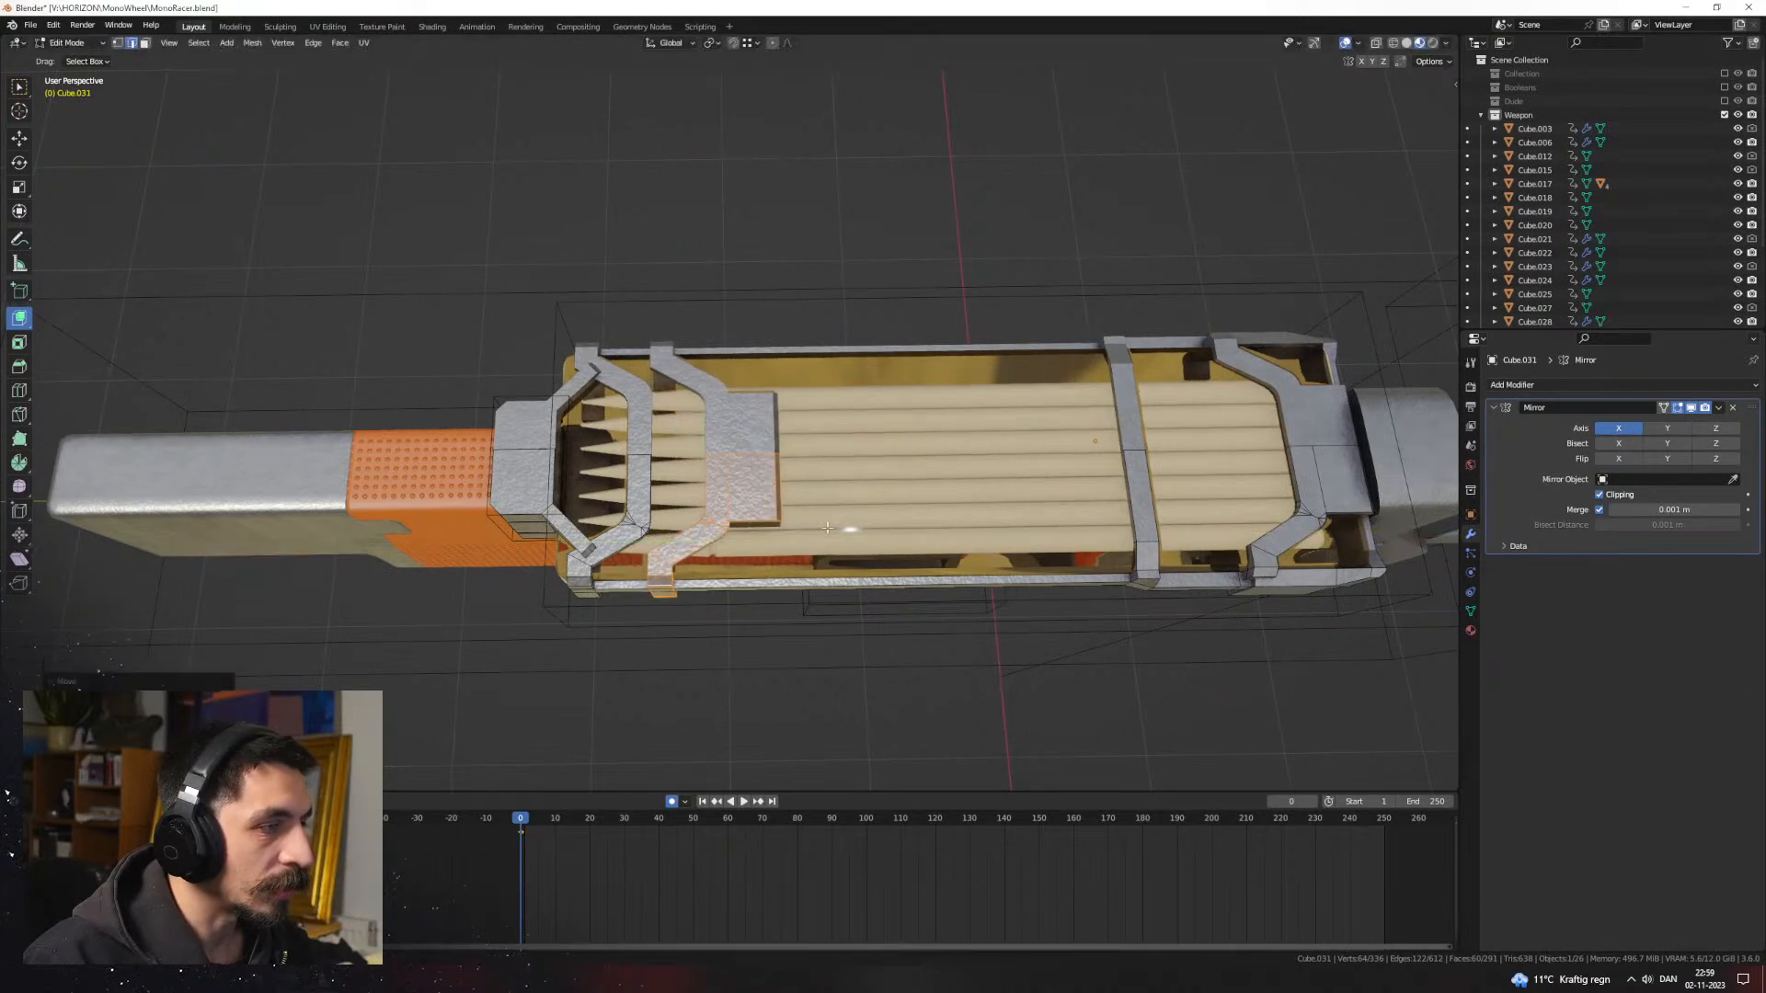
Step: Review the copied bracket in object mode, undo the duplication and return to editing the frame mesh
key("Tab")
left_click(737, 306)
middle_click_drag(737, 308, 968, 455)
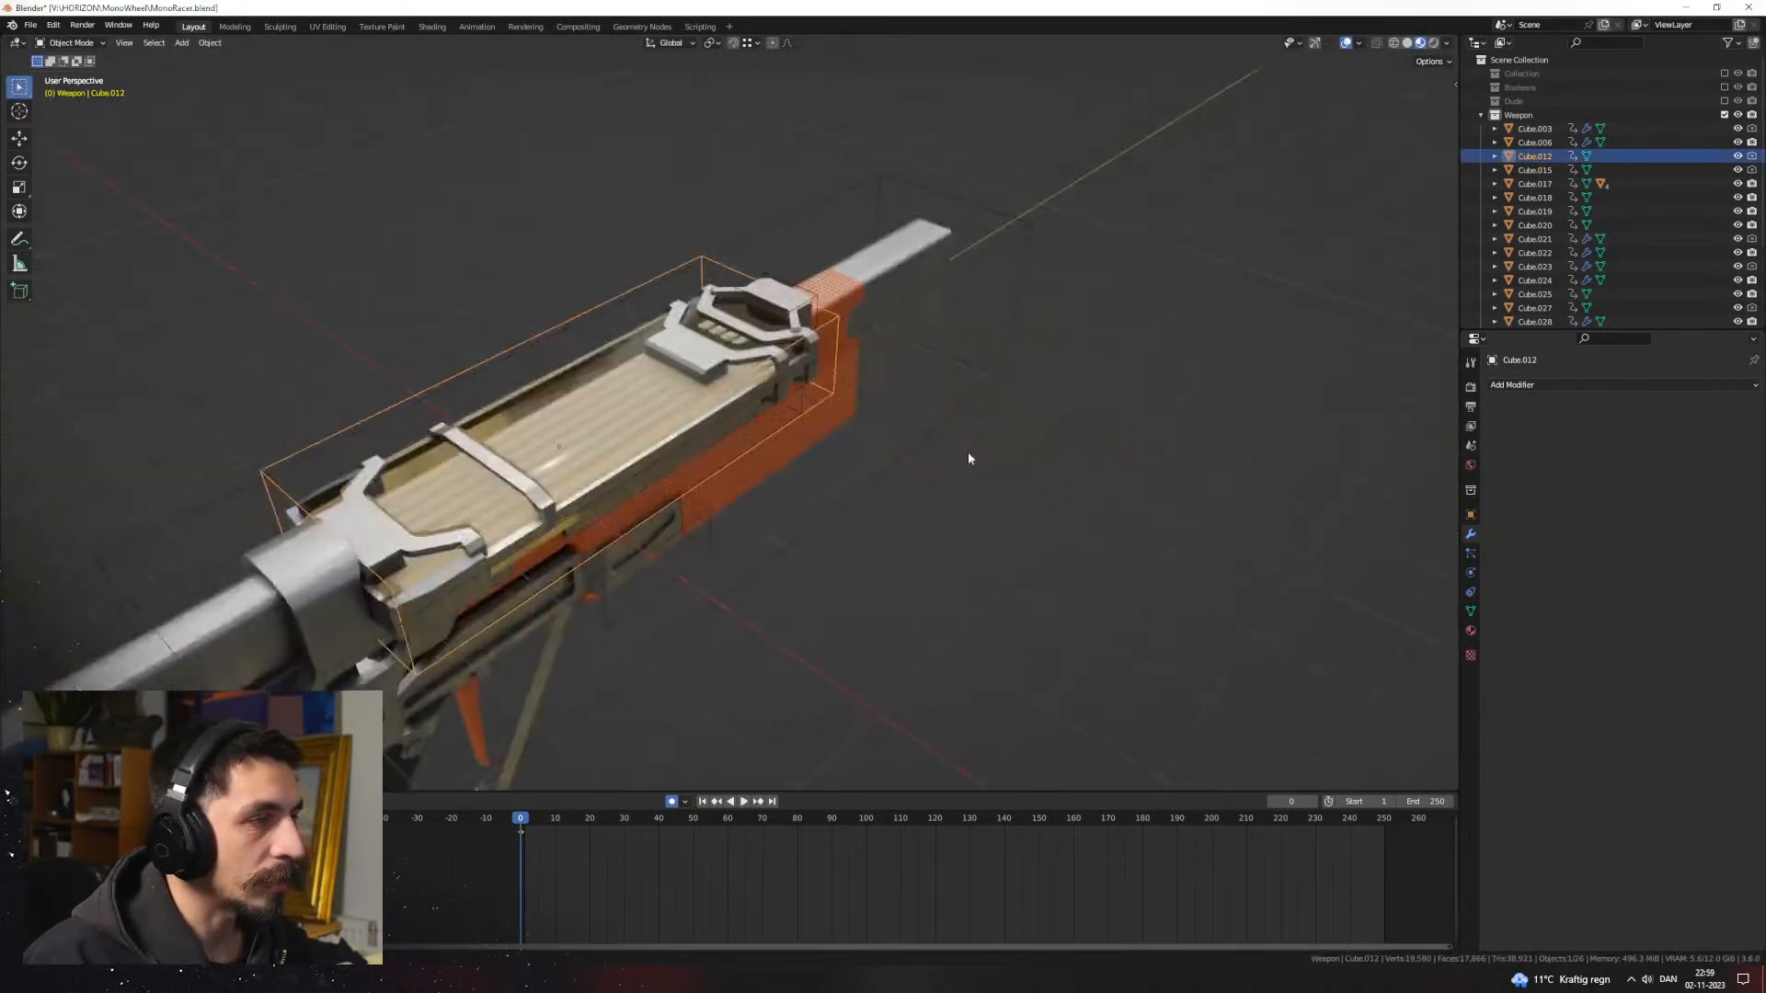
left_click(966, 454)
key("Tab")
middle_click_drag(785, 501, 738, 426)
scroll(738, 426, "up", 5)
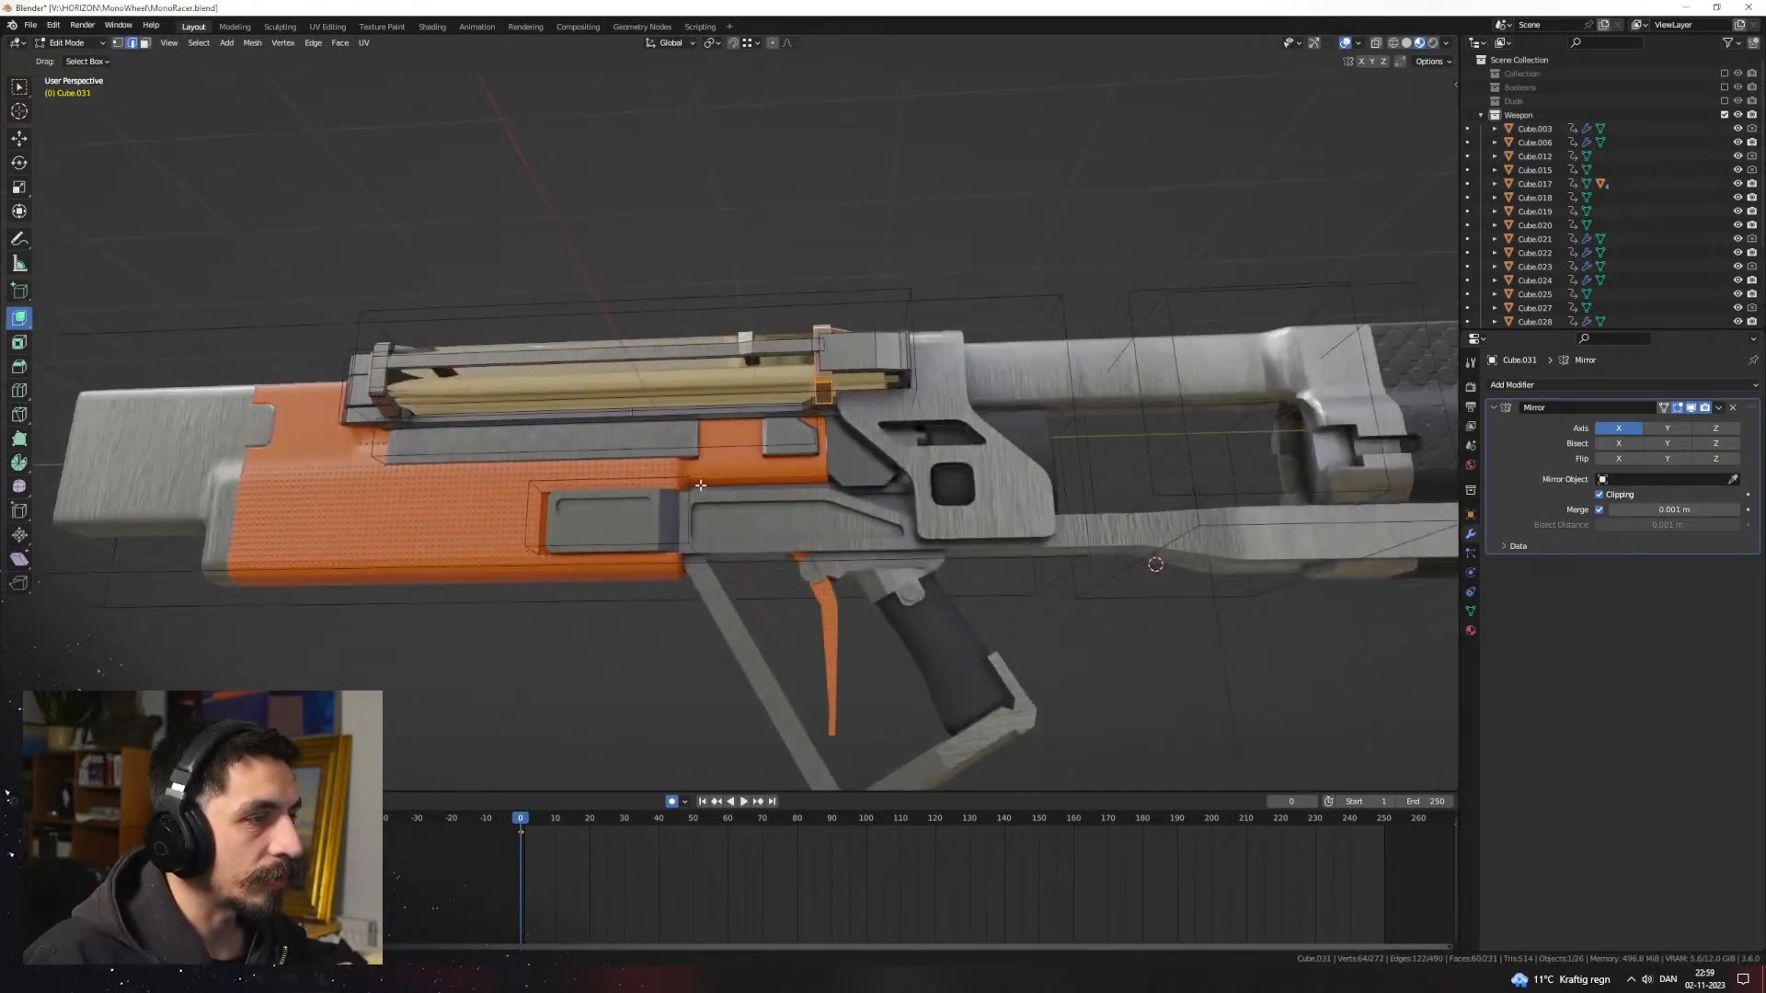
Step: Try duplicating the face loop of the frame's side rail and shifting the copy along Z
key("l")
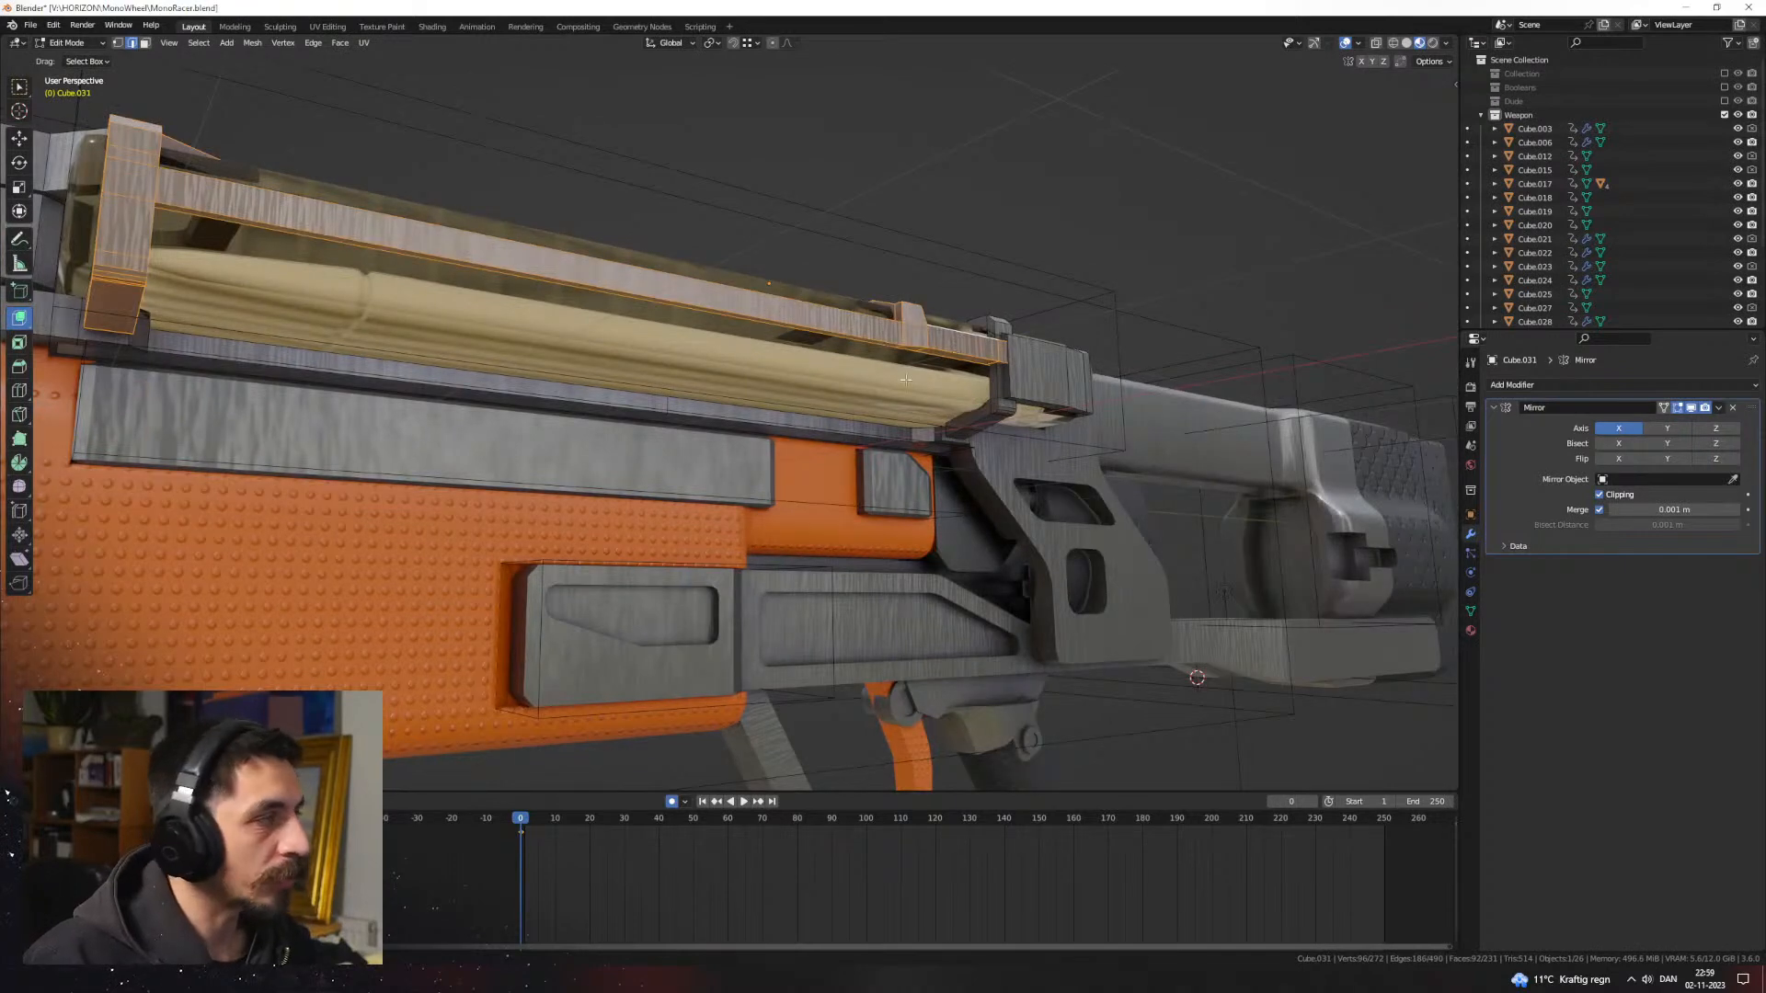
key("3")
left_click(746, 312, "alt")
key("shift+d")
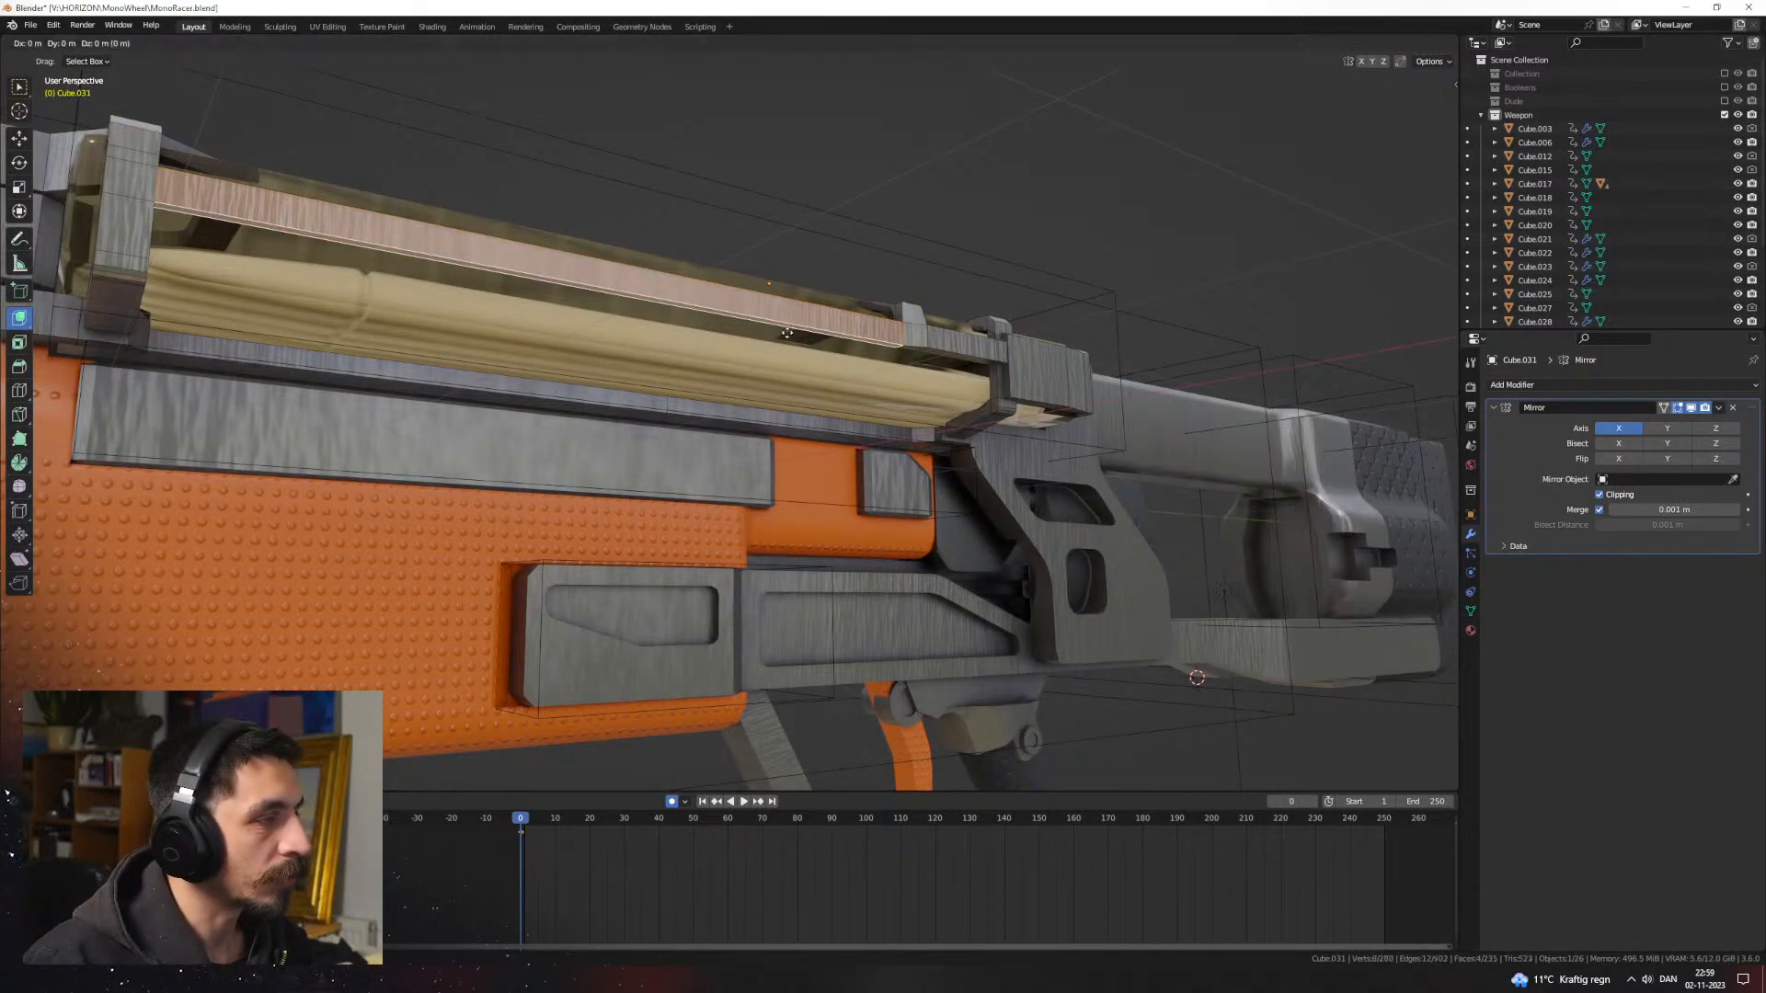
key("z")
left_click(859, 371)
key("ctrl+z")
key("ctrl+z")
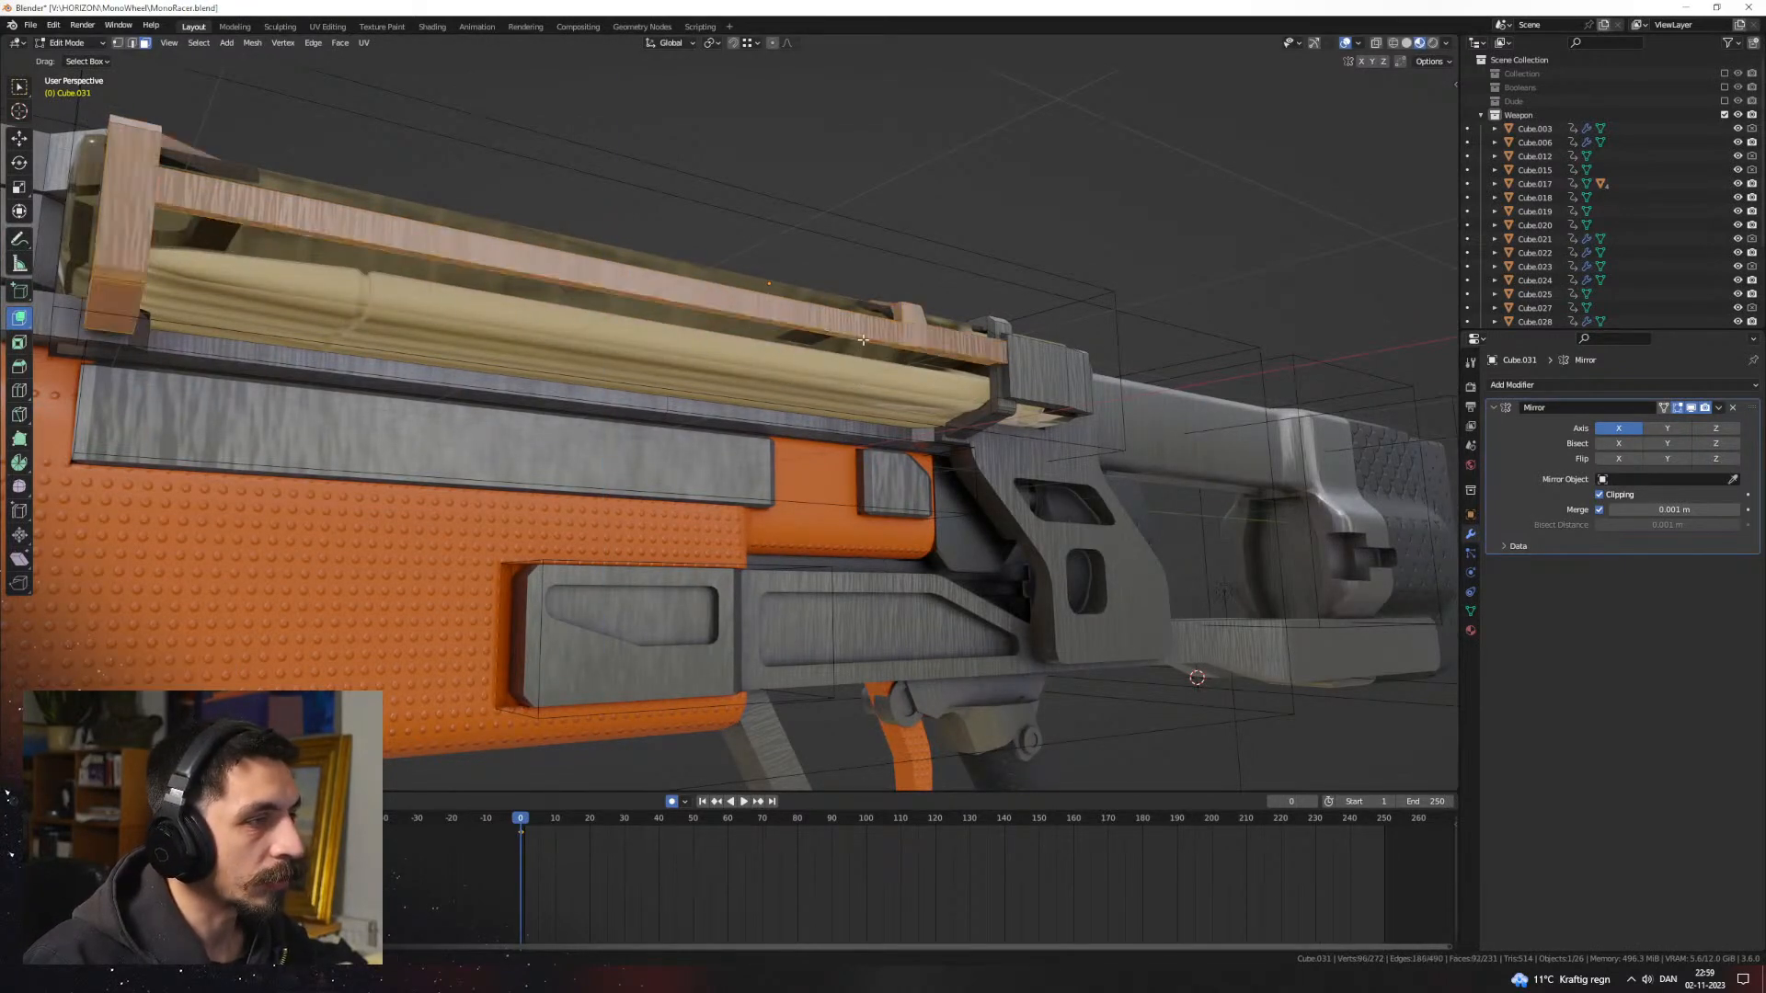
Step: Duplicate the outer face of the frame's side rail, lower the copy along Z and extrude it into a thin bar
left_click(866, 342)
key("shift+d")
key("z")
left_click(931, 417)
middle_click_drag(934, 421, 737, 512)
key("g")
key("z")
left_click(1010, 410)
key("e")
left_click(968, 421)
Step: Select the whole thin bar and position it along X and Y beside the lower edge of the ammo cover
key("ctrl+l")
key("g")
key("x")
left_click(1009, 422)
scroll(879, 470, "up", 3)
key("g")
key("y")
left_click(858, 467)
scroll(702, 502, "up", 1)
key("g")
key("x")
left_click(698, 507)
Step: Rotate the thin bar 10° about the global Y axis
key("r")
key("y")
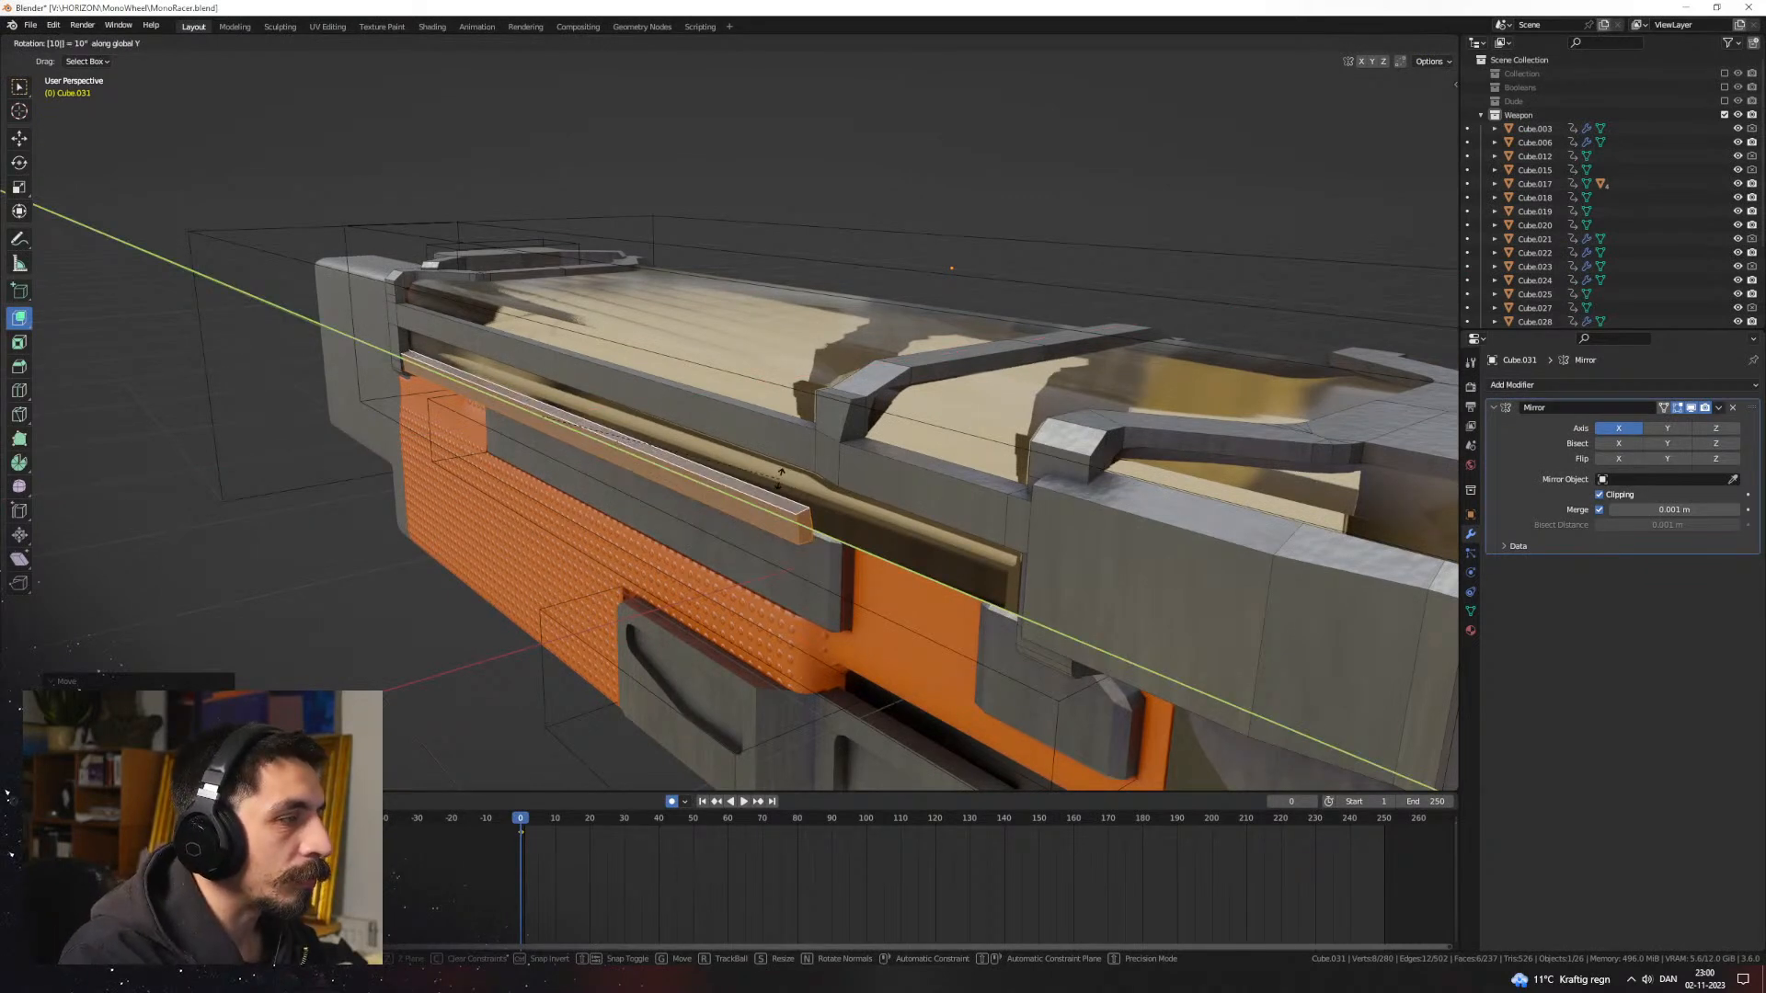
left_click(779, 478)
Step: Extrude the thin bar's end face along Y so the bar reaches the block at the end of the ammo cover's frame
left_click(787, 533)
key("e")
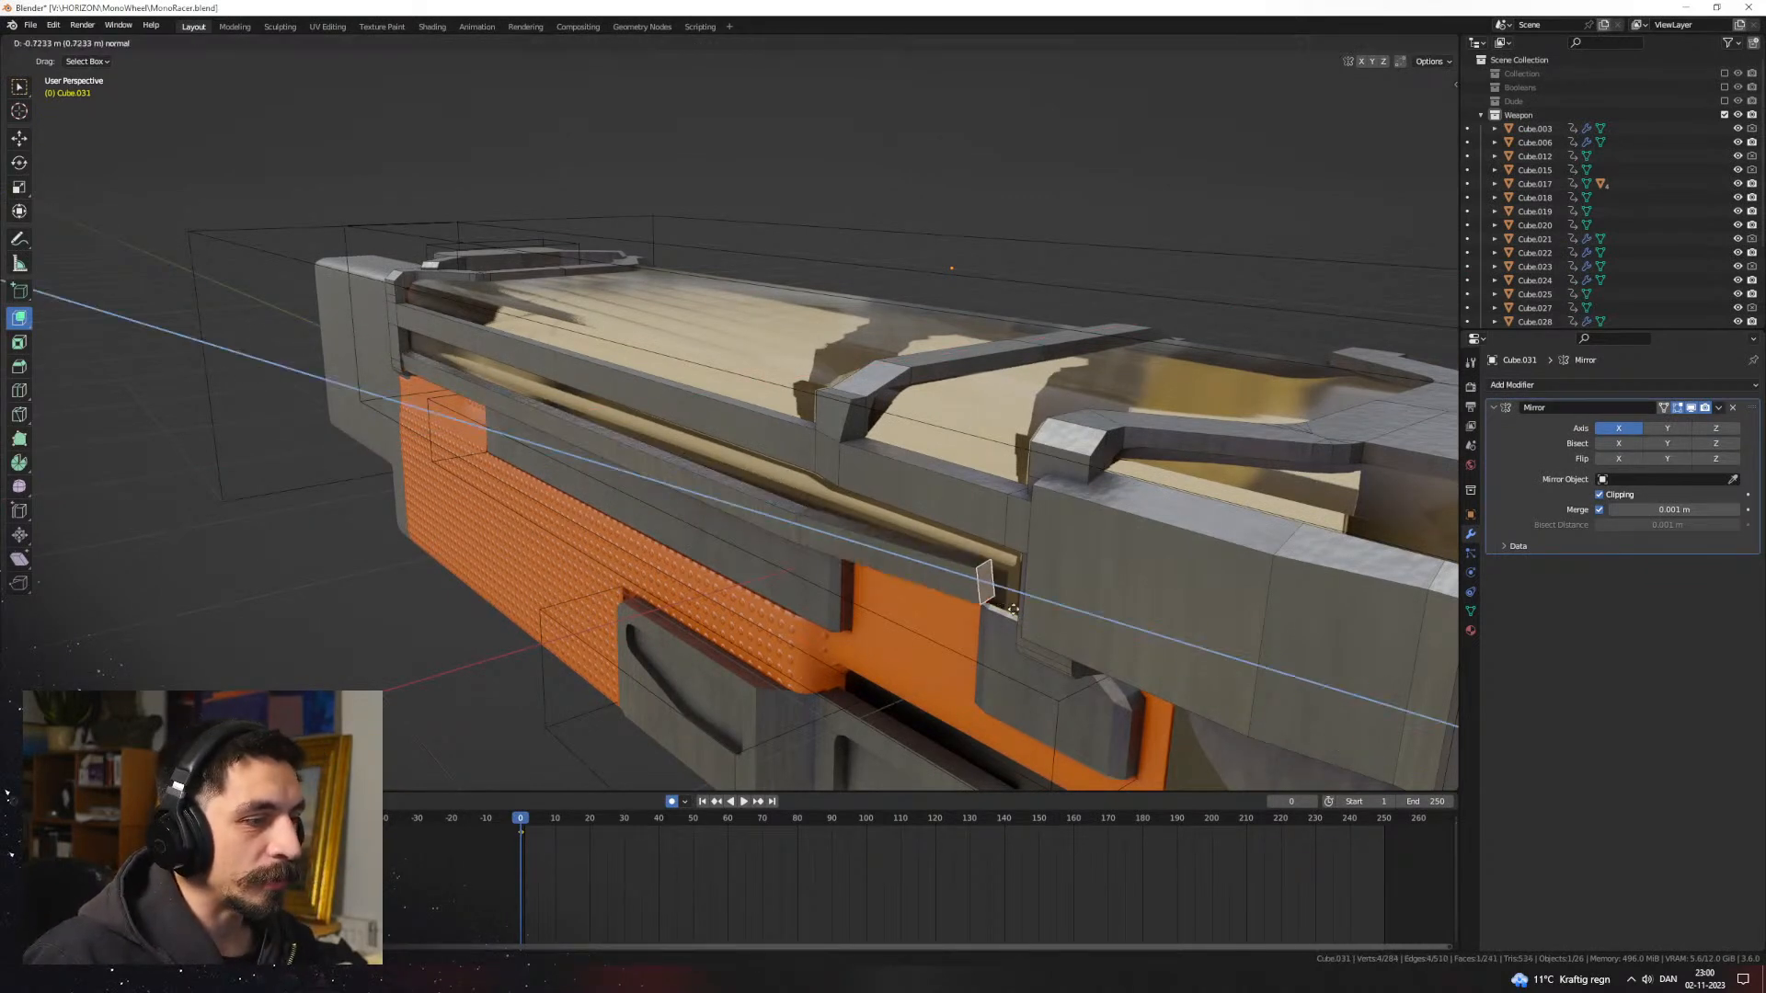
left_click(1057, 642)
middle_click_drag(813, 538, 917, 453)
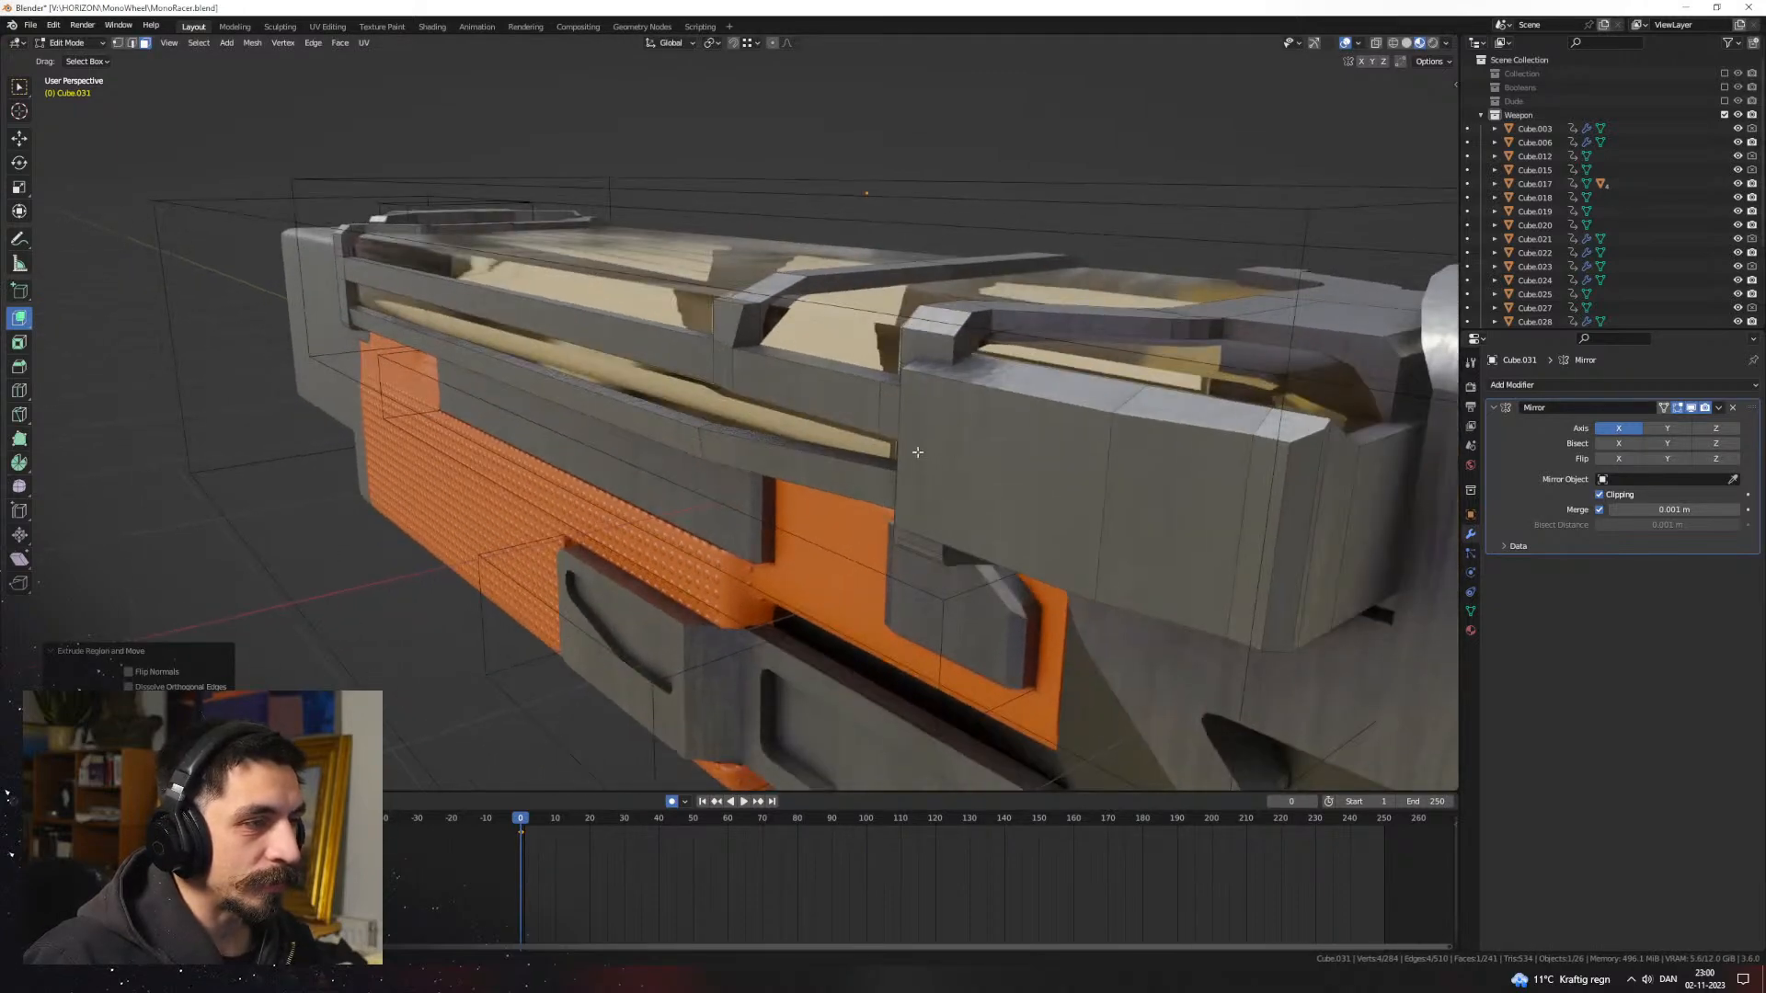
key("ctrl+KP_1")
key("KP_3")
key("g")
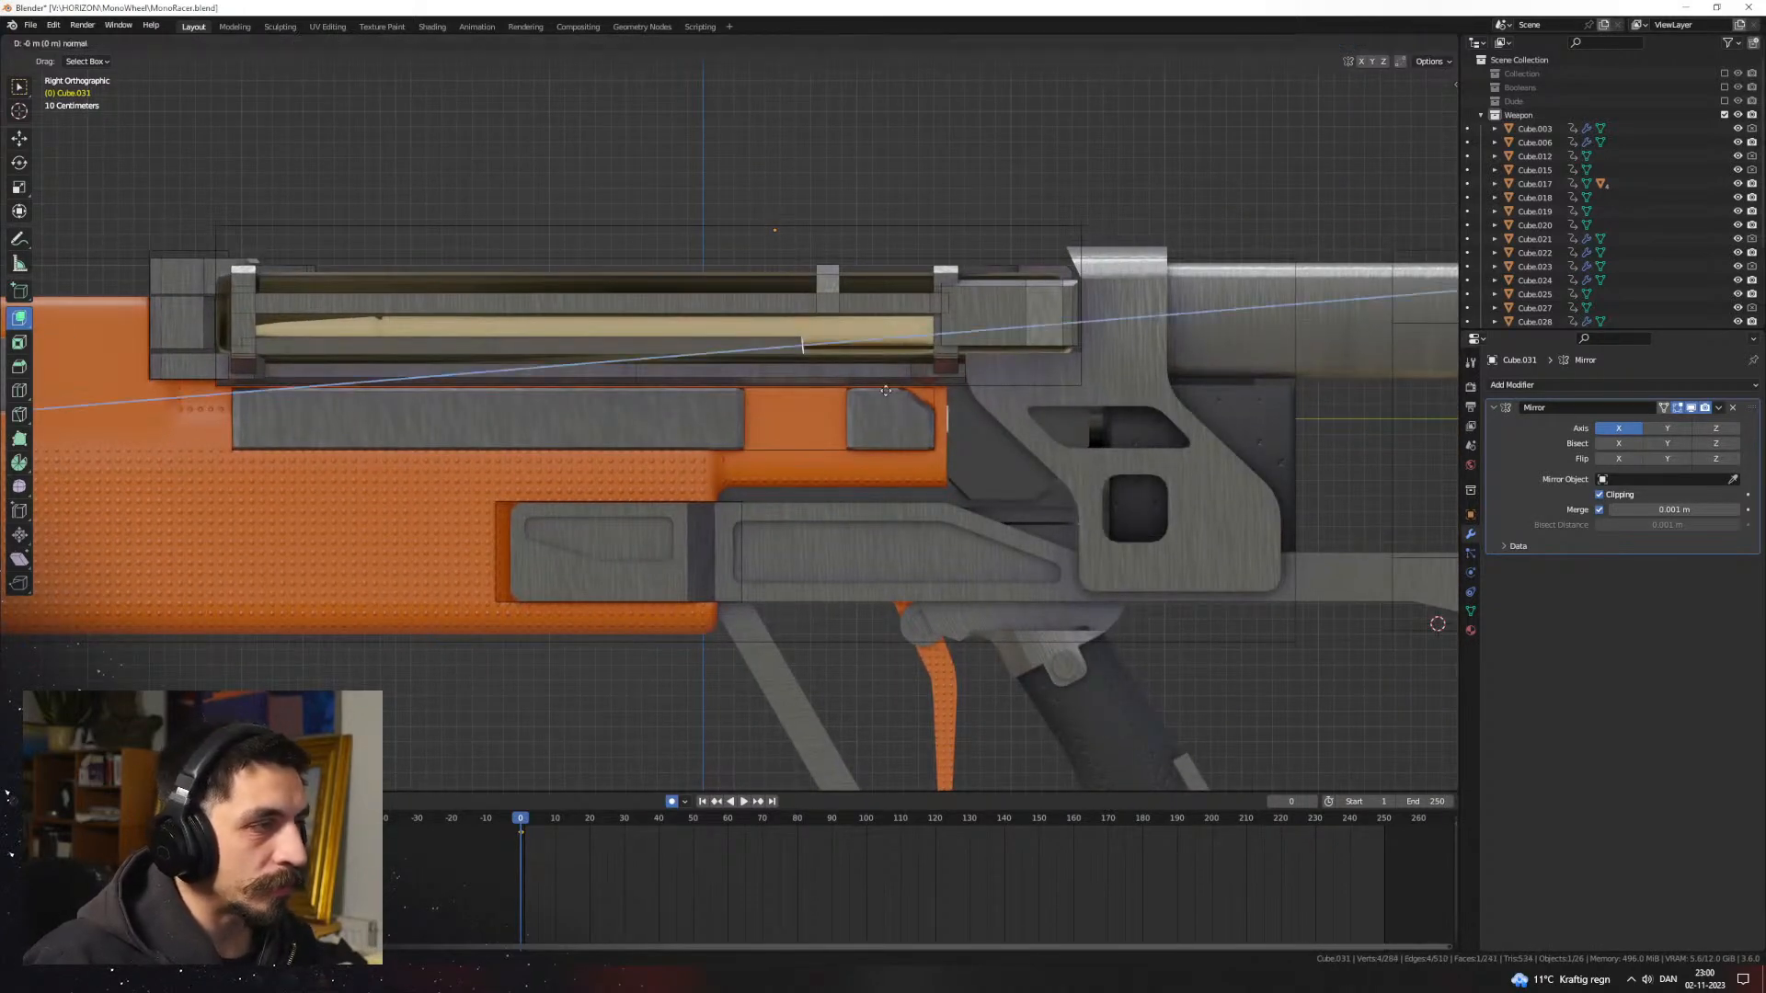
key("y")
left_click(1033, 424)
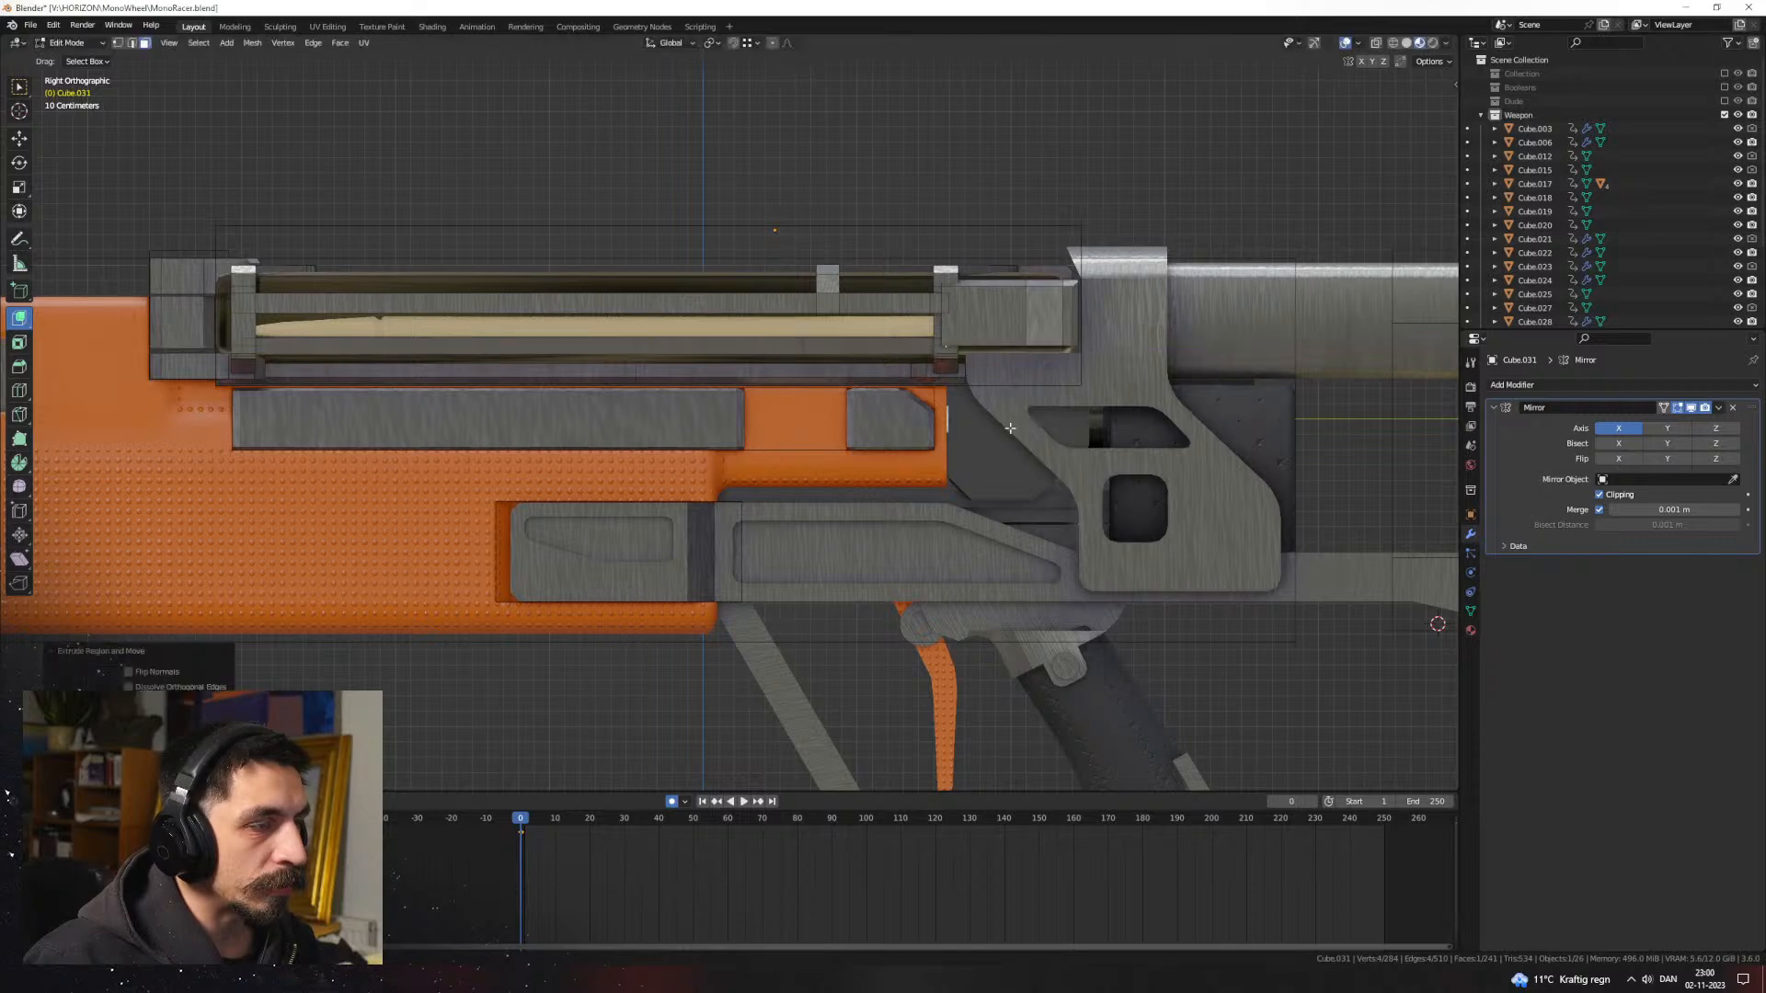
Step: Leave mesh editing, show the rifle in rendered shading and set the render engine to Cycles
key("Tab")
middle_click_drag(916, 515, 1021, 544)
left_click(1285, 623)
middle_click_drag(1118, 602, 1040, 420)
left_click(802, 526)
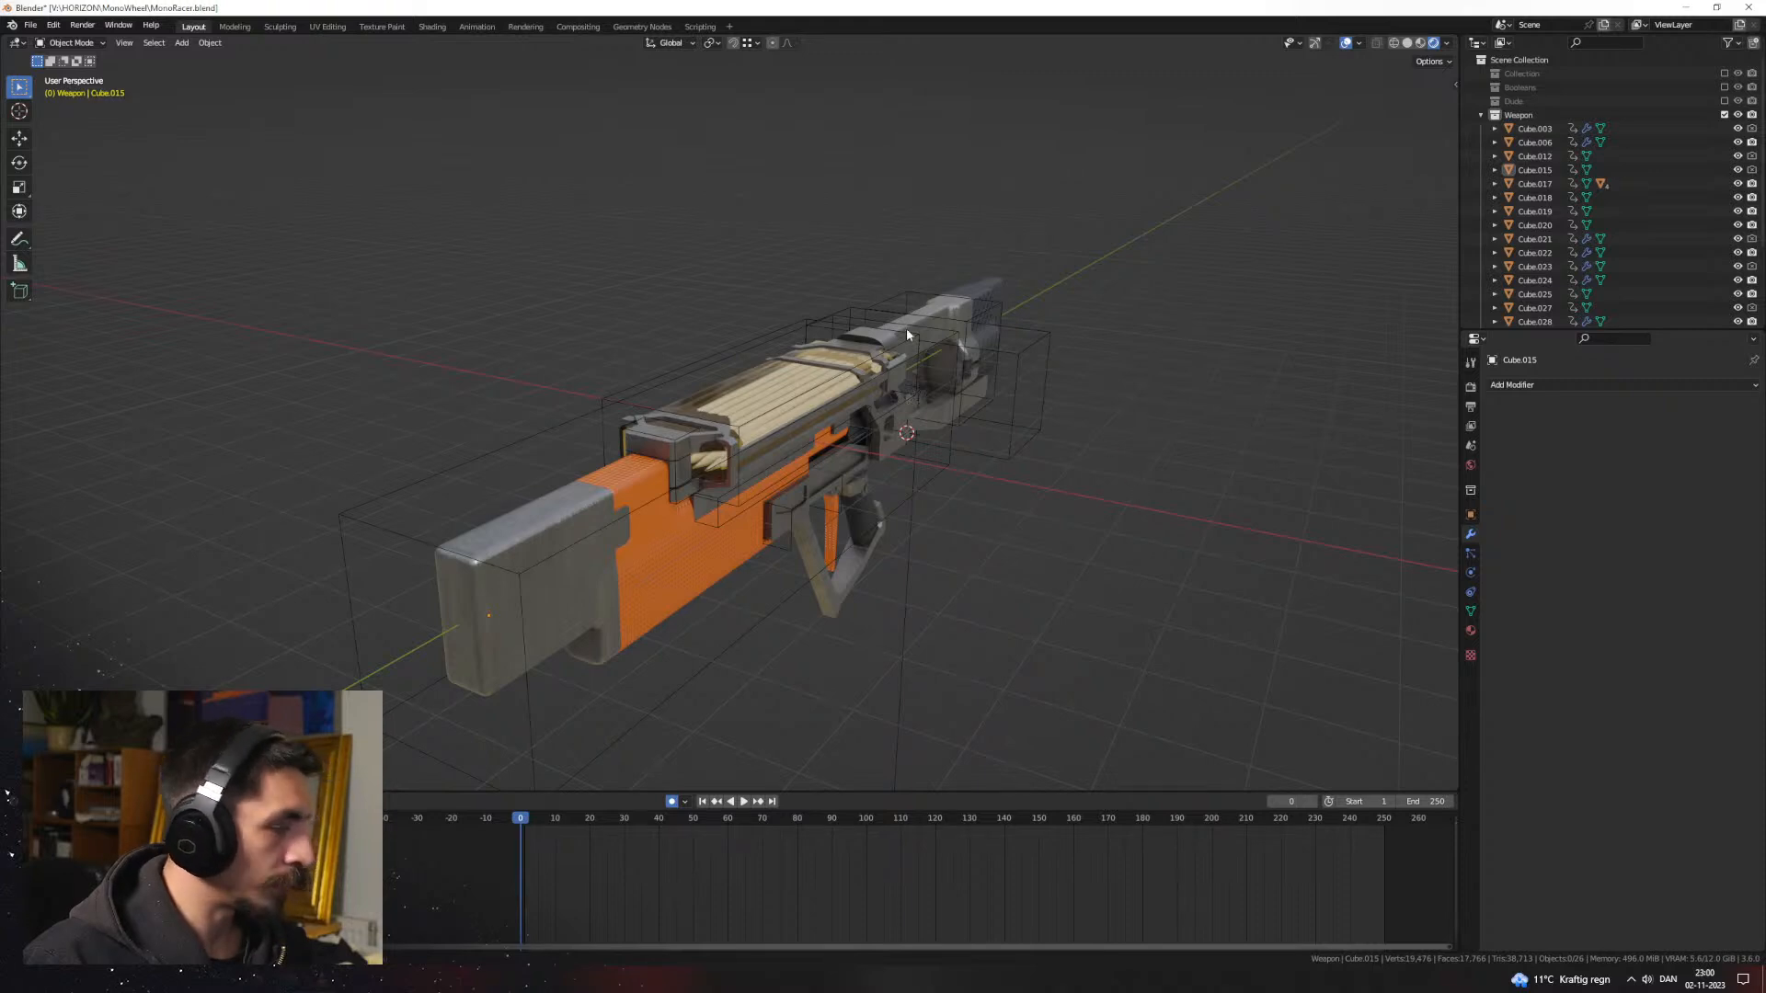
left_click(799, 389)
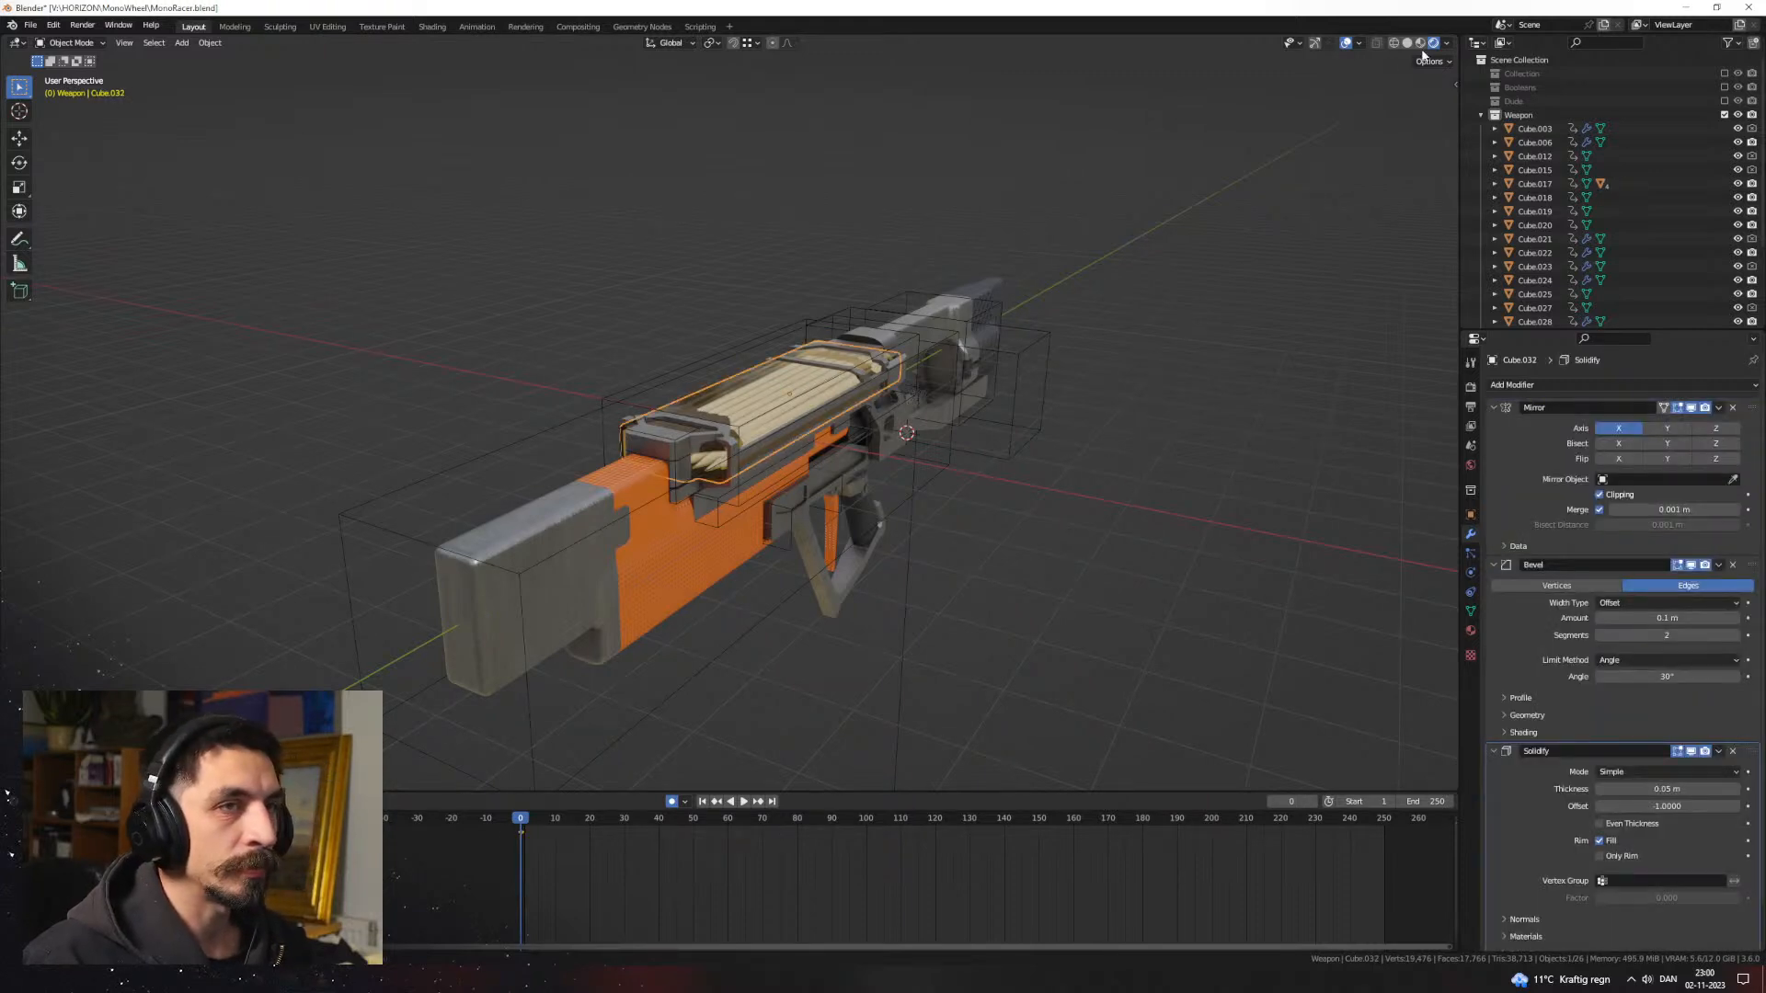
left_click(1471, 386)
left_click(1646, 386)
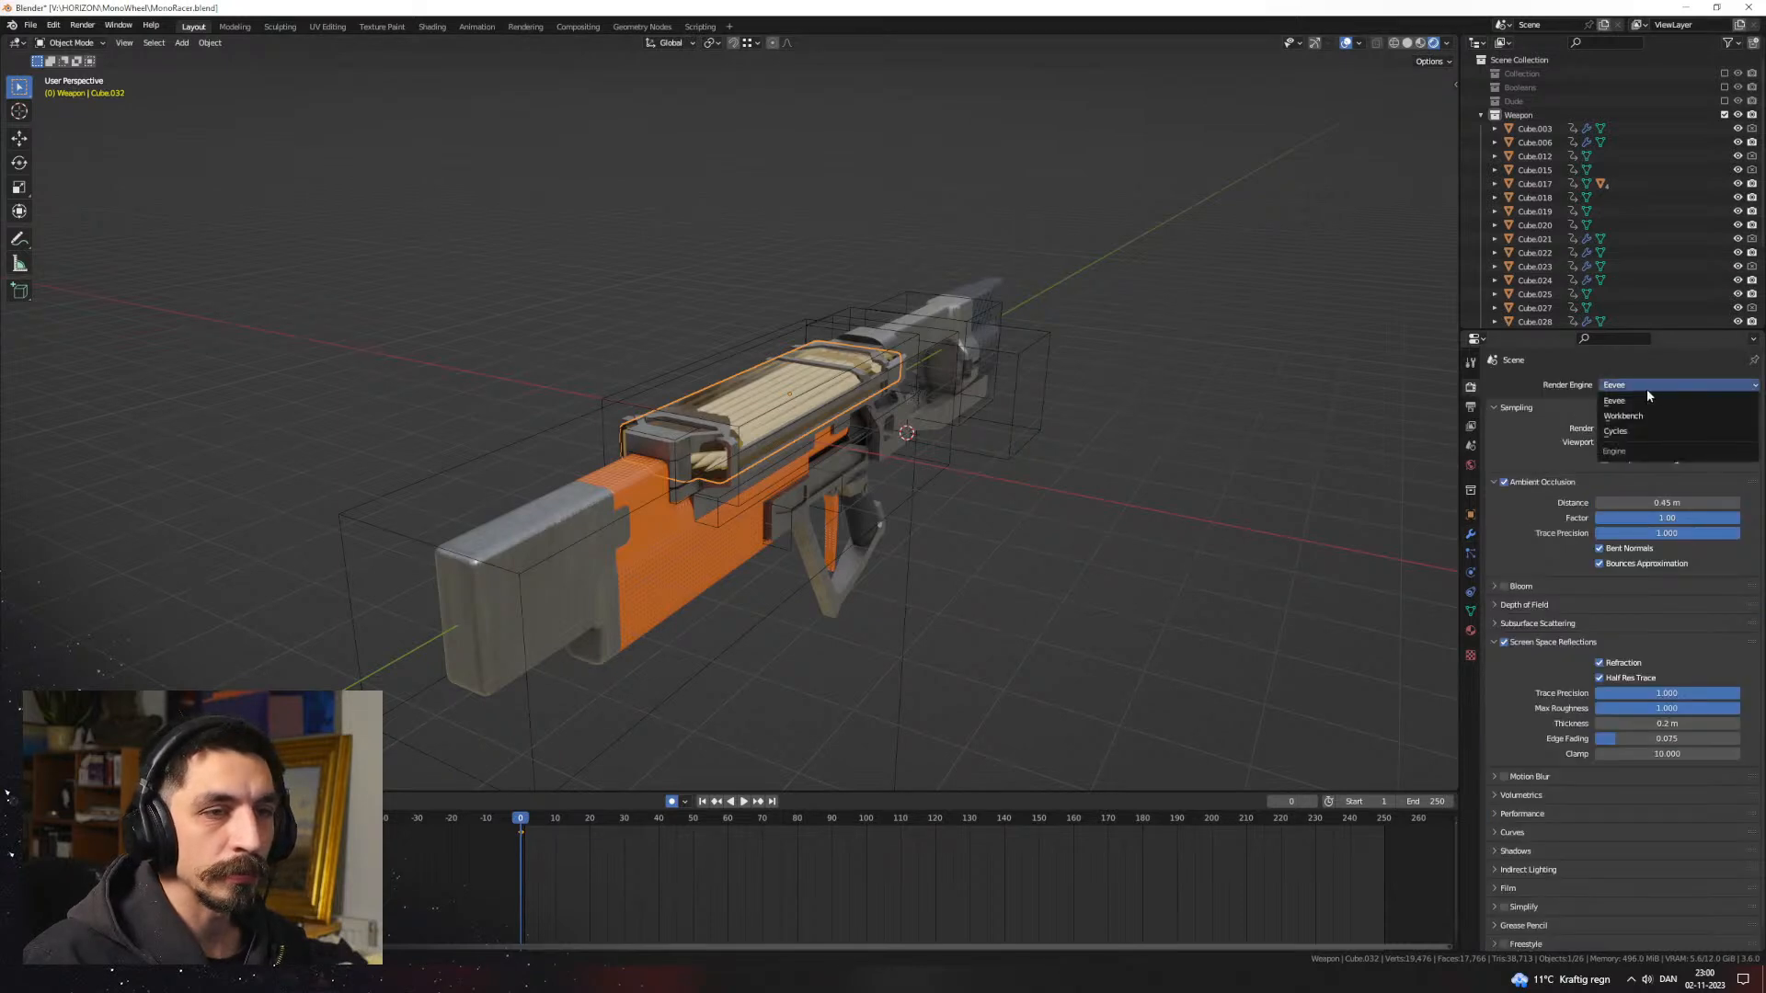
left_click(1647, 431)
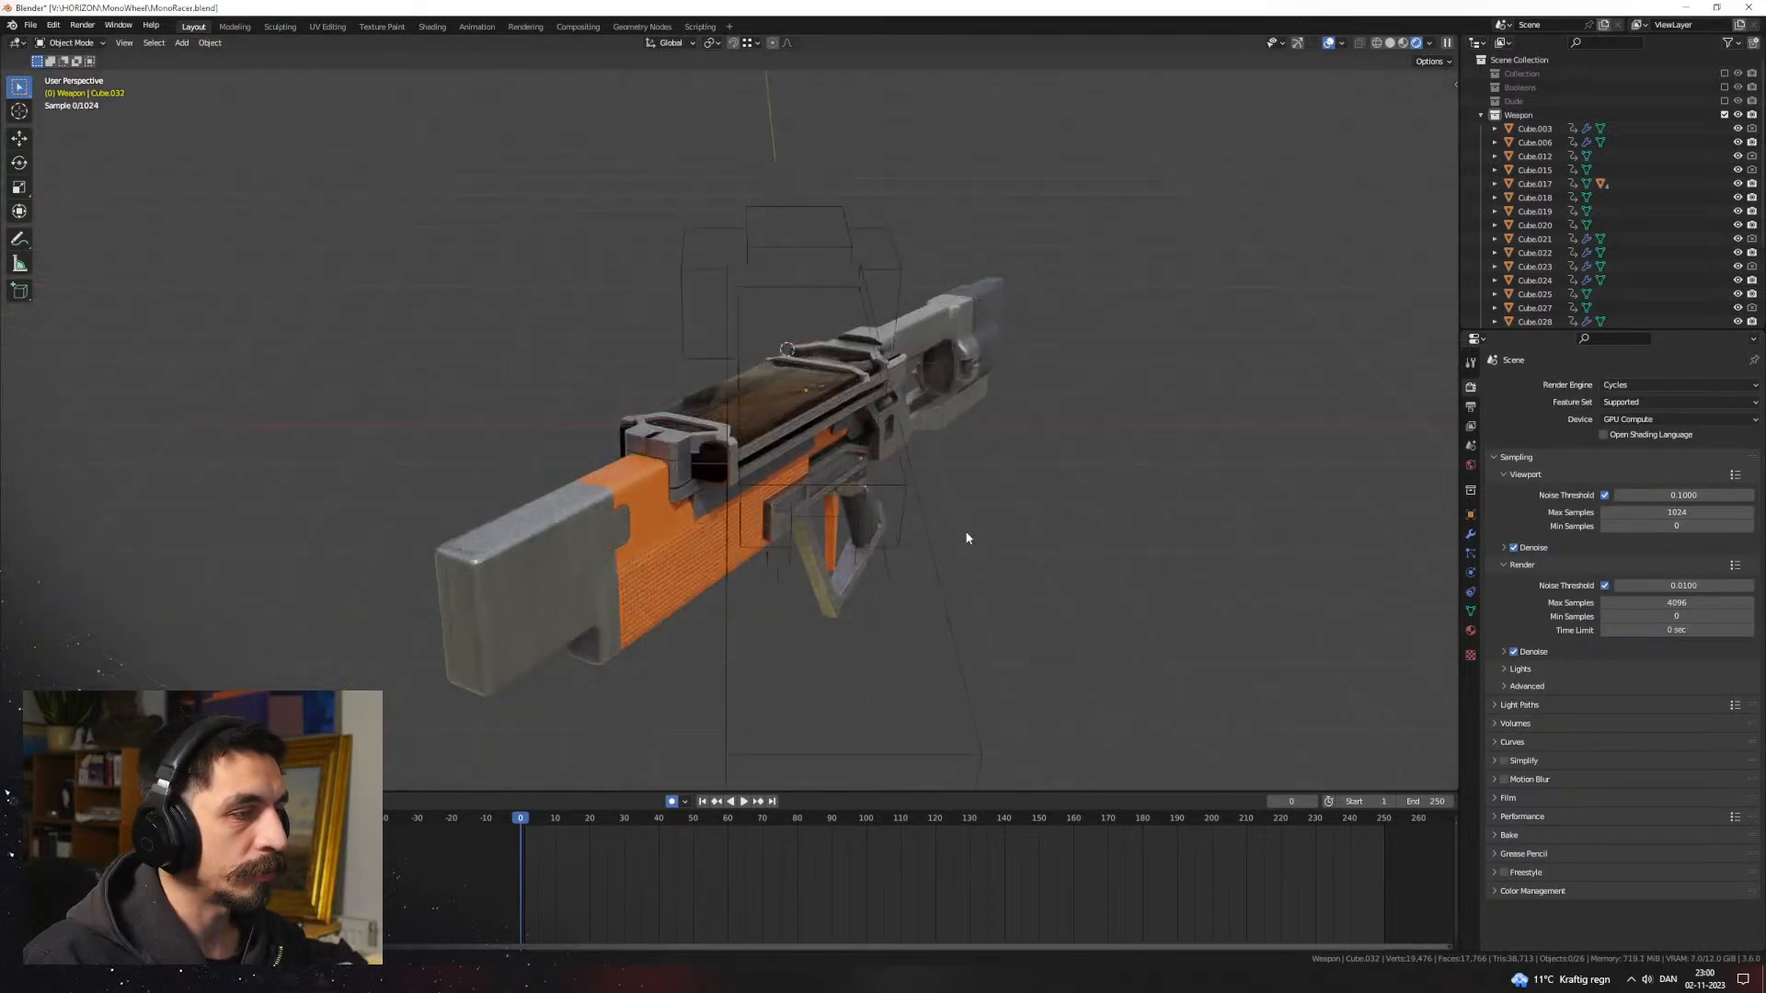
Step: Try flat shading on the ammo cover and set it to Shade Auto Smooth
middle_click_drag(962, 539, 837, 518)
scroll(837, 518, "up", 1)
left_click(778, 407)
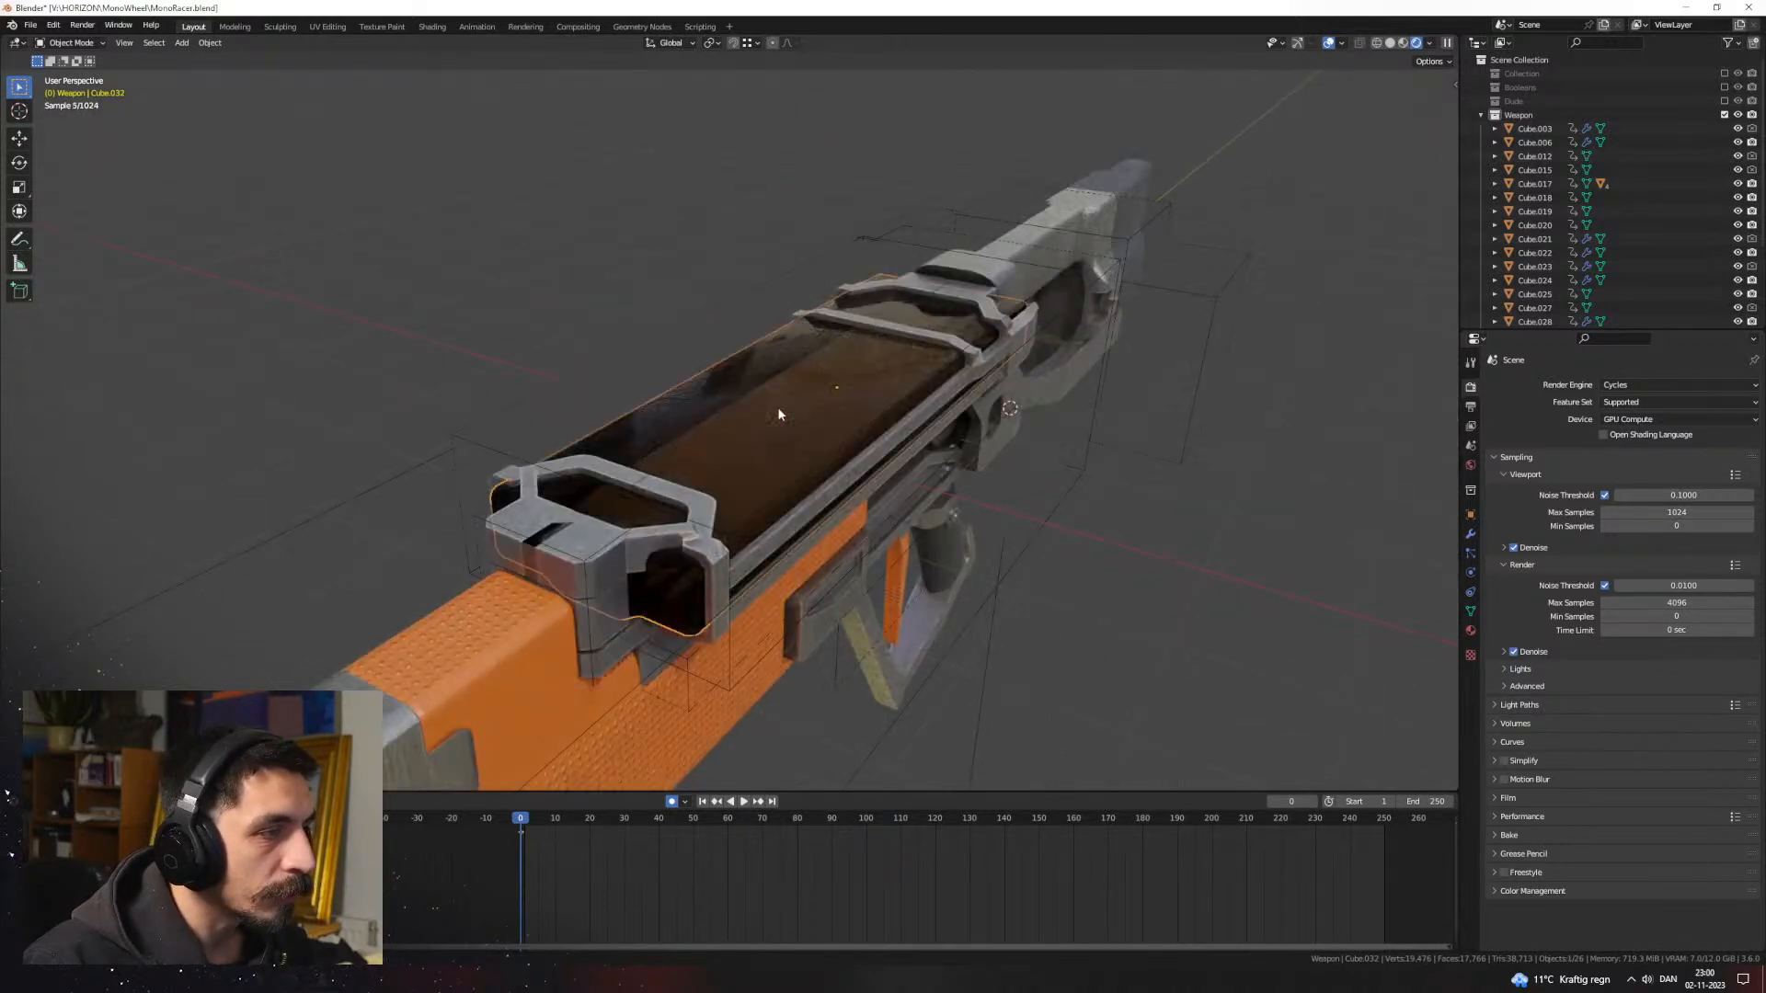
right_click(778, 408)
left_click(778, 408)
right_click(779, 409)
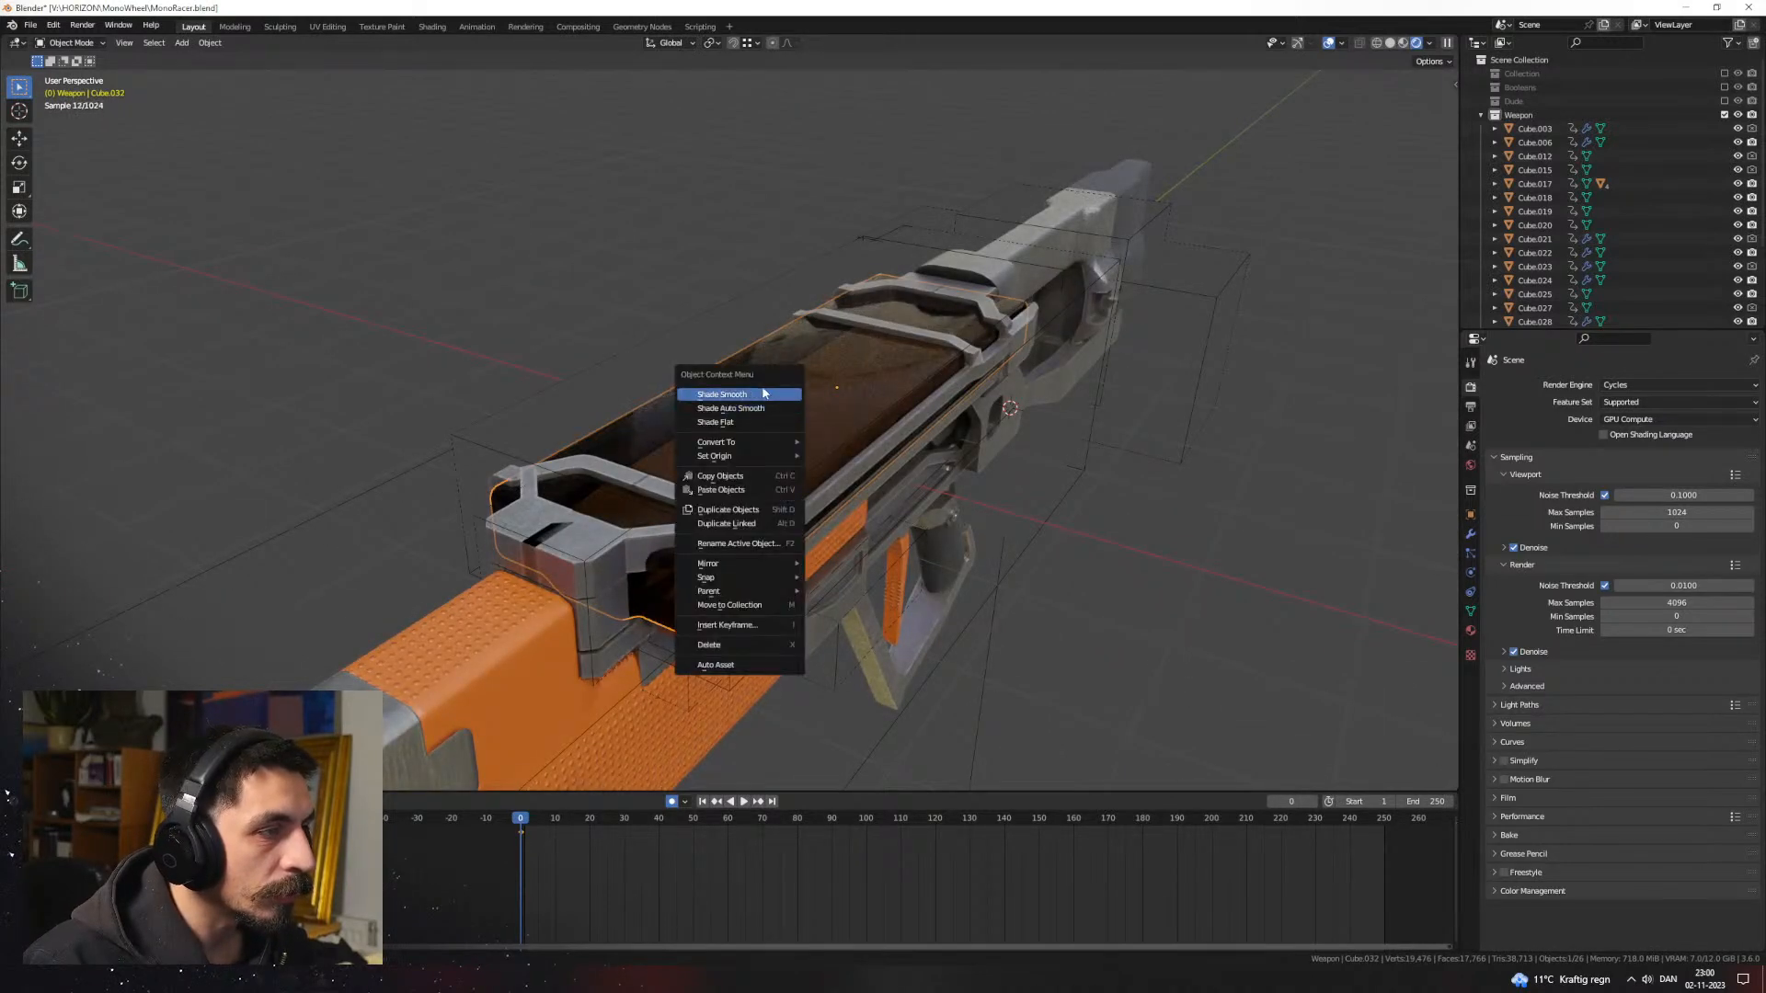
left_click(733, 429)
right_click(733, 429)
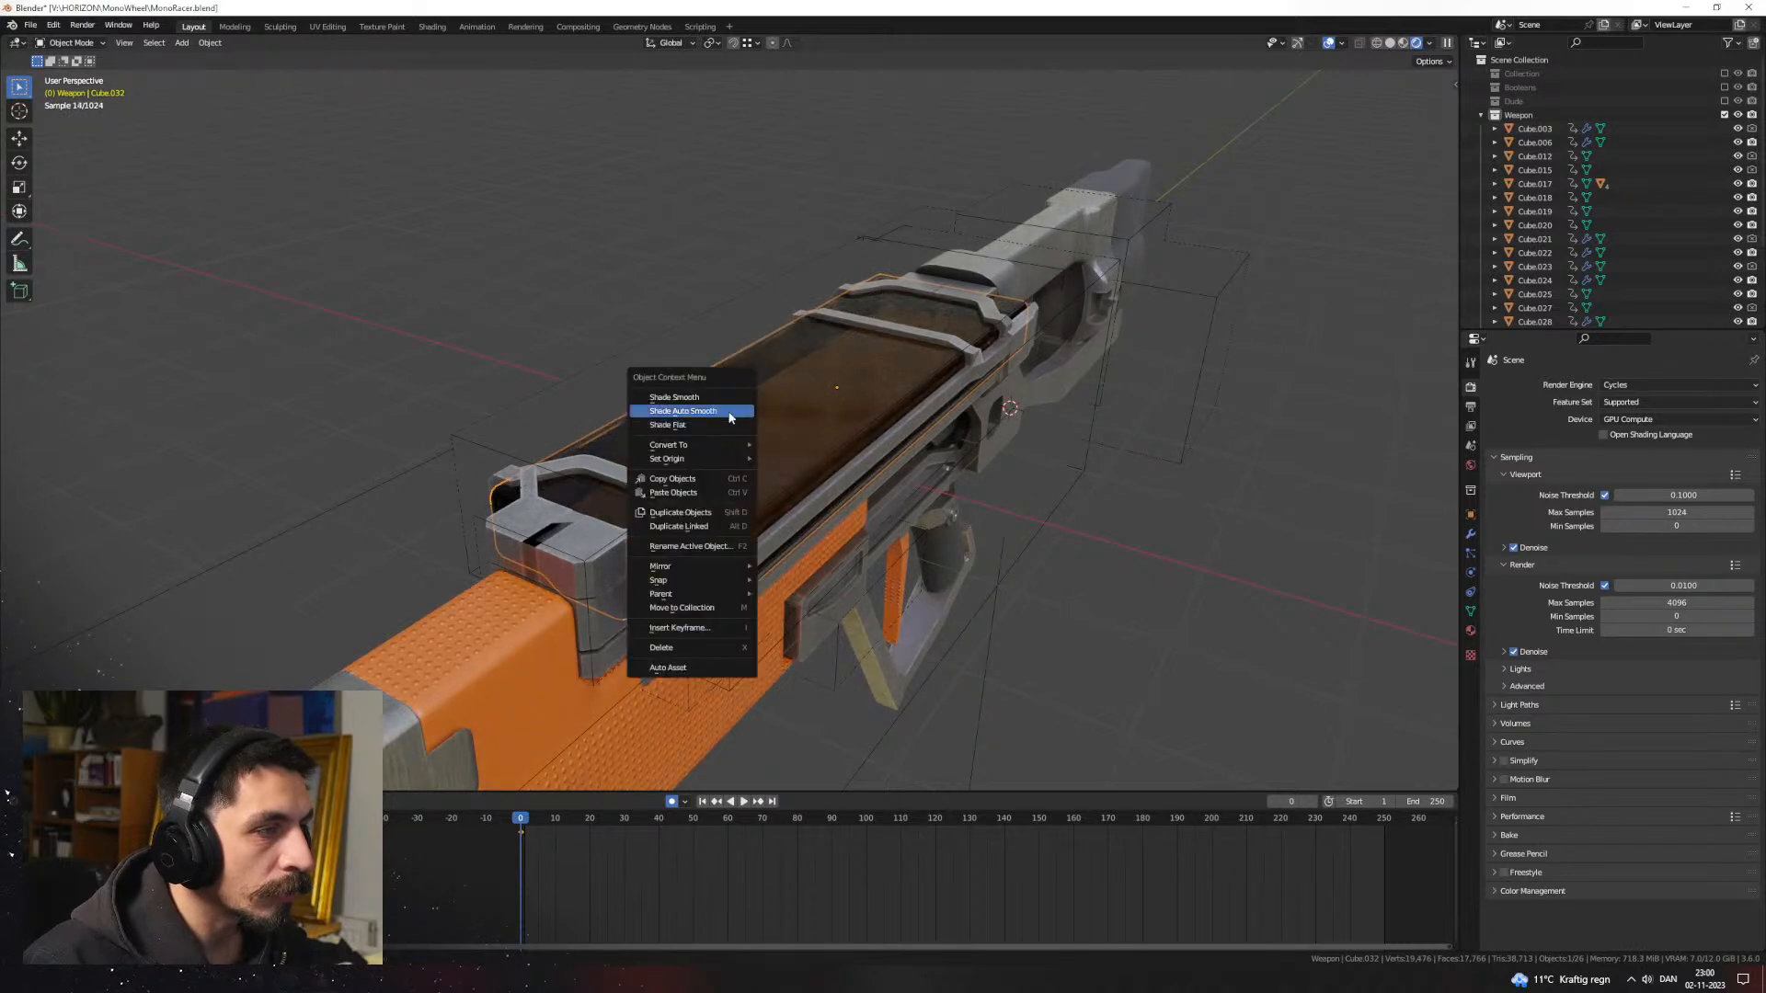
left_click(730, 417)
Step: Set the segments of the ammo cover's Bevel modifier to 3
middle_click_drag(1202, 520, 930, 319)
left_click(1471, 534)
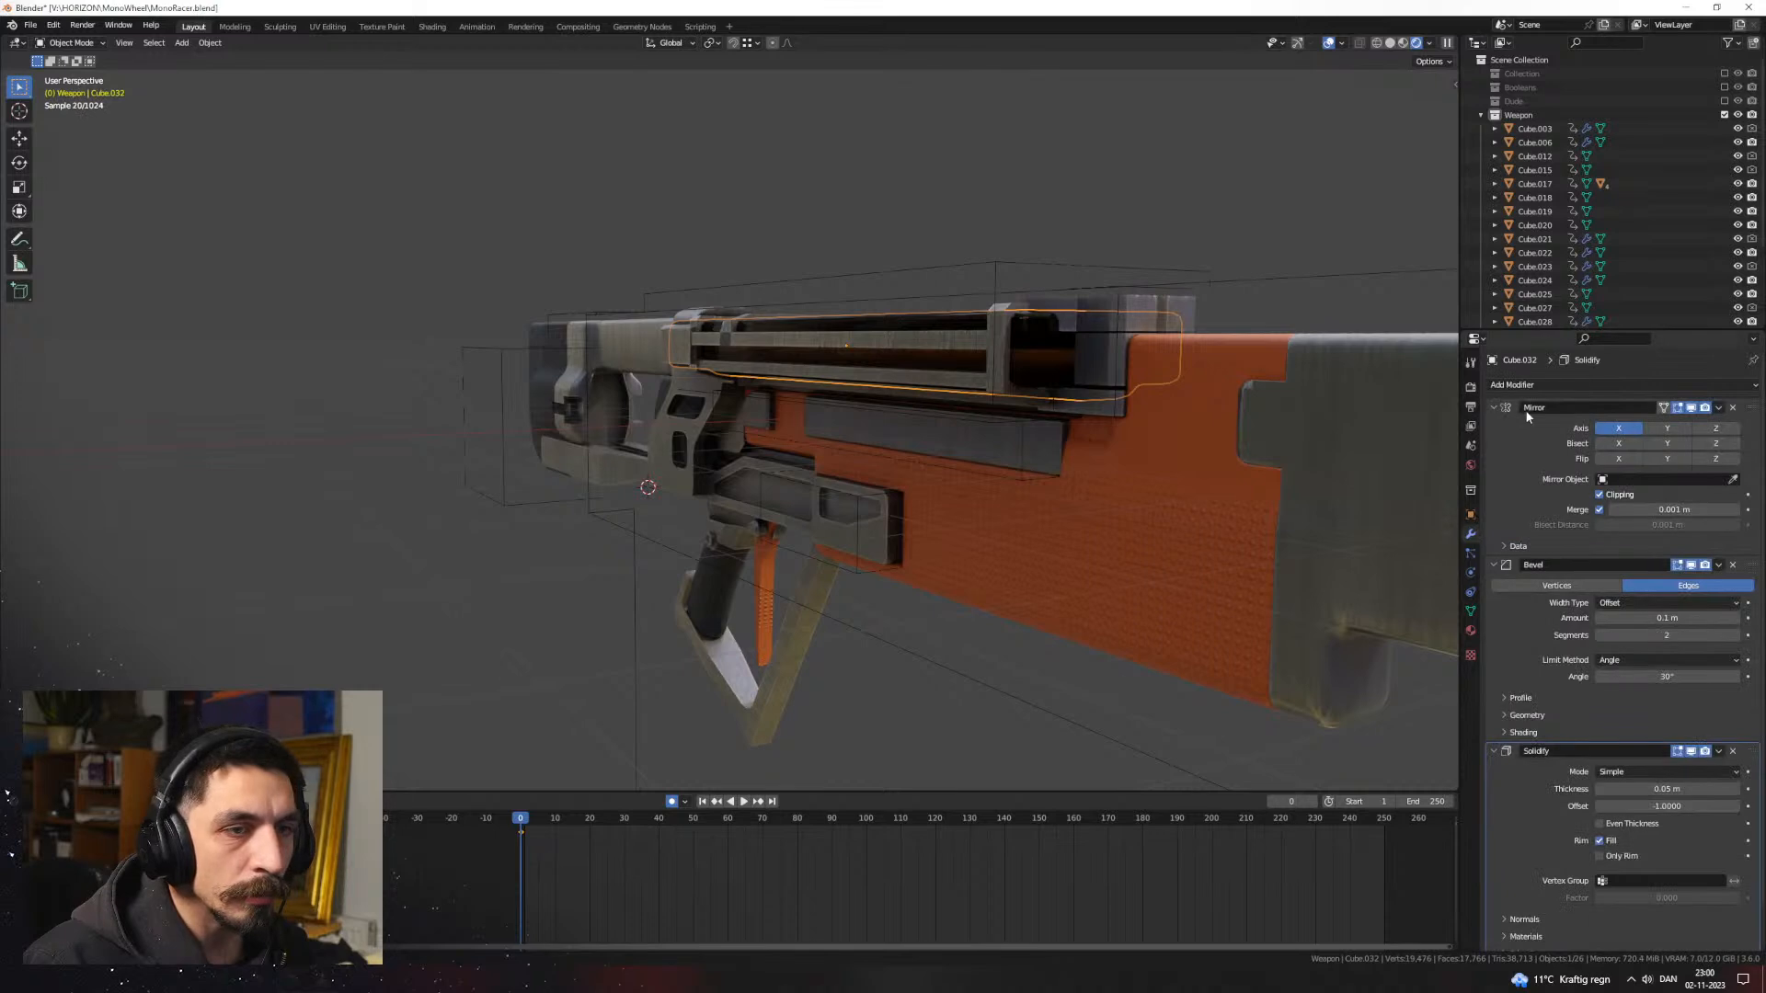
left_click(1494, 409)
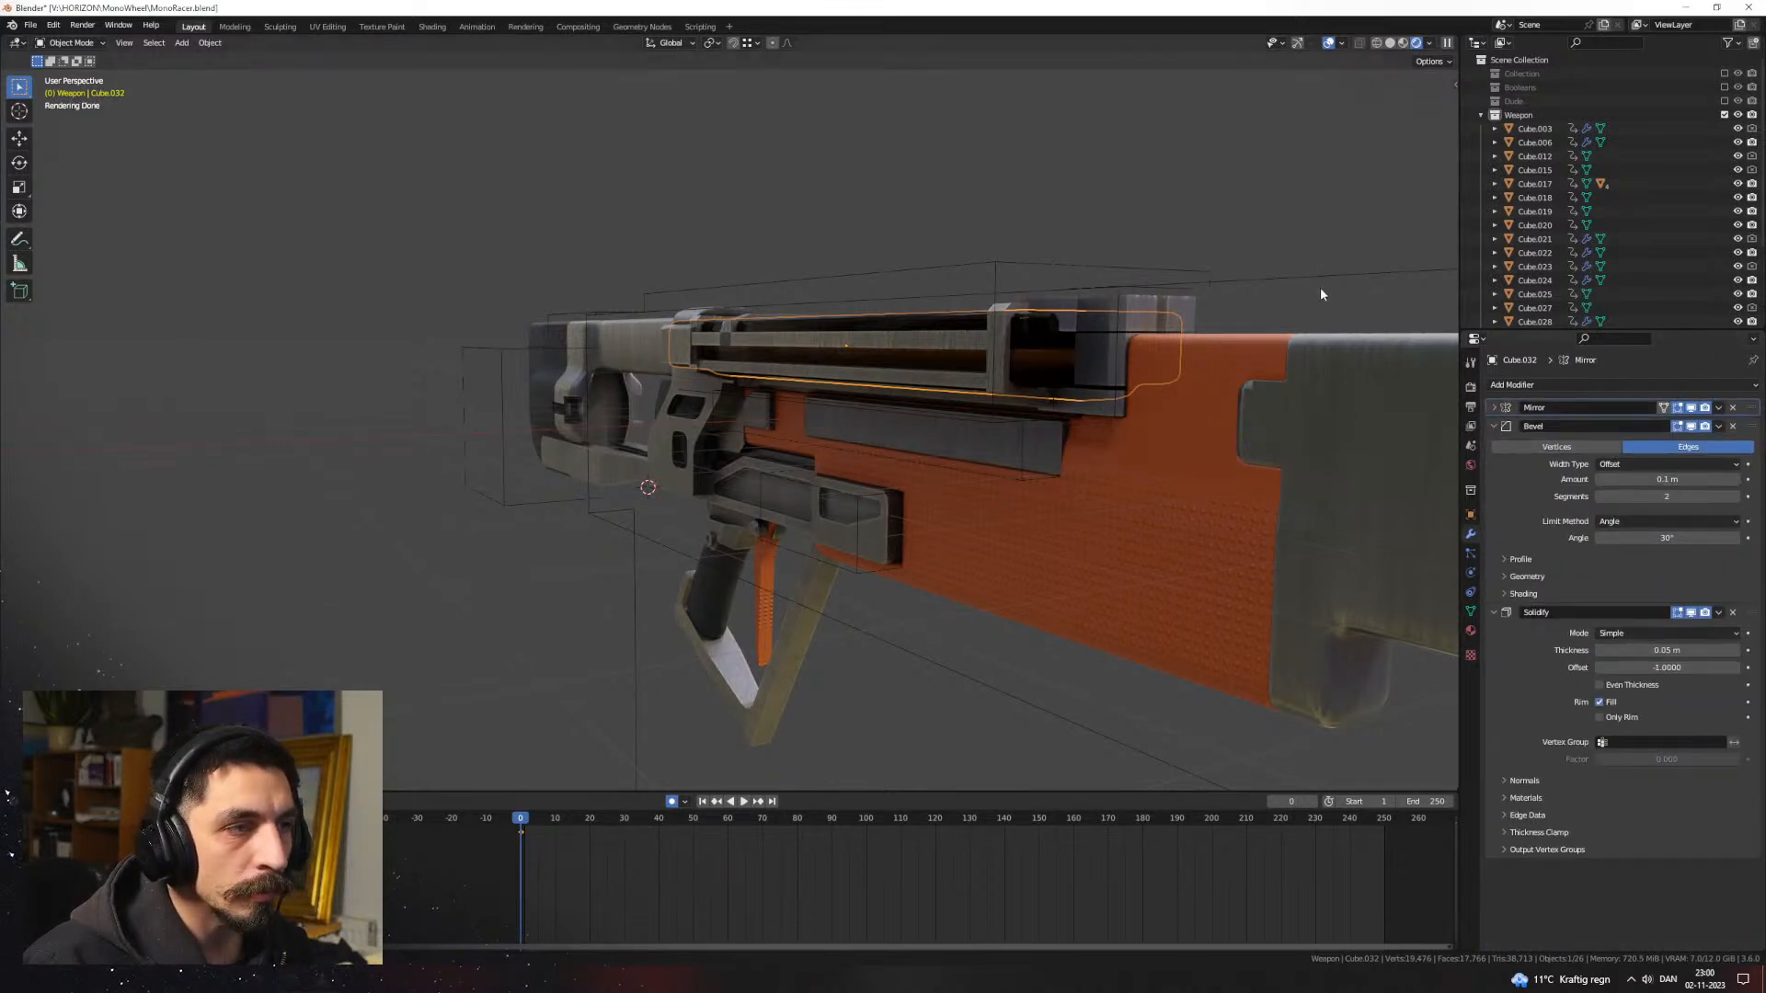
middle_click_drag(1321, 294, 938, 422)
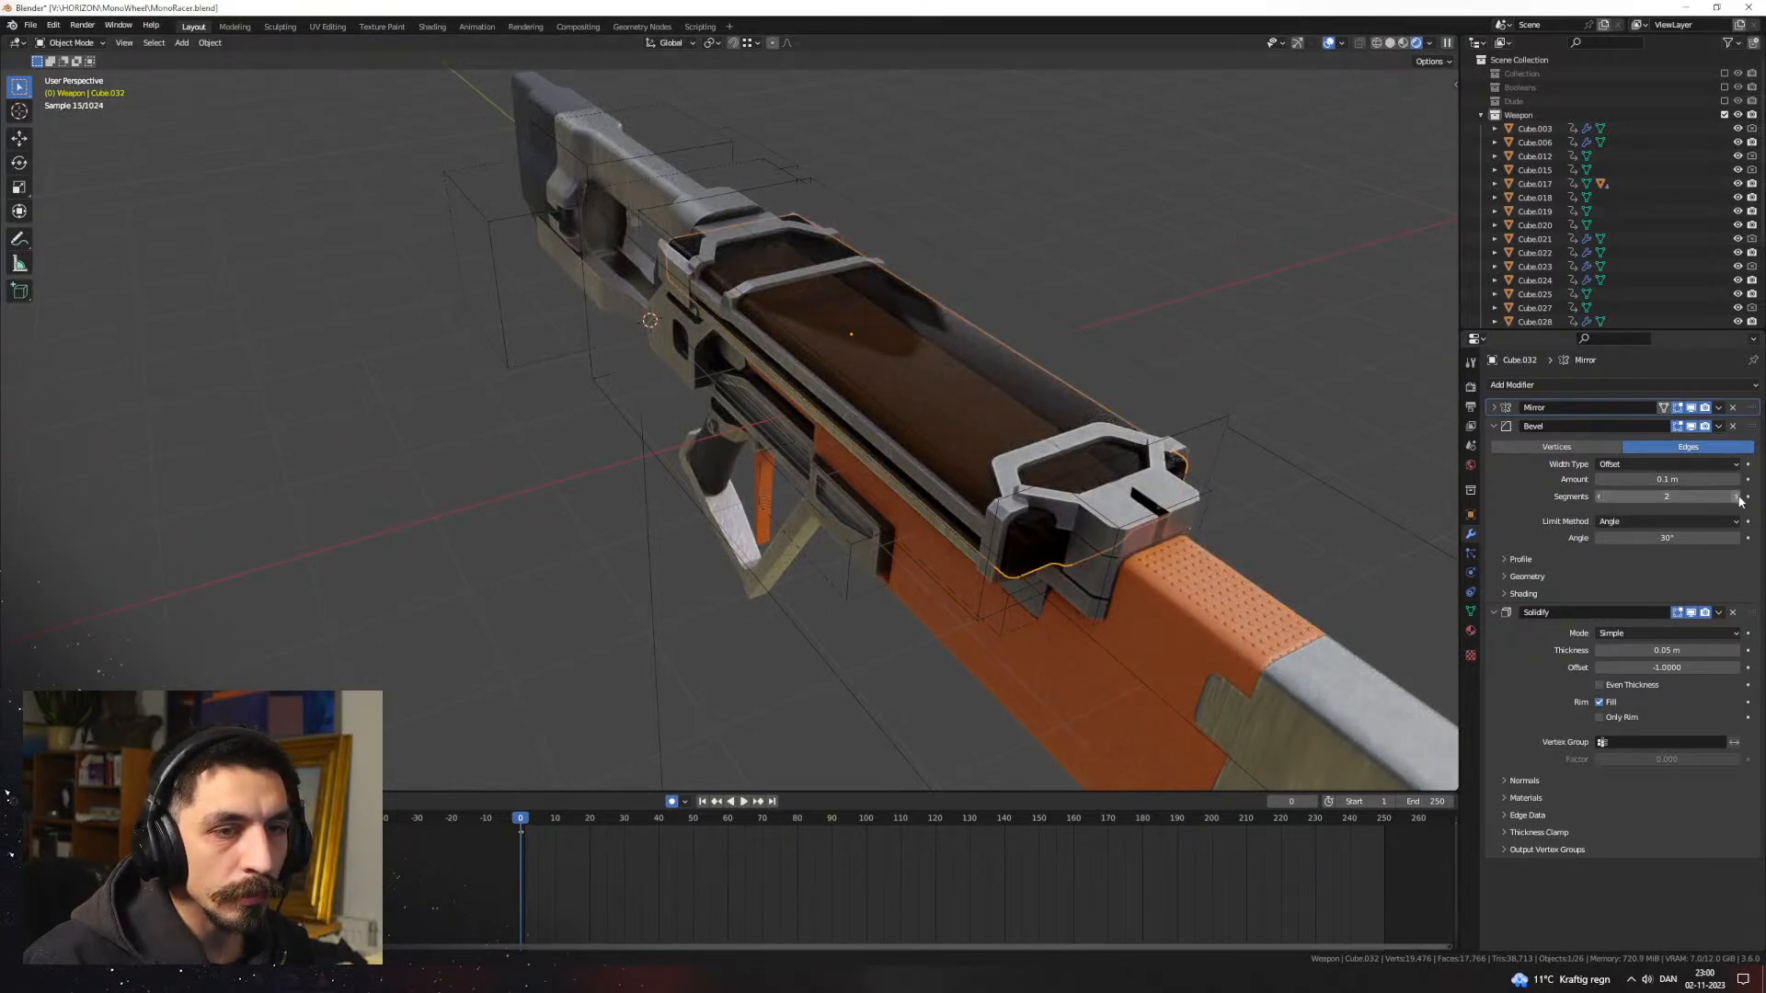
middle_click_drag(974, 434, 947, 440)
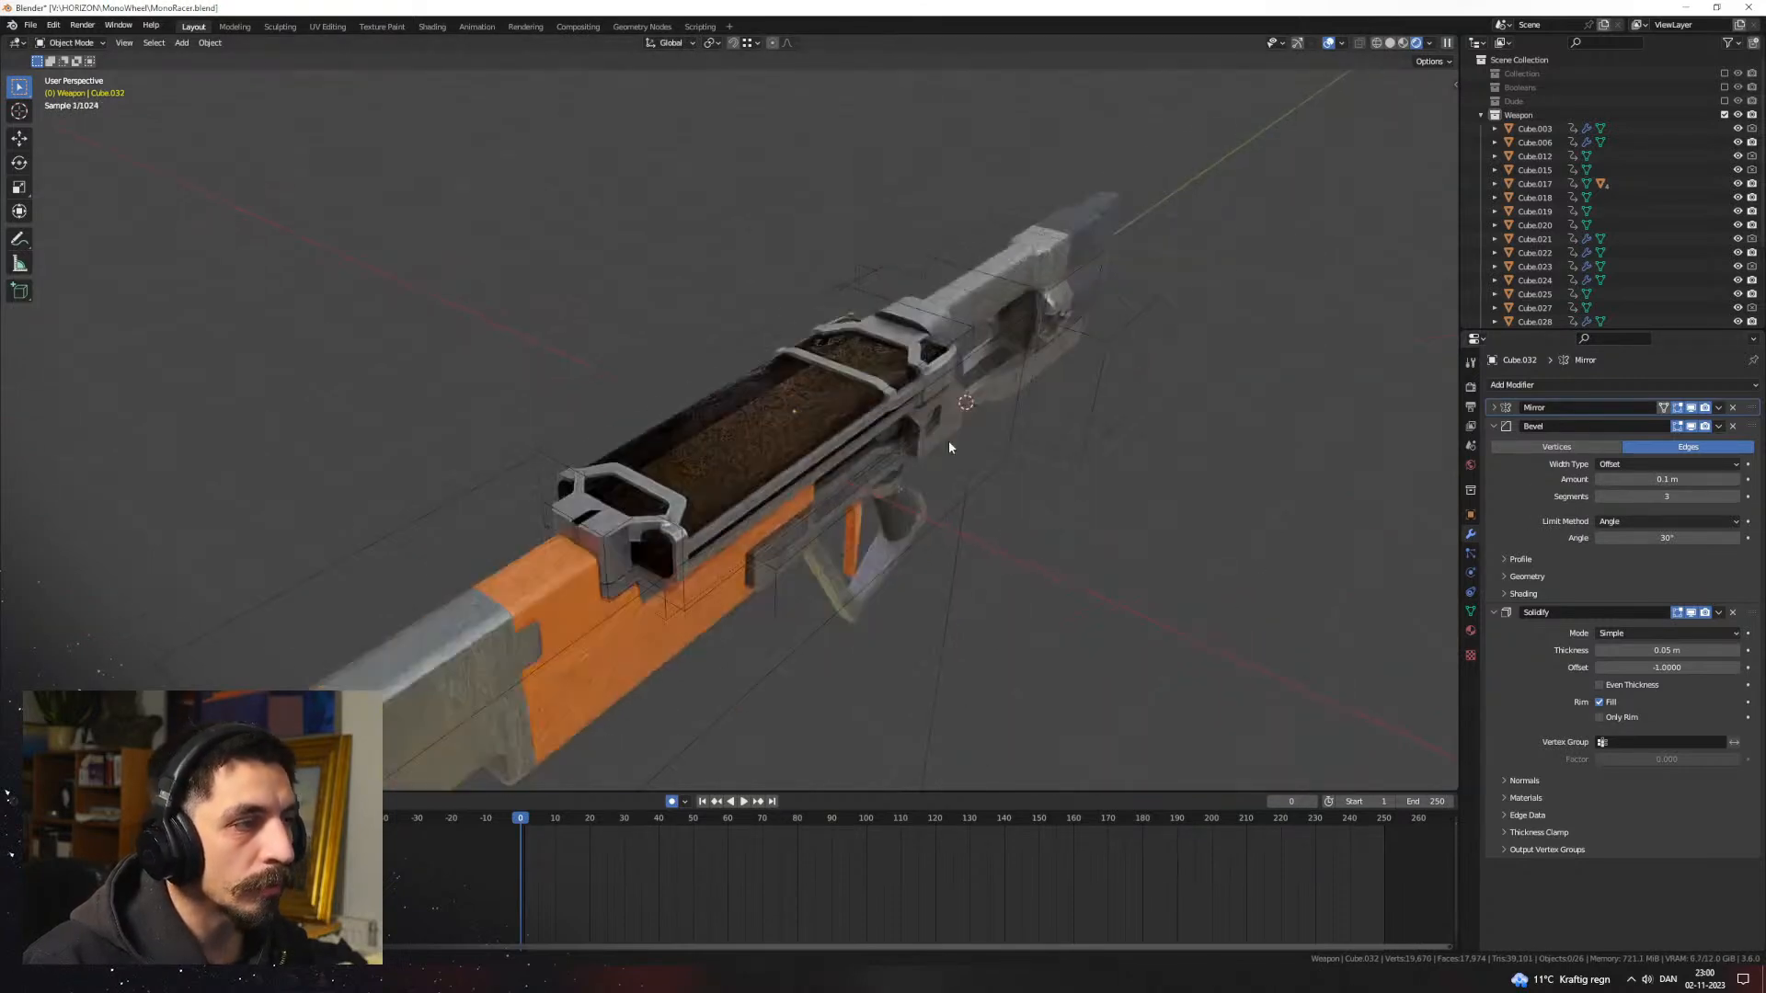
middle_click_drag(1002, 520, 696, 408)
Step: Change the base color of the ammo cover's Clear_Plastic material to a pale yellow
left_click(708, 408)
left_click(697, 408)
scroll(874, 487, "up", 3)
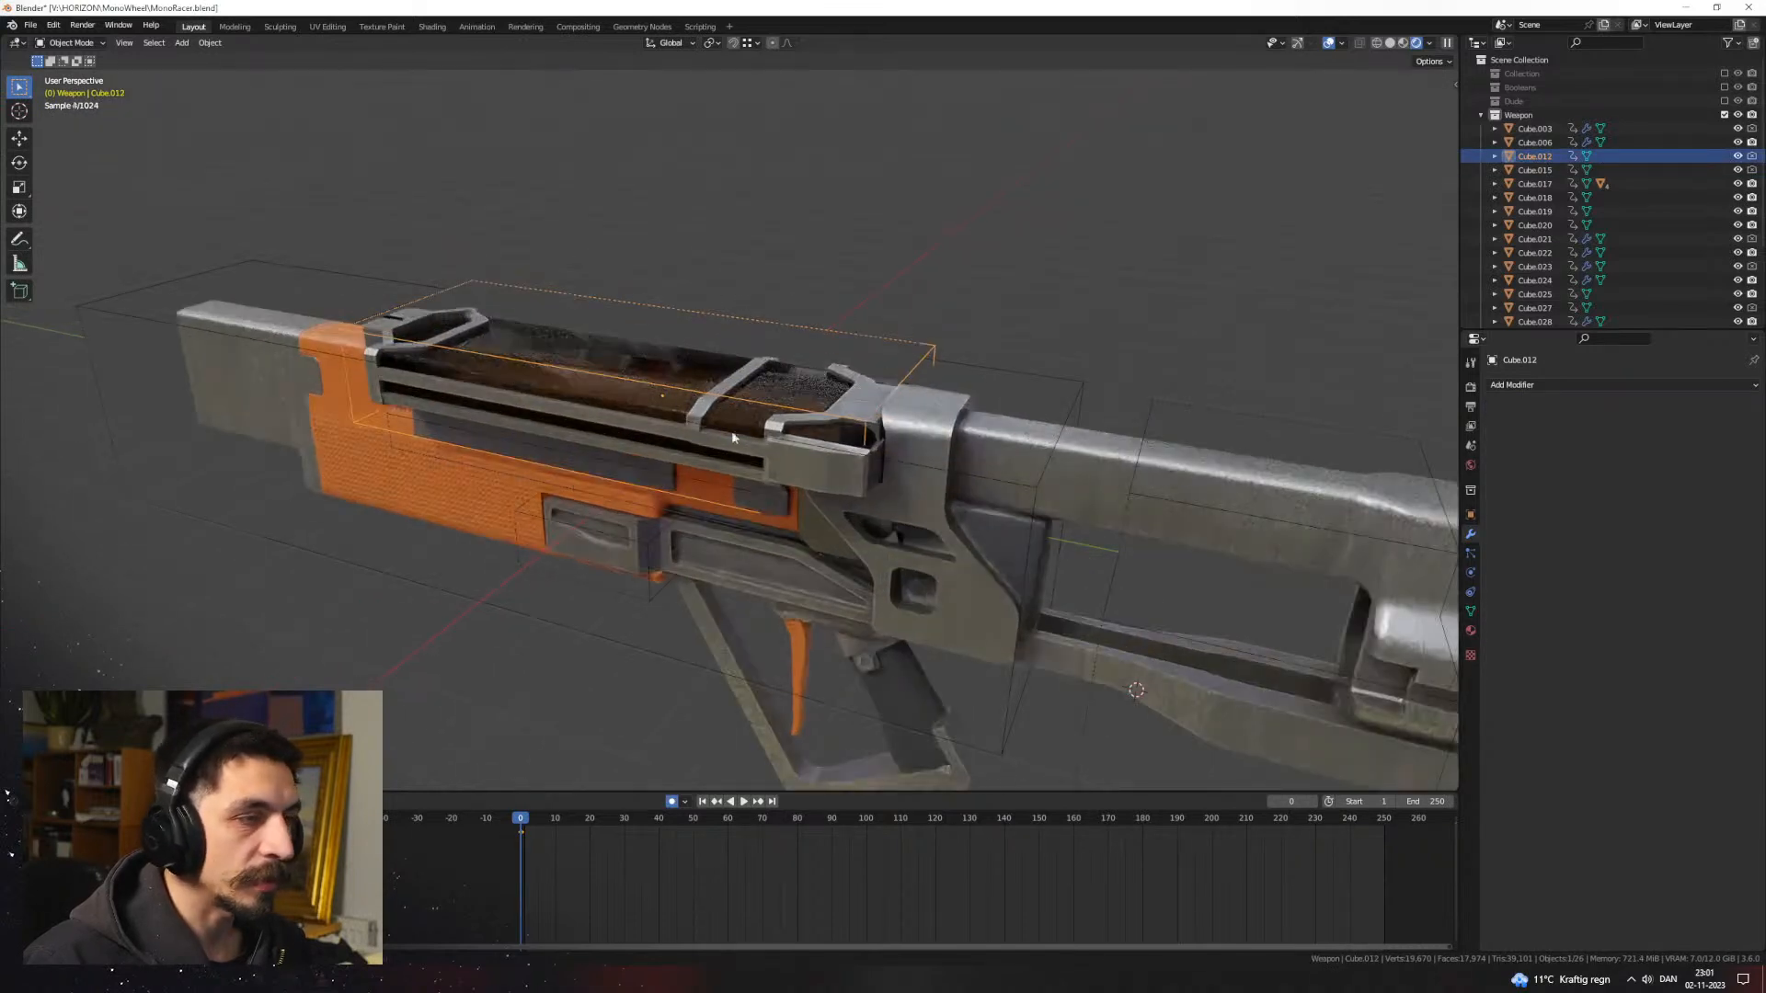
left_click(717, 415)
left_click(1470, 632)
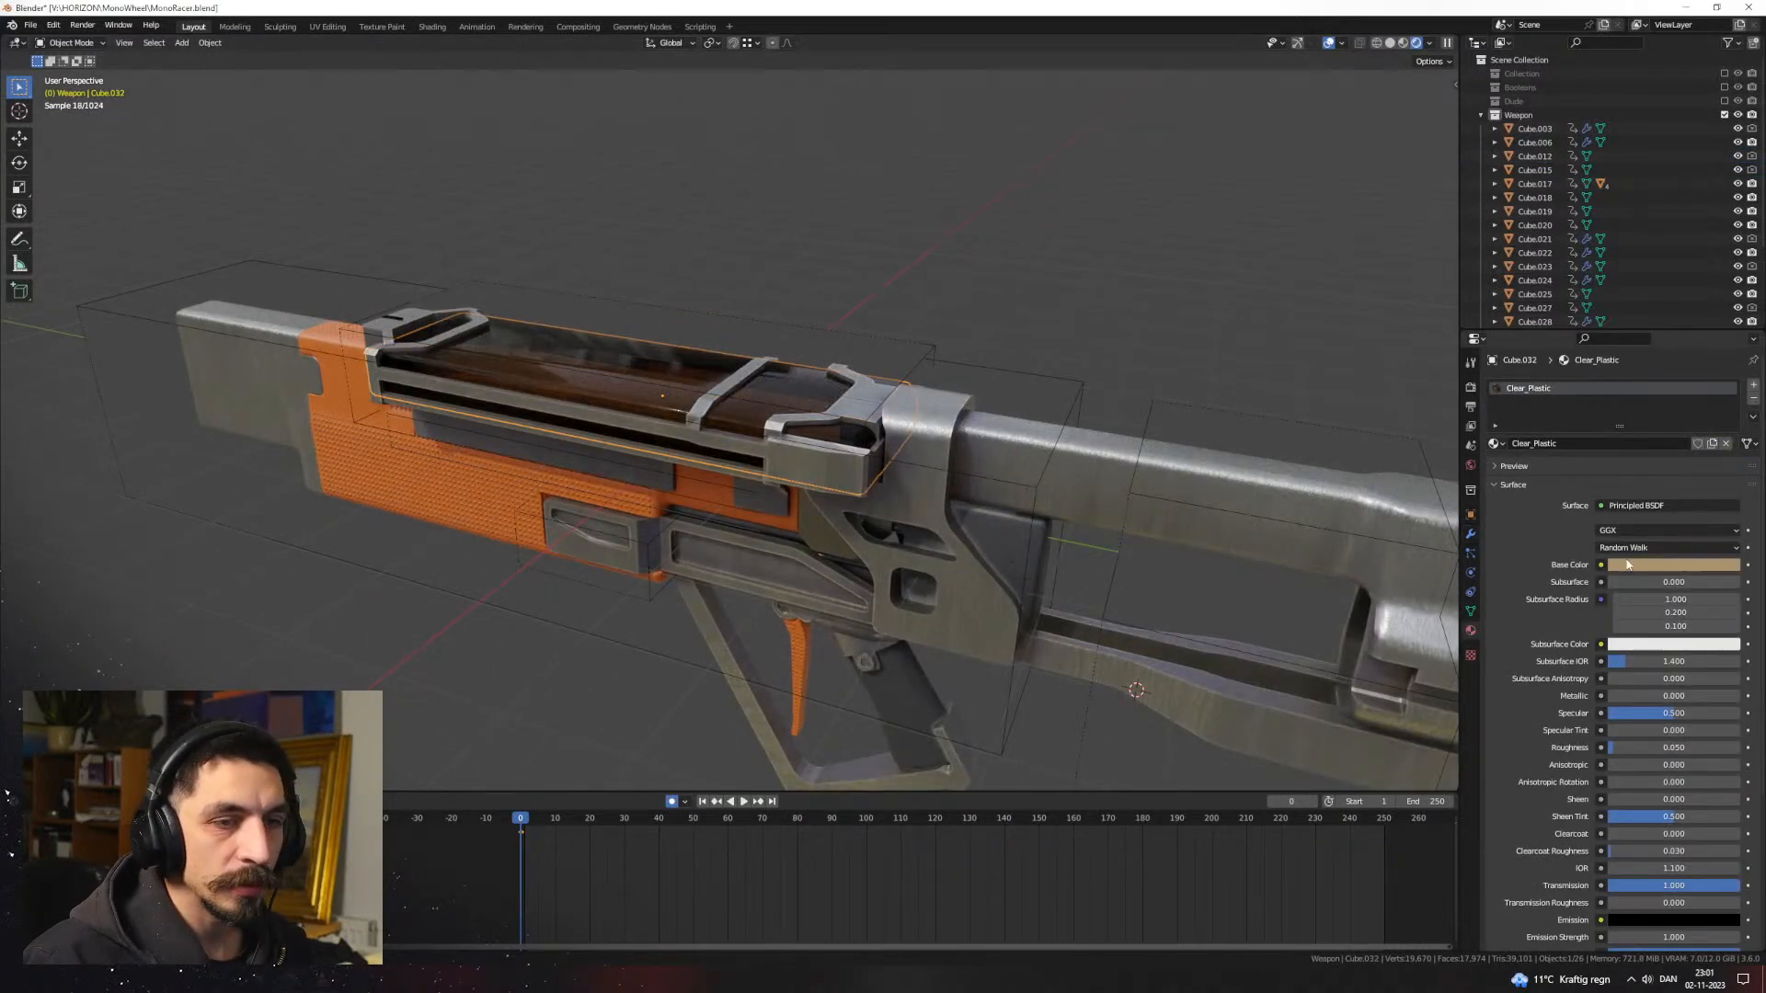
left_click(1675, 566)
left_click_drag(1729, 400, 1729, 379)
left_click_drag(1666, 429, 1659, 426)
Step: Examine the ammo cover and the whole rifle from several sides in rendered shading
middle_click_drag(1209, 343, 793, 450)
scroll(794, 450, "up", 4)
scroll(793, 450, "up", 2)
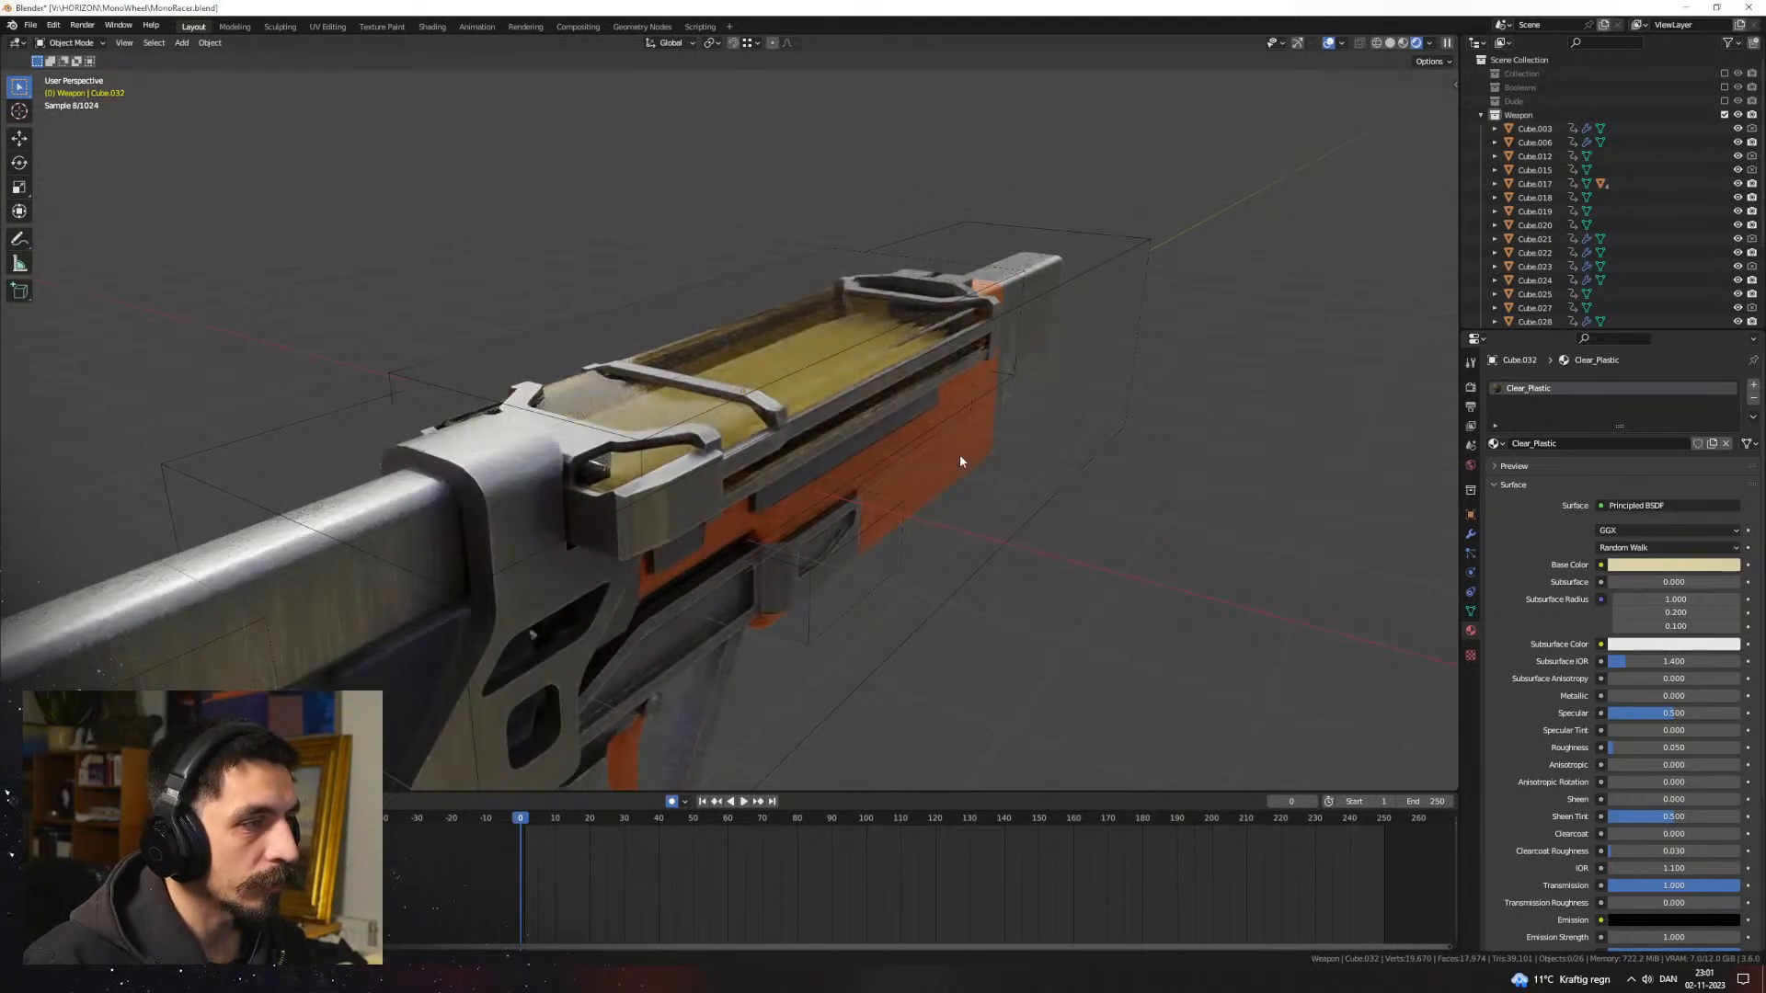
middle_click_drag(1001, 455, 891, 595)
scroll(992, 451, "down", 4)
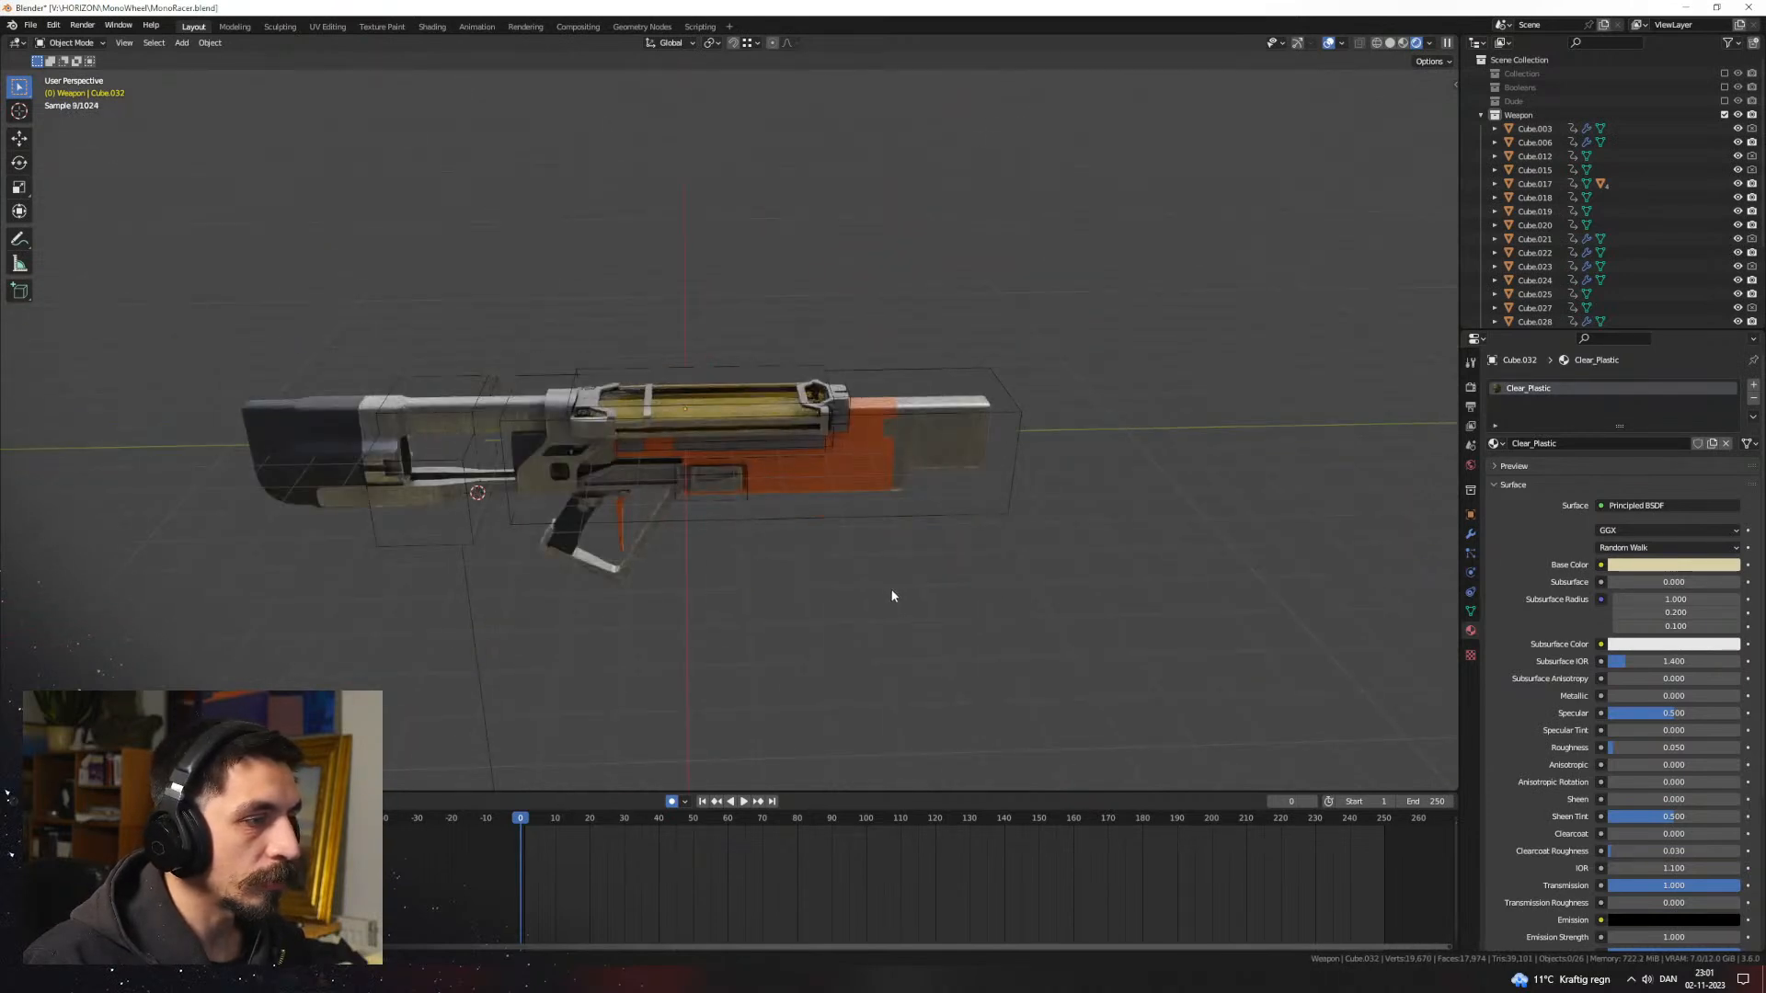
scroll(919, 561, "up", 3)
middle_click_drag(948, 529, 1094, 574)
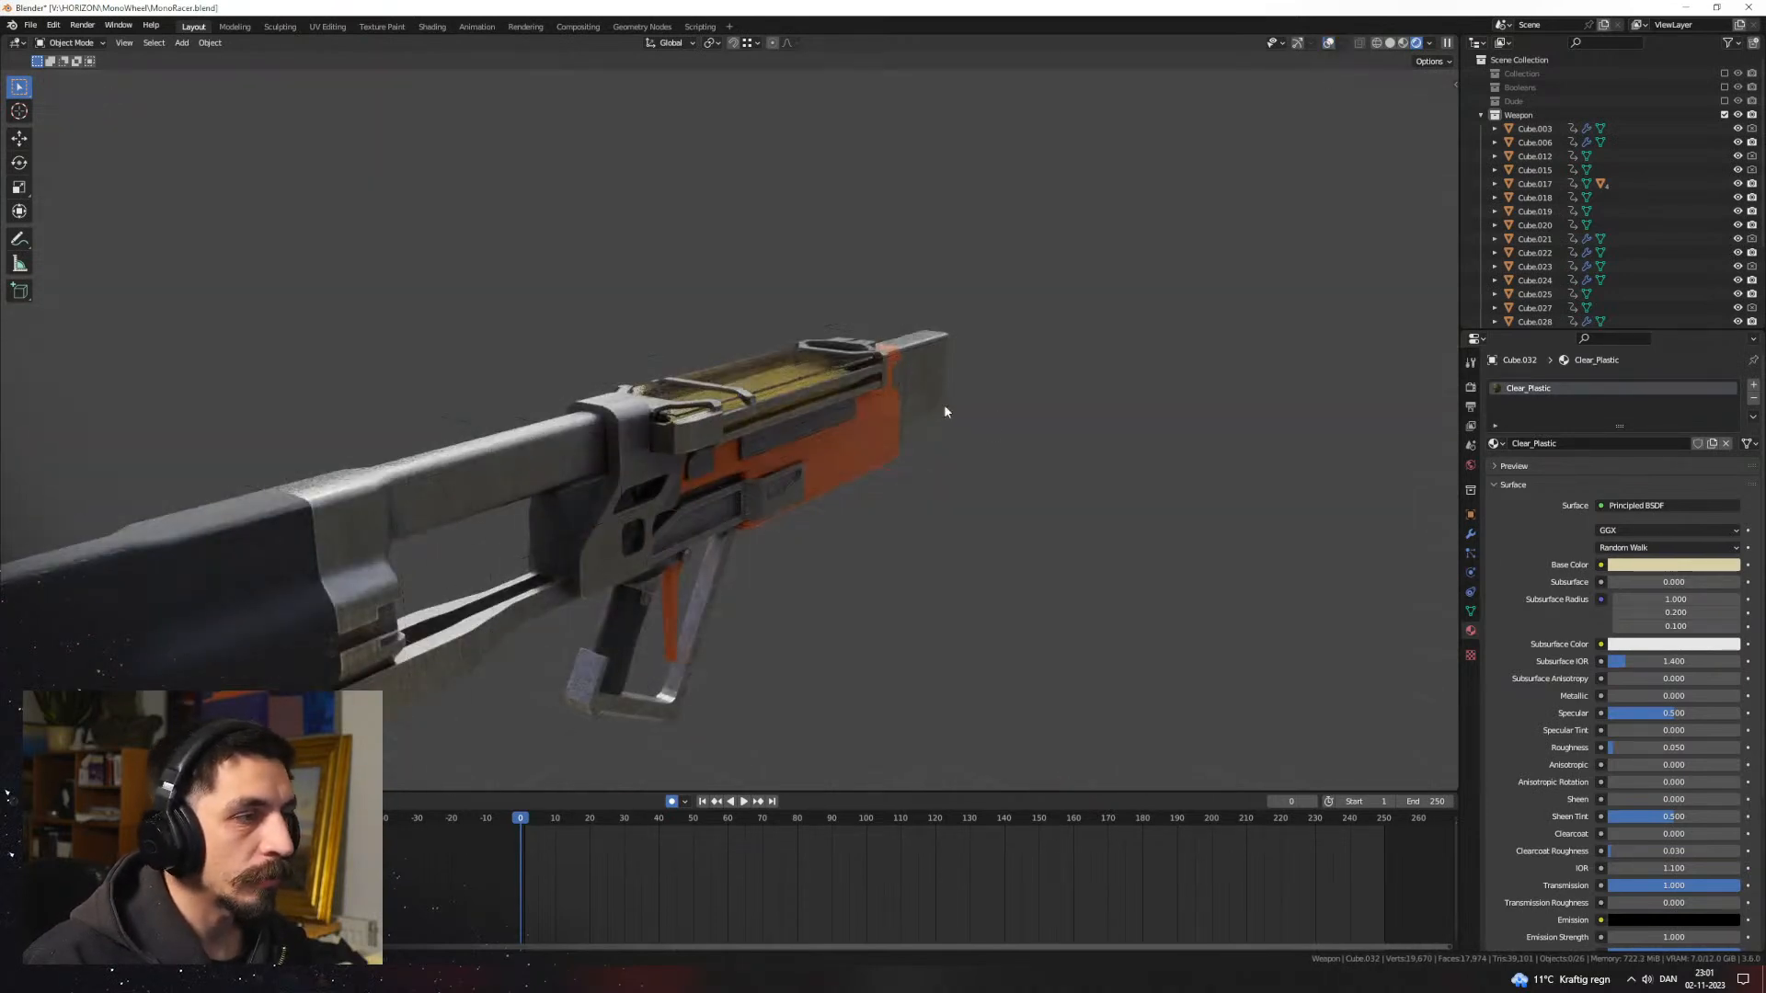
middle_click_drag(944, 411, 1014, 397)
scroll(928, 469, "up", 3)
Step: Select one of the long ammo rounds under the cover and isolate it in local view
left_click(884, 391)
key("z")
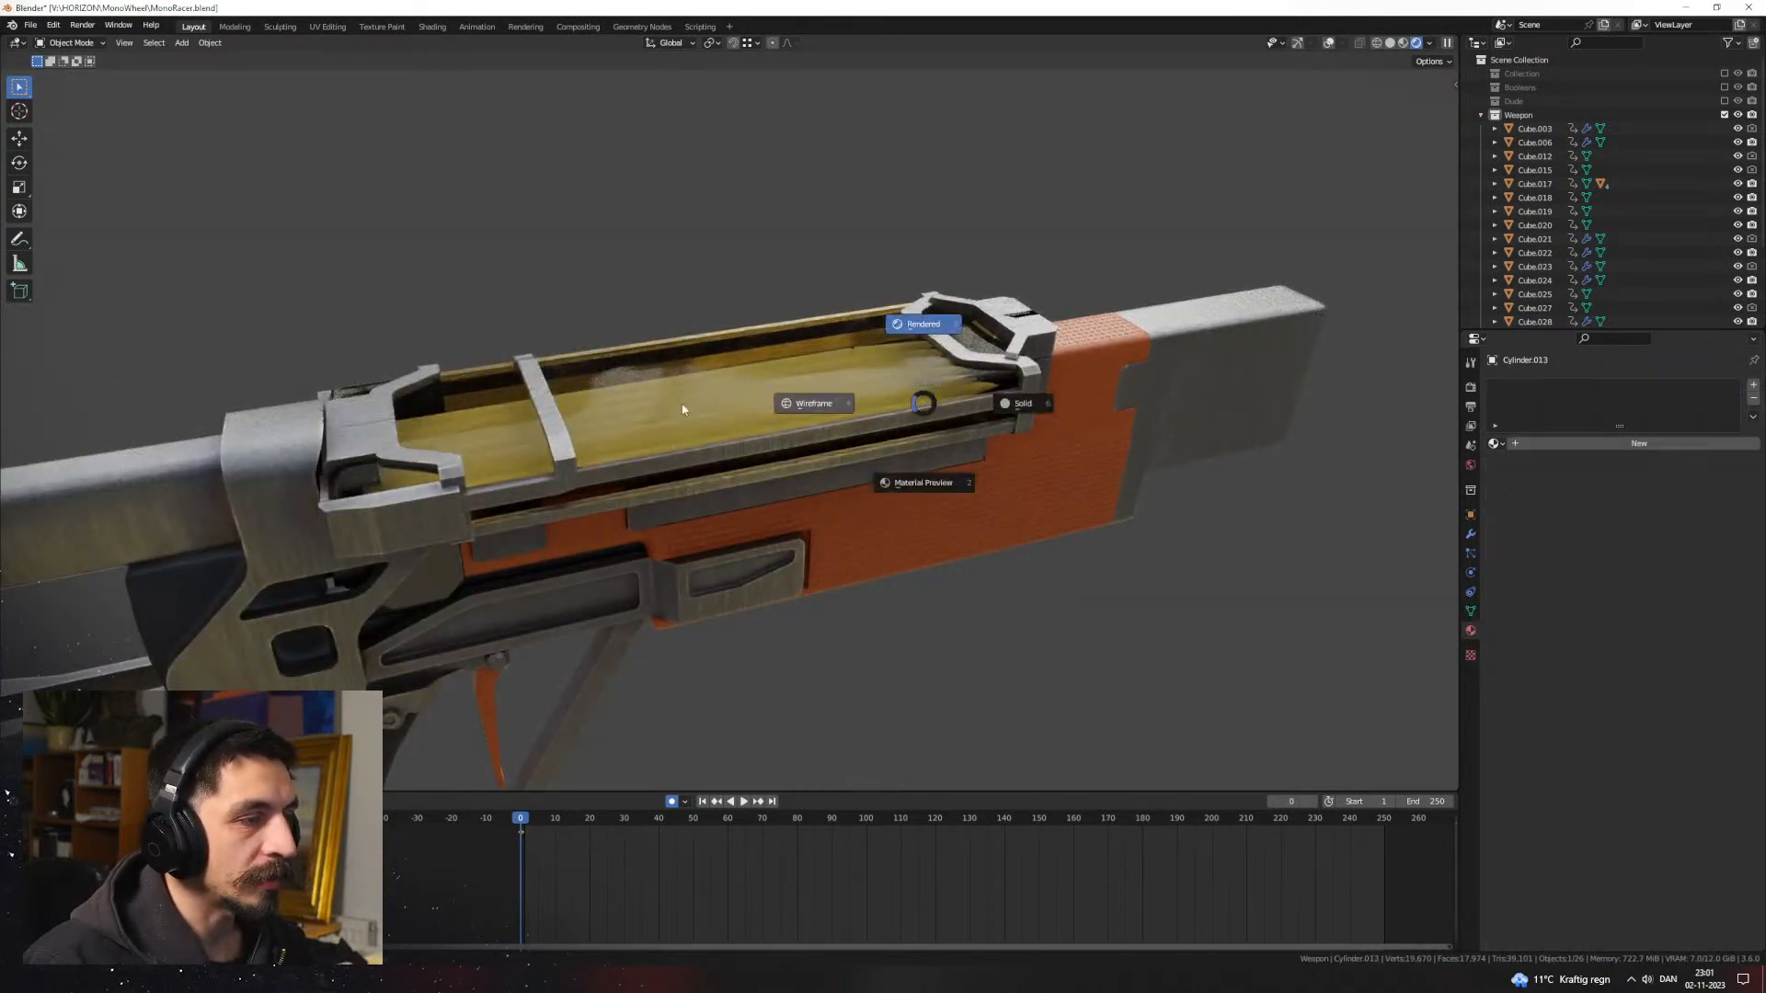
left_click(681, 406)
middle_click_drag(874, 442, 858, 444)
left_click(859, 436)
key("z")
left_click(1133, 440)
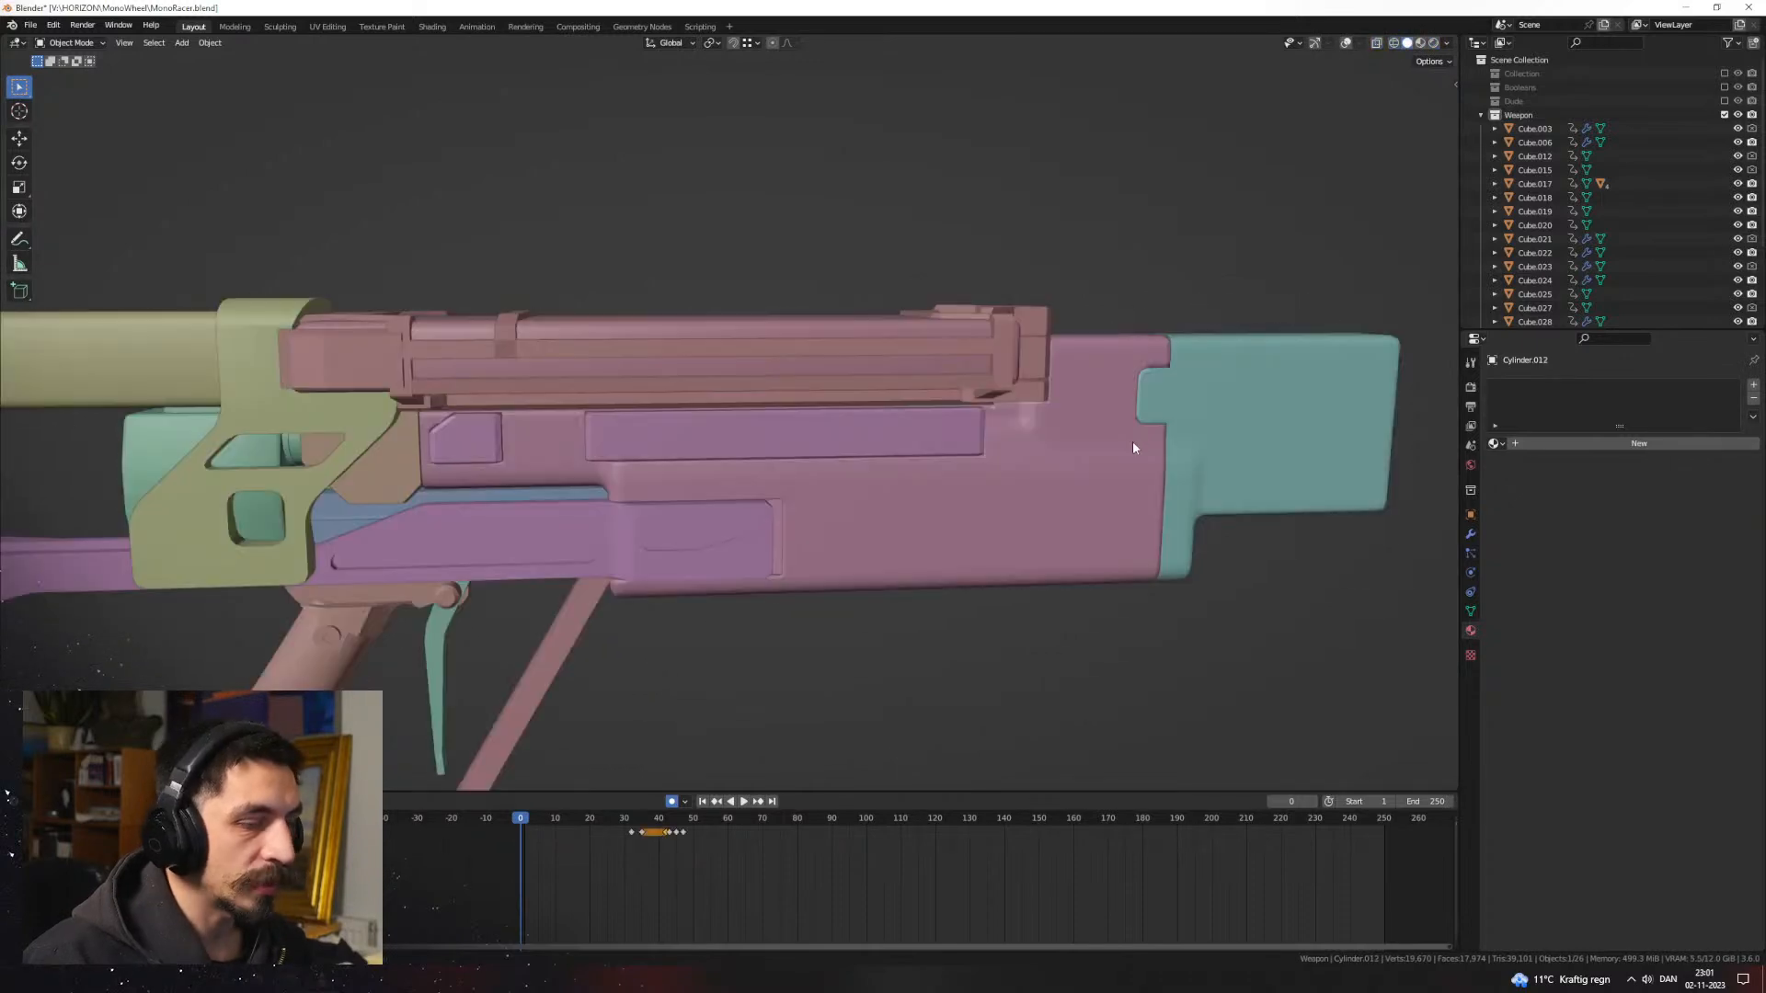
key("KP_Divide")
Step: Examine the isolated round in material preview and rendered shading, including its blunt end and pointed tip
left_click(1420, 43)
middle_click_drag(1019, 394, 986, 459)
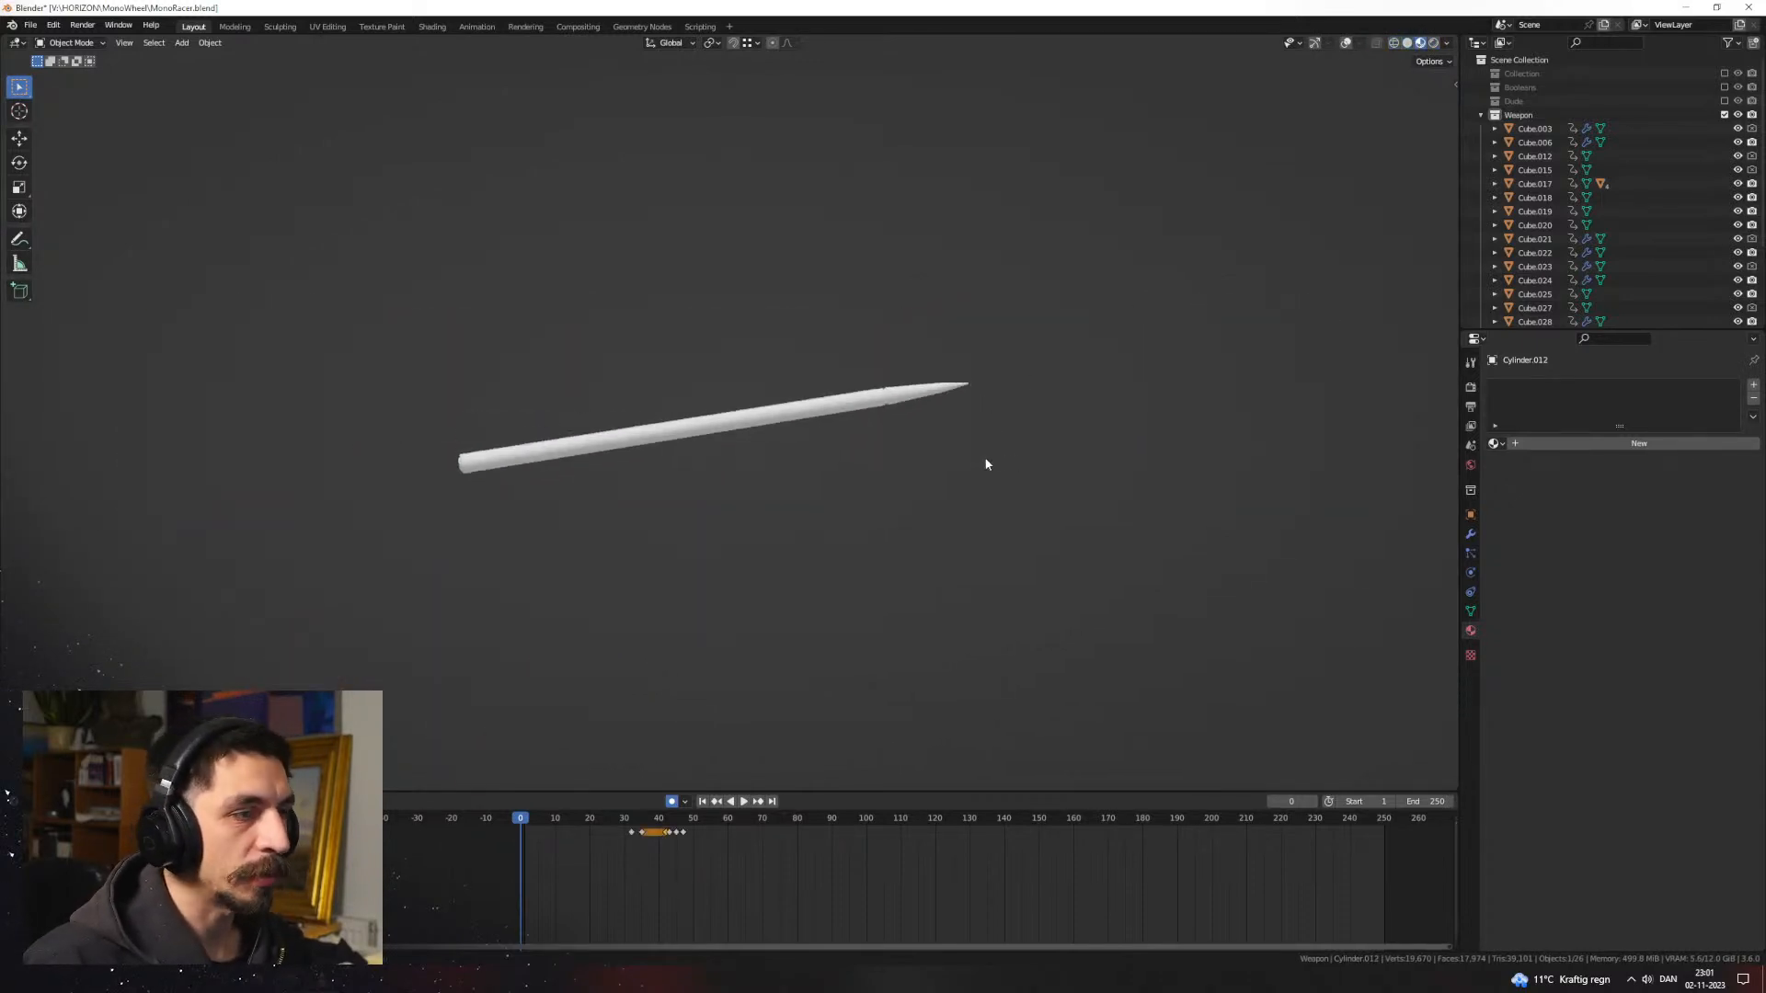
middle_click_drag(872, 387, 698, 445)
scroll(698, 445, "up", 2)
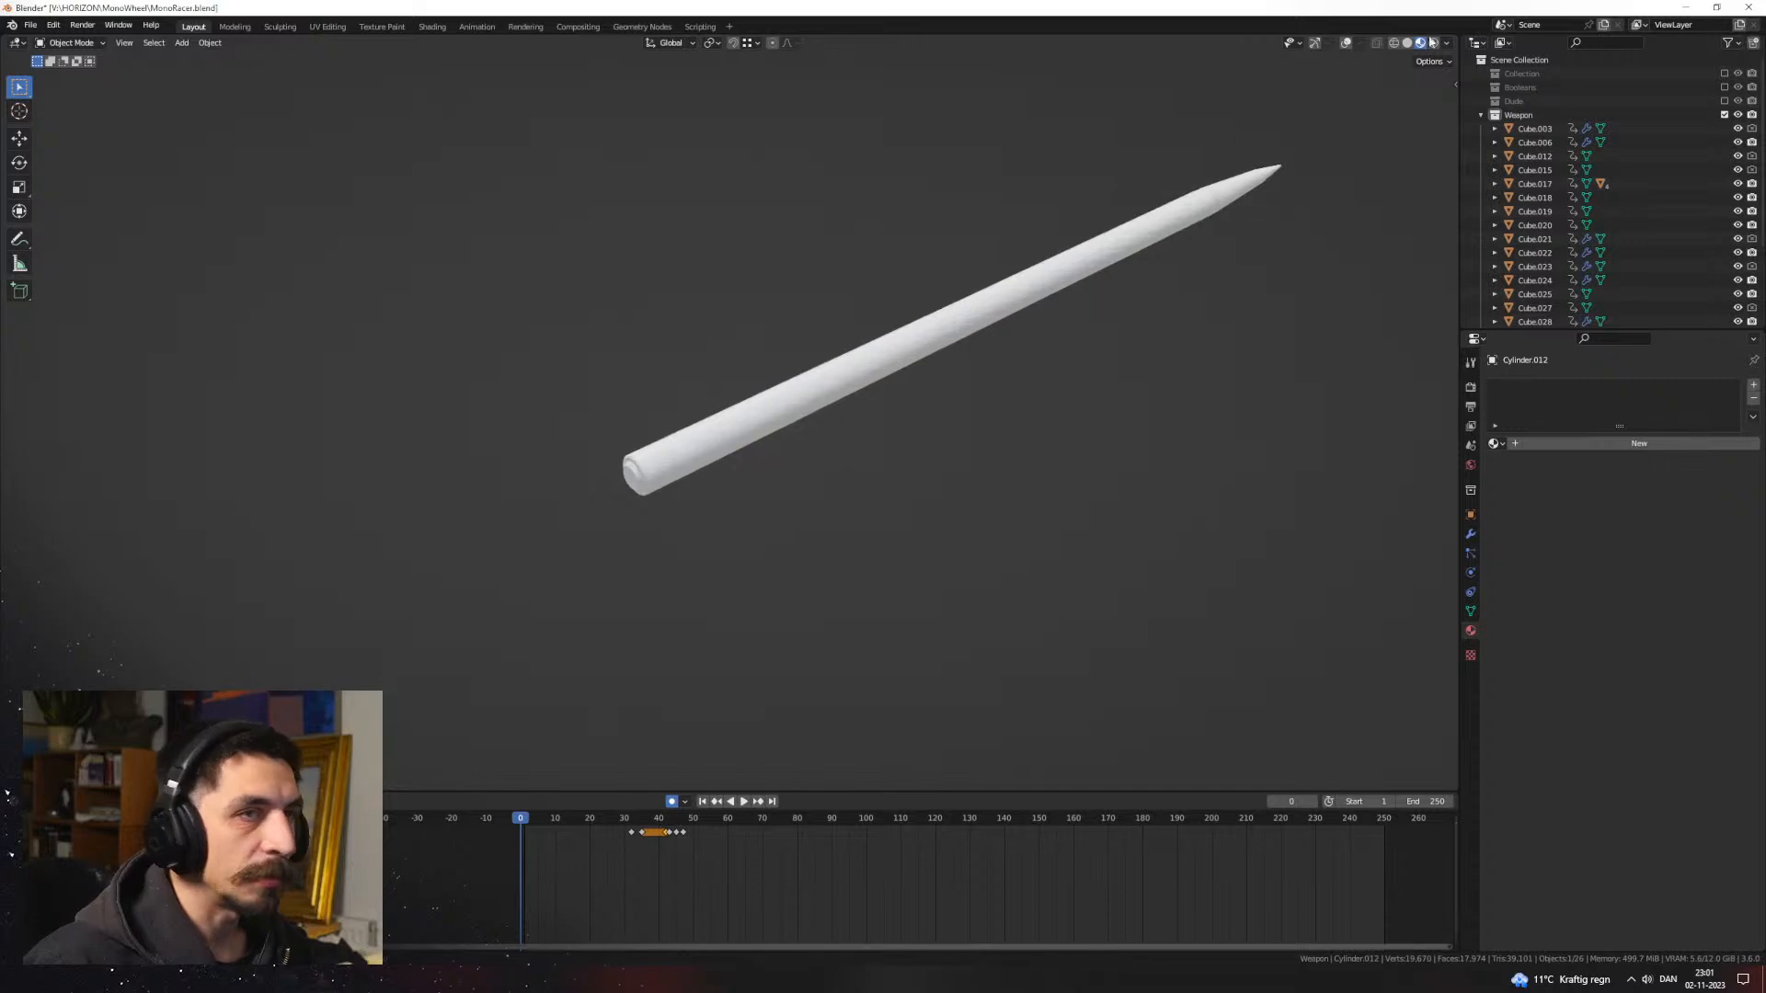
left_click(1434, 43)
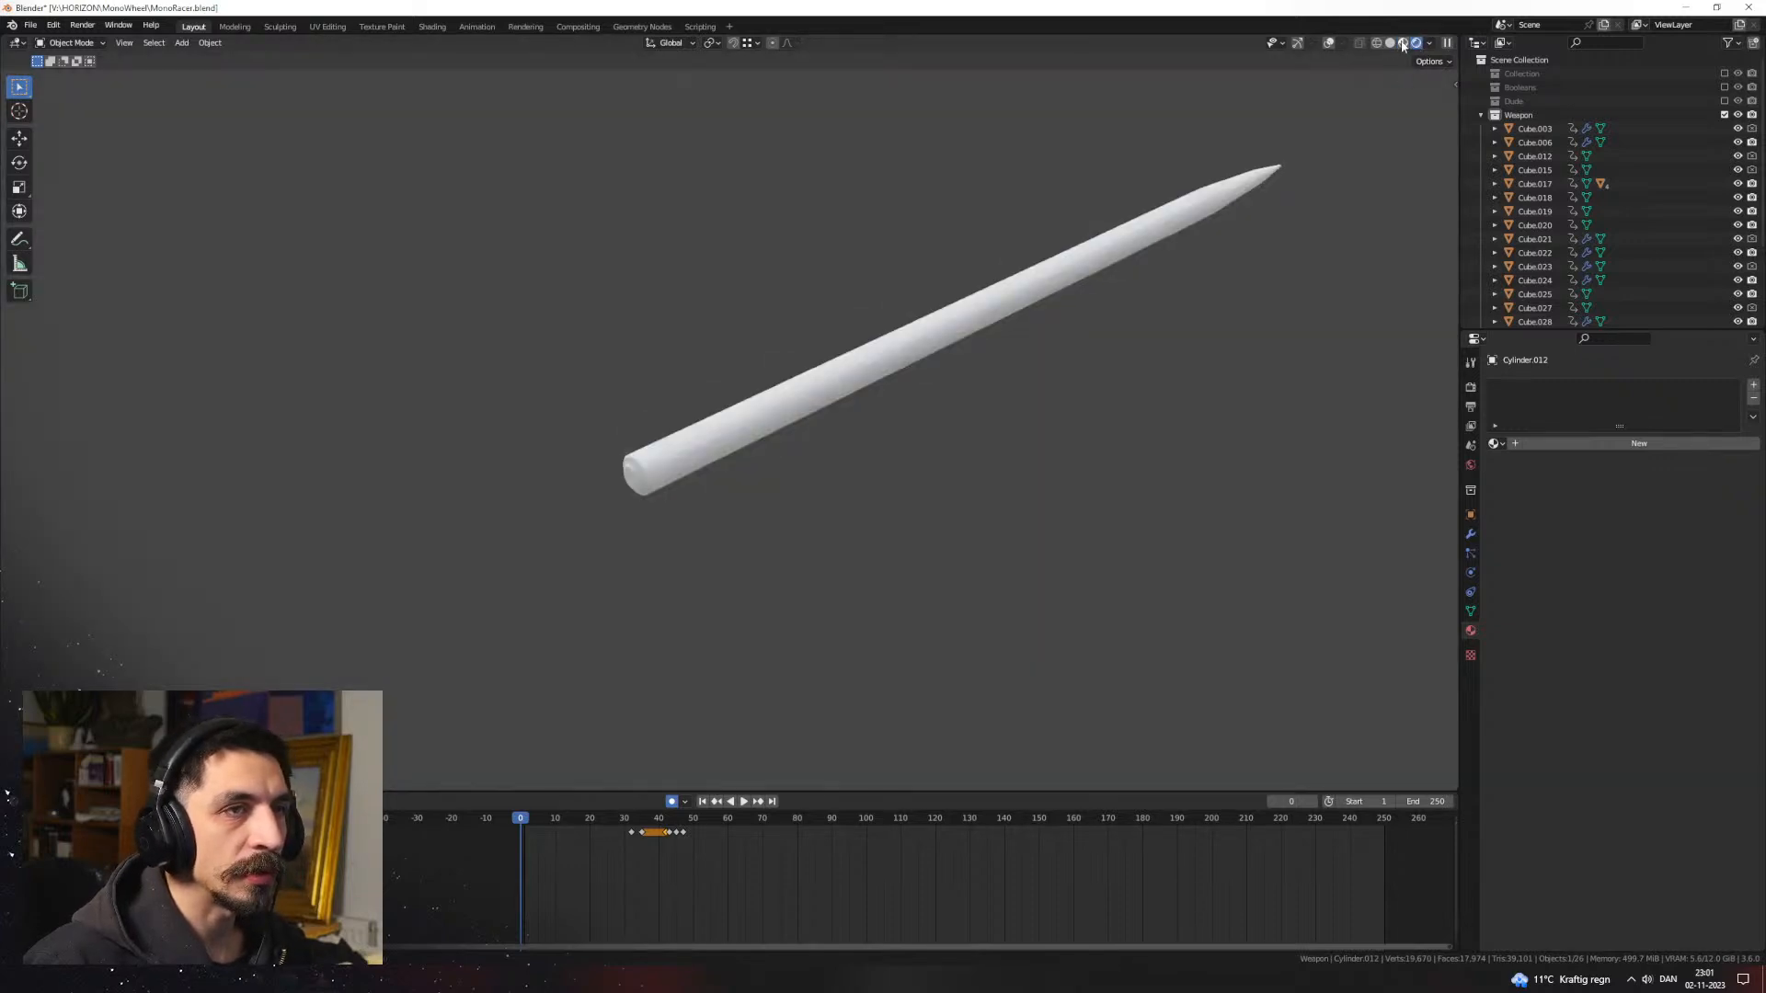
left_click(1402, 43)
left_click(1167, 251)
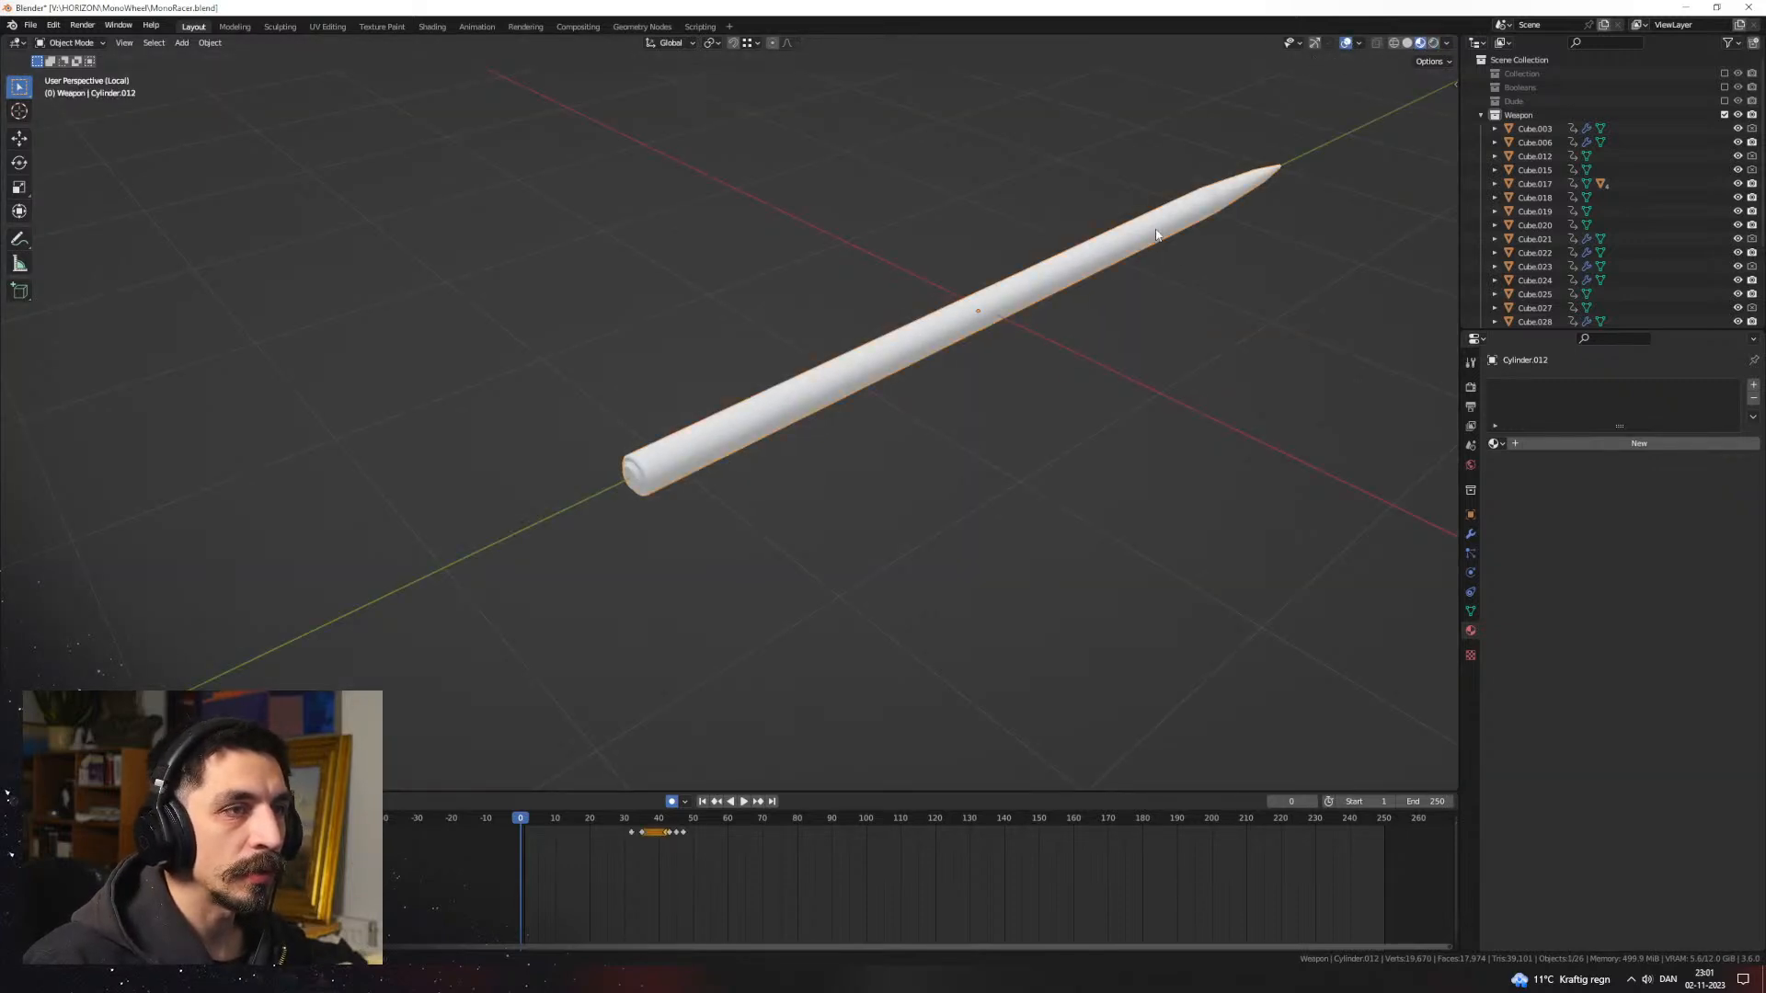
middle_click_drag(1157, 234, 623, 531)
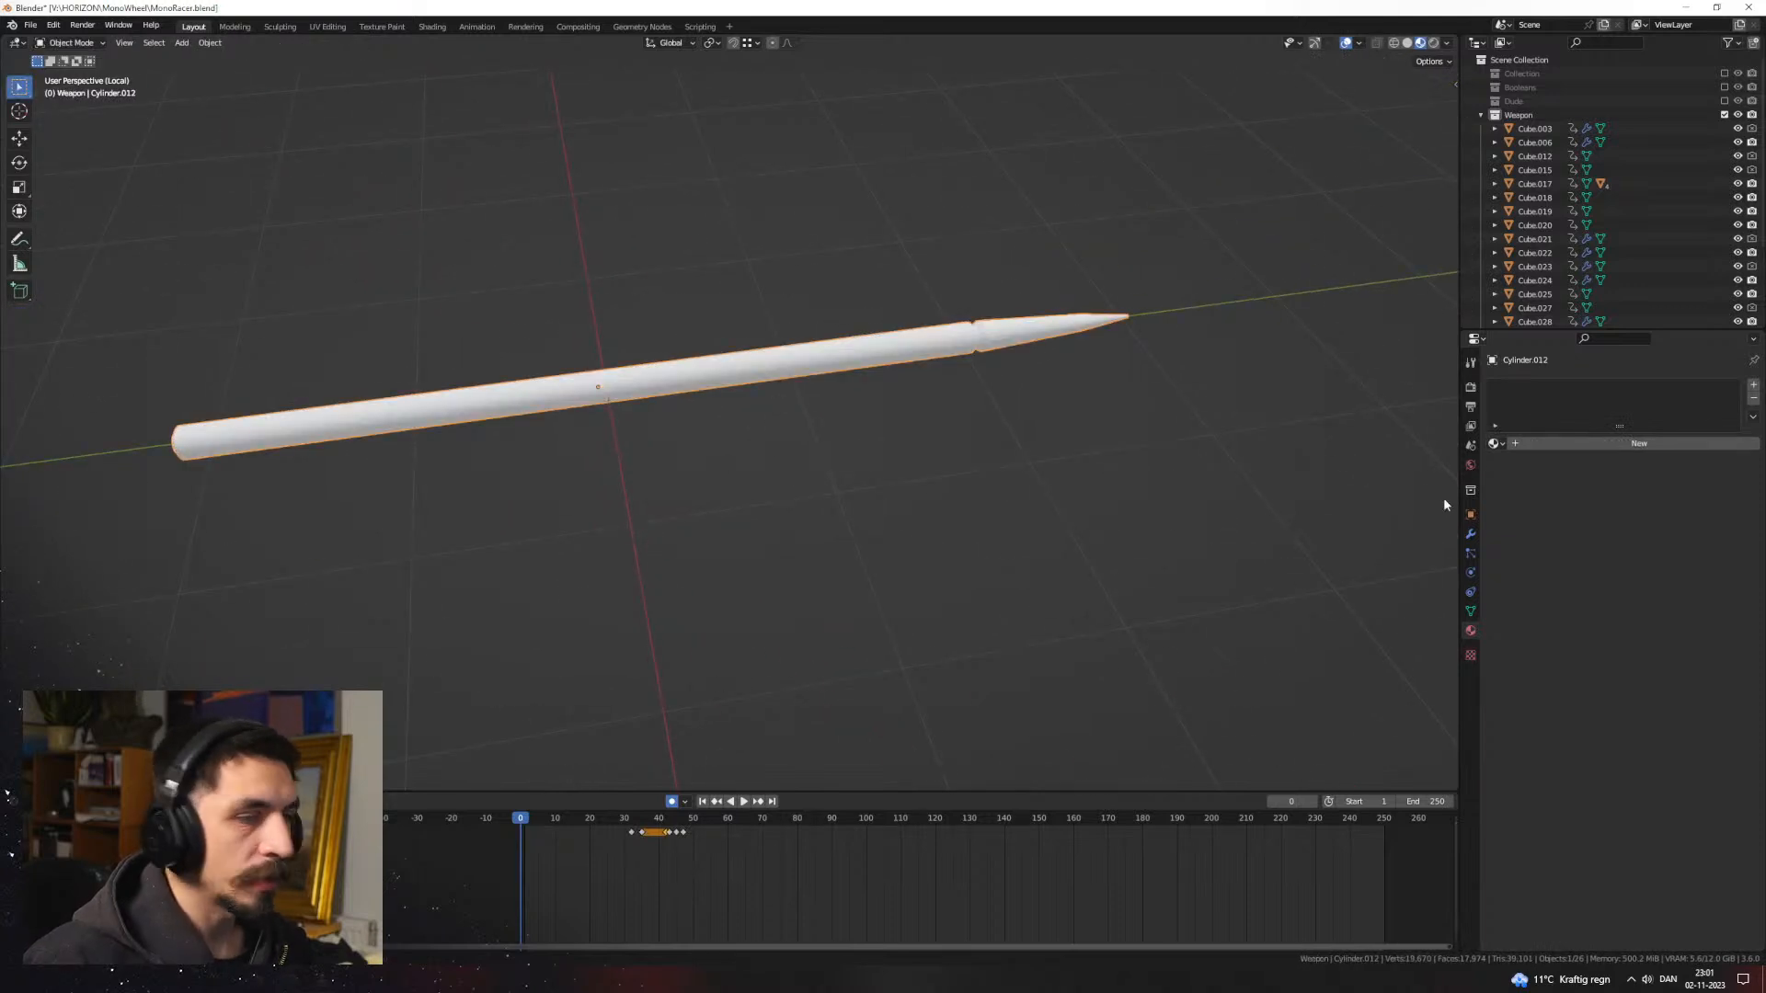
Step: Assign the existing Dark_Metal.005 material to the isolated round
left_click(1494, 444)
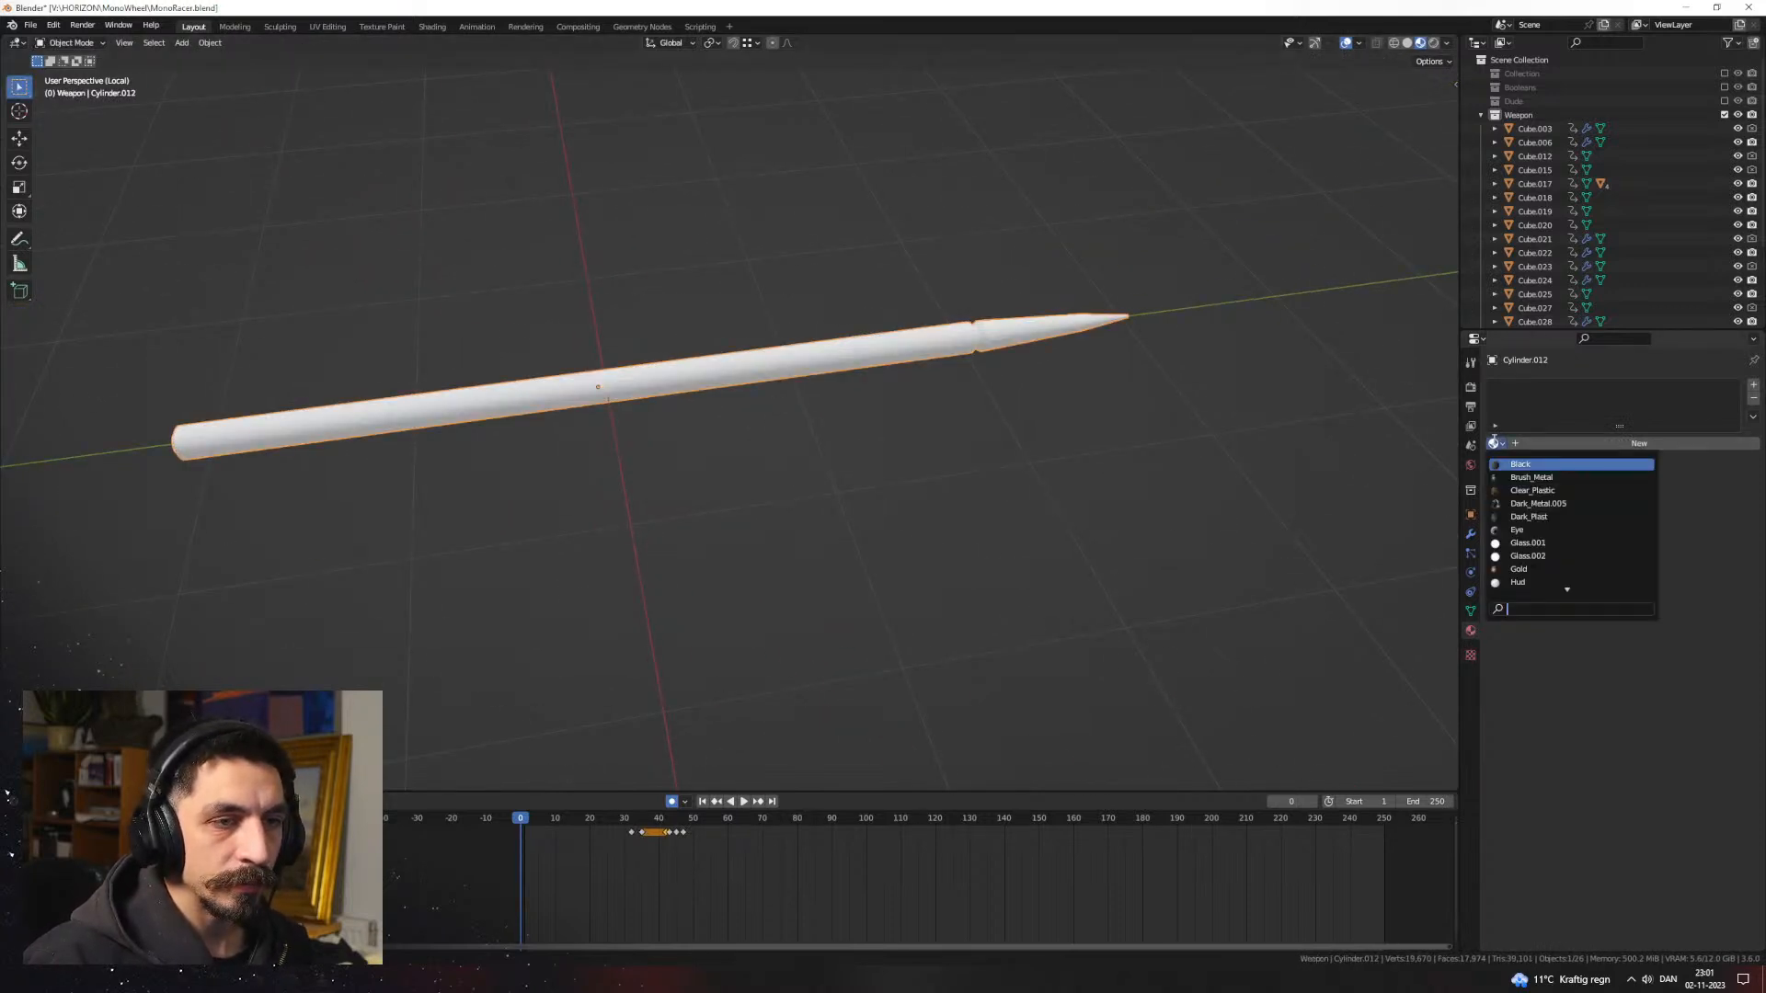
left_click(1538, 477)
middle_click_drag(1150, 473, 772, 475)
Step: Add a loop cut around the round's shaft and slide it to about the middle of its length
key("Tab")
scroll(595, 516, "up", 4)
middle_click_drag(595, 516, 650, 566)
key("ctrl+r")
left_click(574, 505)
left_click(400, 564)
Step: Select the face loop around the round's rear section and add faces on its stepped blunt end
key("3")
left_click(531, 532, "alt")
scroll(650, 567, "up", 2)
left_click(631, 587, "shift")
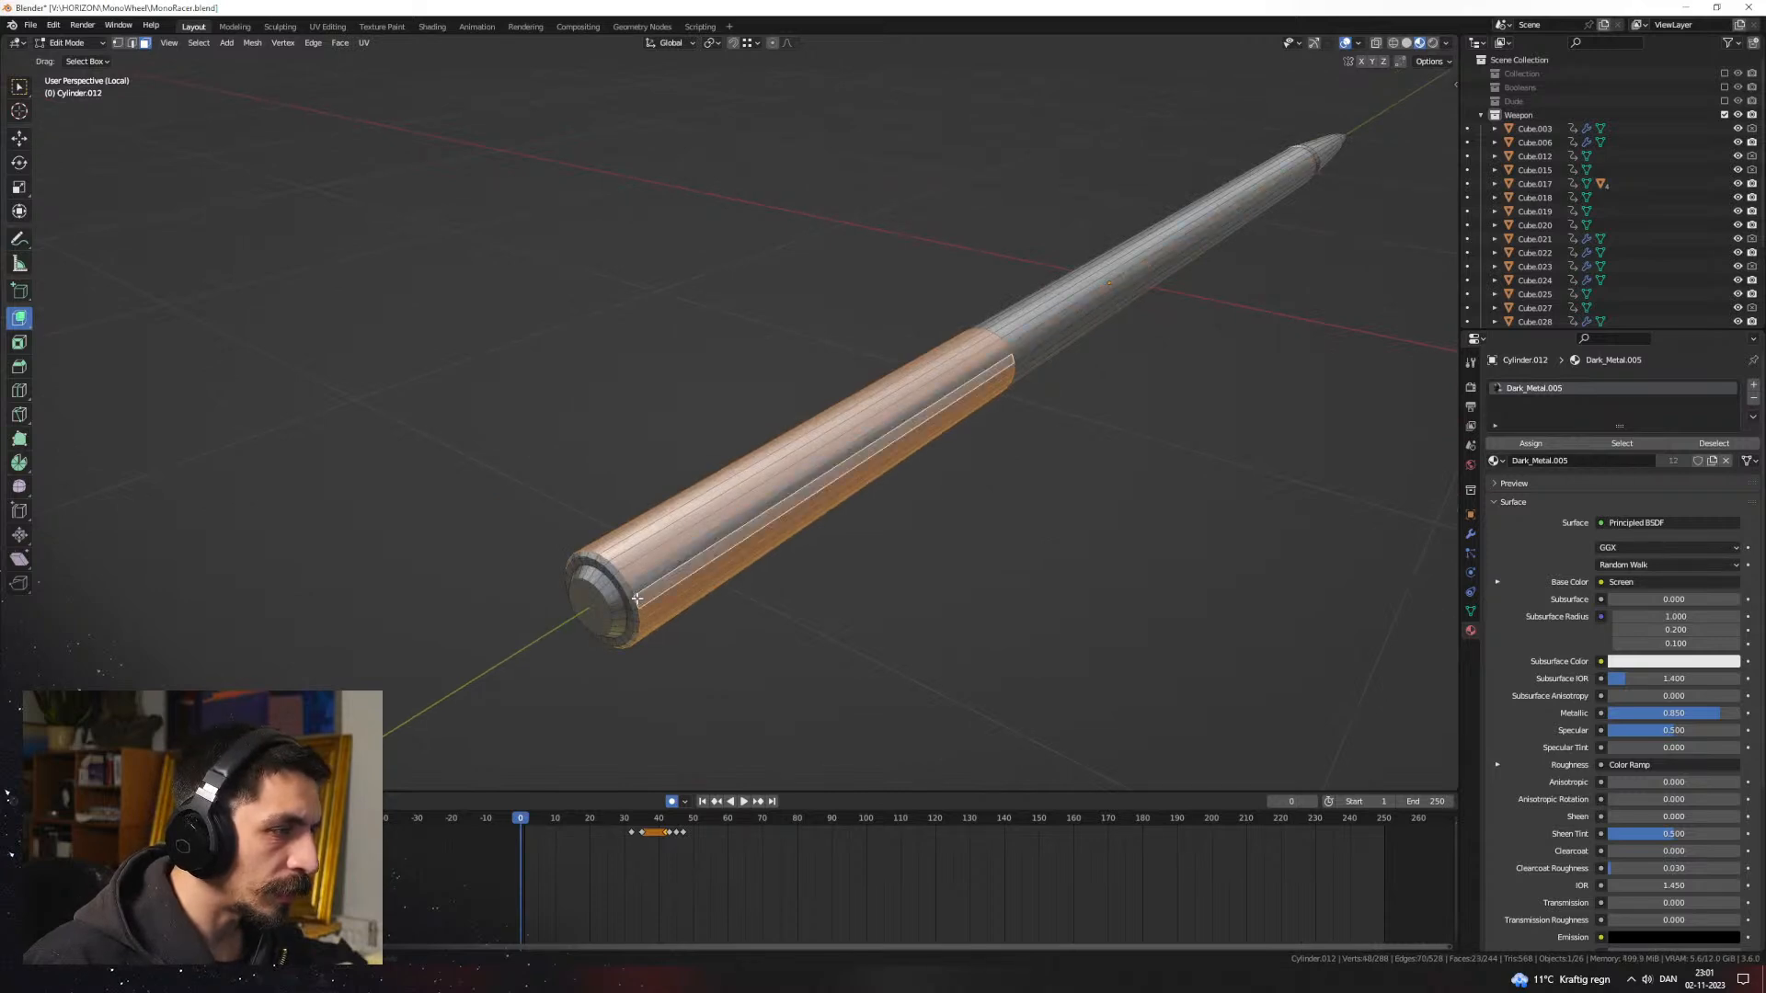
left_click(634, 598, "shift")
left_click(630, 602, "alt+shift")
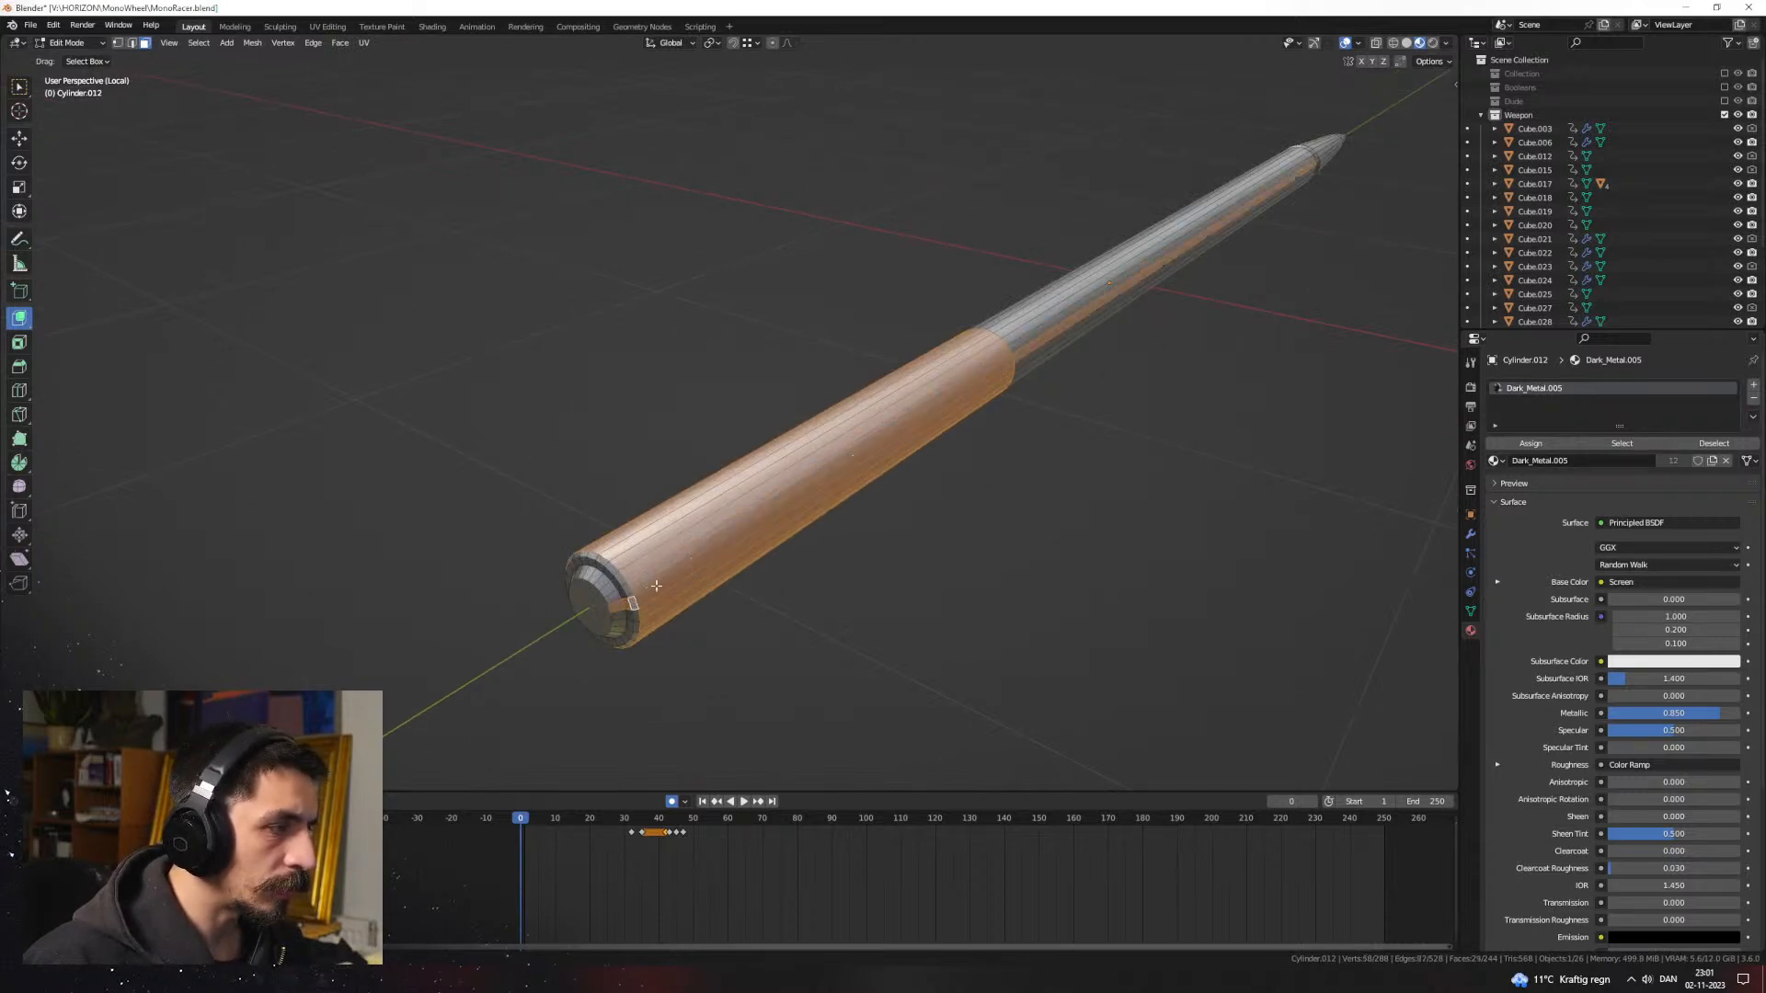
middle_click_drag(656, 586, 709, 551)
scroll(709, 551, "up", 2)
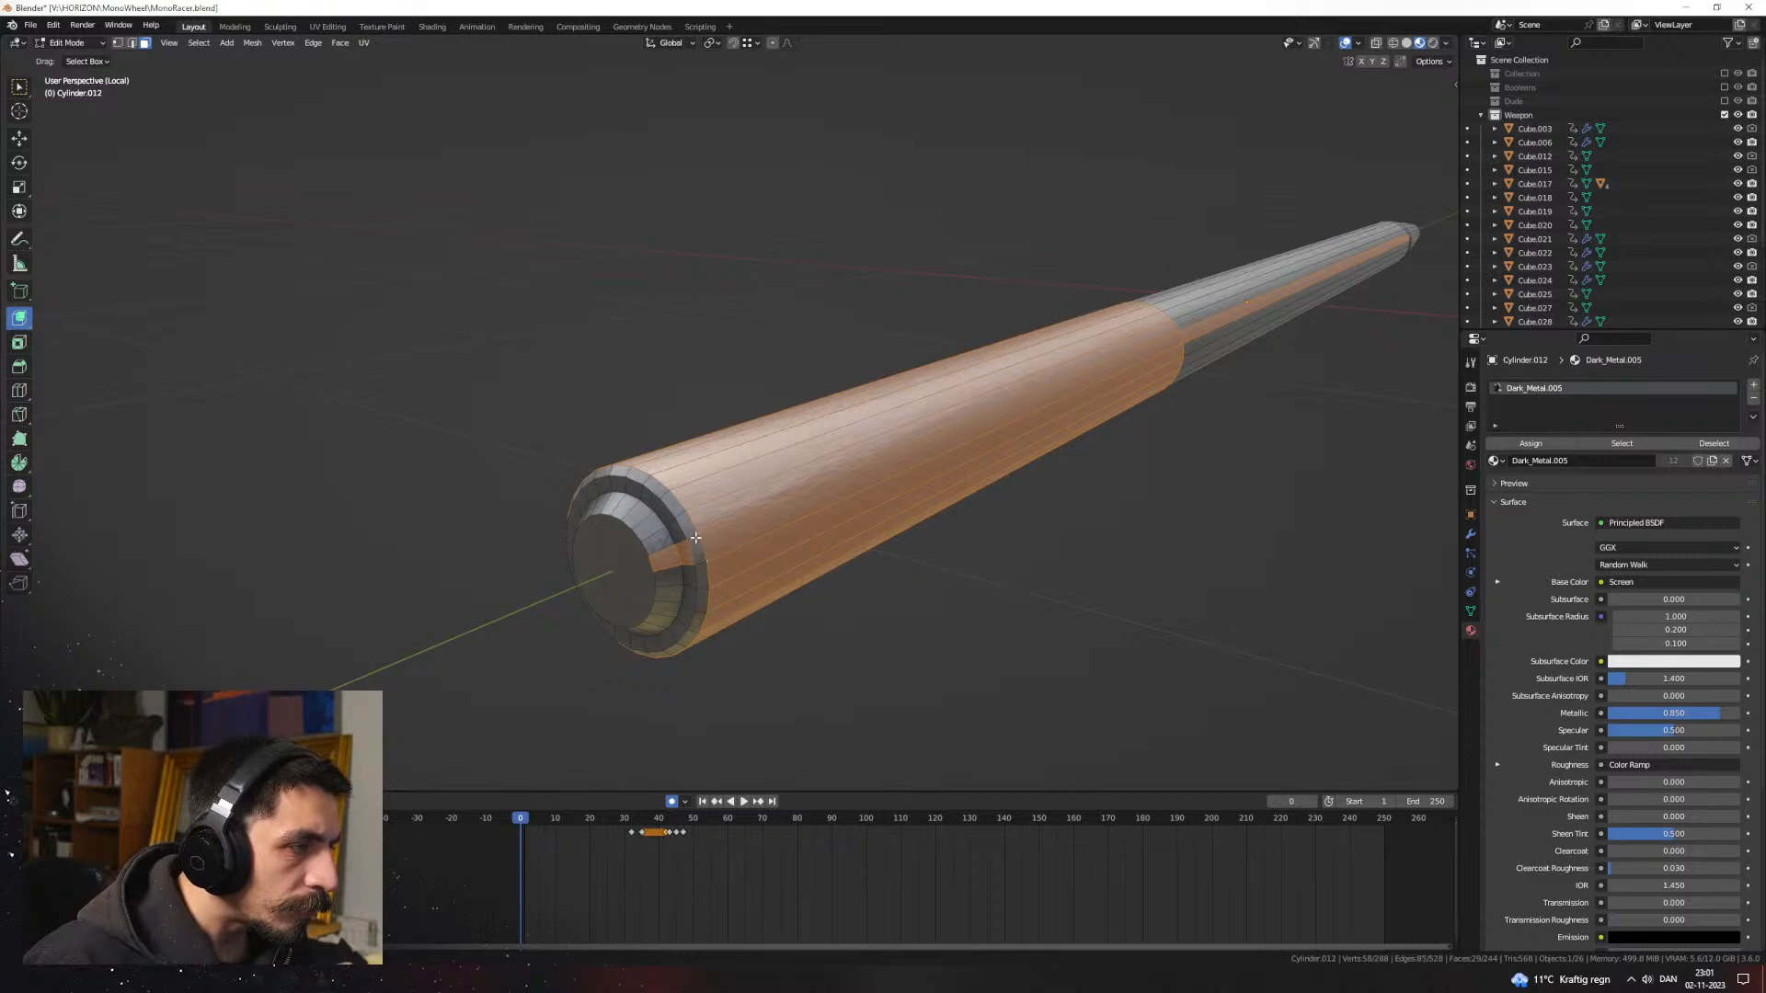
Step: Extend the selection to the round's entire rear section with a see-through box selection in wireframe, and restore solid shading
key("1")
key("z")
left_click(736, 544)
mouse_move(735, 544)
middle_mouse_down("alt")
mouse_move(607, 528)
mouse_move(790, 555)
middle_mouse_up("alt")
left_click_drag(367, 539, 594, 228, "shift")
key("z")
left_click(899, 417)
middle_click_drag(898, 418, 1054, 497)
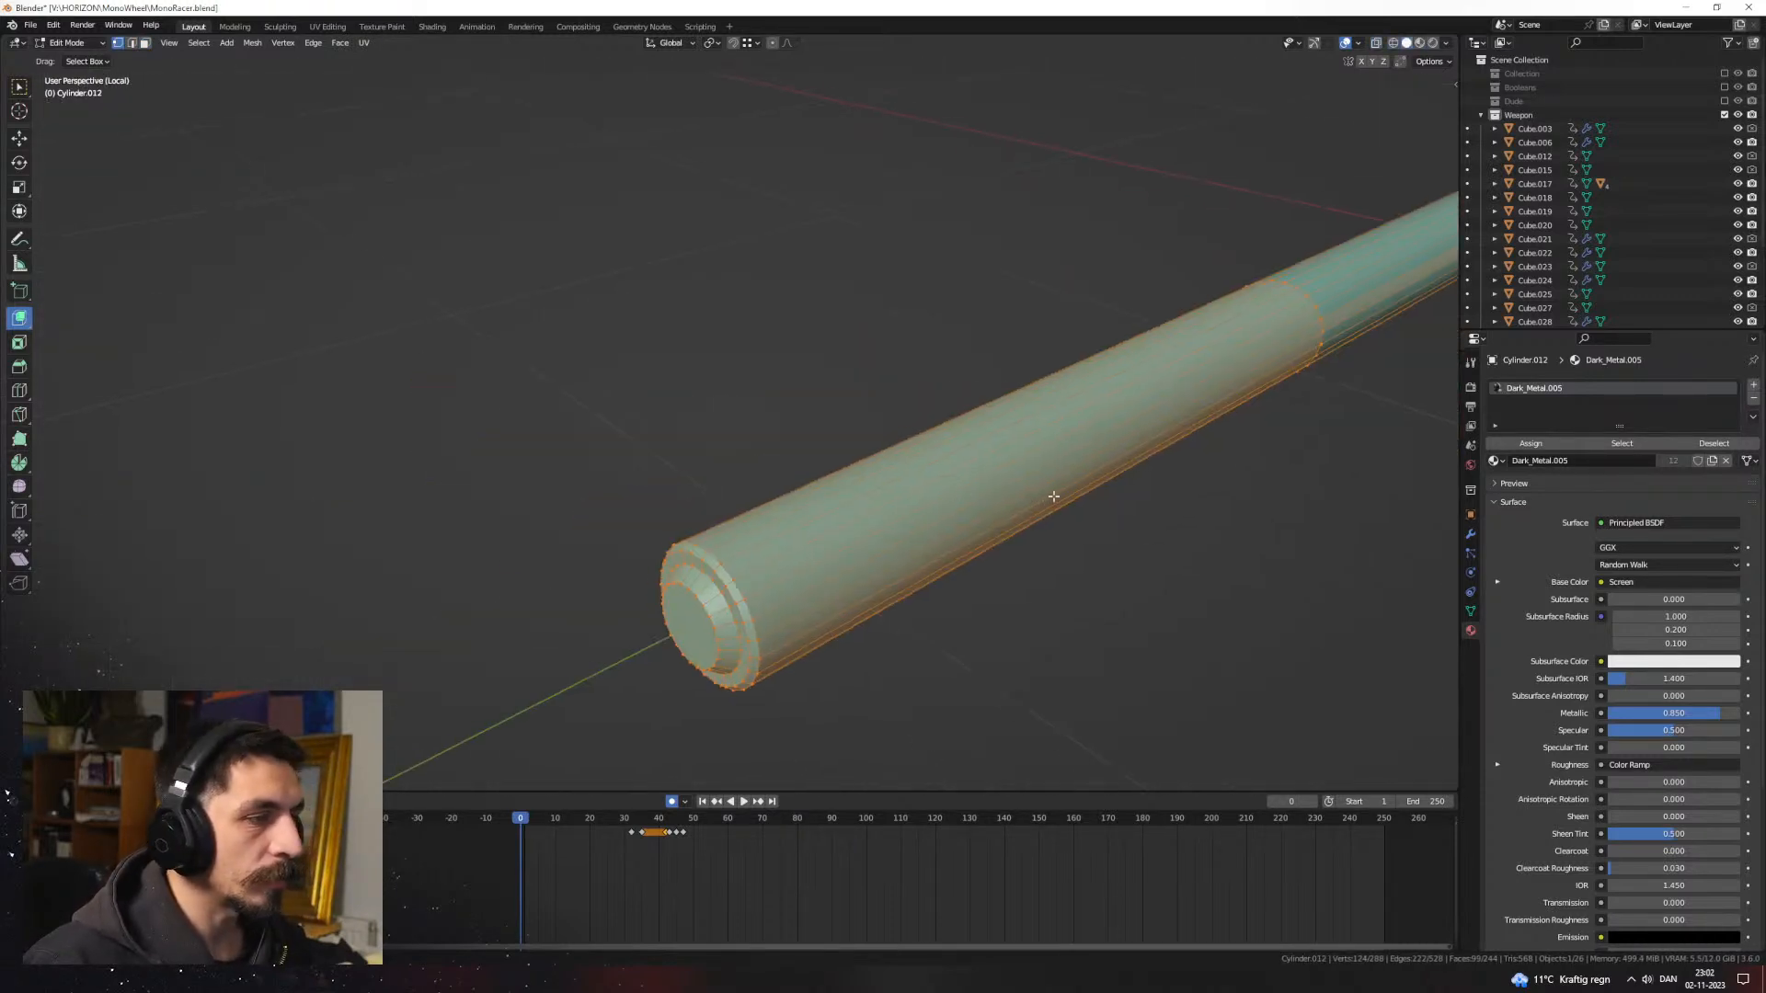
scroll(1314, 495, "down", 2)
mouse_move(1435, 478)
middle_mouse_down("shift")
mouse_move(1314, 496)
mouse_move(1221, 481)
middle_mouse_up("shift")
Step: Add a second material slot with Dark_Plast for the round's rear section and show the model in material preview
left_click(1754, 385)
key("Tab")
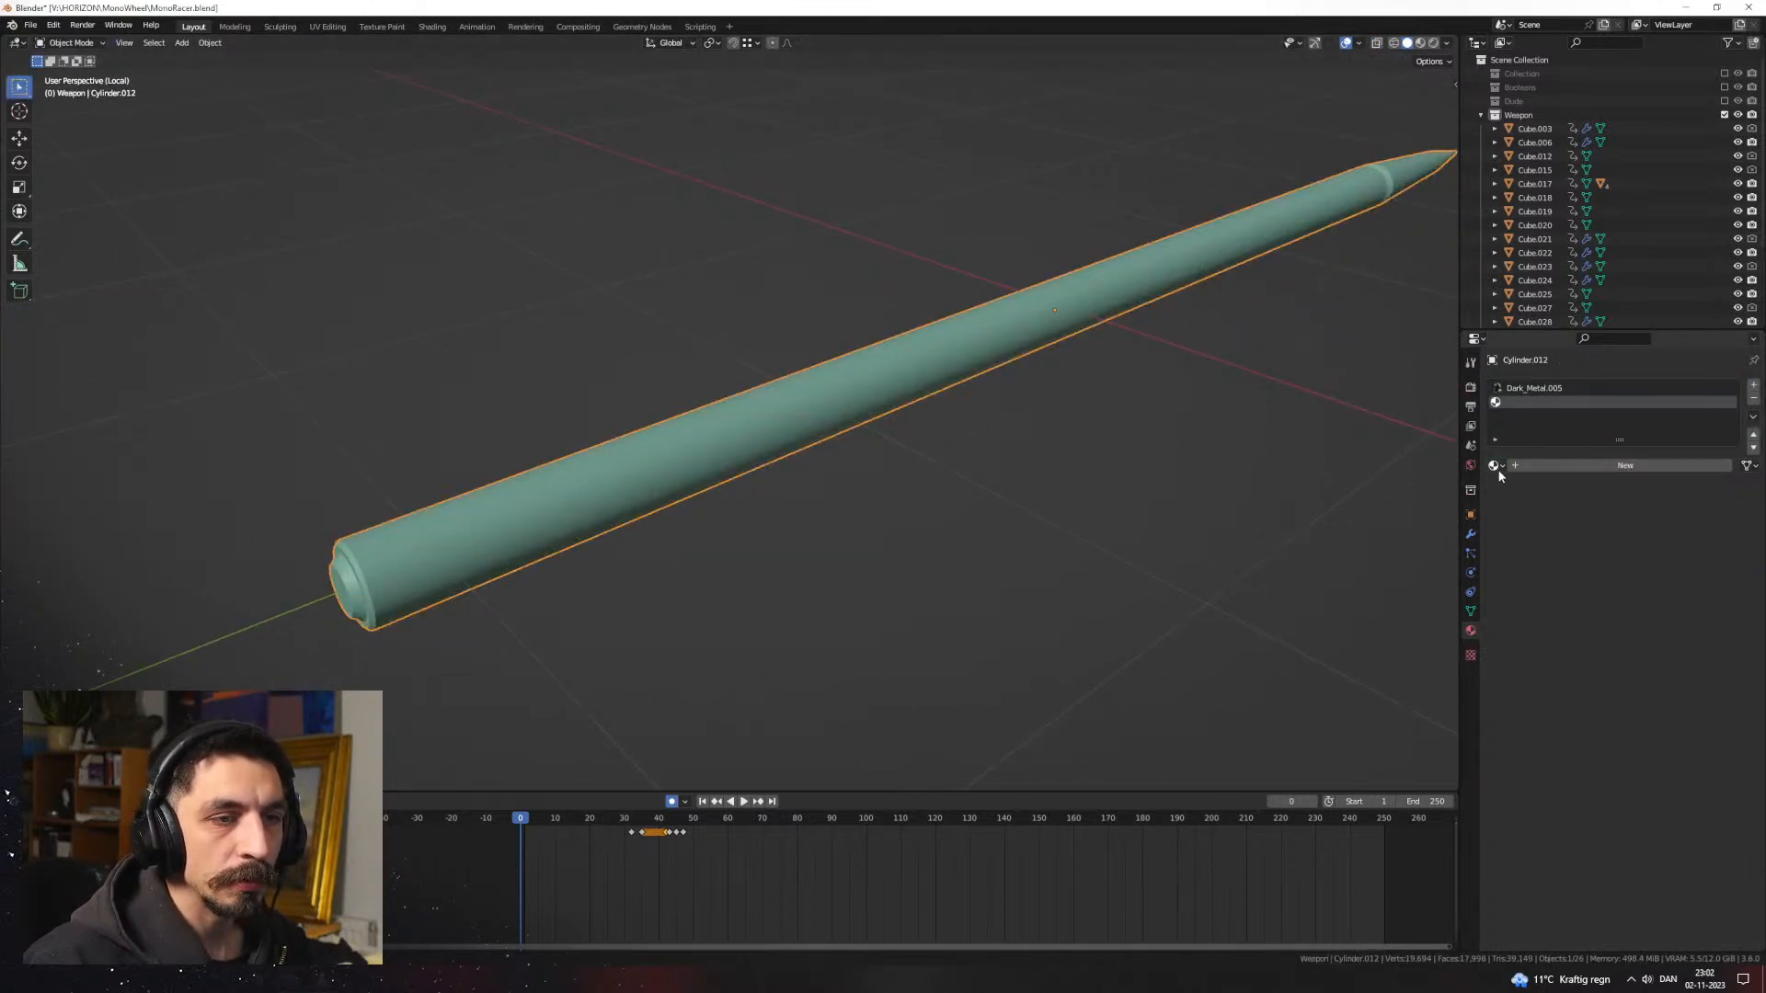
left_click(1496, 466)
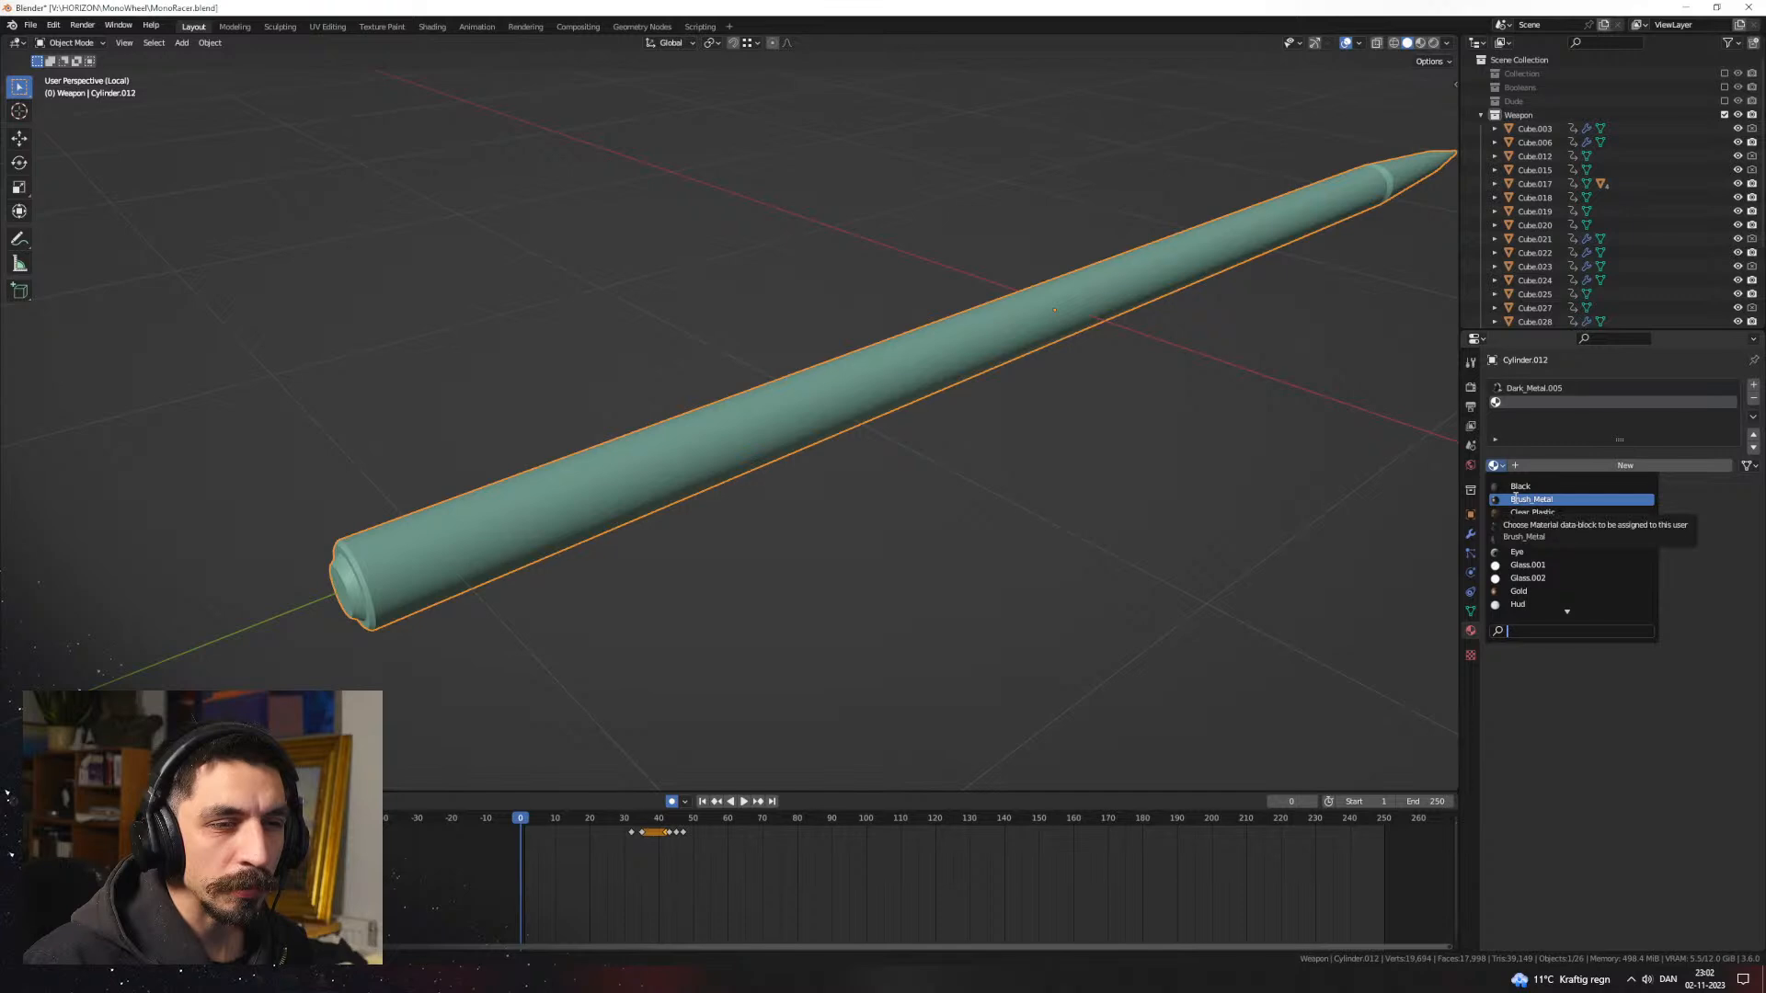
left_click(1531, 538)
left_click(1421, 44)
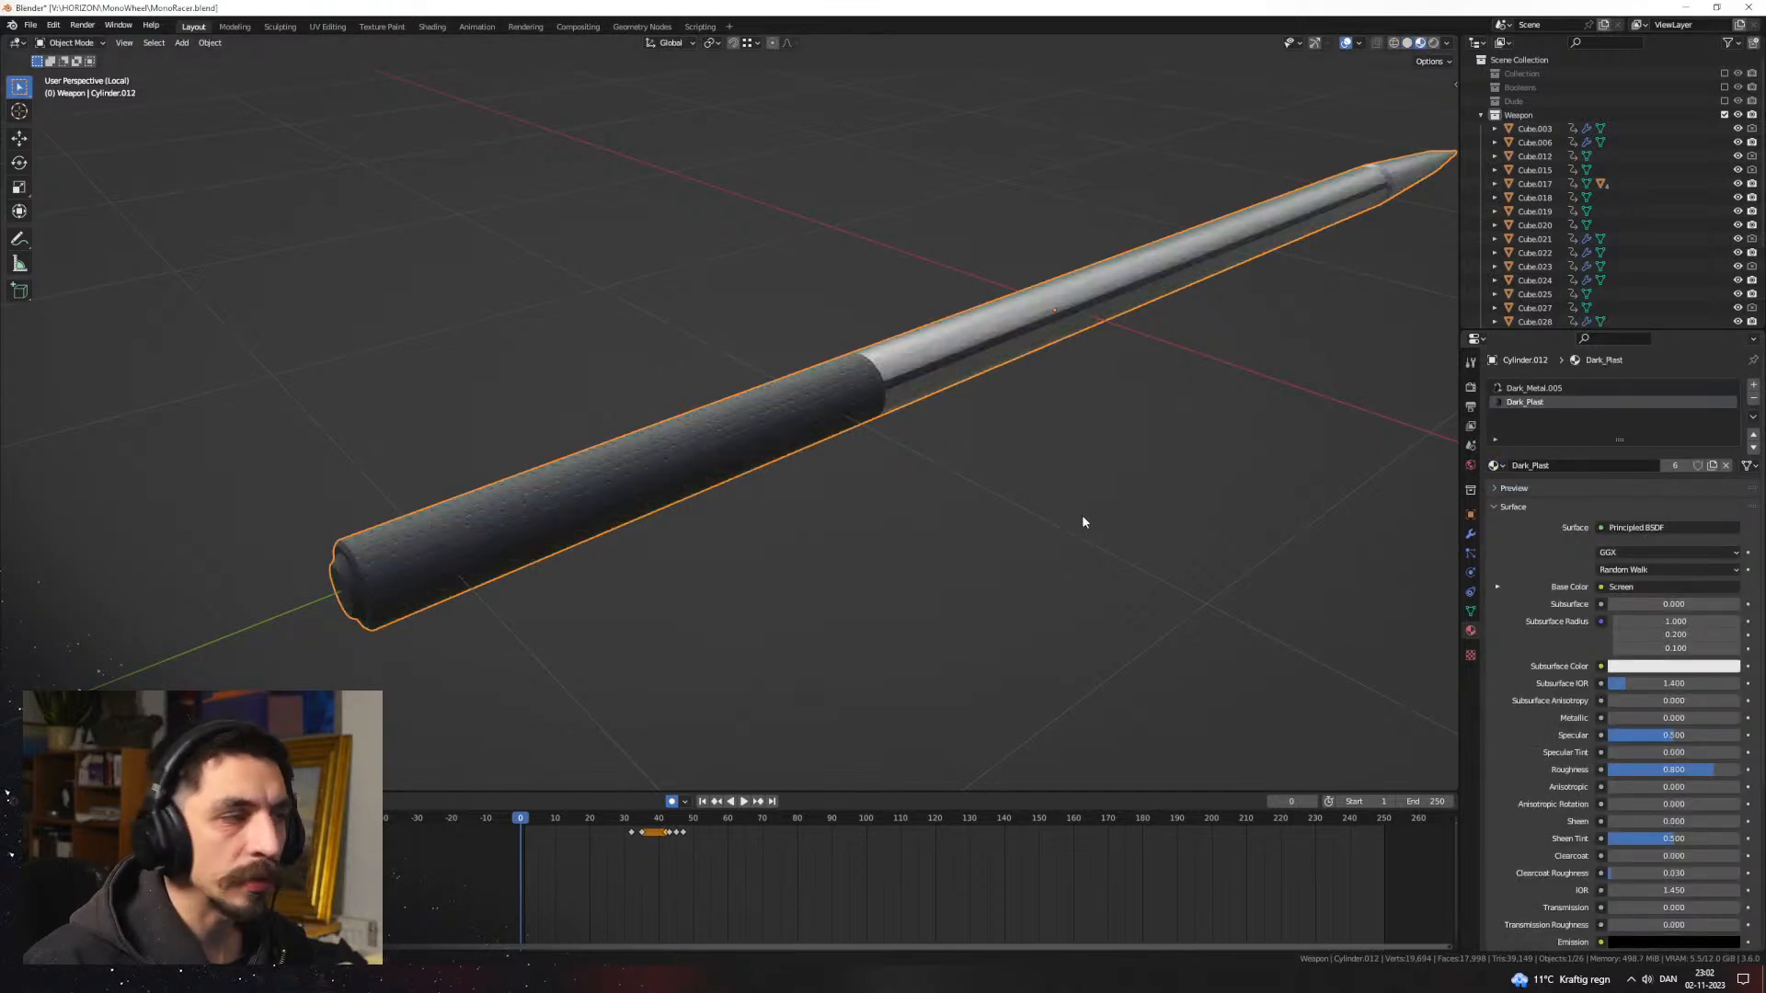
Step: Add a loop cut to the round's tapered nose and slide it close behind the existing edge ring near the tip
mouse_move(1082, 515)
middle_mouse_down()
mouse_move(846, 544)
mouse_move(676, 484)
mouse_move(730, 467)
middle_mouse_up()
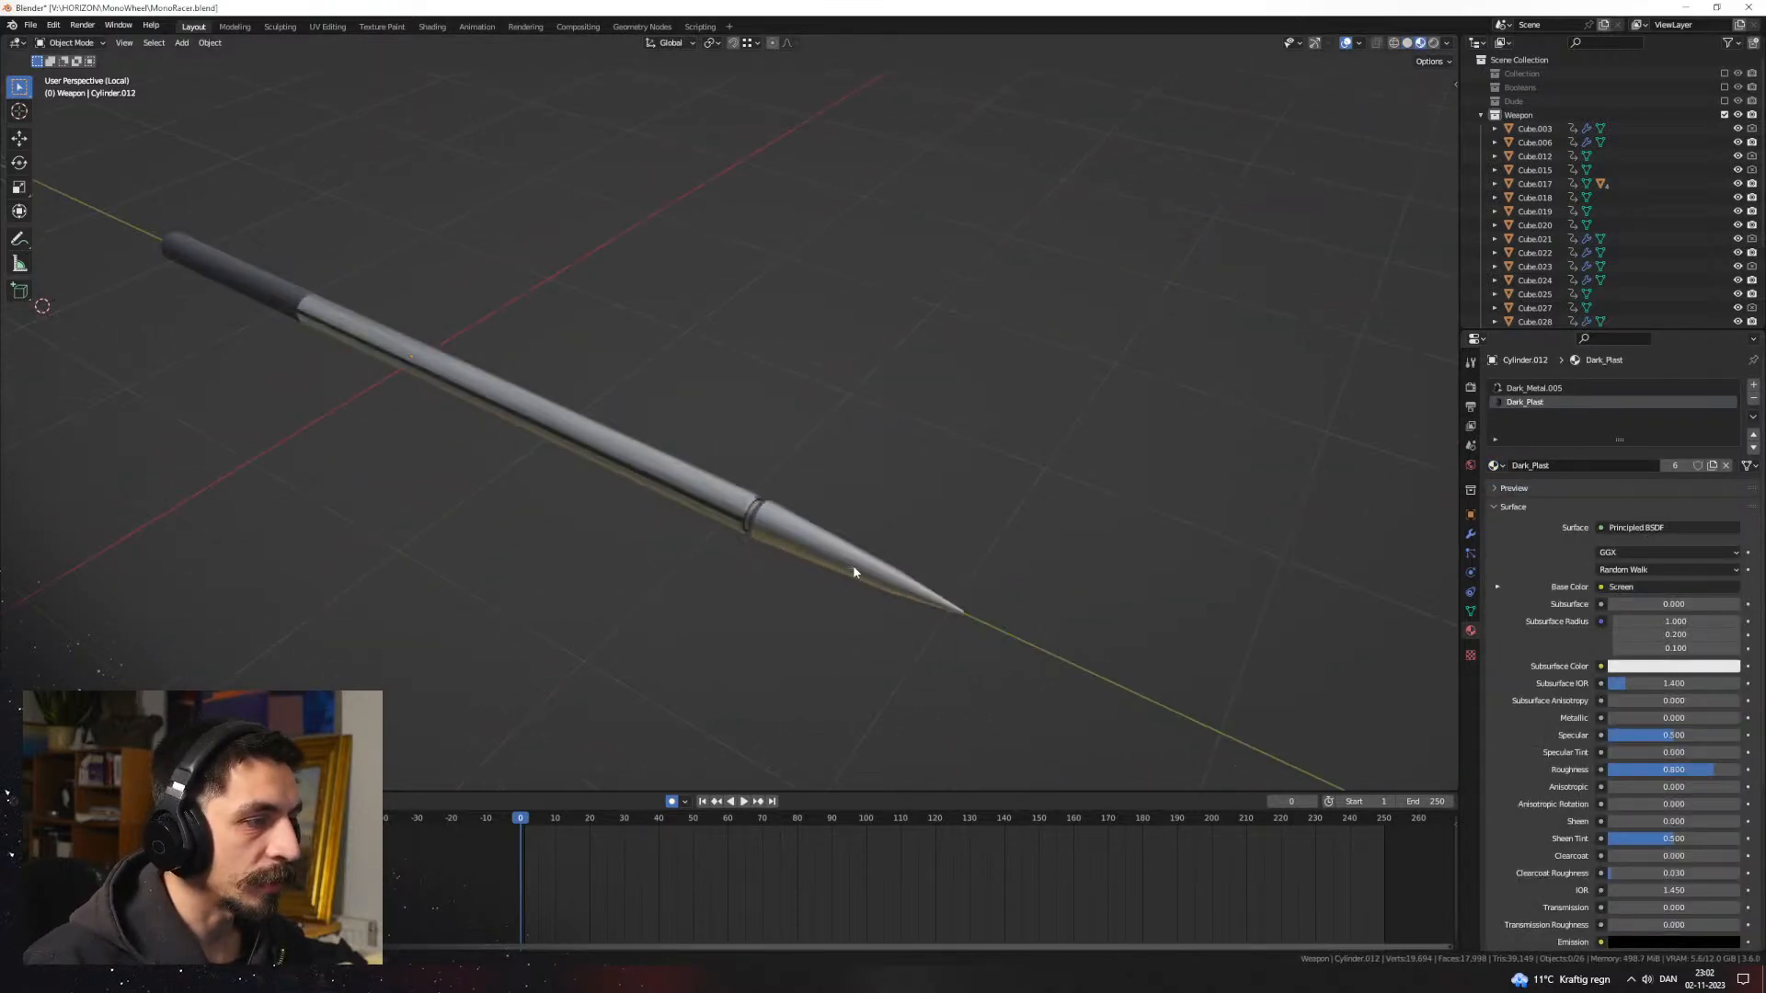
middle_click_drag(848, 533, 826, 496)
left_click(827, 498)
scroll(835, 509, "up", 3)
key("Tab")
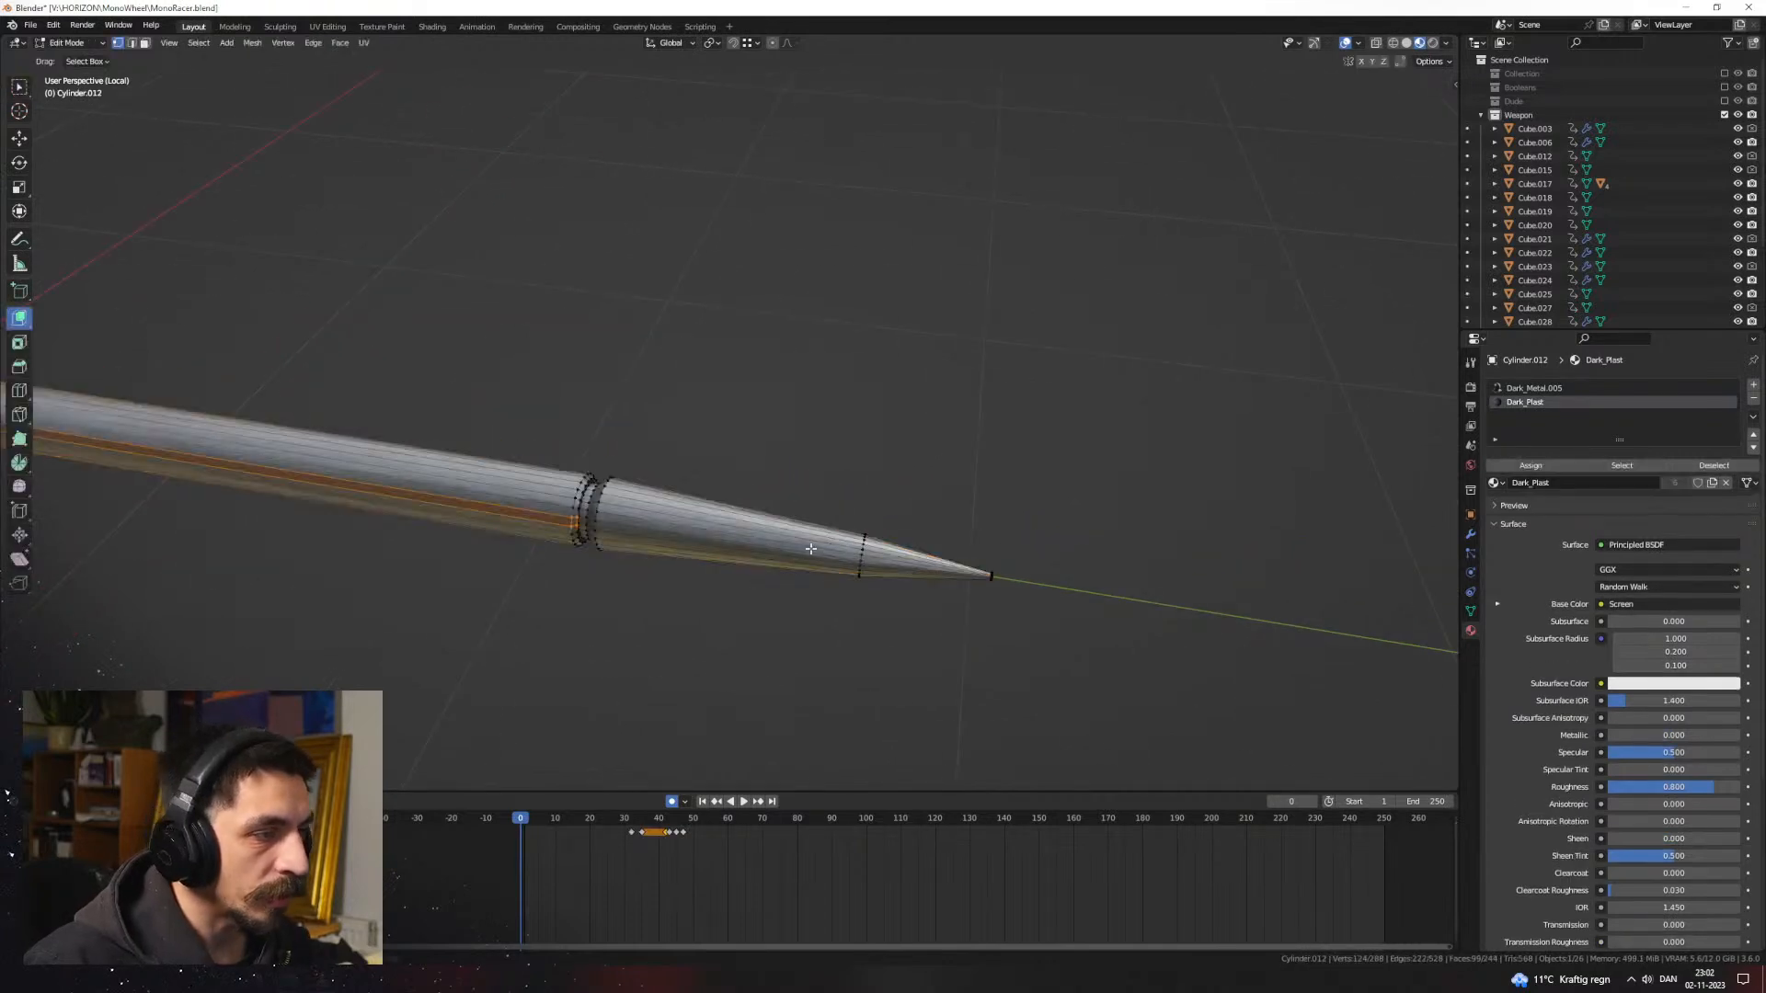
key("3")
key("ctrl+r")
left_click(842, 554)
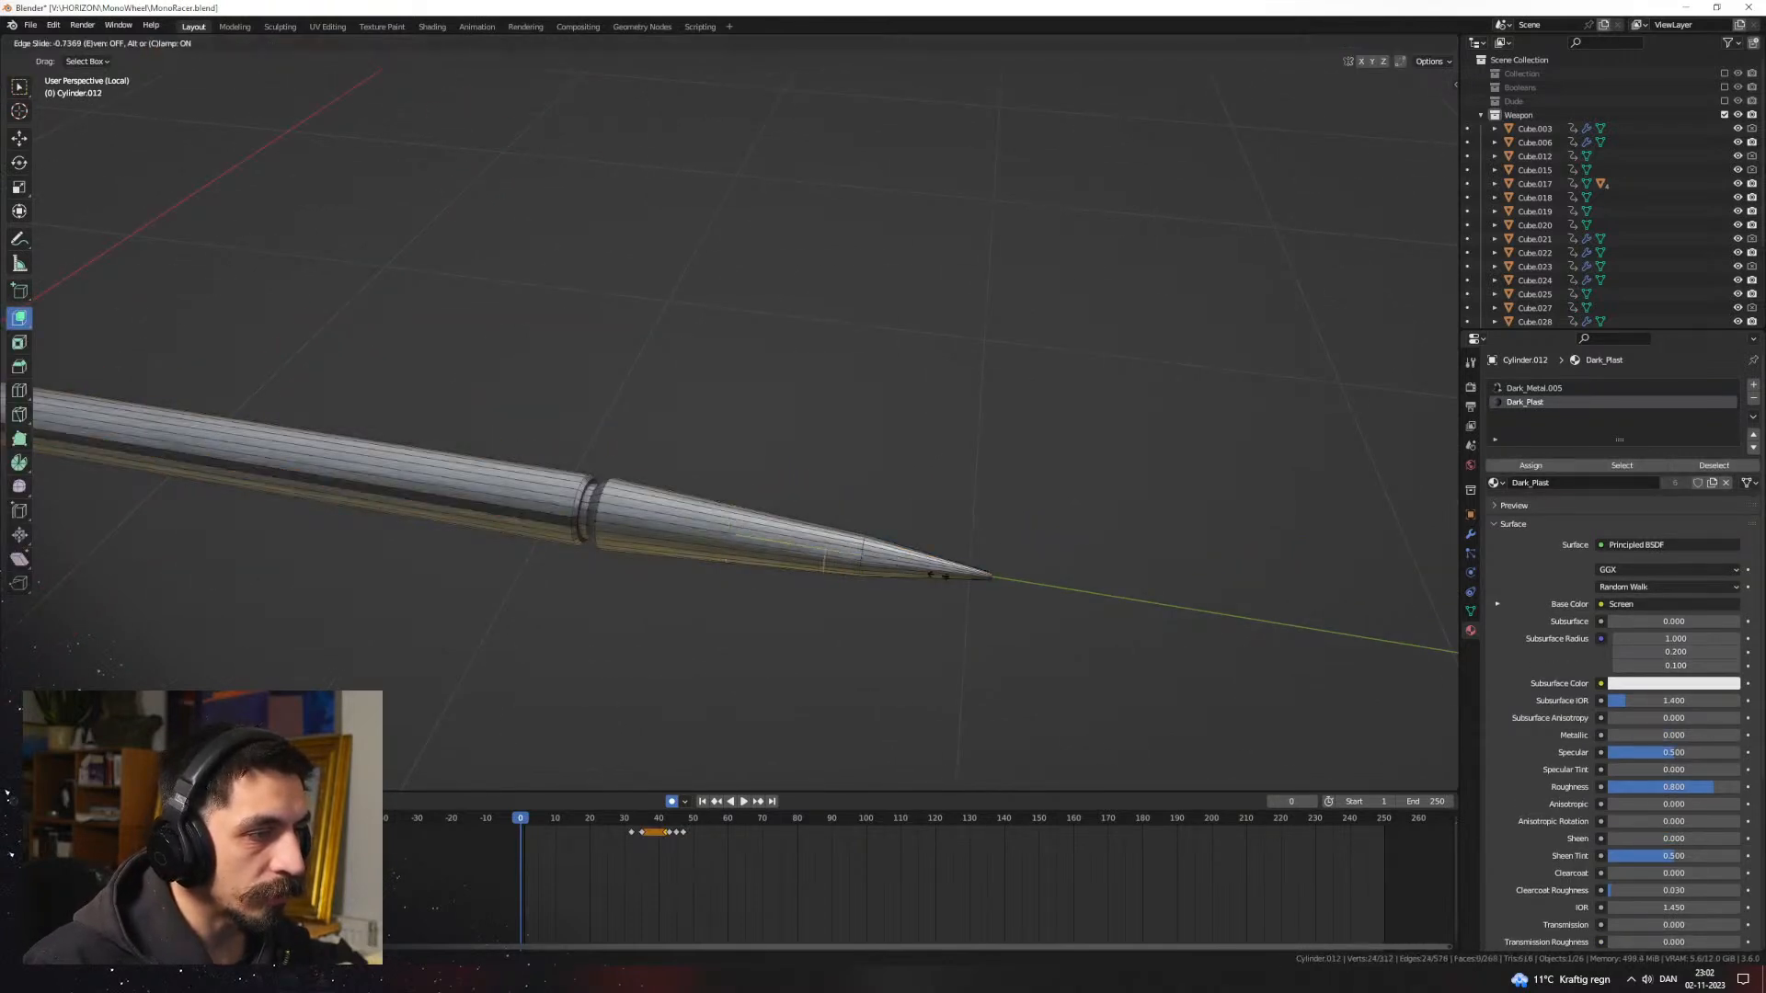
left_click(939, 577)
Step: Select the narrow ring of faces near the tip and assign it the Gold material in a third slot
key("3")
left_click(850, 556)
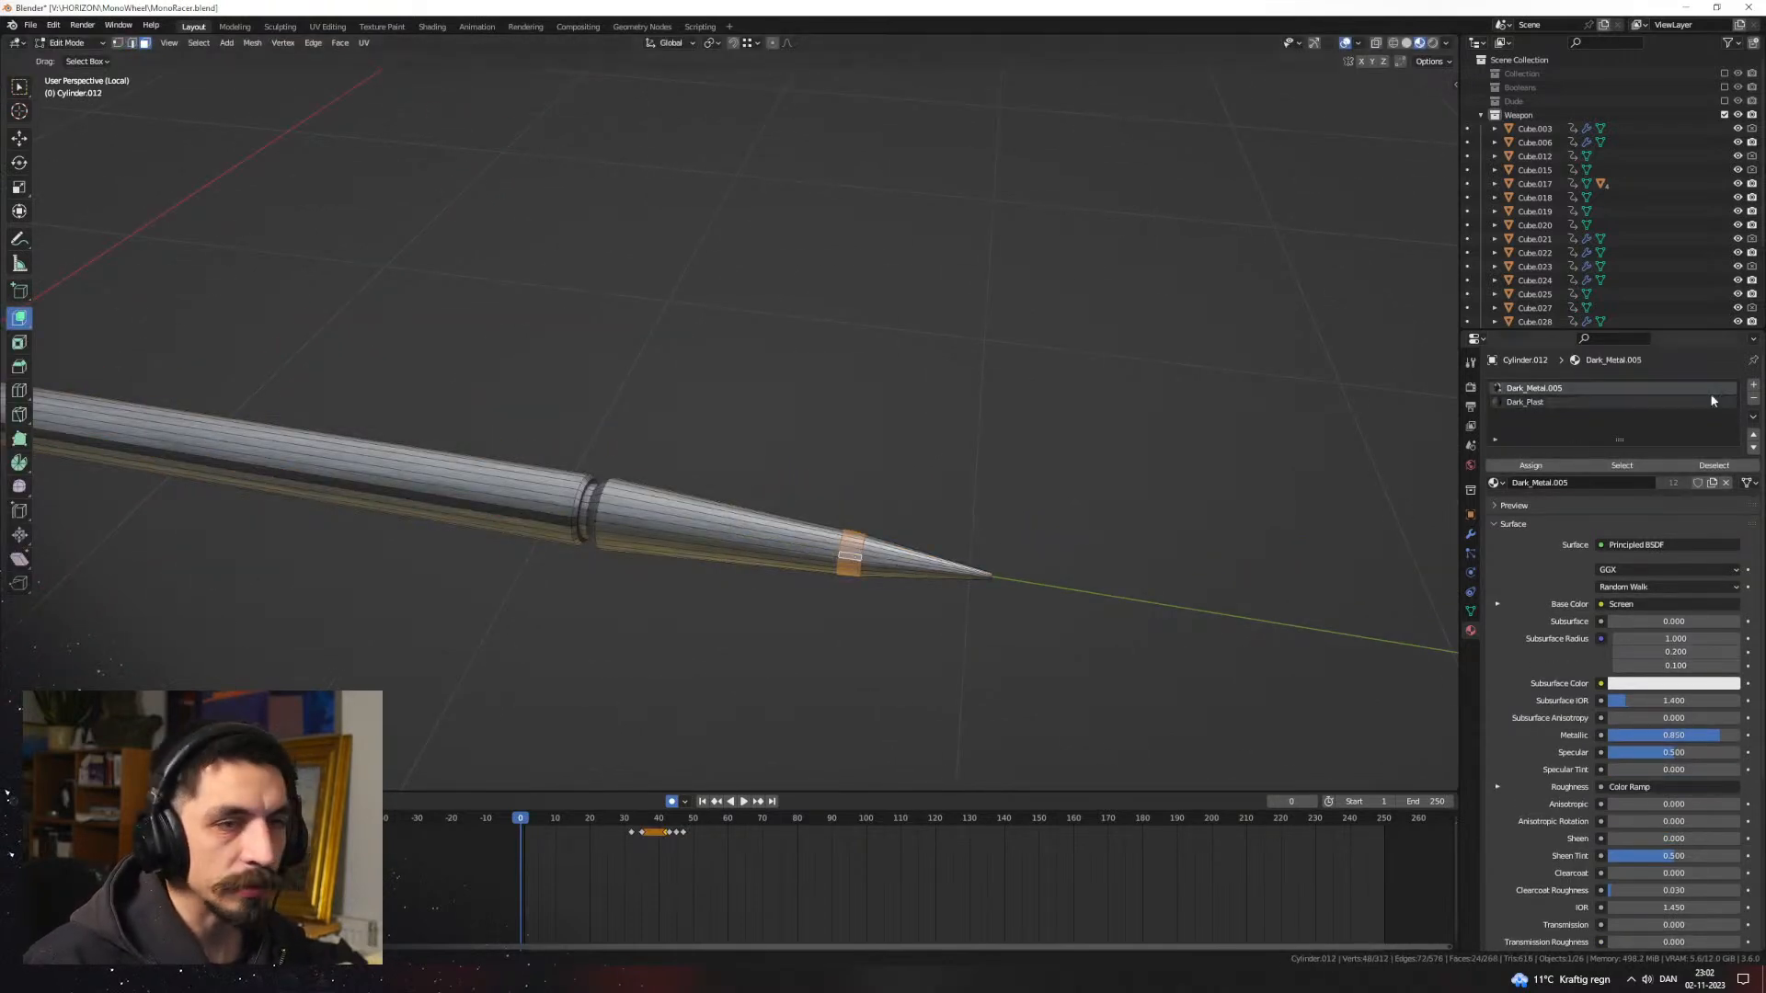
left_click(1753, 386)
left_click(1495, 483)
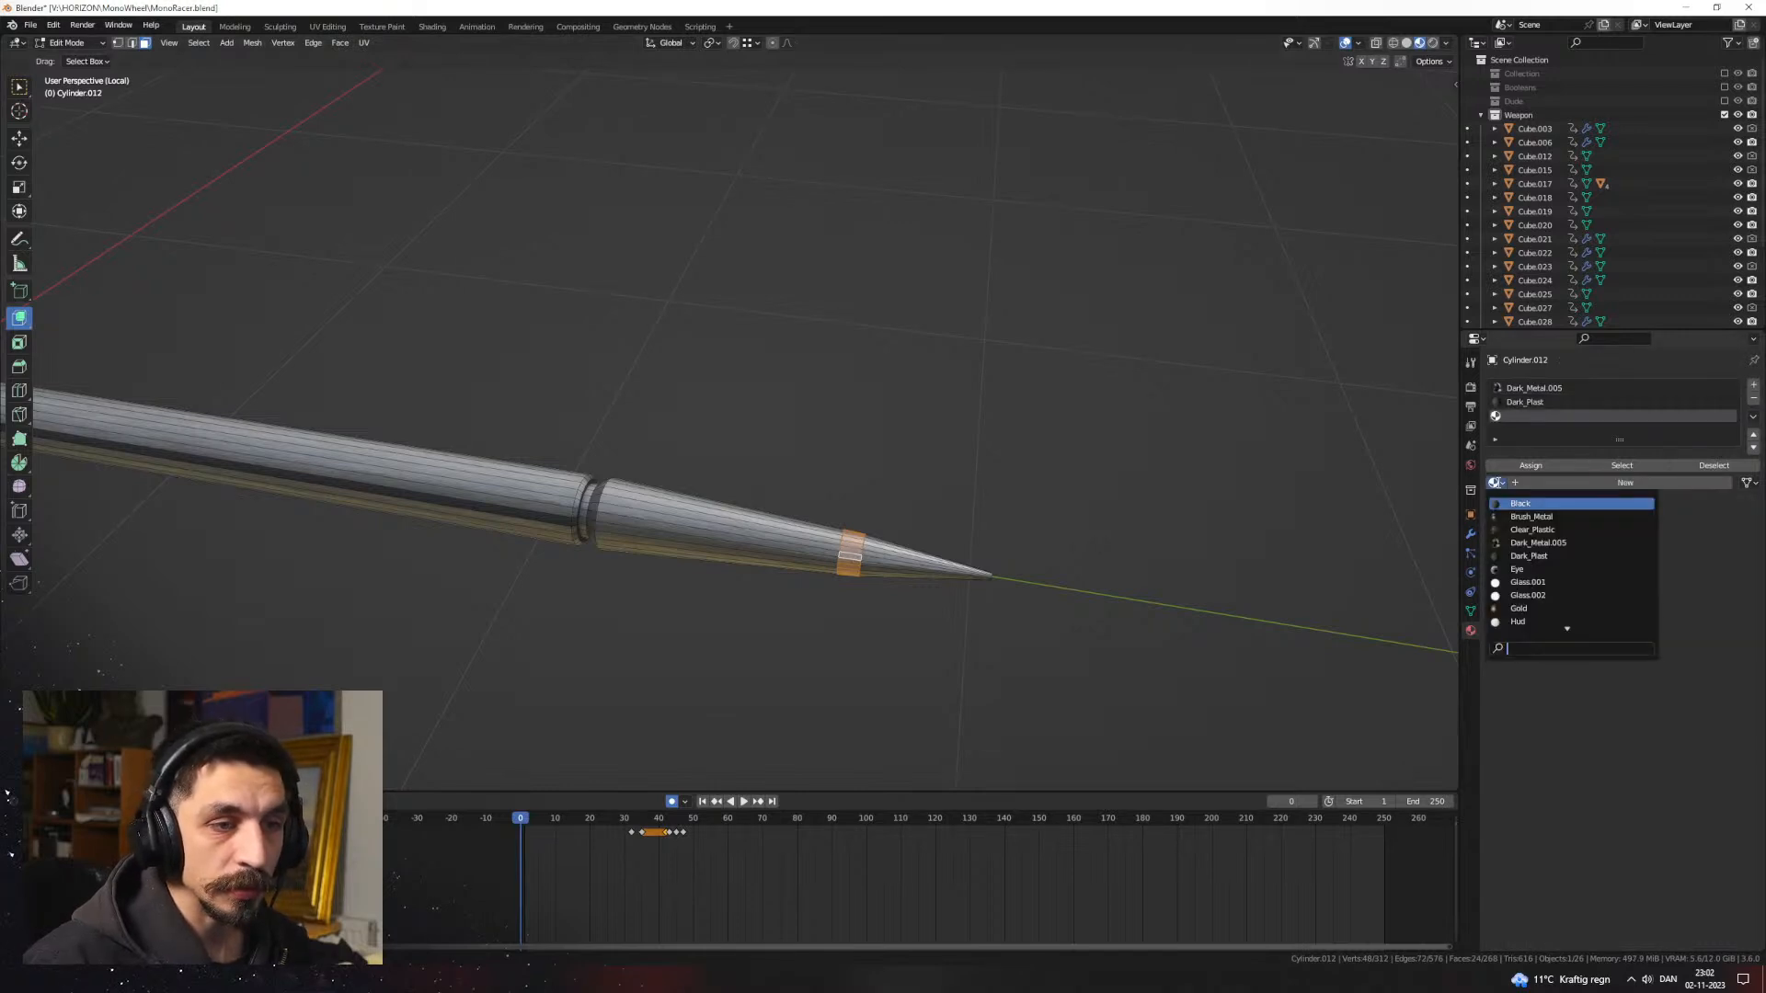
left_click(1554, 609)
key("Tab")
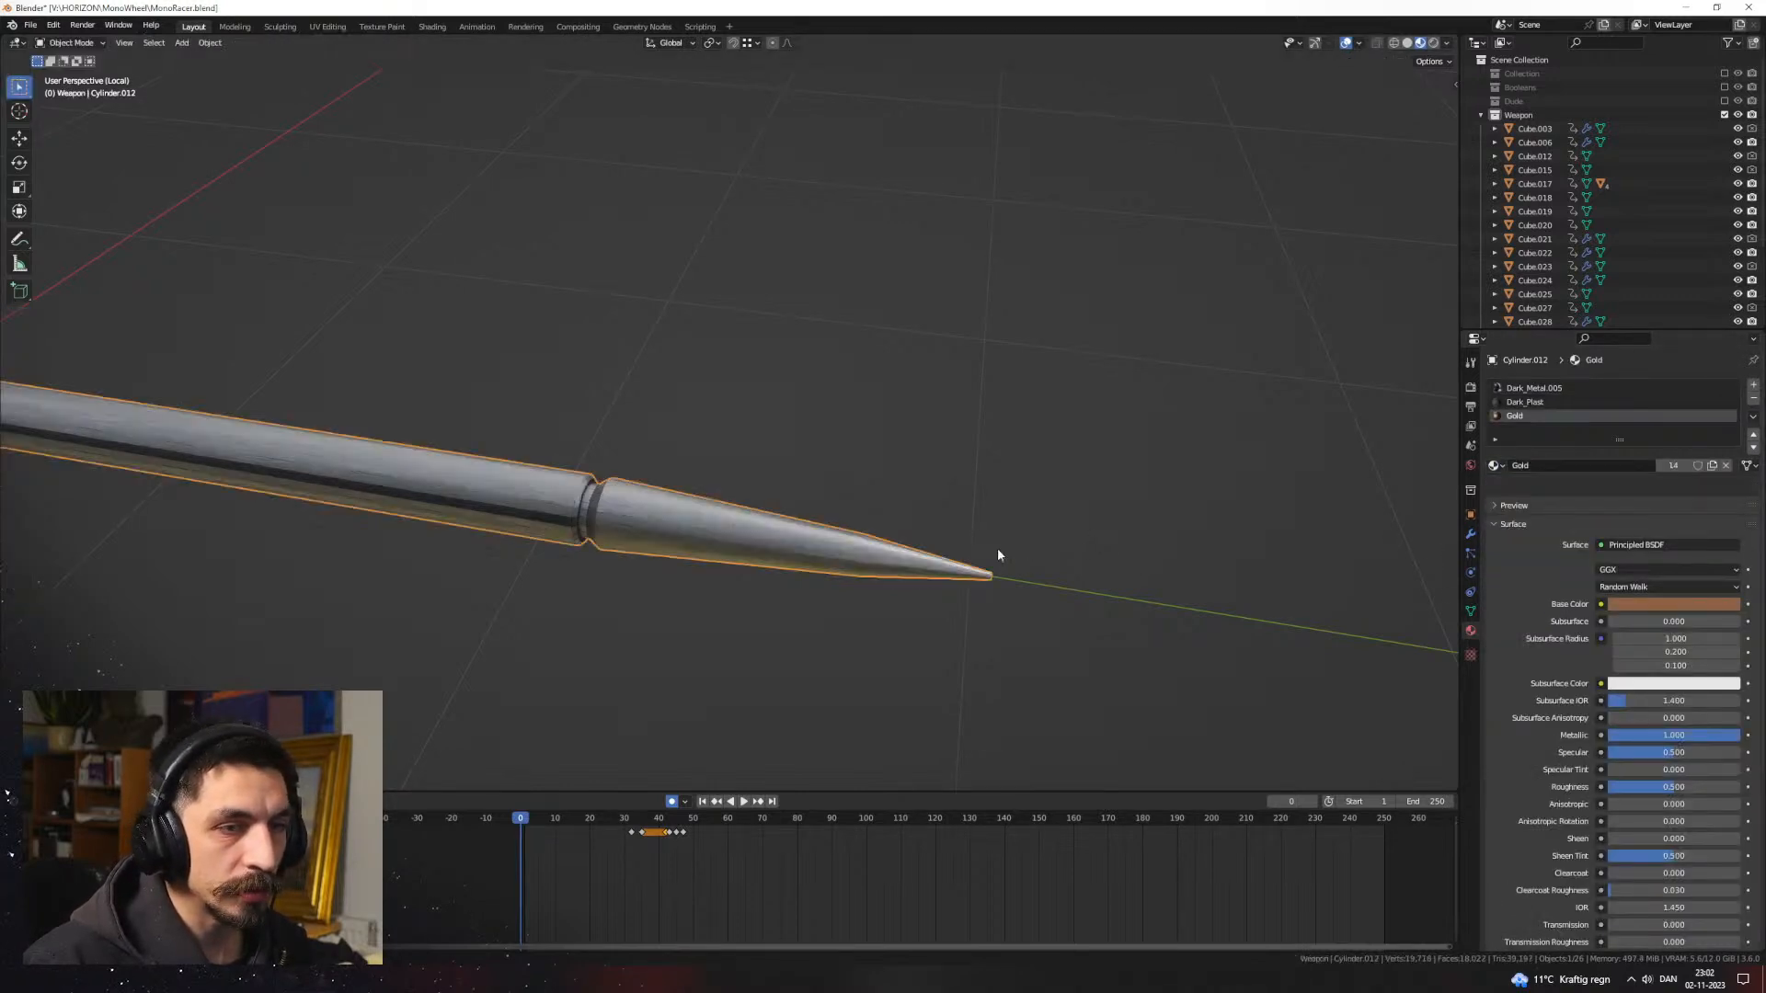
key("Tab")
key("Tab")
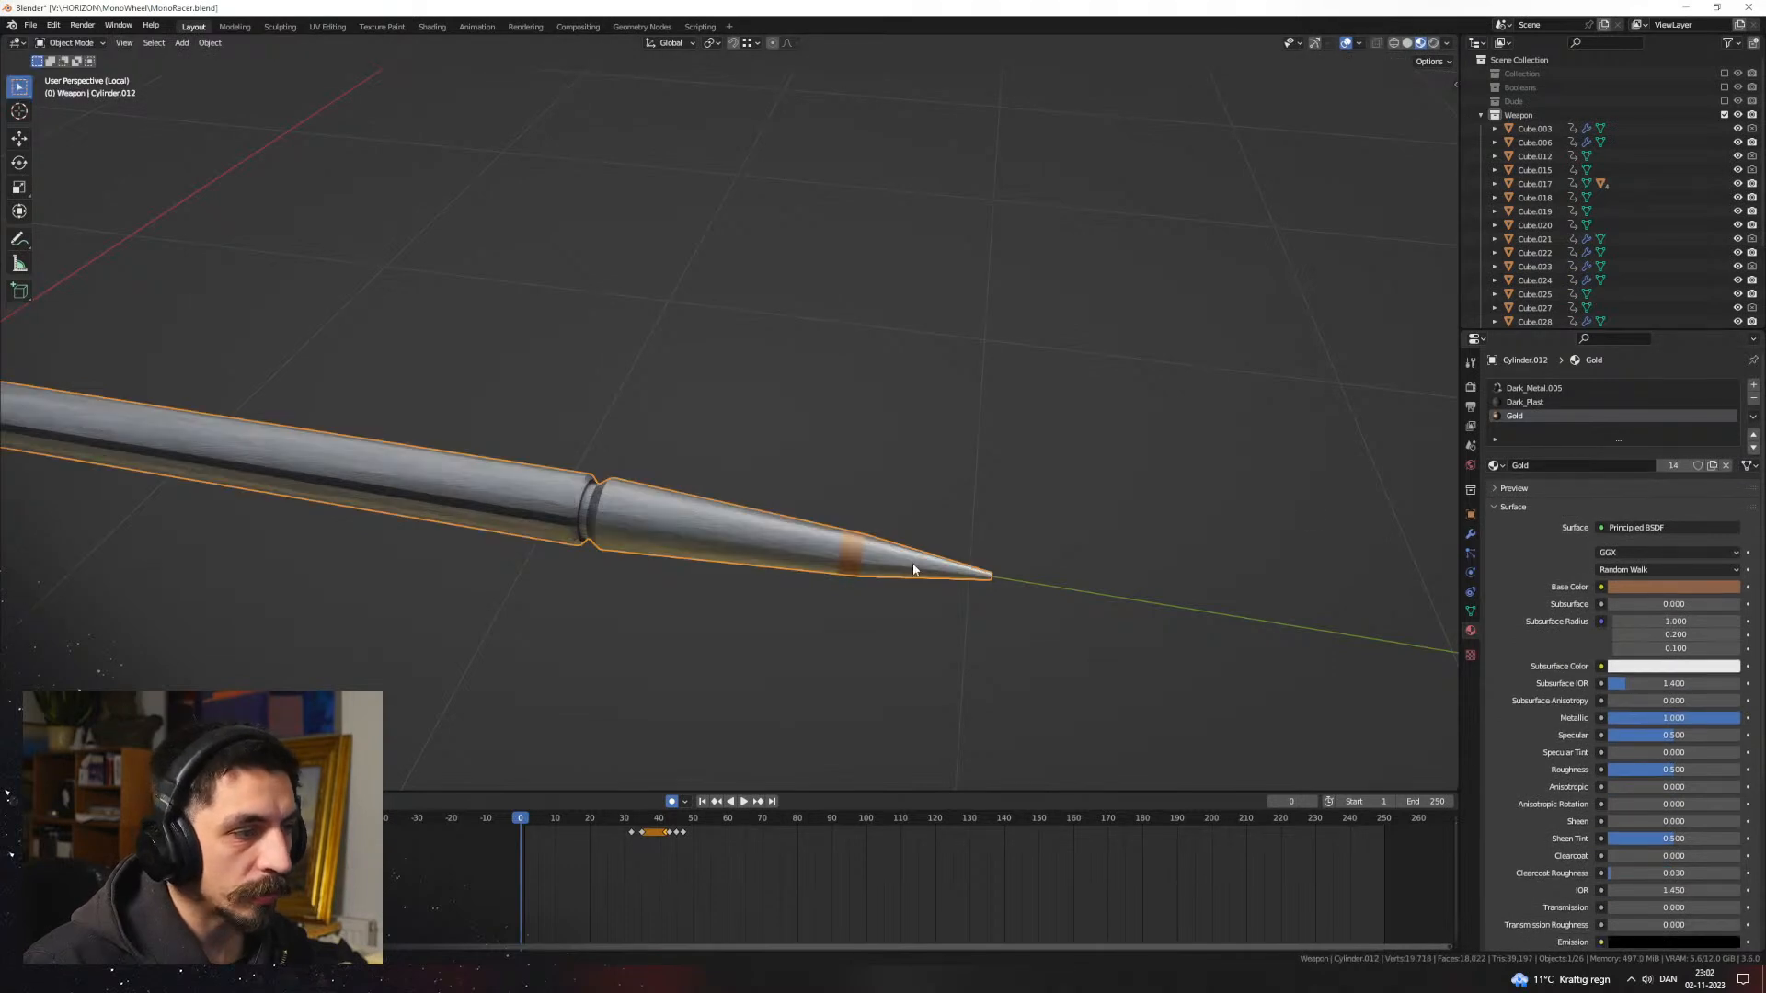
Step: Select the faces of the round's pointed tip and add a fourth, empty material slot
key("Tab")
left_click(888, 560, "alt")
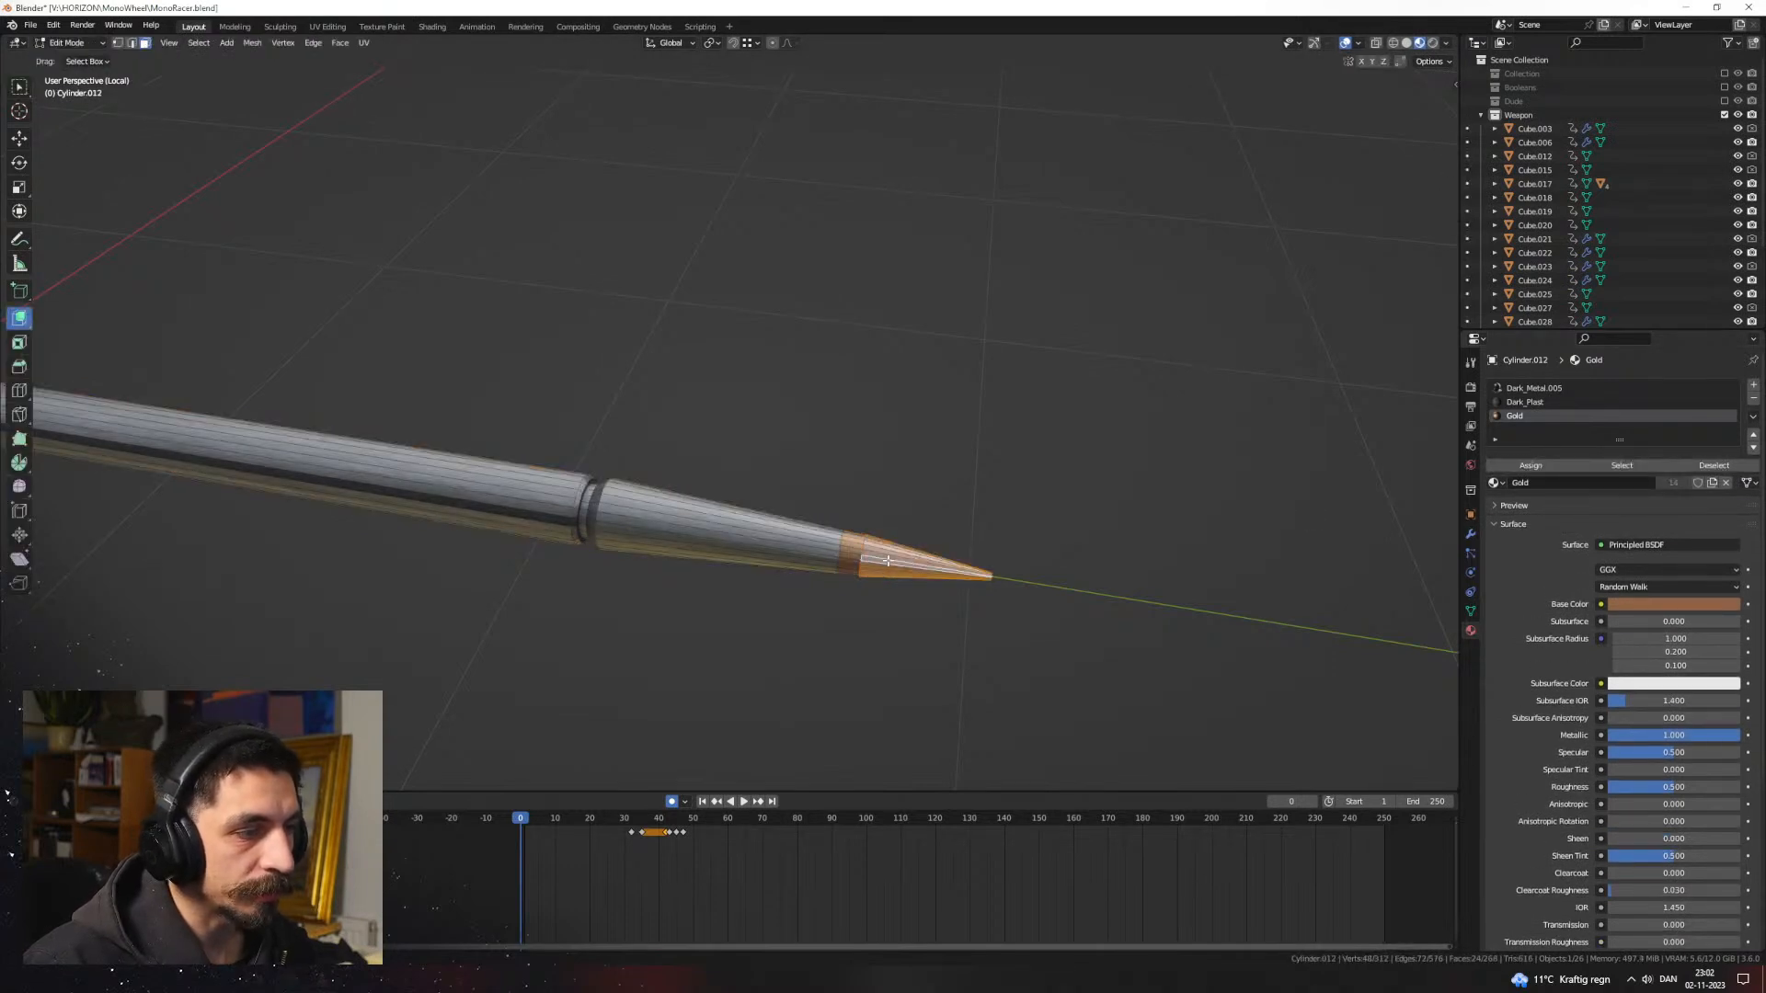
left_click(1752, 386)
left_click(1536, 403)
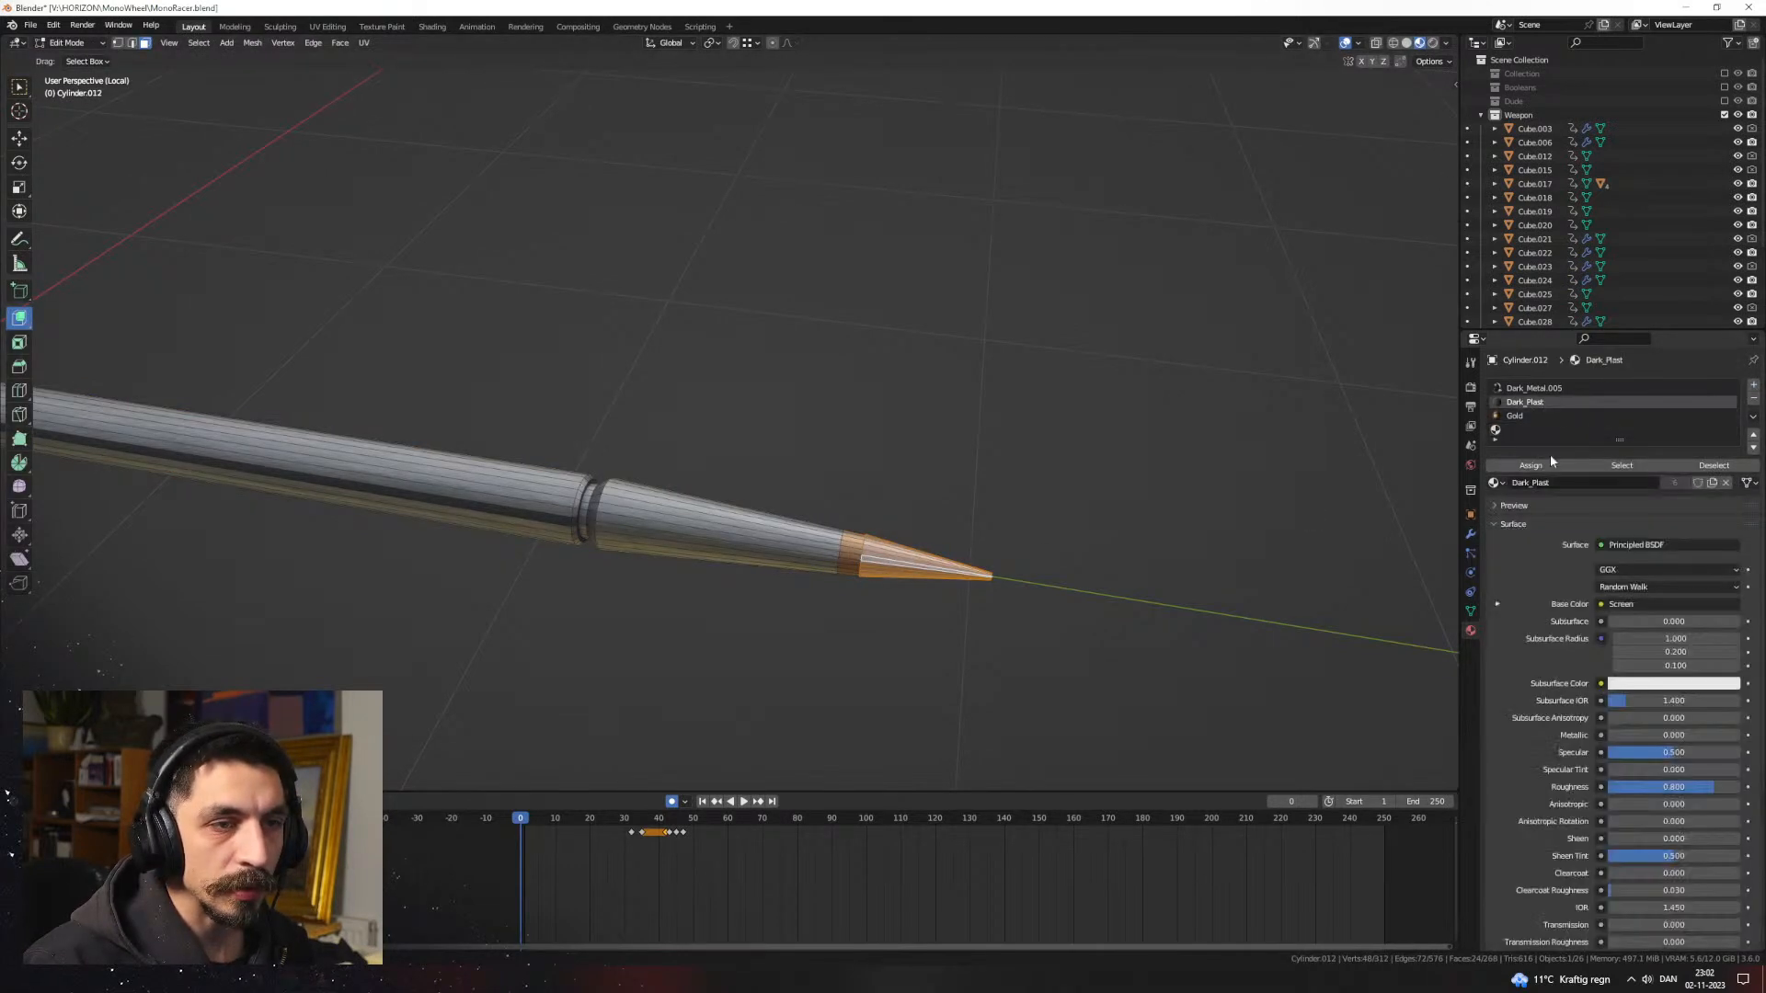
left_click(1526, 416)
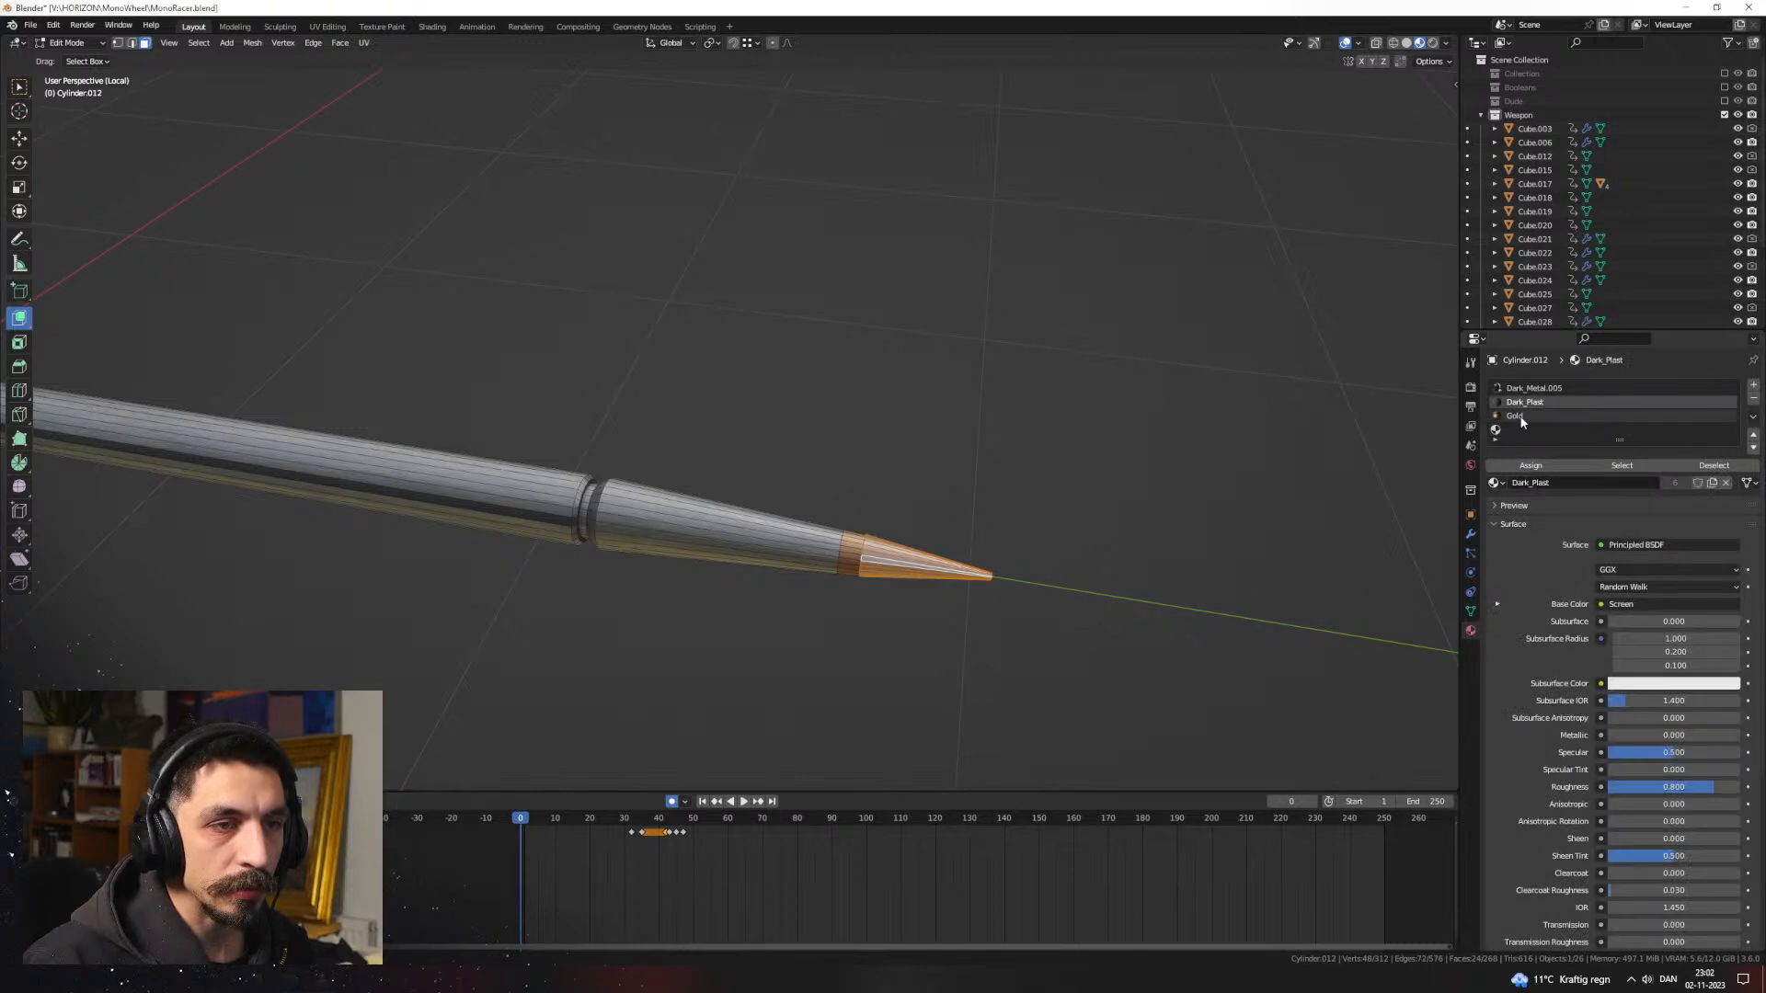
Step: Replace Gold with the Yellow material in the slot used by the narrow ring
left_click(848, 550, "shift")
left_click(1494, 482)
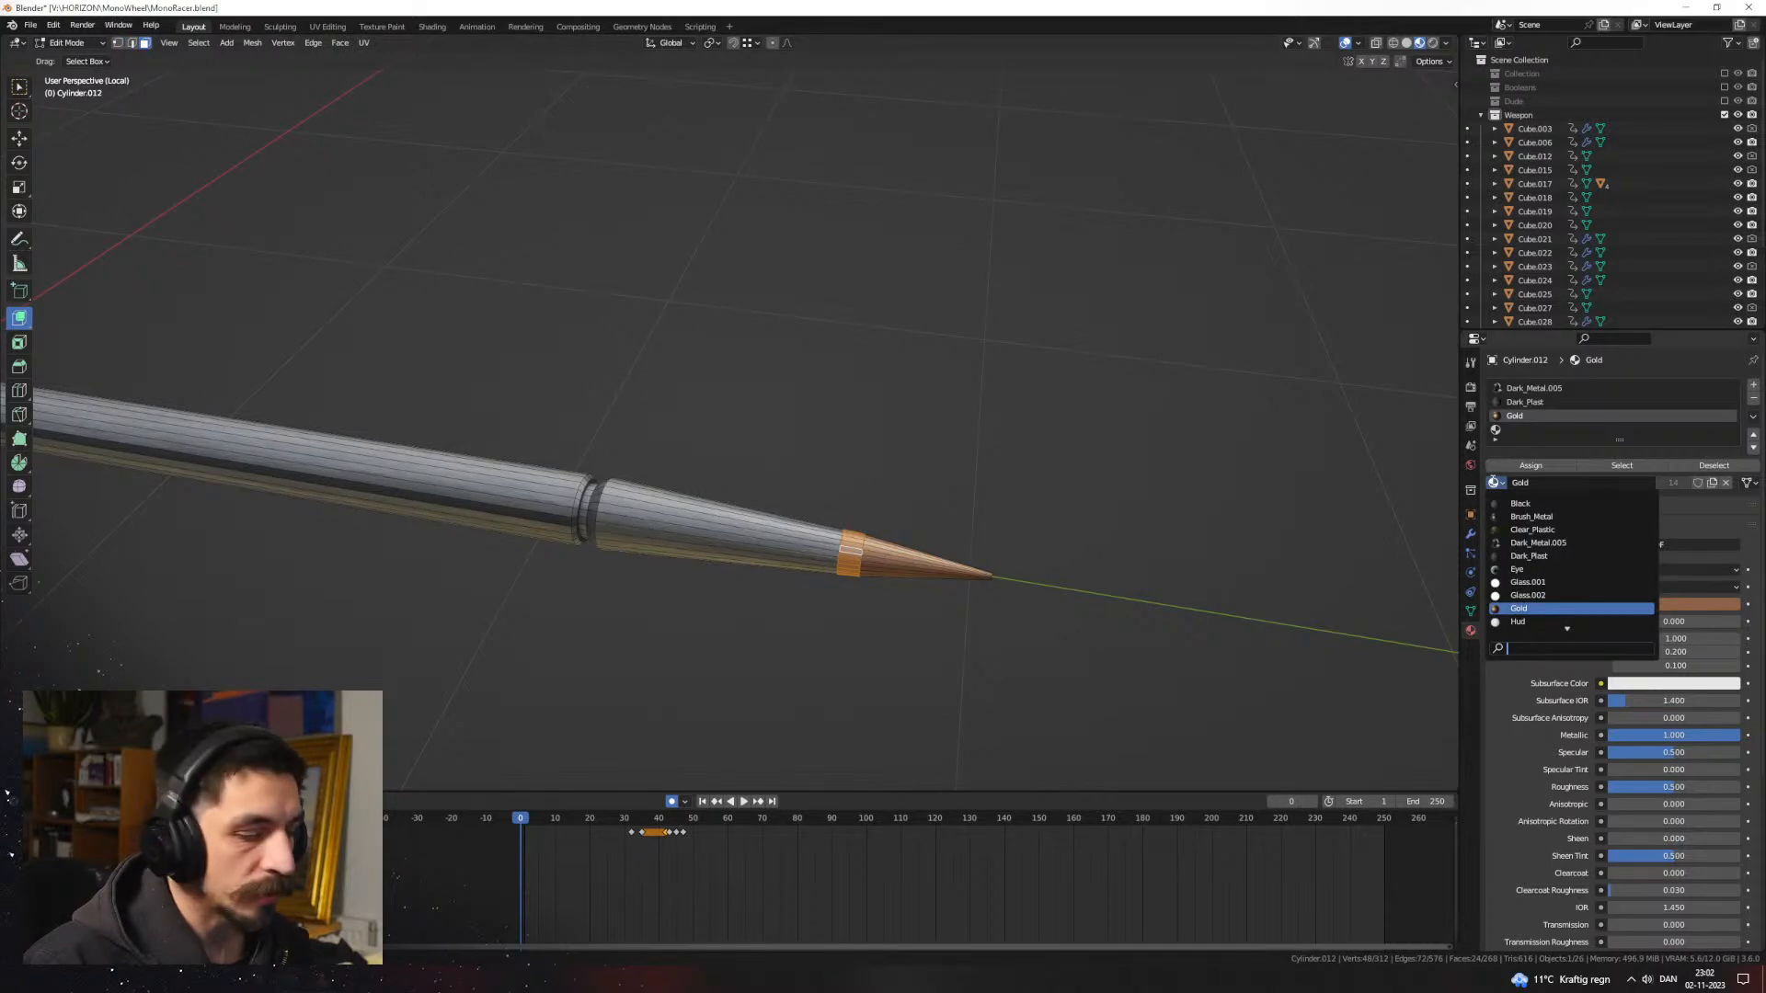
type("o")
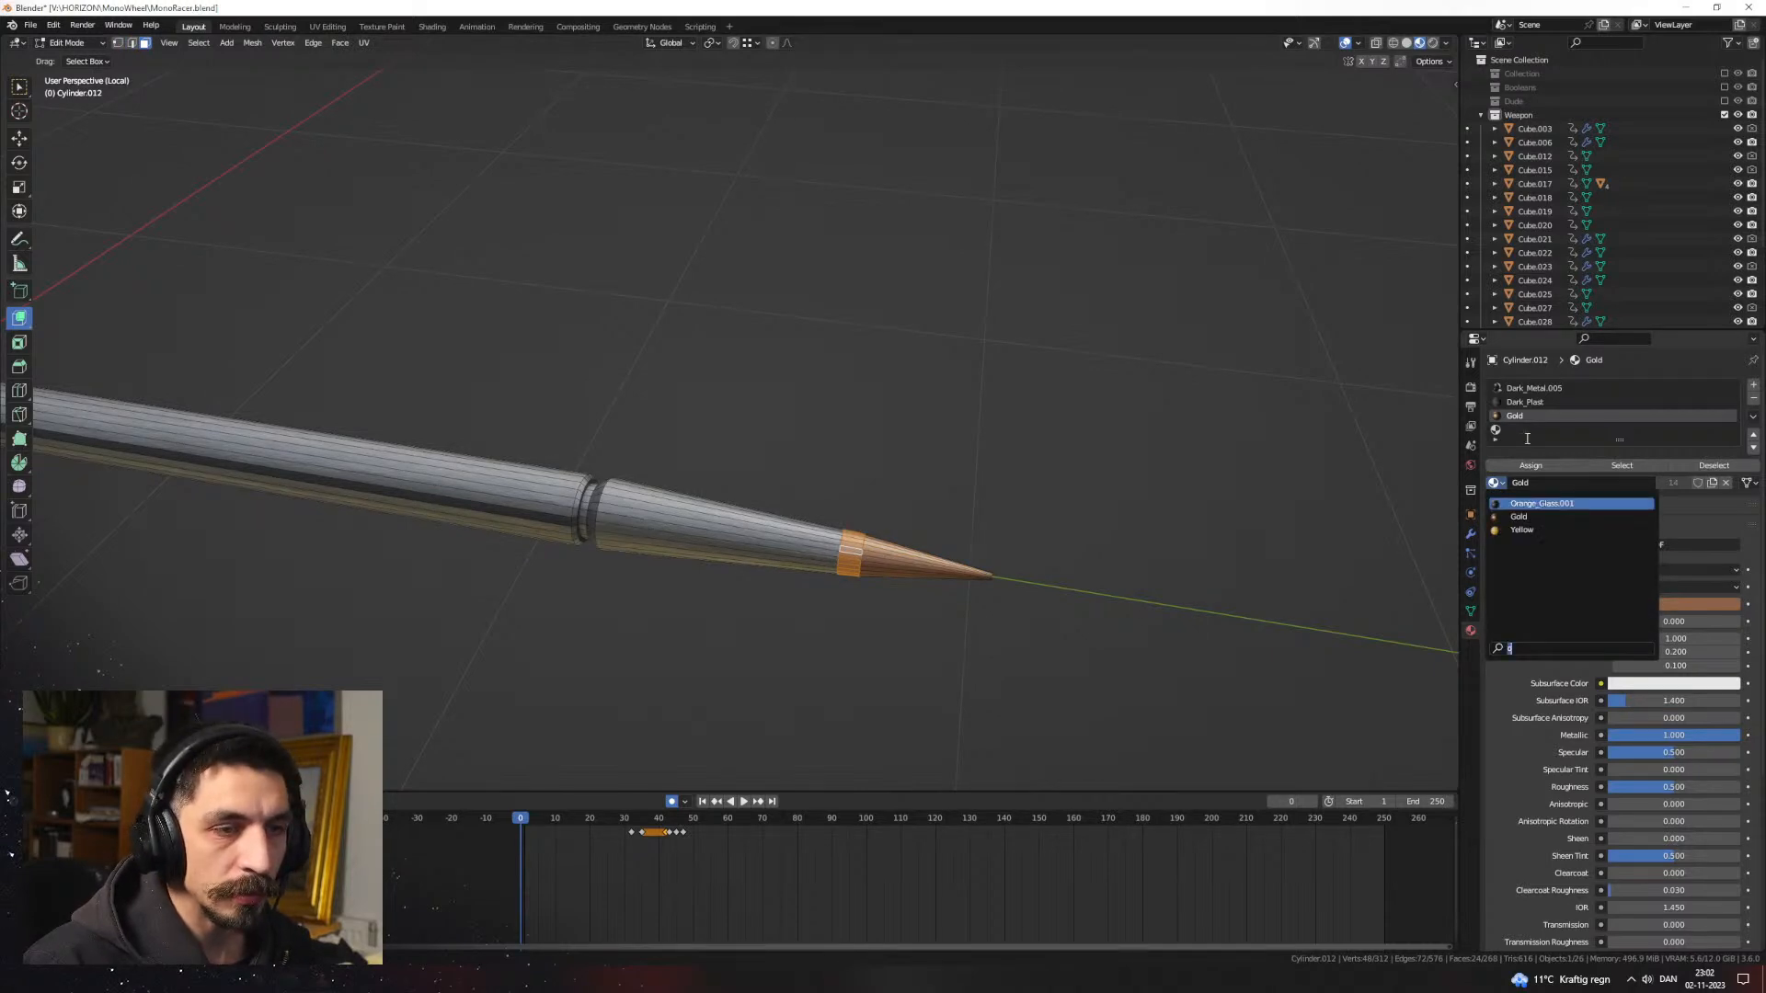
left_click(1521, 530)
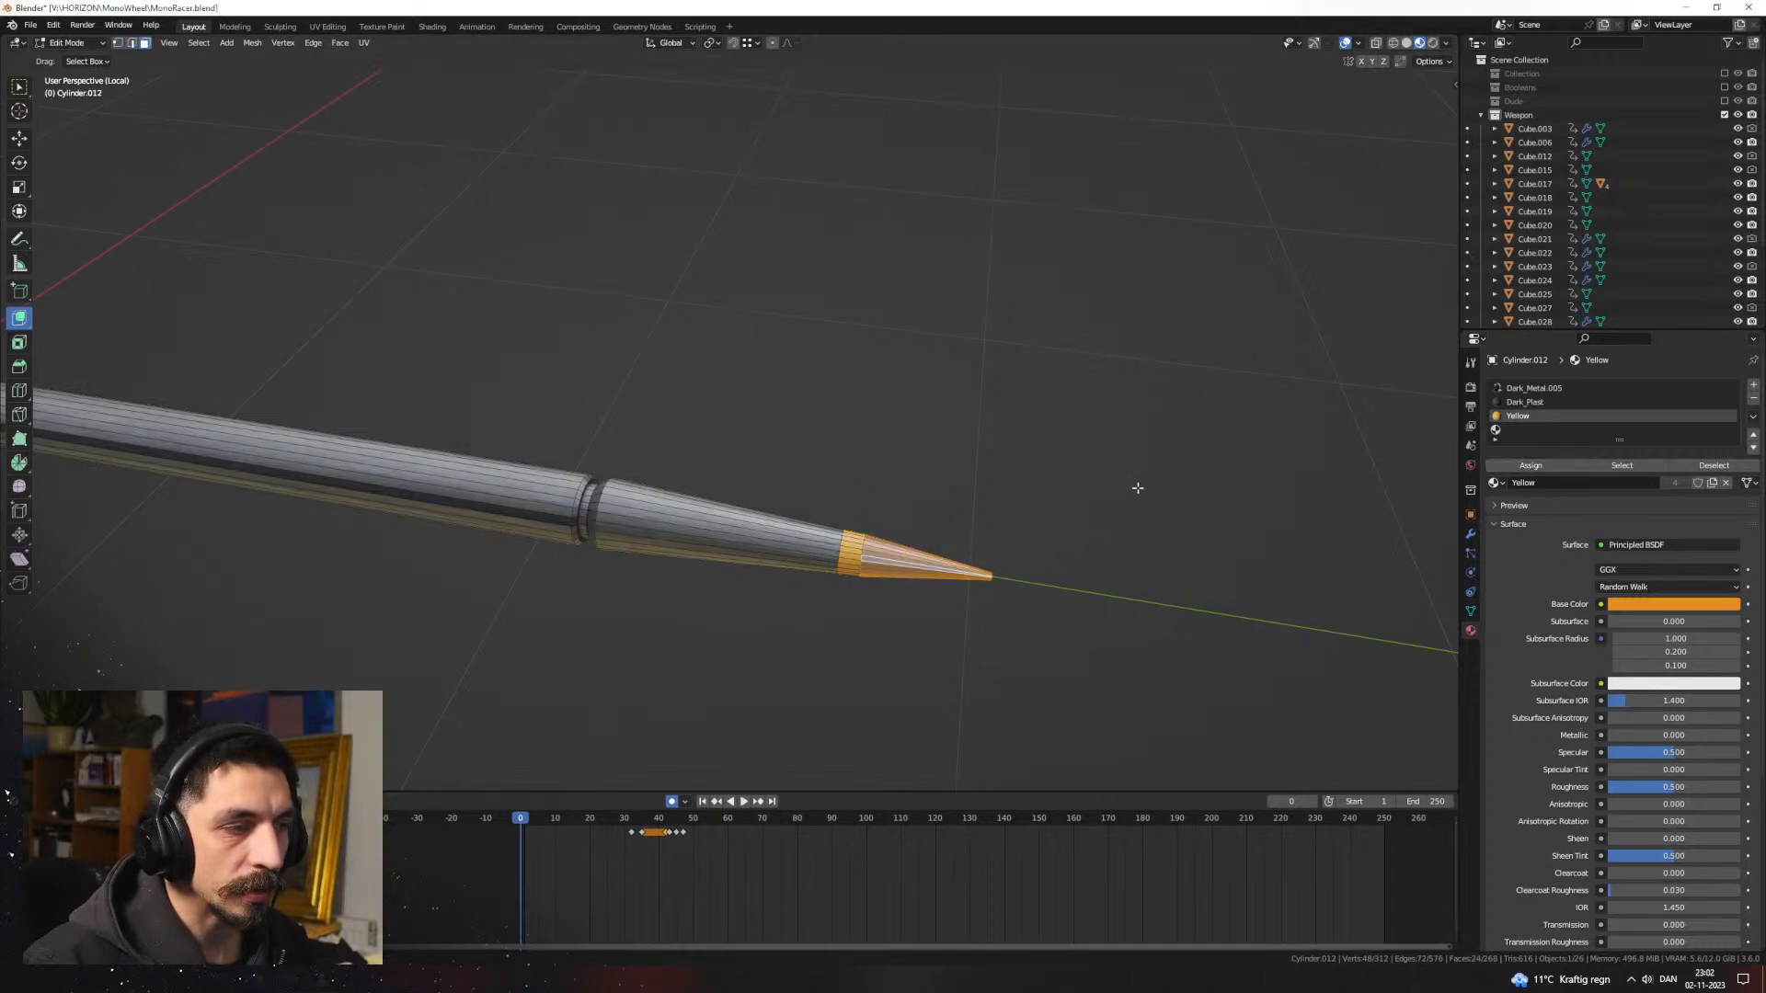
Step: Exit the round's local view, select the rifle's orange body part and rename its material Orange
key("Tab")
key("KP_Divide")
left_click(1027, 564)
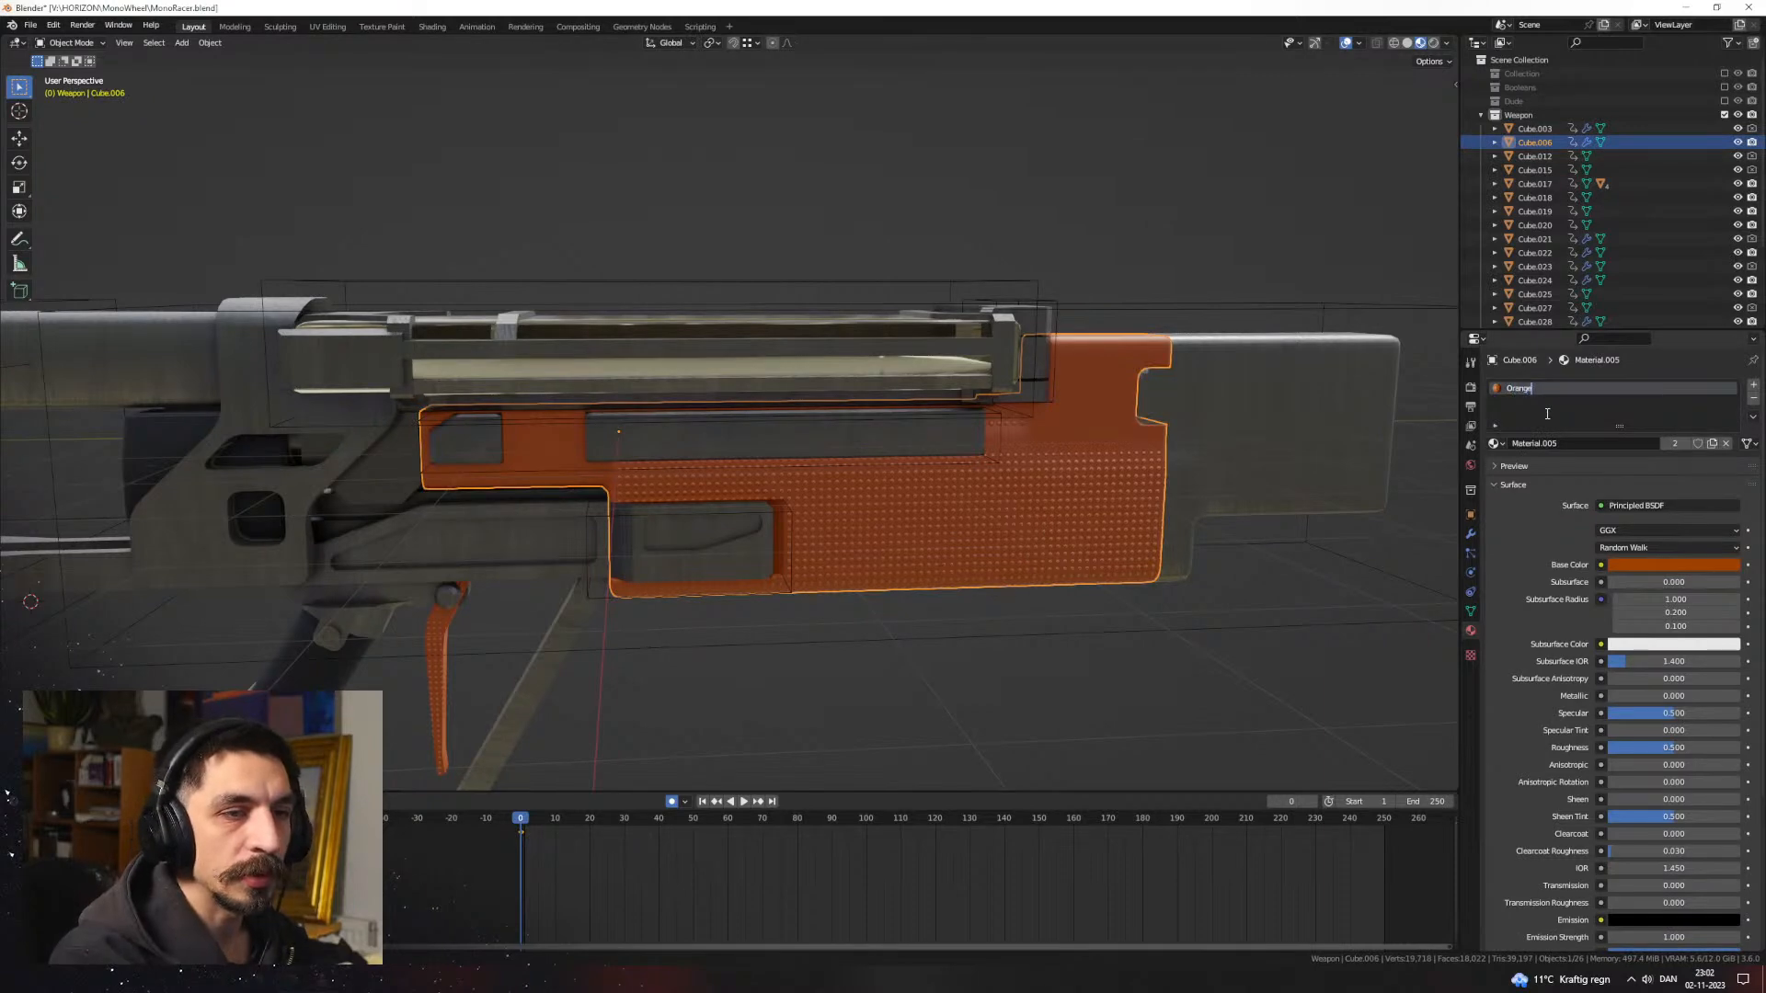
Step: Select the lower ammo round again through the wireframe, isolate it and return to material preview
key("KP_Divide")
middle_click_drag(1310, 424, 913, 460)
key("KP_Divide")
key("z")
left_click(791, 476)
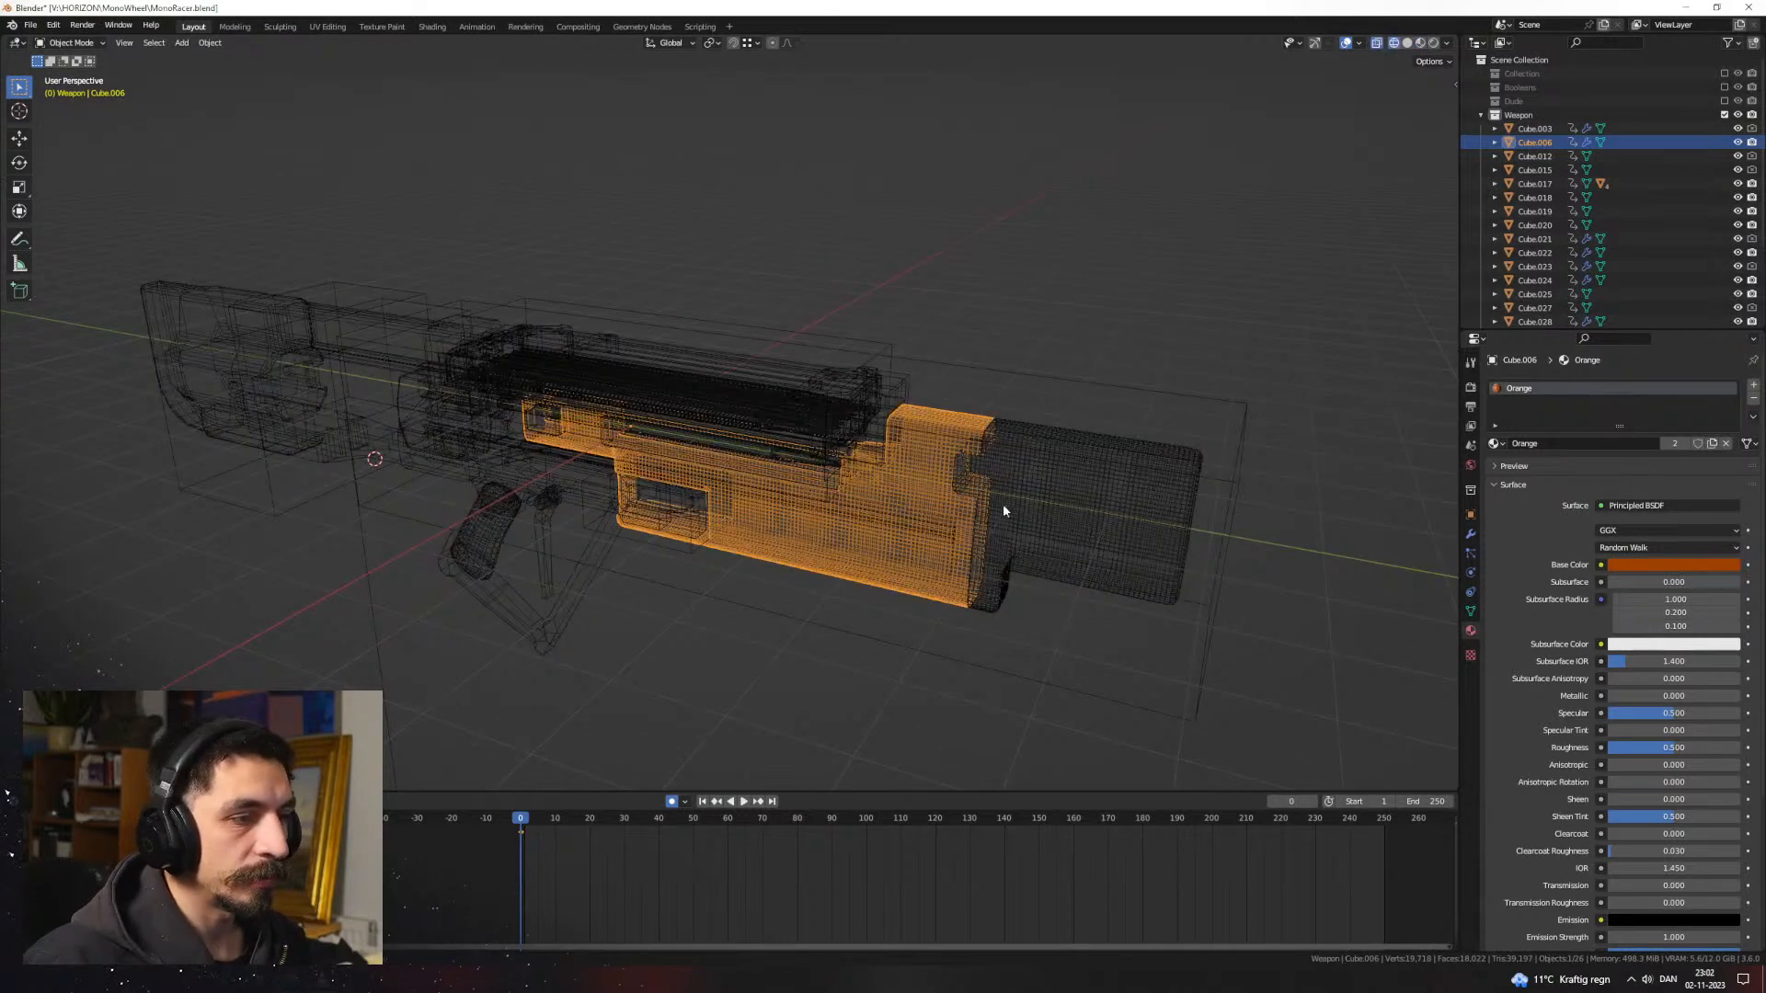
left_click(811, 456)
left_click(812, 457)
left_click(813, 461)
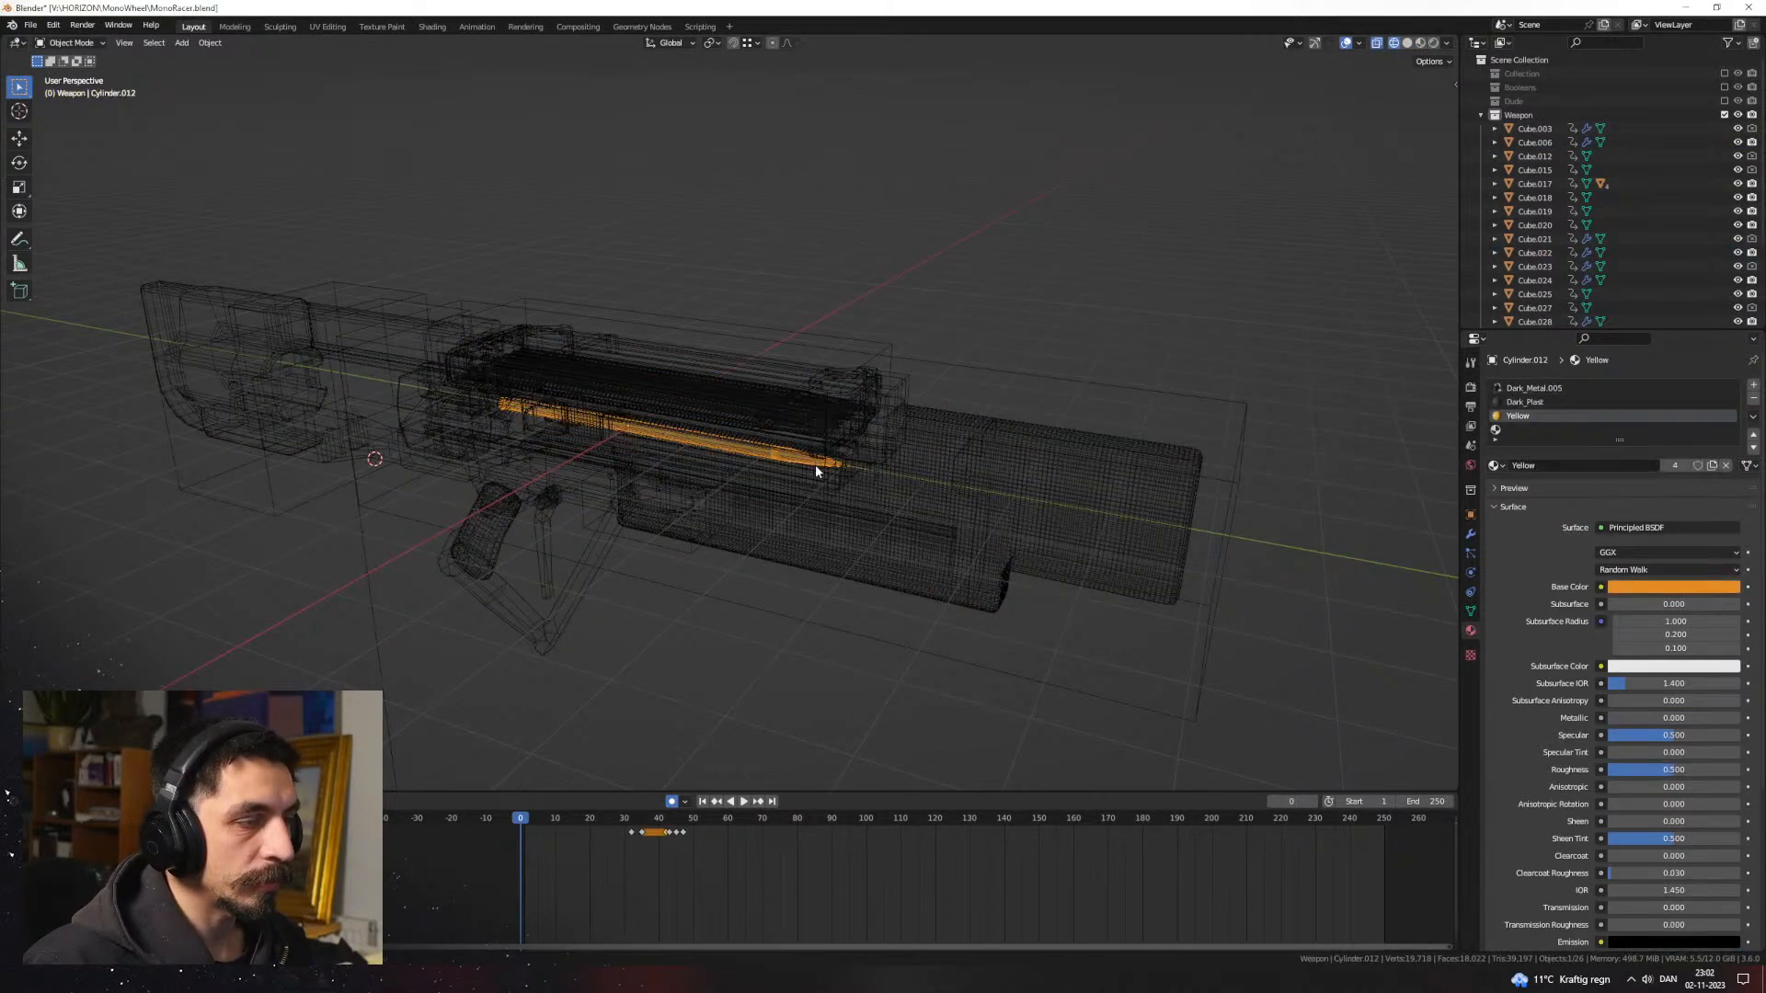
key("KP_Divide")
left_click(1421, 45)
Step: Assign the empty fourth slot to the tapered faces behind the narrow ring and open the material choices for it
middle_click_drag(1163, 388, 1164, 397)
scroll(1228, 465, "up", 4)
middle_click_drag(998, 483, 727, 497, "shift")
scroll(920, 529, "up", 2)
key("Tab")
left_click(927, 525, "alt")
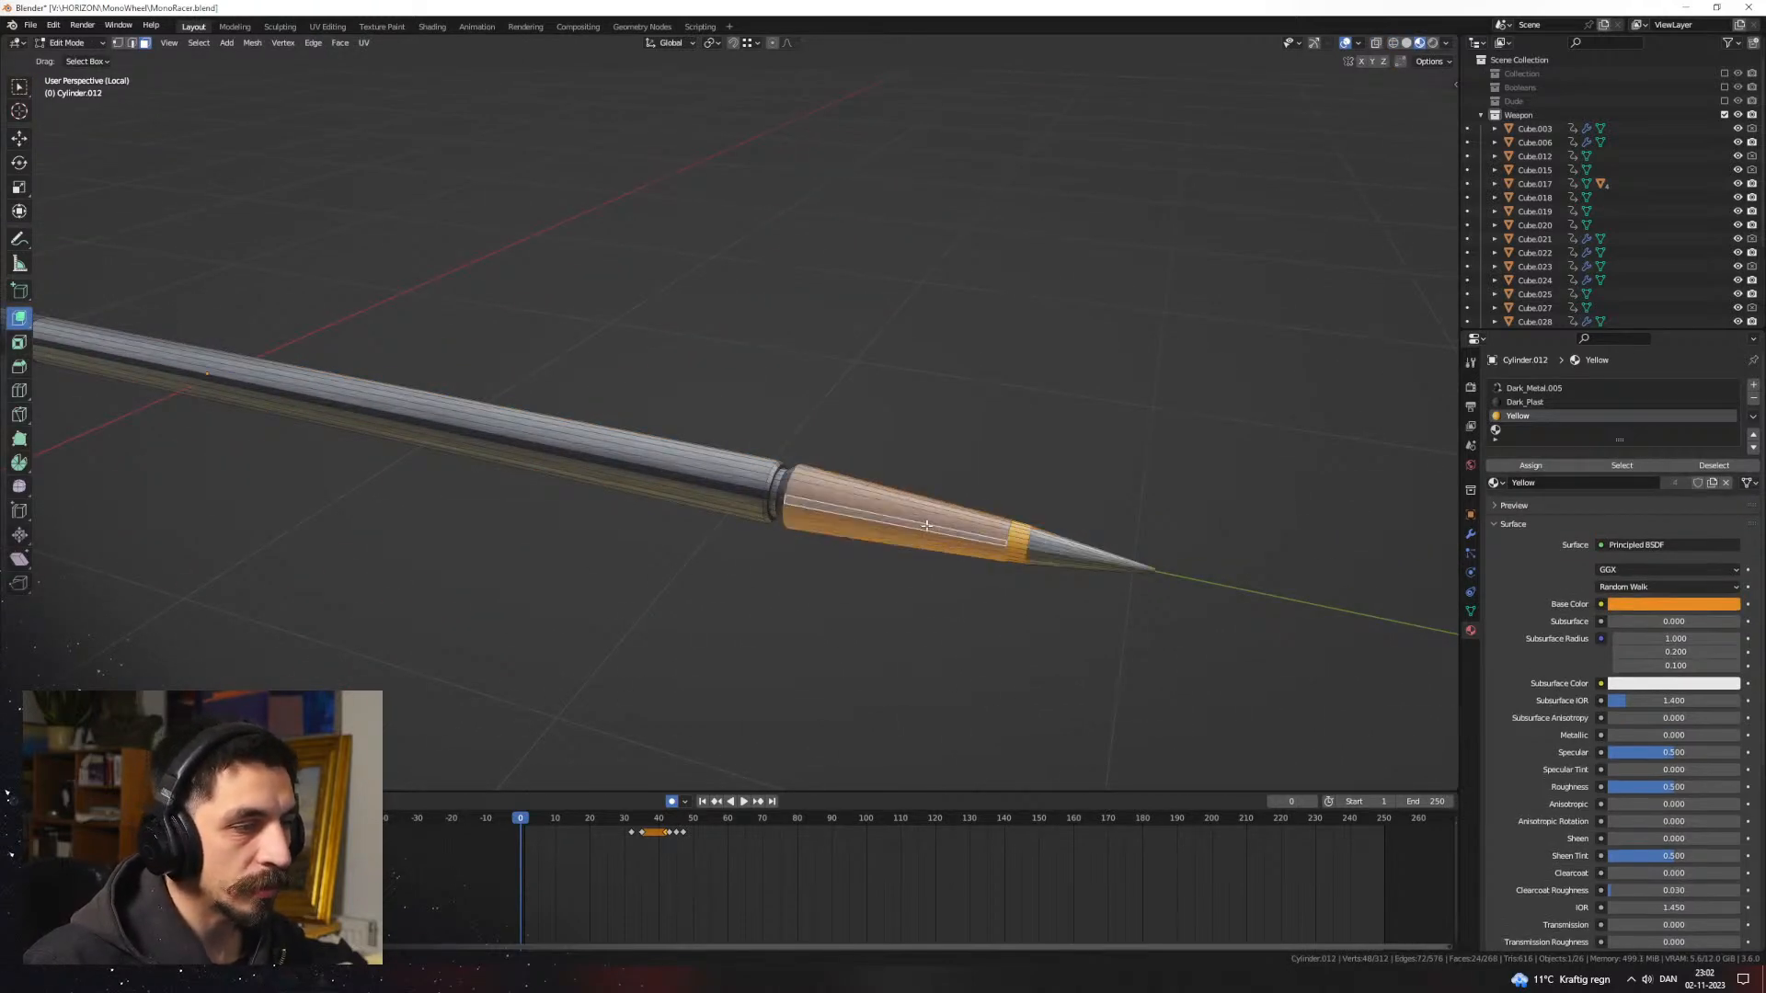
left_click(1519, 431)
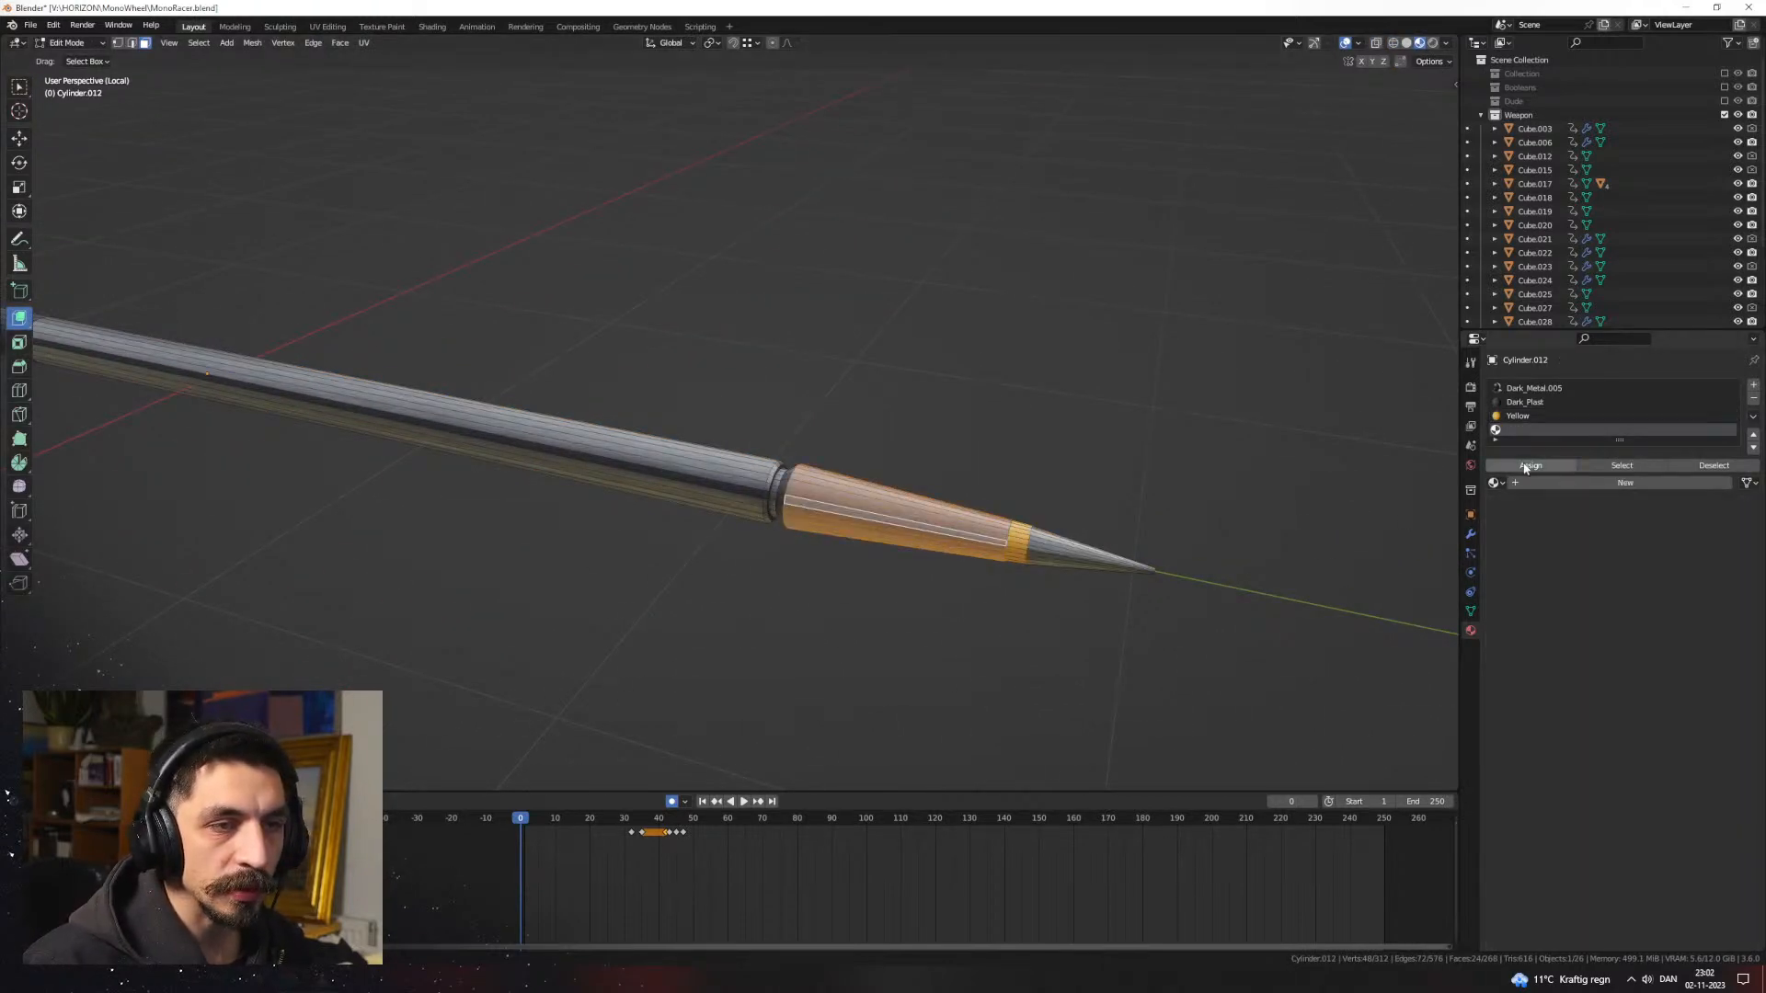
left_click(1525, 466)
left_click(1495, 483)
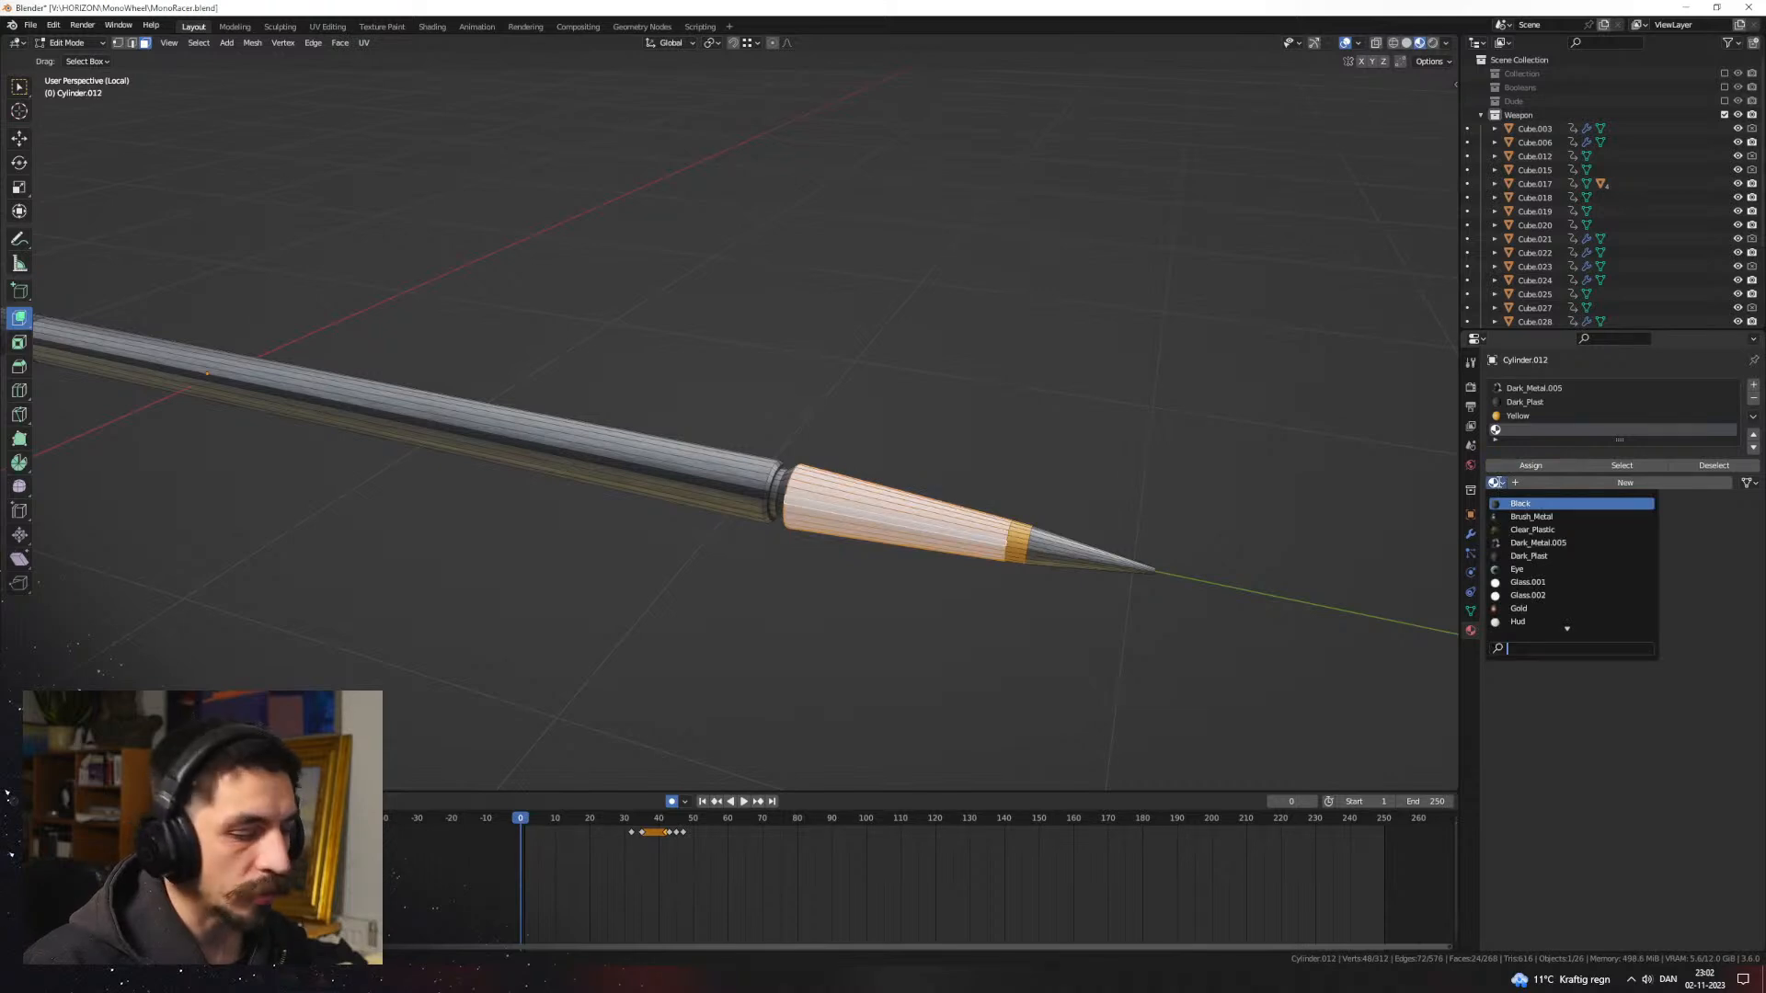
Step: Fill the fourth slot with Gold and apply it to the sloped face loop at the tapered section's rear edge
mouse_move(1019, 463)
middle_mouse_down()
mouse_move(1072, 473)
mouse_move(920, 502)
middle_mouse_up()
scroll(1002, 487, "up", 4)
left_click(876, 509, "alt")
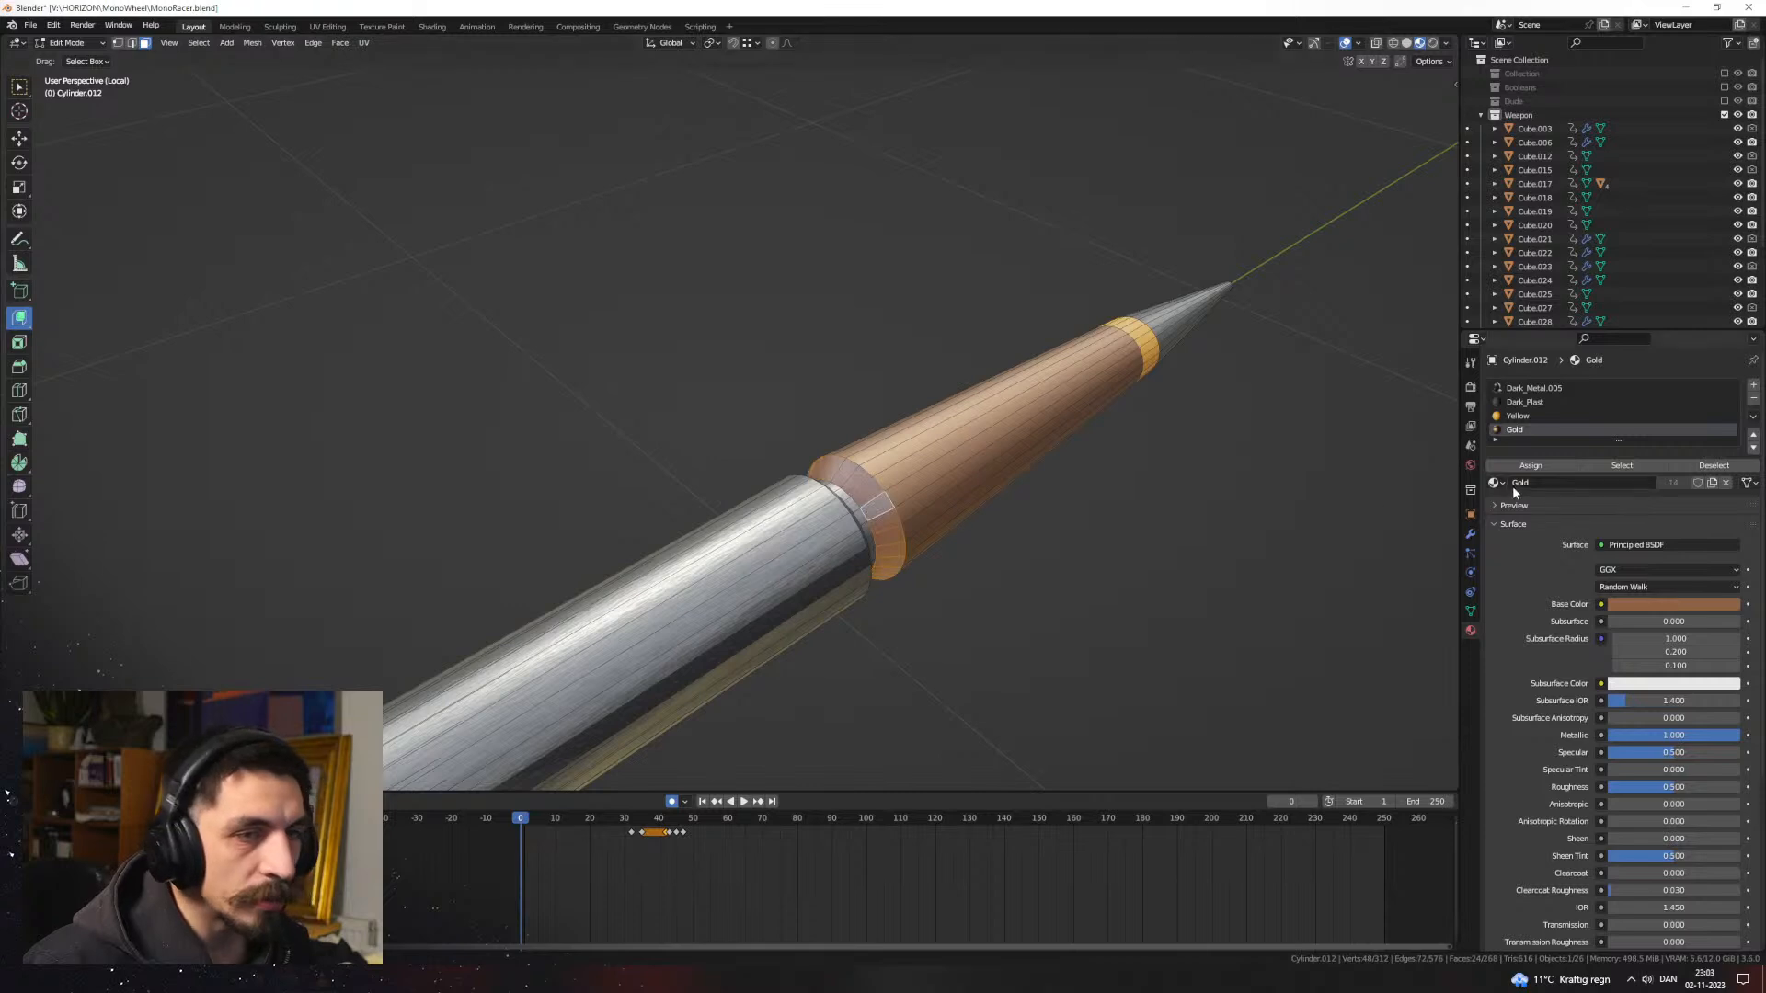
key("Tab")
Step: Replace Yellow with the Orange material on the narrow ring near the round's tip
mouse_move(1192, 537)
middle_mouse_down()
mouse_move(868, 549)
mouse_move(868, 534)
mouse_move(651, 524)
mouse_move(898, 524)
mouse_move(883, 579)
mouse_move(915, 540)
middle_mouse_up()
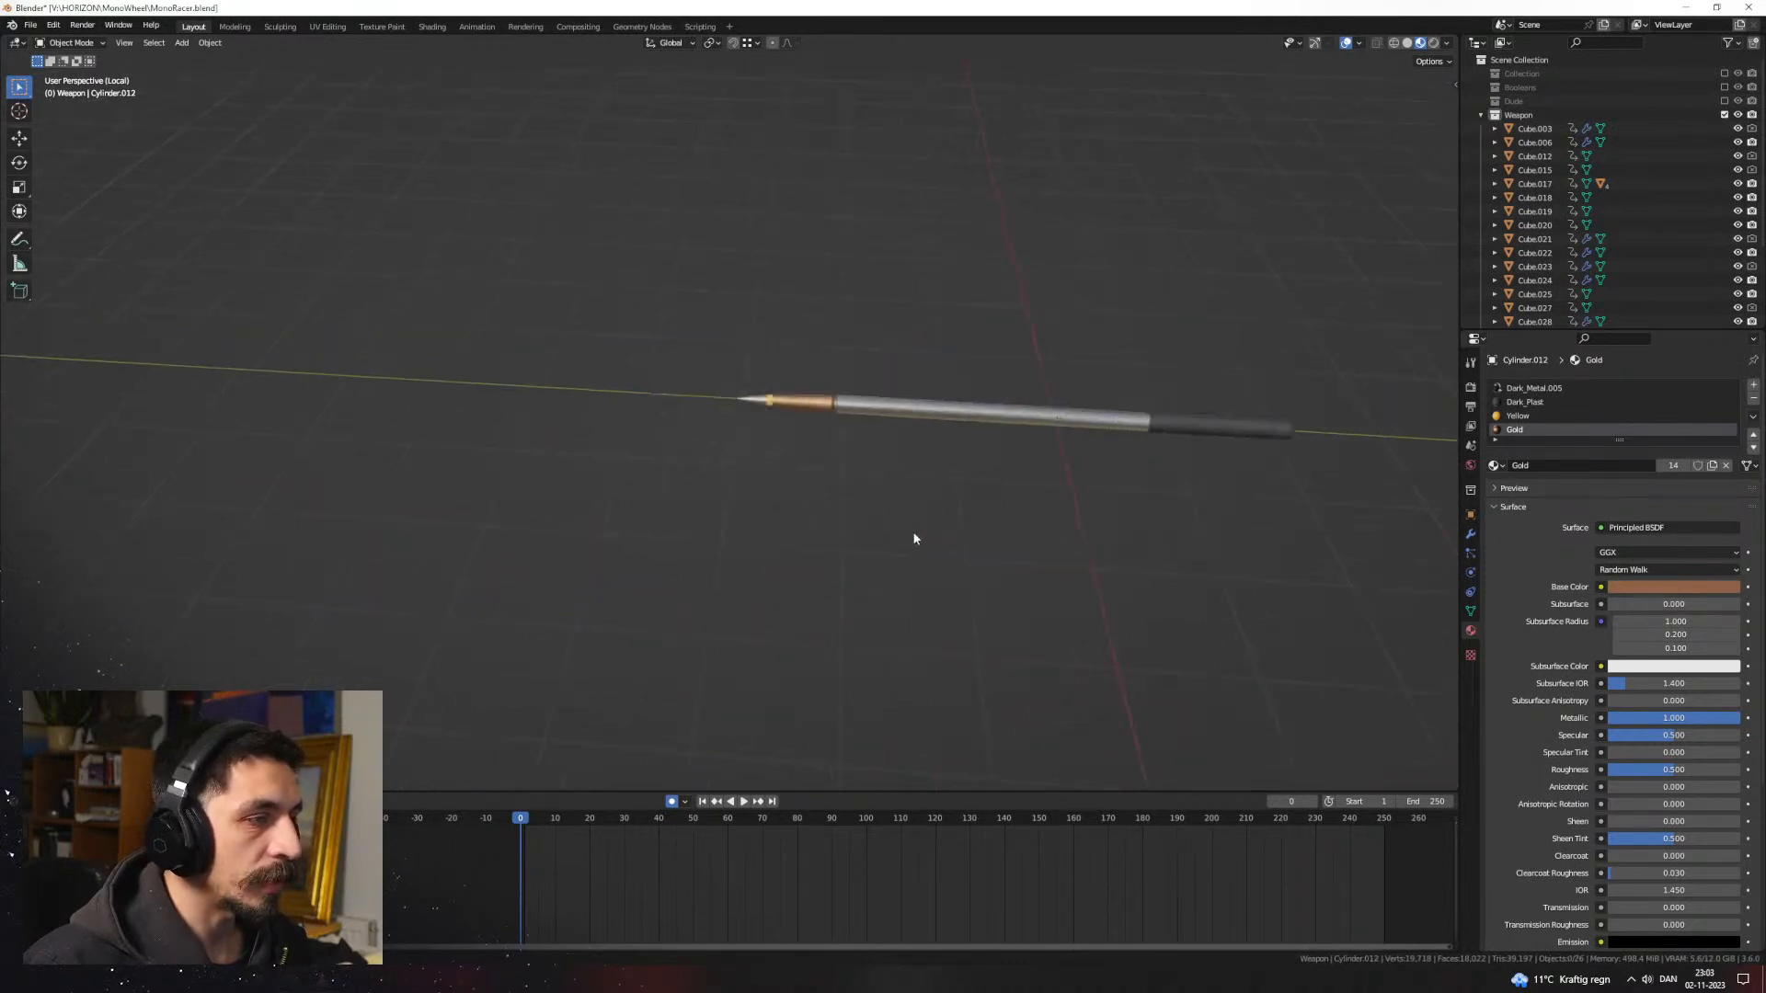
scroll(689, 521, "up", 5)
middle_click_drag(688, 522, 747, 457)
key("Tab")
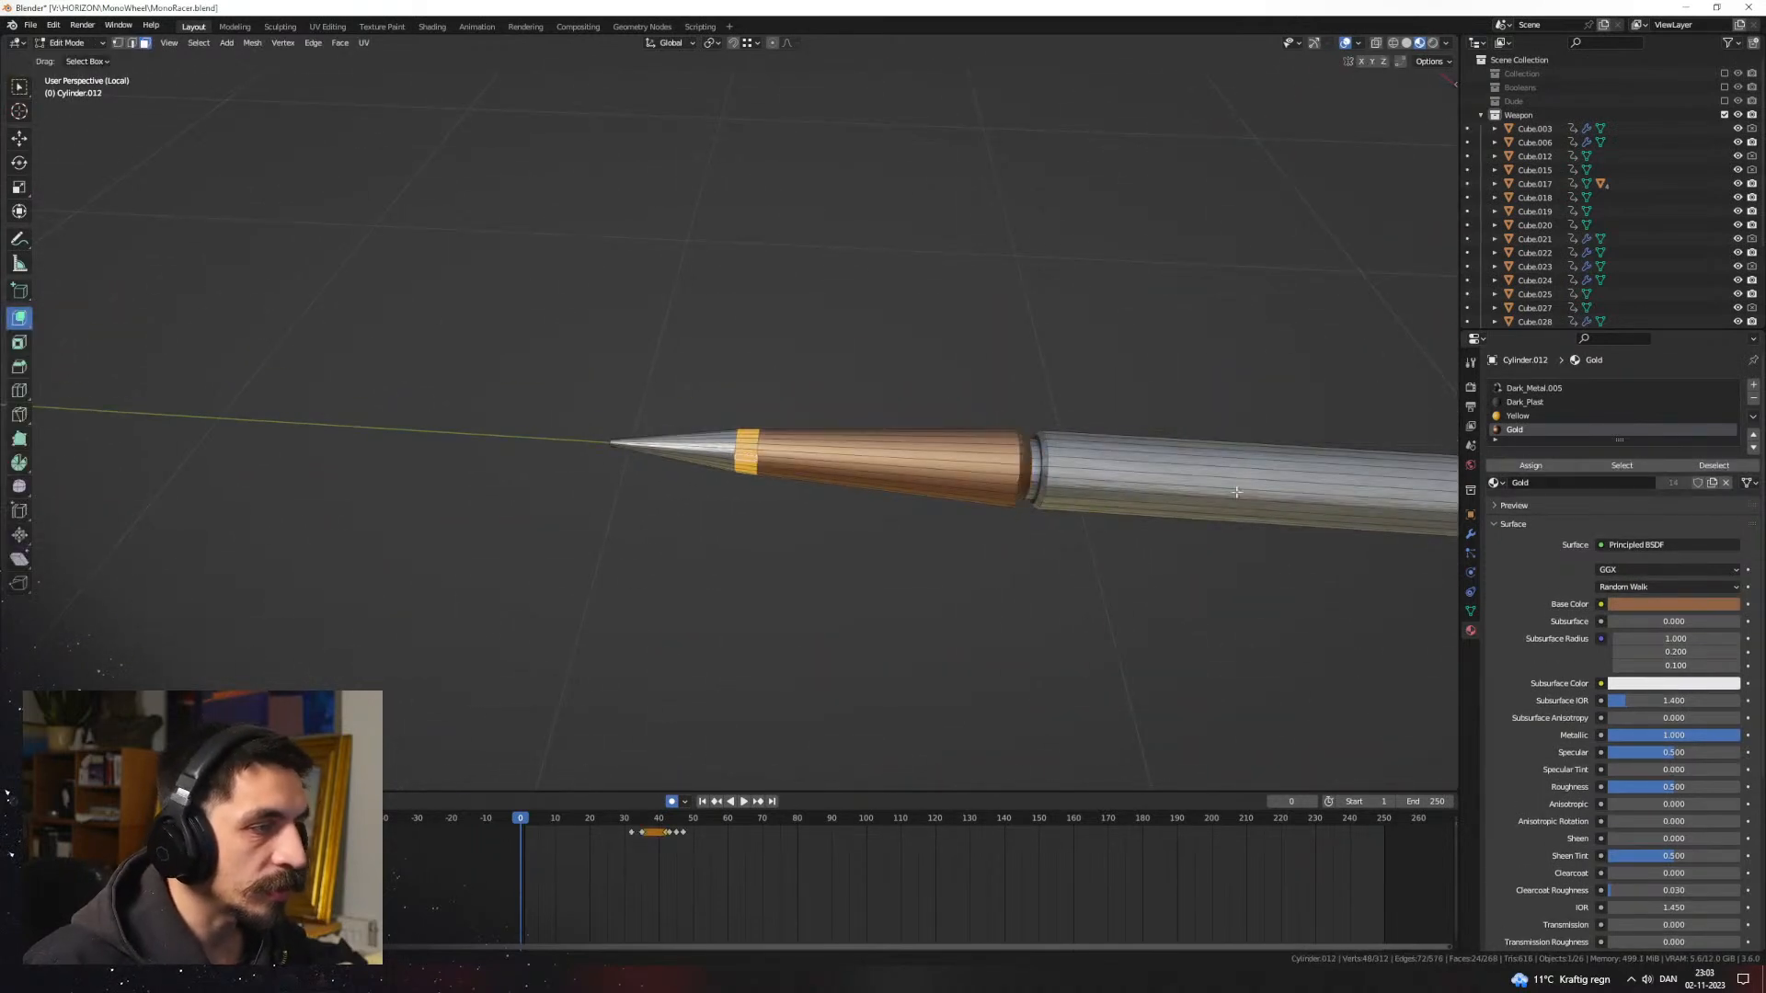
left_click(1524, 416)
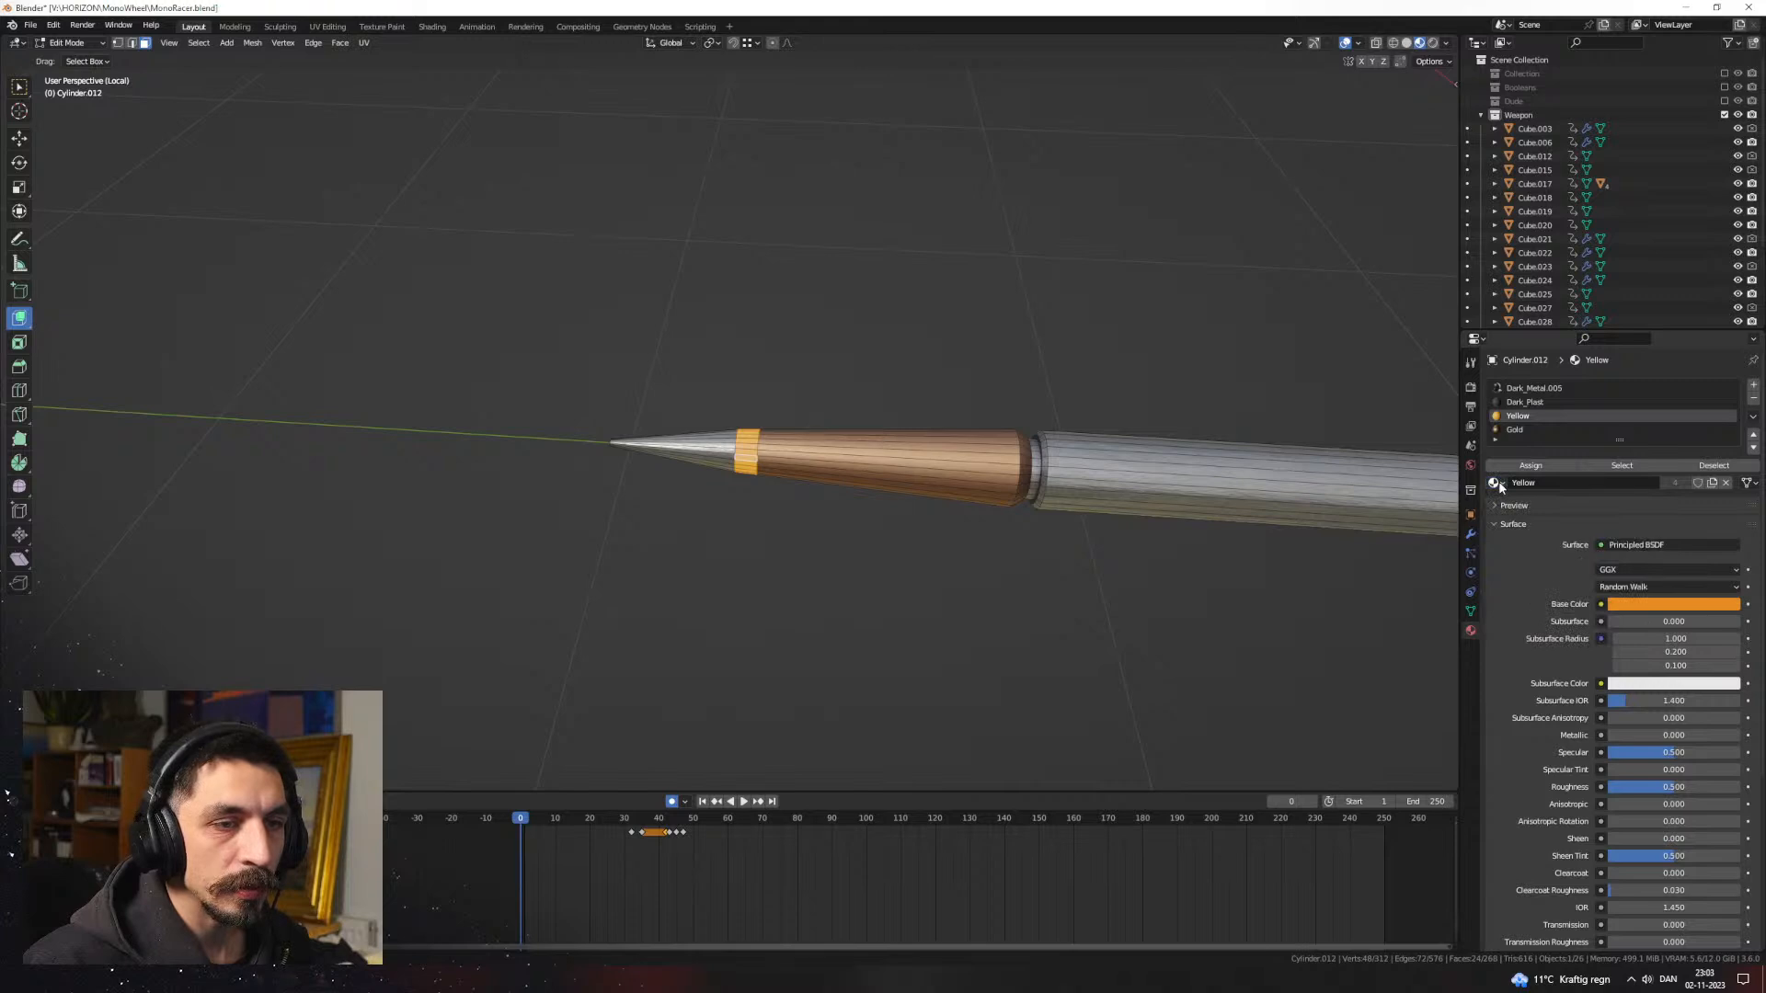
left_click(1496, 483)
left_click(1526, 547)
key("Tab")
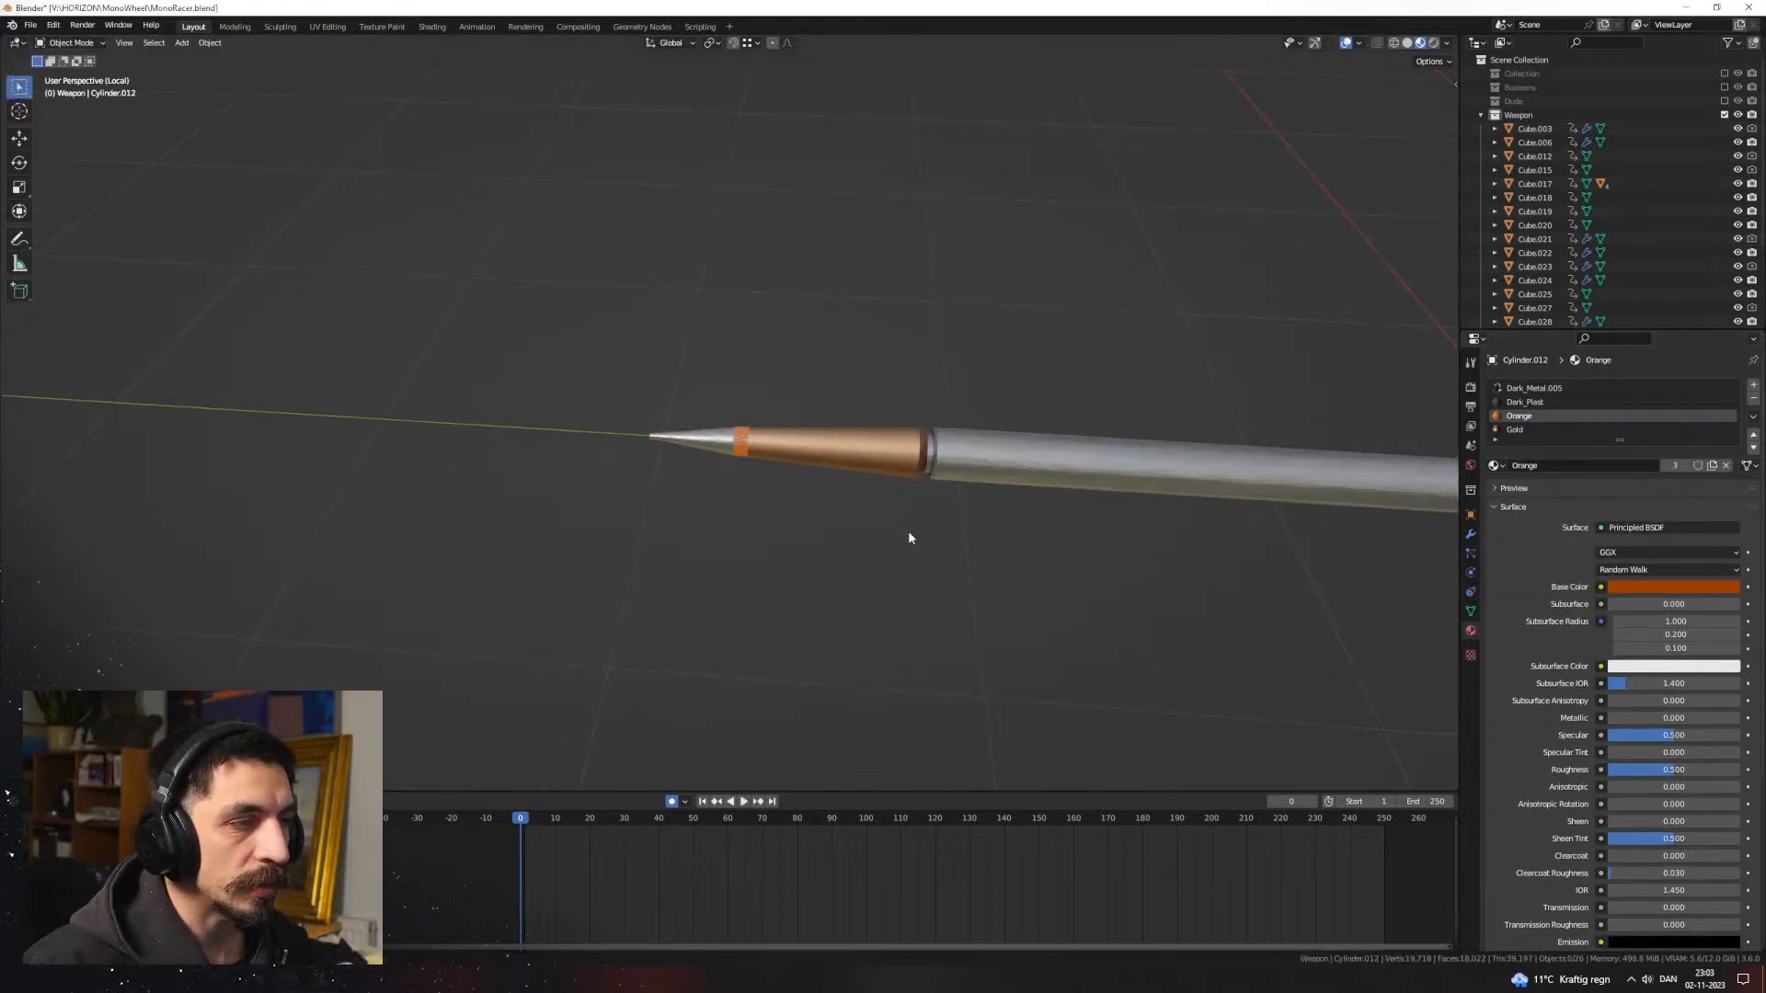
Step: Select the recessed faces on the round's blunt rear end and assign them the Gold material
mouse_move(910, 537)
middle_mouse_down()
mouse_move(935, 544)
mouse_move(848, 557)
mouse_move(775, 465)
mouse_move(754, 548)
mouse_move(880, 469)
middle_mouse_up()
scroll(661, 543, "up", 3)
left_click(665, 545)
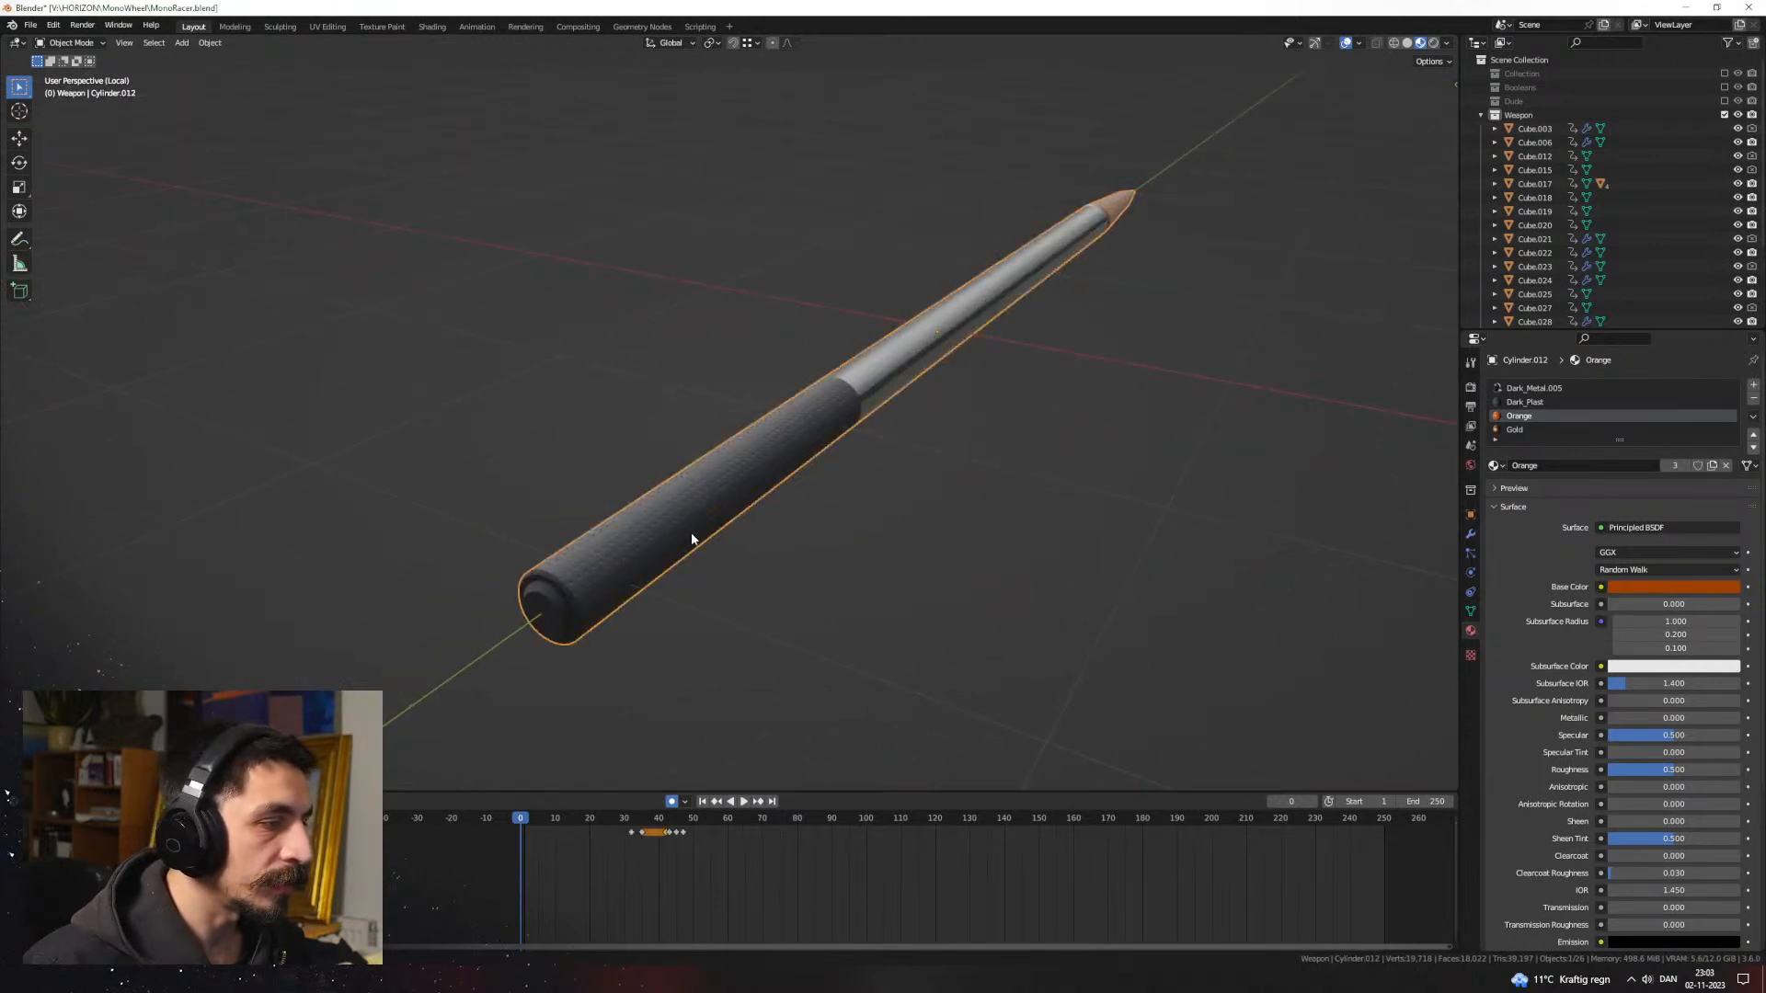
middle_click_drag(692, 537, 878, 520, "shift")
scroll(879, 520, "up", 2)
key("Tab")
left_click(749, 641, "alt")
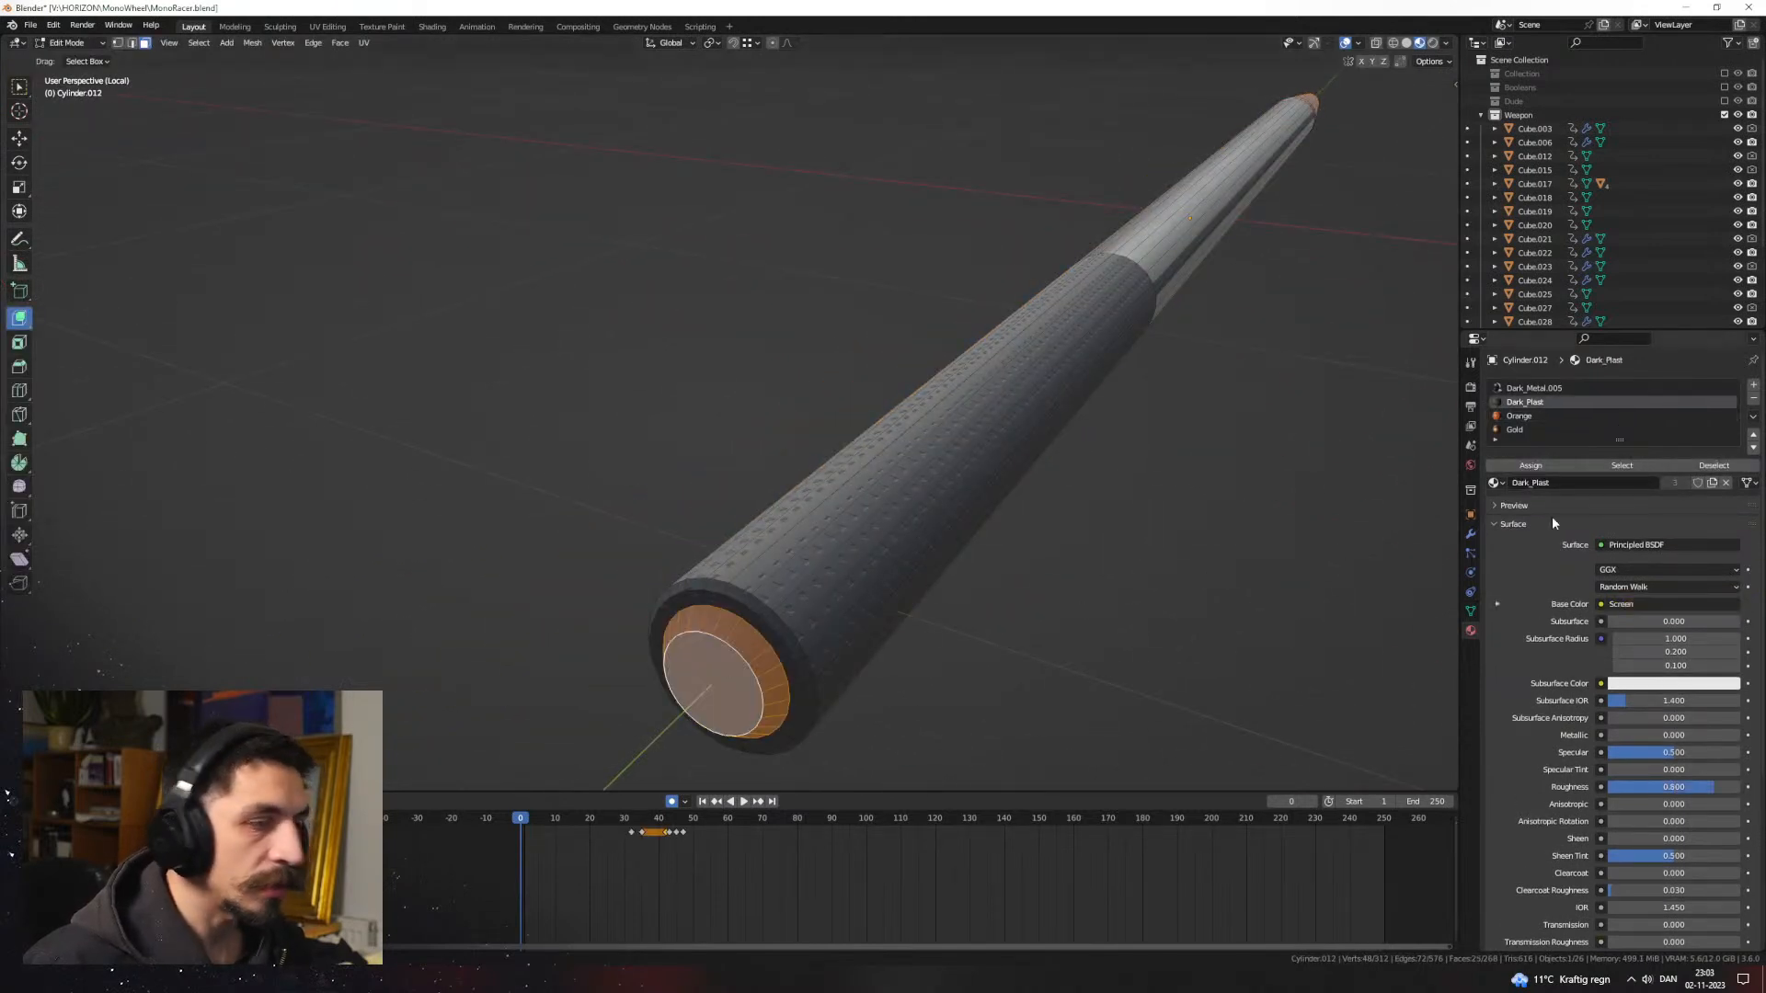
left_click(1515, 430)
left_click(1530, 466)
key("Tab")
scroll(995, 520, "down", 4)
scroll(994, 530, "down", 2)
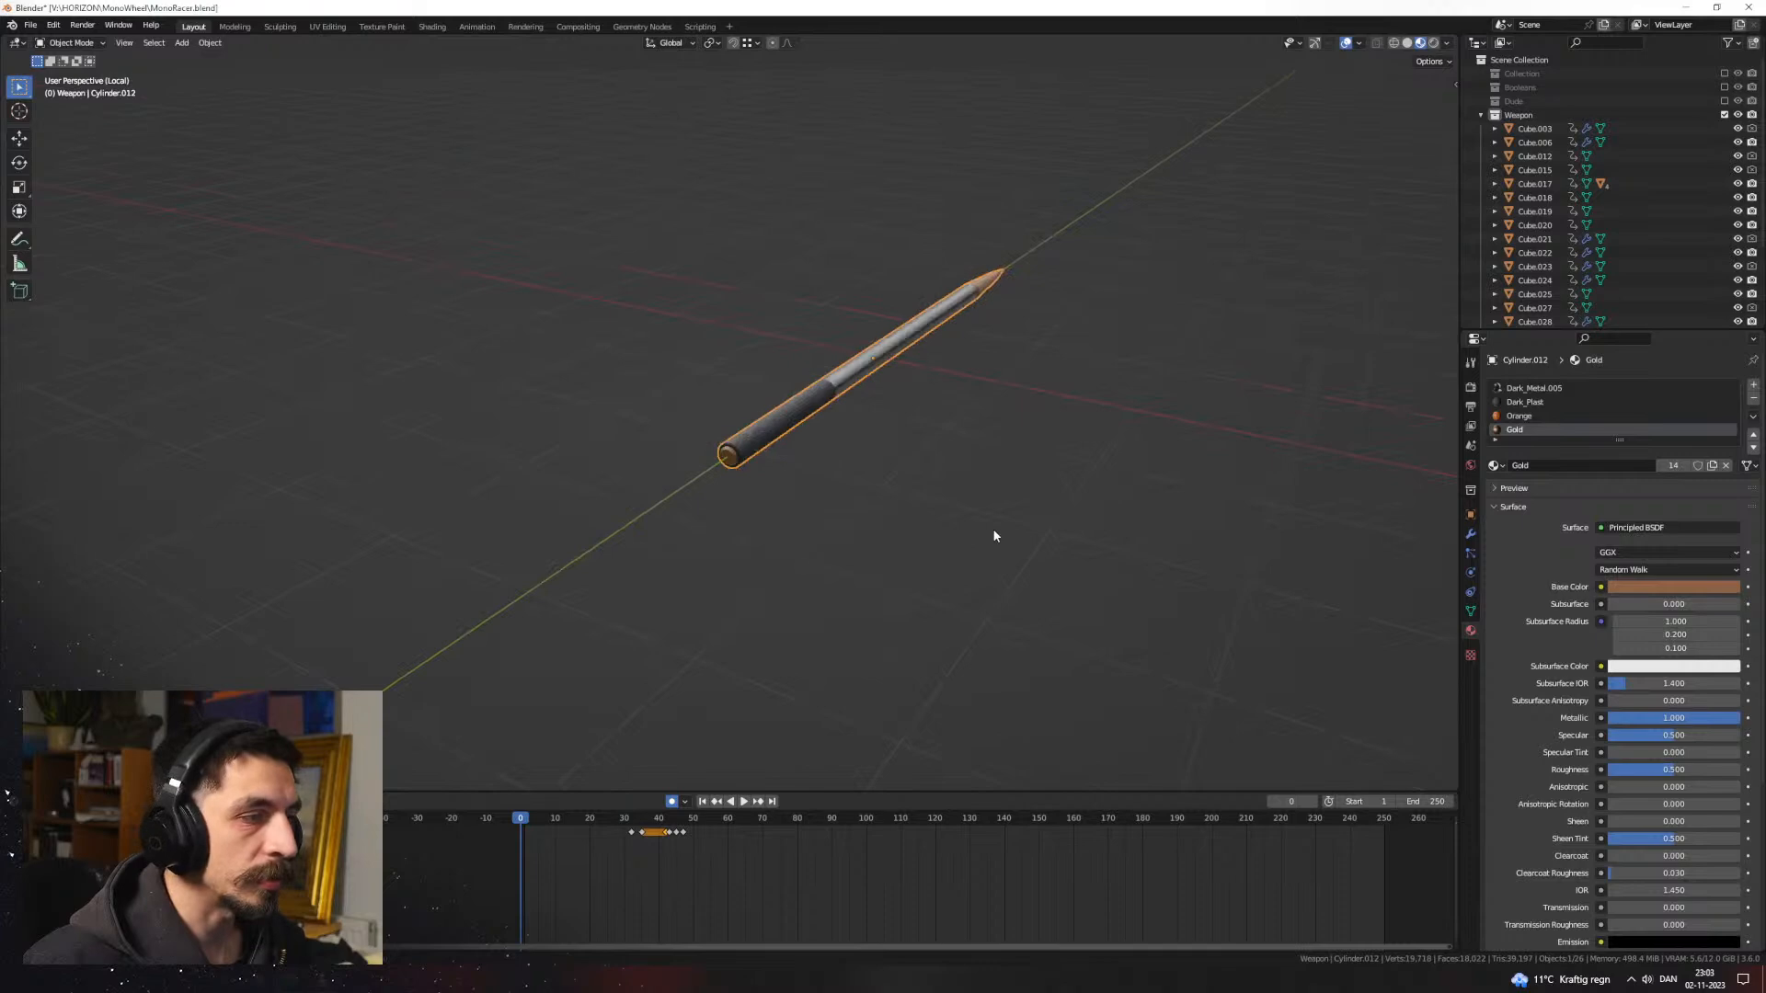
Step: Exit local view and select the finished lower round in the wireframe view of the whole rifle
middle_click_drag(995, 532, 867, 516)
key("slash")
scroll(920, 532, "down", 1)
scroll(867, 516, "up", 1)
key("z")
middle_click_drag(1033, 516, 903, 497)
key("z")
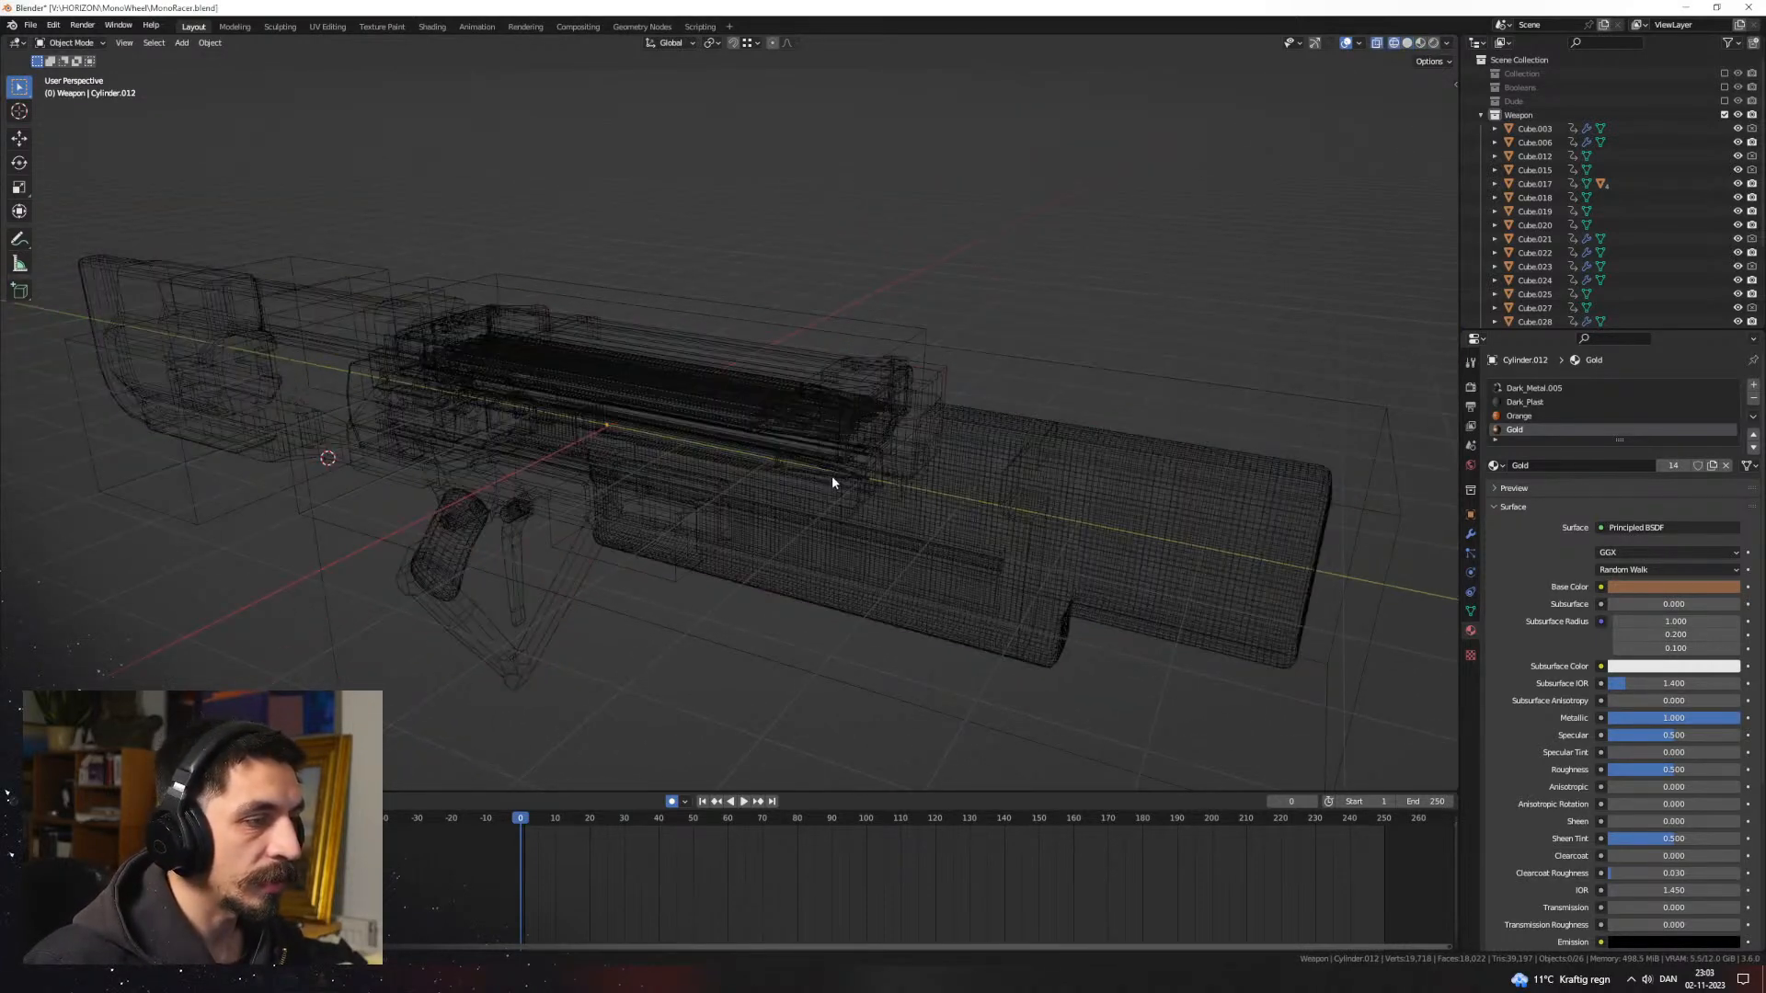
scroll(851, 478, "up", 1)
left_click(854, 478)
left_click(850, 474)
left_click(845, 478)
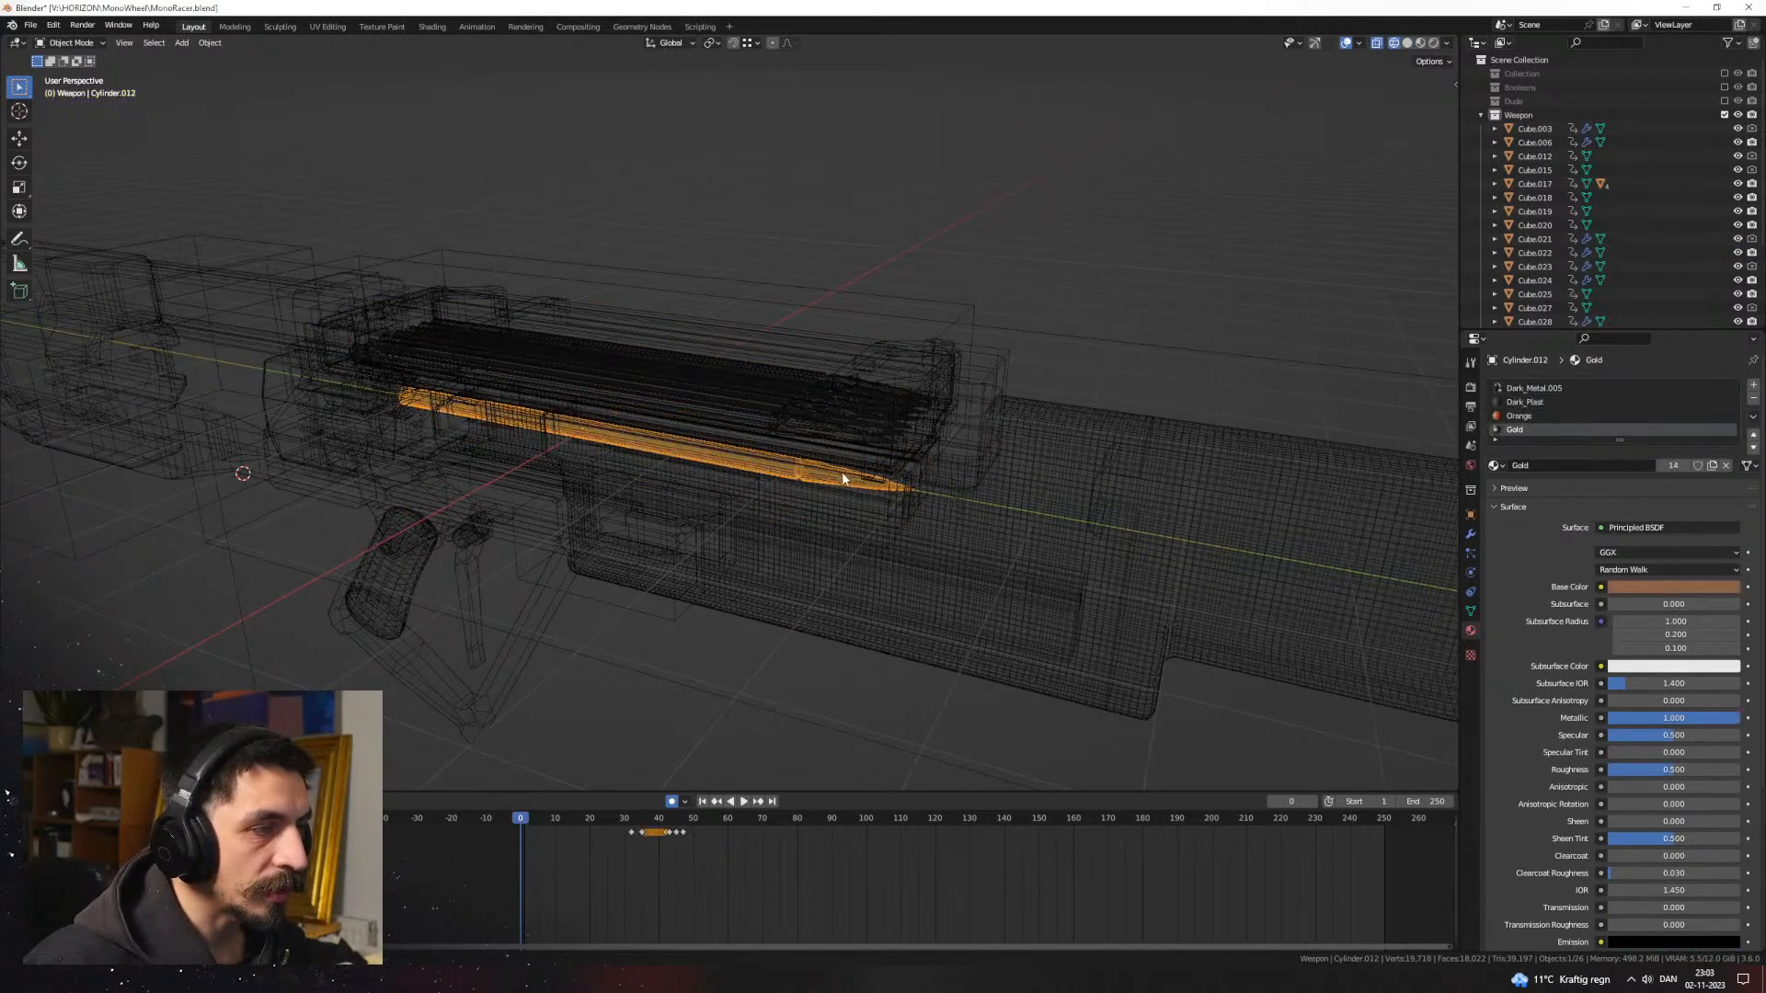
Step: Link the finished lower round's materials to the row of upper rounds and display the rifle in material preview
left_click(860, 433)
left_click(844, 433)
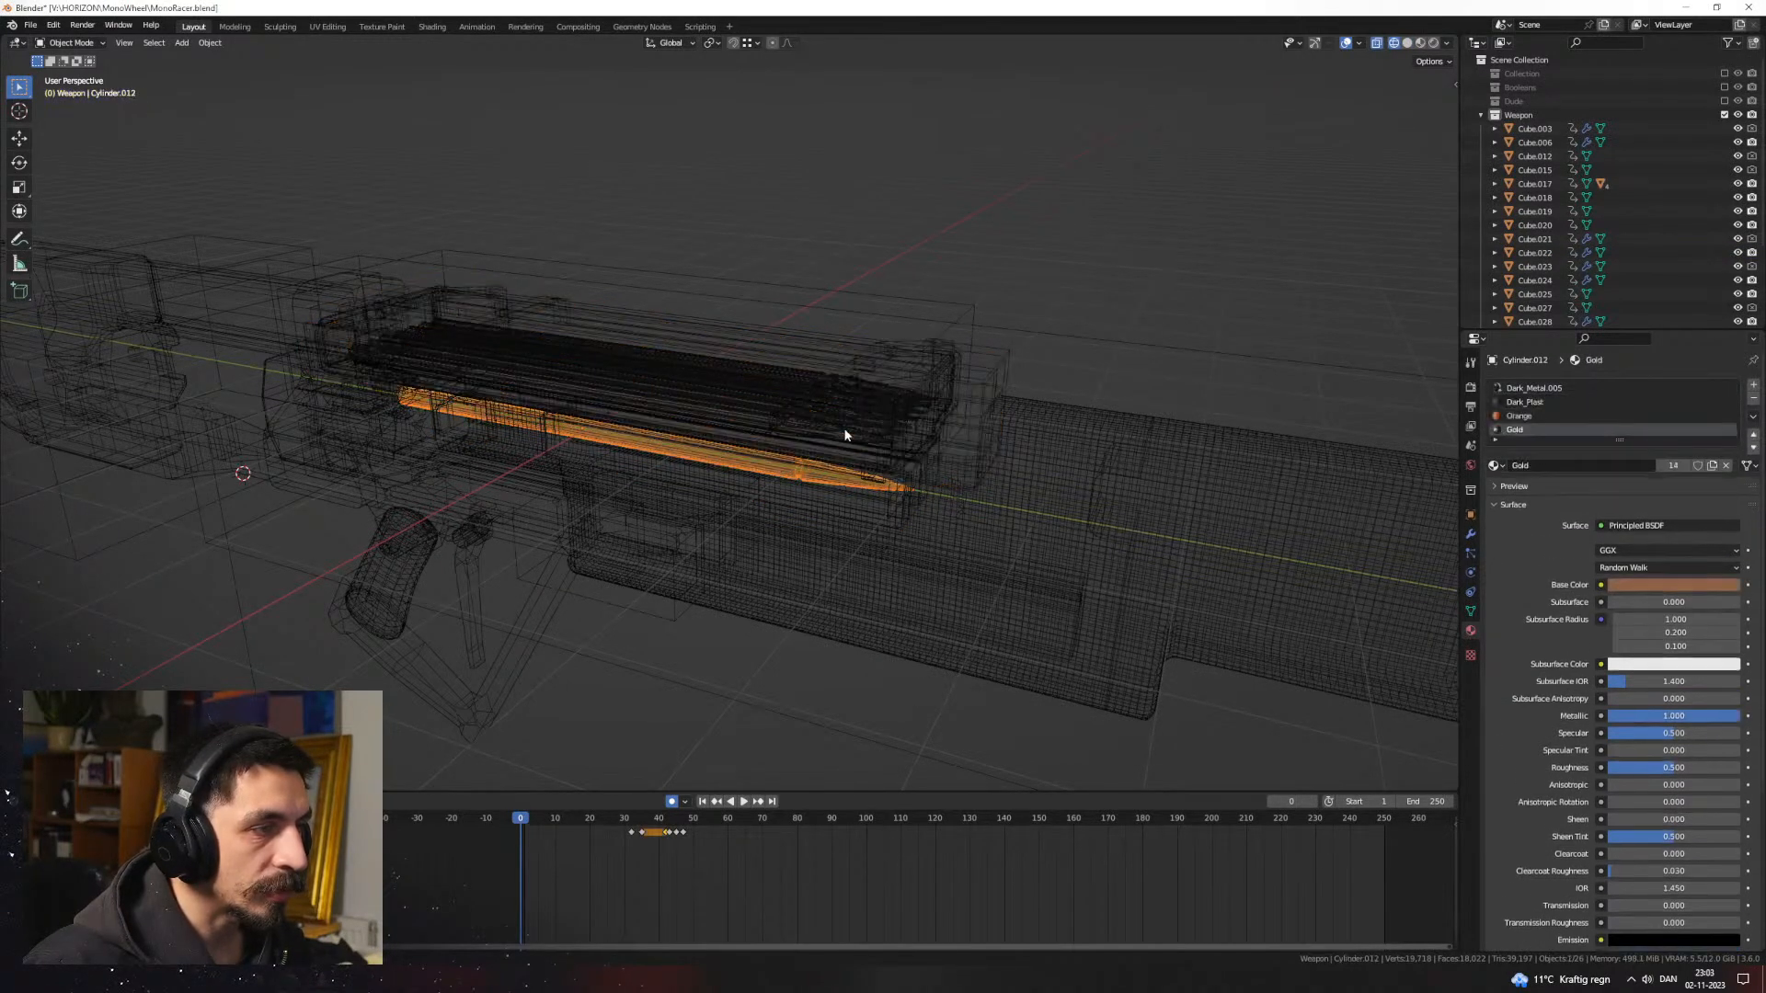
left_click(845, 435, "shift")
key("ctrl+l")
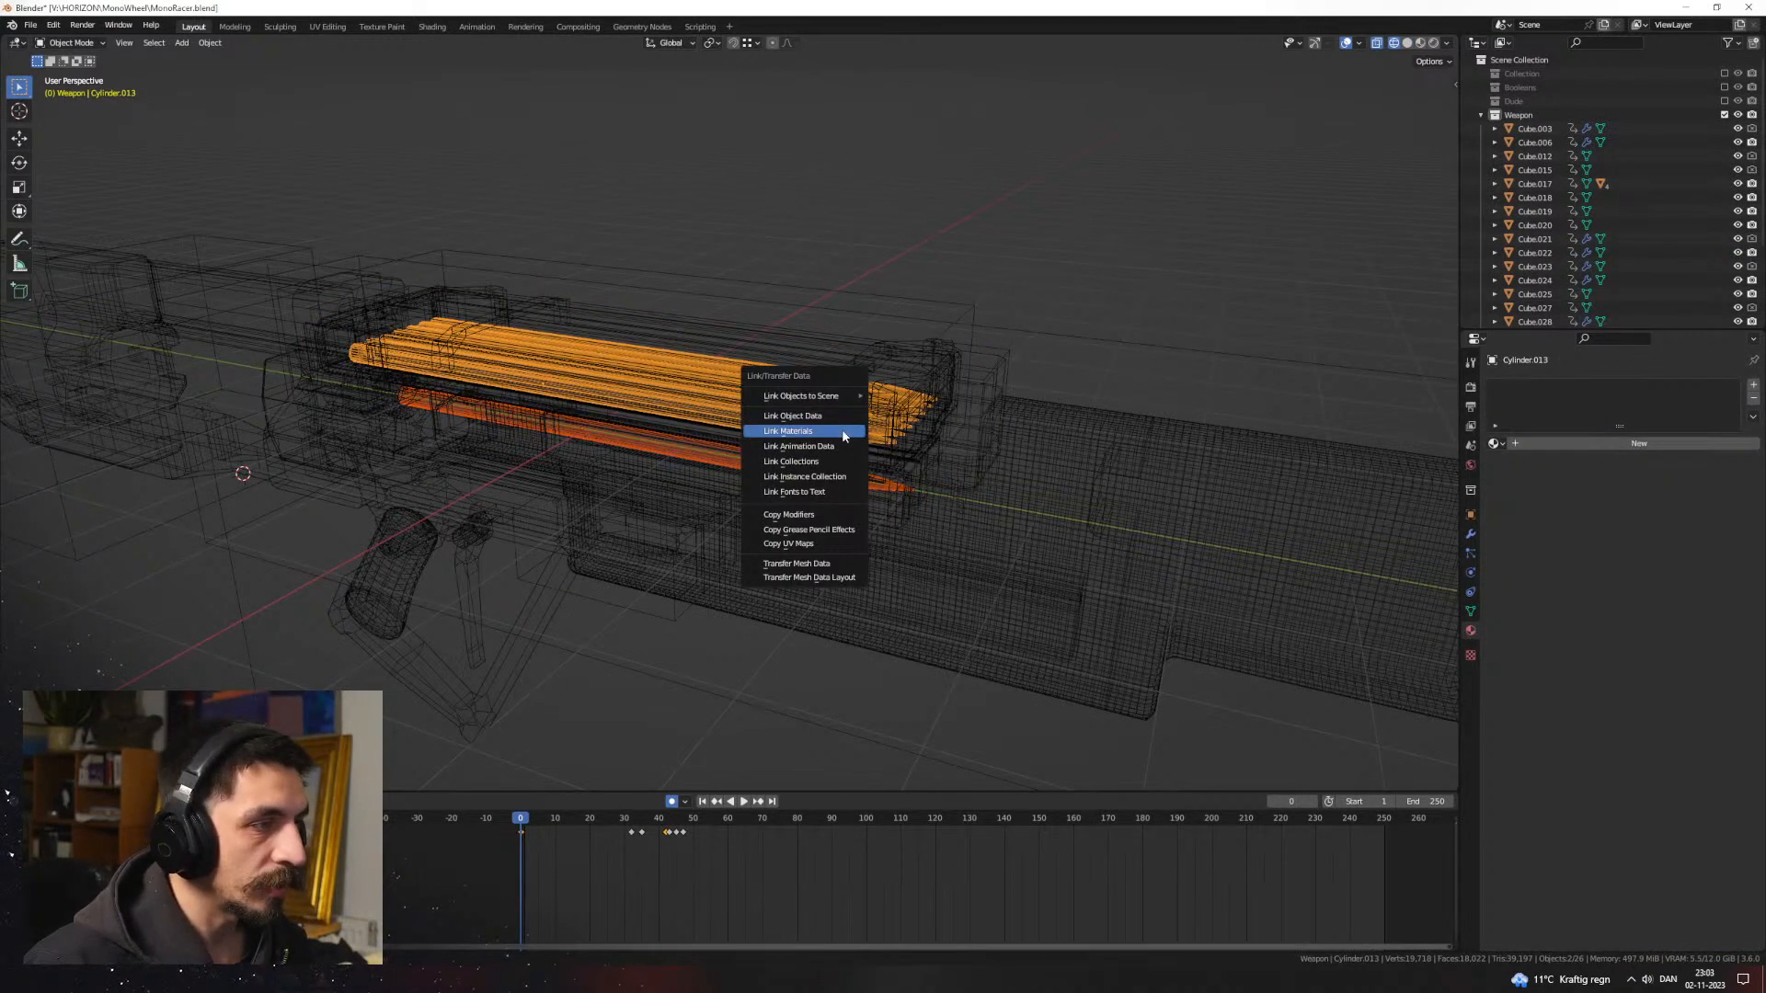
left_click(844, 432)
left_click(839, 484, "shift")
key("ctrl+l")
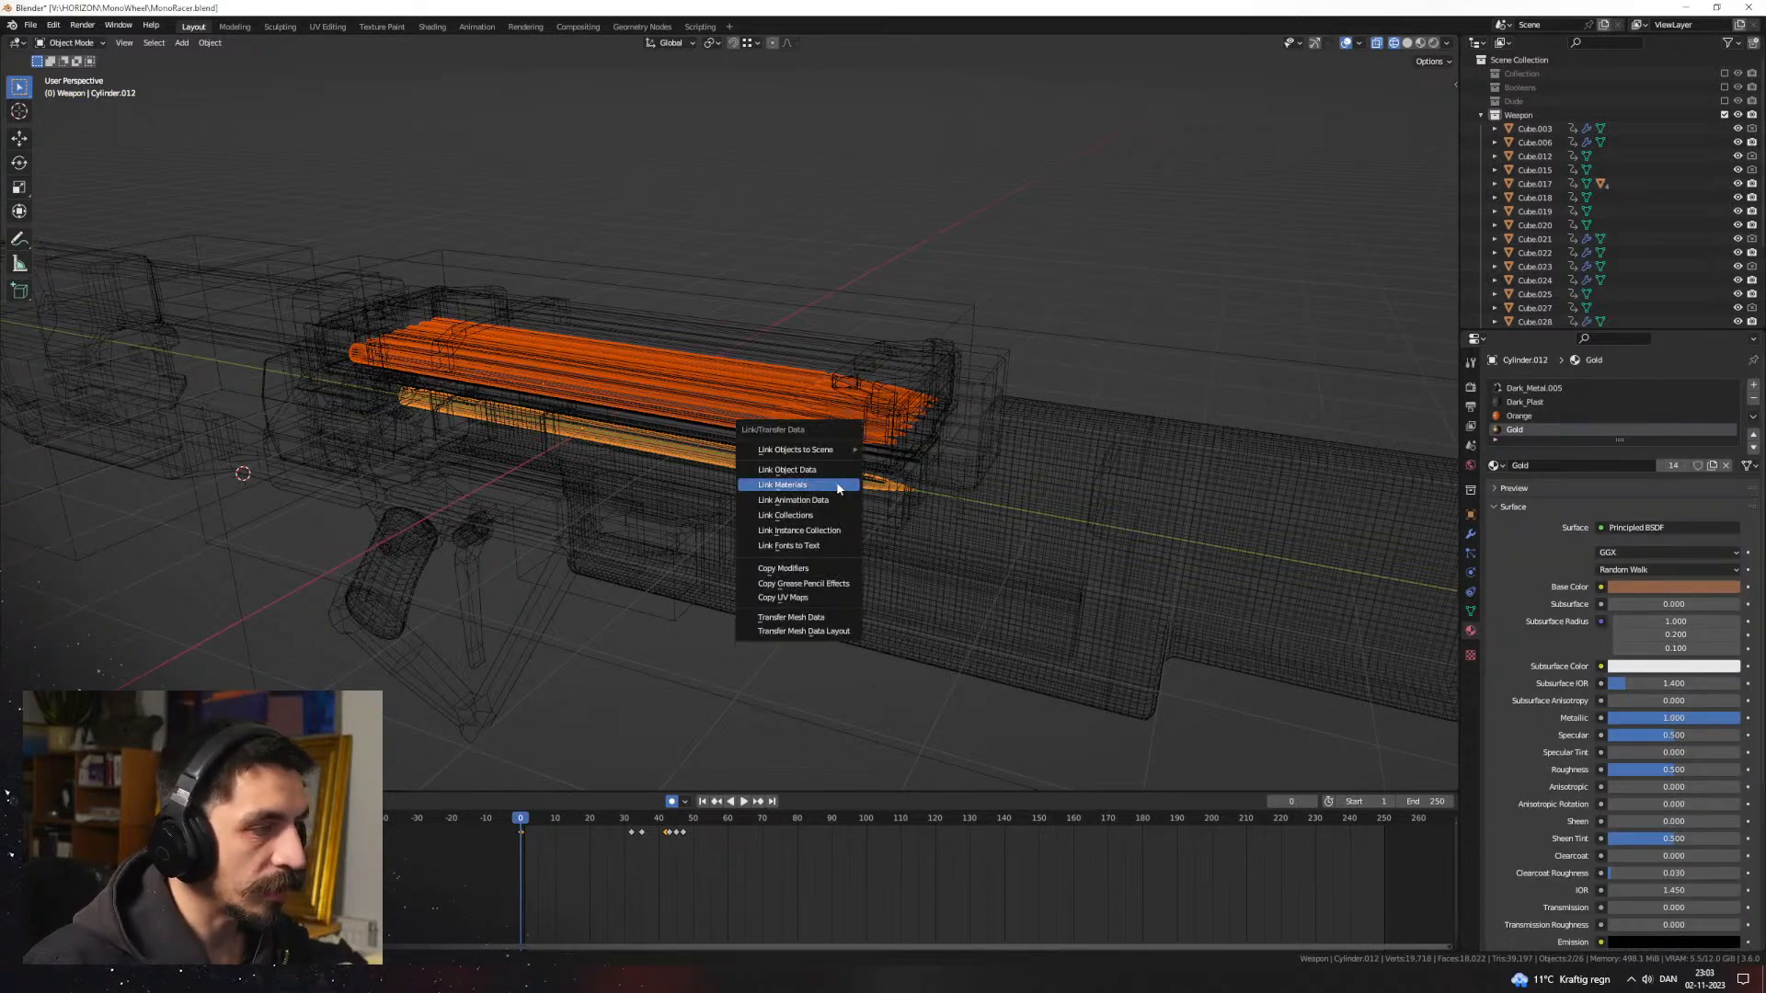
left_click(838, 486)
left_click(1419, 42)
mouse_move(1150, 182)
middle_mouse_down()
mouse_move(1040, 390)
mouse_move(899, 494)
mouse_move(748, 518)
mouse_move(947, 465)
mouse_move(957, 433)
mouse_move(923, 532)
mouse_move(833, 526)
mouse_move(988, 631)
mouse_move(973, 544)
mouse_move(908, 482)
mouse_move(946, 445)
mouse_move(812, 485)
middle_mouse_up()
Step: Select the row of upper rounds and show it in wireframe from the front
left_click(794, 465)
key("z")
left_click(870, 485)
key("z")
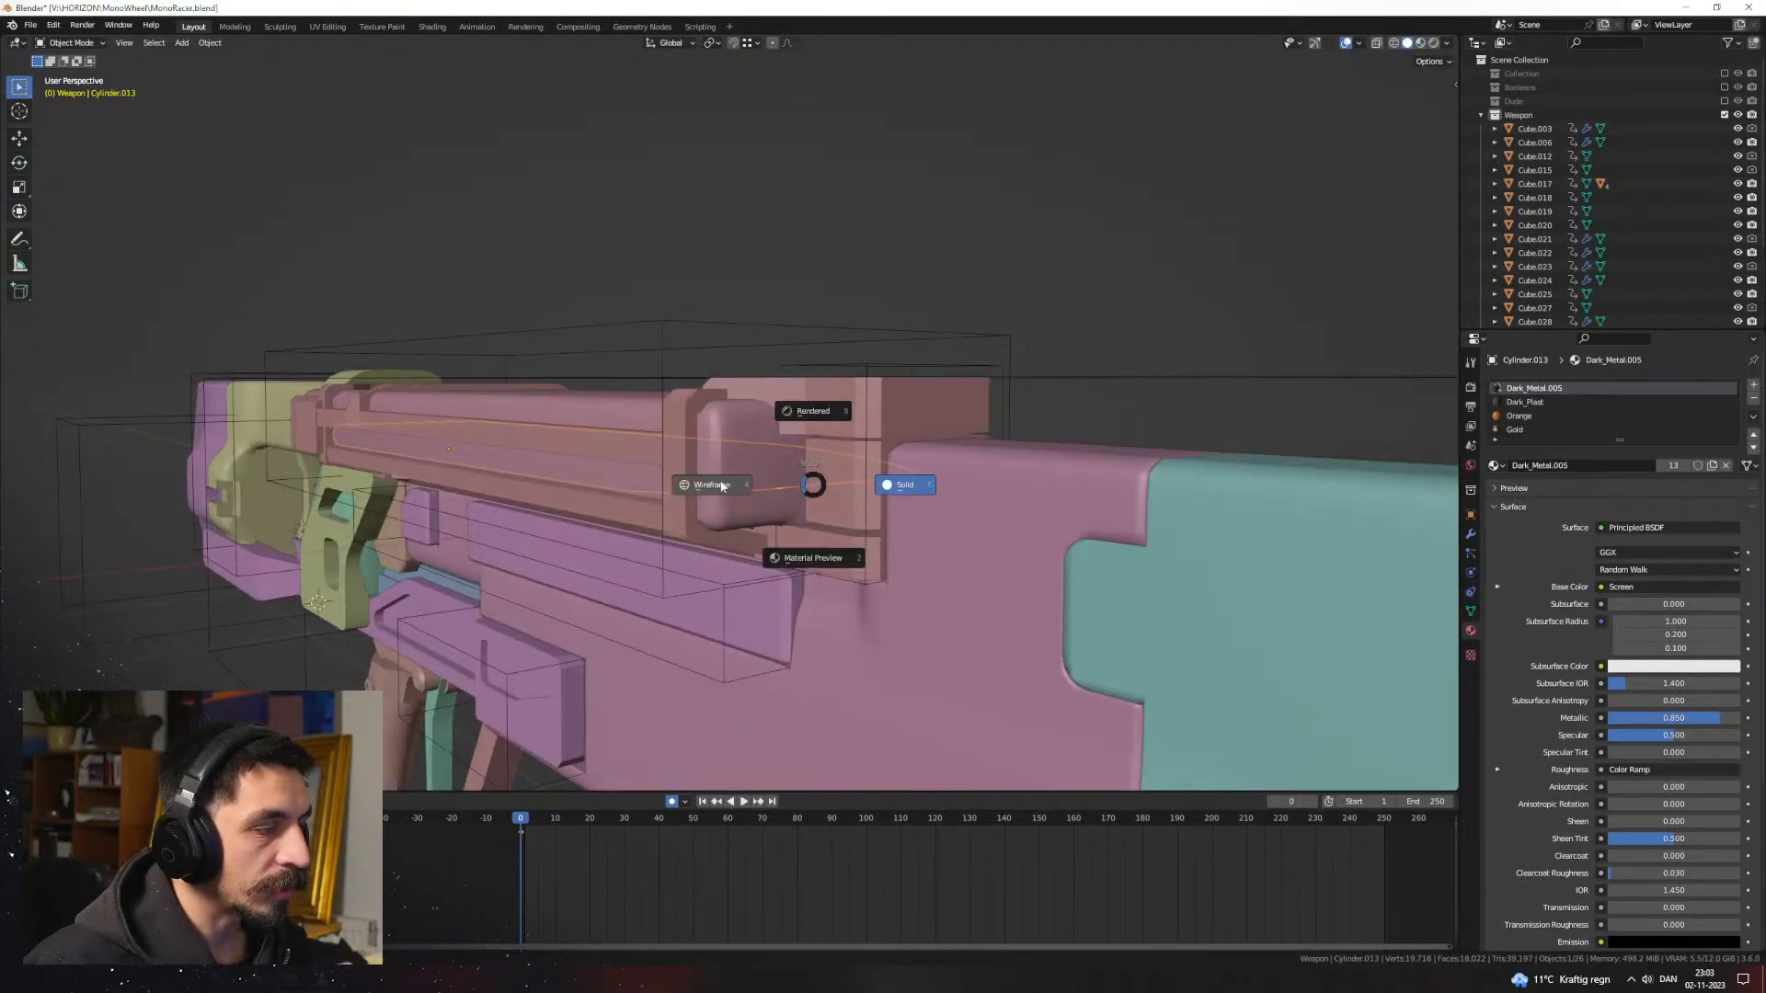
left_click(722, 486)
key("KP_3")
key("KP_1")
key("g")
key("z")
right_click(841, 522)
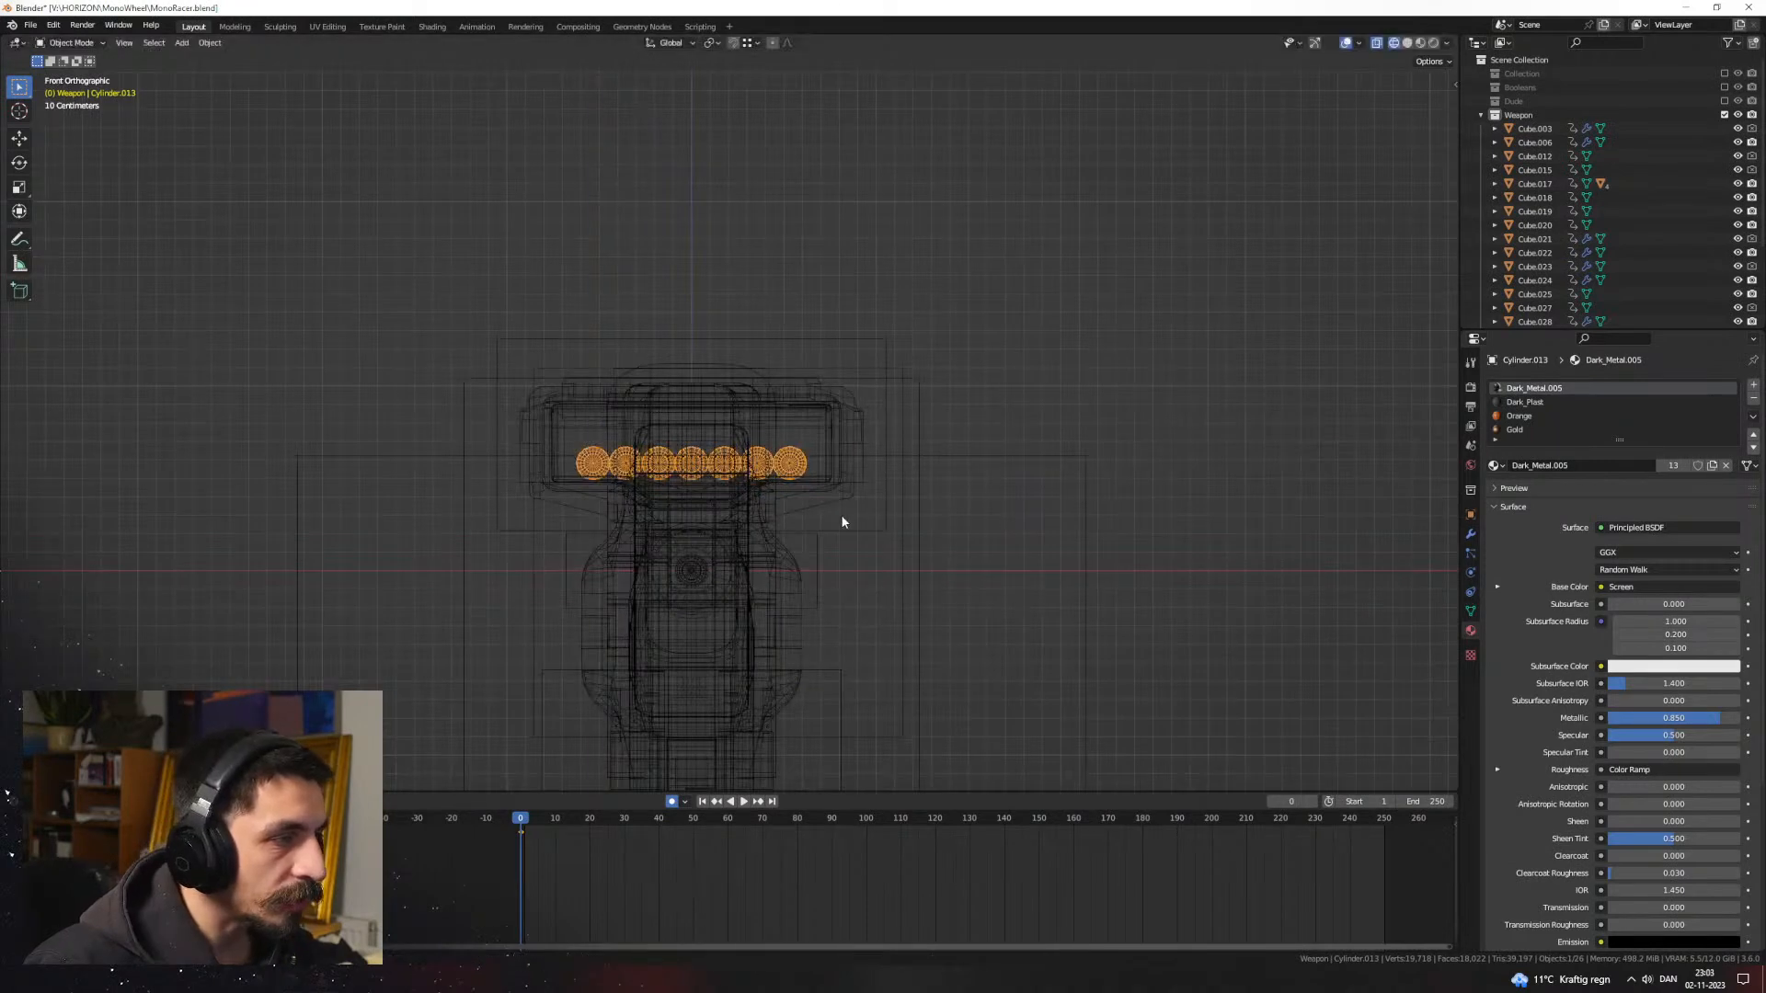
Step: Add a second Array modifier to the rounds with a relative offset of X 0 and Z 1
left_click(1471, 533)
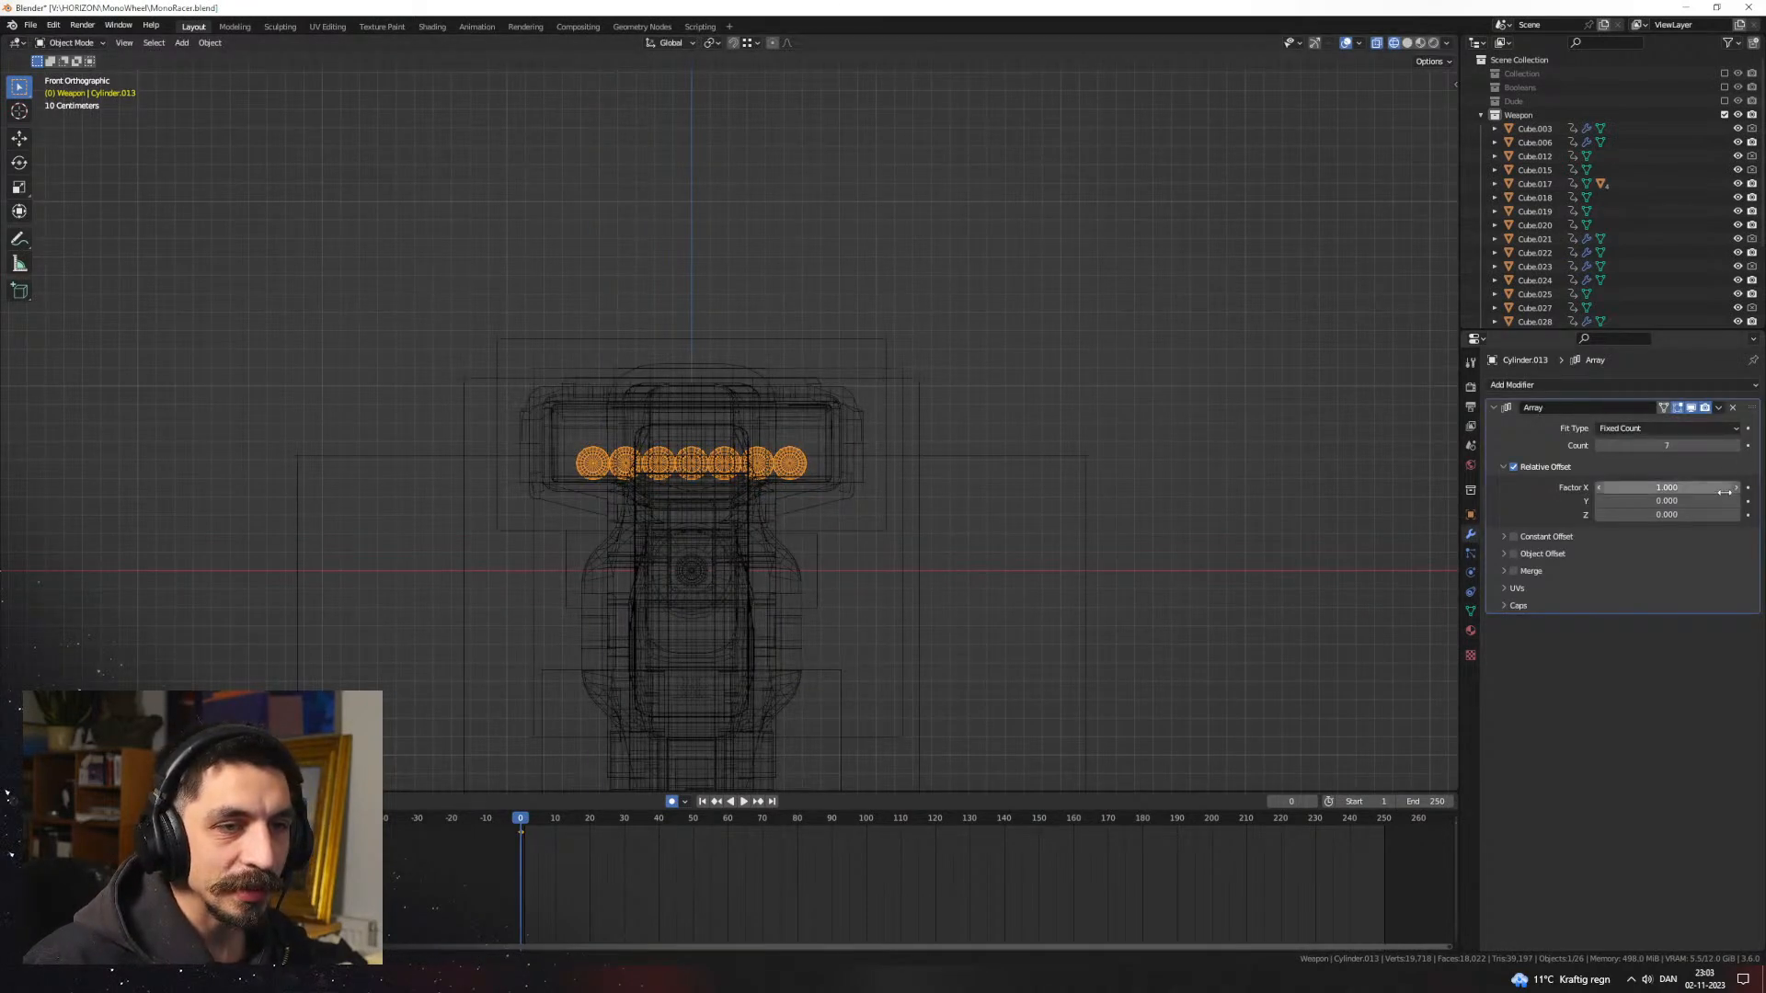
left_click(1604, 386)
left_click(1499, 424)
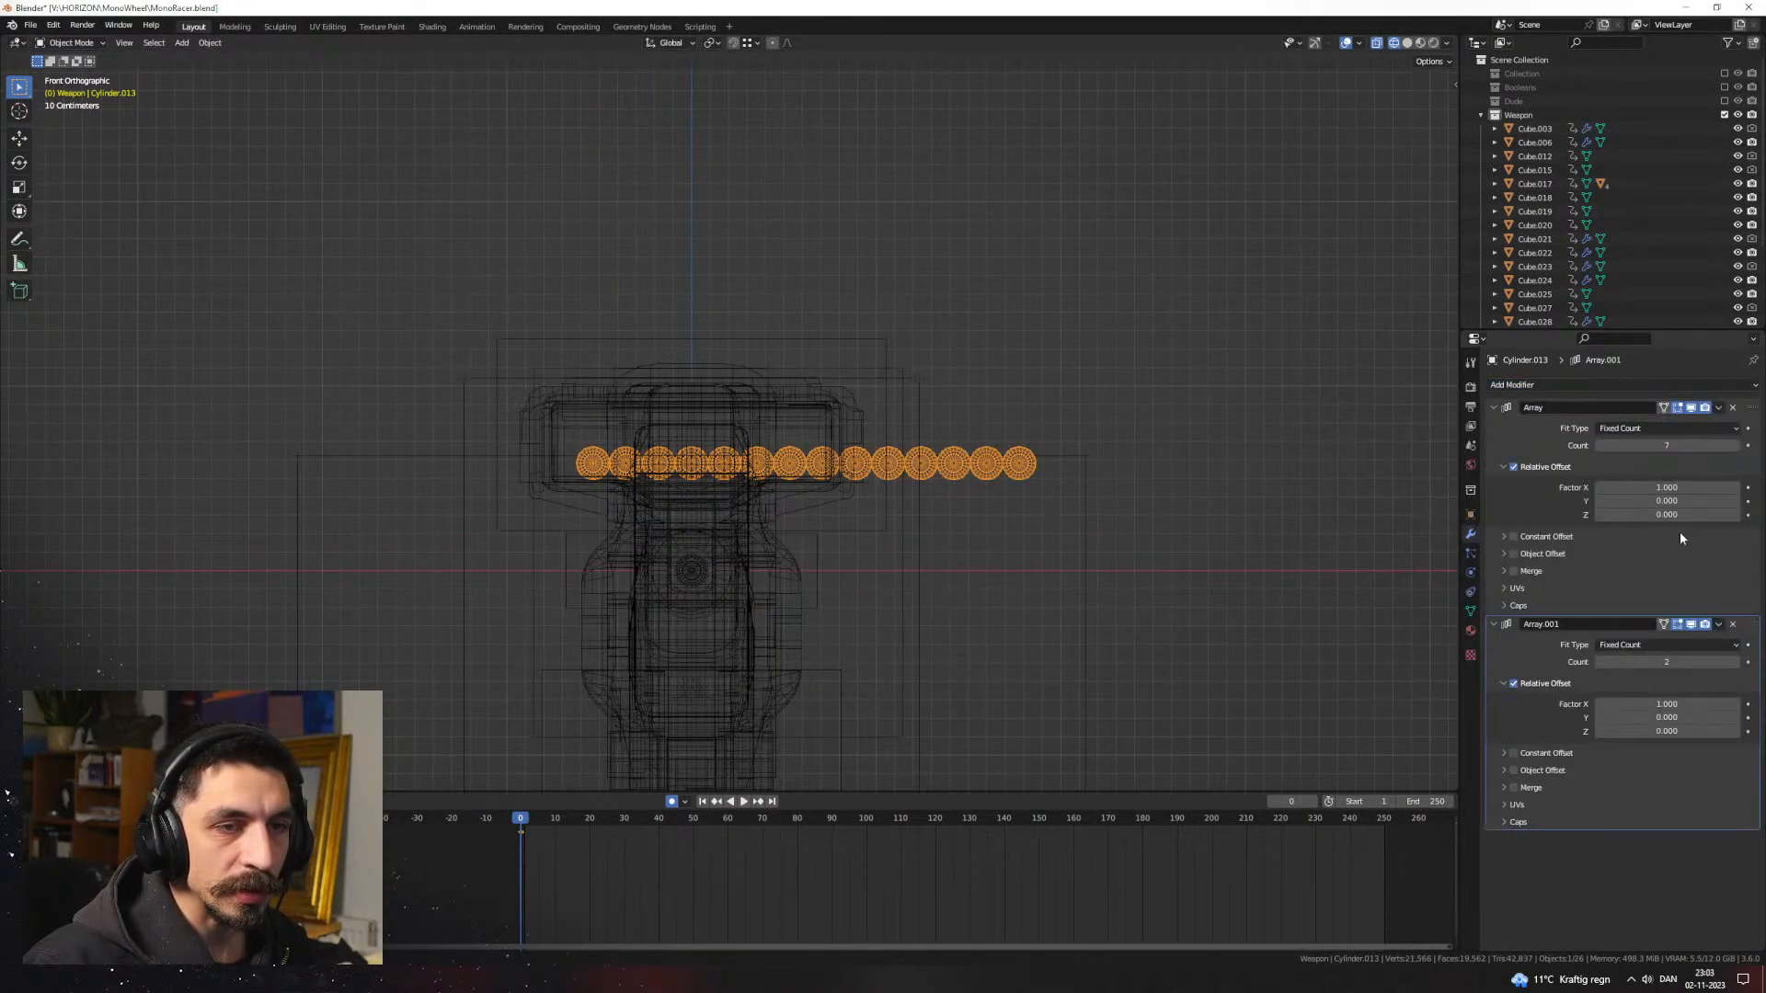
left_click(1679, 513)
type("1")
key("Return")
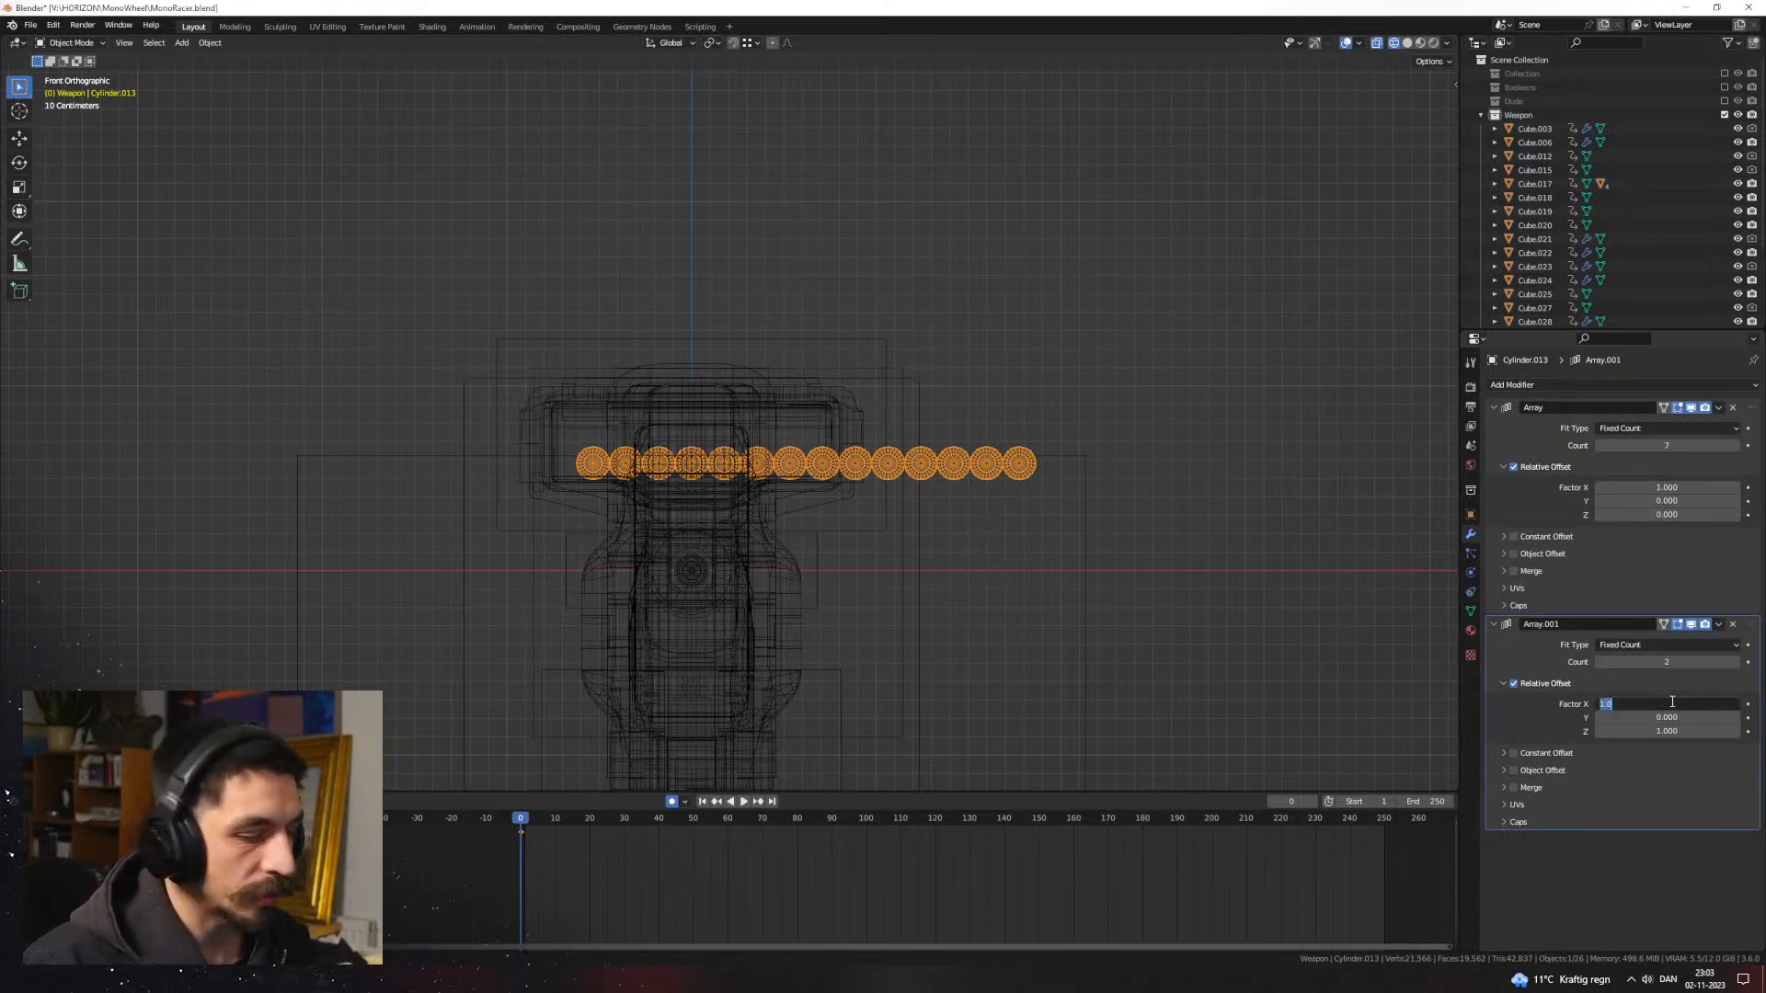
type("0")
key("Return")
Step: Apply the rotation of the upper rounds so the second layer stacks directly above the first
middle_click_drag(1209, 608, 949, 594)
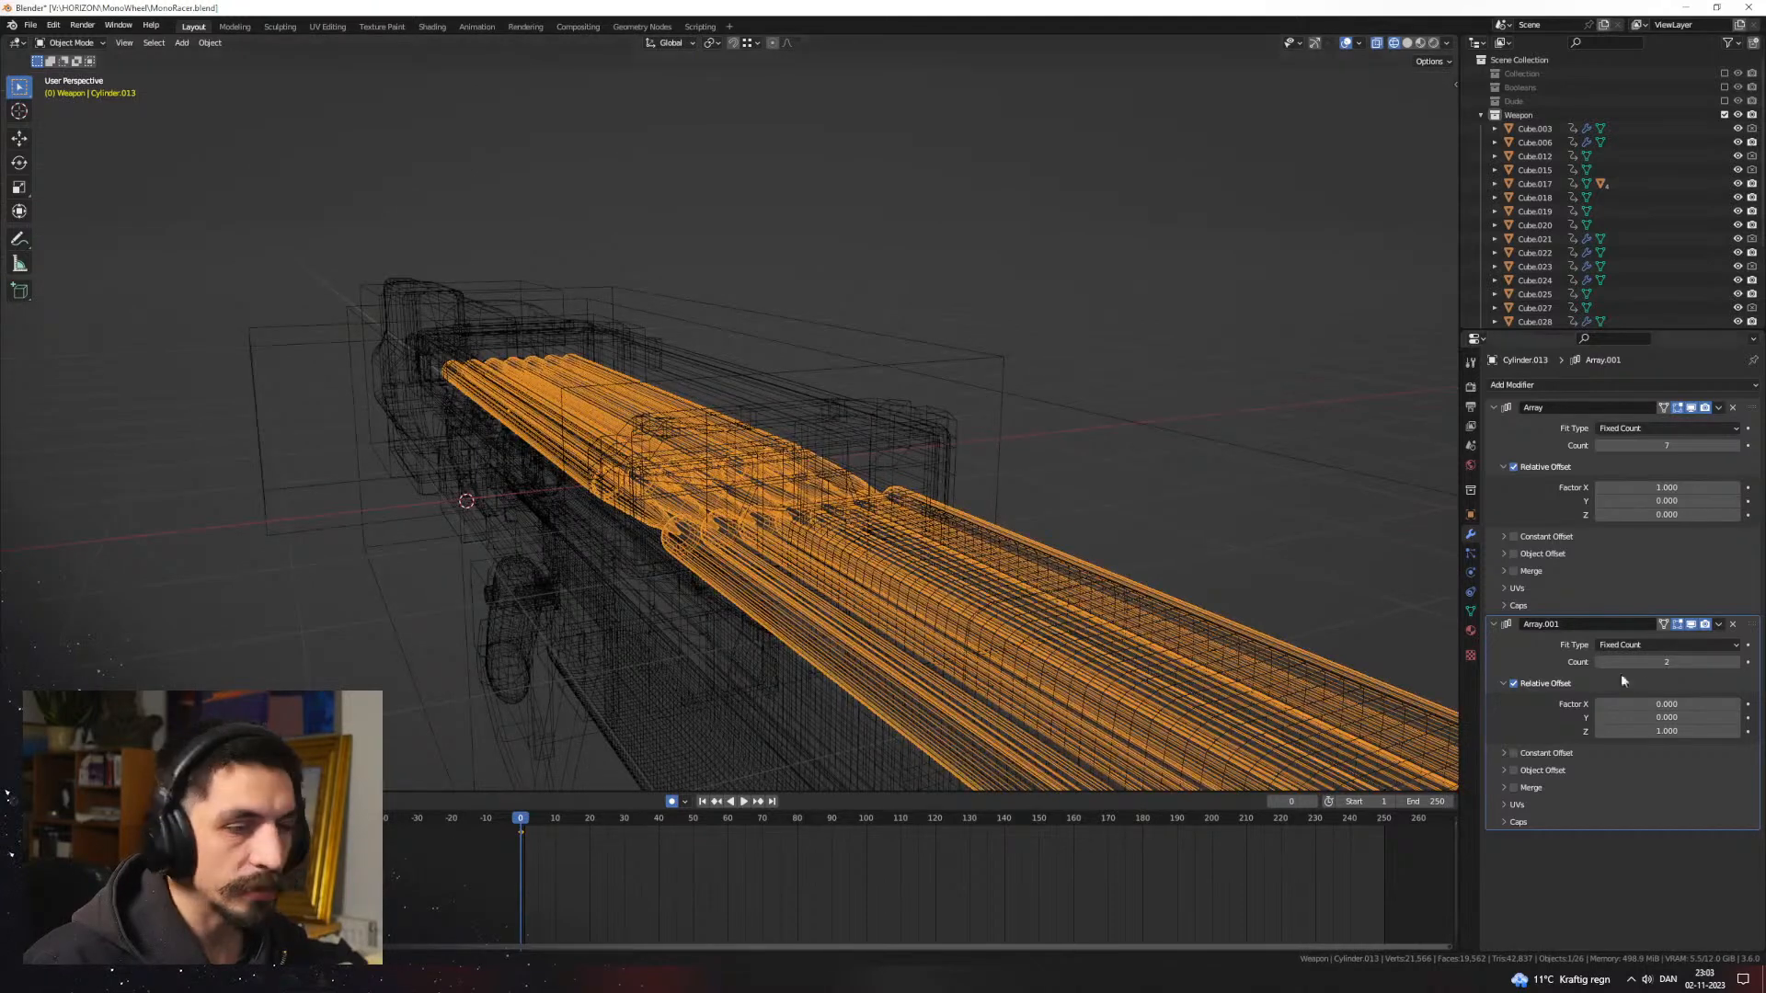
key("ctrl+a")
left_click(942, 422)
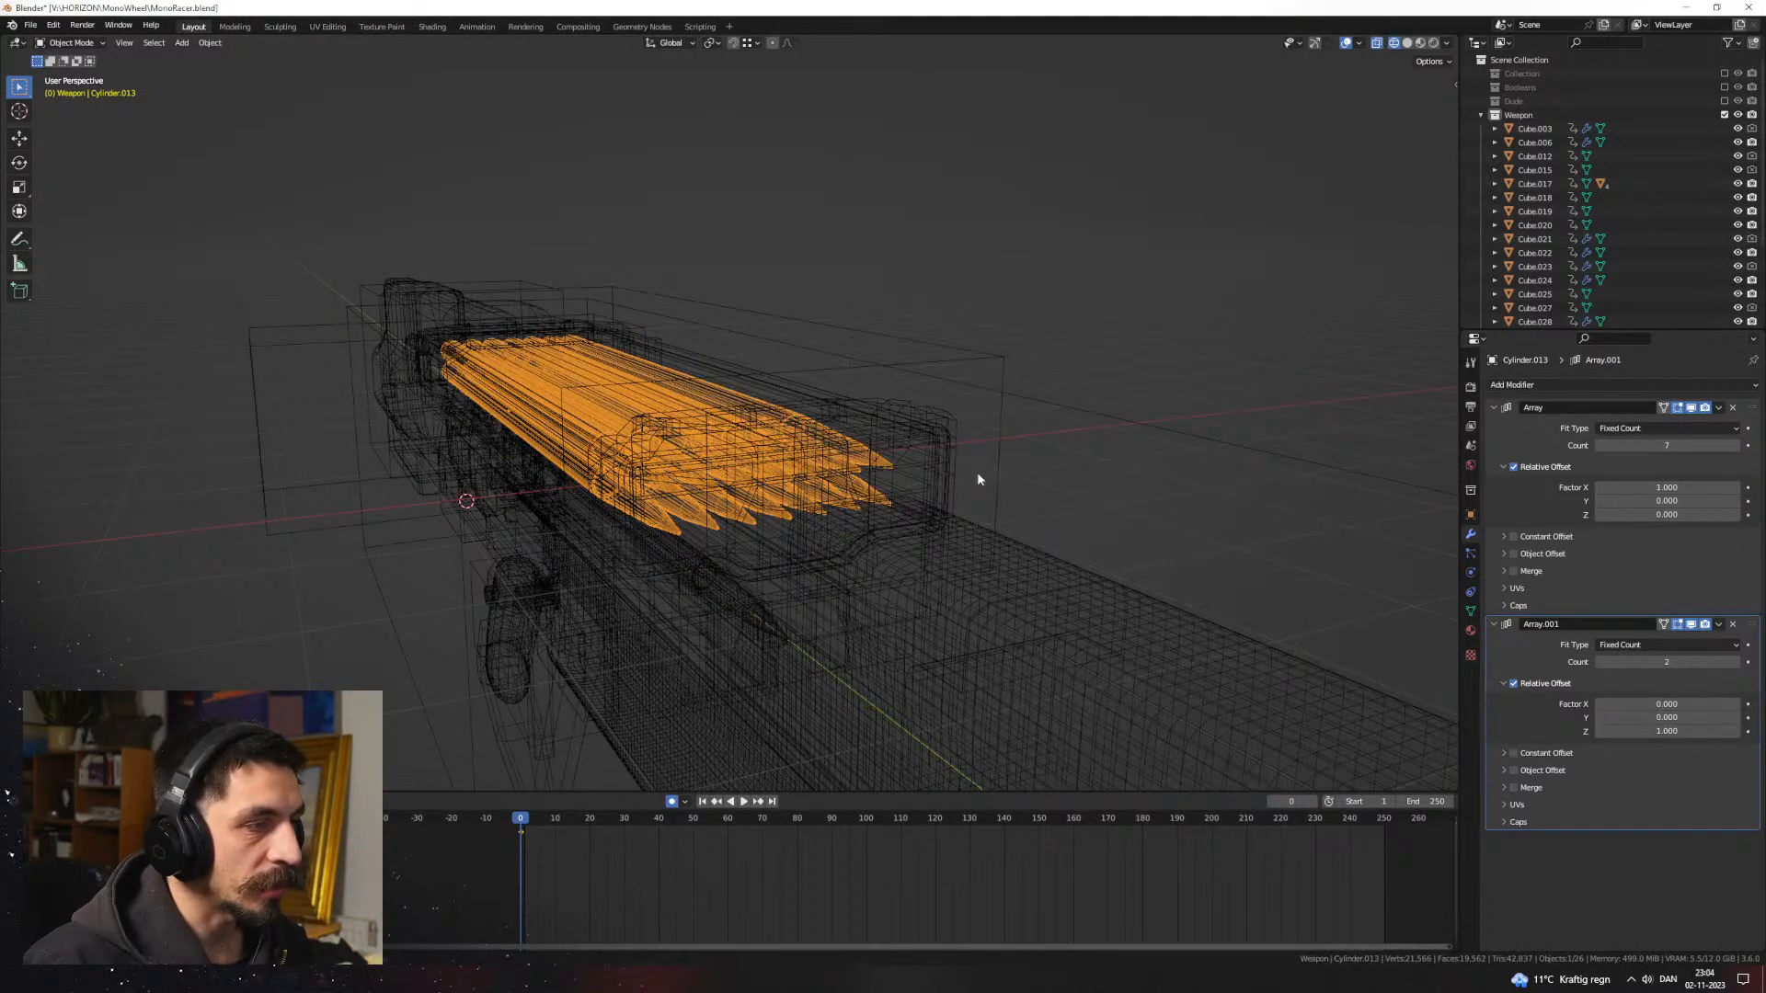
Step: Show the rifle in material preview without overlays and play the animation briefly to check the rounds' orientation
key("shift+z")
mouse_move(1100, 525)
middle_mouse_down()
mouse_move(1013, 504)
mouse_move(1132, 579)
mouse_move(1095, 545)
mouse_move(1117, 539)
mouse_move(918, 576)
mouse_move(1012, 386)
middle_mouse_up()
left_click(1344, 43)
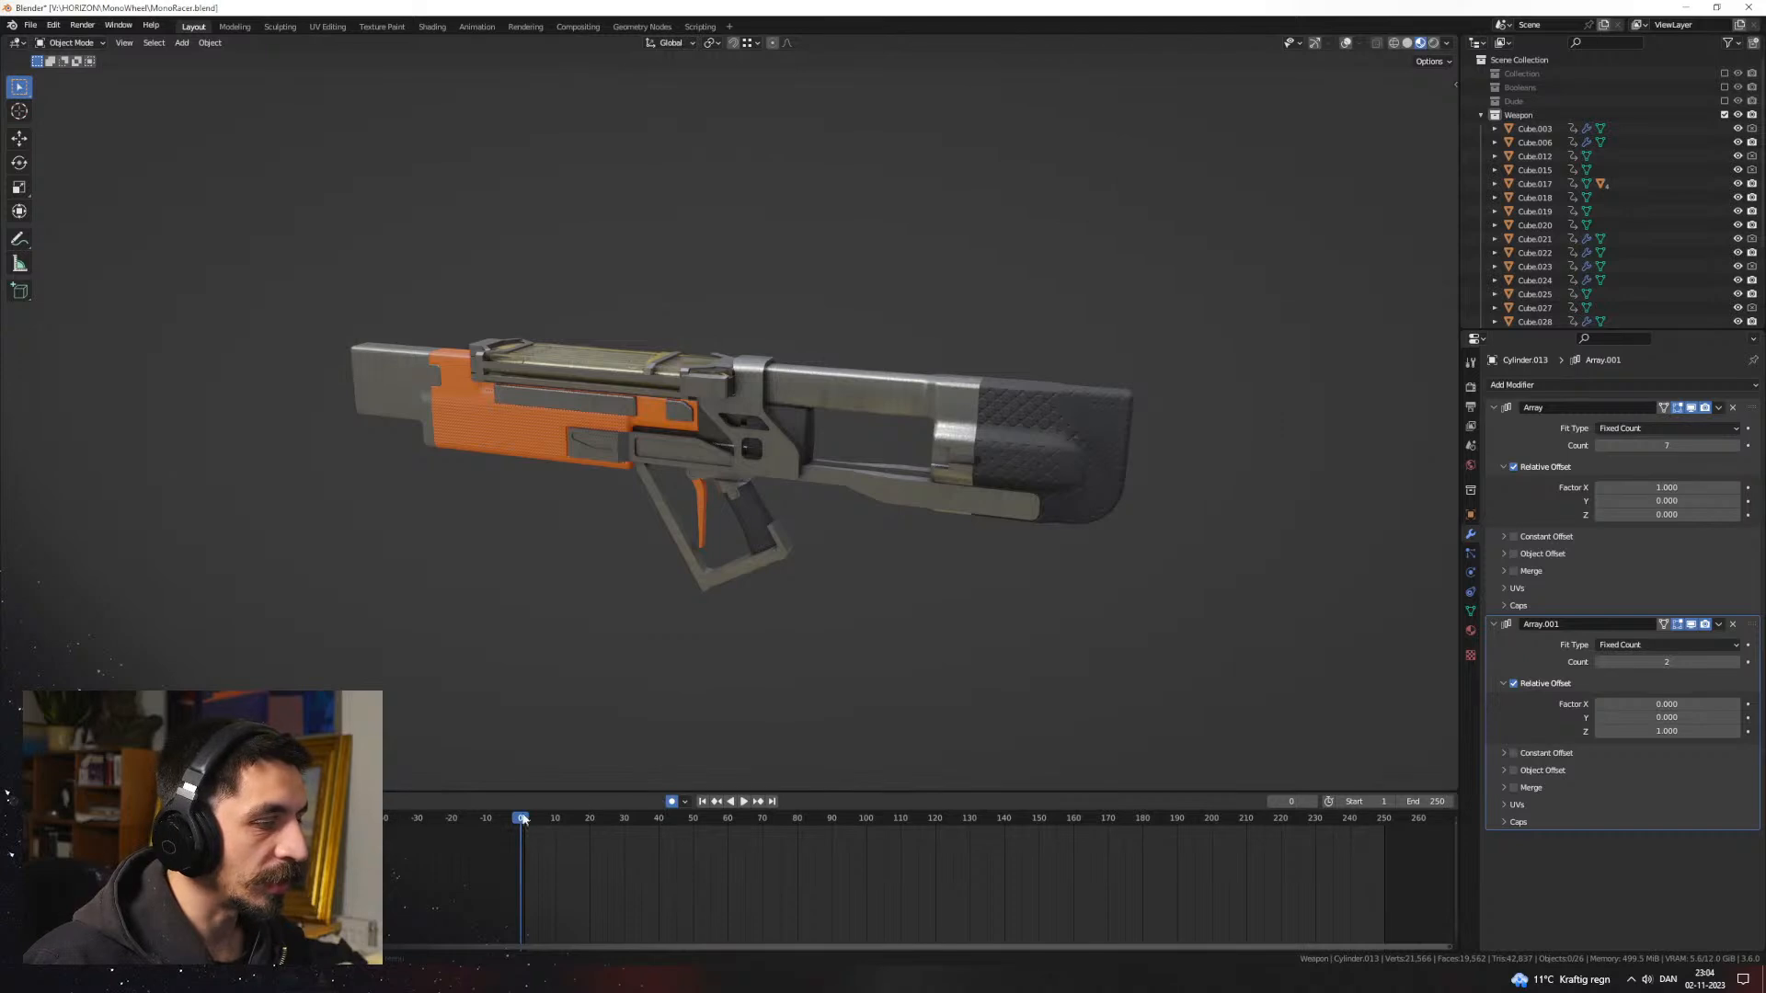
key("space")
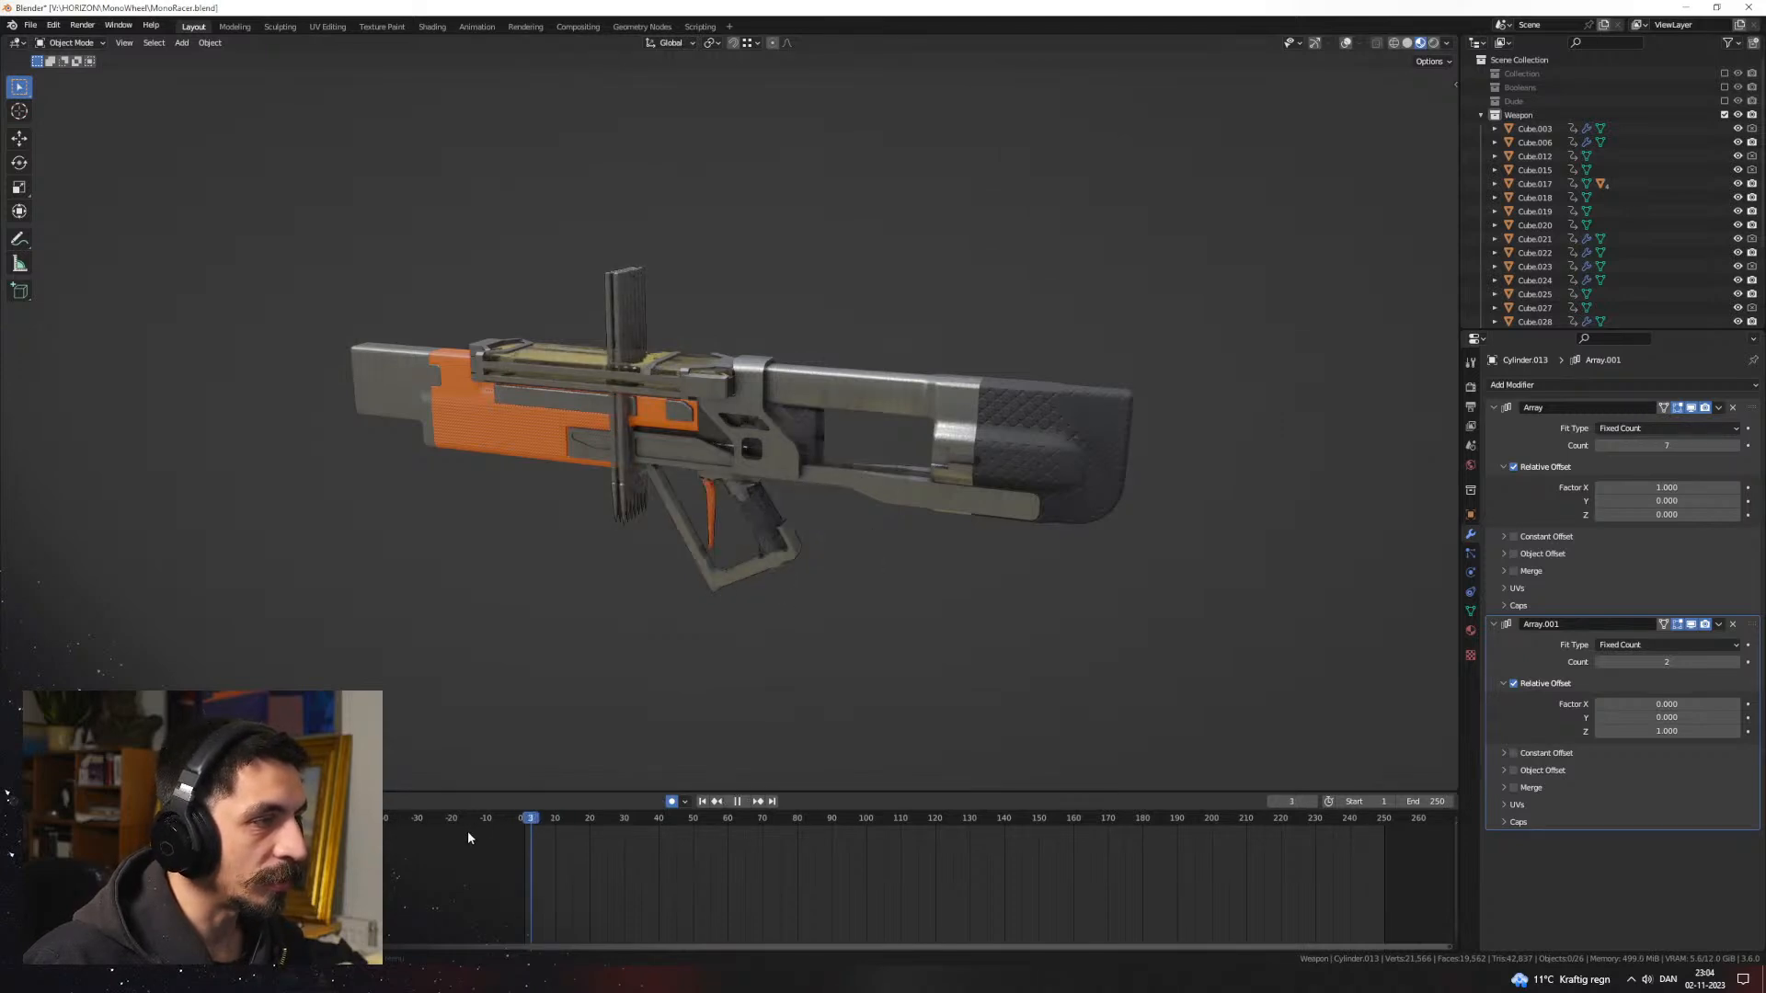
key("Escape")
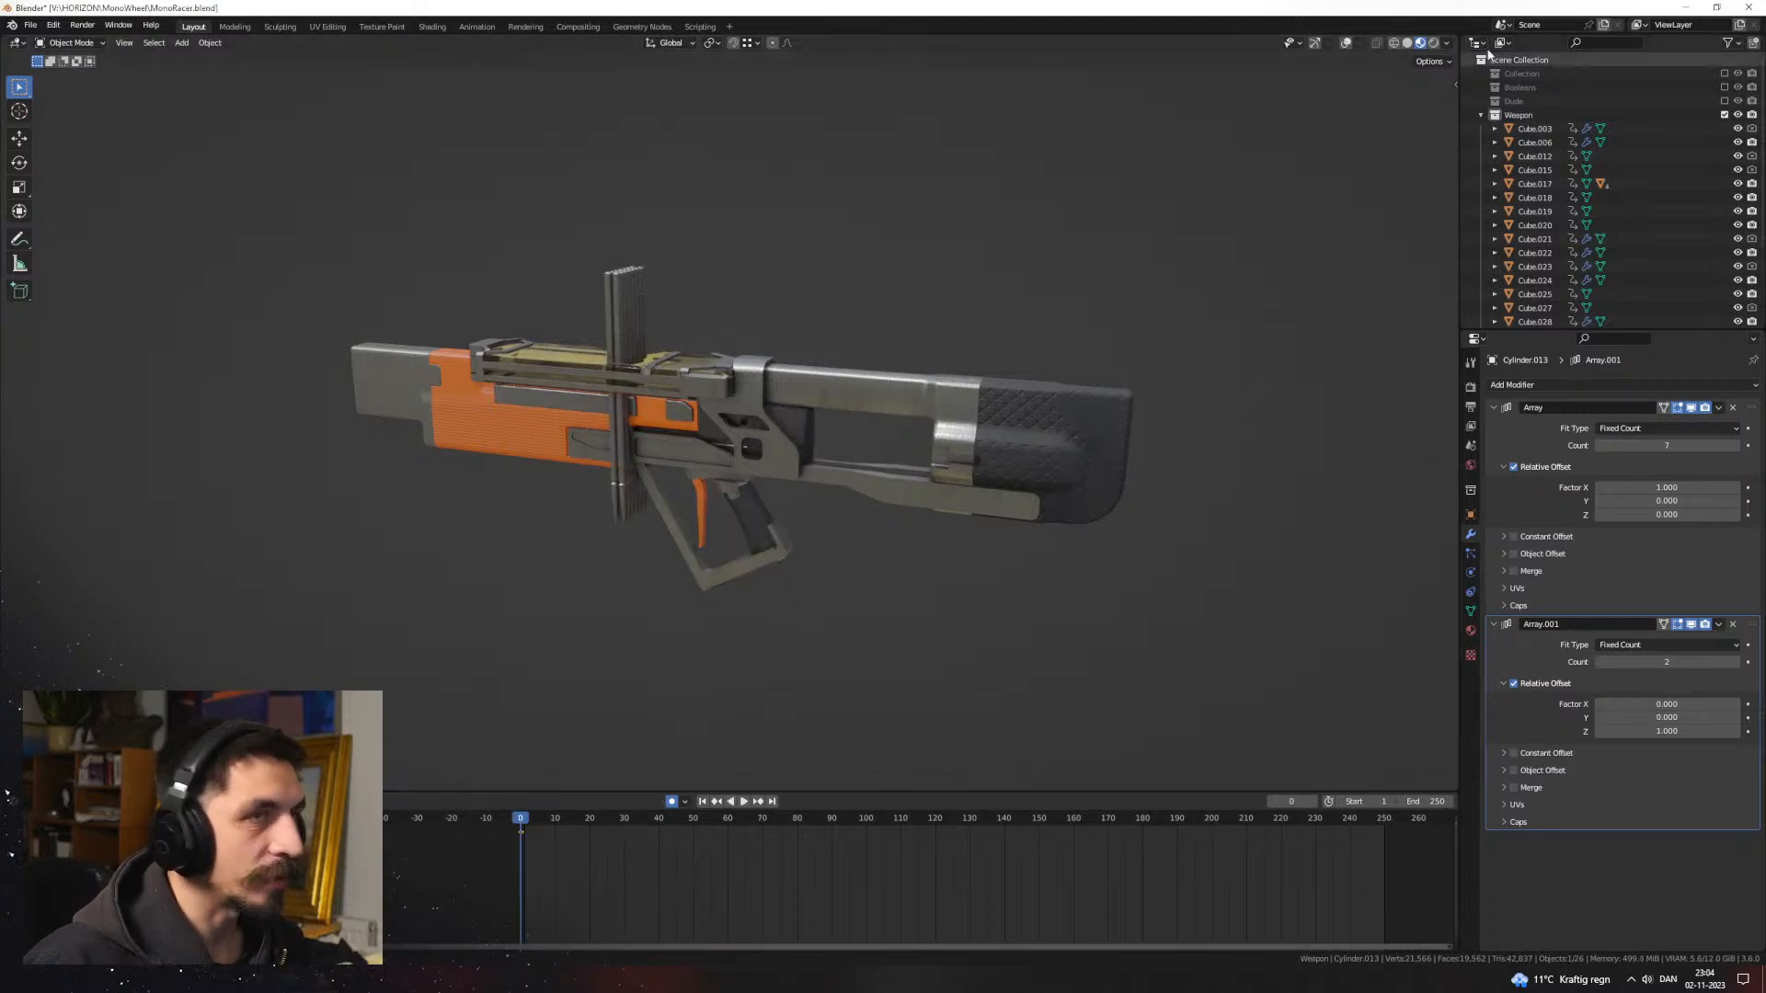
Step: Show the overlays again and rotate the upright rounds -90° about the global X axis
key("shift+alt+z")
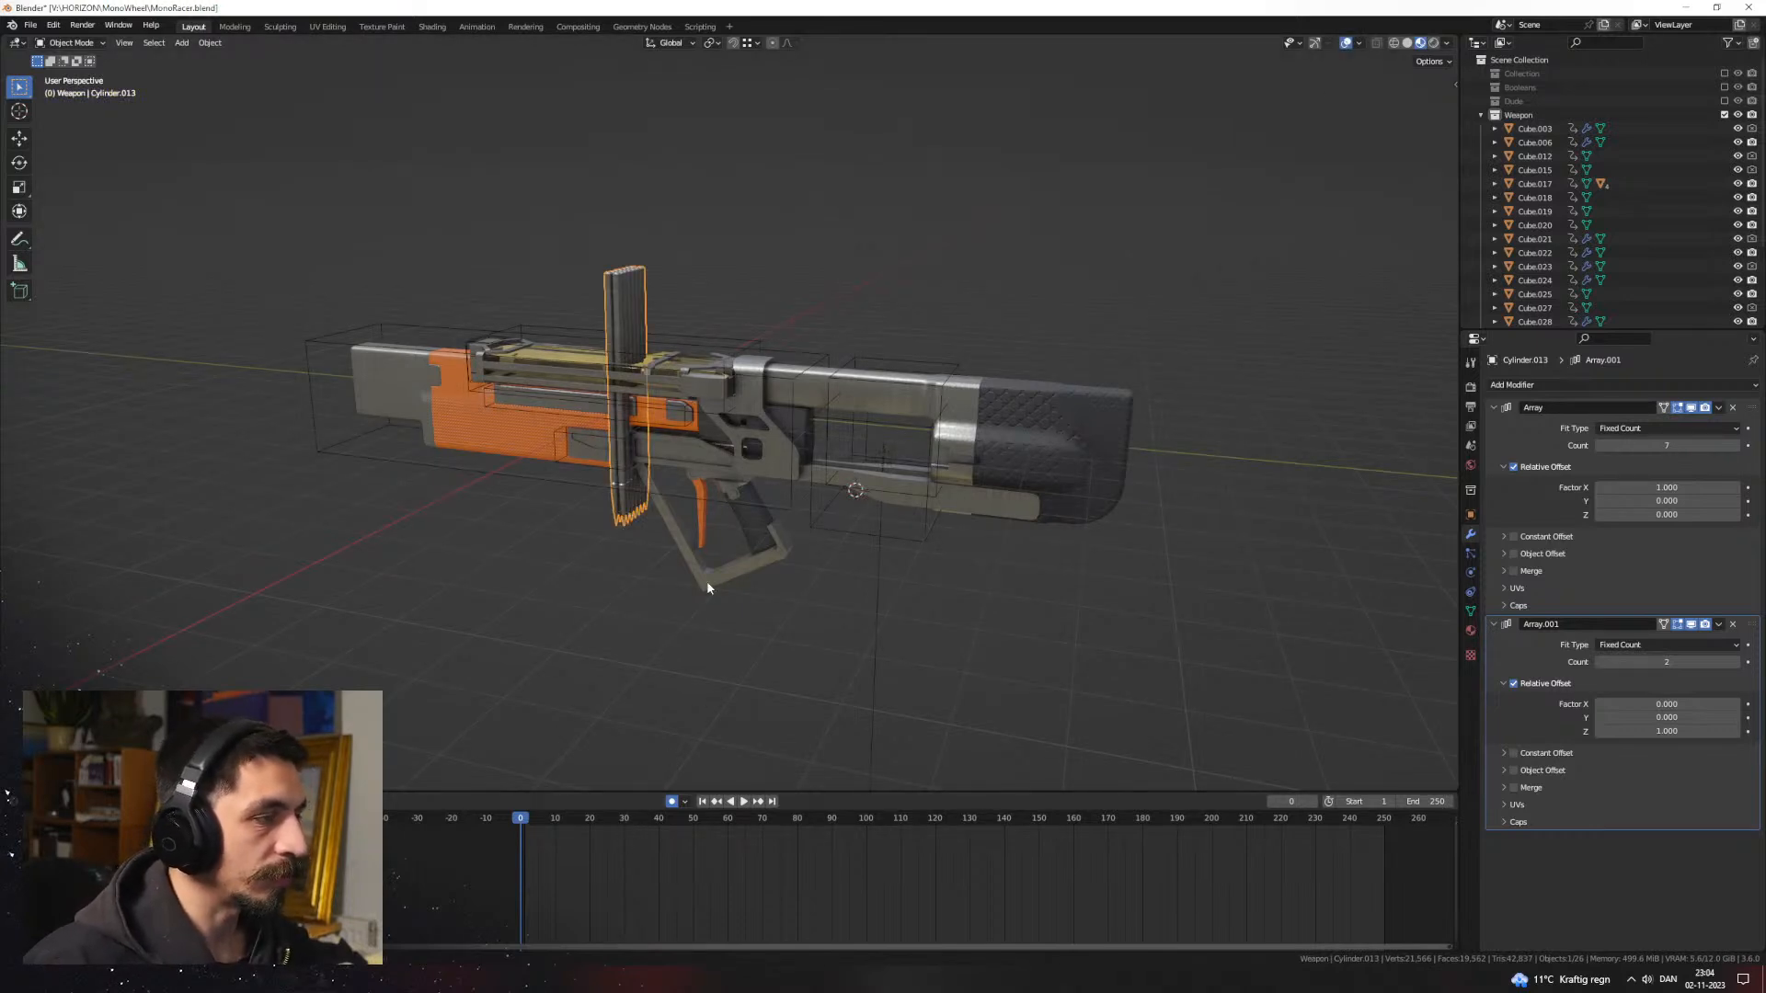
key("r")
key("x")
key("9")
key("BackSpace")
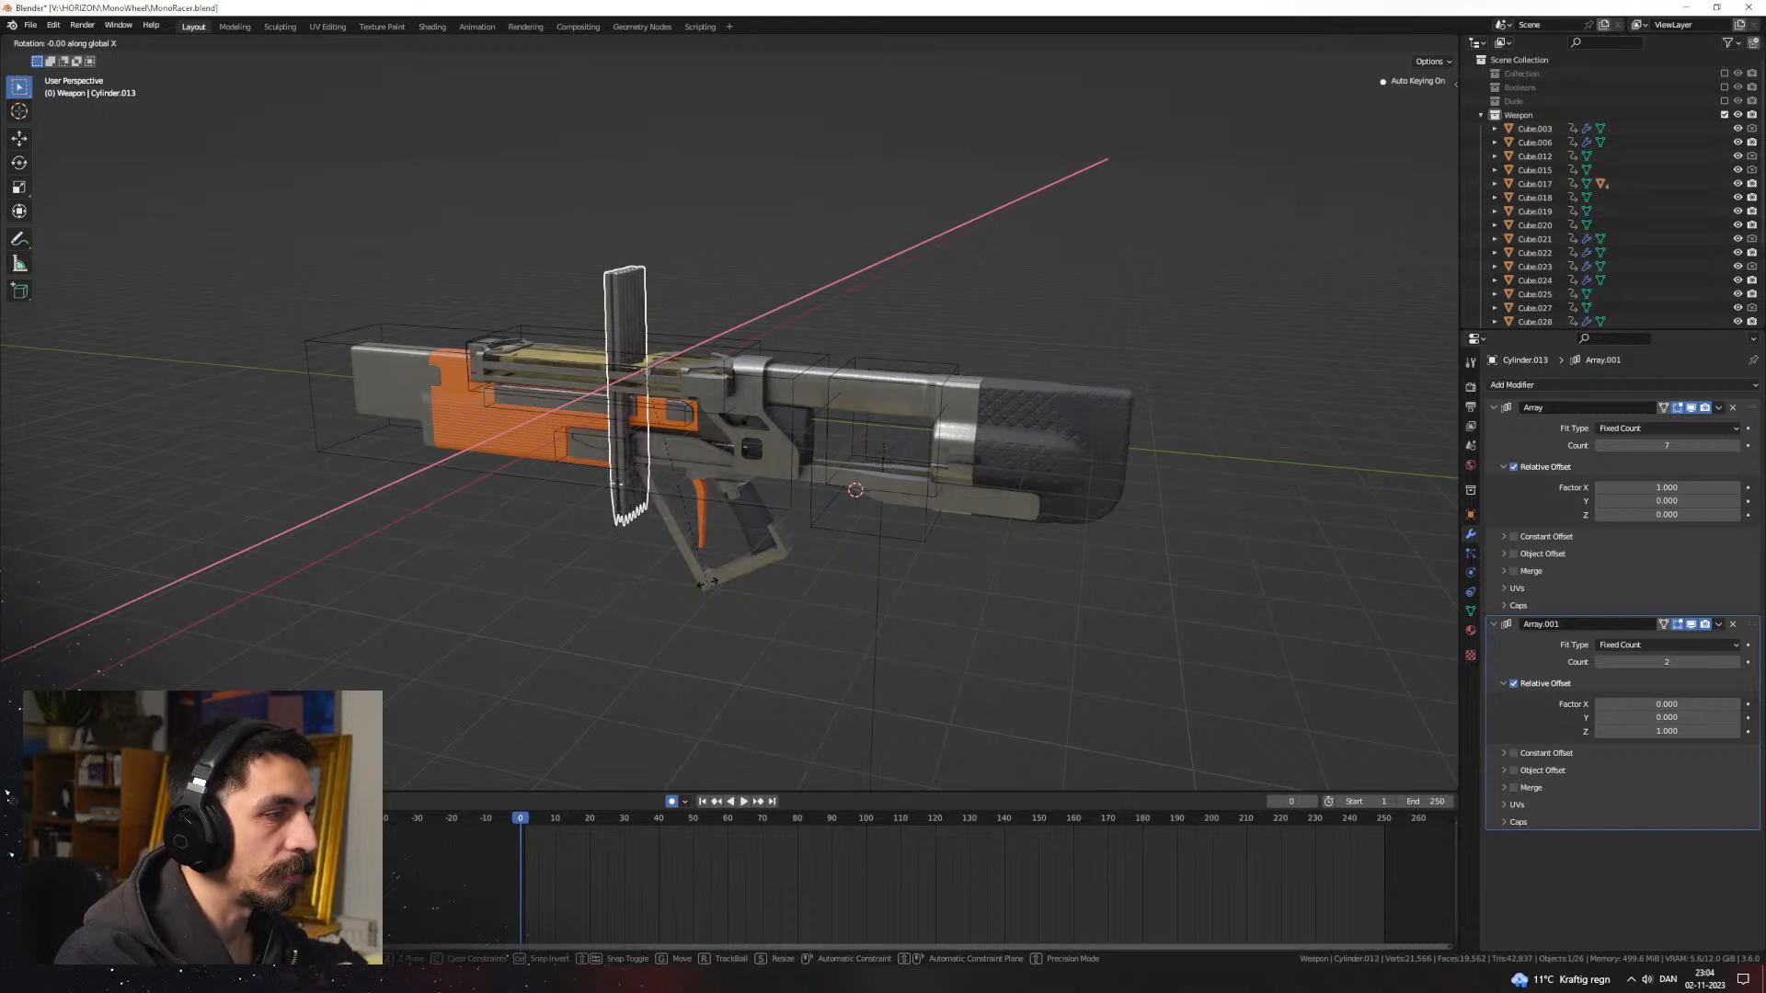
type("-90")
key("Return")
left_click(816, 632)
Step: Select the holder around the rounds and check the ammo area over the first few animation frames
mouse_move(816, 632)
middle_mouse_down()
mouse_move(785, 655)
mouse_move(905, 655)
mouse_move(802, 649)
mouse_move(865, 633)
mouse_move(828, 625)
middle_mouse_up()
left_click(636, 405)
left_click(635, 404)
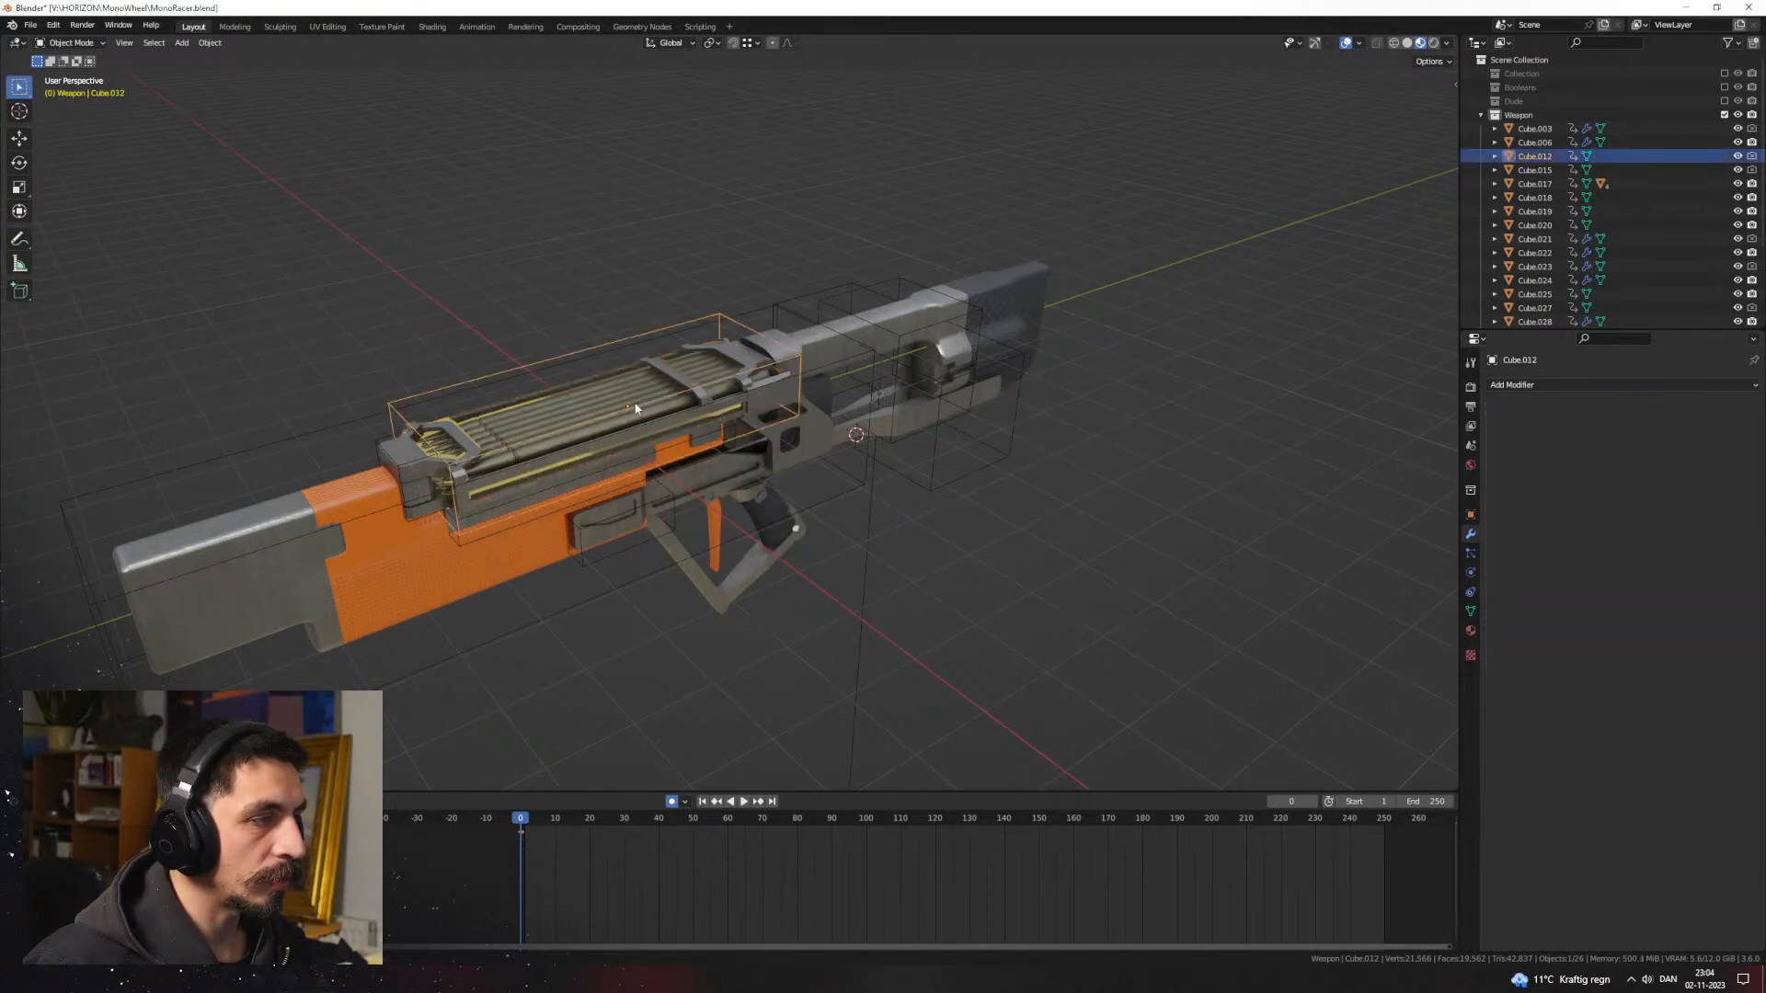
left_click(635, 403)
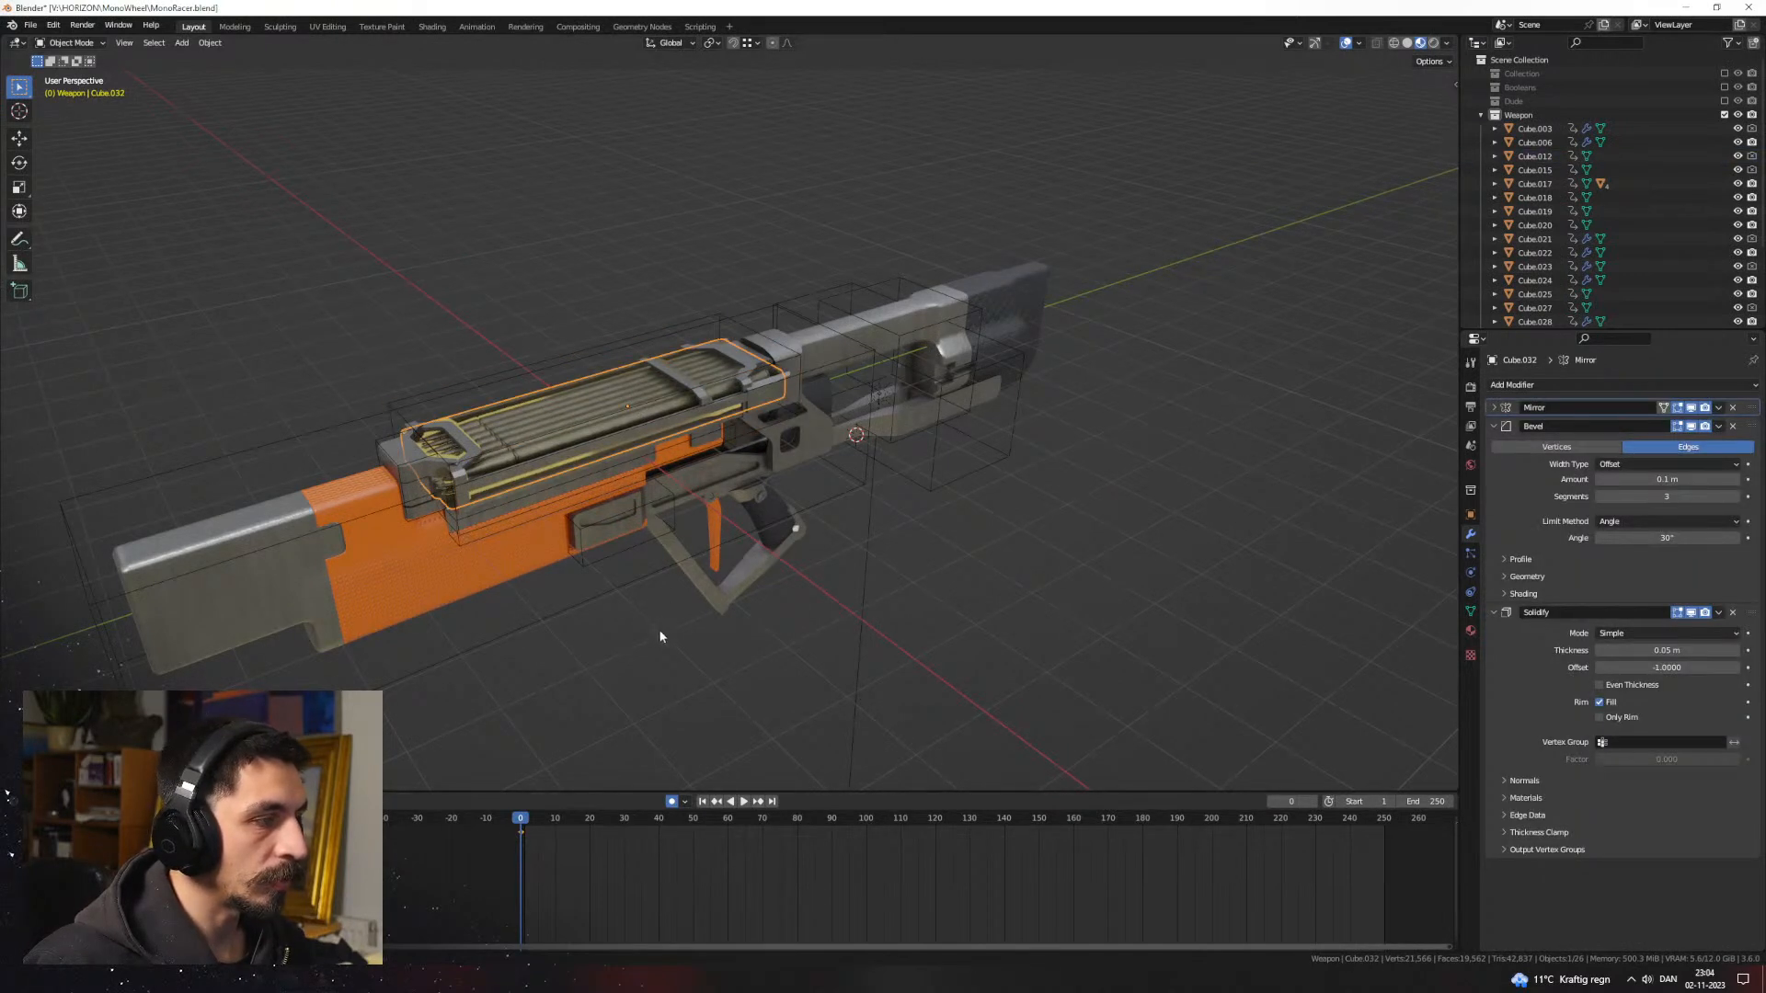
key("Right")
key("Right")
key("Right")
key("Right")
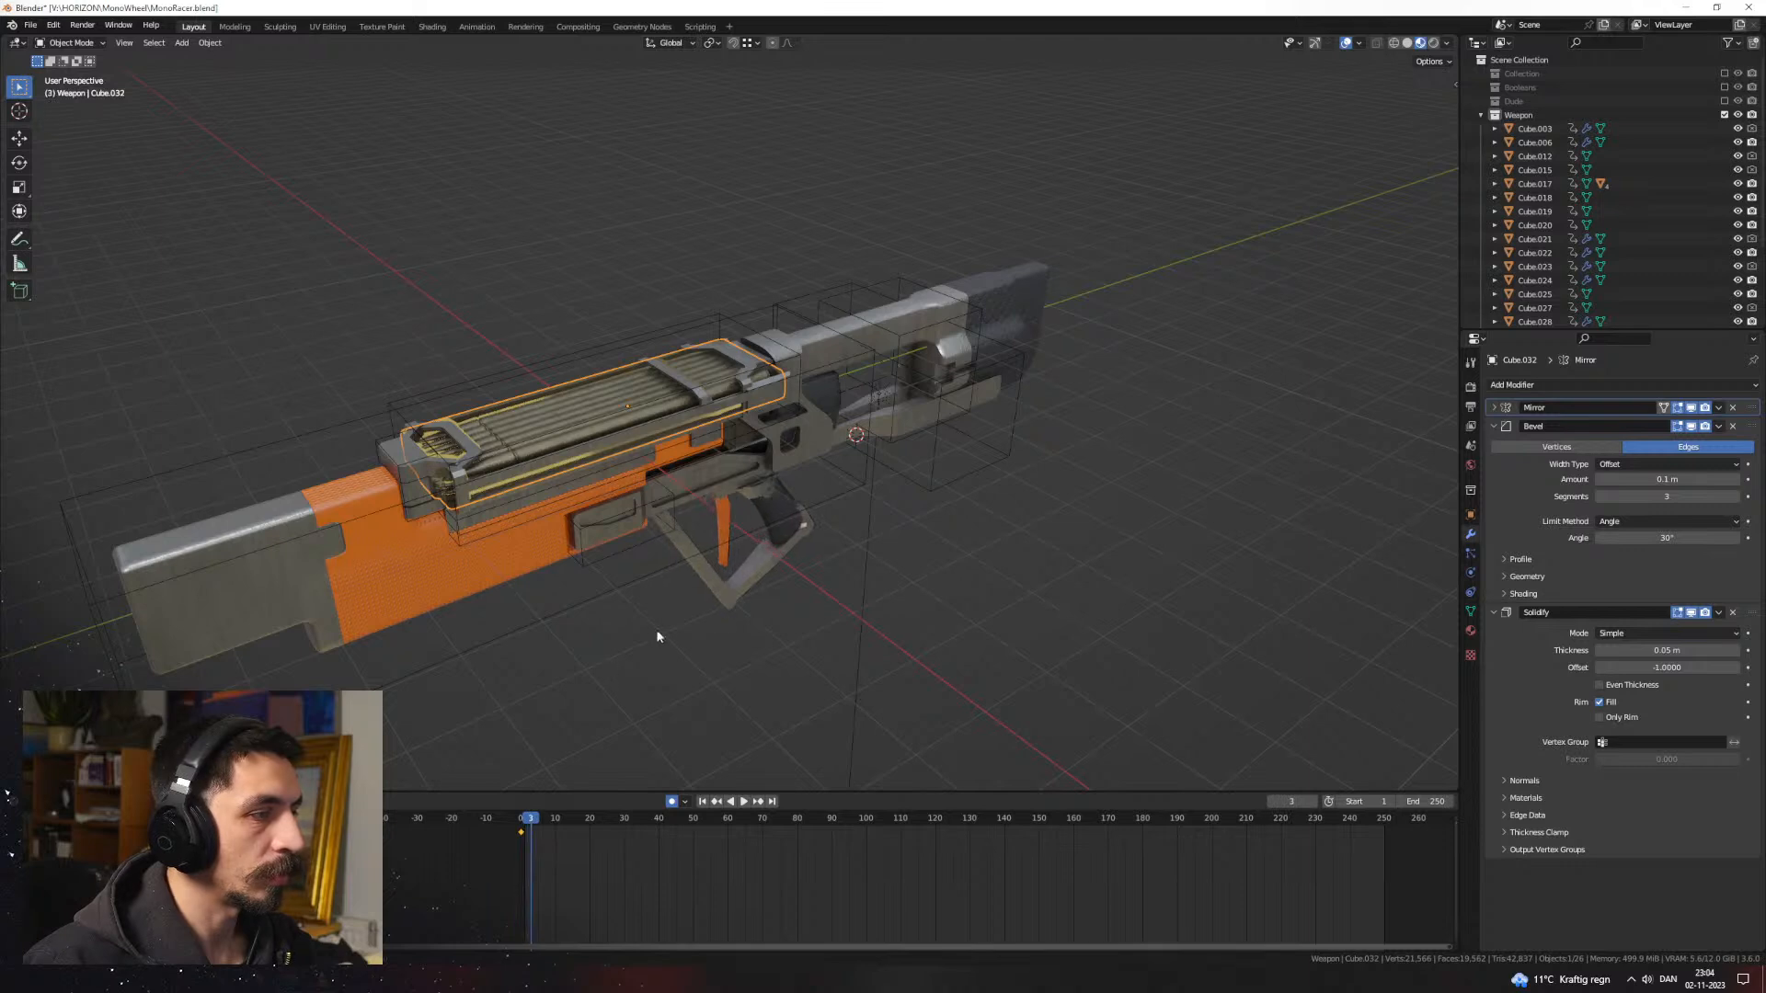
middle_click_drag(658, 633, 832, 531)
Step: Hide the overlays and step through the rifle's firing animation frame by frame from frame 0 to frame 53
left_click(1345, 42)
middle_click_drag(1217, 185, 1056, 434)
left_click_drag(522, 825, 514, 823)
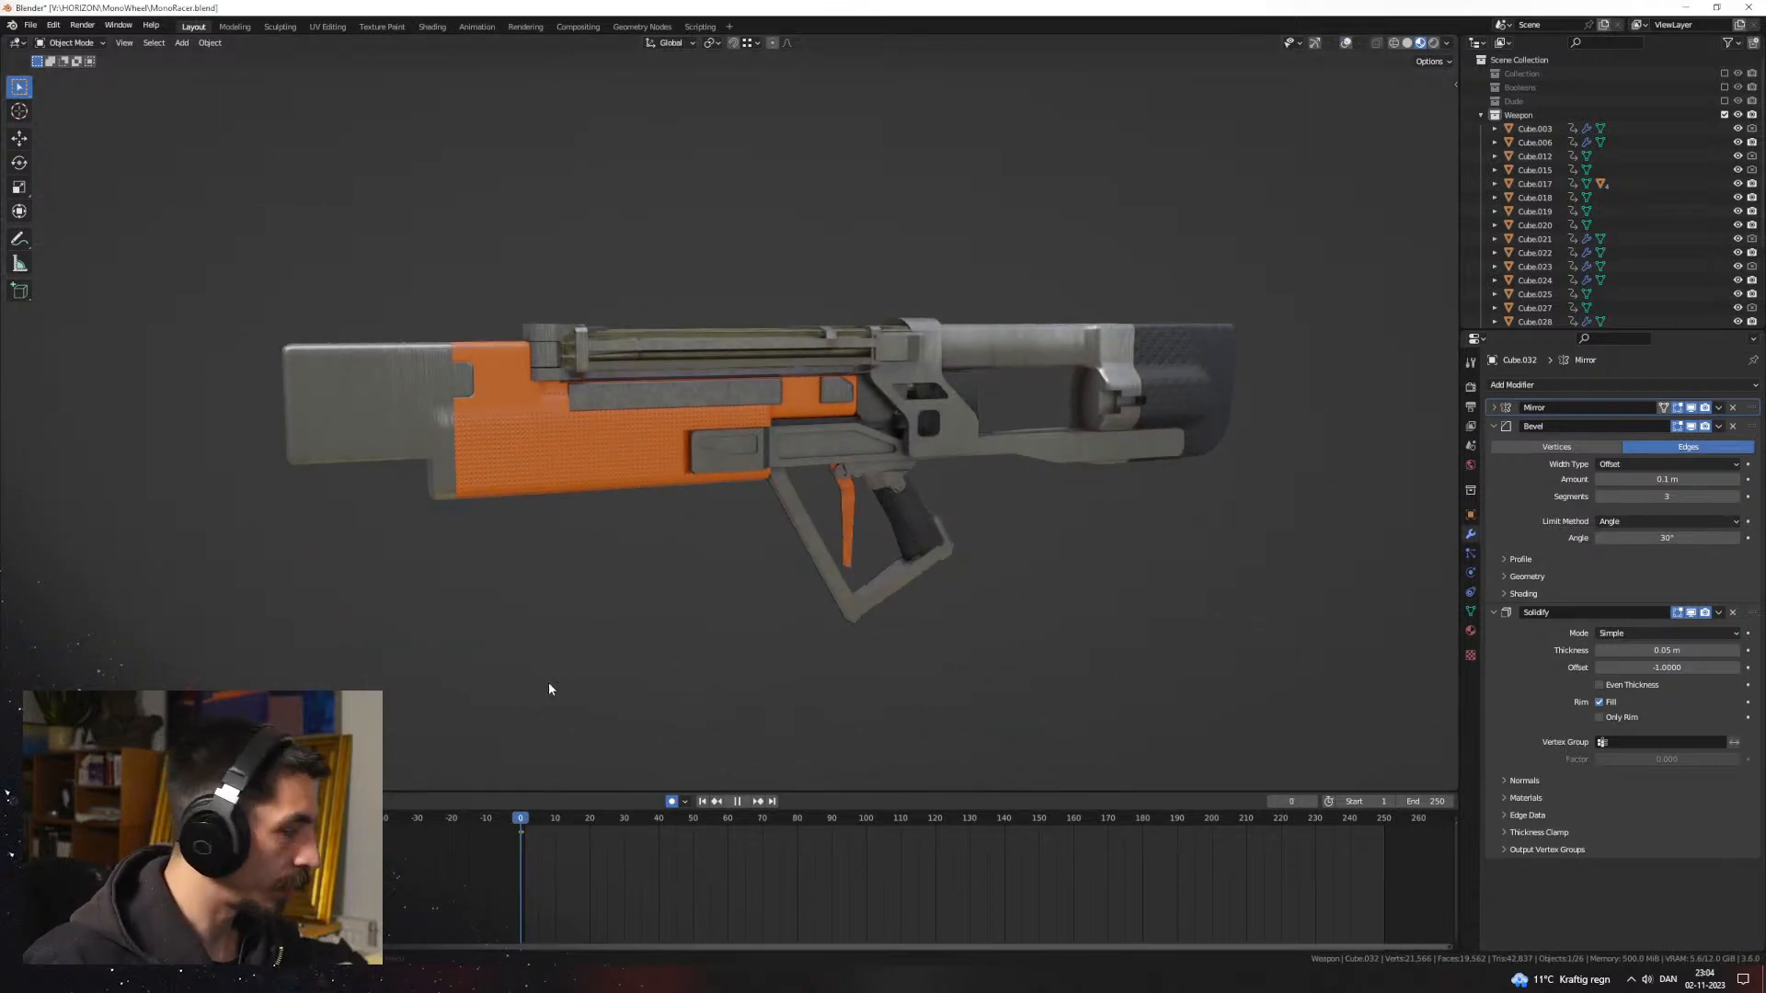
key("Right")
key("Right")
key("Right")
key("Right")
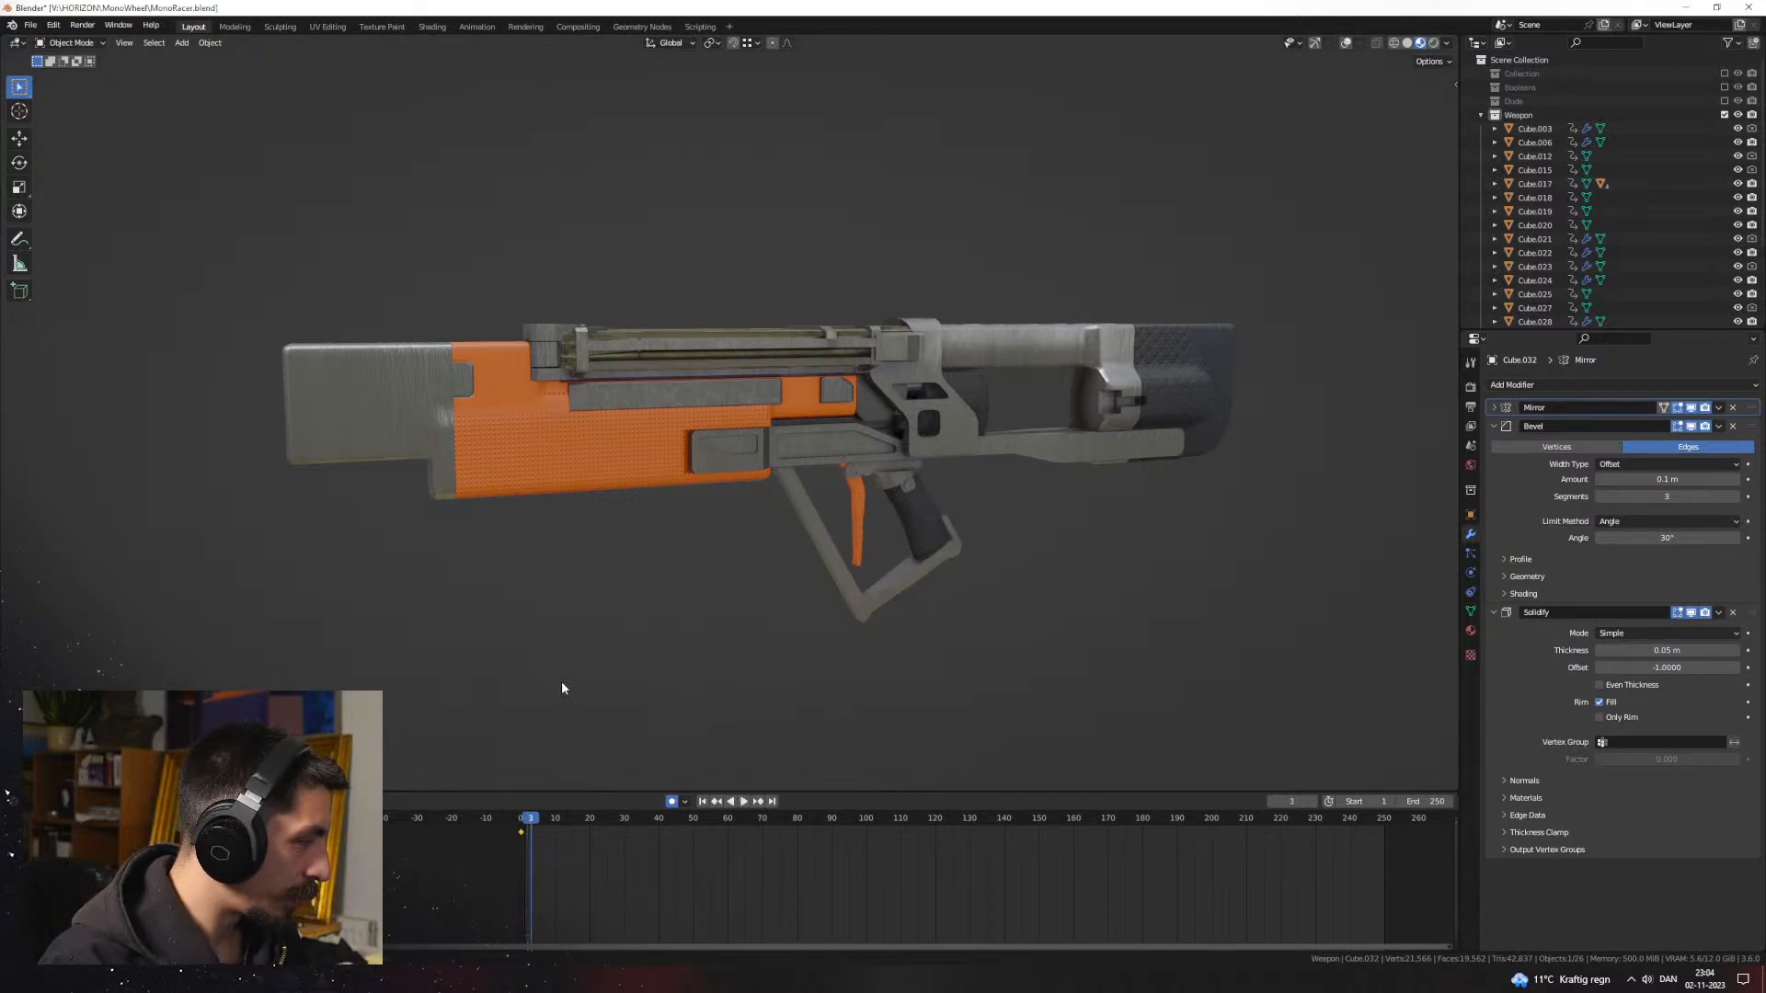
key("Right")
key("Right")
key("Right")
key("Right")
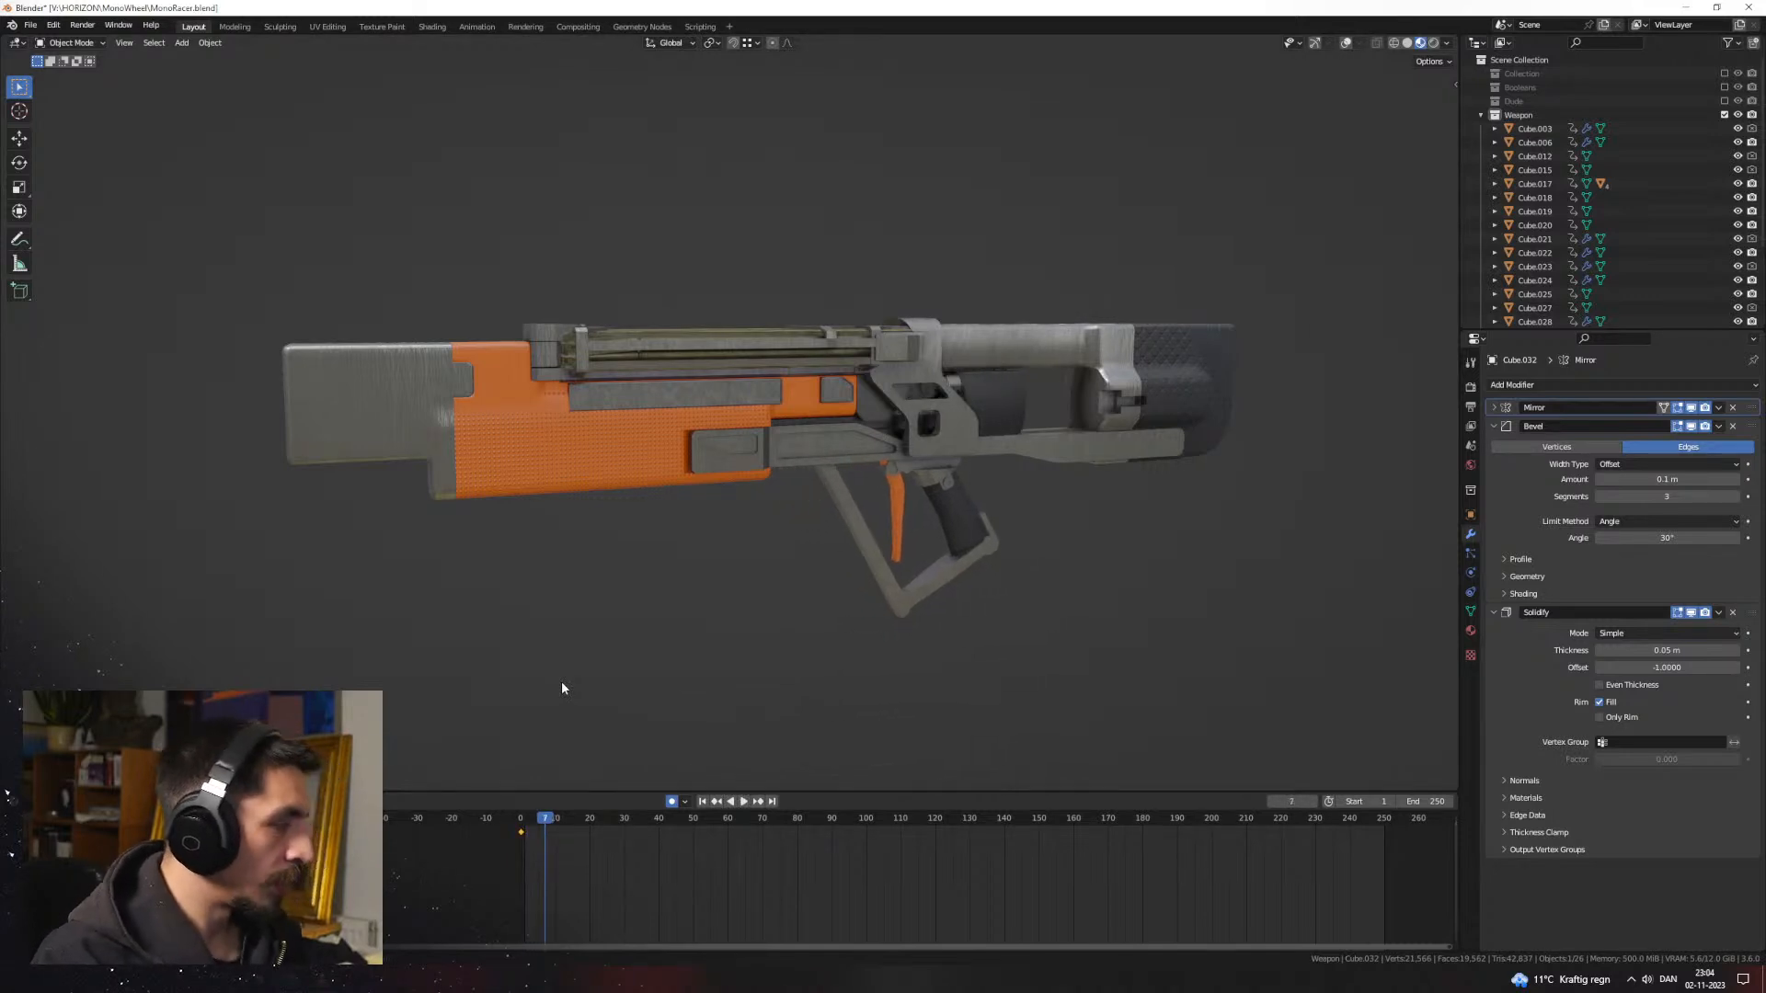
key("Right")
key("Right")
key("Right")
key("Right")
key("Right")
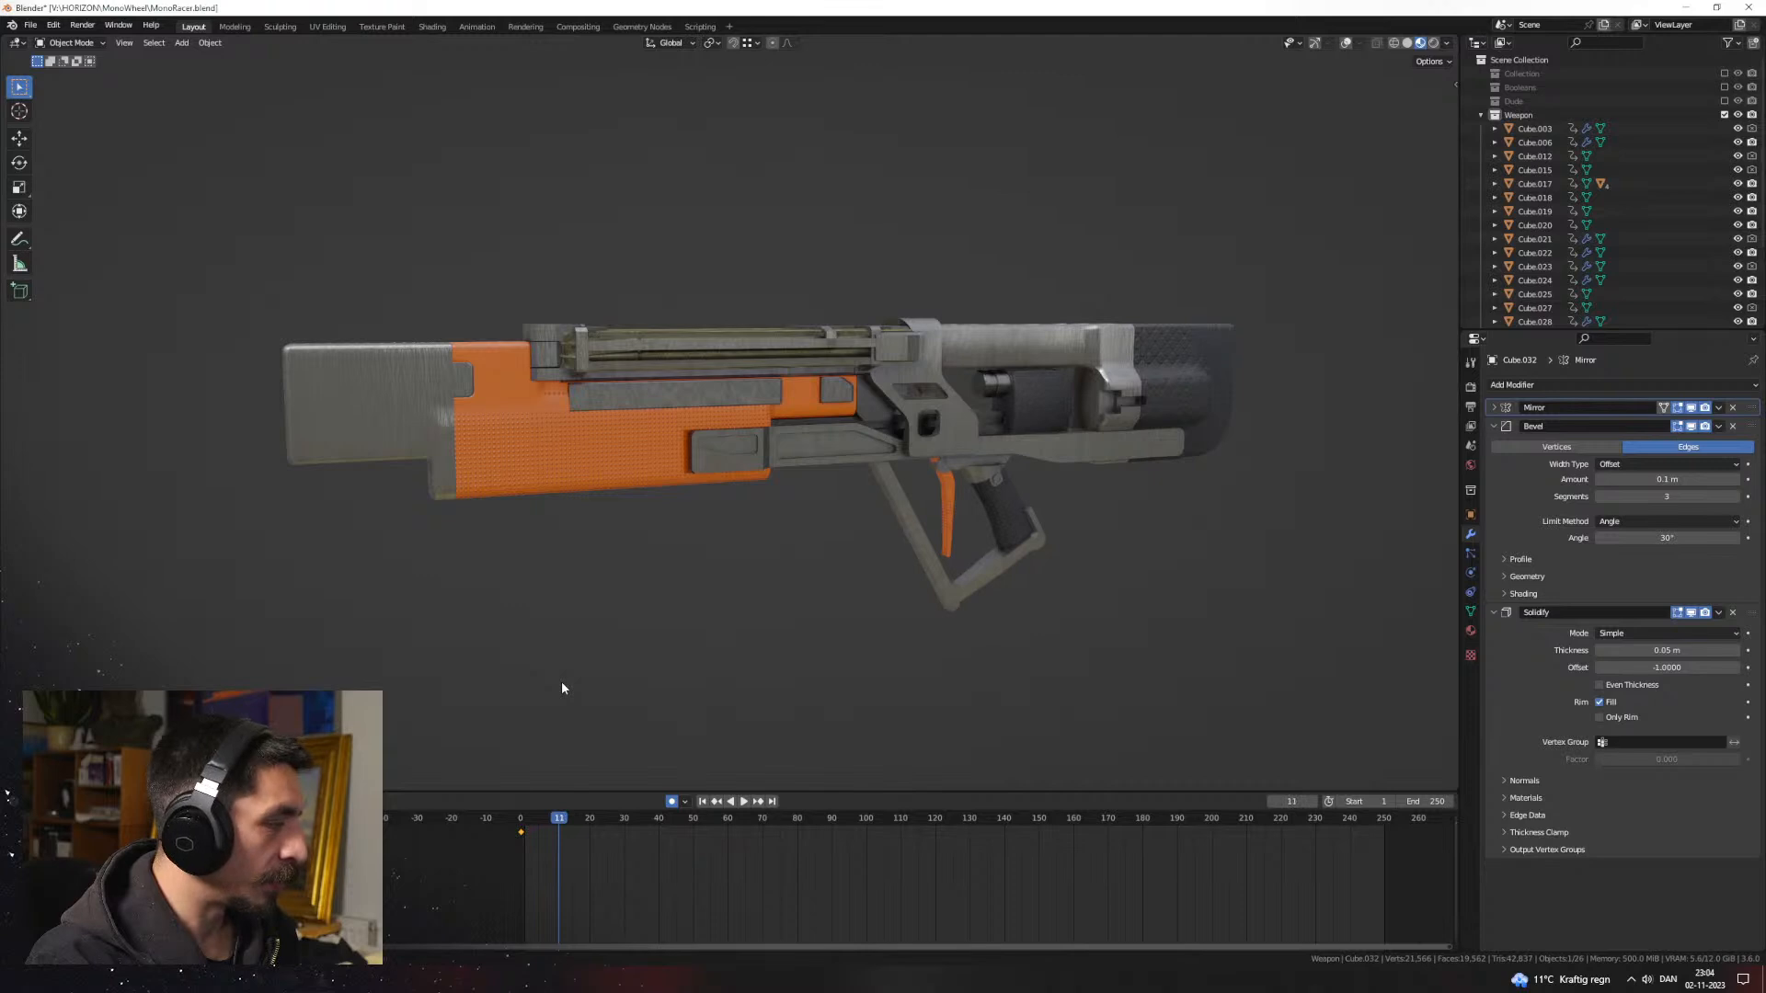
key("Right")
key("Right")
key("Right")
key("Right")
key("Right")
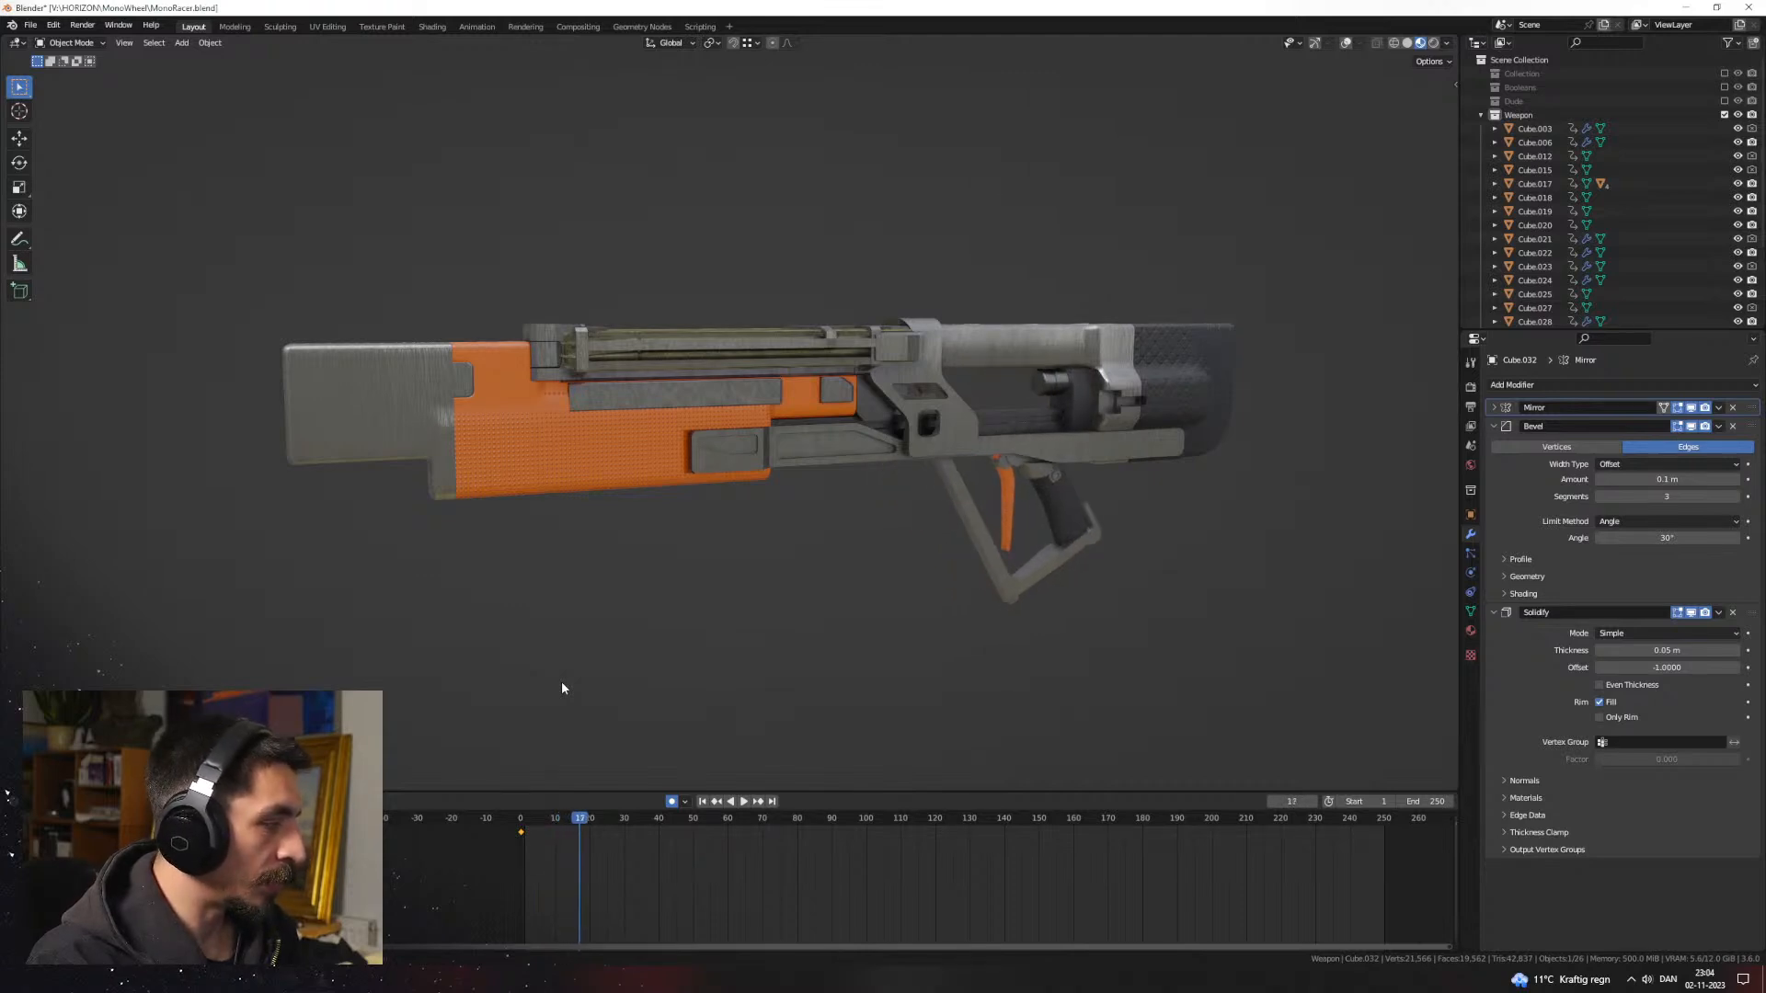
key("Right")
key("Right")
key("Right")
key("Right")
key("Right")
key("Right")
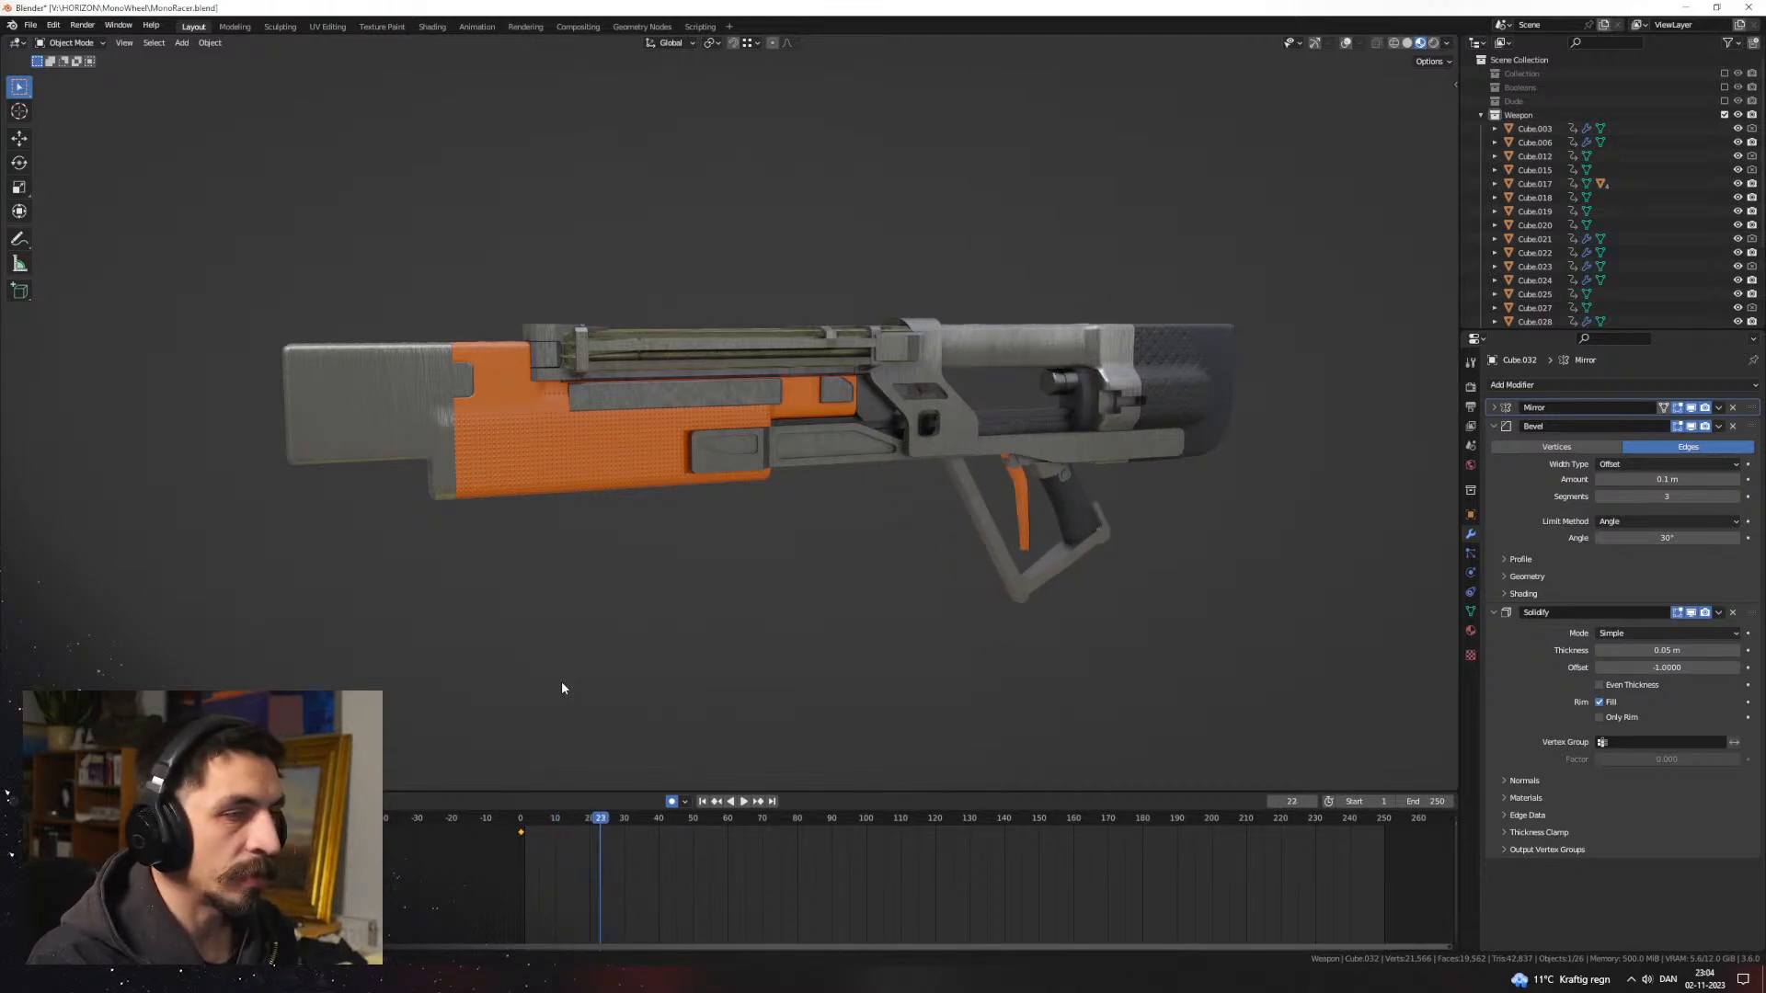
key("Right")
key("Right")
key("Right")
key("Right")
key("Right")
key("Right")
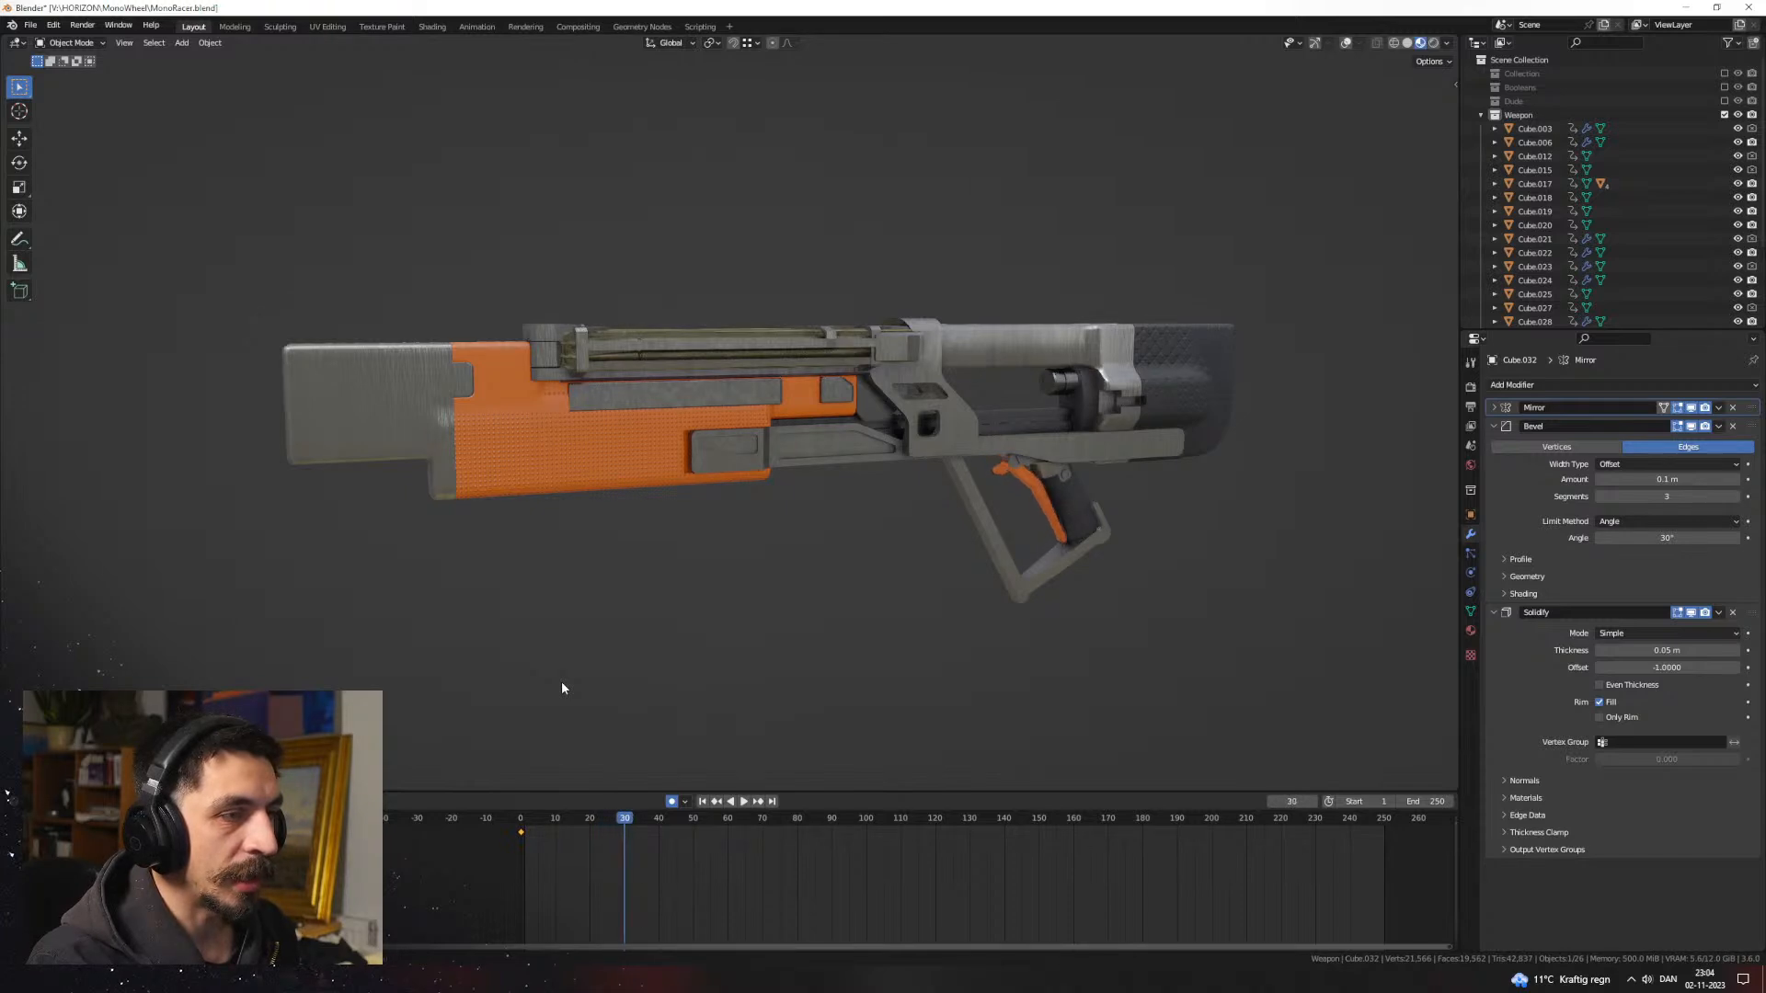
key("Right")
key("Right")
key("Right")
key("Right")
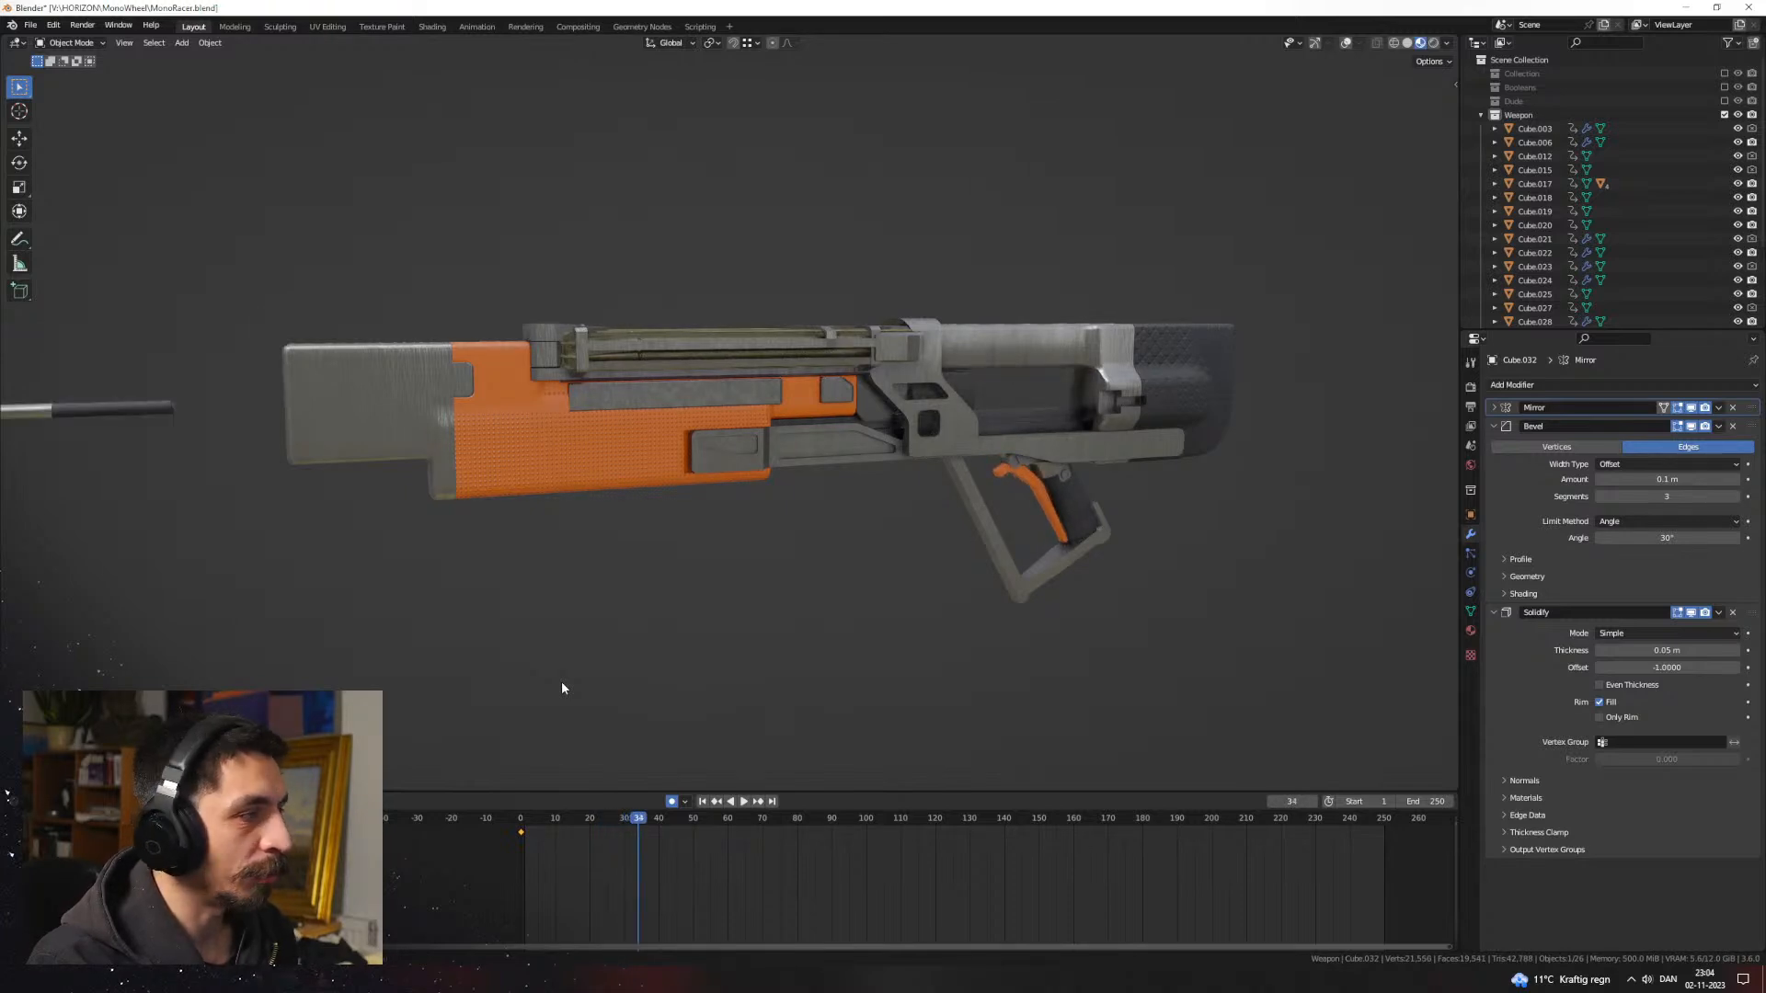
key("Right")
key("Right")
key("Right")
key("Right")
key("Right")
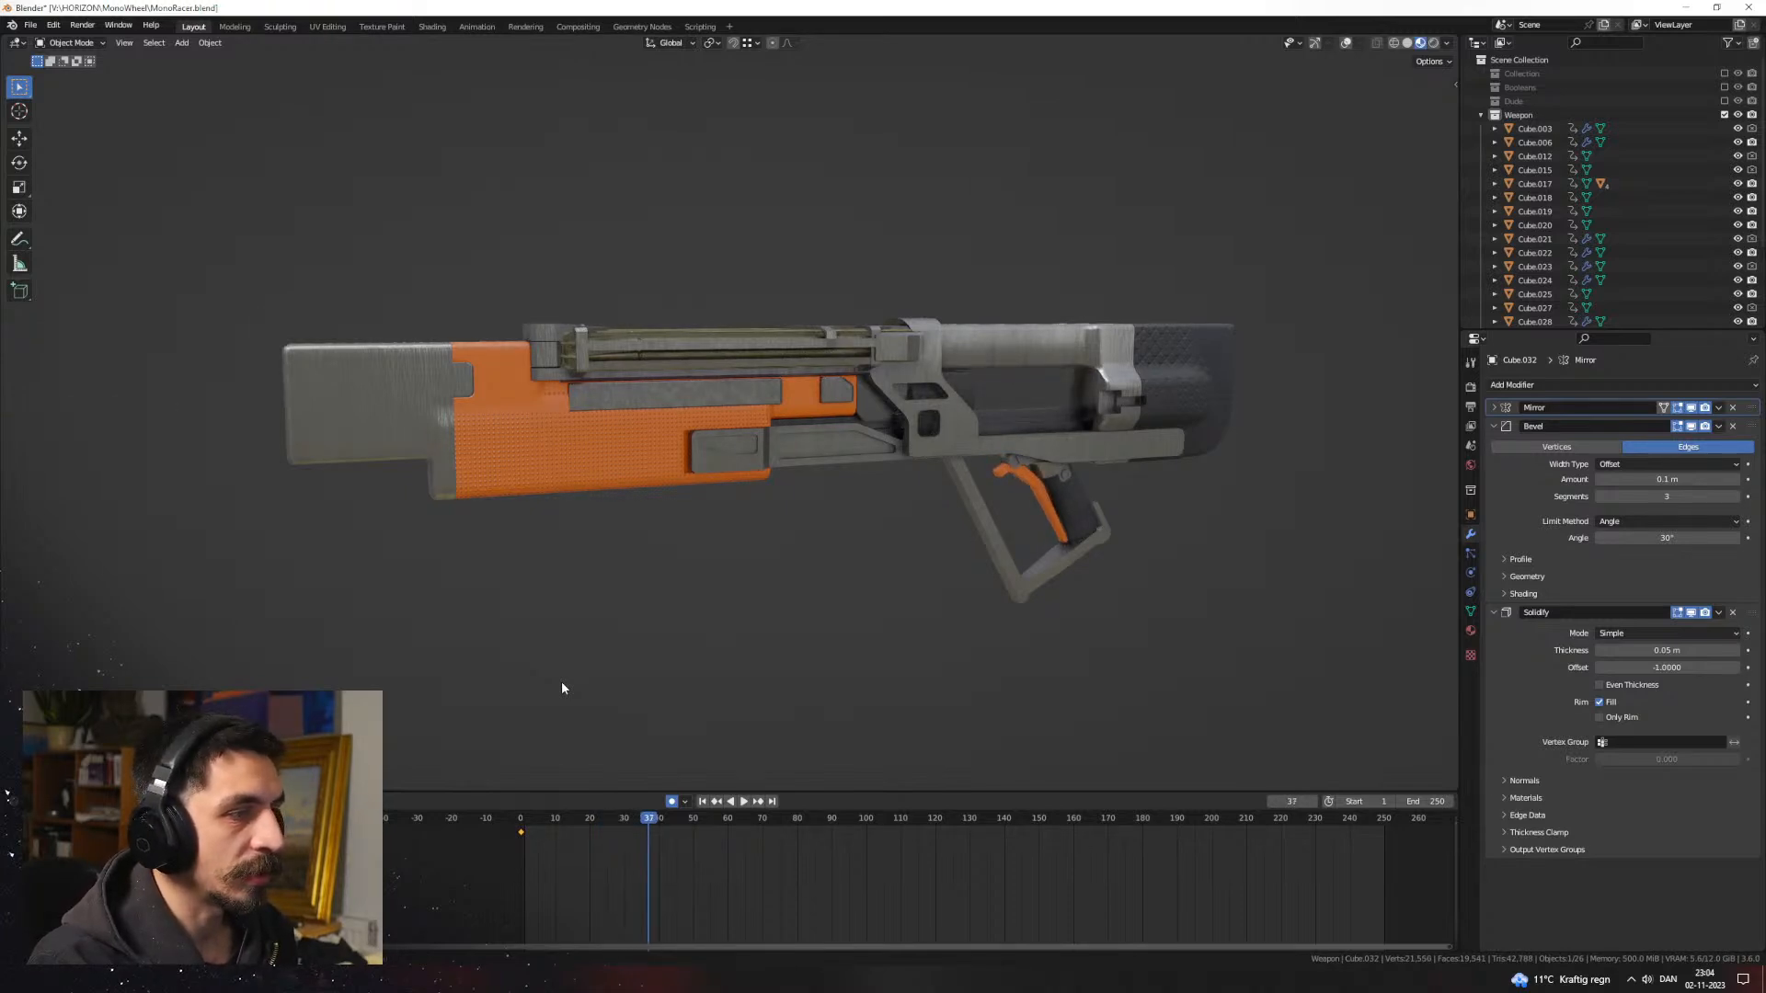
key("Right")
key("Right")
key("Right")
key("Right")
key("Right")
key("Right")
key("Right")
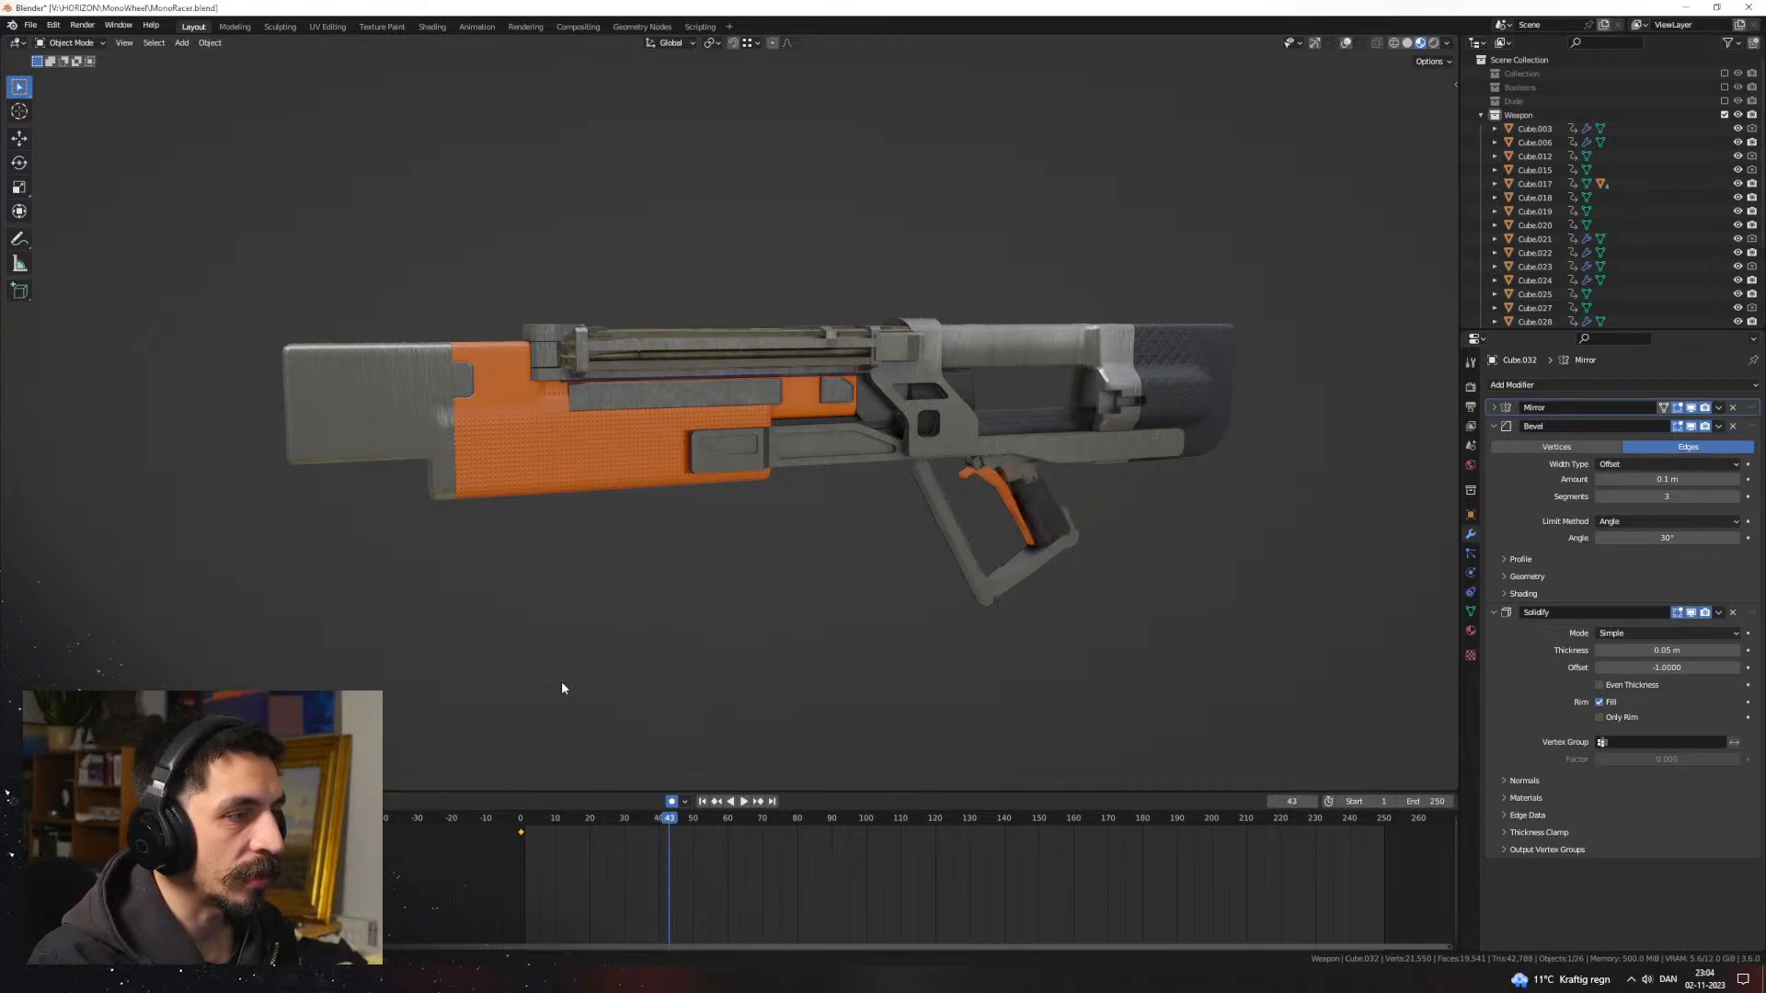
key("Right")
key("Right")
key("Right")
key("Right")
key("Right")
key("Right")
key("Right")
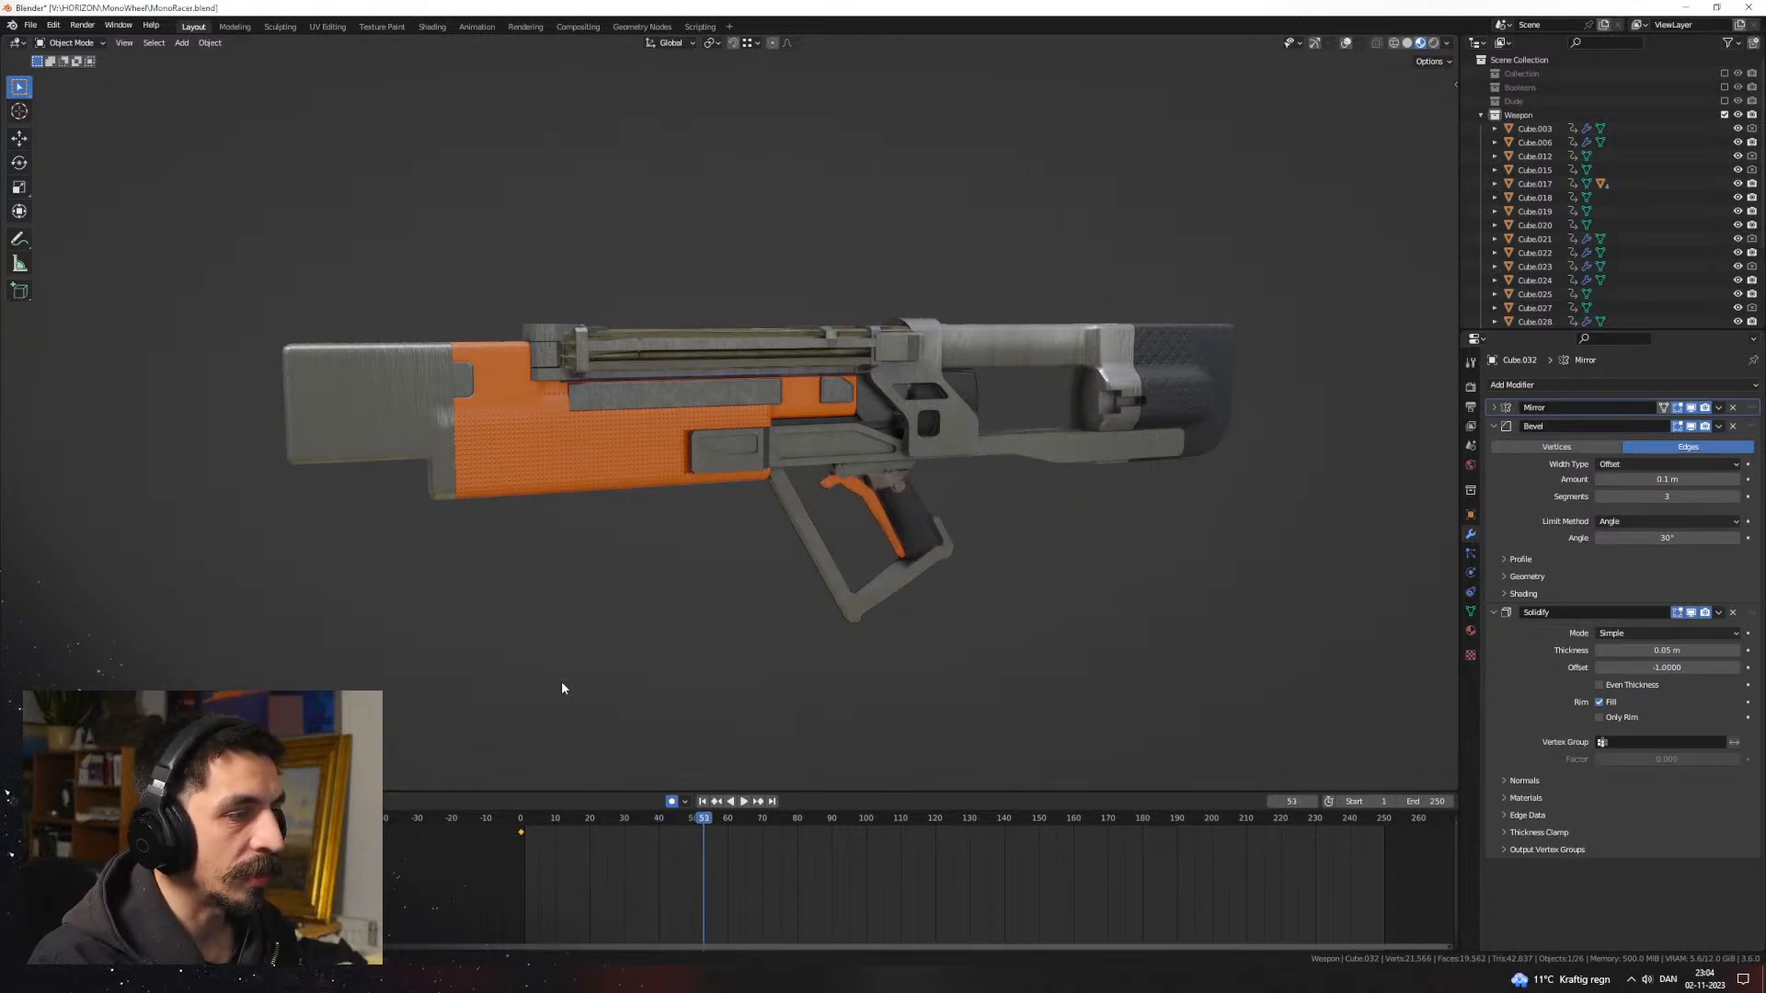
Step: Play the rifle animation and set the scene's end frame to 60
scroll(682, 560, "down", 1)
middle_click_drag(683, 560, 784, 783)
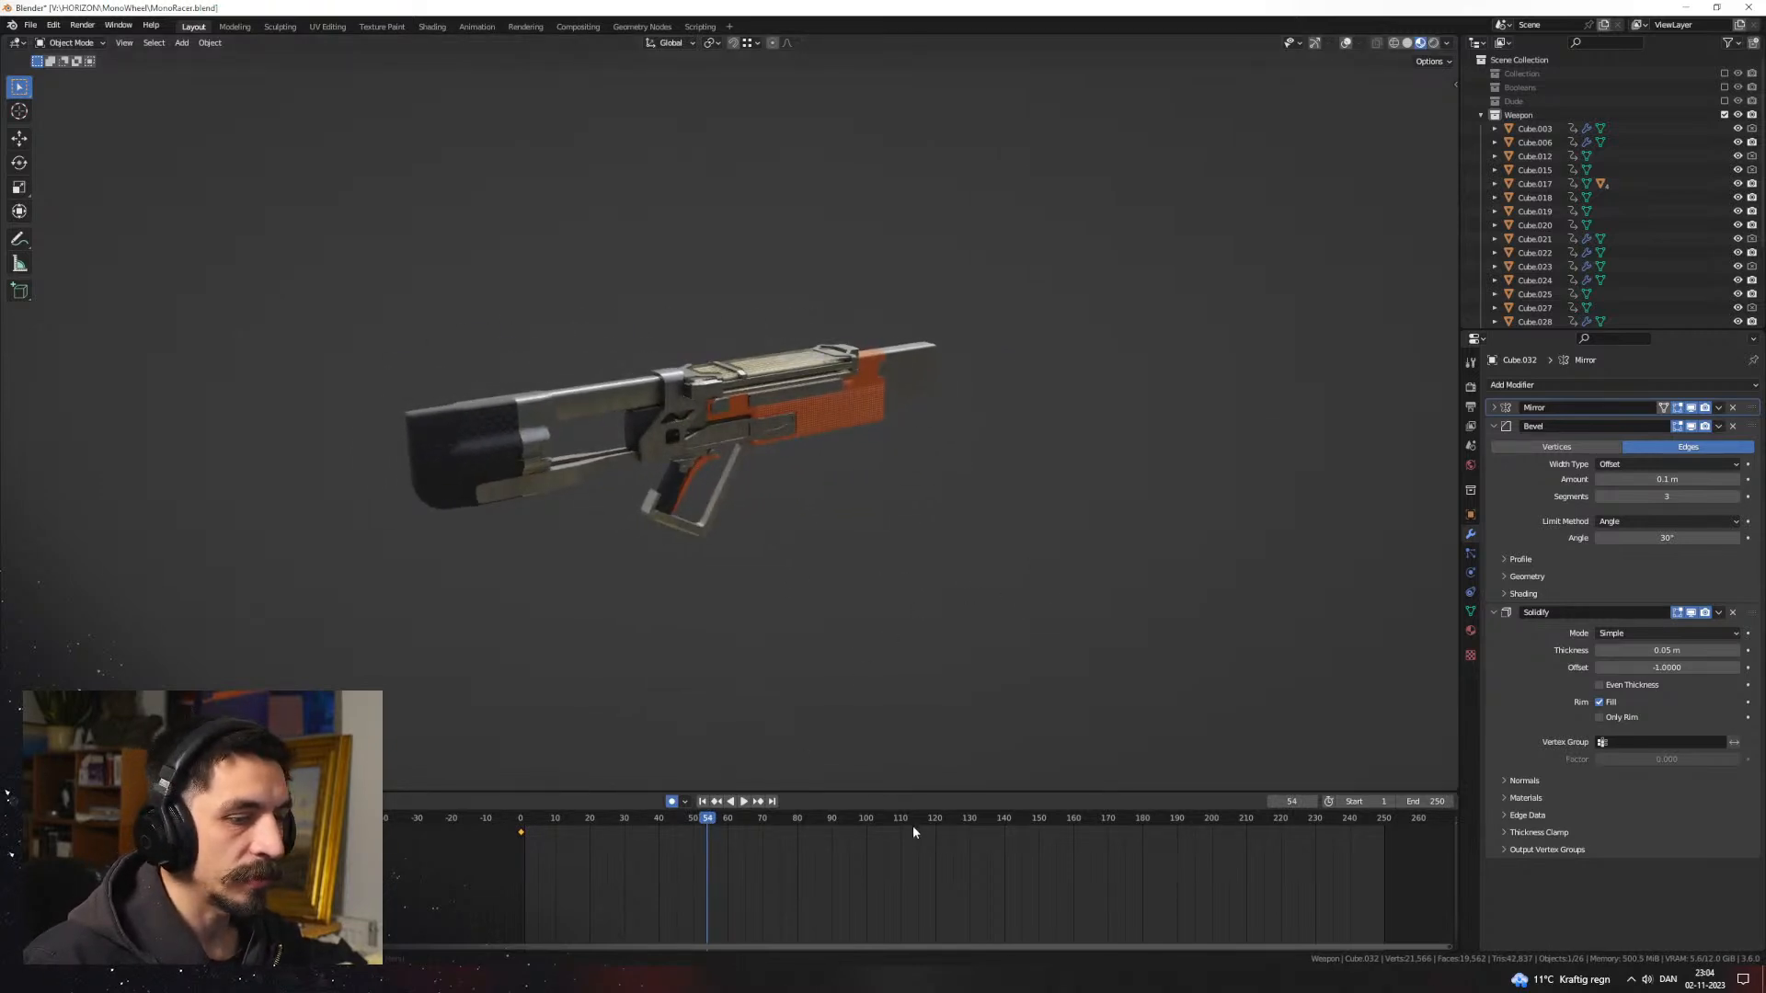
key("space")
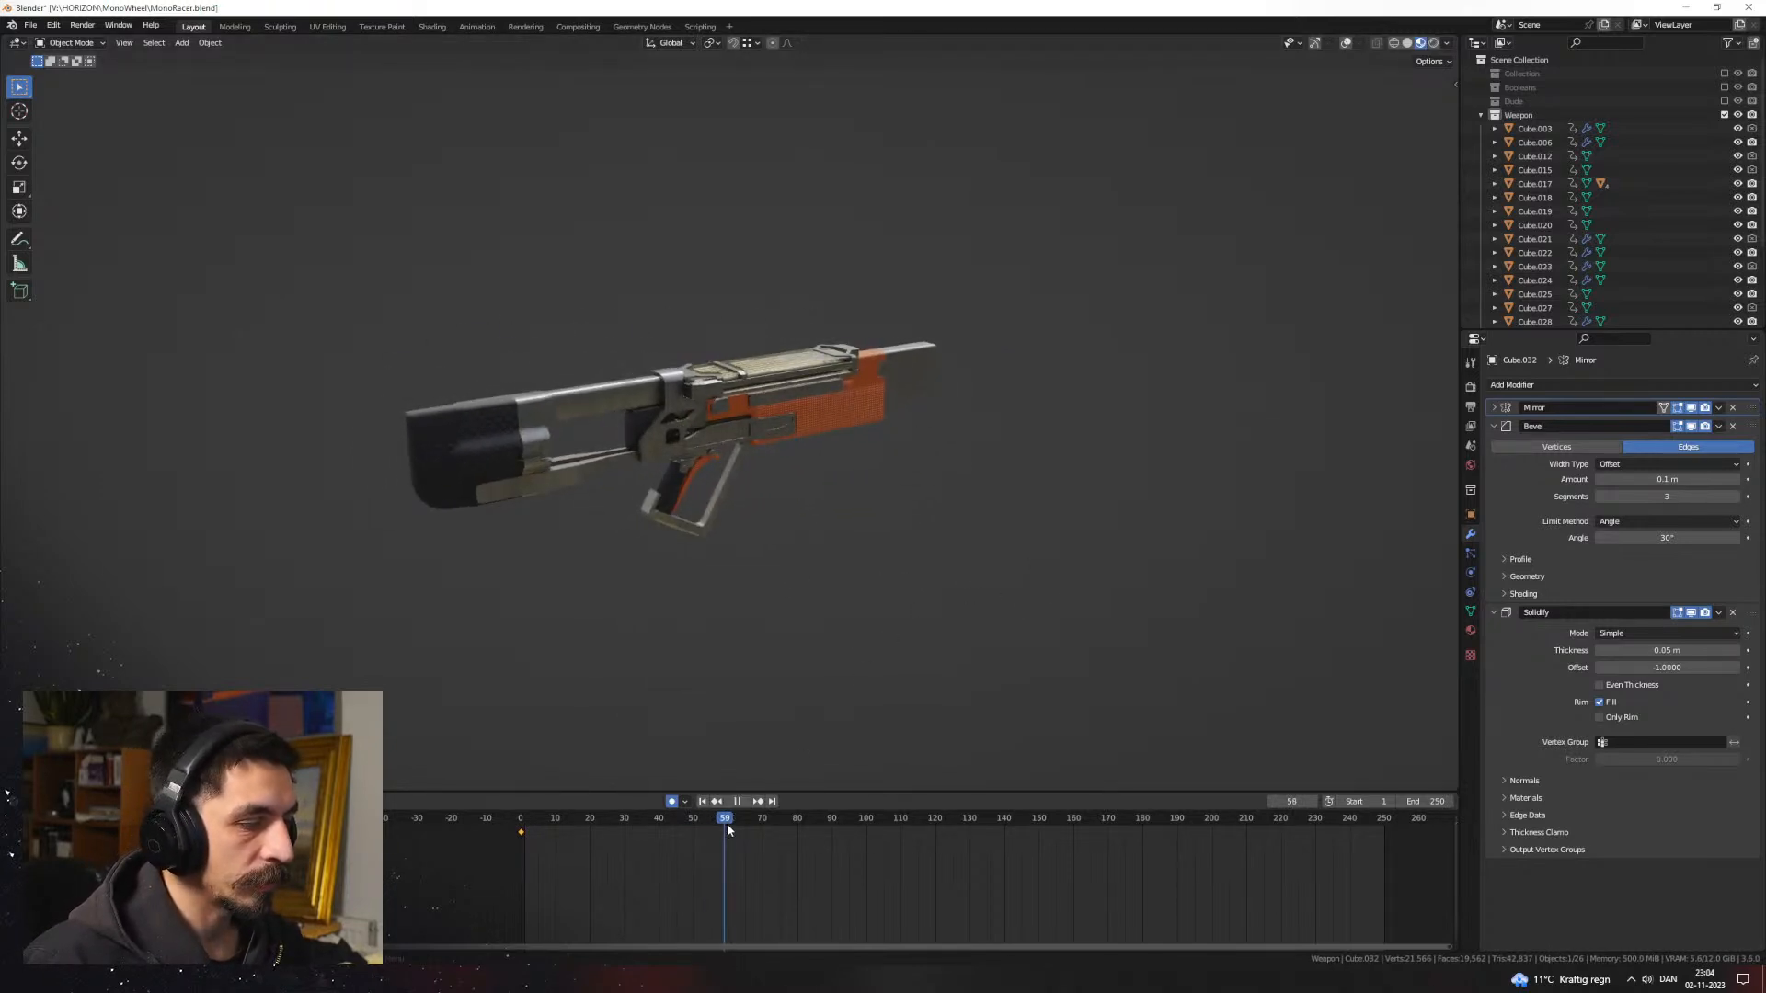
left_click(1423, 804)
type("60")
key("Return")
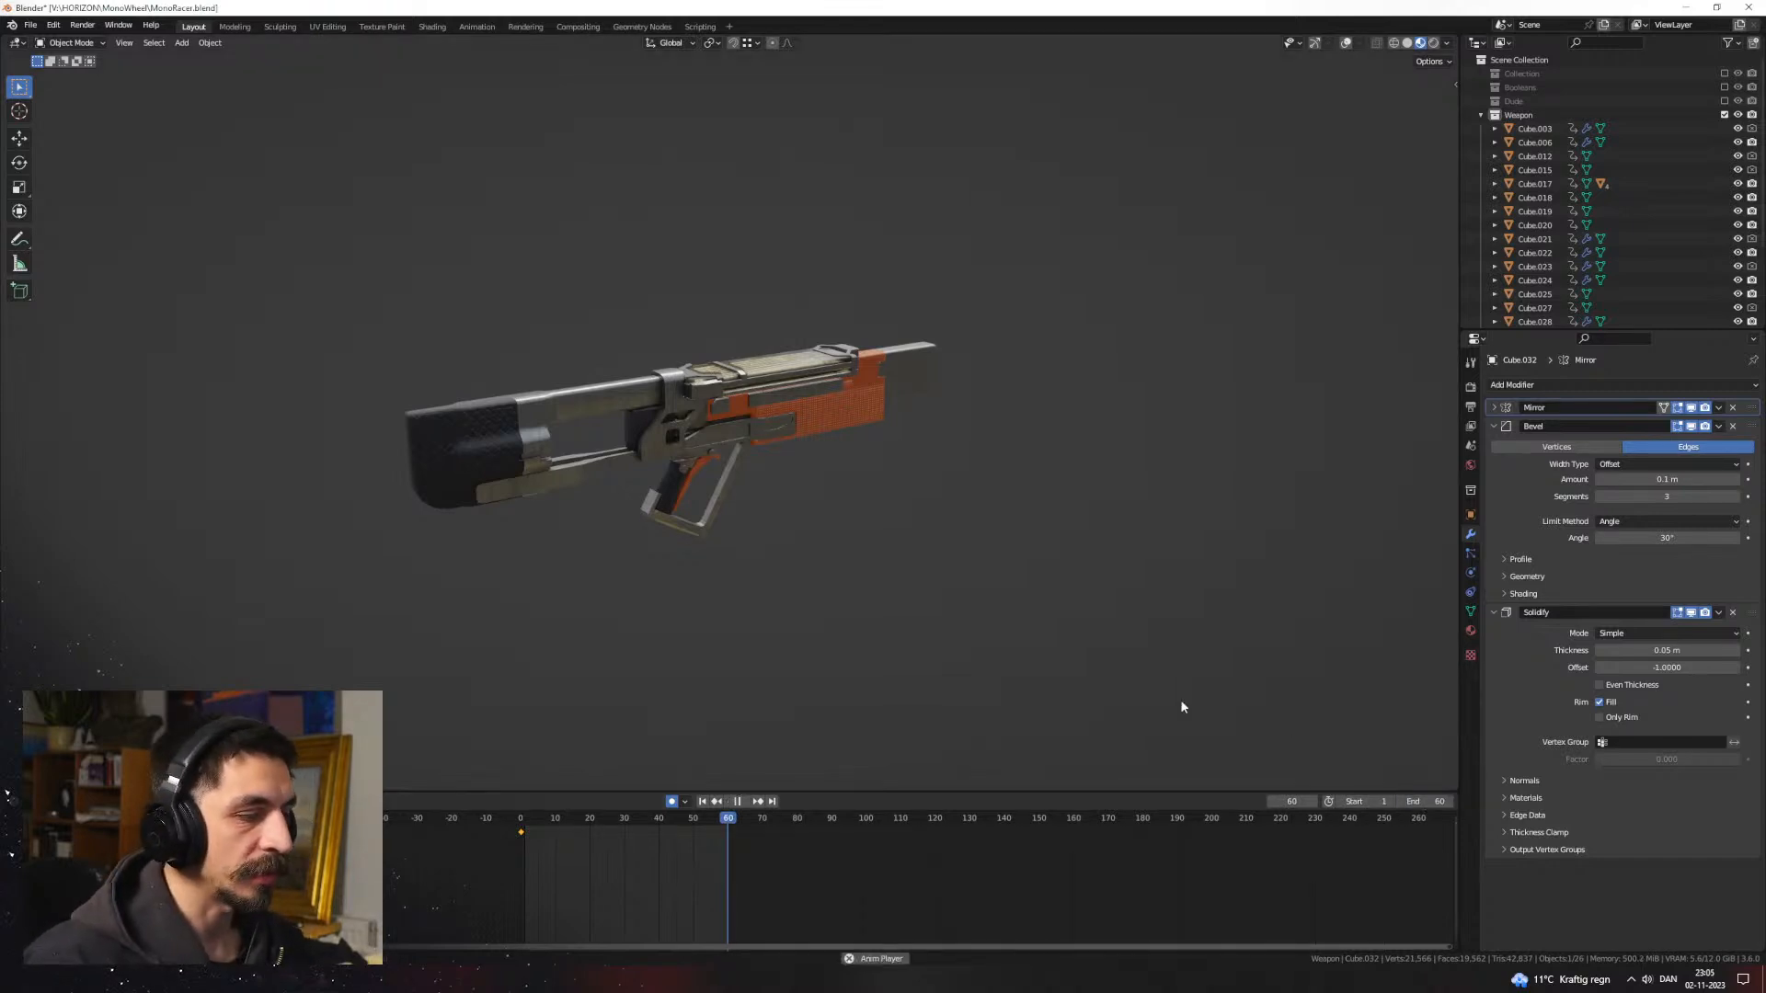
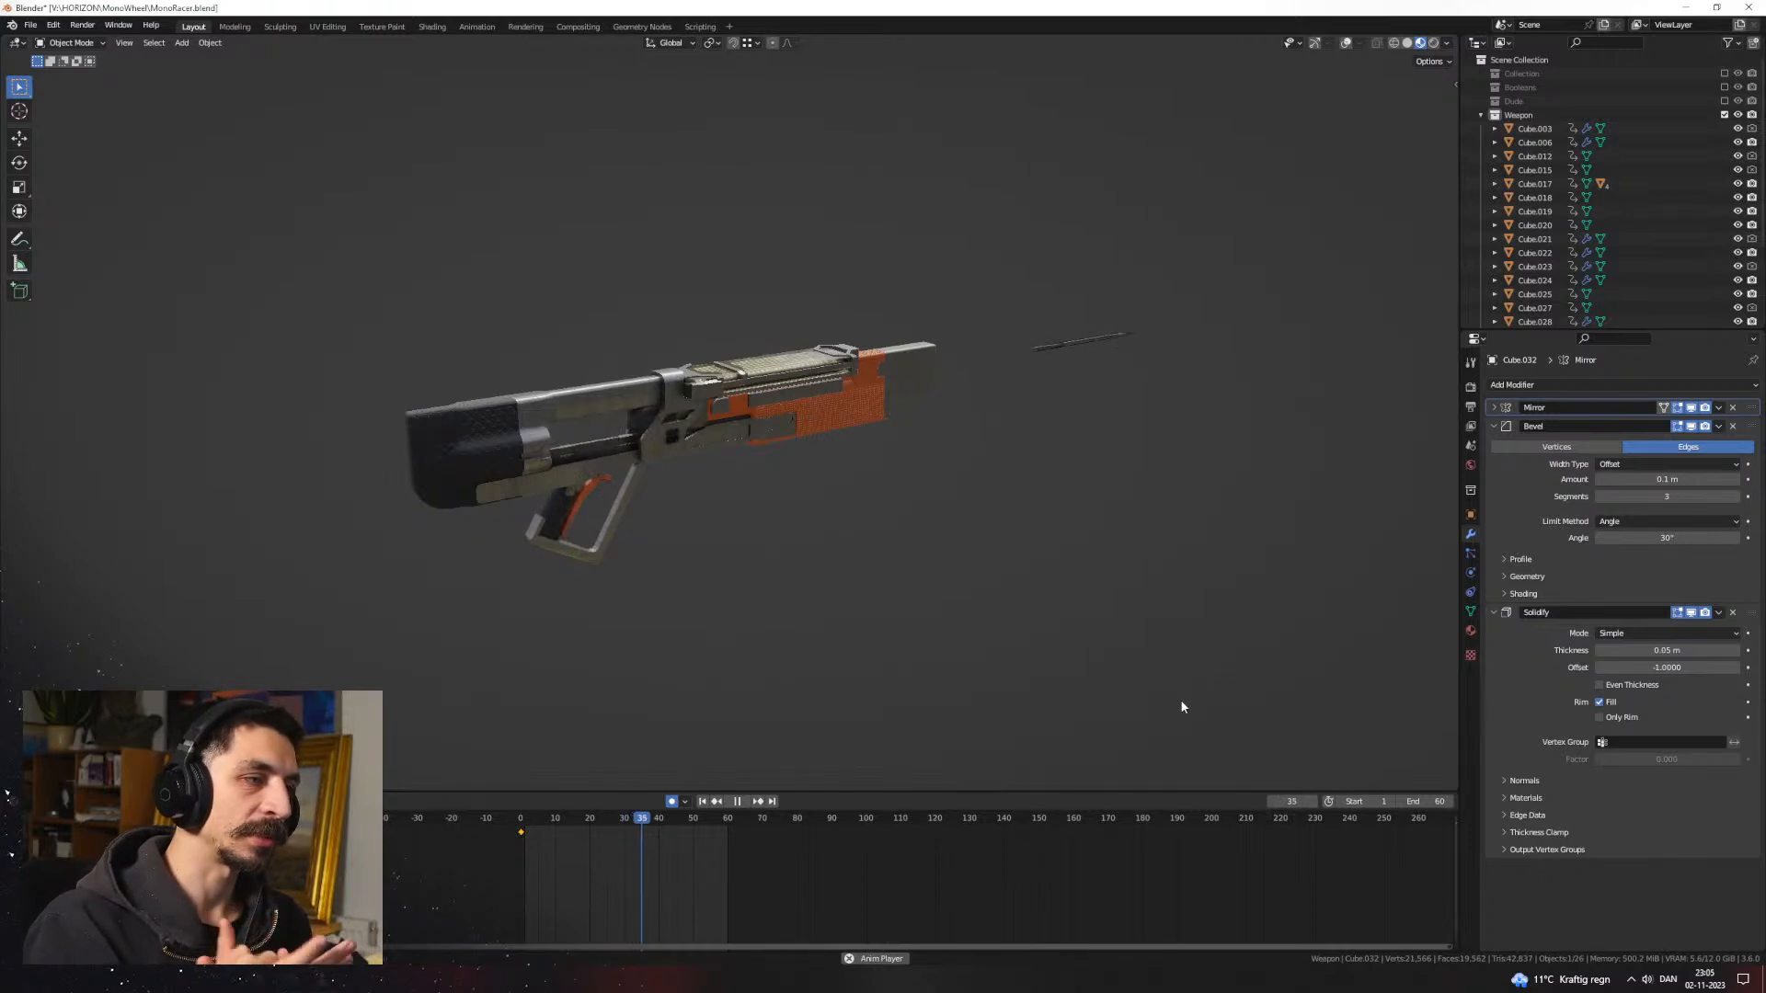
Step: Stop the playback and inspect the stacked rounds in their holder up close
middle_click_drag(883, 597, 776, 540)
key("space")
scroll(810, 540, "up", 5)
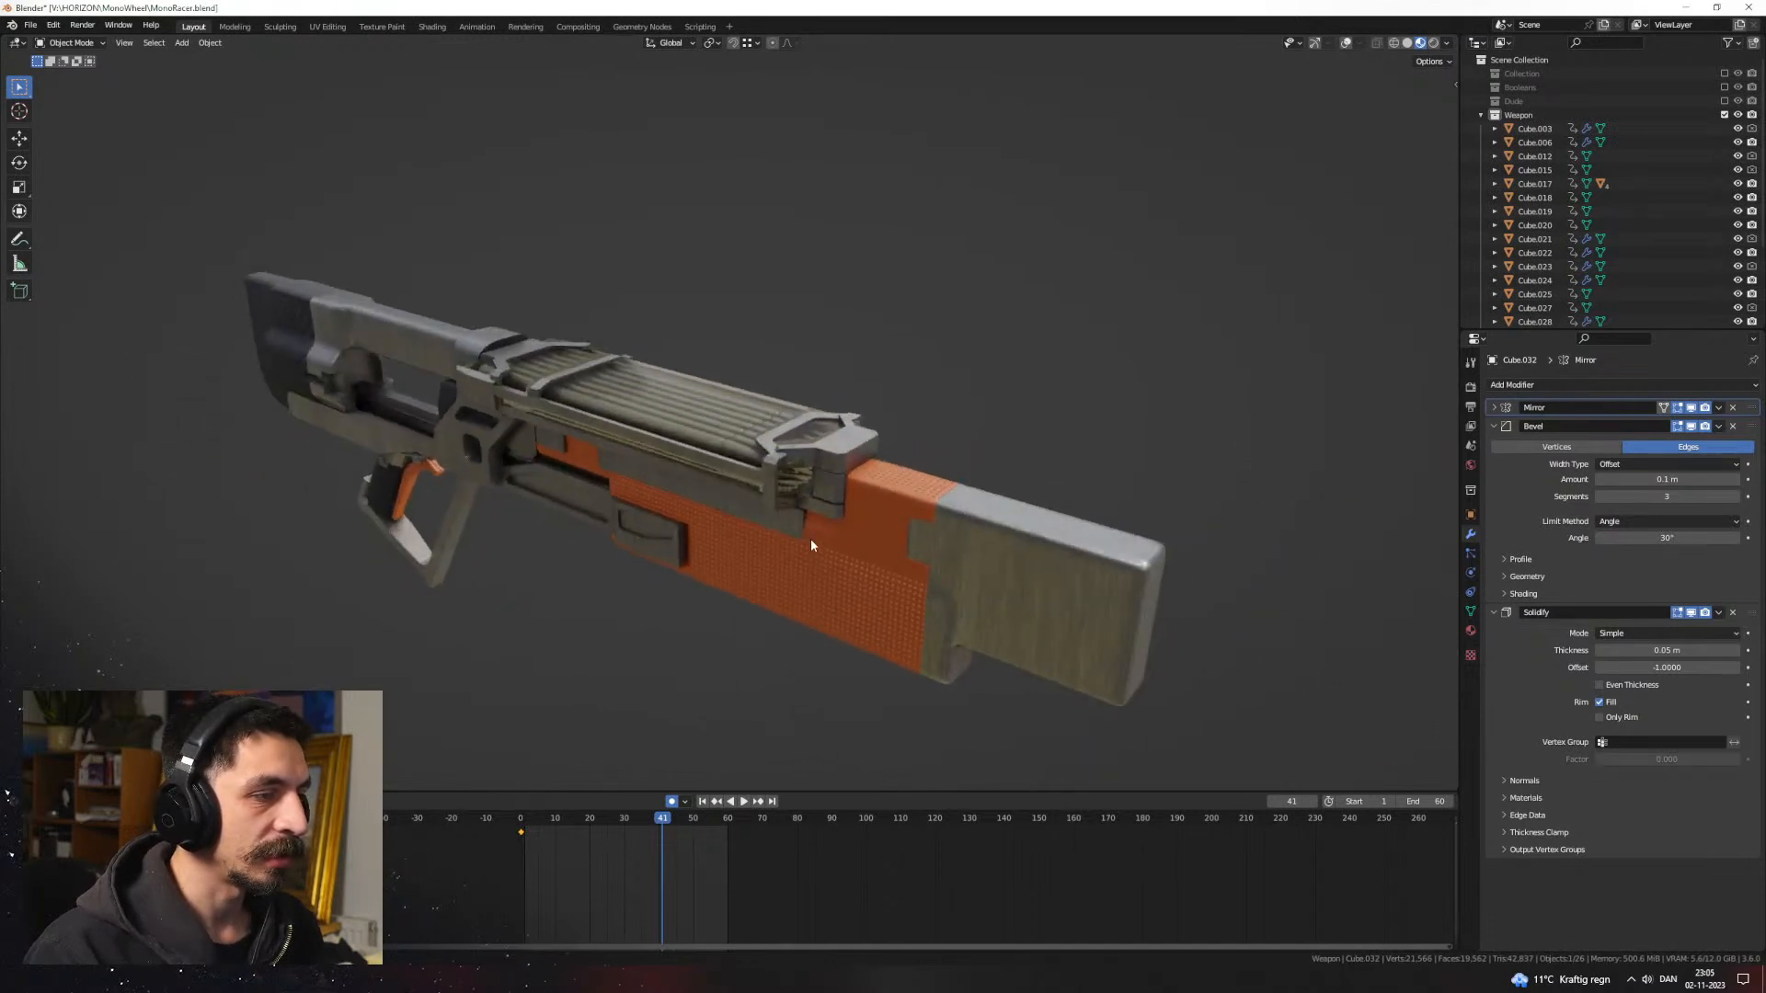
key("ctrl+z")
key("ctrl+z")
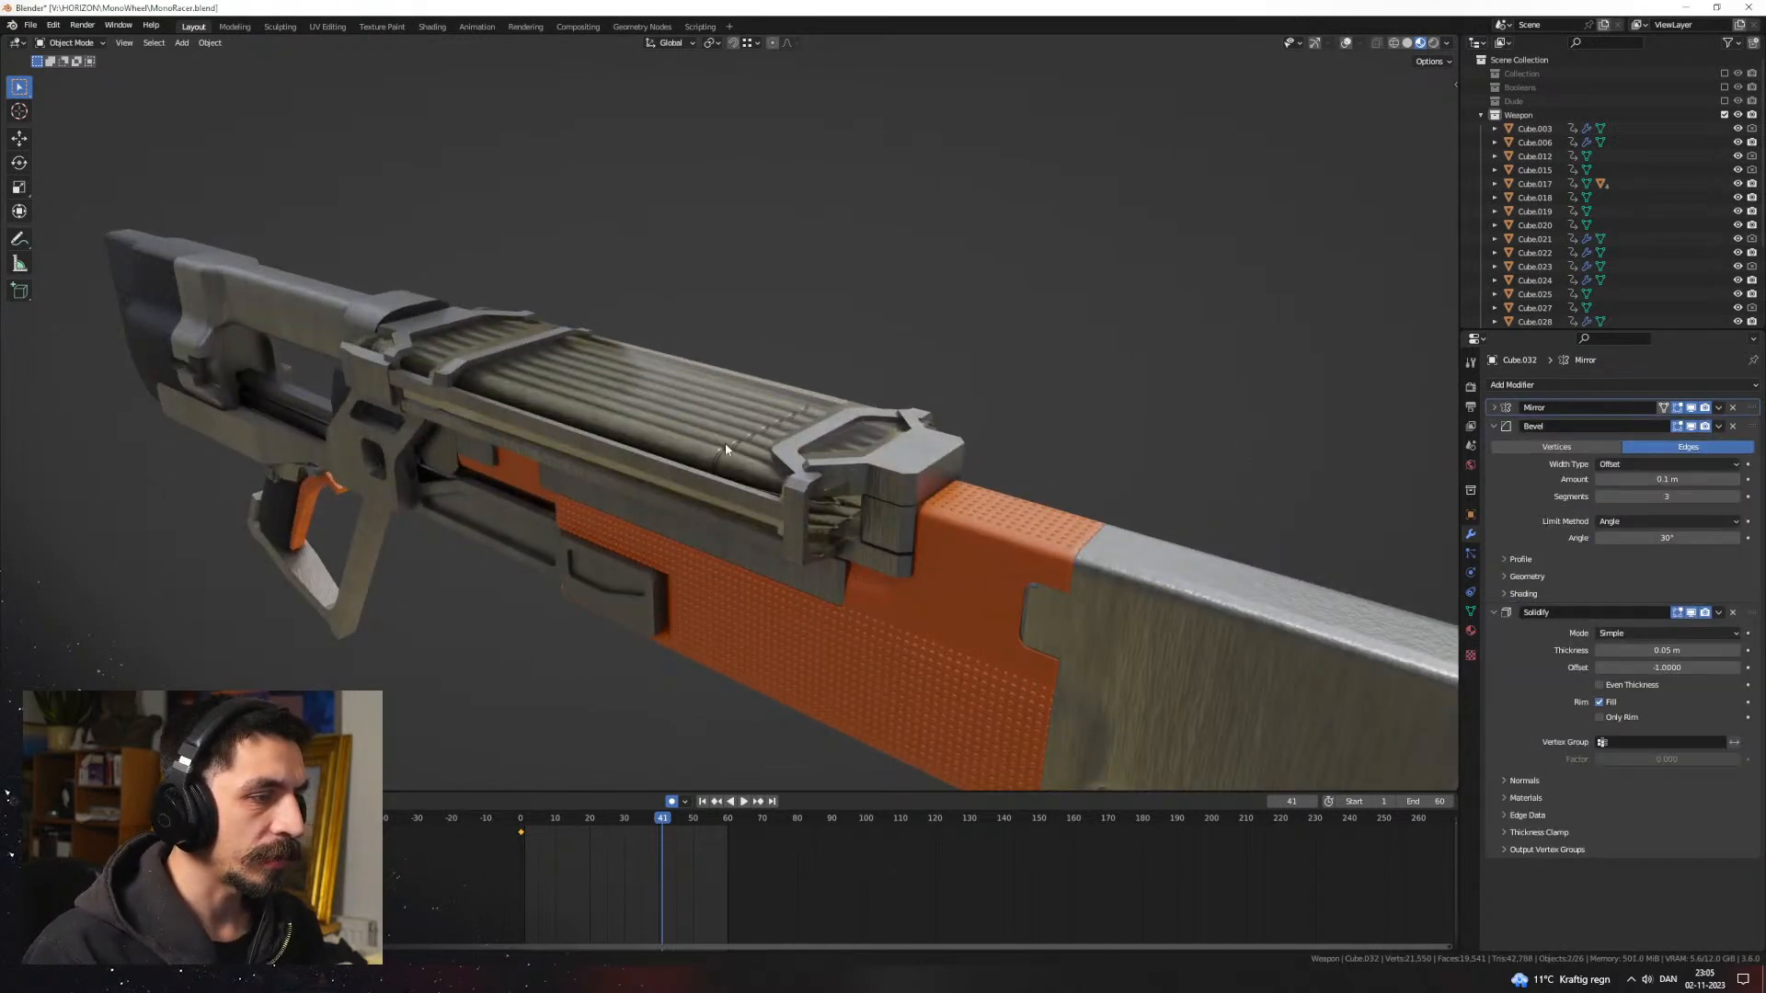
Step: Show the overlays, parent the selected ammo holder to the shell around the rounds, and test the link with a cancelled move
left_click(1345, 43)
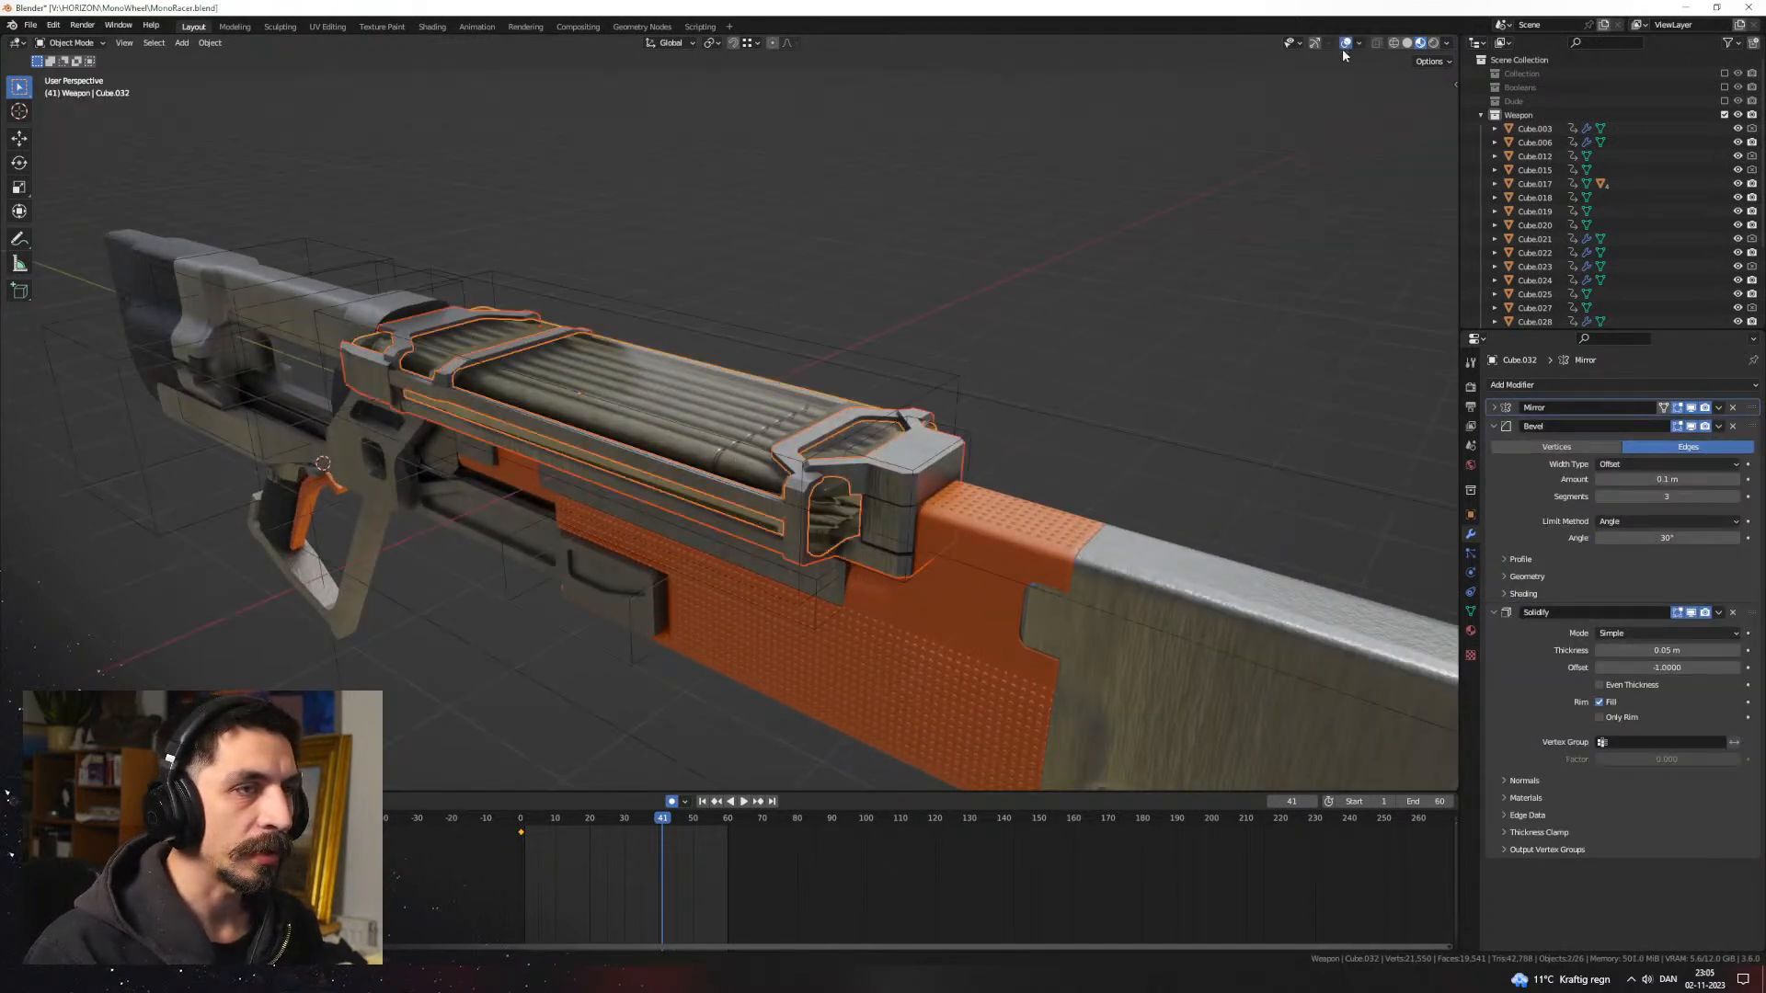
key("ctrl+p")
left_click(655, 422)
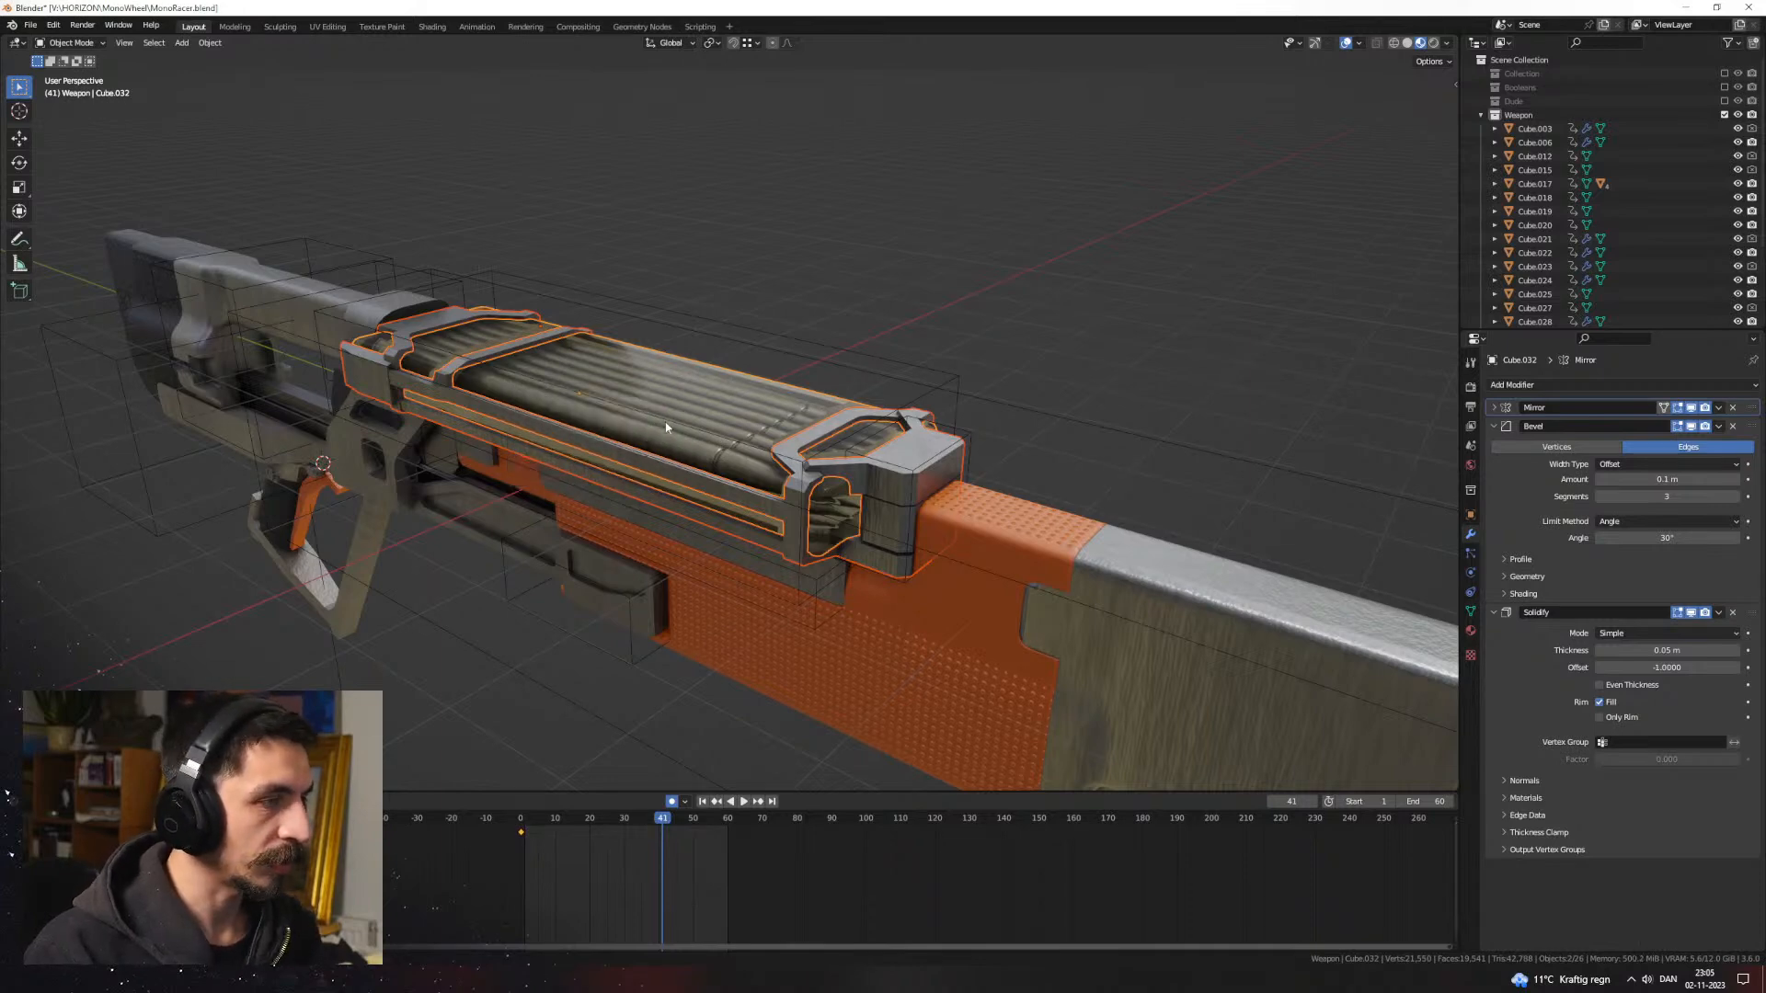
middle_click_drag(667, 423, 957, 420)
key("g")
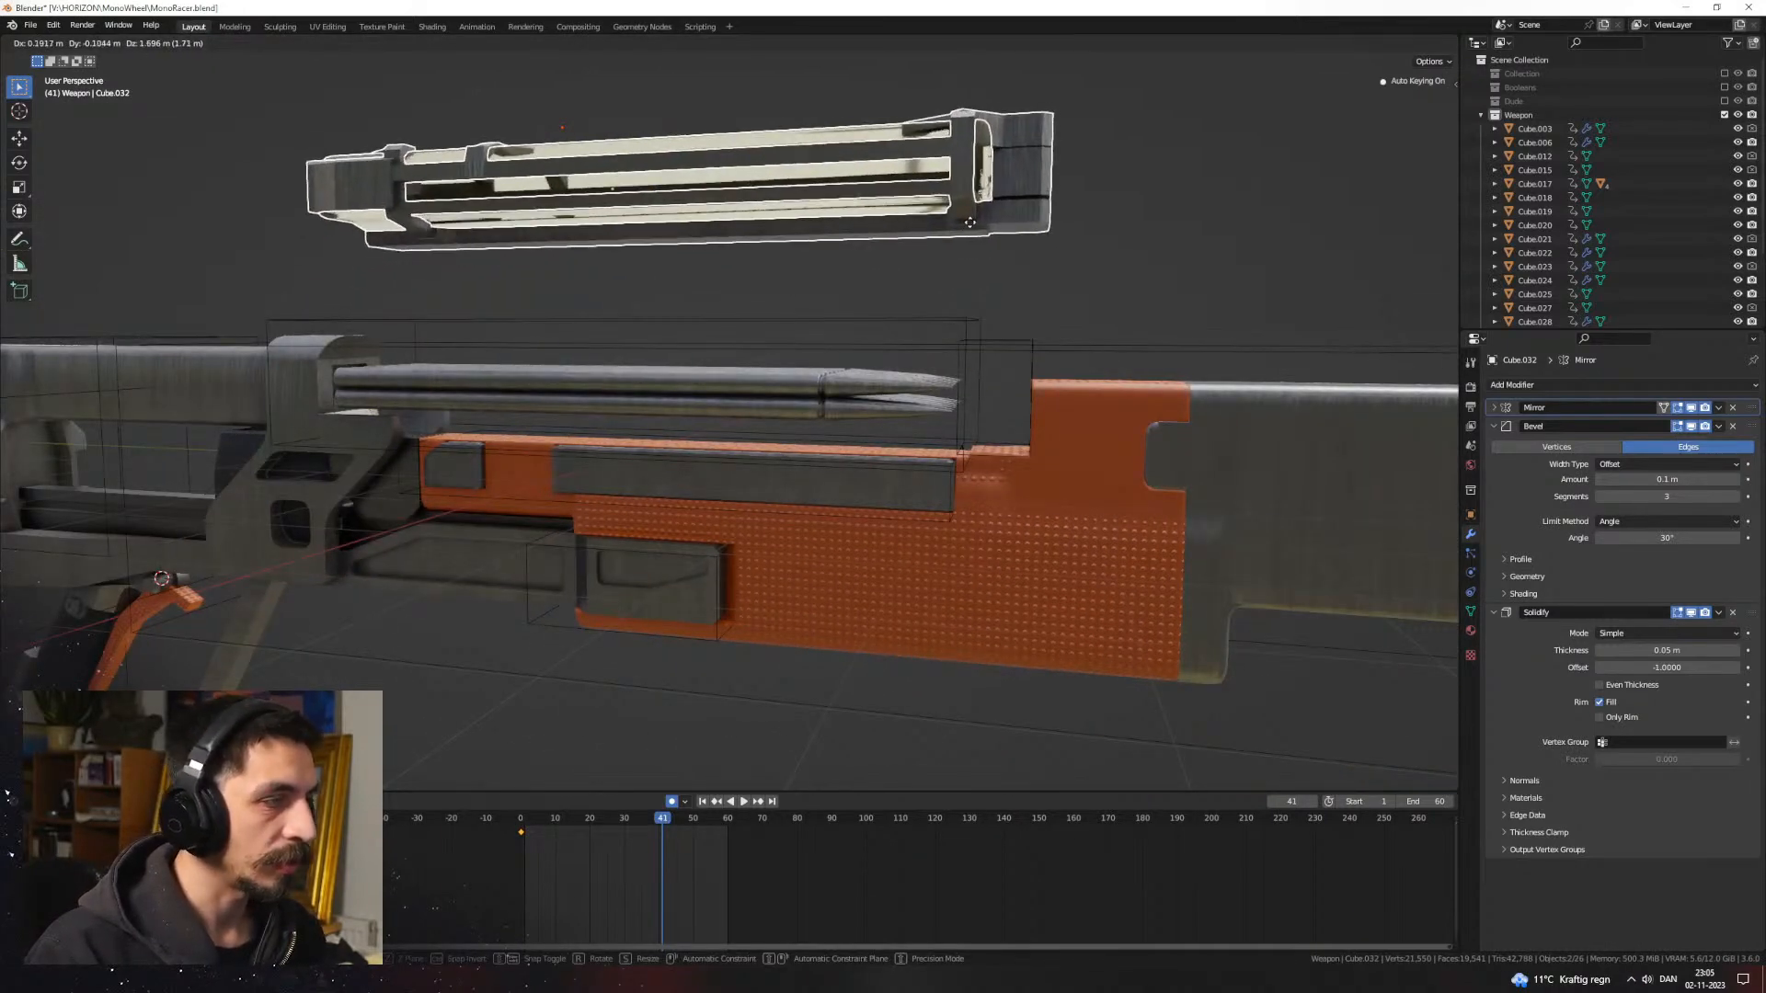
key("Escape")
Step: In wireframe view, select the rounds with the surrounding shell as the active object and parent them to it
key("z")
left_click(786, 402)
left_click(858, 410)
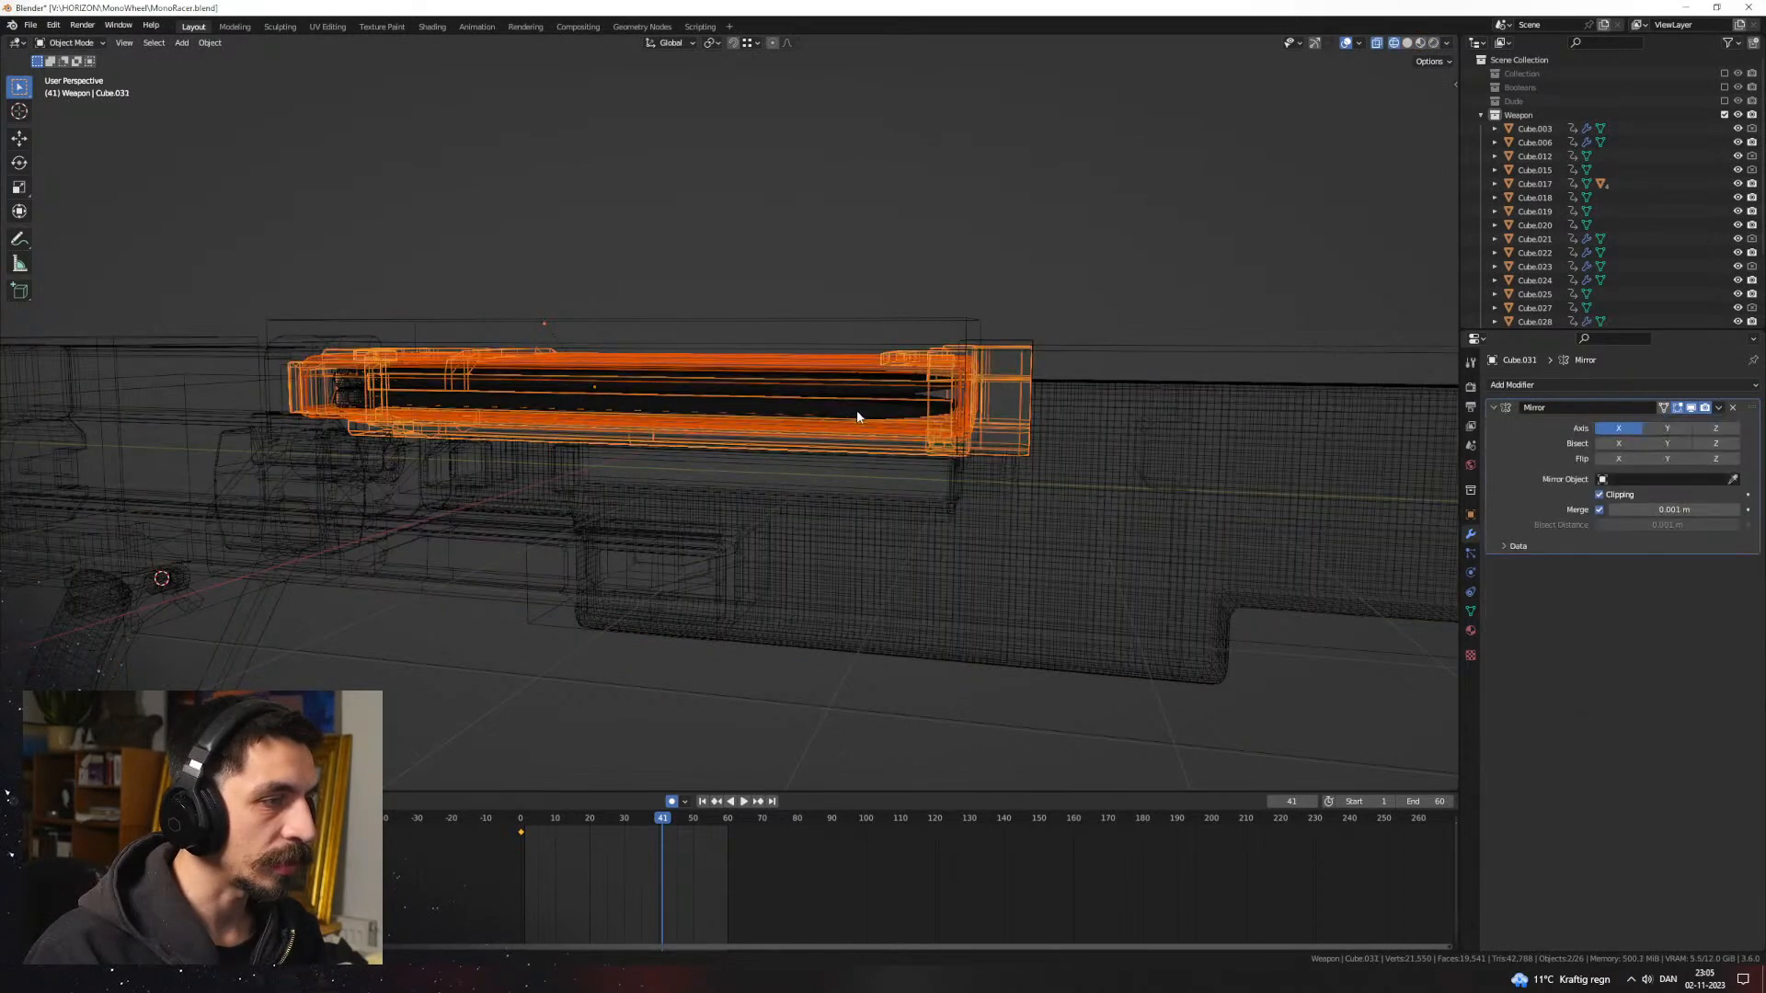
left_click(860, 416)
left_click(993, 450)
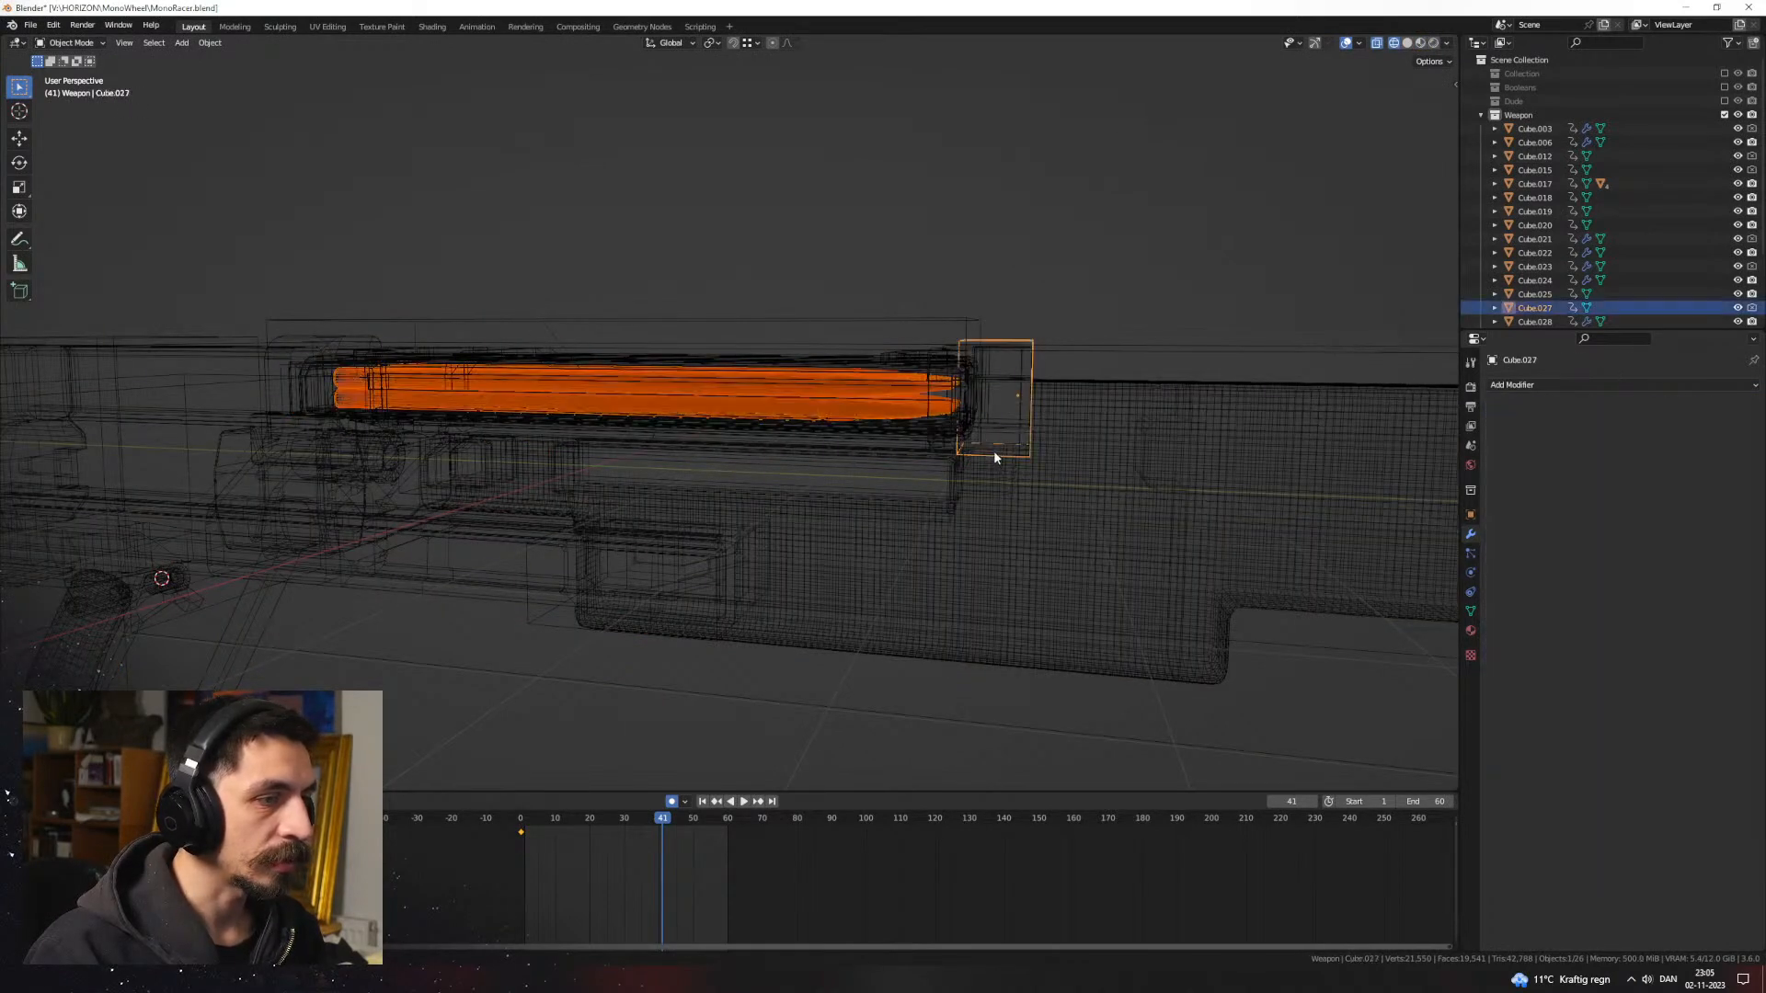
left_click(994, 450)
middle_click_drag(993, 450, 898, 429)
left_click(846, 425)
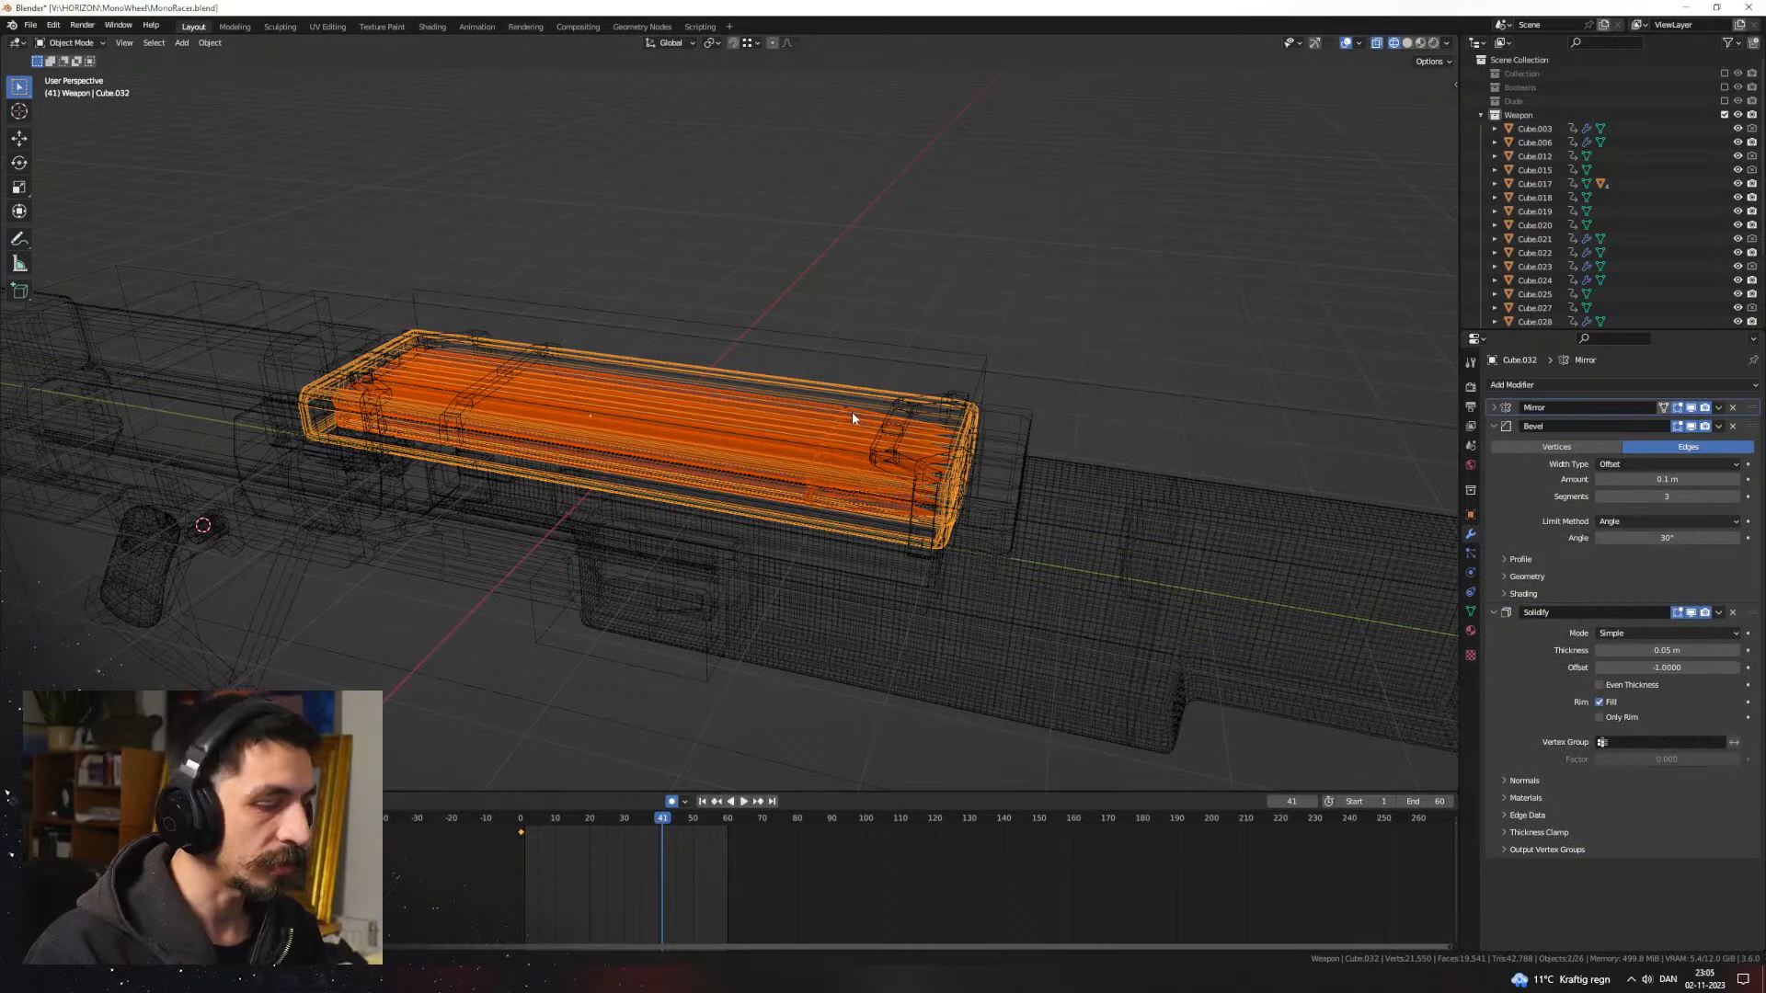
key("ctrl+p")
left_click(852, 412)
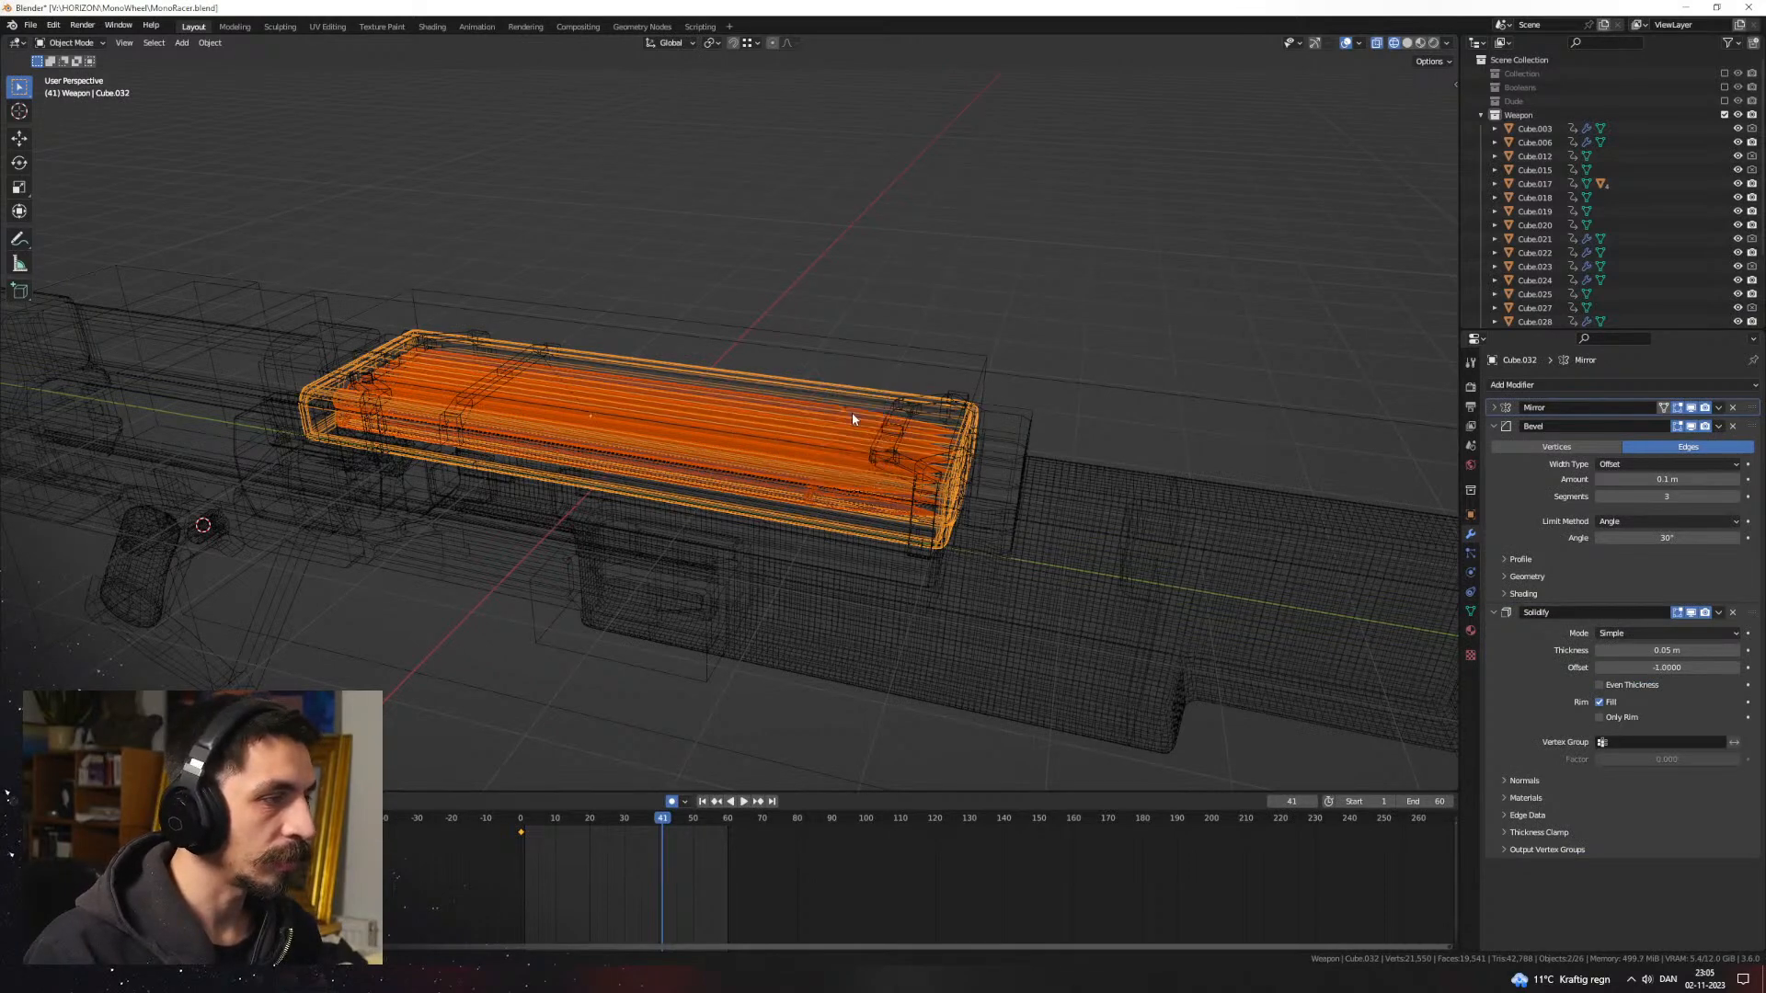
Step: Return to material preview shading and test-move the shell to check which ammo parts follow it
key("shift+z")
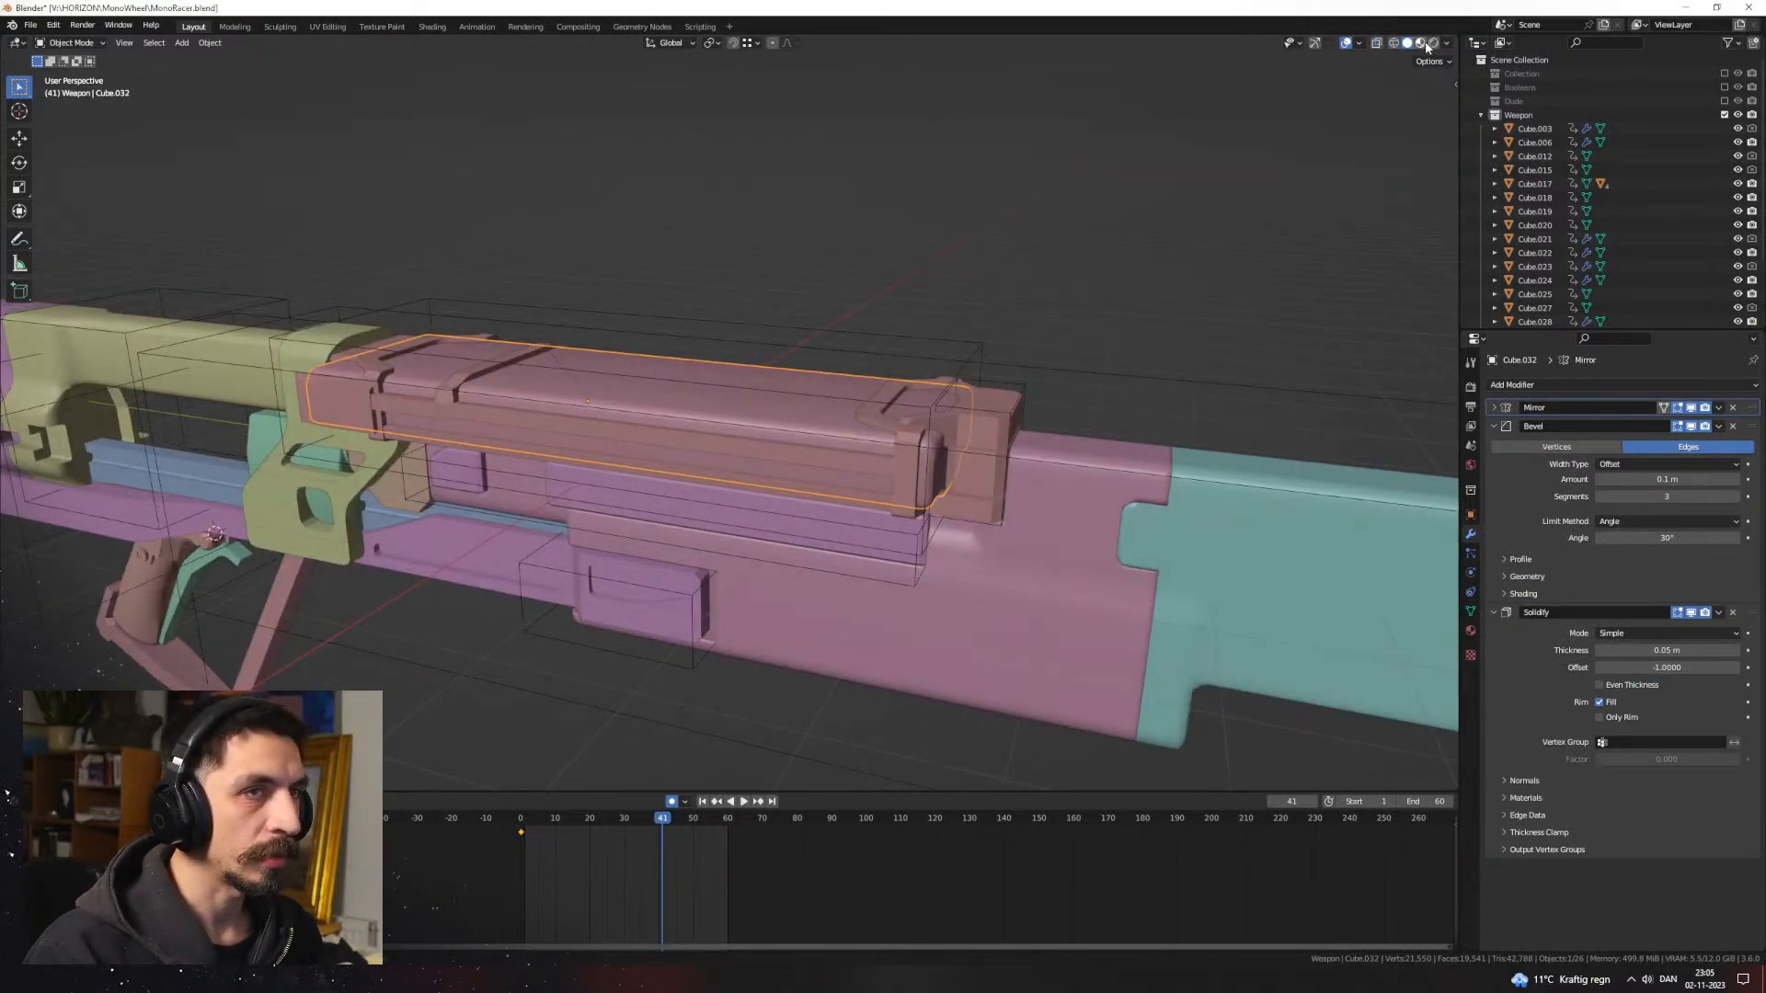
left_click(1428, 44)
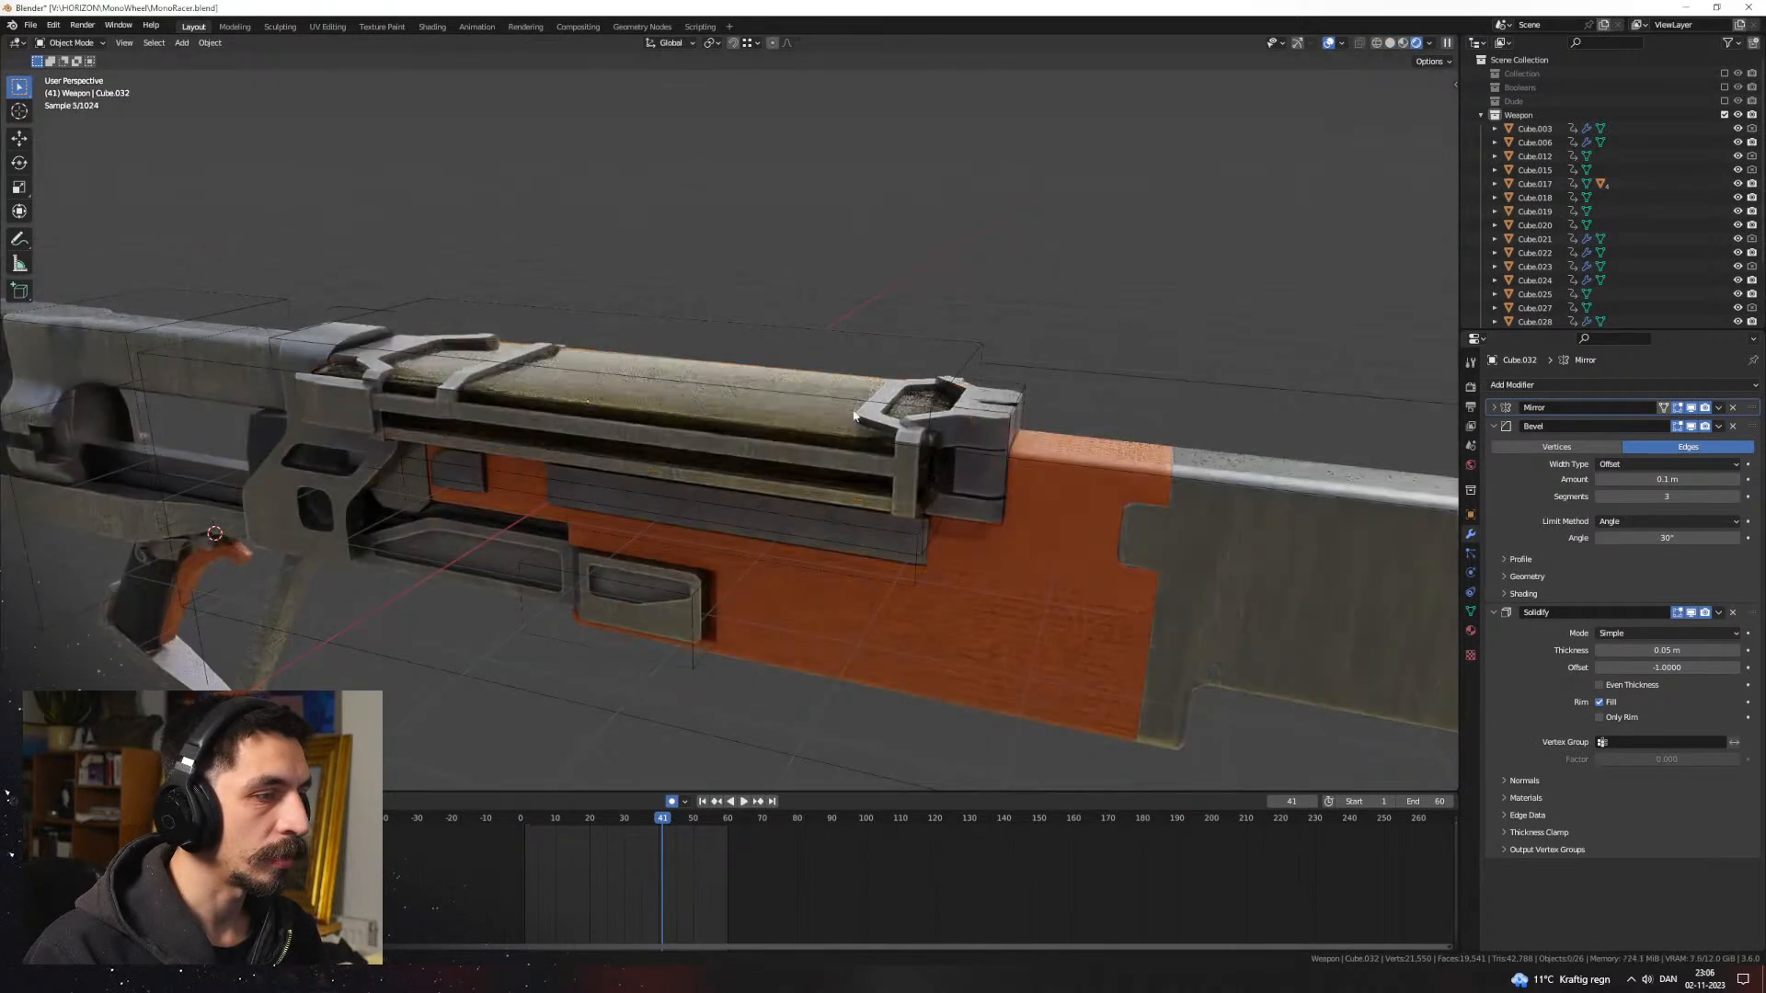
left_click(1402, 44)
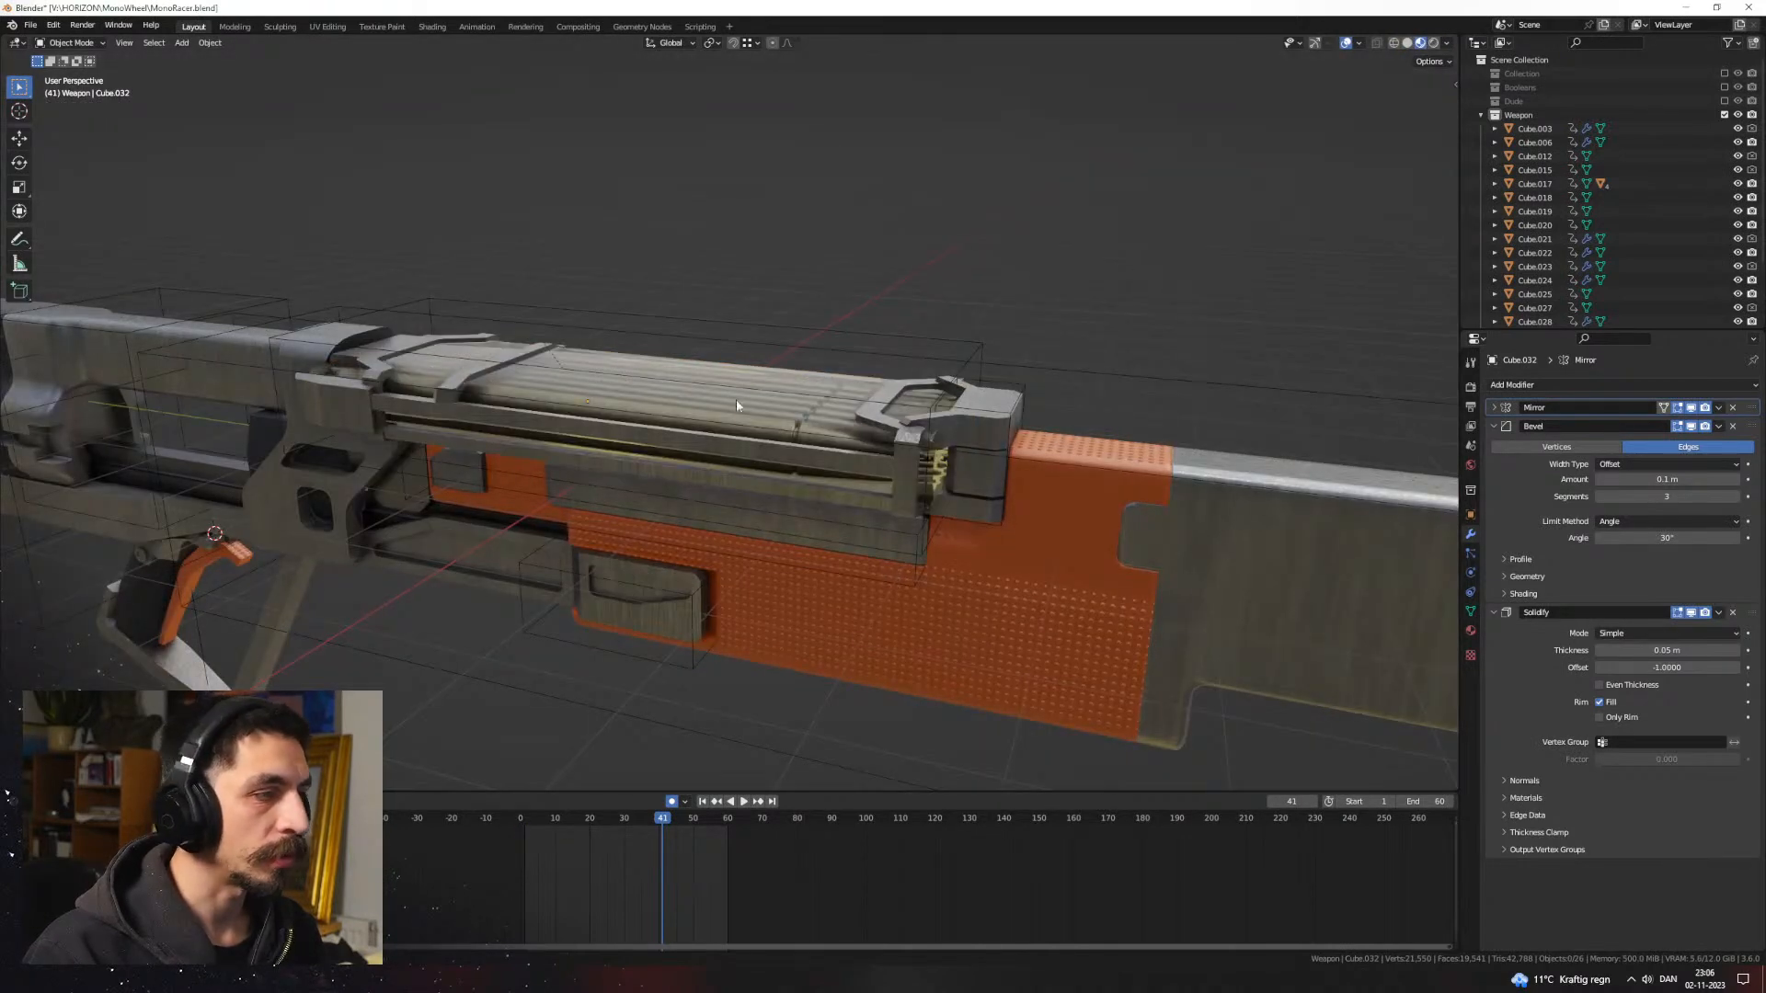
left_click(736, 399)
key("g")
right_click(815, 262)
middle_click_drag(865, 386, 846, 431)
left_click(730, 319)
left_click(846, 431)
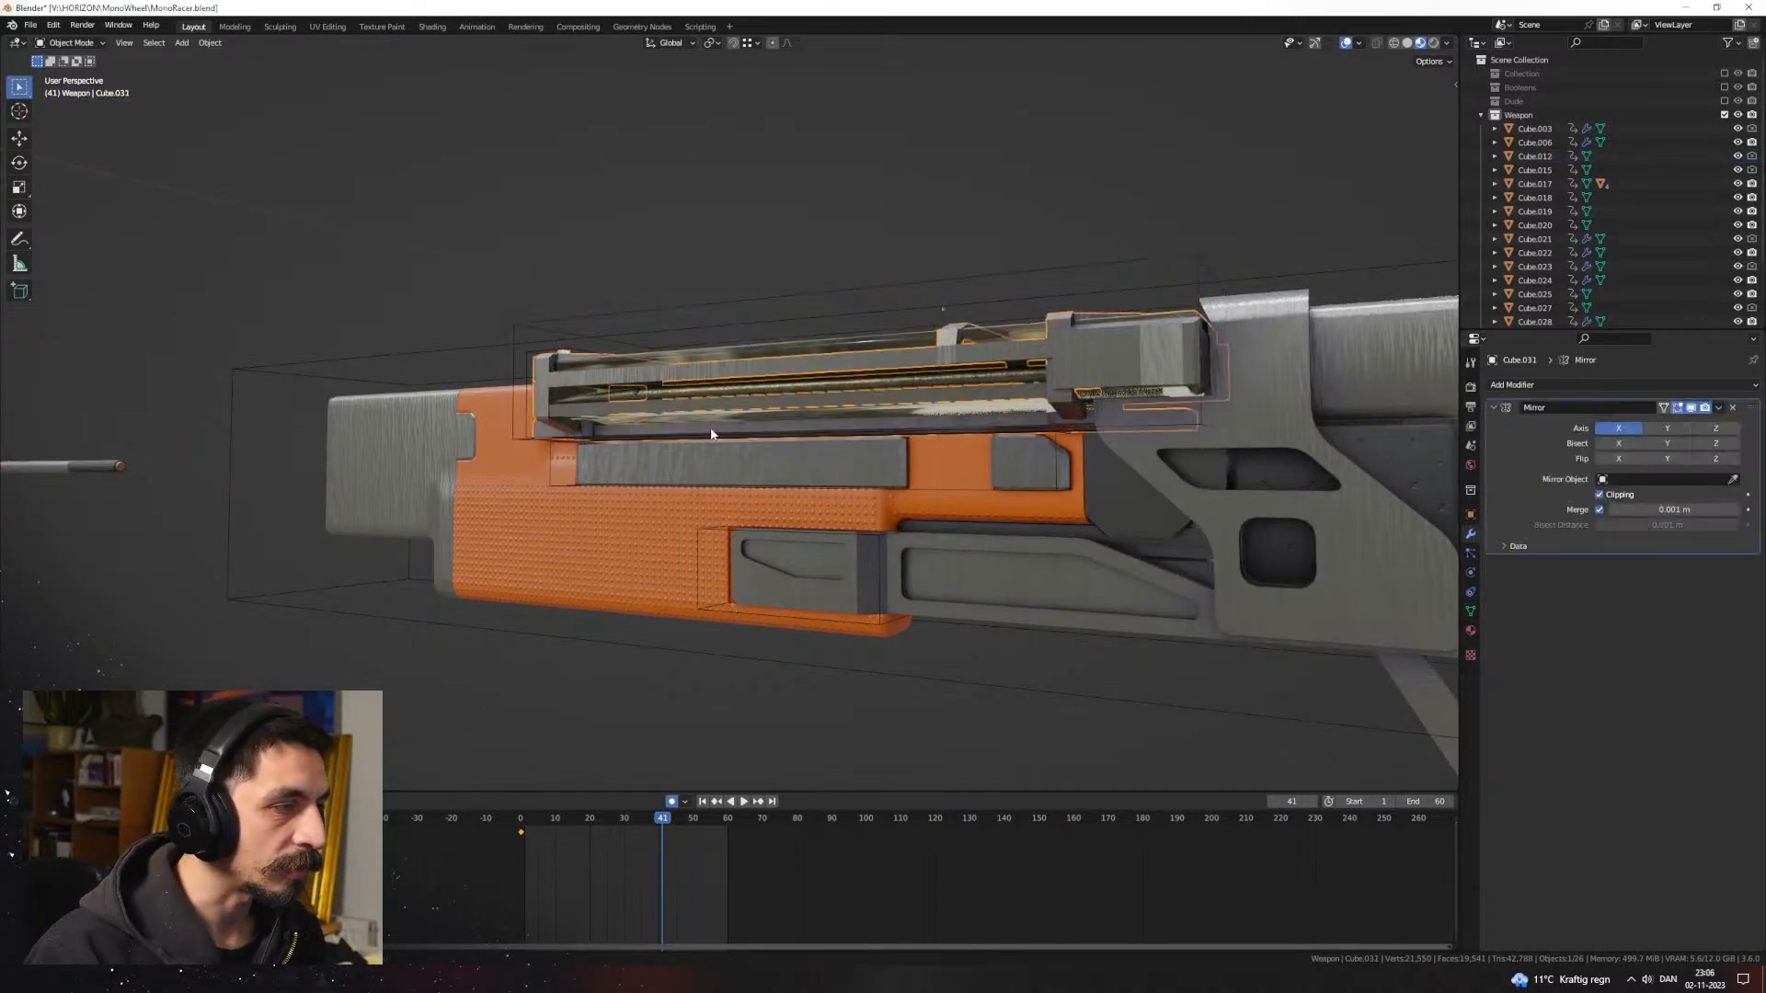
Step: Try raising the ammo holder about 1.2 m along Z, and undo the move
middle_click_drag(710, 433, 1003, 636)
left_click(822, 642)
middle_click_drag(822, 642, 985, 540)
left_click(924, 414)
middle_click_drag(924, 413, 972, 480)
key("g")
key("z")
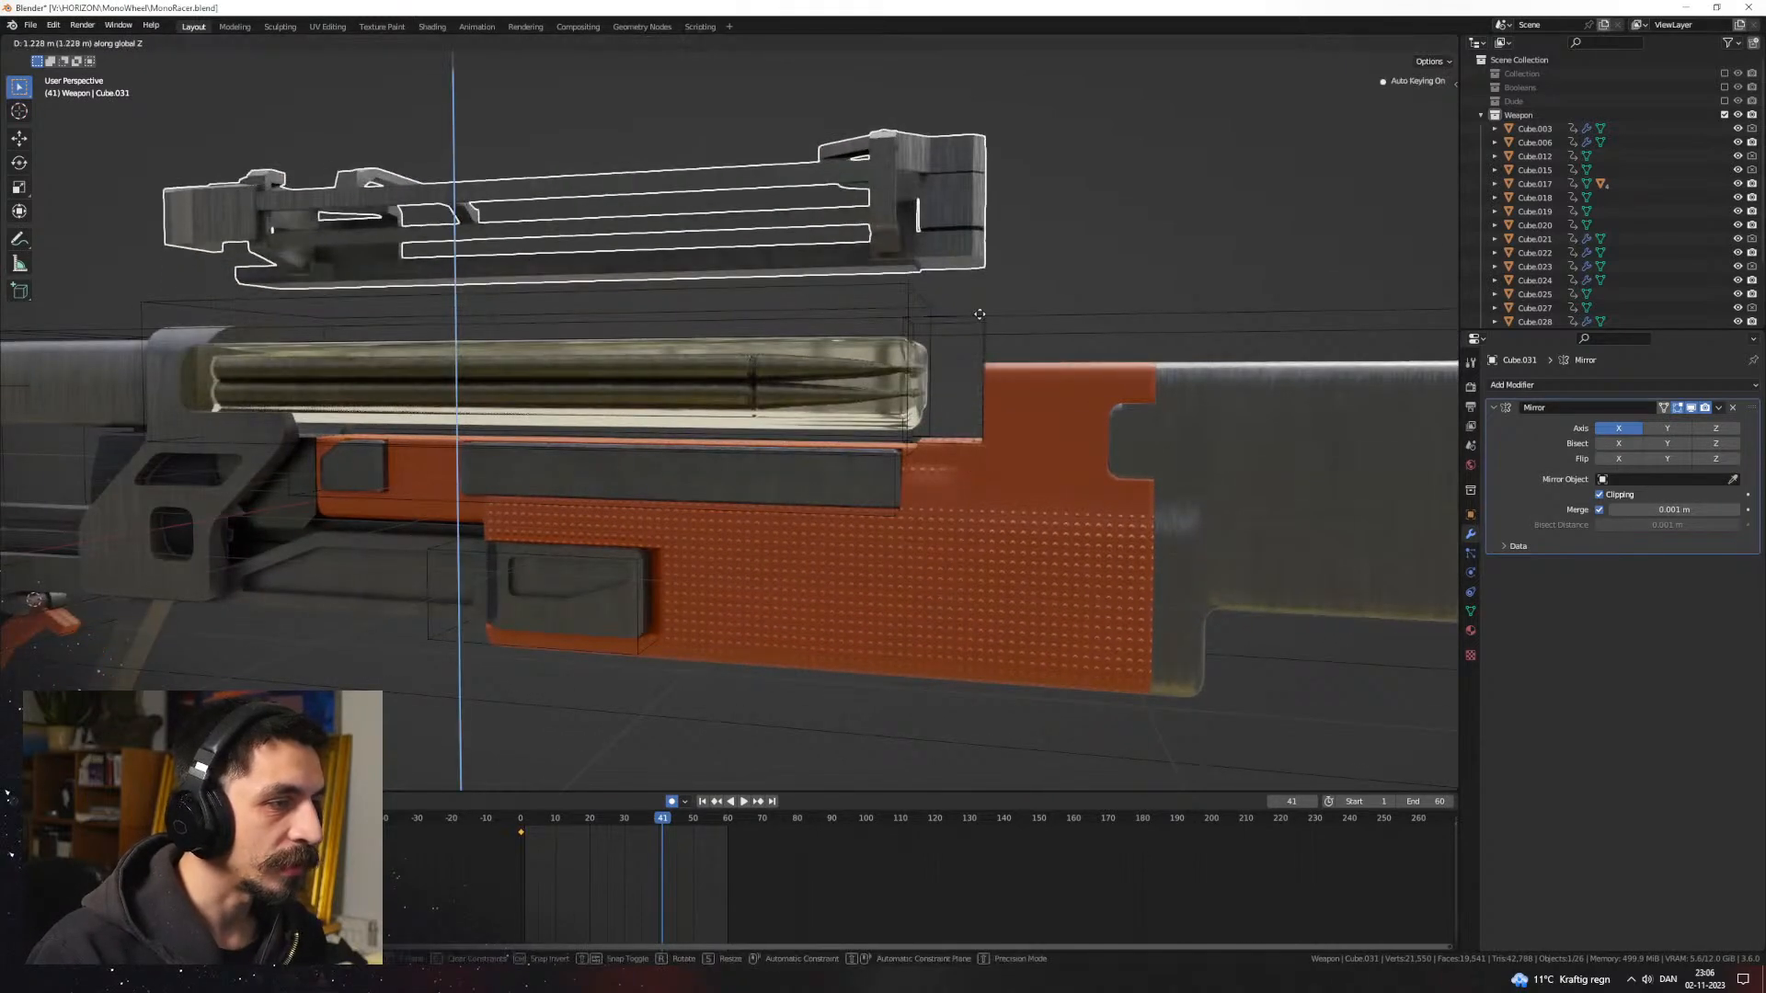
left_click(956, 366)
middle_click_drag(956, 366, 909, 433)
key("ctrl+z")
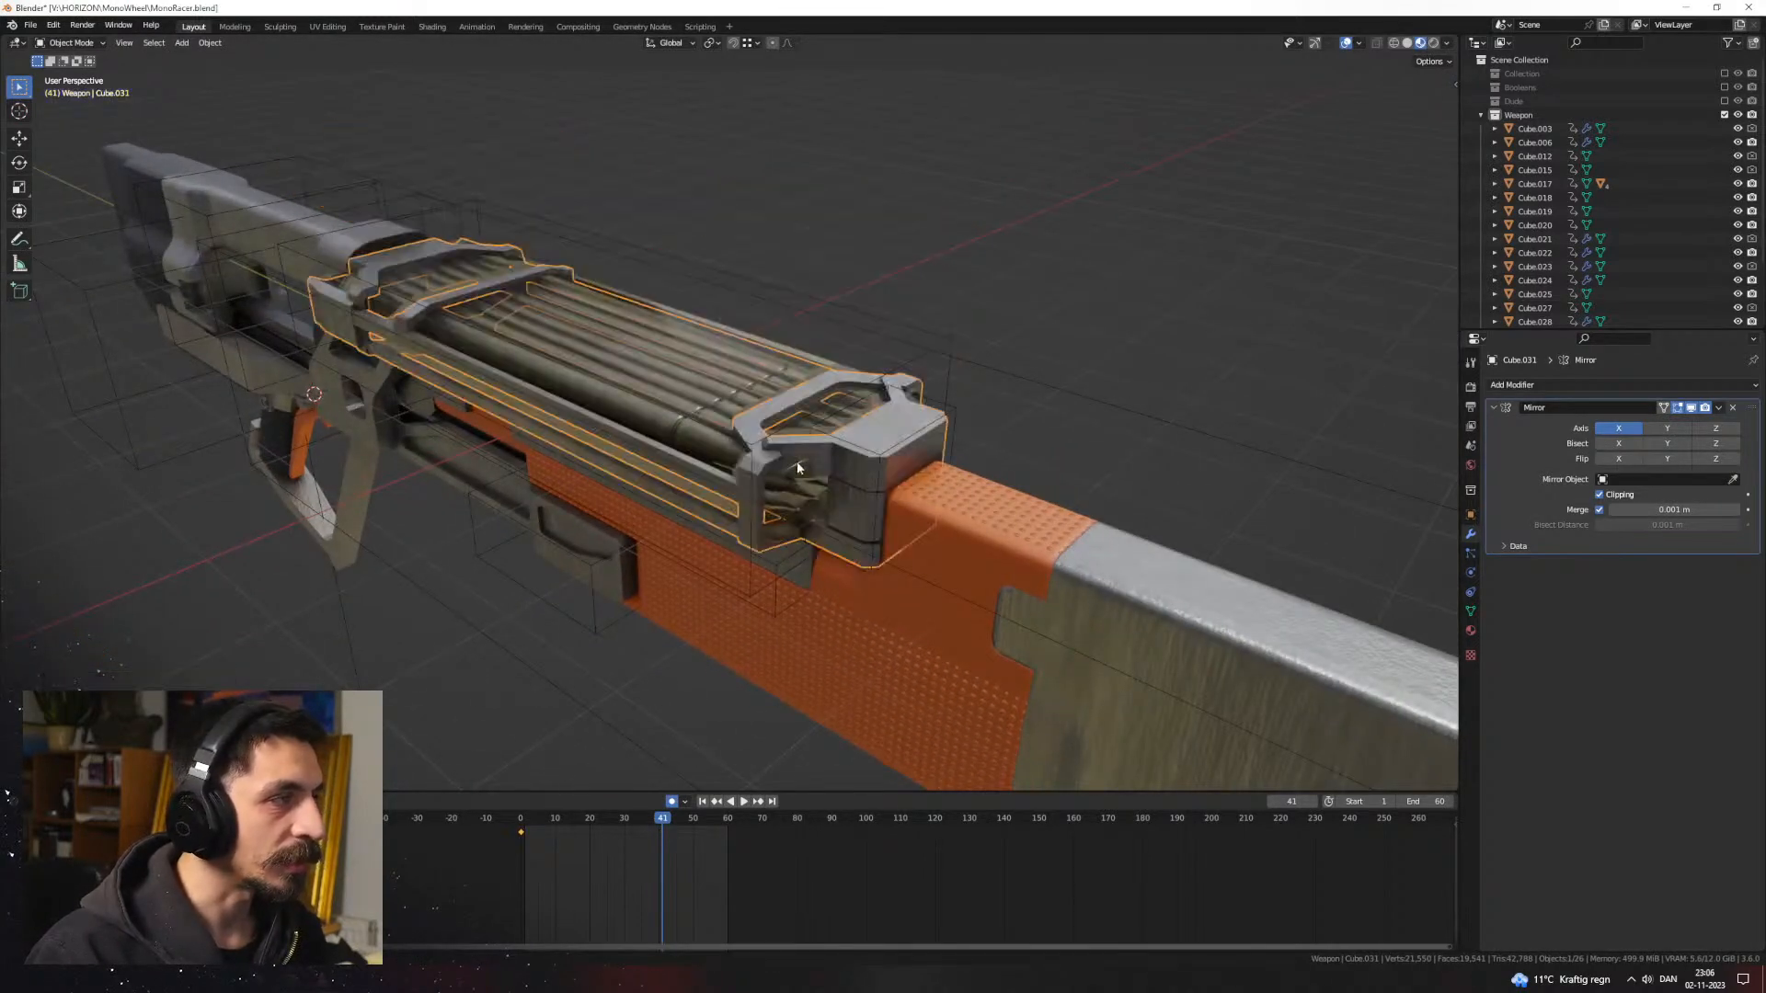
Step: Test-move the shell around the rounds along Z and check the ammo area from the side
left_click(729, 390)
key("g")
key("z")
middle_click_drag(675, 434, 821, 453)
scroll(821, 452, "up", 1)
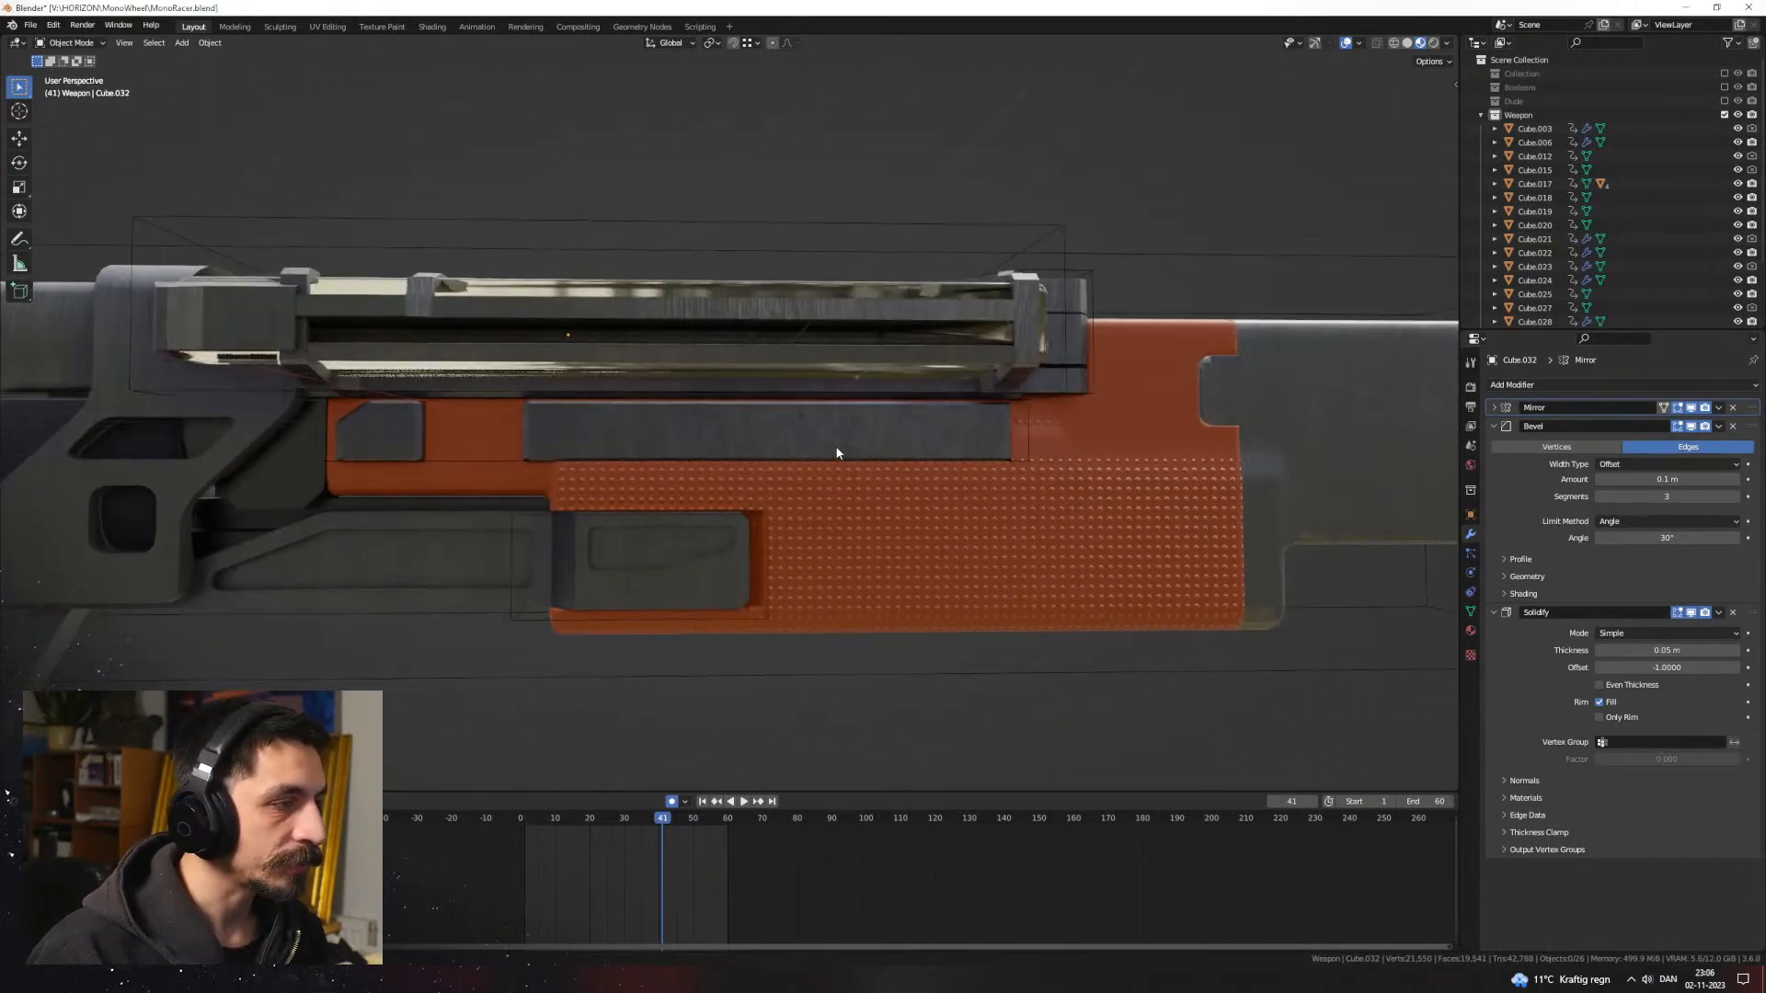
Step: Test-move the cutter box beside the round tips and the part beneath the holder along Z, cancelling each move
left_click(1094, 285)
key("g")
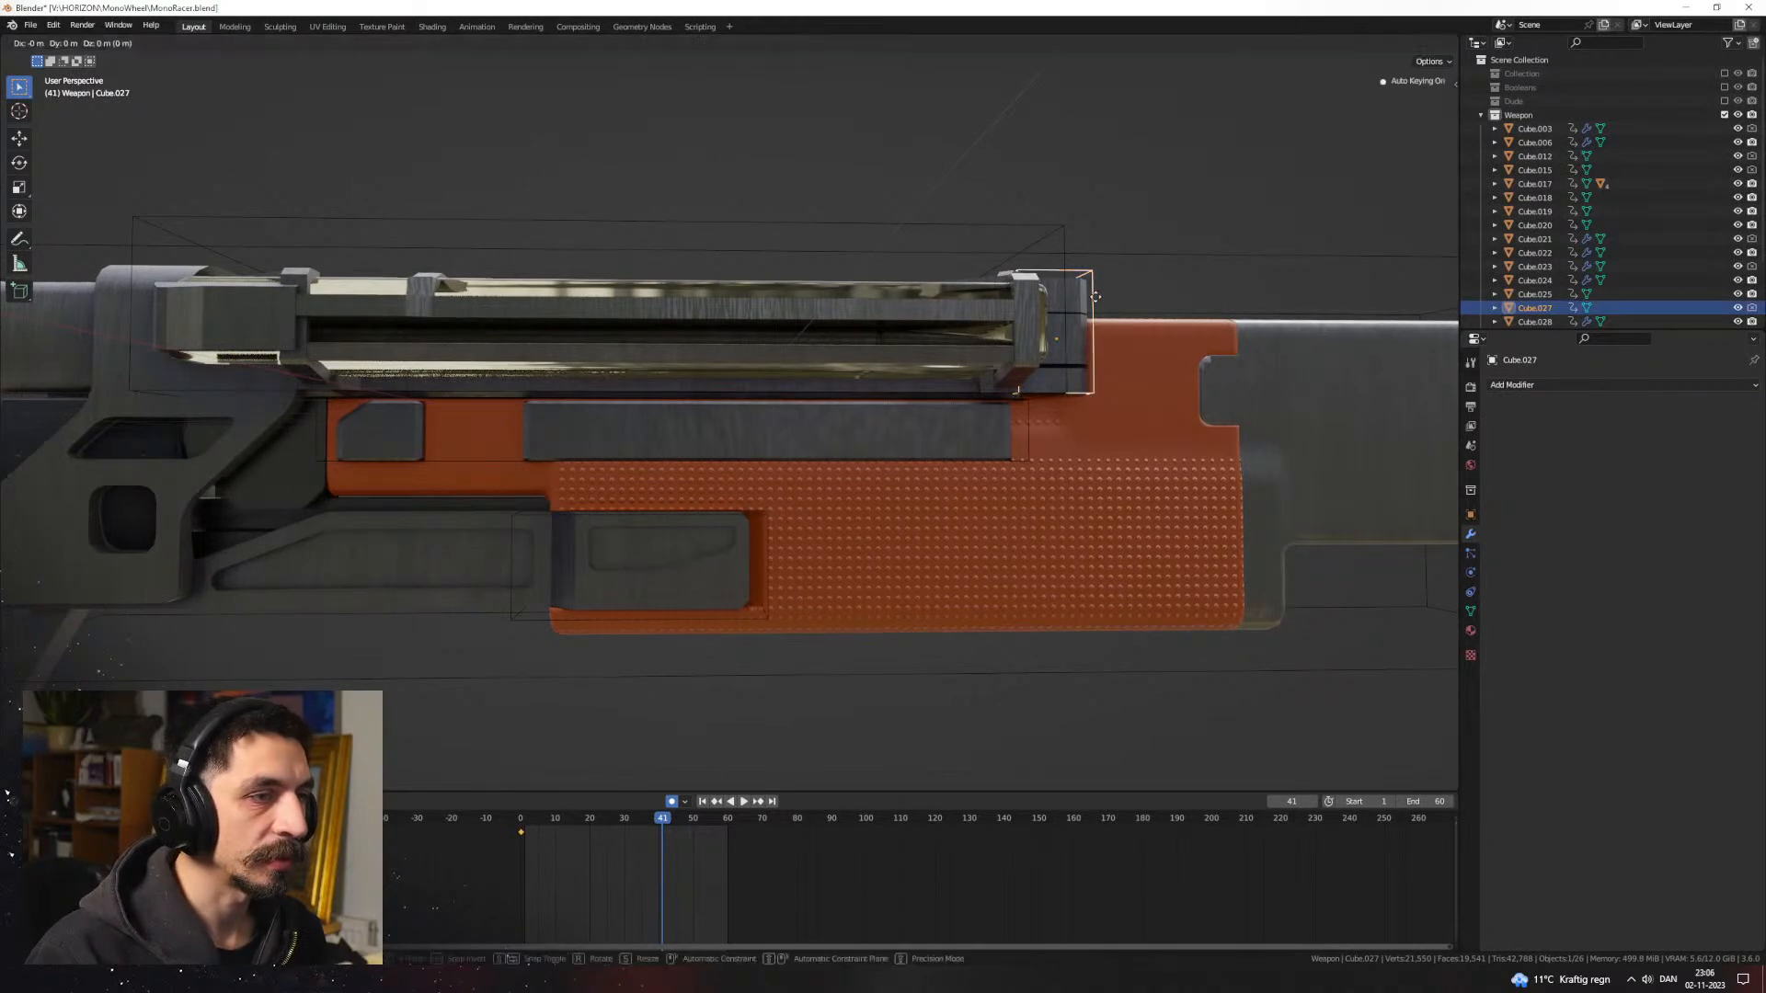
key("z")
right_click(1024, 401)
left_click(1029, 405)
left_click(978, 400)
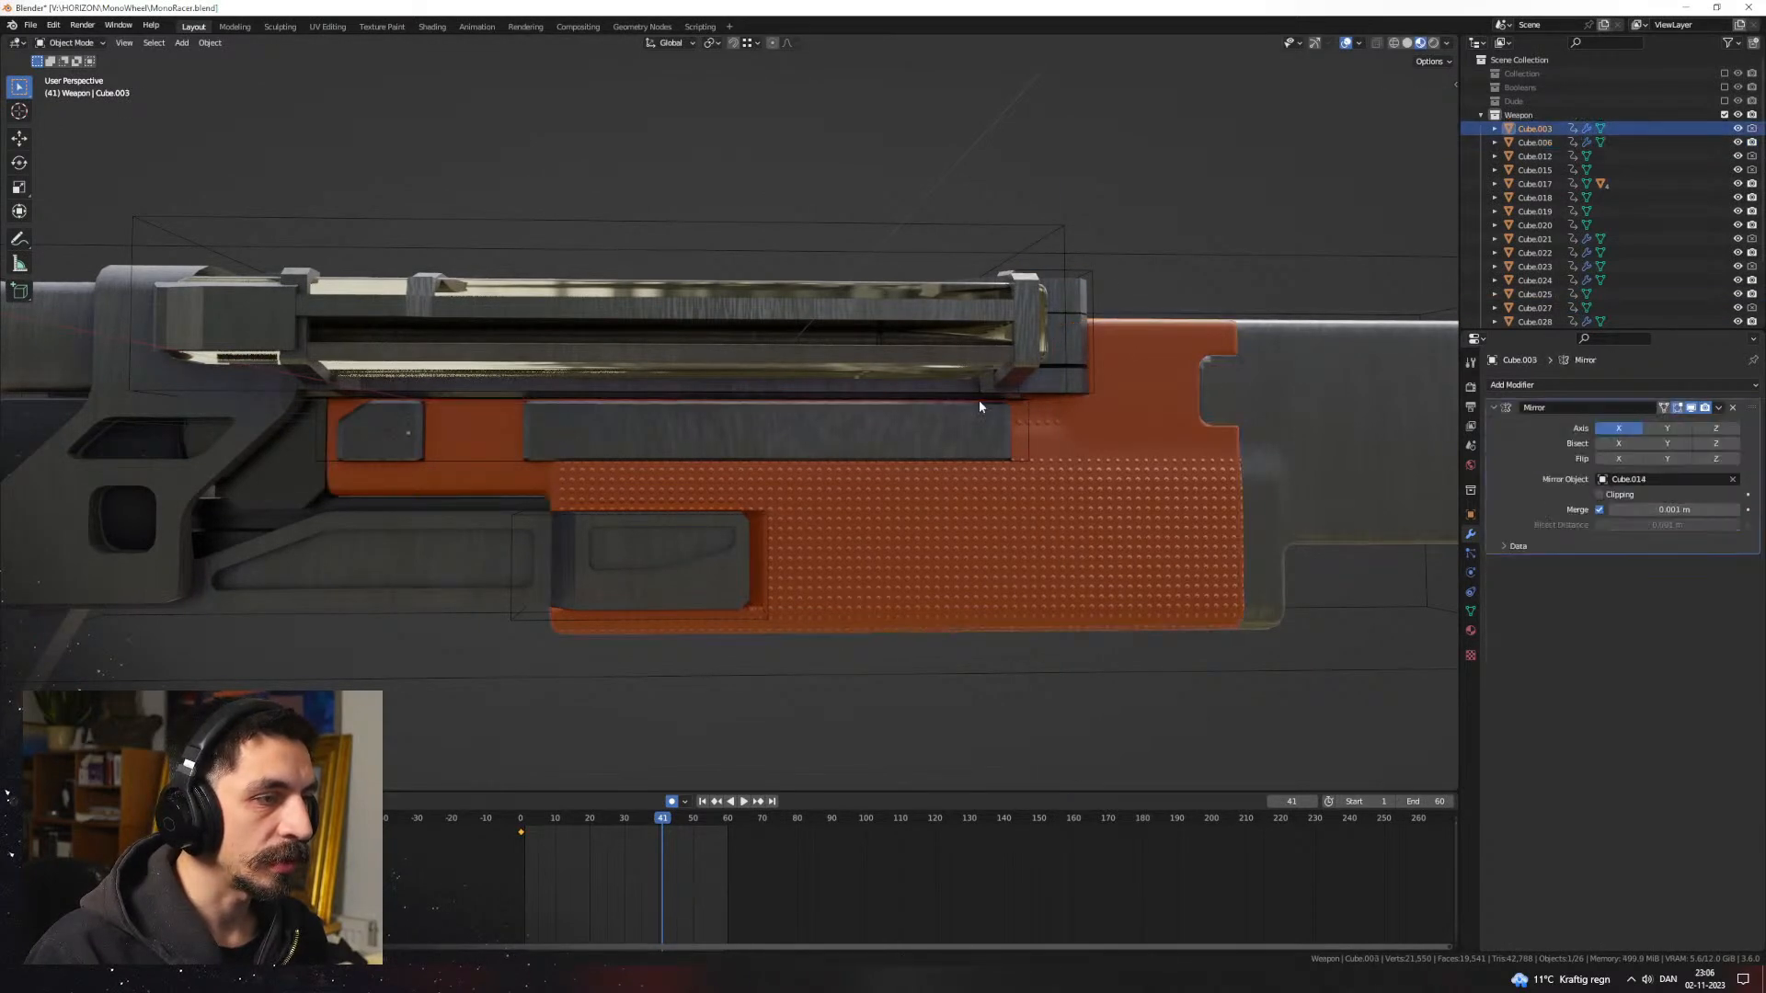
left_click(973, 395)
key("g")
key("z")
right_click(957, 299)
Step: Try raising the ammo assembly along Z by its parent shell, and undo the move
left_click(951, 289)
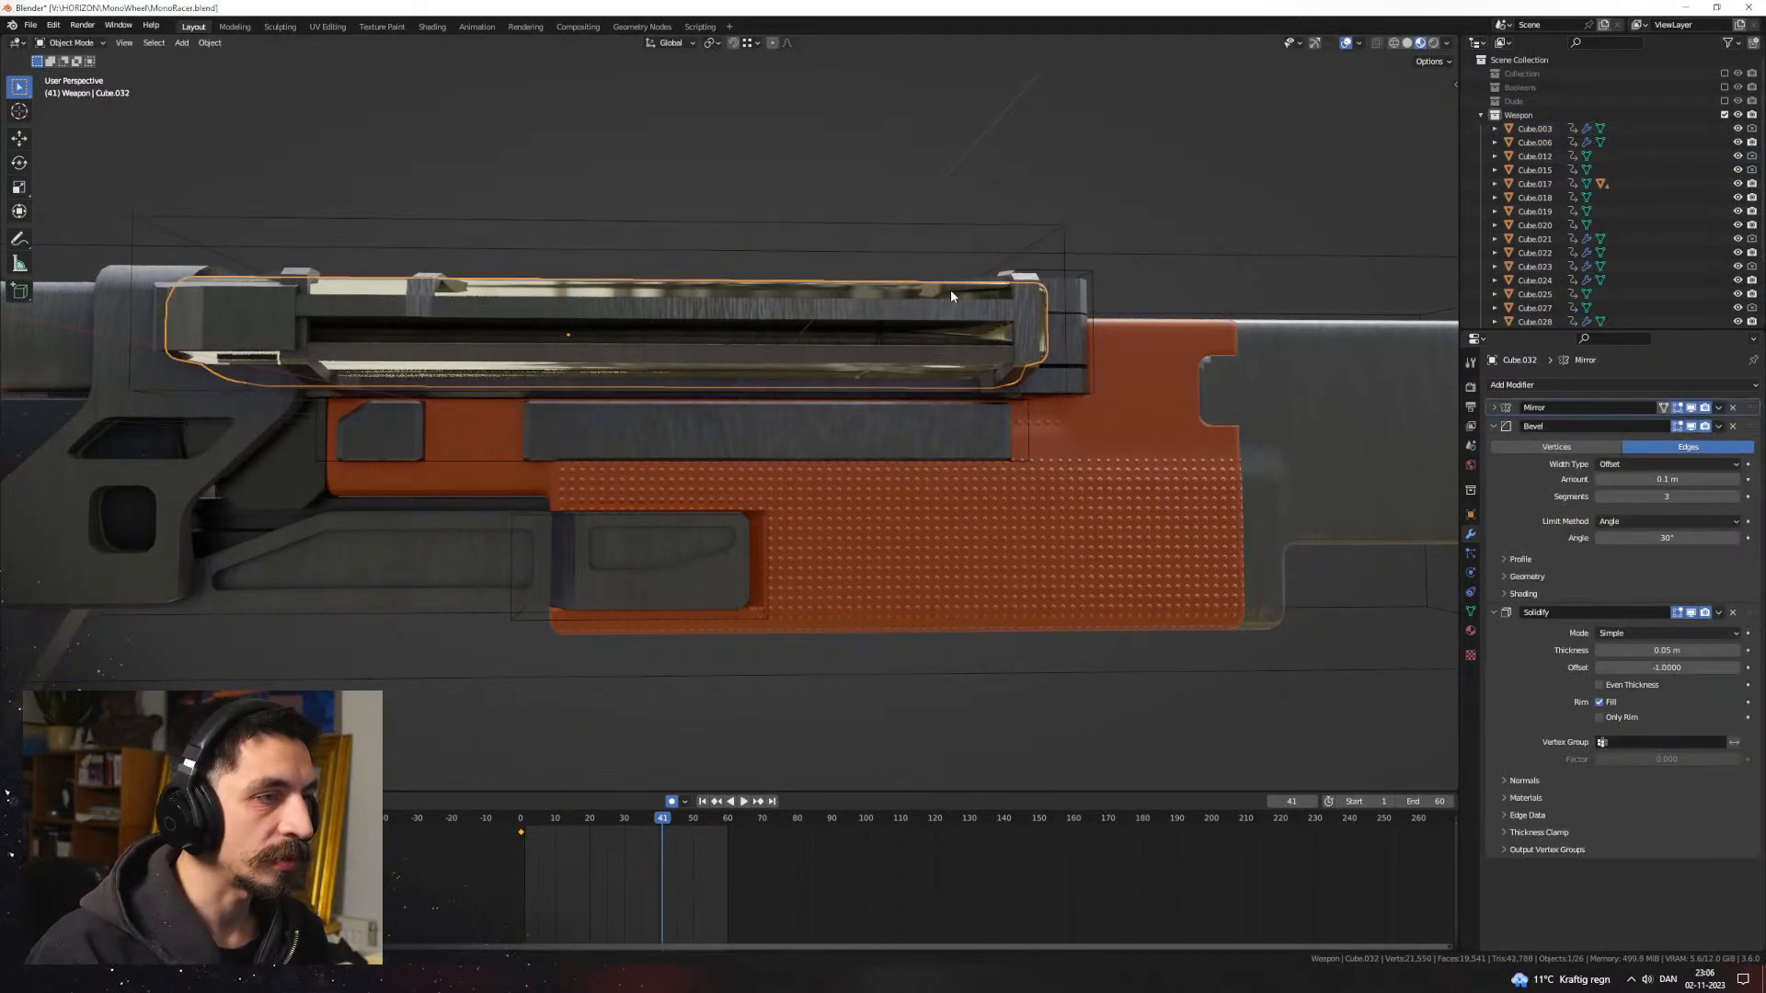
key("g")
key("z")
left_click(991, 165)
middle_click_drag(991, 165, 868, 453)
key("ctrl+z")
key("ctrl+z")
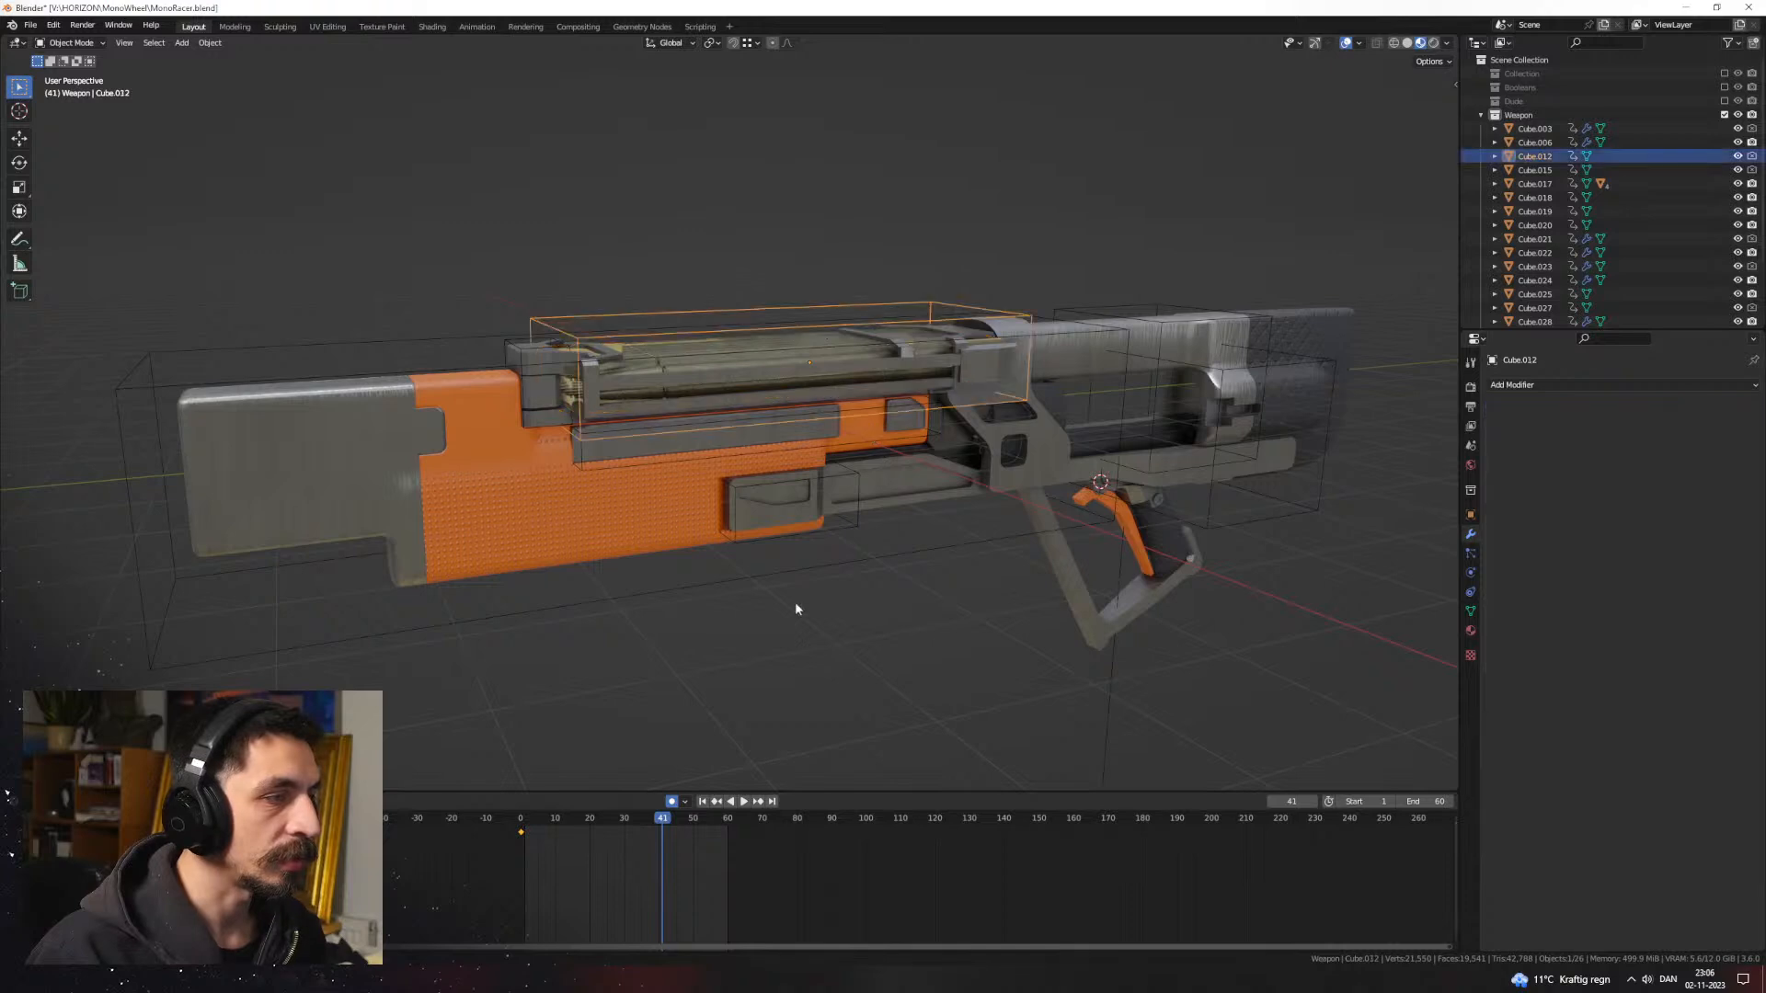
Step: Add a second material slot to the rifle's orange body and assign Dark_Metal.005 to it
middle_click_drag(807, 623, 936, 440)
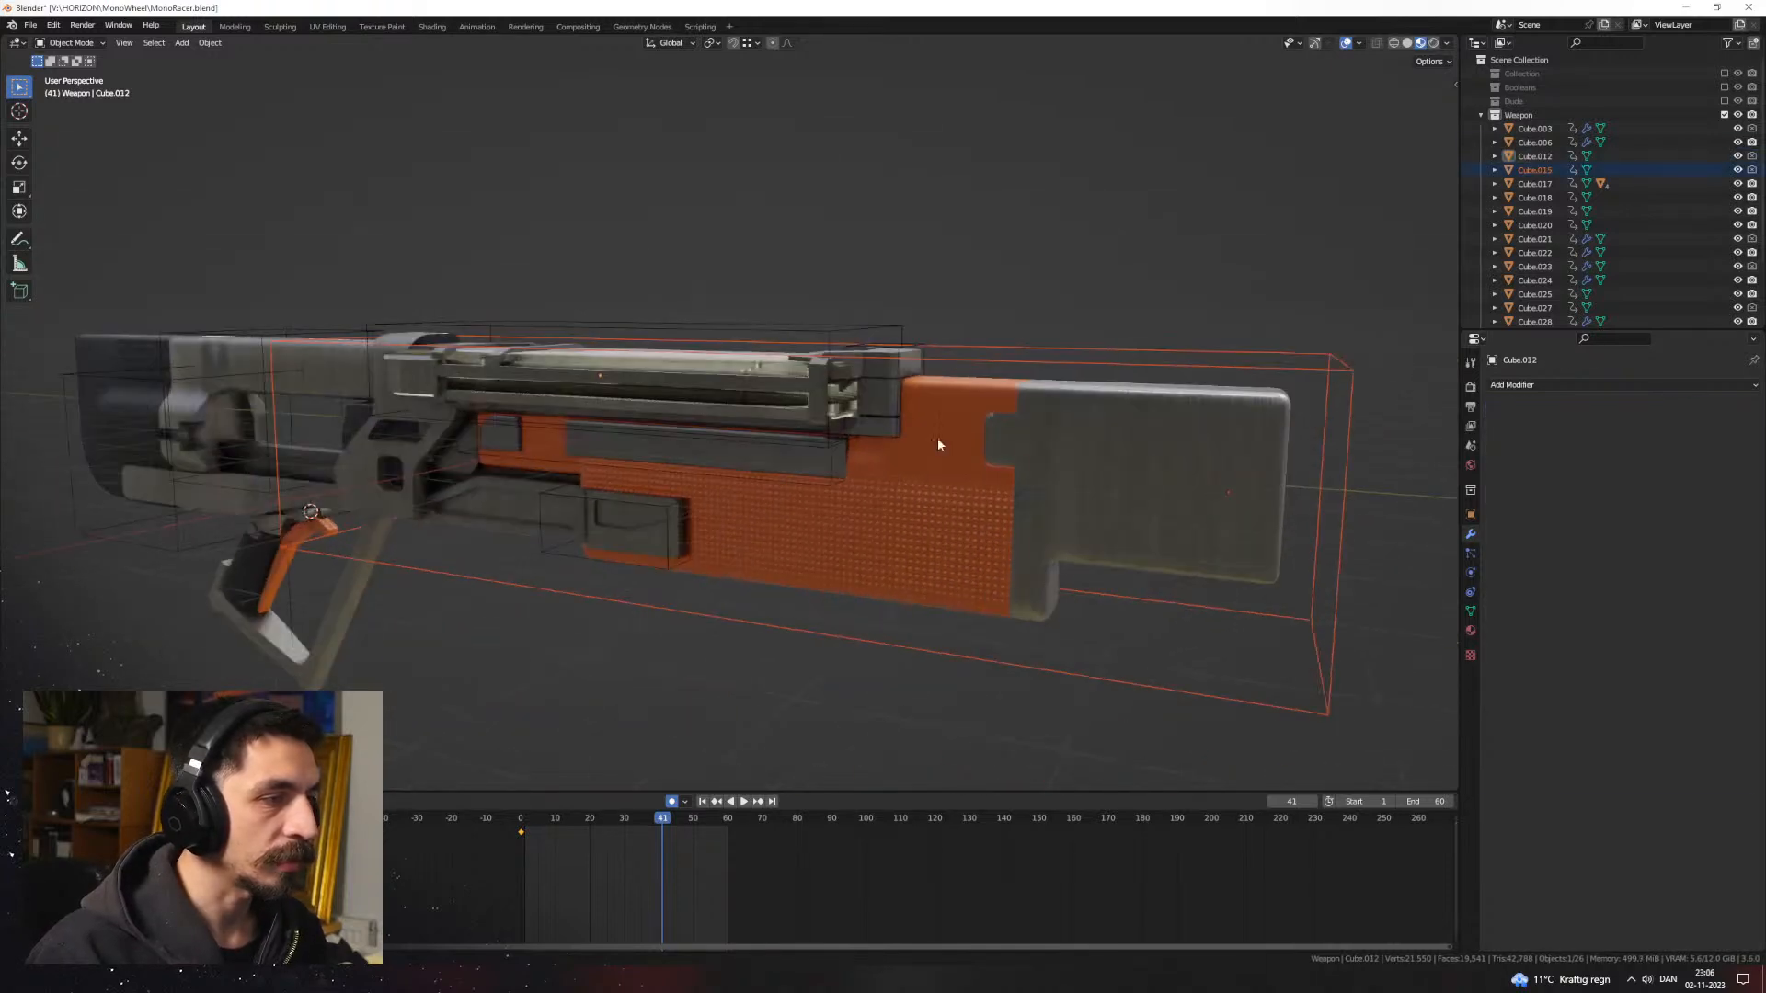
left_click(936, 439)
left_click(1472, 632)
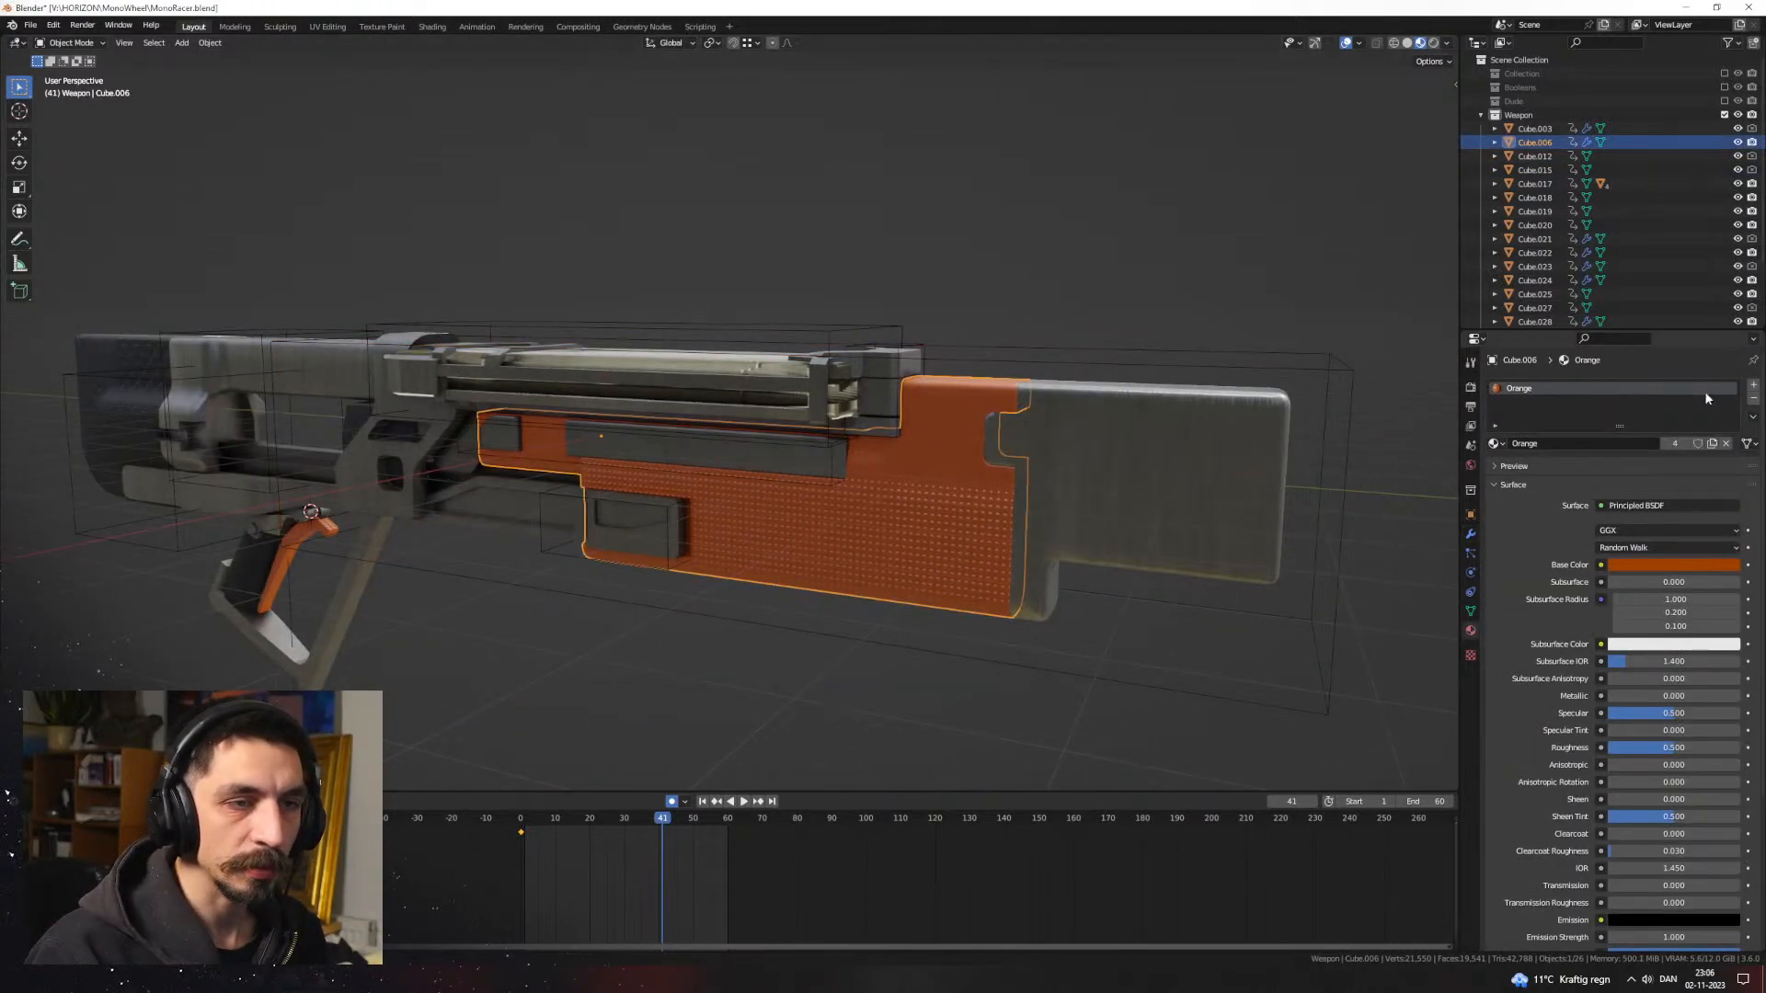
left_click(1753, 386)
left_click(1495, 466)
type("dar")
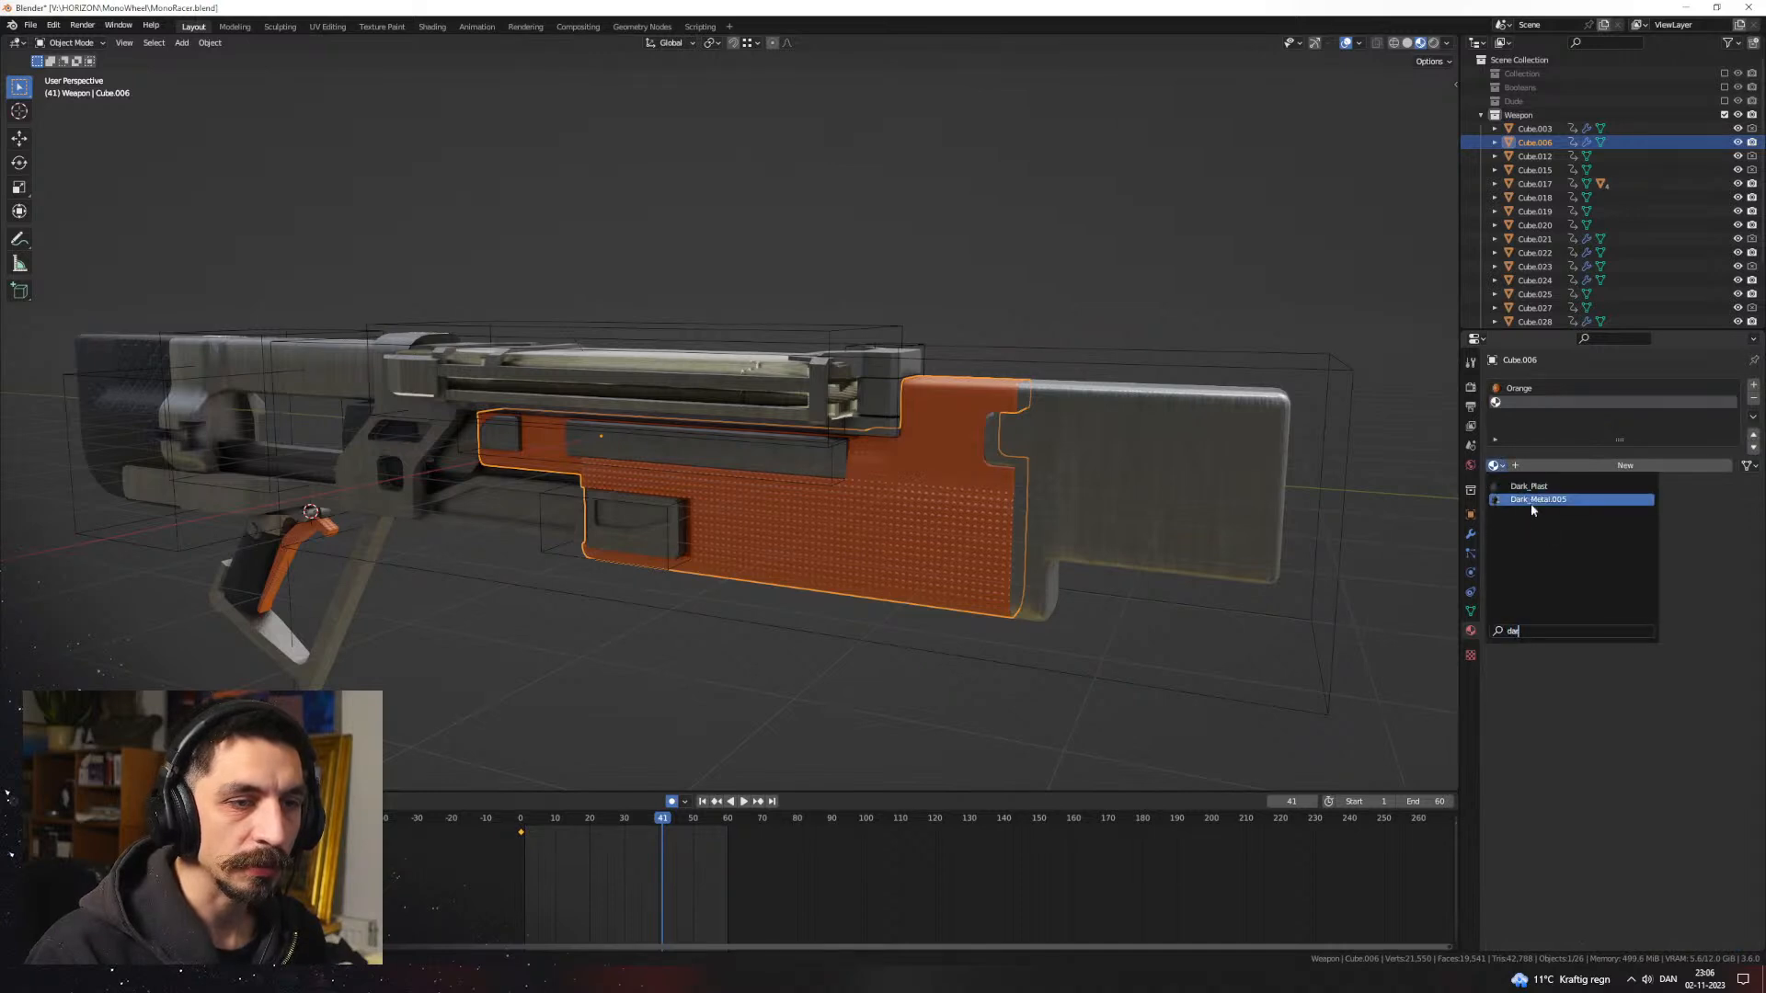
left_click(1531, 505)
Step: Add a cube and move it along Z and Y to the rear end of the ammo area
left_click(1194, 321)
key("shift+a")
left_click(1233, 334)
scroll(972, 463, "down", 1)
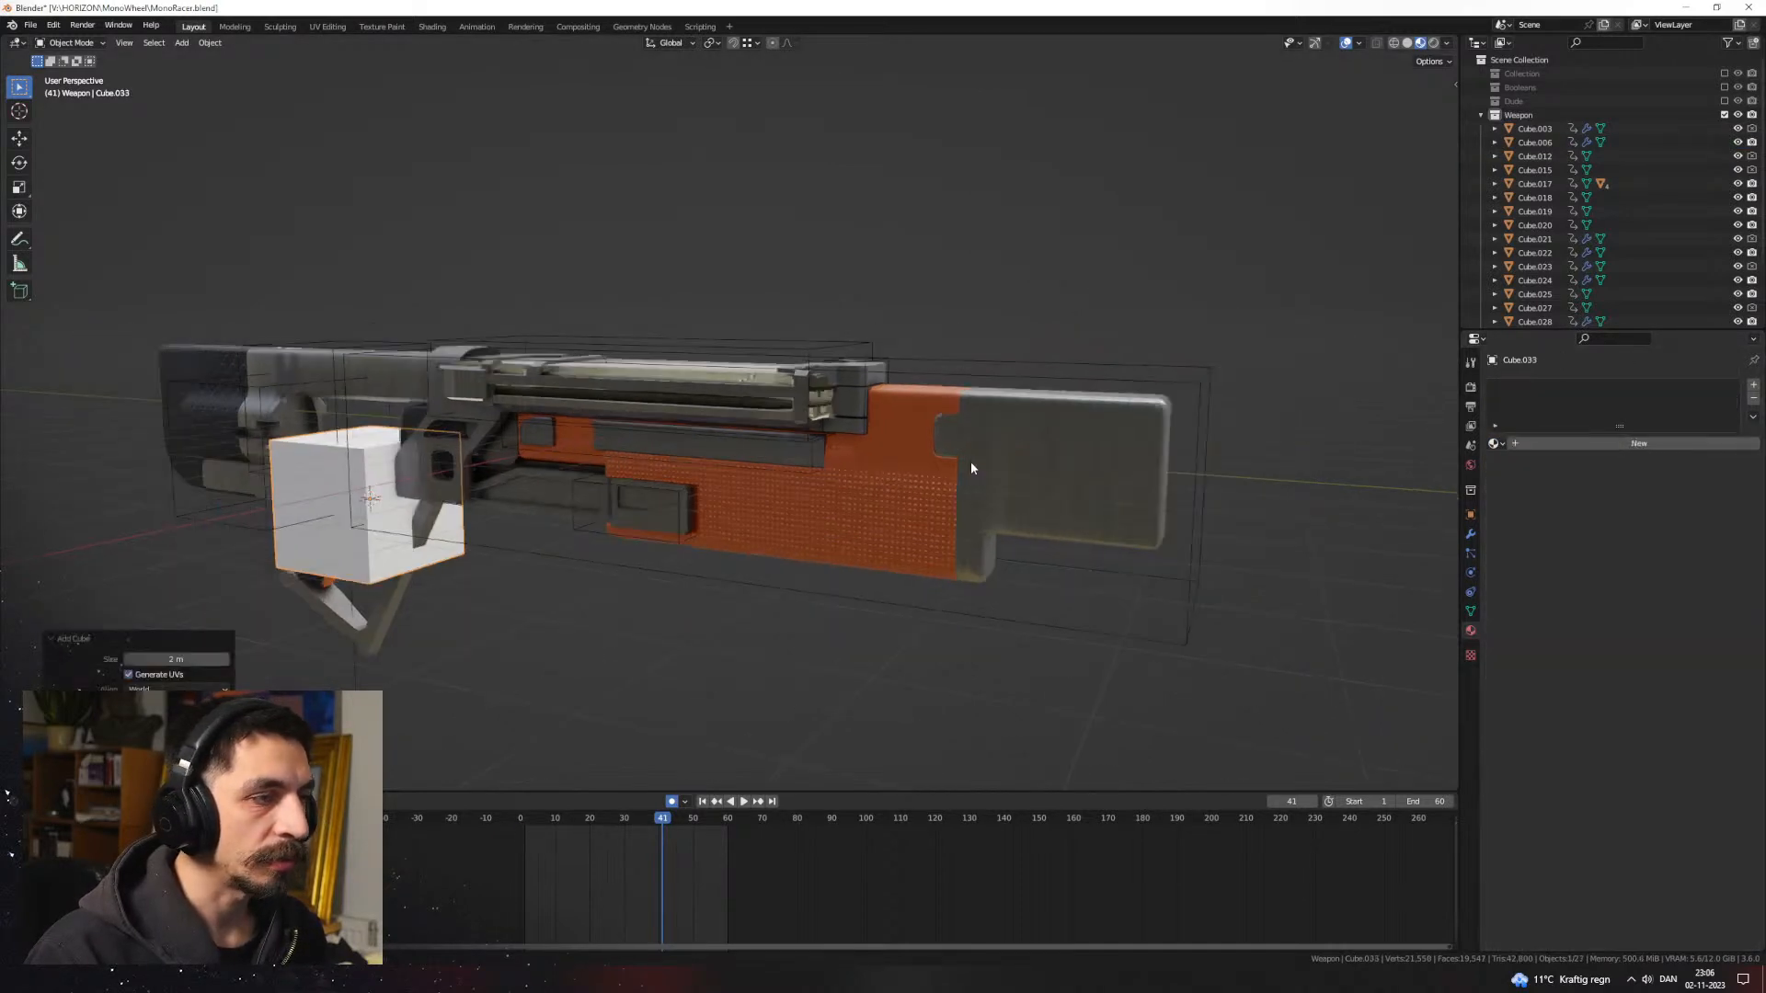
middle_click_drag(971, 468, 828, 462)
key("g")
key("z")
left_click(773, 344)
key("g")
key("y")
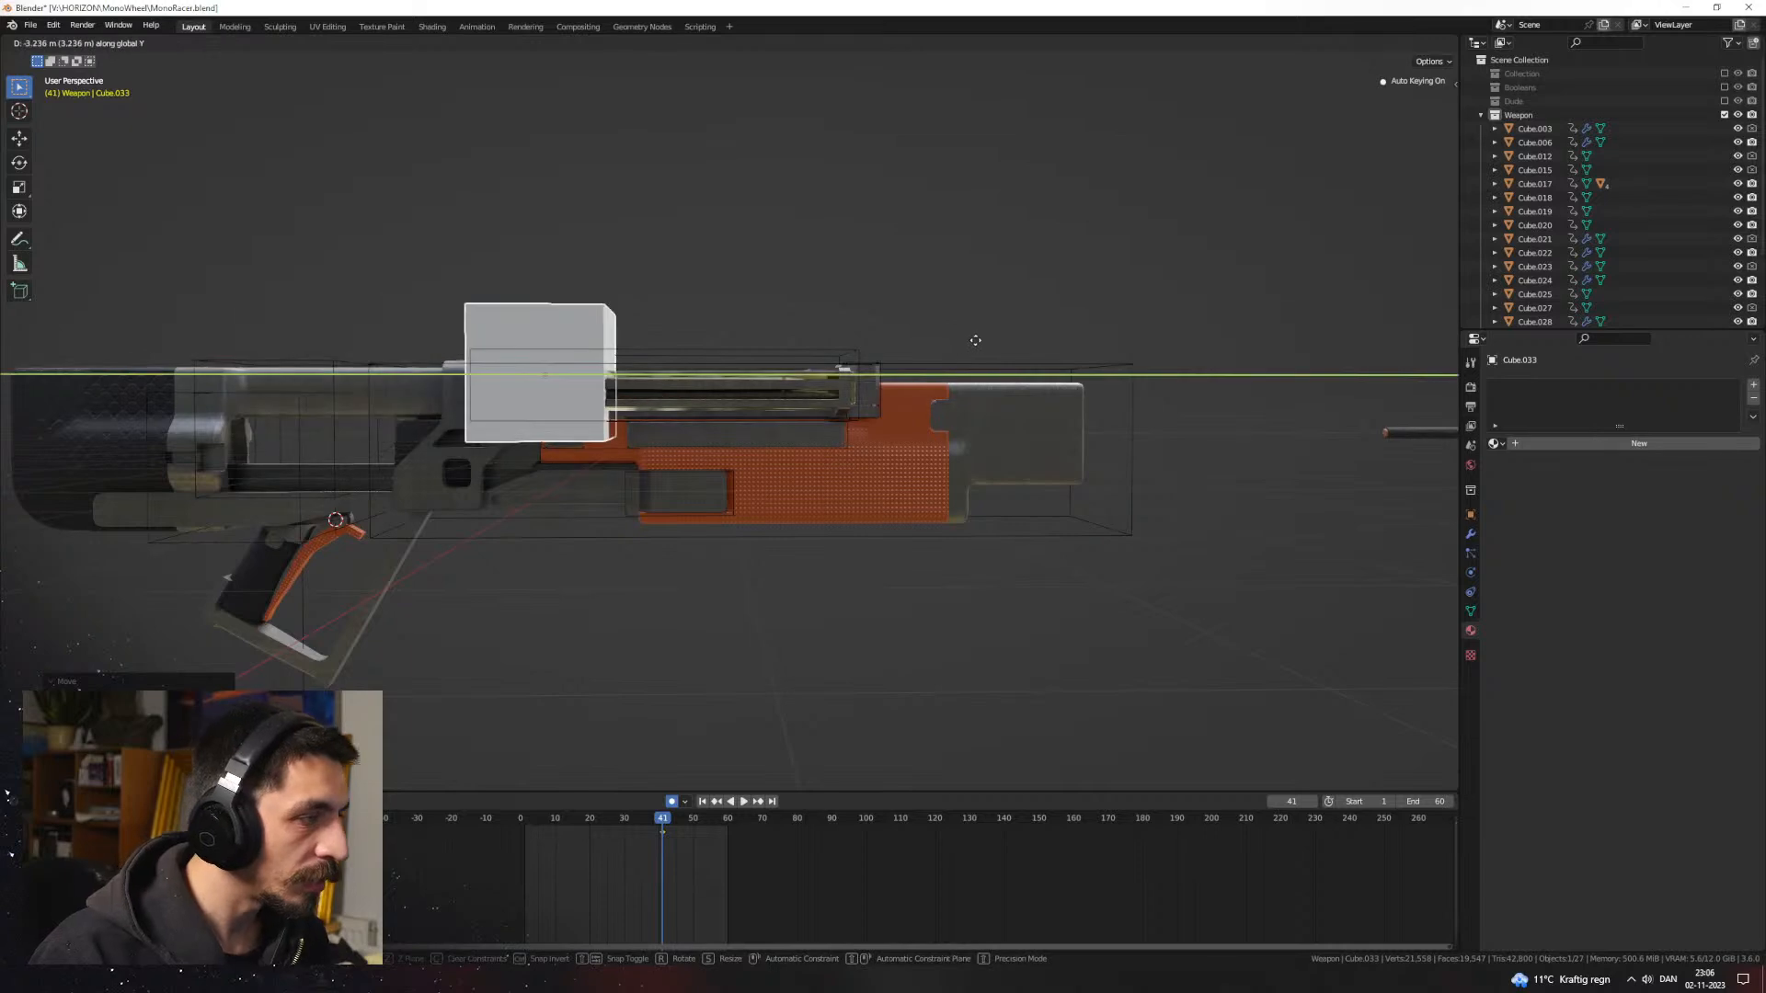
left_click(952, 343)
key("g")
key("z")
left_click(946, 339)
Step: Extrude the cube's end face along the whole ammo area and subtract the resulting box from the orange body with a boolean
middle_click_drag(740, 384, 660, 405)
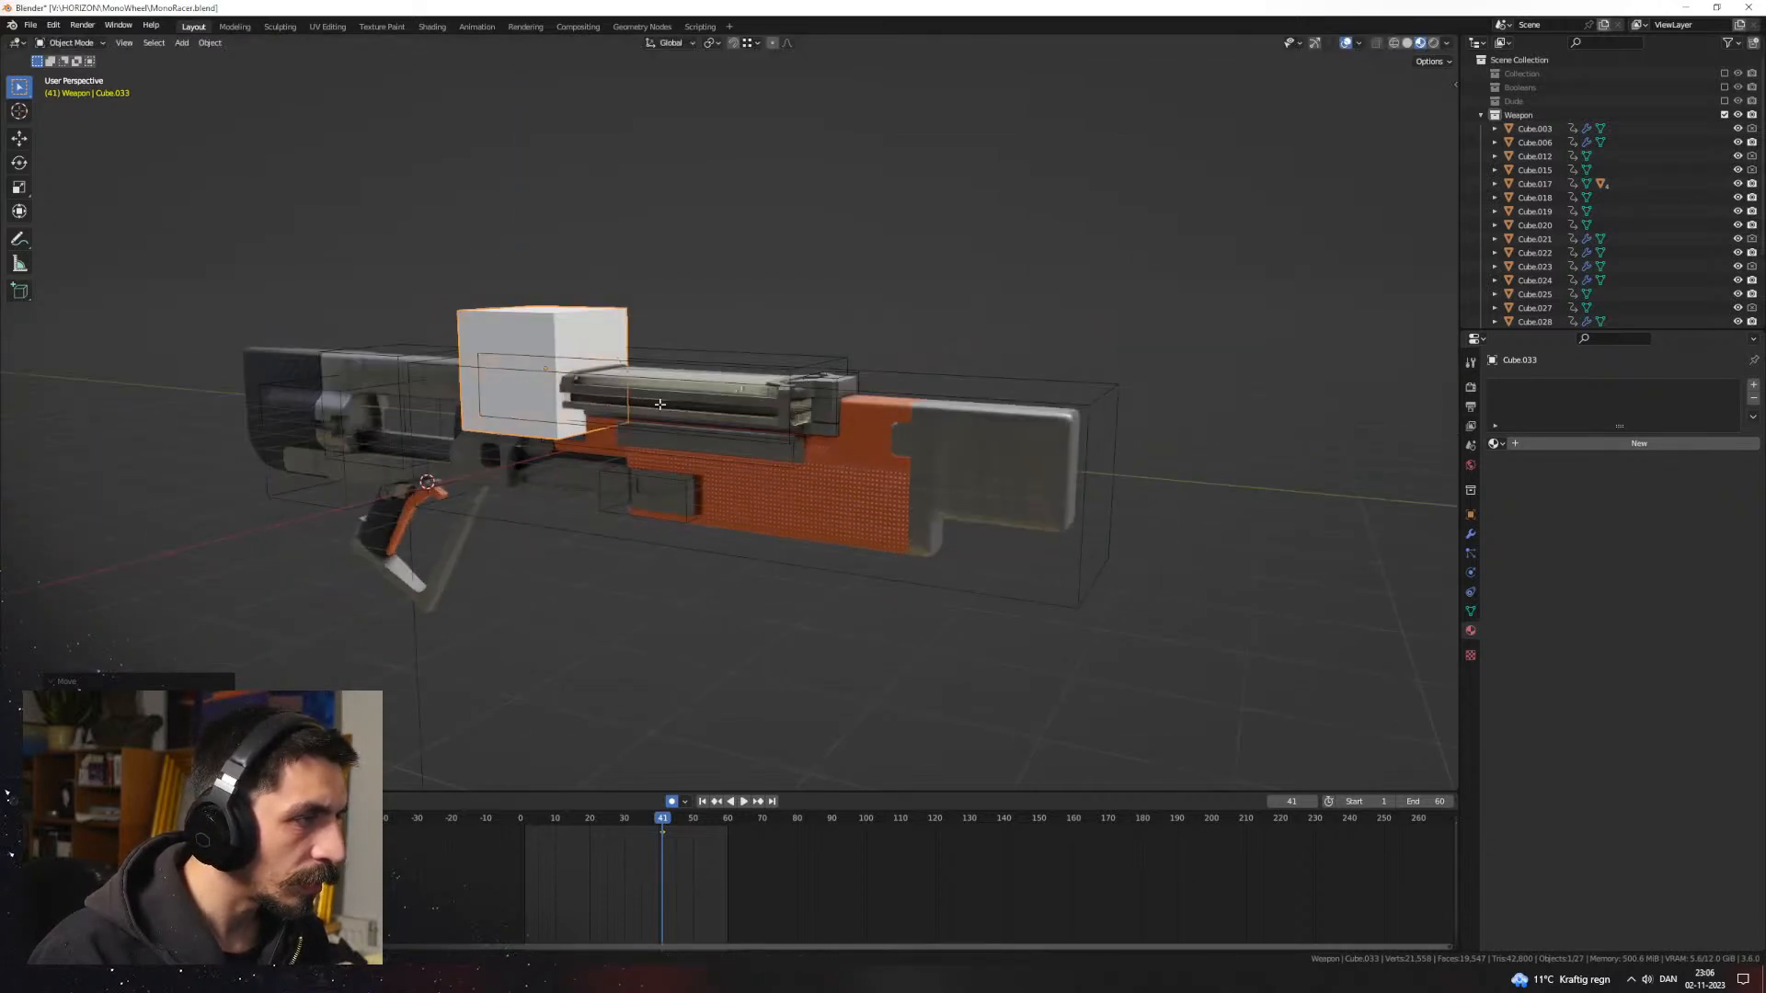
key("Tab")
left_click(609, 393)
key("e")
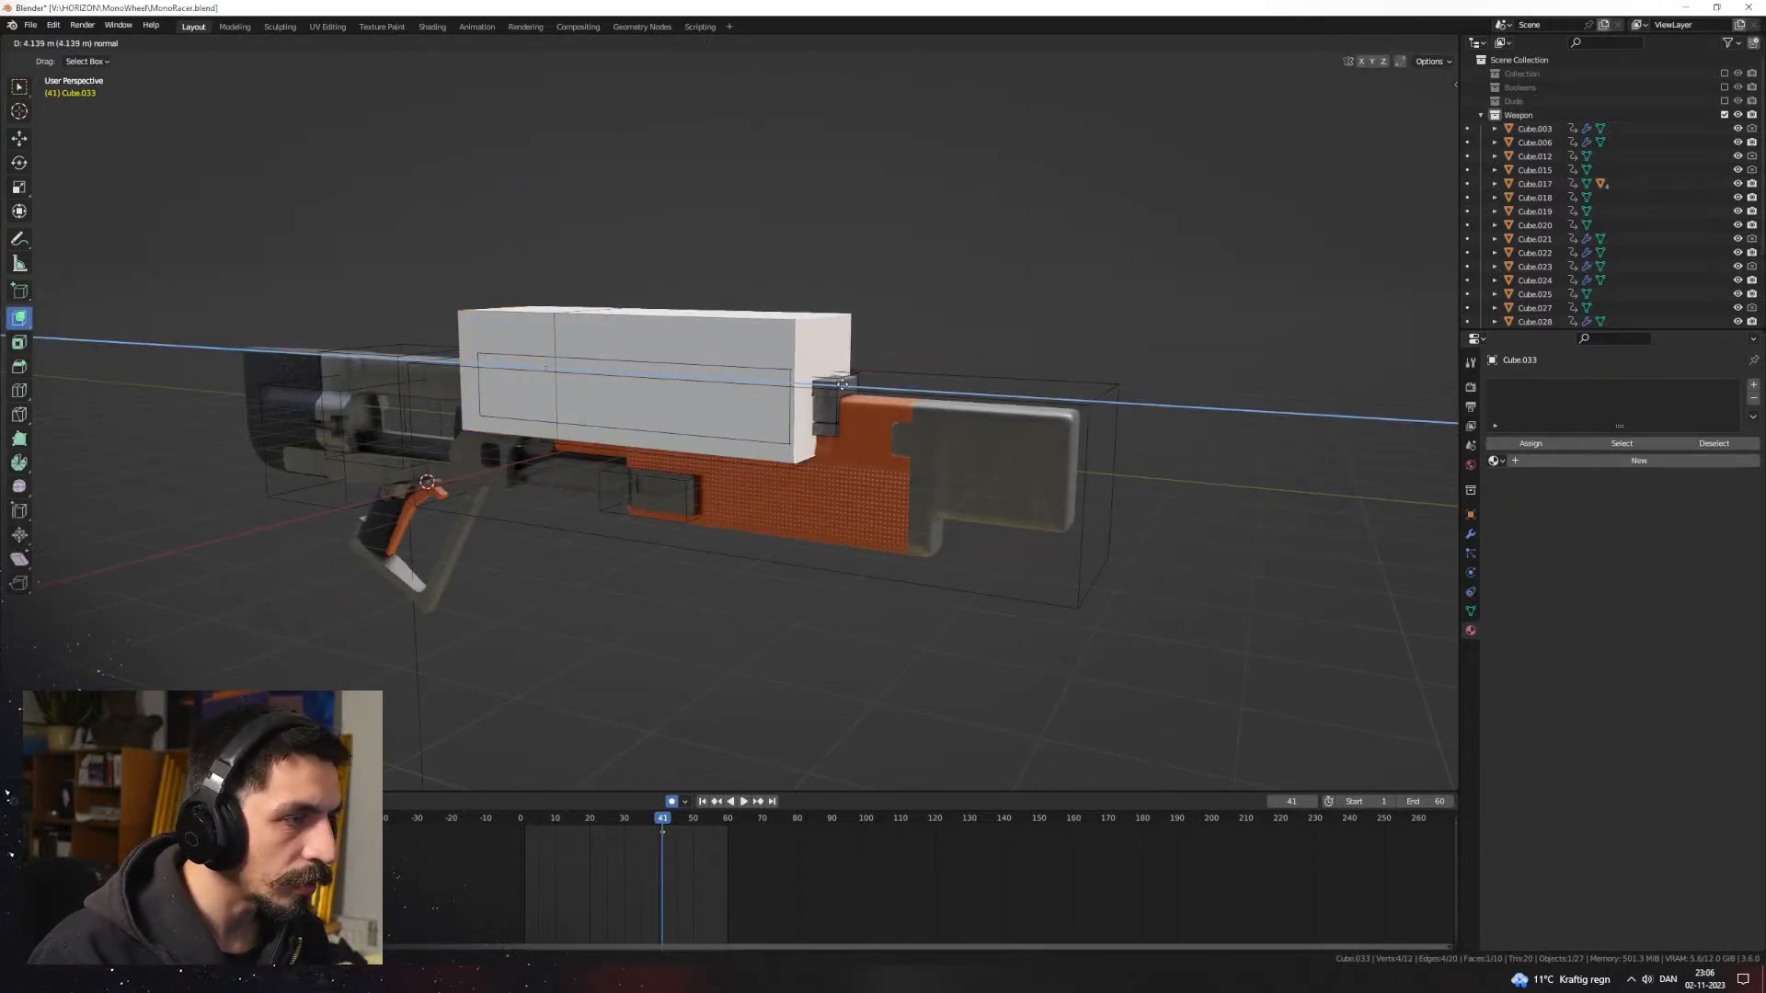
left_click(870, 426)
key("Tab")
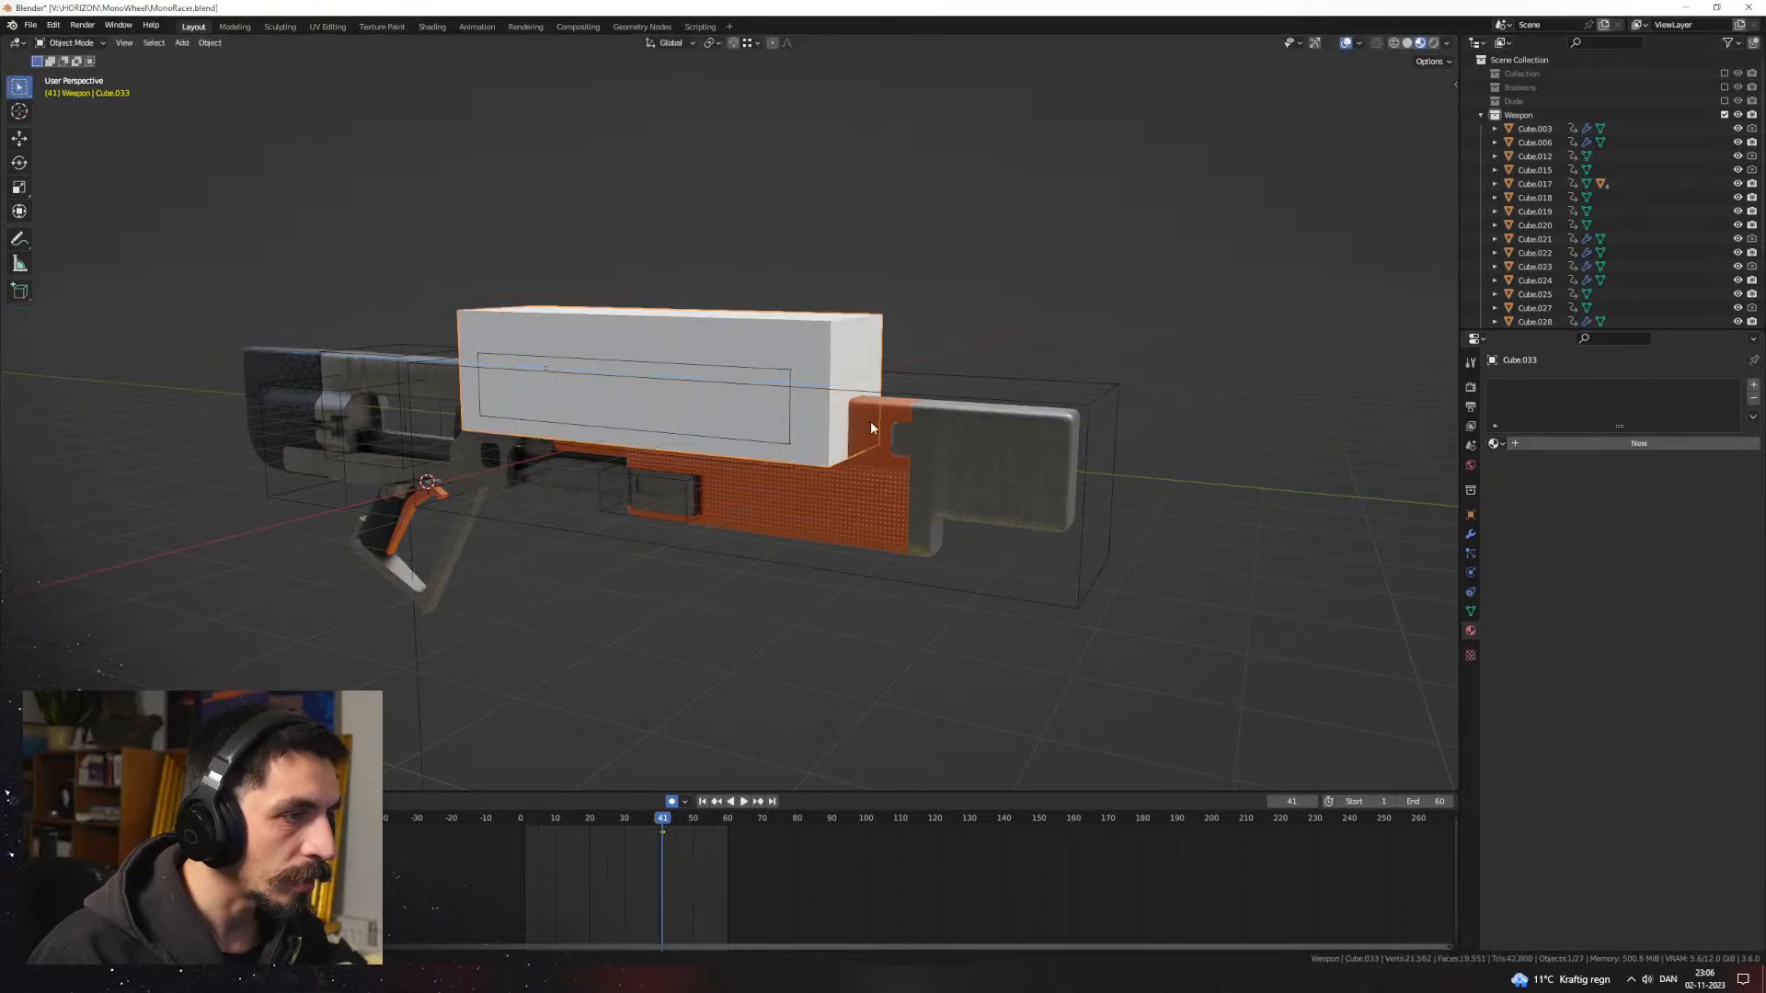
left_click(879, 428)
key("ctrl+KP_Subtract")
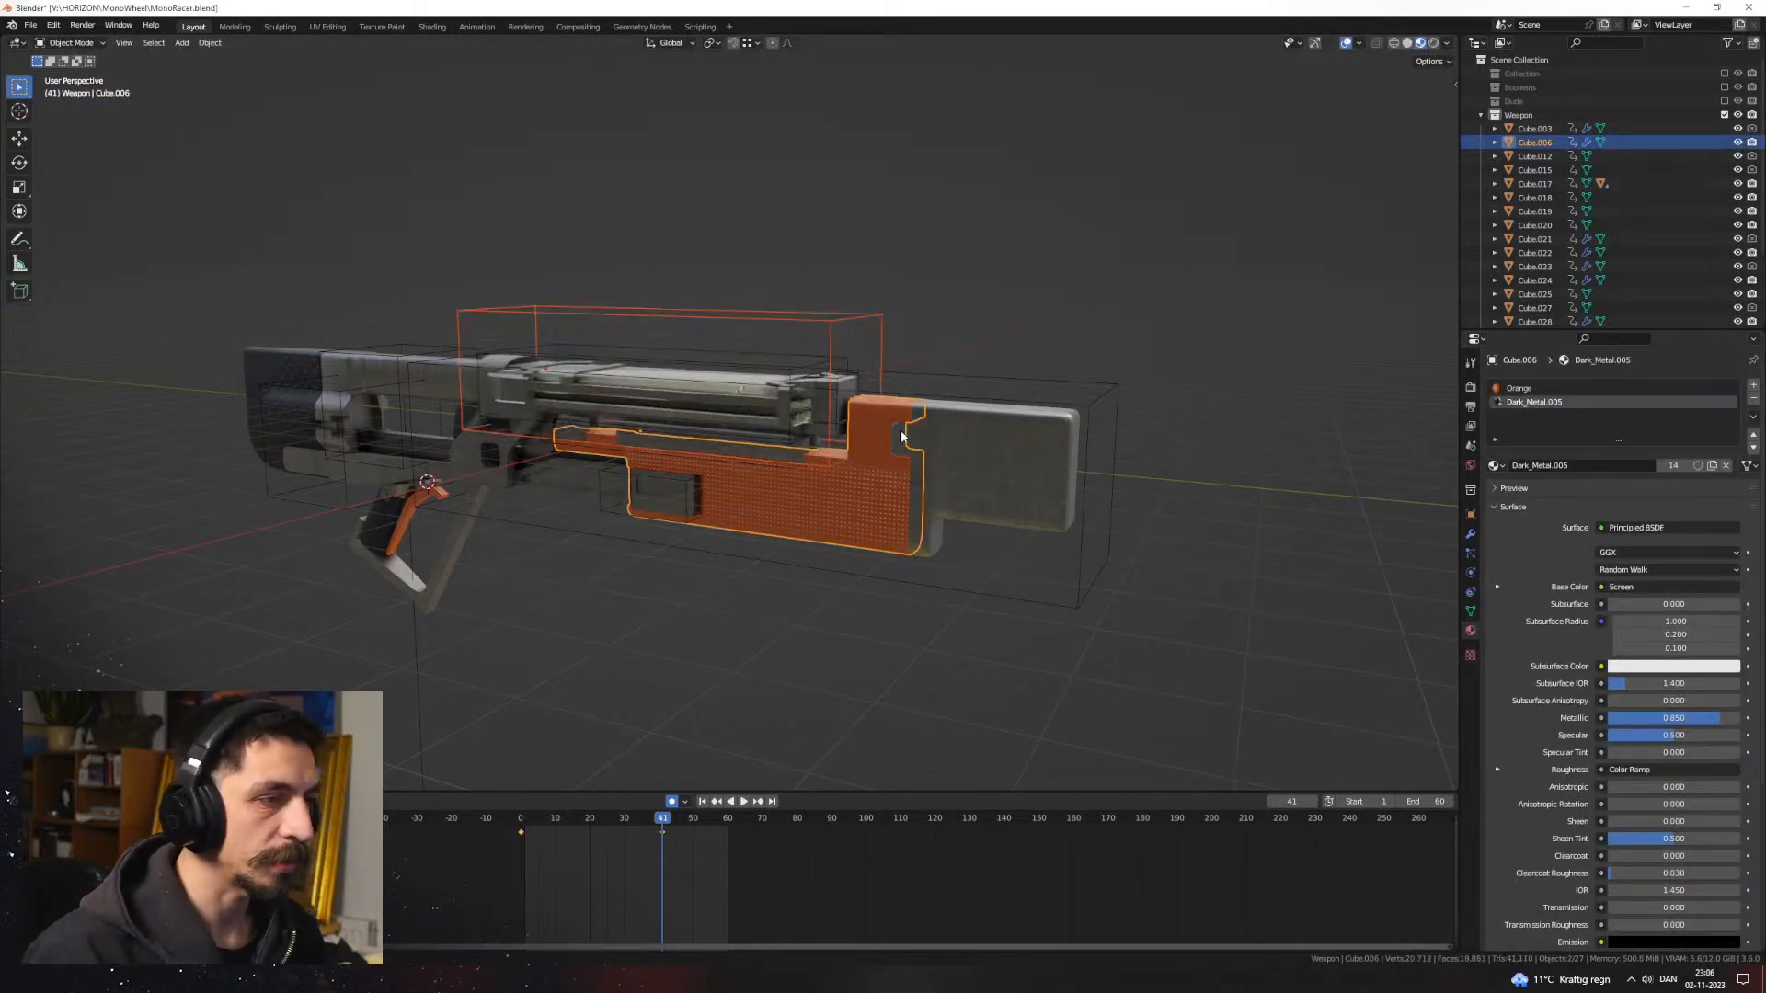
Step: Duplicate the orange body in place and set the copy's BTool_Cube.033 boolean to Intersect
left_click(890, 433)
key("shift+d")
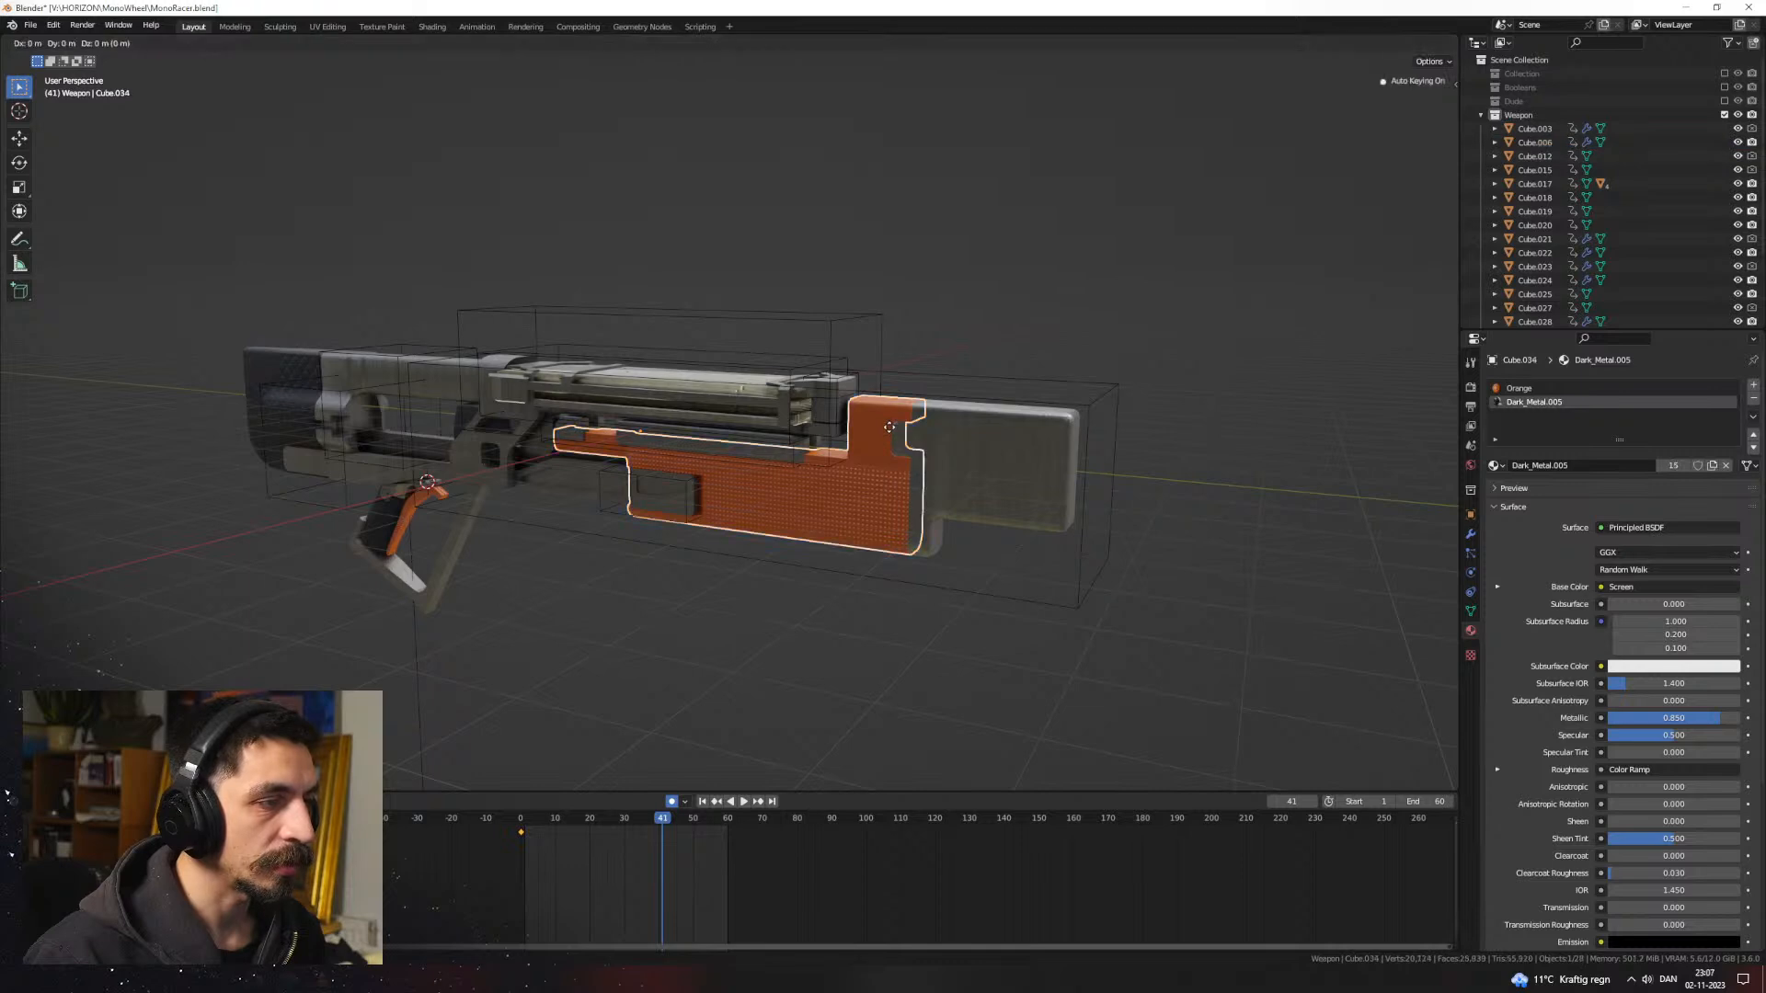
right_click(1530, 599)
left_click(1469, 533)
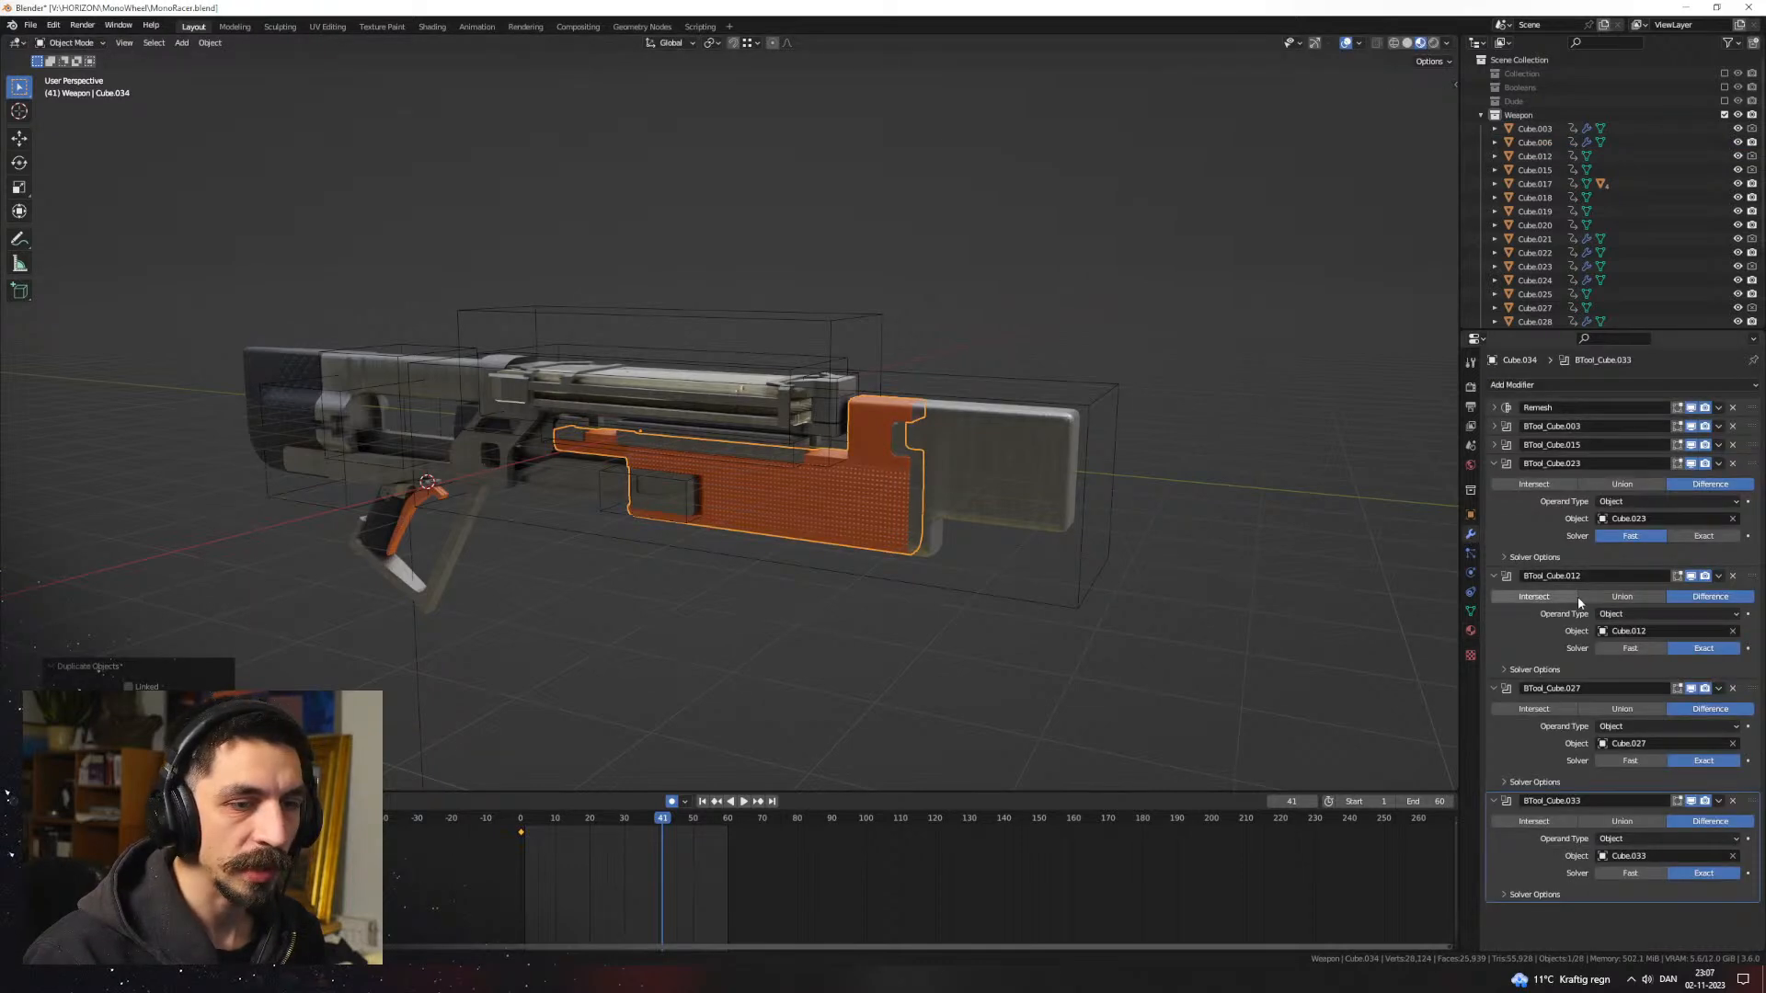
left_click(1542, 822)
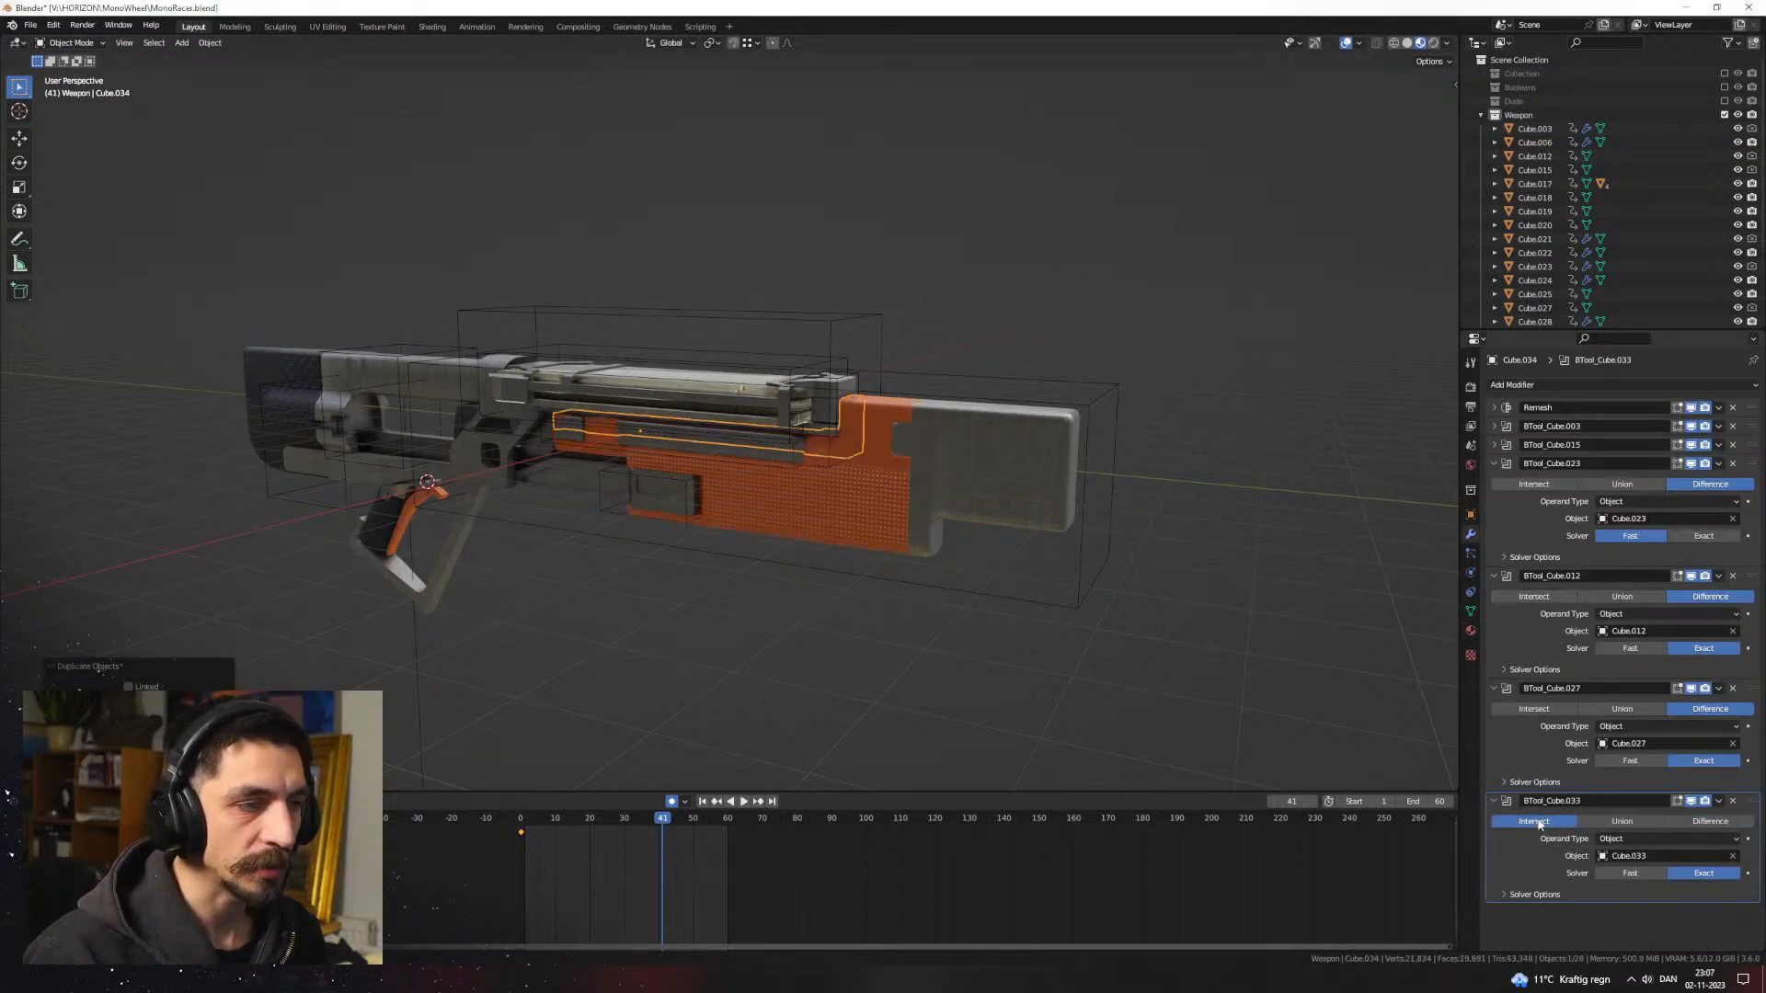
Step: Assign the Dark_Metal.005 material to the large cutter box around the ammo area
left_click(879, 327)
left_click(1471, 630)
left_click(1494, 444)
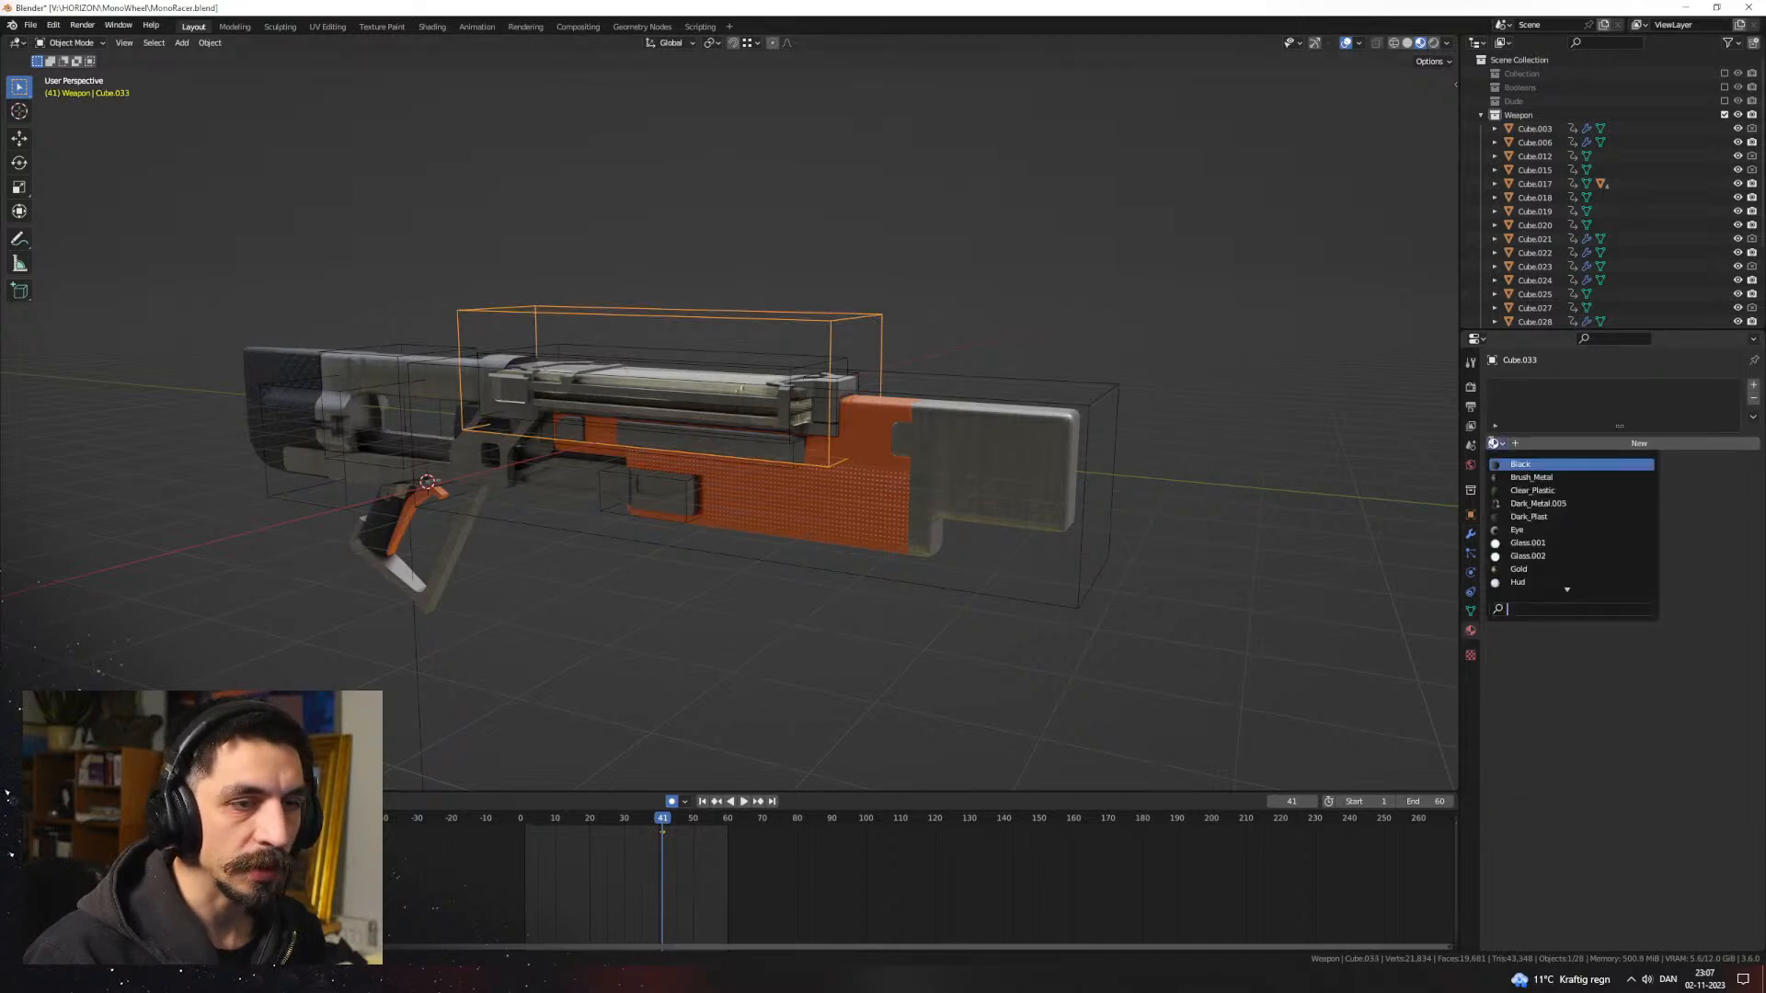
type("dar")
left_click(1538, 477)
scroll(1124, 386, "up", 5)
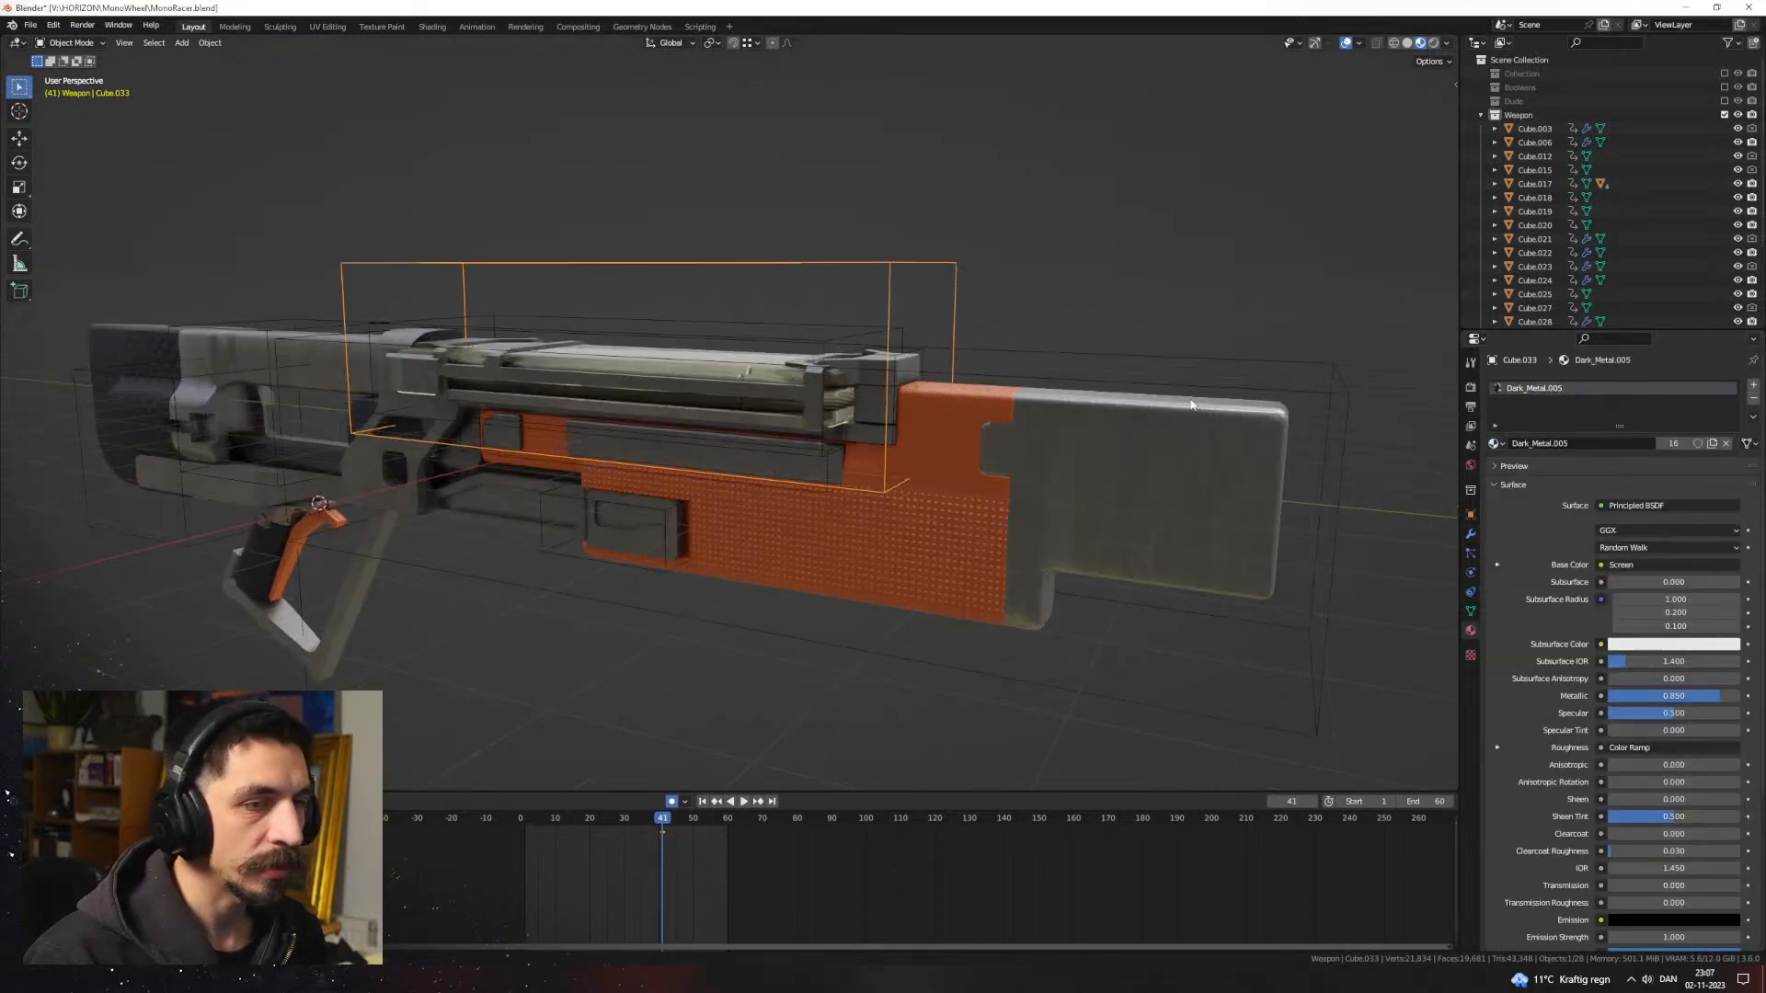
Step: Remove the Orange material from the intersected copy of the body under the ammo area, keeping Dark_Metal.005
left_click(1088, 425)
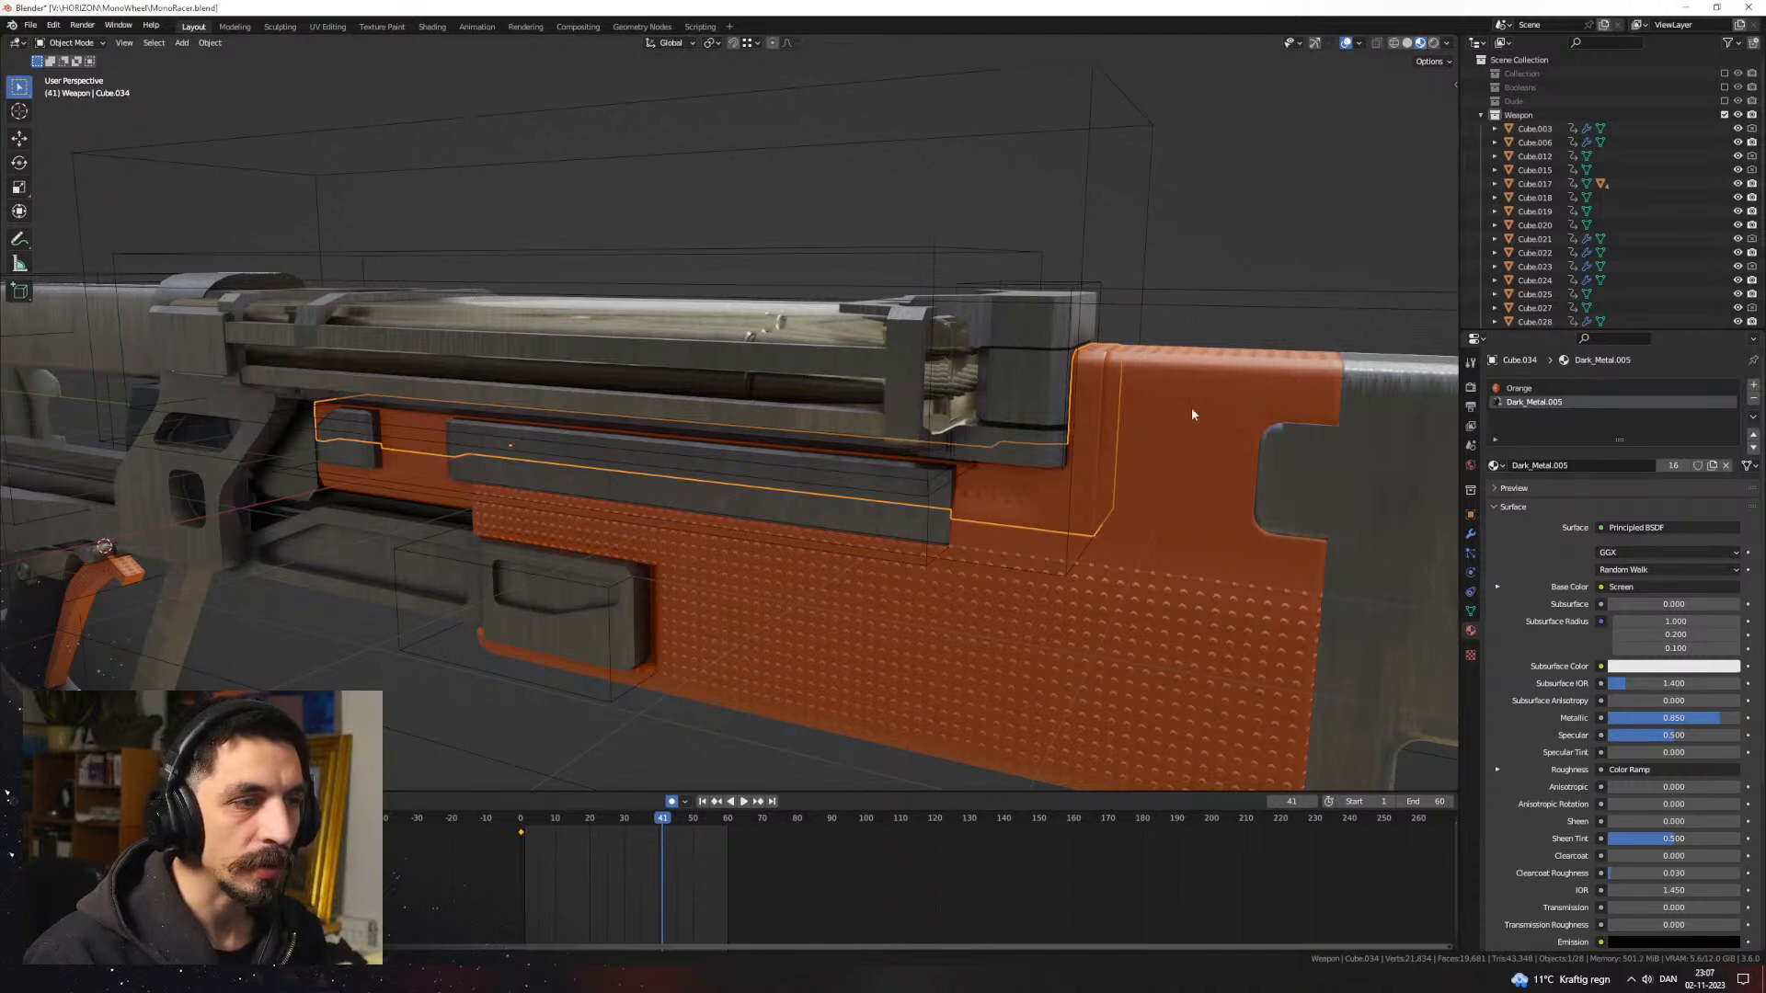
left_click(1471, 534)
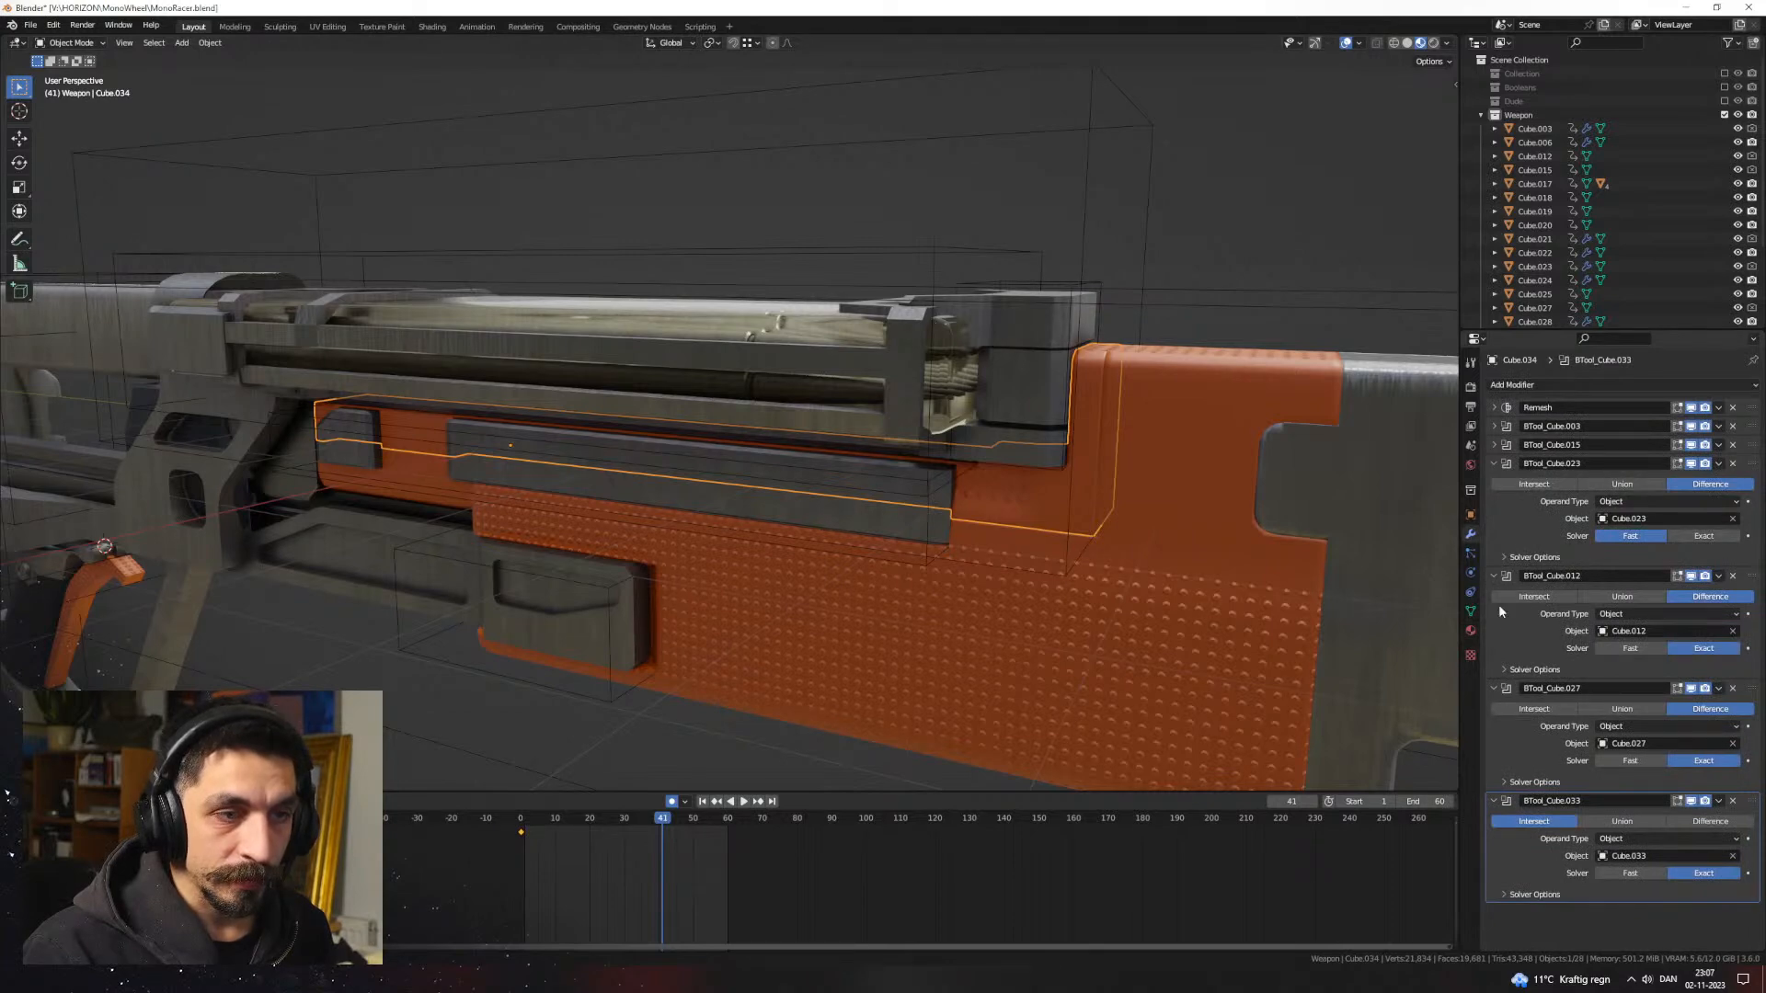
left_click(1470, 631)
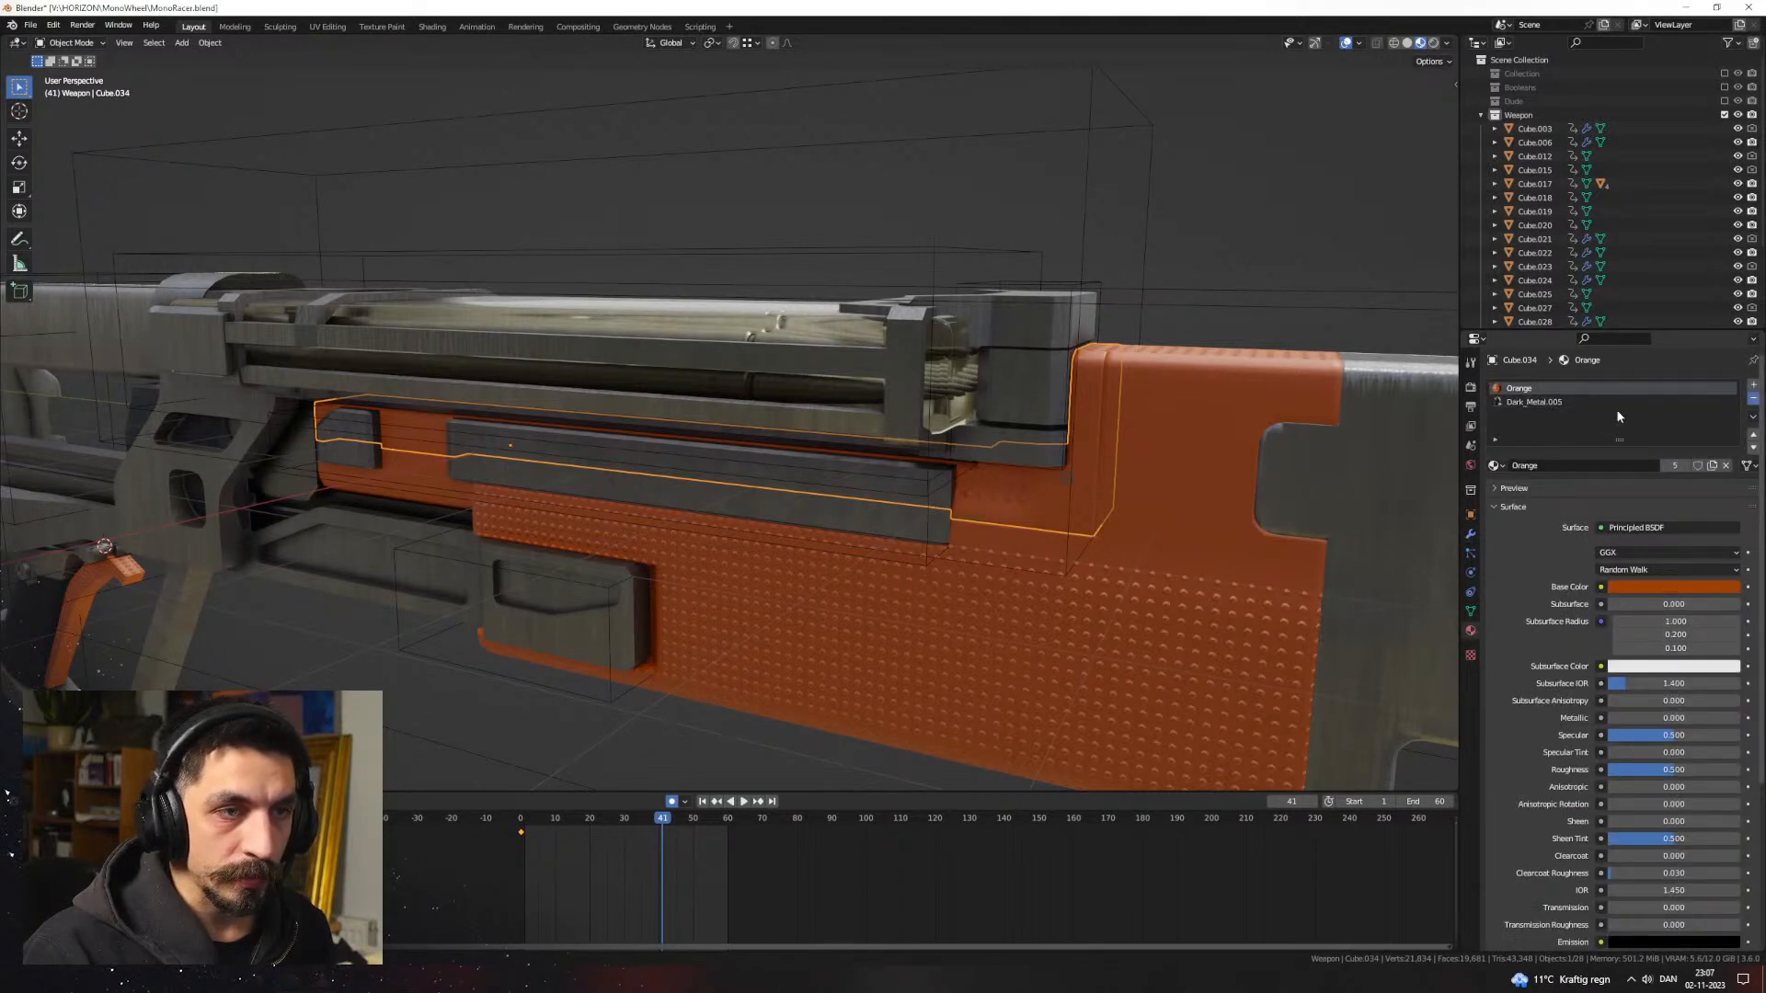
left_click(1753, 399)
middle_click_drag(1252, 296, 819, 363)
left_click(820, 363)
key("g")
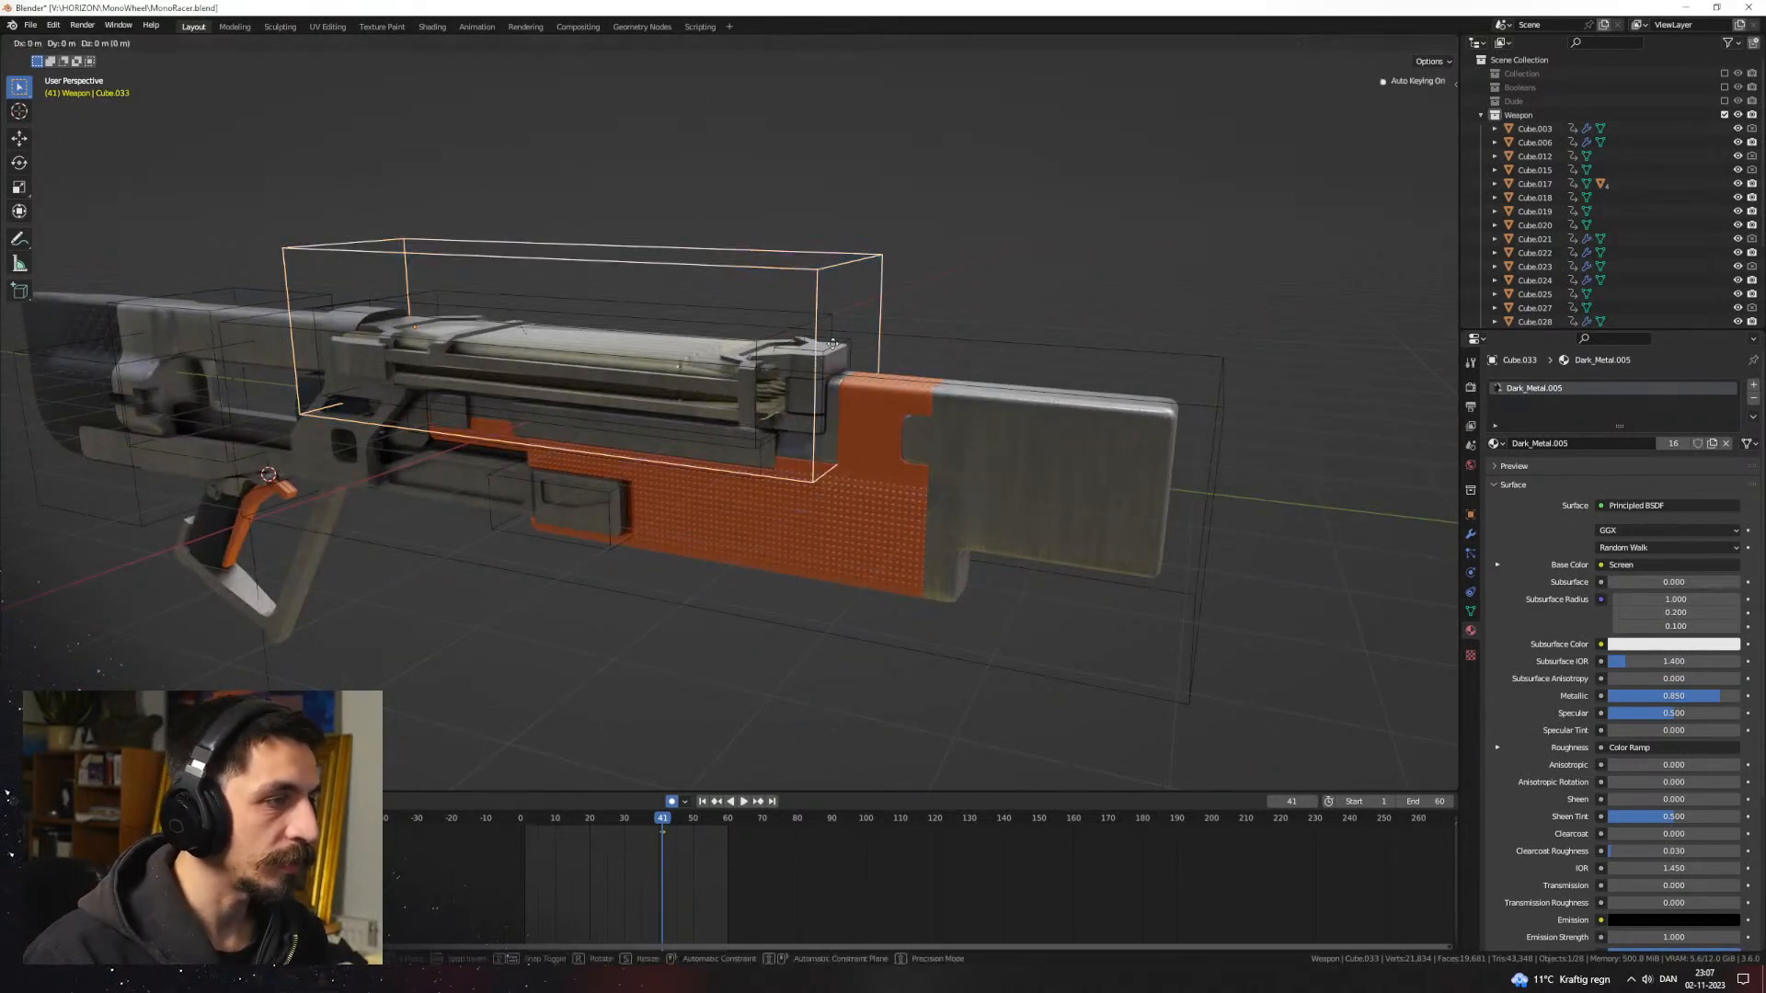
key("z")
right_click(839, 357)
left_click(839, 359)
left_click(808, 374)
key("g")
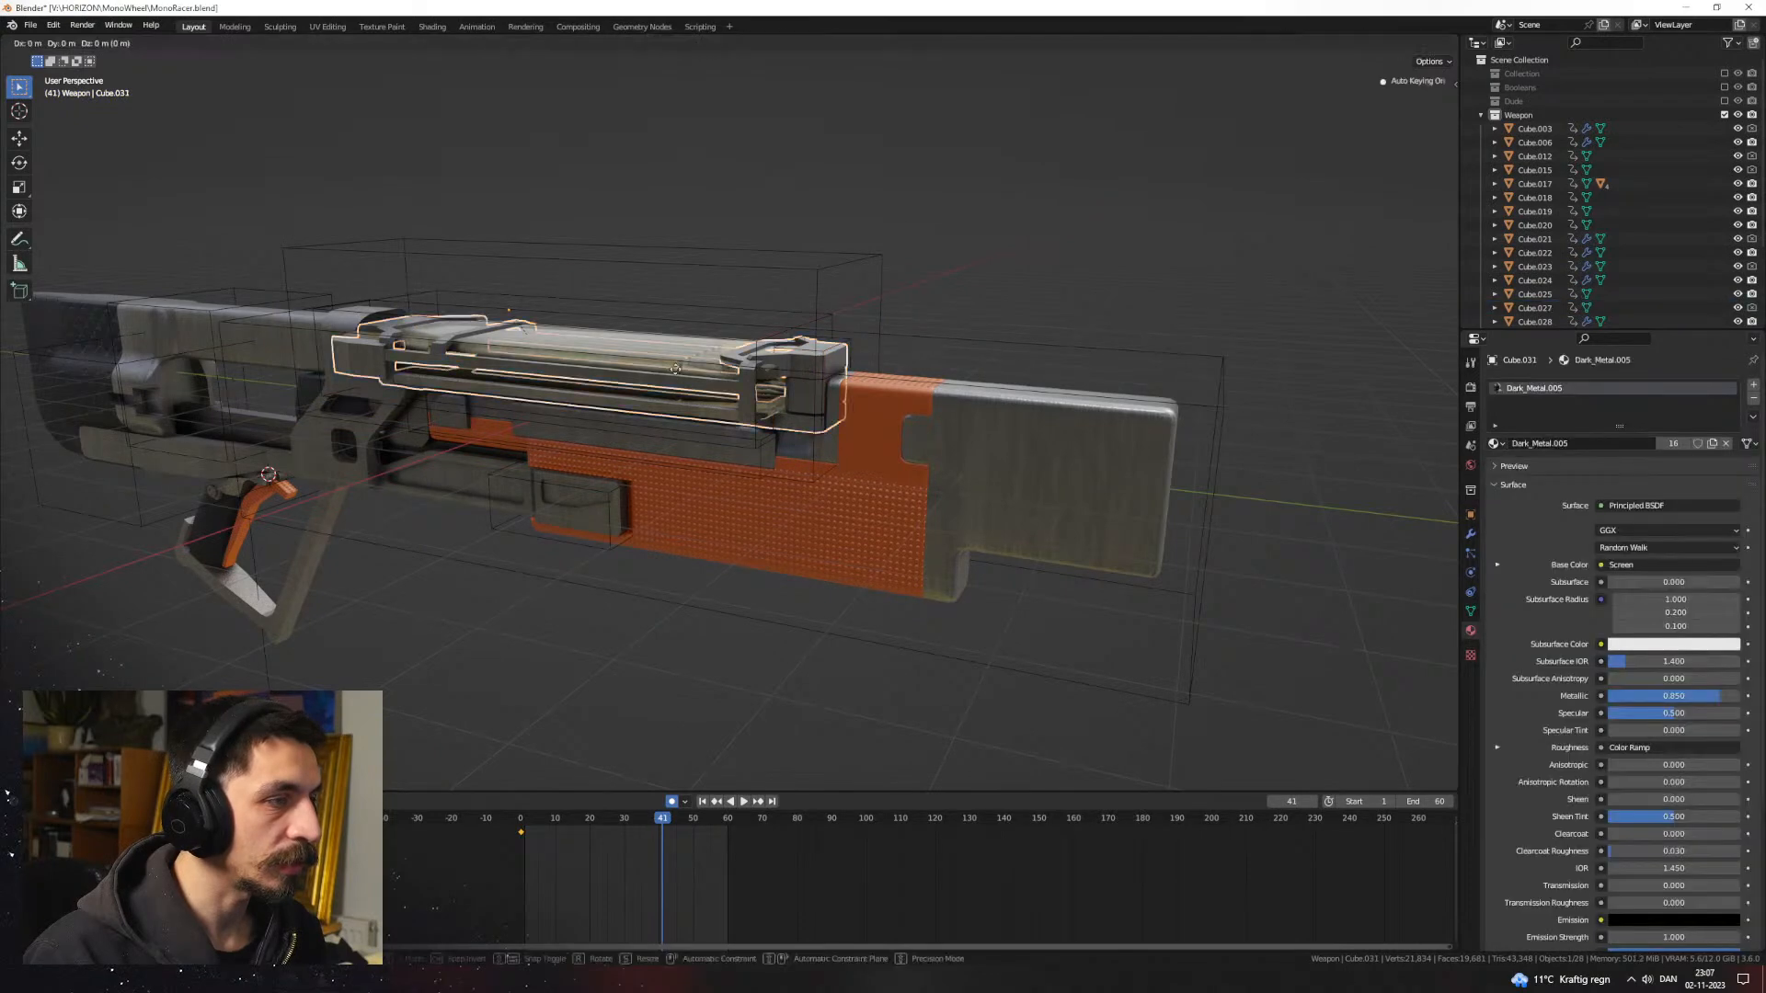
right_click(674, 364)
Step: Try to move the clear plastic ammo cover up along Z
left_click(672, 348)
key("g")
key("z")
left_click(676, 217)
Step: Hide the viewport overlays and inspect the whole rifle from several sides at frame 41 and at frame 0
middle_click_drag(695, 345, 1362, 41)
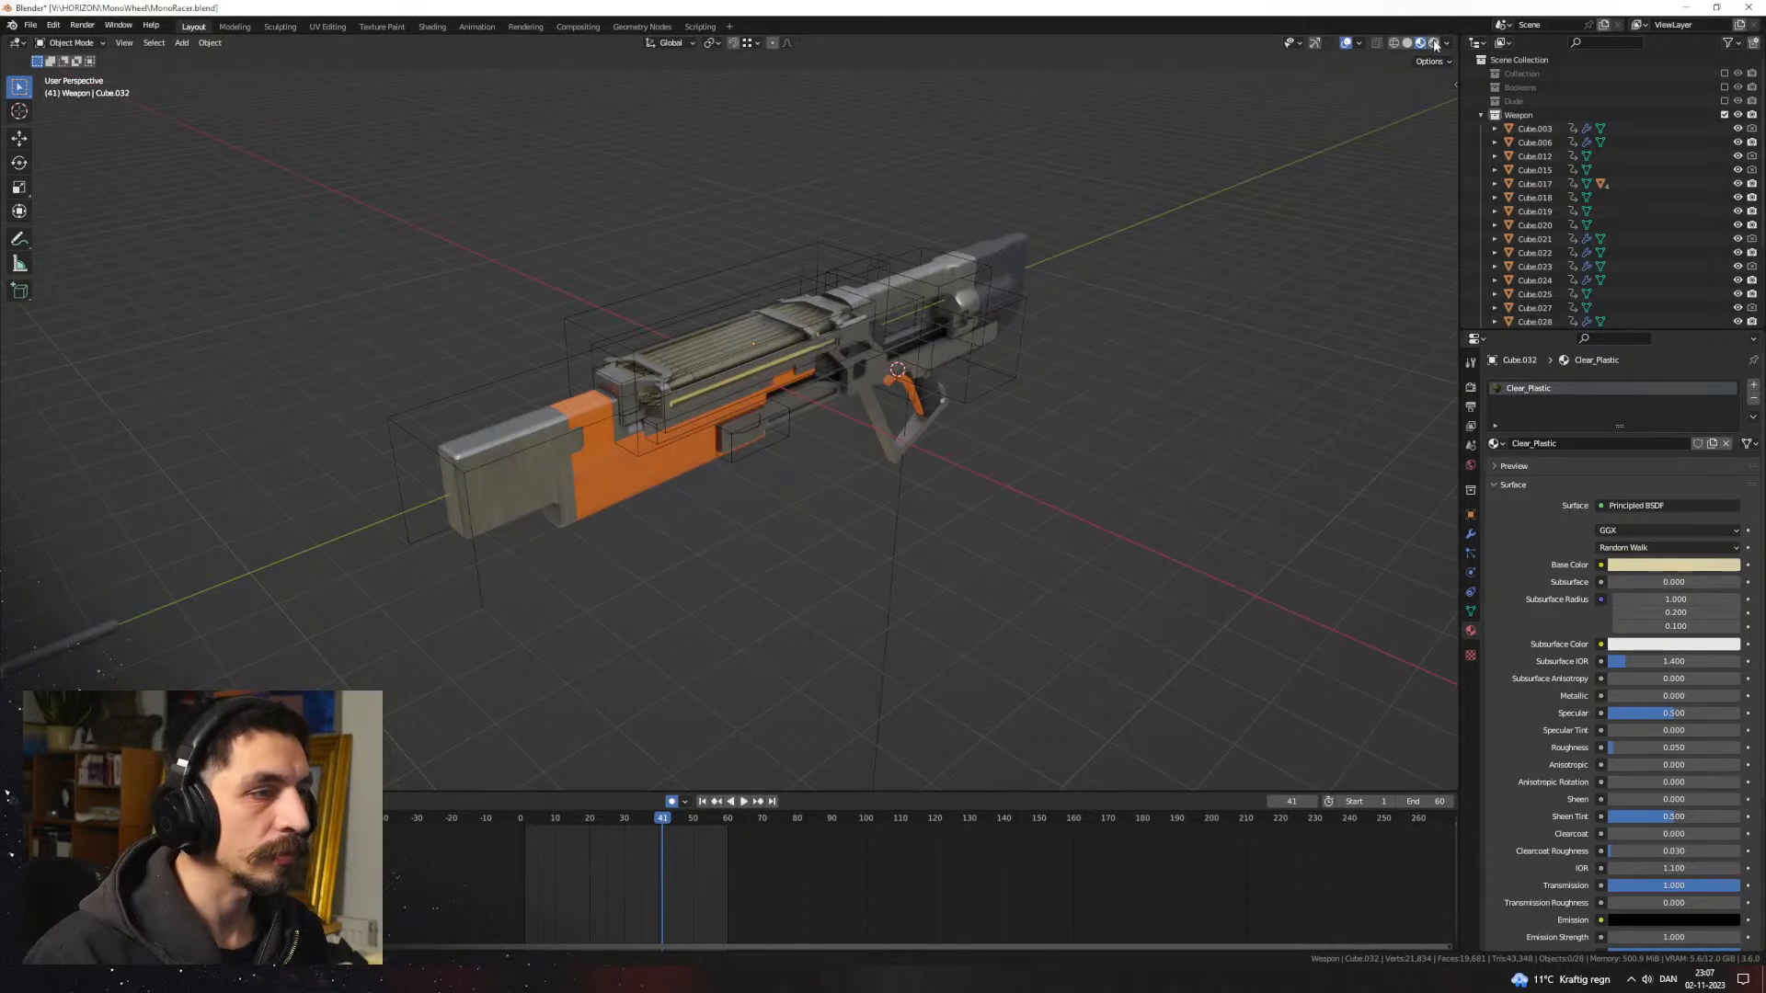
left_click(1345, 43)
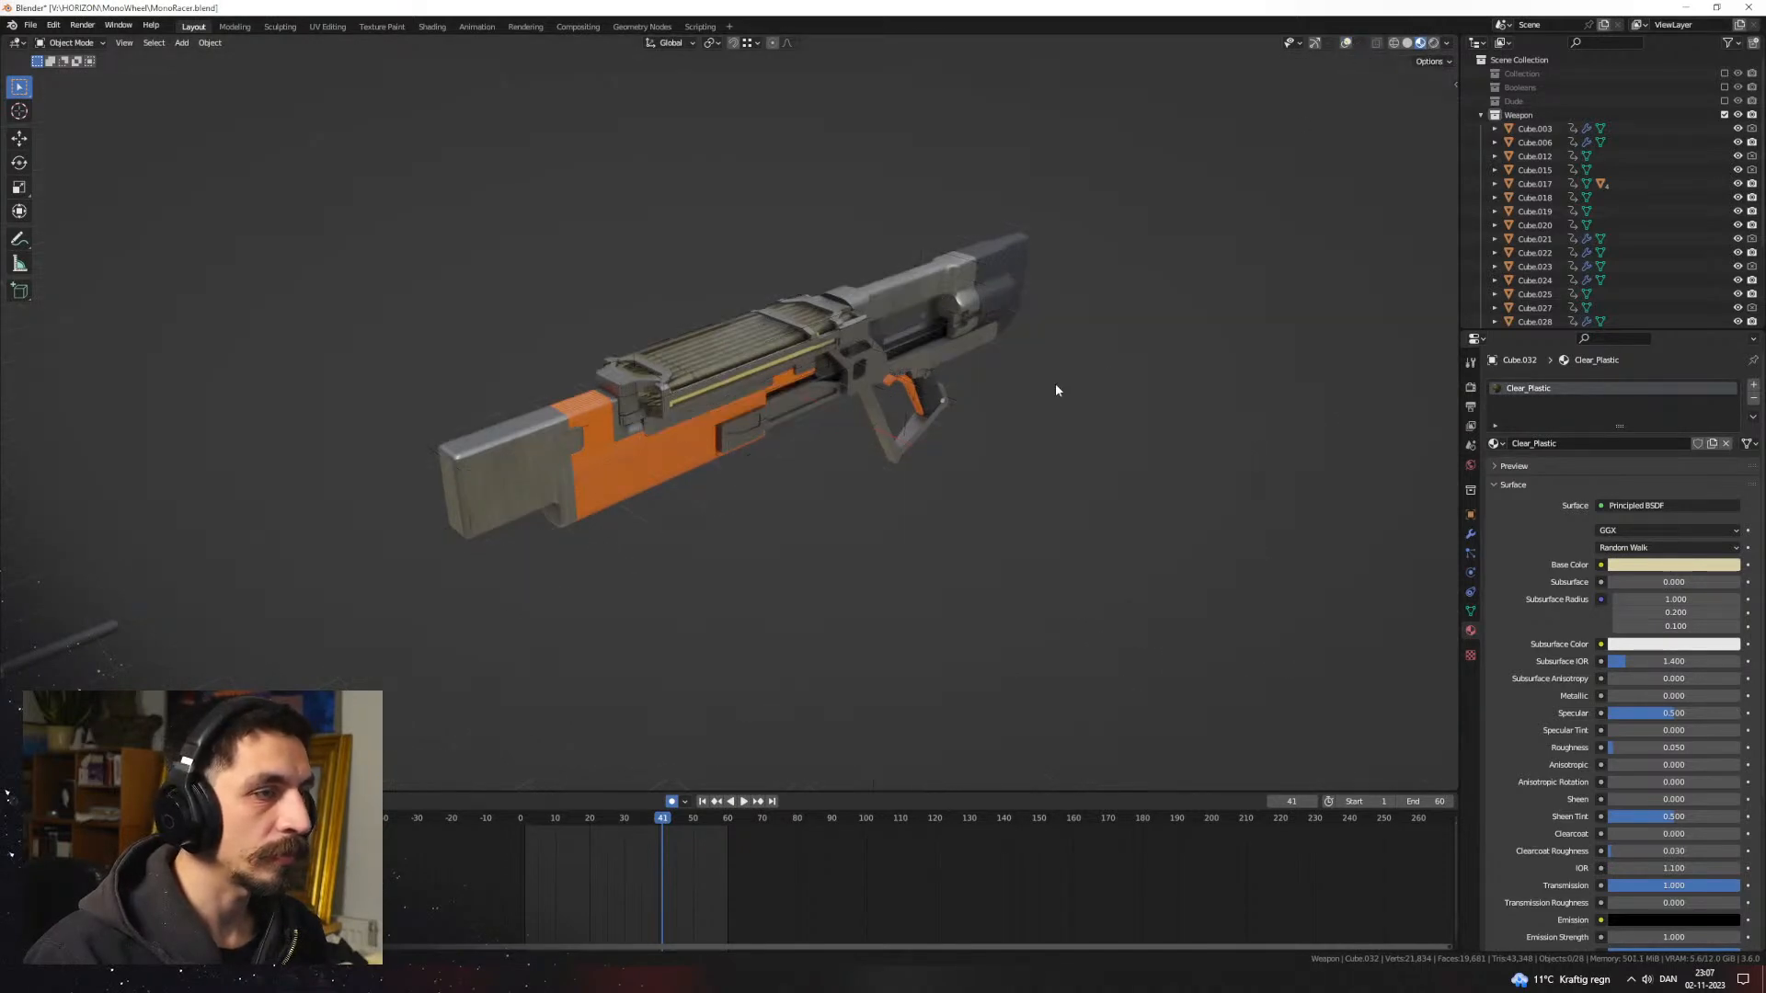
middle_click_drag(1056, 382, 835, 509)
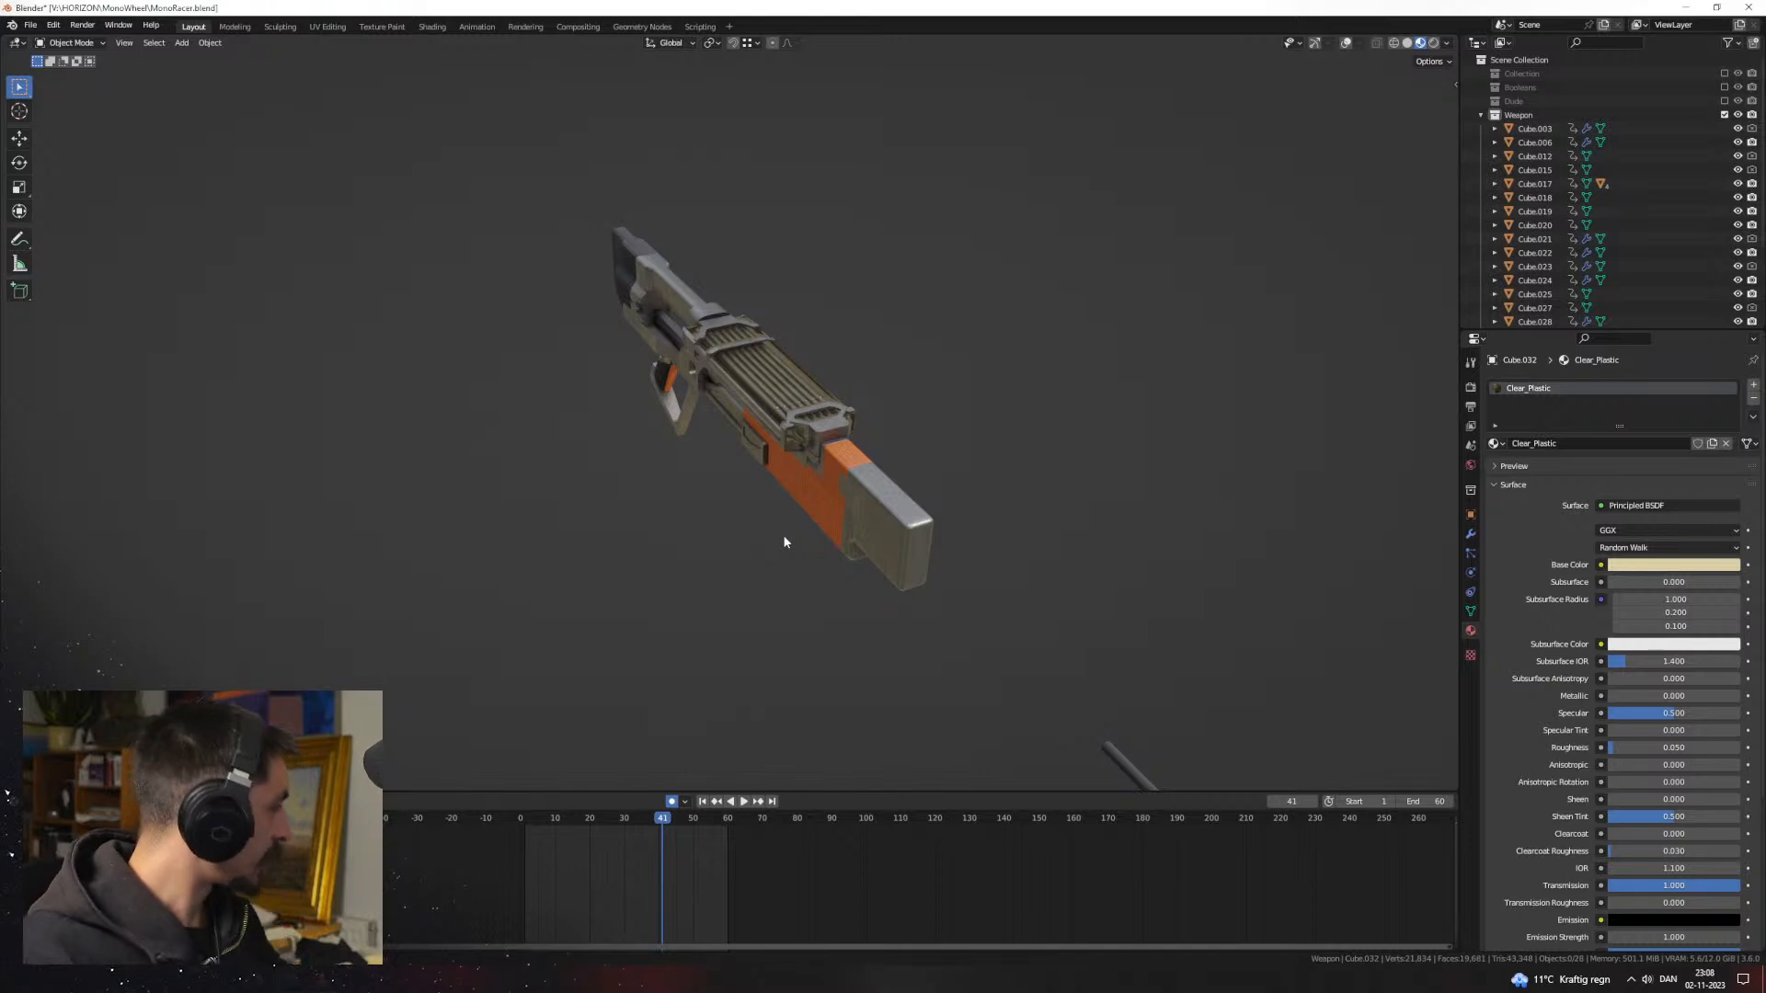
middle_click_drag(931, 439, 791, 570)
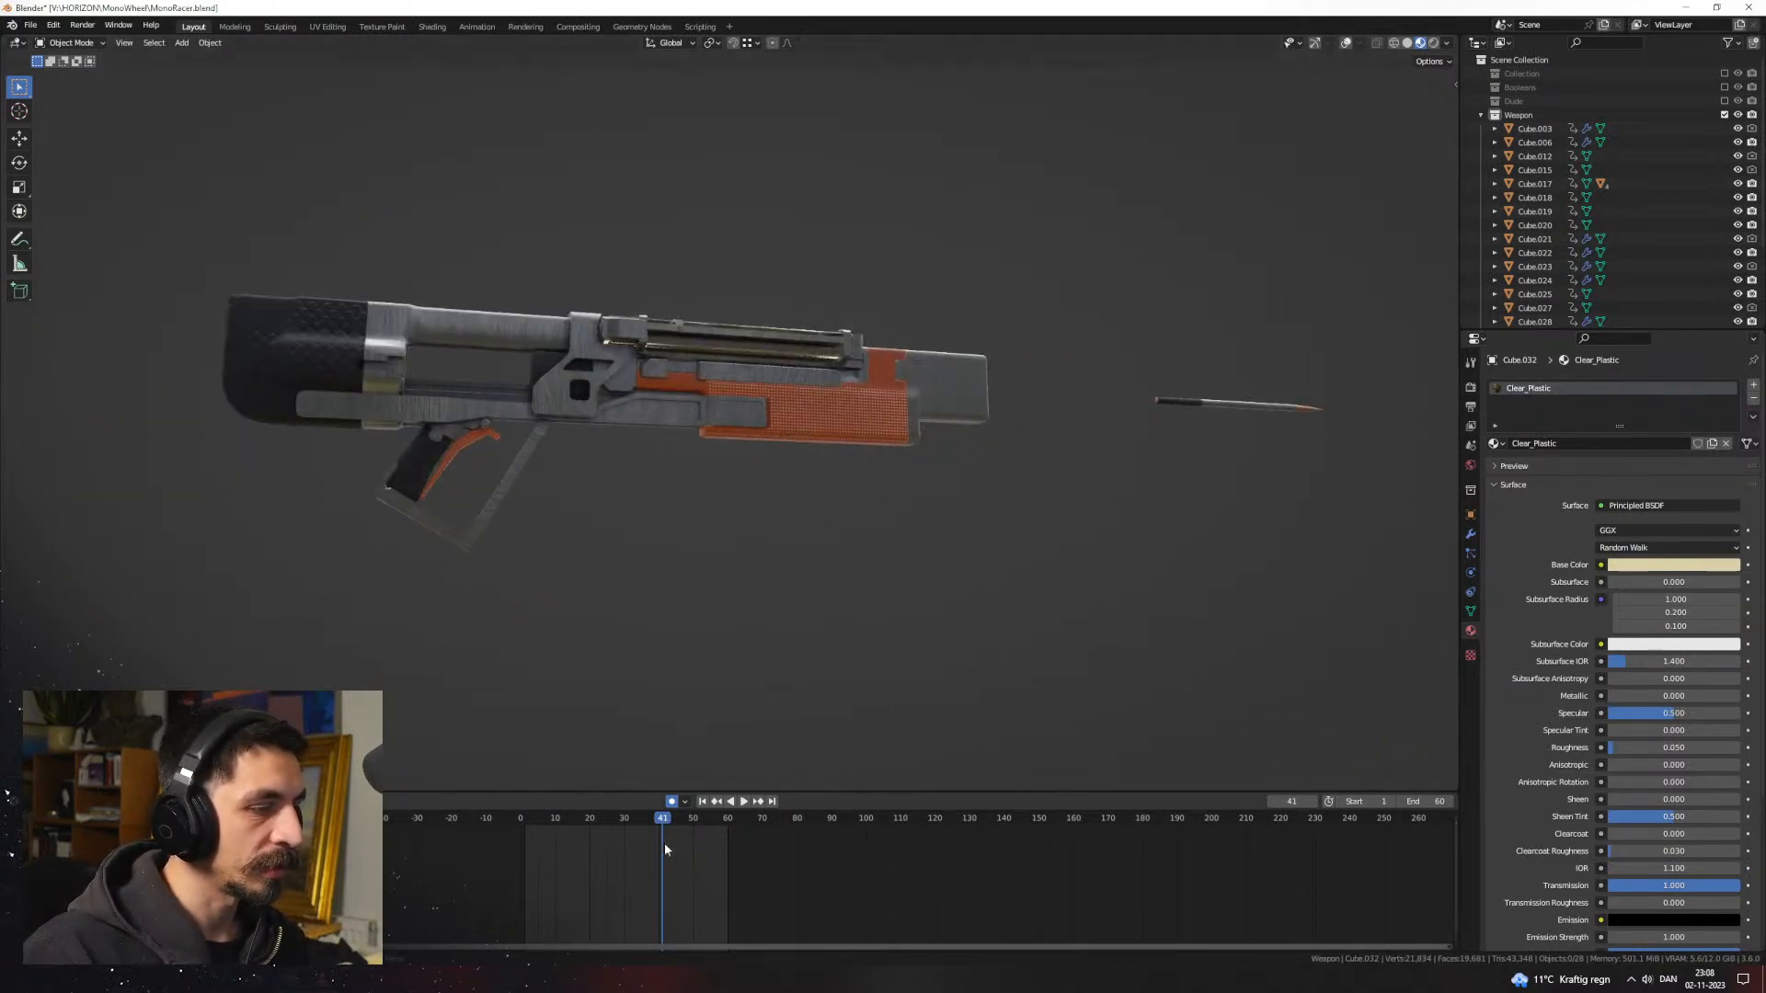
left_click_drag(650, 818, 438, 841)
key("Escape")
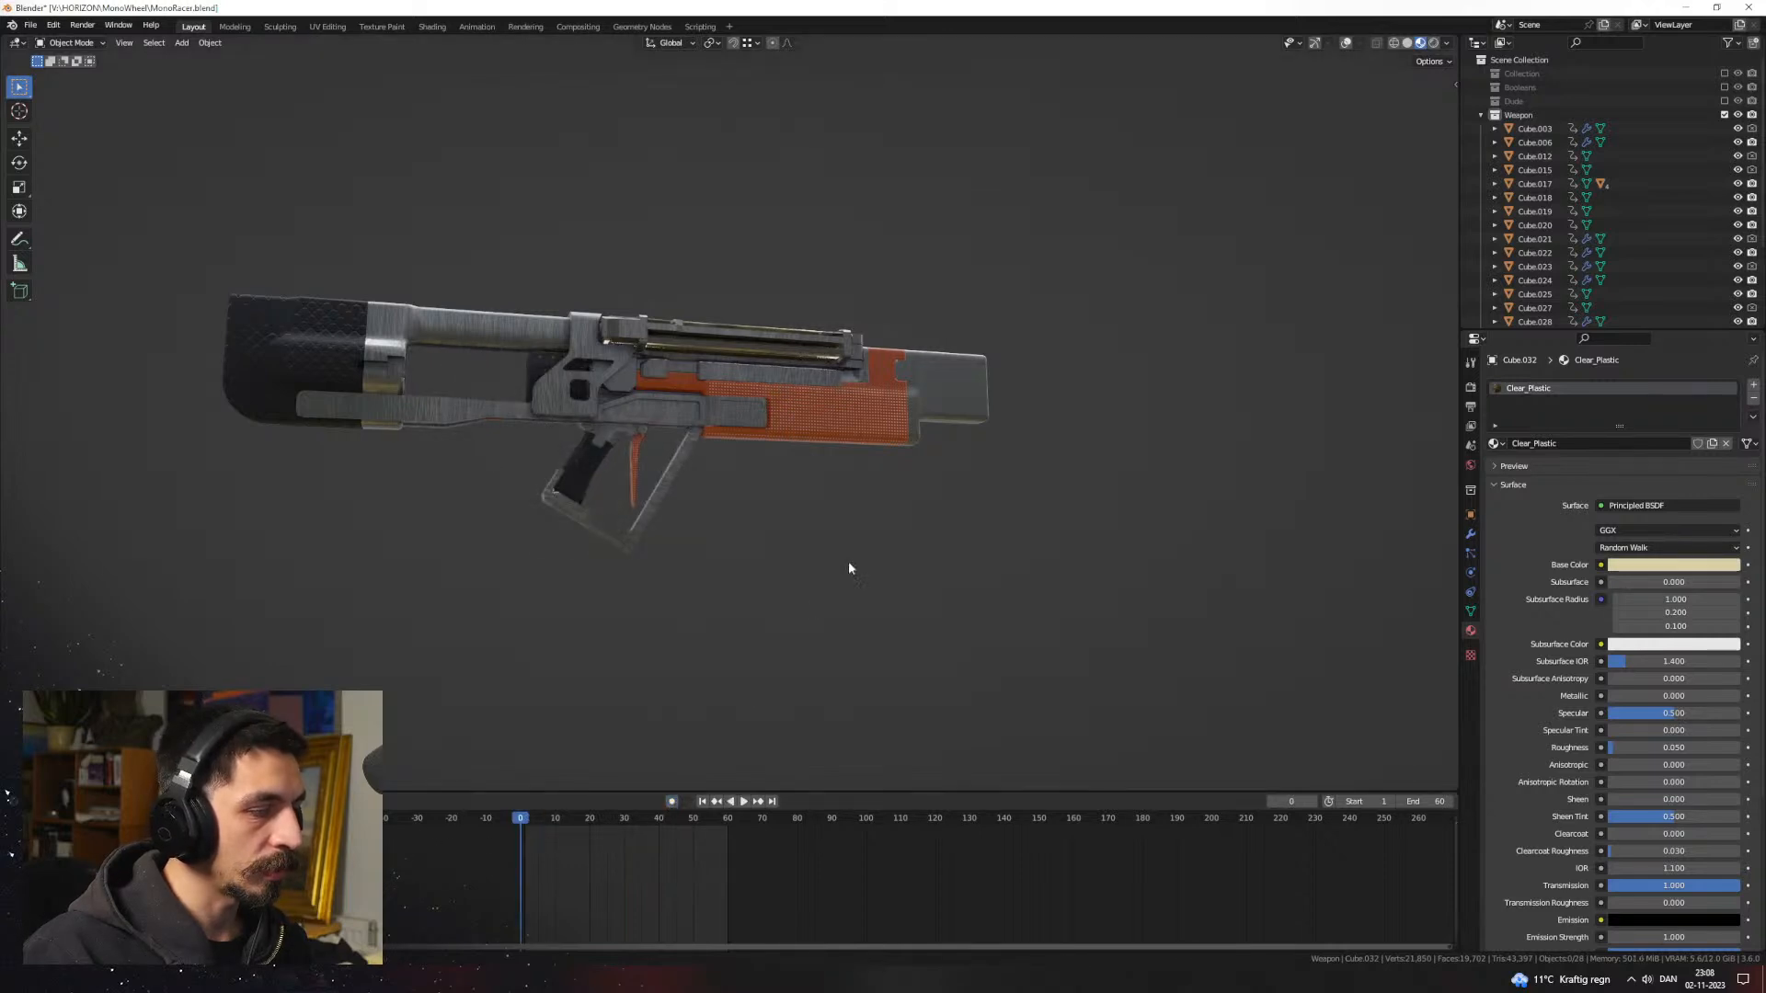
middle_click_drag(848, 561, 911, 570)
scroll(718, 578, "up", 2)
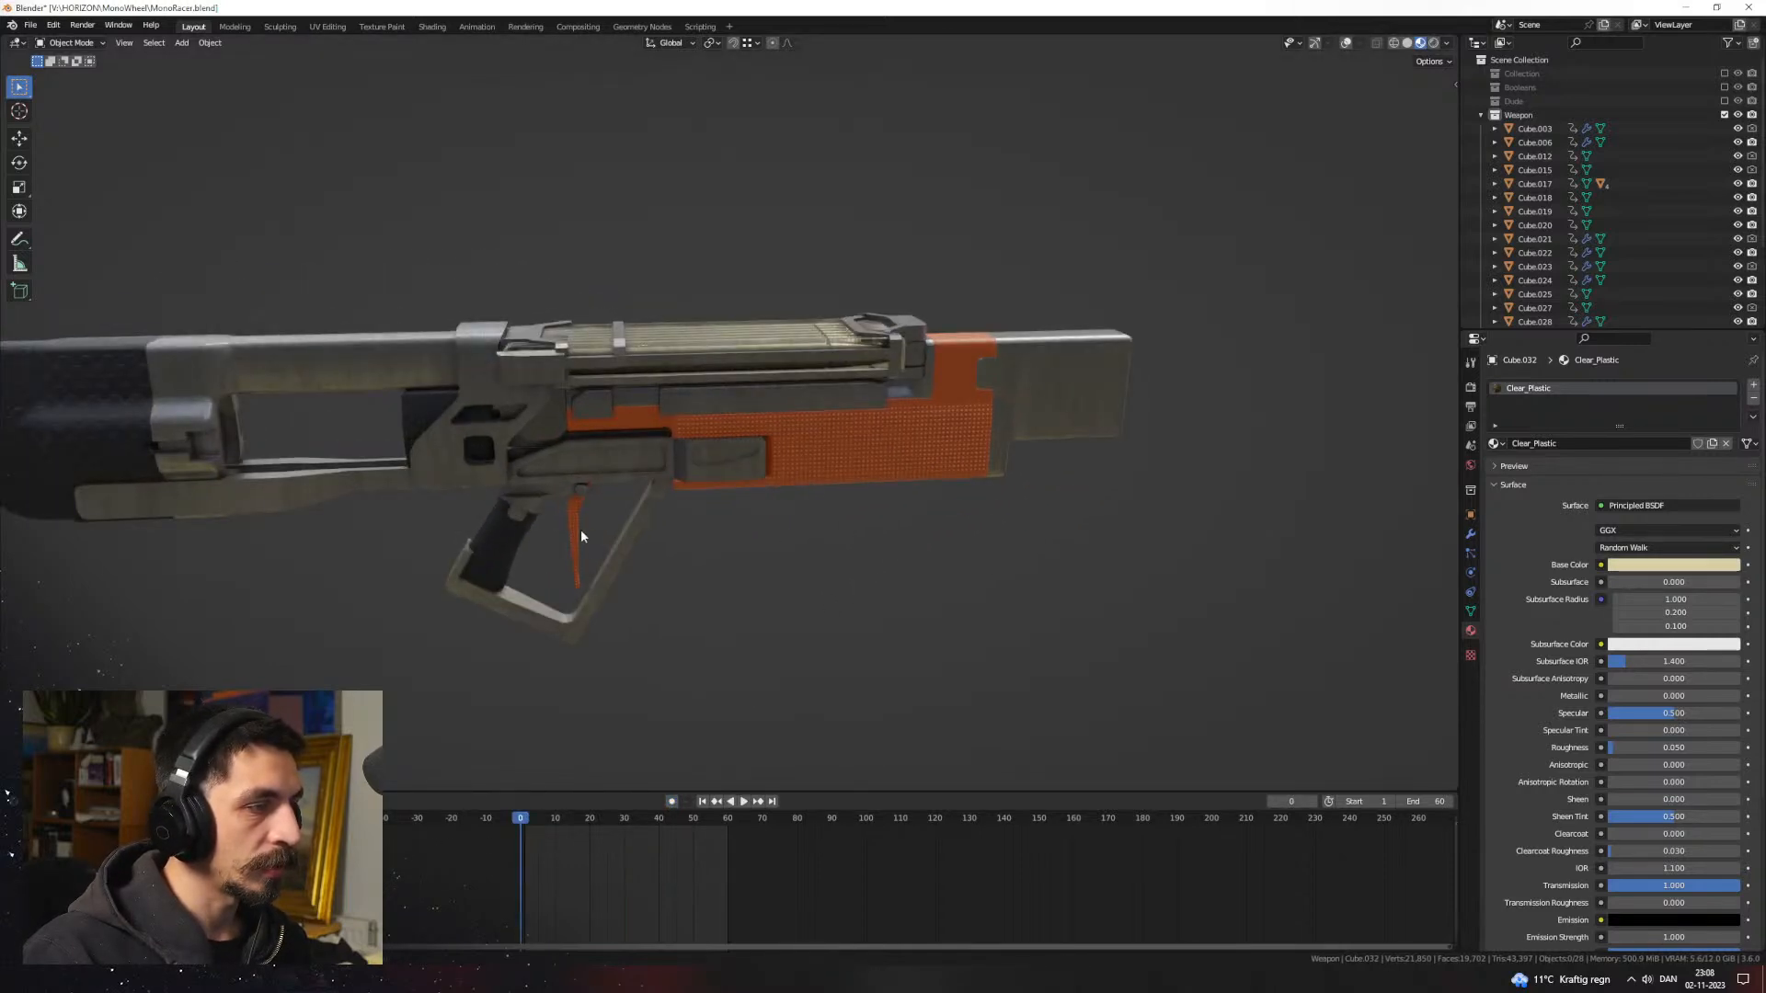
Step: Select the orange trigger, show the overlays again and examine its pose at frames 20 and 30
left_click(579, 532)
left_click(1346, 43)
middle_click_drag(865, 304, 884, 377, "alt")
scroll(757, 543, "up", 7)
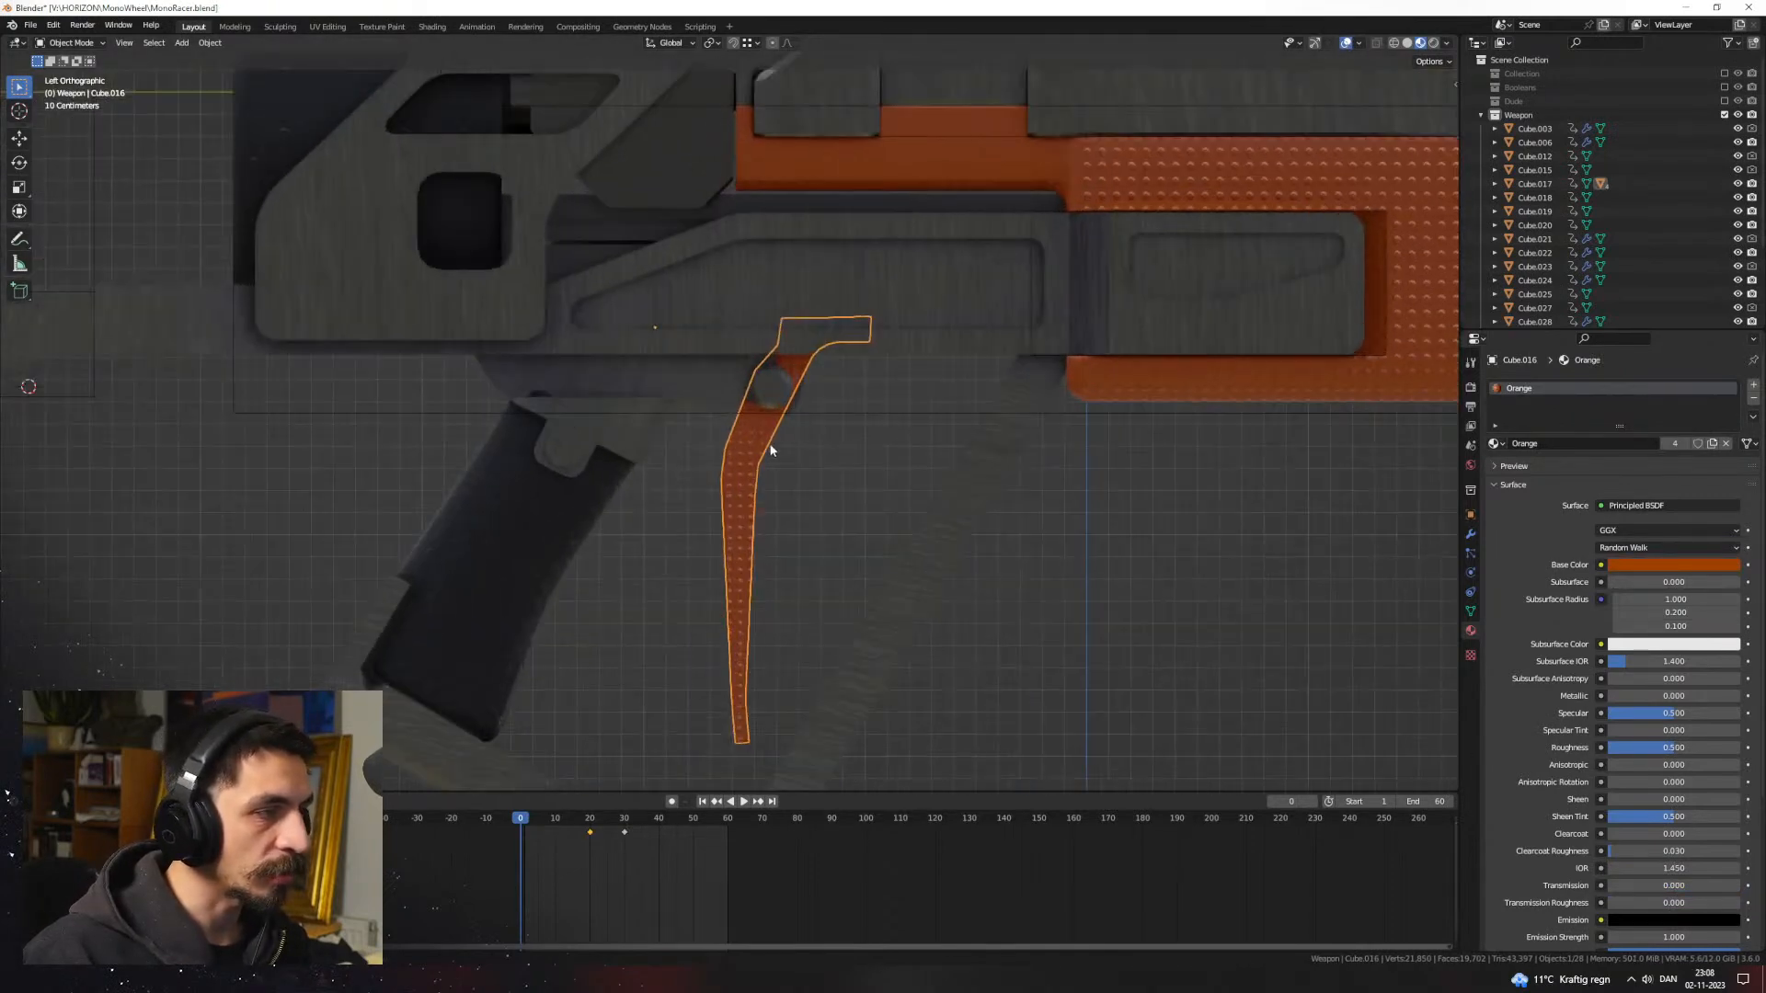
middle_click_drag(768, 445, 711, 432)
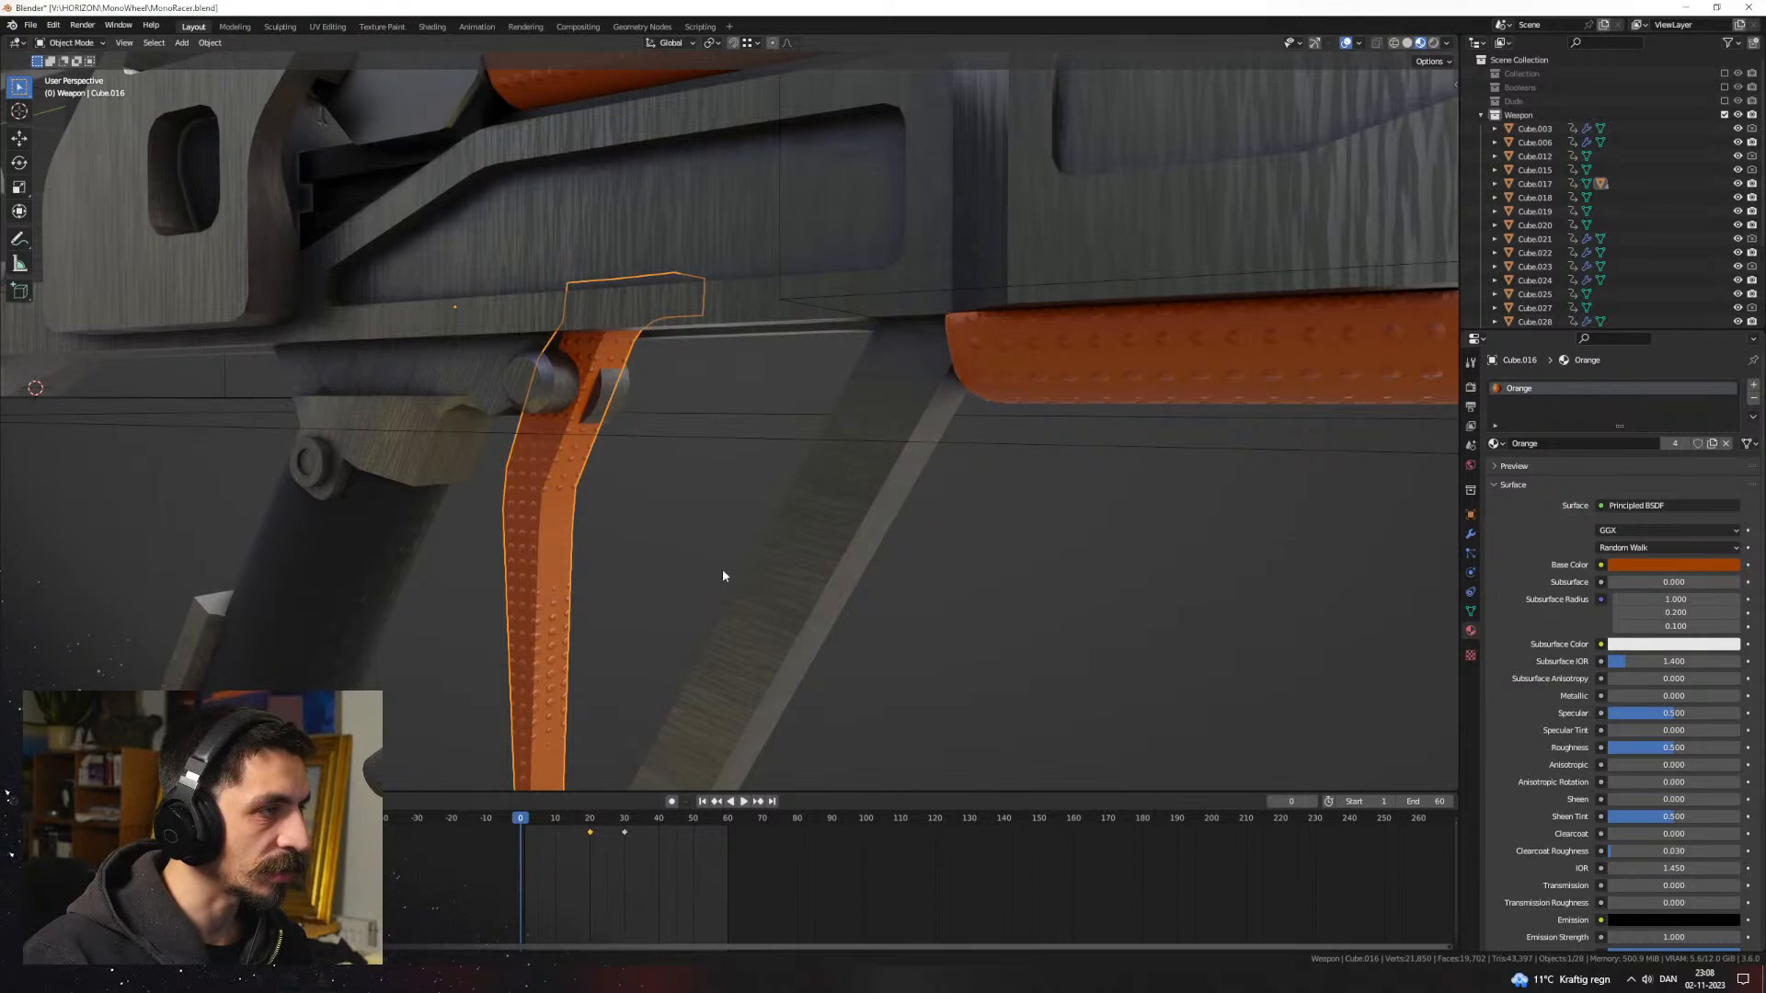
scroll(721, 572, "down", 2)
middle_click_drag(721, 572, 806, 548, "alt")
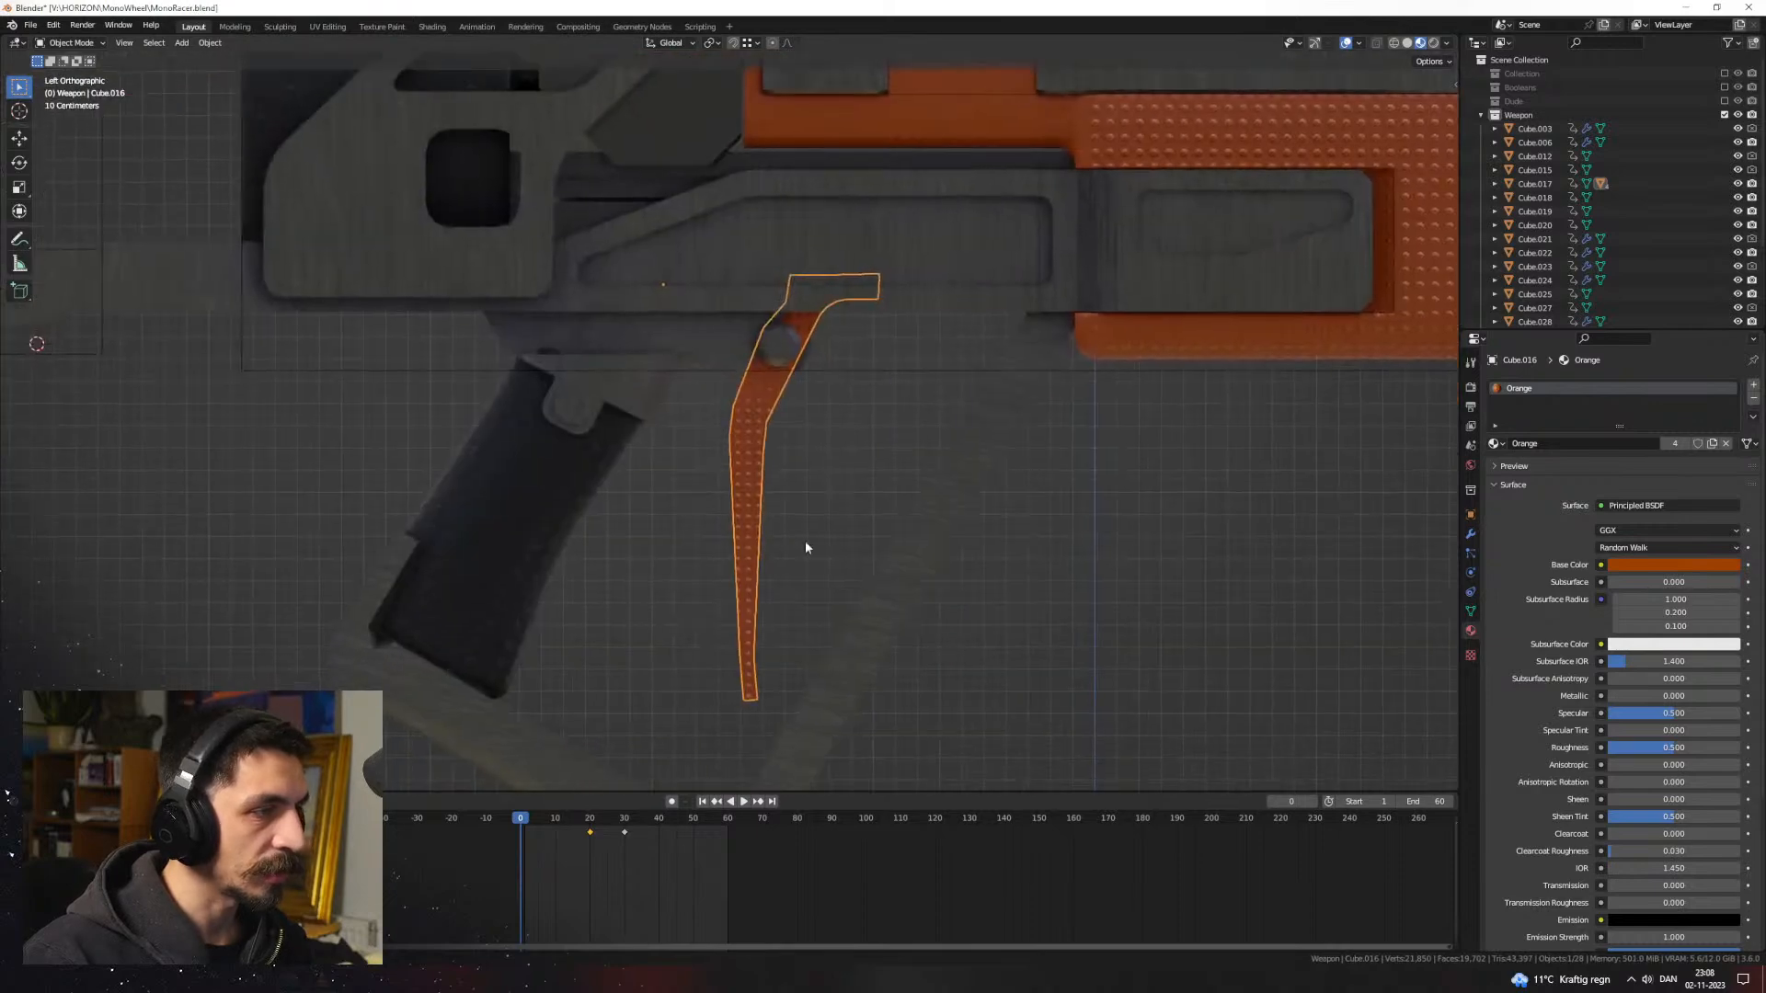
left_click(592, 820)
middle_click_drag(477, 587, 965, 532, "shift")
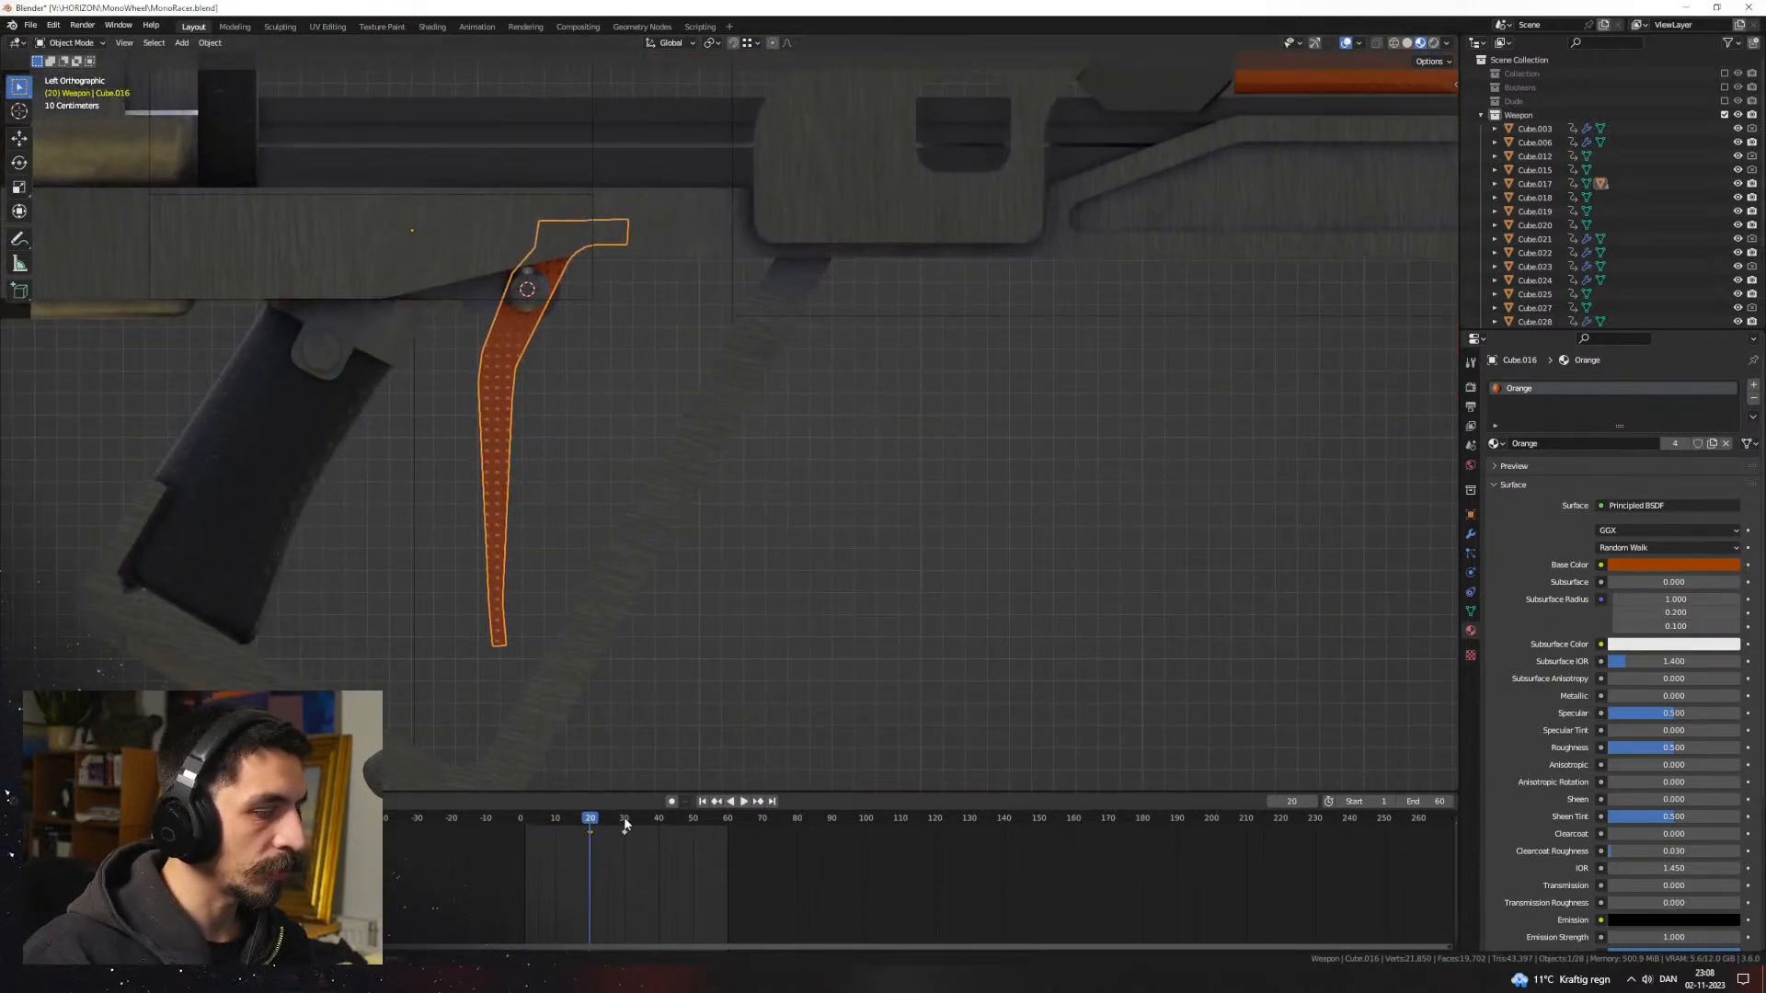
left_click(626, 822)
middle_click_drag(714, 583, 620, 405, "shift")
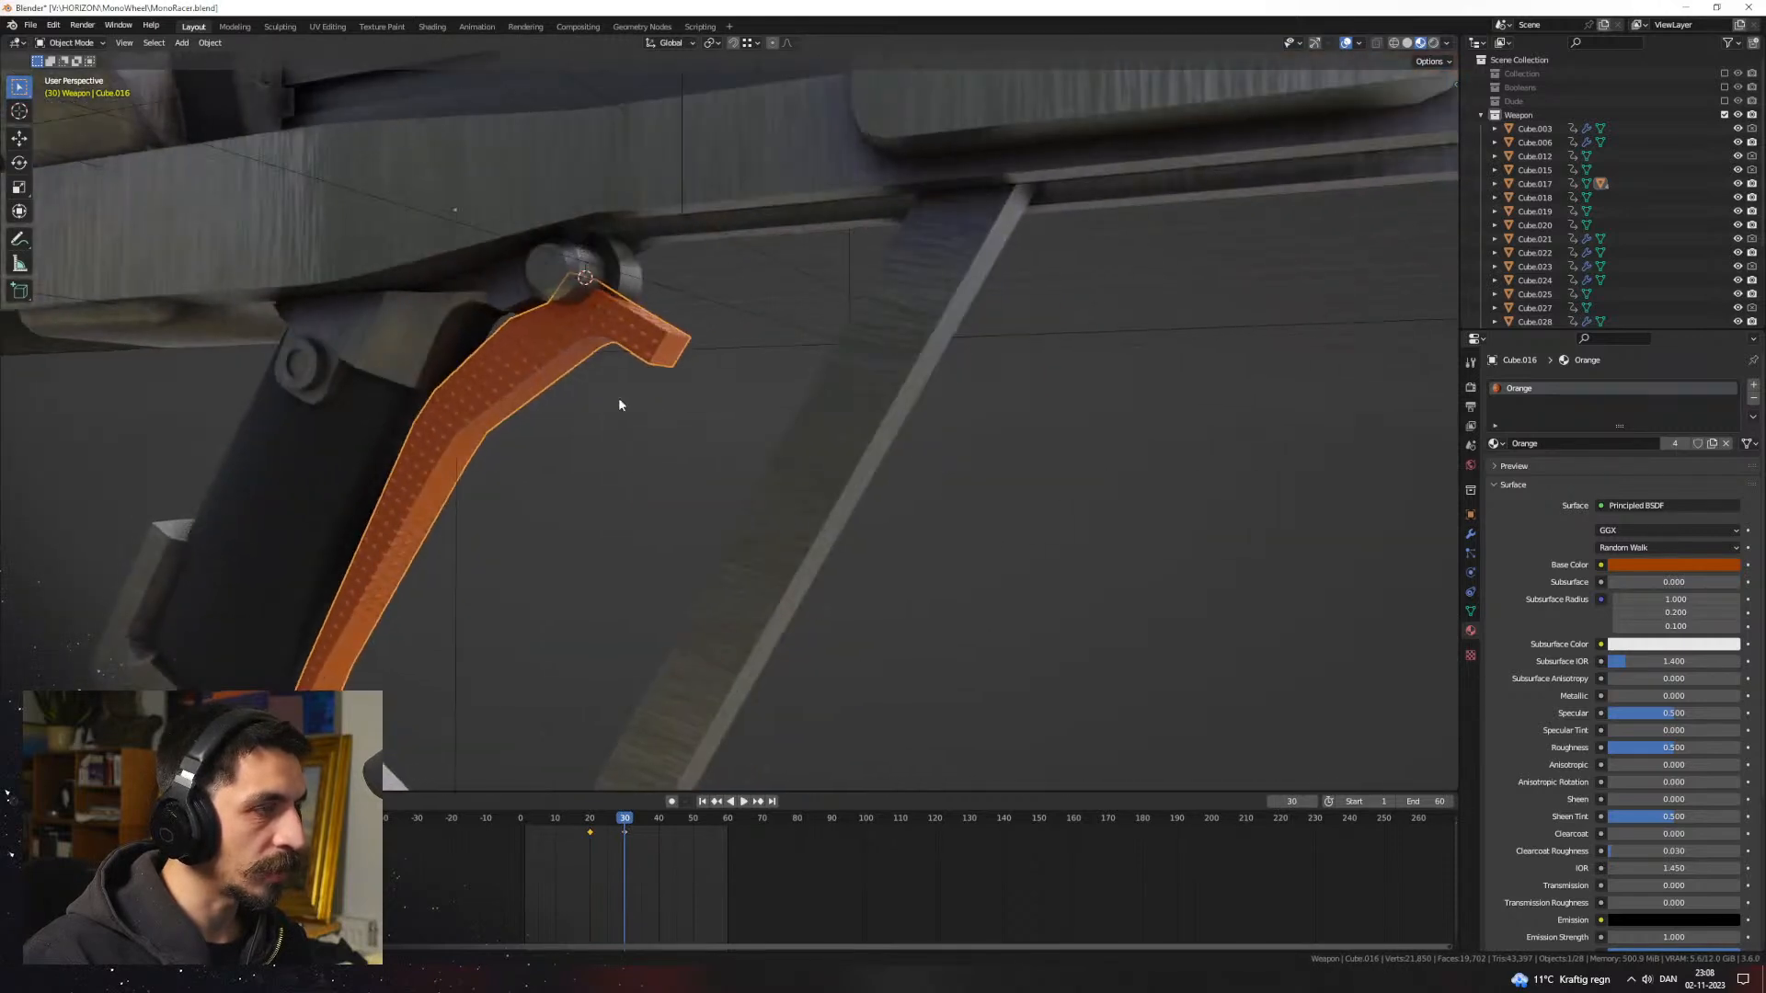
Step: Set the trigger's origin to the 3D cursor at the pivot pin
left_click(619, 399)
left_click(584, 318)
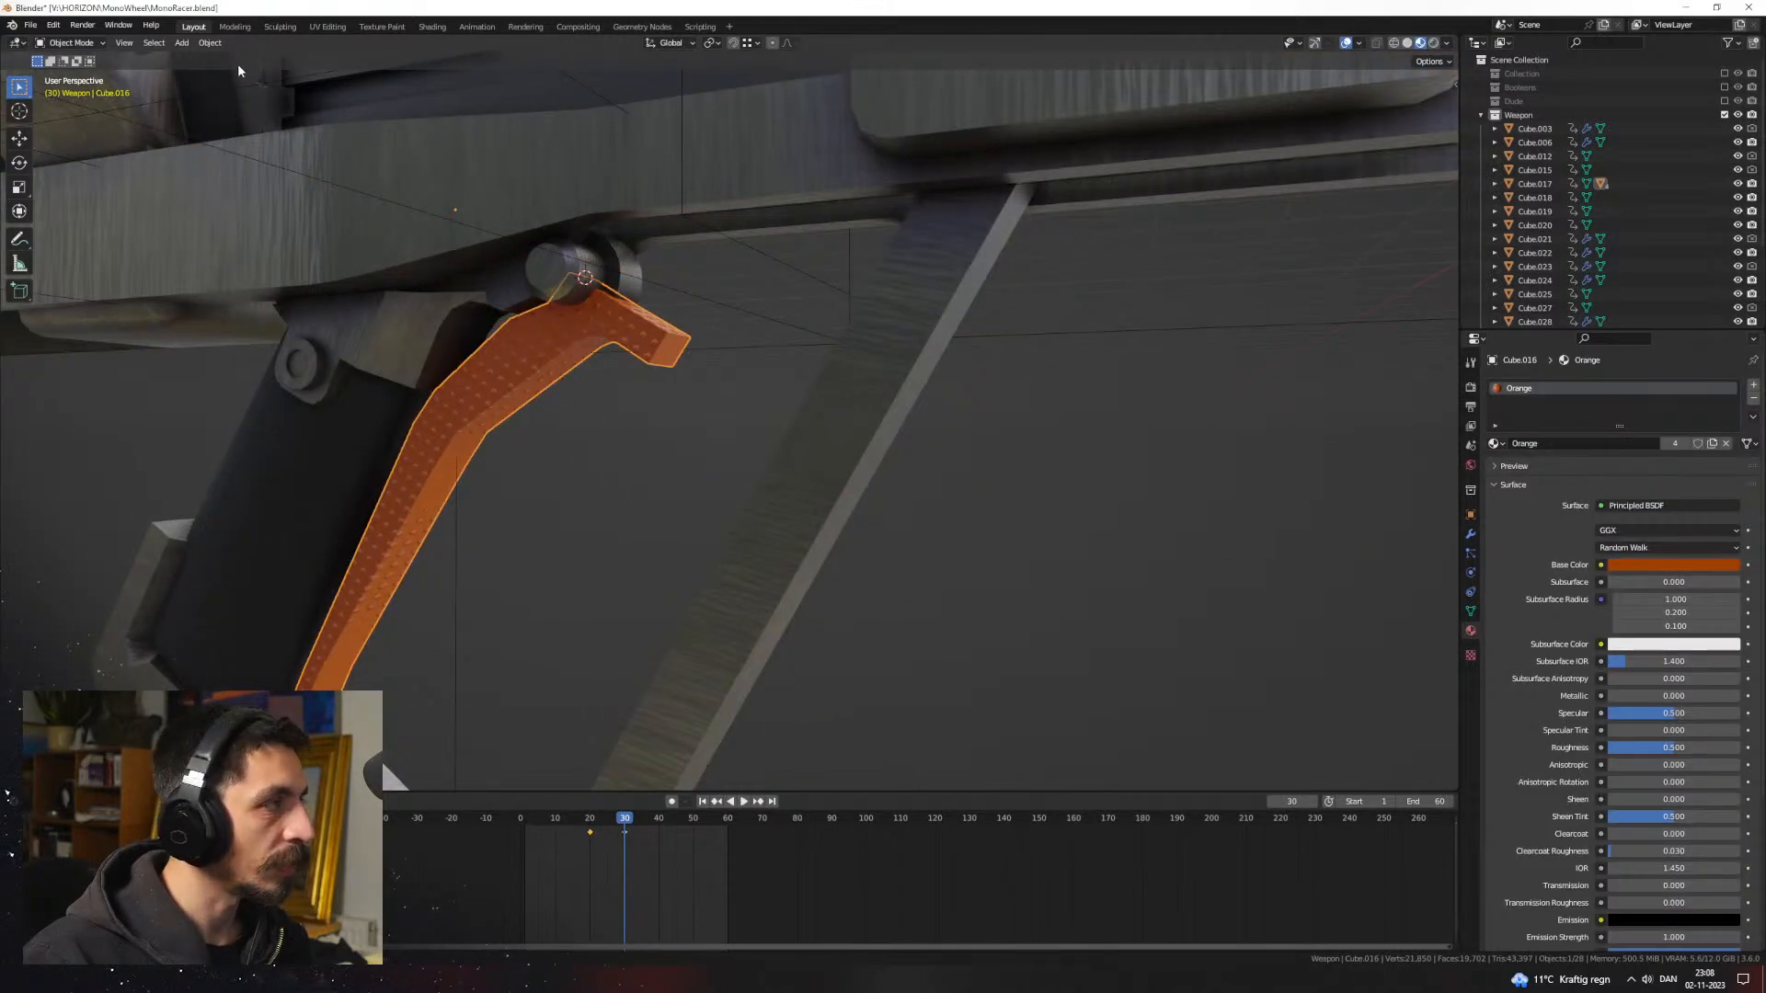
left_click(210, 42)
mouse_move(266, 71)
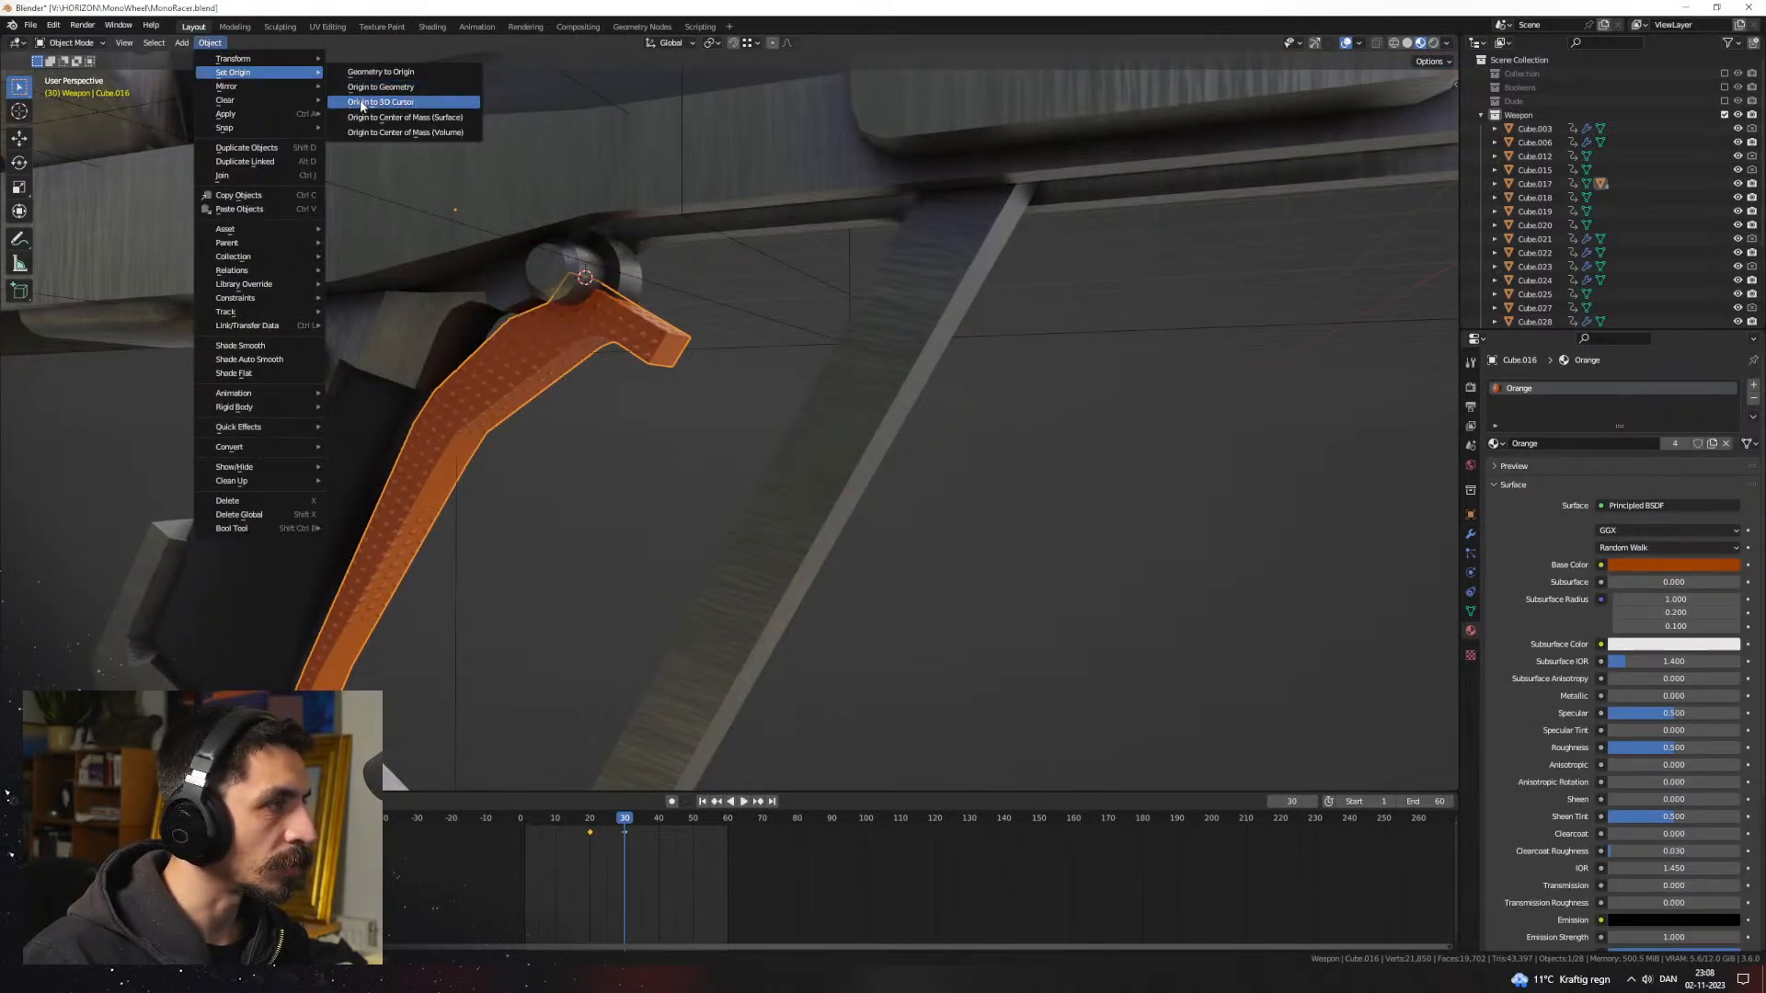
left_click(361, 103)
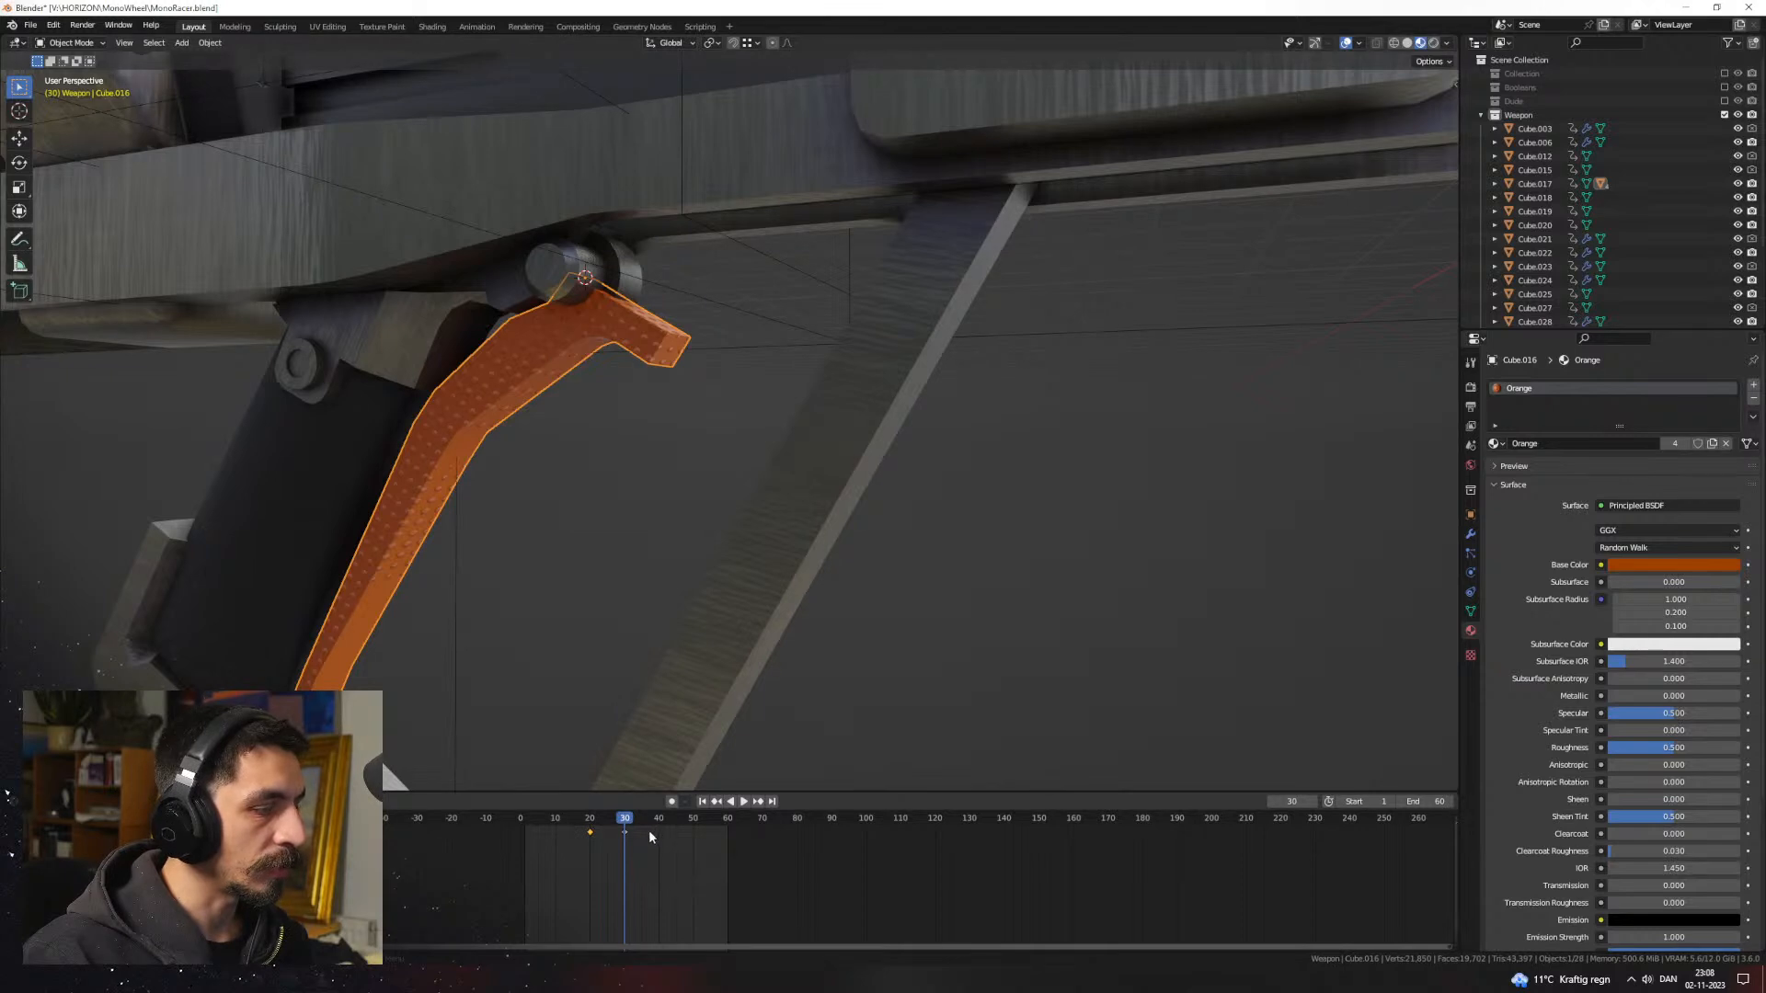
Step: Check the trigger's motion between frames 20 and 30, restore its place at the pivot, and delete those keyframes
key("space")
left_click(591, 820)
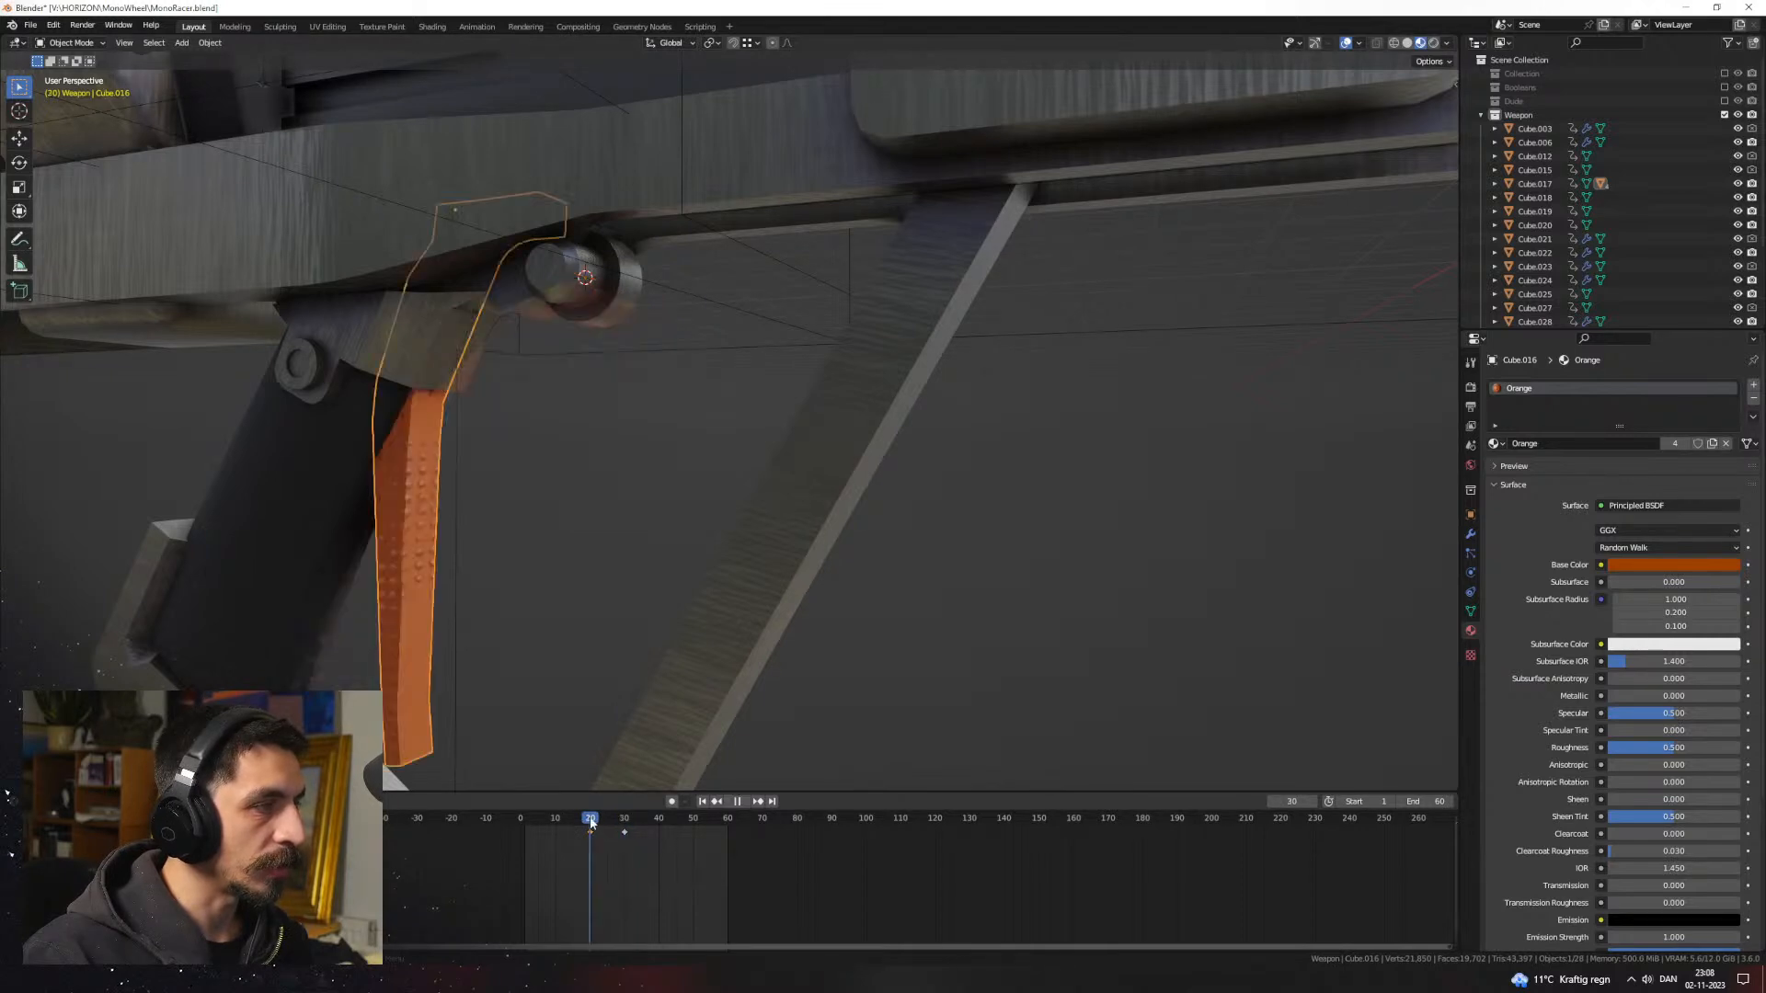
left_click(625, 820)
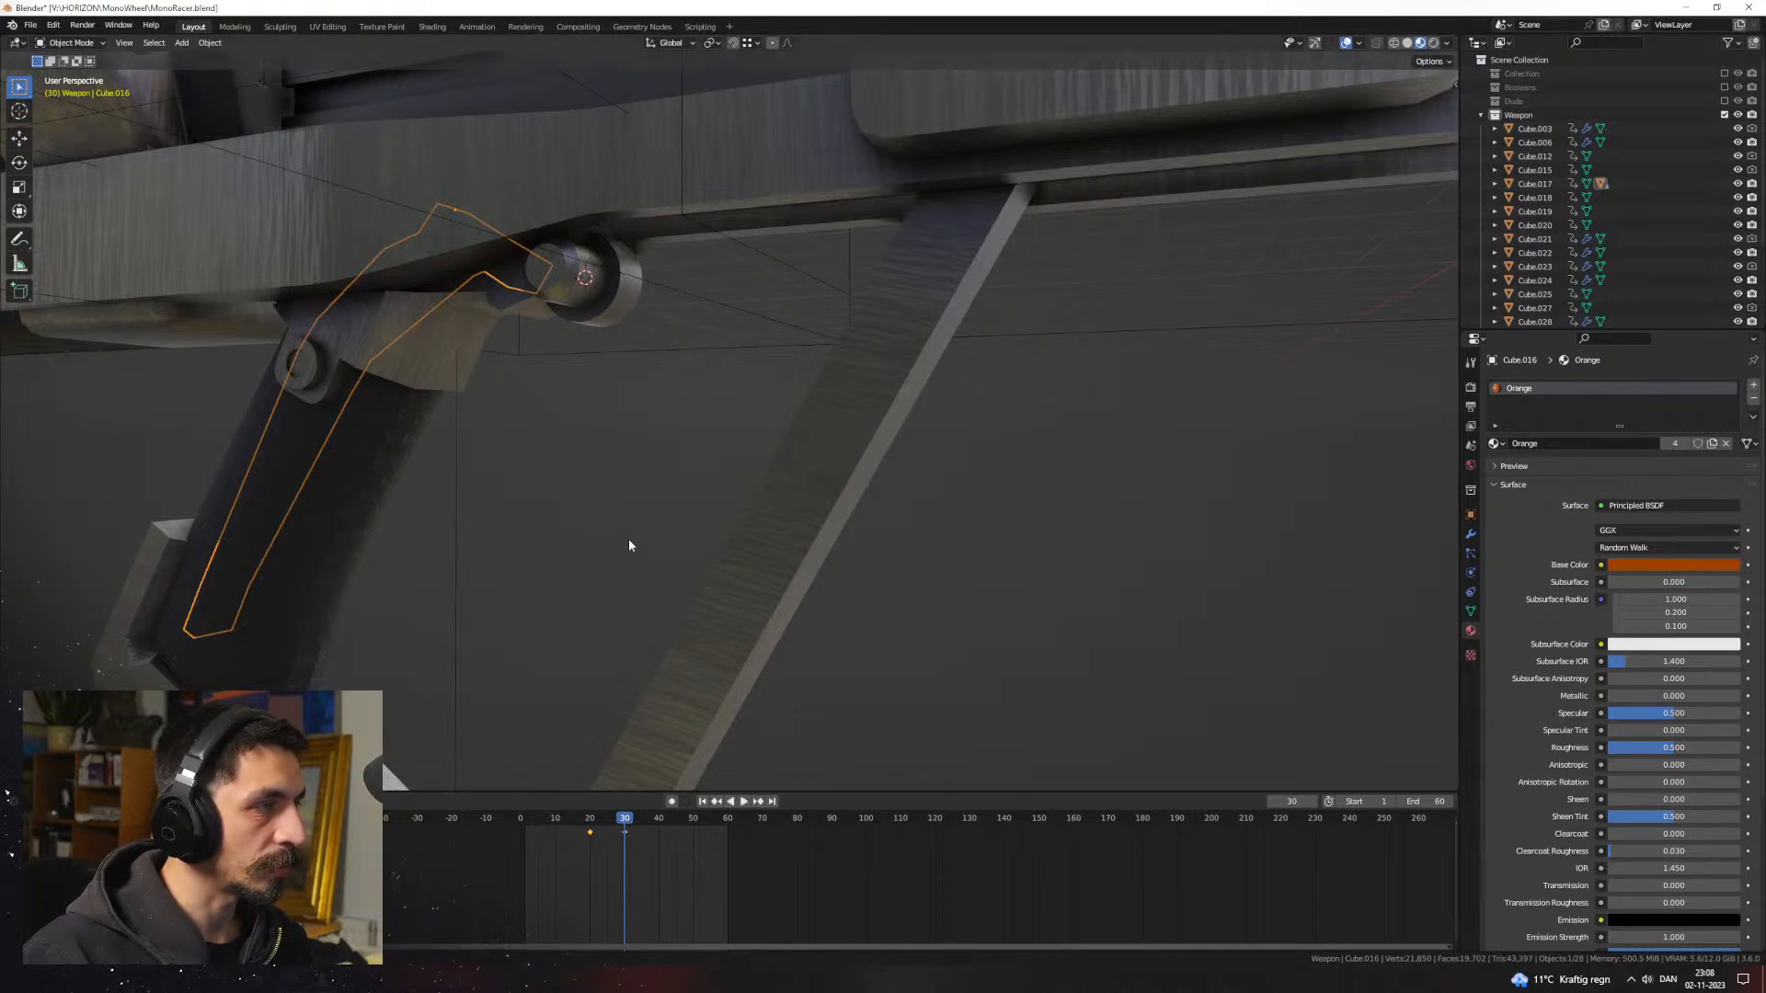
key("alt+g")
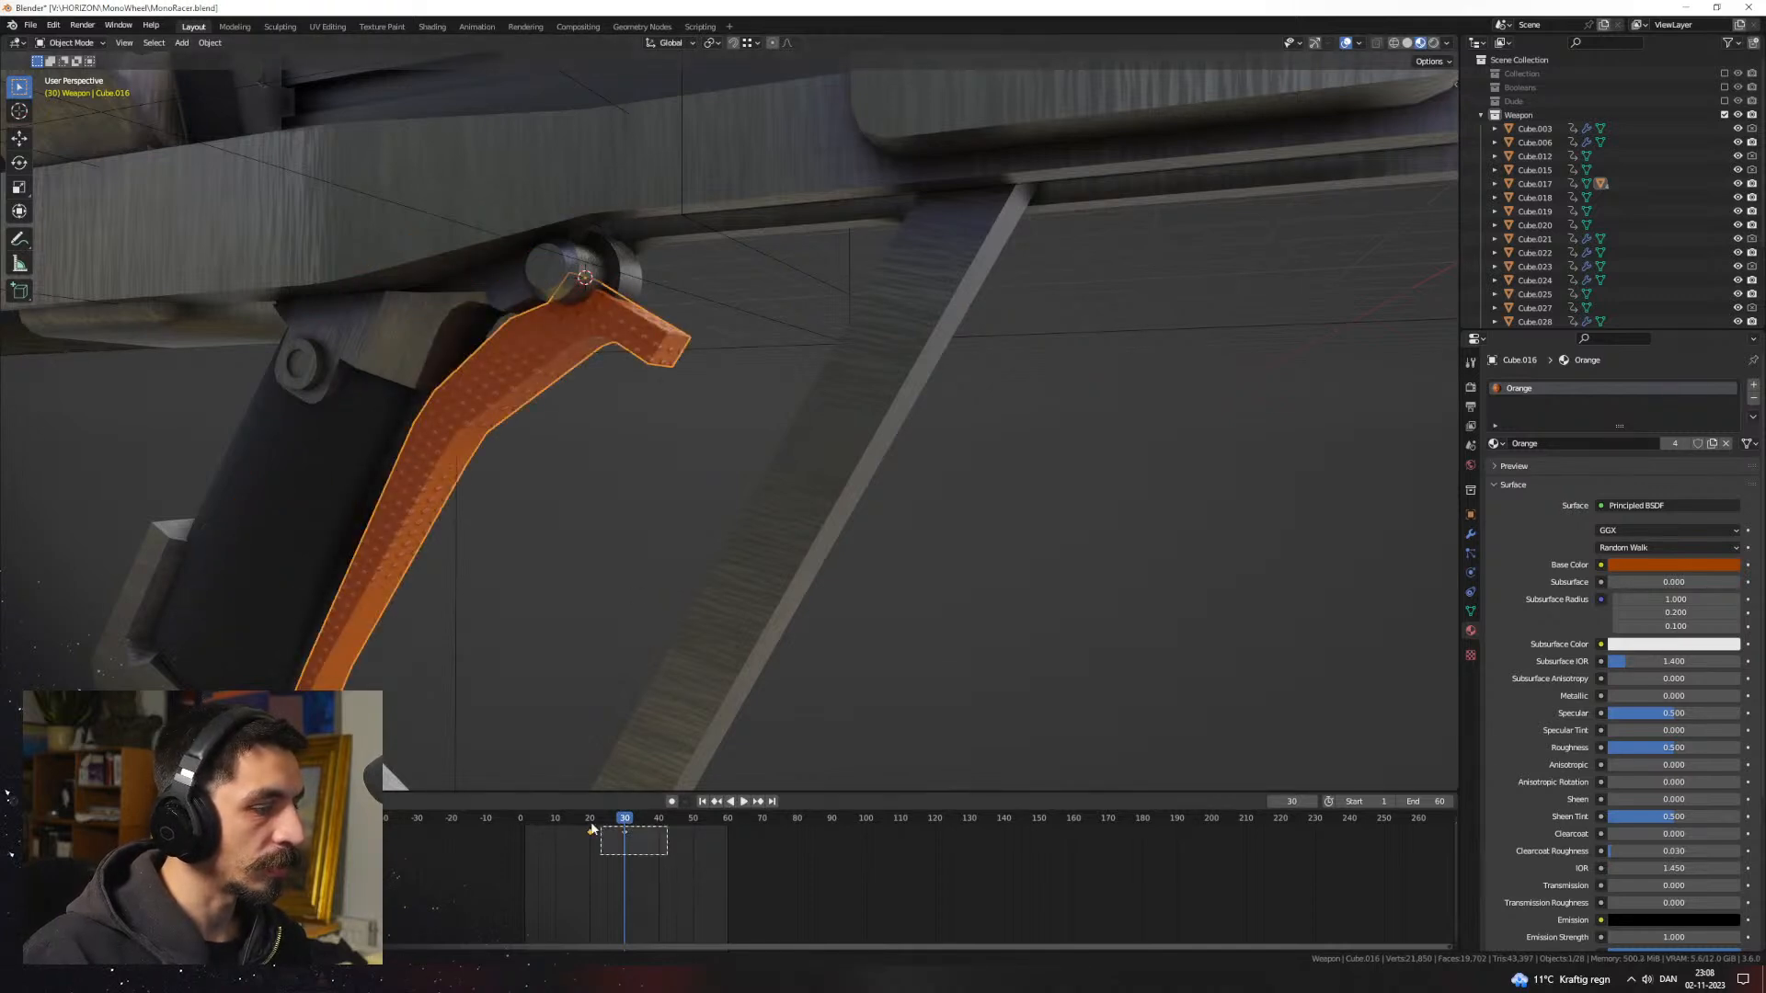
key("Delete")
Step: Turn on auto keying and insert a keyframe at frame 30 for the trigger's folded pose along the grip
key("ctrl+KP_1")
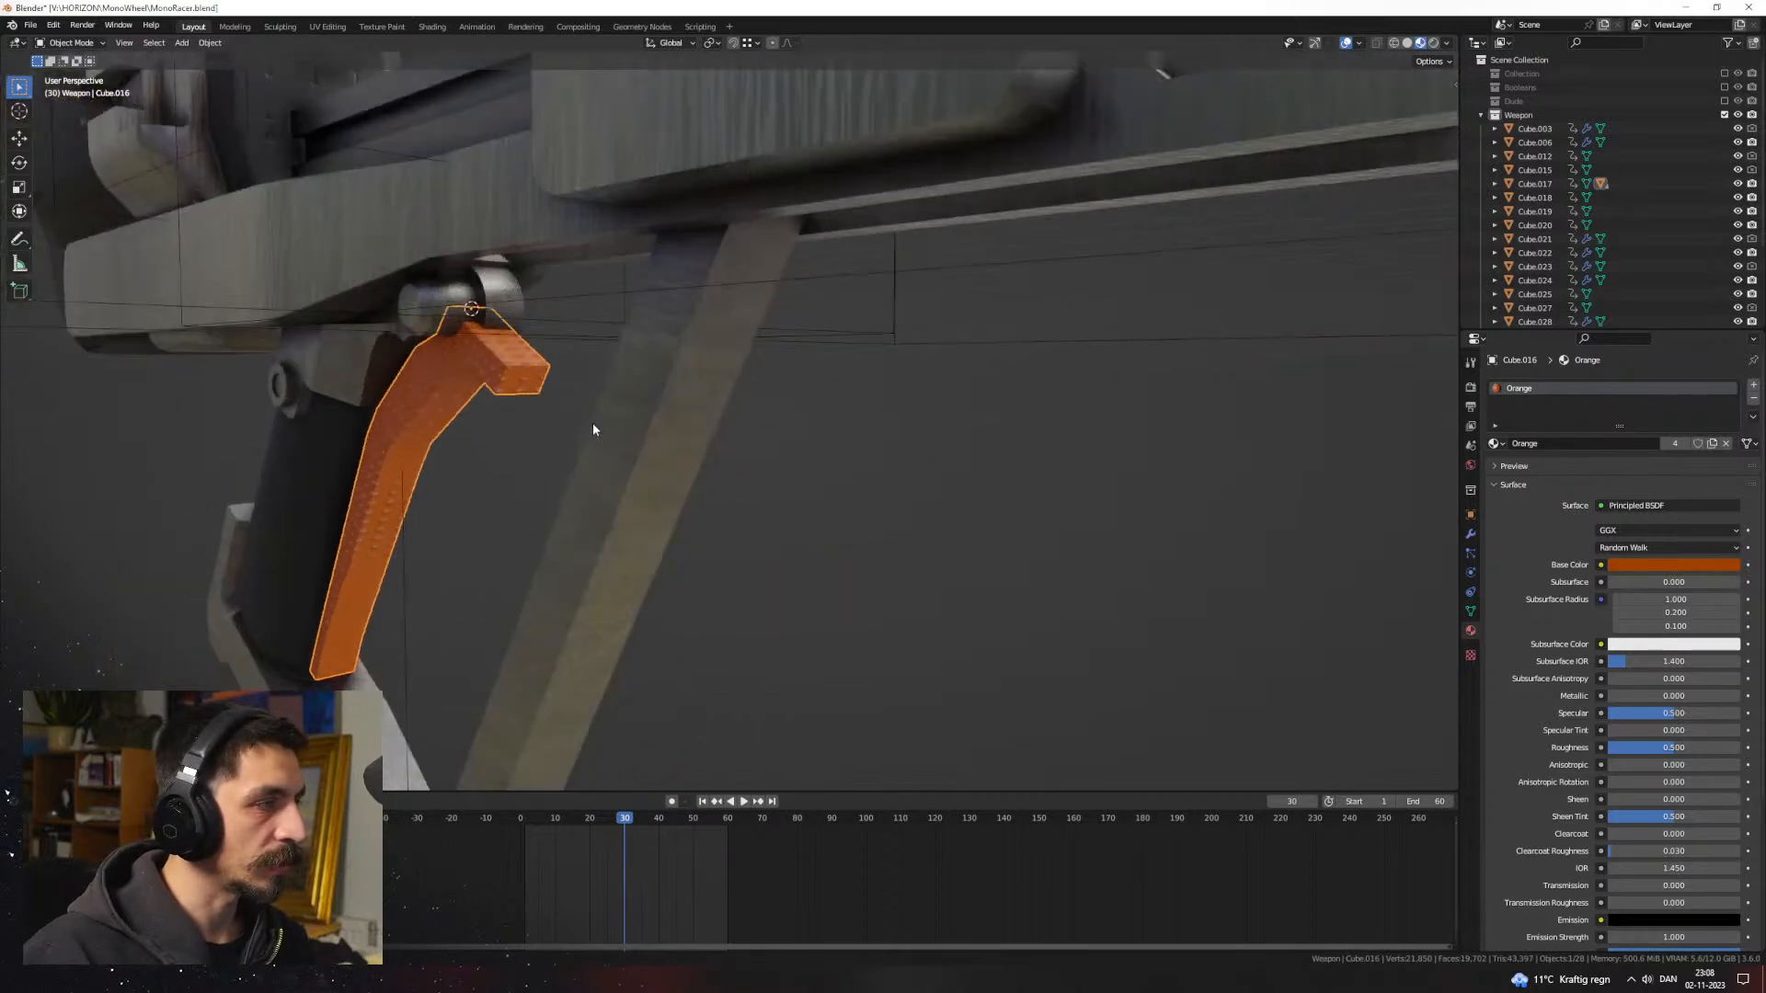
key("ctrl+KP_3")
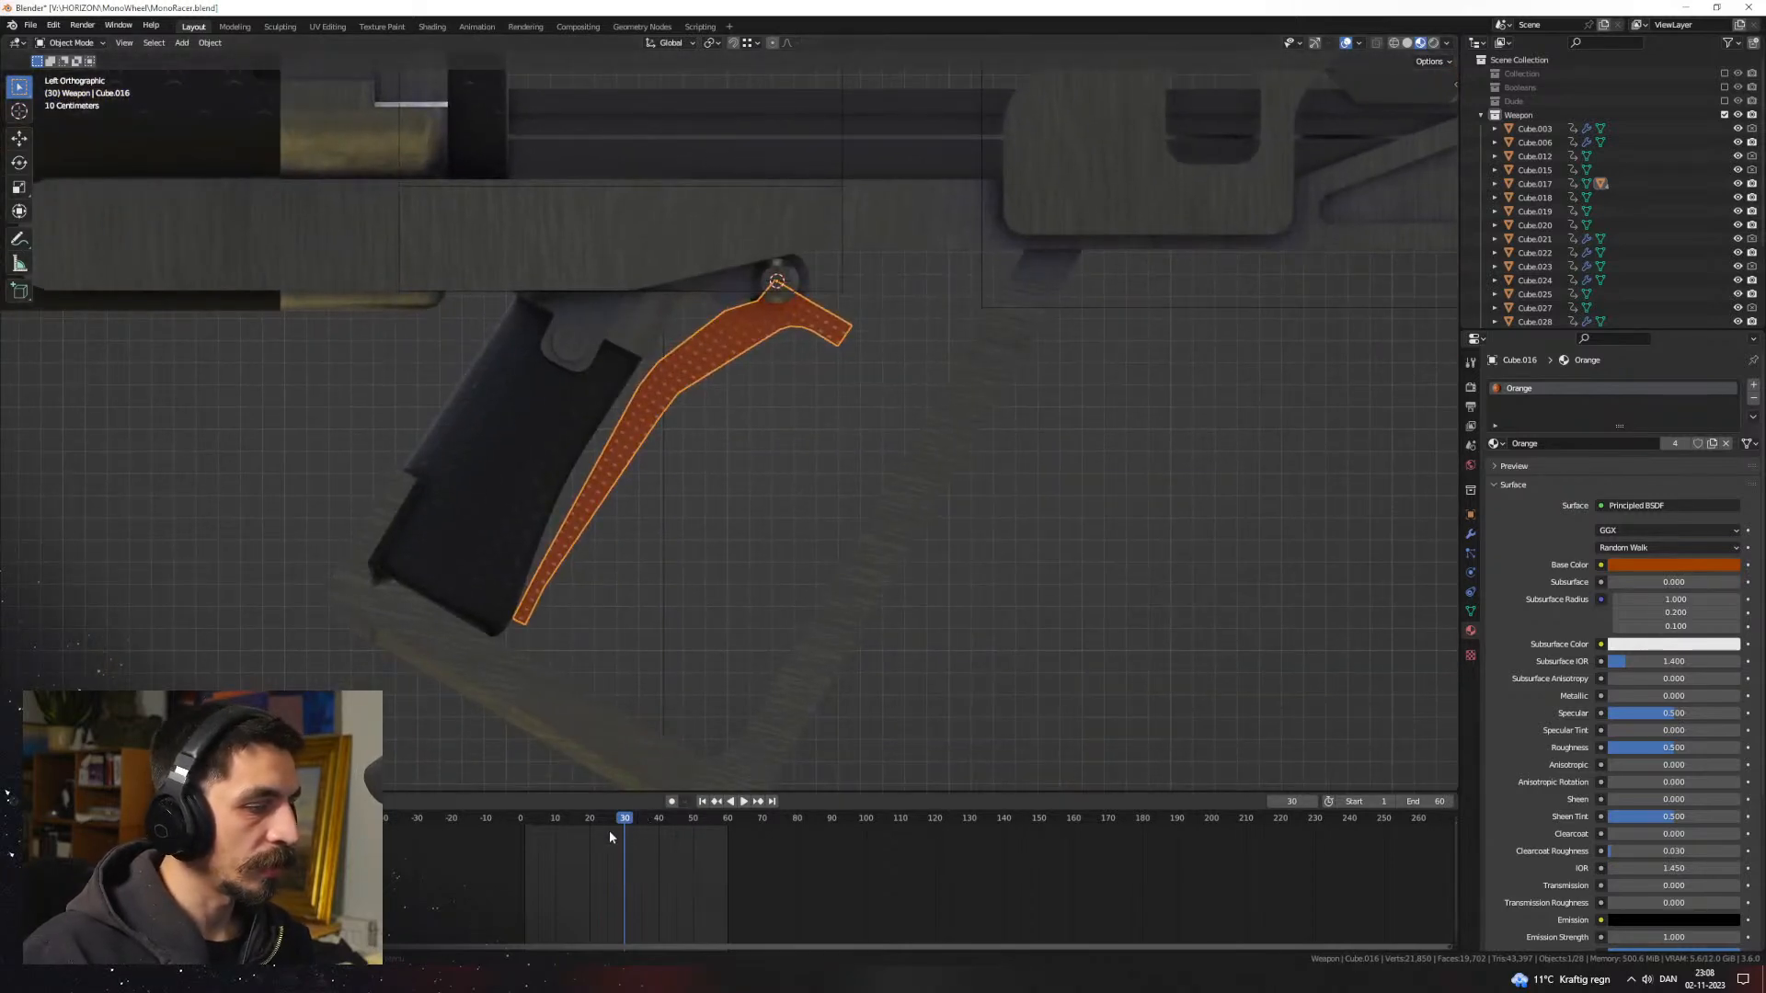
left_click(670, 801)
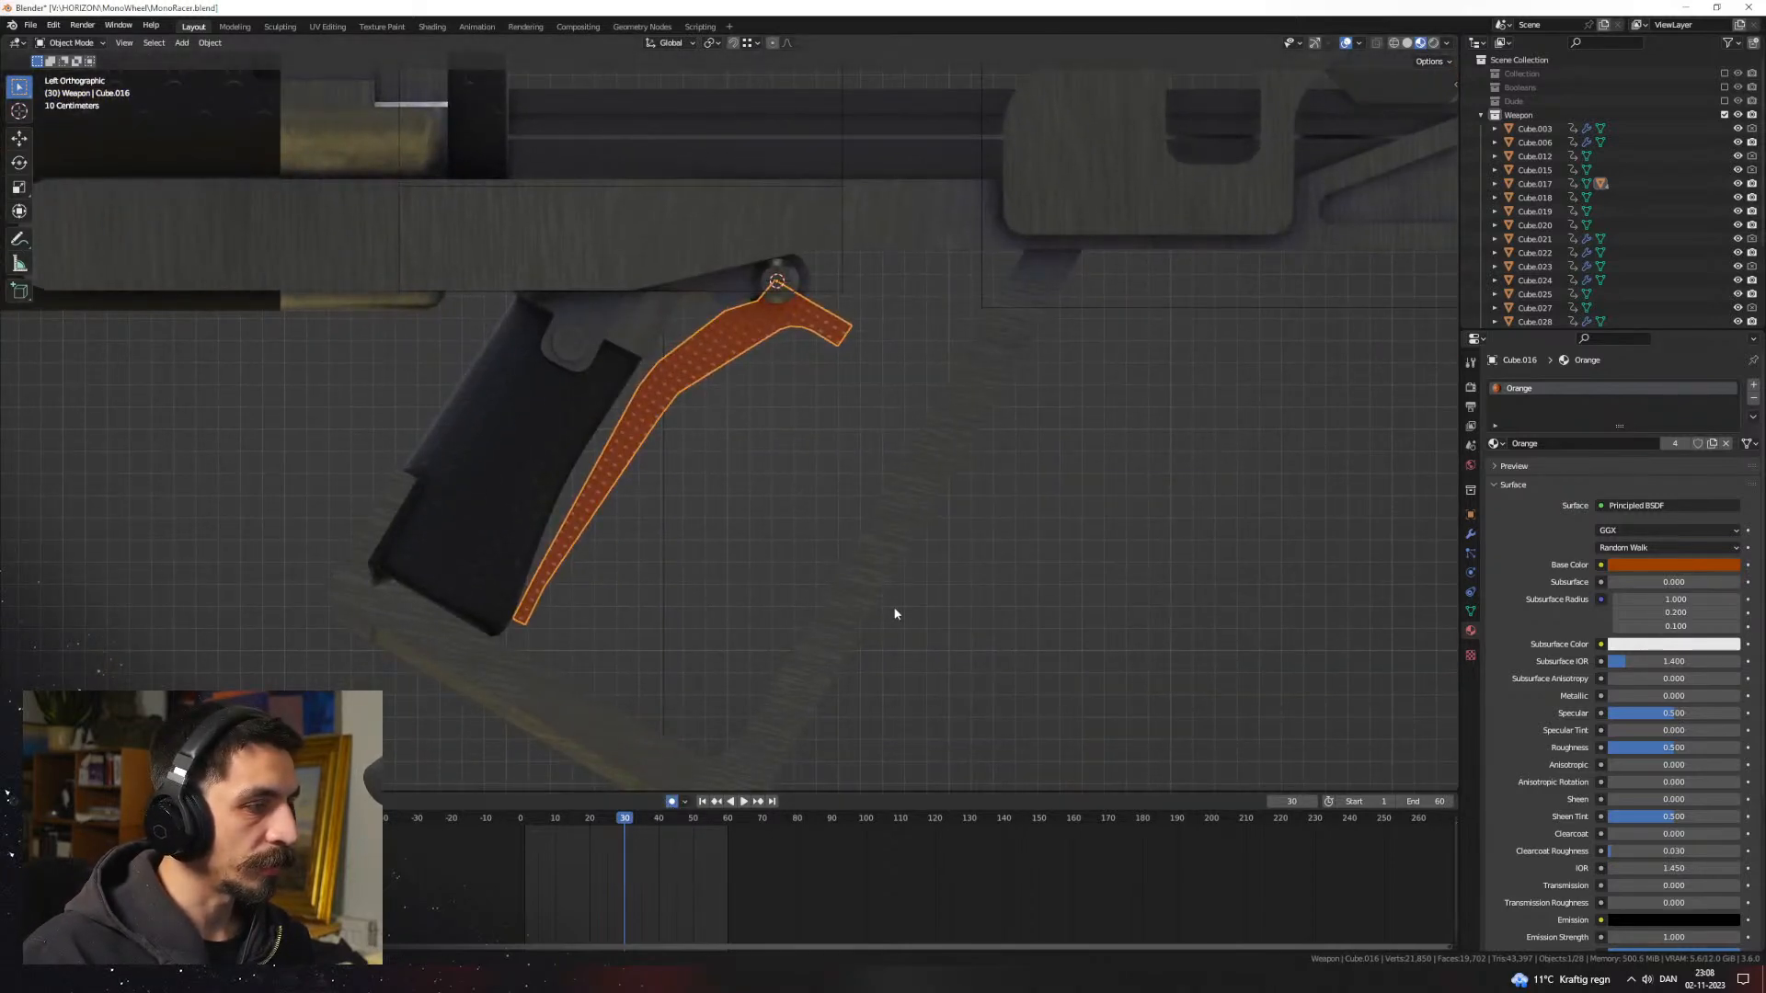
key("r")
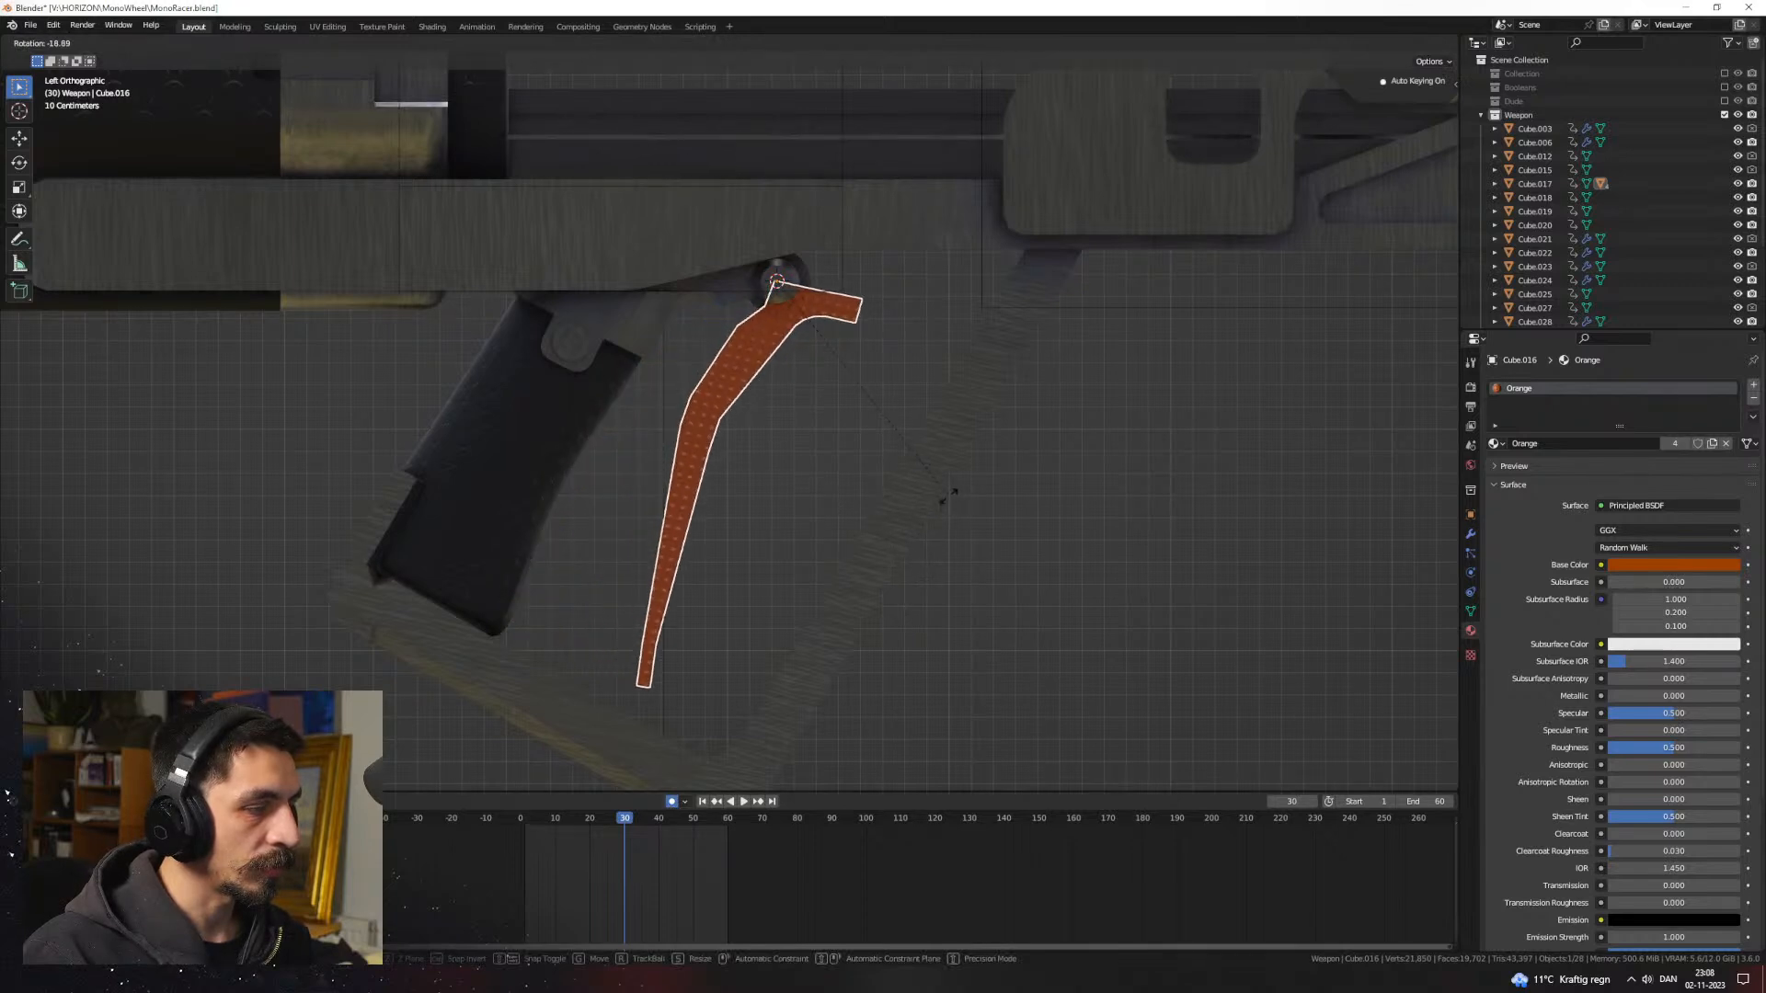
left_click(936, 525)
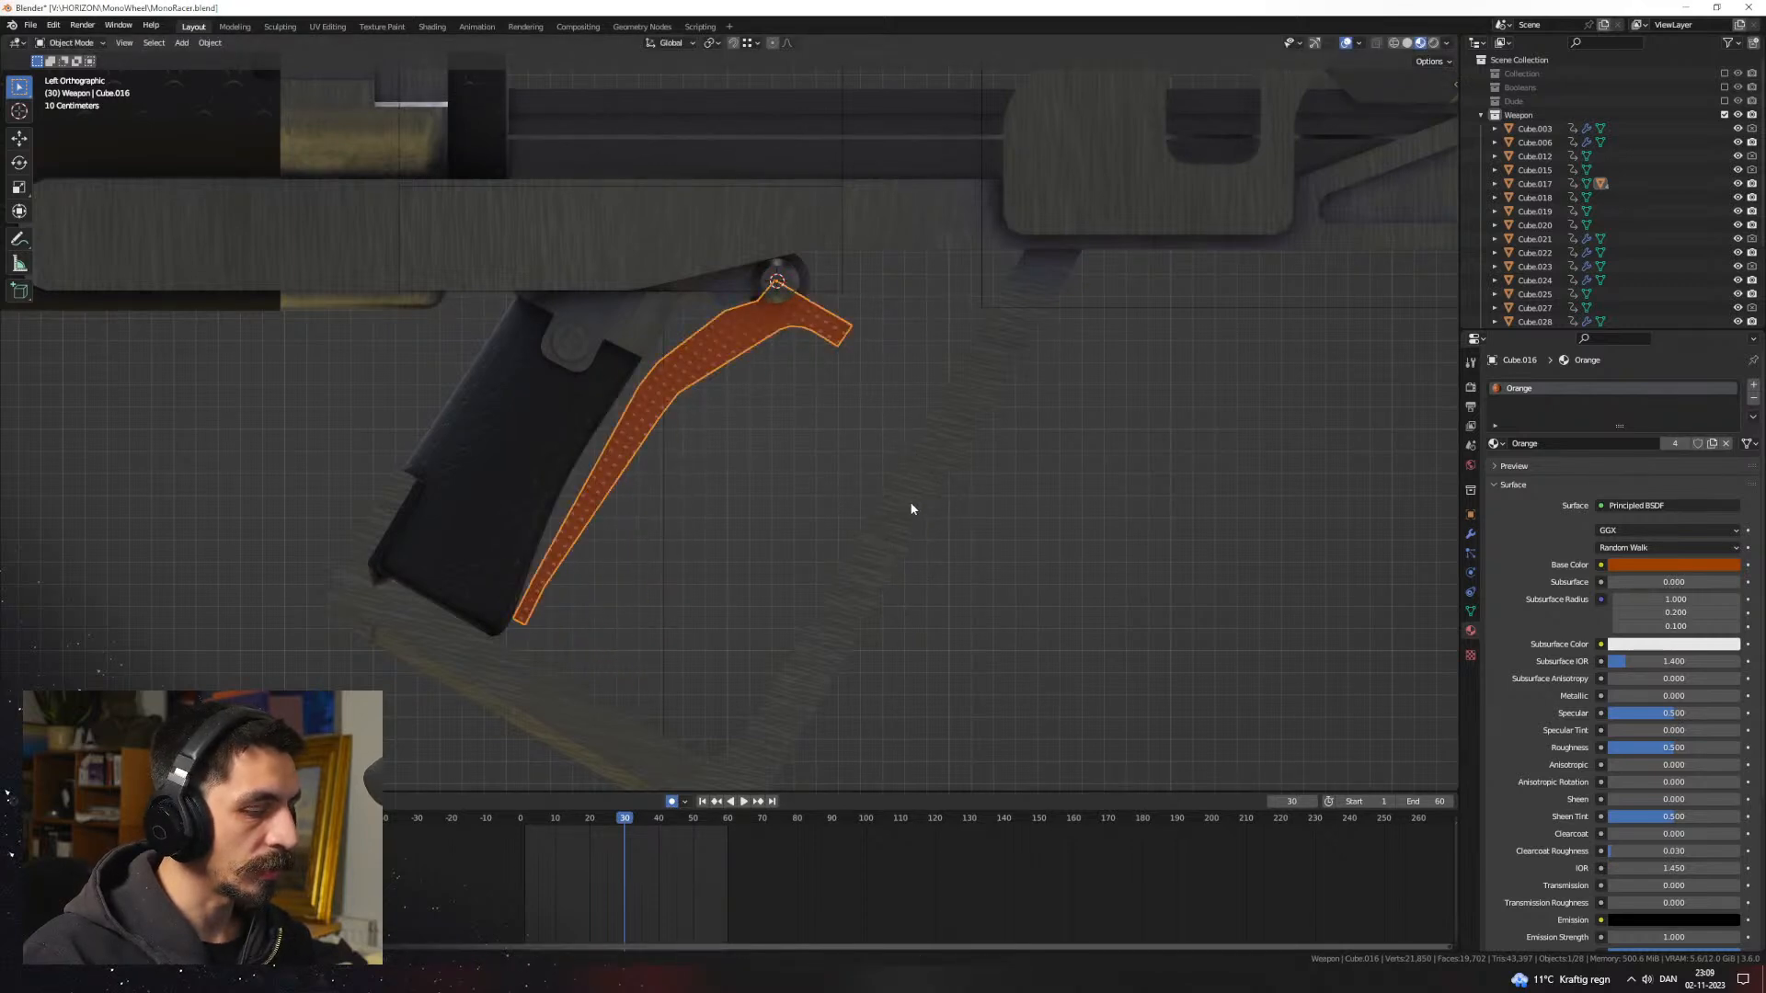
key("i")
left_click(911, 504)
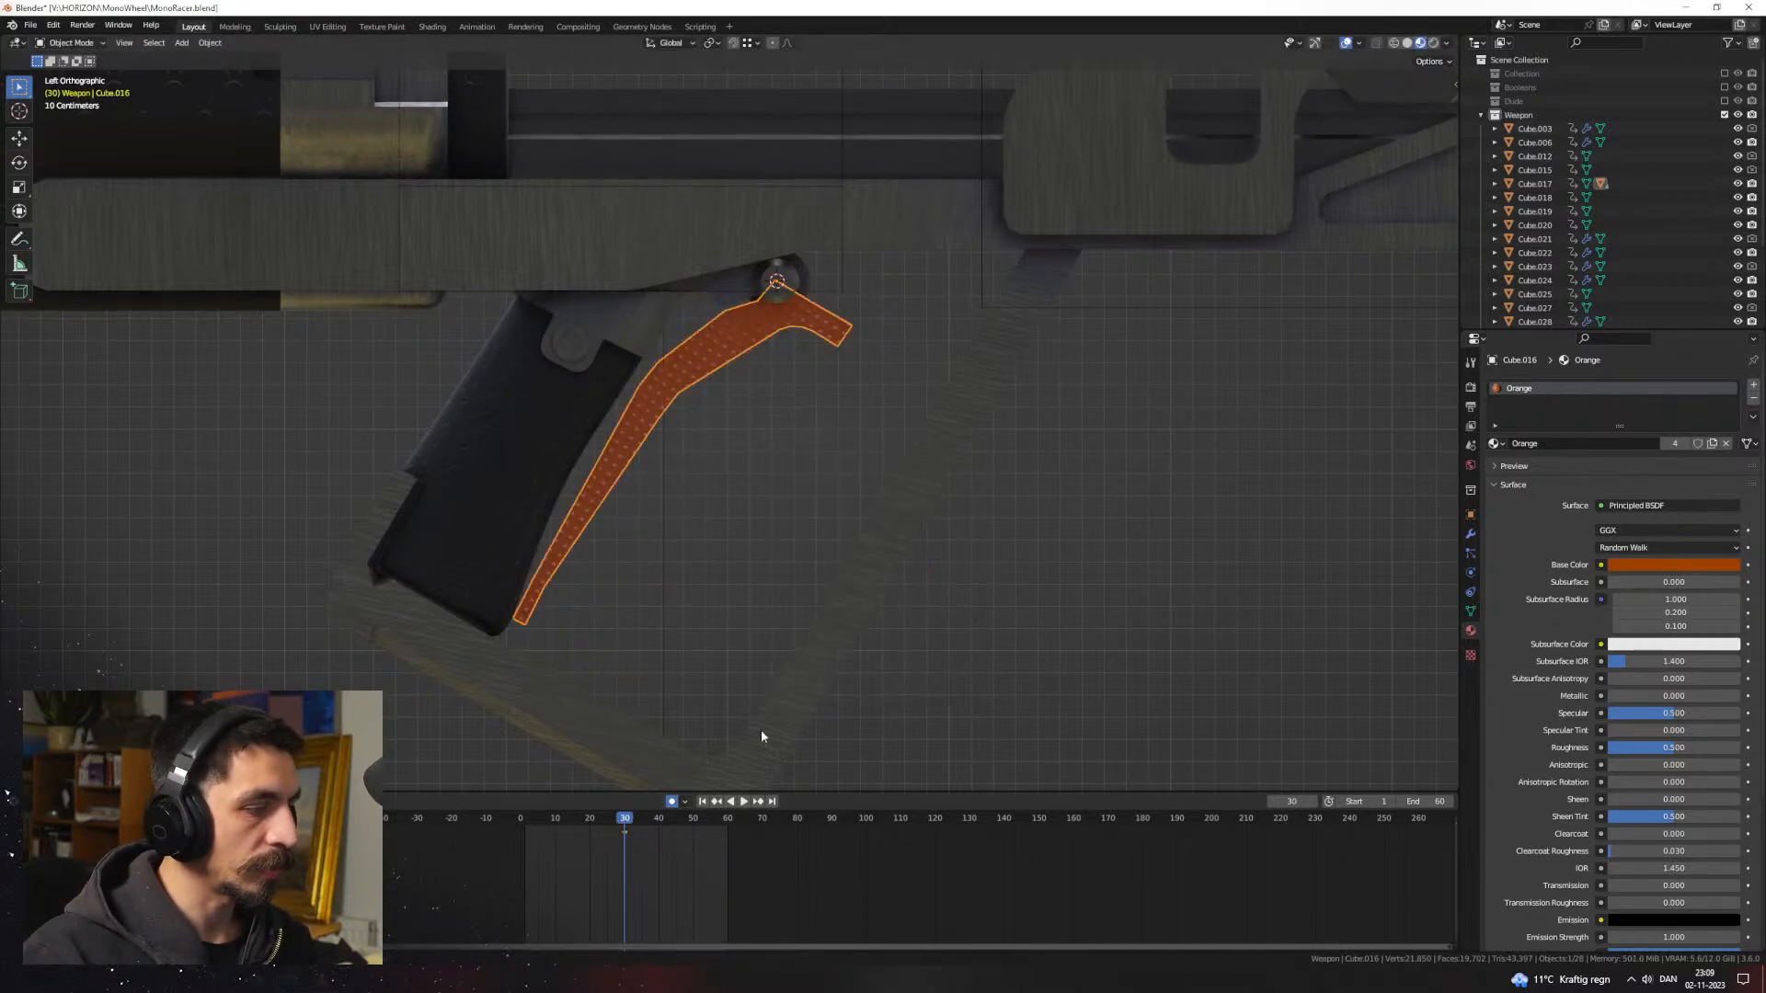
Step: At frame 22, rotate the trigger around its pivot away from the grip until it hangs almost vertically
left_click(598, 821)
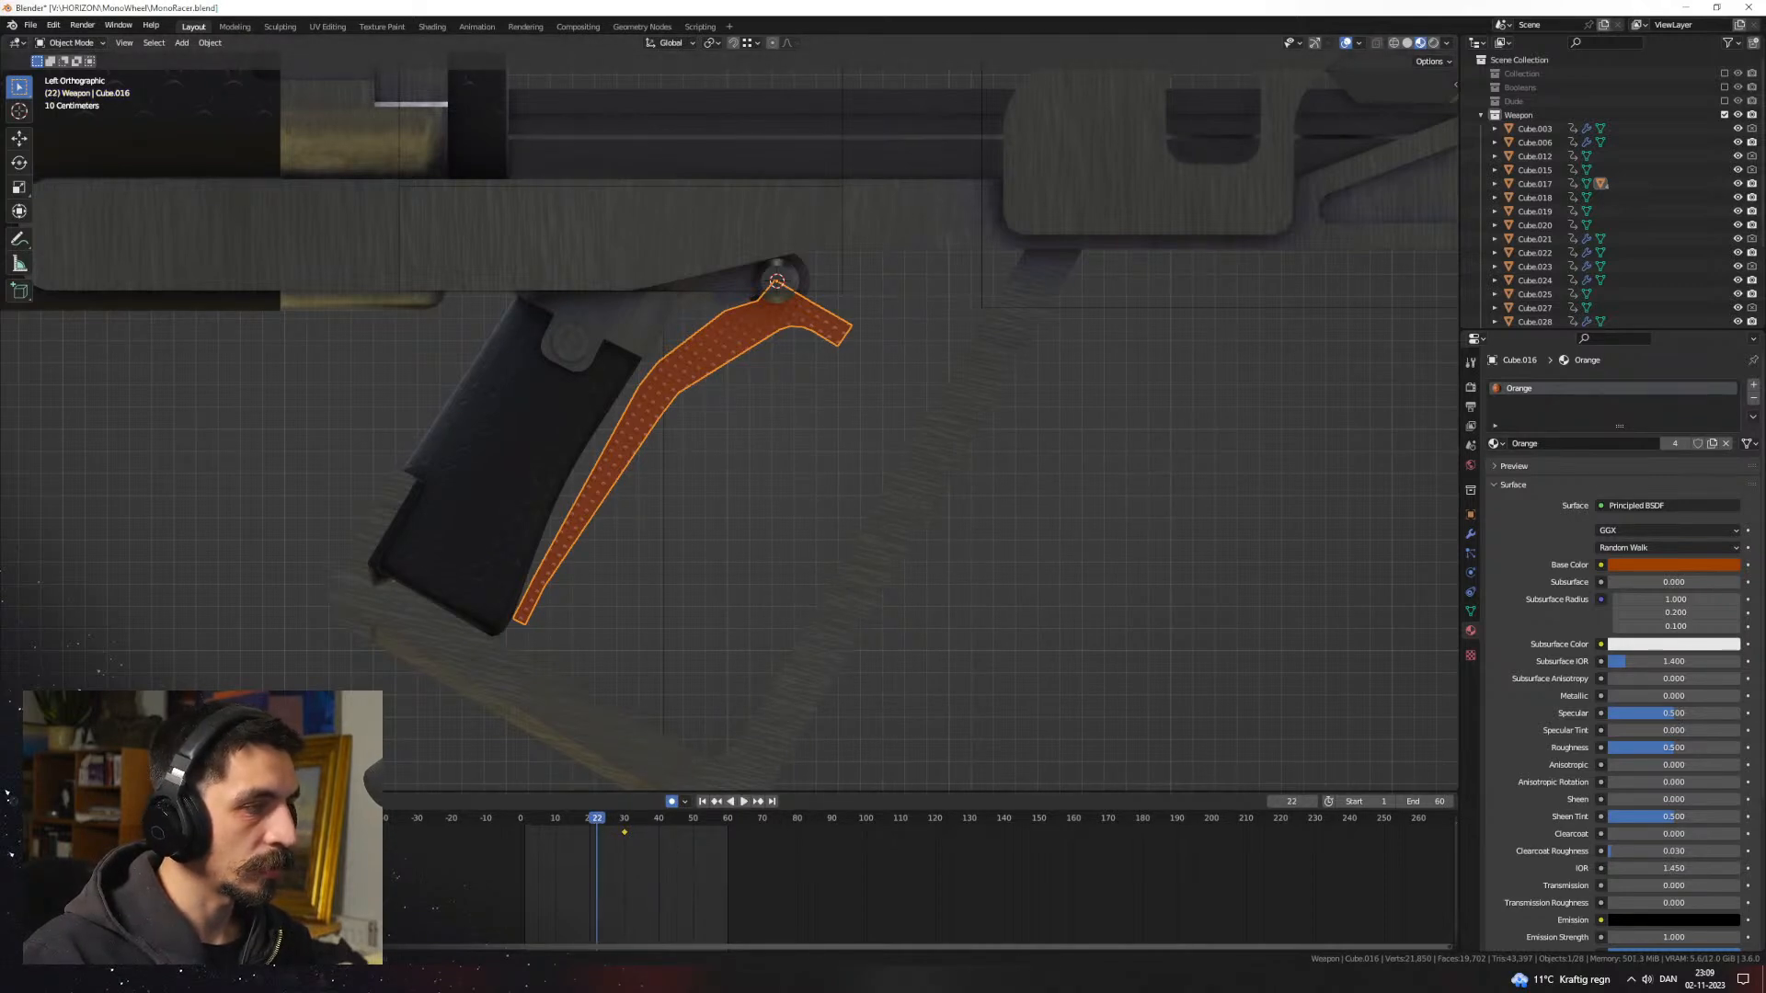
key("r")
left_click(1007, 345)
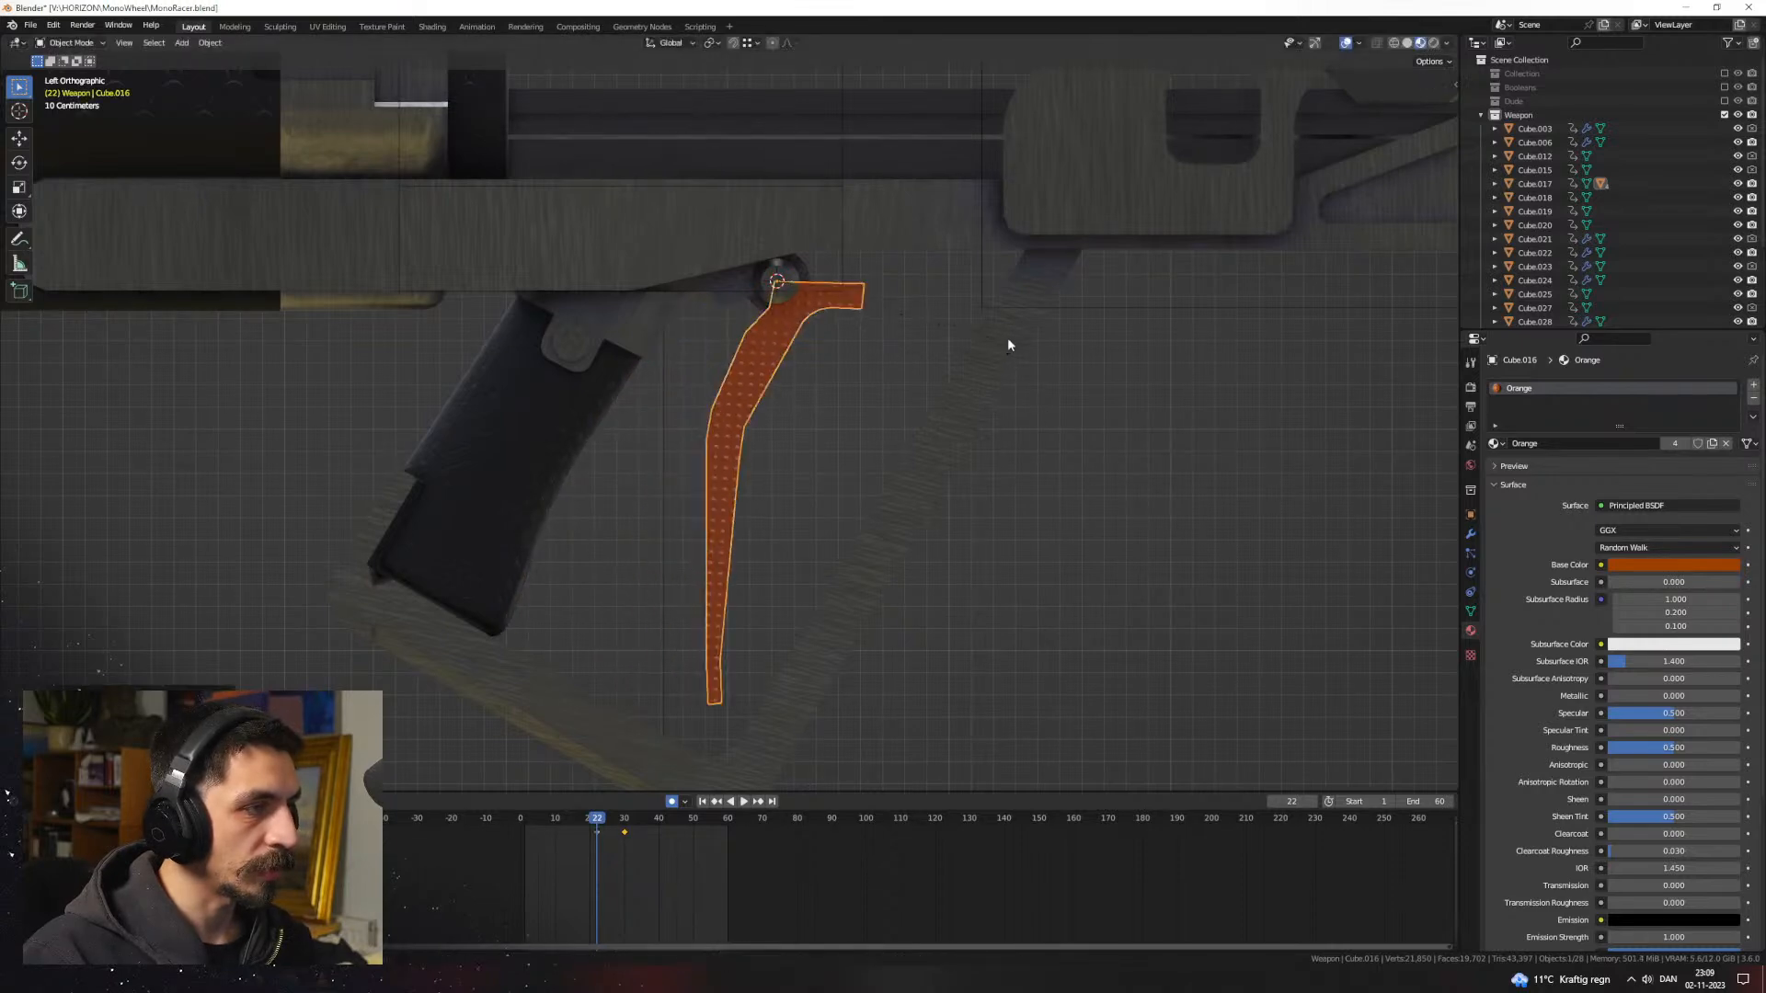
Step: Select the guard around the grip and scrub from frame 22 to frame 31 to check the trigger's folding motion
middle_click_drag(1003, 496, 684, 637)
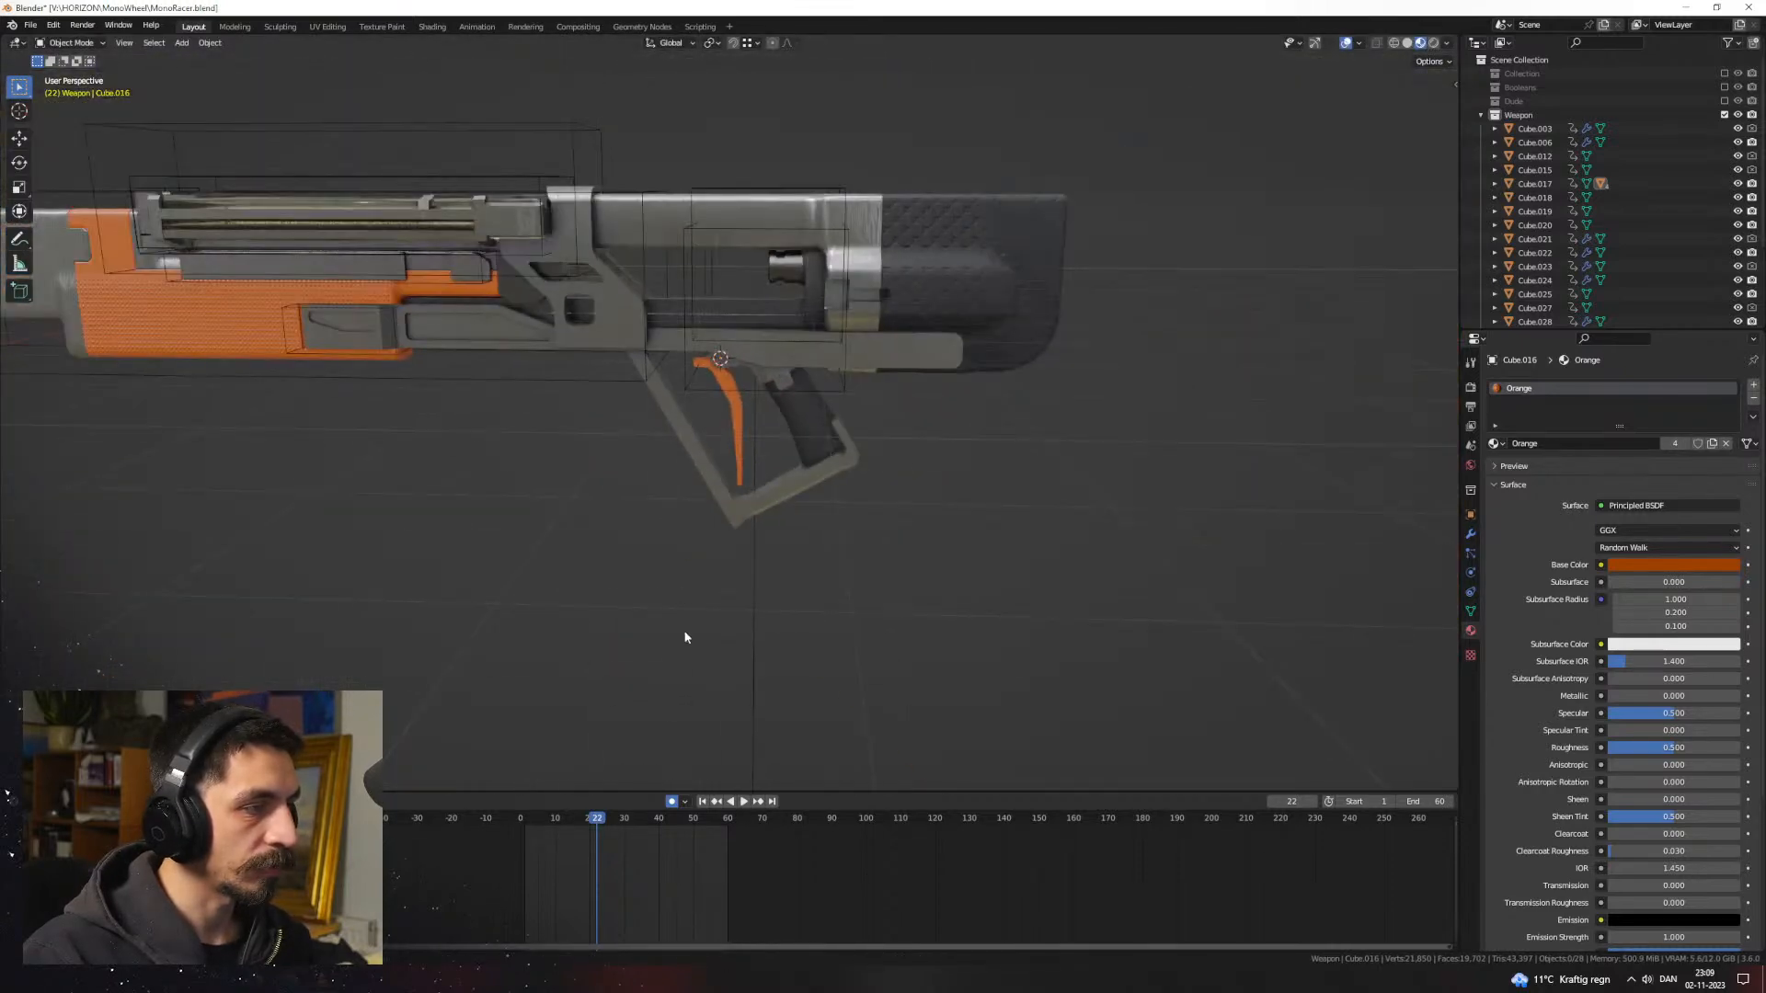
left_click(727, 516)
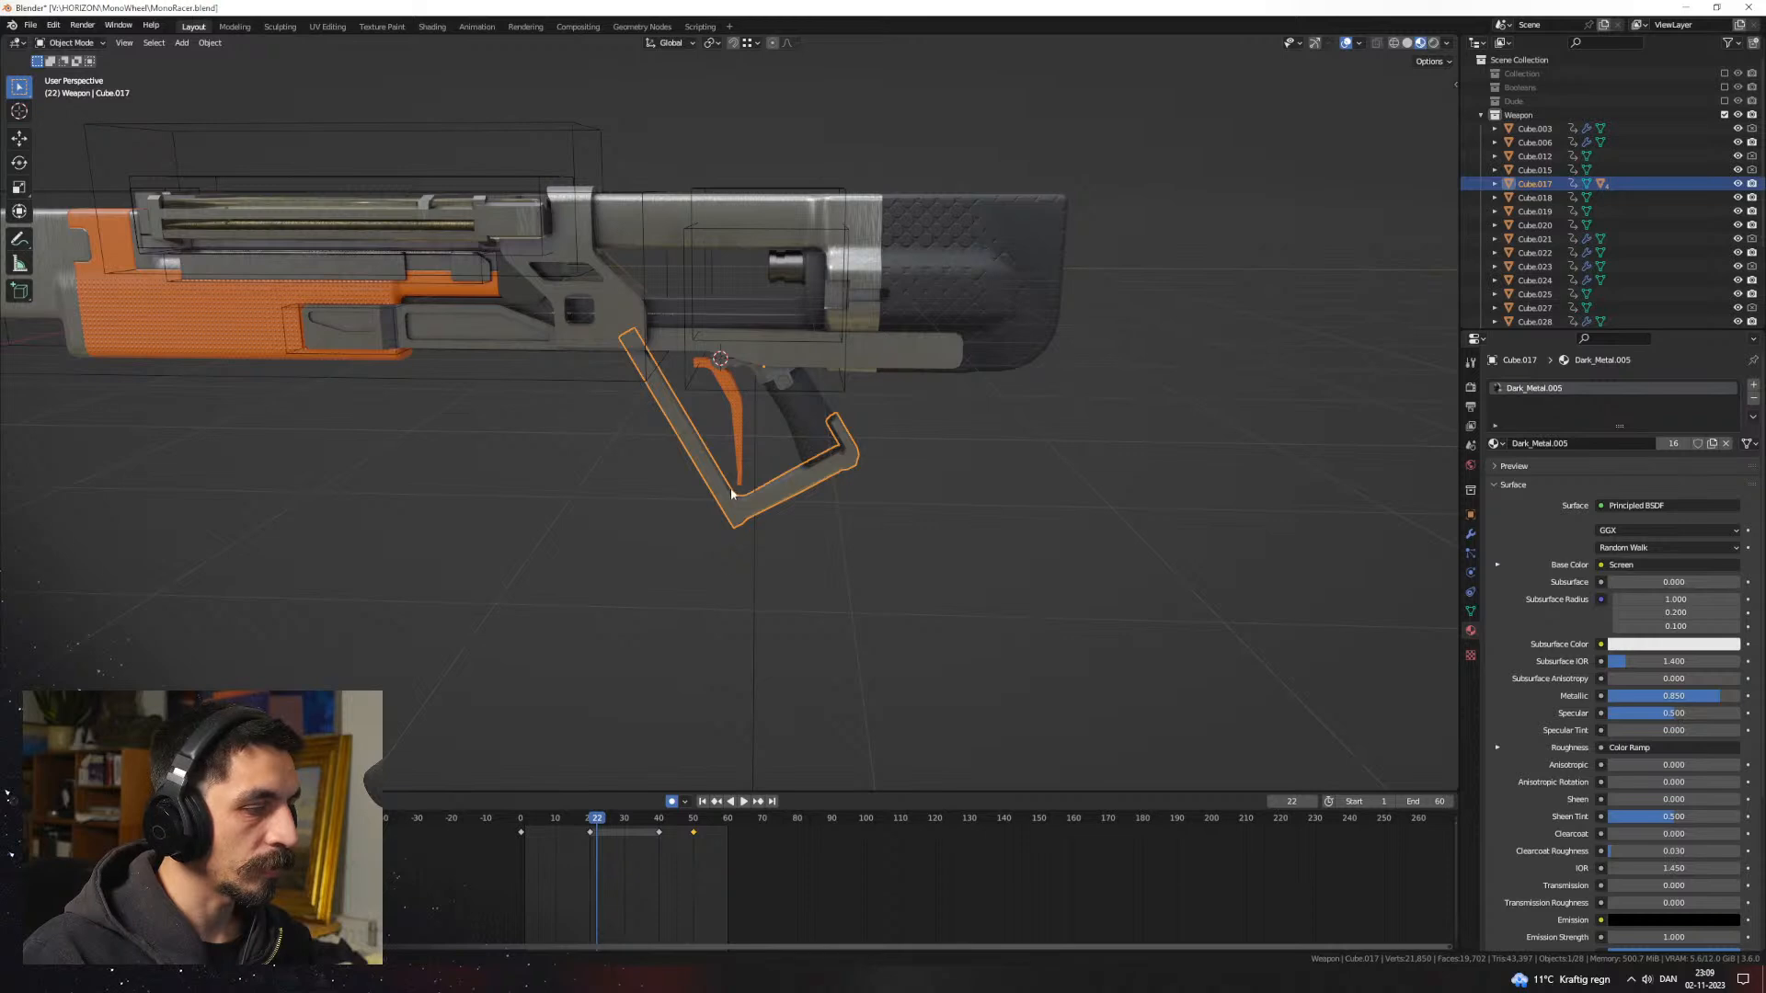
left_click_drag(558, 826, 628, 825)
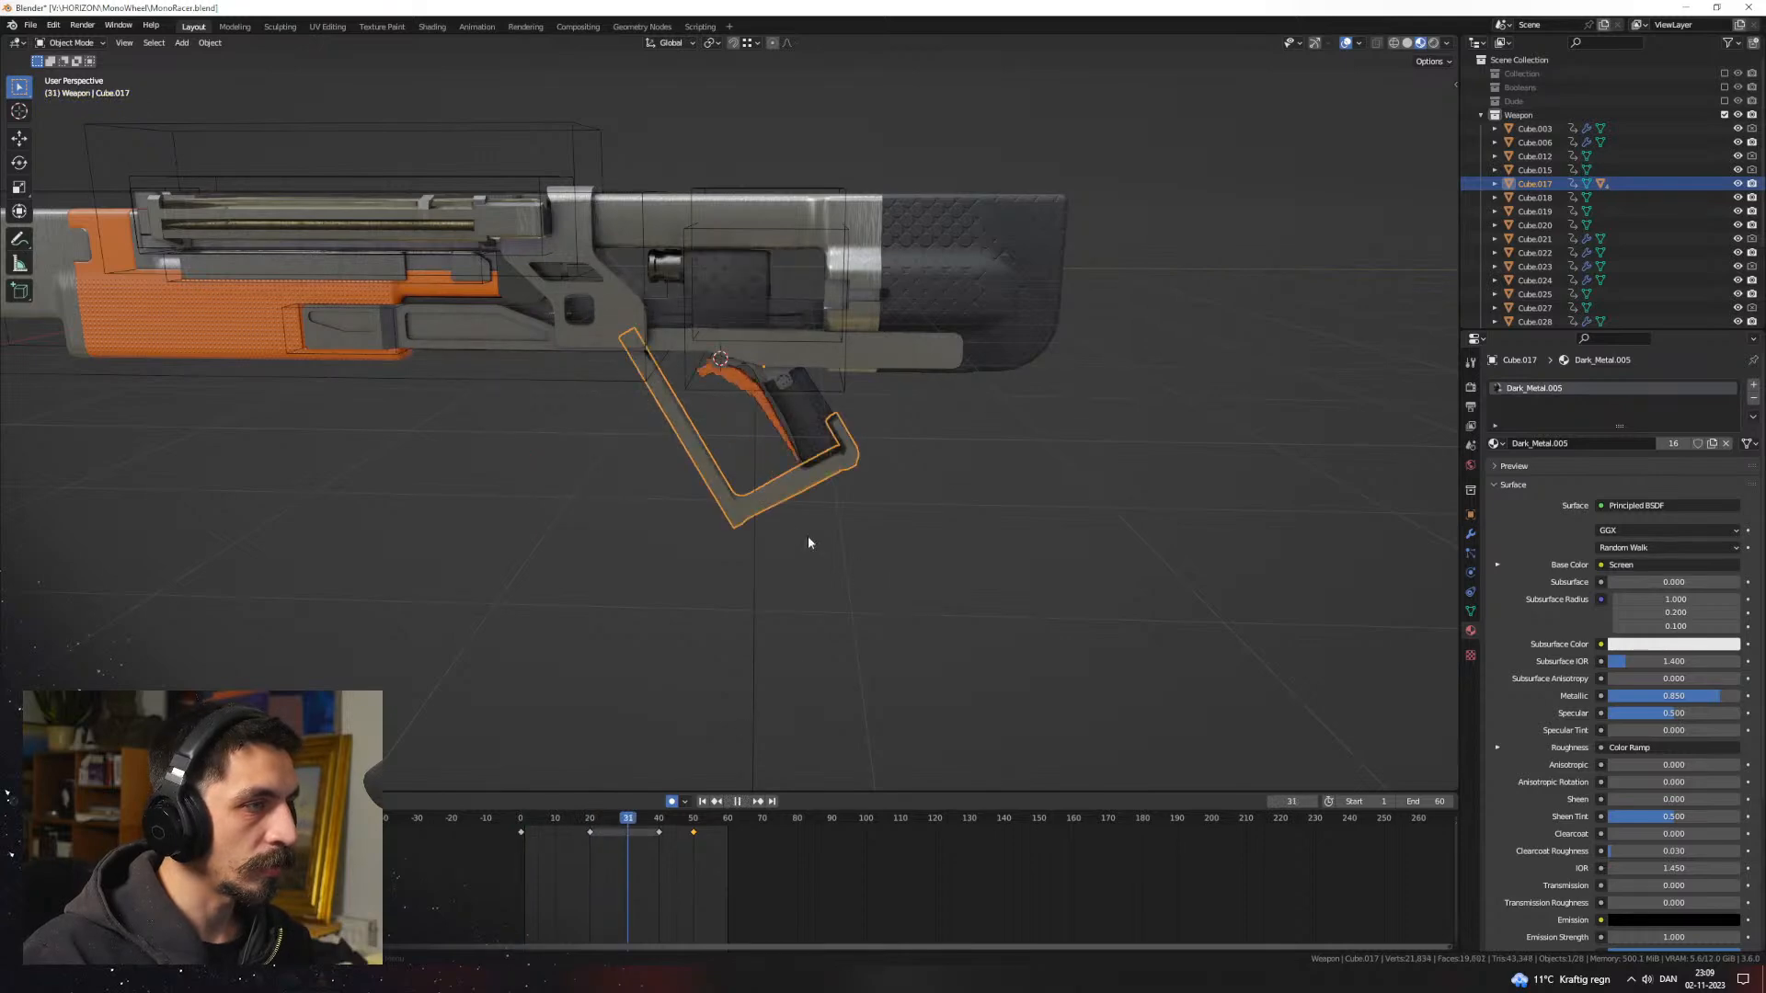
Step: Link the Dark_Metal.005 material from the latch piece beside the stock to the dark plastic block above the trigger
scroll(748, 383, "up", 3)
left_click(730, 326)
scroll(813, 539, "up", 3)
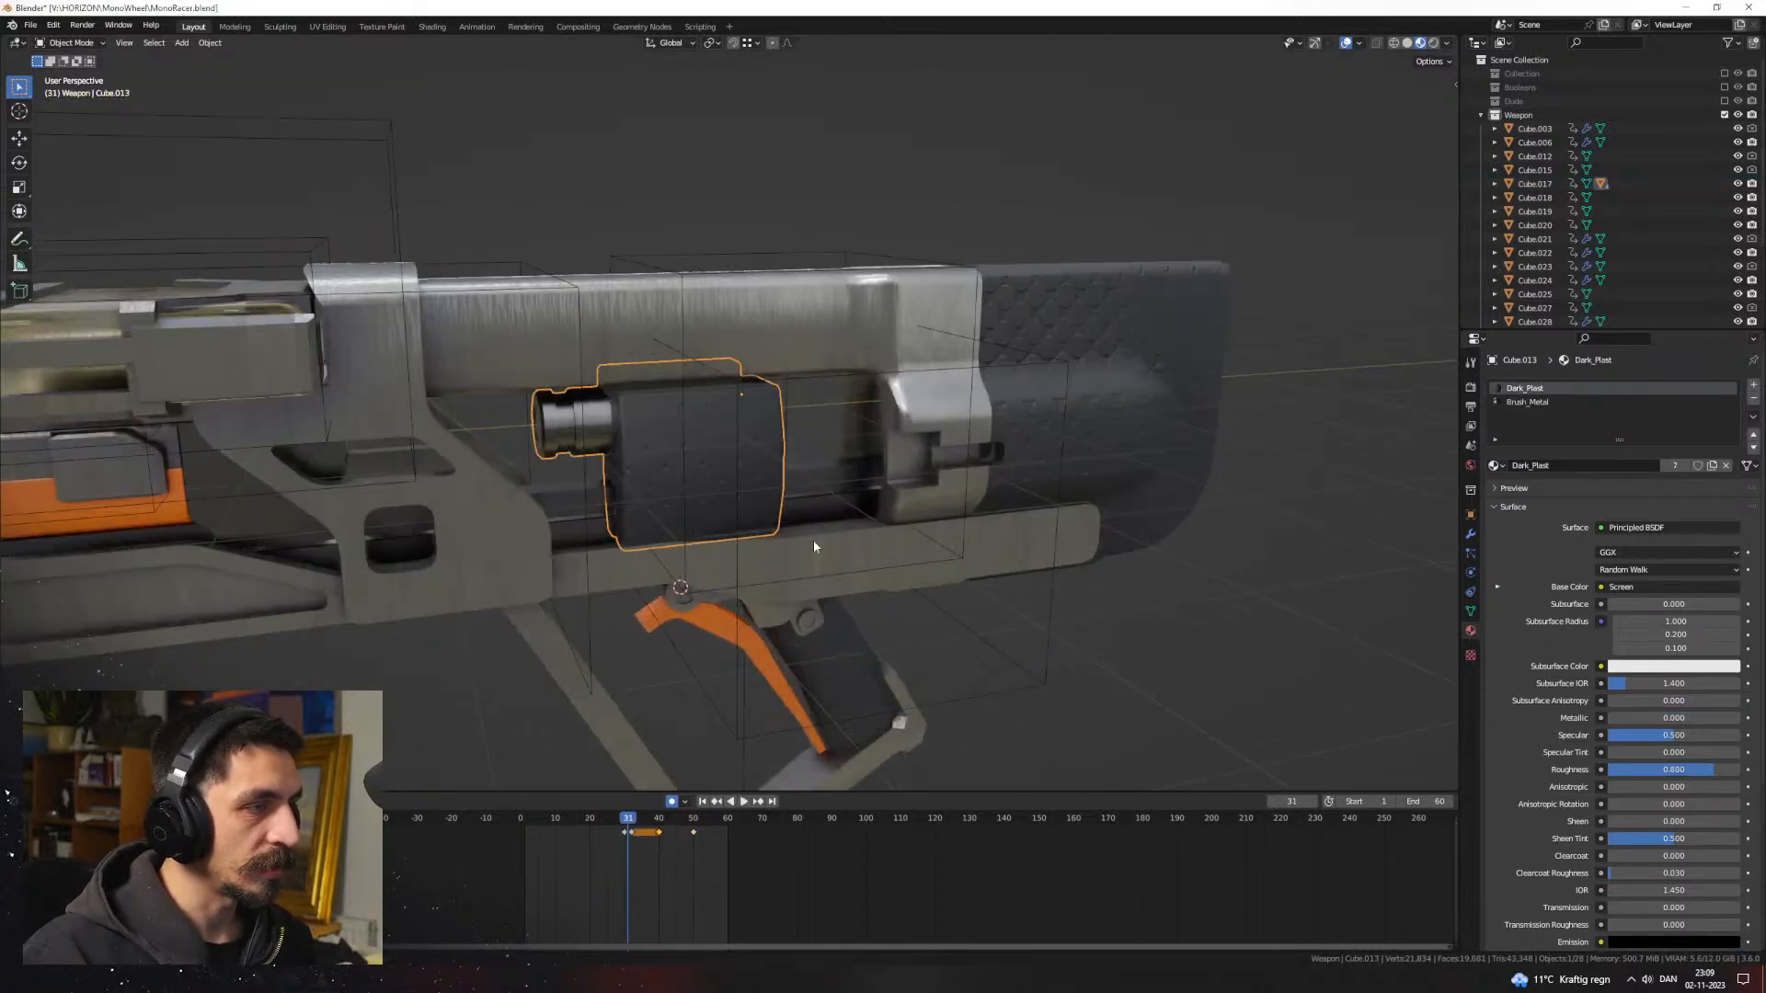
left_click(904, 438, "shift")
key("ctrl+l")
left_click(904, 438)
left_click(1150, 677)
scroll(836, 591, "down", 2)
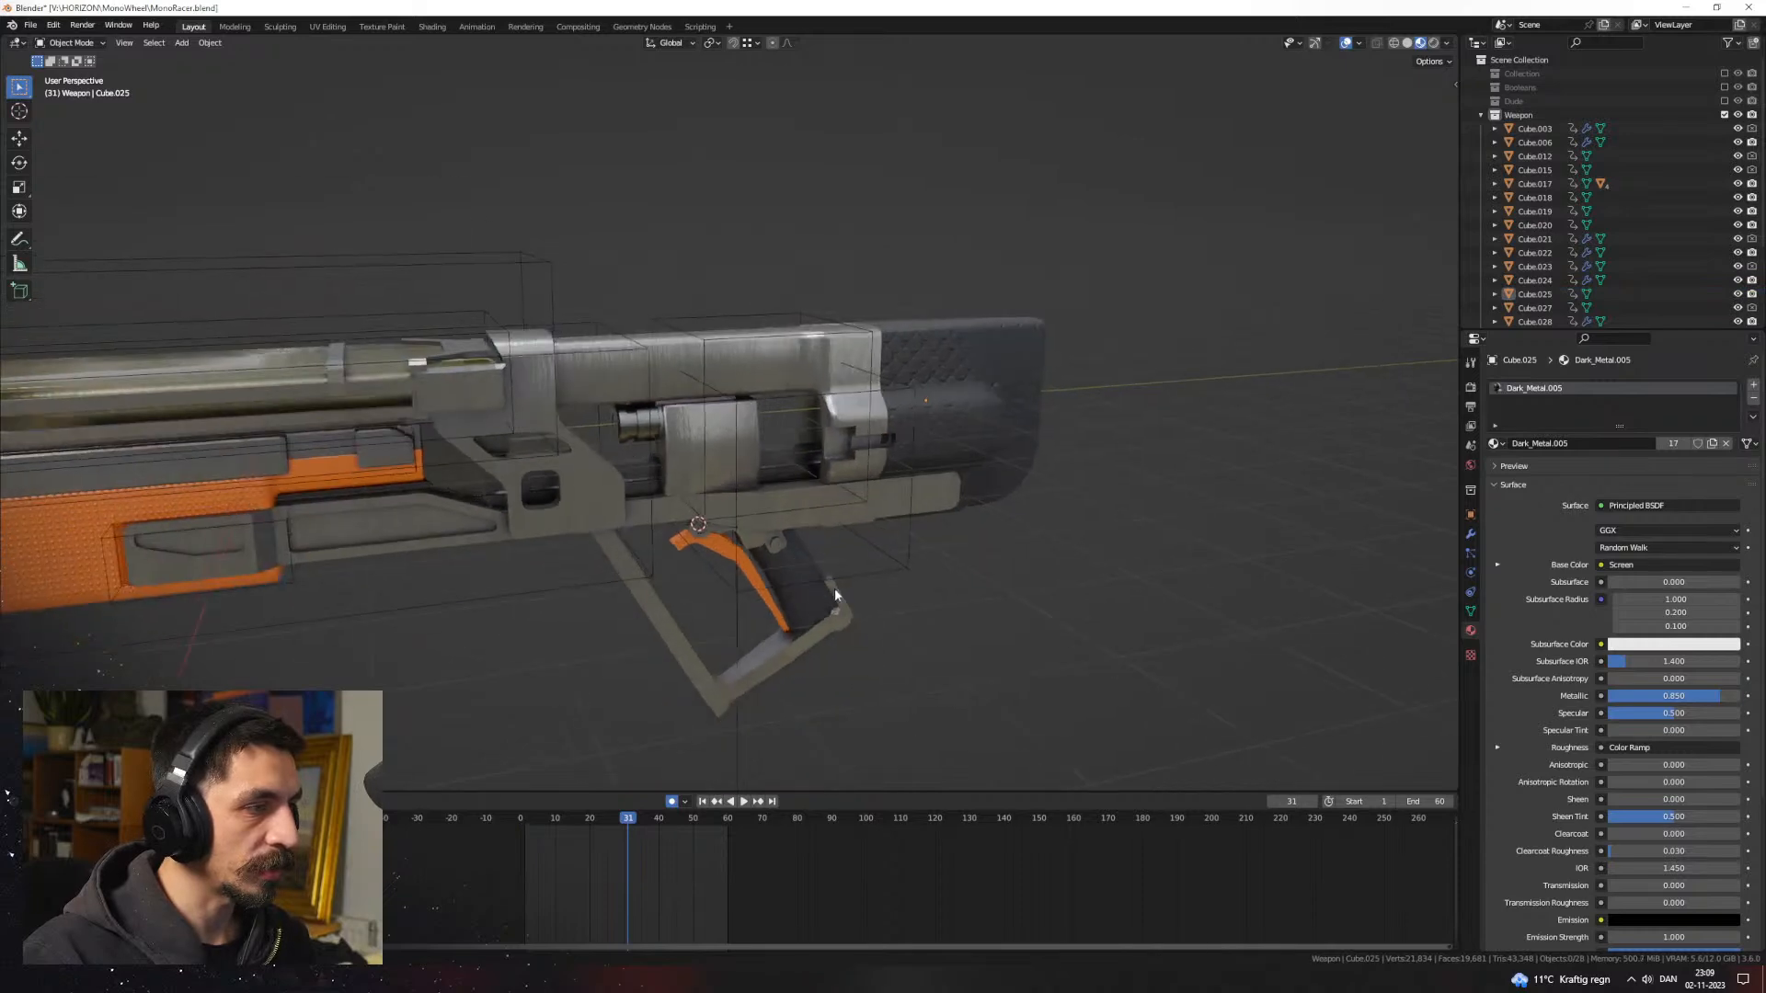
Step: Undo the last material link on the block above the trigger and clear the selection
middle_click_drag(835, 594, 1019, 465)
key("ctrl+z")
left_click(944, 600)
Step: Replace the material of the cut-out bracket in front of the trigger with Brush_Metal
left_click(922, 384)
left_click(677, 454)
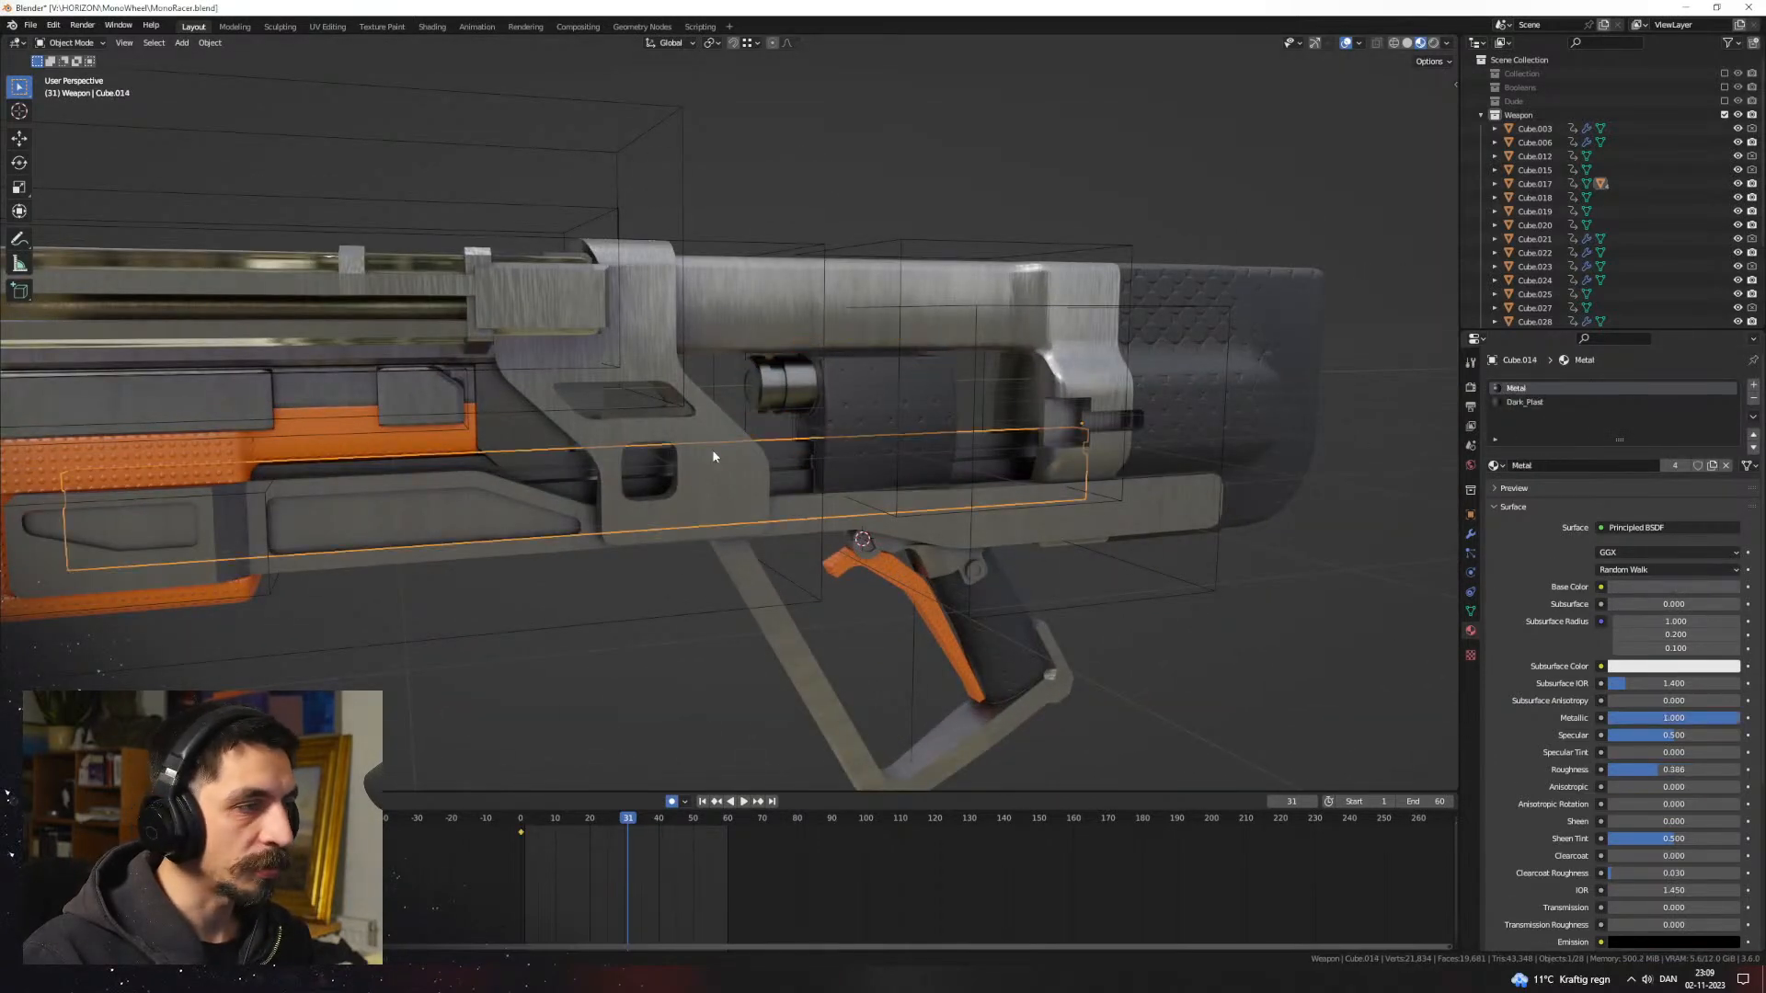
left_click(717, 460)
left_click(1496, 444)
type("b")
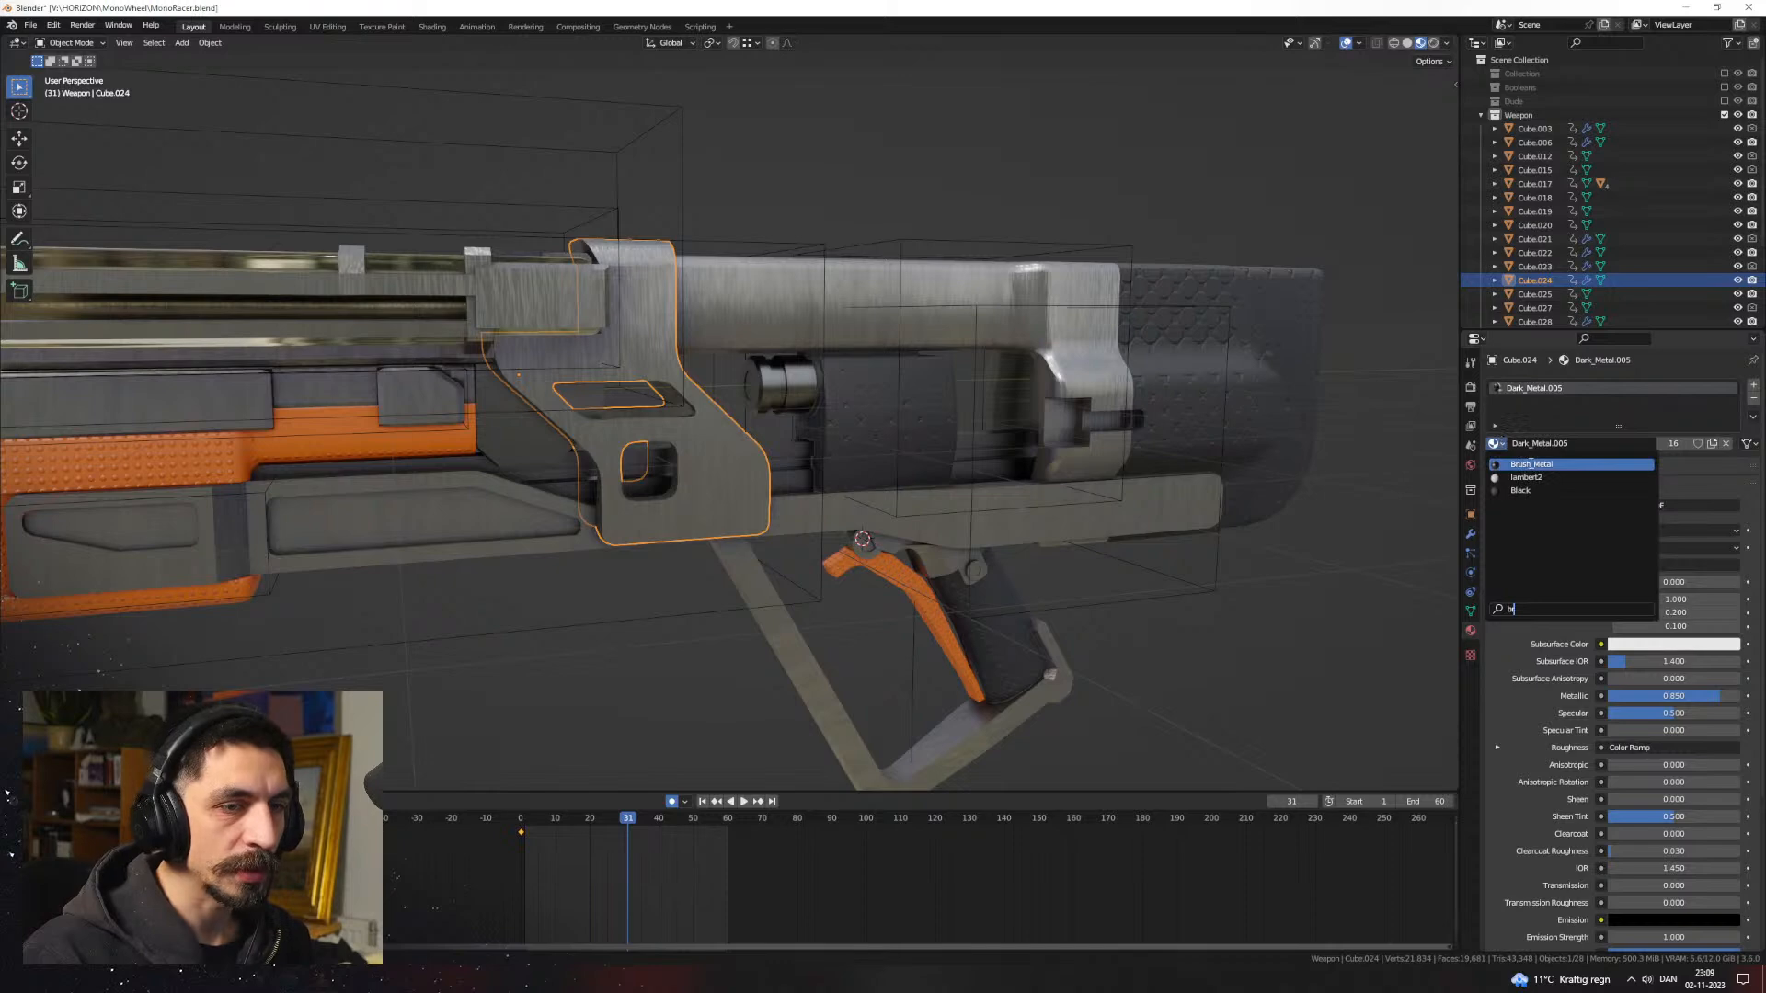
left_click(1532, 464)
scroll(1196, 581, "down", 3)
middle_click_drag(994, 573, 754, 618)
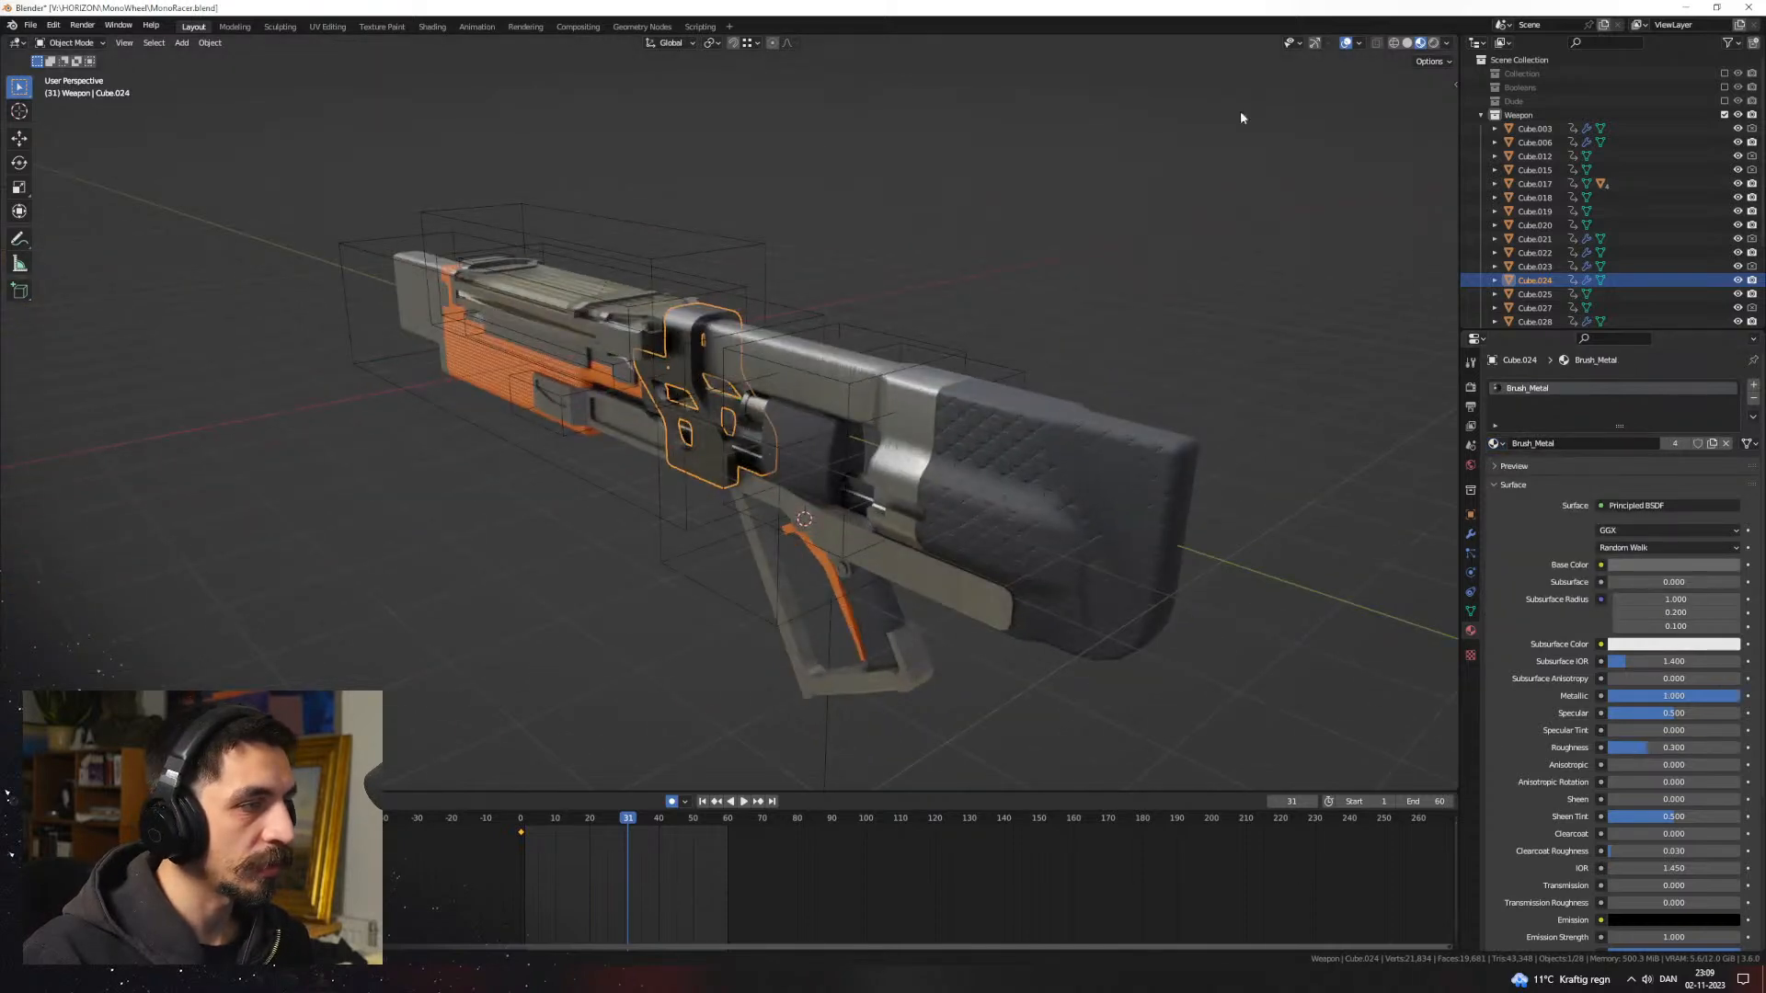
Step: Switch the viewport to rendered shading and undo the bracket's change to Brush_Metal
left_click(1432, 43)
key("alt+a")
mouse_move(1045, 348)
middle_mouse_down()
mouse_move(1018, 372)
mouse_move(837, 387)
mouse_move(909, 388)
middle_mouse_up()
scroll(839, 387, "down", 2)
middle_click_drag(791, 412, 945, 442)
key("ctrl+z")
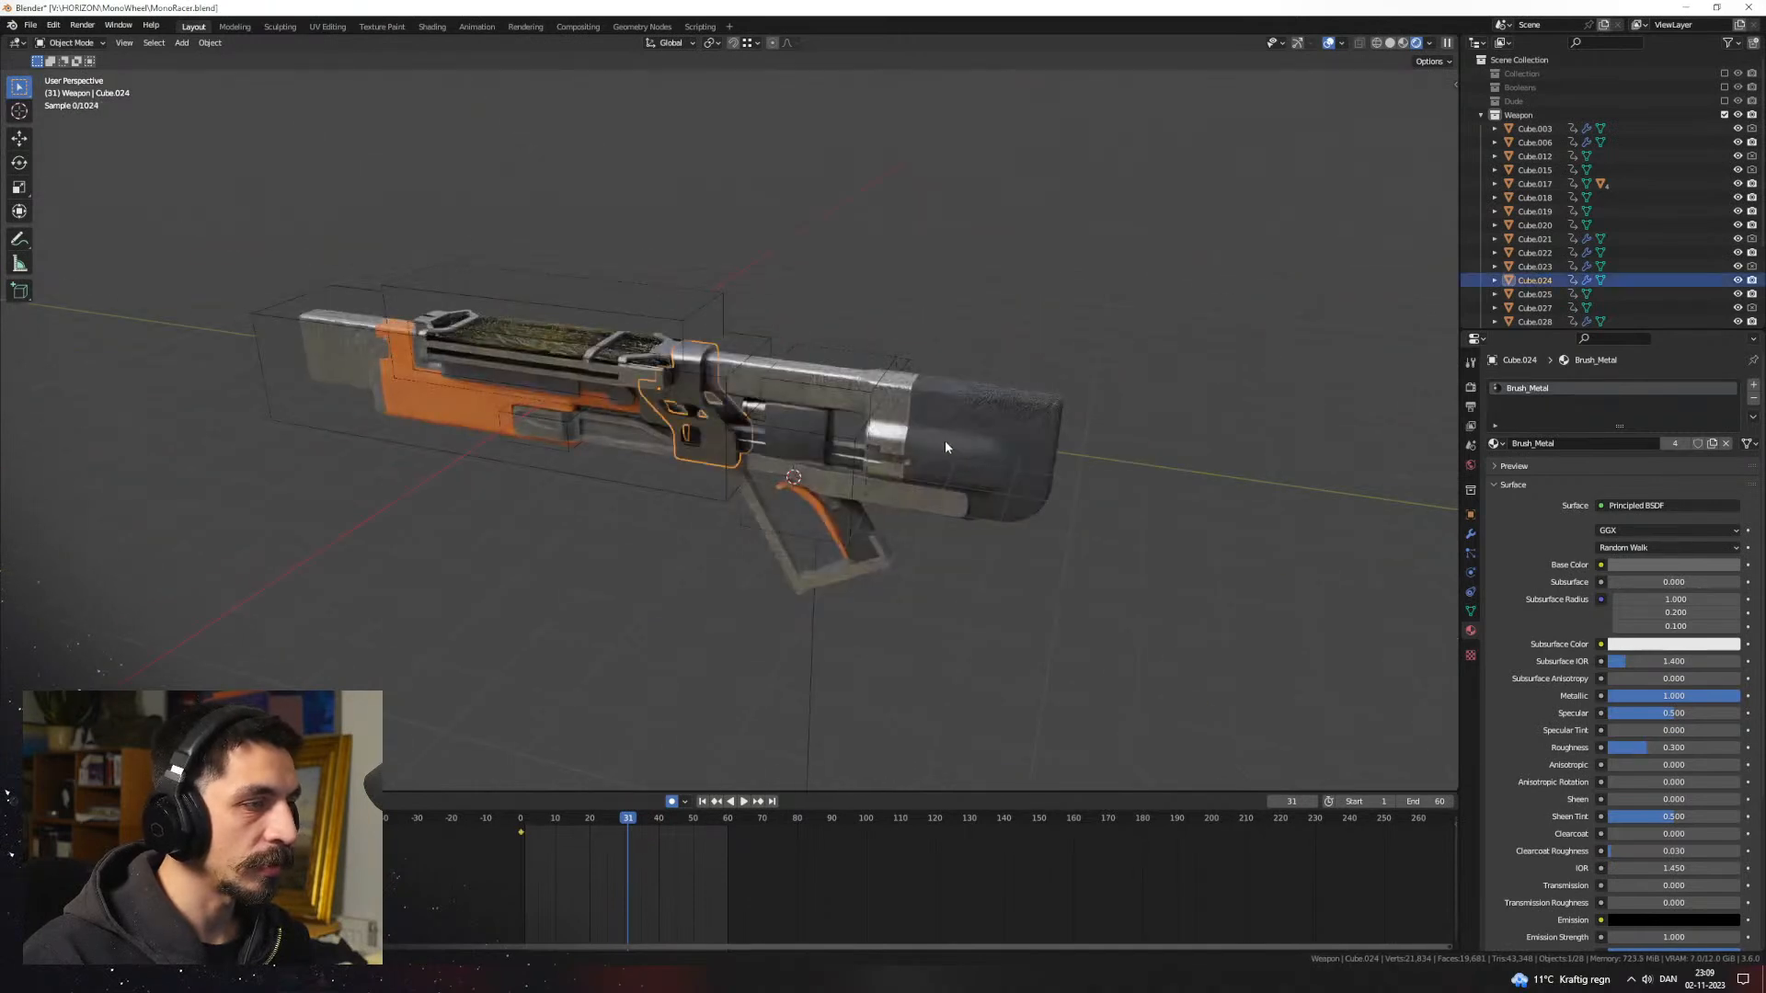
key("ctrl+z")
left_click(952, 364)
Step: Hide the viewport overlays, examine the rendered rifle from several sides, and select the block at its front end
middle_click_drag(875, 471, 803, 483)
left_click(1327, 43)
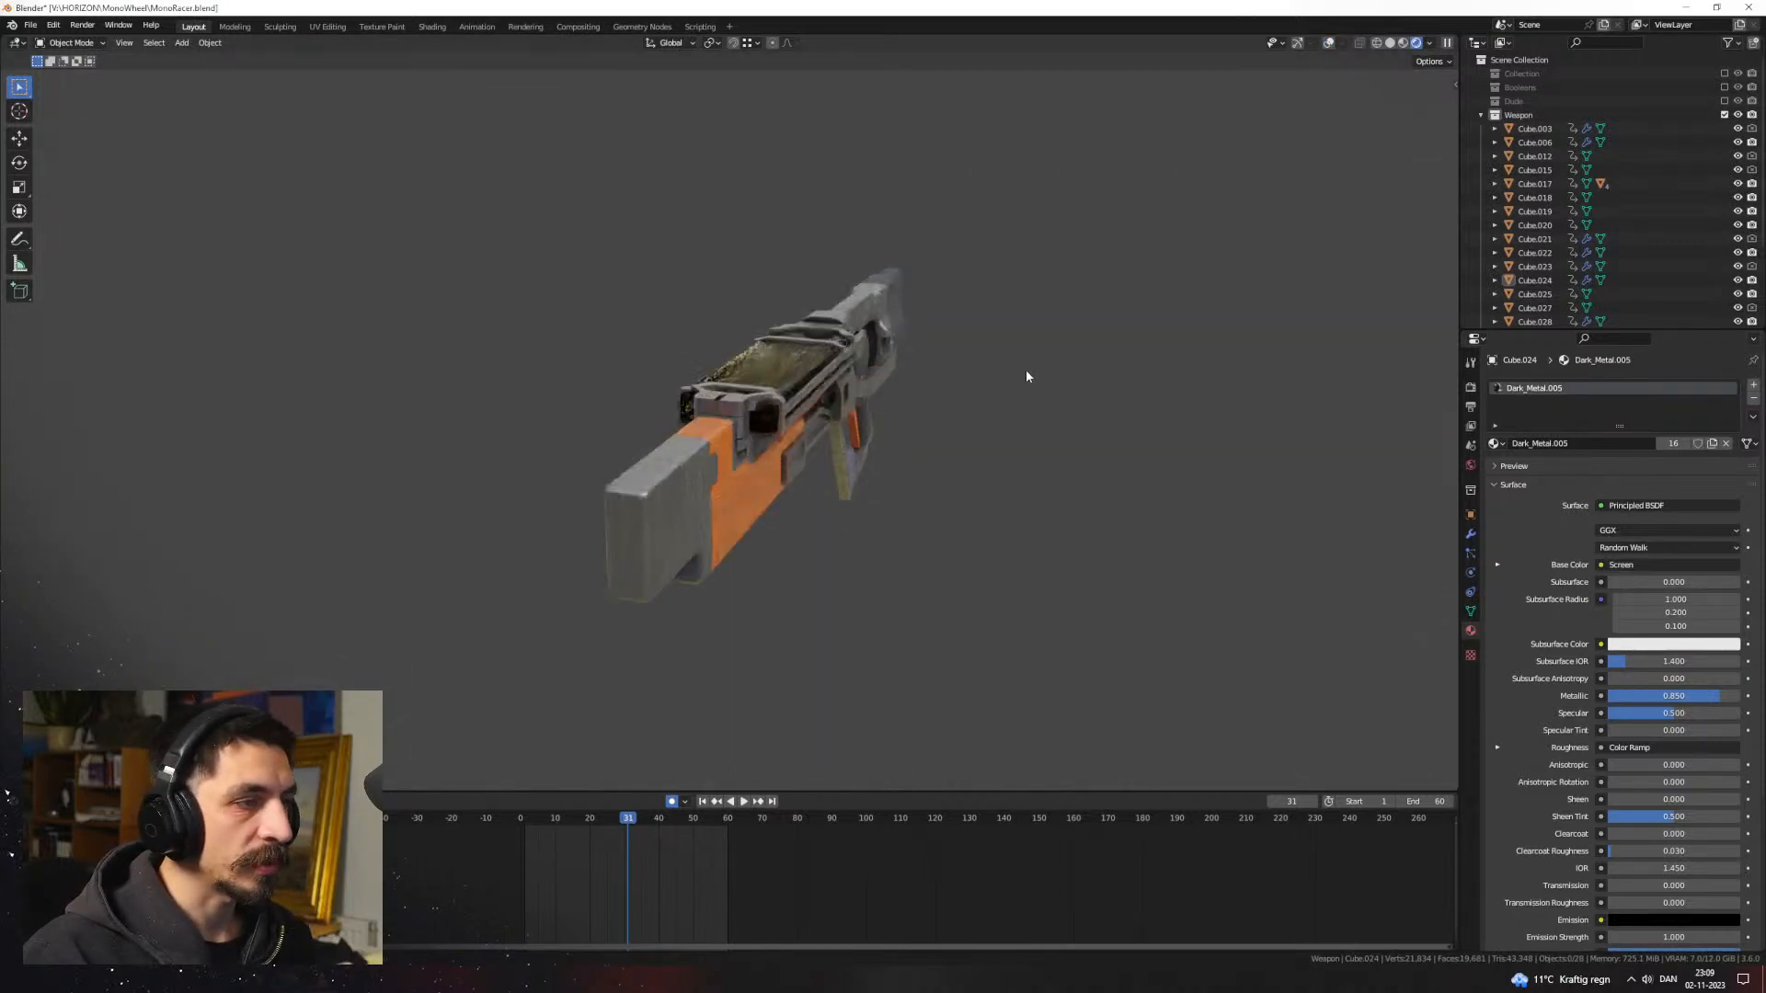
middle_click_drag(1024, 374, 816, 469)
scroll(761, 436, "up", 3)
middle_click_drag(986, 467, 831, 439)
scroll(832, 439, "up", 2)
scroll(828, 441, "up", 1)
left_click(821, 449)
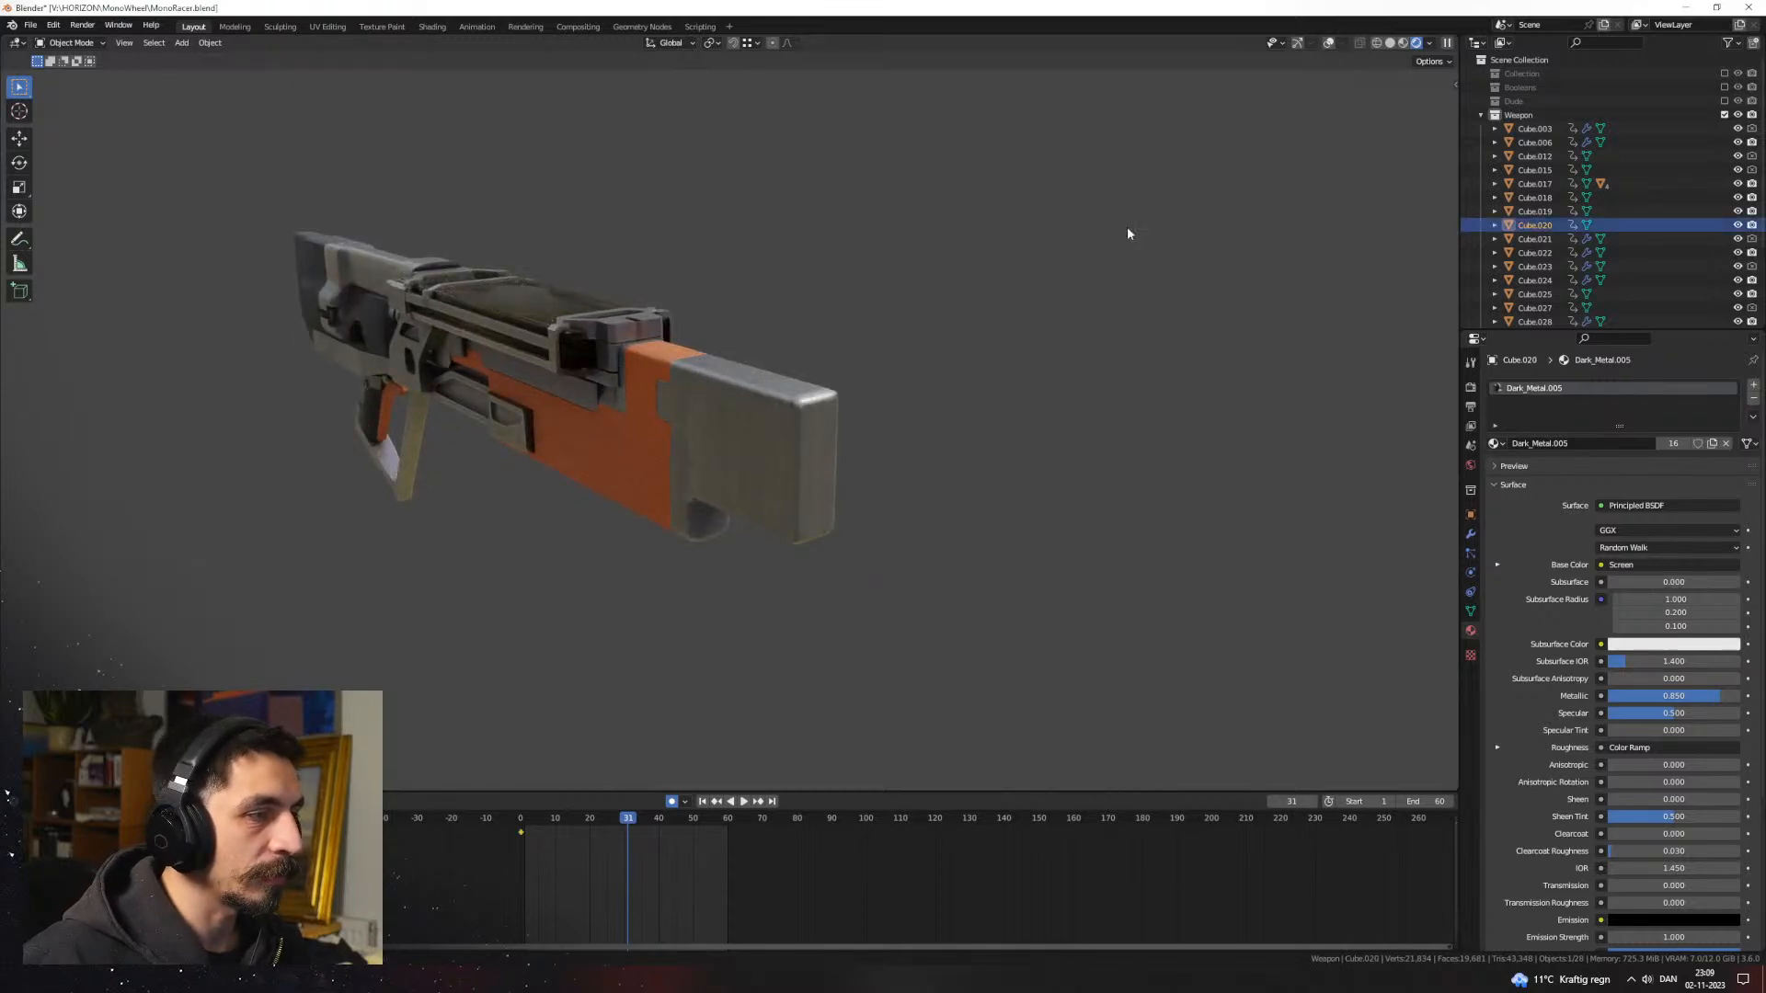
Step: Show the viewport overlays and gizmos again and change the viewport to solid shading in Object Mode
left_click(1329, 42)
left_click(1297, 42)
key("Tab")
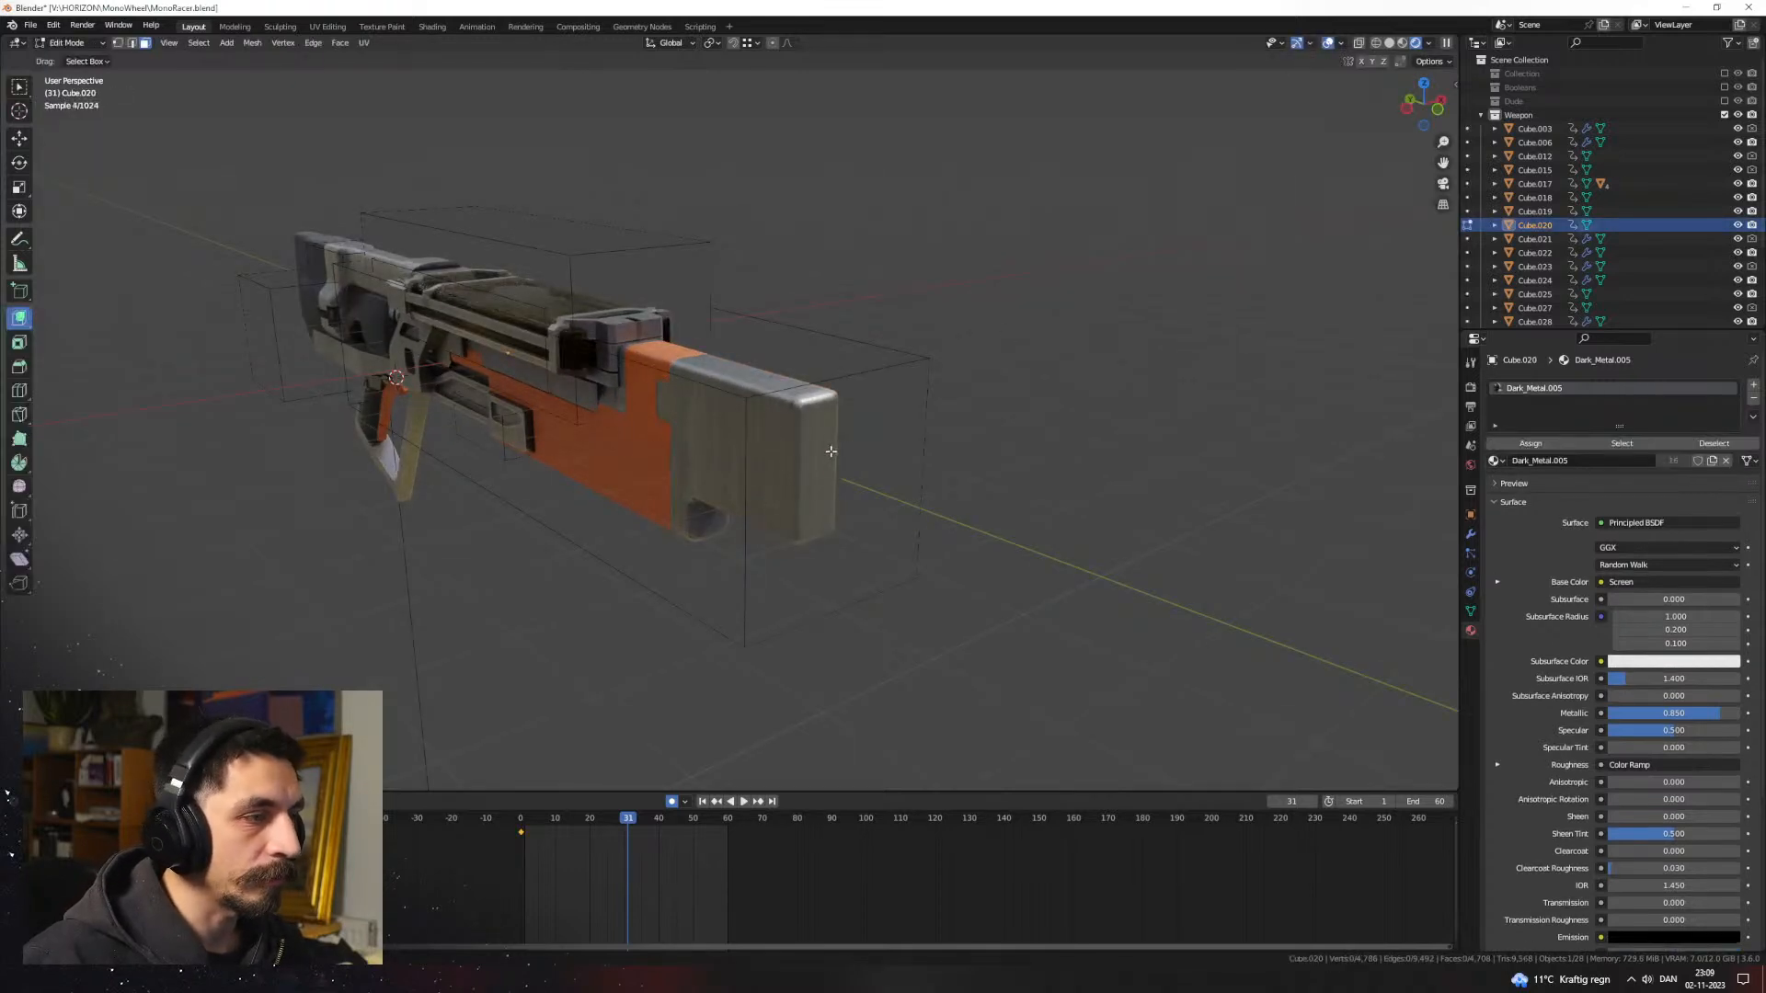
key("z")
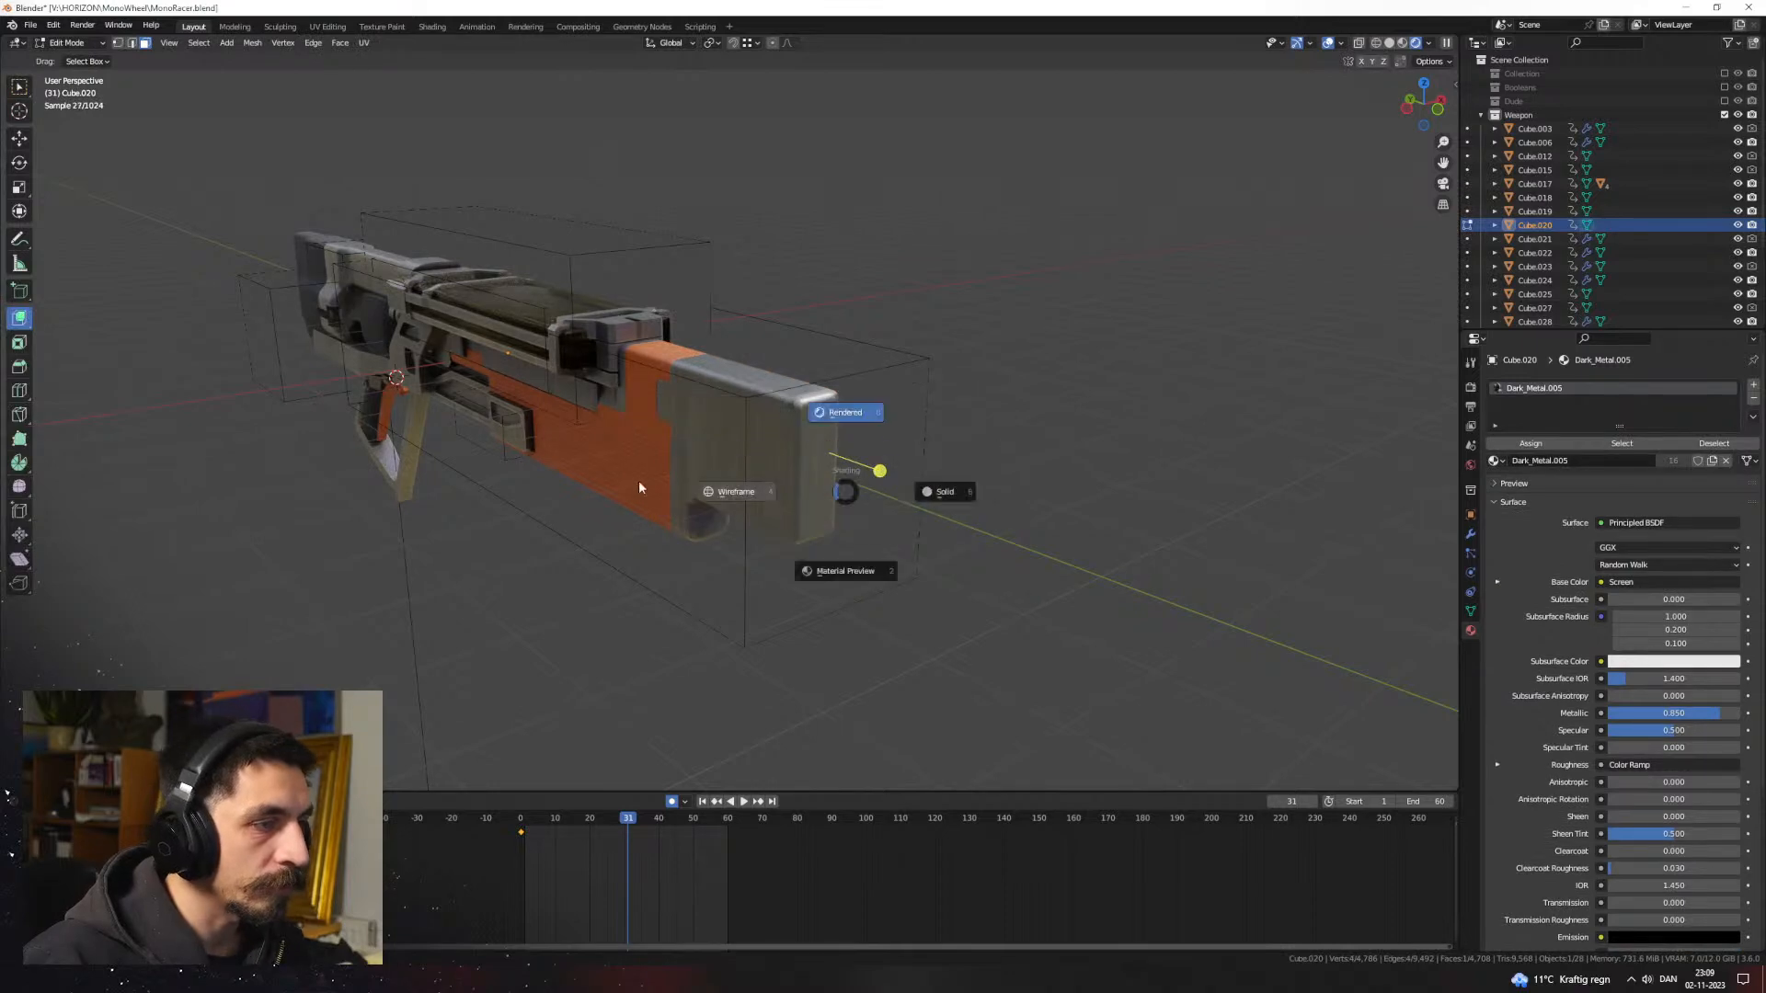
left_click(640, 488)
middle_click_drag(824, 467, 918, 493)
key("a")
scroll(832, 475, "up", 2)
key("Tab")
key("z")
left_click(931, 498)
scroll(924, 491, "down", 2)
left_click(986, 472)
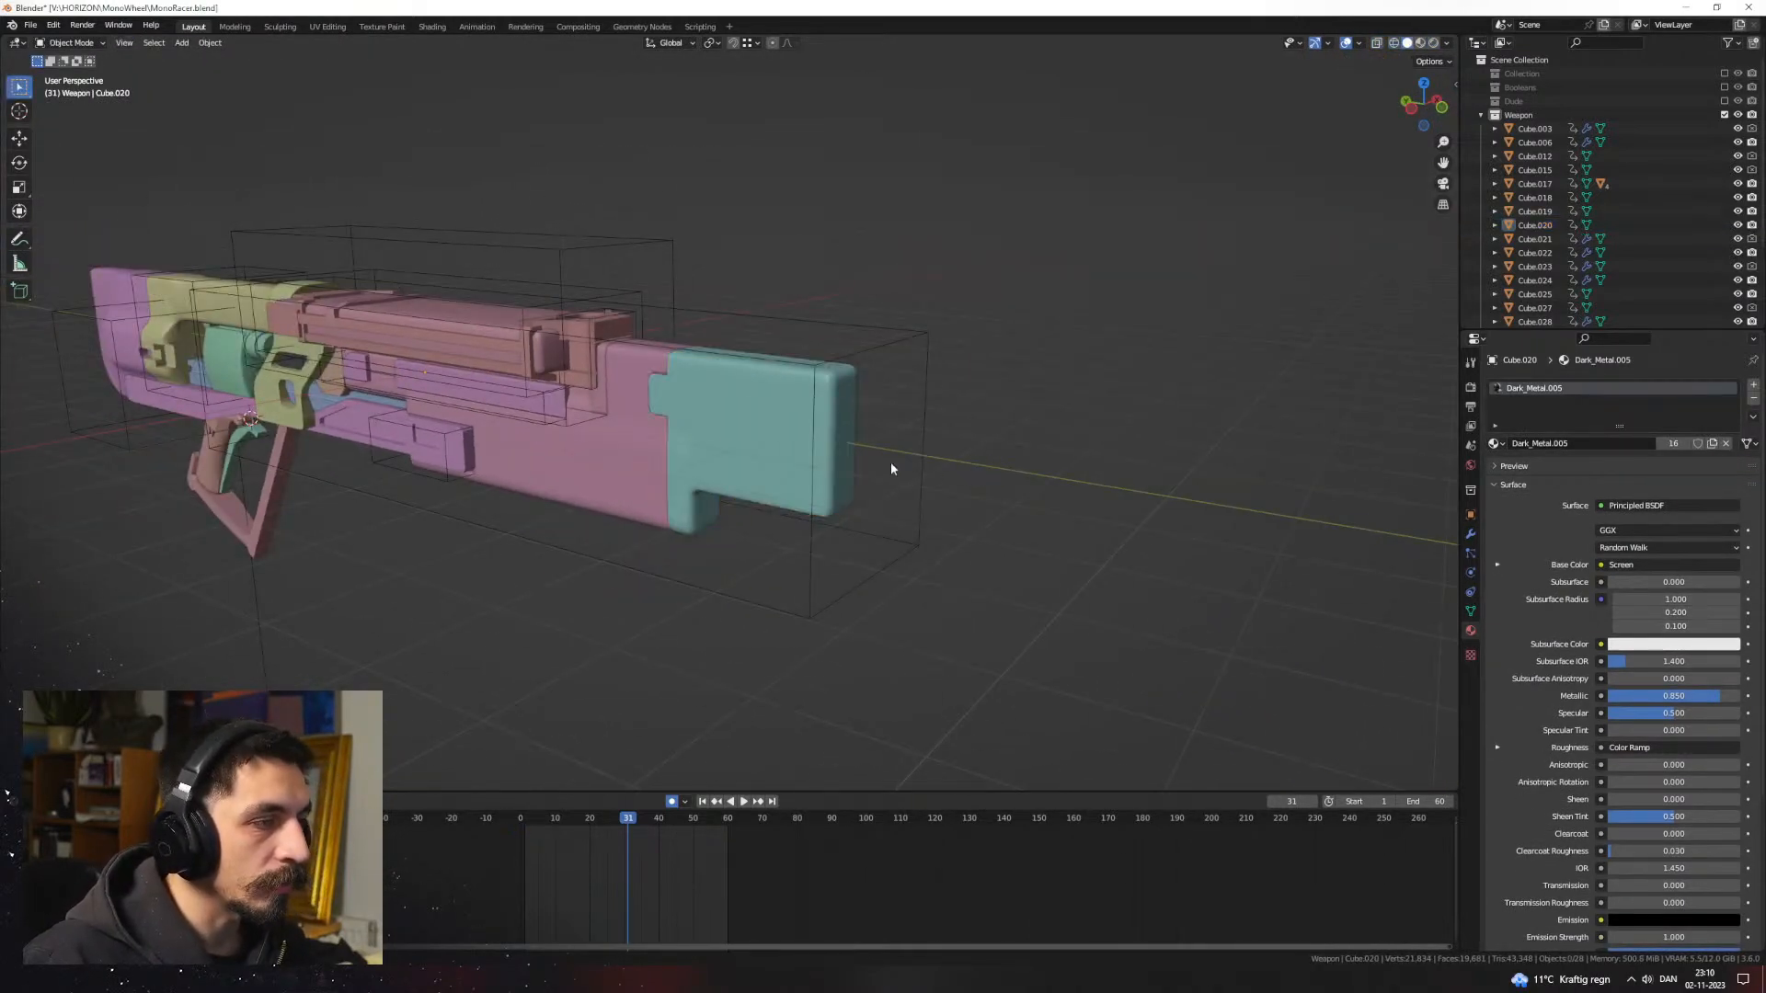
Step: Add a cylinder at the rifle's front end and rotate it 90 degrees about the X axis
key("shift+a")
mouse_move(890, 464)
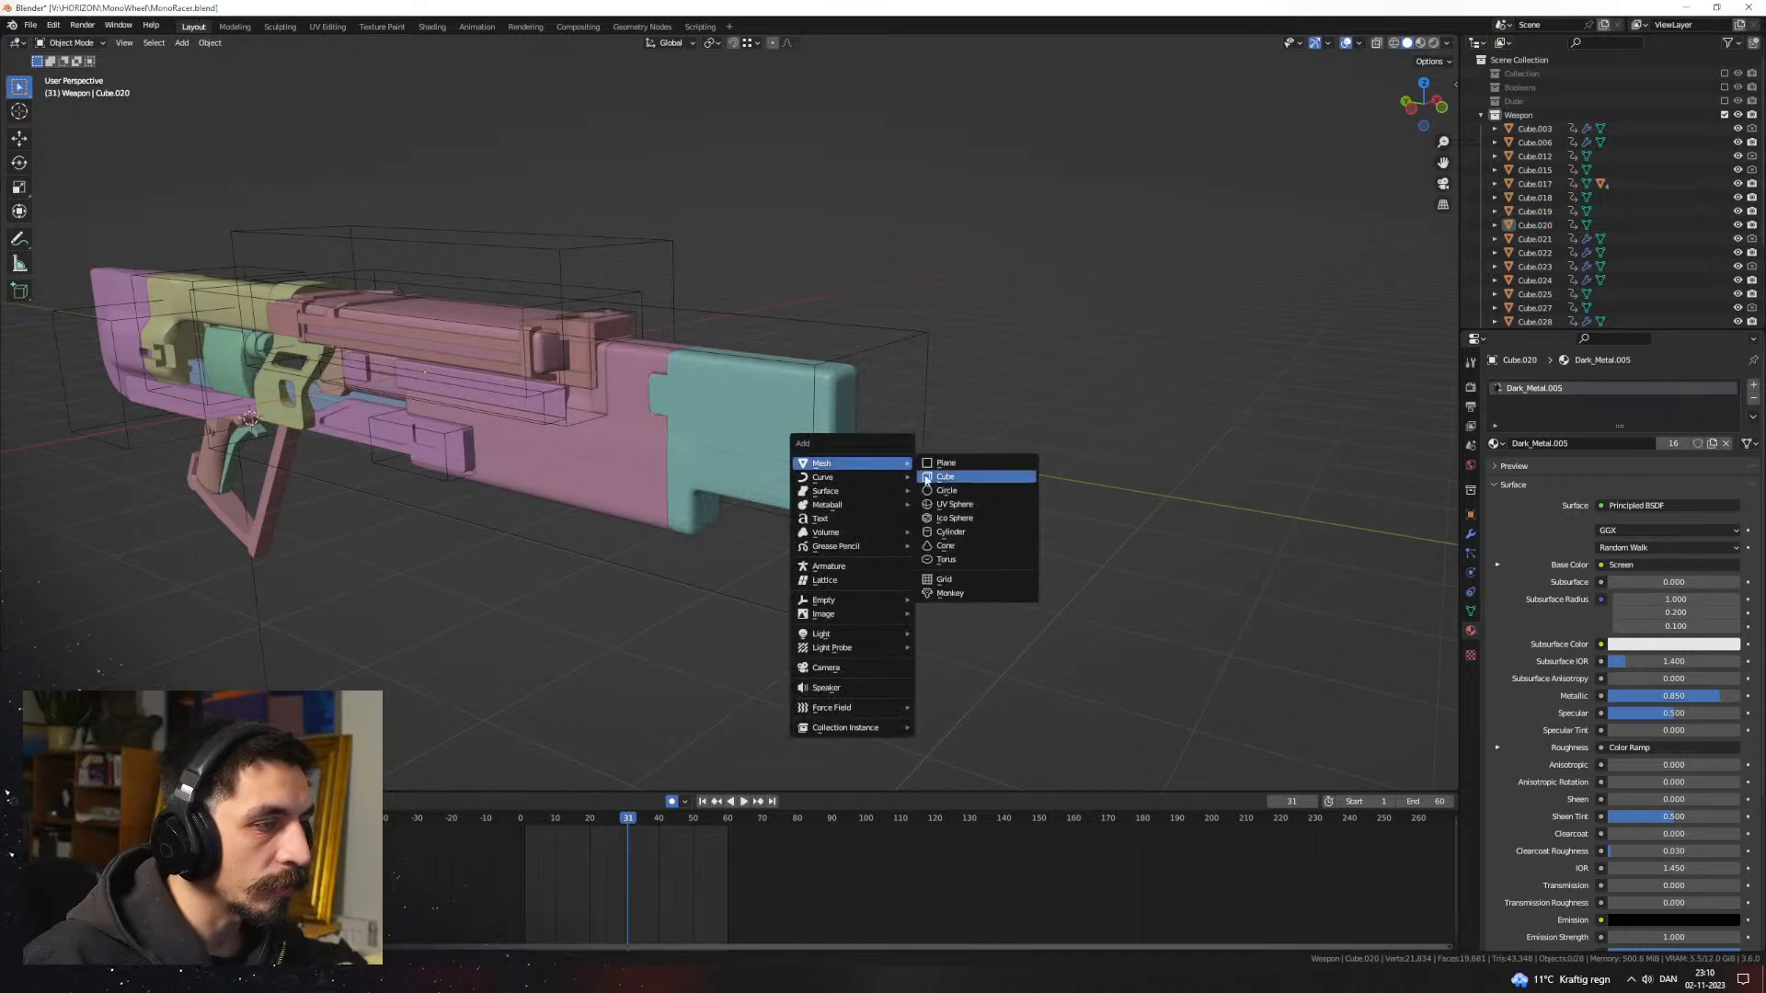
left_click(951, 532)
key("g")
key("x")
left_click(1043, 550)
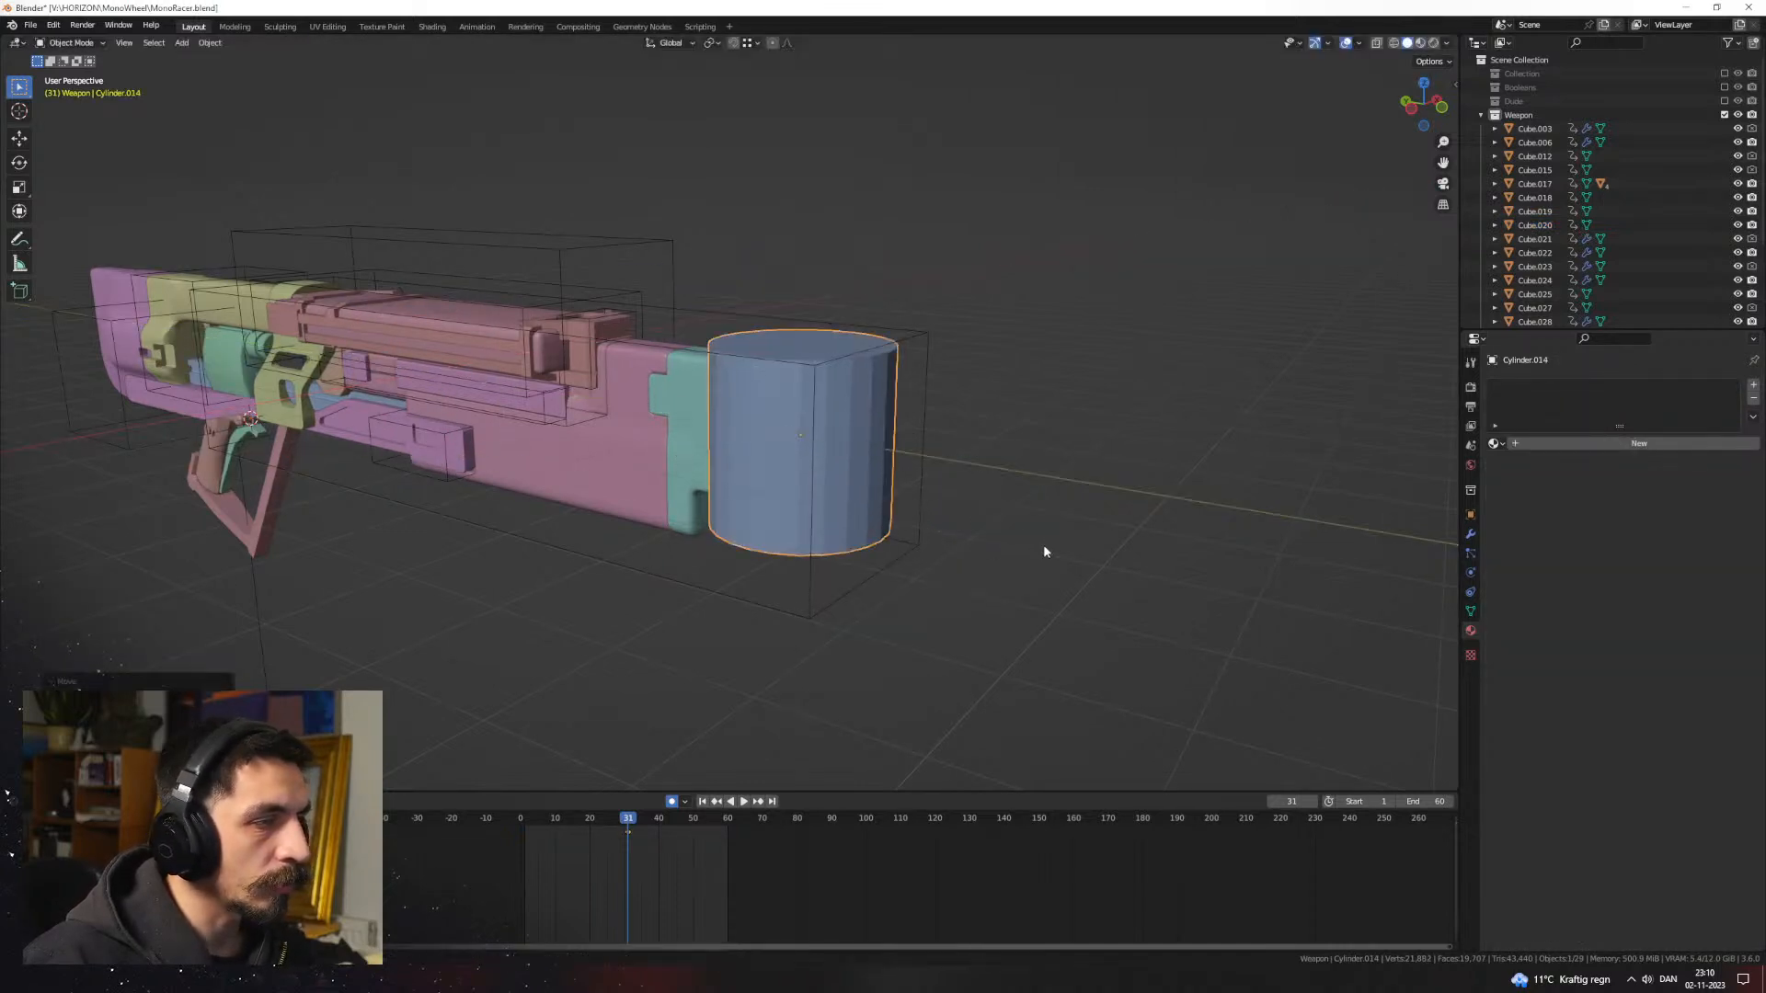
type("rx90")
key("Return")
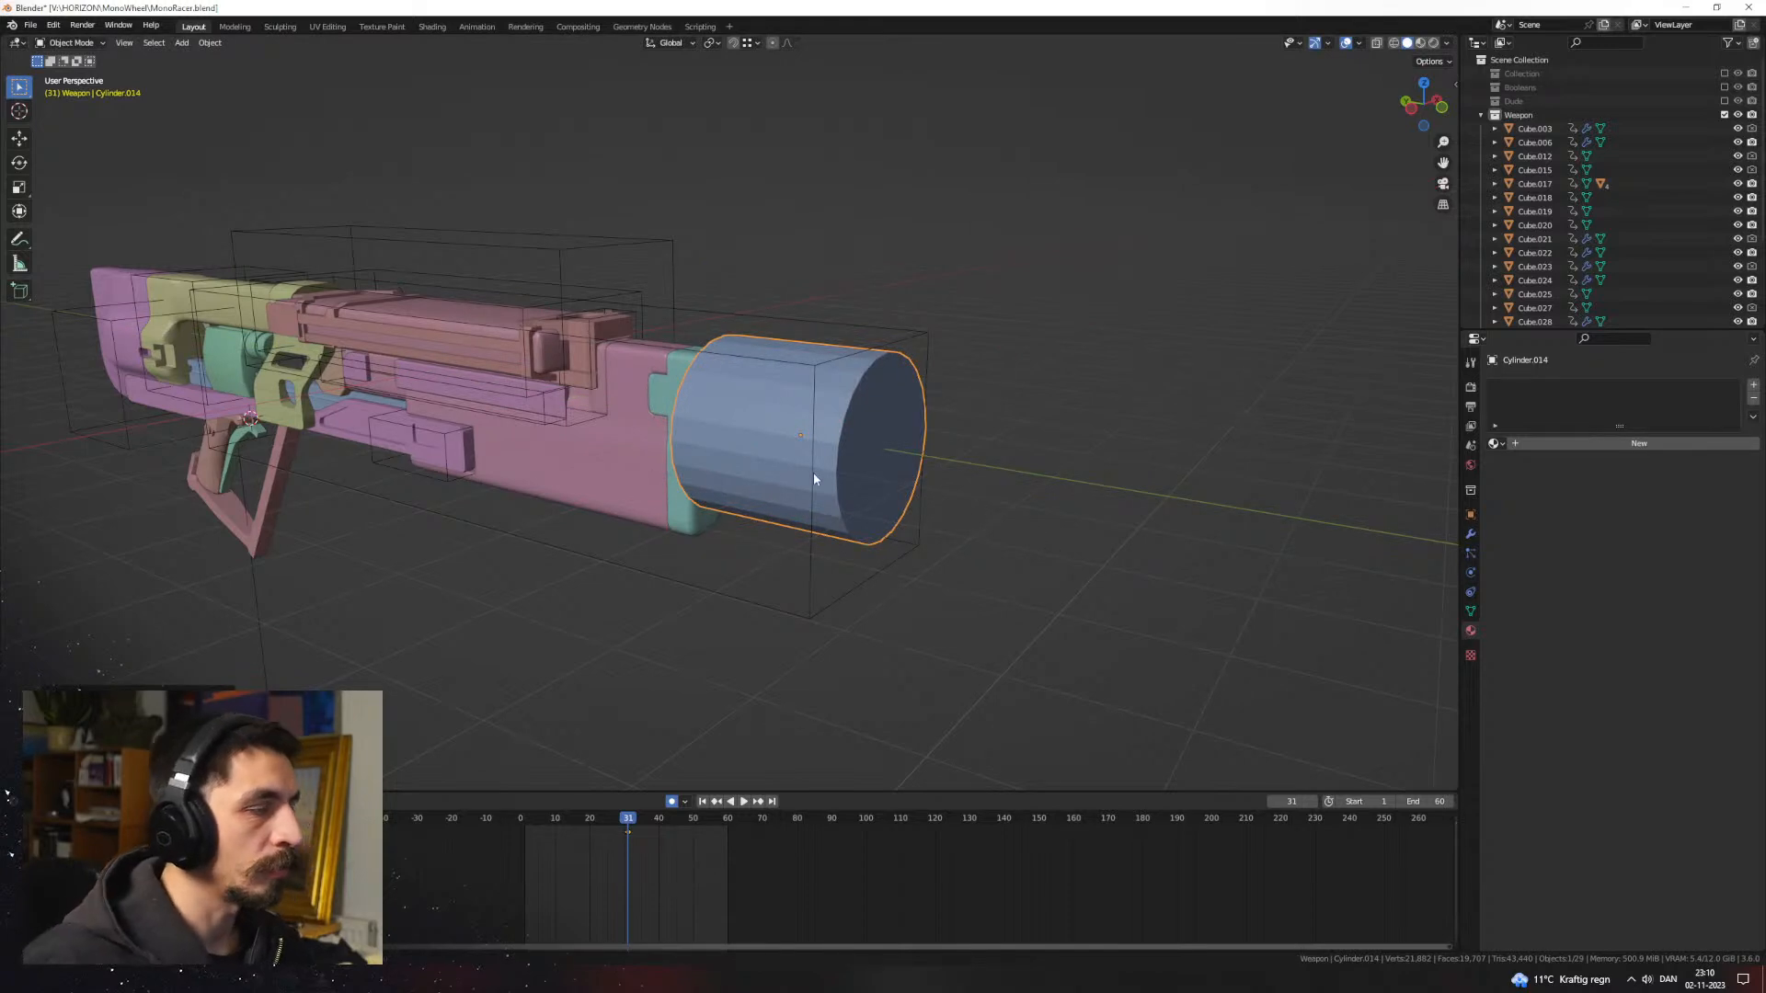
Step: In wireframe view, move the cylinder along the Y axis until it protrudes from the end of the front block
key("shift+z")
key("ctrl+KP_3")
key("g")
key("y")
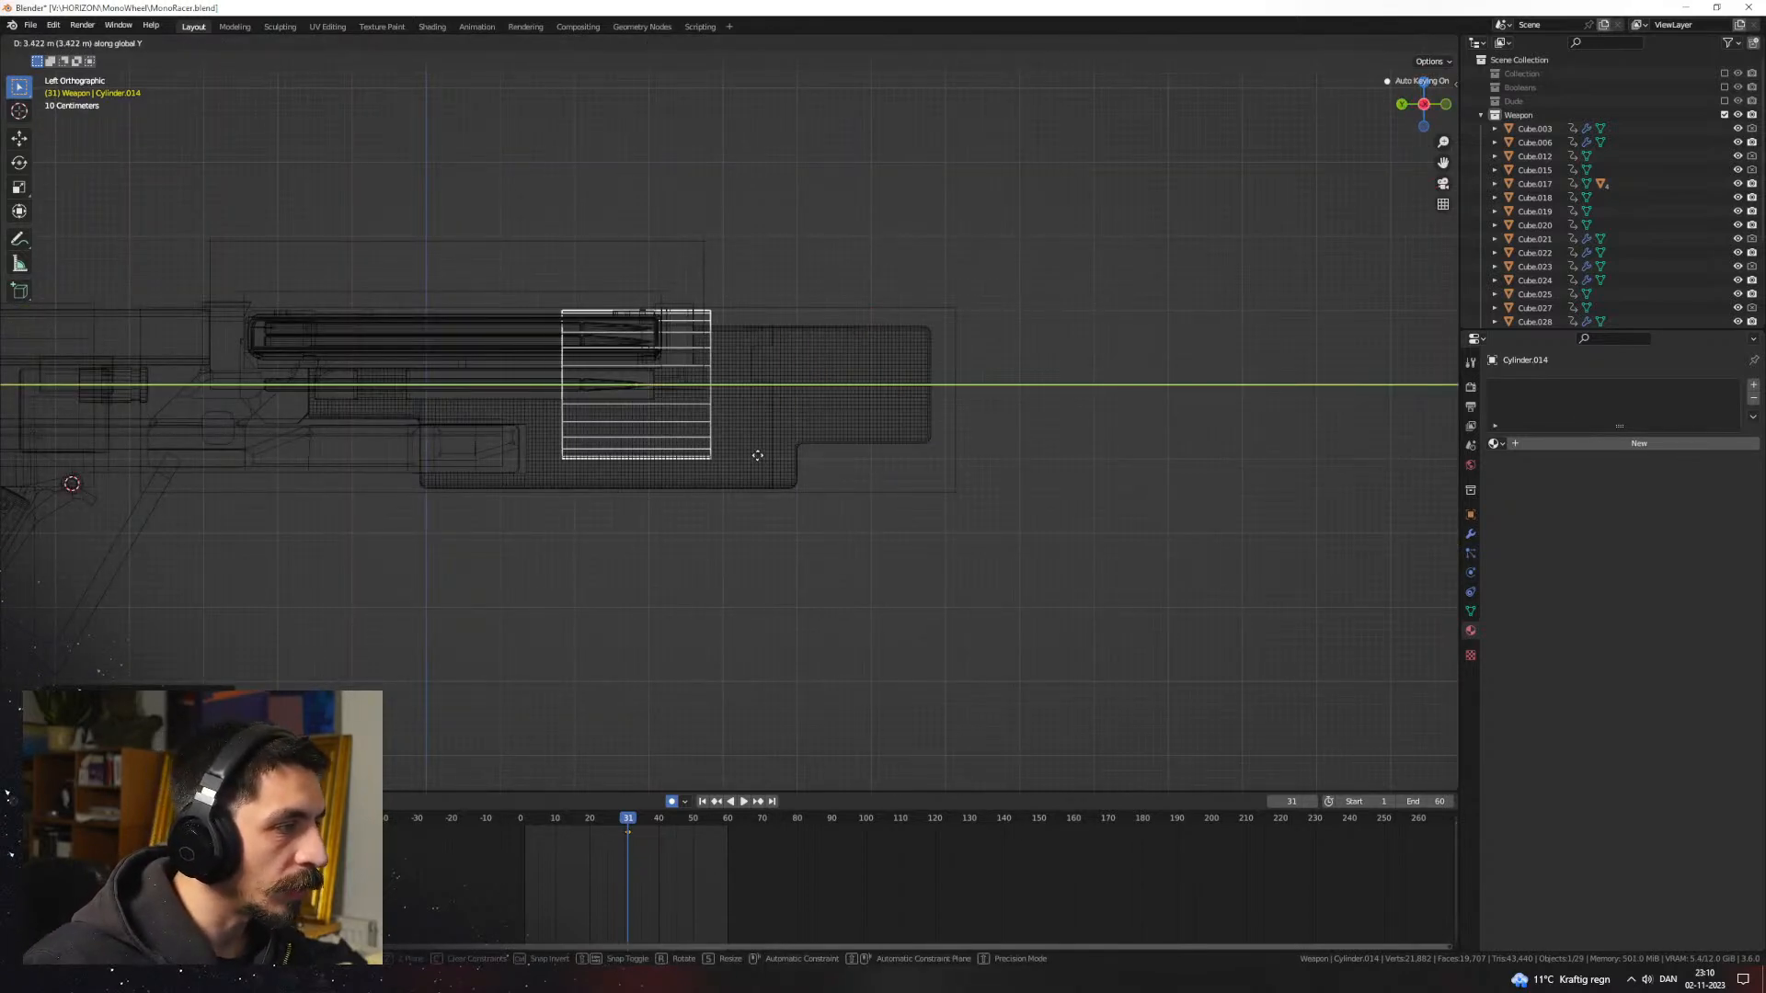
left_click(772, 458)
scroll(774, 449, "up", 2)
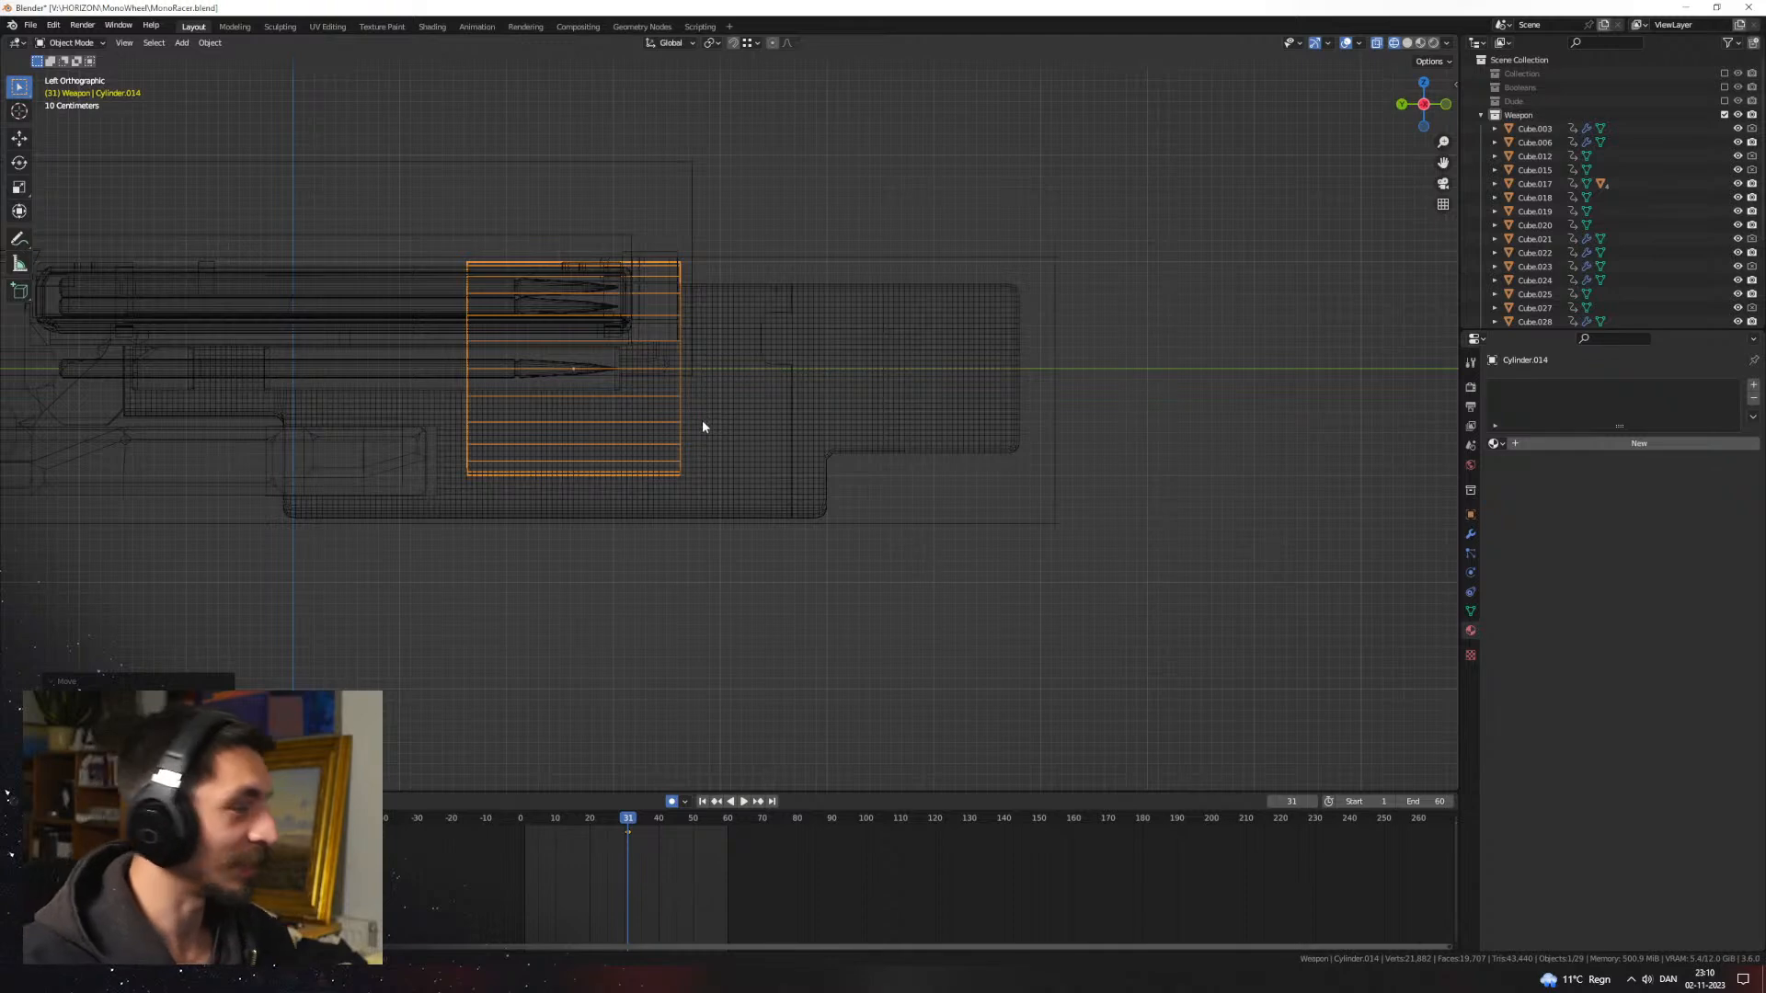
middle_click_drag(748, 437, 853, 423)
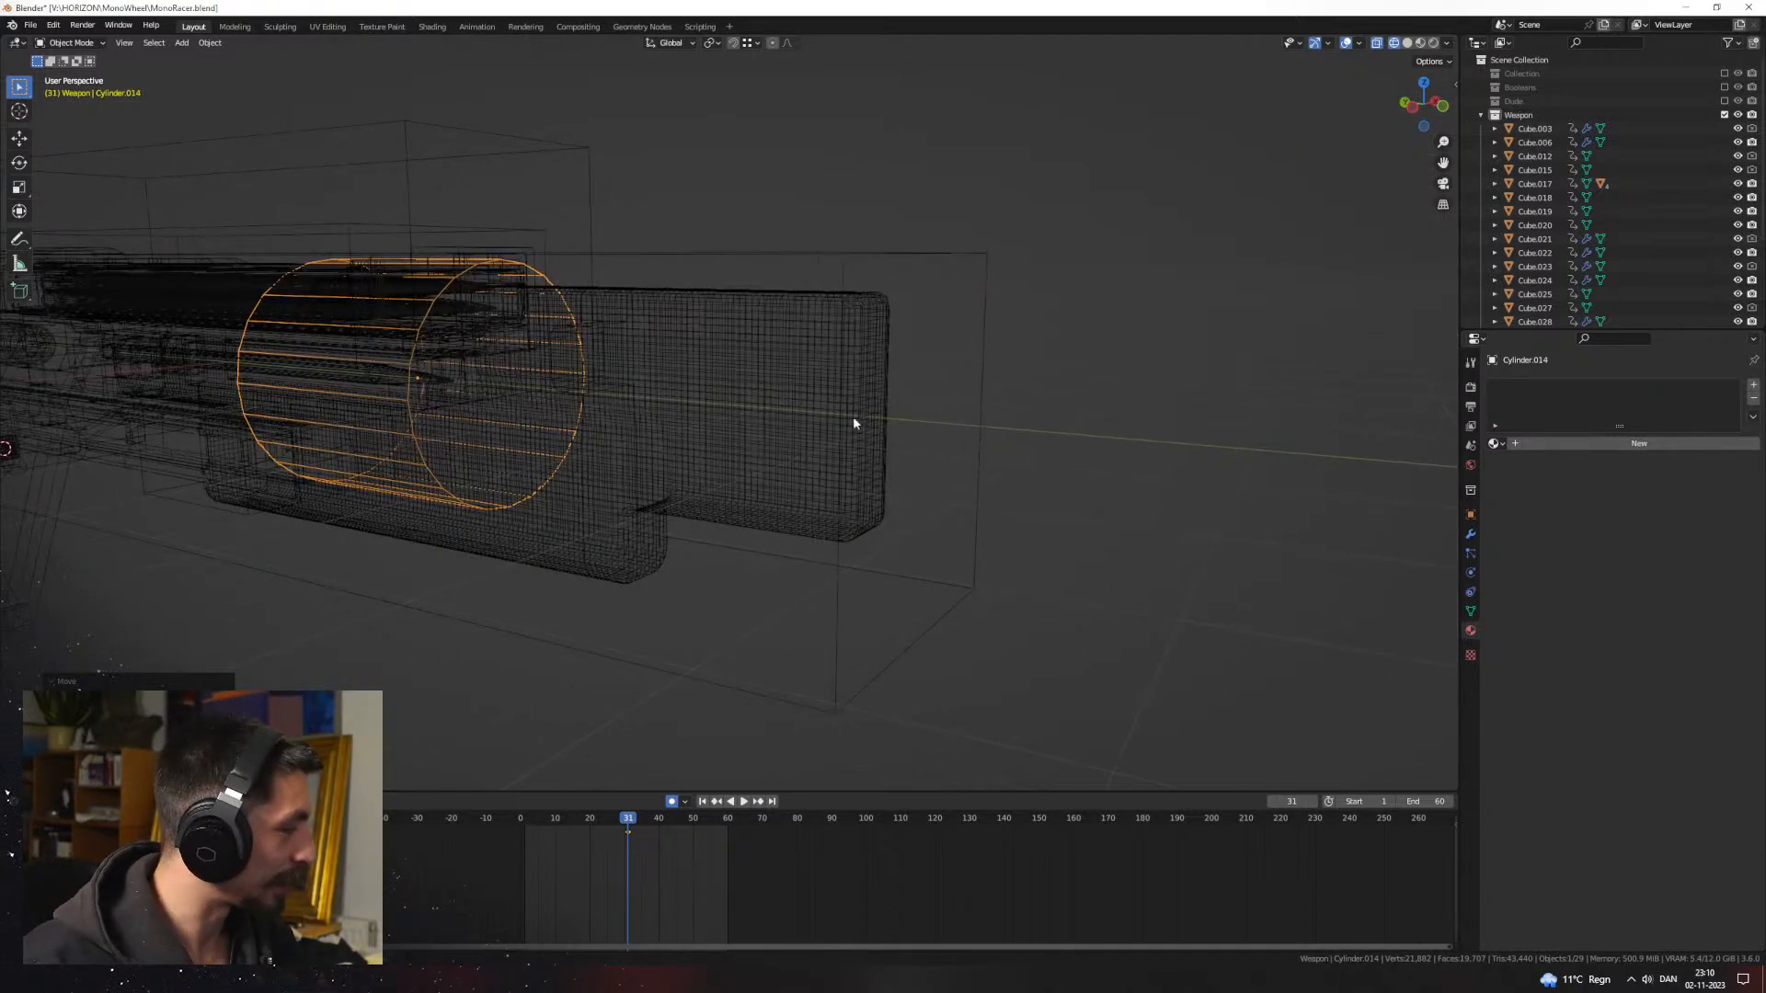
key("g")
key("y")
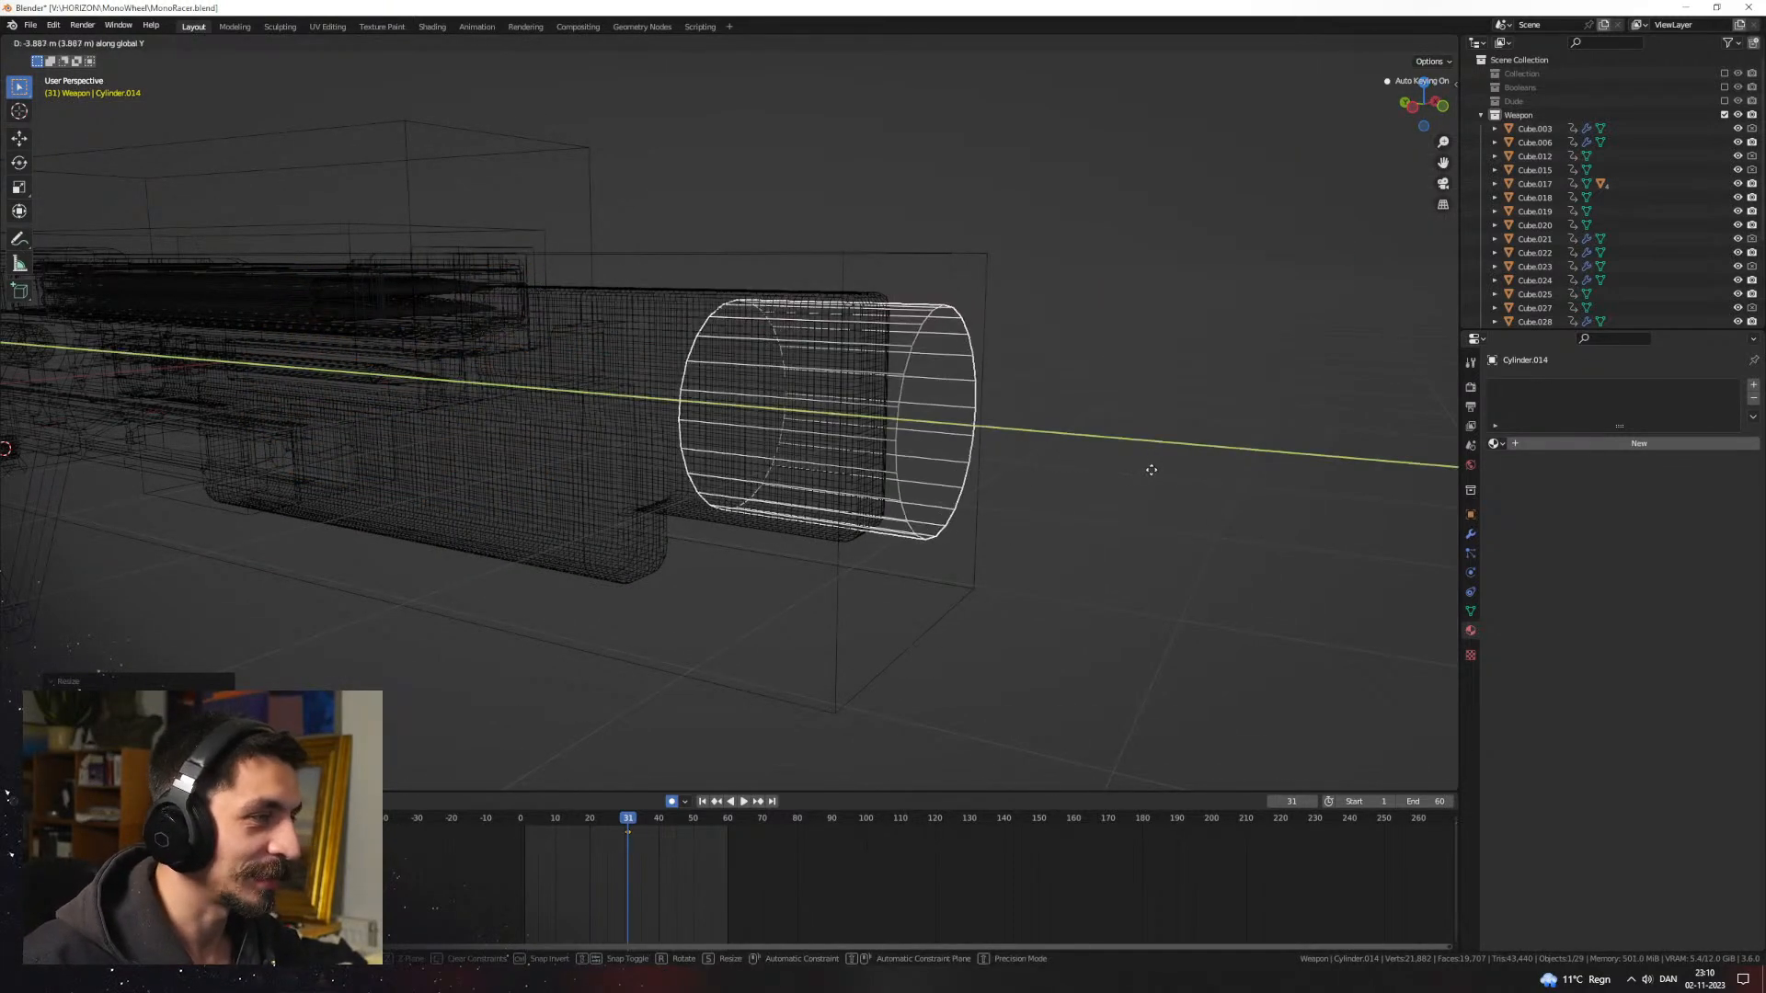
left_click(1214, 483)
Step: Return to solid shading and scale the cylinder down to fit within the height of the front block
middle_click_drag(945, 474, 705, 484, "alt")
key("z")
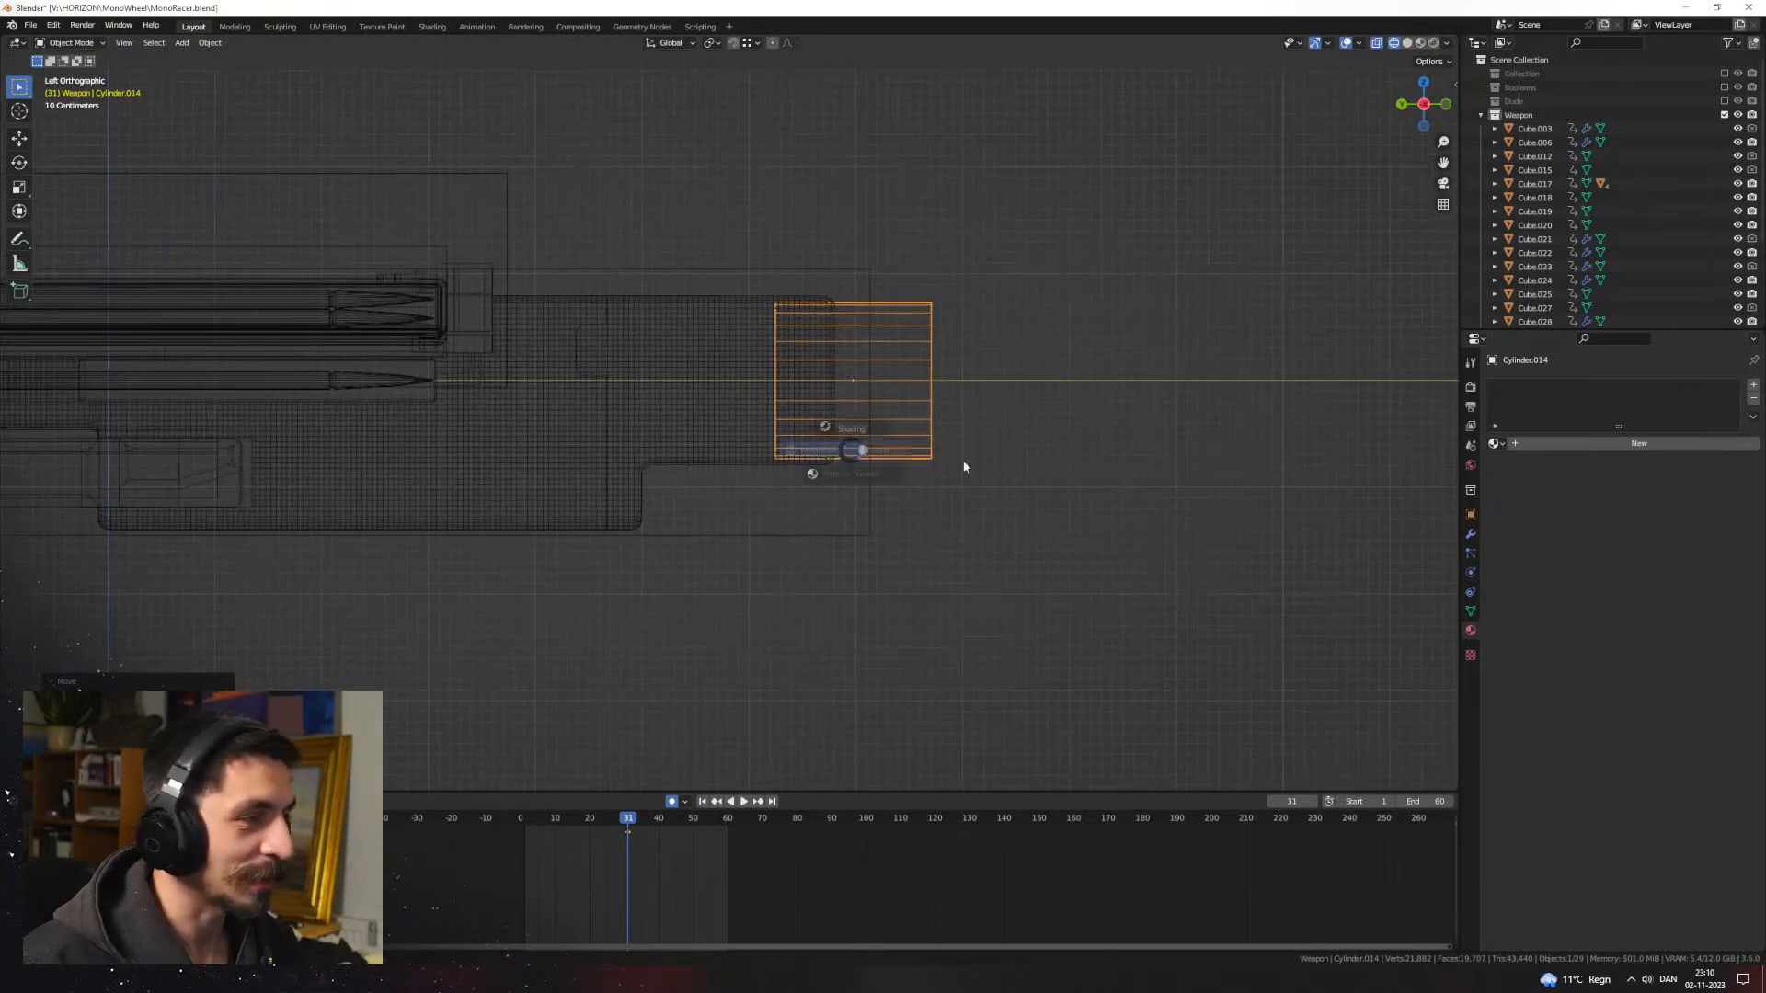
mouse_move(814, 473)
middle_mouse_down()
mouse_move(911, 477)
mouse_move(779, 424)
middle_mouse_up()
scroll(975, 480, "up", 1)
key("s")
left_click(934, 488)
Step: Extrude and scale the cylinder's rear face in stages to form a stepped section reaching back into the front block
key("Tab")
left_click(750, 415)
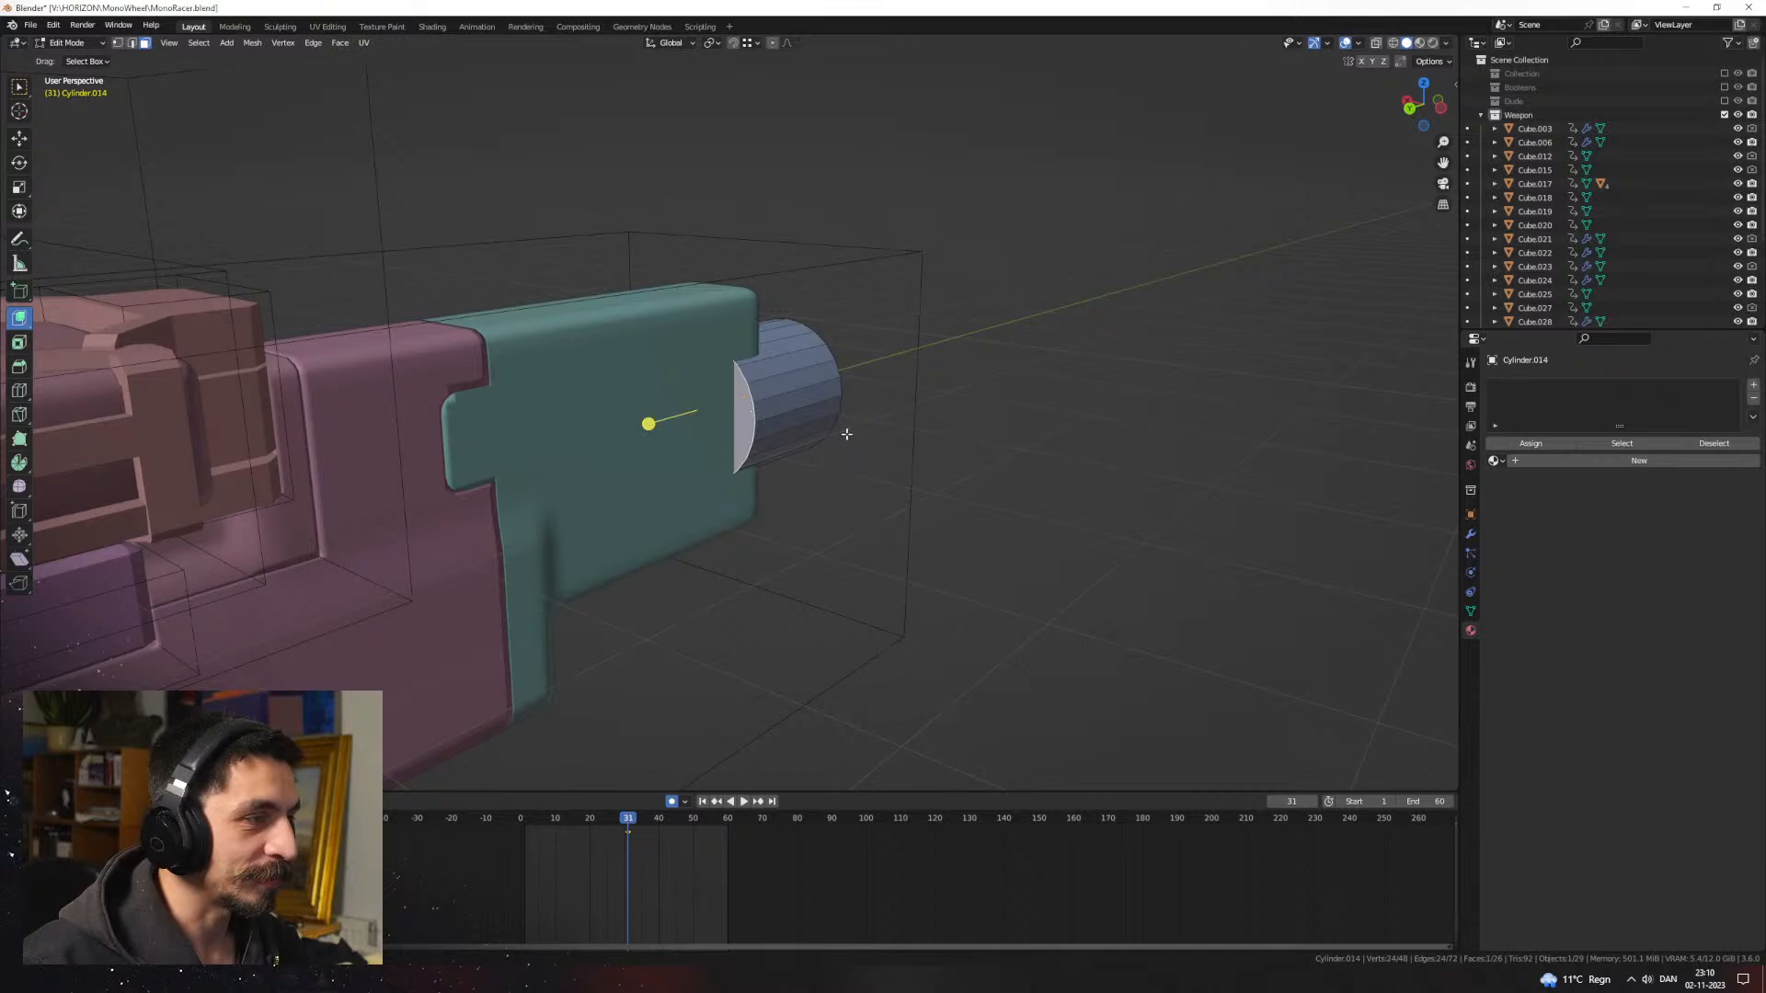
key("e")
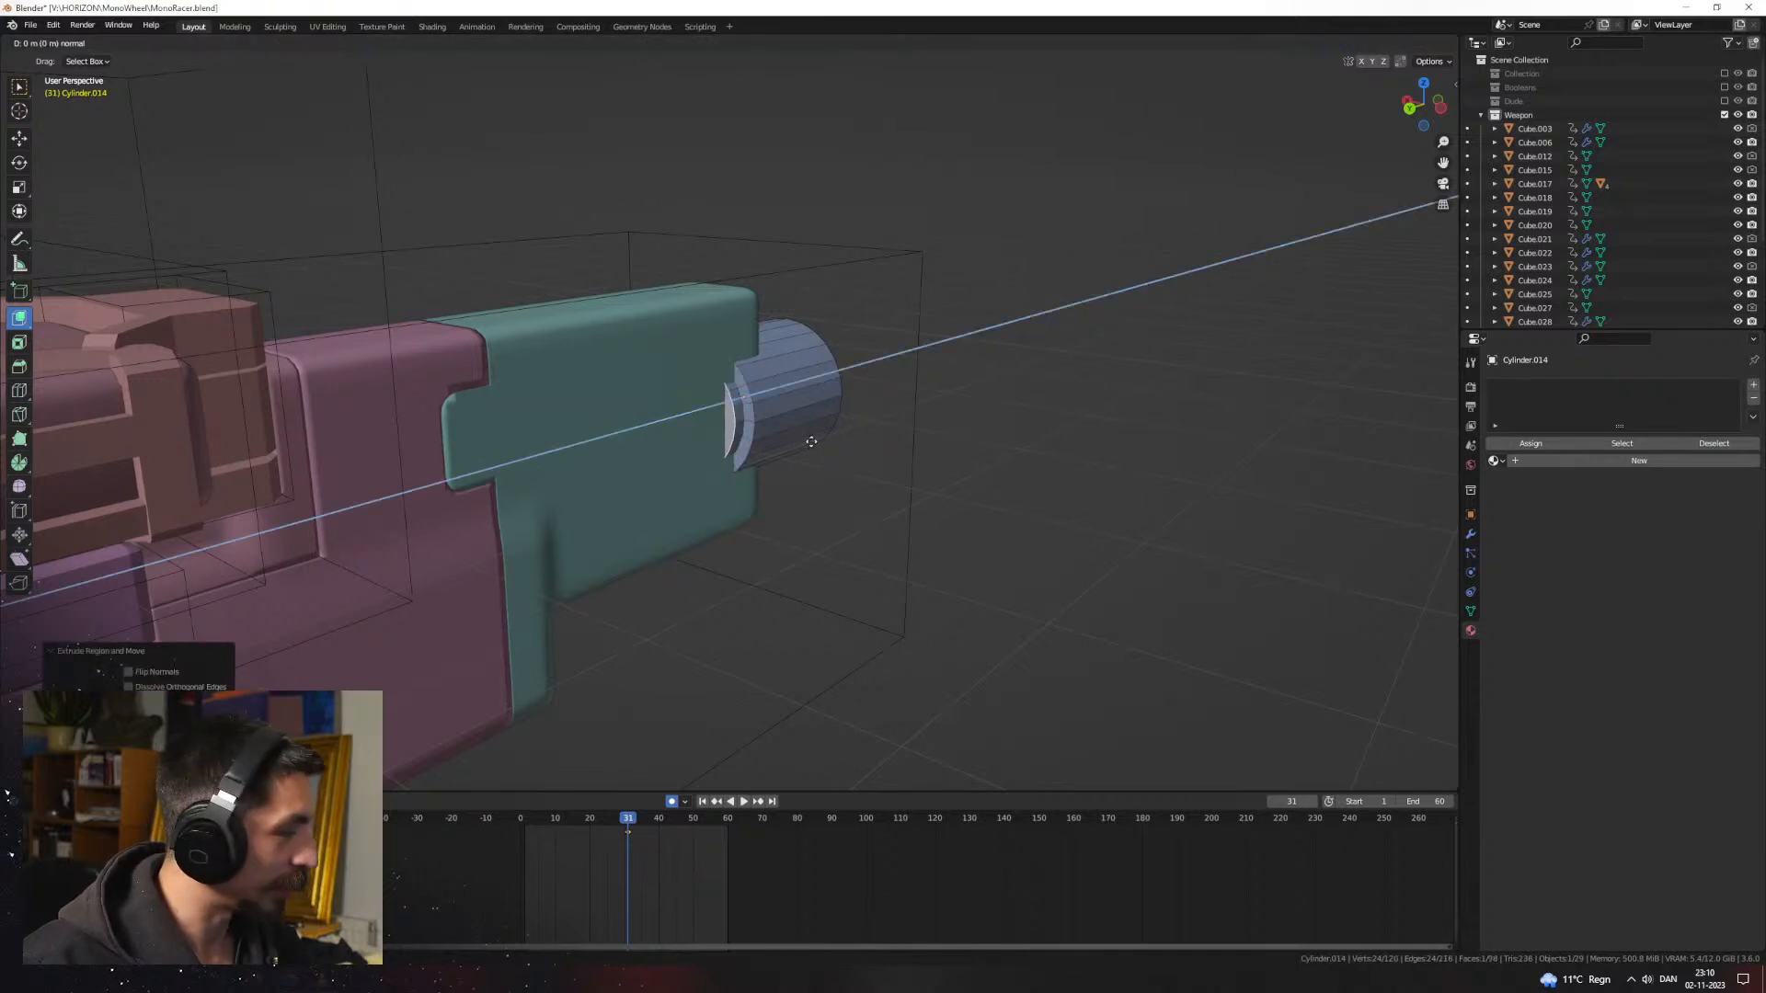
key("s")
left_click(839, 454)
key("e")
left_click(787, 475)
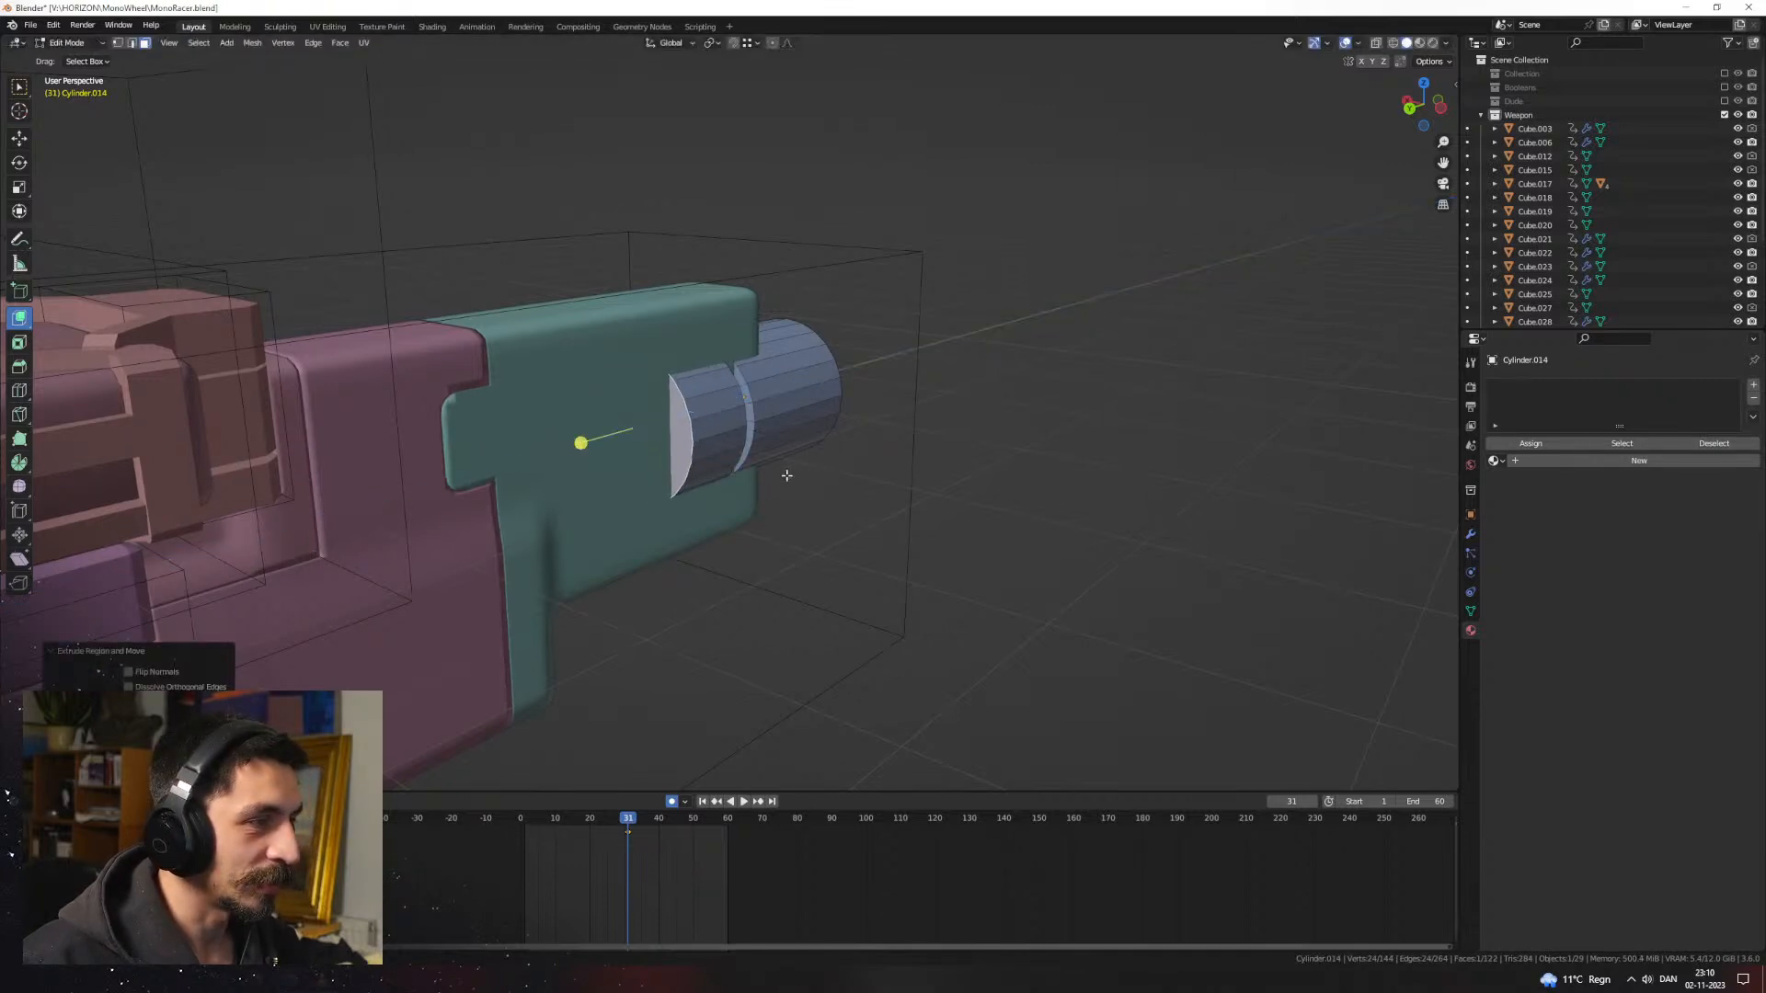
Step: Return to Object Mode and give the muzzle cylinder smooth shading
middle_click_drag(786, 476, 871, 485)
key("Tab")
right_click(678, 483)
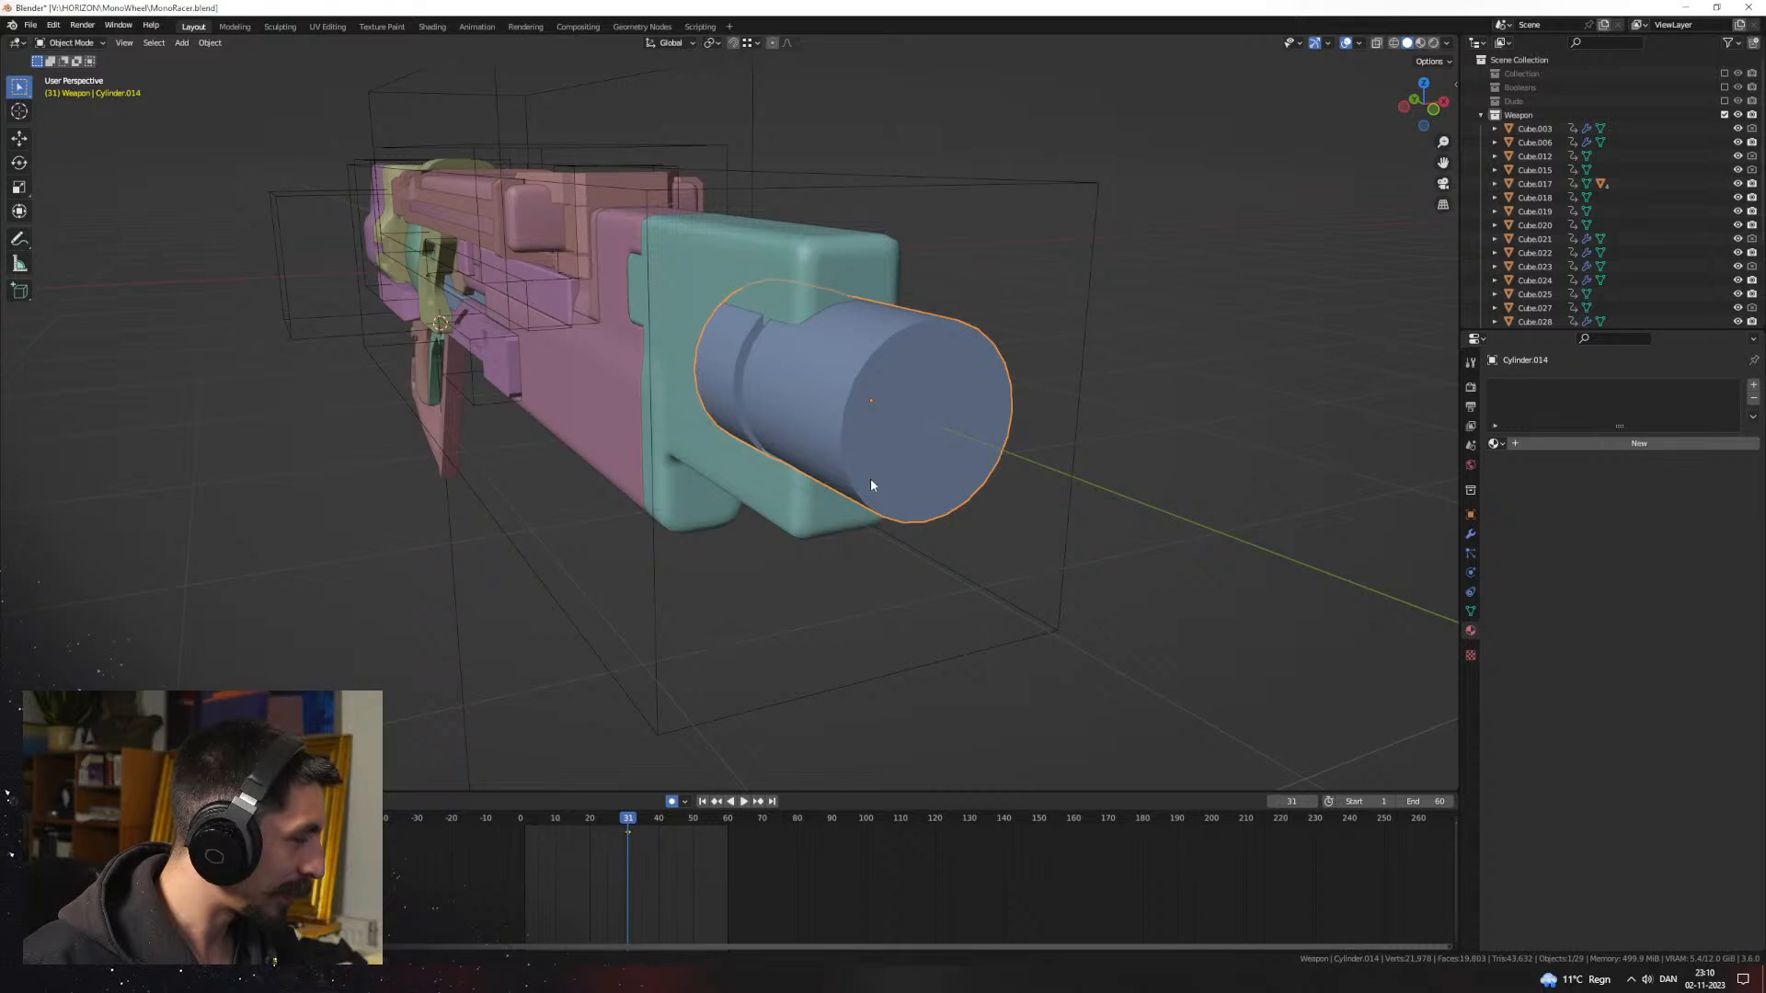
Step: Inset the cylinder's front face by about 0.2 m and extrude it inward to begin the muzzle bore
key("Tab")
left_click(888, 438)
key("i")
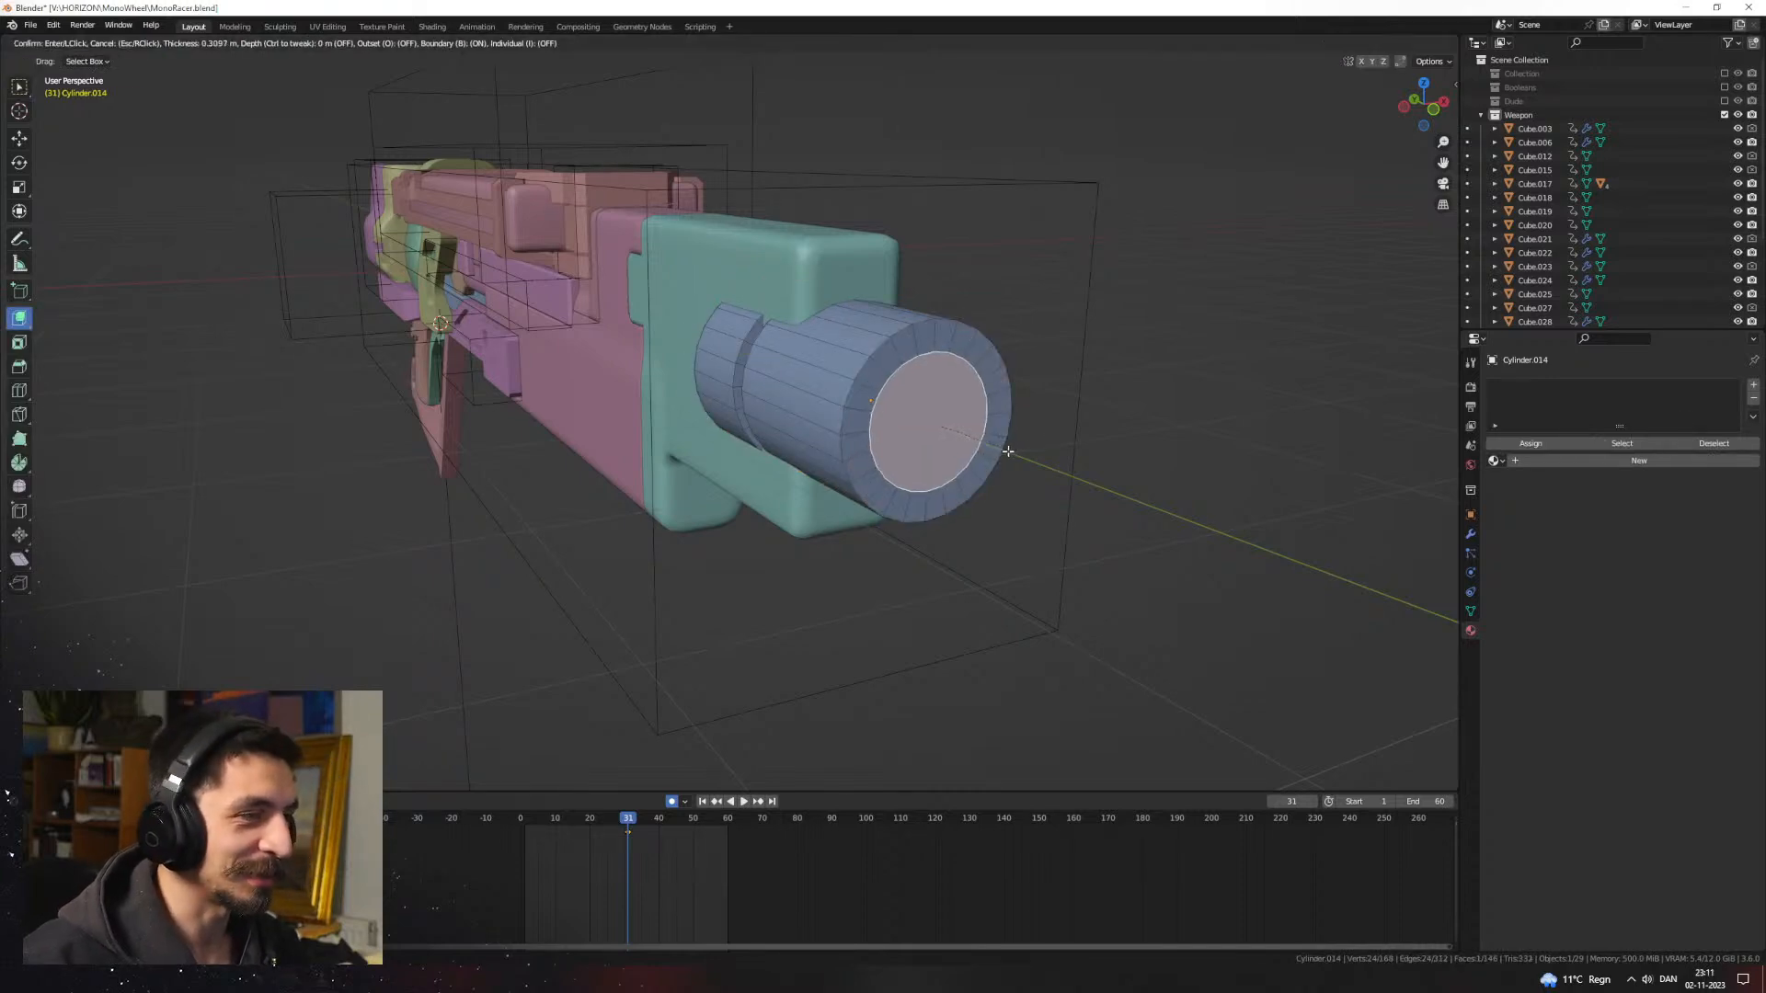
left_click(1012, 453)
key("e")
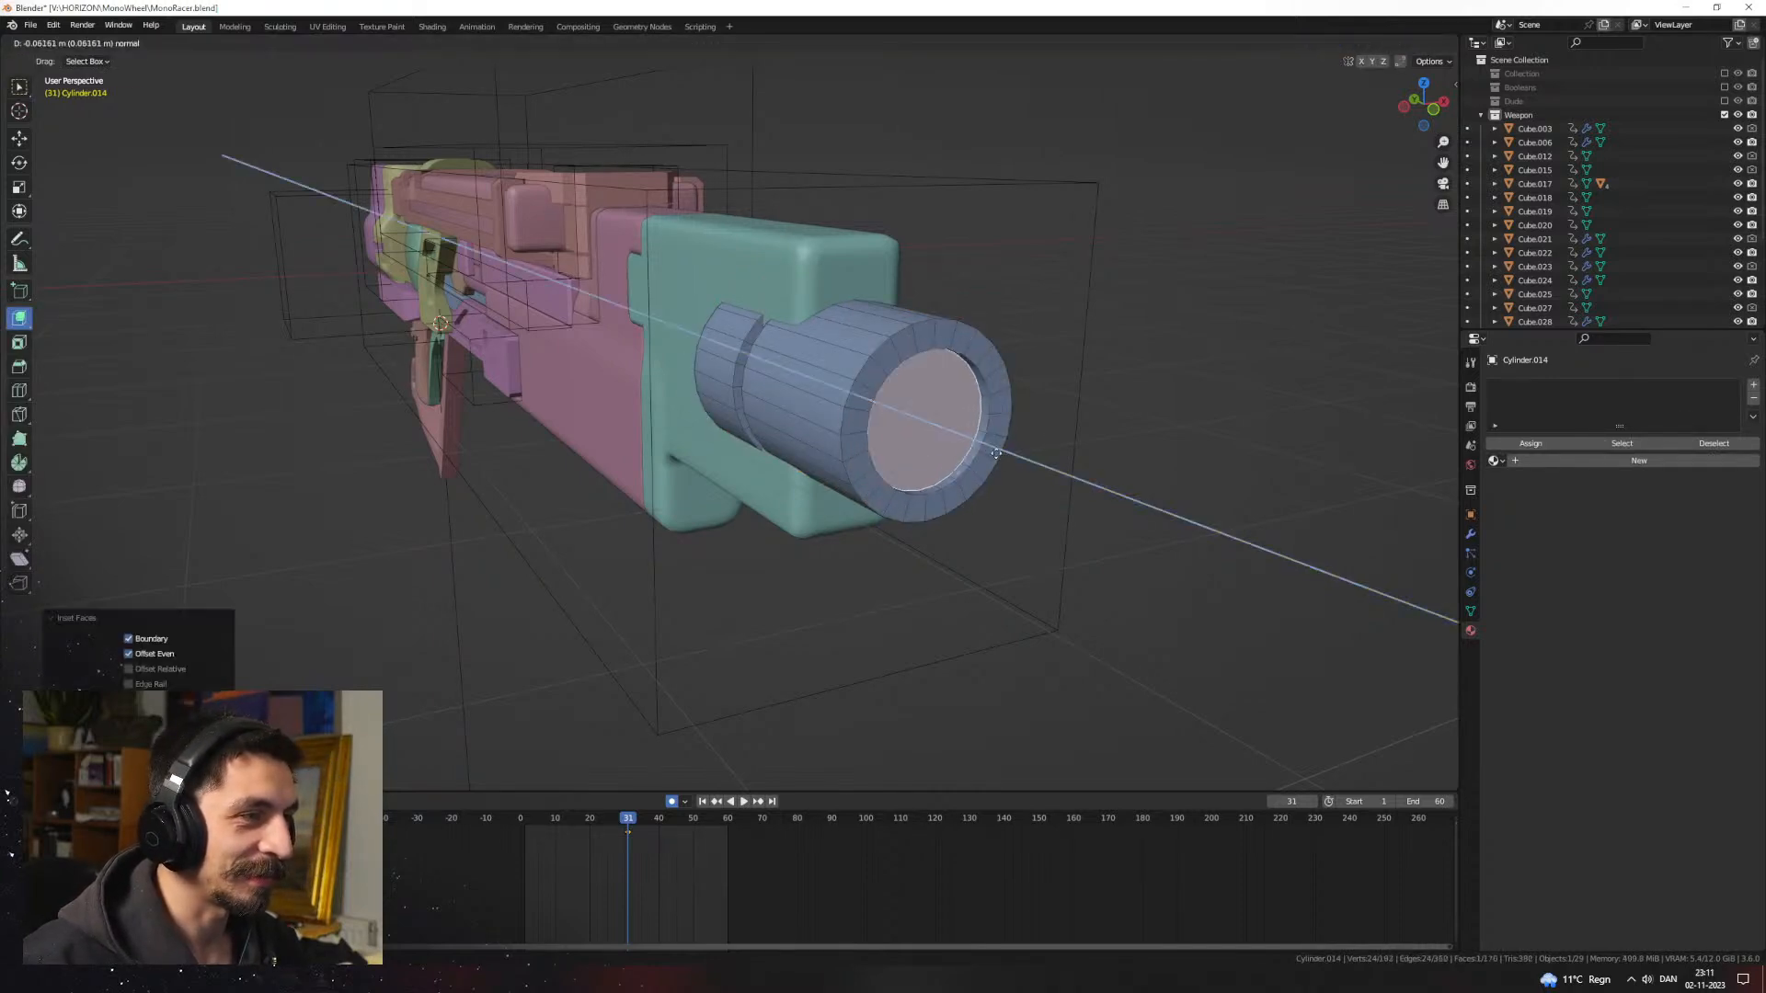
left_click(989, 448)
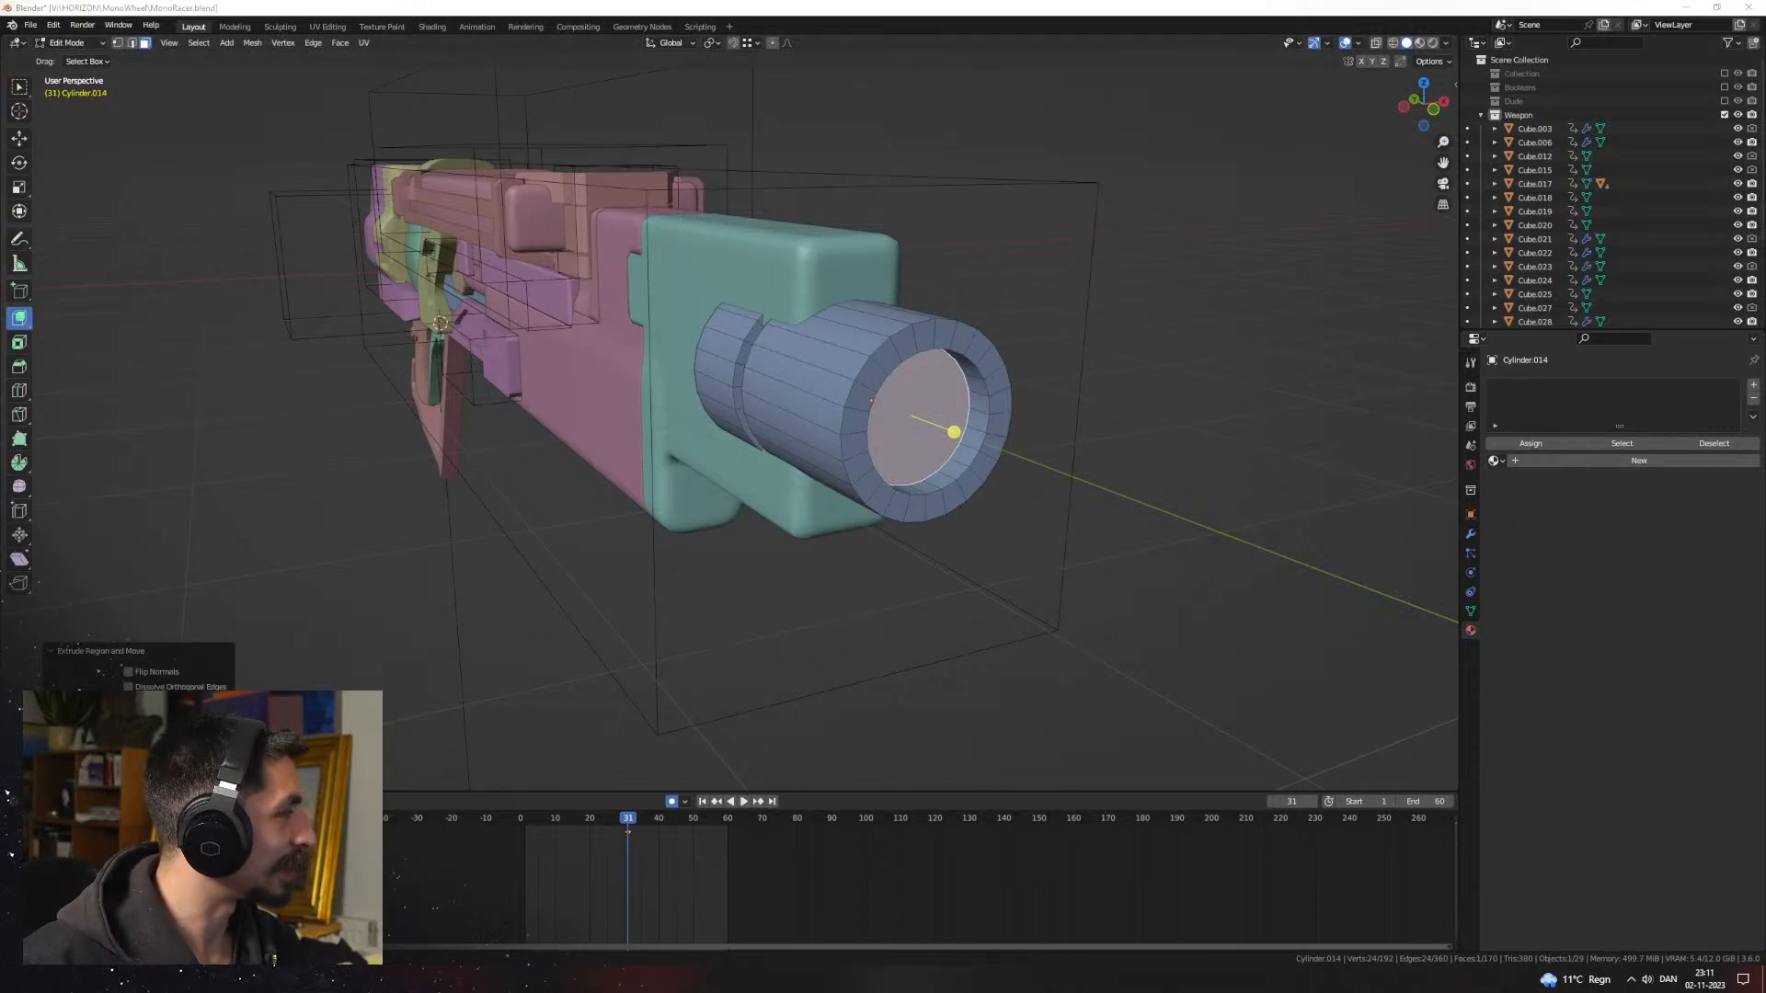
Step: Switch to the browser and open the video list of the signed-in account's own YouTube channel
left_click_drag(906, 0, 906, 0)
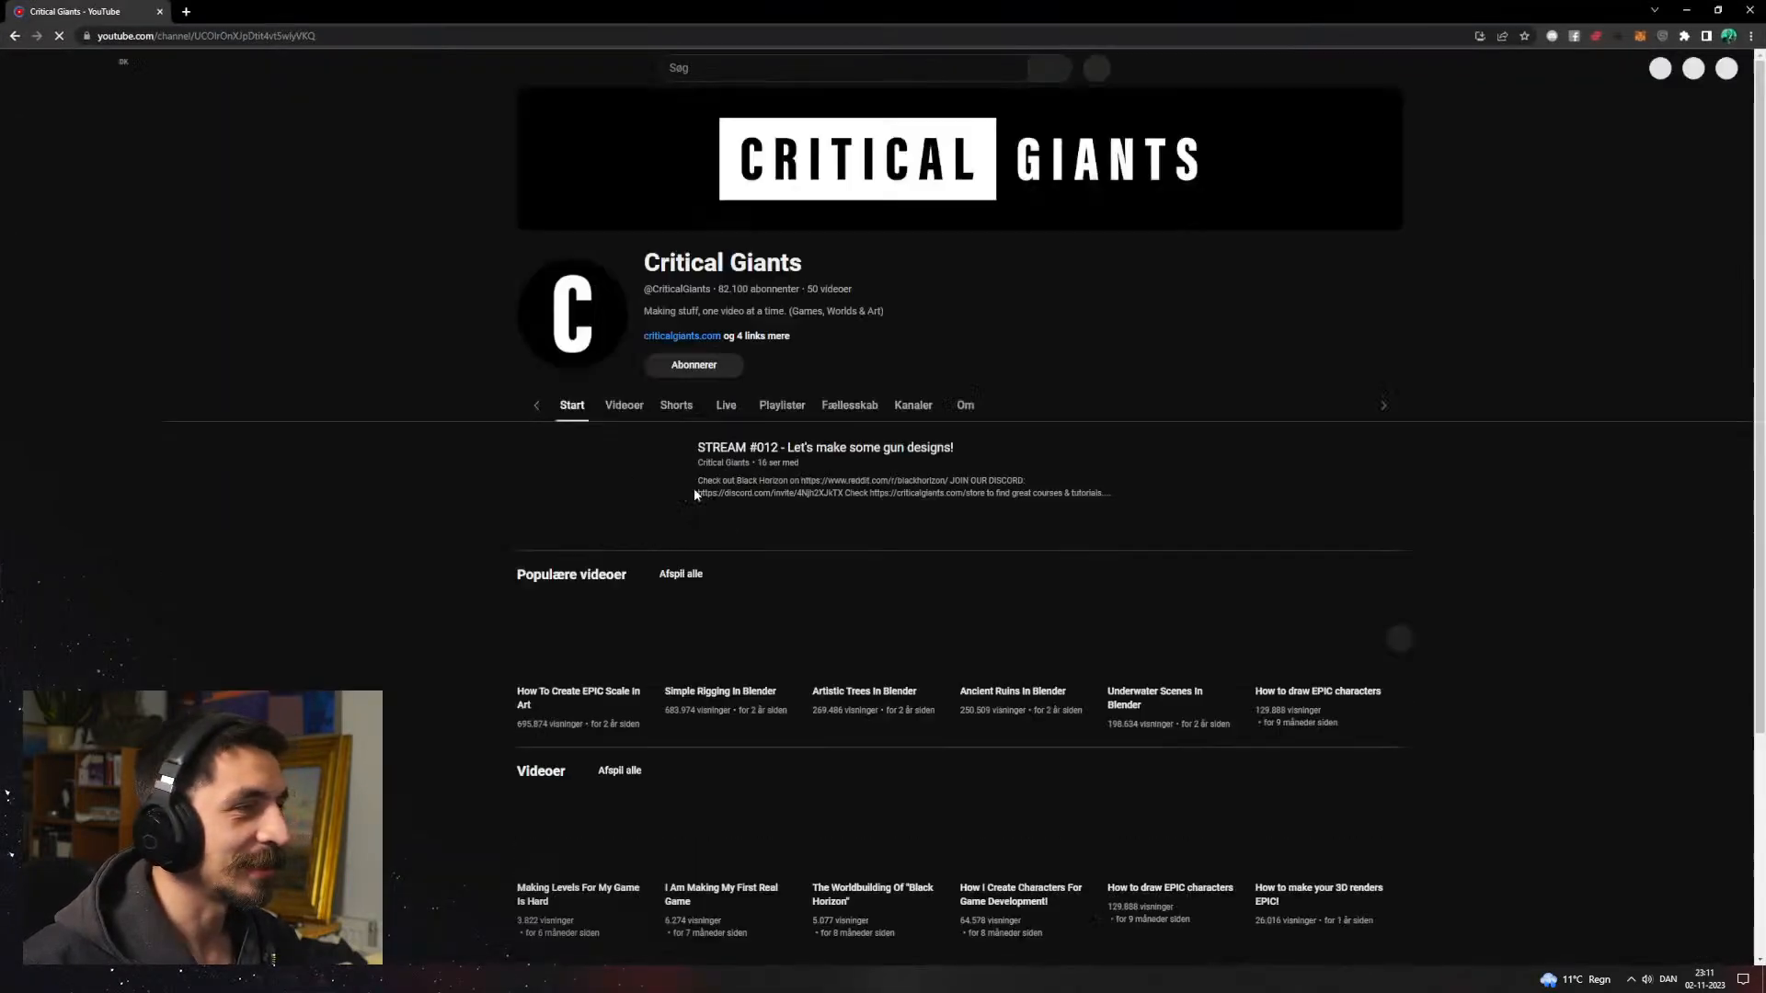
left_click(1720, 69)
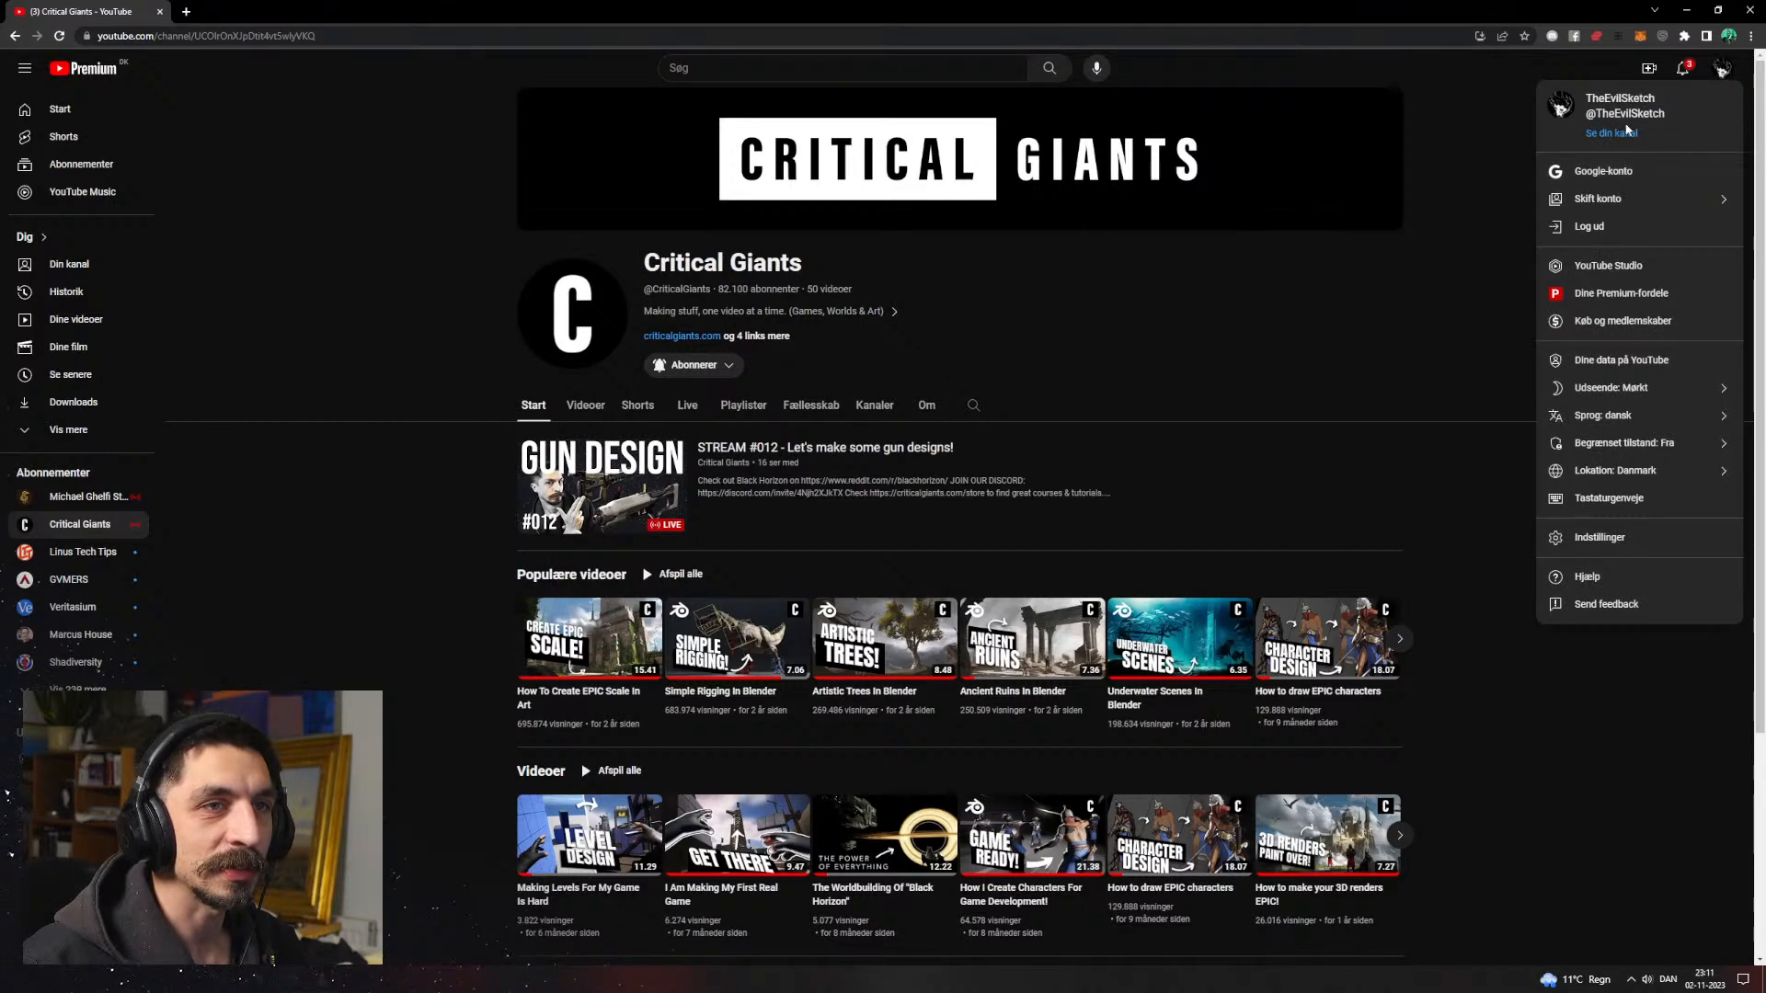
left_click(1626, 130)
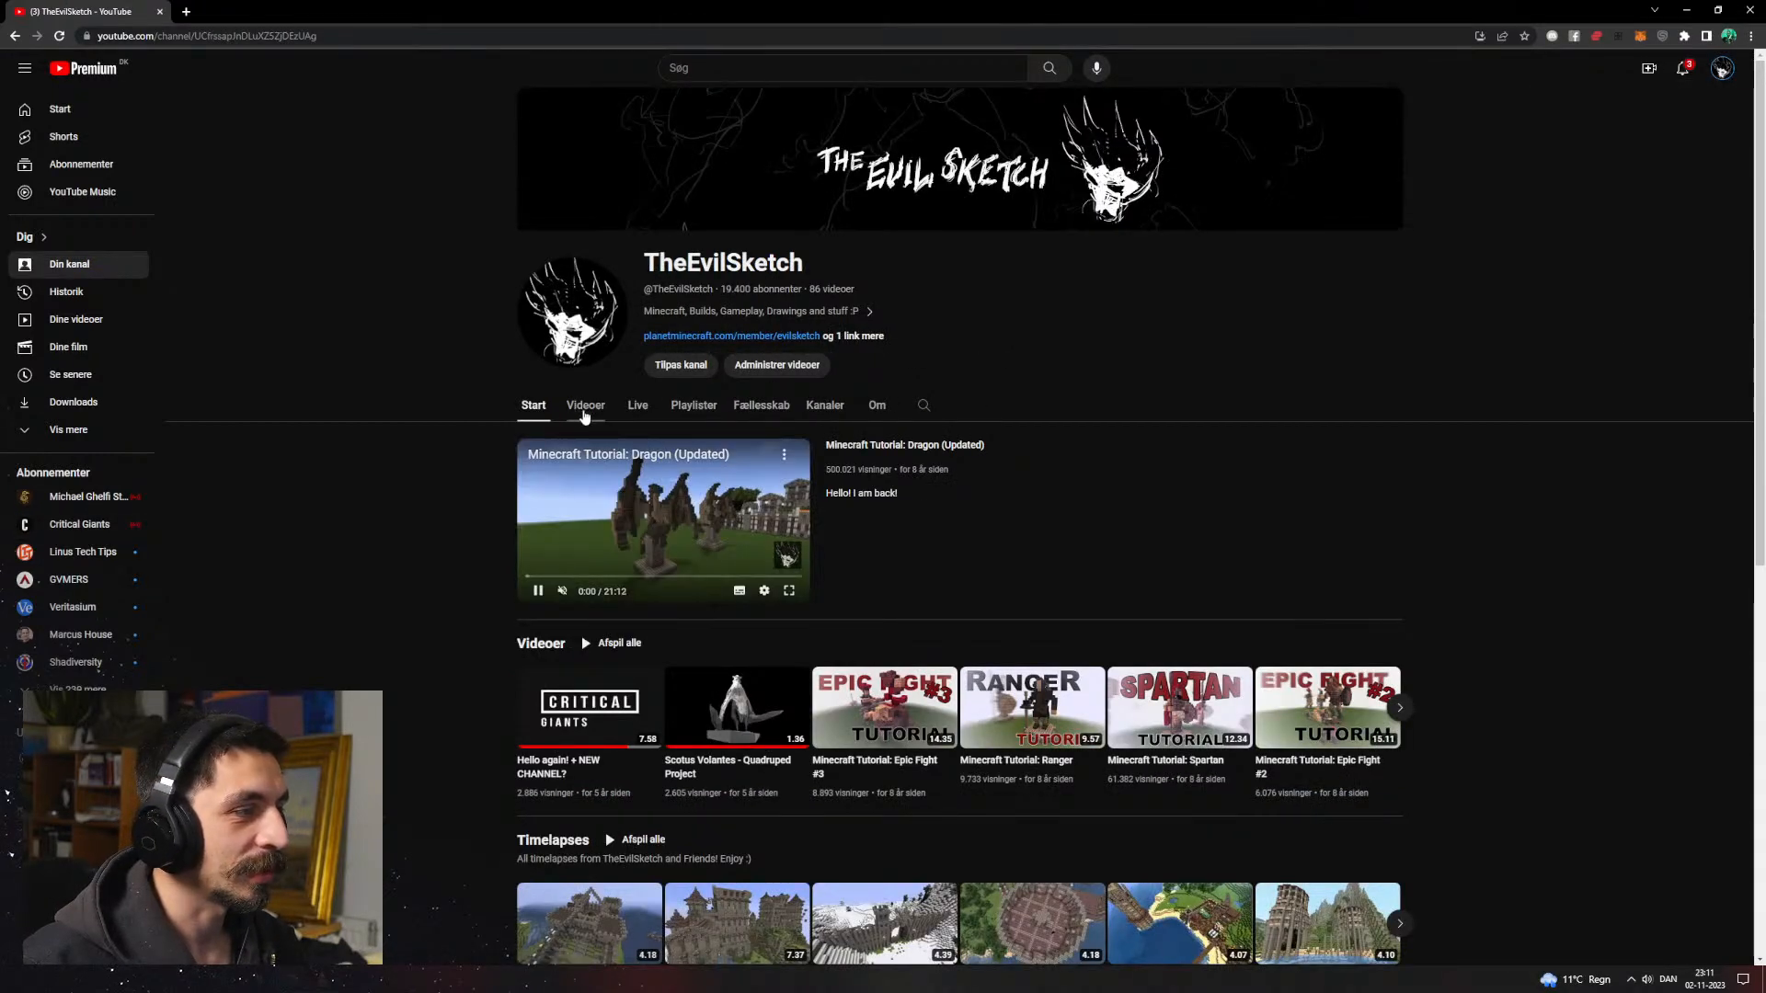
left_click(583, 410)
Step: Browse the channel's uploaded videos, from the latest ones down to the older Minecraft tutorials and timelapses
scroll(1160, 457, "down", 2)
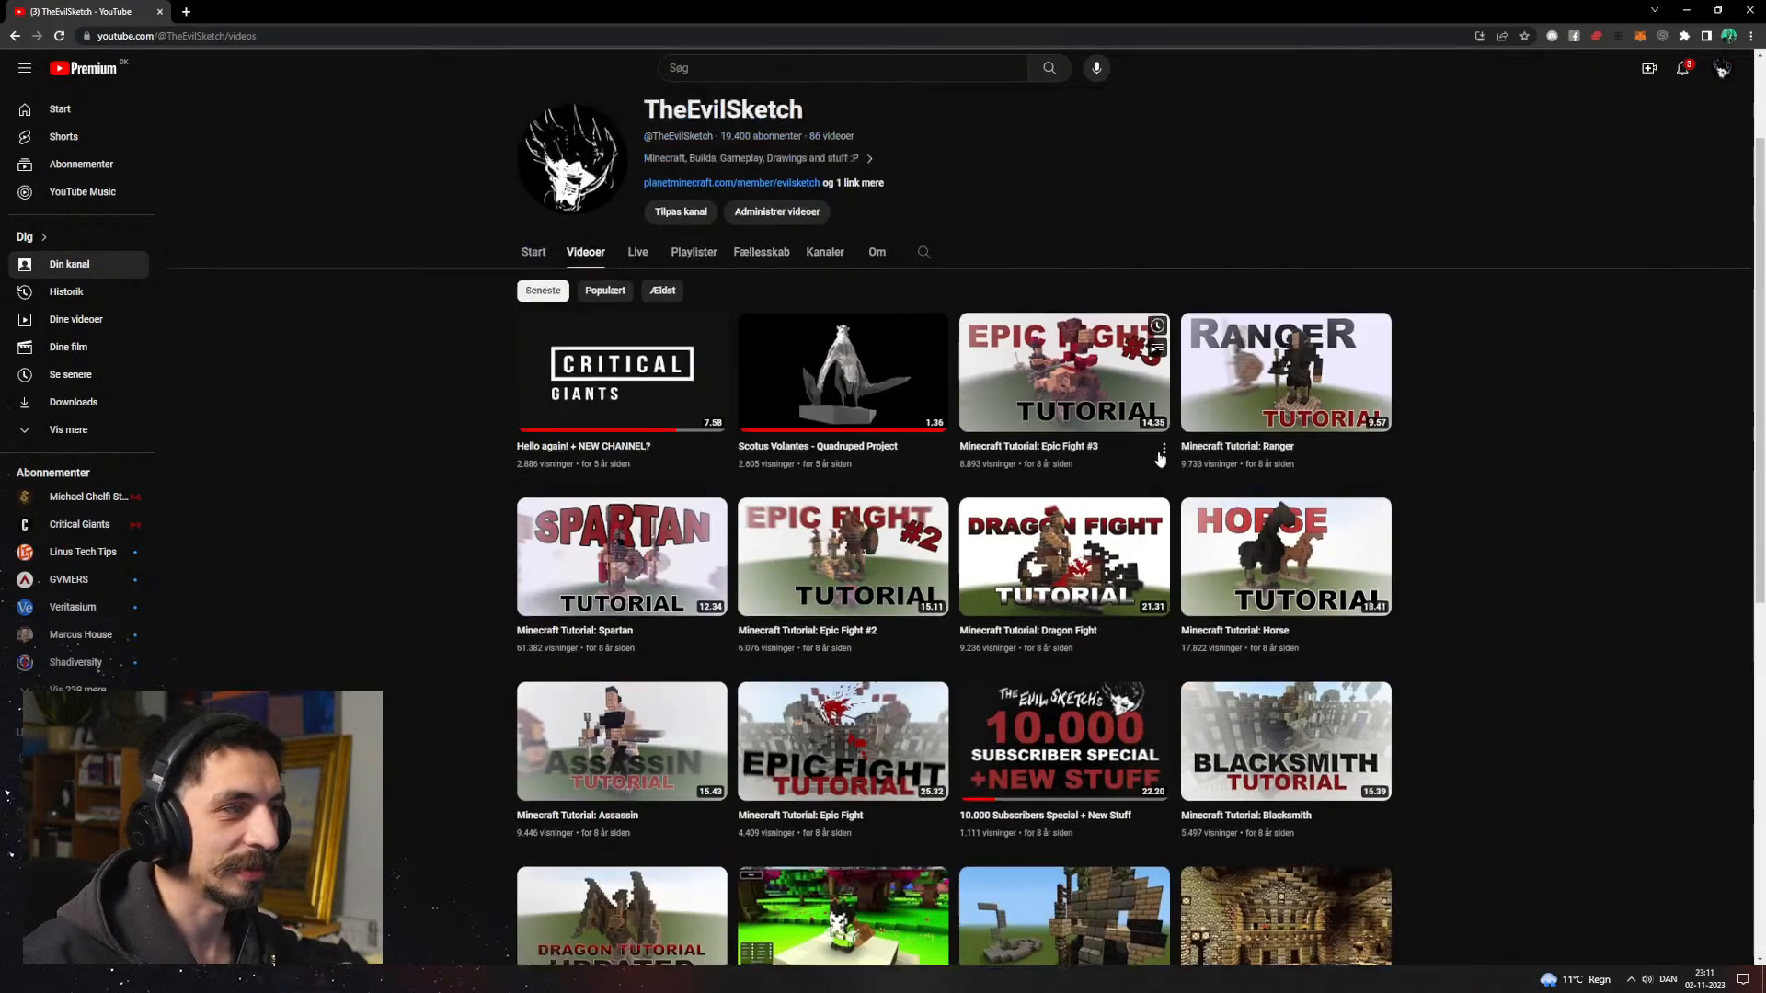
scroll(1161, 457, "up", 2)
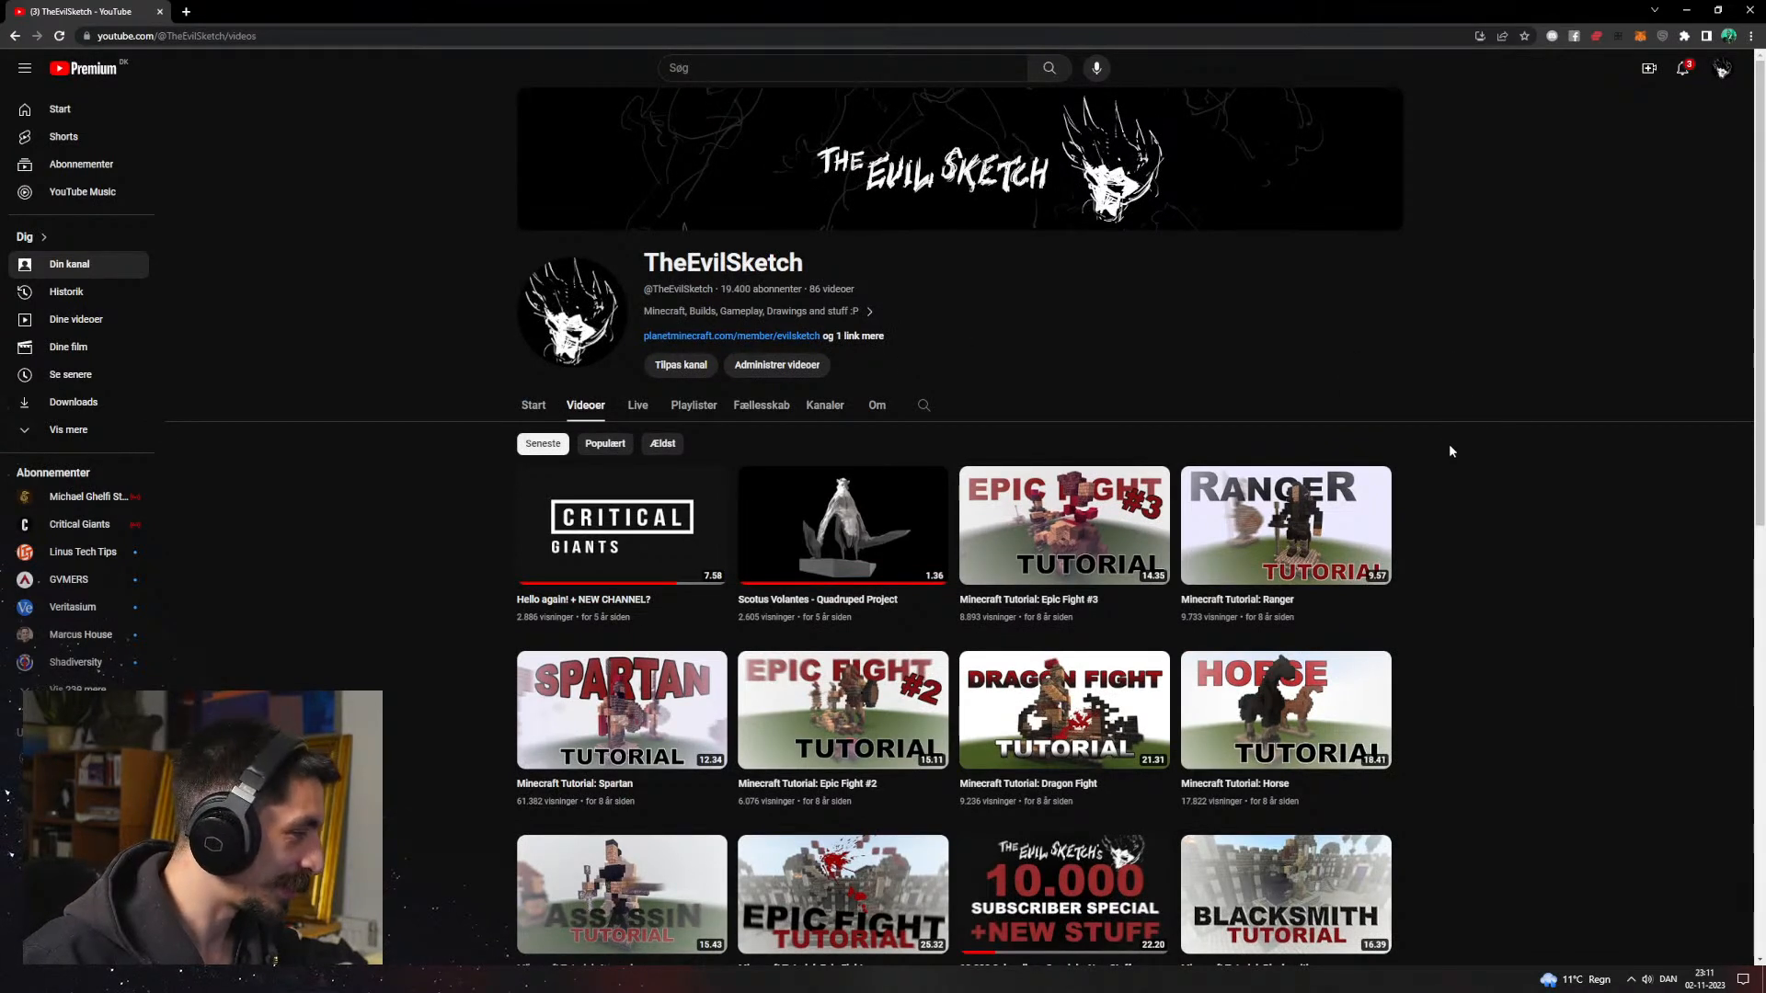
scroll(1453, 454, "down", 9)
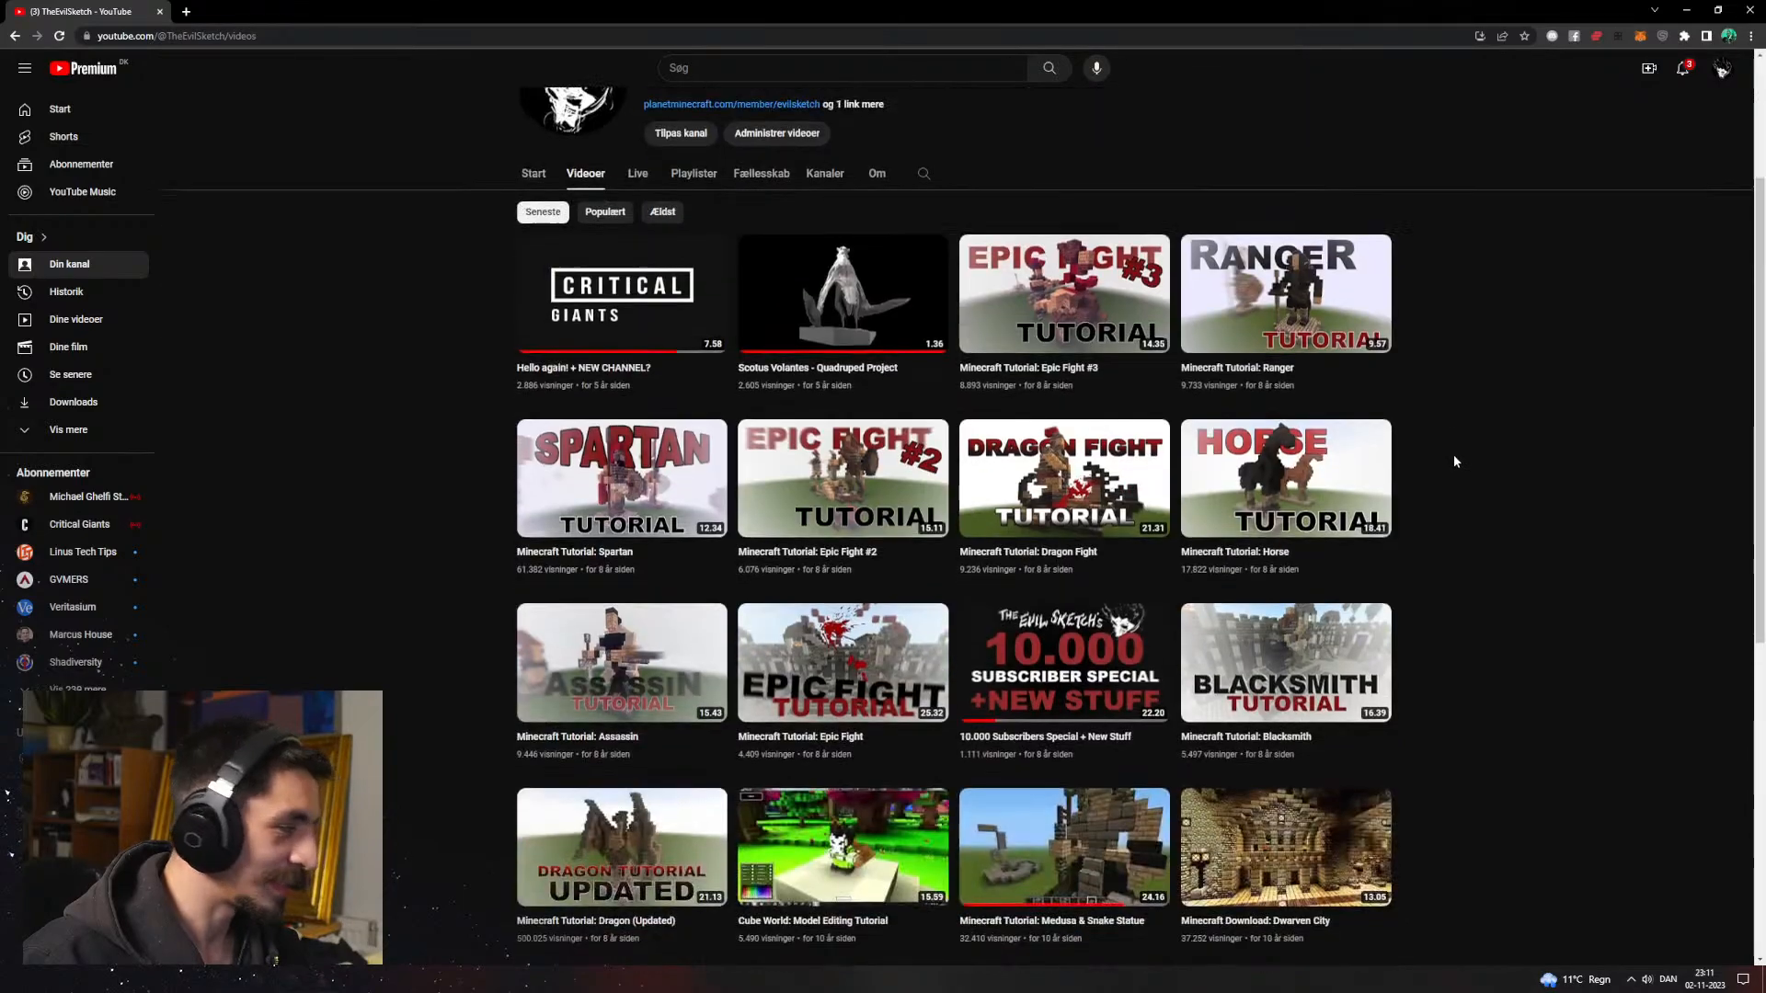
scroll(1459, 454, "down", 11)
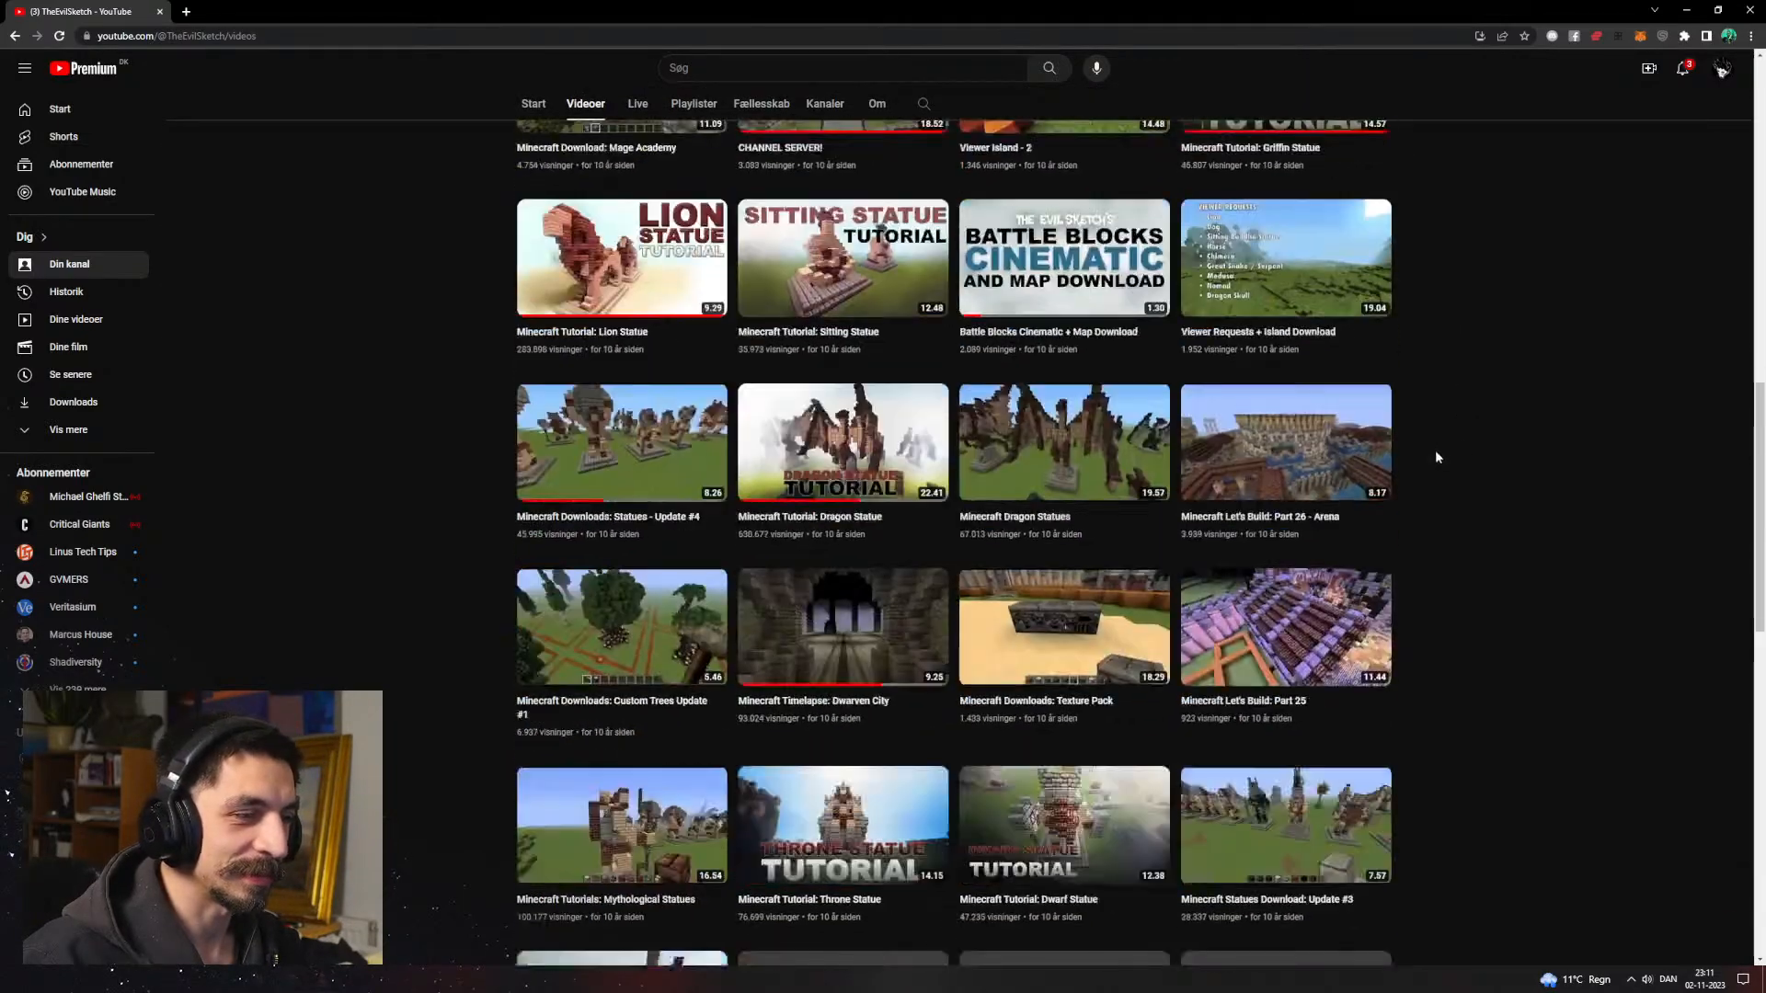
scroll(1431, 457, "down", 5)
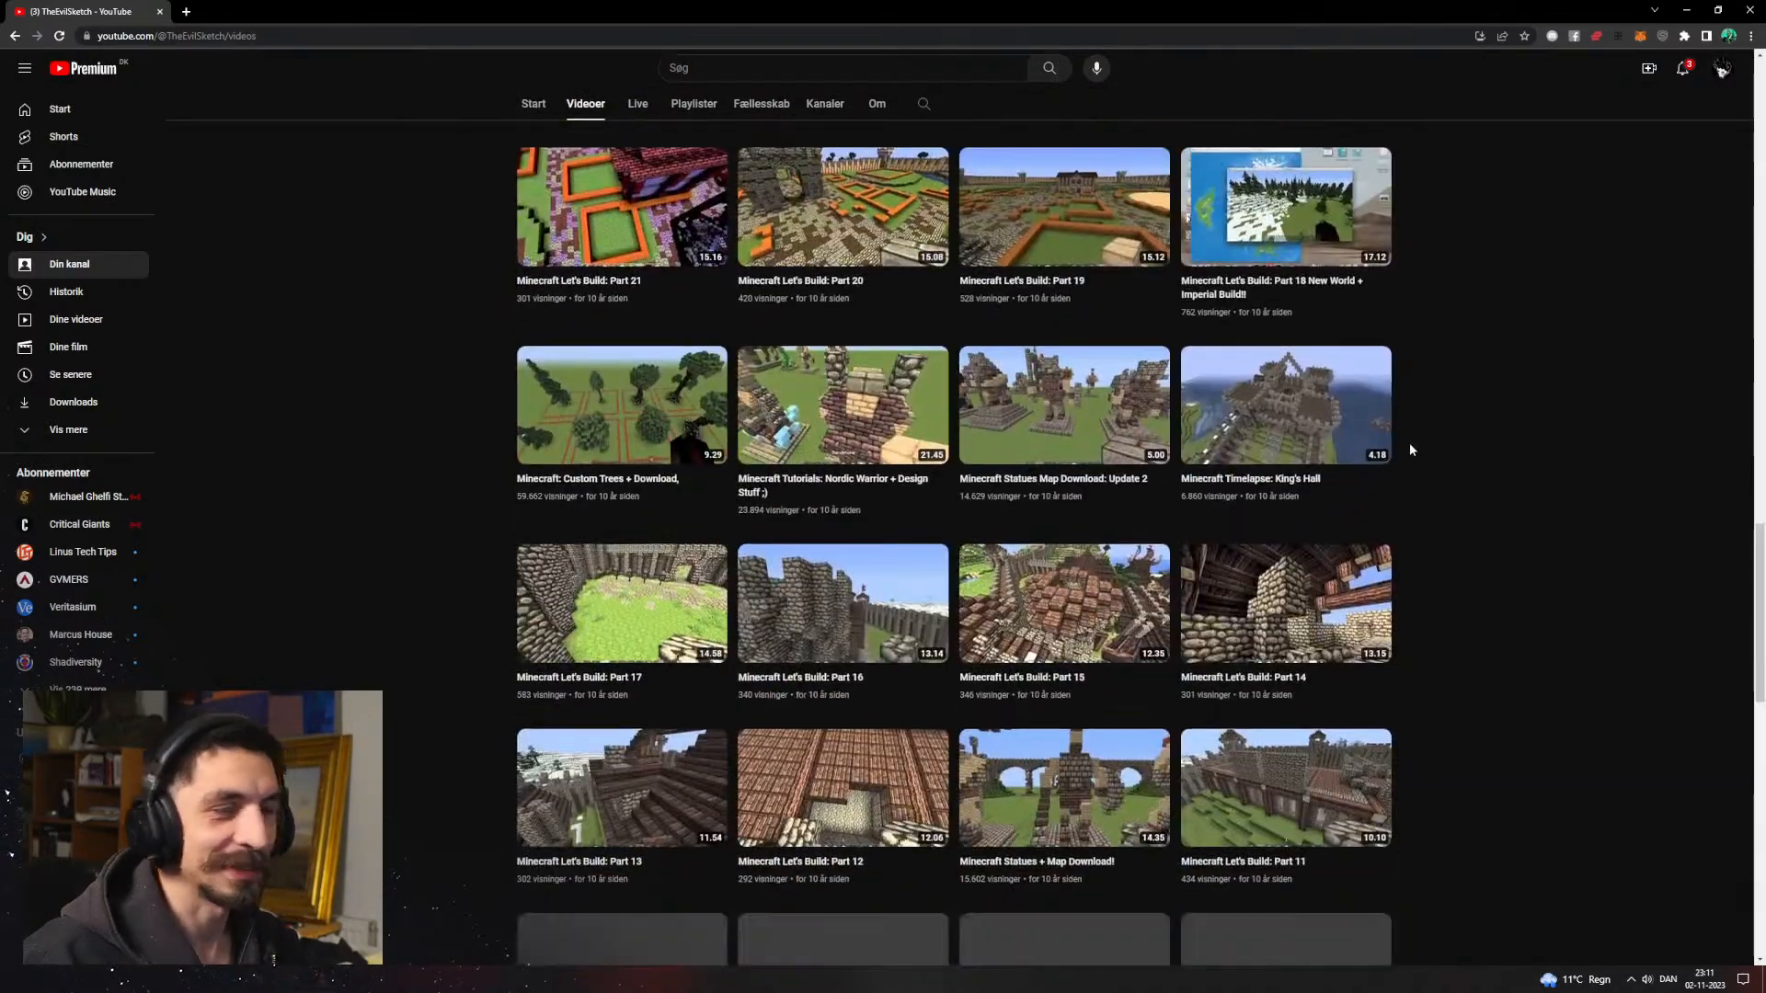
scroll(796, 230, "up", 20)
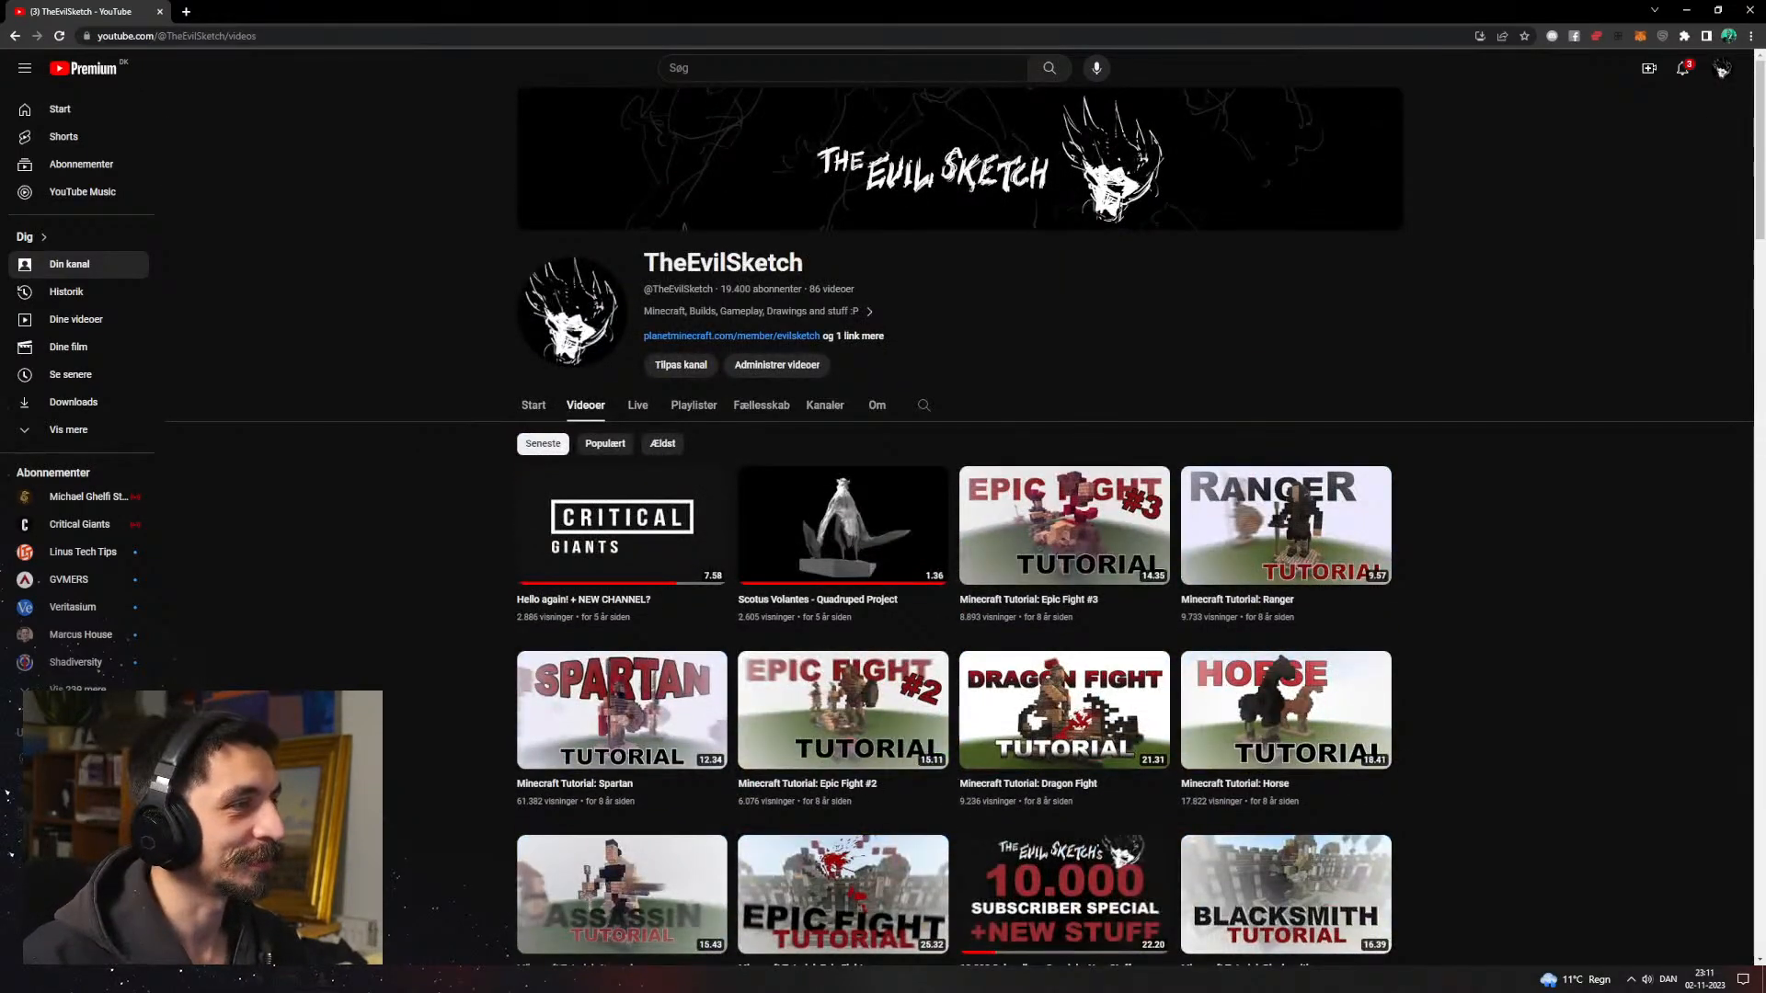
scroll(1367, 464, "down", 2)
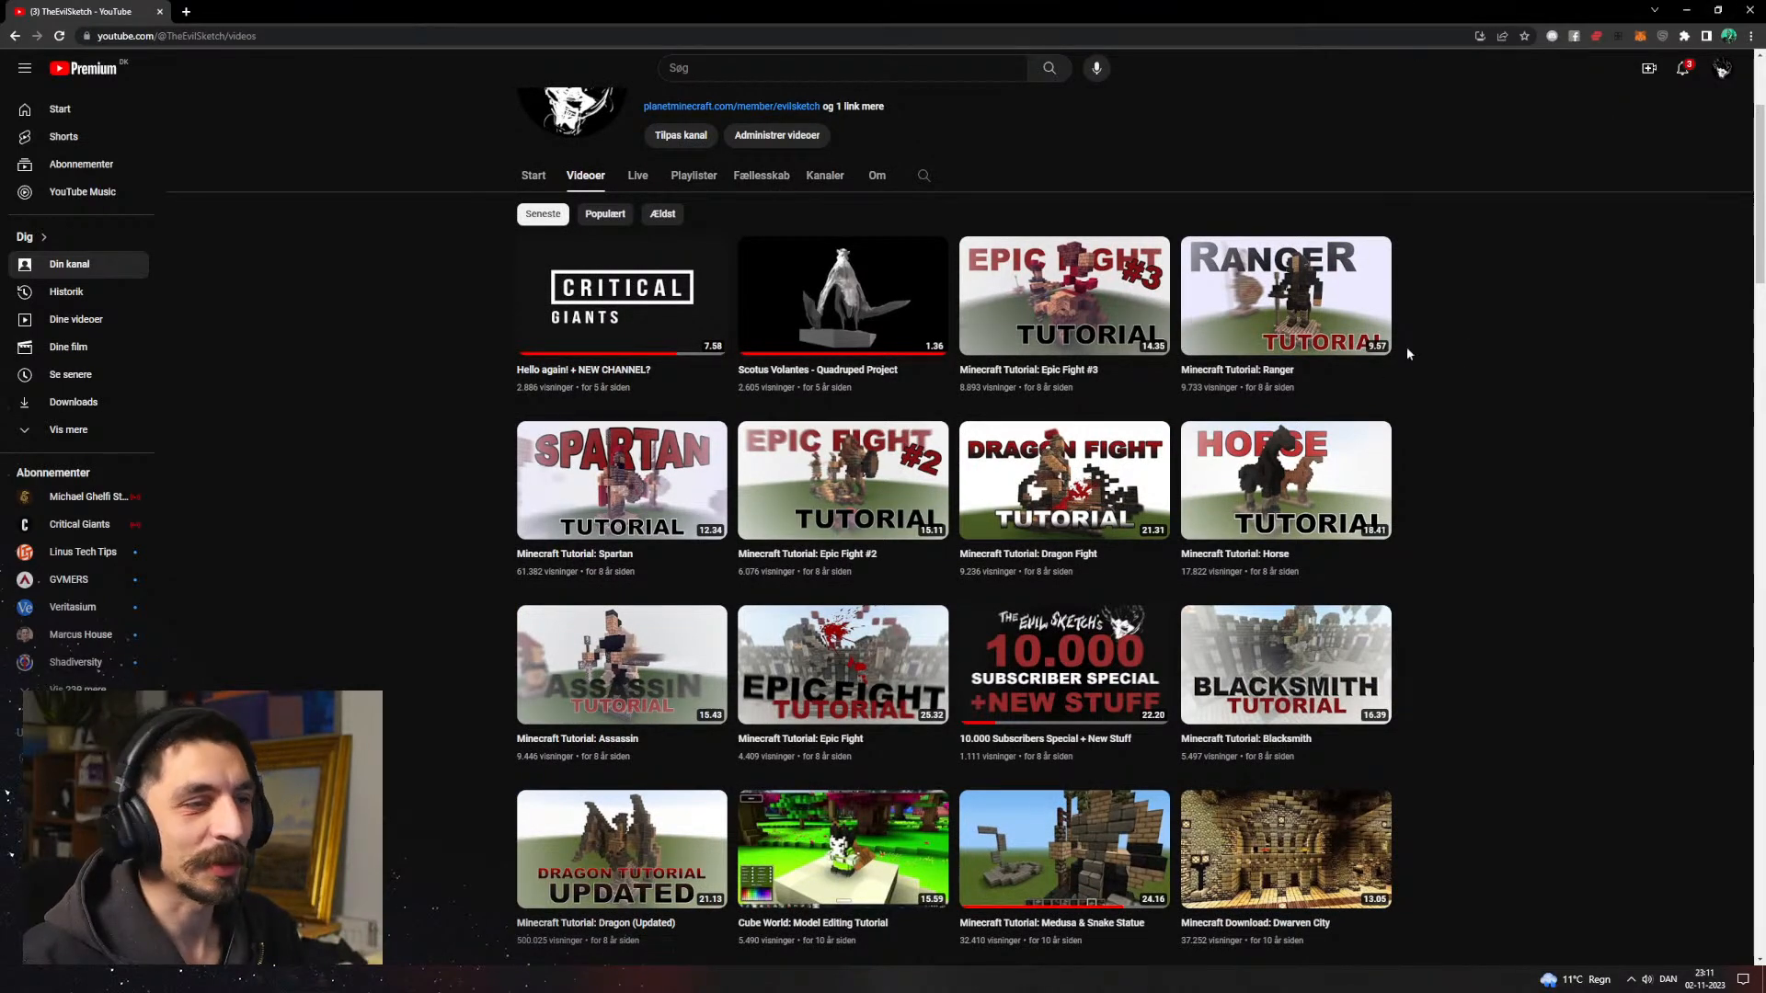
scroll(1408, 347, "down", 2)
scroll(799, 543, "down", 7)
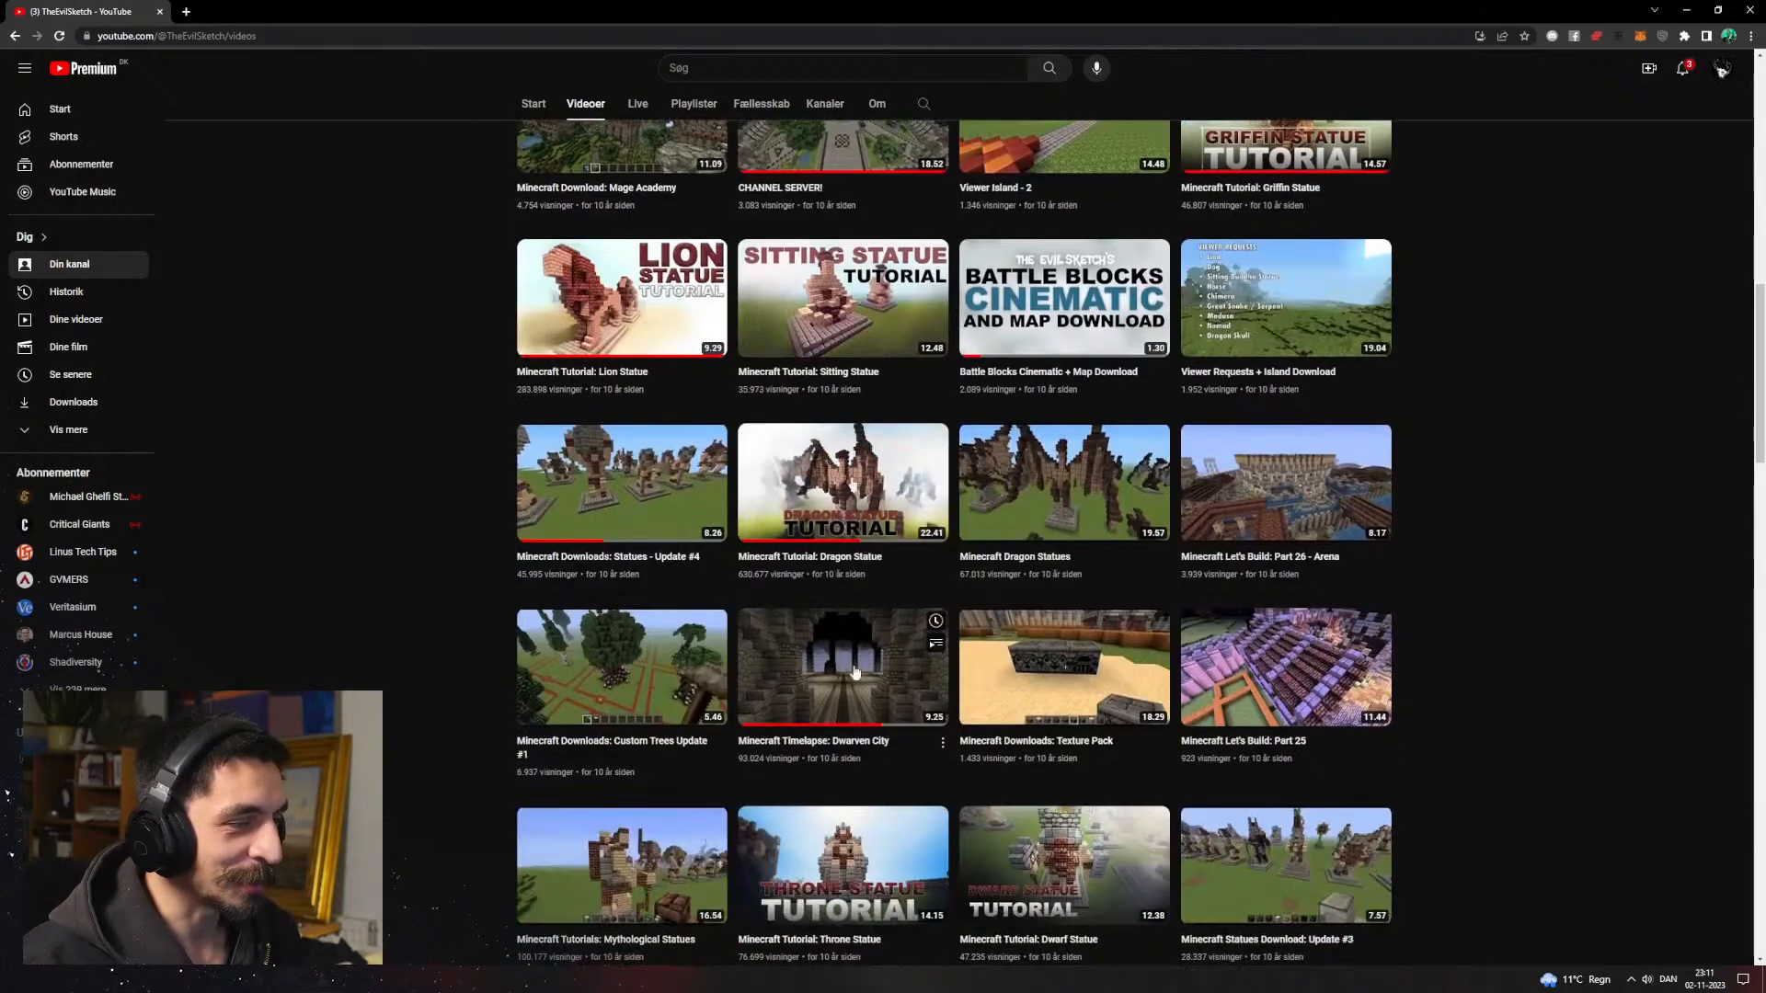
Step: Look through the channel's older Minecraft statue and dragon tutorials and return to the newest uploads
mouse_move(865, 513)
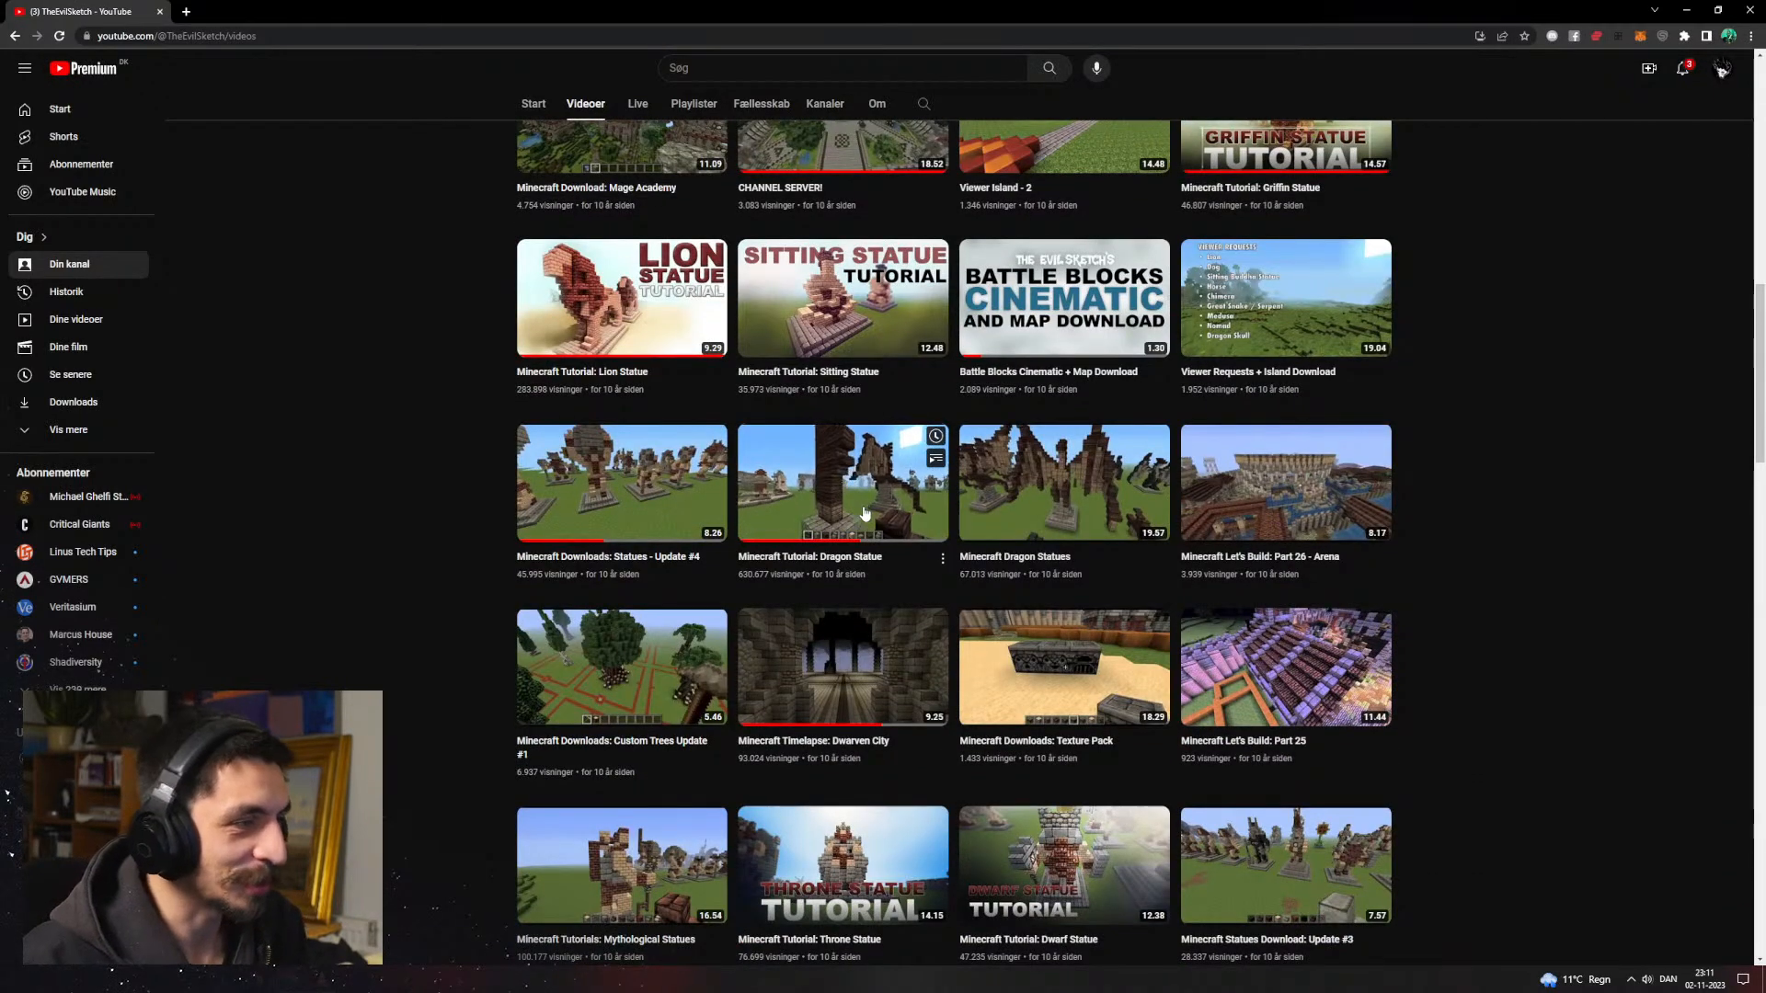
mouse_move(1366, 508)
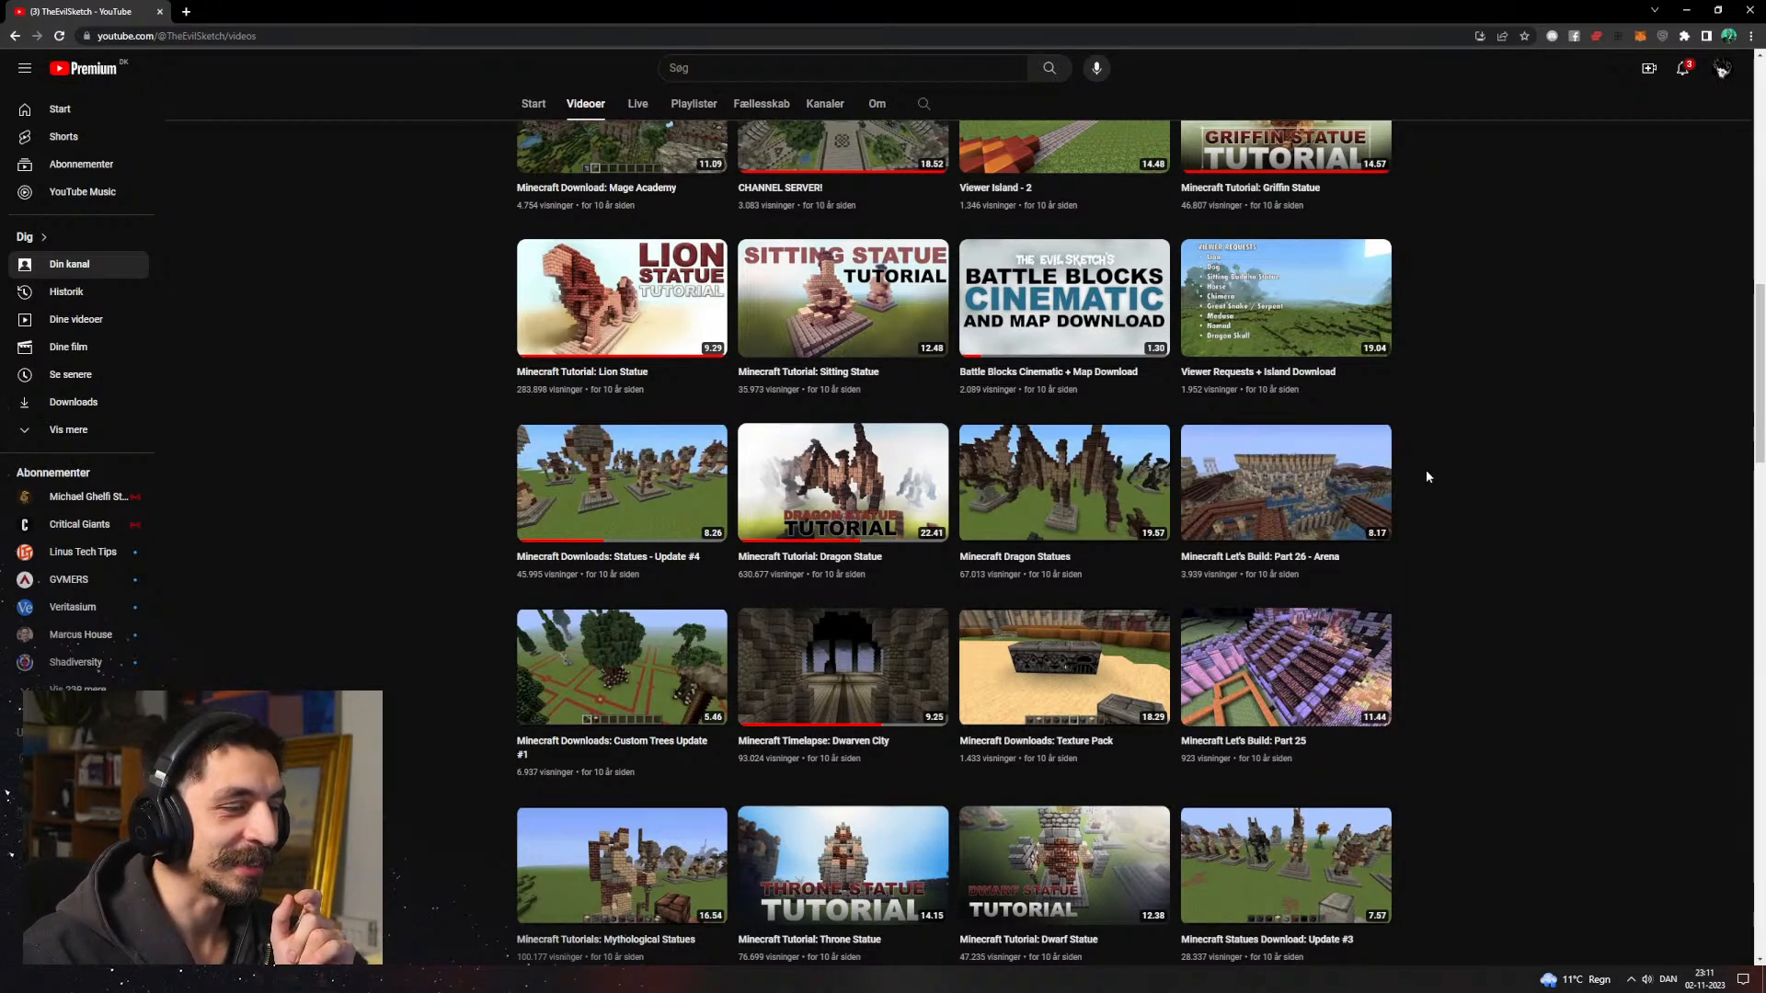
scroll(1441, 478, "up", 4)
scroll(1440, 479, "down", 4)
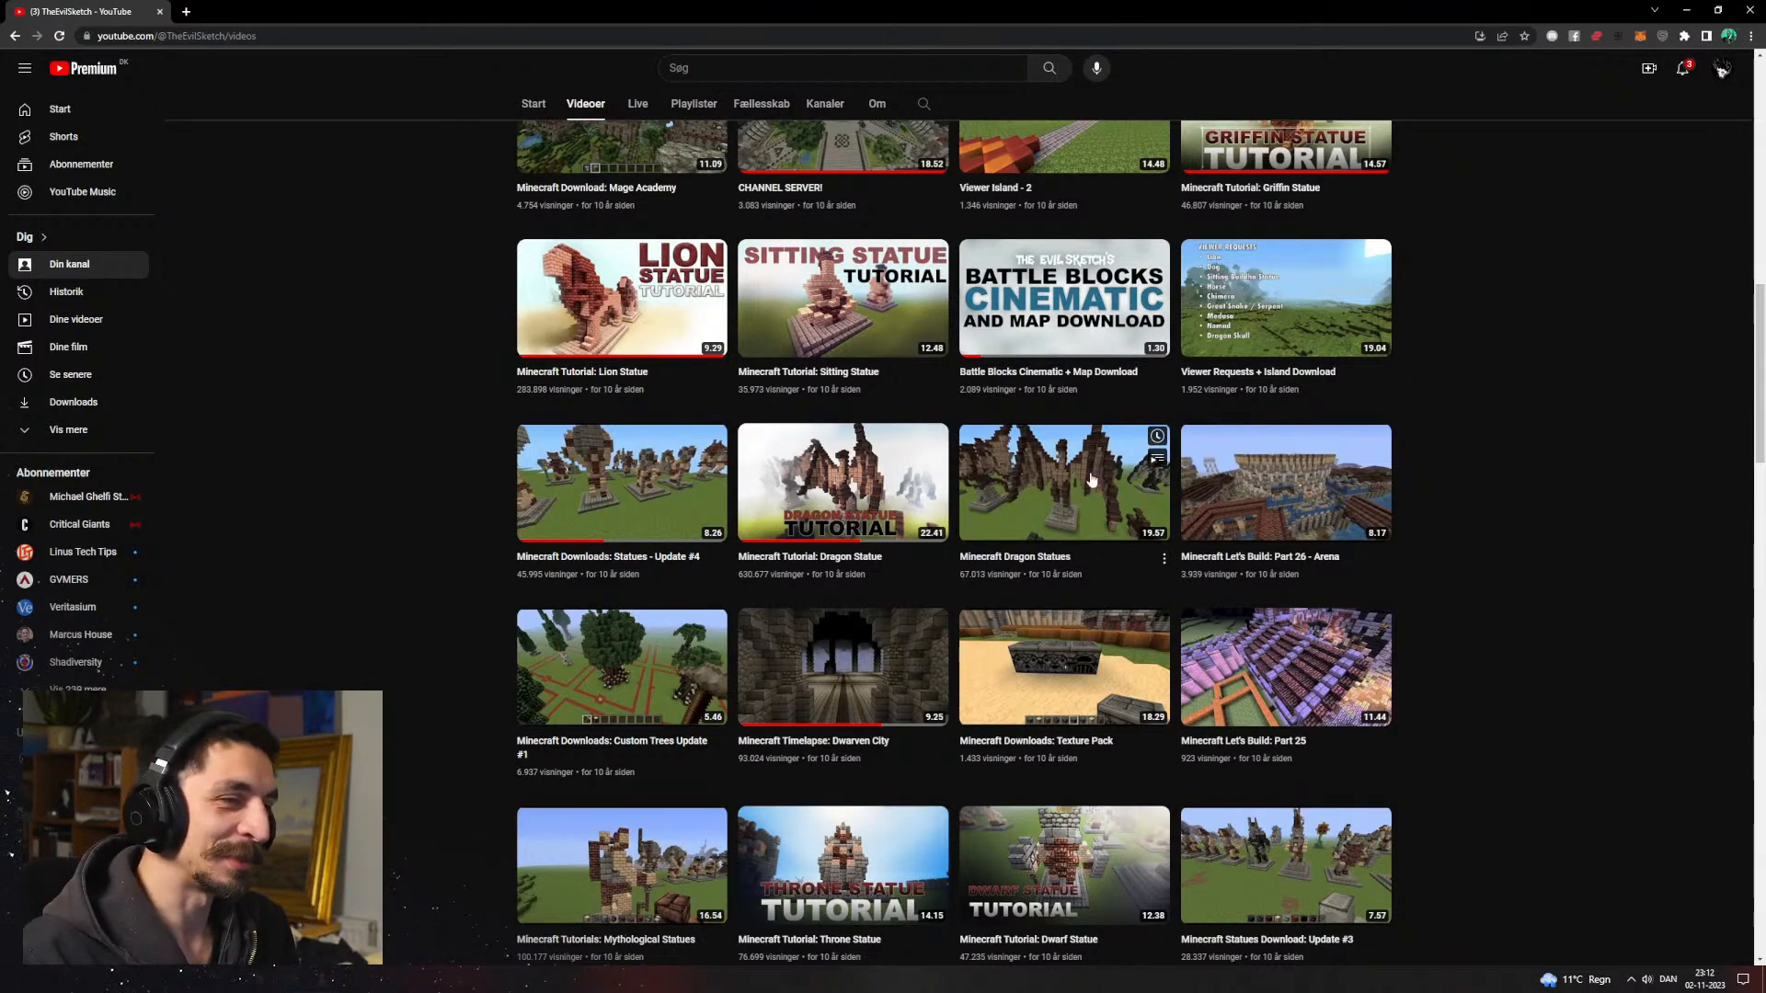
scroll(1047, 488, "up", 4)
scroll(558, 634, "up", 4)
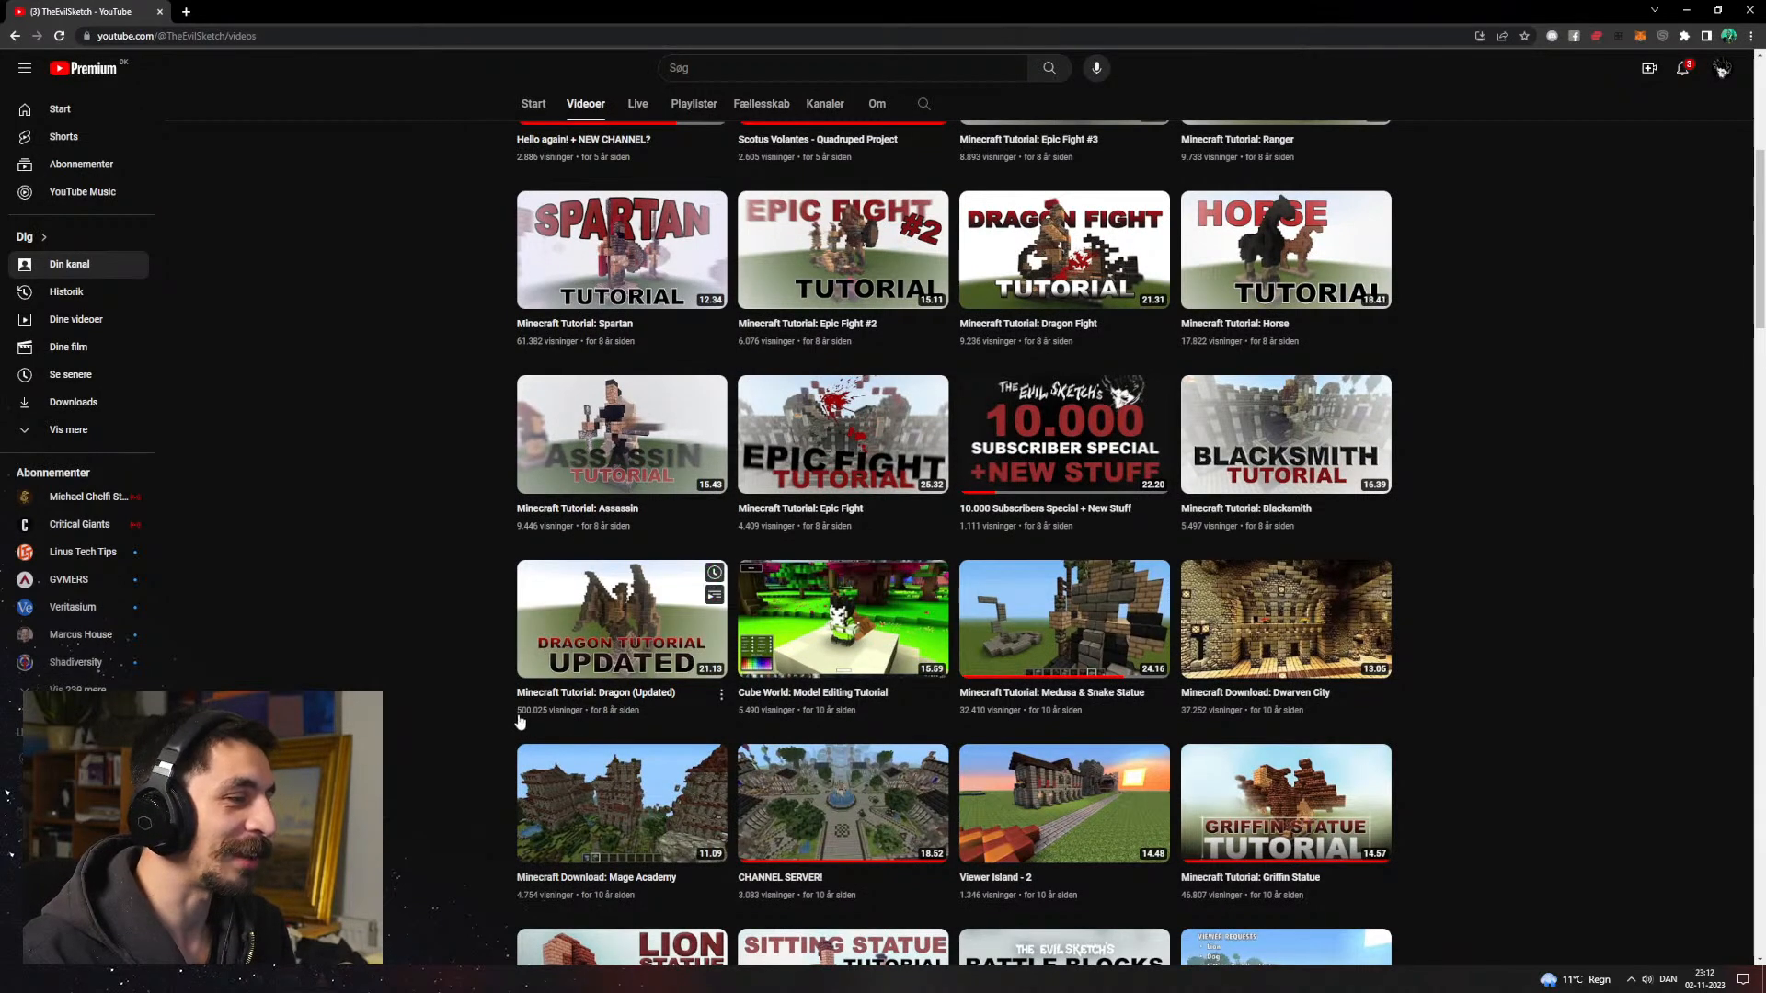
scroll(502, 625, "down", 1)
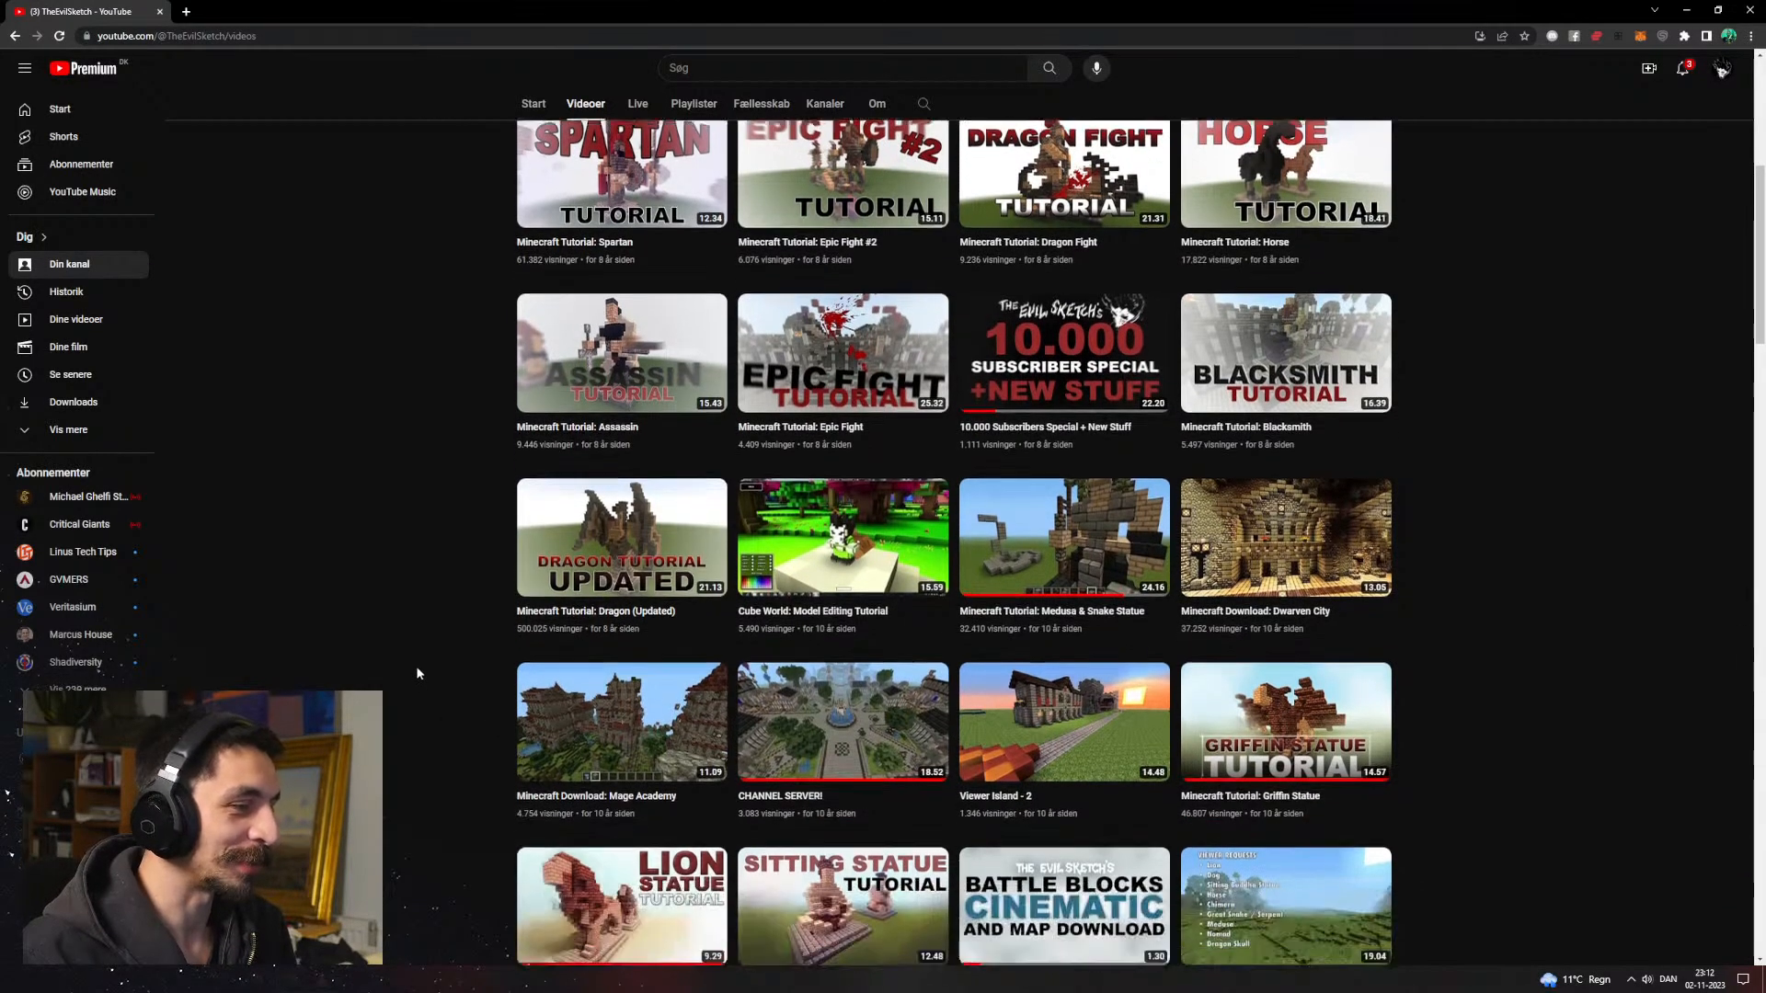
scroll(403, 489, "down", 1)
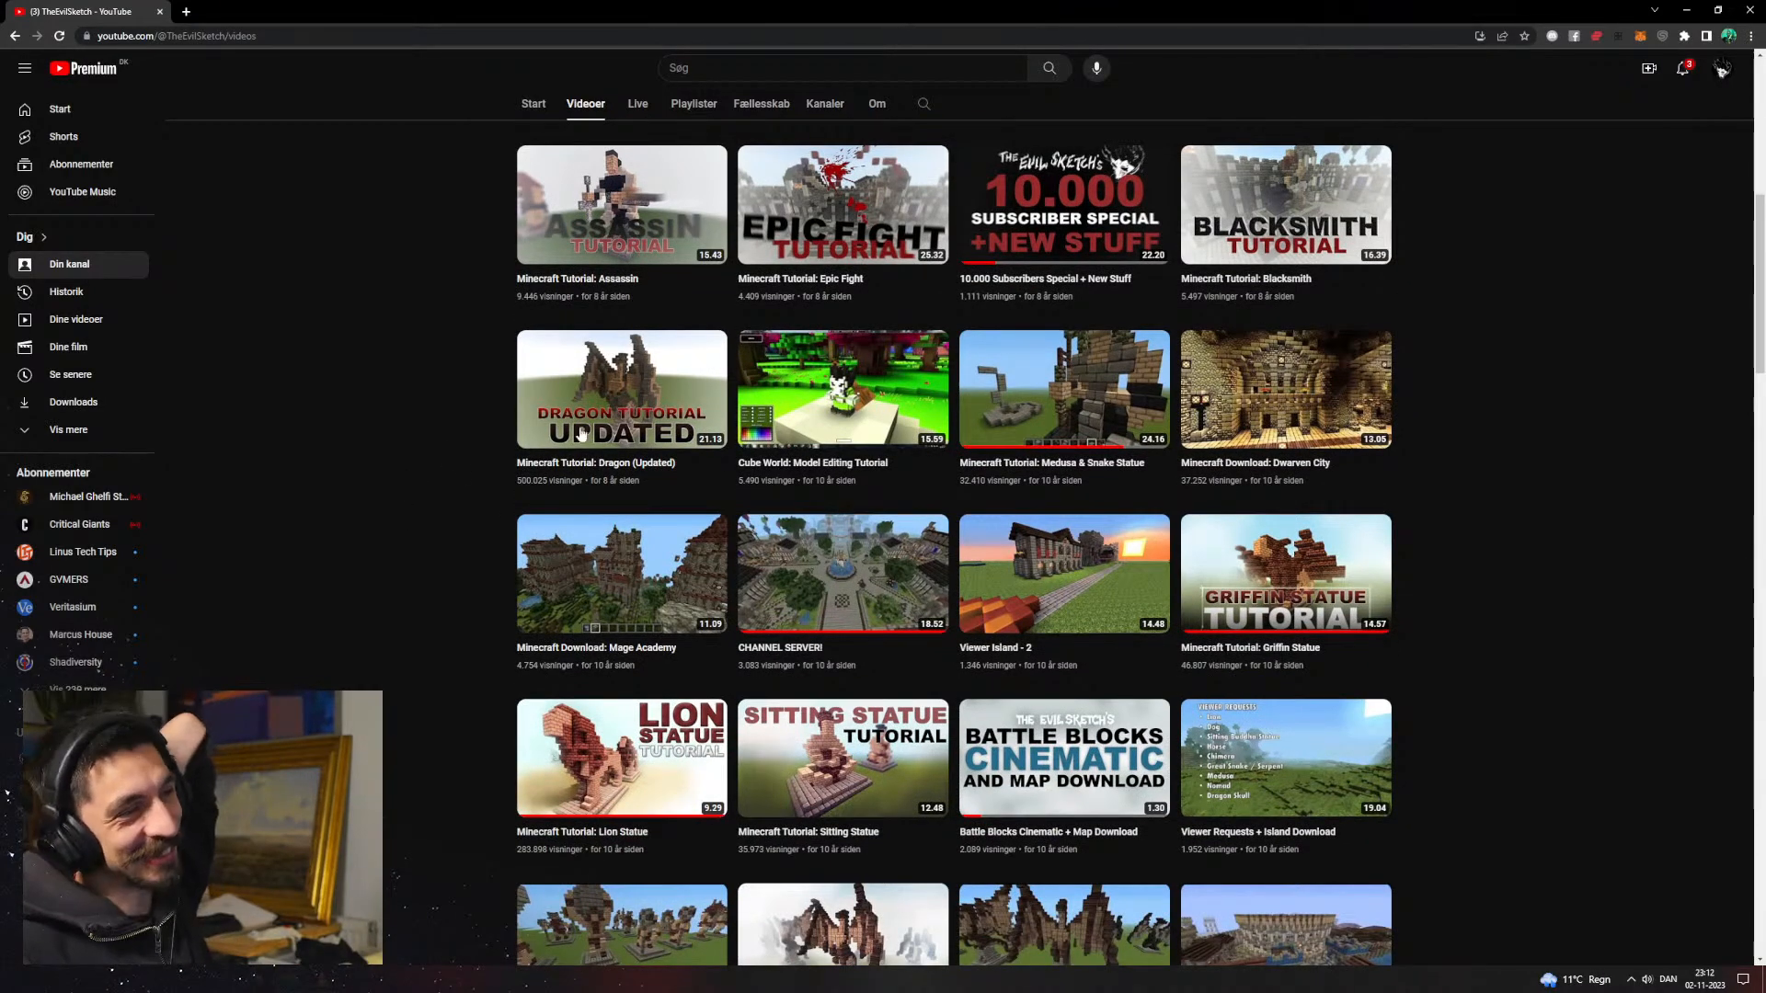
scroll(446, 425, "up", 2)
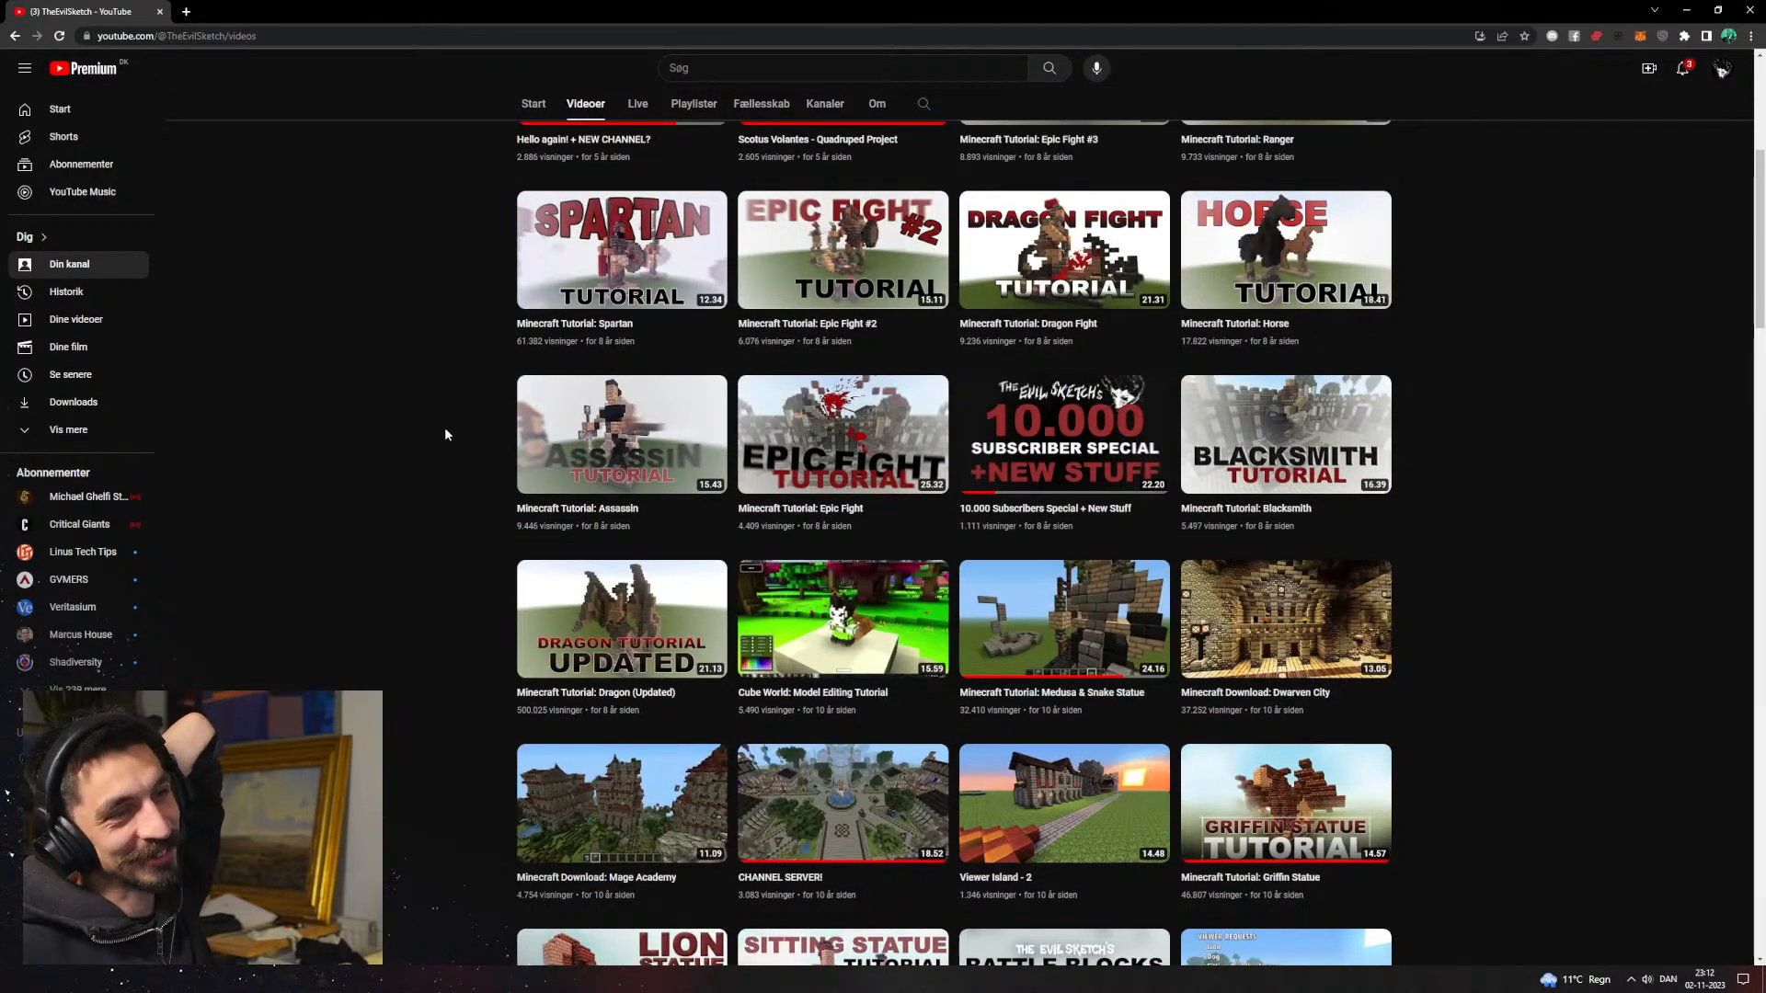
scroll(507, 480, "up", 4)
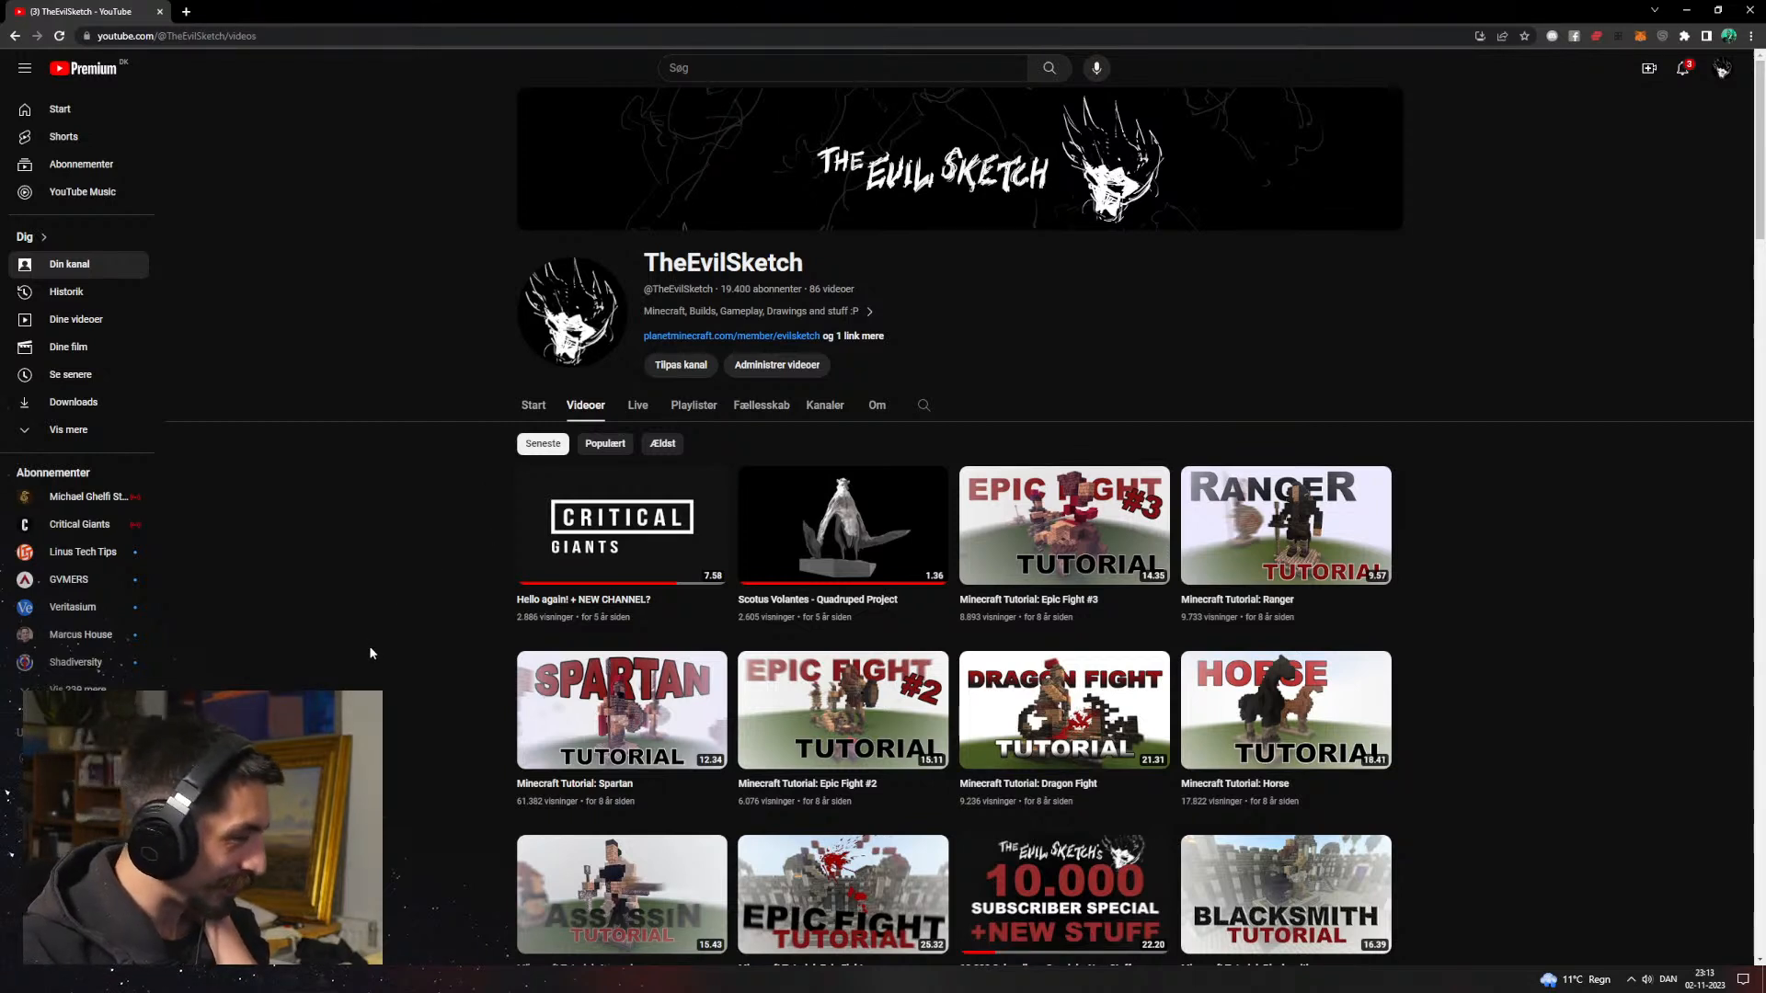
Step: Open the video "Minecraft Tutorial: Dragon Statue" from the channel's uploads and pause its playback
scroll(399, 611, "down", 5)
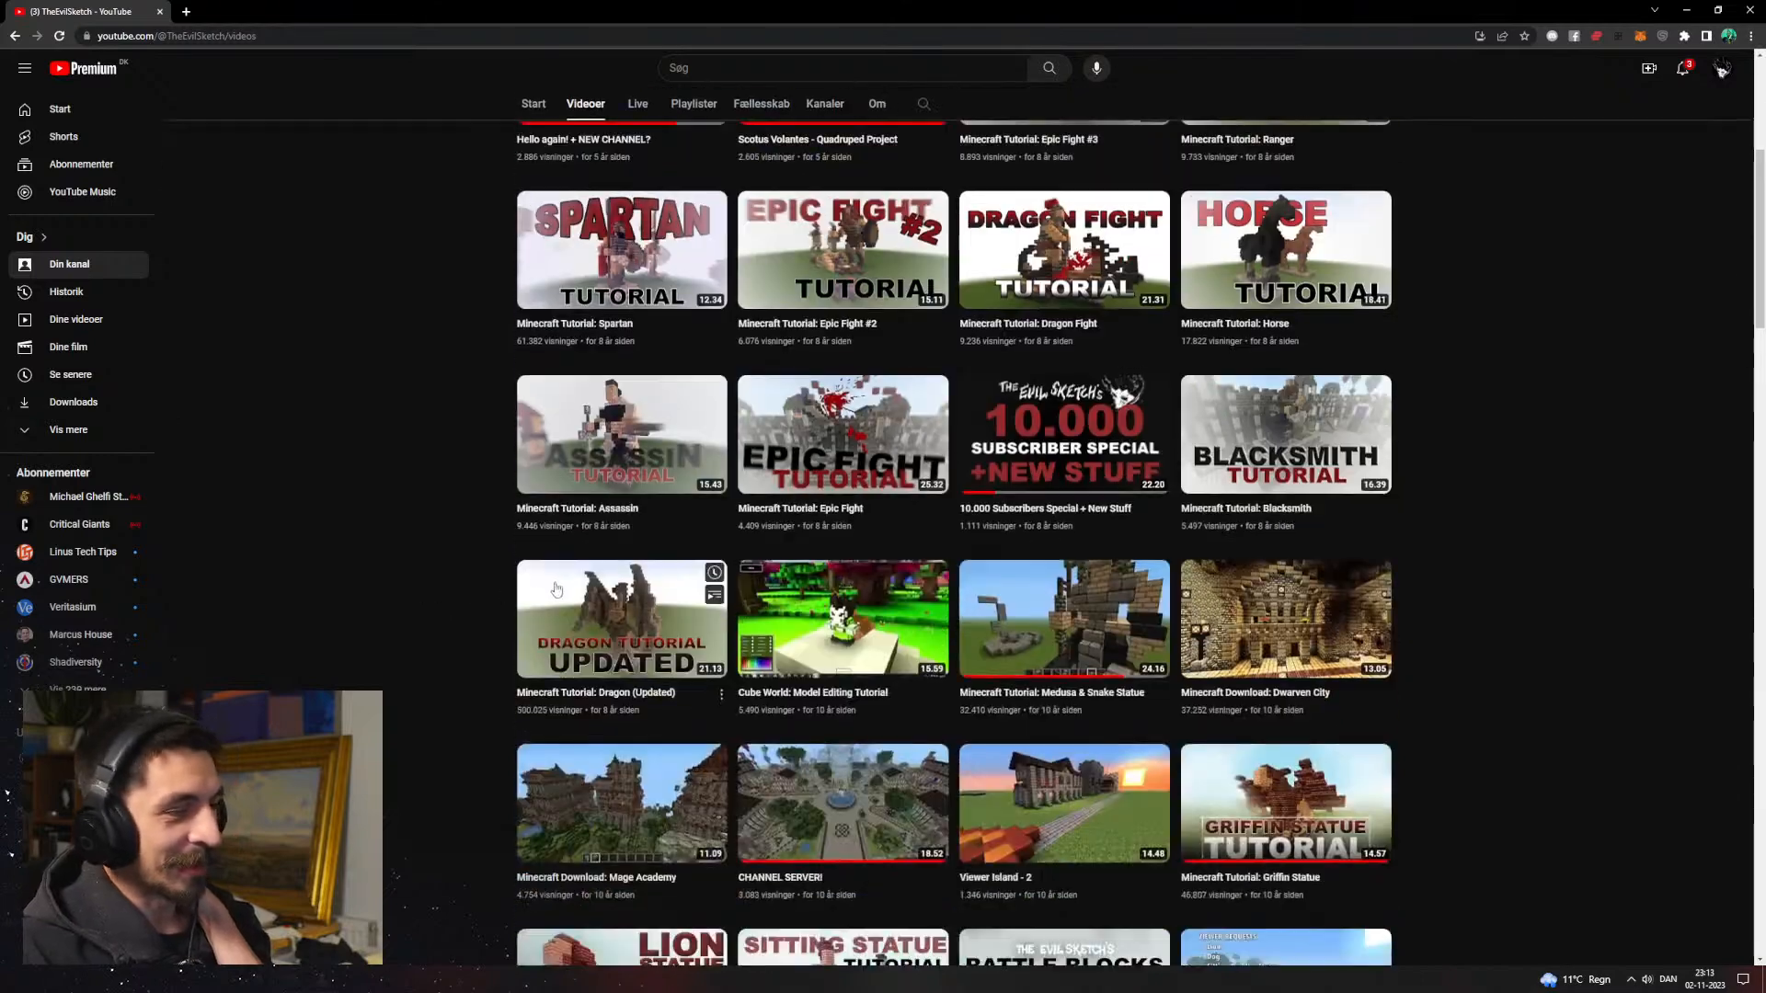
scroll(624, 647, "down", 5)
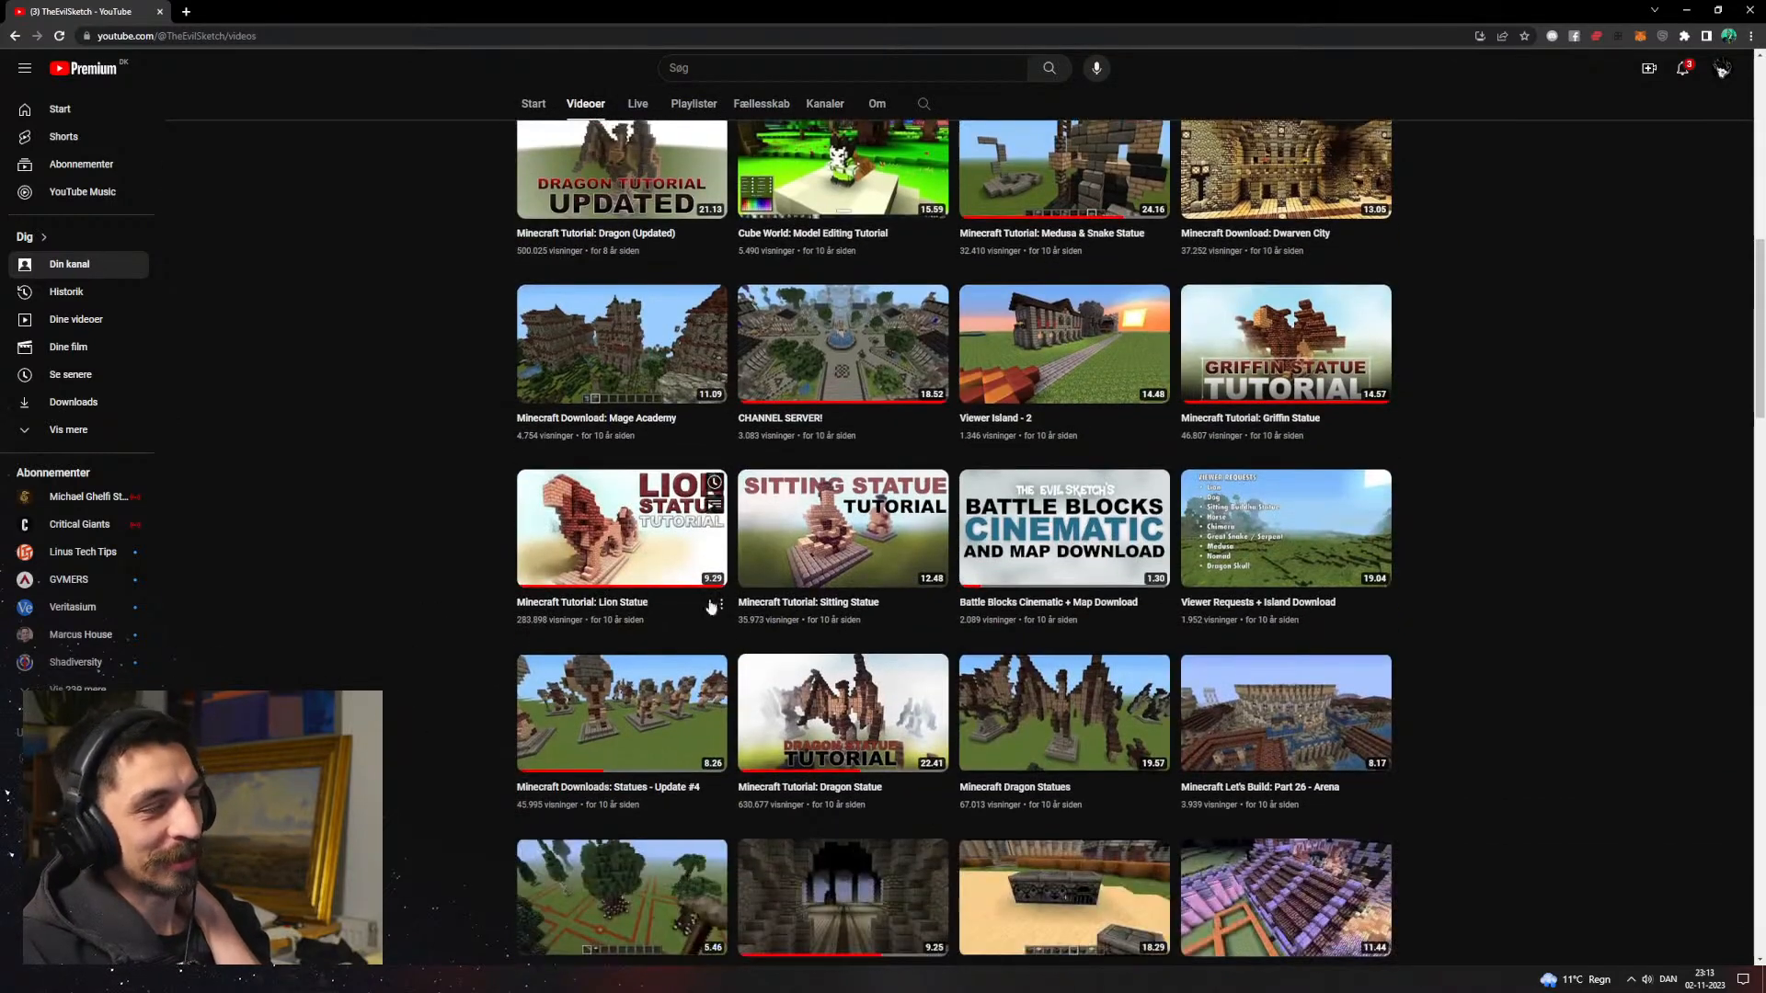
left_click(818, 713)
left_click(317, 586)
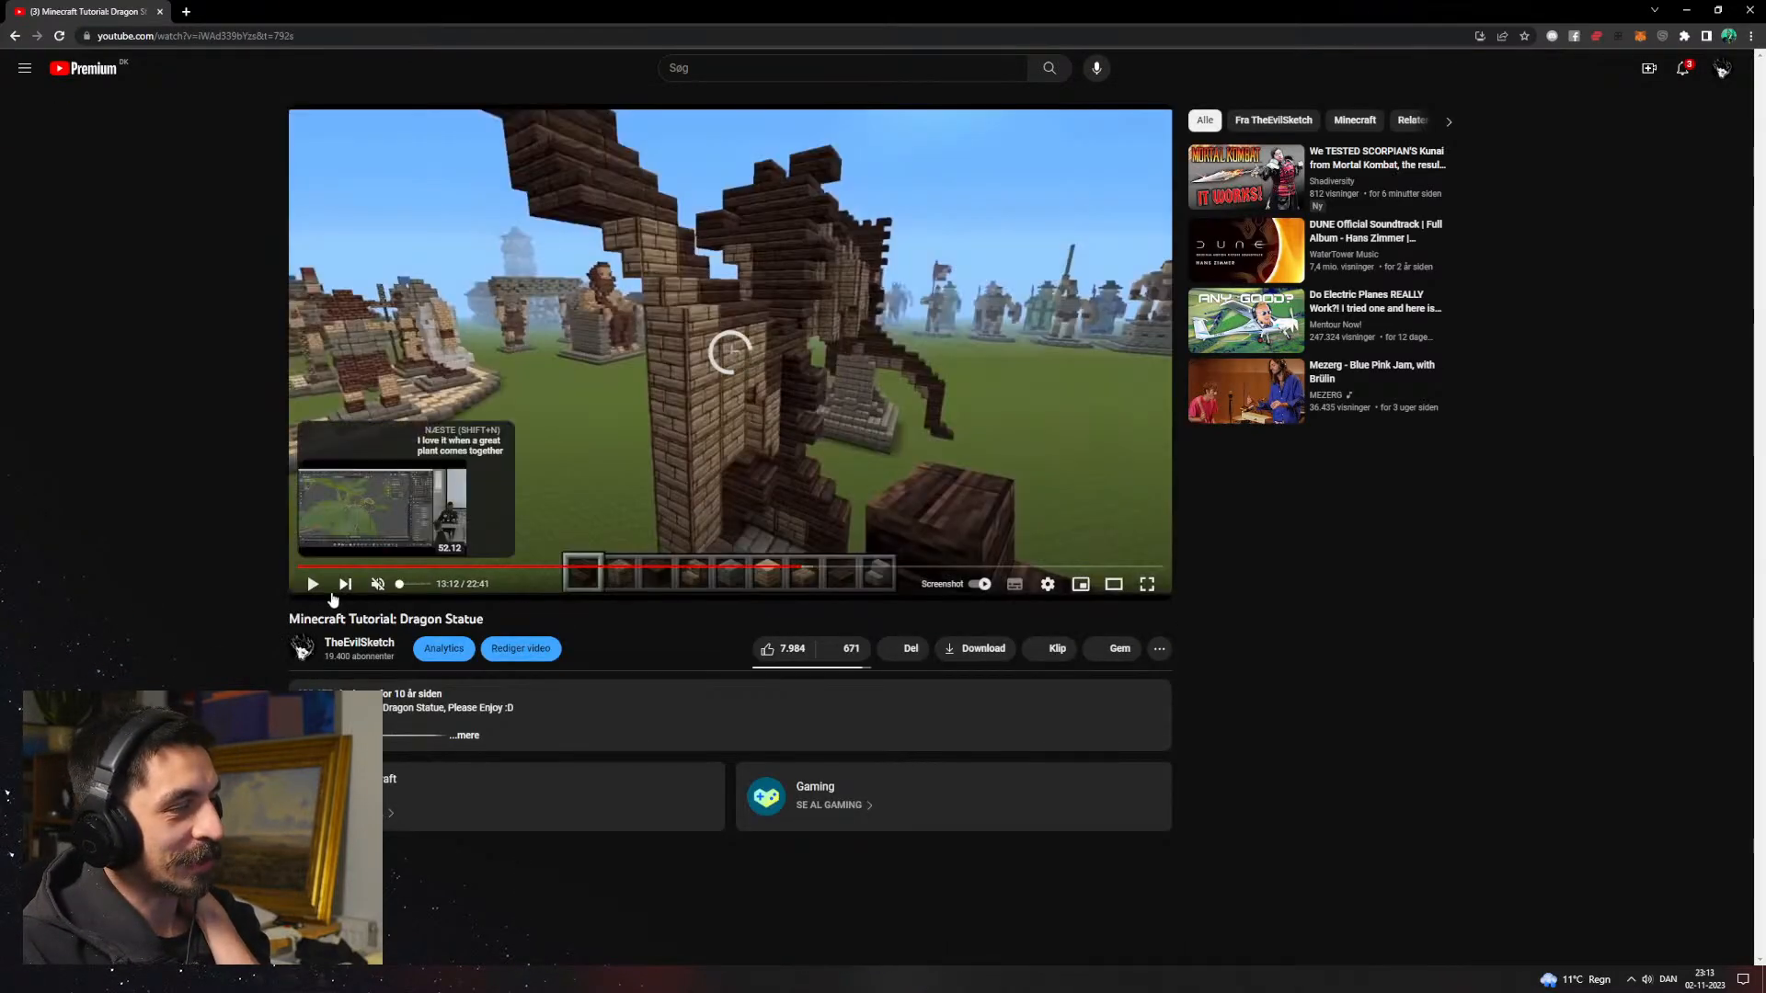
Step: Read through the viewer comments below the Dragon Statue tutorial
scroll(441, 520, "down", 5)
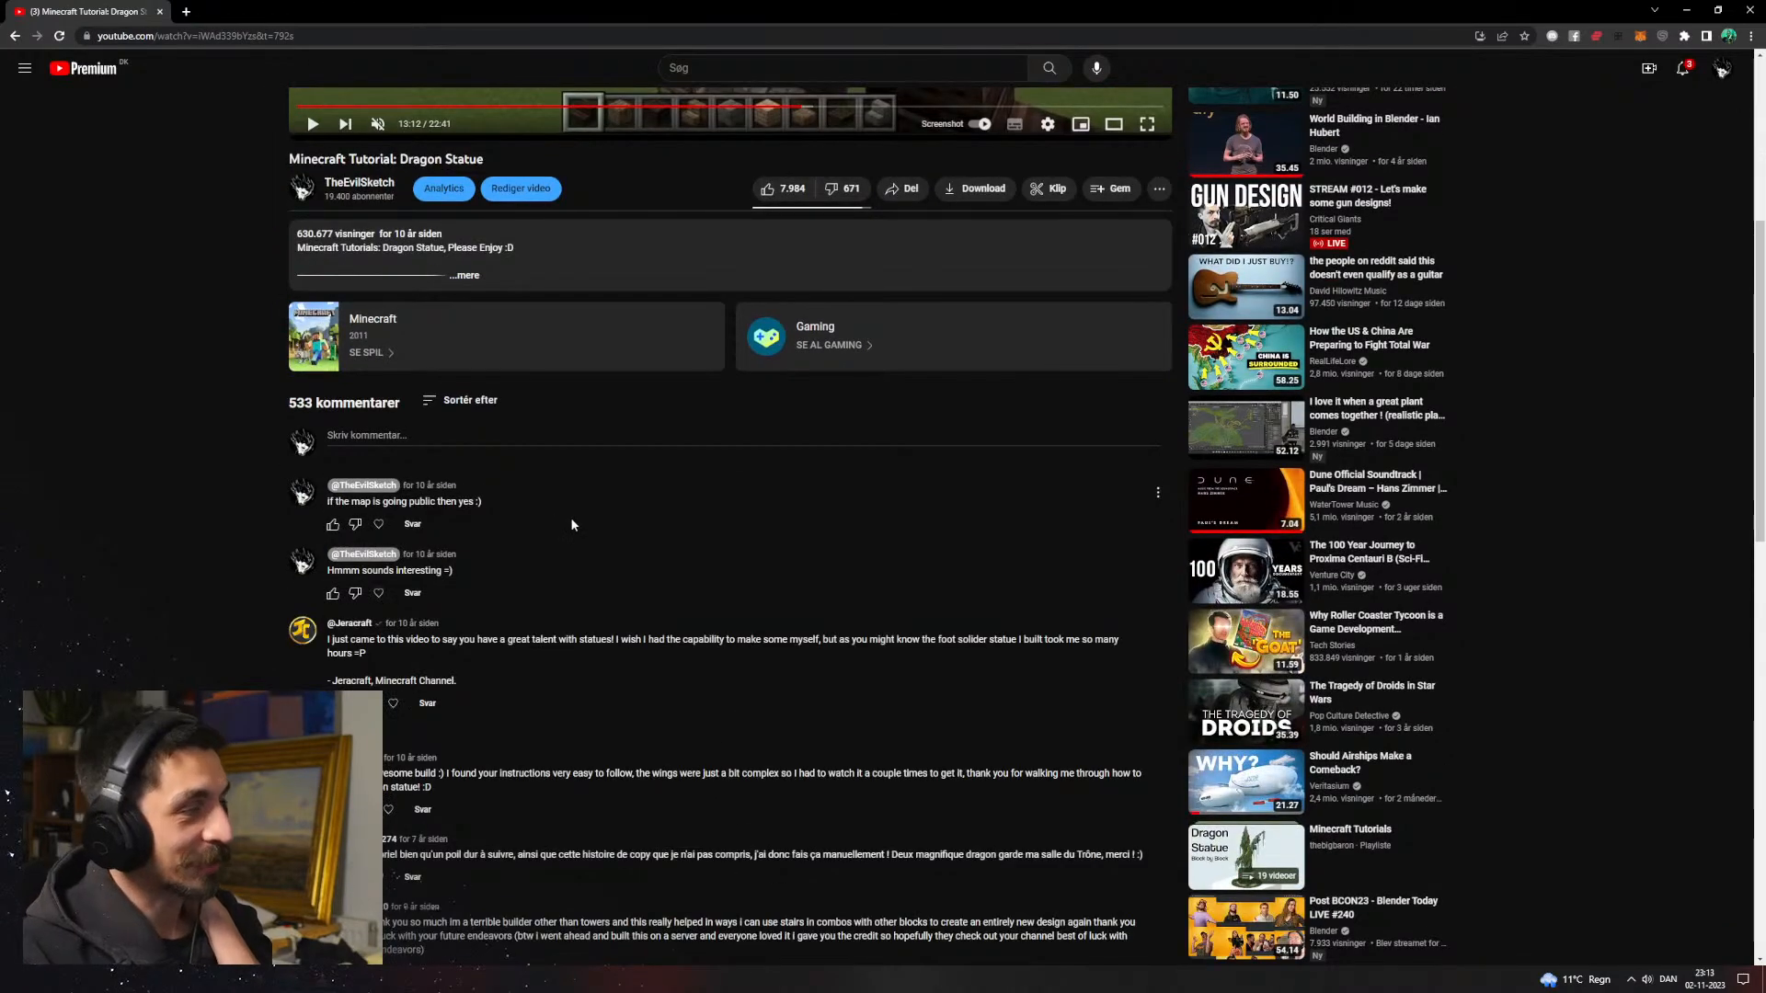
scroll(577, 577, "down", 1)
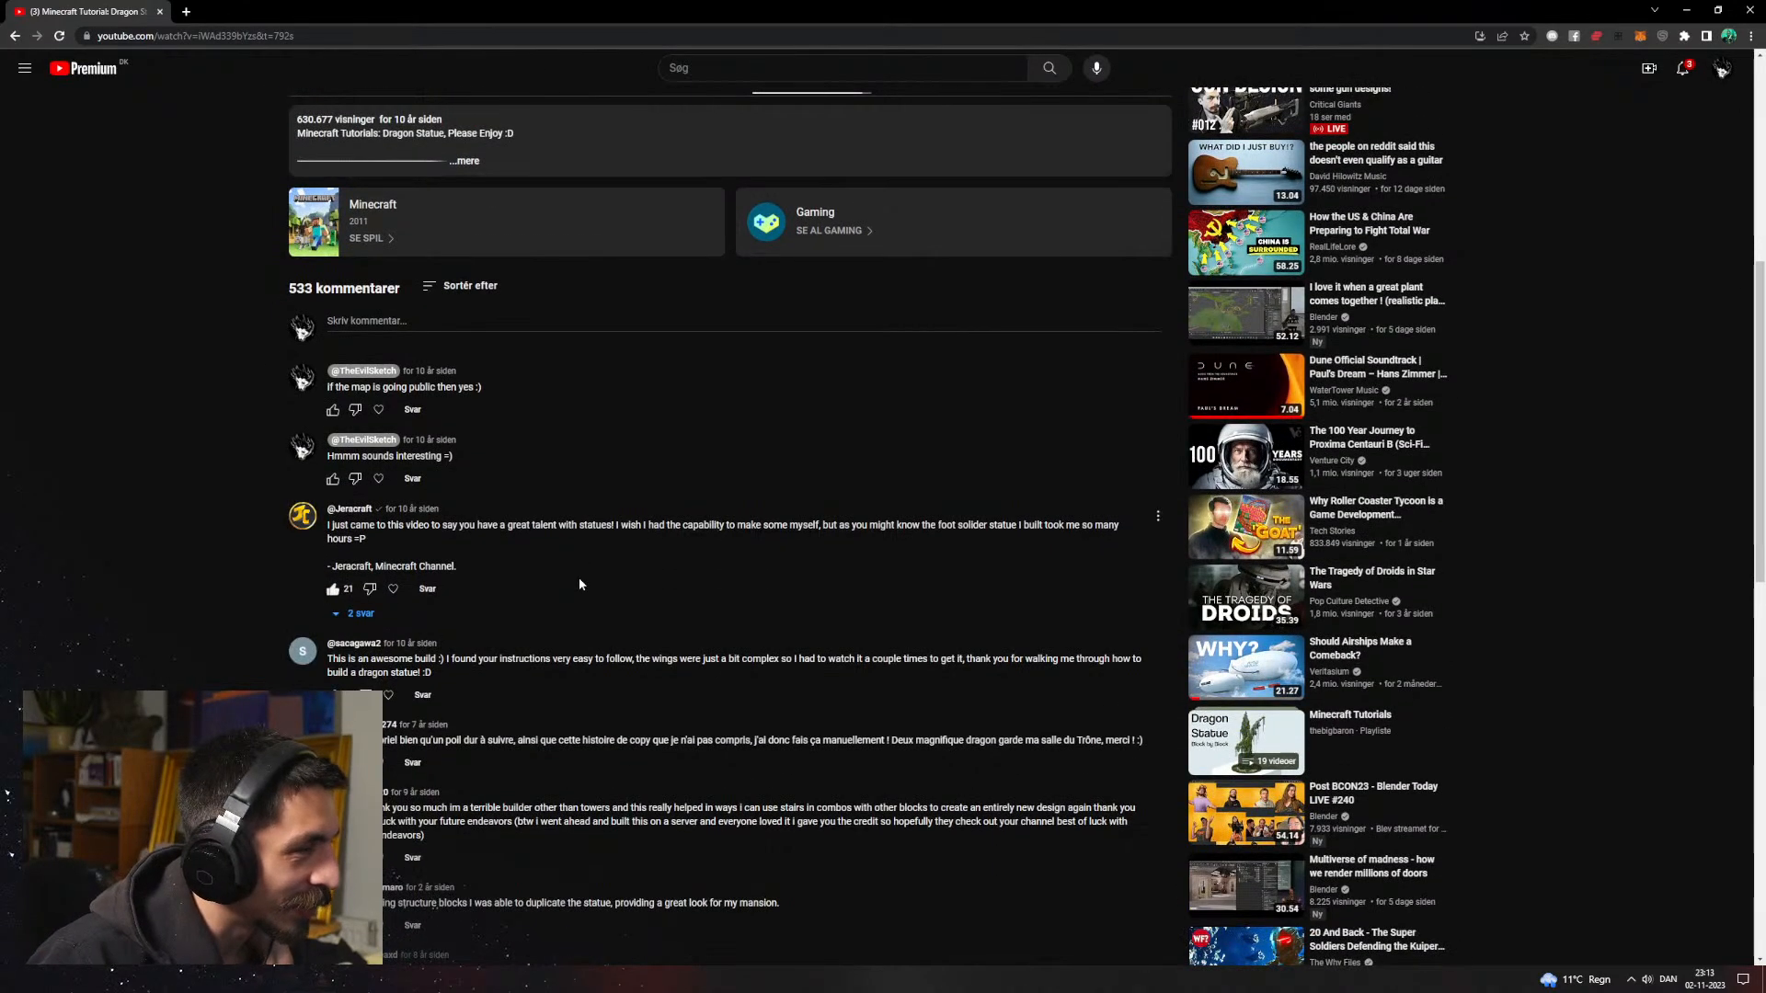
scroll(578, 584, "down", 1)
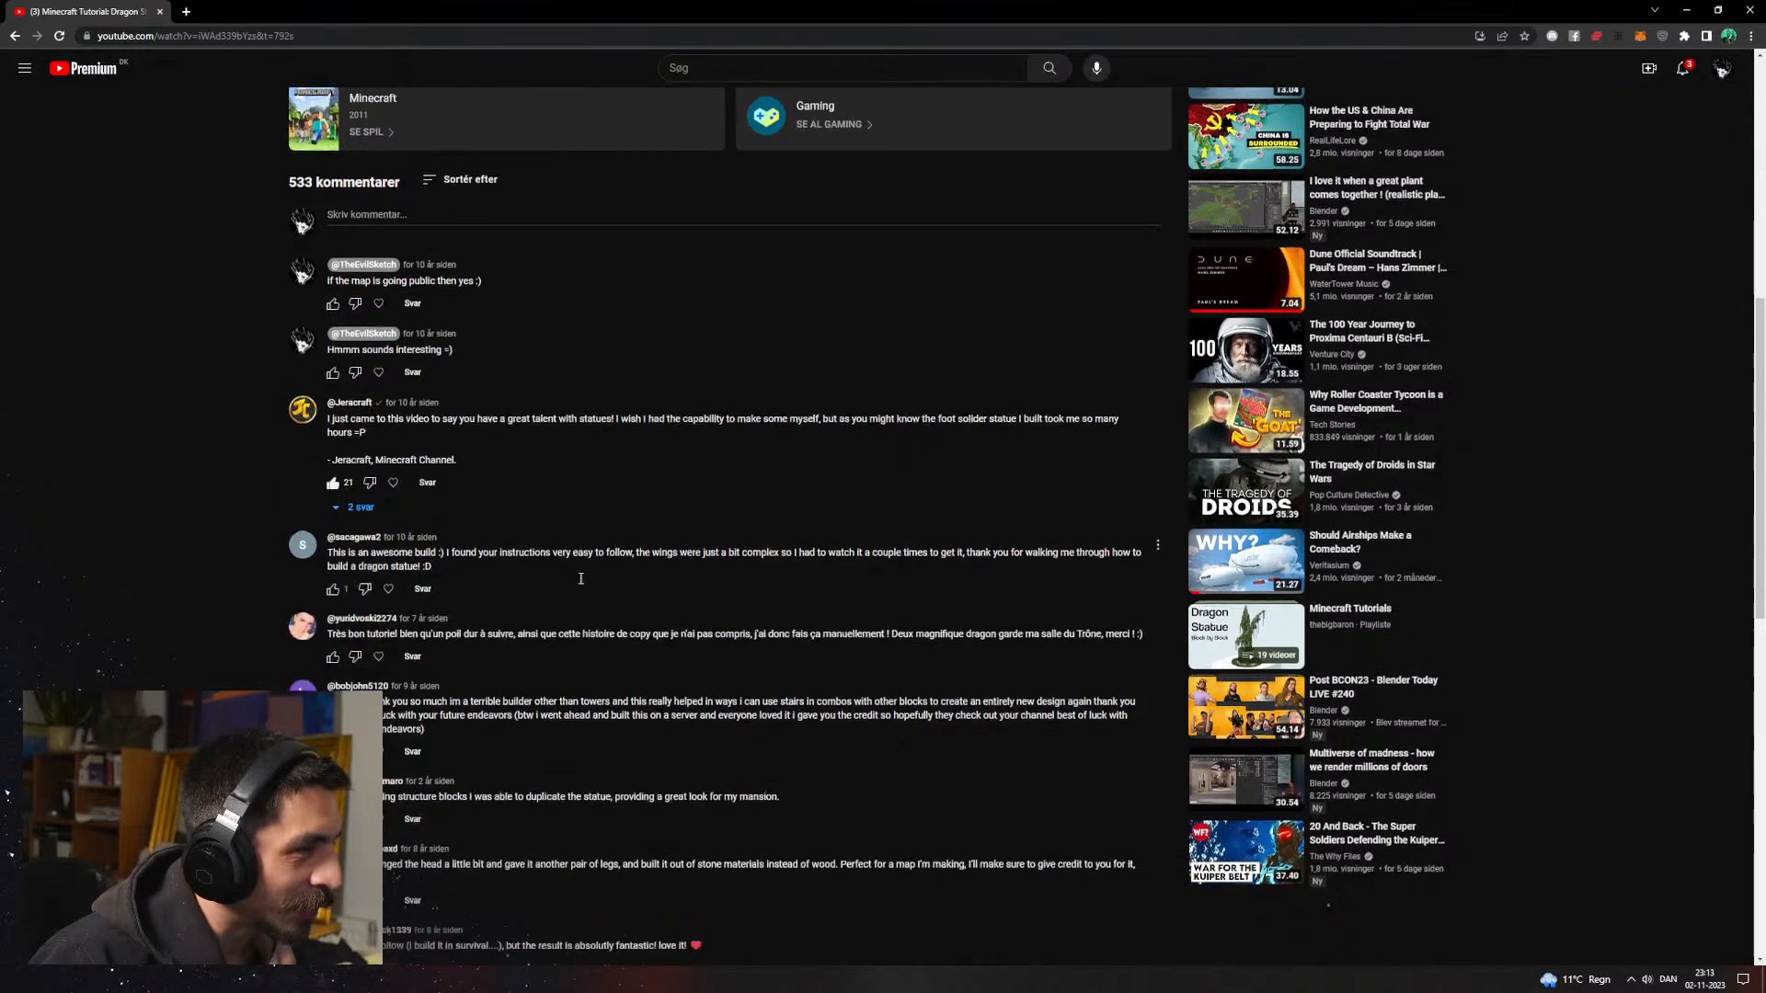
scroll(482, 566, "down", 1)
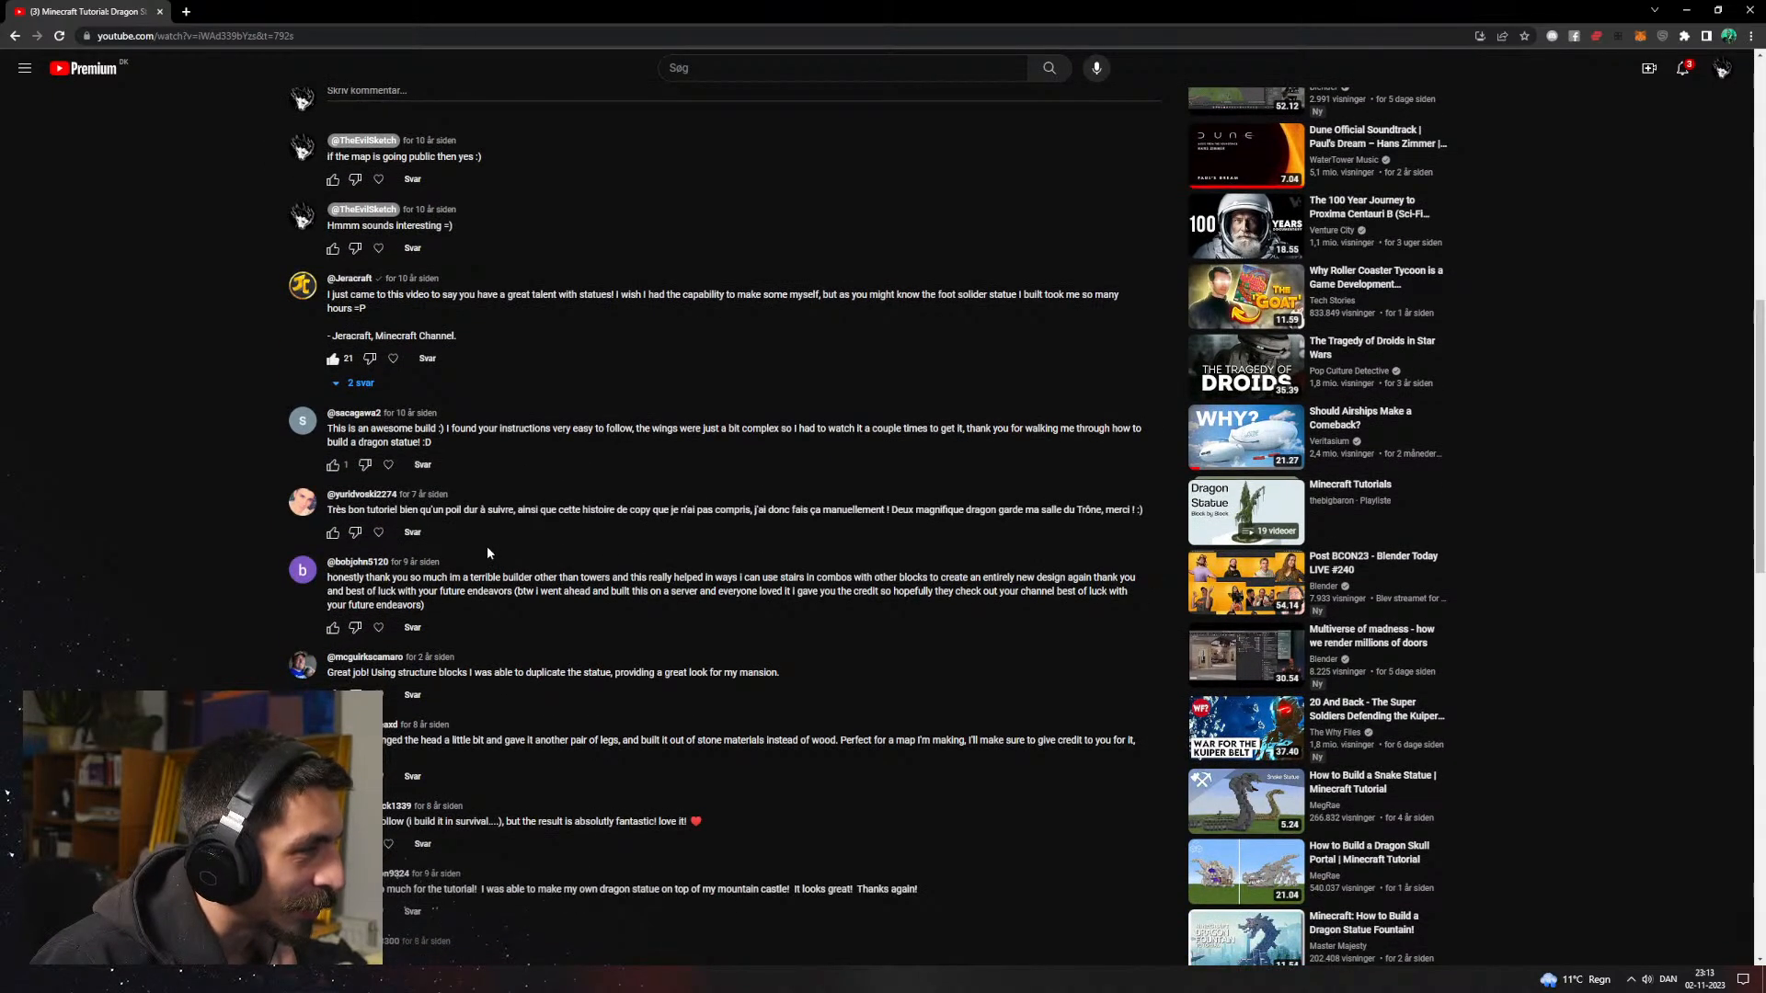
scroll(487, 546, "down", 1)
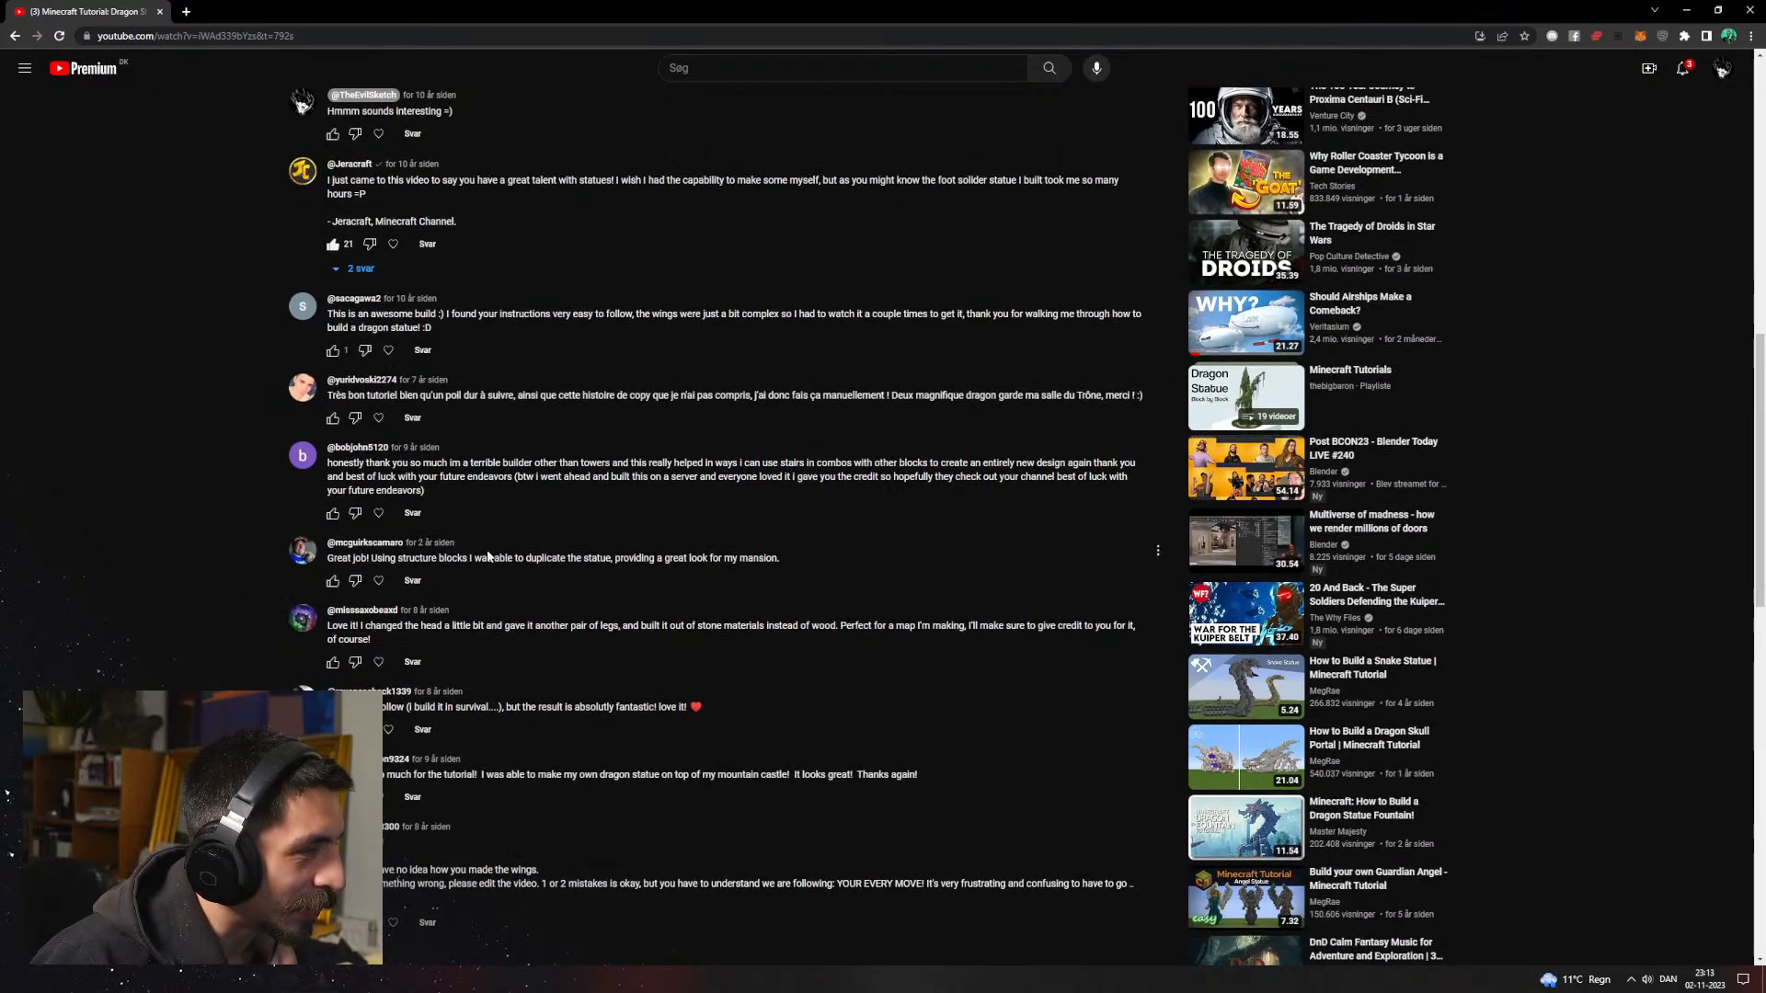
scroll(487, 550, "down", 1)
scroll(486, 552, "up", 2)
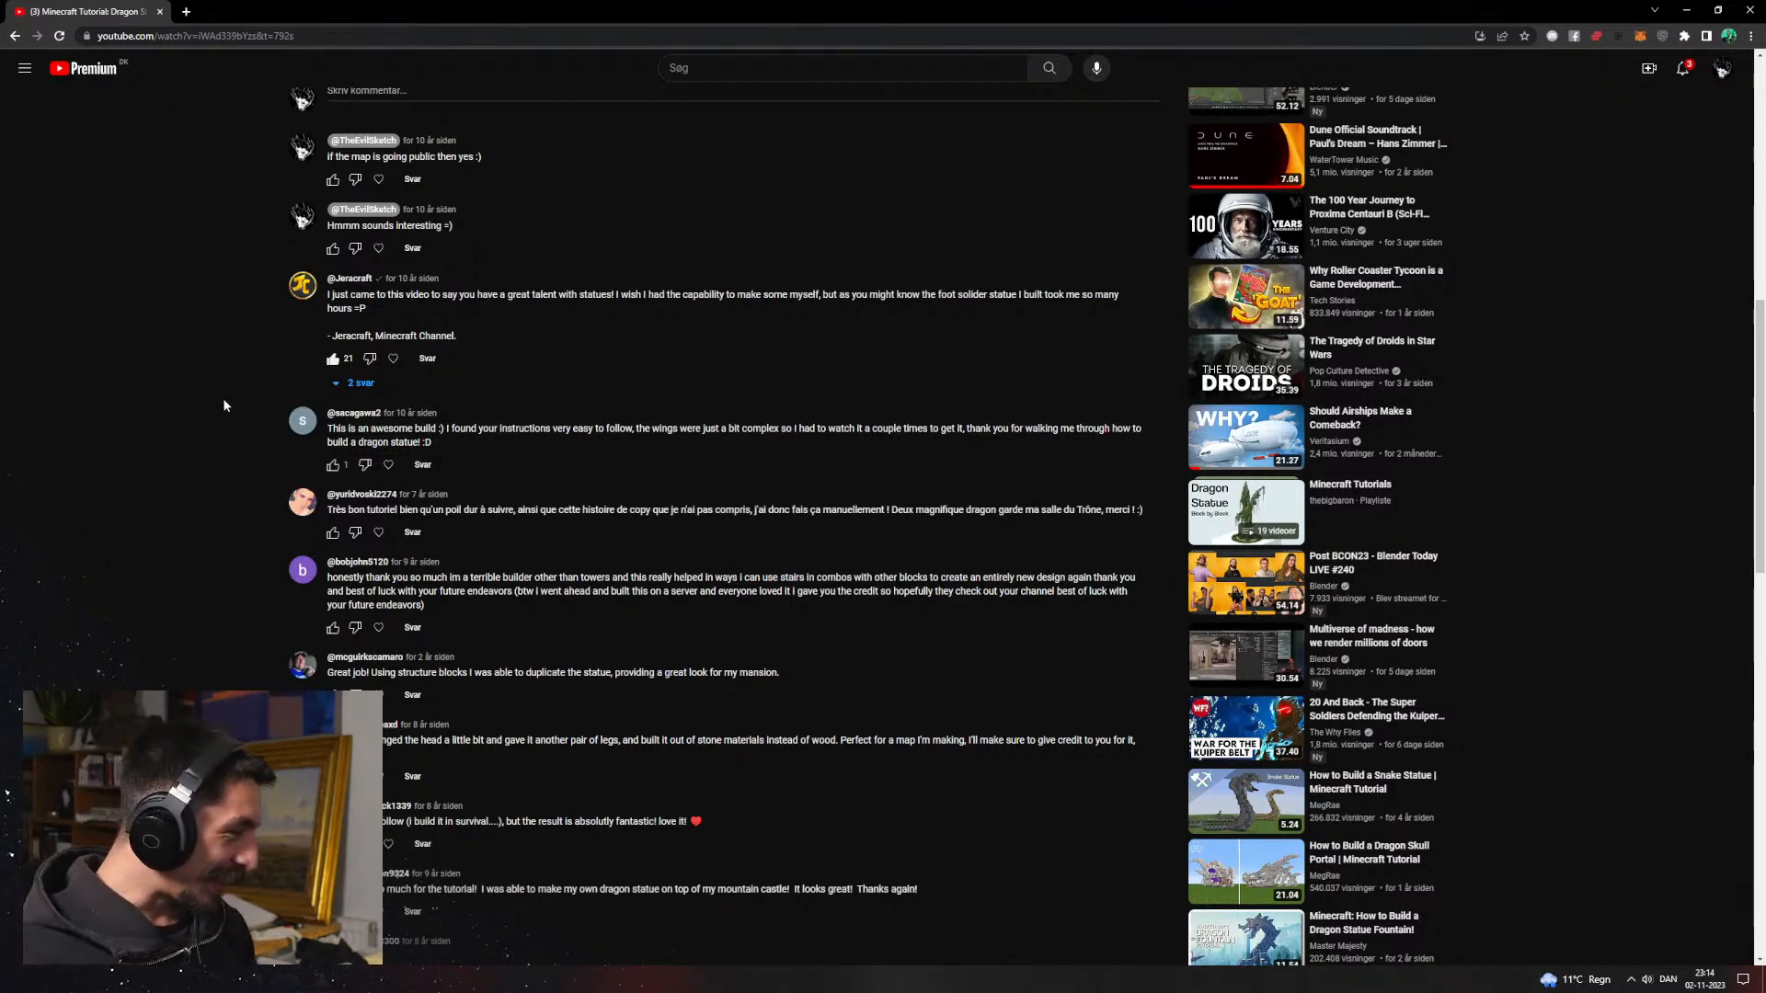
Step: Go back through the visited pages to the Critical Giants channel page and reload it
key("alt+Left")
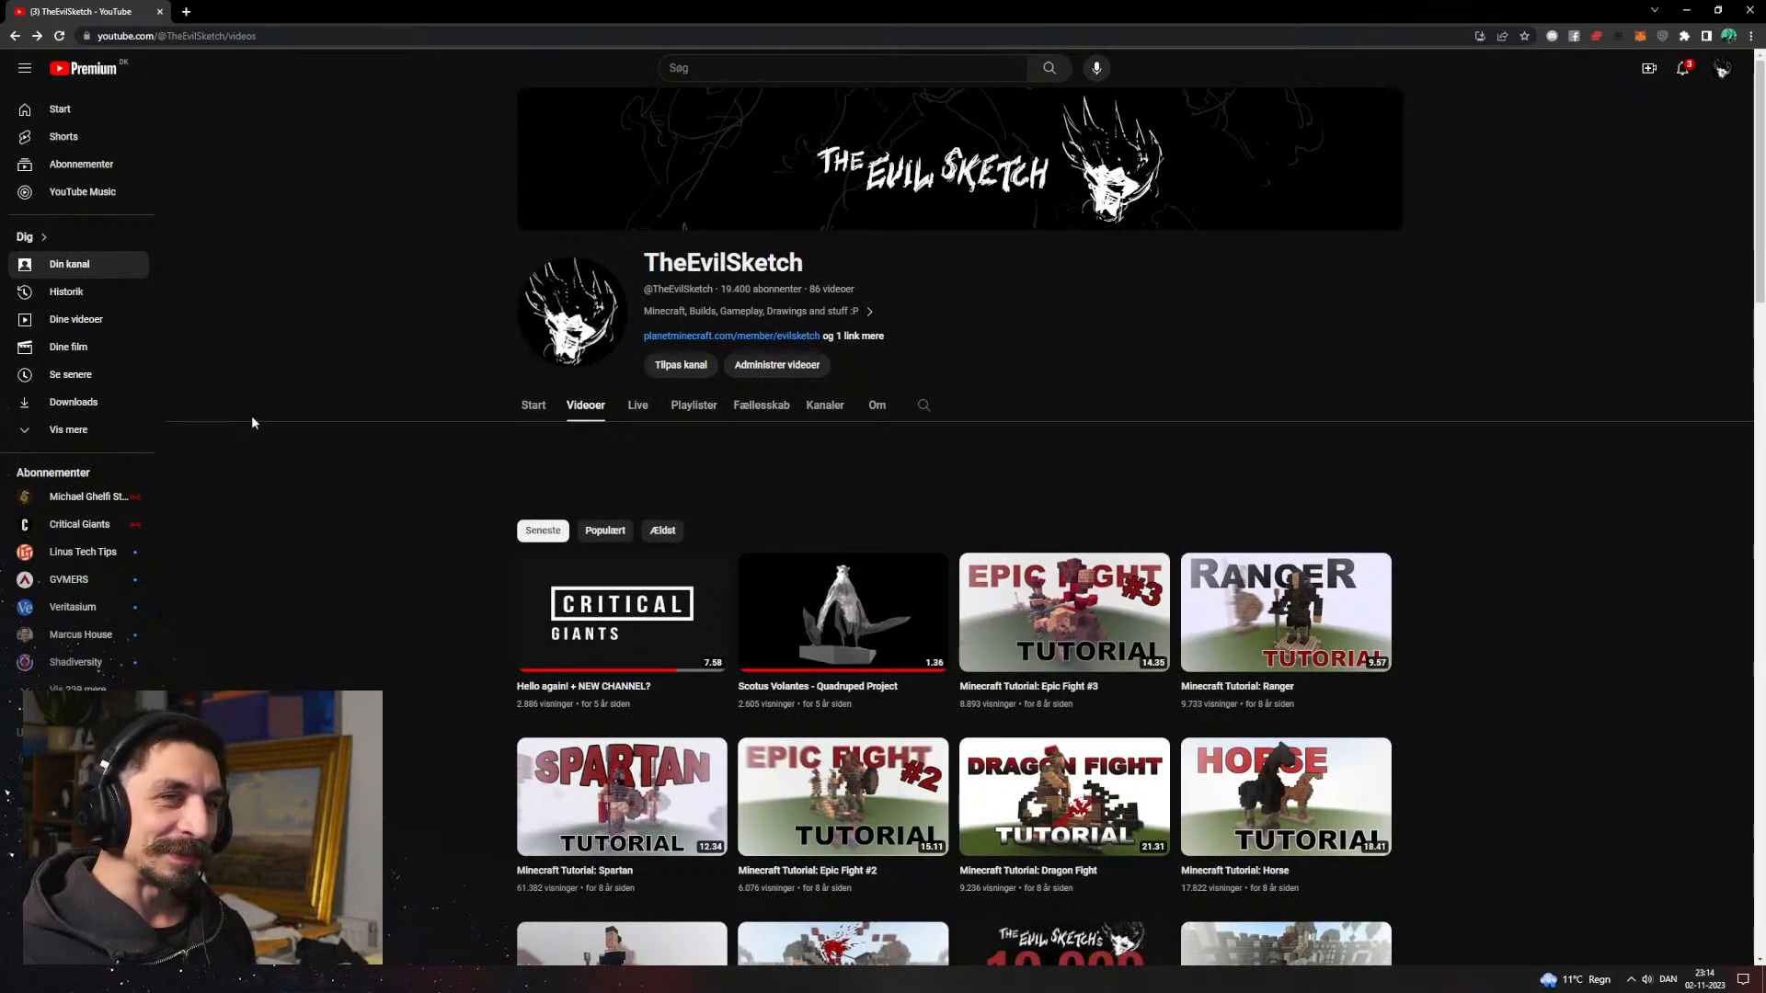
key("alt+Left")
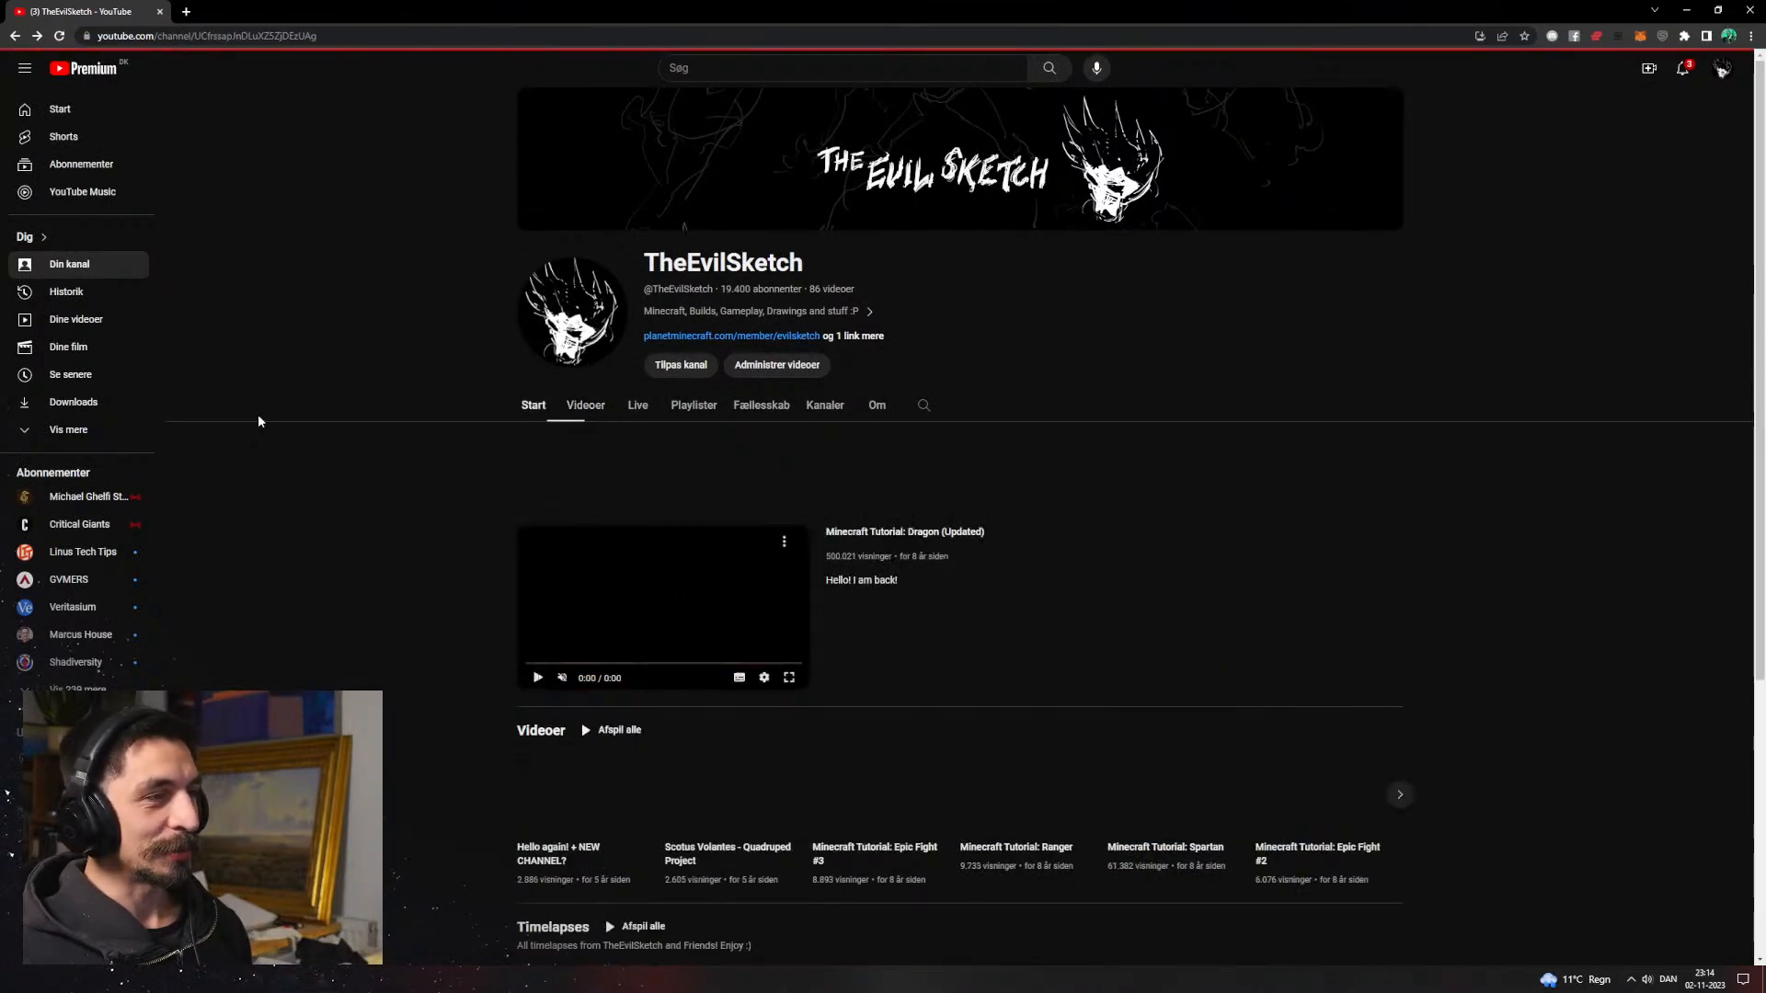
key("alt+Left")
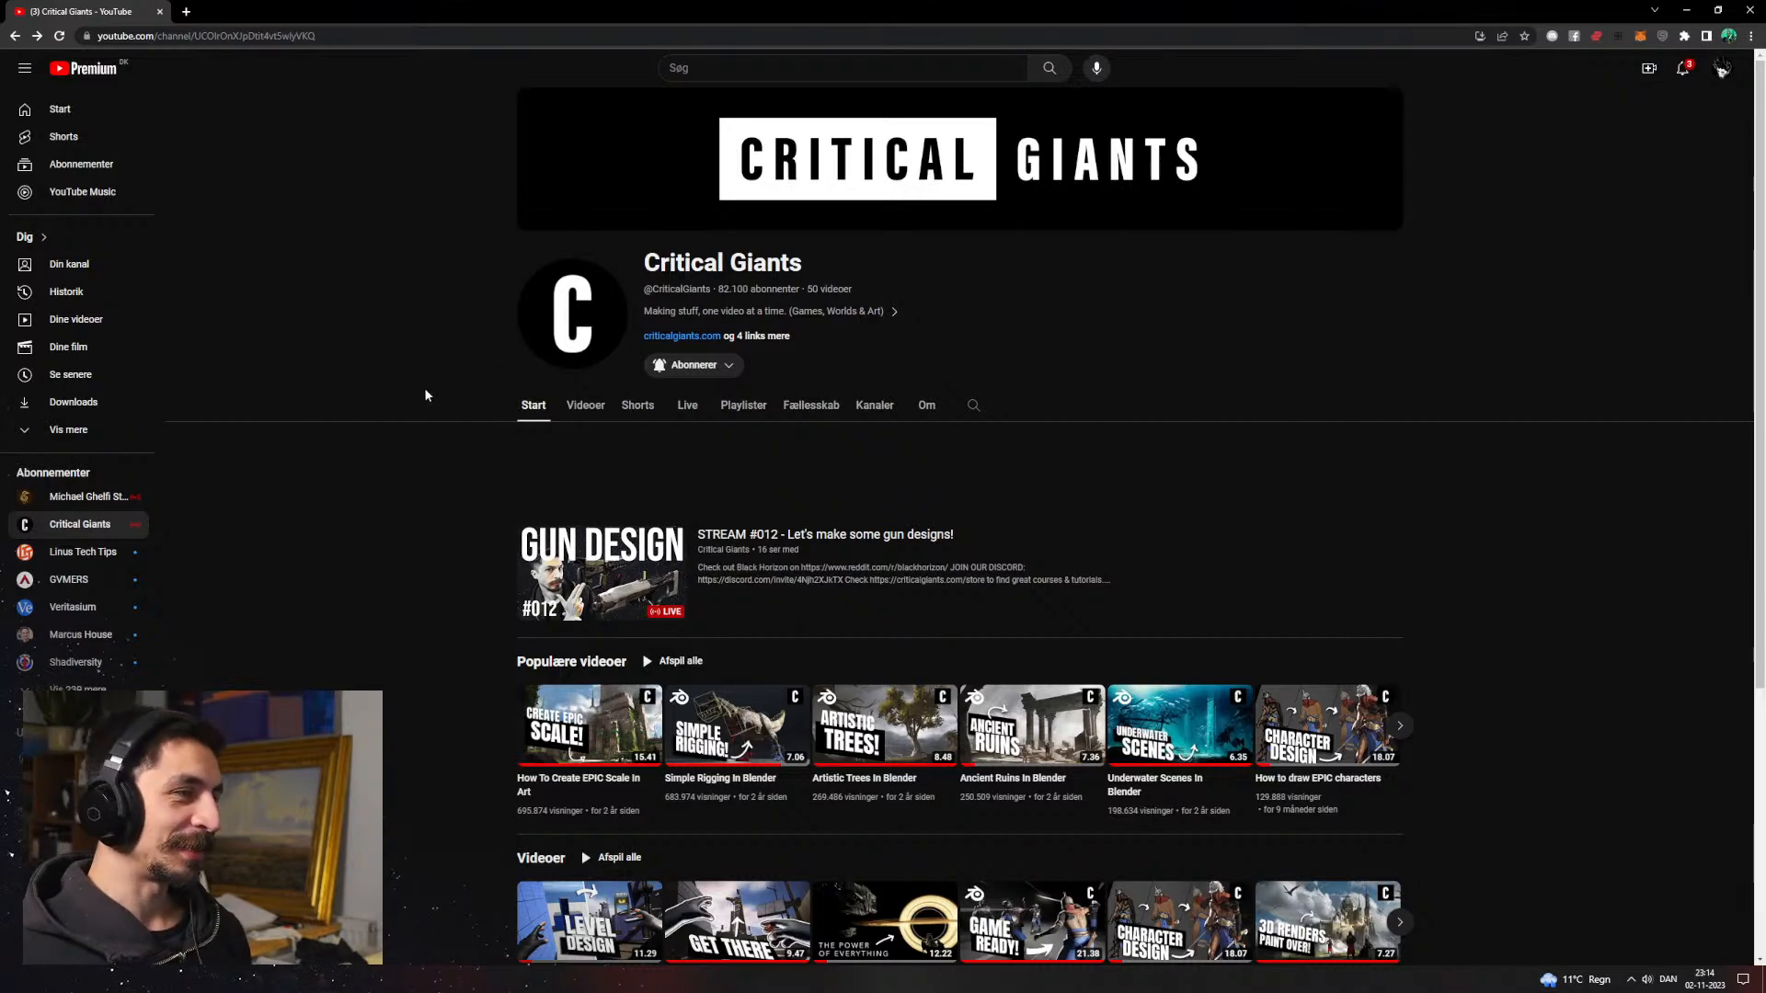
key("F5")
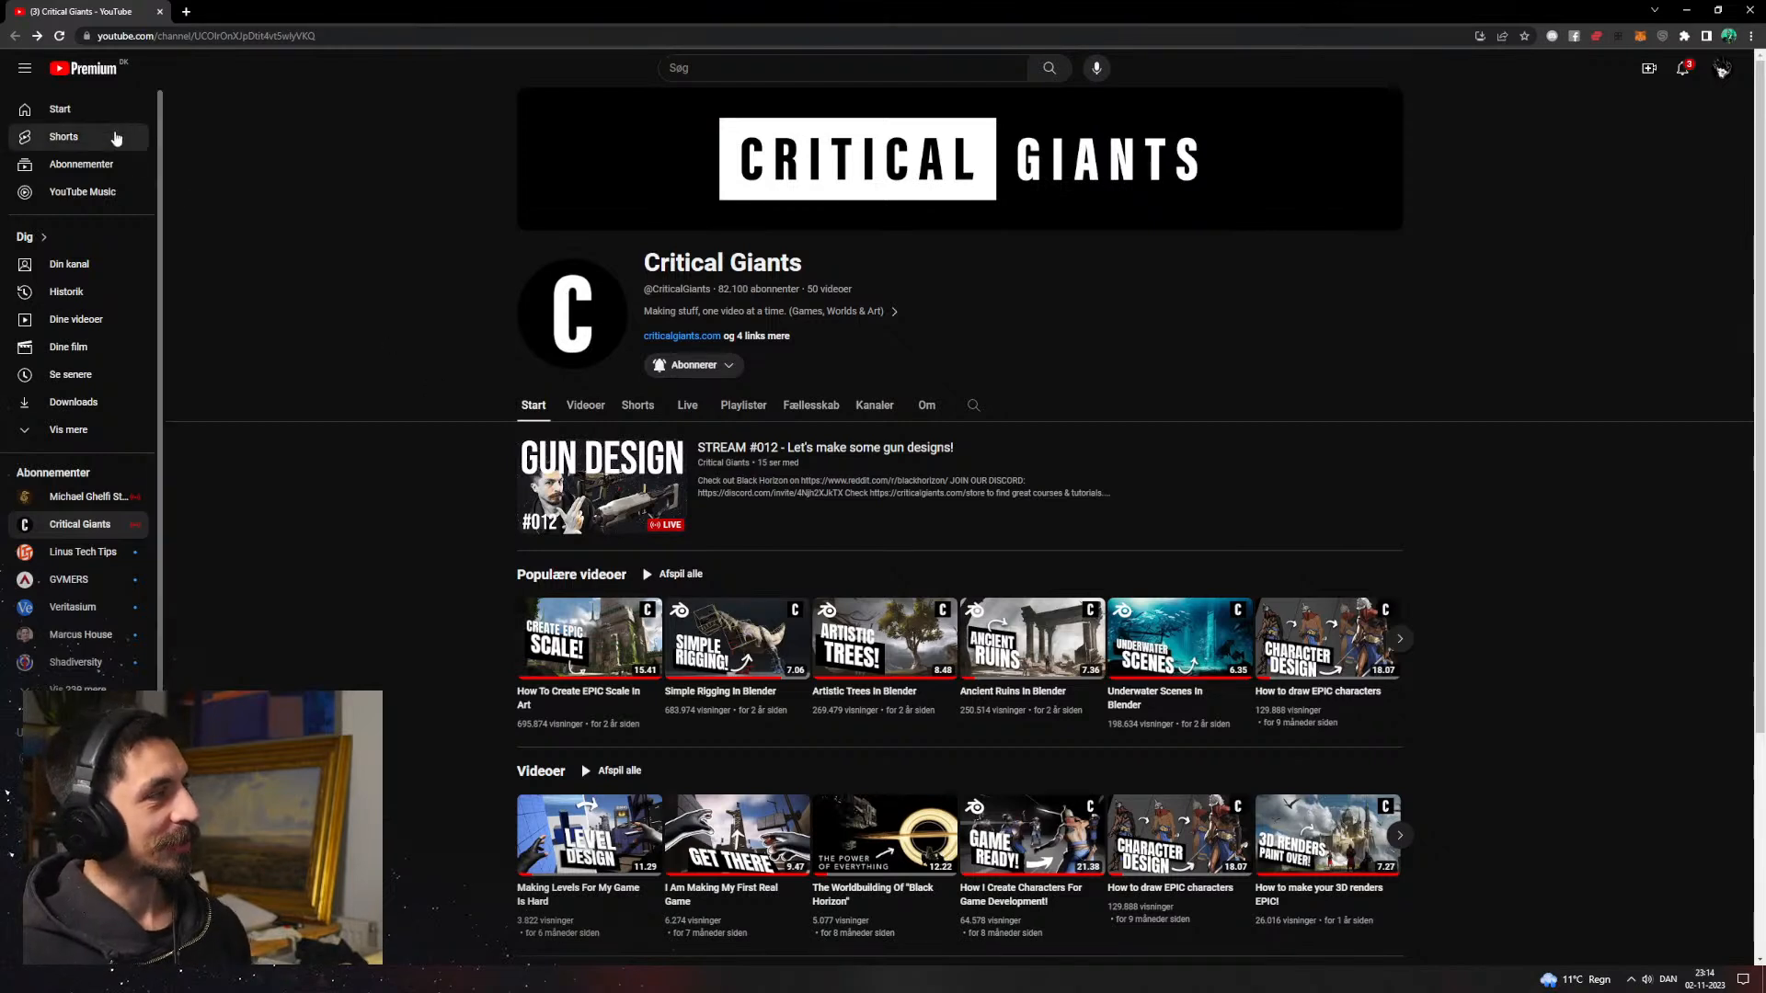
Step: Switch the signed-in YouTube account to the Critical Giants account
left_click(1723, 70)
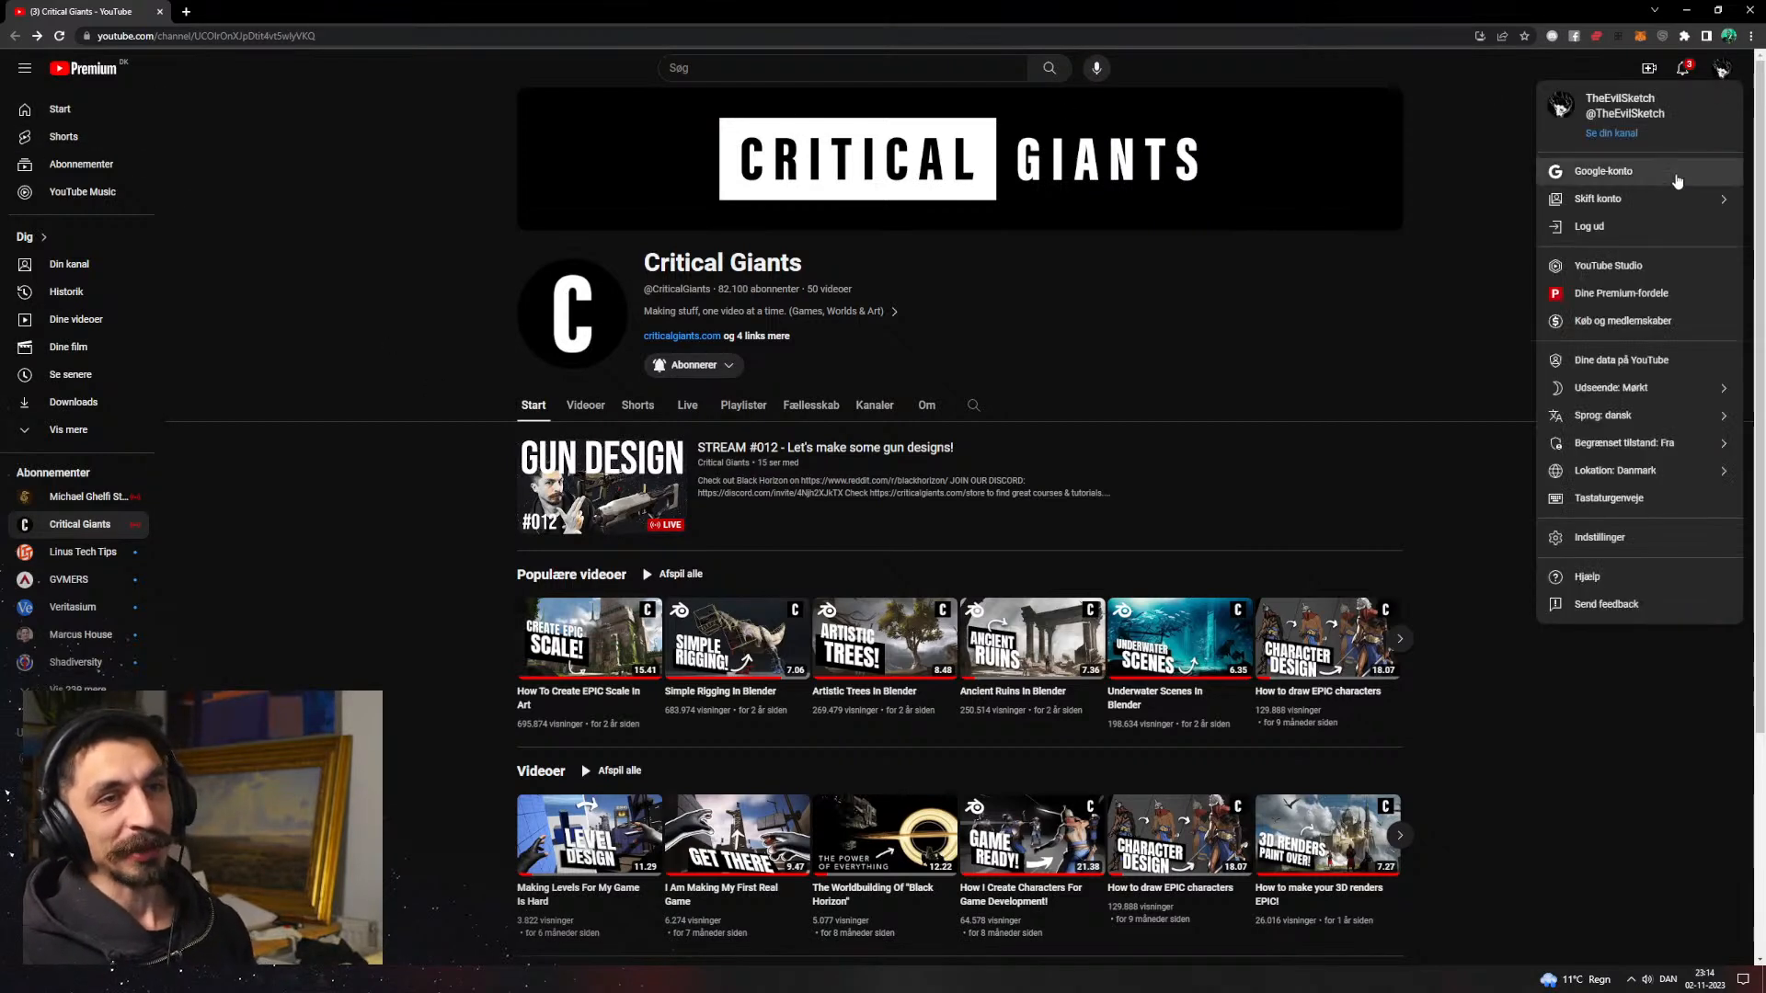
left_click(1661, 198)
left_click(1623, 226)
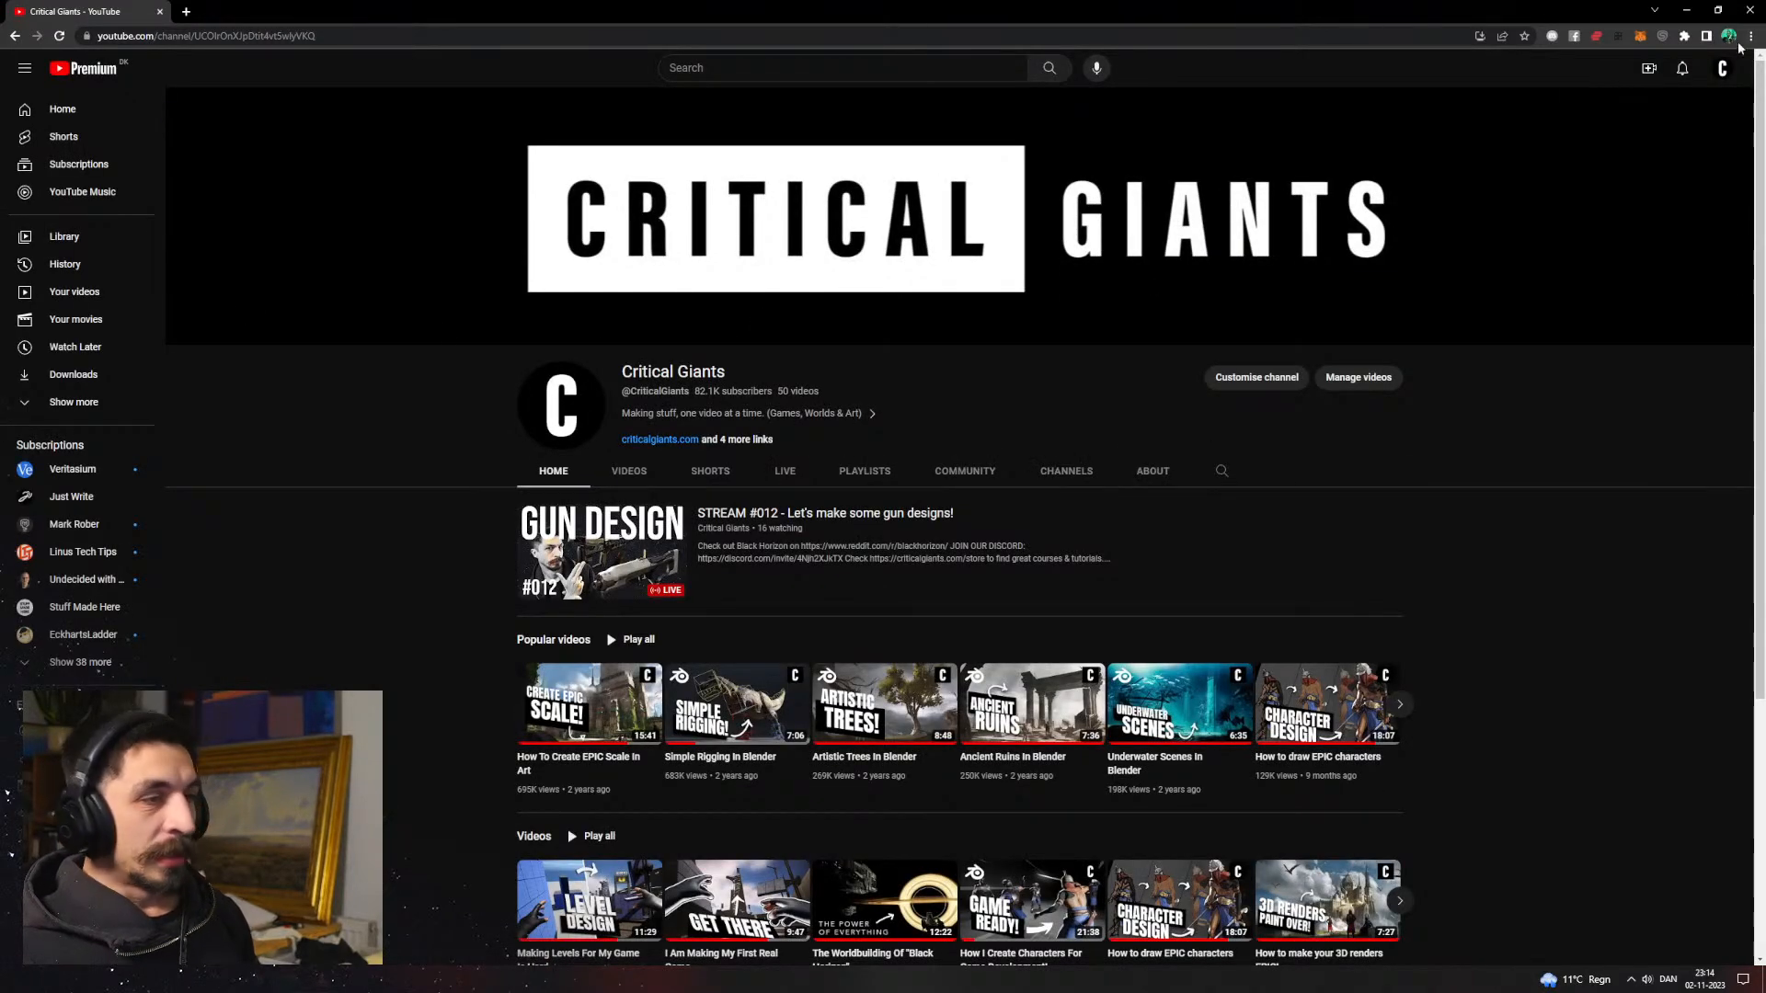
Step: Switch back to Blender, scale the whole muzzle cylinder mesh down slightly and return to Object Mode
left_click(1688, 11)
scroll(985, 424, "down", 3)
middle_click_drag(985, 424, 1062, 475)
scroll(1064, 474, "up", 3)
key("s")
left_click(1013, 470)
key("a")
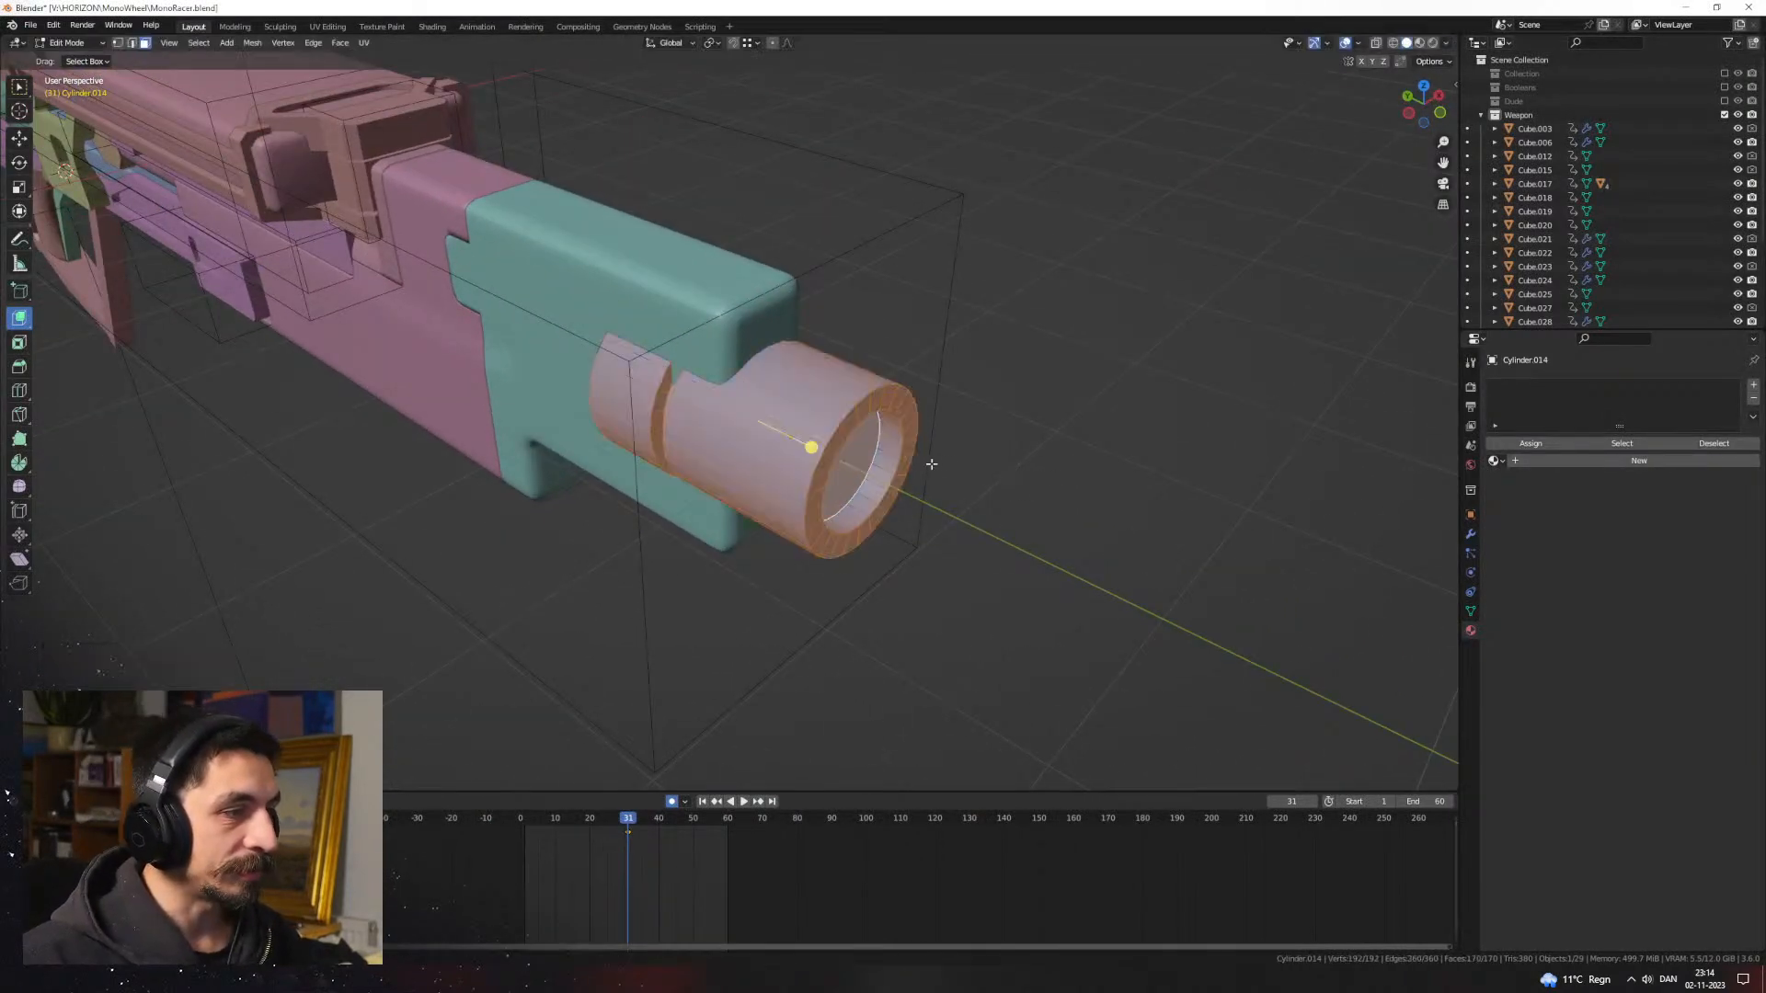
key("Tab")
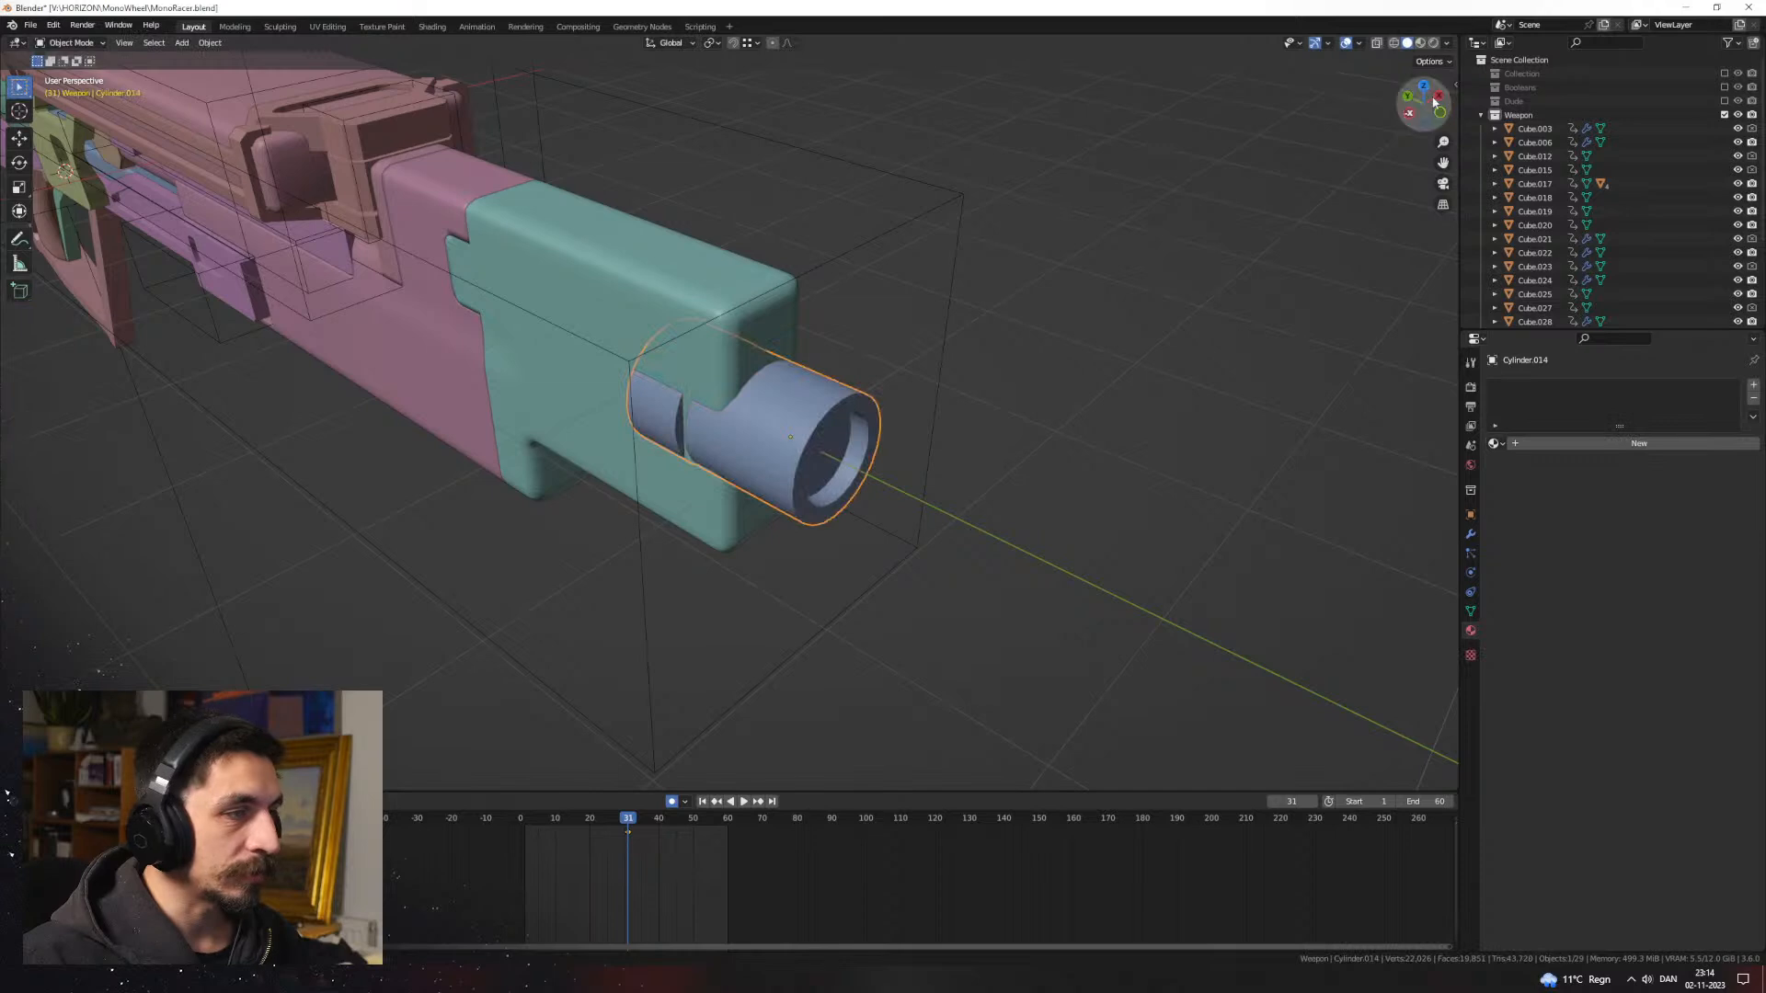
Step: Display the rifle in Material Preview shading
left_click(1419, 43)
scroll(1002, 309, "down", 5)
middle_click_drag(929, 311, 737, 317)
scroll(634, 388, "up", 3)
Step: Extrude the muzzle bore's end face in place and scale it to about 0.83 to form an inner ledge
left_click(777, 381)
key("Tab")
middle_click_drag(629, 390, 747, 390)
left_click(798, 379)
scroll(827, 396, "up", 3)
key("e")
key("s")
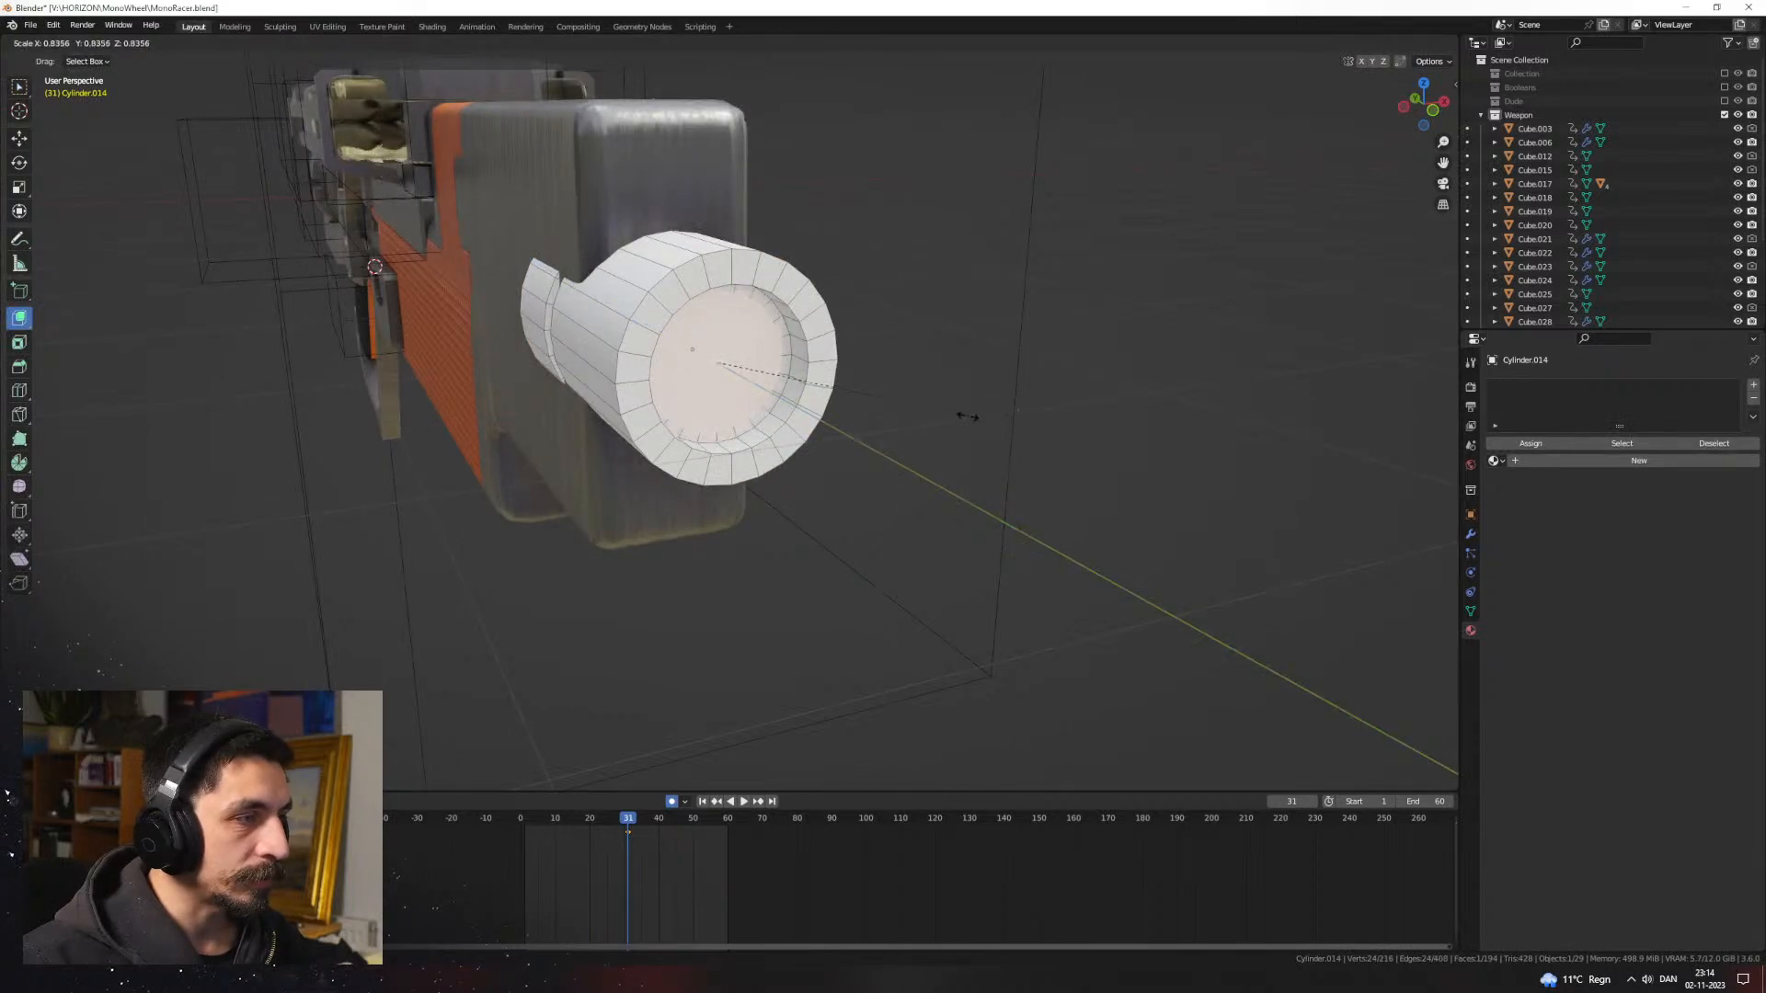
left_click(958, 410)
Step: Extrude the smaller bore face about 0.3 m deeper into the muzzle and return to Object Mode
key("e")
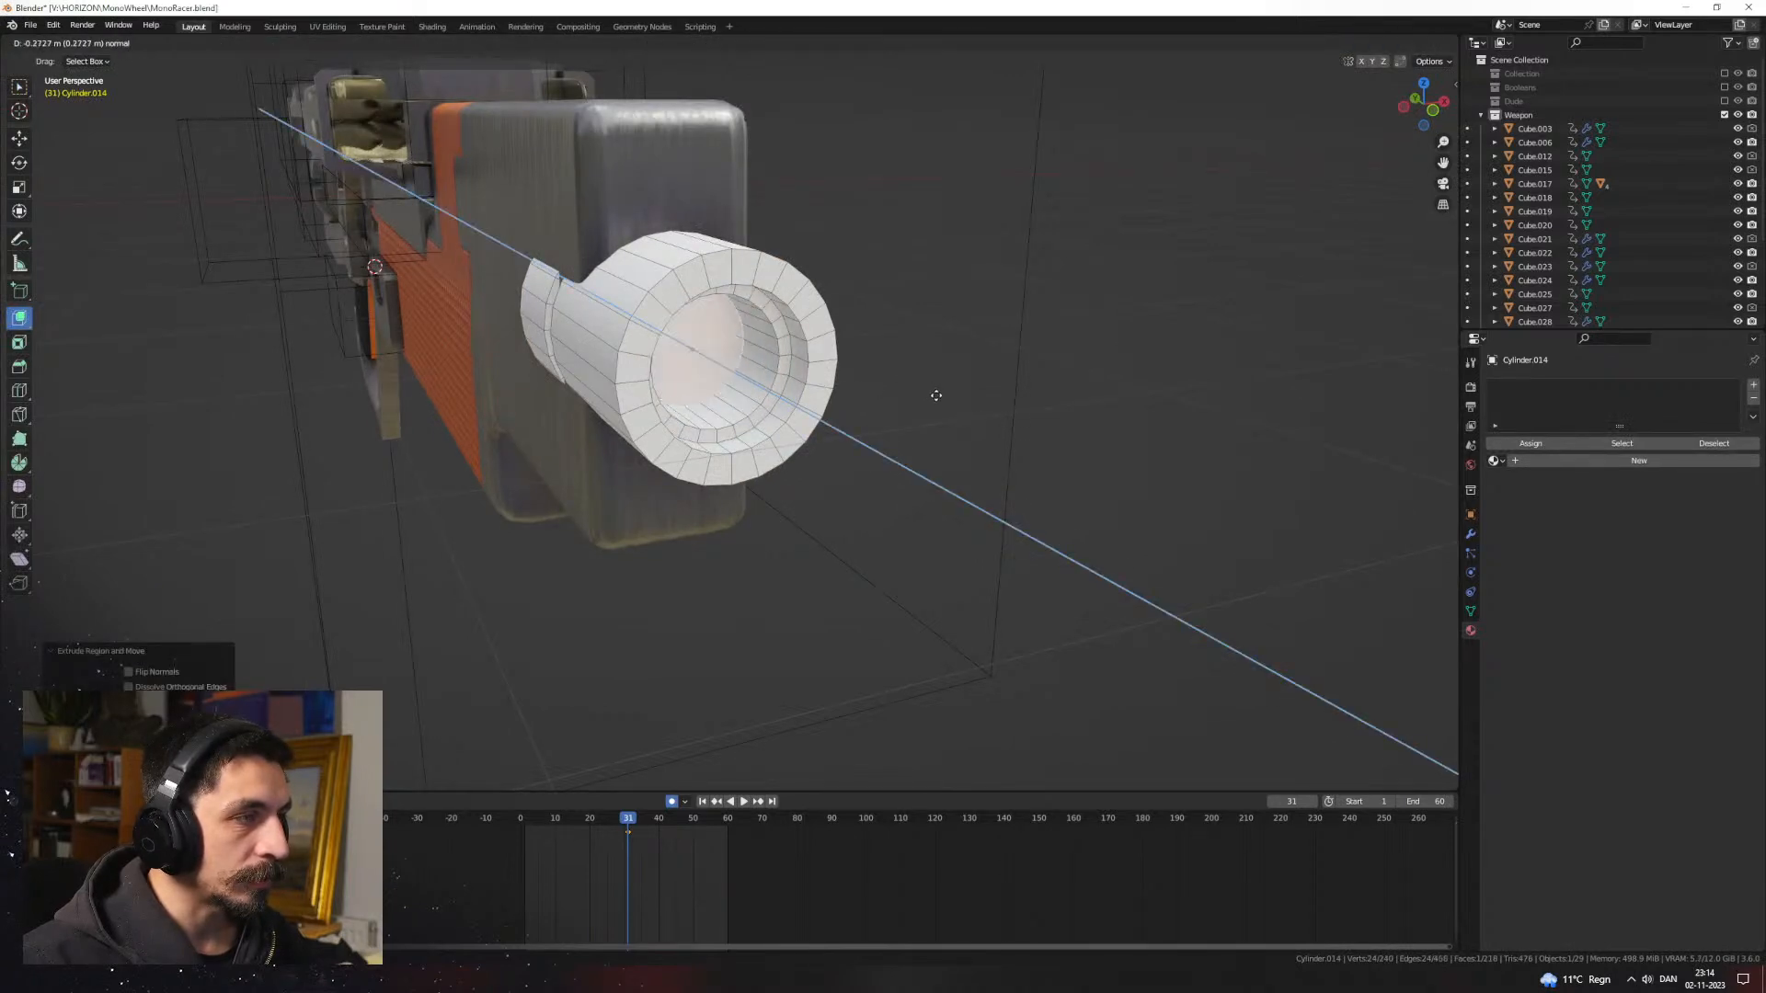
left_click(926, 393)
key("Tab")
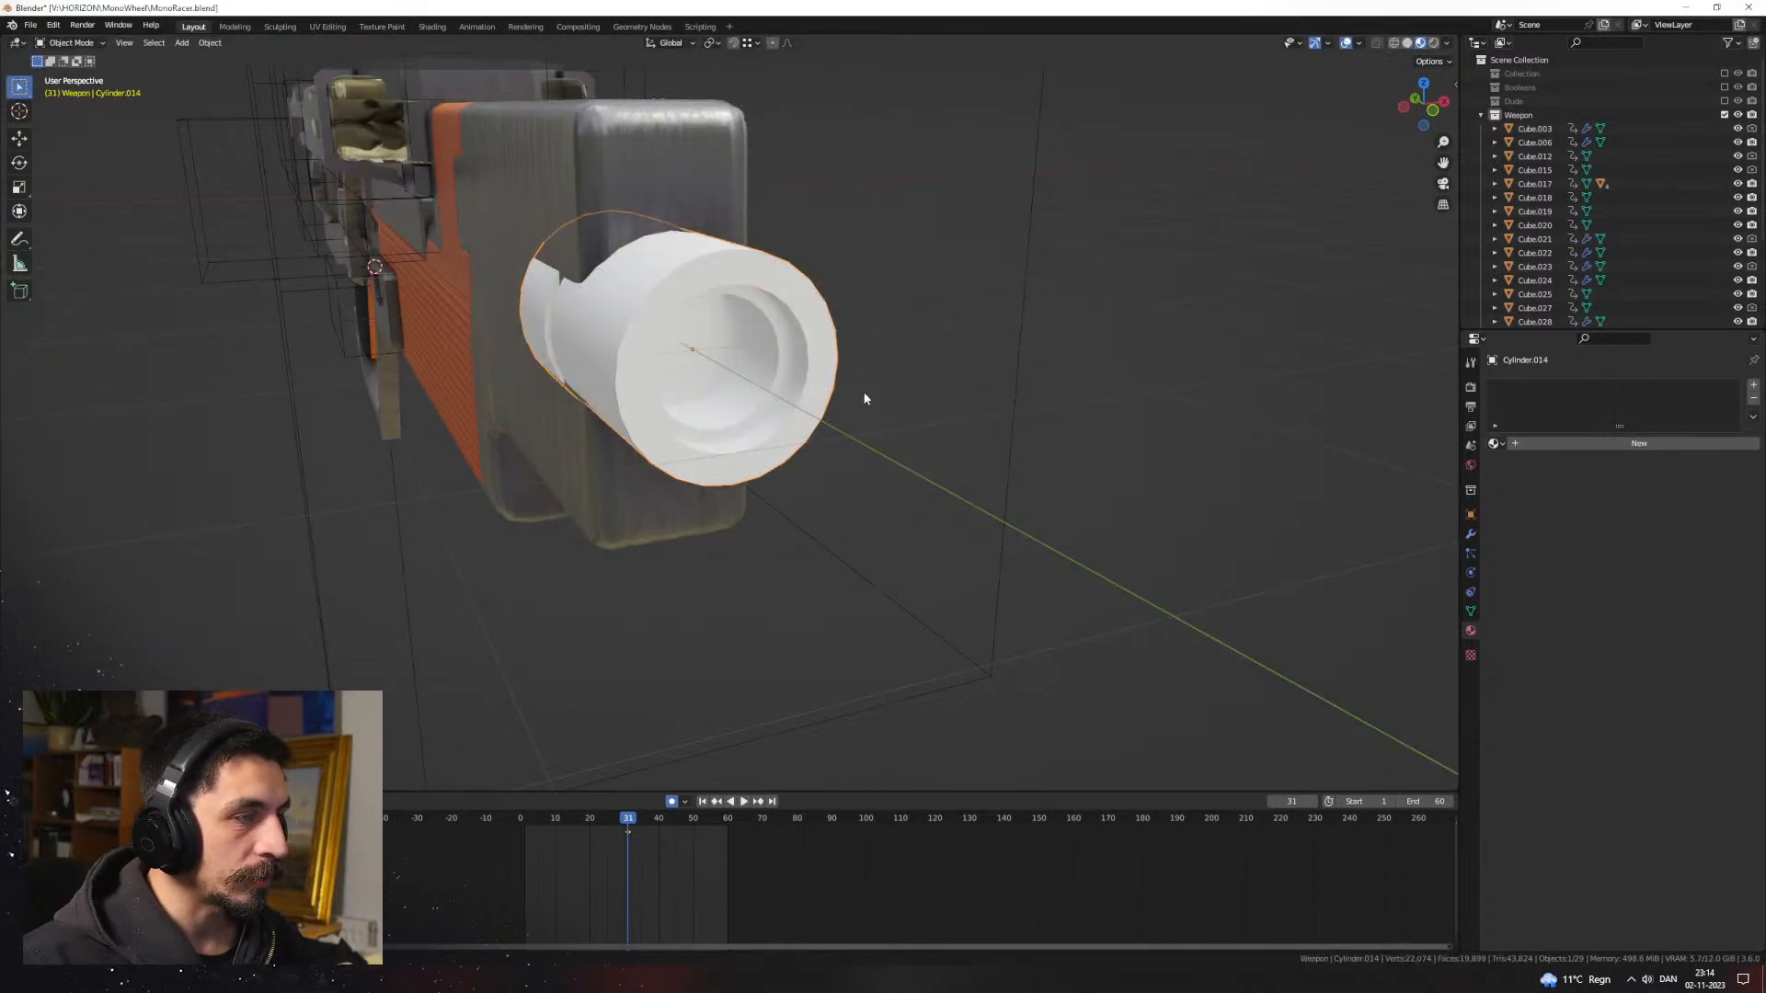
Step: Duplicate the bore's end face, place the copy in front of the muzzle and separate it into its own object
key("Tab")
key("shift+d")
left_click(979, 496)
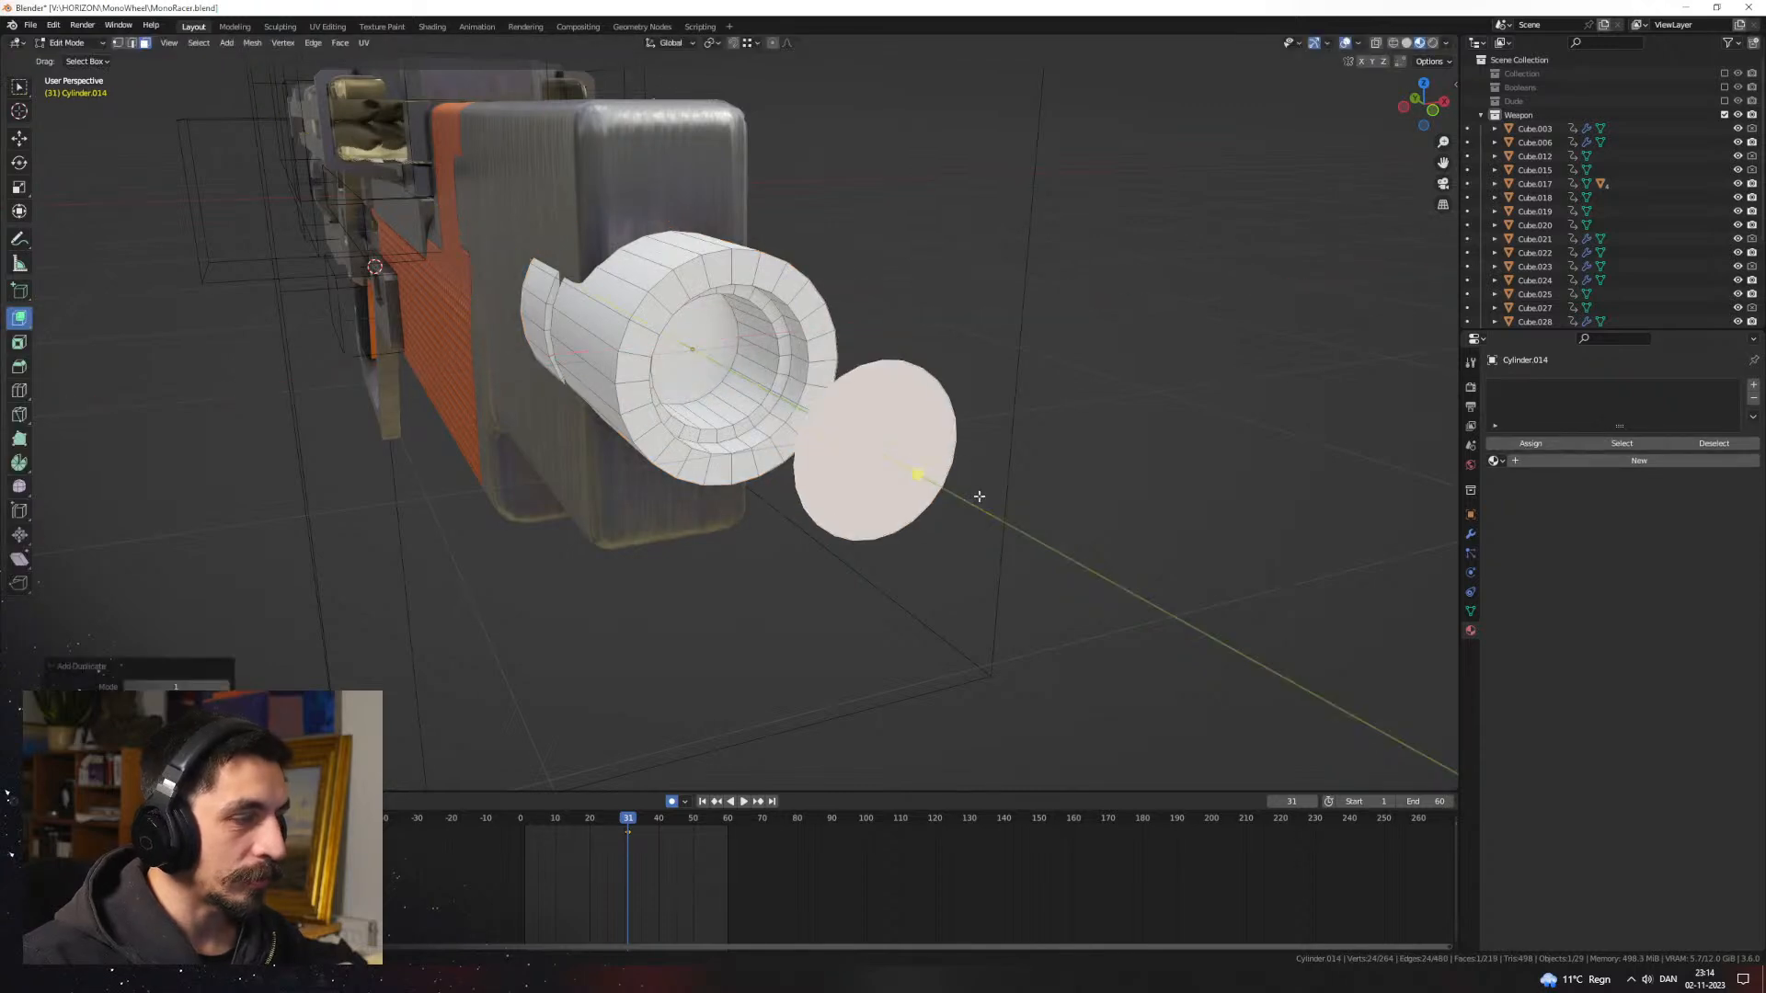
key("p")
left_click(922, 496)
key("Tab")
Step: Set the separated disc's origin to its geometry
left_click(849, 438)
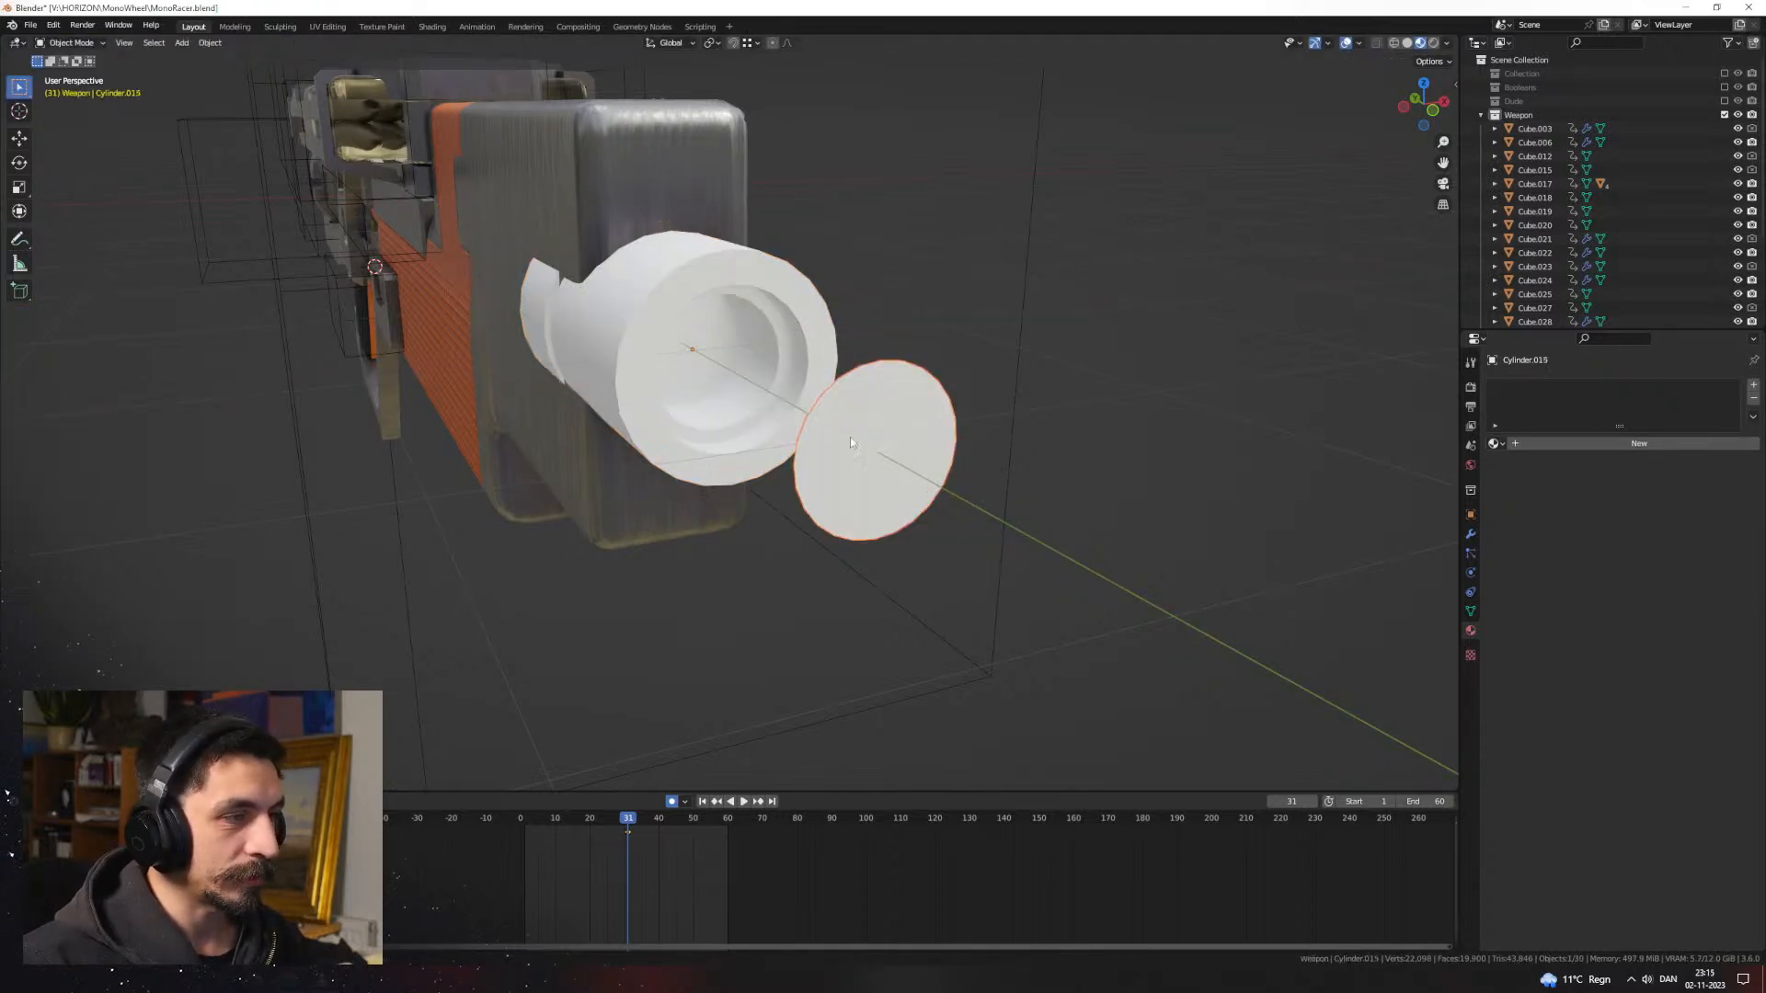
left_click(223, 36)
mouse_move(241, 72)
left_click(375, 91)
Step: Extrude the disc over 2 m back into the barrel block and subtract the resulting cylinder from the block with a Boolean difference
key("Tab")
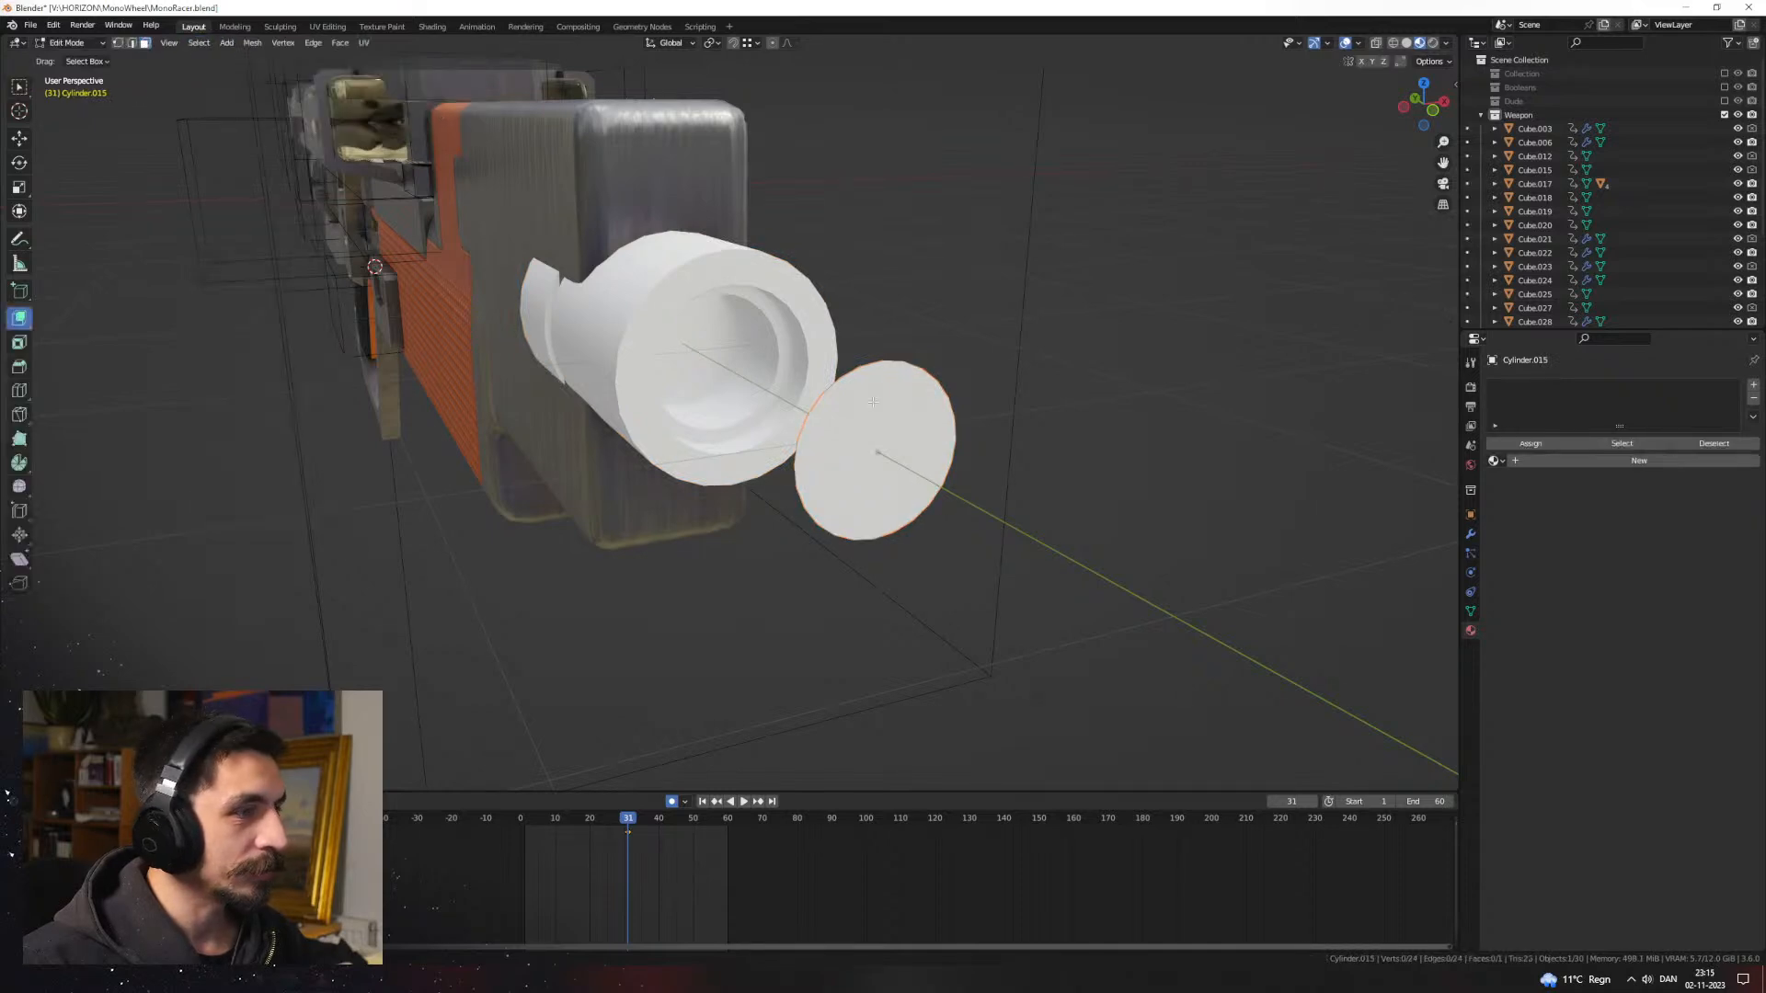
left_click(896, 463)
middle_click_drag(903, 470, 950, 493)
key("e")
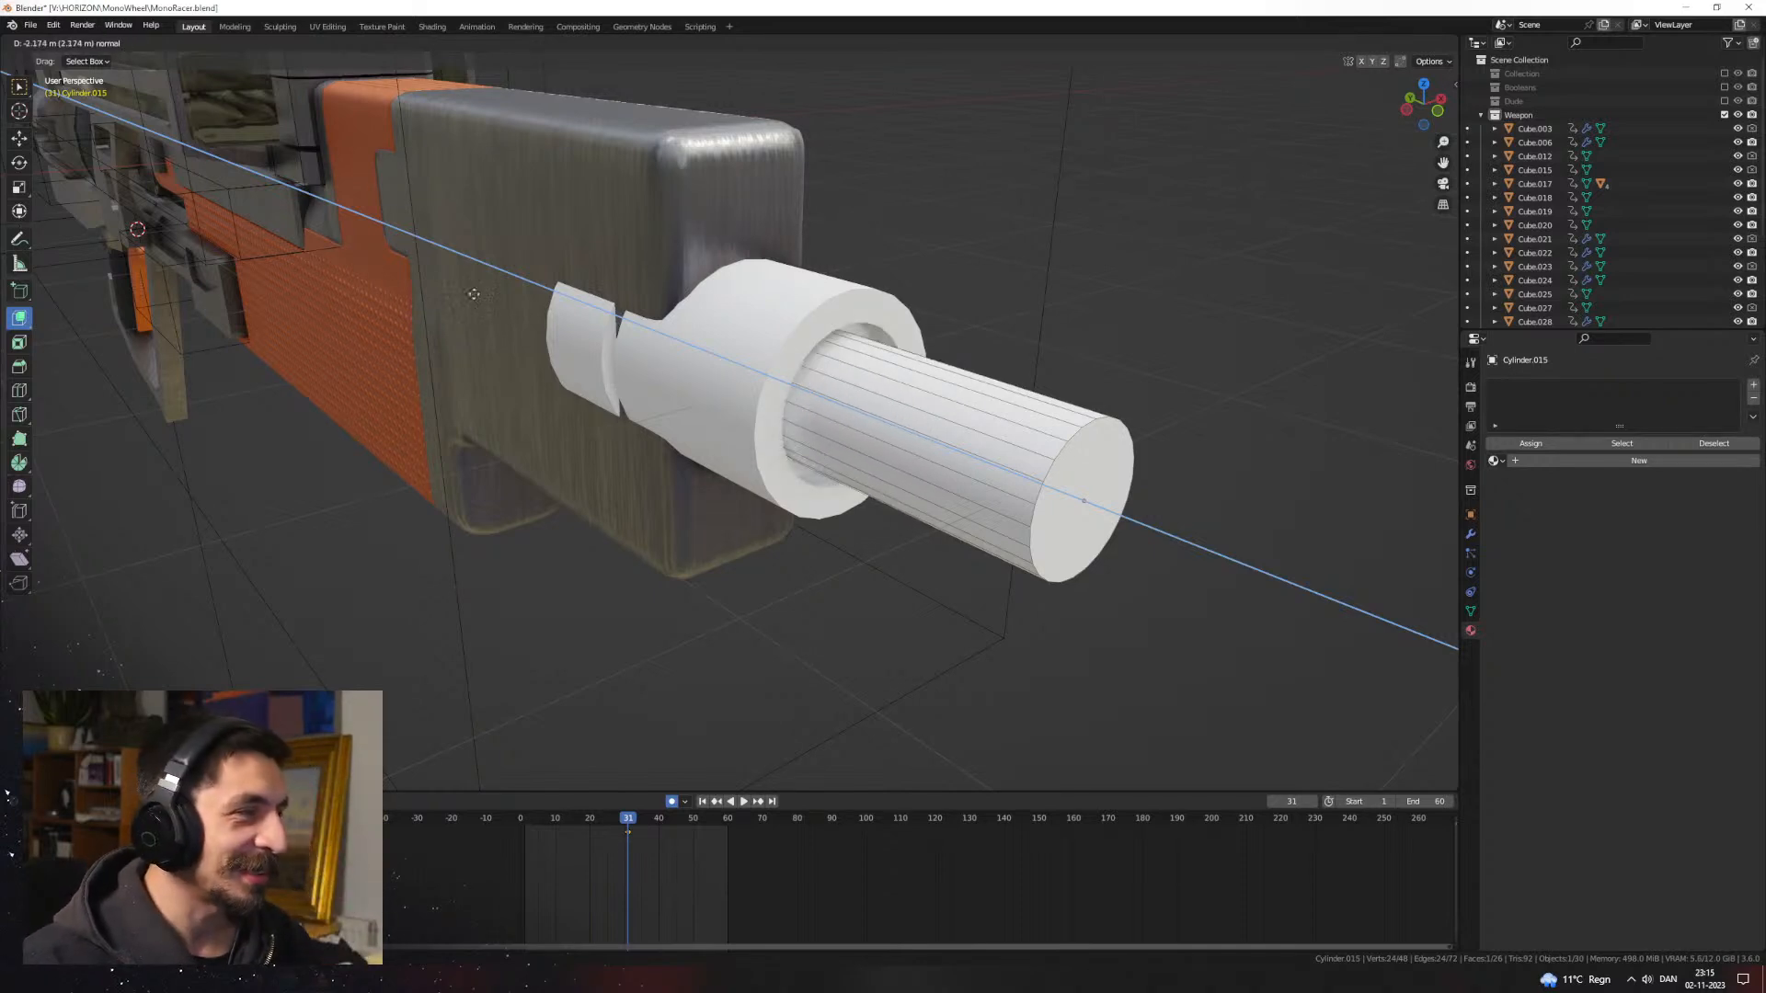
left_click(353, 266)
key("Tab")
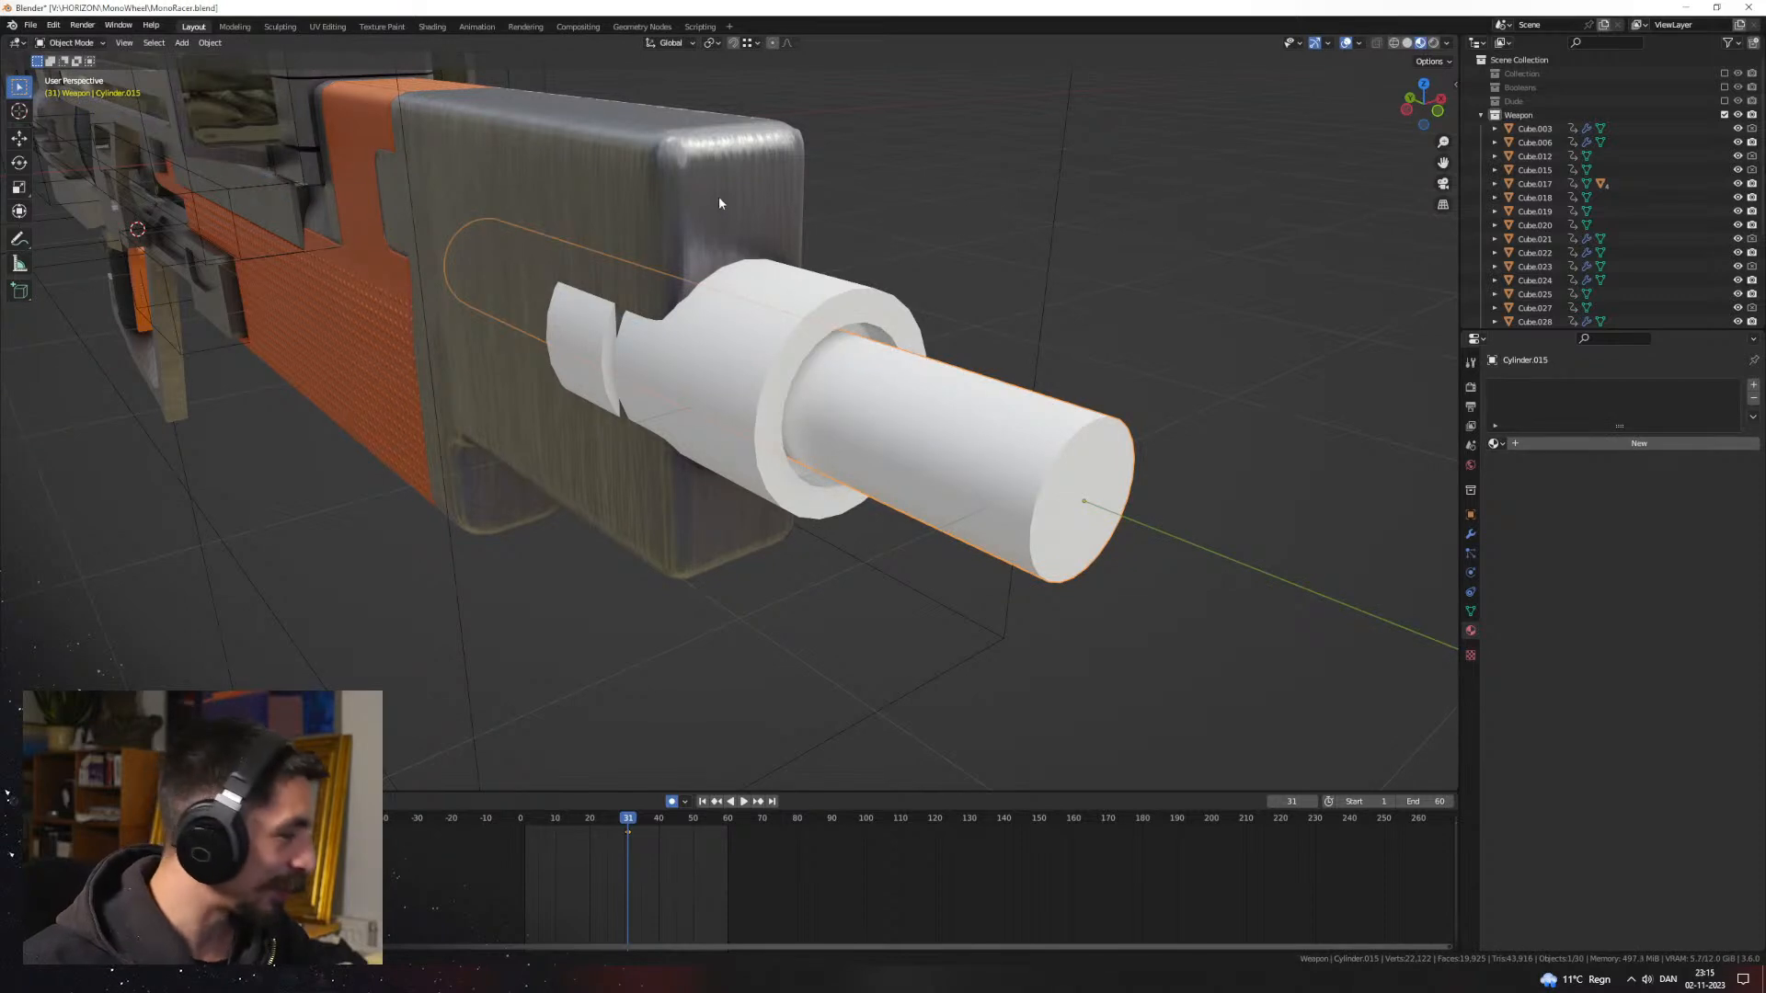
left_click(734, 174, "shift")
key("ctrl+KP_Subtract")
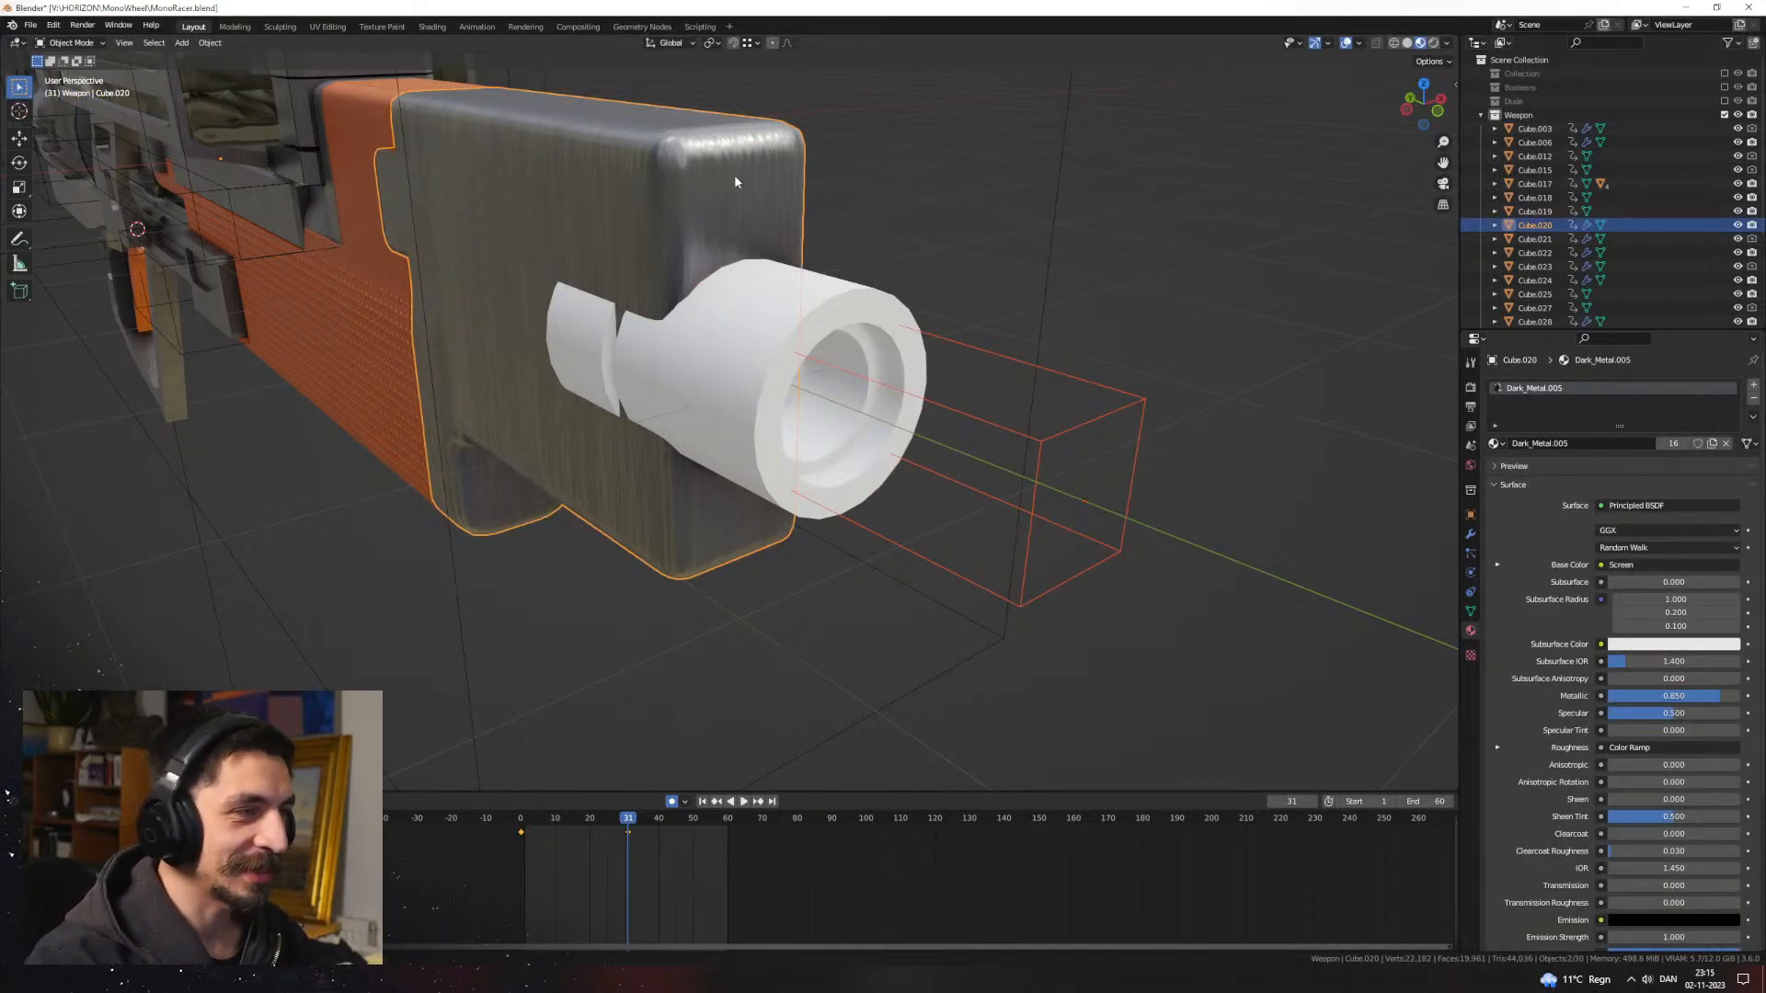
Step: Link the barrel block's Dark_Metal.005 material to the white muzzle cylinder
left_click(881, 306)
scroll(735, 239, "down", 1)
left_click(659, 234, "shift")
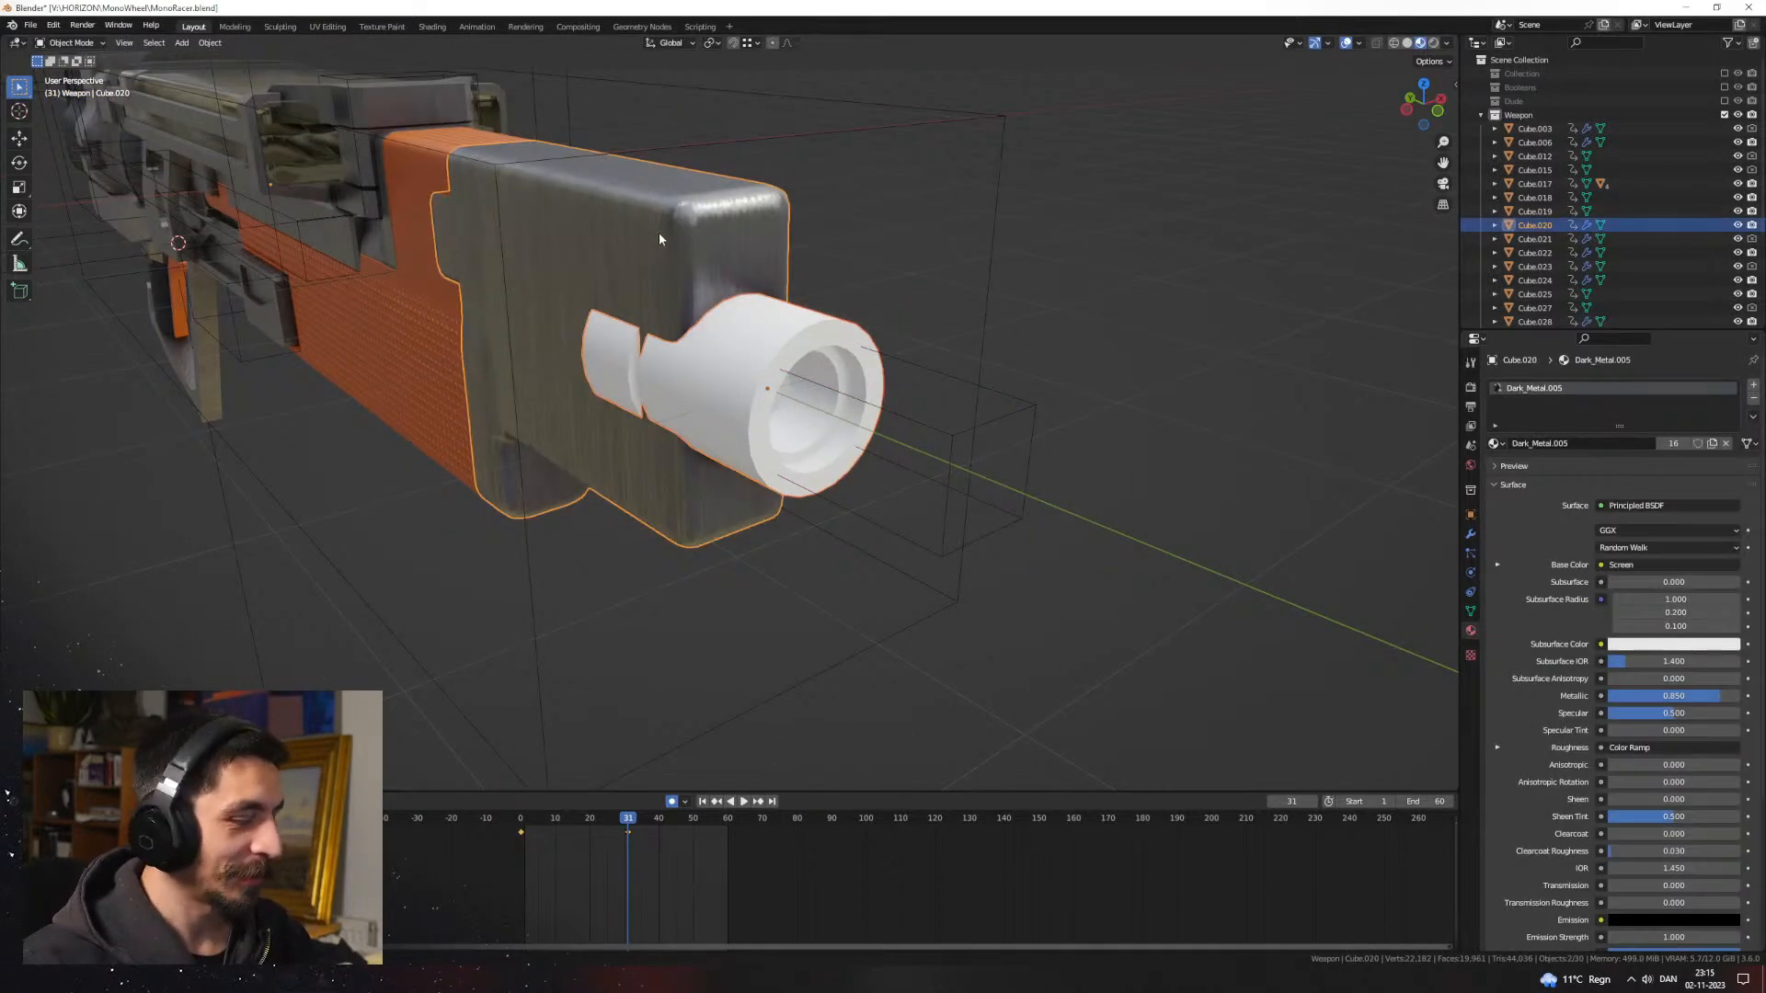
key("ctrl+l")
left_click(659, 234)
left_click(1004, 344)
scroll(993, 377, "down", 5)
middle_click_drag(966, 422, 1147, 342)
middle_click_drag(1023, 375, 776, 411)
Step: Extrude the muzzle cylinder's rear face further back along the barrel block and return to Object Mode
scroll(850, 481, "up", 4)
left_click(776, 412)
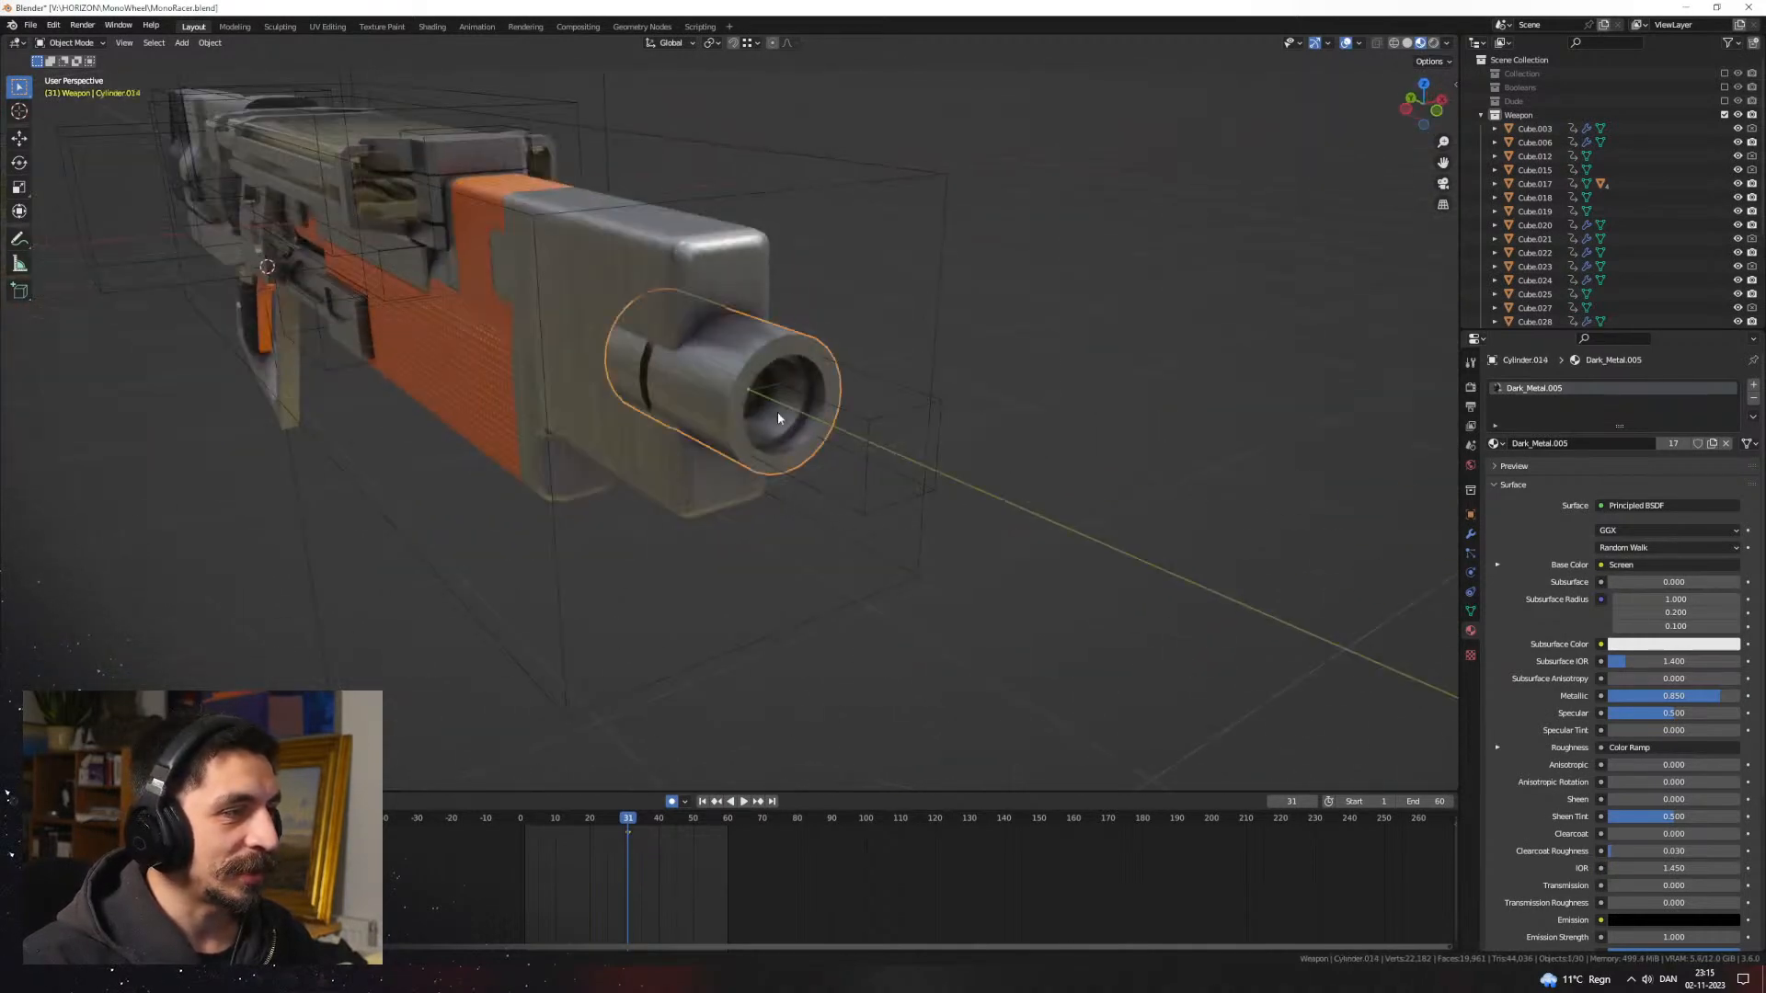
key("KP_Decimal")
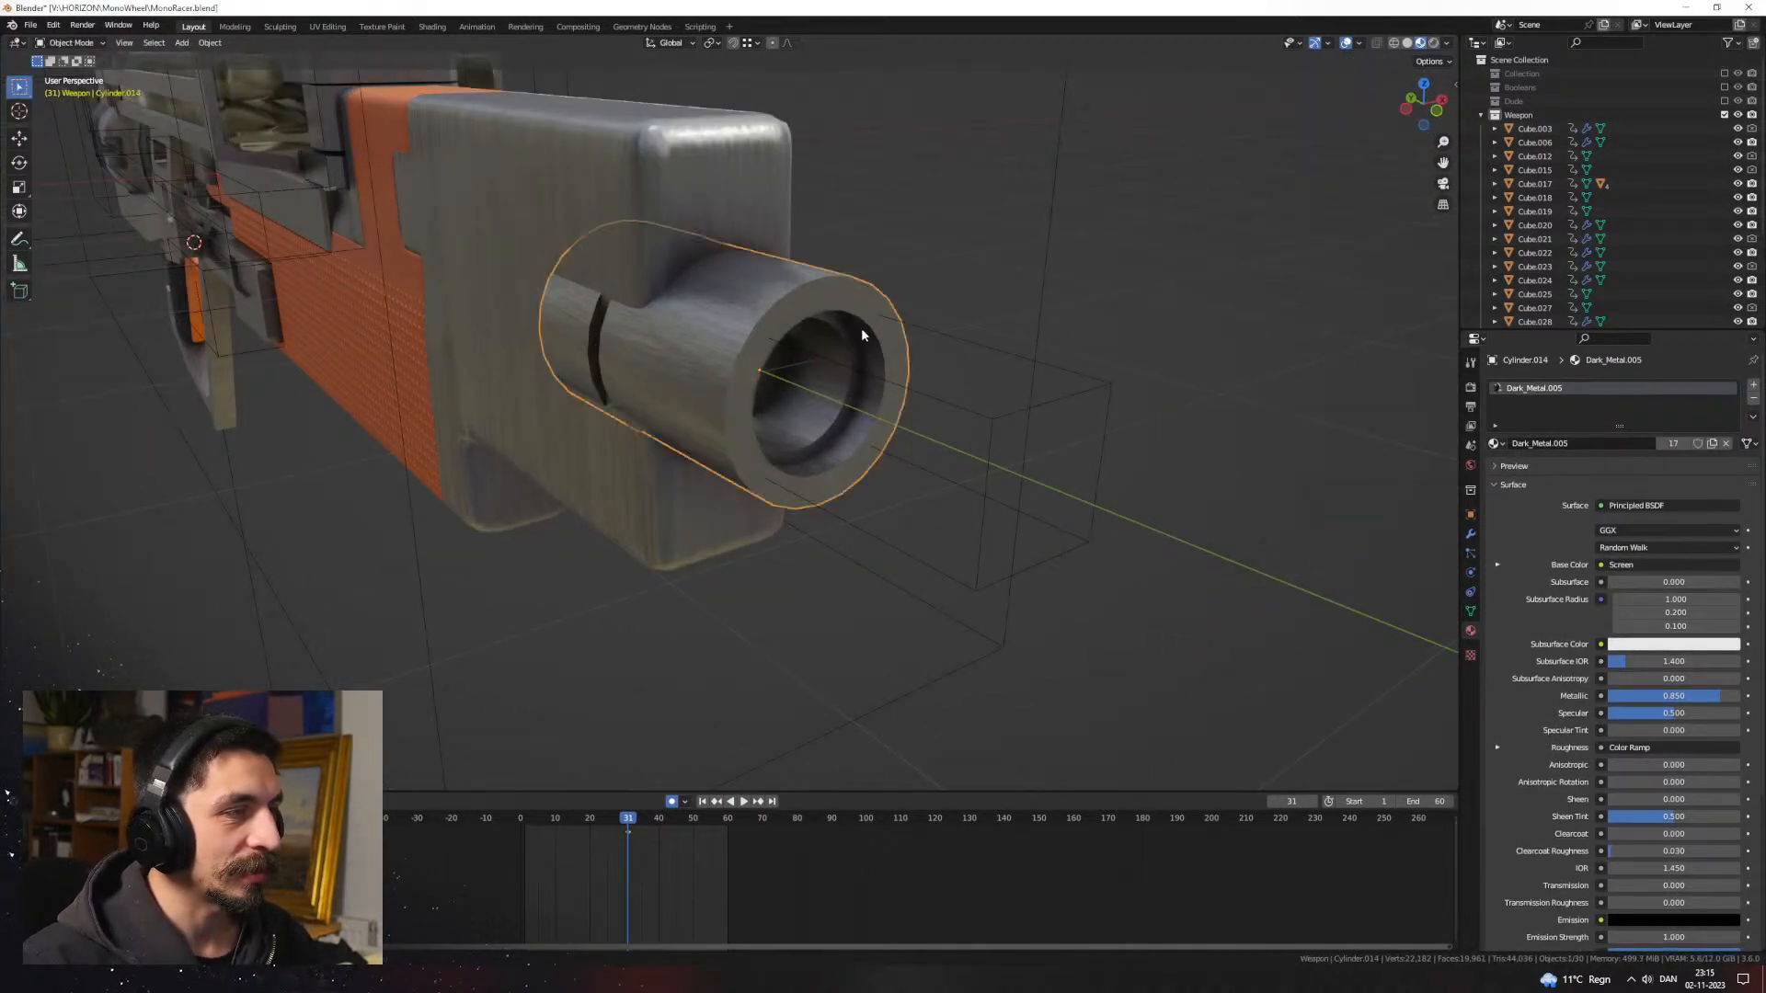
middle_click_drag(922, 394, 920, 349)
key("s")
left_click(920, 399)
key("Tab")
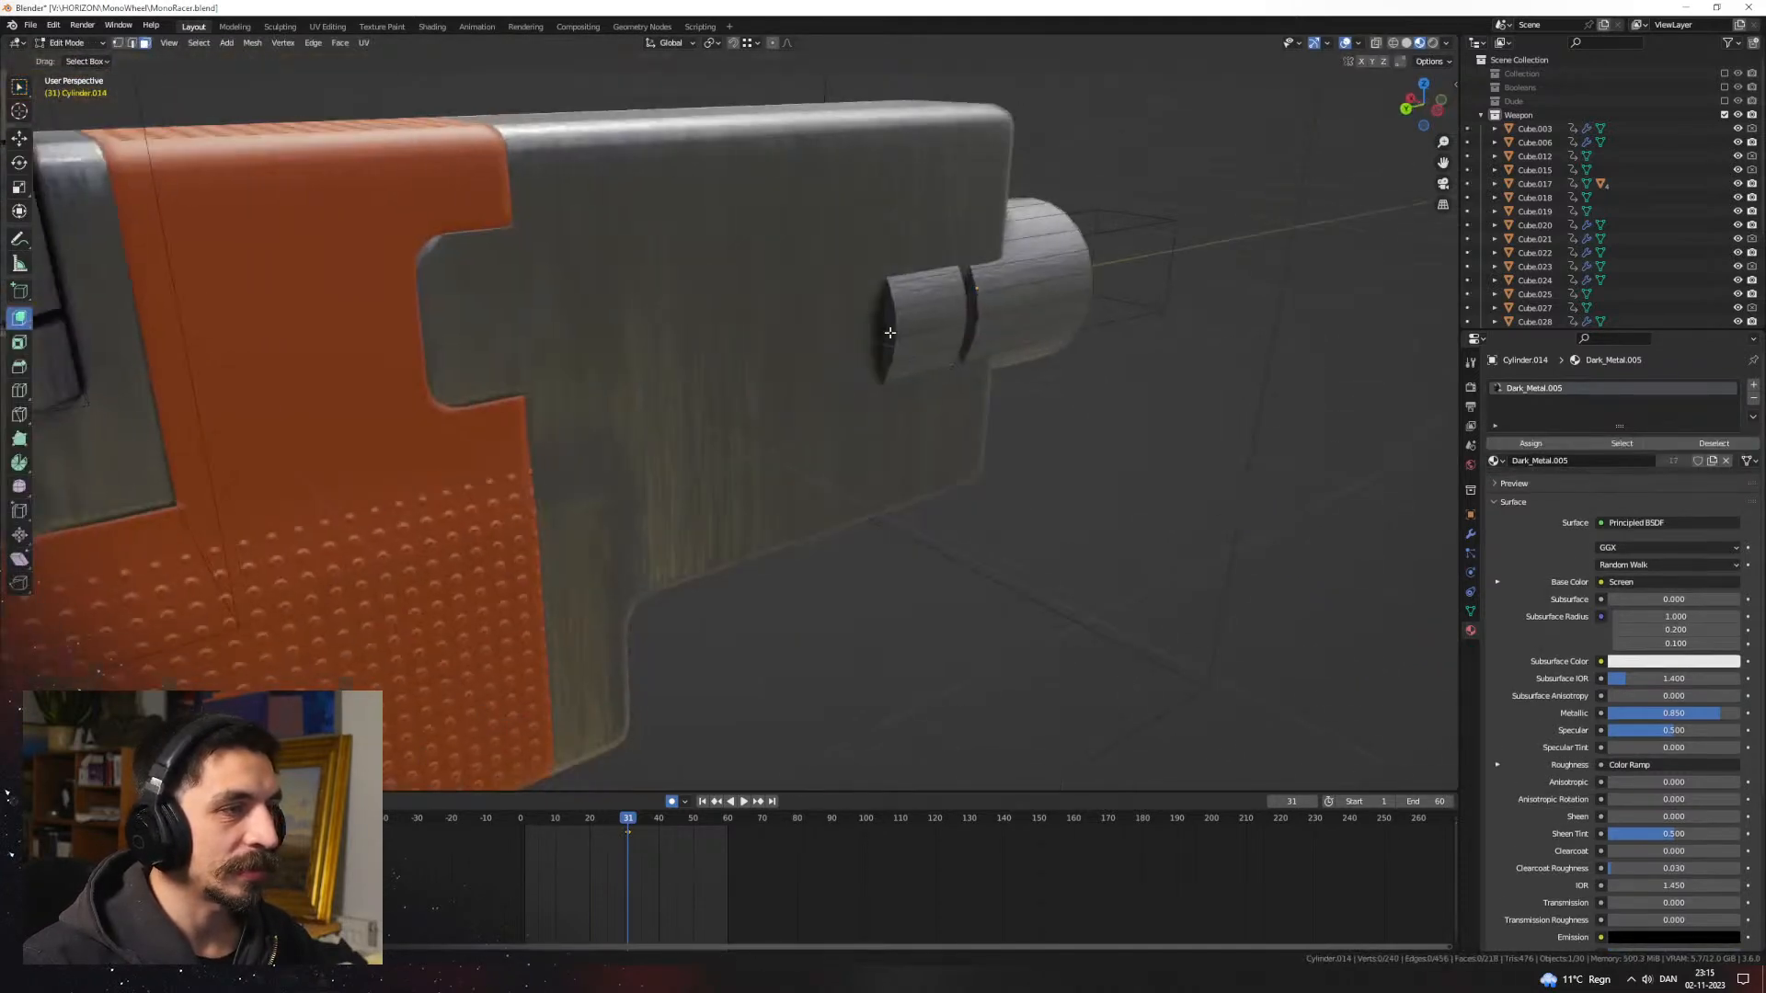
left_click(893, 332)
key("e")
left_click(683, 373)
key("Tab")
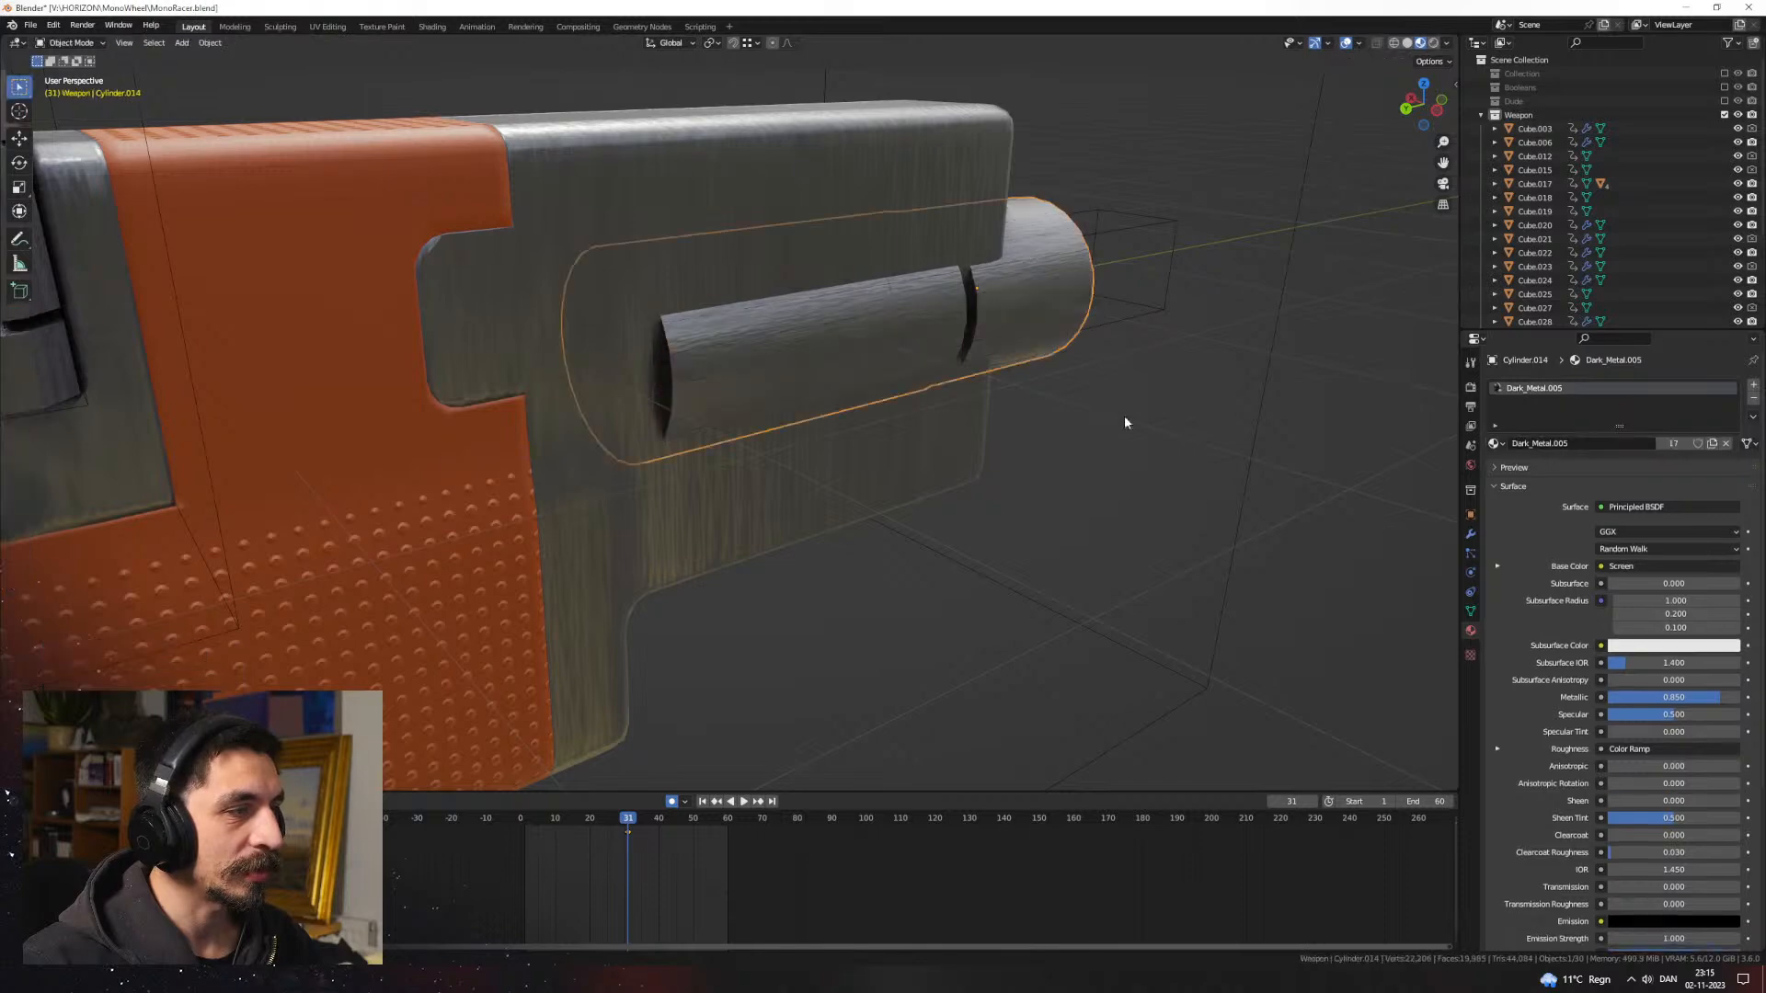
Step: Snap the 3D cursor to the muzzle cylinder and add a cube mesh
left_click(1124, 415)
scroll(1113, 428, "down", 4)
middle_click_drag(1107, 434, 1052, 359)
left_click(856, 359)
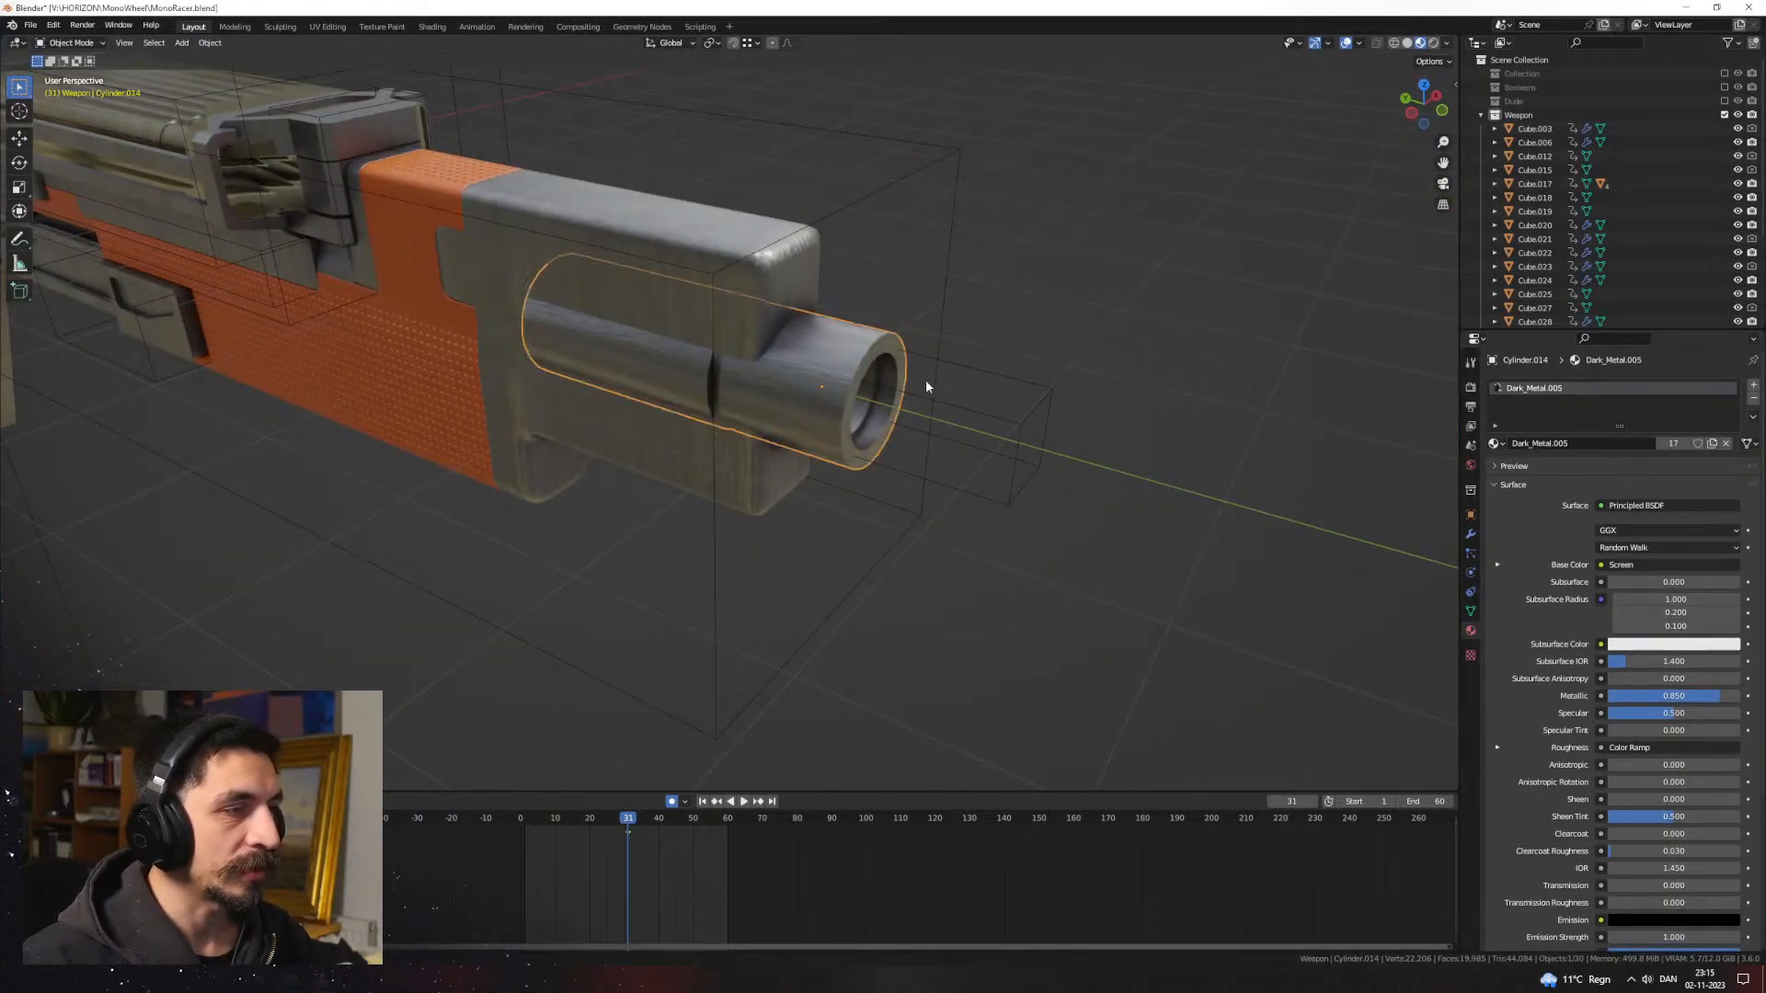
key("shift+s")
left_click(927, 430)
key("shift+a")
mouse_move(938, 424)
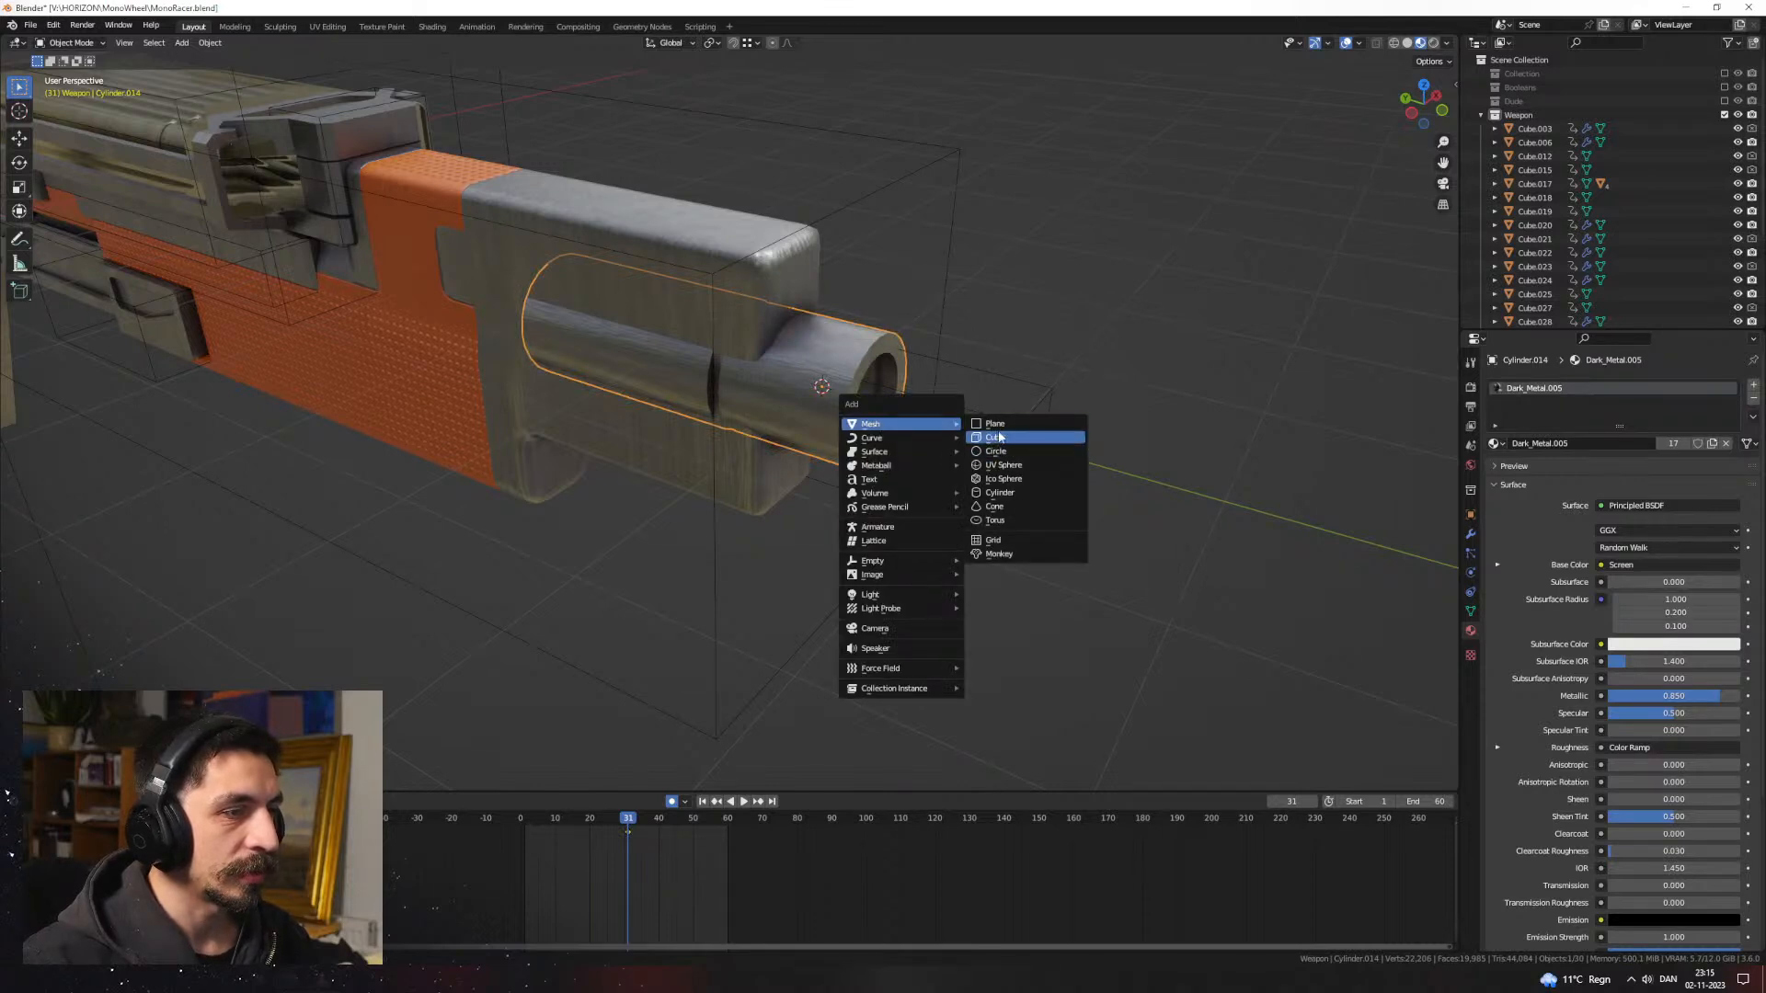
left_click(994, 437)
Step: Scale the cube down to a small block and place it just above the muzzle ring in front view
key("s")
key("KP_1")
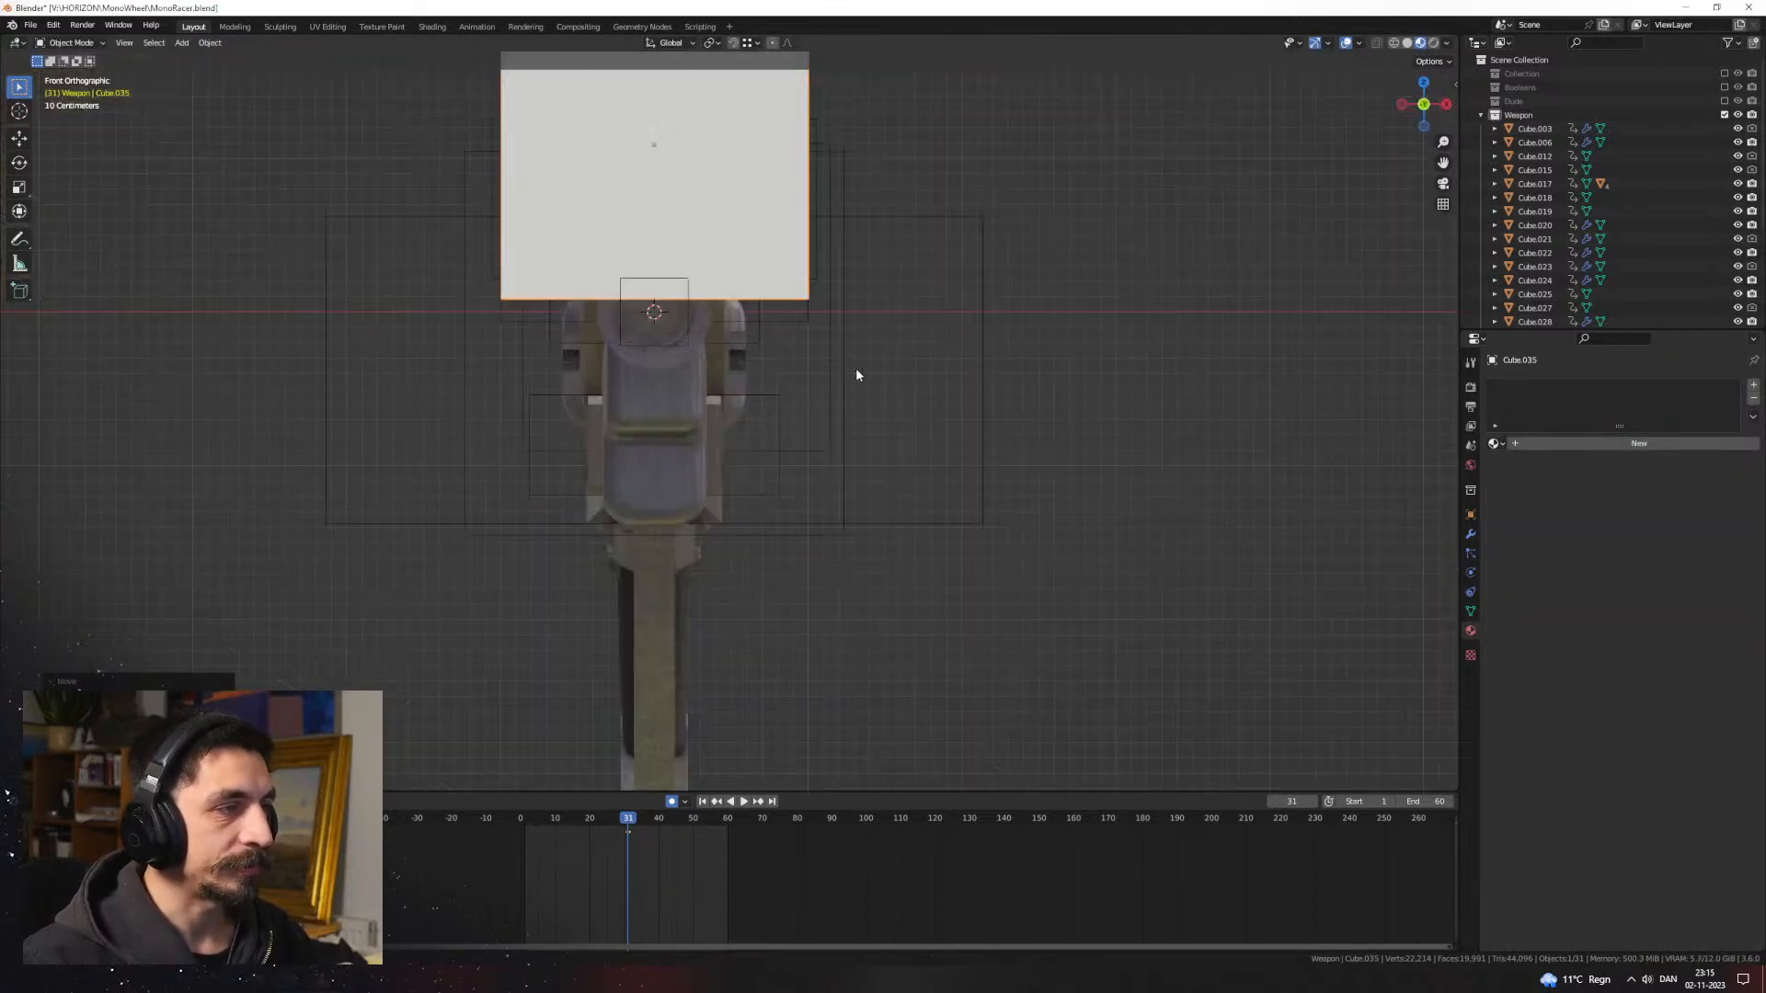
middle_click_drag(859, 374, 932, 467, "shift")
scroll(938, 471, "up", 2)
key("g")
key("z")
left_click(930, 448)
key("Tab")
key("s")
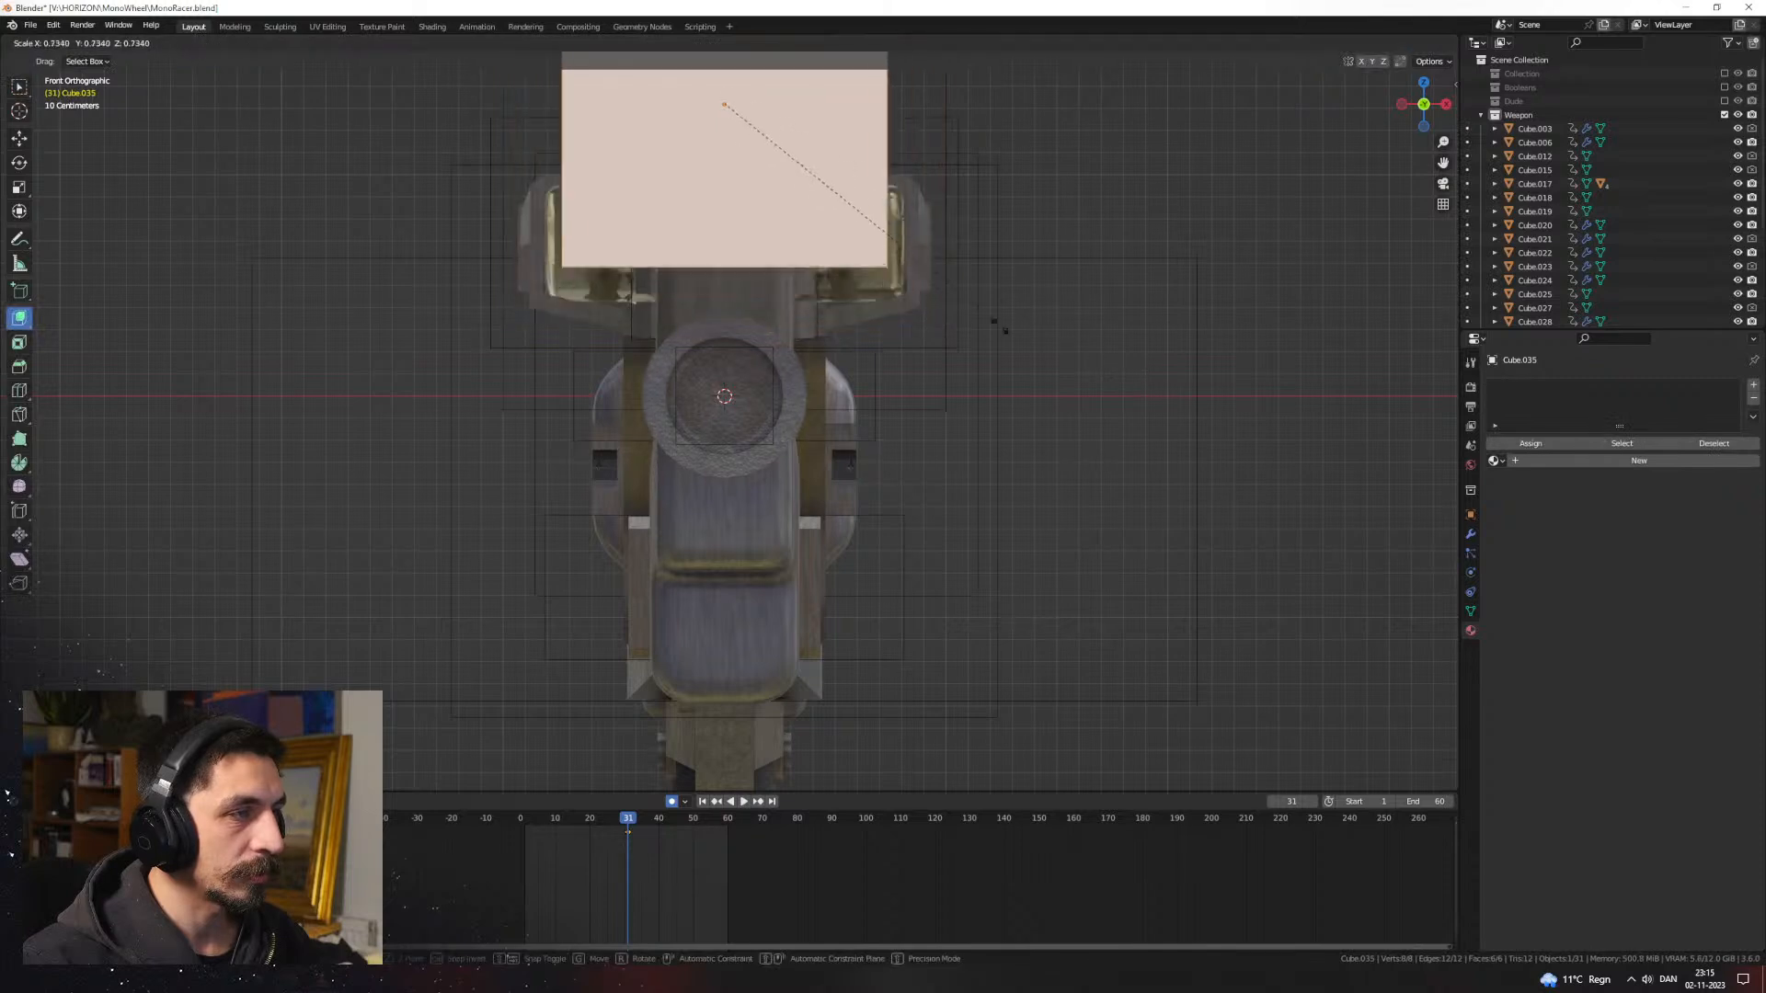
left_click(802, 349)
key("g")
key("z")
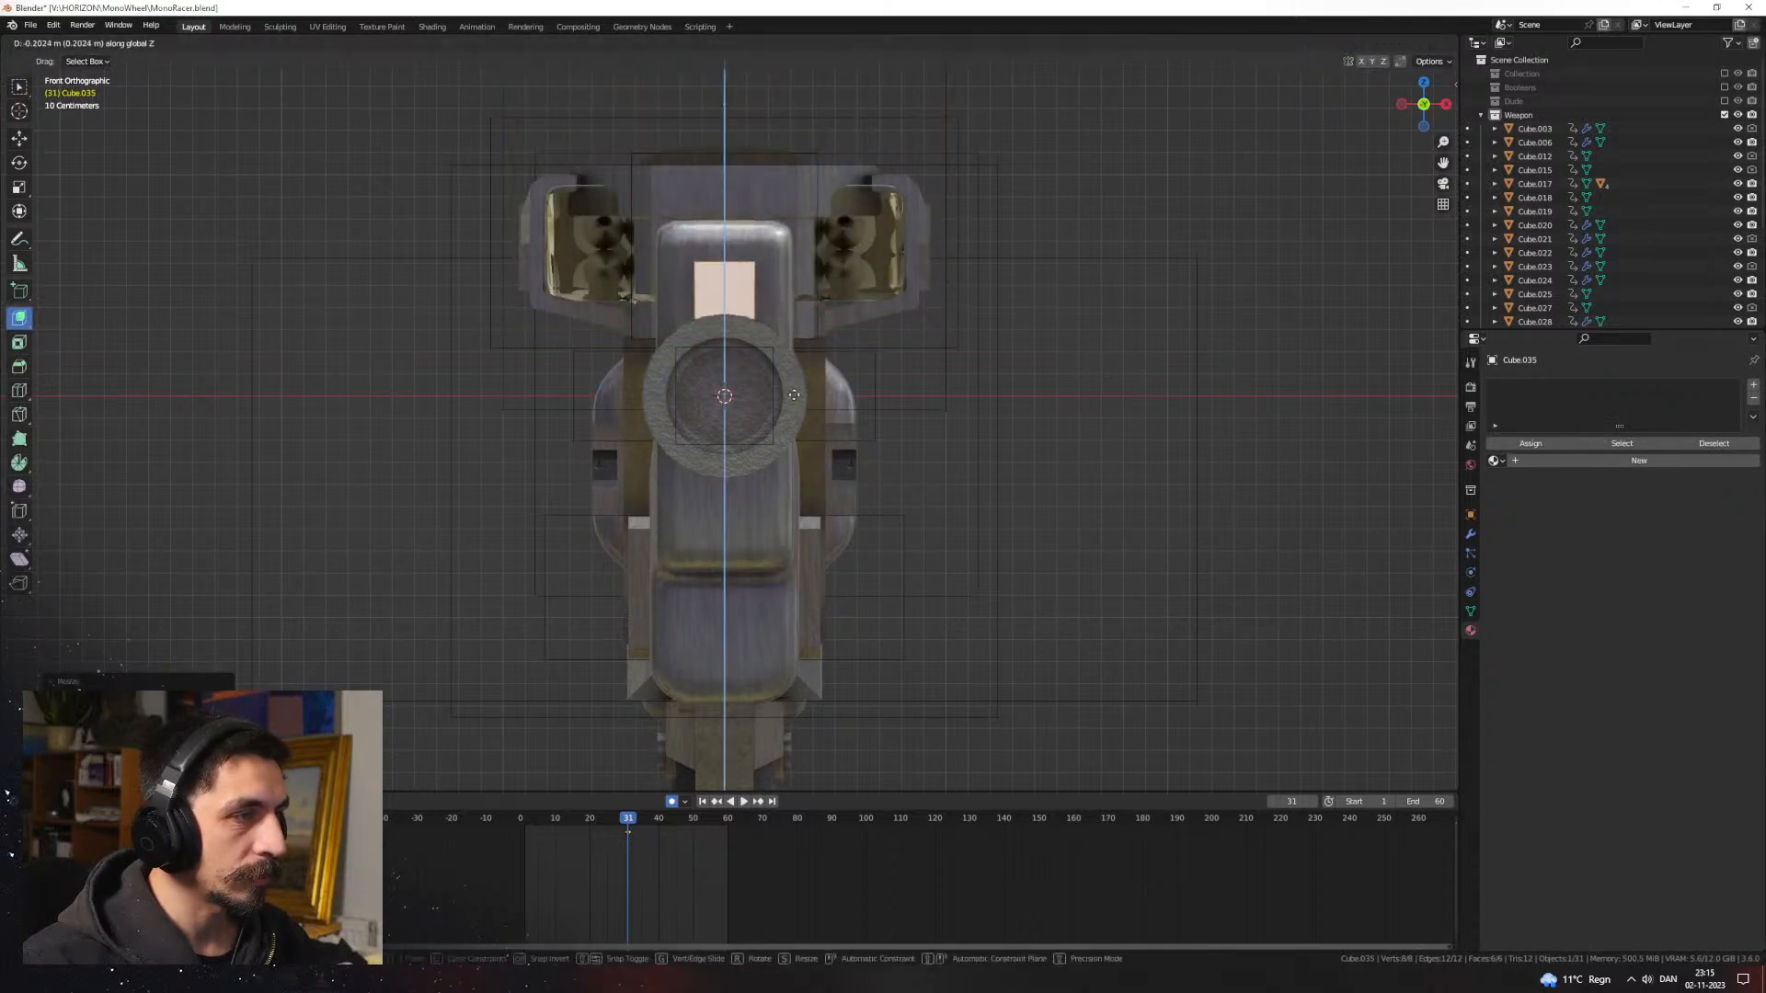
left_click(803, 396)
Step: Move the small block along Y to the muzzle's front edge and adjust its height over the rim
middle_click_drag(803, 395, 859, 417)
key("g")
key("x")
key("y")
left_click(1021, 488)
scroll(859, 418, "up", 3)
key("g")
key("z")
left_click(862, 425)
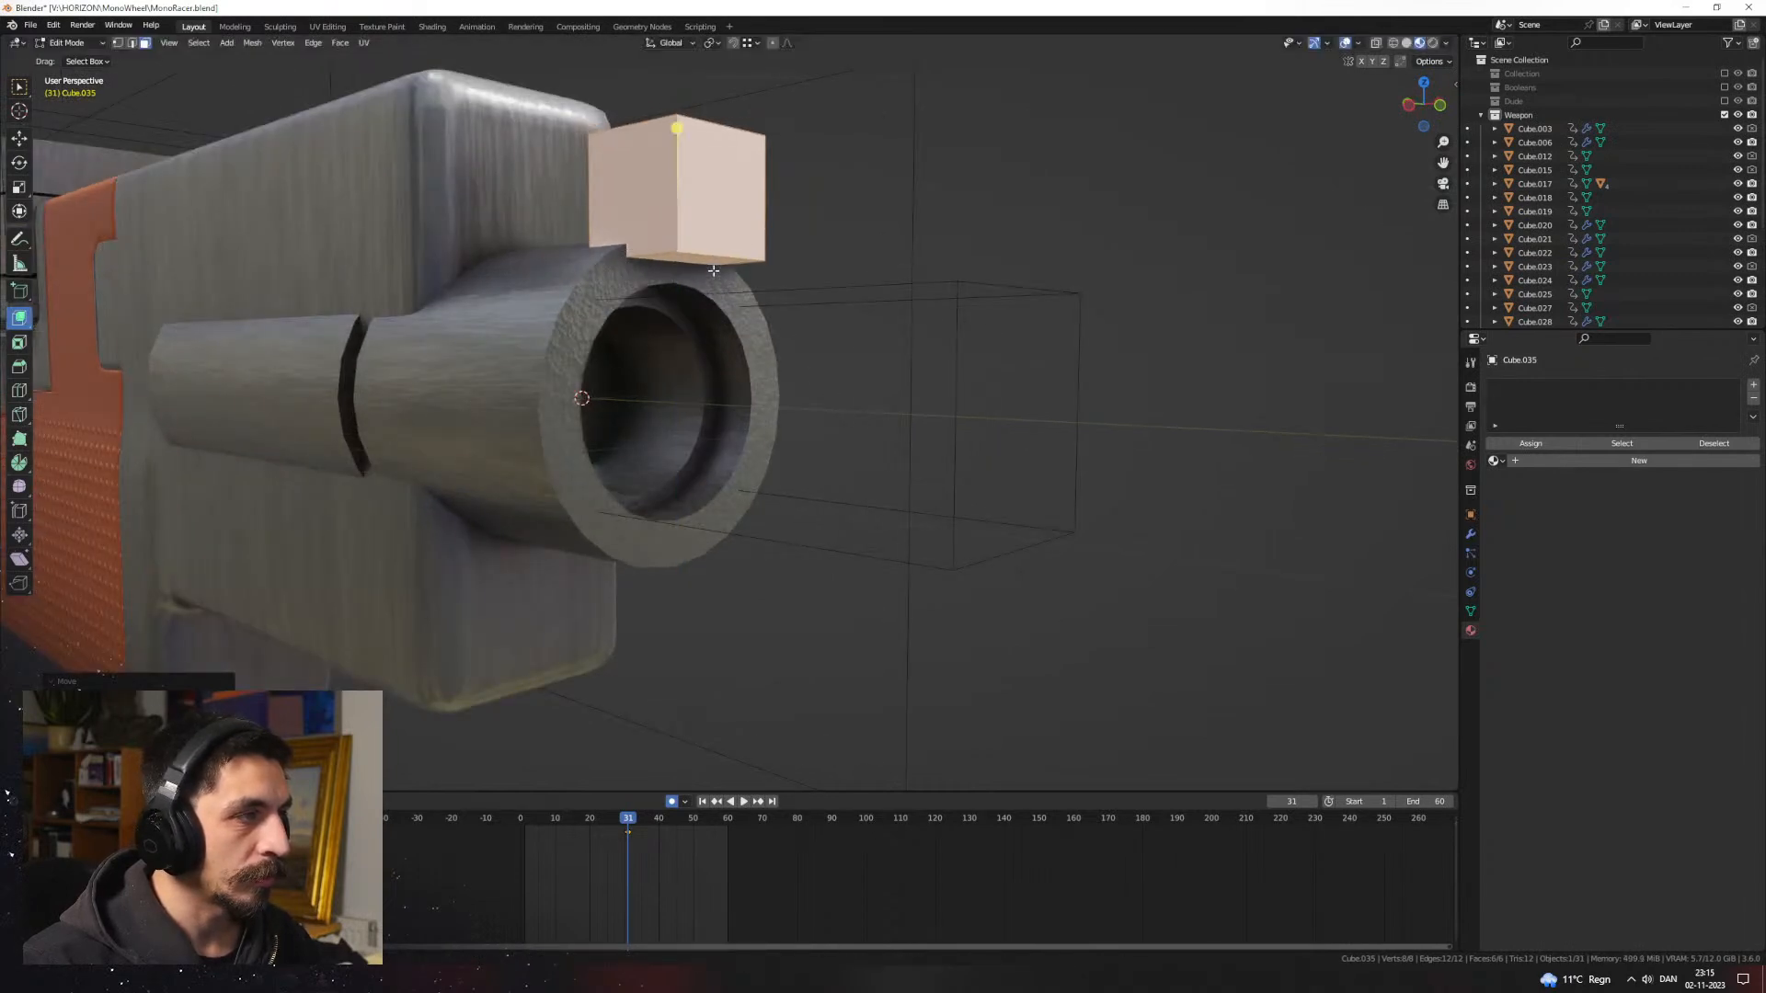
Step: Add a centred loop cut across the block and lower the underside of its front half into the muzzle rim
middle_click_drag(713, 270, 813, 337, "shift")
key("ctrl+r")
left_click(798, 343)
right_click(798, 343)
key("alt+a")
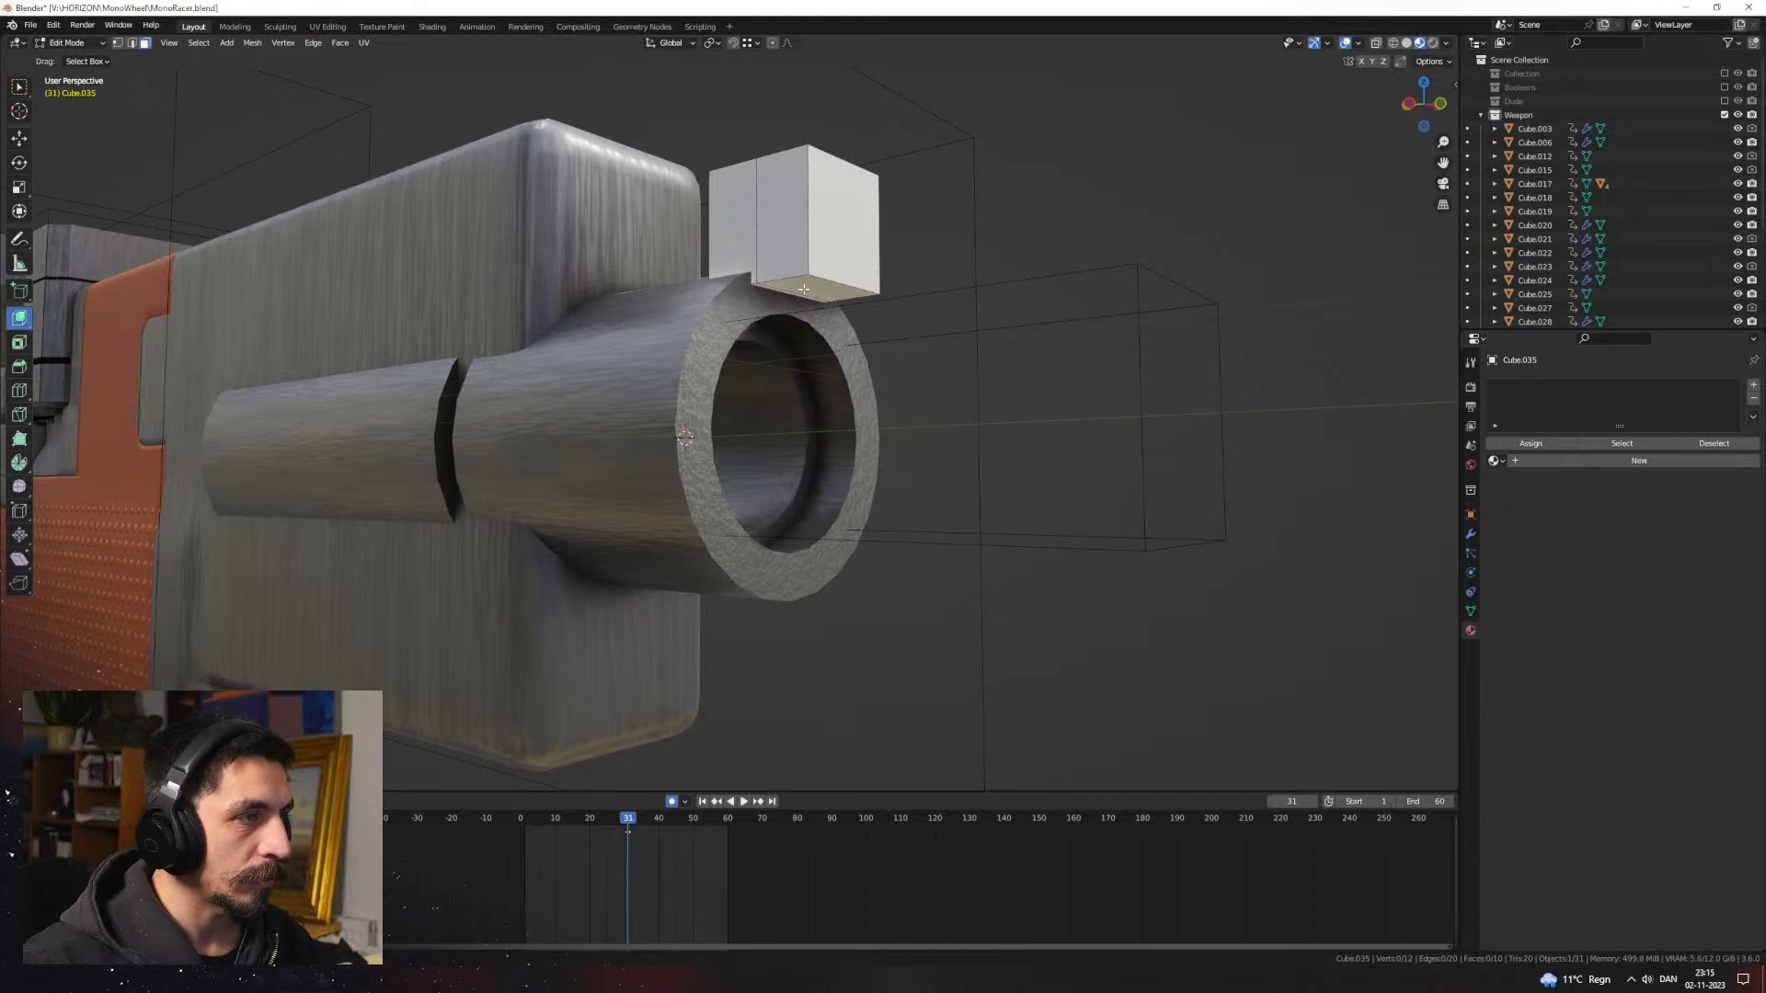
left_click(812, 287)
middle_click_drag(813, 287, 965, 383)
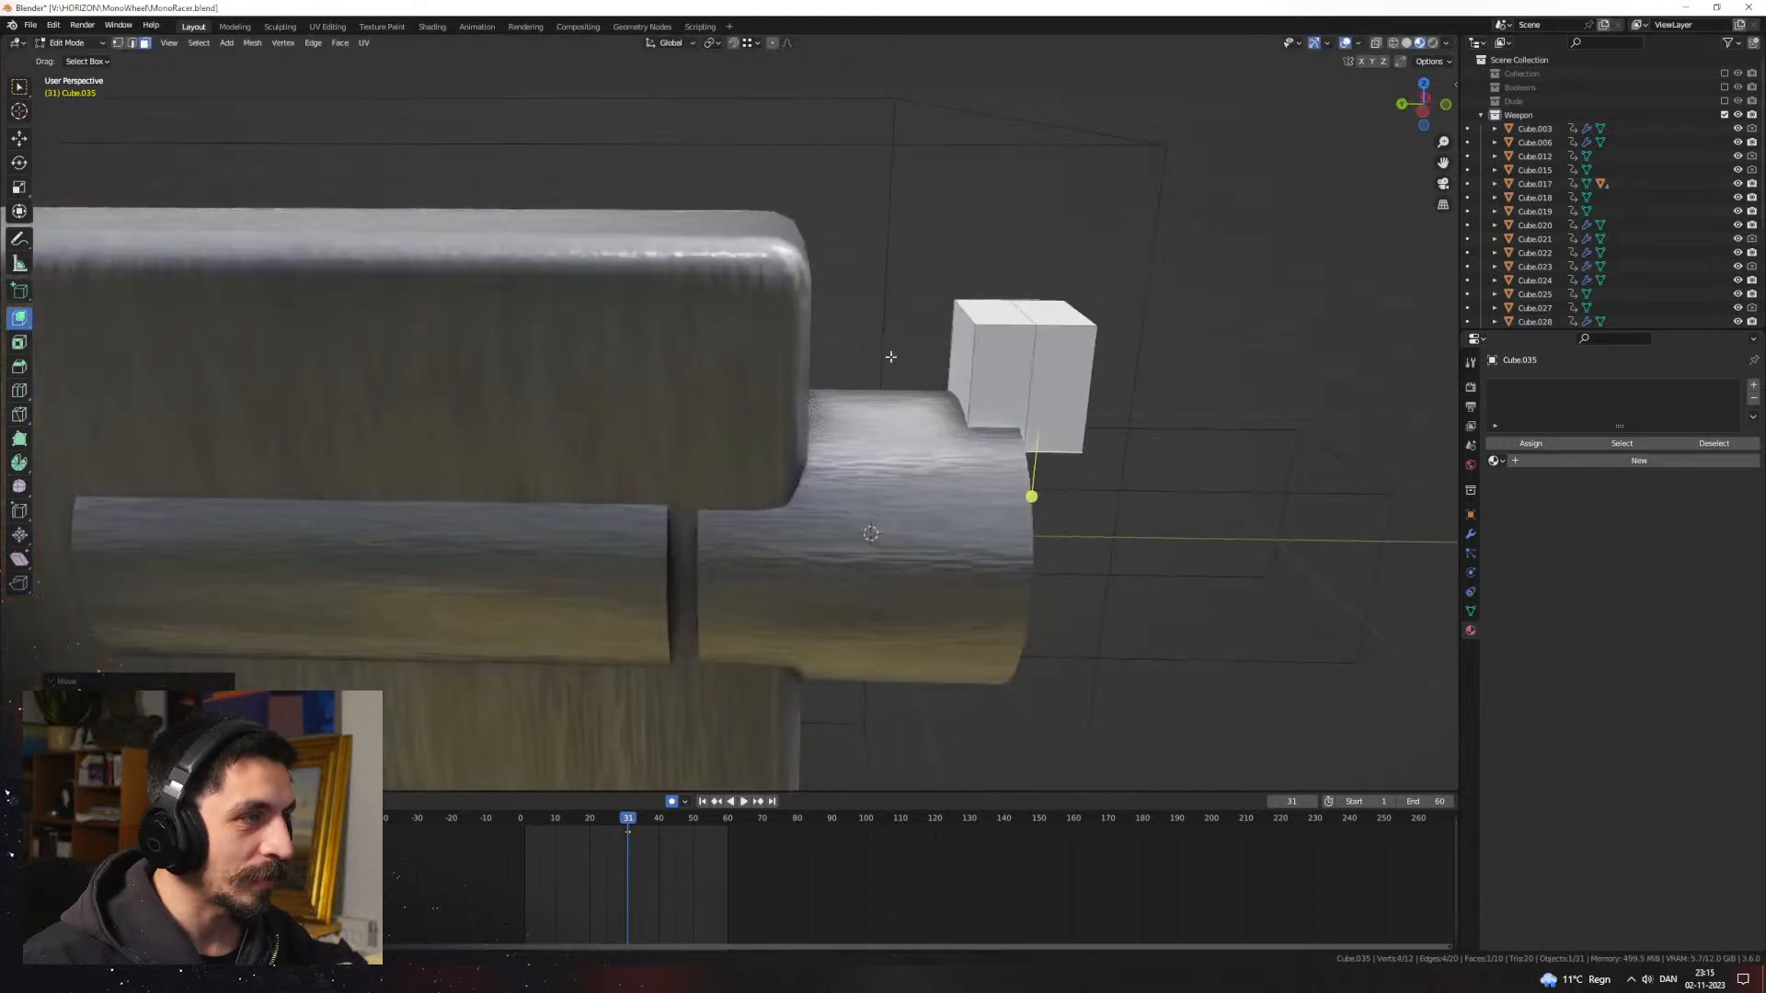
Step: Extrude the block's rear face backward, duplicate that face about 0.1 m behind along Y and extrude the copy into a long bar
key("e")
left_click(954, 382)
key("shift+d")
key("x")
key("y")
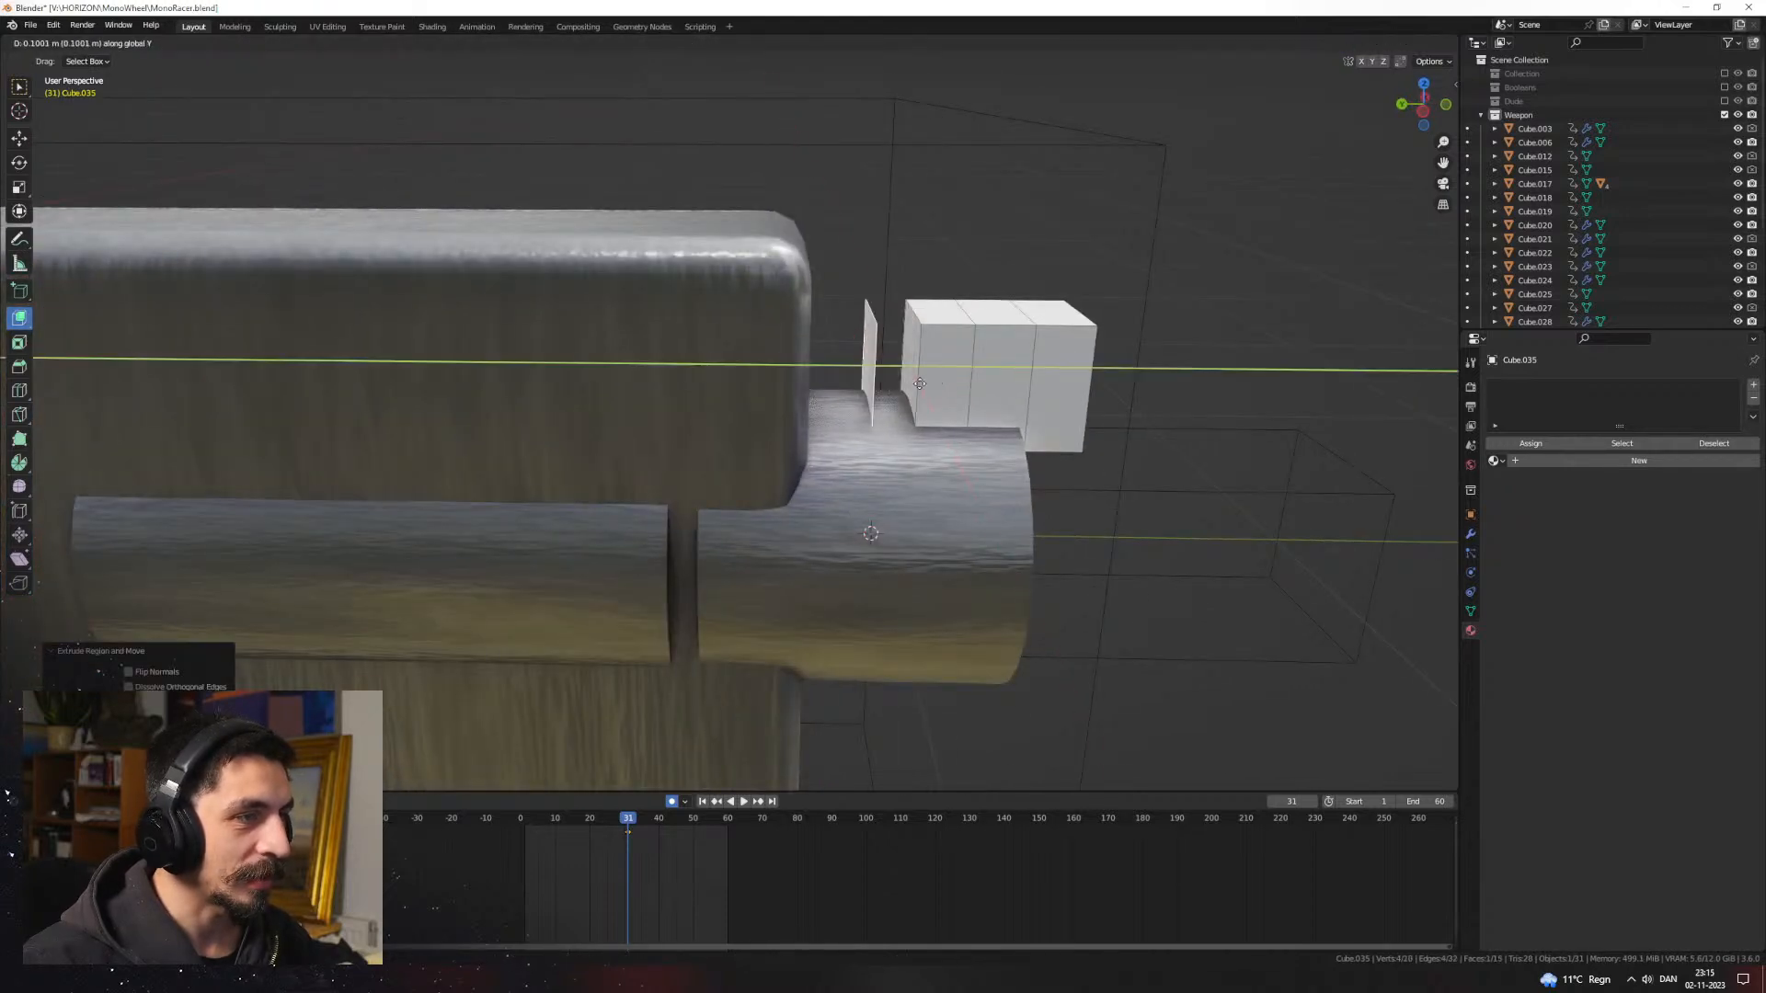
left_click(913, 387)
key("e")
left_click(258, 386)
key("Tab")
Step: Narrow the whole block-and-bar cutter along the X axis
scroll(1106, 412, "down", 2)
middle_click_drag(1105, 412, 1002, 458)
key("Tab")
key("a")
key("s")
key("x")
left_click(876, 408)
key("Tab")
Step: Bevel the outer edge loop at the muzzle cylinder's front end
scroll(1011, 459, "up", 1)
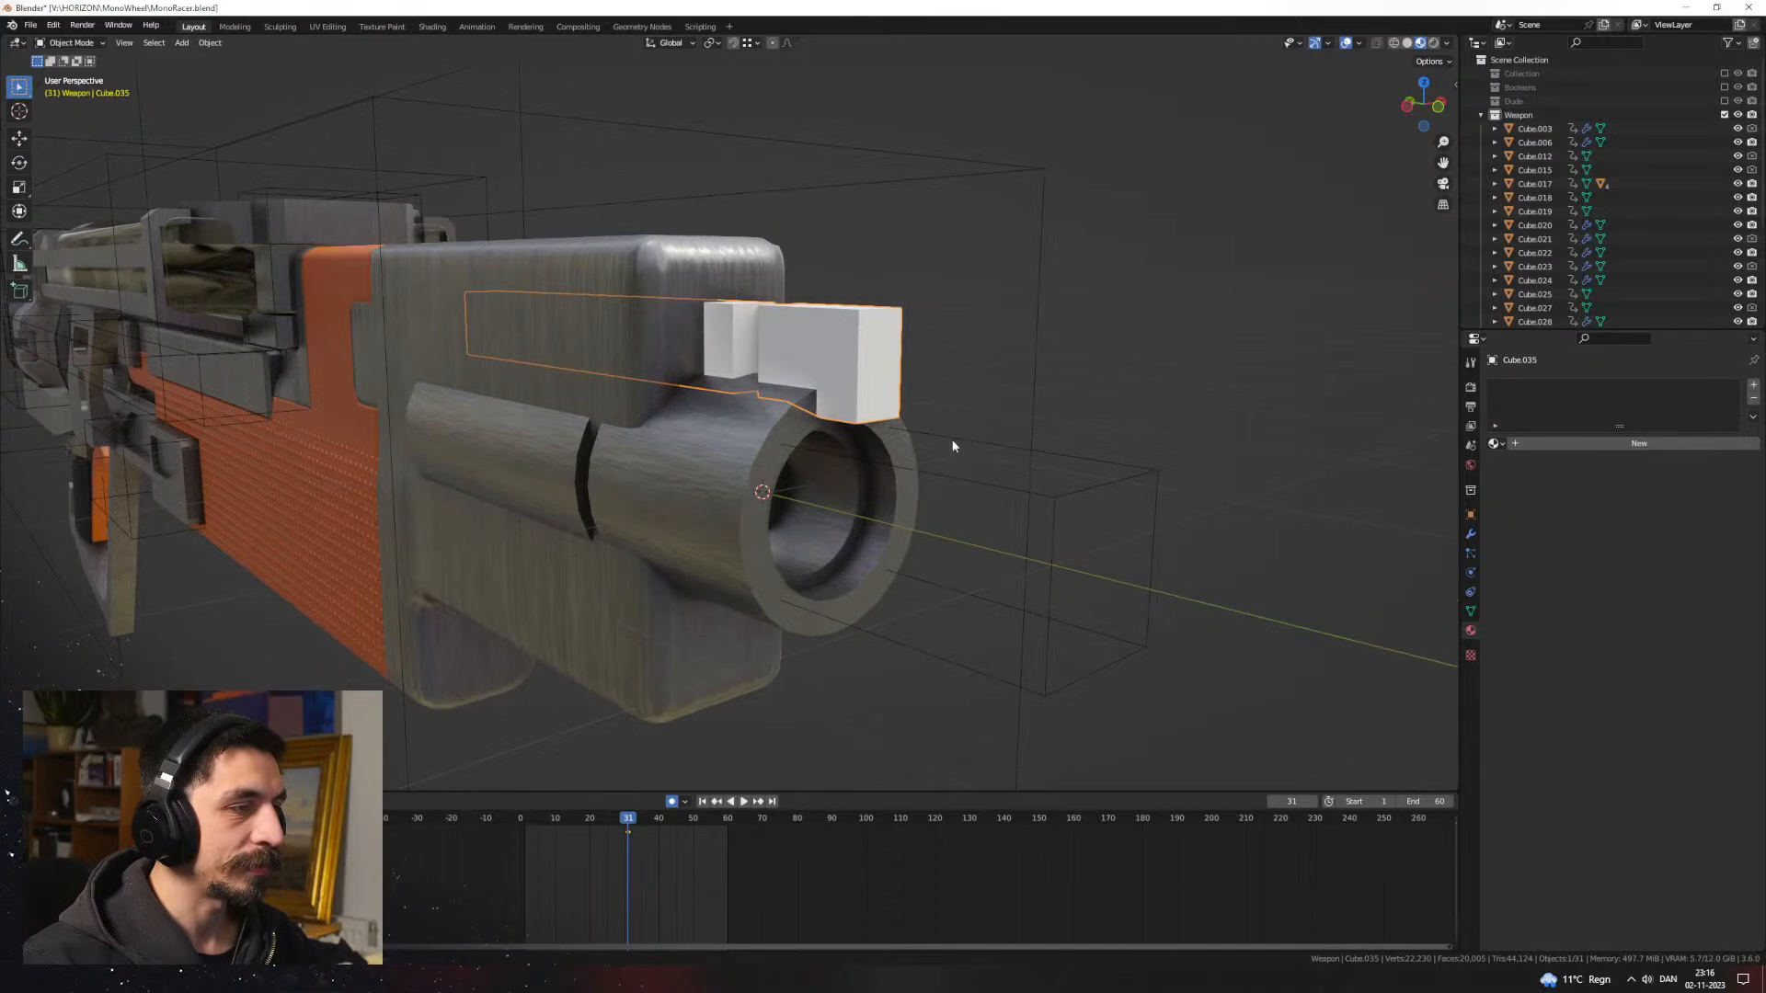
left_click(774, 430)
key("Tab")
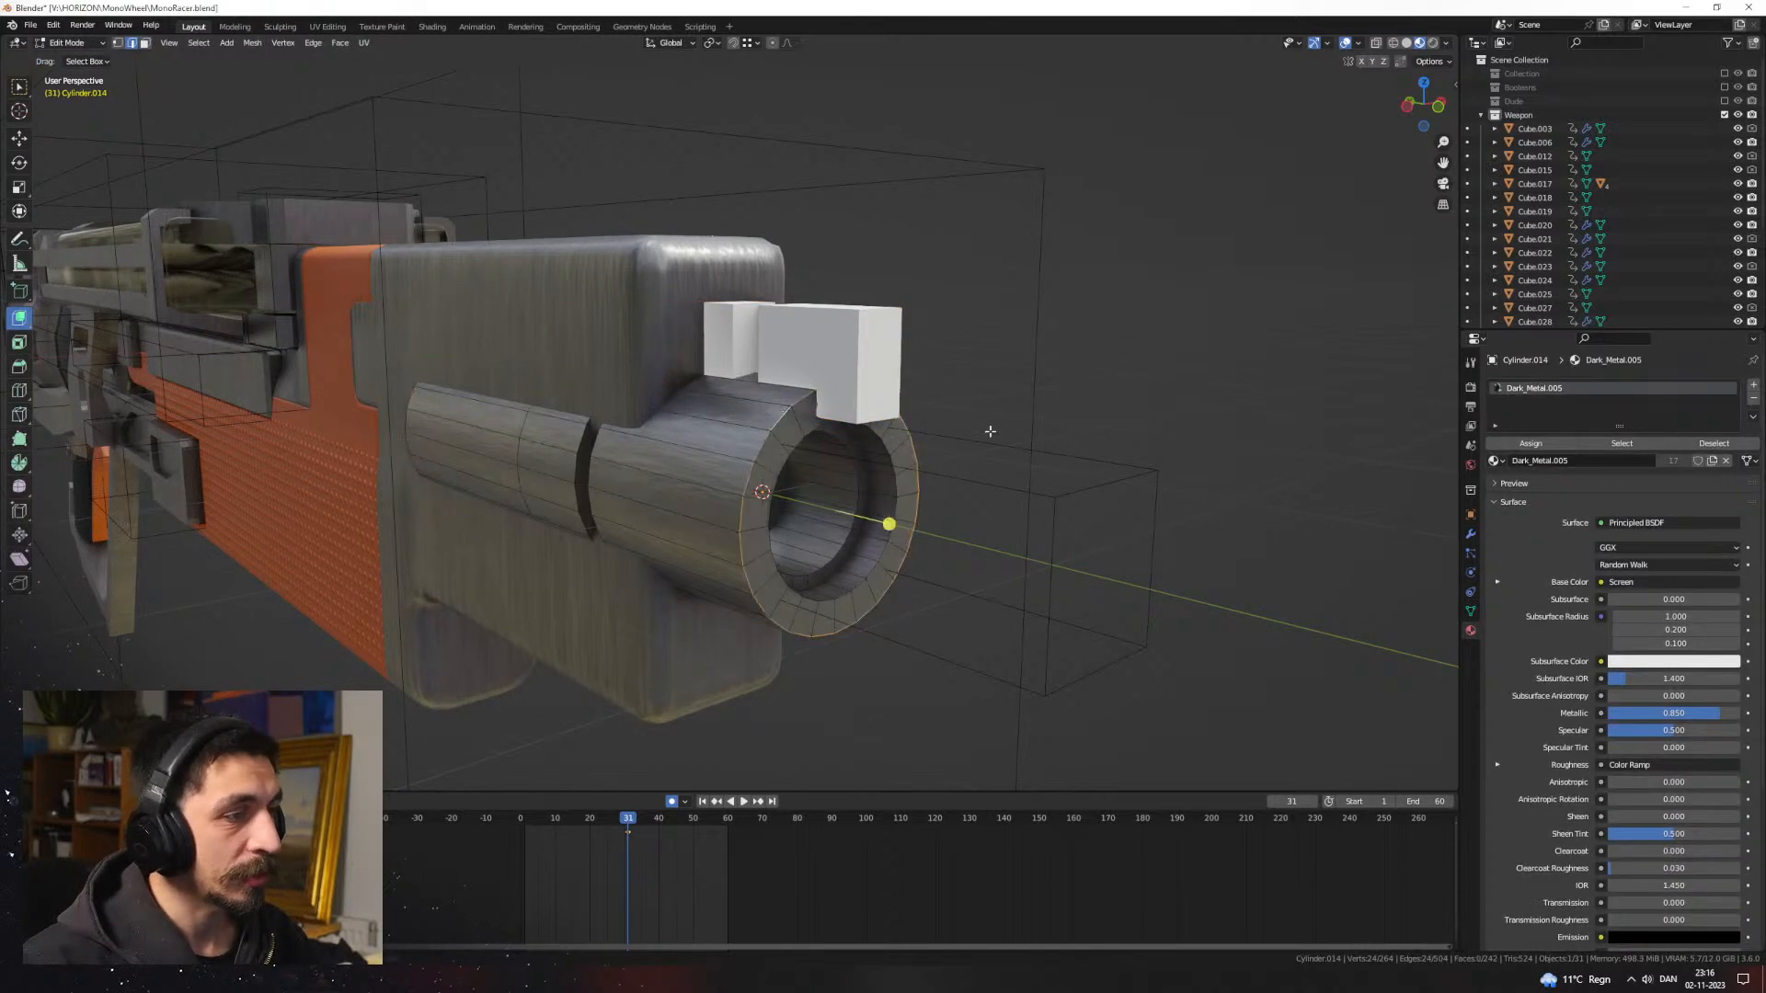
key("ctrl+b")
left_click(999, 436)
key("Tab")
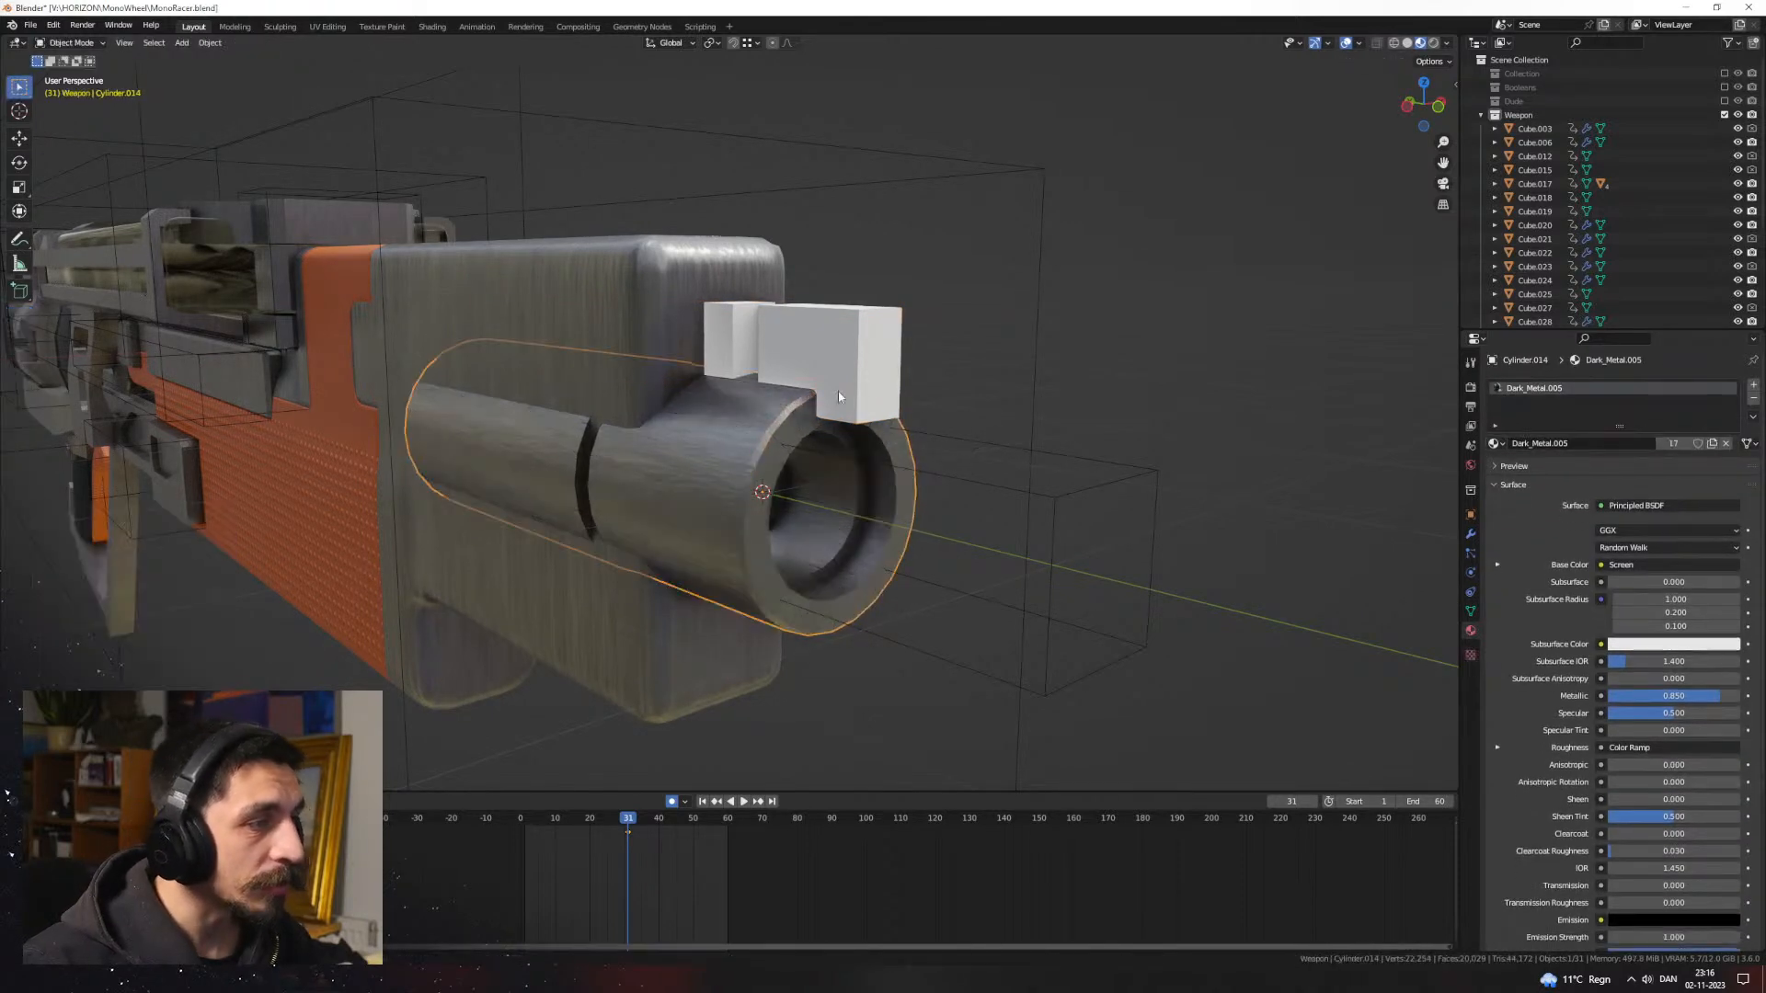
Step: Set the white cutter's origin to the 3D cursor at the muzzle
left_click(900, 402)
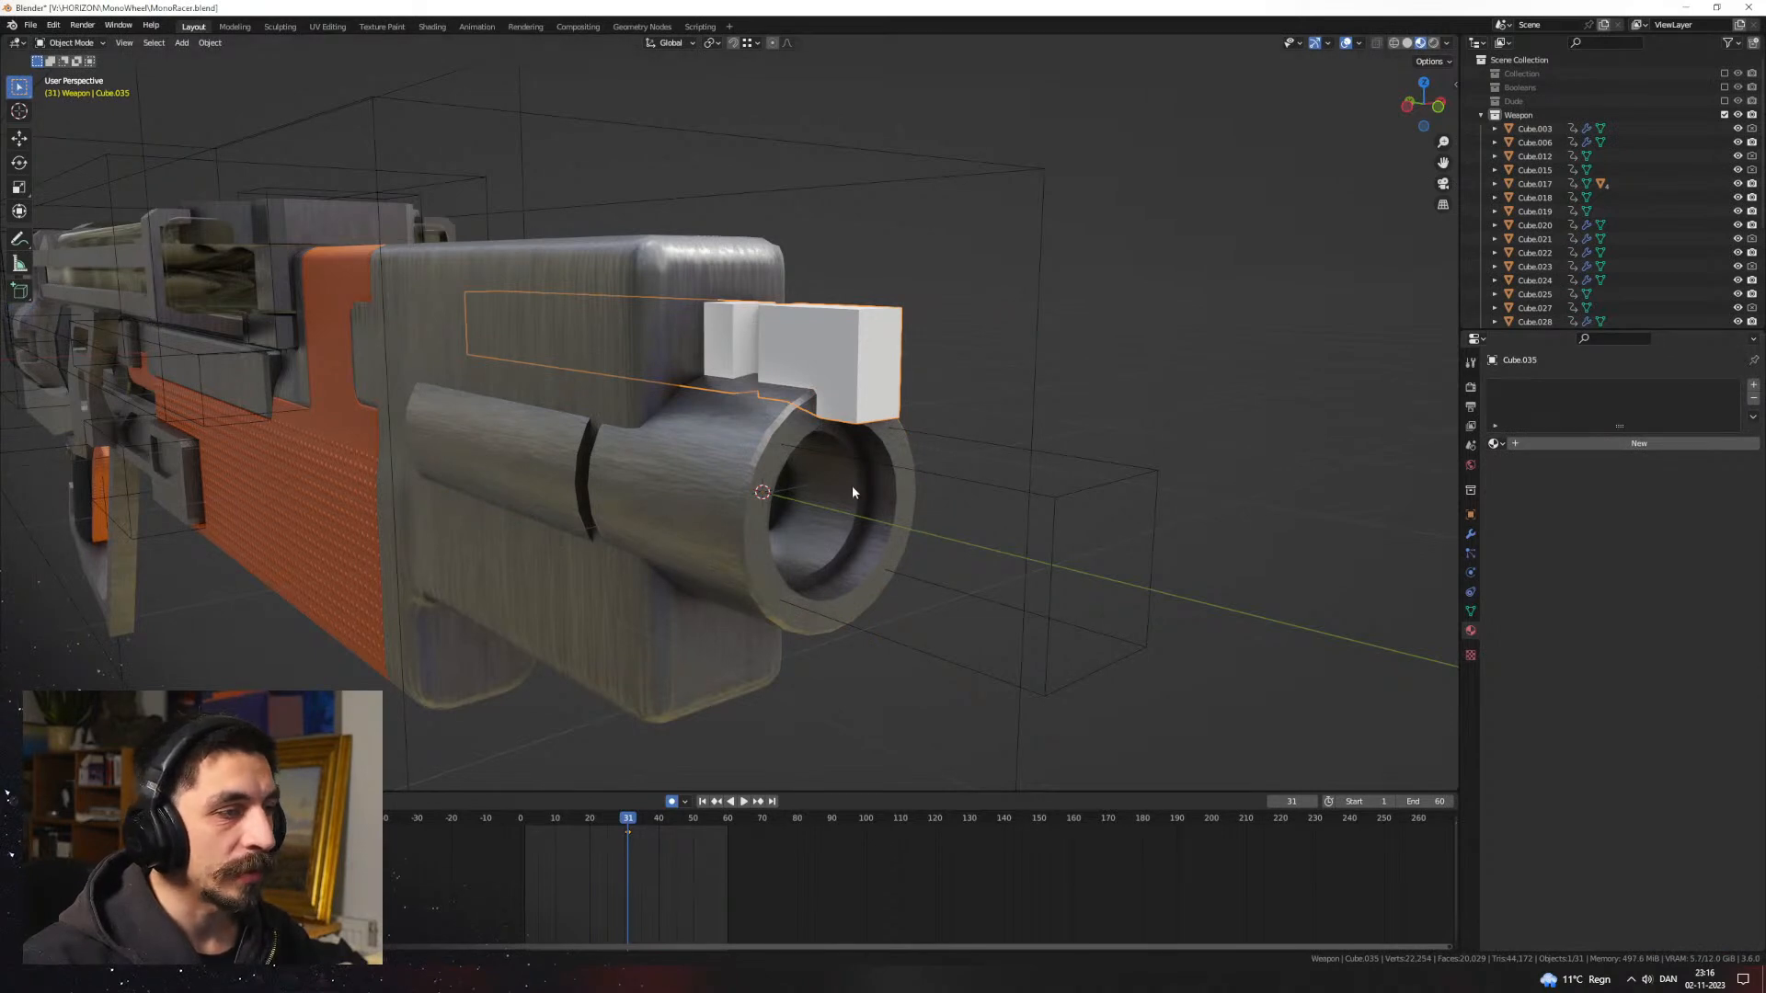
key("shift+a")
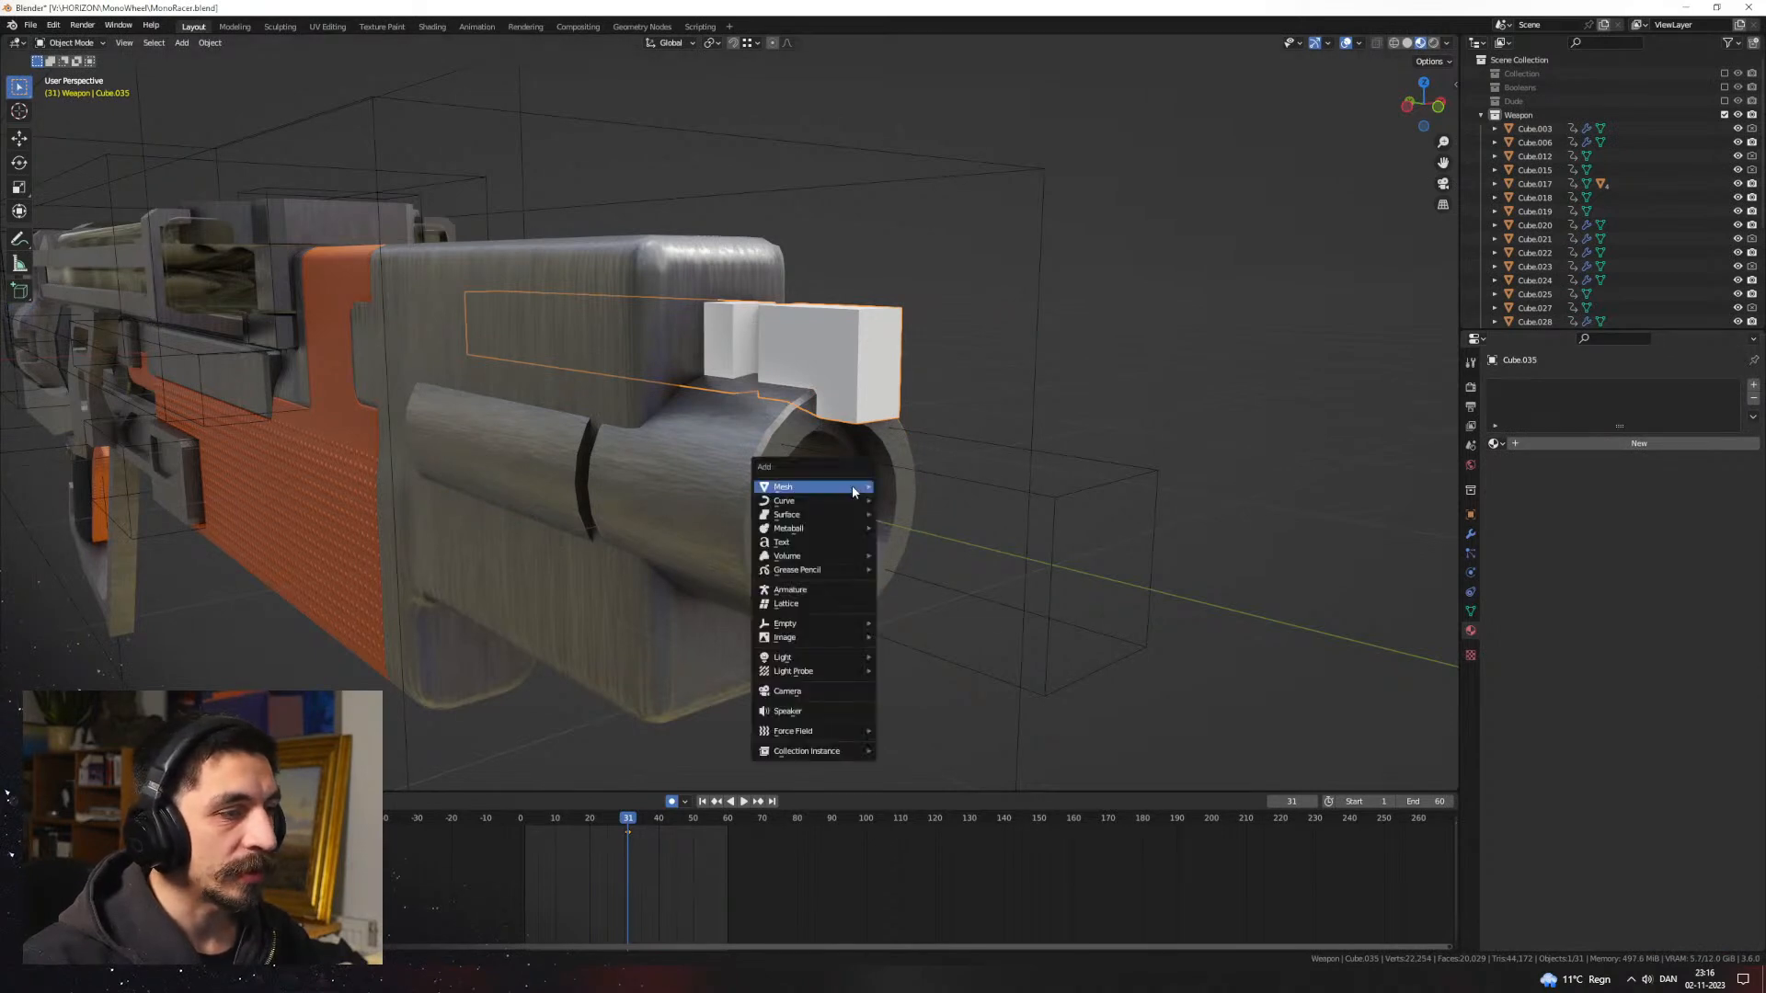
left_click(724, 485)
left_click(883, 394)
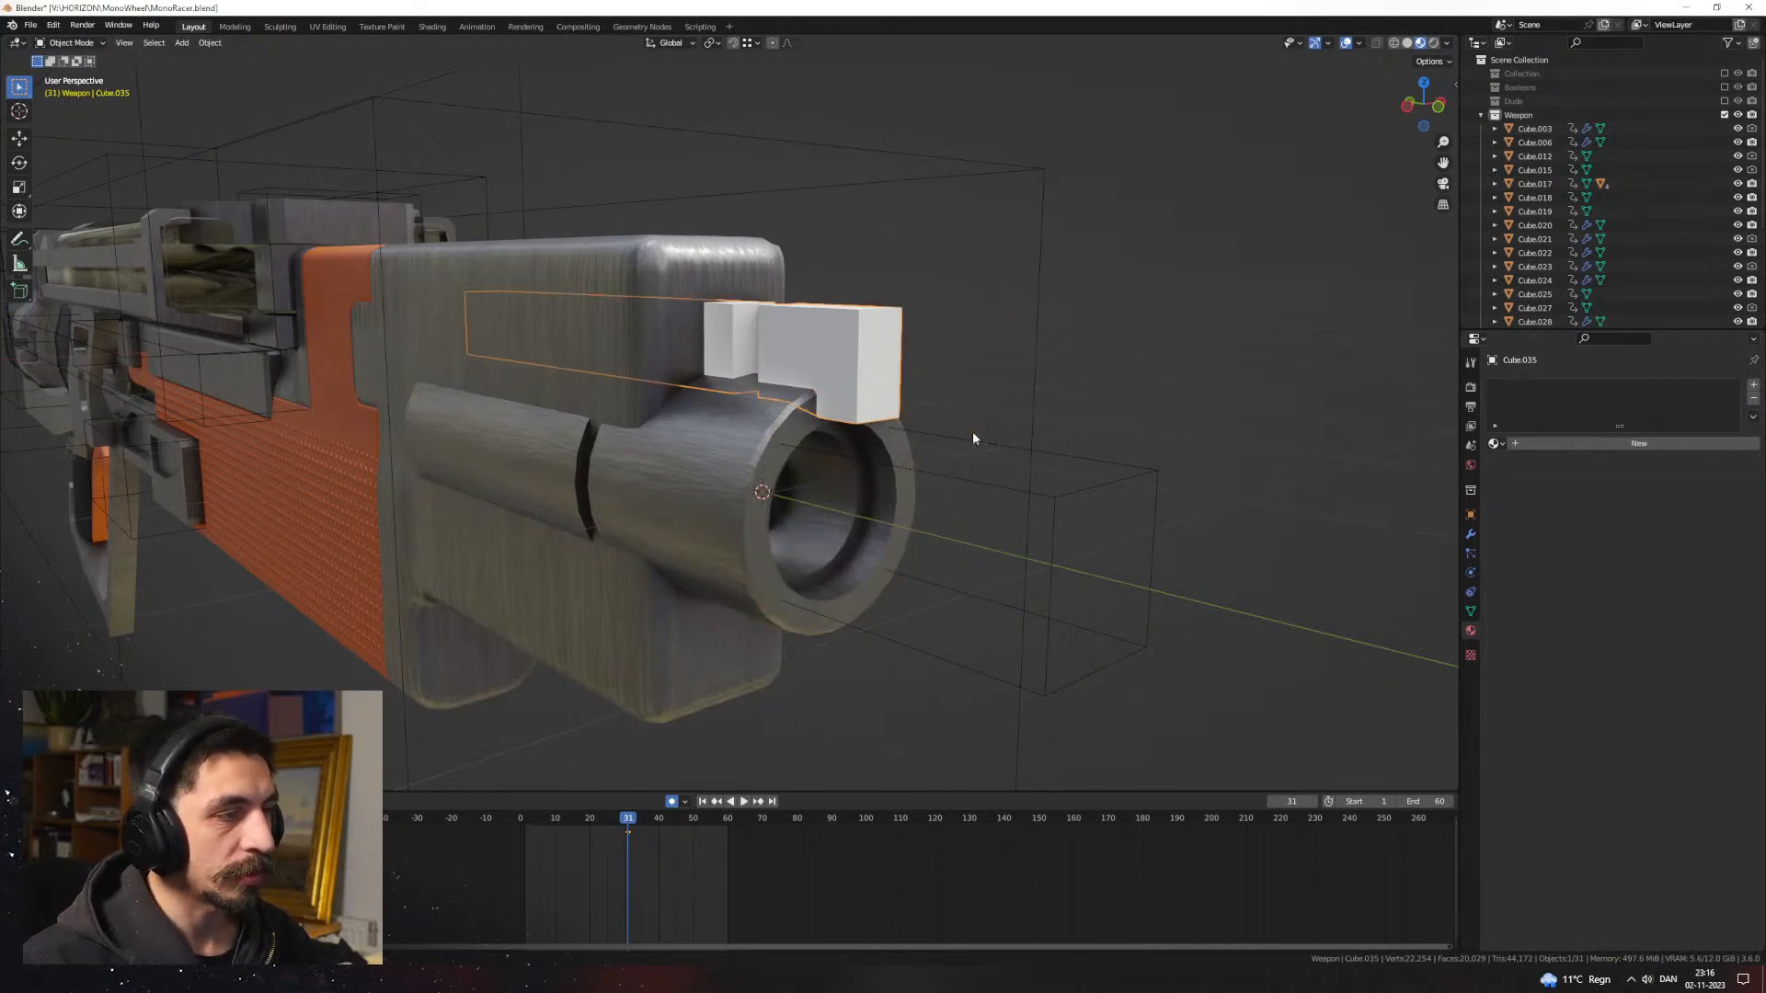
left_click(210, 44)
mouse_move(254, 73)
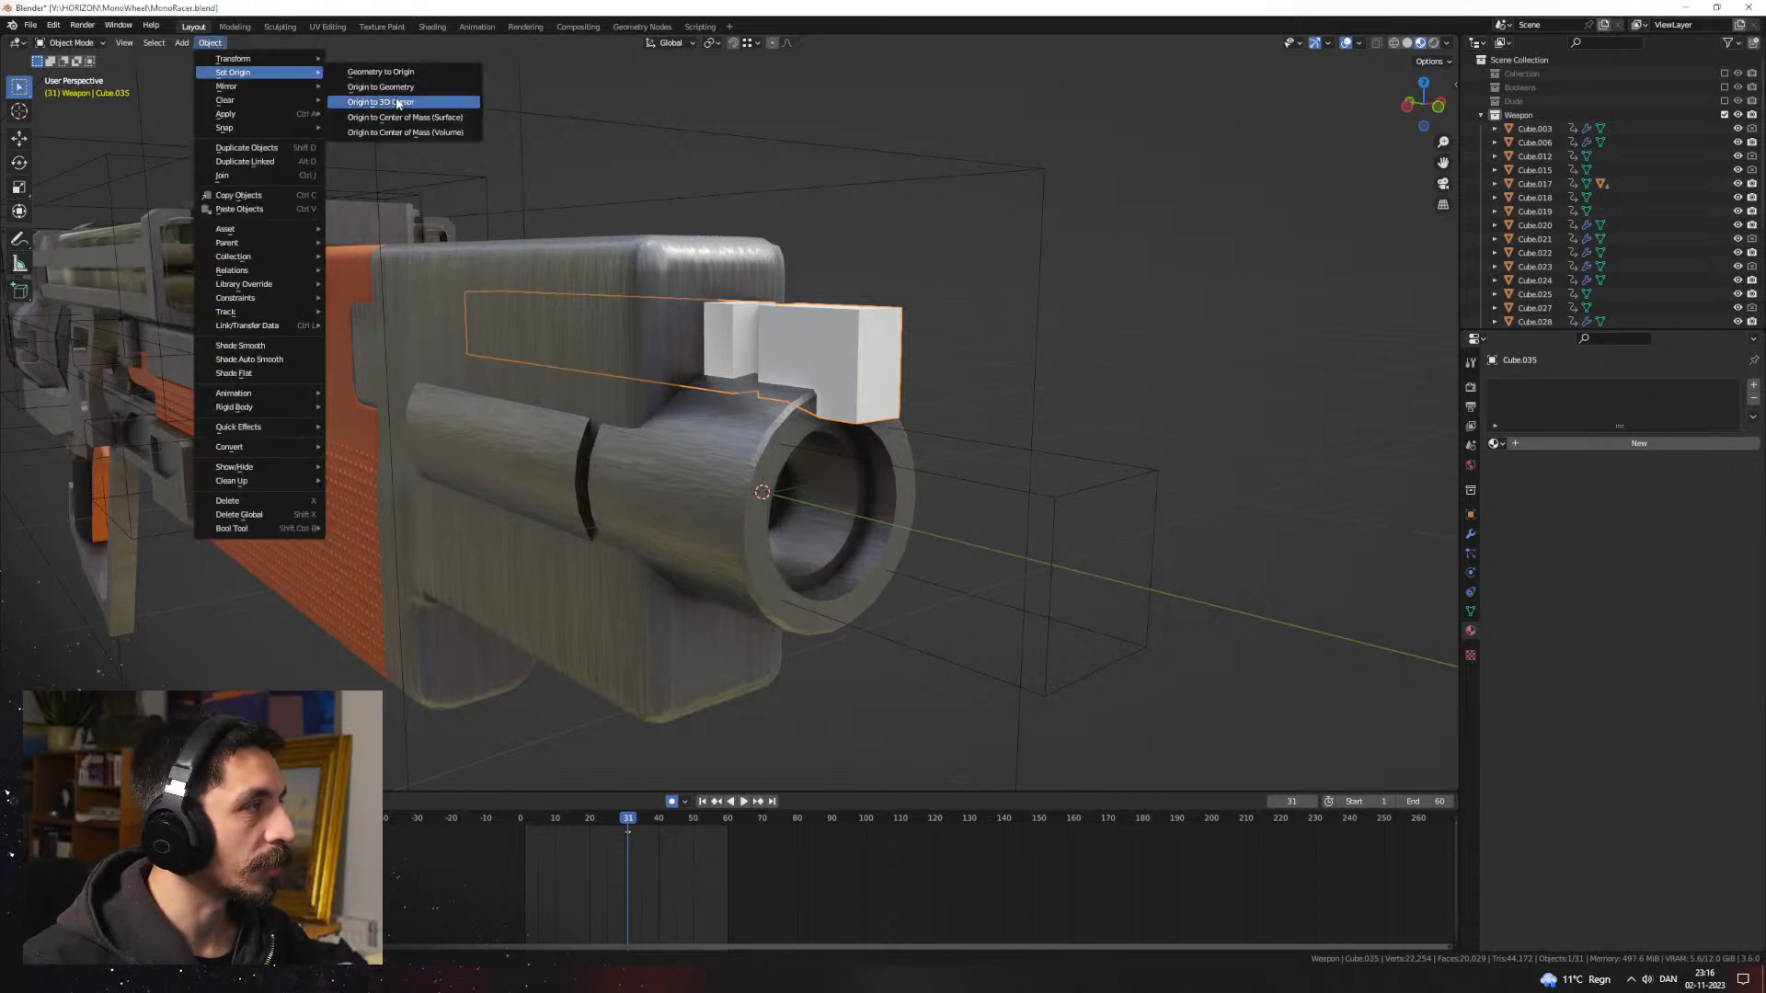
left_click(397, 103)
Step: Add an Array modifier to the cutter, with Relative Offset off and Object Offset set to the muzzle object Cylinder.014
left_click(1471, 532)
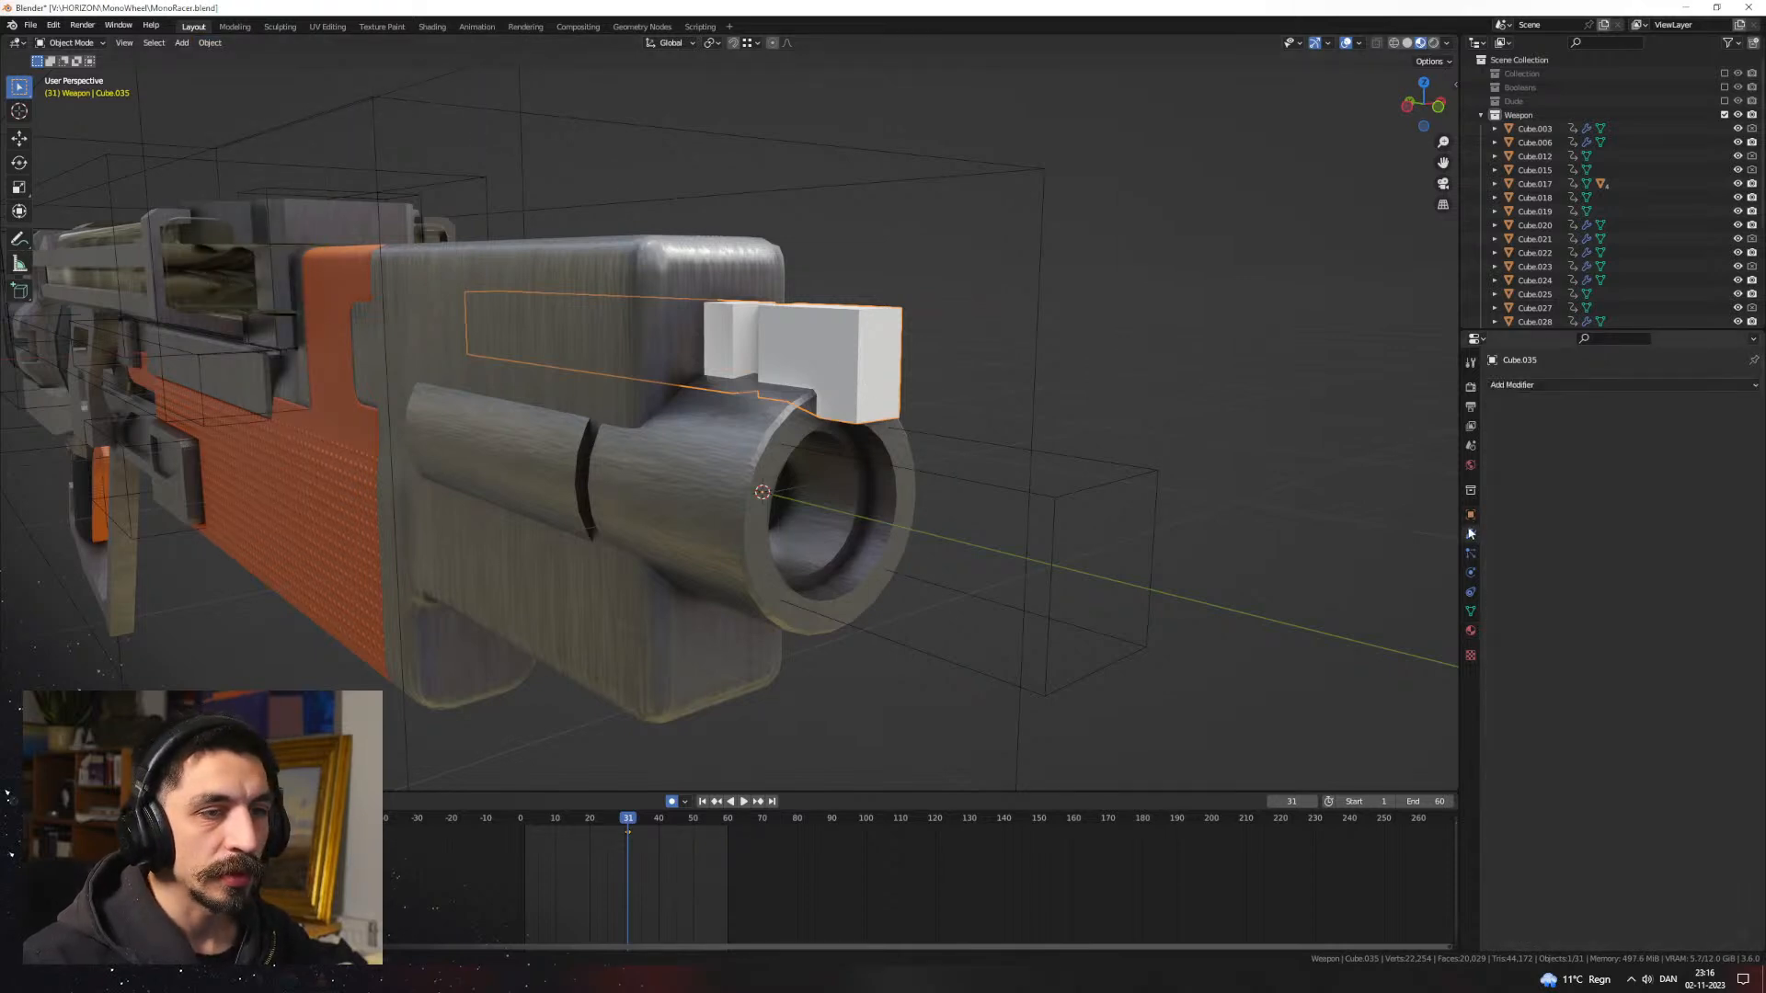
left_click(1516, 384)
left_click(1495, 424)
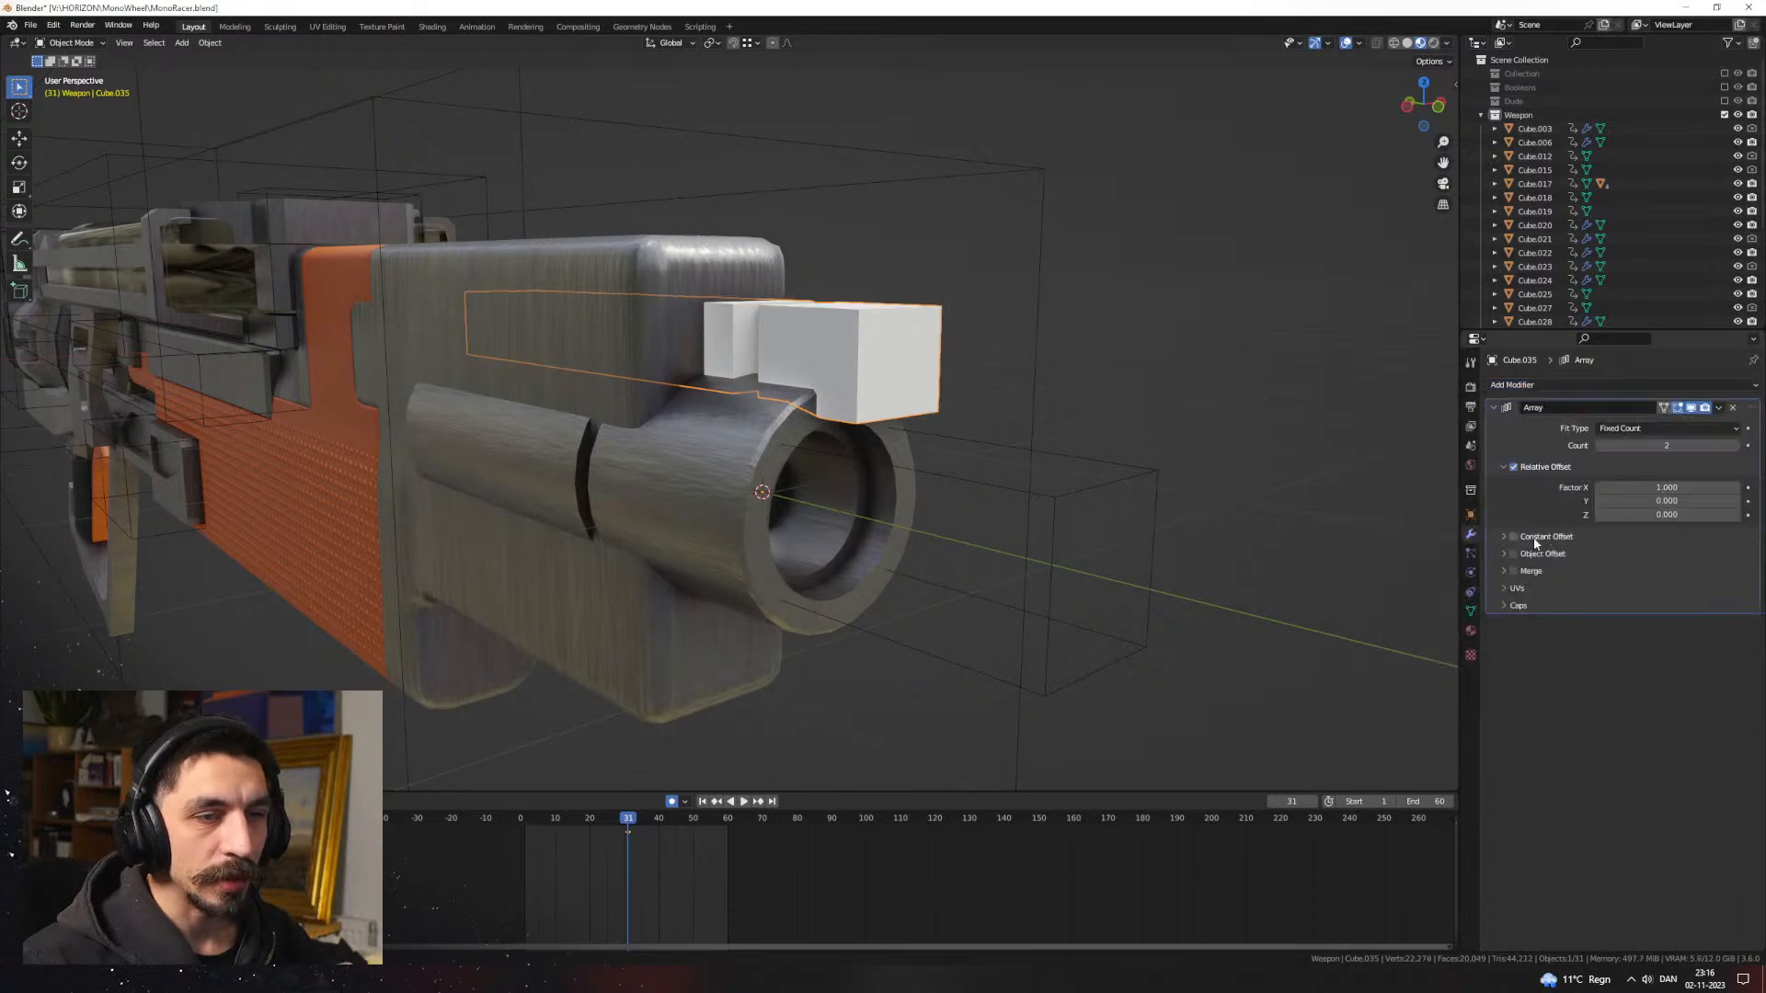
left_click(1517, 553)
left_click(1506, 553)
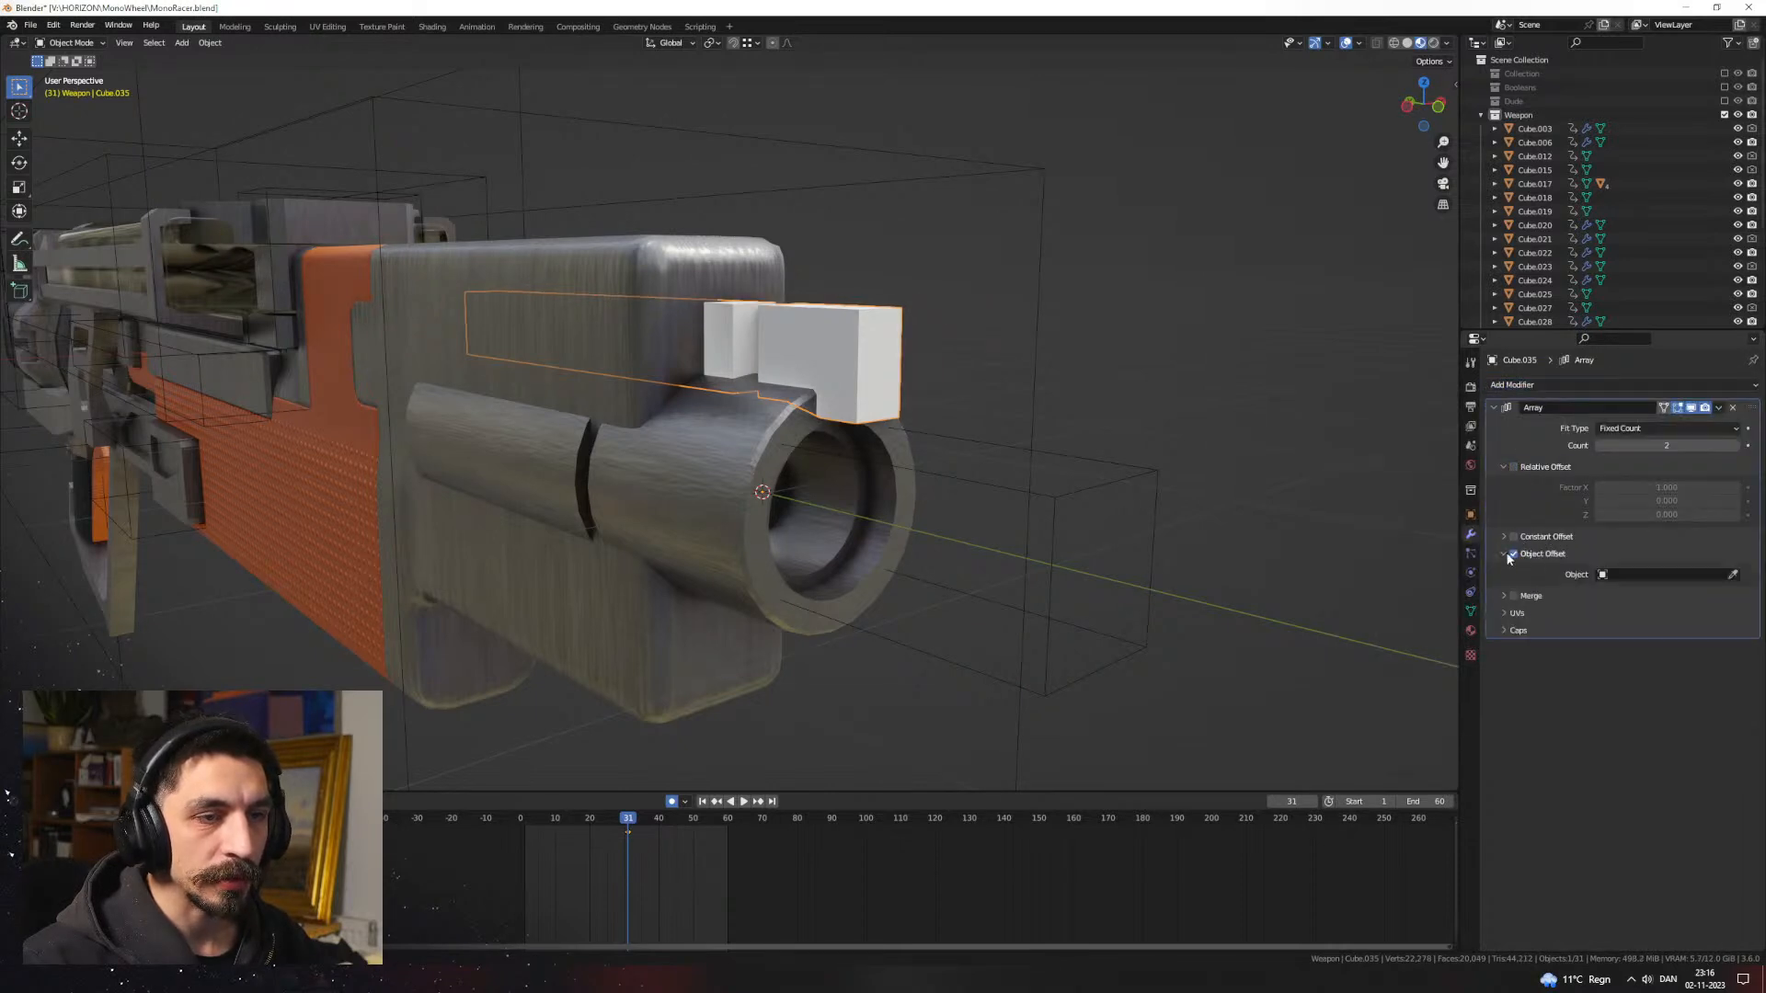
left_click(879, 478)
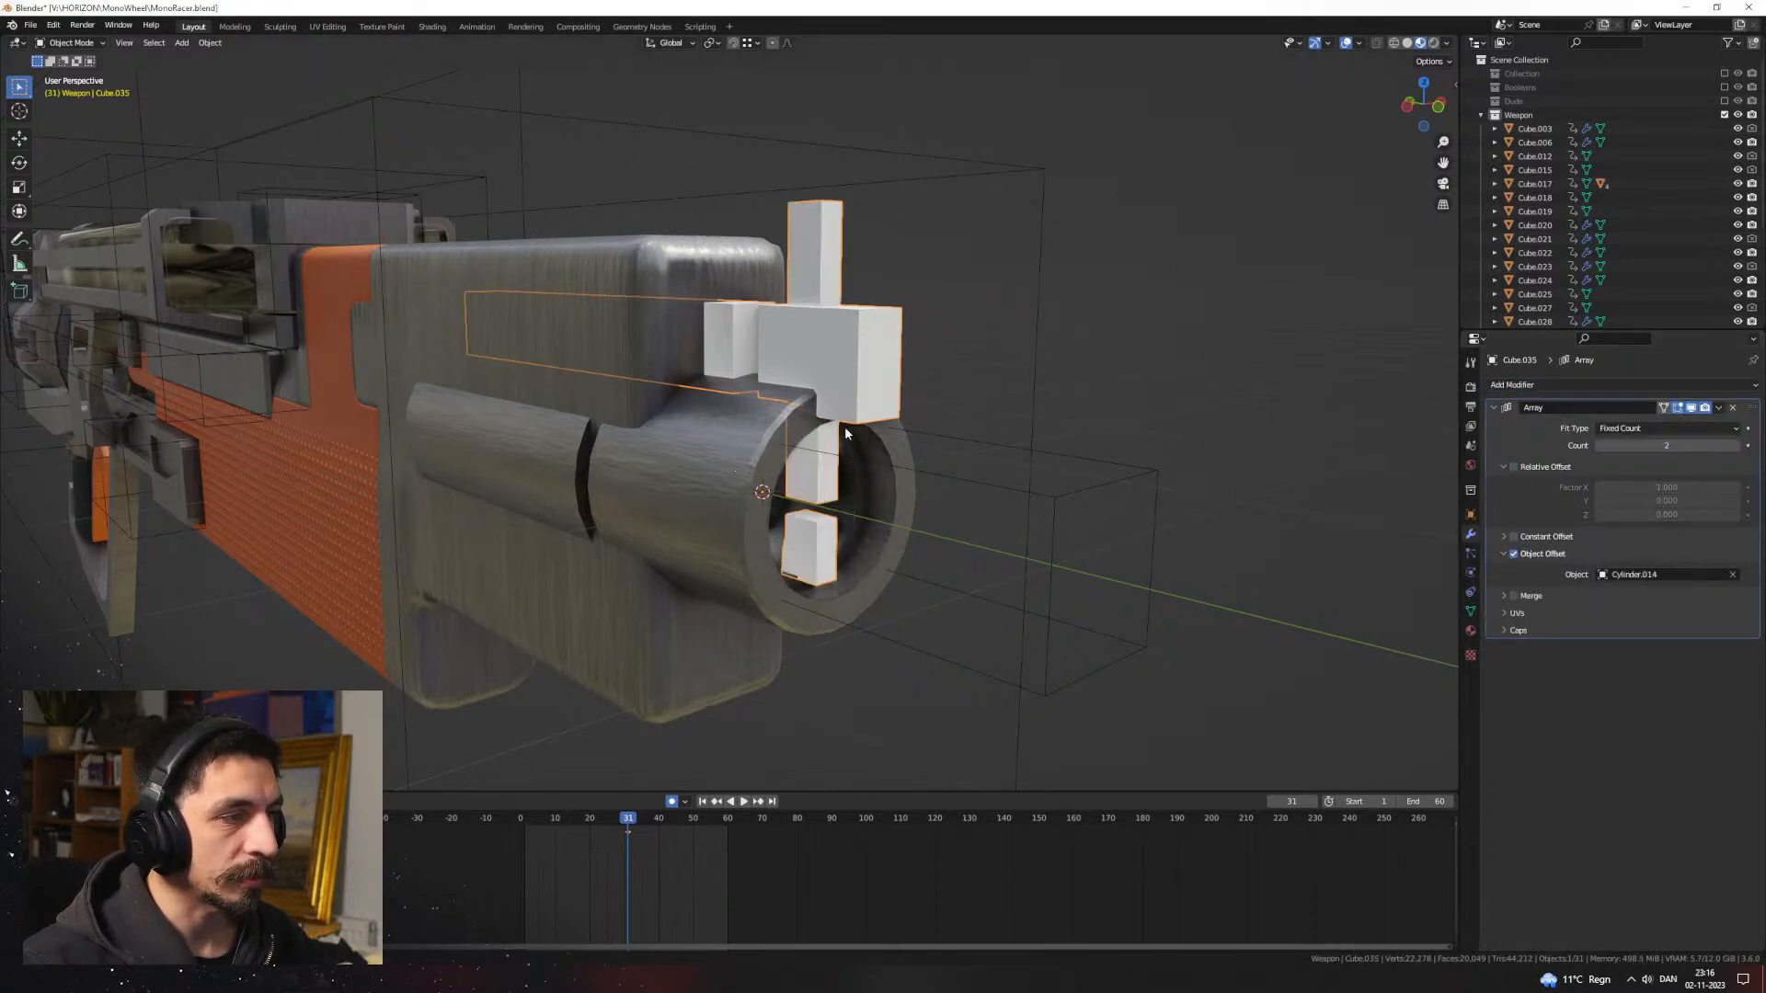
Step: Apply rotation and scale to the cutter and to the muzzle cylinder
key("ctrl+a")
left_click(870, 368)
left_click(734, 430)
key("ctrl+a")
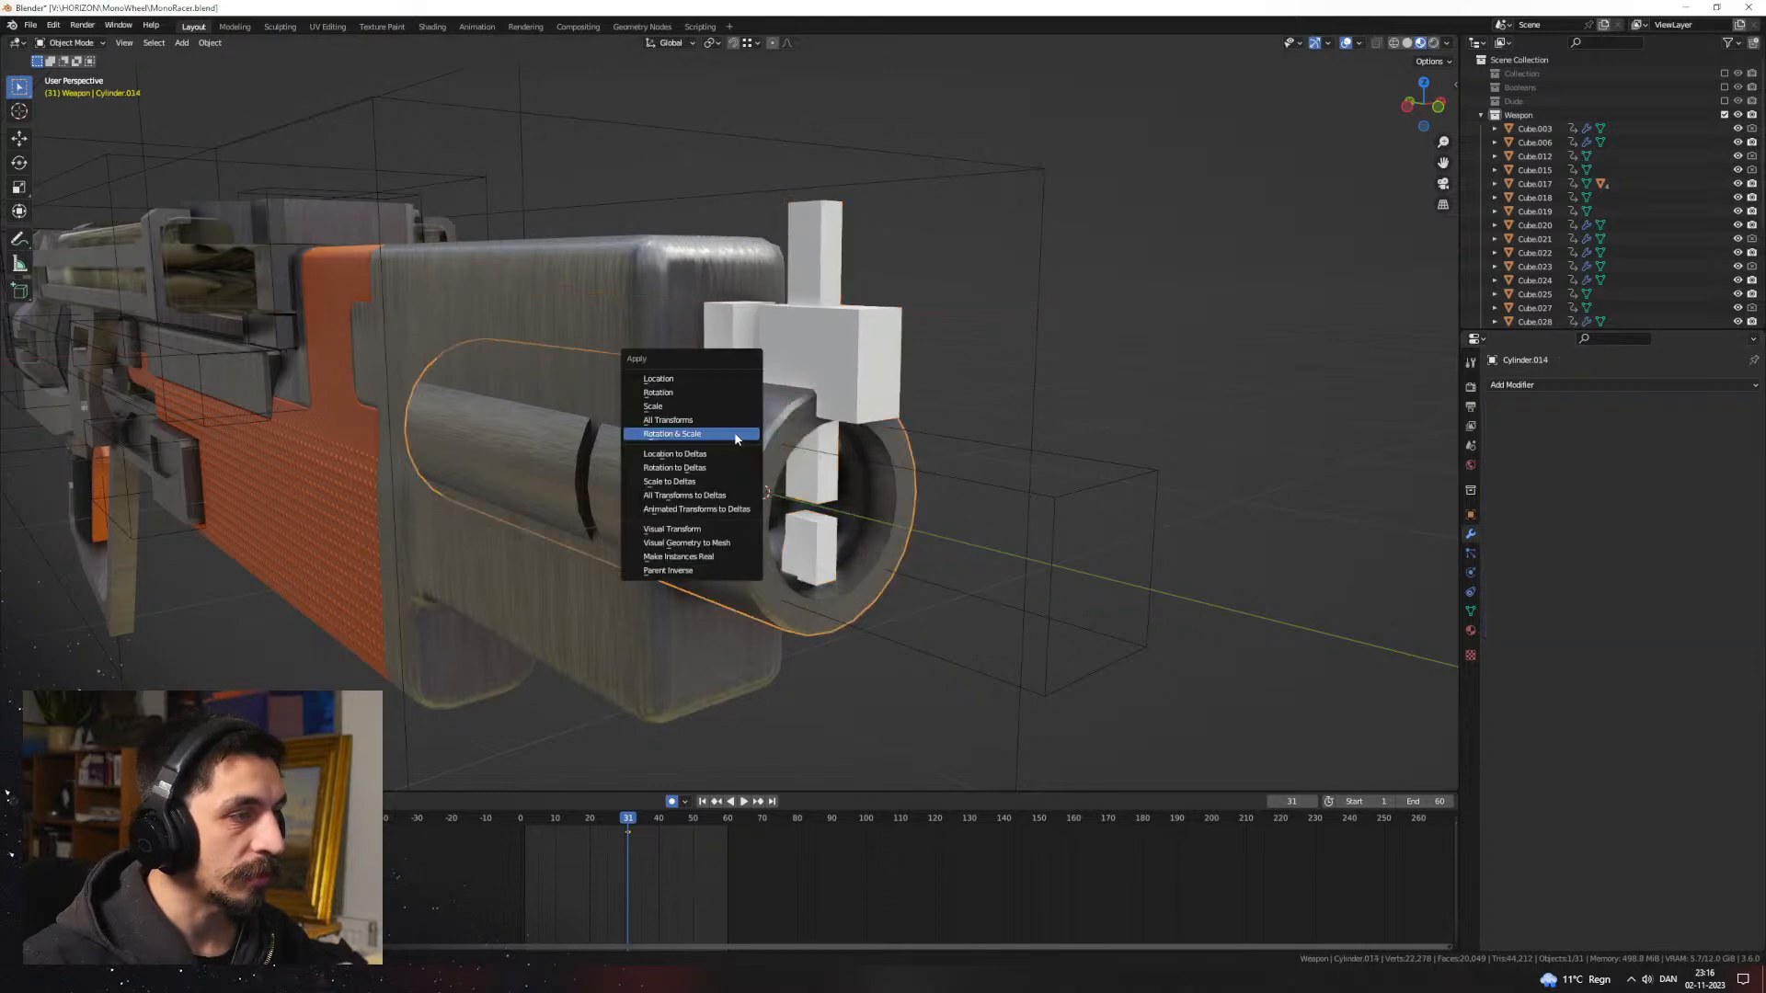
left_click(733, 433)
Step: Rotate the muzzle cylinder freehand about the global Y axis, and turn it a further 15° to spread the arrayed cutters
key("r")
key("y")
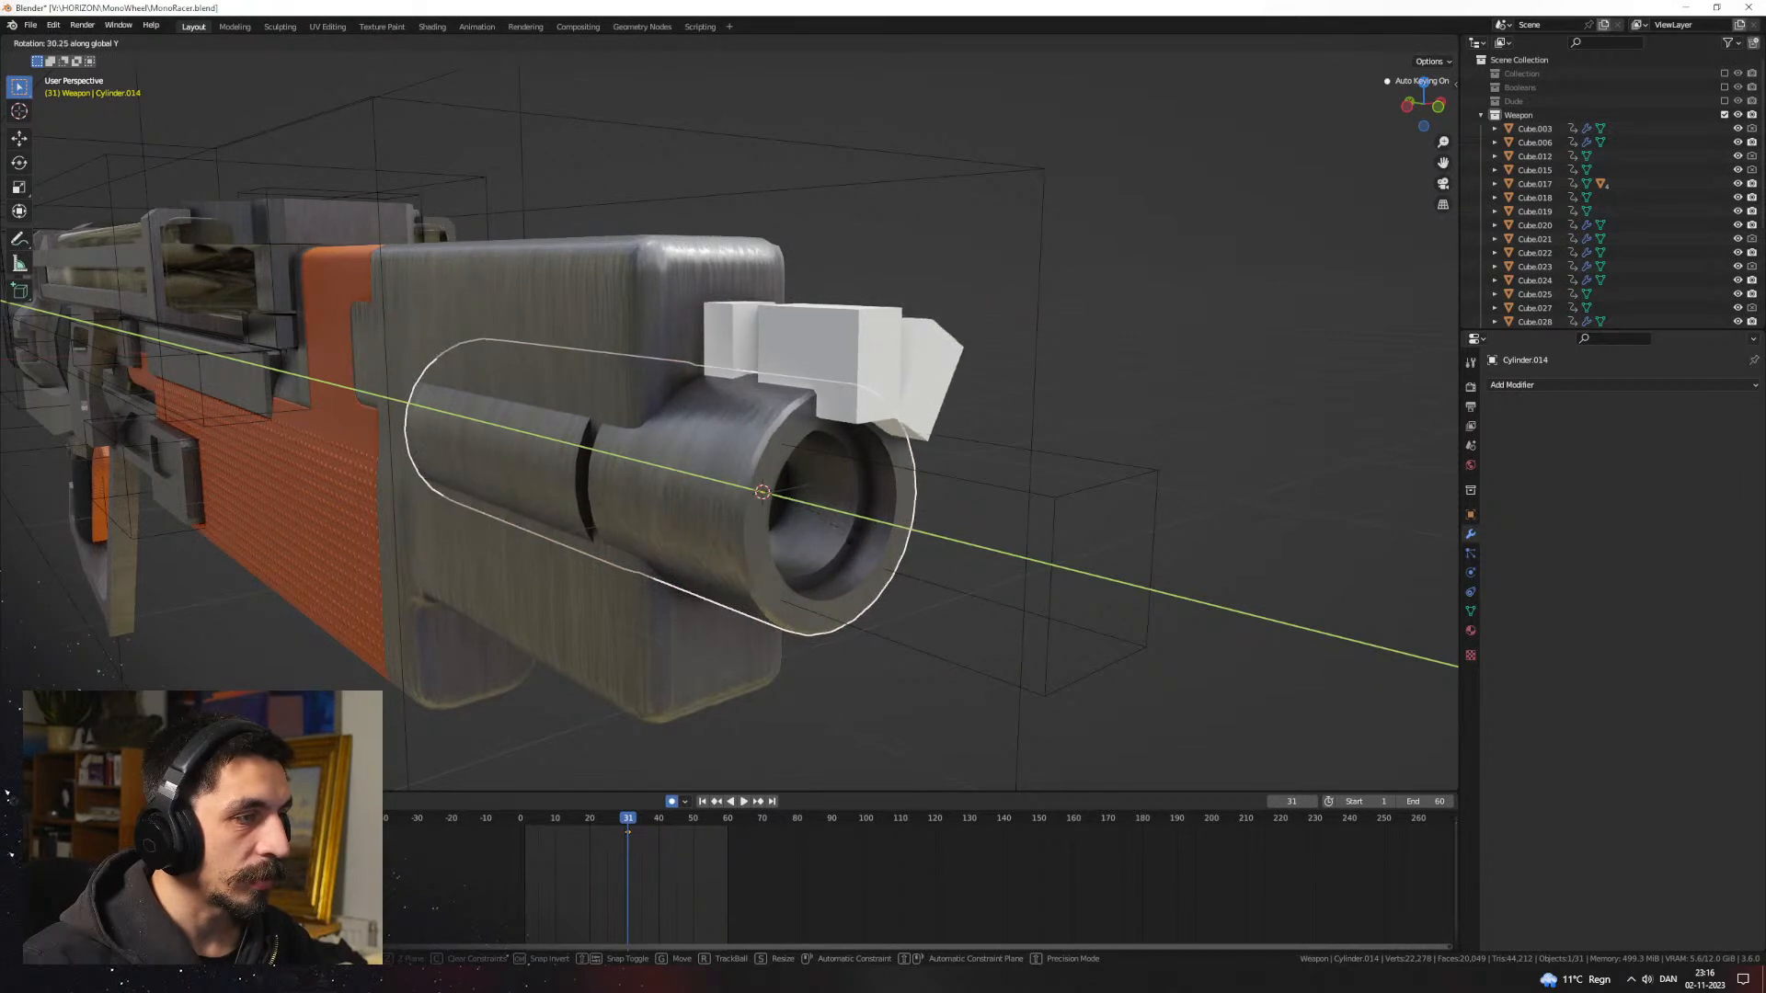
left_click(842, 532)
middle_click_drag(841, 532, 867, 502)
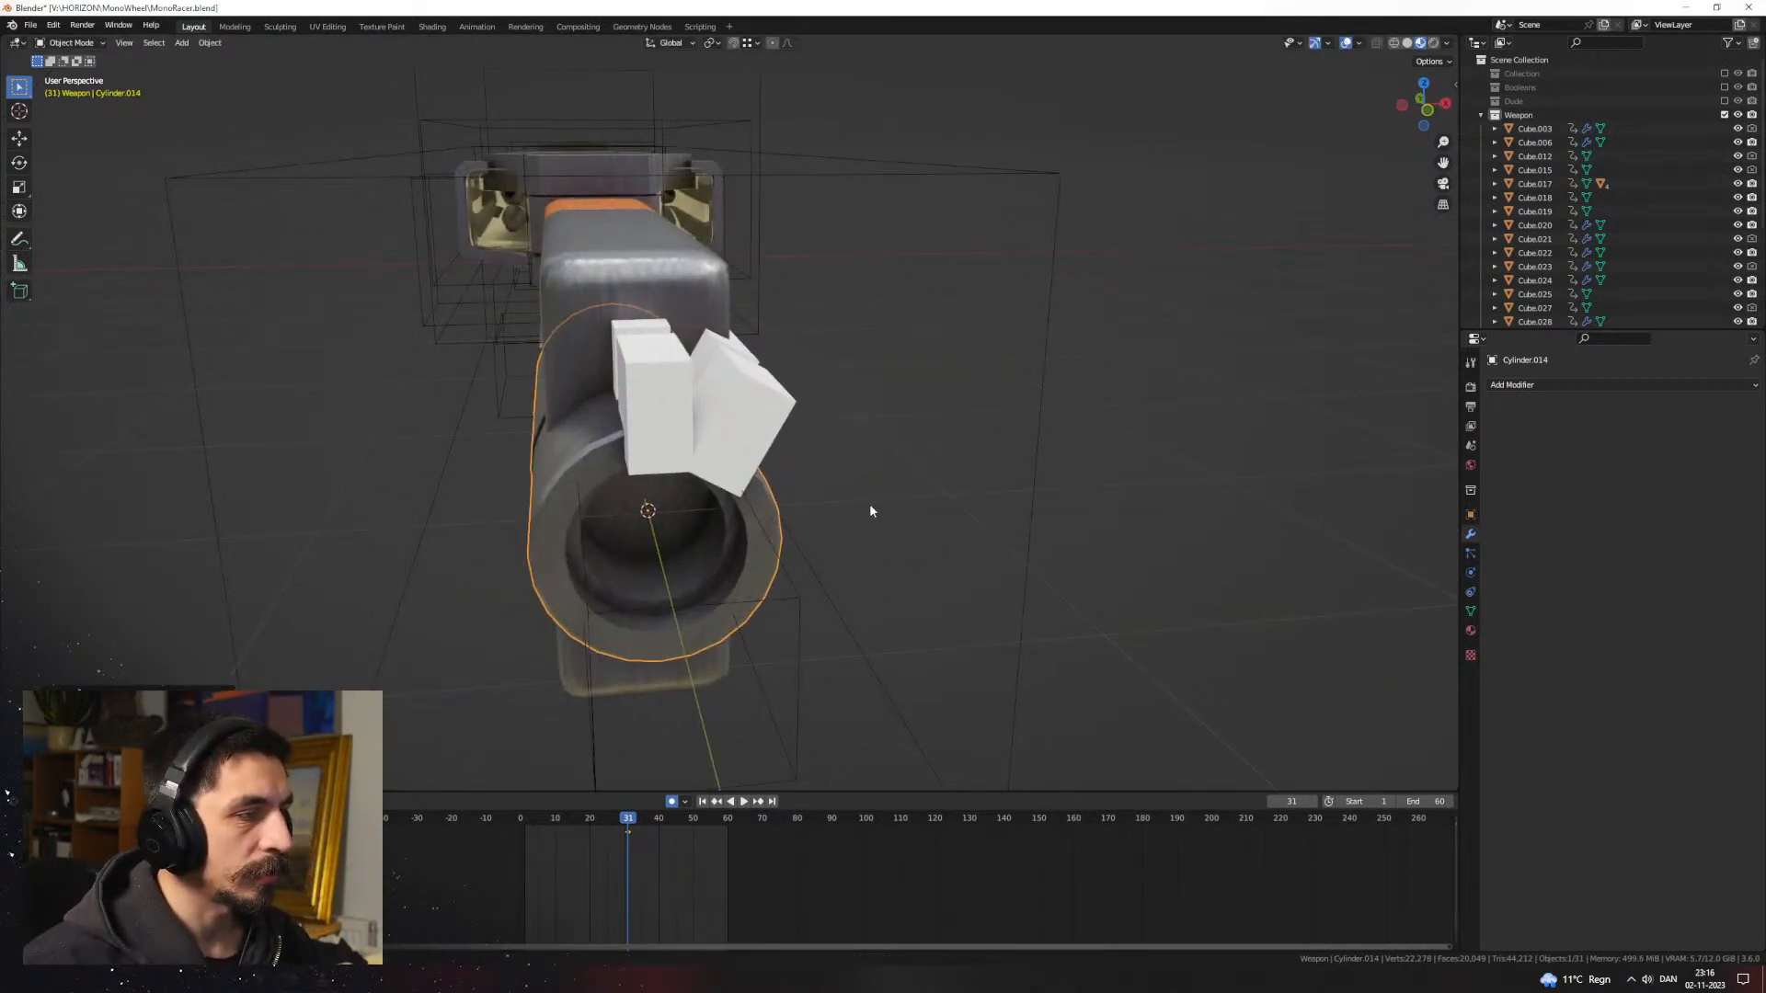
key("r")
key("y")
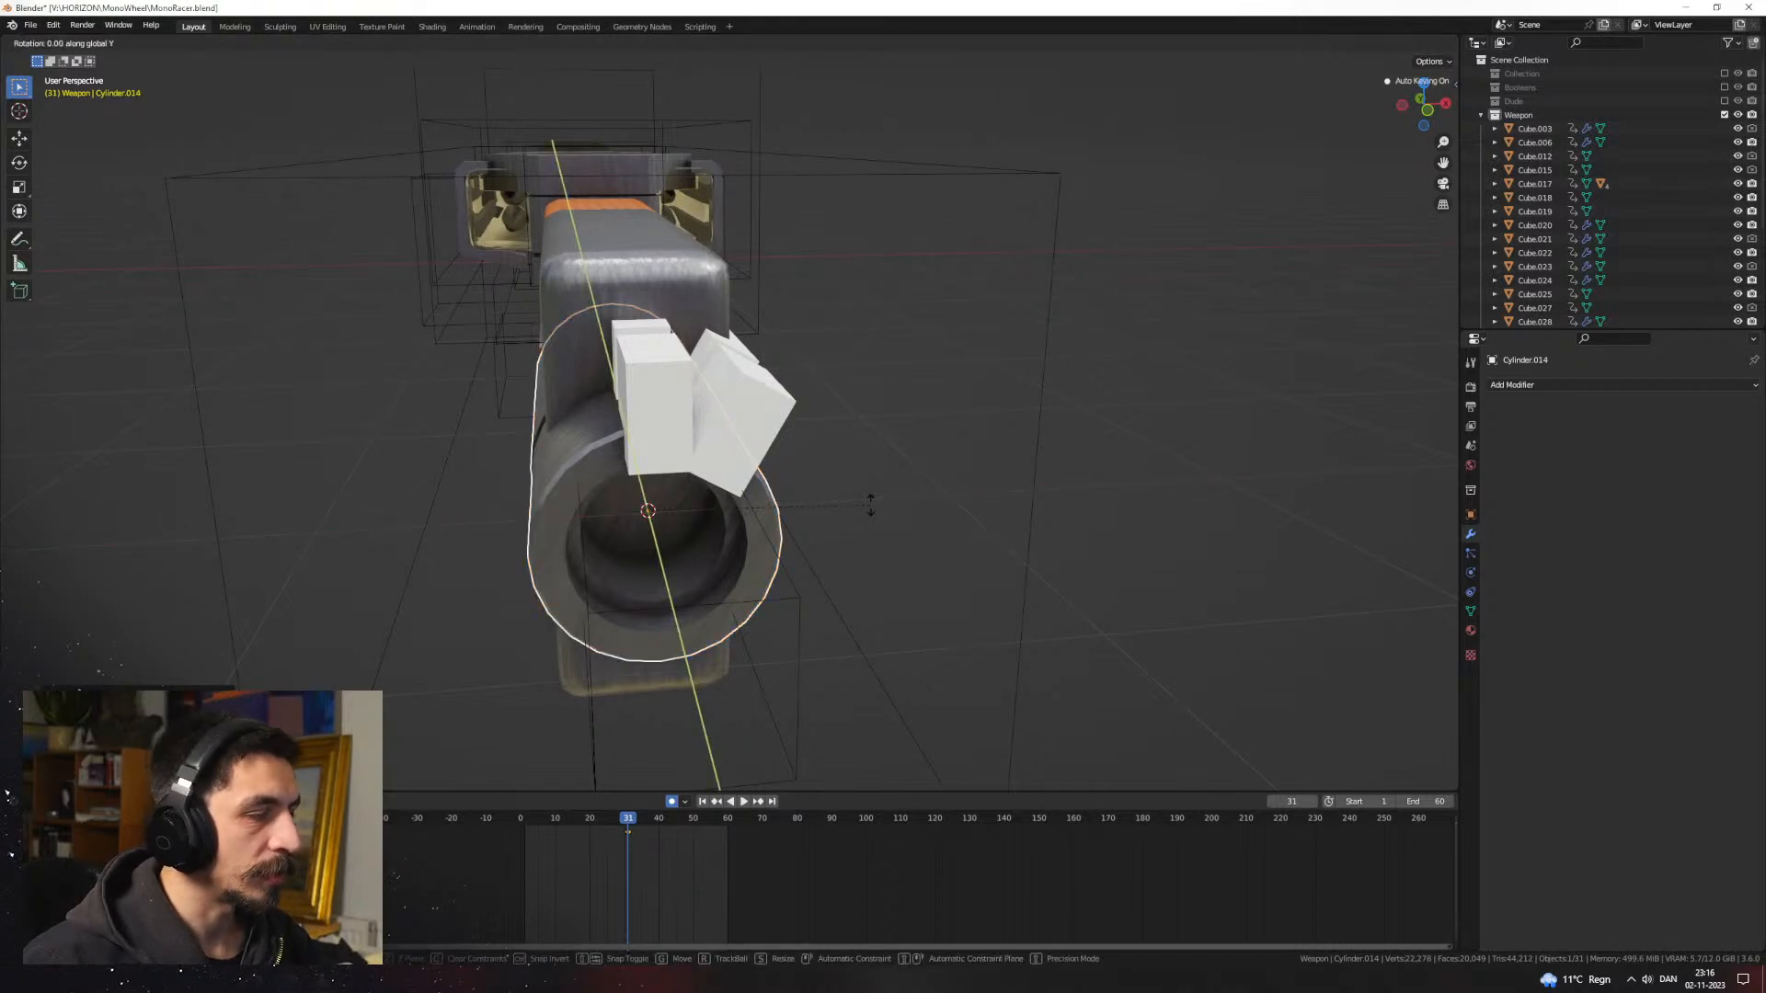
type("5")
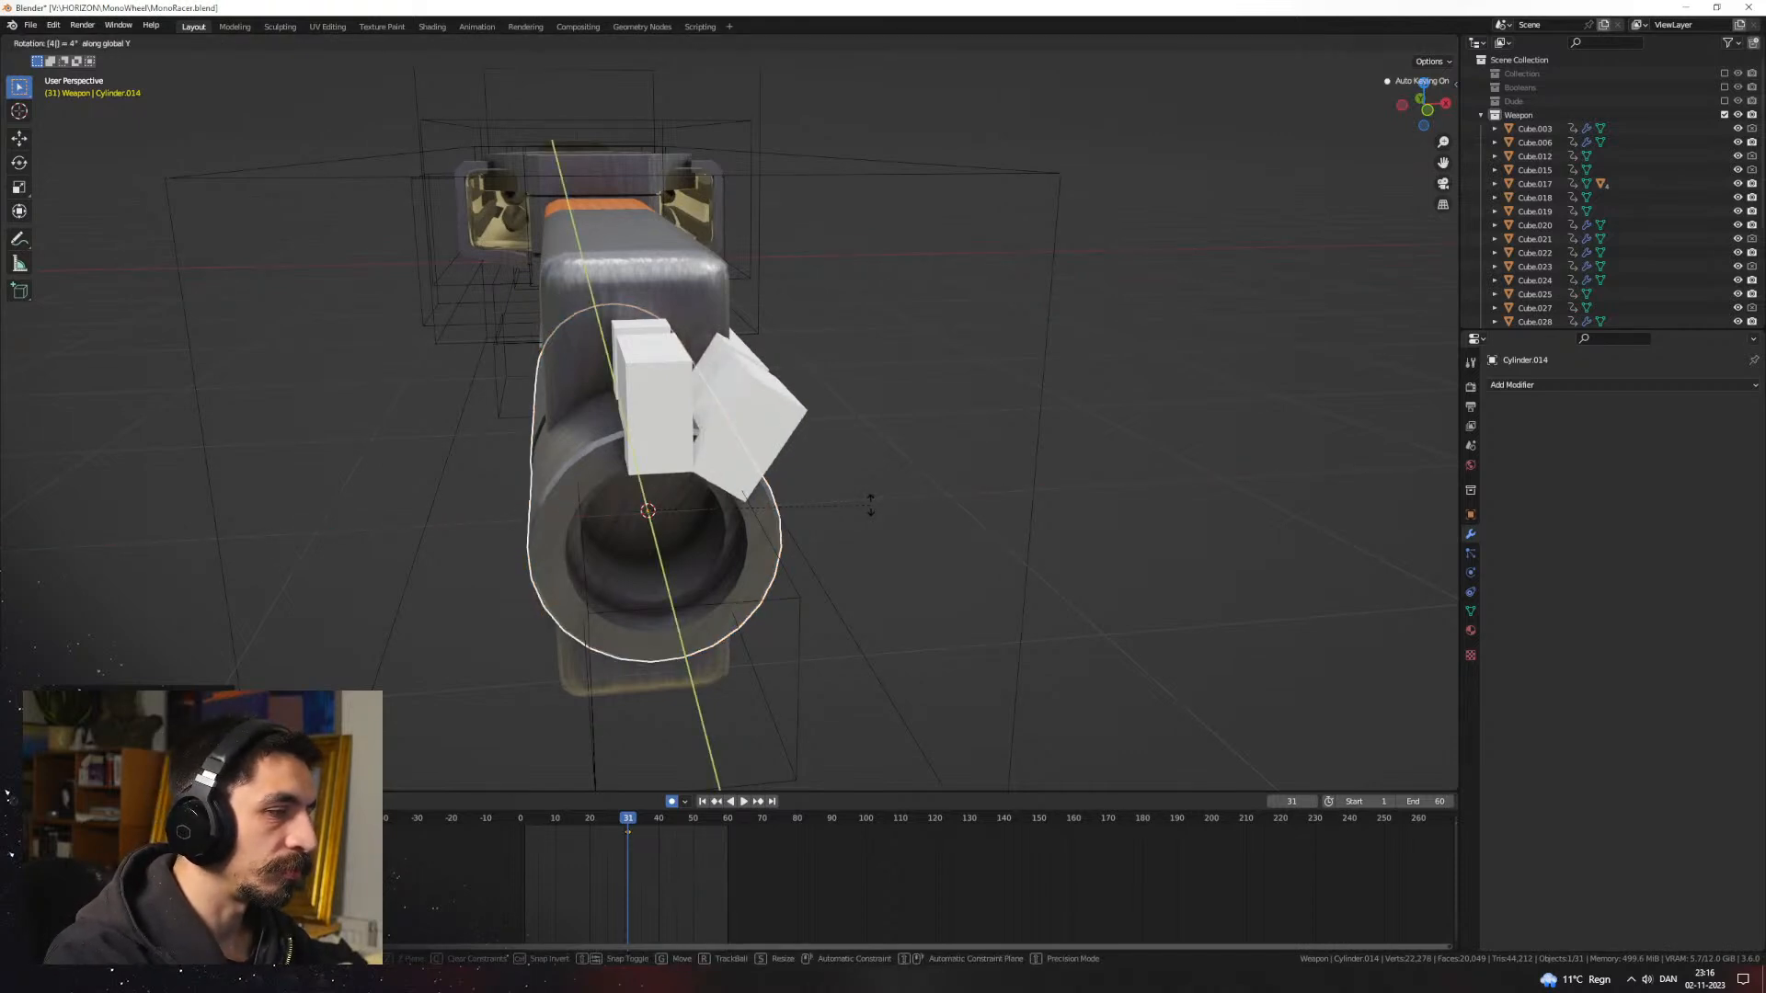
key("BackSpace")
type("15")
key("Return")
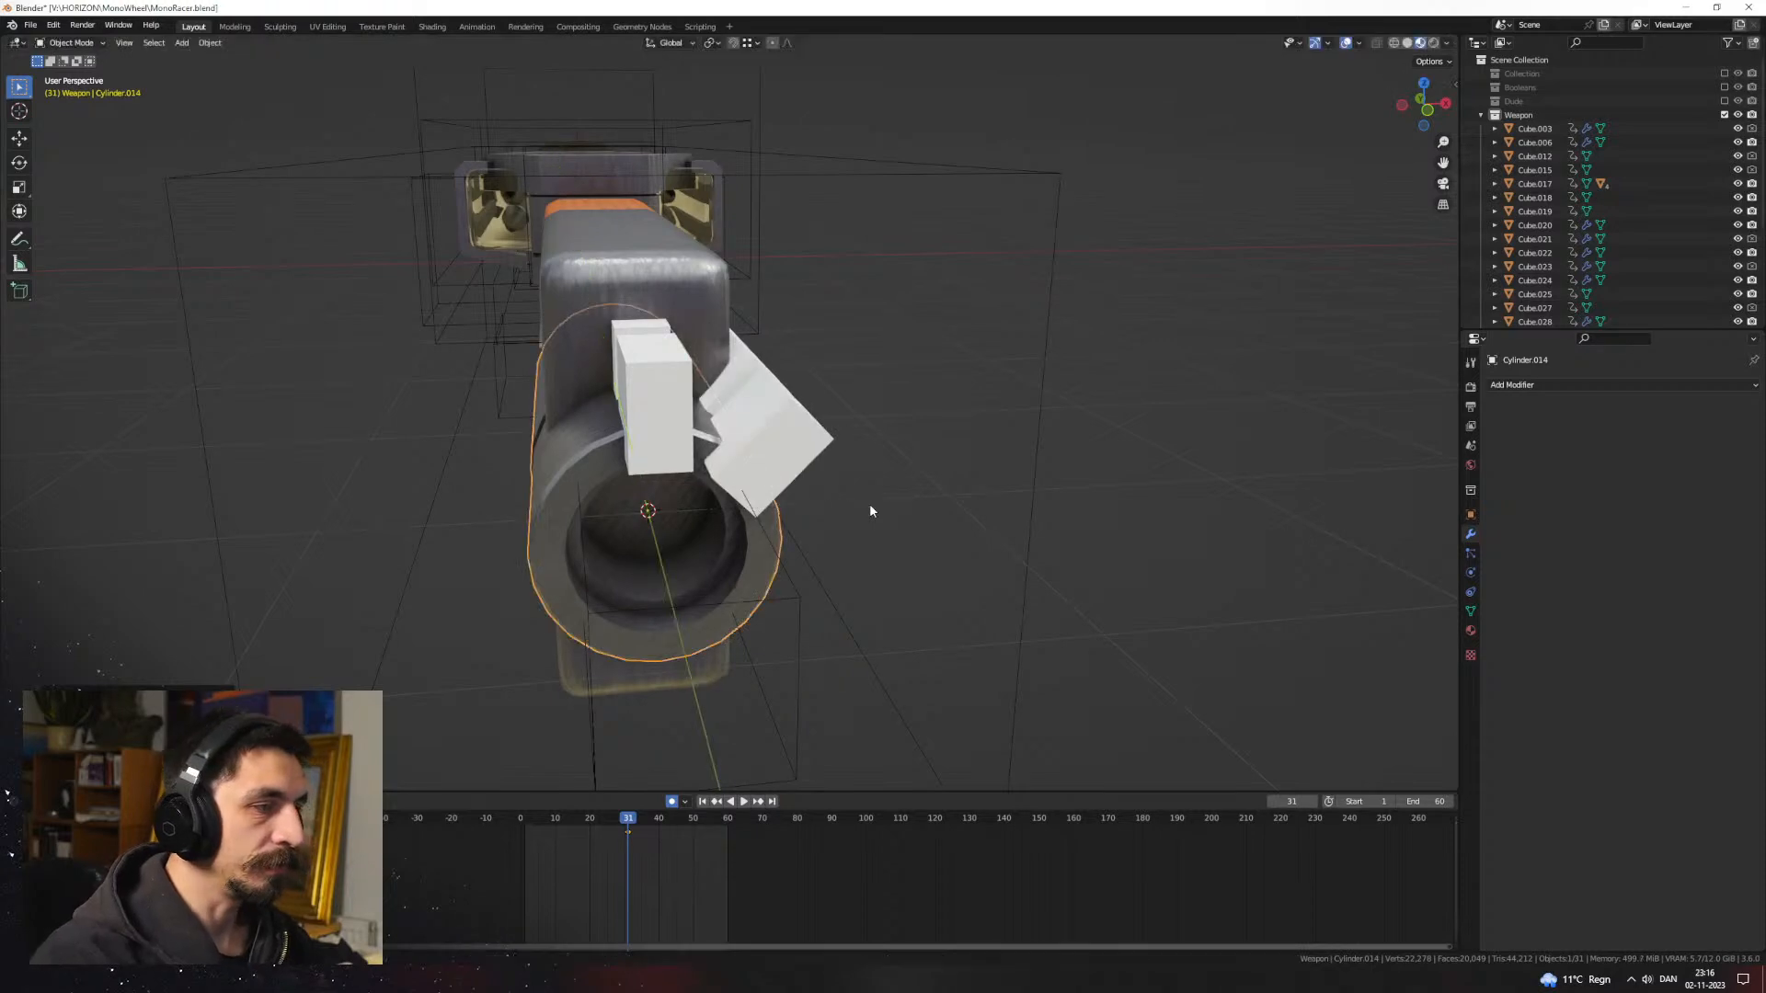
Step: Set the cutter's array count to 9 and subtract it from the muzzle with a Boolean difference using the Fast solver
left_click(771, 419)
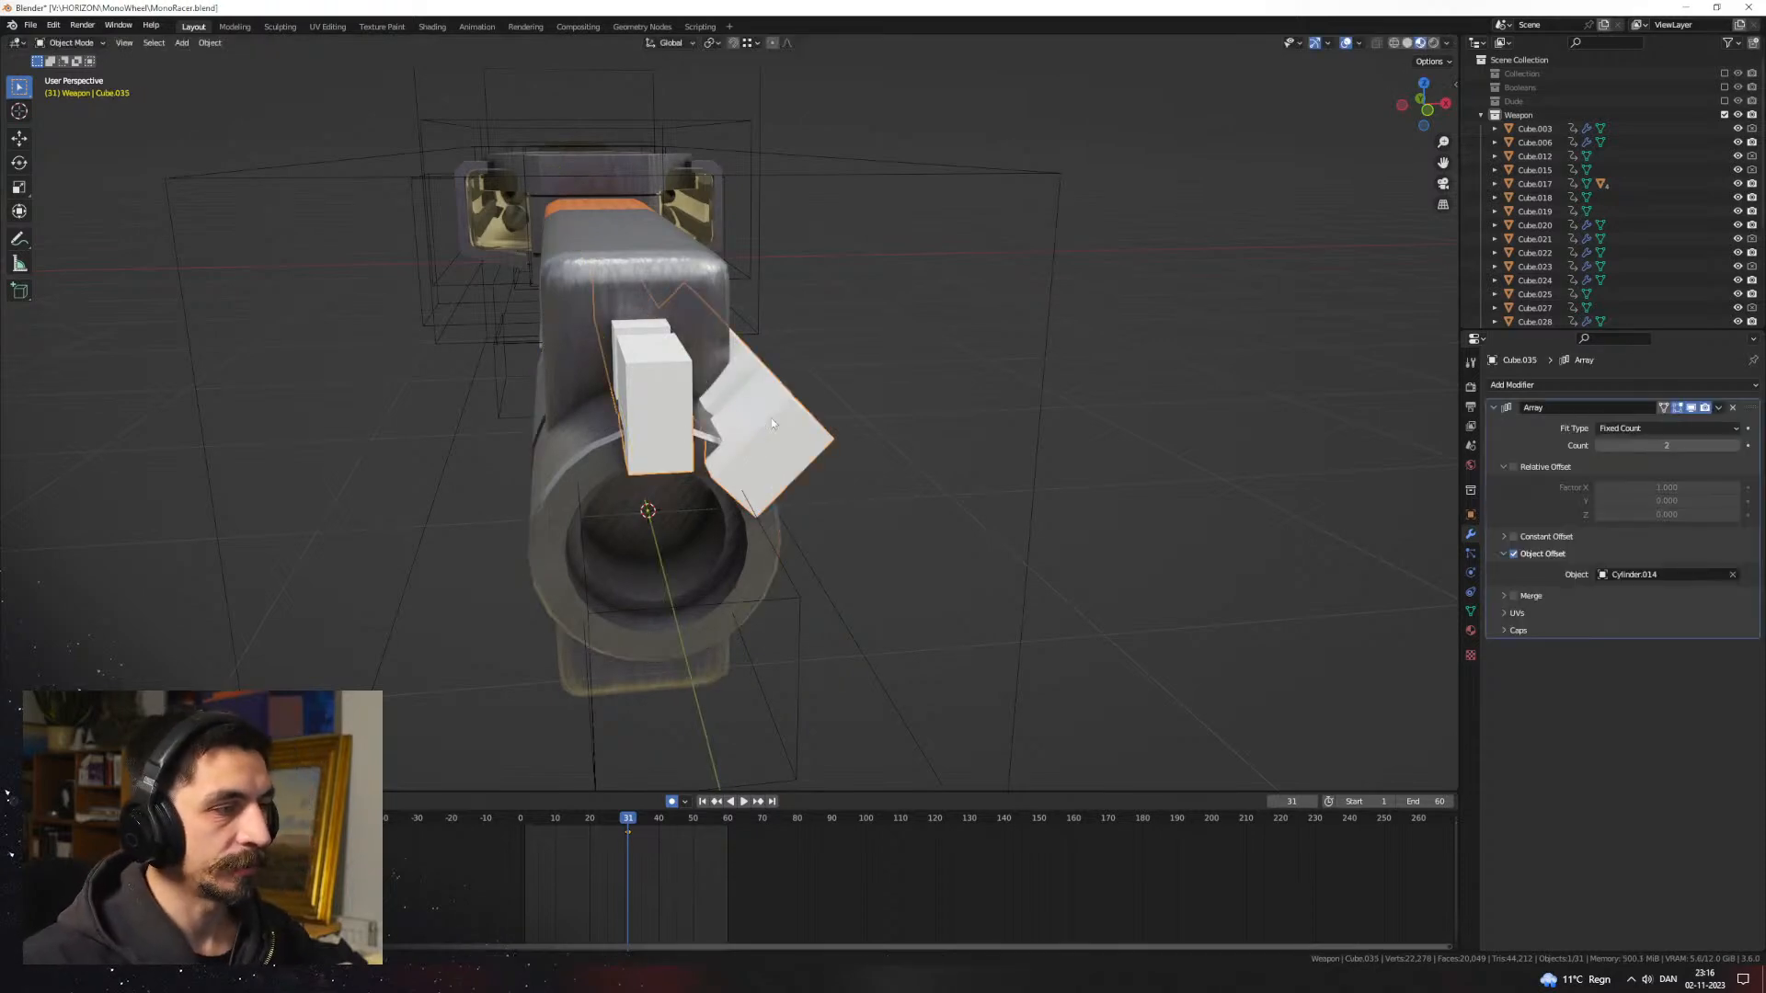
left_click(1696, 451)
type("9")
key("Return")
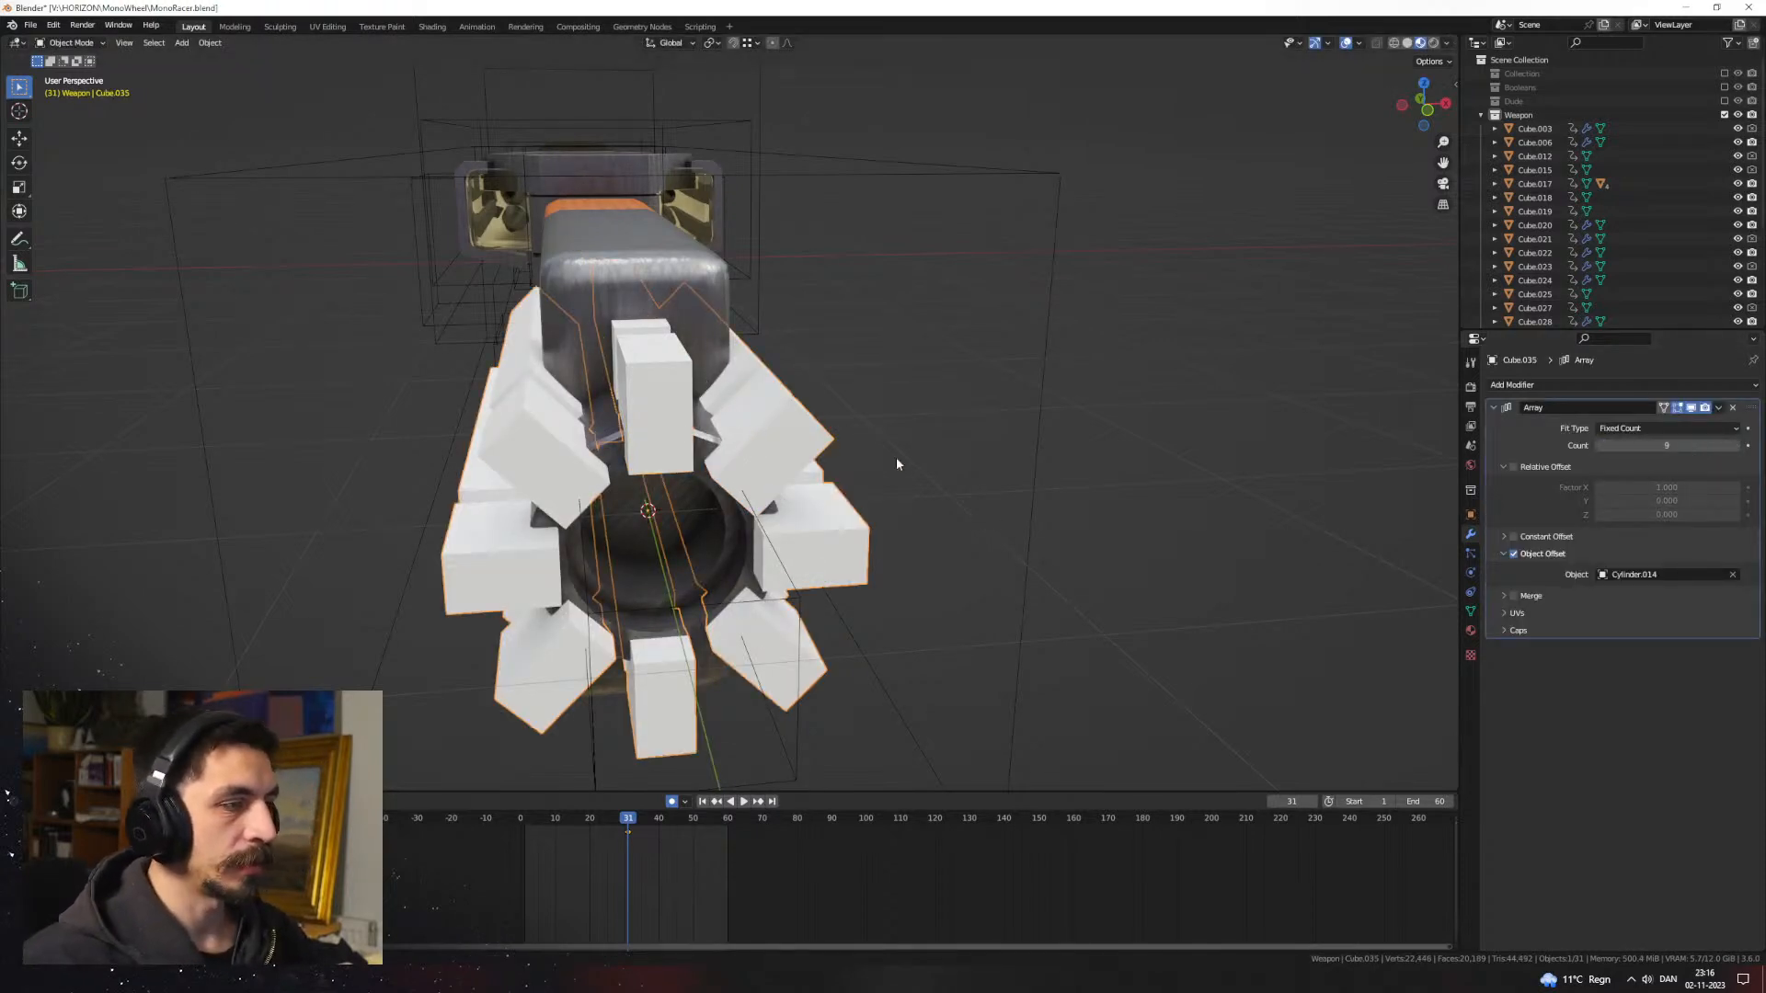
left_click(724, 432)
left_click(1614, 477)
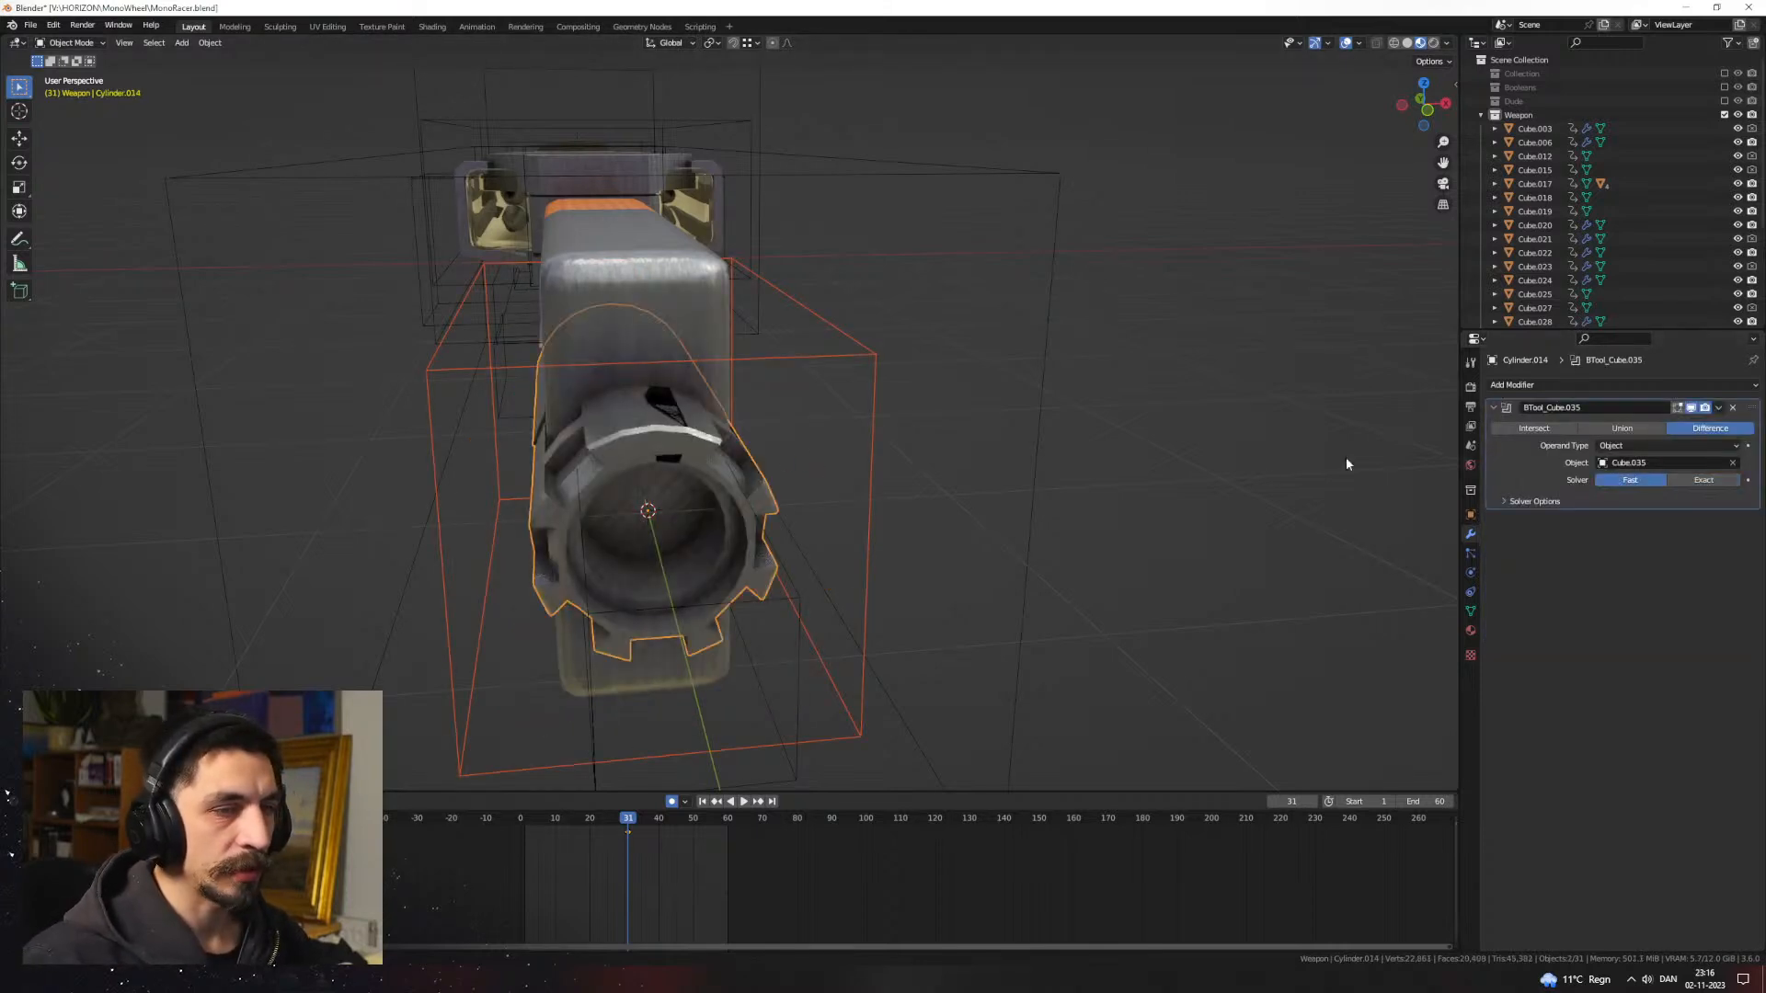
left_click(1017, 460)
Step: Check the cutter and muzzle meshes, and set the cutter's array count to 8
middle_click_drag(1015, 460, 1029, 452)
left_click(971, 397)
left_click(950, 382)
key("Tab")
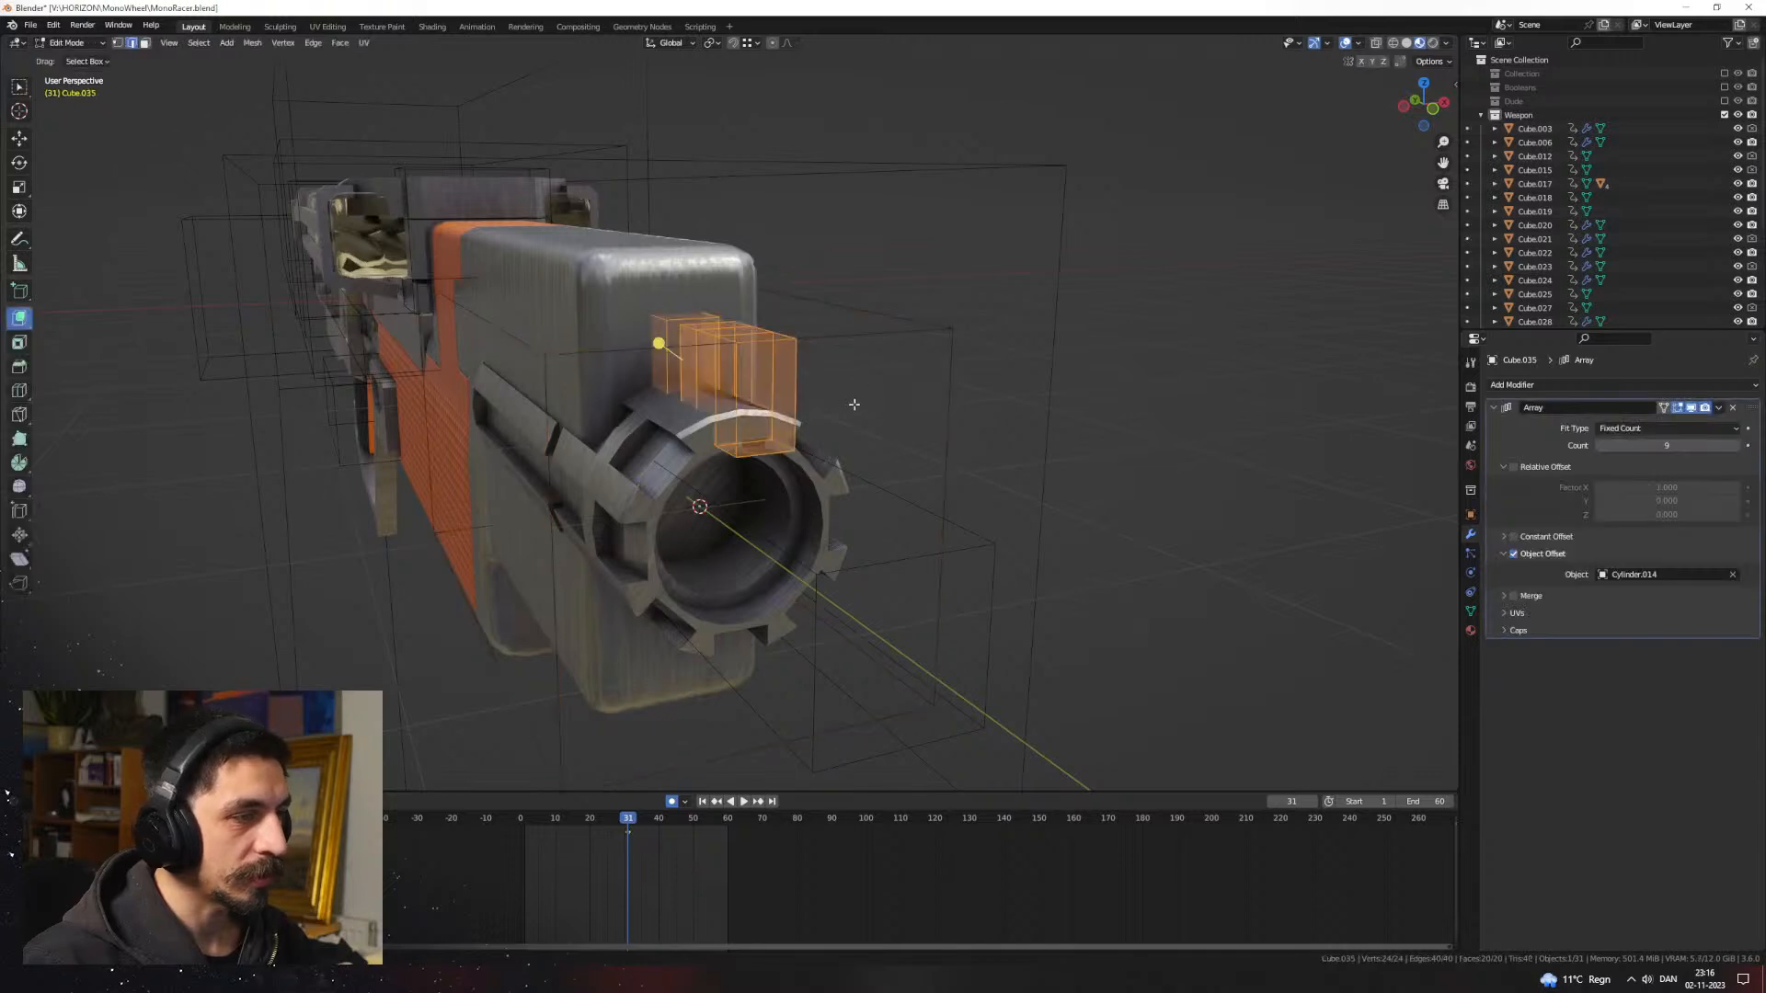
middle_click_drag(855, 403, 763, 410)
key("Tab")
left_click(704, 406)
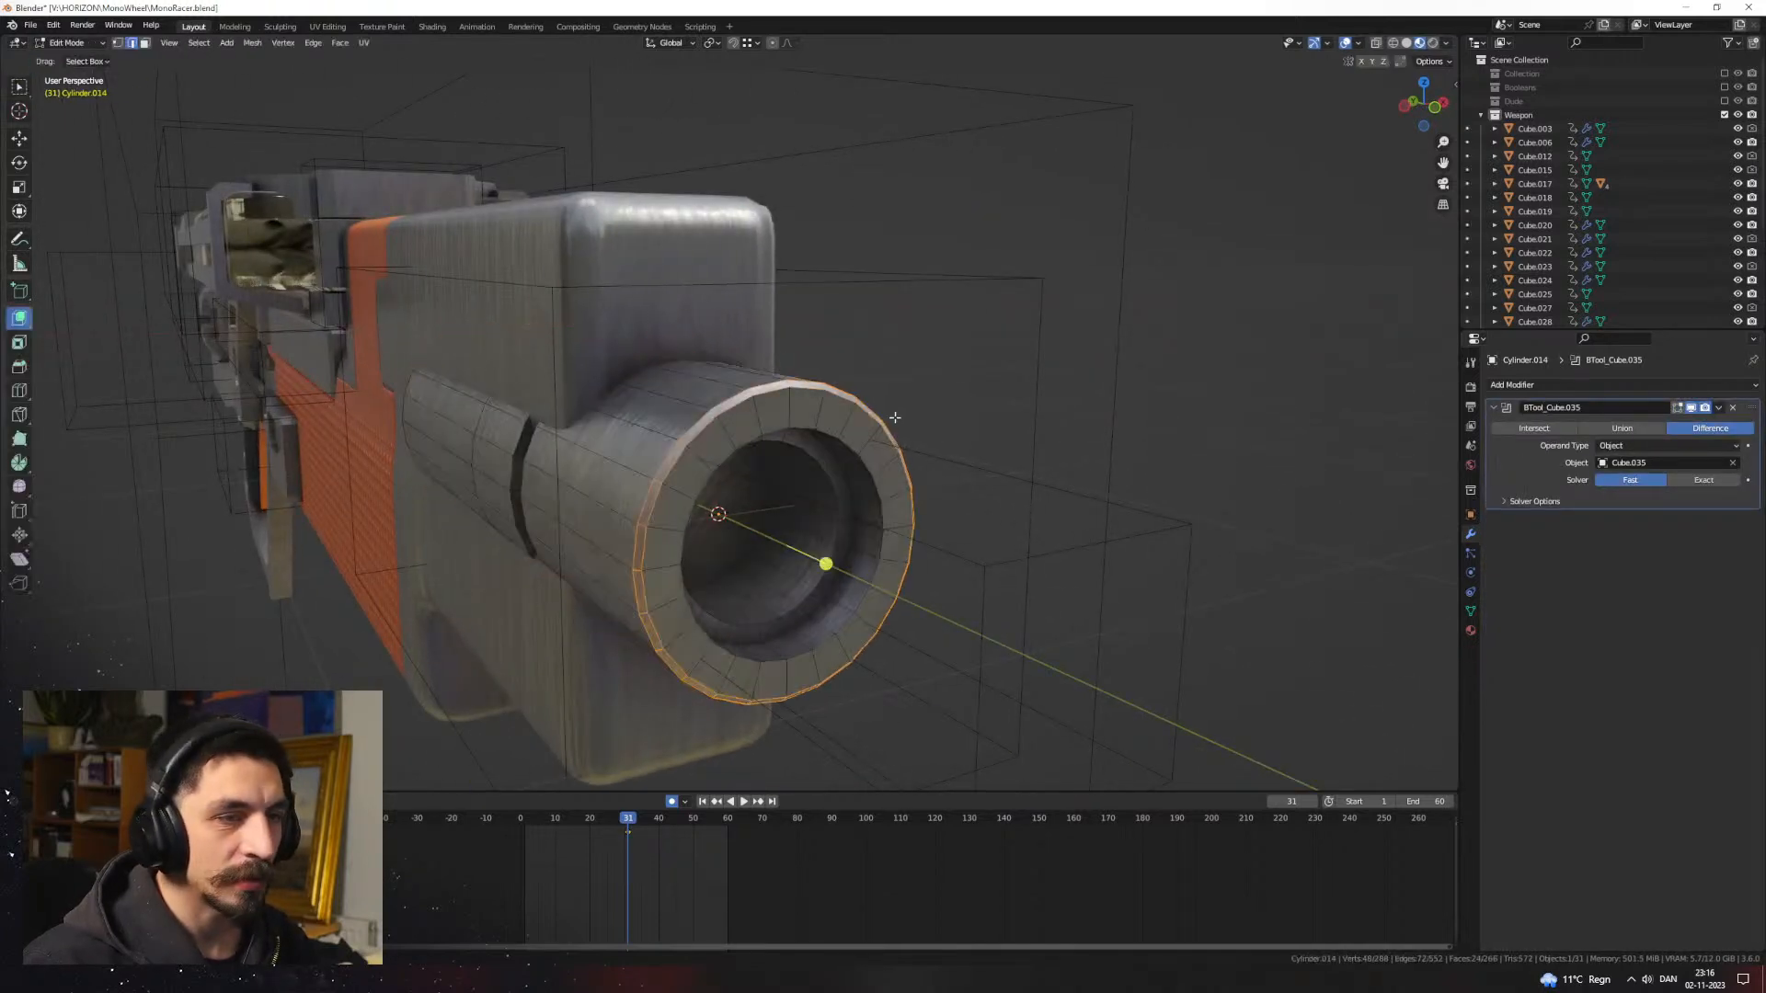
left_click(1035, 366)
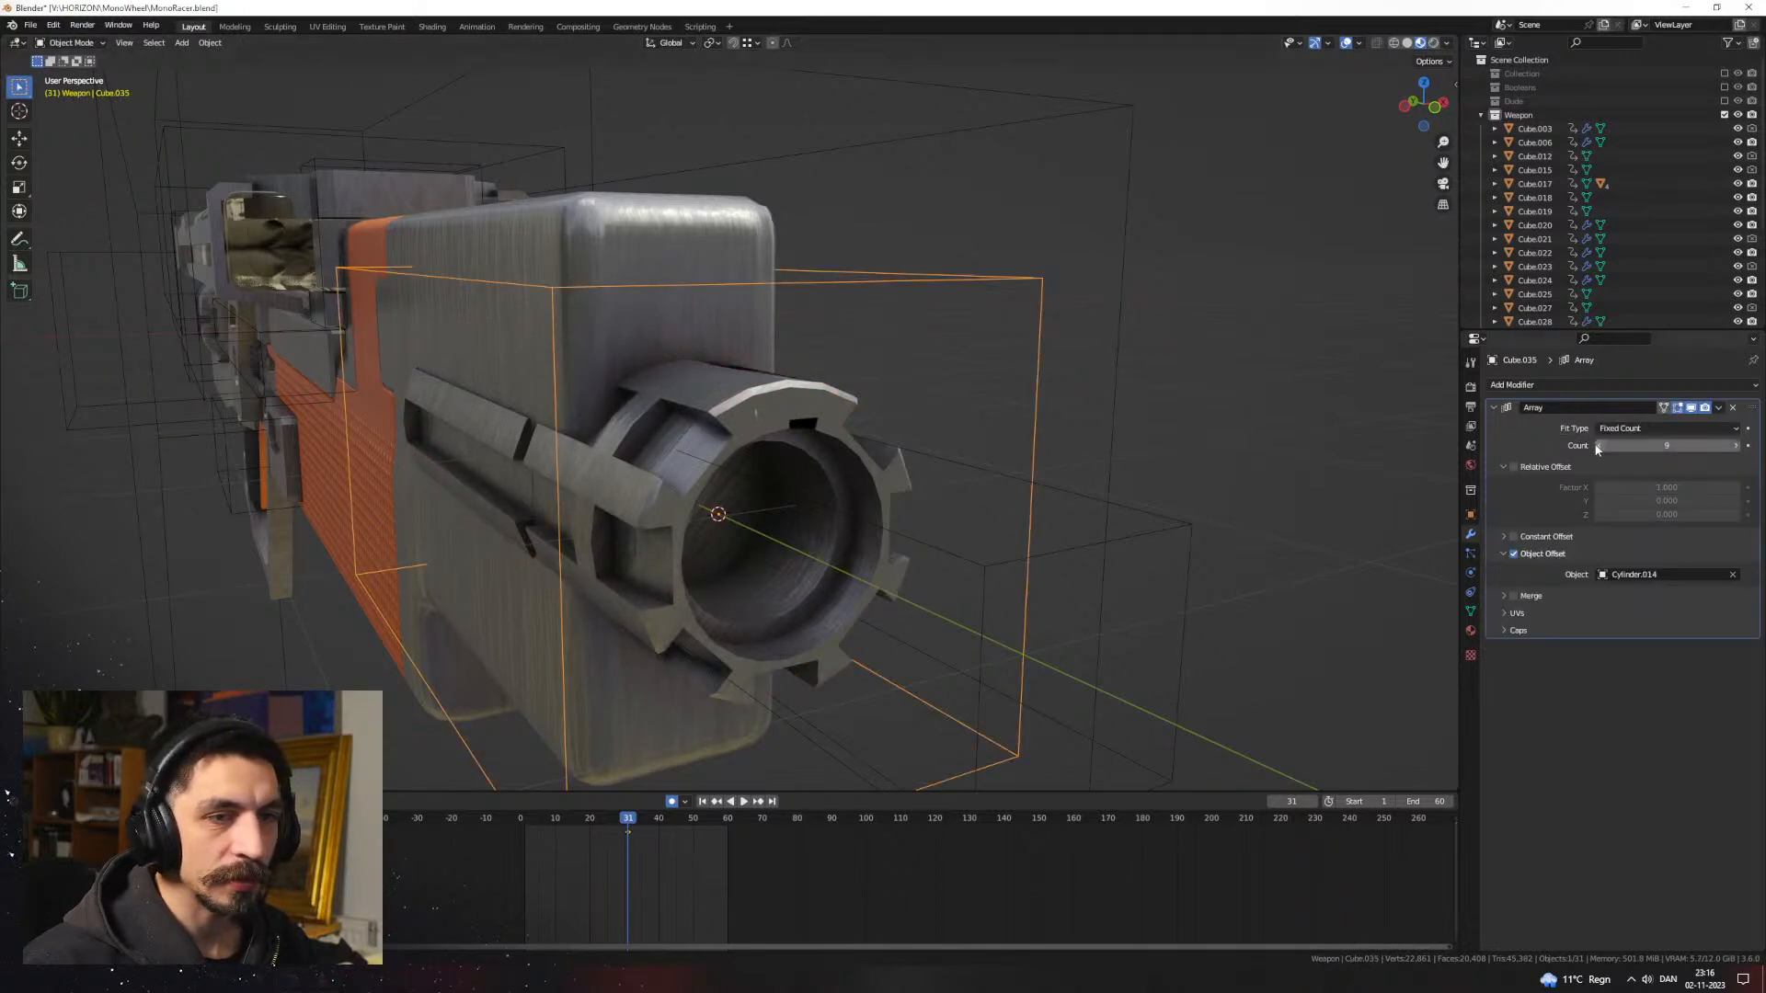
left_click(1599, 447)
left_click(1237, 414)
Step: Raise the cutter's mesh along global Z by about 0.03 m to make the muzzle notches shallower
middle_click_drag(1058, 412, 996, 371)
left_click(996, 371)
key("Tab")
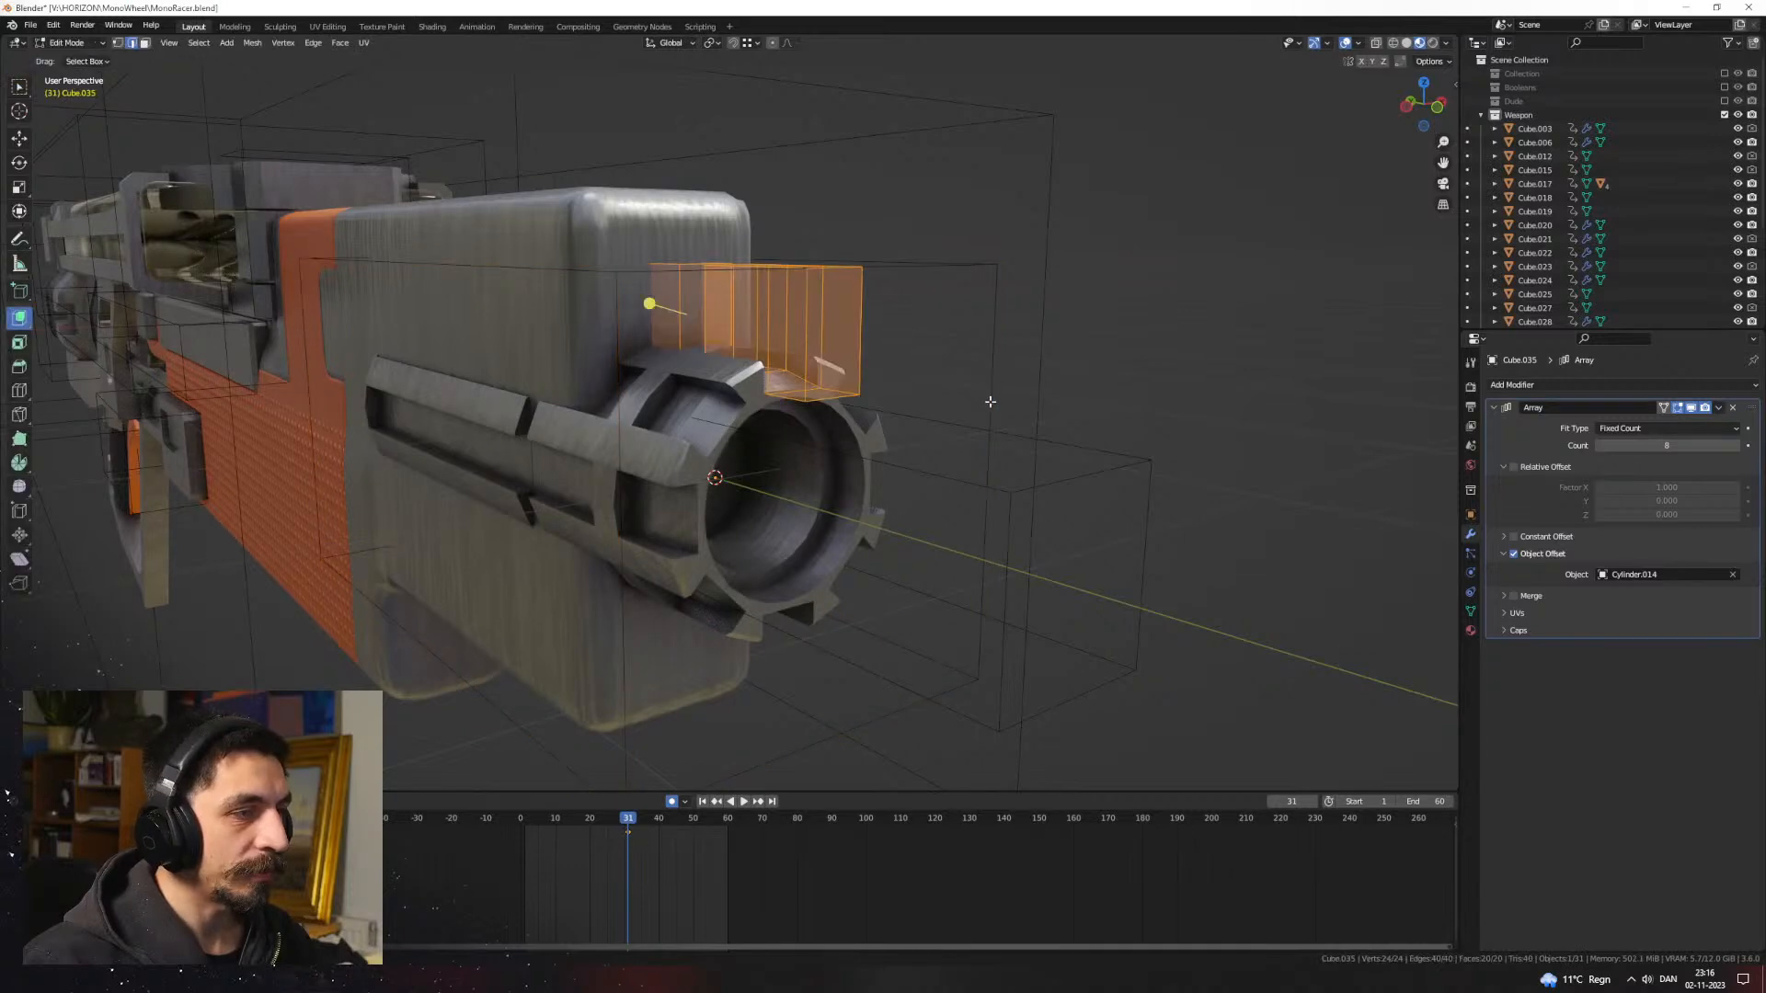
key("g")
key("z")
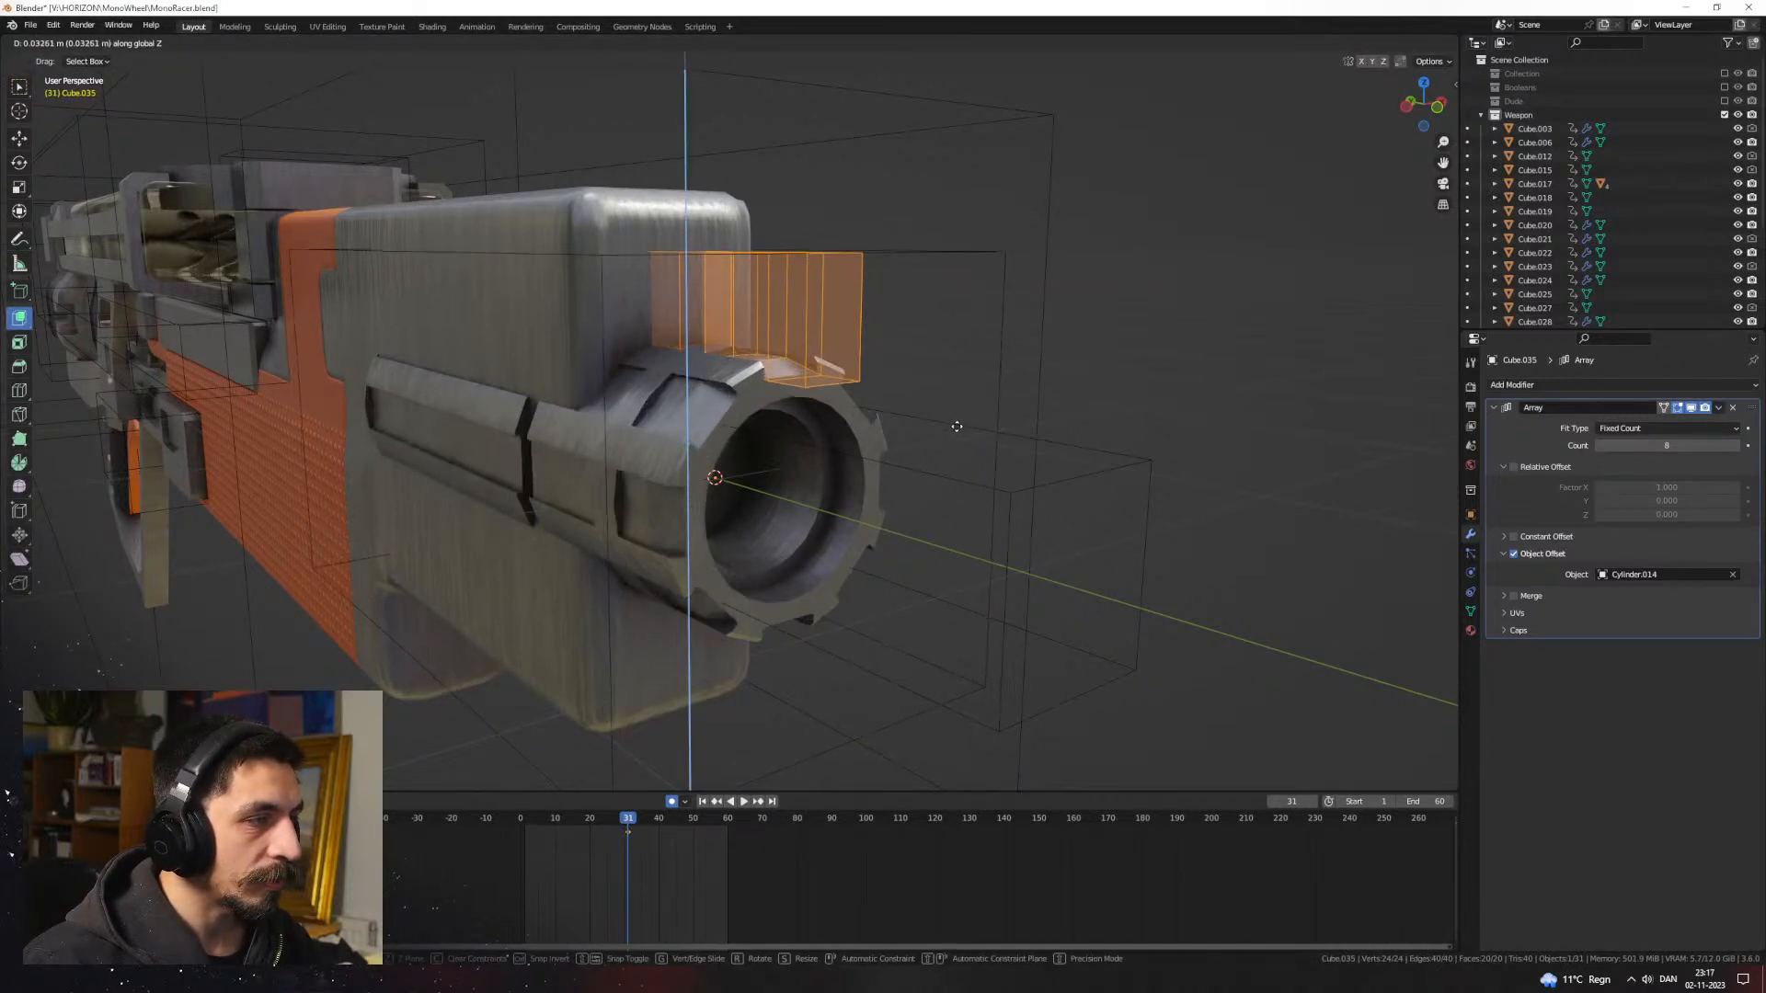
left_click(952, 425)
Step: Narrow the cutter's mesh along X and stretch it by about 1.12 along Z
middle_click_drag(951, 425, 902, 420)
key("s")
key("x")
left_click(867, 413)
key("s")
key("x")
left_click(811, 402)
key("s")
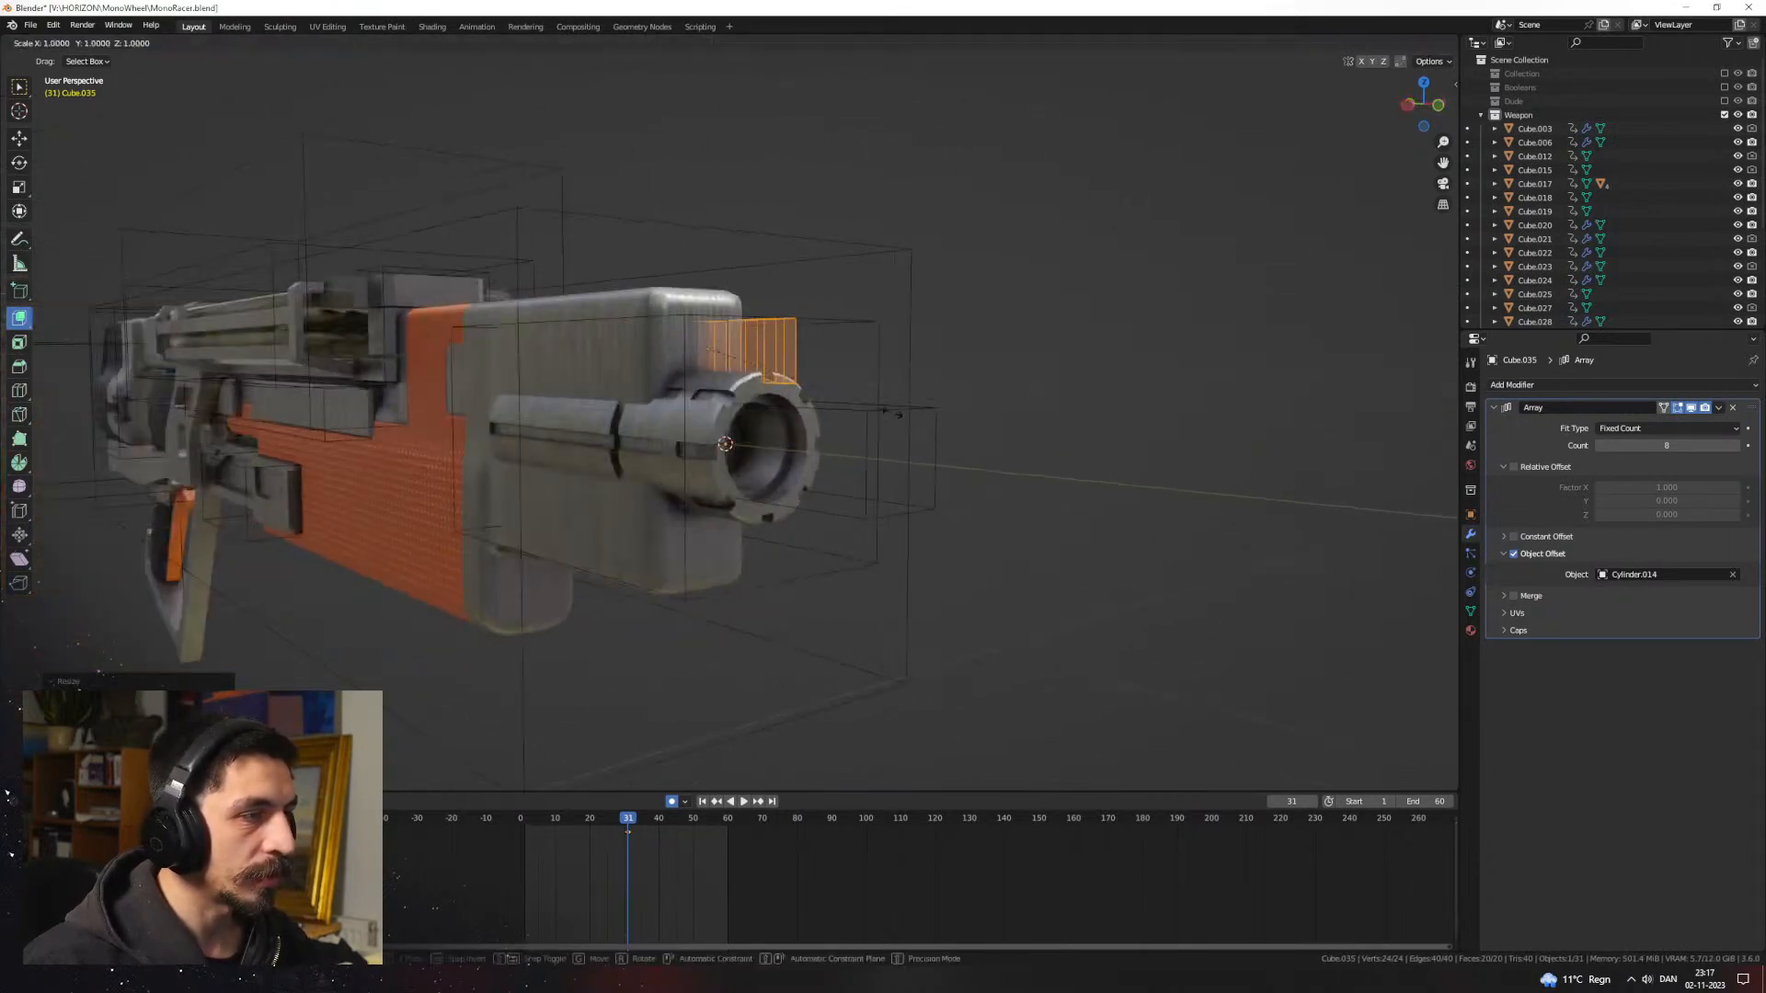
key("z")
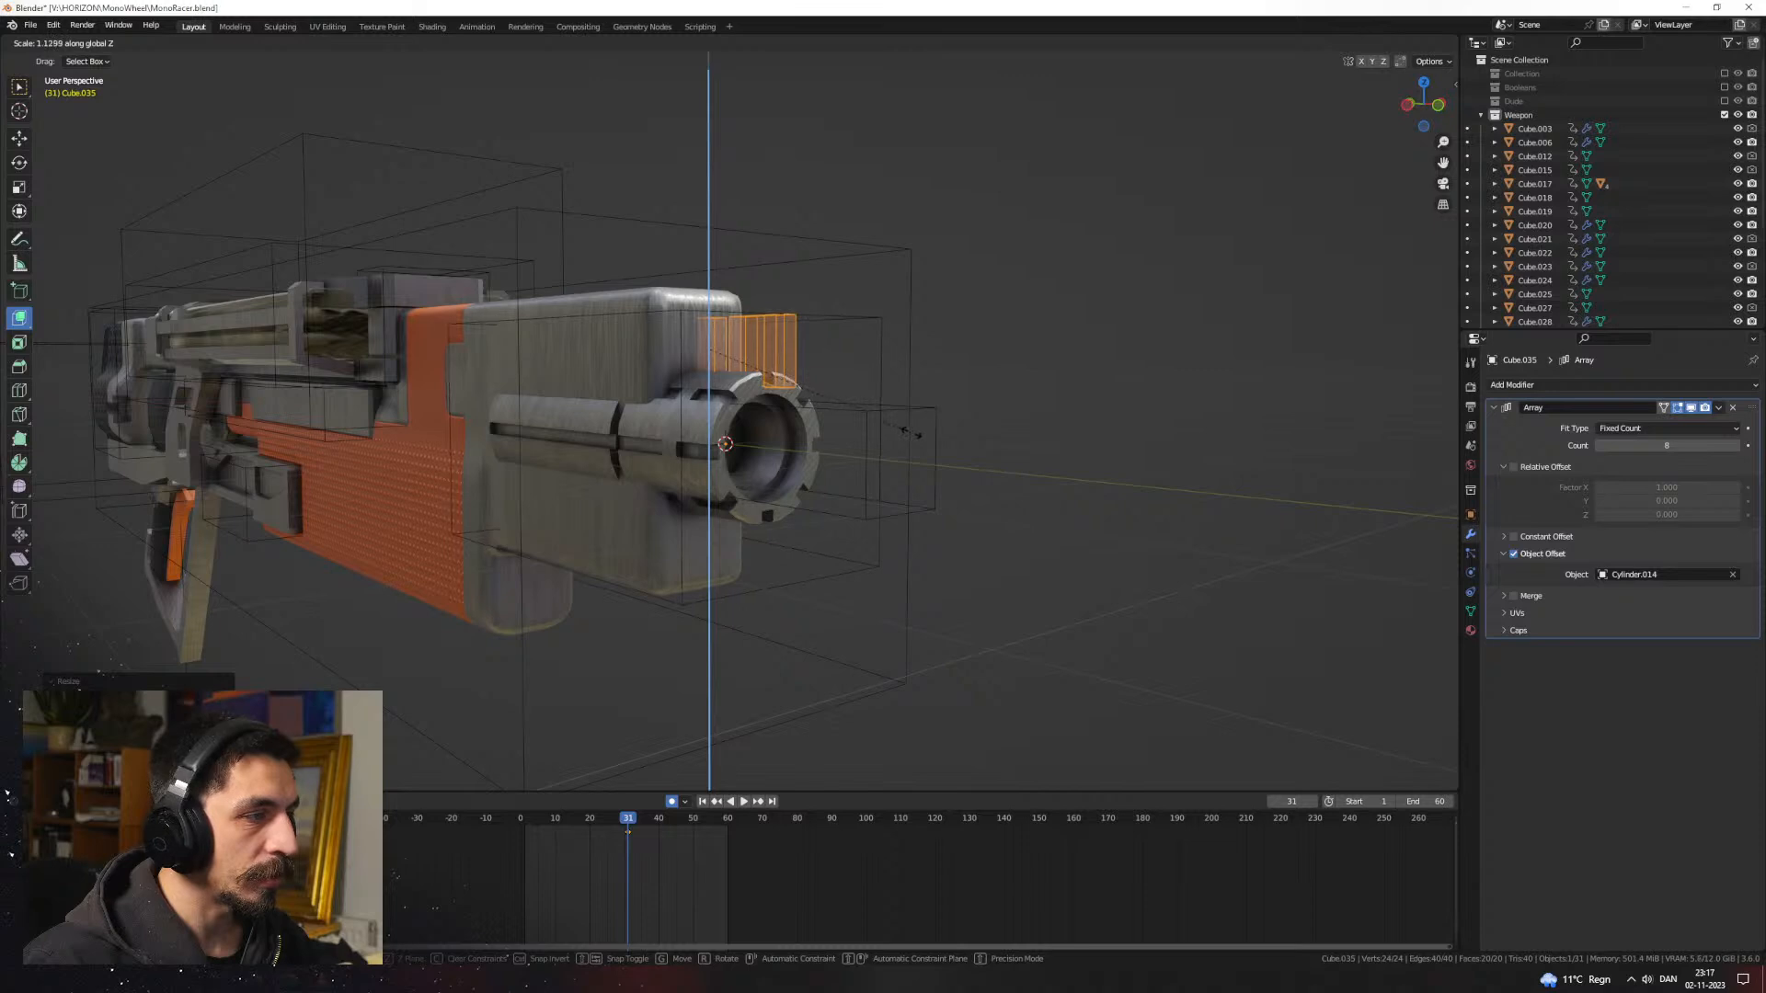
left_click(910, 432)
key("Tab")
Step: Examine the notched muzzle in rendered shading without overlays, and return to solid shading with overlays shown
middle_click_drag(1049, 433, 1044, 516)
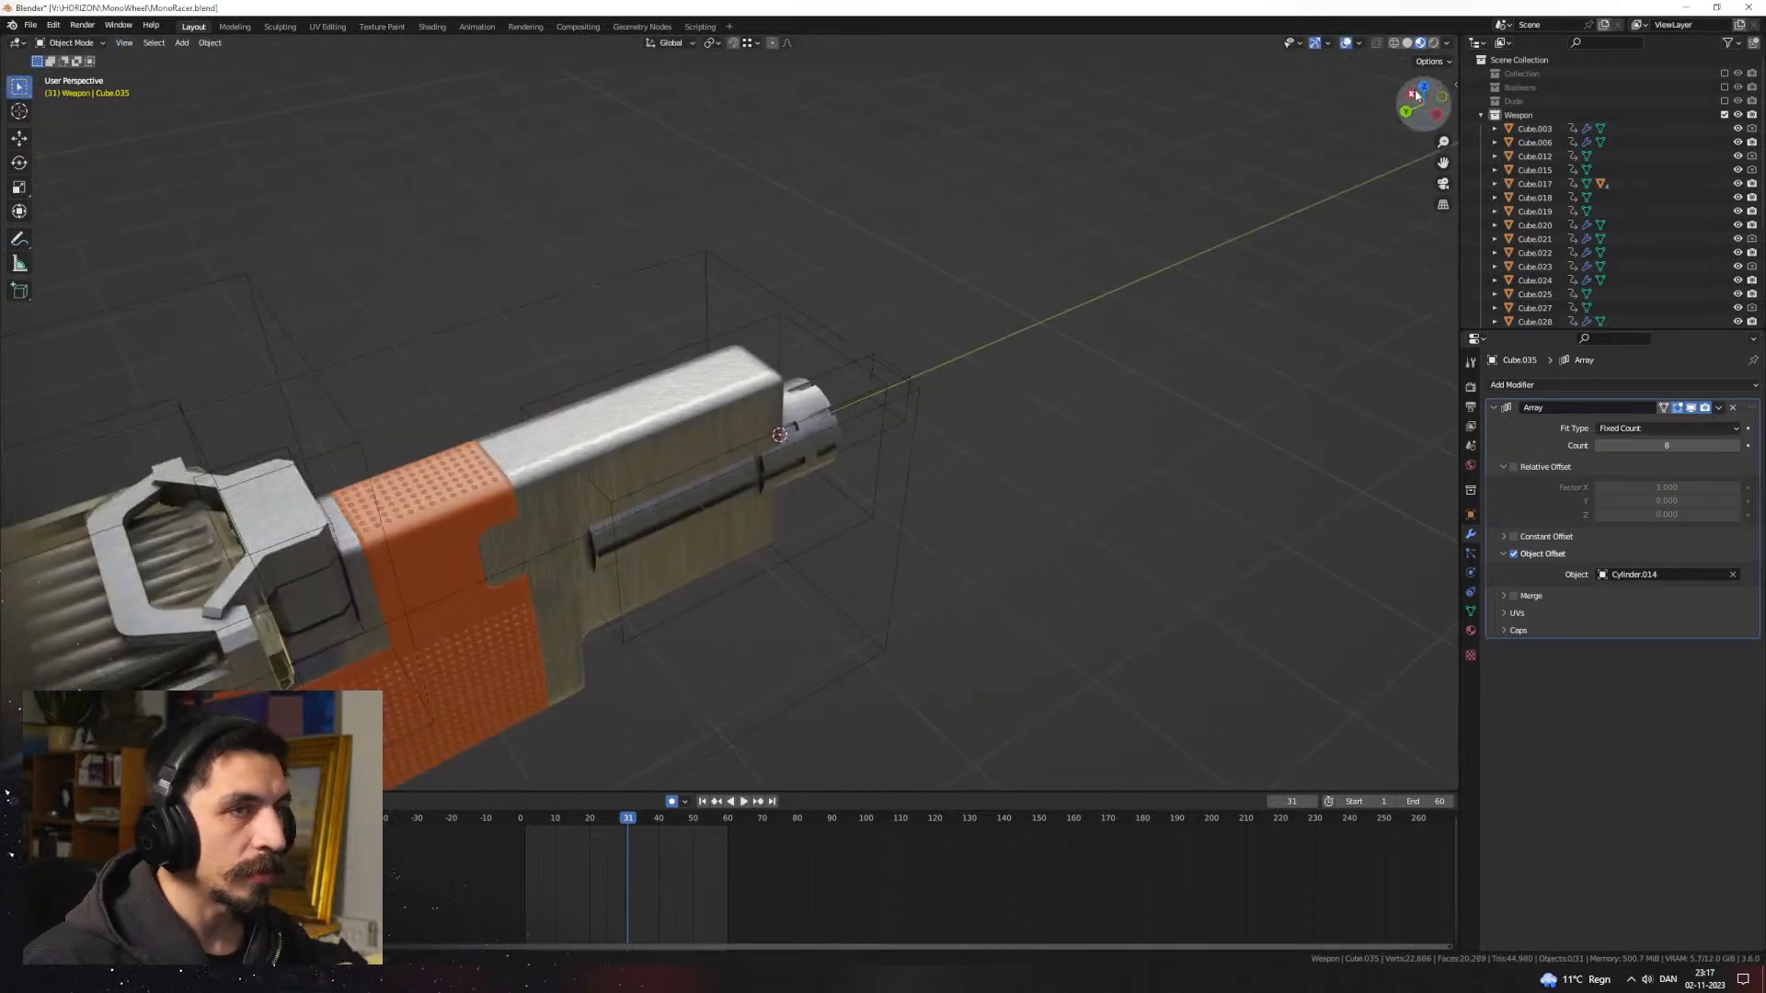
left_click(1433, 43)
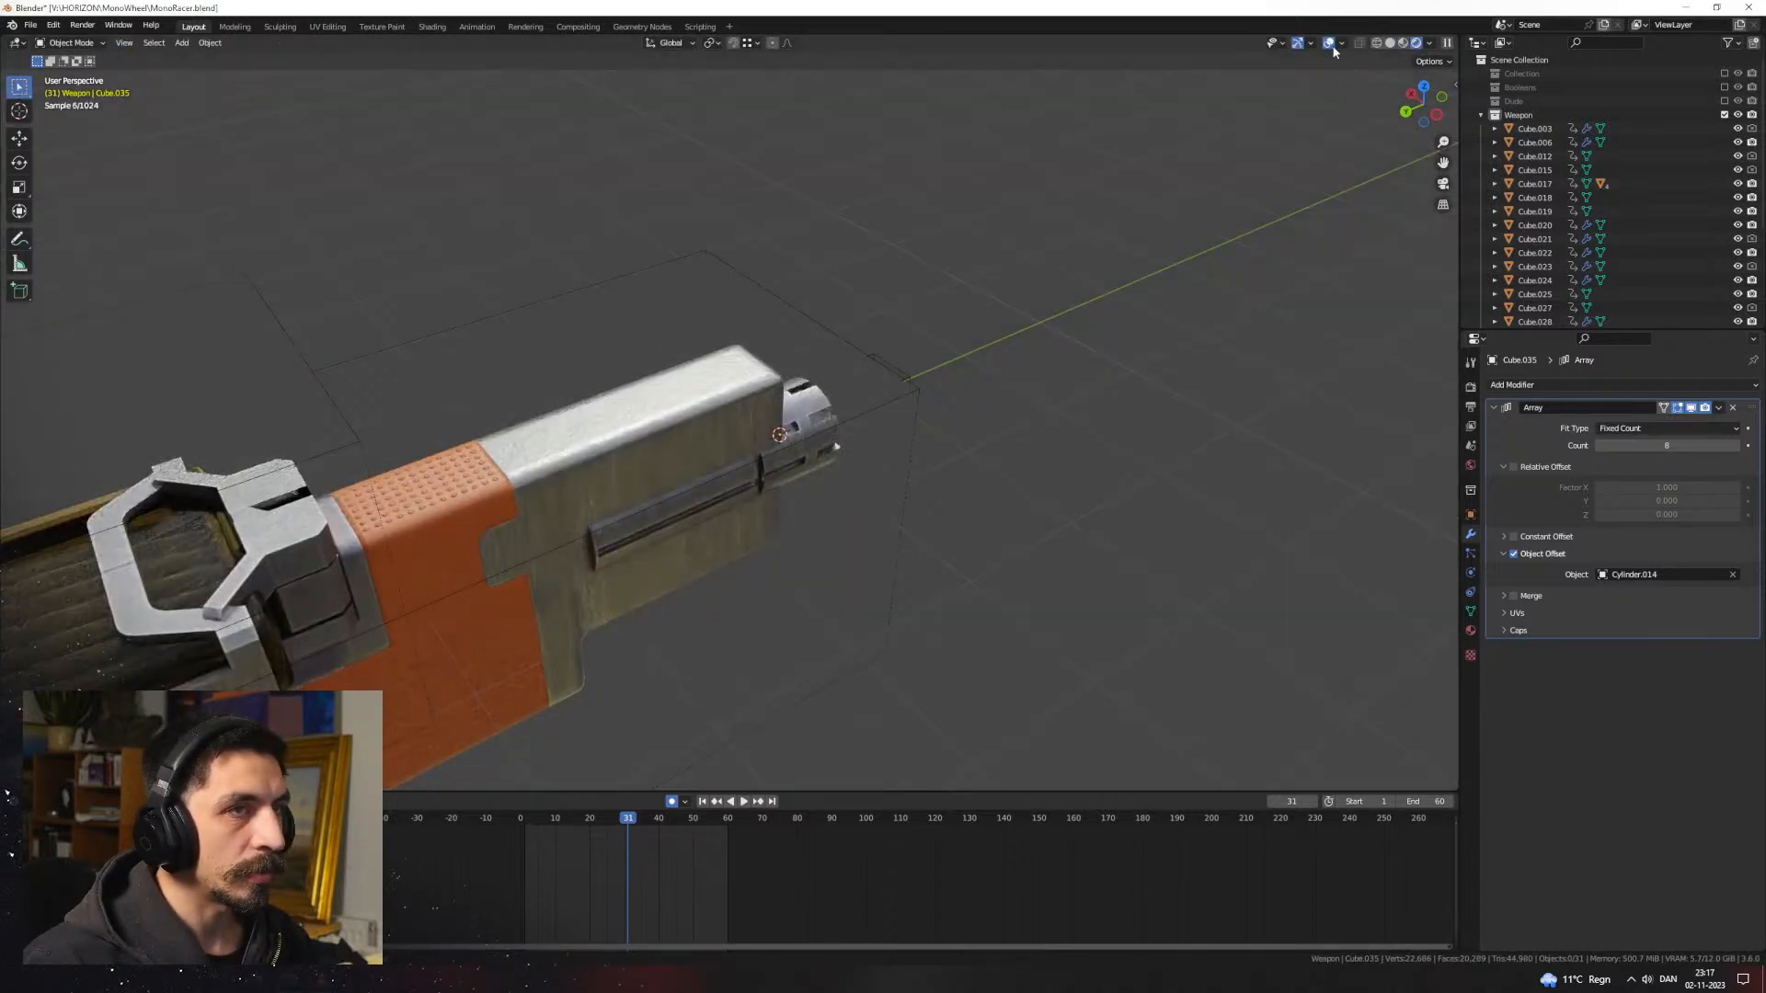
left_click(1330, 44)
middle_click_drag(1021, 355, 895, 471)
scroll(880, 479, "up", 5)
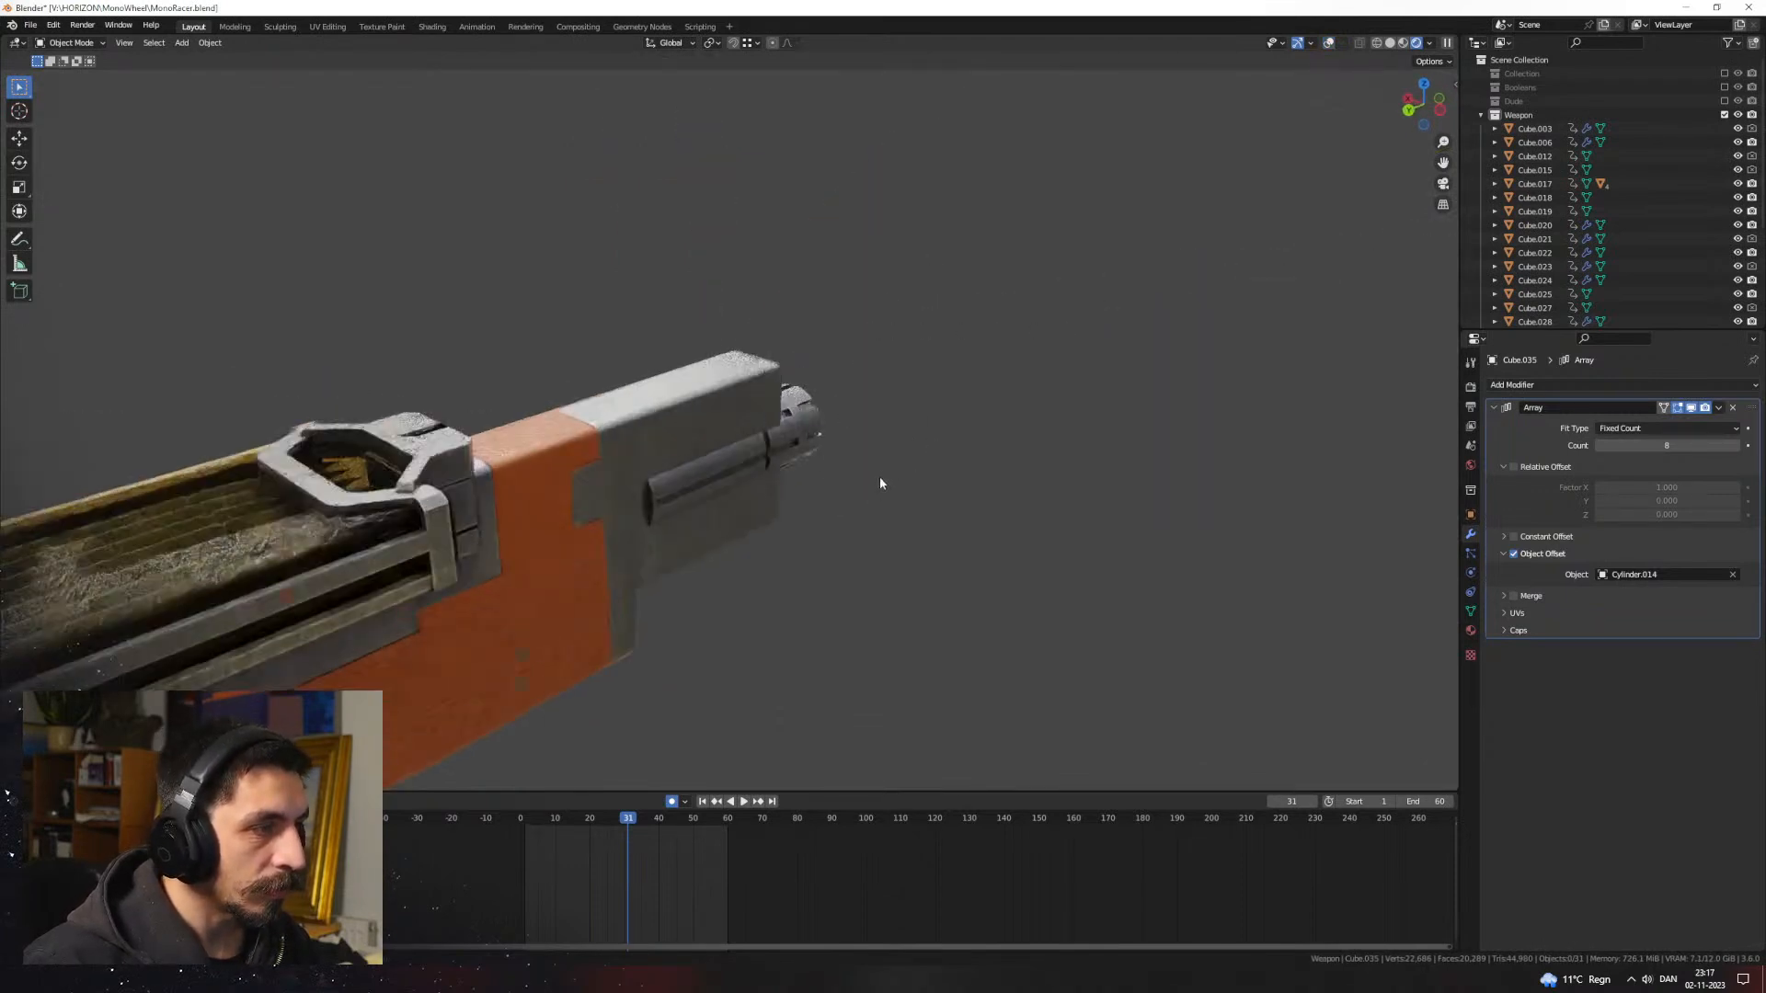
scroll(881, 482, "up", 2)
left_click(1297, 43)
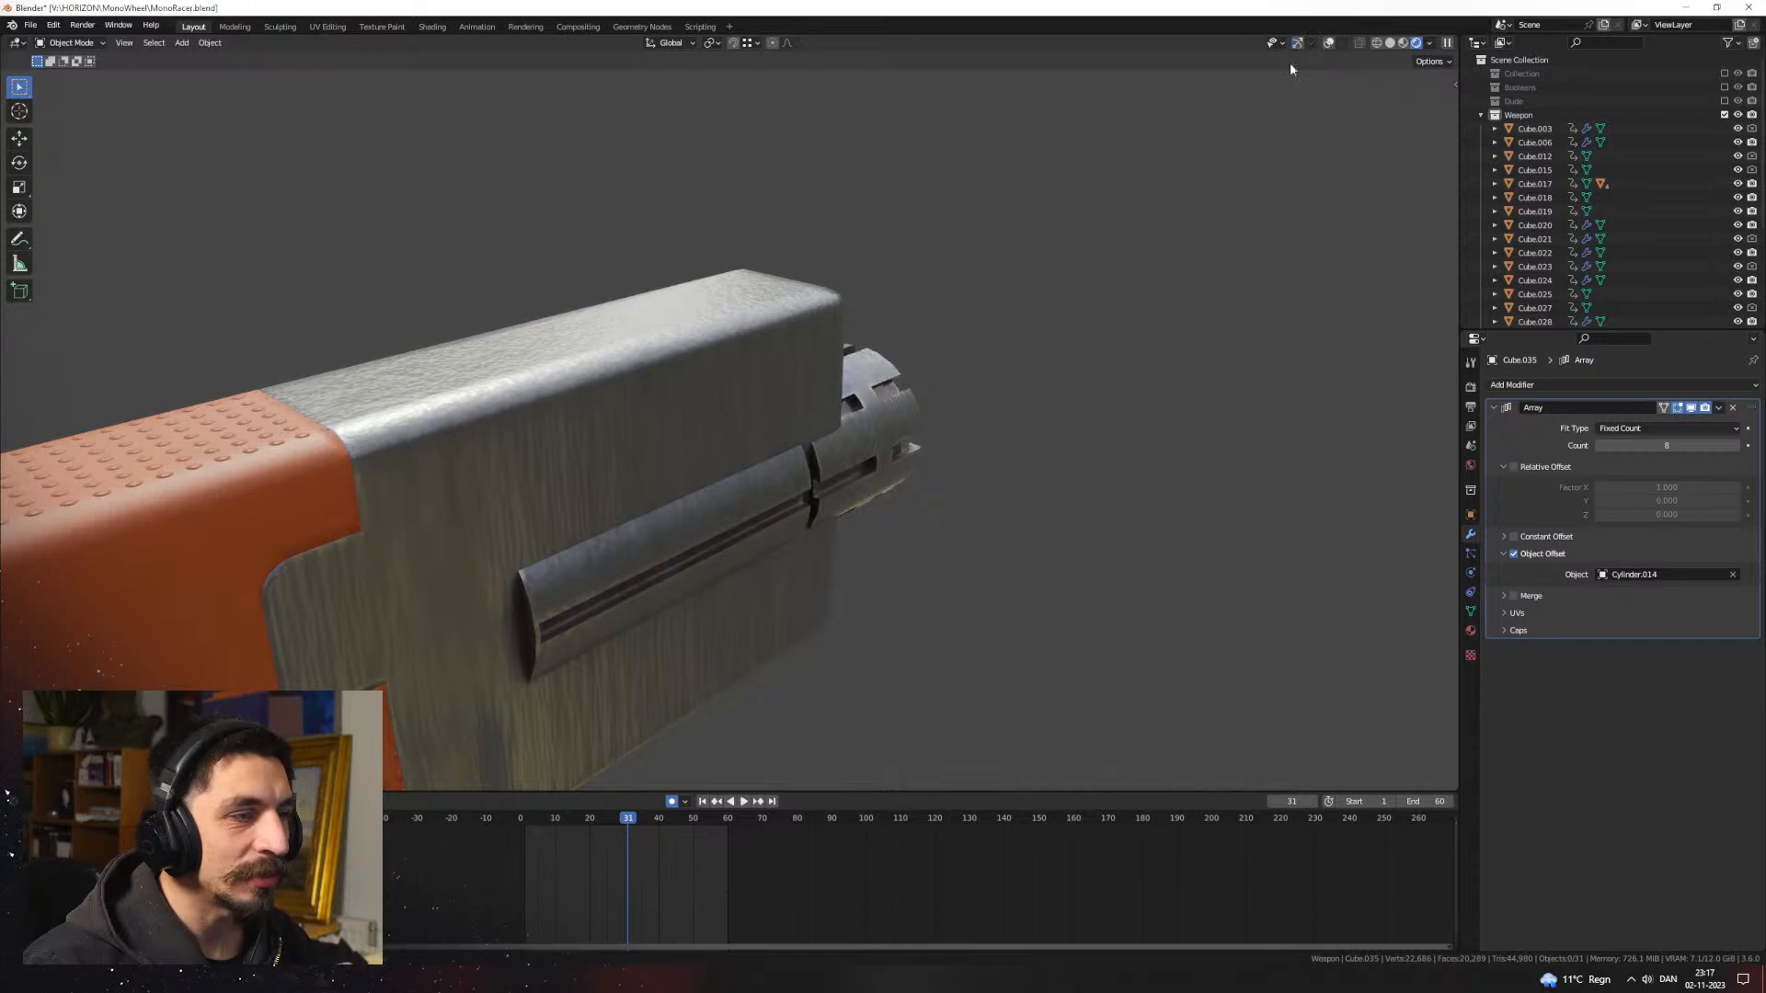
left_click(1389, 43)
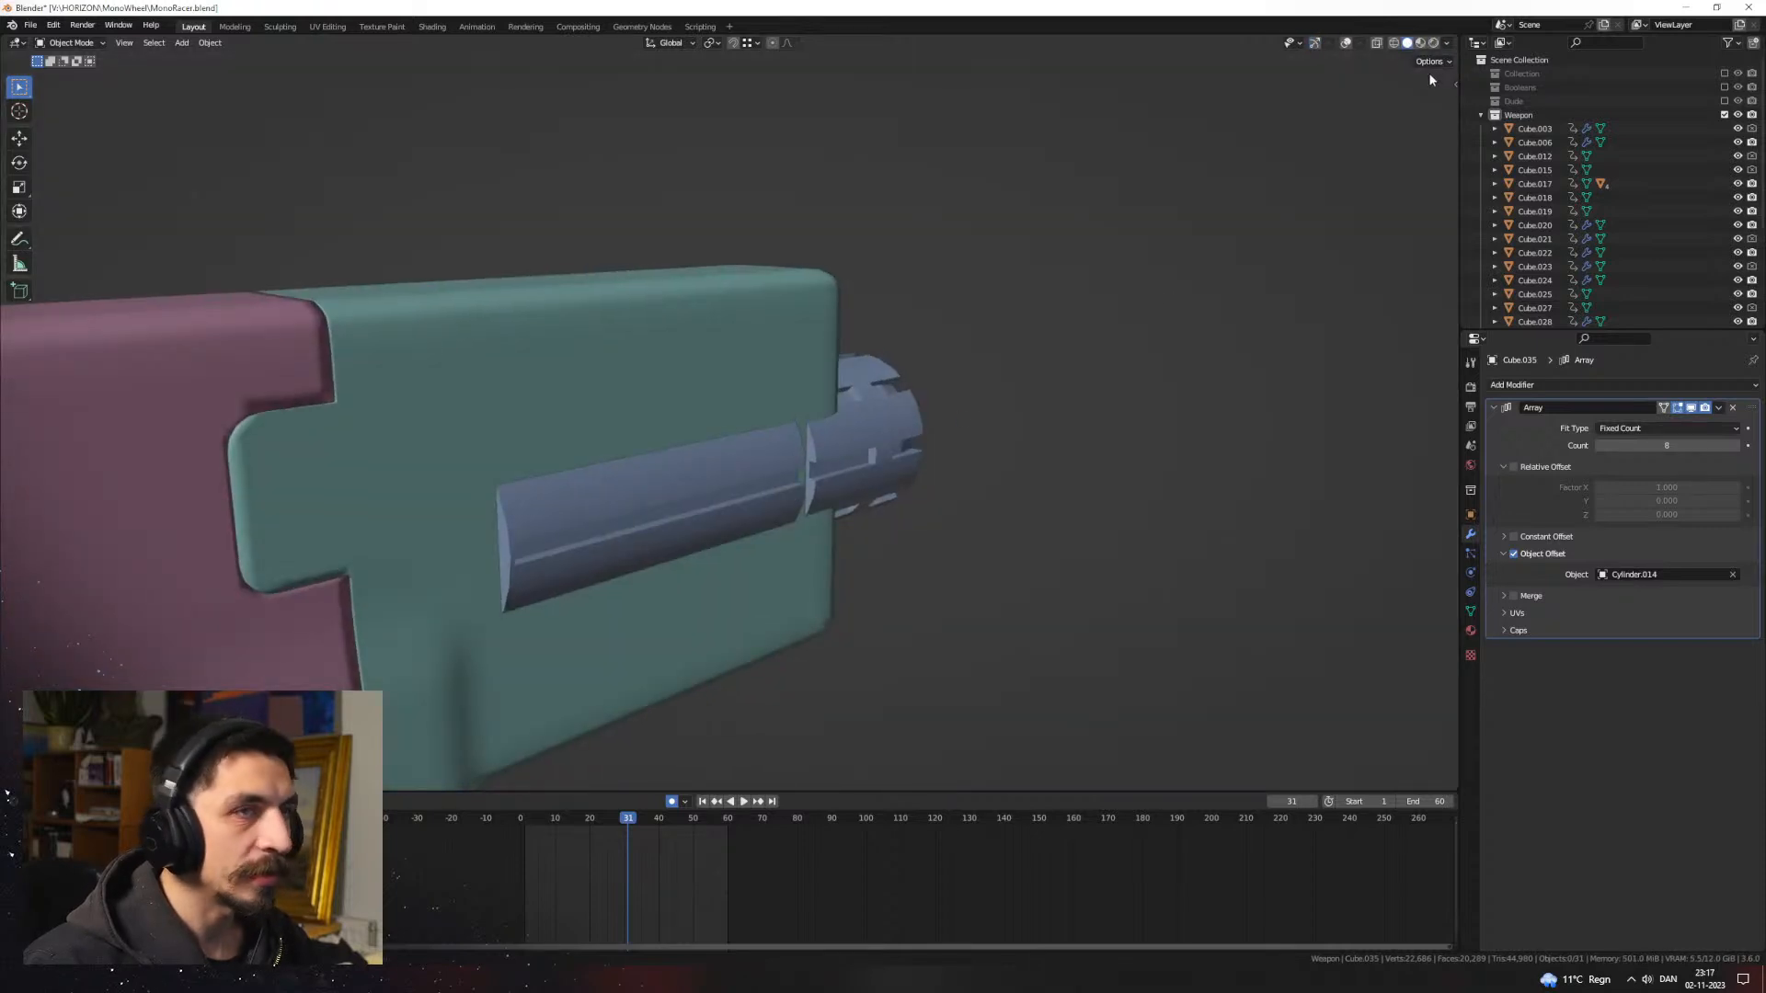
left_click(1345, 43)
Step: Shorten the cutter's long rear block by moving its back end toward the muzzle along global Y
left_click(1004, 325)
key("Tab")
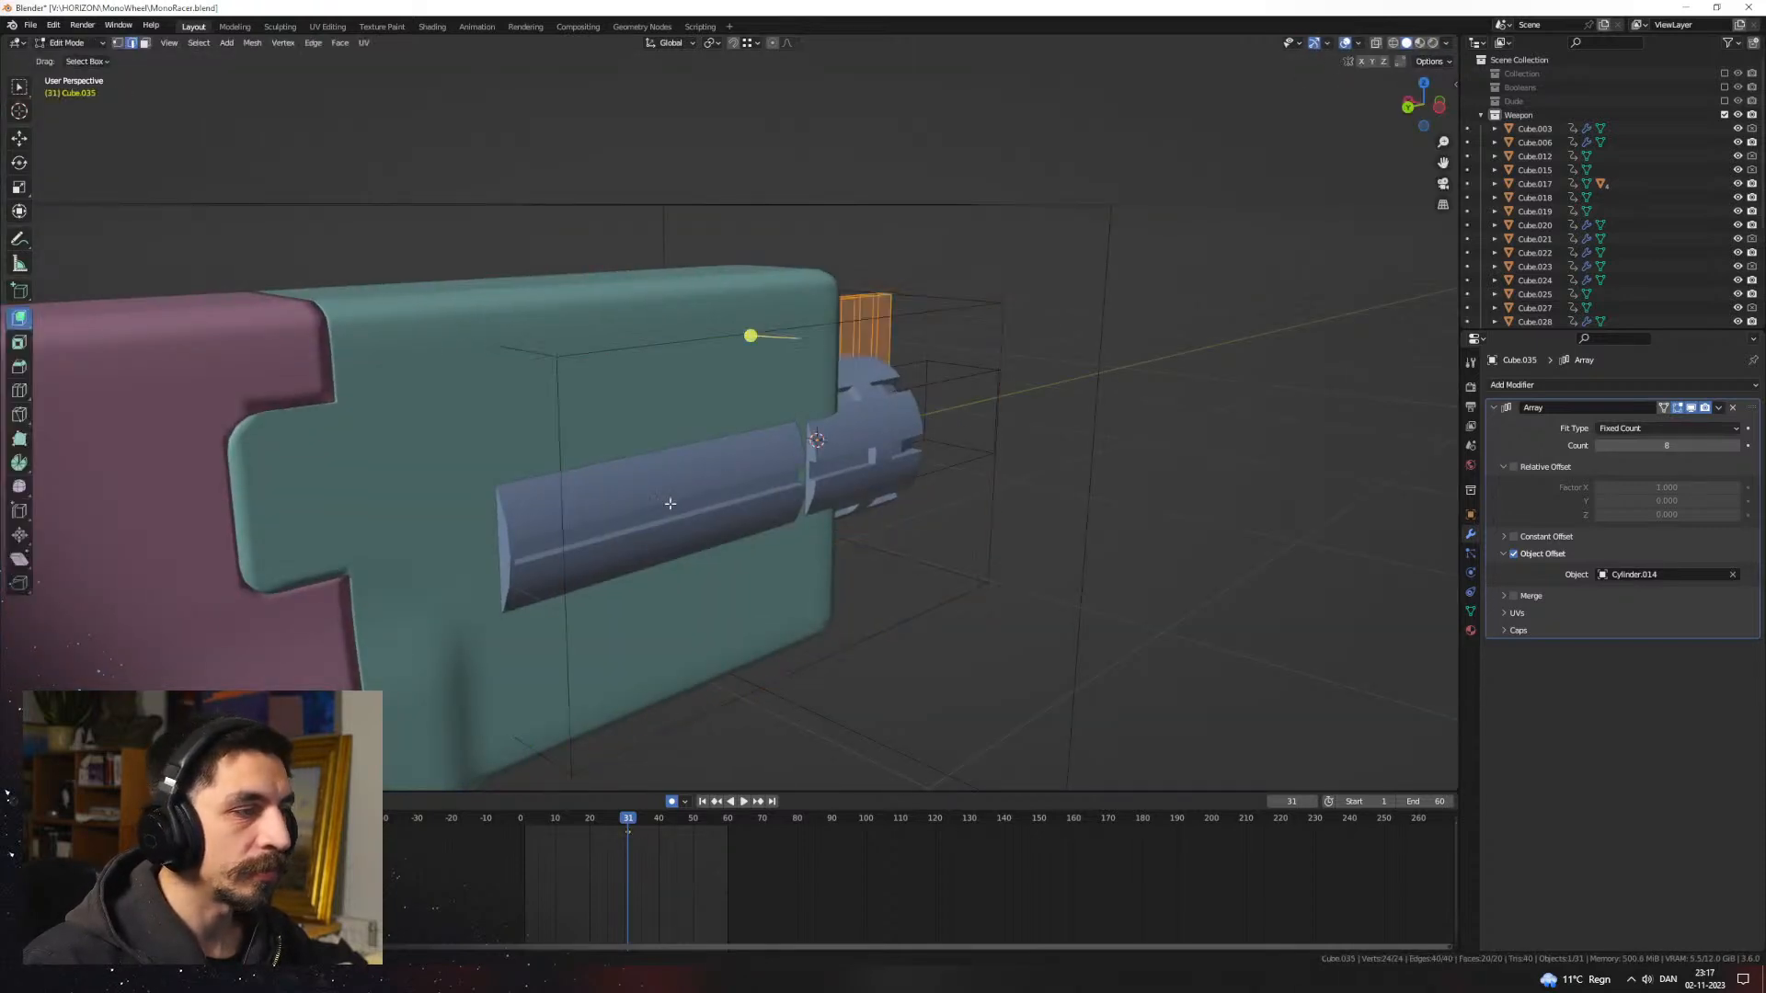
middle_click_drag(671, 501, 649, 509)
middle_click_drag(906, 441, 821, 442)
key("shift+z")
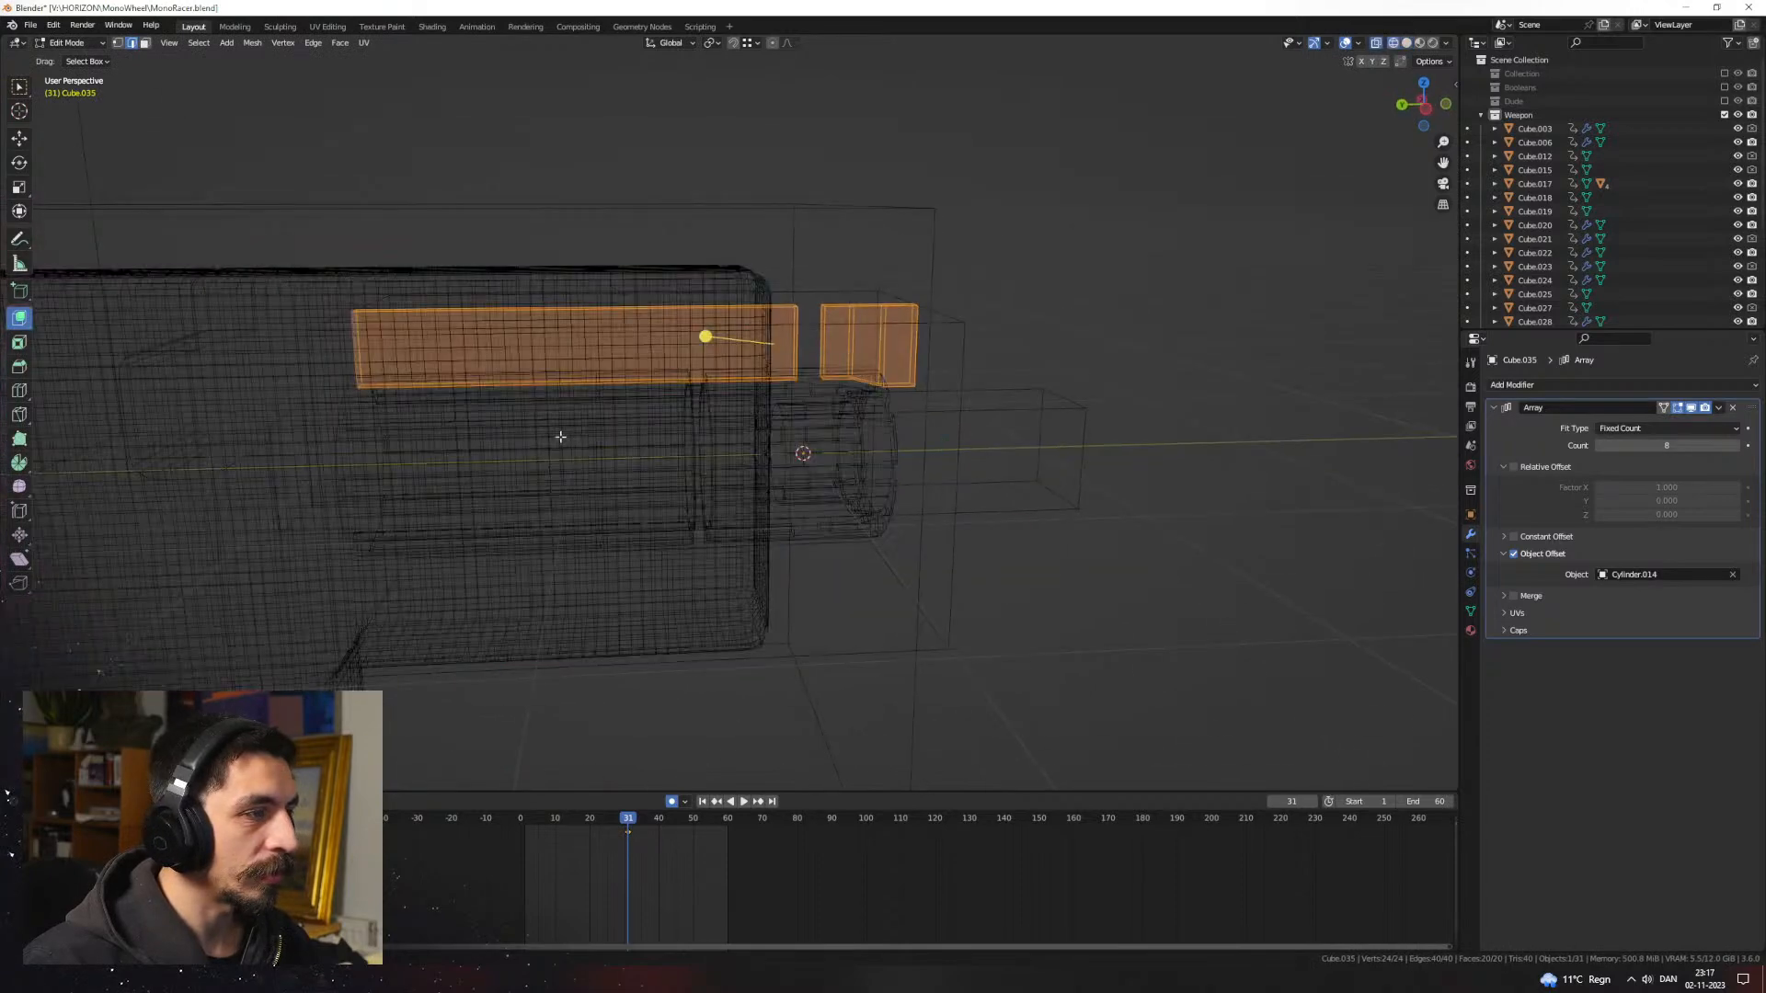
left_click_drag(300, 413, 399, 292)
key("g")
key("x")
key("y")
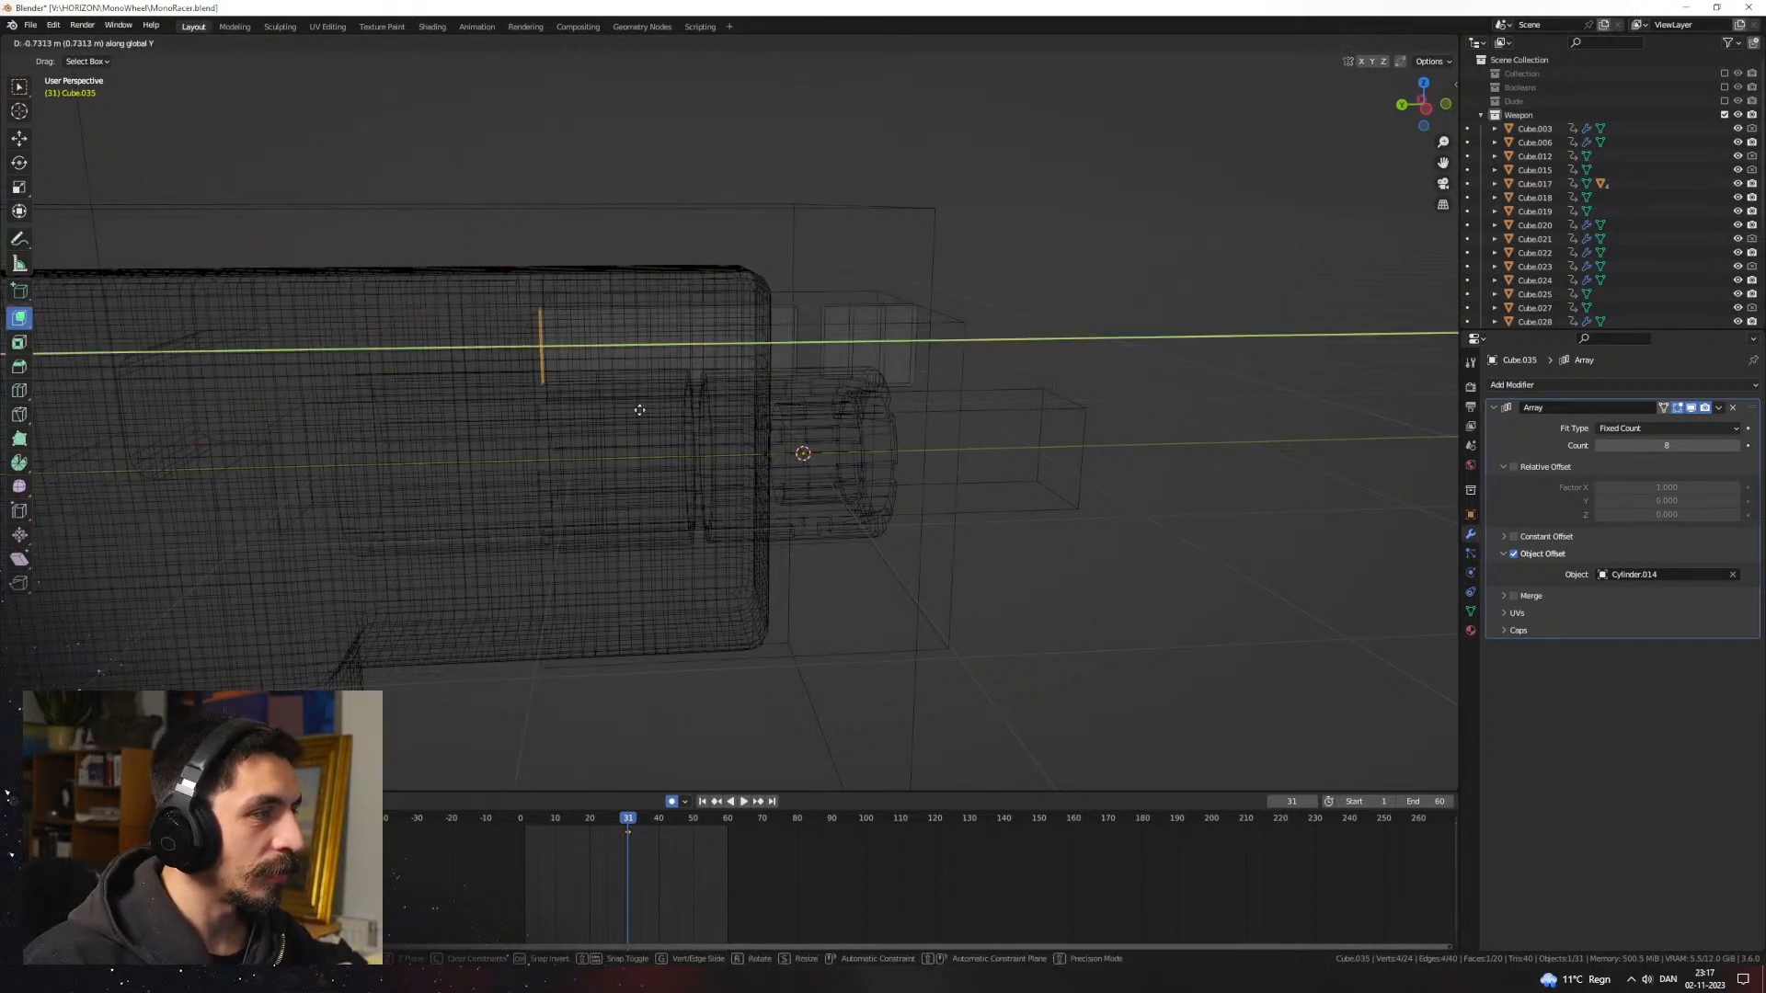
left_click(599, 408)
key("shift+z")
Step: Move the cutter's back end a further 0.37 m or so toward the muzzle along global Y
mouse_move(853, 434)
middle_mouse_down()
mouse_move(775, 492)
mouse_move(828, 478)
middle_mouse_up()
key("g")
key("y")
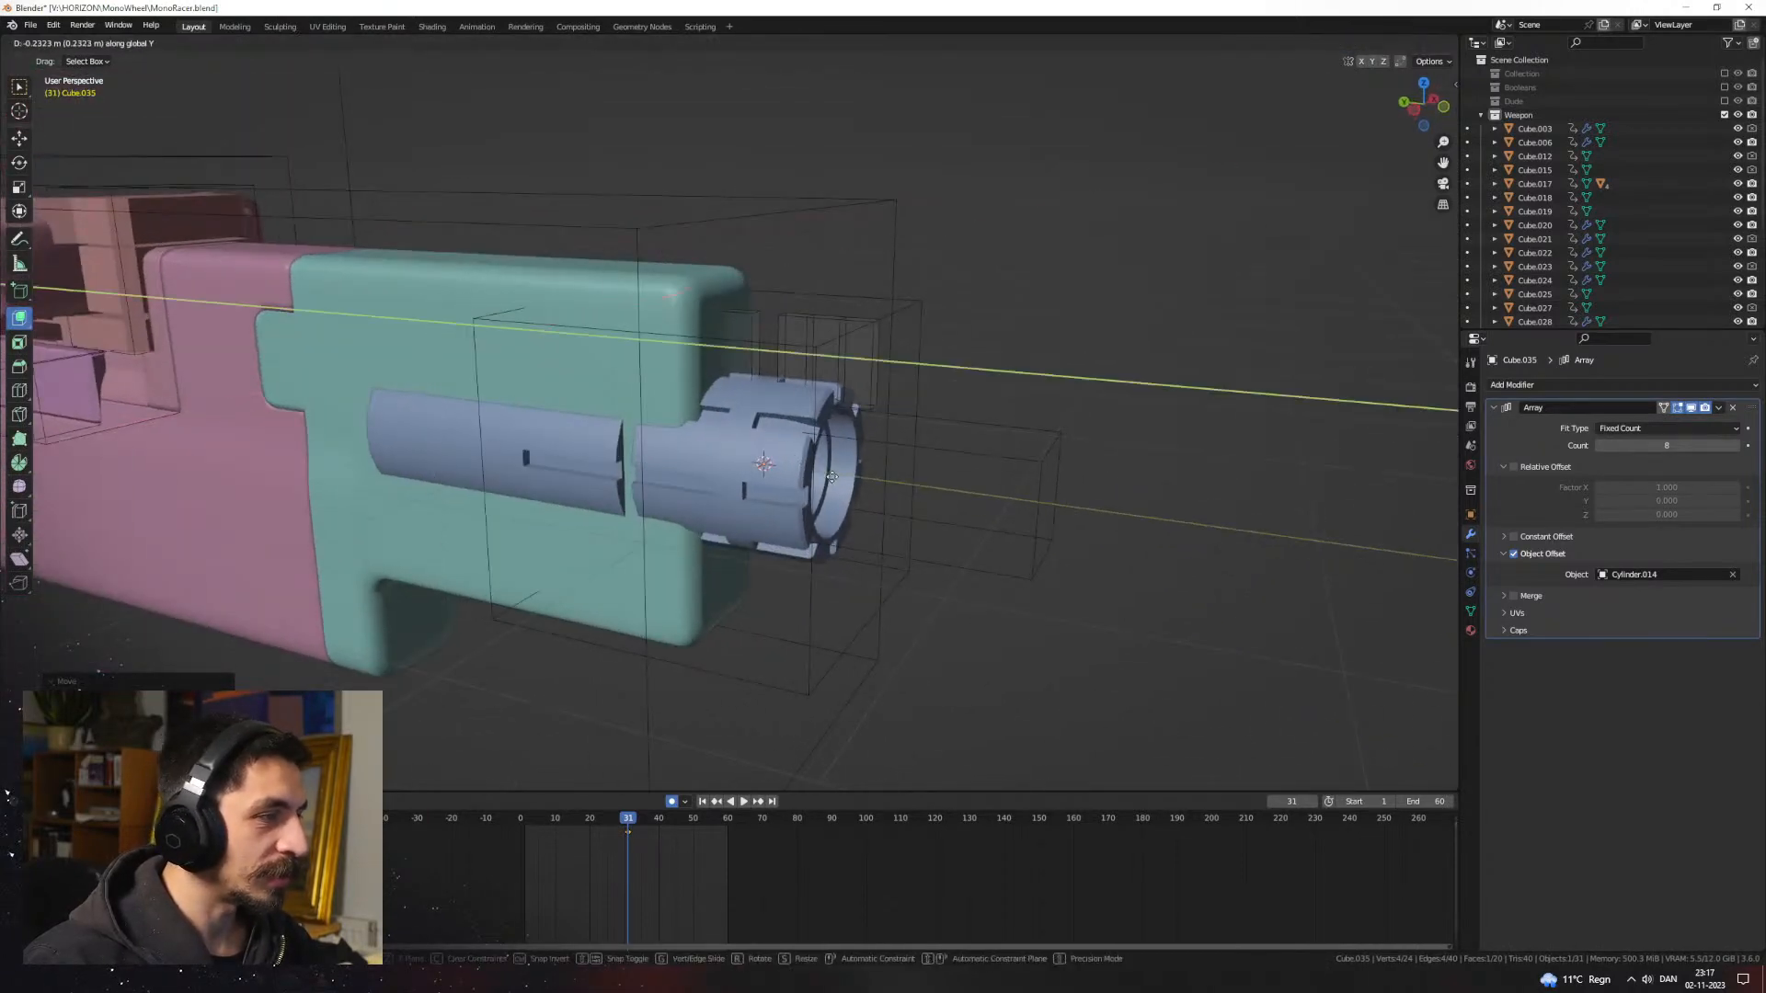
left_click(855, 493)
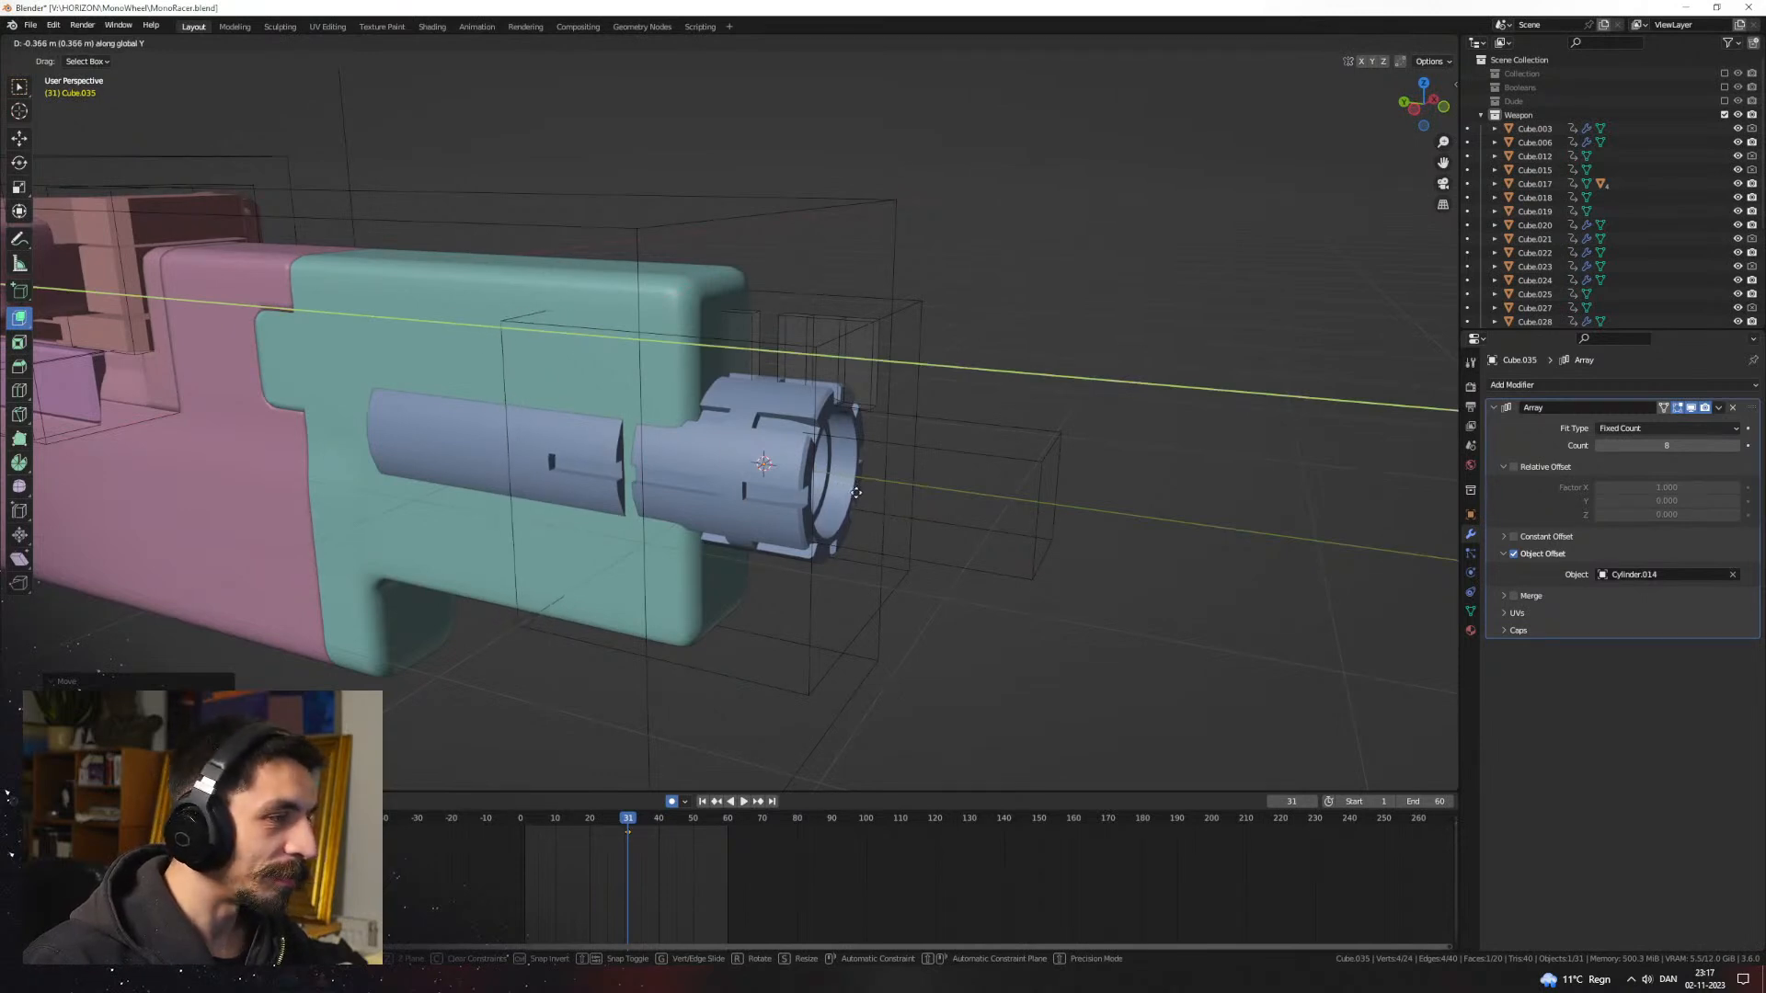
key("Tab")
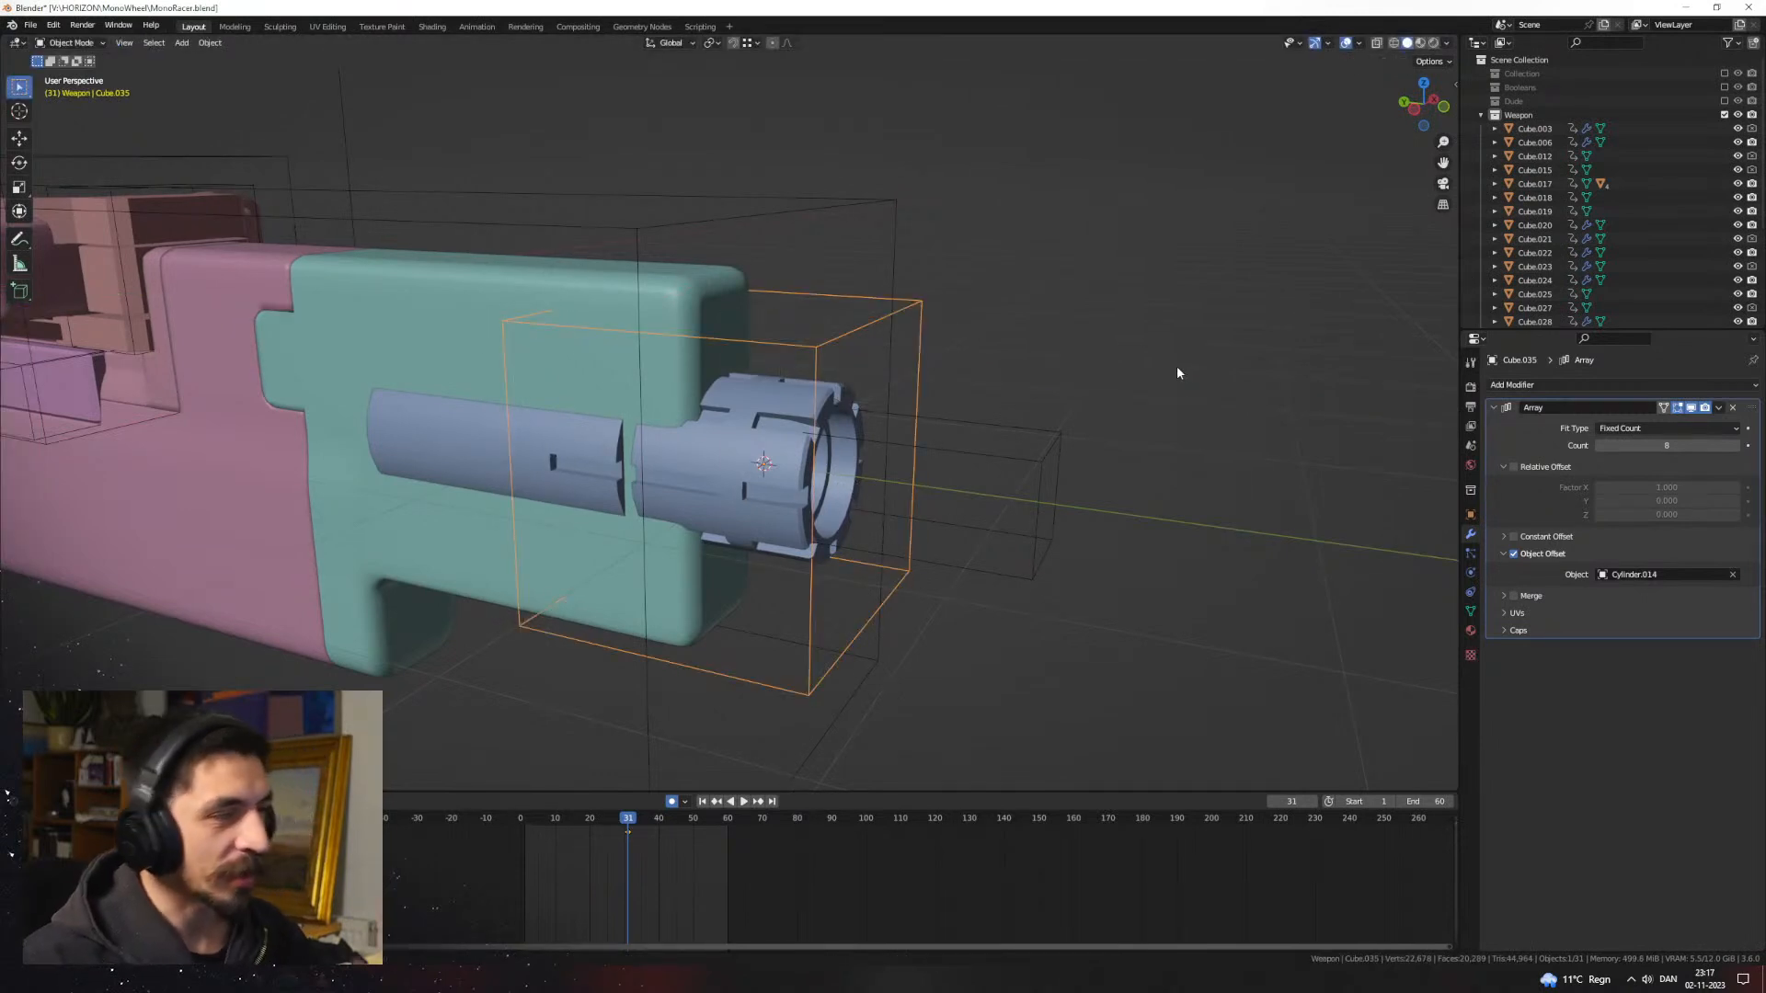
Step: Show the rifle in material preview and bevel the rear barrel section's edge loop beside the gap
left_click(1421, 42)
left_click(892, 362)
mouse_move(891, 362)
middle_mouse_down()
mouse_move(814, 345)
mouse_move(870, 371)
middle_mouse_up()
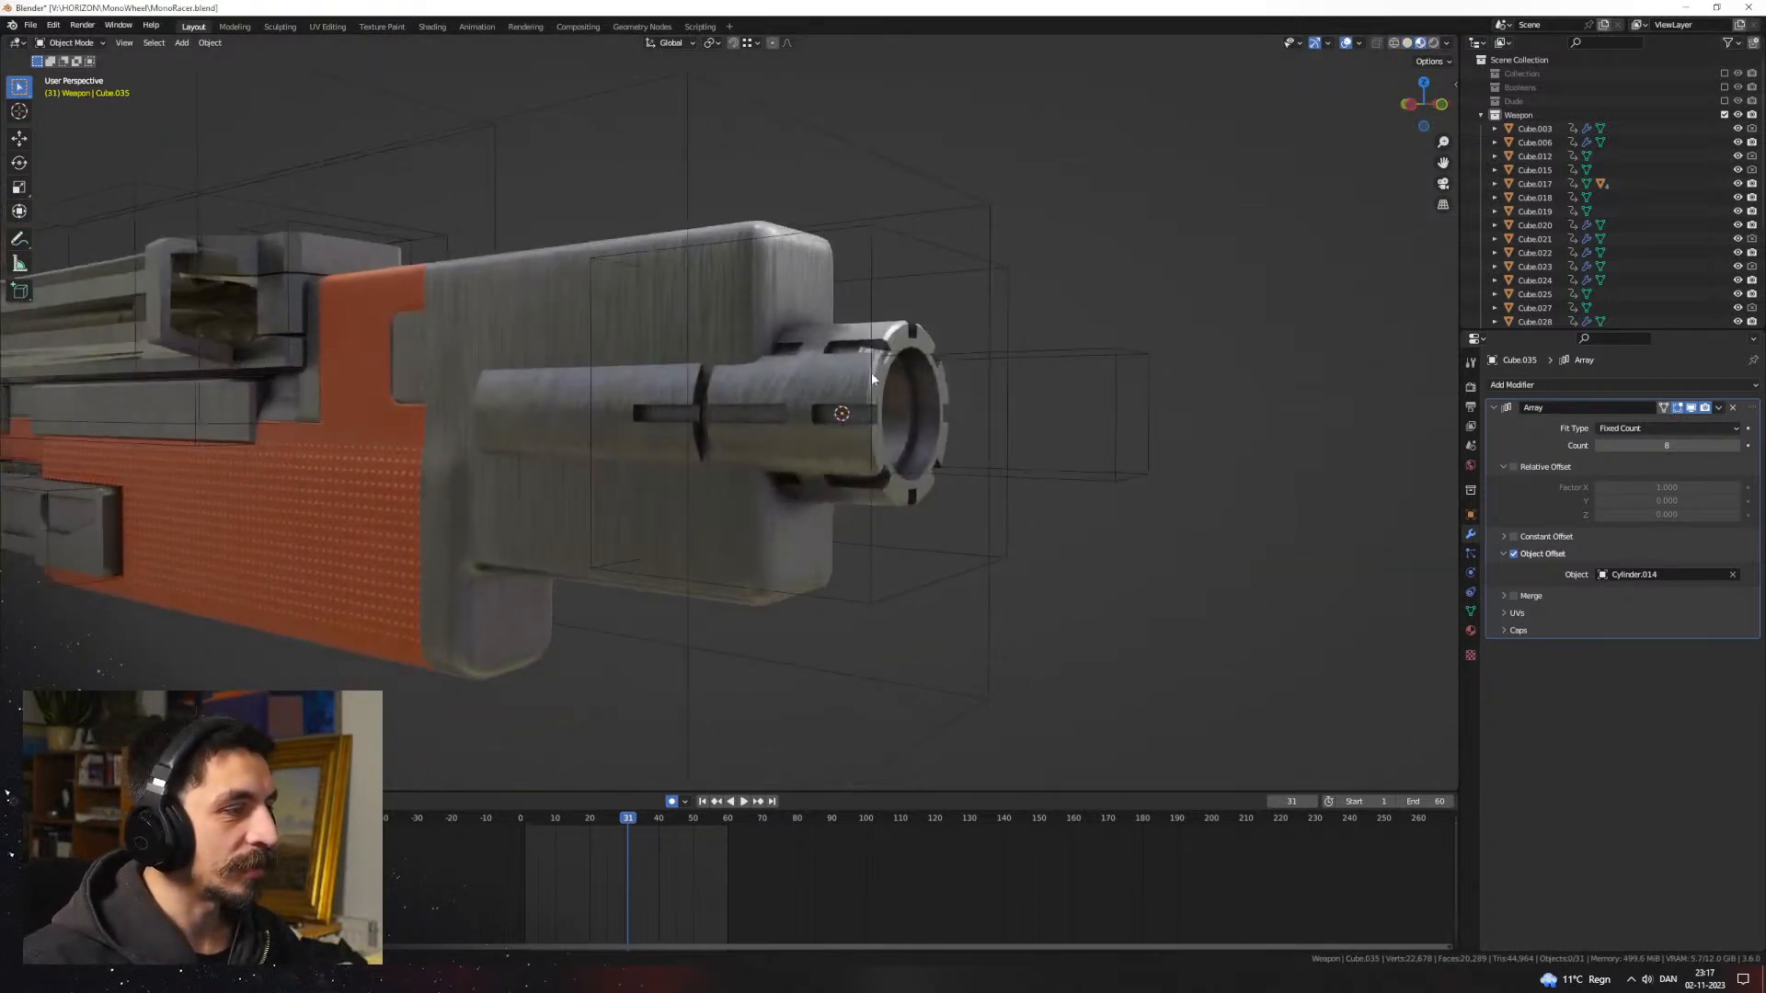
scroll(710, 340, "up", 3)
left_click(710, 340)
key("Tab")
left_click(750, 370, "alt")
key("ctrl+b")
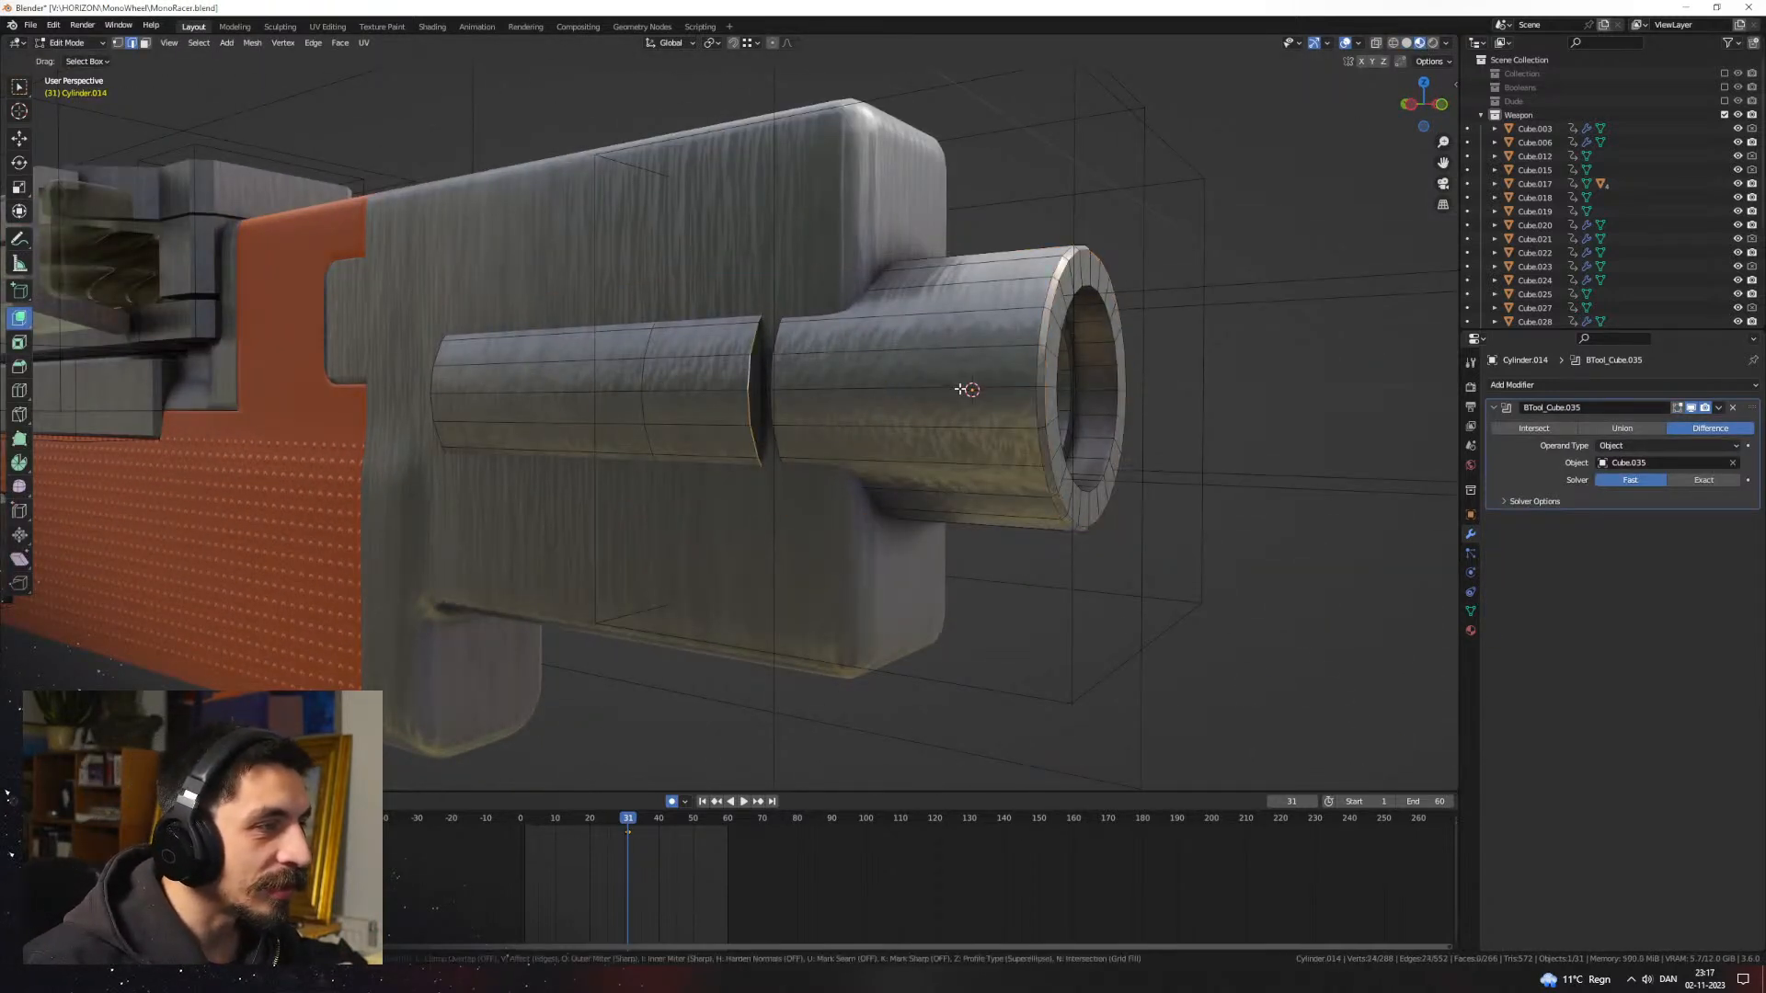
left_click(968, 389)
key("Tab")
Step: Bevel the edge loop at the back of the front barrel section, on the other side of the gap
middle_click_drag(1166, 328, 1241, 378)
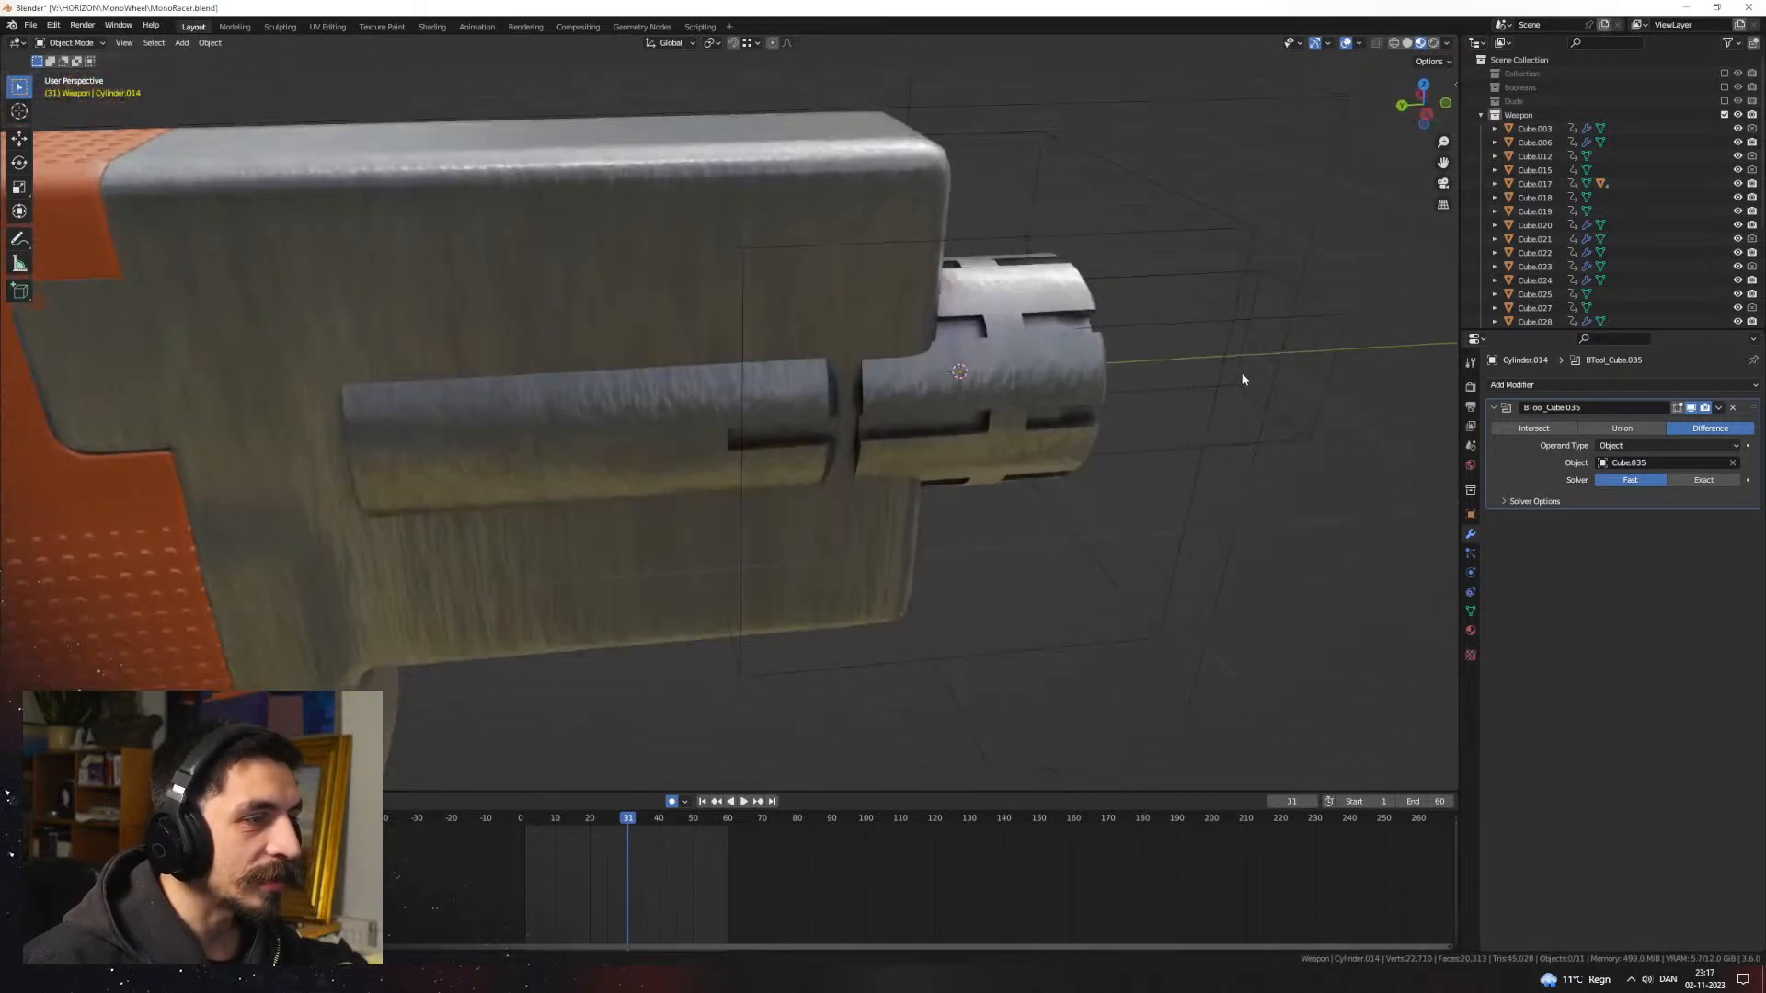
middle_click_drag(1127, 378, 965, 405, "shift")
left_click(708, 388)
key("Tab")
left_click(715, 401, "alt")
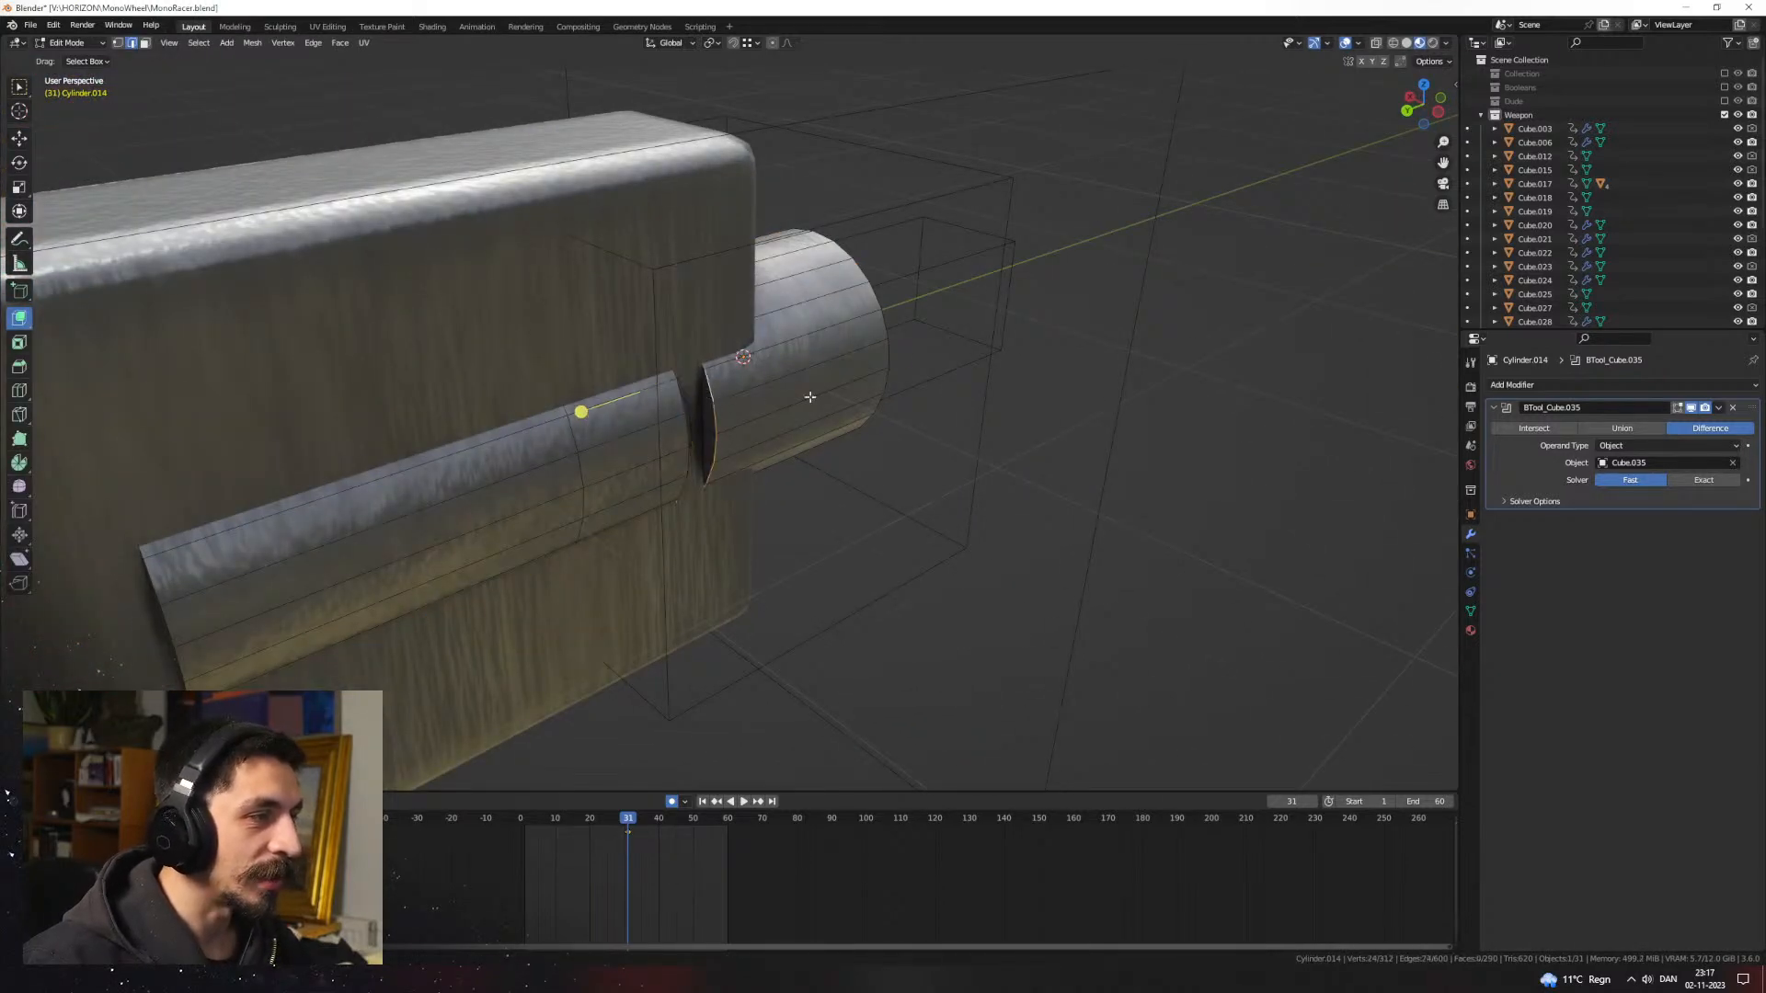
middle_click_drag(810, 397, 835, 378)
key("ctrl+b")
left_click(850, 391)
key("Tab")
left_click(1003, 425)
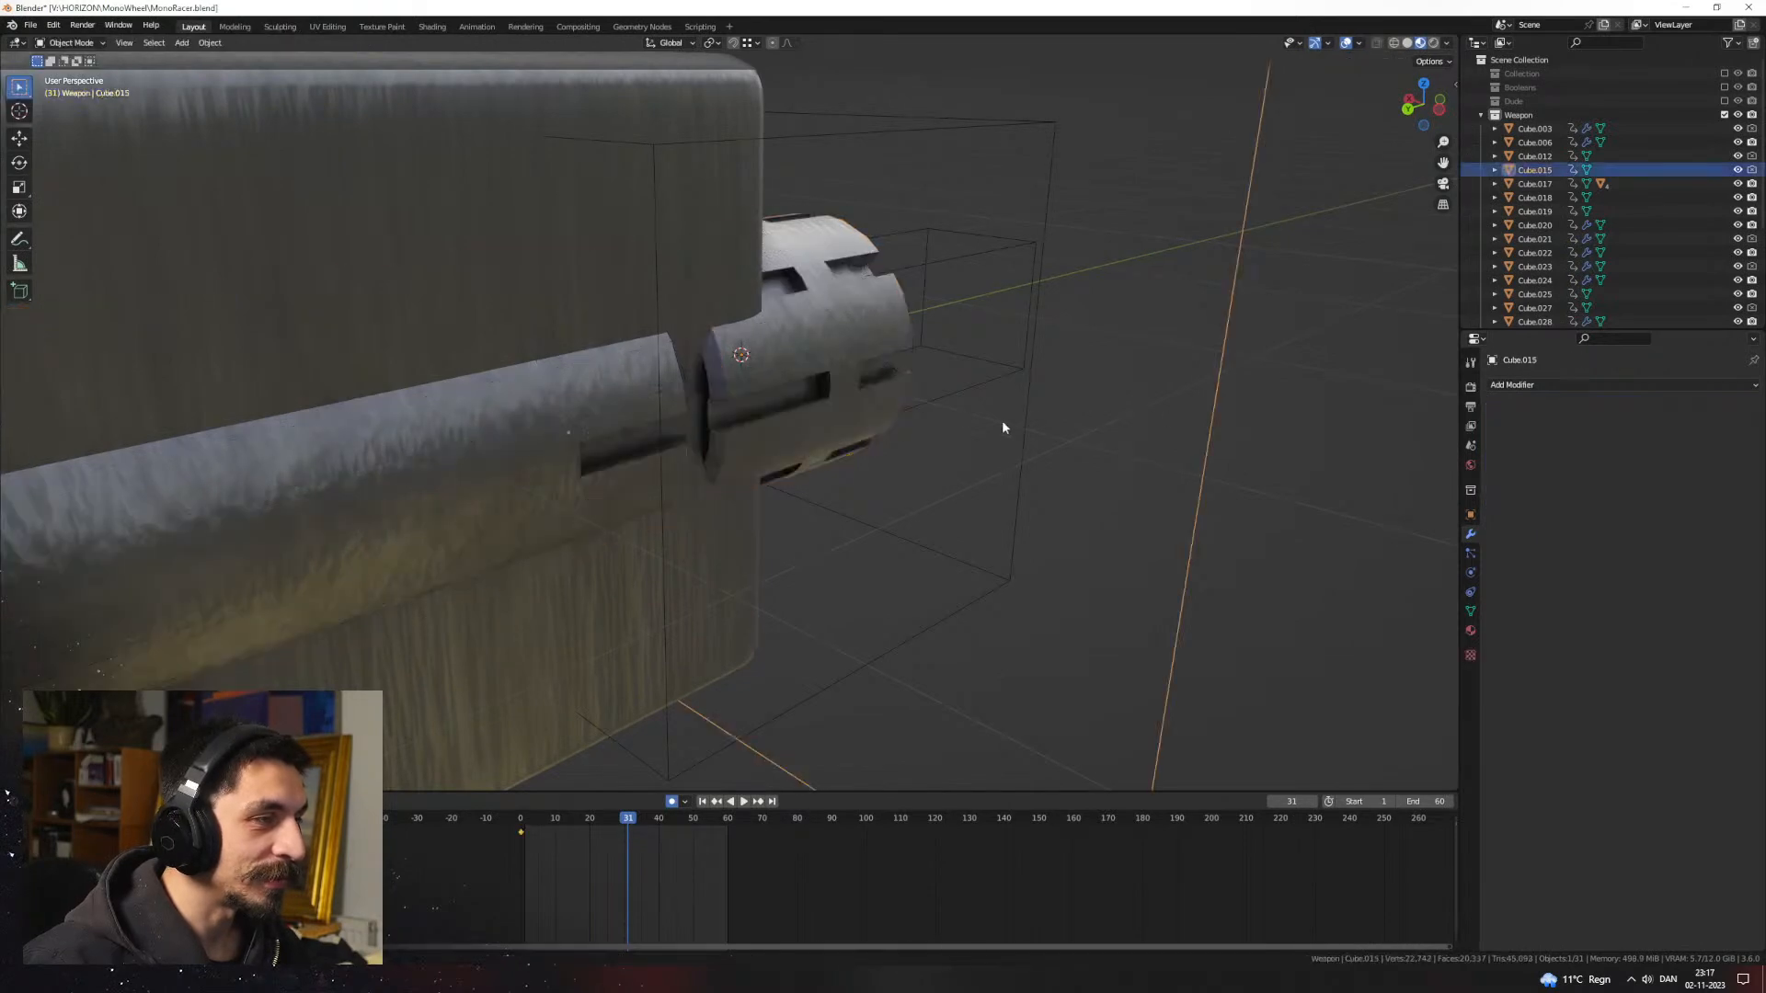
left_click(1002, 426)
middle_click_drag(1003, 426, 854, 456)
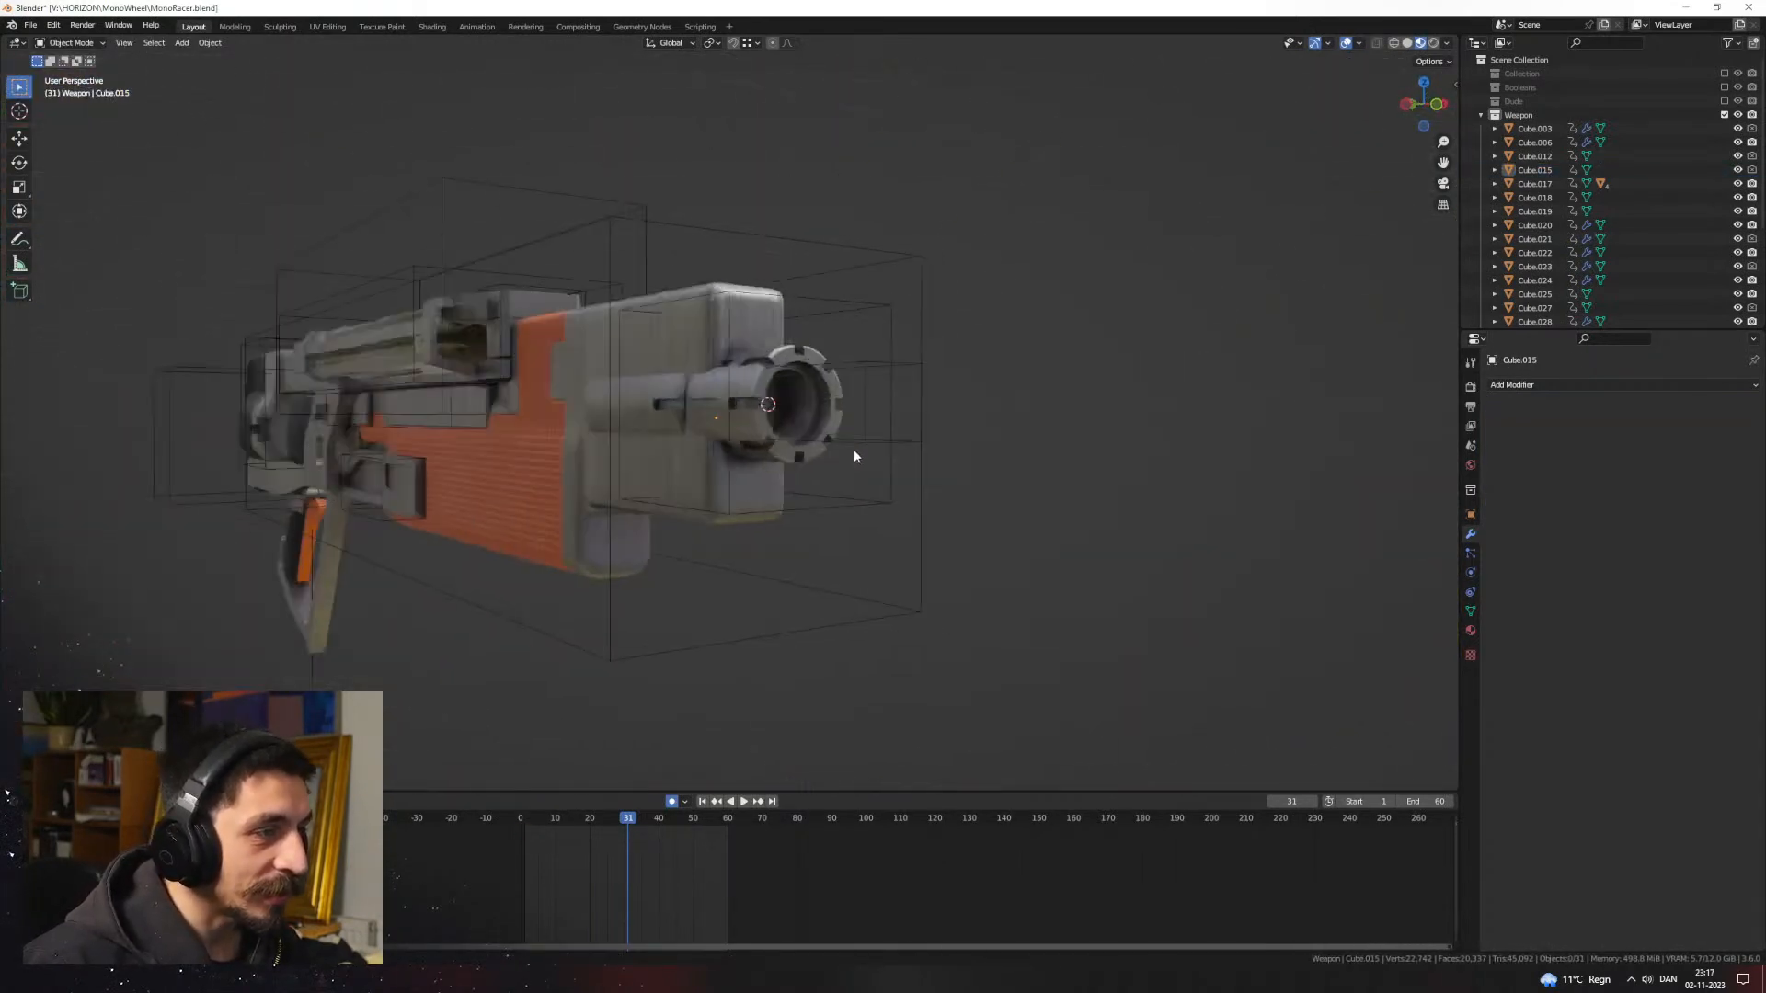
left_click(935, 418)
middle_click_drag(935, 418, 884, 451)
key("g")
key("x")
key("y")
right_click(960, 471)
key("Tab")
key("a")
key("Tab")
Step: Move the bore cutter cylinder about 0.29 m along global Y
key("g")
key("x")
key("y")
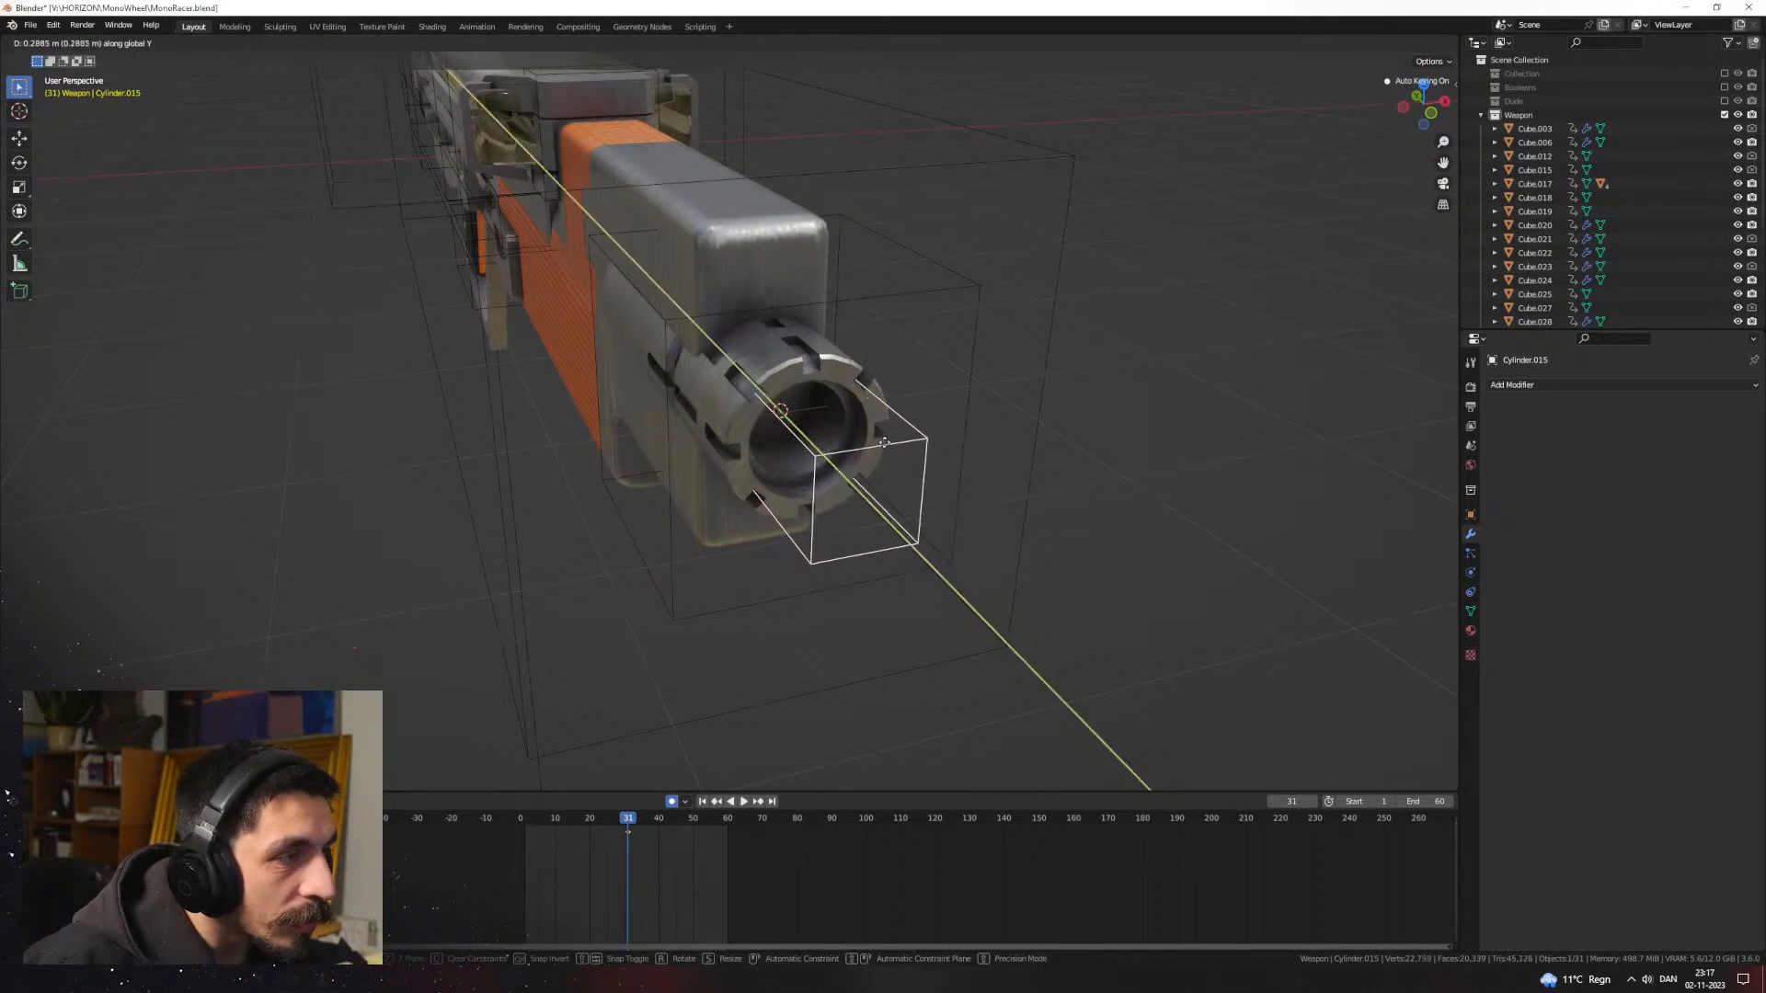
left_click(884, 442)
Step: Try subtracting the bore cutter from the rifle's front body with a Boolean difference, and remove the extra Boolean modifier
left_click(798, 249, "shift")
key("ctrl+shift+minus")
key("ctrl+shift+minus")
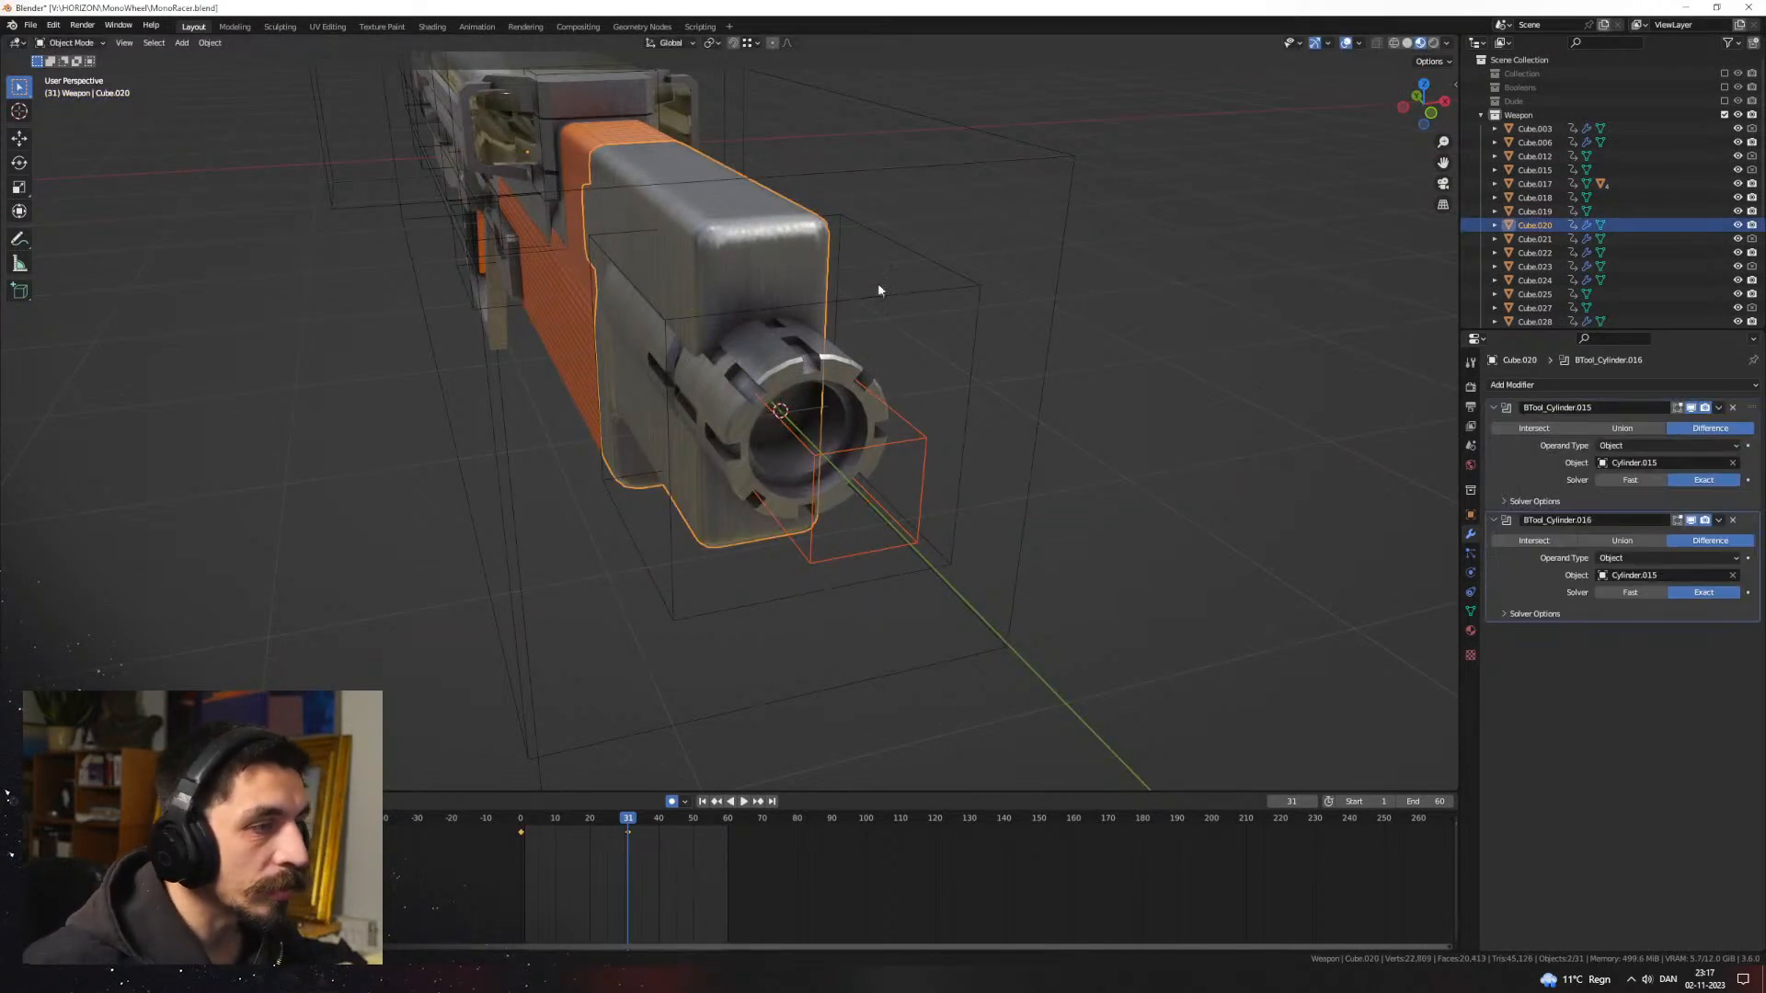
left_click(1735, 521)
left_click(923, 438)
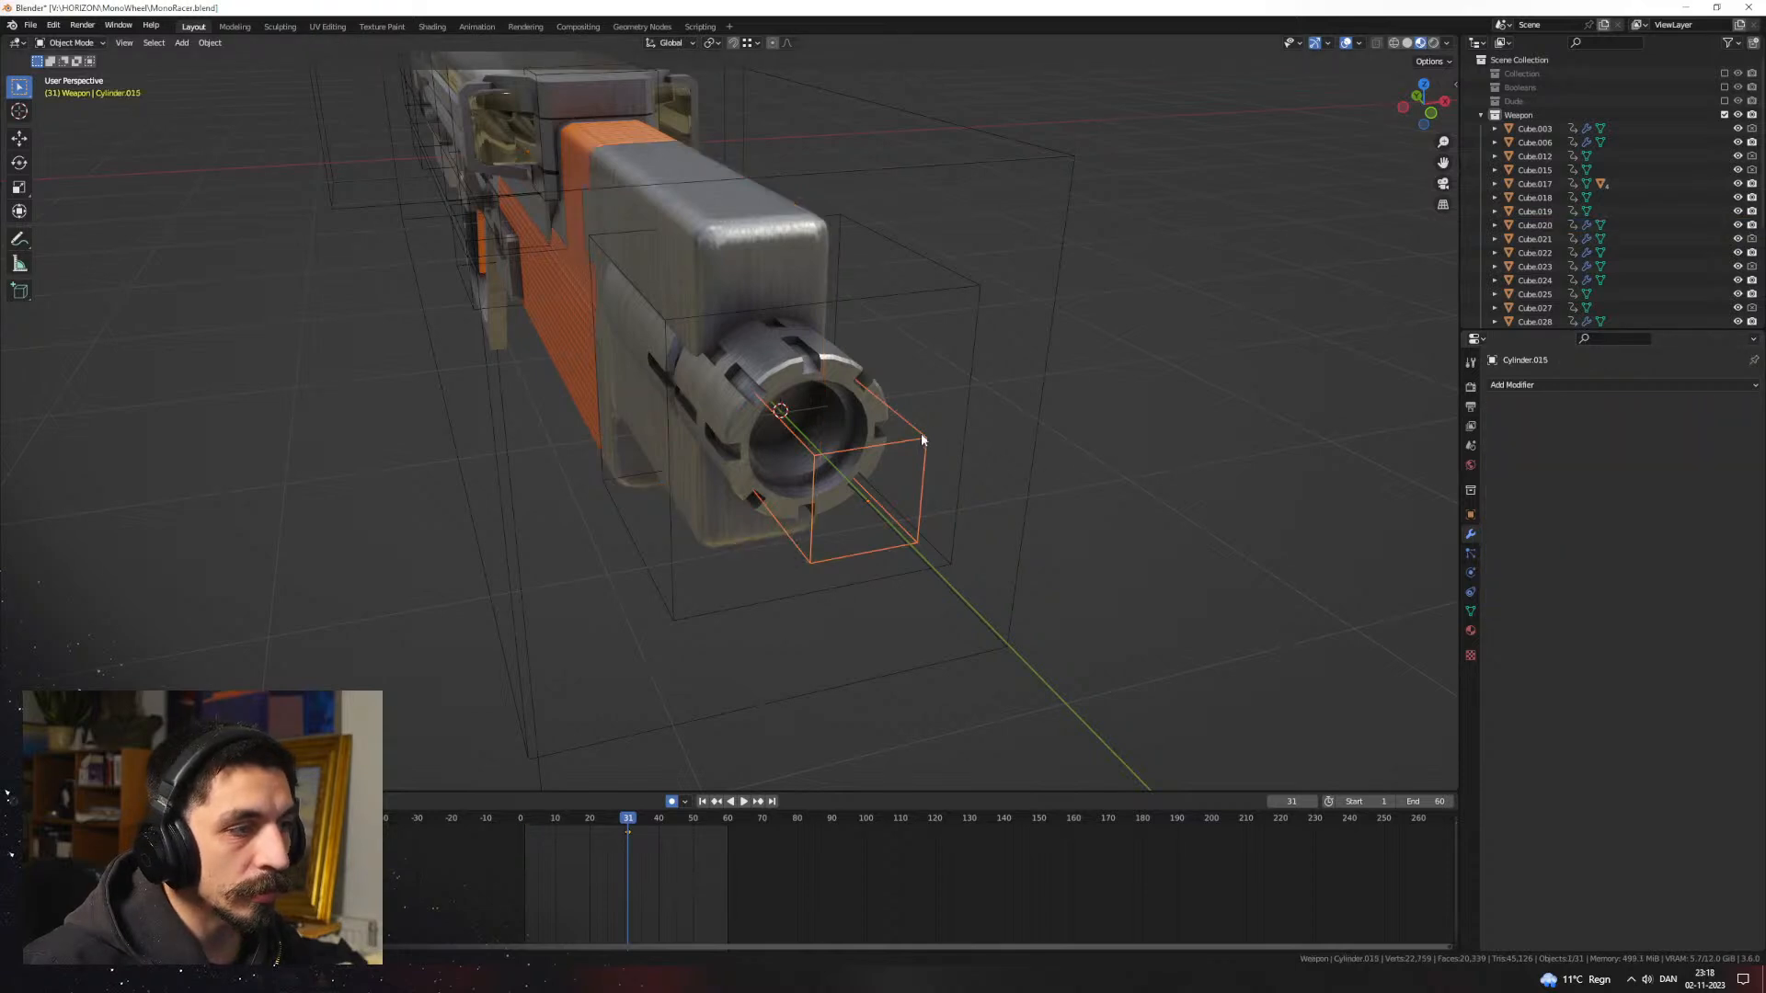
left_click(805, 239)
middle_click_drag(1085, 395, 825, 411)
left_click(825, 411)
key("g")
key("x")
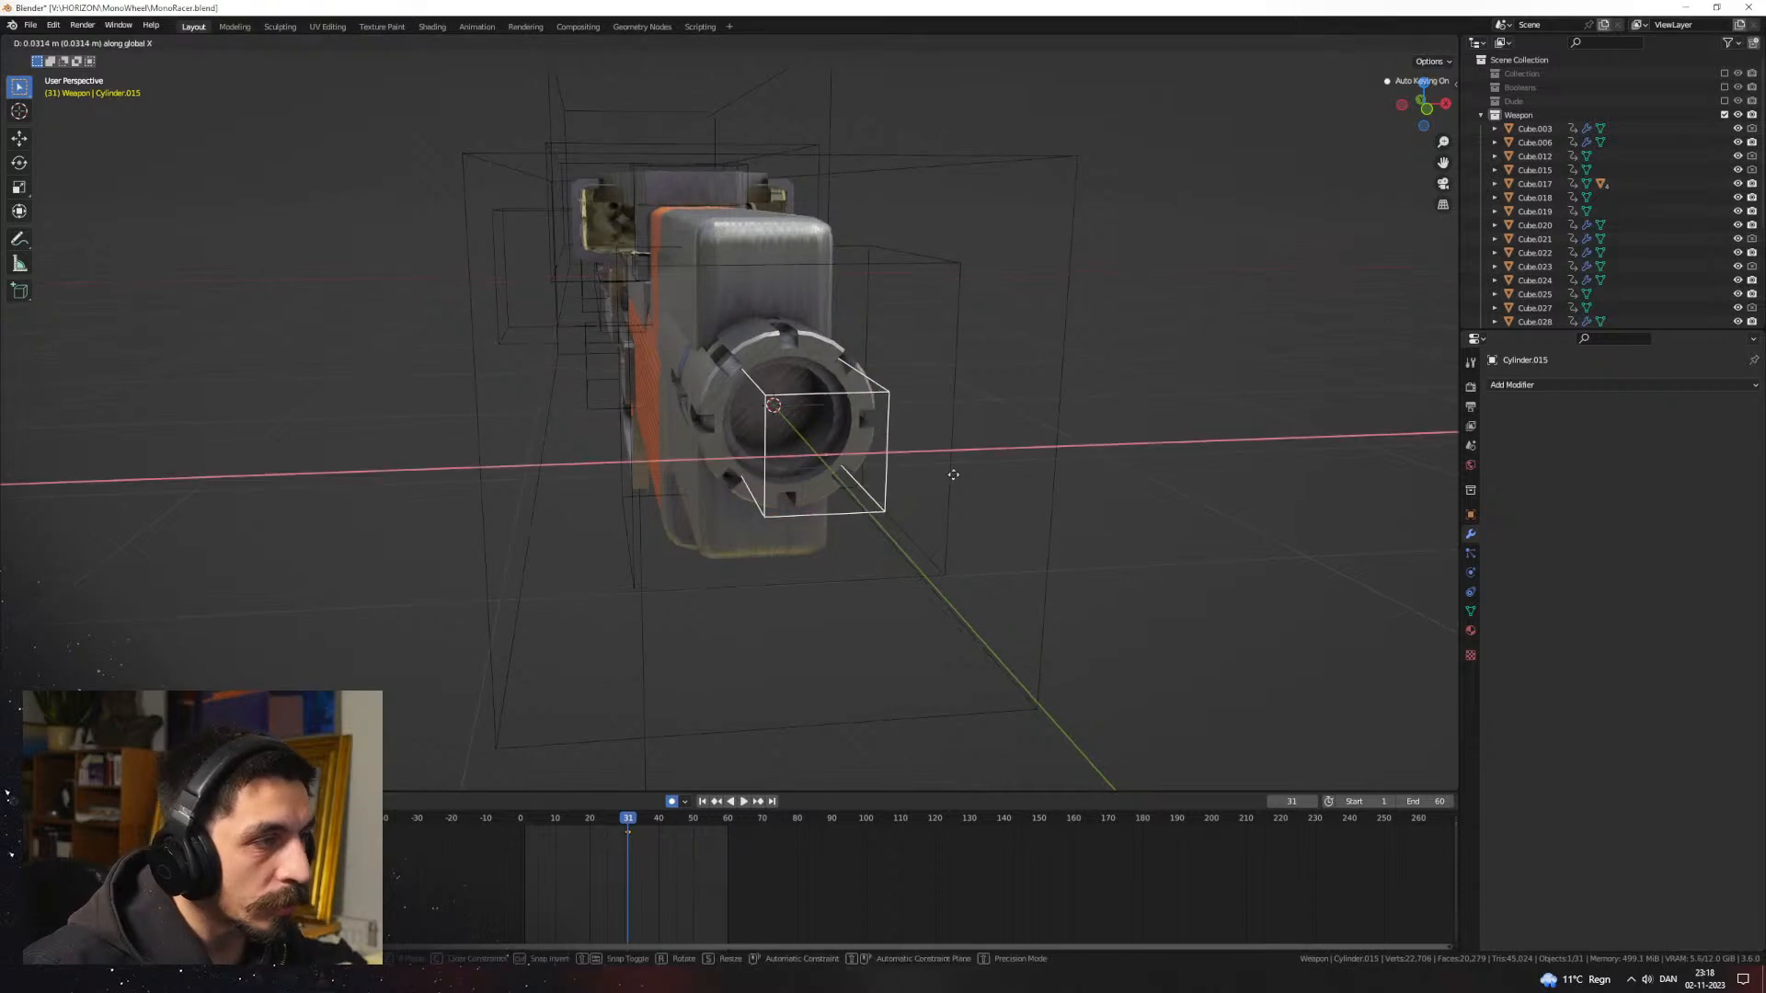
key("y")
right_click(1278, 765)
Step: Move the bore cutter's whole mesh forward along global Y, out past the muzzle opening
mouse_move(852, 532)
middle_mouse_down()
mouse_move(905, 489)
mouse_move(830, 494)
middle_mouse_up()
key("Tab")
key("shift+z")
key("Tab")
key("Tab")
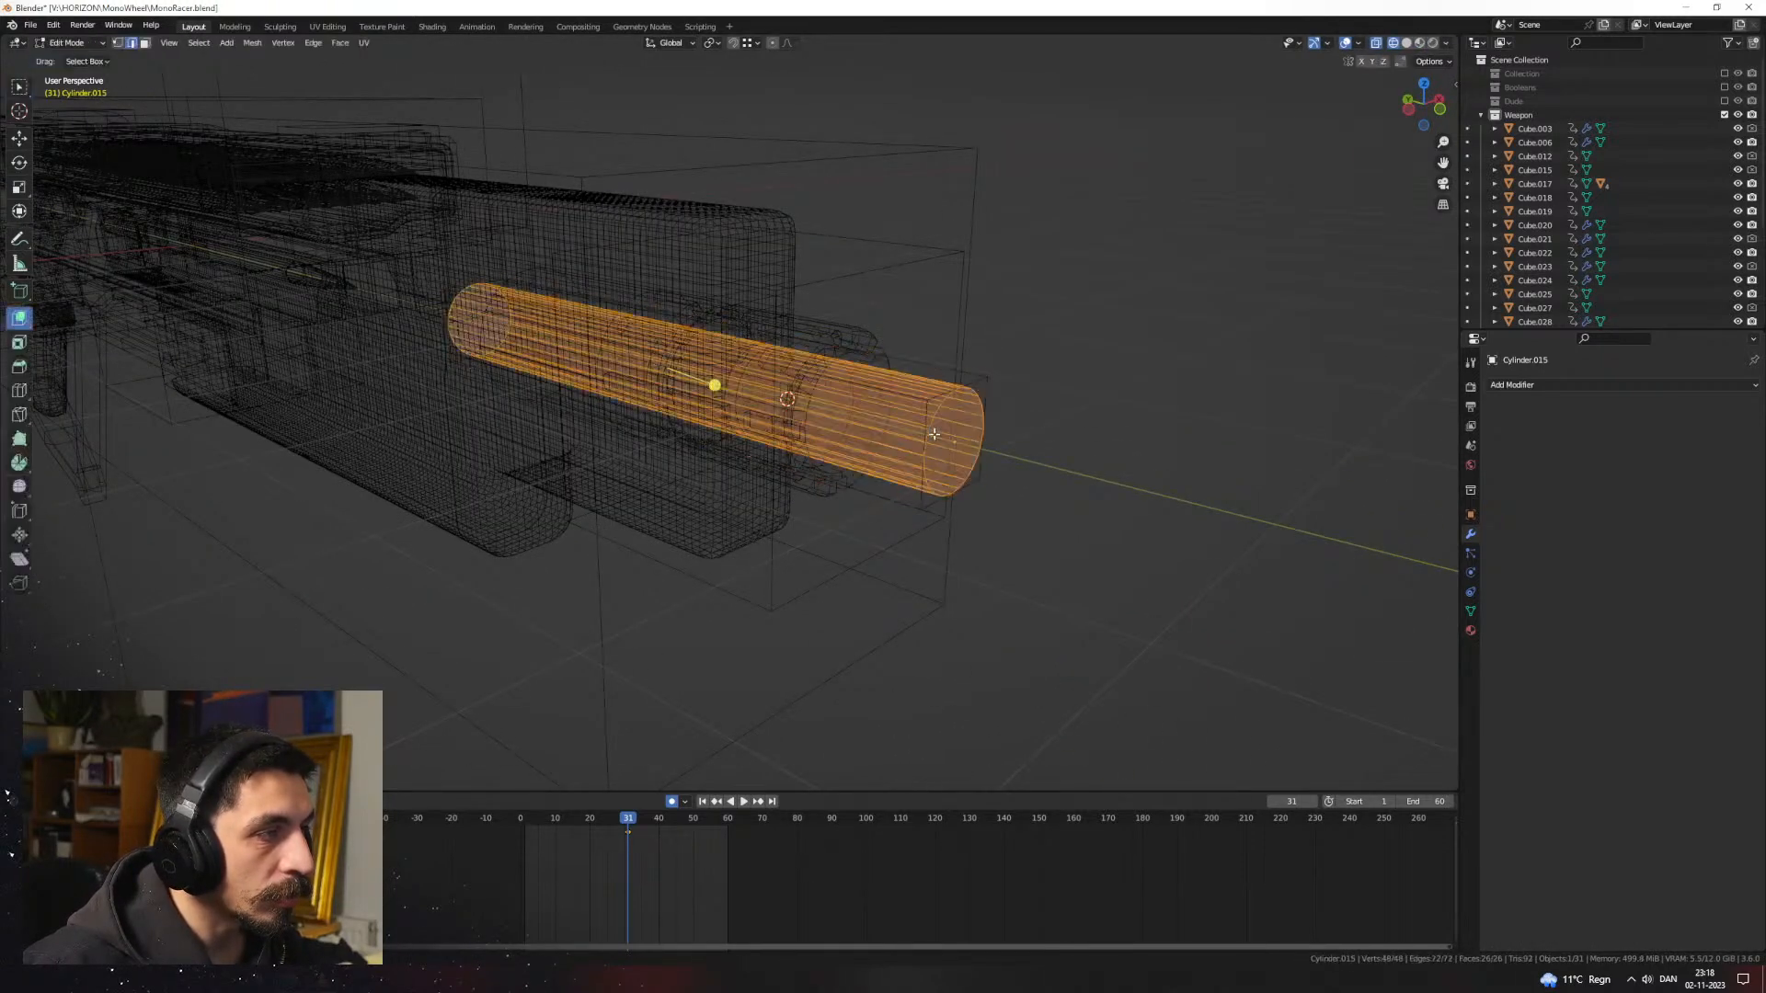
key("g")
key("x")
key("y")
left_click(969, 471)
key("Tab")
key("shift+z")
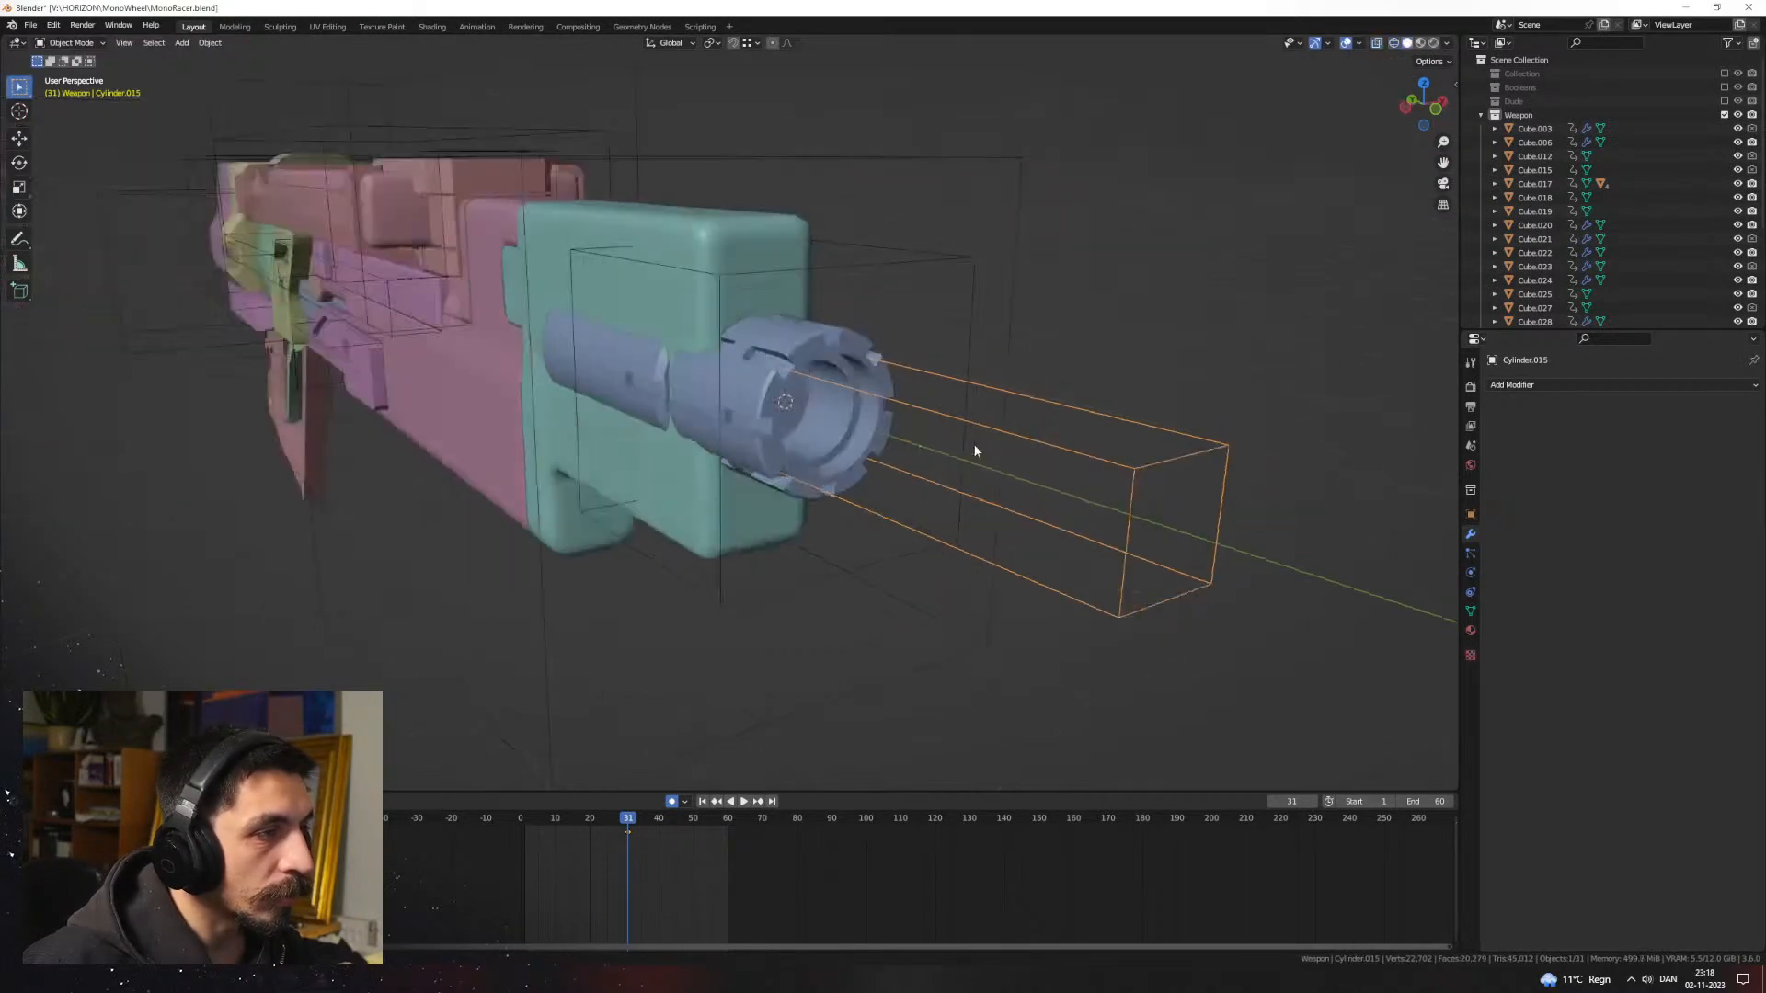
Step: Subtract the bore cutter from the muzzle cylinder with a Boolean difference using the Fast solver
middle_click_drag(973, 444, 865, 438)
left_click(848, 410)
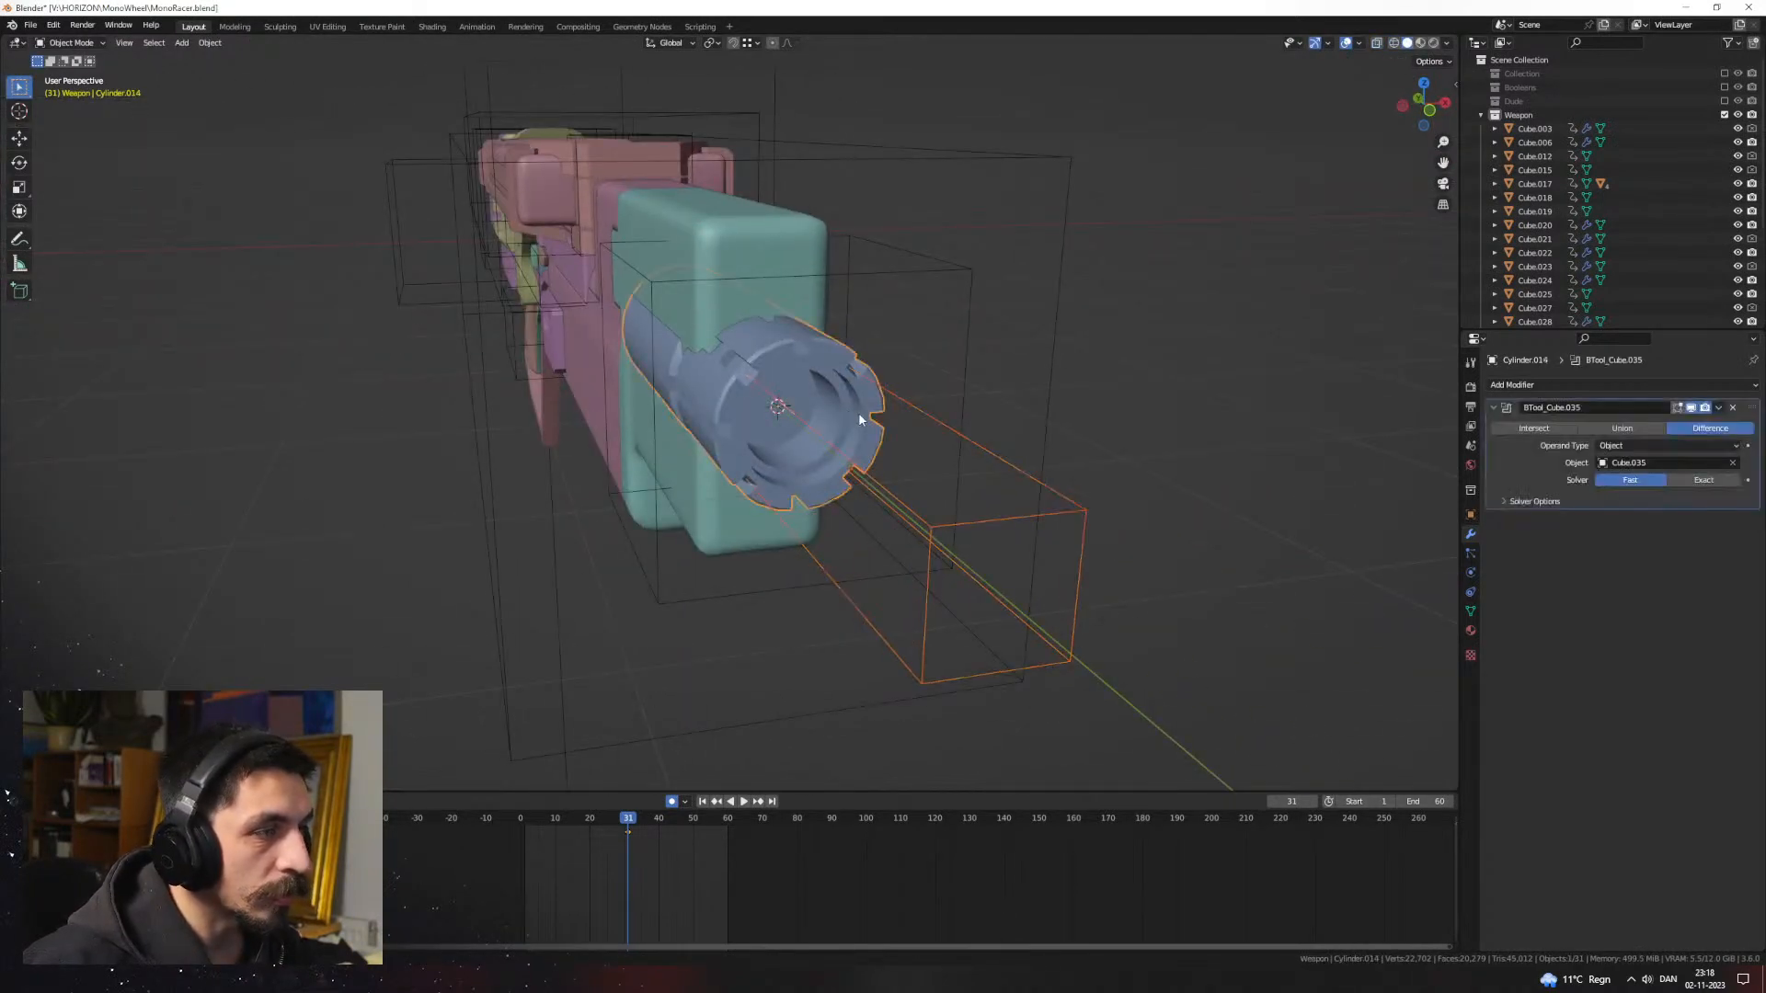
key("ctrl+minus")
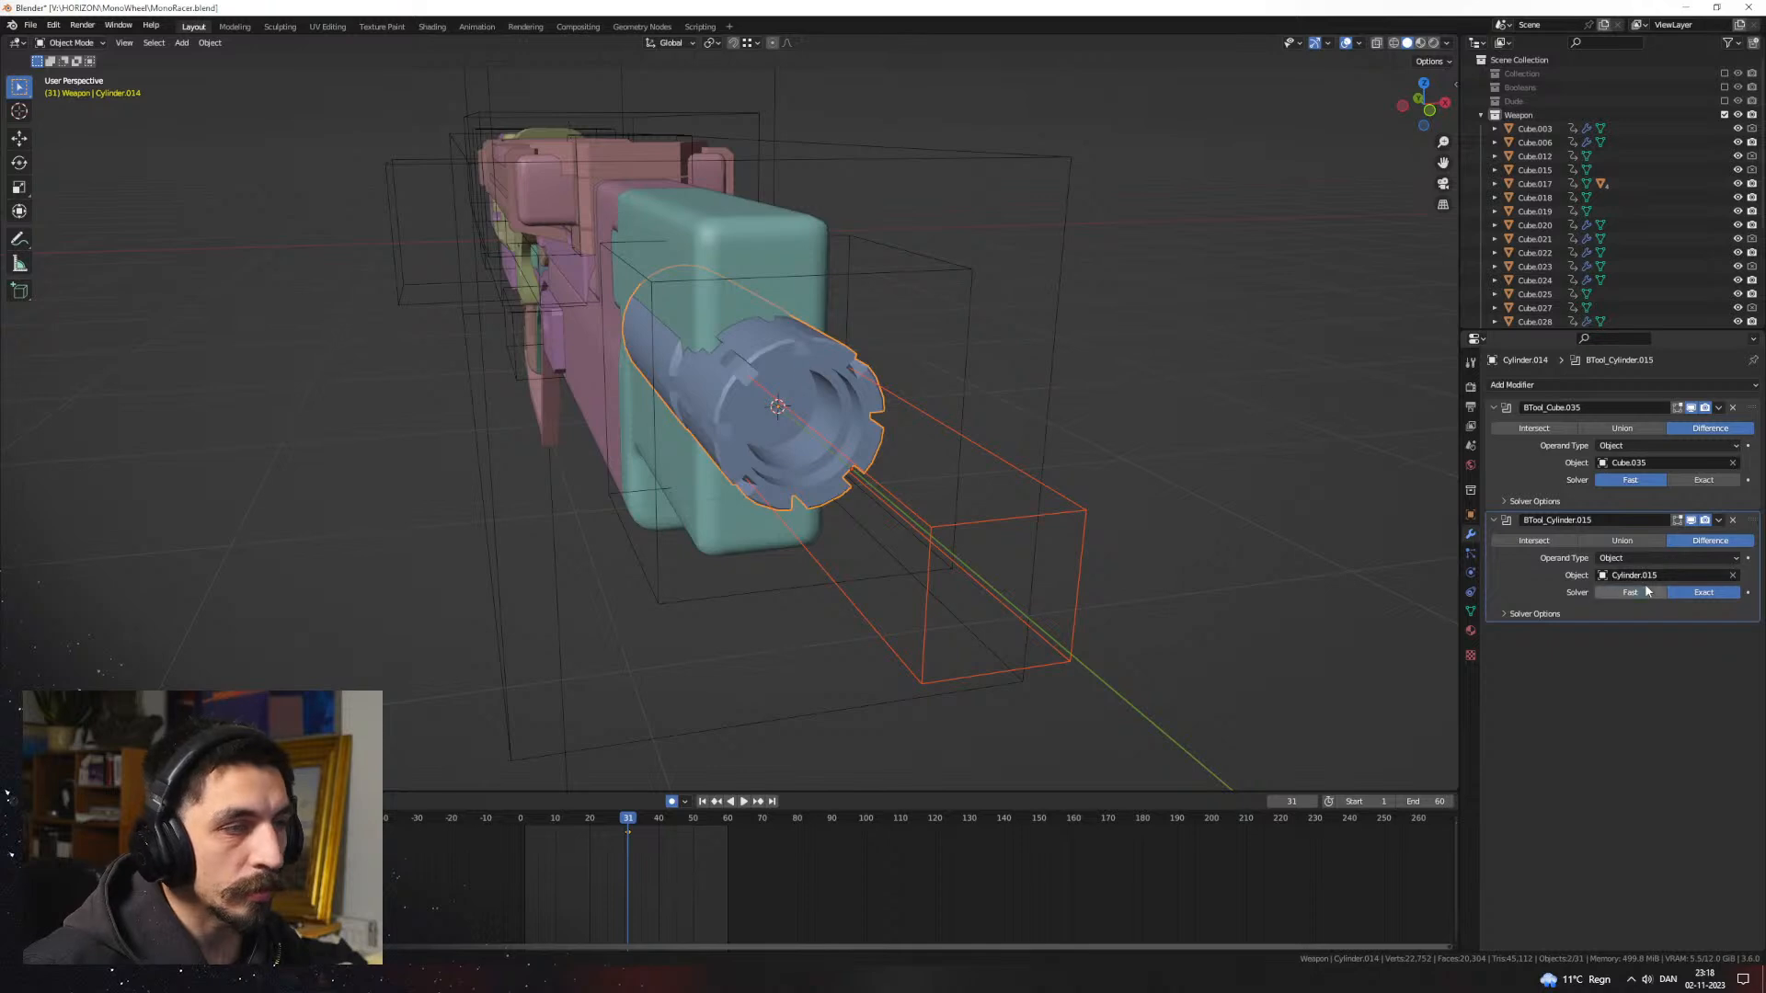
Step: Scale the bore cutter down in two passes to narrow the hole inside the muzzle
left_click(1067, 504)
key("s")
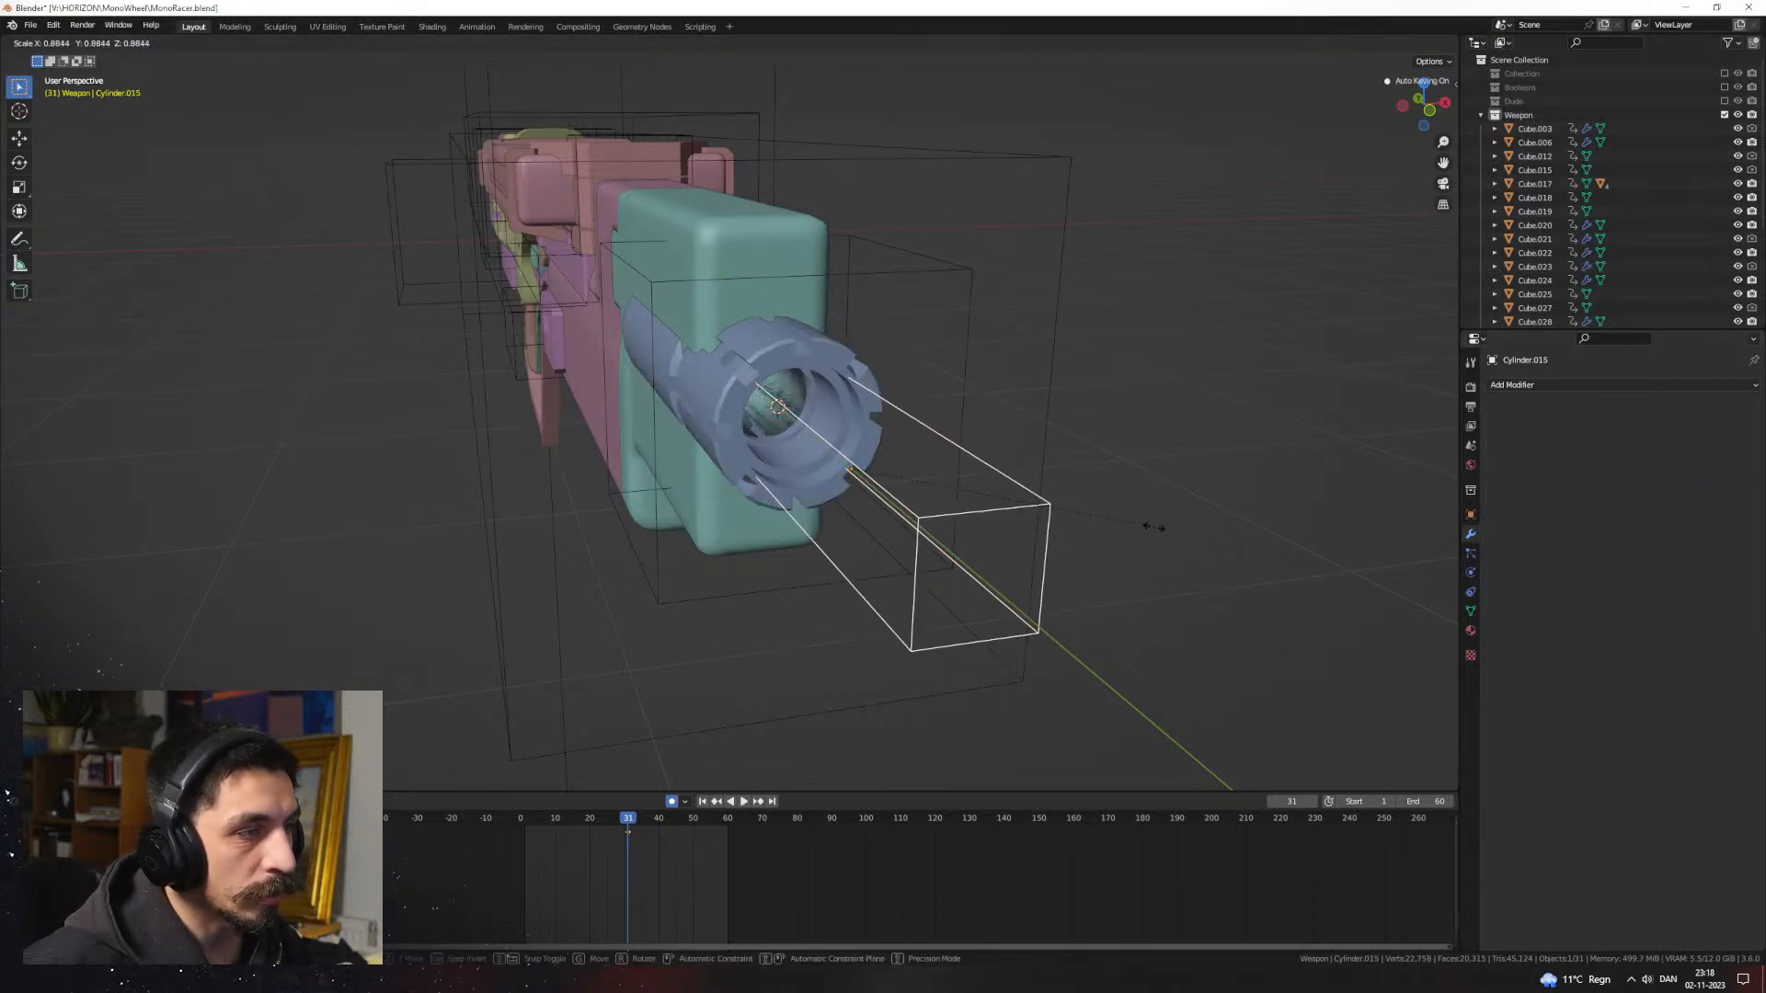
left_click(1129, 528)
middle_click_drag(1131, 528, 1036, 457)
scroll(1080, 493, "up", 2)
key("s")
left_click(1139, 504)
left_click(1140, 506)
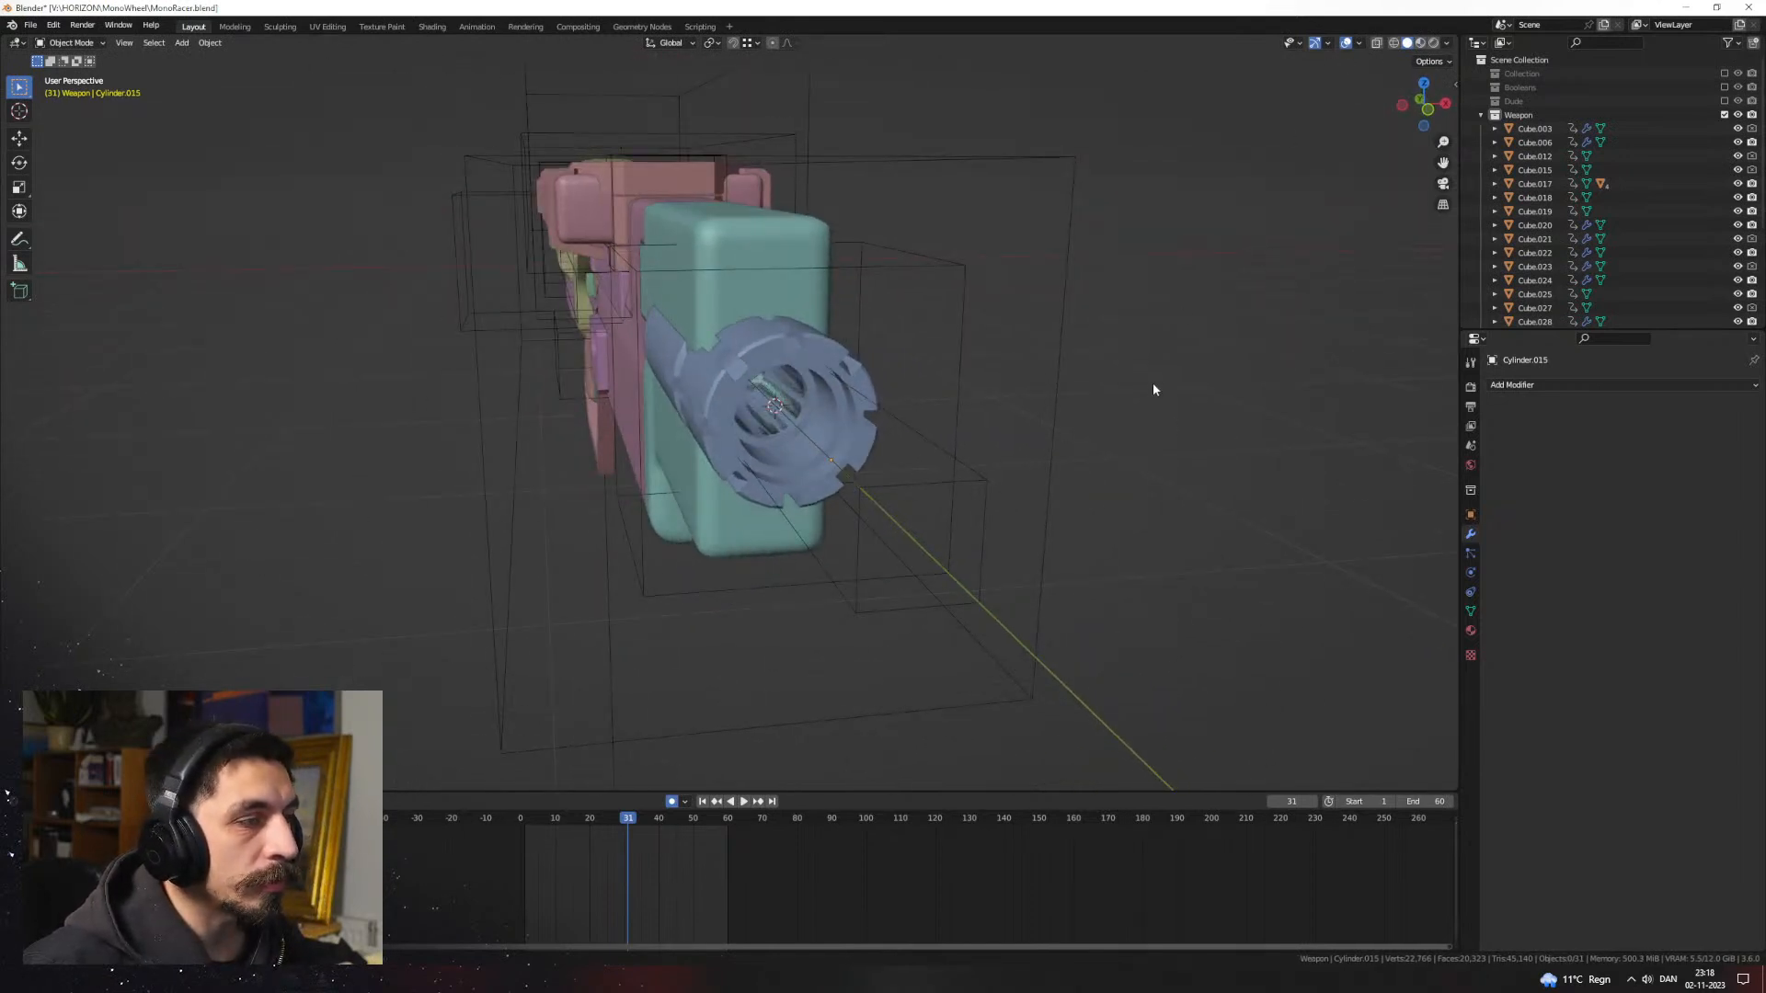
Step: Apply both Boolean modifiers on the muzzle cylinder to its mesh and delete the leftover notch cutter
left_click(889, 420)
left_click(867, 422)
mouse_move(959, 423)
middle_mouse_down()
mouse_move(936, 408)
mouse_move(967, 416)
mouse_move(925, 421)
middle_mouse_up()
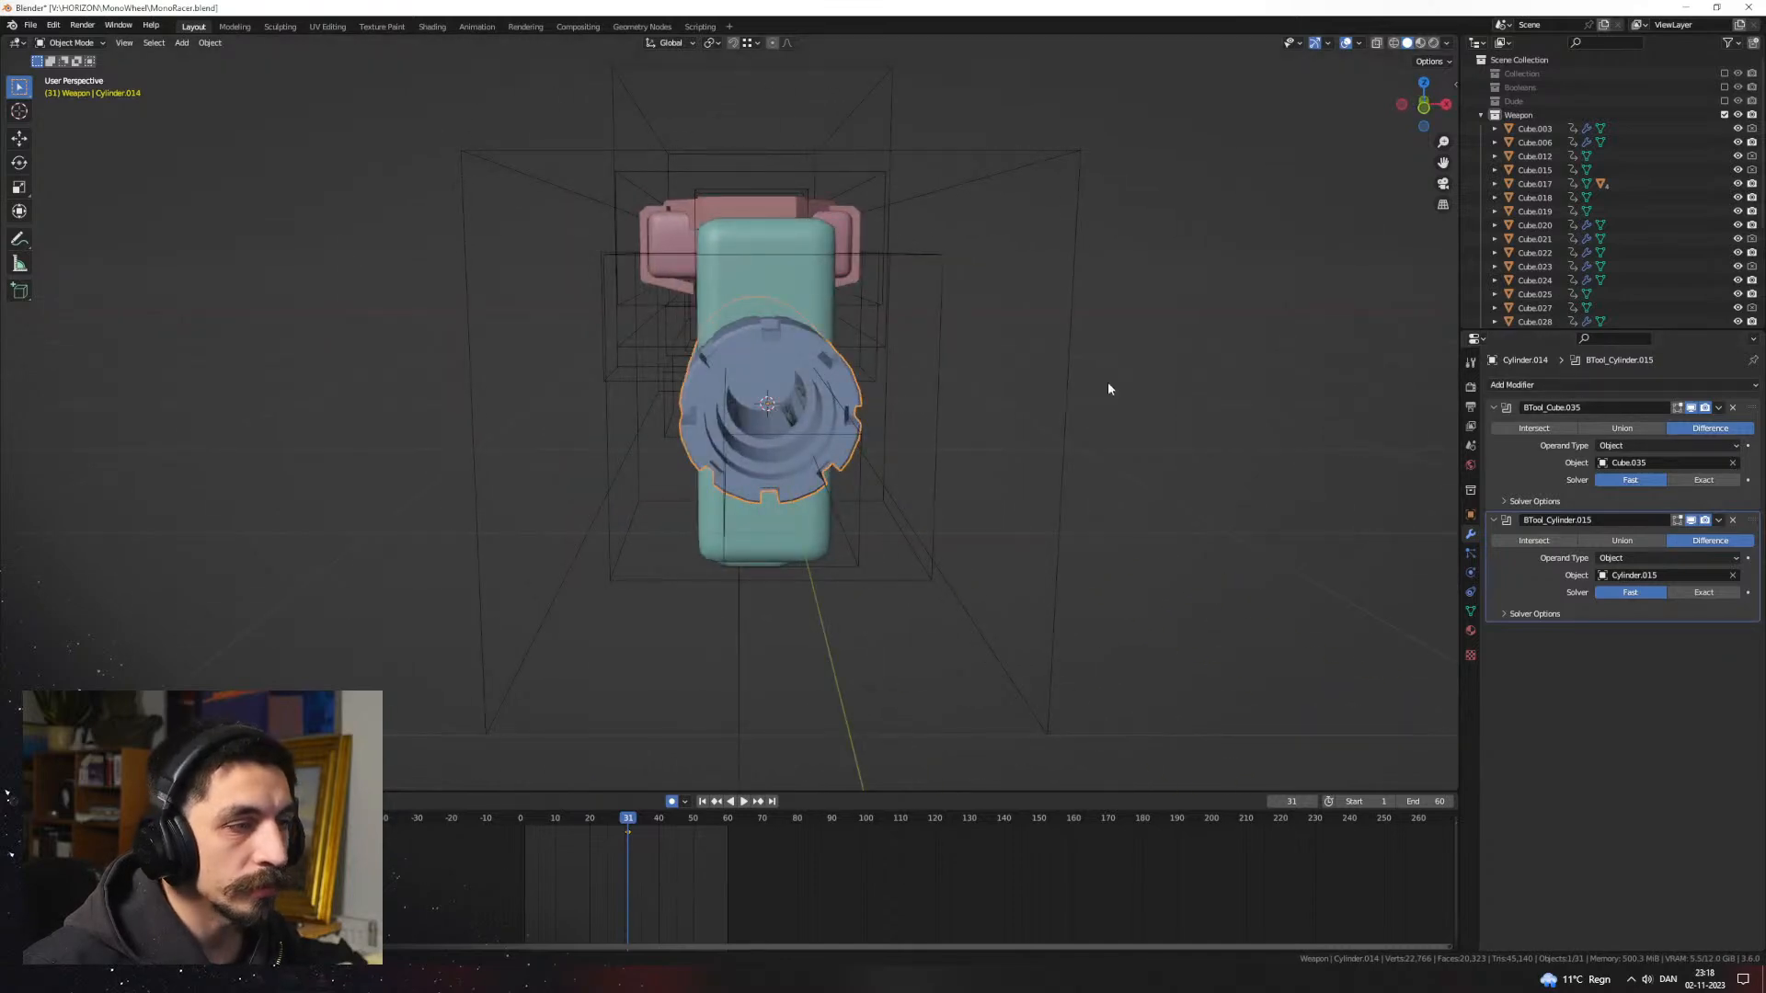
middle_click_drag(1107, 387, 869, 471)
left_click(1156, 495)
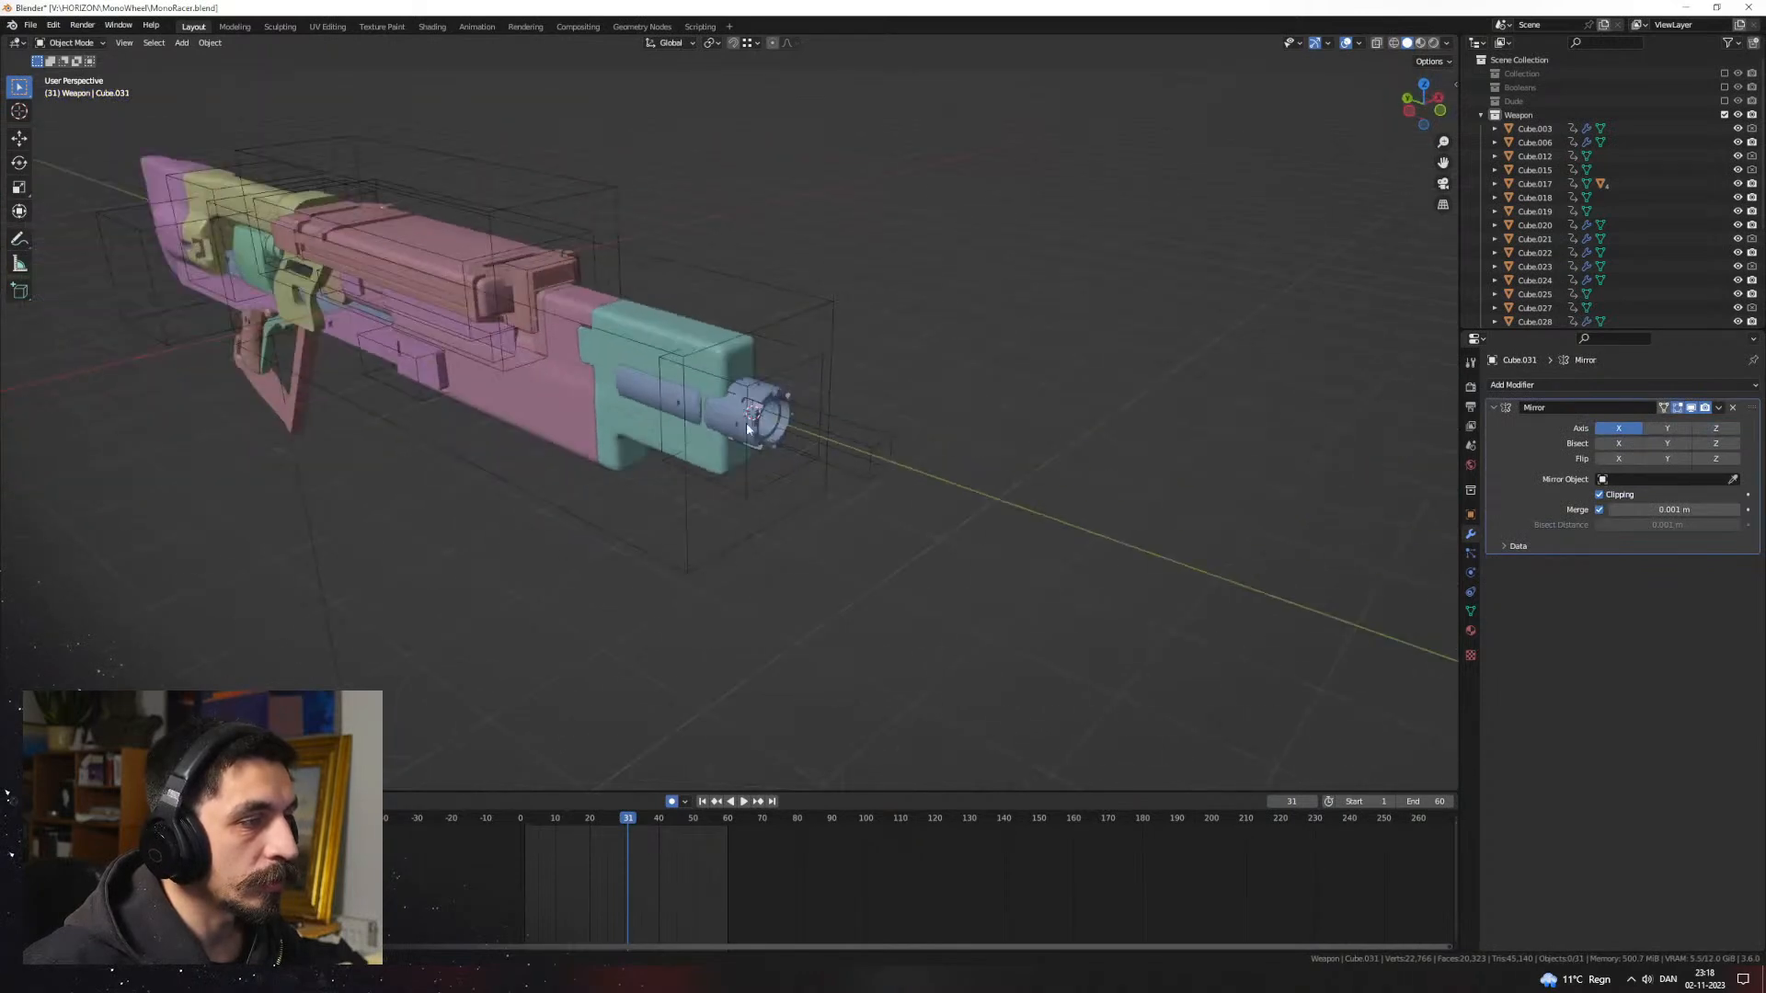
left_click(743, 420)
key("ctrl+a")
left_click(738, 533)
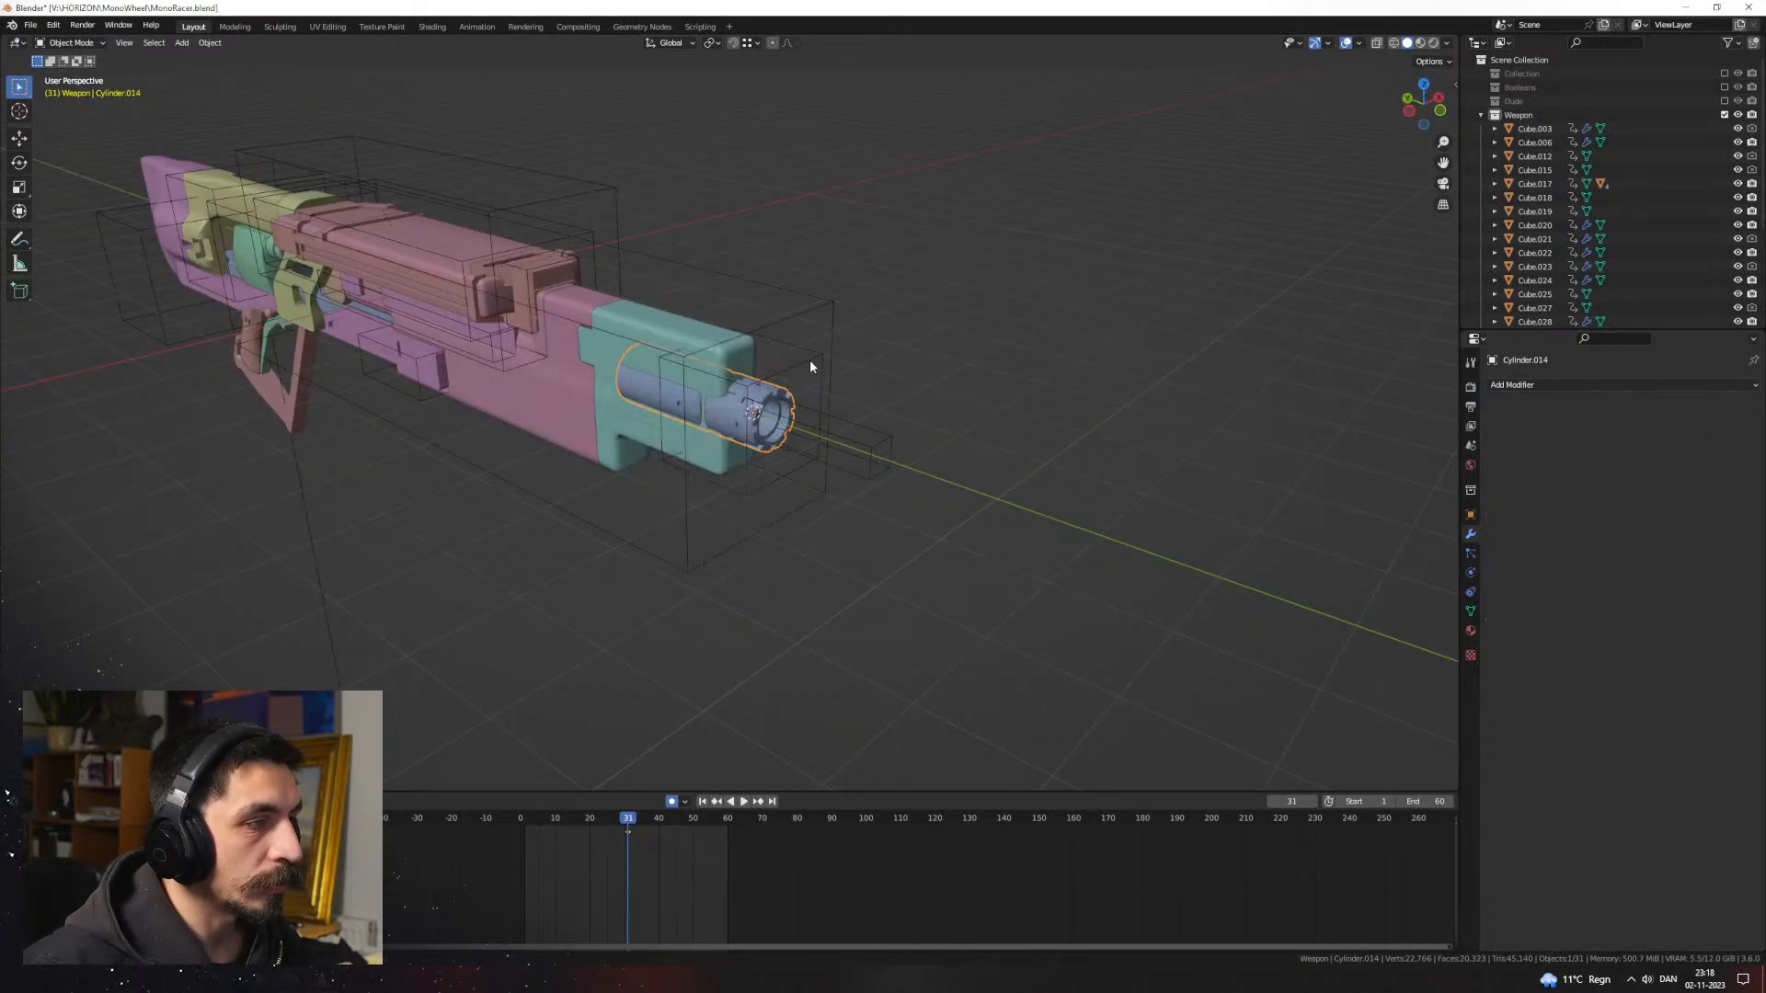
key("Delete")
Step: Rescale the bore cutter slightly and switch the viewport to Material Preview shading to see the muzzle opening
left_click(834, 442)
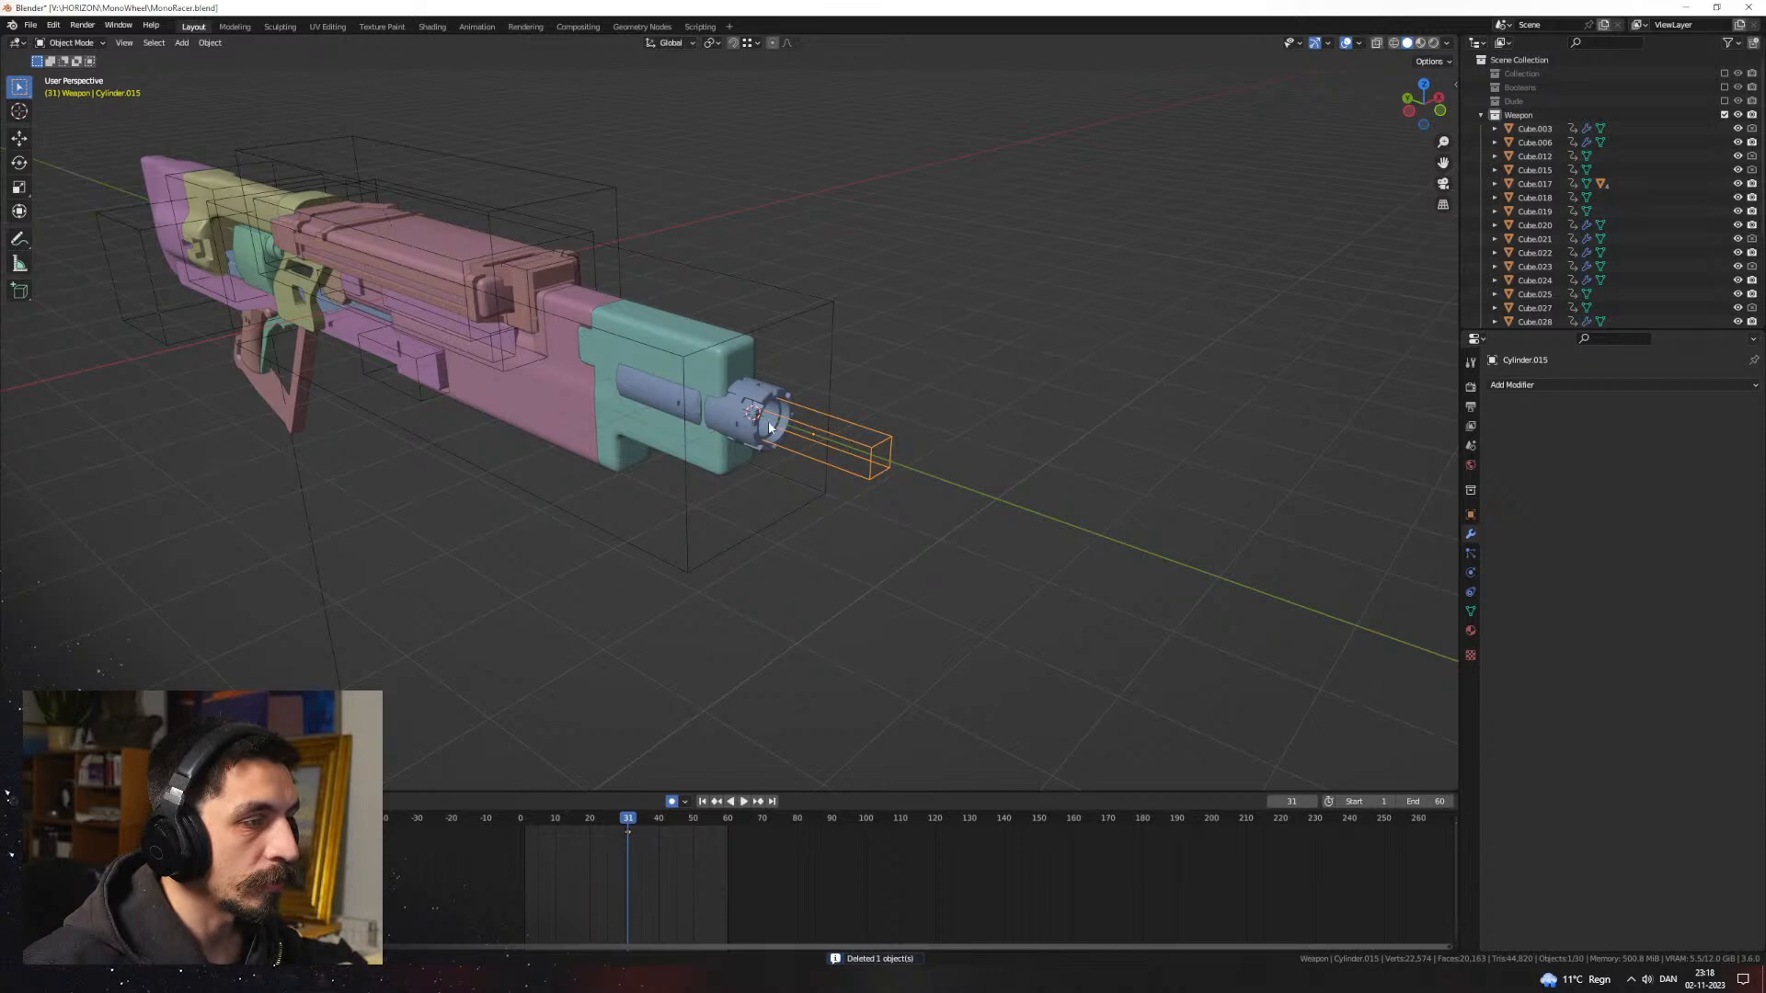
key("KP_Decimal")
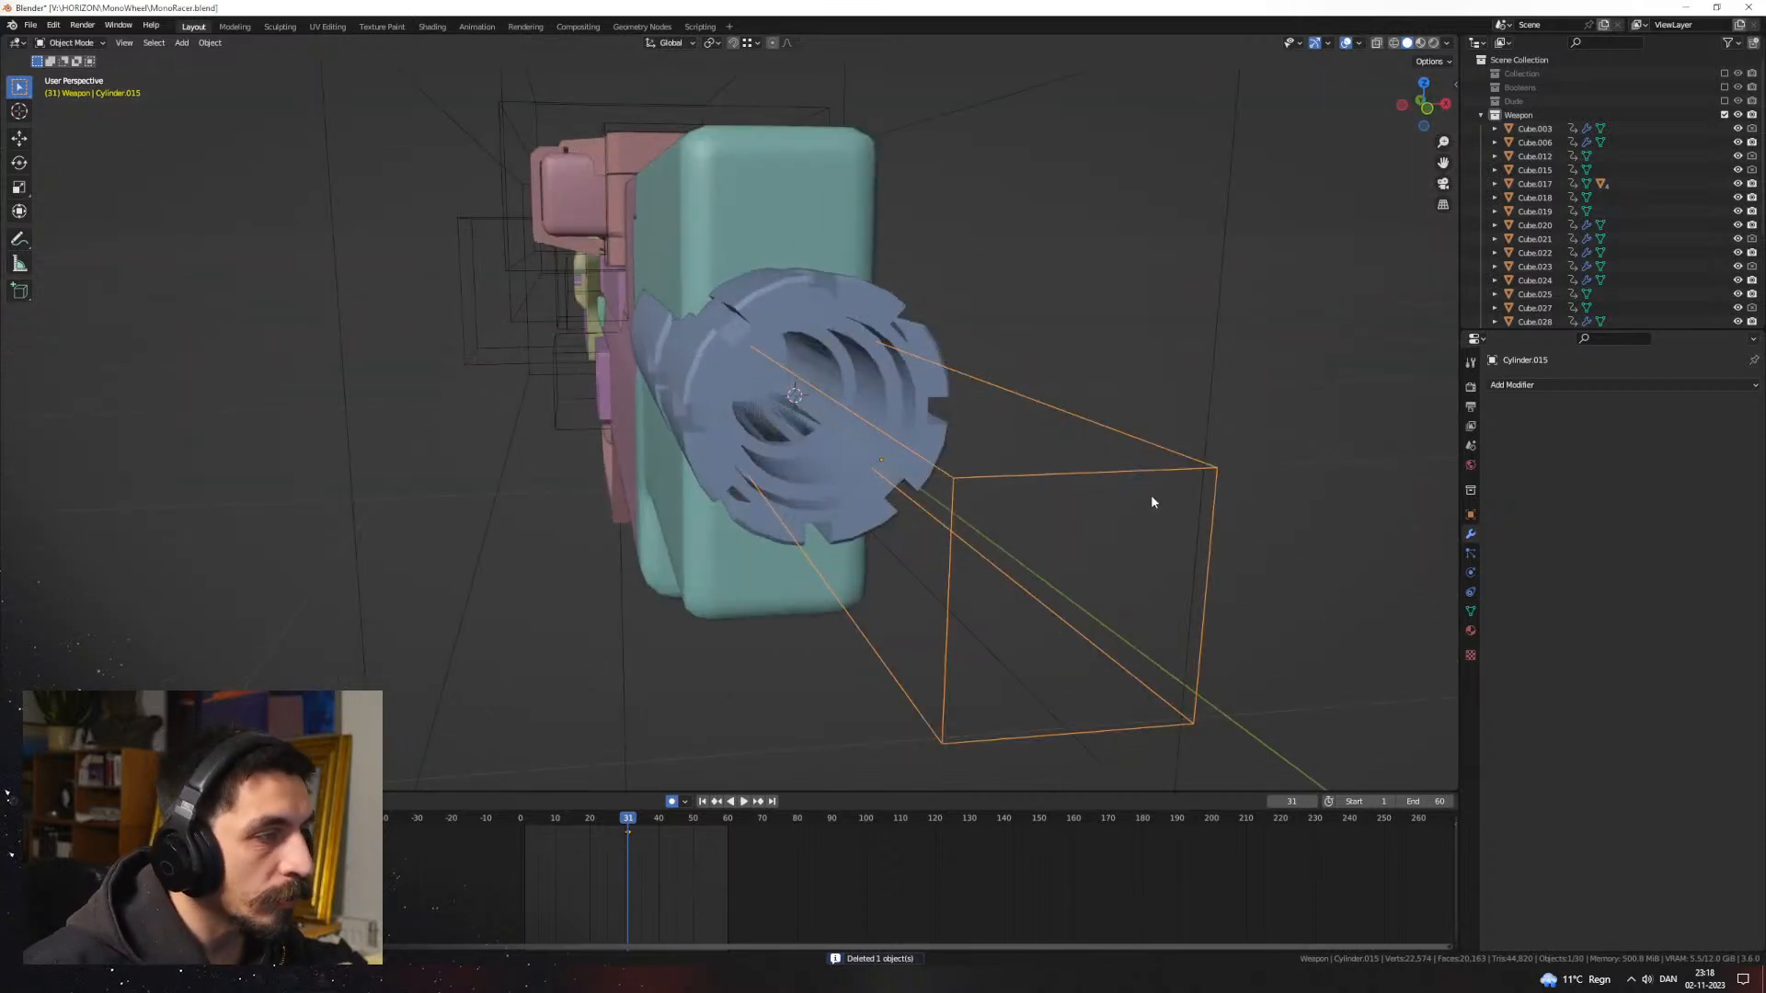
key("s")
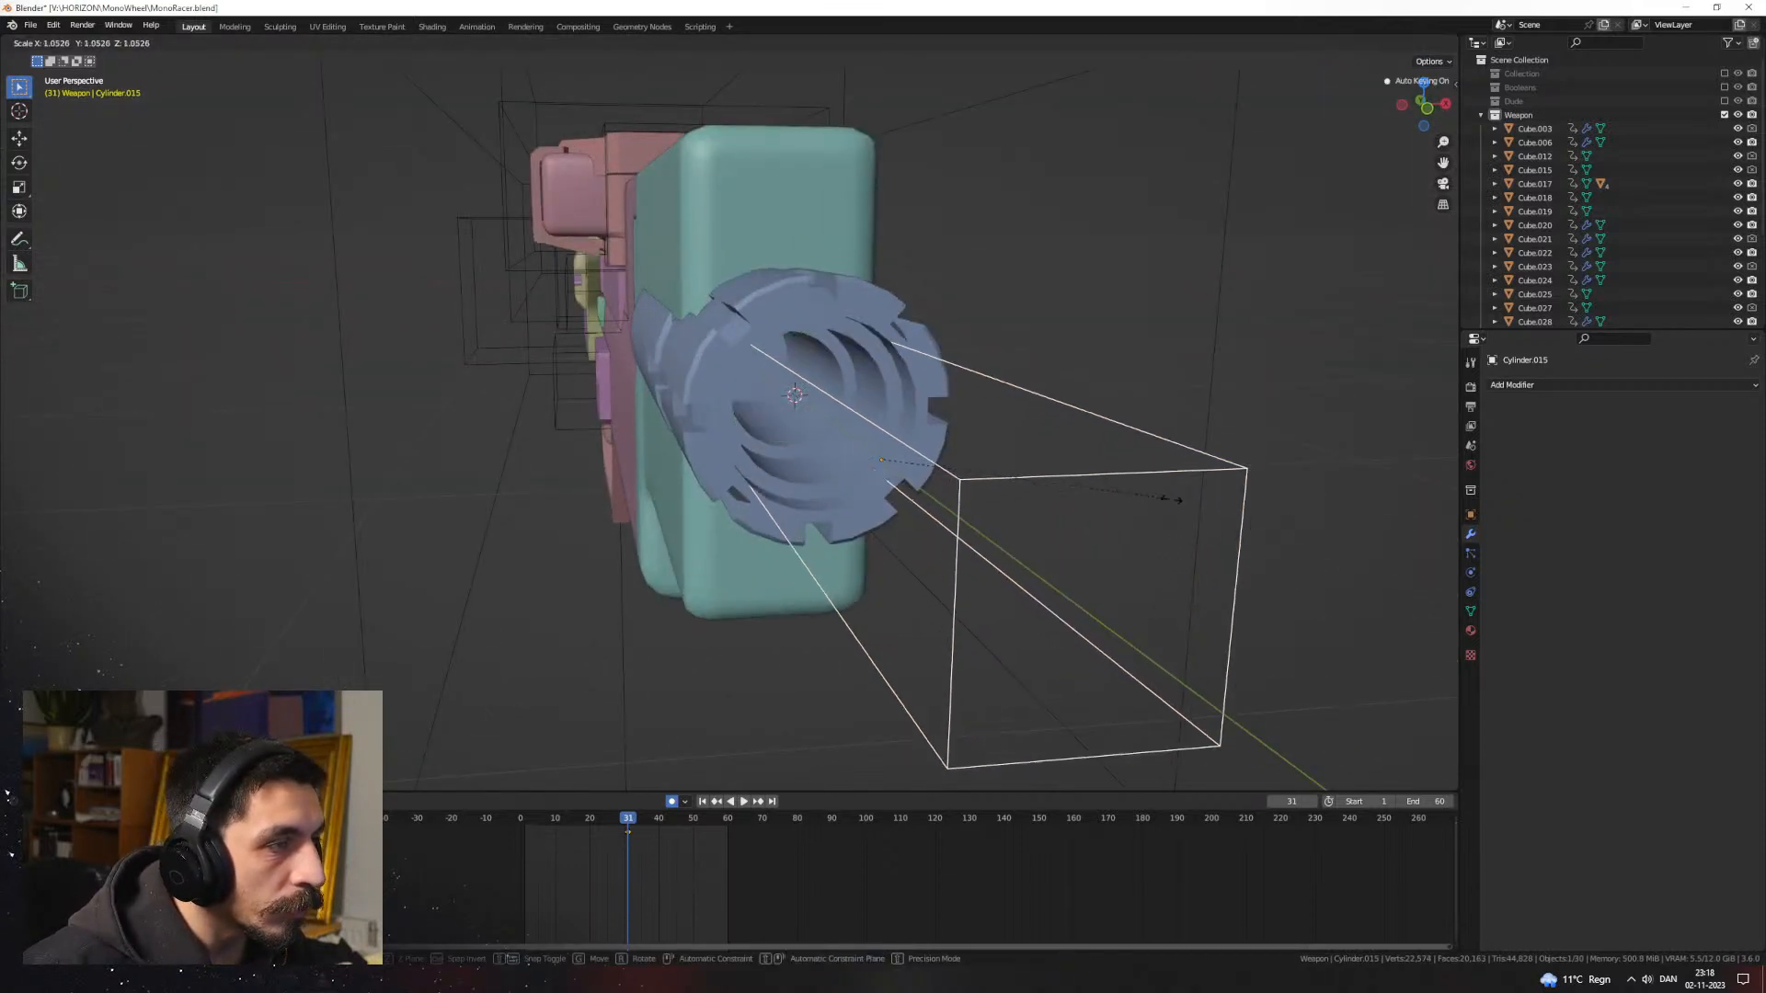
left_click(1140, 501)
middle_click_drag(1140, 501, 1111, 466)
left_click(1308, 428)
left_click(1420, 43)
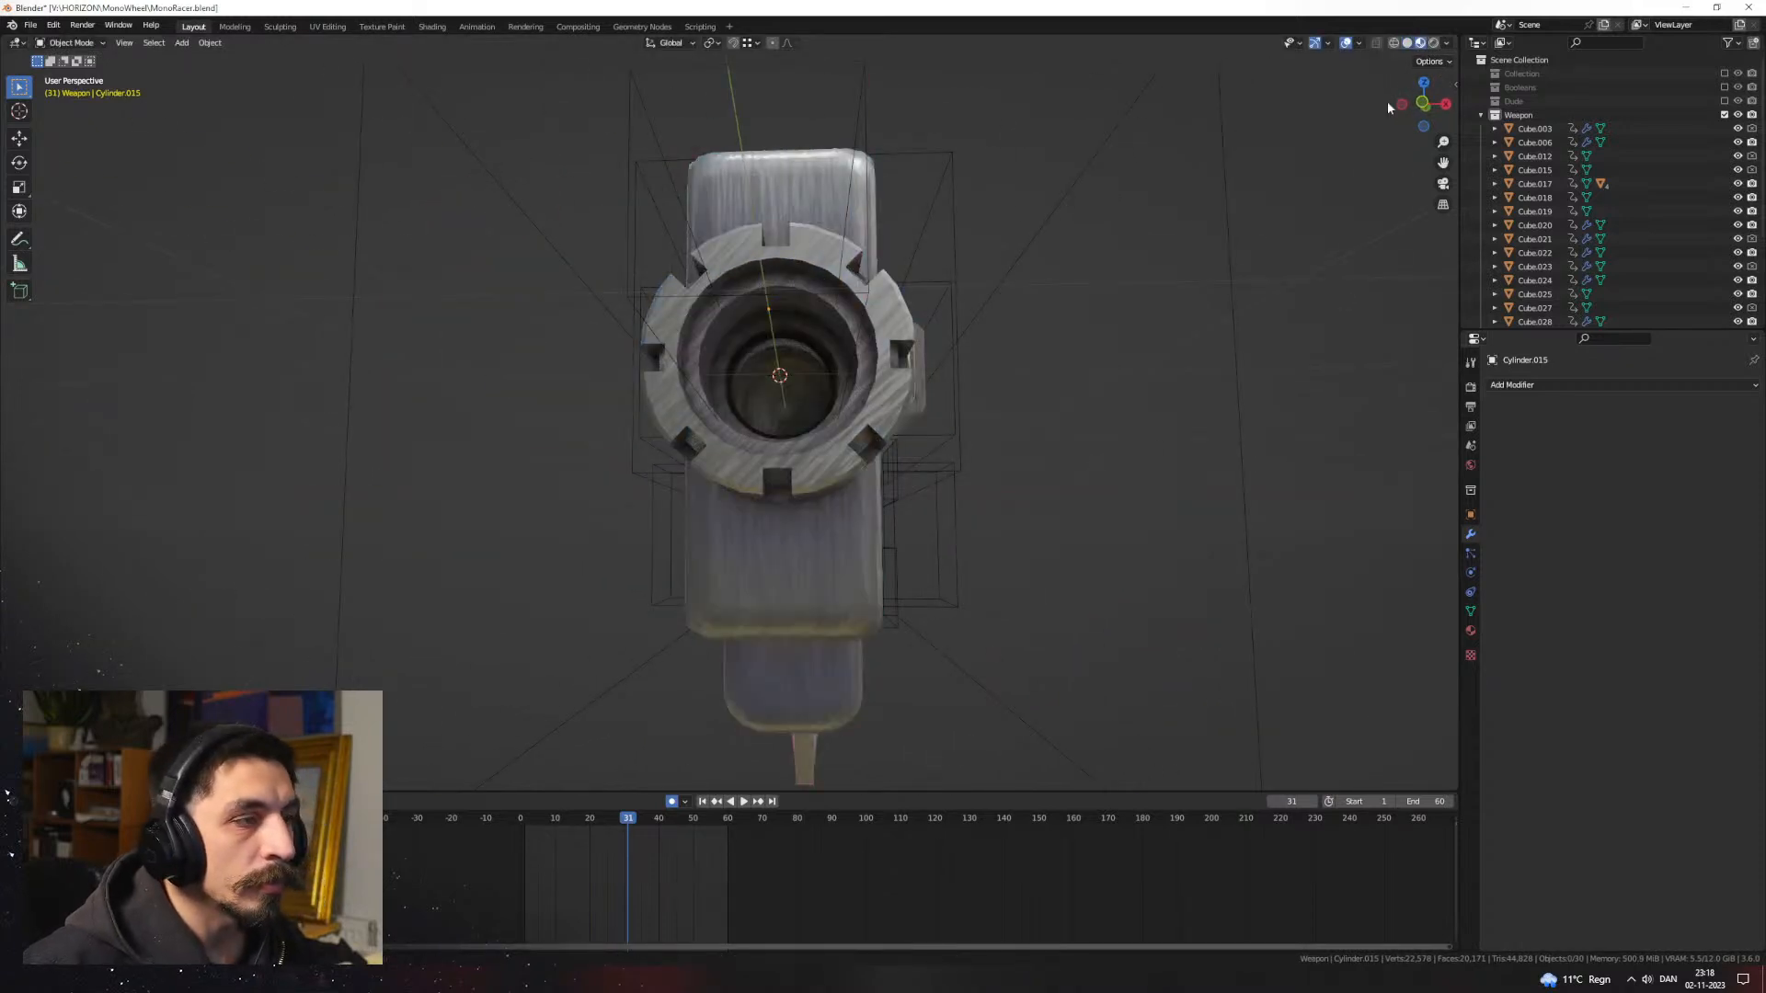
Step: Move the bore cutter back along global Y, deeper into the muzzle
scroll(1080, 386, "down", 4)
middle_click_drag(1086, 388, 962, 461)
left_click(1013, 451)
scroll(975, 464, "up", 2)
key("g")
key("x")
key("y")
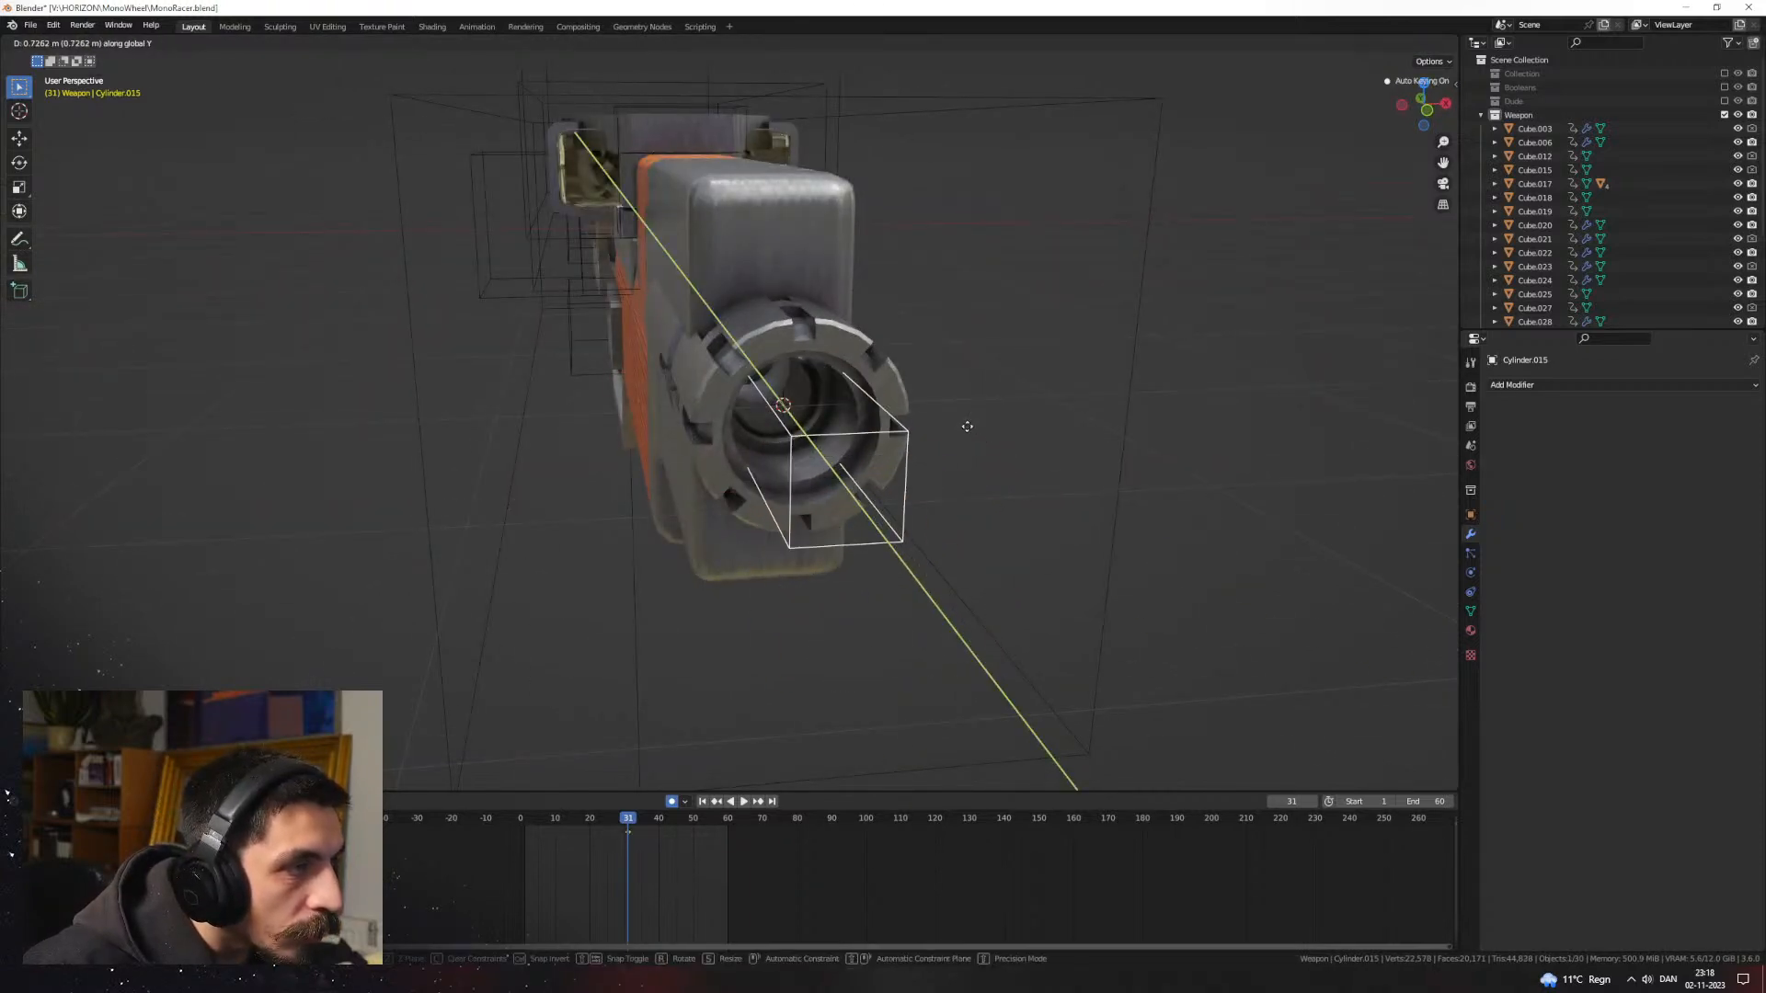
left_click(973, 439)
left_click(1068, 470)
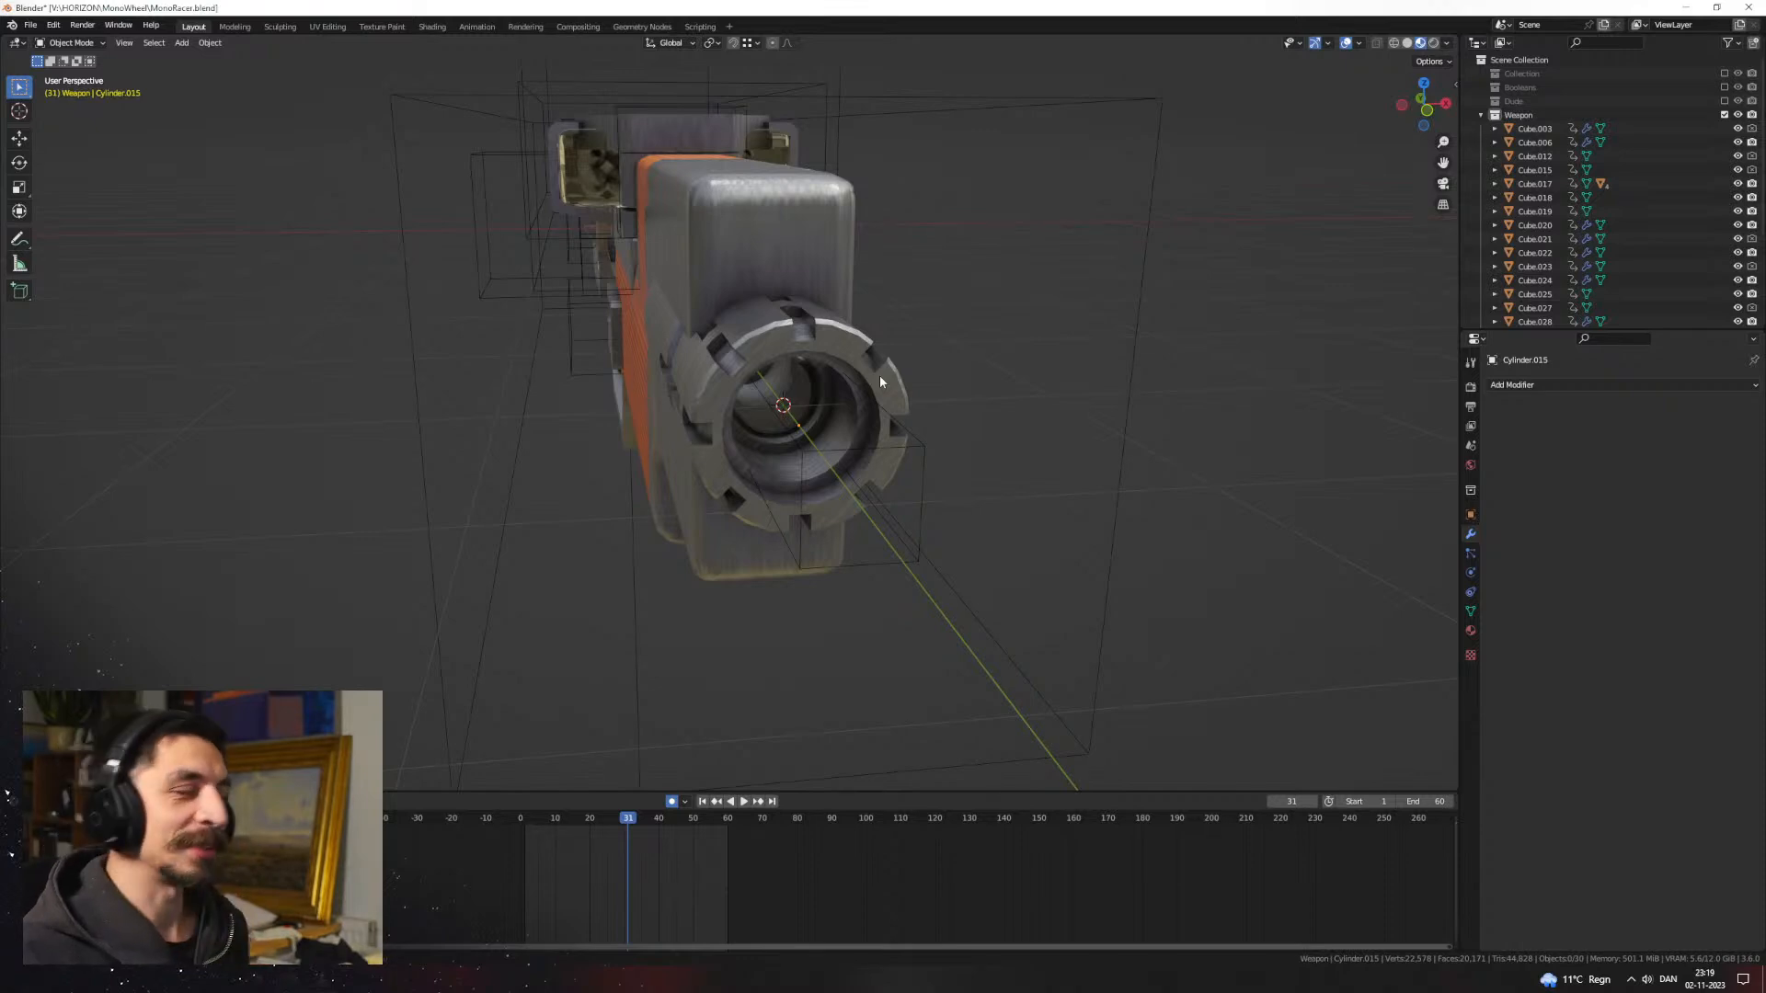
Step: Slide the muzzle cylinder forward along global Y so its notched section extends past the front body
middle_click_drag(957, 449, 868, 493)
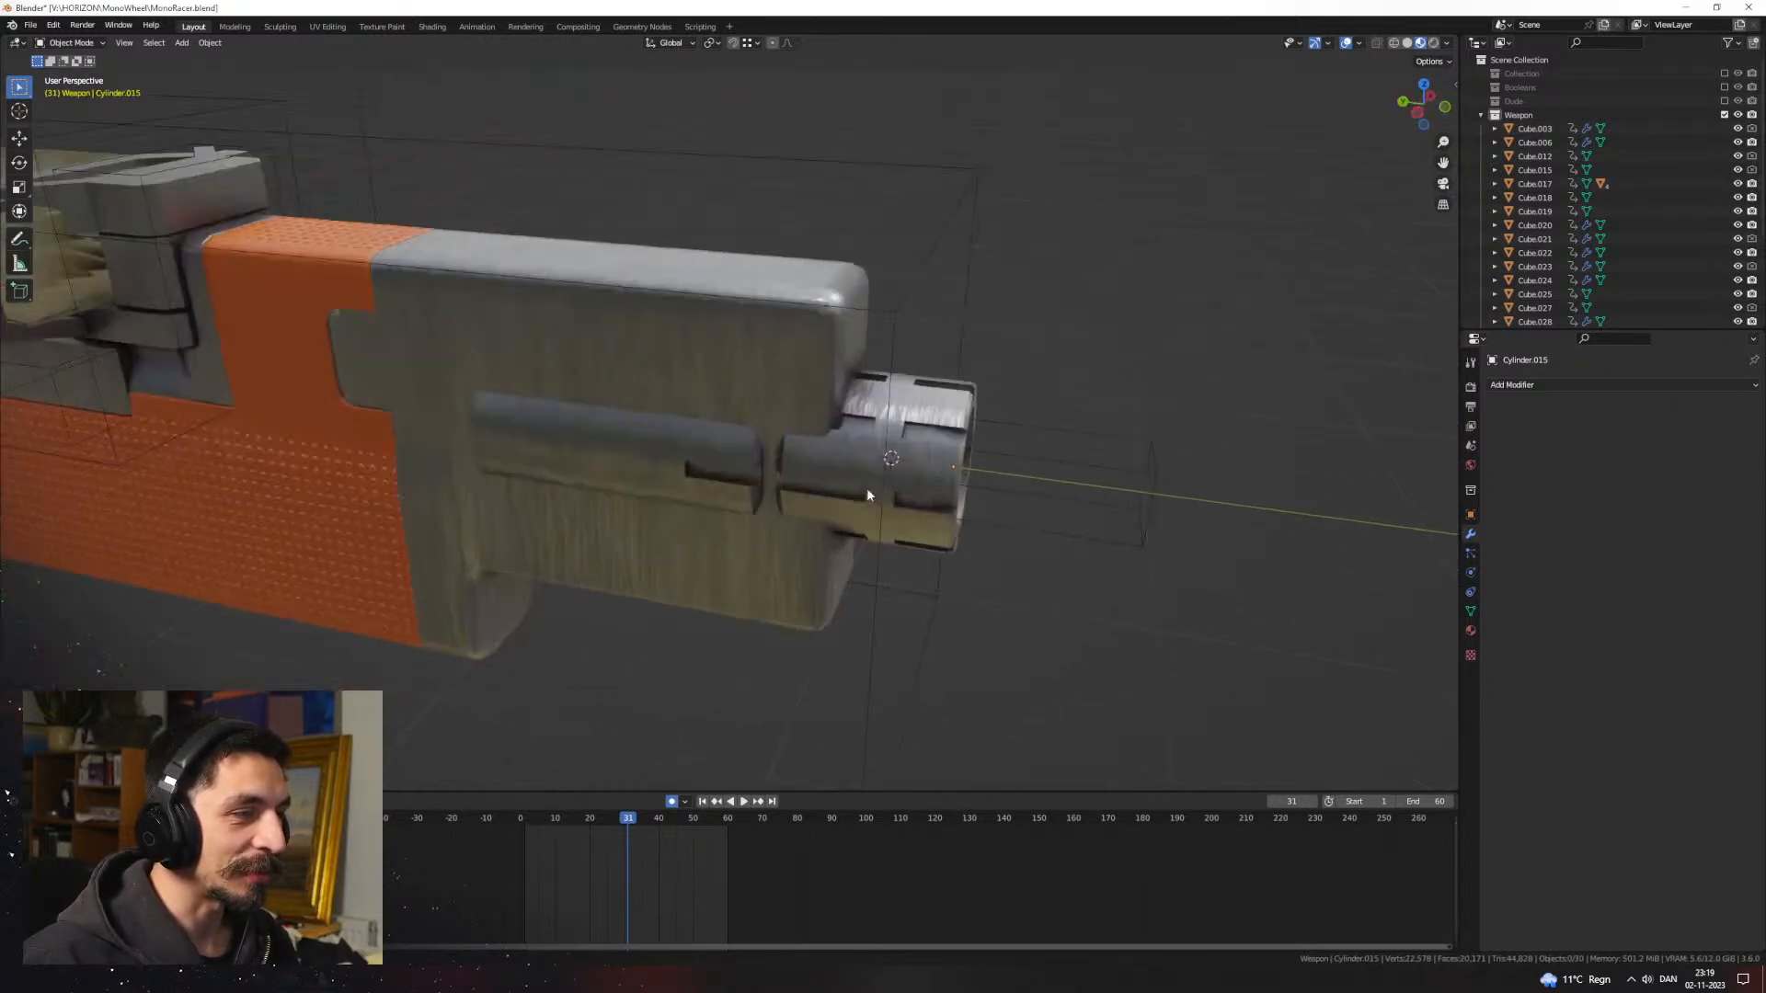
left_click(868, 494)
key("g")
key("y")
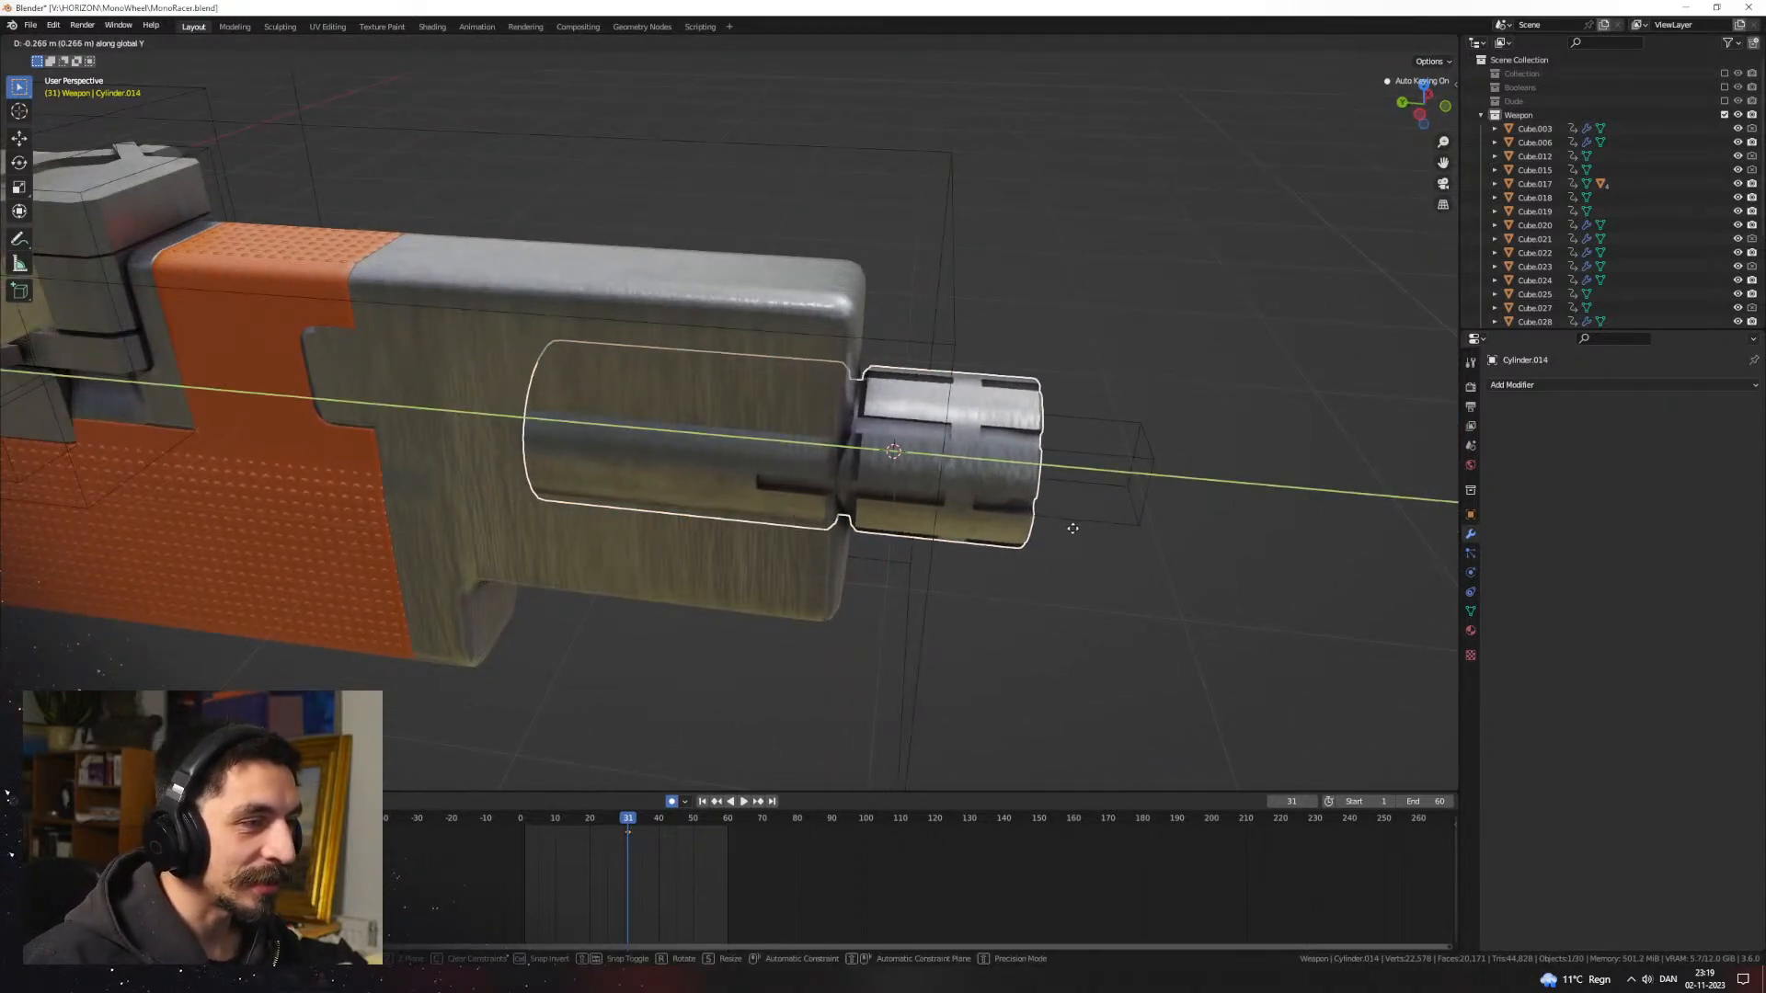
left_click(1119, 588)
middle_click_drag(1119, 588, 965, 517)
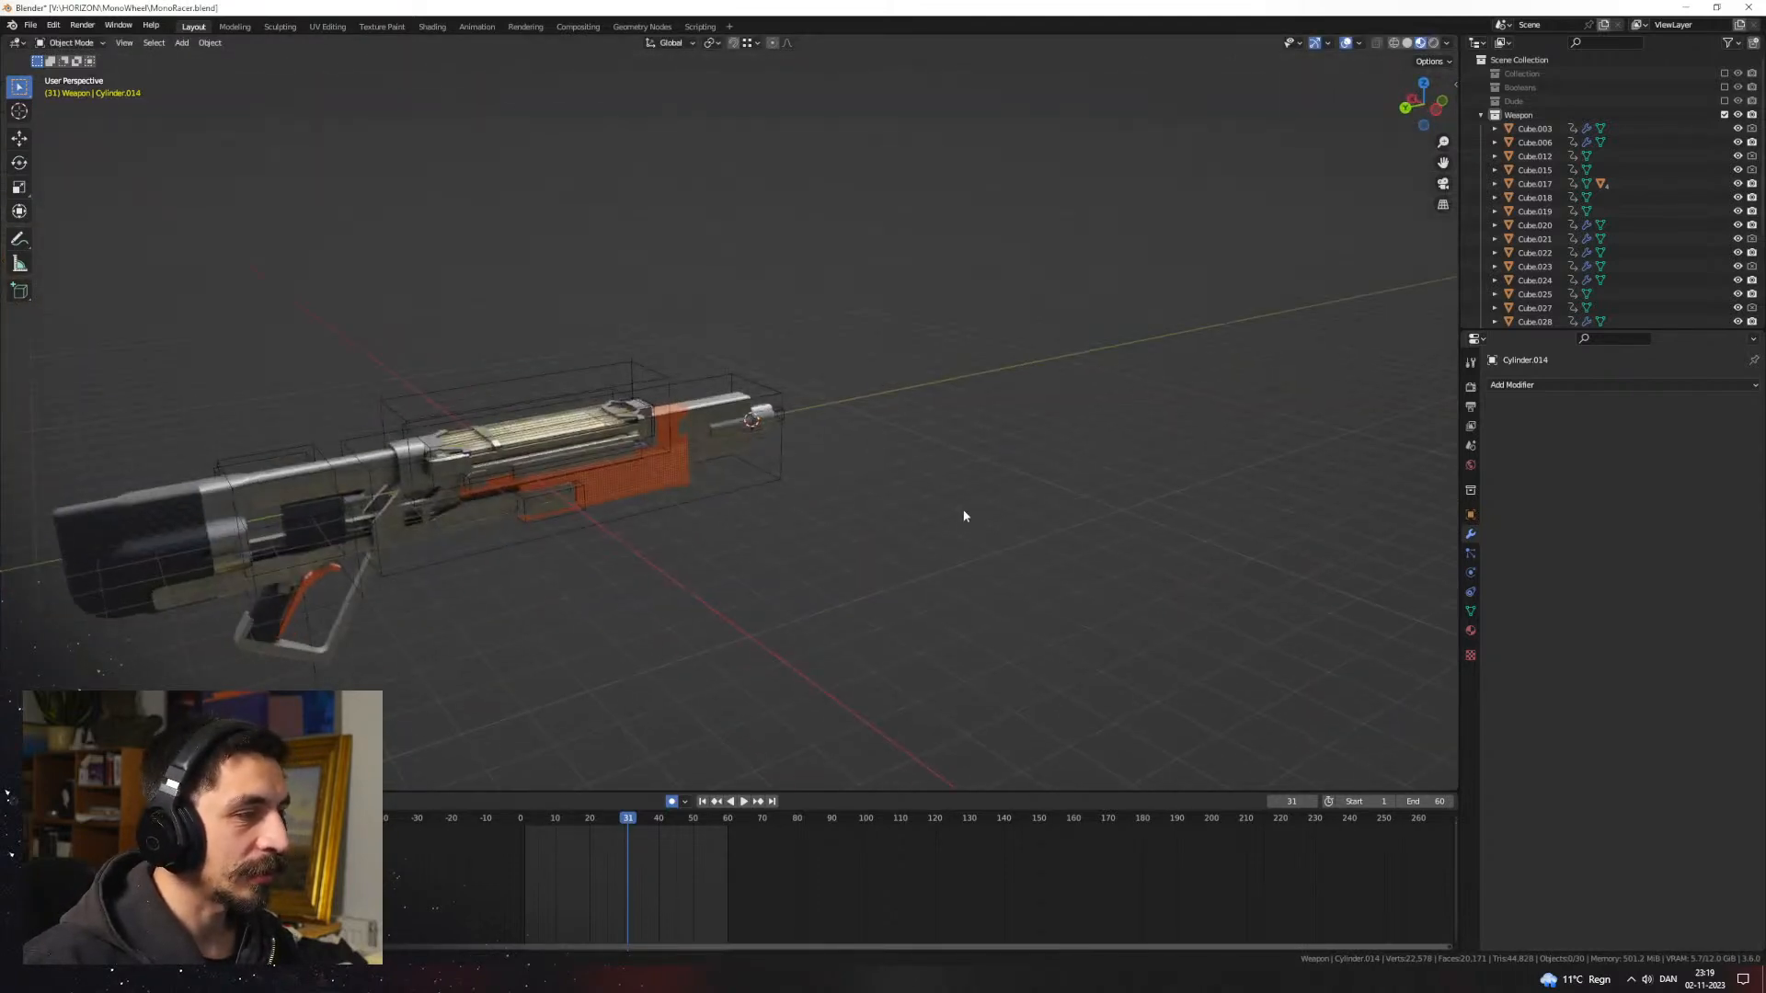
Step: Slide the muzzle cylinder back about 0.68 m along global Y until only its tip protrudes from the front body
scroll(856, 513, "up", 8)
left_click(1017, 500)
key("g")
key("x")
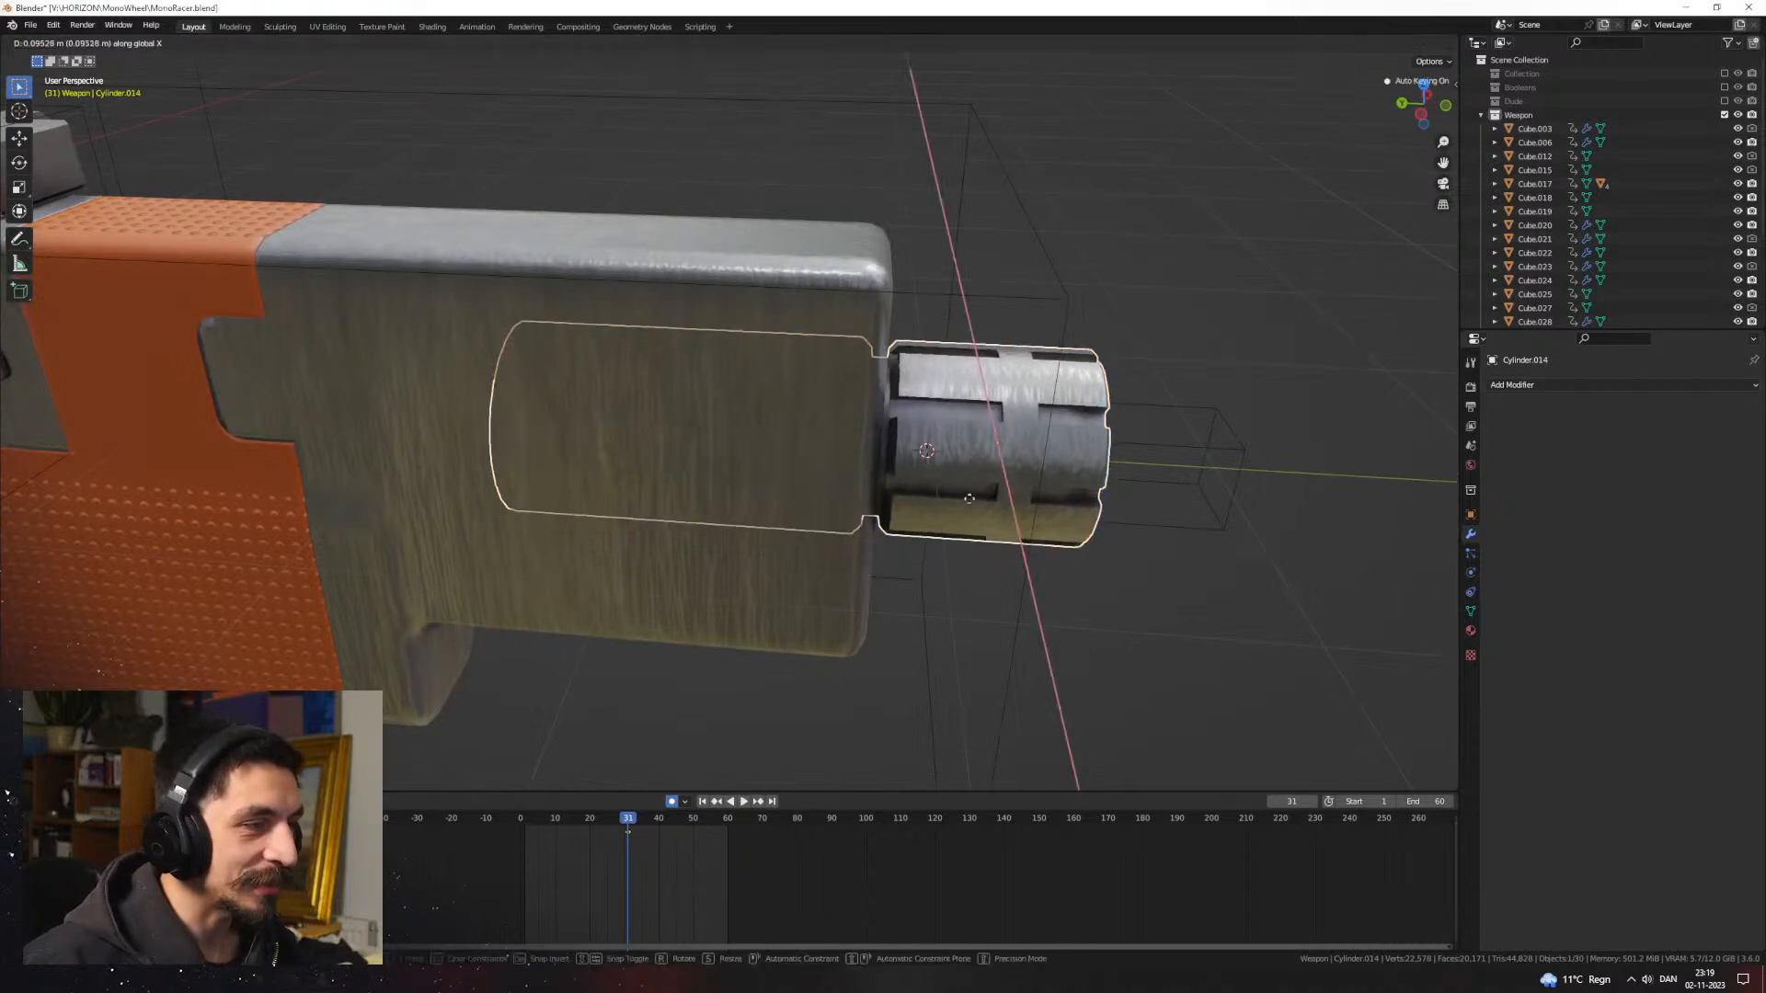
key("y")
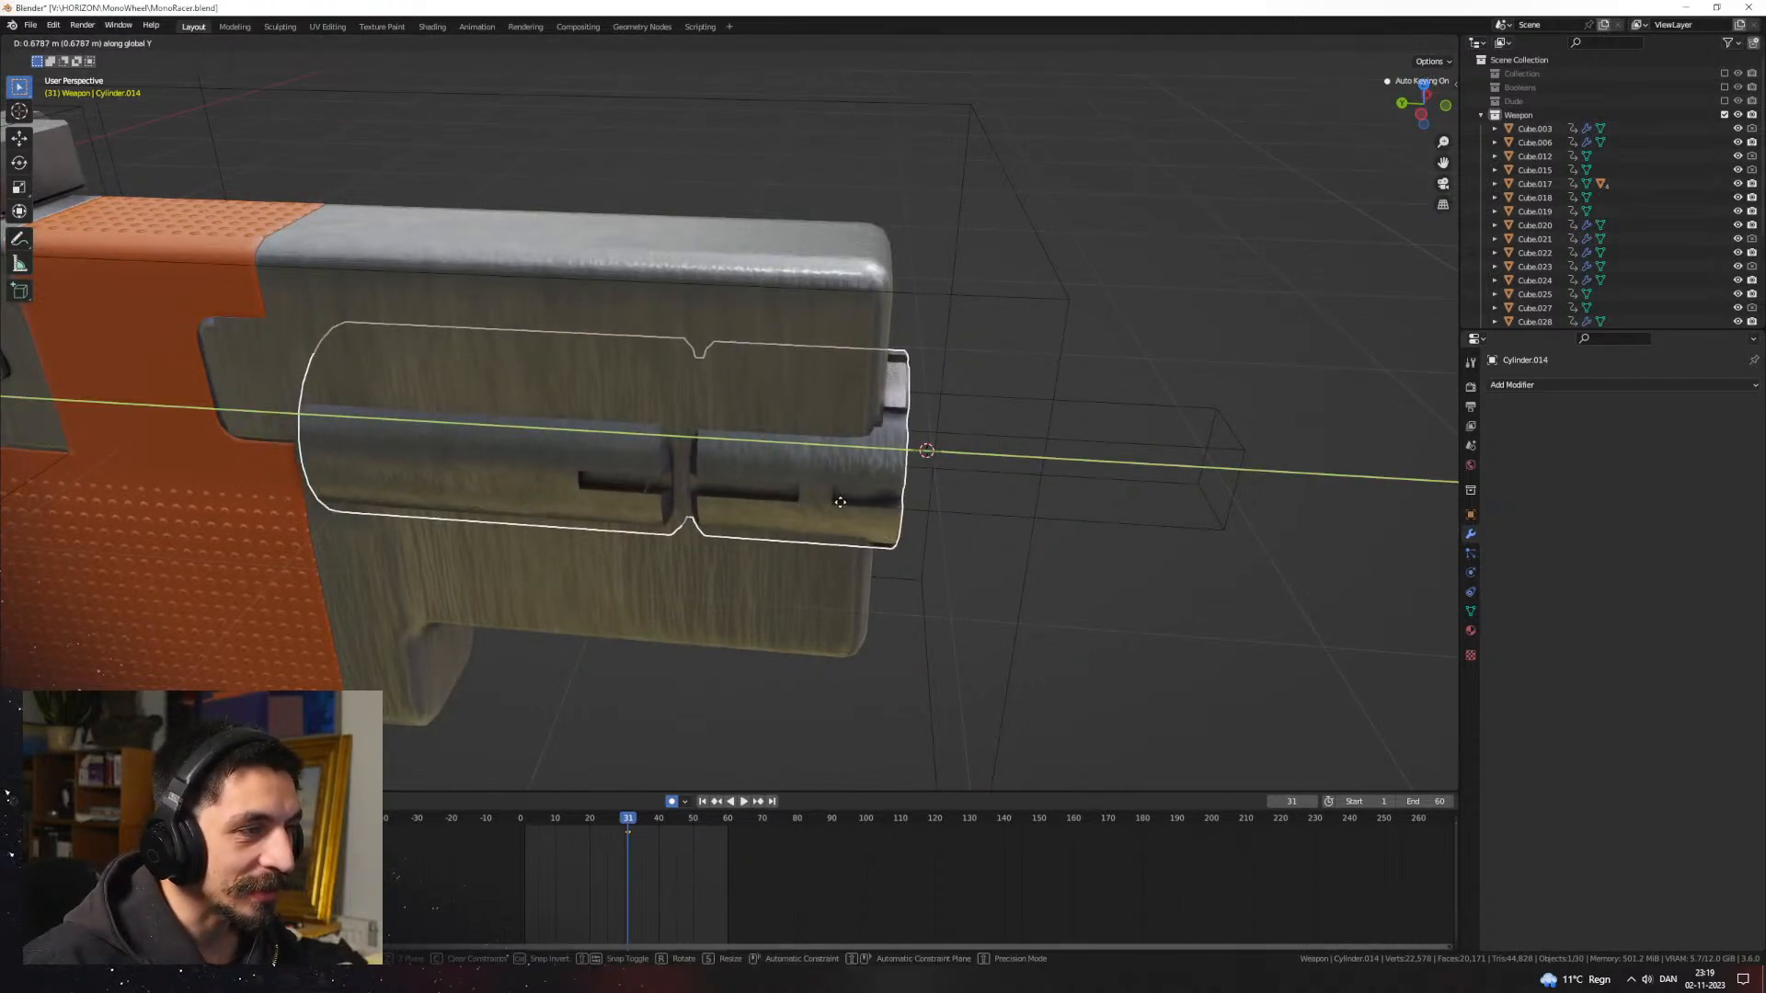
left_click(840, 501)
Step: Shorten the muzzle cylinder by moving its rear end face forward along global Y in two passes
middle_click_drag(840, 501, 920, 483)
left_click(854, 479)
key("Tab")
key("3")
left_click(860, 479)
key("g")
key("x")
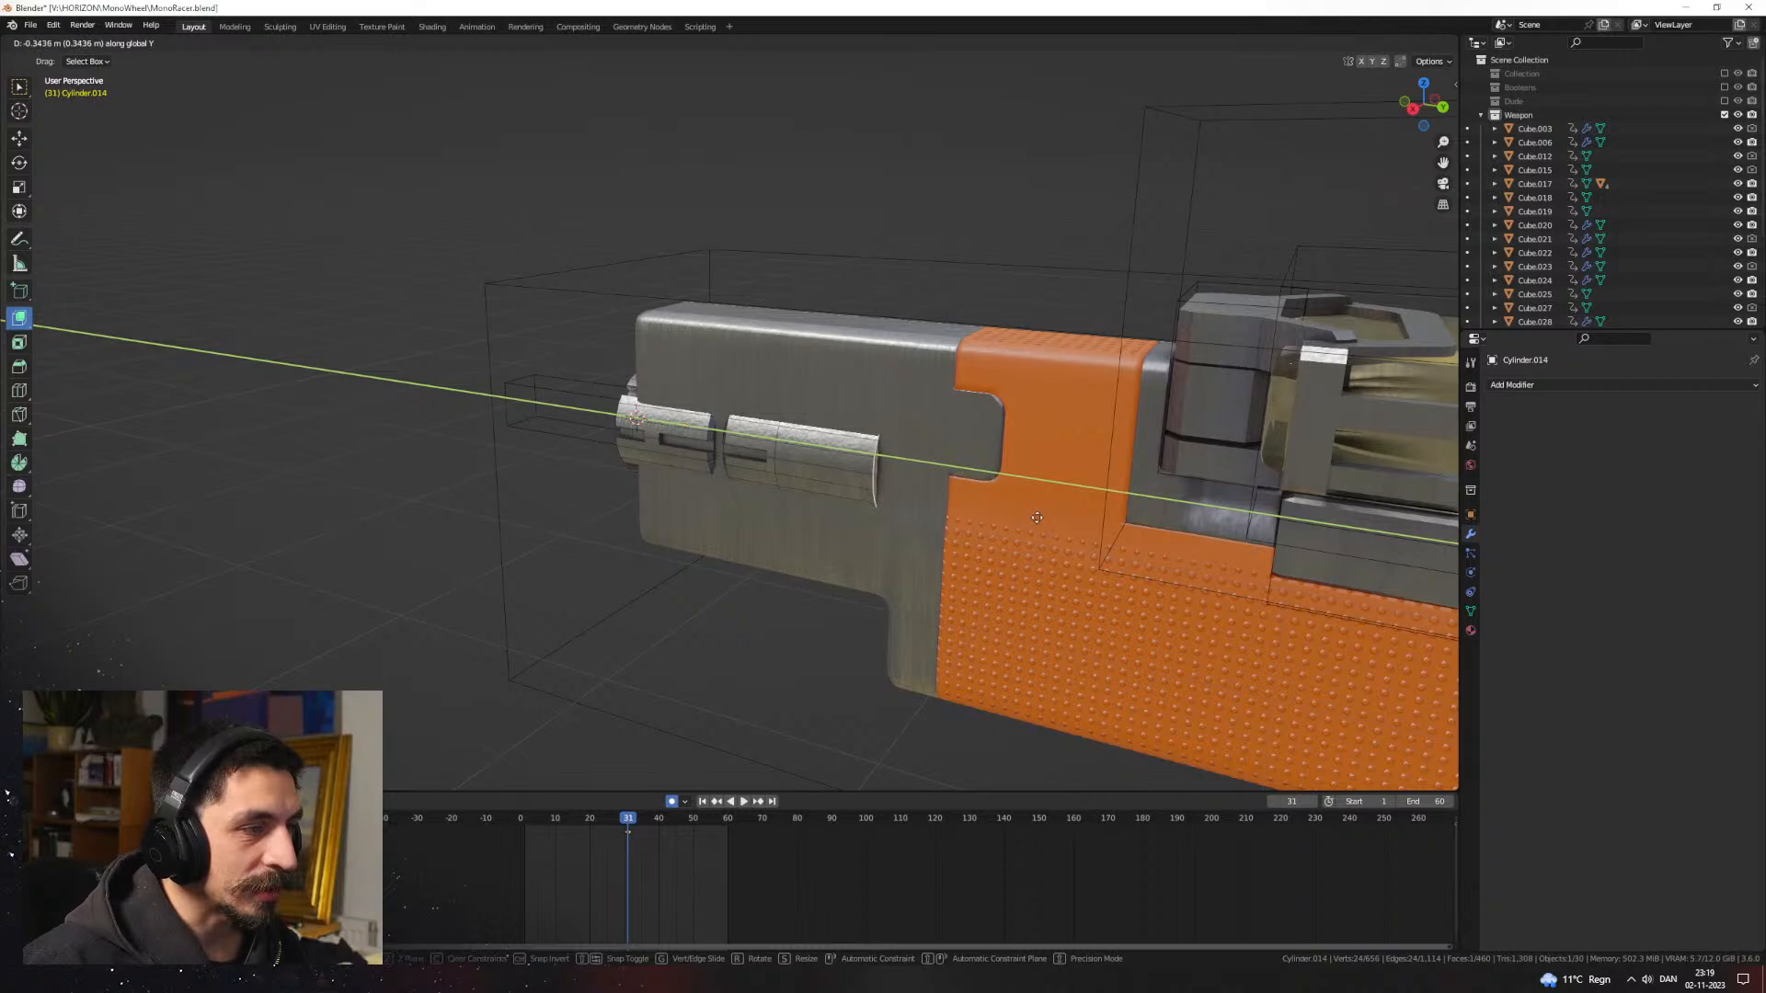
left_click(1021, 514)
key("KP_3")
key("g")
key("y")
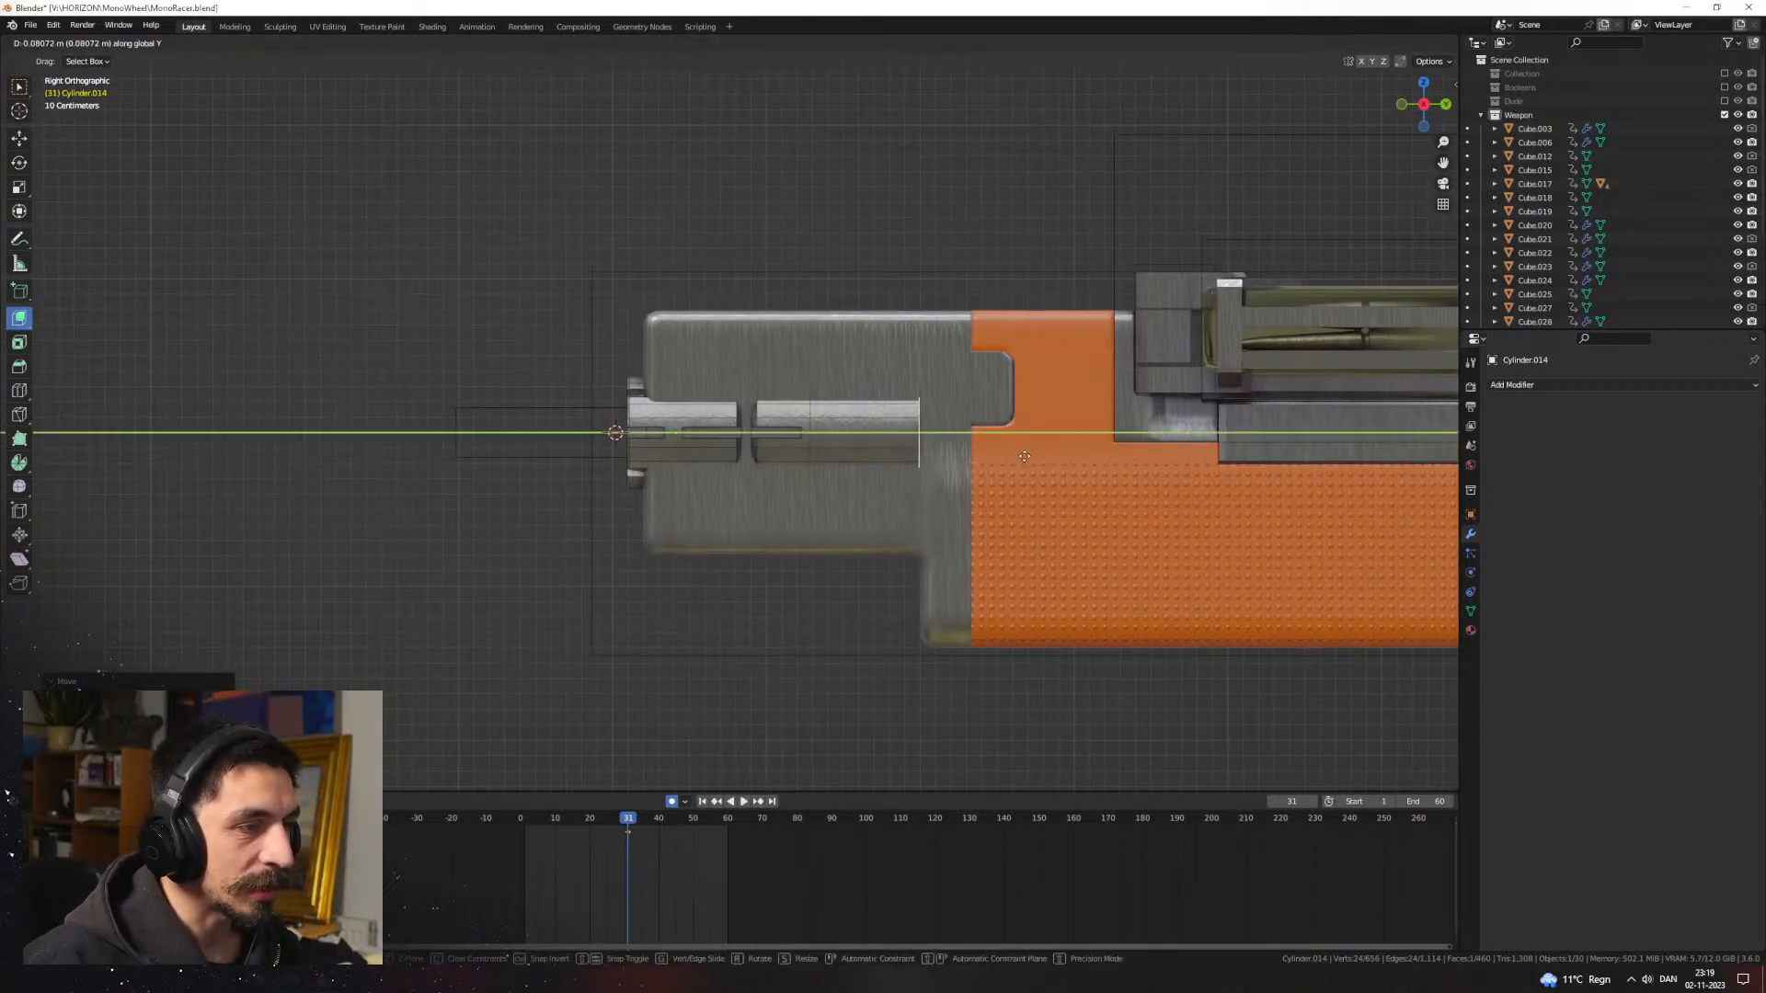
left_click(1017, 454)
key("Tab")
Step: Examine the front end and the rifle's overall silhouette from several angles, with the viewport overlays temporarily hidden
left_click(865, 351)
middle_click_drag(861, 351, 875, 425)
left_click(1009, 426)
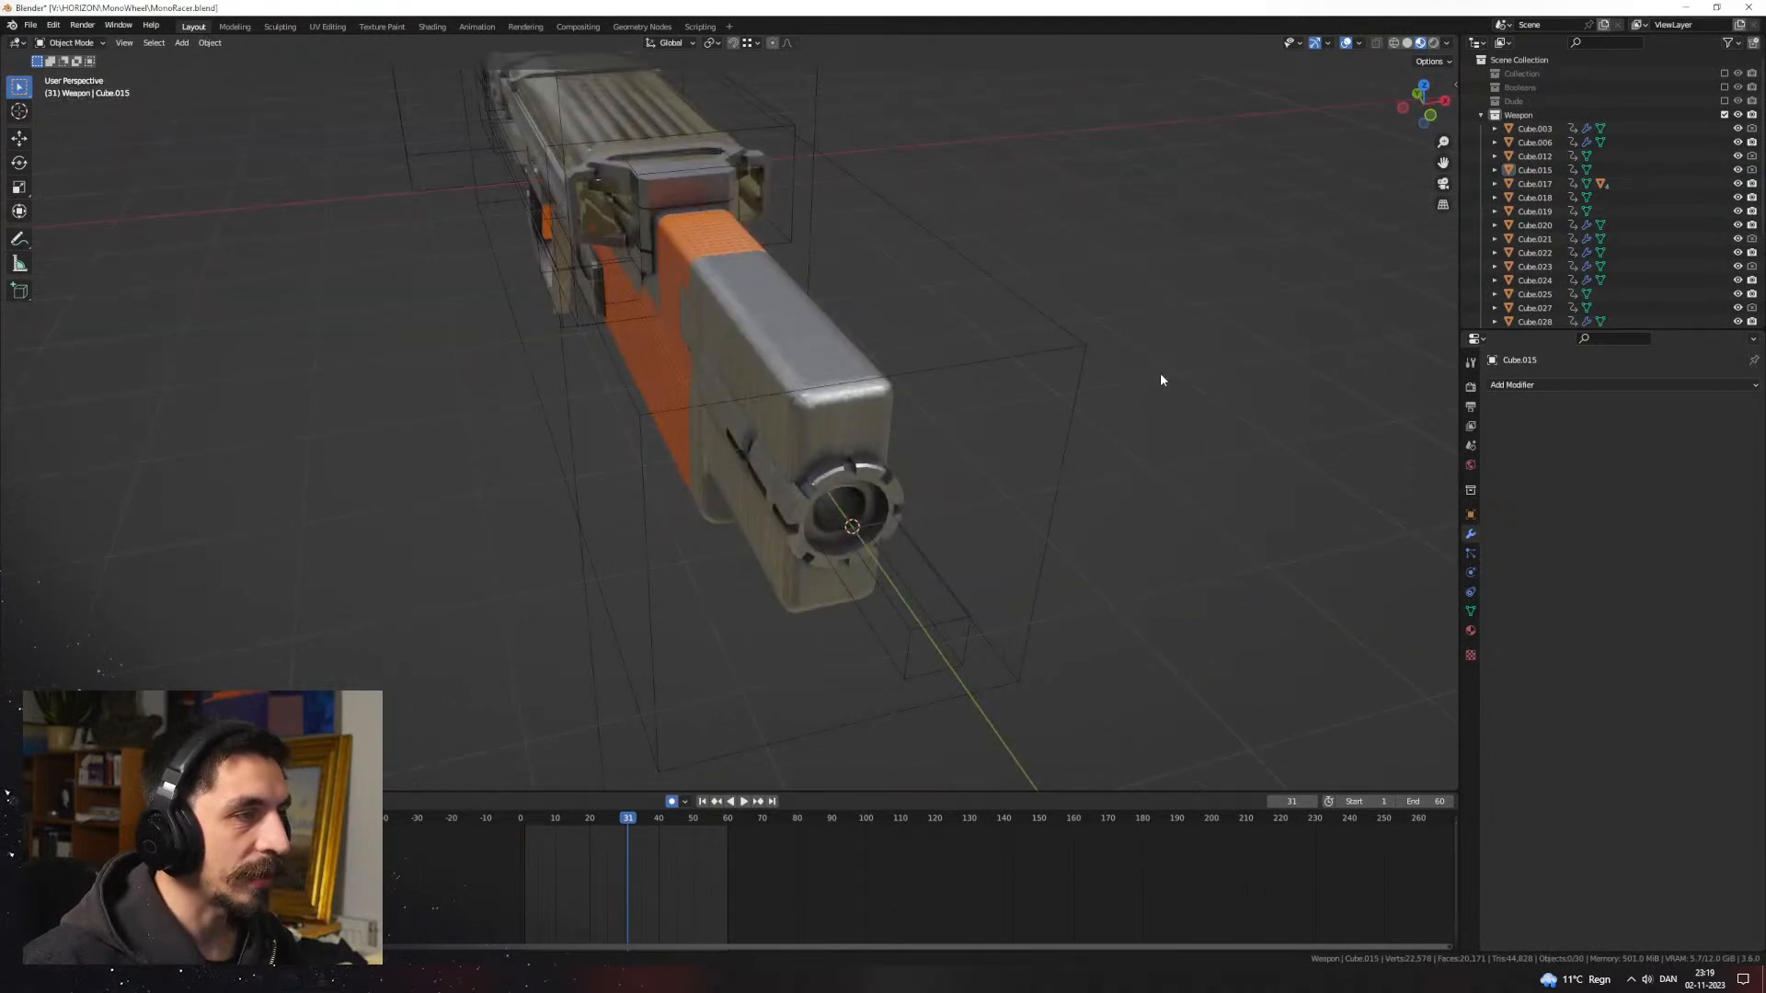
middle_click_drag(1161, 379, 922, 386)
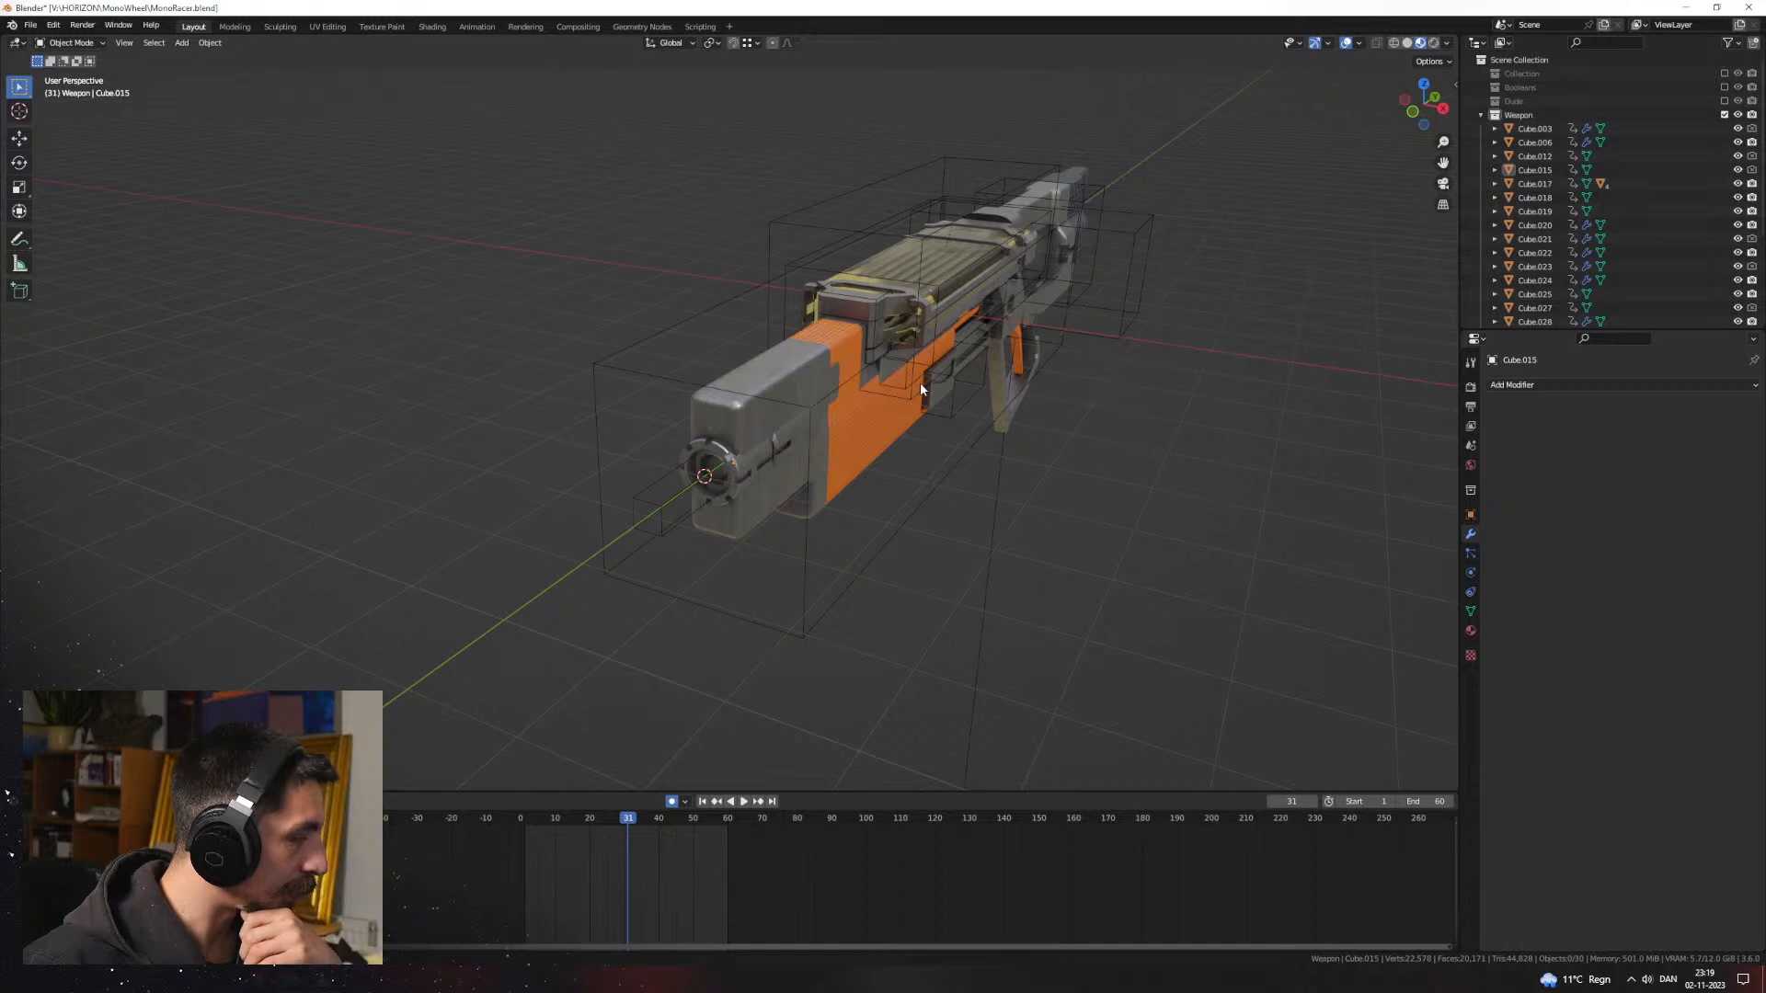
middle_click_drag(865, 344, 895, 454)
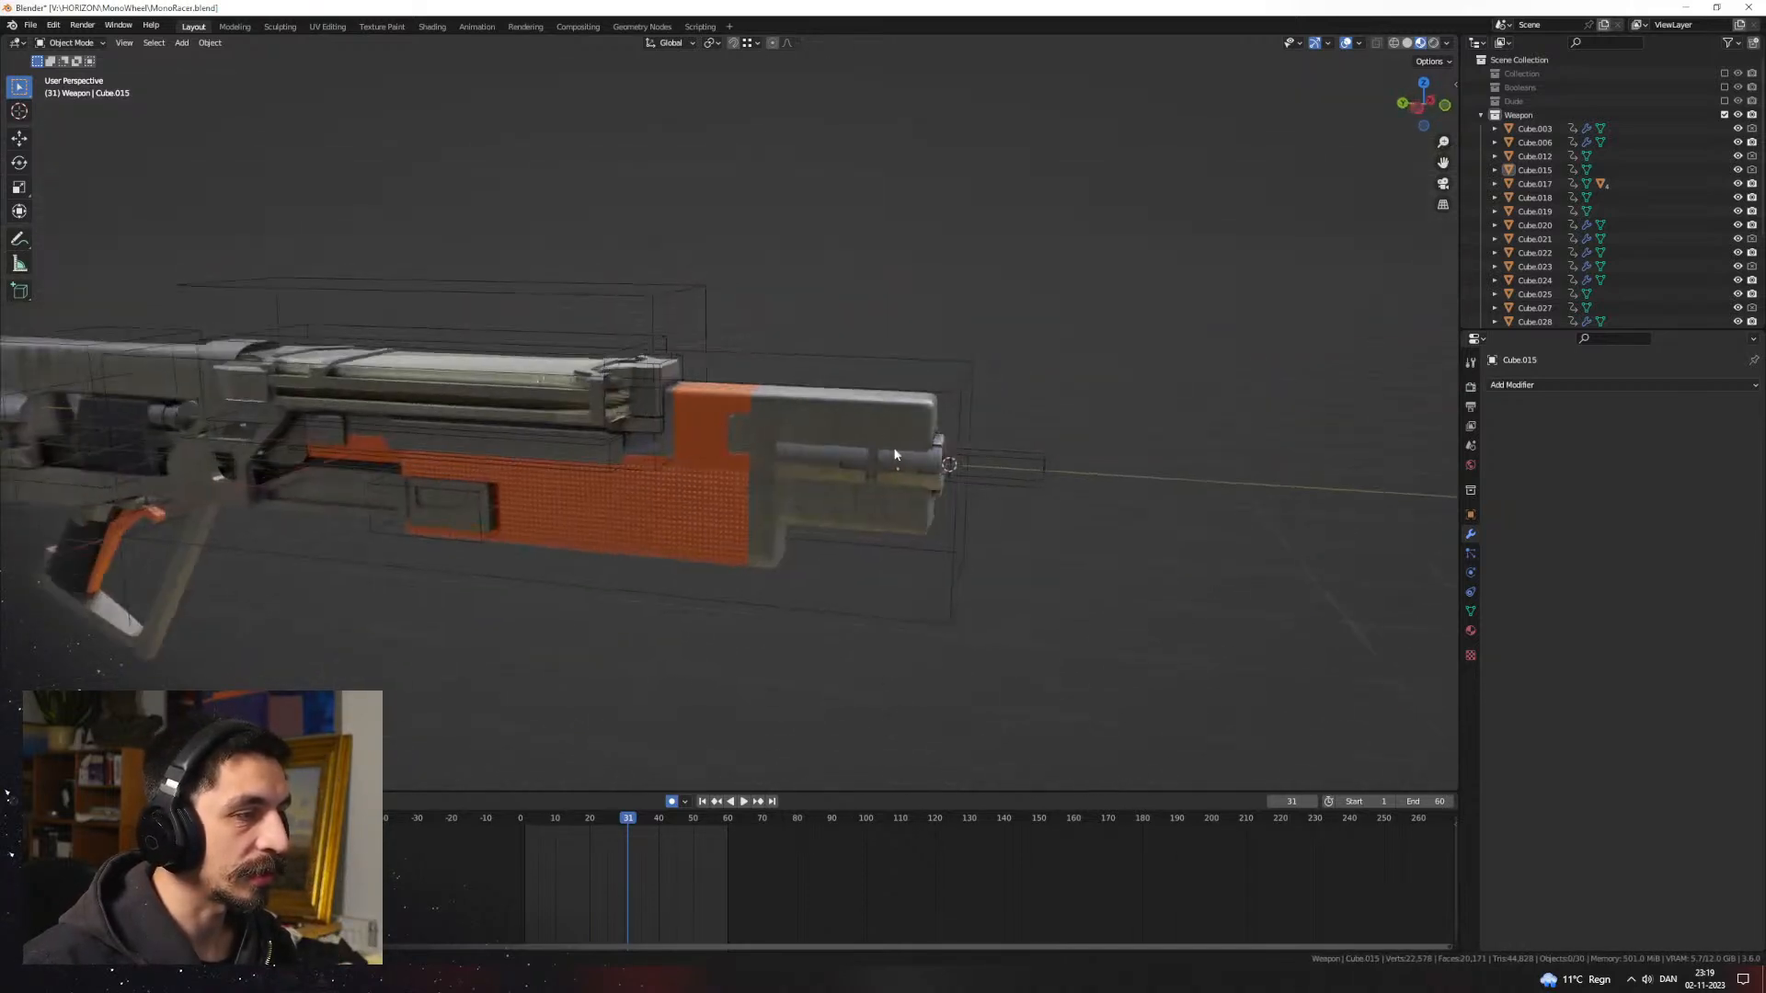
scroll(894, 455, "up", 3)
left_click(769, 476)
middle_click_drag(819, 288, 925, 529)
left_click(1348, 45)
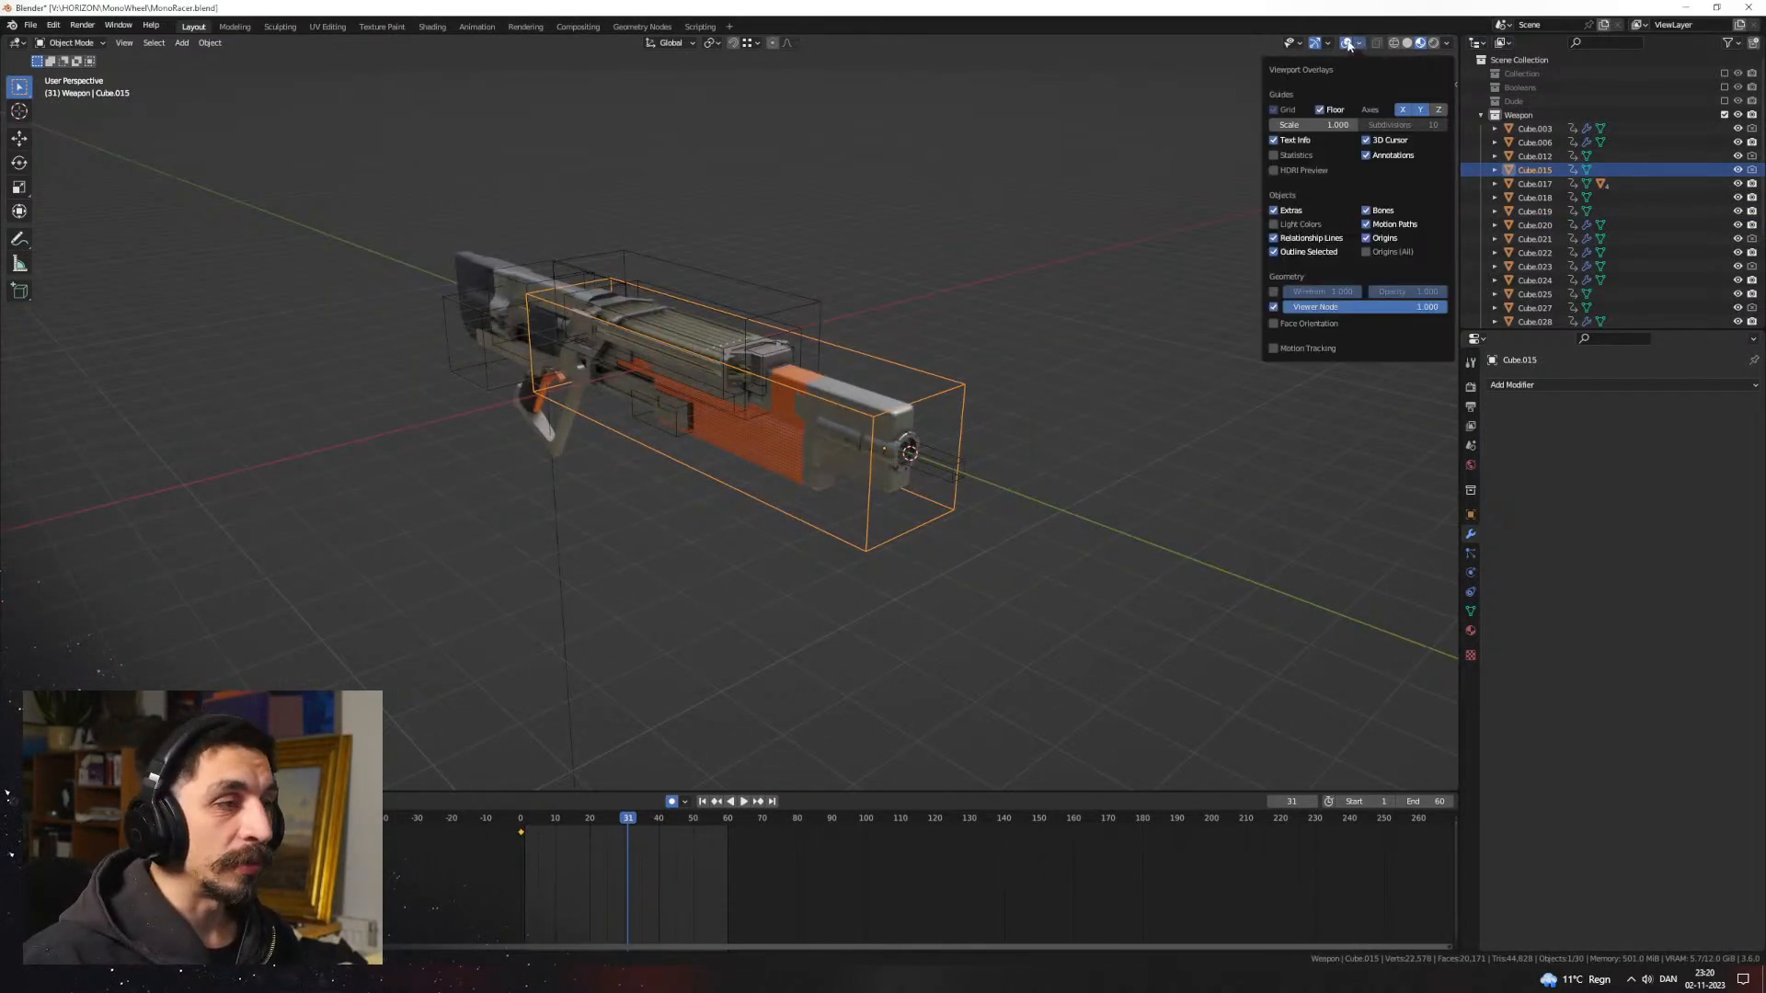
left_click(1346, 43)
middle_click_drag(974, 239, 704, 421)
scroll(850, 376, "up", 3)
scroll(743, 399, "down", 3)
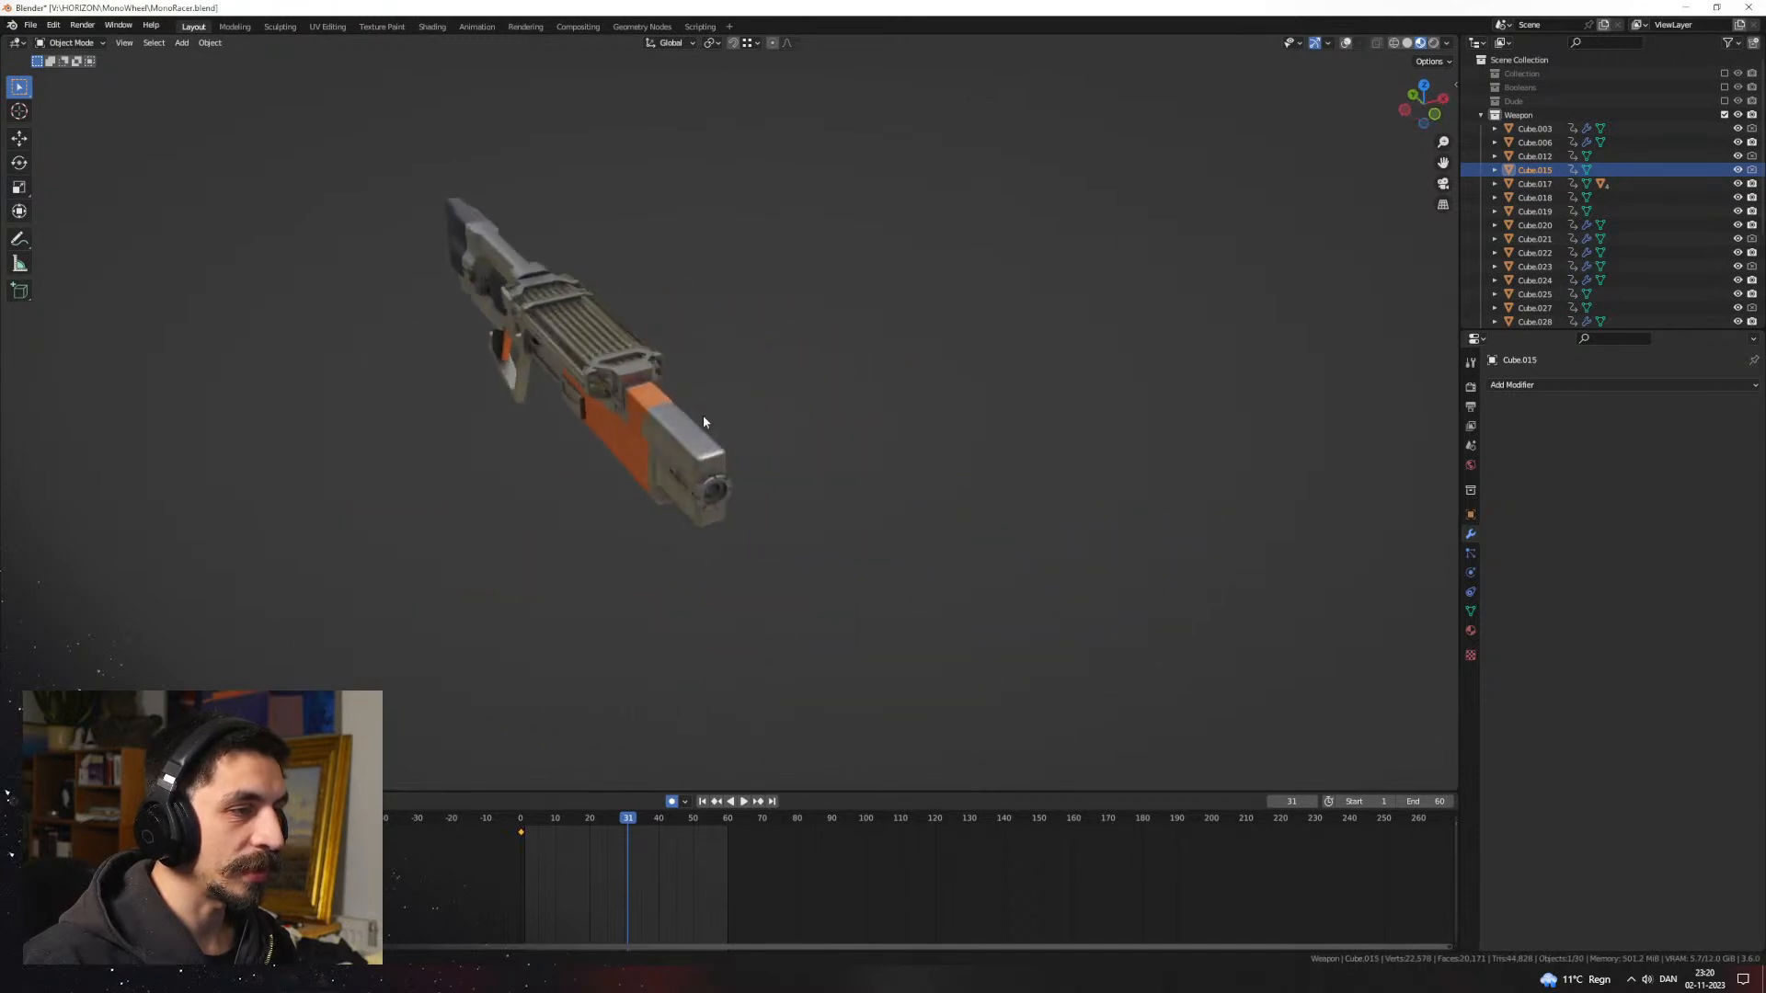
scroll(703, 421, "up", 2)
left_click(1346, 43)
middle_click_drag(874, 414, 949, 399)
left_click(854, 419)
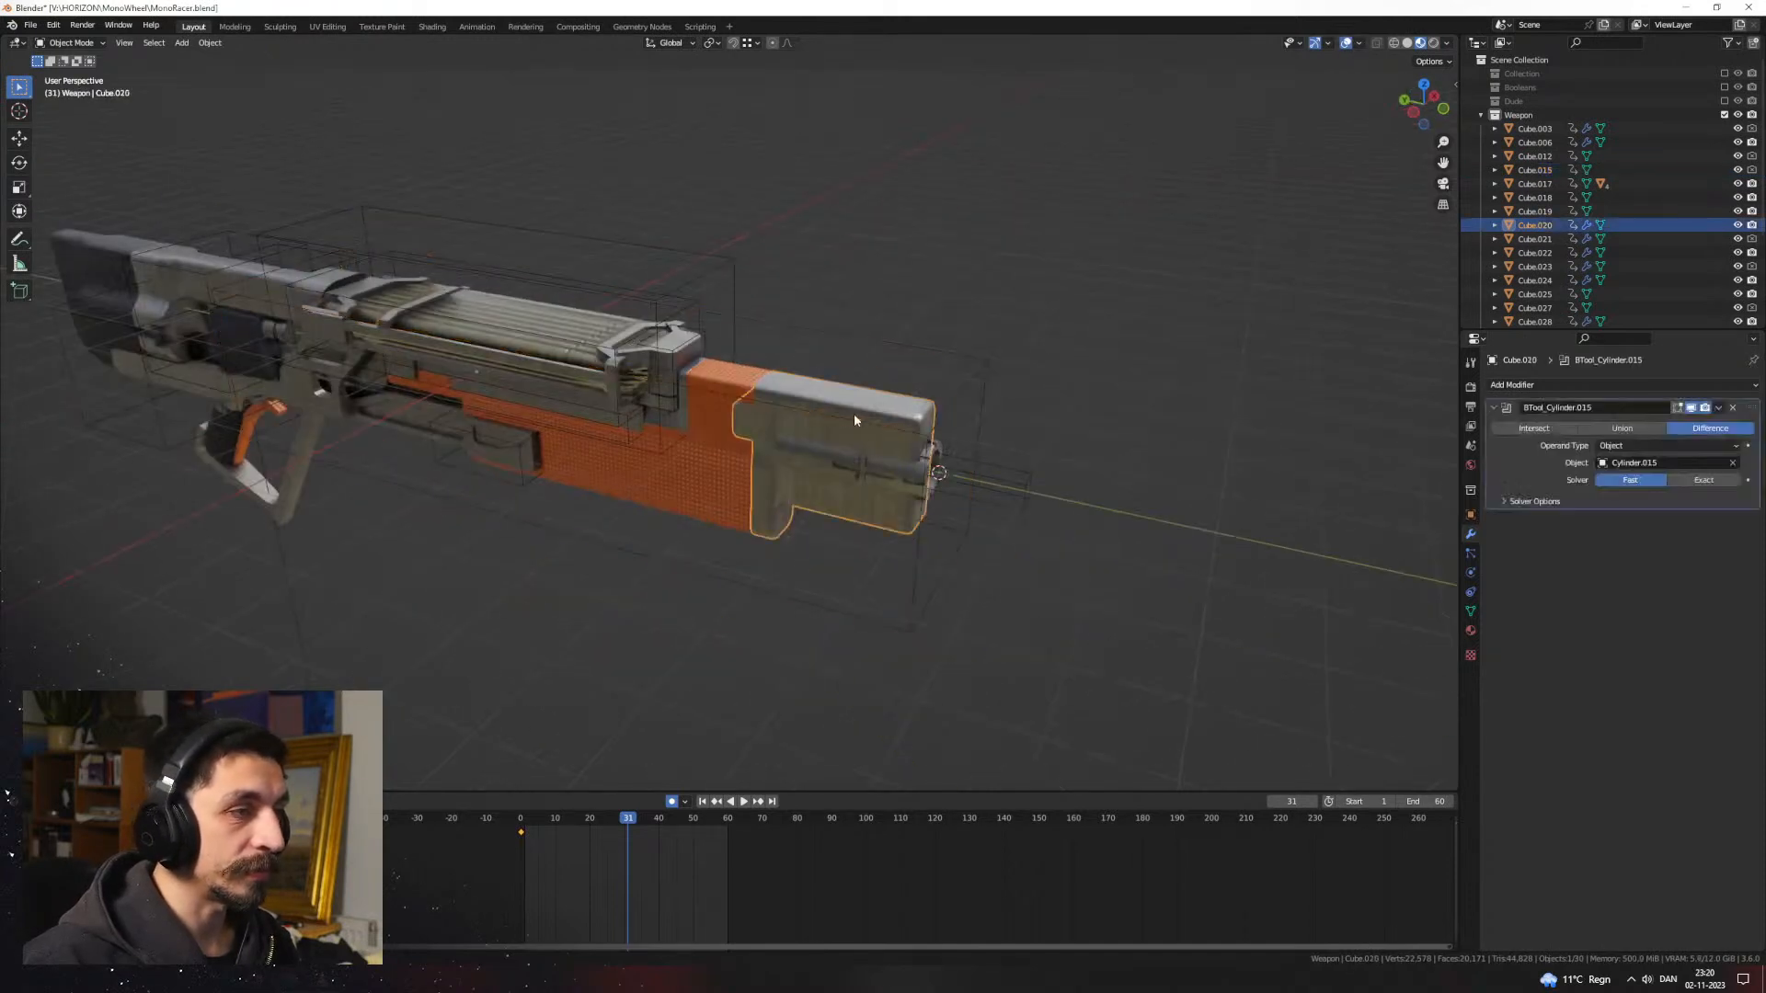
key("Tab")
middle_click_drag(902, 473, 887, 555)
scroll(883, 552, "up", 2)
key("Tab")
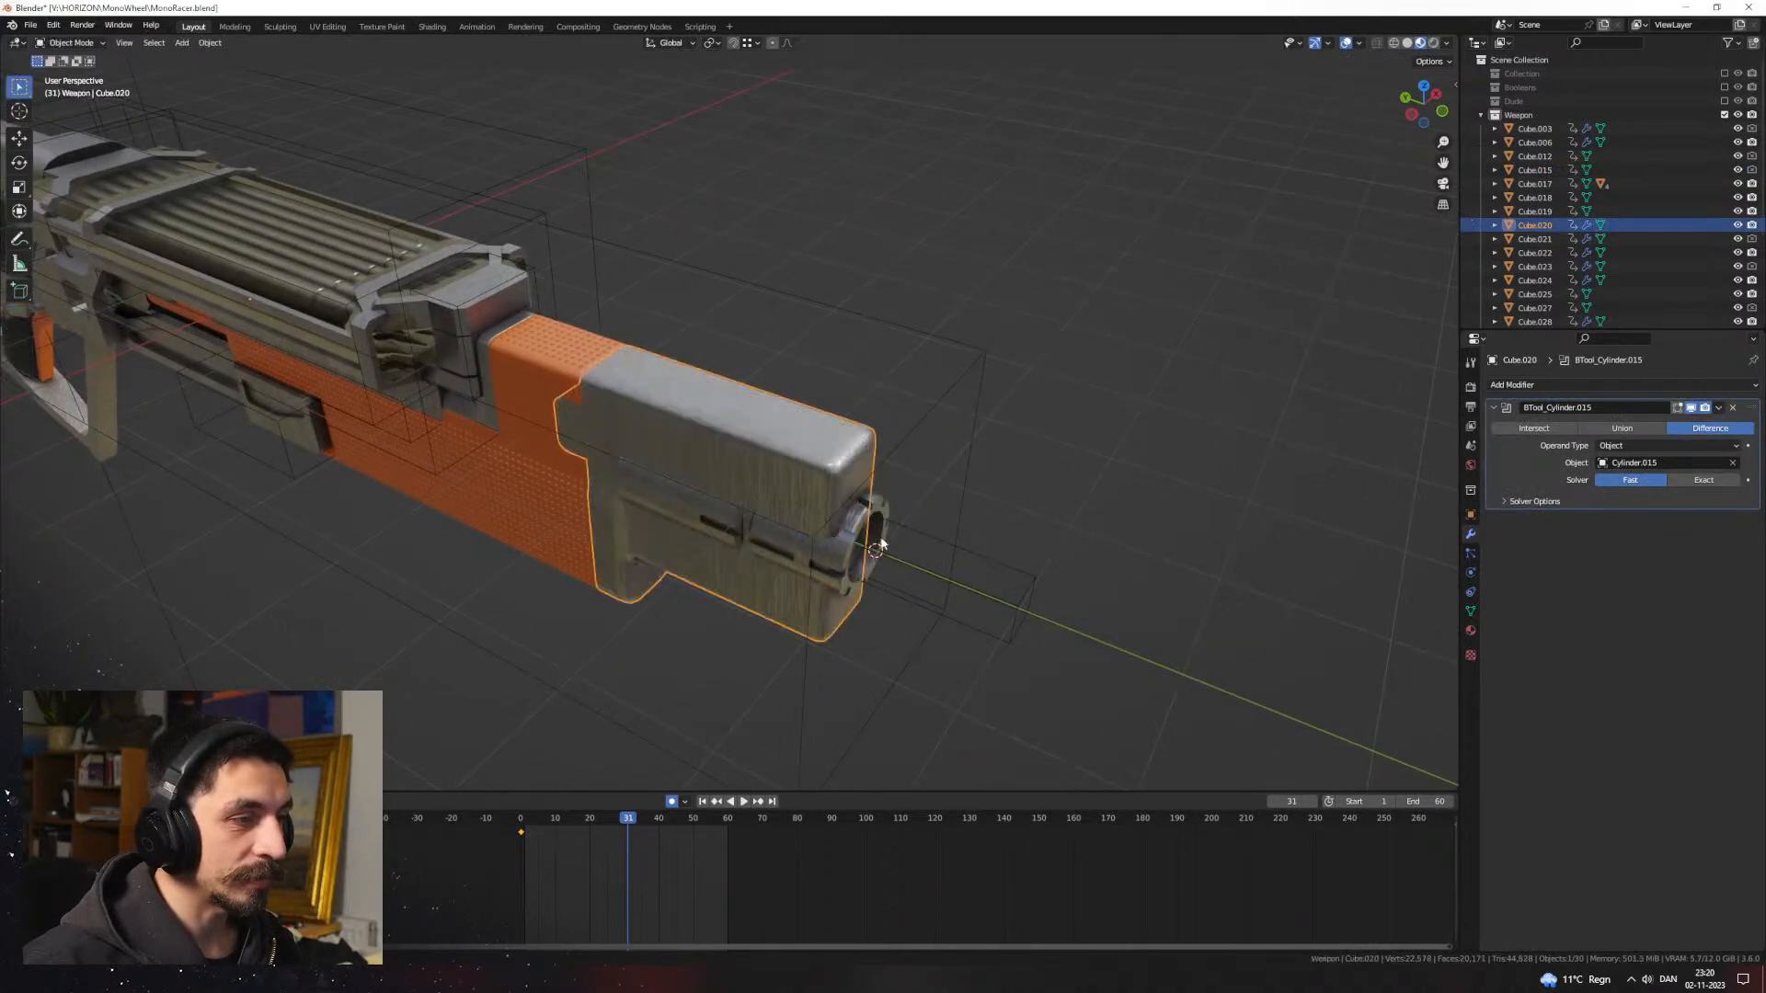
Step: Add a cube, place it above the front body's tip and scale it to about 0.43
key("shift+a")
mouse_move(855, 526)
left_click(948, 552)
key("g")
left_click(923, 362)
key("s")
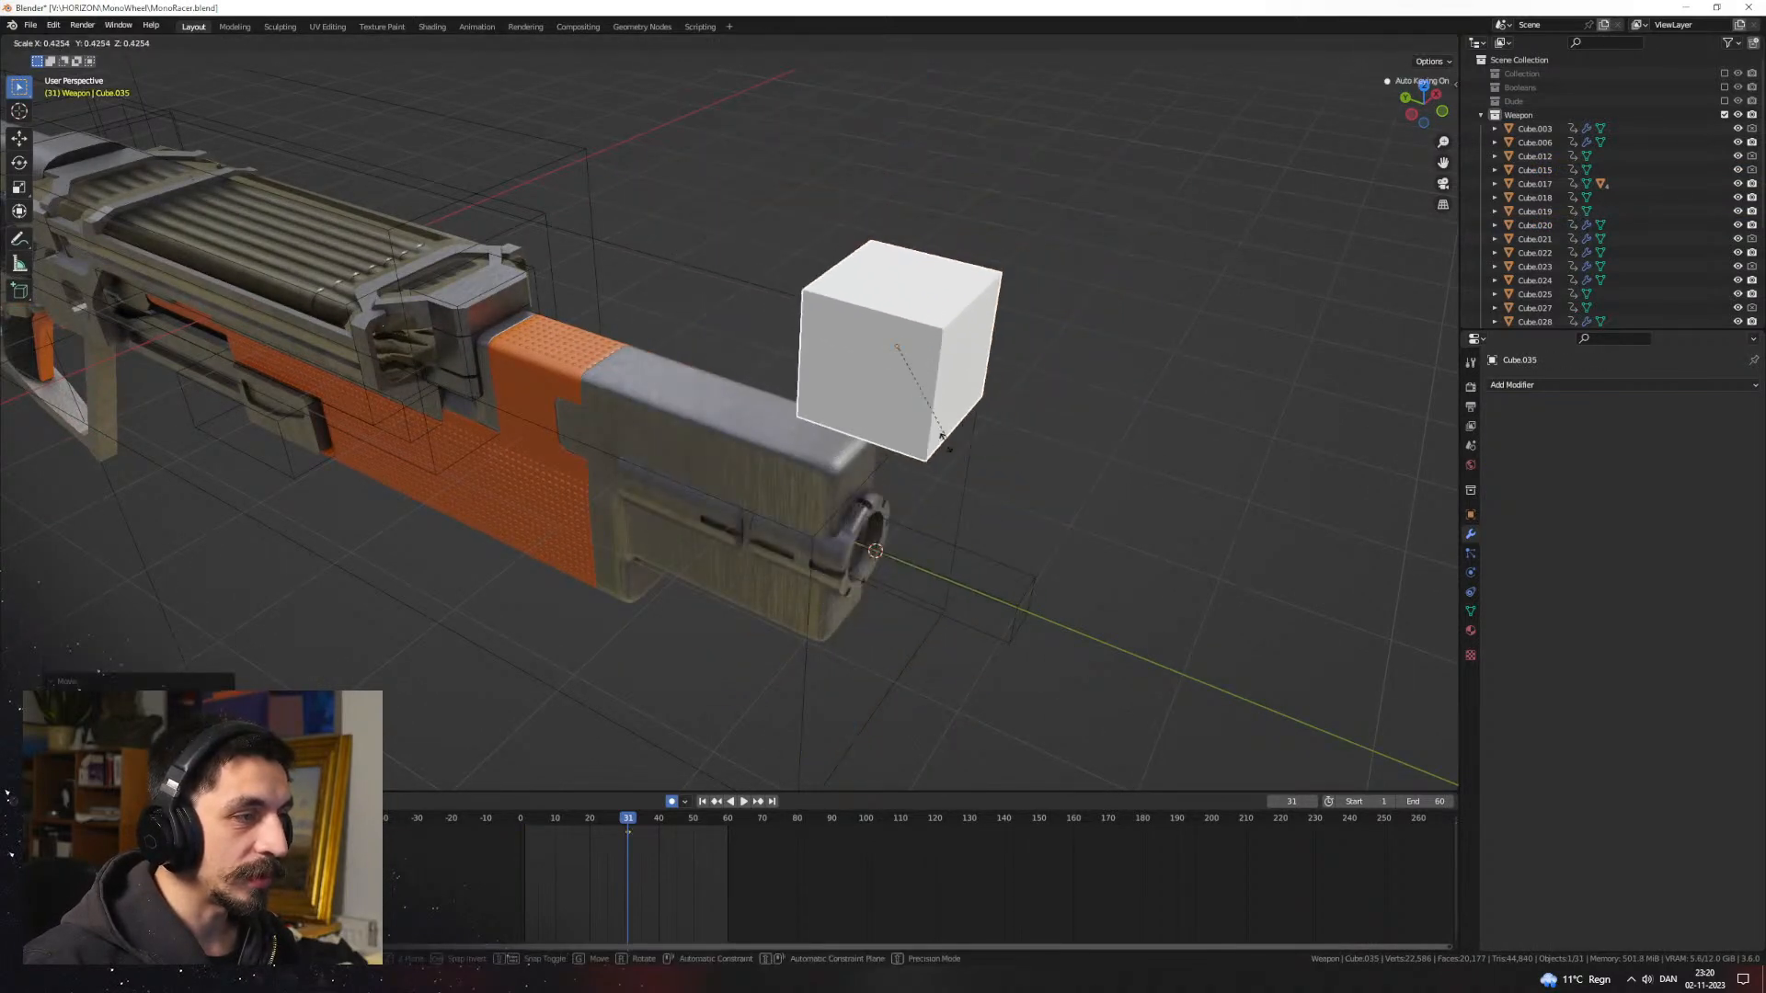
left_click(942, 435)
Step: Adjust the cube's height along global Z so its lower edge meets the top of the front body
middle_click_drag(990, 496, 878, 498)
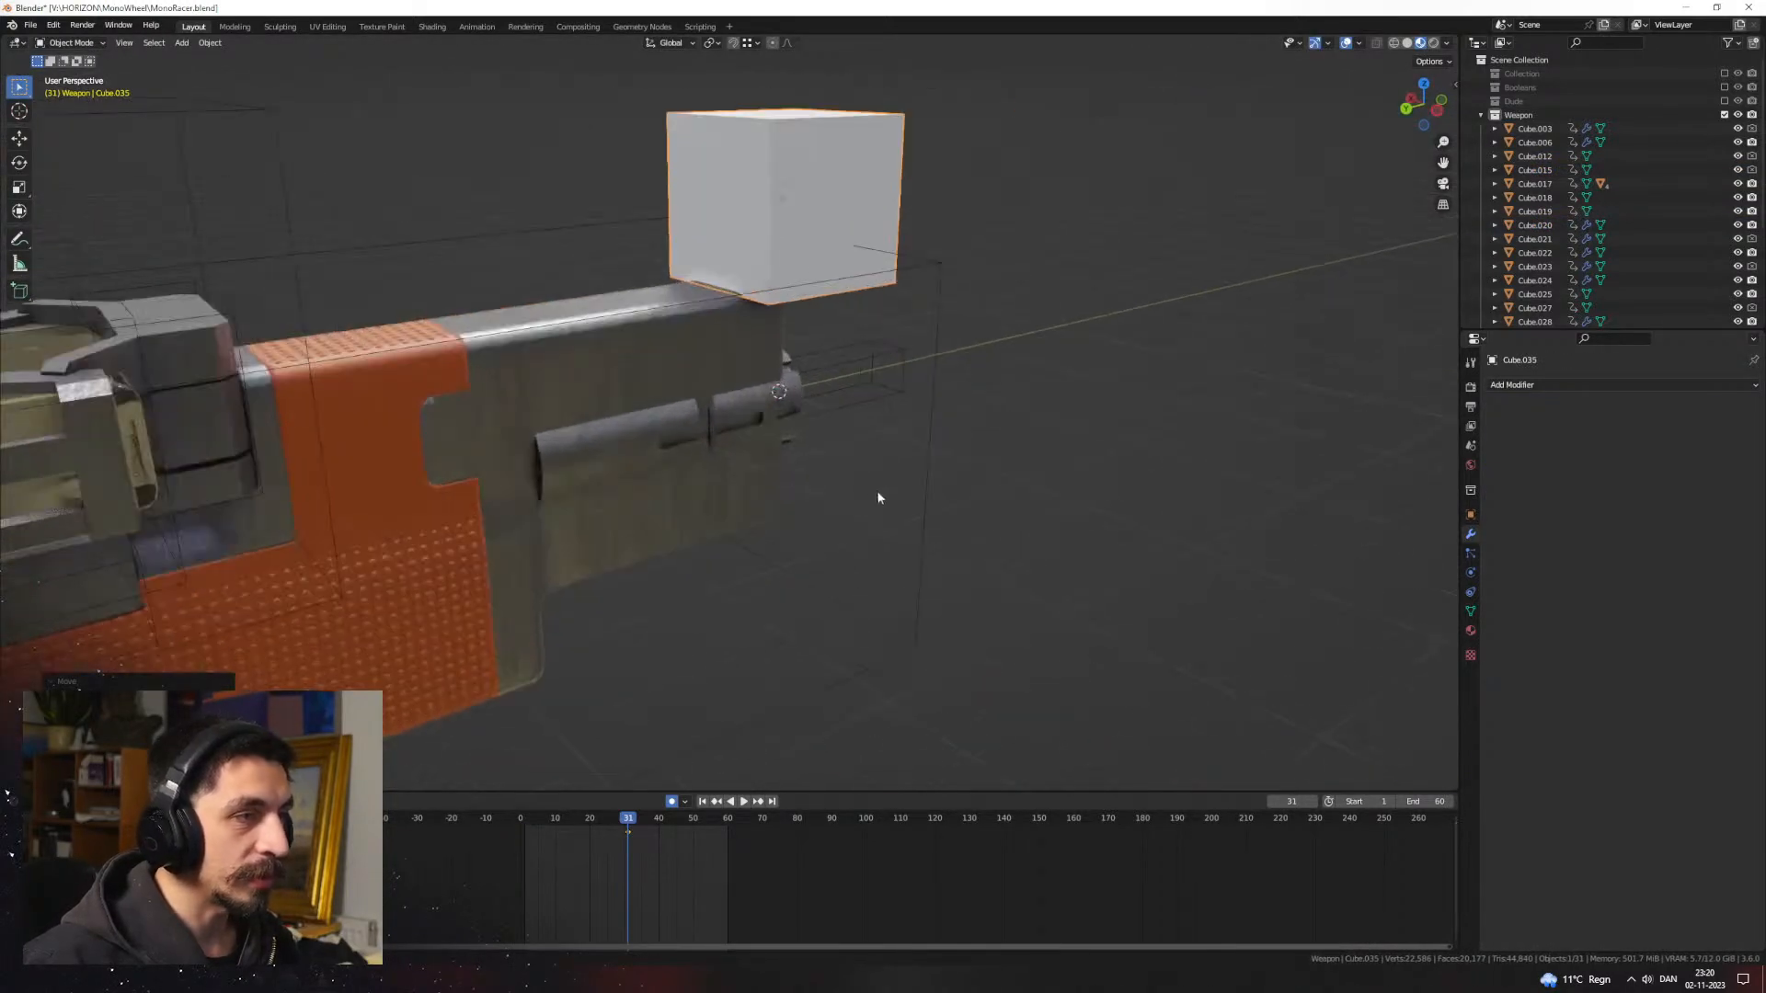
key("g")
key("z")
left_click(880, 498)
key("g")
key("z")
left_click(880, 497)
Step: Duplicate the cube's mesh about 1.2 m back along global Y and lower the copy's top face to form a flat slab
key("Tab")
middle_click_drag(872, 404, 856, 451)
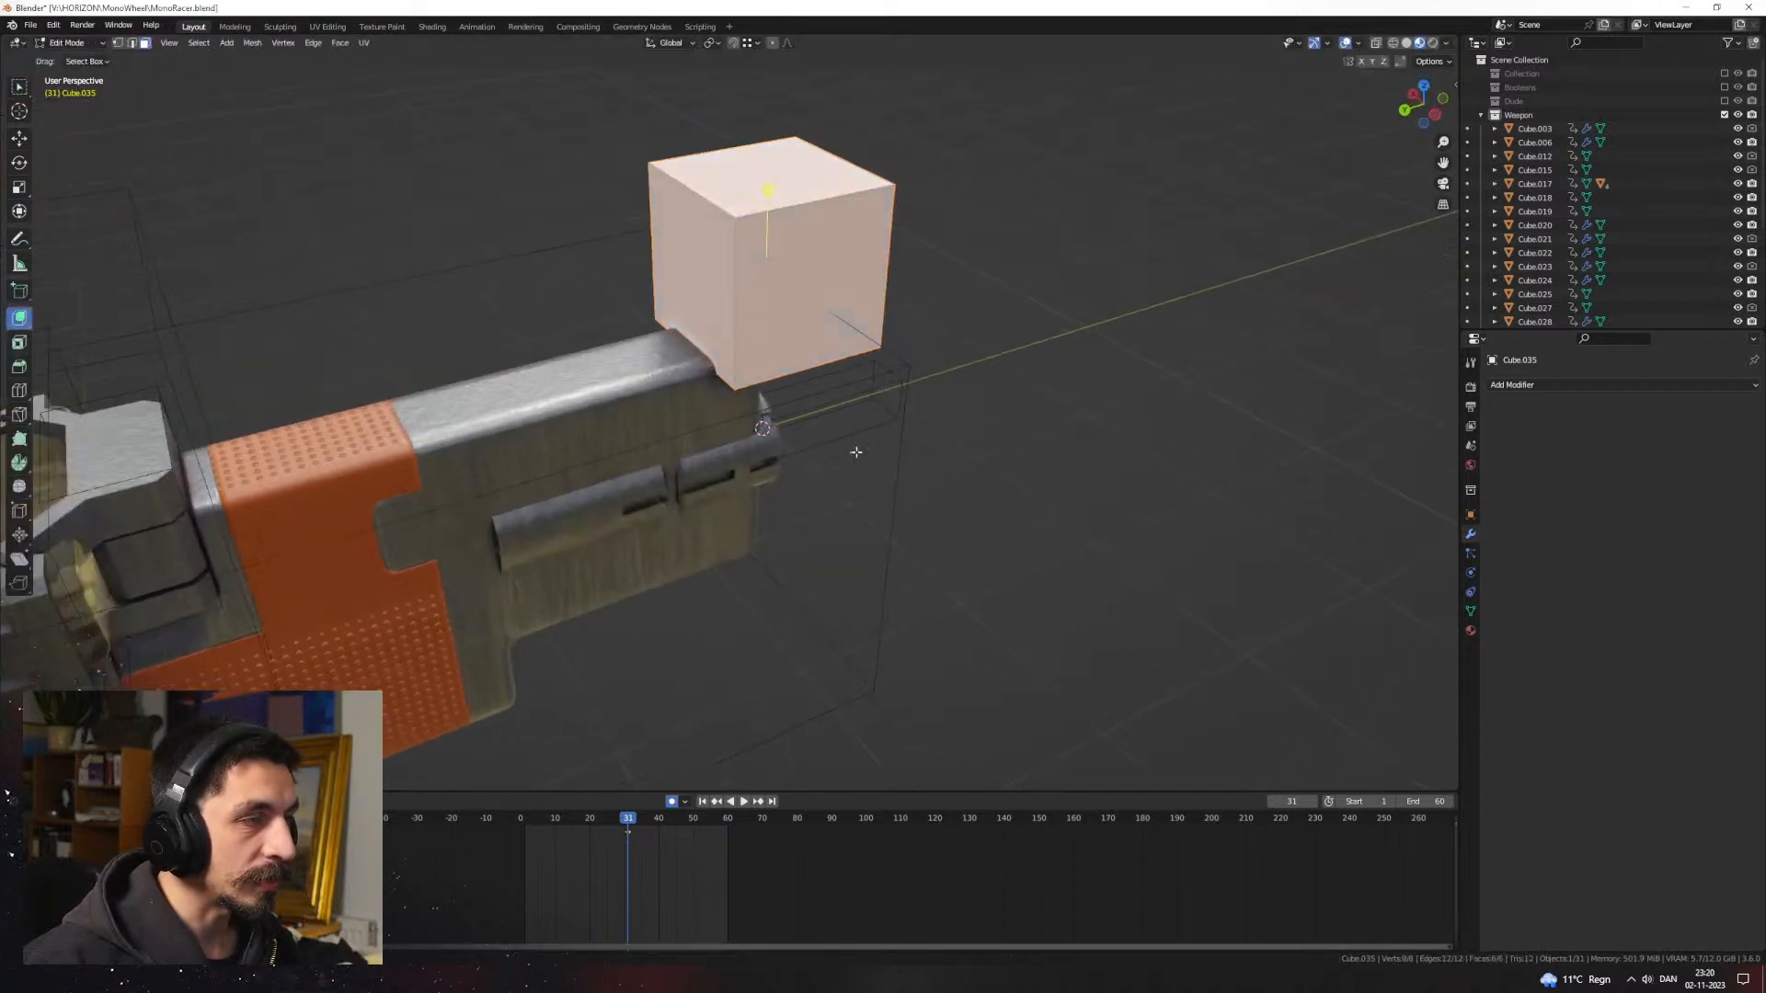
key("shift+d")
key("y")
left_click(607, 313)
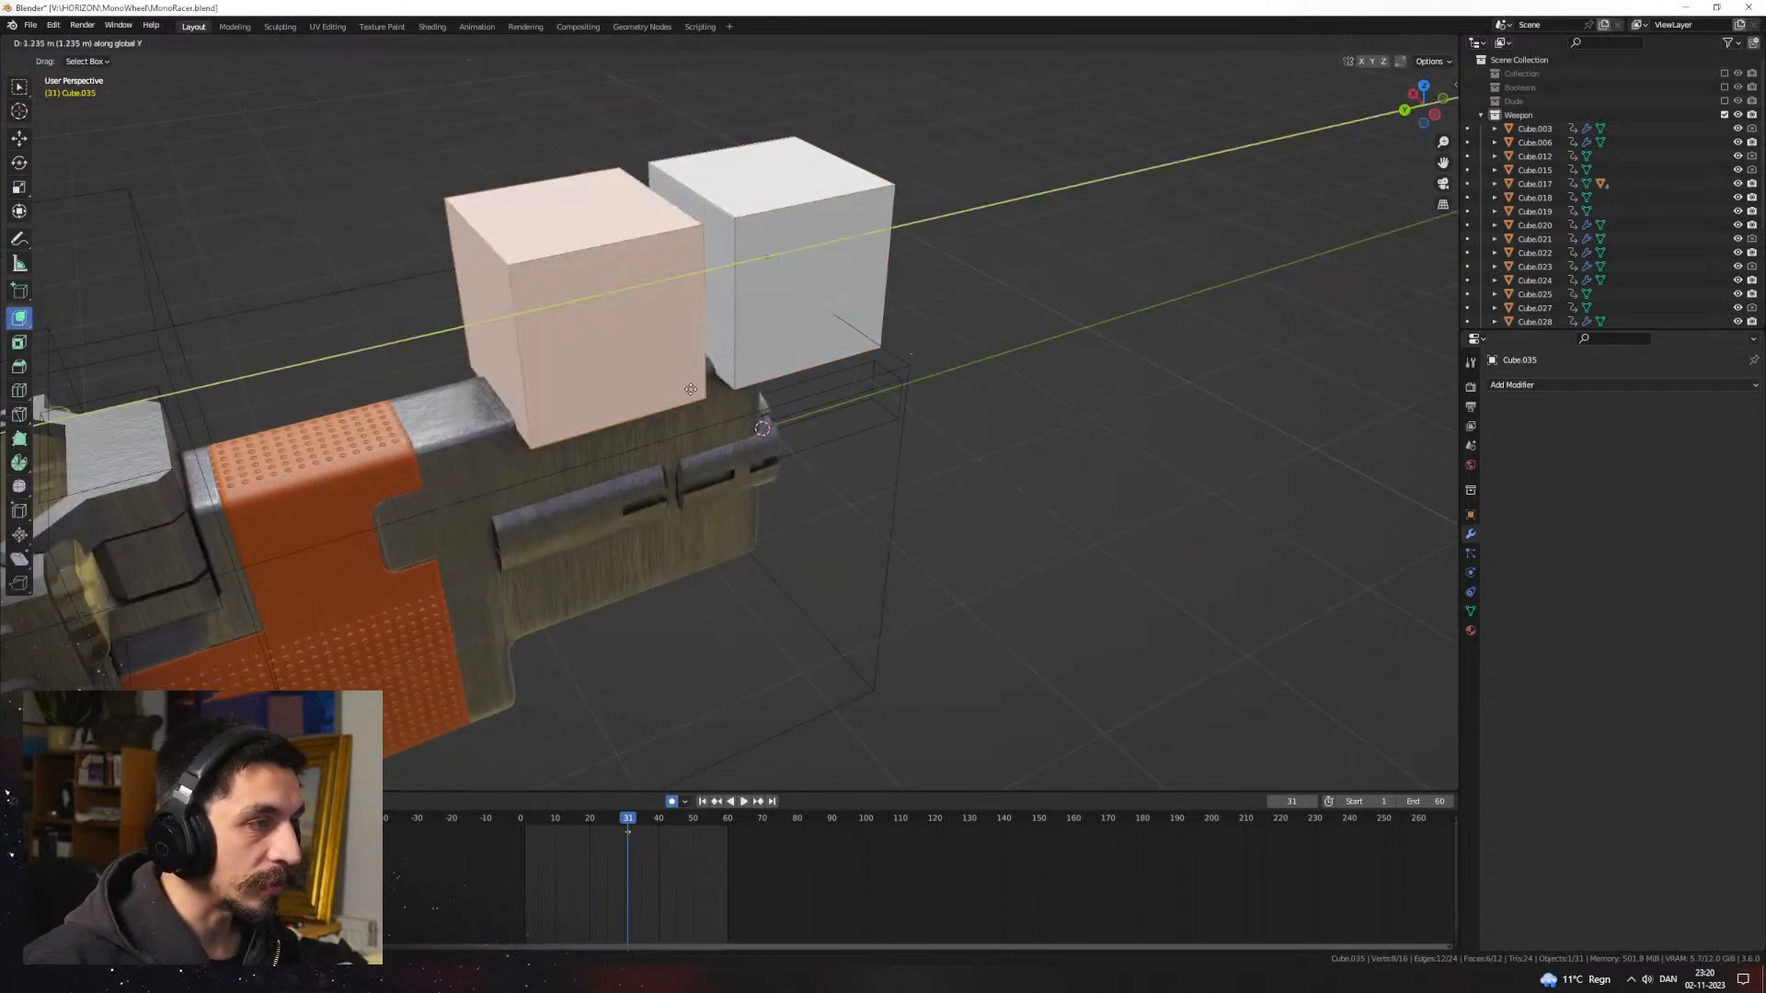
left_click(607, 240)
key("g")
key("z")
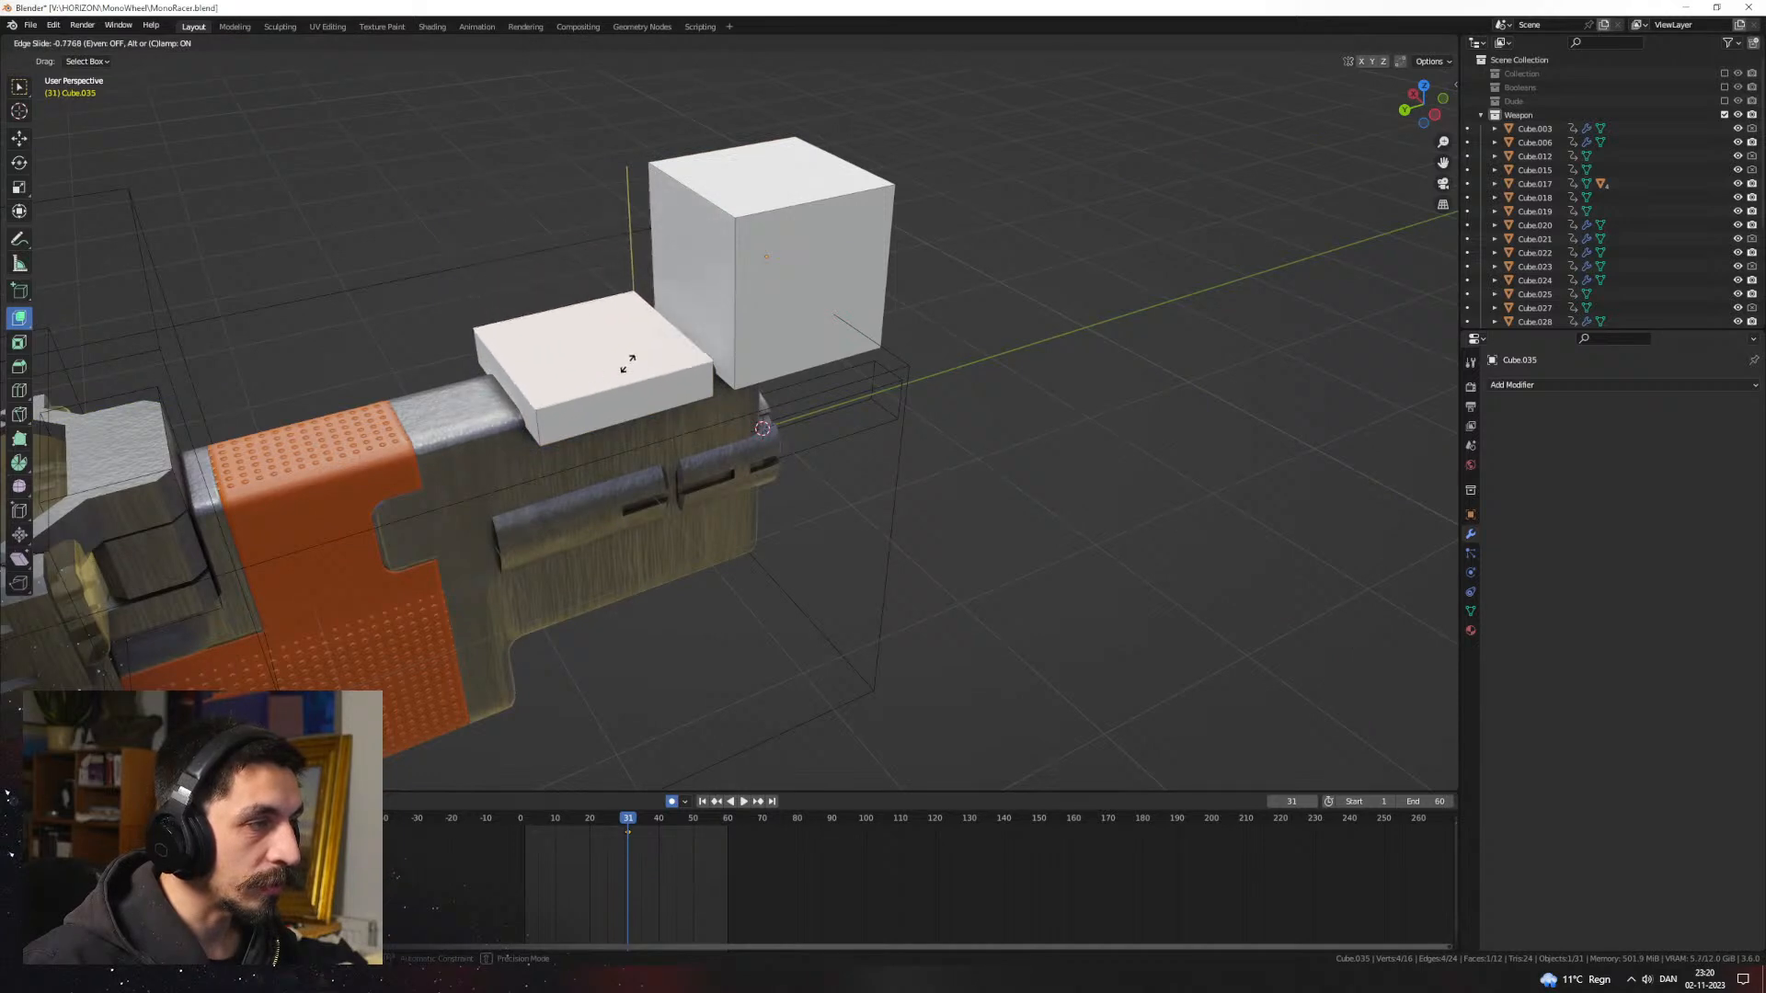
left_click(590, 385)
key("a")
key("s")
key("x")
right_click(679, 248)
key("alt+a")
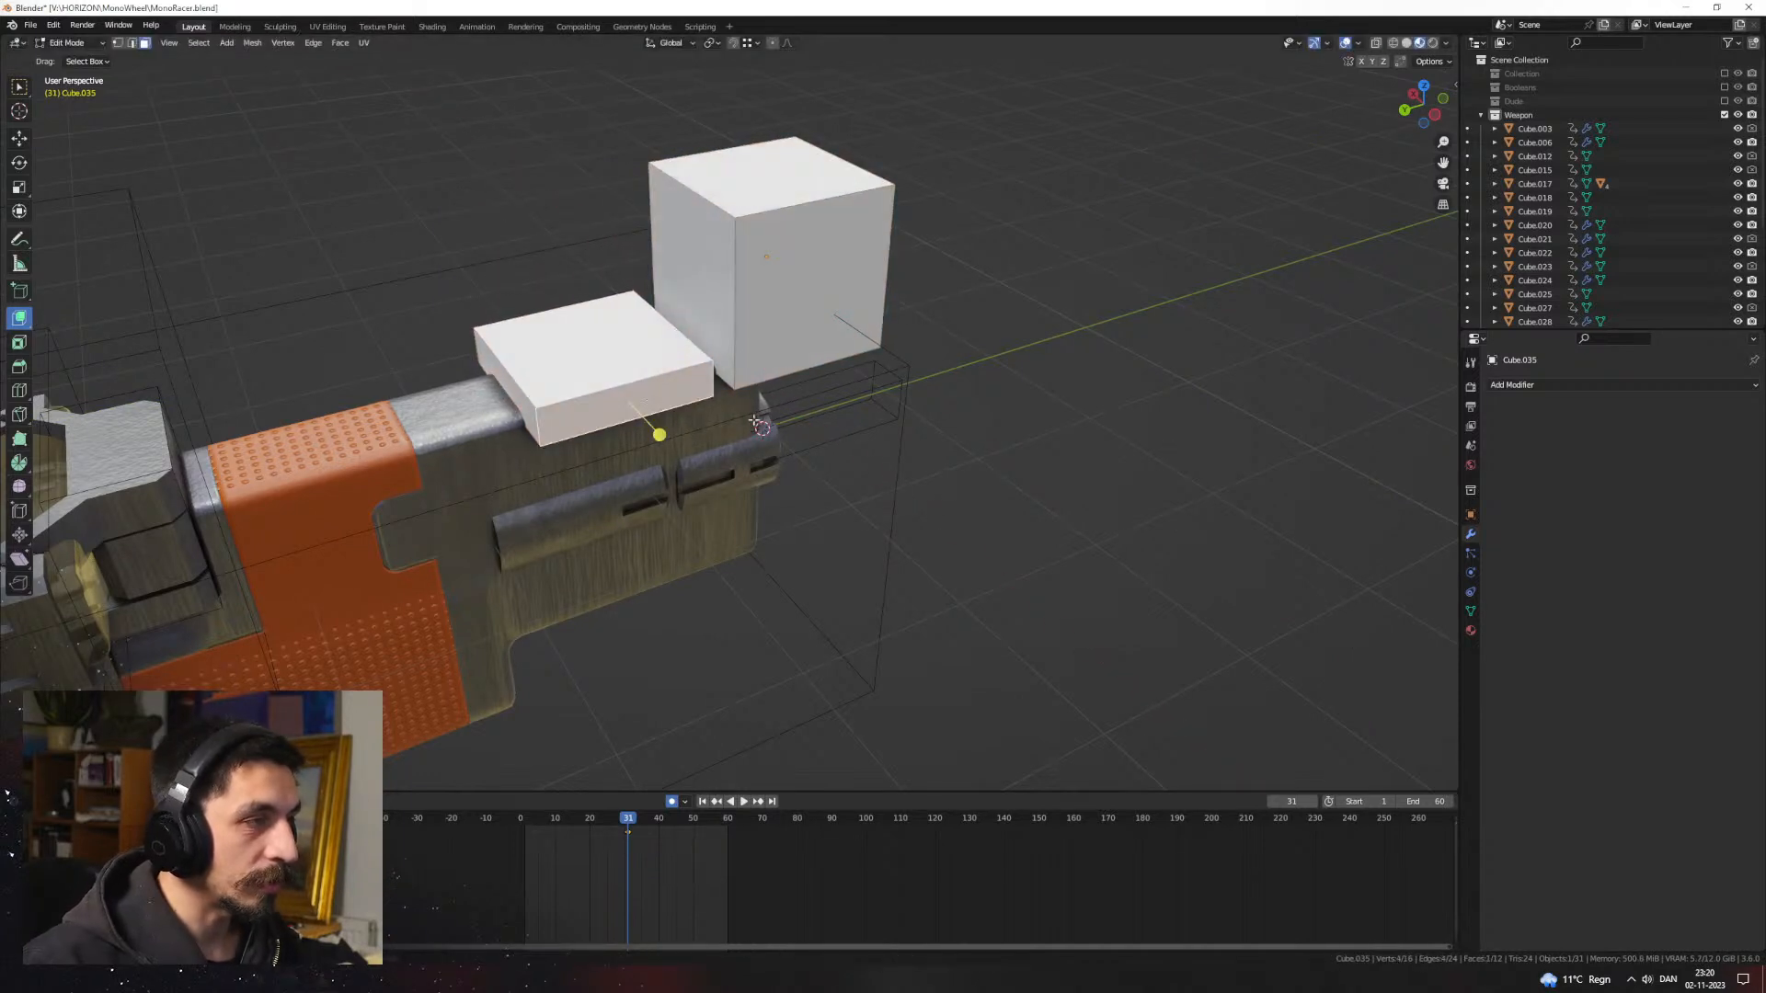
Step: Narrow only the flat slab along global X into a slim block running along the front body's top
key("l")
key("s")
key("x")
left_click(673, 390)
Step: Duplicate the slim block farther back along global Y and shorten the copy along Y
middle_click_drag(670, 390, 719, 411)
key("shift+d")
key("x")
key("y")
left_click(655, 482)
key("s")
key("x")
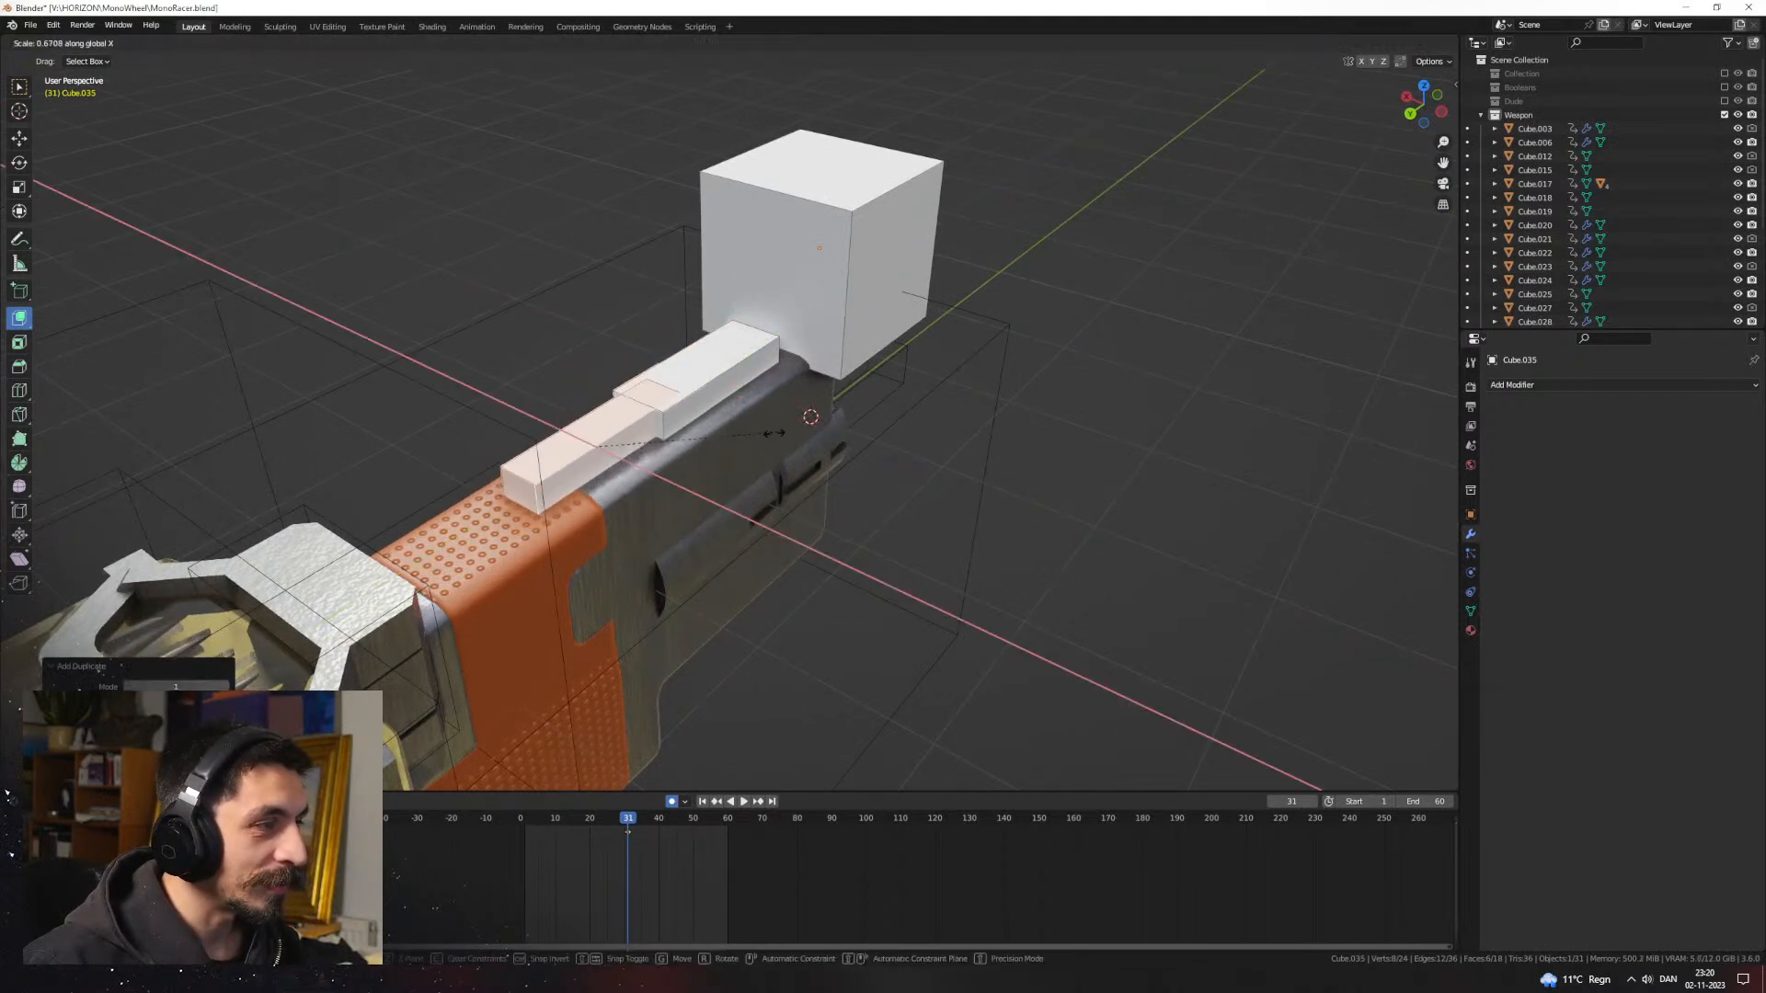
key("y")
left_click(635, 447)
Step: Widen the shortened copy along global X into a crosswise bar and position it along Y behind the slim block
key("s")
key("x")
left_click(695, 453)
middle_click_drag(695, 452, 667, 491)
key("g")
key("x")
key("y")
left_click(696, 473)
Step: Subtract the block-shaped cutter from the rifle's front body with a Boolean difference
key("Tab")
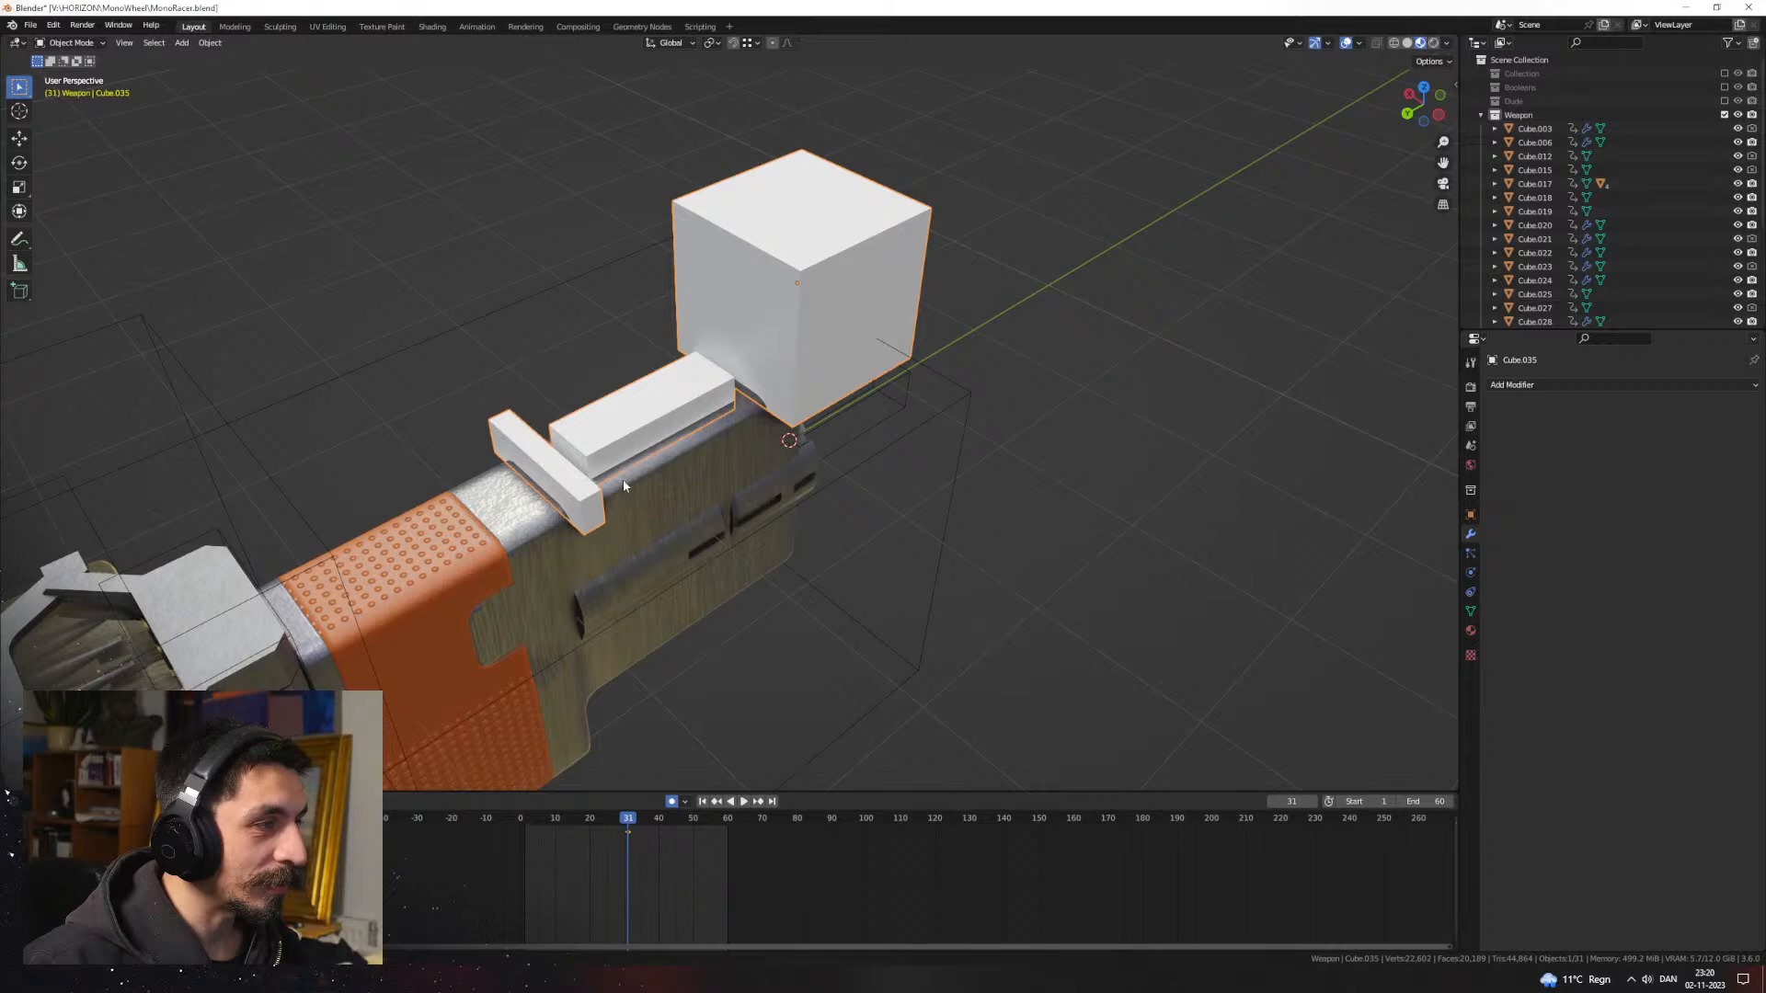
left_click(700, 455, "shift")
key("ctrl+KP_Subtract")
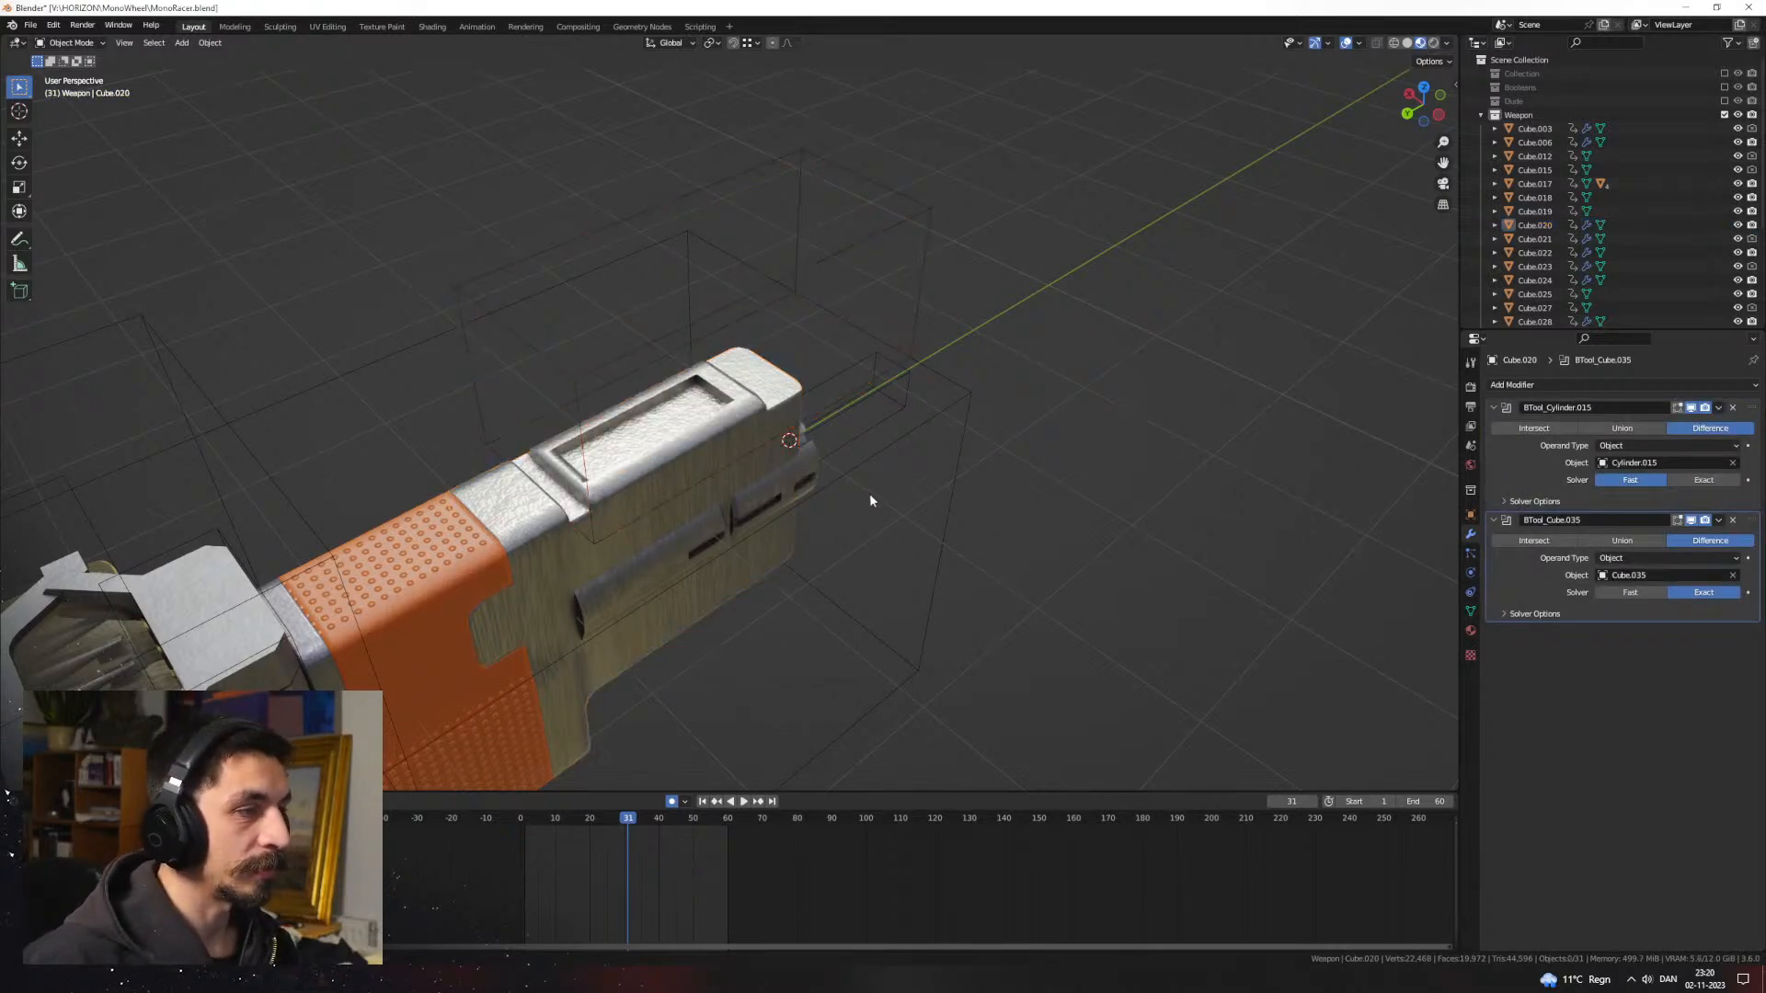
middle_click_drag(870, 493, 890, 393)
key("Tab")
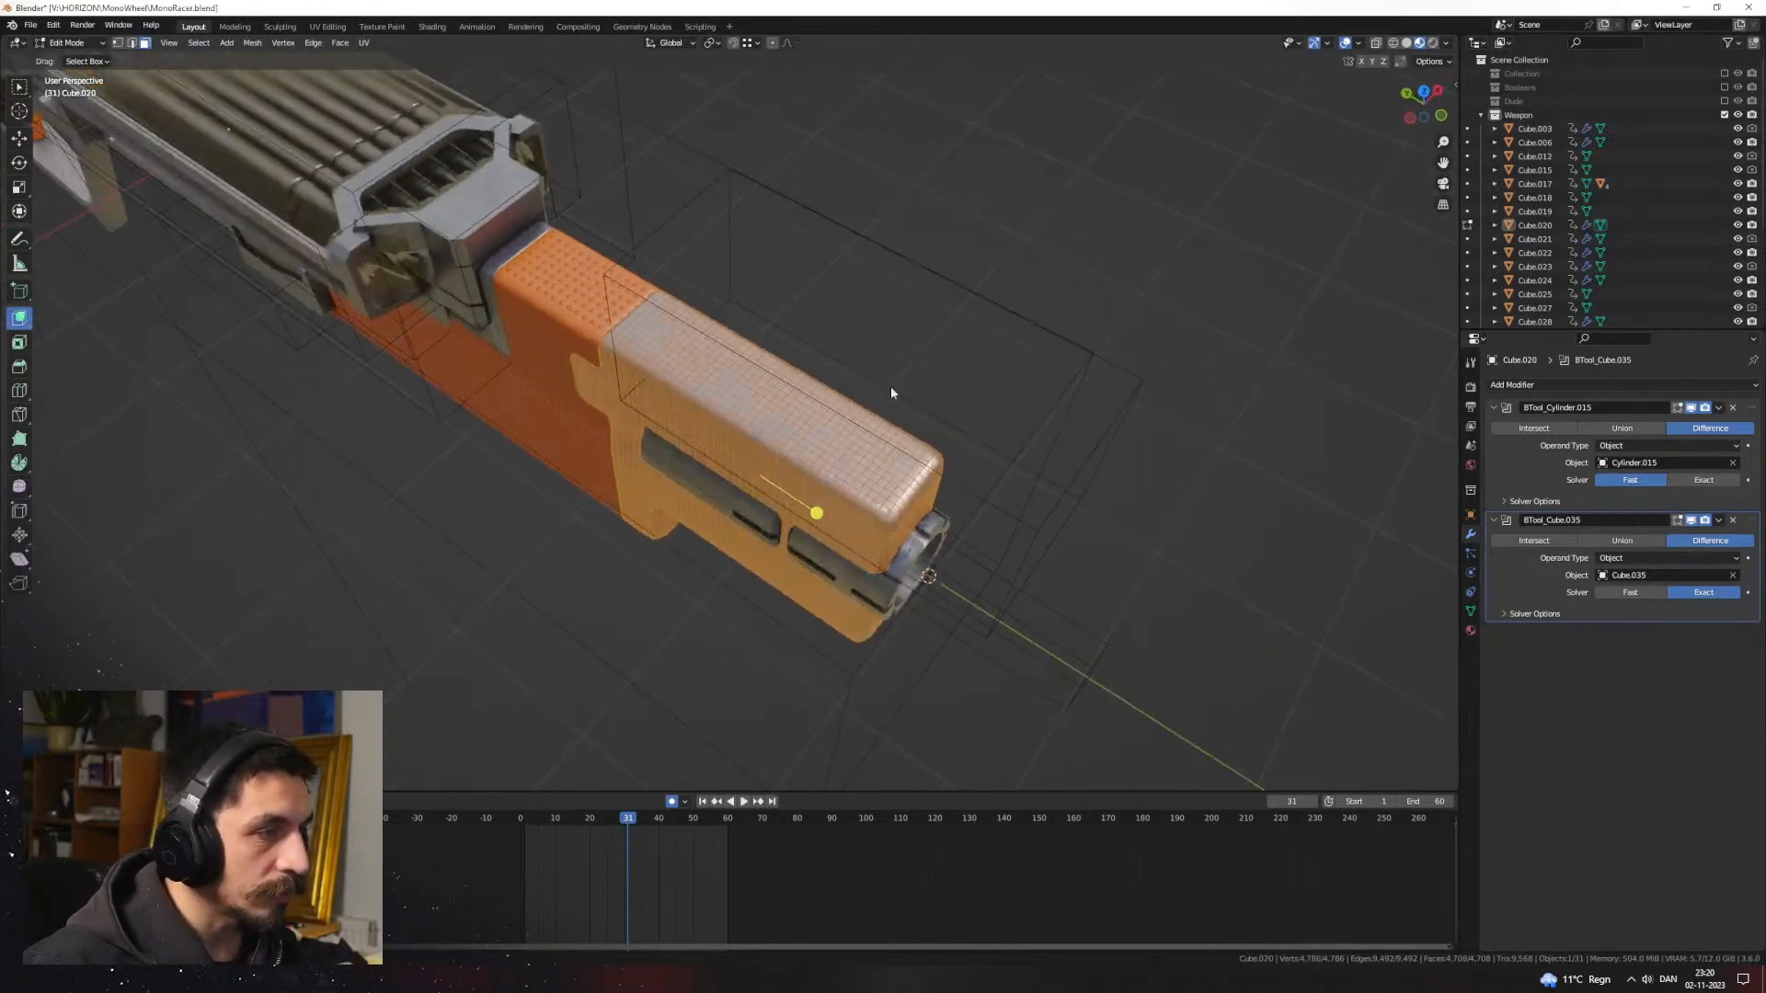
key("Tab")
Step: Widen the long recess block in the cutter's mesh along global X
left_click(920, 303)
key("Tab")
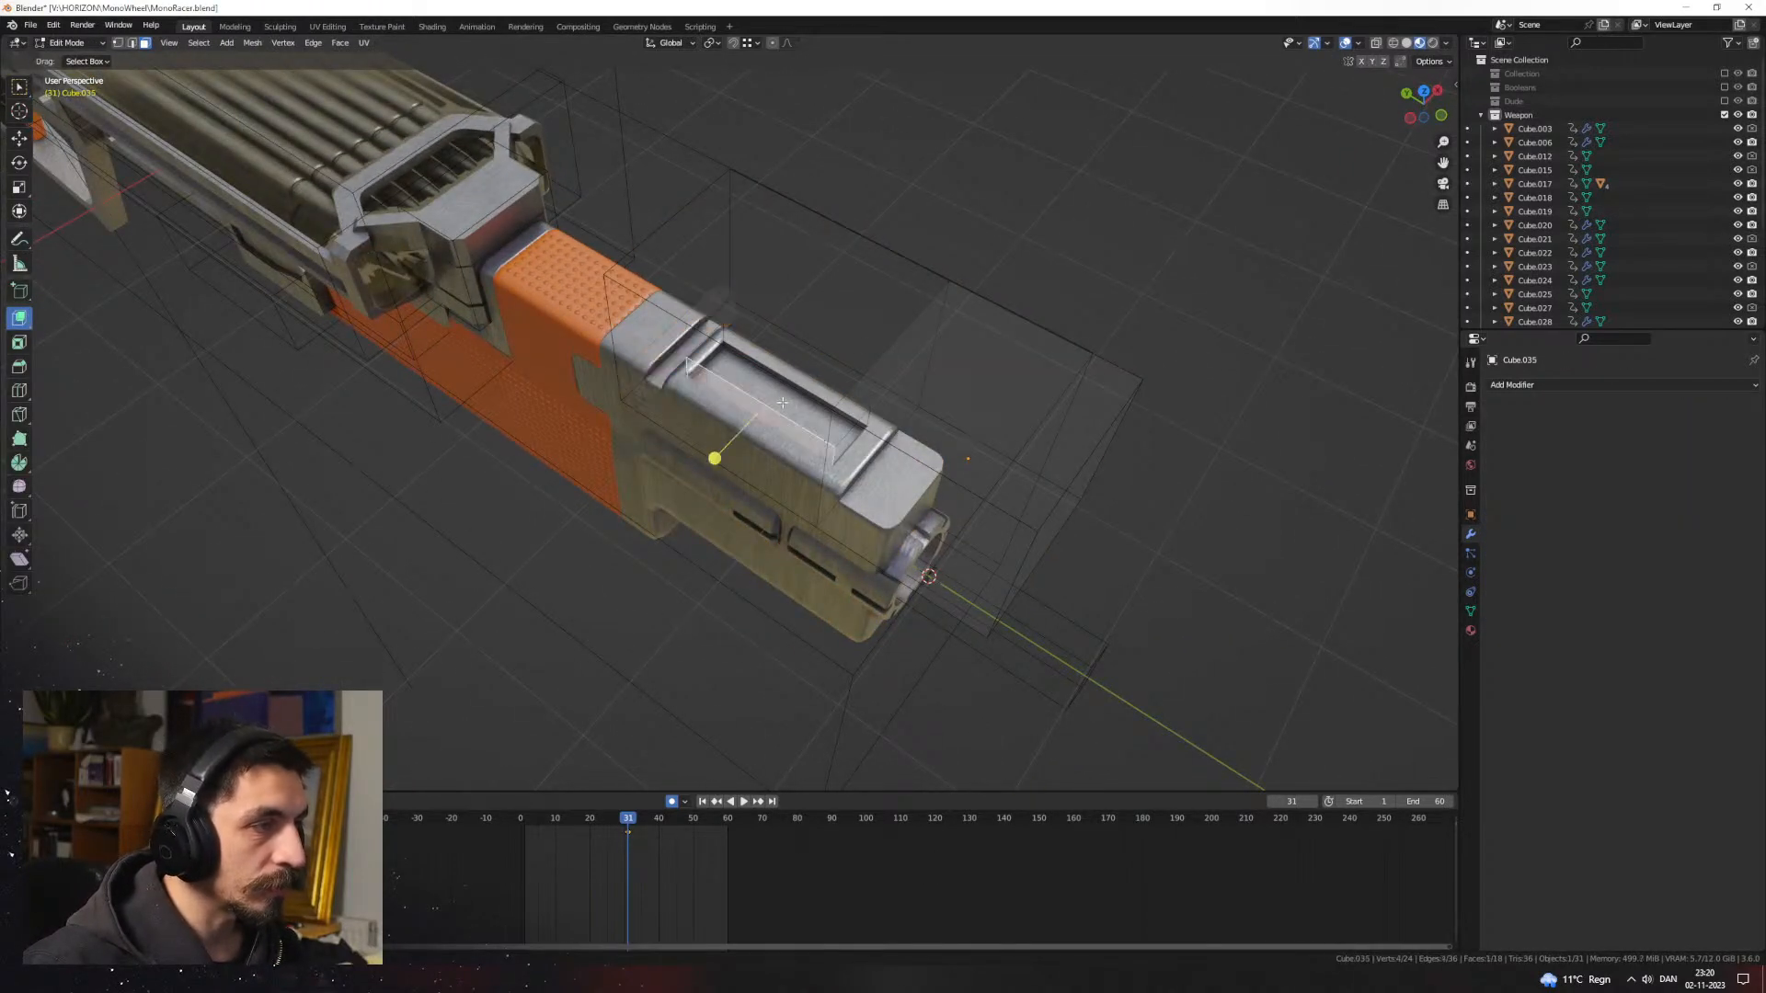
key("l")
key("s")
key("x")
left_click(1157, 298)
key("Tab")
left_click(1095, 416)
middle_click_drag(1085, 424, 959, 453)
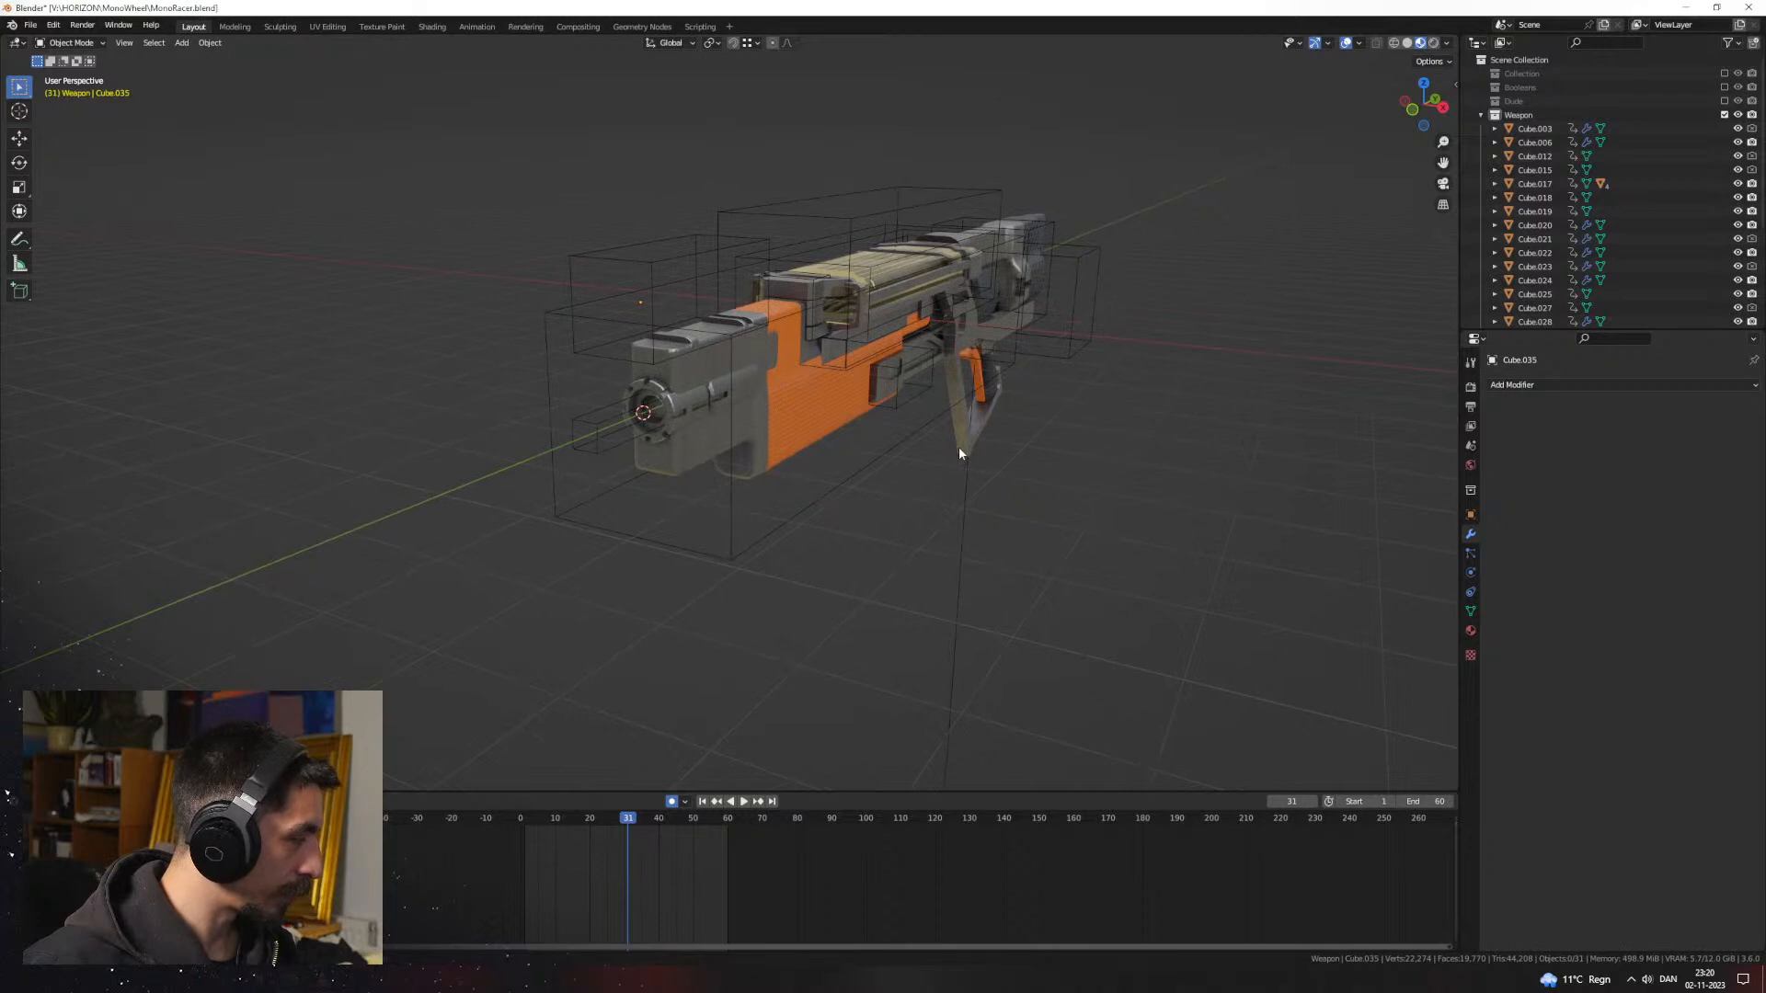
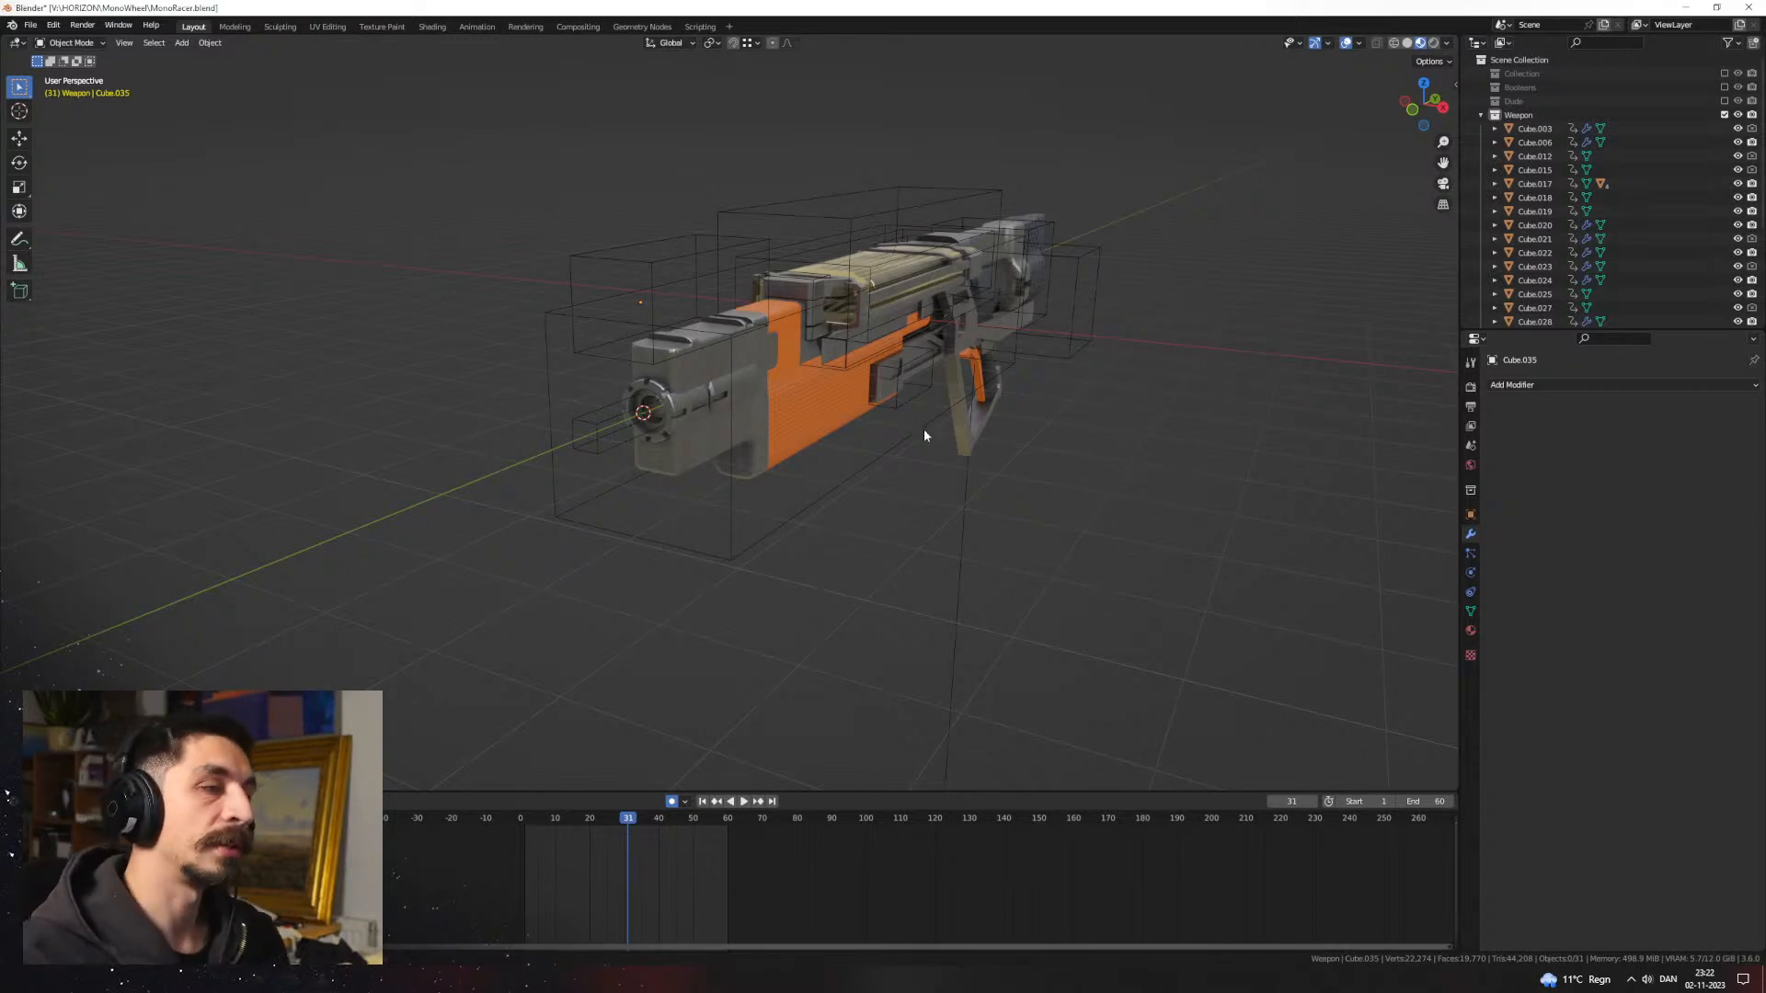
Step: Shorten the long recess block in the top cutter's mesh by moving its muzzle-side end face rearward
middle_click_drag(924, 428, 721, 378)
scroll(721, 378, "up", 3)
left_click(672, 232)
middle_click_drag(673, 232, 759, 466)
scroll(750, 397, "up", 2)
key("Tab")
scroll(837, 432, "up", 2)
key("Tab")
key("Tab")
middle_click_drag(857, 416, 830, 419)
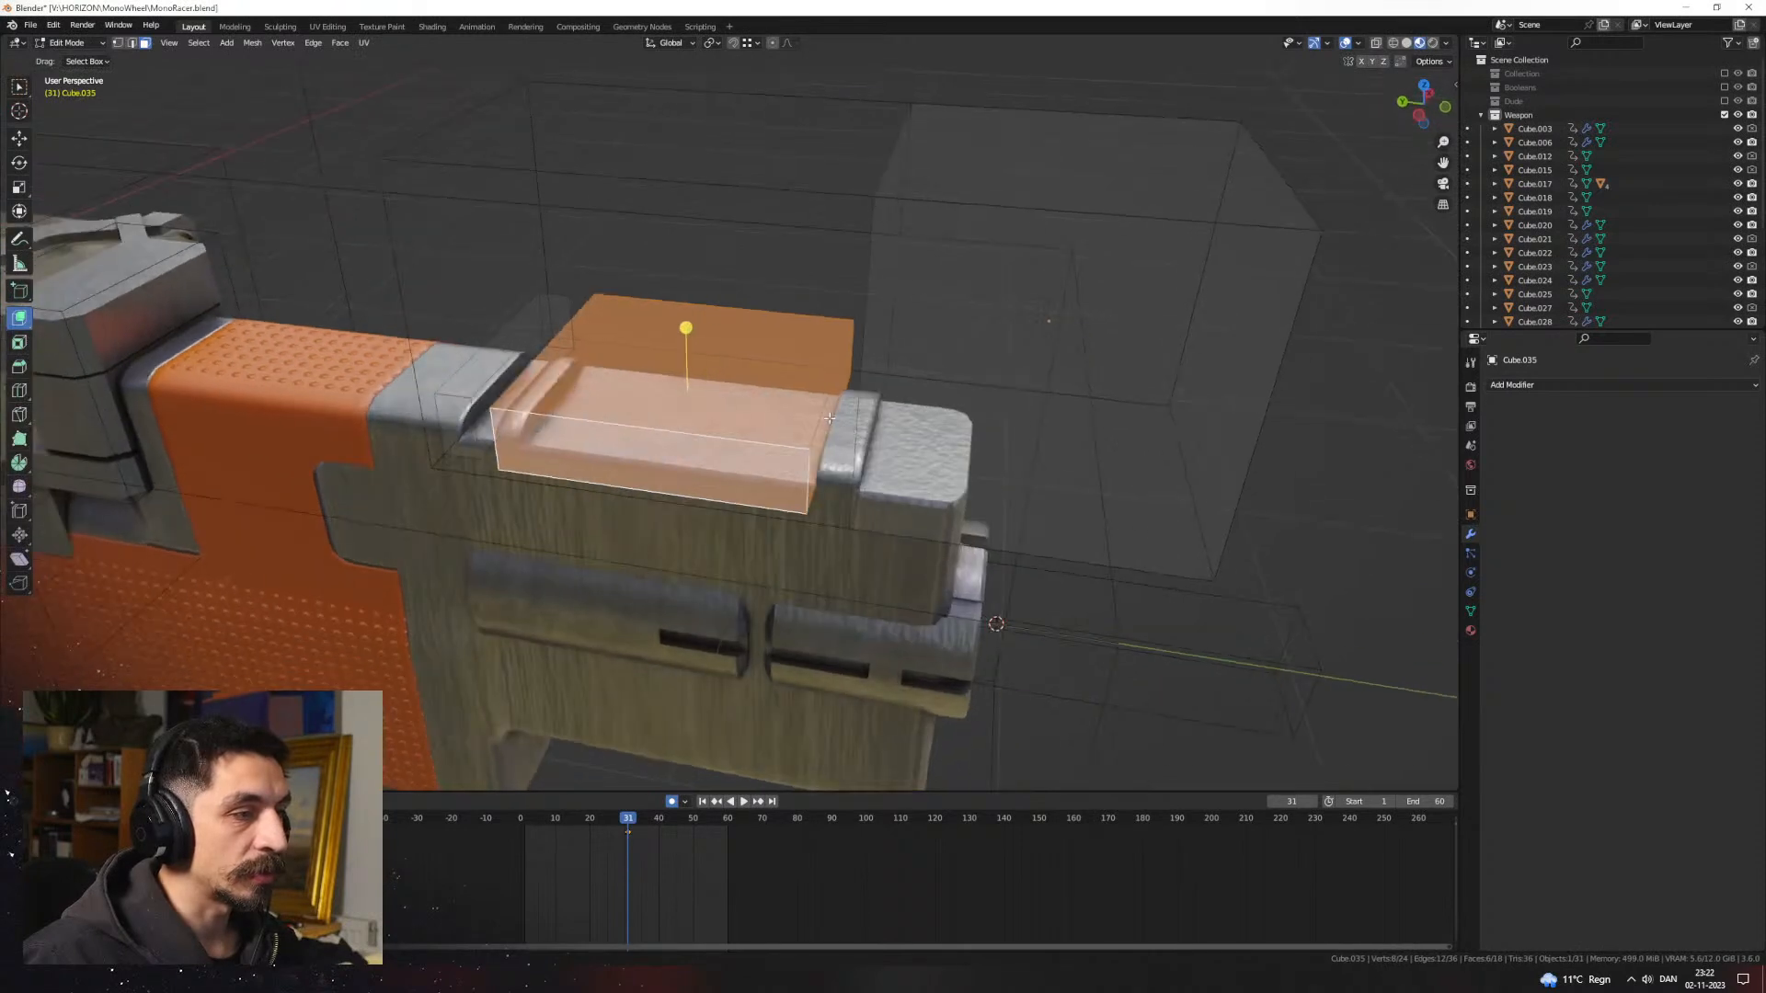
left_click(830, 419)
key("g")
key("x")
left_click(800, 432)
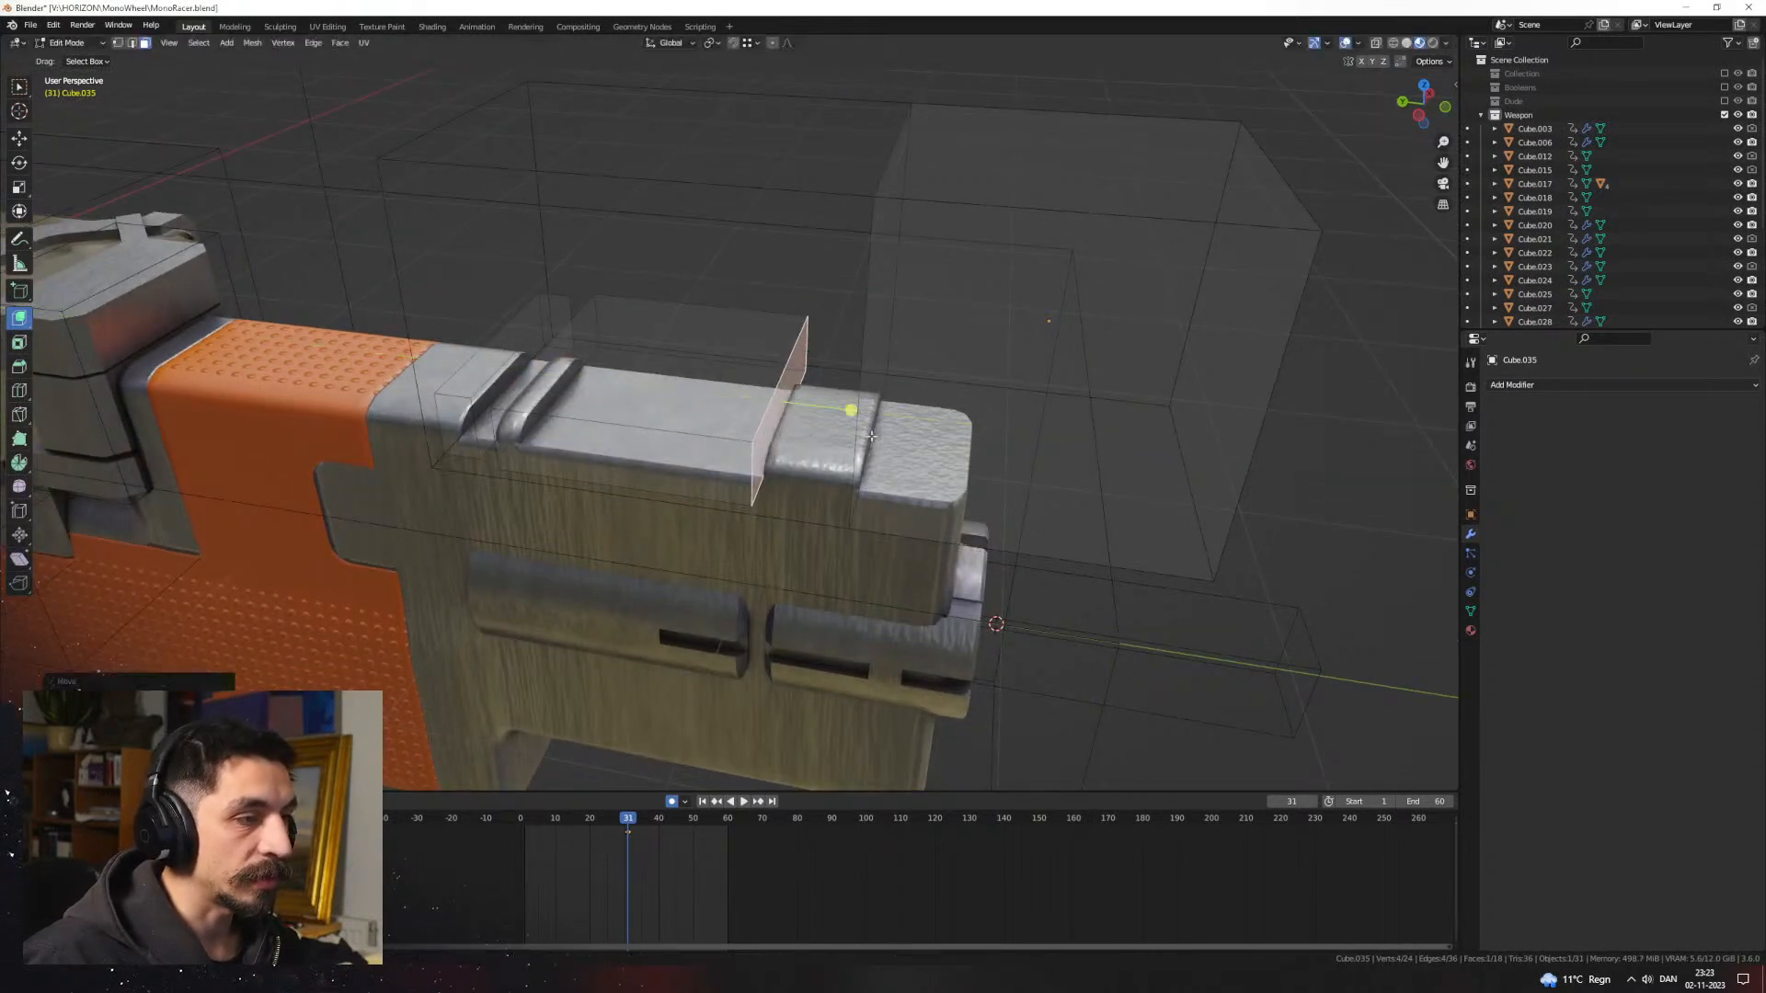
Step: Delete all linked faces of the large block ahead of the muzzle from the cutter's mesh
key("Tab")
key("Tab")
left_click(1292, 231)
key("ctrl+l")
key("x")
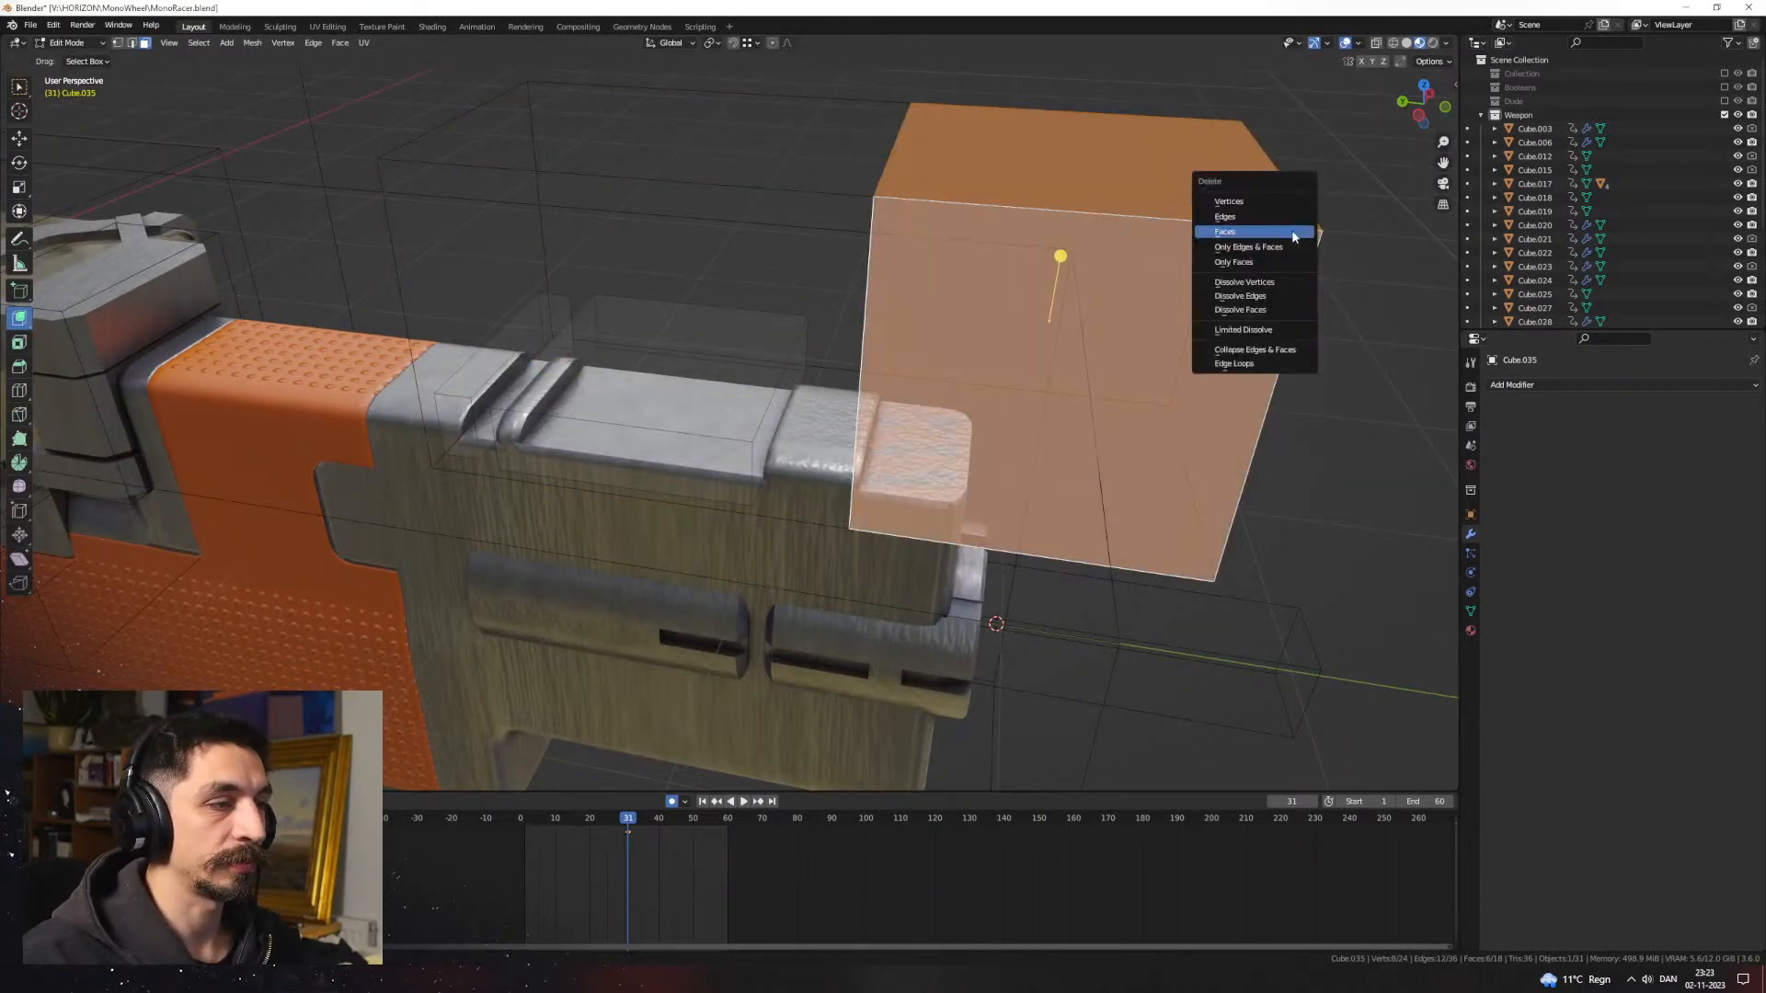
left_click(1283, 233)
key("Tab")
Step: Move the long recess block's rear face about -0.116 m along global Y to widen the rib behind it
left_click(1242, 366)
middle_click_drag(1241, 368, 855, 340)
key("Tab")
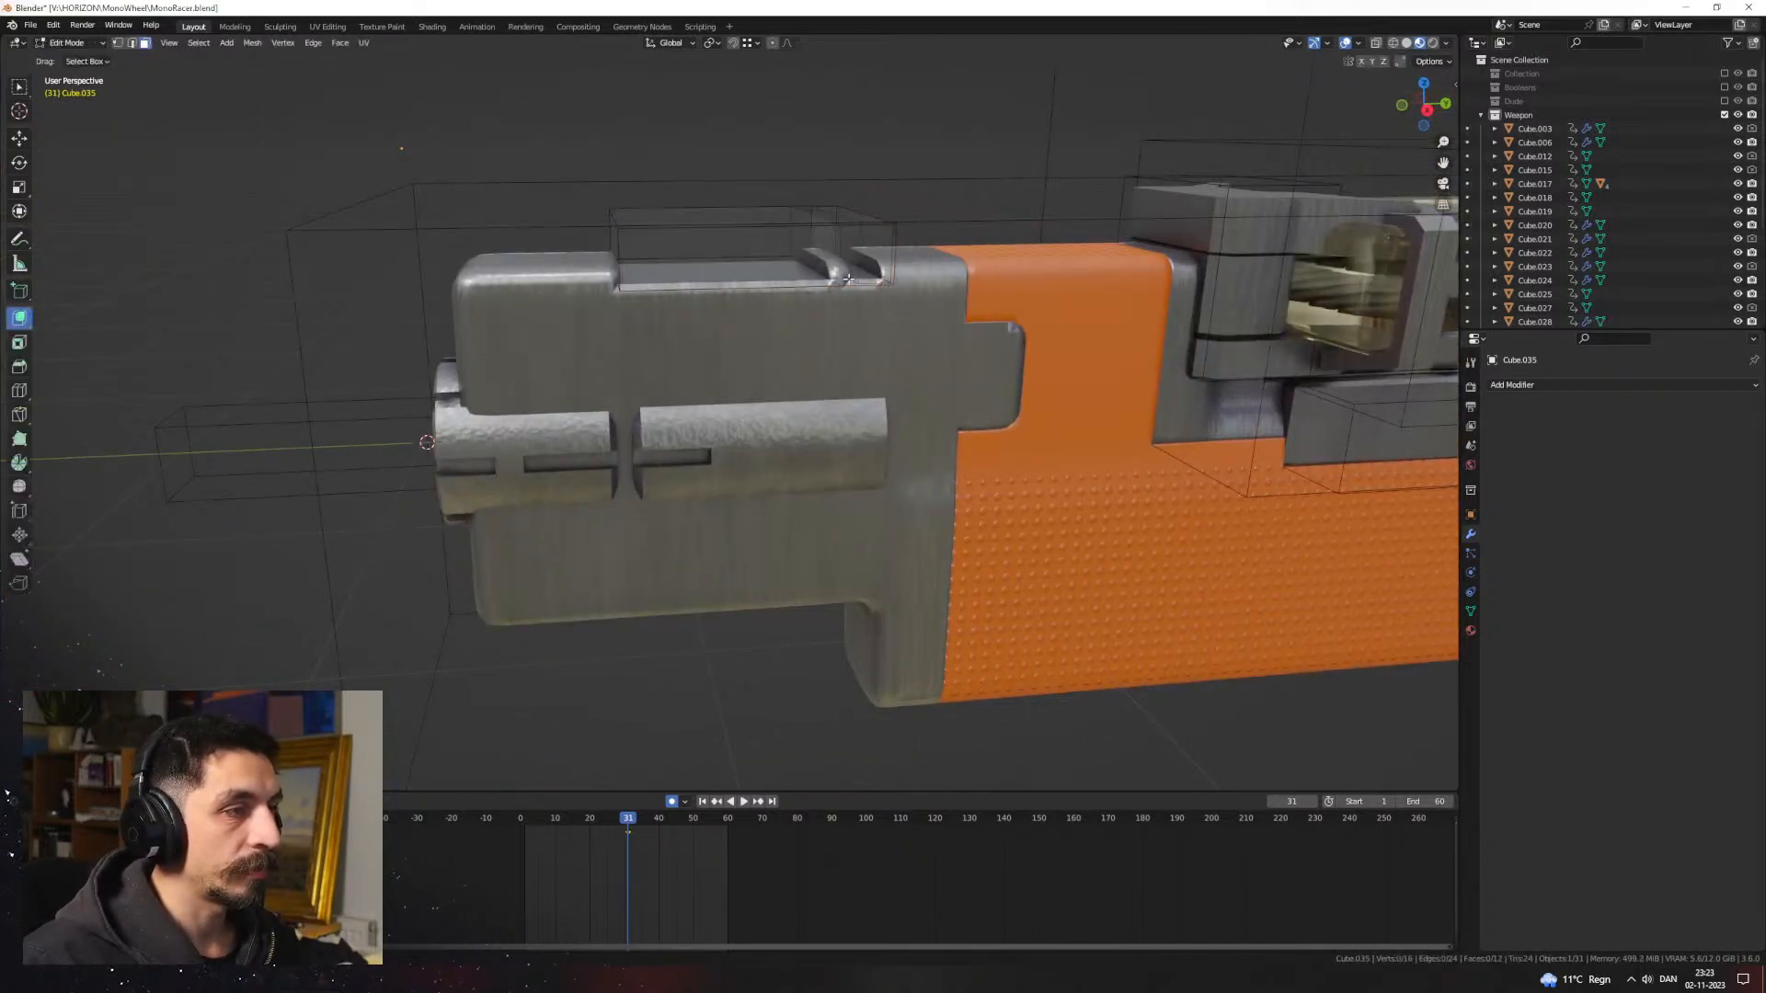
left_click(802, 218)
middle_click_drag(802, 221, 722, 281)
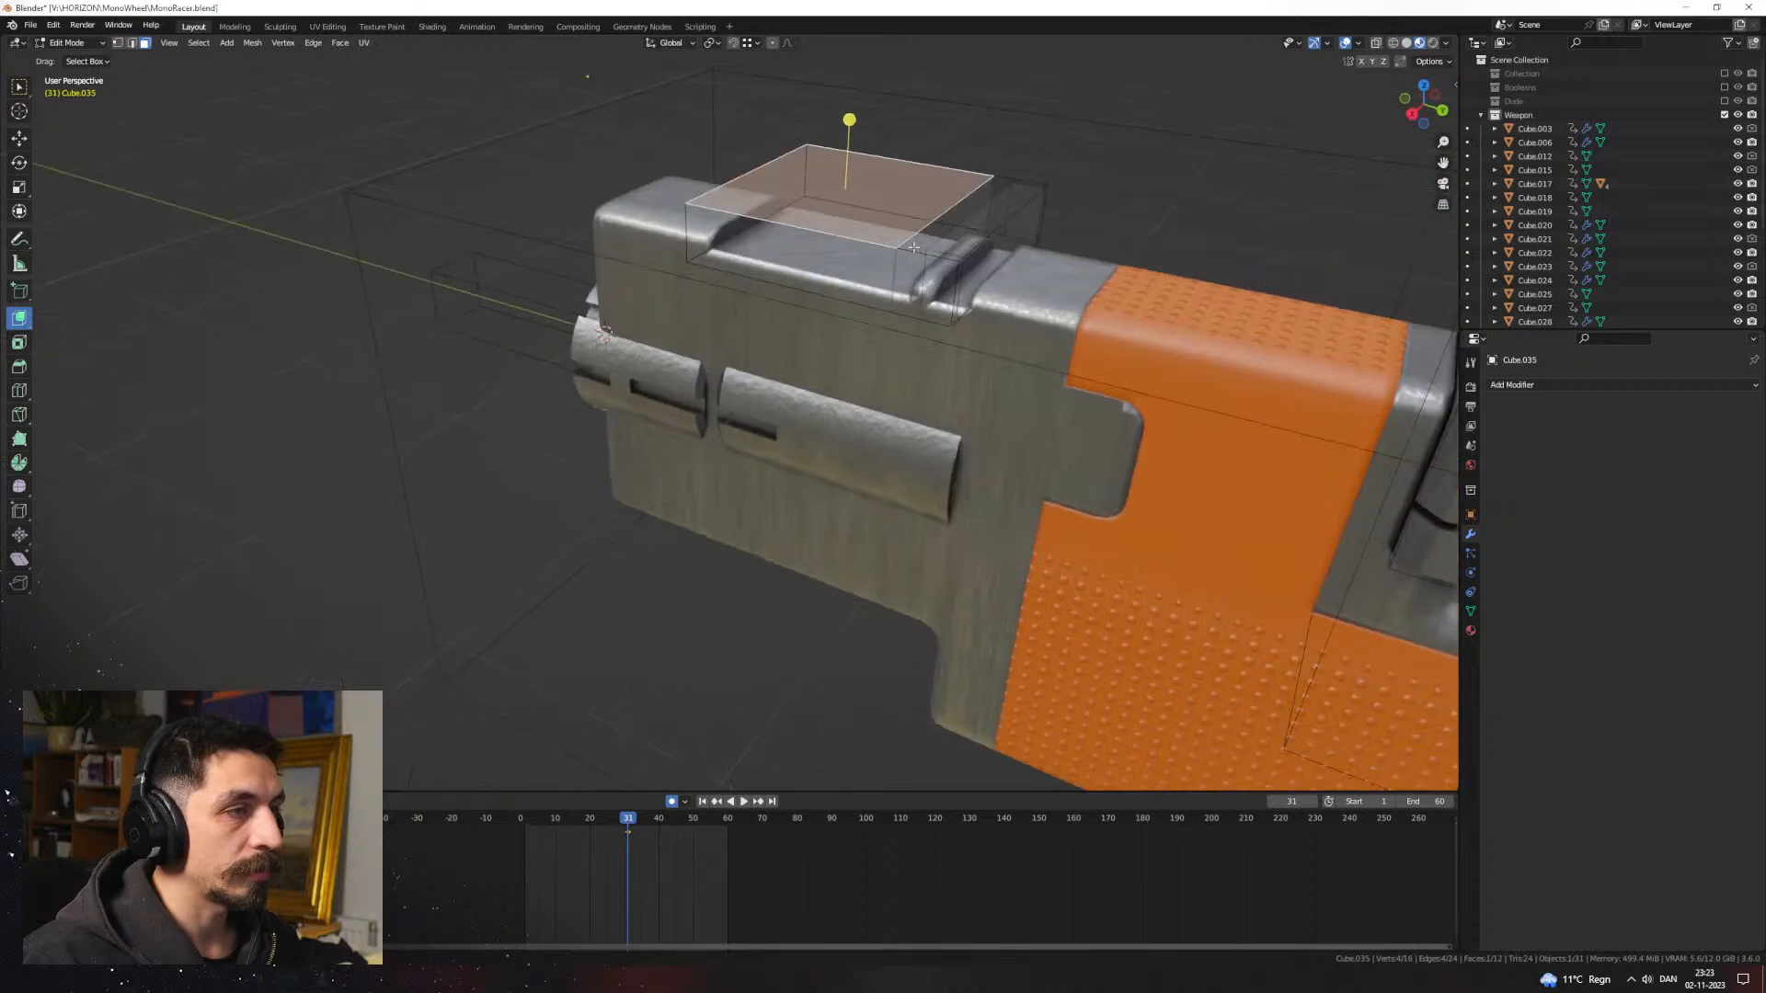
left_click(919, 241)
middle_click_drag(1025, 304, 1104, 298)
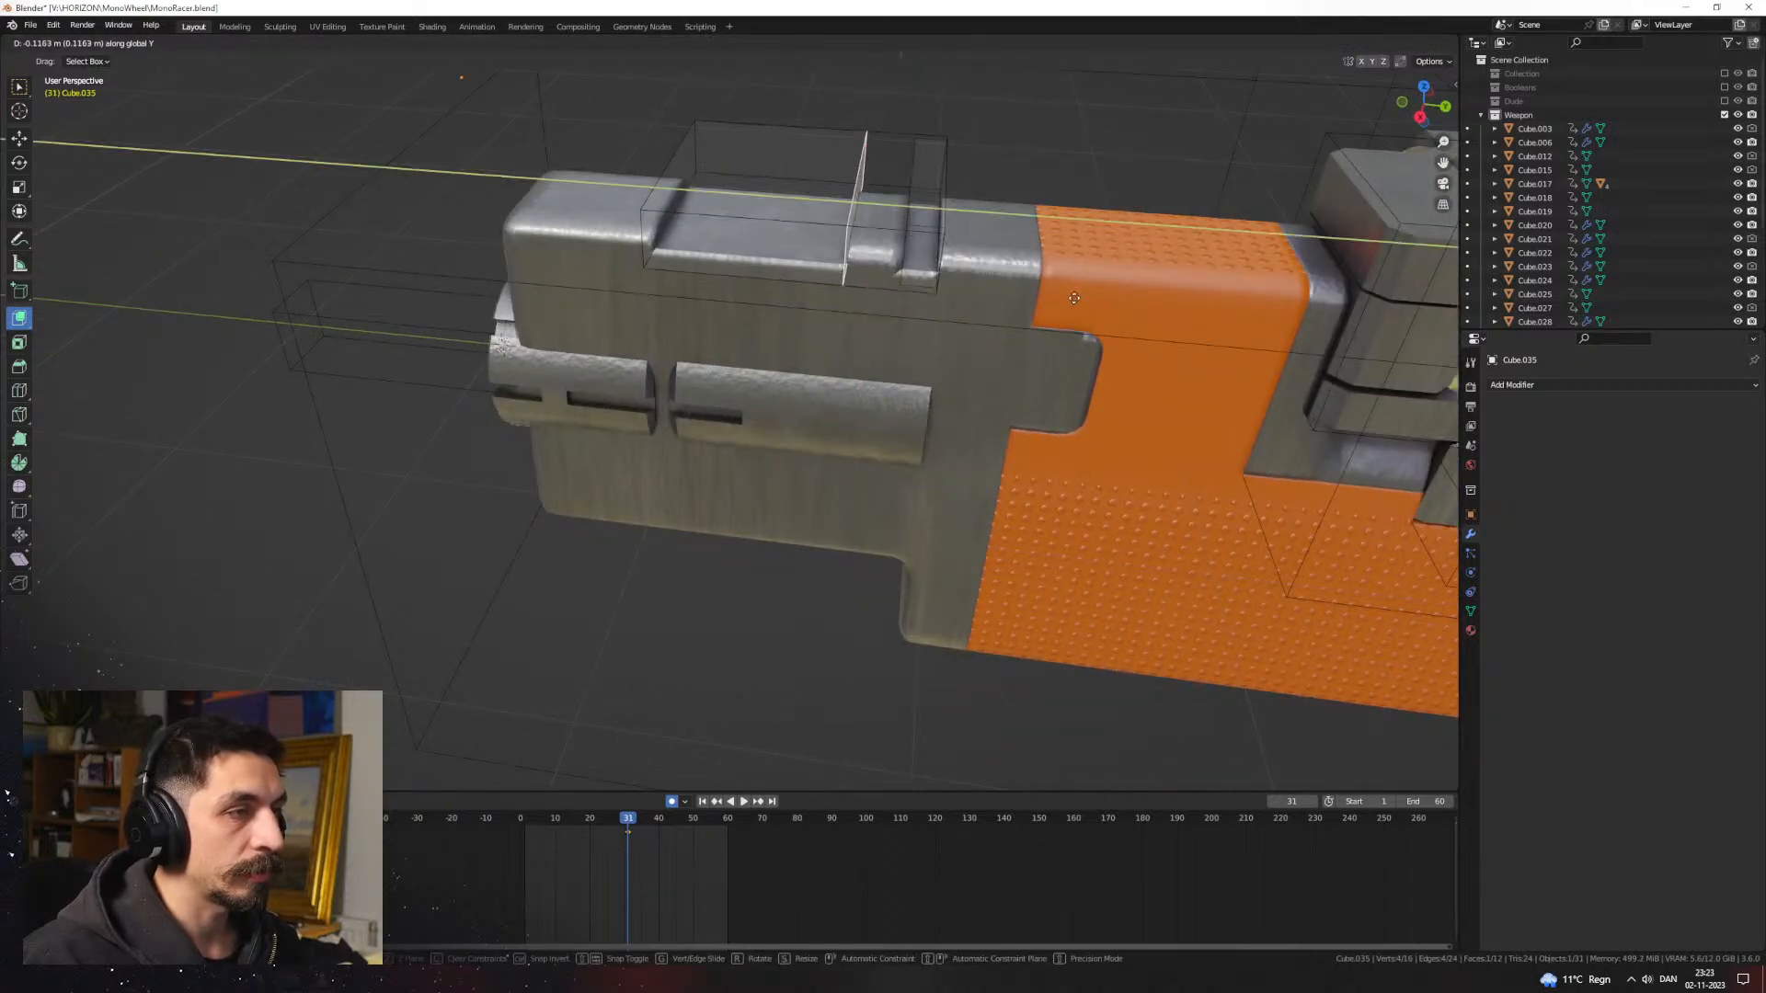
left_click(1075, 298)
key("Tab")
Step: Move the crosswise bar's front face about -0.09 m along global Y to widen the rear groove
scroll(1012, 313, "up", 1)
middle_click_drag(957, 274, 760, 318, "shift")
scroll(756, 299, "up", 1)
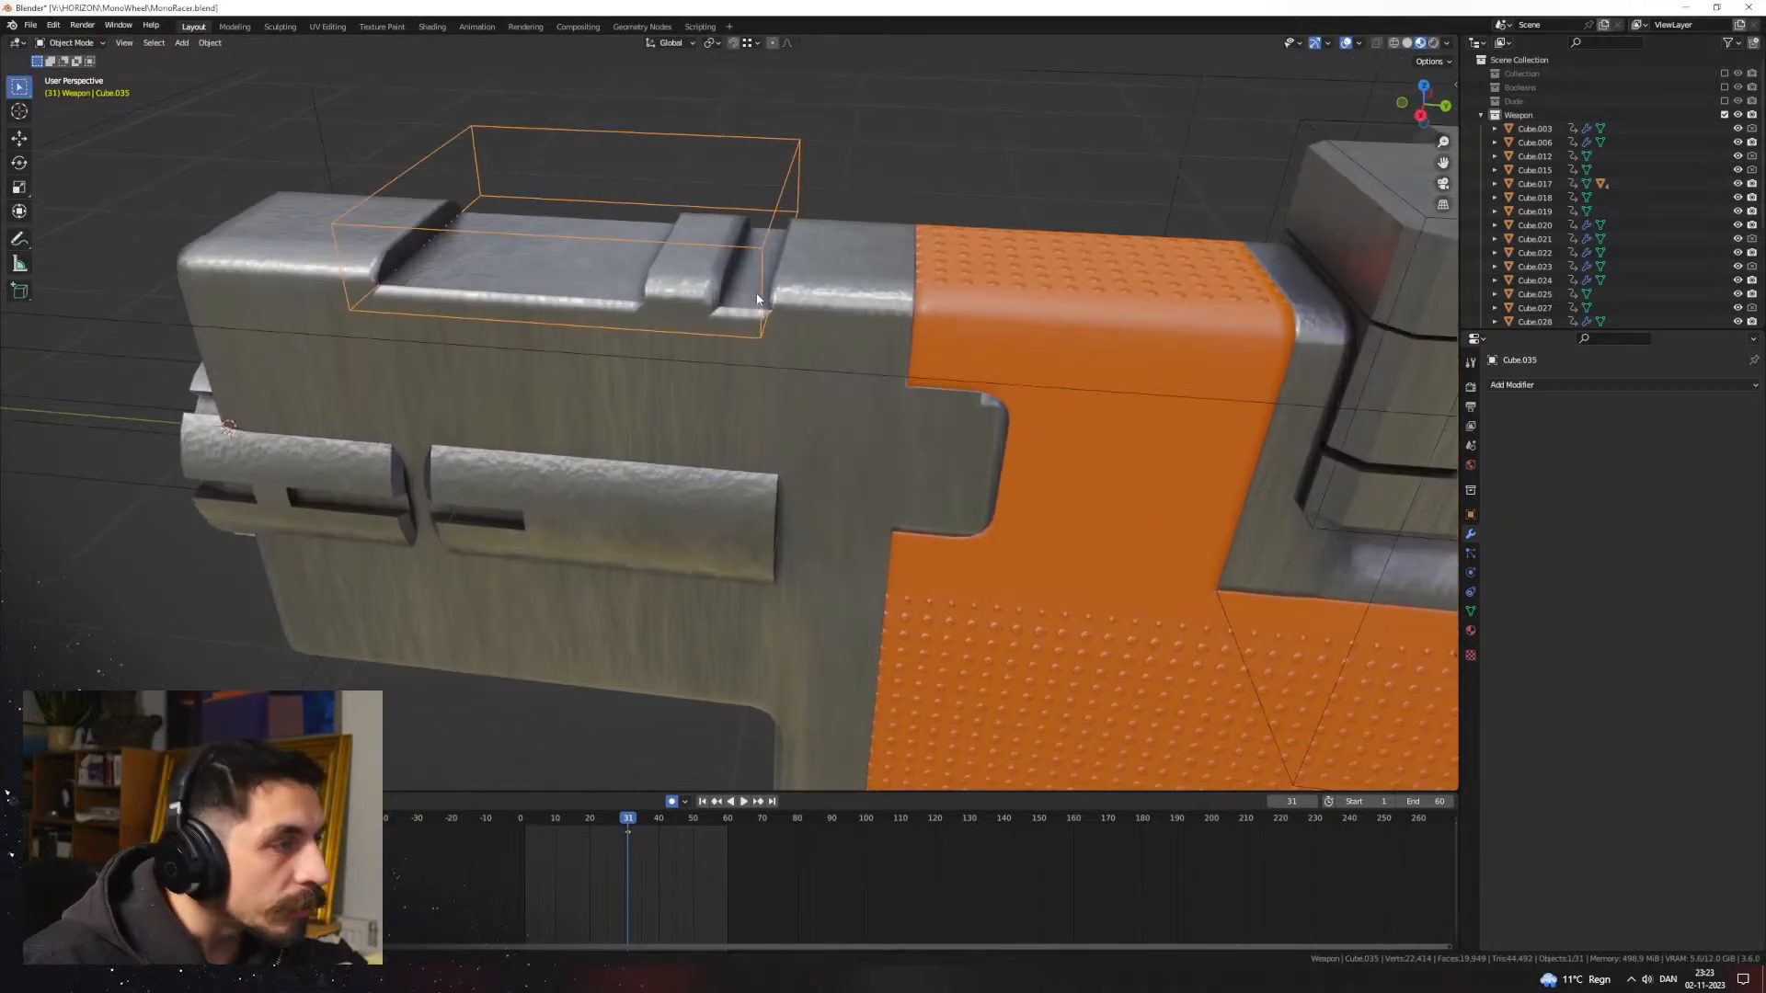
key("Tab")
key("ctrl+r")
middle_click_drag(732, 237, 702, 283)
left_click(710, 262)
key("g")
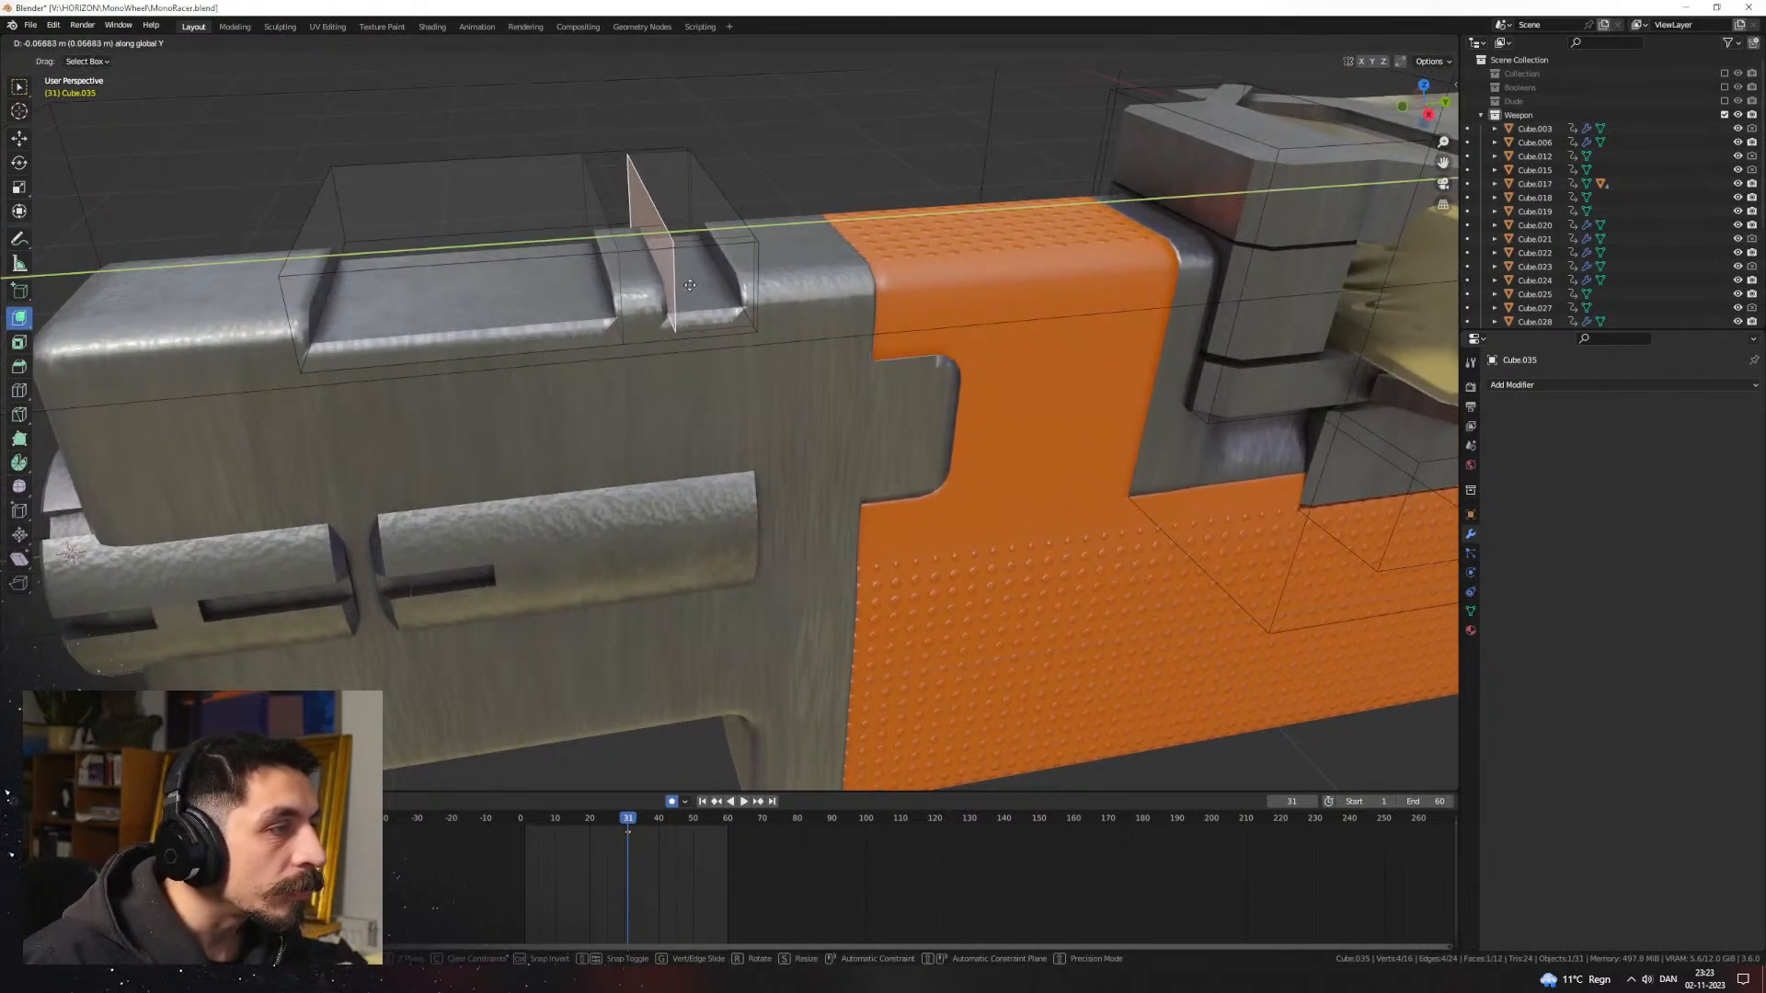
left_click(682, 286)
key("Tab")
Step: Cut across the trigger guard's long front arm at mid-length with the Knife tool and extrude the arm's lower section
left_click(833, 174)
scroll(837, 184, "down", 4)
middle_click_drag(839, 198, 897, 528)
scroll(897, 460, "up", 4)
left_click(819, 444)
key("Tab")
key("ctrl+r")
left_click(754, 538)
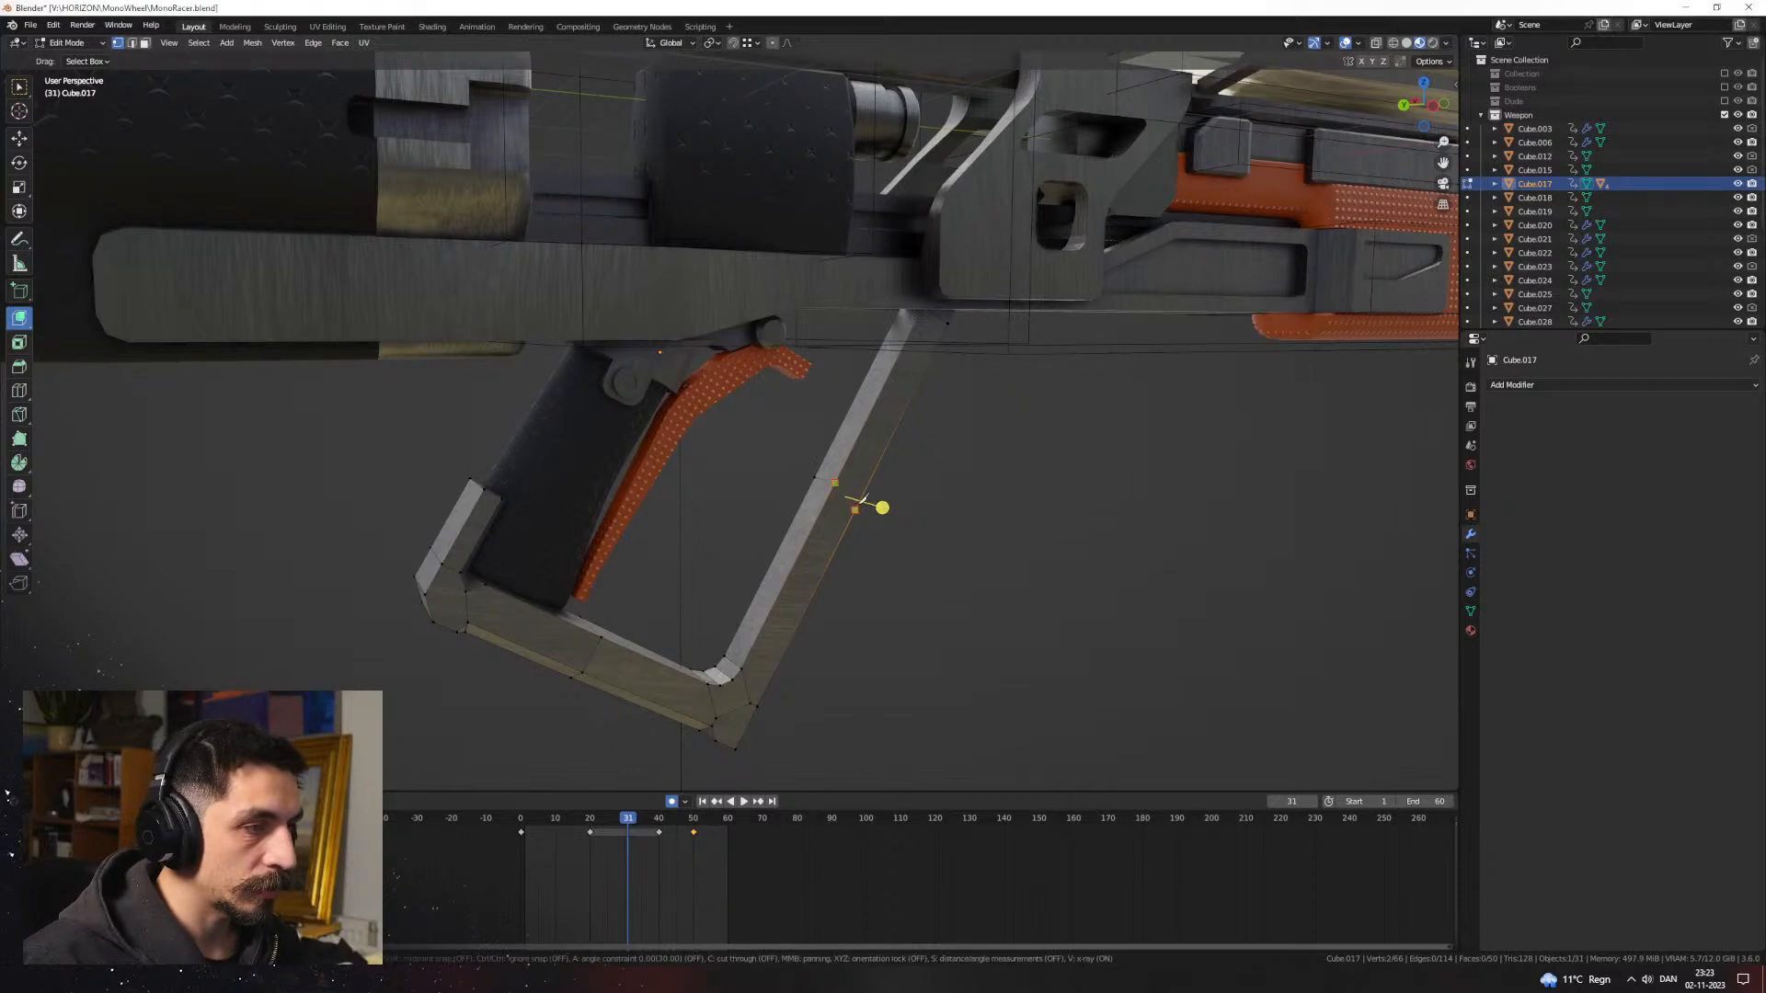
middle_click_drag(862, 501, 735, 536)
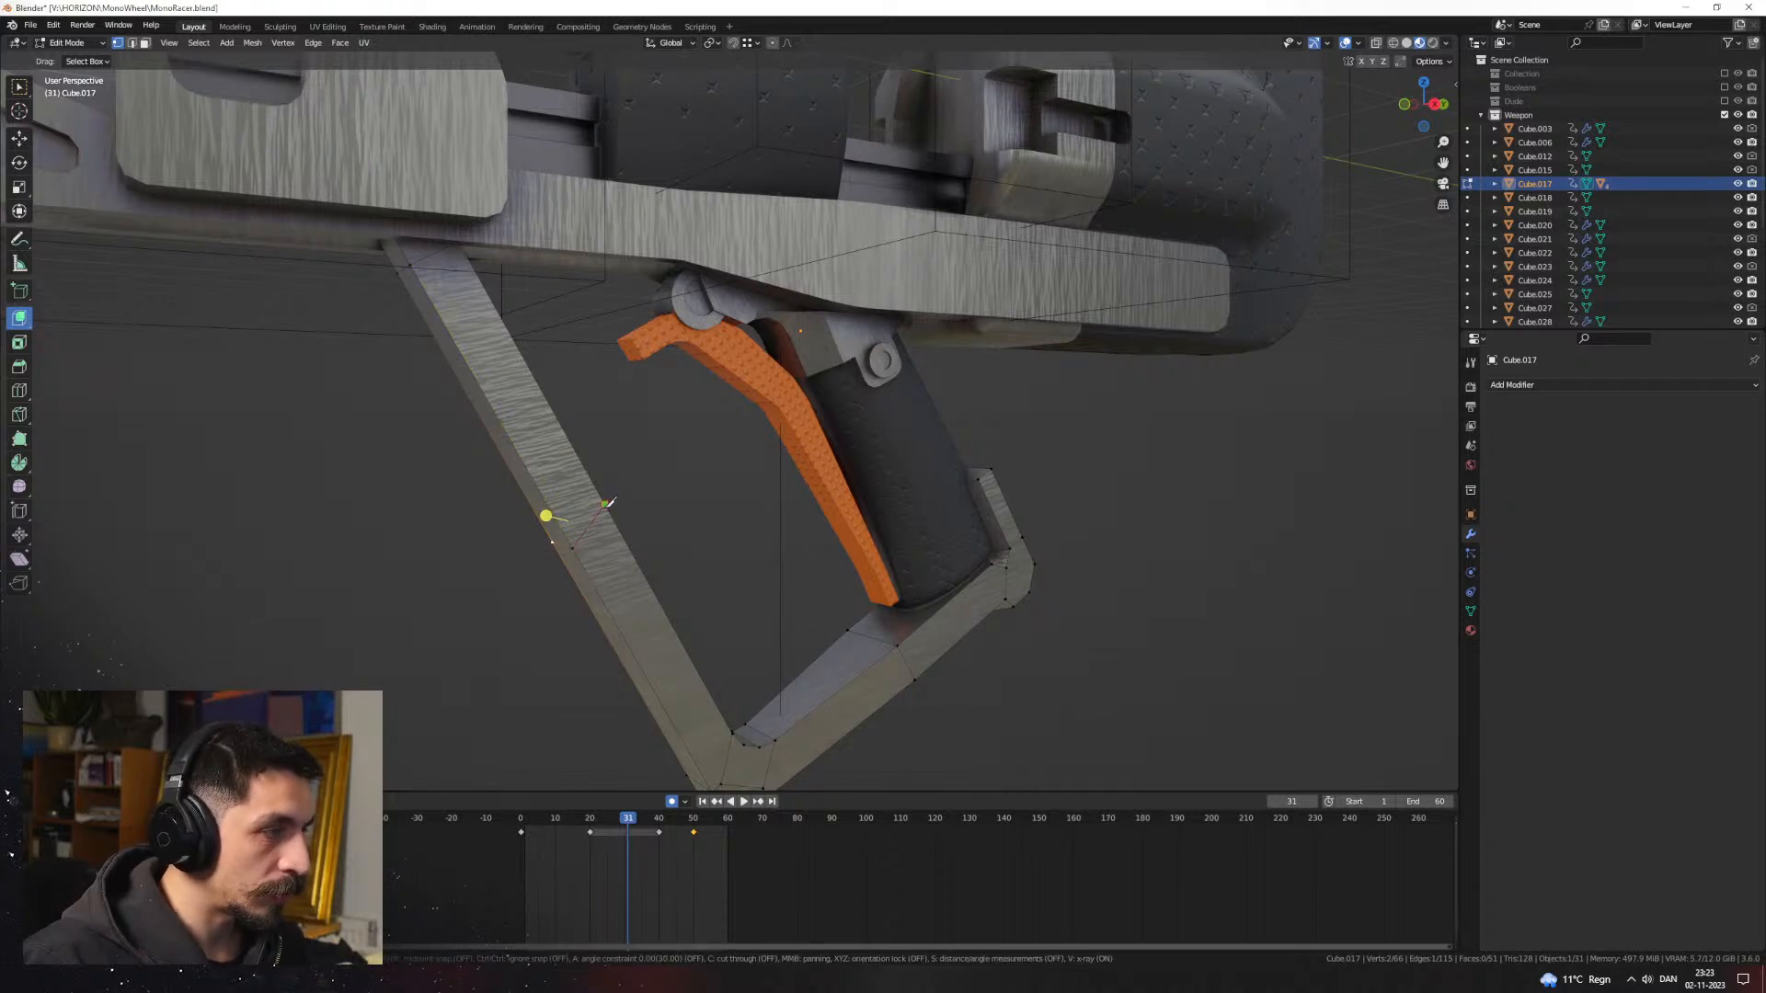
middle_click_drag(639, 565, 922, 566)
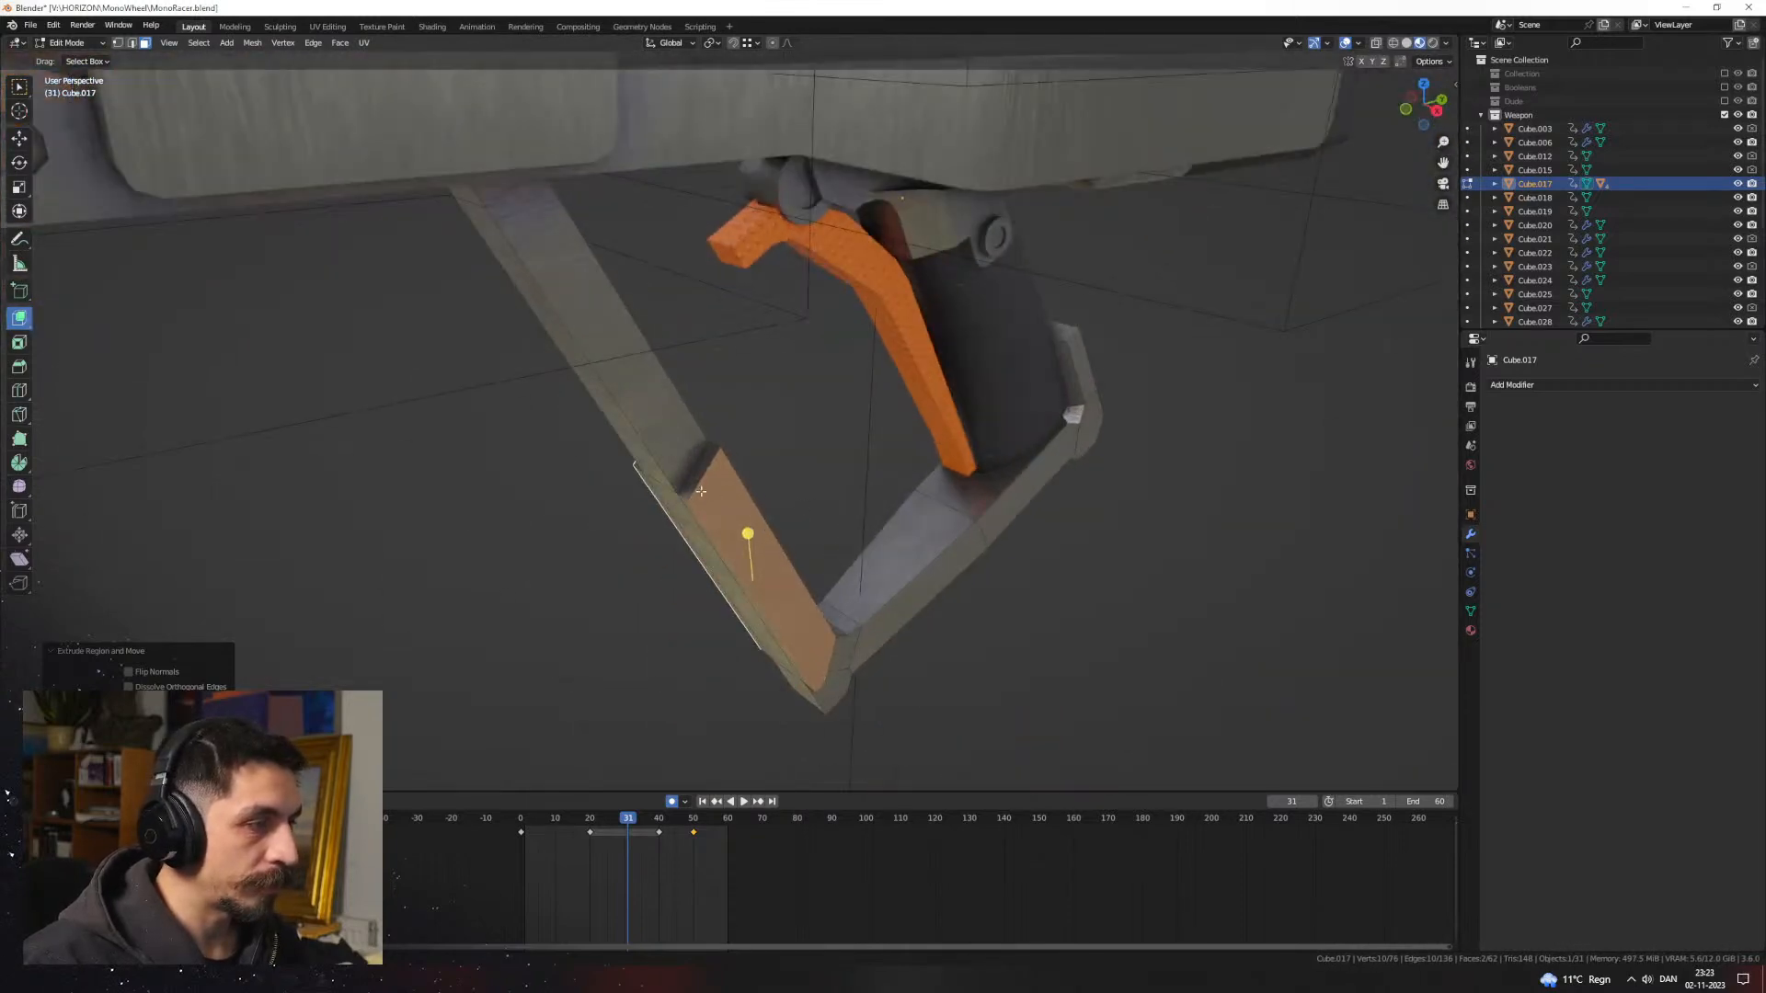
Step: Bevel the edges of the step on both sides of the guard's front arm with a 0.038 m width and one segment
key("2")
left_click(703, 469)
middle_click_drag(706, 467, 873, 452)
left_click(632, 505, "shift")
middle_click_drag(635, 505, 717, 490)
key("ctrl+b")
left_click(741, 508)
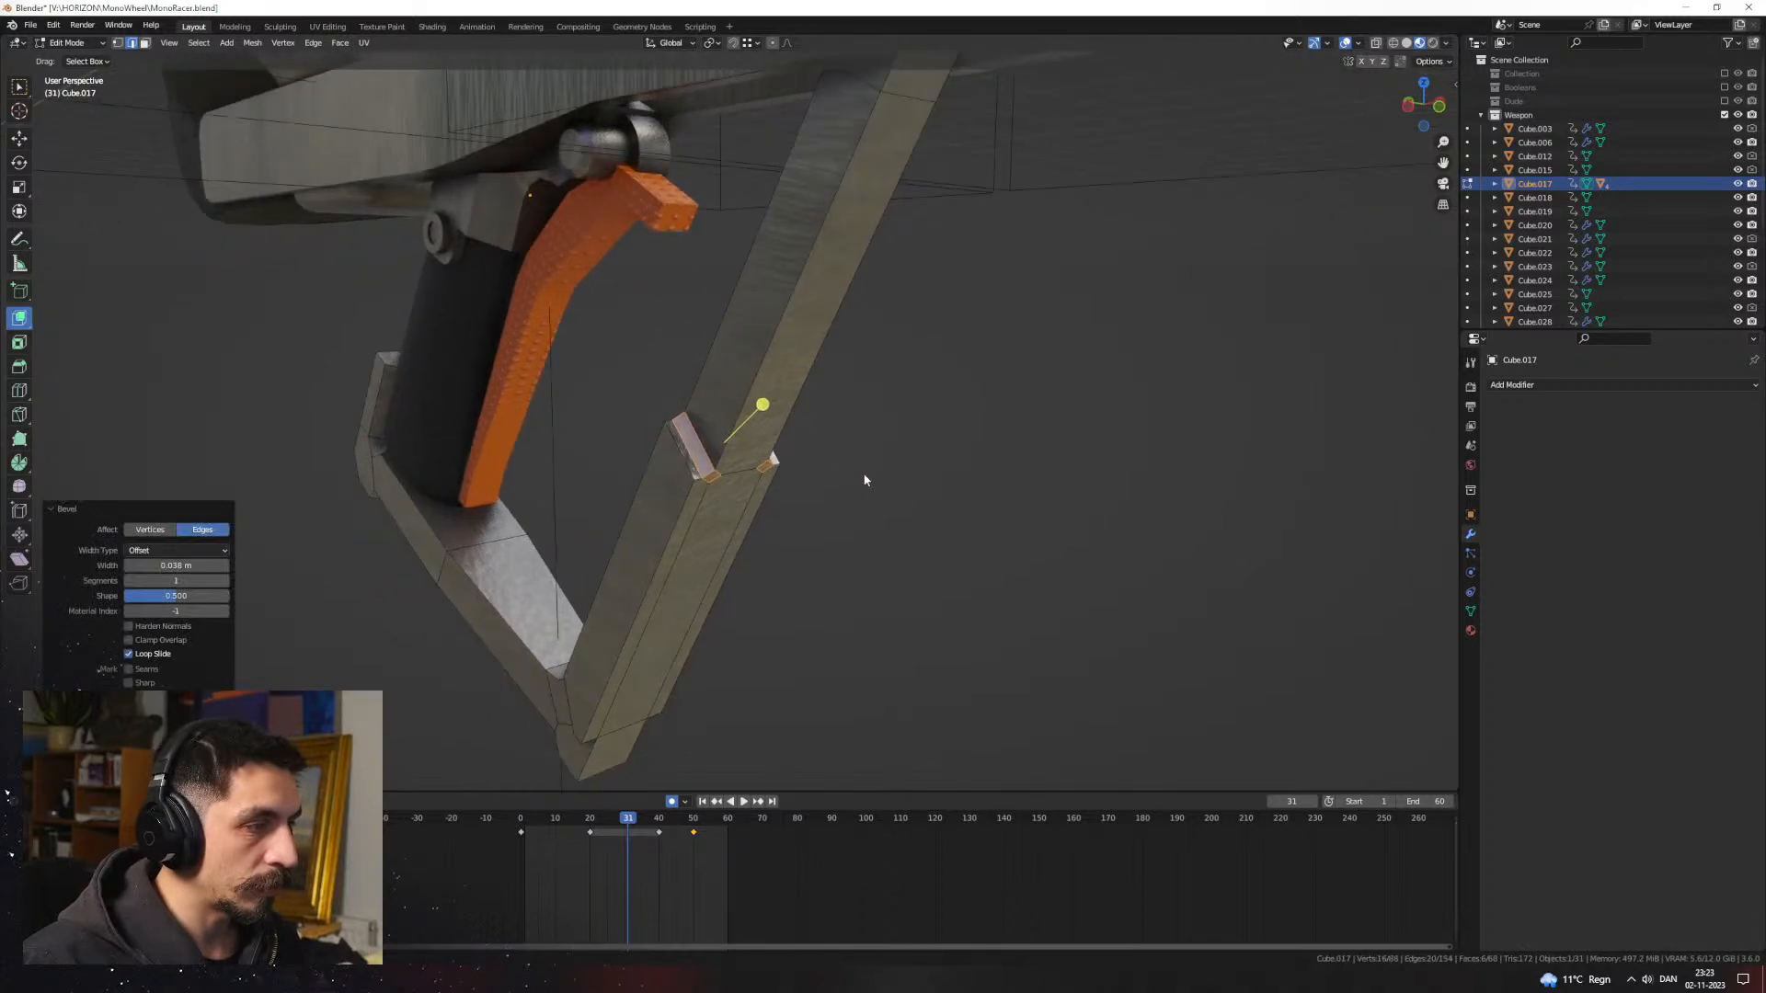
Step: Undo the bevel and the extrusion on the trigger guard's front arm
key("Tab")
middle_click_drag(864, 480, 931, 491)
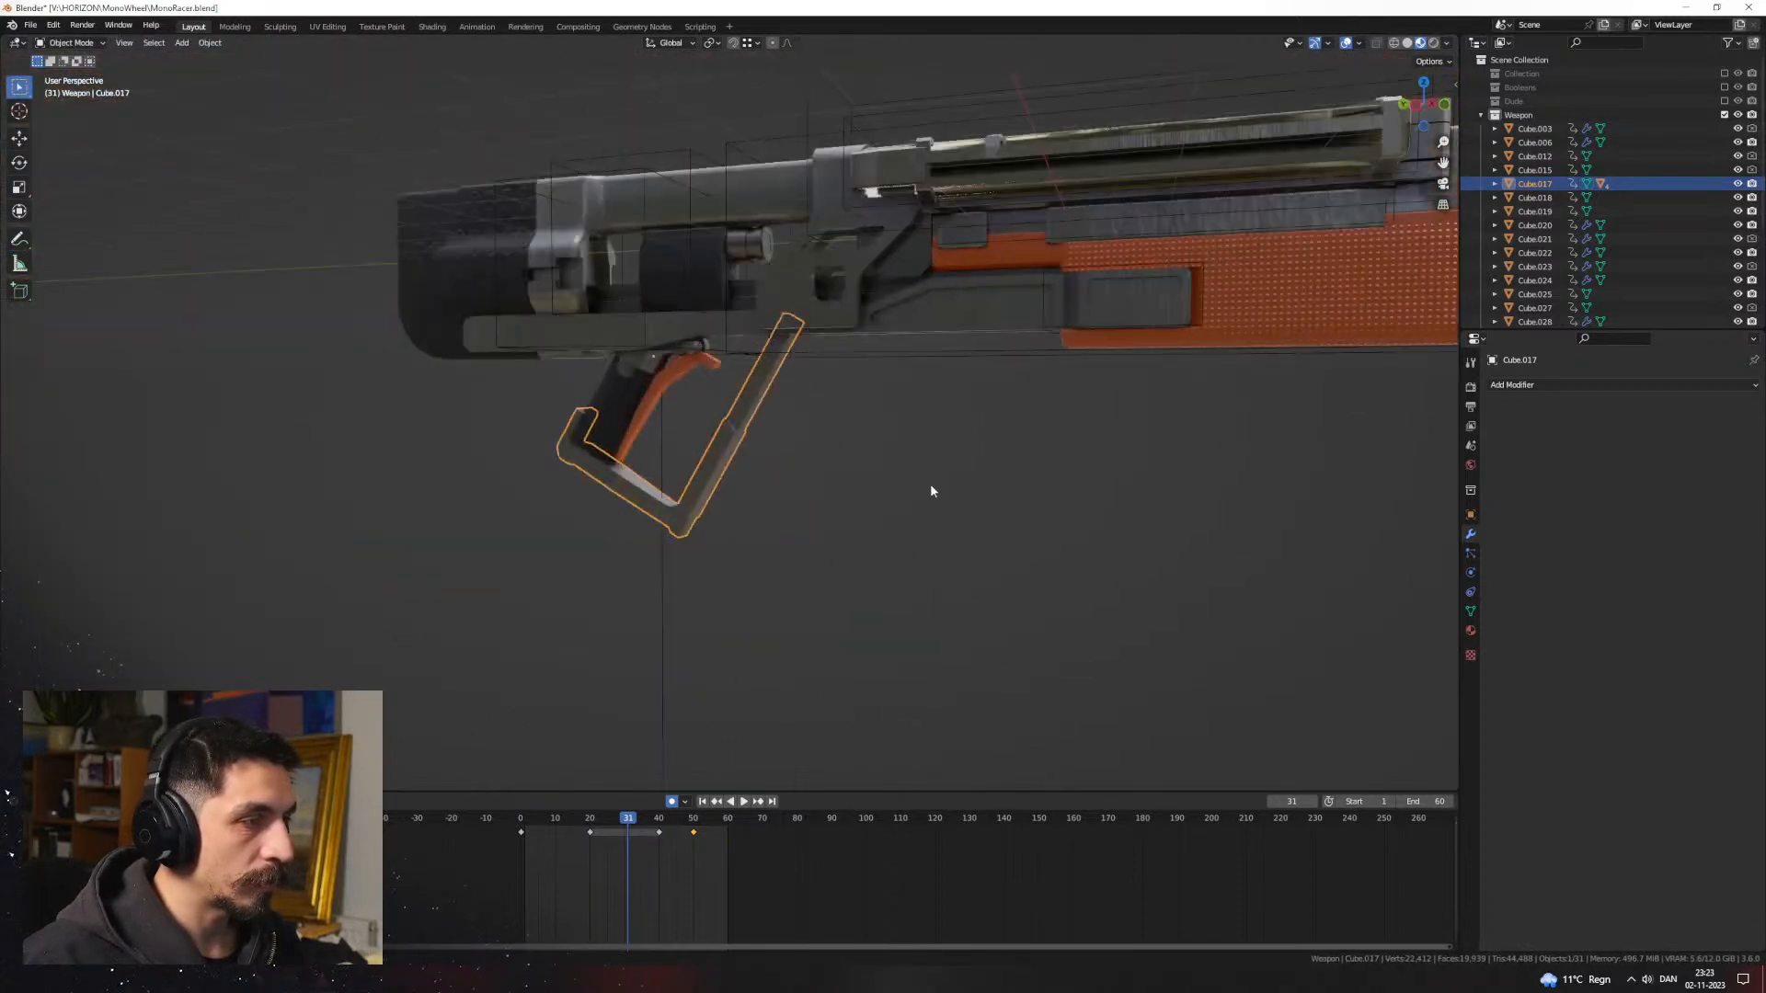
key("Tab")
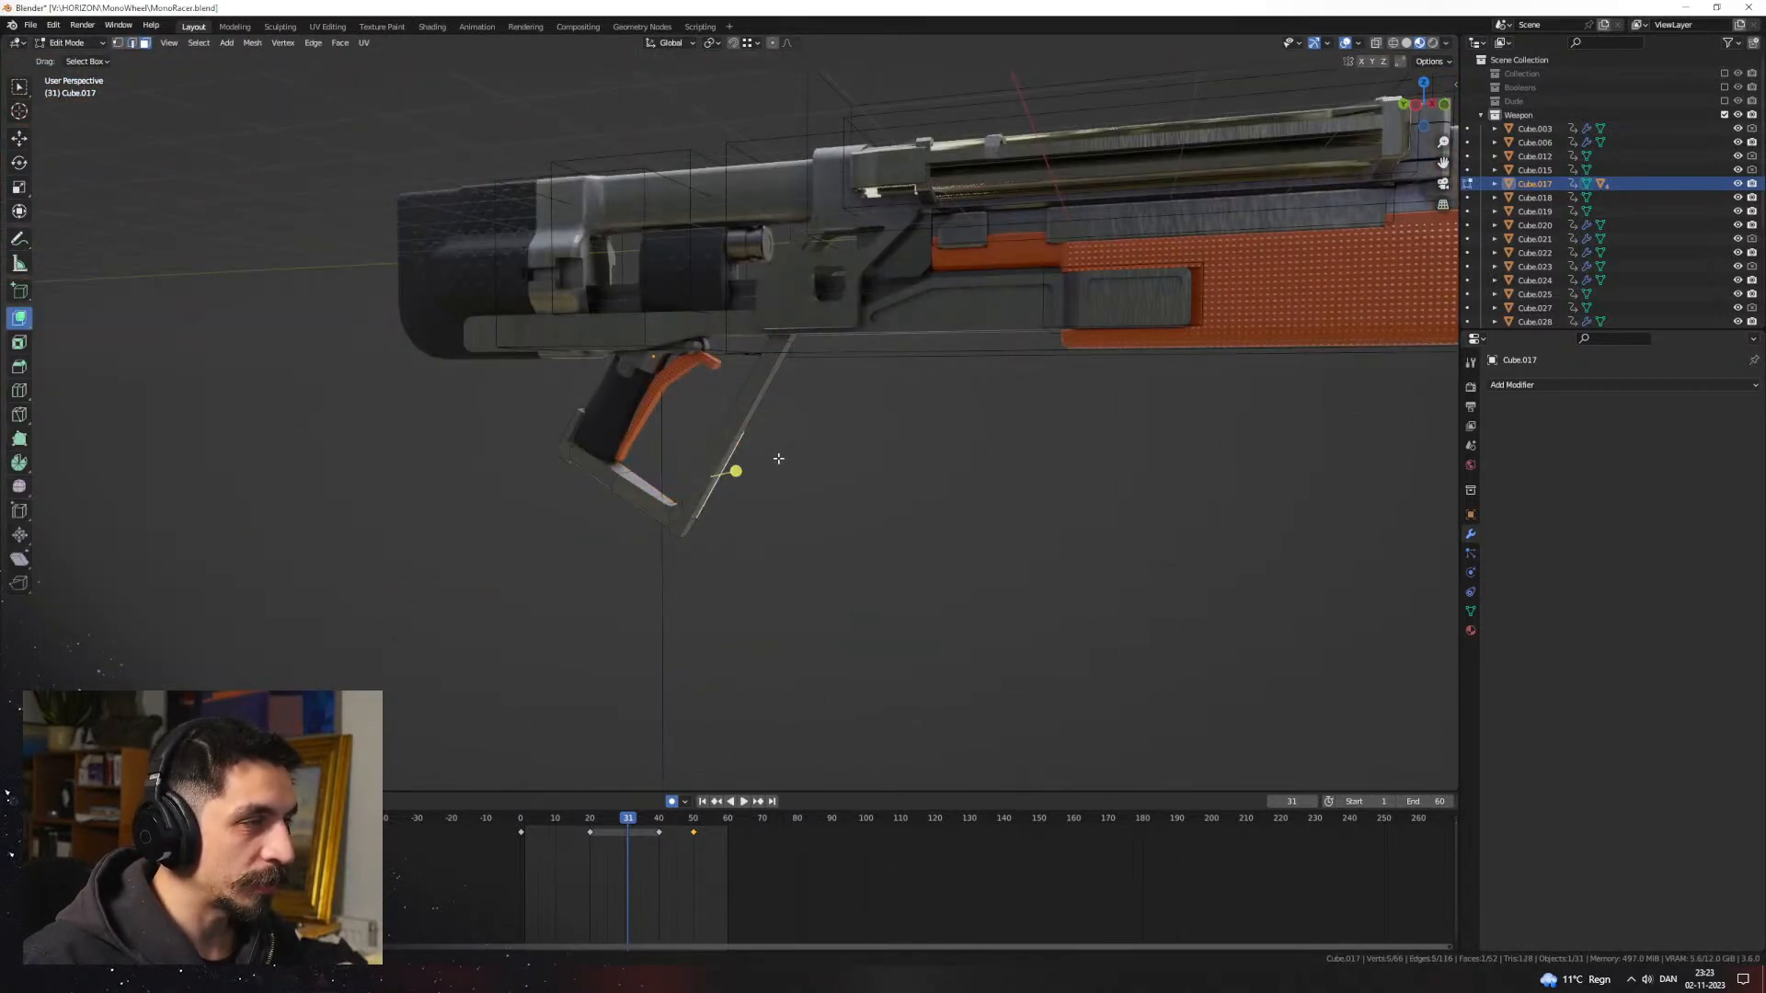
key("Tab")
middle_click_drag(779, 458, 515, 430)
Step: Try to bevel and extrude the end of the trigger guard's short tab behind the grip
left_click(993, 462)
key("Tab")
key("ctrl+b")
left_click(1018, 450)
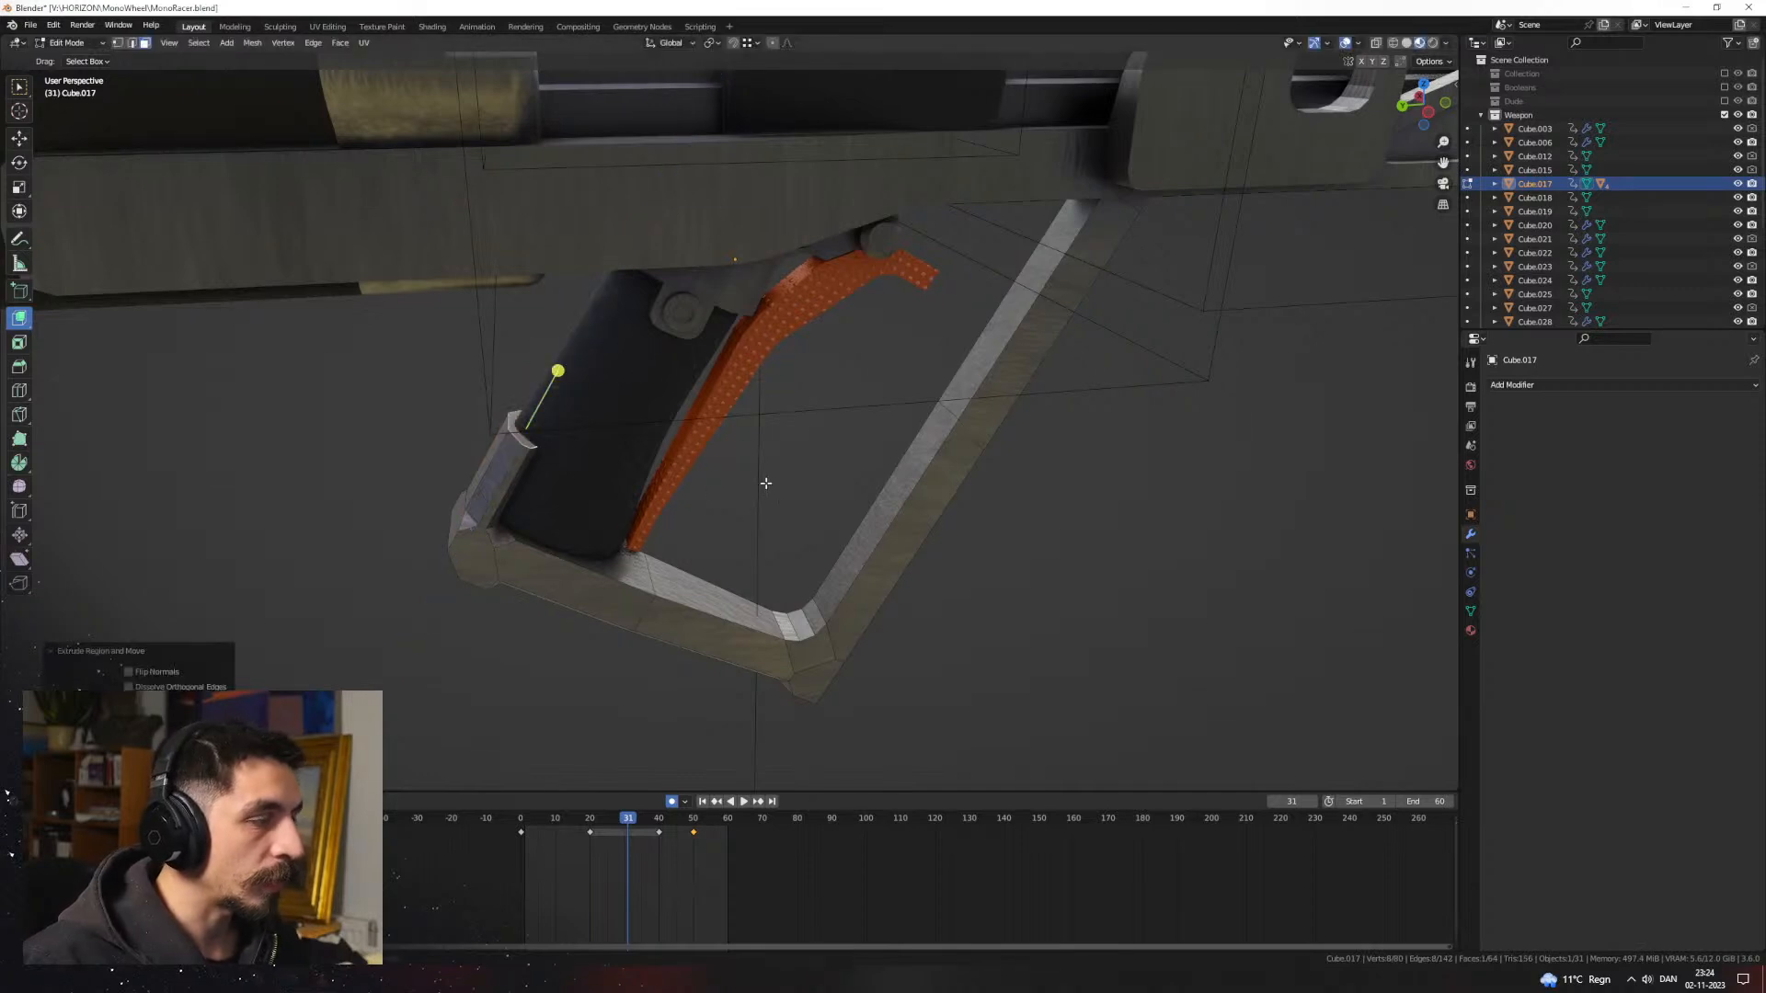
key("ctrl+z")
Step: Bevel the end of the trigger guard's short tab behind the grip and deselect the guard
middle_click_drag(767, 483, 819, 502)
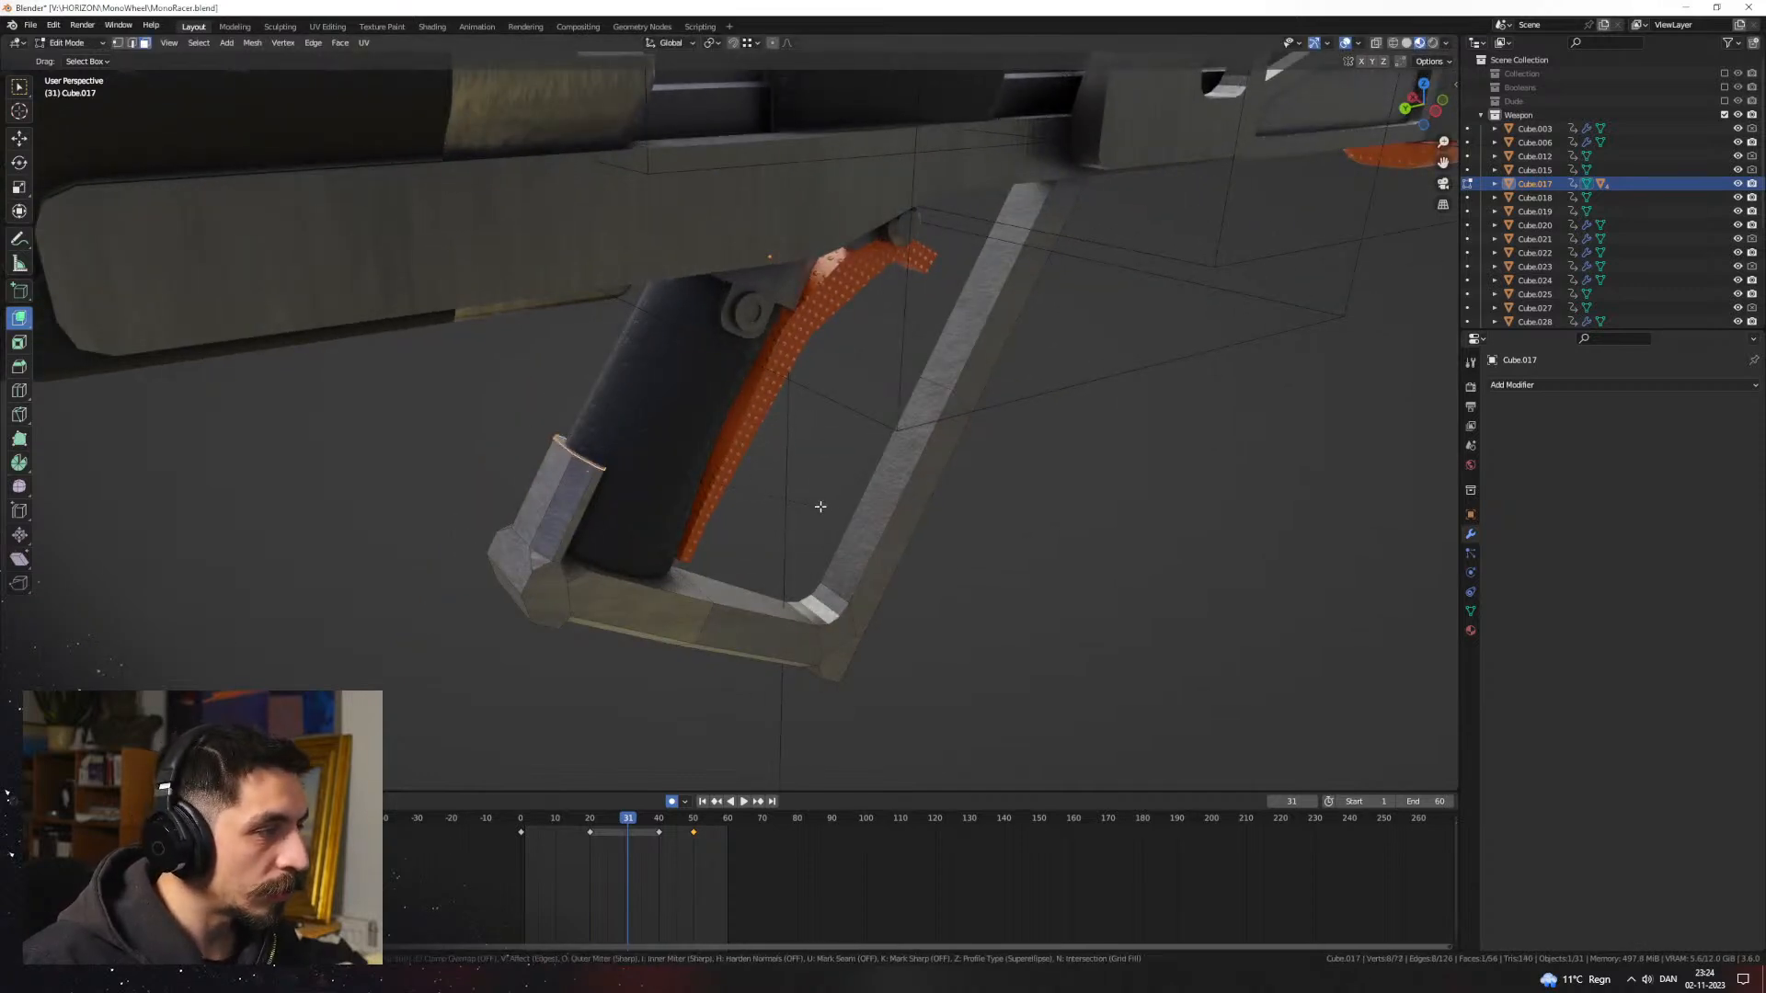
left_click(997, 526)
key("Tab")
middle_click_drag(997, 526, 651, 770)
scroll(931, 528, "down", 4)
left_click(997, 512)
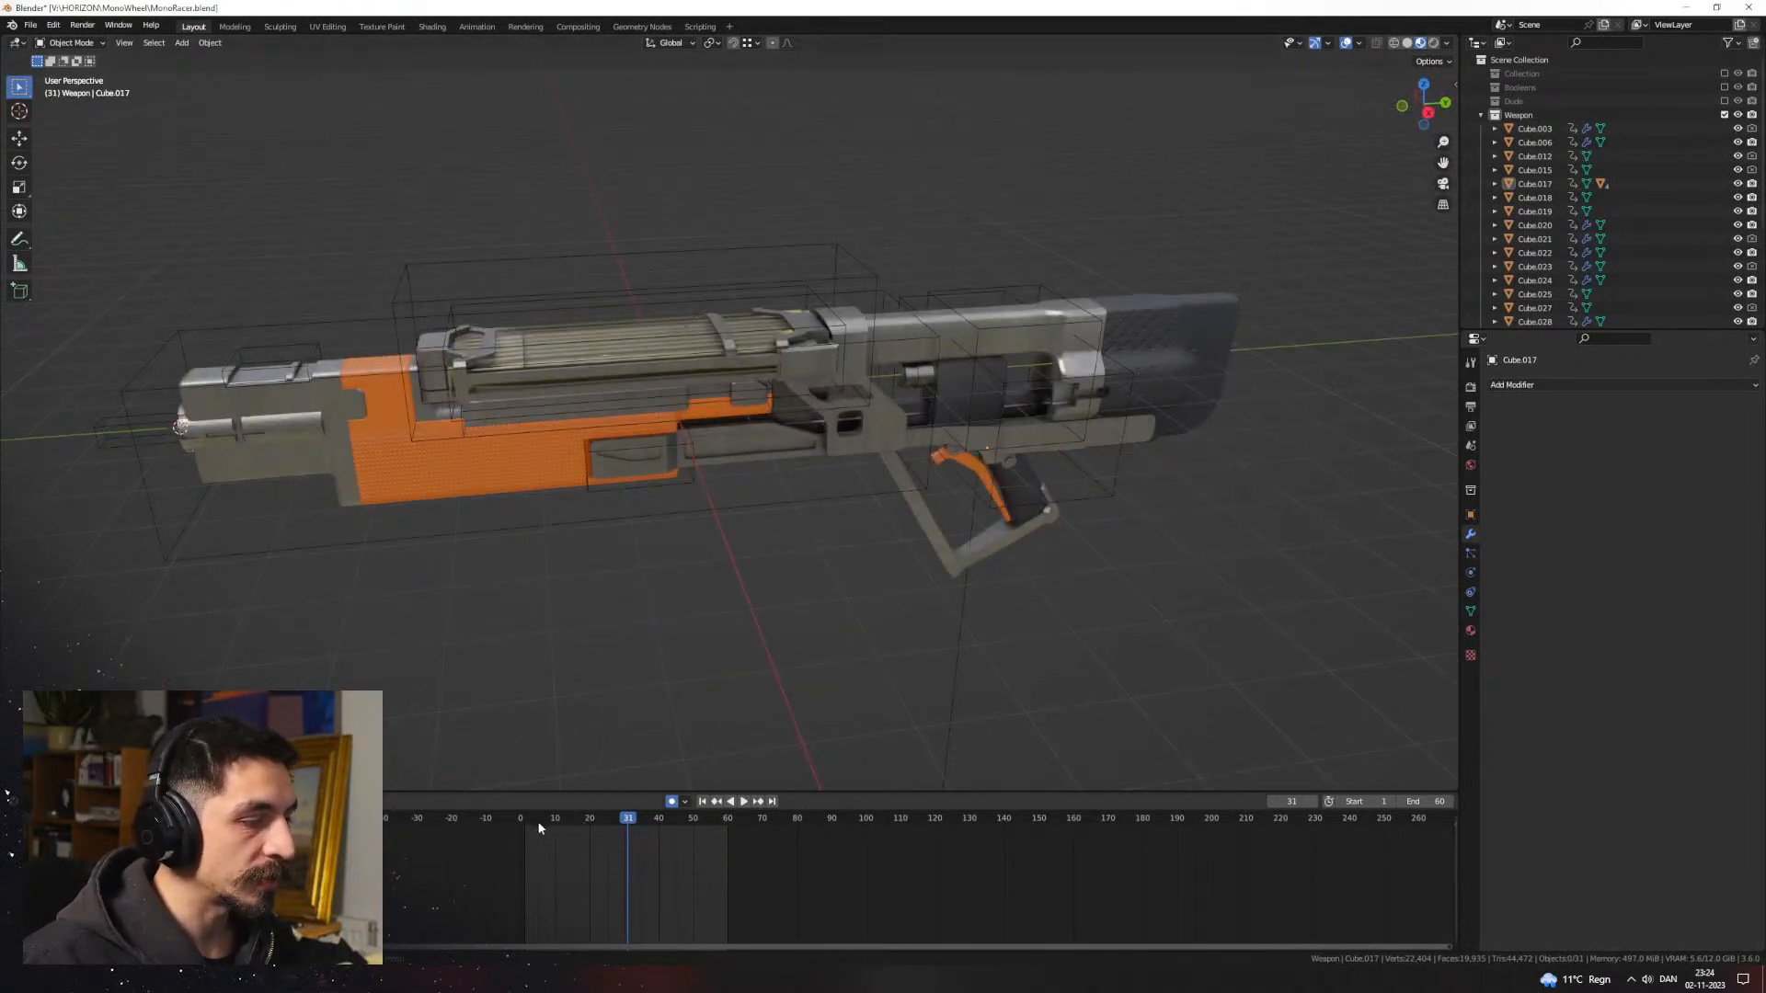
Step: Set the timeline to frame 0 and apply Visual Geometry to Mesh to the grey front housing (Cube.020)
left_click_drag(539, 823, 495, 818)
middle_click_drag(717, 572, 899, 468)
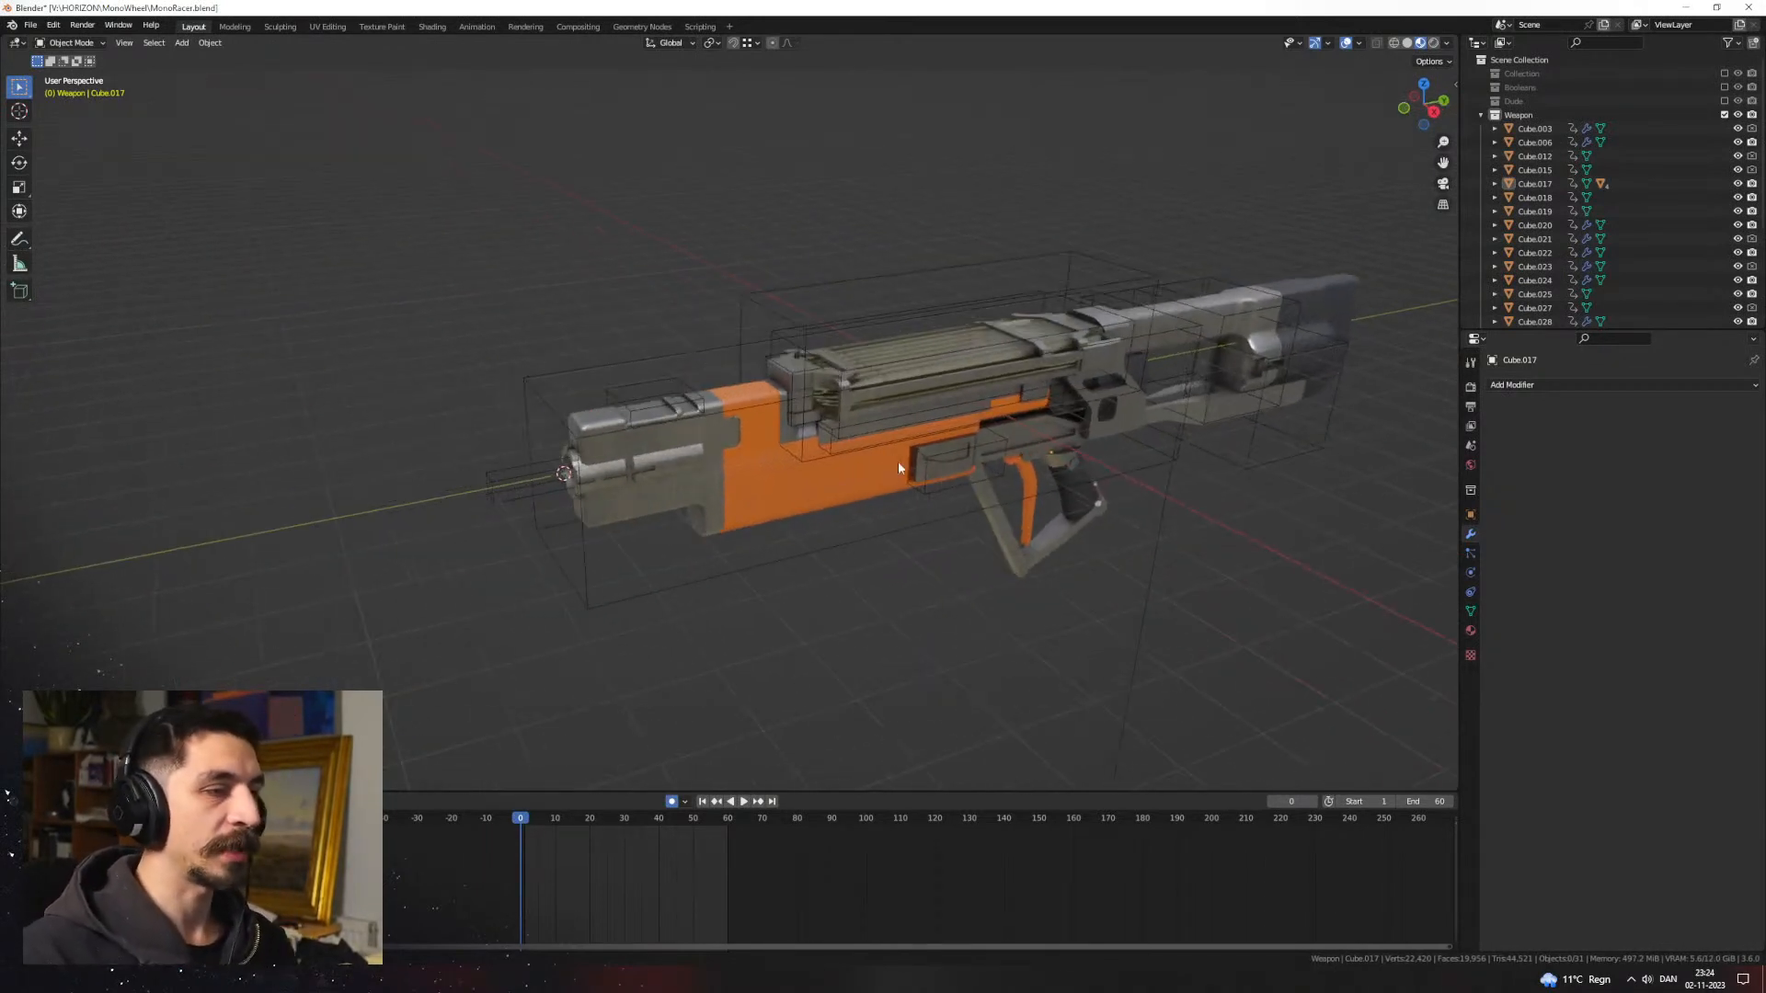
left_click(707, 424)
middle_click_drag(708, 423, 783, 426)
scroll(784, 426, "up", 2)
key("ctrl+a")
left_click(783, 425)
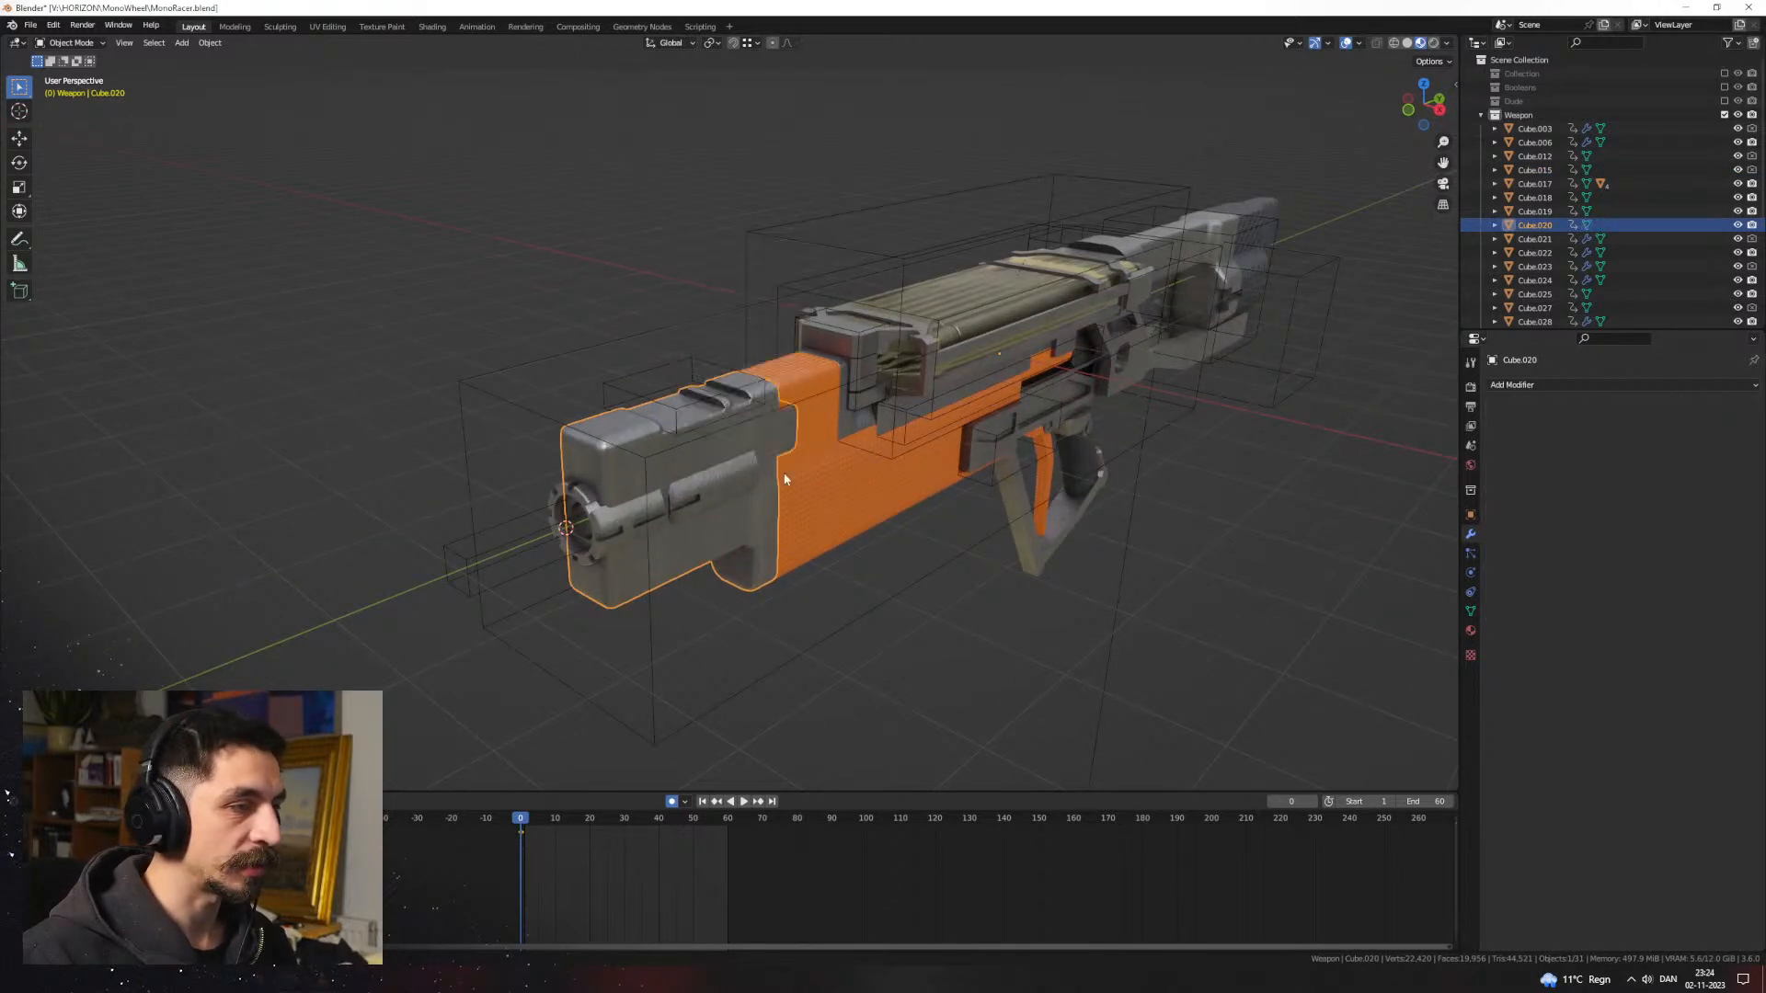
Step: Apply Visual Geometry to Mesh to the orange weapon body (Cube.006), baking in its remesh and boolean modifiers
left_click(899, 508)
middle_click_drag(899, 508, 669, 406)
key("ctrl+a")
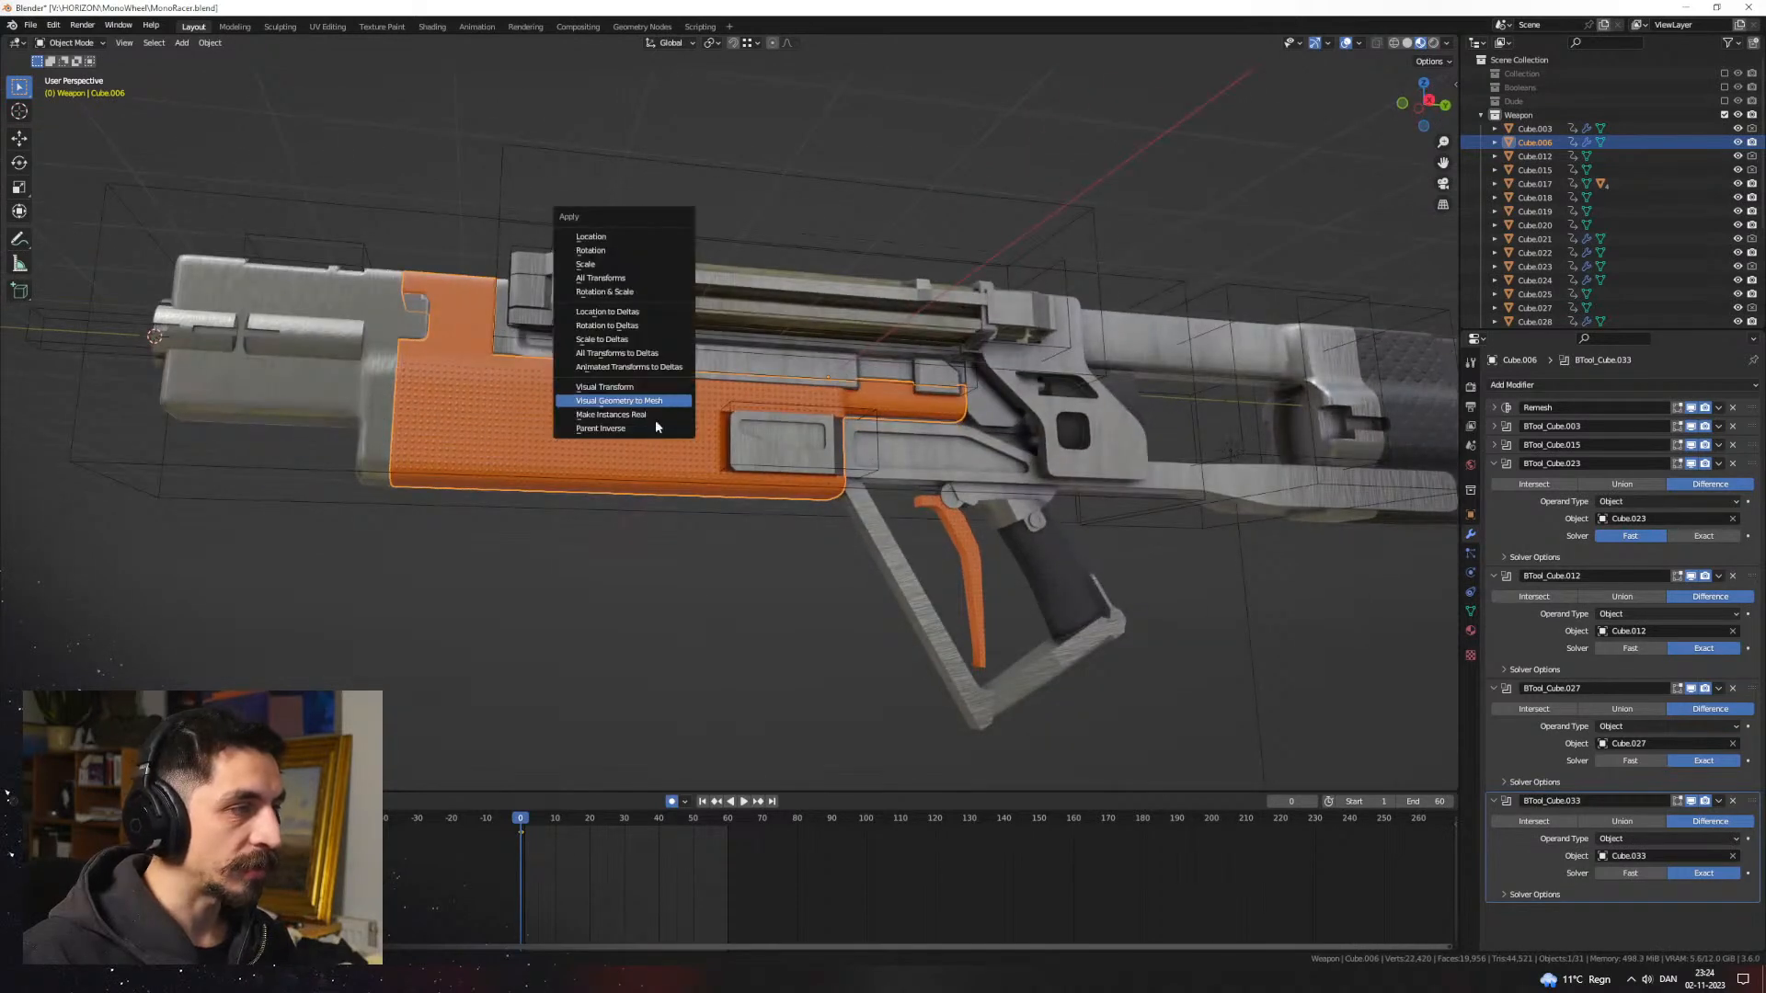
key("Return")
left_click(676, 512)
middle_click_drag(676, 512, 818, 544)
key("Delete")
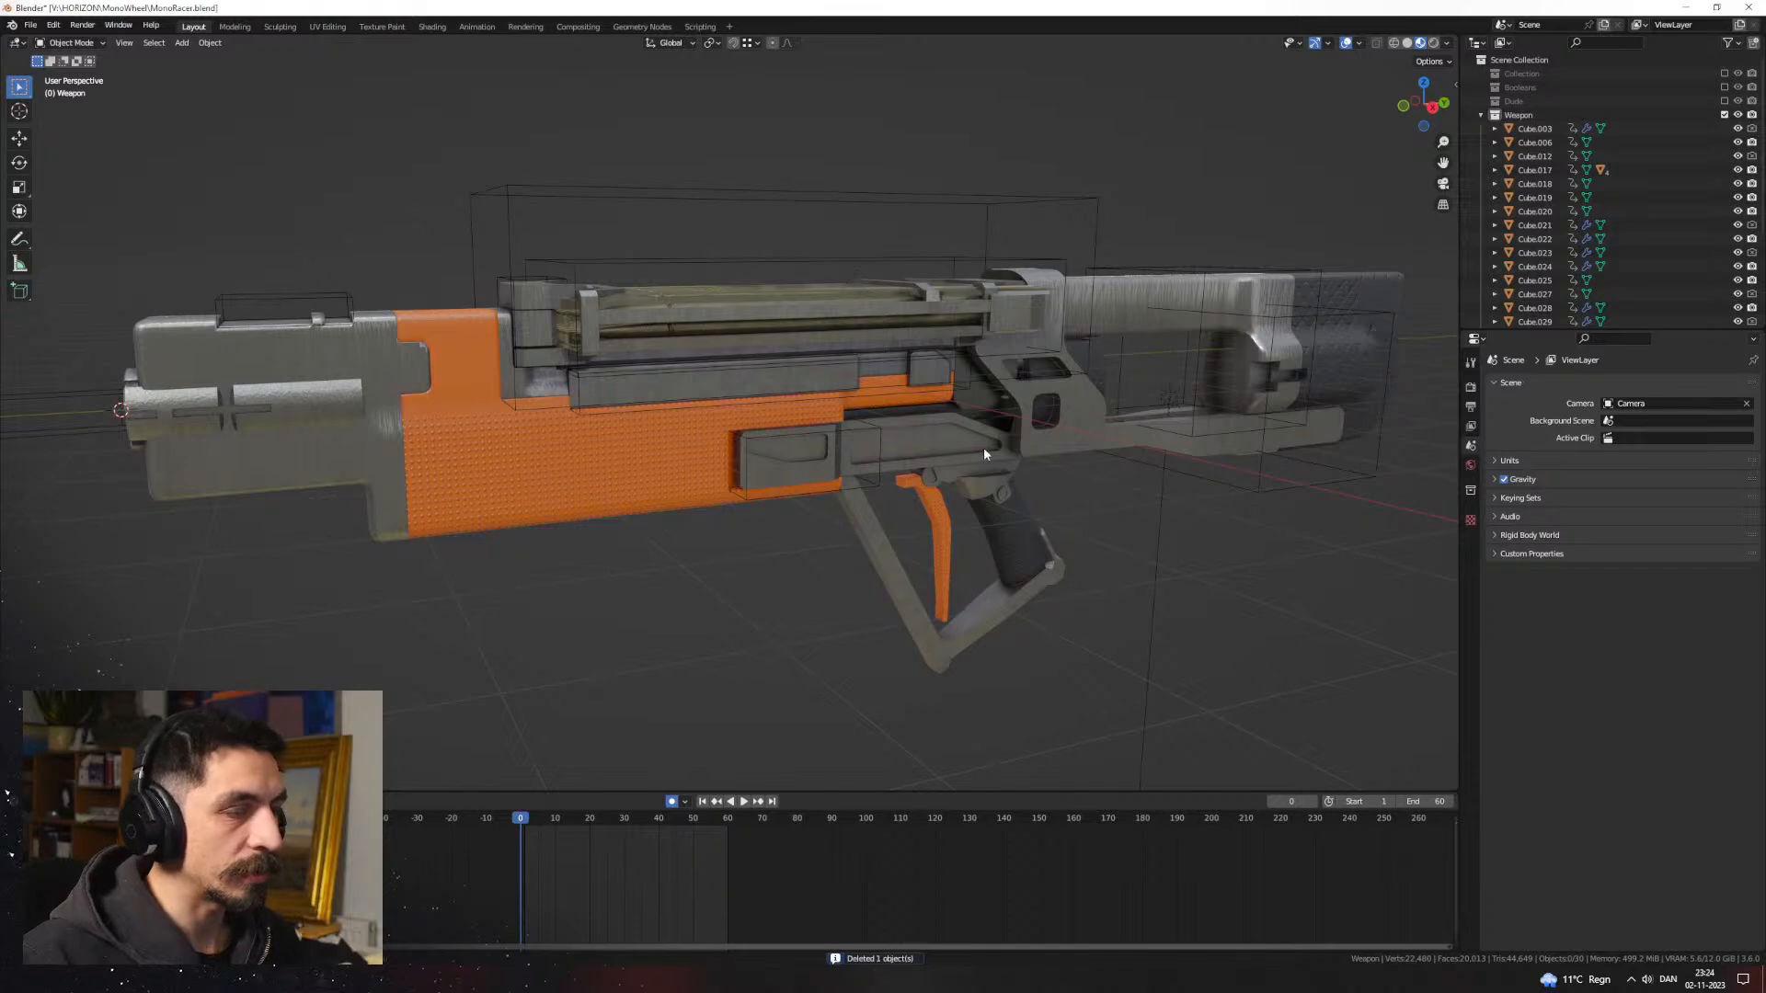
key("ctrl+z")
Step: Apply Visual Geometry to Mesh to the dark insert behind the orange body (Cube.028) and delete the Cube.015 cutter
middle_click_drag(982, 432, 756, 490, "shift")
scroll(781, 473, "up", 5)
left_click(802, 412)
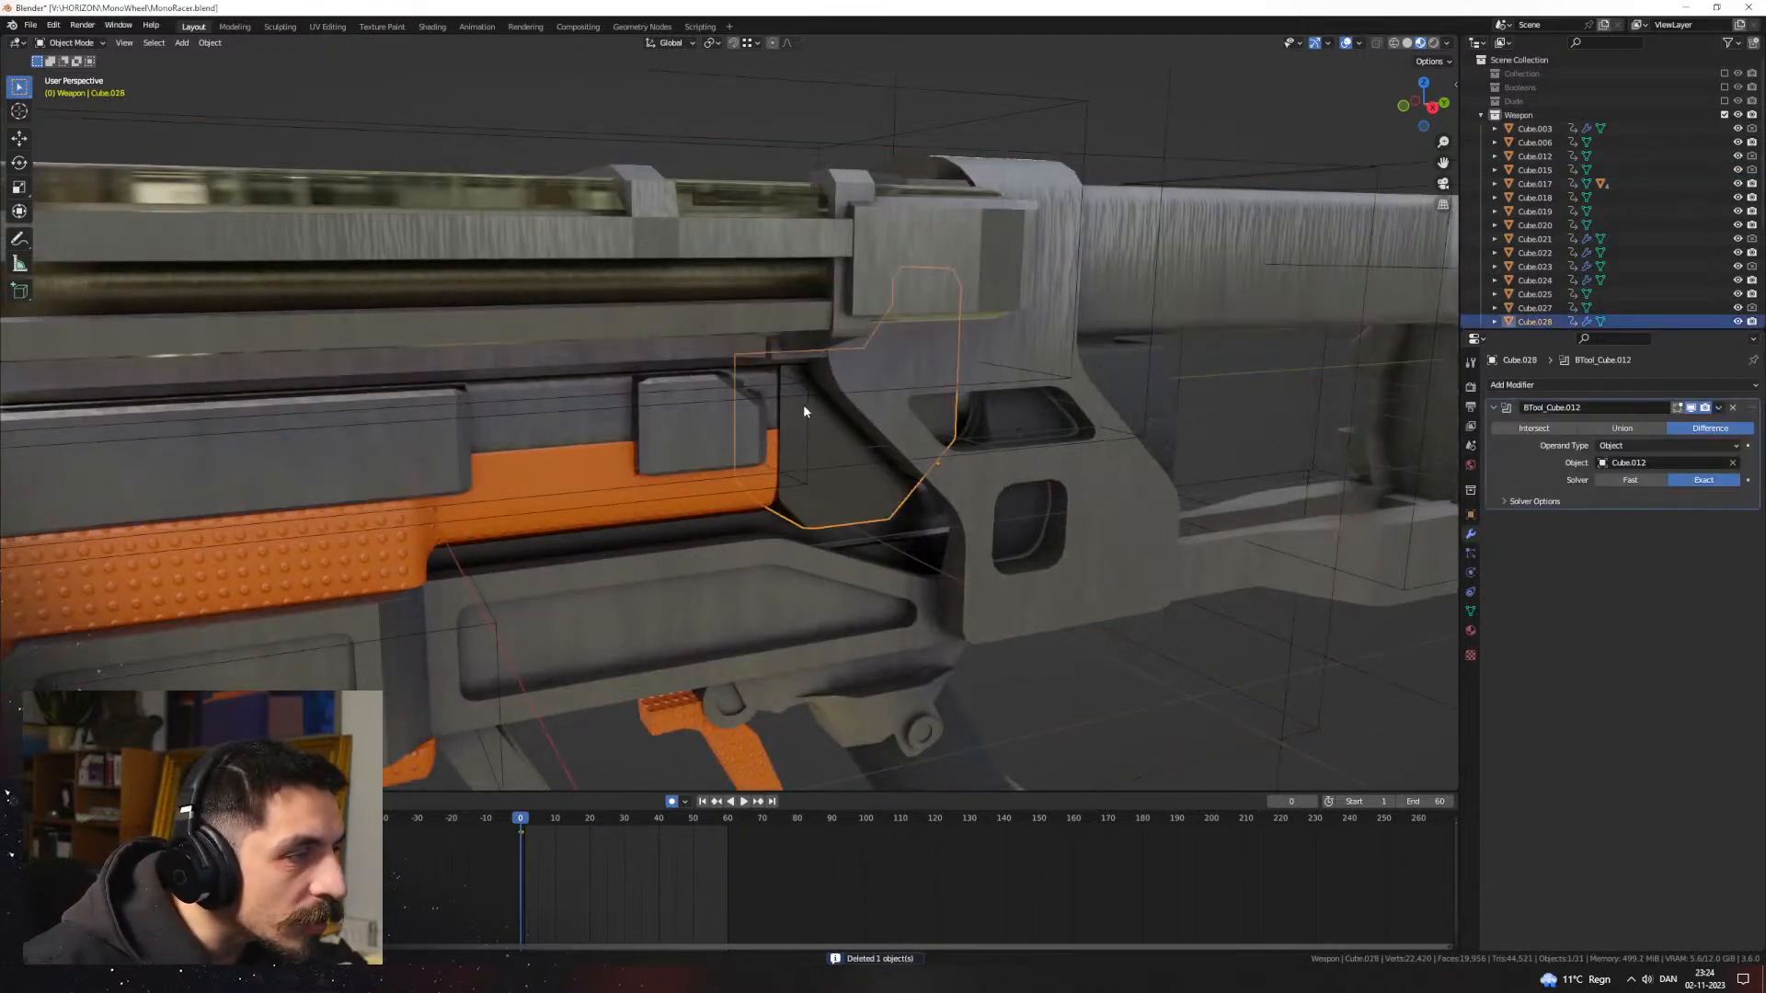
key("ctrl+a")
key("Return")
scroll(885, 471, "down", 5)
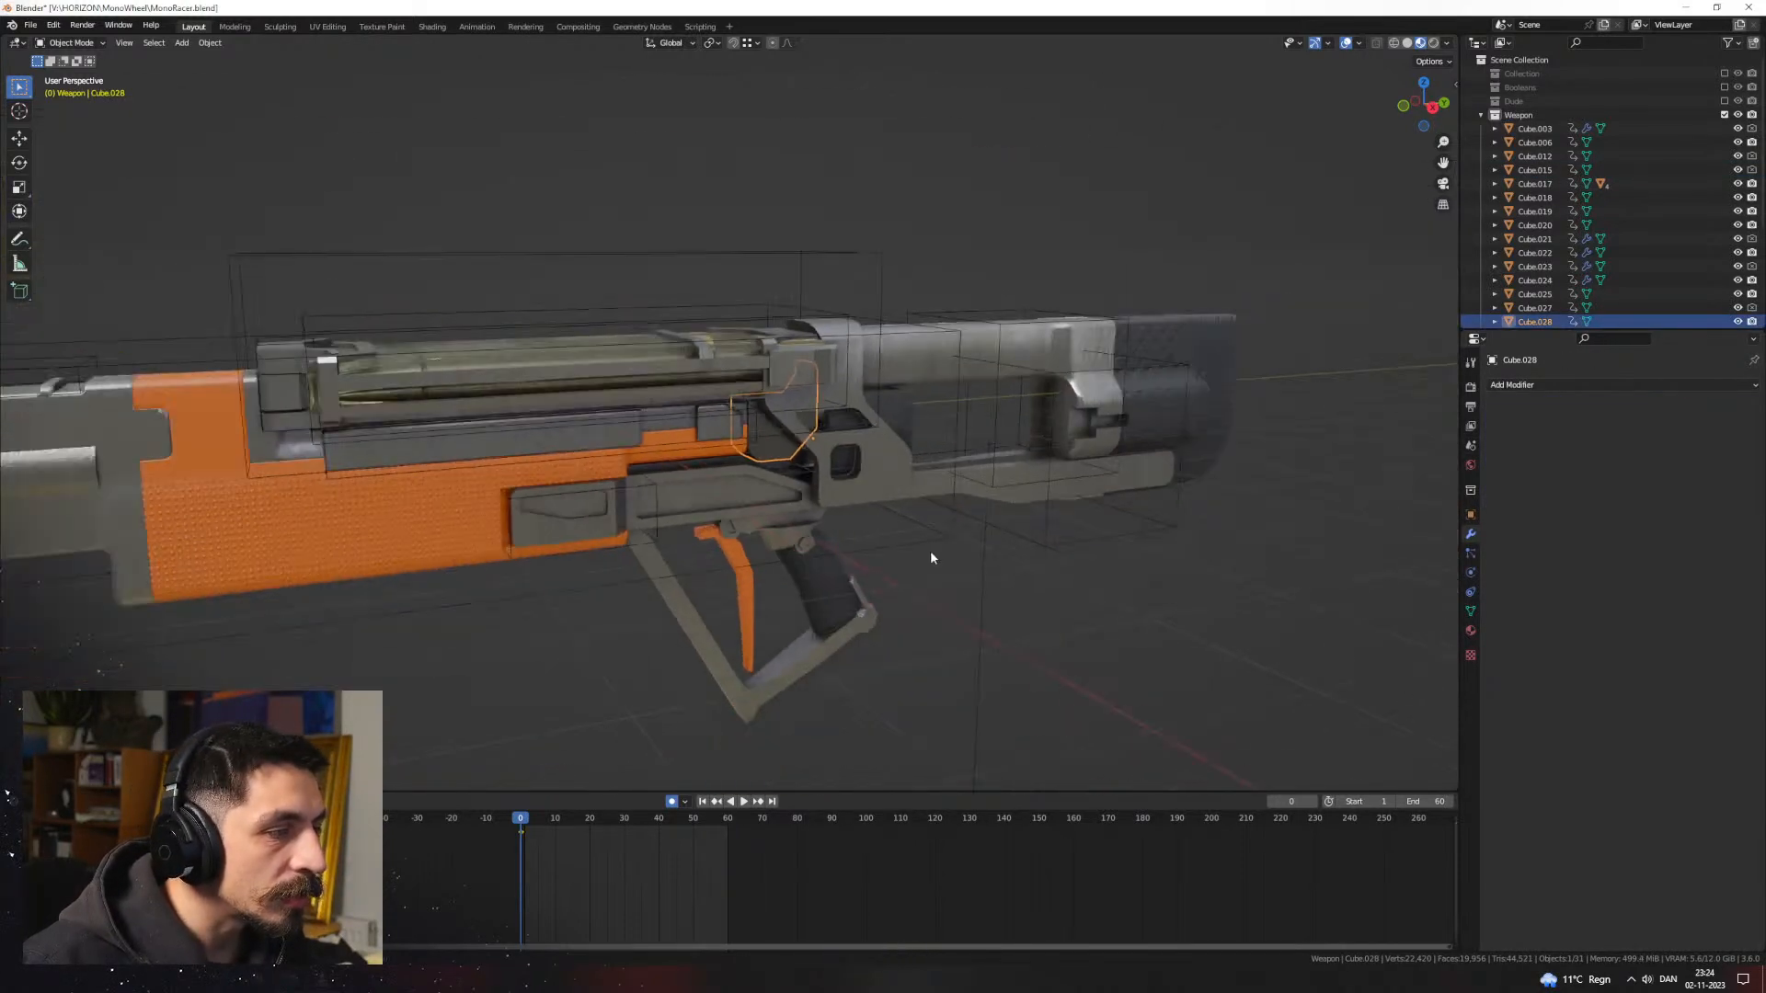
left_click(924, 548)
key("Delete")
Step: Try applying Visual Geometry to Mesh to the side rail panels (Cube.022), and undo the conversion
middle_click_drag(460, 456, 758, 482, "shift")
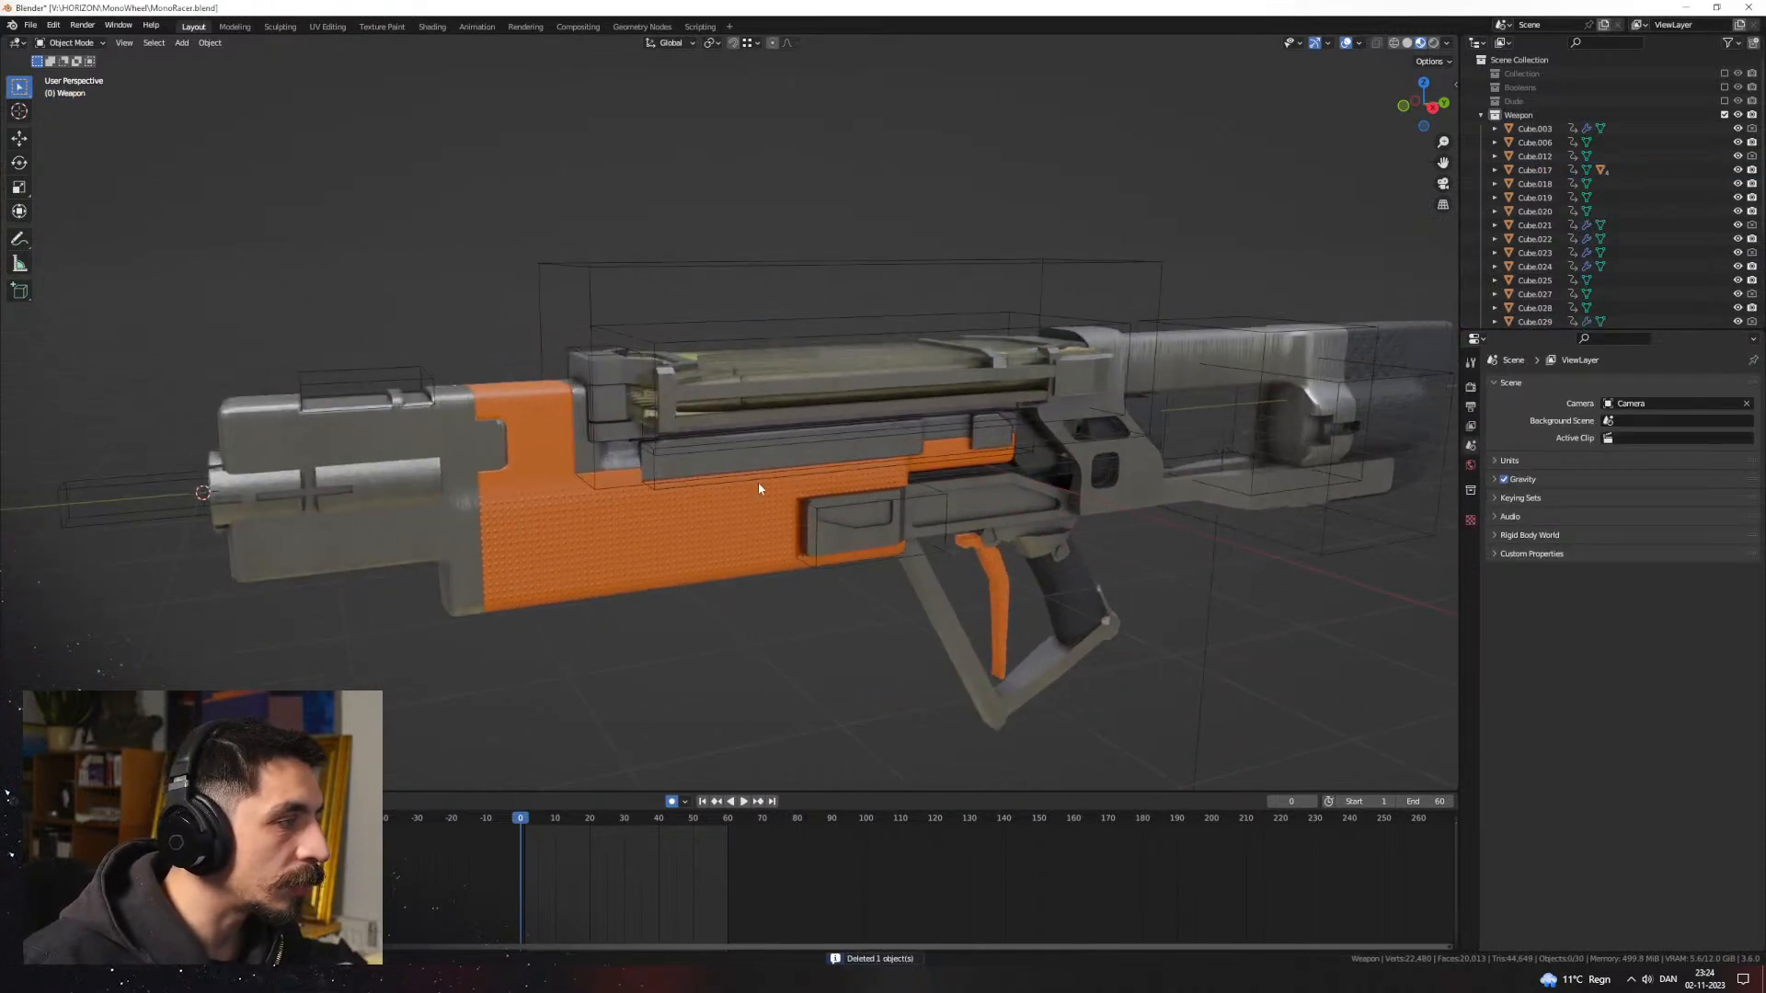
scroll(760, 489, "up", 2)
left_click(669, 497)
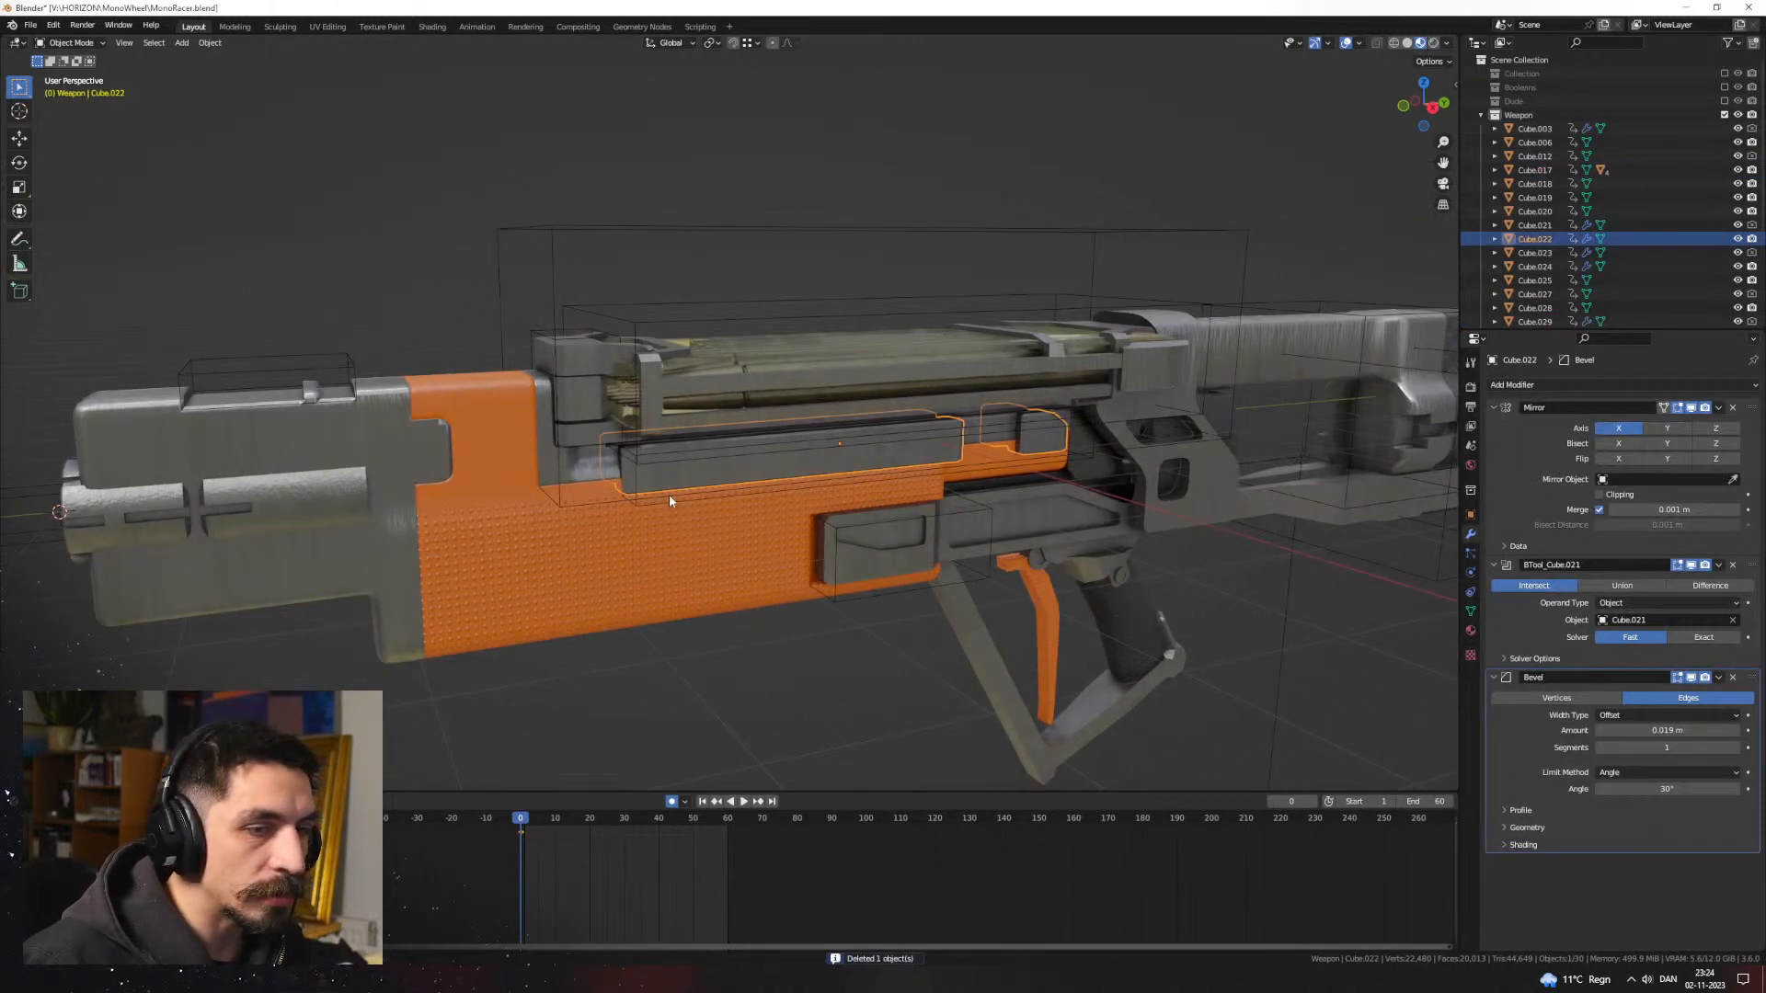
middle_click_drag(804, 497, 952, 489)
scroll(980, 466, "up", 5)
key("ctrl+a")
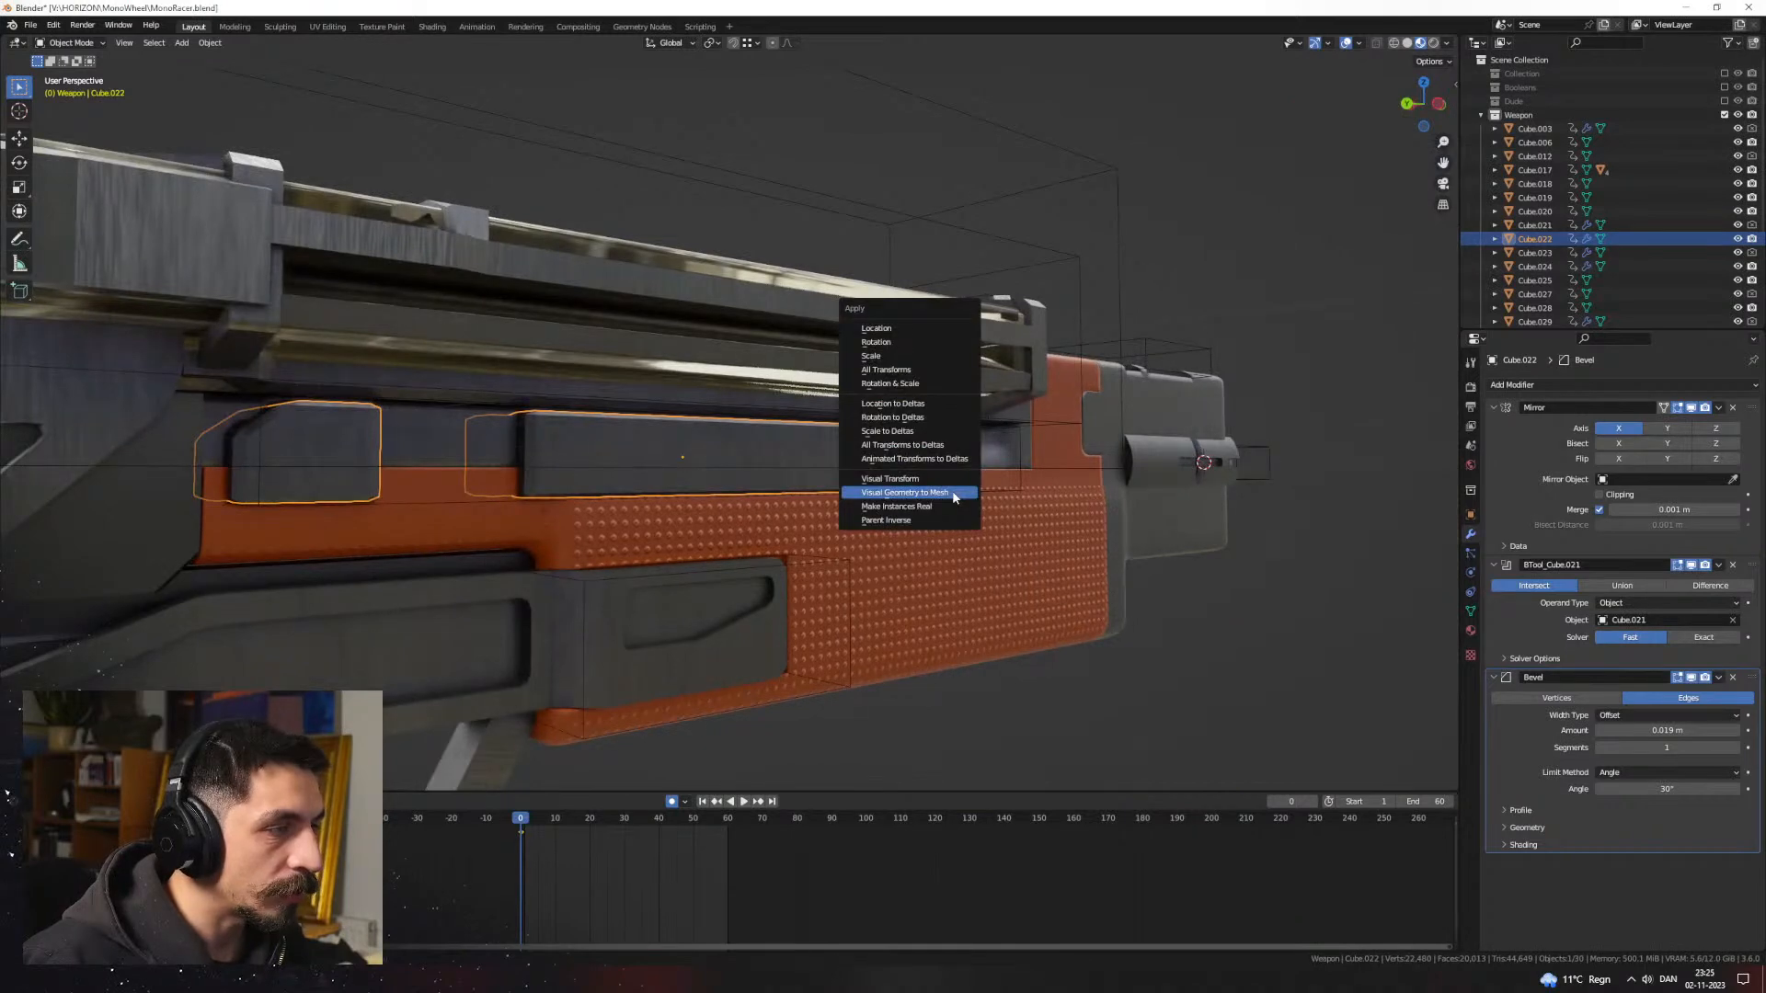
left_click(952, 495)
key("Tab")
key("Tab")
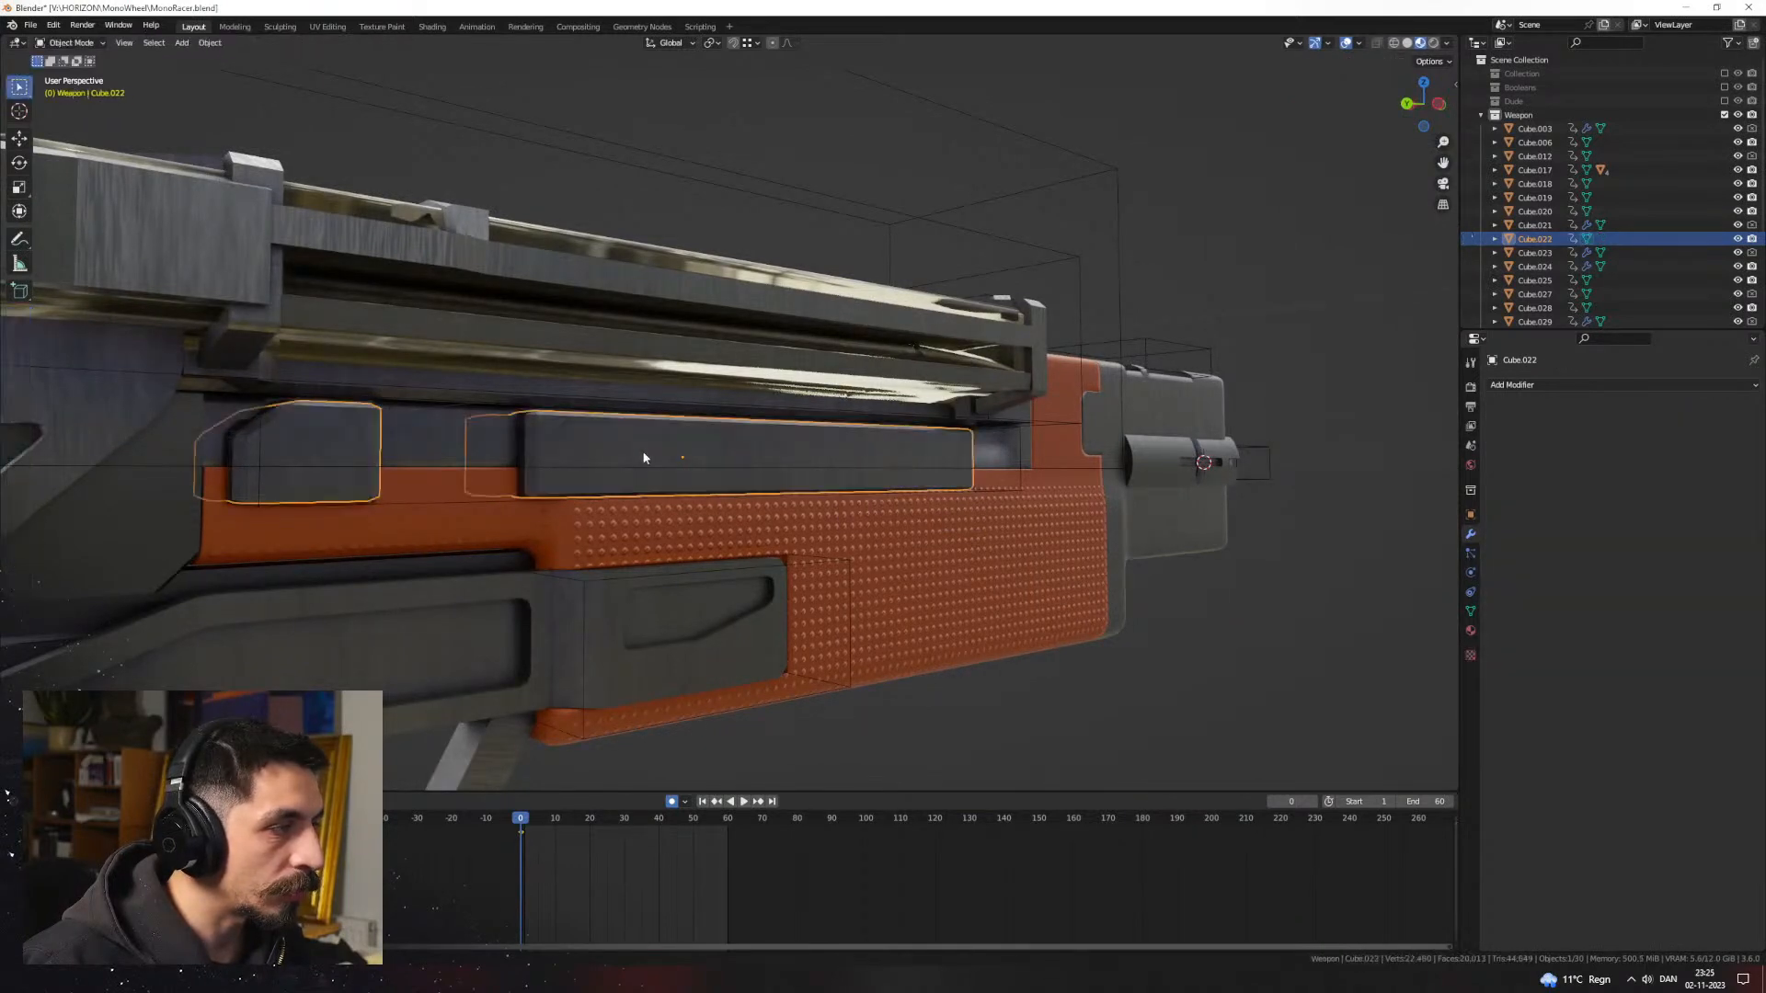
key("ctrl+z")
key("ctrl+z")
key("ctrl+z")
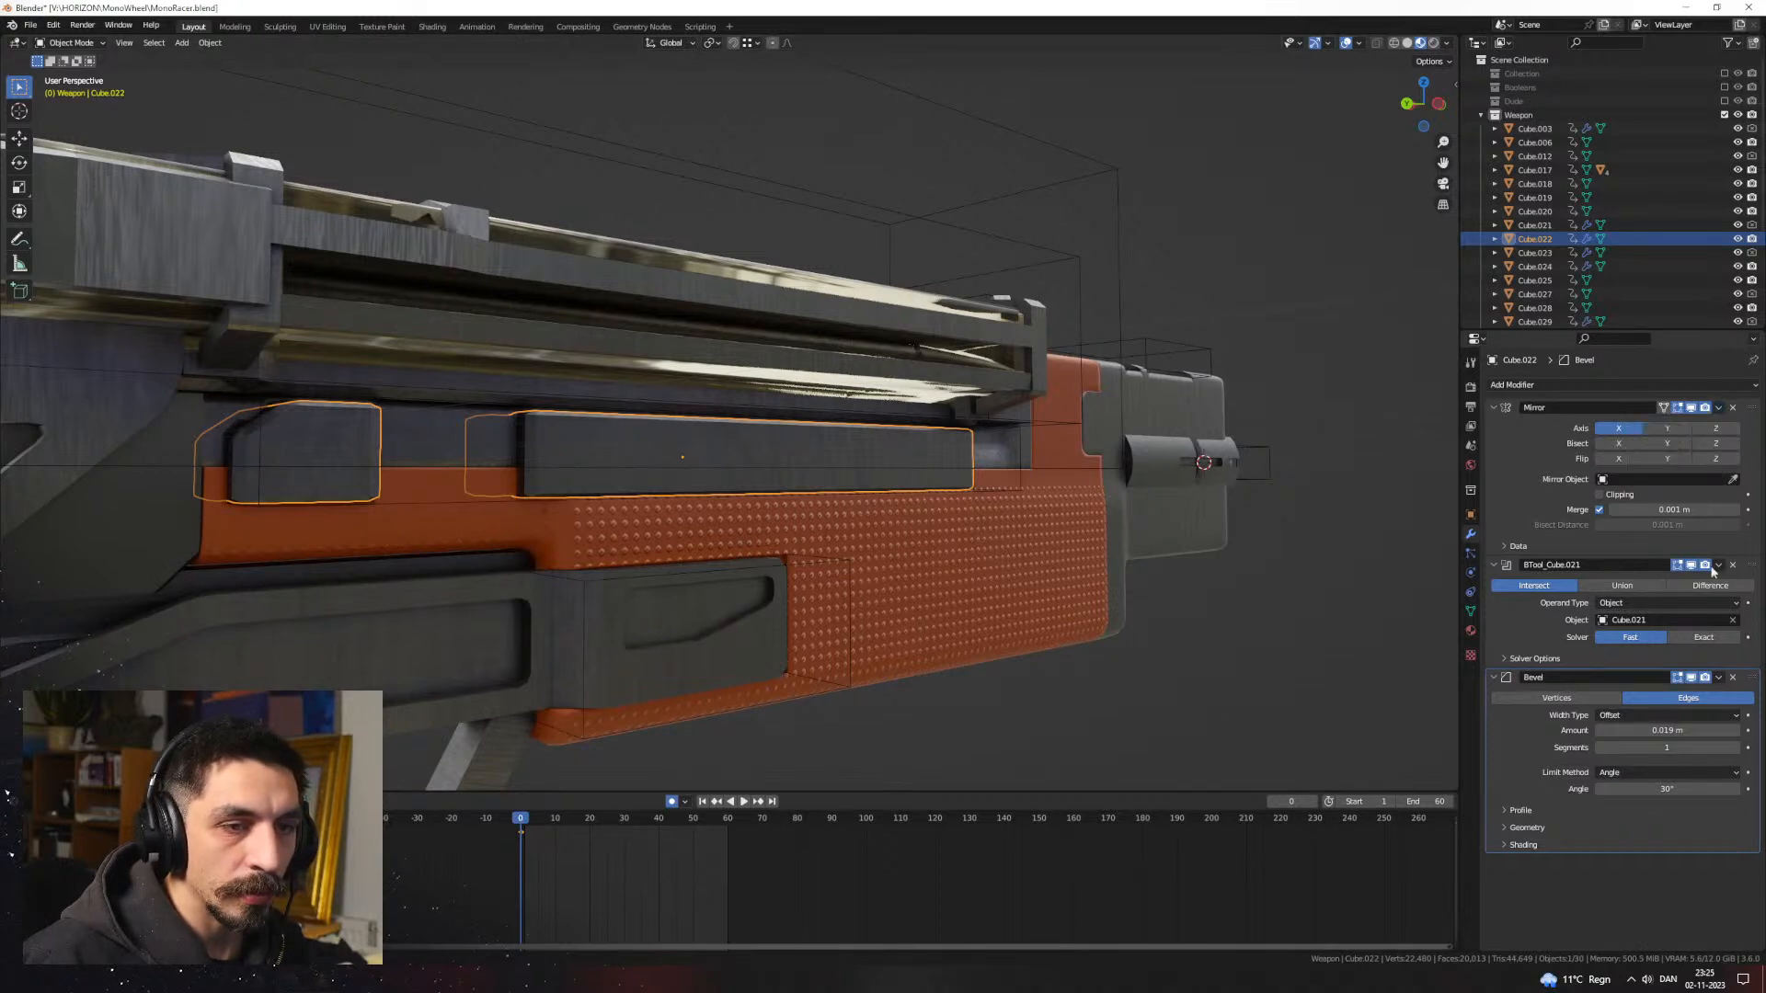
Step: Move the BTool_Cube.021 boolean above the Mirror modifier on the side rail panels and apply it
left_click_drag(1734, 568, 1735, 405)
middle_click_drag(966, 441, 1067, 423)
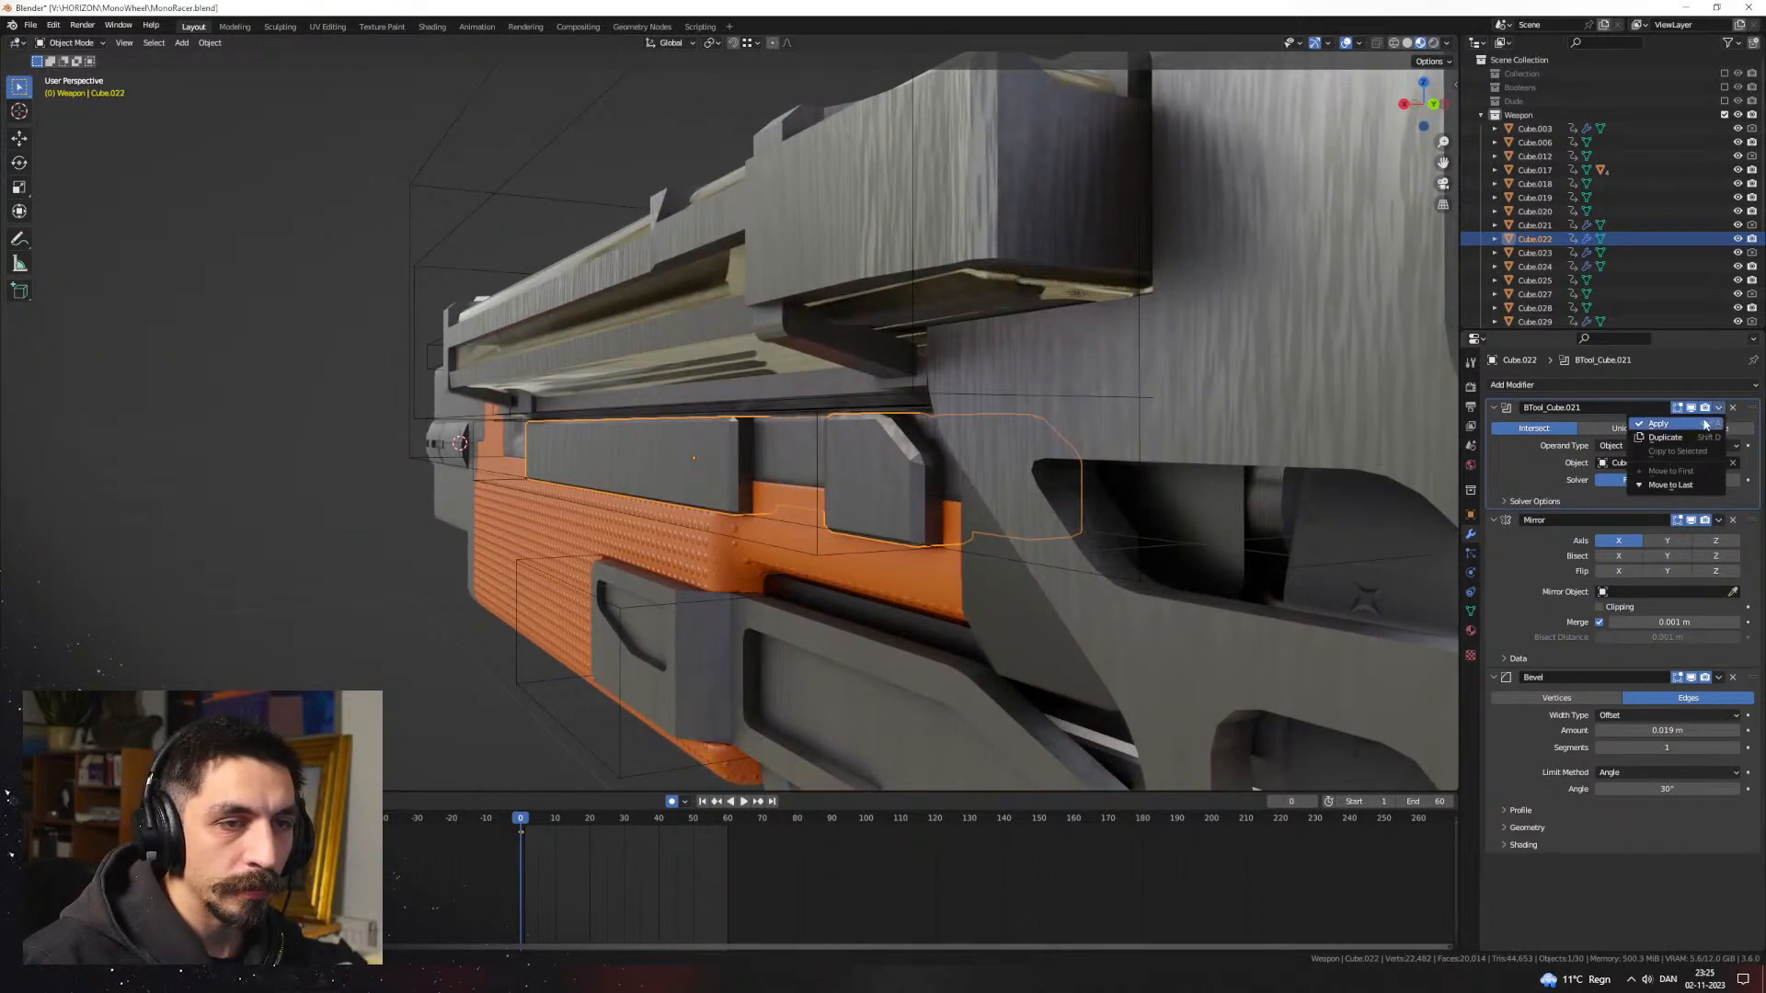
left_click(1704, 424)
middle_click_drag(856, 493, 958, 133)
Step: Delete the wireframe cutter Cube.023 around the lower side panel
left_click(781, 604)
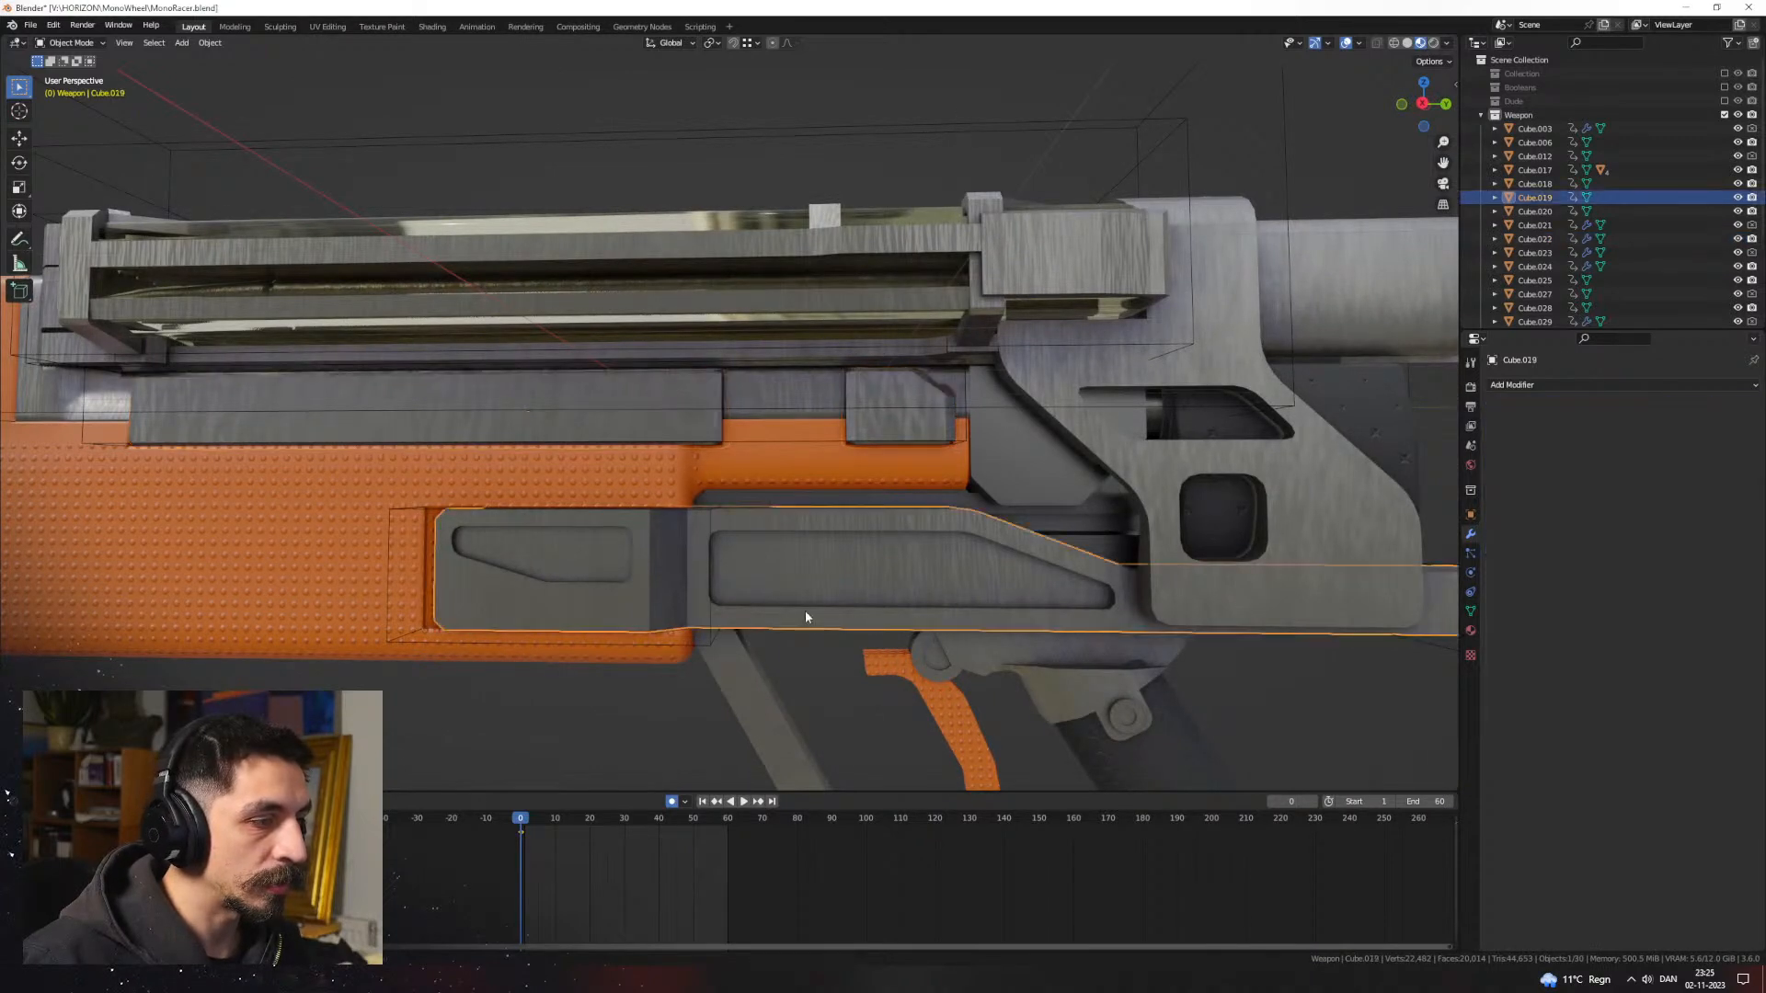
middle_click_drag(803, 610, 958, 673)
left_click(782, 569)
key("Delete")
Step: Delete the Cube.012 cutter box around the barrel cluster and try moving the taller cutter box Cube.033
left_click(902, 341)
middle_click_drag(907, 341, 895, 333)
middle_click_drag(978, 421, 969, 362)
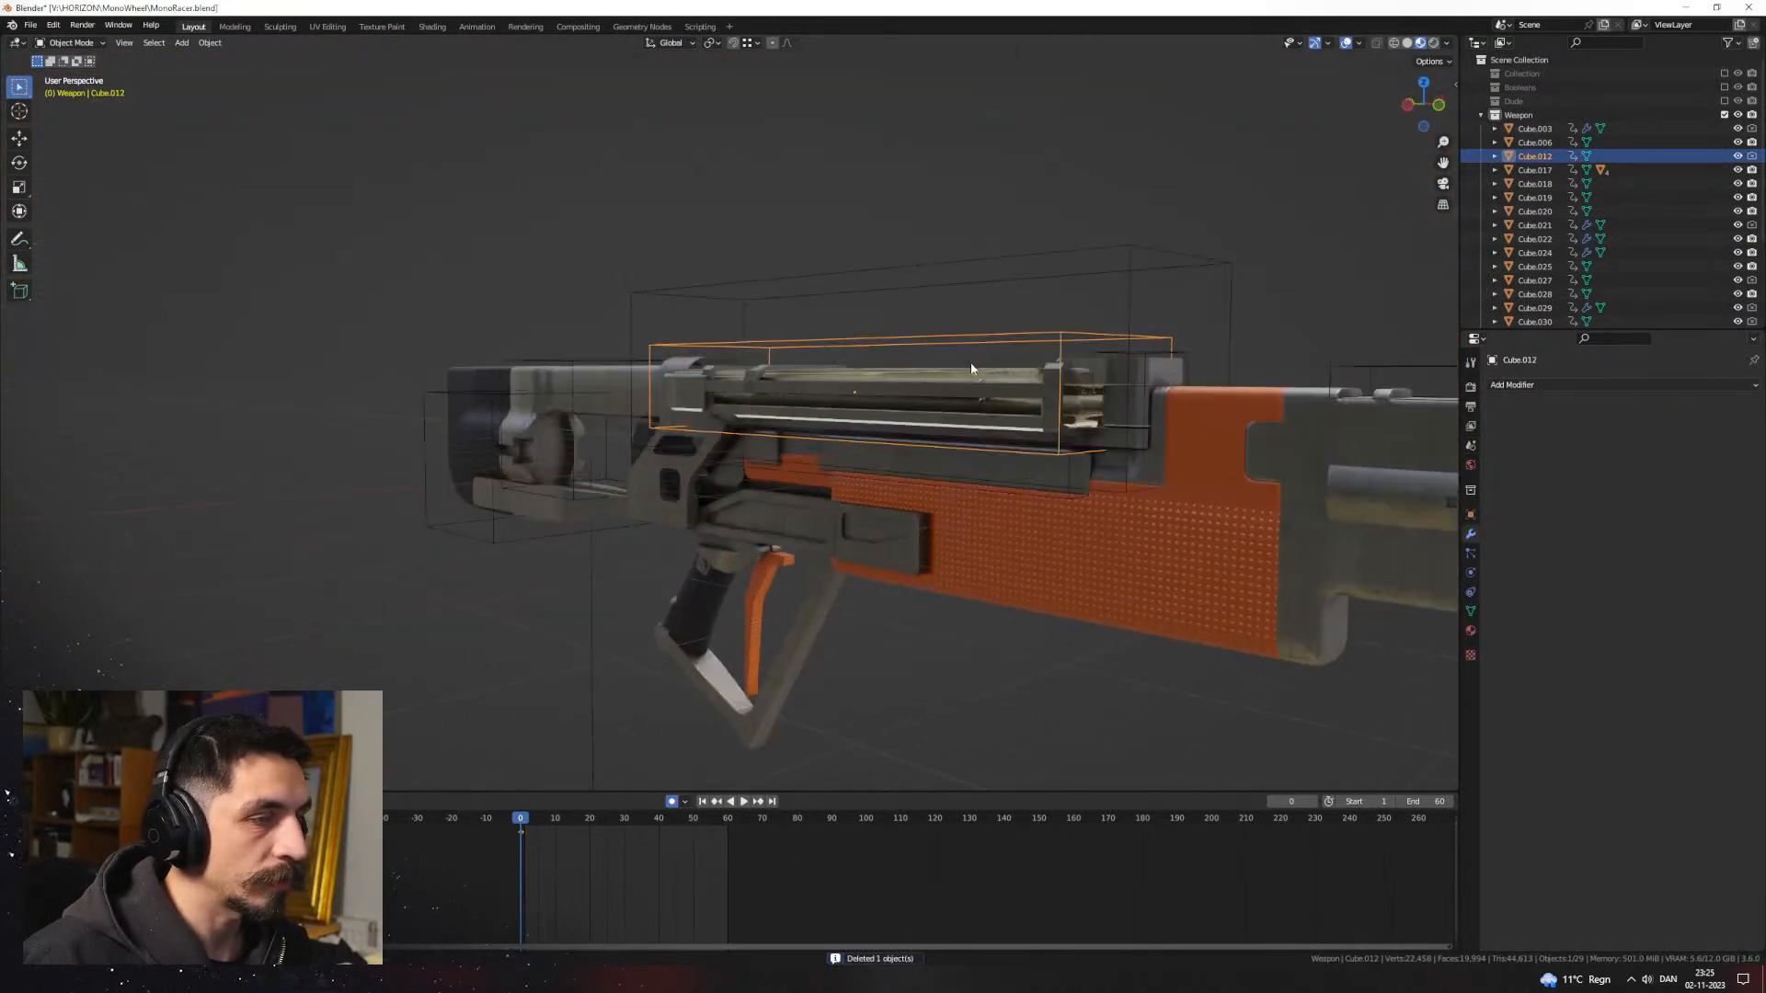
key("Delete")
middle_click_drag(1107, 370, 1067, 423)
left_click(1032, 506)
key("g")
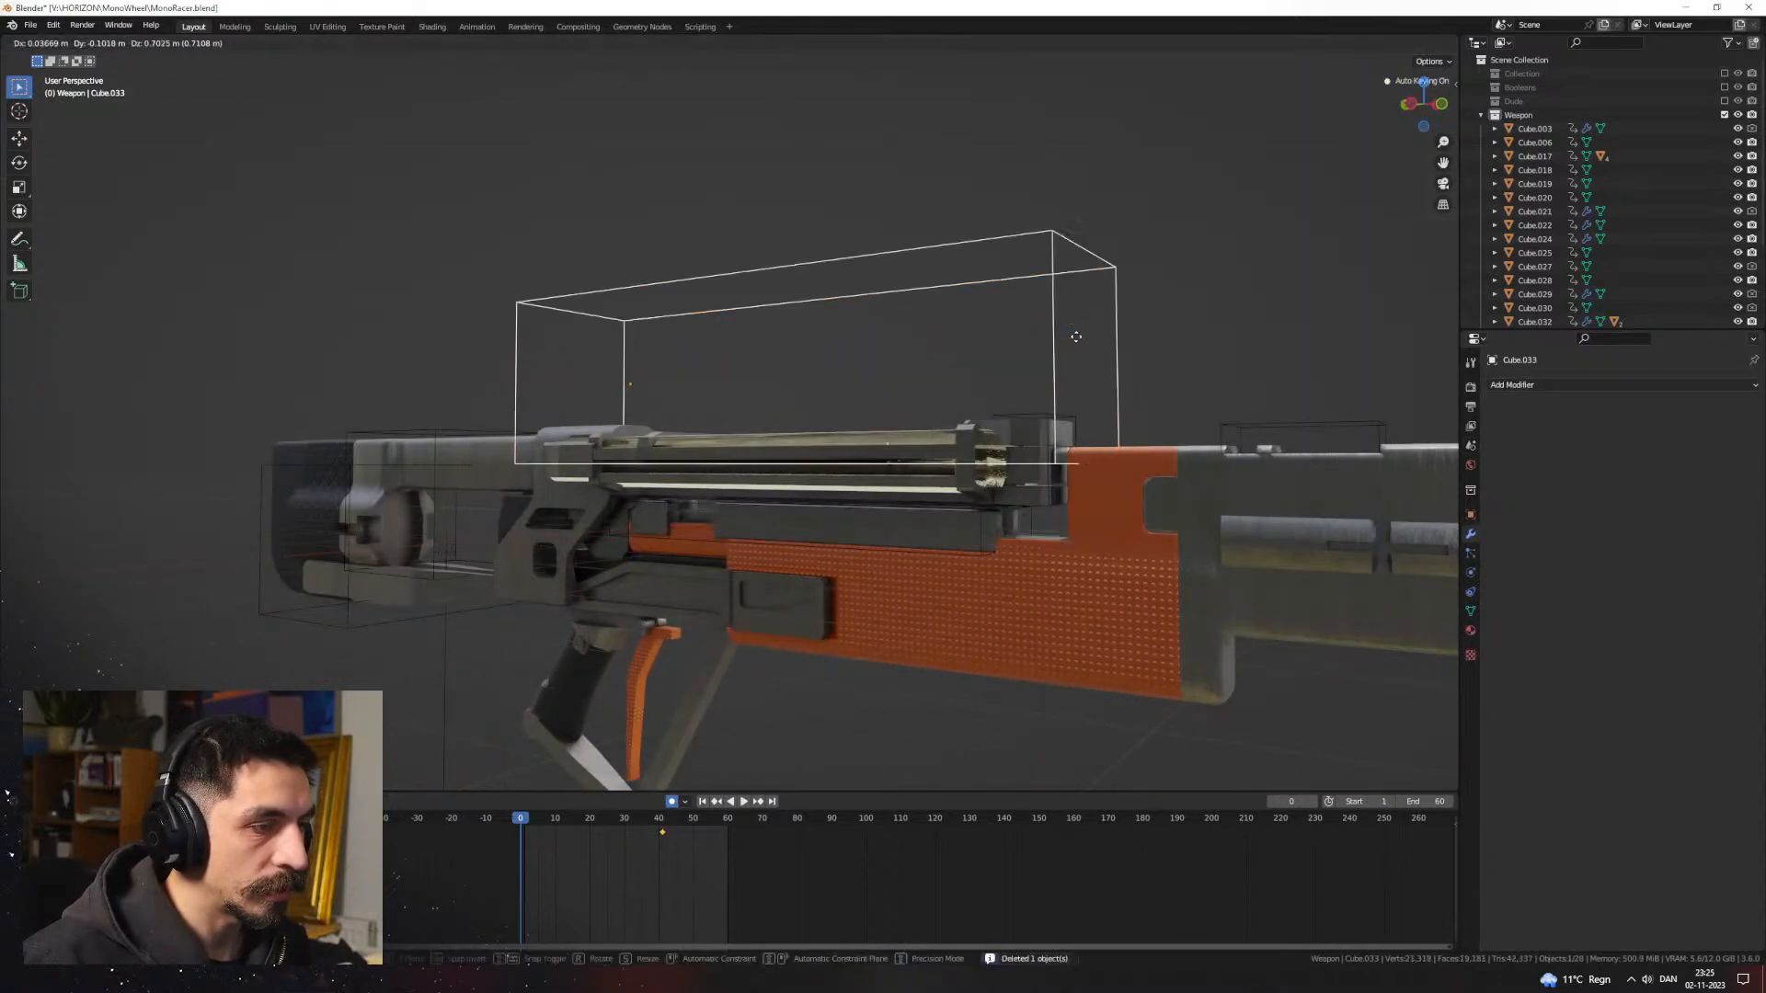
right_click(1070, 348)
Step: Apply Visual Geometry to Mesh to the dark tray beneath the barrel cluster (Cube.034)
middle_click_drag(1069, 361, 1085, 479)
middle_click_drag(1085, 478, 957, 428, "shift")
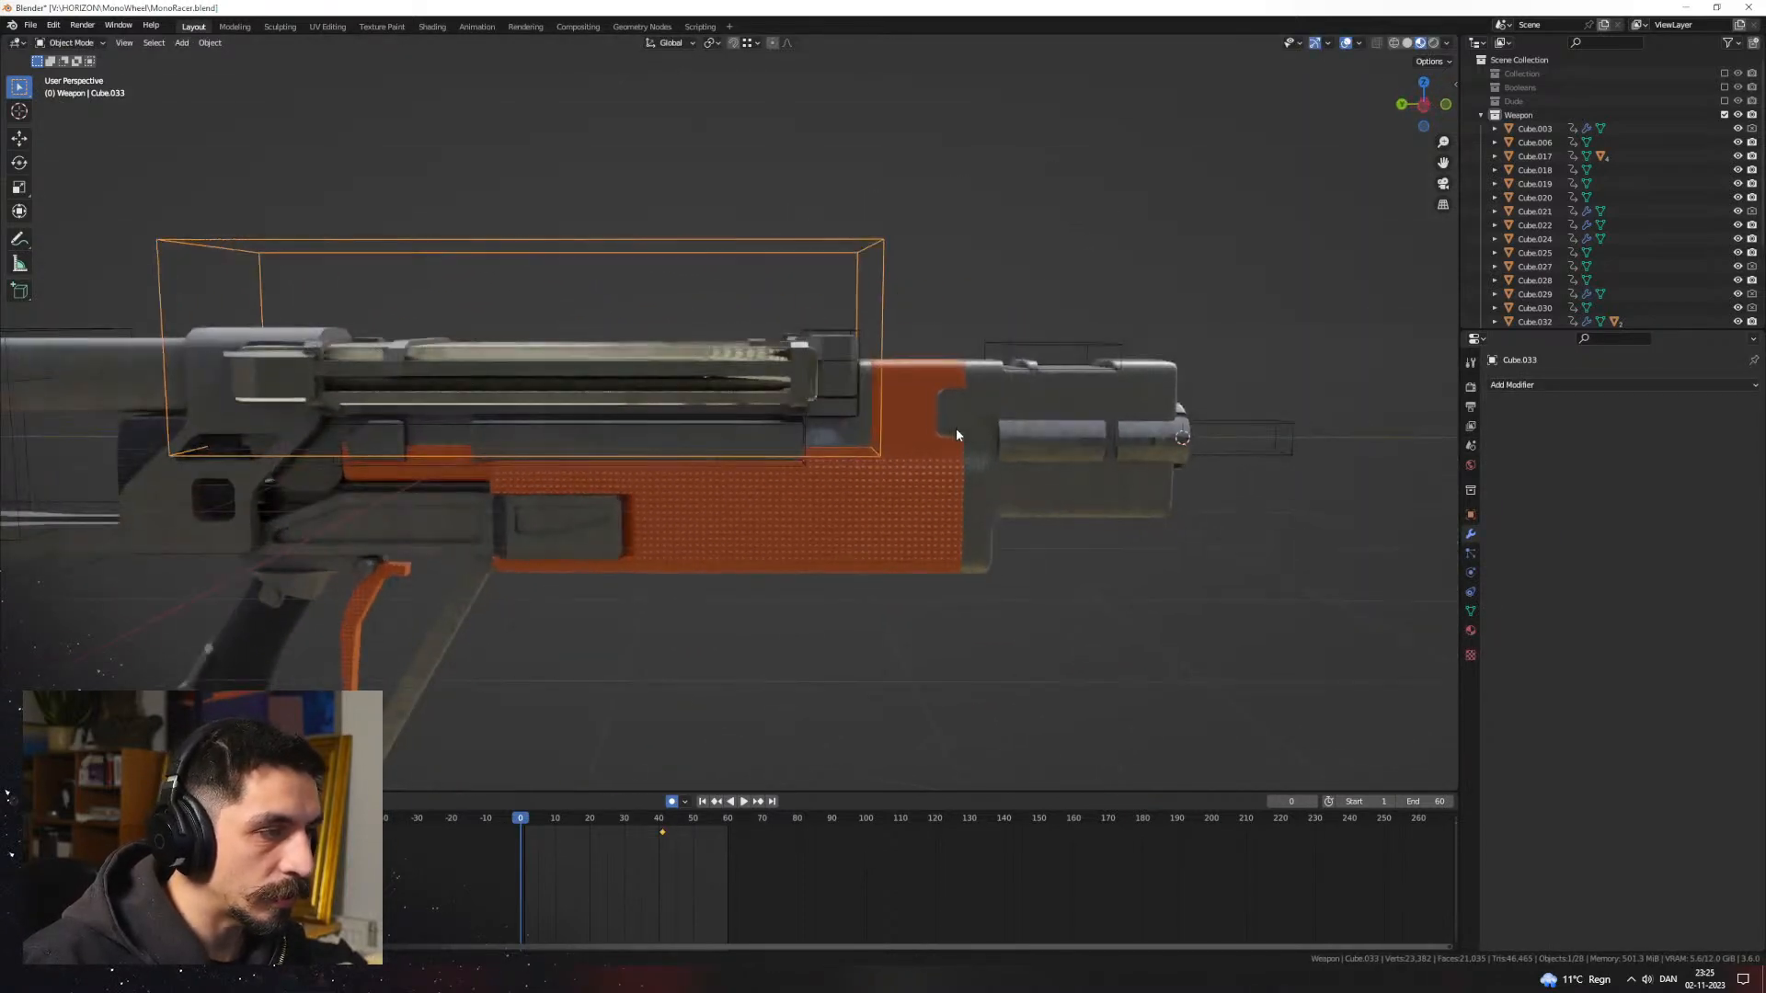
scroll(948, 430, "up", 3)
left_click(937, 433)
key("ctrl+a")
left_click(936, 433)
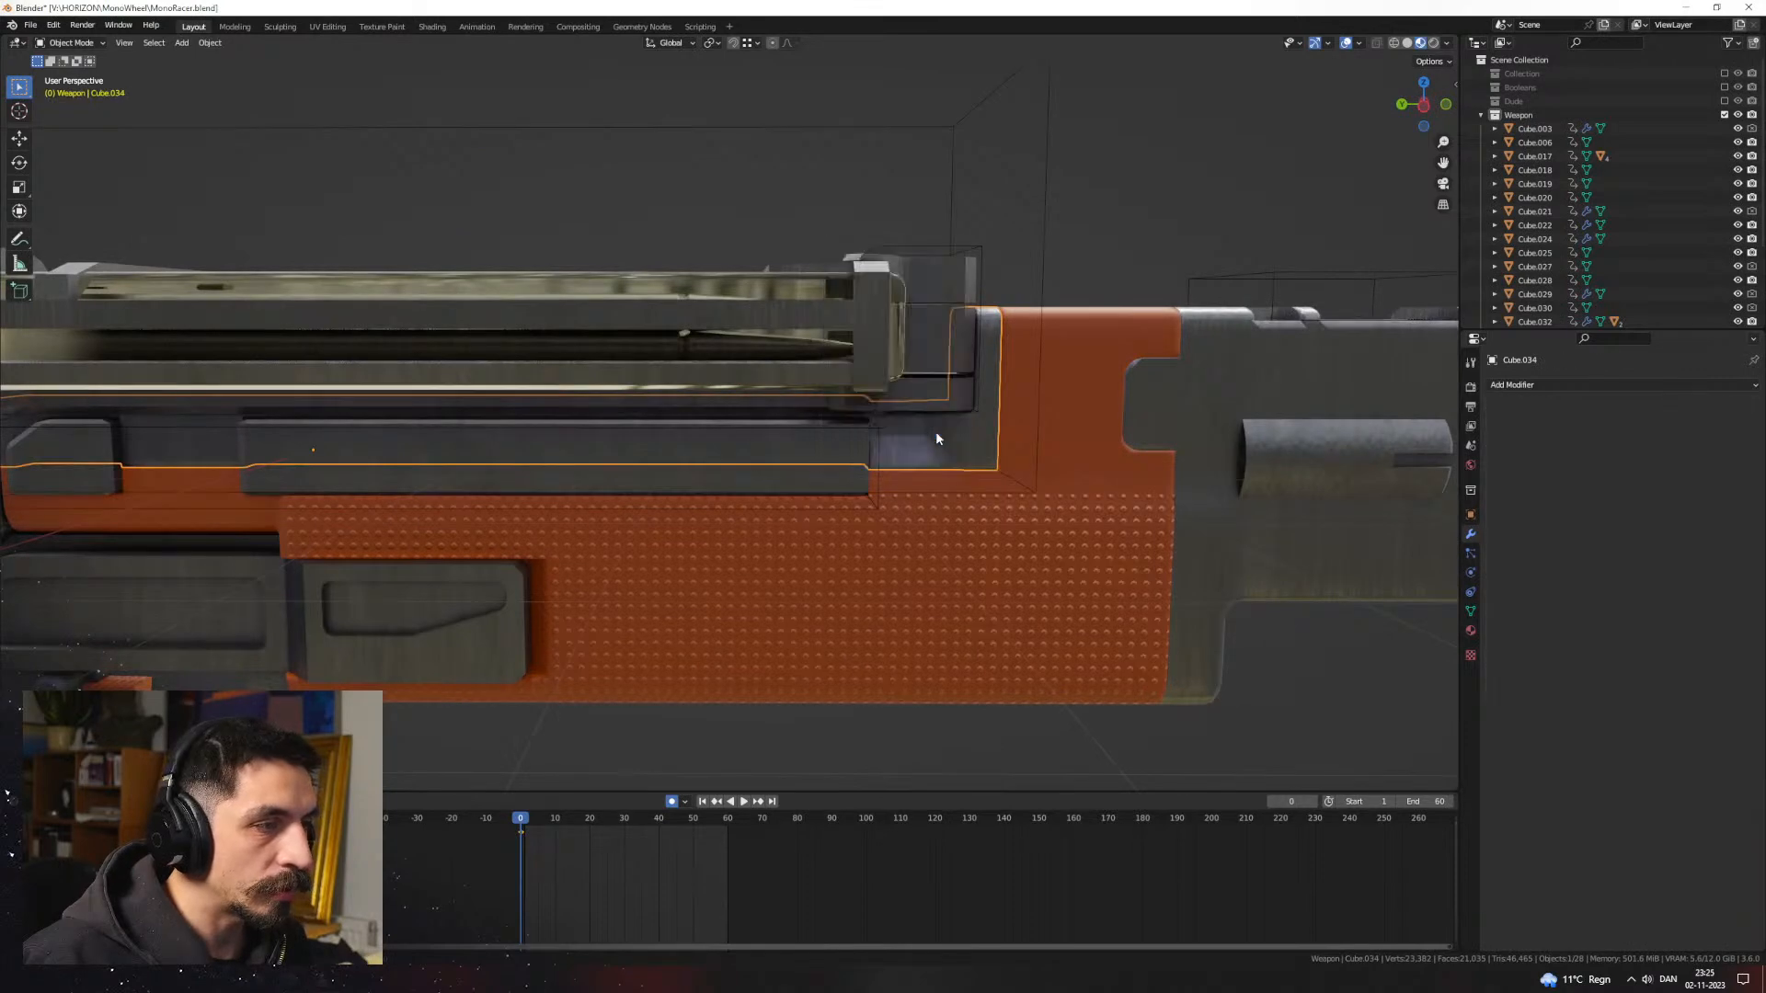
Step: Lift the barrel cluster assembly (Cube.032) about 1.1 m along Z to expose the tray beneath it
left_click(945, 398)
left_click(820, 344)
key("g")
key("z")
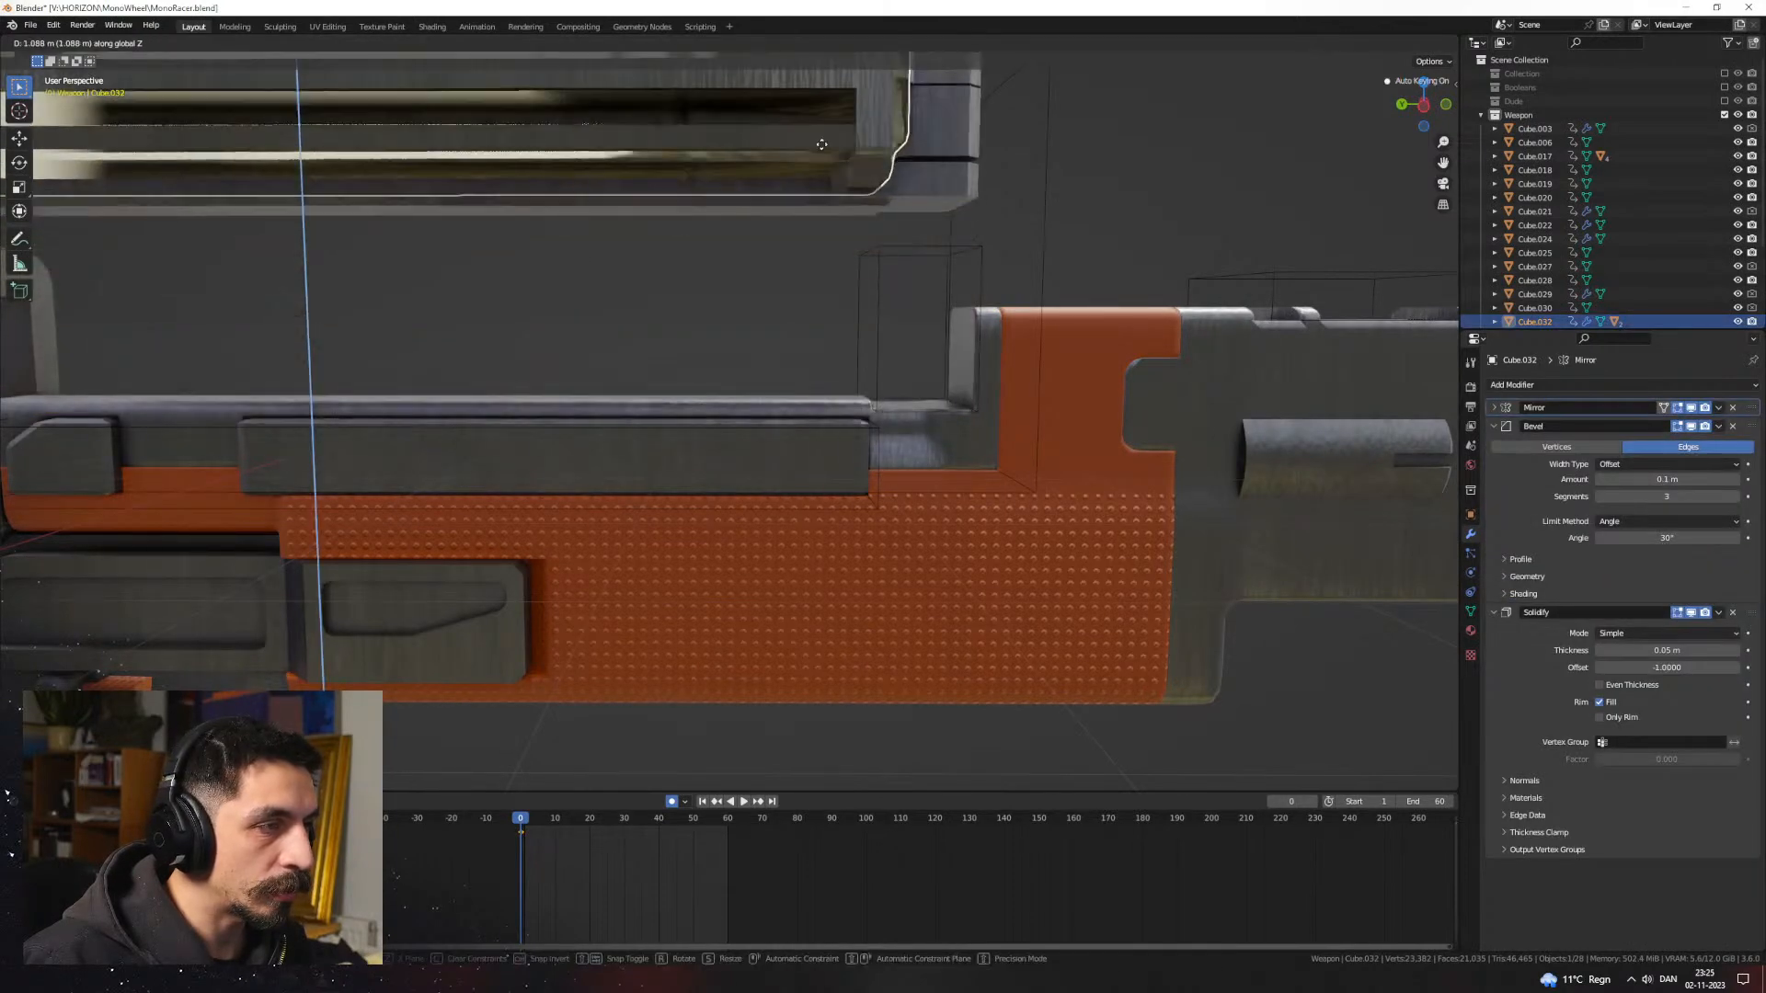
left_click(824, 152)
middle_click_drag(828, 170, 914, 331)
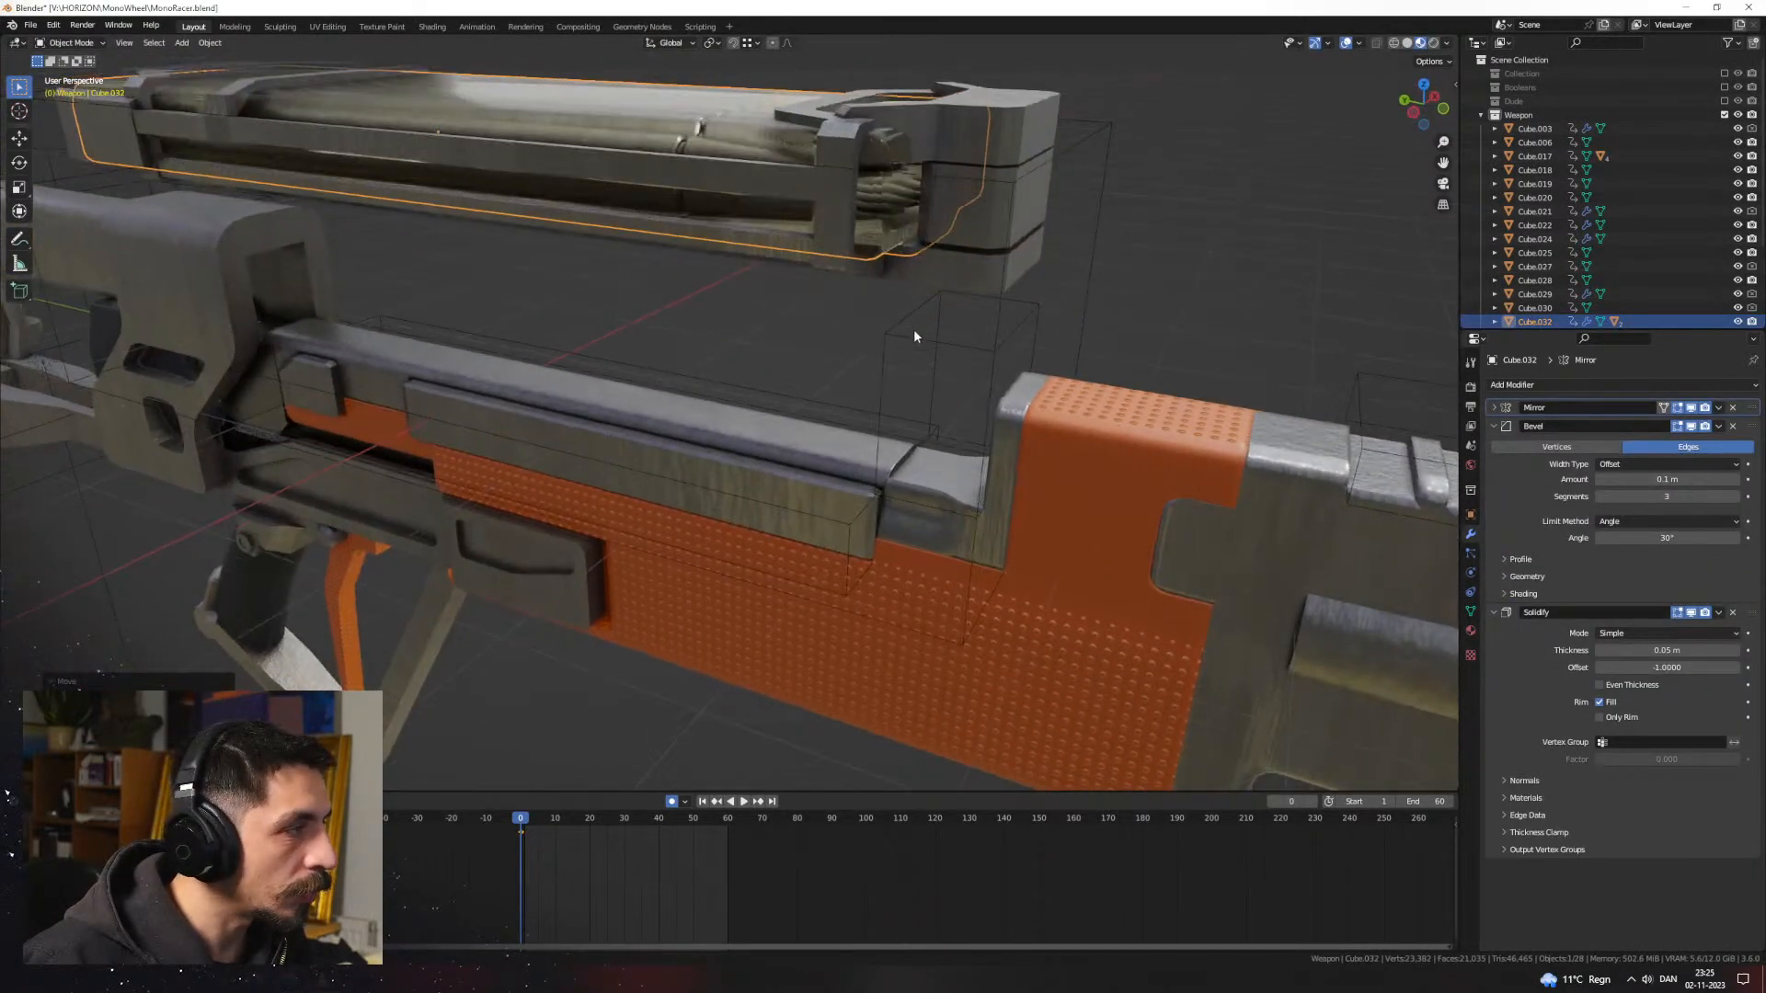
Step: Undo the barrel cluster move, the tray's conversion and the deletion of the Cube.012 cutter box
key("ctrl+z")
key("ctrl+z")
key("ctrl+z")
key("ctrl+z")
key("ctrl+z")
key("ctrl+z")
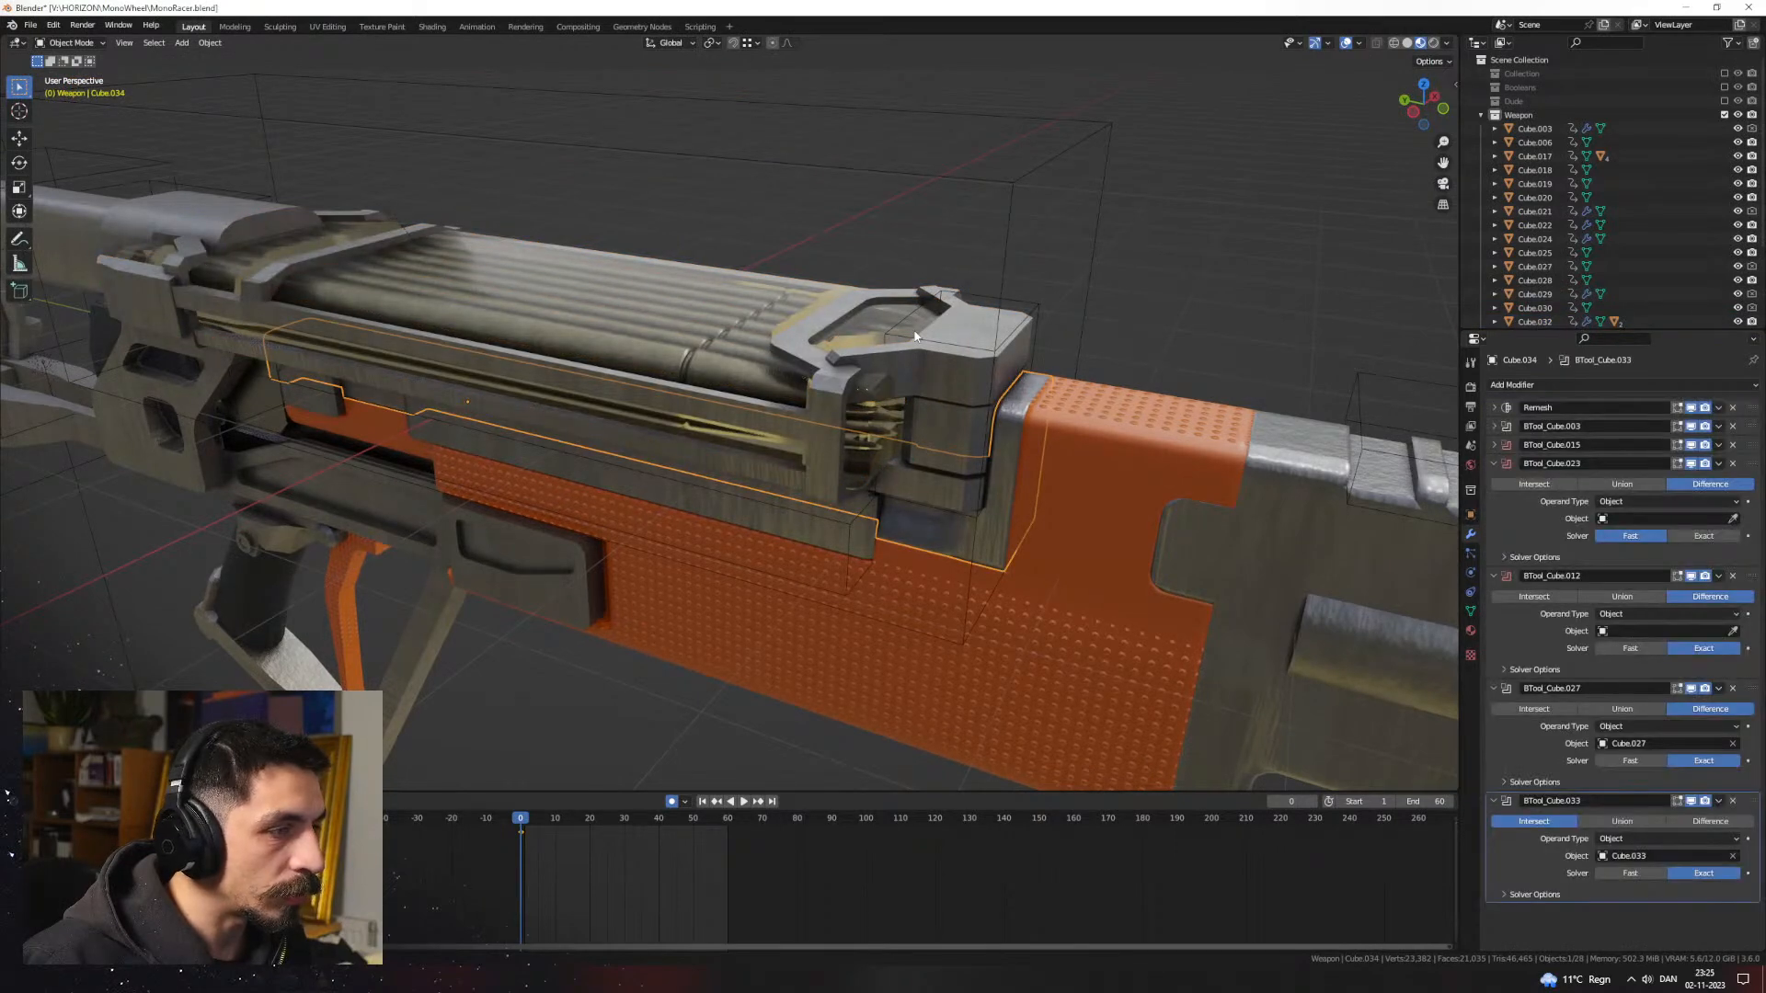
key("ctrl+z")
key("ctrl+z")
key("ctrl+z")
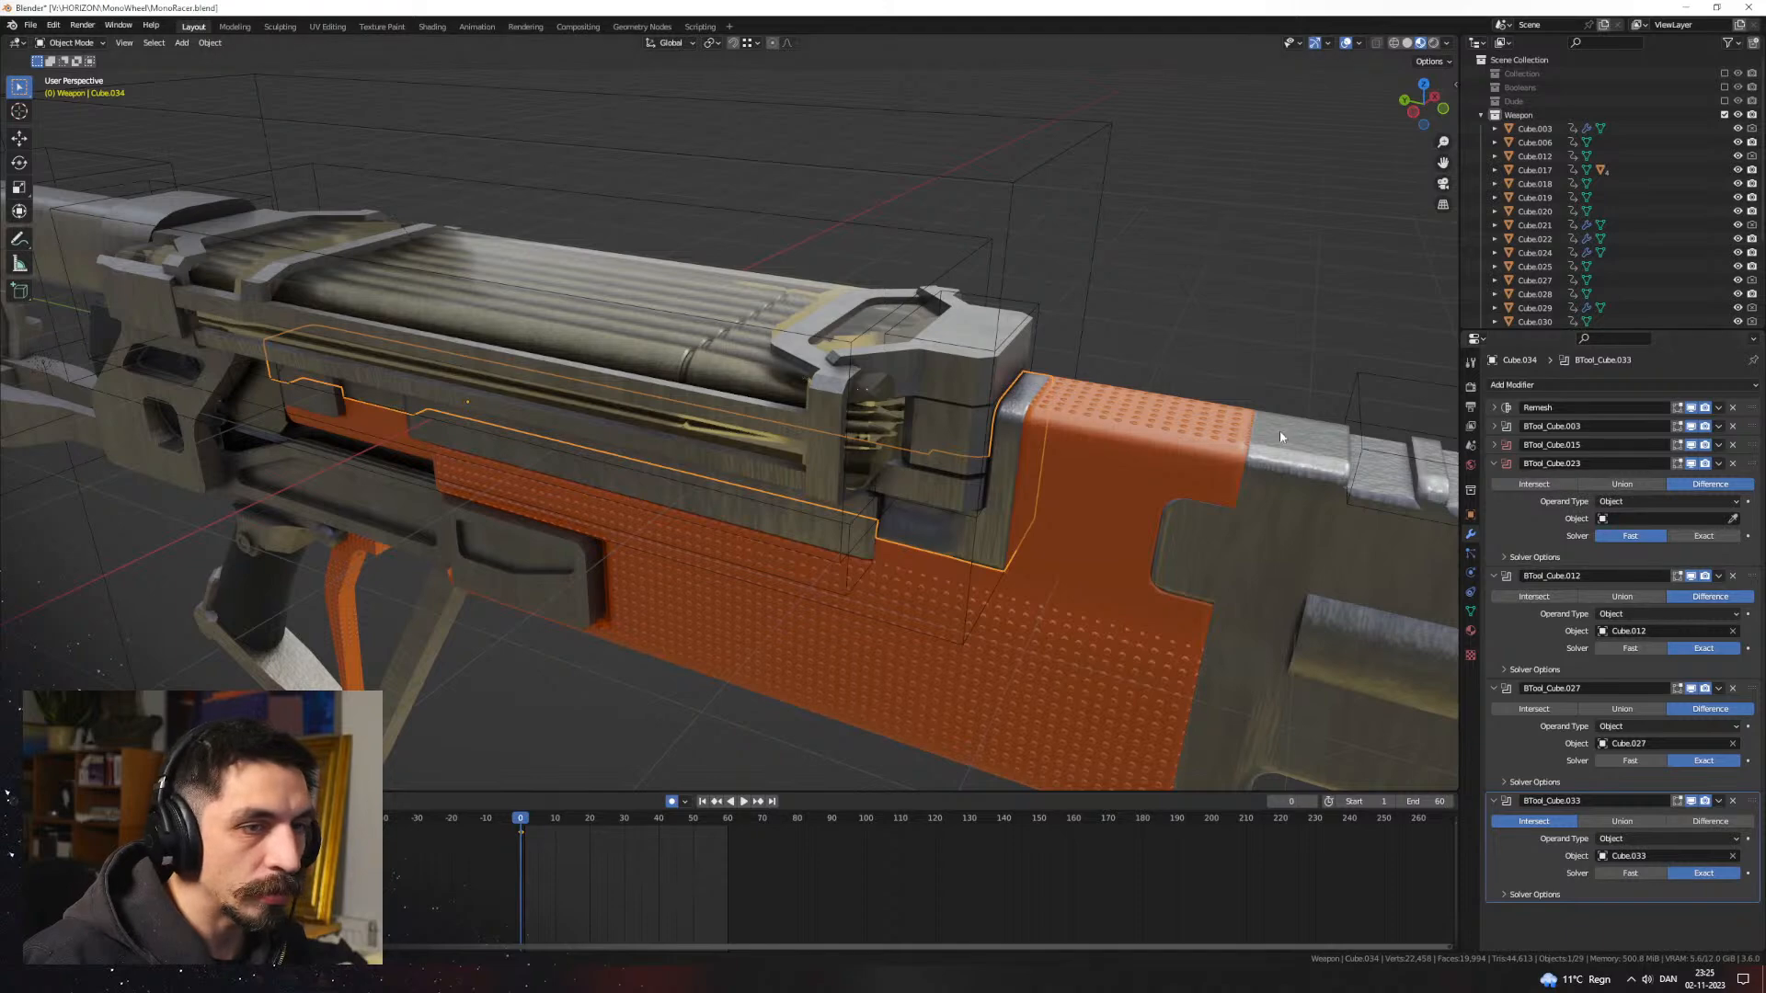
Step: Apply Visual Geometry to Mesh to the tray (Cube.034) with the Cube.012 cutter in place
key("ctrl+a")
left_click(1072, 415)
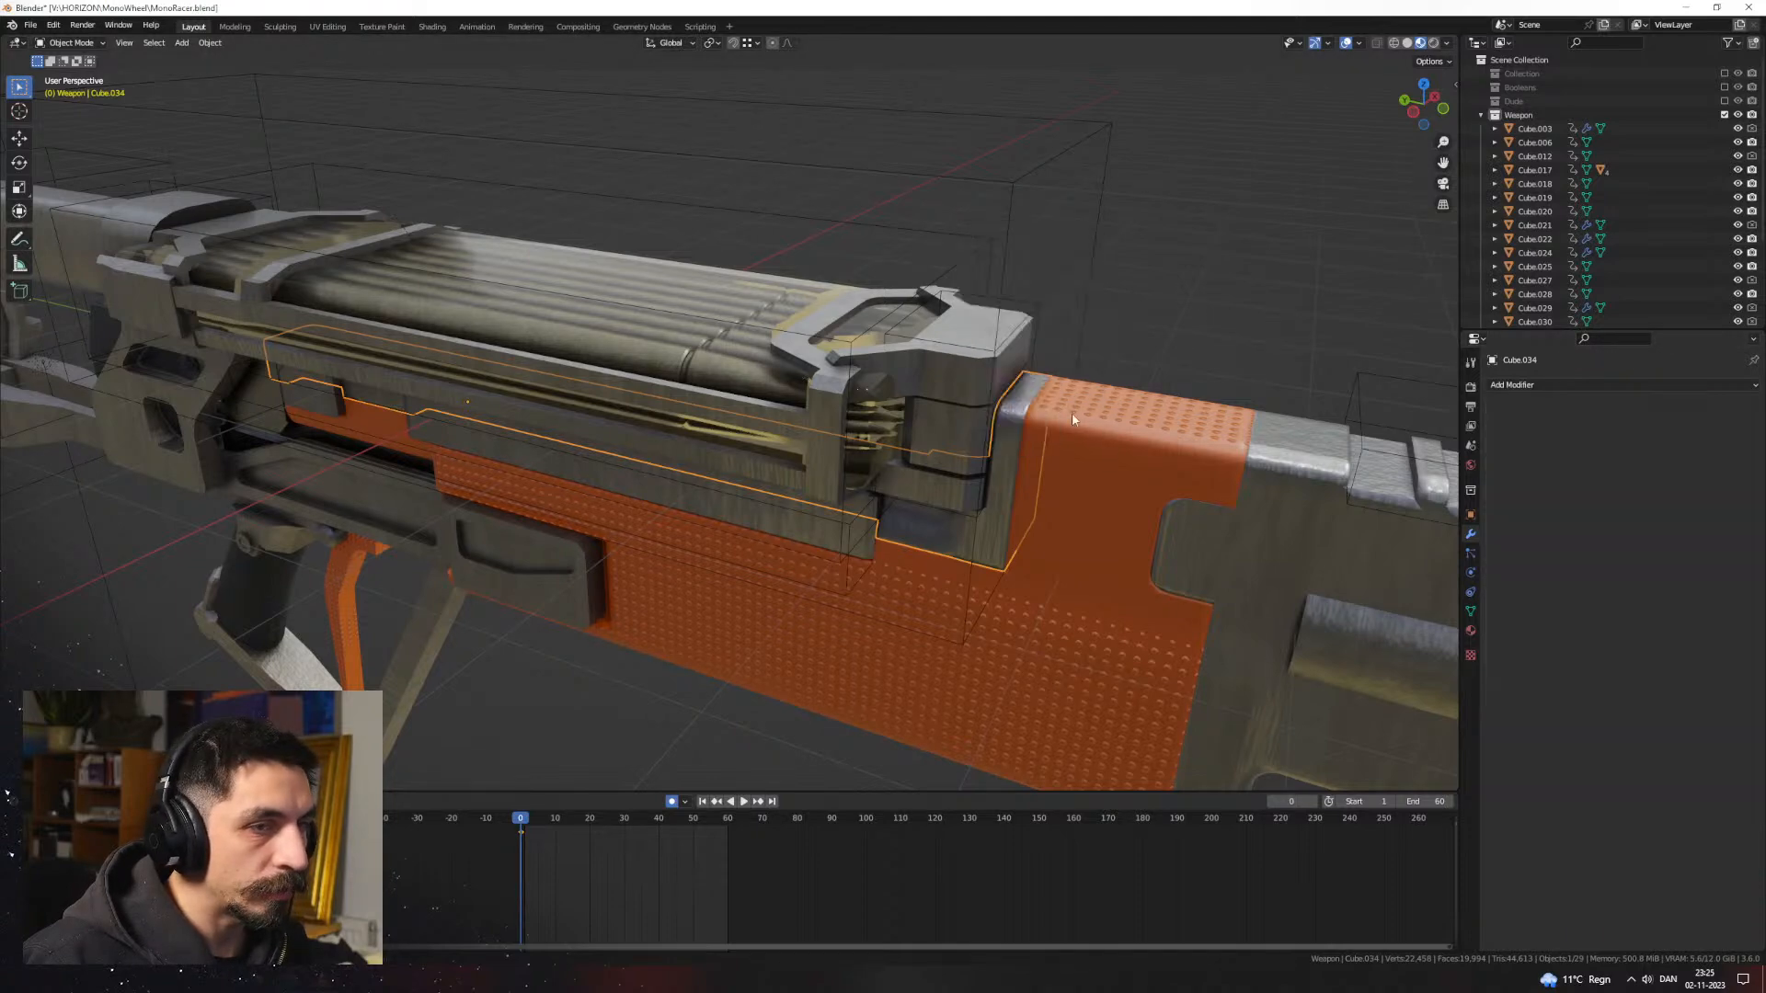
left_click(941, 482)
key("g")
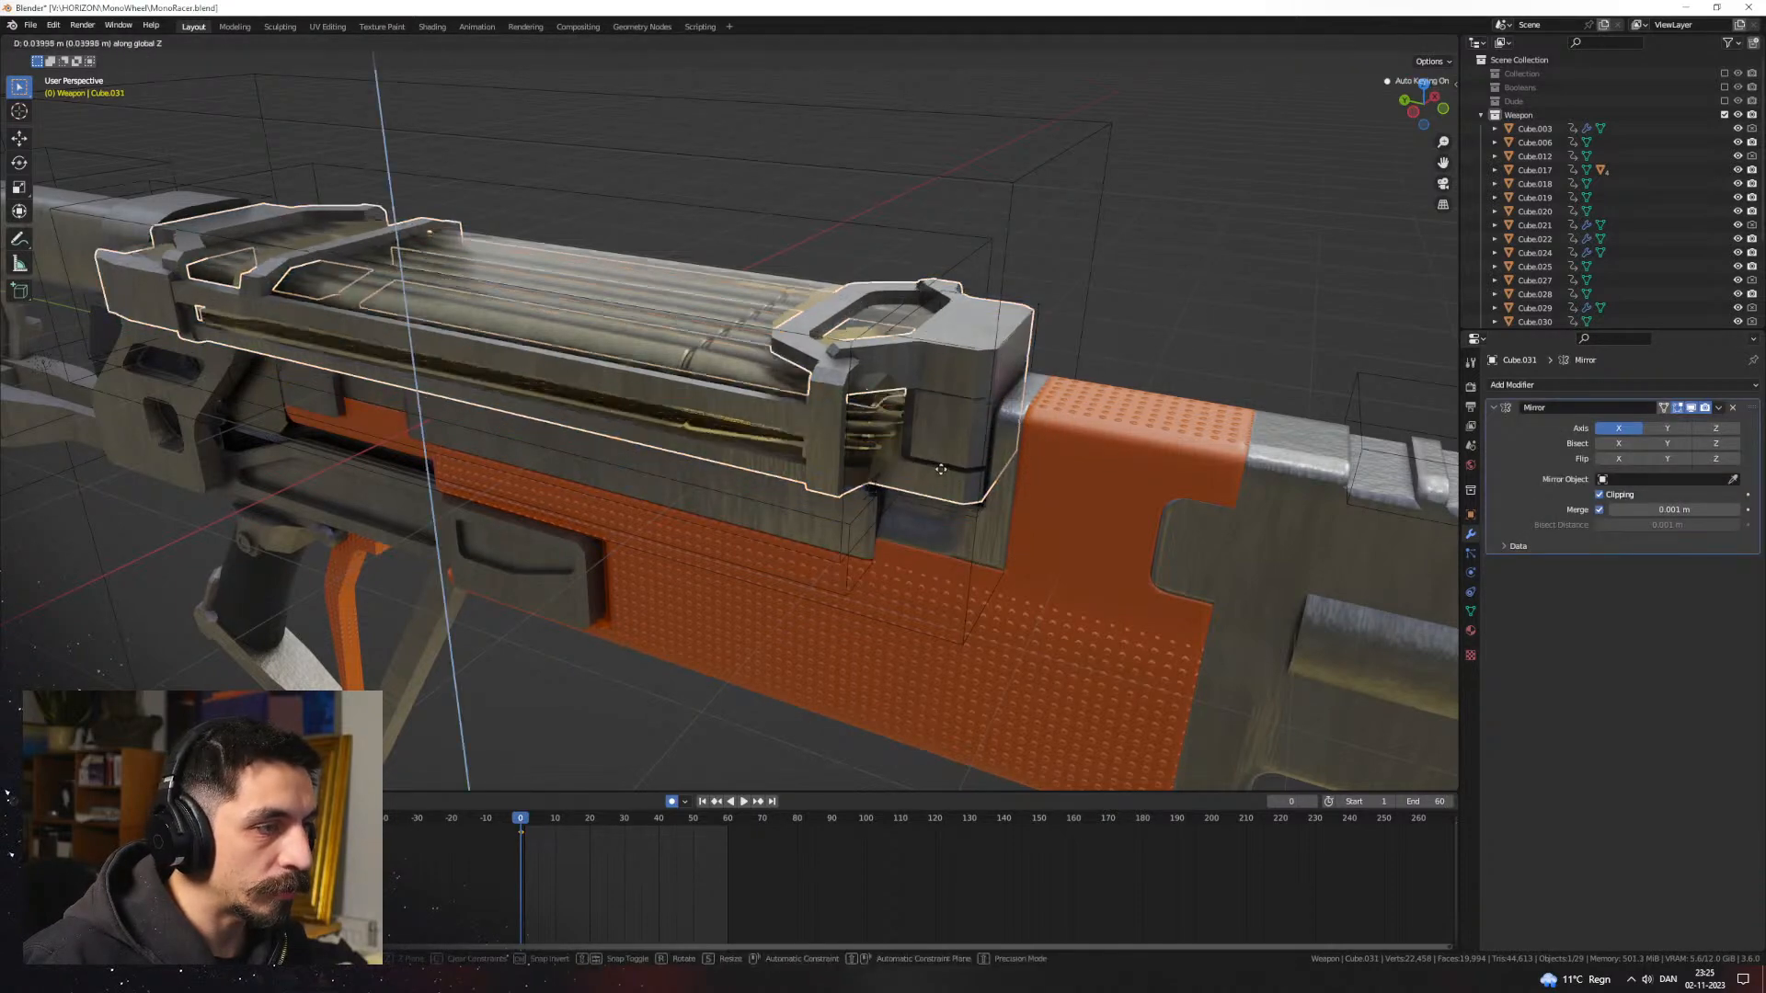
key("z")
left_click(725, 134)
middle_click_drag(736, 355, 1001, 405)
Step: Delete the two wireframe cutter boxes enclosing the barrel cluster, Cube.033 and Cube.012
left_click(1074, 250)
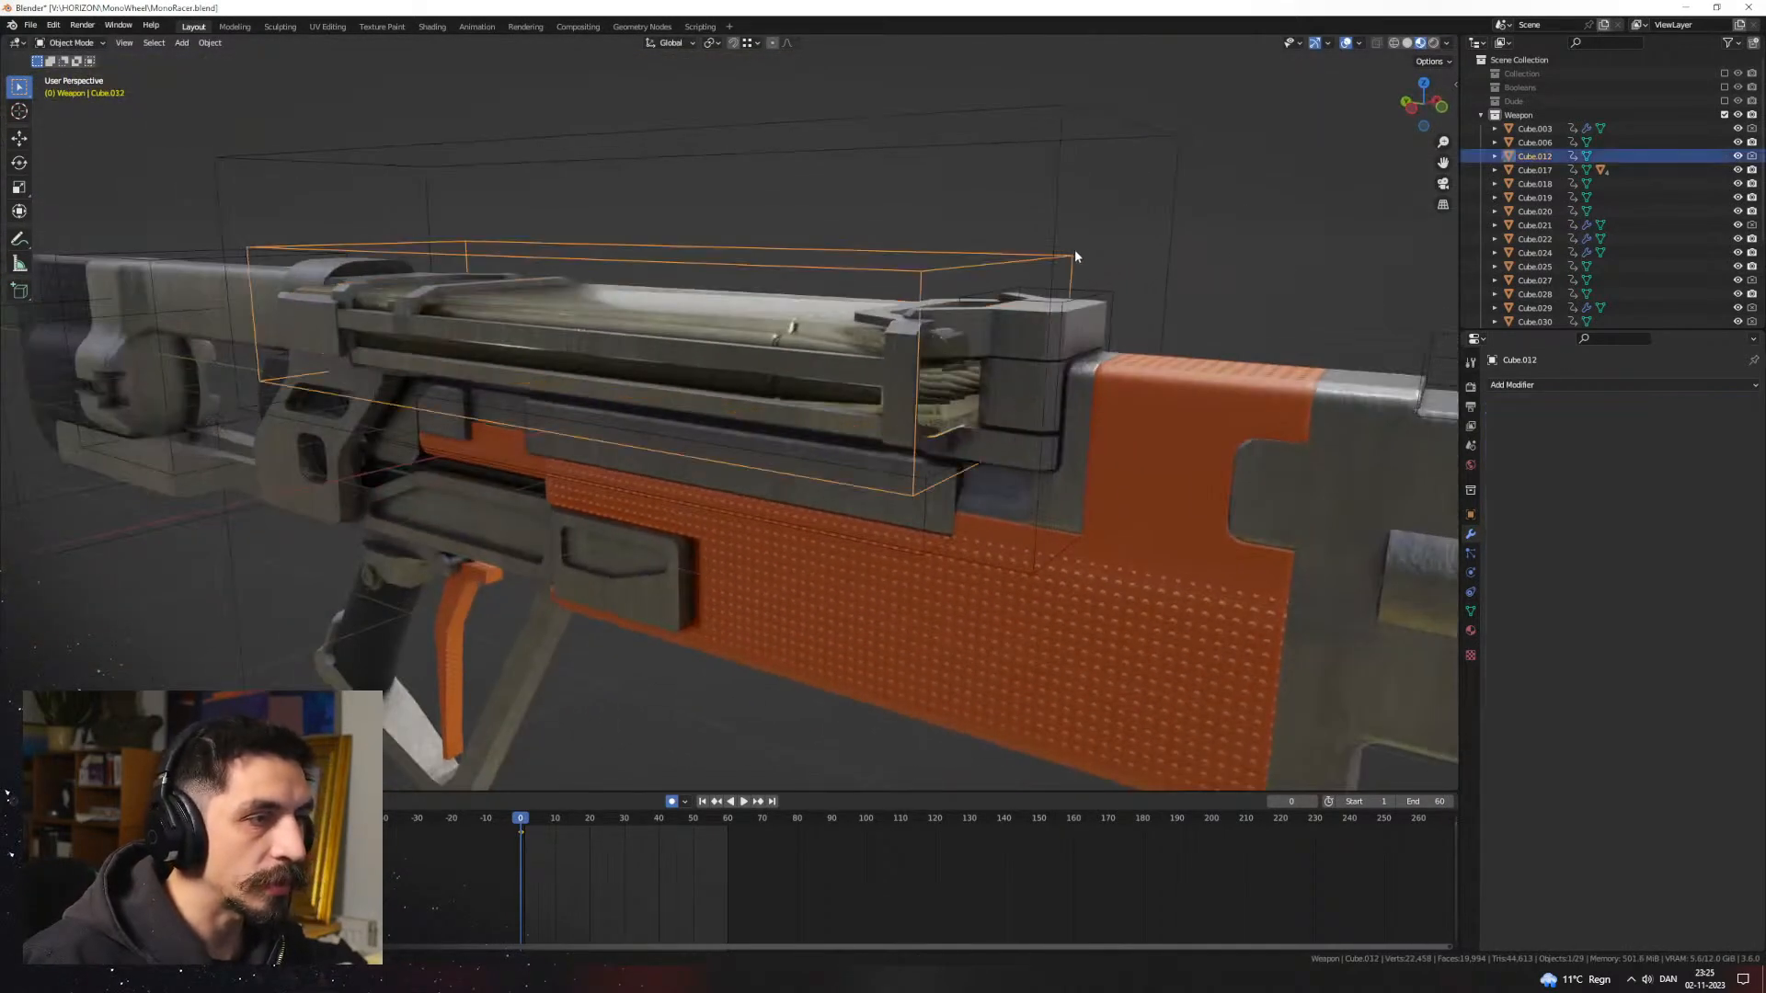
left_click(1057, 234)
key("Delete")
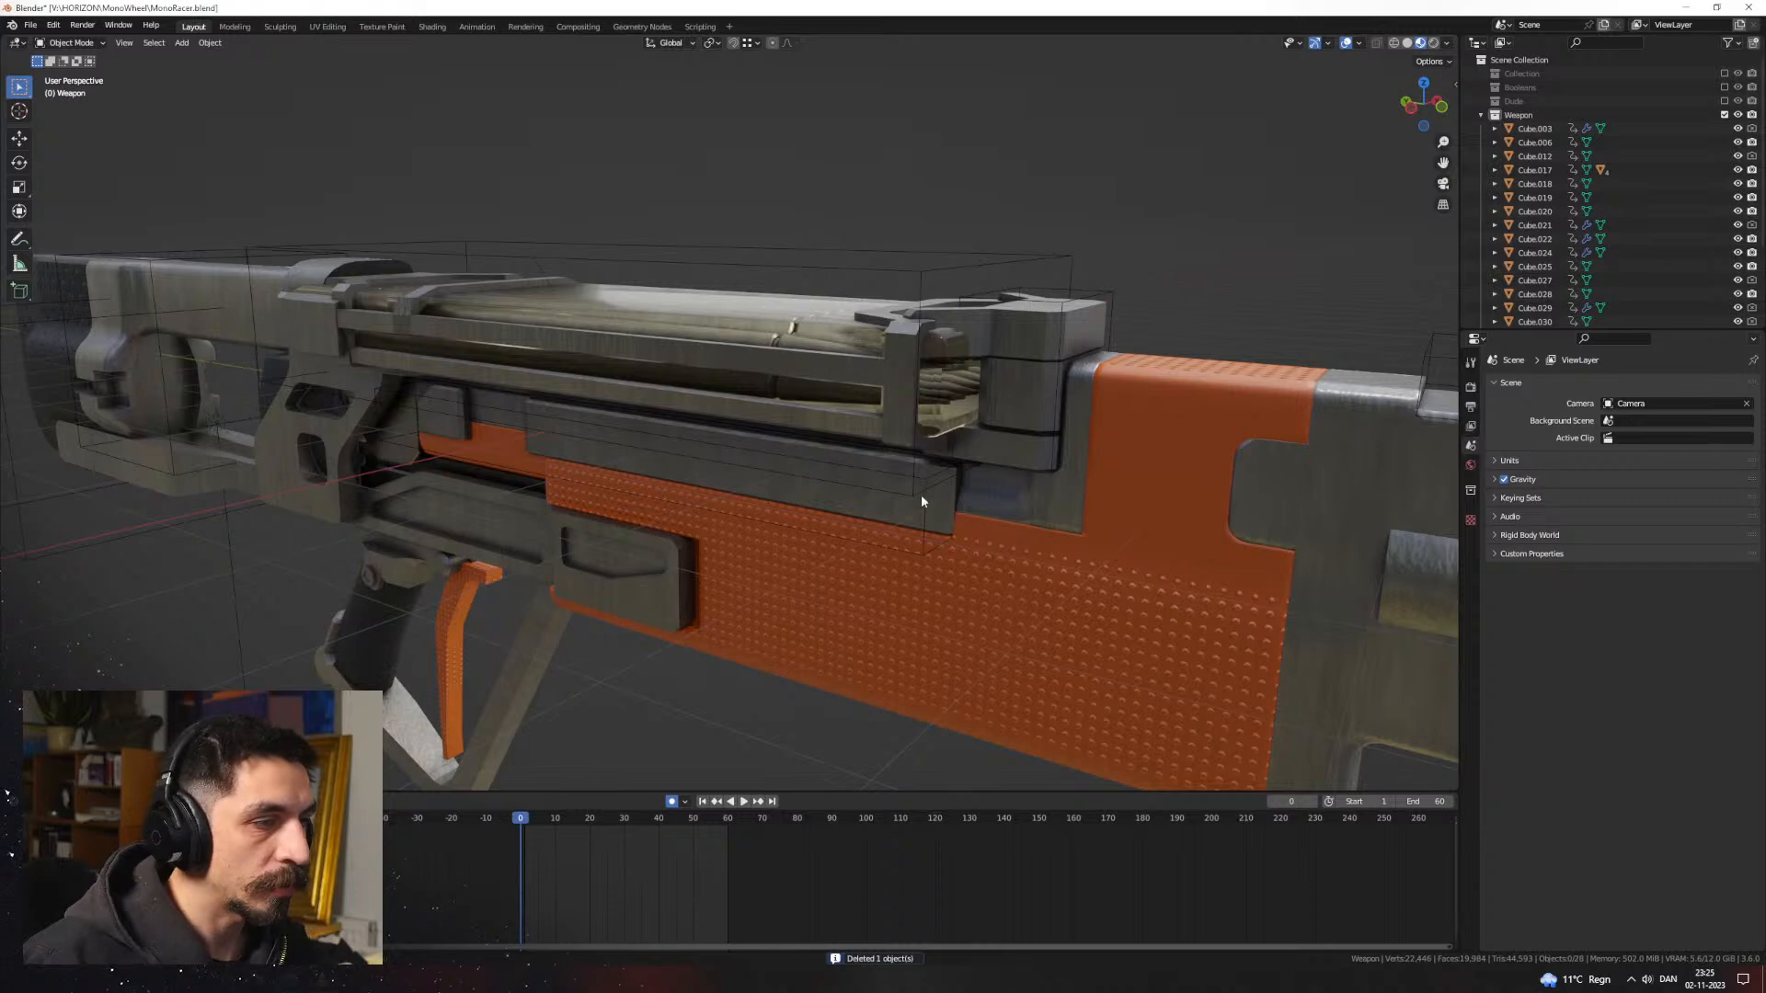
left_click(915, 455)
key("Delete")
middle_click_drag(914, 456, 805, 538)
Step: Delete the two wireframe cutter boxes around the stock, including Cube.030 over its opening
left_click(527, 554)
scroll(832, 506, "up", 2)
key("g")
right_click(842, 506)
key("Delete")
left_click(780, 447)
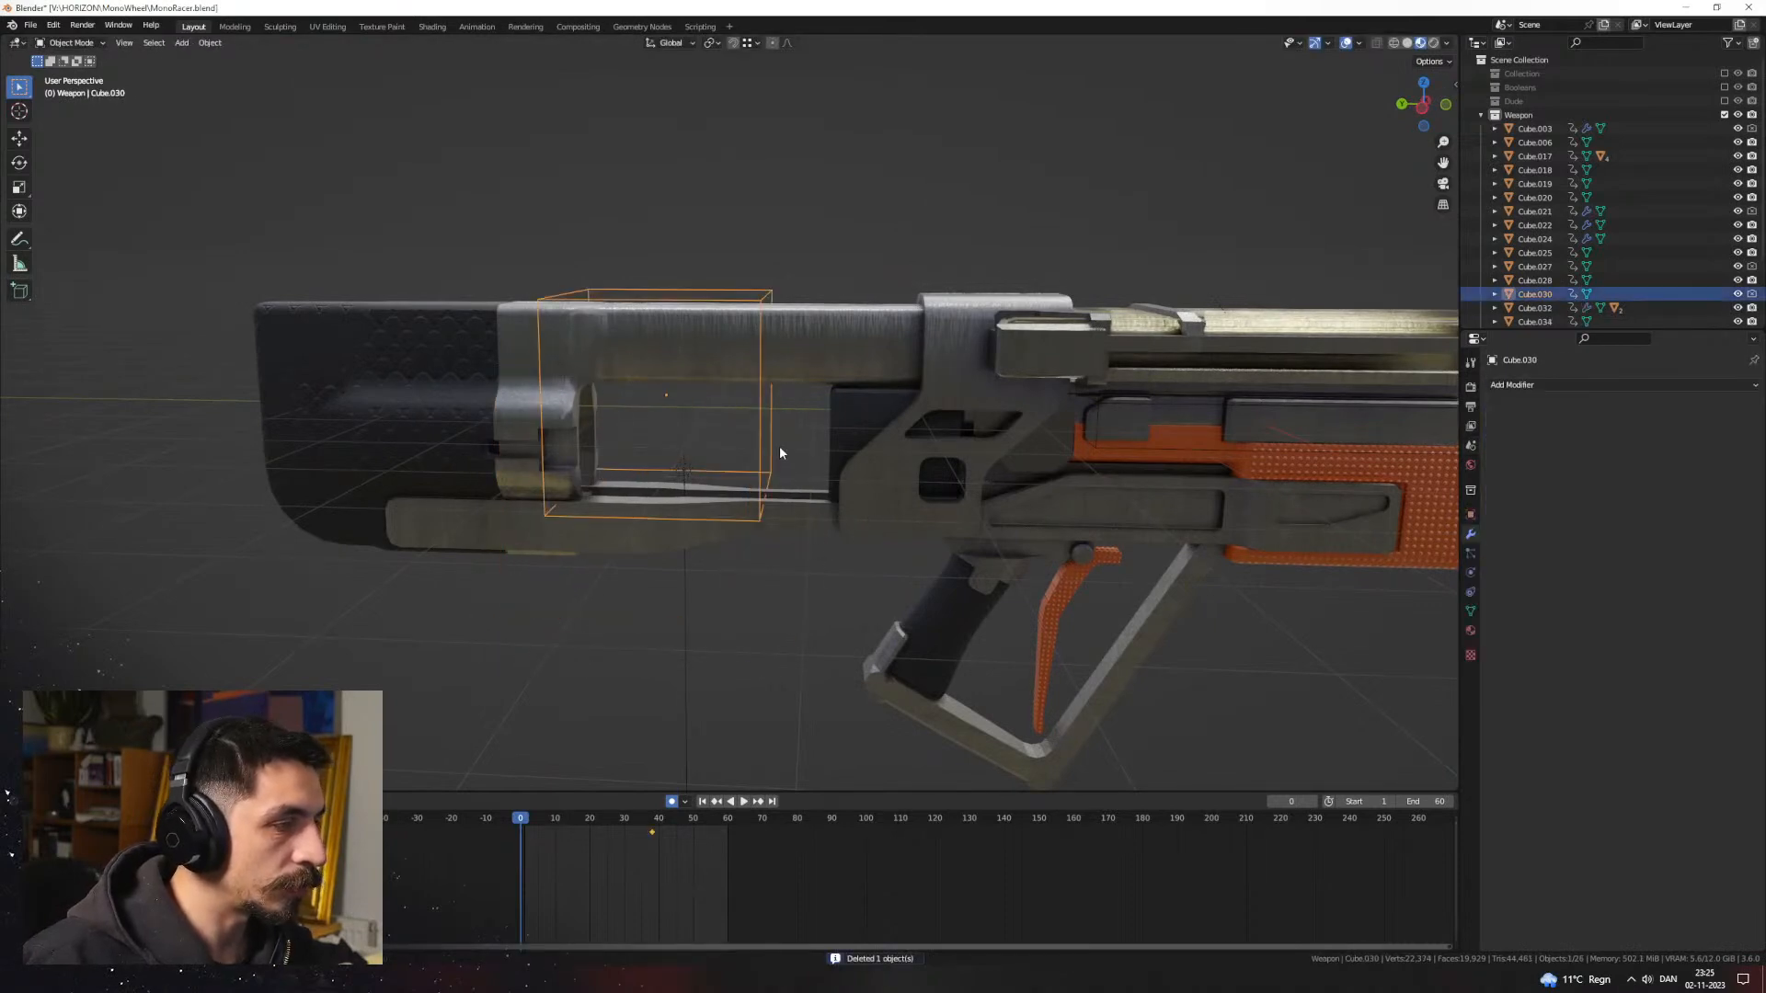
key("Delete")
Step: Delete the wireframe cutter extending in front of the muzzle
middle_click_drag(776, 445, 954, 503)
middle_click_drag(476, 546, 797, 481)
scroll(828, 450, "up", 3)
left_click(874, 413)
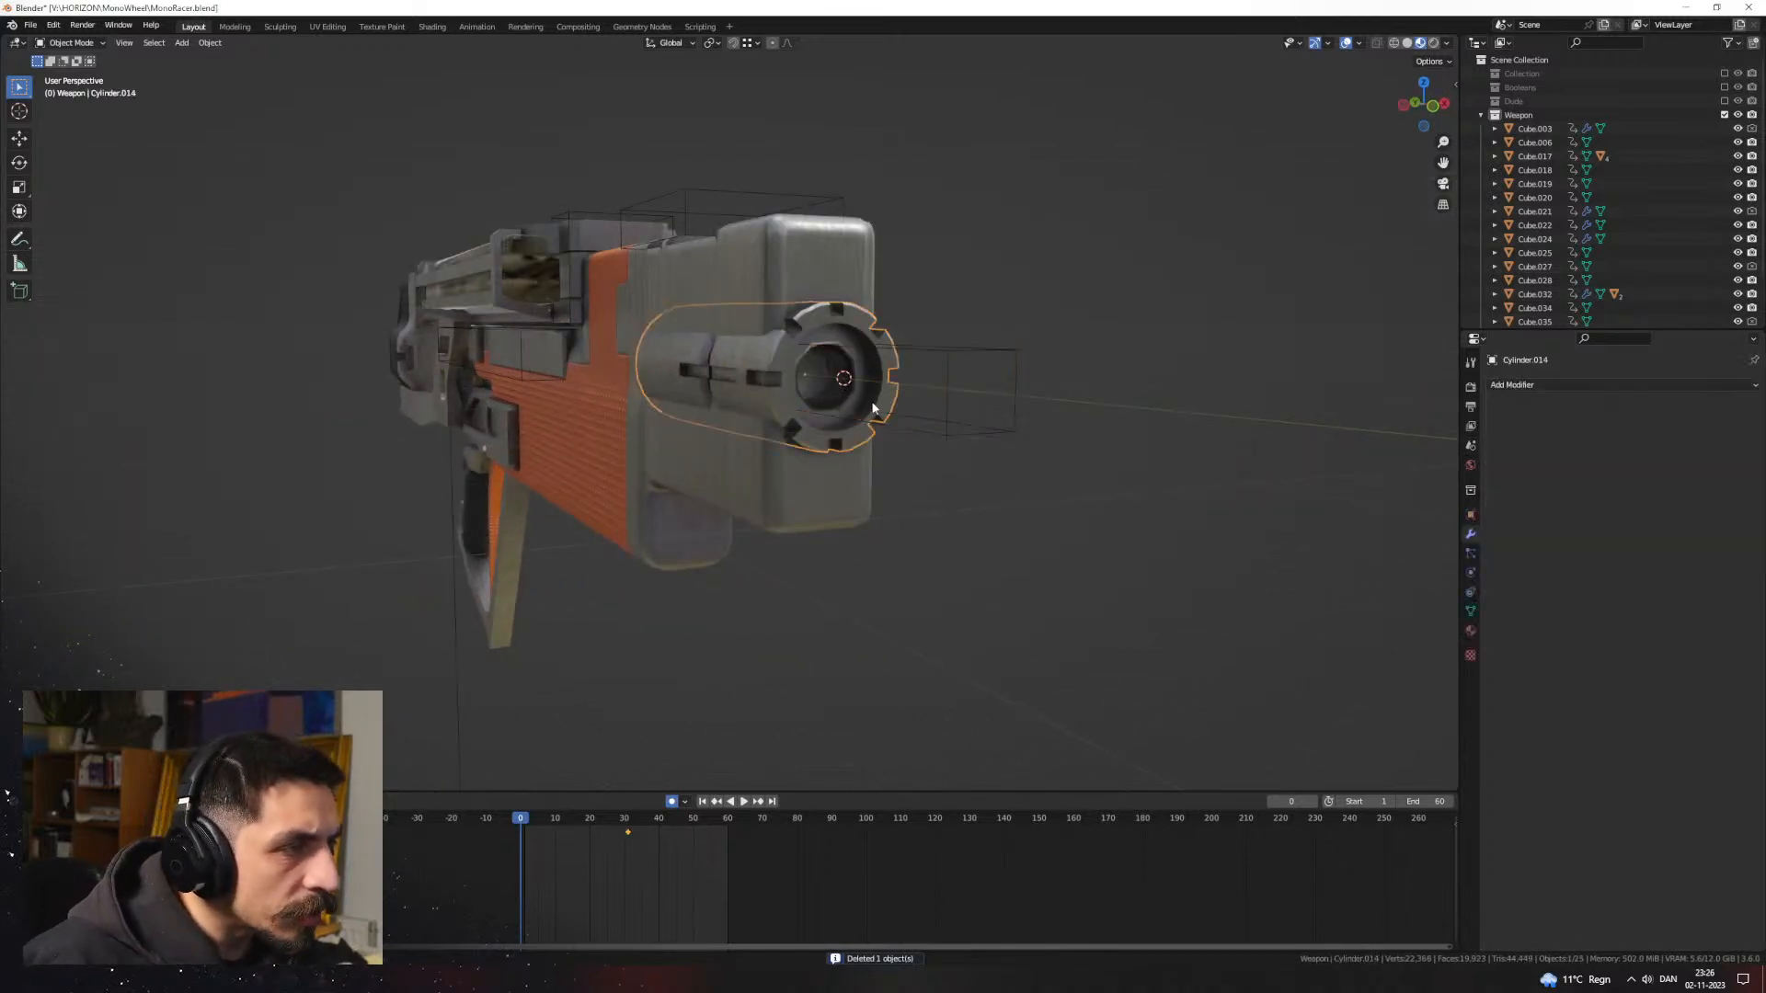
key("Delete")
Step: Delete the wireframe cutter box above the front housing's top recess
middle_click_drag(773, 272, 792, 314)
left_click(910, 383)
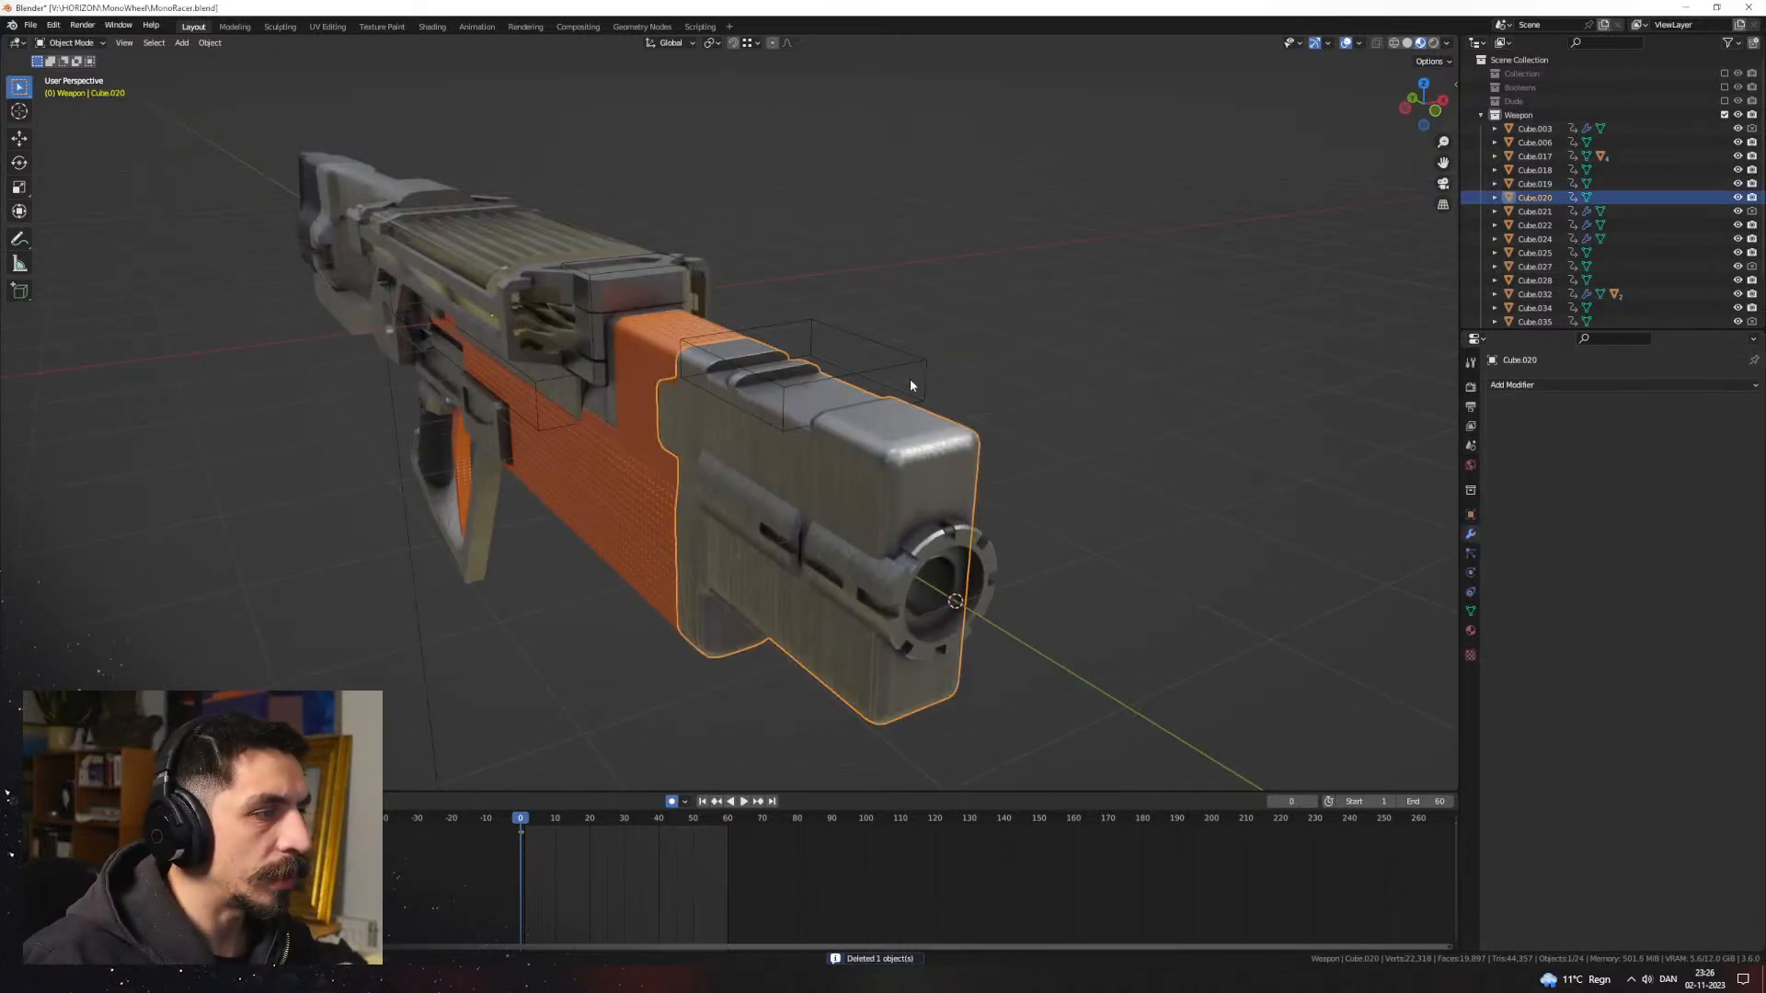
left_click(911, 375)
key("Delete")
mouse_move(1025, 430)
middle_mouse_down()
mouse_move(1045, 450)
mouse_move(1016, 455)
middle_mouse_up()
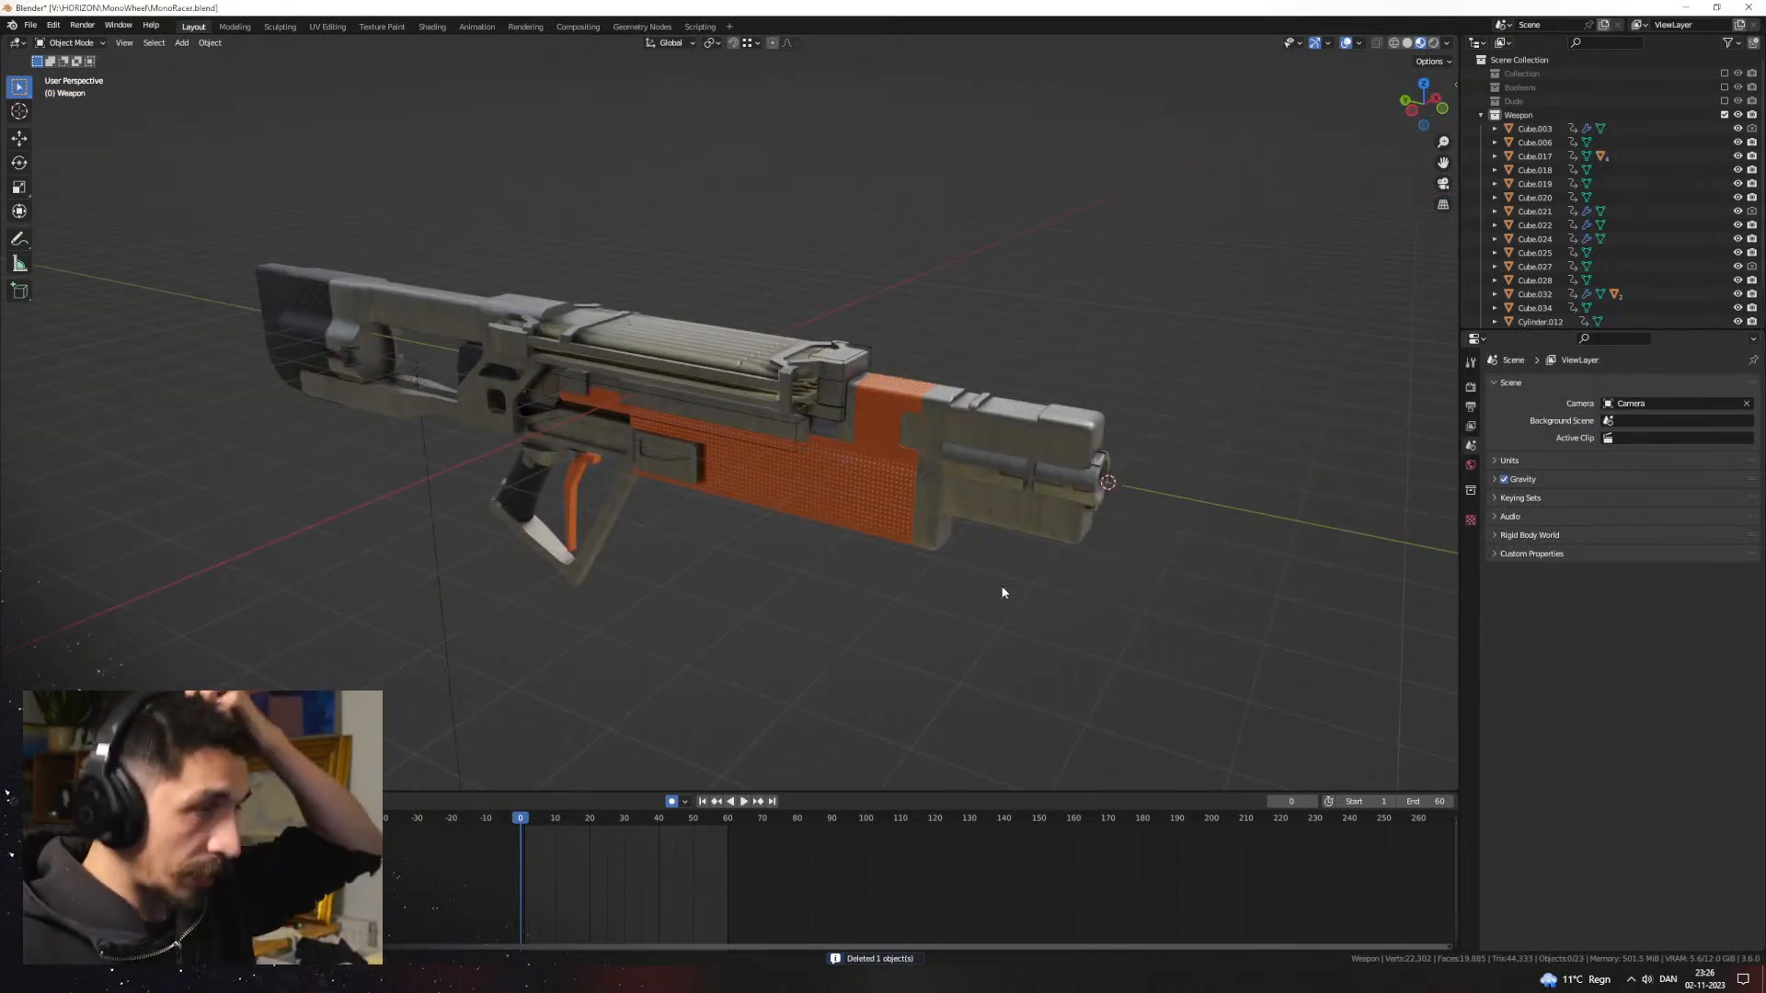
Step: Duplicate the recessed flat top face of the front housing (Cube.020) and separate it into its own object
middle_click_drag(975, 503, 710, 502)
scroll(710, 502, "up", 4)
left_click(710, 502)
key("Tab")
scroll(766, 451, "up", 3)
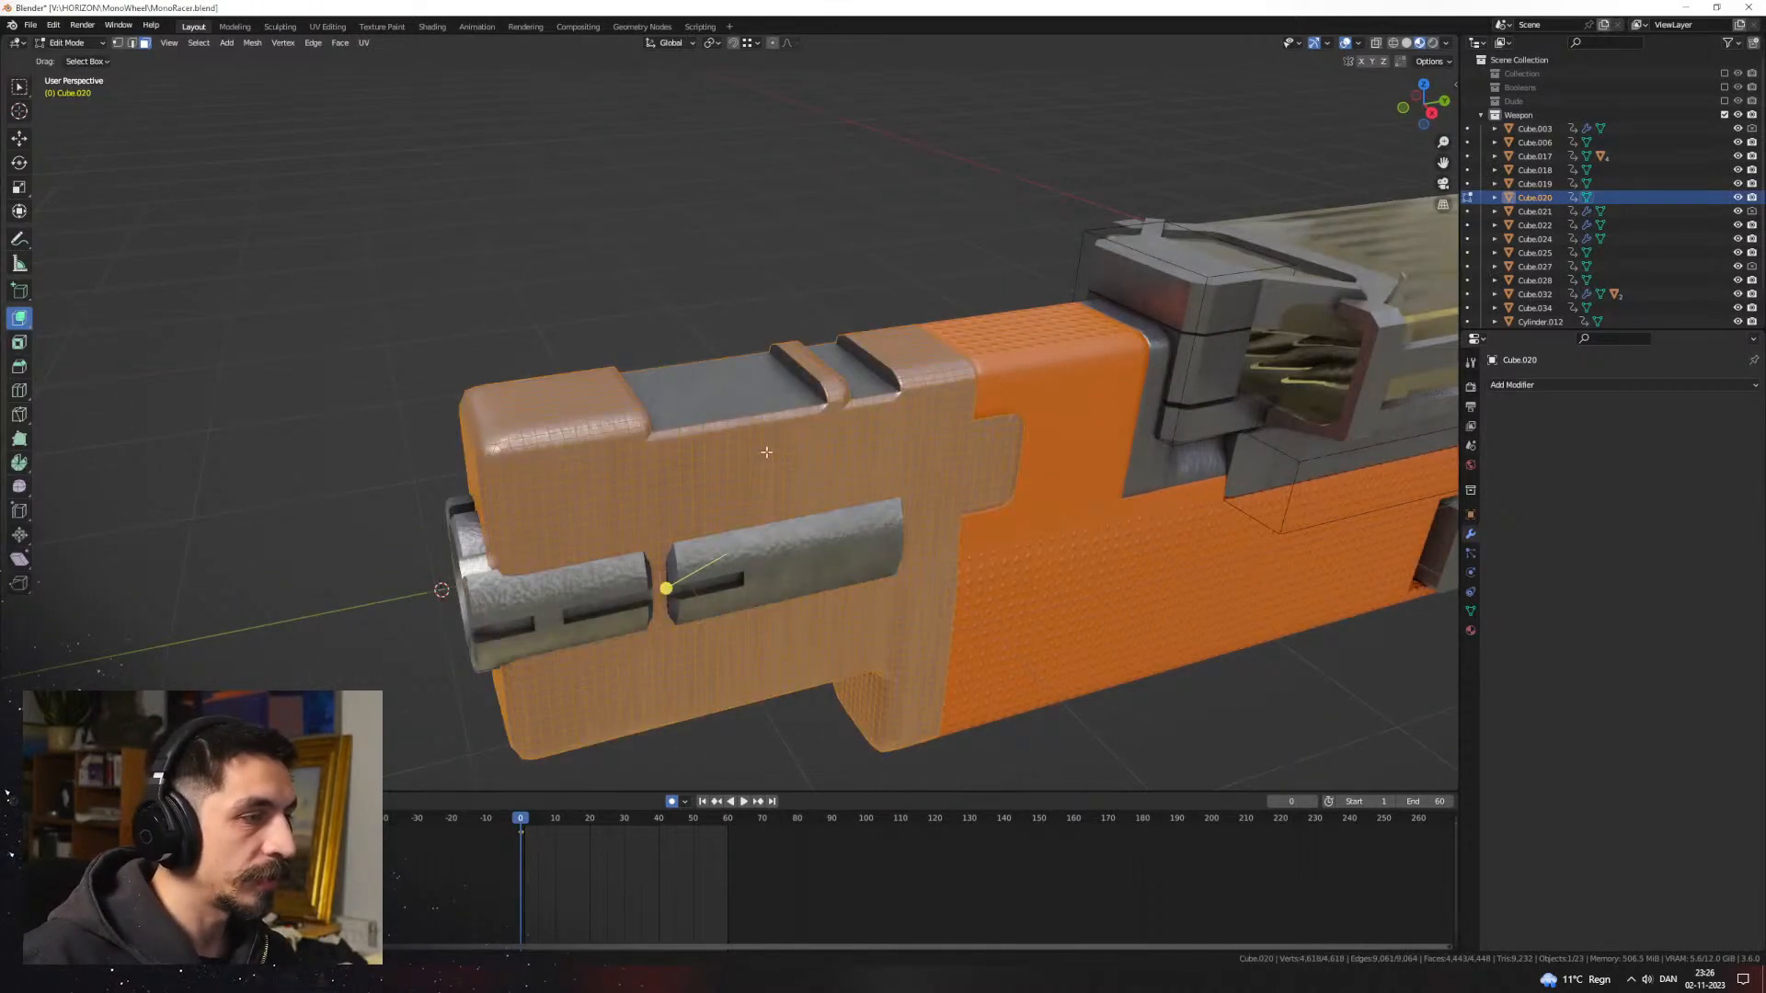
left_click(717, 408)
key("g")
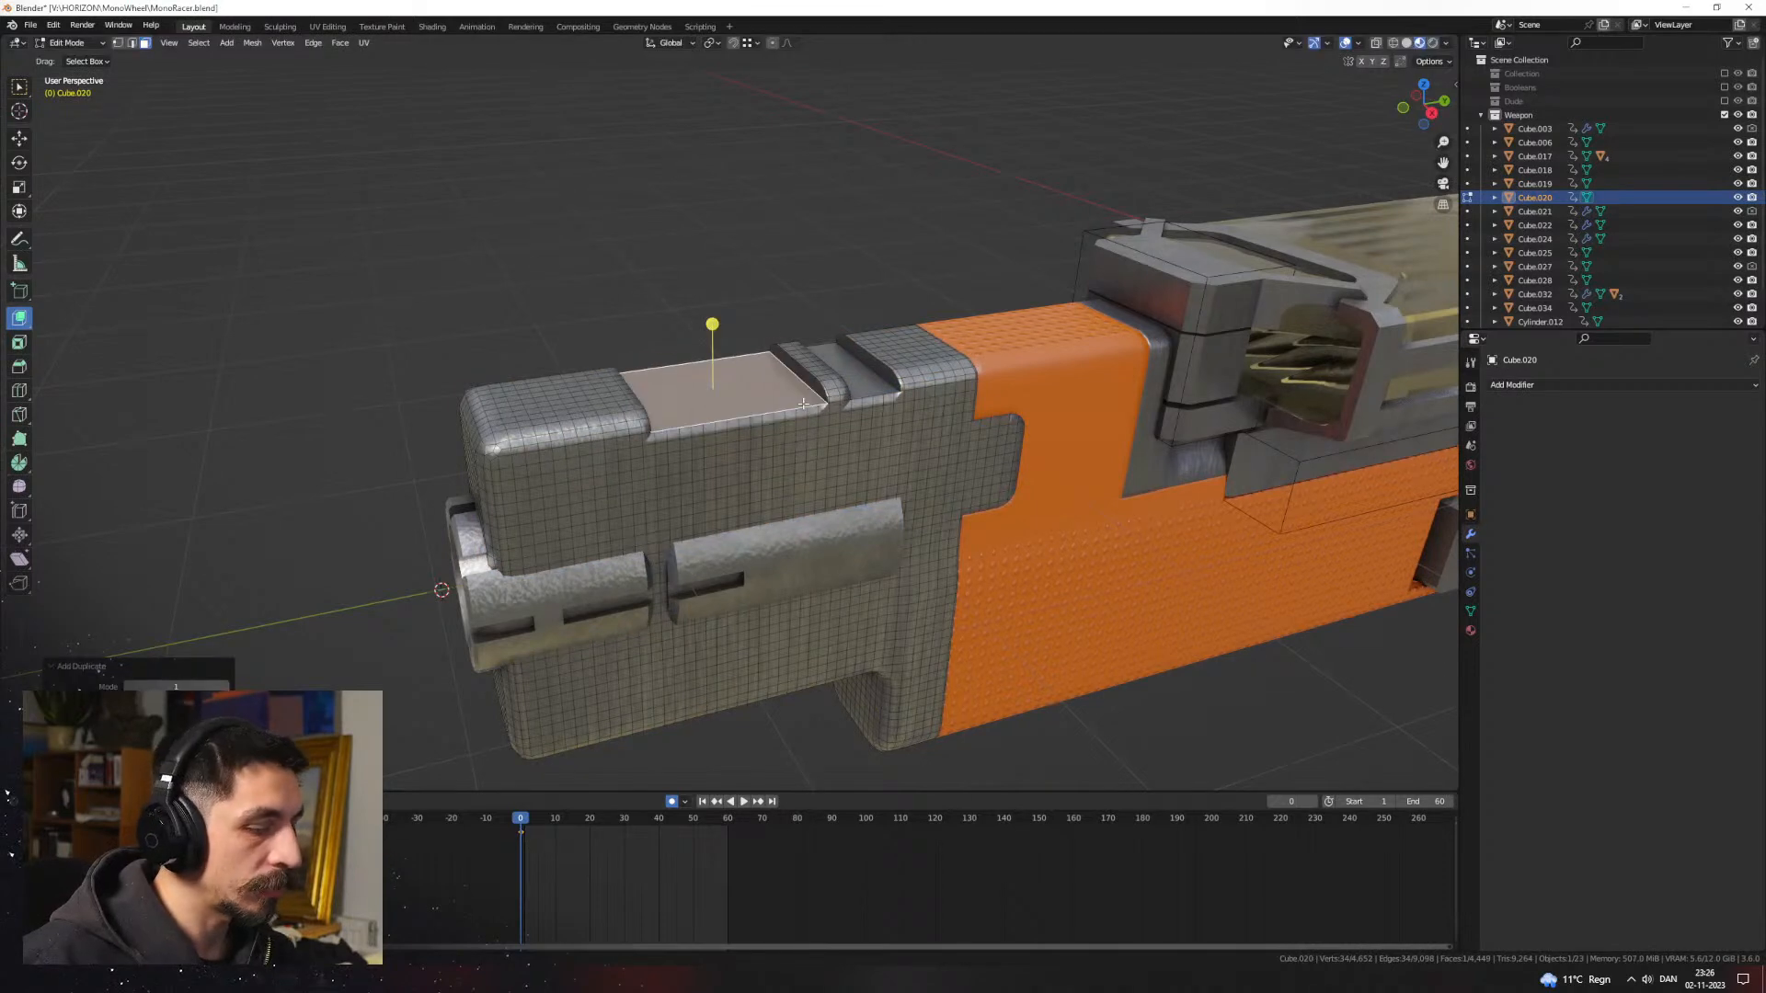
key("p")
left_click(802, 404)
key("Tab")
Step: Raise the whole separated face slightly along Z above the front housing's recess
left_click(737, 401)
key("Tab")
key("a")
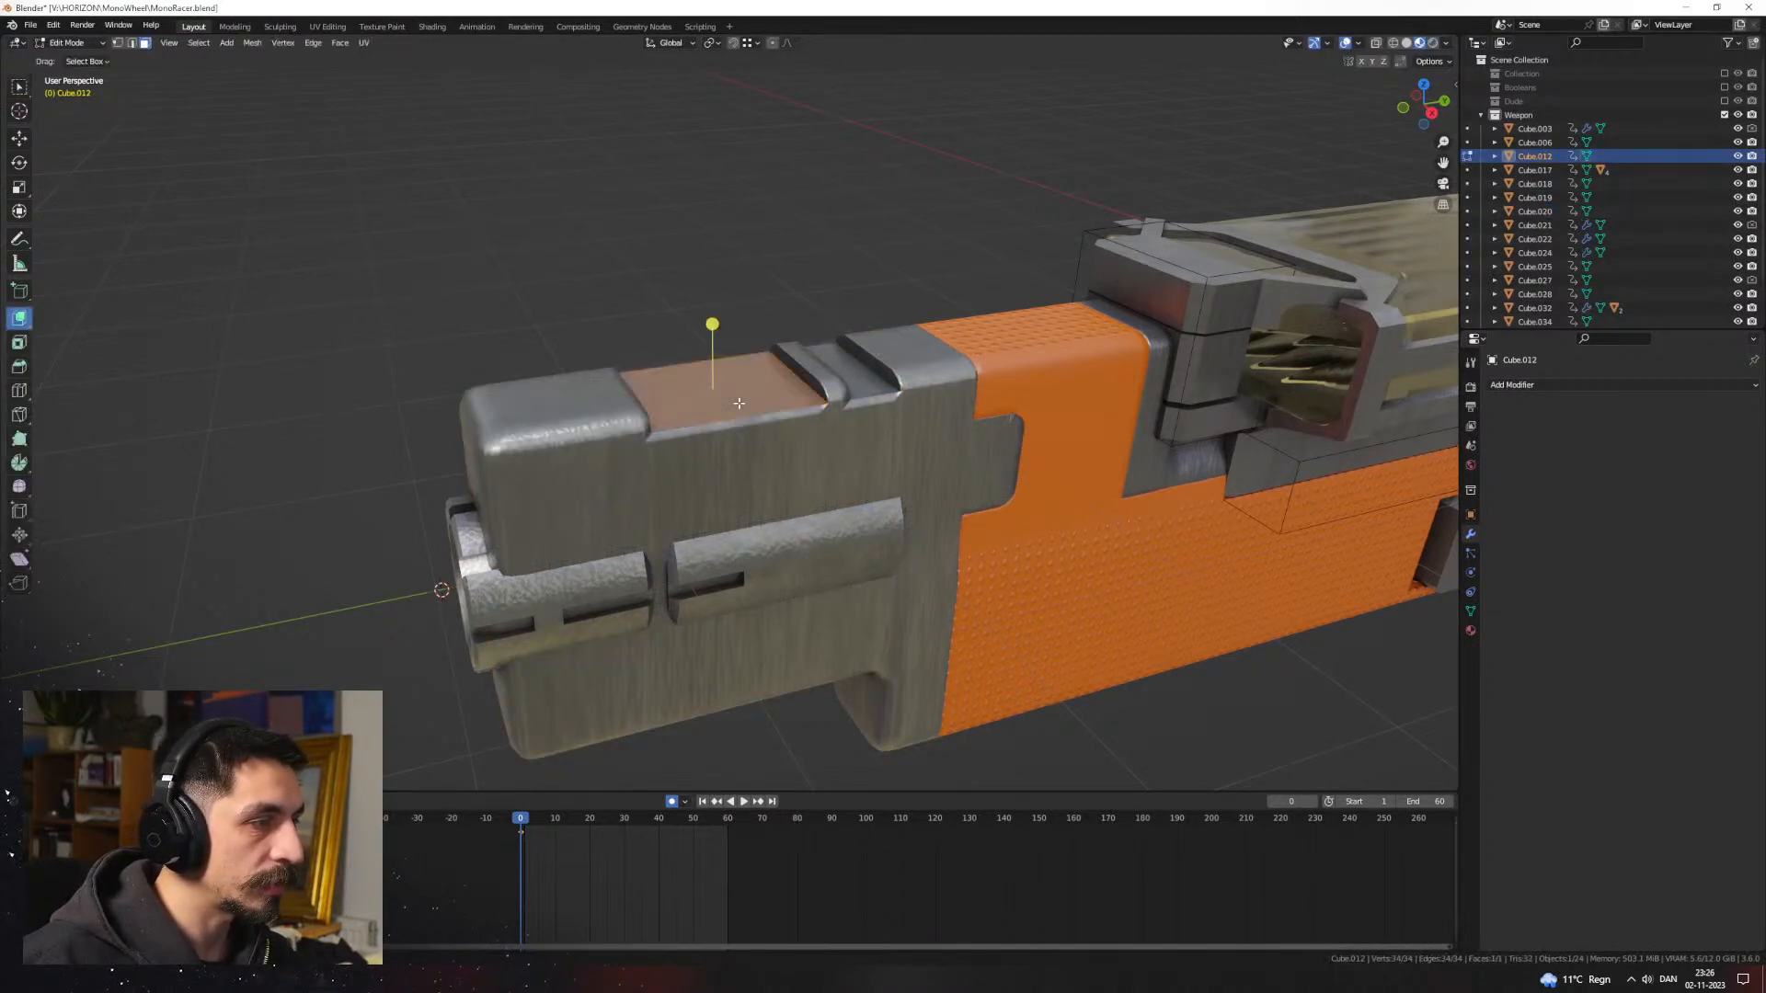
key("g")
key("z")
left_click(825, 405)
scroll(952, 451, "up", 2)
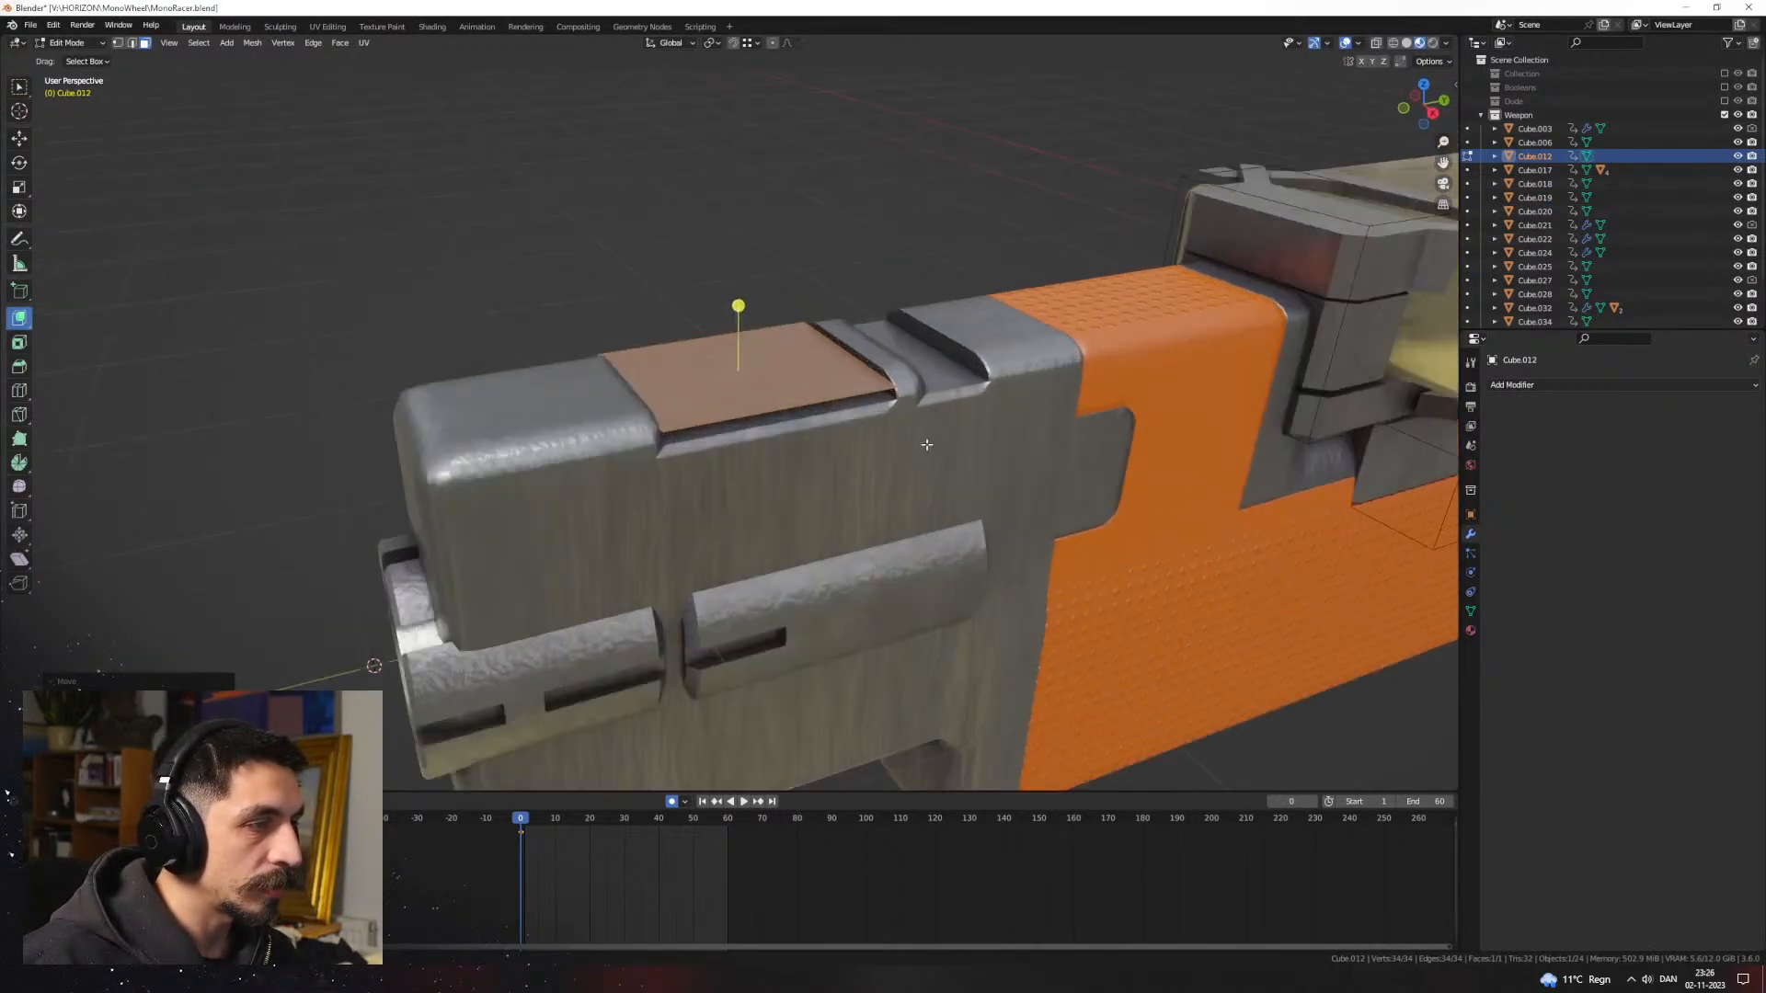
Step: Try to extrude the separated face upward from the front housing's top recess
right_click(916, 447)
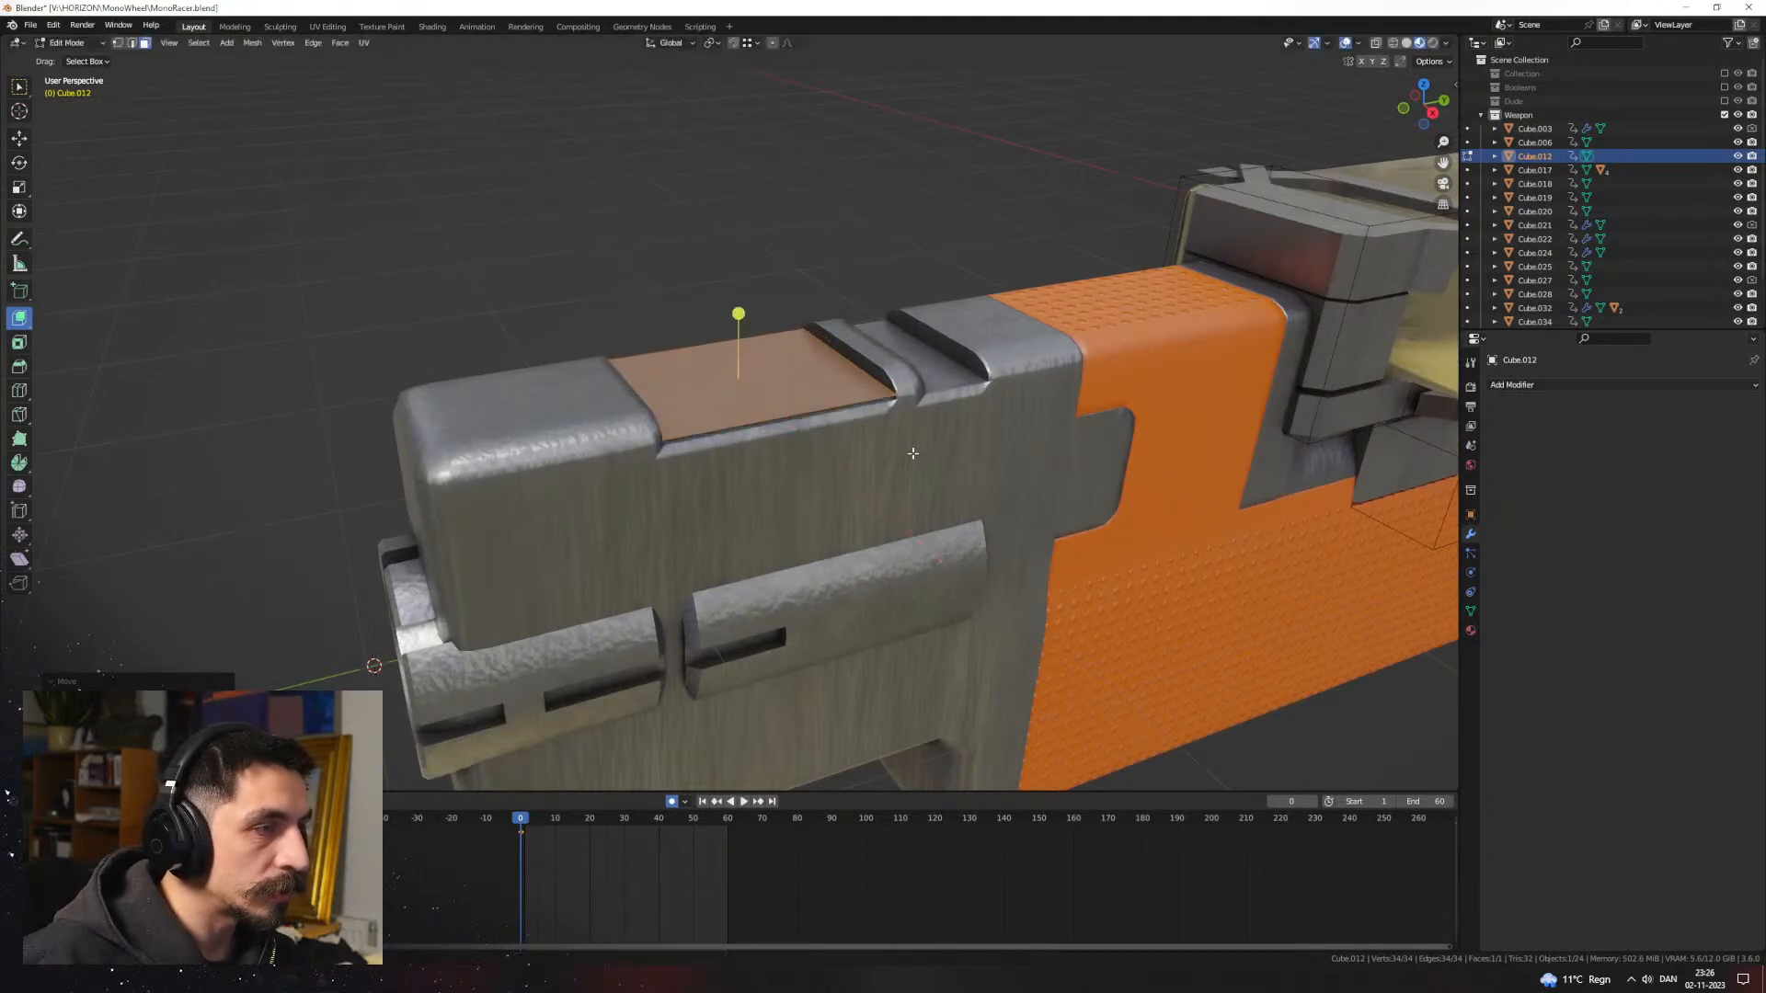
middle_click_drag(914, 450, 905, 449)
key("g")
key("z")
key("e")
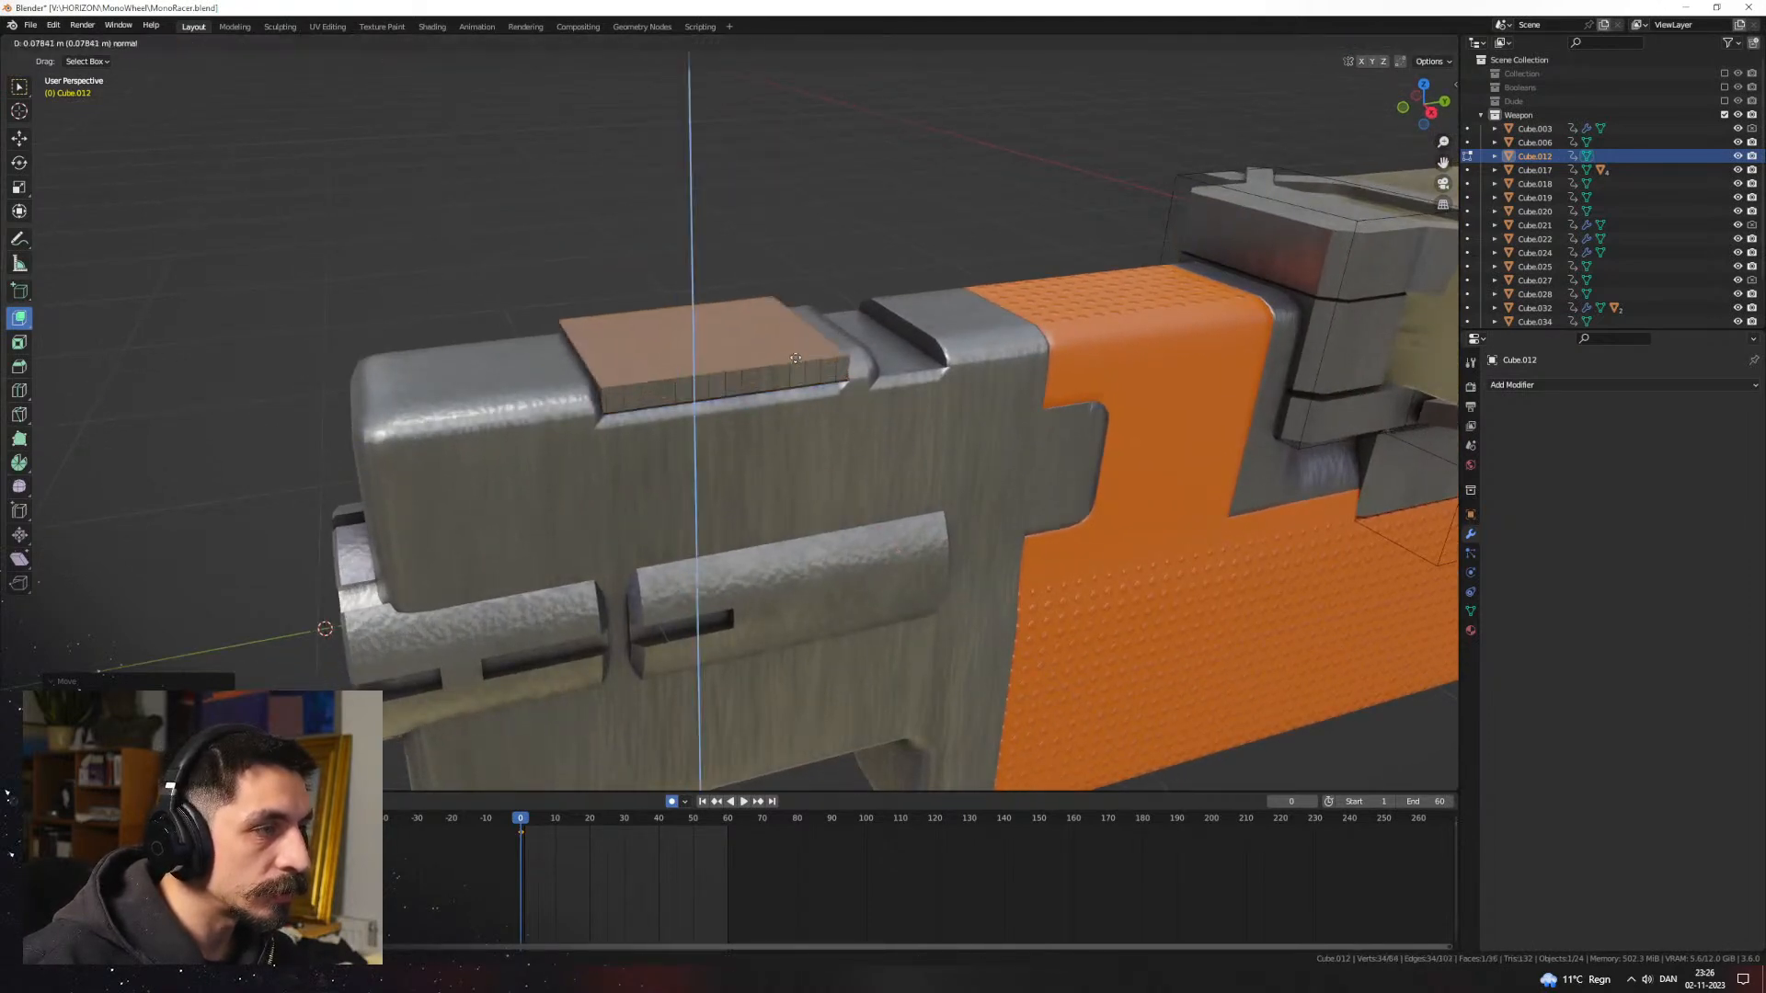
key("ctrl+z")
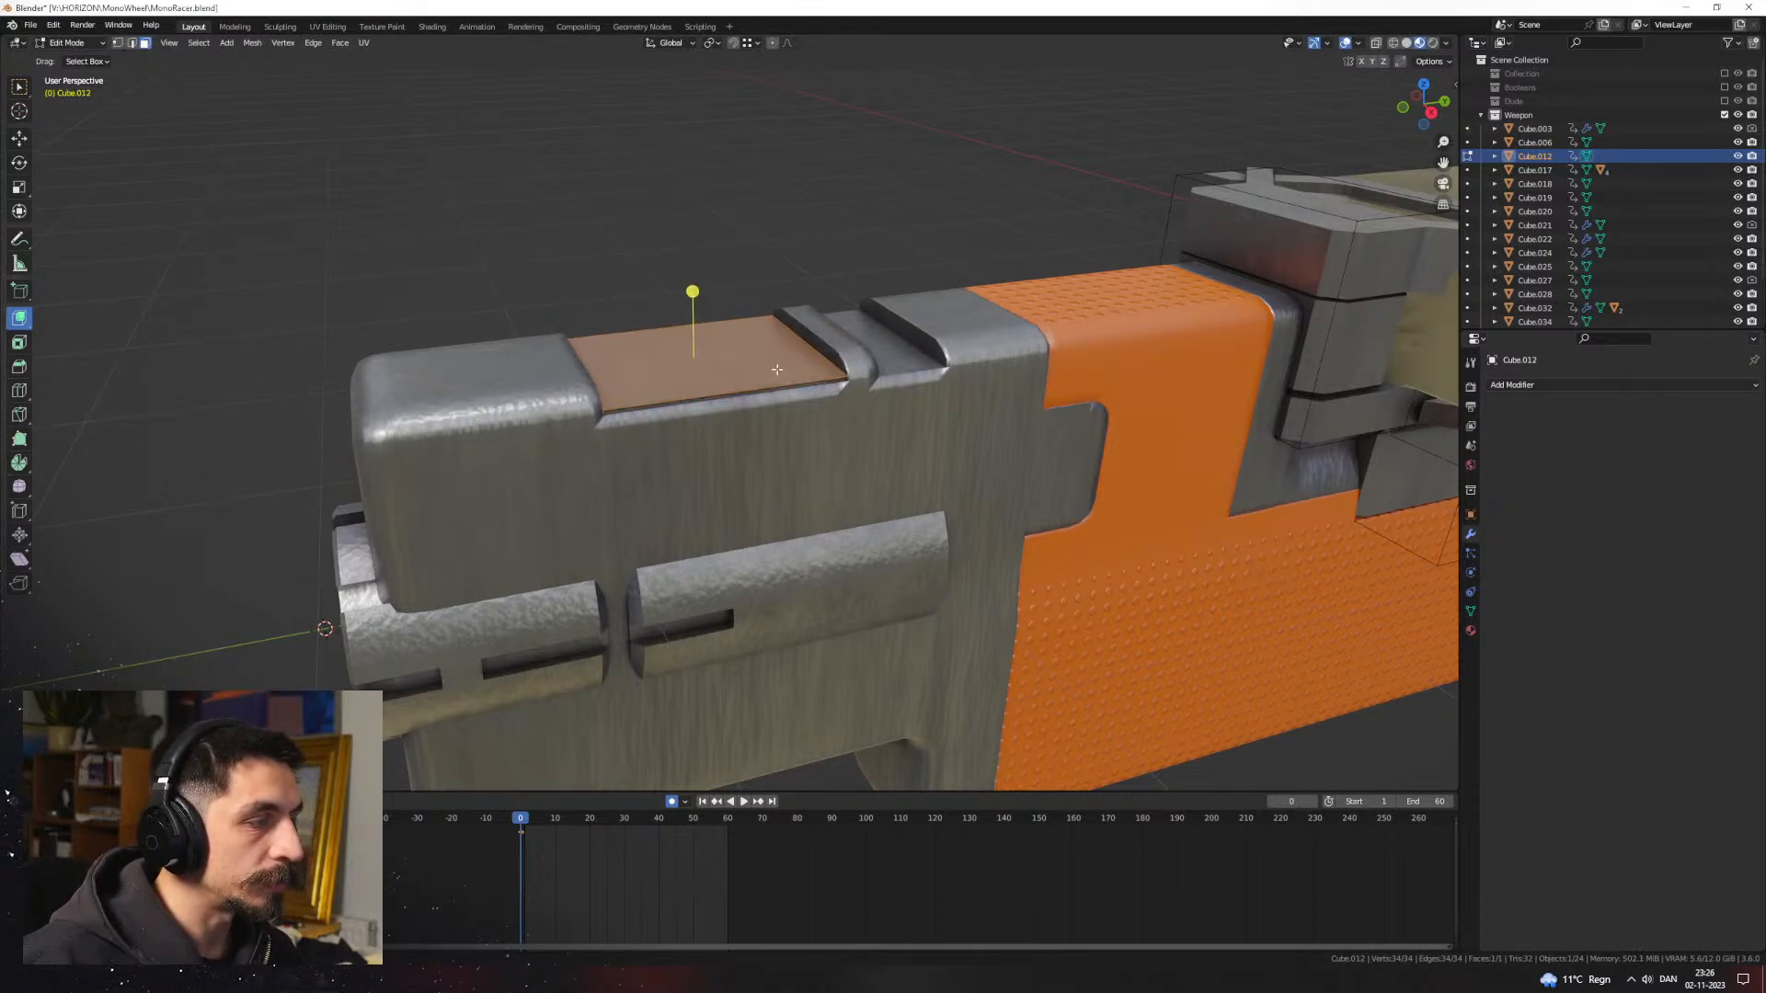
Step: Snap the 3D cursor to the centre of the separated face
middle_click_drag(765, 367, 757, 459)
key("Tab")
key("Tab")
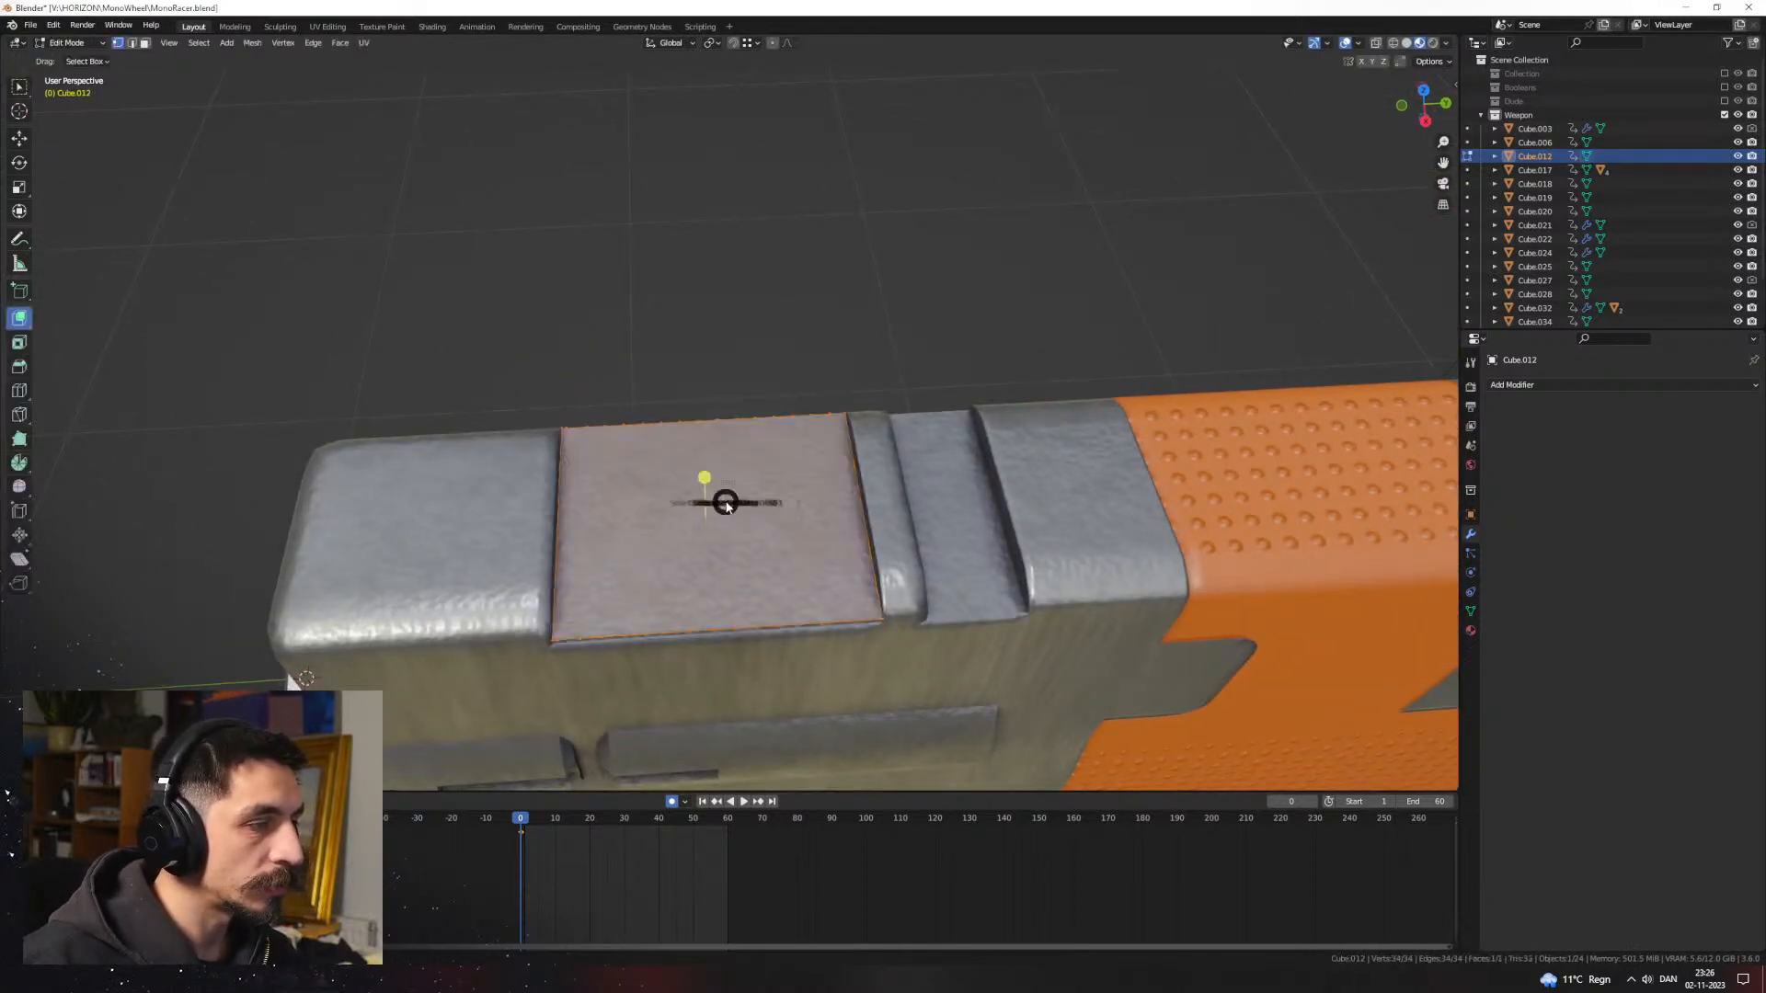
left_click(726, 545)
key("Tab")
key("Tab")
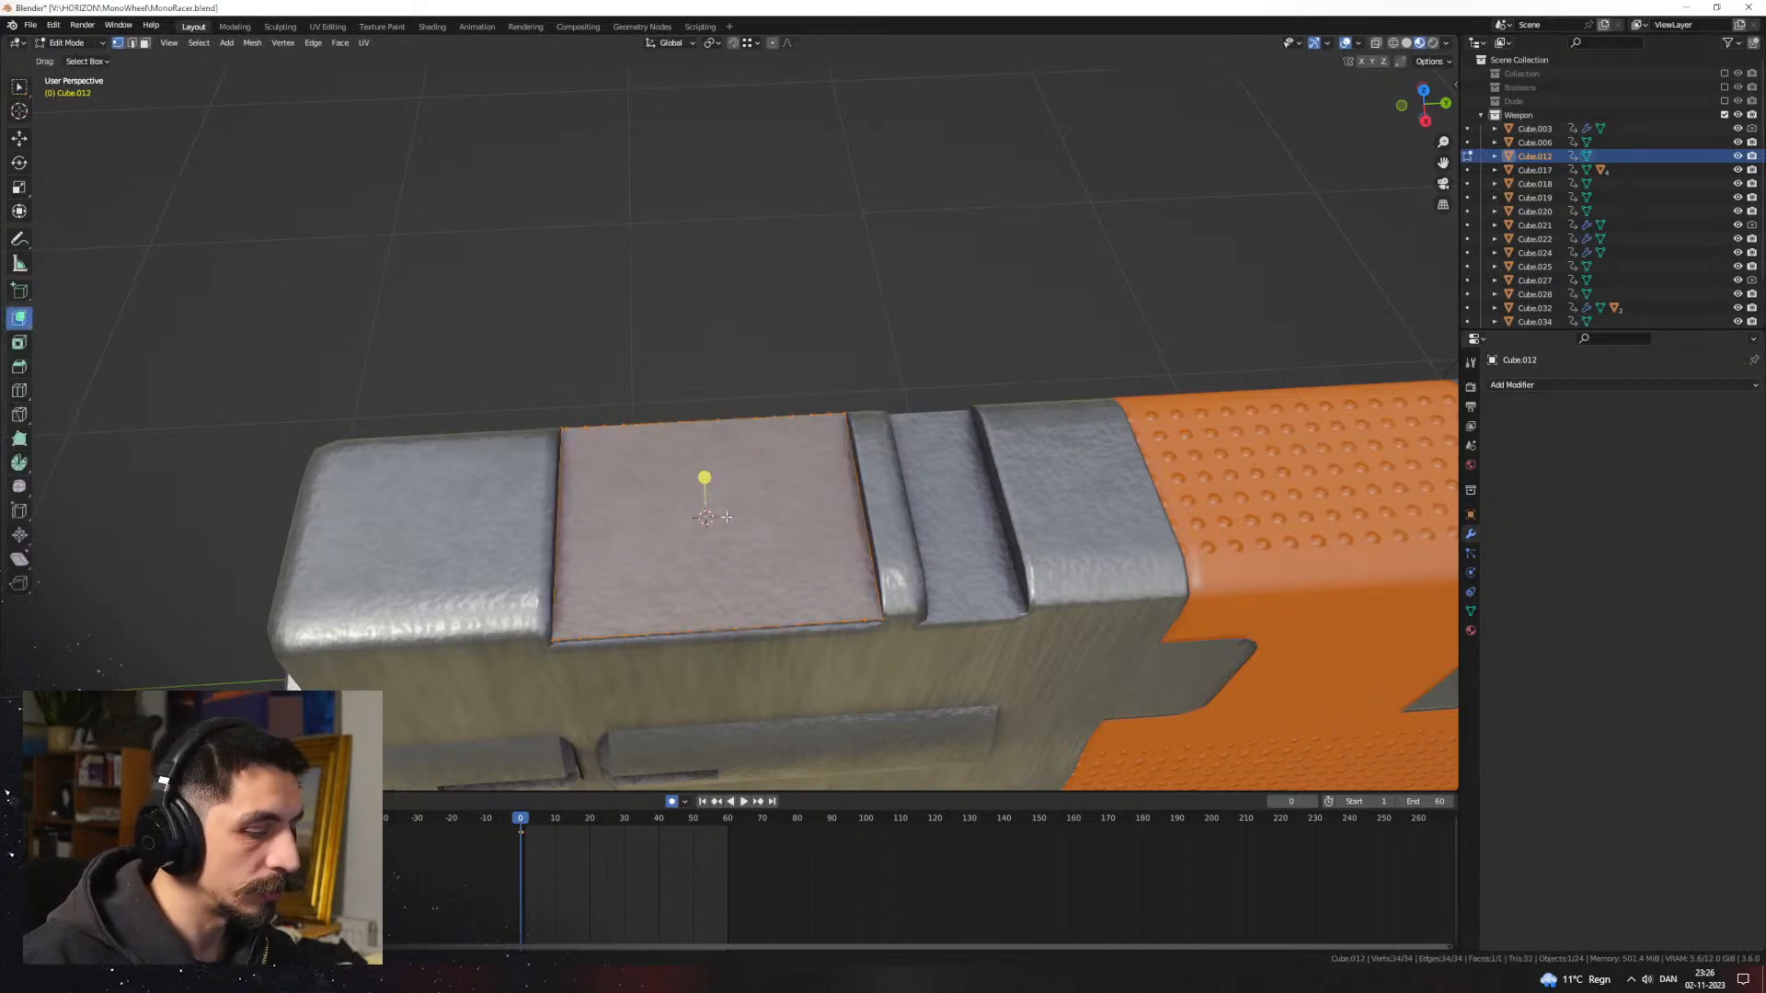
Step: Replace the separated face with a new plane at the 3D cursor, scaled to fit the recess
key("alt+a")
key("shift+a")
left_click(686, 448)
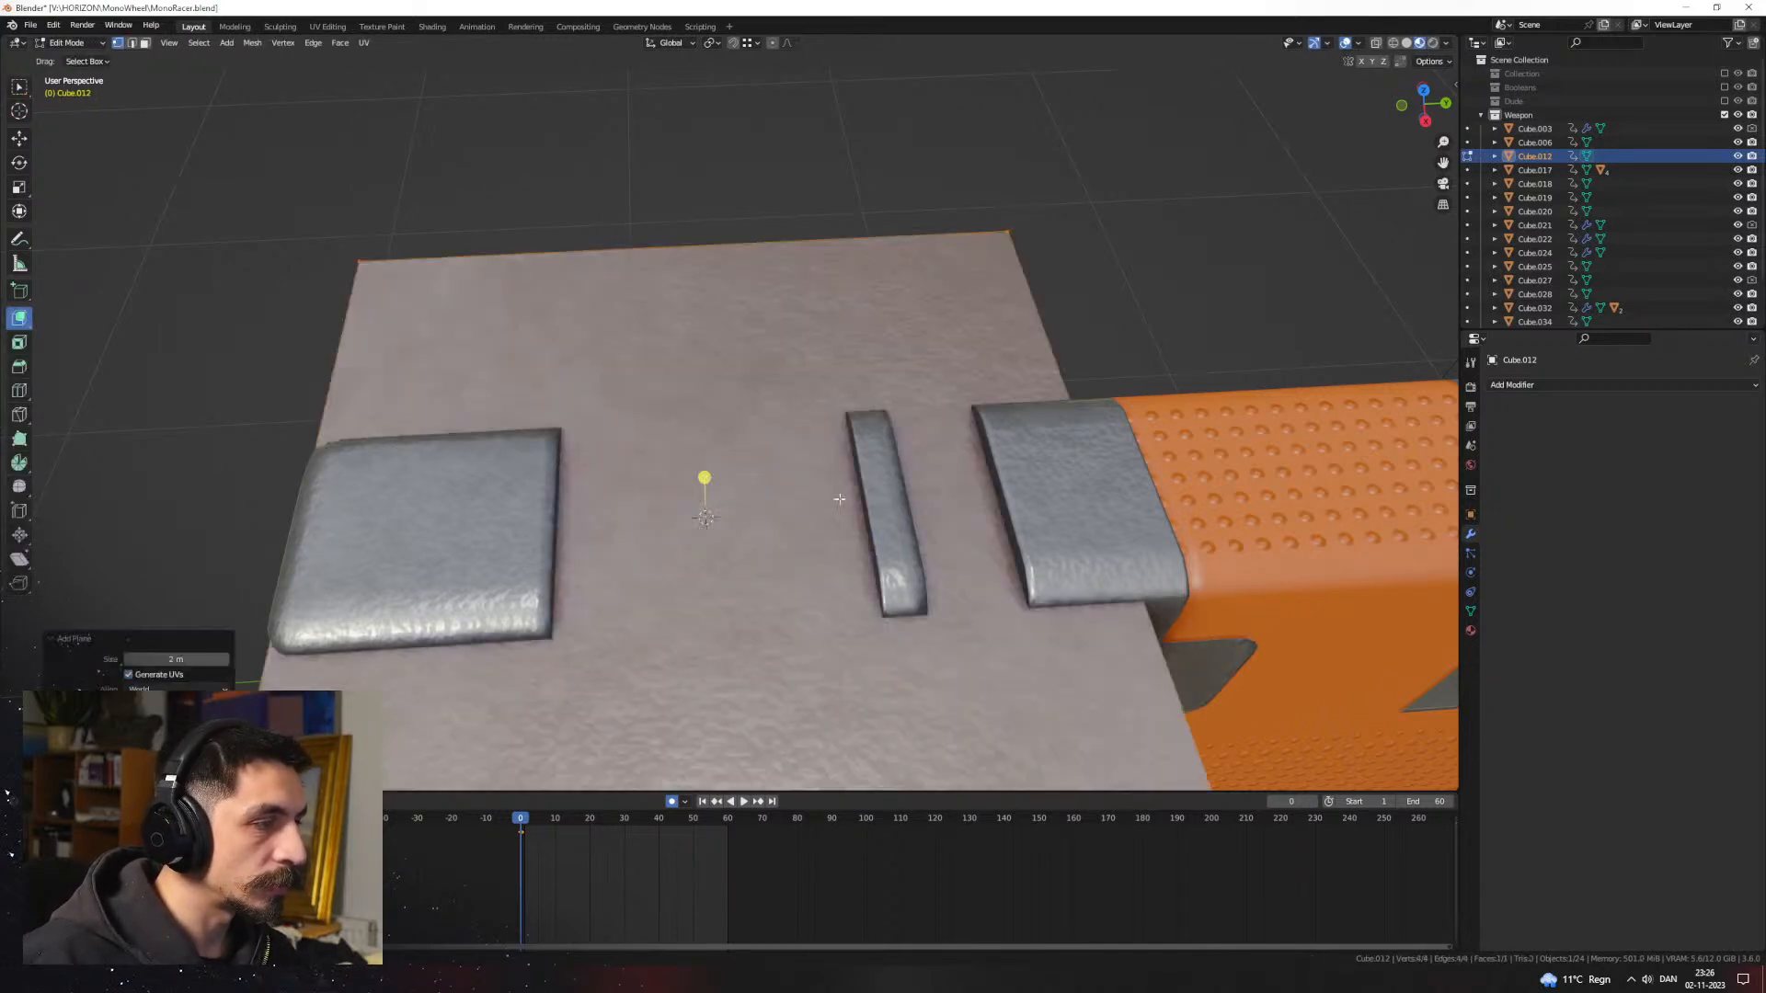
key("s")
key("x")
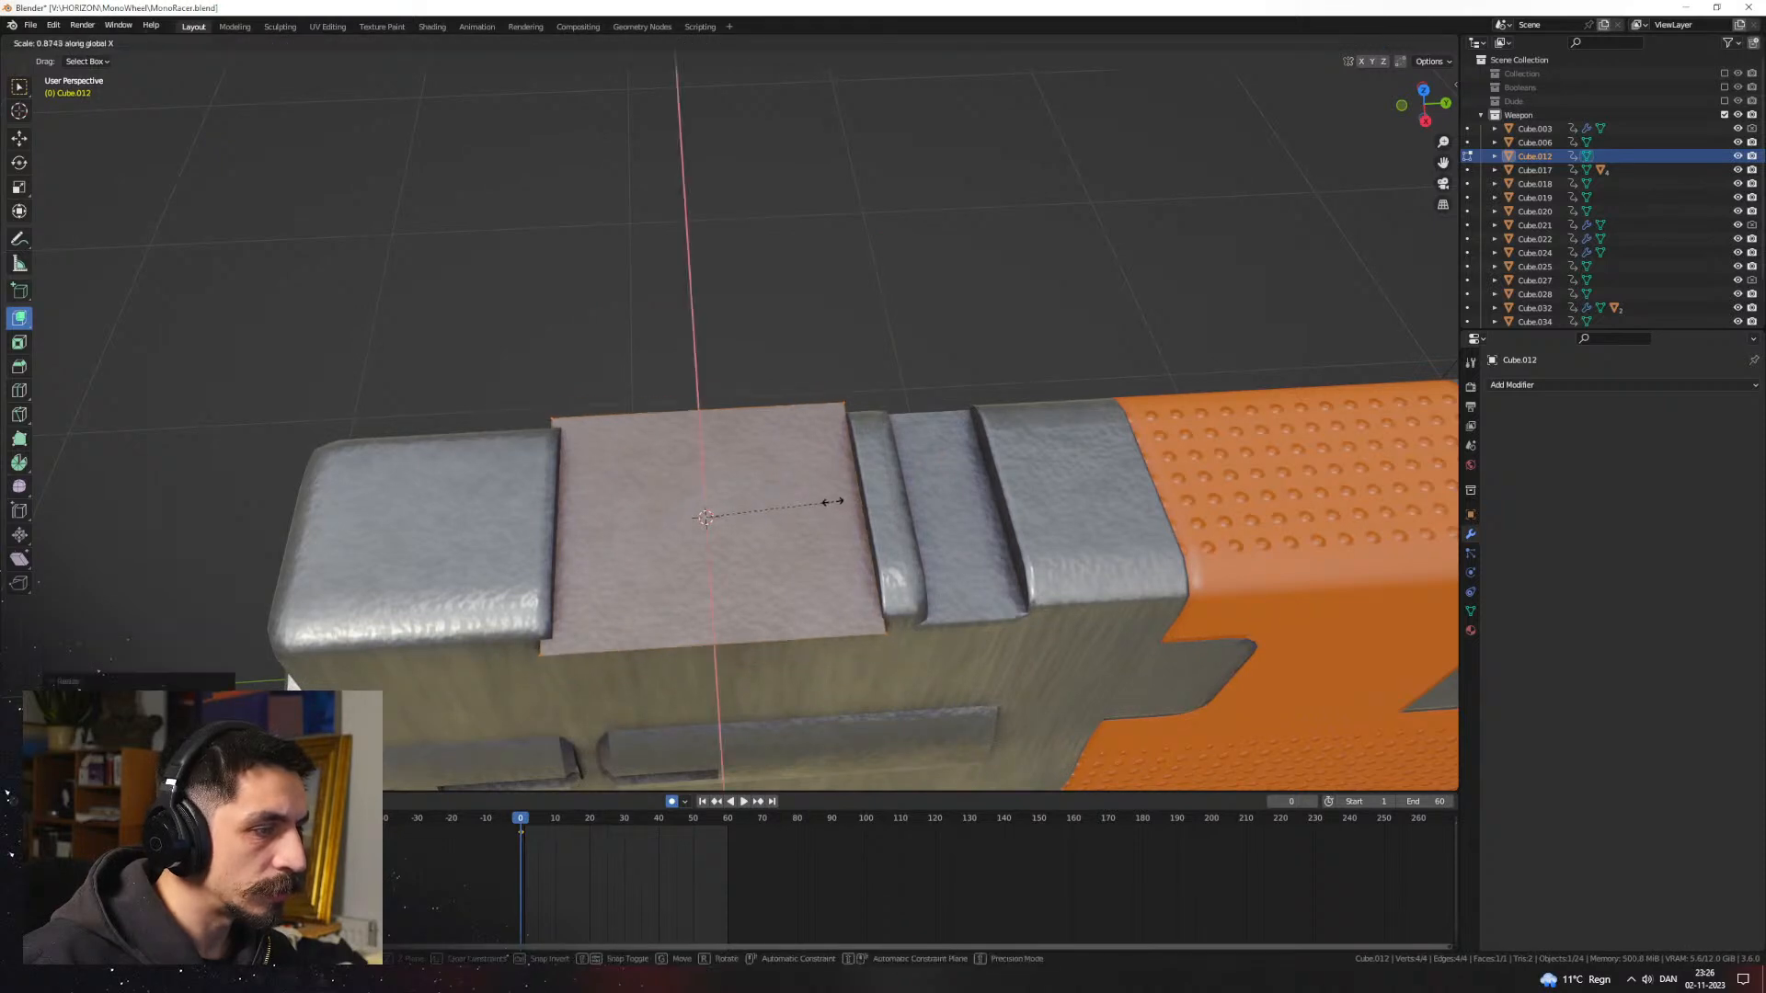
left_click(818, 495)
Step: Adjust the plane's height along Z in the recess and extrude it upward into a two-tier slab
middle_click_drag(817, 495, 849, 442)
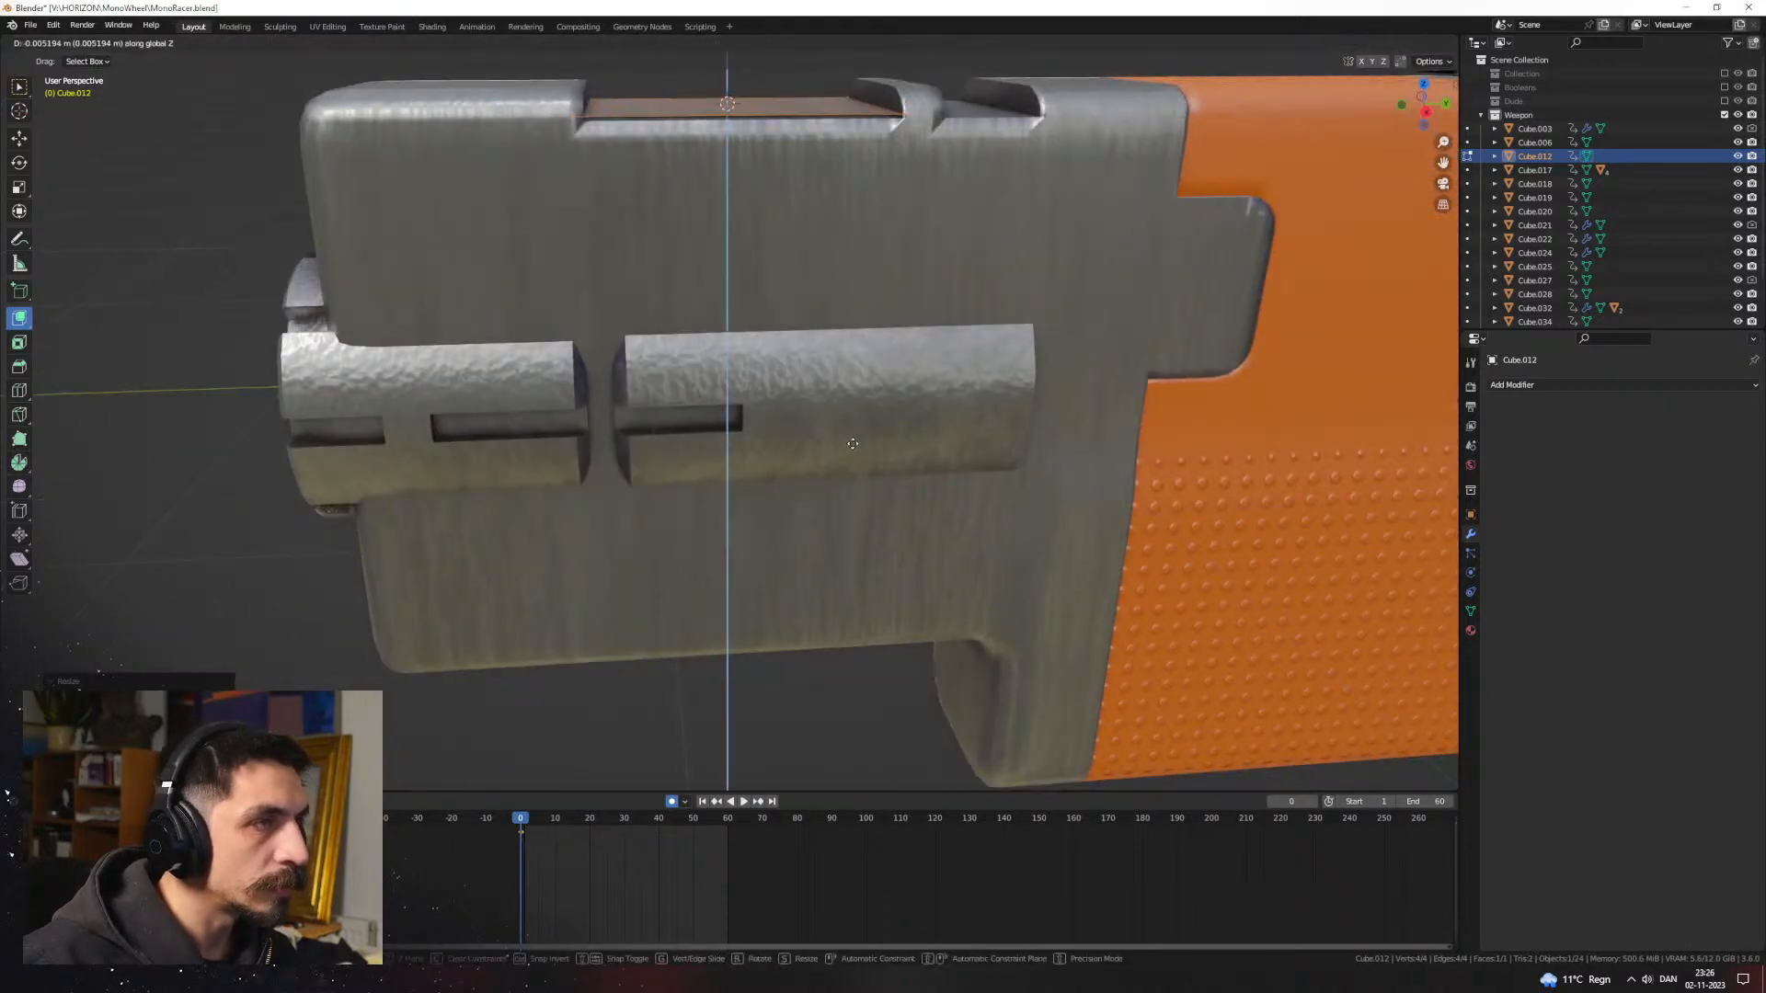
scroll(881, 447, "up", 5)
key("g")
key("z")
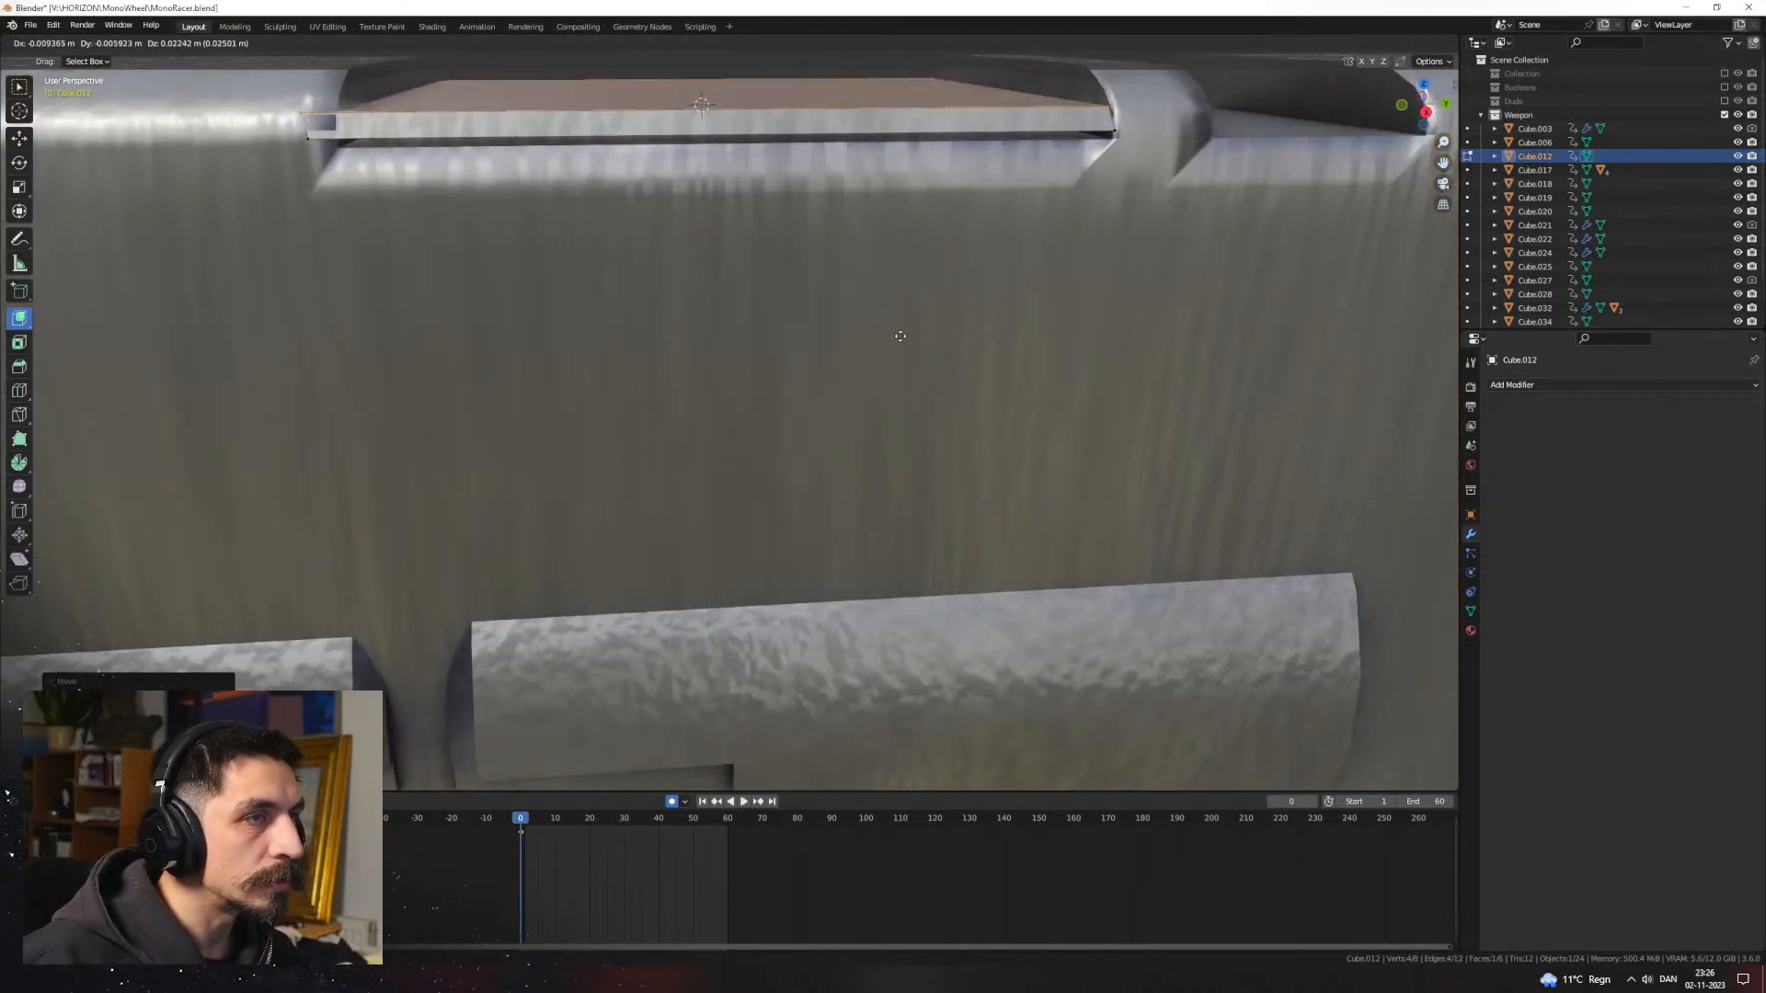
middle_click_drag(968, 343, 1037, 481, "shift")
key("e")
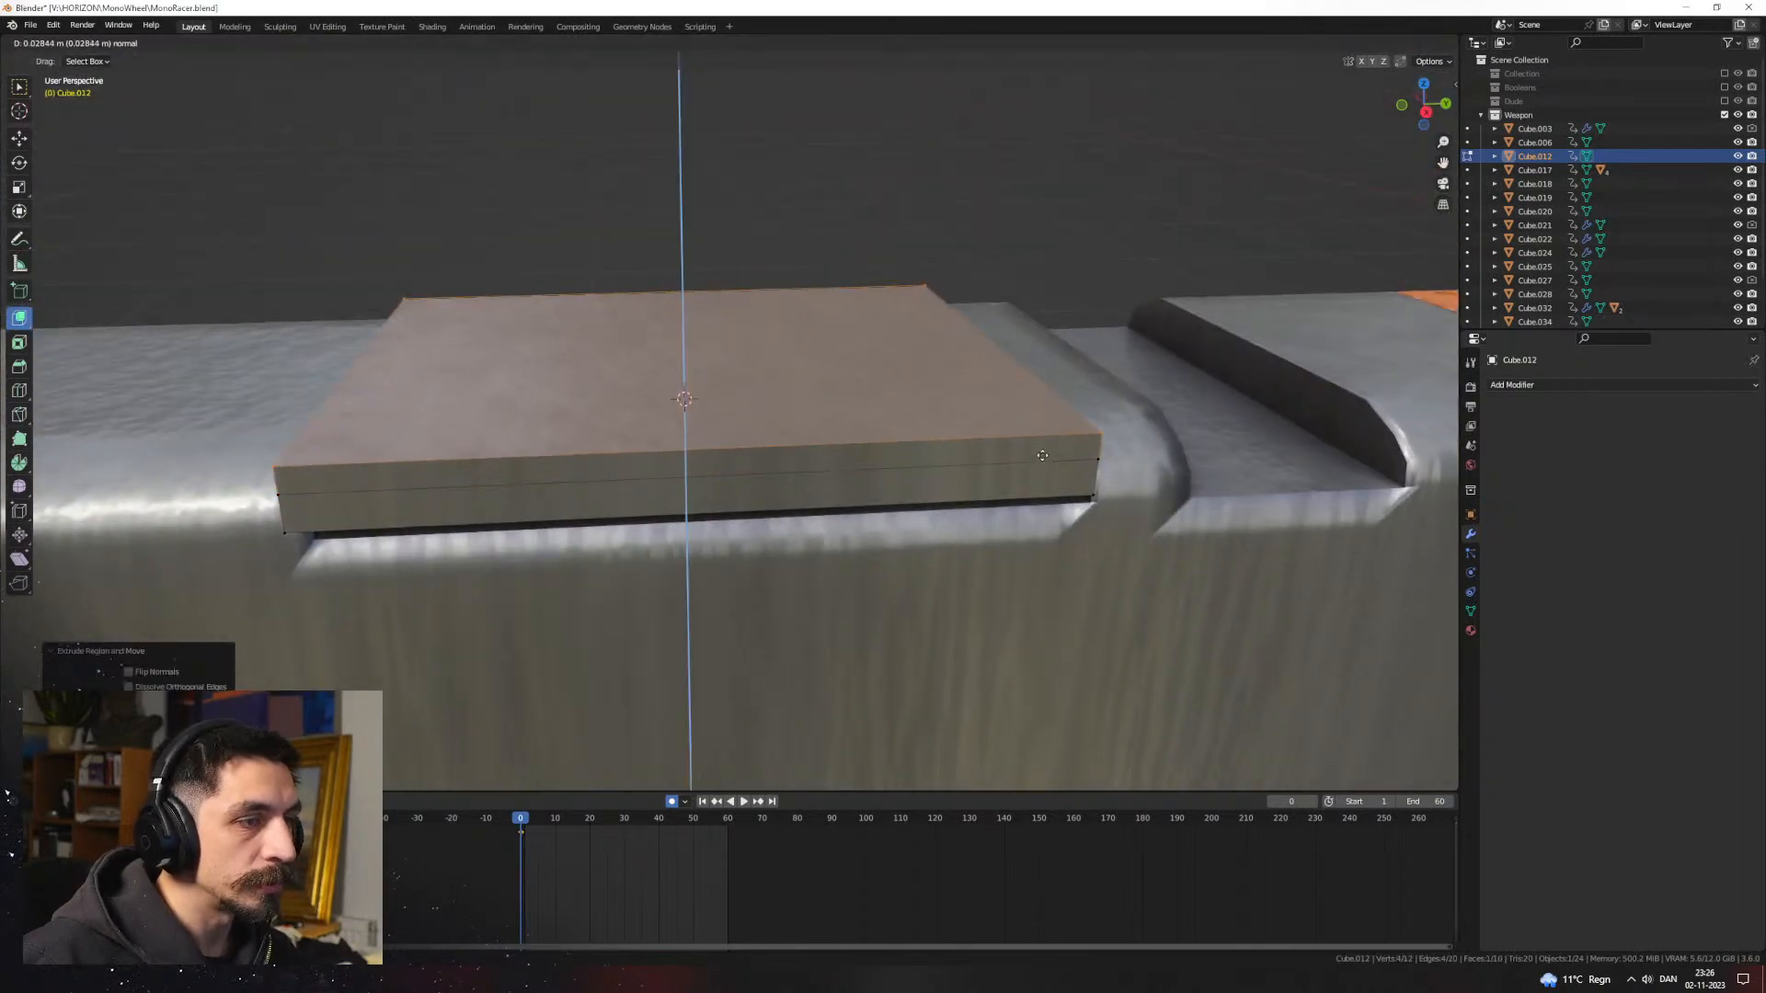
key("z")
key("z")
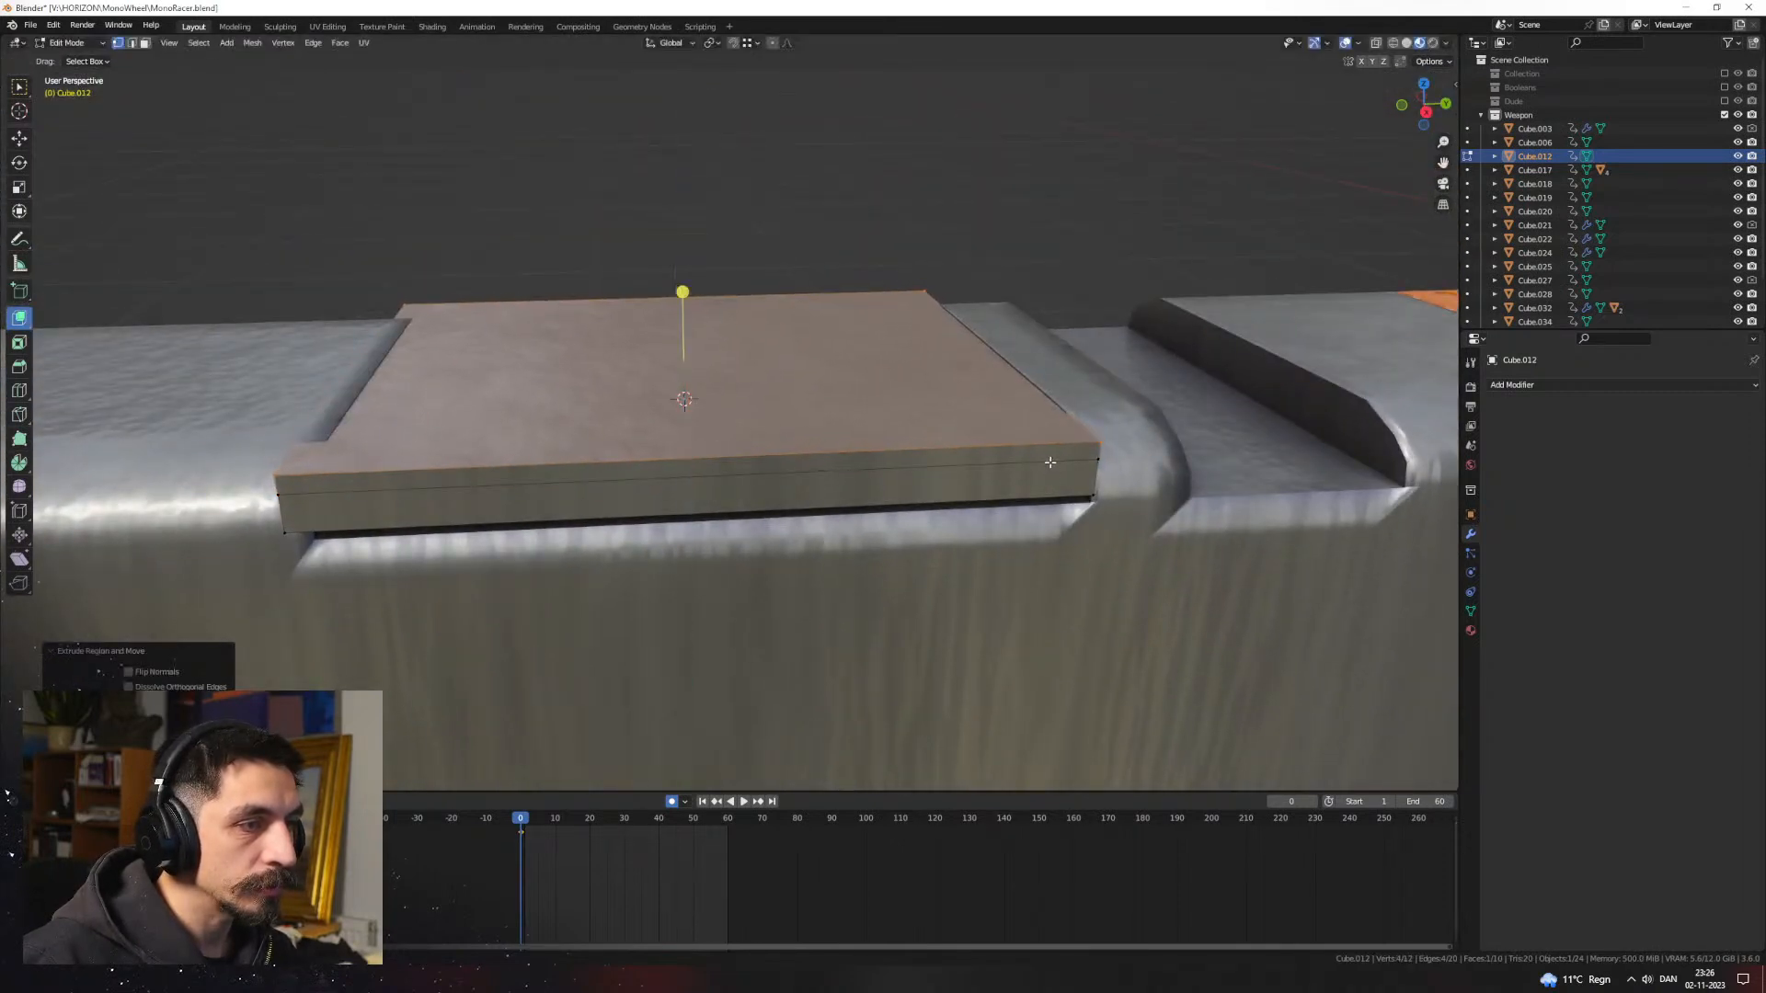
Step: Raise the slab's top face along Z and scale it to about 0.79 along X for sloping sides
key("g")
key("z")
left_click(1047, 442)
key("s")
key("x")
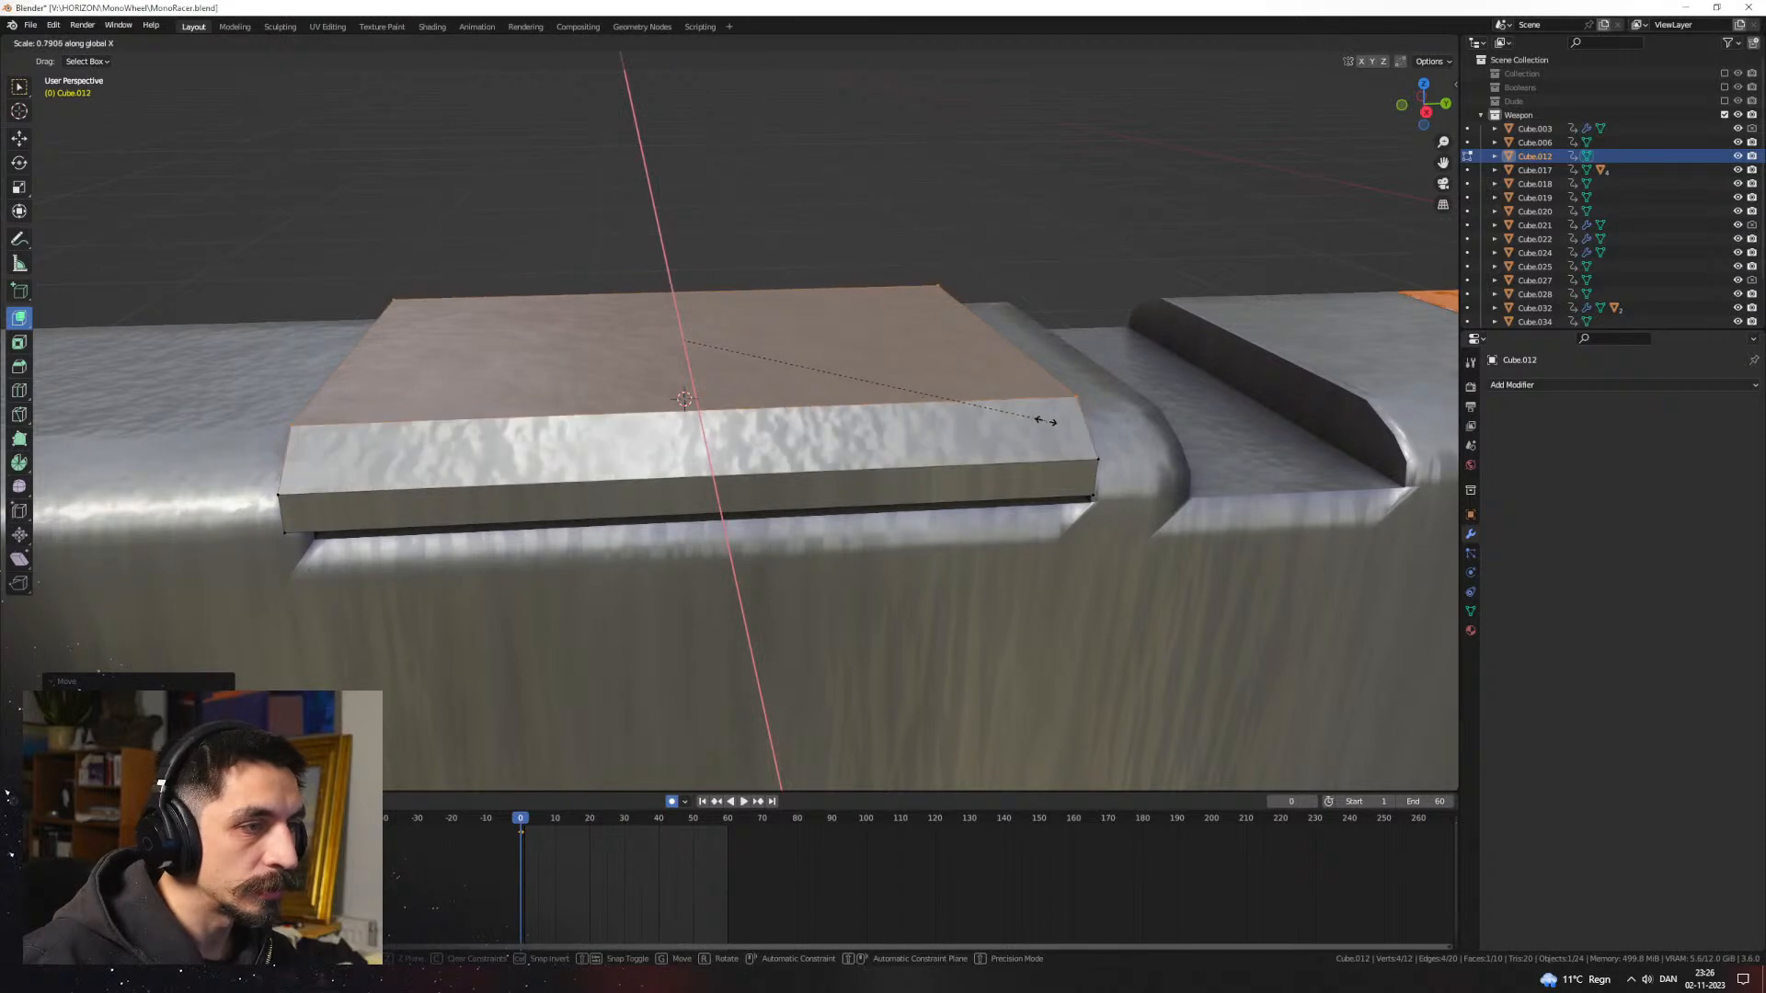
left_click(1045, 421)
Step: Scale the whole slab slightly narrower along X to fit the front housing's width
middle_click_drag(1046, 421, 889, 469)
scroll(1009, 433, "down", 3)
key("s")
key("x")
left_click(963, 461)
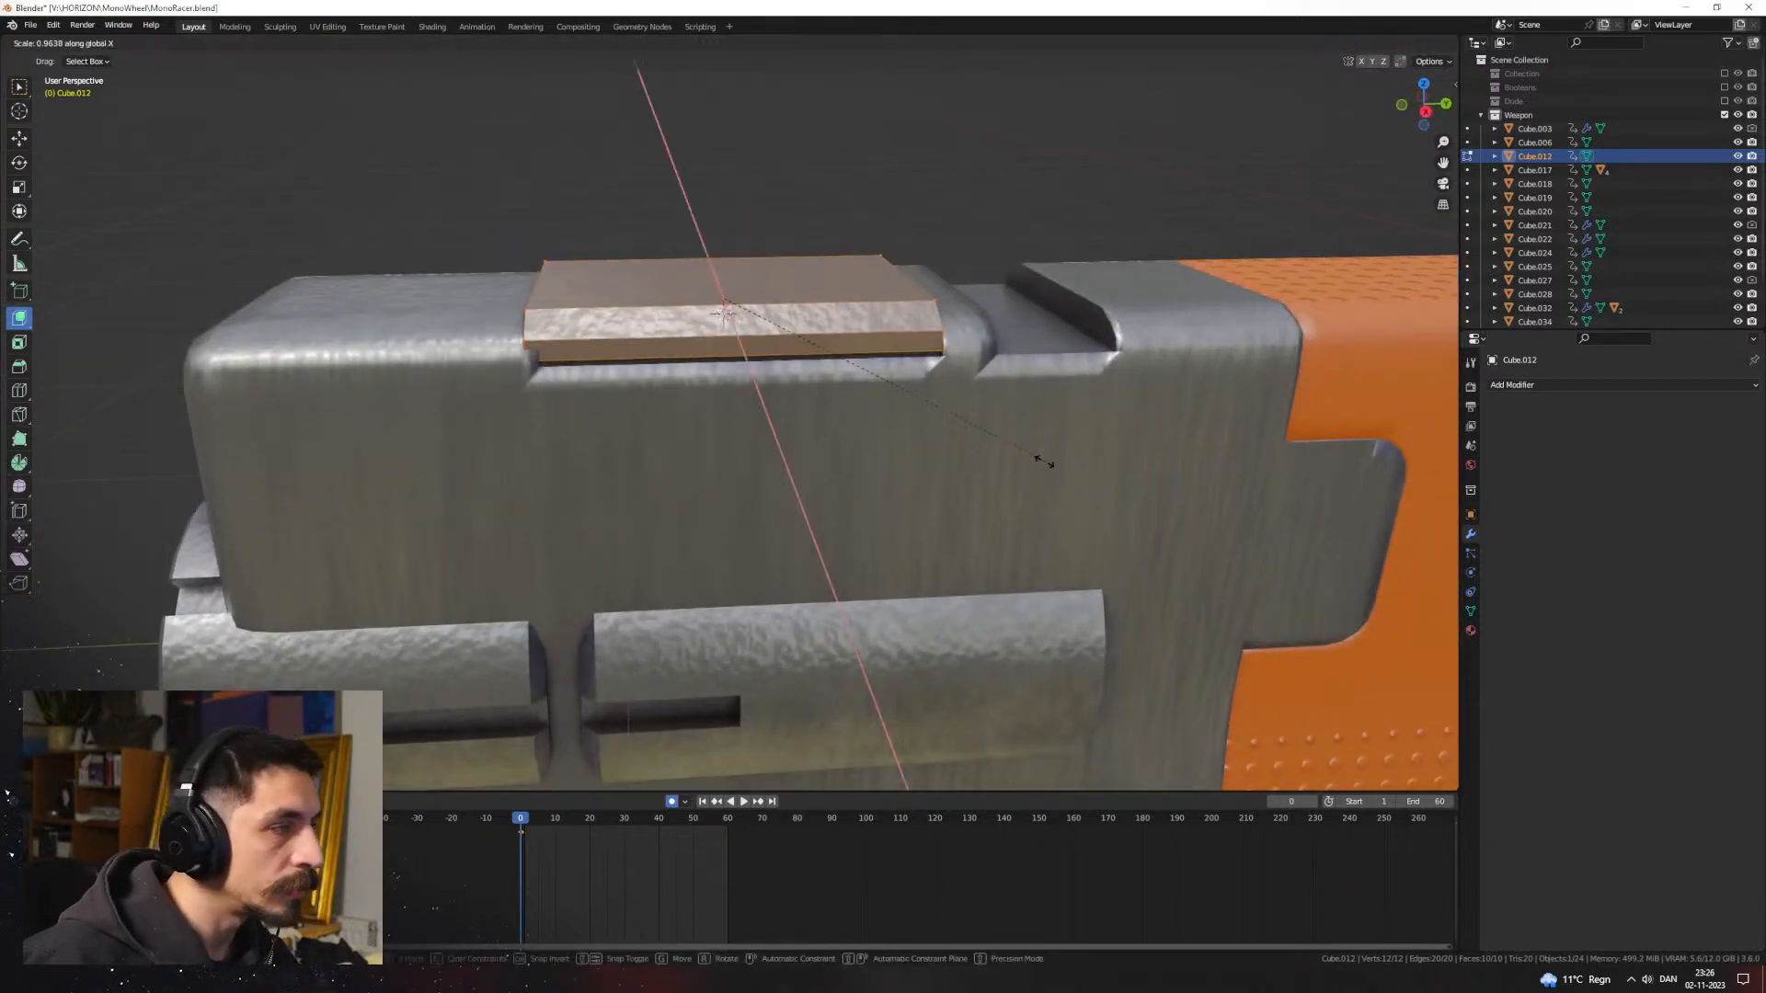
left_click(1030, 454)
Step: Refine the slab's fit in the recess and extrude its top face upward into a raised block
middle_click_drag(1030, 454, 741, 361)
key("g")
key("x")
left_click(1026, 453)
key("g")
key("x")
left_click(867, 420)
key("a")
key("s")
left_click(1016, 466)
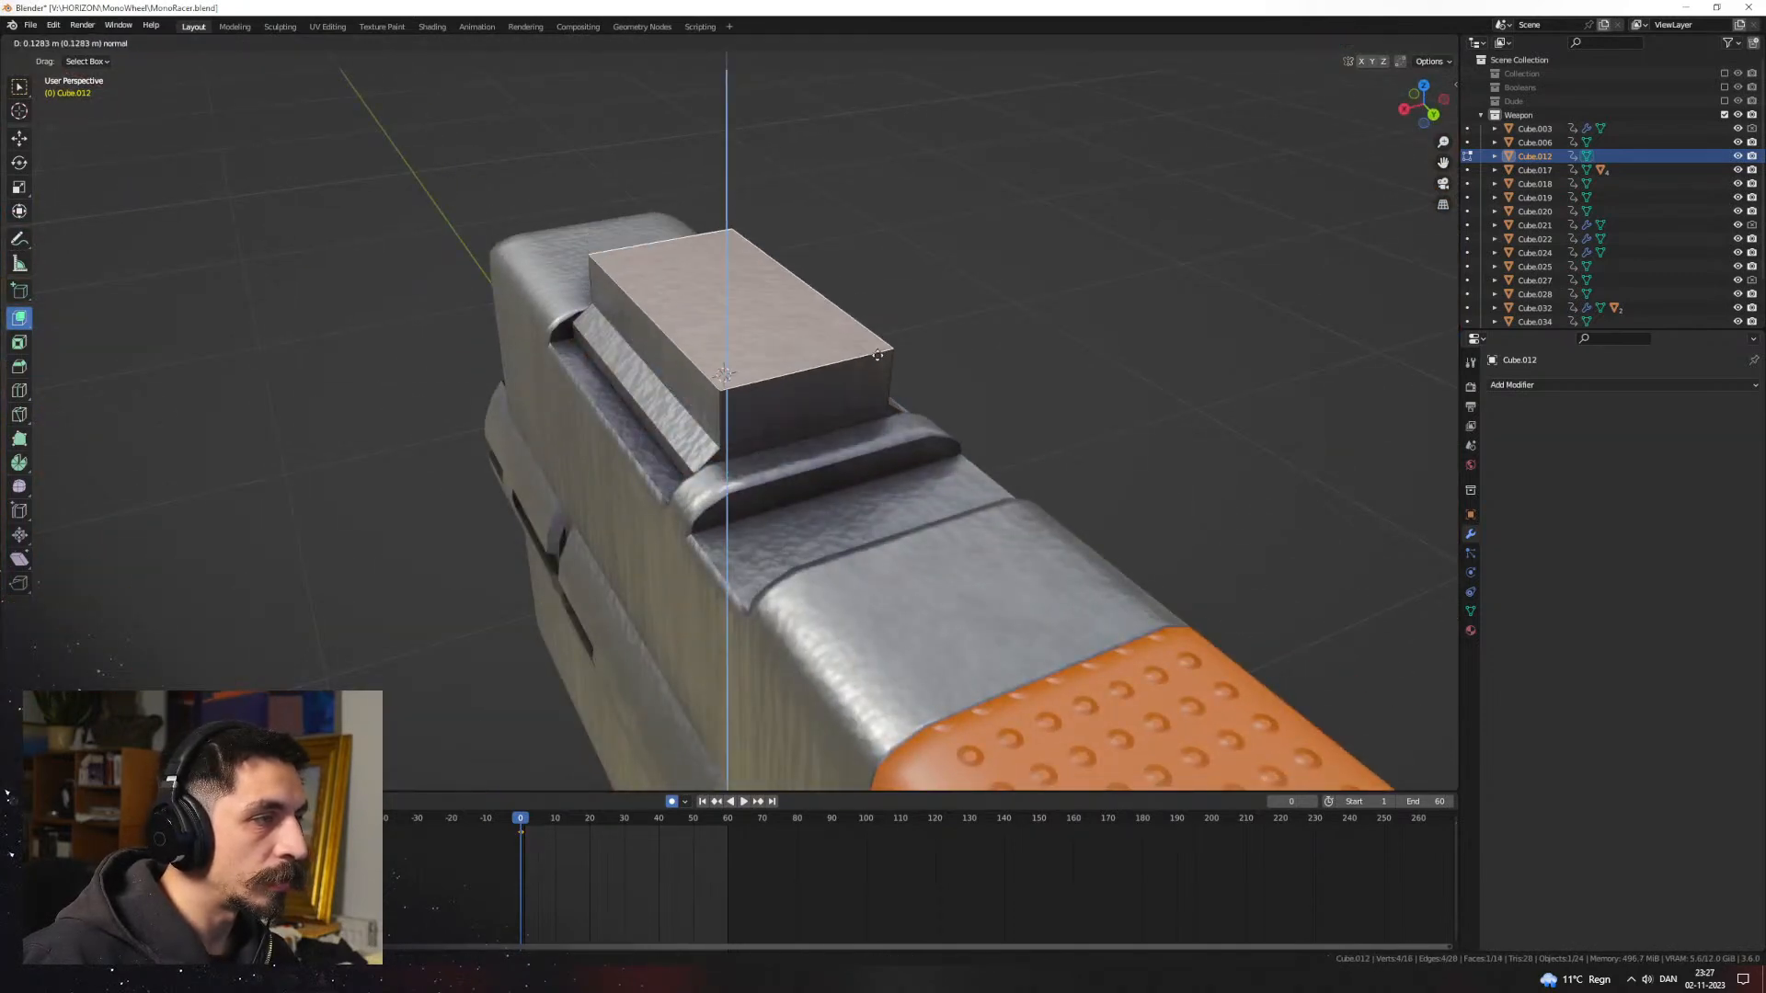
left_click(883, 377)
Step: Duplicate the whole raised block and move the copy backward along Y over the narrow rear recess
middle_click_drag(883, 377, 782, 386)
key("a")
key("shift+d")
key("y")
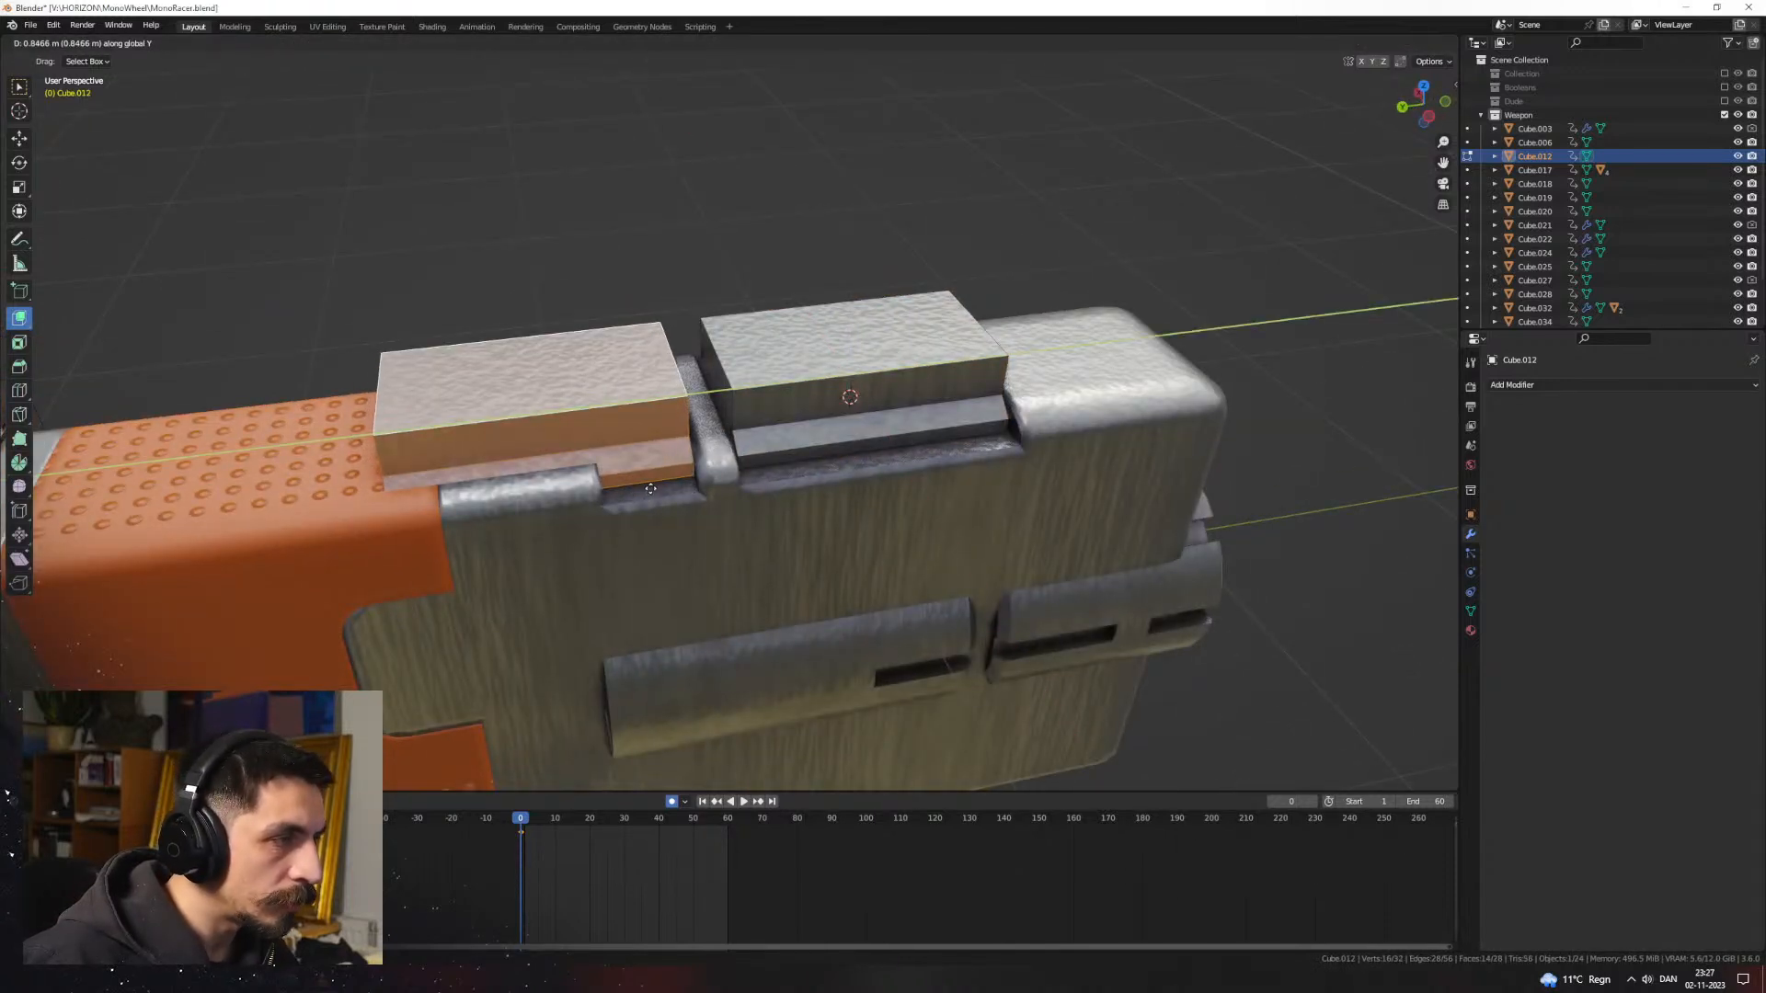
middle_click_drag(649, 488, 644, 441)
Step: Move the duplicate block's rear face forward along Y to shorten it to the narrow recess's length
left_click(511, 502)
key("g")
key("x")
key("y")
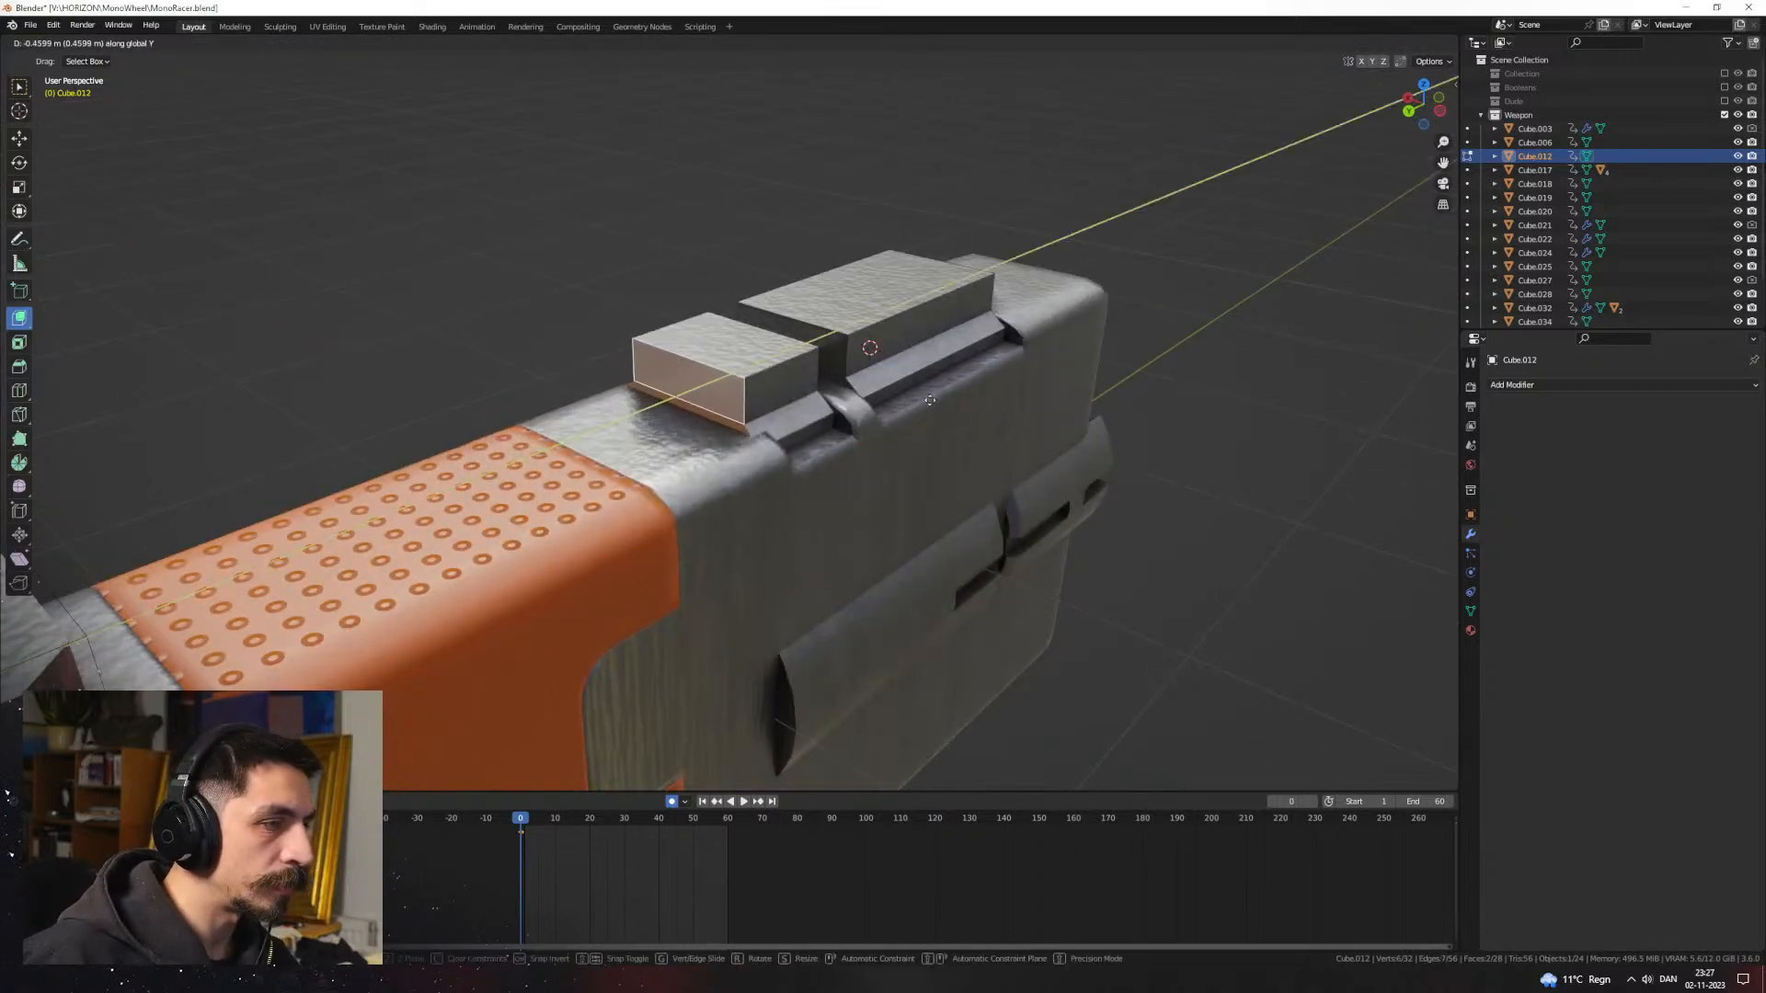
left_click(943, 396)
key("ctrl+KP_3")
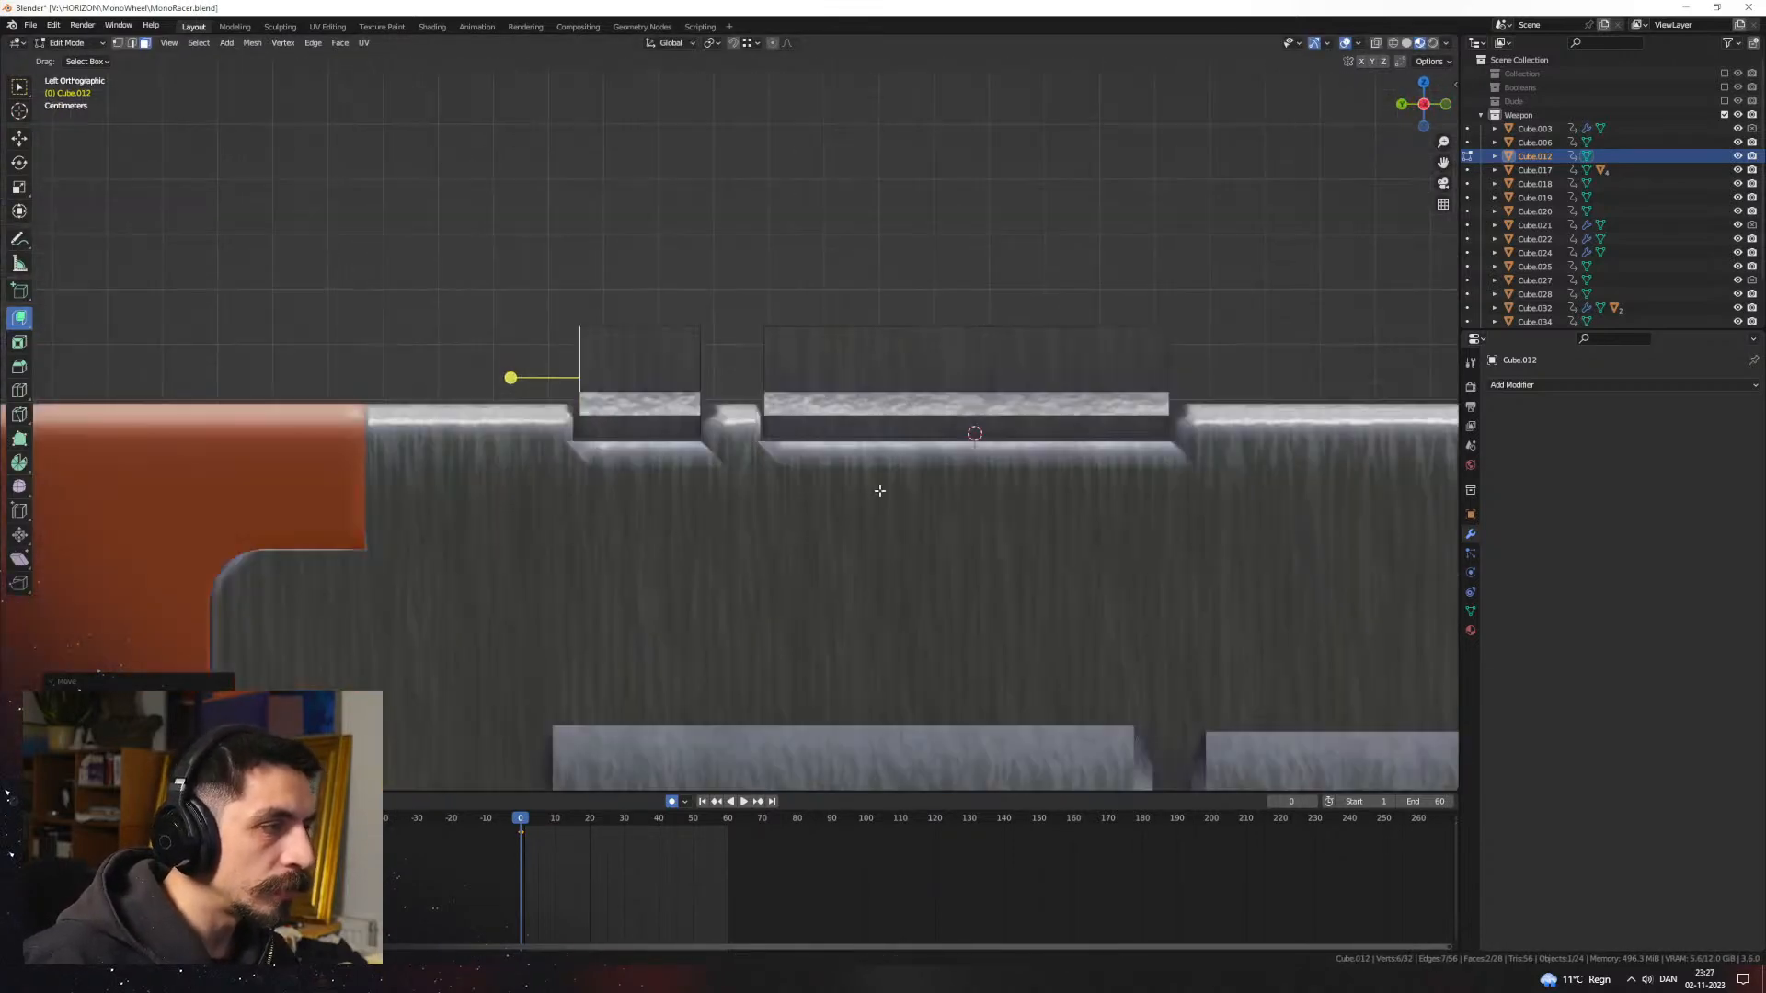
key("y")
left_click(872, 492)
Step: Examine the two raised blocks on the front housing in Object Mode
middle_click_drag(872, 492, 741, 337)
key("Tab")
left_click(1194, 554)
scroll(942, 505, "down", 3)
scroll(781, 442, "up", 4)
left_click(706, 378)
key("Tab")
key("Tab")
key("Tab")
Step: Try to move the short block's lower rear edge along X in wireframe view
key("shift+z")
key("a")
middle_click_drag(957, 425, 925, 412)
key("2")
left_click(1028, 436)
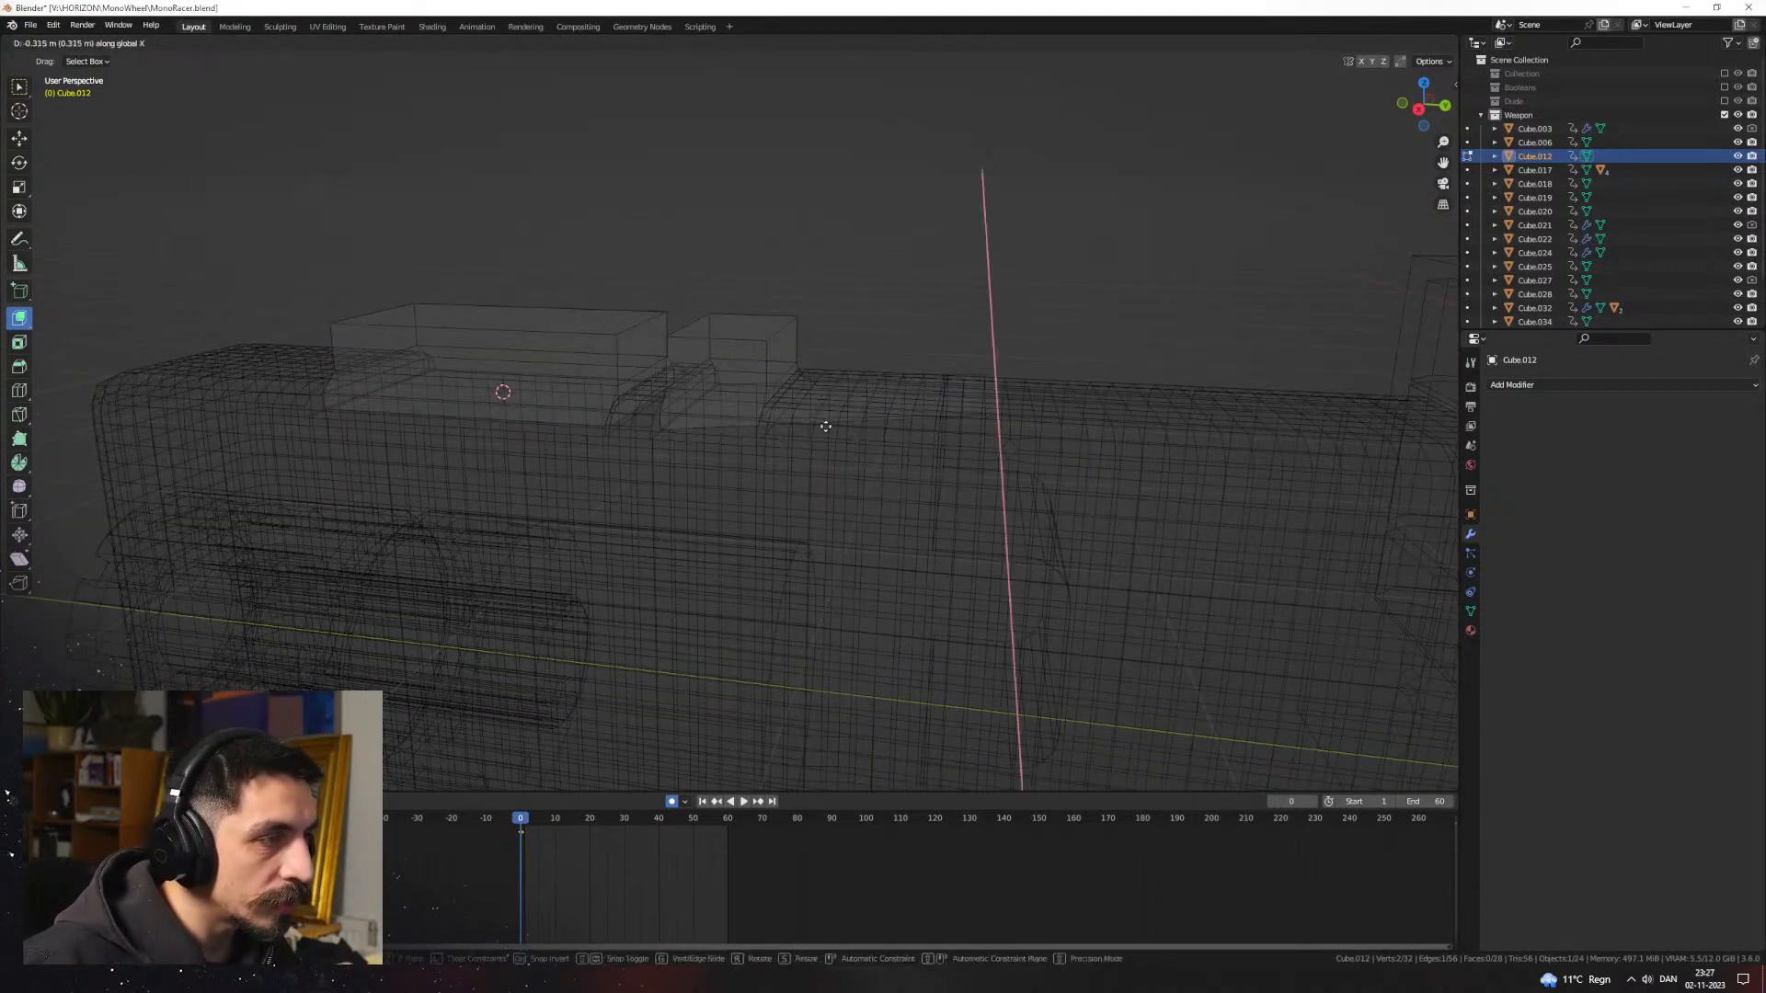
left_click(797, 319)
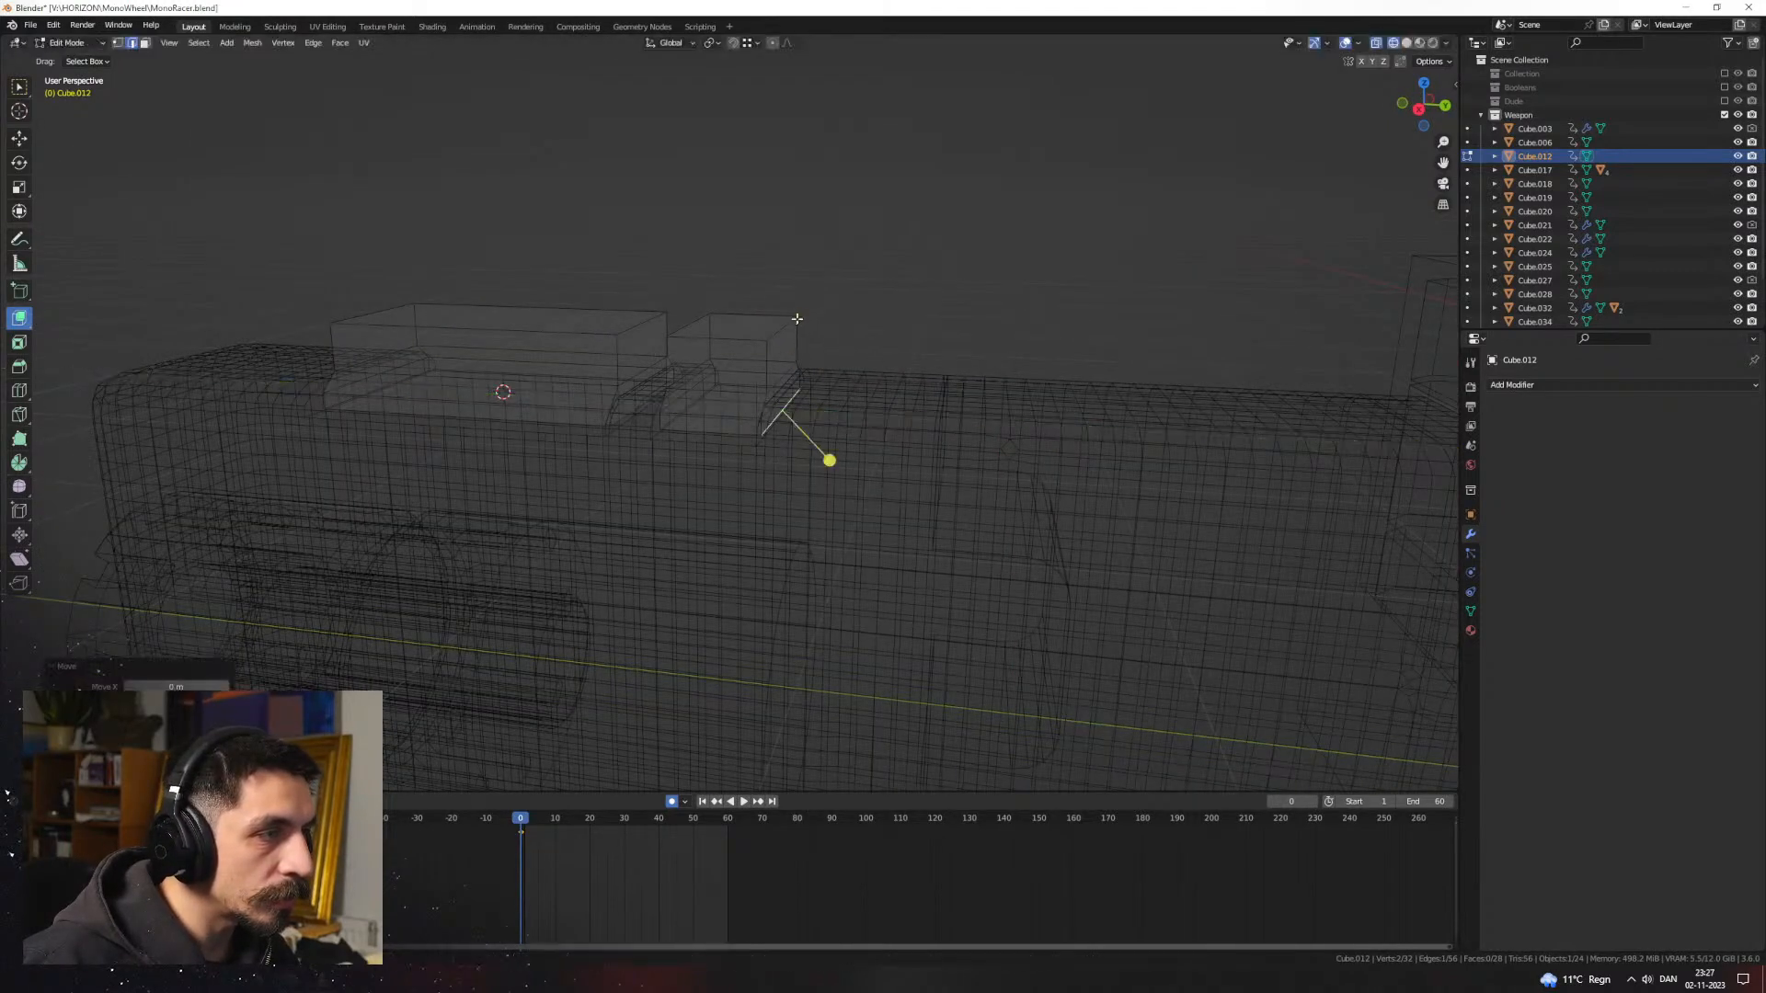
key("shift+z")
Step: Duplicate the short block's front face, scale it down and shift it slightly along Y
mouse_move(982, 367)
middle_mouse_down()
mouse_move(887, 421)
mouse_move(650, 382)
middle_mouse_up()
left_click(731, 374)
key("shift+d")
key("z")
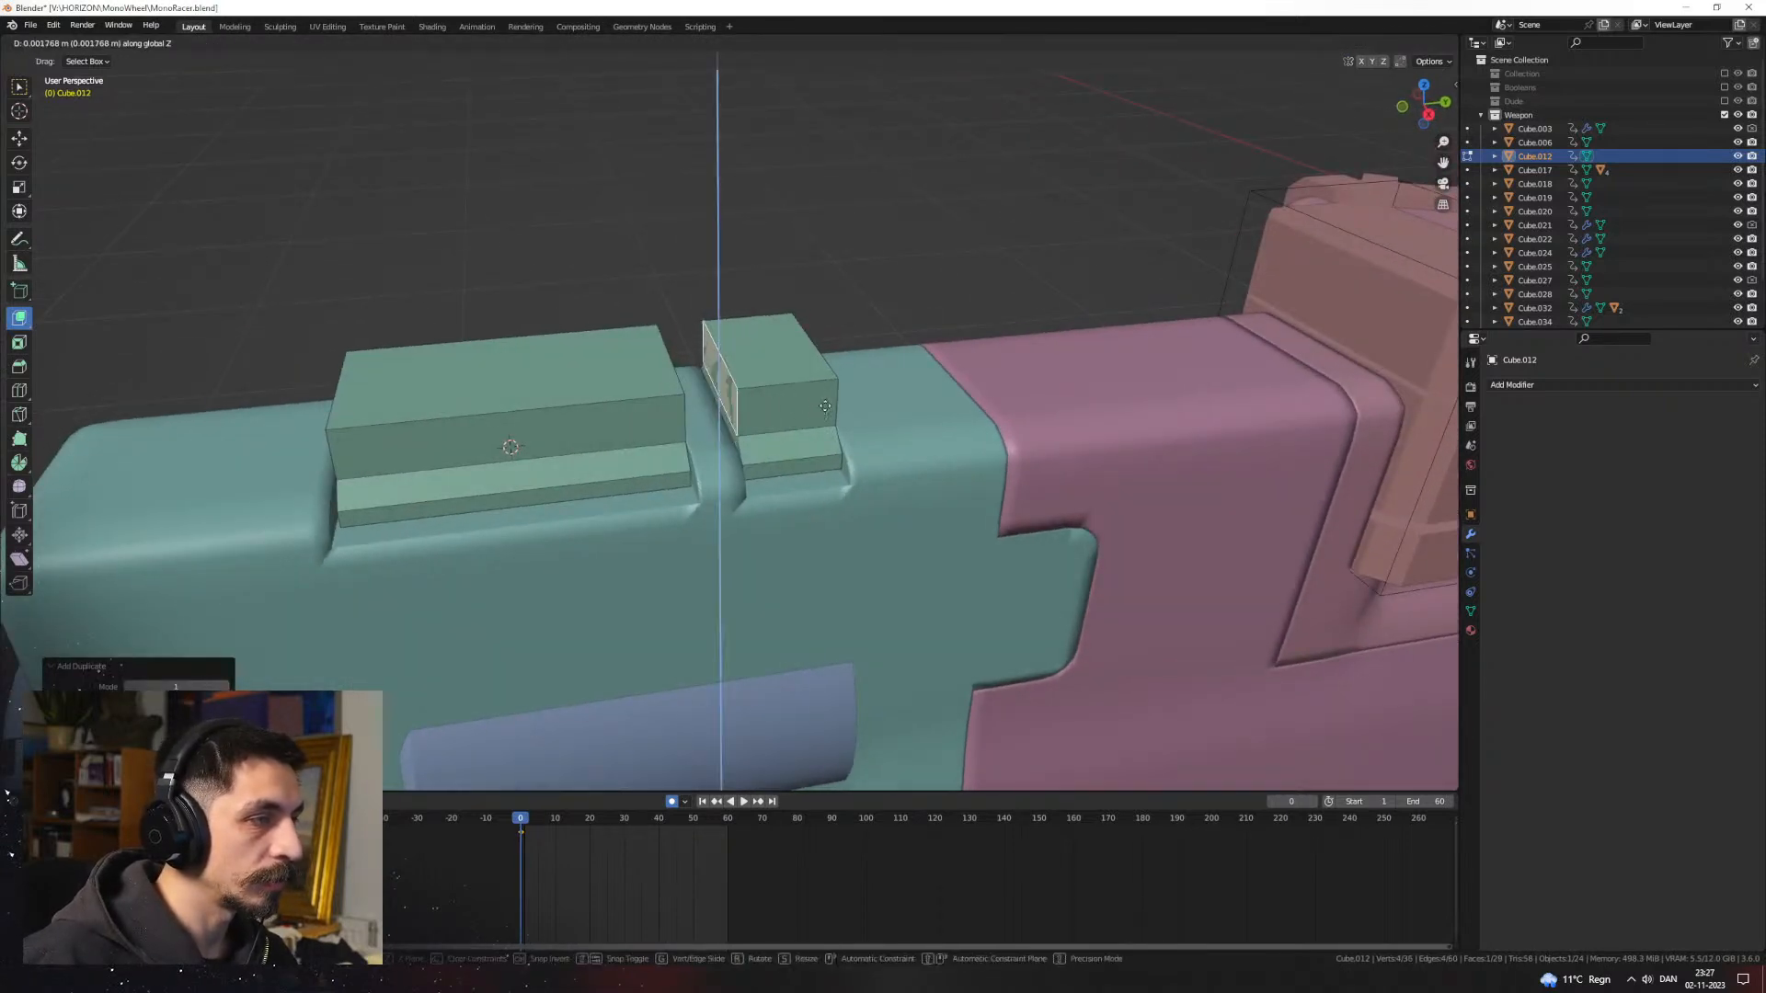
left_click(825, 405)
key("s")
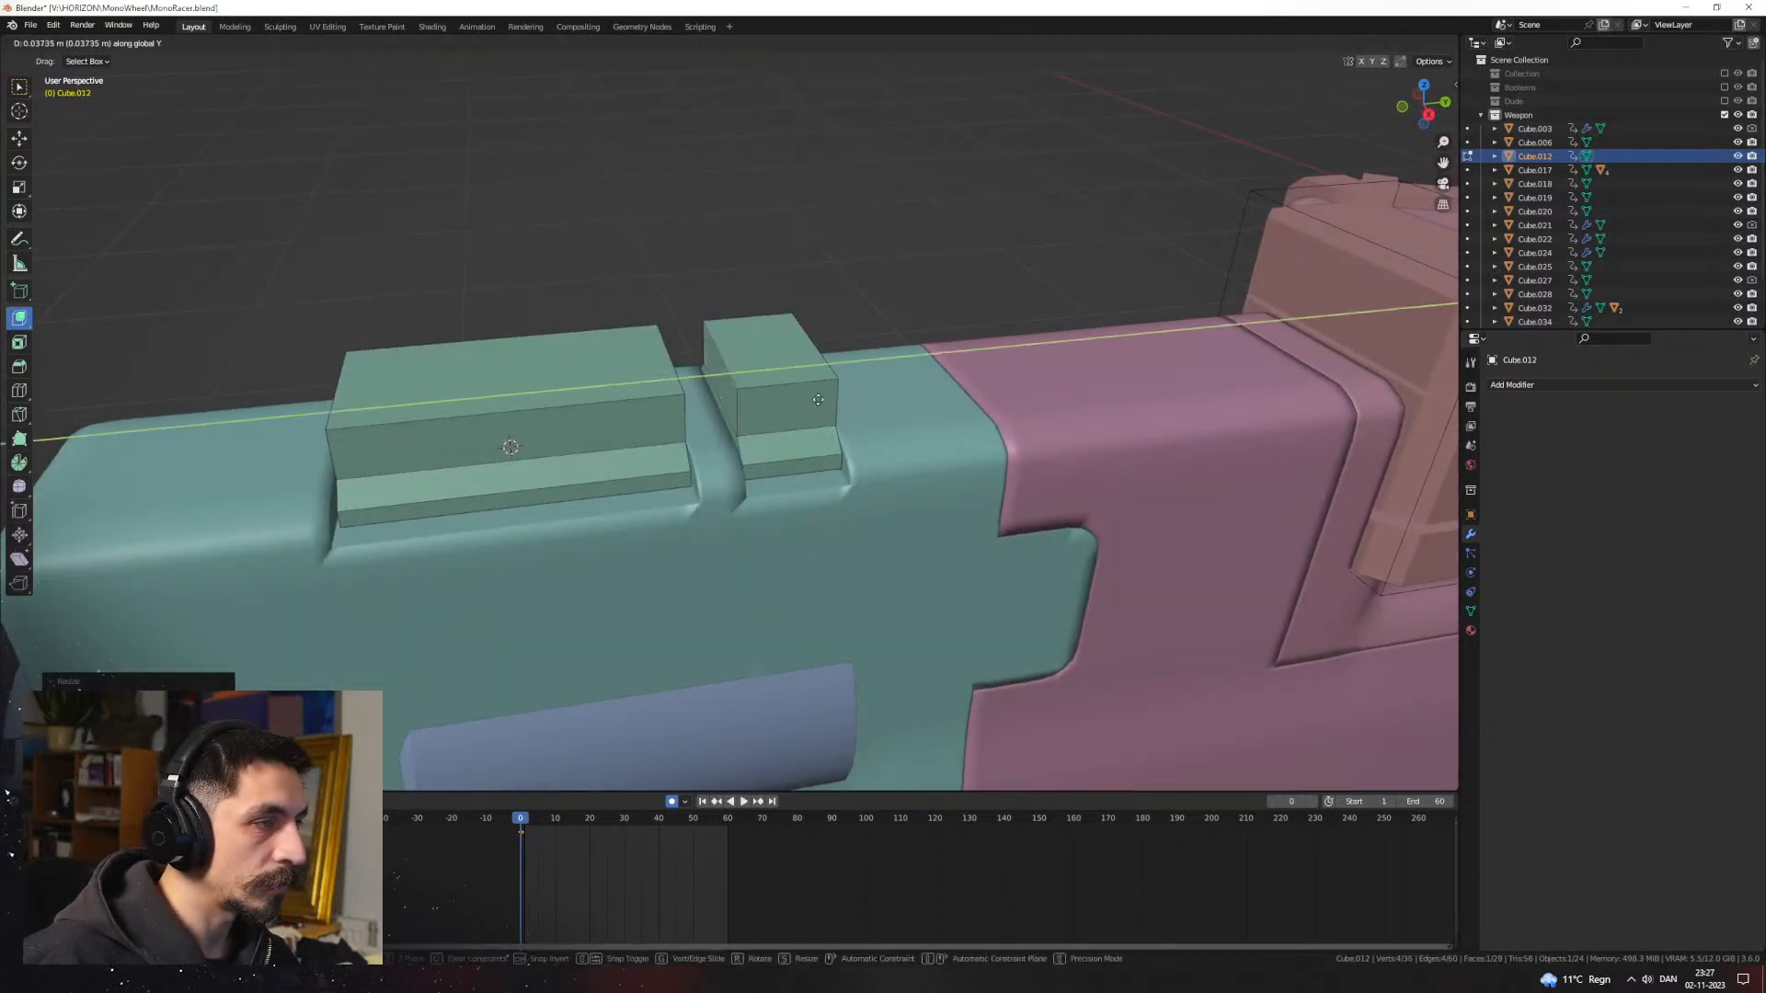
left_click(817, 400)
Step: Extrude the scaled-down face across the gap to the long block as a connector
key("e")
left_click(668, 414)
middle_click_drag(668, 415, 733, 402)
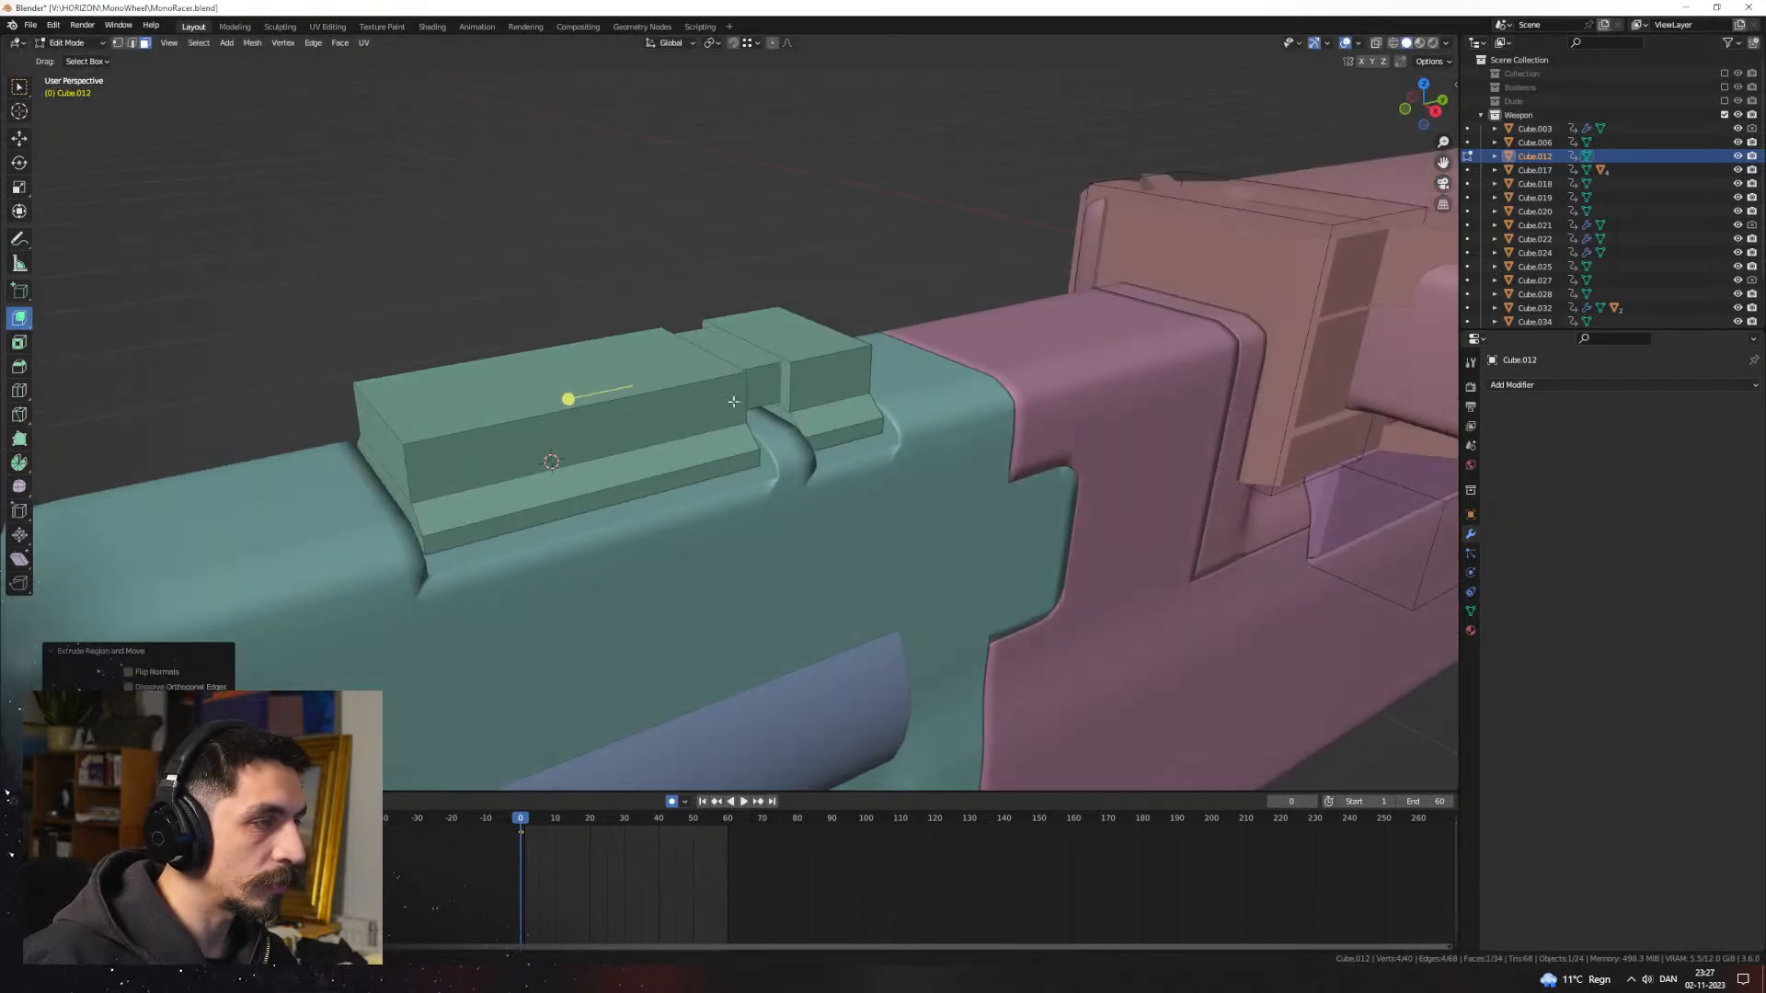
Step: Duplicate the long block's top face, scale it down and raise it slightly along Z
left_click(846, 382)
middle_click_drag(846, 383, 1067, 369)
key("3")
left_click(777, 368)
middle_click_drag(777, 369, 895, 407)
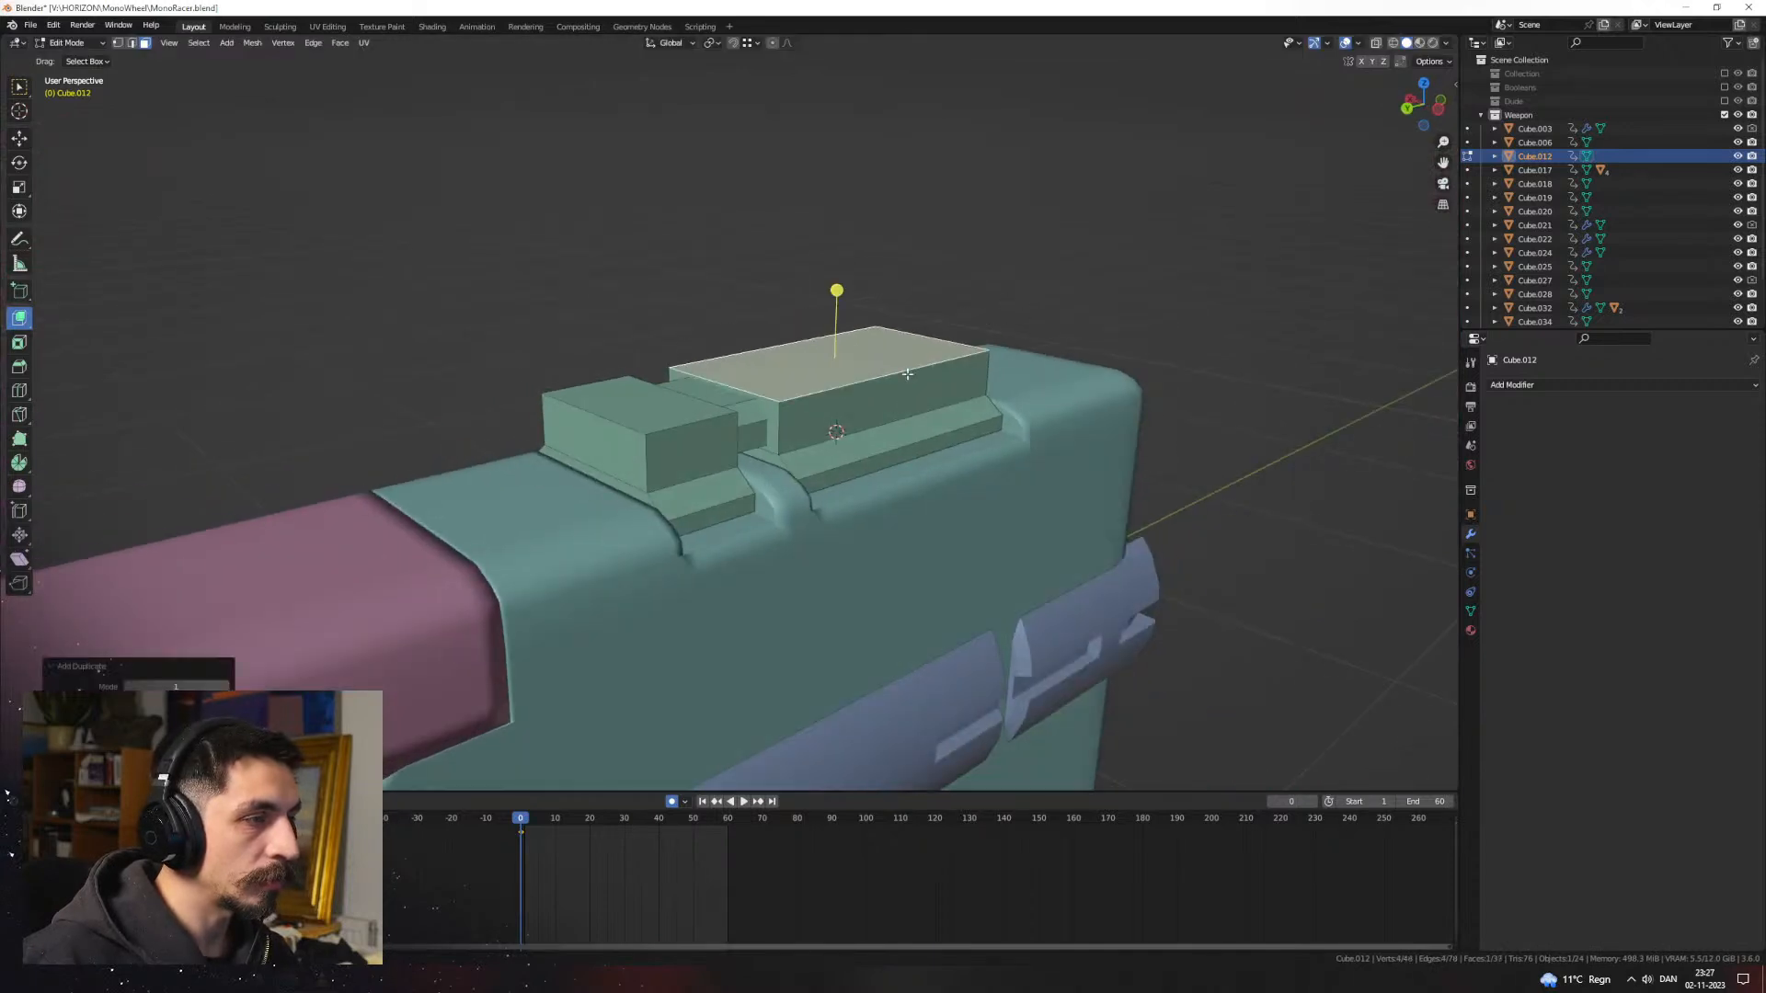
key("g")
key("z")
left_click(1094, 400)
key("s")
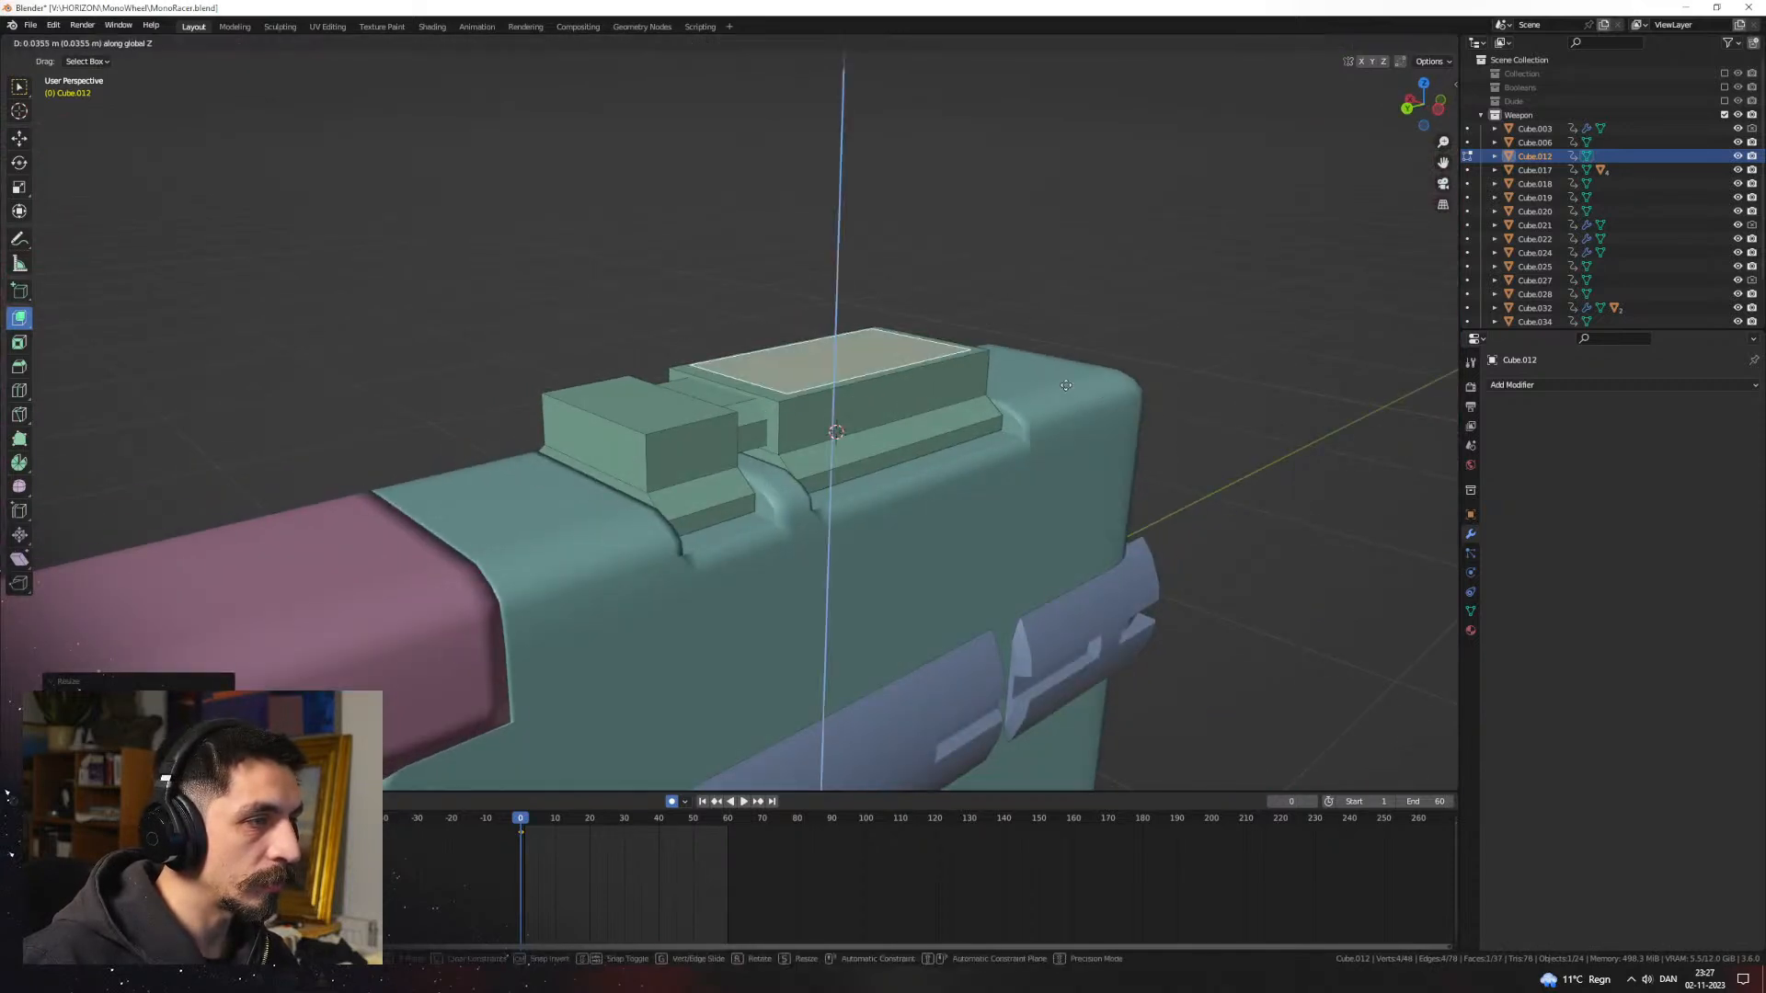
Step: Extrude the raised face into a thin plate on the long block and return to Object Mode
key("y")
key("e")
mouse_move(1079, 389)
middle_mouse_down()
mouse_move(906, 378)
mouse_move(778, 416)
mouse_move(1058, 368)
middle_mouse_up()
left_click(954, 363)
left_click(782, 427)
key("Tab")
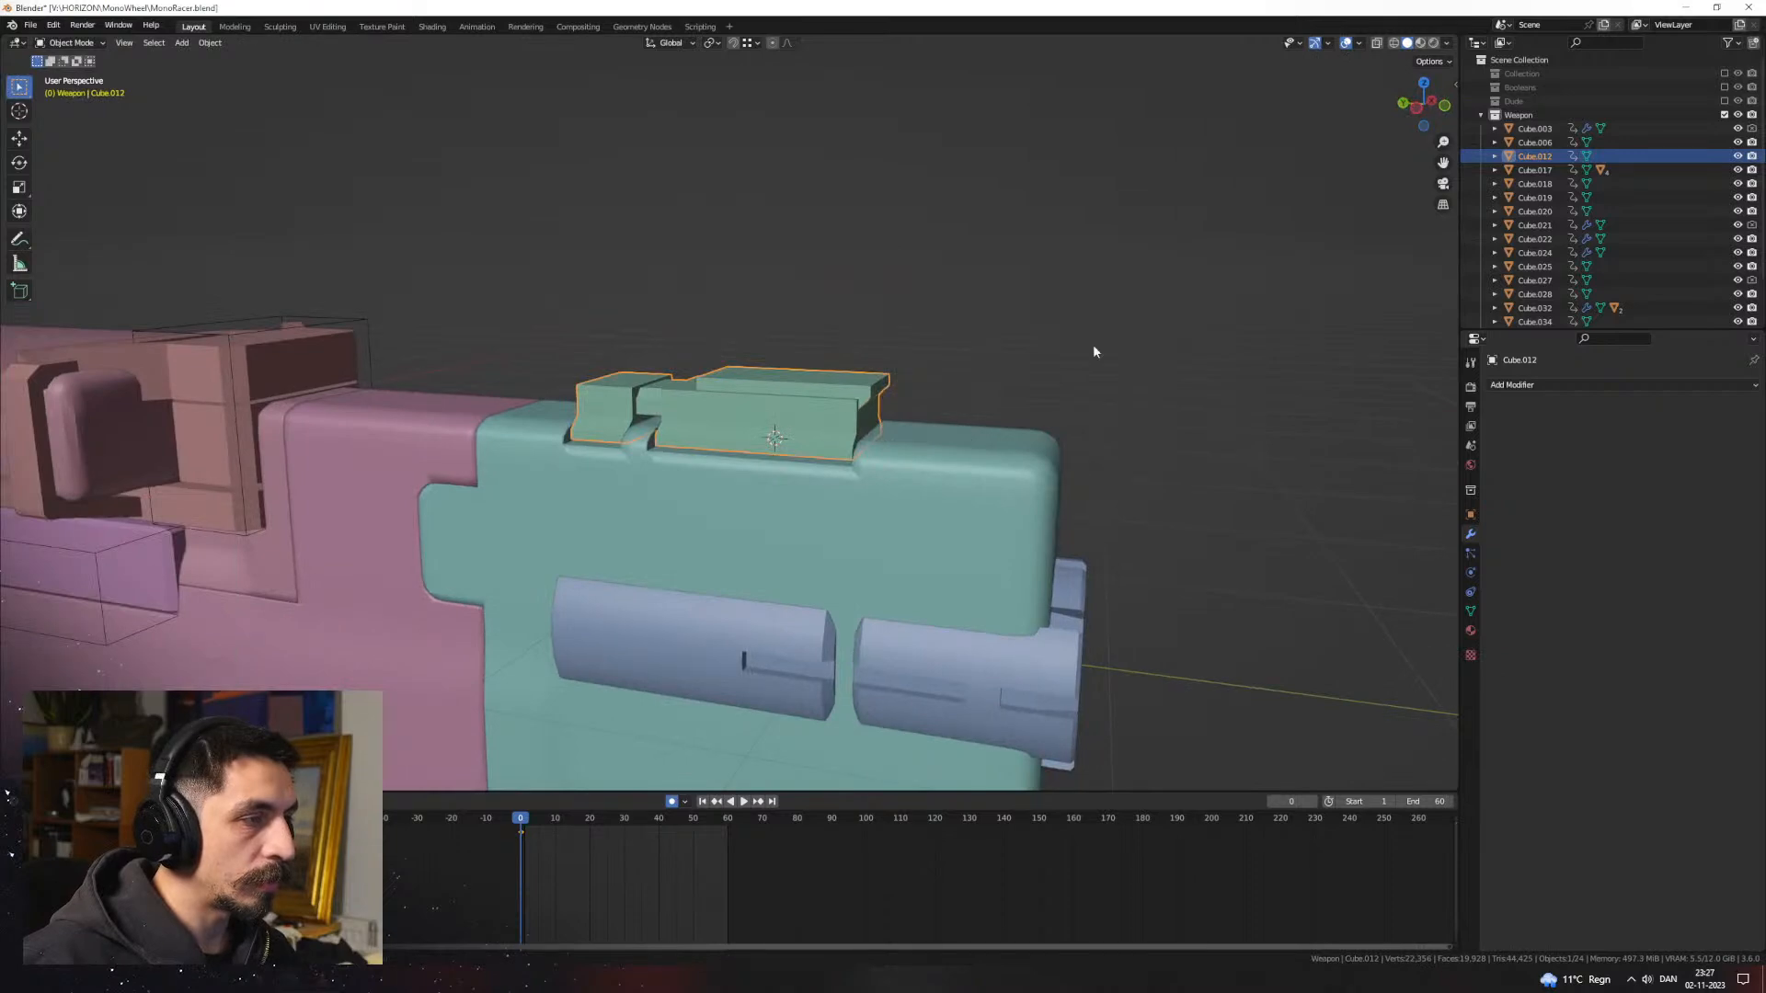
Step: Switch the viewport to Material Preview shading and examine the whole weapon with its new top detail
left_click(1420, 43)
left_click(896, 397)
scroll(896, 397, "down", 6)
middle_click_drag(895, 399, 801, 508)
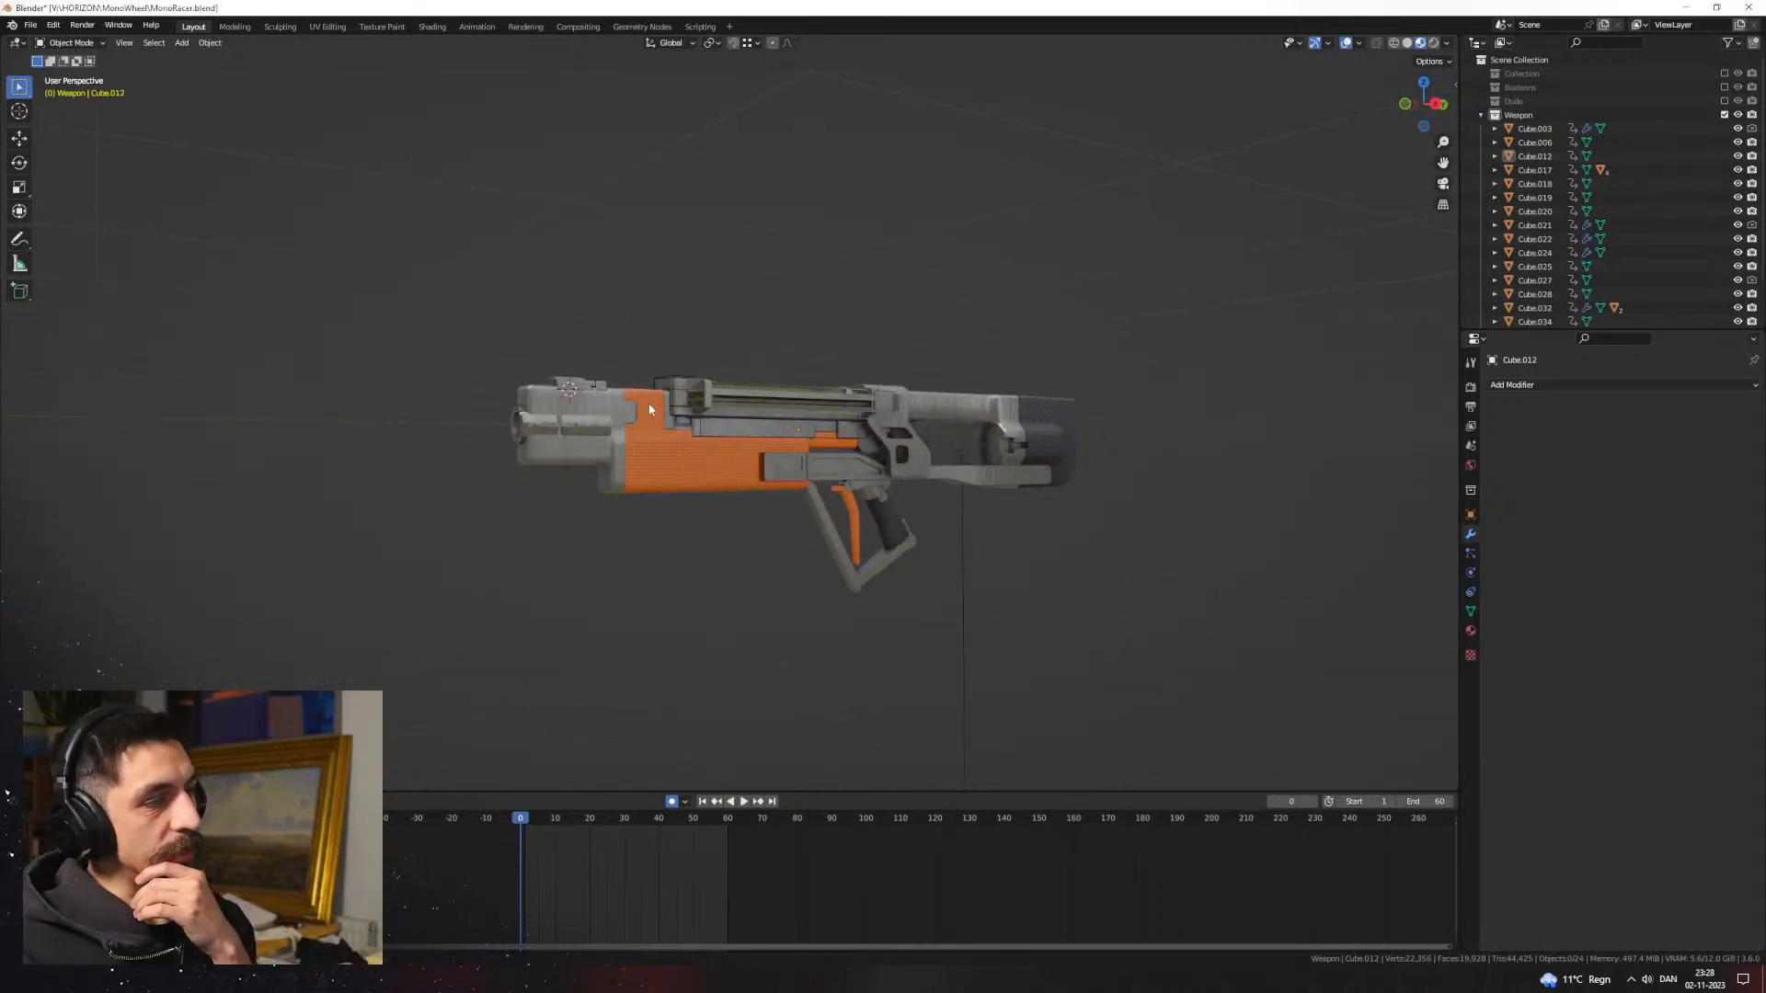
middle_click_drag(642, 406, 704, 483)
scroll(893, 437, "up", 5)
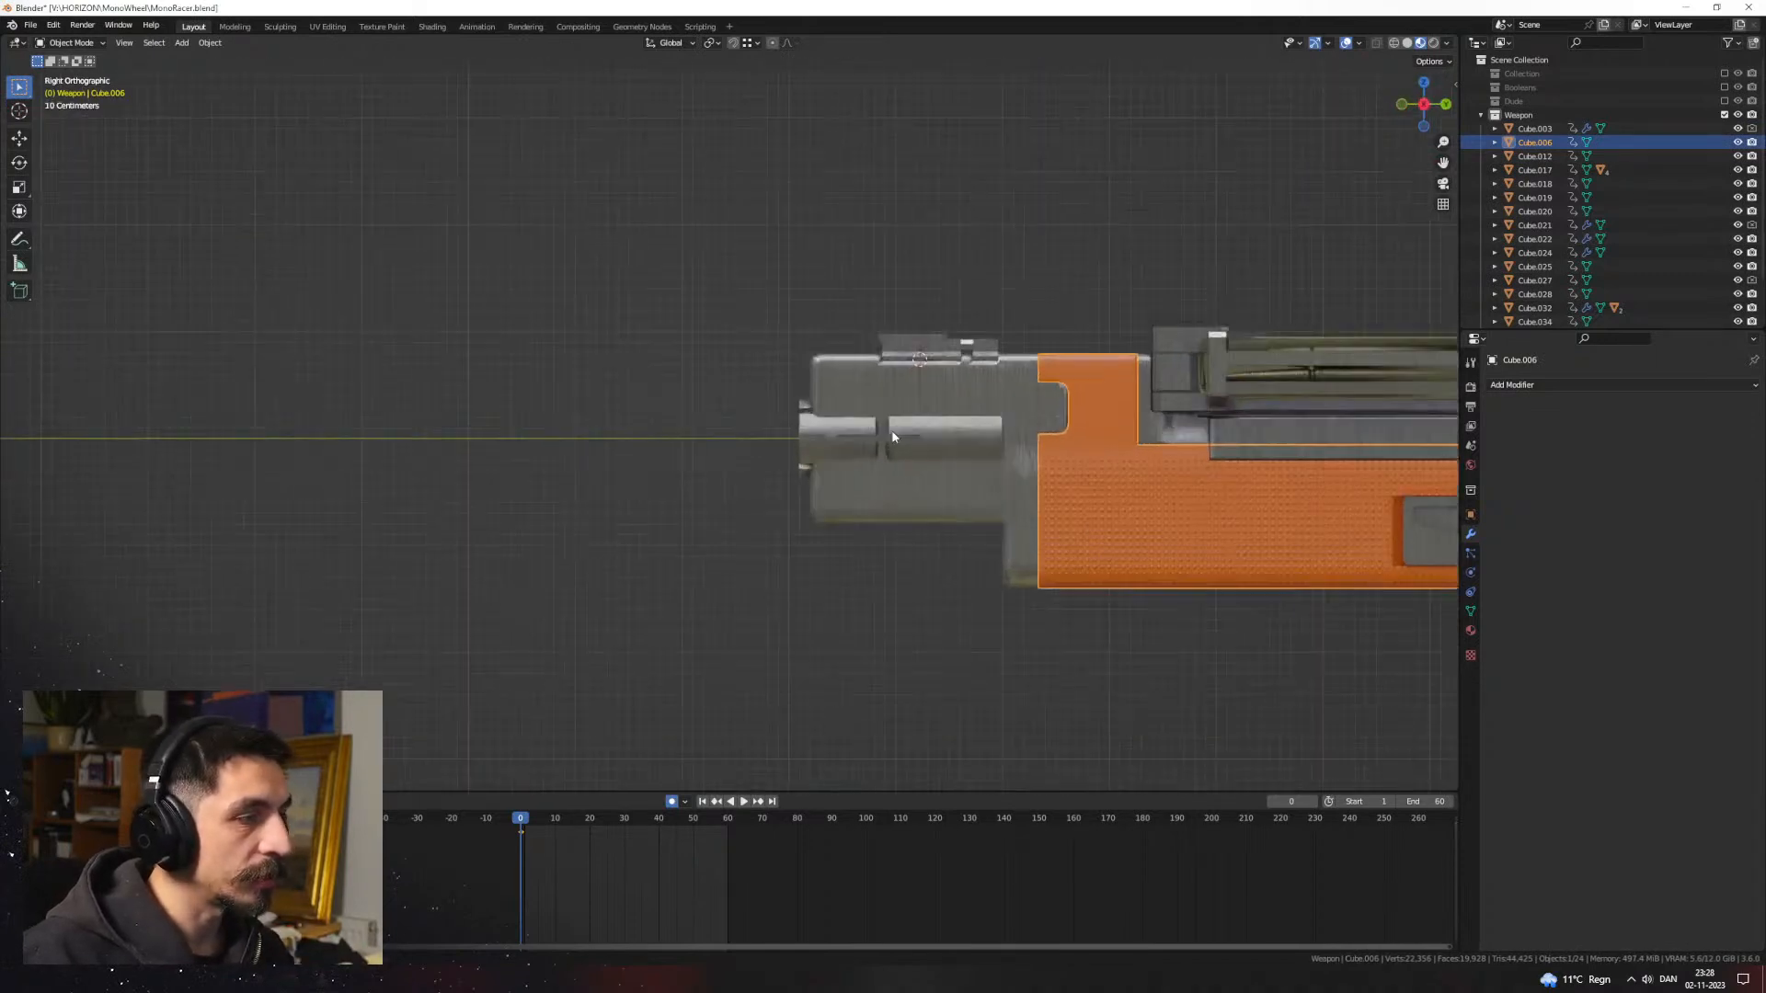
Step: Try to stretch the orange body (Cube.006) forward along Y by moving its front section past the muzzle
key("Tab")
key("a")
left_click(559, 653)
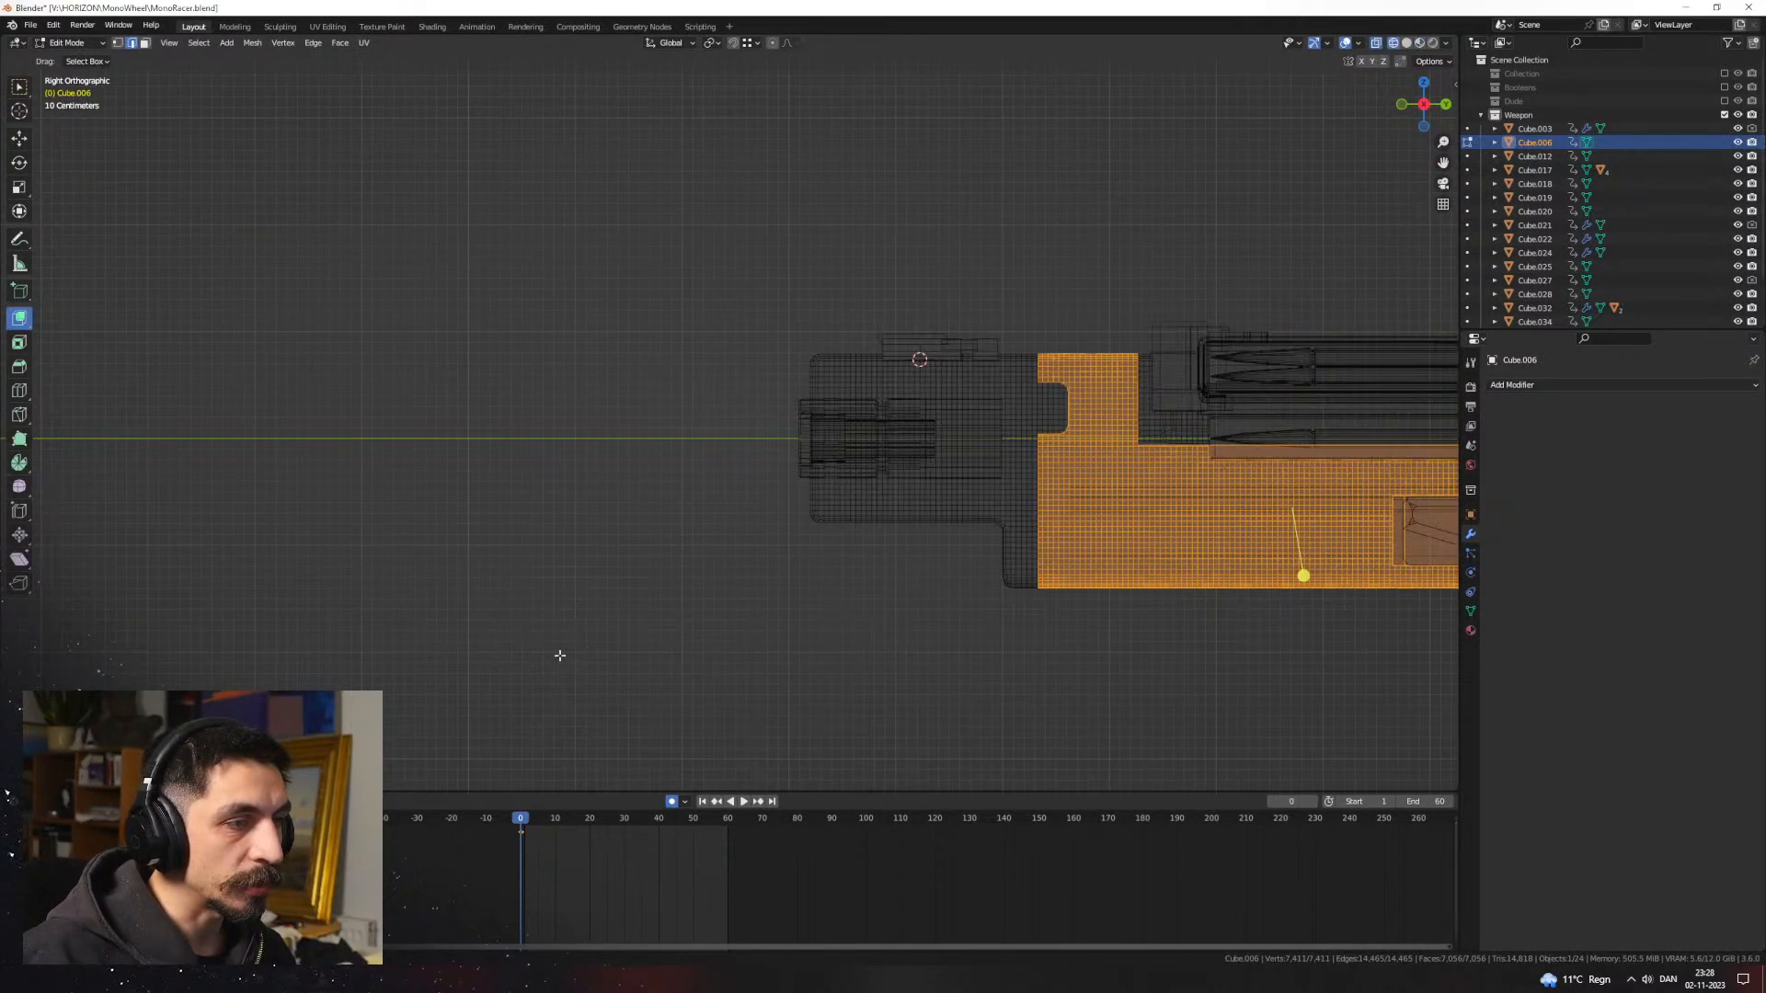
left_click_drag(558, 665, 1144, 237)
key("g")
key("y")
left_click(828, 263)
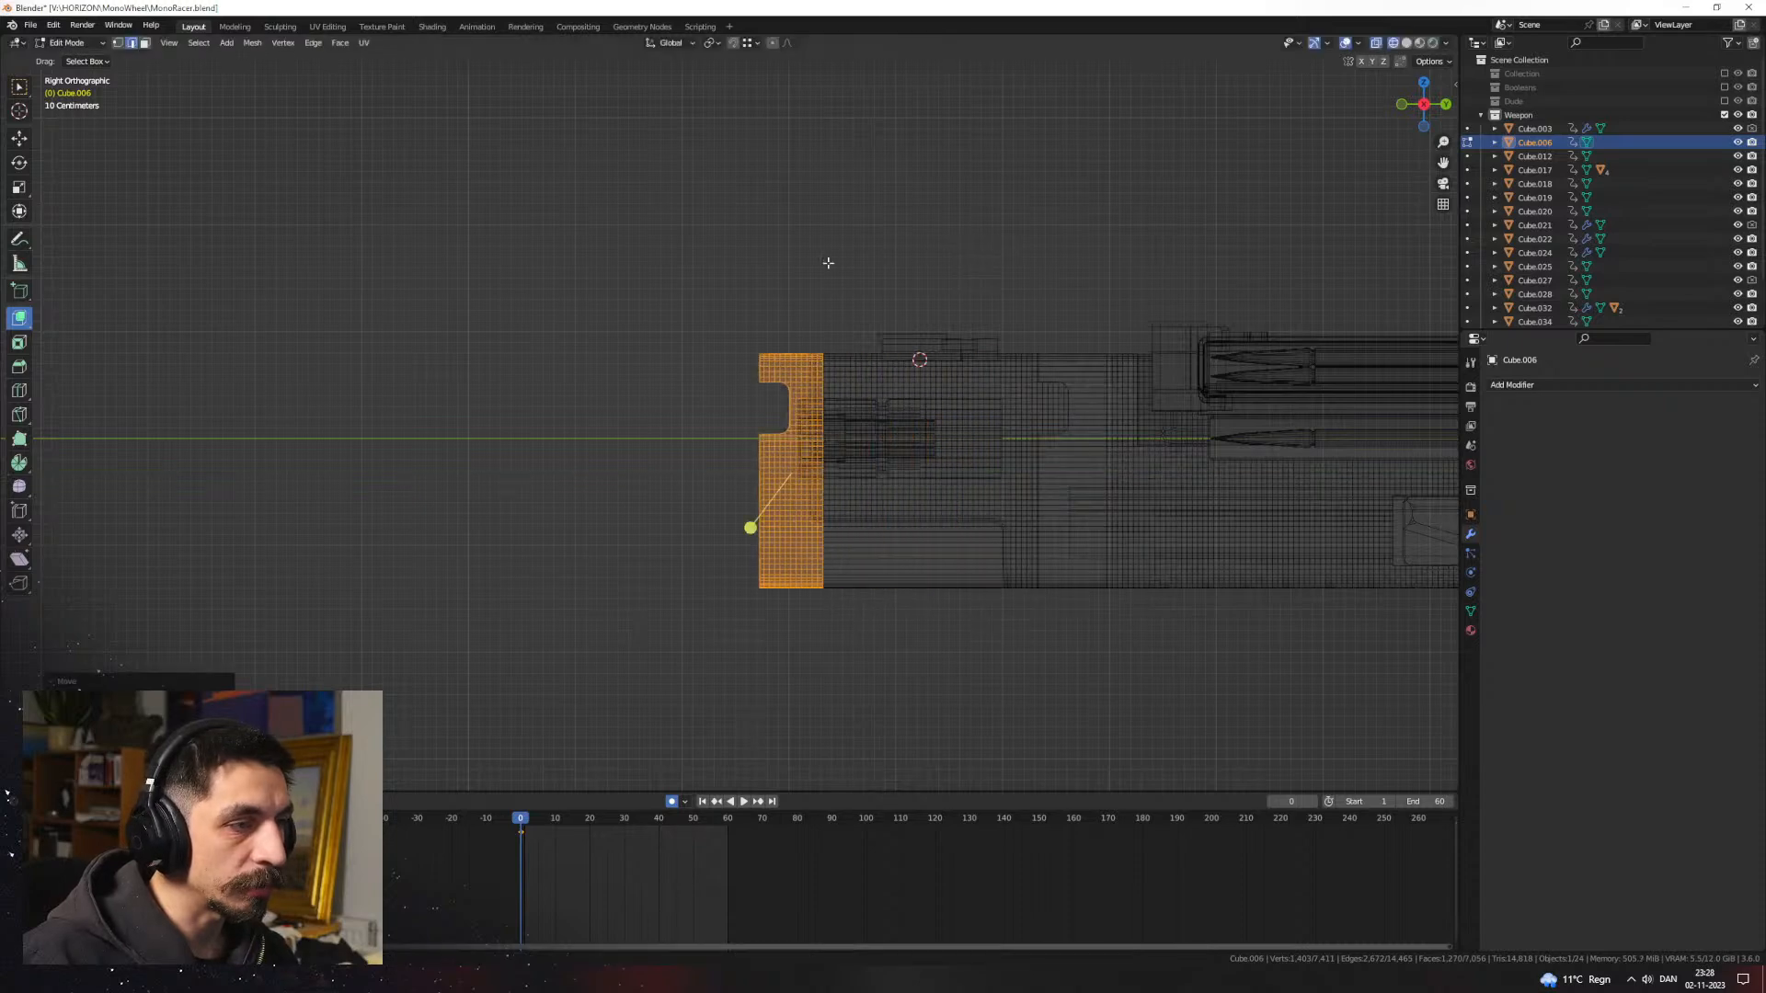
Step: Inspect the stretched orange body in shaded view, undo the stretch and leave Edit Mode
key("z")
left_click(1080, 312)
mouse_move(1080, 312)
middle_mouse_down()
mouse_move(1098, 362)
mouse_move(977, 355)
middle_mouse_up()
key("z")
left_click(940, 542)
middle_click_drag(940, 542, 813, 498)
key("Tab")
scroll(1131, 559, "down", 3)
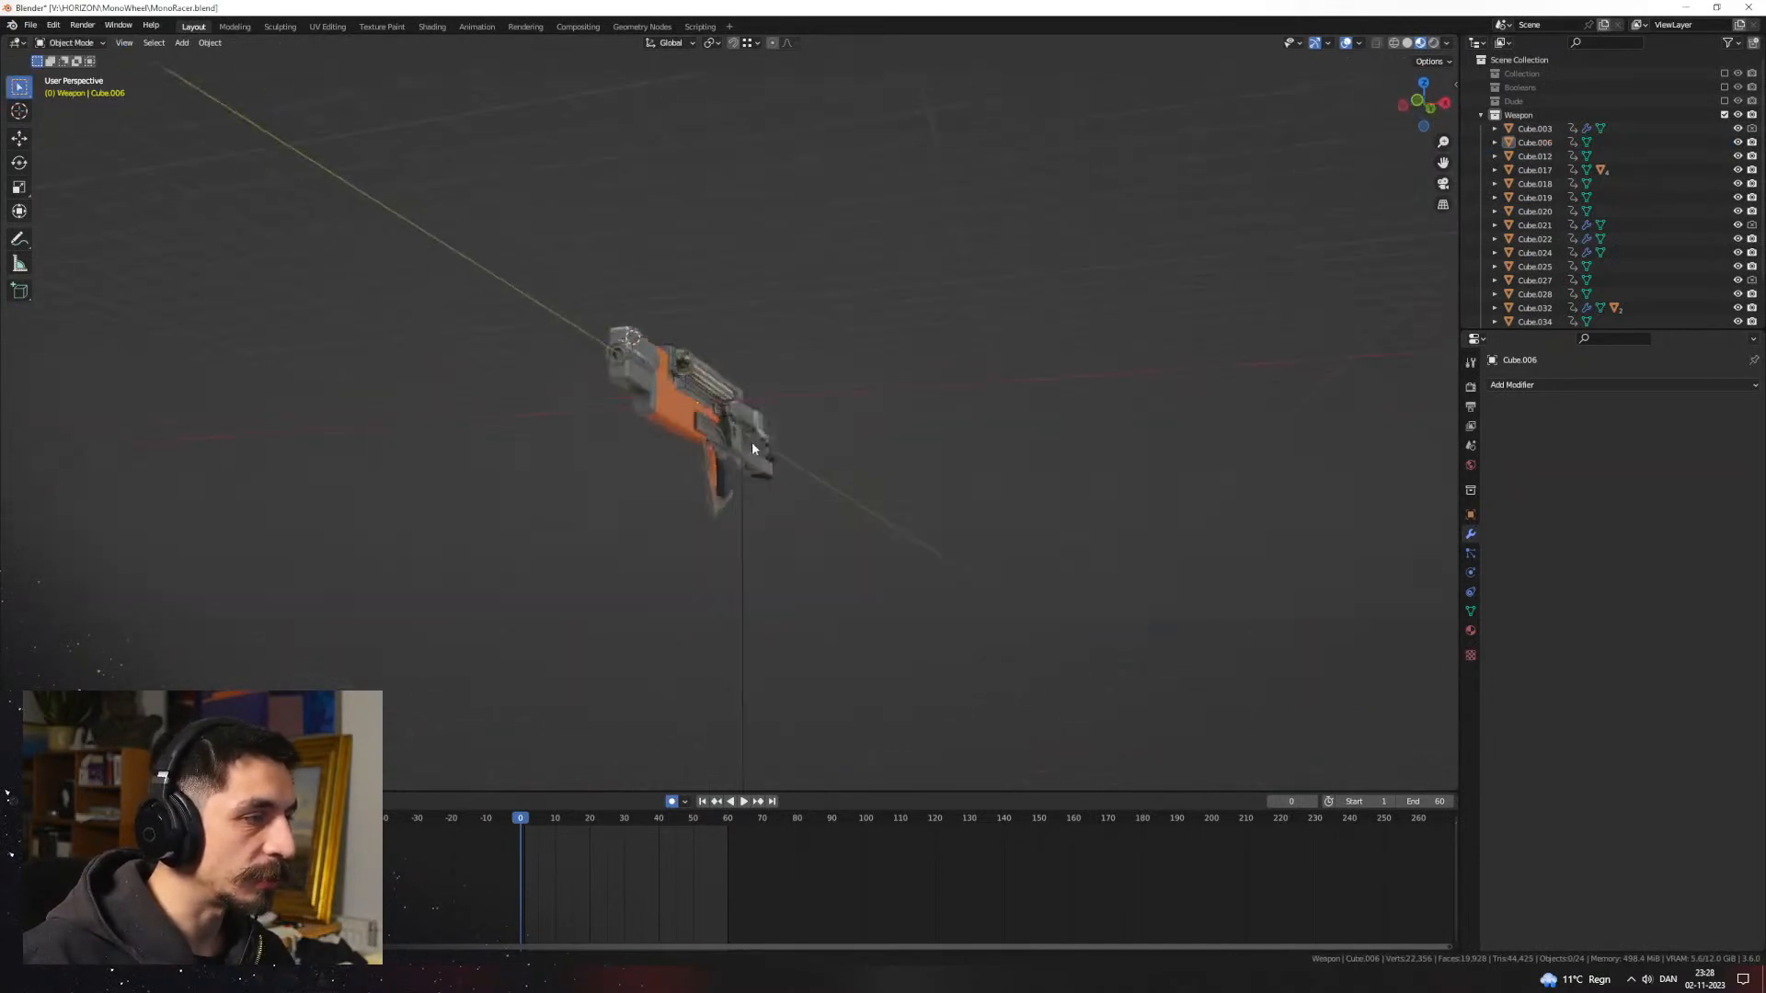
Step: Hide the viewport overlays and switch to Rendered shading to examine the weapon from all sides
middle_click_drag(752, 444, 1016, 513)
scroll(589, 452, "up", 3)
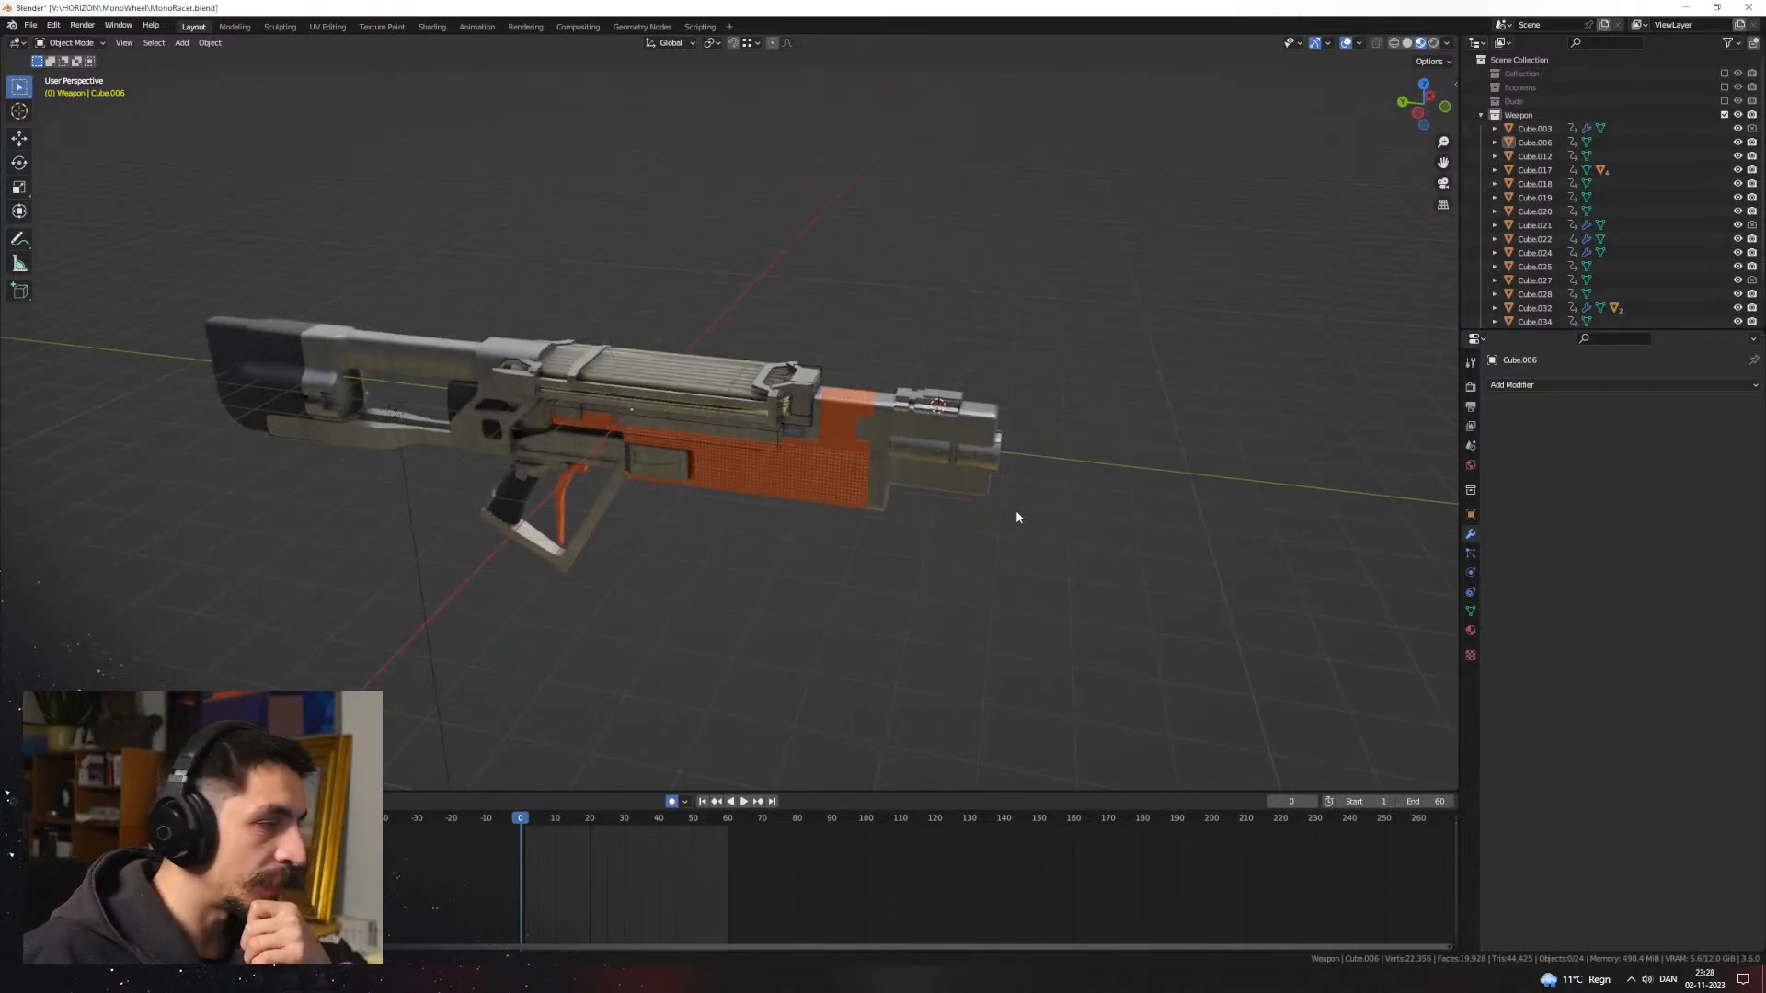
middle_click_drag(905, 492, 1163, 372)
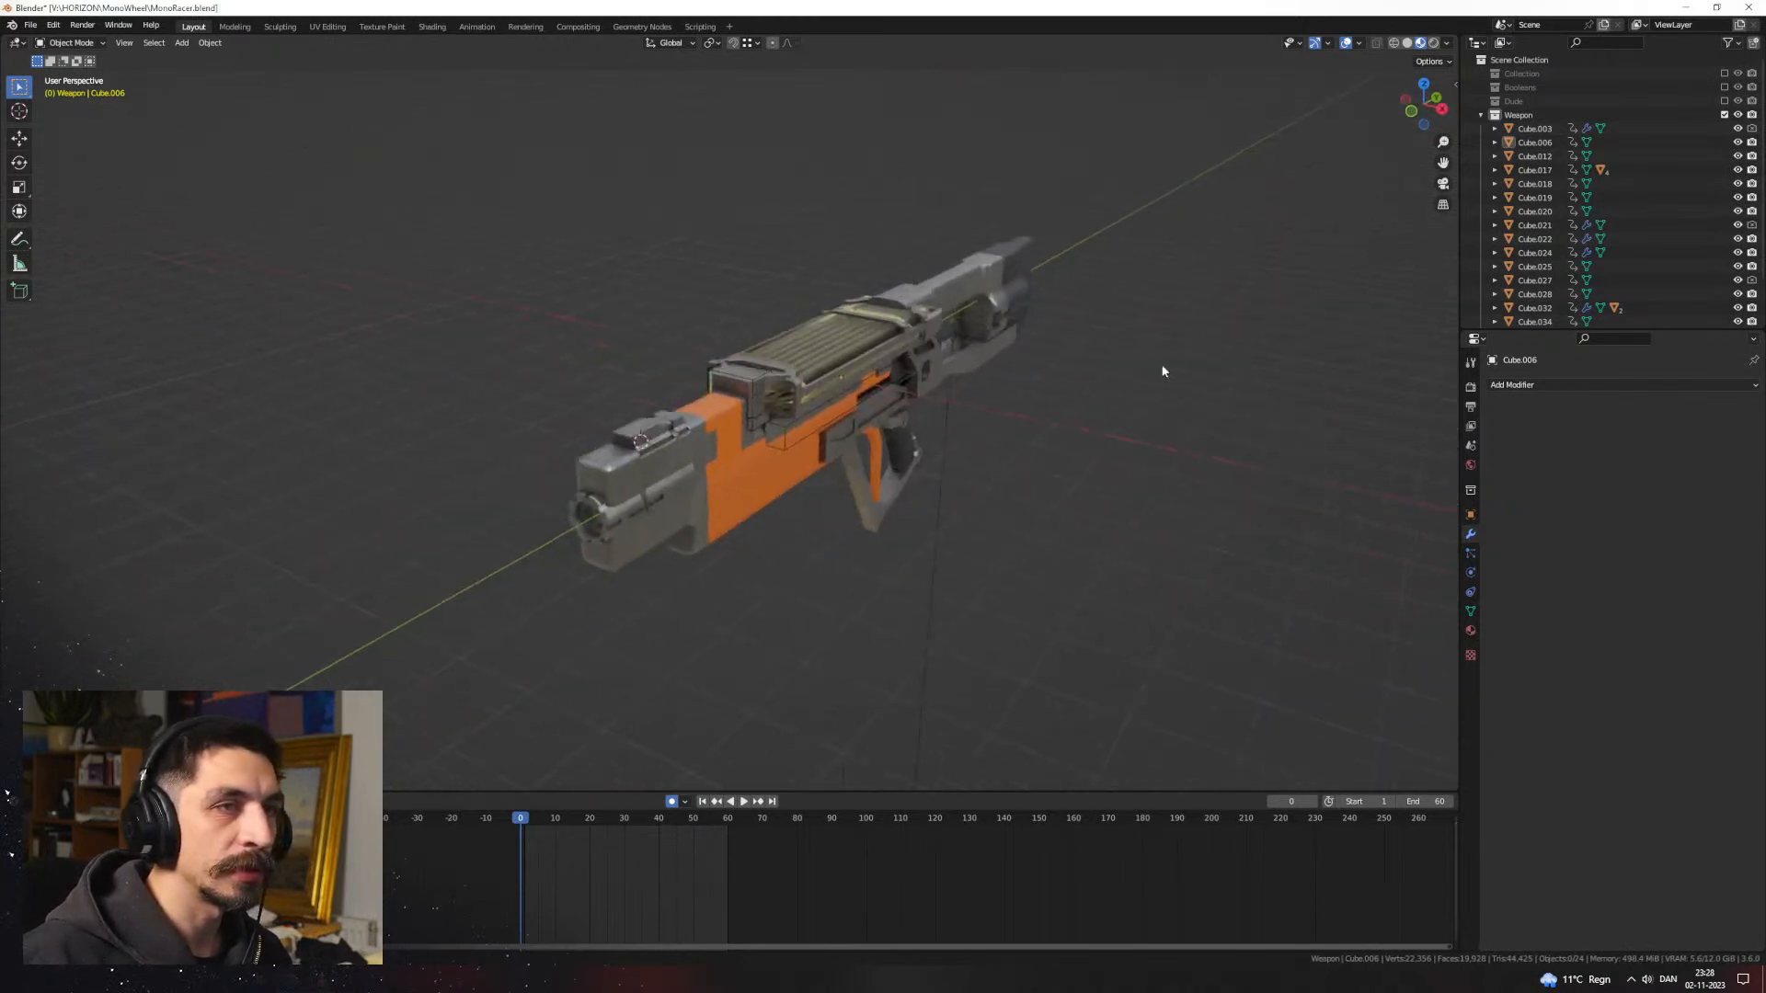
left_click(1346, 43)
mouse_move(1242, 165)
middle_mouse_down()
mouse_move(1092, 267)
mouse_move(883, 269)
mouse_move(726, 361)
mouse_move(792, 392)
mouse_move(950, 390)
middle_mouse_up()
scroll(950, 390, "up", 2)
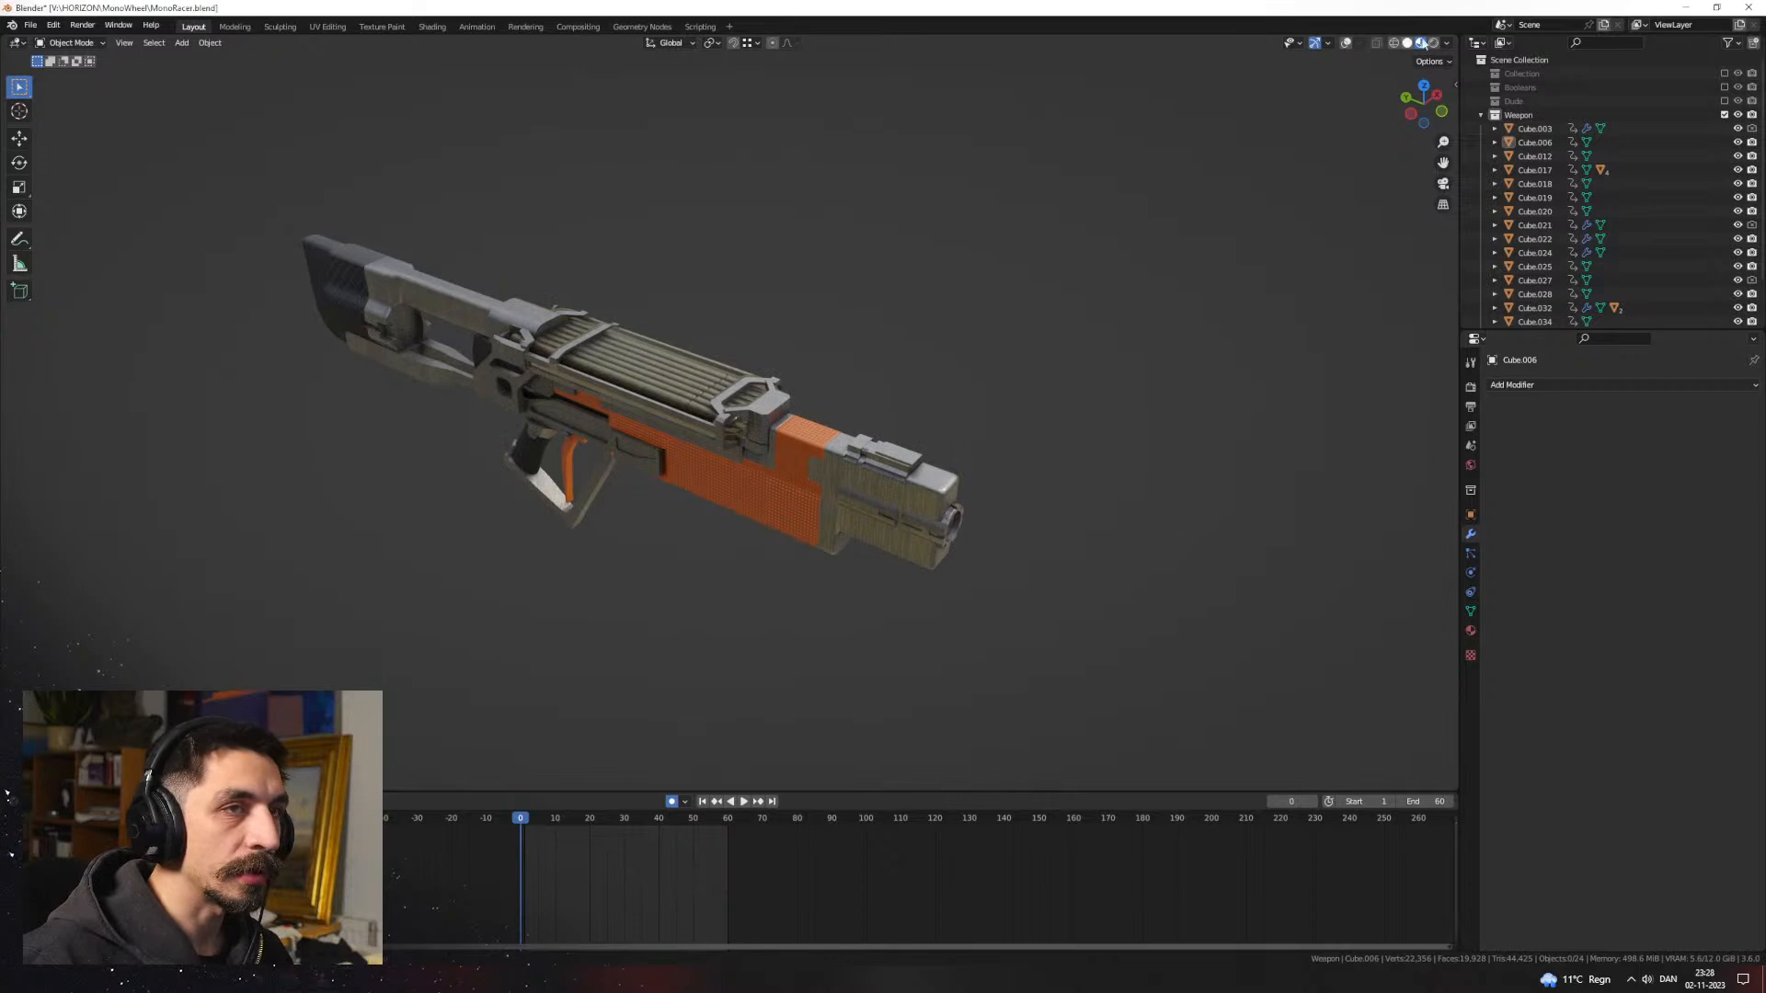
left_click(1435, 43)
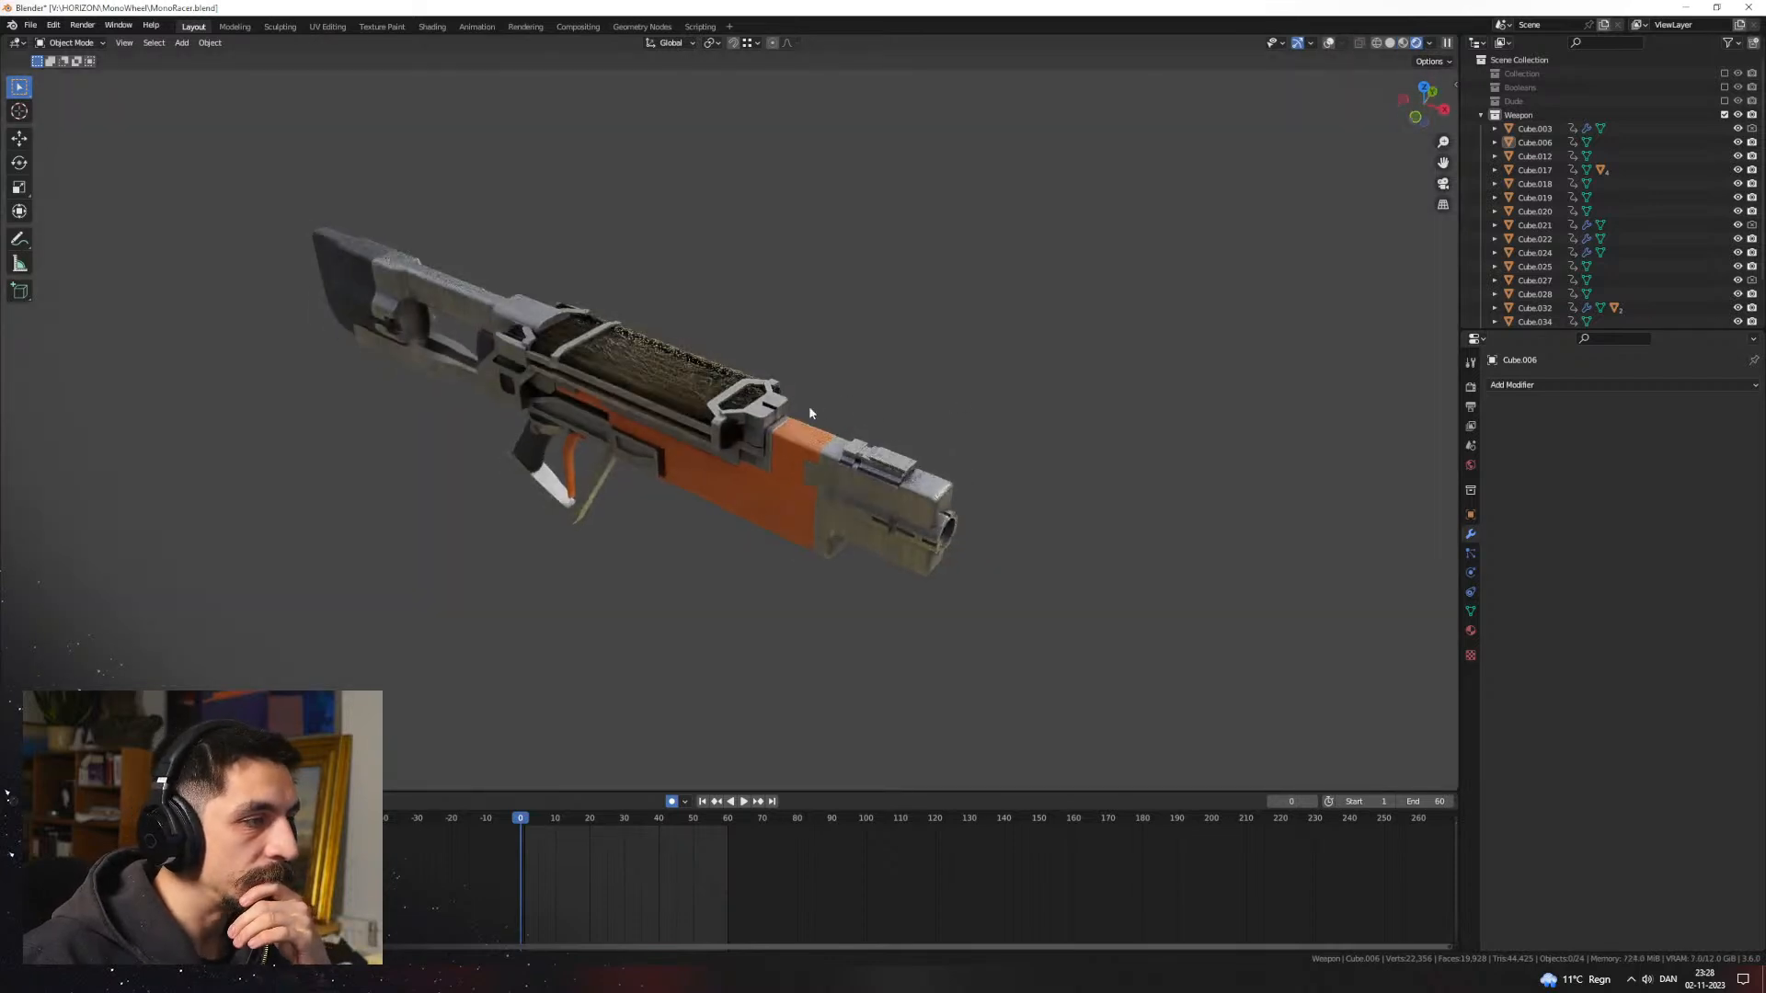
mouse_move(808, 405)
middle_mouse_down()
mouse_move(738, 405)
mouse_move(622, 333)
mouse_move(754, 399)
mouse_move(1134, 416)
mouse_move(863, 480)
mouse_move(831, 534)
mouse_move(899, 509)
middle_mouse_up()
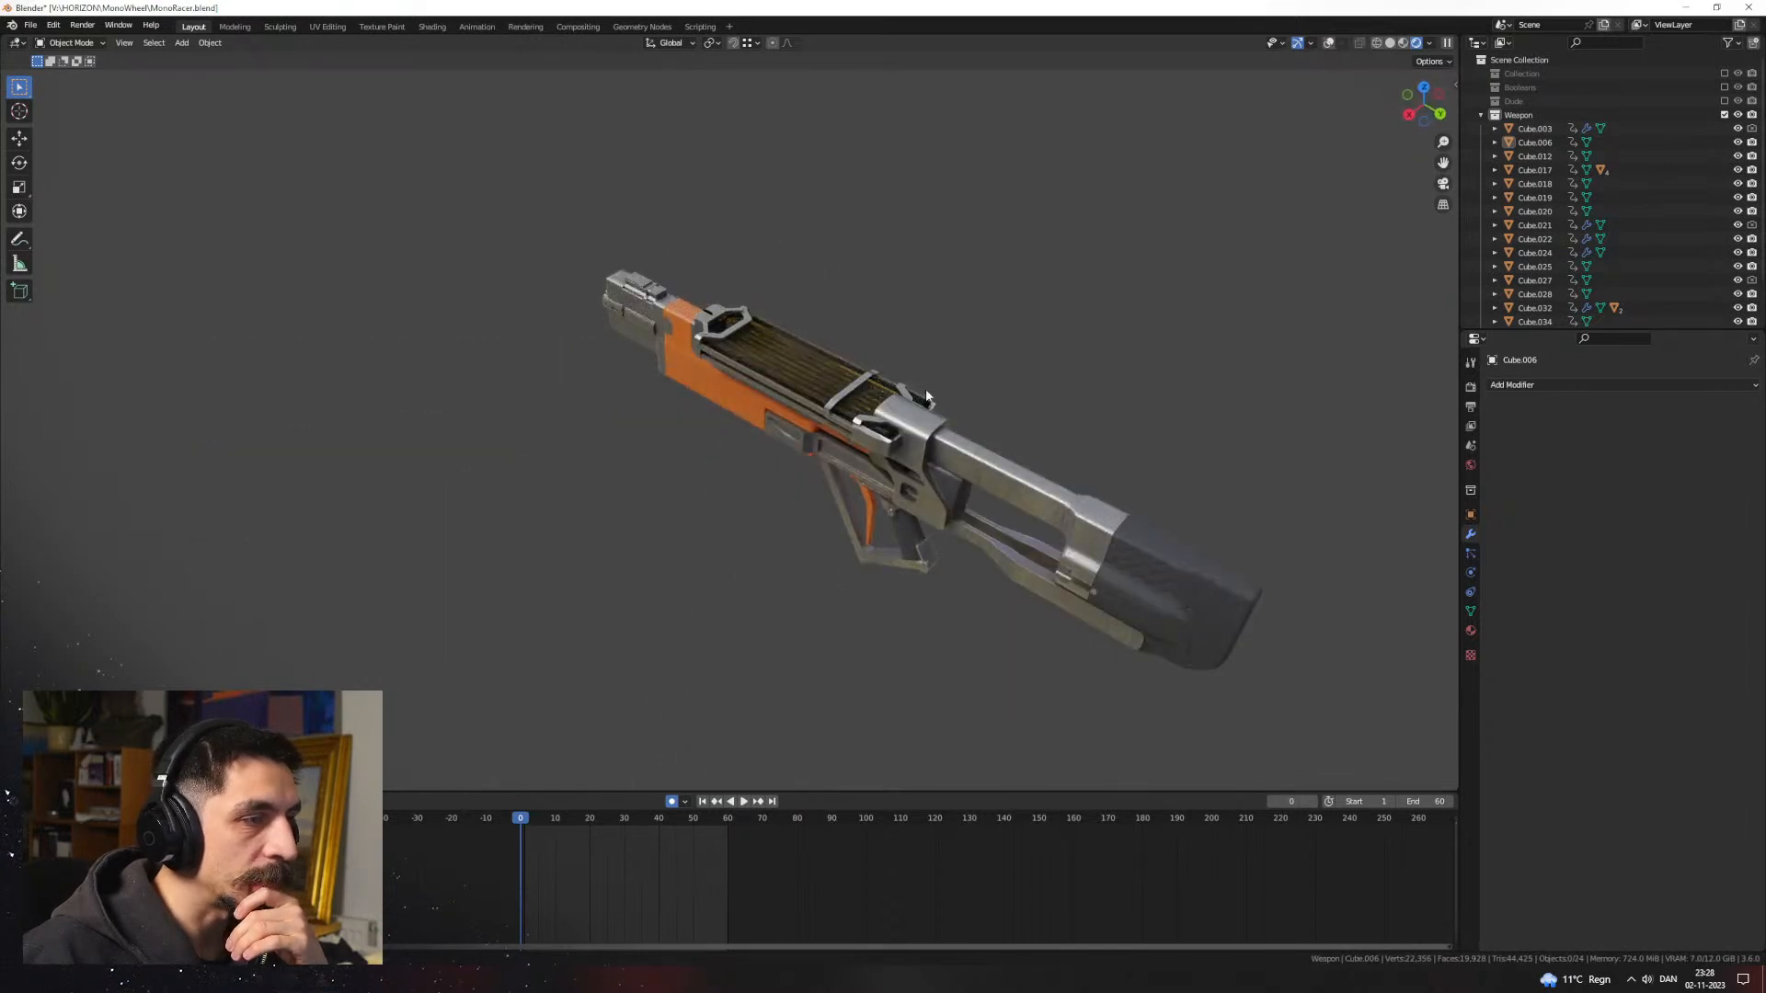
Step: Scrub through the weapon's animation to check the moving grip and magazine area, and examine the whole model from both sides
middle_click_drag(926, 393, 830, 444)
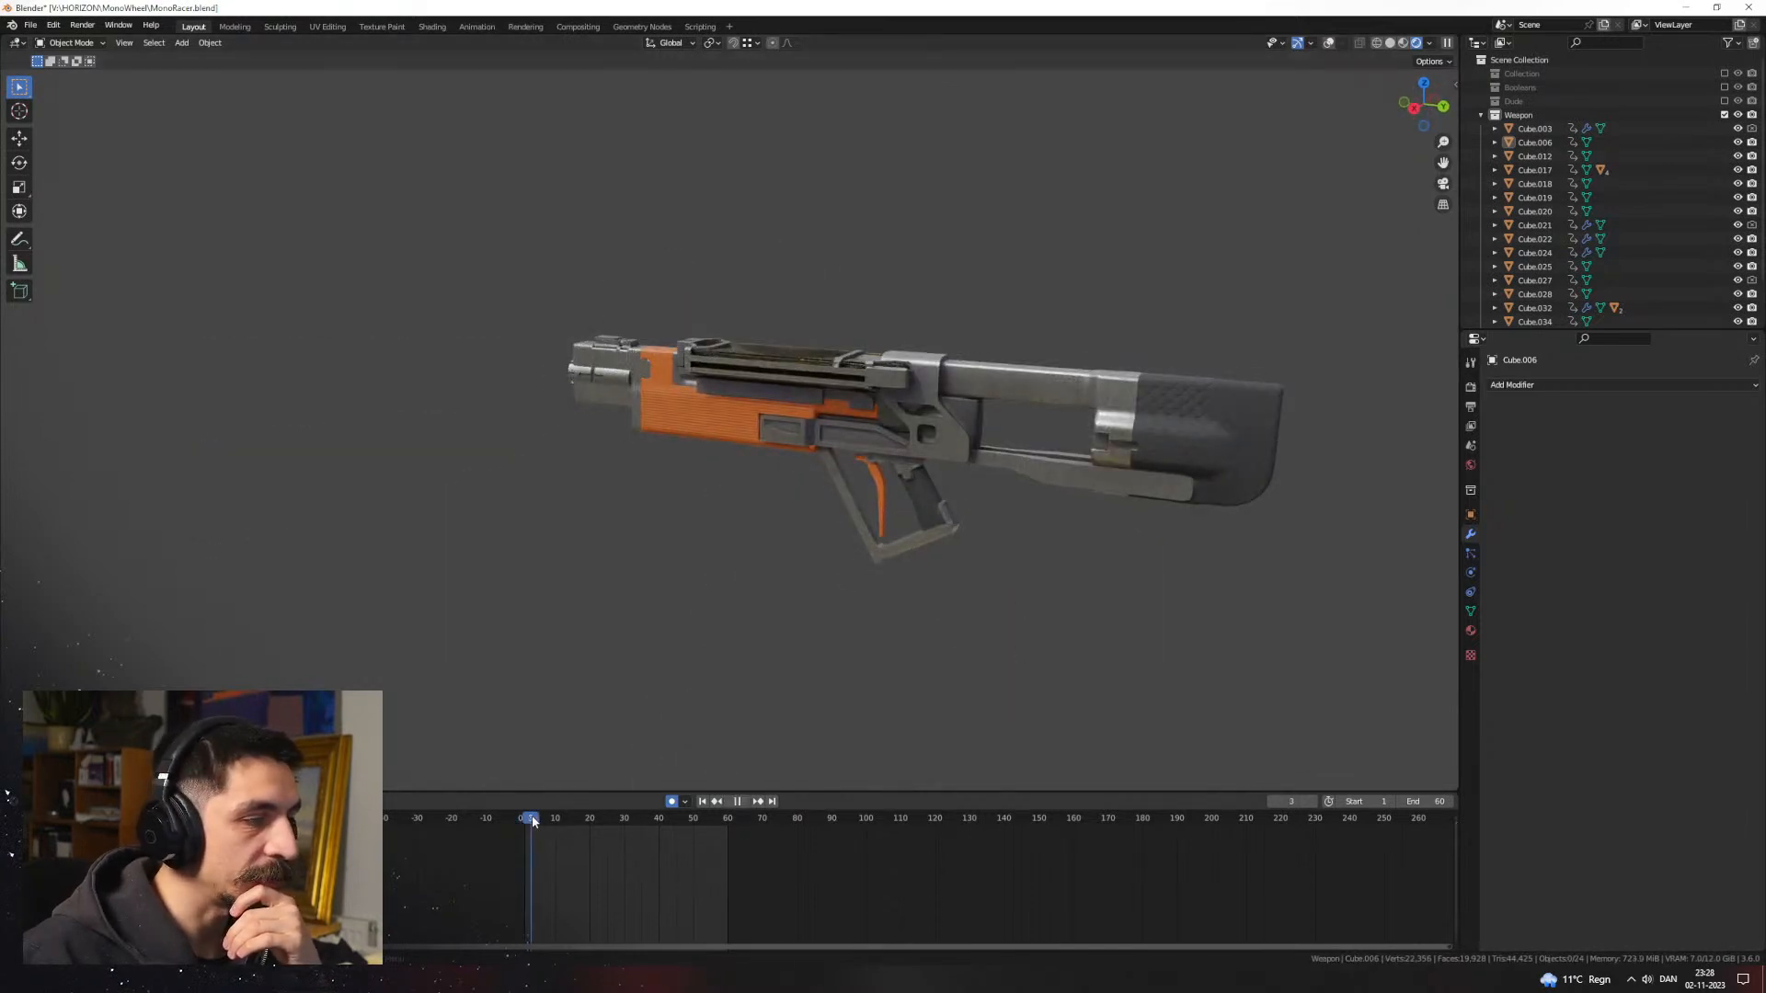
left_click_drag(555, 821, 579, 825)
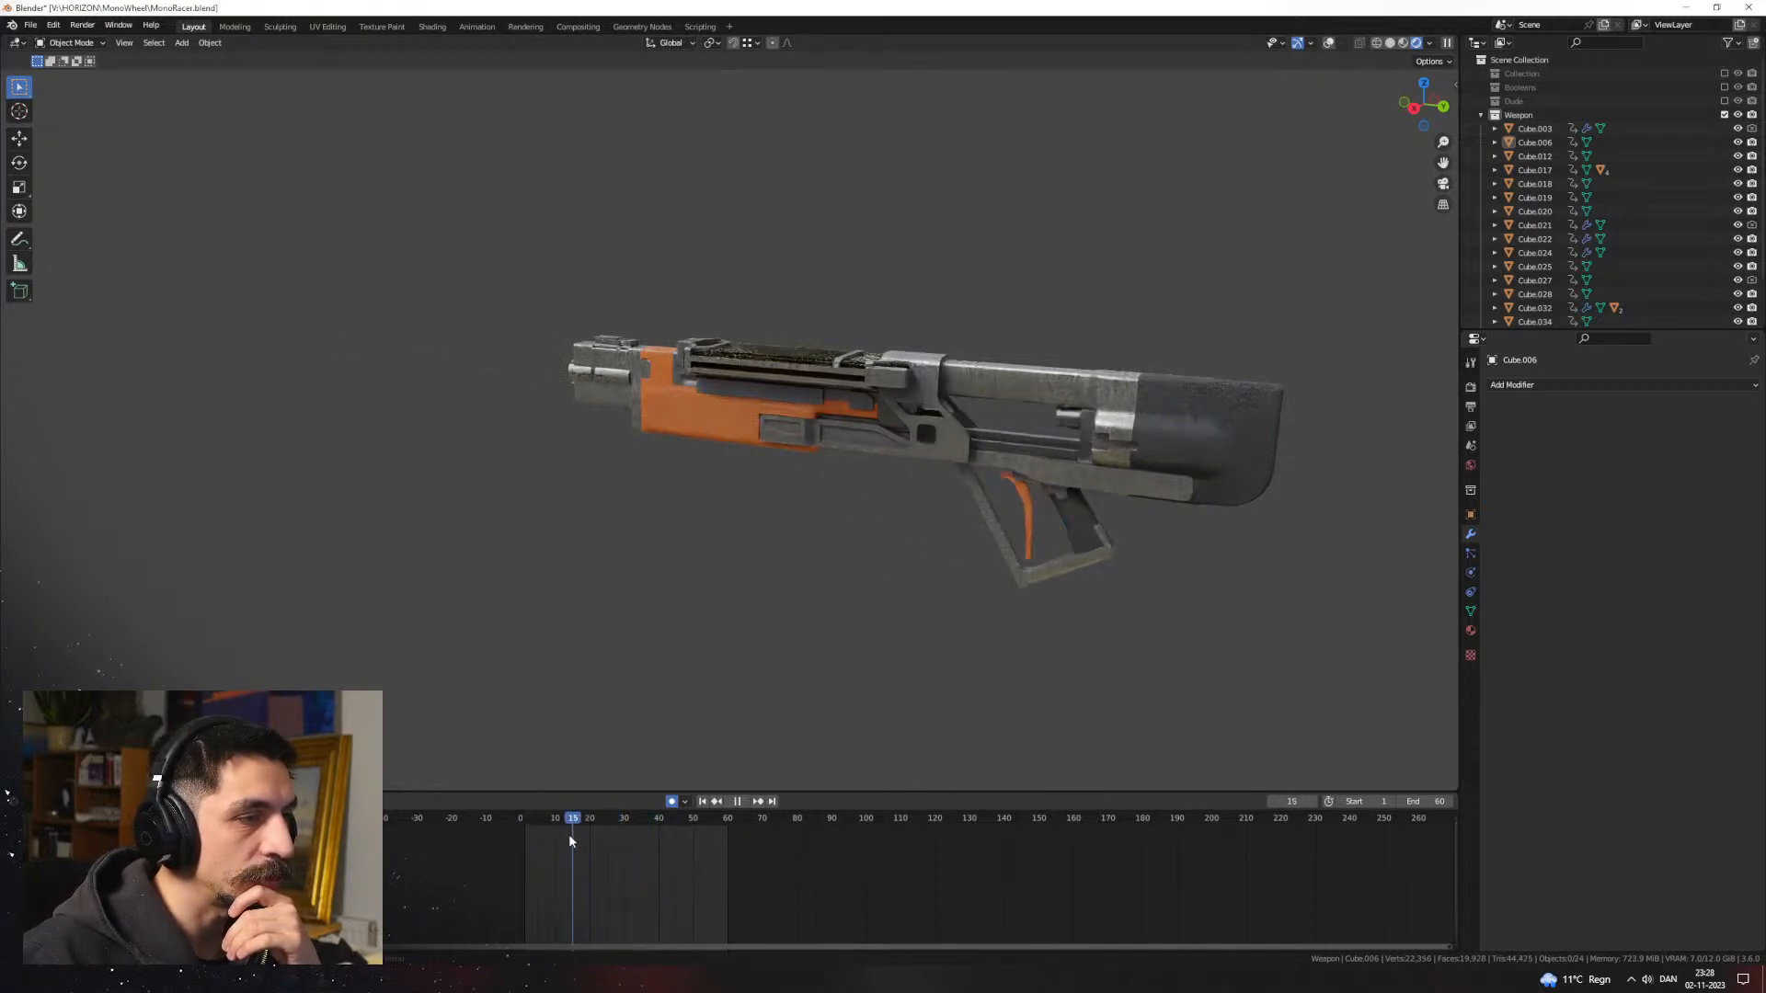
left_click_drag(571, 840, 667, 857)
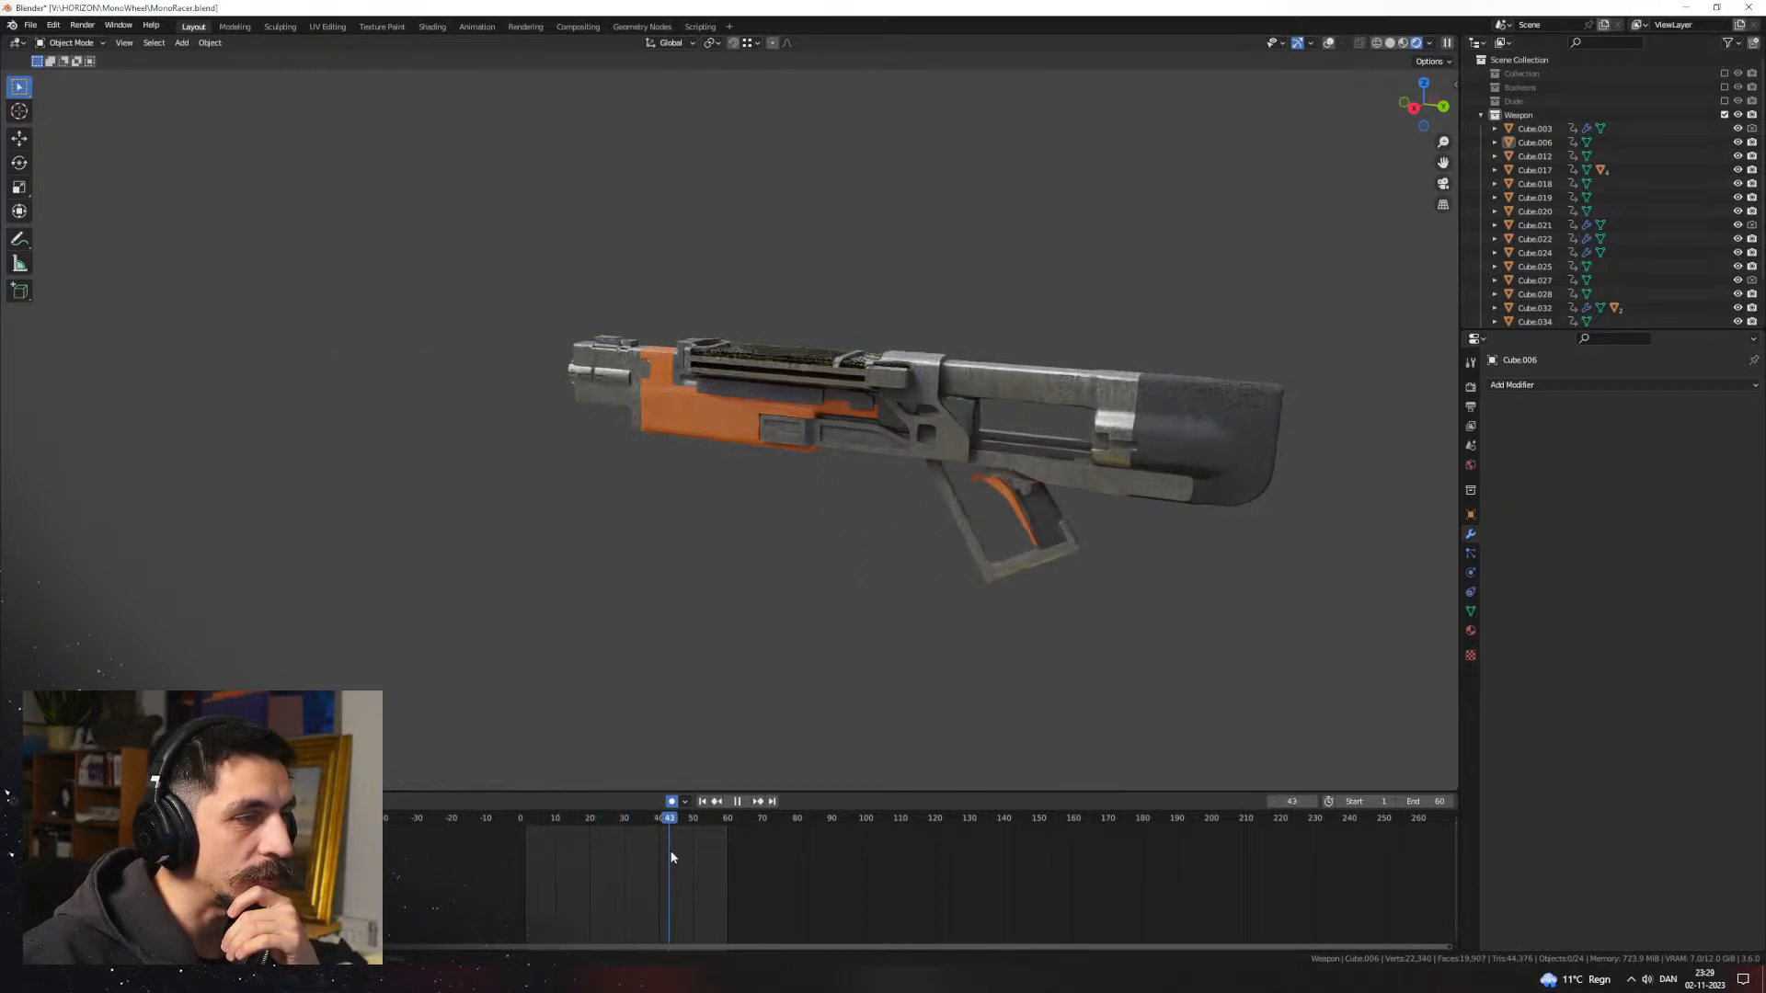
key("Escape")
middle_click_drag(791, 515, 889, 469)
scroll(683, 518, "up", 4)
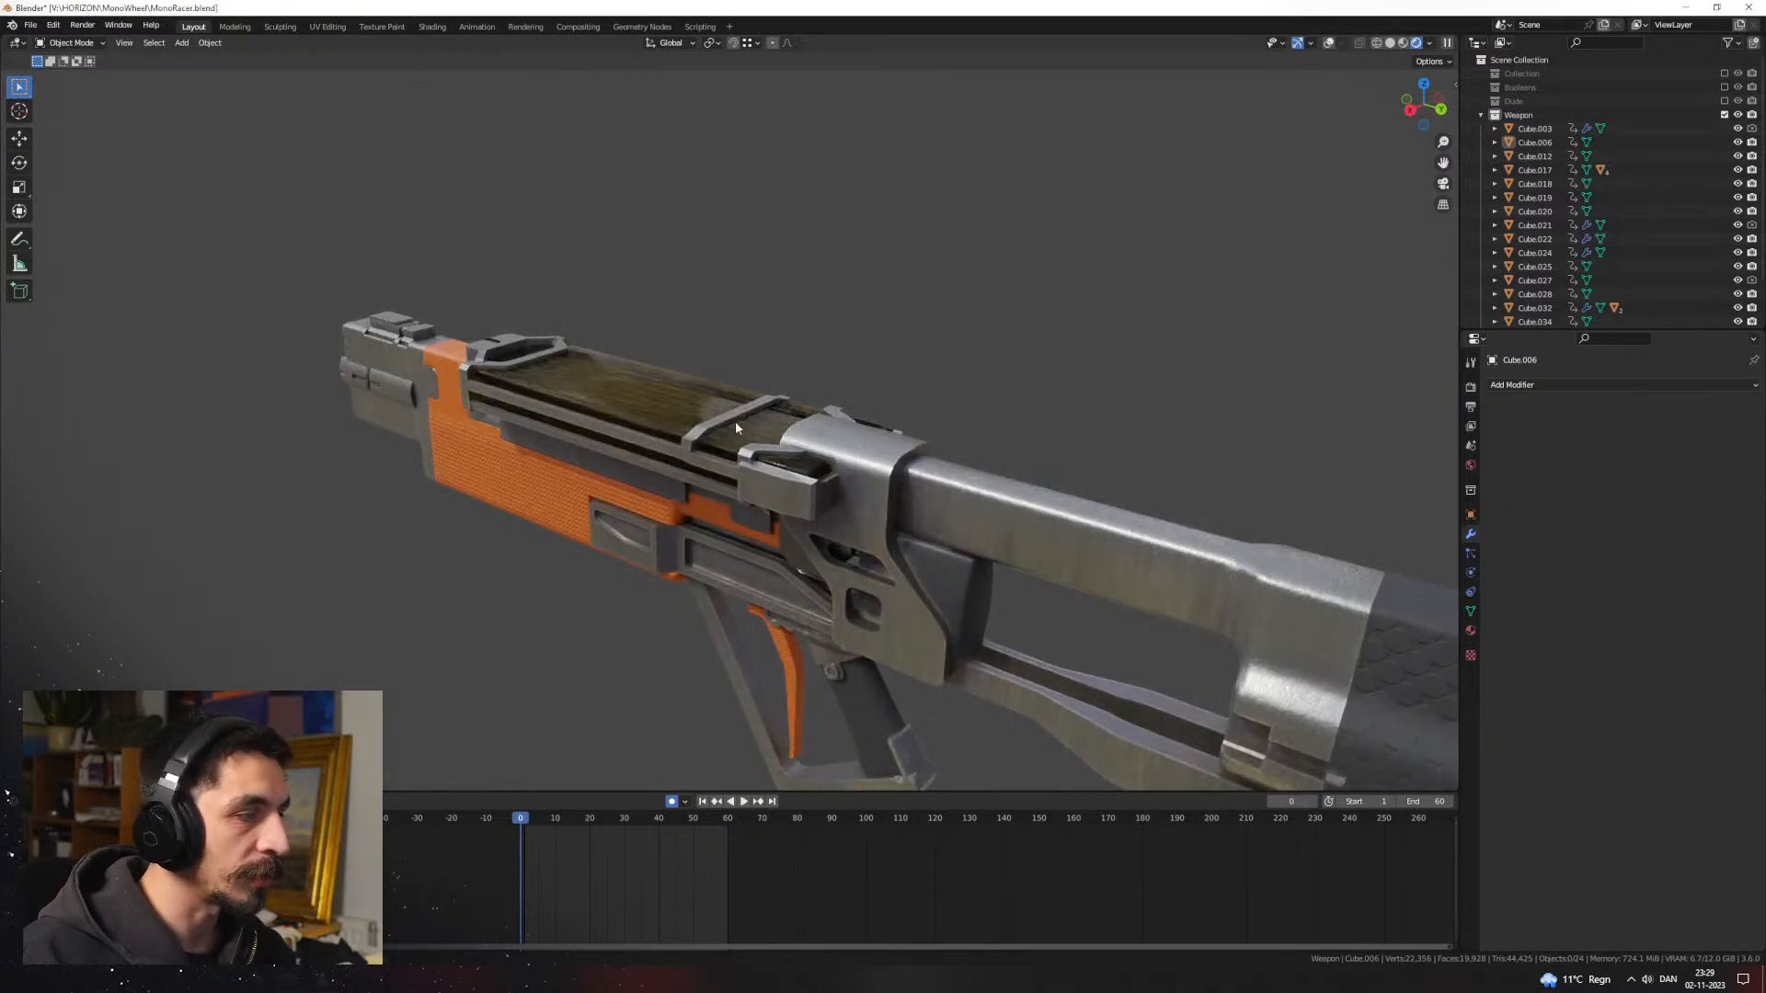
middle_click_drag(736, 428, 552, 488)
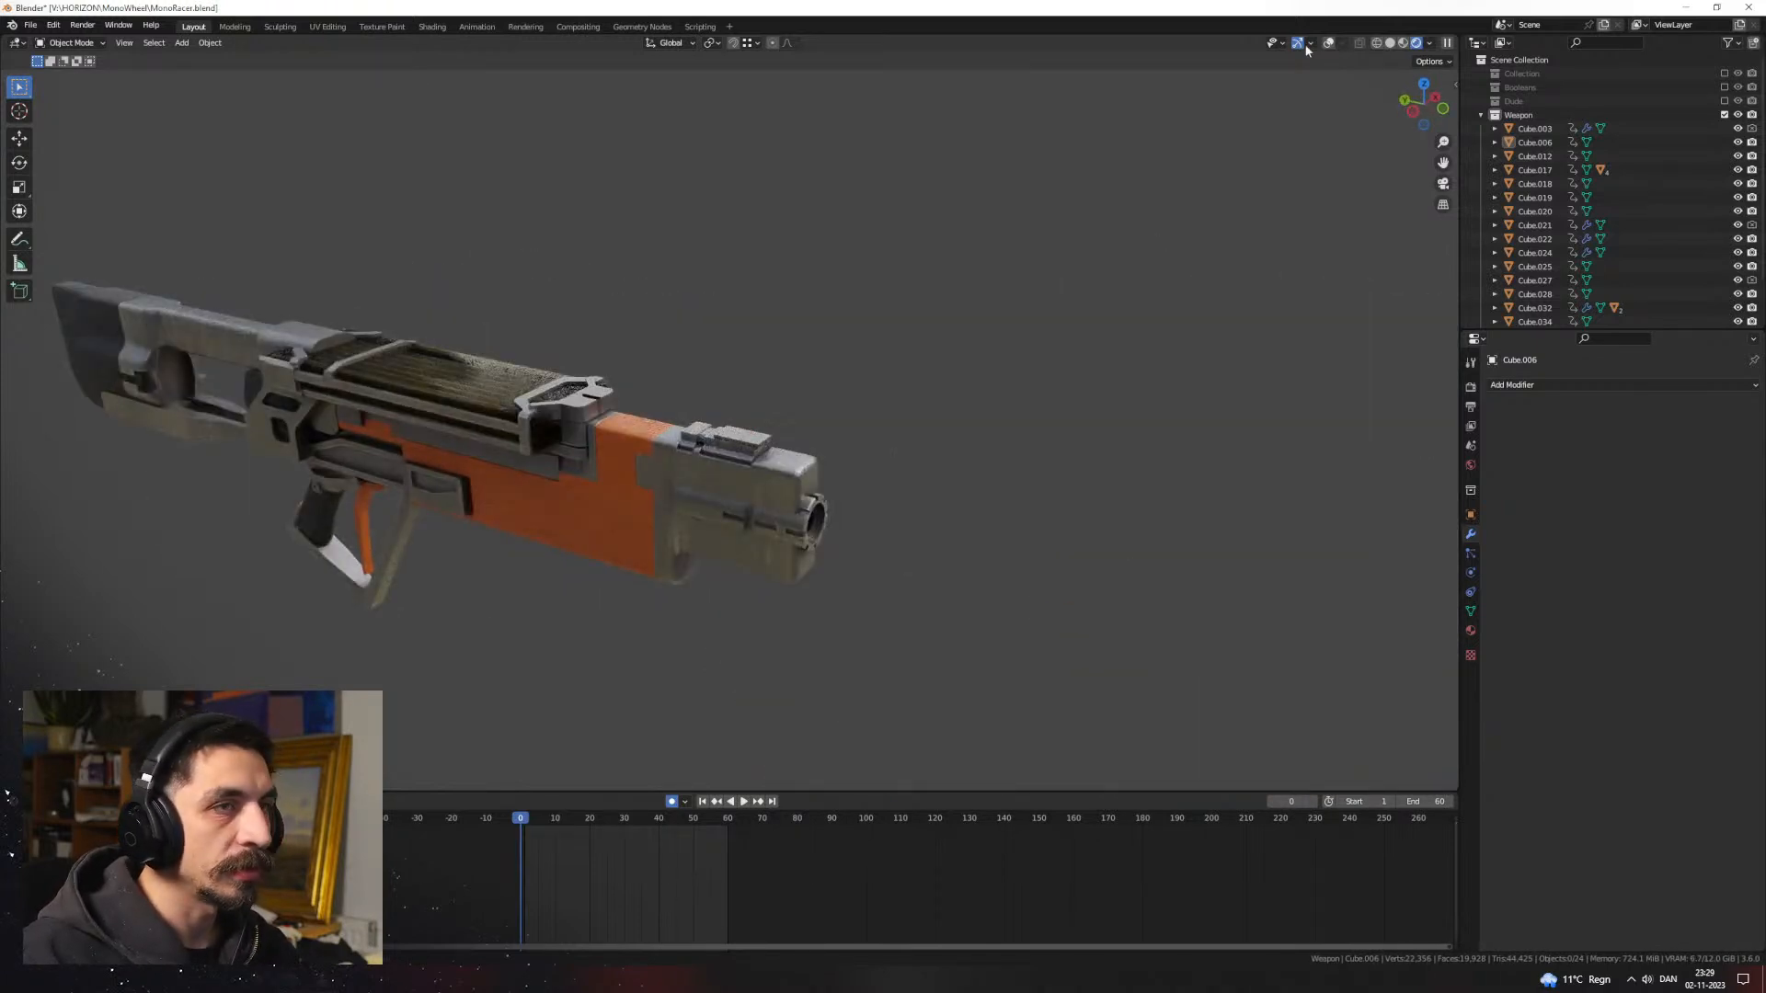
Step: Show the viewport overlays, switch to Material Preview shading and open the front housing's detail object Cube.012 in Edit Mode
left_click(1327, 43)
scroll(896, 444, "up", 3)
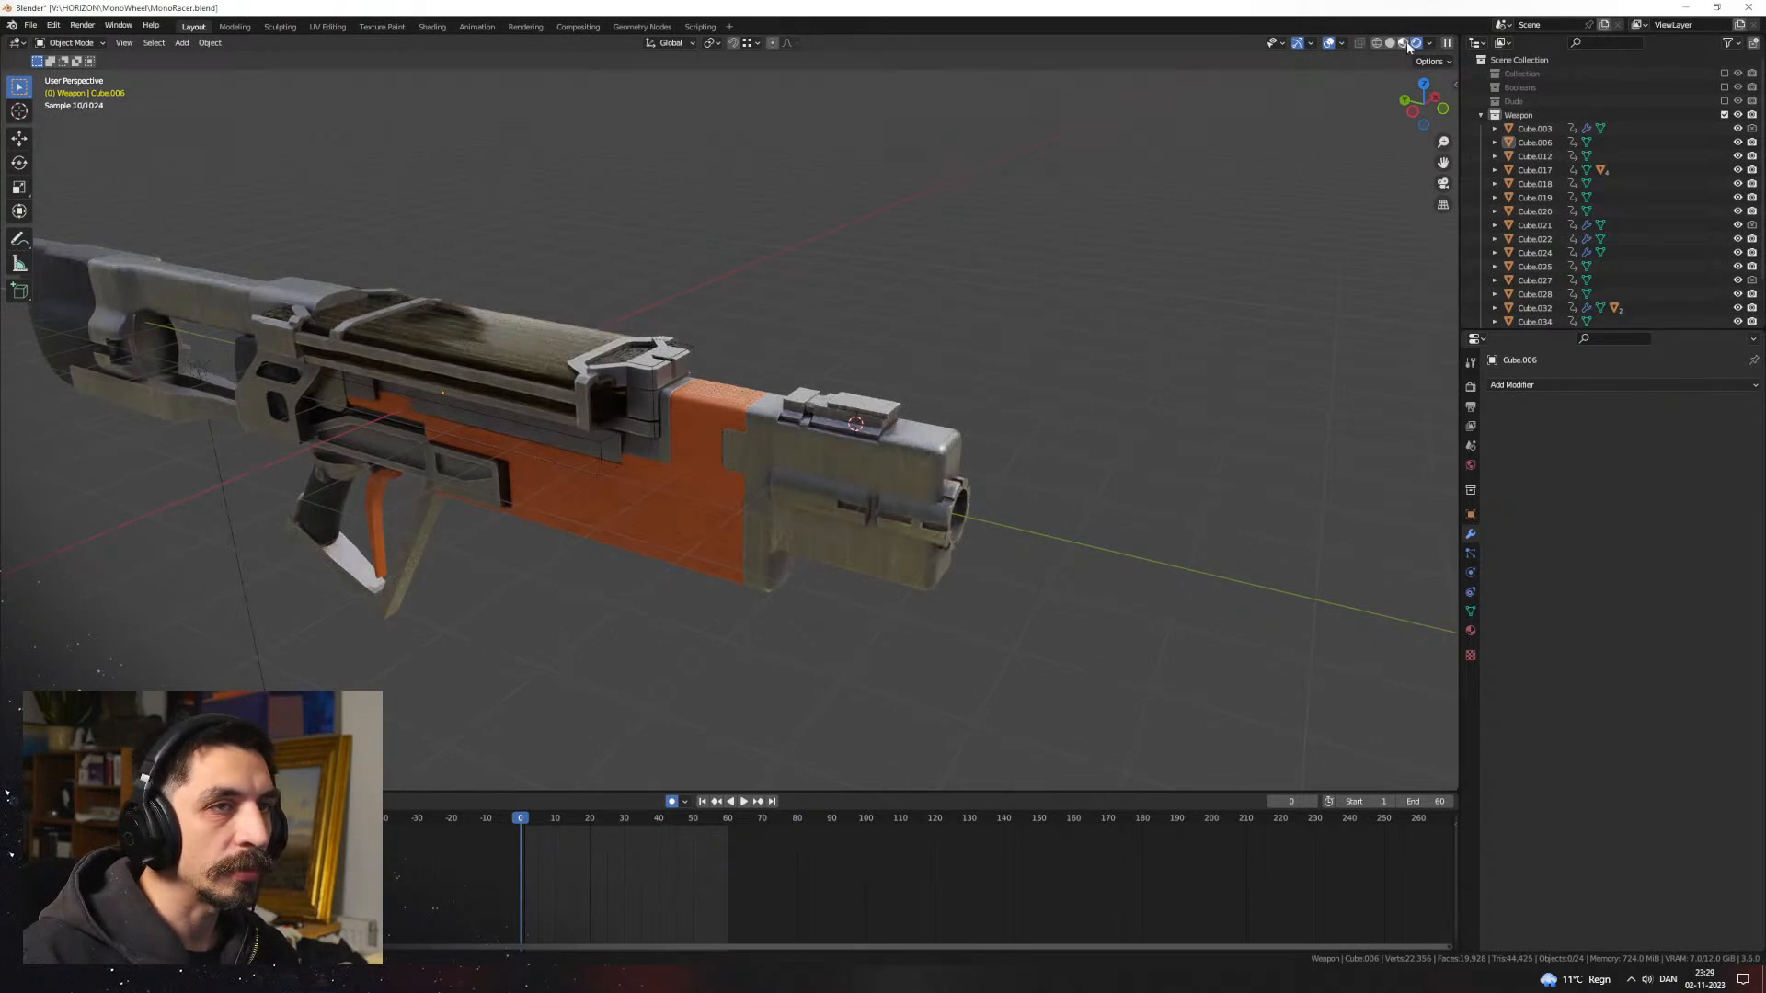
left_click(1404, 43)
middle_click_drag(942, 435, 897, 495)
scroll(835, 456, "up", 3)
scroll(843, 457, "up", 2)
key("Tab")
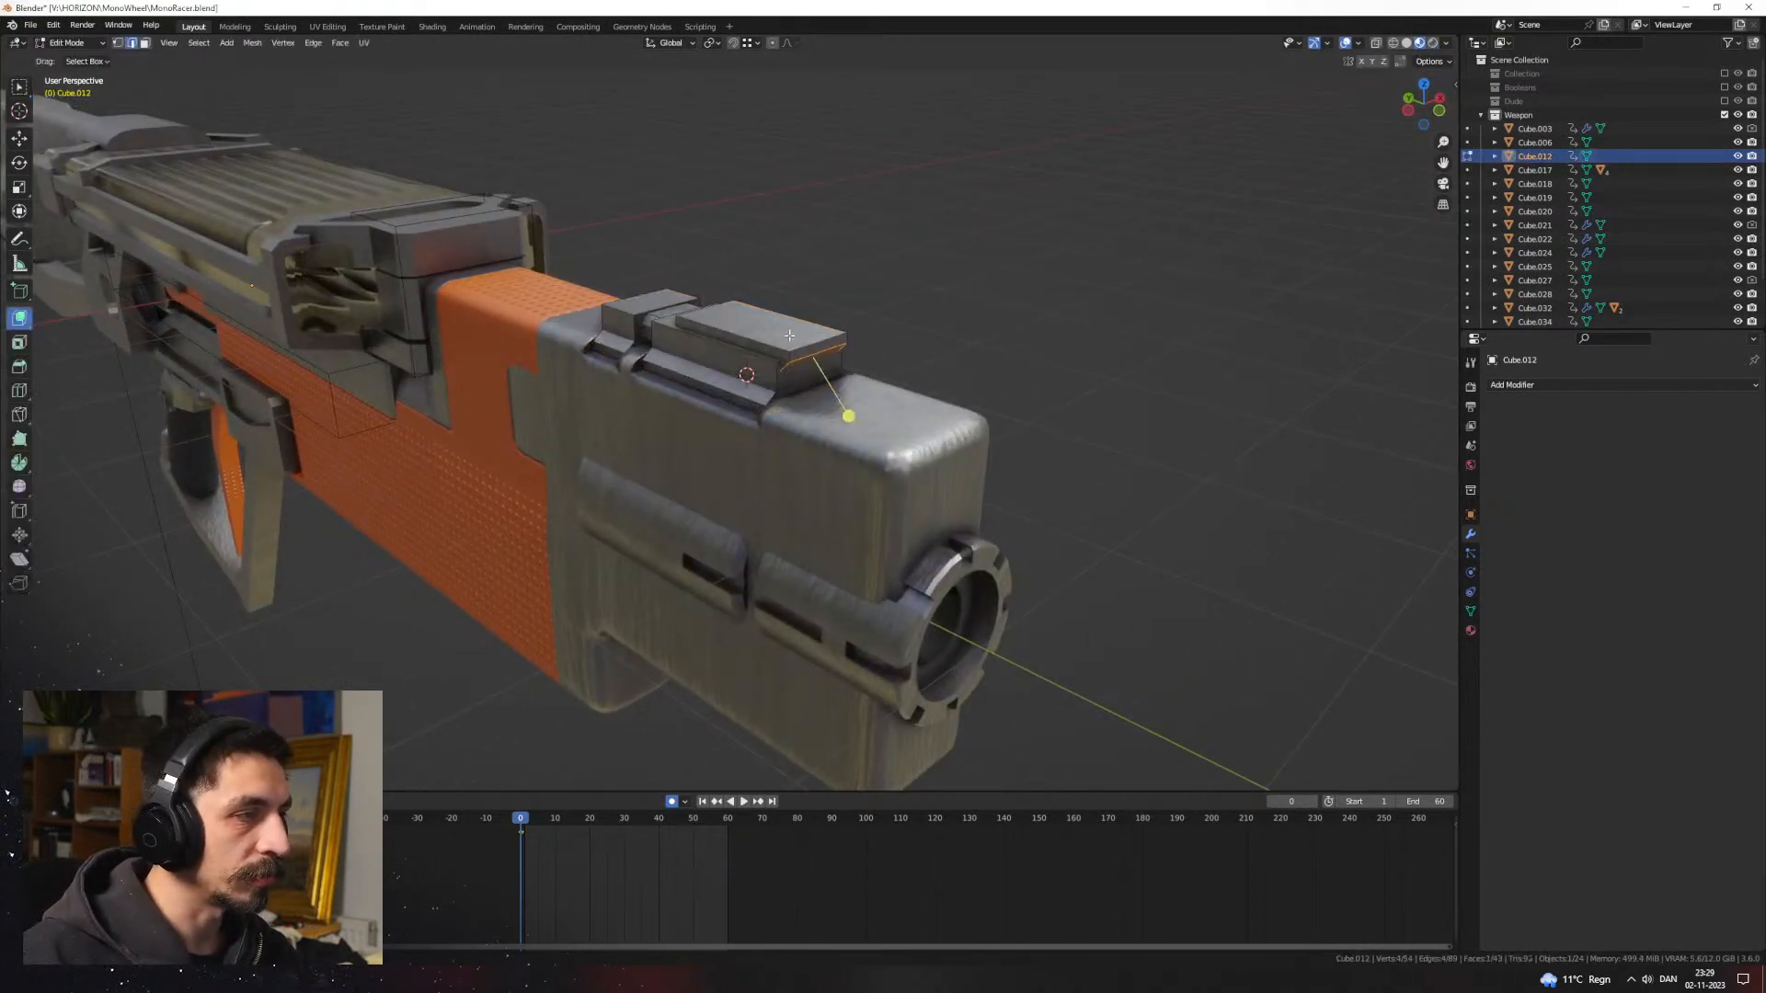
Step: Add a plane at the front housing's top block, rotated 90° about X and 45° about Y
middle_click_drag(804, 348, 741, 402)
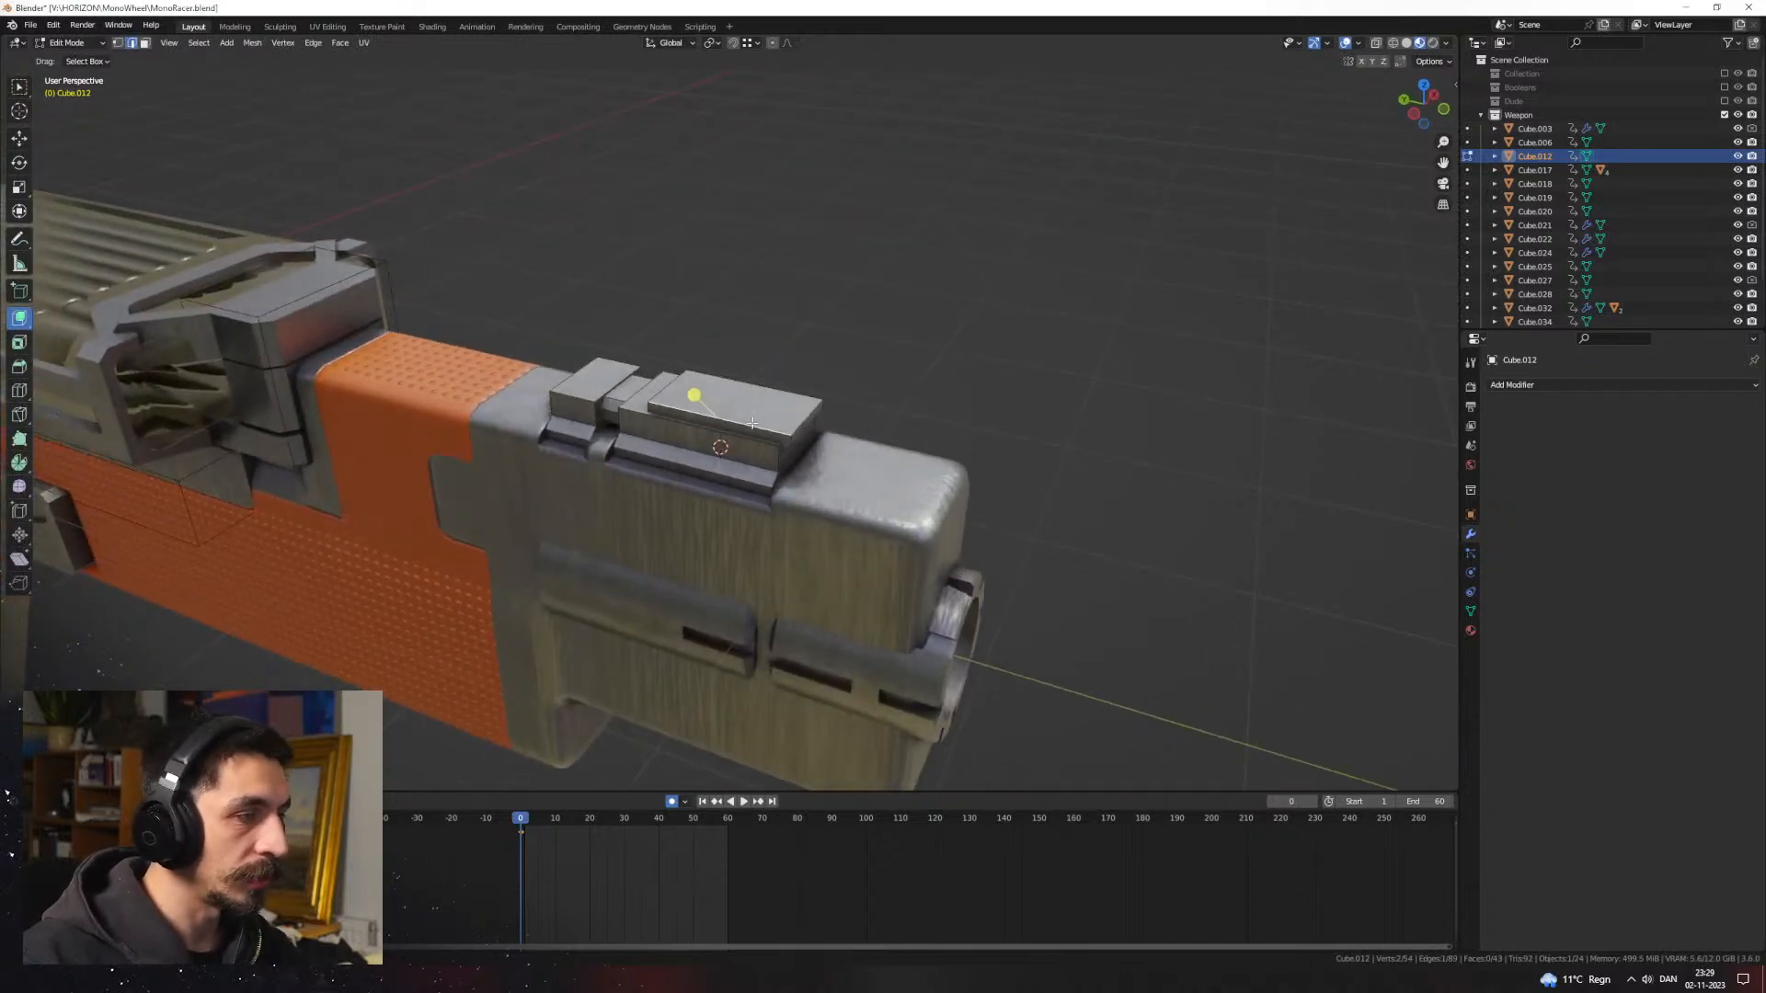
key("shift+a")
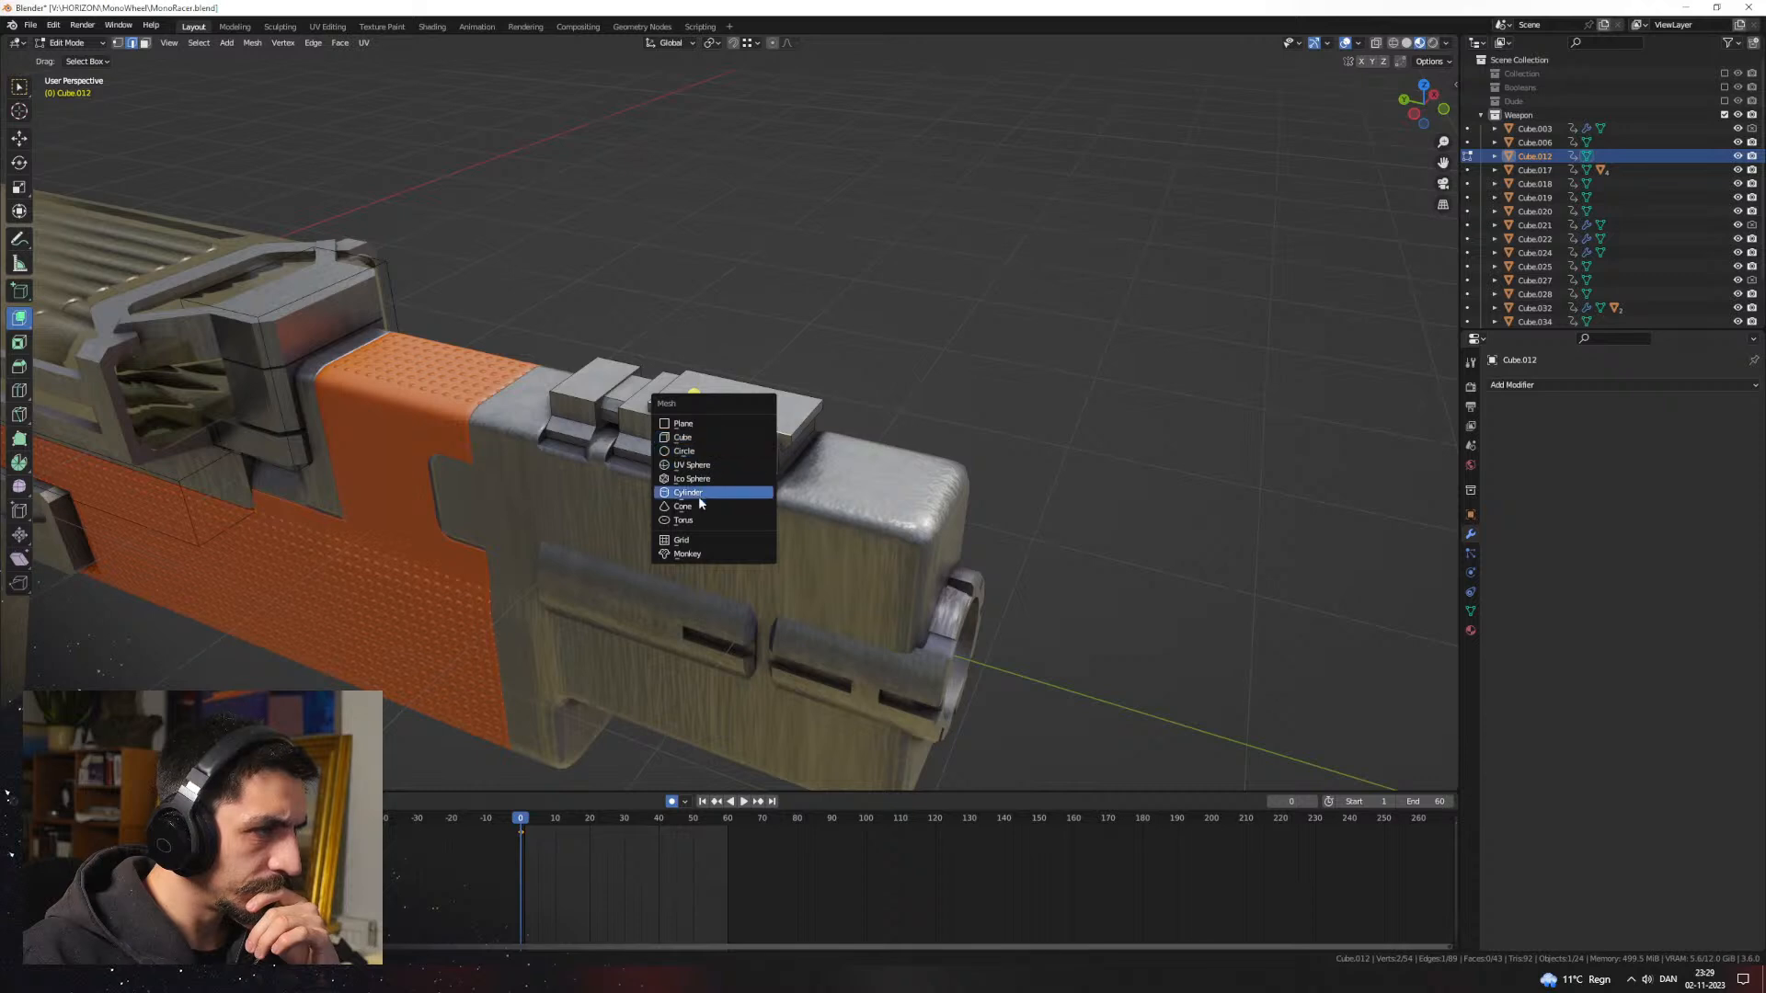
left_click(714, 425)
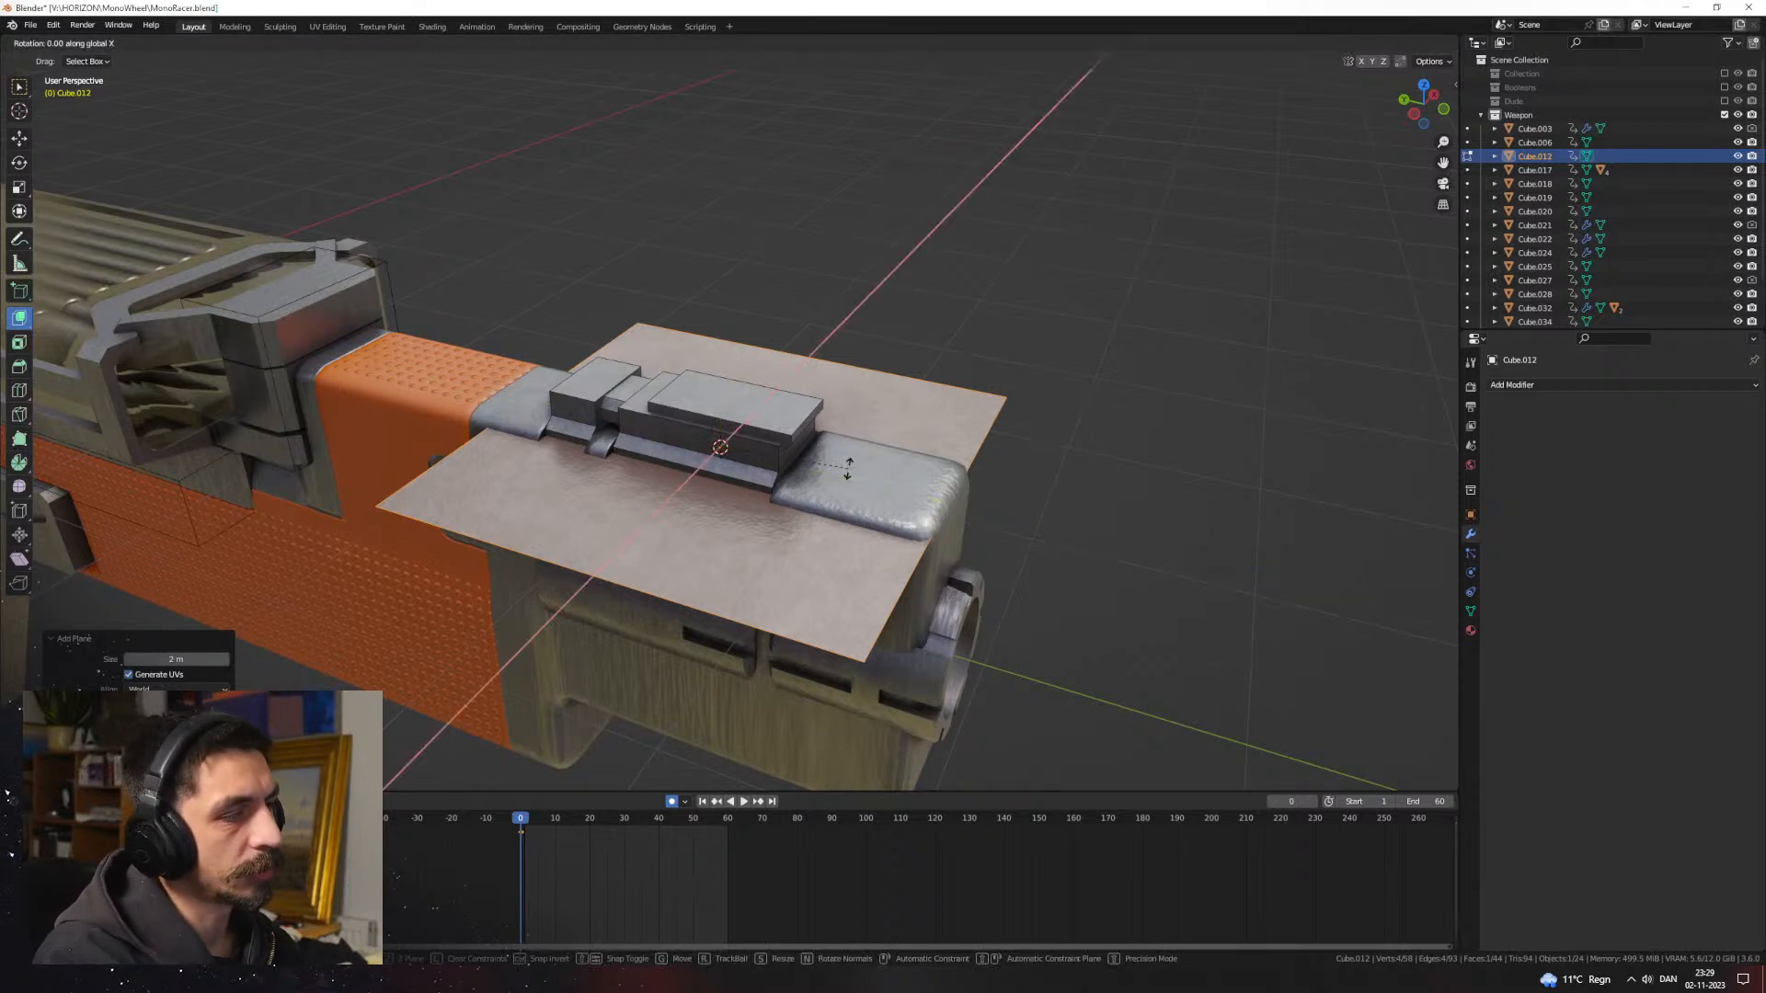
type("90")
type("45")
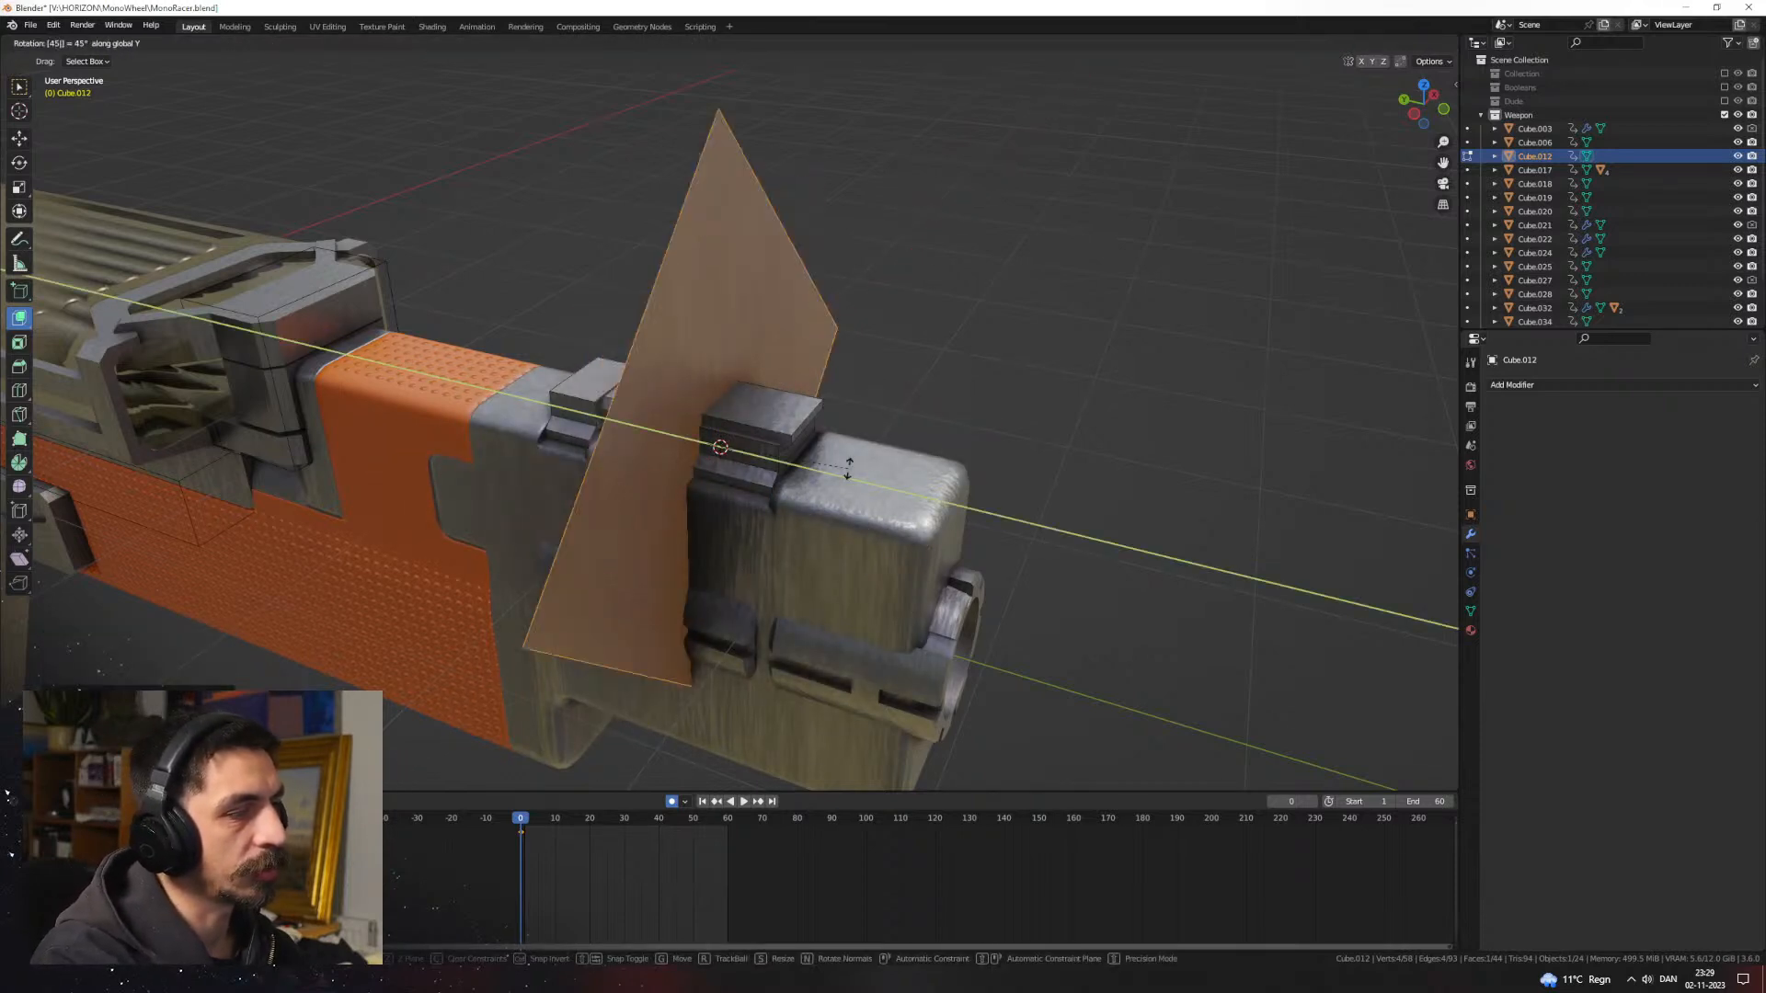
key("Return")
Step: Scale the tilted plane to about 0.29 and adjust its height along Z so it stands above the top block
key("g")
key("z")
left_click(852, 322)
key("s")
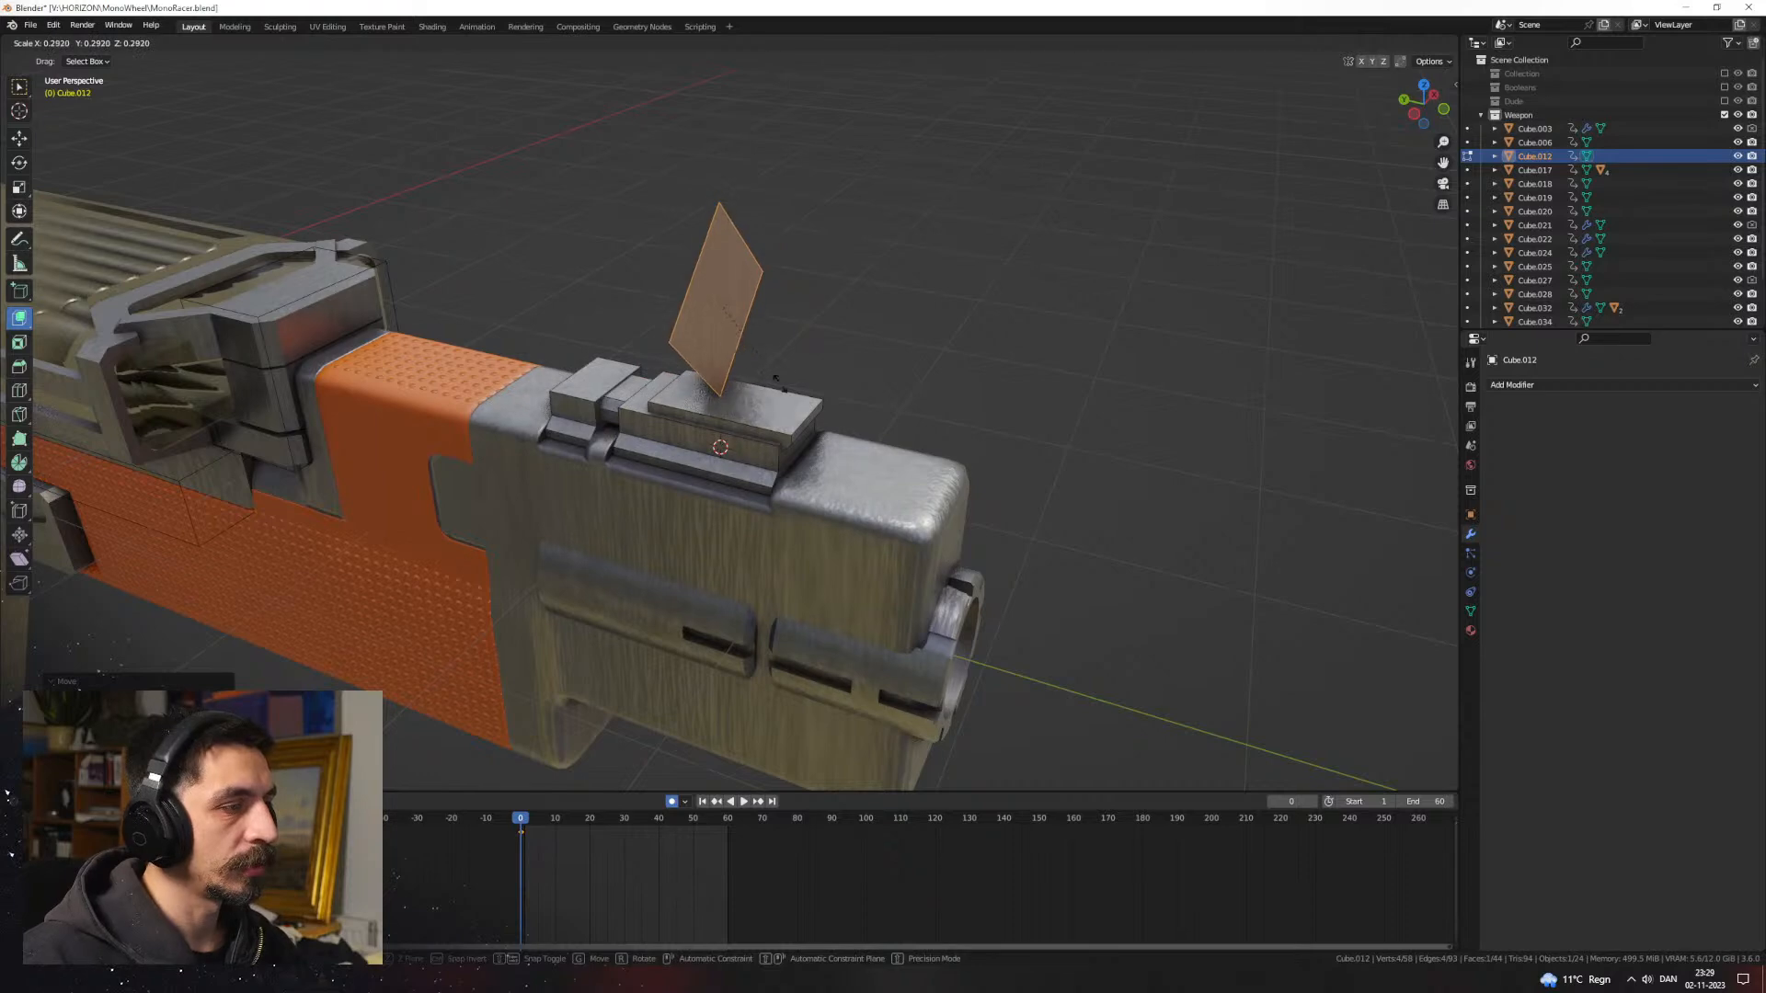
left_click(780, 383)
key("g")
key("z")
left_click(784, 406)
Step: Inset the upright plane and delete its inner face to form an open diamond-shaped sight frame
middle_click_drag(787, 407, 846, 400)
middle_click_drag(695, 449, 640, 455)
middle_click_drag(640, 456, 919, 457, "shift")
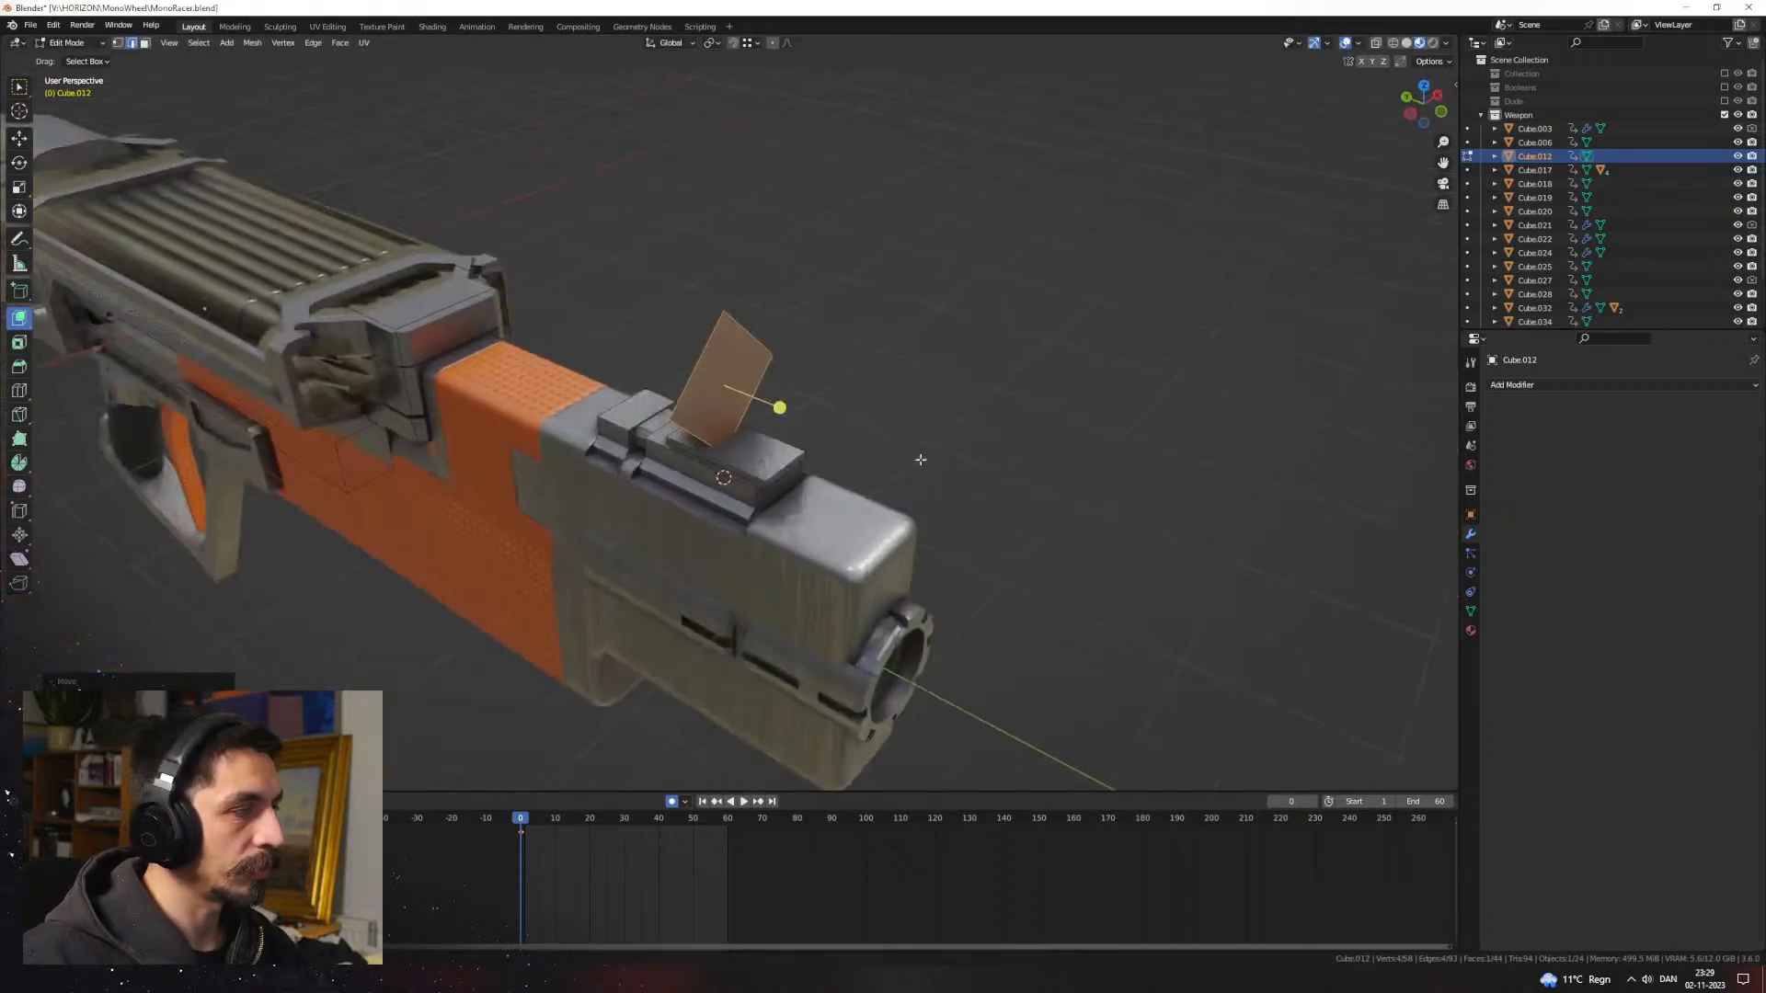
scroll(905, 468, "up", 4)
key("i")
left_click(931, 481)
key("x")
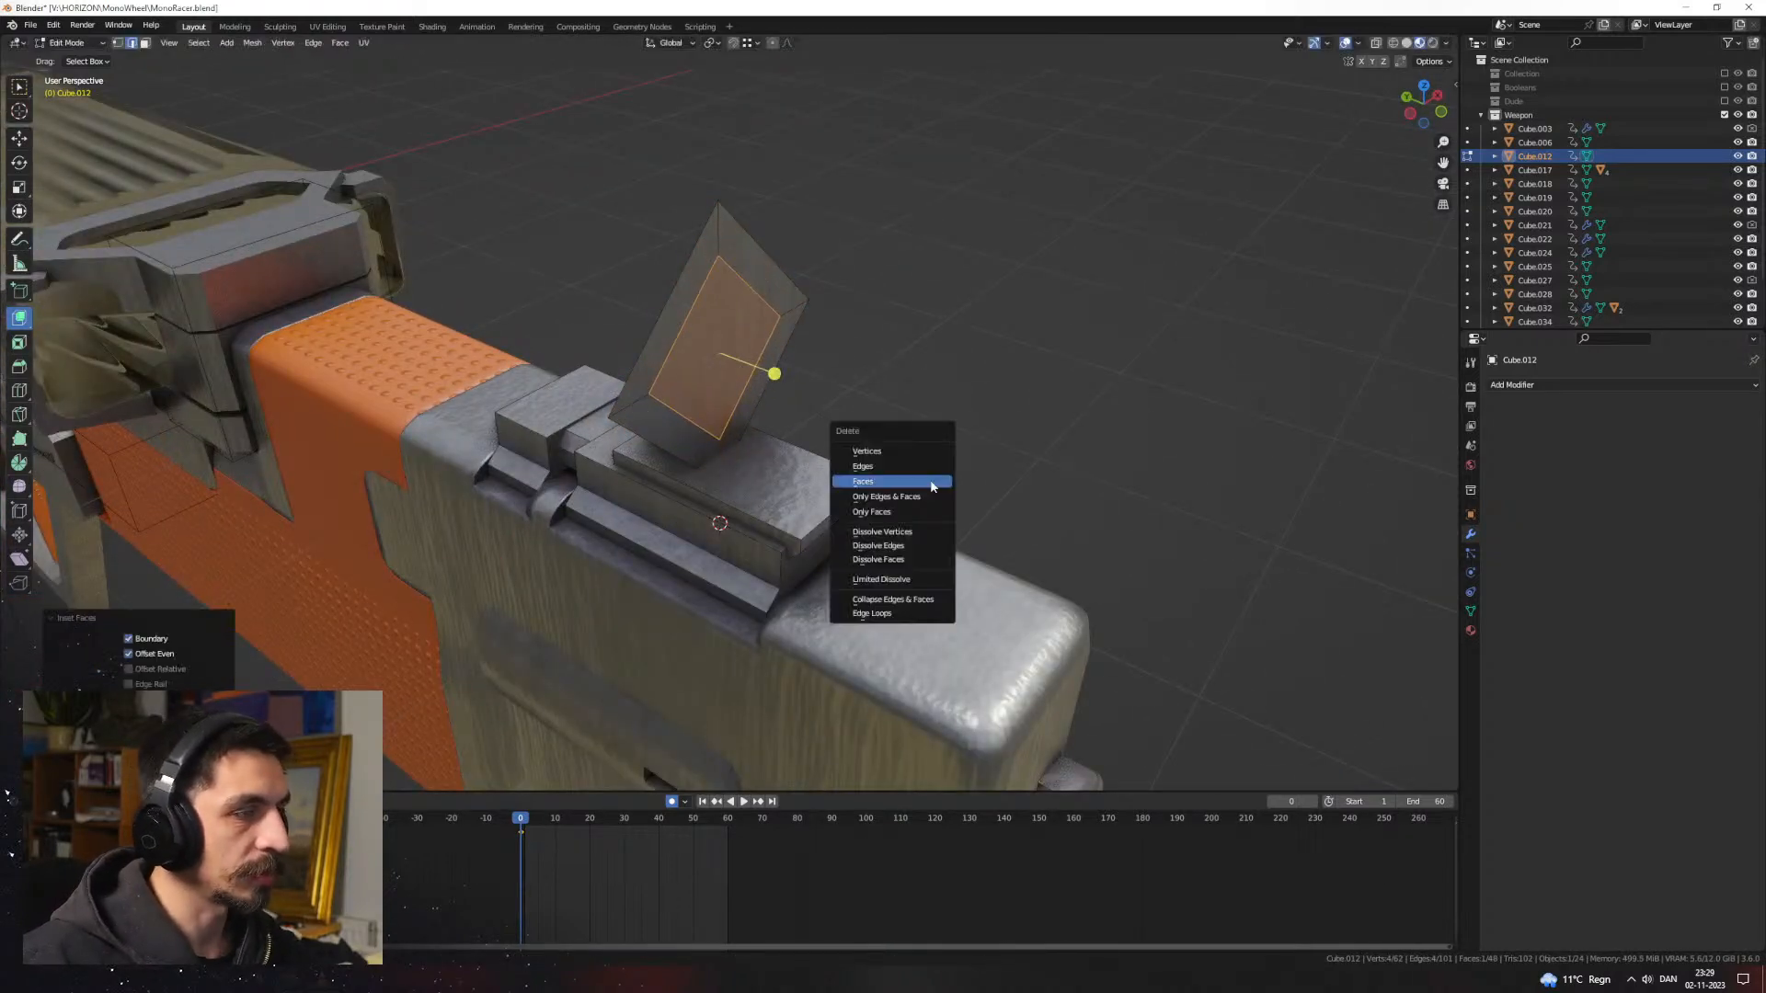
left_click(931, 481)
Step: Extrude the whole diamond frame to give it thickness
key("a")
left_click(749, 405)
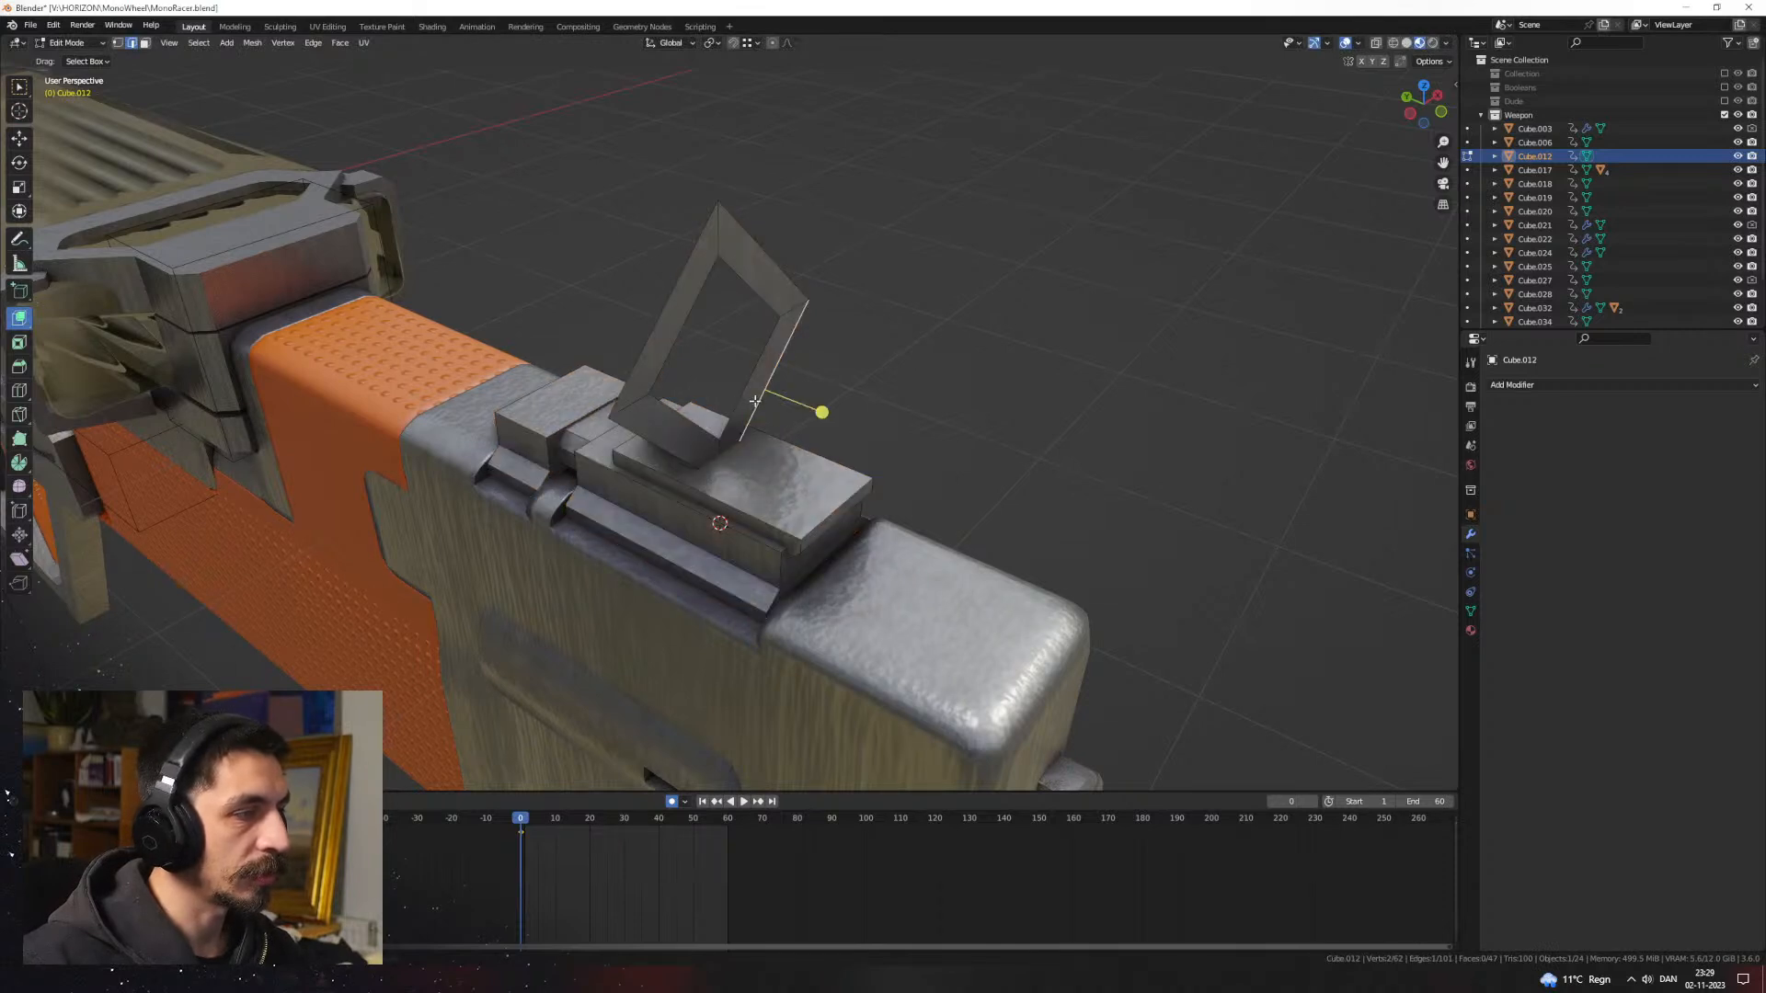
key("ctrl+l")
key("e")
left_click(855, 432)
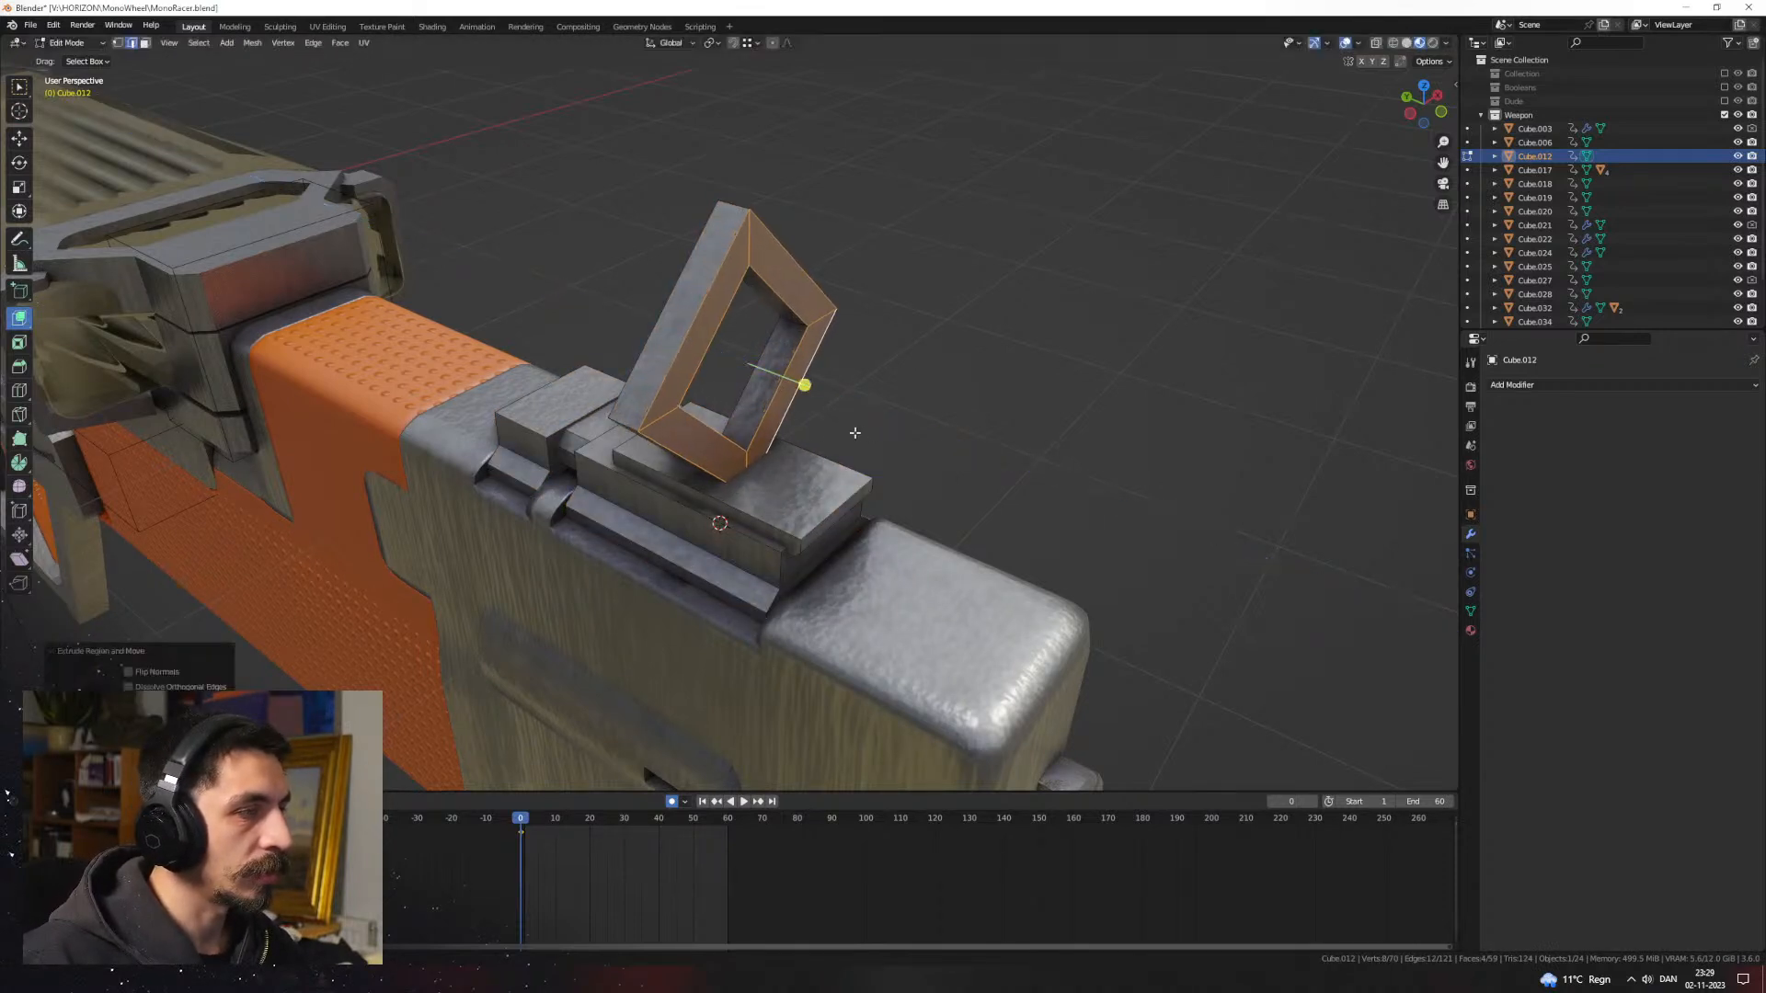
Step: Bevel the four inner corner edges of the diamond frame and check the result outside Edit Mode
middle_click_drag(856, 432, 832, 381)
left_click(834, 377)
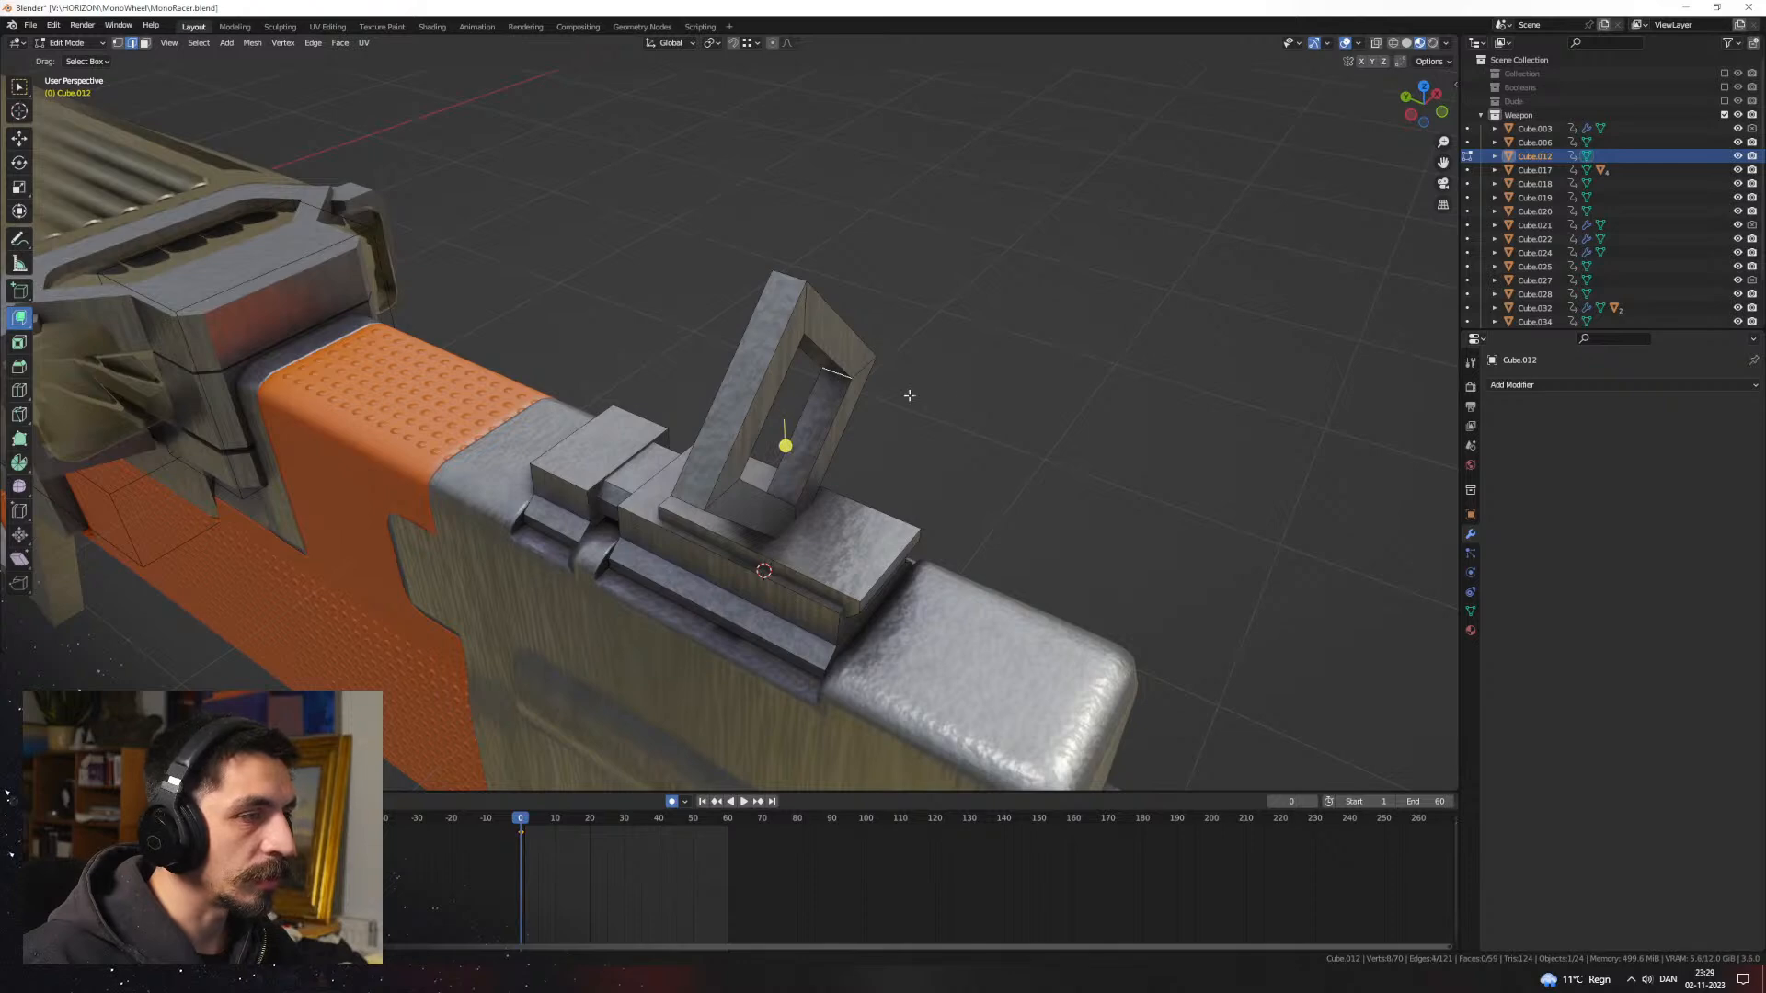
left_click(975, 428)
middle_click_drag(974, 428, 1063, 329)
key("Tab")
key("Tab")
Step: Scale down the whole diamond frame and adjust its height above the top block along Z
left_click(1064, 331)
key("ctrl+l")
middle_click_drag(1181, 368, 1159, 374)
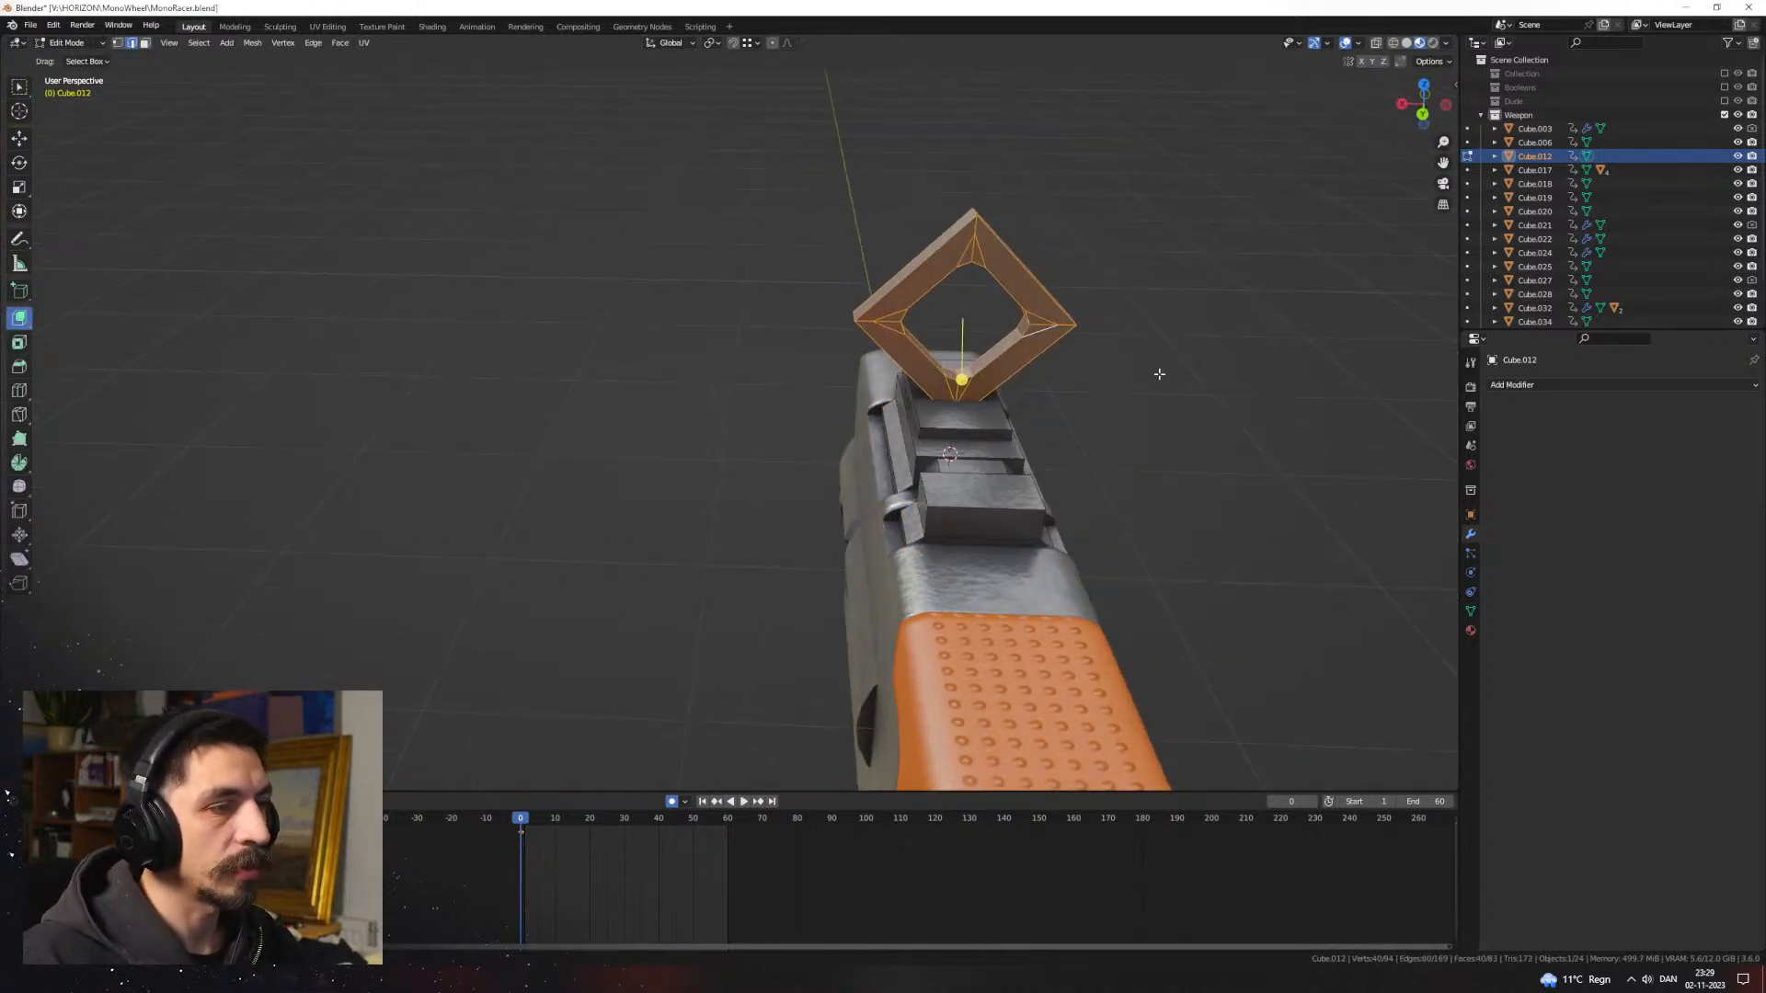
key("s")
left_click(1053, 375)
middle_click_drag(1039, 373, 943, 404, "shift")
key("g")
key("z")
left_click(835, 445)
middle_click_drag(942, 405, 897, 409, "shift")
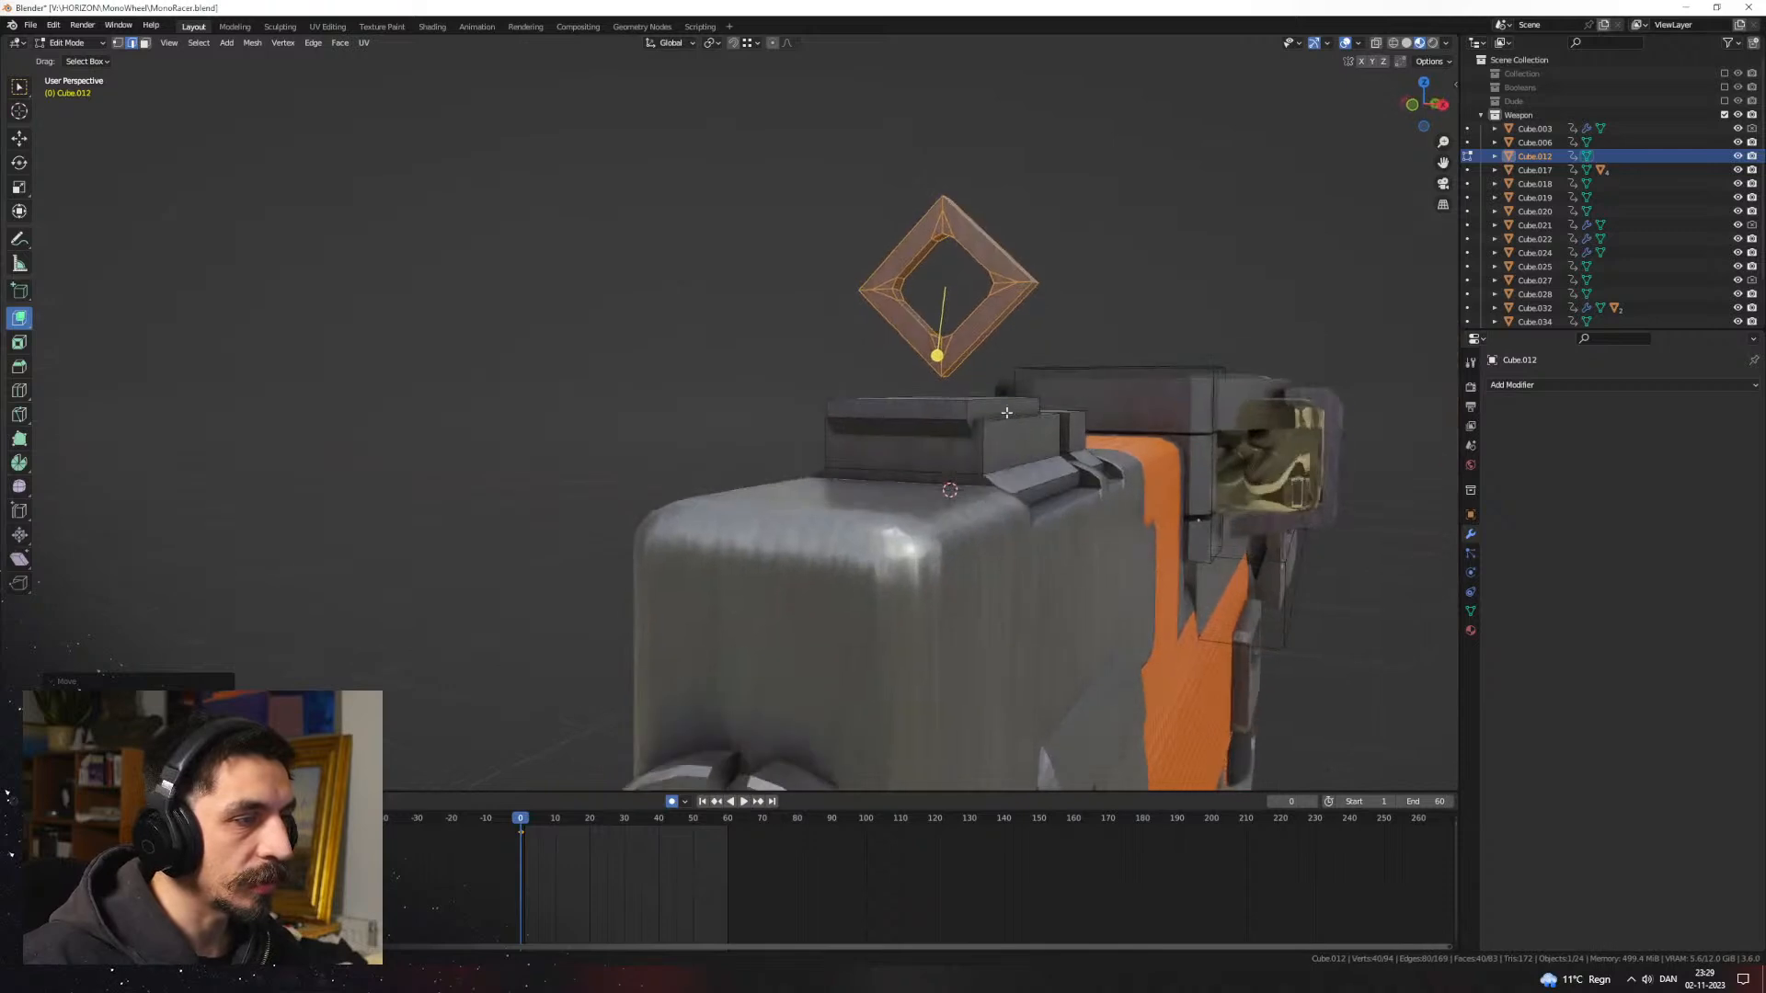
scroll(903, 405, "up", 3)
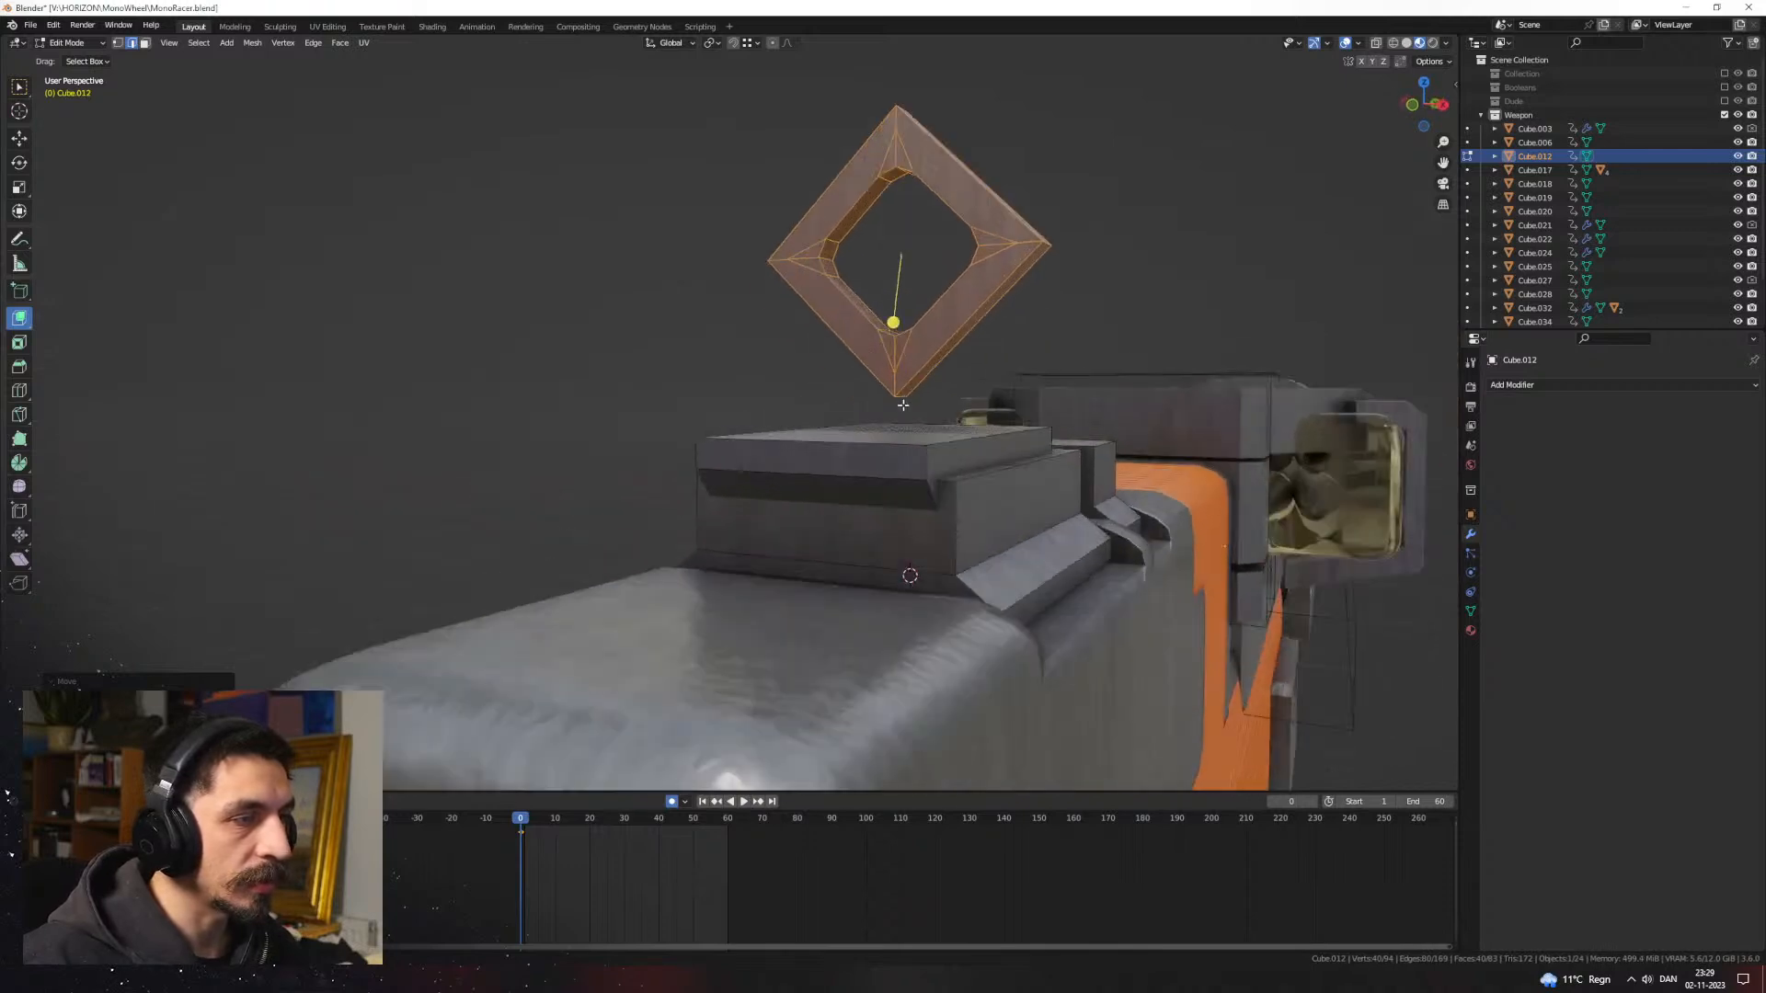
Step: Duplicate the top block's upper face in place, scale it down and extrude it up about 0.13 m as a sight post
left_click(944, 356)
middle_click_drag(944, 356, 1030, 459)
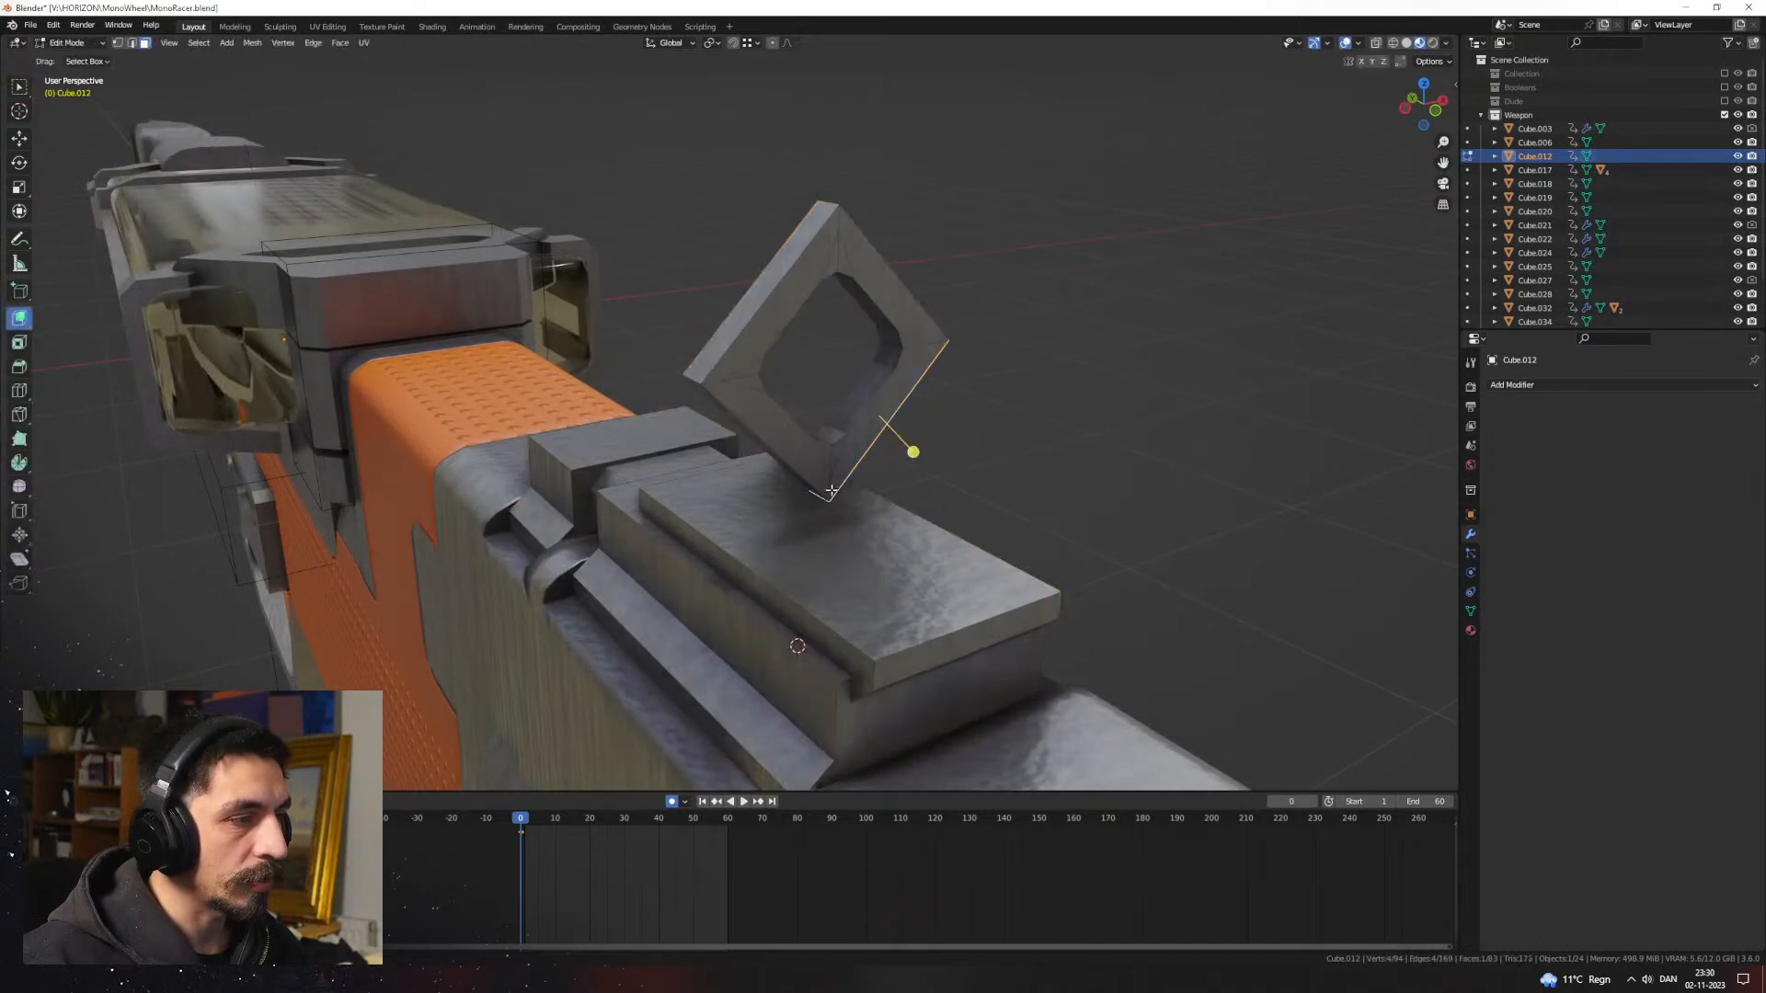
left_click(855, 563)
key("shift+d")
right_click(1001, 576)
key("s")
left_click(924, 559)
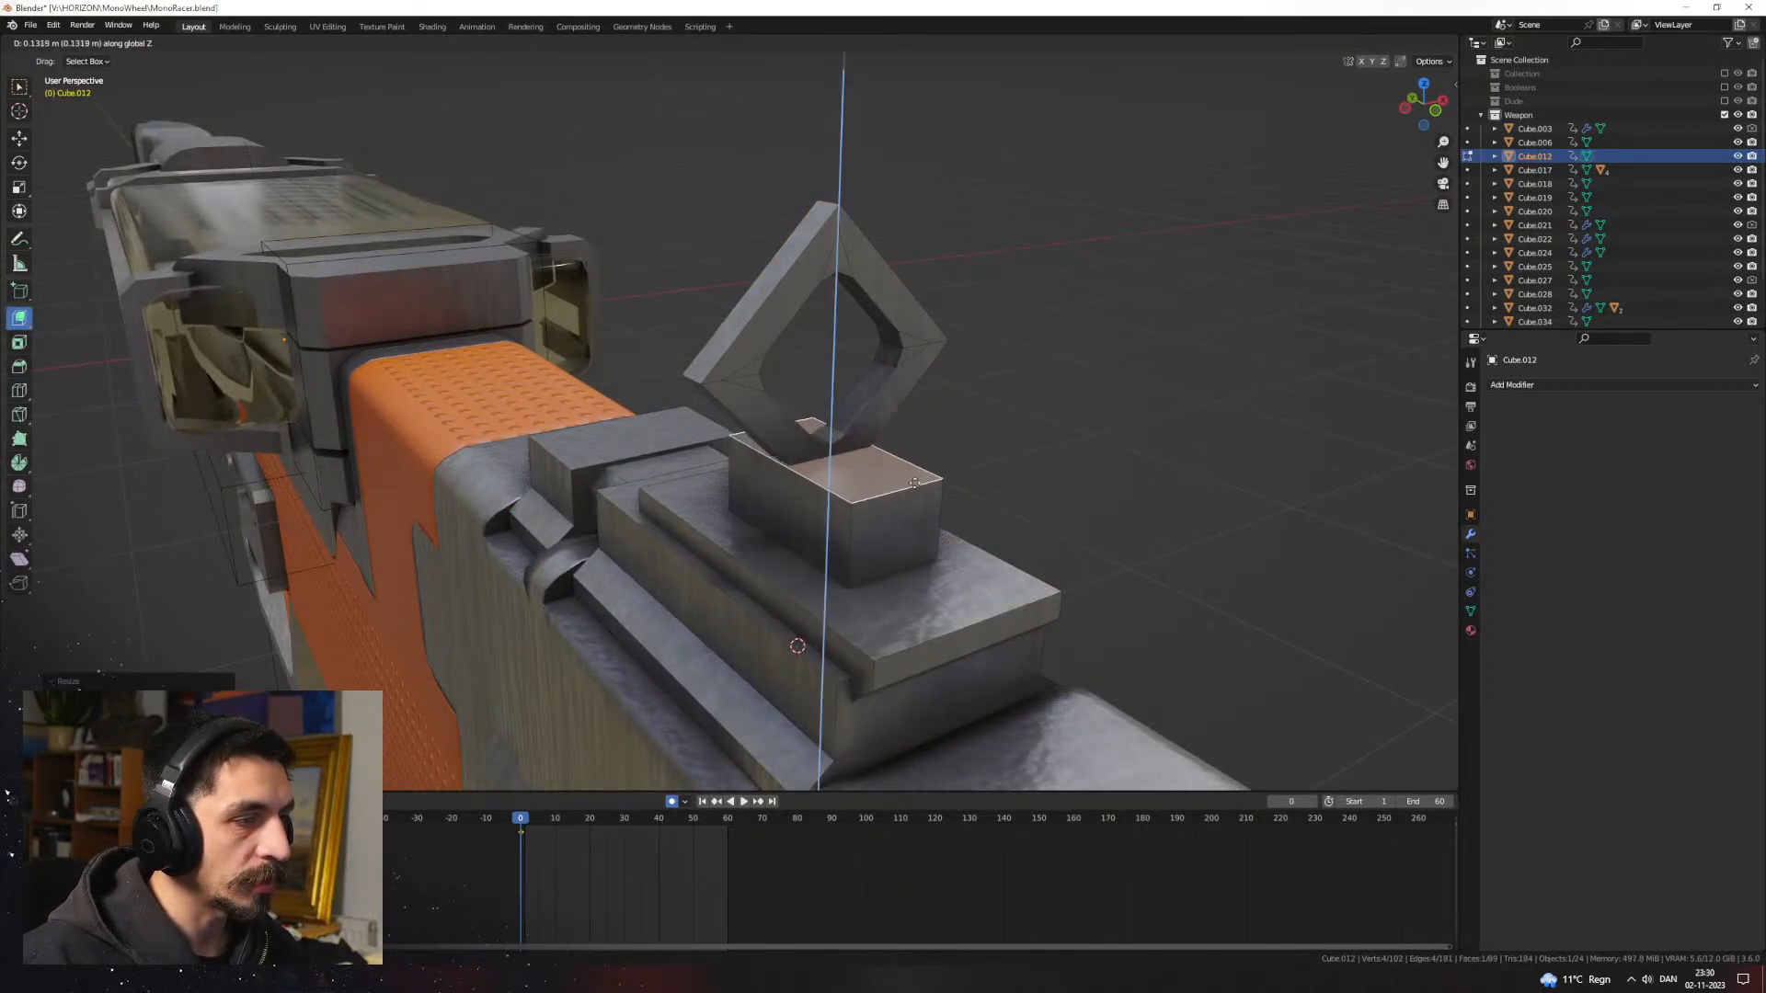
left_click(954, 483)
Step: Narrow the post's top face along X and extrude it about 0.09 m further up
key("s")
key("x")
left_click(875, 490)
key("e")
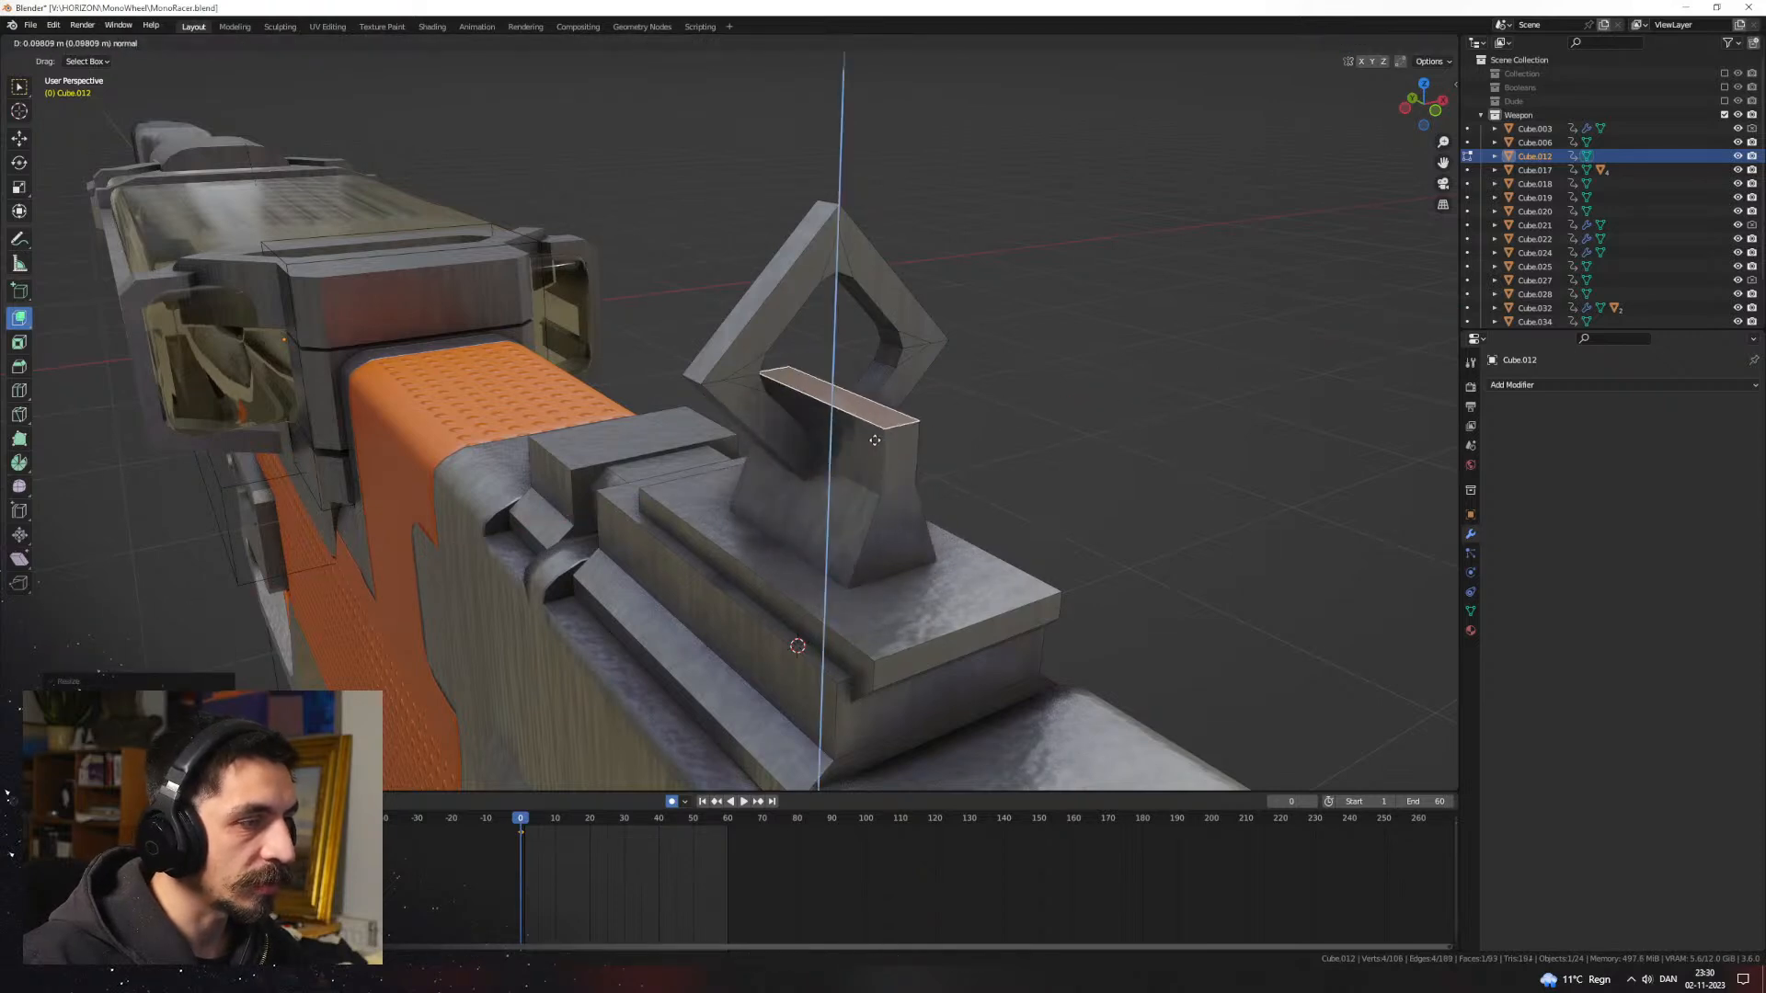
left_click(870, 445)
Step: Narrow the post's top face along Y and check the shape outside Edit Mode
middle_click_drag(870, 445, 1009, 477)
key("s")
key("y")
left_click(887, 473)
key("Tab")
left_click(1003, 476)
key("Tab")
Step: Adjust the height of the post's top face inside the diamond frame along Z
scroll(688, 333, "up", 1)
left_click(686, 337)
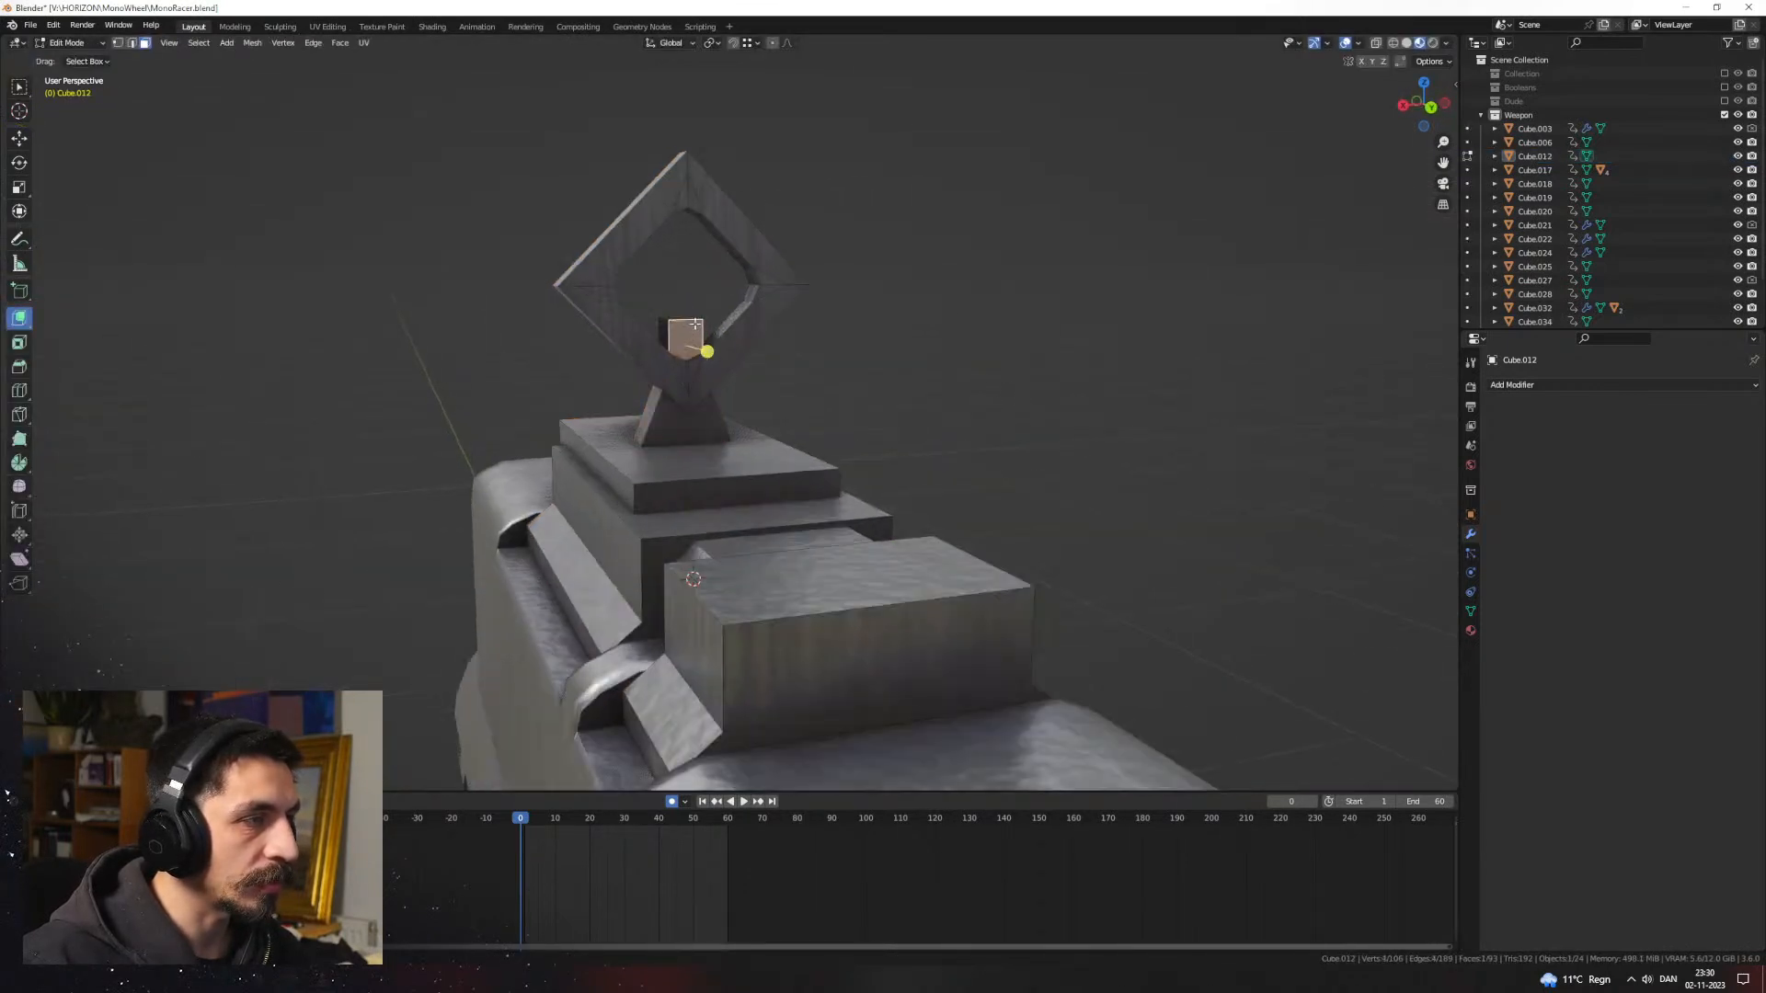
left_click(690, 292)
middle_click_drag(690, 290, 798, 410, "shift")
scroll(798, 410, "up", 1)
left_click(798, 434)
key("g")
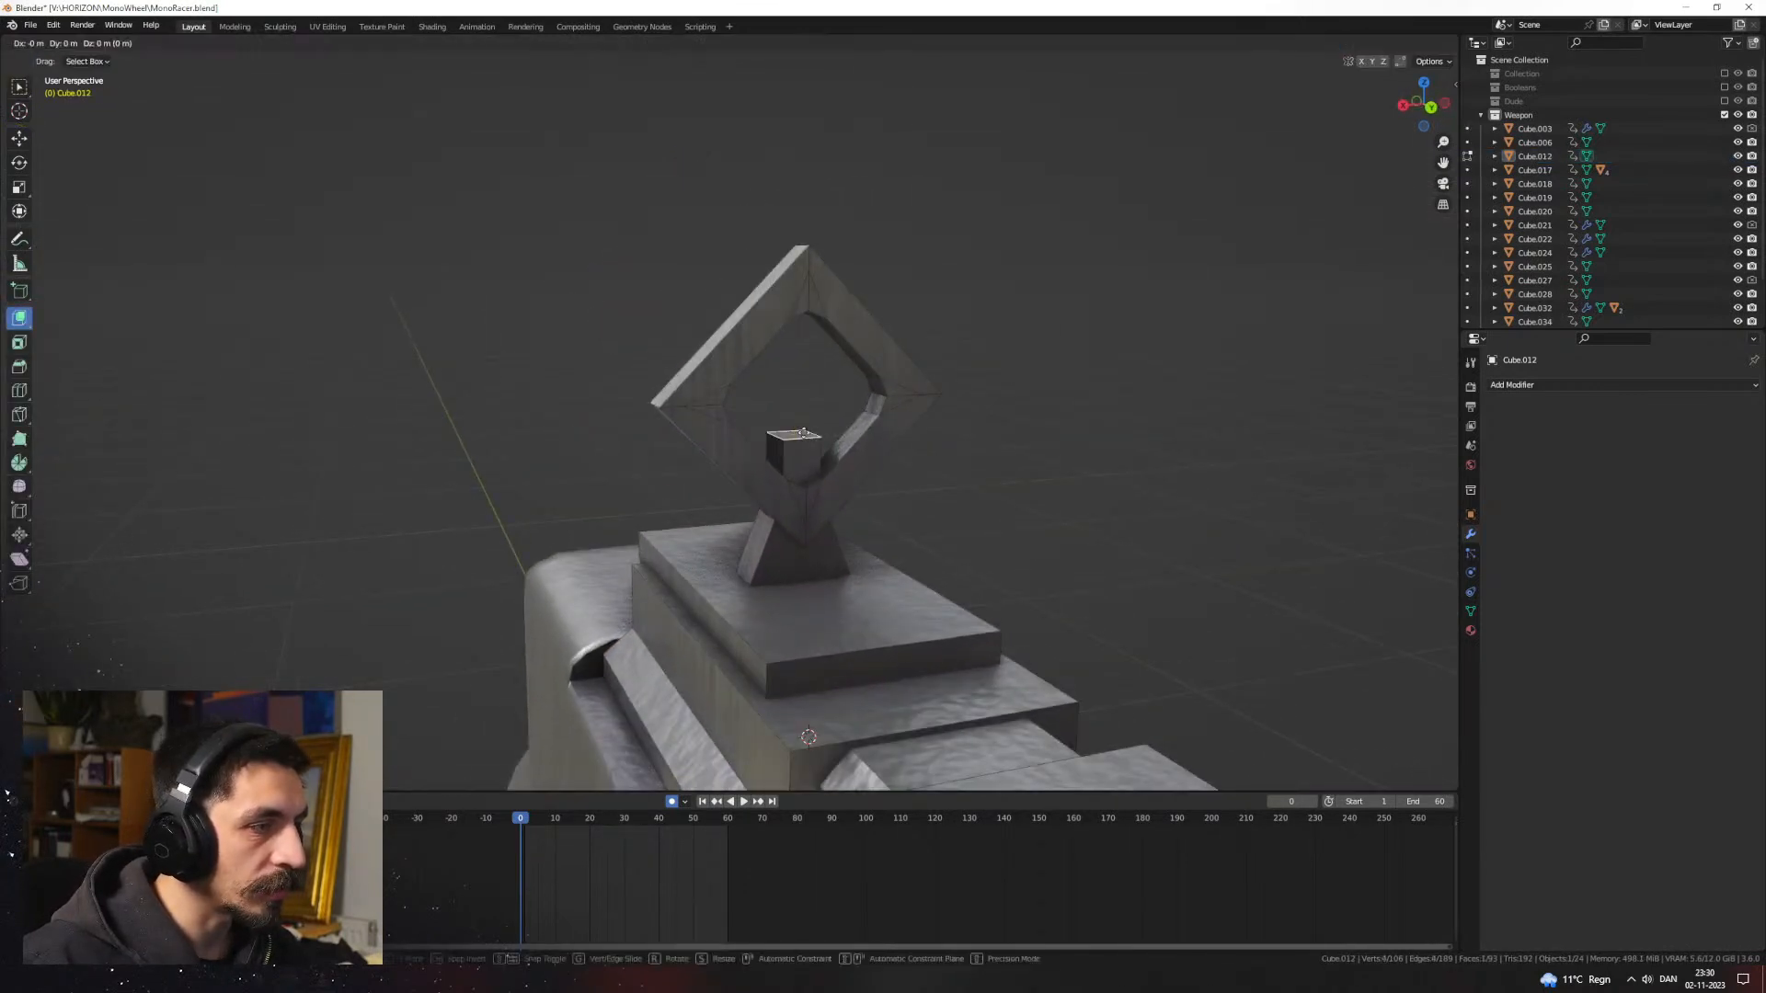
key("z")
left_click(908, 466)
Step: Extrude the post's tip upward, taper it along X and review the sight from a distance outside Edit Mode
key("e")
left_click(914, 403)
key("s")
key("x")
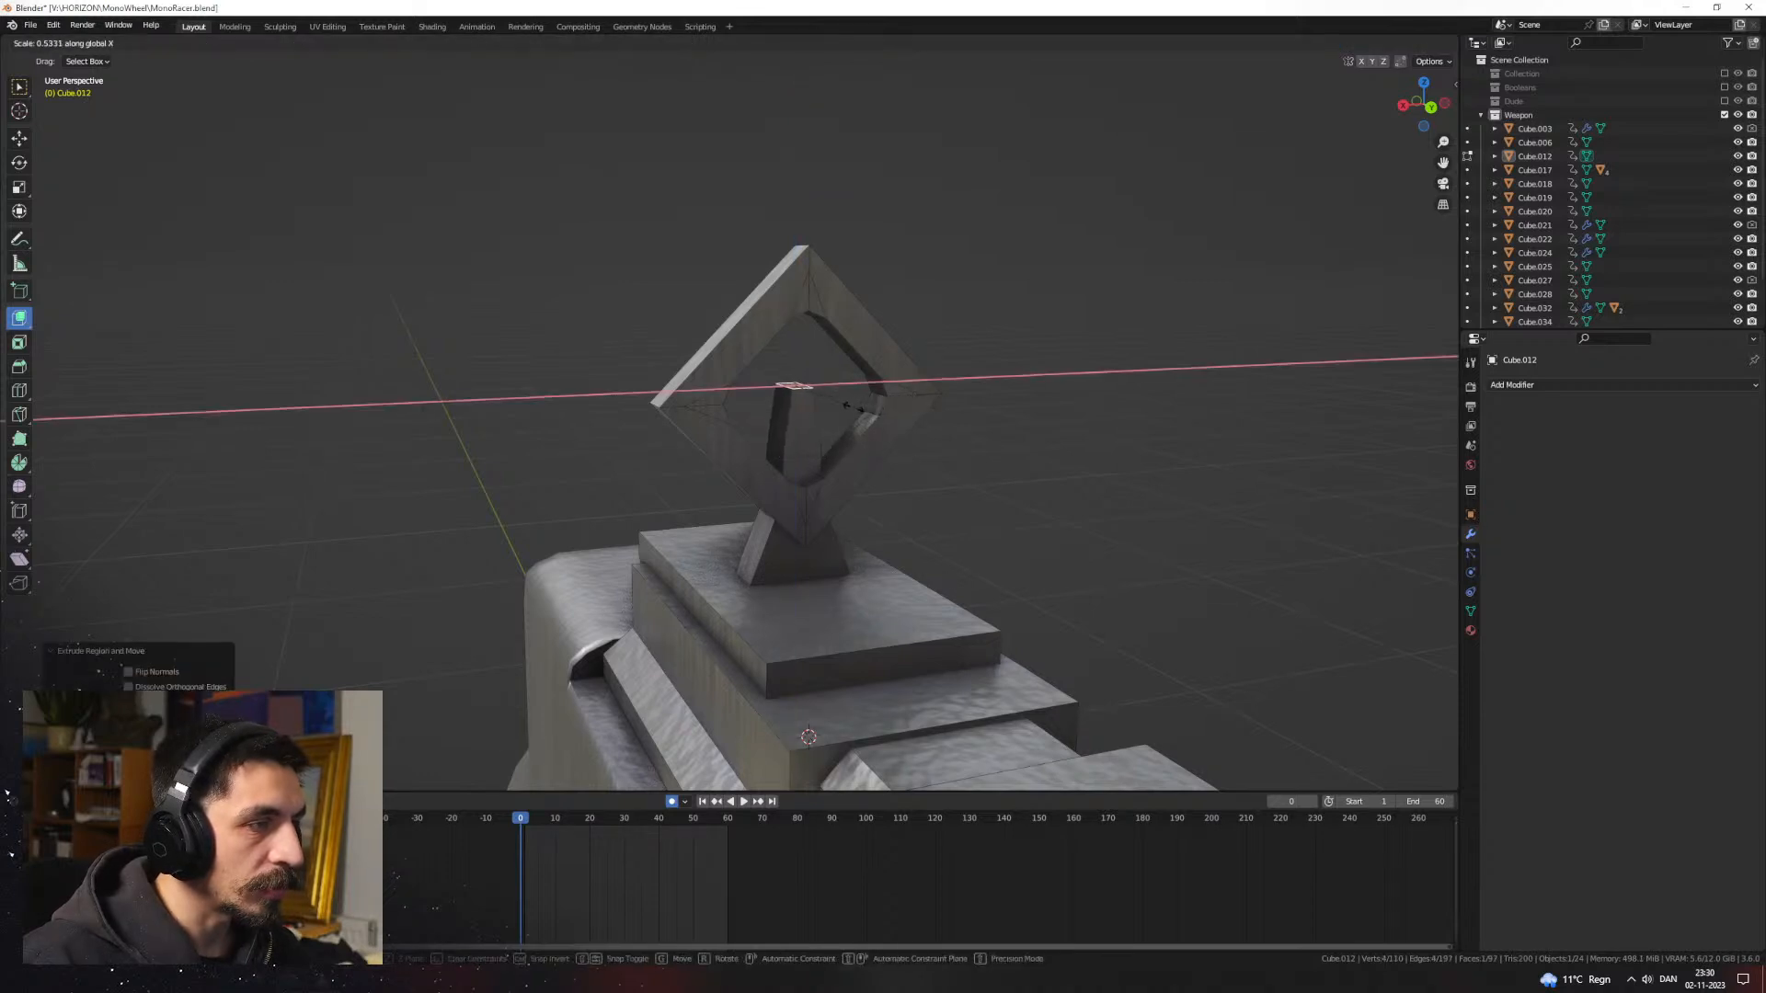
left_click(821, 405)
middle_click_drag(821, 405, 962, 492)
scroll(870, 423, "down", 6)
key("Tab")
Step: Delete the diamond sight frame and its post from Cube.012 in Edit Mode
scroll(962, 491, "up", 8)
key("Tab")
left_click(750, 387)
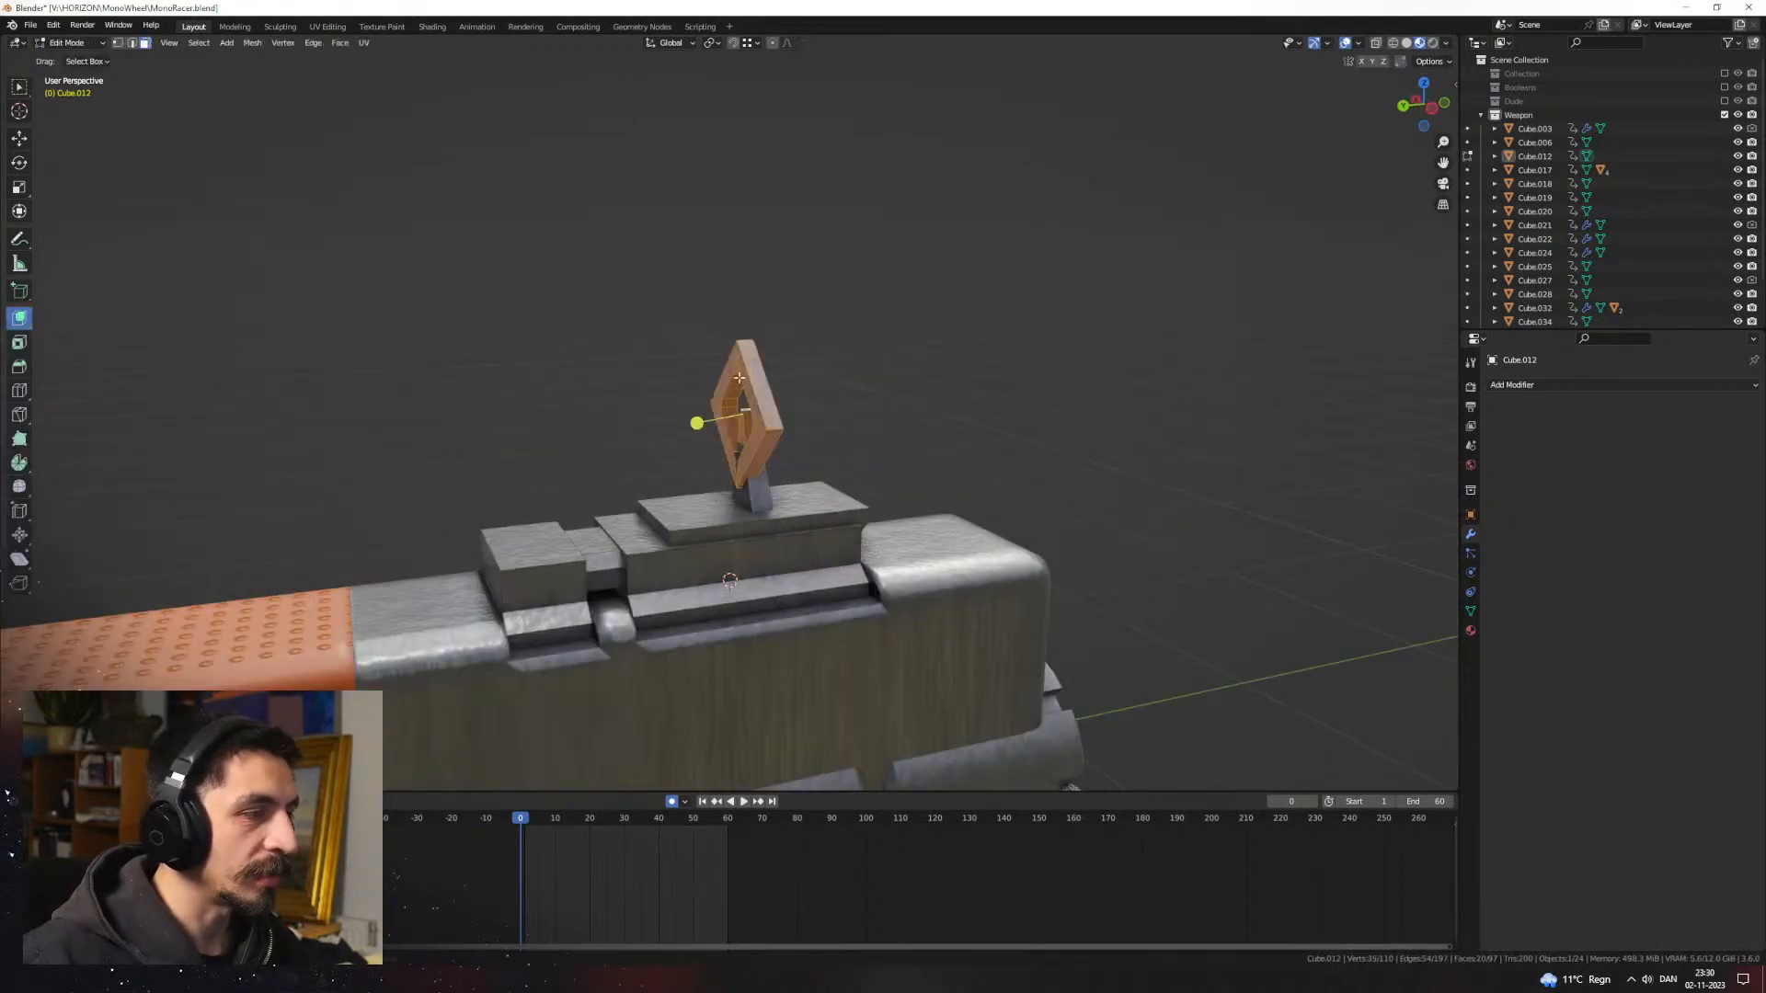
key("x")
left_click(763, 387)
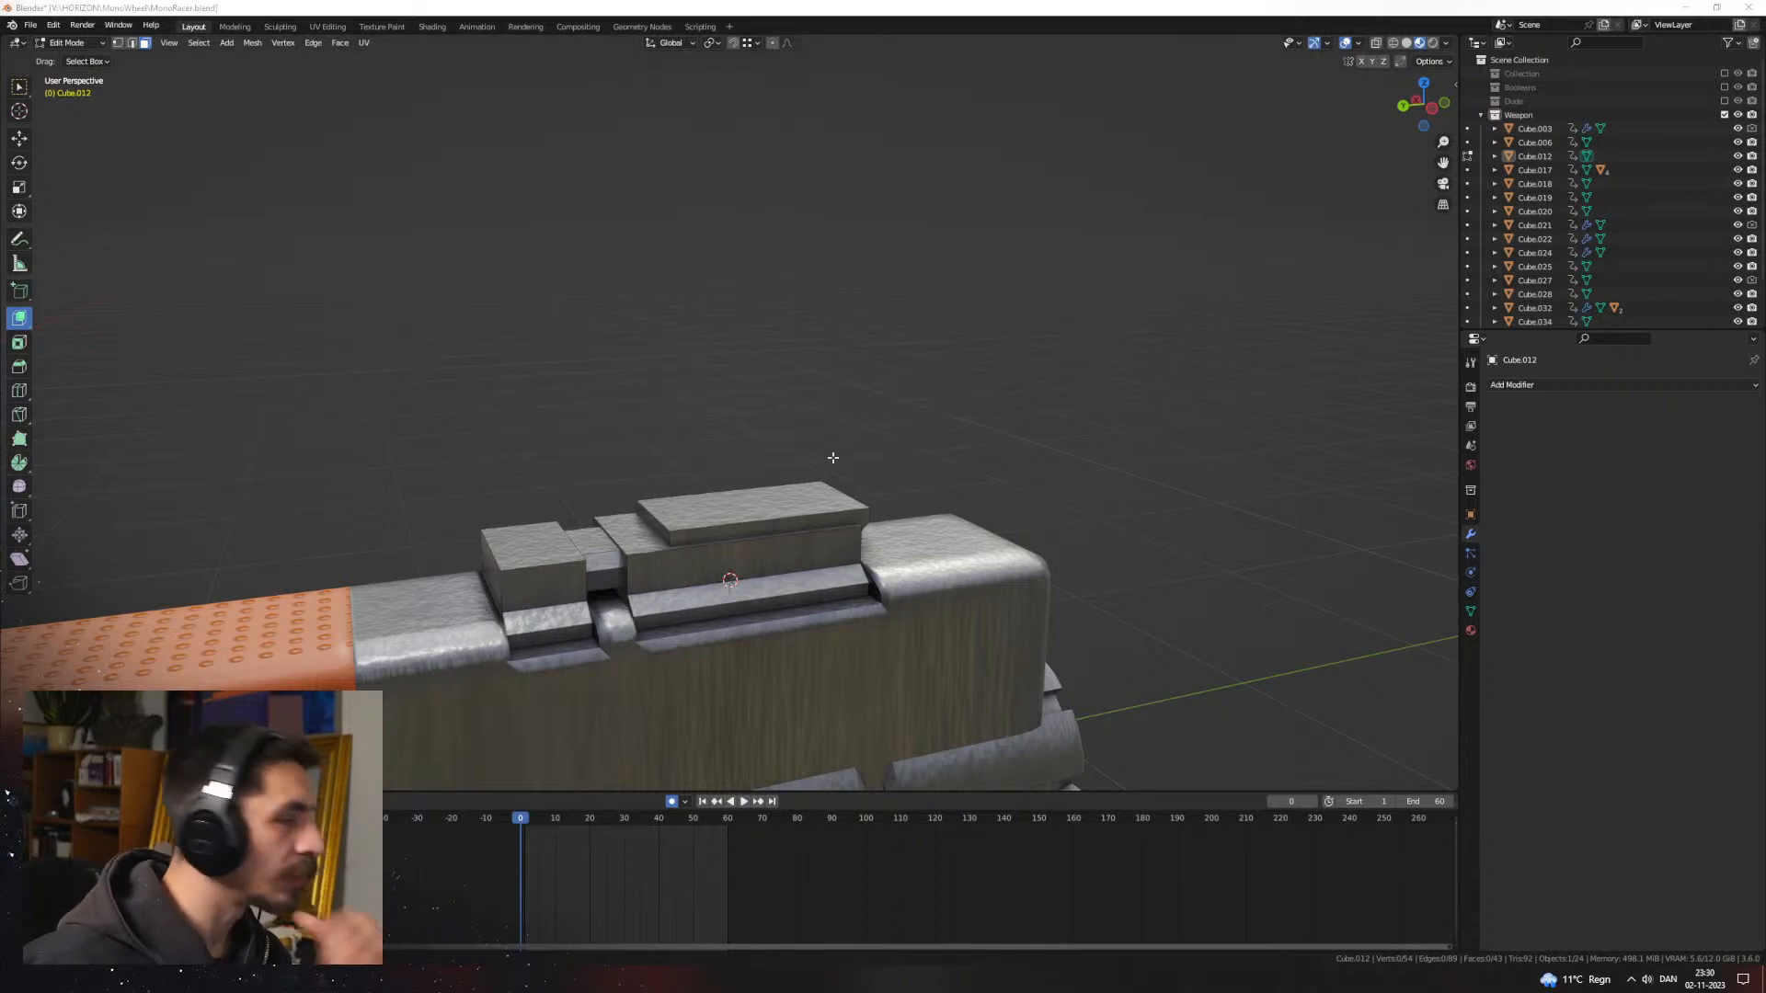
Step: Select the whole raised plate on the front top block and scale it along X to about 0.21
middle_click_drag(832, 457, 764, 493)
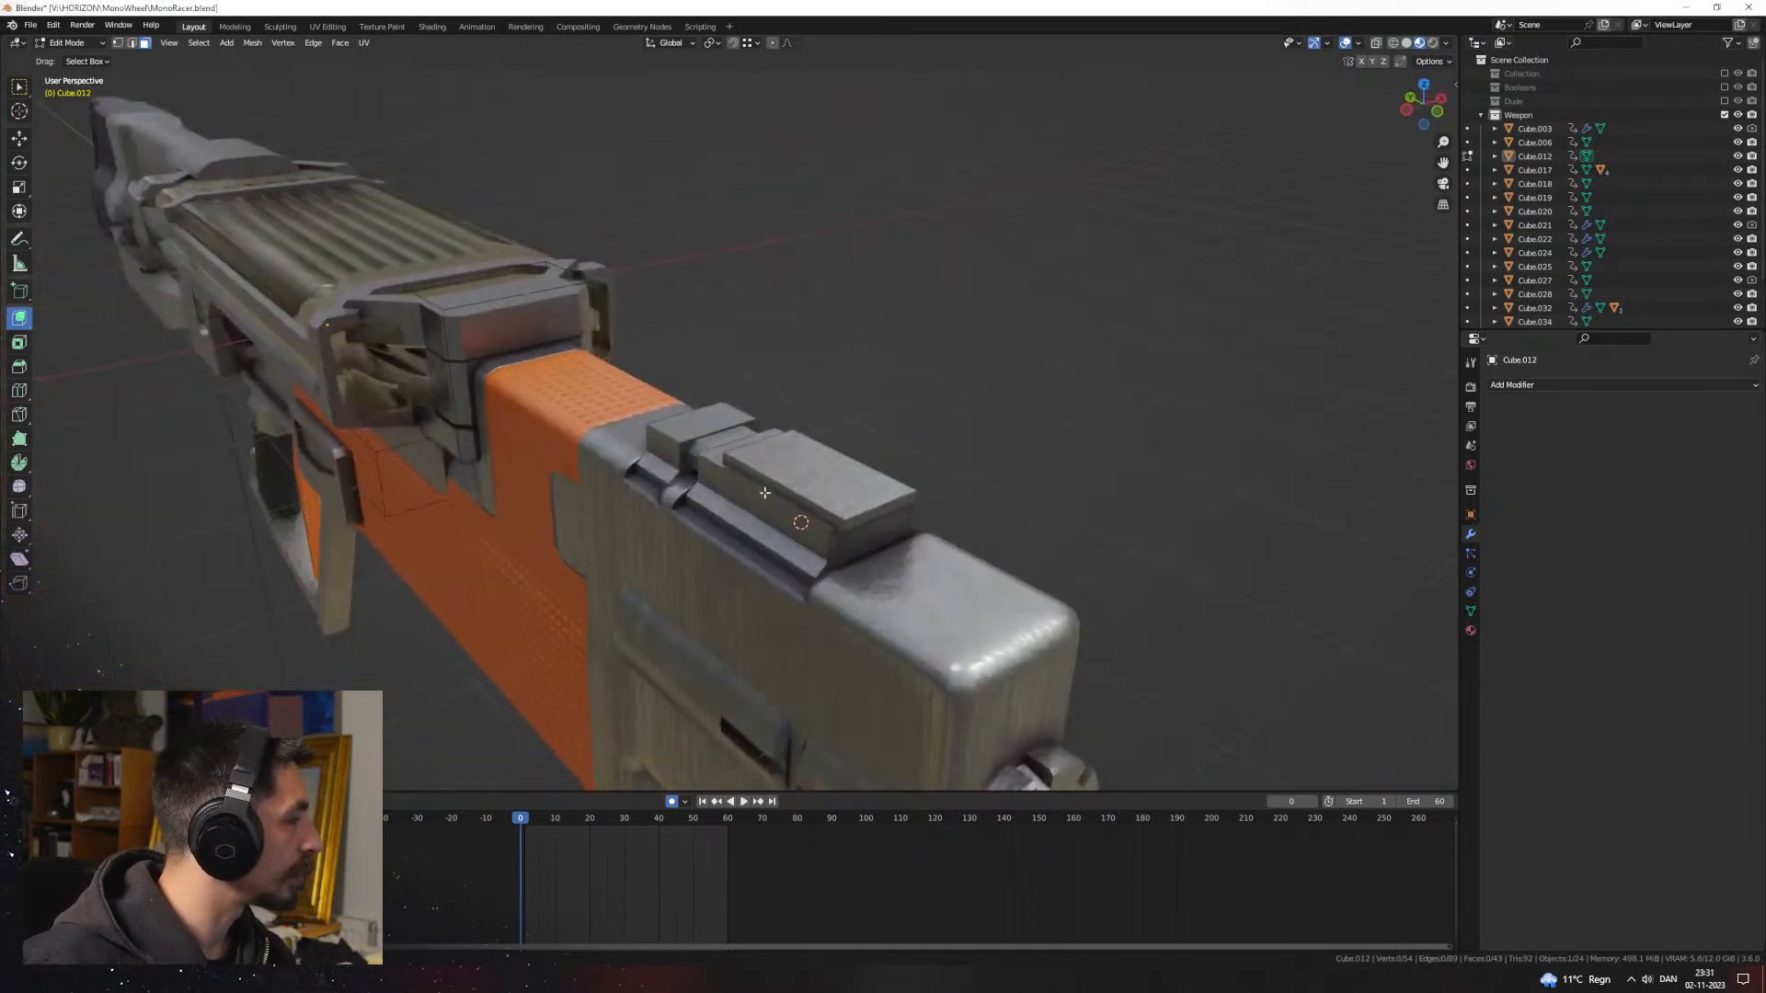
scroll(765, 493, "up", 2)
left_click(856, 469)
key("ctrl+l")
middle_click_drag(973, 497, 791, 492)
key("s")
key("x")
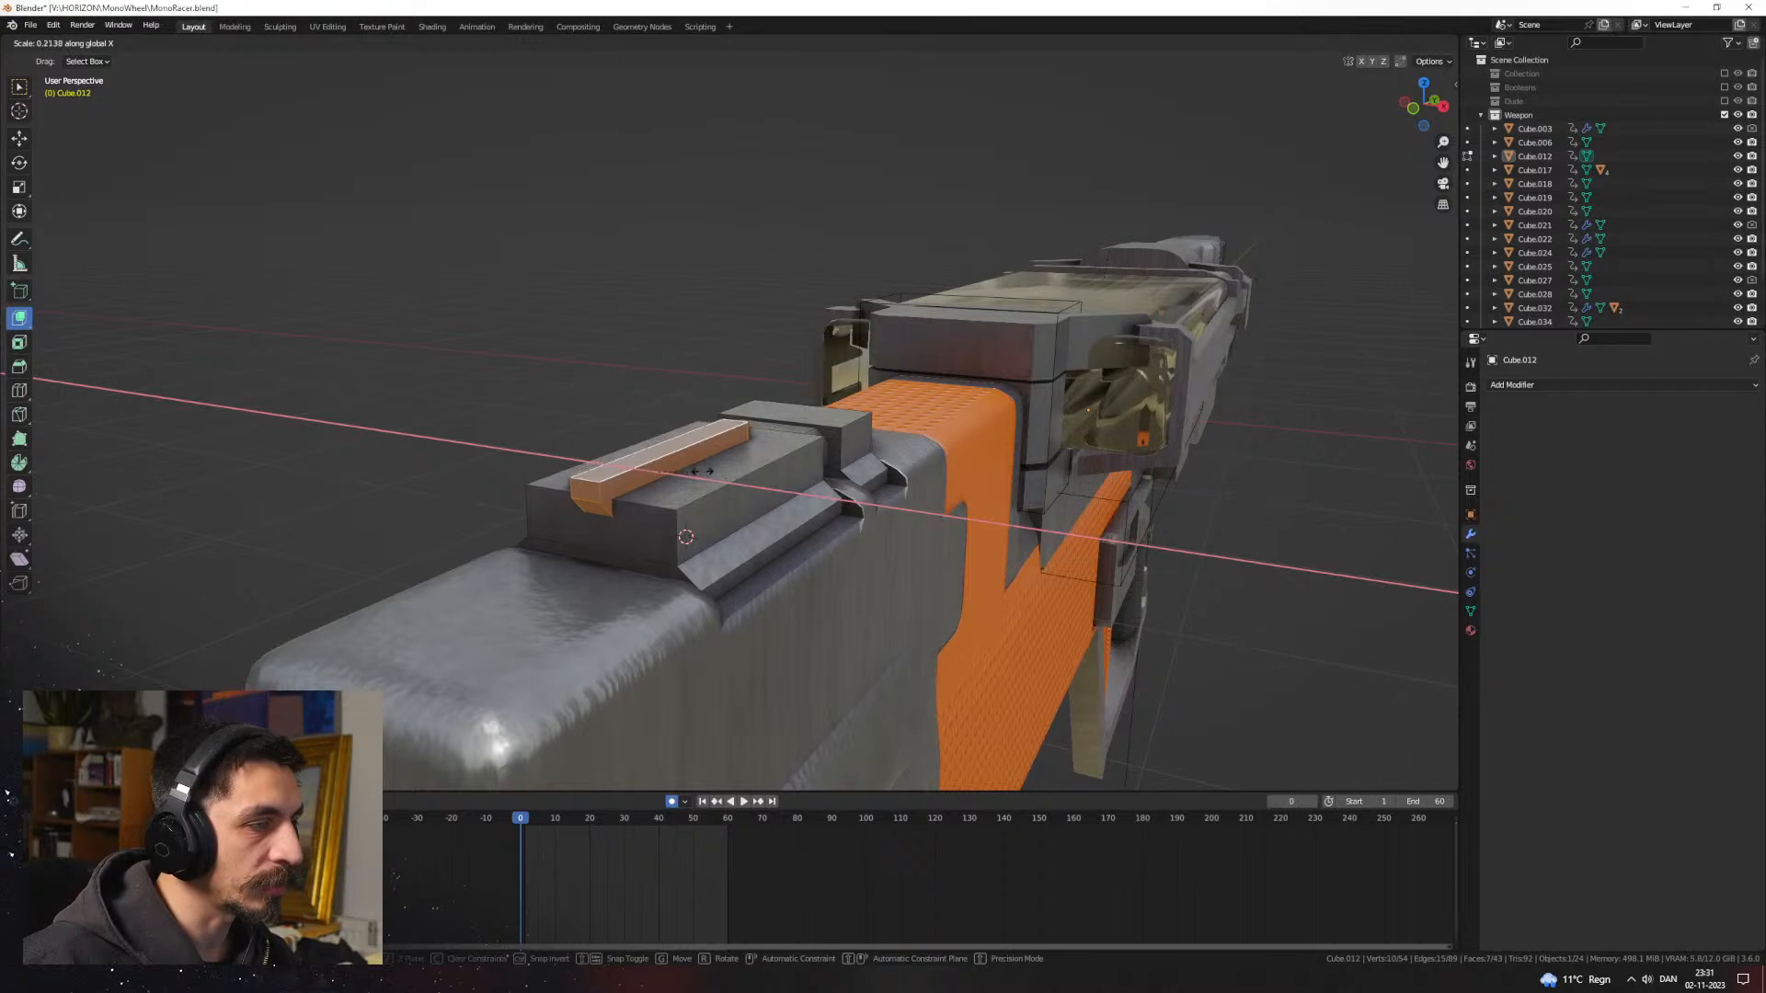
left_click(703, 471)
Step: Raise the narrow plate's top face along Z into a fin and narrow that face along X
key("e")
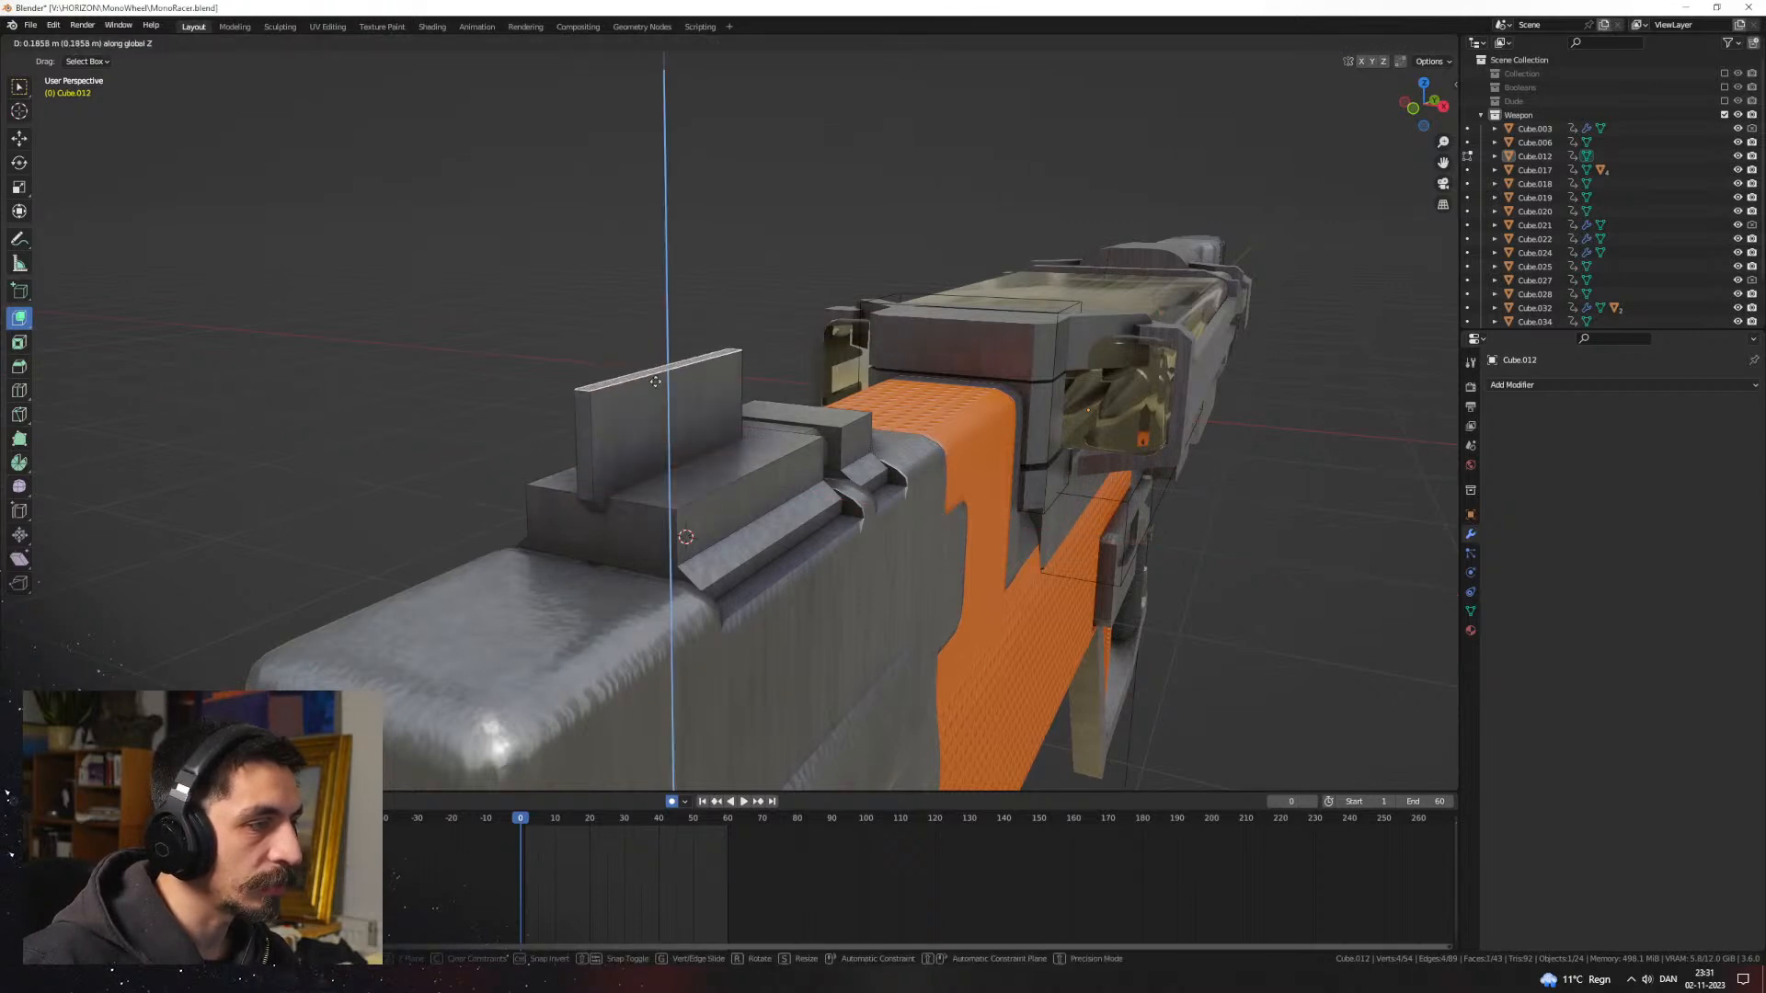
left_click(660, 471)
middle_click_drag(660, 471, 873, 455)
key("g")
key("z")
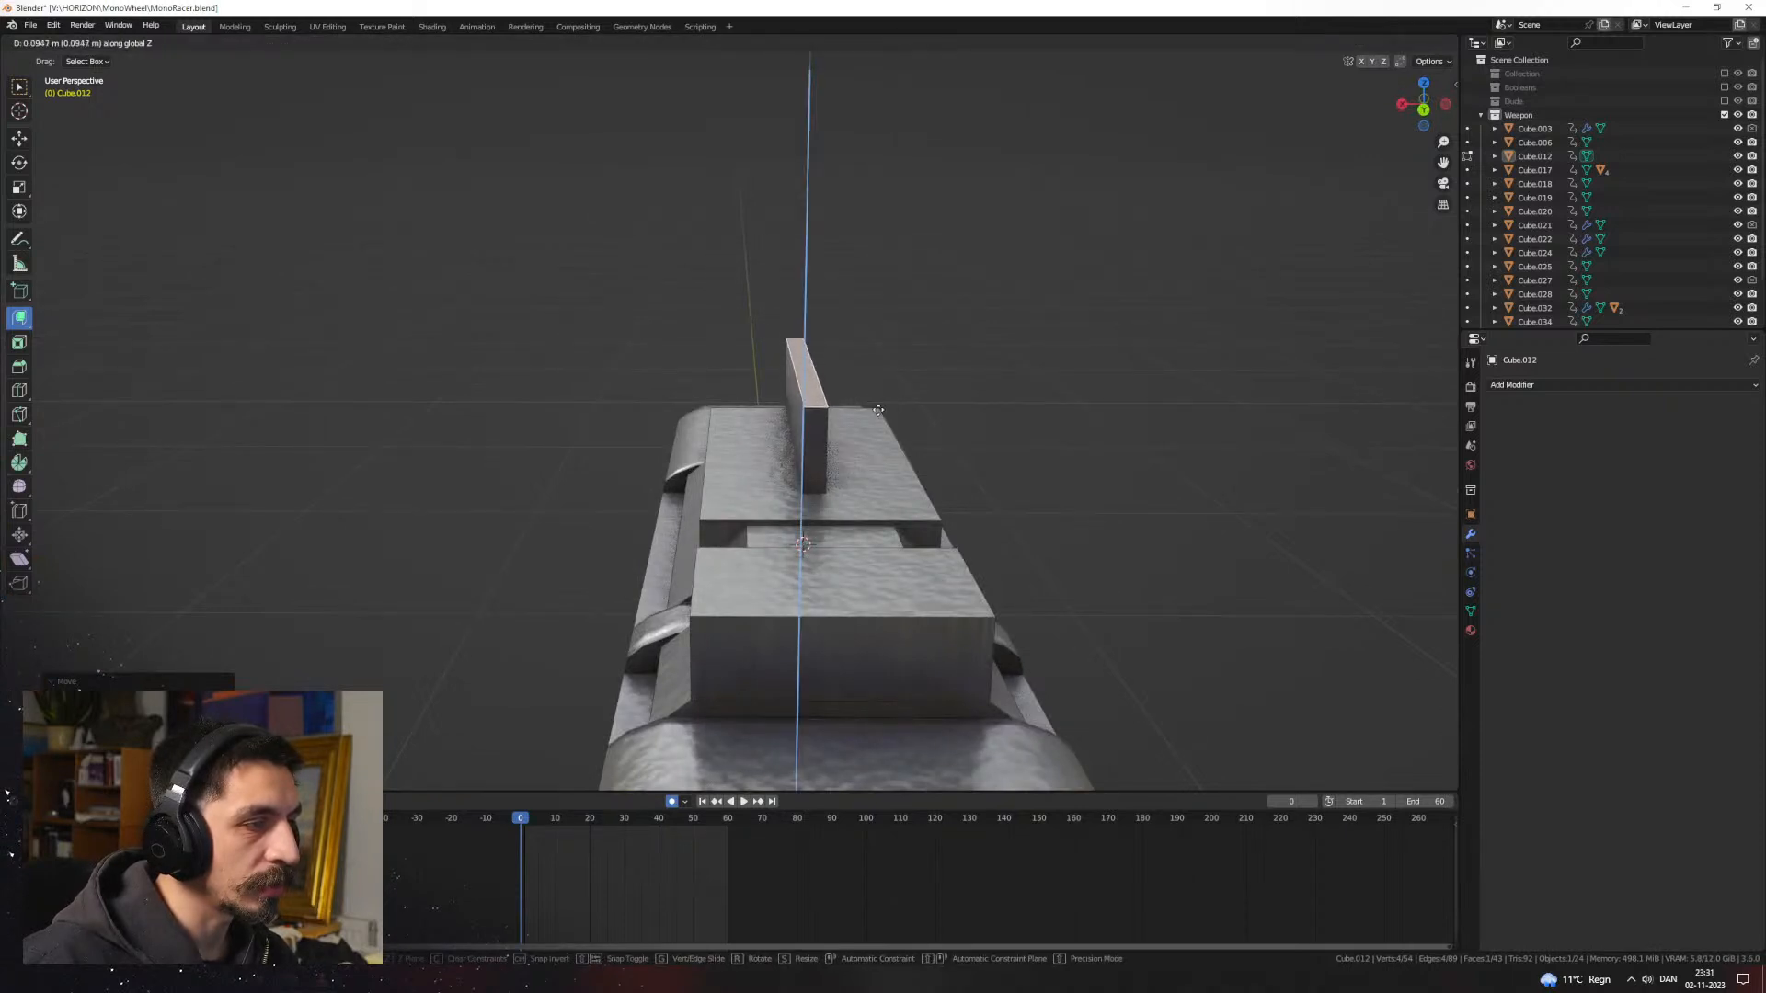
left_click(879, 410)
key("s")
key("x")
left_click(846, 386)
Step: Shorten the fin into a front sight blade by sliding its rear face forward by a factor of about 0.82
middle_click_drag(847, 387, 796, 501)
key("g")
key("g")
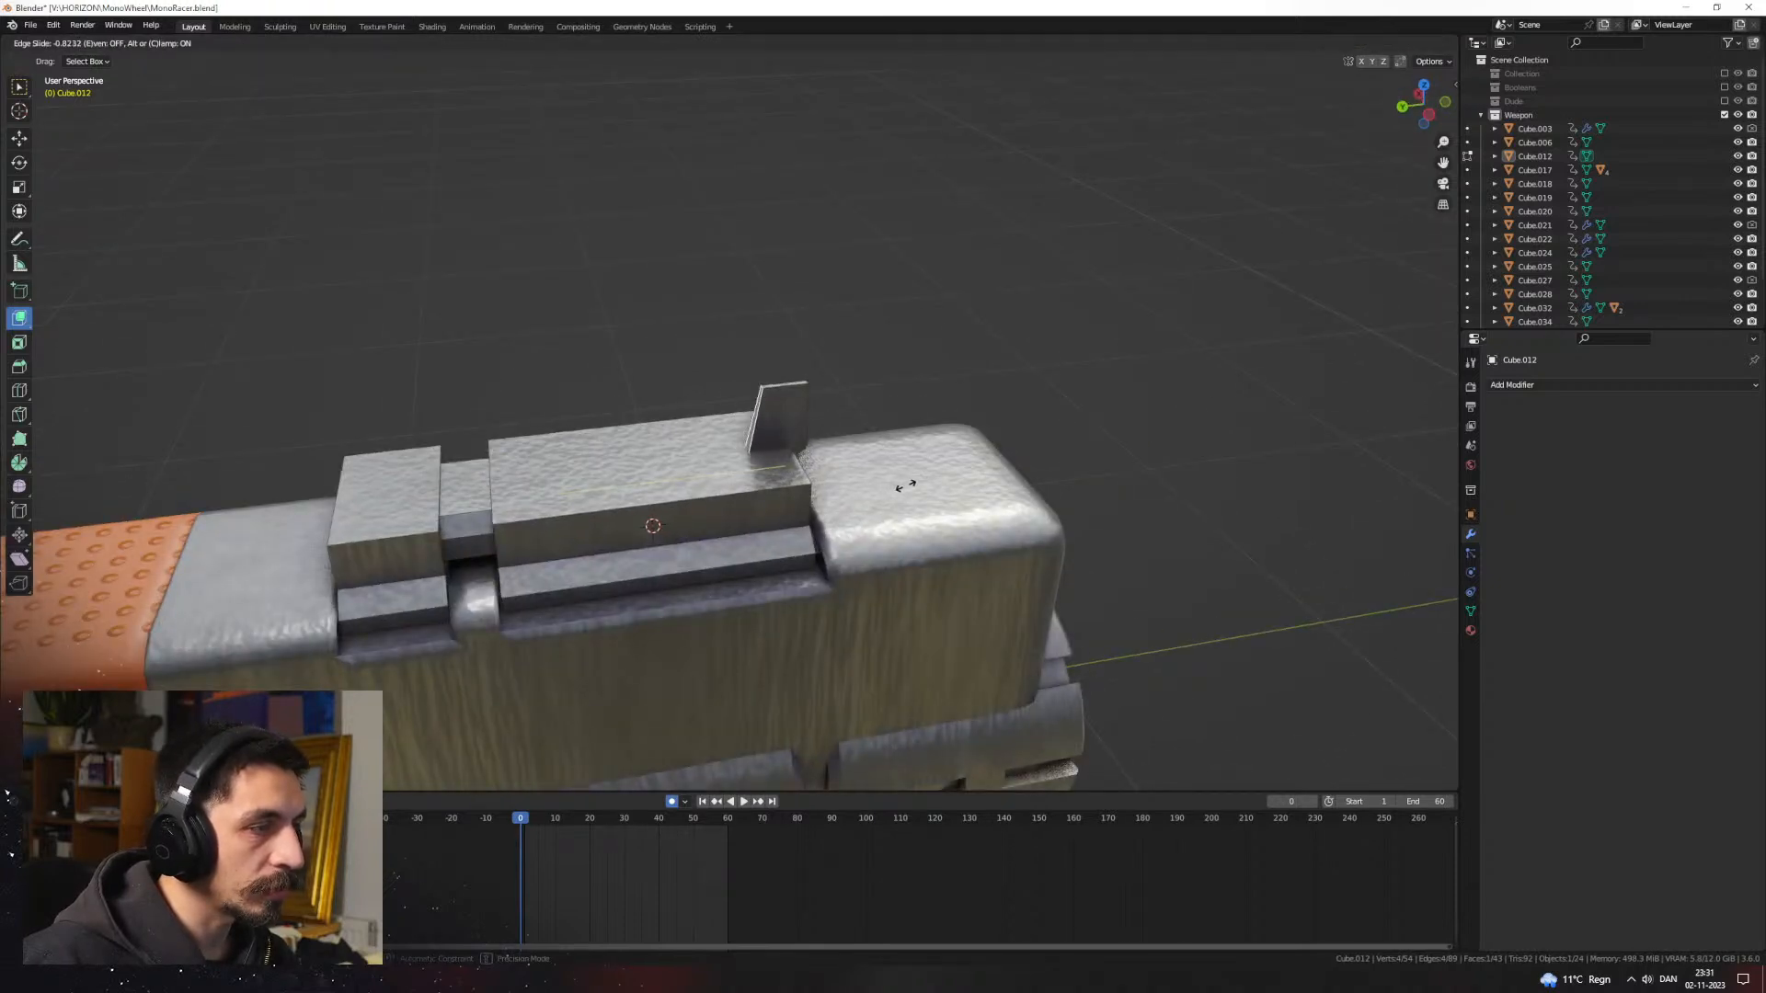
left_click(905, 486)
middle_click_drag(905, 486, 818, 466)
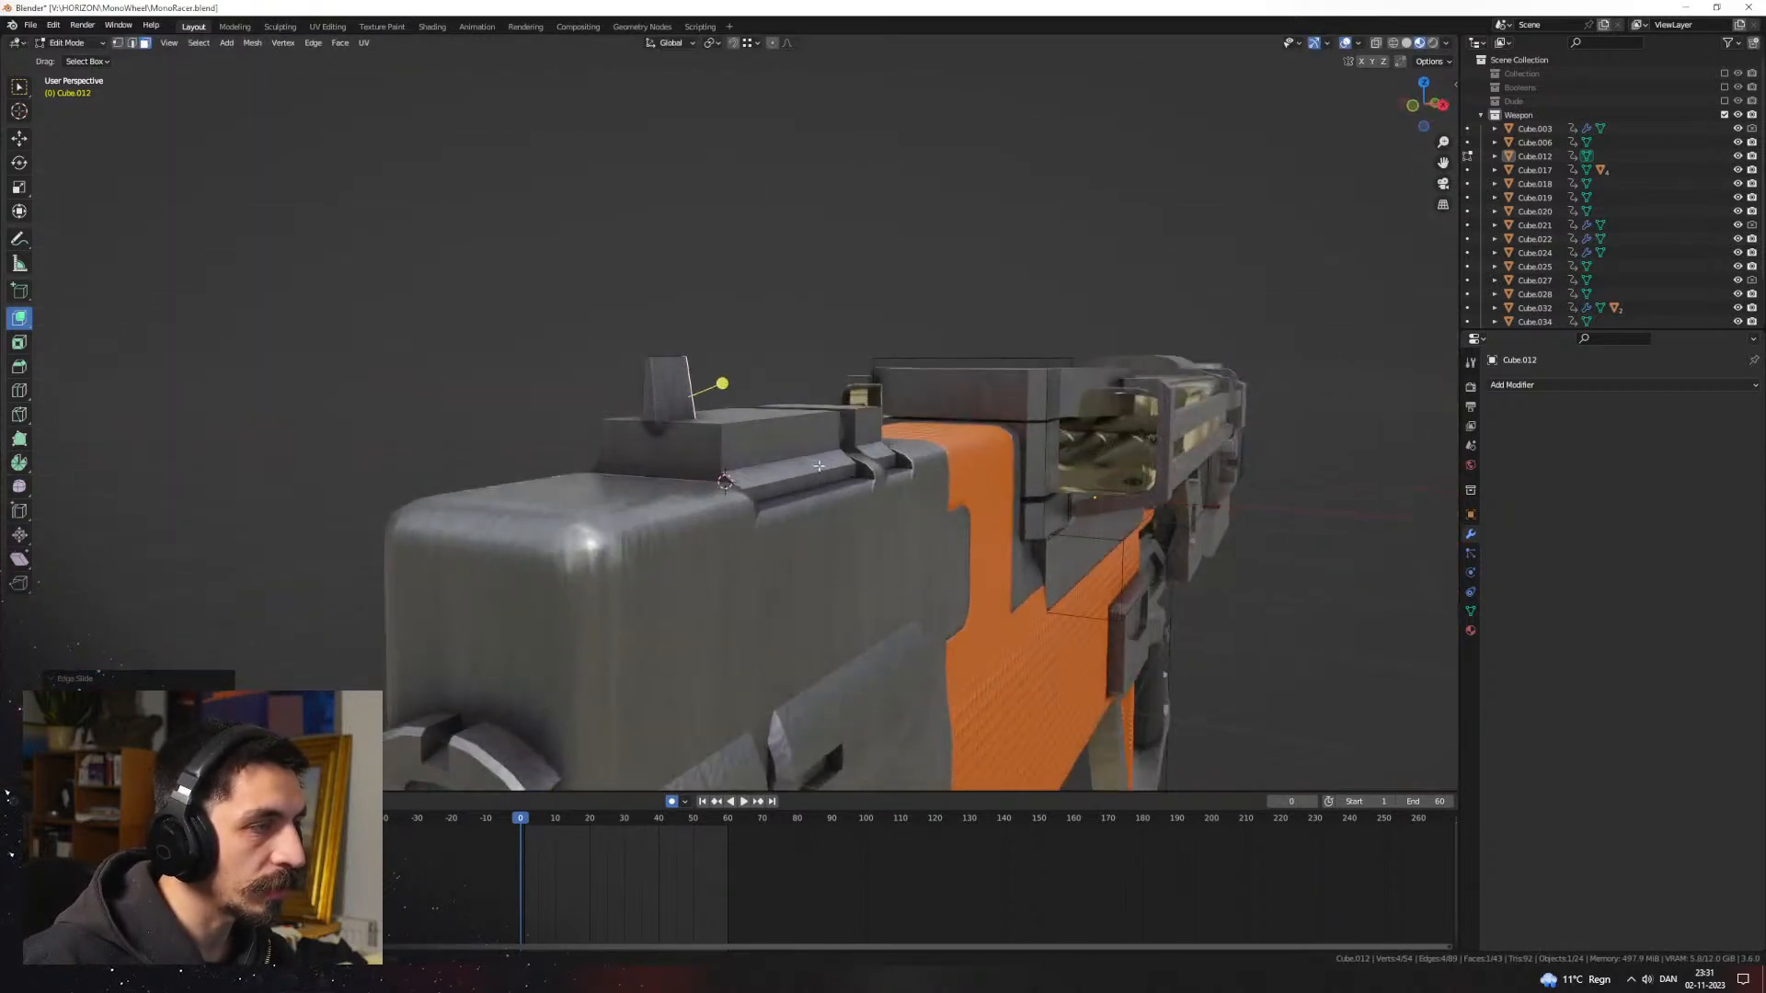
Step: Enlarge the front sight blade uniformly and raise it about 0.03 m along Z
key("s")
left_click(977, 494)
key("g")
key("z")
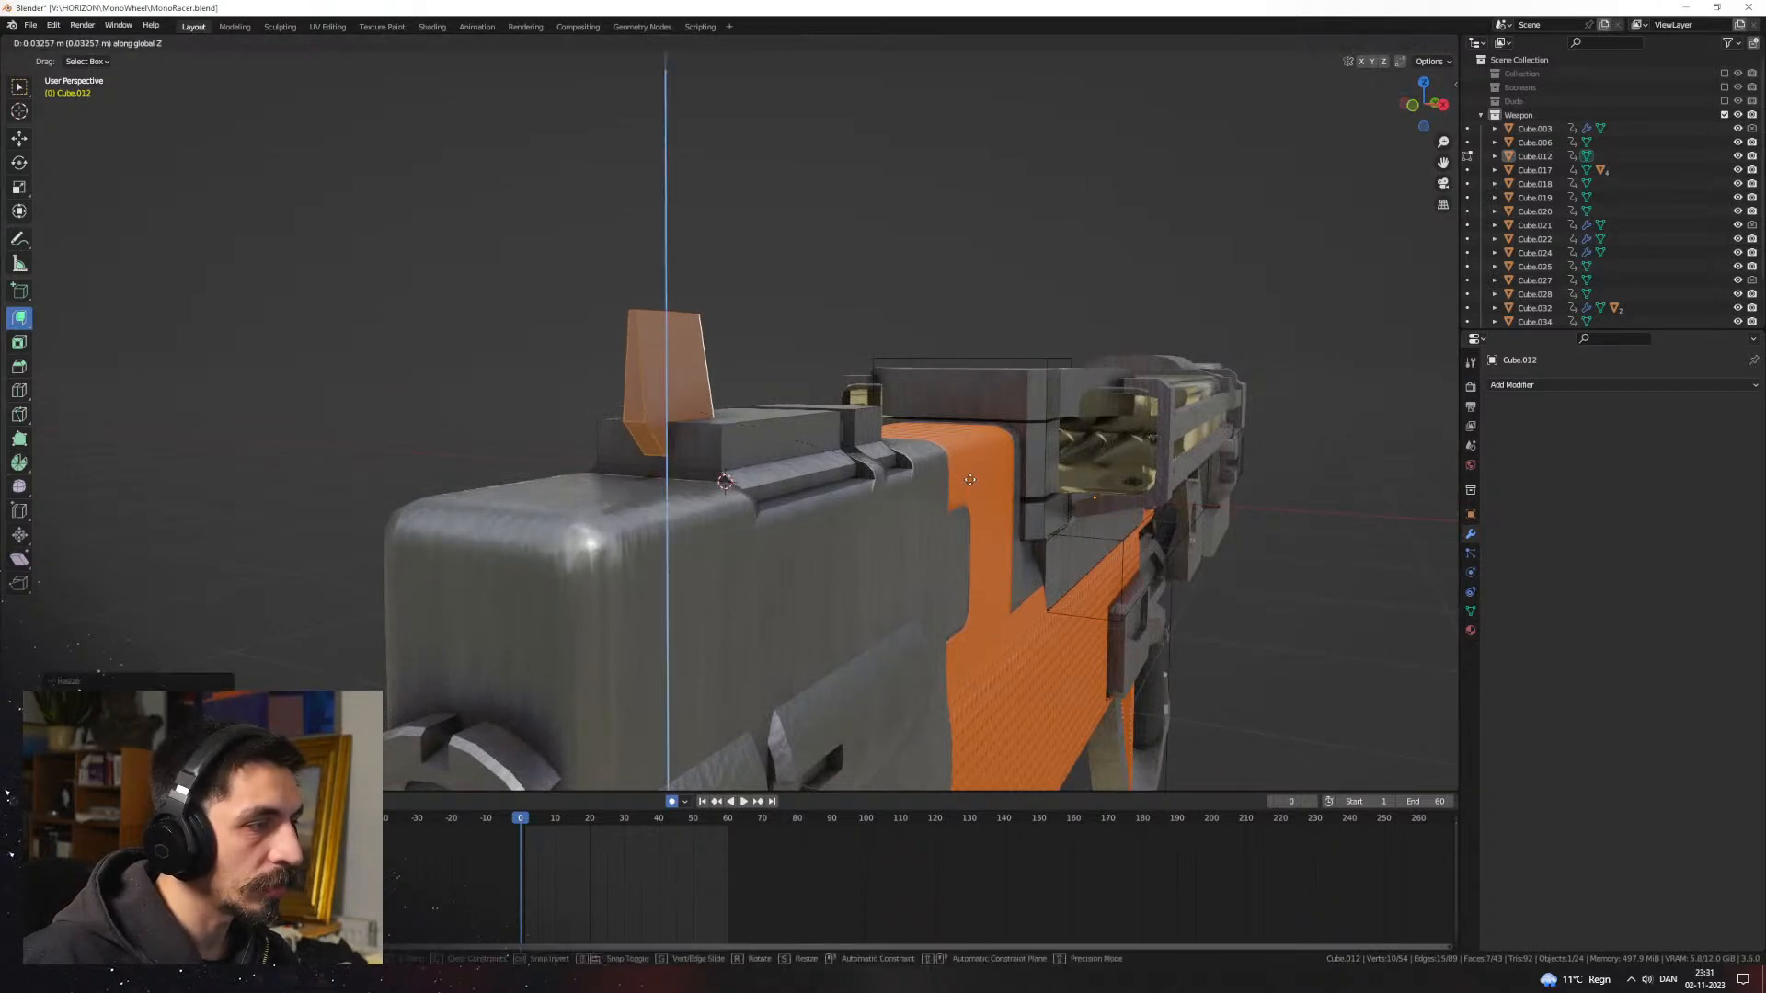
left_click(977, 490)
scroll(965, 492, "down", 3)
middle_click_drag(911, 497, 643, 467)
Step: Rescale the front sight blade once more, adjust its height along Z and leave Edit Mode
scroll(937, 508, "up", 4)
key("s")
left_click(1042, 518)
key("g")
key("z")
left_click(1037, 506)
scroll(1036, 506, "down", 4)
scroll(887, 467, "down", 2)
key("Tab")
Step: Examine the front sight's size and placement on the weapon from several angles, ending with Cube.012 selected
left_click(886, 471)
scroll(812, 467, "down", 3)
scroll(812, 467, "down", 3)
middle_click_drag(812, 468, 855, 382)
scroll(951, 498, "up", 3)
scroll(887, 557, "down", 2)
scroll(940, 513, "up", 2)
scroll(940, 513, "up", 3)
left_click(906, 390)
scroll(855, 382, "up", 1)
middle_click_drag(957, 405, 1076, 449)
left_click(1099, 389)
scroll(1076, 448, "down", 4)
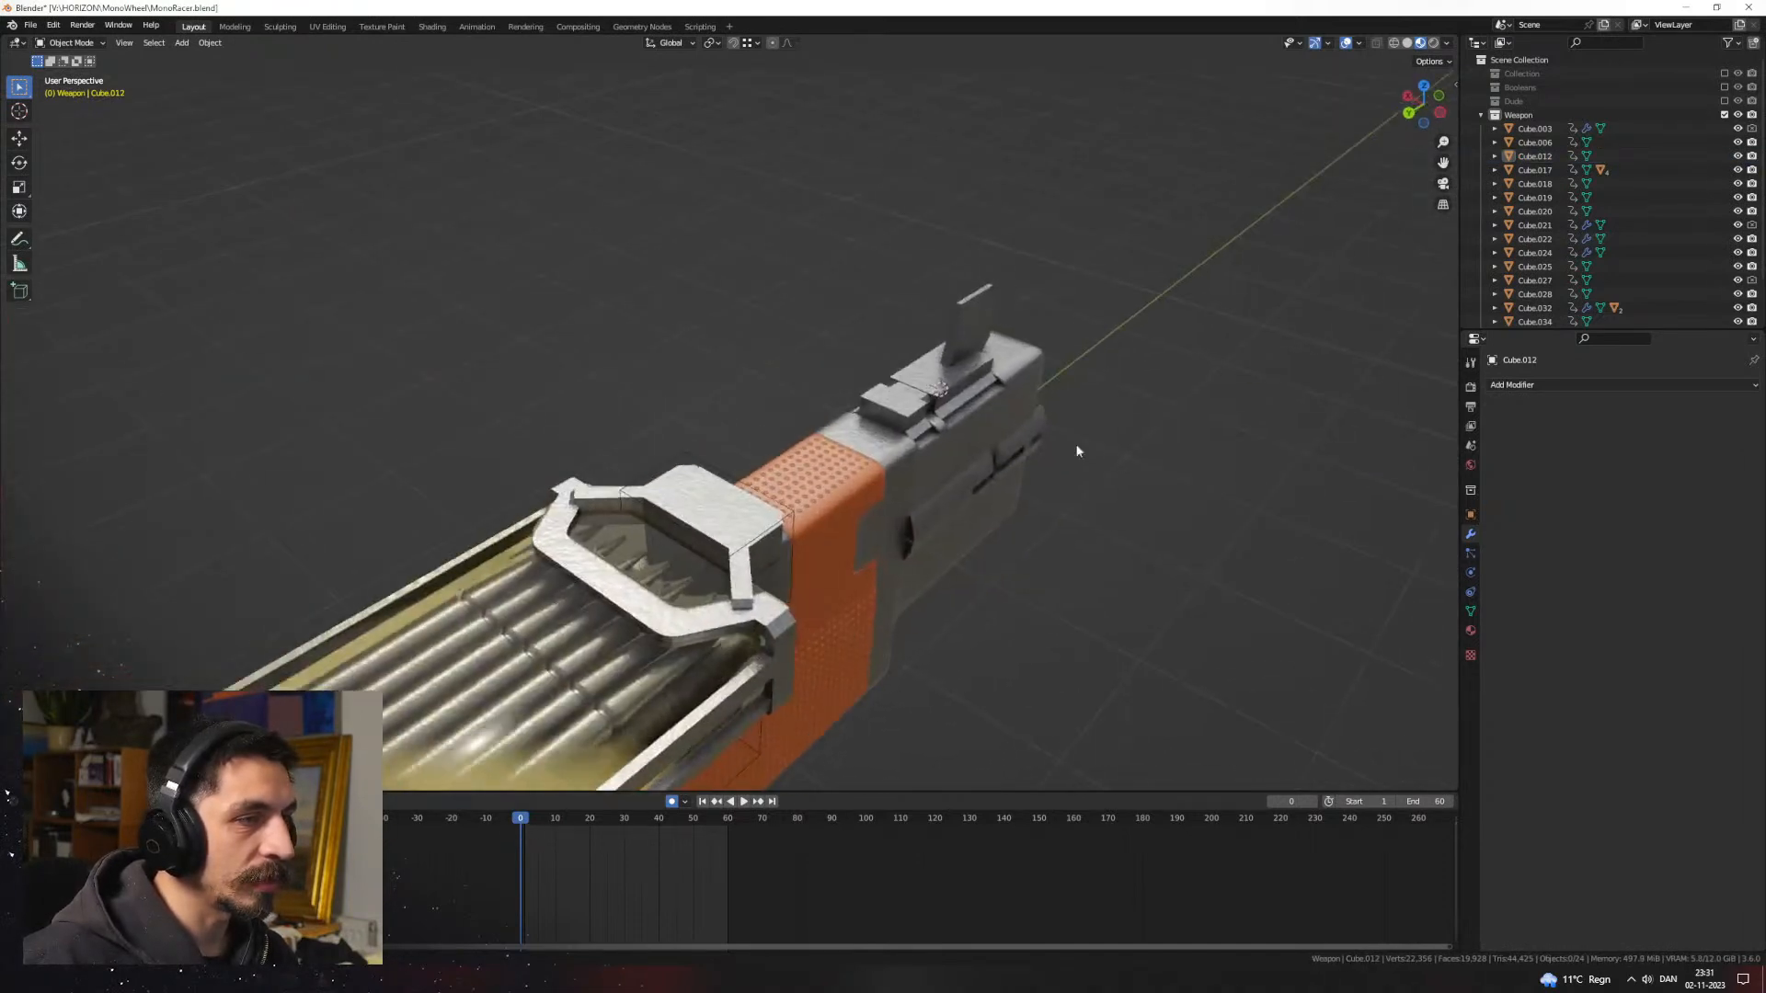
left_click(840, 347)
middle_click_drag(840, 346, 966, 395)
middle_click_drag(965, 395, 876, 446)
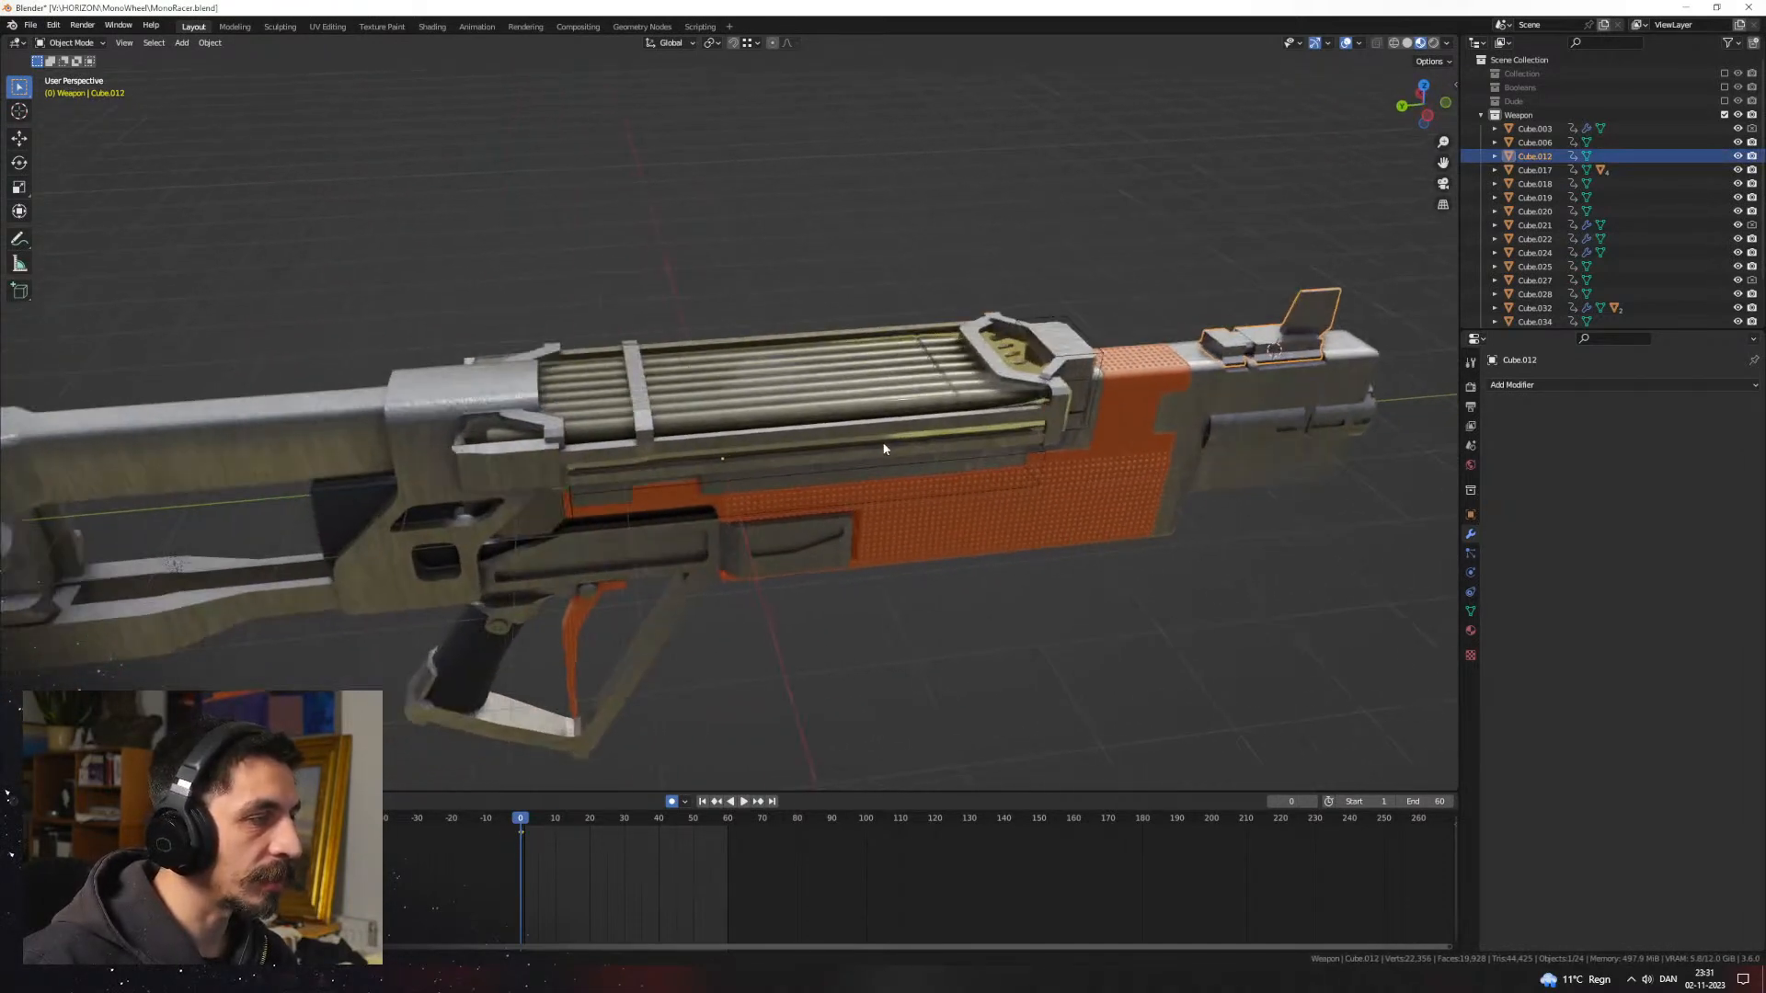
Step: In Edit Mode, add a 24-vertex cylinder at the sight blade's top front edge and rotate it 90° about X
key("Tab")
middle_click_drag(1158, 342, 902, 359, "alt")
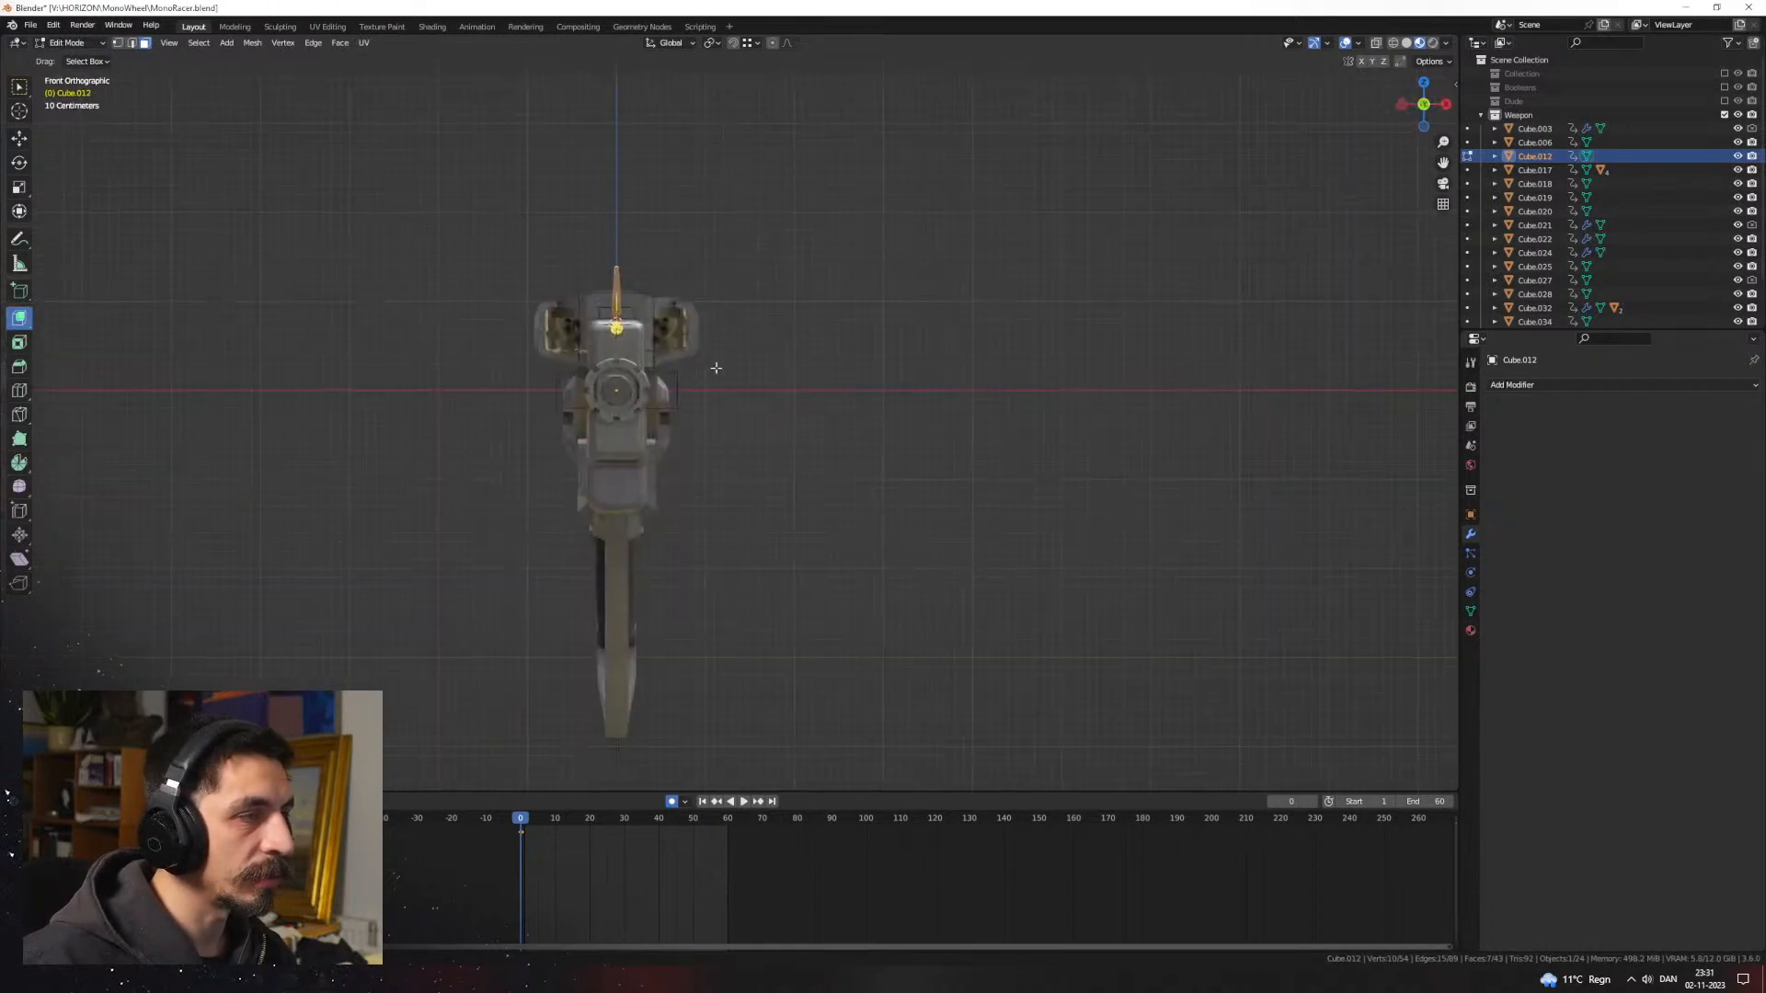
middle_click_drag(714, 370, 791, 436, "shift")
scroll(763, 414, "up", 4)
scroll(735, 458, "up", 2)
middle_click_drag(682, 304, 741, 472, "shift")
key("shift+a")
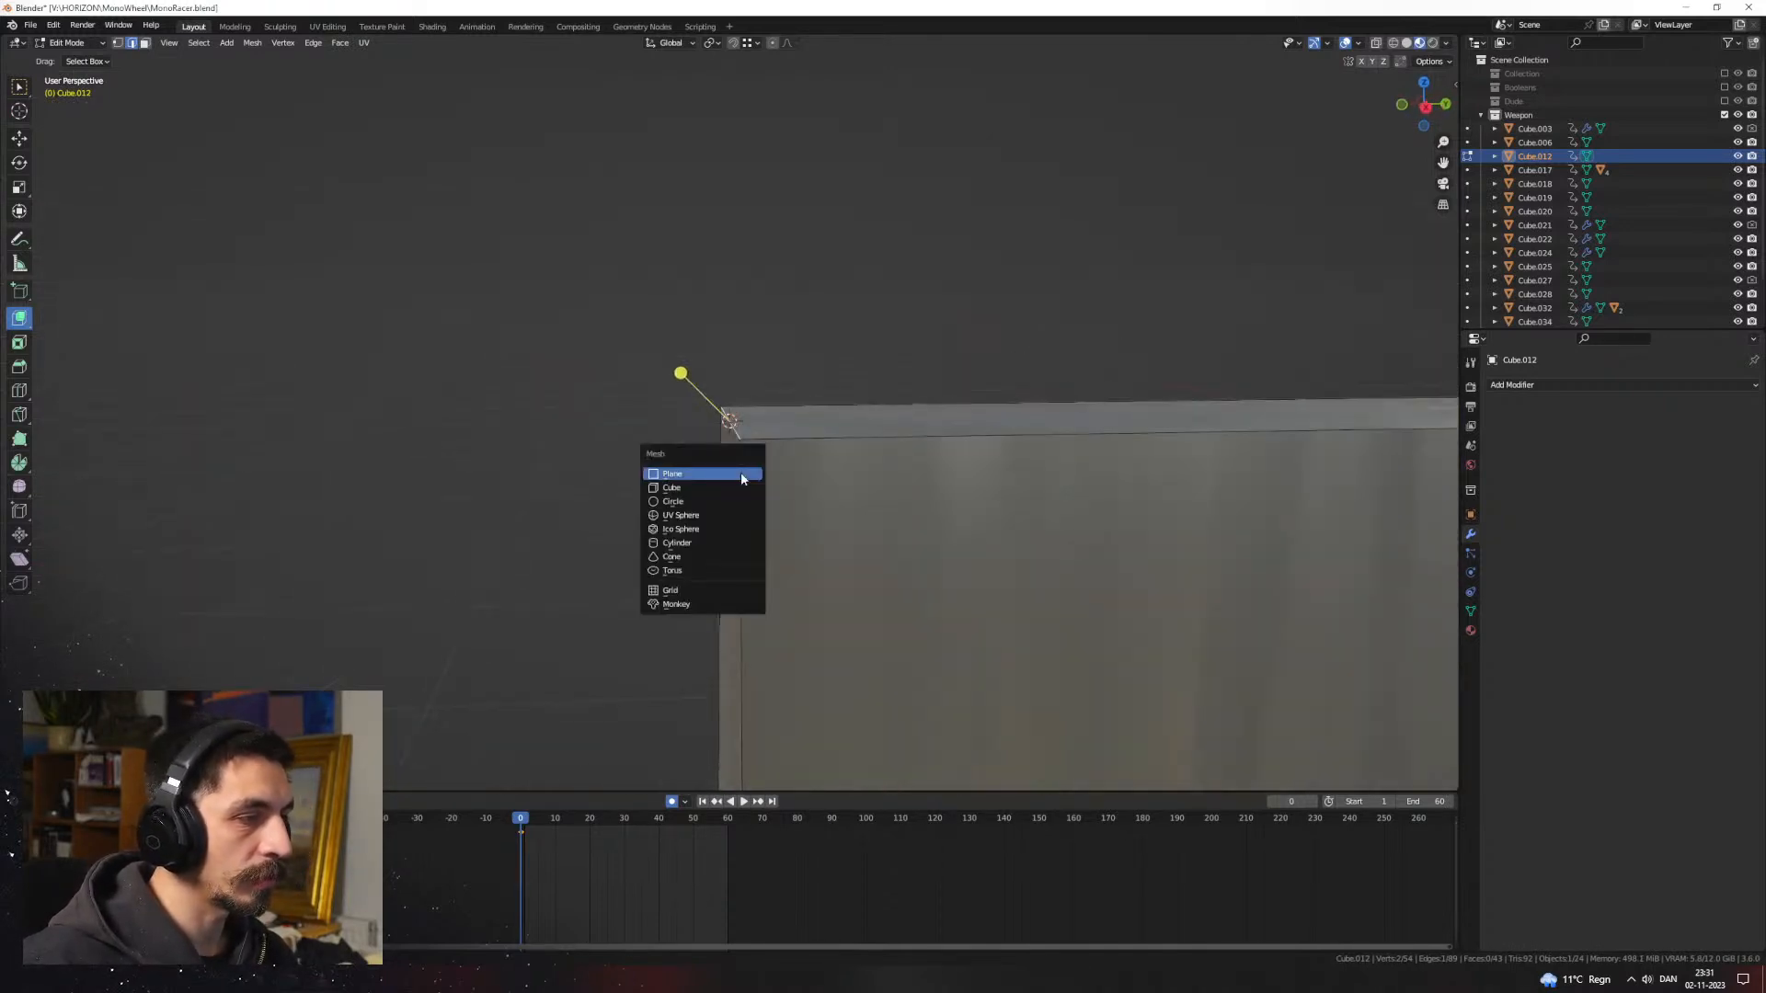
left_click(713, 543)
scroll(828, 482, "down", 5)
type("rx")
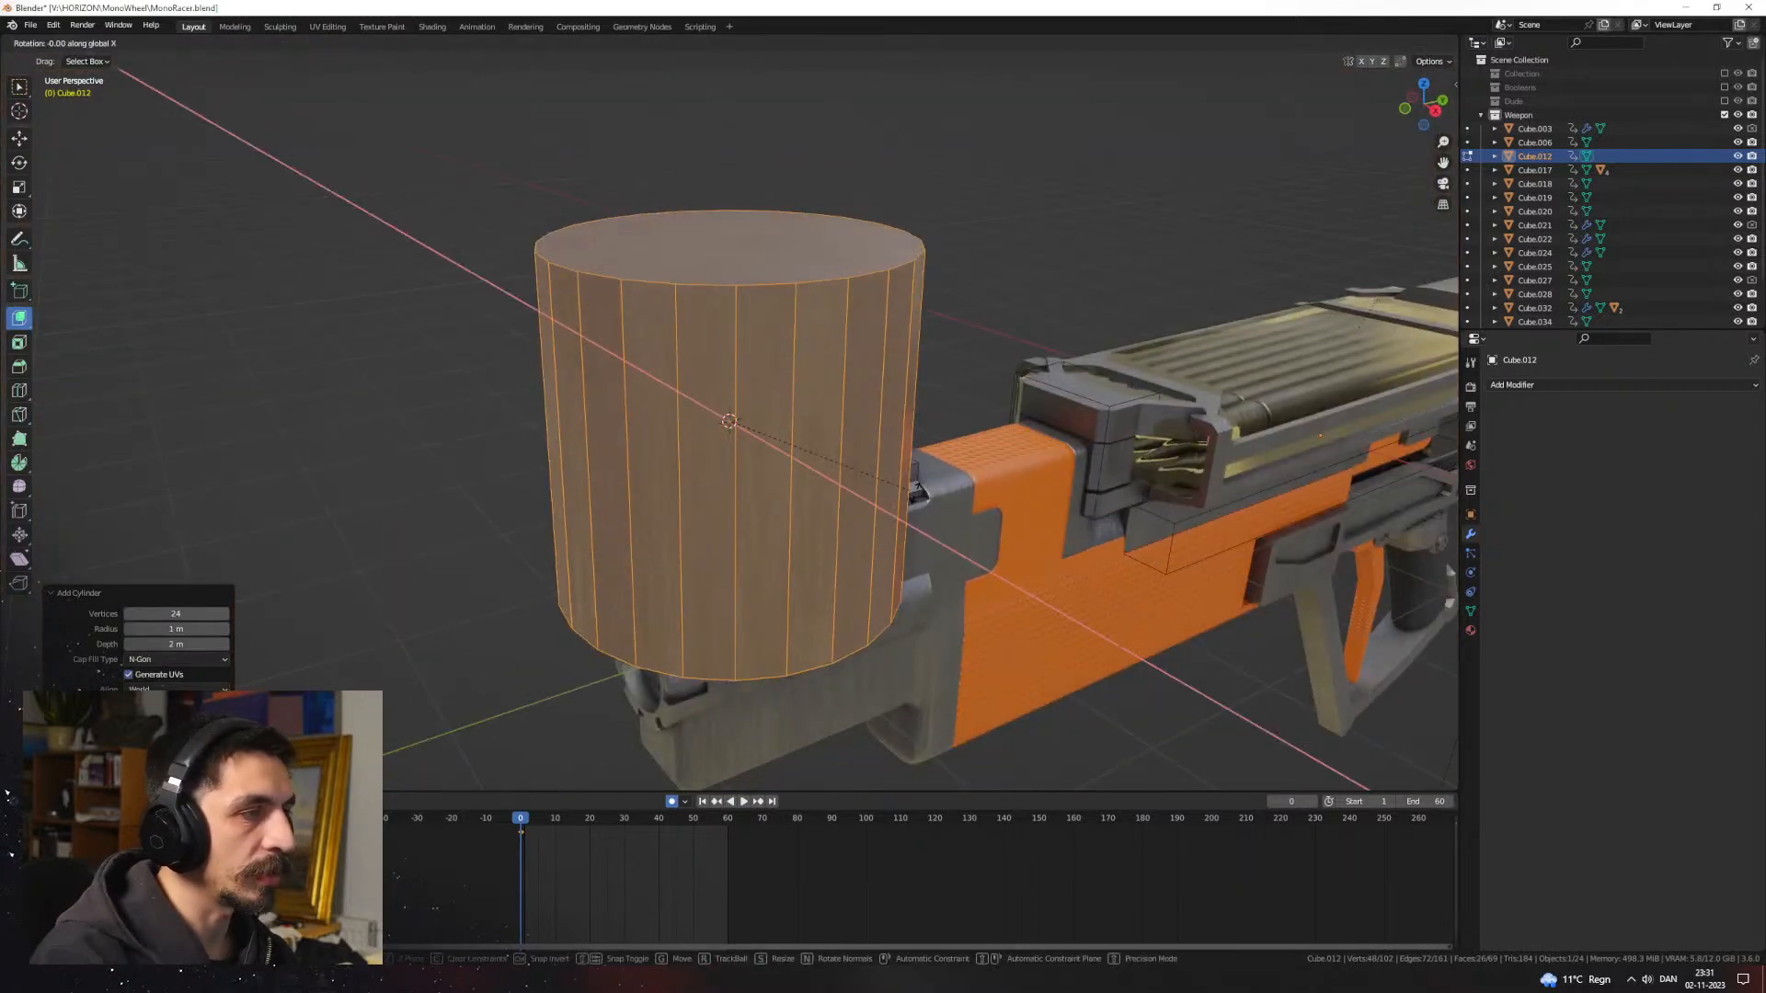
type("90")
key("Return")
Step: Delete the front and rear cap faces of the cylinder to leave an open tube
key("3")
left_click(557, 448)
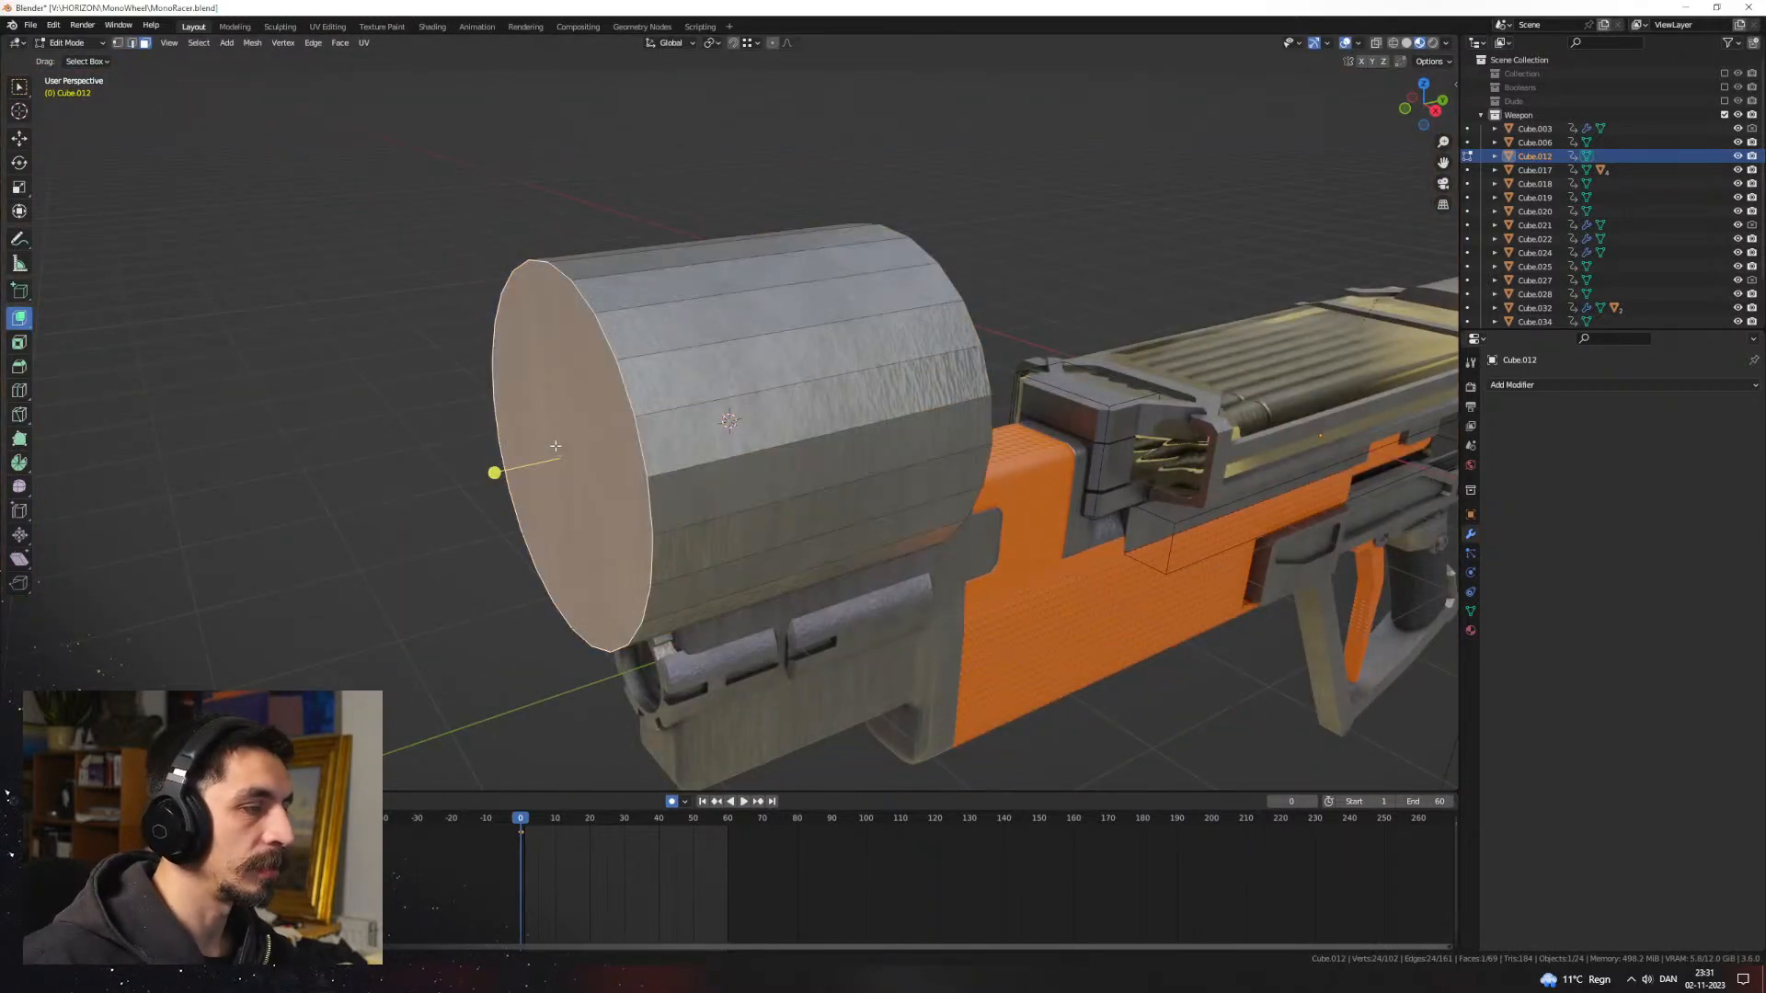
key("x")
left_click(556, 447)
middle_click_drag(623, 444, 784, 355)
left_click(781, 353)
key("x")
left_click(754, 342)
Step: Select the whole open tube and scale it along Y into a narrow ring
key("a")
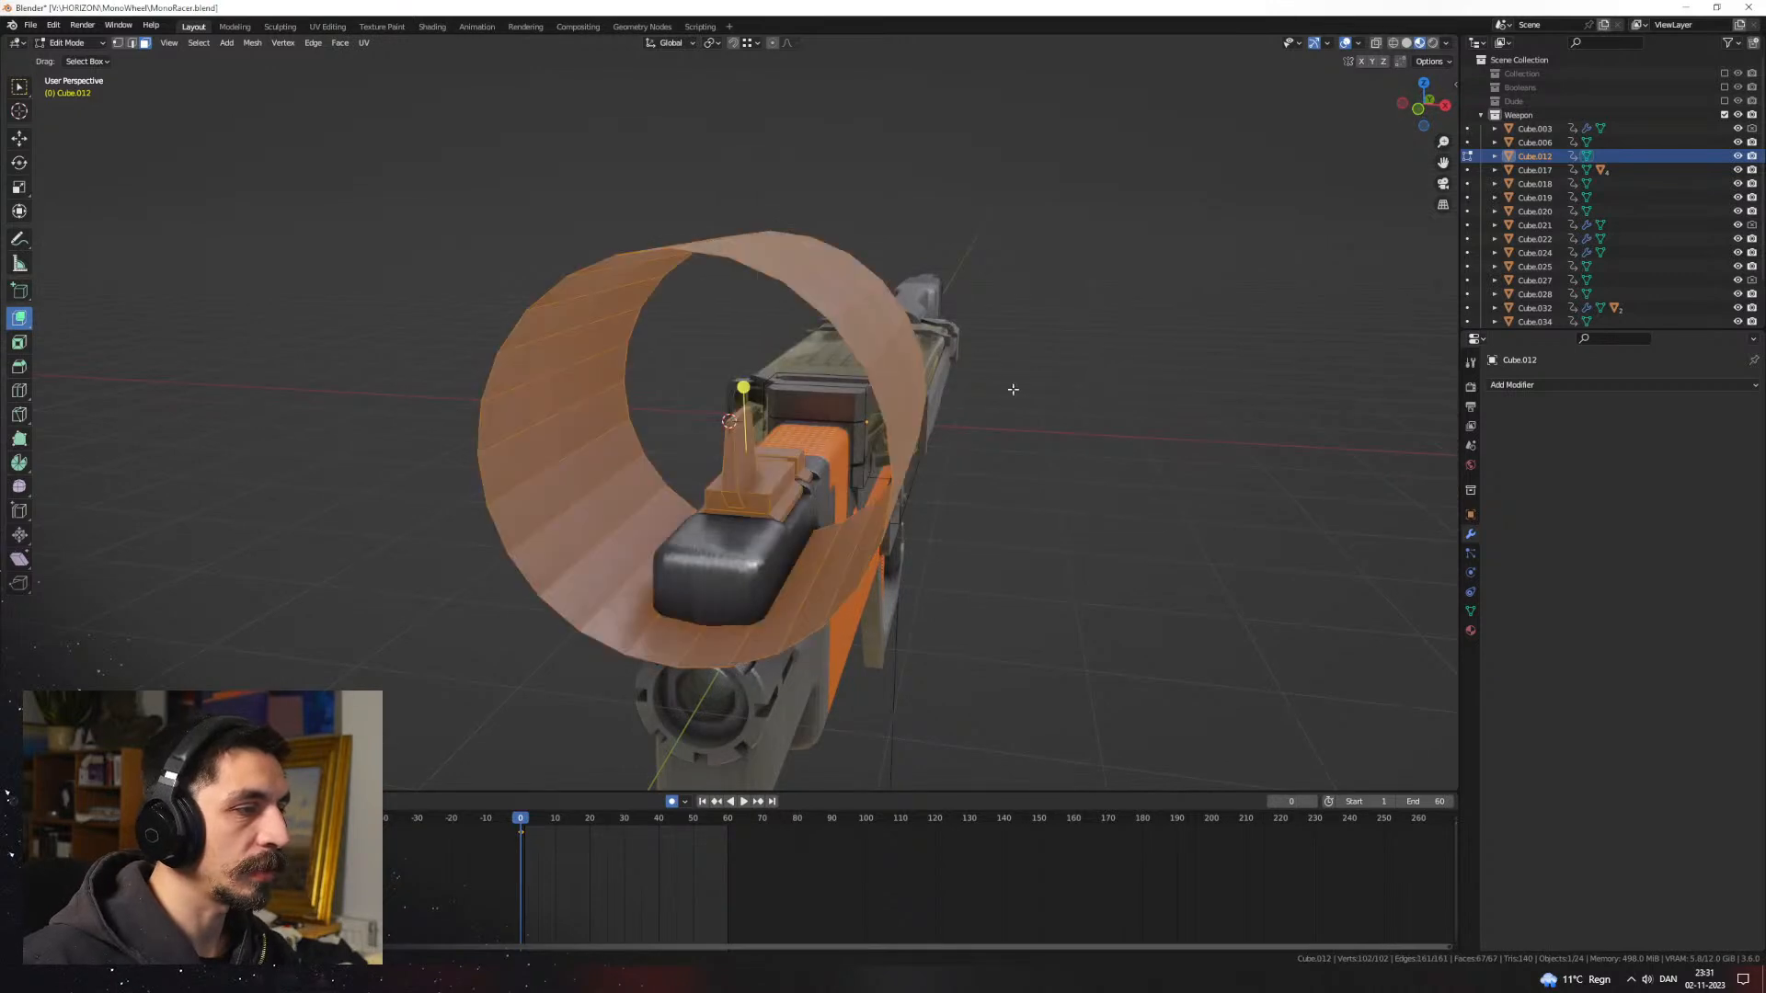
middle_click_drag(1100, 438, 828, 409)
key("s")
key("y")
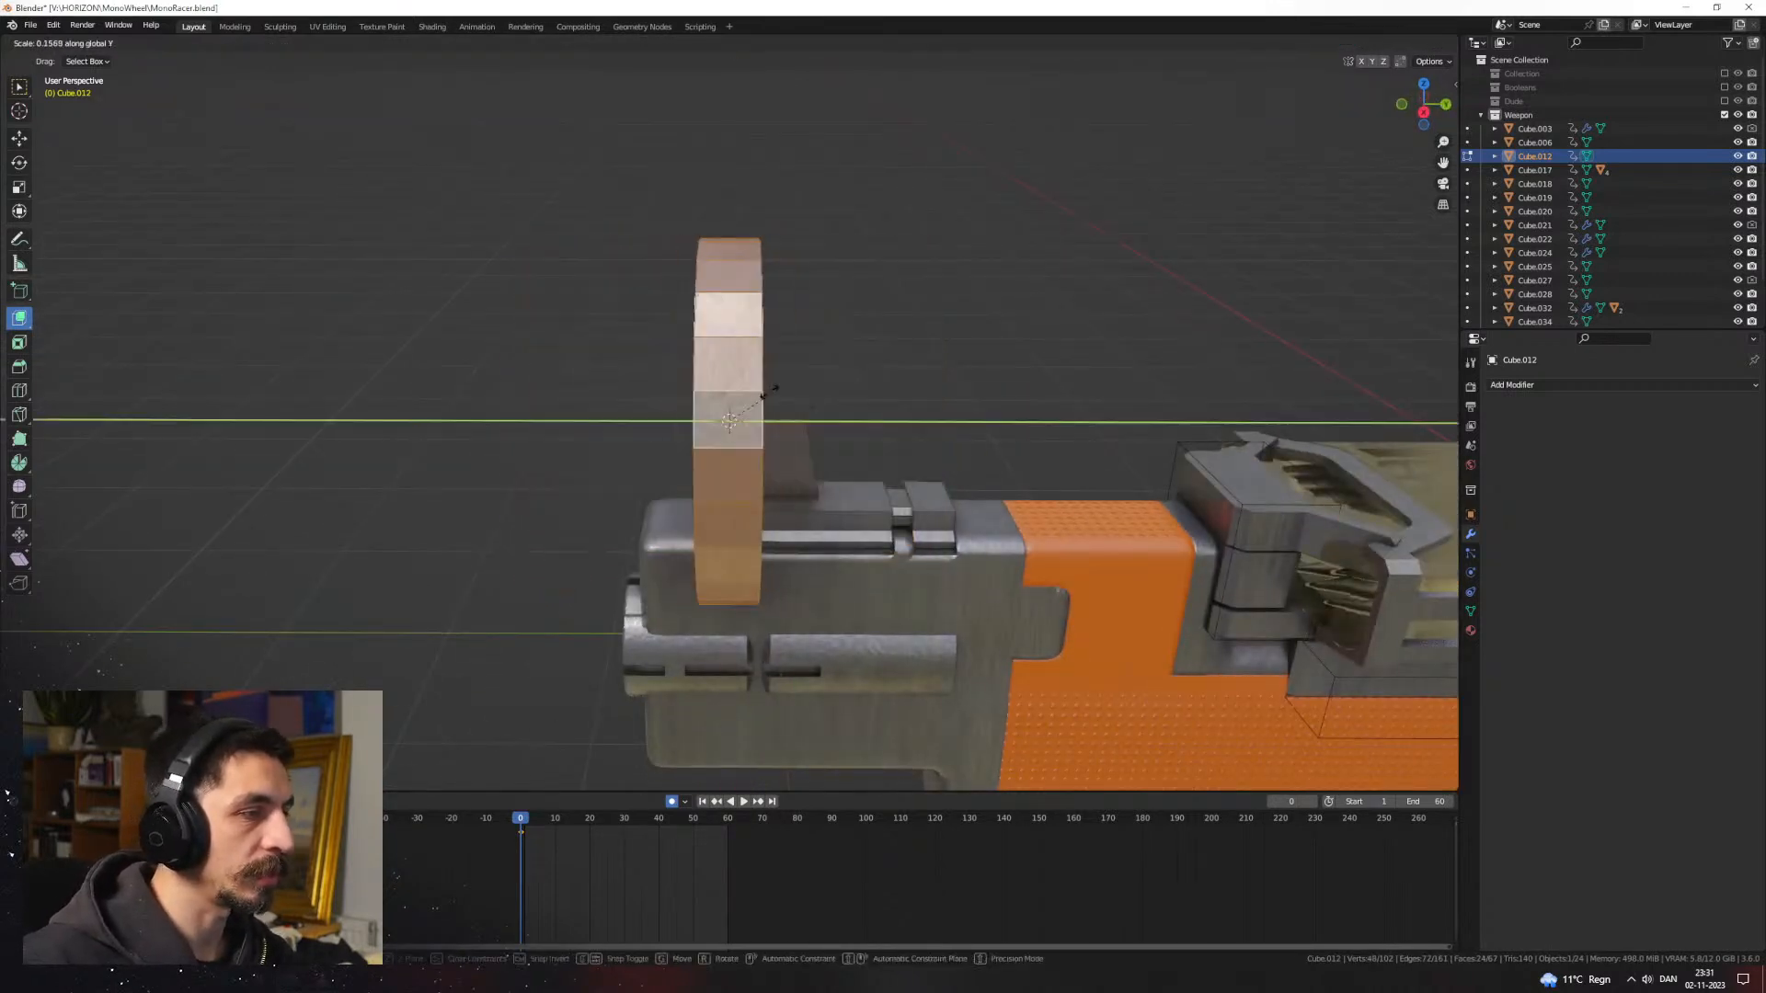
left_click(780, 378)
Step: In front view, scale the ring down uniformly to about 0.23 and fine-tune its size around the blade tip
key("KP_1")
key("s")
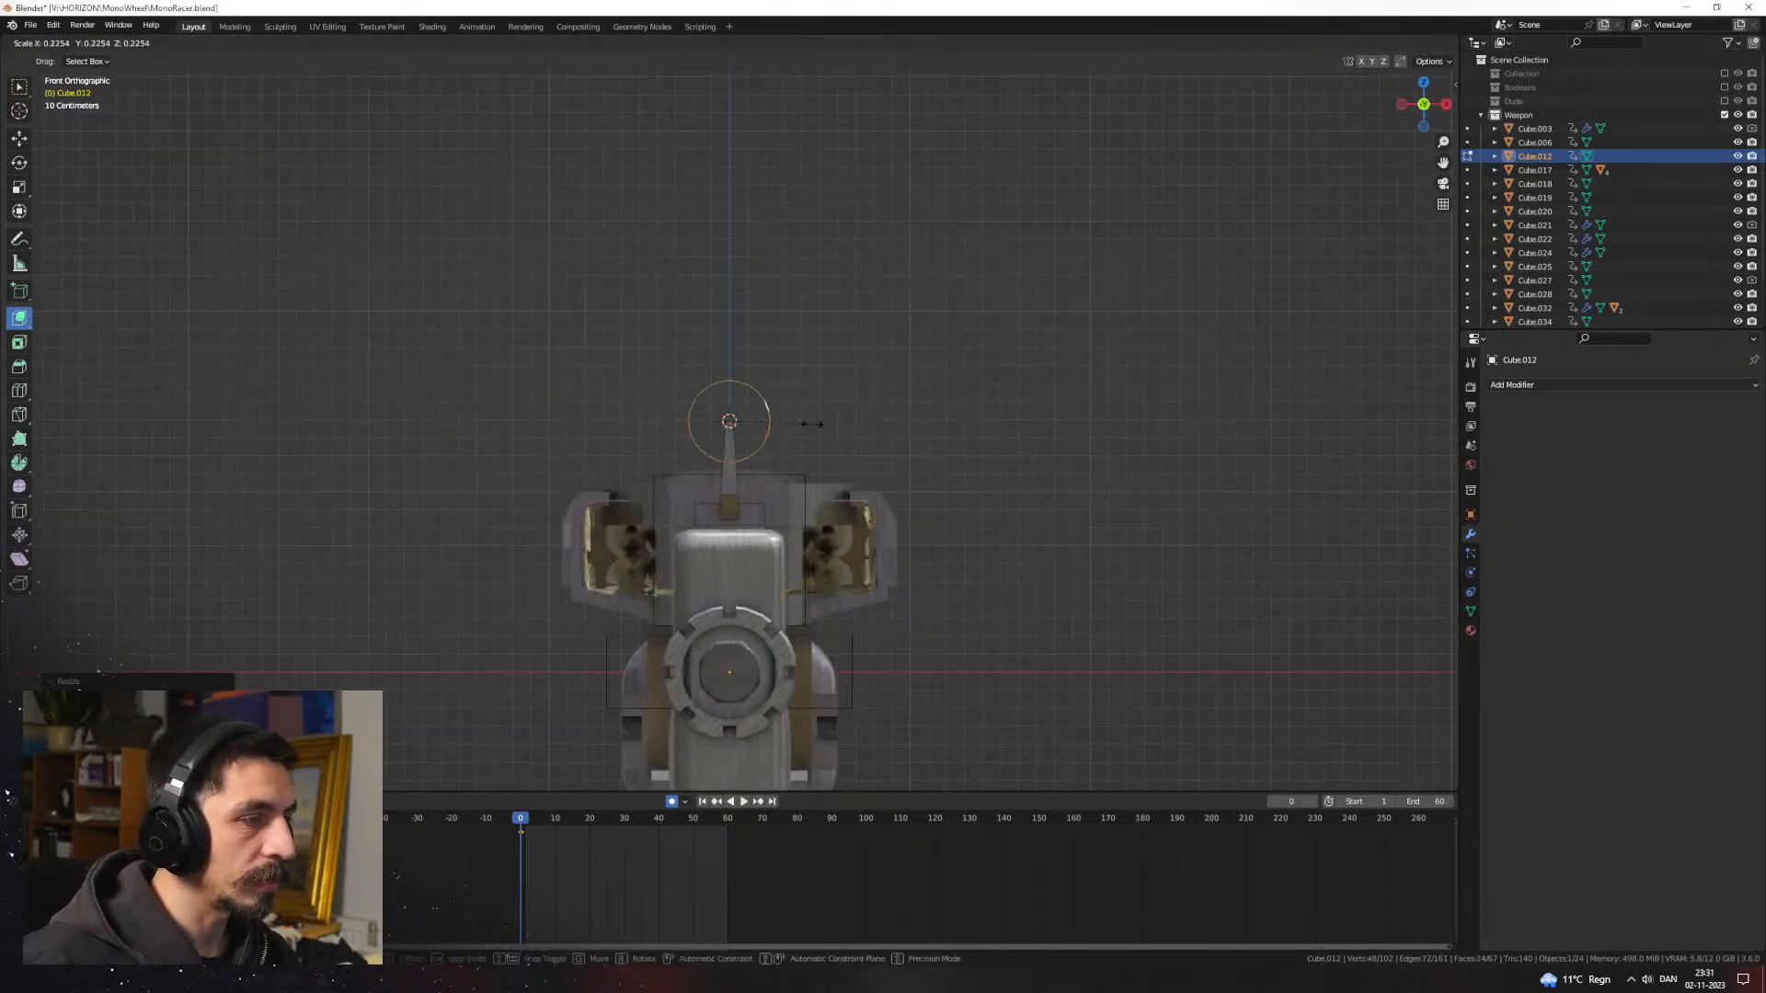
left_click(813, 428)
key("KP_3")
key("KP_1")
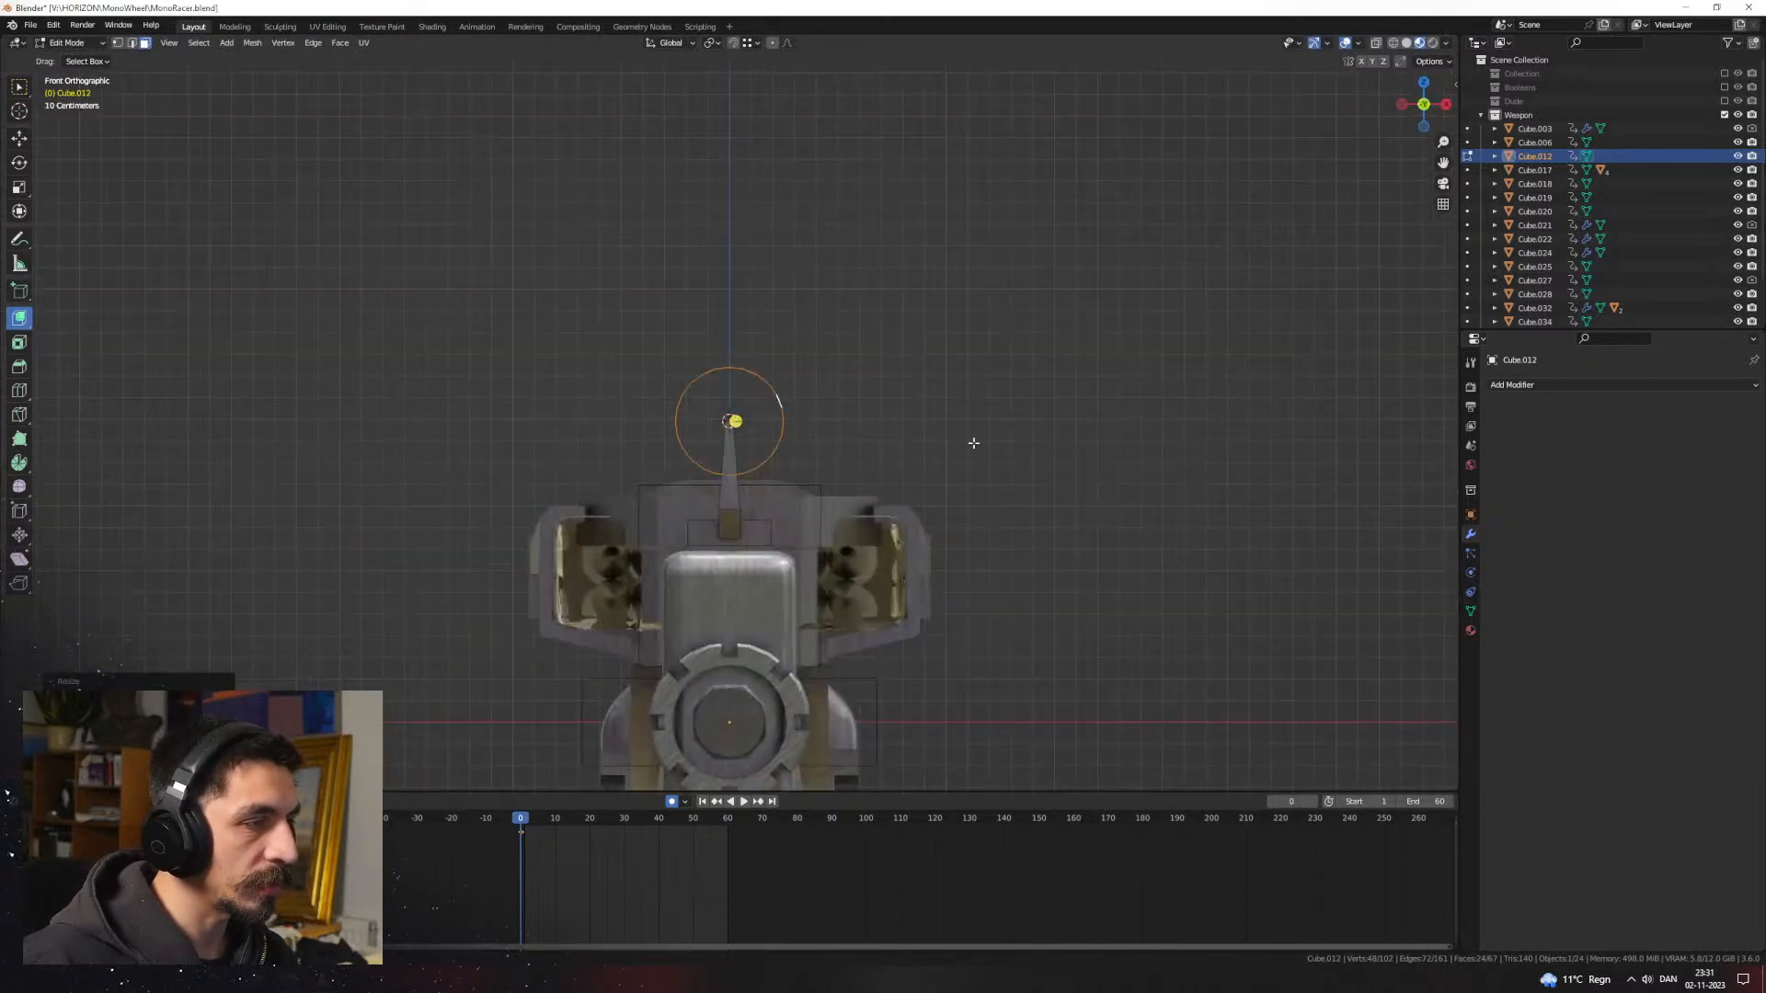
scroll(974, 441, "up", 3)
key("s")
left_click(855, 454)
Step: Move the ring about 8.4 m along Y to the rear housing behind the ribbed section
middle_click_drag(855, 454, 1002, 507)
scroll(1002, 506, "down", 4)
key("g")
key("y")
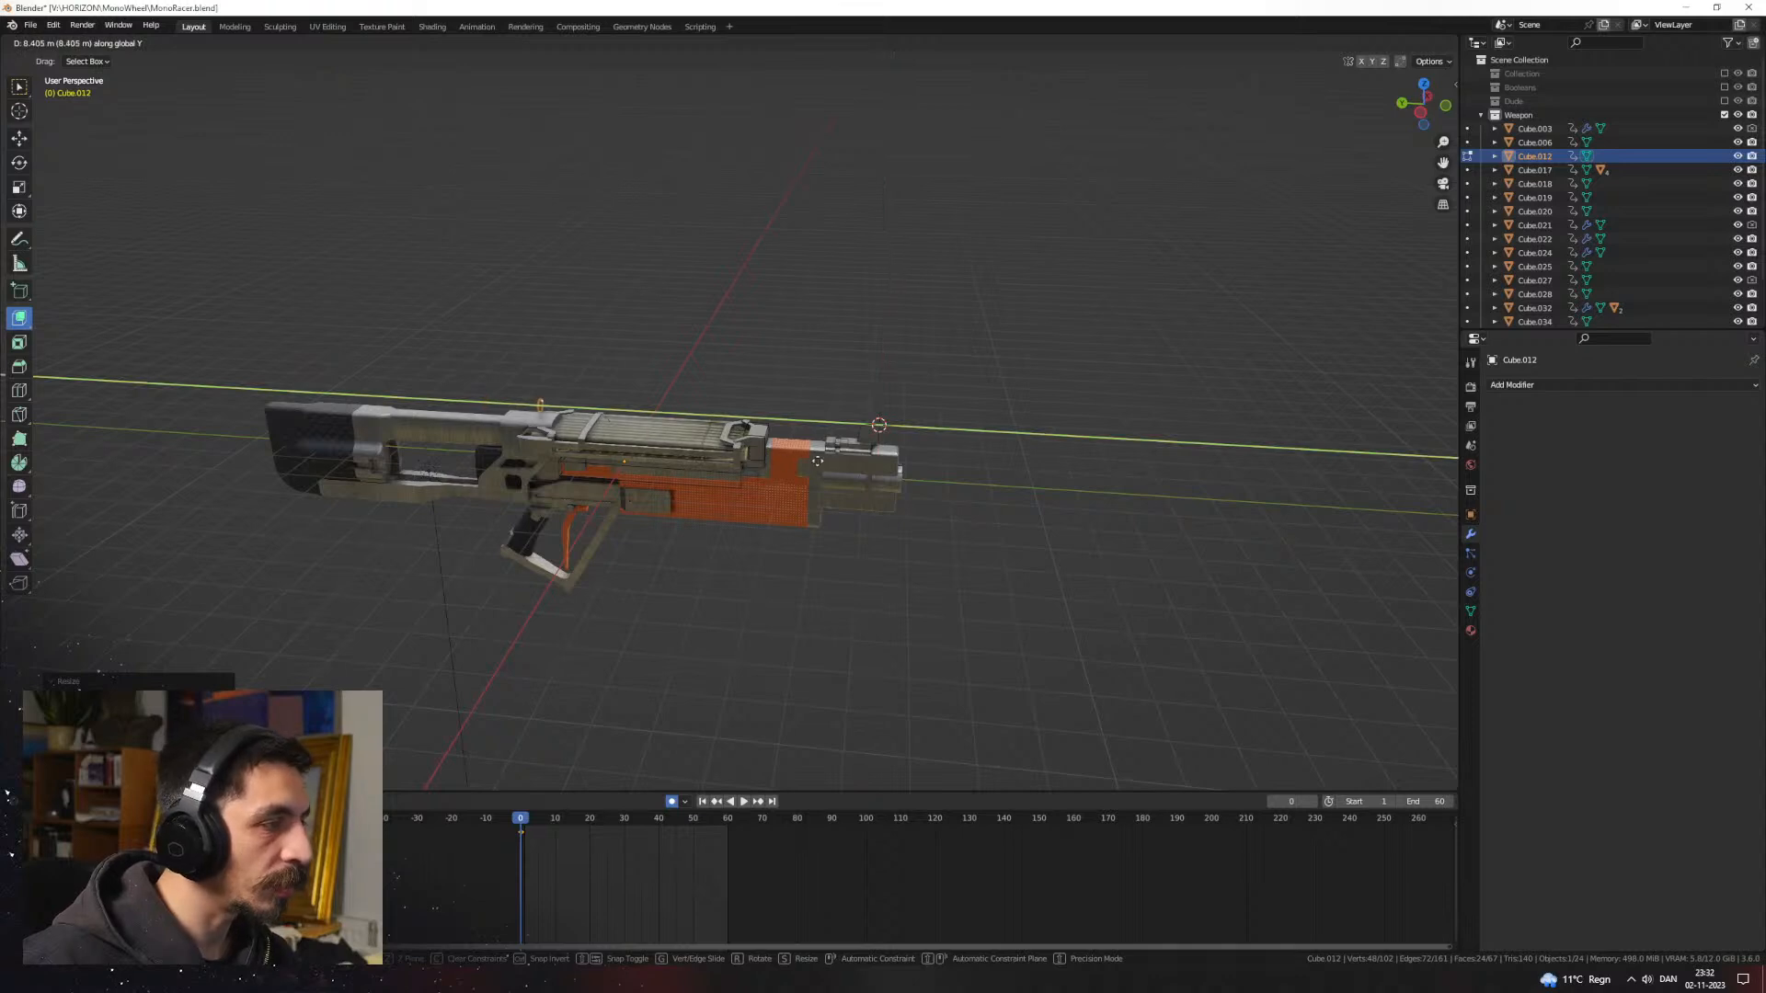
left_click(817, 461)
key("KP_Decimal")
scroll(808, 457, "down", 6)
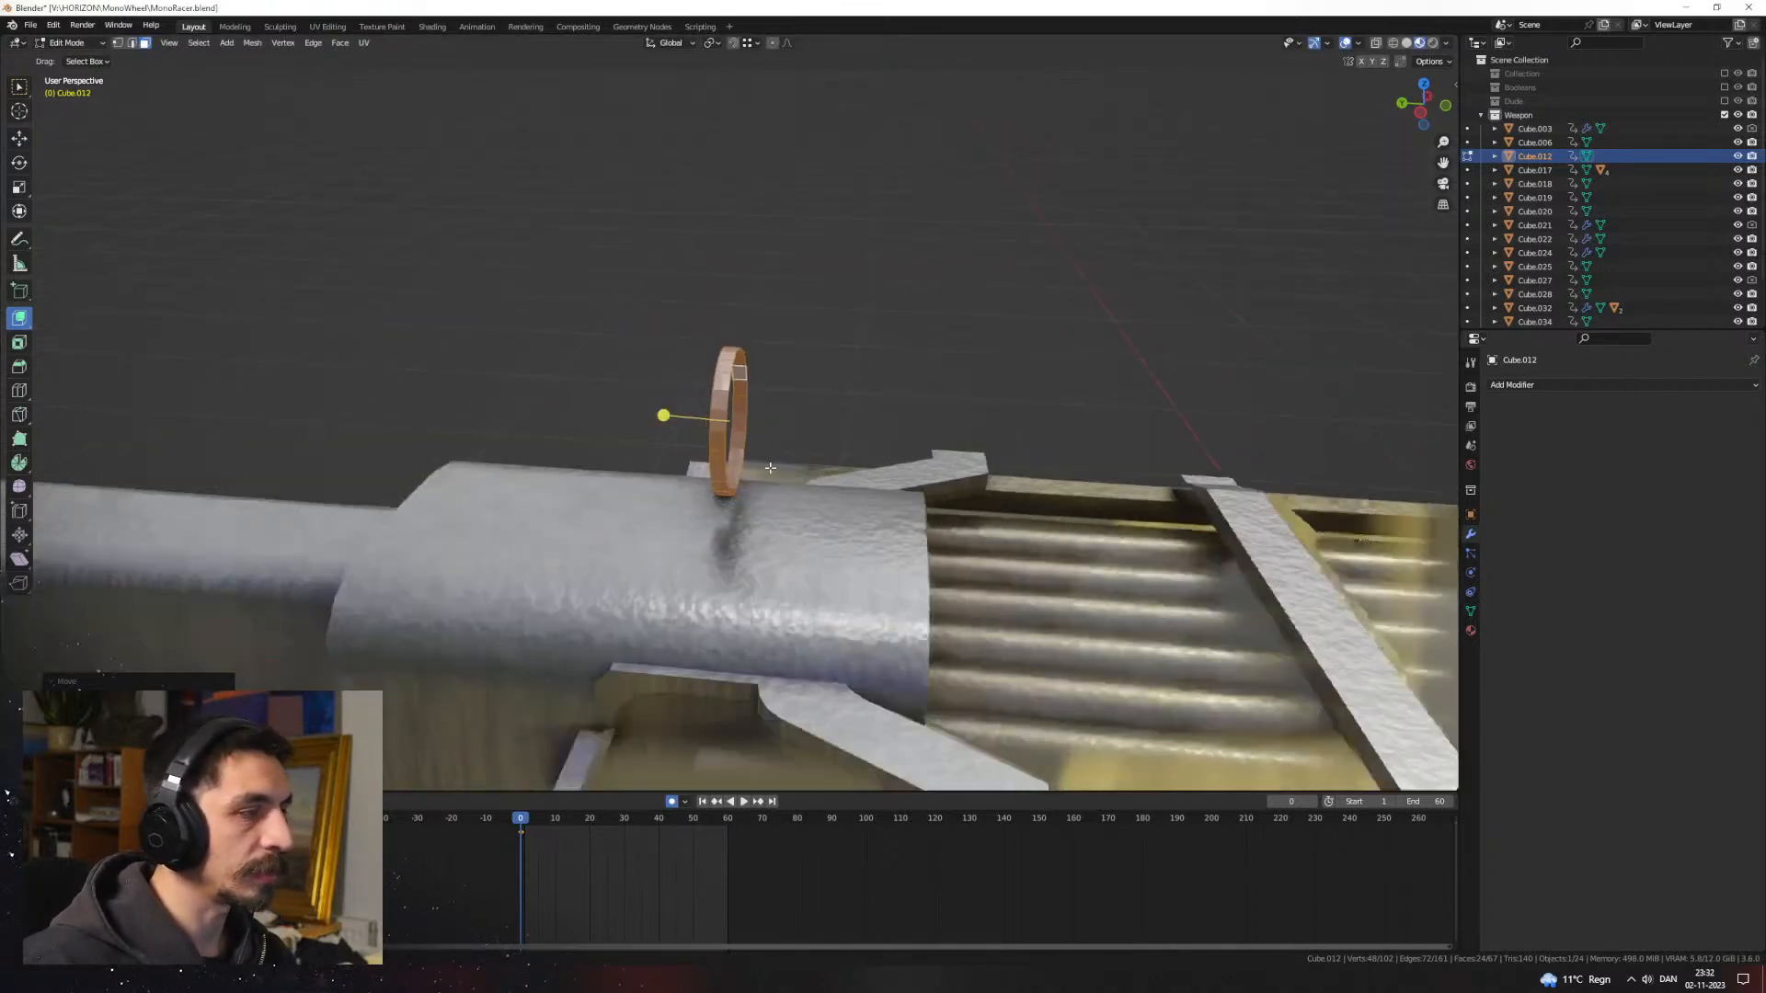
Step: Try enlarging the ring uniformly above the rear housing
middle_click_drag(808, 457, 1075, 468, "alt")
middle_click_drag(916, 484, 1011, 497)
key("s")
left_click(903, 513)
key("s")
left_click(903, 518)
Step: Try thickening the ring with a Solidify modifier on Cube.012, using a thickness of -0.076 m
left_click(1528, 386)
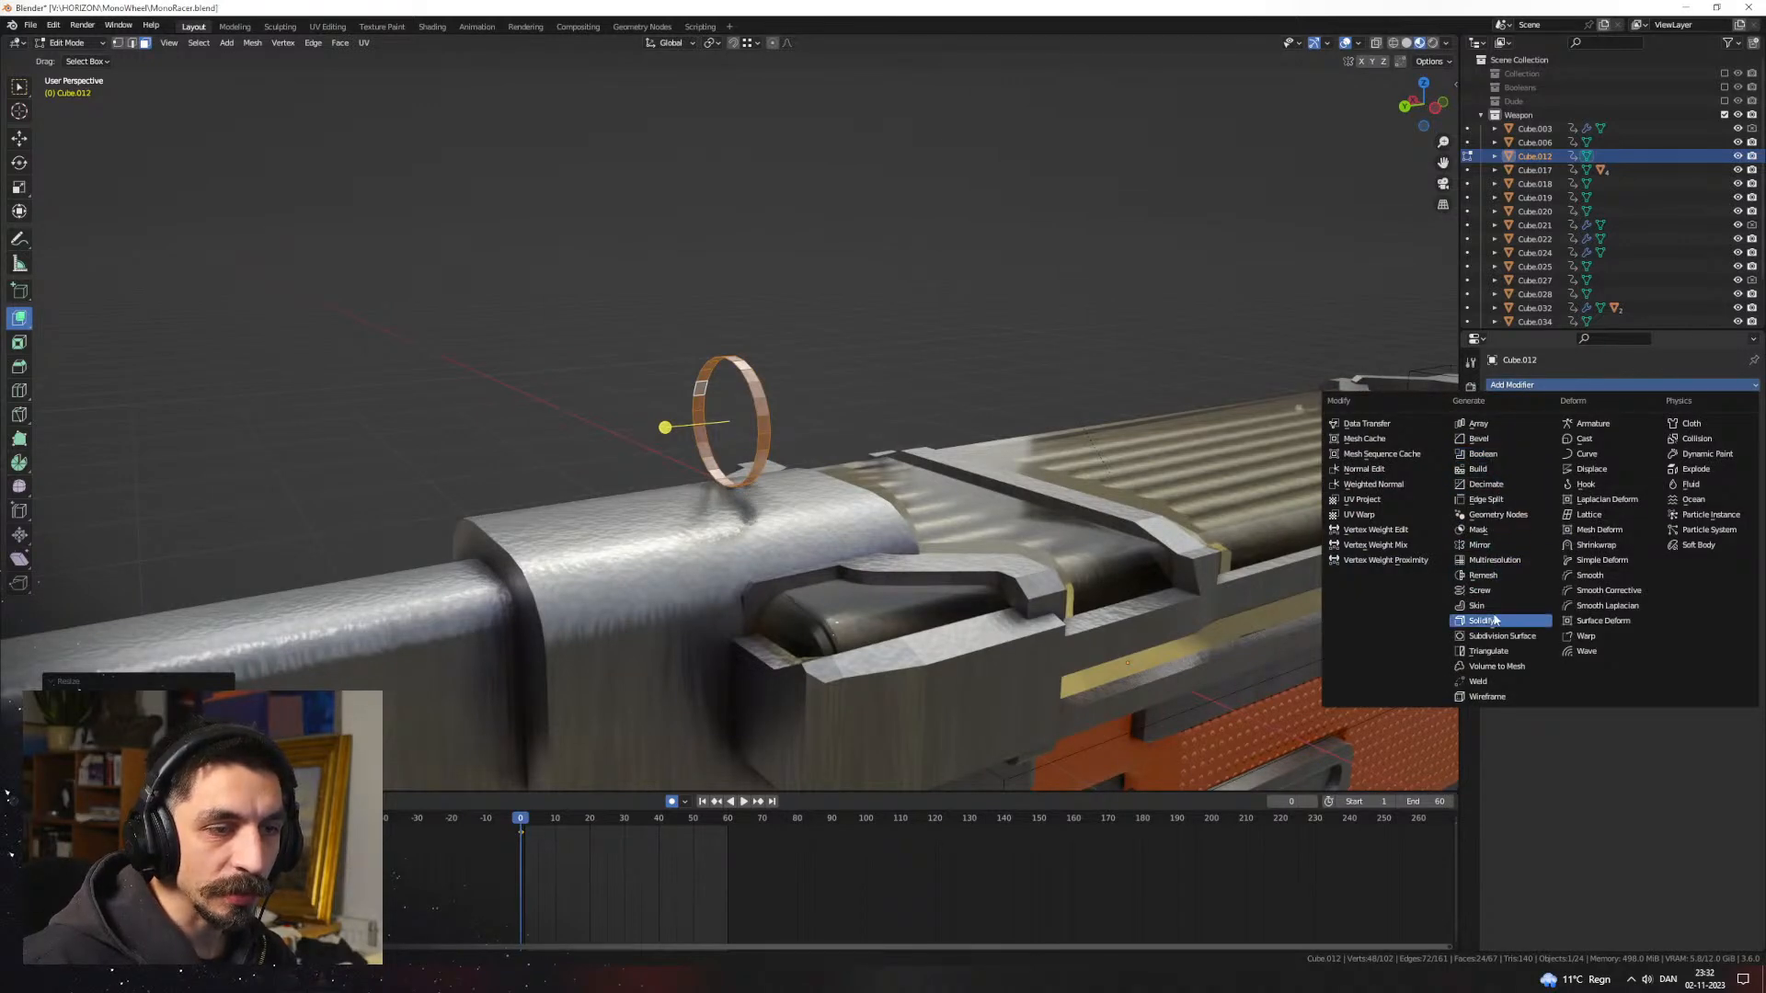
left_click(1490, 623)
middle_click_drag(1186, 533, 1297, 552)
scroll(1296, 552, "up", 3)
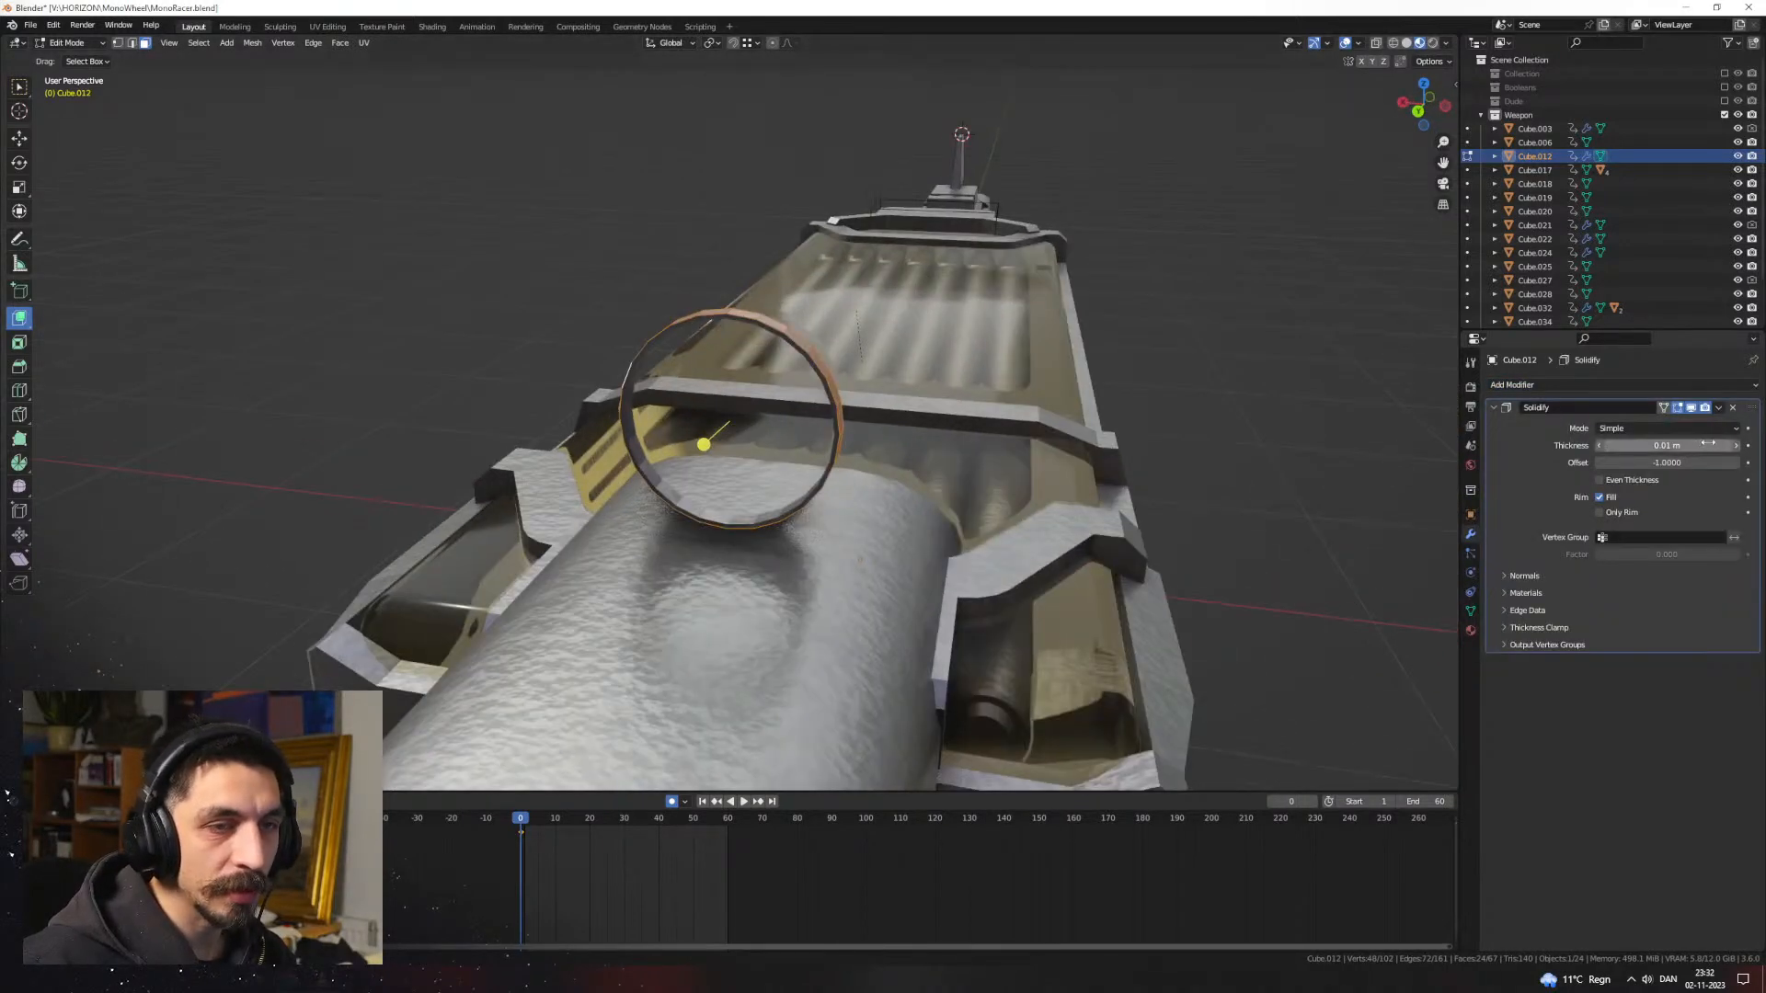
left_click_drag(1674, 445, 1589, 445)
Step: Undo the ring's last size changes, keep it at the rear, and remove the Solidify modifier from Cube.012
key("ctrl+z")
key("ctrl+z")
key("ctrl+z")
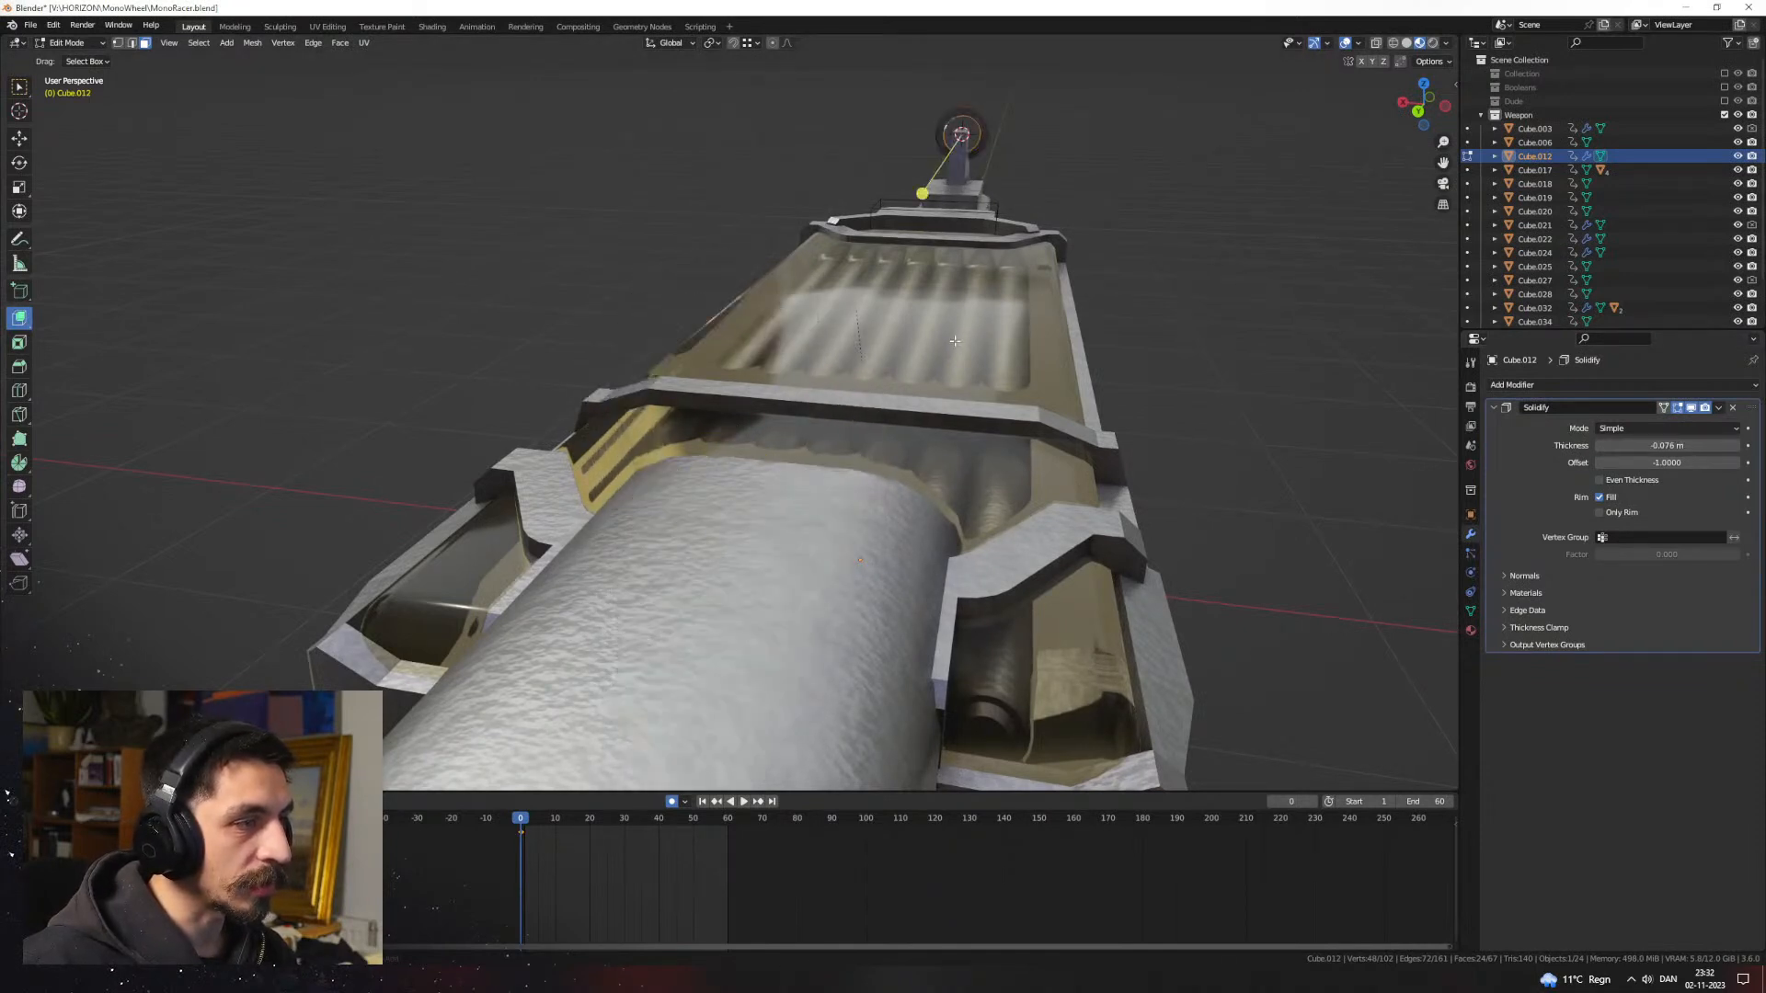
key("ctrl+shift+z")
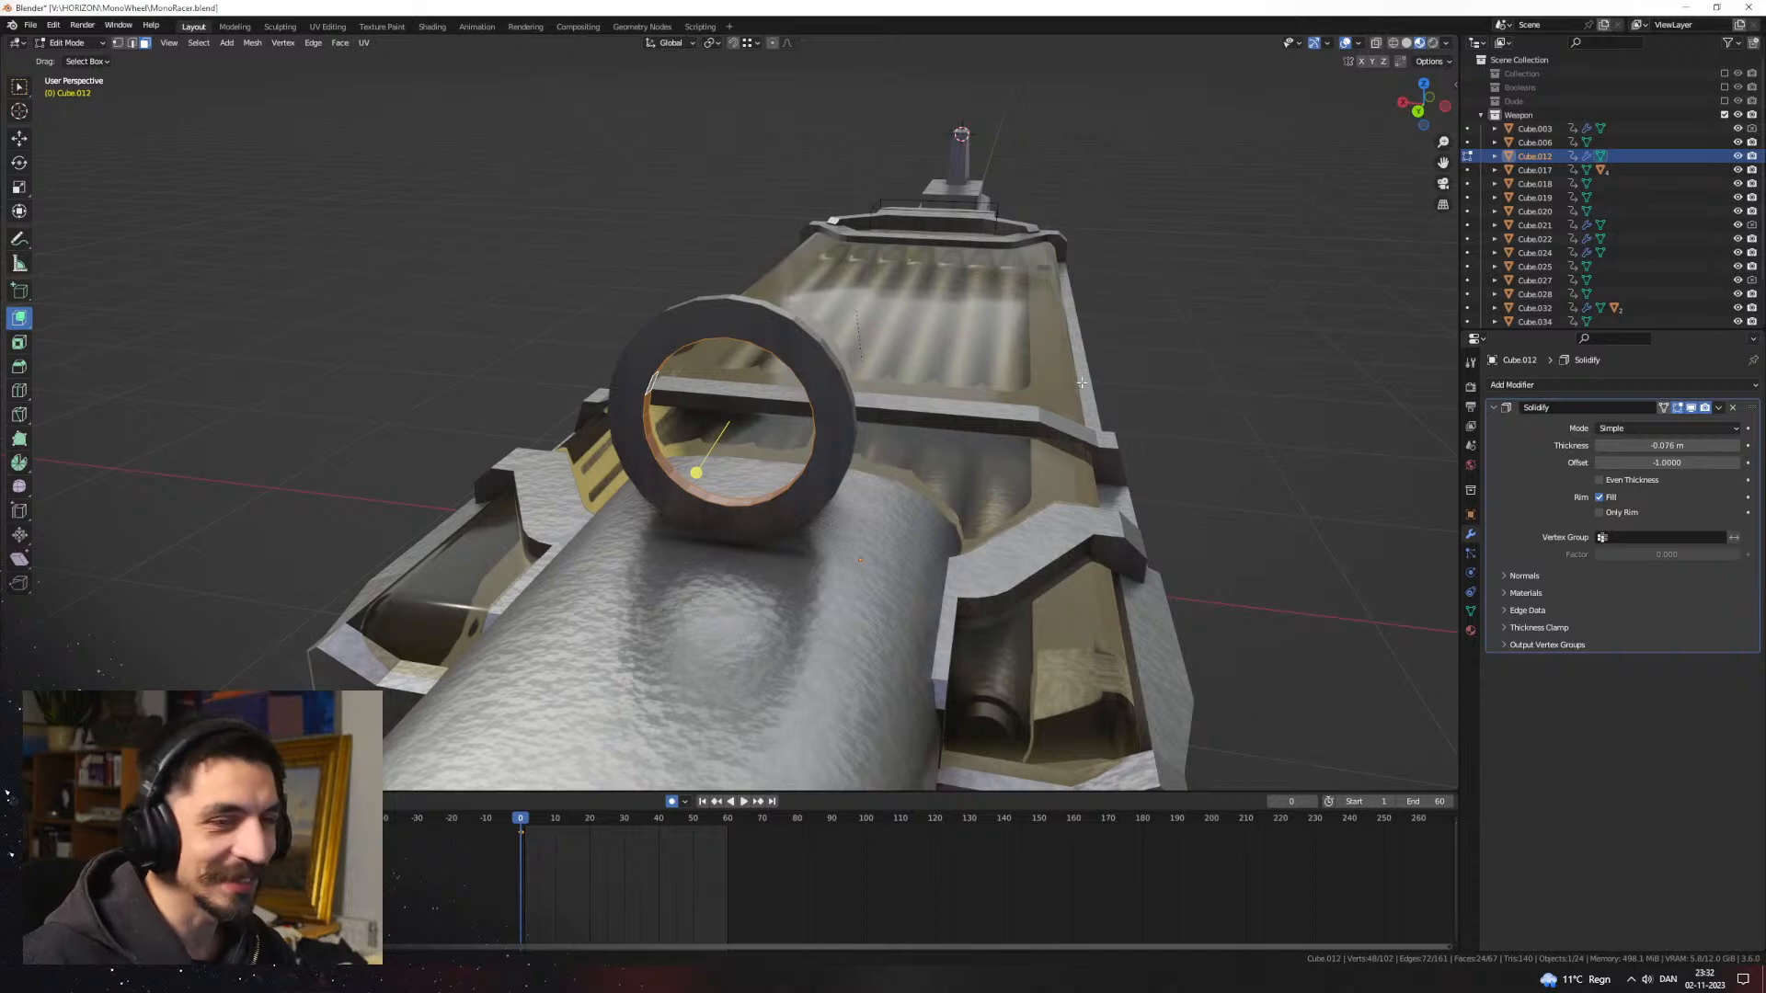
key("ctrl+x")
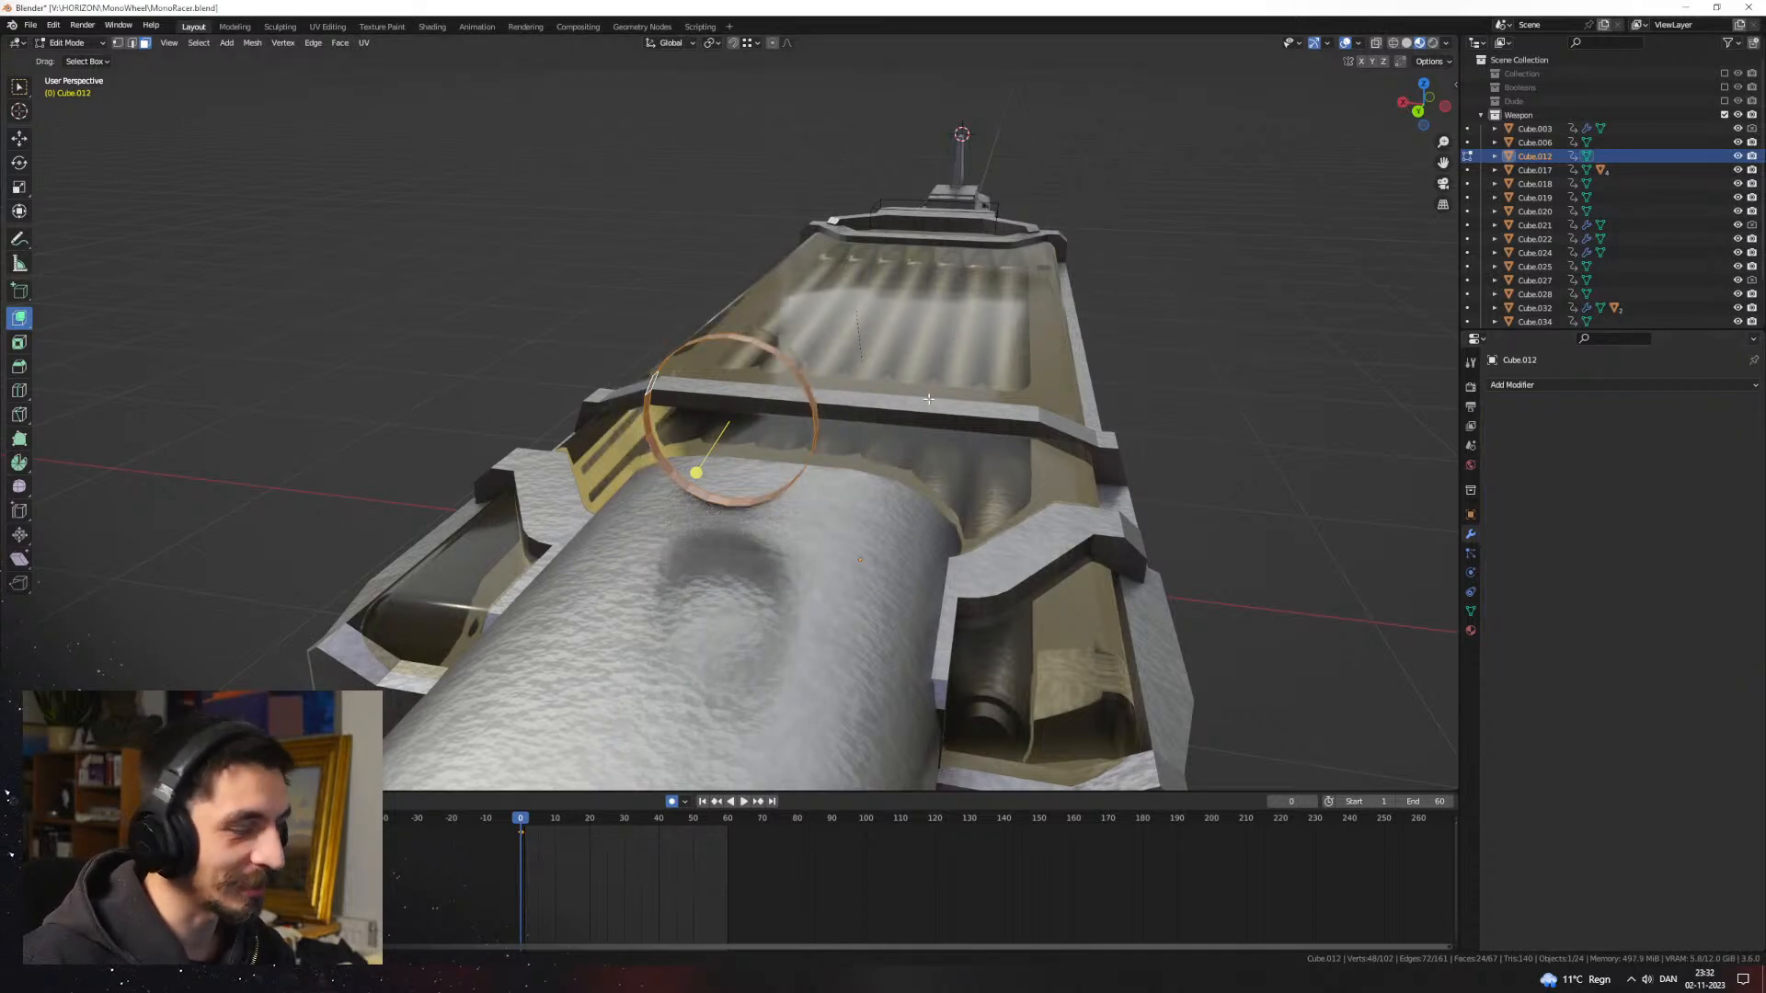
Step: Separate the ring into its own object and select it in Object Mode
key("p")
left_click(929, 395)
key("Tab")
left_click(816, 398)
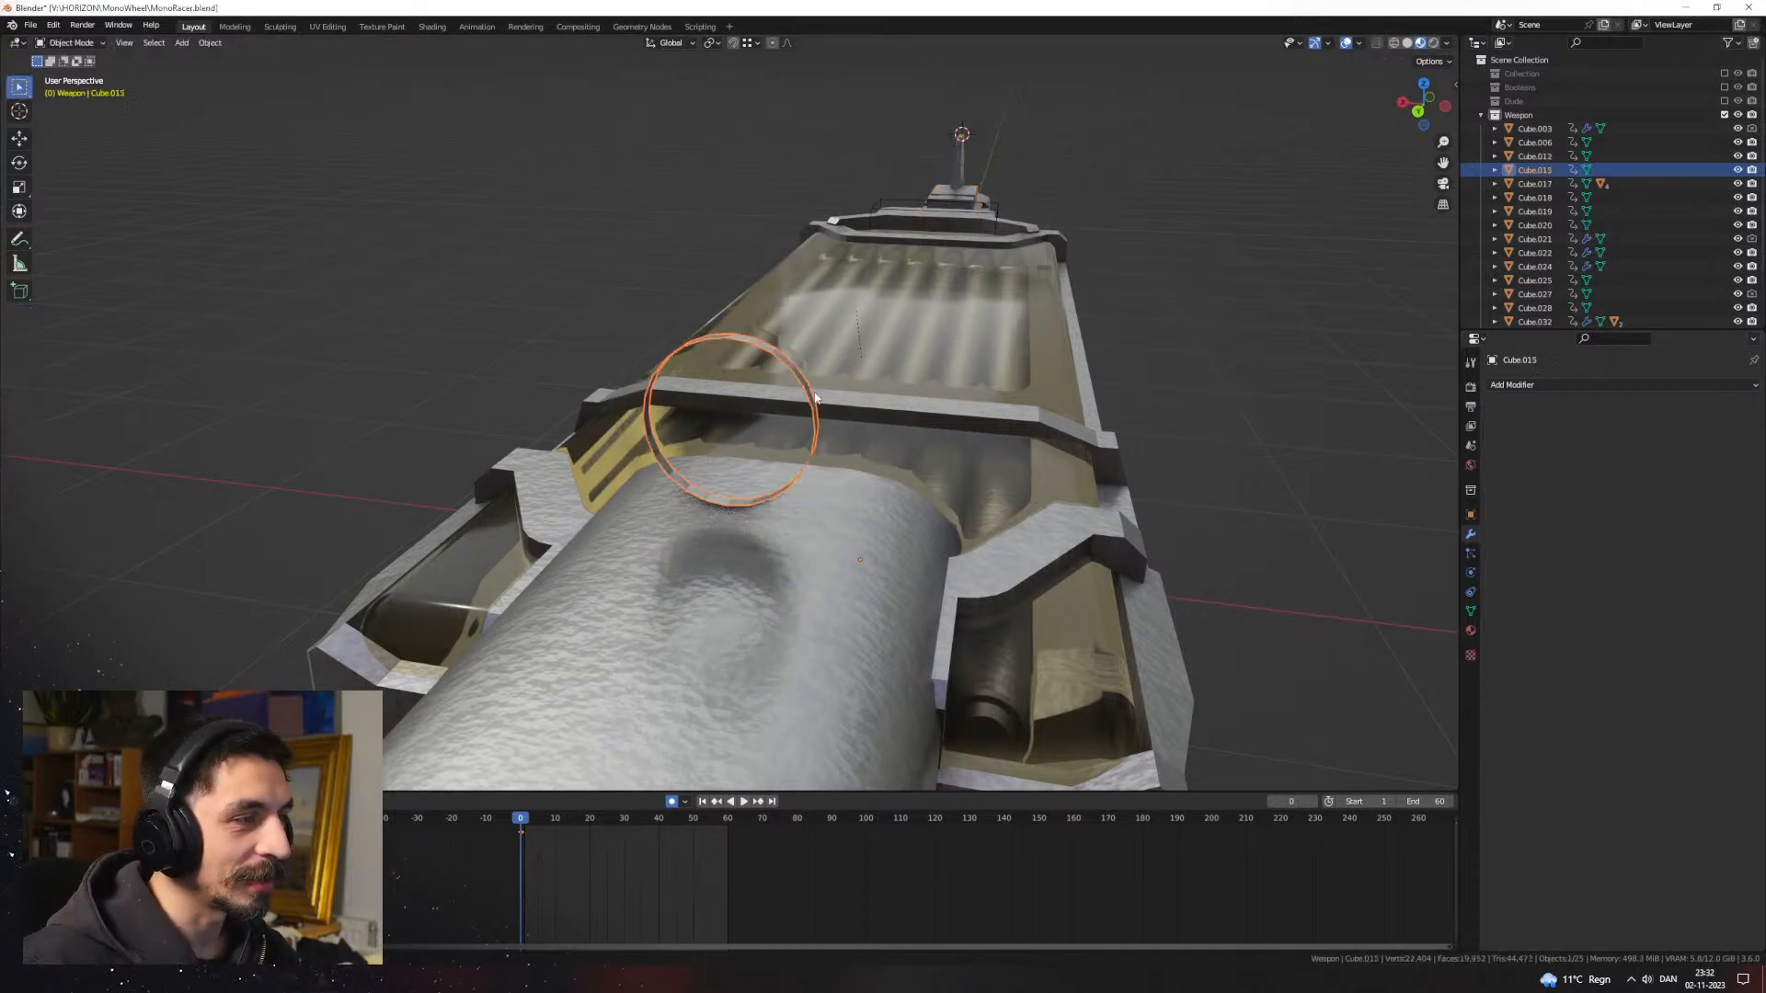
Step: Add a Solidify modifier to the ring with a thickness of 0.043 m
left_click(1621, 385)
left_click(1482, 621)
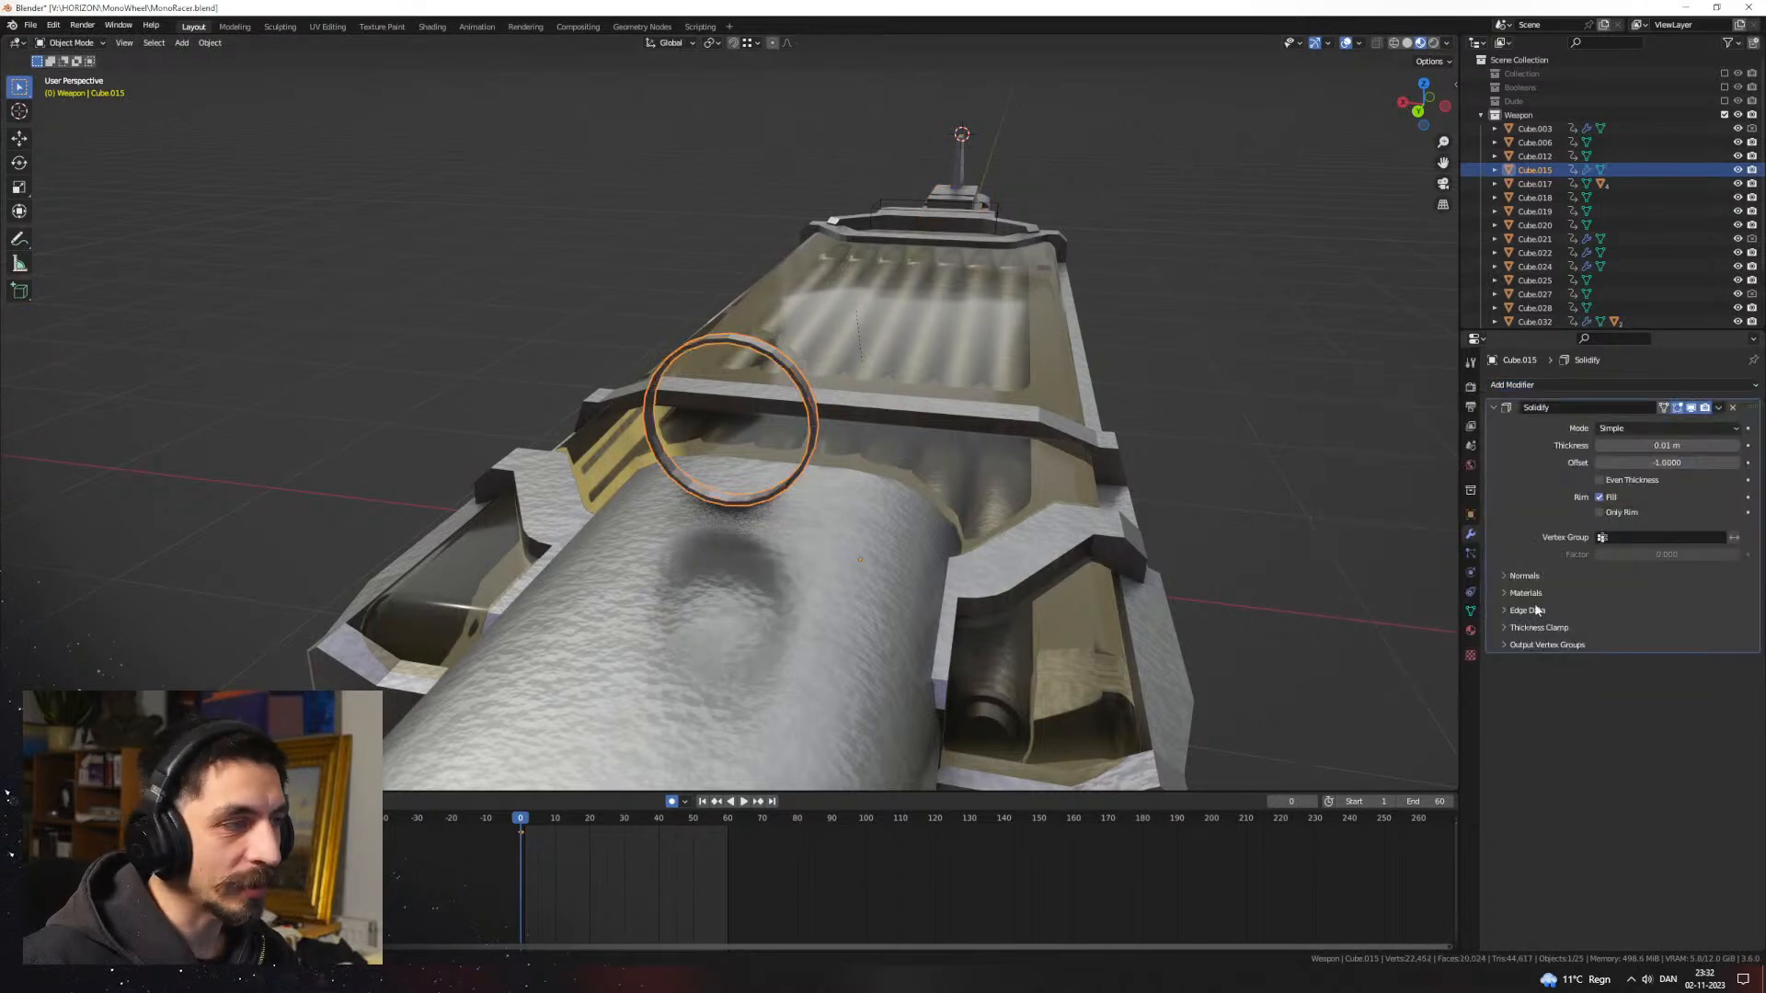
left_click_drag(1672, 445, 1711, 445)
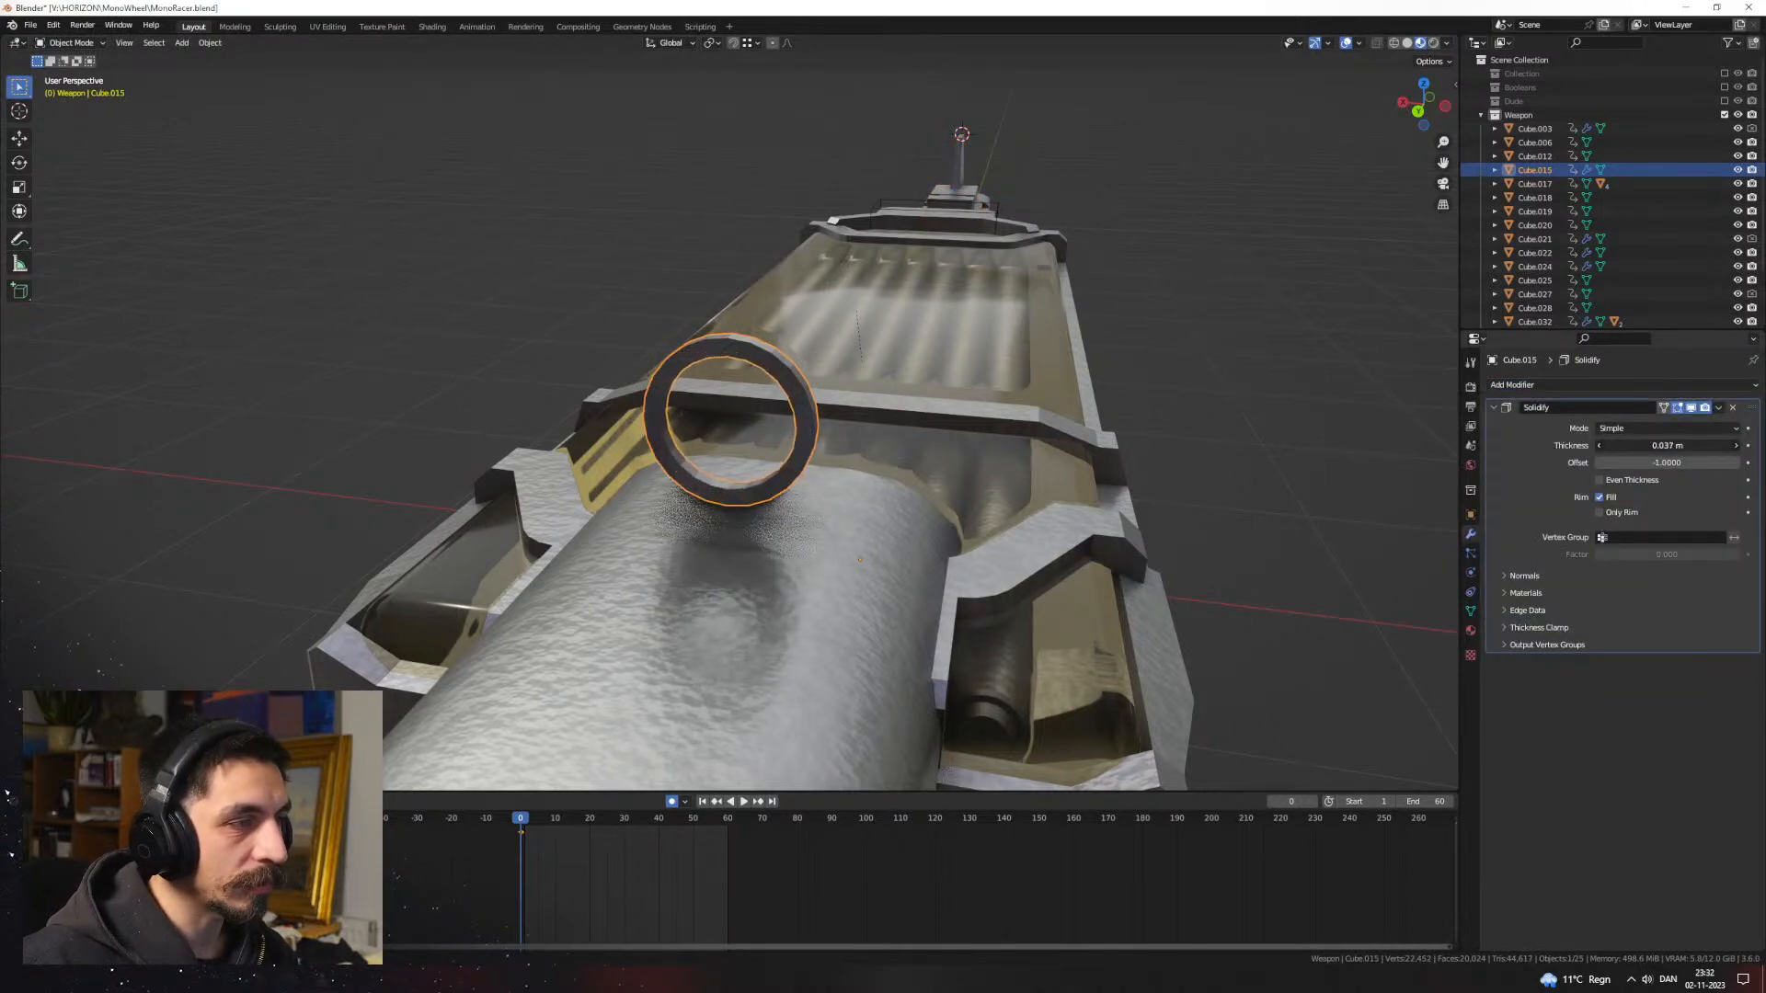
Step: Widen the ring's mesh along Y into a short tube in Edit Mode, then return to Object Mode
middle_click_drag(1085, 373, 827, 423)
key("Tab")
key("s")
key("x")
key("y")
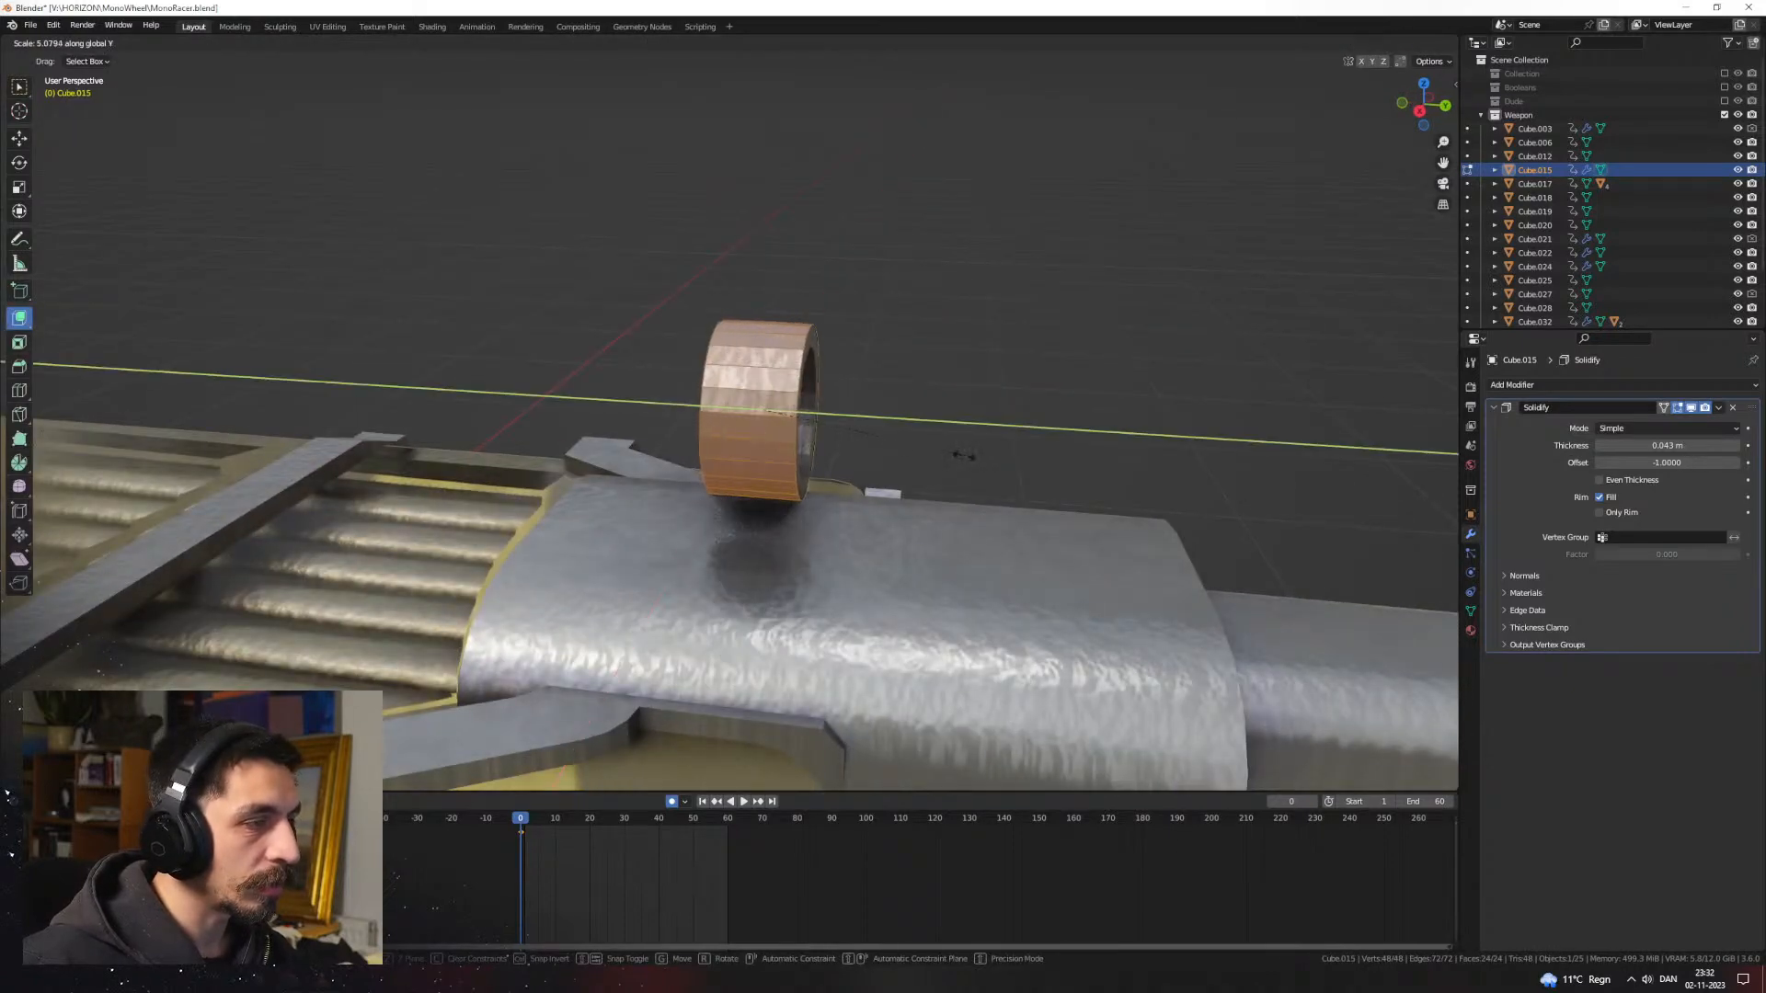
left_click(923, 453)
key("Tab")
left_click(920, 452)
middle_click_drag(921, 453, 717, 414)
Step: Reduce the ring's Solidify thickness to about 0.027 m
left_click(835, 413)
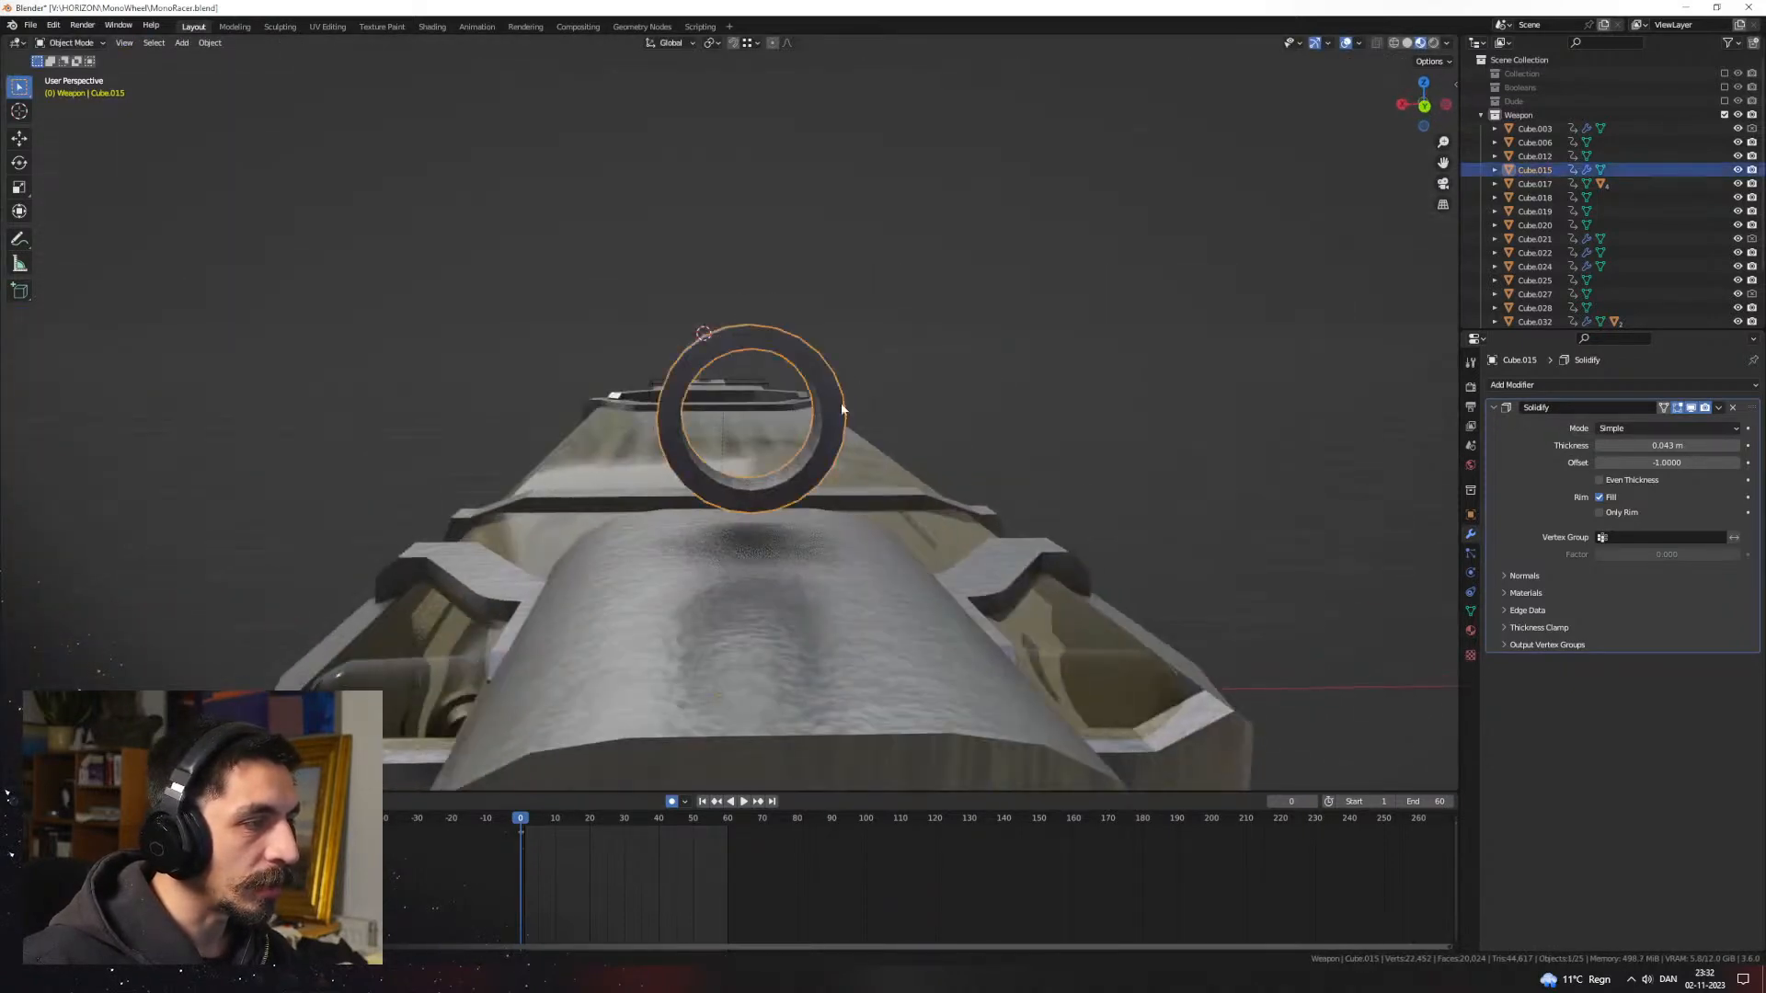
middle_click_drag(835, 413, 867, 441)
scroll(866, 441, "up", 2)
left_click_drag(1666, 445, 1652, 445)
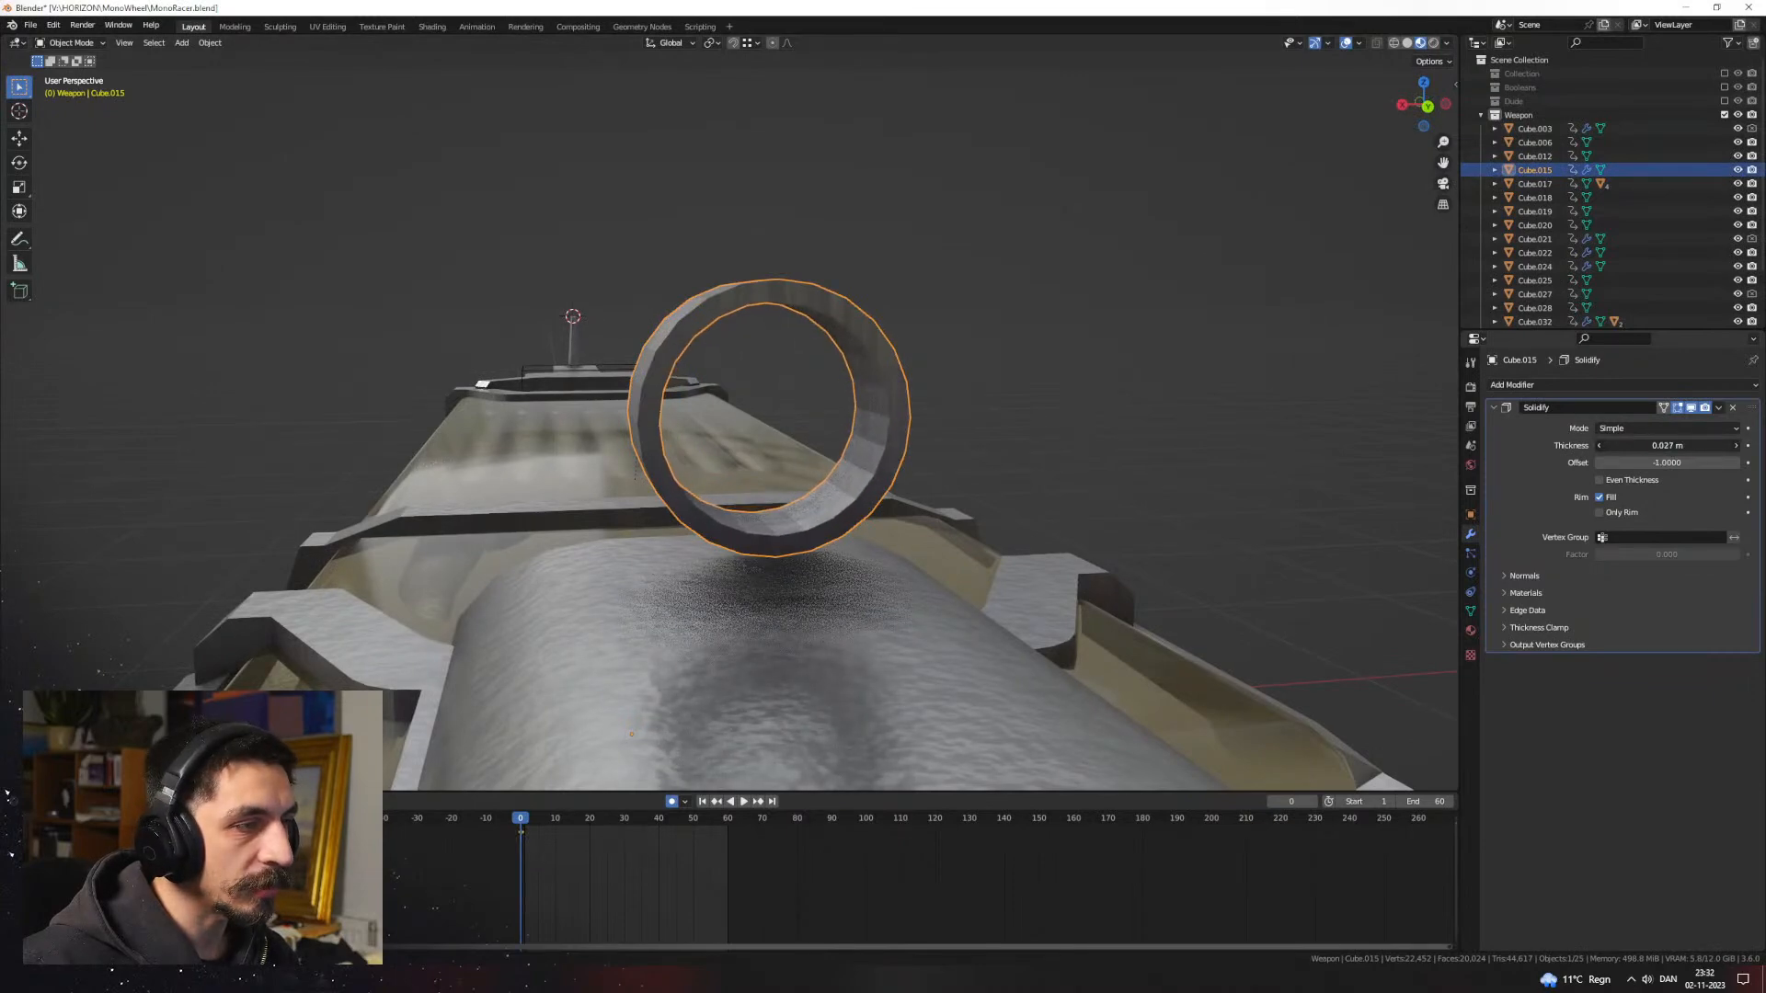
Step: In Cube.012, duplicate the front sight's base block, move the copy along Y to the rear ring and adjust its height
middle_click_drag(1078, 409, 898, 429)
left_click(993, 433)
left_click(855, 425)
key("Tab")
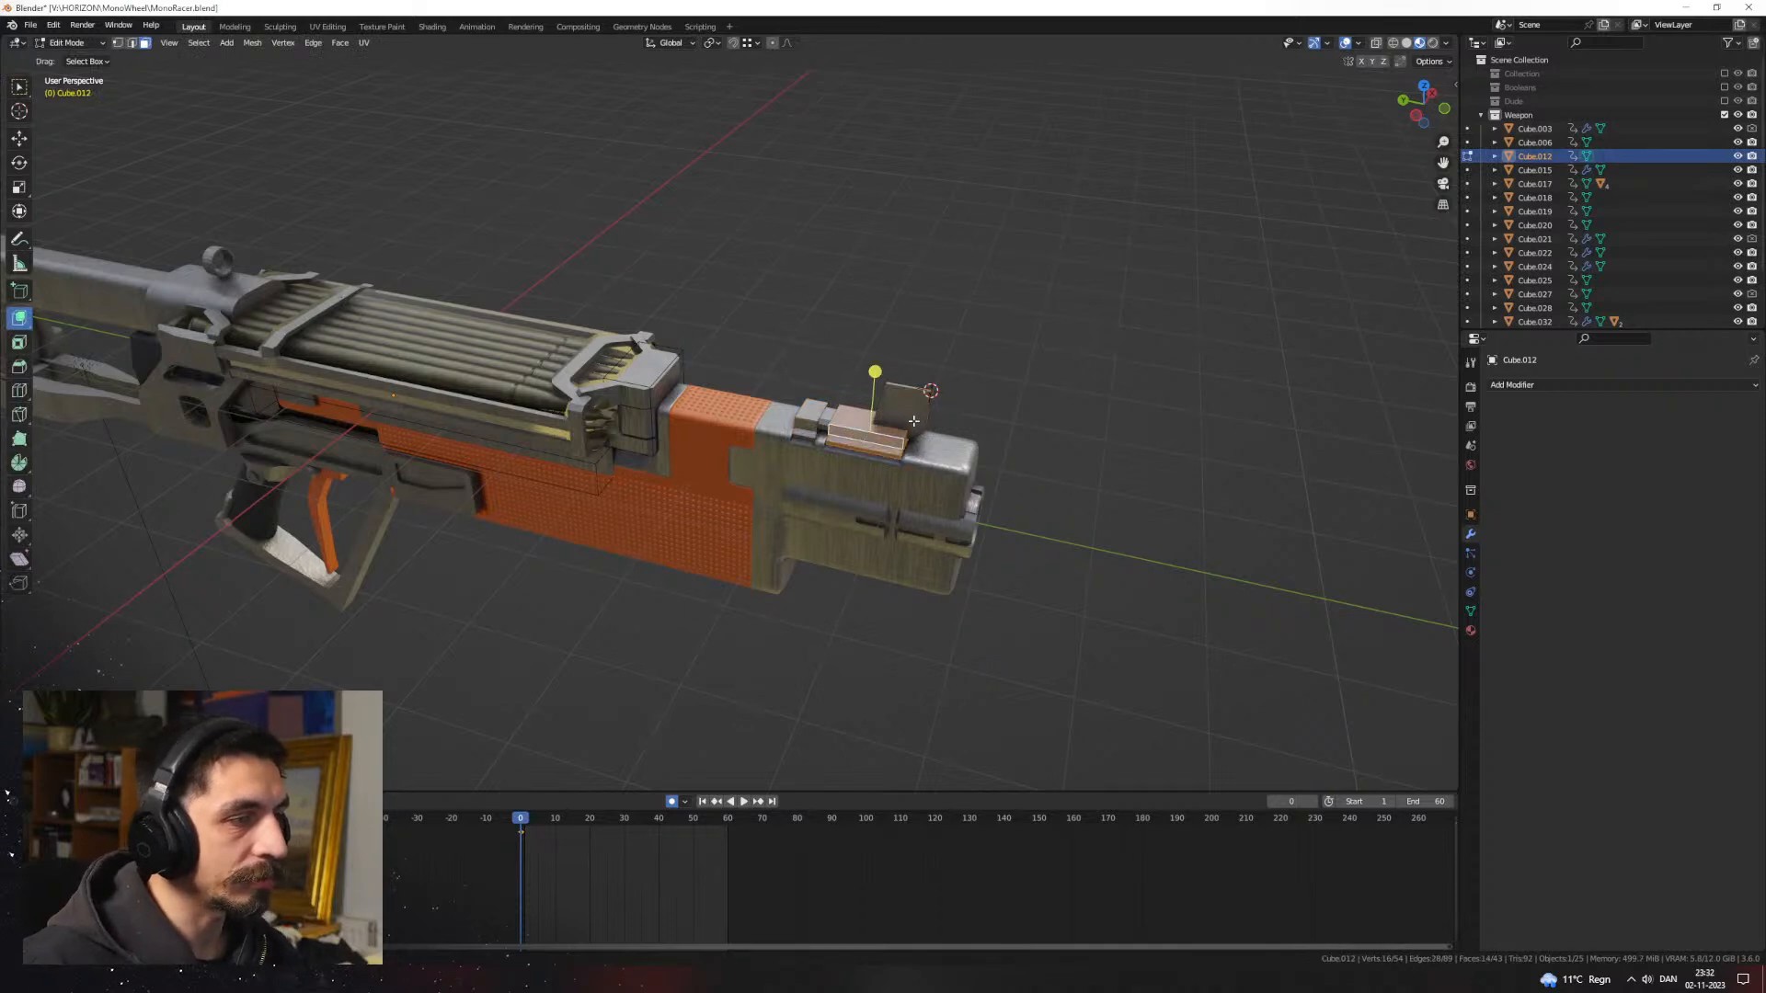
key("shift+d")
key("x")
key("y")
left_click(360, 329)
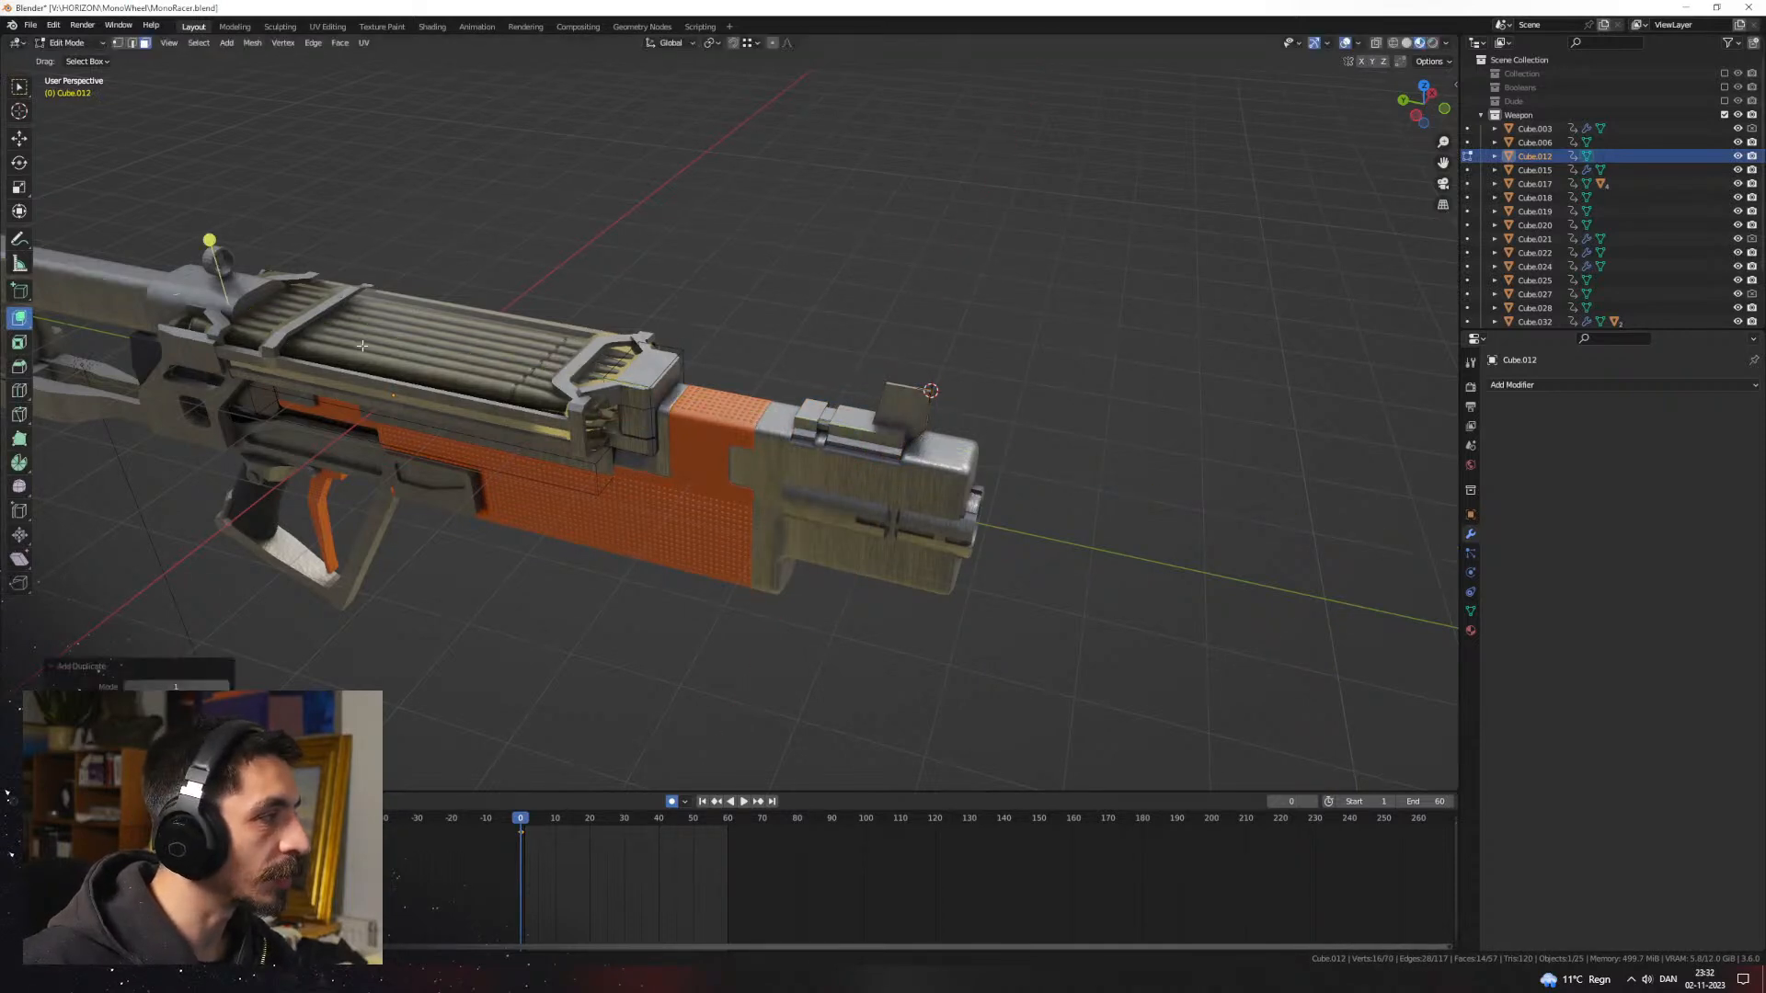
key("g")
key("z")
left_click(364, 317)
key("KP_Decimal")
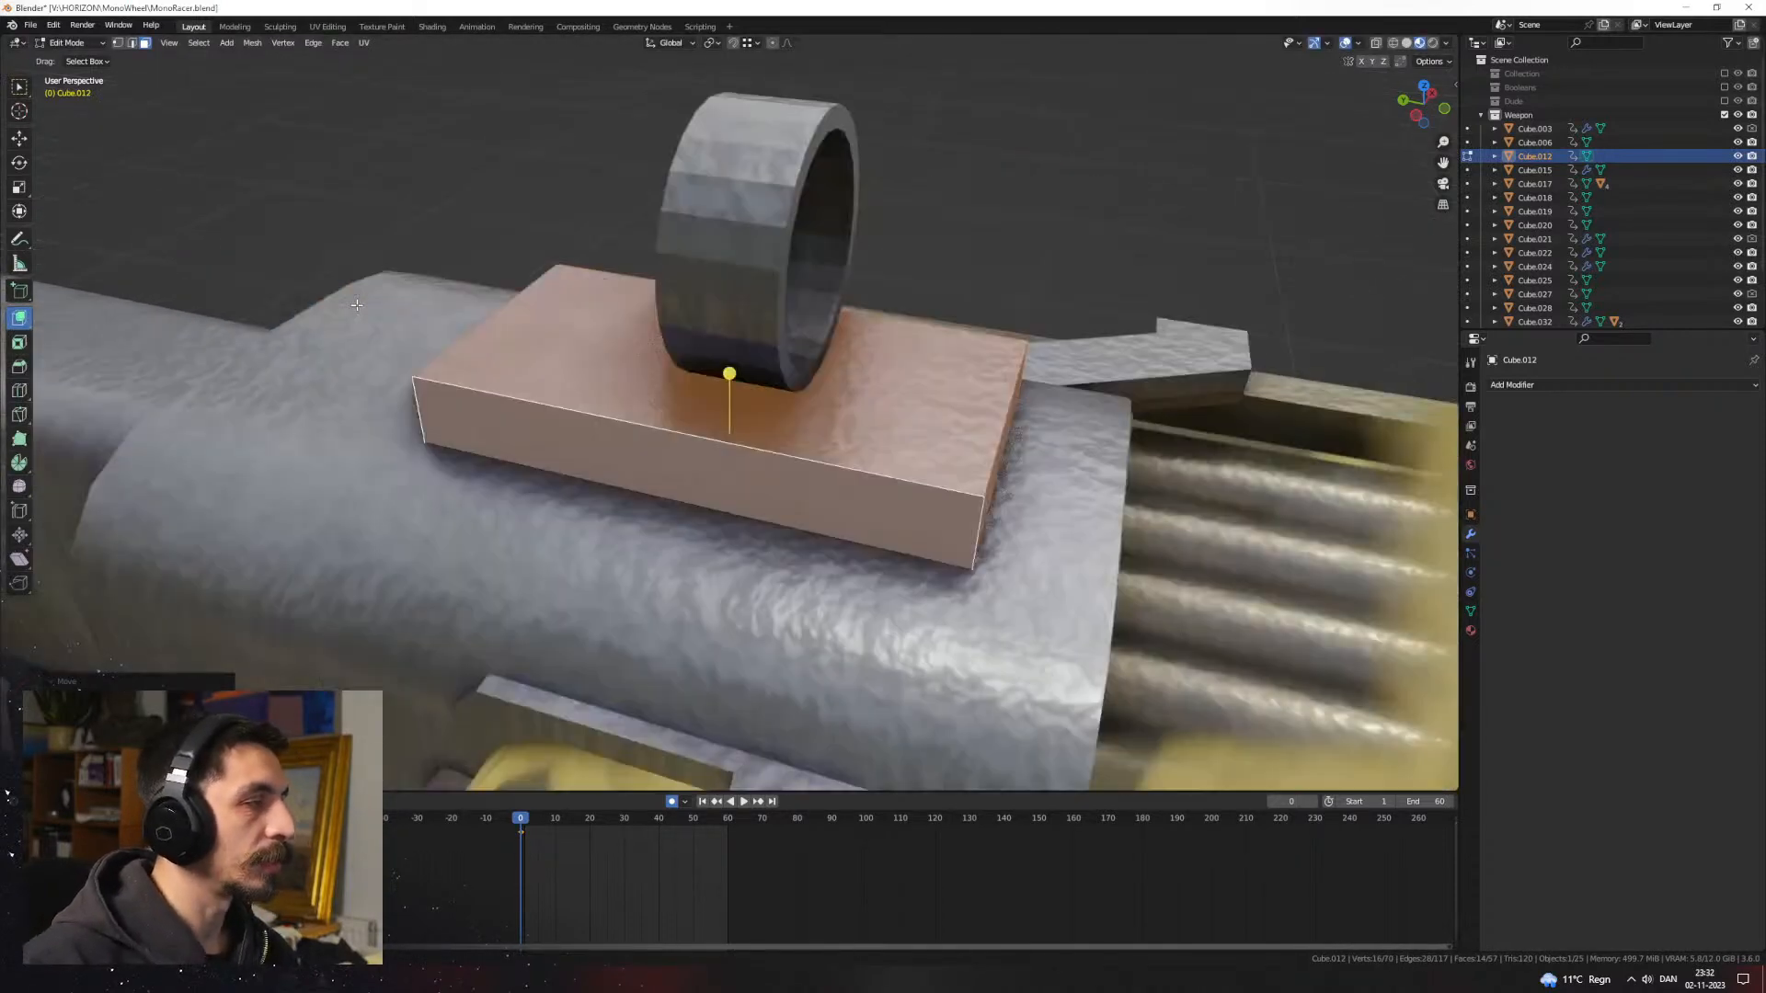
Step: Adjust the copied block's thickness and height along Z beneath the rear ring
scroll(729, 414, "down", 6)
middle_click_drag(1164, 534, 1043, 492)
scroll(1044, 492, "up", 4)
key("s")
key("z")
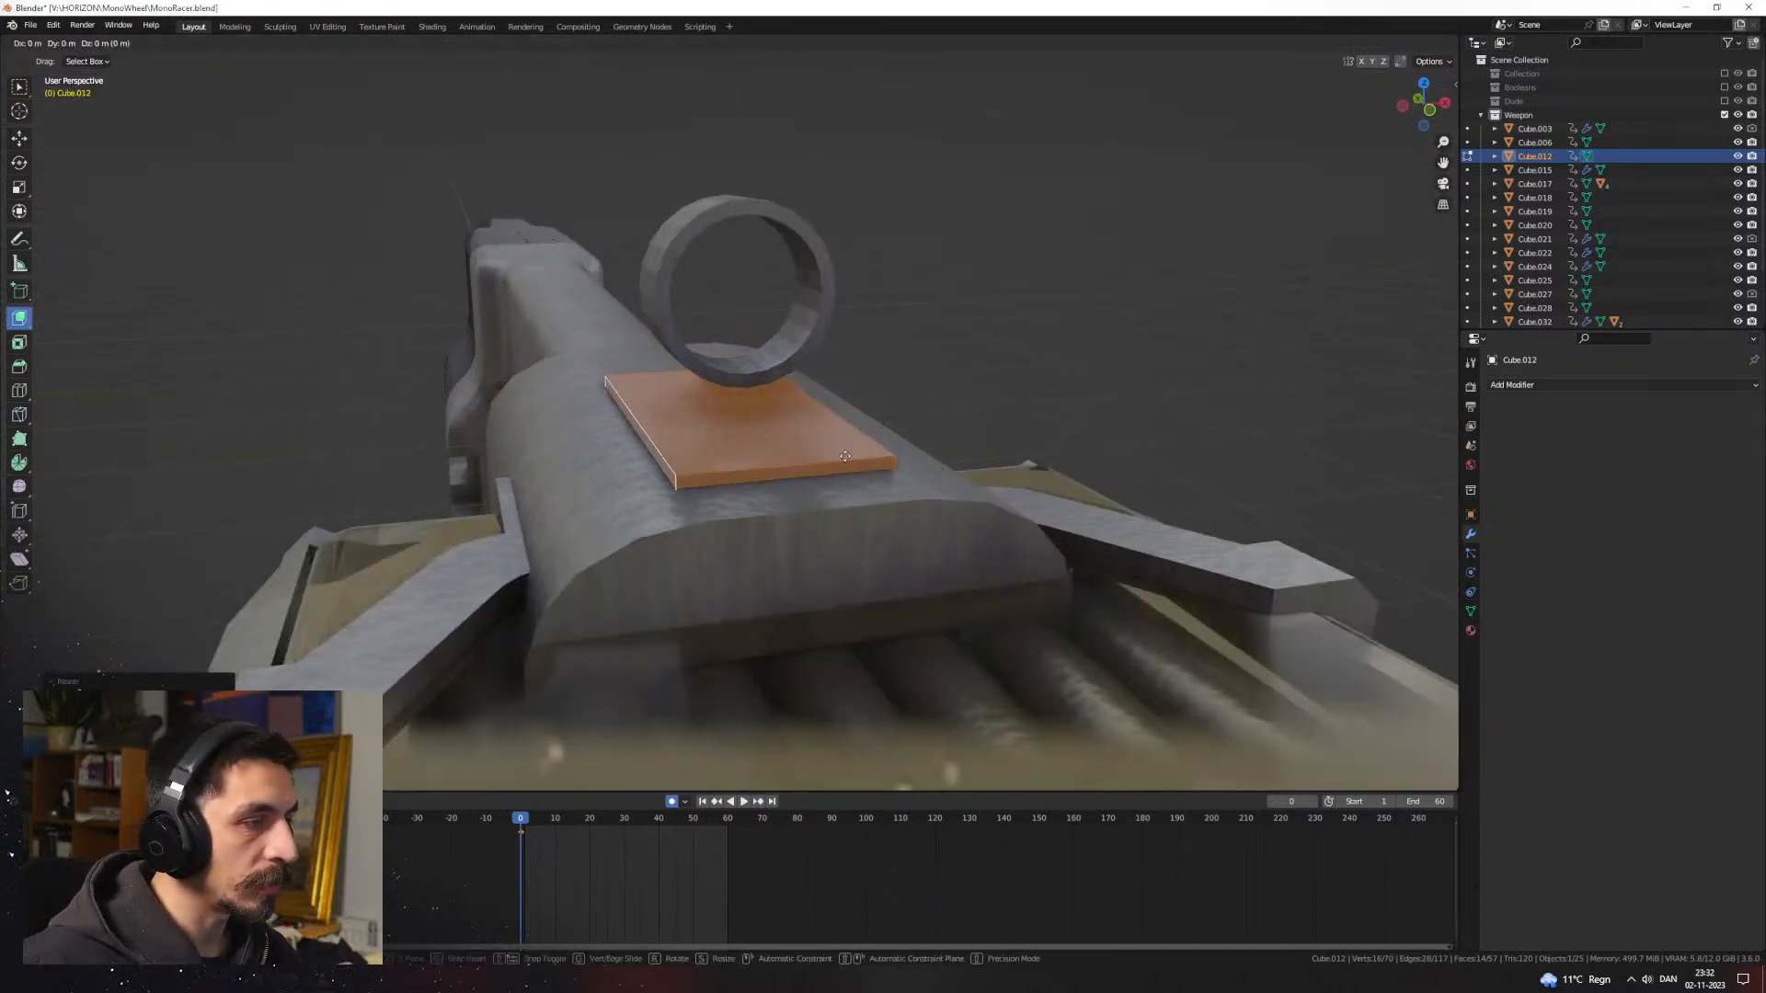
key("z")
left_click(839, 422)
Step: Shorten the copied block along Y to the ring's width and shift it about -0.05 m along Y beneath the ring
middle_click_drag(838, 421, 997, 460)
key("s")
key("x")
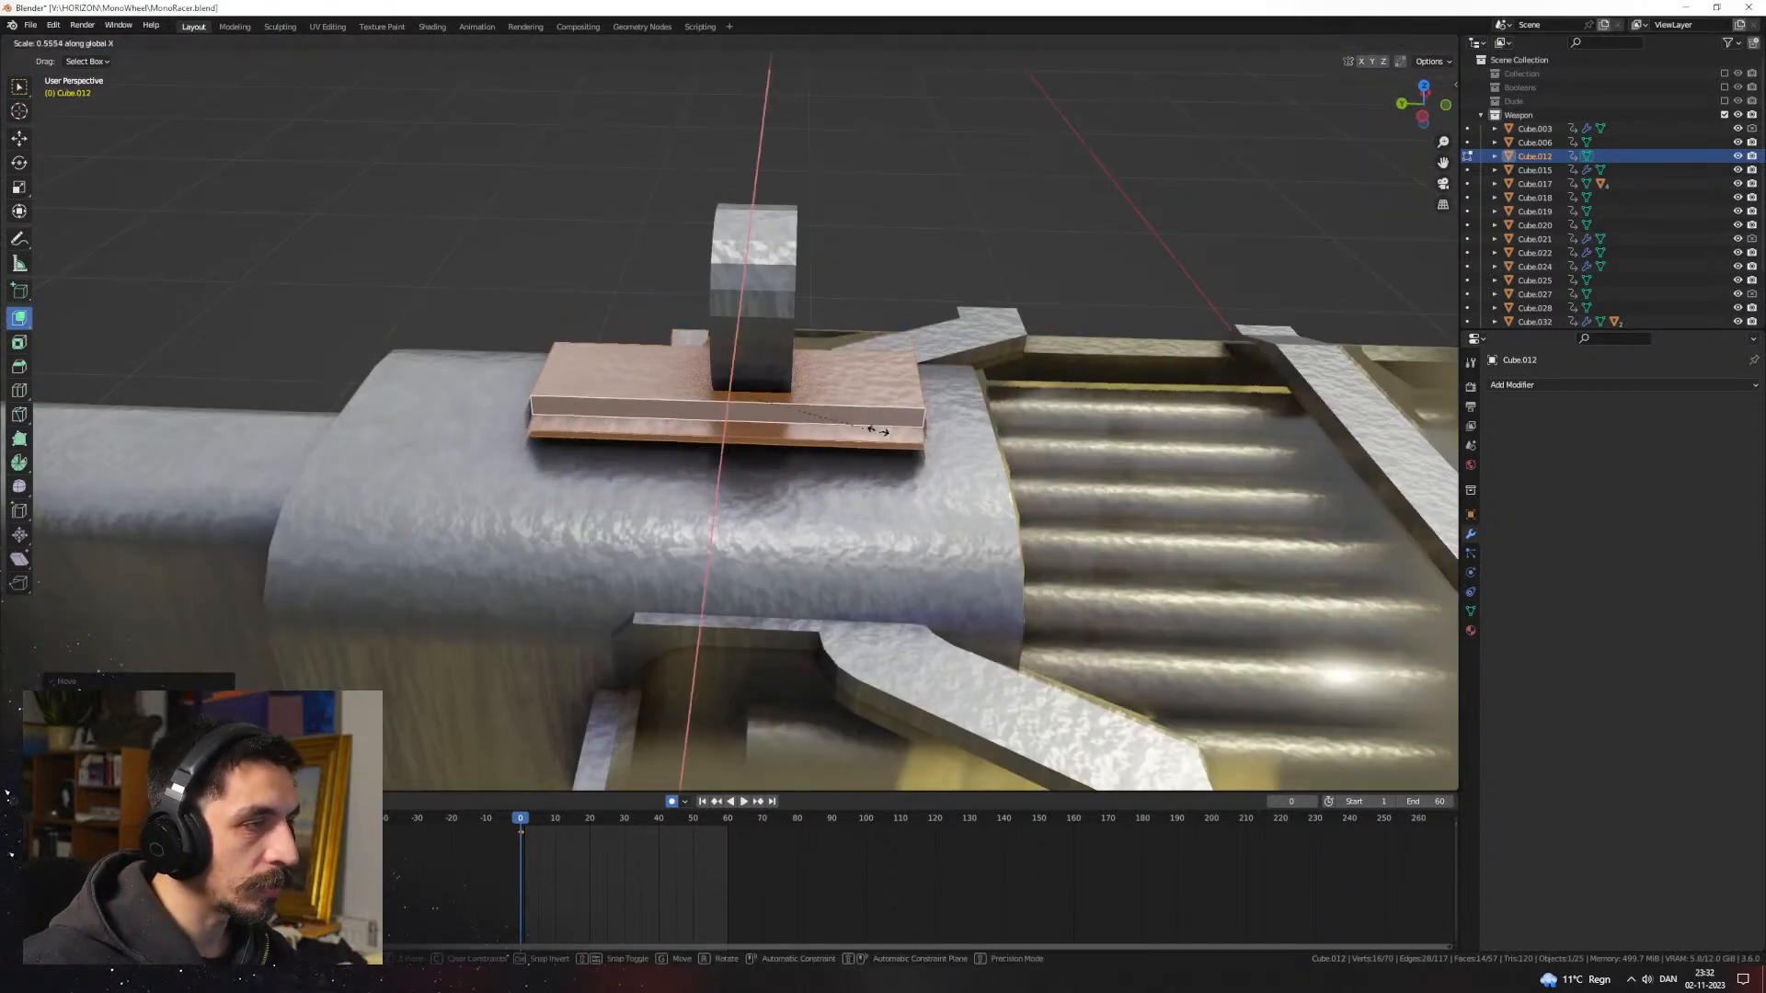
left_click(823, 423)
key("g")
key("y")
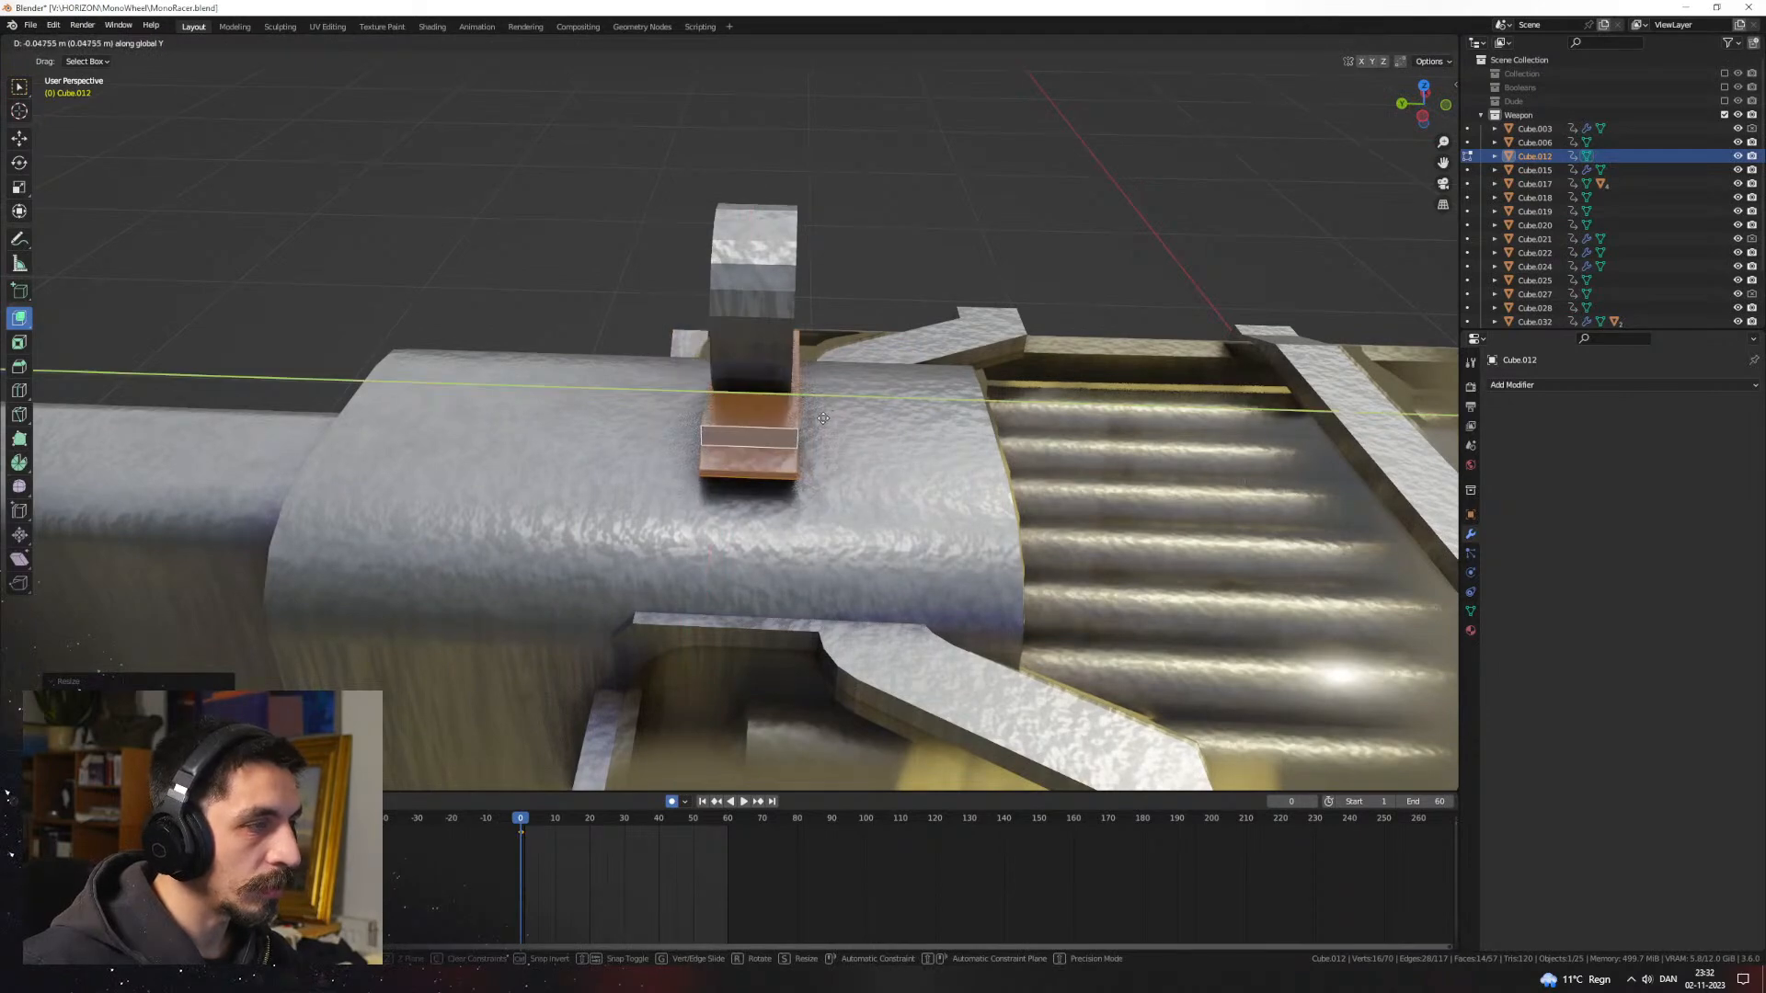
left_click(823, 419)
Step: Reposition the ring's base block along Z and scale its height so it reaches the ring's underside
middle_click_drag(823, 418, 968, 388)
scroll(952, 391, "up", 2)
key("g")
key("z")
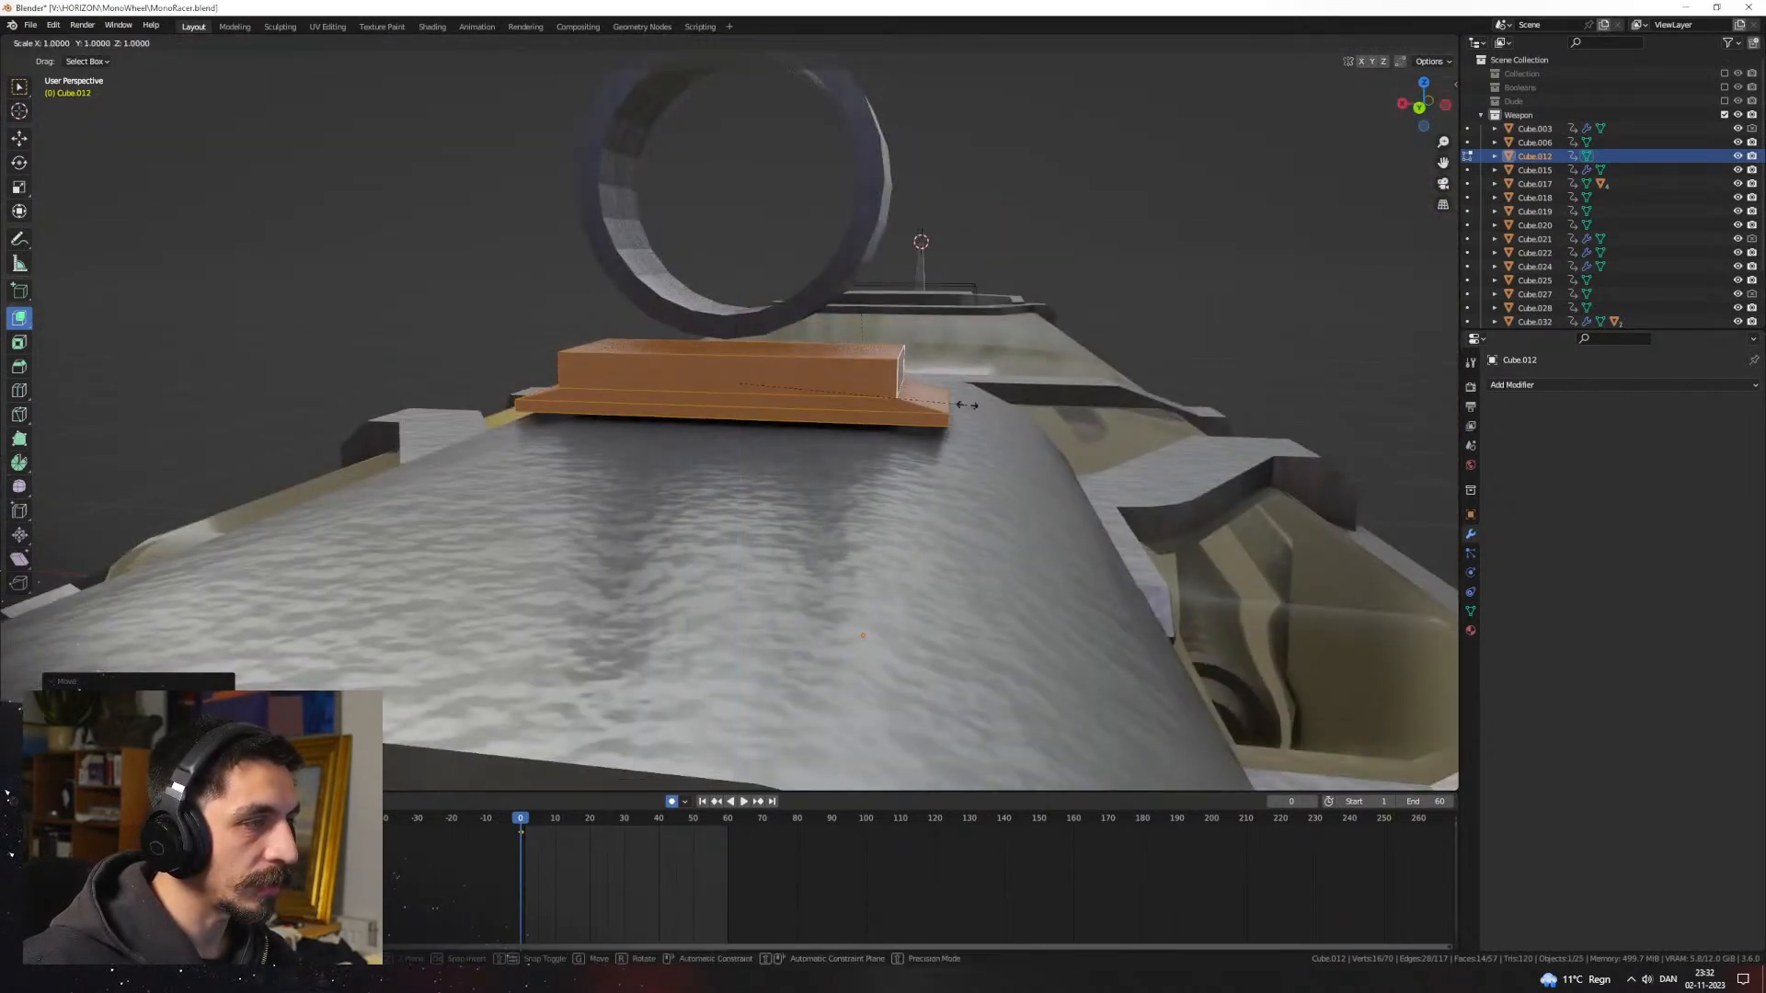
key("z")
left_click(1108, 494)
middle_click_drag(1108, 494, 984, 524)
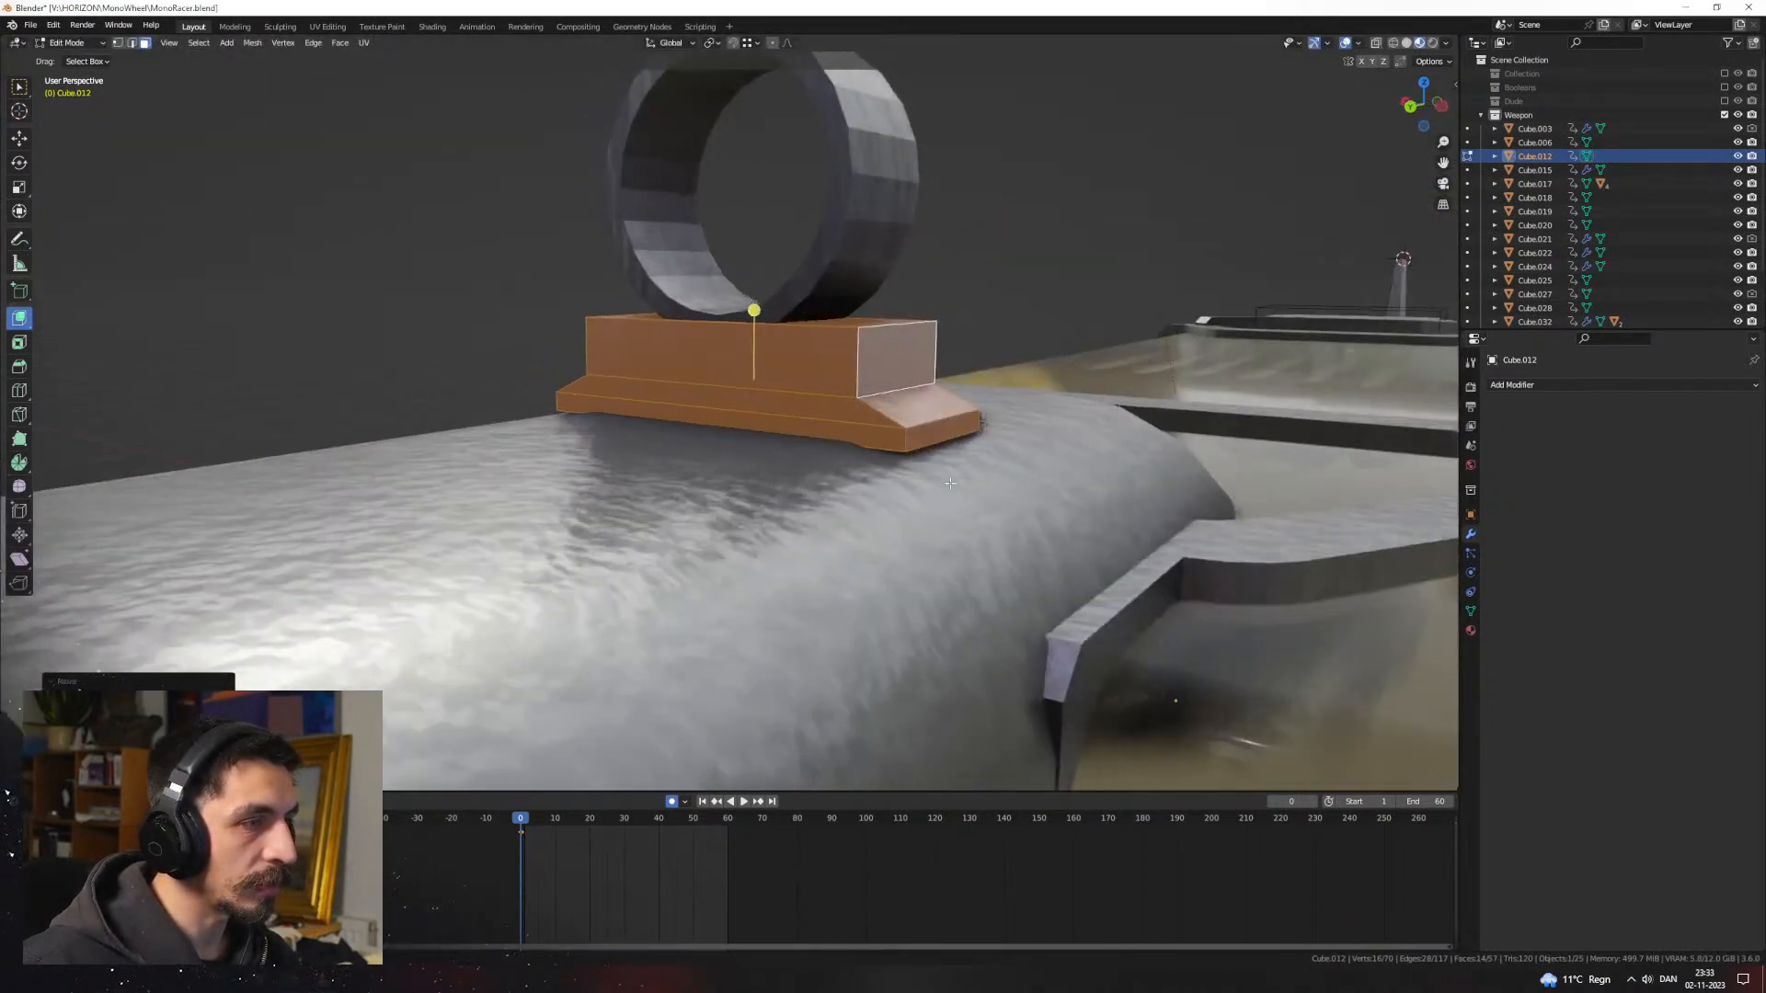
Step: Check the base block in wireframe and fine-tune its position along Z on the rear housing
middle_click_drag(883, 501, 786, 443)
key("shift+z")
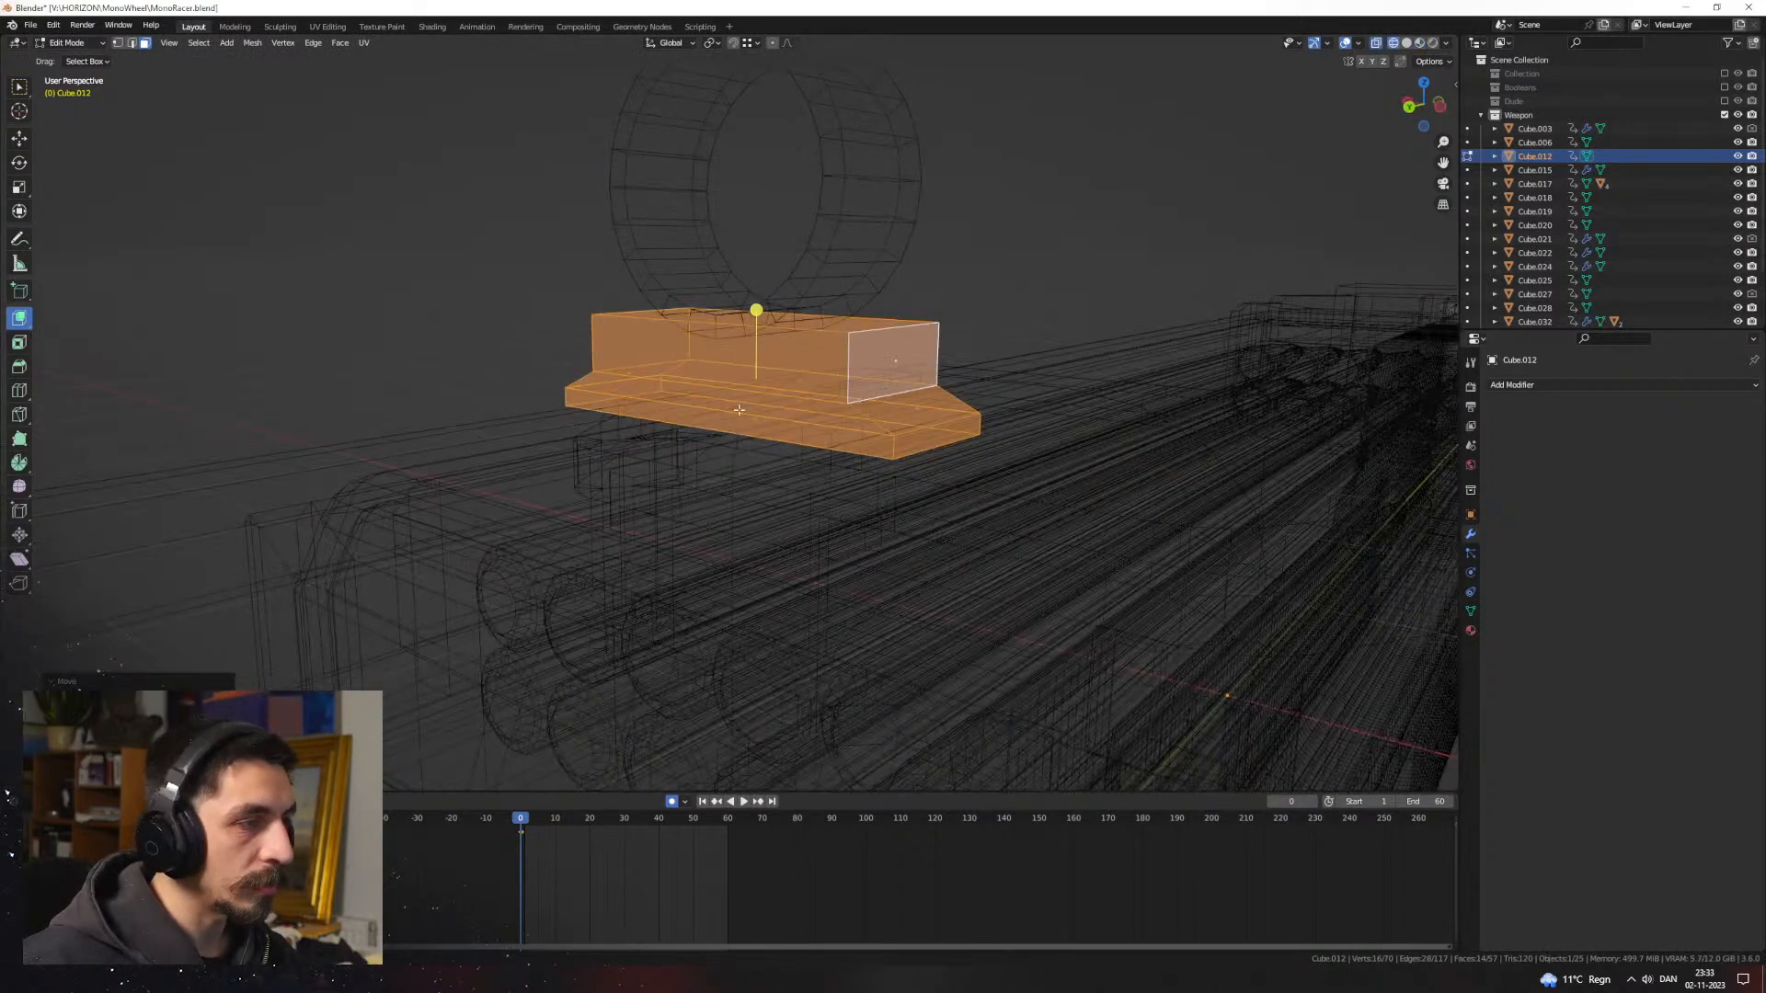
left_click(753, 486)
key("shift+z")
key("g")
key("z")
left_click(1037, 511)
Step: Scale the top face of the ring's base block along X to about 0.5 so its ends slope inward
middle_click_drag(1036, 511, 825, 421)
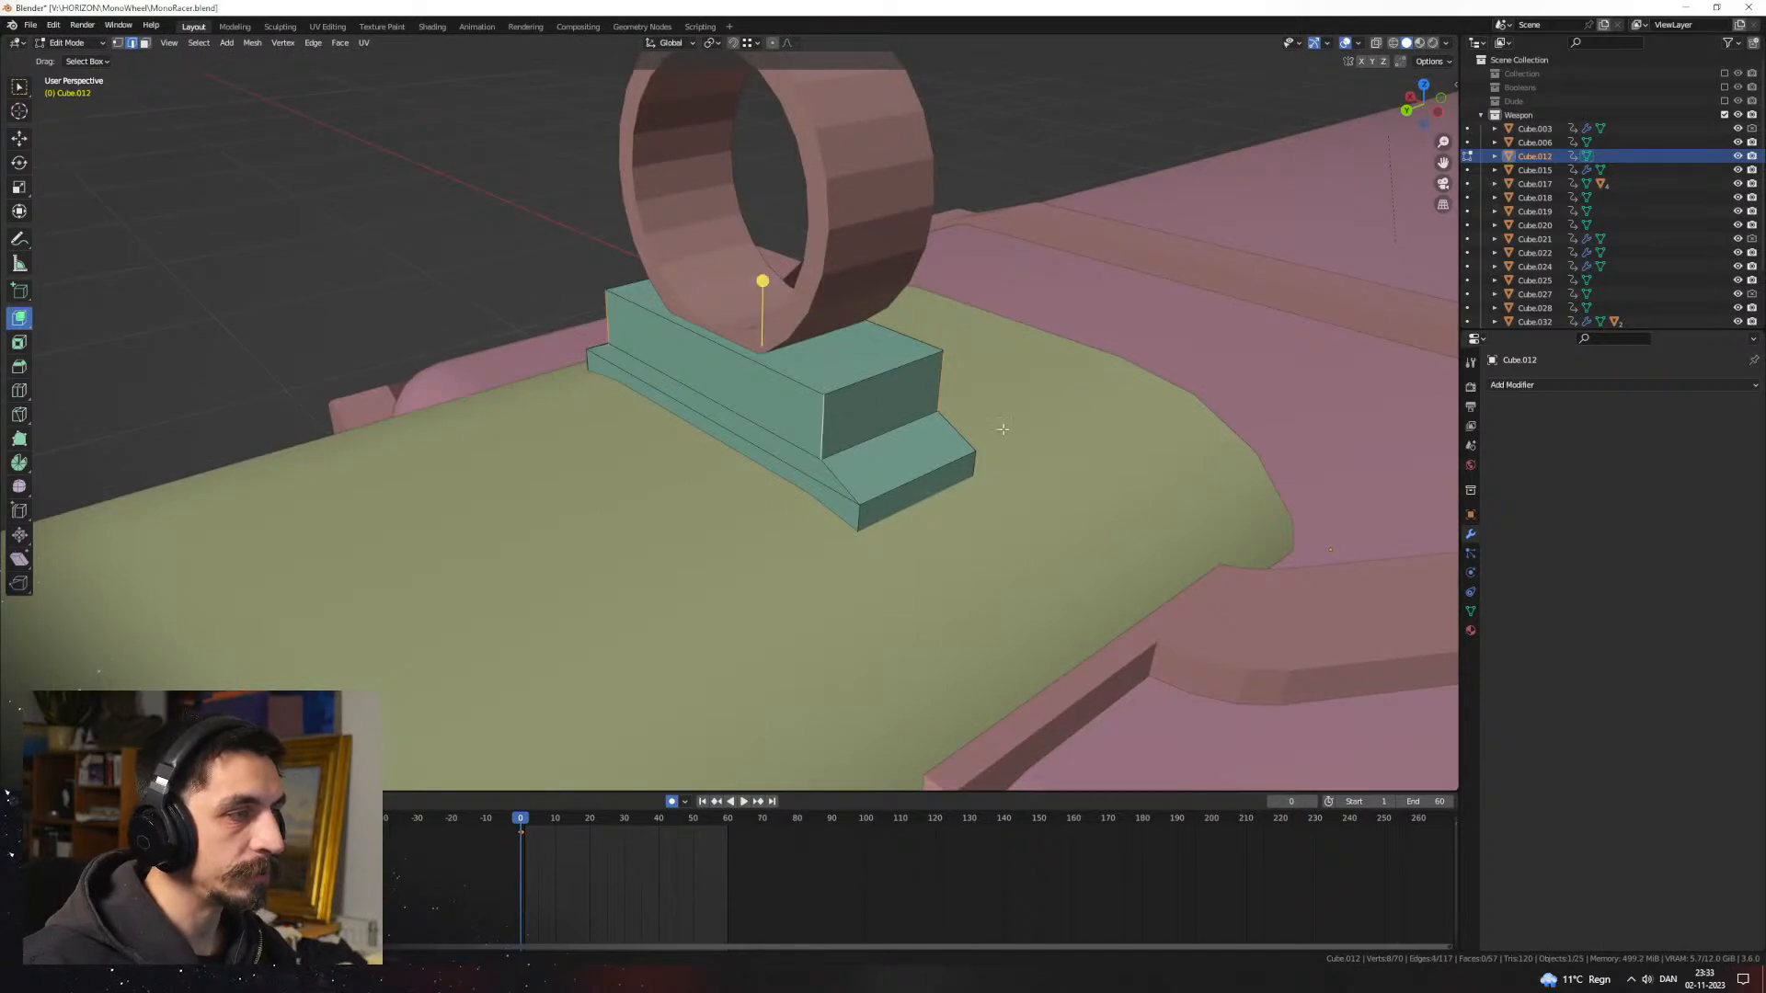
right_click(1072, 459)
middle_click_drag(879, 436, 723, 406)
key("alt+a")
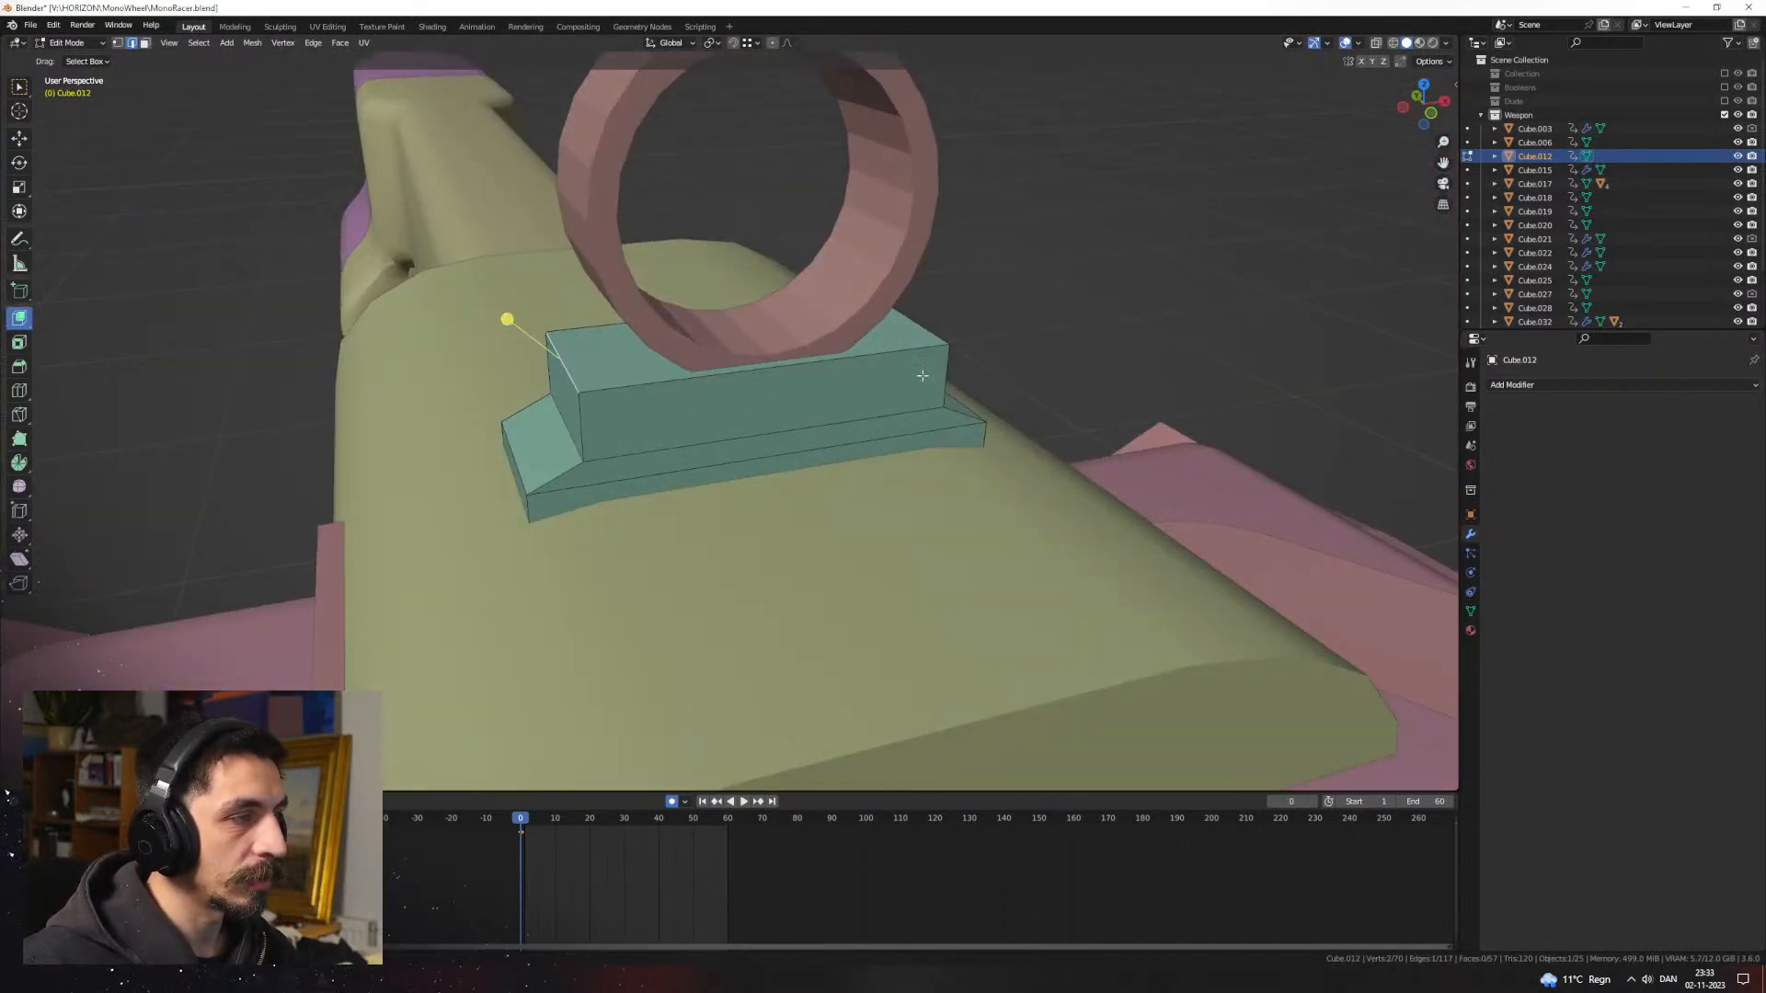
left_click(846, 345)
middle_click_drag(846, 345, 993, 386)
key("s")
key("x")
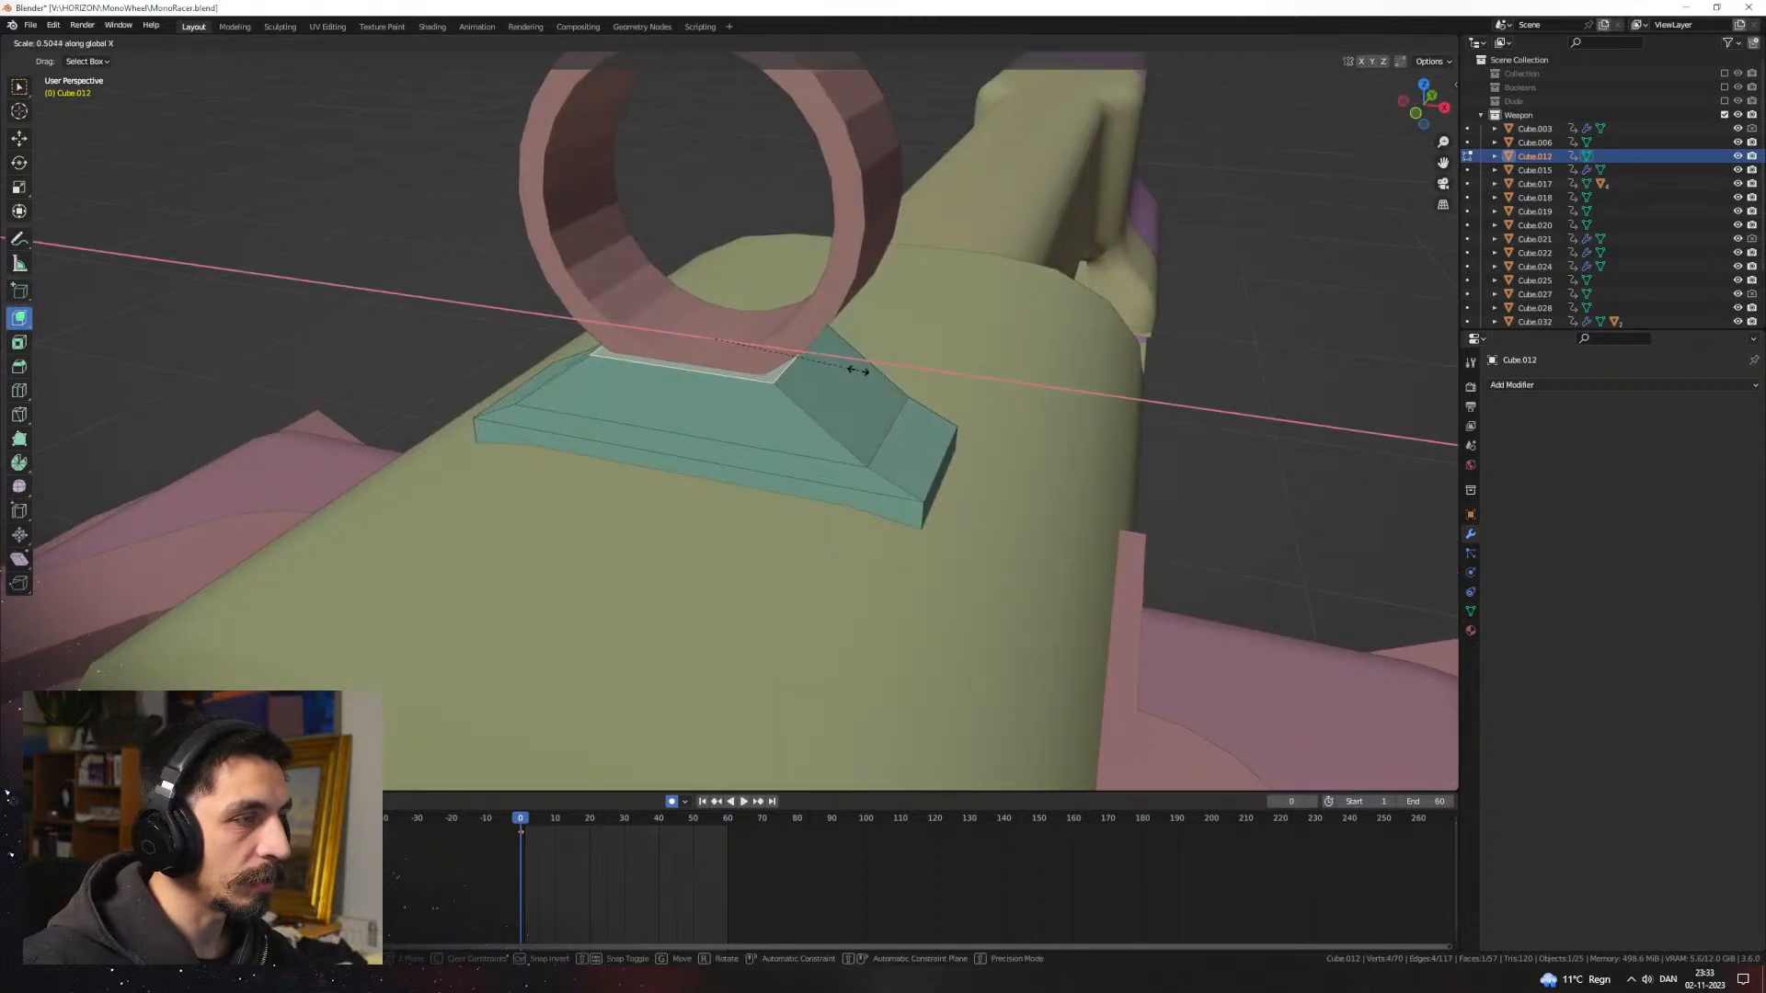
left_click(855, 370)
middle_click_drag(851, 372, 678, 397)
key("a")
key("s")
key("y")
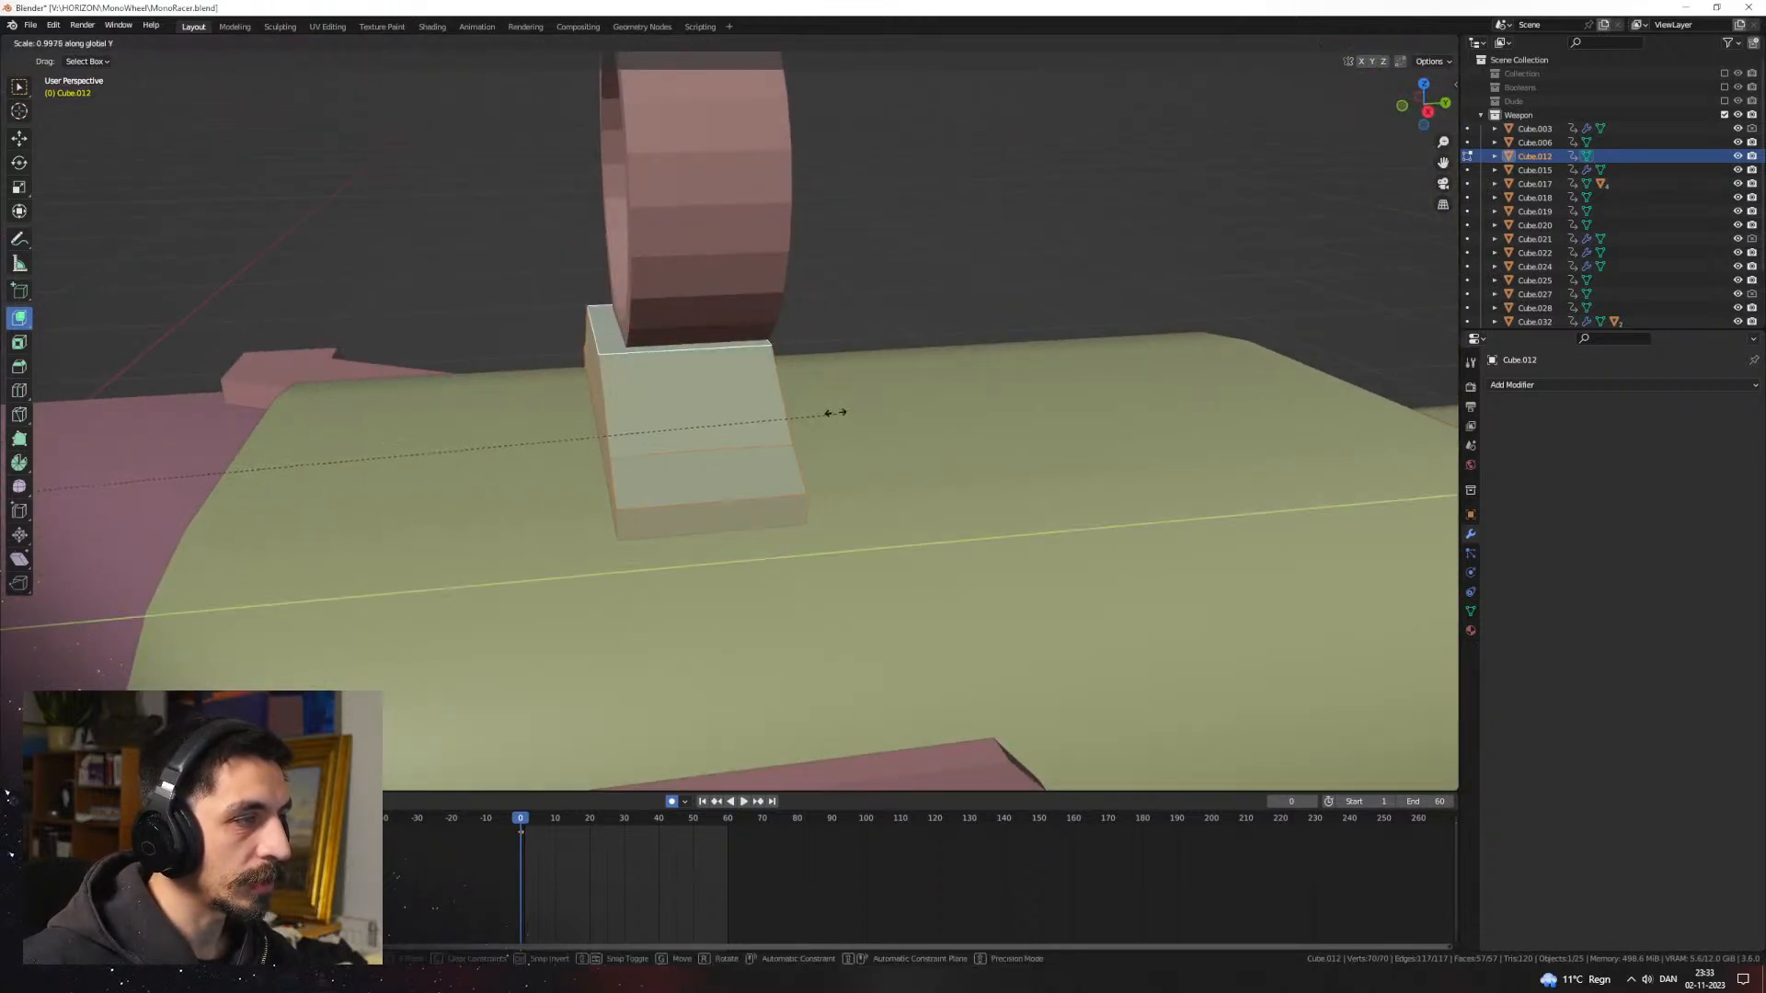
right_click(835, 414)
key("ctrl+z")
Step: Scale only the ring's base block along Y to about 0.8, making it narrower beneath the ring
key("s")
key("y")
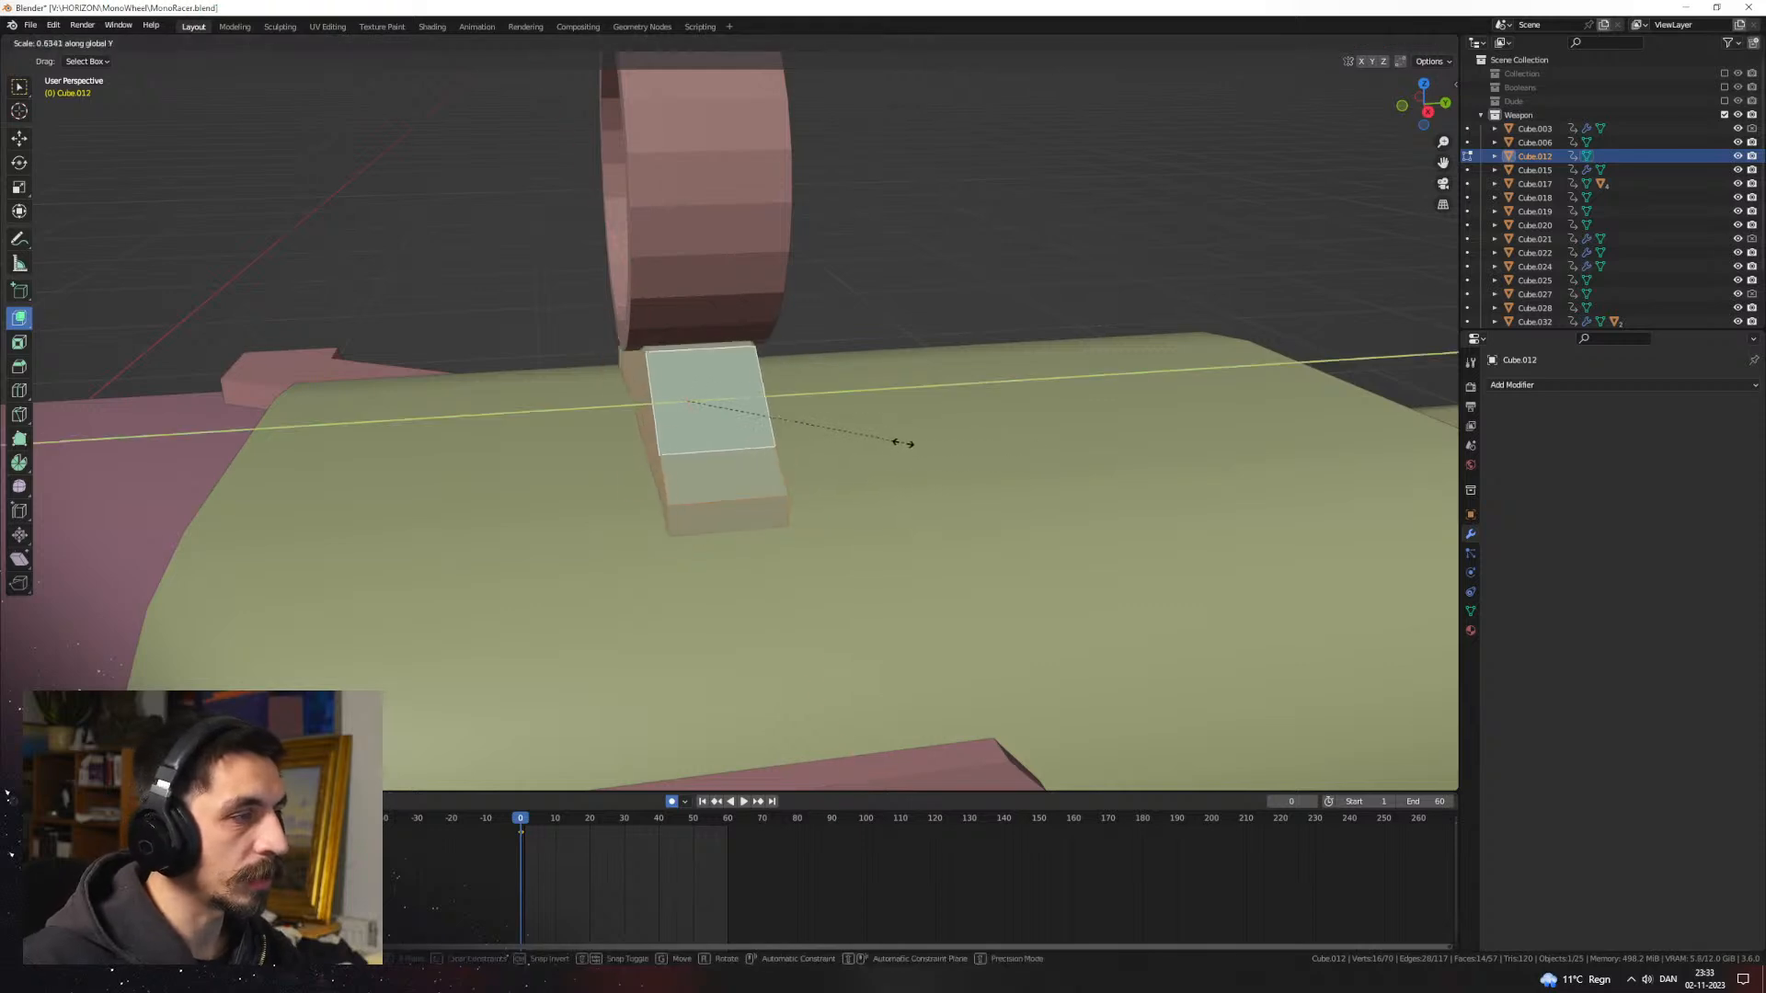
left_click(880, 426)
middle_click_drag(791, 419, 945, 403)
key("Tab")
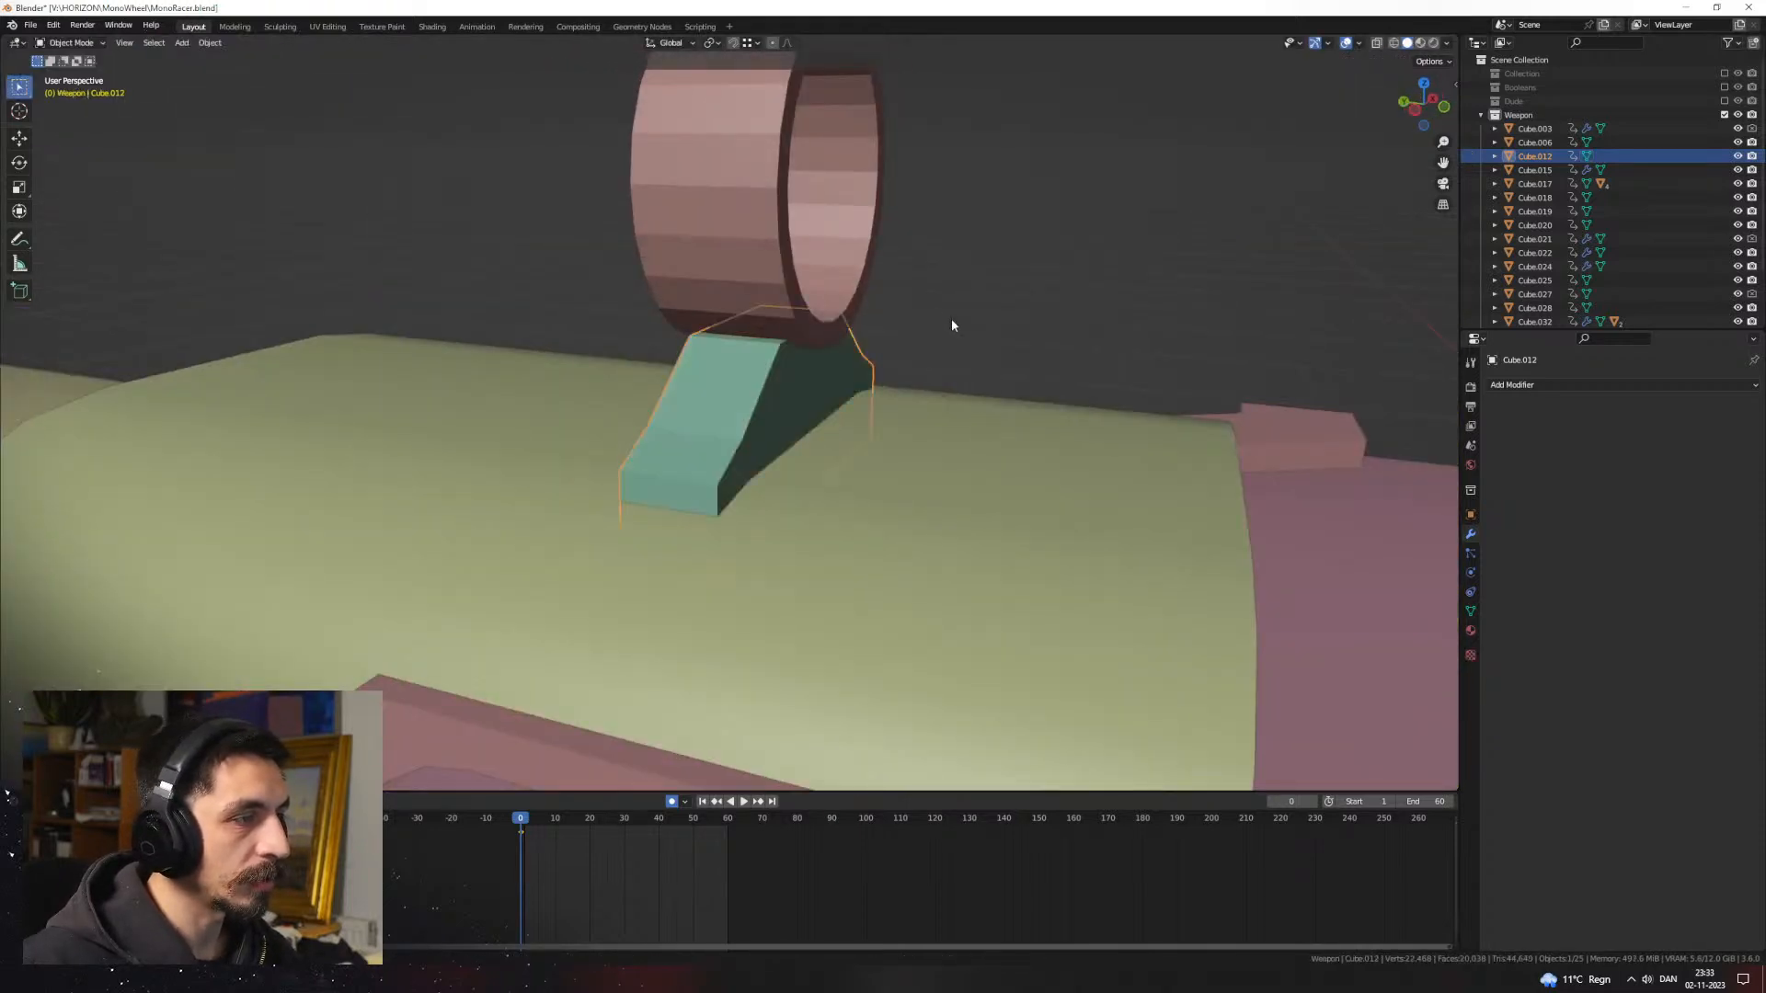
left_click(951, 319)
middle_click_drag(791, 396, 868, 428)
left_click(868, 429)
Step: Widen the low side-face loop of the base block along Y so it forms a flange around the block
key("Tab")
left_click(814, 475)
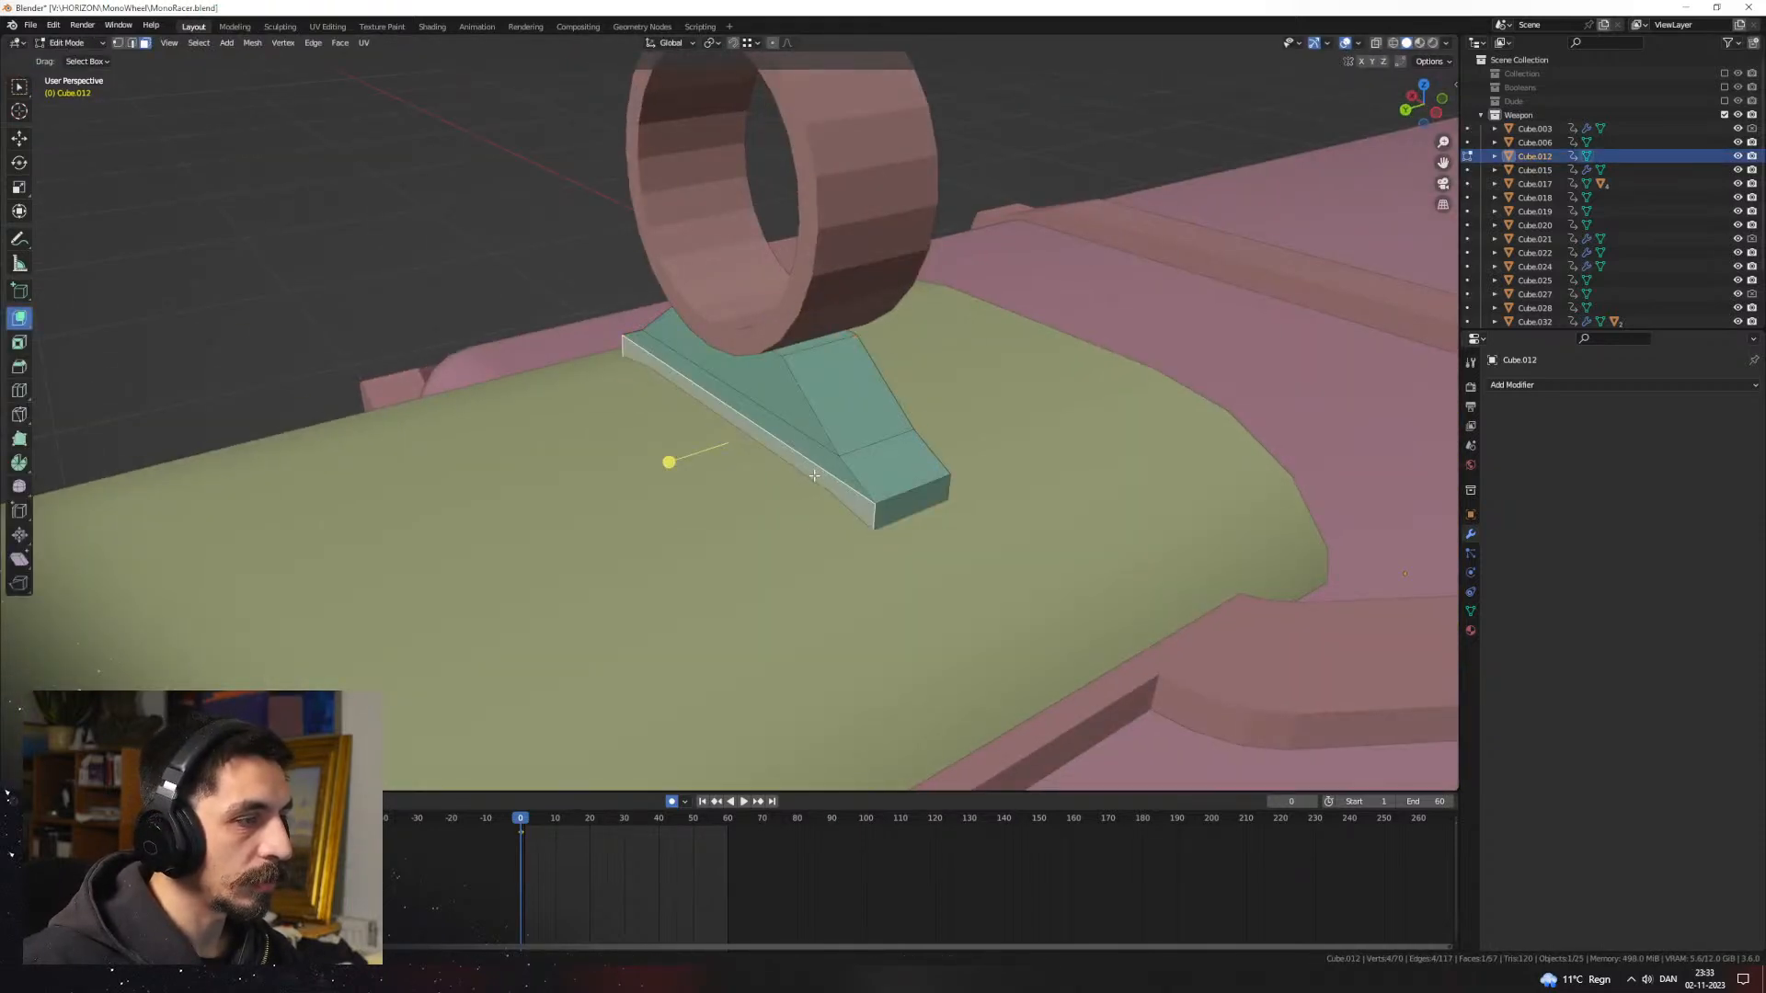
left_click(872, 506, "alt")
middle_click_drag(872, 507, 978, 500)
key("s")
key("y")
left_click(1156, 464)
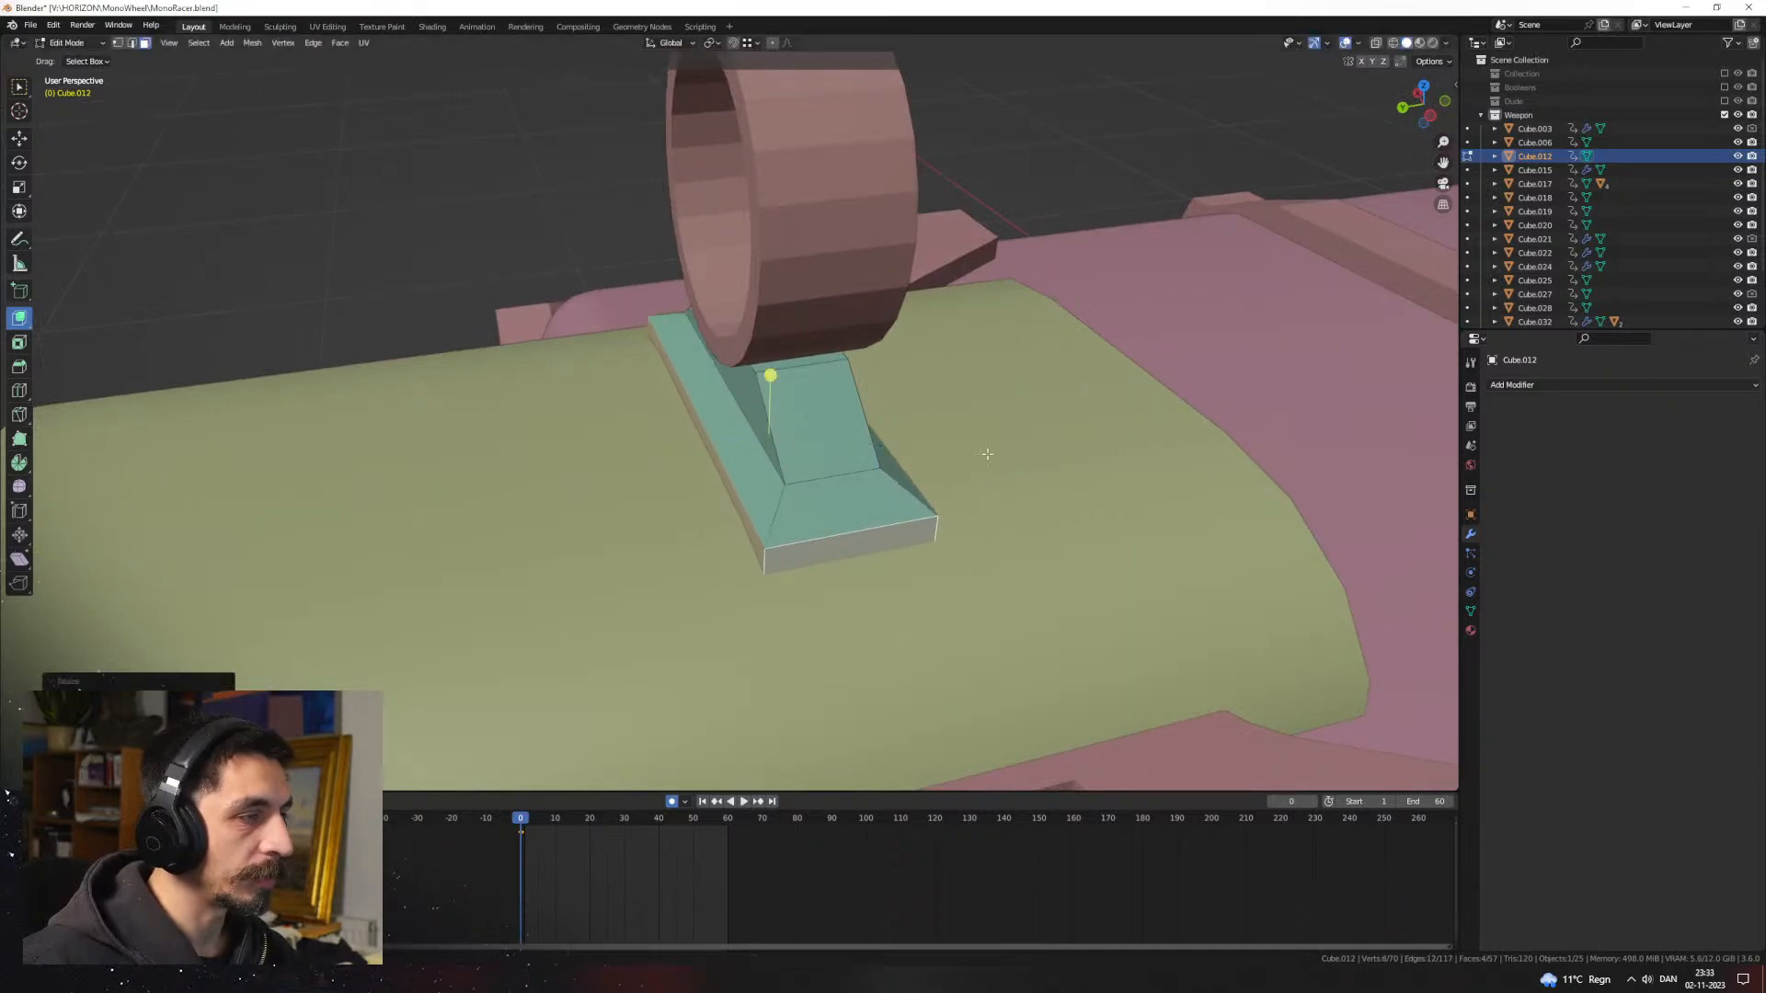
Step: Move the flange's stock-side face outward along Y and extrude it into a longer flat plate on the rear housing
middle_click_drag(740, 438, 799, 424)
left_click(791, 428)
key("g")
key("y")
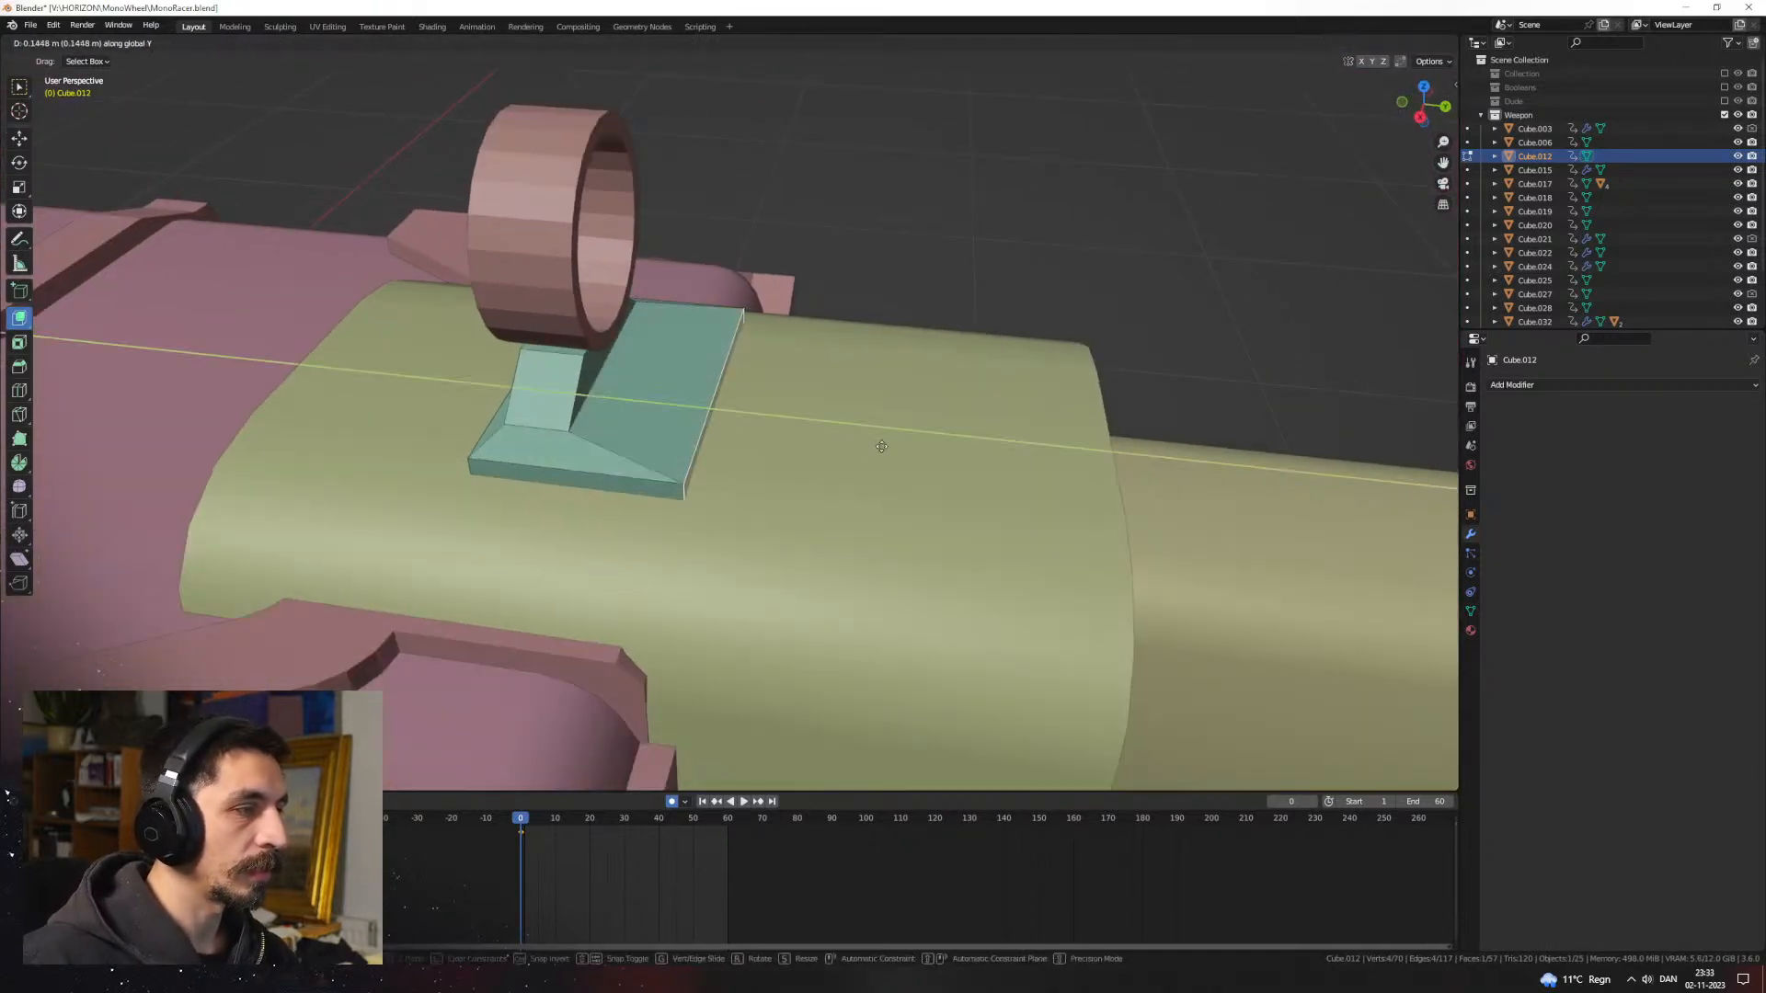
left_click(830, 444)
key("e")
left_click(1104, 487)
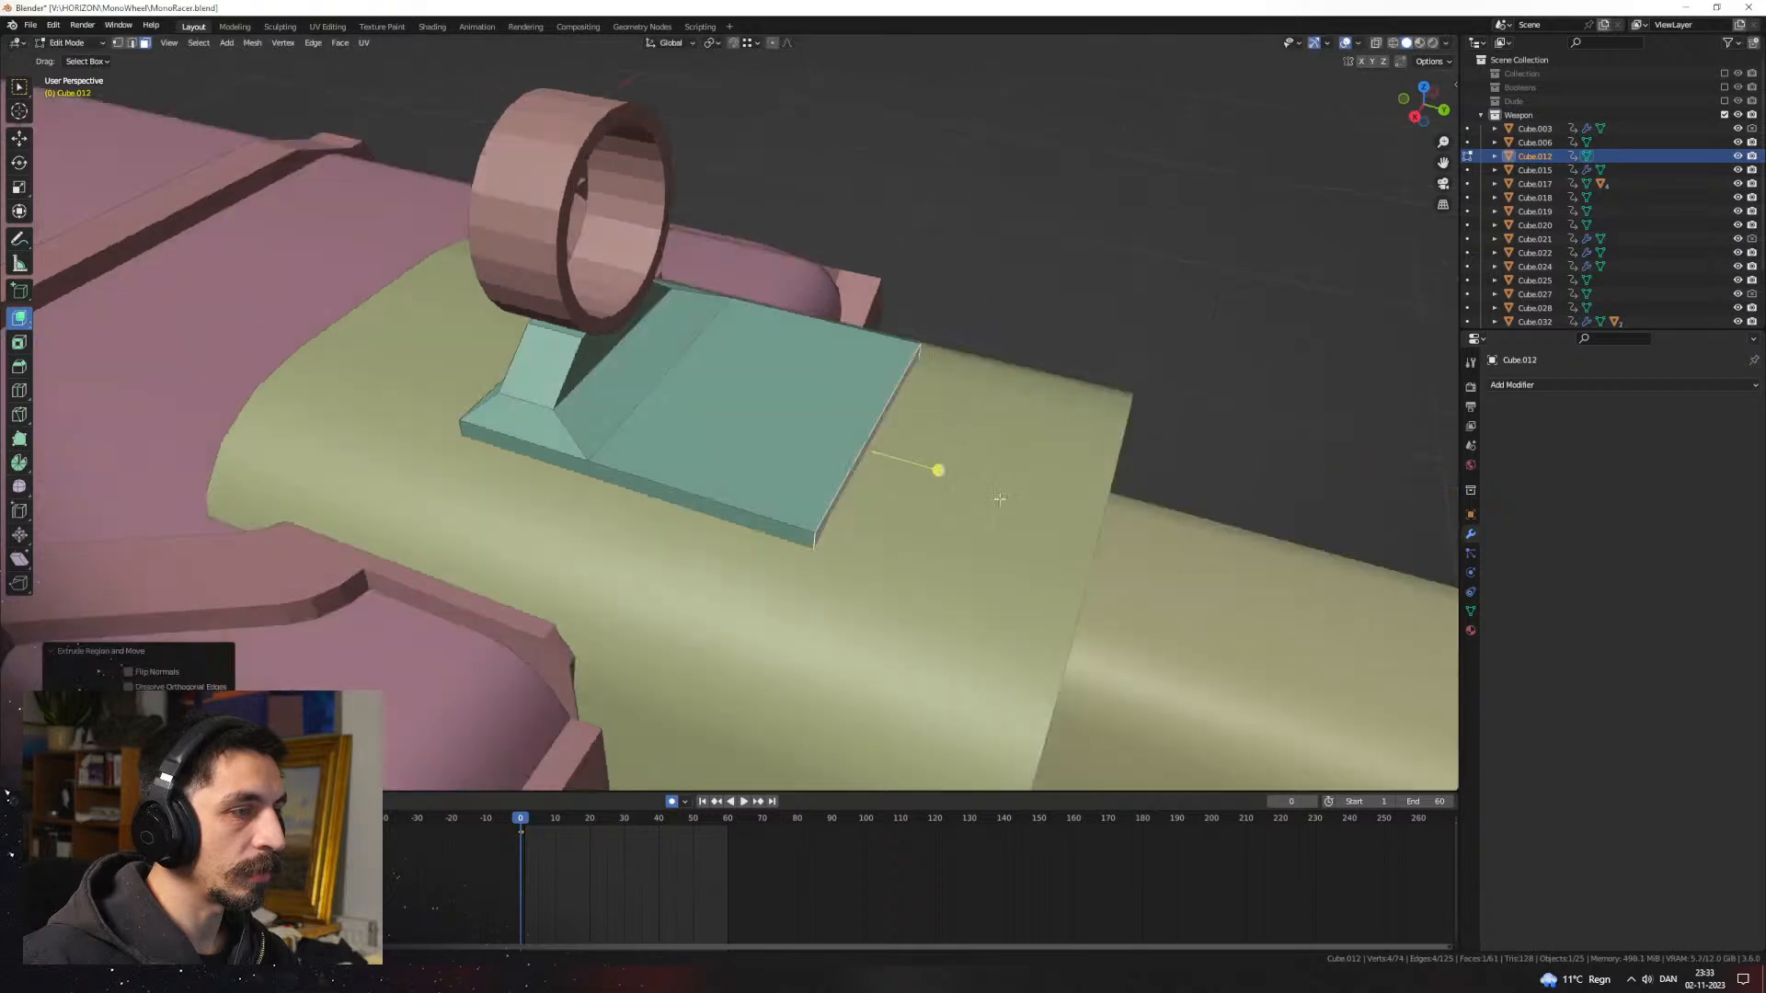
Step: Extrude the plate's stock-side end, taper it along X and extrude a short narrow tab from the tip
middle_click_drag(938, 469, 966, 631)
key("s")
key("x")
left_click(960, 563)
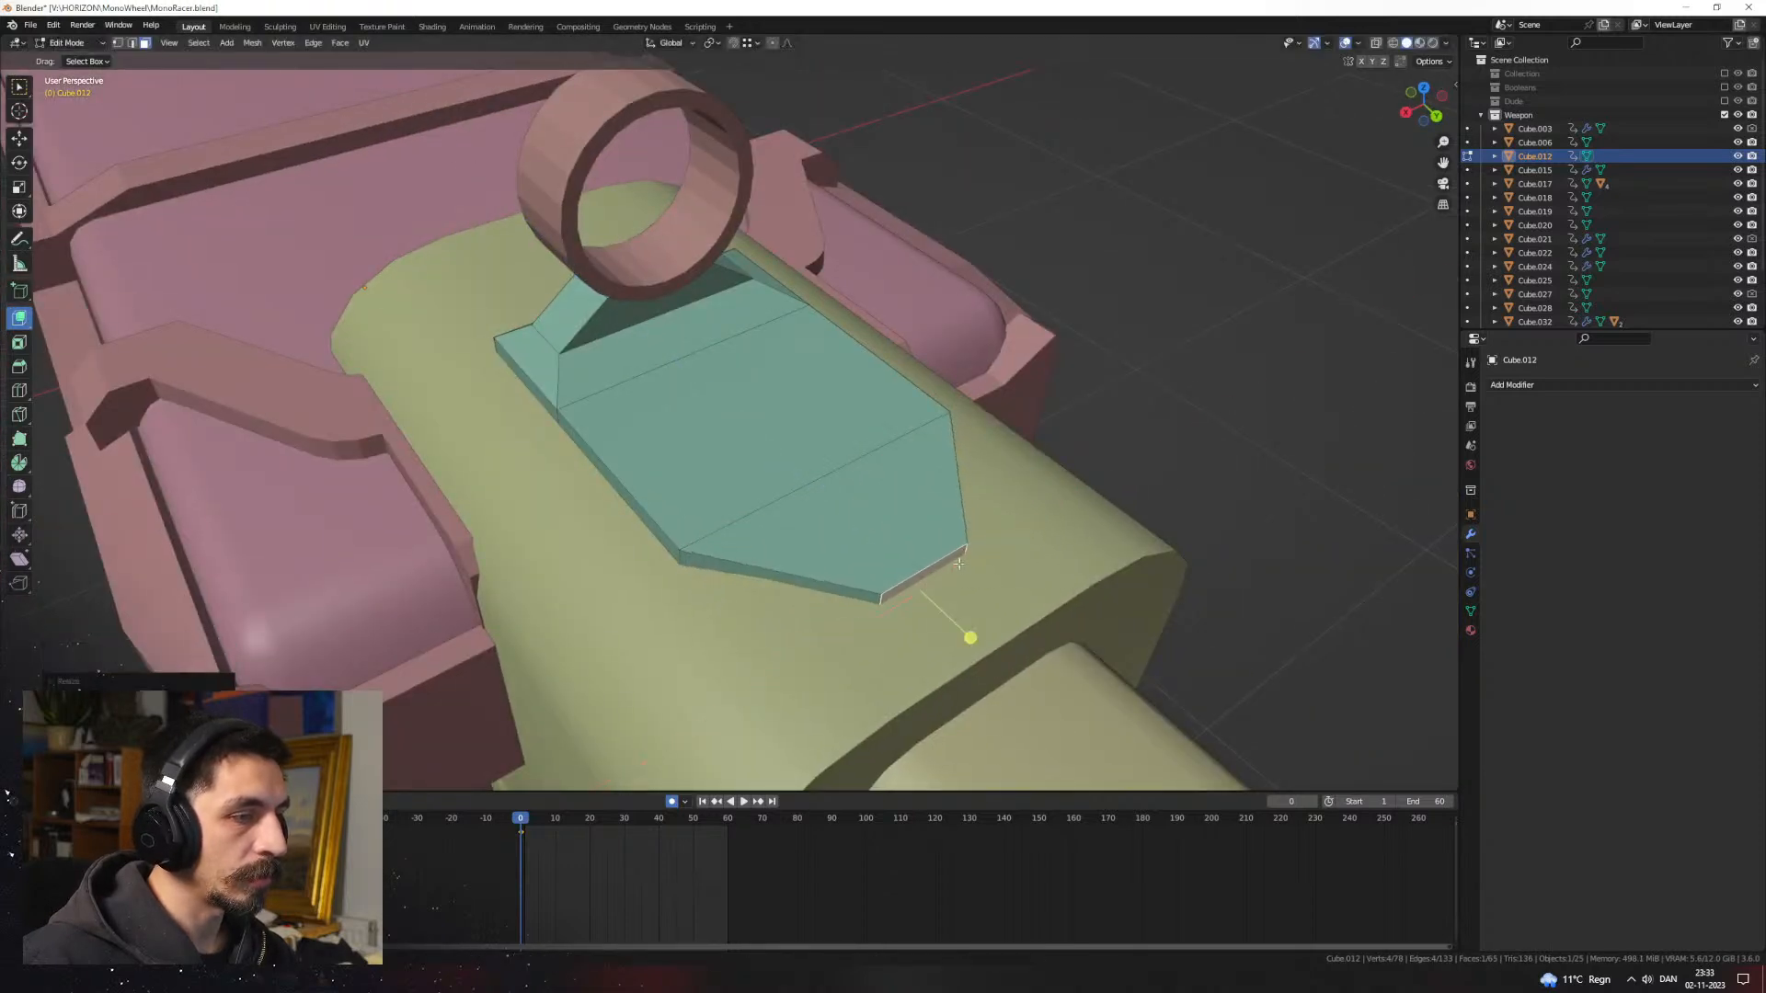
left_click(992, 598)
middle_click_drag(878, 519, 915, 492)
scroll(914, 492, "down", 1)
left_click(910, 488)
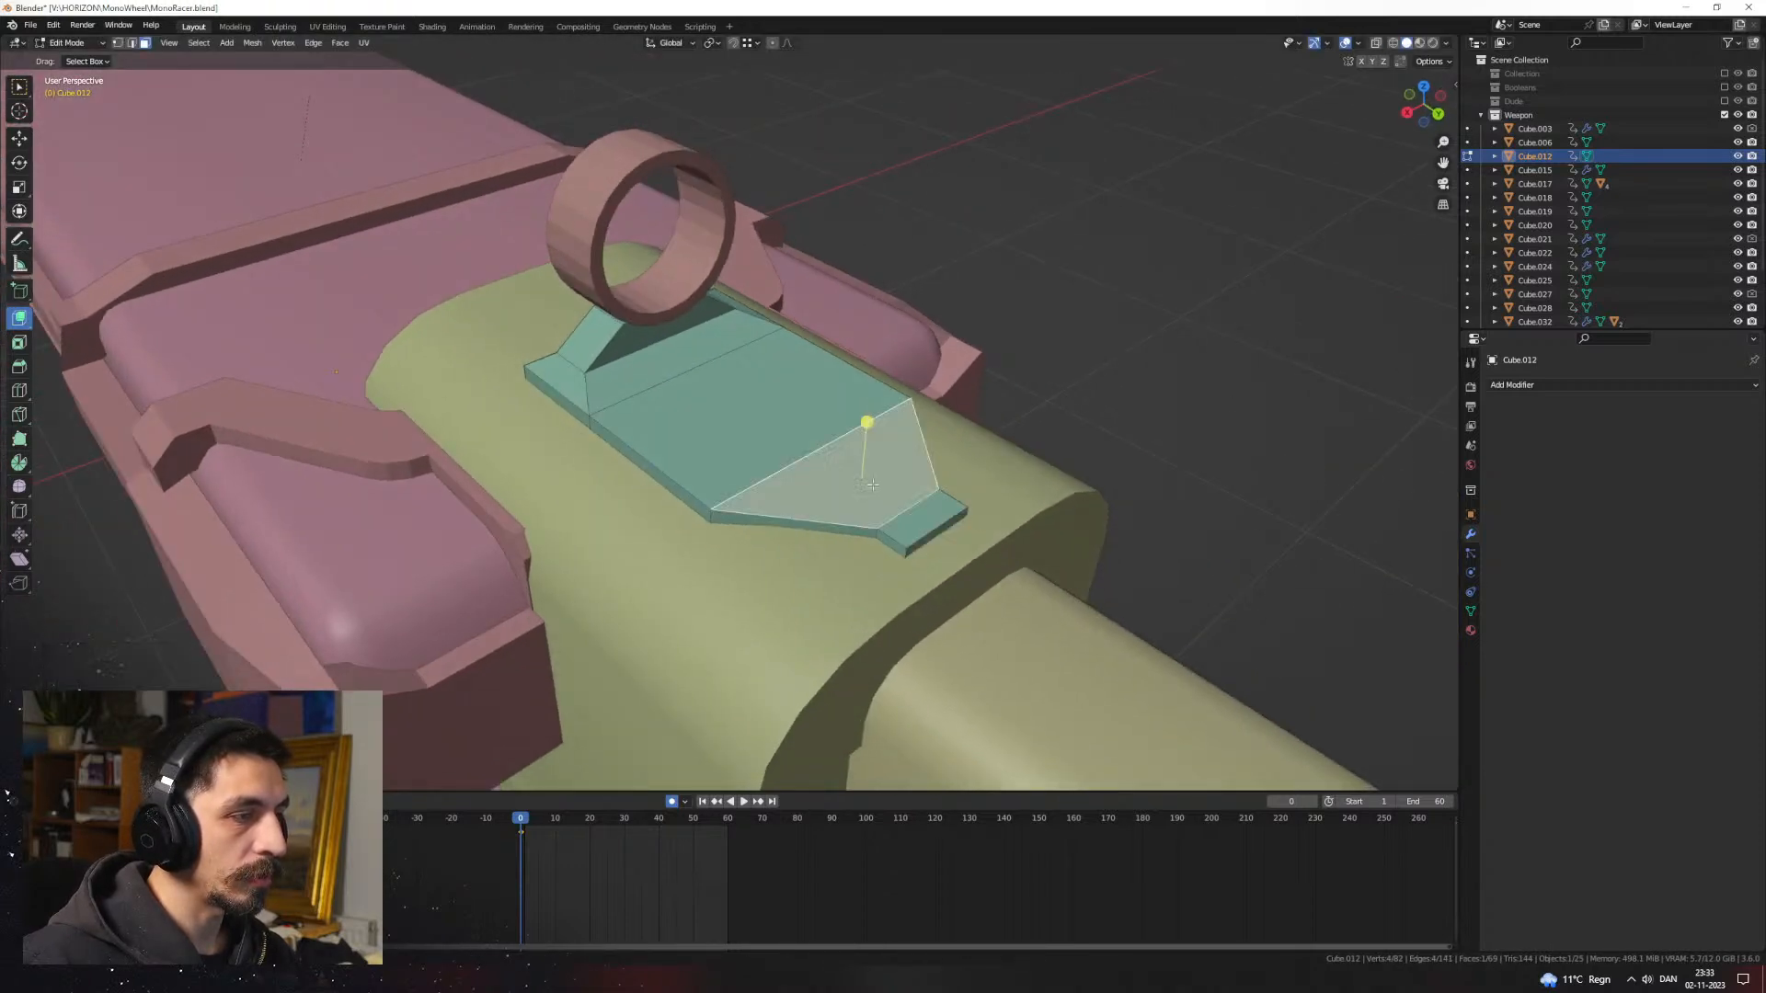
middle_click_drag(863, 379, 821, 456)
key("Tab")
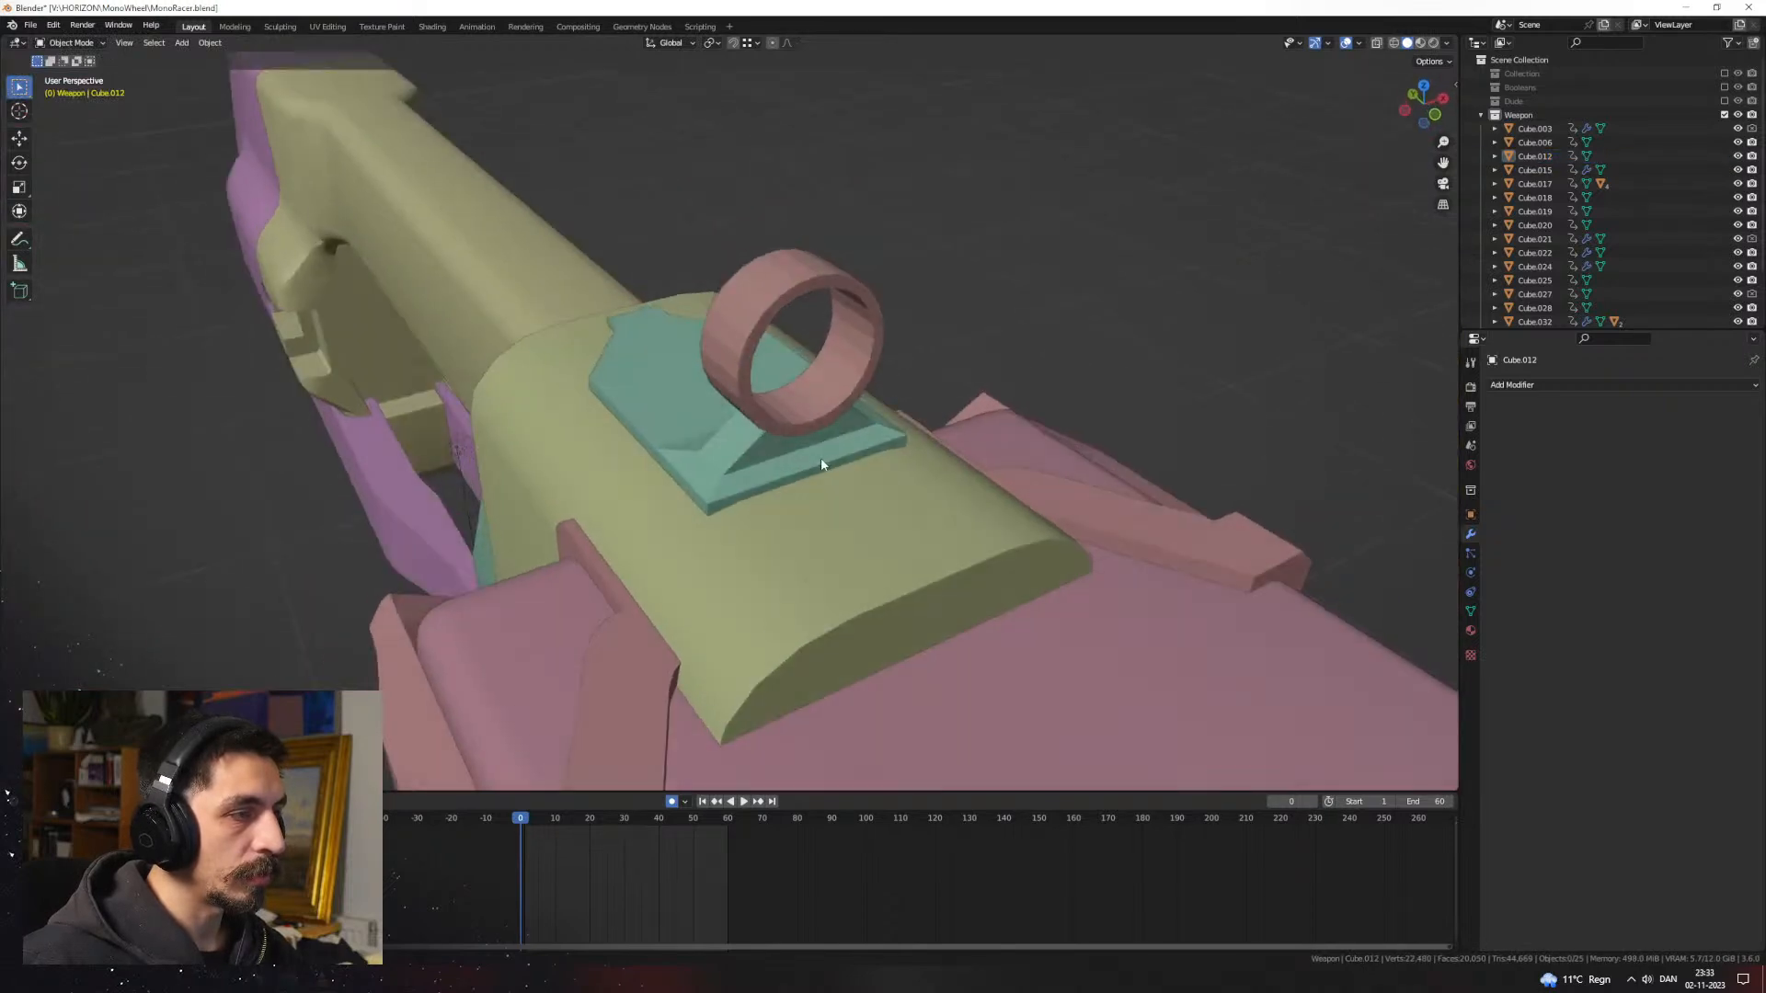
Step: Extrude the plate's edge on the front-sight side outward a short distance and bevel its corners
key("Tab")
left_click(862, 456)
key("e")
left_click(863, 512)
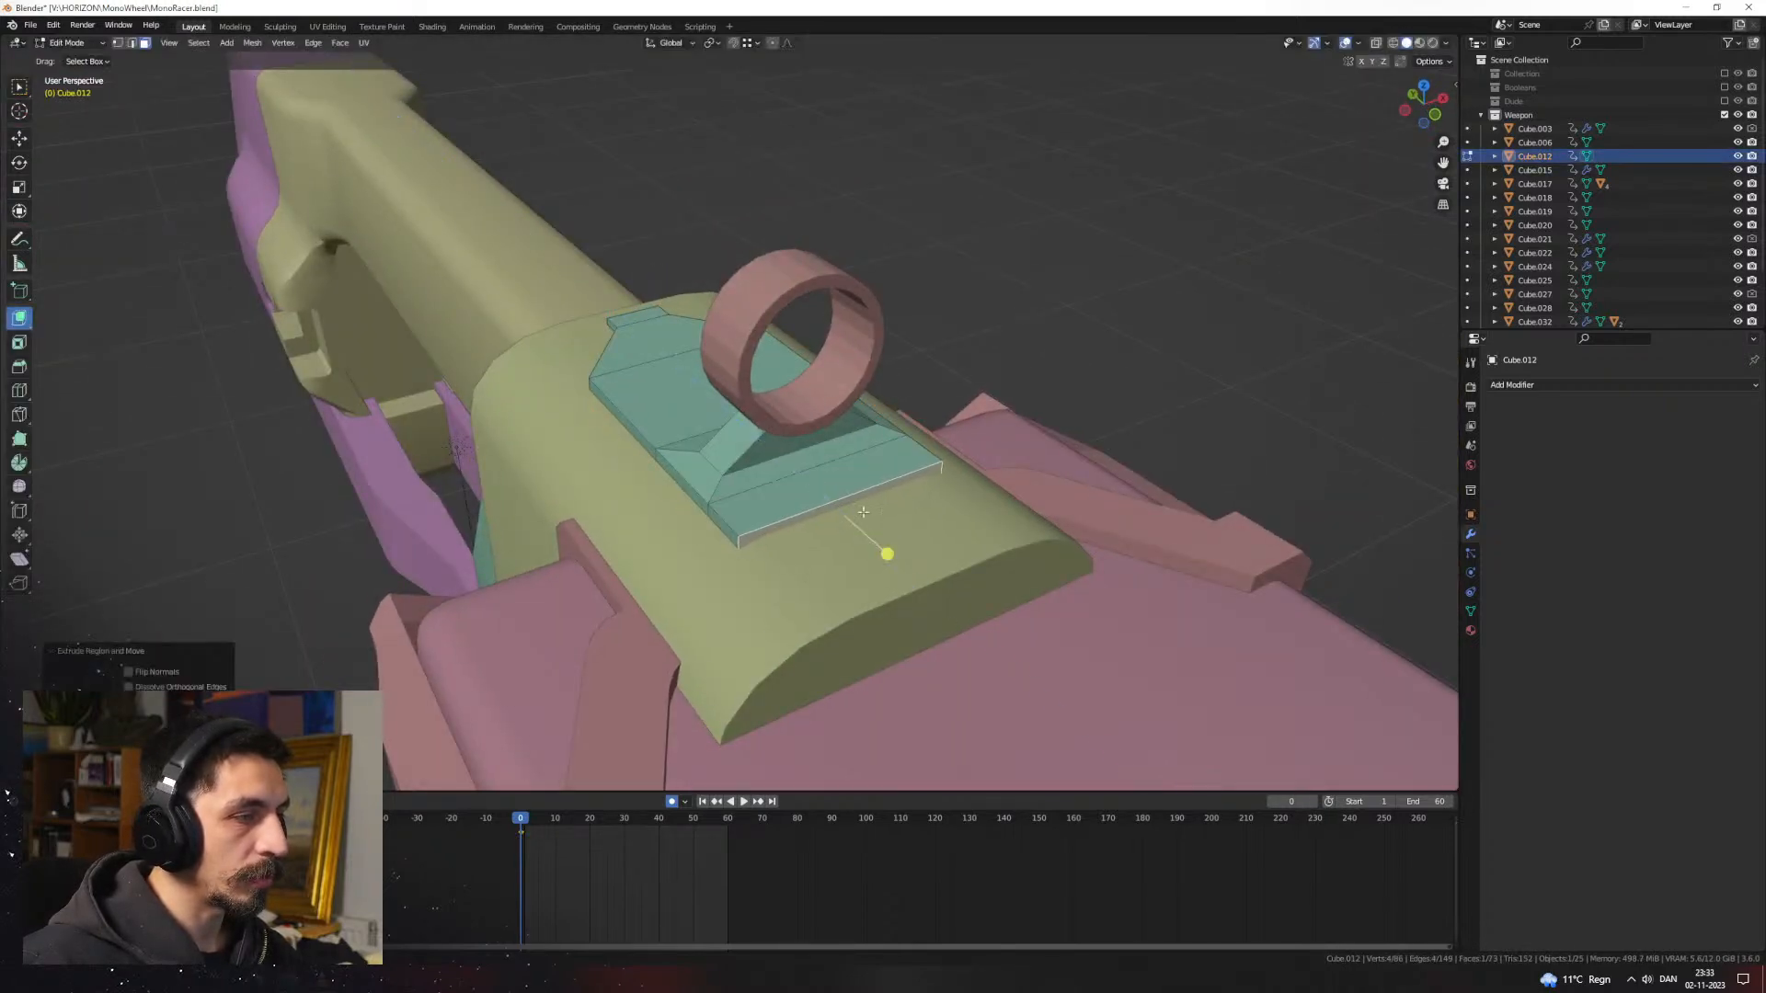
left_click(1043, 511)
key("Tab")
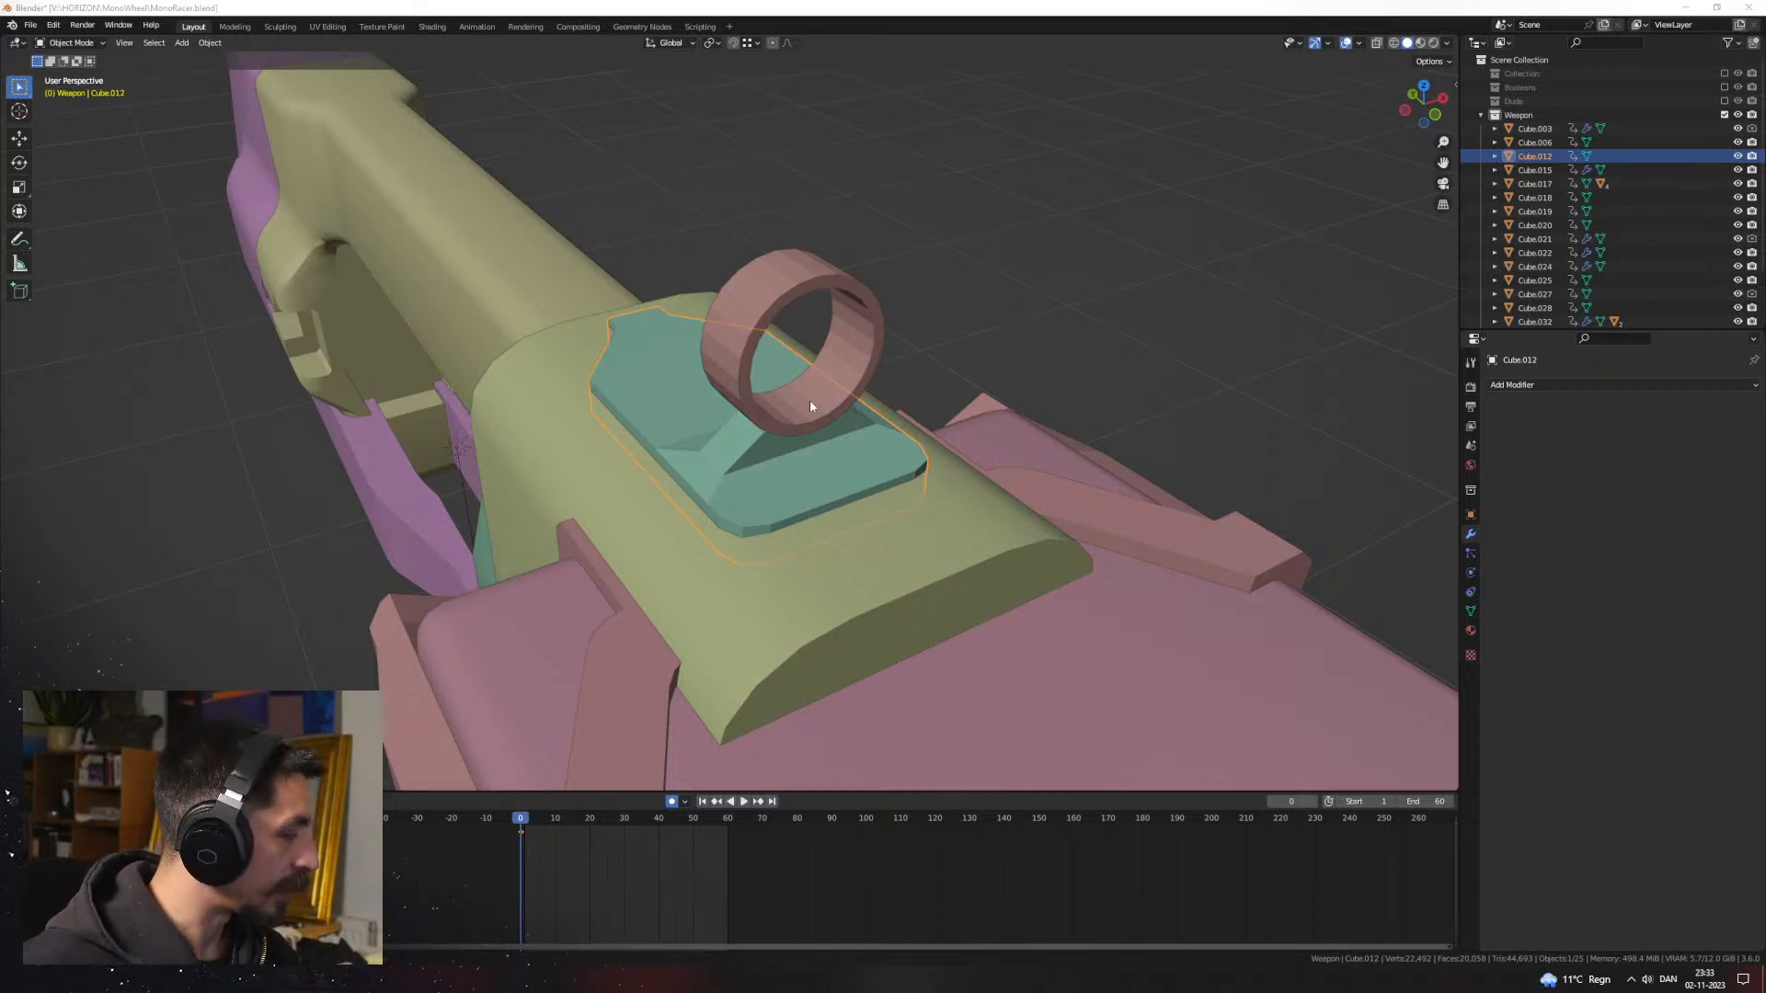
Step: Apply smooth shading to the rear sight ring
scroll(880, 396, "down", 2)
left_click(915, 360)
middle_click_drag(915, 360, 1058, 313)
left_click(741, 396)
middle_click_drag(741, 397, 966, 368)
left_click(698, 322)
middle_click_drag(700, 322, 928, 446)
scroll(694, 309, "down", 2)
right_click(694, 309)
left_click(803, 368)
left_click(781, 439)
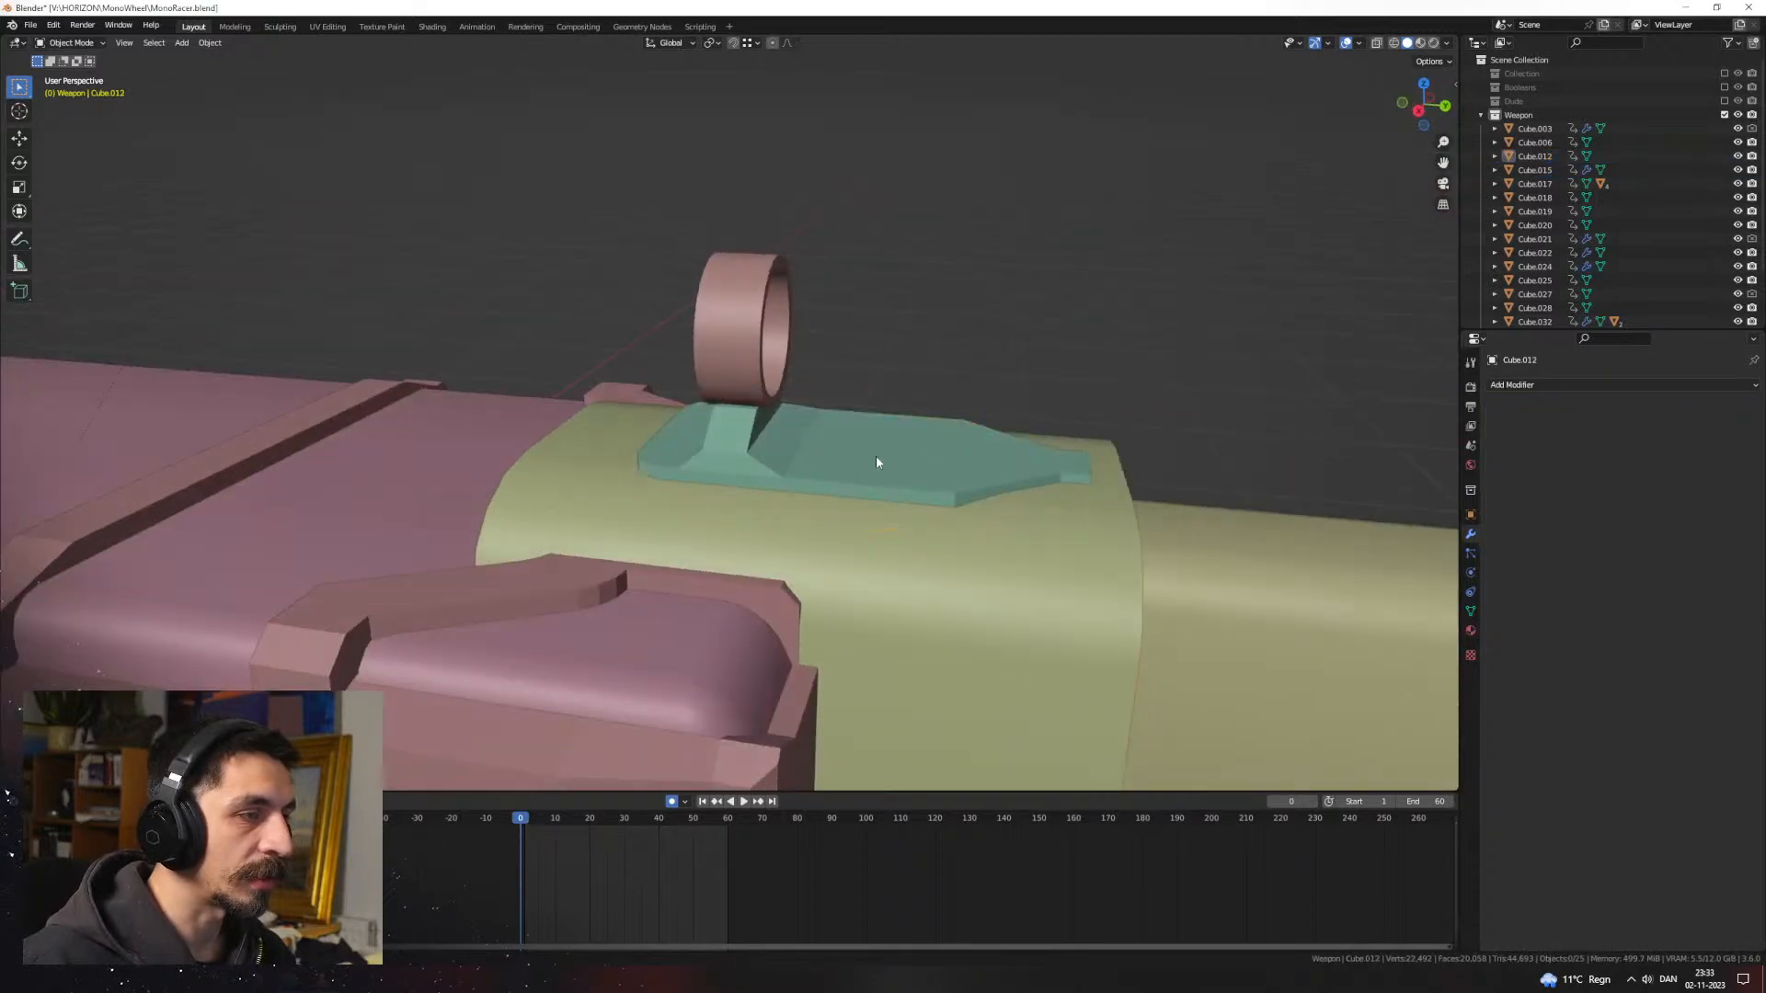
Step: Switch the viewport to material preview and examine the rear sight and its base plate on the weapon
scroll(927, 399, "down", 4)
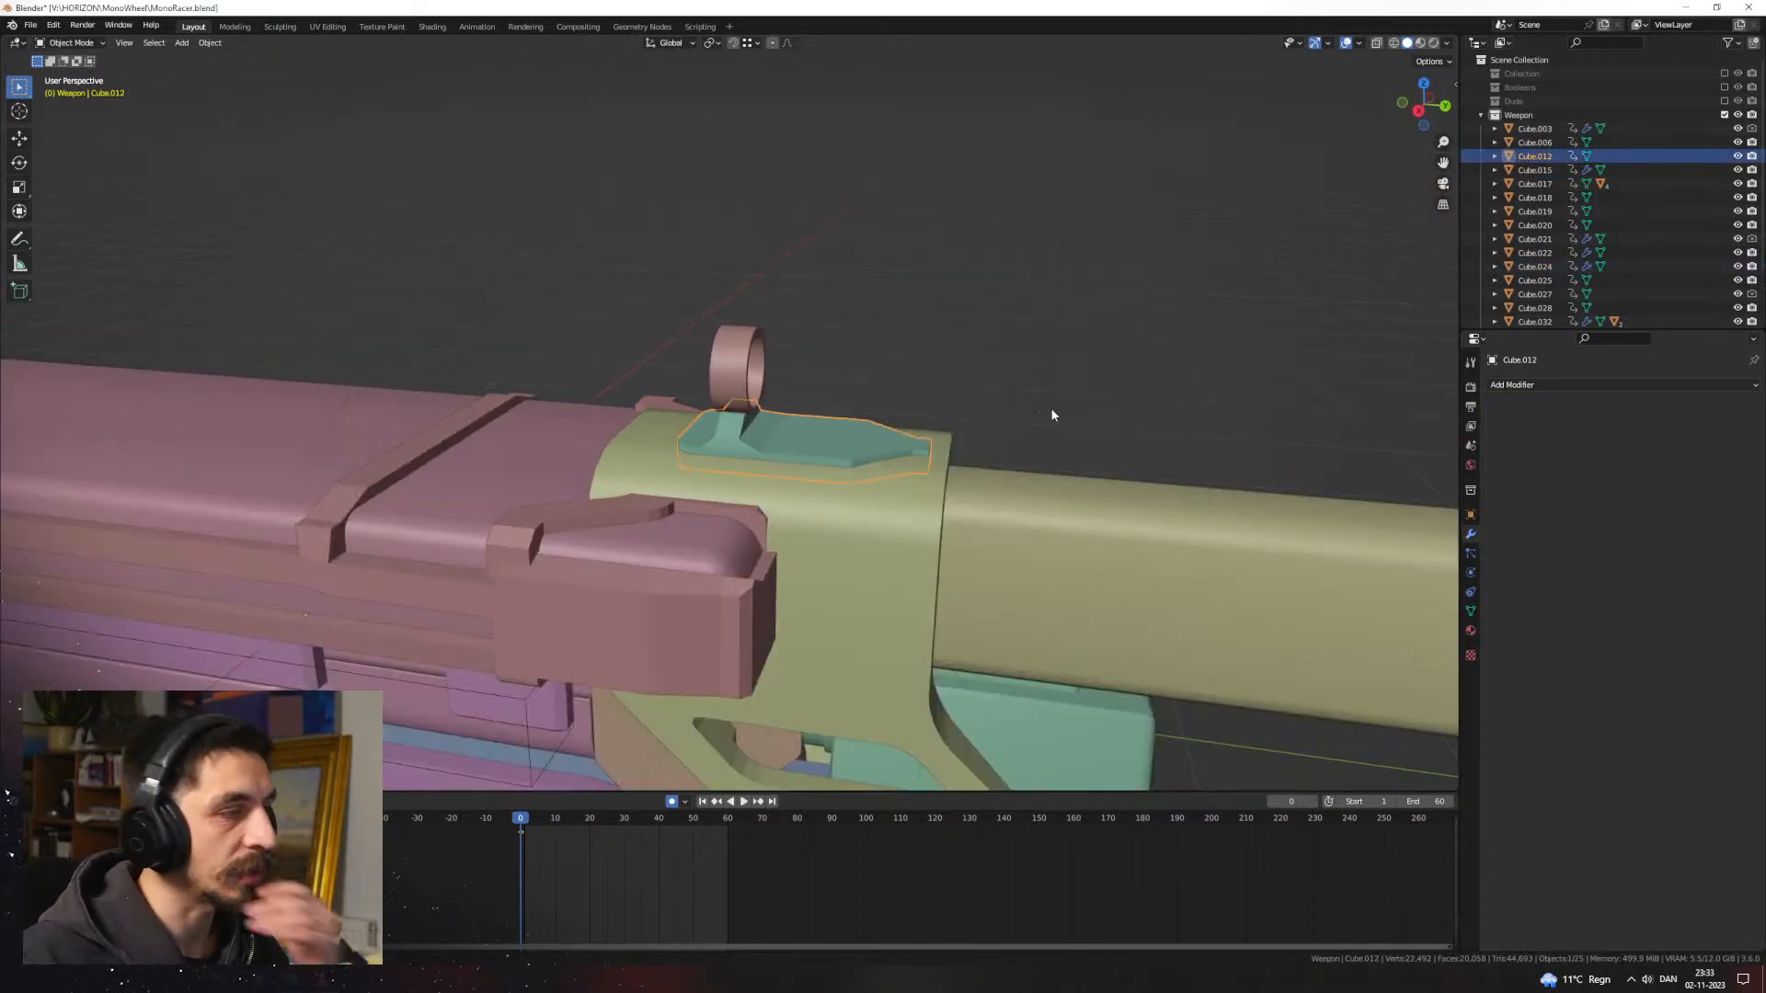
left_click(891, 319)
middle_click_drag(1052, 414, 1021, 373)
scroll(1021, 373, "down", 3)
left_click(1420, 43)
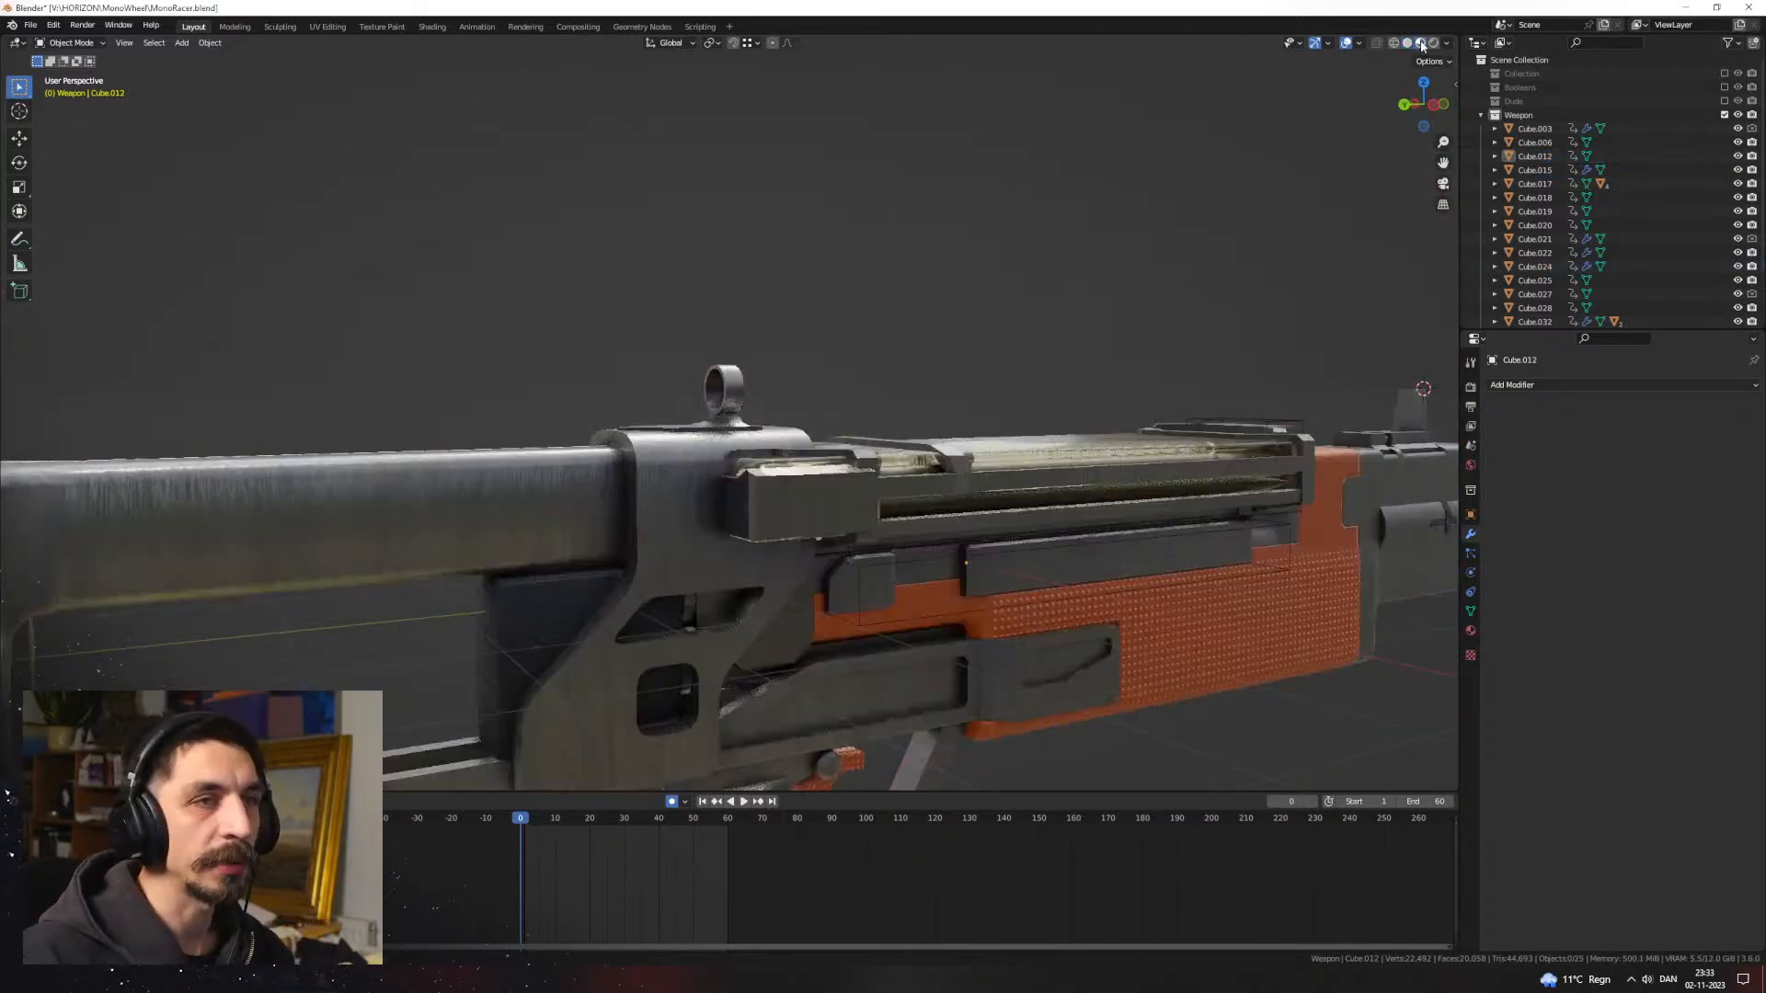
mouse_move(838, 357)
middle_mouse_down()
mouse_move(930, 429)
mouse_move(1032, 466)
mouse_move(1218, 404)
middle_mouse_up()
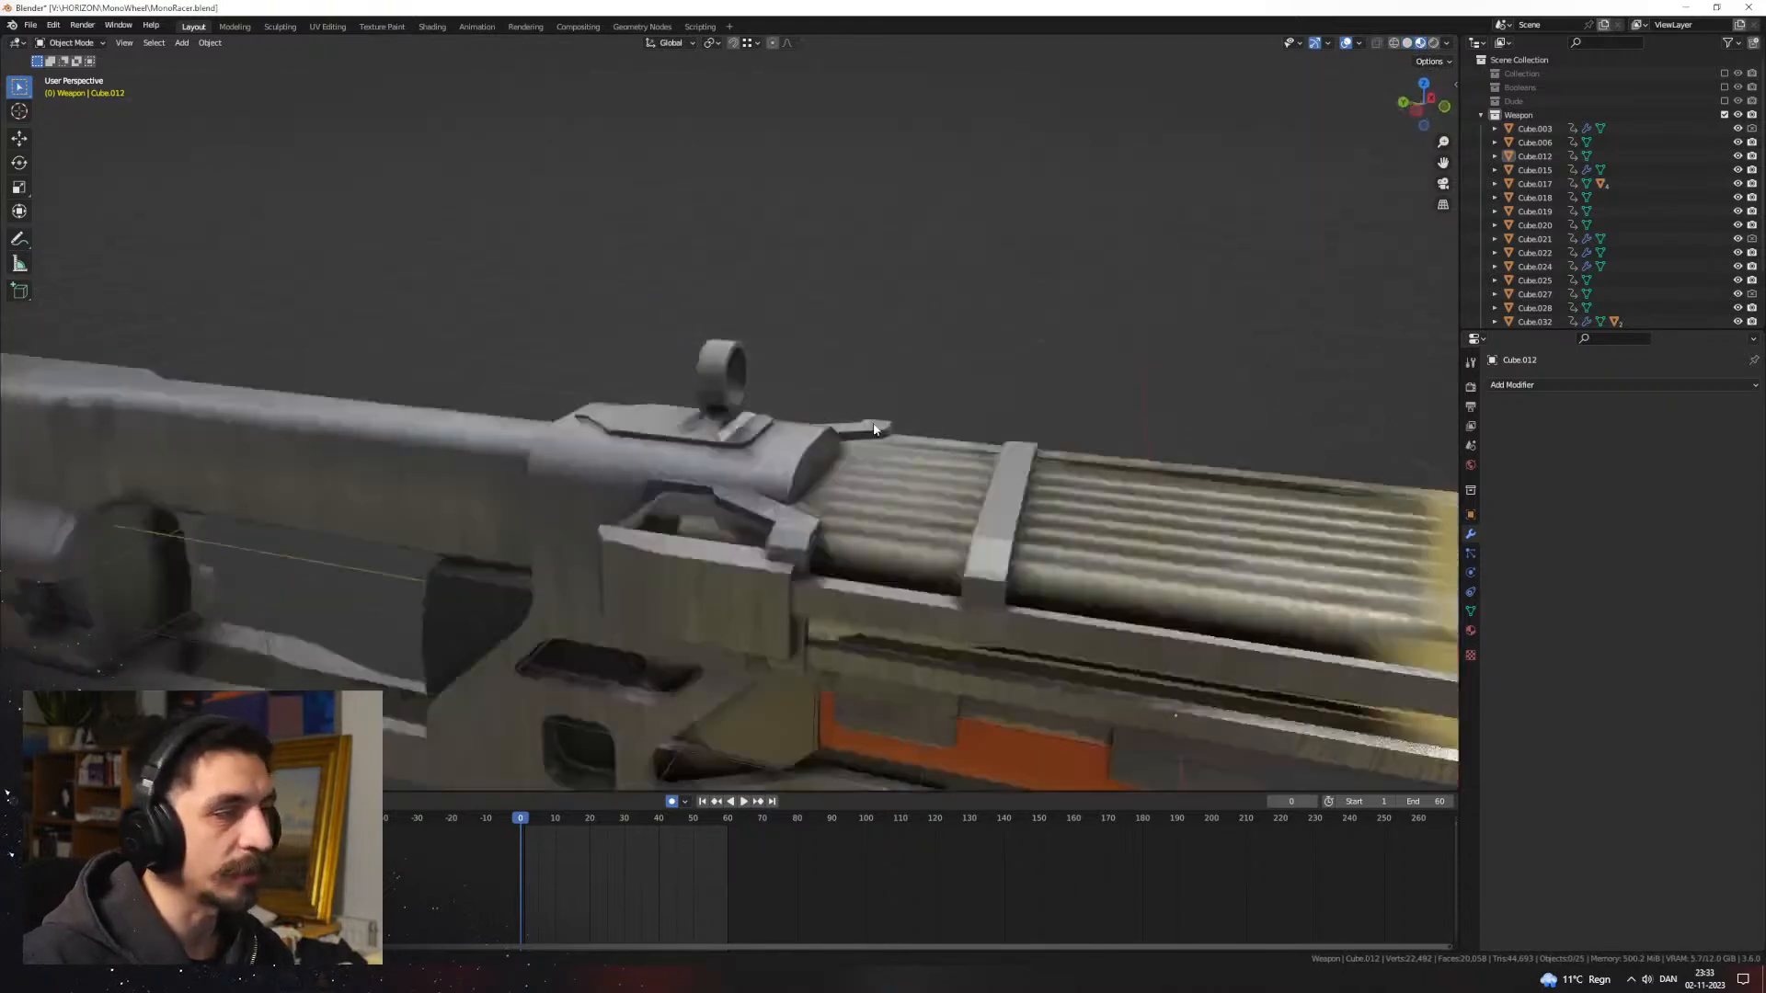
scroll(662, 451, "up", 4)
middle_click_drag(570, 451, 706, 471)
left_click_drag(707, 471, 711, 473)
middle_click_drag(711, 473, 1131, 489)
Step: Adjust the height of all the geometry in the base plate object along Z
left_click(819, 463)
key("Tab")
key("a")
scroll(874, 472, "up", 1)
key("g")
key("z")
left_click(919, 470)
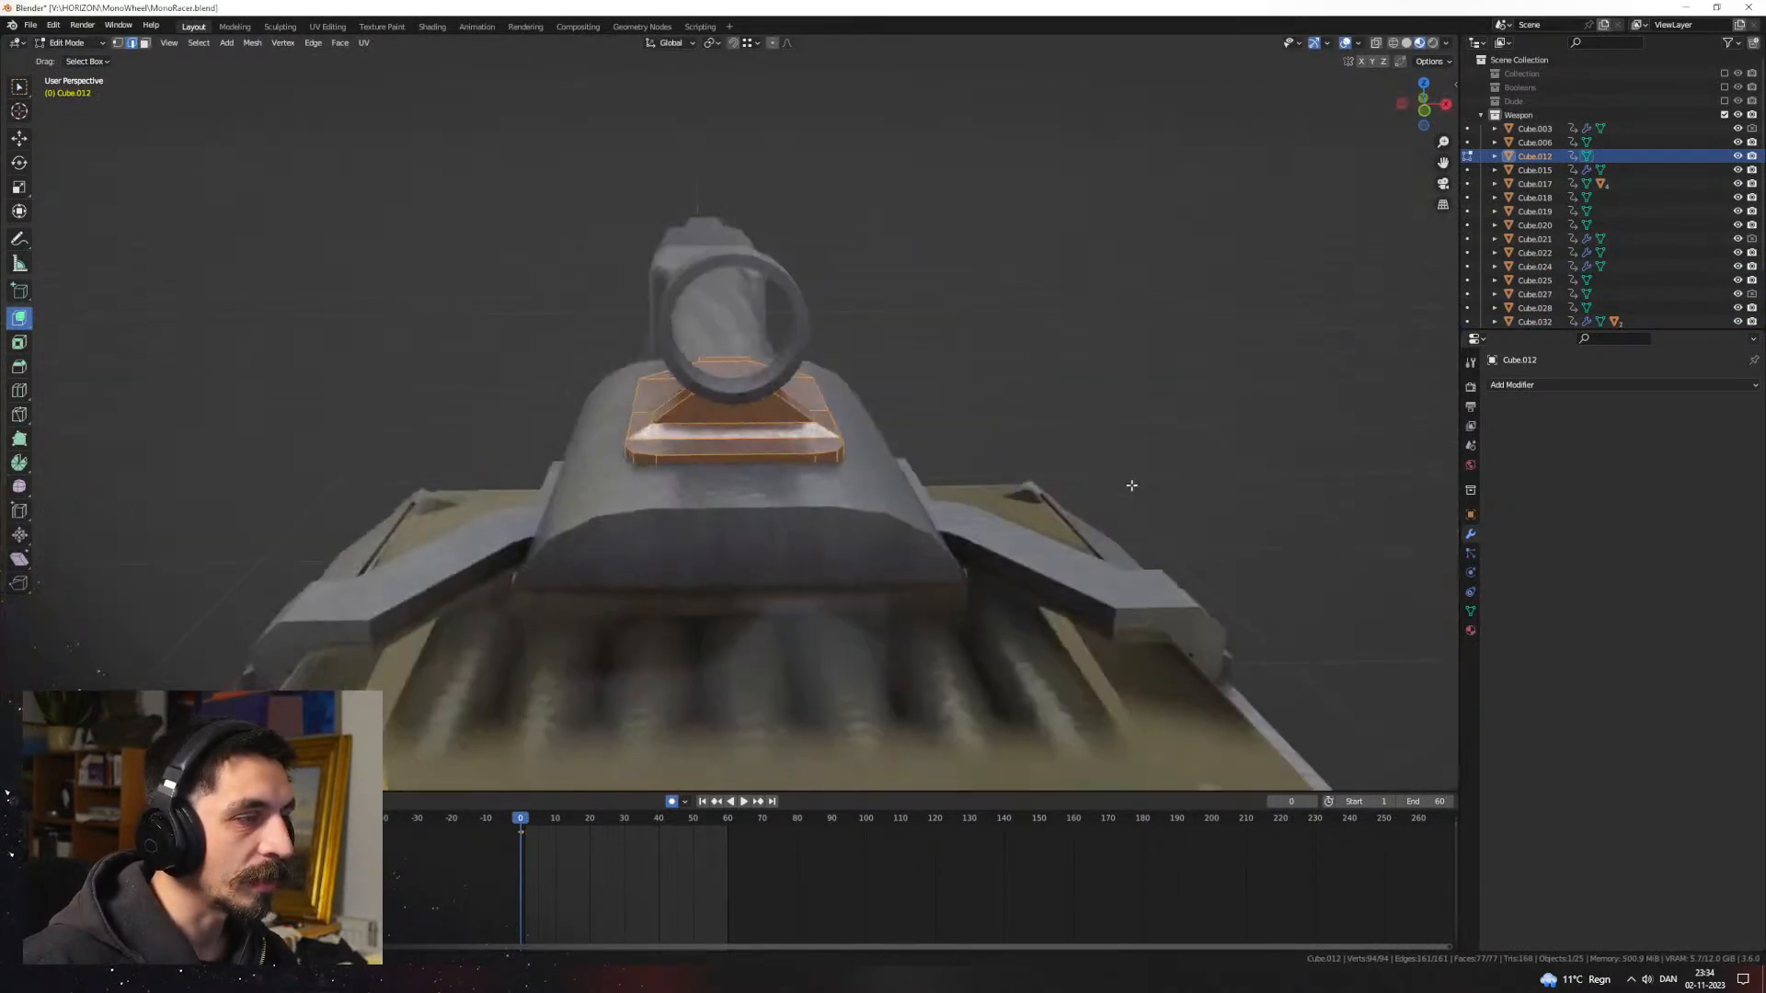
Step: Restrict the selection to the rear base plate's linked geometry and scale it narrower along X
key("s")
key("x")
left_click(975, 496)
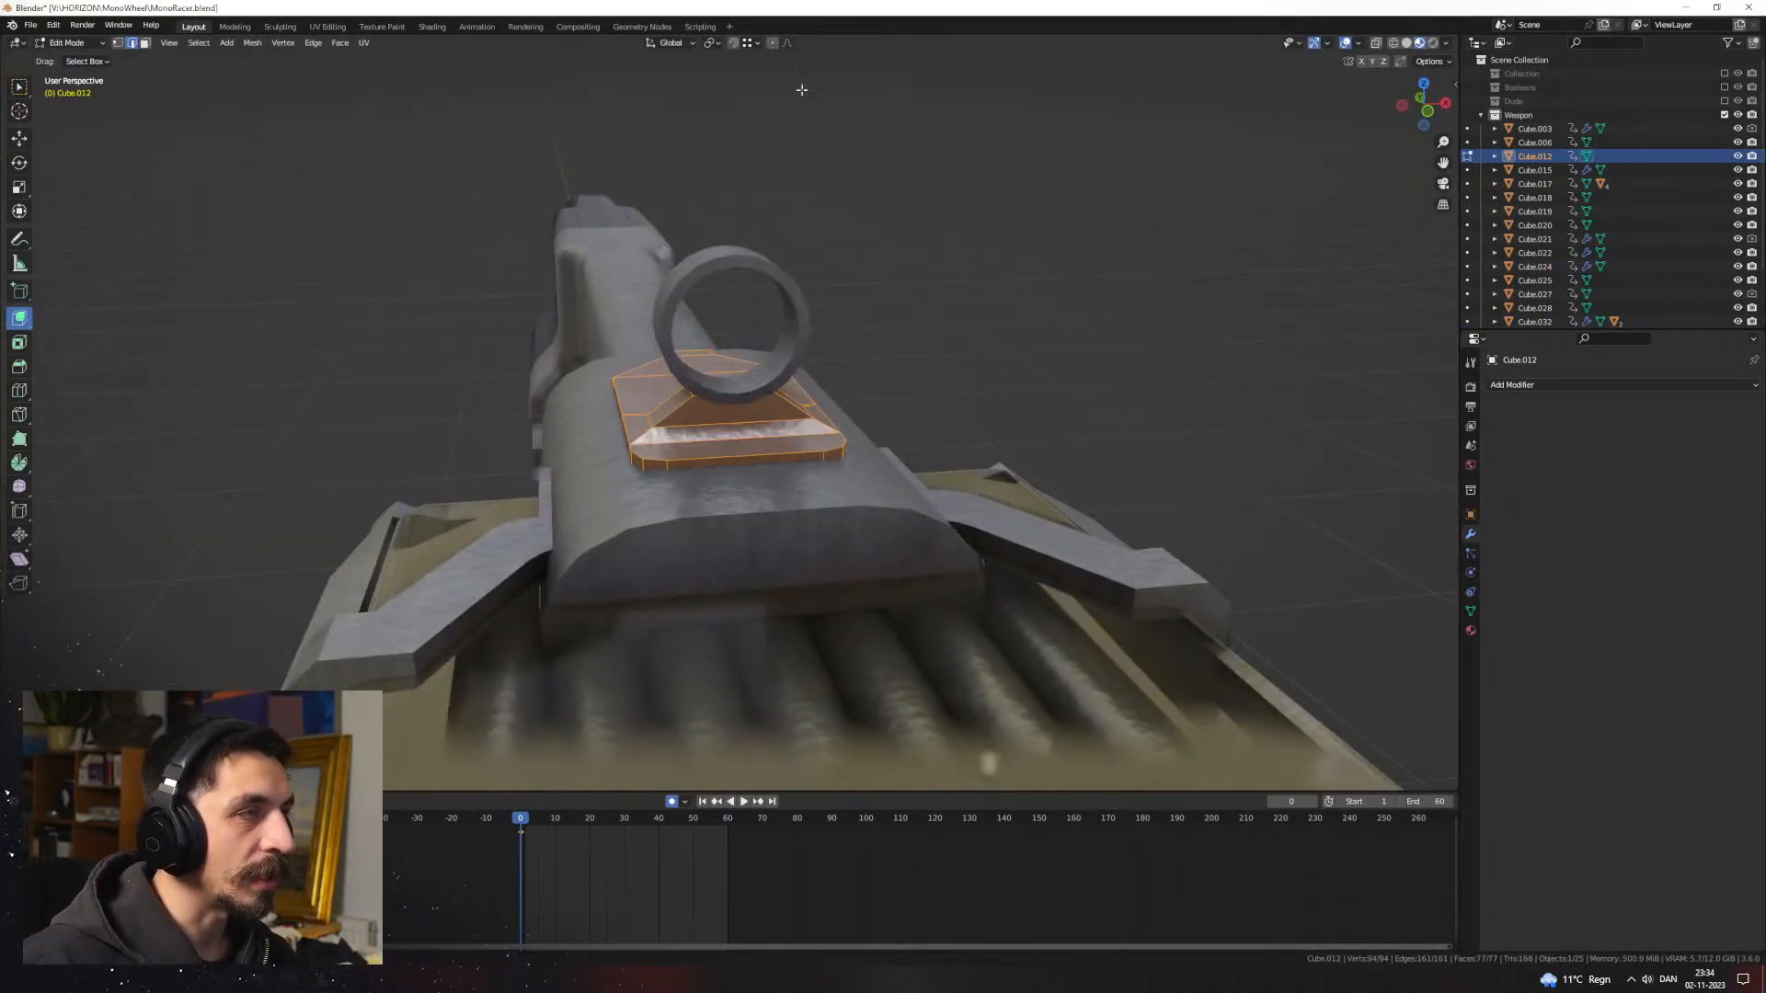
left_click(712, 43)
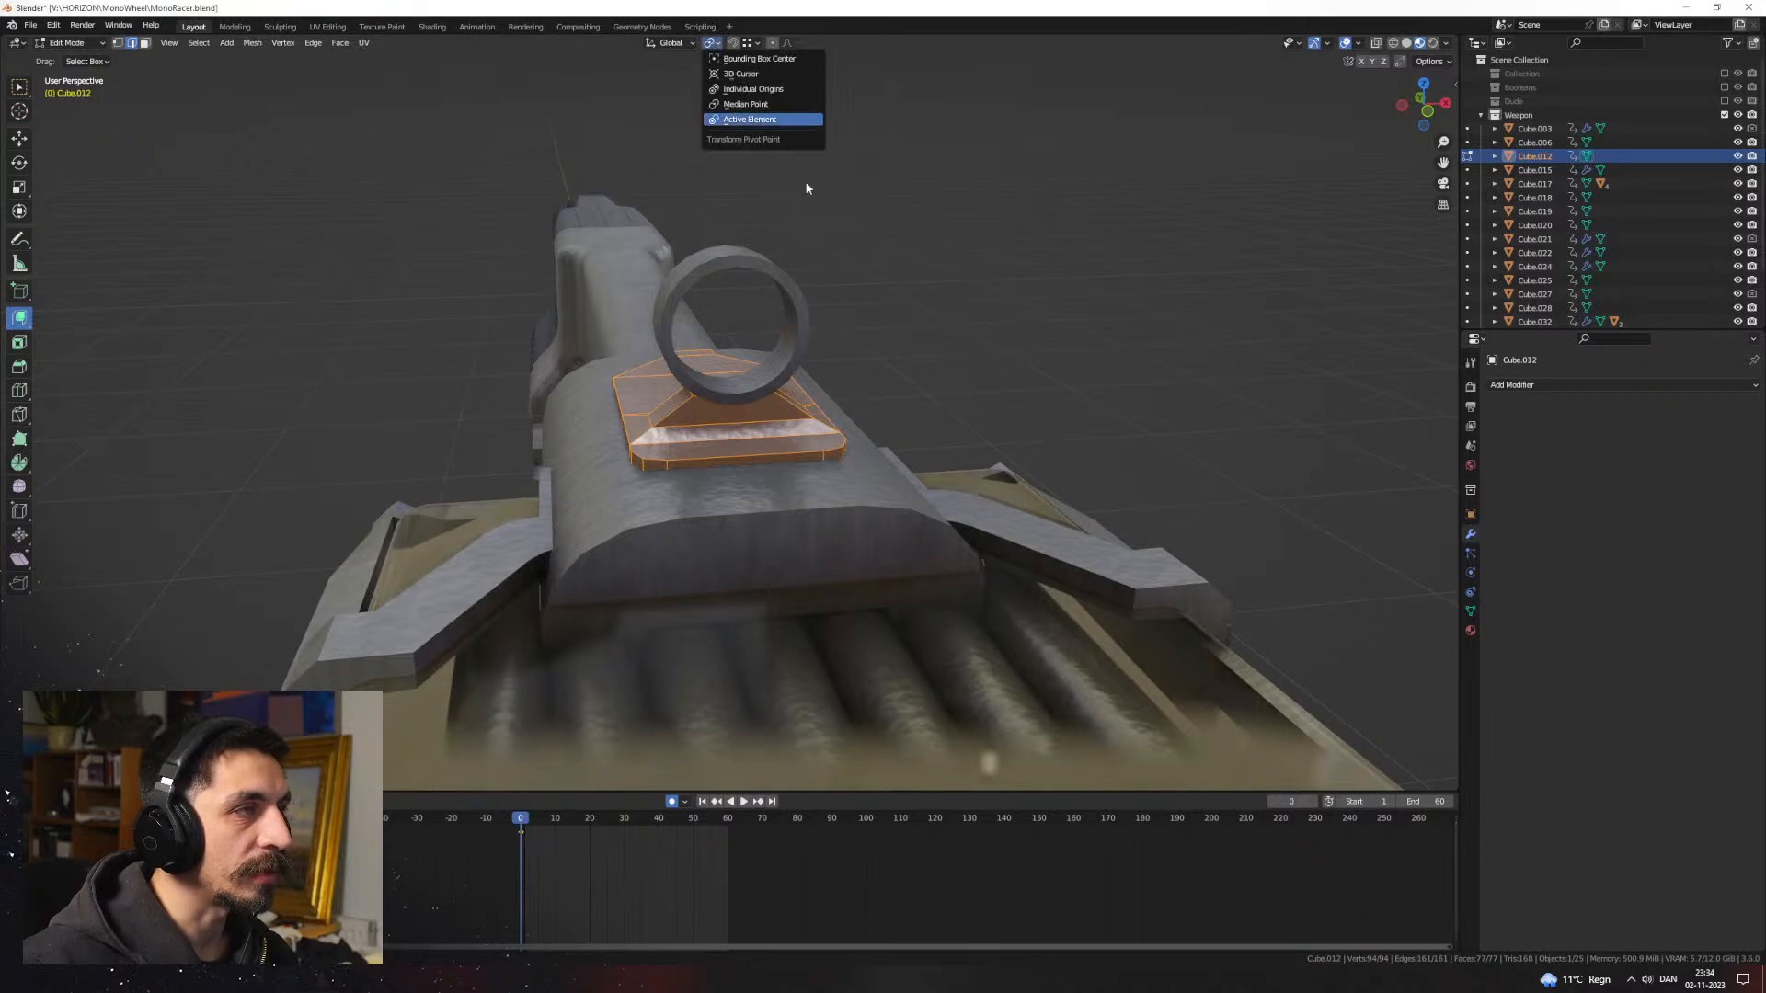
left_click(764, 449)
key("ctrl+l")
left_click(1004, 467)
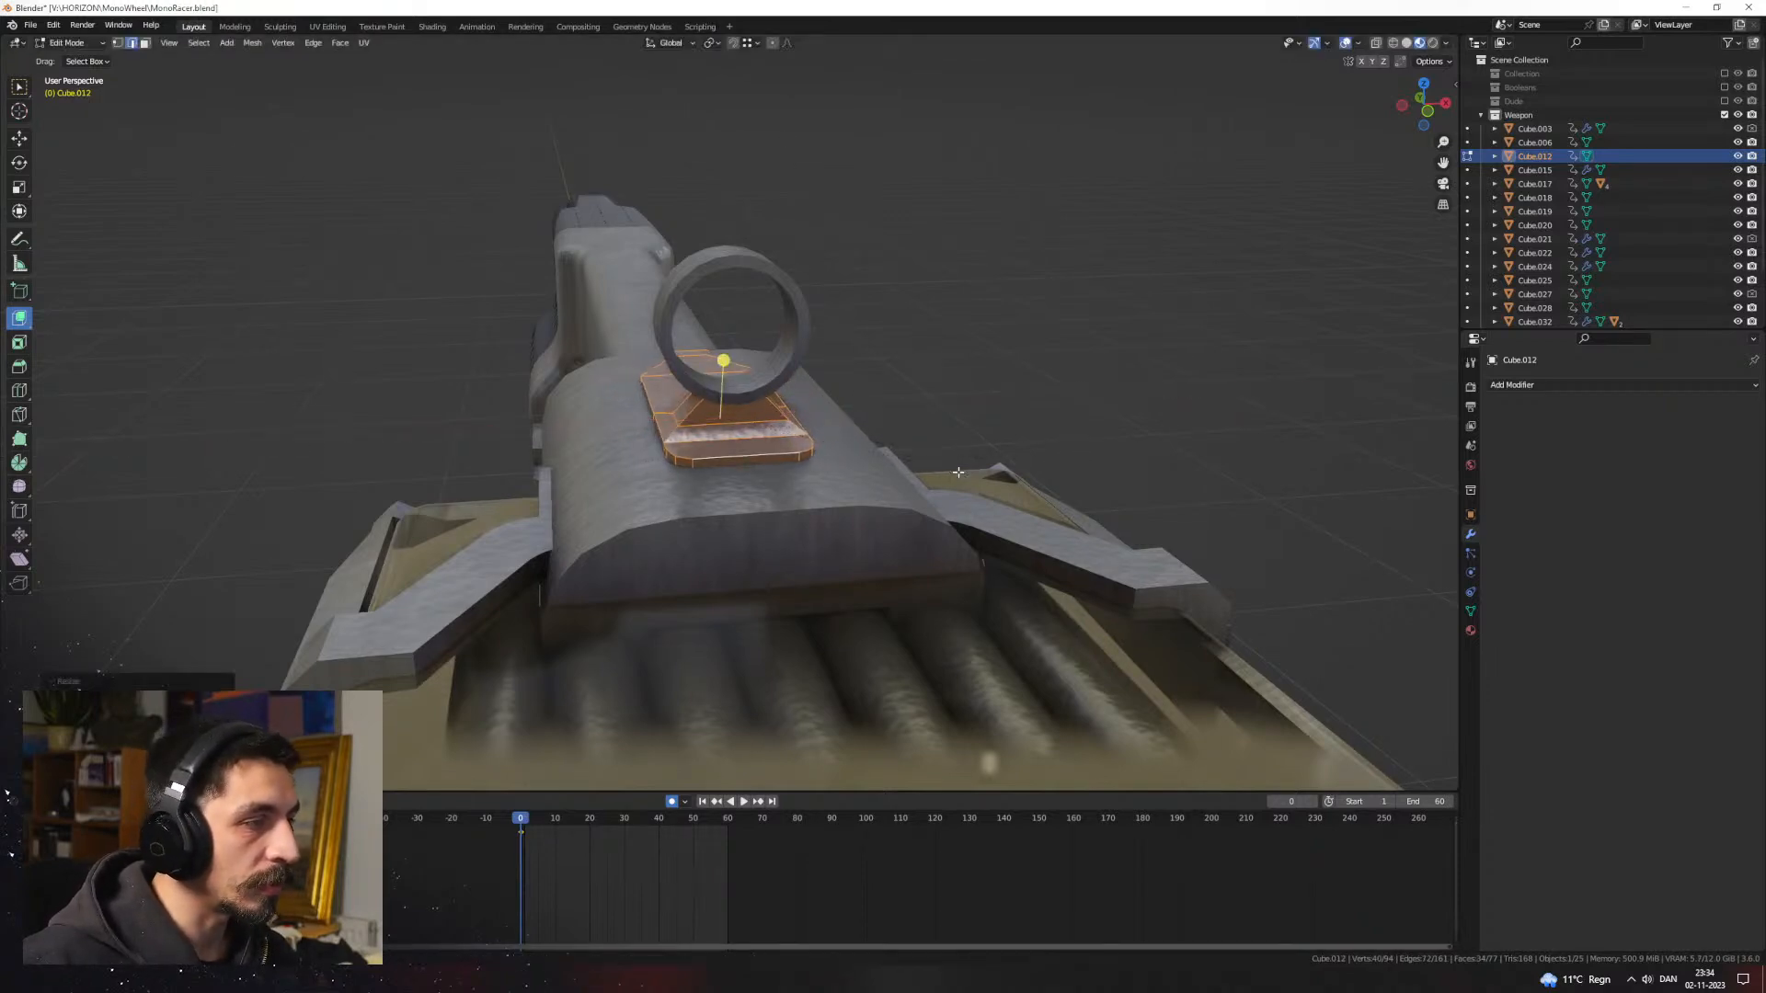
Step: Examine the rear ring and its narrowed base plate from several angles and distances
key("Tab")
middle_click_drag(736, 438, 993, 477)
scroll(919, 480, "down", 8)
scroll(1141, 482, "up", 4)
middle_click_drag(1140, 481, 821, 479)
scroll(816, 483, "up", 4)
left_click(754, 464)
scroll(803, 456, "up", 3)
scroll(817, 455, "up", 2)
left_click_drag(821, 478, 855, 469)
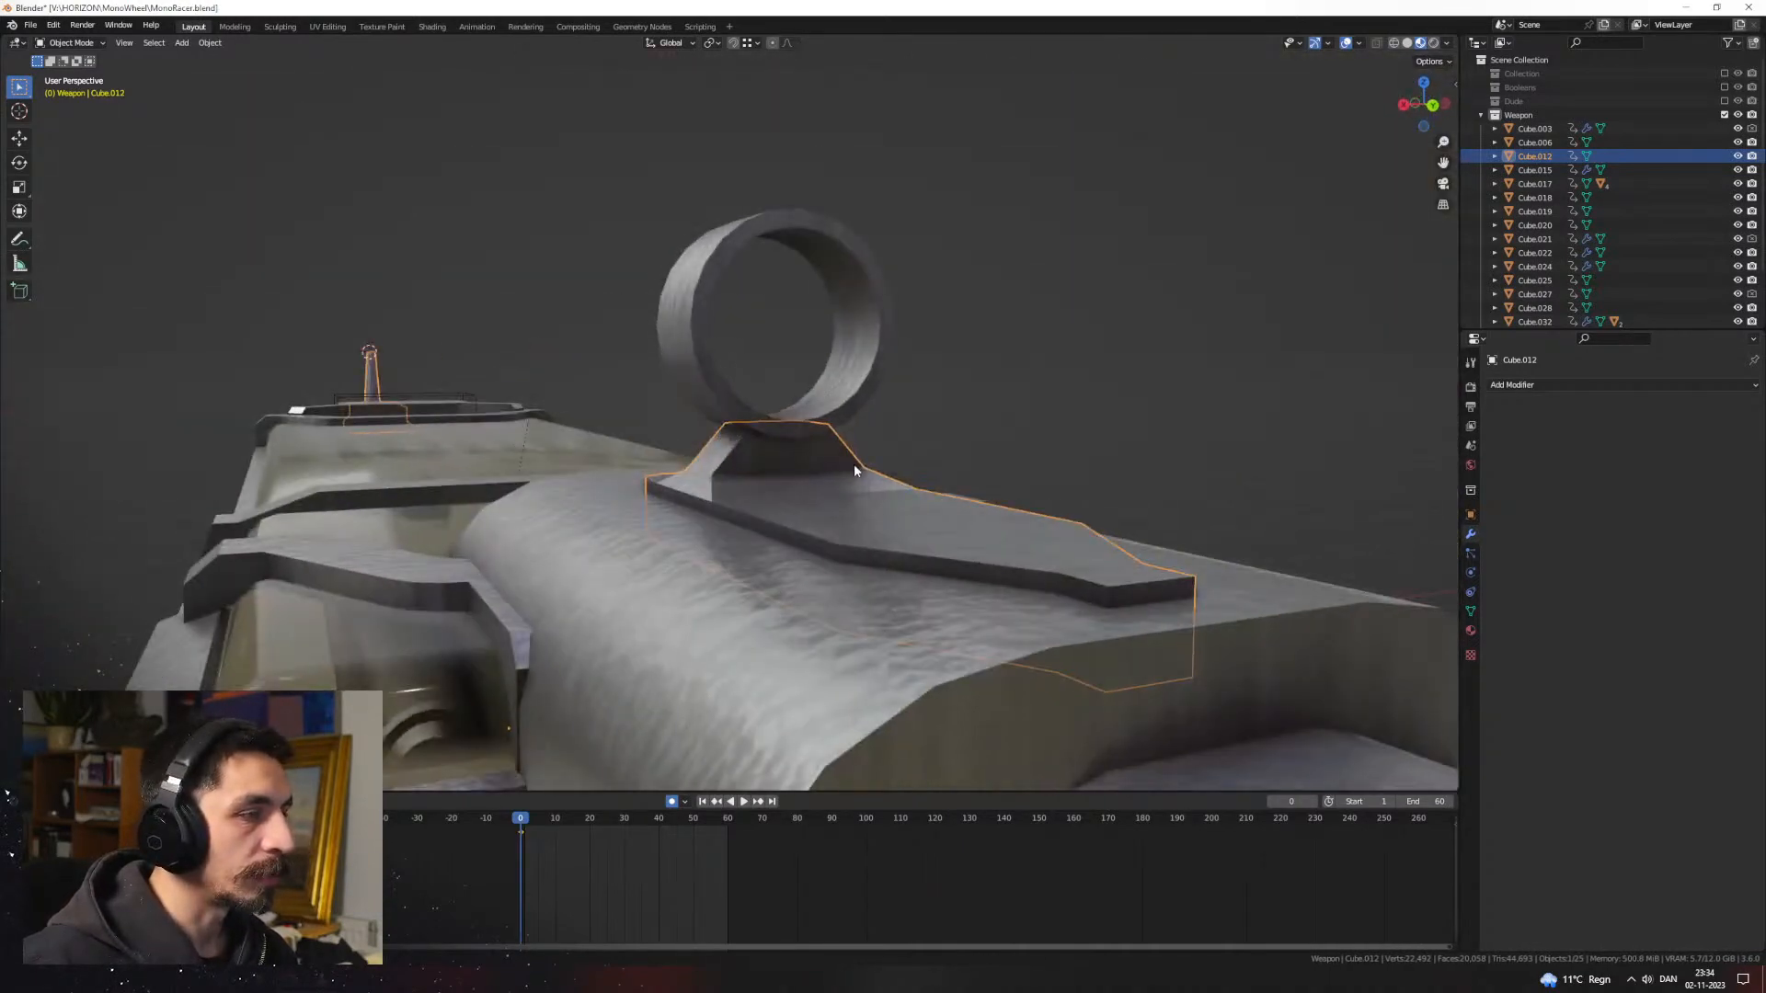
scroll(855, 467, "down", 2)
middle_click_drag(868, 431, 832, 441)
left_click(976, 420)
scroll(832, 441, "up", 2)
left_click(835, 434)
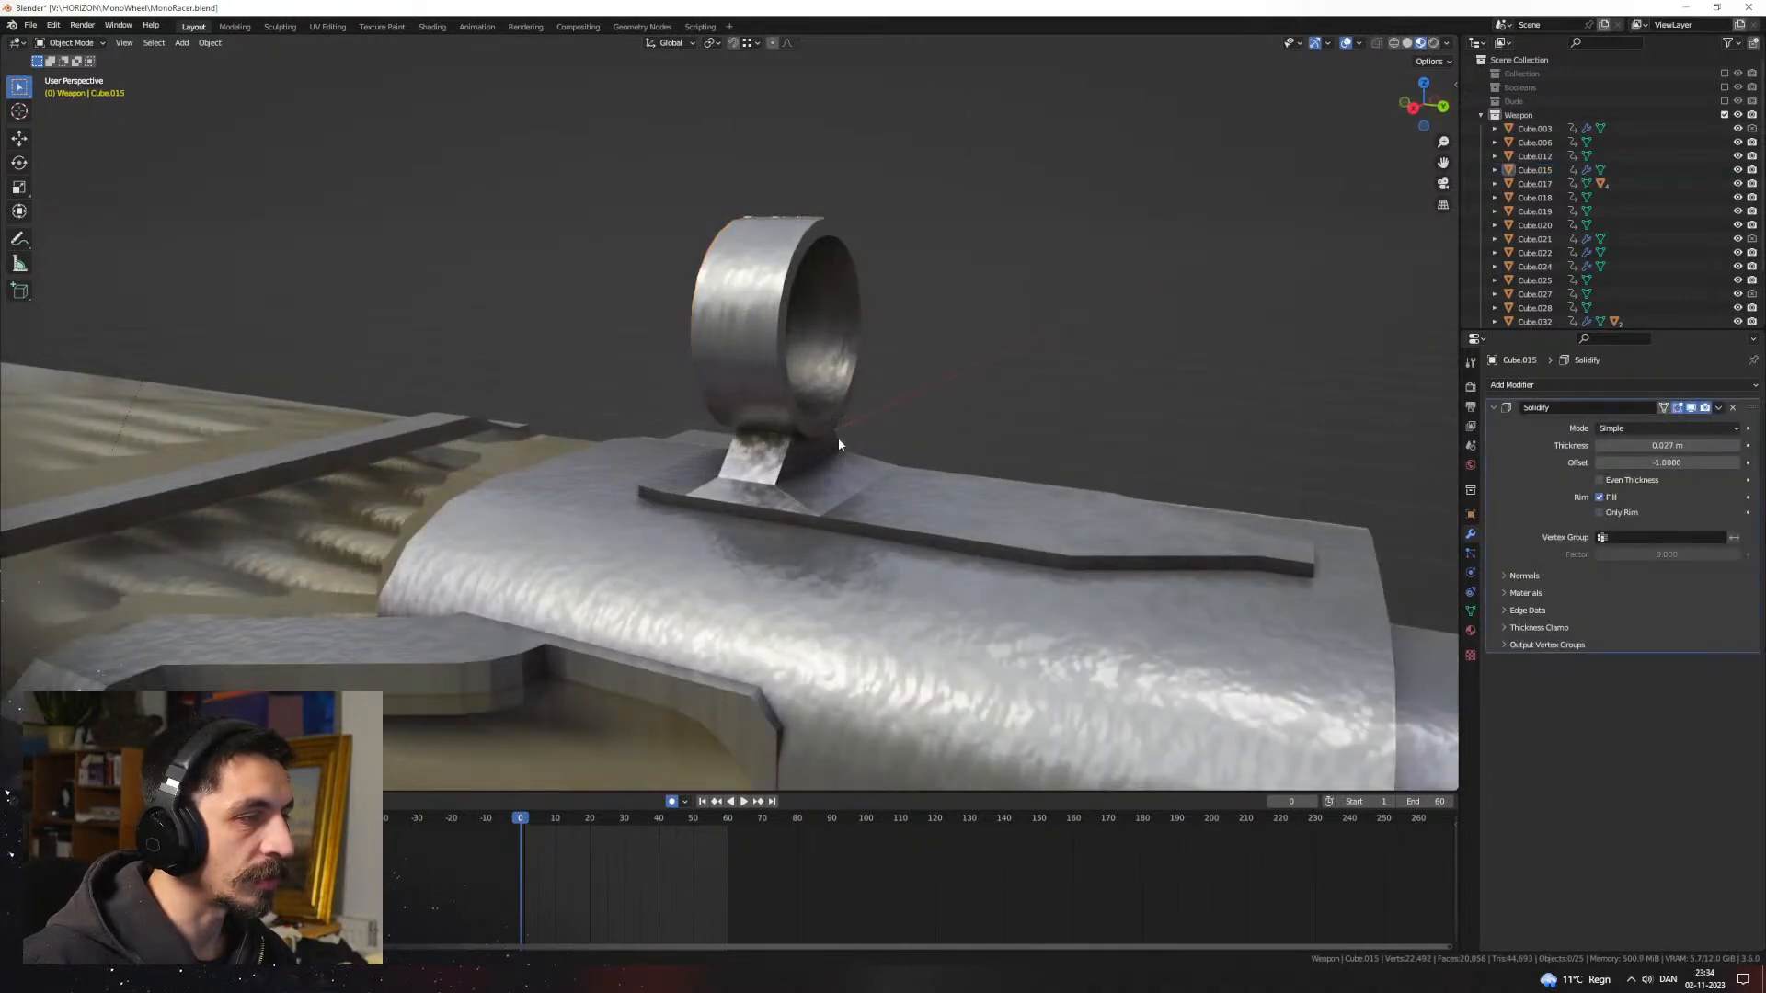
Step: Duplicate the base block's top face, offset the copy about 0.2 m along X and separate it into its own object
left_click(792, 451)
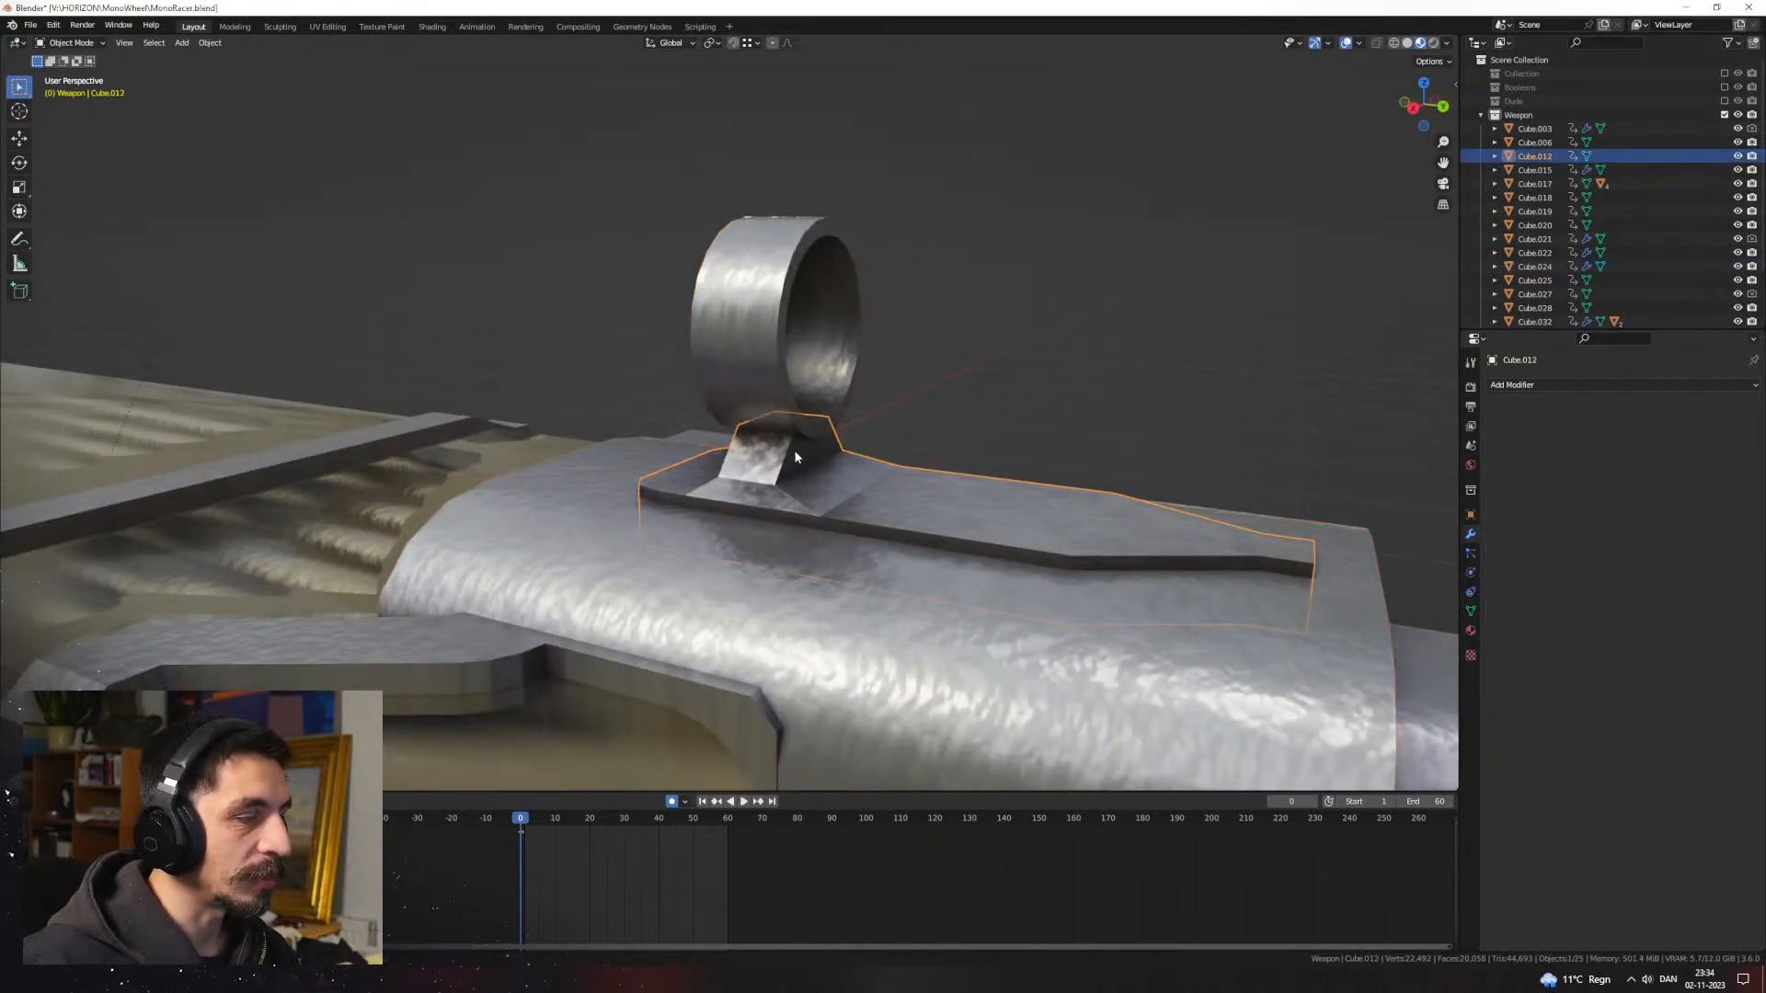
key("shift+a")
key("Escape")
key("Tab")
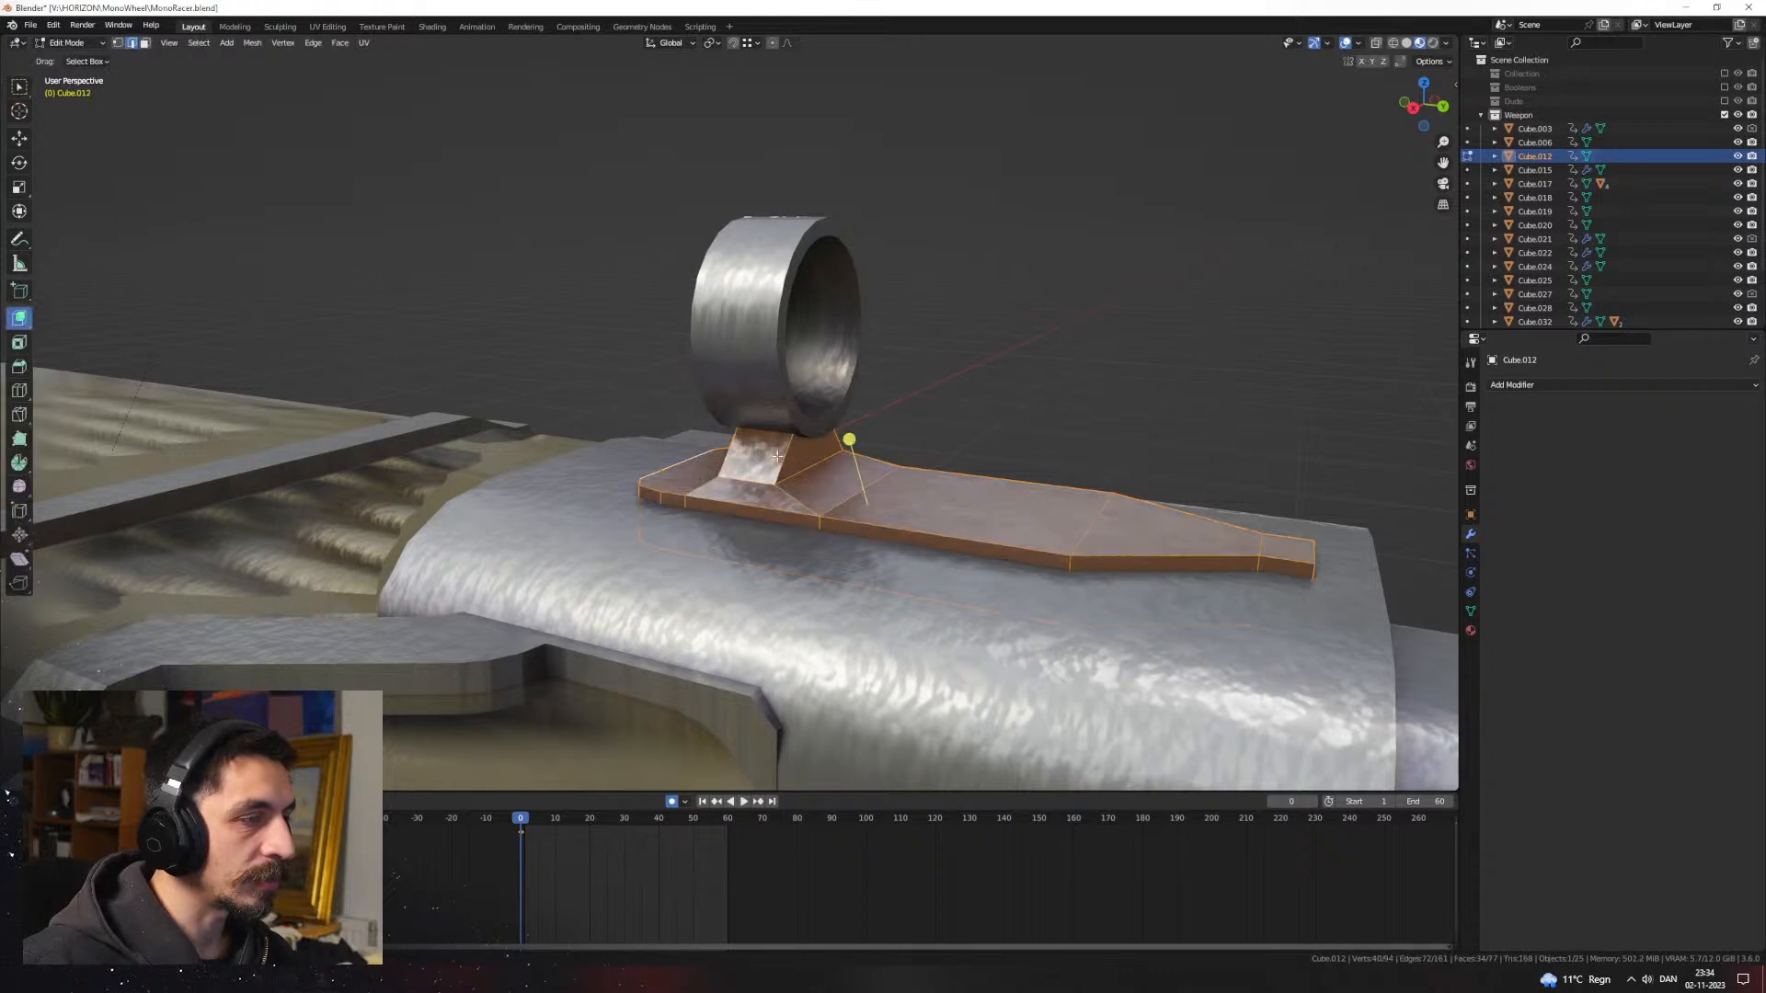
key("3")
left_click(802, 436)
middle_click_drag(808, 439, 736, 459)
key("shift+d")
key("x")
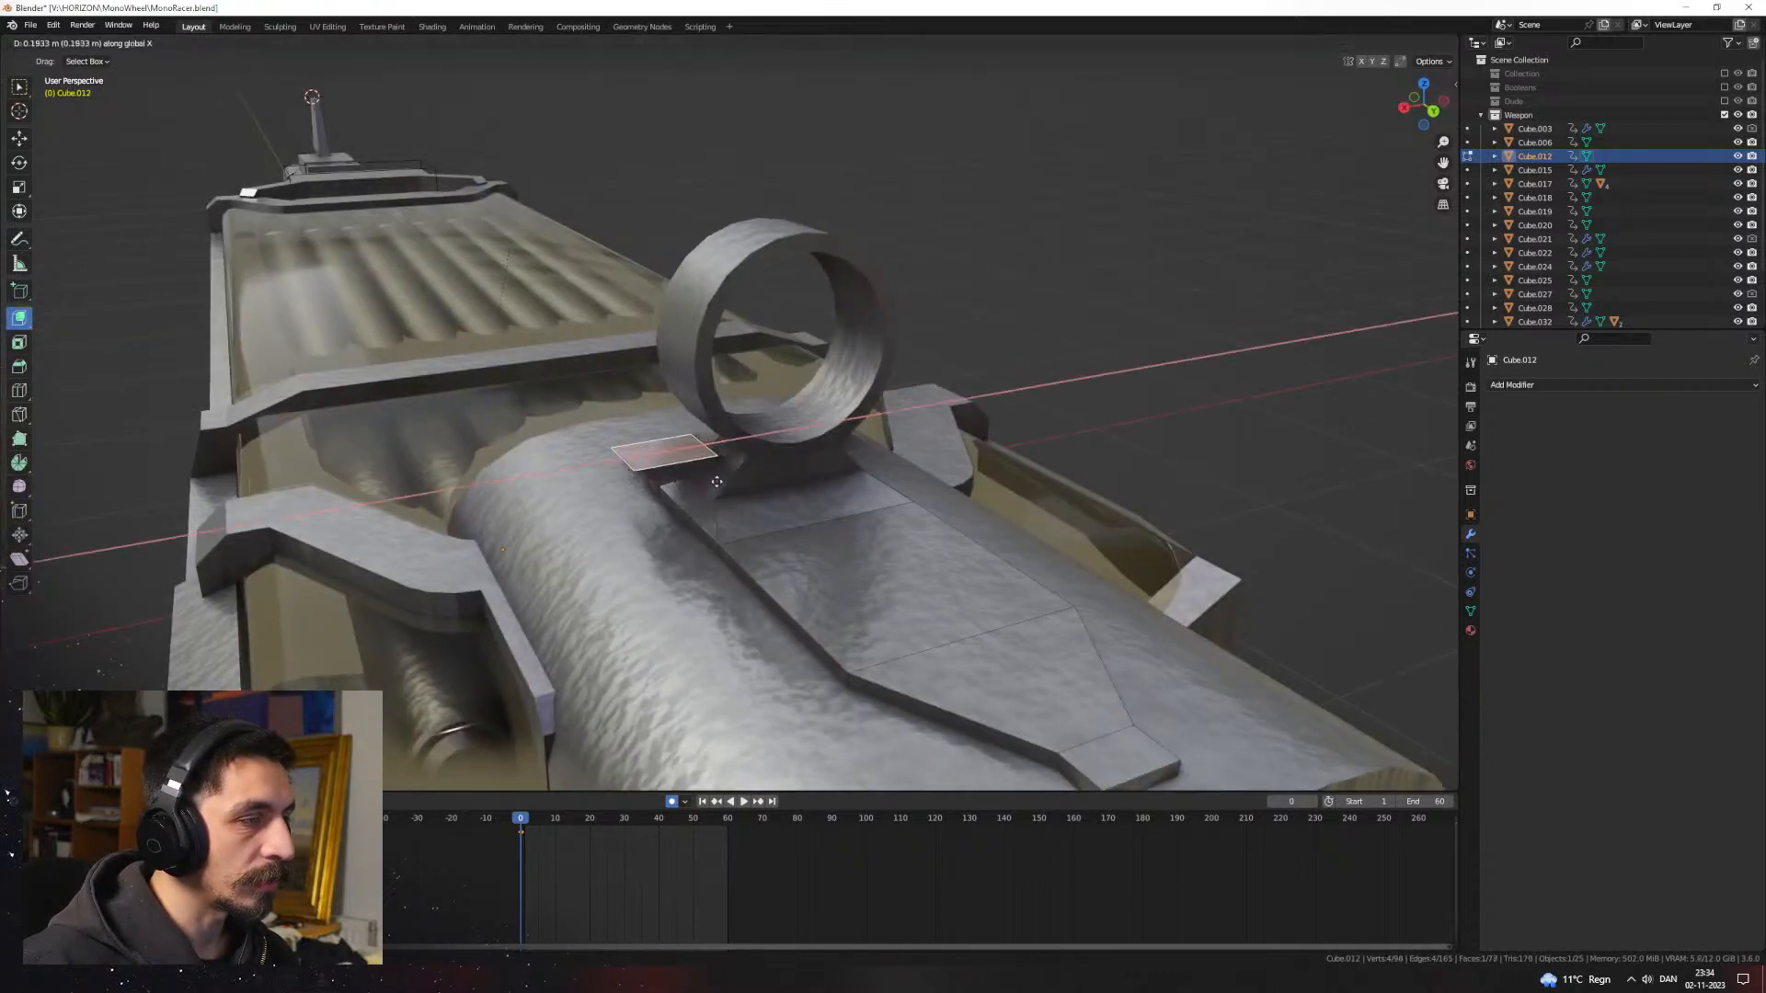
left_click(712, 491)
left_click(712, 491)
key("Tab")
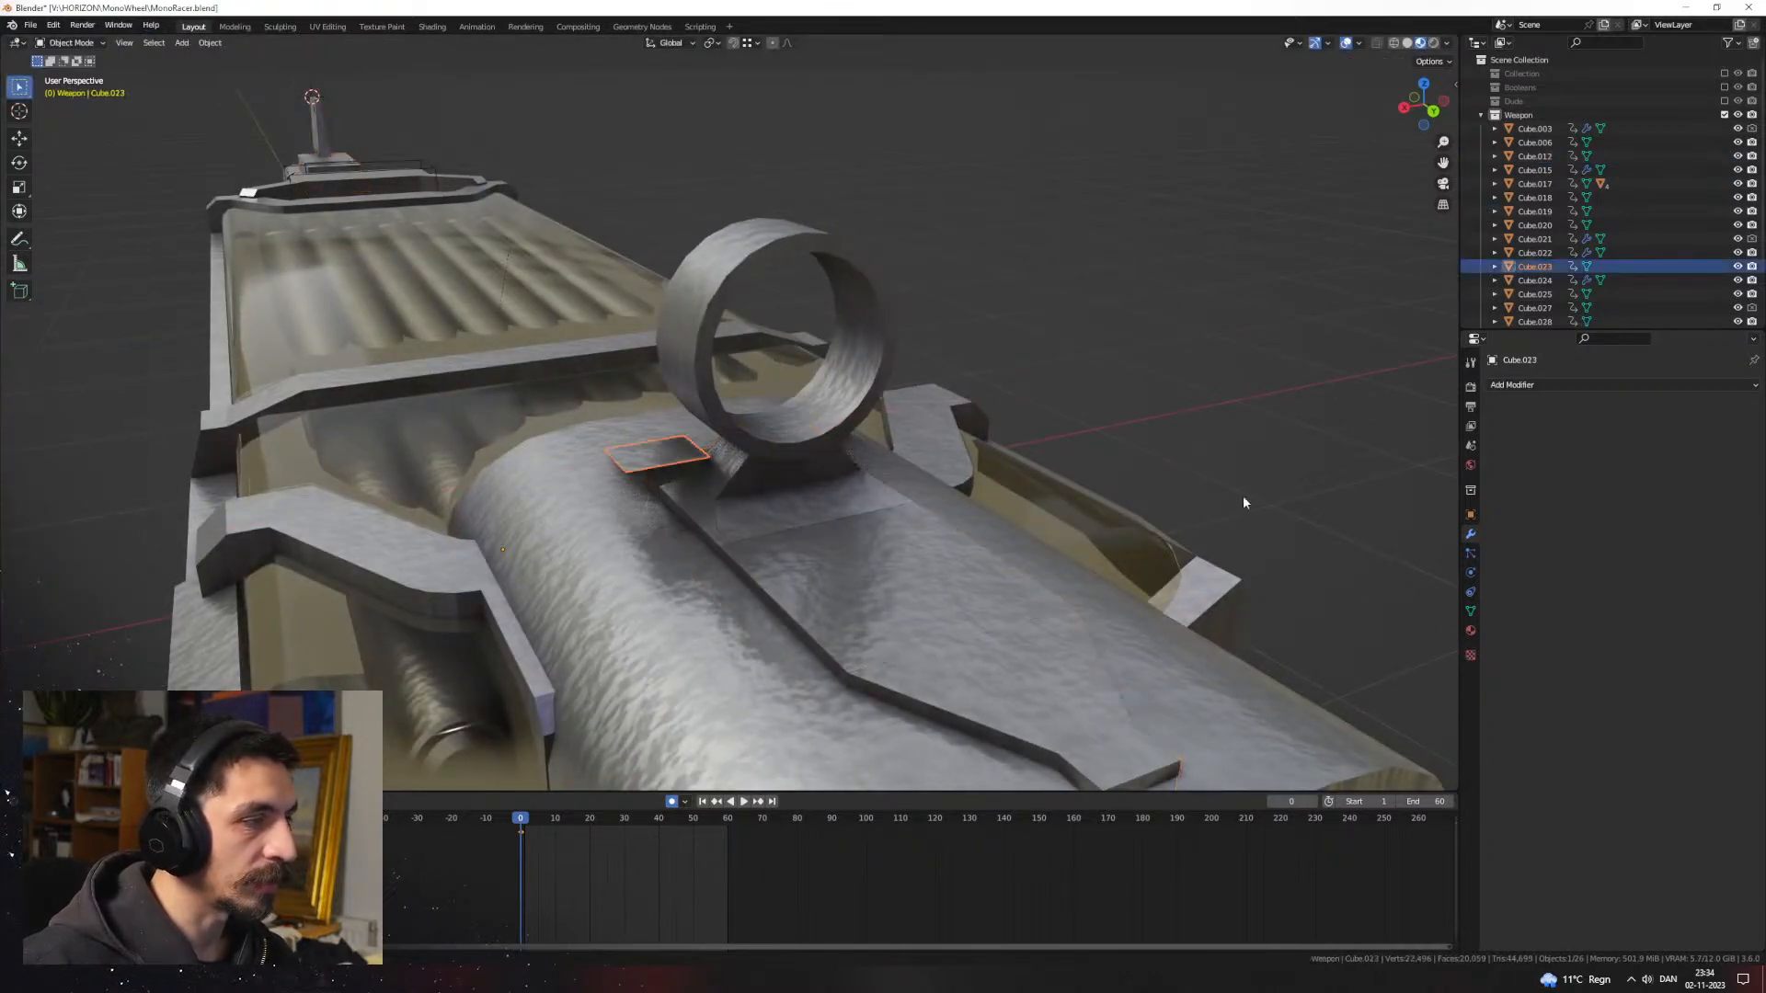
Step: Mirror the separated face on X with Cube.012 as mirror object and scale it along X to about 0.27
left_click(1532, 386)
left_click(1483, 545)
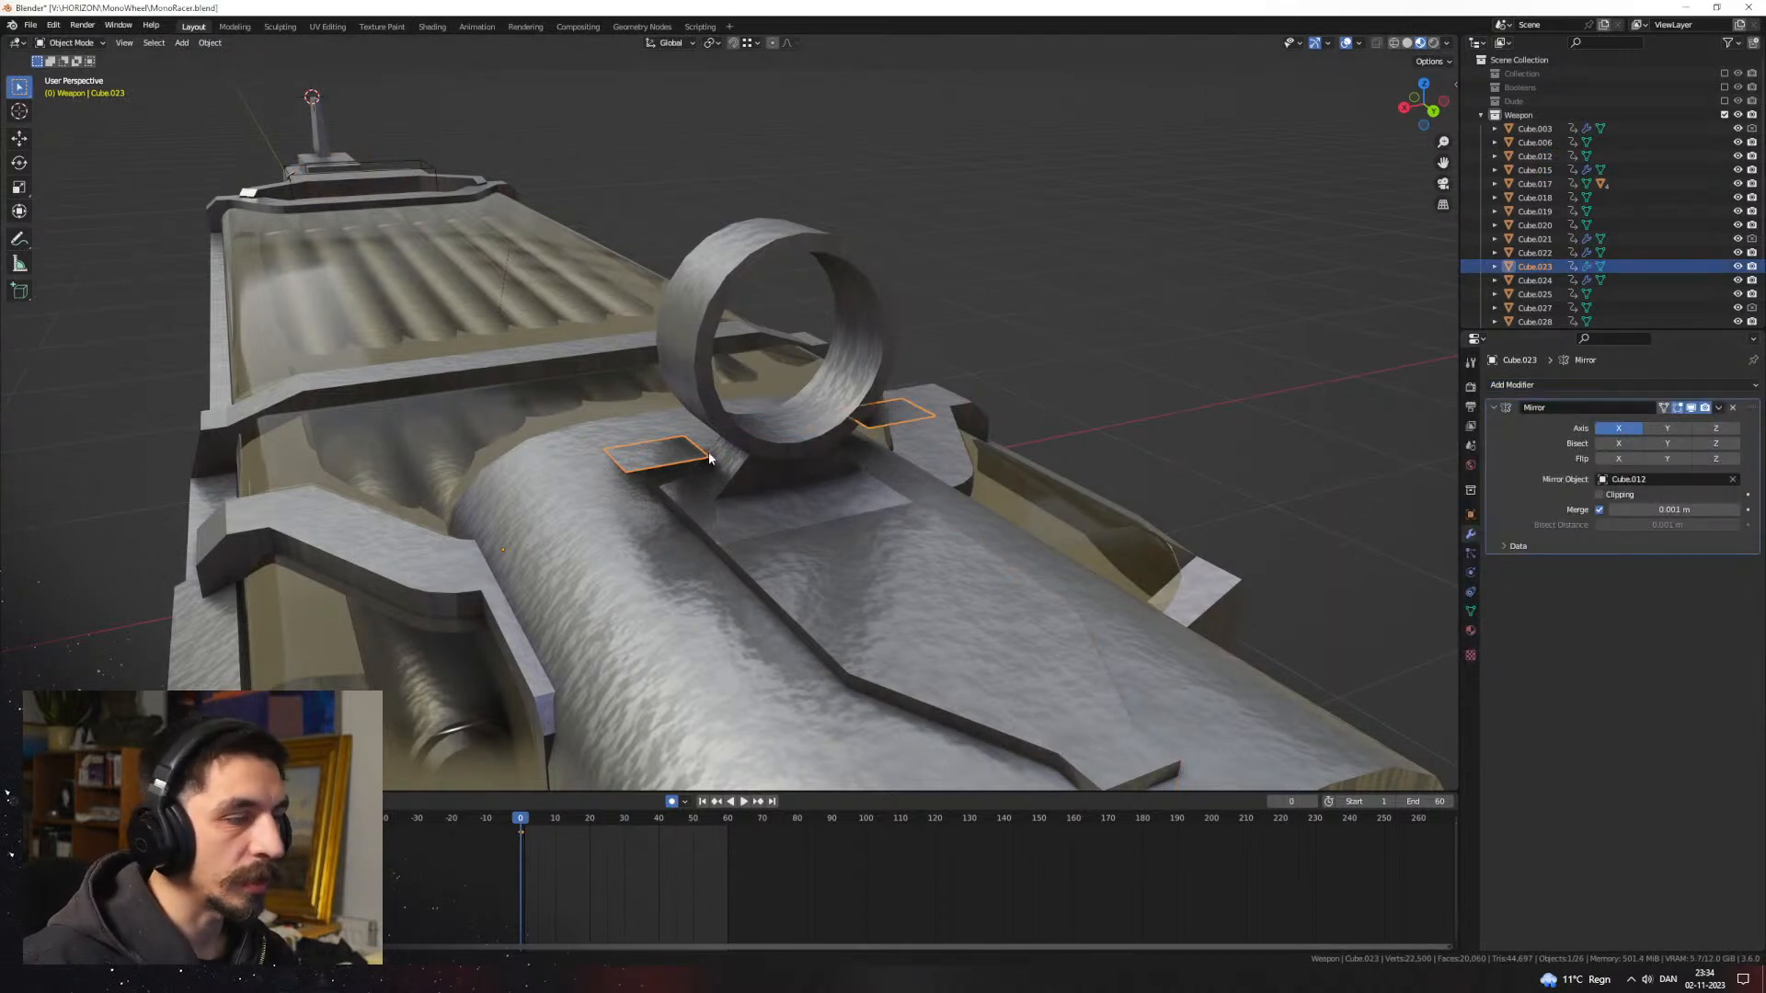
key("Tab")
key("s")
key("x")
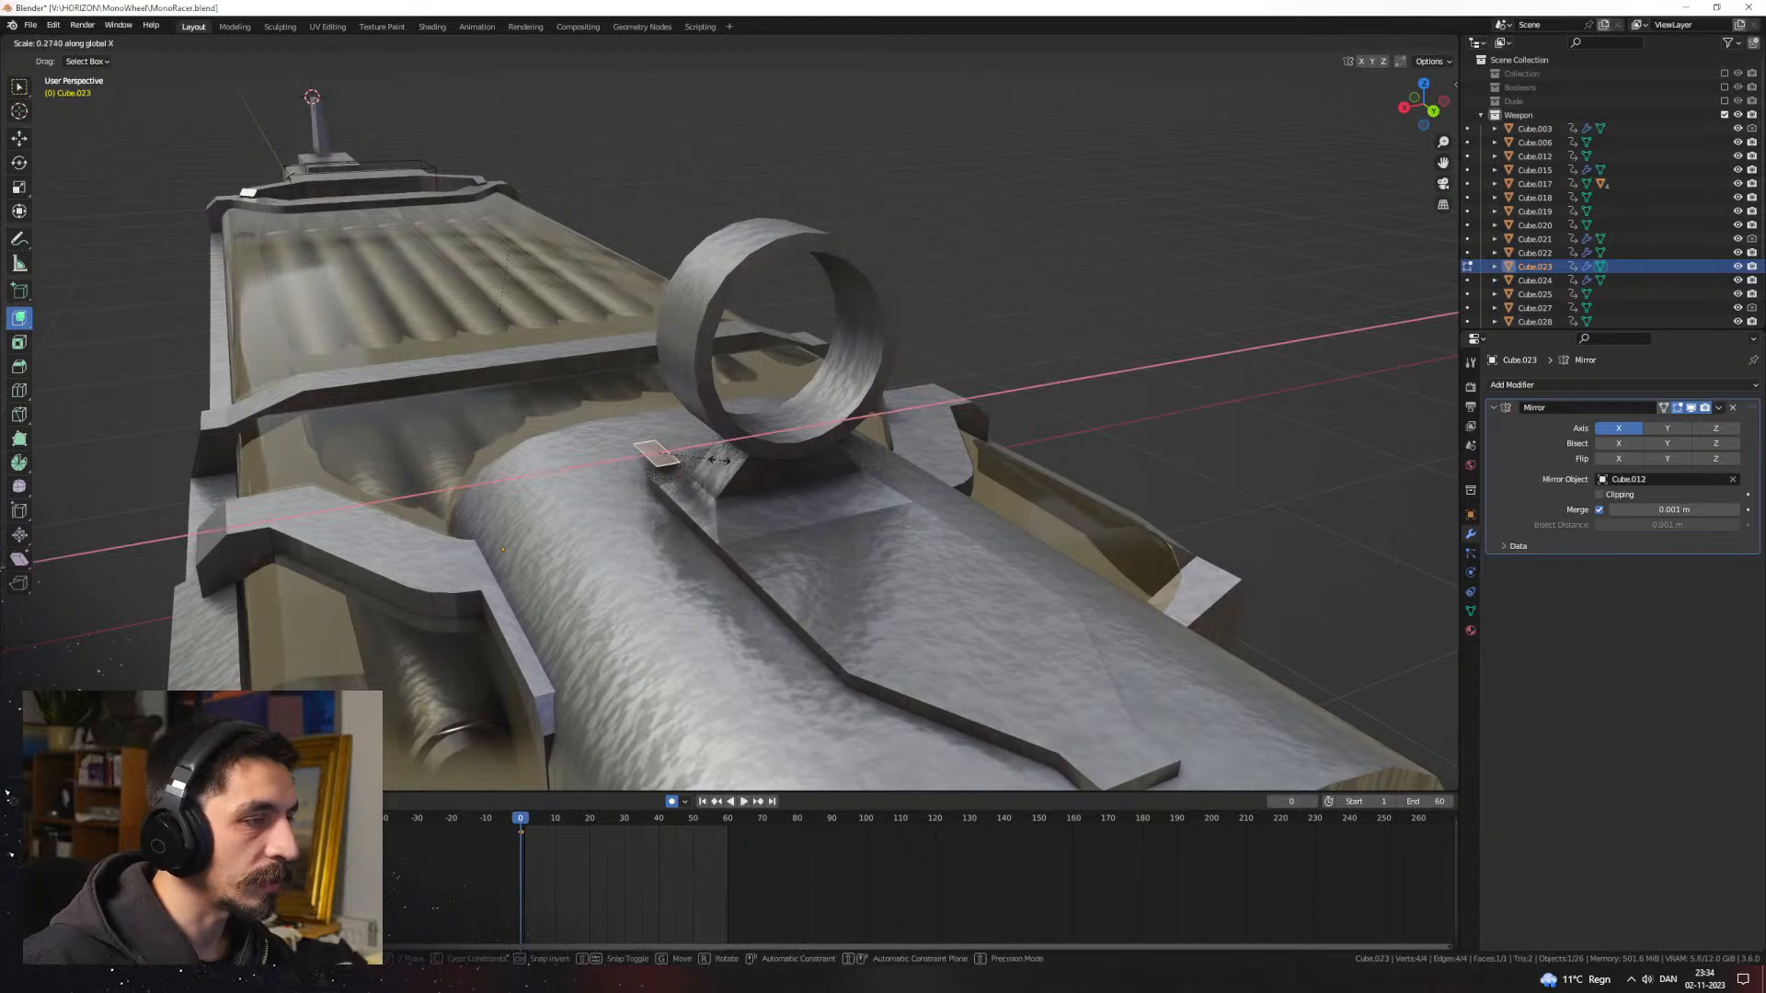
left_click(715, 459)
Step: Move the narrowed face along X toward the ring and extrude it upward along Z into a tall post
key("g")
key("x")
left_click(745, 449)
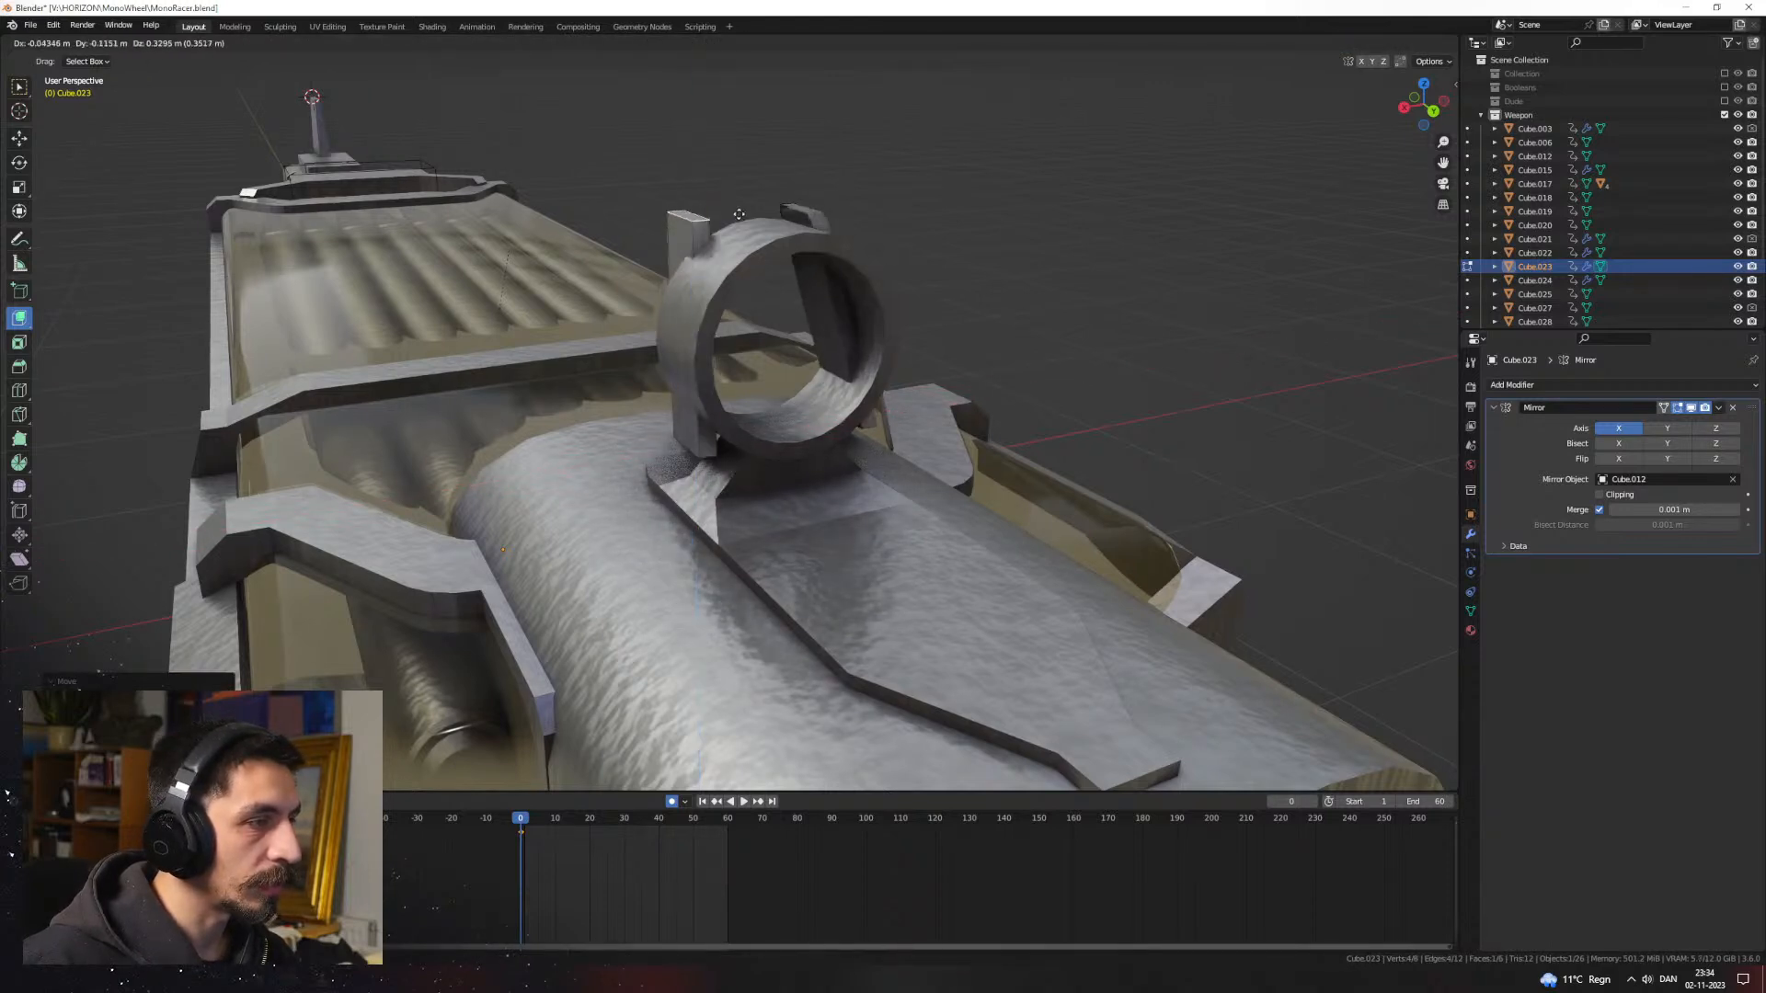
key("z")
left_click(742, 210)
Step: Shift the whole post about 0.02 m along X beside the ring and lower it along Z onto the base
key("a")
middle_click_drag(943, 331, 958, 373)
key("g")
key("x")
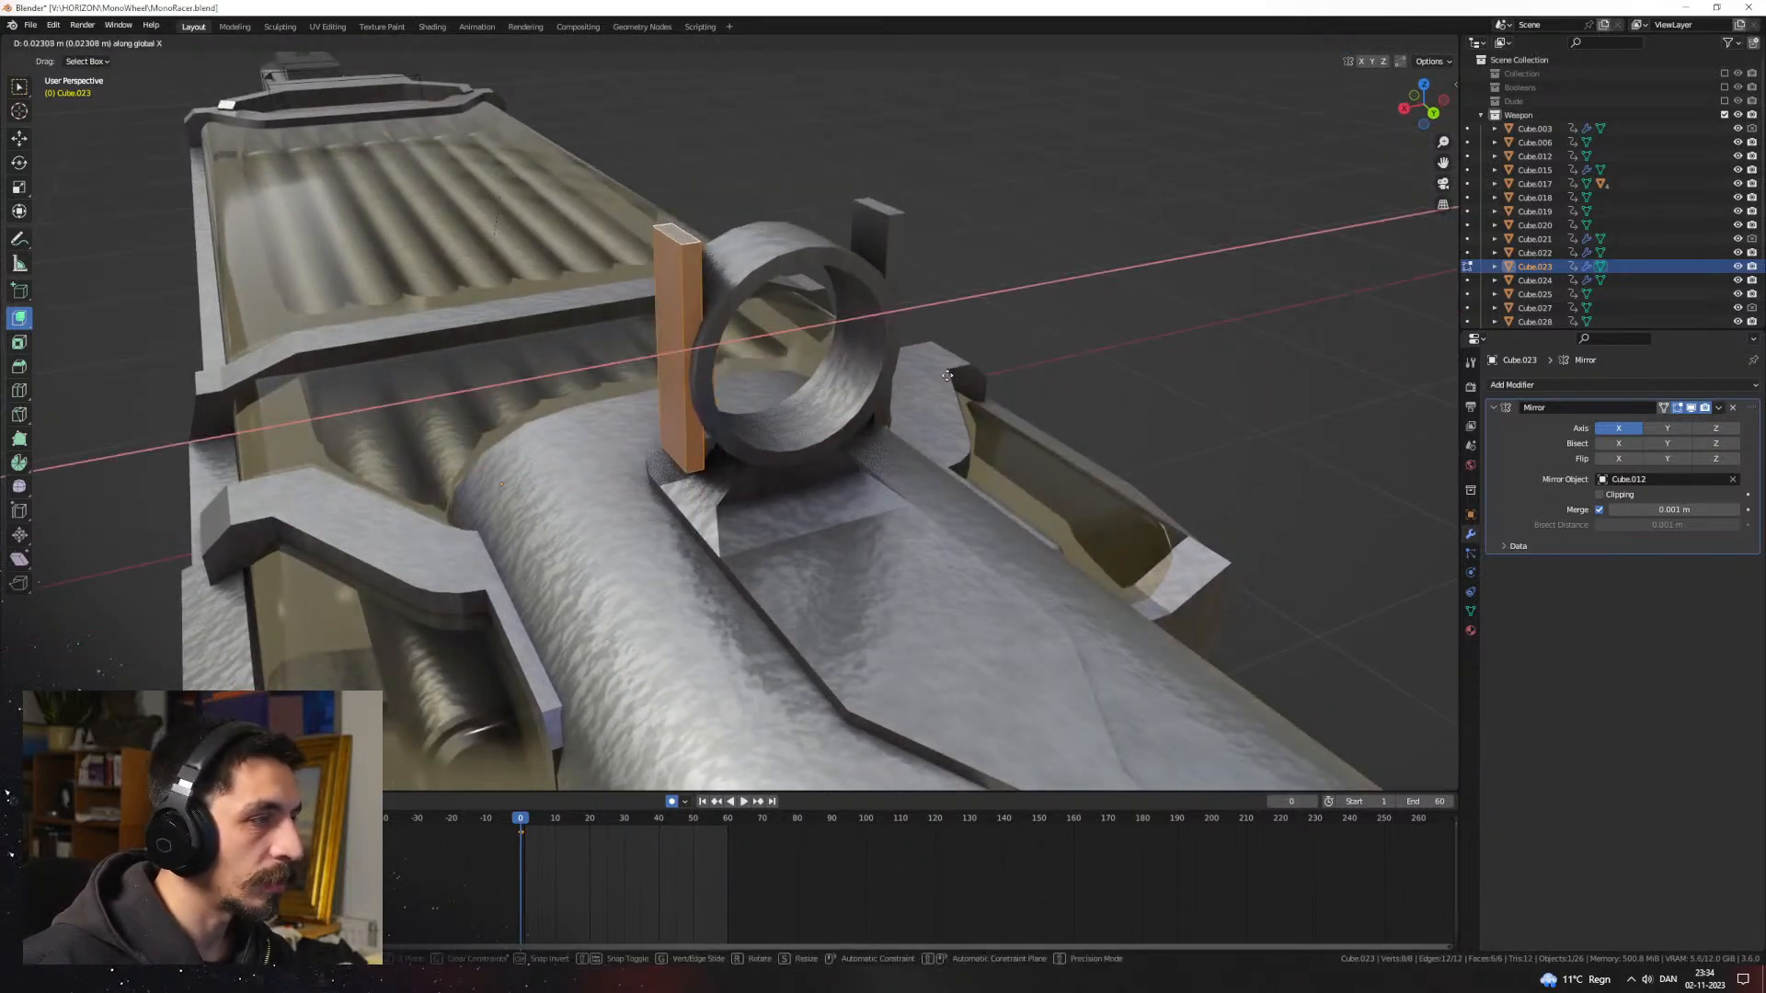
left_click(947, 375)
key("g")
key("z")
middle_click_drag(932, 448, 929, 458)
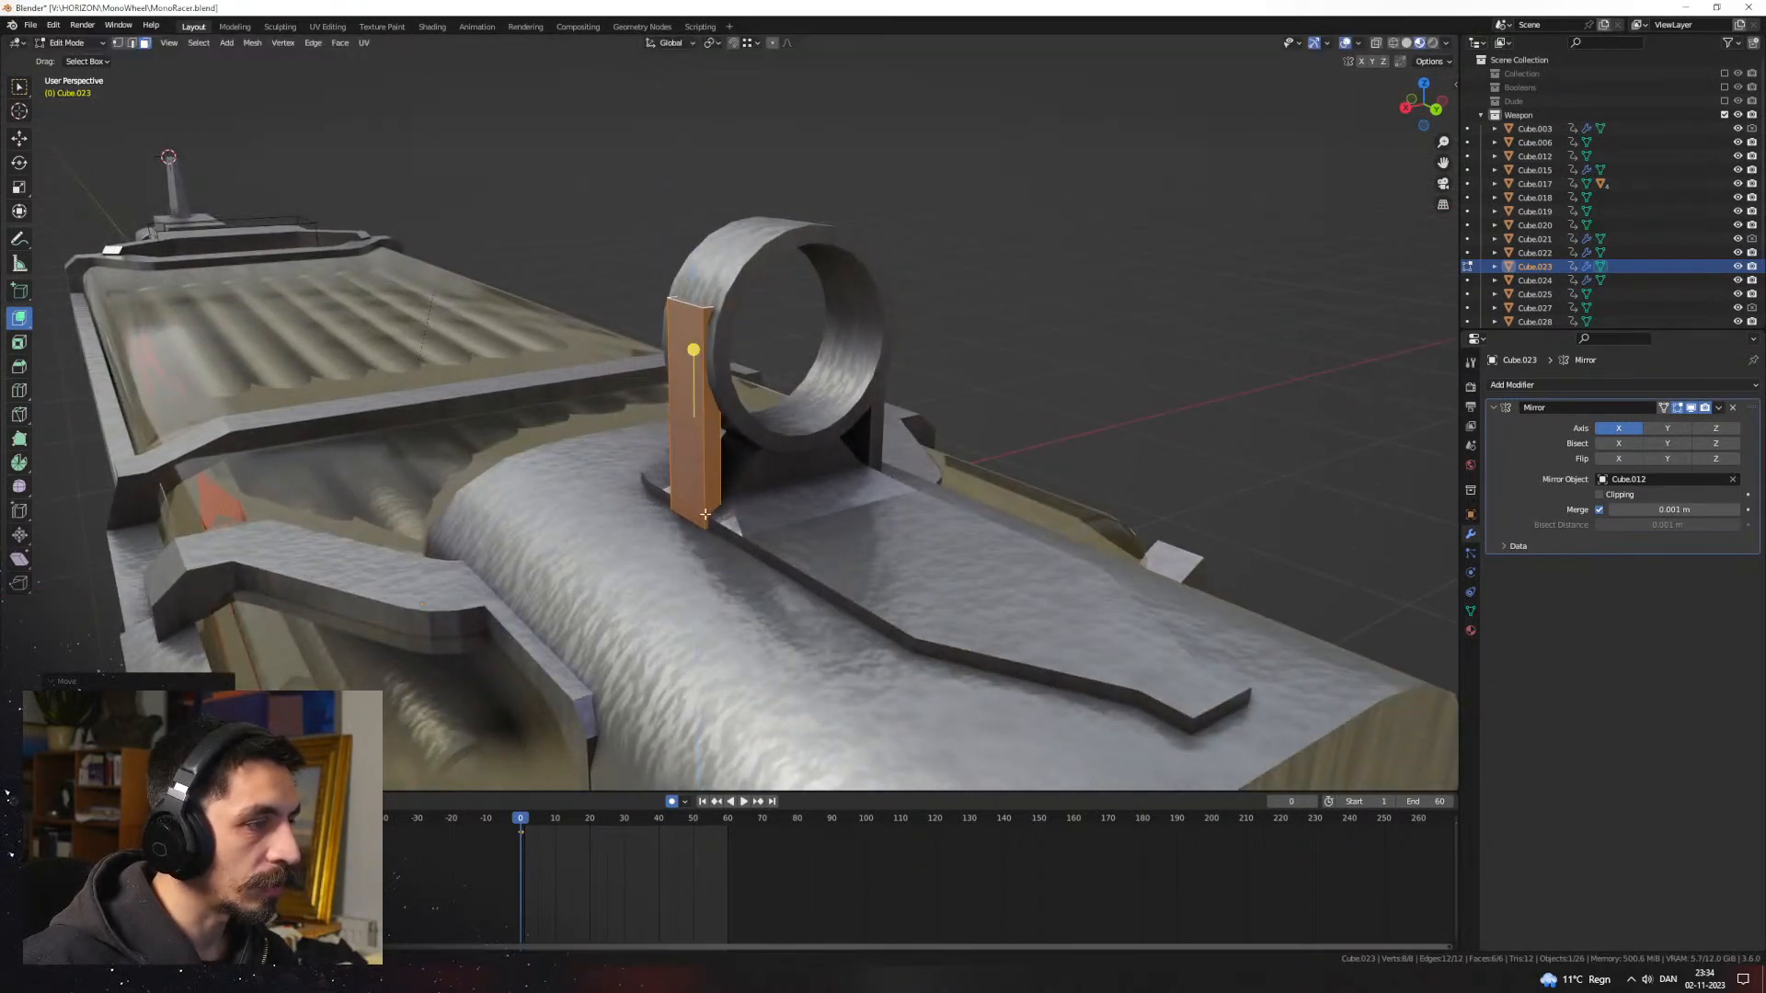
Step: Extrude the side post's top face upward so both mirrored posts rise to about the top of the ring
middle_click_drag(766, 461, 725, 346)
left_click(706, 339)
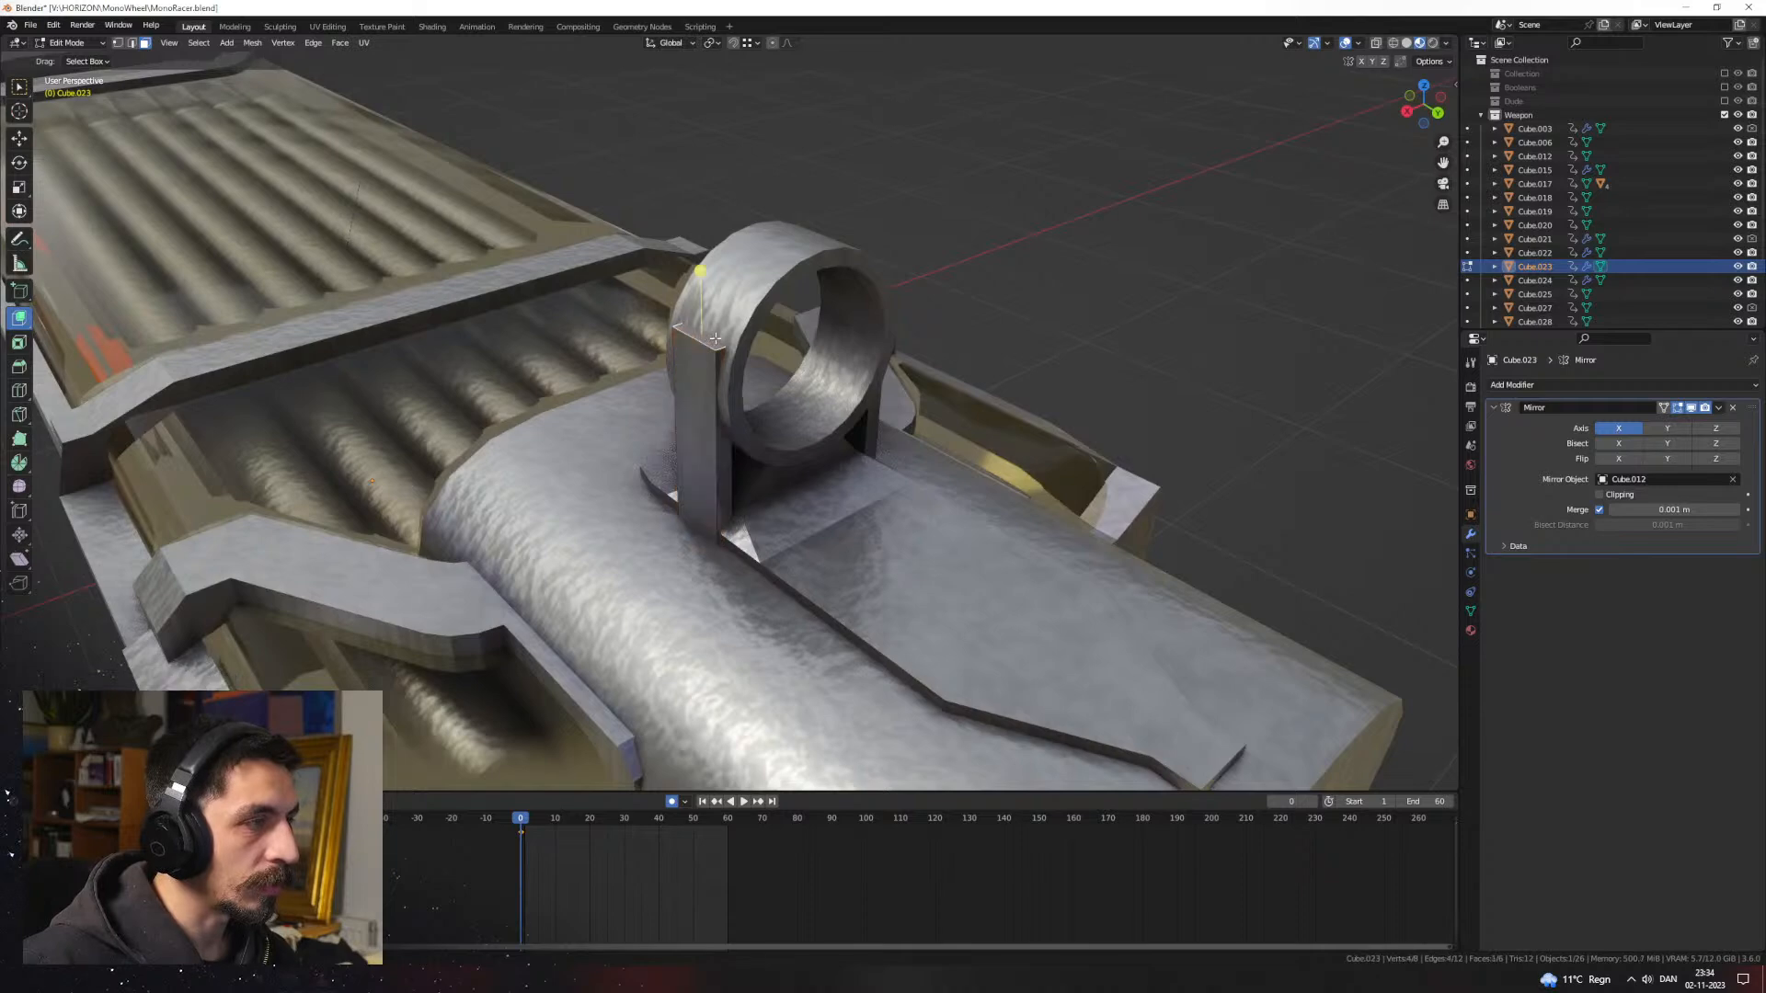
key("e")
left_click(720, 252)
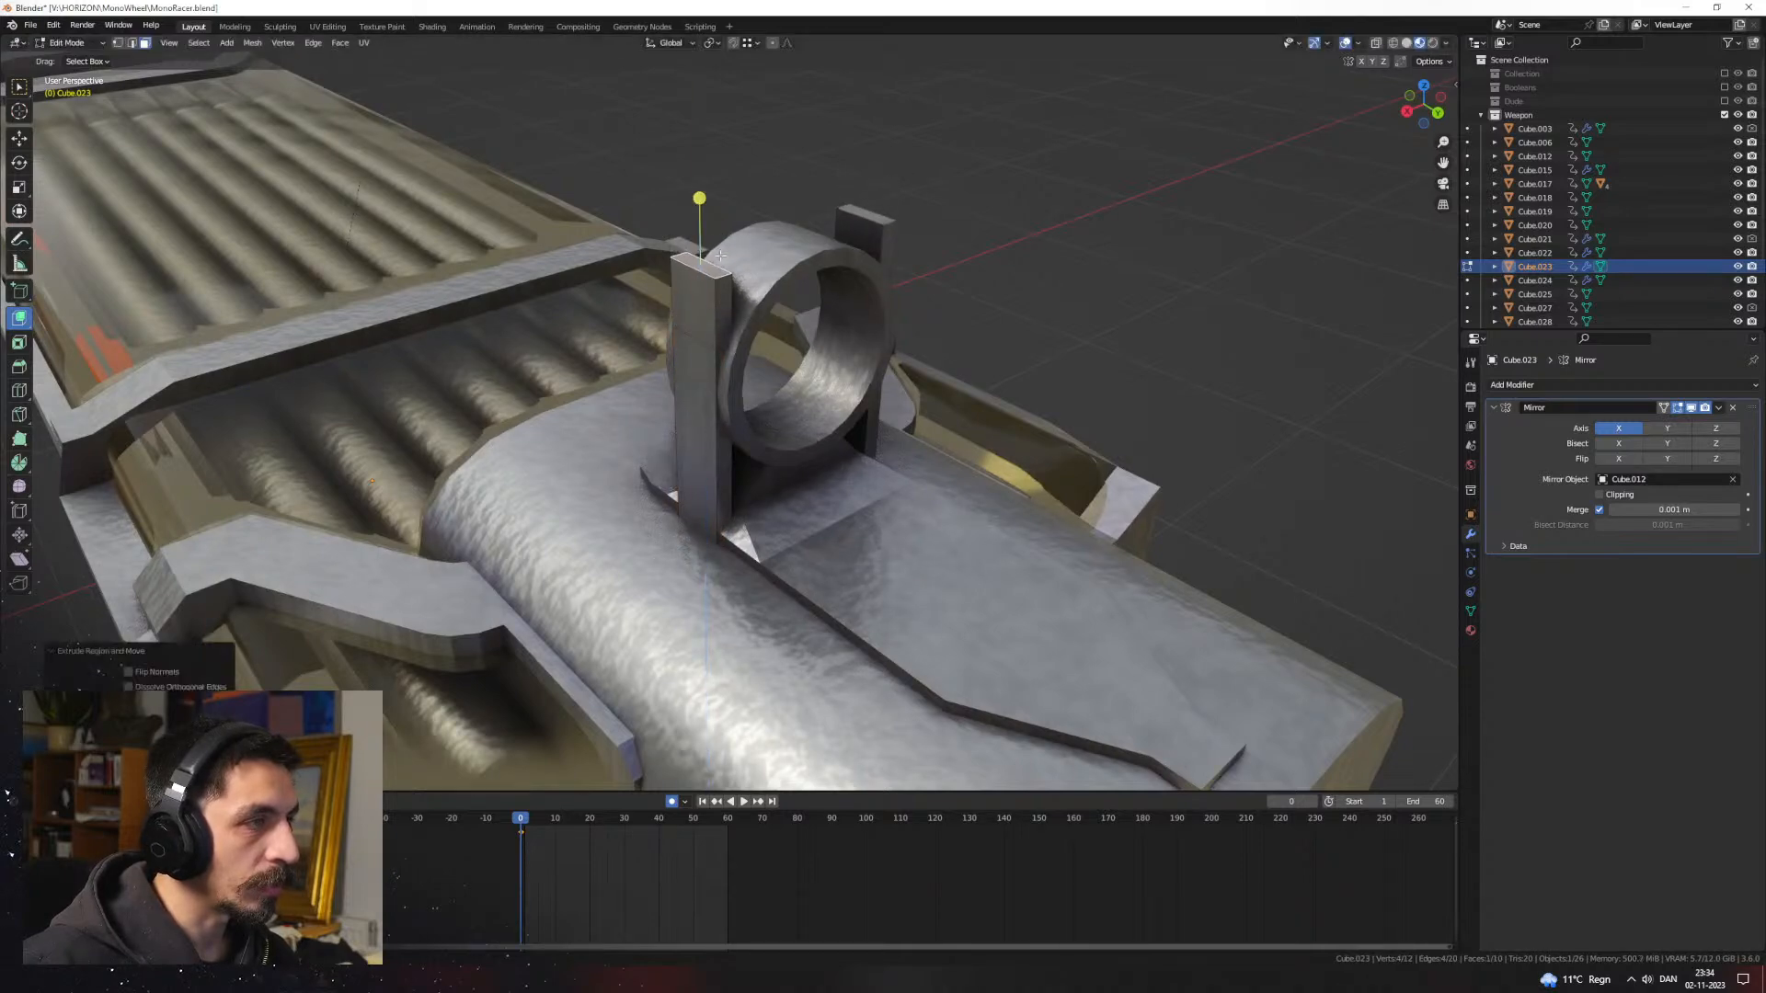
Step: Extrude the post's inner upper face over the ring in segments and move it along X to the centre with mirror Clipping enabled
middle_click_drag(720, 252, 860, 357)
key("e")
key("e")
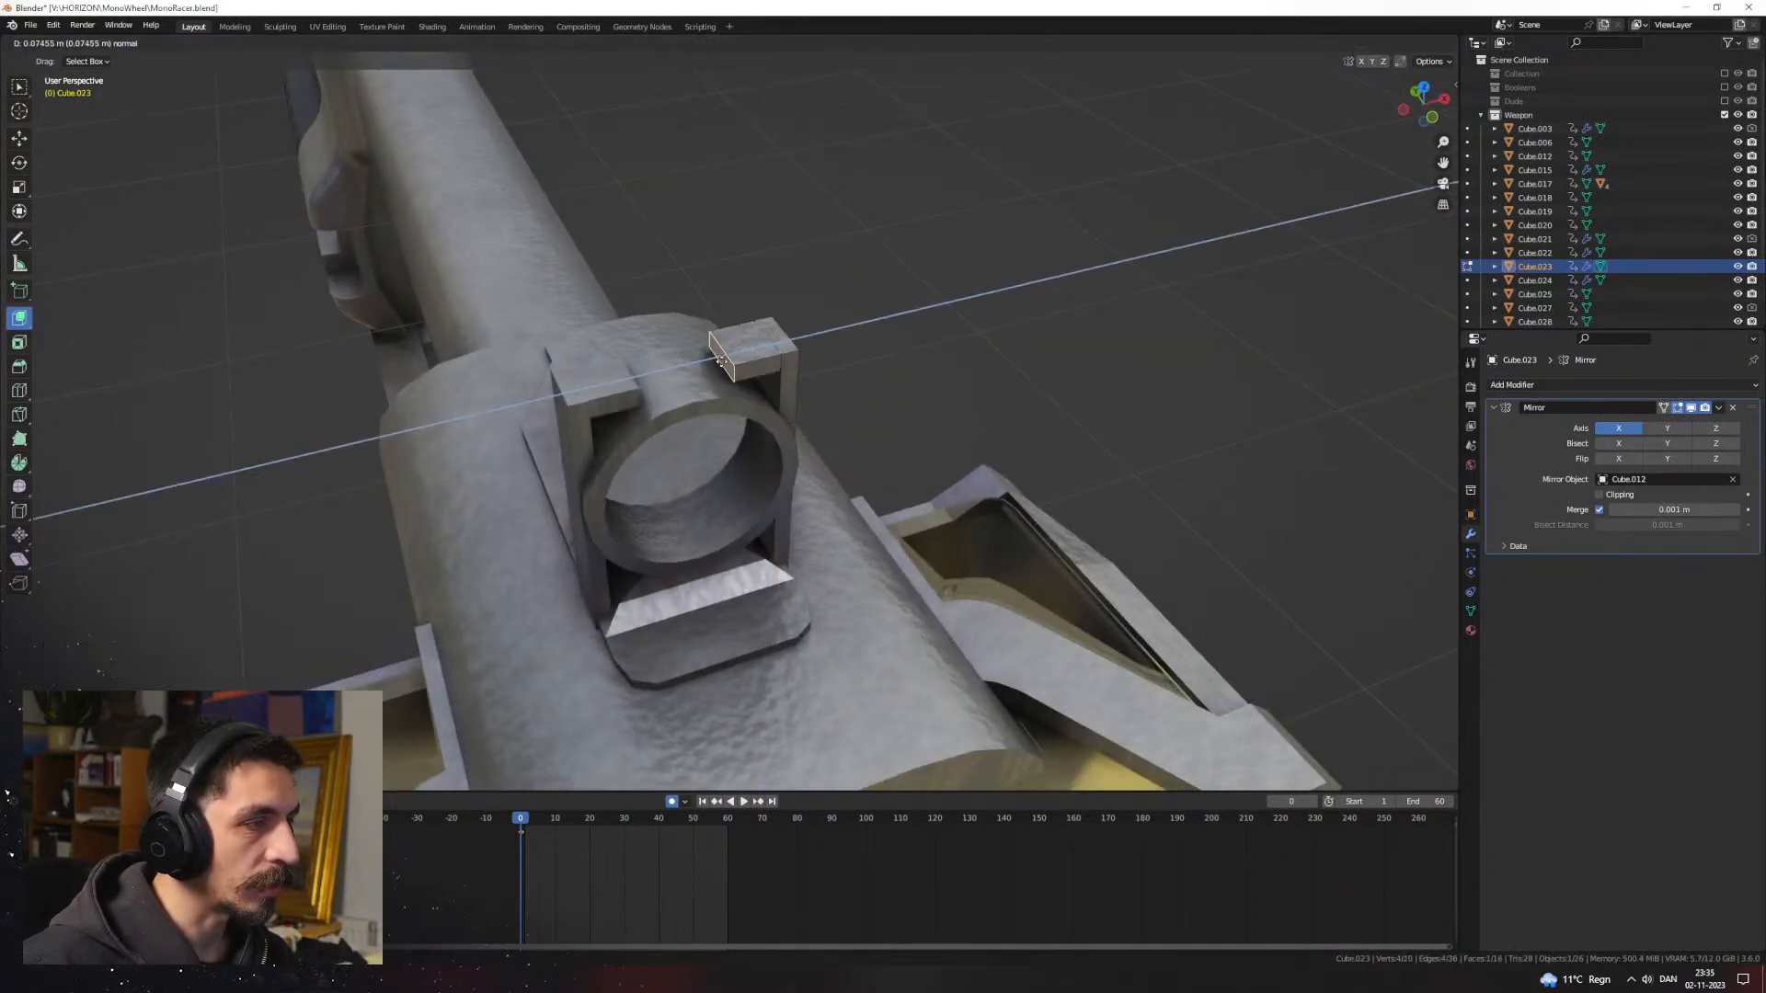
left_click(669, 372)
key("g")
key("x")
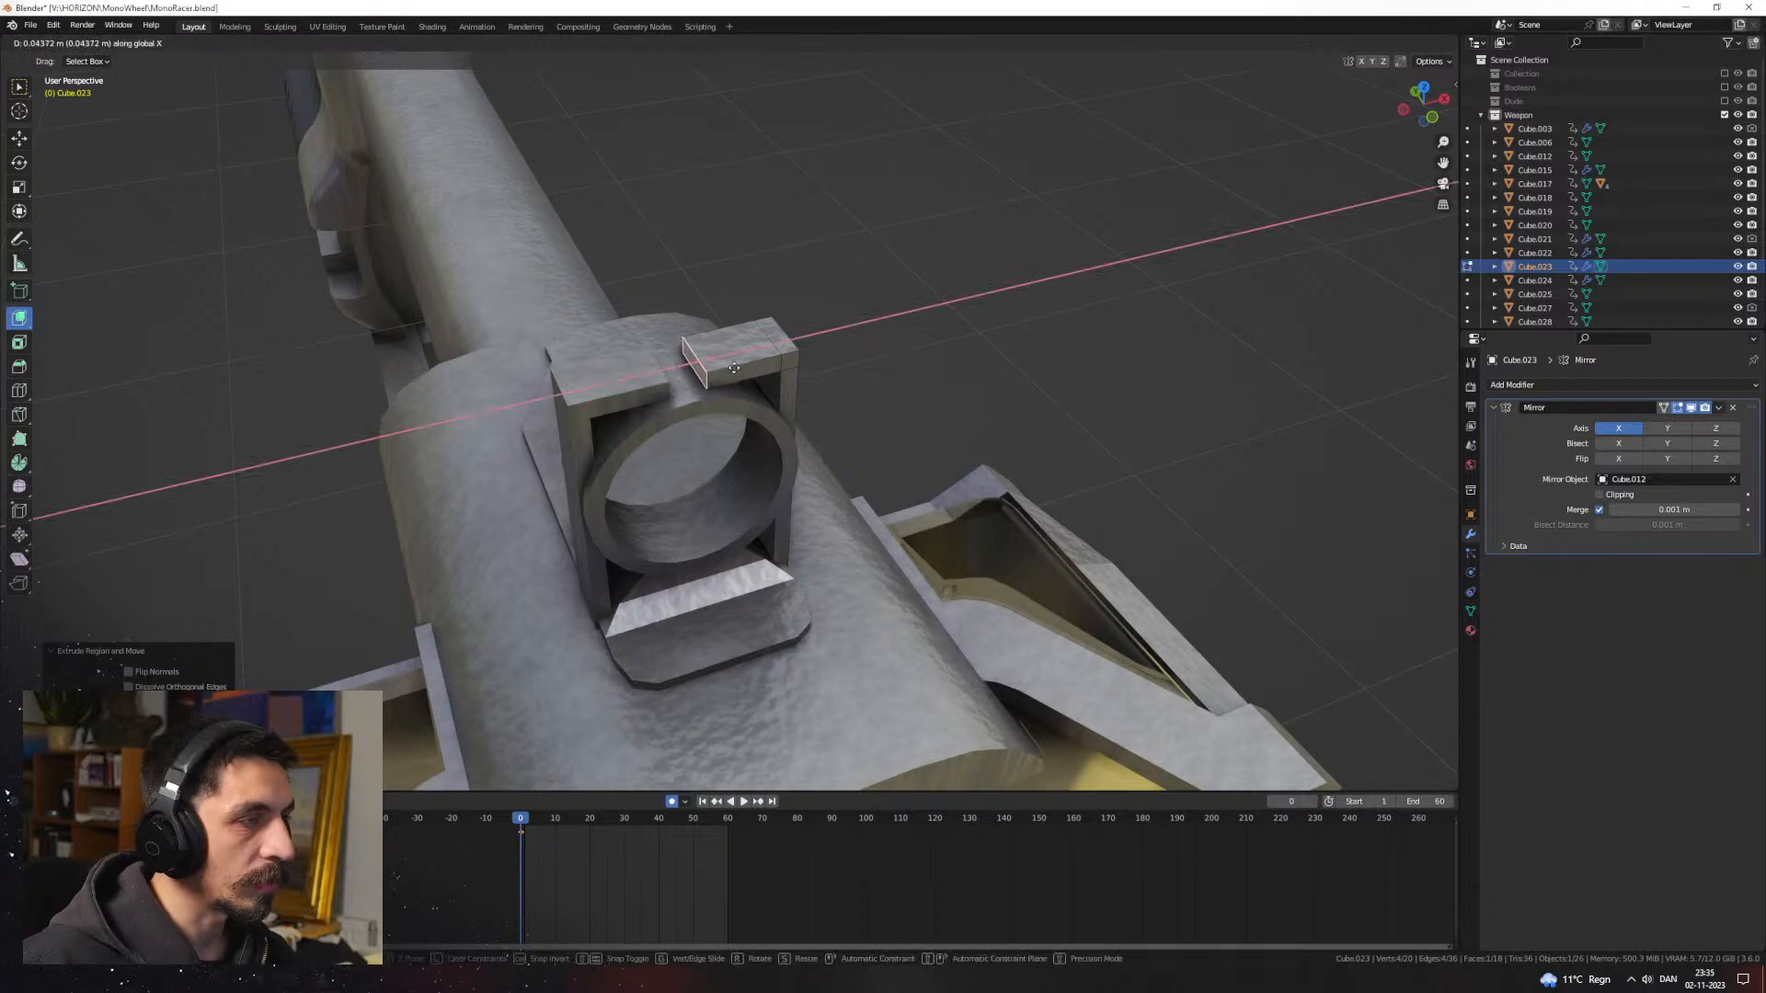
left_click(731, 367)
left_click(932, 419)
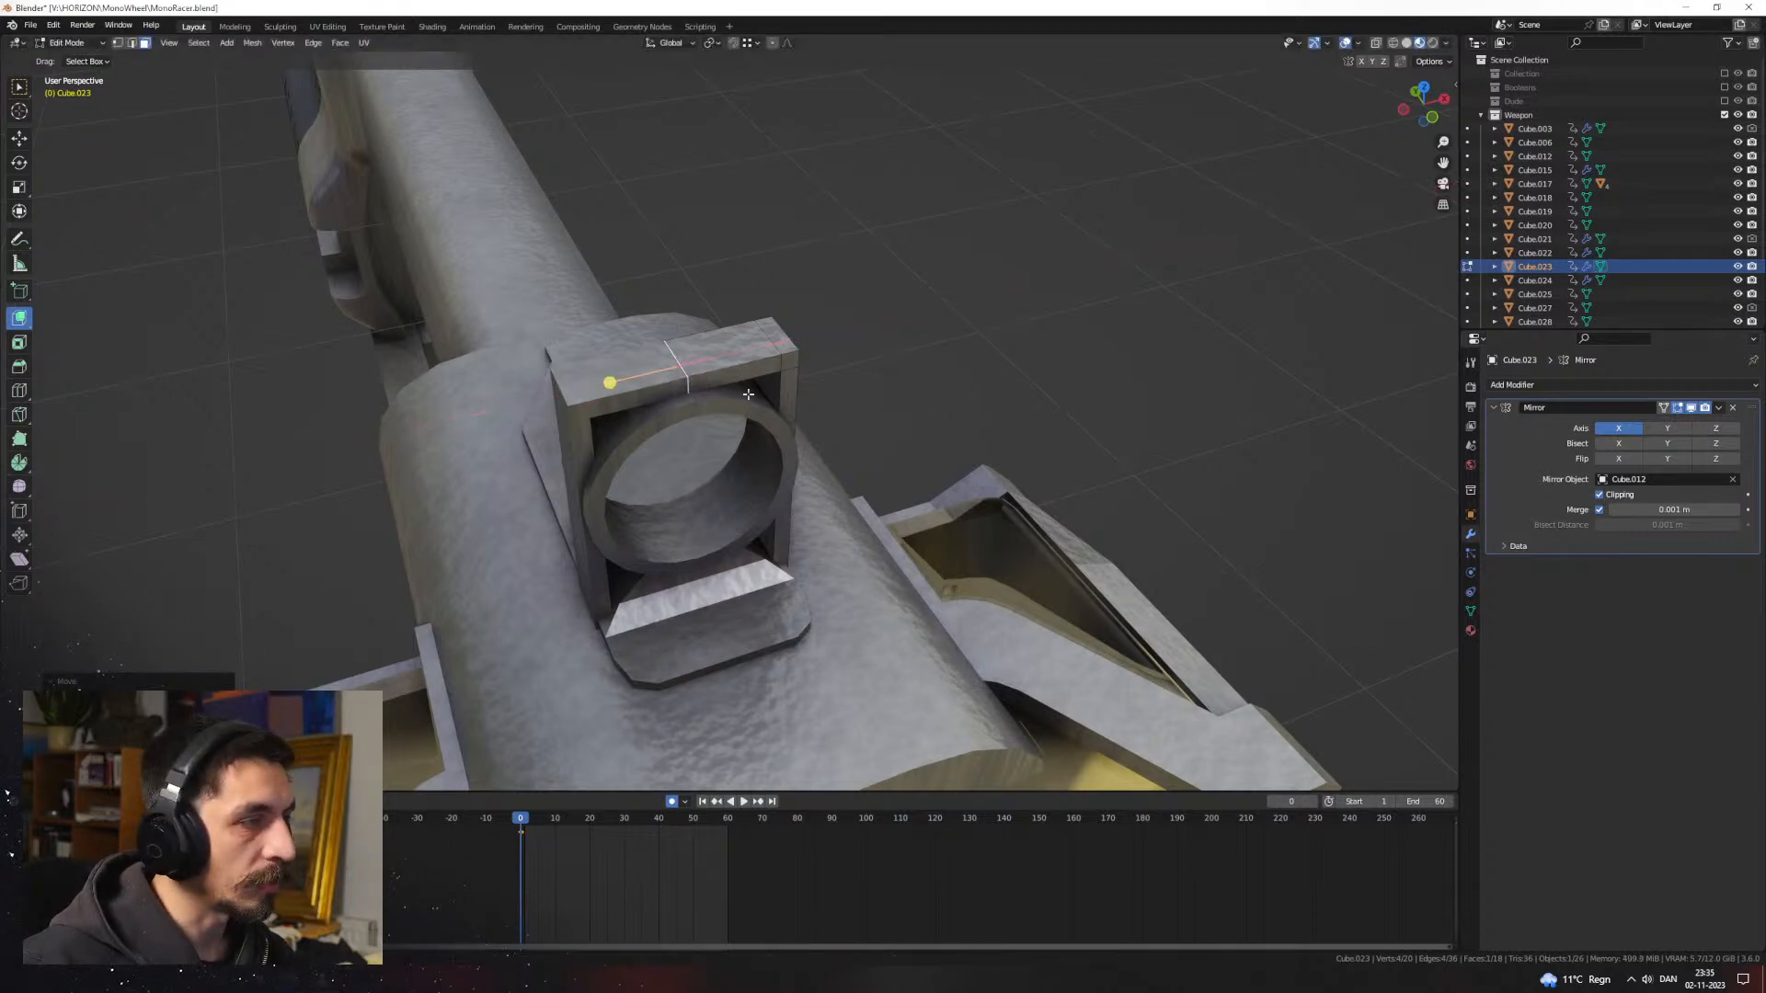
Step: Raise the top face of the bridge's middle segment about 0.05 m along Z
key("g")
key("z")
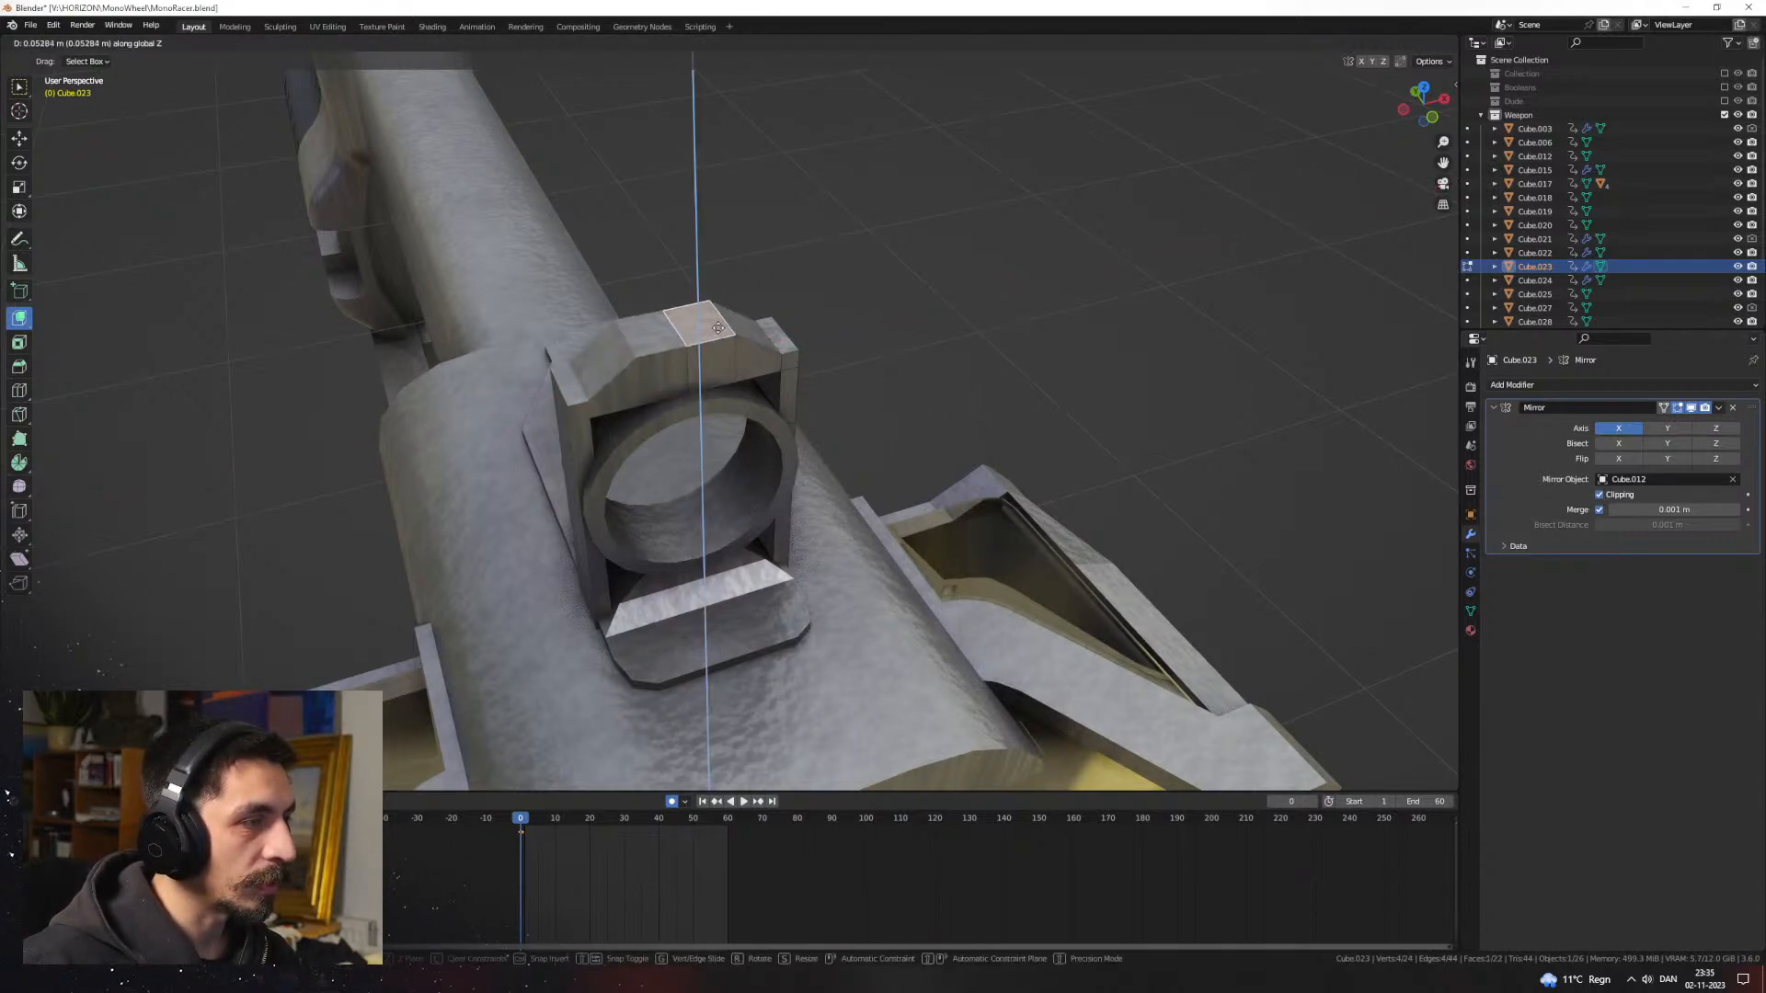
left_click(718, 328)
Step: Bevel the edges at the foot and at the crest of the bridge's sloped shoulder into rounded transitions
middle_click_drag(719, 328, 976, 438)
key("2")
left_click(722, 399)
scroll(896, 423, "up", 3)
key("ctrl+b")
left_click(924, 440)
left_click(769, 361)
key("ctrl+b")
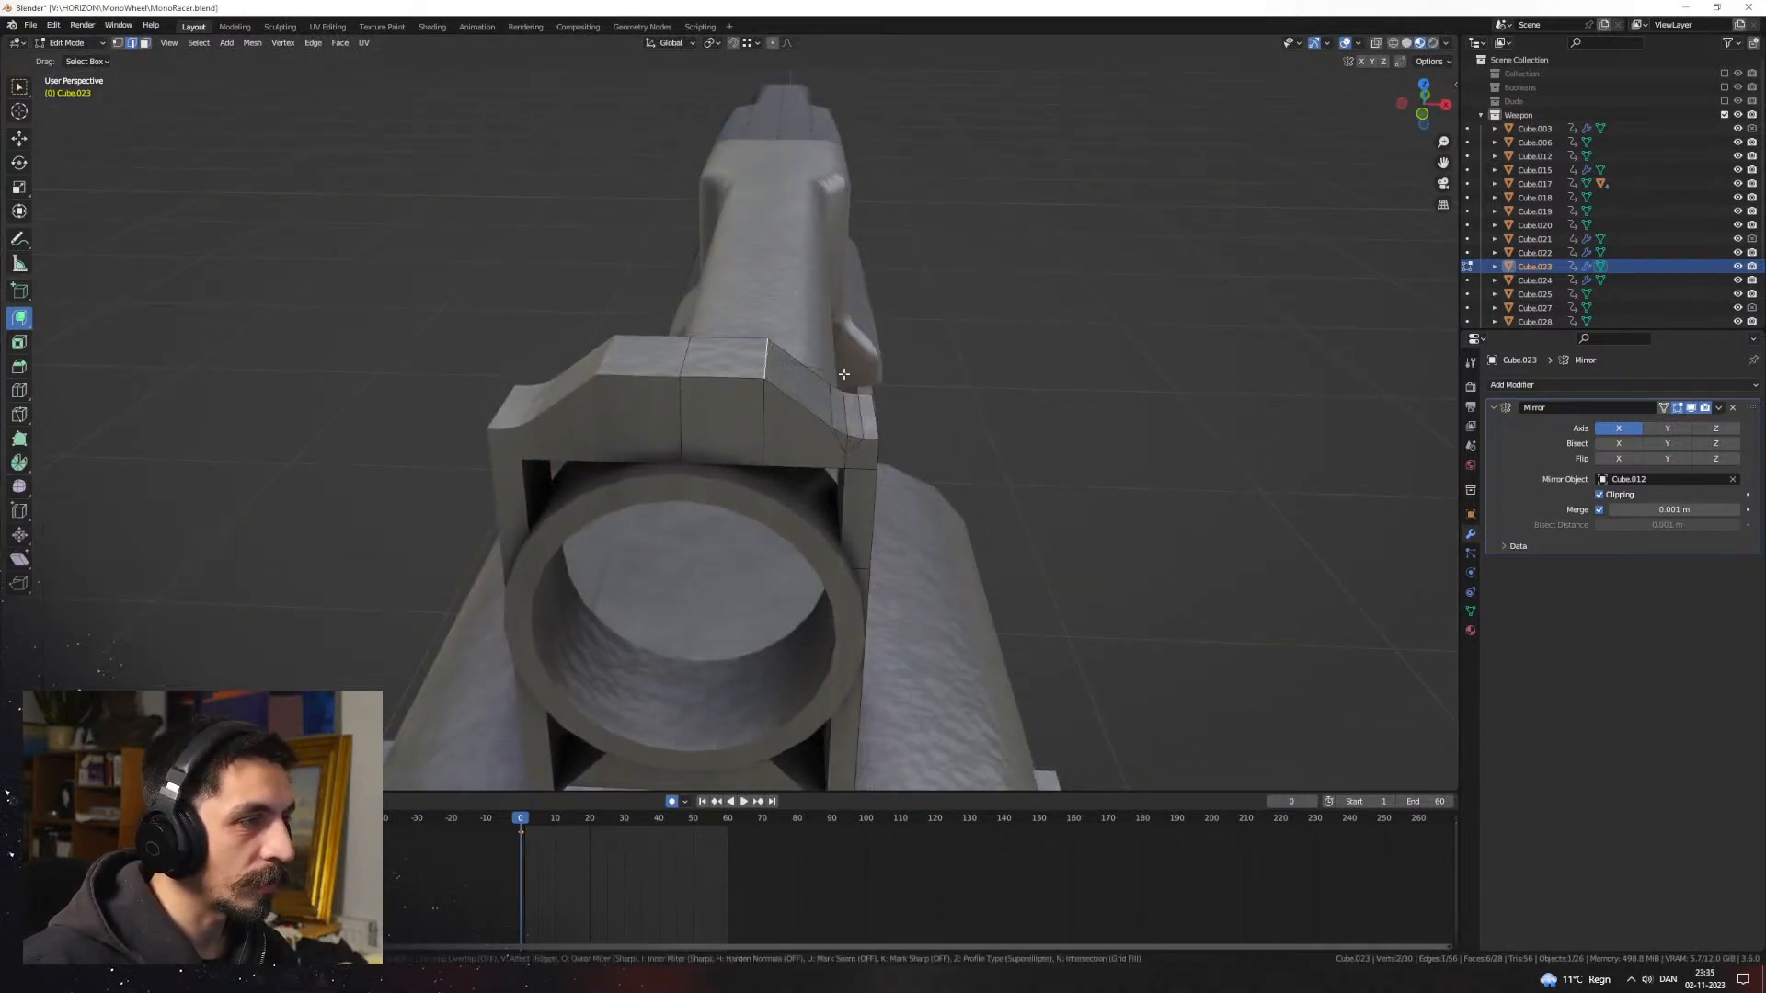
left_click(873, 394)
Step: Snap the 3D cursor to the centre of the bridge's upper part and return to Object Mode
middle_click_drag(873, 395, 931, 379)
key("Tab")
left_click(913, 392)
left_click(715, 393)
key("Tab")
left_click(708, 396)
key("shift+s")
left_click(725, 481)
key("Tab")
left_click(920, 381)
Step: Add a 24-vertex cylinder at the 3D cursor and scale it down to fit on the bridge above the ring
key("shift+a")
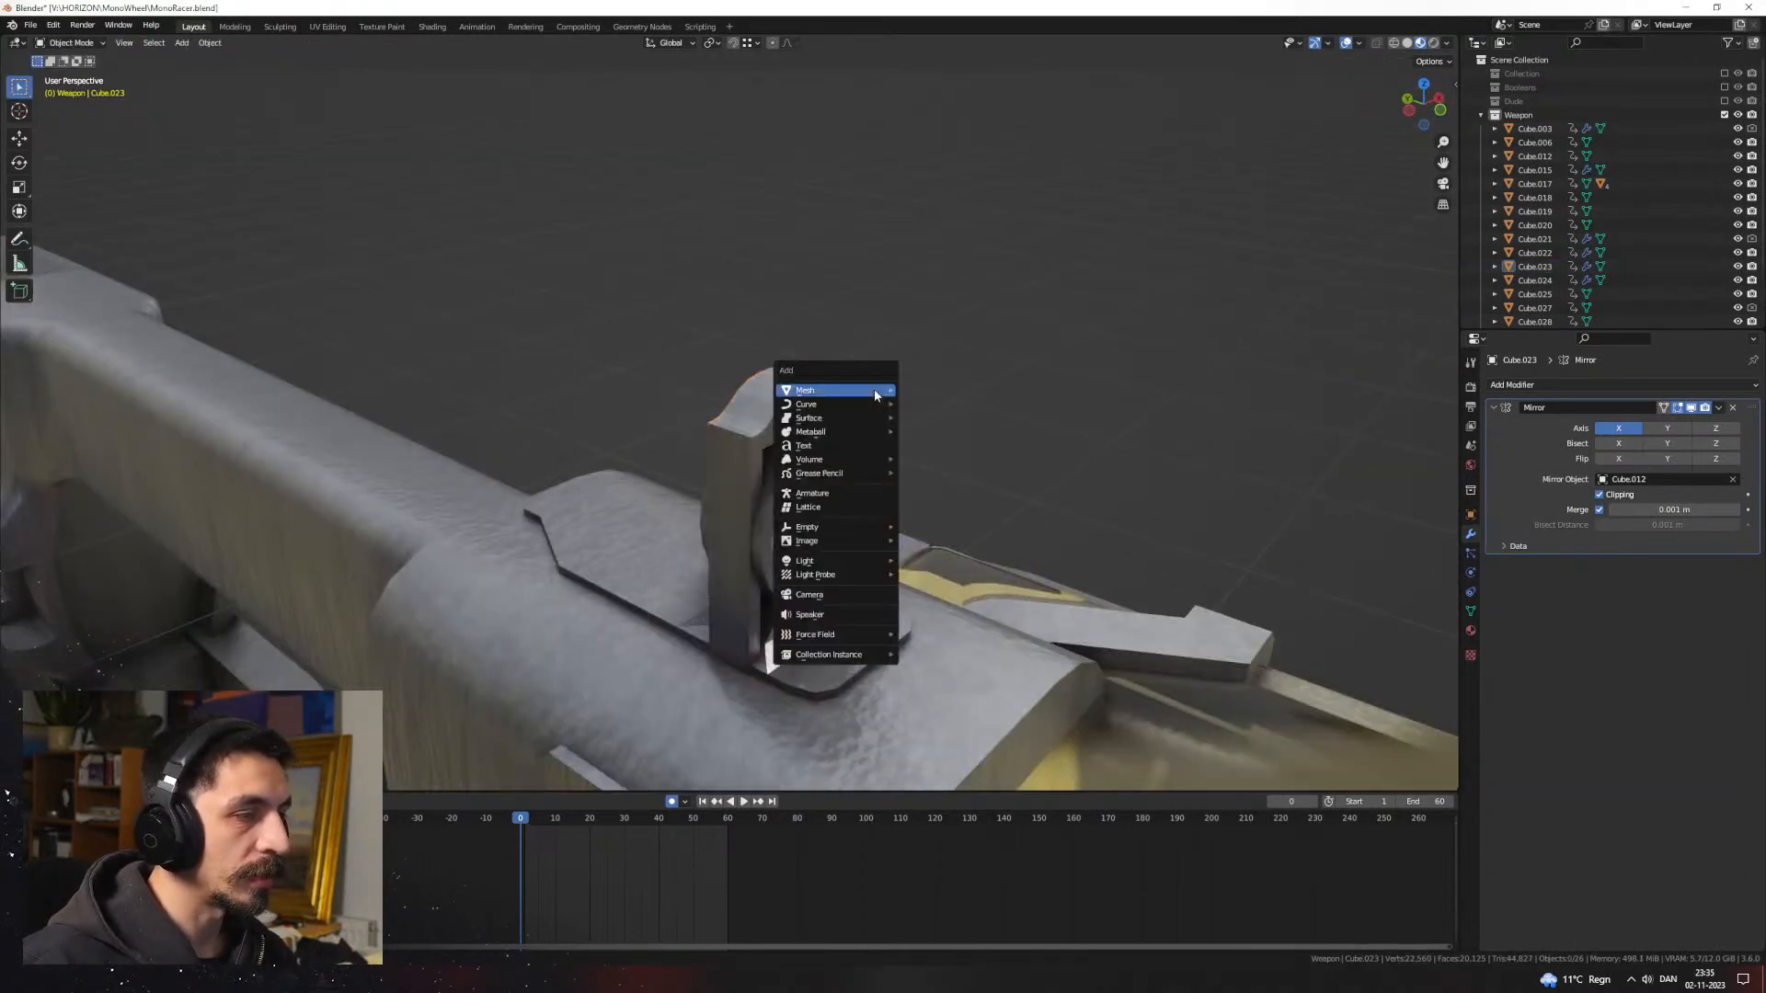
mouse_move(874, 391)
left_click(965, 459)
key("s")
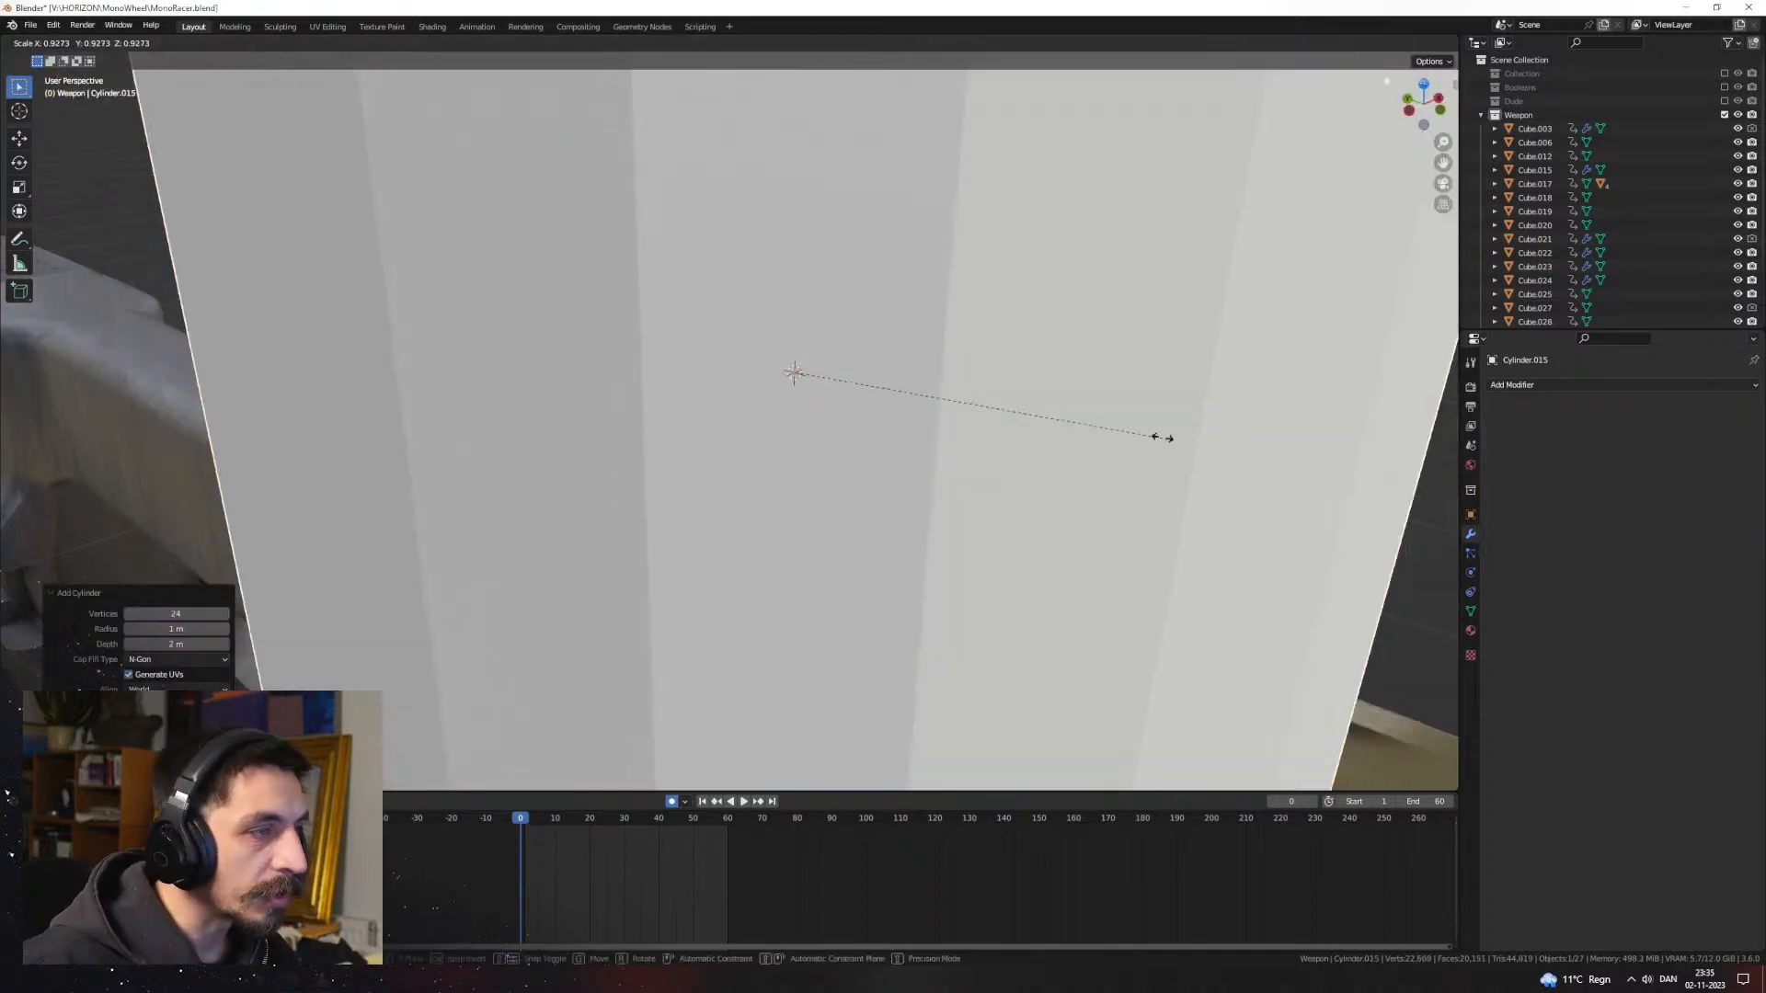
left_click(838, 384)
middle_click_drag(860, 391, 851, 433)
scroll(850, 434, "up", 2)
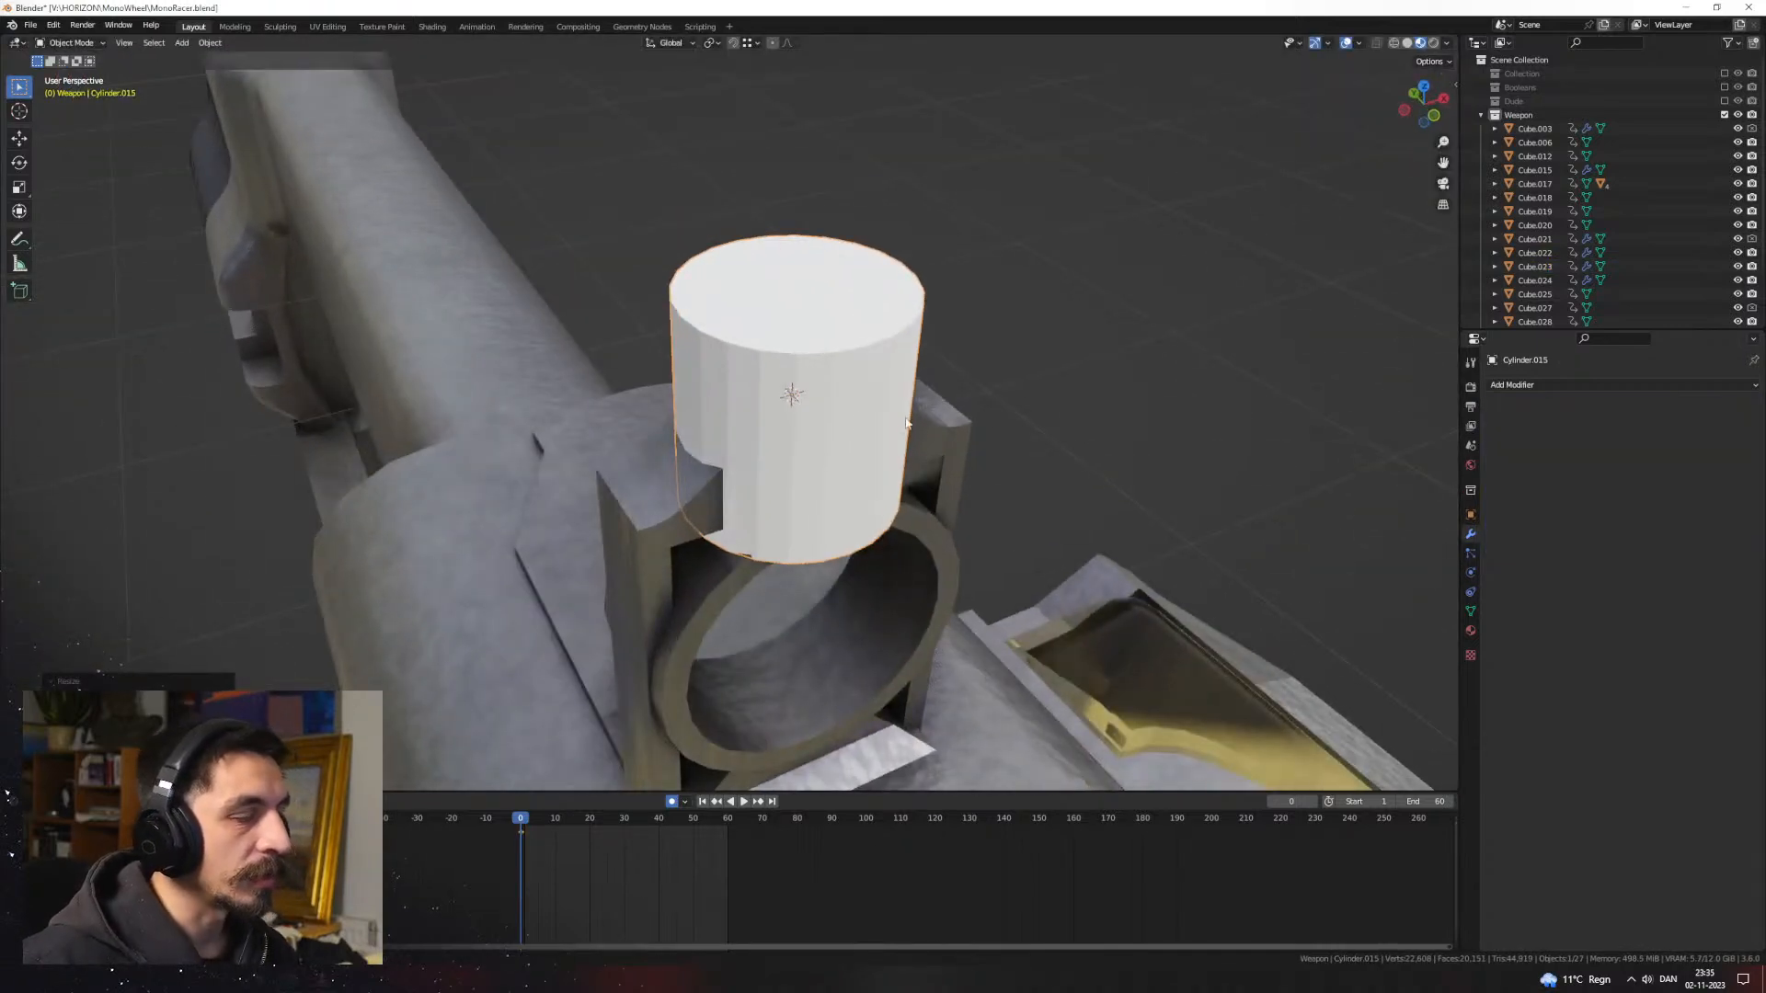
Step: Extrude the cylinder's top face slightly and scale it inward to form a sloped cap with a small flat centre
key("Tab")
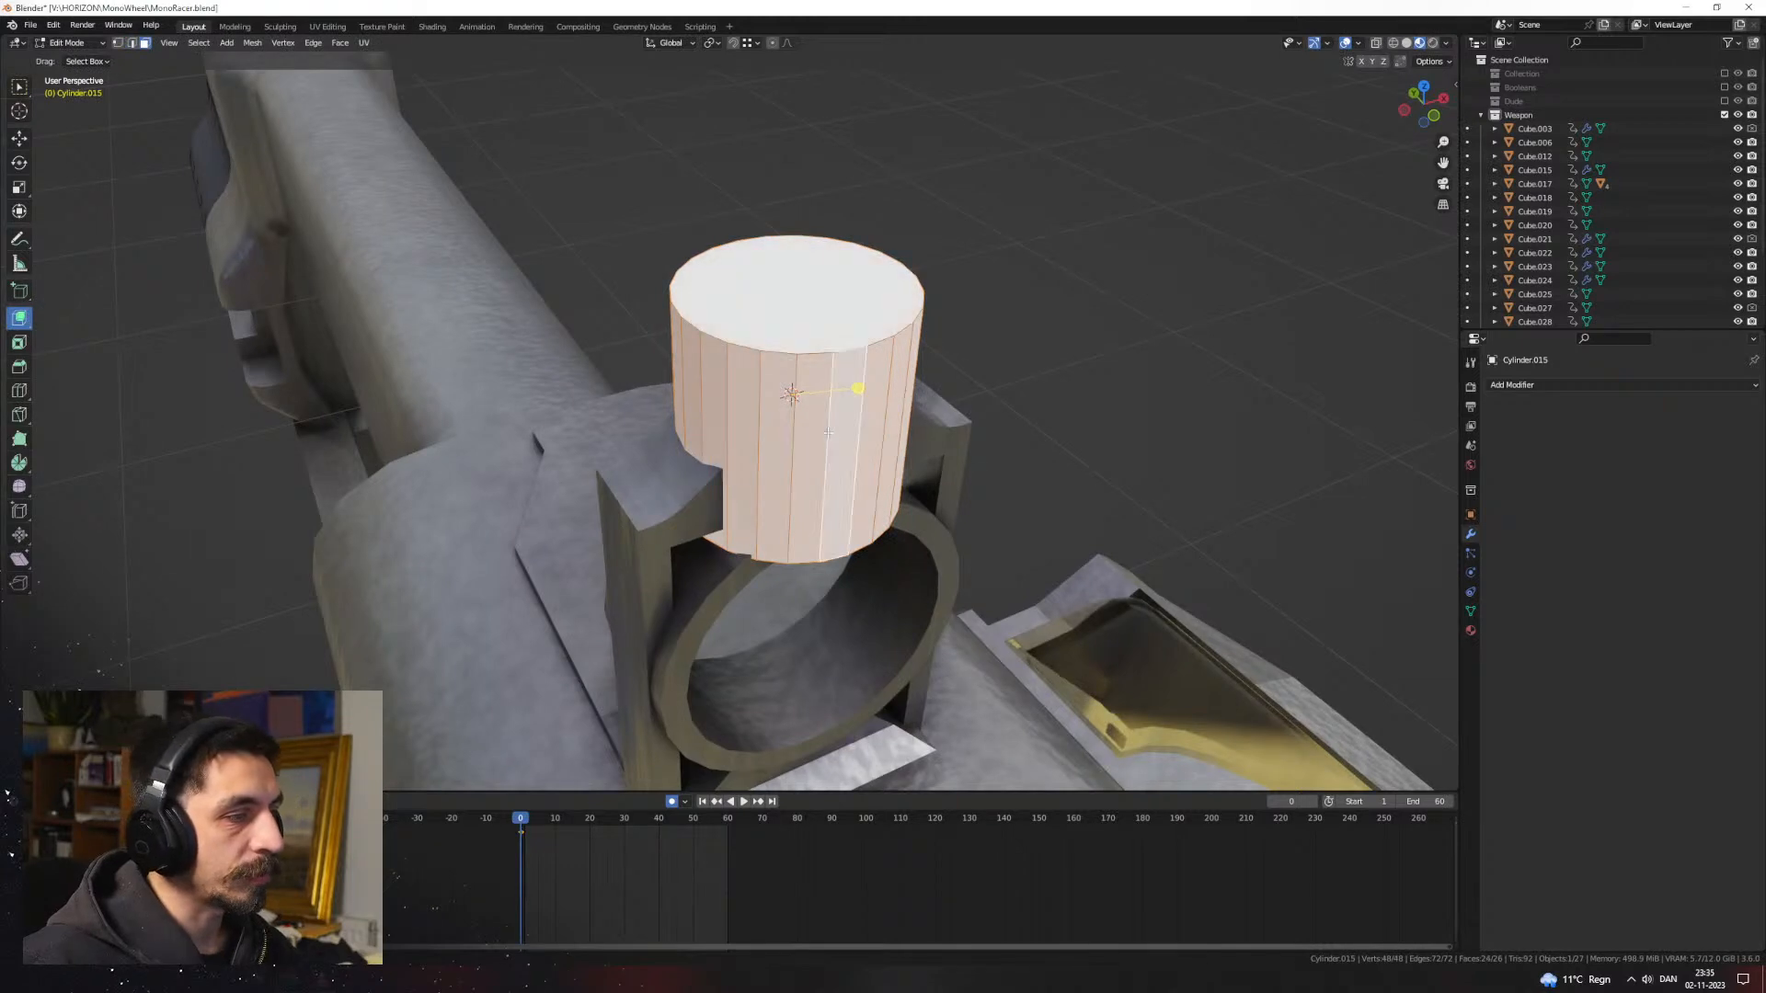
right_click(959, 360)
key("s")
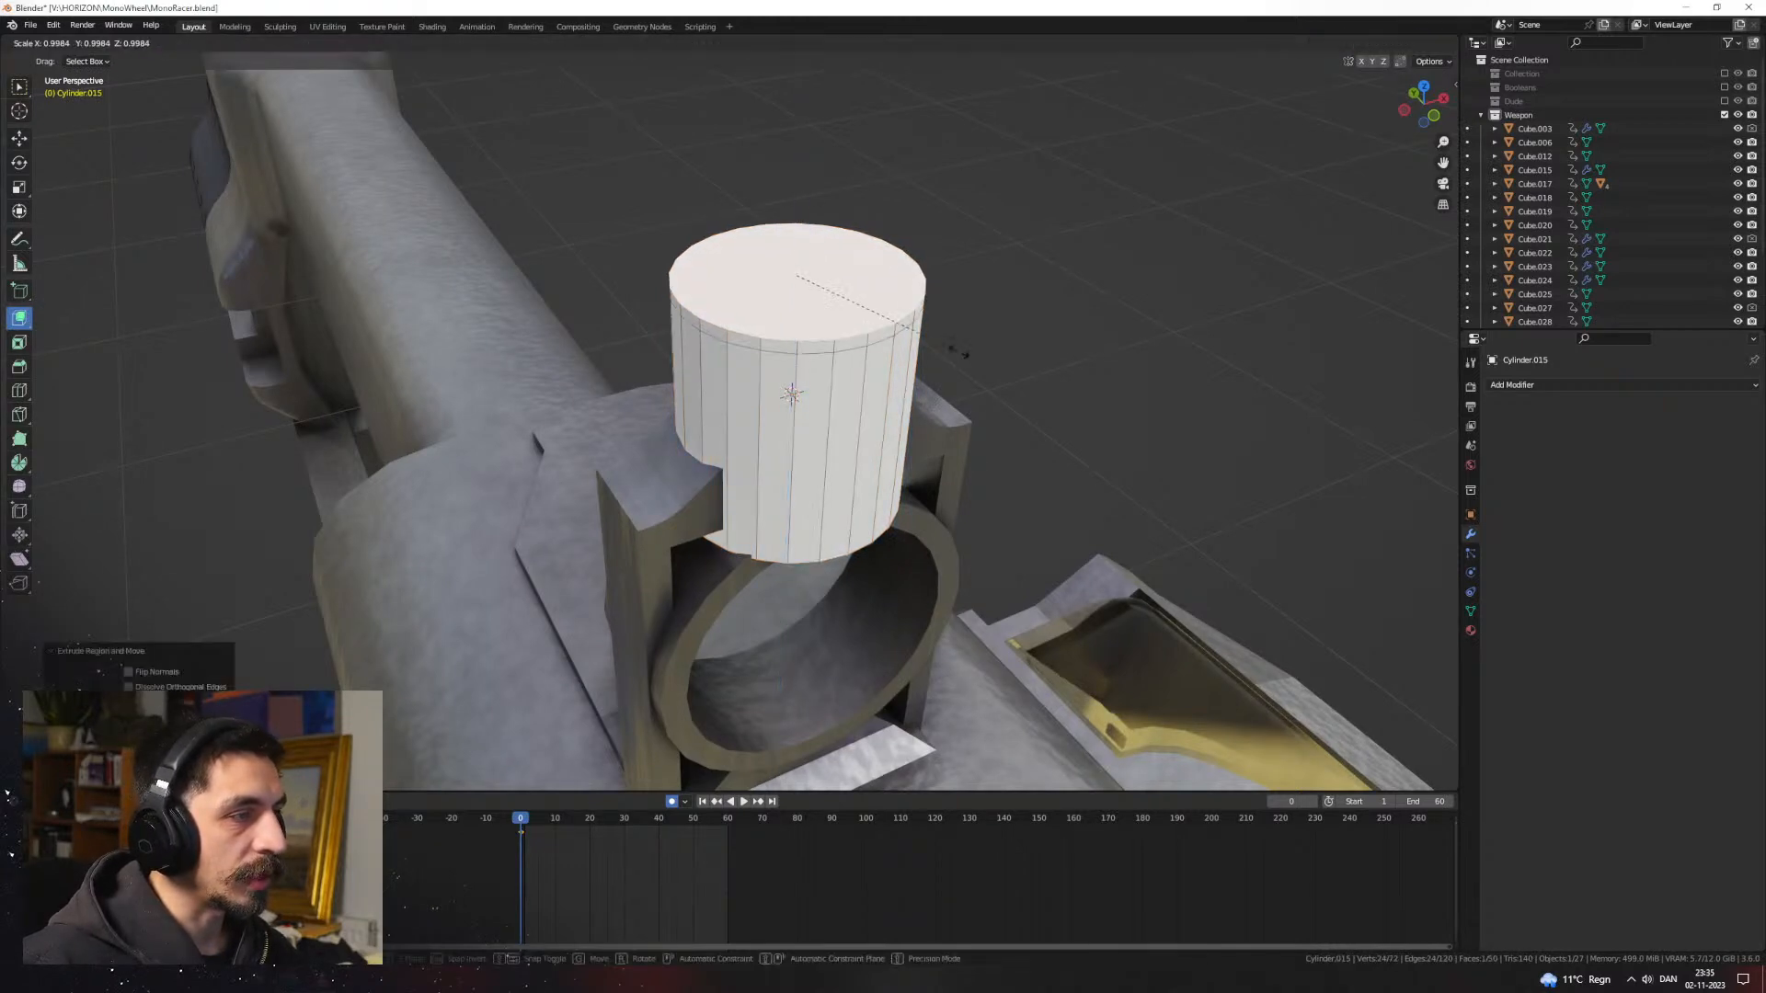
left_click(925, 349)
key("e")
left_click(923, 334)
key("s")
left_click(835, 314)
Step: Sink the cap's centre face about 0.01 m, narrow the recess floor and extrude a small raised pin from it
key("e")
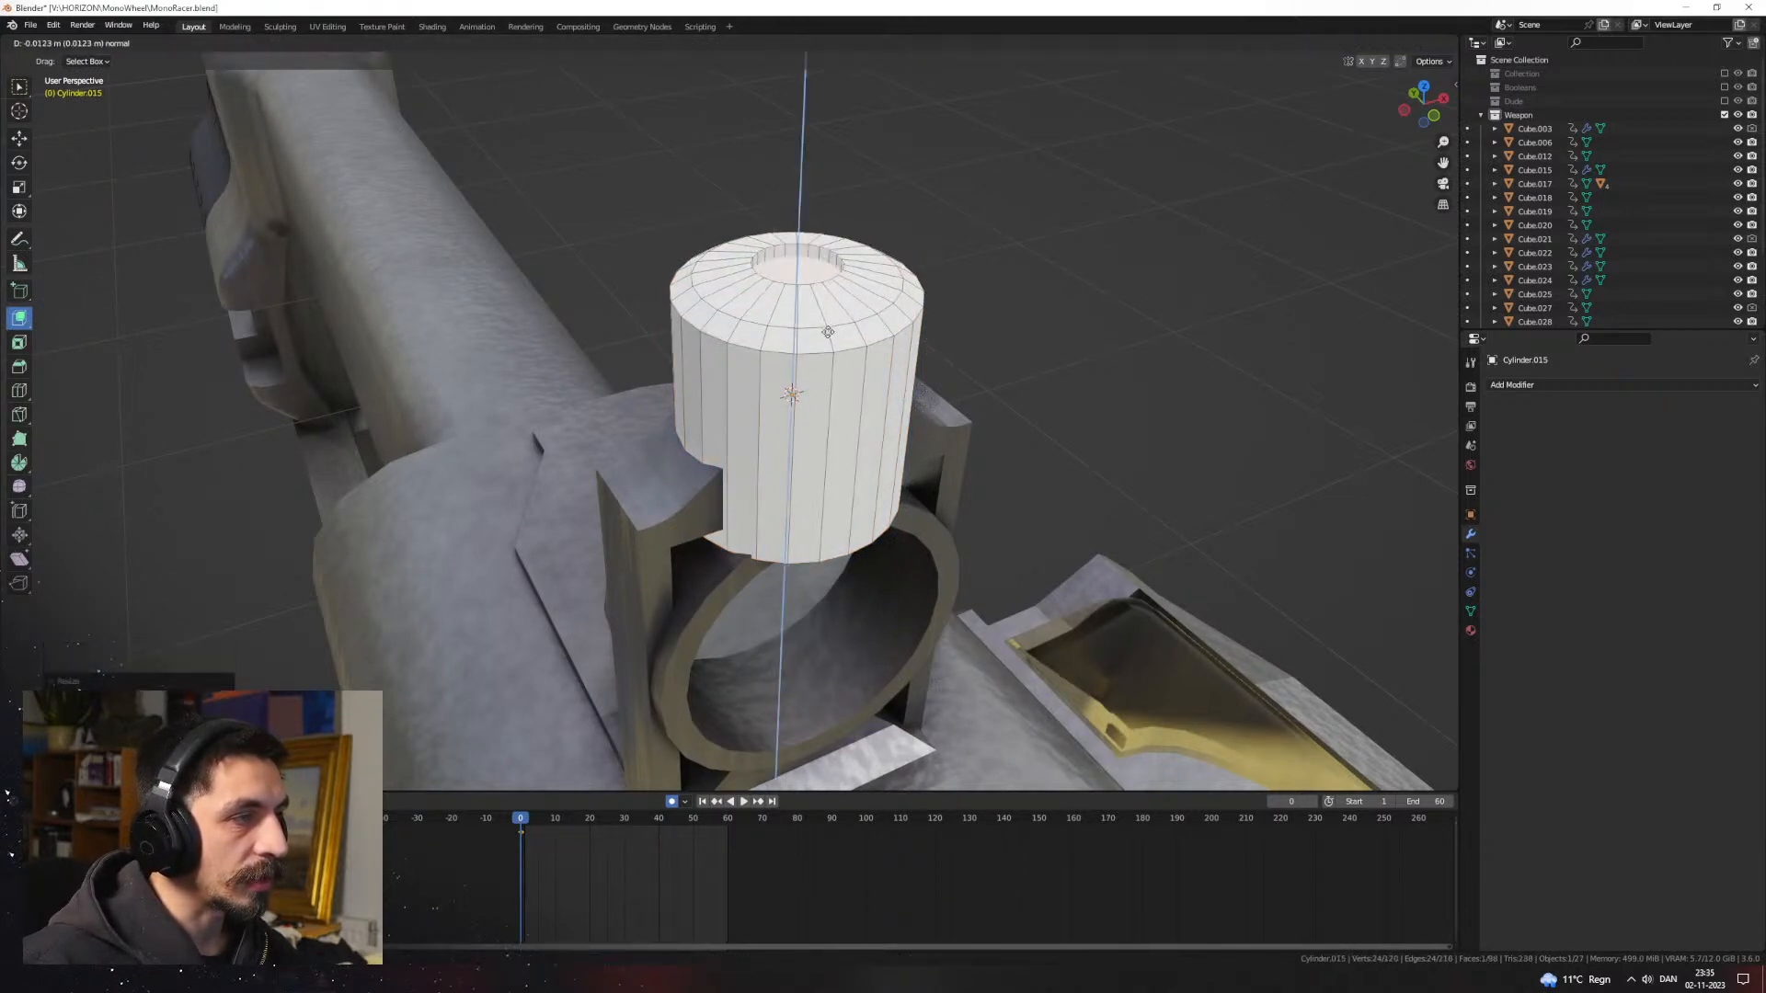
left_click(828, 332)
key("s")
left_click(942, 335)
key("e")
left_click(903, 328)
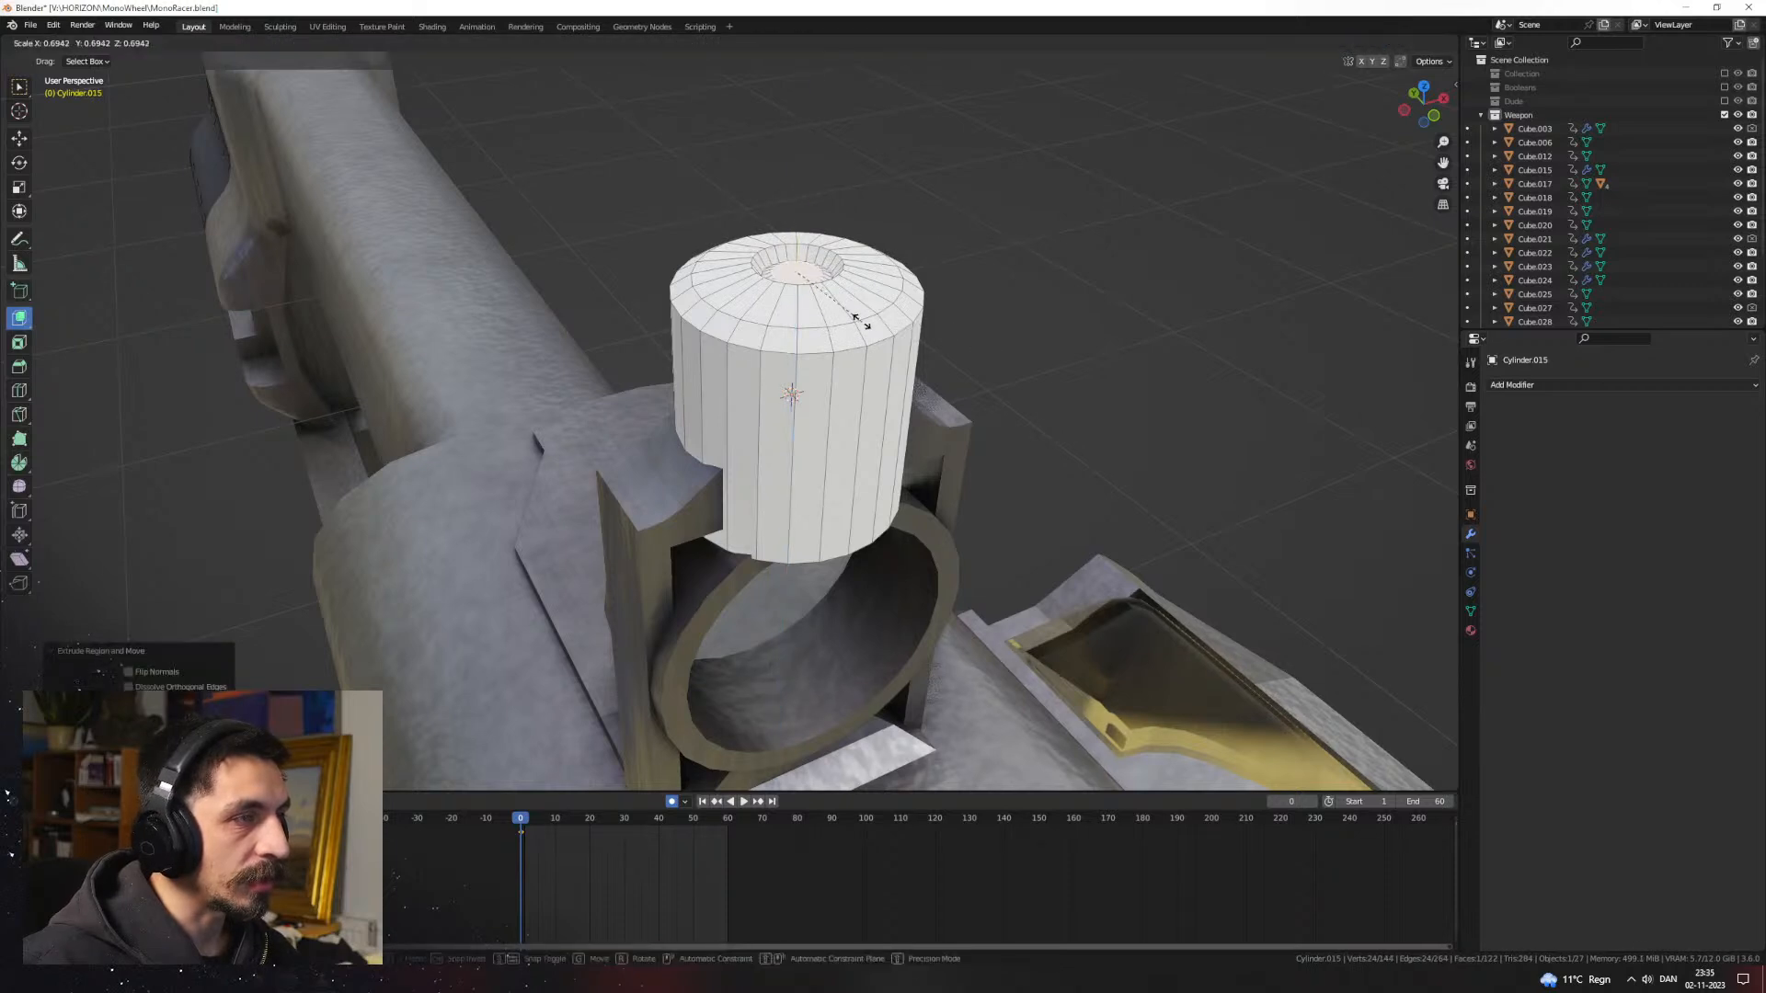
left_click(860, 319)
key("e")
left_click(864, 301)
left_click(854, 299)
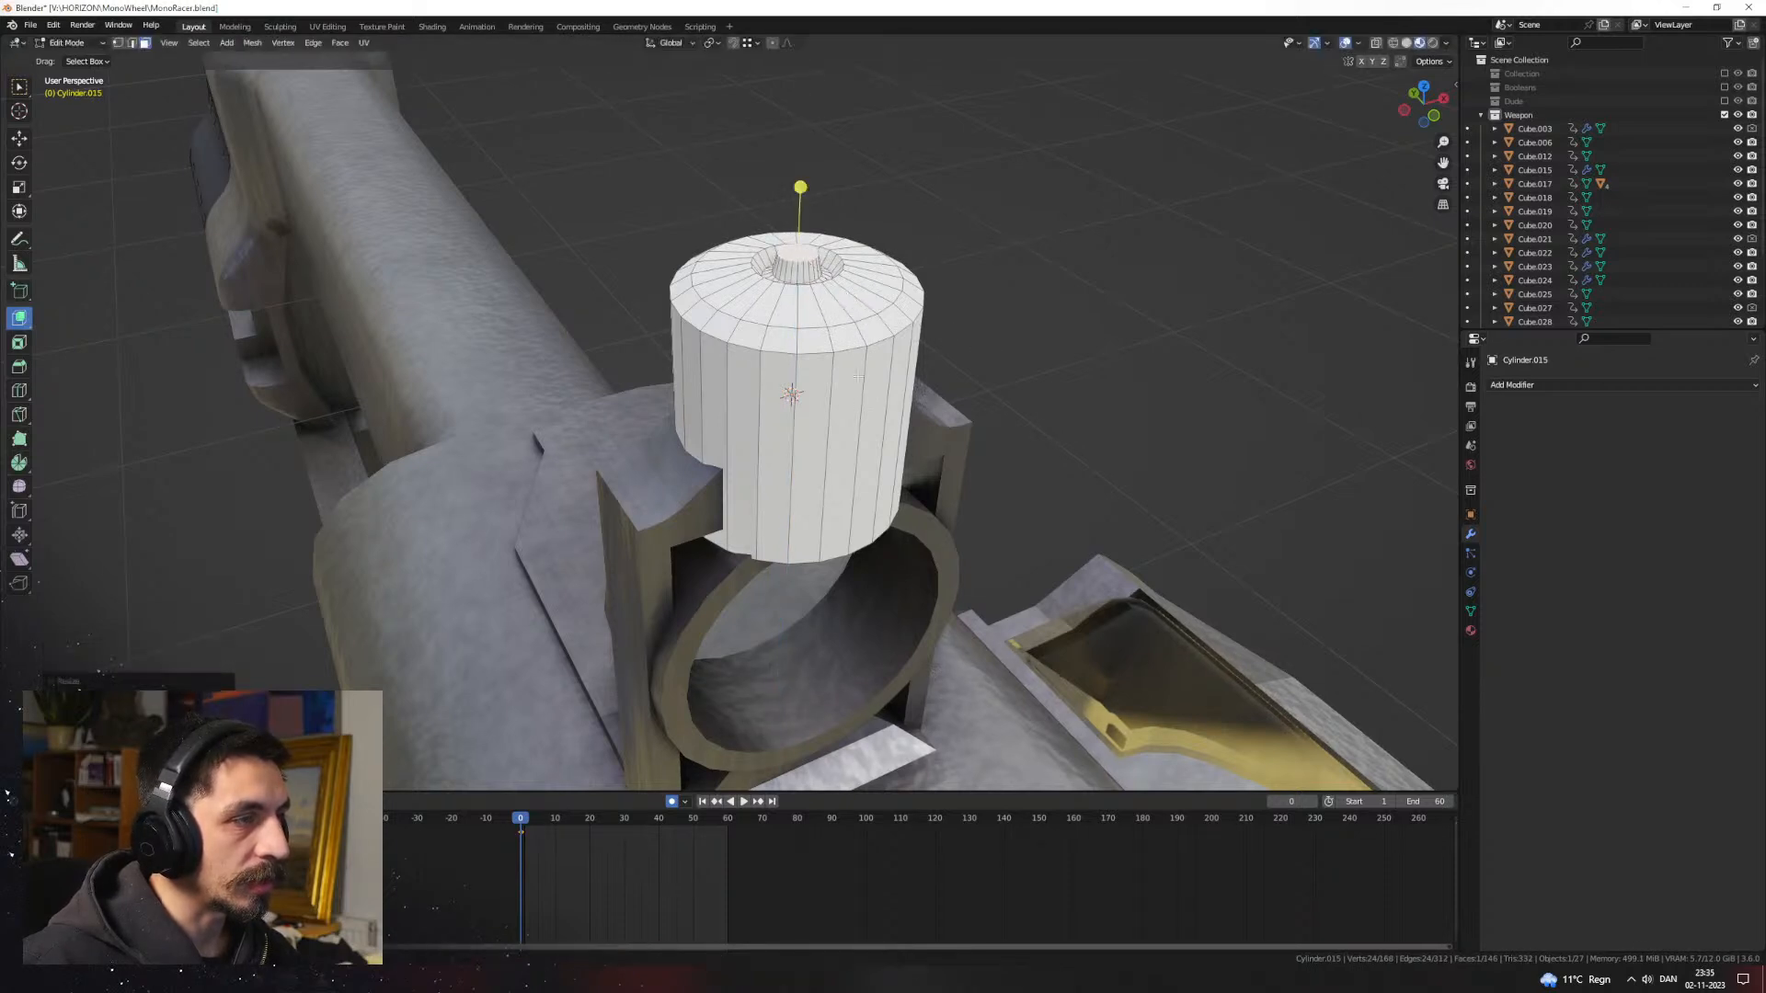
Step: Raise the cylinder's bottom face about 0.12 m along Z, taper the underside and extrude a narrow stem into the bridge
middle_click_drag(853, 299, 844, 353)
left_click(796, 320)
key("g")
key("z")
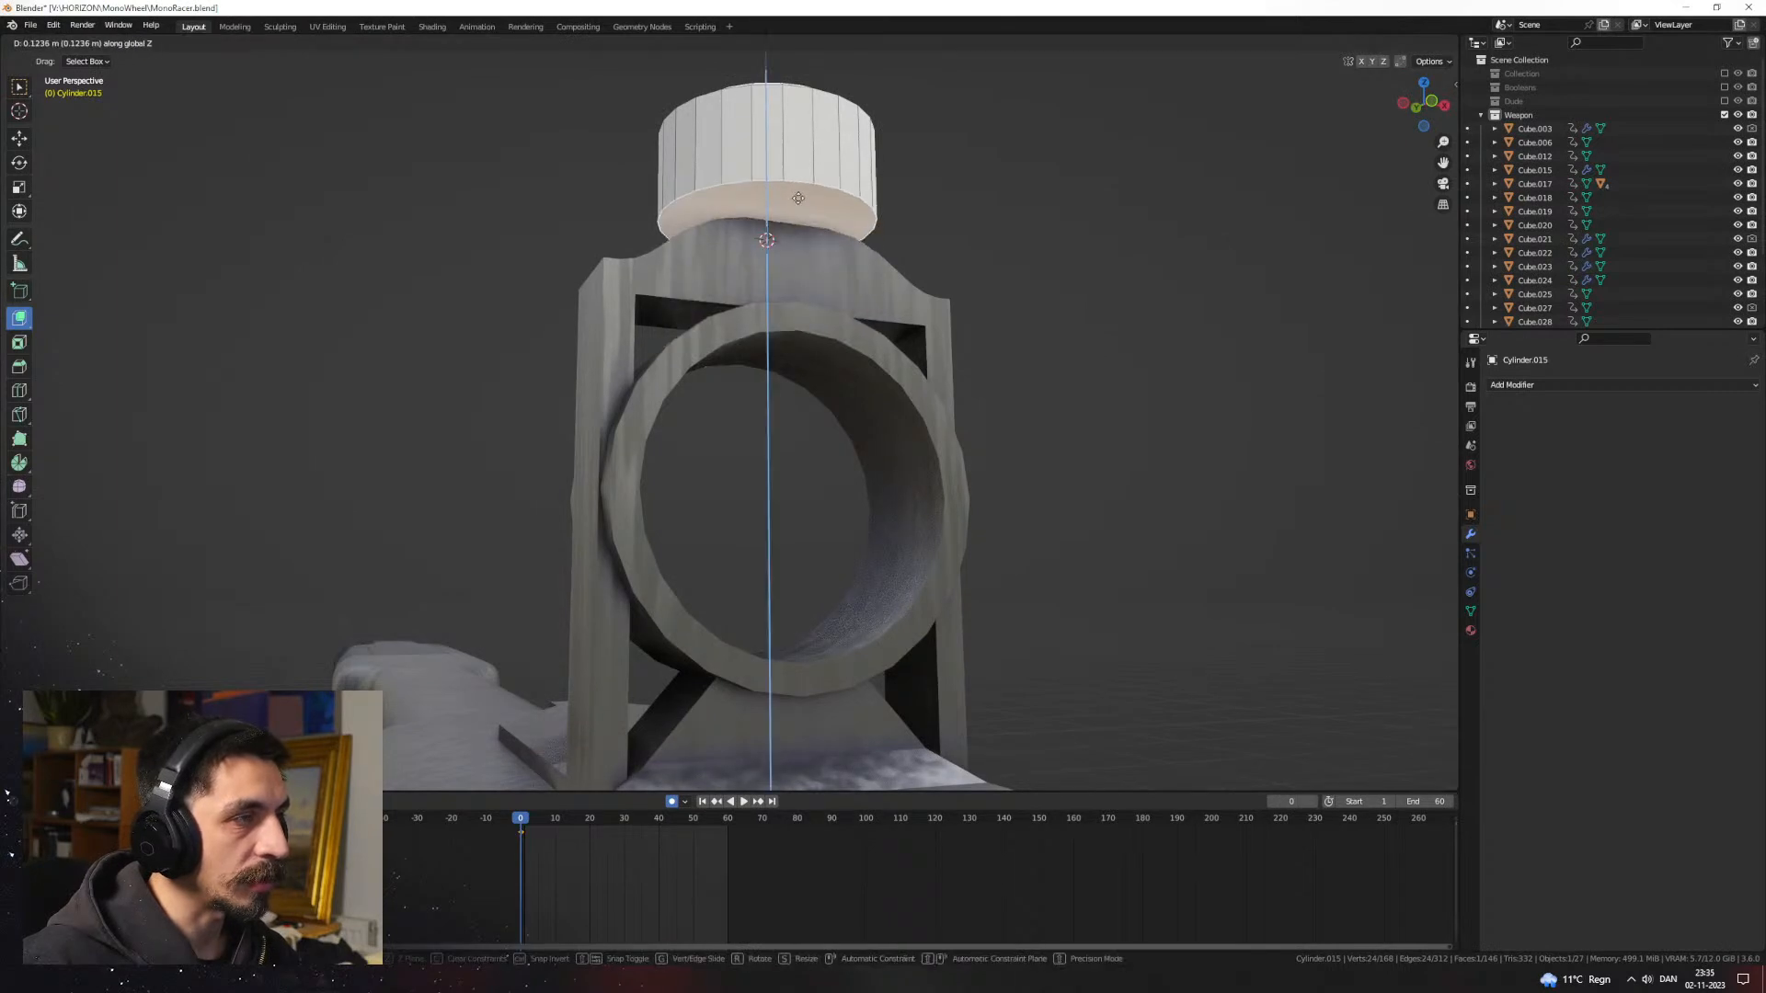
left_click(933, 240)
left_click(1002, 268)
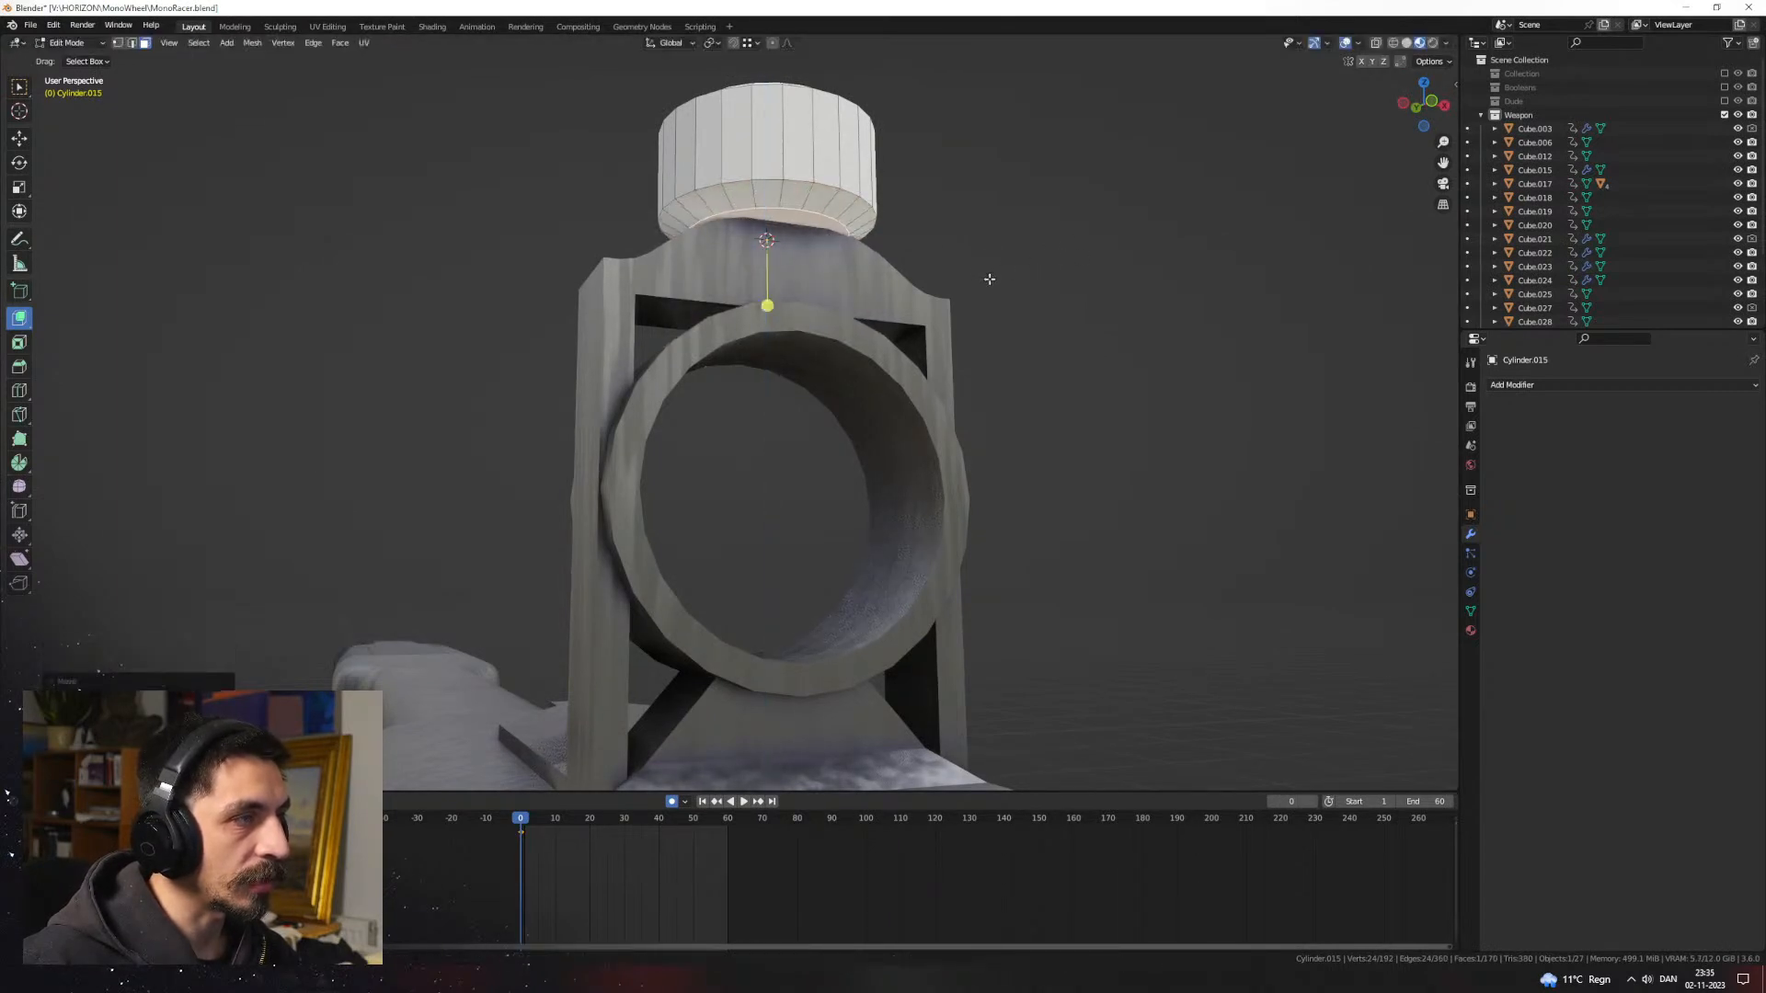
left_click(909, 318)
Step: Select the knob's ring of side faces, apply Checker Deselect and extrude the alternating faces outward about 0.09 m along their normals
middle_click_drag(908, 318, 1002, 365)
left_click(924, 228, "alt")
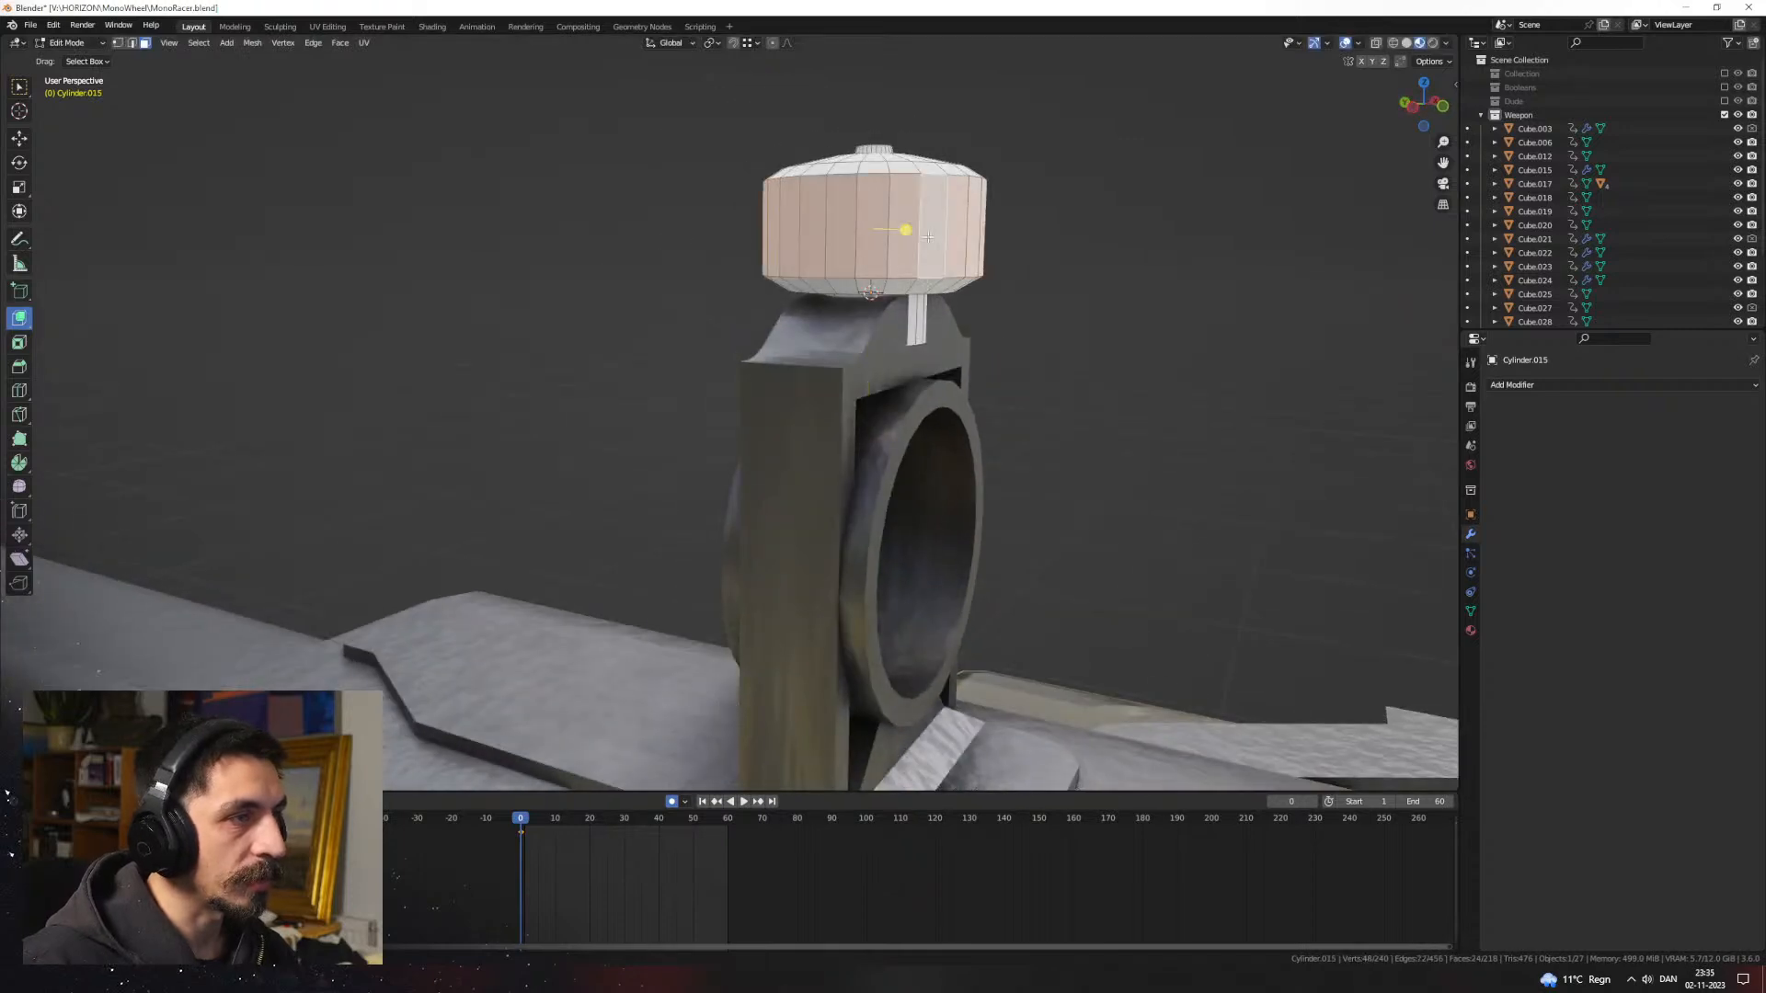
middle_click_drag(983, 243, 861, 334, "shift")
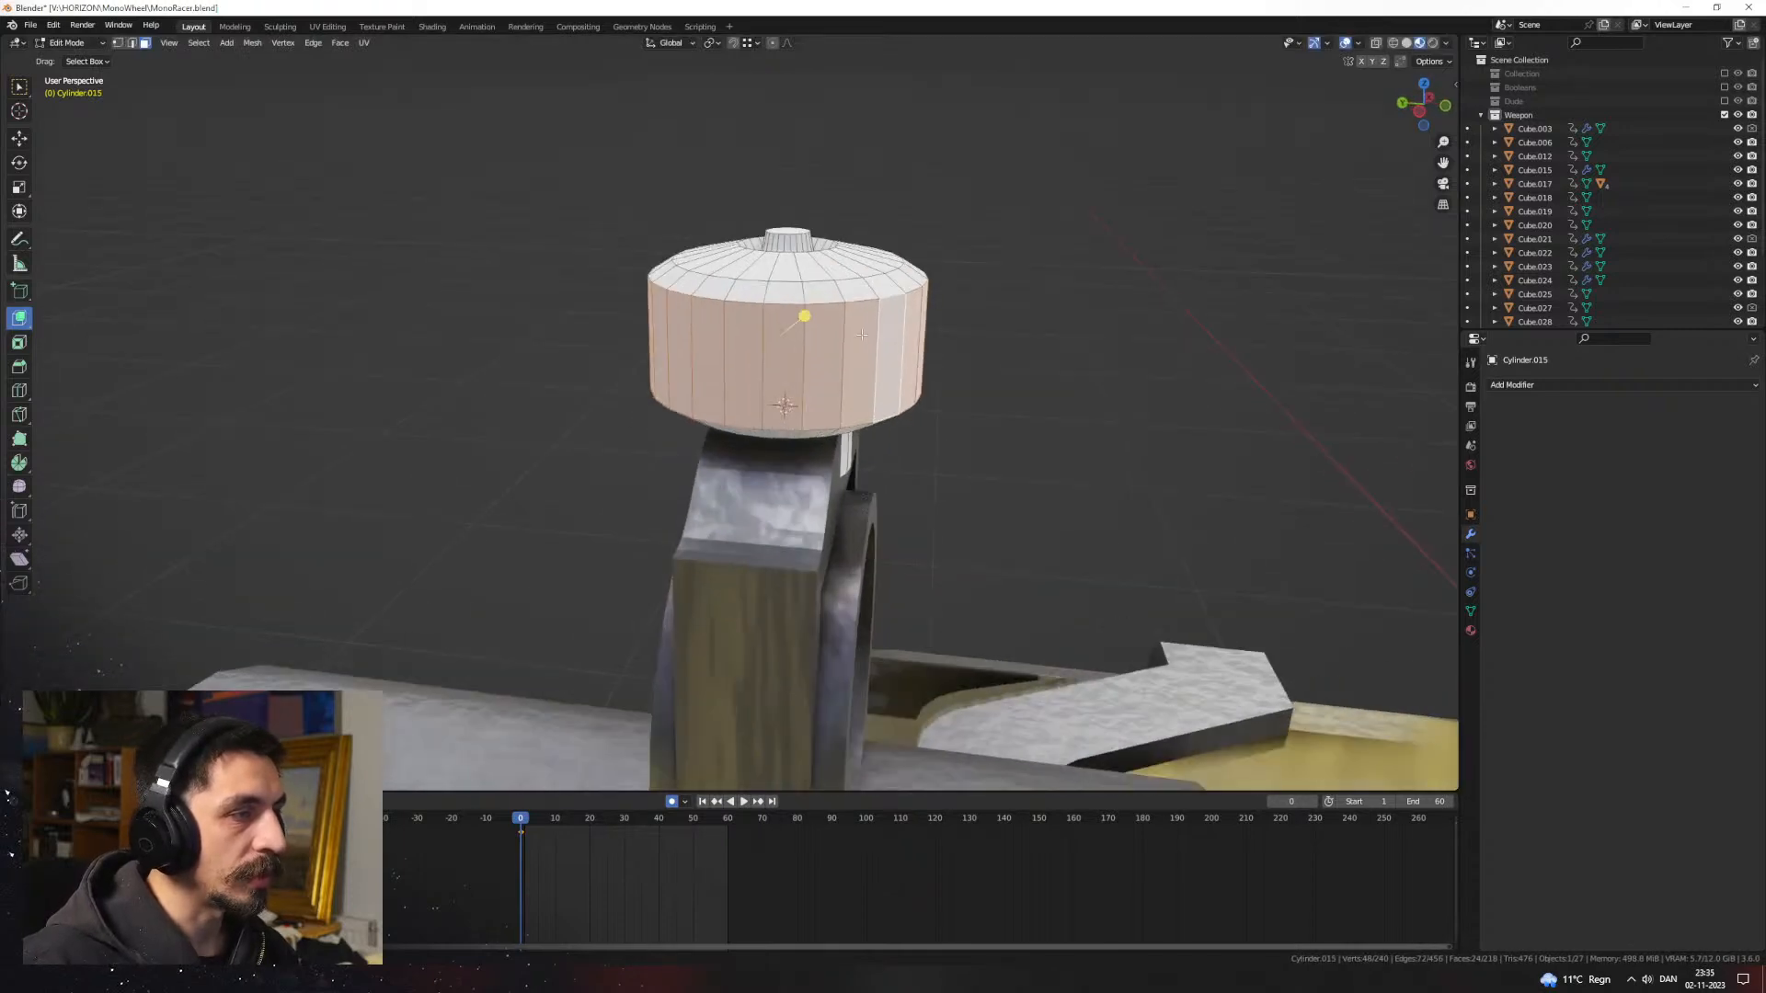
left_click(207, 45)
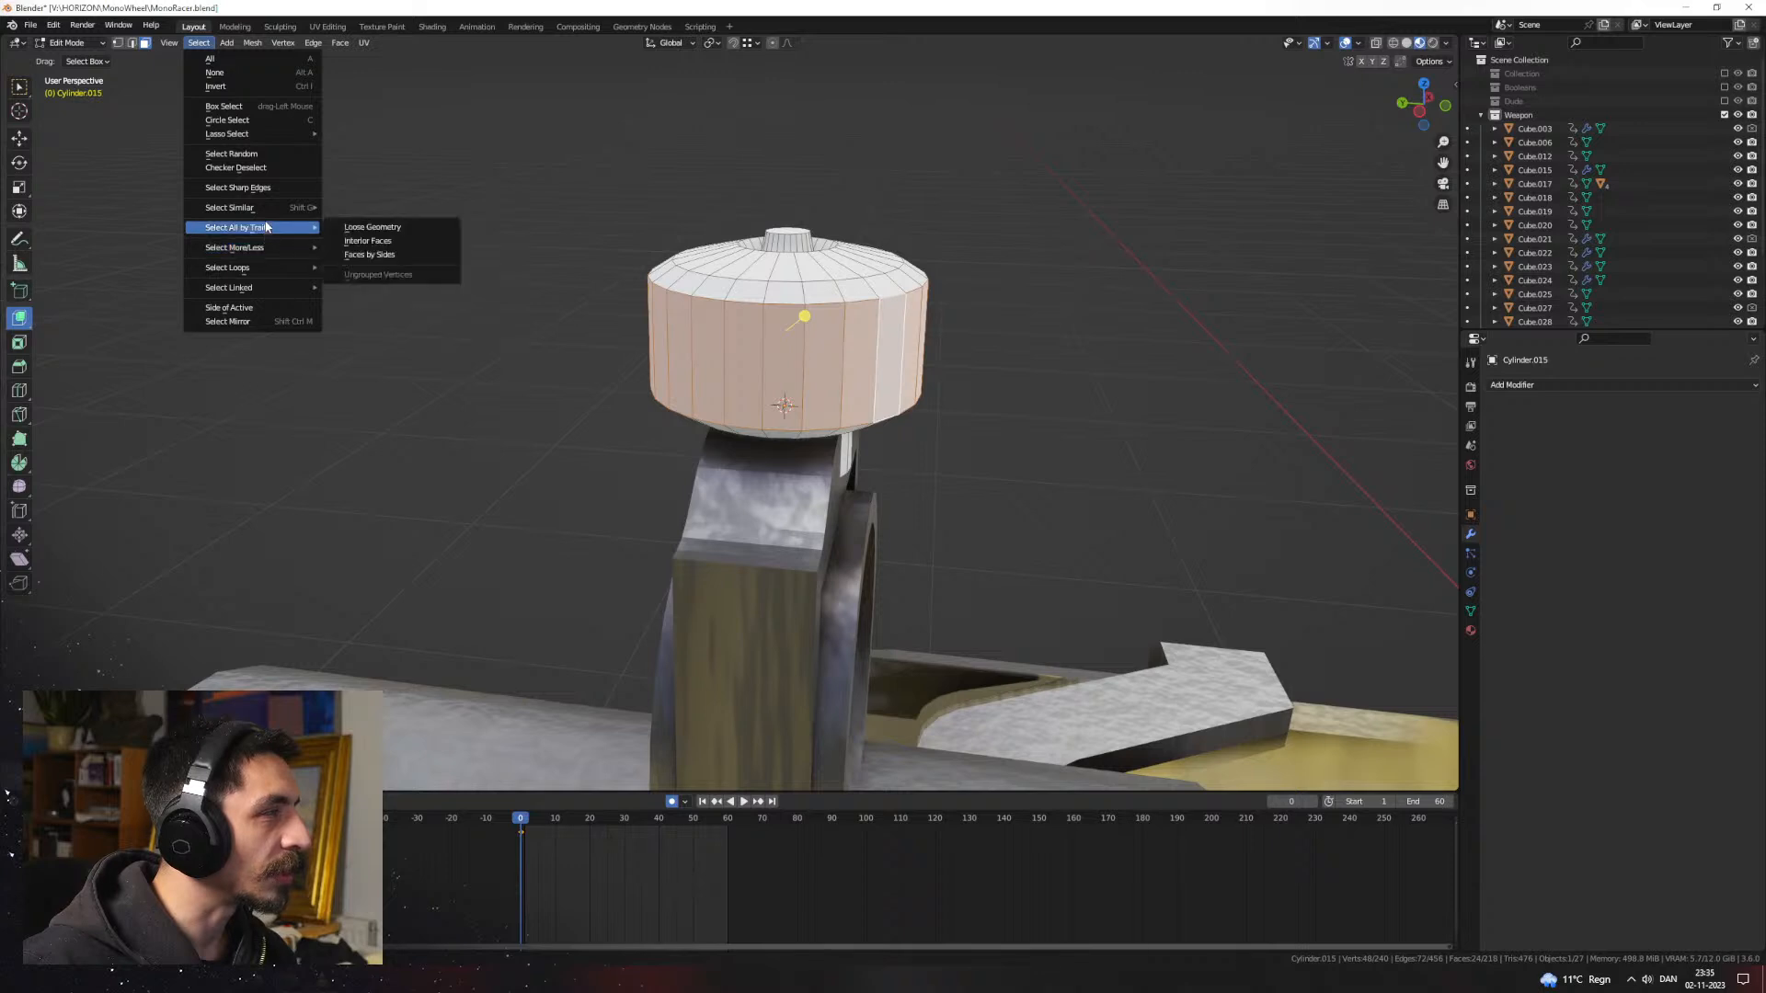
left_click(272, 167)
middle_click_drag(873, 367, 929, 368)
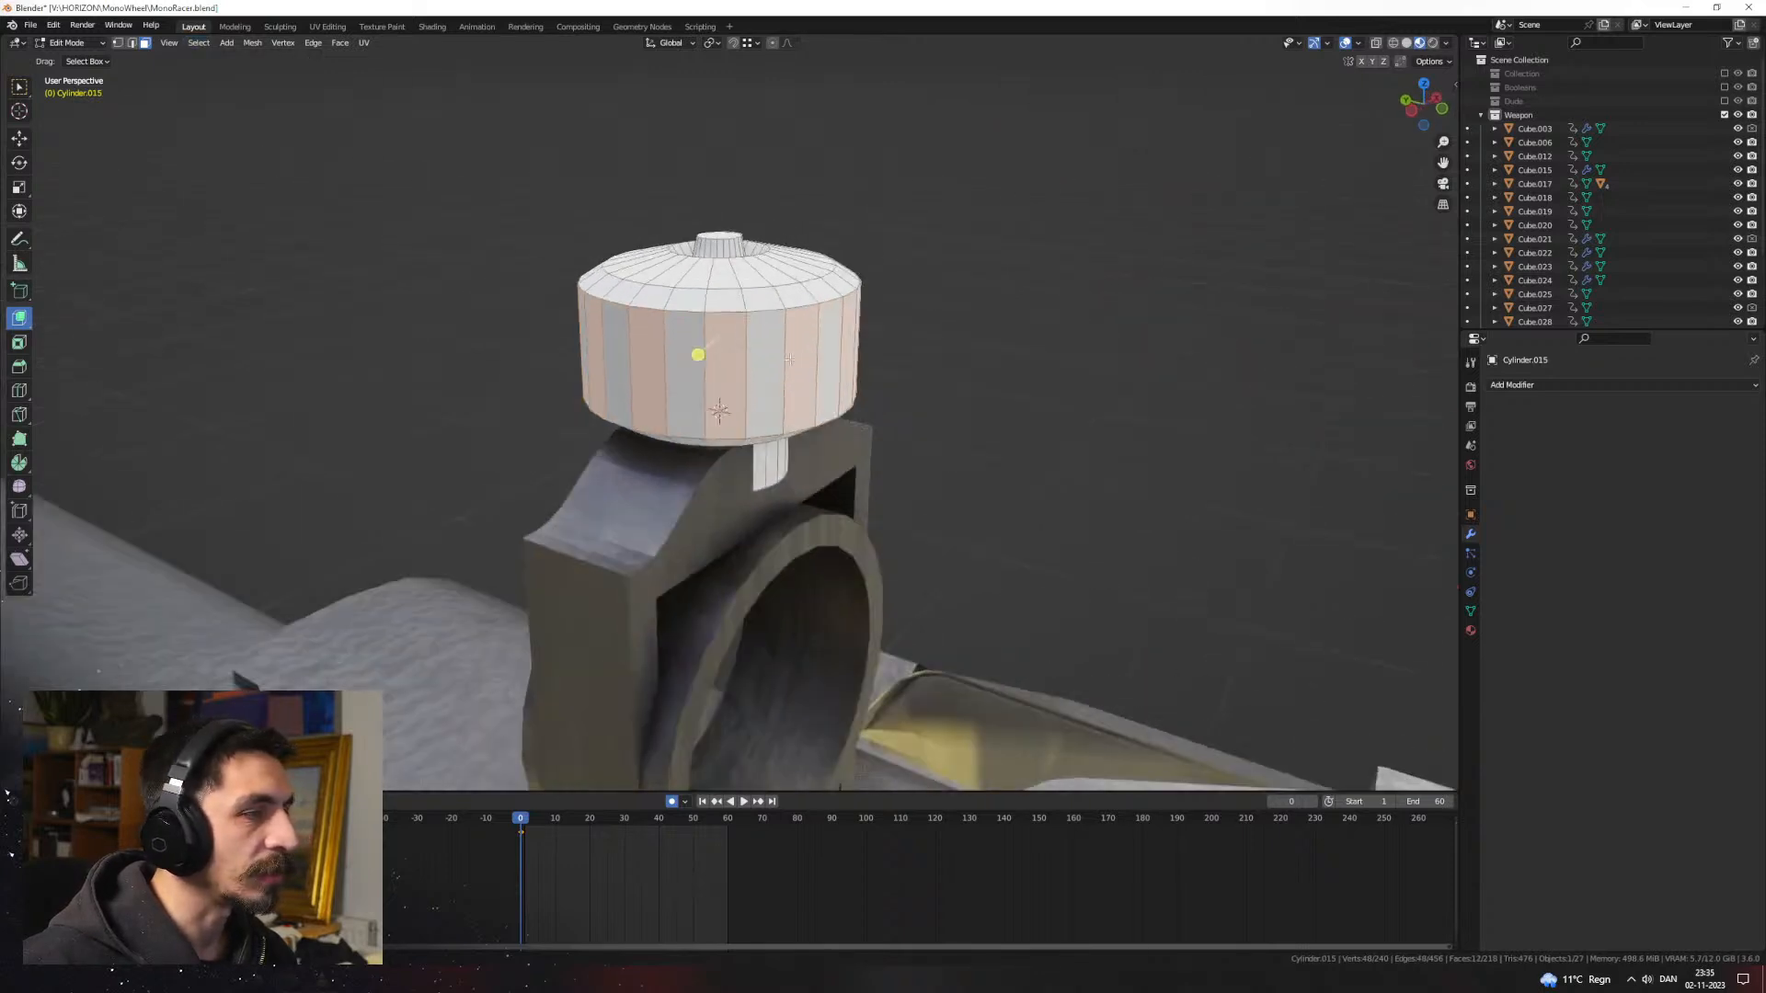
key("alt+e")
left_click(945, 368)
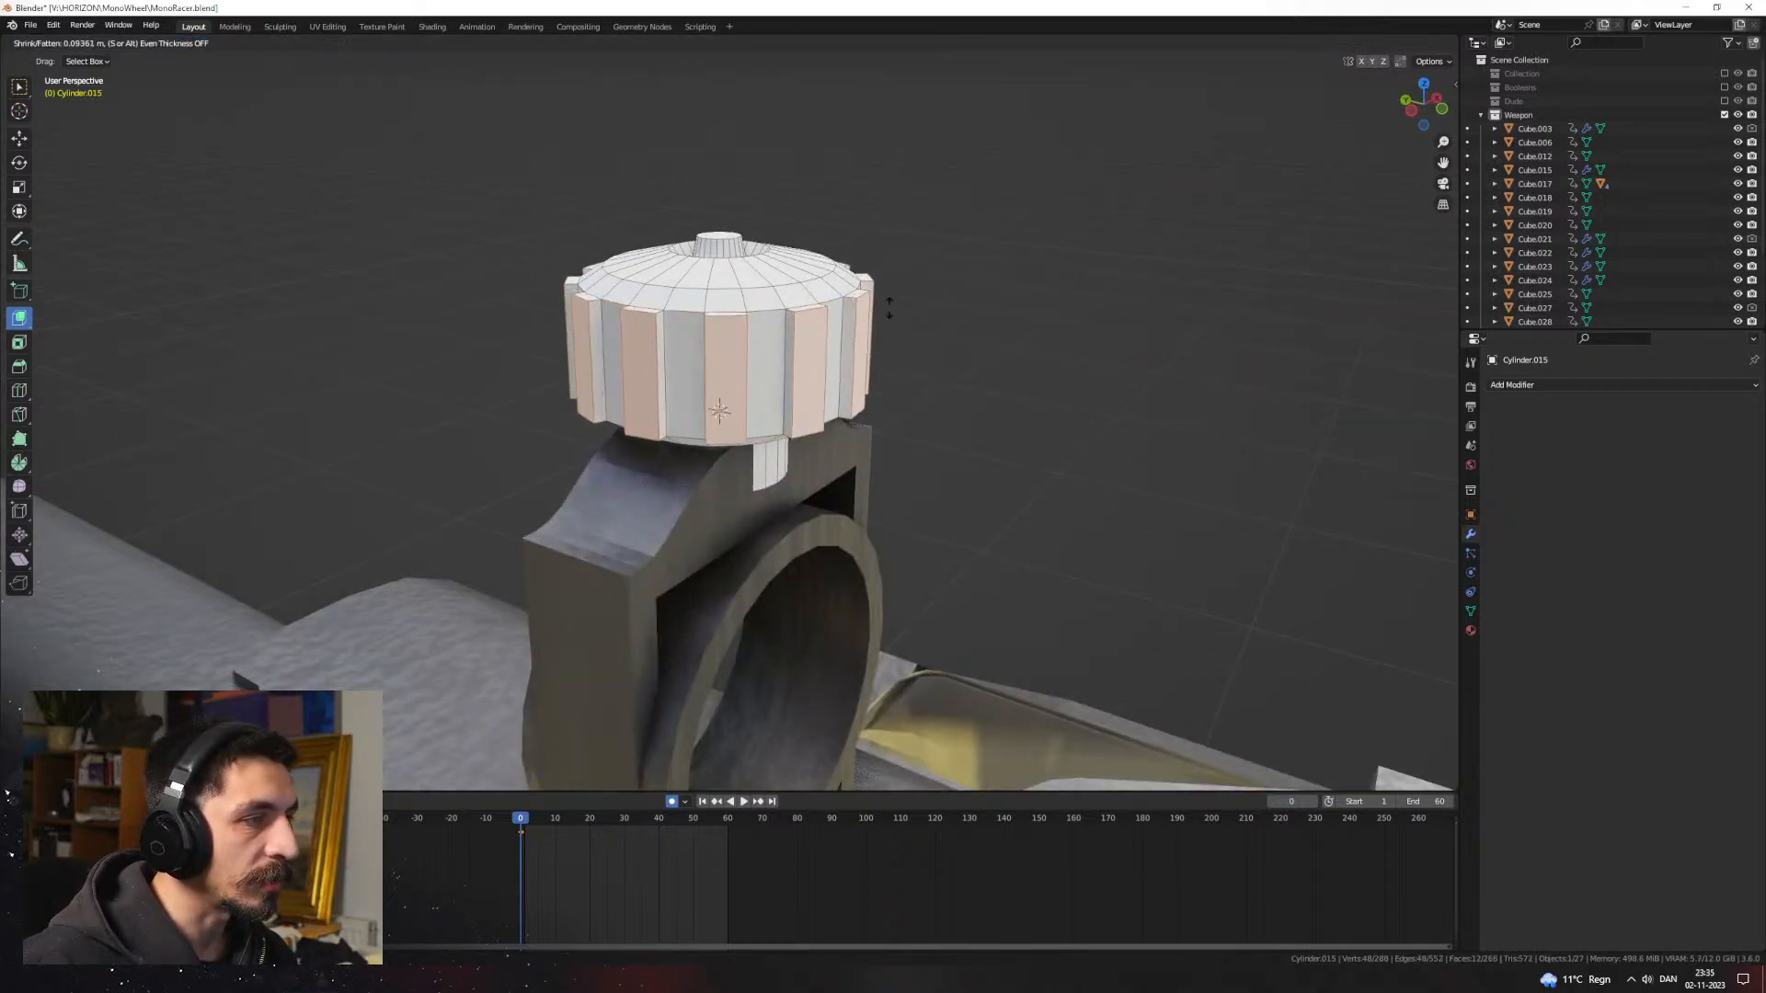
Step: Set the pivot point to Individual Origins and scale the knob's rib faces down slightly to taper them
left_click(712, 43)
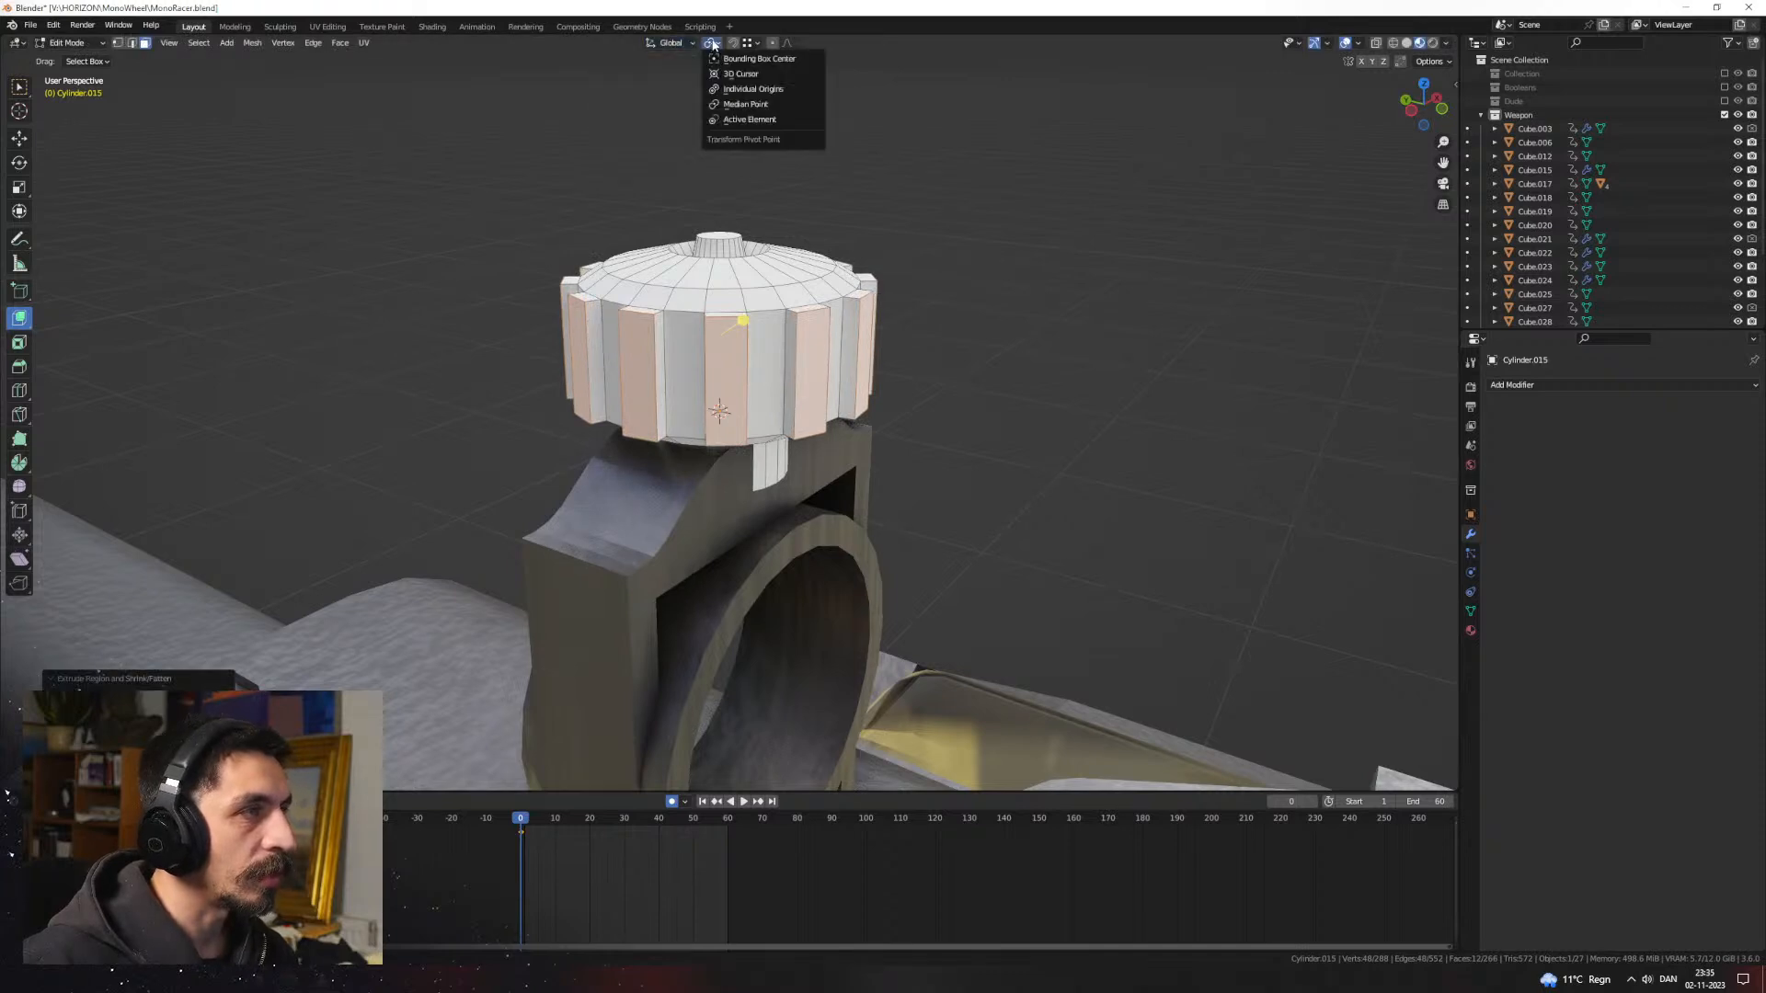
left_click(739, 91)
middle_click_drag(993, 316, 971, 344)
key("s")
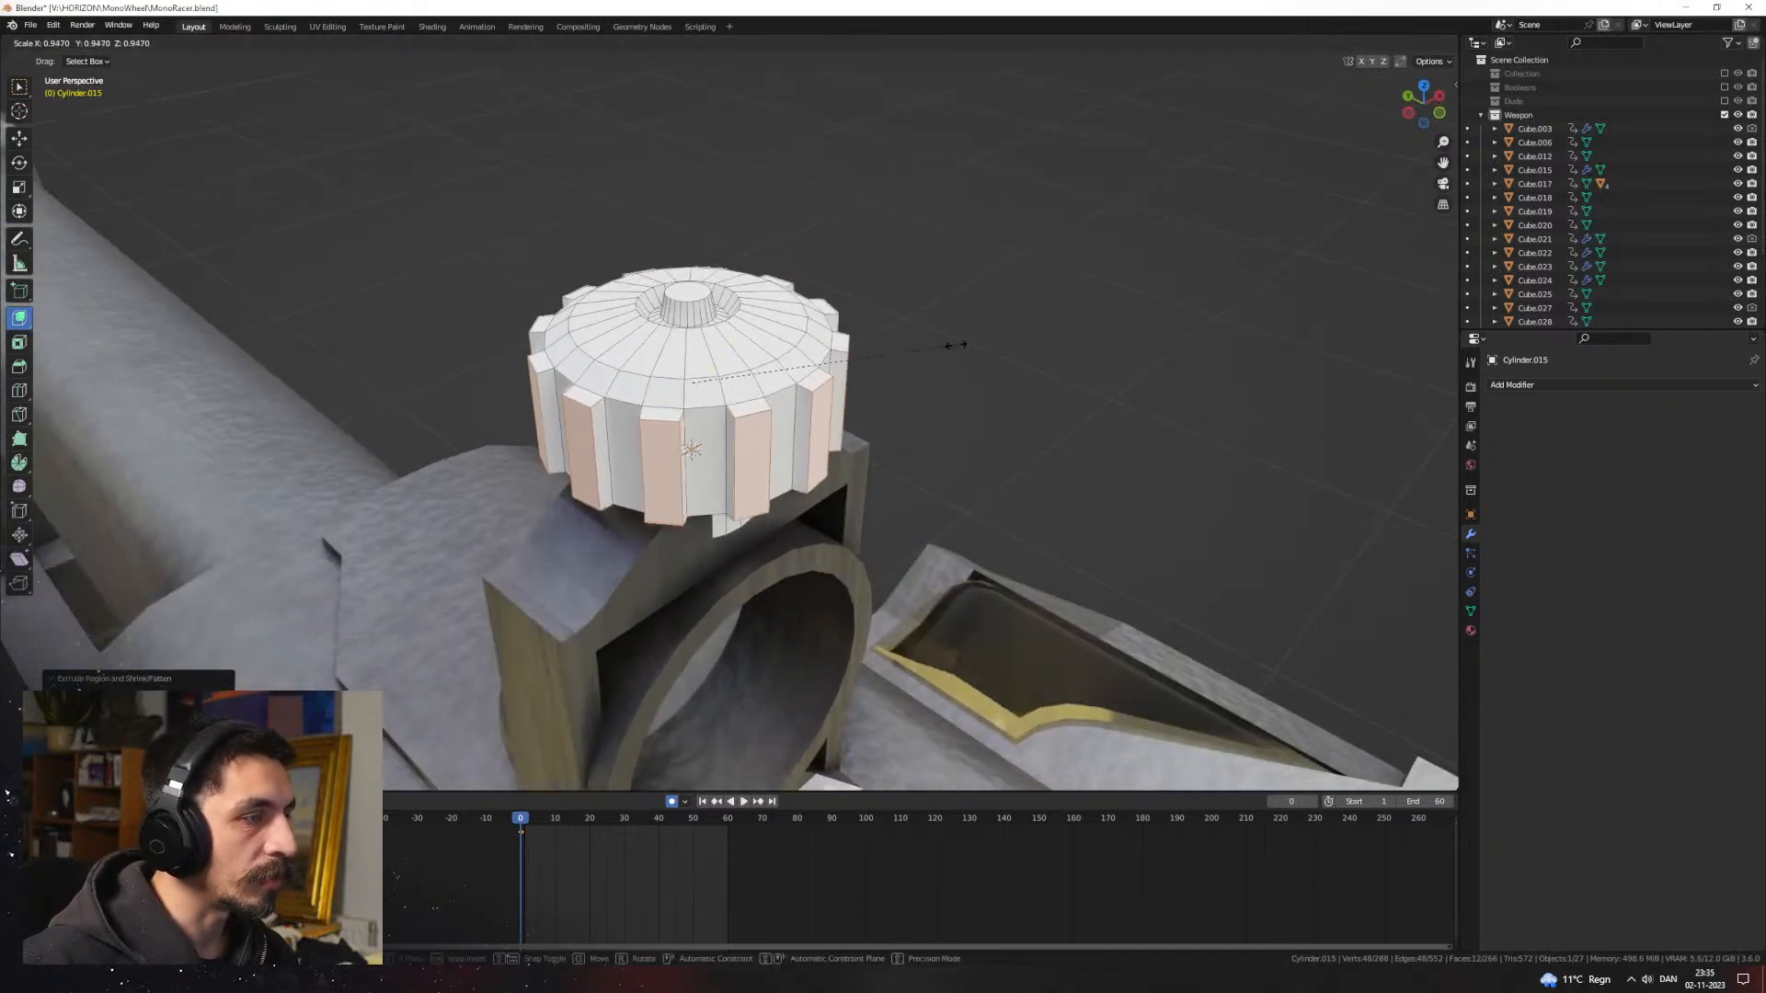
Step: Apply Shade Auto Smooth to the ribbed knob and clear the selection
key("Tab")
right_click(747, 357)
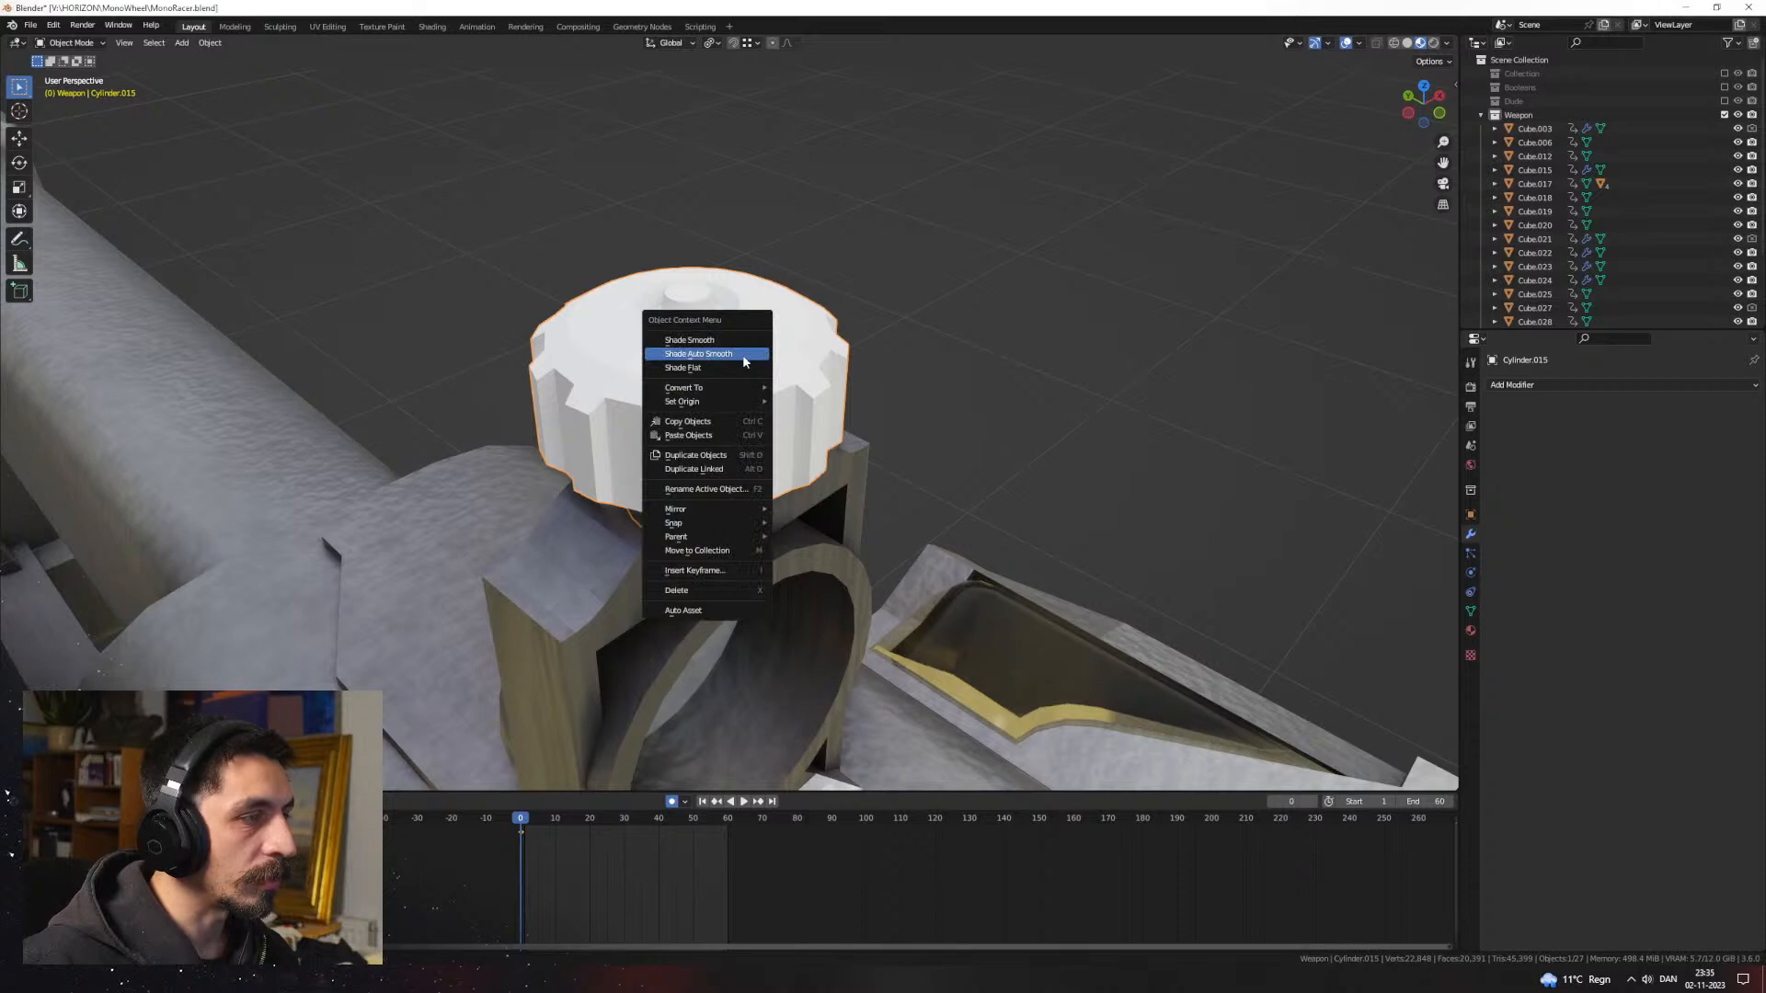
left_click(746, 357)
key("alt+a")
scroll(746, 359, "down", 2)
middle_click_drag(727, 354, 947, 367)
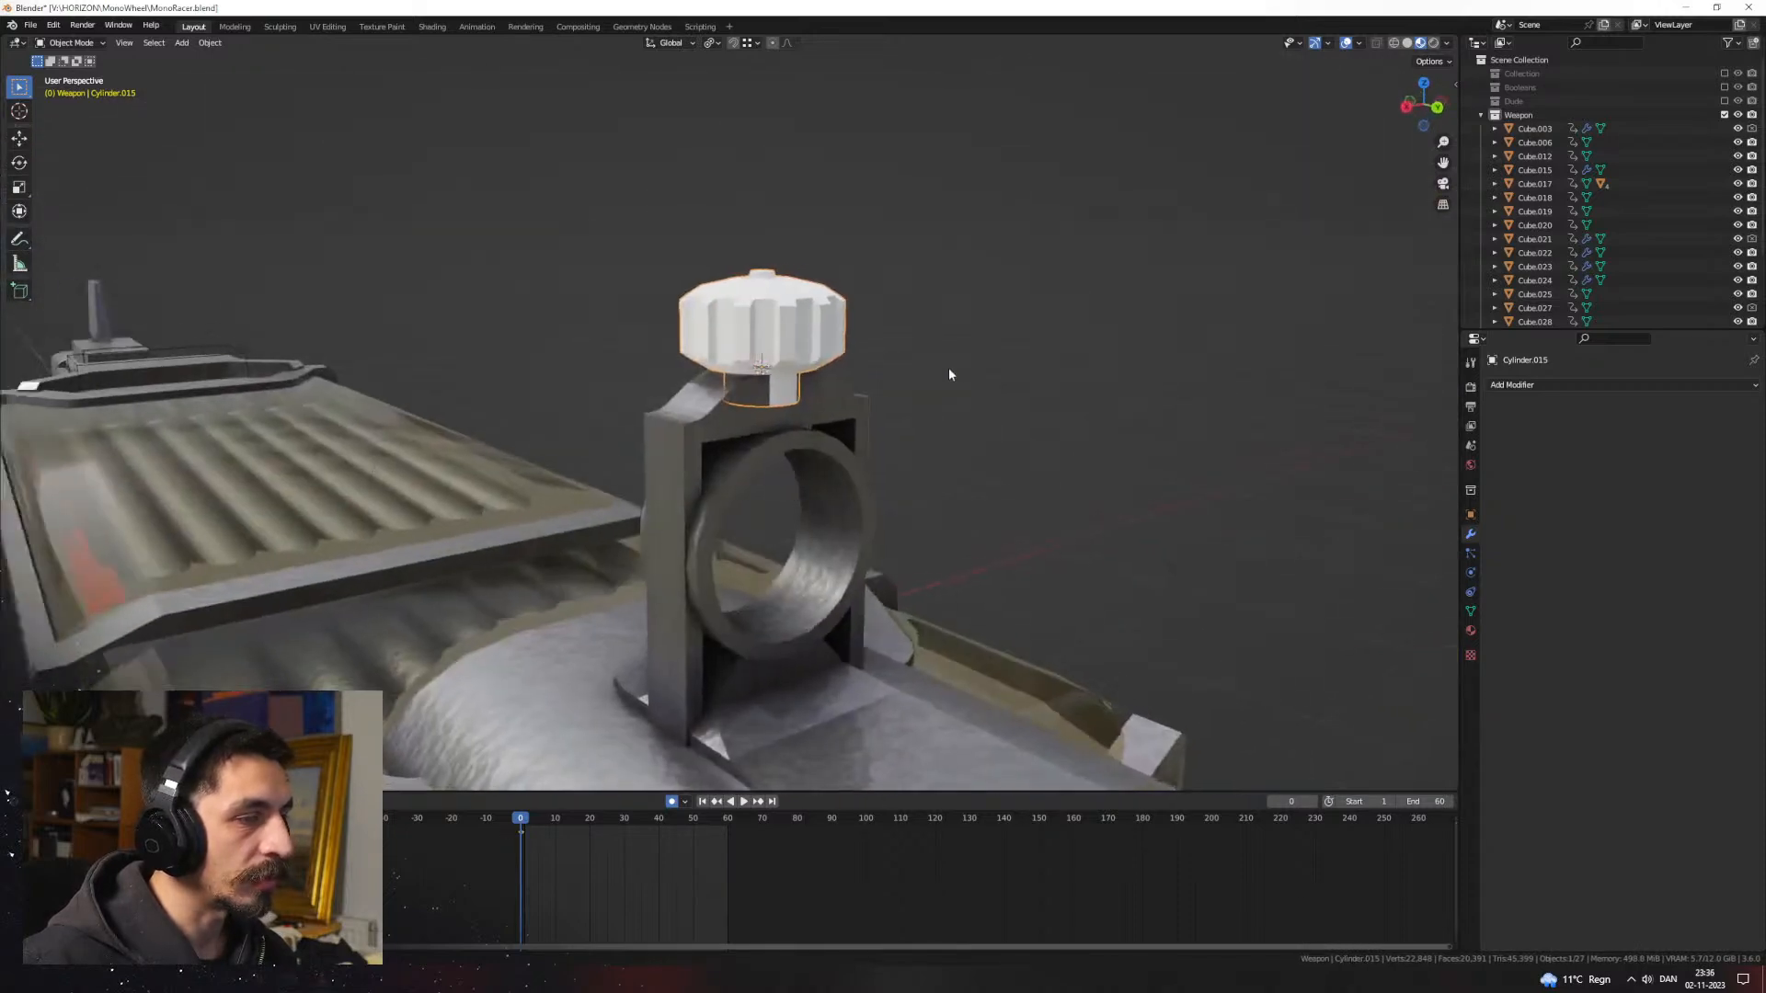
left_click(830, 392)
scroll(837, 371, "down", 3)
middle_click_drag(870, 414, 919, 328)
left_click(802, 489)
middle_click_drag(1263, 90, 1037, 454)
middle_click_drag(613, 349, 874, 533)
scroll(846, 460, "up", 3)
left_click(788, 314)
key("z")
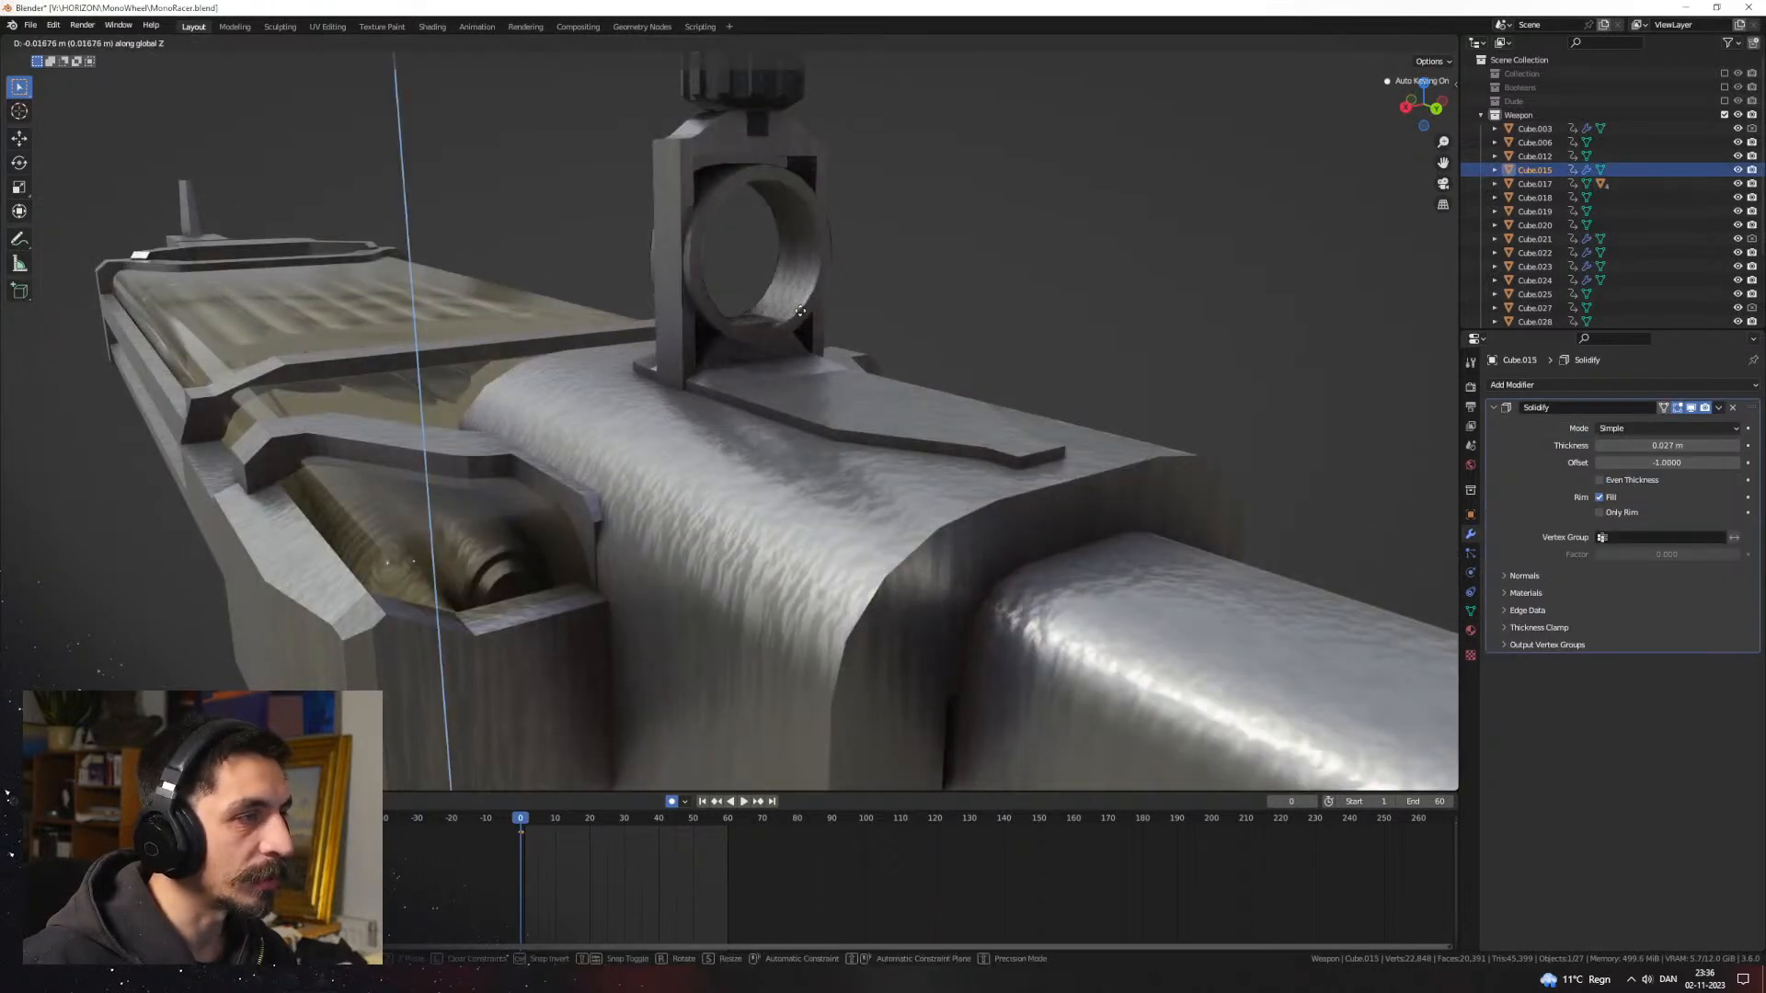
right_click(1045, 290)
left_click(1045, 291)
Step: Select the top face of Cube.012's base block under the ring with wireframe shading and lower it about 0.03 m along Z in solid shading
scroll(1045, 291, "down", 5)
middle_click_drag(918, 342, 781, 417)
scroll(850, 420, "up", 3)
left_click(773, 430)
key("Tab")
scroll(689, 356, "up", 2)
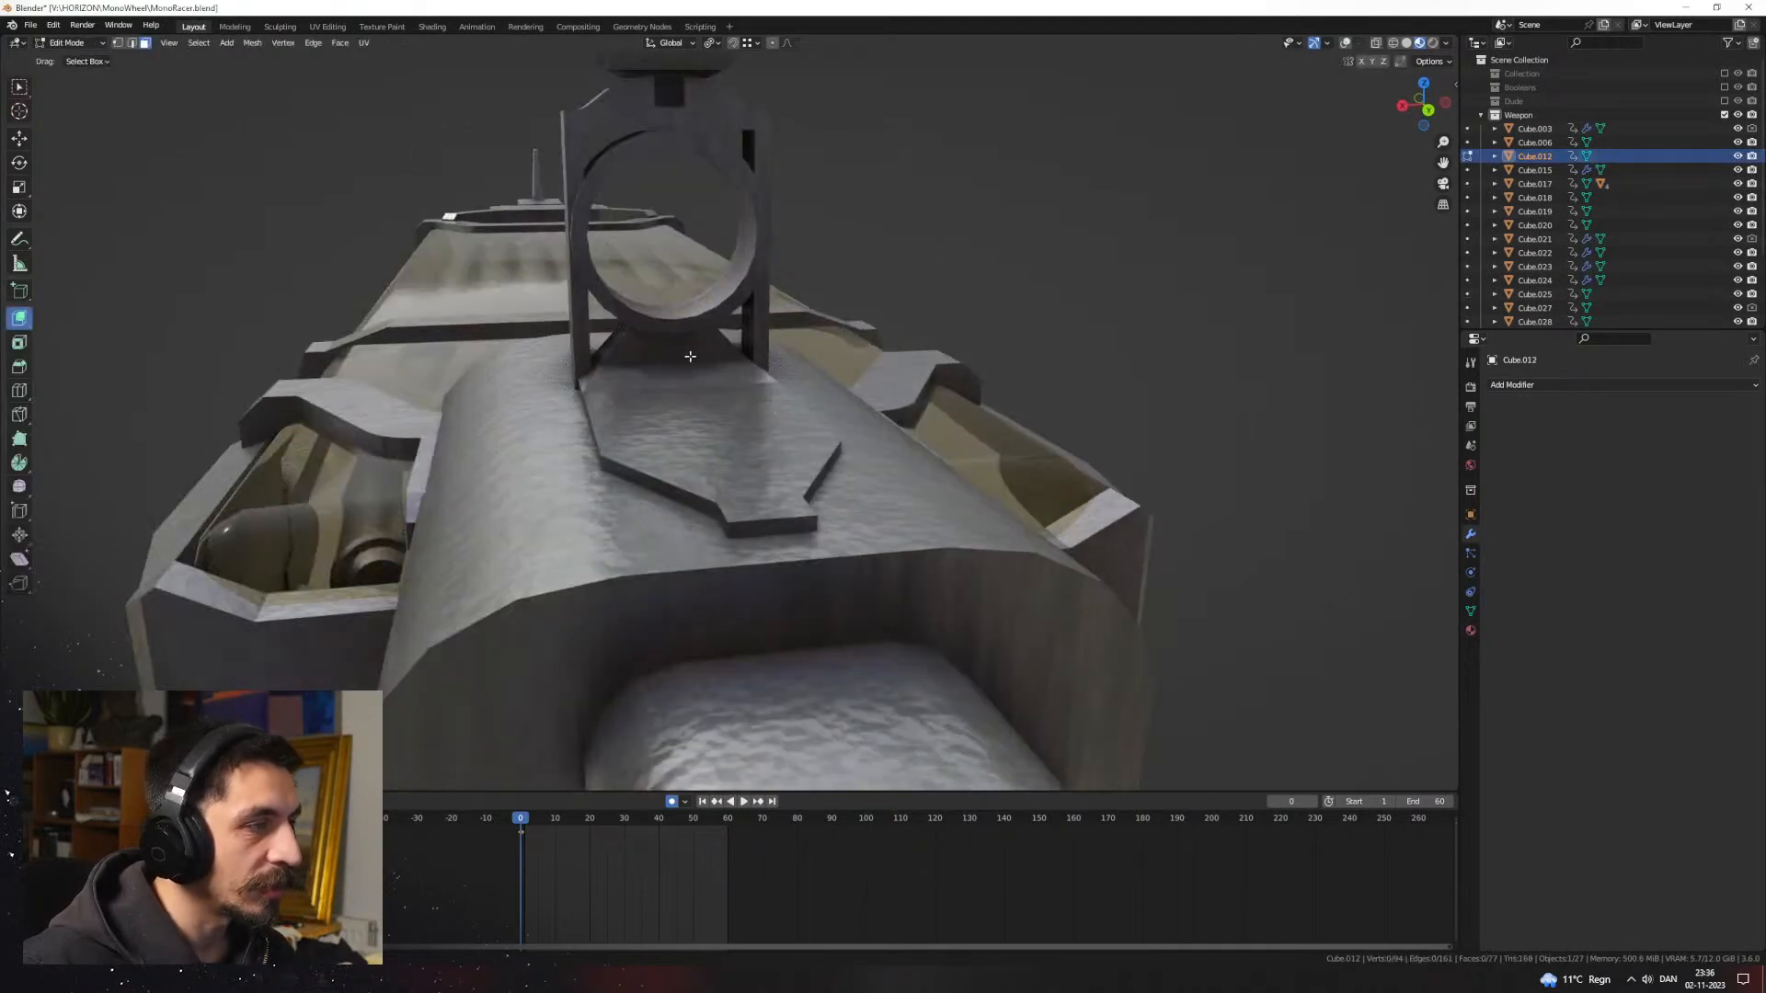
key("shift+z")
middle_click_drag(744, 351, 810, 354)
key("Tab")
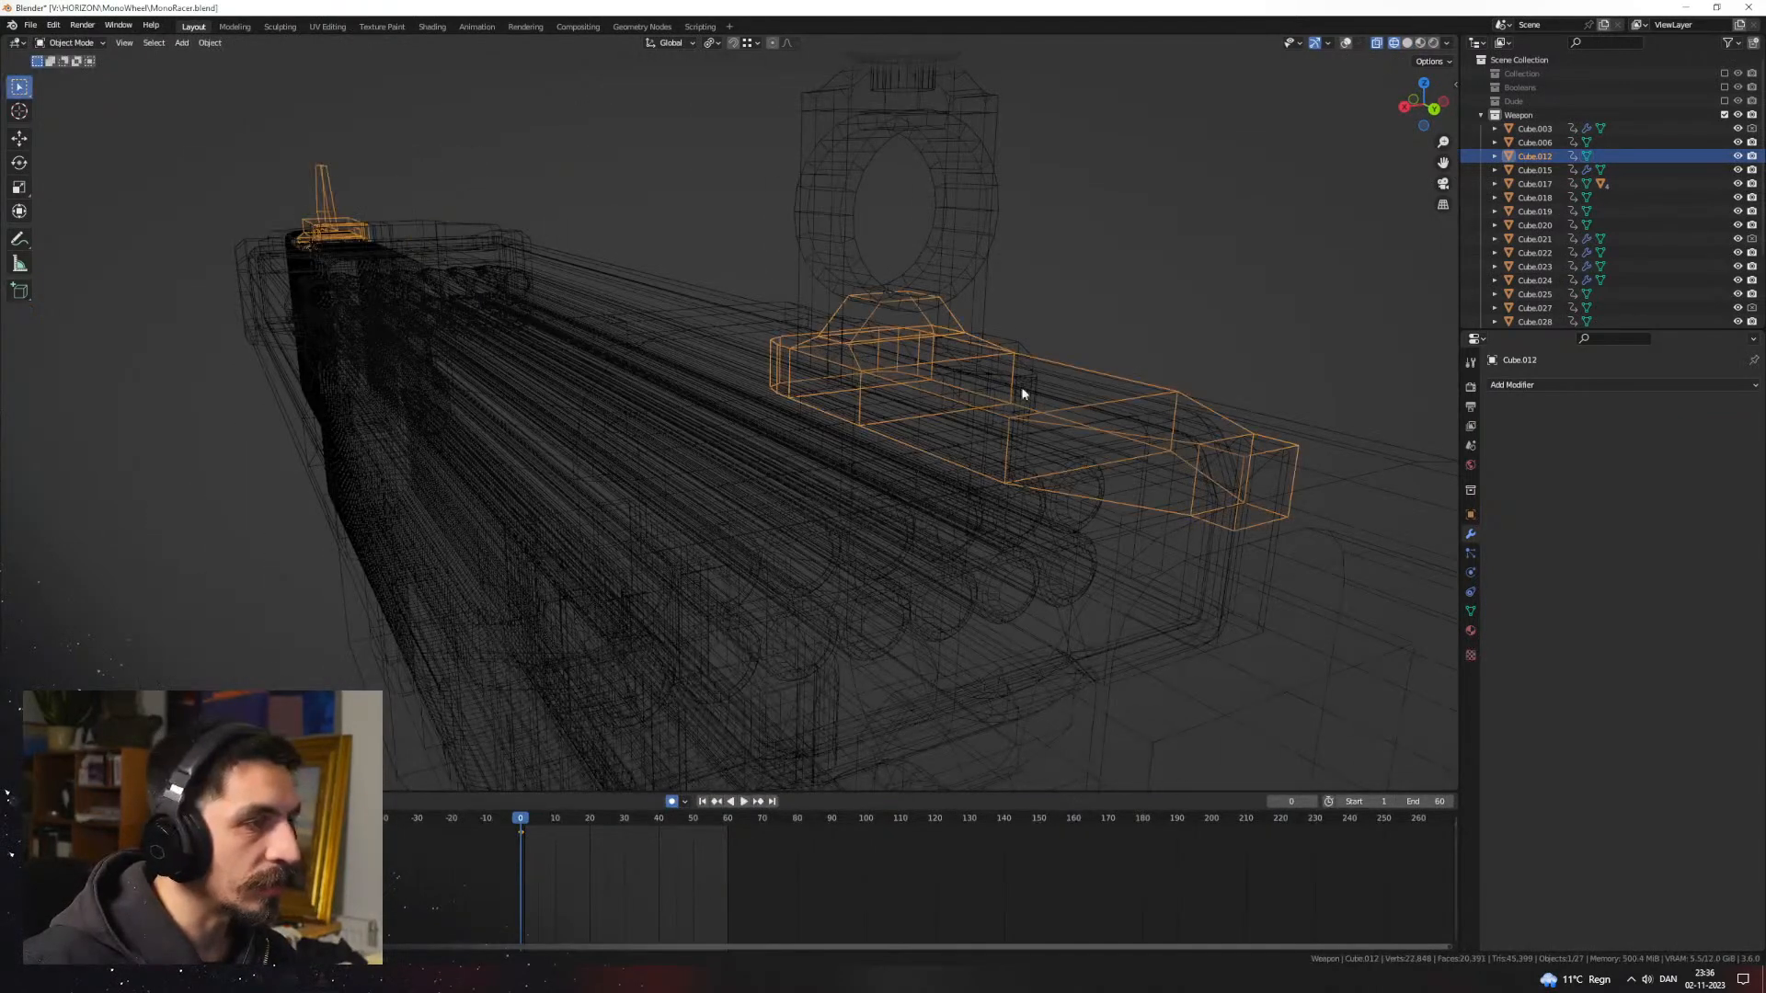
left_click(990, 342)
left_click(935, 323)
key("Tab")
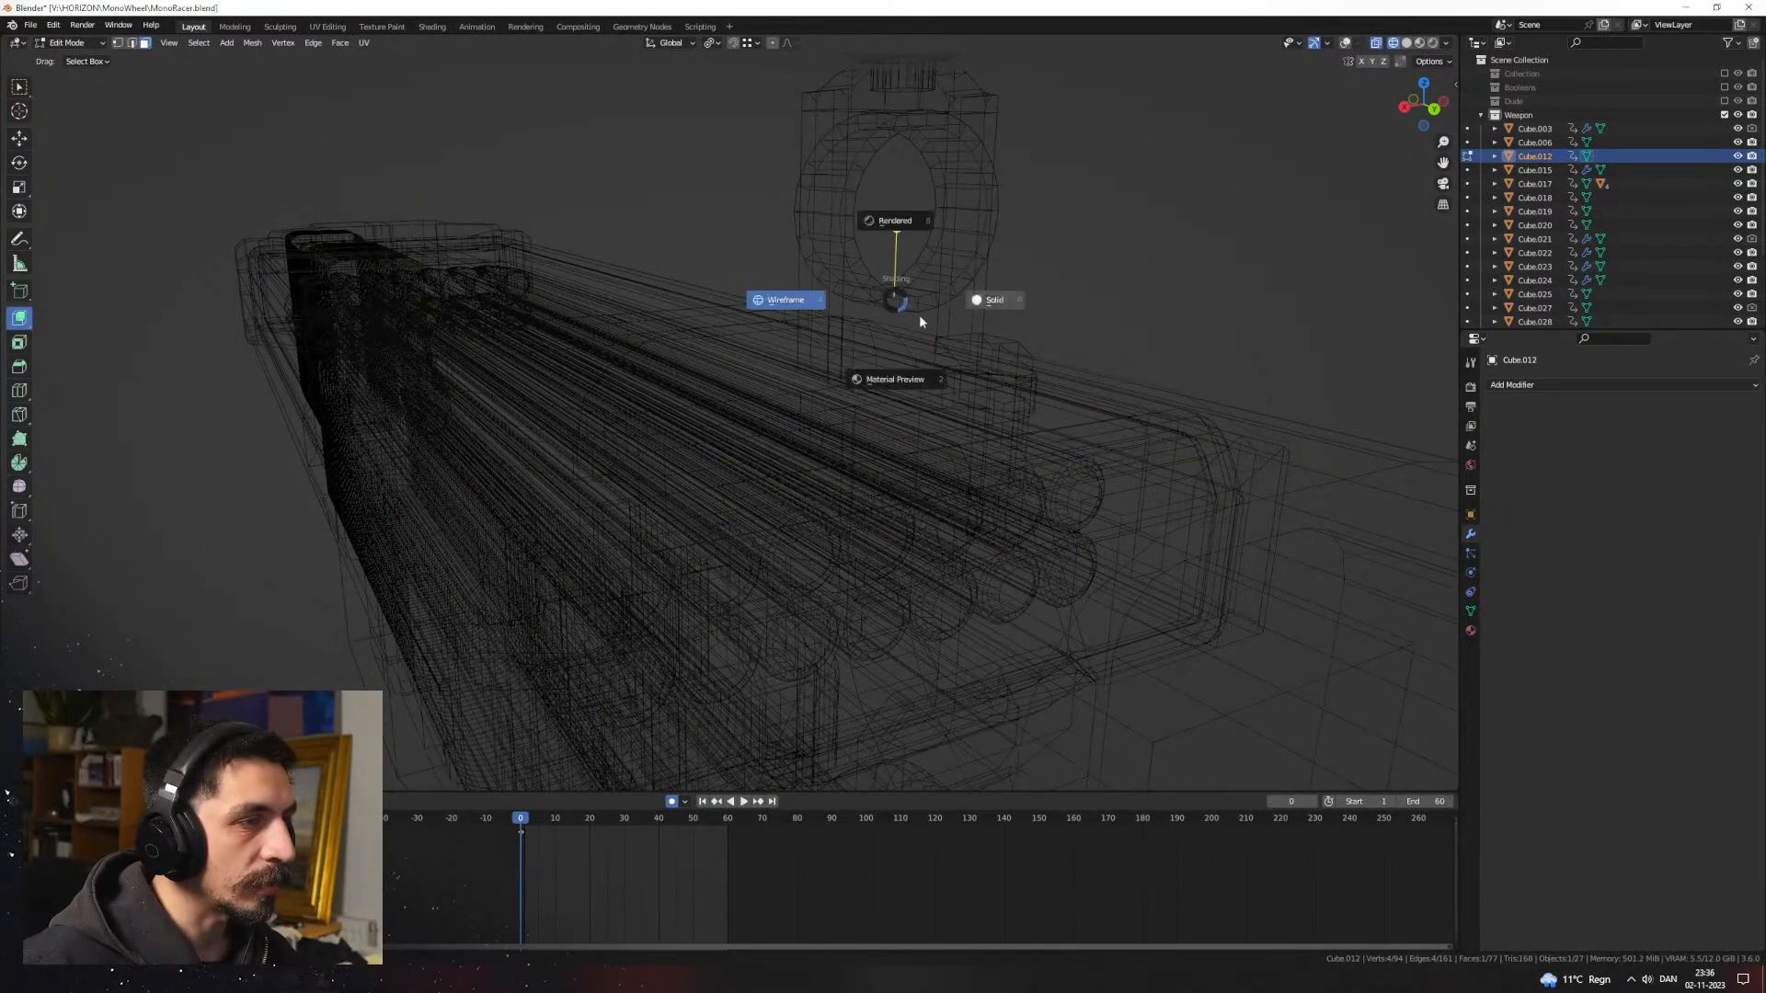
left_click(994, 304)
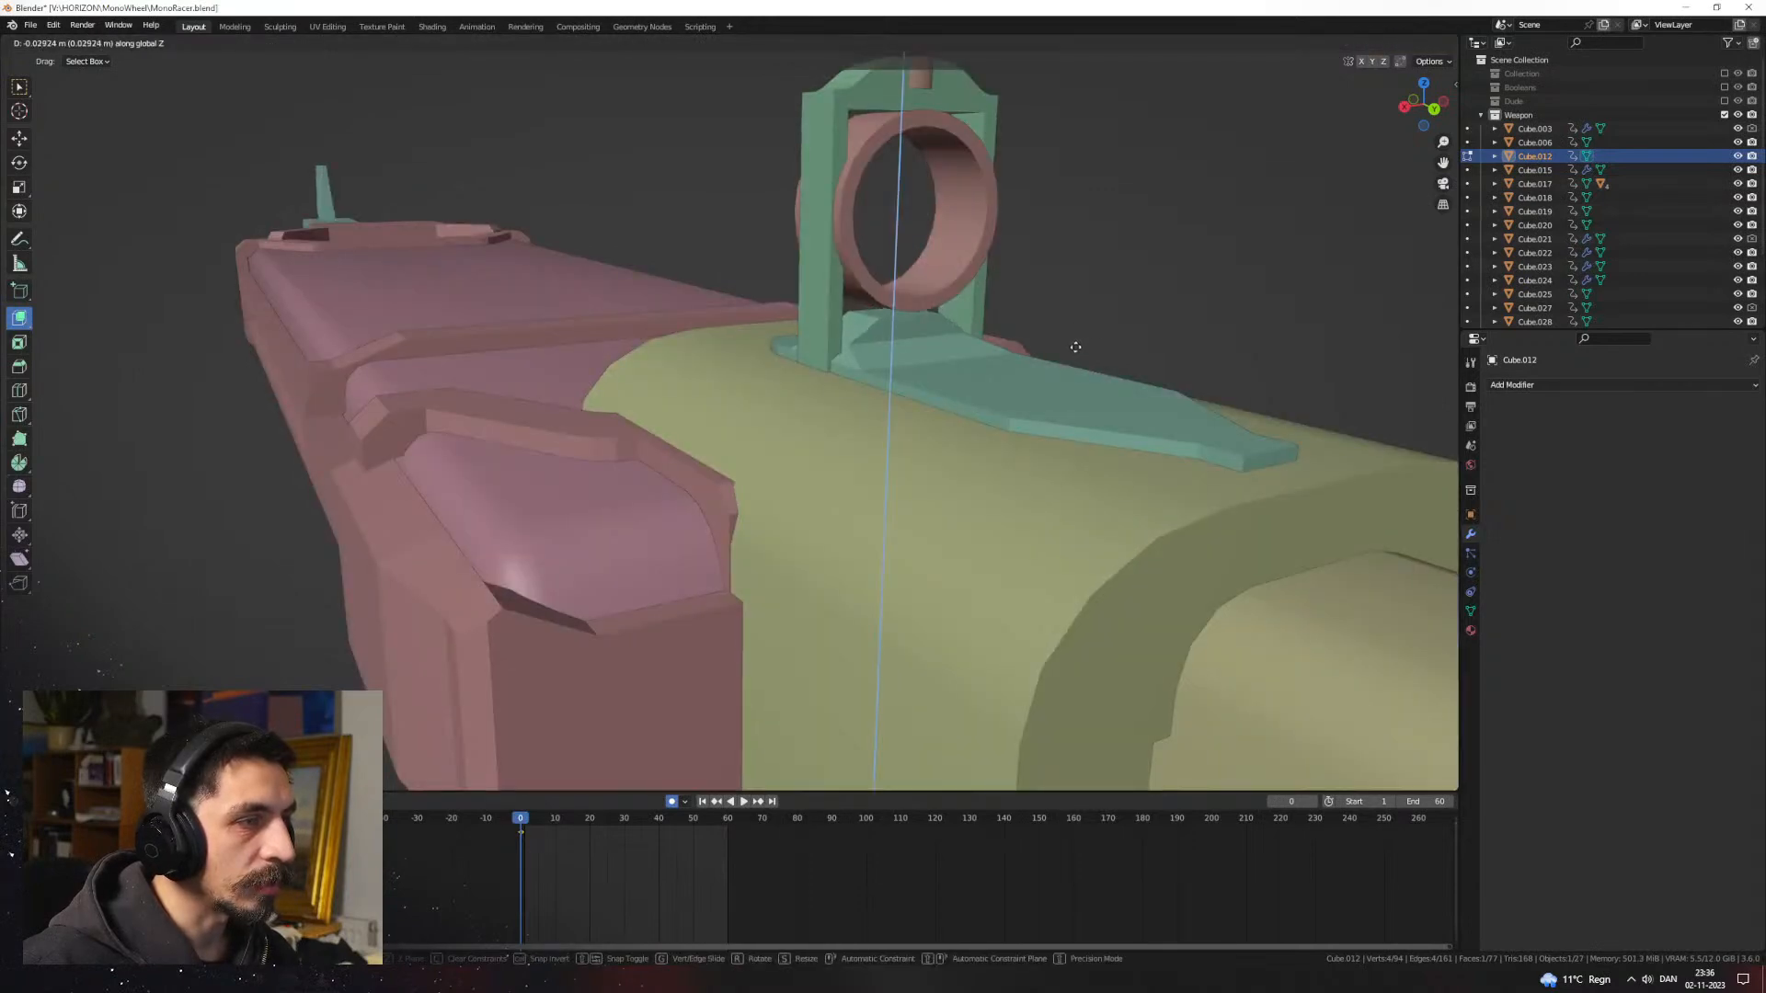
key("z")
left_click(1110, 372)
Step: Return to material preview and examine the whole weapon from several angles, including the rear stock area in side view
scroll(1104, 368, "down", 6)
left_click(994, 351)
left_click_drag(991, 351, 868, 390)
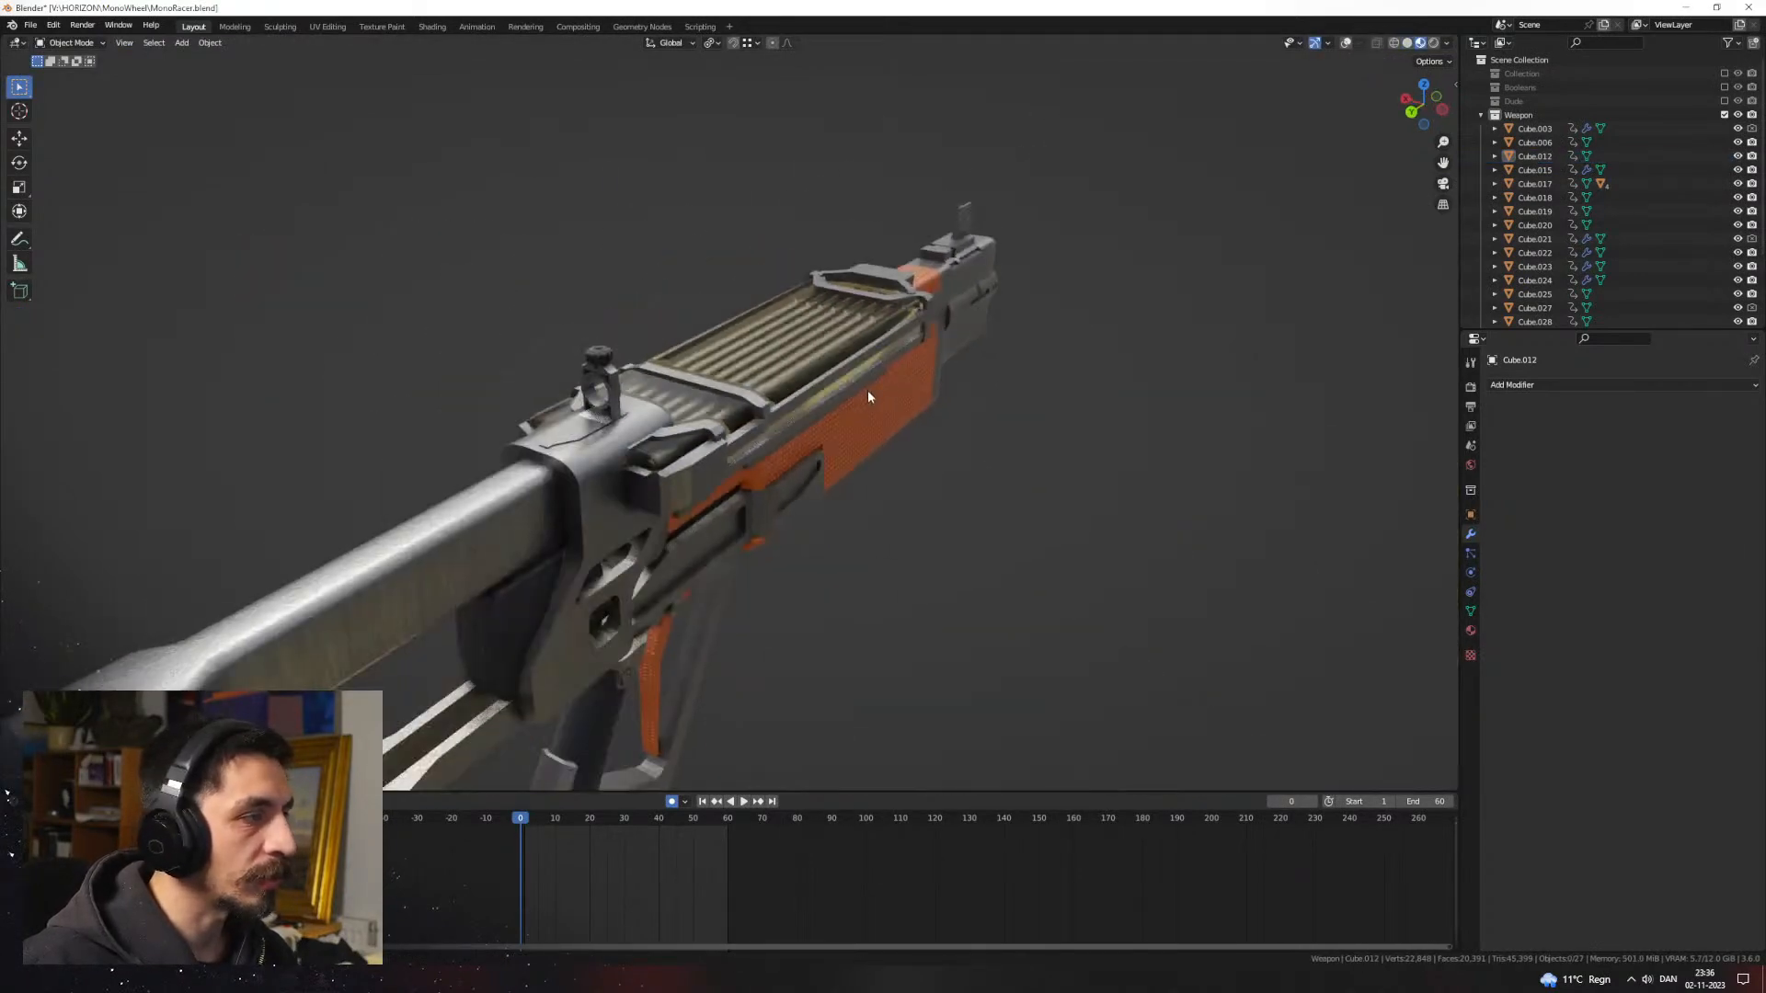
mouse_move(868, 390)
middle_mouse_down()
mouse_move(984, 426)
mouse_move(886, 400)
middle_mouse_up()
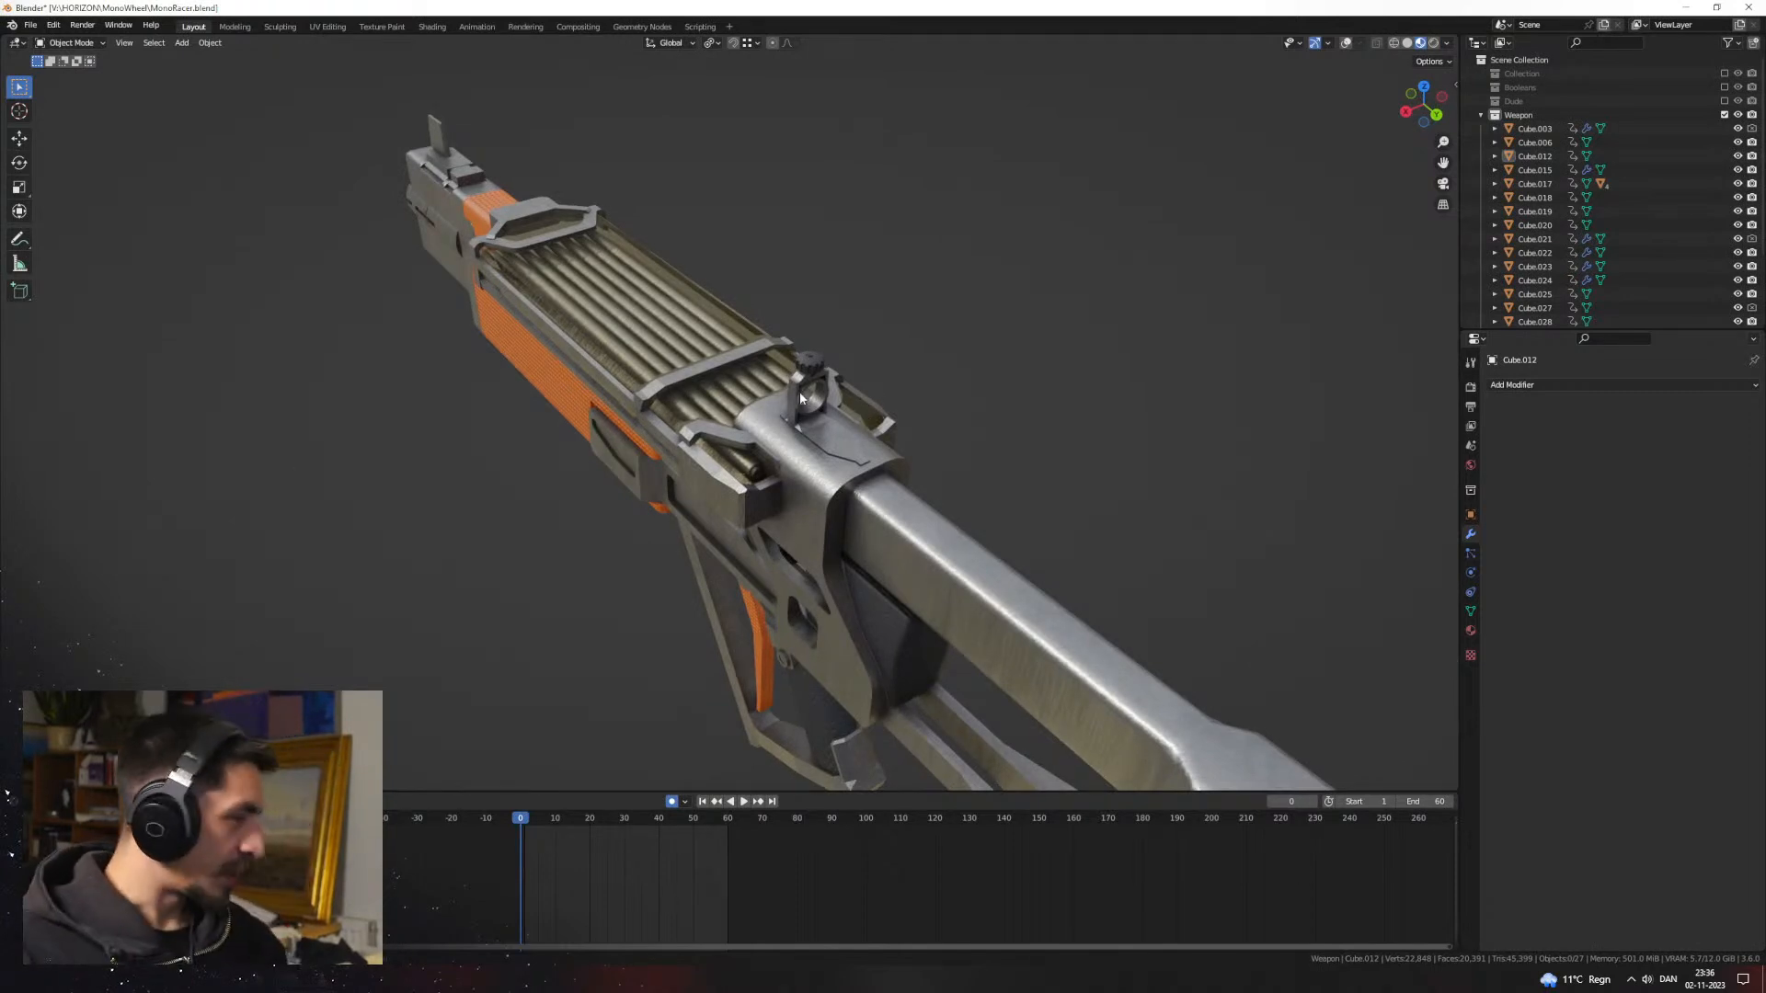
middle_click_drag(779, 466, 878, 394)
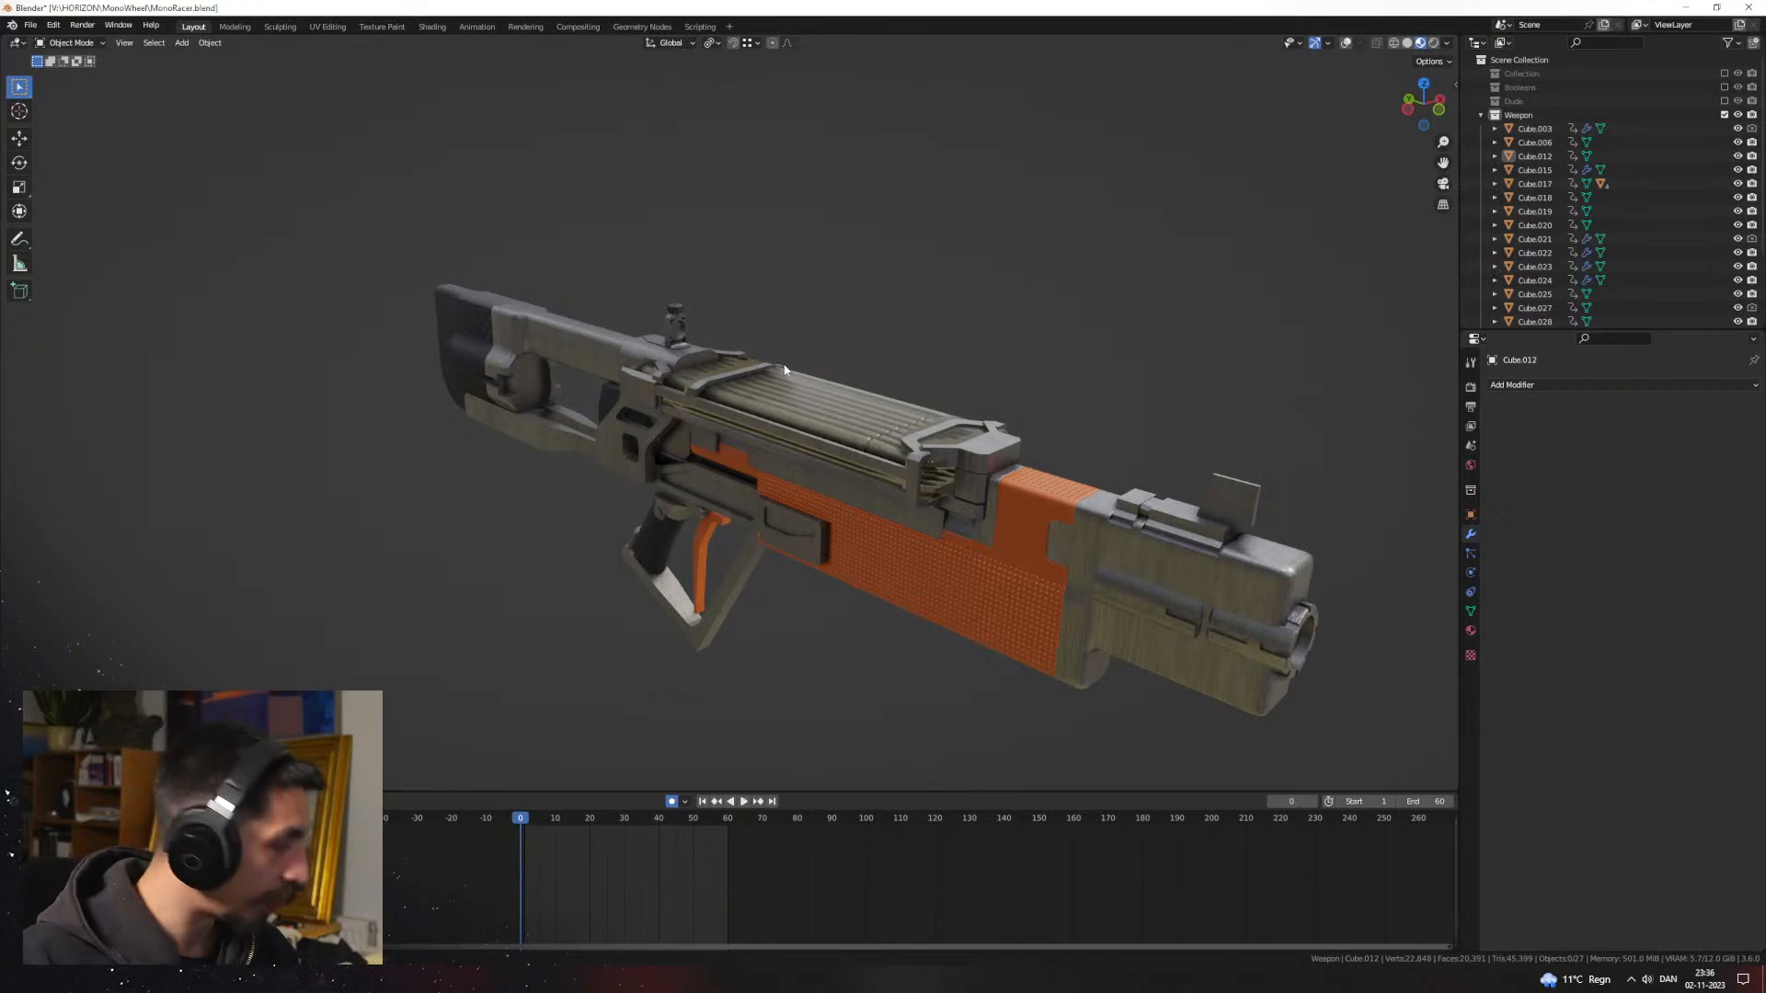
middle_click_drag(784, 369, 866, 397)
scroll(778, 450, "up", 5)
left_click(866, 397)
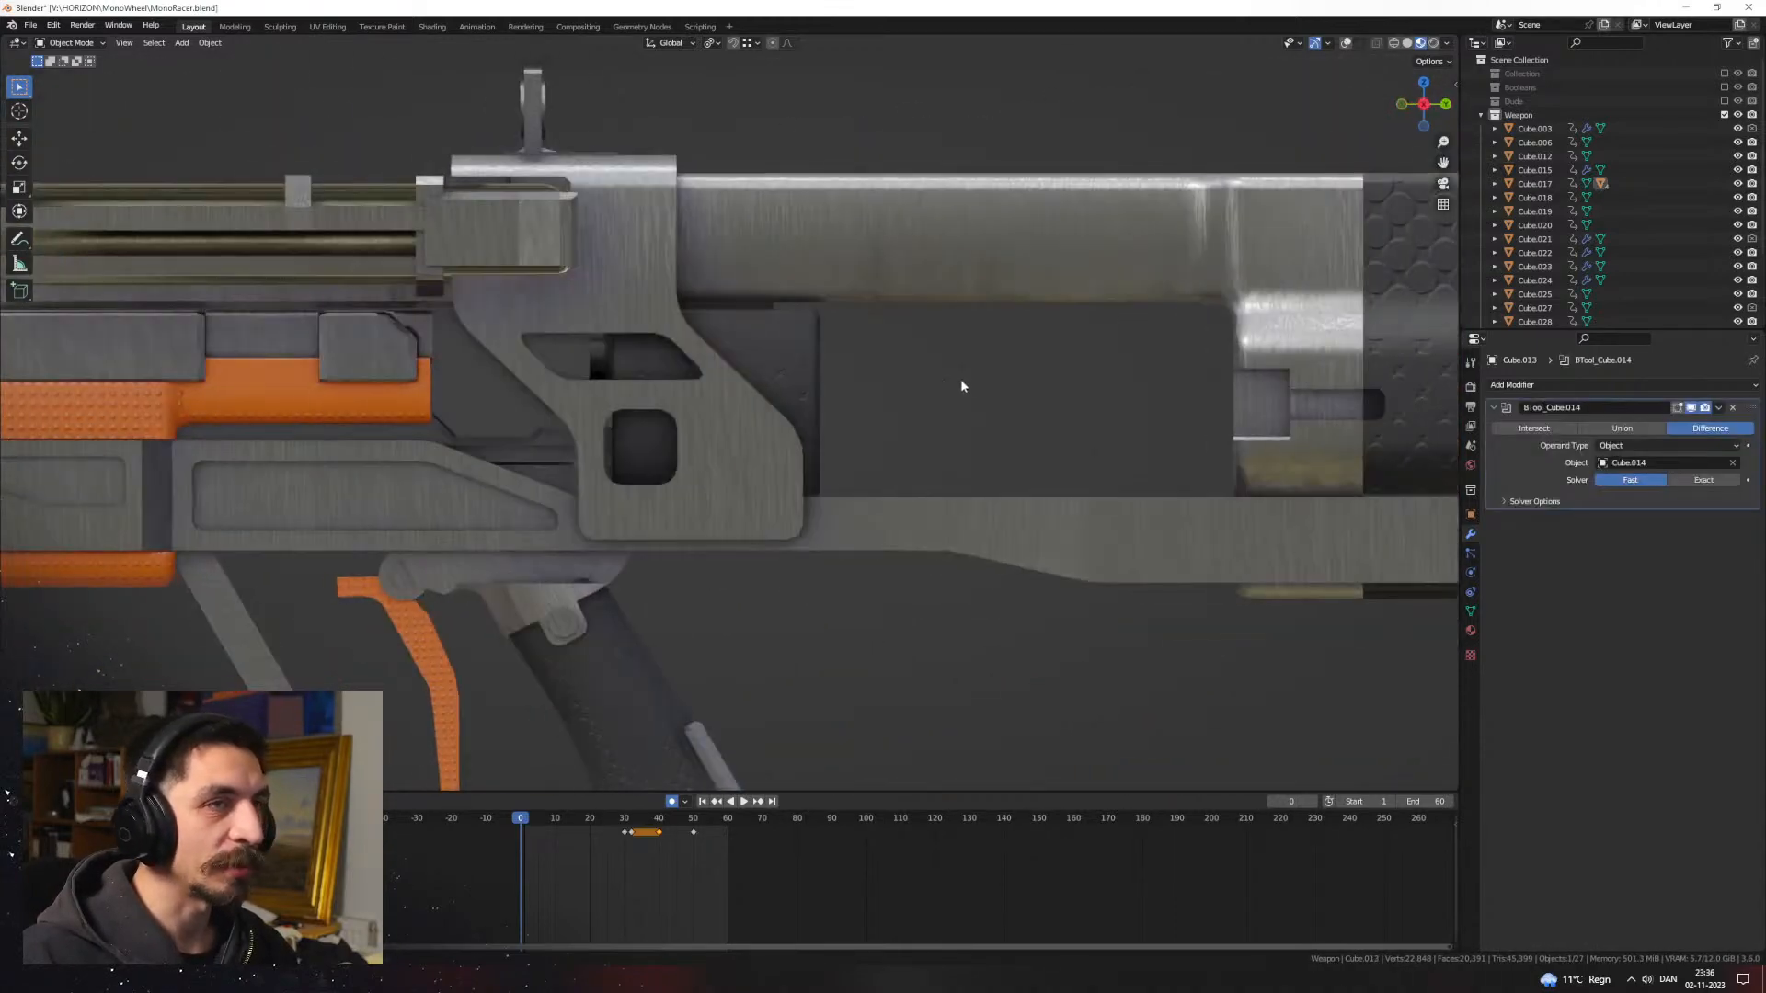
Step: Examine the gap between the receiver bracket and the rear stock in solid shading and in material preview
key("shift+z")
key("shift+z")
middle_click_drag(974, 413, 895, 447)
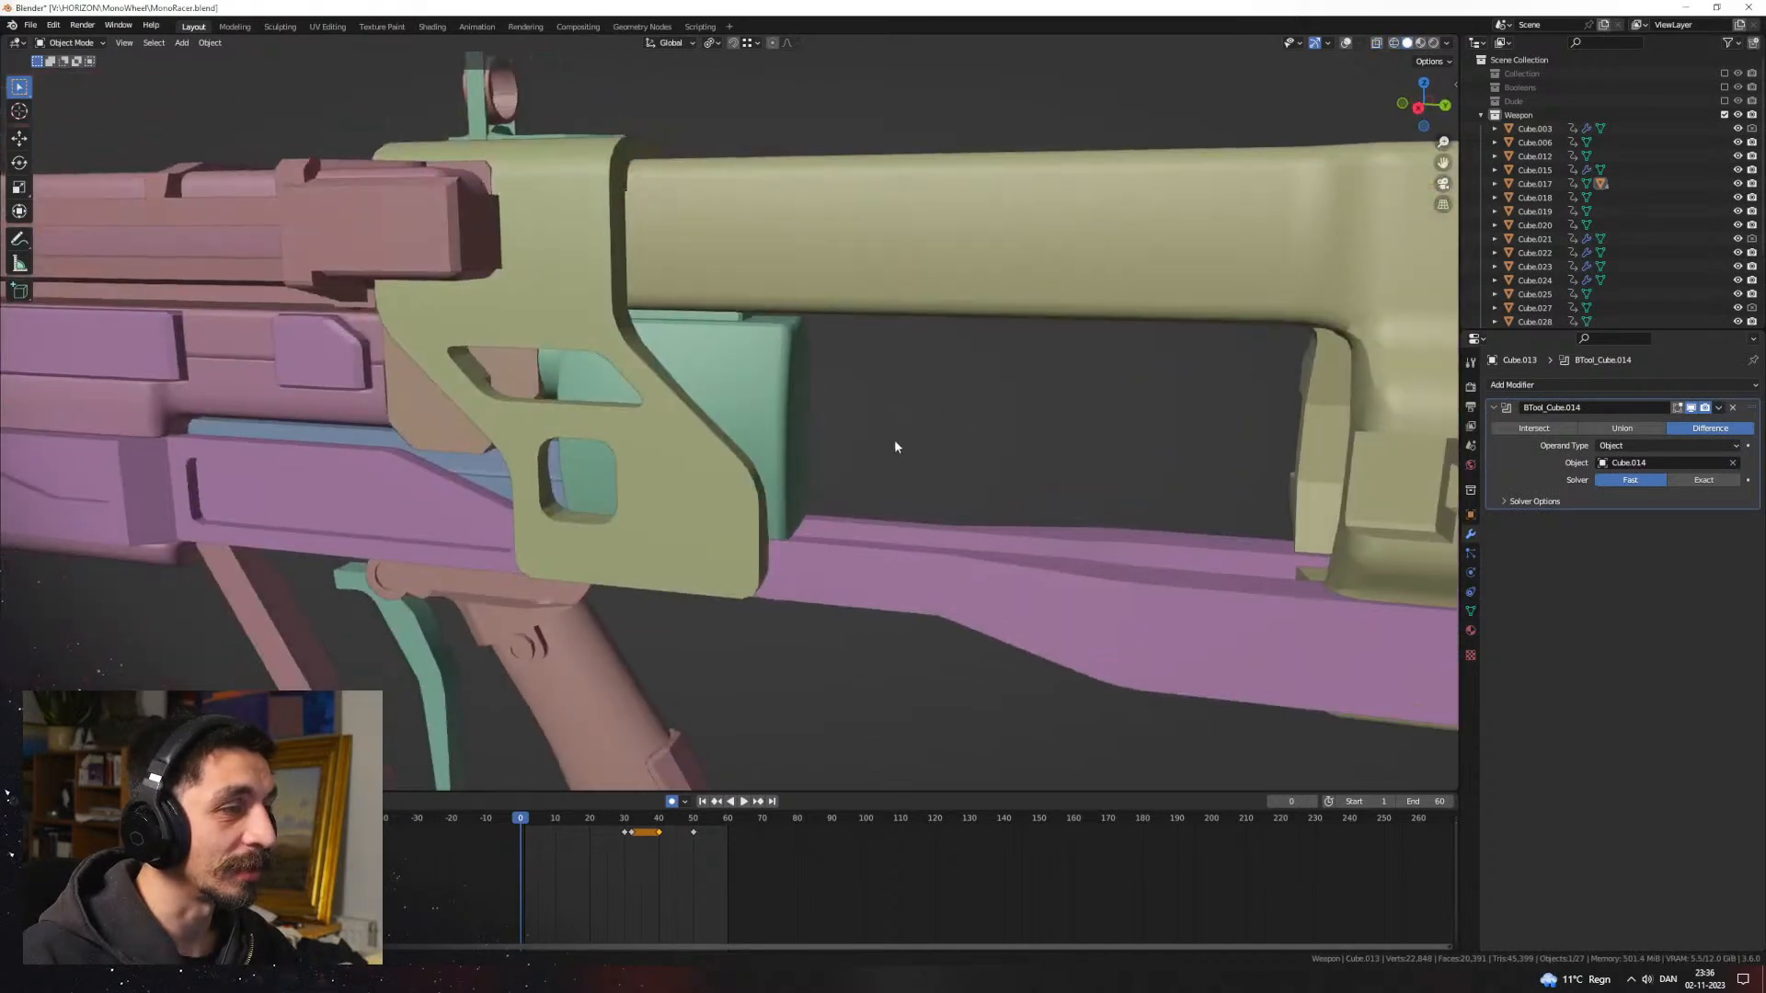
left_click(1422, 44)
scroll(933, 339, "down", 3)
middle_click_drag(910, 346, 776, 384)
scroll(818, 384, "up", 1)
scroll(776, 384, "up", 1)
Step: Snap the 3D cursor to the dark block behind the receiver bracket and add a cube there
key("Tab")
key("Tab")
key("shift+s")
left_click(769, 431)
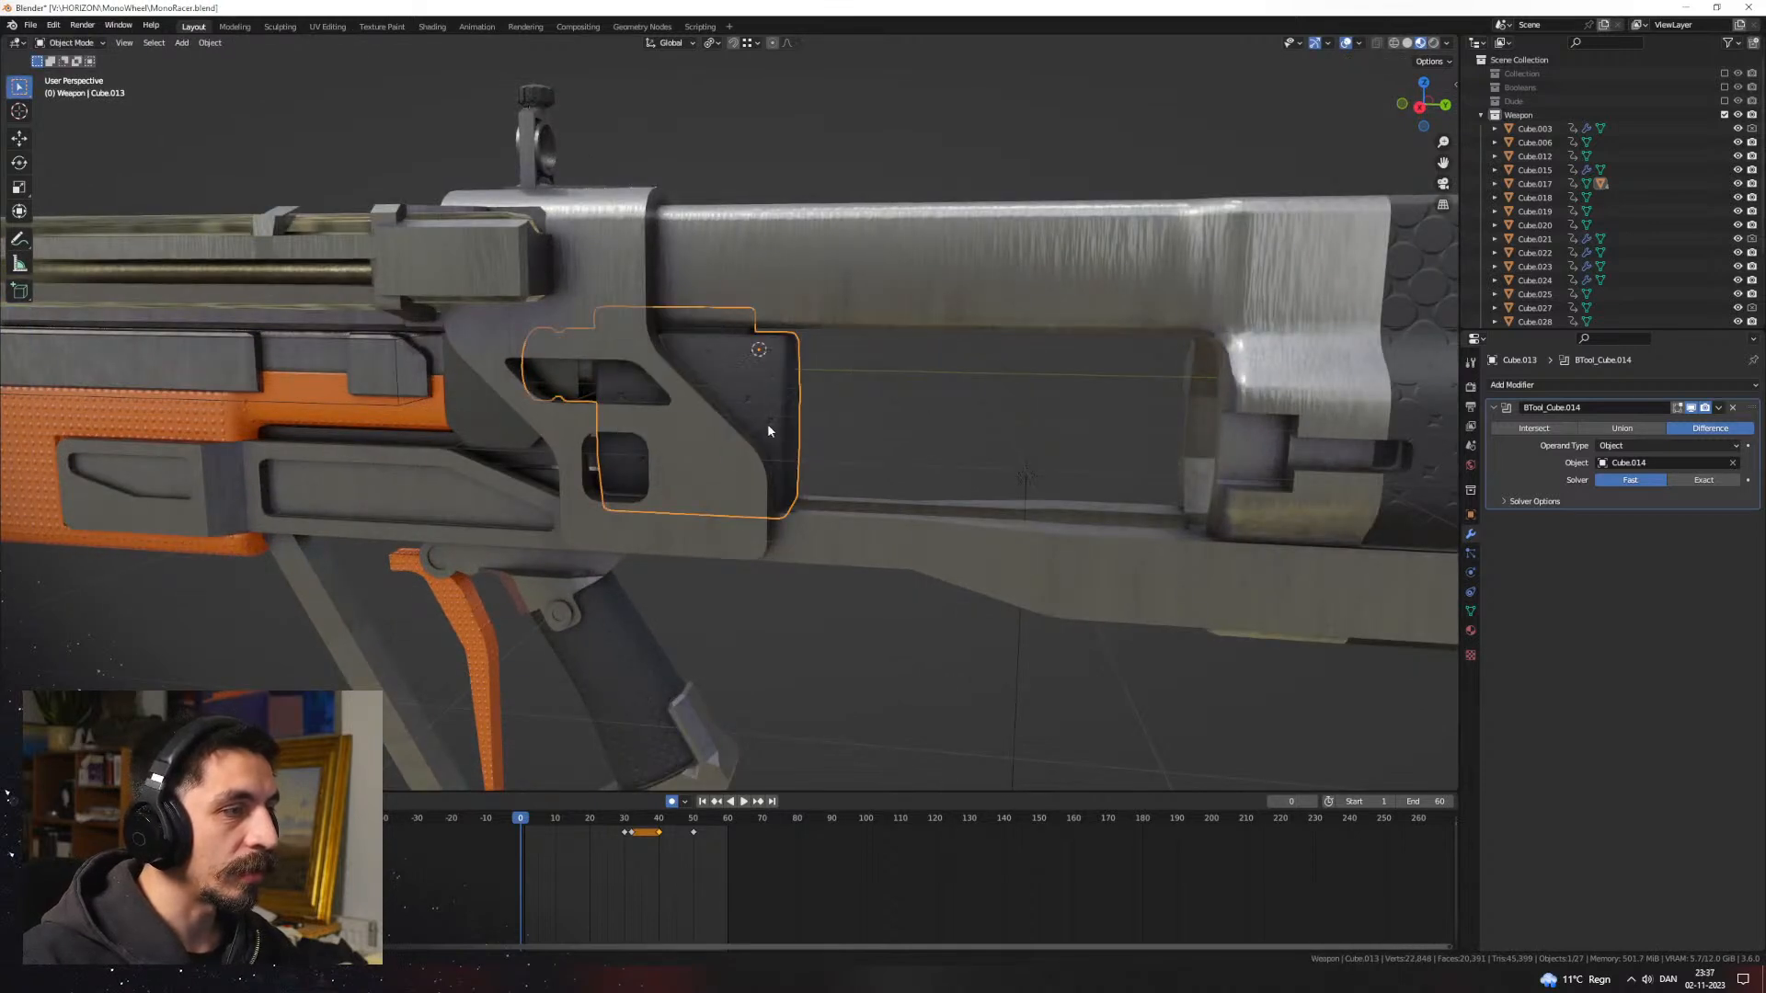
key("shift+a")
left_click(881, 422)
Step: Move the new cube back along Y and down along Z so it overlaps only the dark block's rear end
key("g")
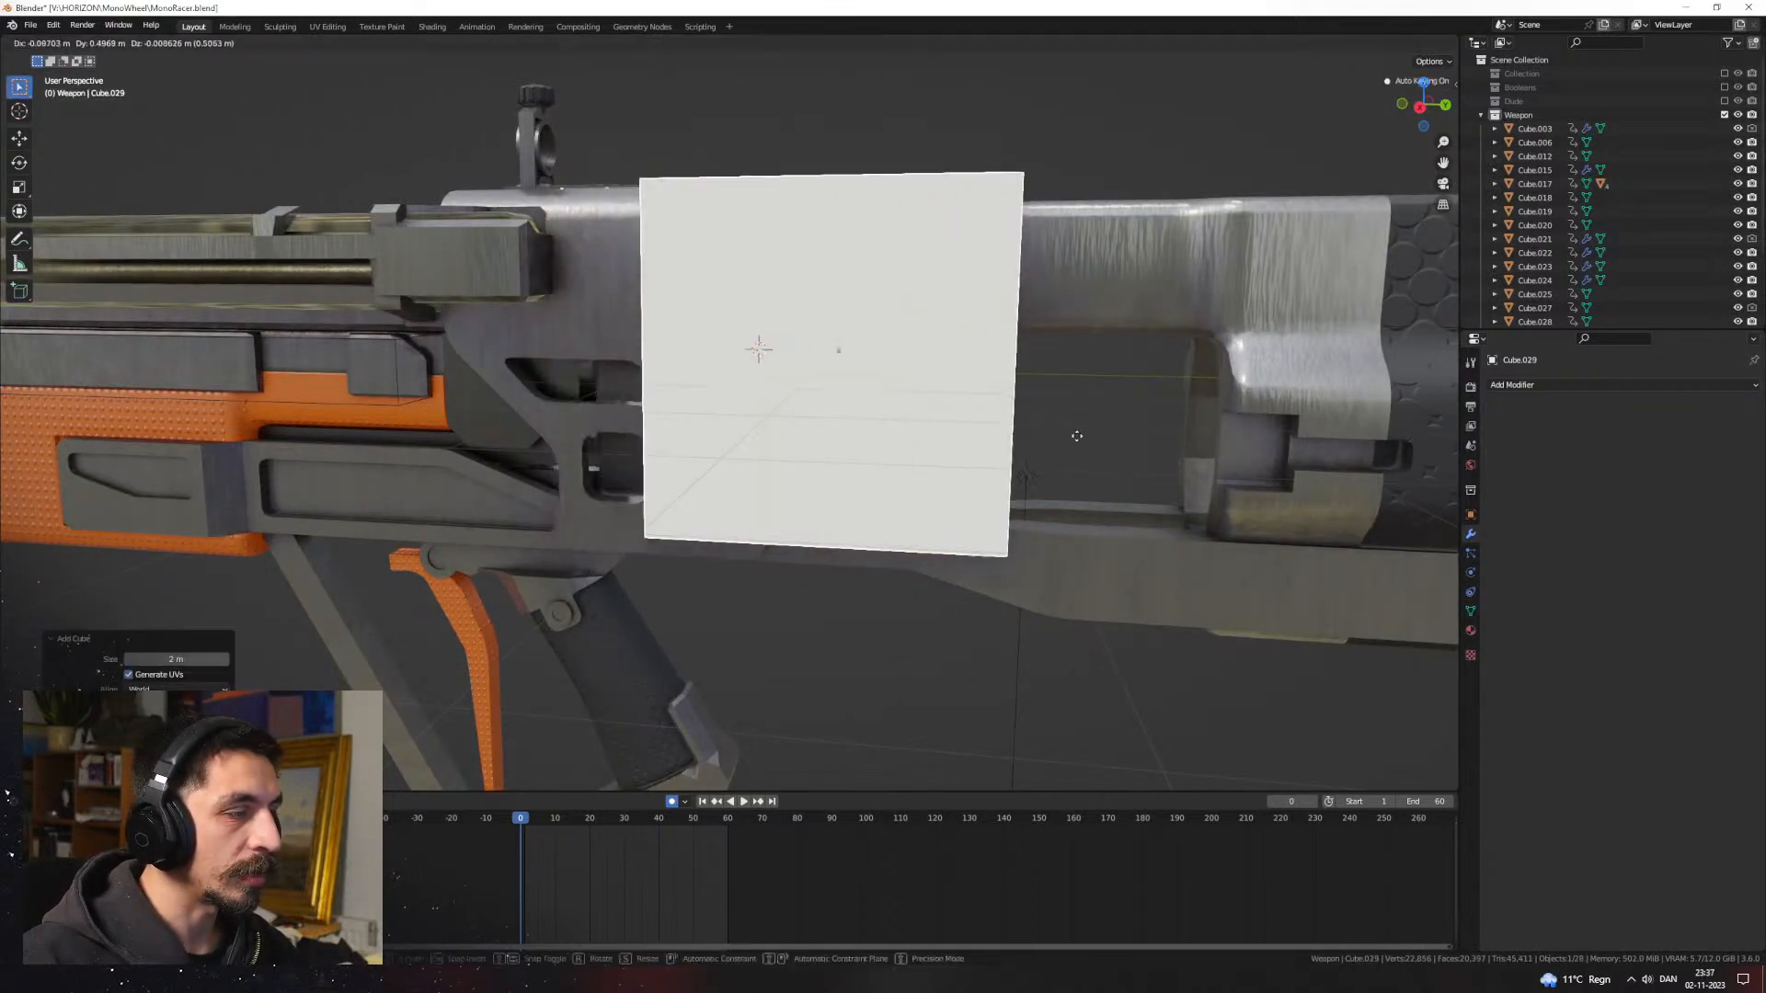
key("y")
left_click(1102, 451)
middle_click_drag(1102, 451, 1179, 469)
key("g")
key("z")
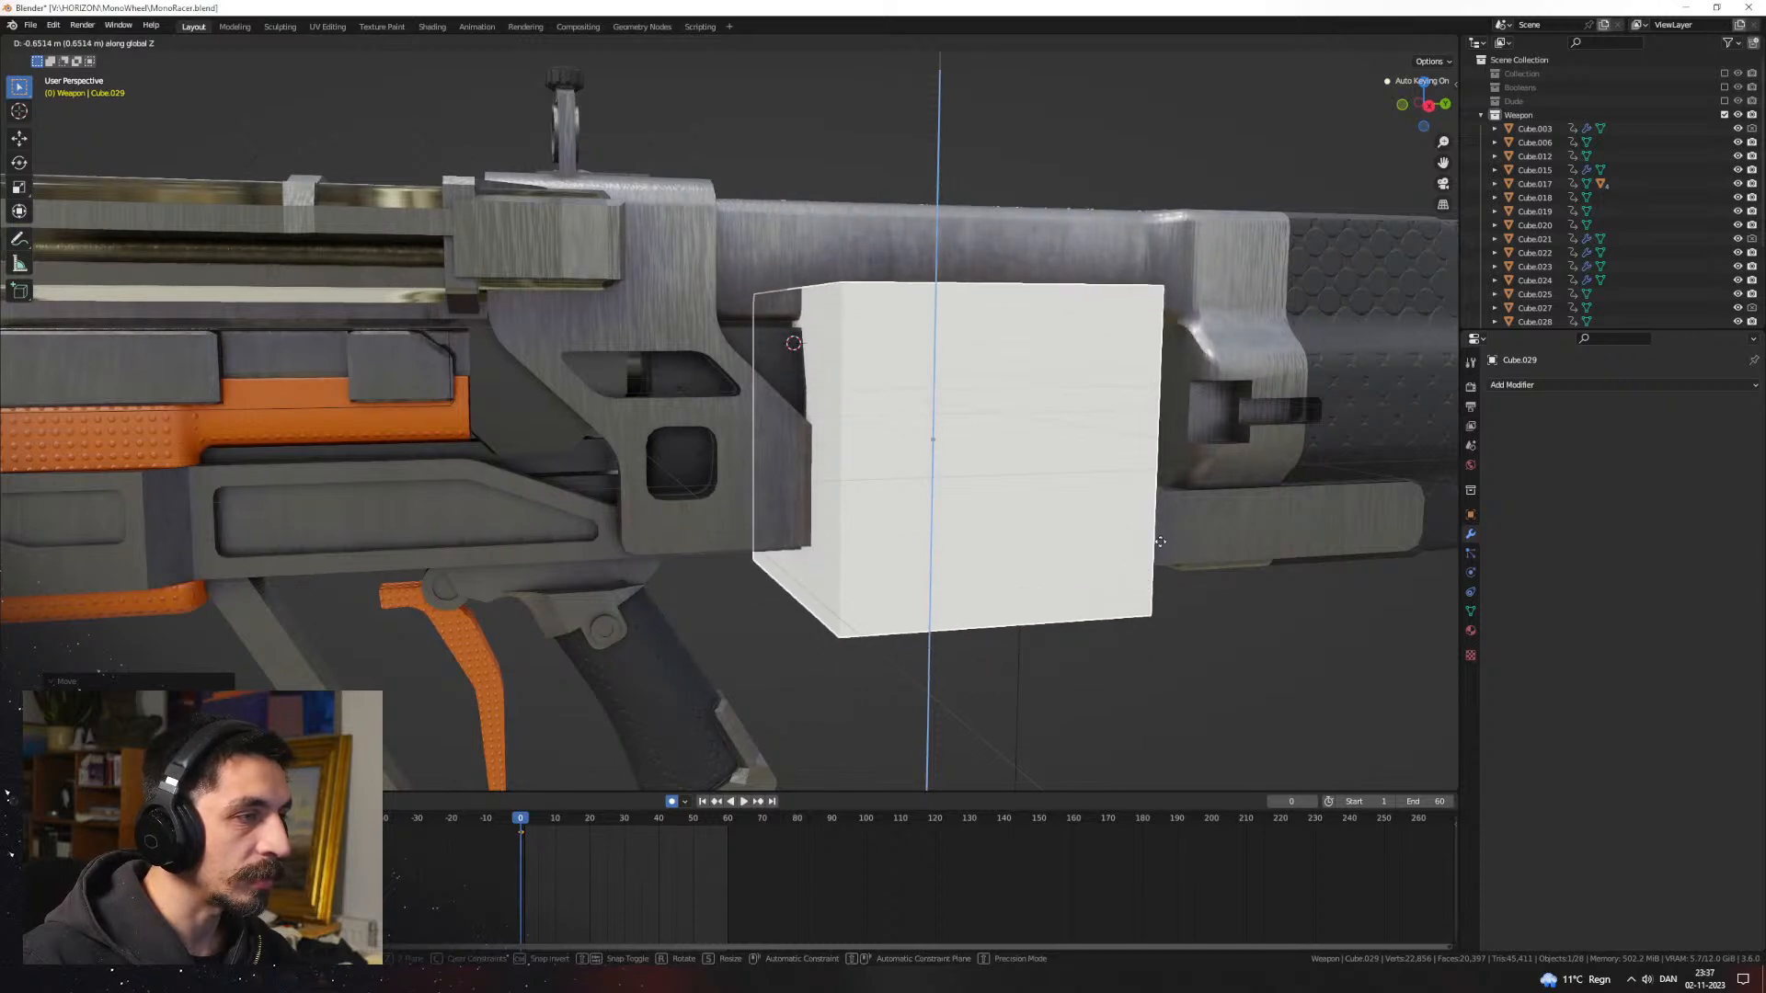
left_click(1095, 556)
middle_click_drag(1094, 556, 1045, 536)
key("g")
key("x")
key("y")
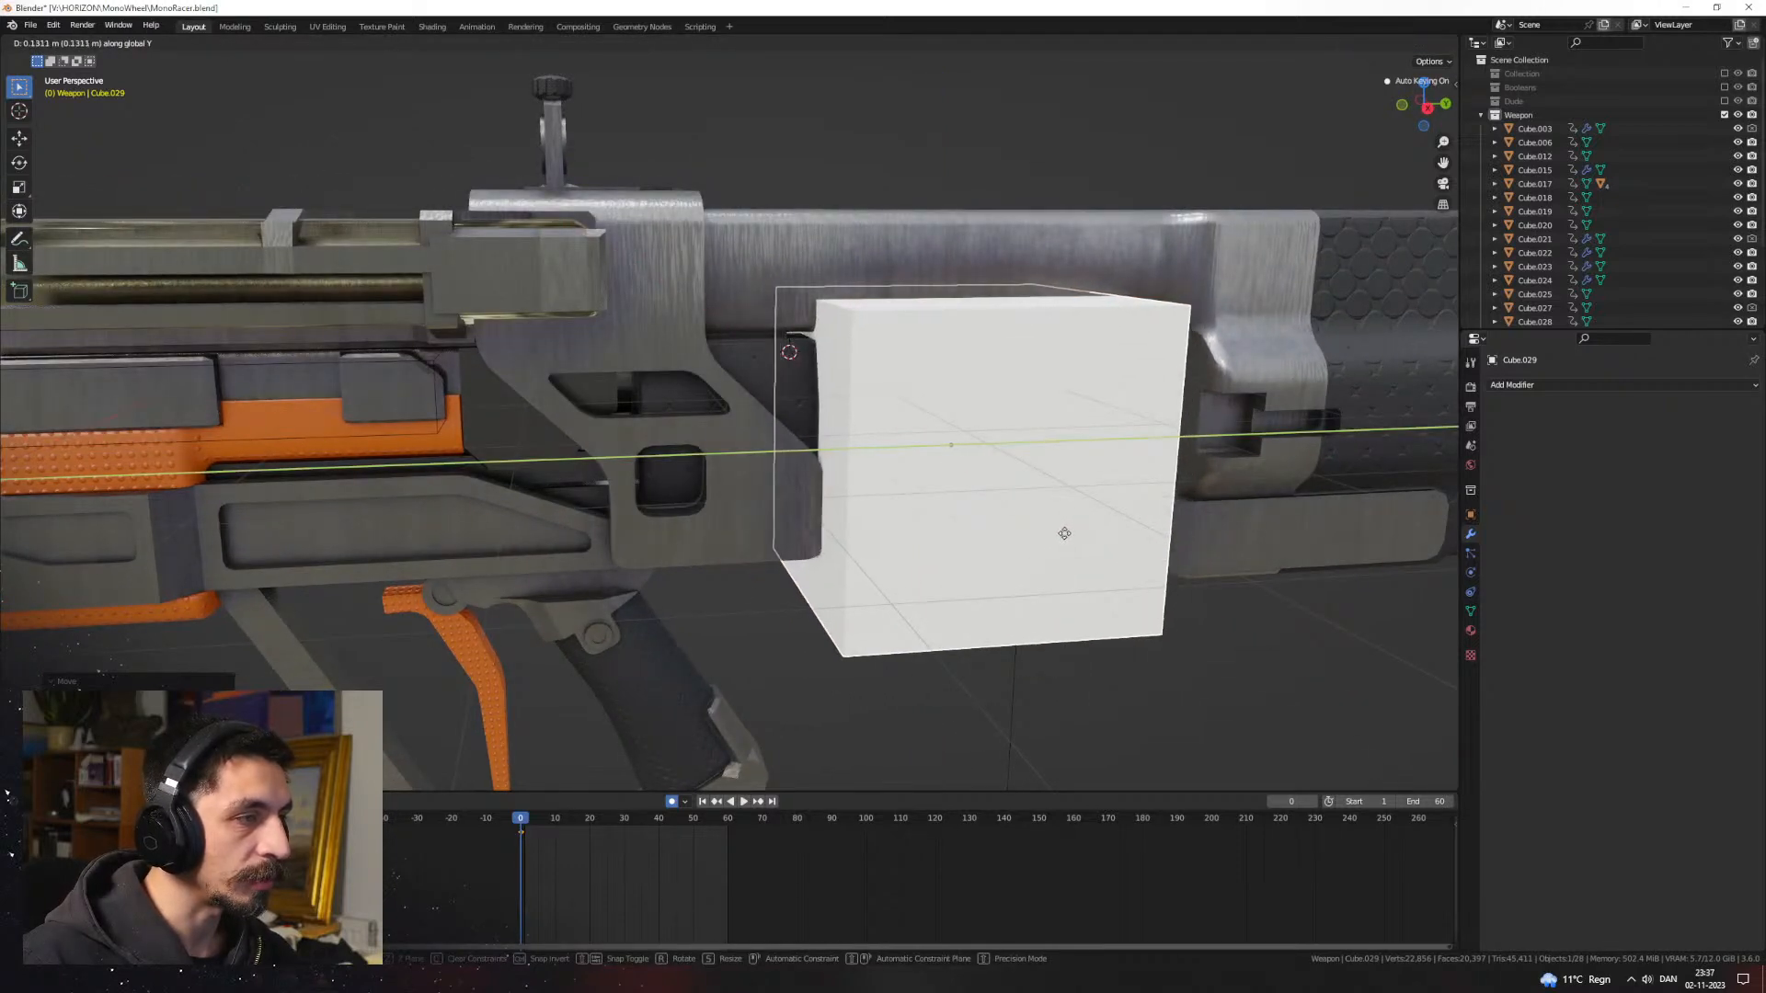
left_click(820, 434)
Step: Cut the dark block with the cube as a Boolean difference, and duplicate the block with that Boolean set to Intersect
left_click(776, 402, "shift")
key("ctrl+KP_Subtract")
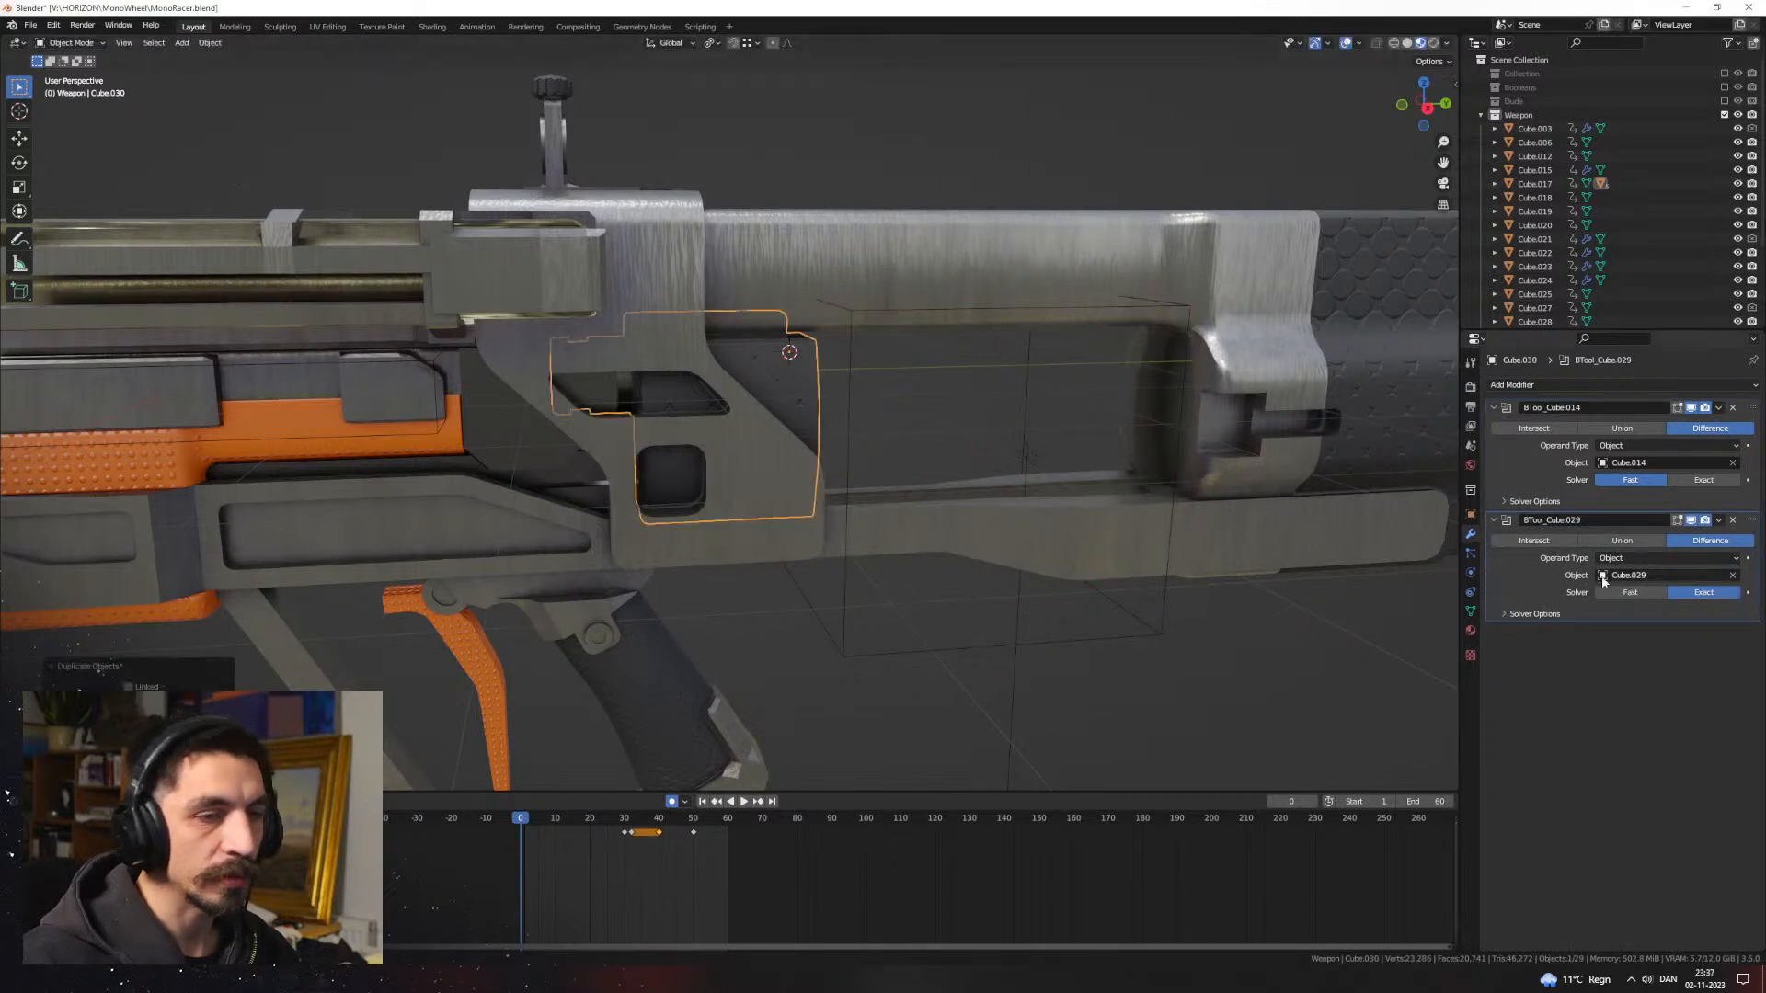
scroll(894, 499, "up", 6)
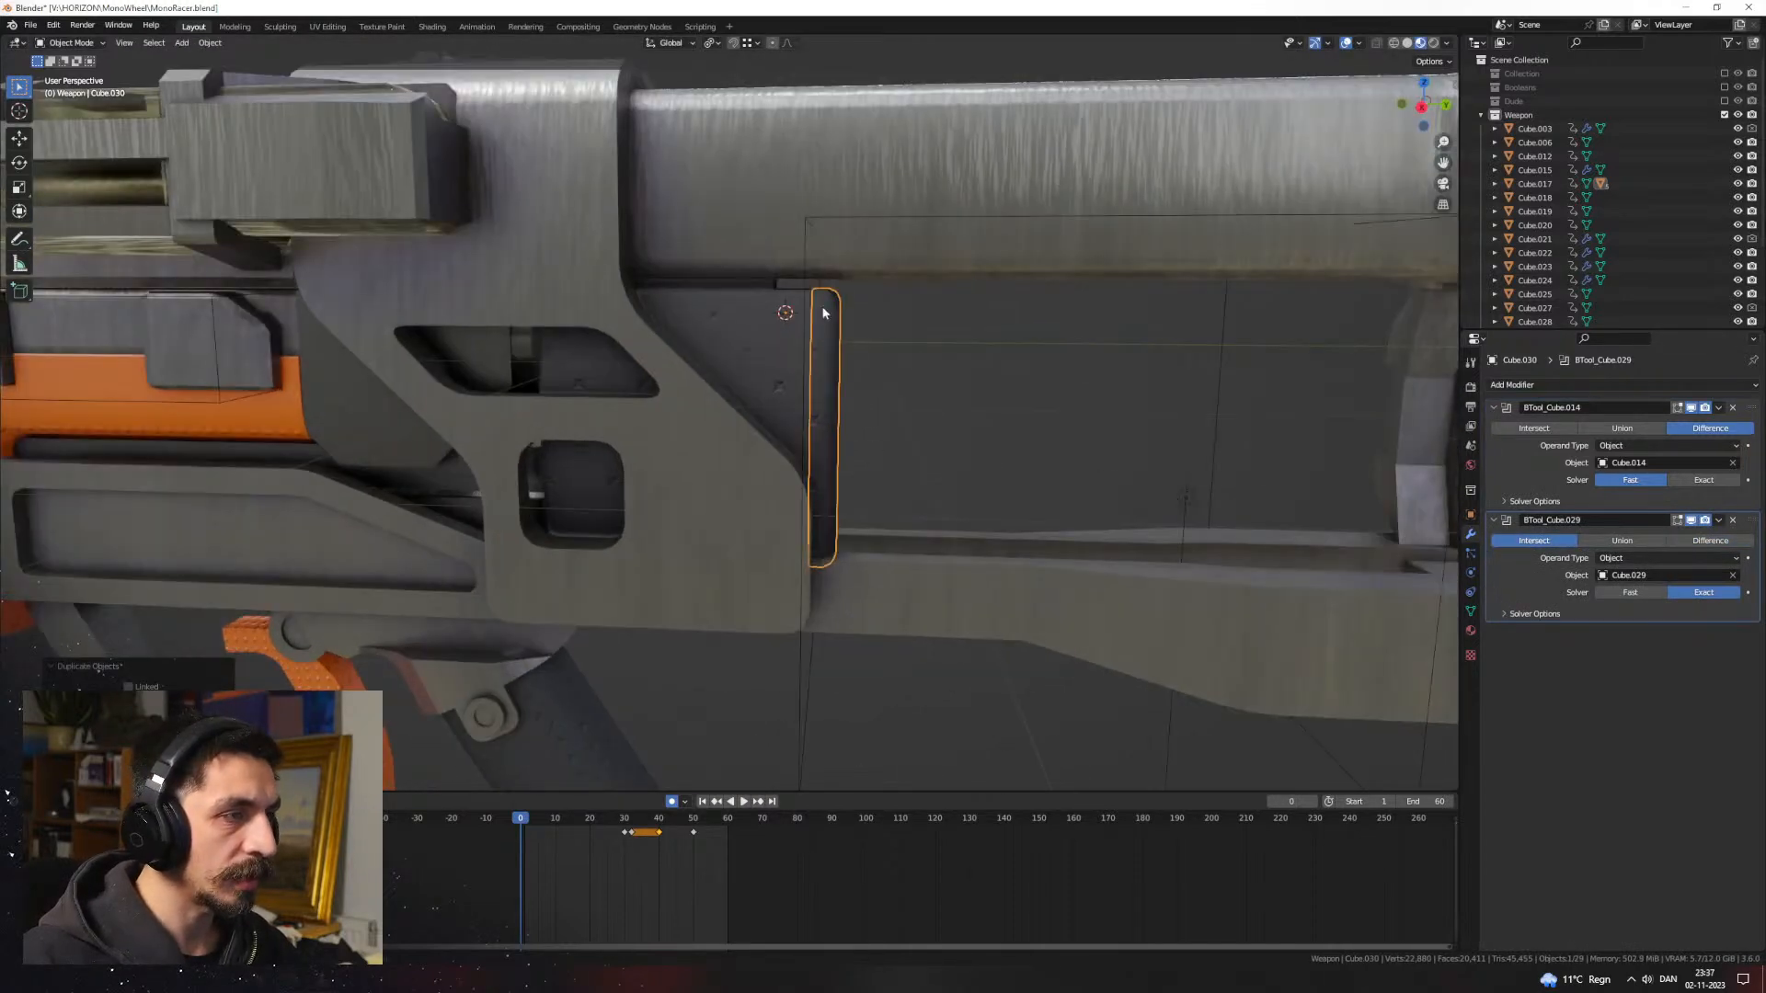
Step: Move the cutter cube about -0.10 m along Y to widen the block's rear end piece
left_click(806, 262)
key("g")
key("y")
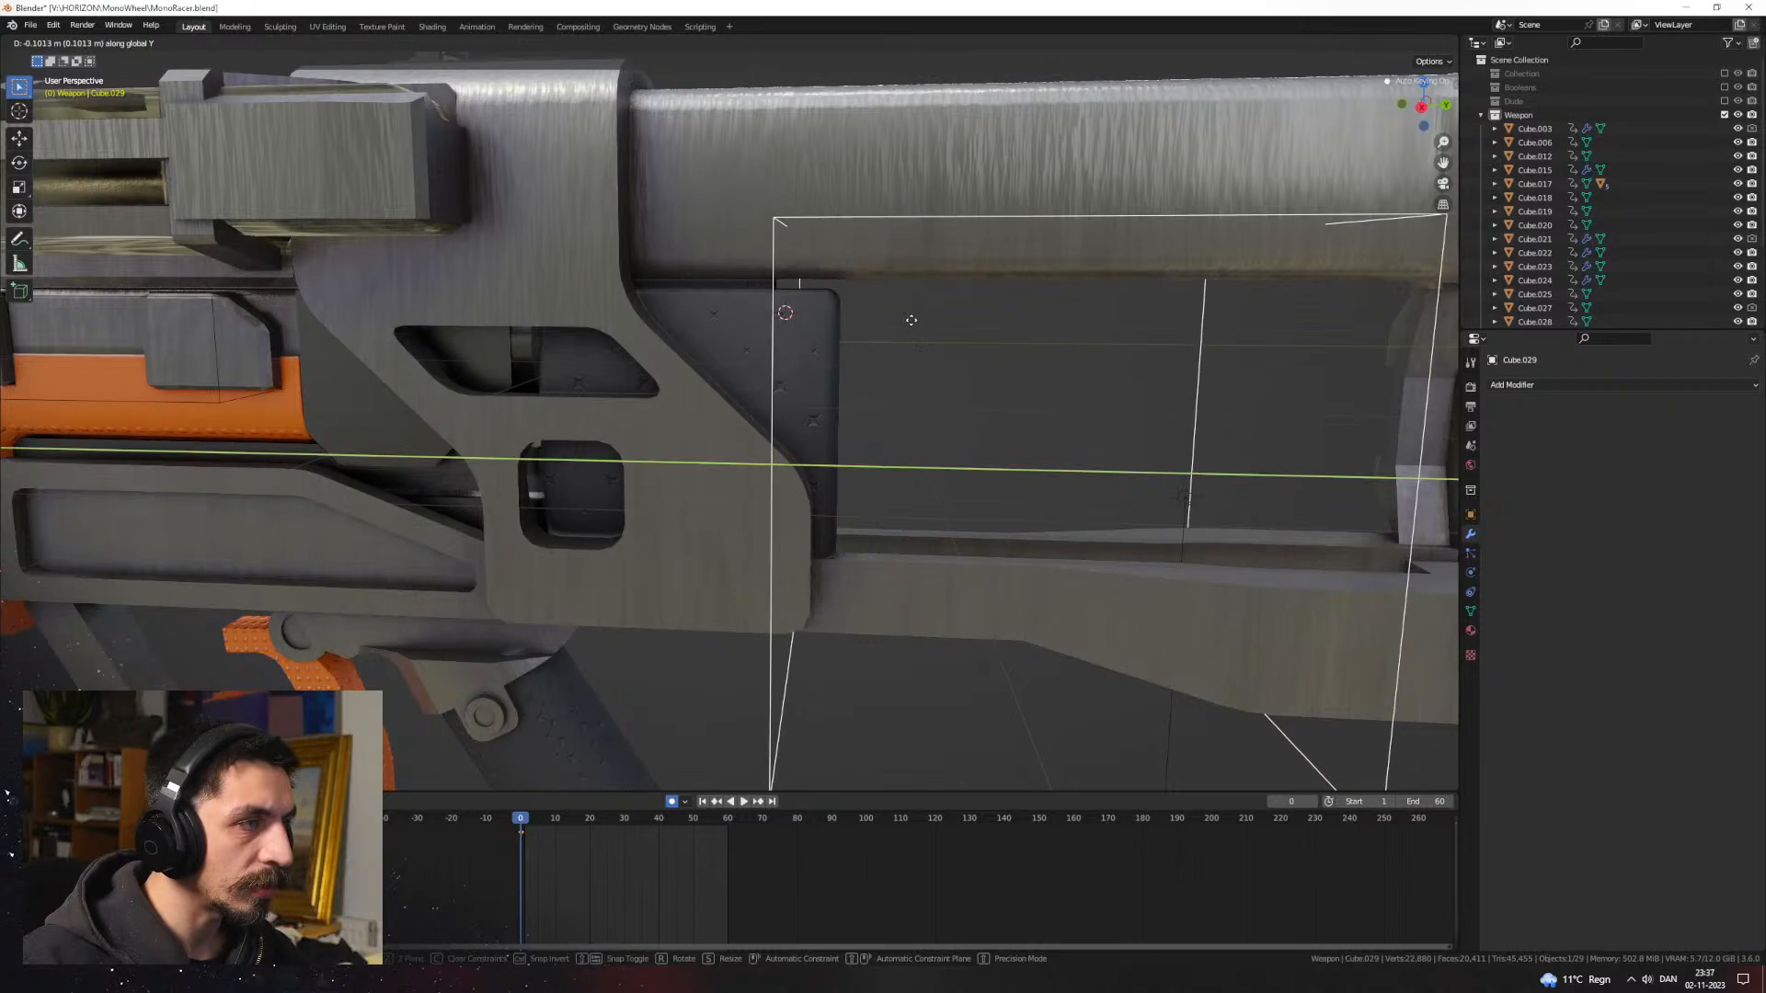
left_click(912, 320)
Step: Link the materials of the upper stock body Cube.025 to the block's rear end piece and clear the selection
left_click(837, 364)
scroll(908, 368, "down", 2)
left_click(915, 250, "shift")
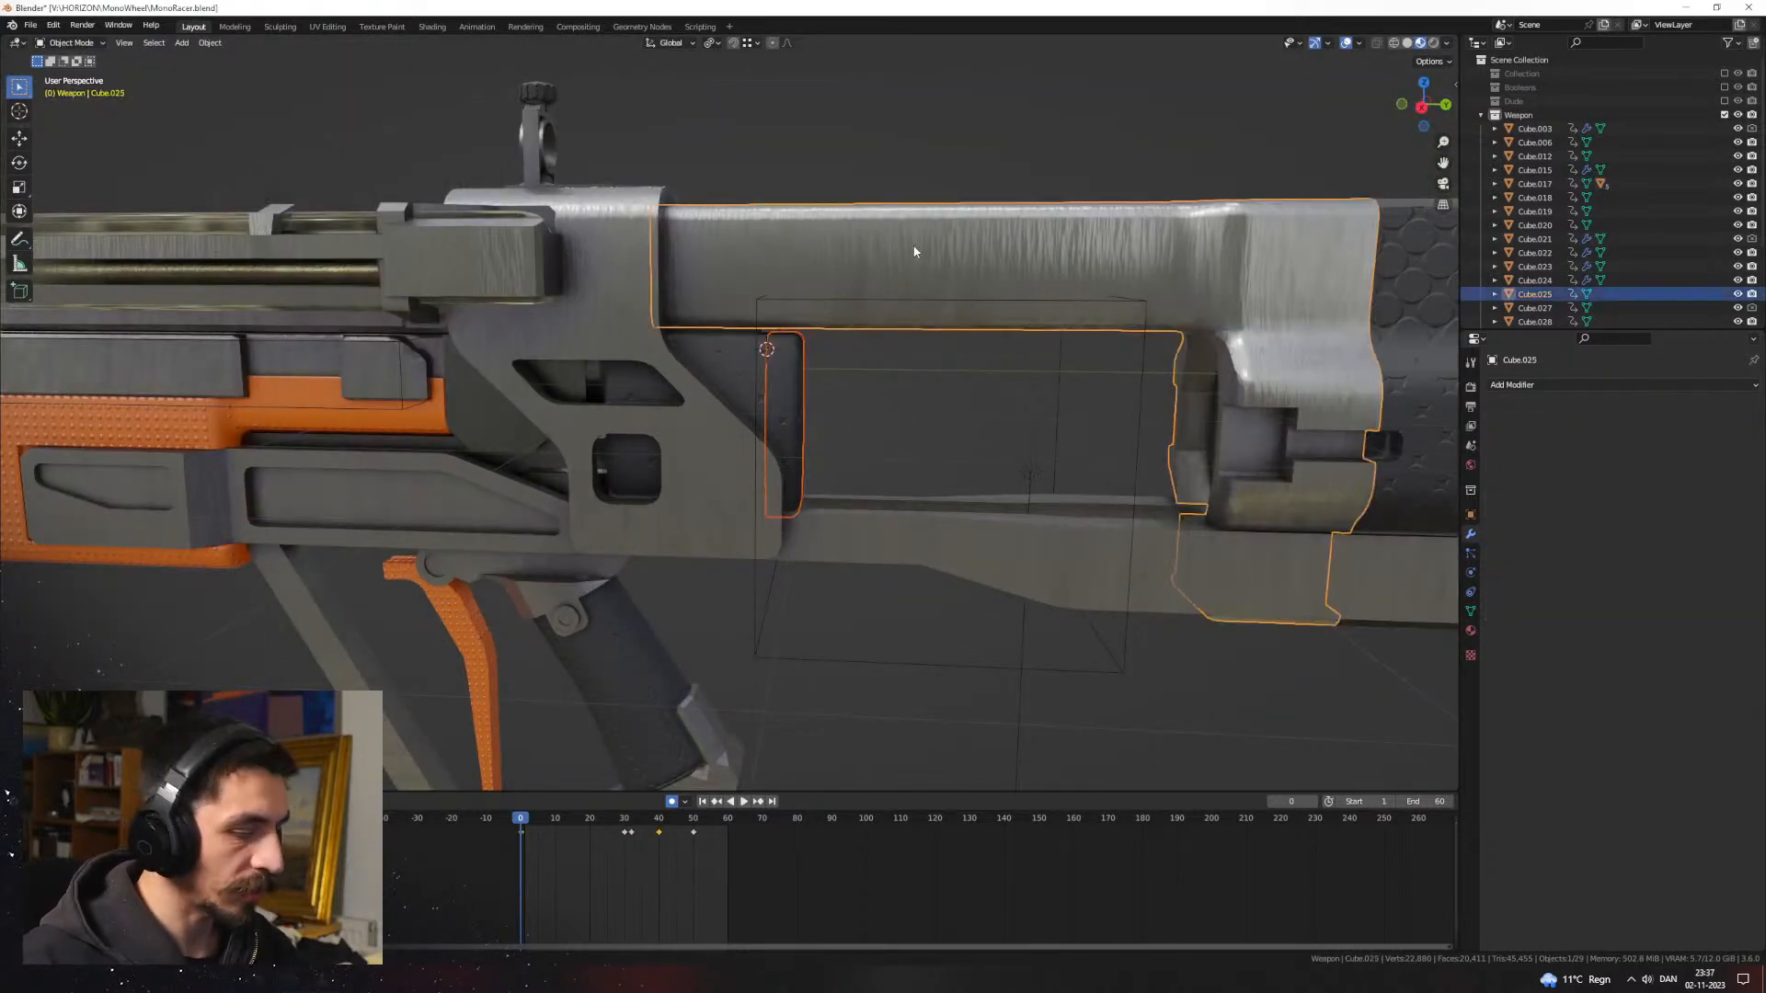
key("ctrl+l")
left_click(918, 248)
key("alt+a")
middle_click_drag(932, 296, 664, 406)
Step: Try a different material from the material list on the block's rear end piece
left_click(662, 404)
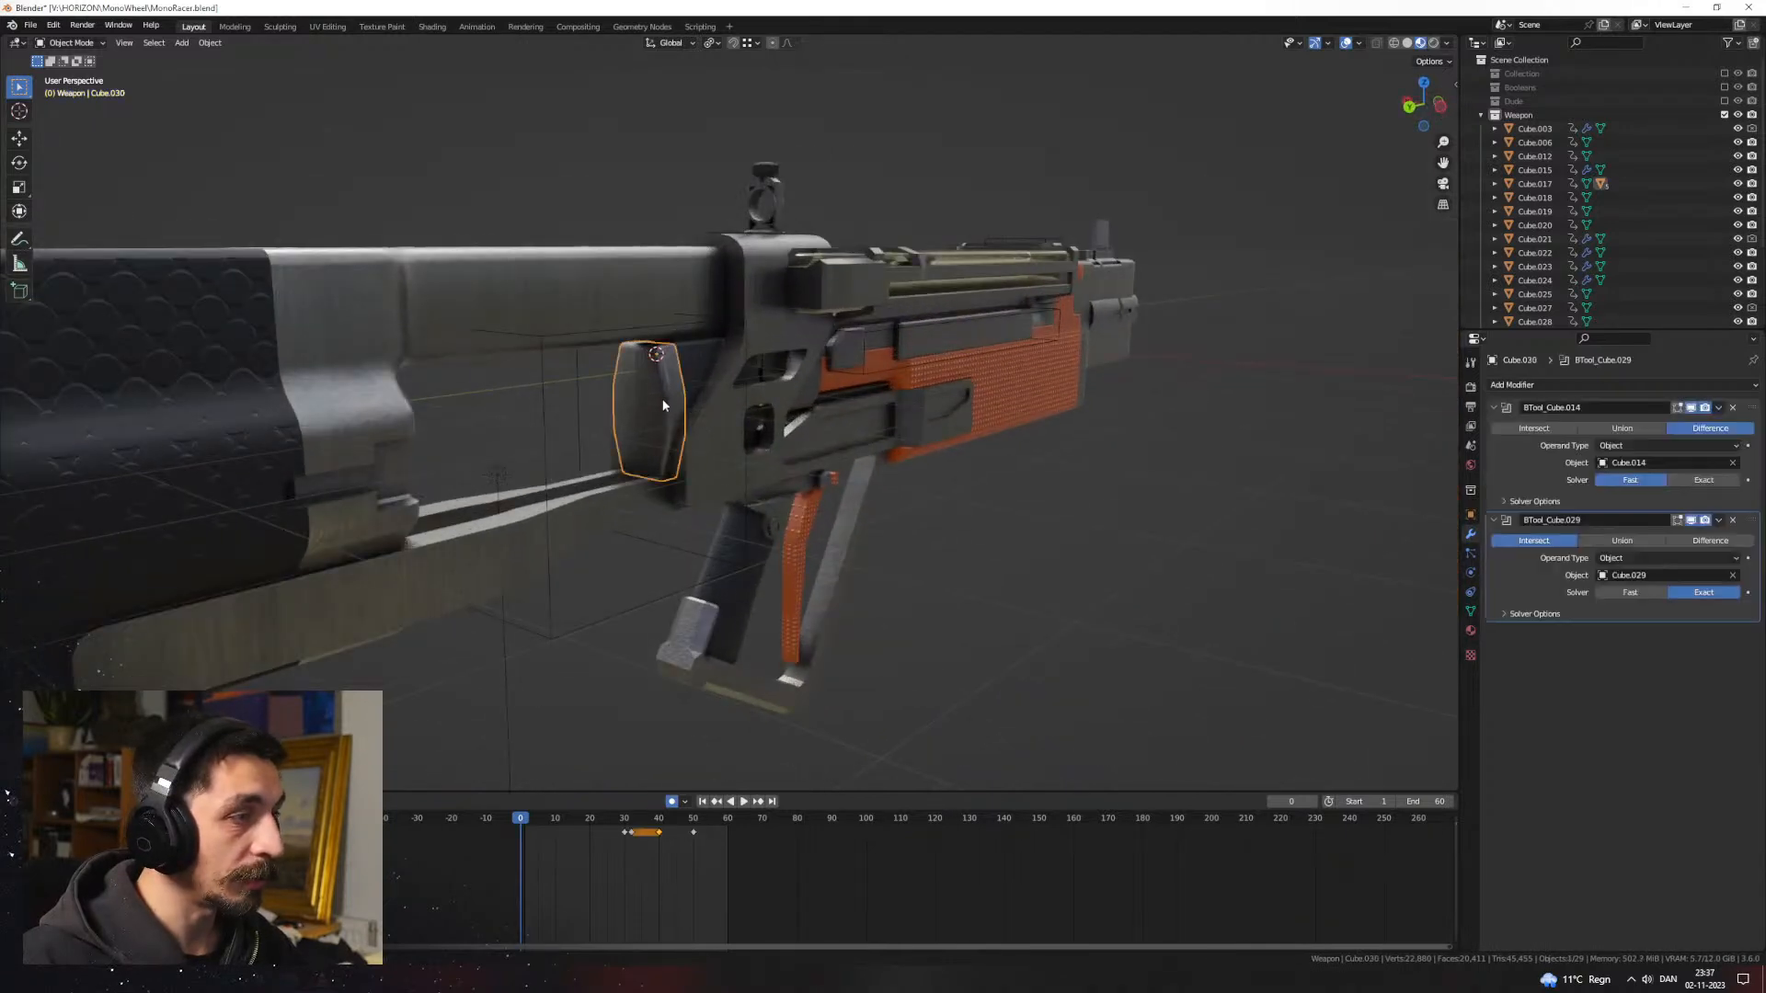
left_click(1471, 630)
left_click(1496, 465)
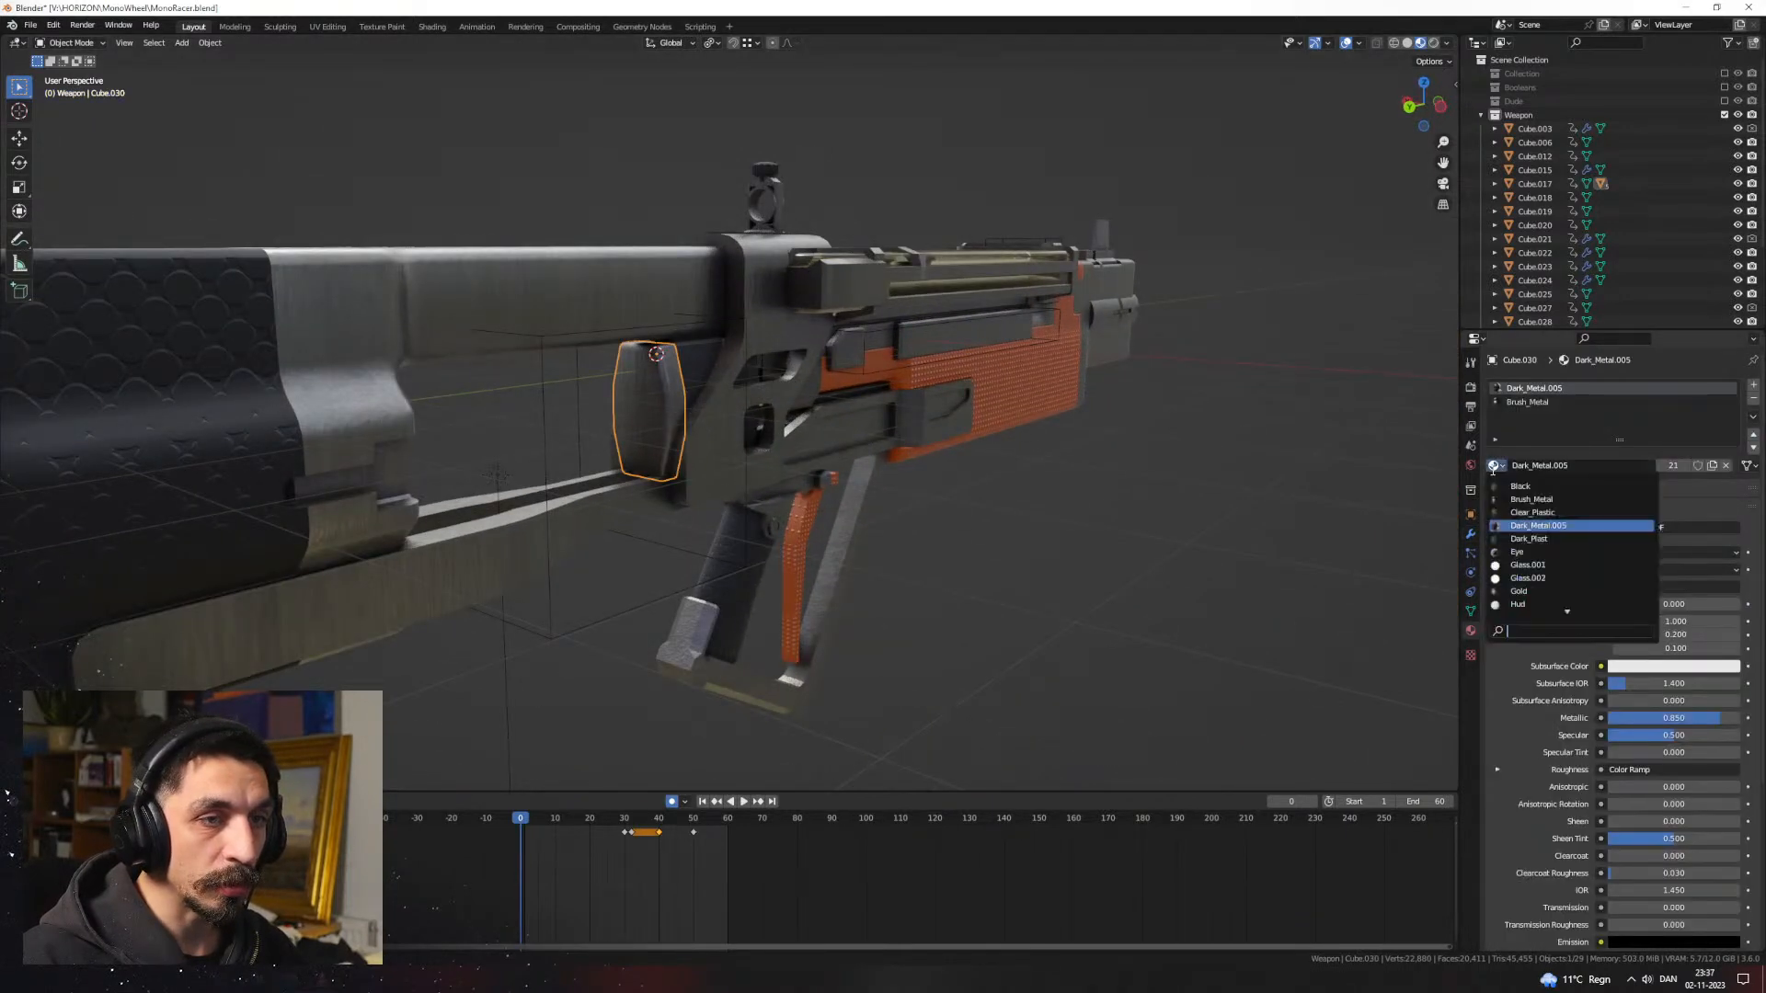
type("g")
left_click(1518, 488)
Step: Examine the whole weapon from the rear and the side with the new end piece in place
middle_click_drag(1281, 498, 1039, 498)
left_click(1081, 617)
scroll(1080, 613, "down", 4)
middle_click_drag(1067, 593, 1021, 548)
scroll(720, 494, "up", 3)
middle_click_drag(718, 495, 706, 497)
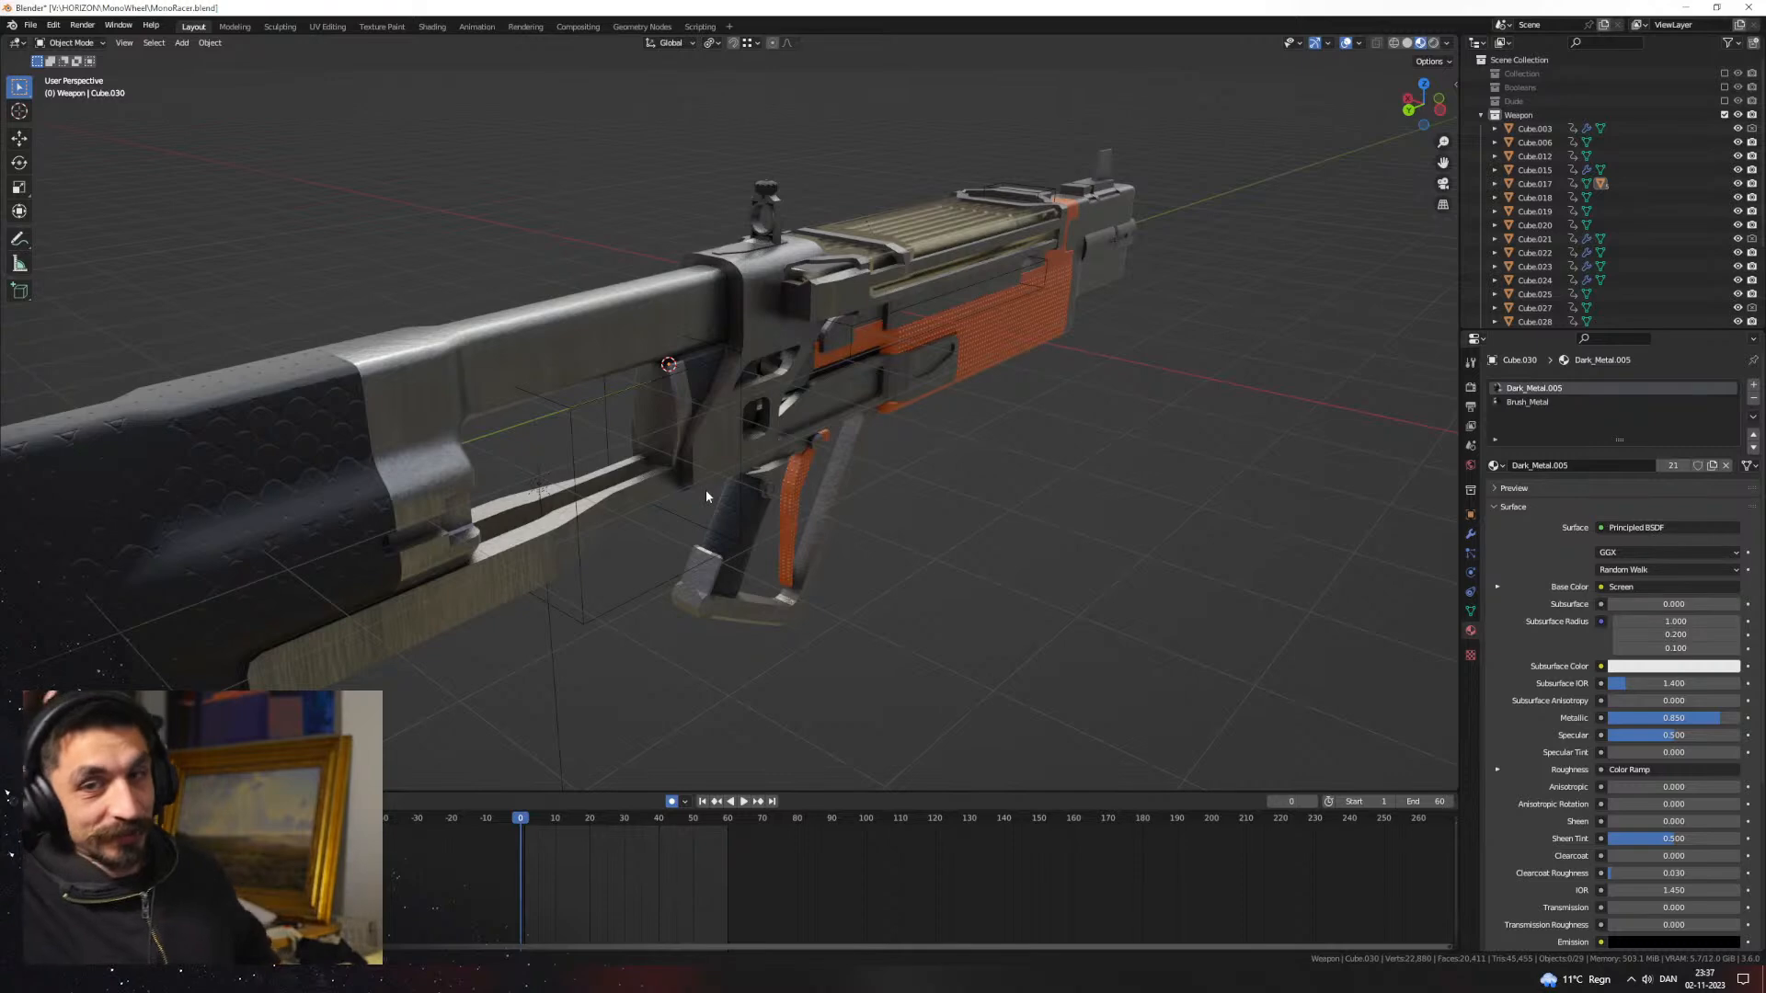
middle_click_drag(899, 505, 962, 528)
scroll(954, 442, "up", 2)
Step: Set the Orange material's base color on the housing Cube.006 to hue 0.018, saturation 1.000 and value 0.593
left_click(1515, 388)
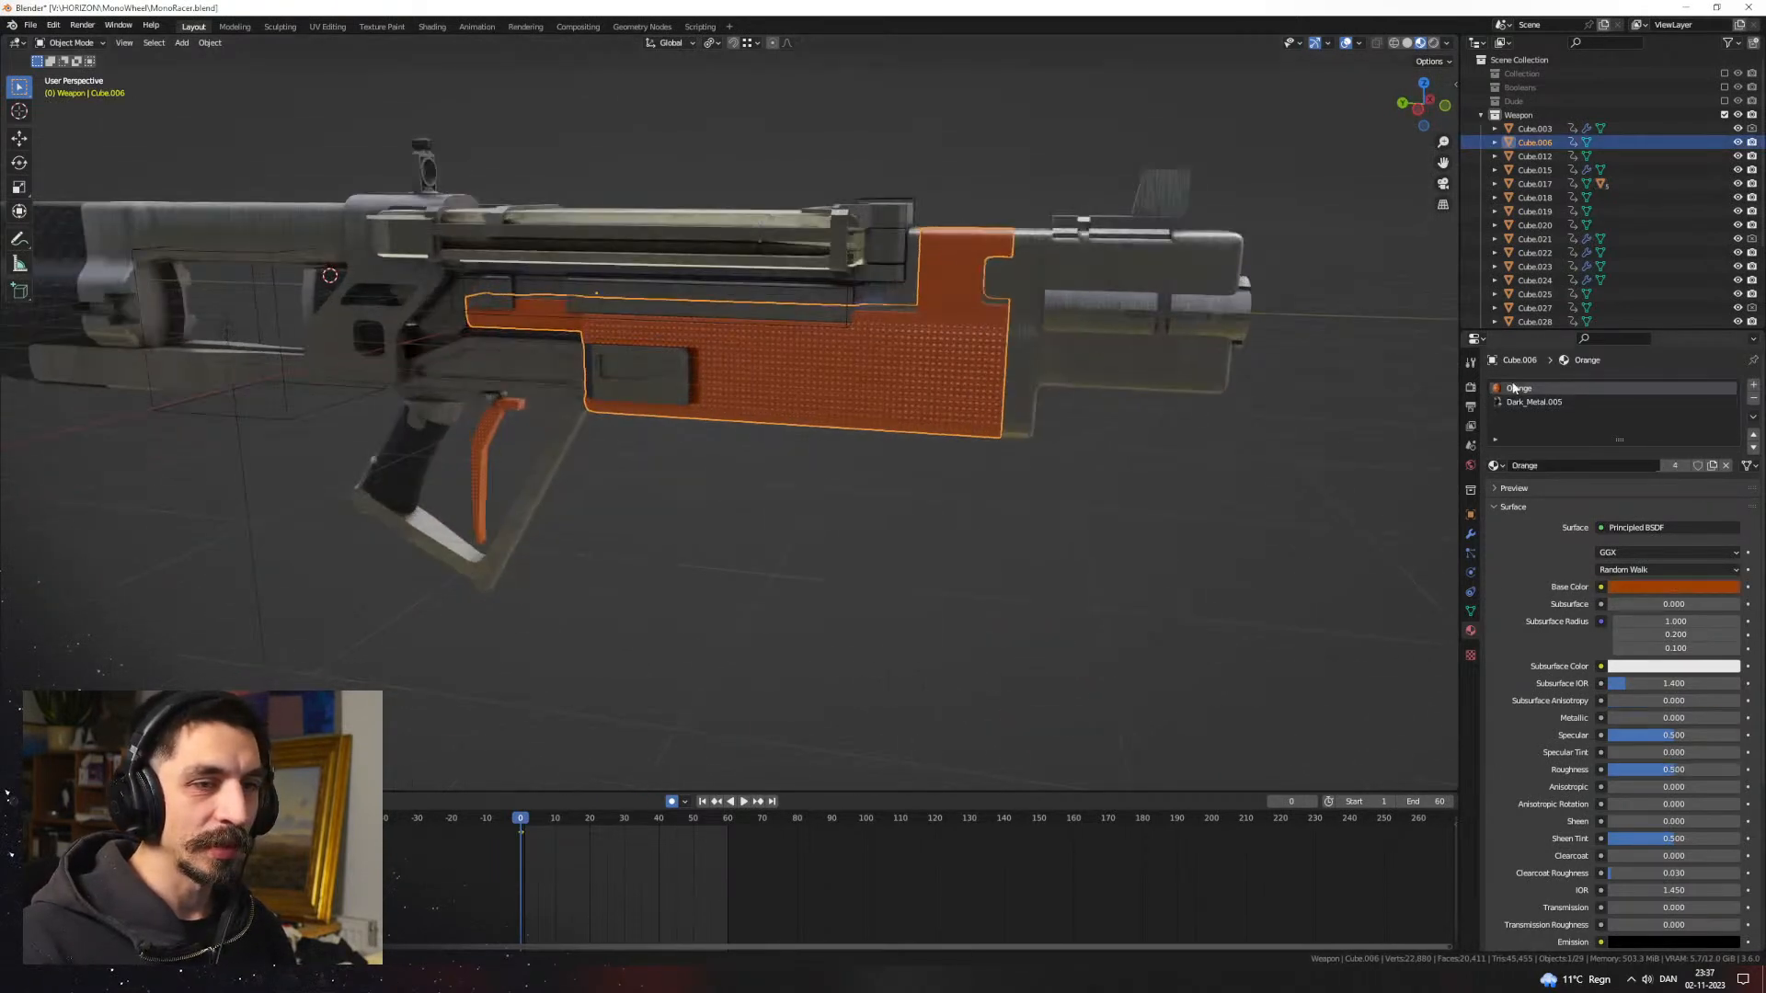
left_click(1661, 587)
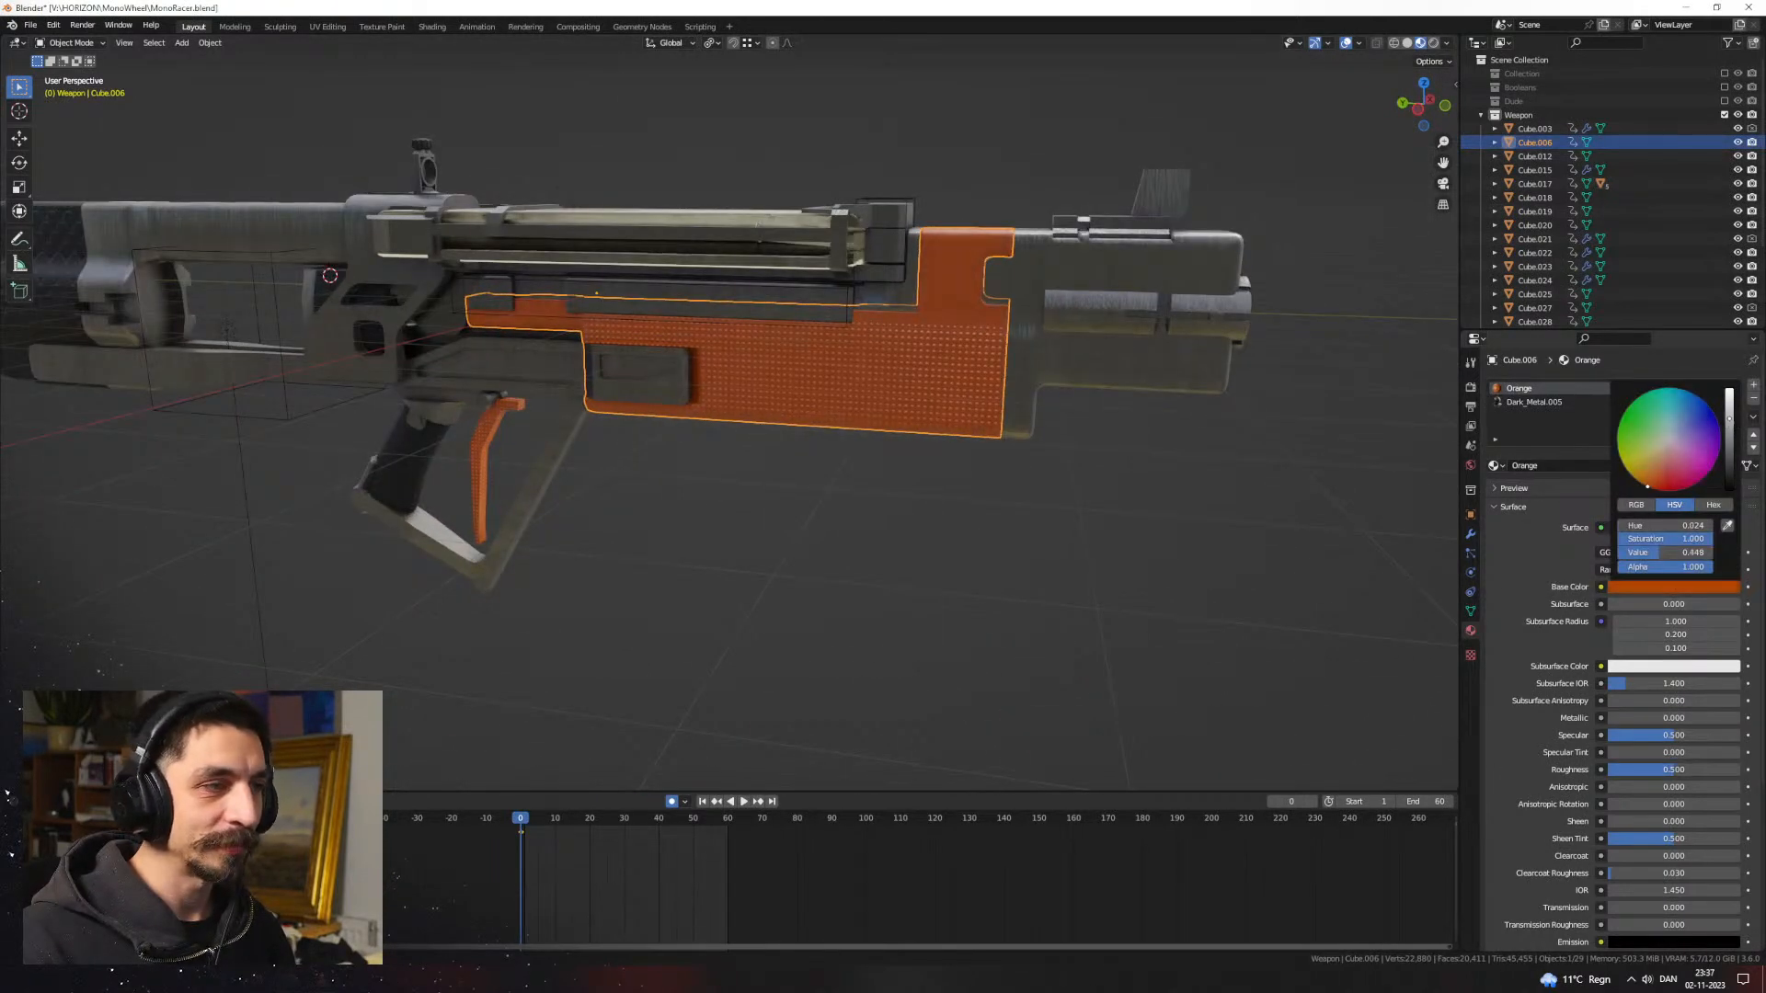
left_click_drag(1653, 482, 1650, 482)
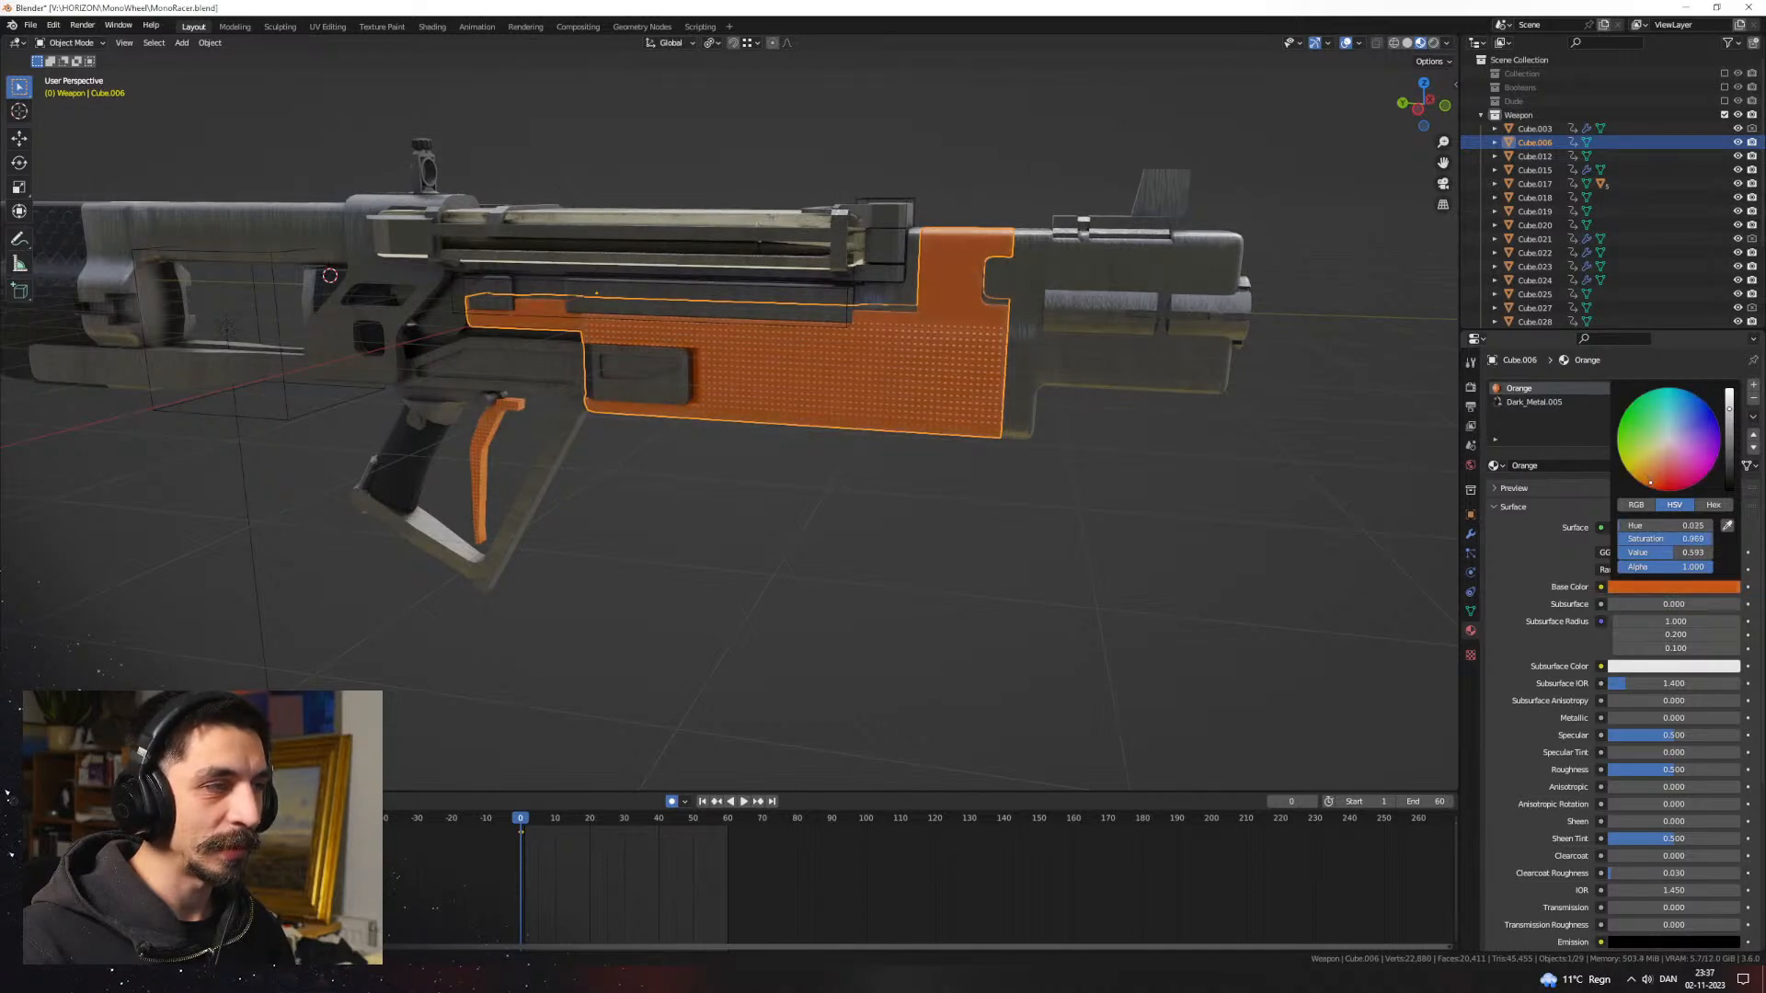
left_click(1034, 485)
middle_click_drag(1033, 486, 1145, 535)
scroll(785, 490, "down", 5)
scroll(1145, 535, "up", 2)
left_click(1627, 585)
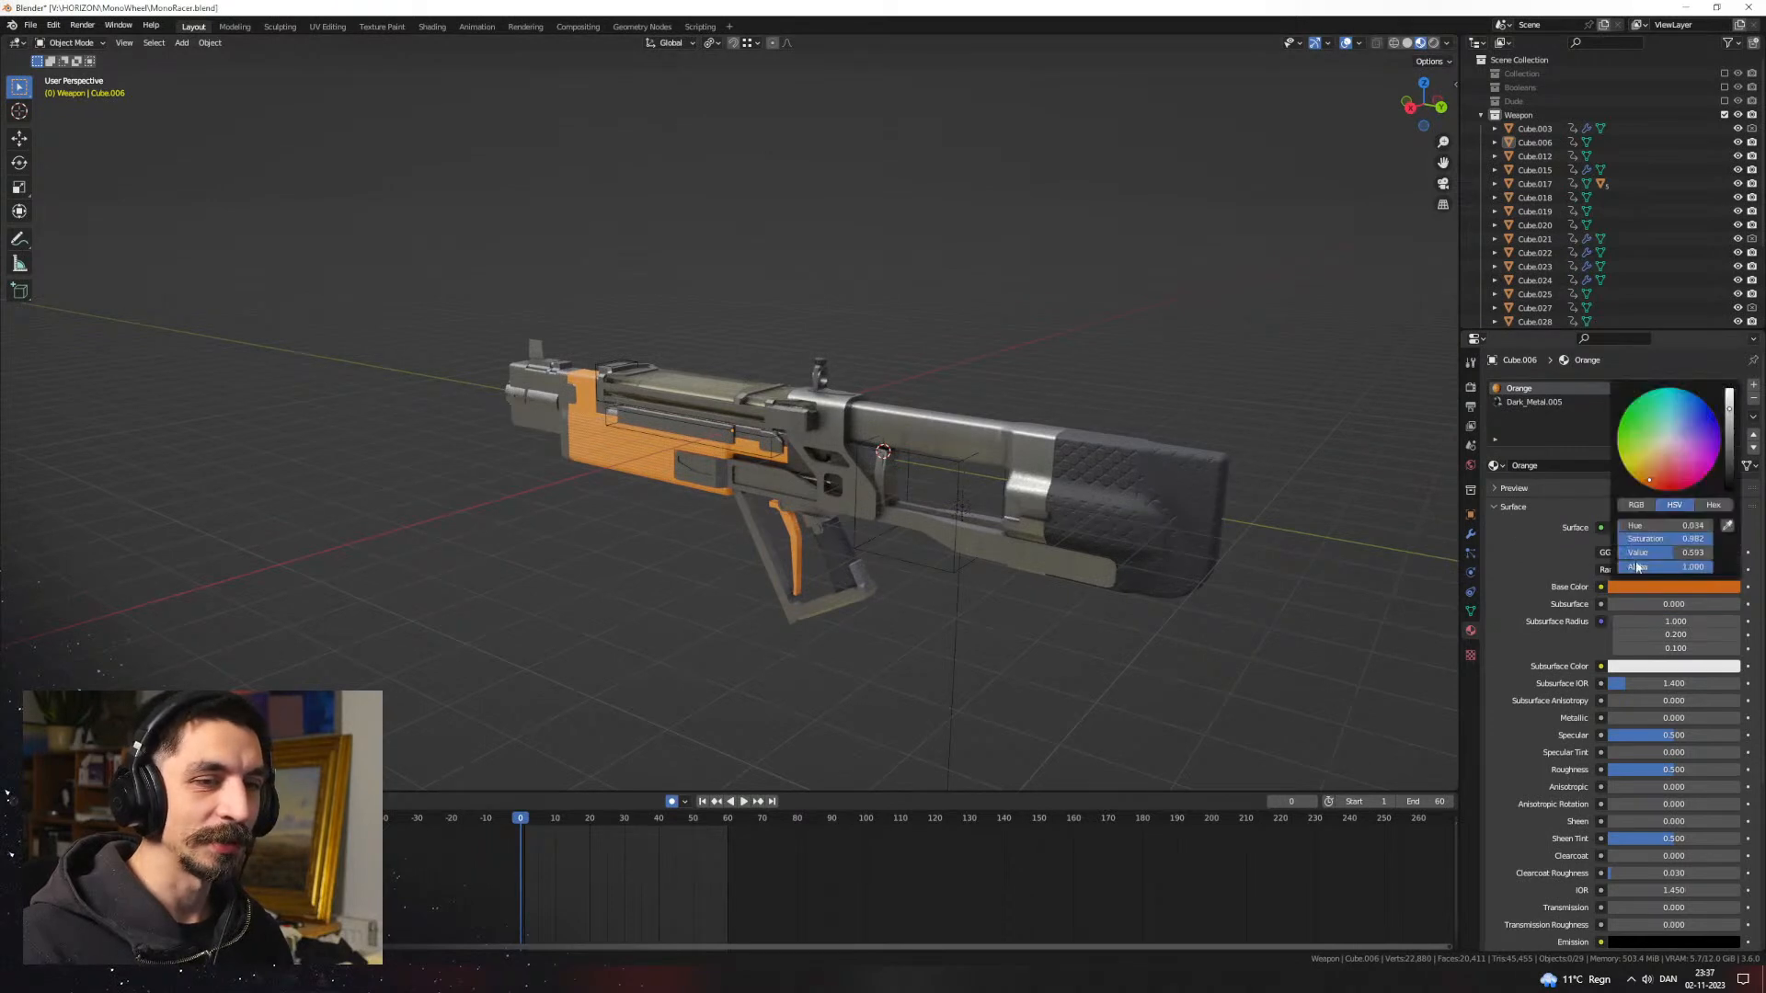
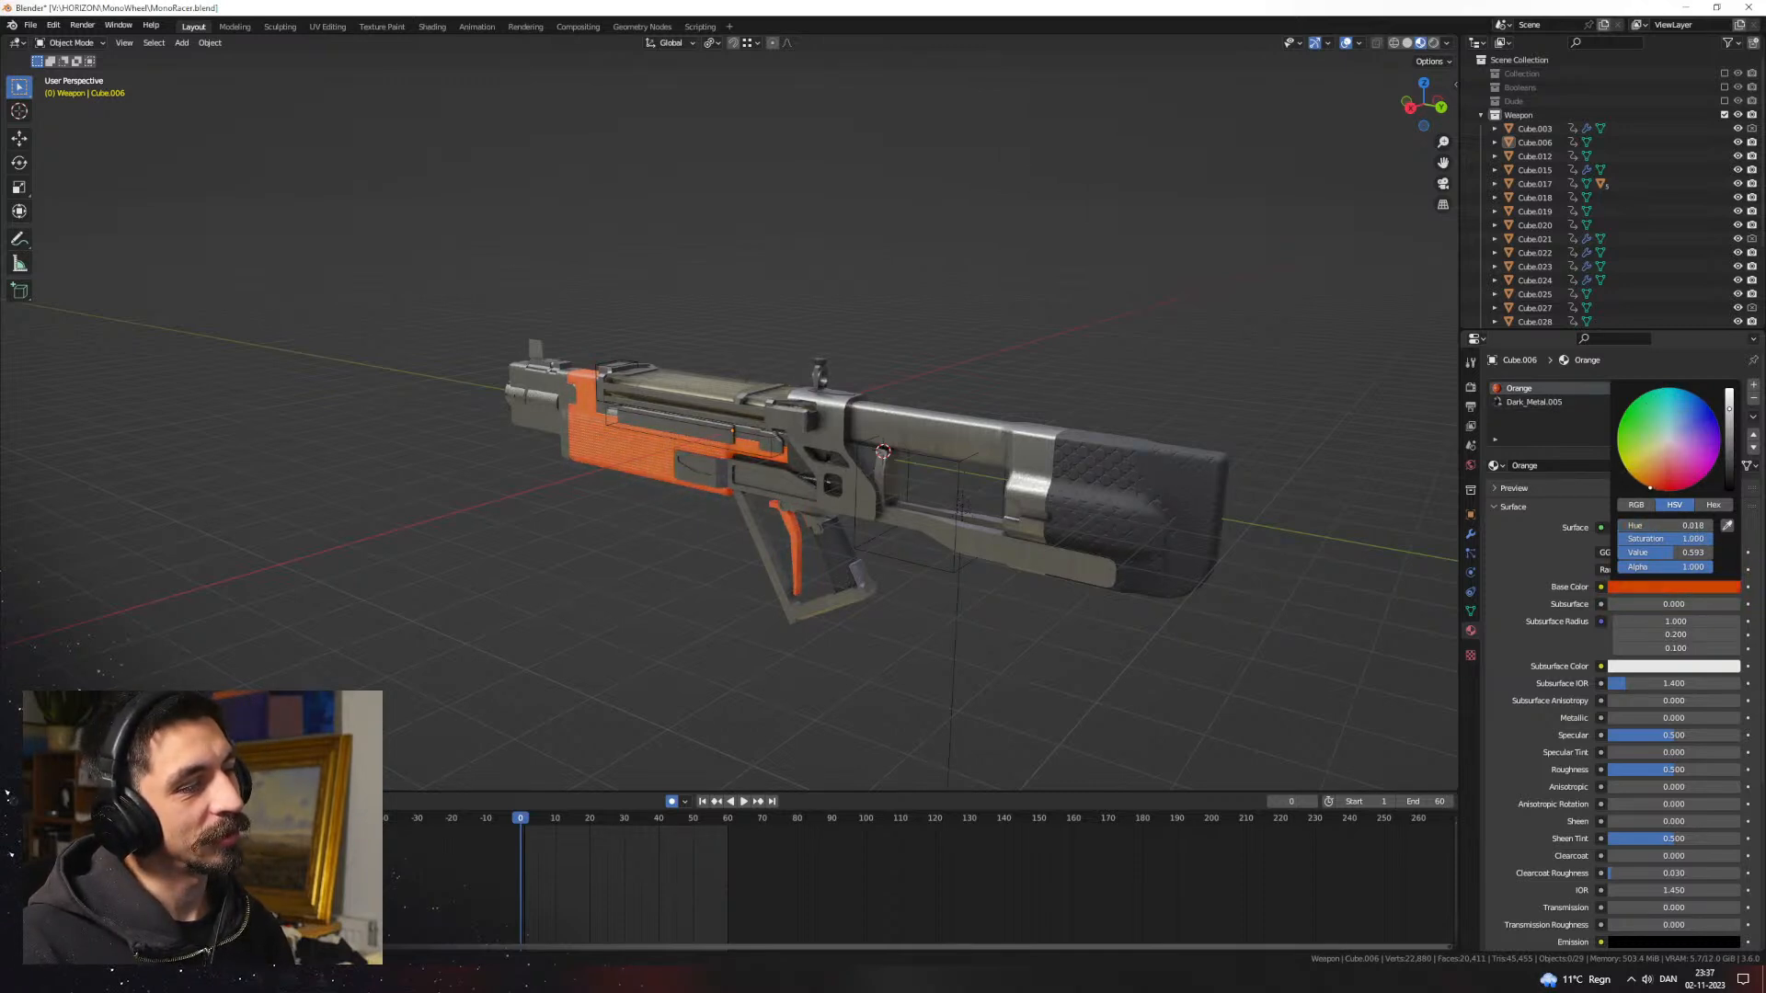
Step: Delete the leftover wireframe cutter box Cube.021 around the long side rail above the orange housing
middle_click_drag(1012, 386, 1149, 519)
scroll(991, 466, "up", 5)
scroll(991, 466, "down", 5)
key("KP_1")
middle_click_drag(887, 384, 887, 342)
left_click(896, 324)
left_click(905, 327)
left_click(927, 335)
scroll(925, 354, "up", 4)
left_click(920, 372)
left_click(921, 367)
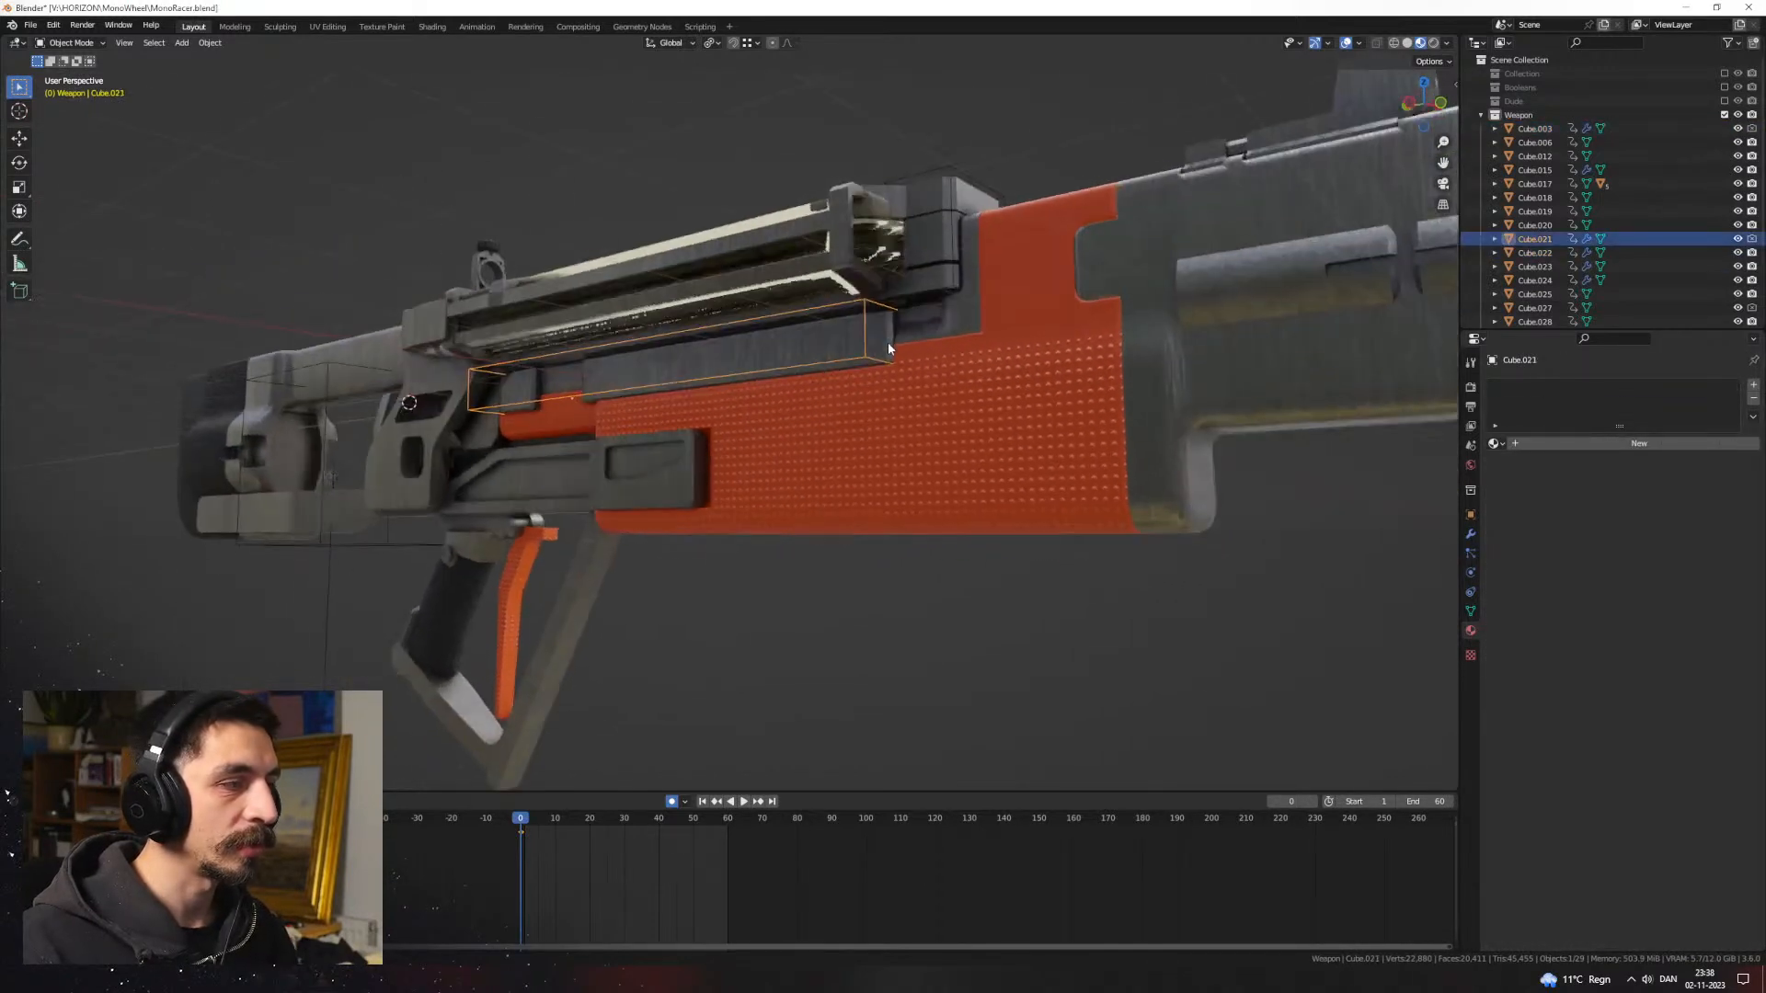
key("g")
key("Delete")
Step: Delete the second leftover wireframe box, Cube.003, at the same side rail
left_click(870, 353)
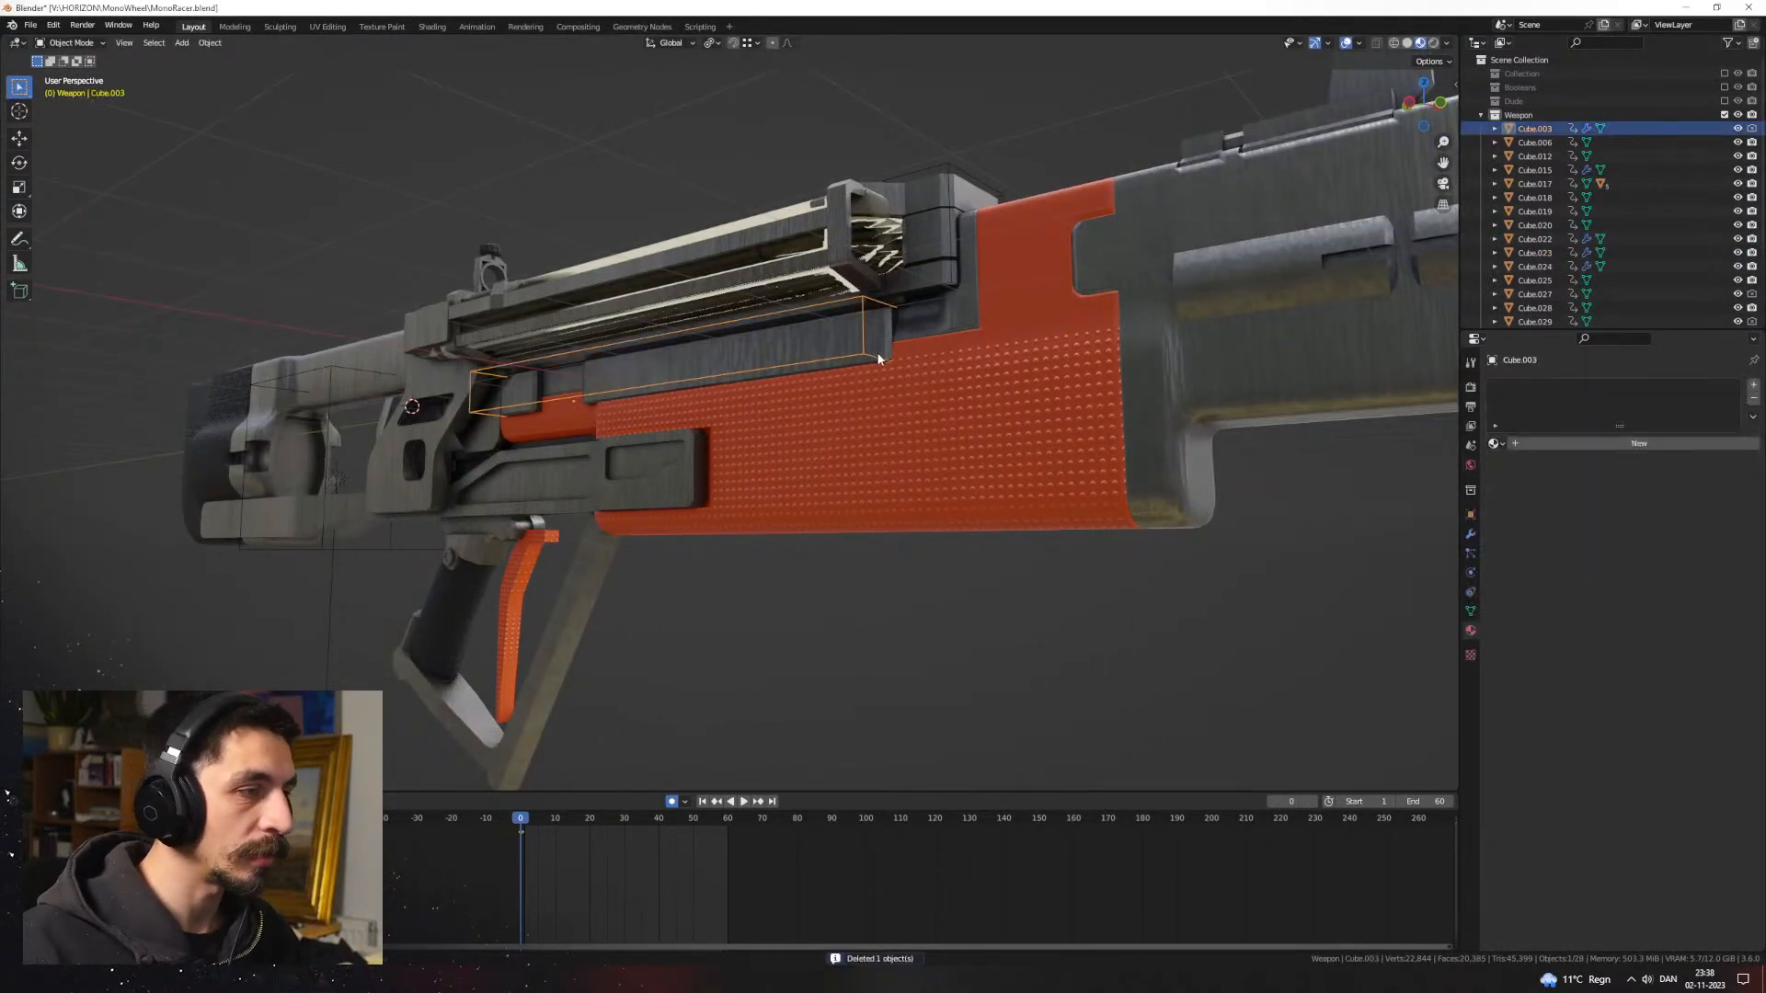
left_click(903, 370)
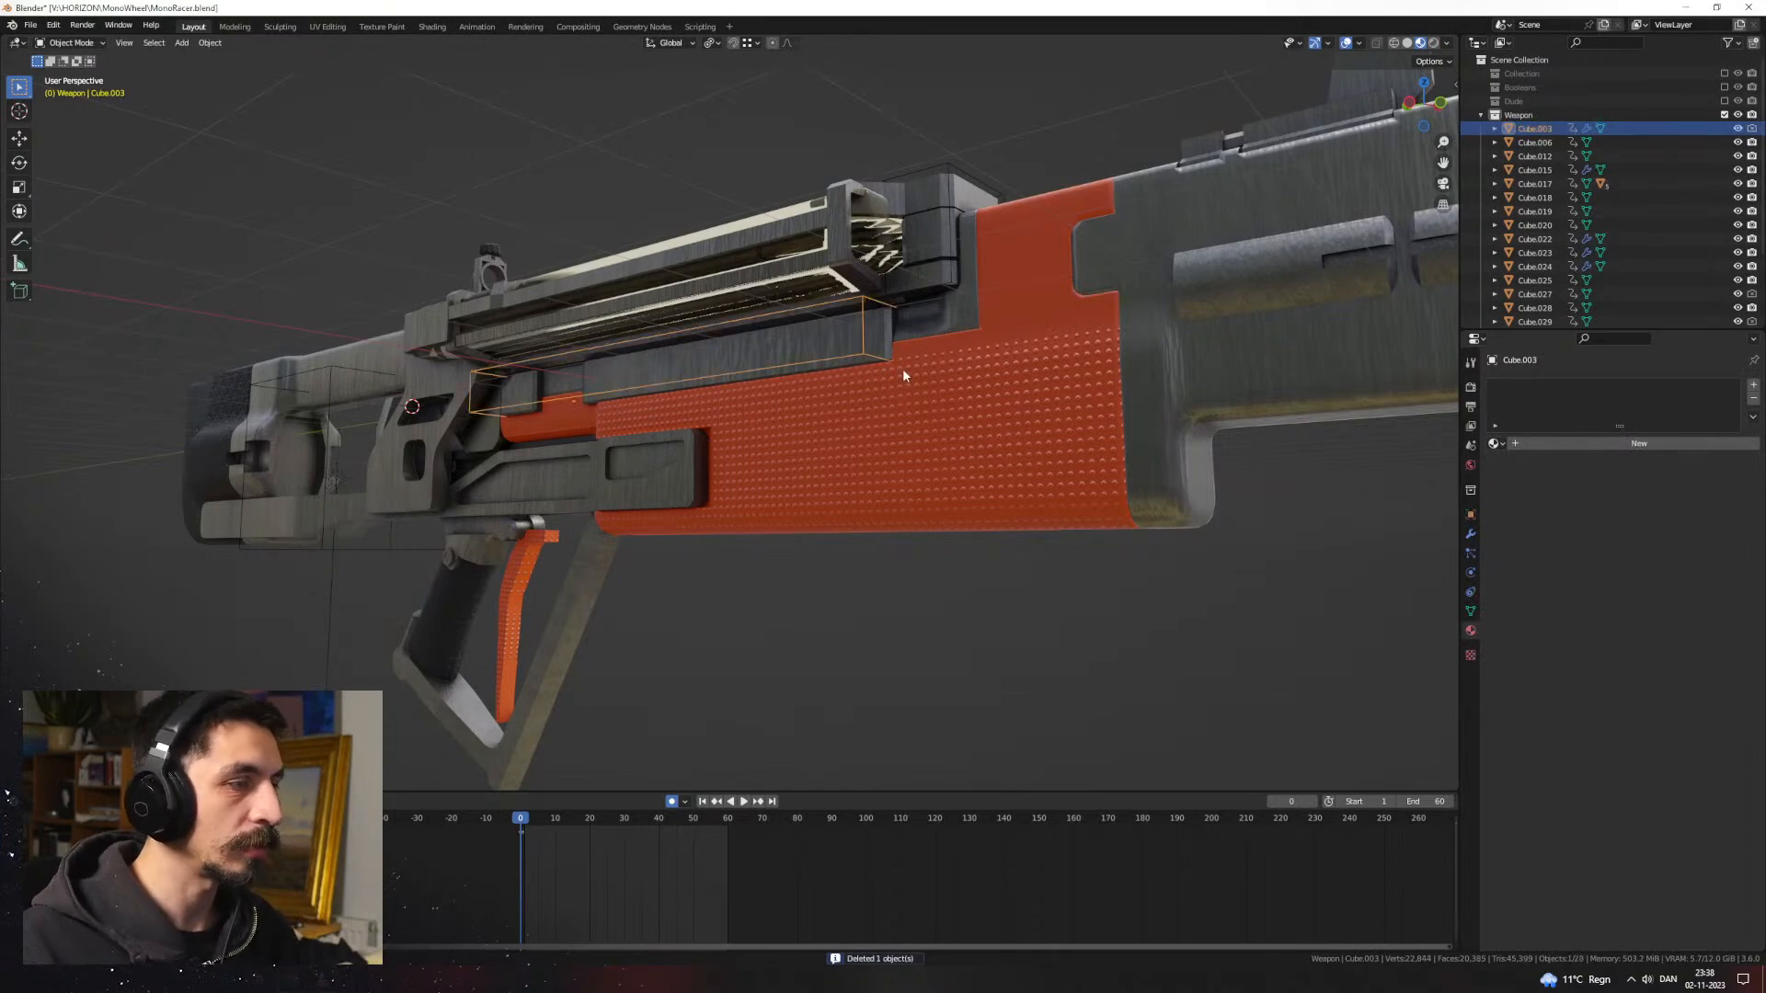
key("Delete")
Step: Apply the Boolean cuts to the mesh of the dark block and of its rear end piece
middle_click_drag(810, 403, 756, 467)
scroll(647, 482, "down", 4)
left_click(671, 464)
left_click(732, 316)
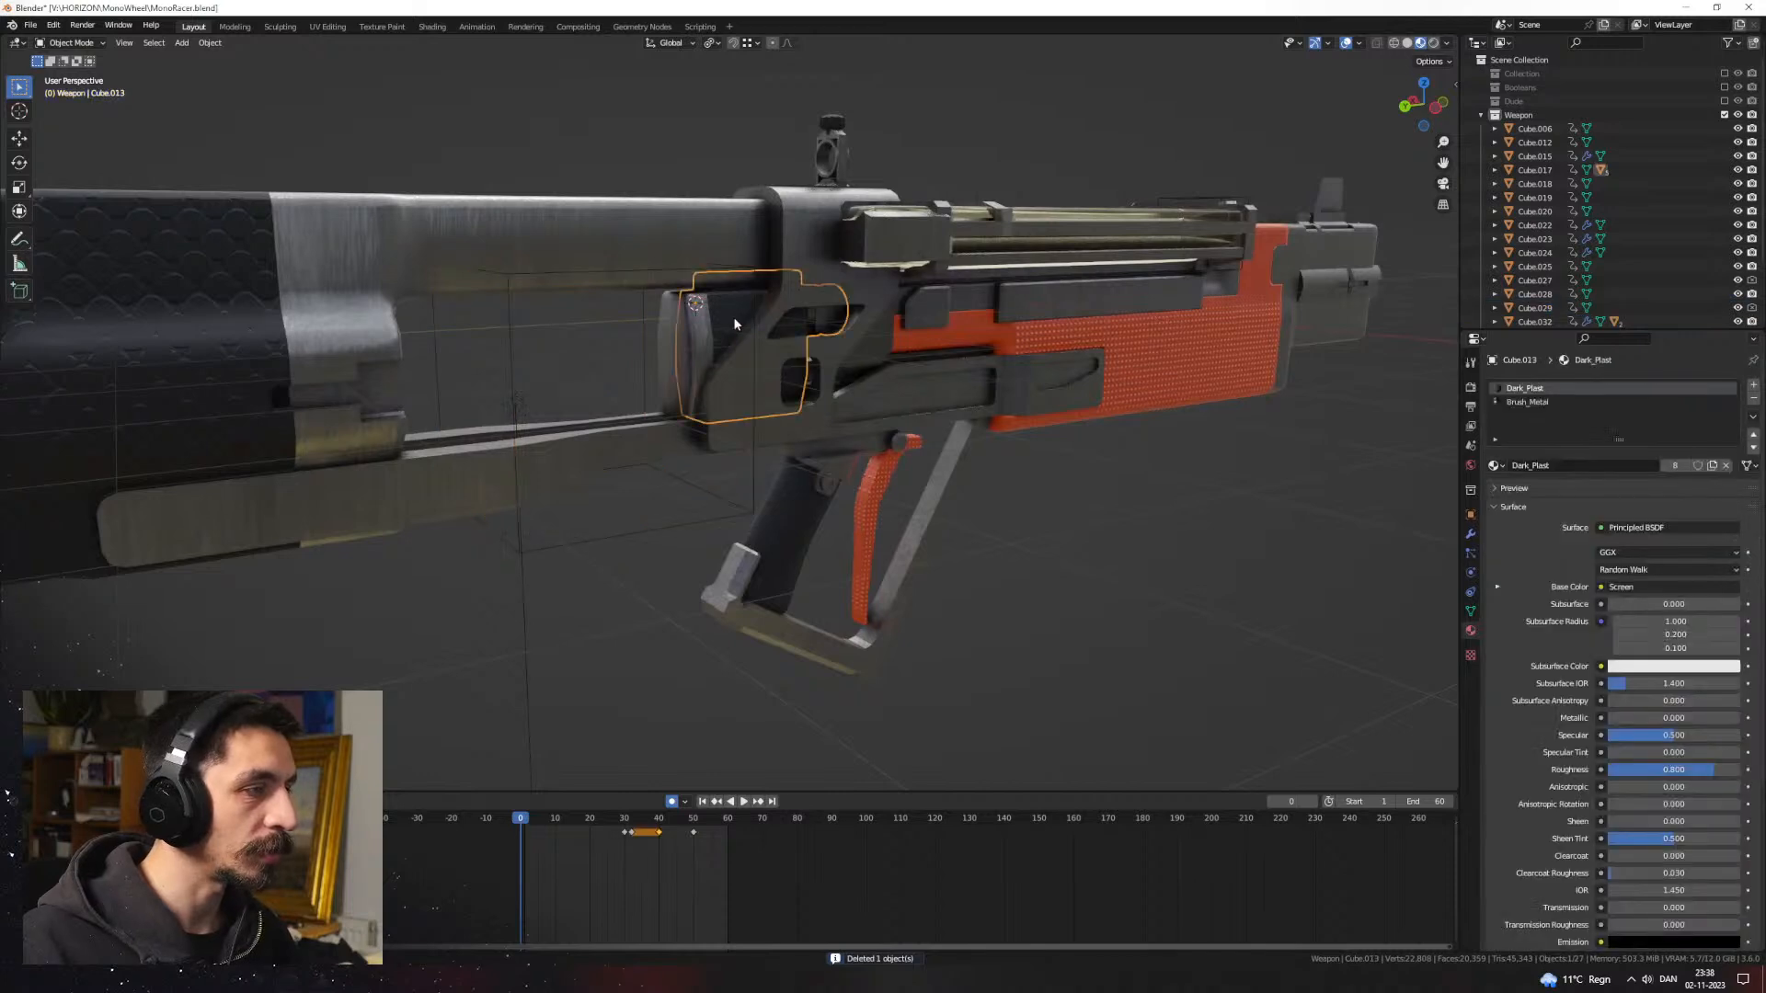
key("ctrl+a")
left_click(732, 316)
left_click(670, 351)
key("ctrl+a")
left_click(669, 347)
Step: Join the rear end piece with the dark block and delete the leftover cutter cube Cube.029
left_click(732, 318, "shift")
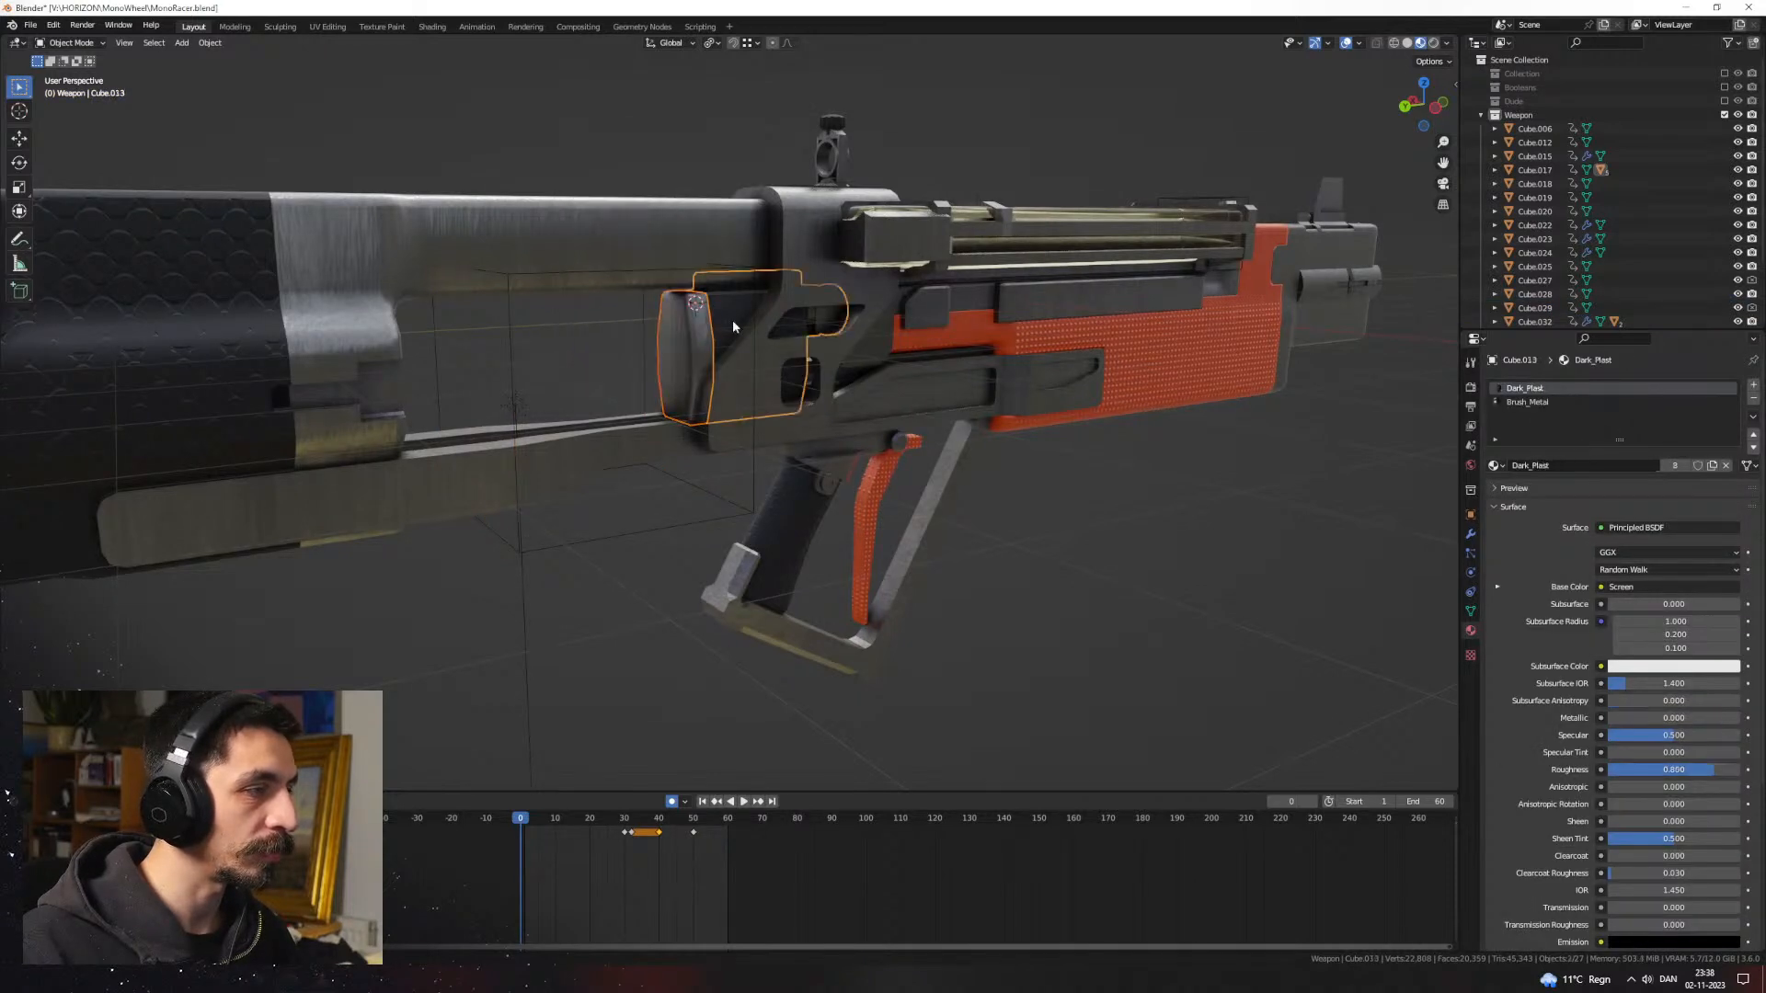
key("ctrl+j")
key("Delete")
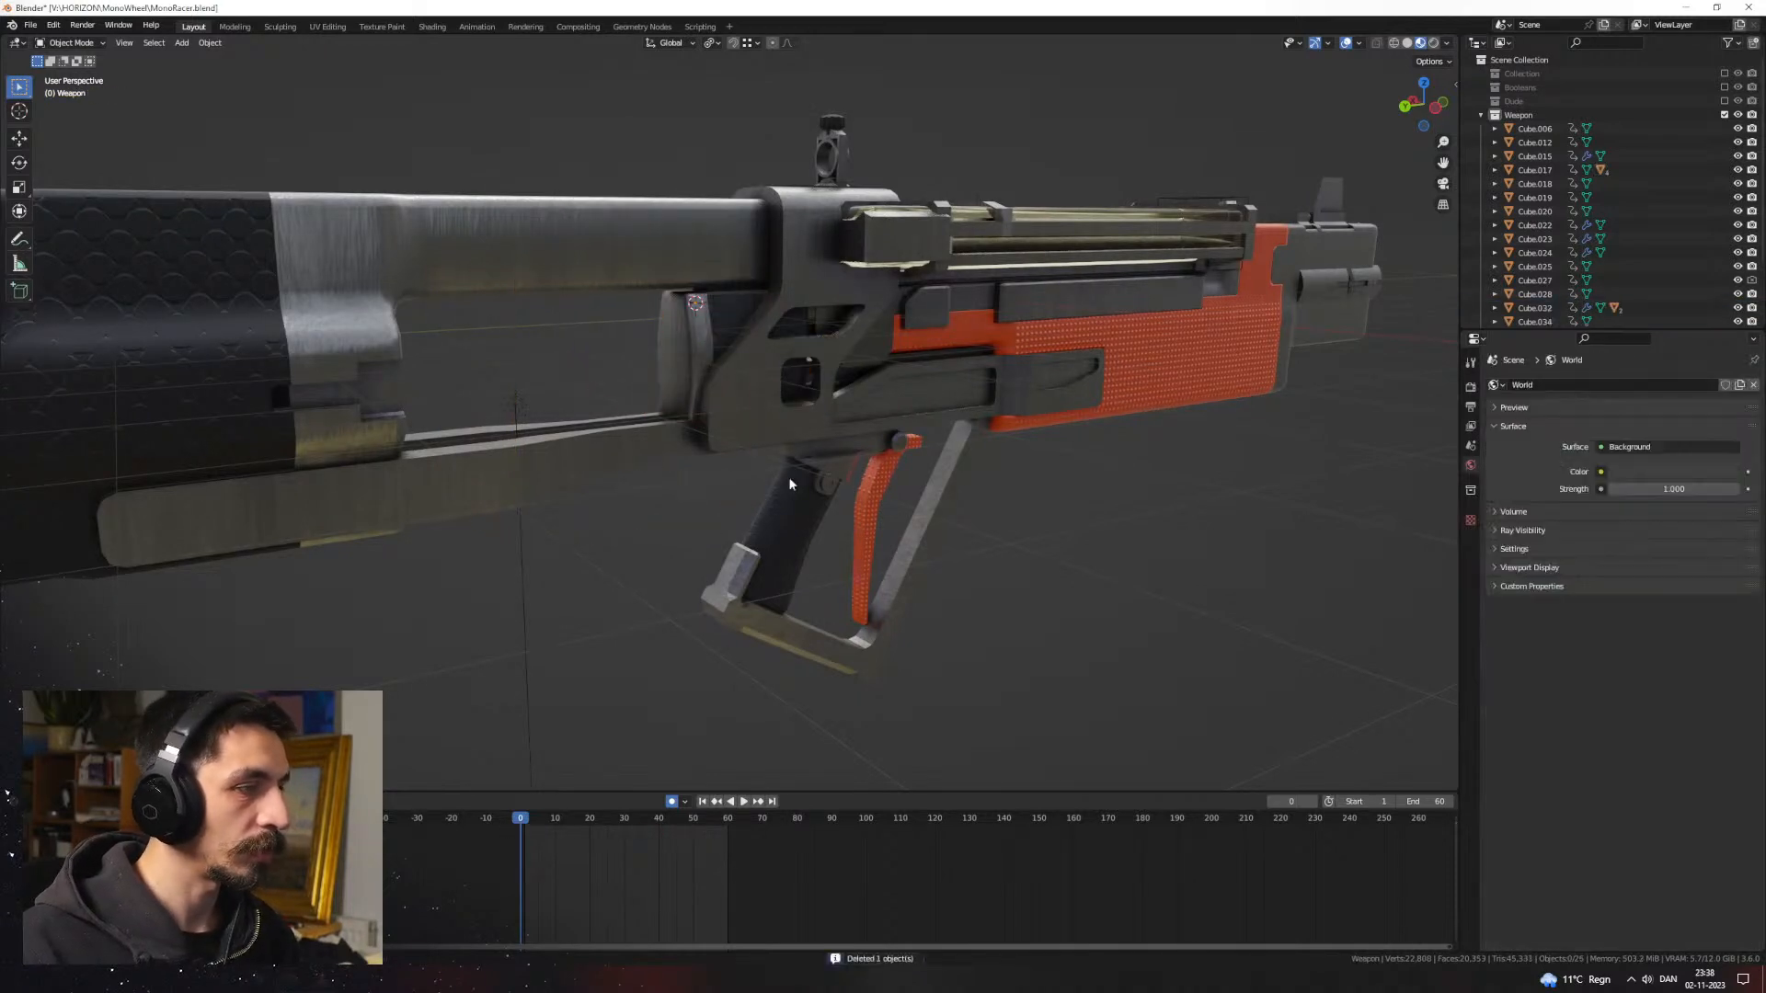
Step: Move the Sun light out of the stock opening to a spot well in front of the weapon's muzzle
middle_click_drag(788, 477, 870, 417)
left_click(859, 390)
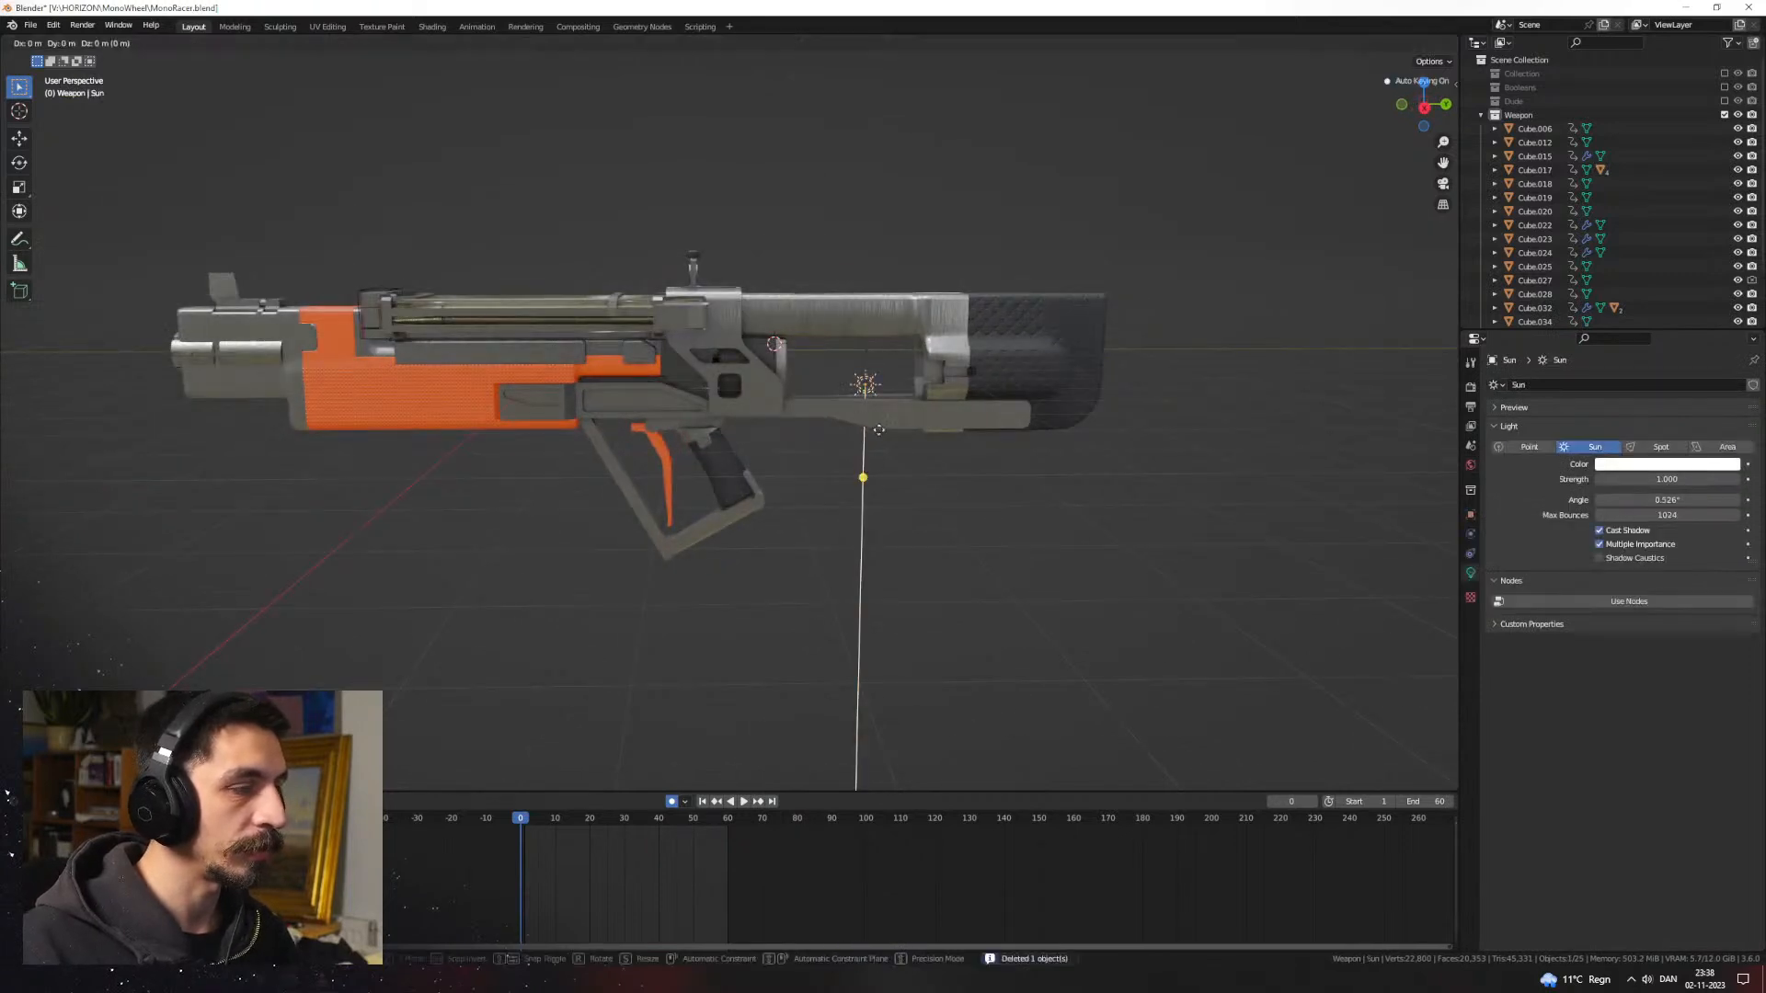
scroll(881, 131, "down", 4)
key("g")
left_click(446, 366)
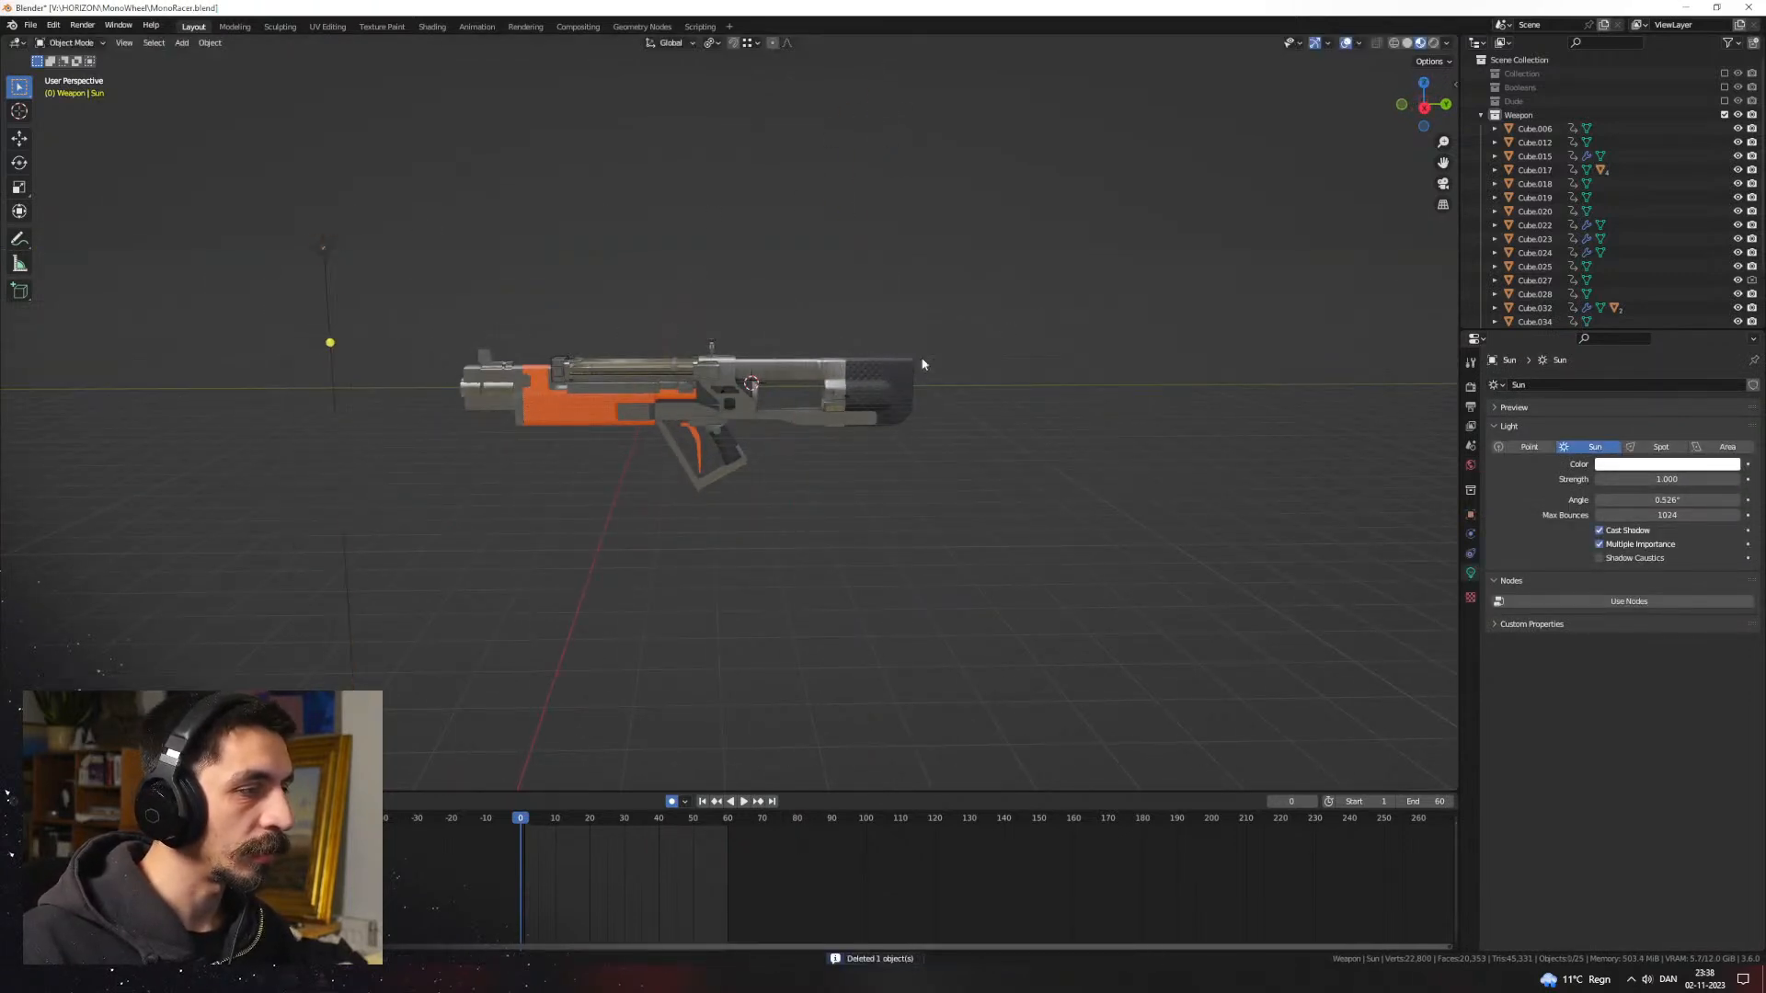
Step: Delete the leftover wireframe box Cube.027 near the front sight
middle_click_drag(919, 367, 925, 428)
scroll(801, 405, "up", 5)
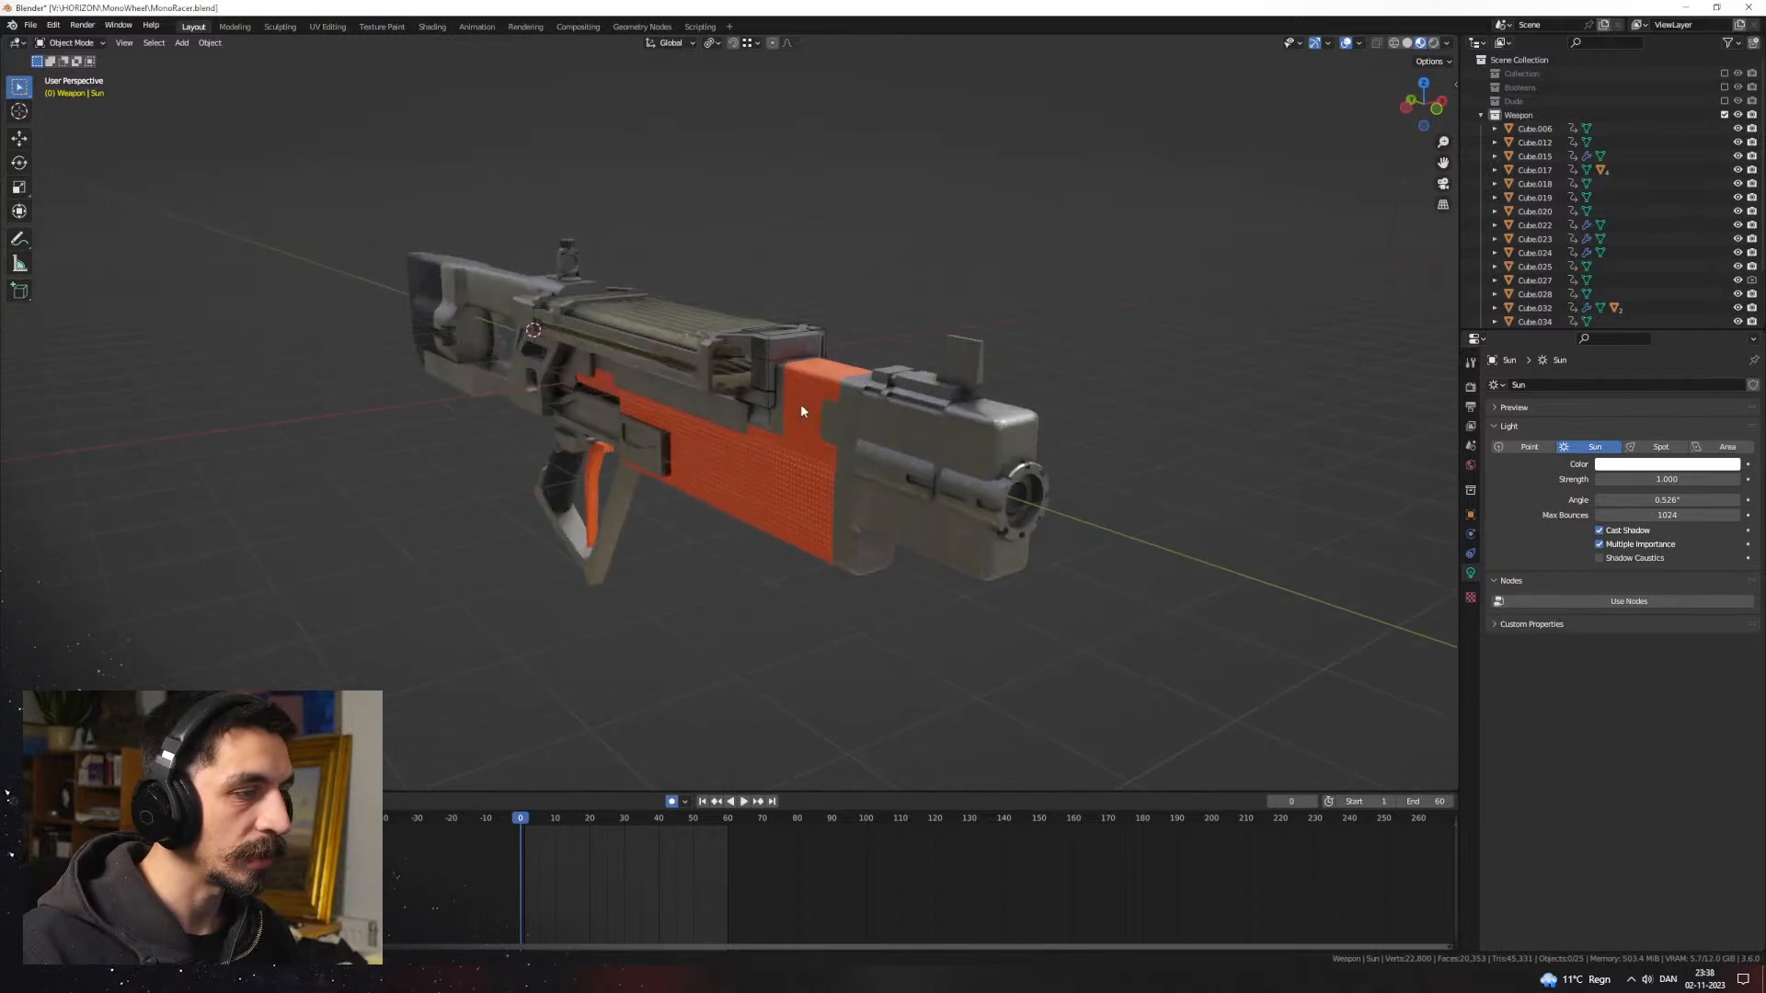
left_click(838, 253)
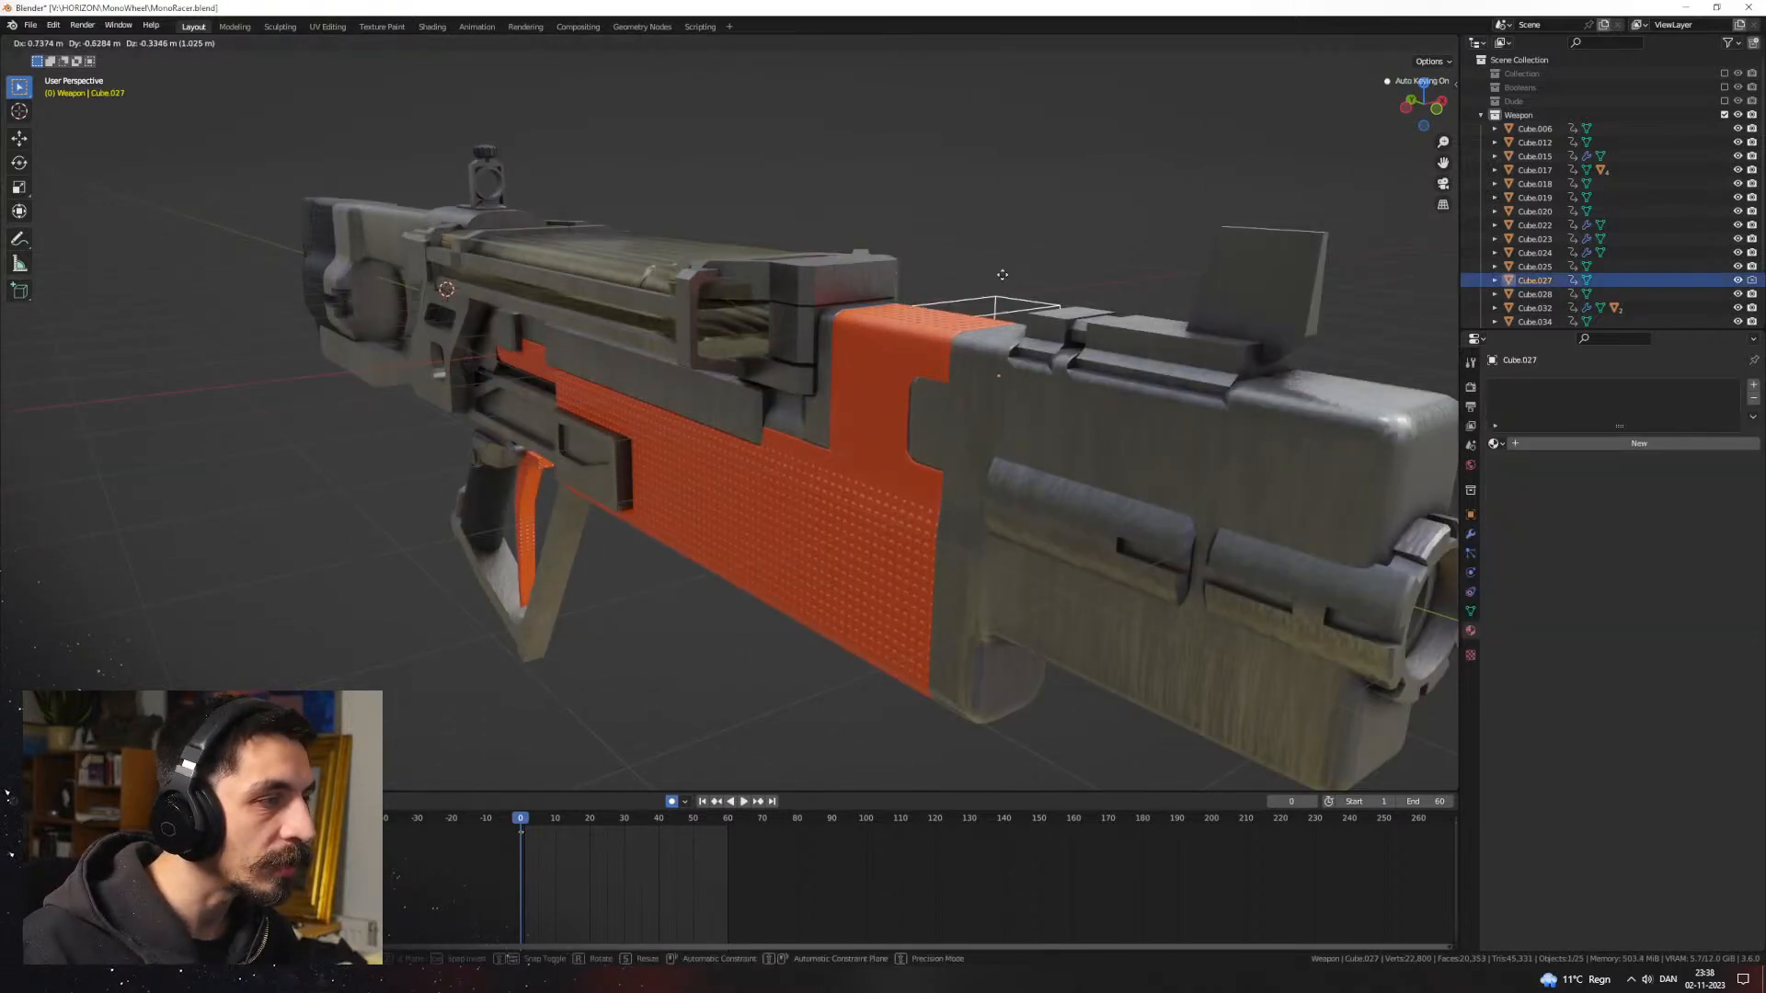
right_click(717, 204)
middle_click_drag(732, 225, 816, 382)
key("Delete")
scroll(909, 229, "down", 3)
left_click(853, 405)
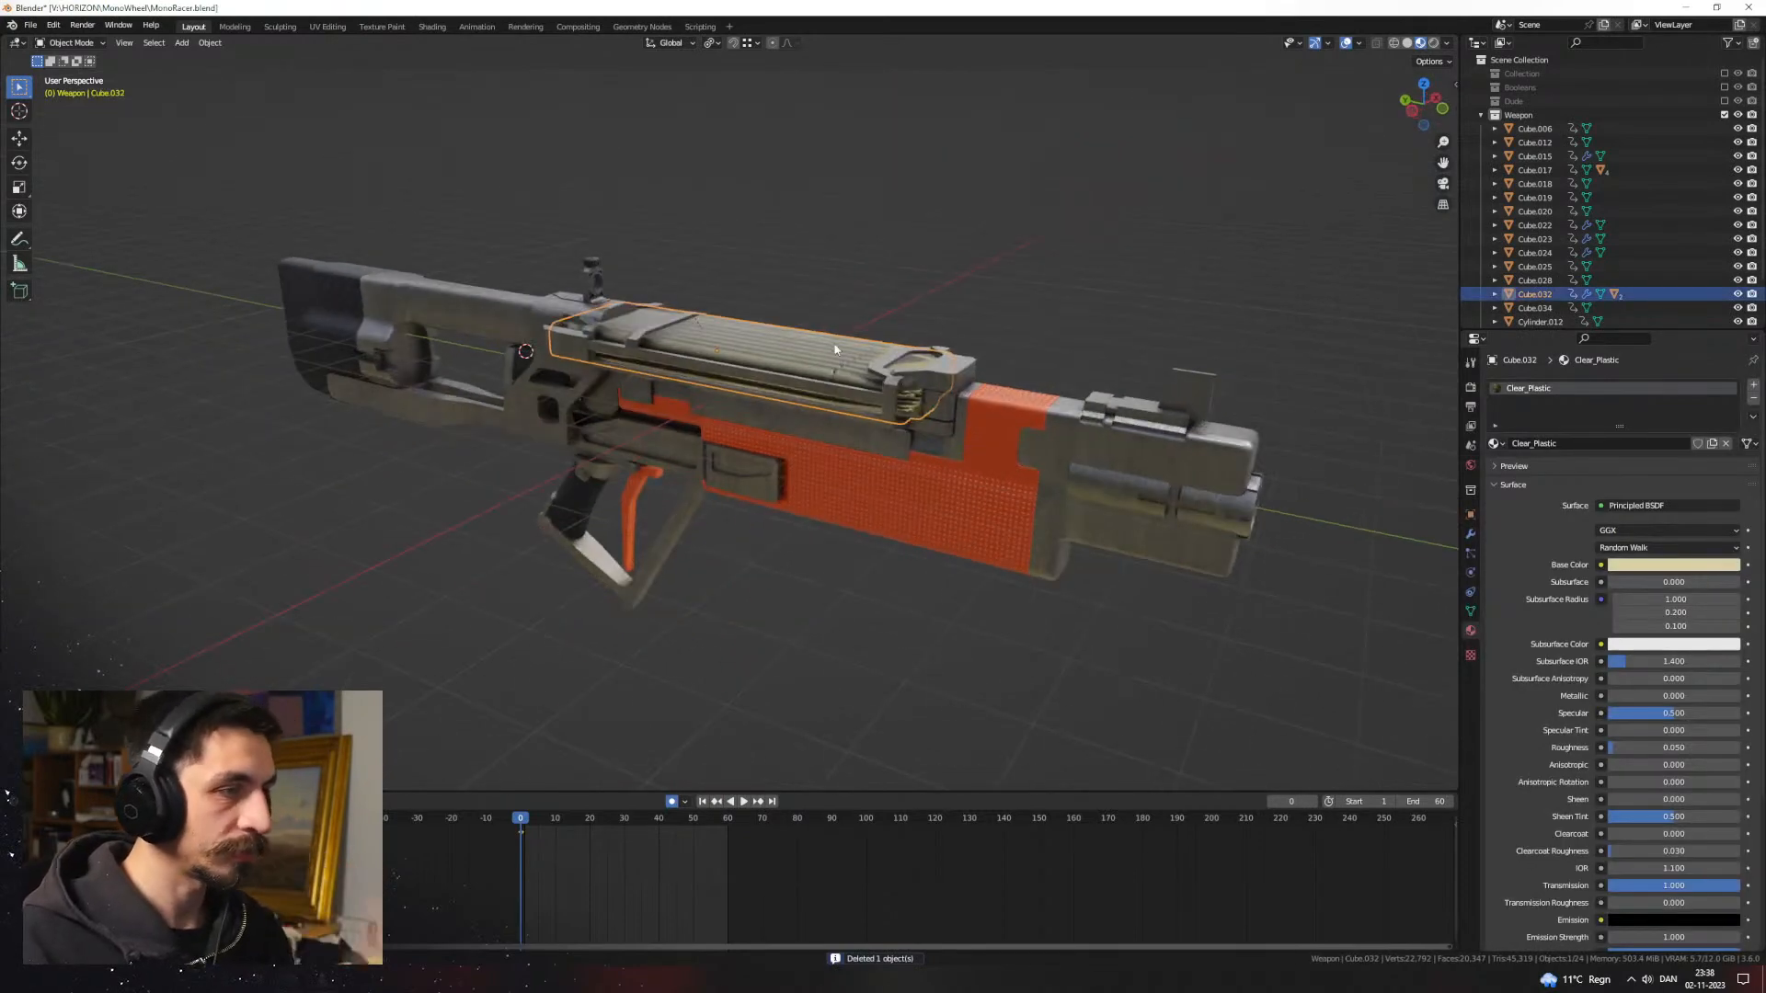
key("g")
right_click(976, 147)
middle_click_drag(885, 292, 906, 386)
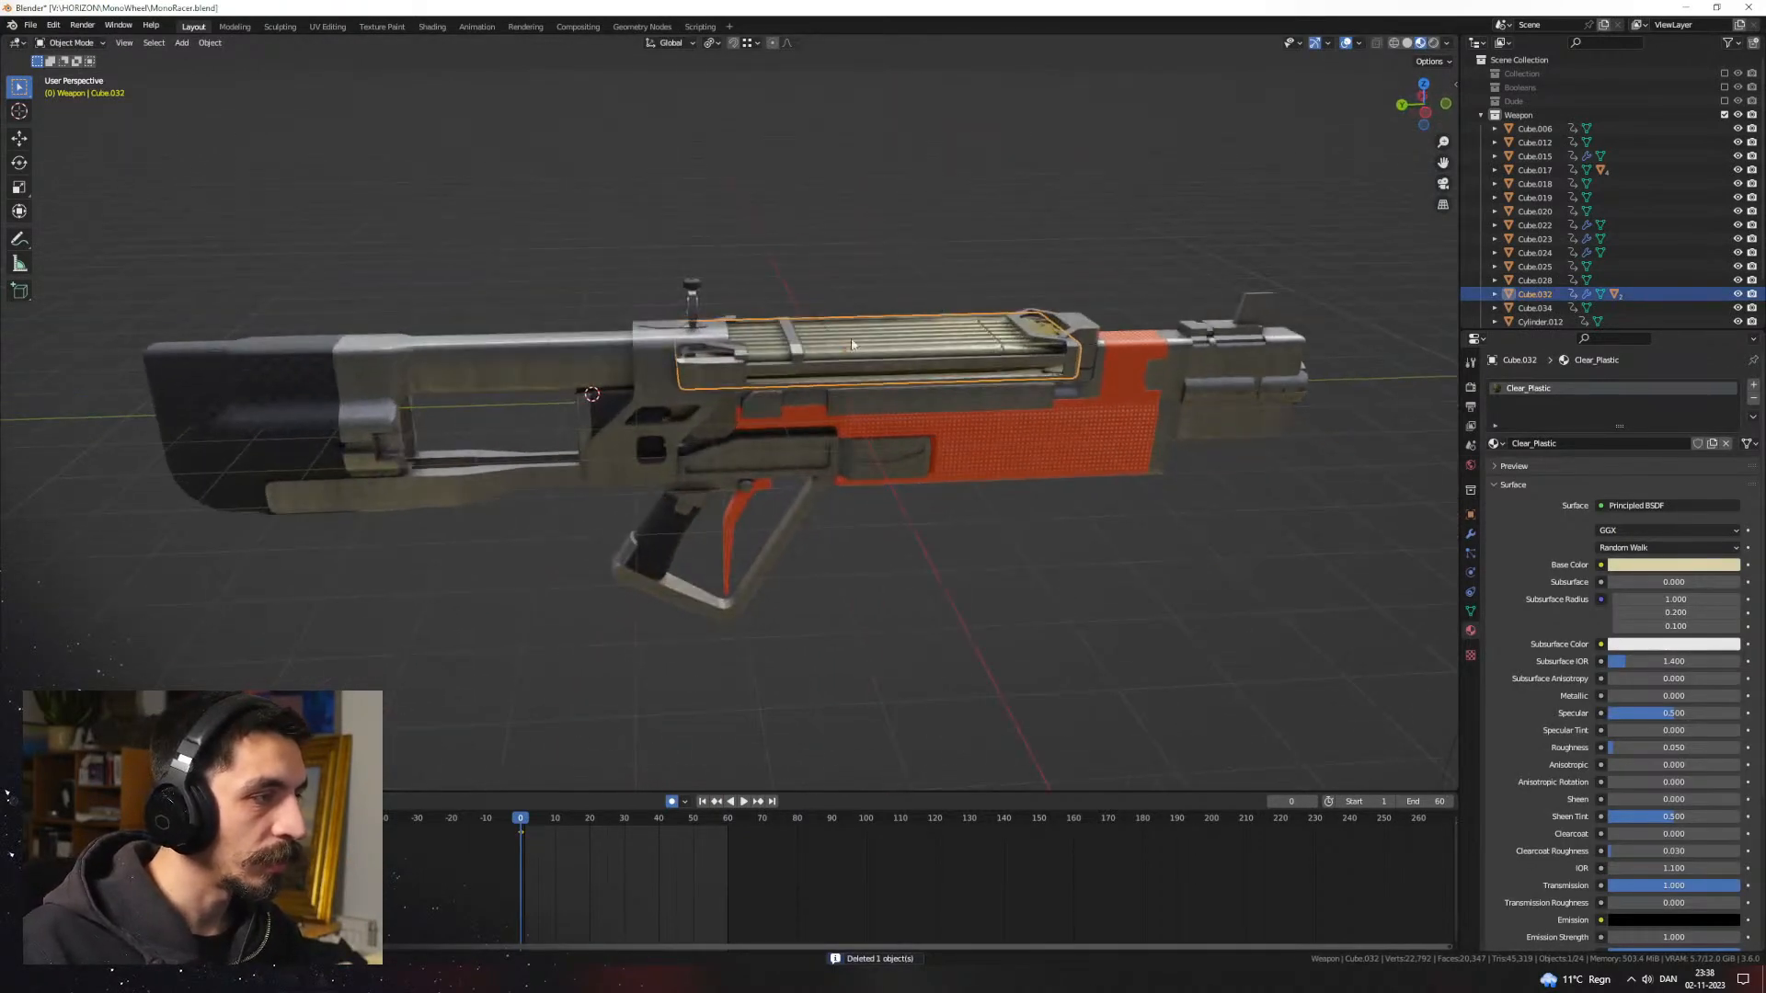
scroll(906, 386, "up", 5)
key("g")
right_click(903, 487)
middle_click_drag(903, 486, 931, 476)
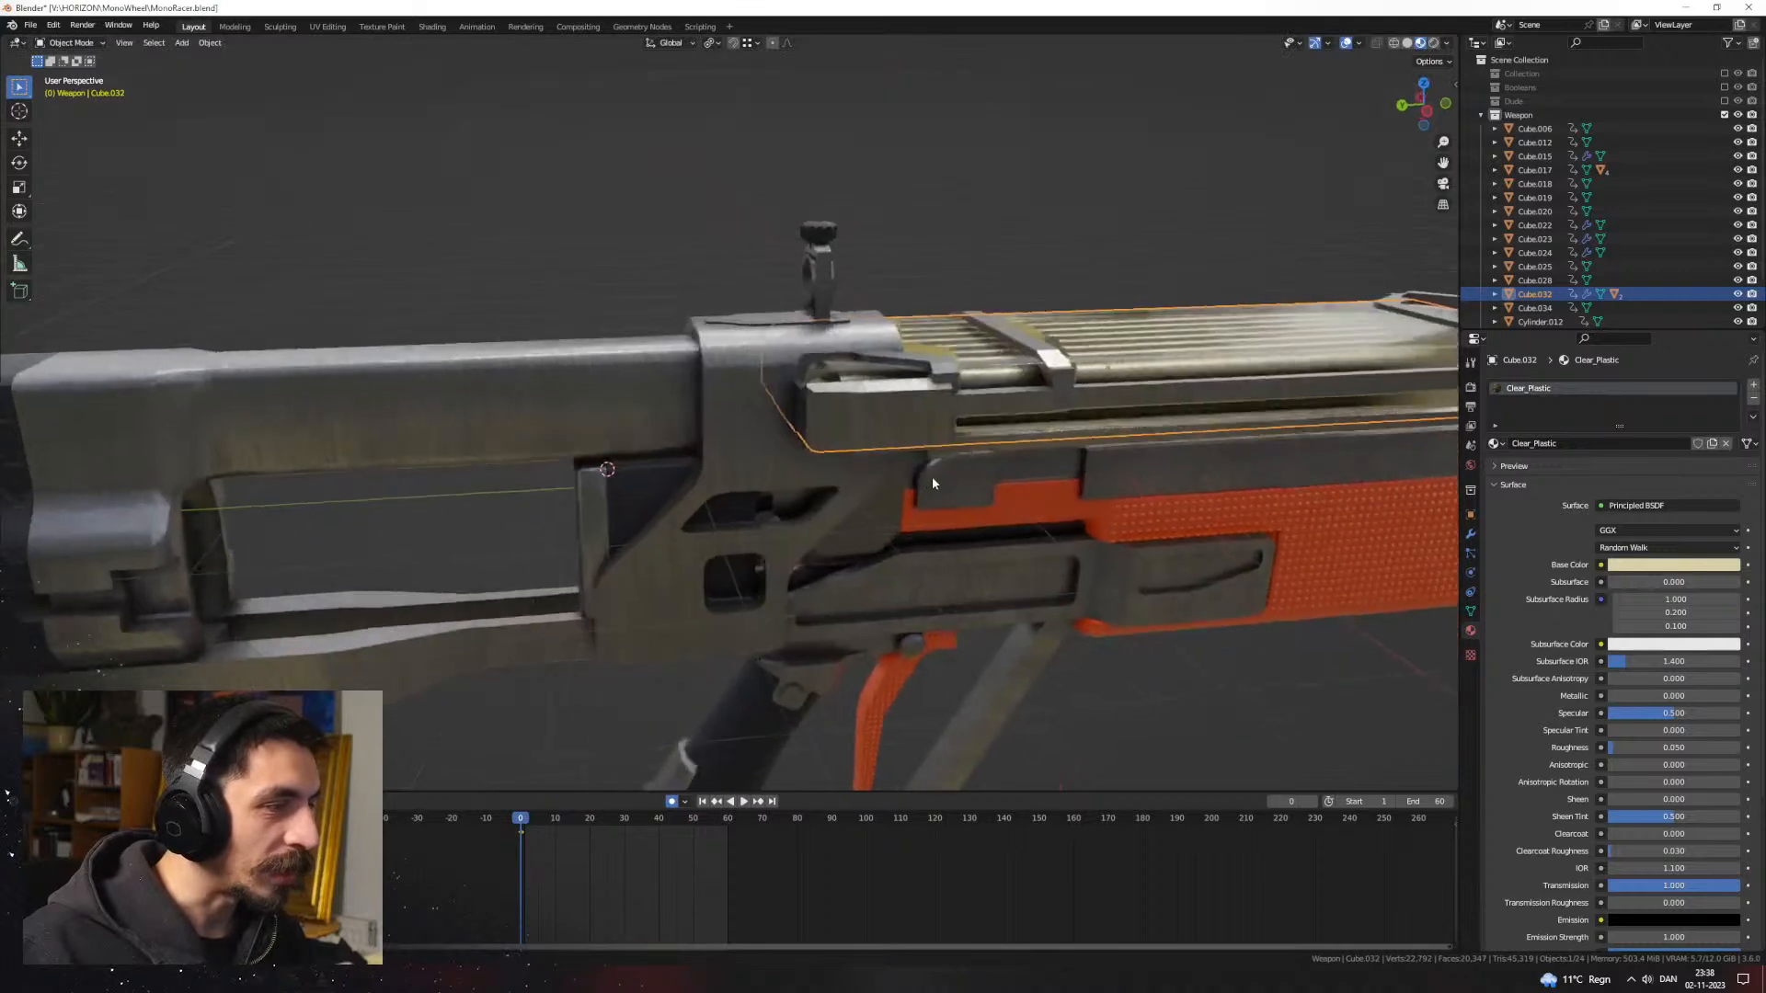
Step: Inspect the Boolean modifier on the receiver bracket Cube.024 and the bracket's surroundings
left_click(746, 418)
left_click(1469, 534)
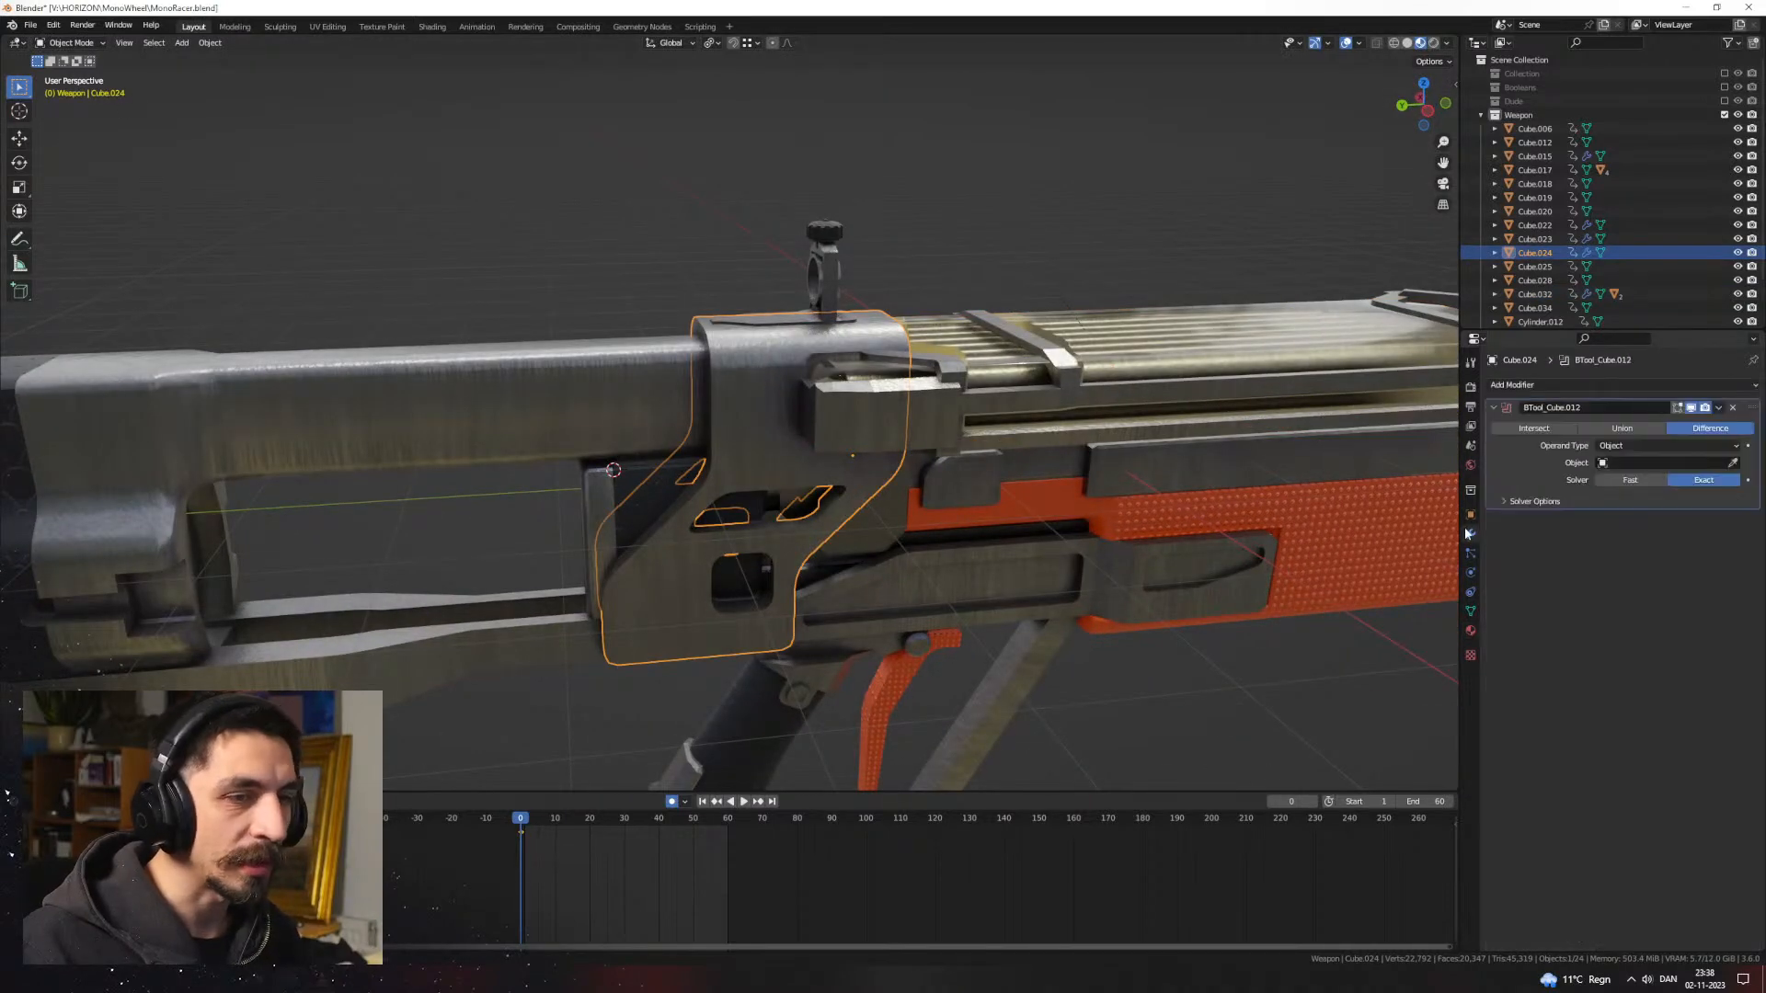
middle_click_drag(1310, 471, 1051, 453, "shift")
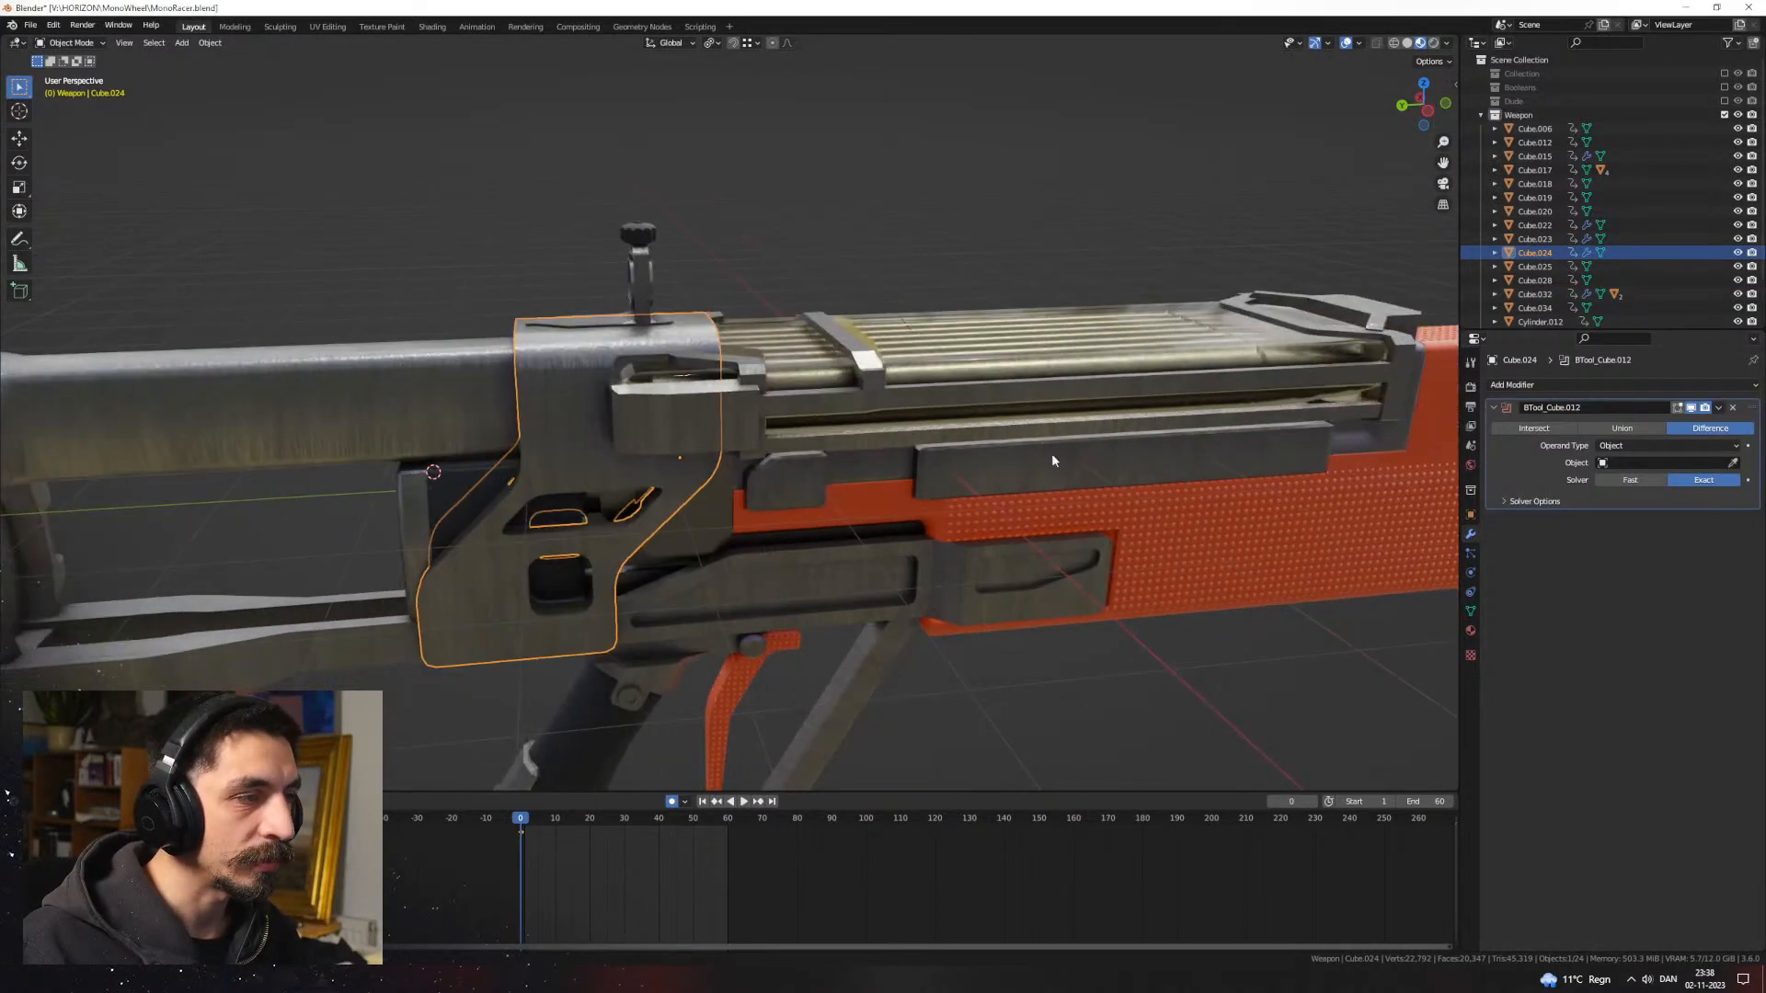
middle_click_drag(887, 432, 854, 449)
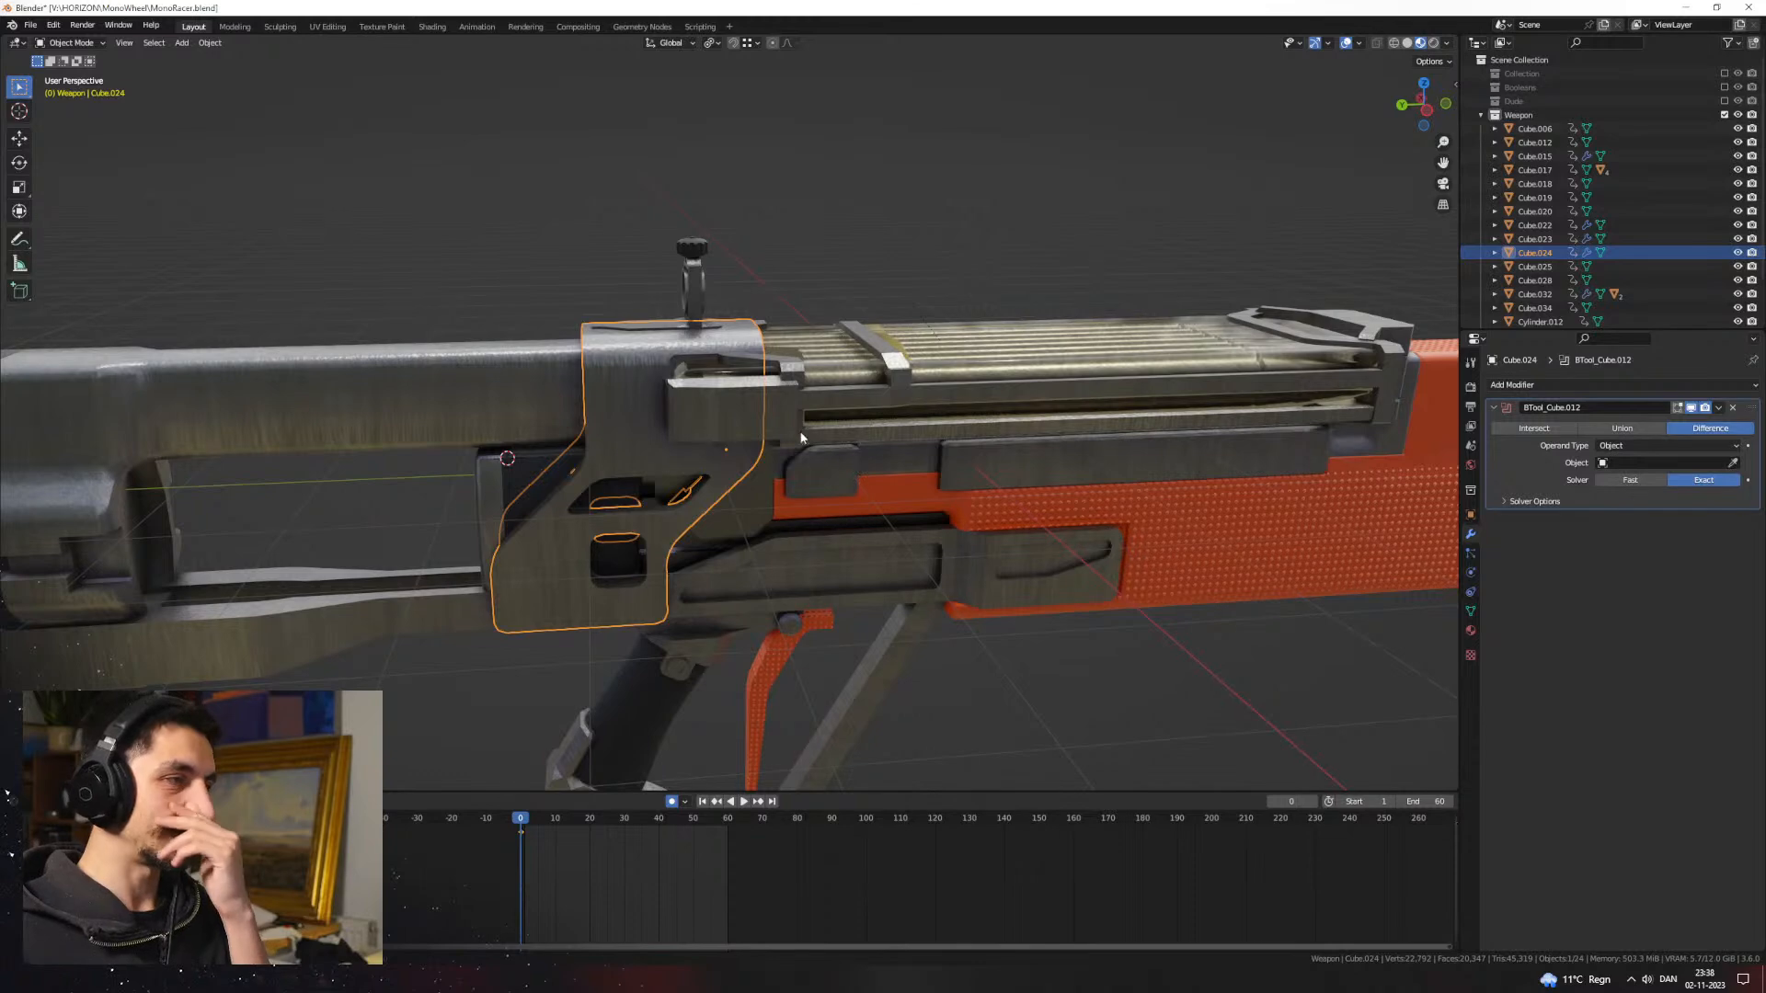
Step: Select the parts of the rear iron sight together and slide them toward the stock along Y
left_click(663, 326)
middle_click_drag(728, 340, 797, 509)
left_click(772, 378, "shift")
left_click(777, 351, "shift")
scroll(834, 416, "up", 3)
left_click(834, 418, "shift")
key("g")
key("x")
key("y")
left_click(805, 451)
Step: Add a cube beside the receiver bracket Cube.024 and move it along Y and Z over the bracket's front upper part
key("KP_1")
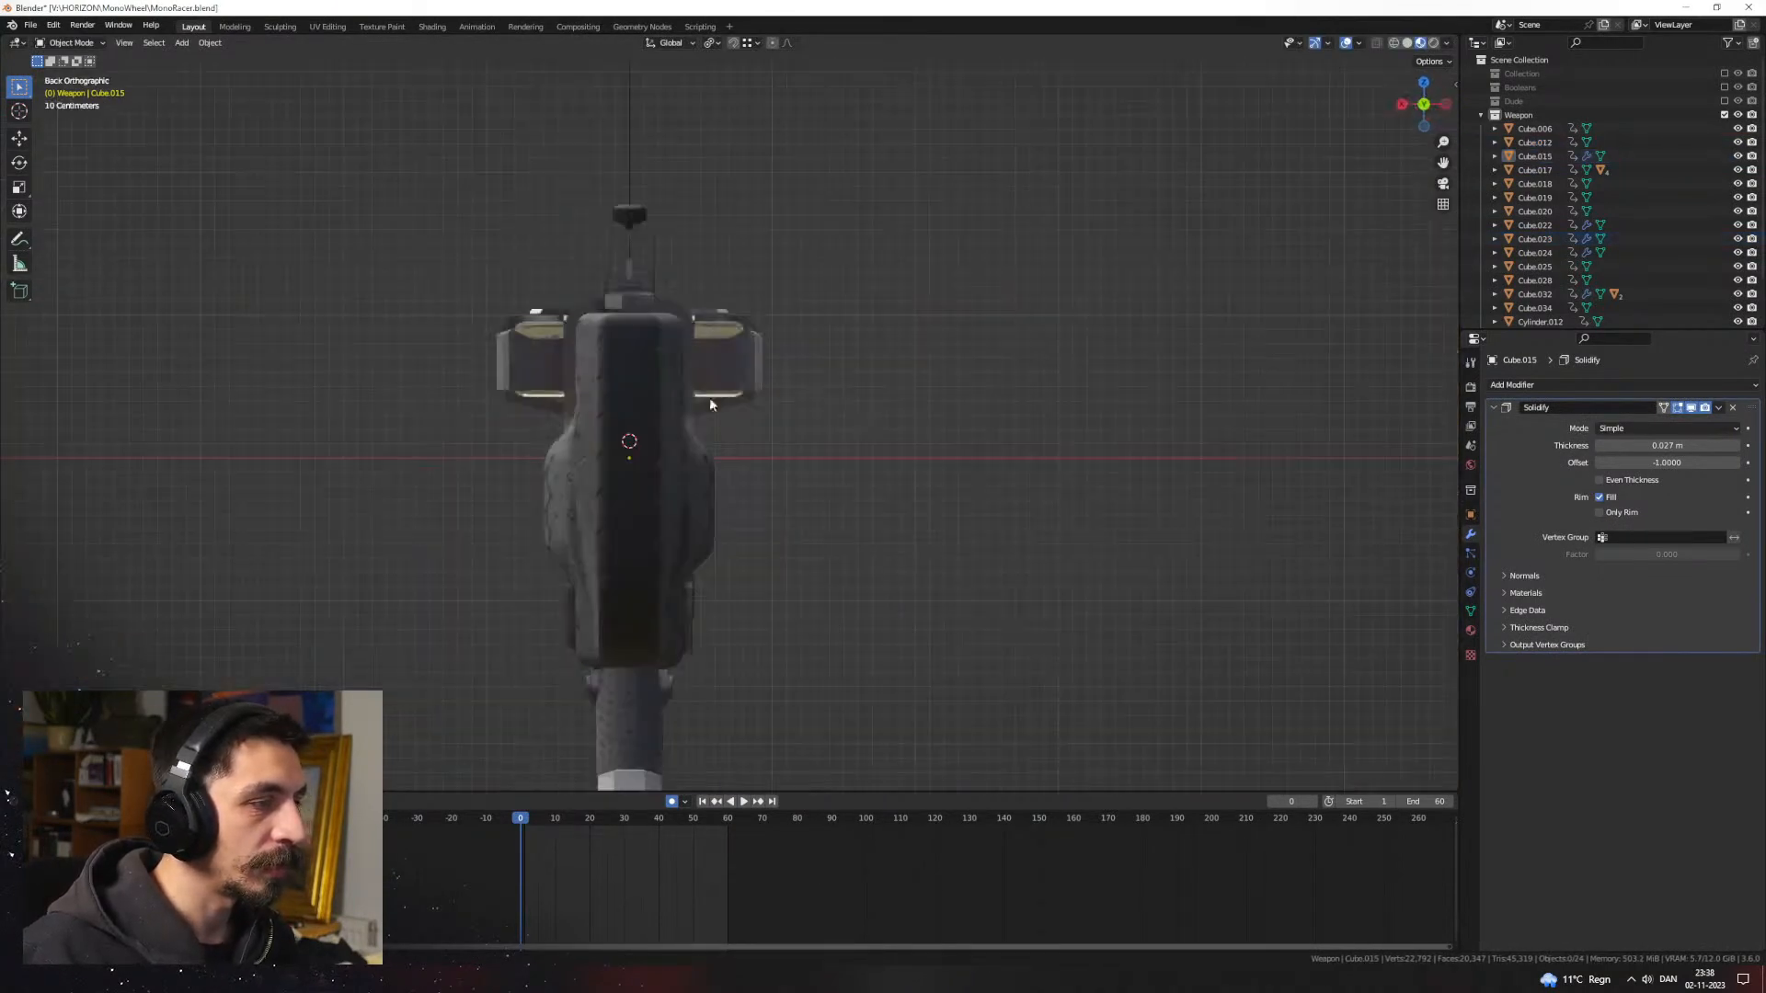
key("KP_3")
key("shift+a")
mouse_move(876, 349)
left_click(948, 366)
key("g")
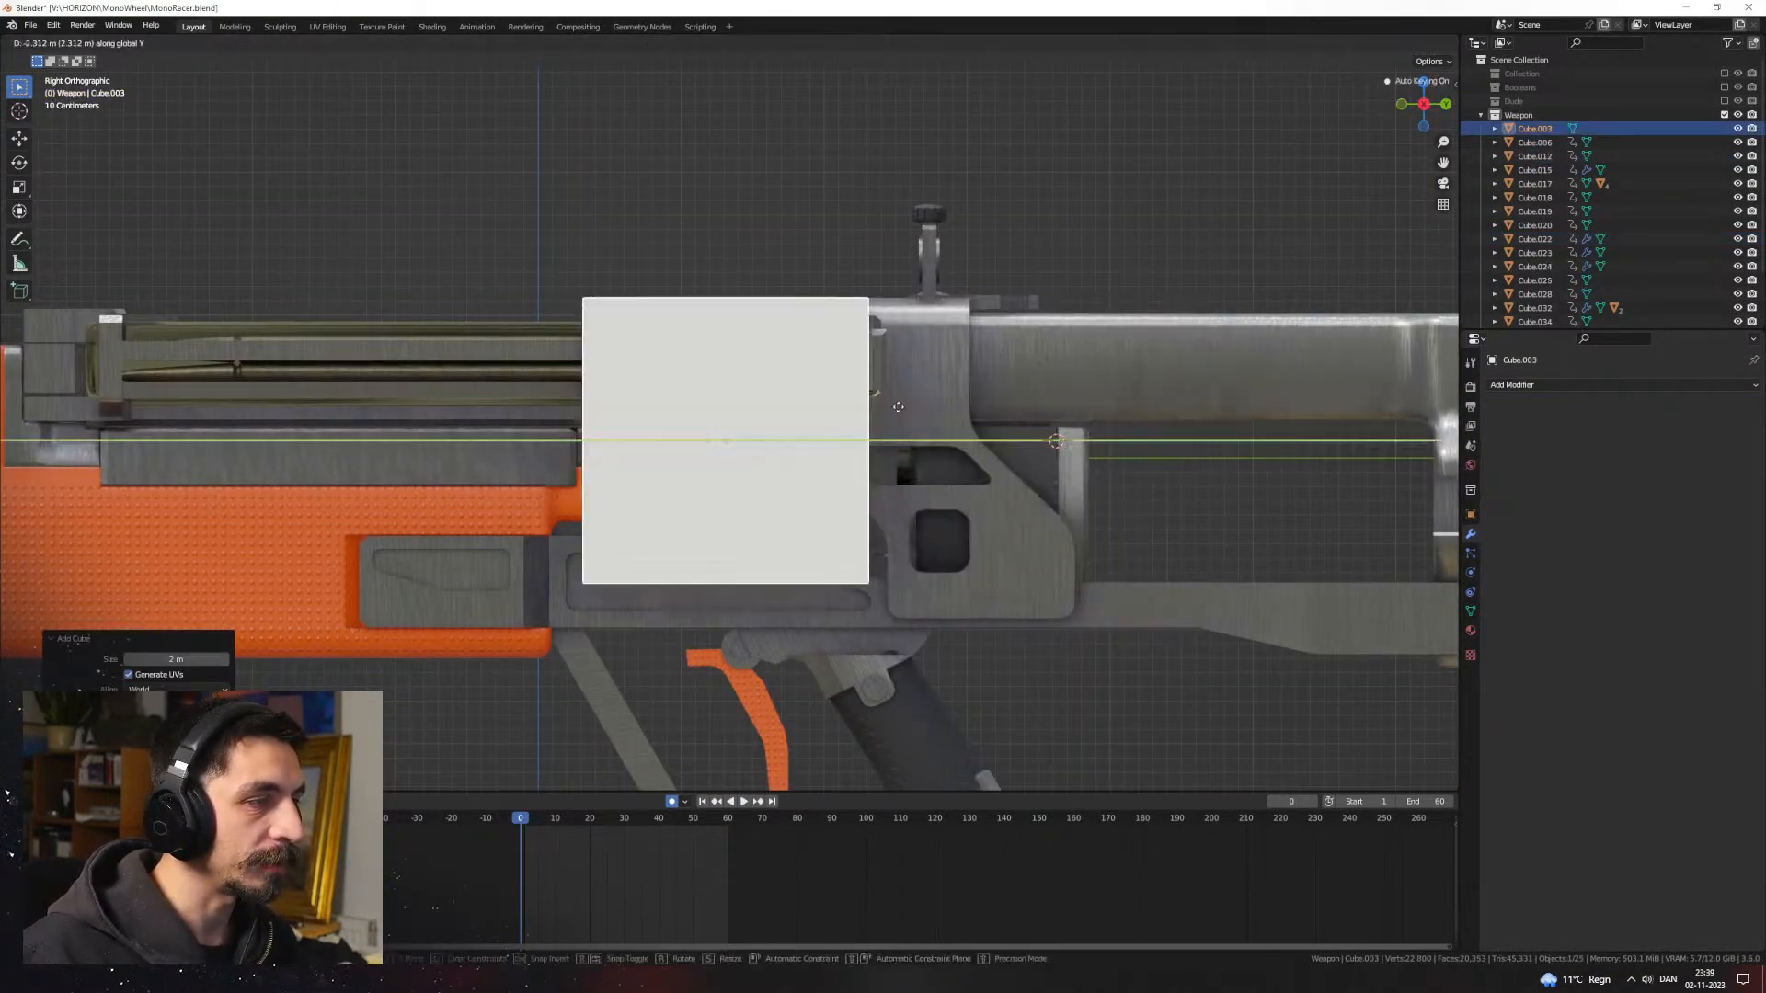
left_click(911, 438)
middle_click_drag(911, 437, 916, 362)
key("g")
key("z")
left_click(881, 370)
key("g")
key("z")
Step: Subtract the new cube from the receiver bracket Cube.024 with a live Boolean difference
left_click(917, 344, "shift")
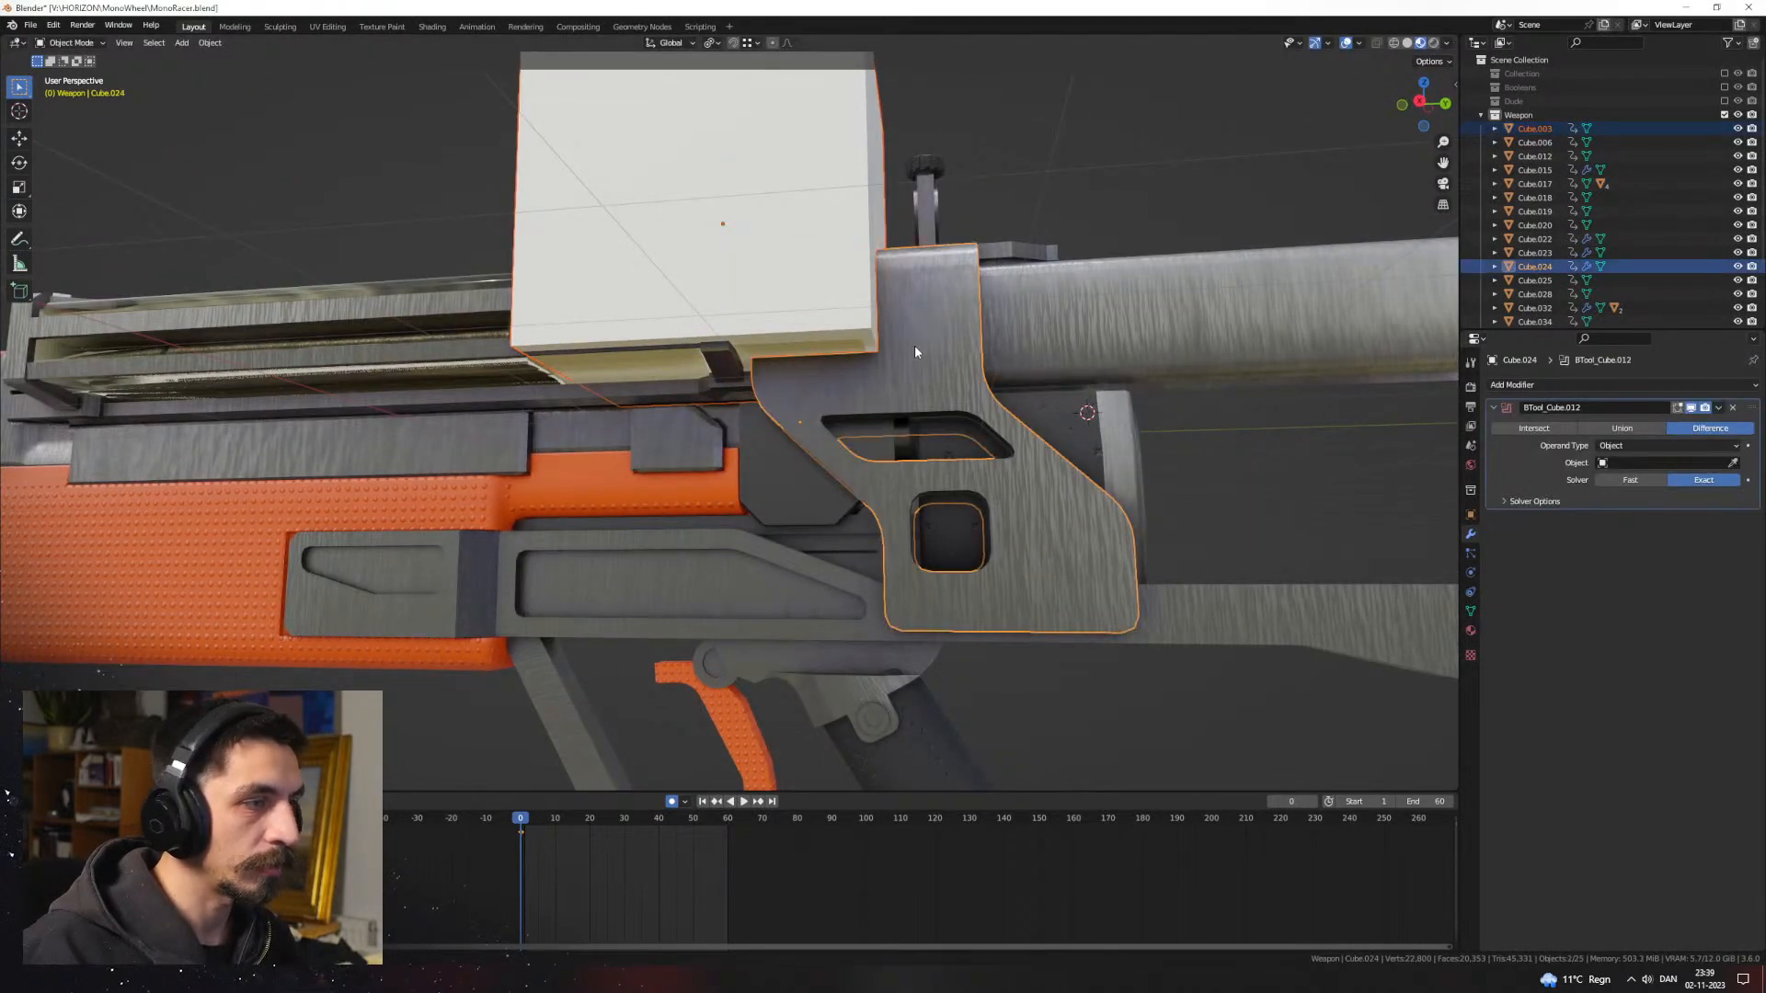
key("ctrl+KP_Subtract")
middle_click_drag(925, 351, 998, 433)
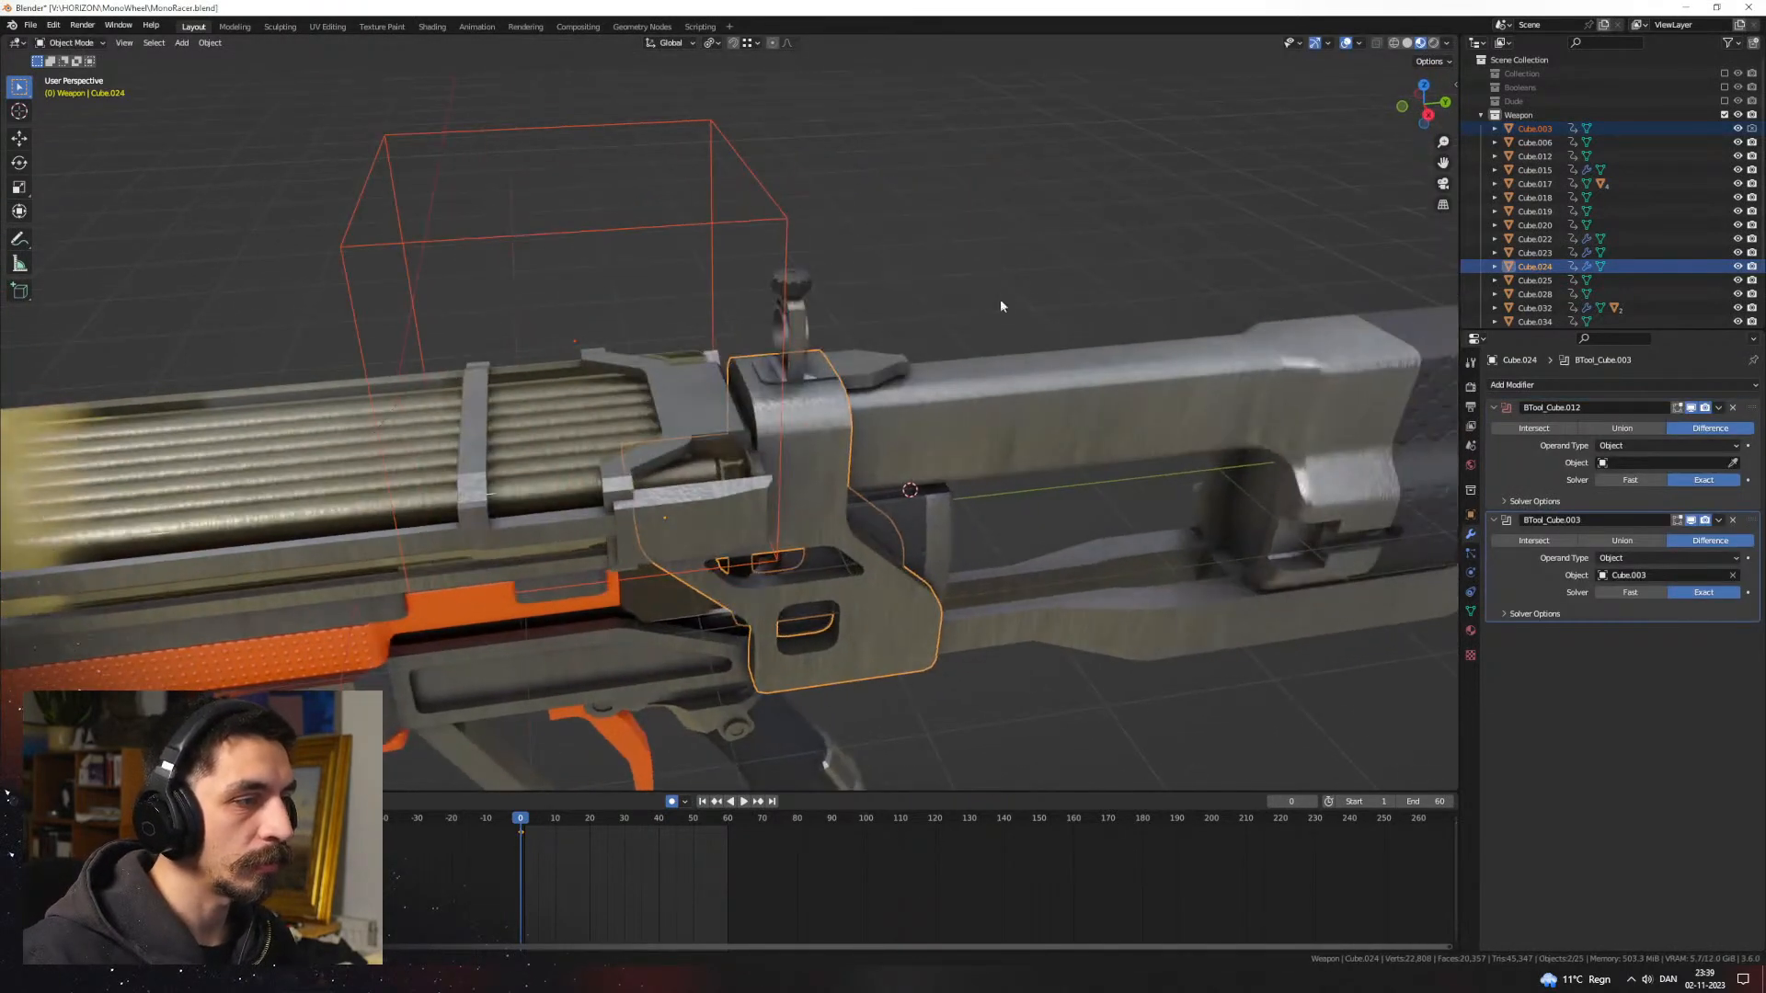
left_click(1001, 302)
middle_click_drag(965, 308, 1085, 404)
Step: Add a horizontal loop cut to the cutter box Cube.003 in its lower part, close to the top of the bracket
middle_click_drag(800, 465, 703, 351)
left_click(719, 343)
key("Tab")
key("ctrl+r")
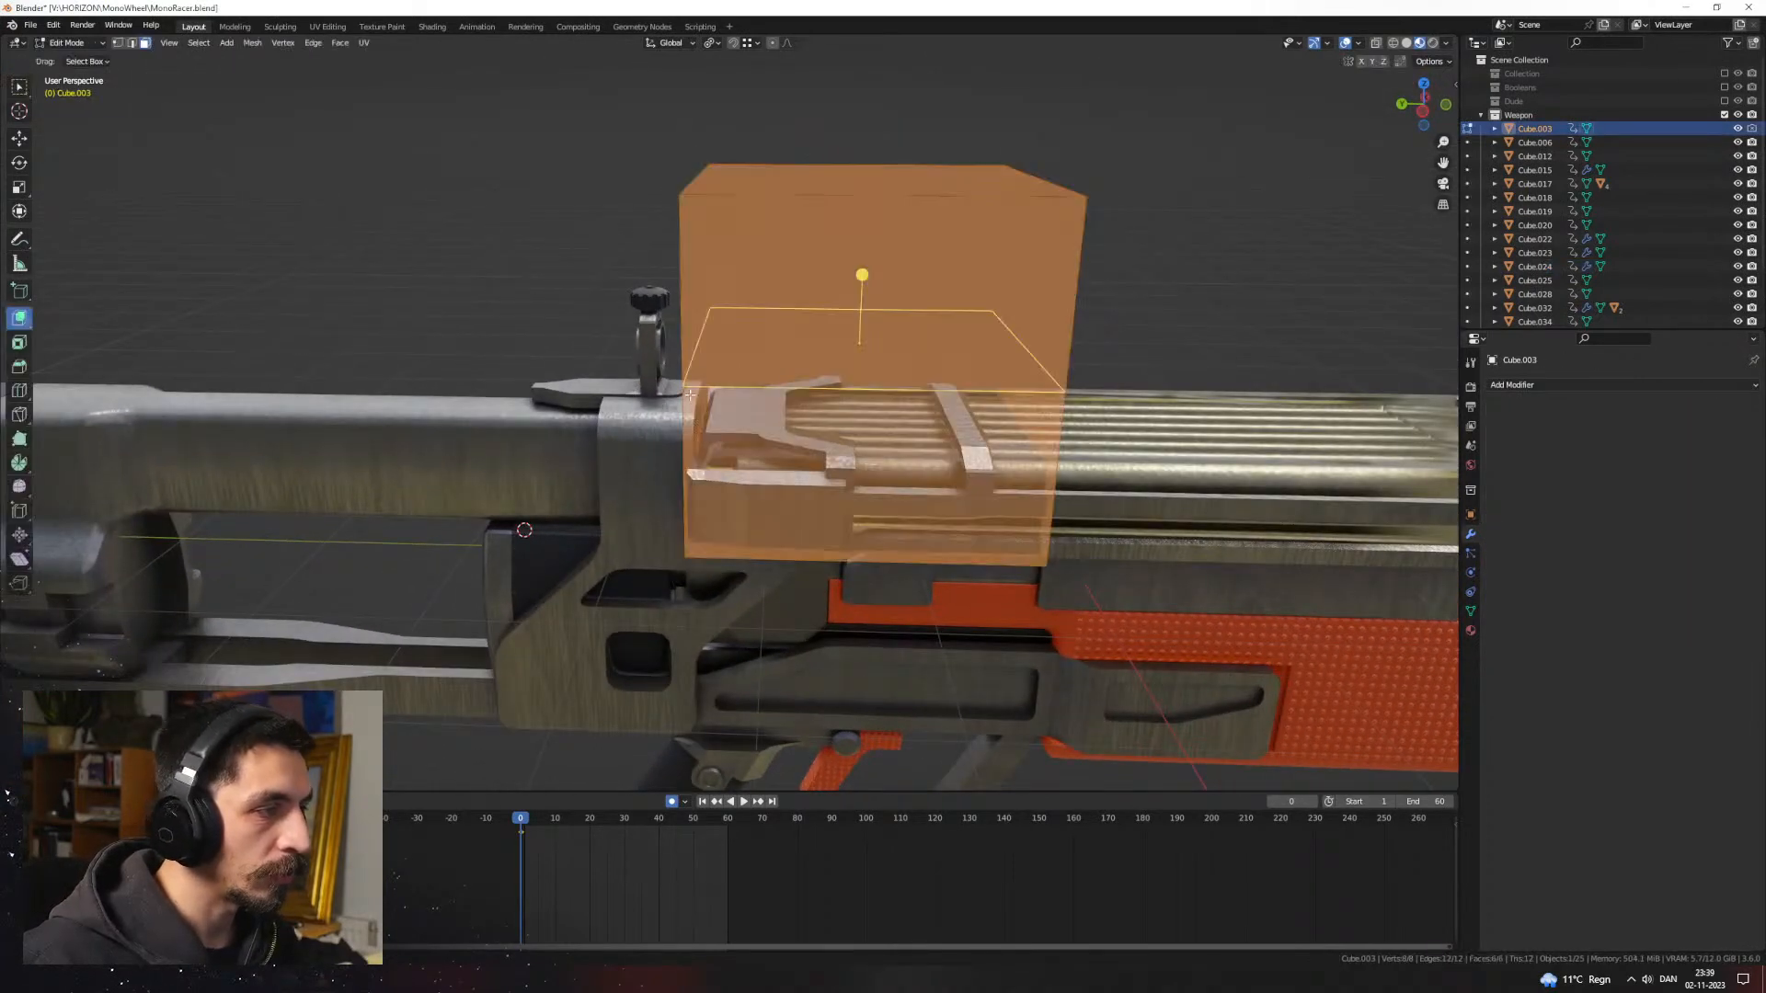
left_click(701, 384)
left_click(690, 463)
key("3")
left_click(701, 352)
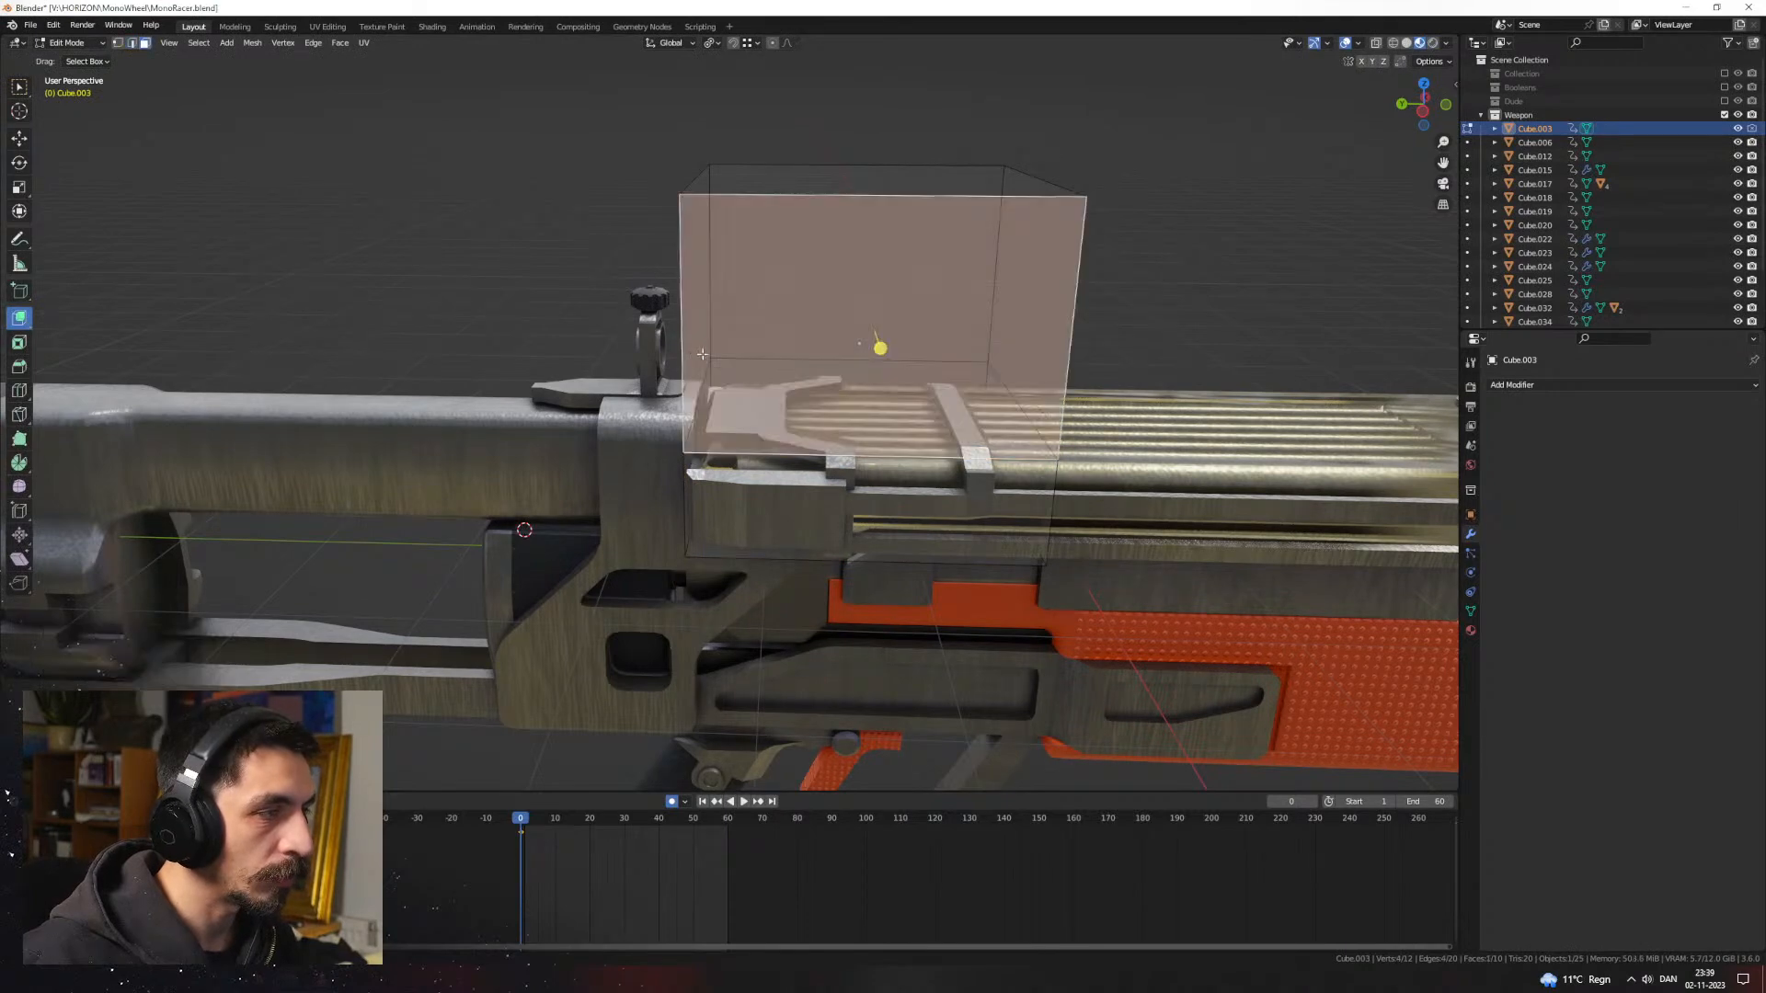
Step: Move the cutter's upper stock-side edge toward the muzzle so the face above the loop cut slopes
middle_click_drag(702, 351, 756, 344)
left_click(750, 331)
key("2")
left_click(747, 205)
key("g")
middle_click_drag(790, 242, 812, 306)
left_click(892, 250)
key("g")
key("x")
left_click(958, 326)
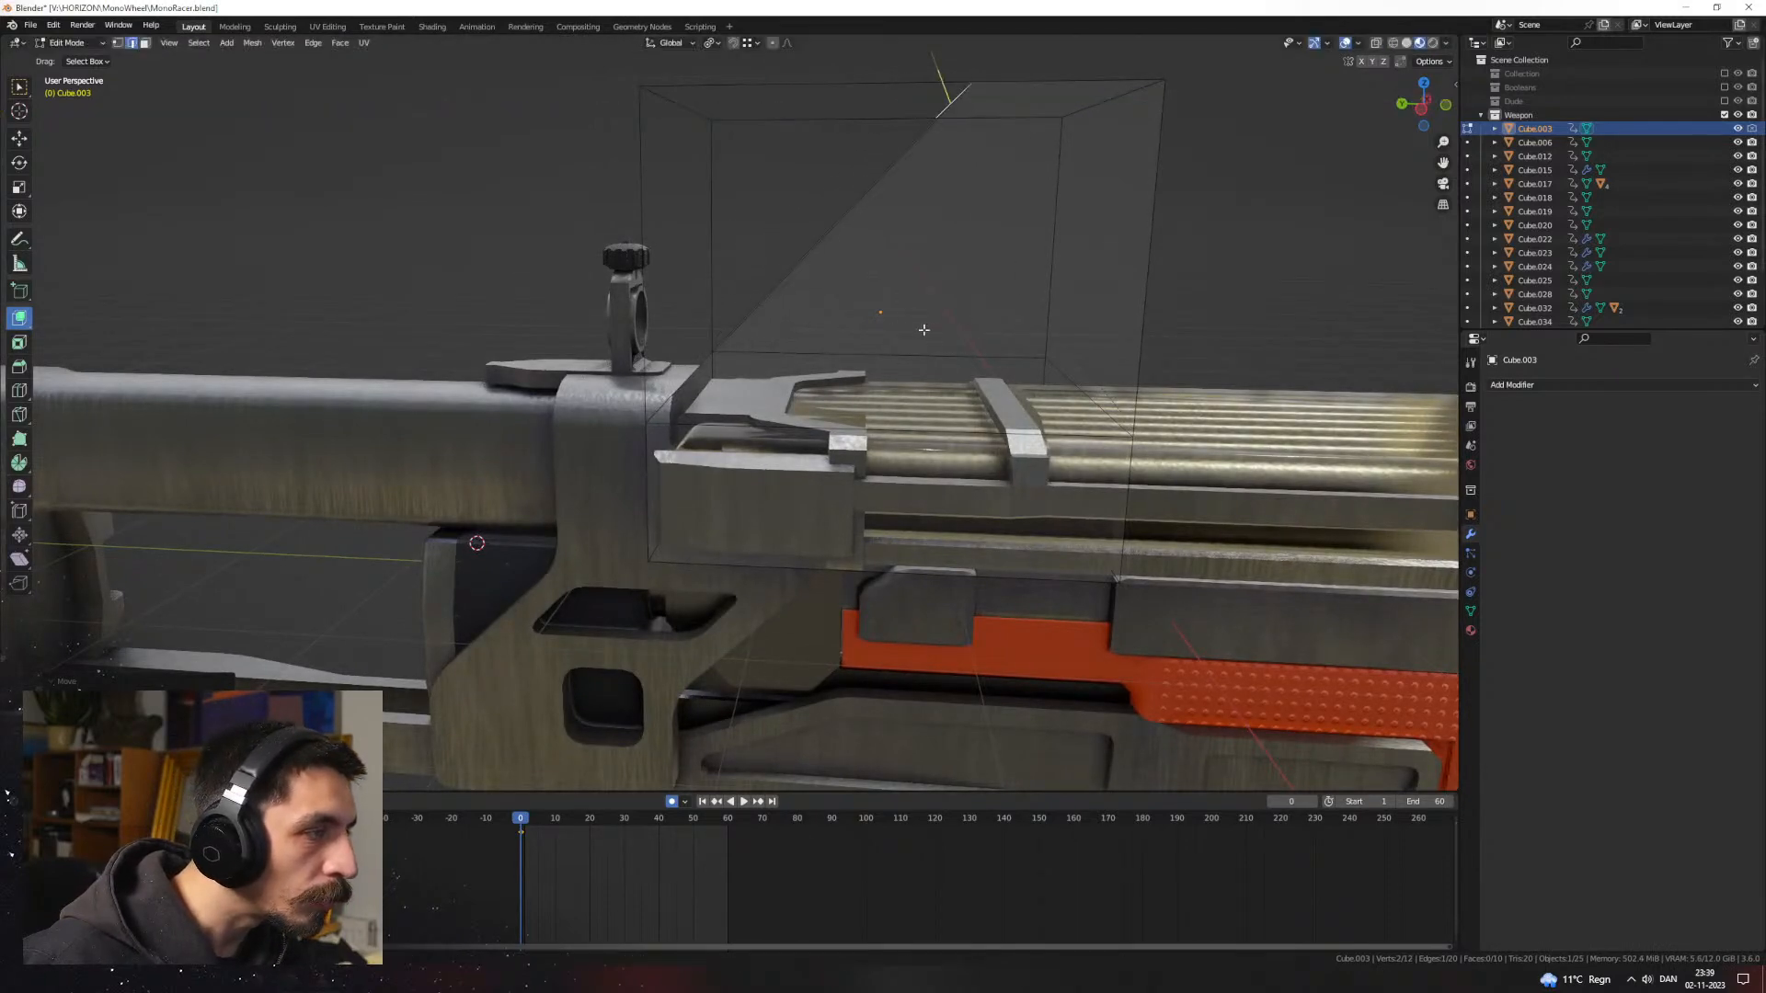
Step: Lower the cutter's sloped face along Z to follow the bracket's upper corner
middle_click_drag(919, 328, 883, 328)
scroll(878, 327, "up", 2)
left_click(778, 271)
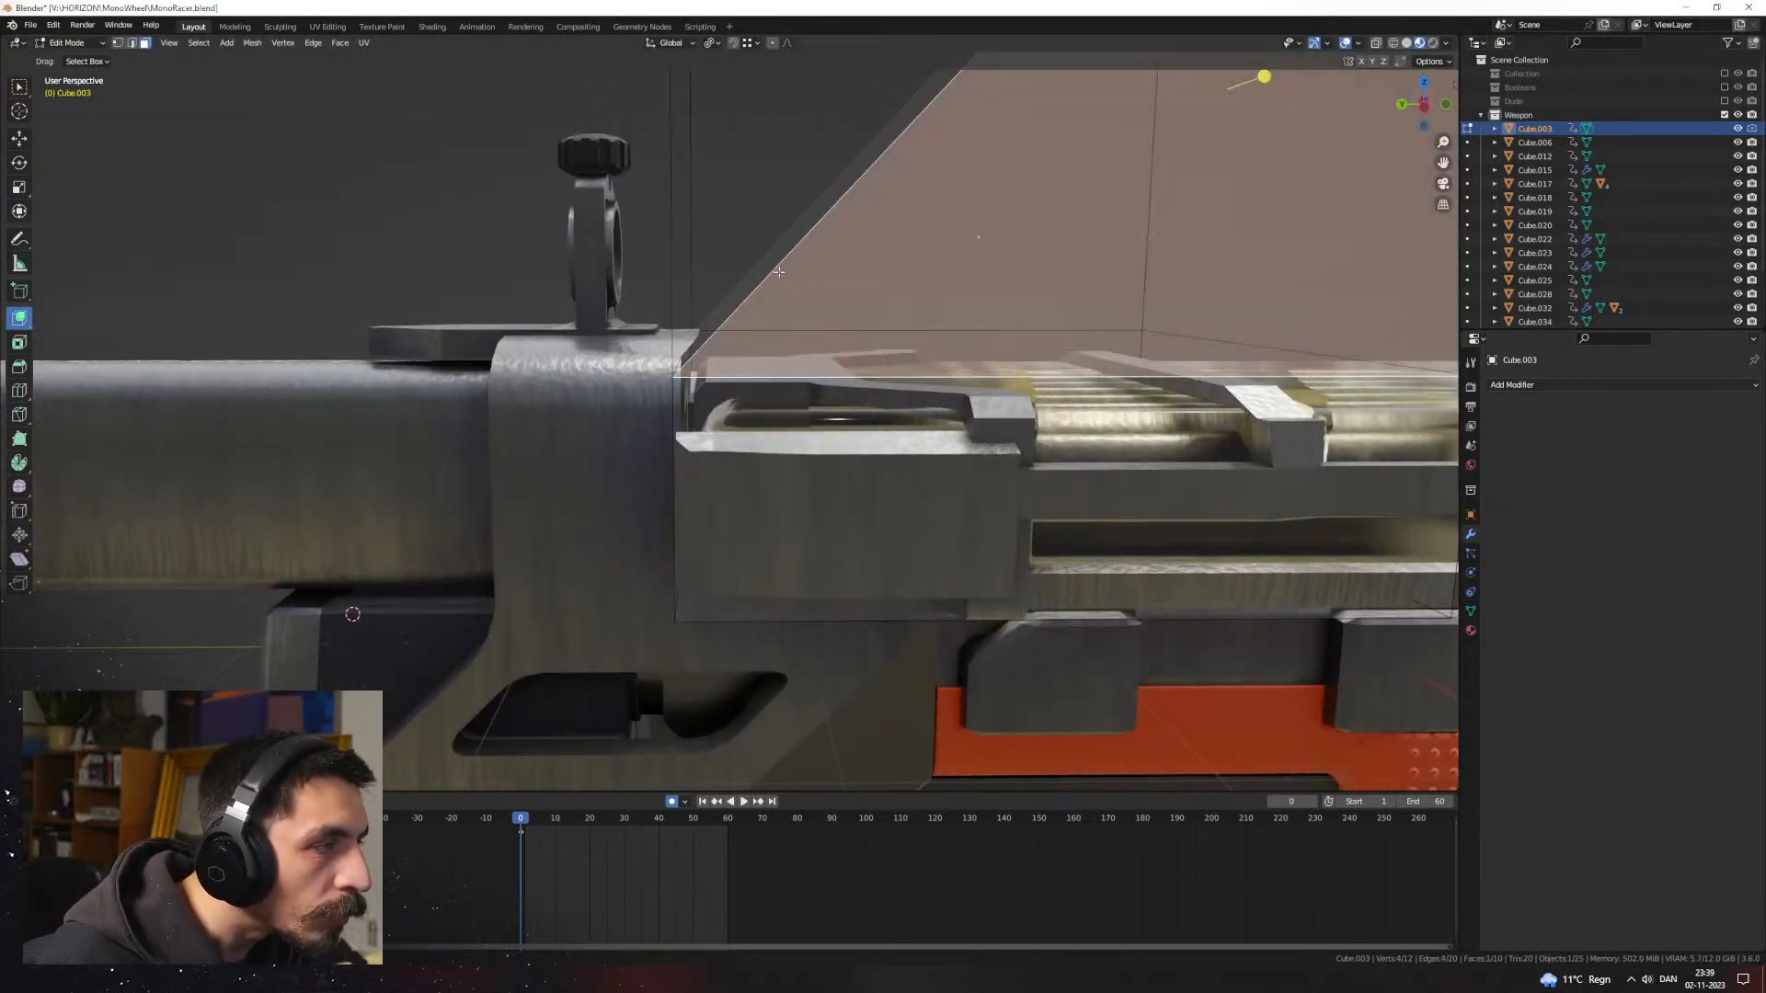
key("g")
key("z")
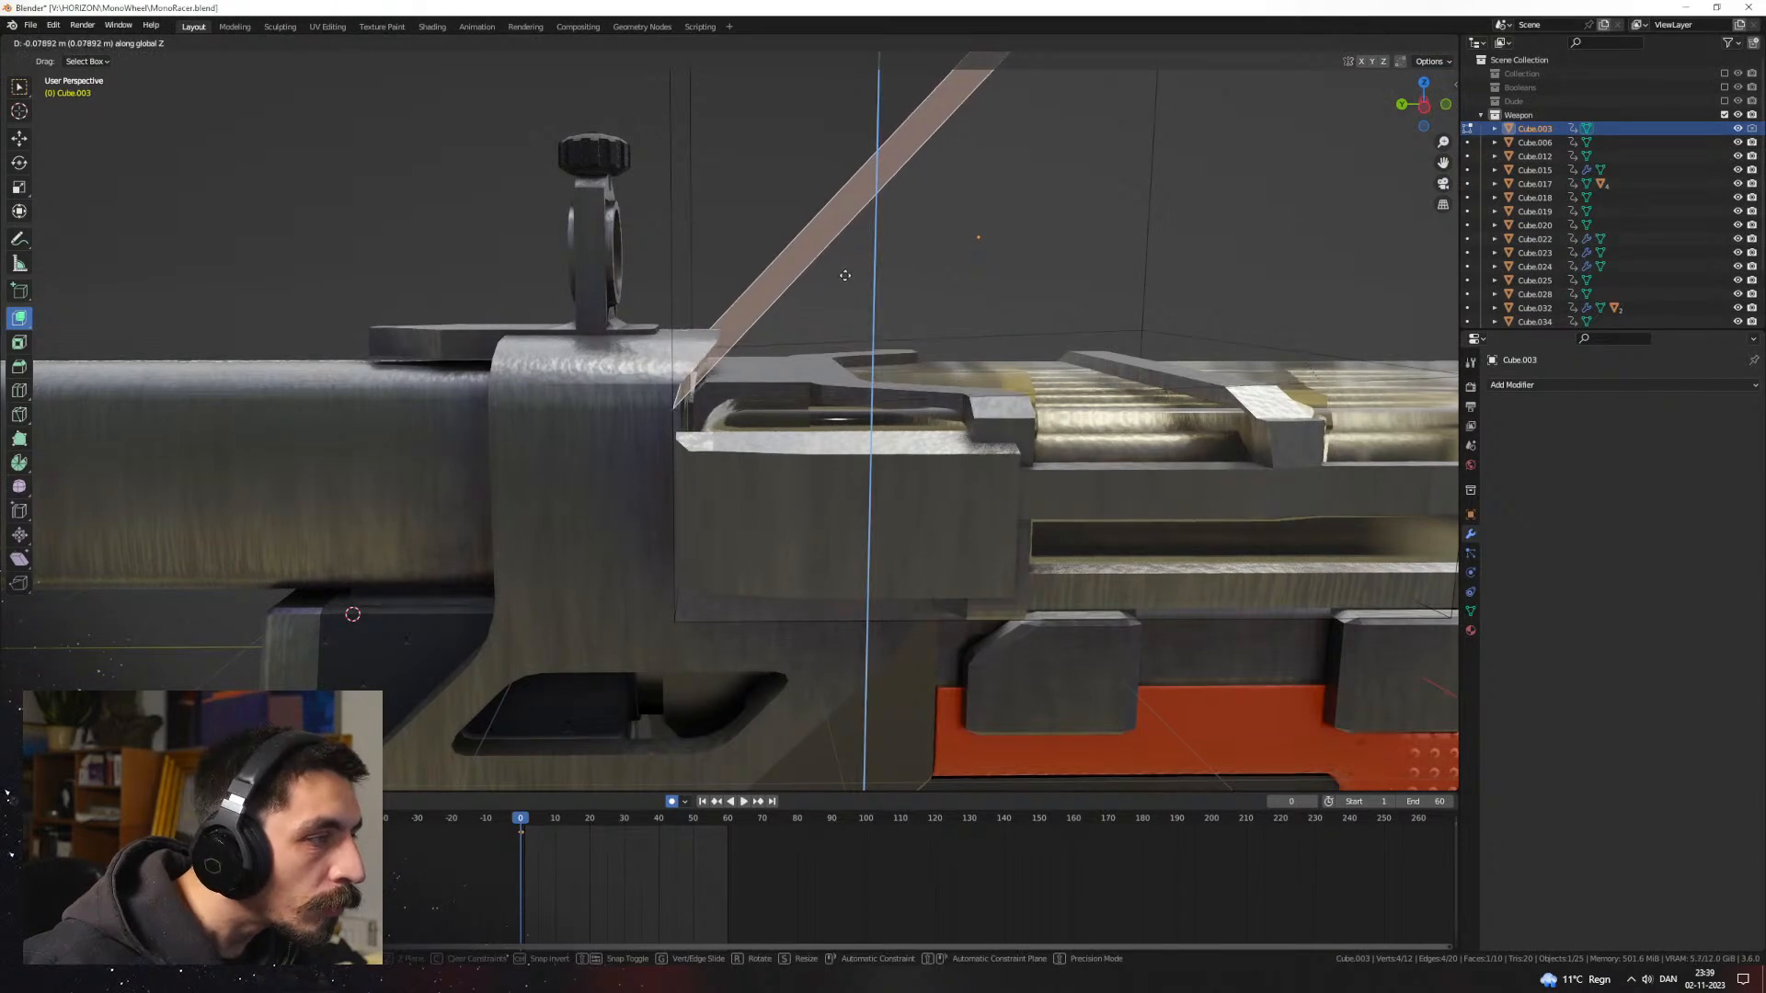
left_click(837, 285)
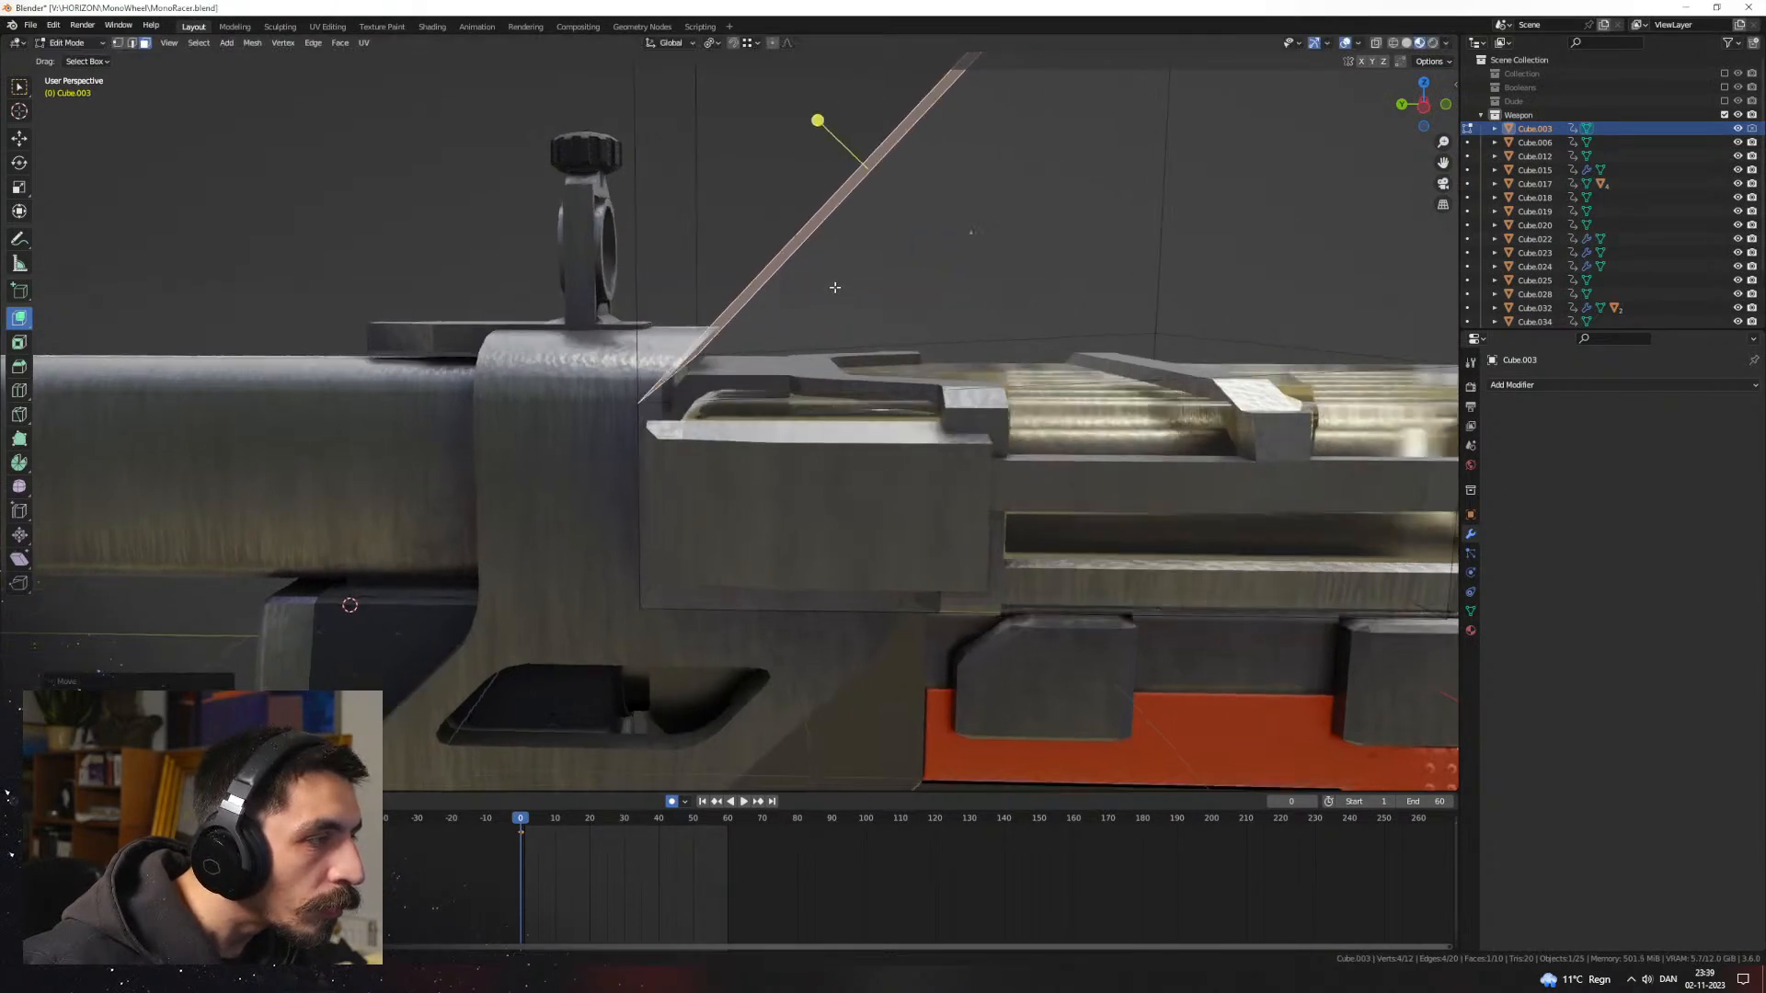
Step: Apply the Boolean cuts on the receiver bracket Cube.024 and delete the cutter box
key("Tab")
middle_click_drag(831, 288, 1025, 346)
left_click(804, 414)
key("ctrl+z")
left_click(769, 415)
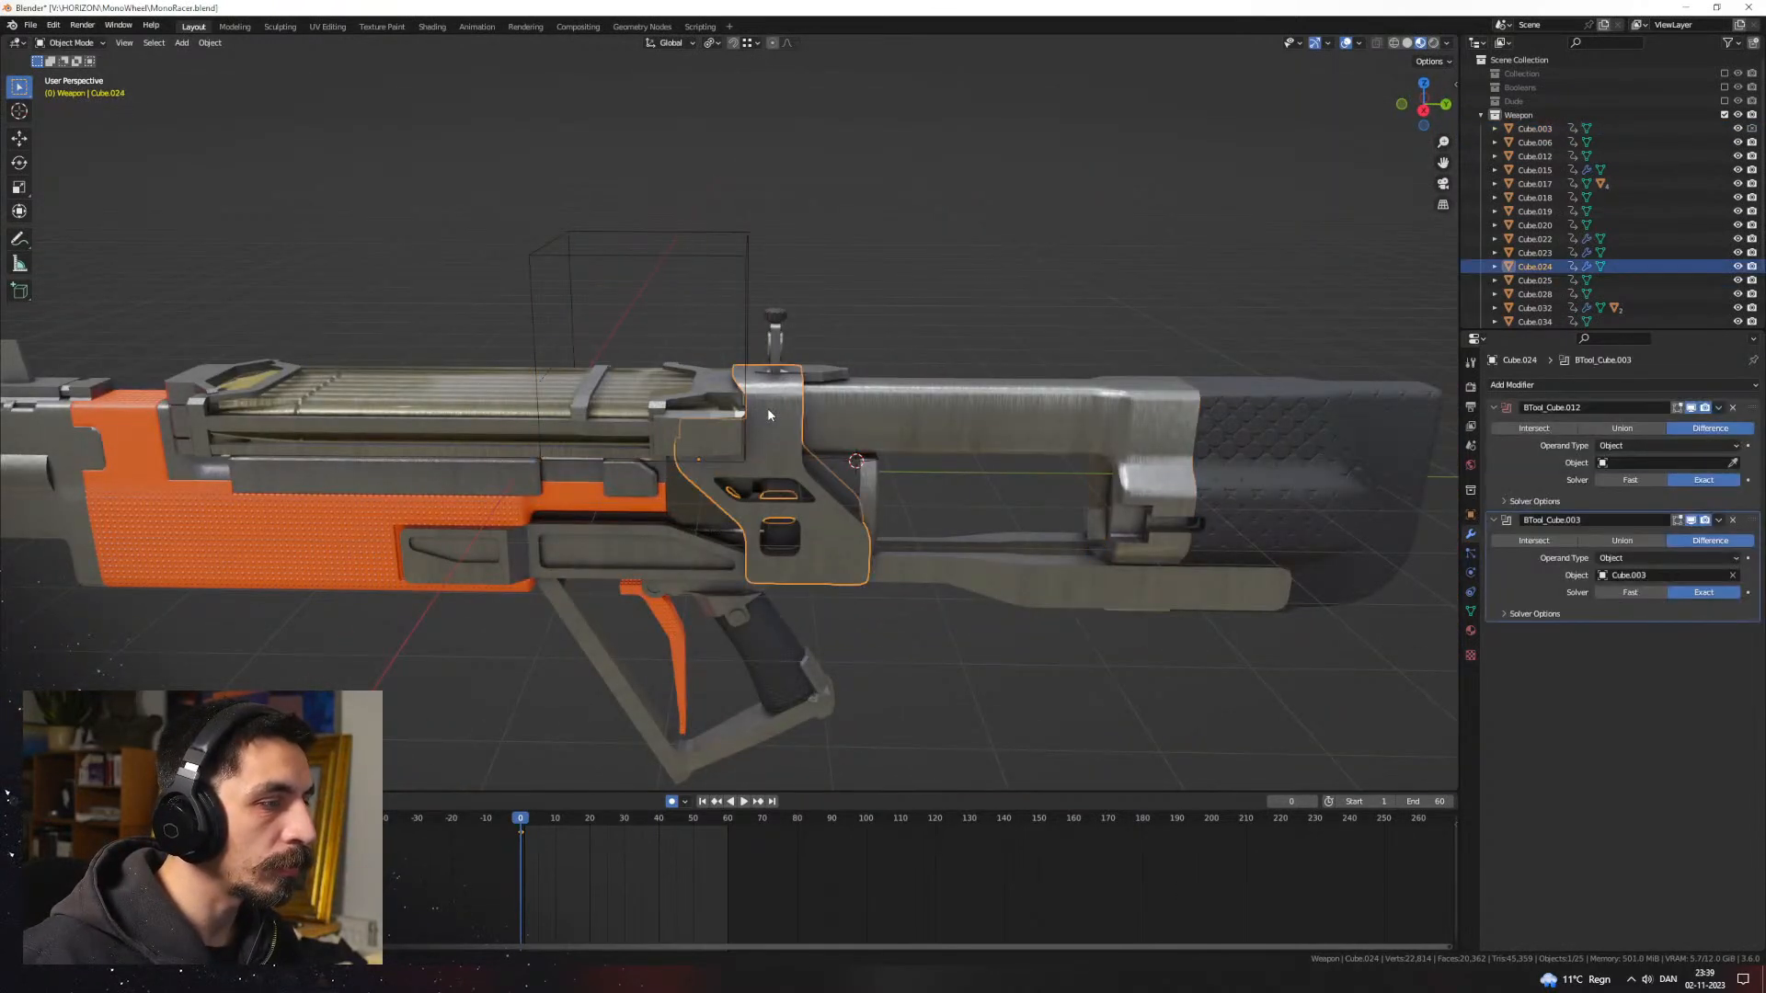
left_click(768, 410, "alt")
left_click(709, 364)
left_click(743, 314)
key("Delete")
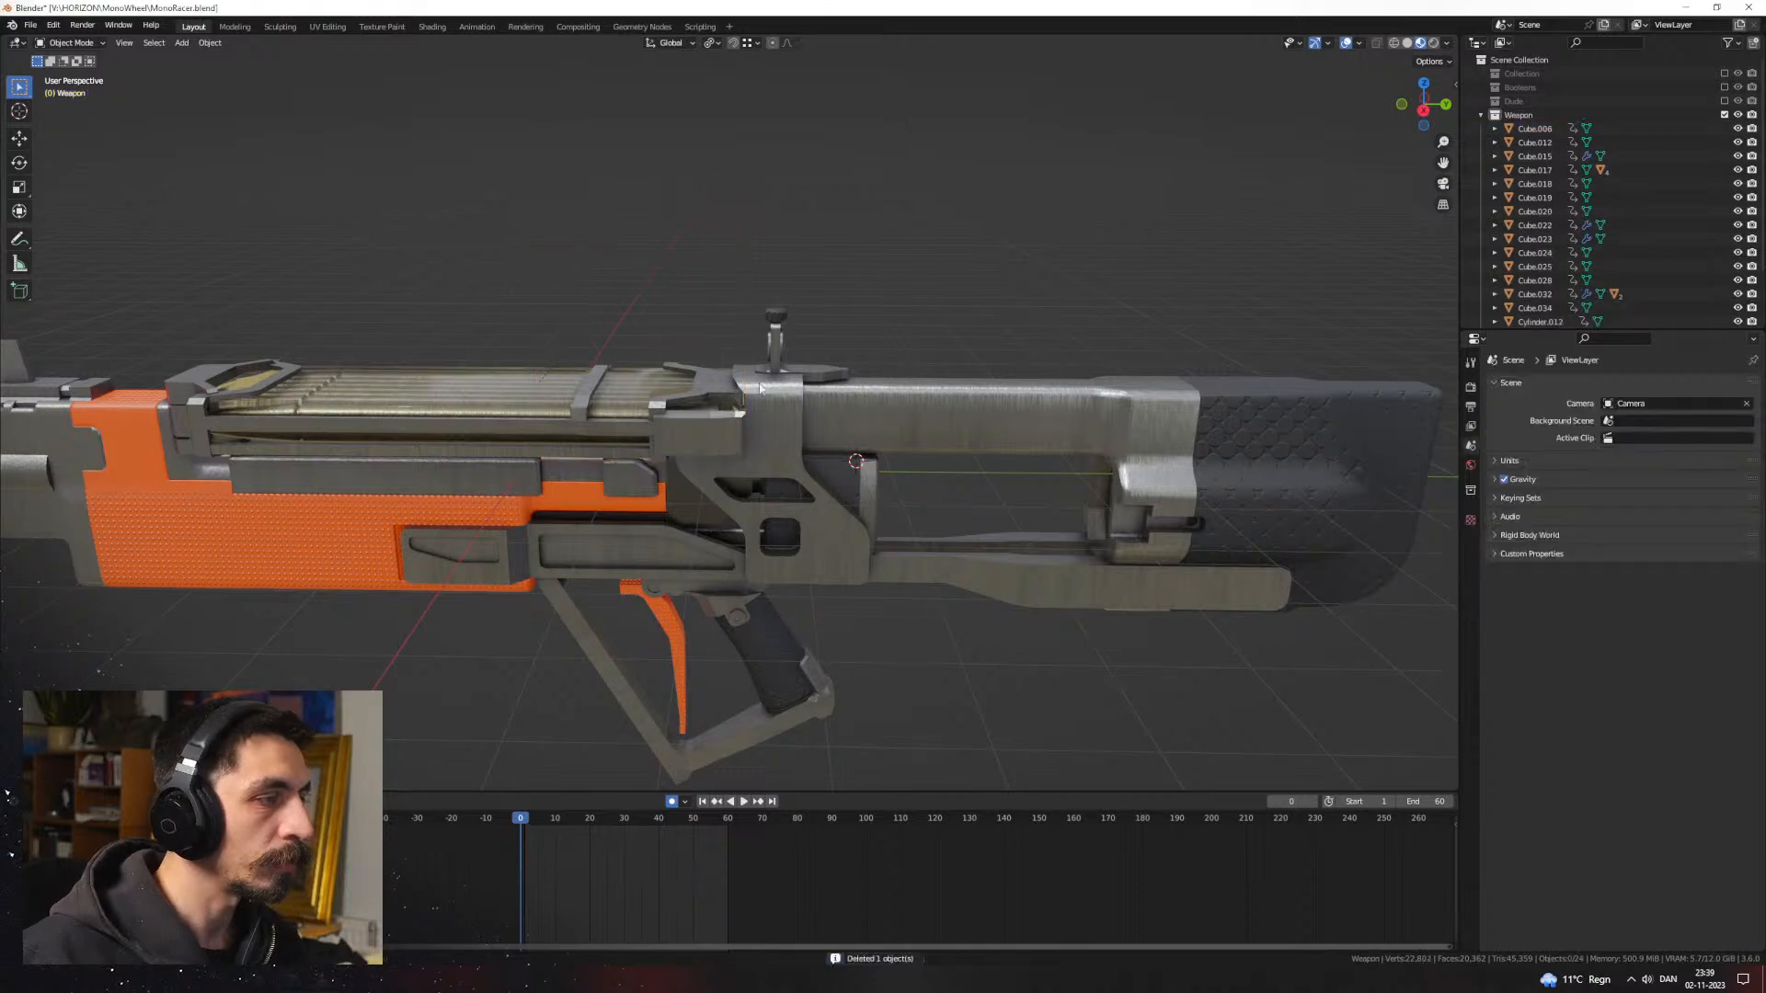
Step: Examine the trimmed bracket up close and the whole weapon from both sides
scroll(676, 354, "up", 3)
middle_click_drag(616, 359, 793, 397)
left_click(675, 395)
middle_click_drag(675, 396, 797, 297)
left_click(797, 297)
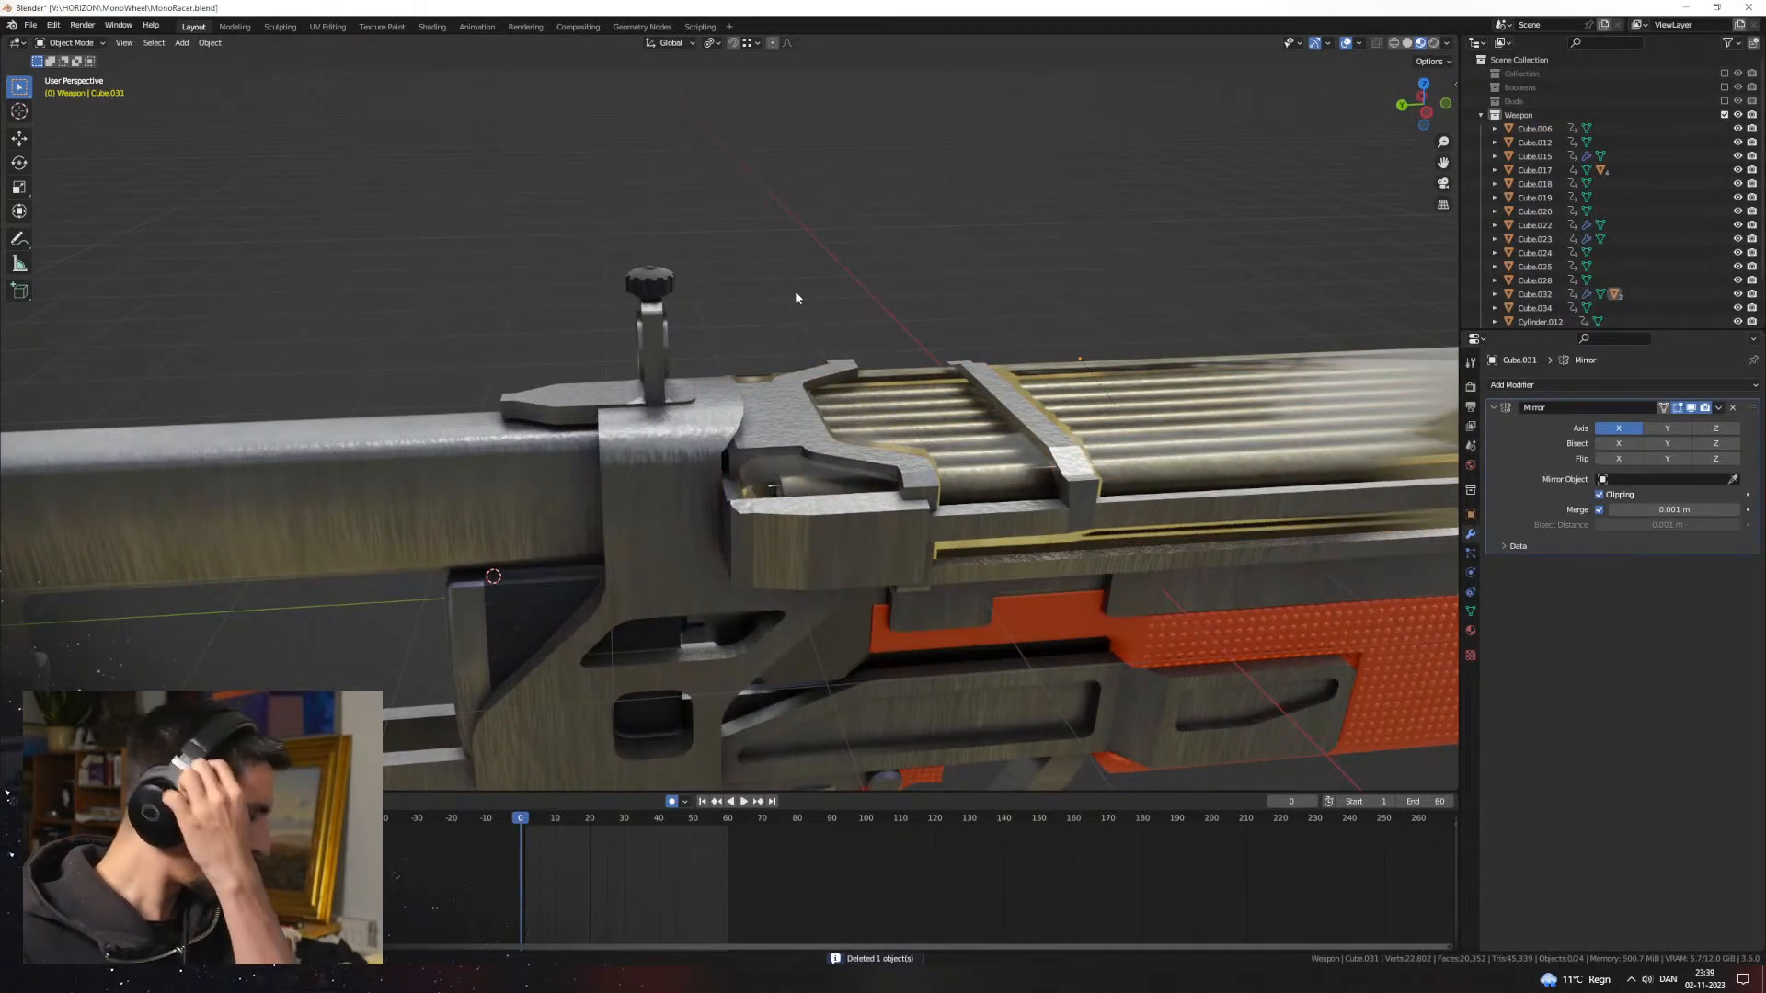
scroll(816, 344, "down", 10)
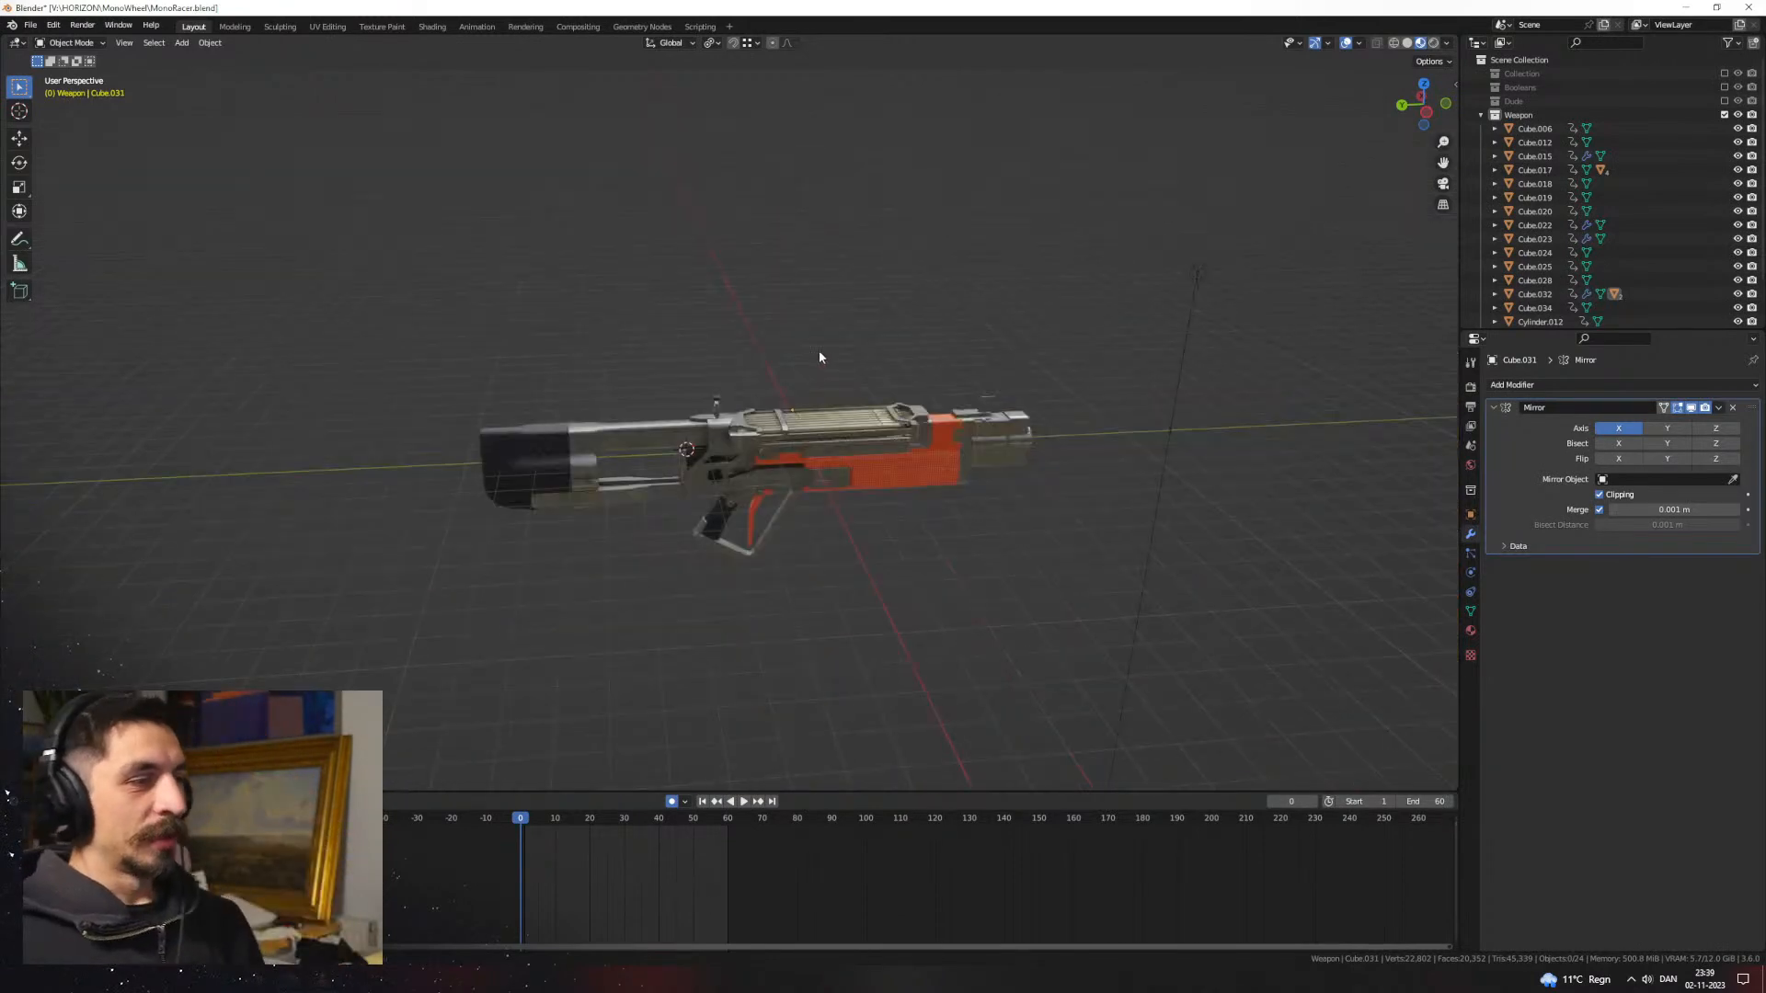
middle_click_drag(819, 349, 900, 411)
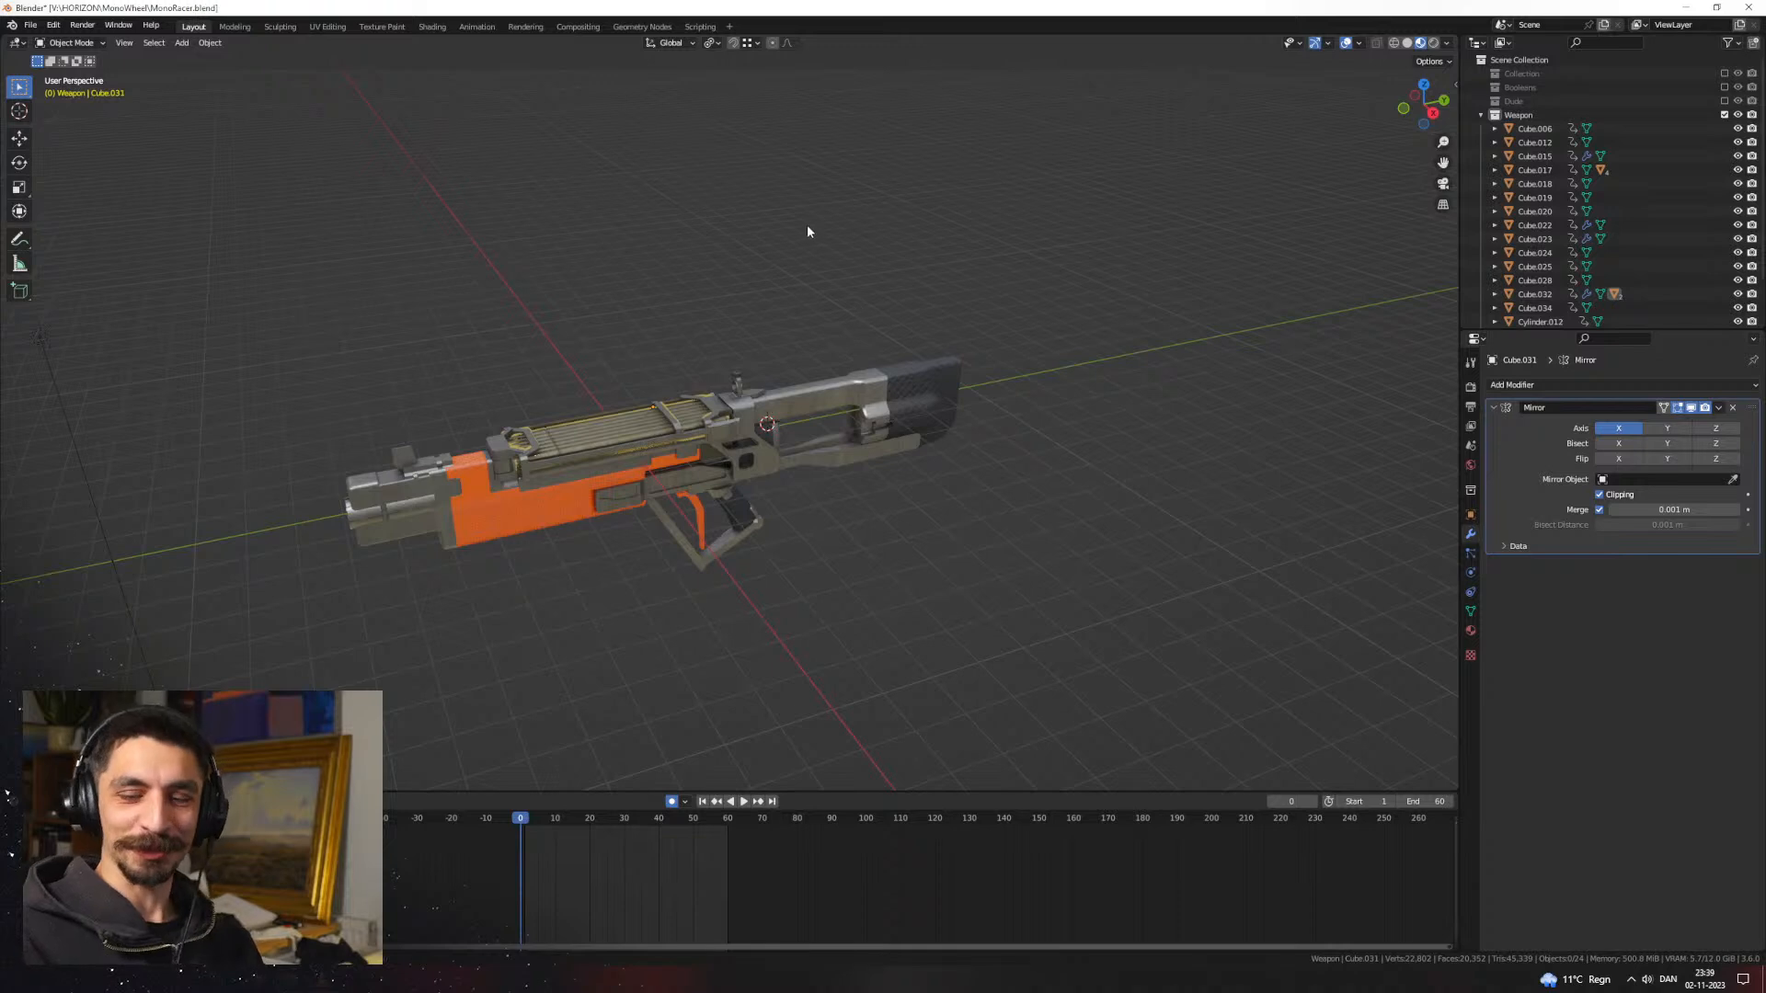
middle_click_drag(774, 213, 962, 321)
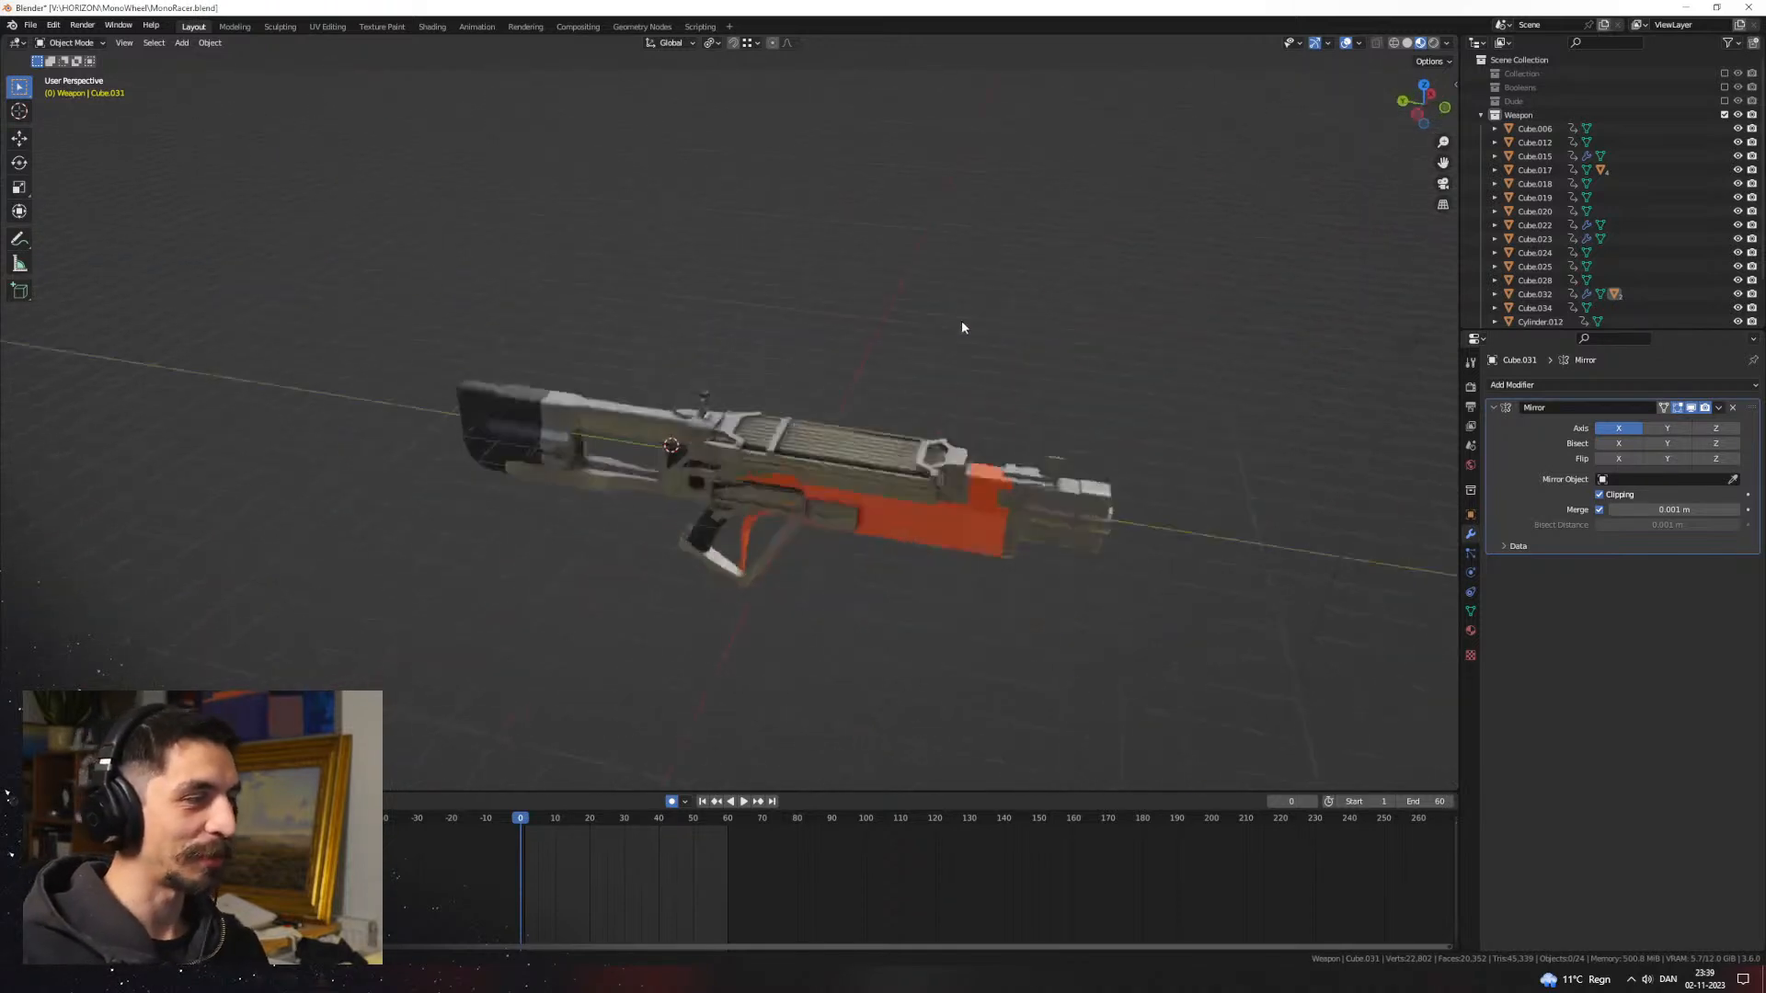
Step: Select the bottom vertices of the rear sight's base in wireframe and lower them into the surface beneath
scroll(883, 413, "up", 5)
middle_click_drag(803, 495, 734, 537)
scroll(726, 562, "up", 5)
left_click(726, 562)
key("Tab")
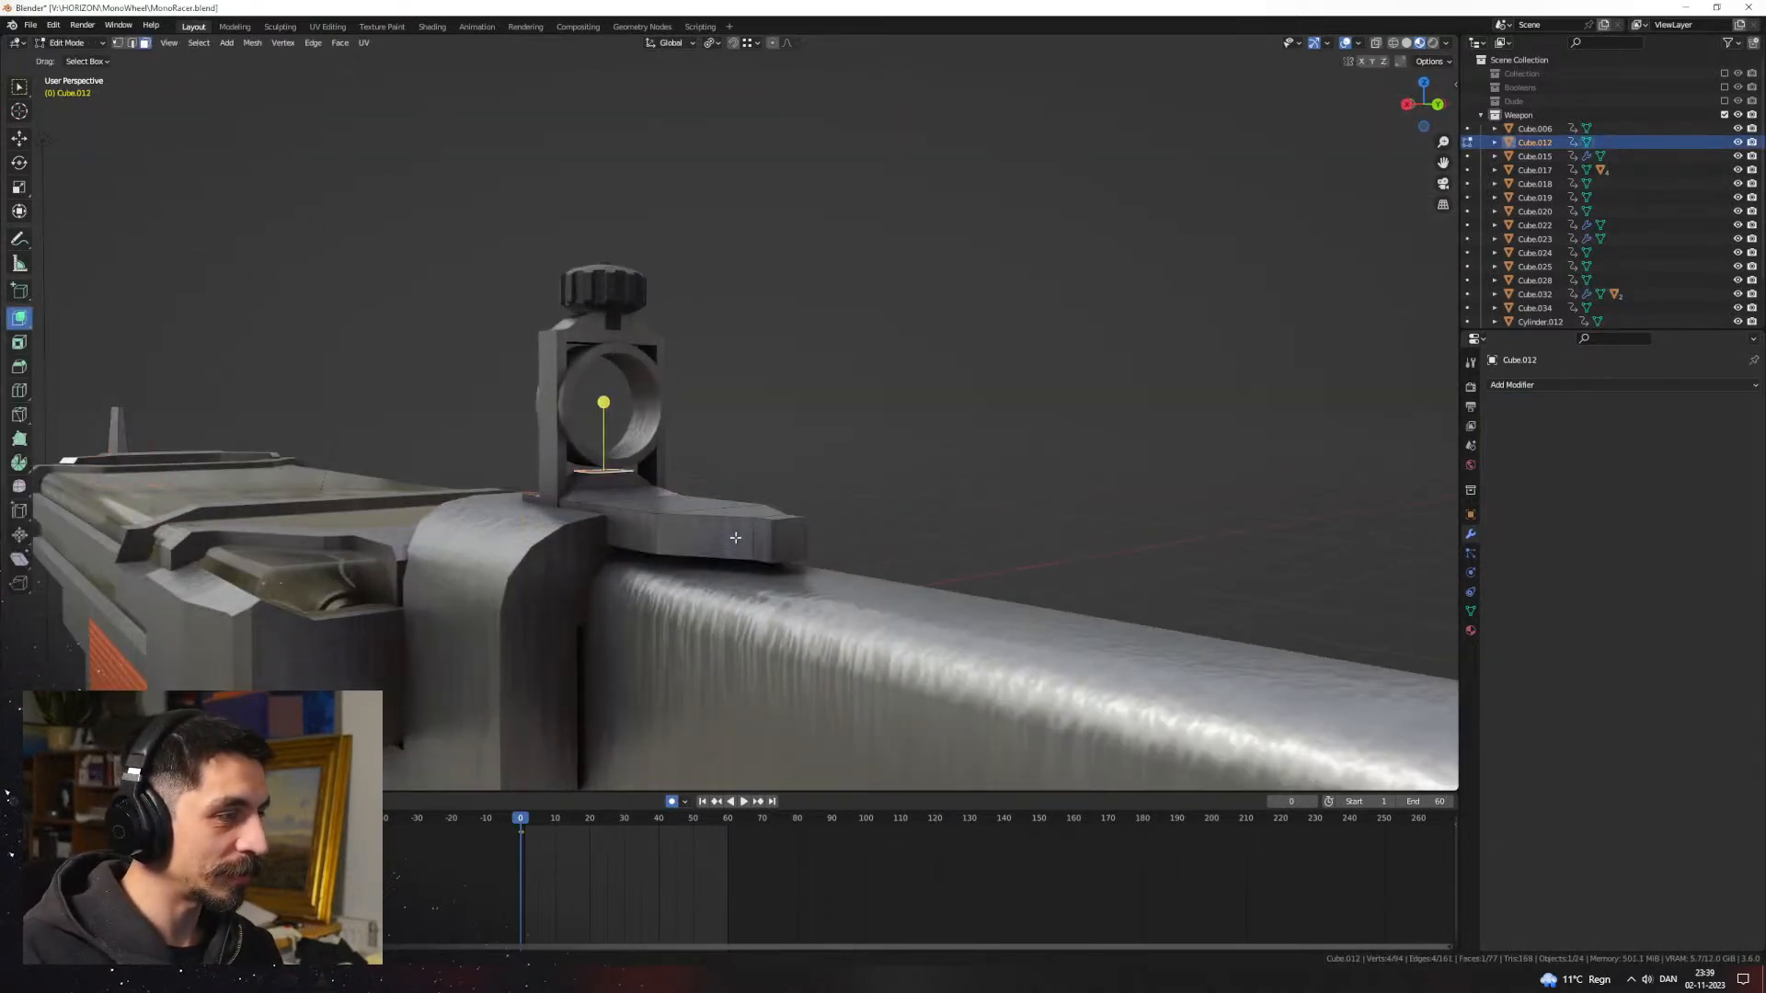
key("z")
key("a")
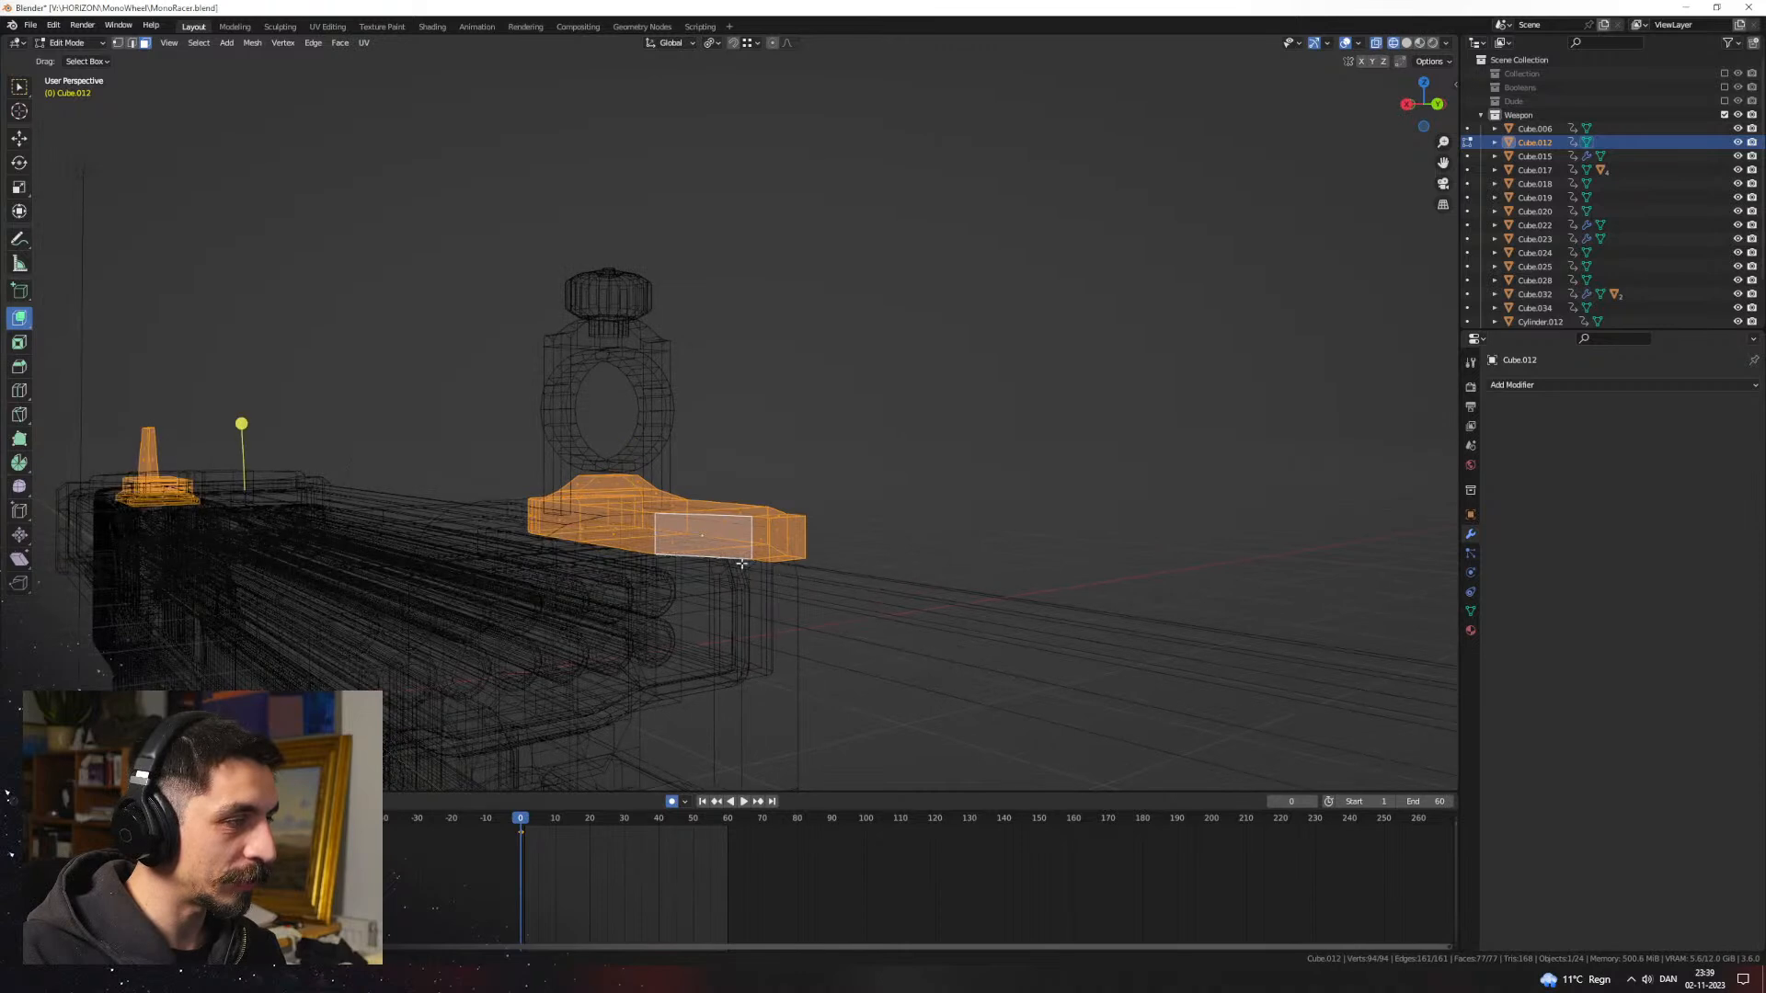
key("1")
mouse_move(737, 565)
middle_mouse_down("alt")
mouse_move(856, 566)
mouse_move(881, 589)
middle_mouse_up("alt")
left_click_drag(880, 596, 356, 548)
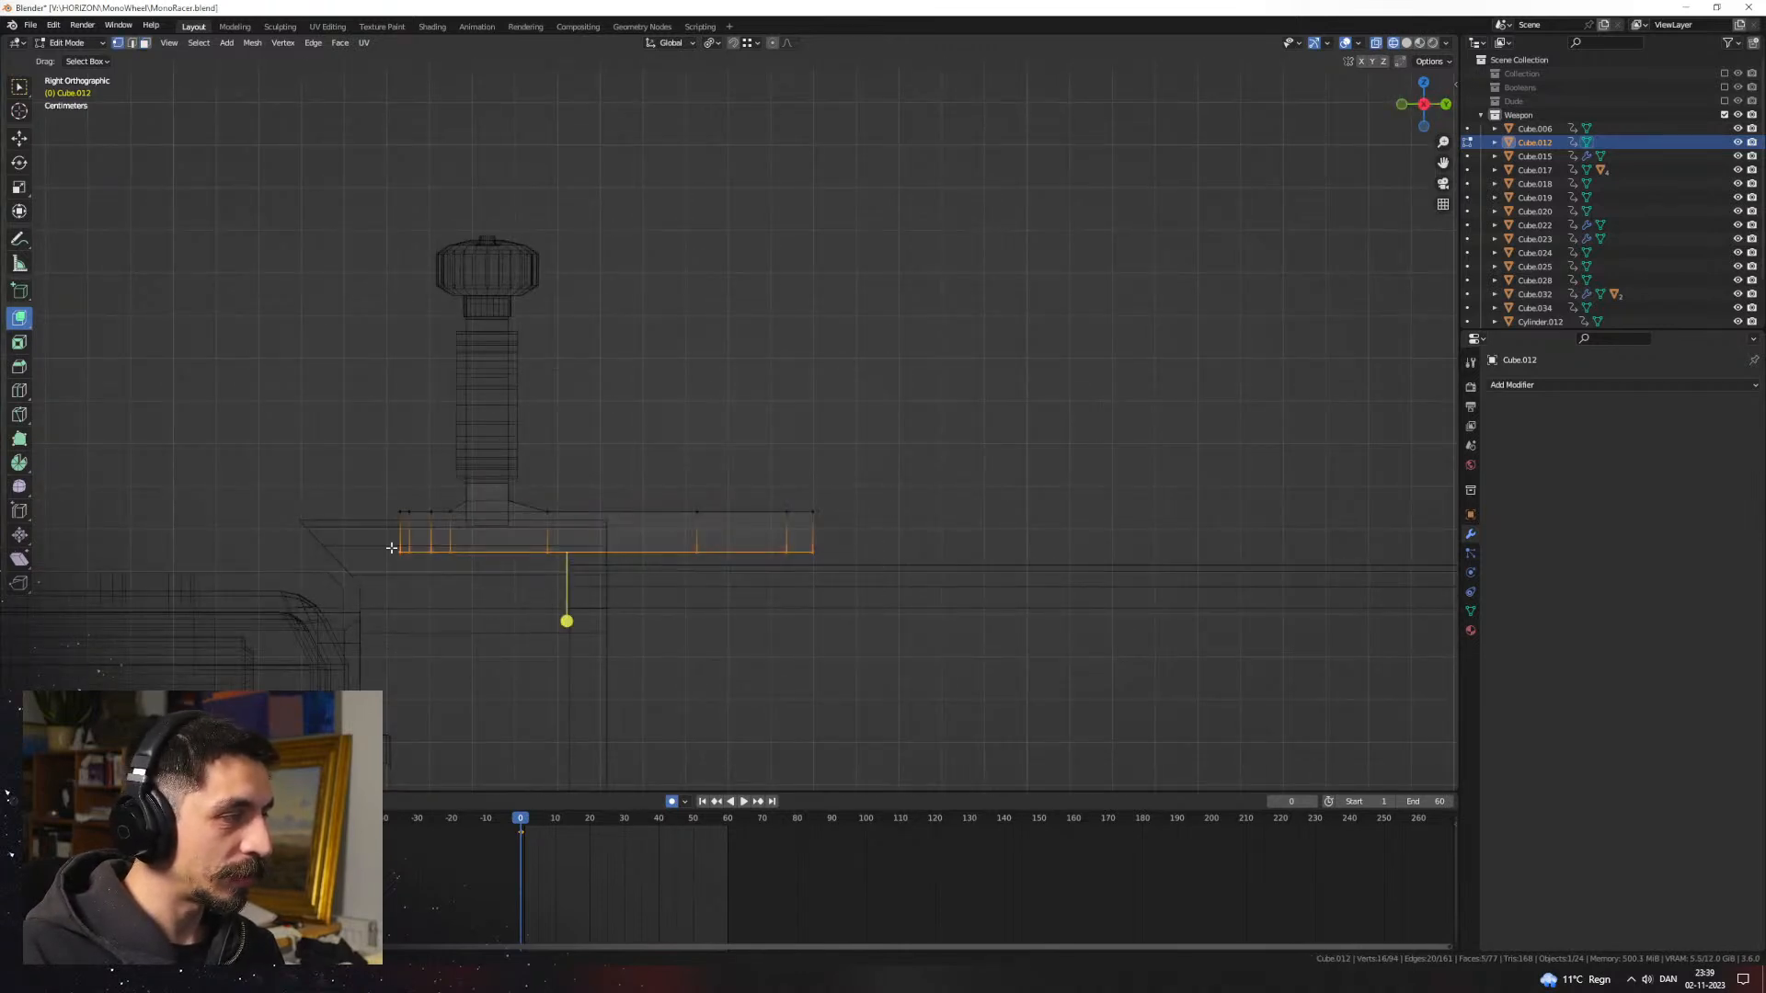
key("z")
left_click(1003, 631)
middle_click_drag(1002, 631, 1122, 368)
key("Tab")
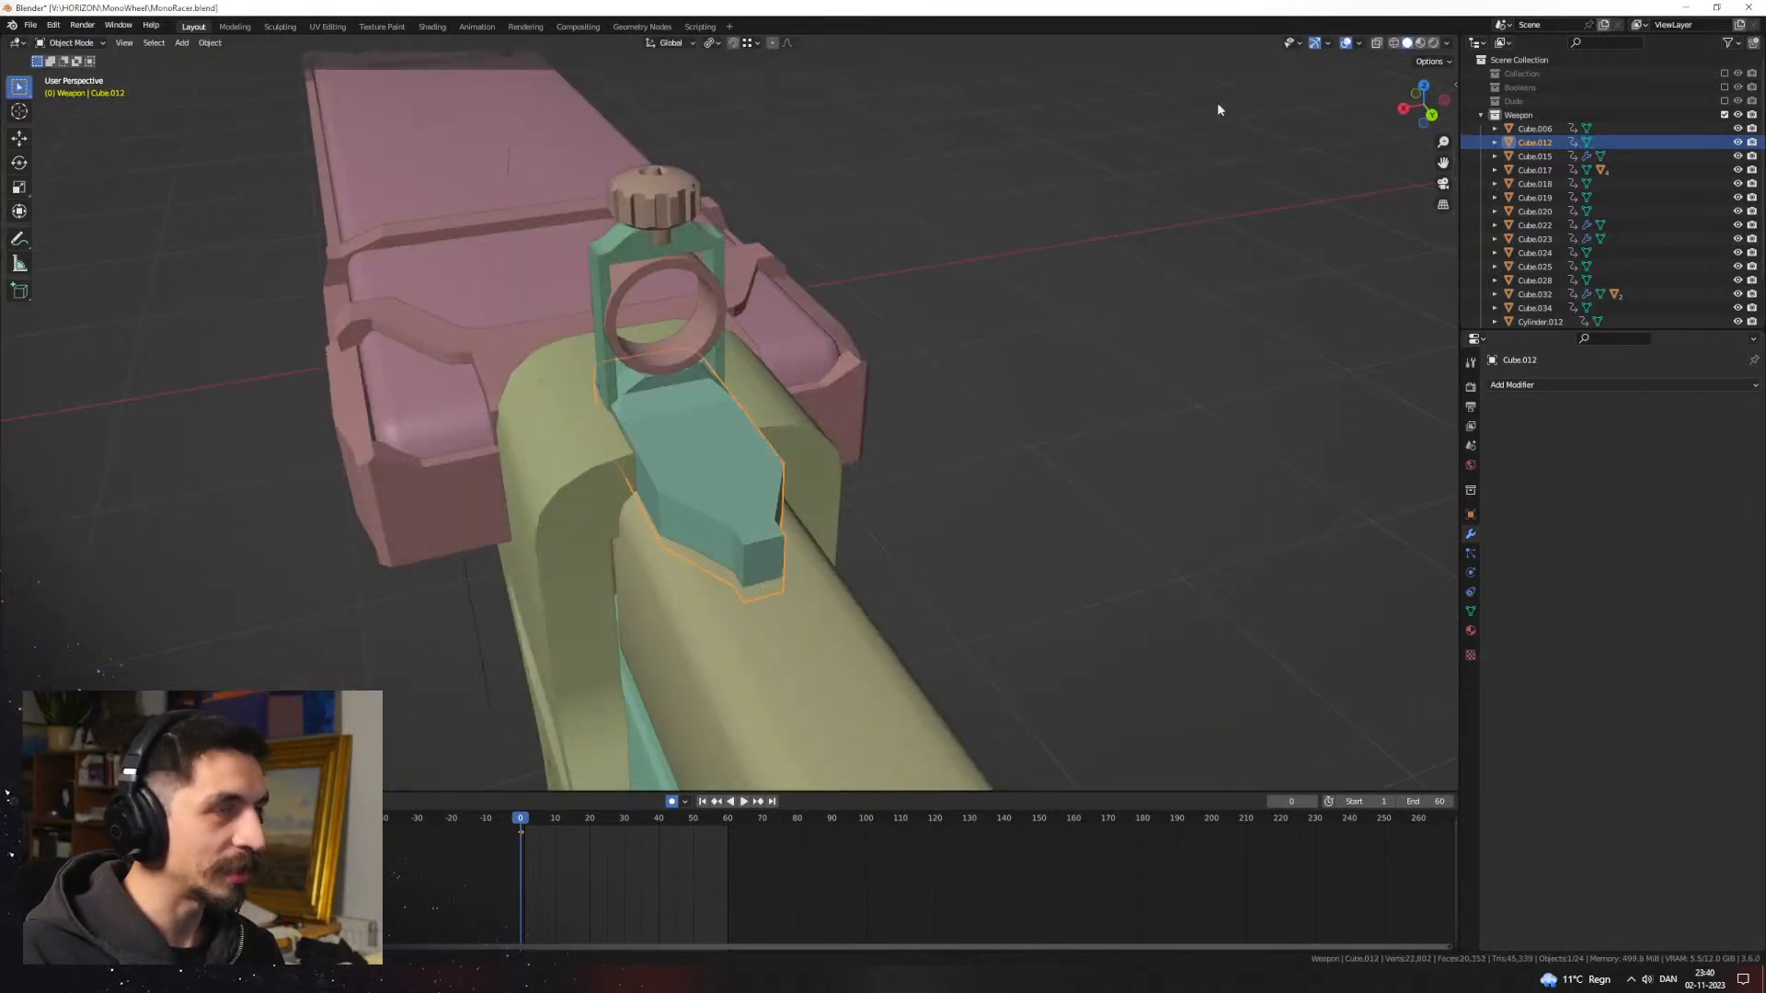
Step: Restore the material preview shading and adjust the edge at the stock-side tip of the rear sight's base
left_click(1419, 43)
key("Tab")
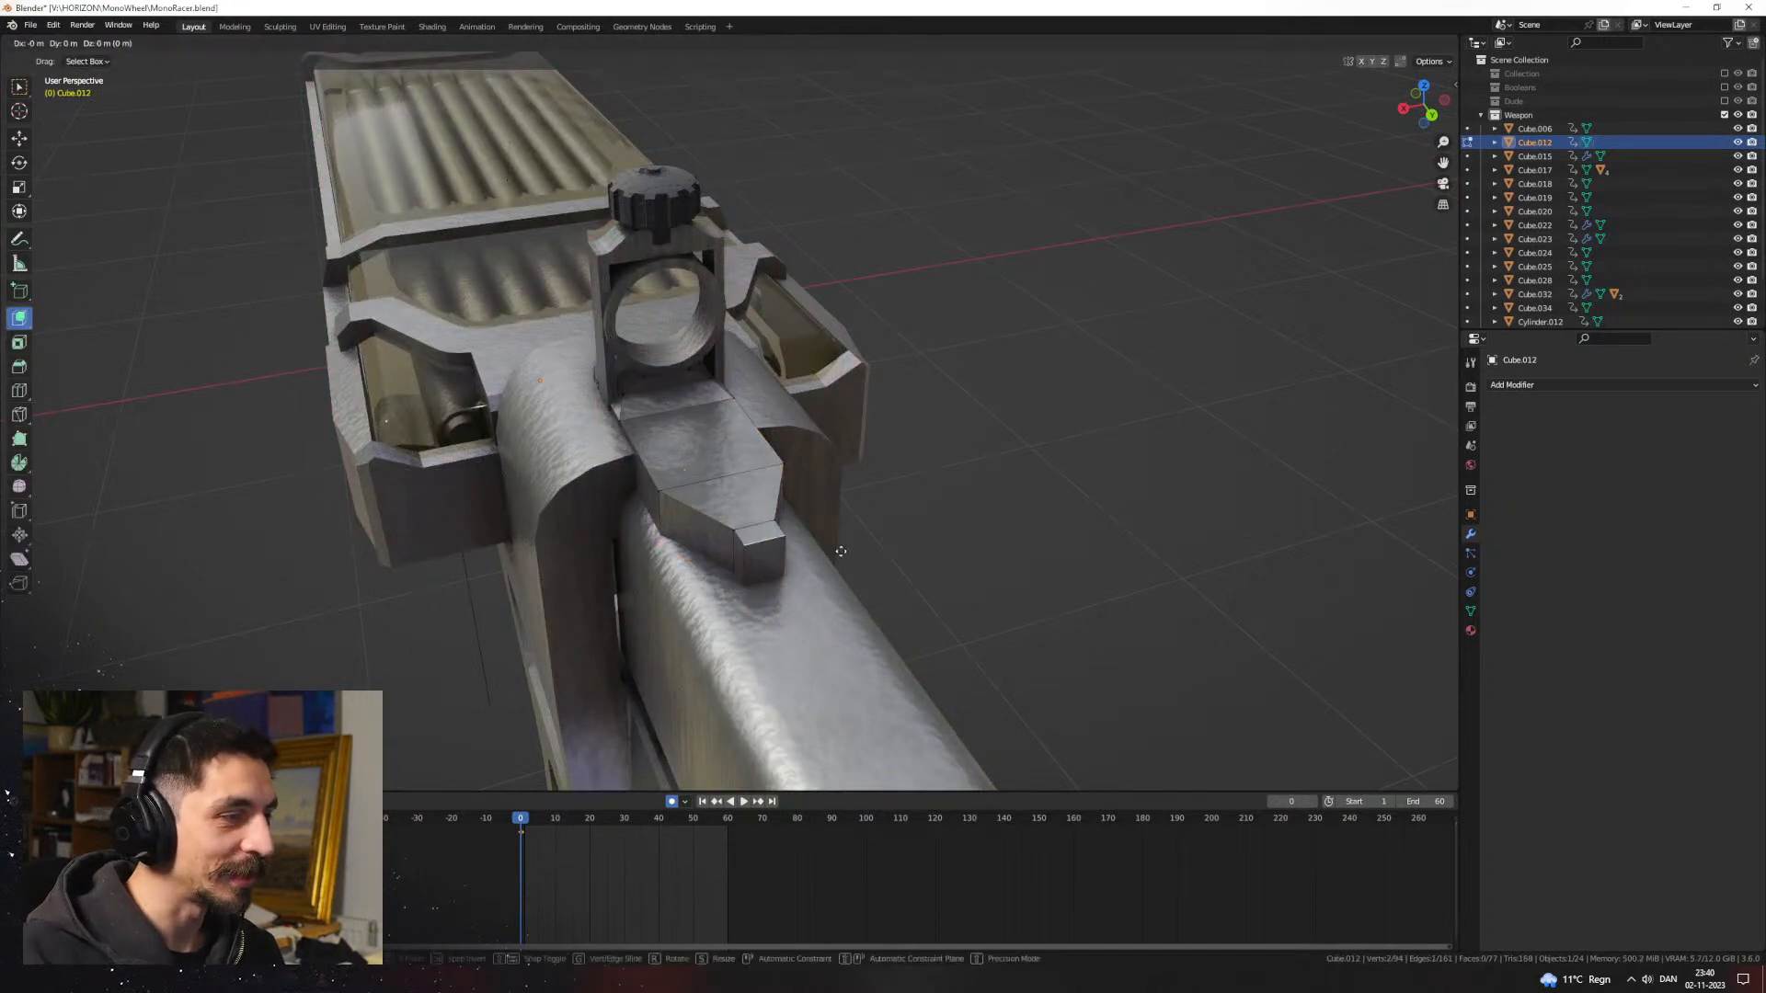
middle_click_drag(839, 569, 694, 583)
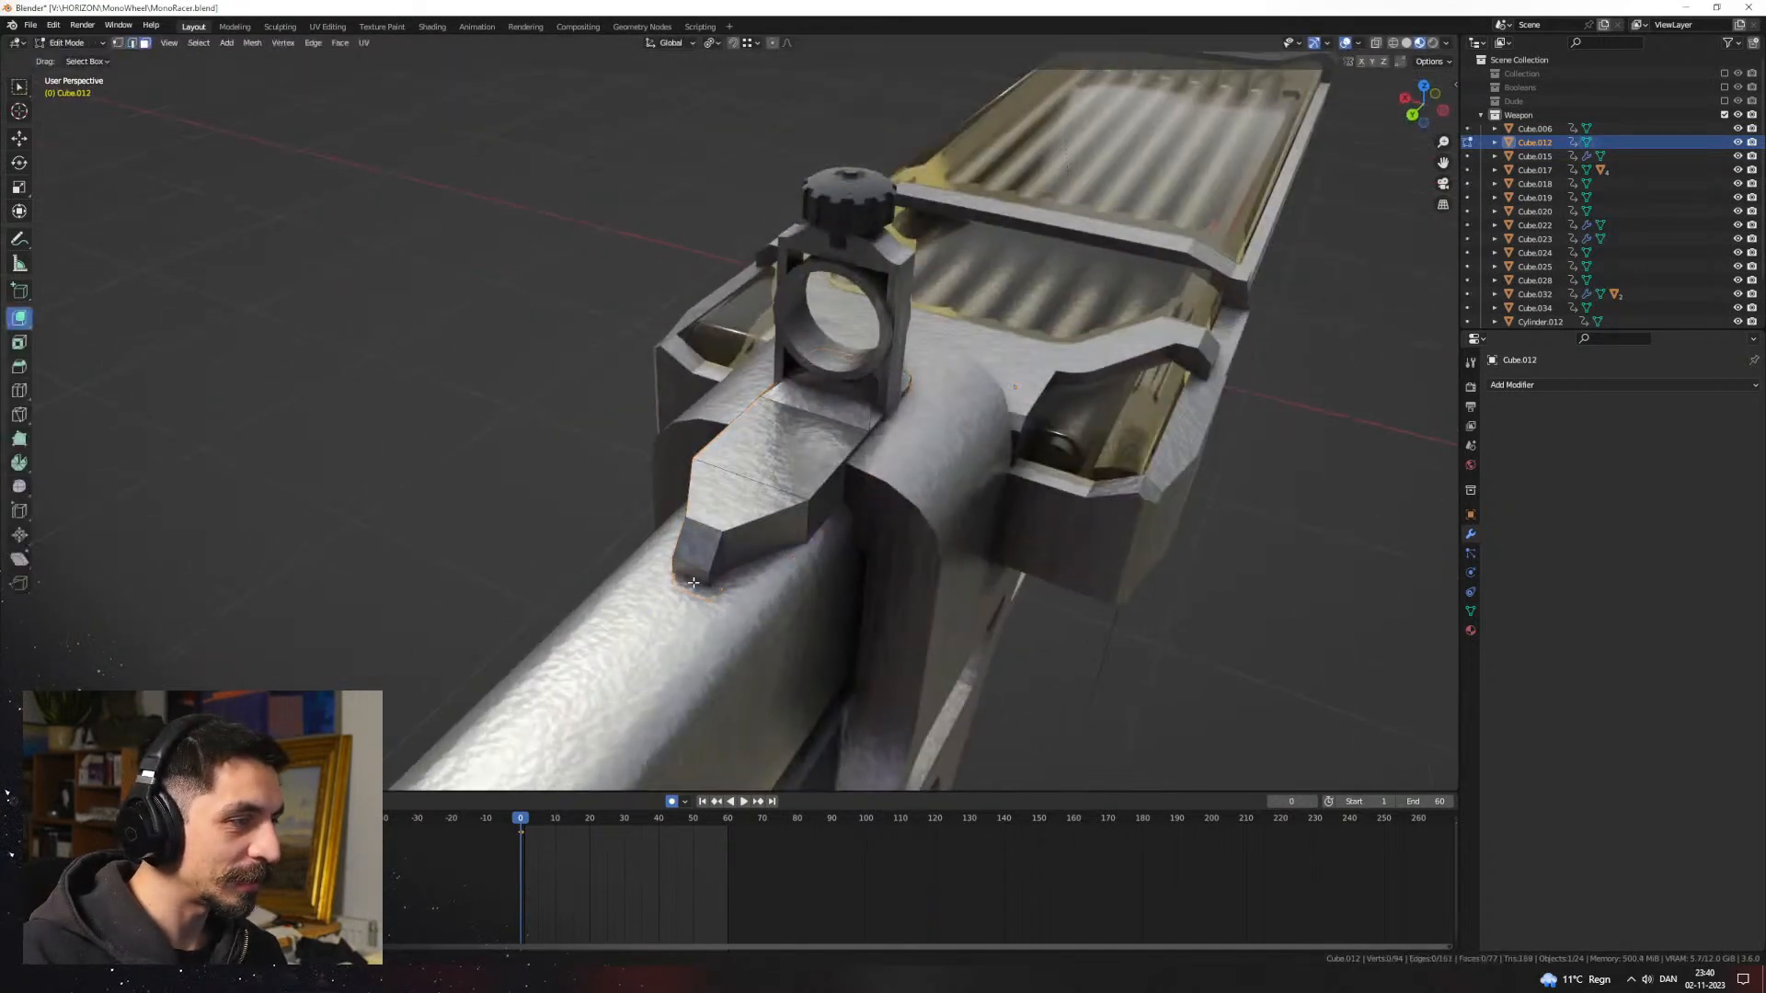
key("Tab")
scroll(920, 616, "down", 5)
left_click(1146, 574)
middle_click_drag(1146, 574, 1352, 552)
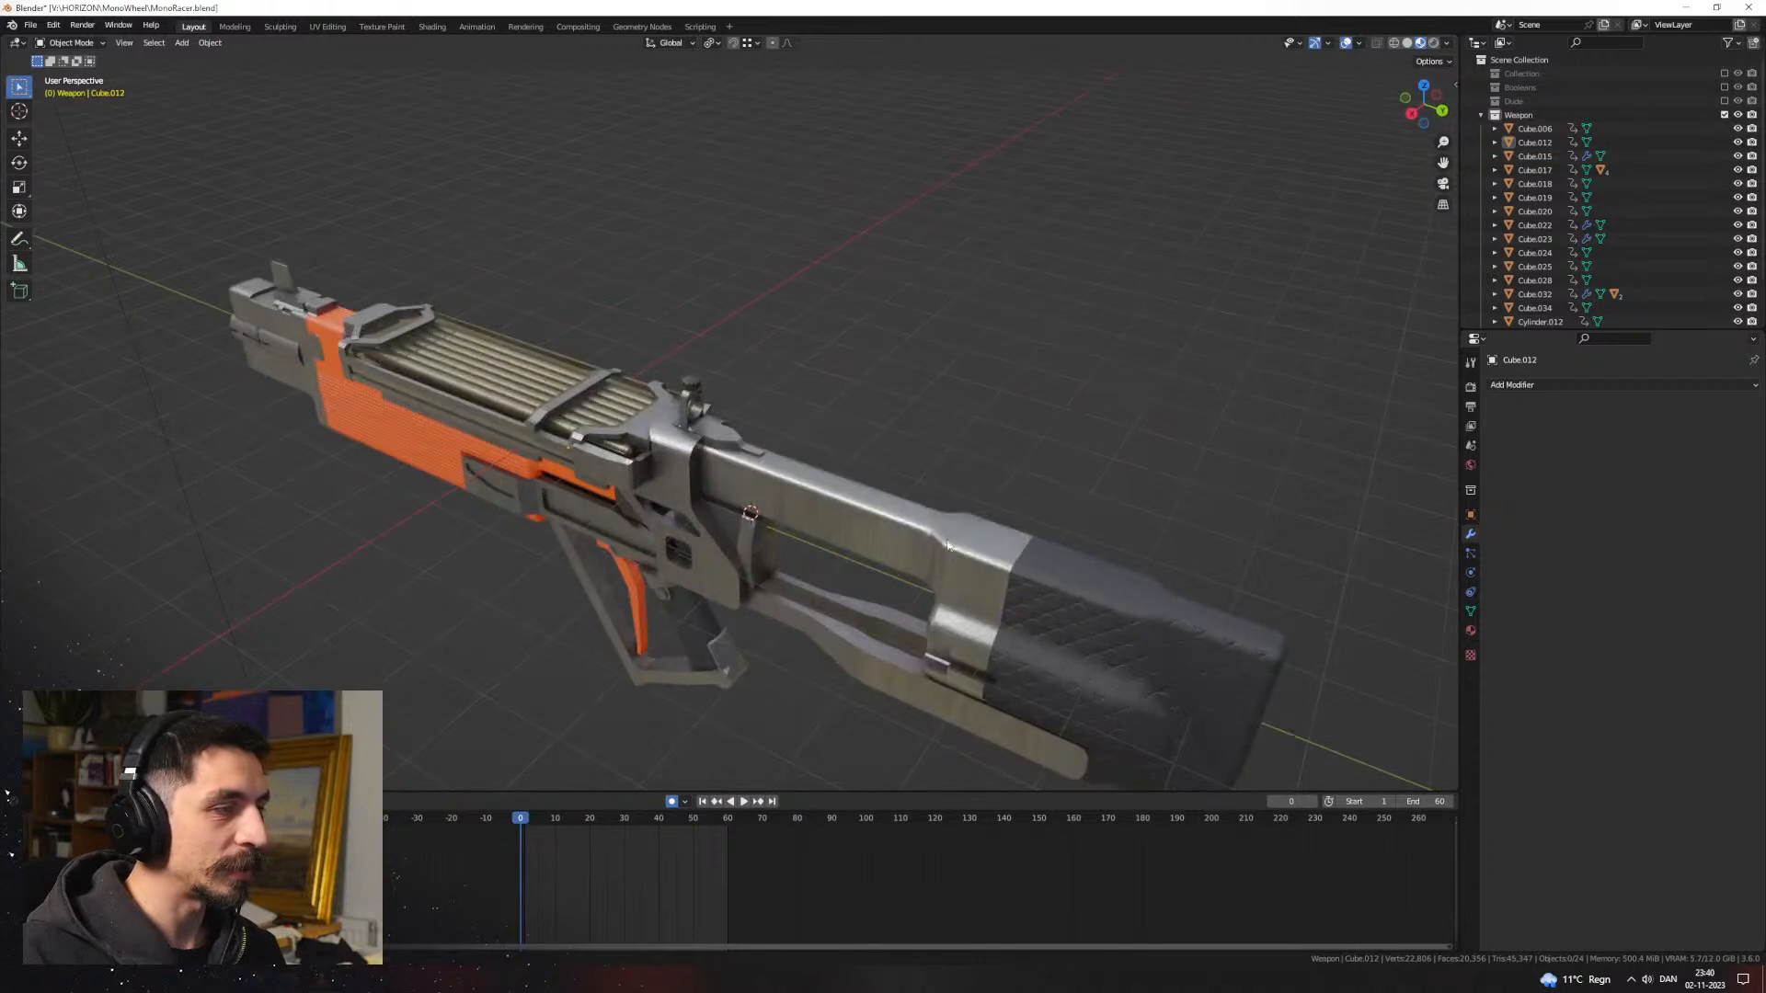
Step: Add a cube, shrink it and slide it along Y to the notch at the front of the orange body
scroll(982, 559, "down", 3)
middle_click_drag(717, 557, 917, 502)
scroll(966, 506, "up", 4)
key("shift+a")
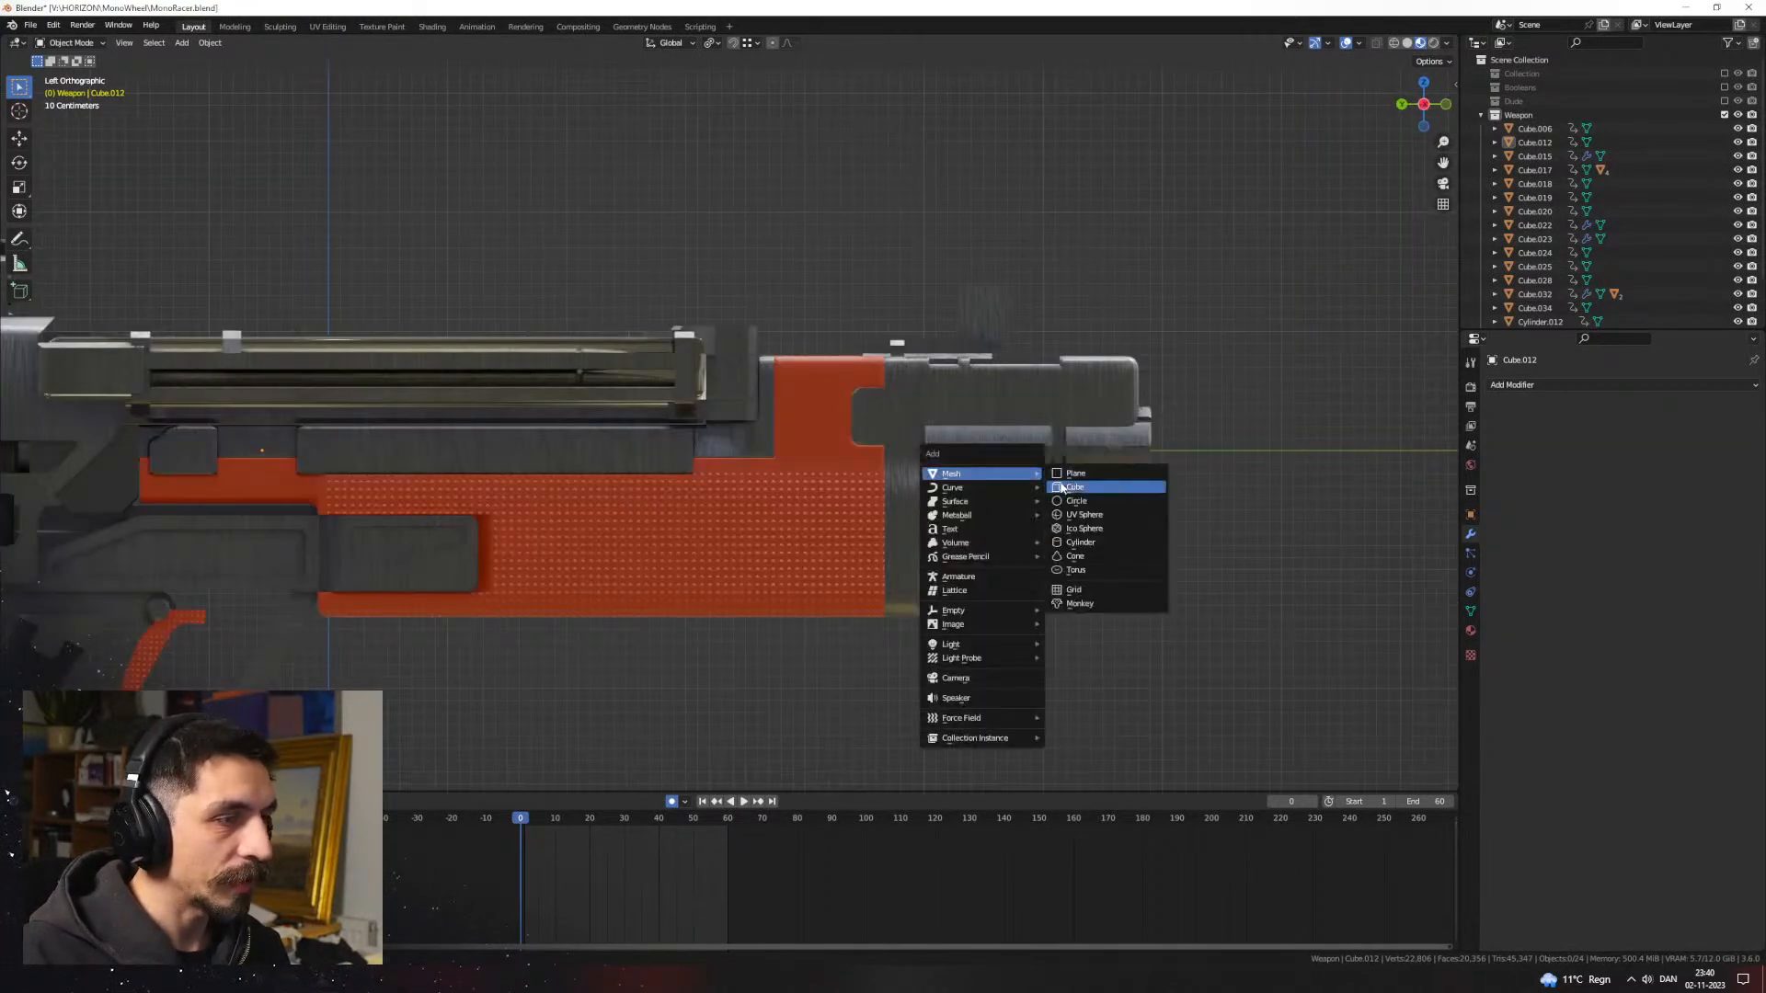
left_click(1078, 492)
left_click(572, 448)
key("g")
key("y")
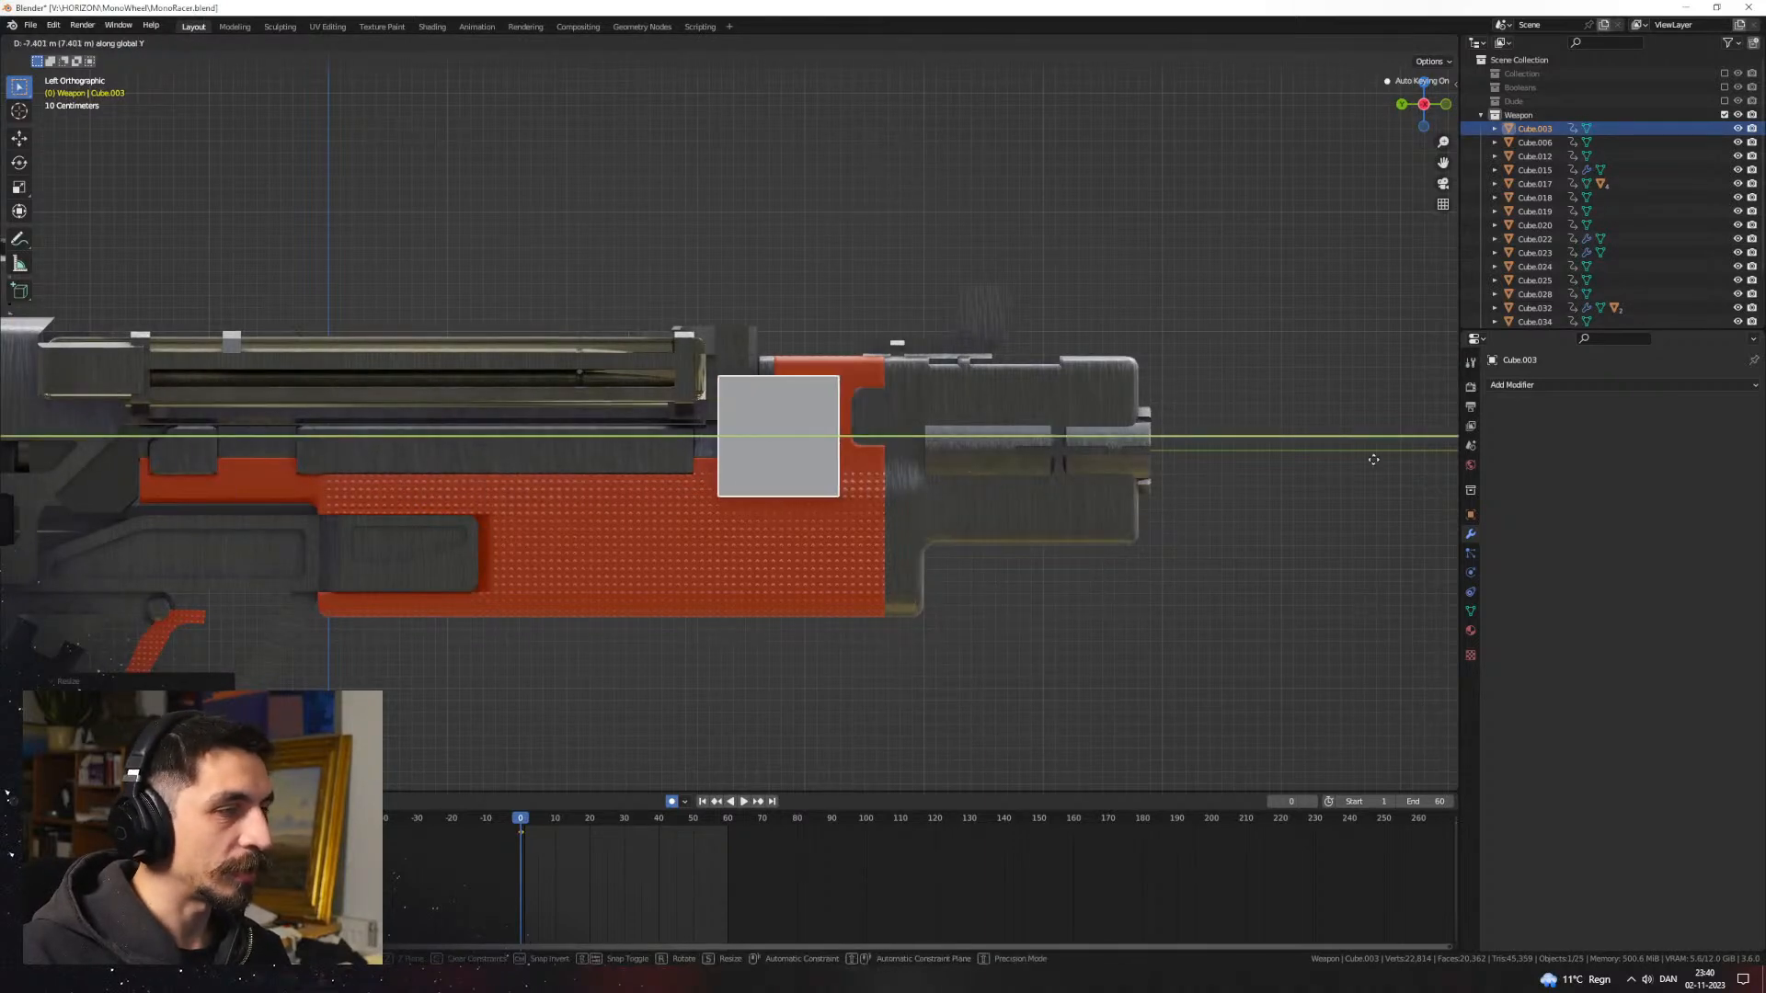
left_click(1324, 457)
Step: Scale the cube down to about the notch's height and place it over the notch on the weapon's side
key("s")
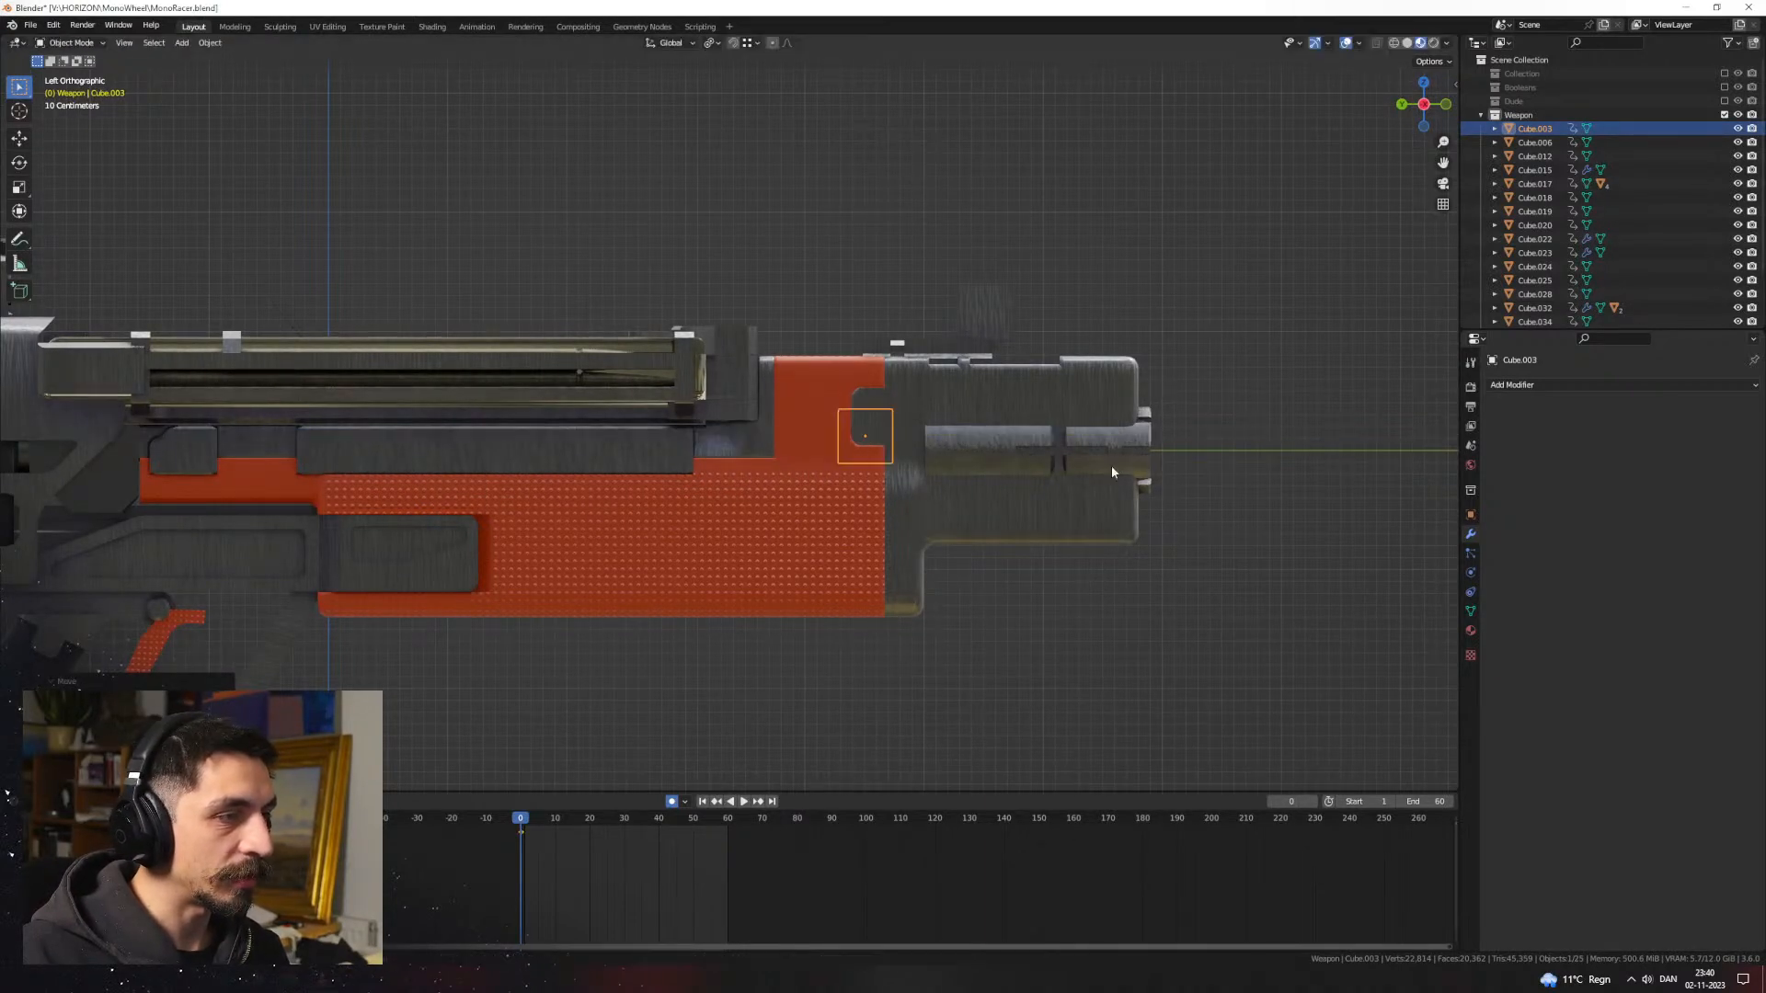
key("z")
left_click(1034, 456)
key("KP_1")
middle_click_drag(1139, 530, 758, 554)
key("KP_3")
scroll(746, 549, "up", 3)
Step: Narrow the block's mesh along Y and shift it along Y and Z to fit inside the notch
key("Tab")
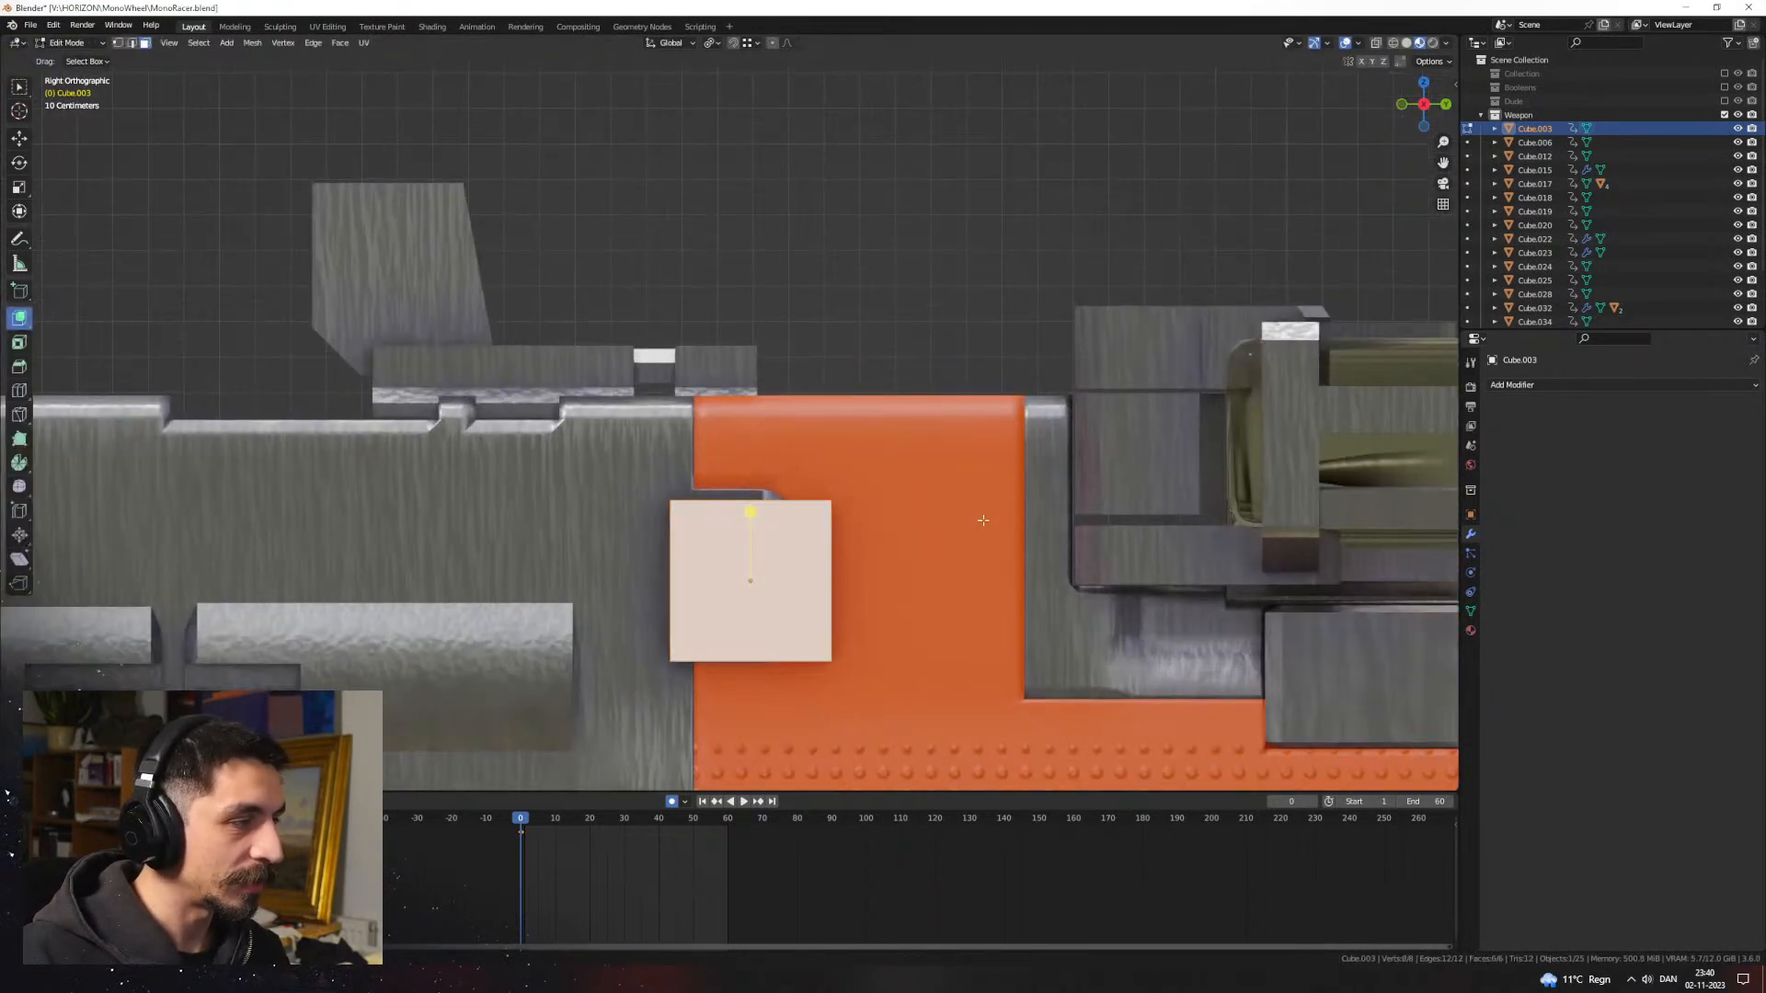
key("s")
key("y")
left_click(806, 563)
key("g")
key("z")
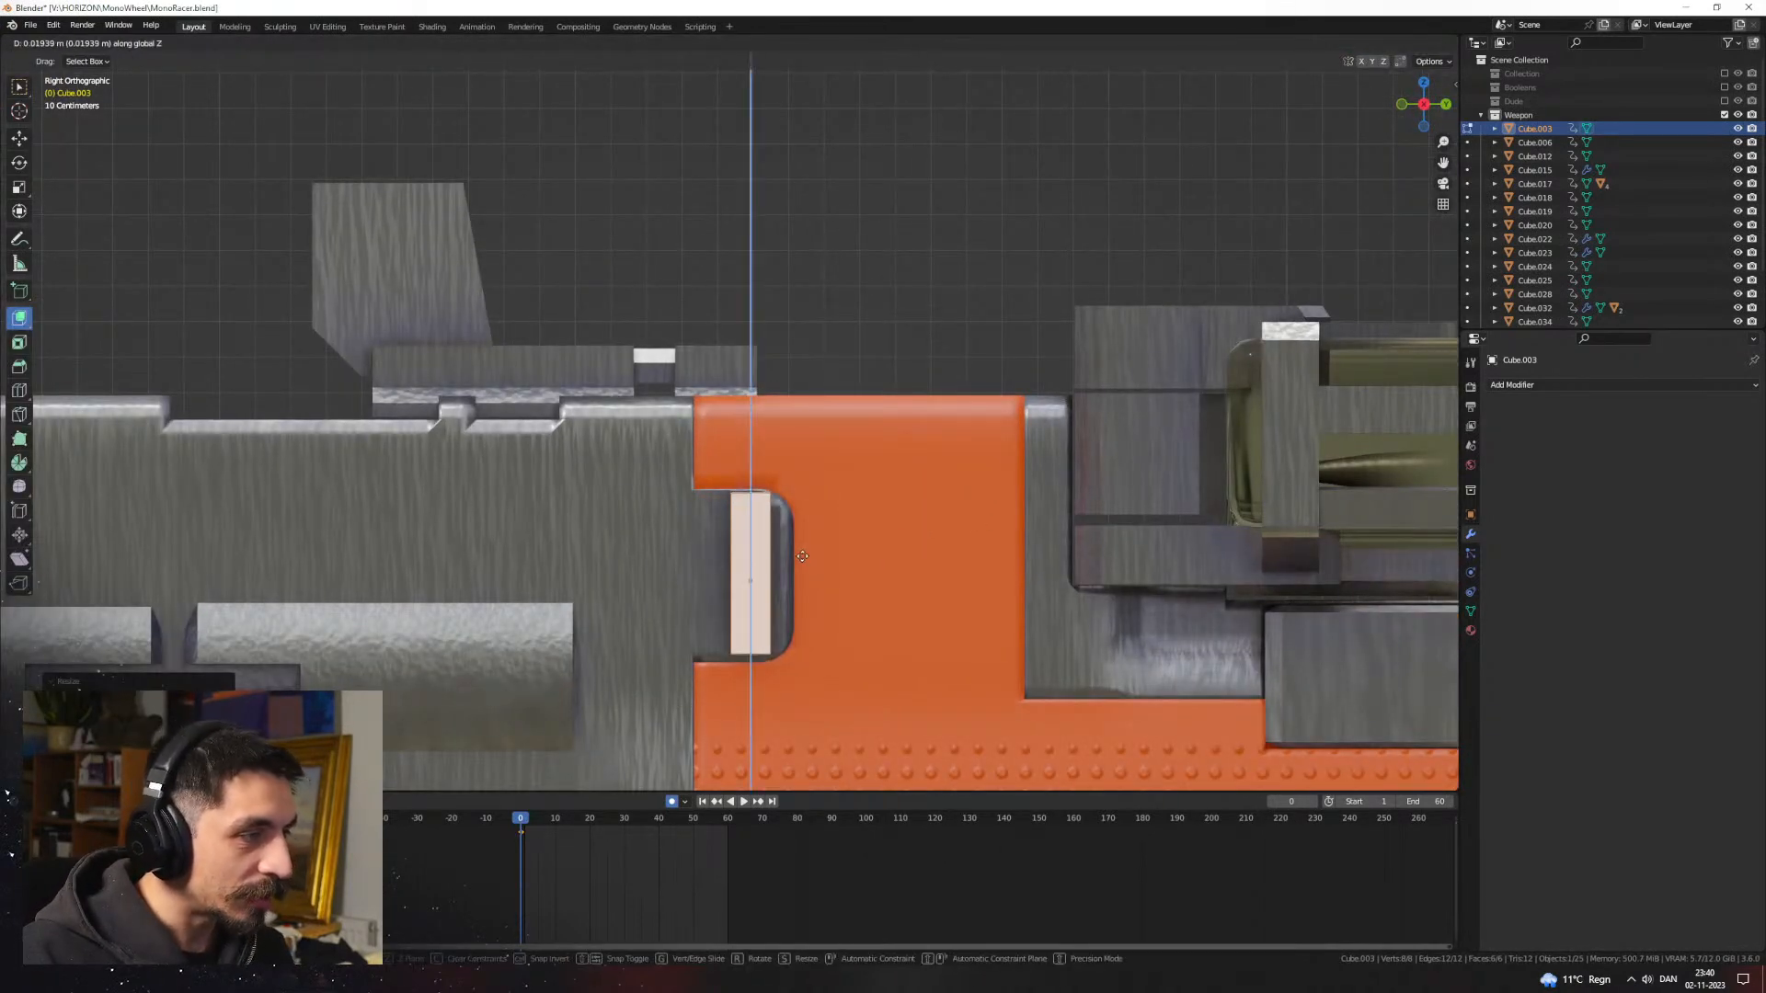
key("g")
key("y")
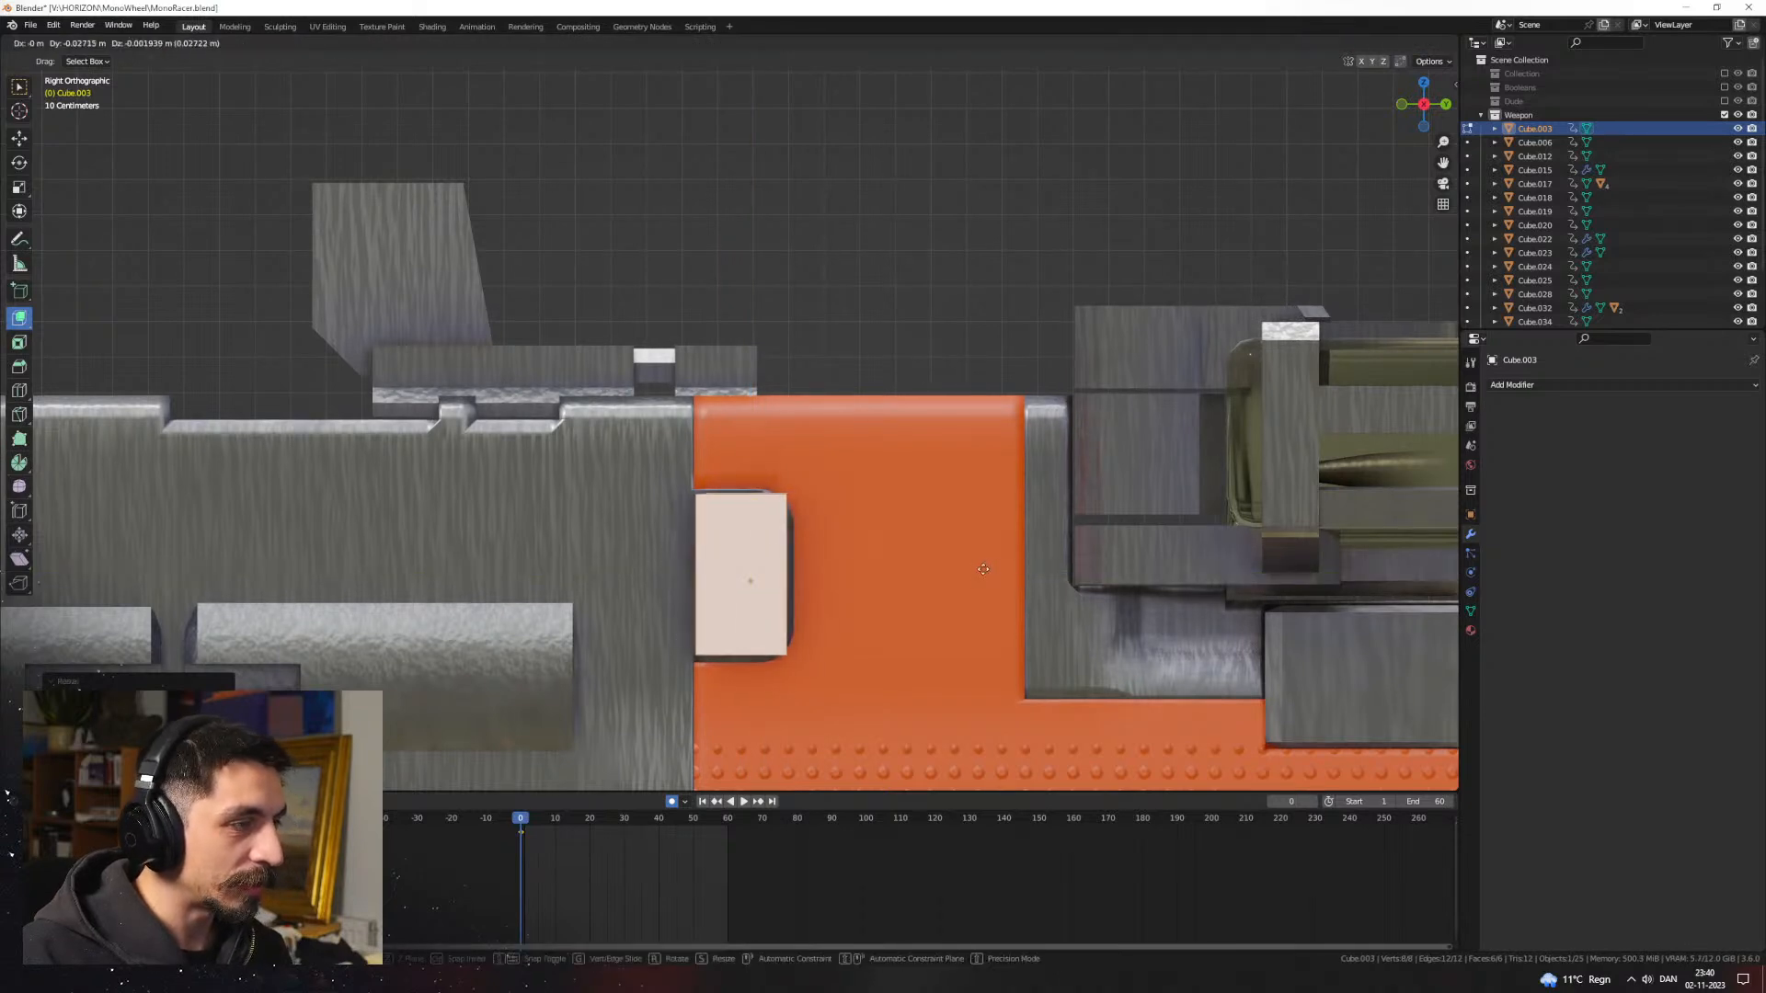
left_click(981, 572)
Step: Reposition the block within the notch and scale it along X to make it thinner
middle_click_drag(979, 571, 828, 501)
scroll(874, 579, "up", 2)
left_click(824, 601)
key("g")
key("g")
left_click(858, 510)
middle_click_drag(1032, 570, 1023, 553)
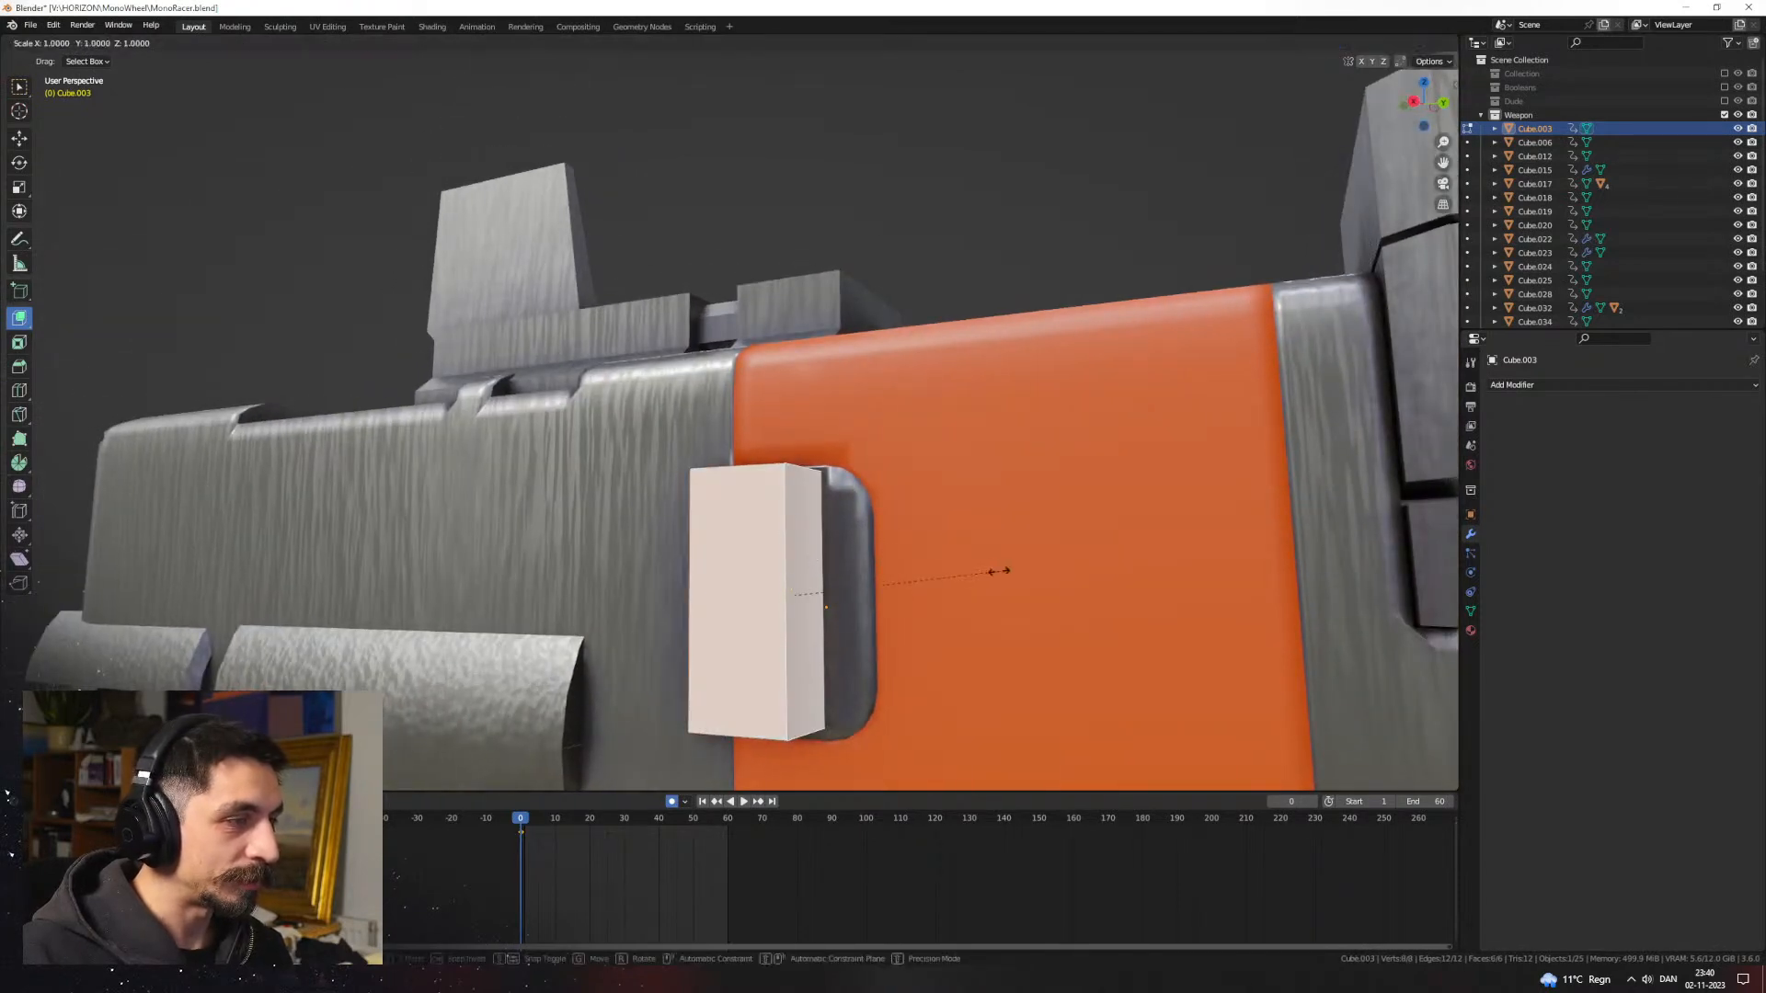
key("z")
middle_click_drag(922, 585, 750, 445)
key("s")
key("x")
left_click(888, 602)
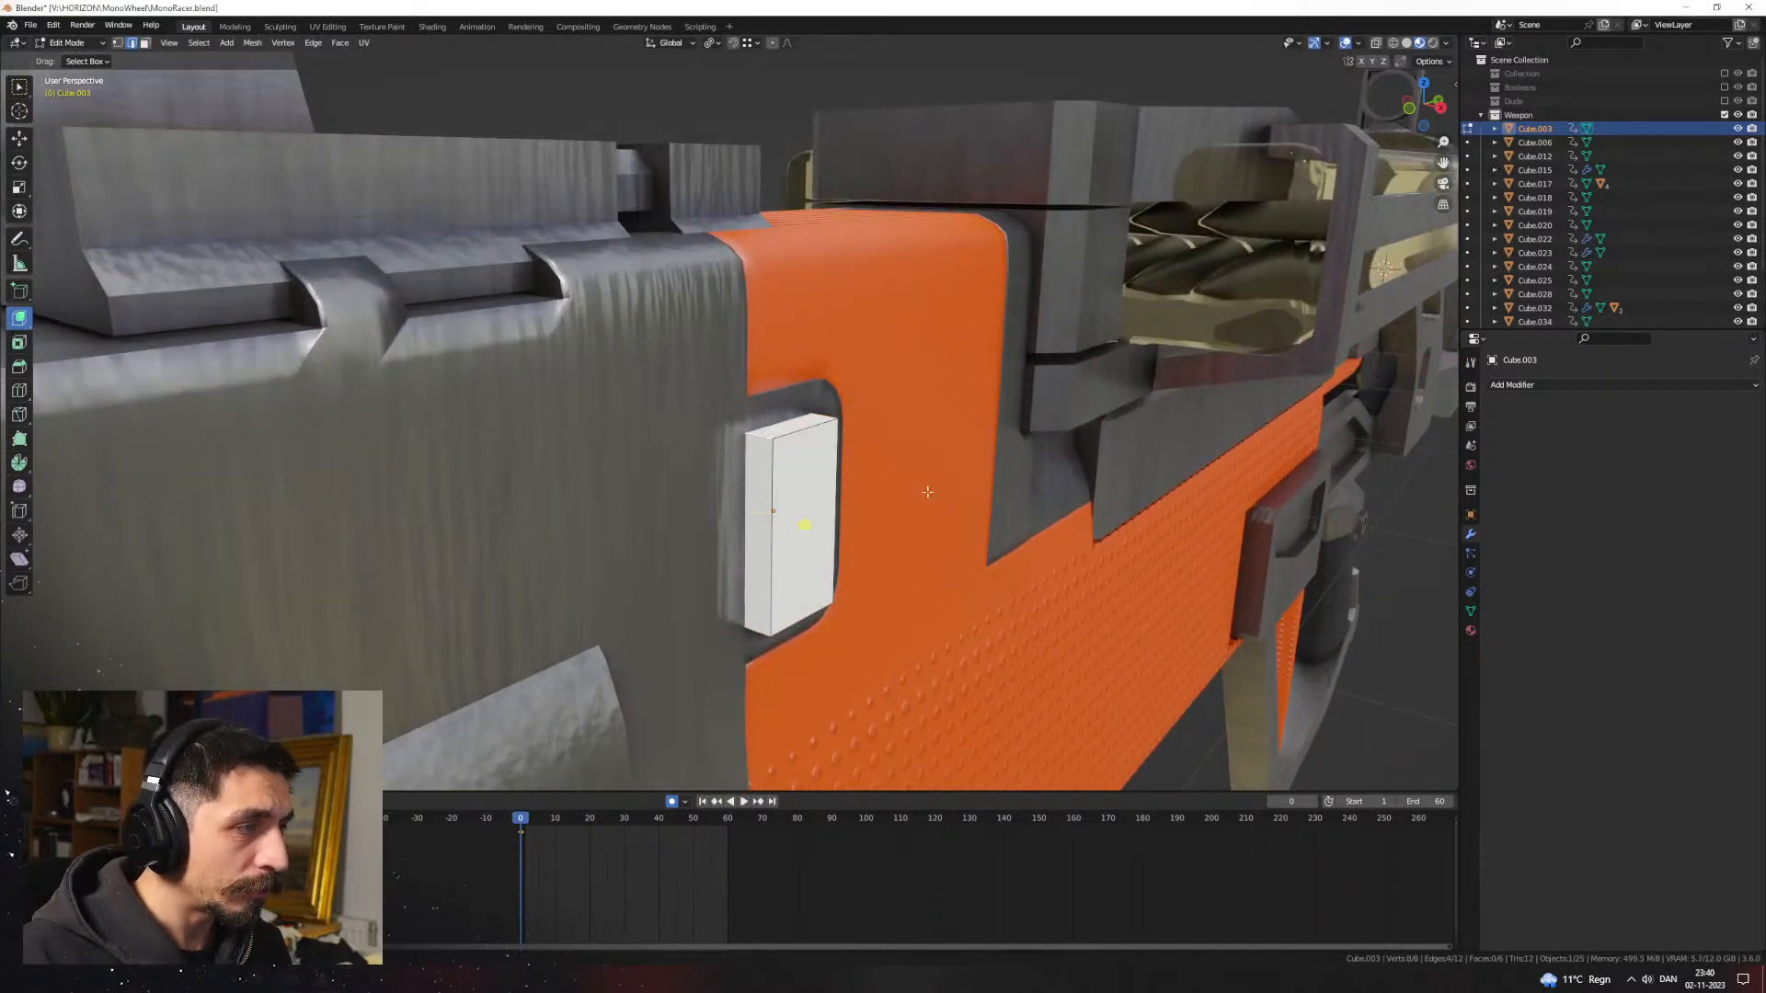
Step: Bevel the corner edges of the block in the notch
middle_click_drag(927, 492, 891, 497)
key("ctrl+b")
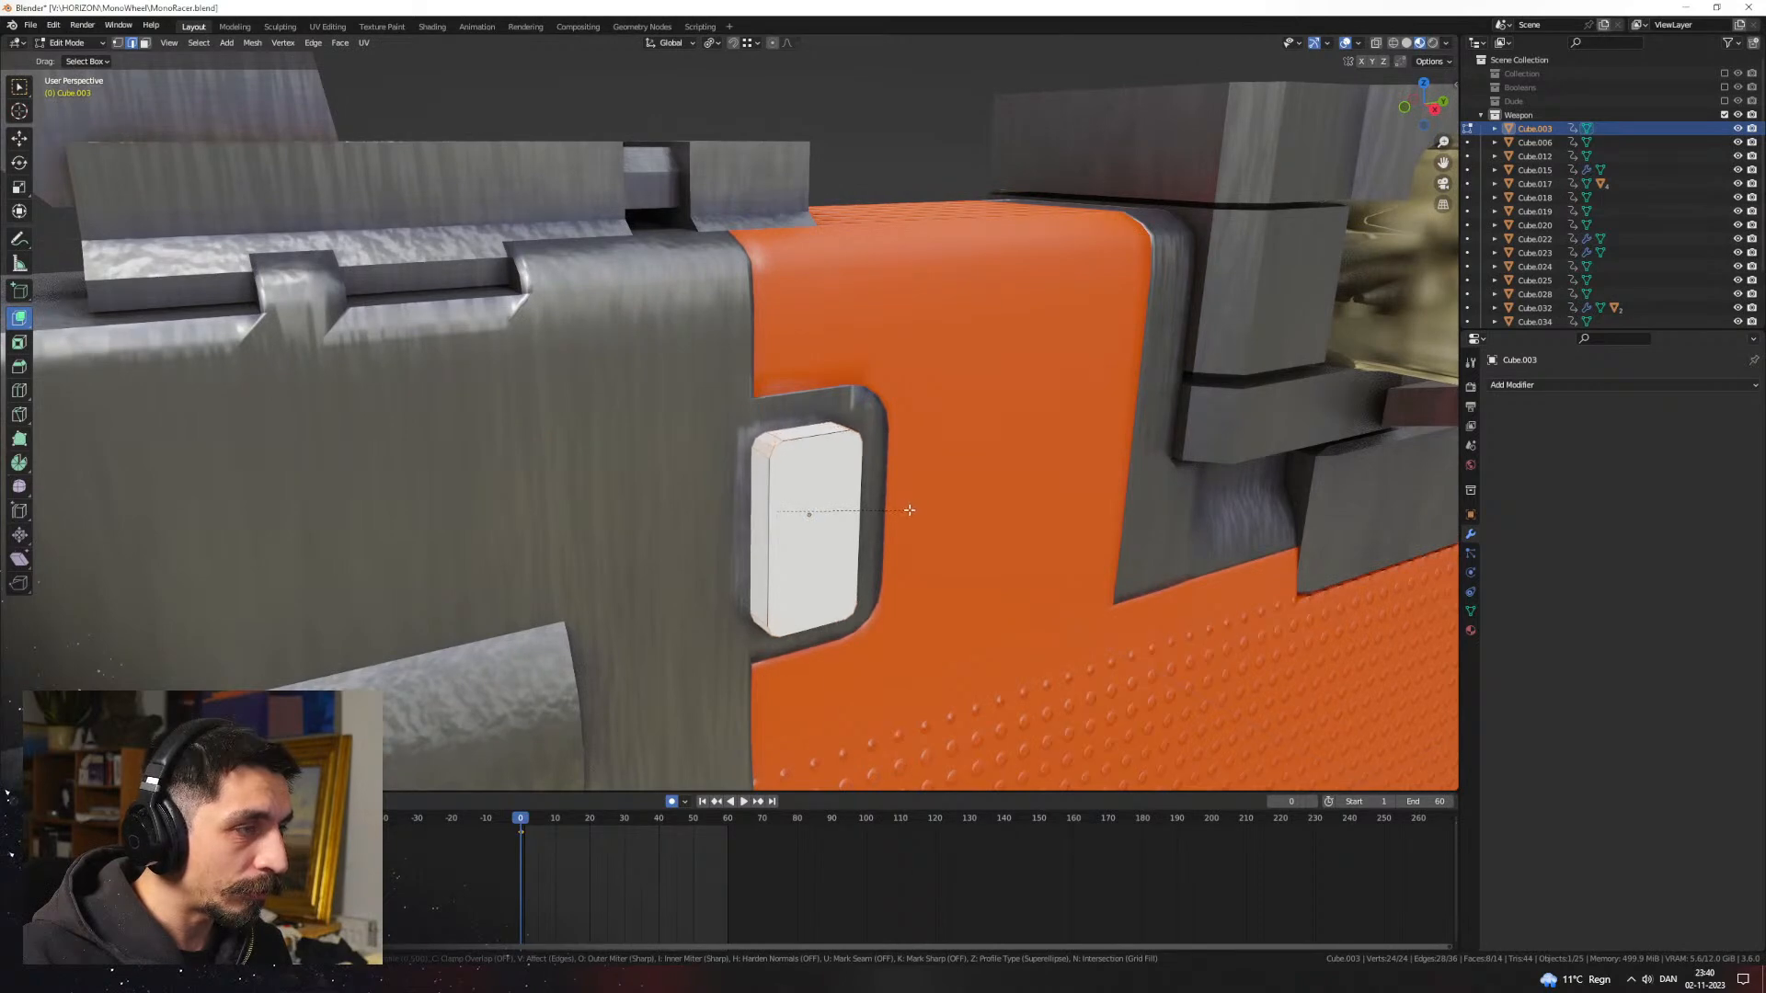
left_click(908, 511)
key("Tab")
key("Tab")
key("Tab")
Step: Make the Weapon collection visible again and save the file
key("3")
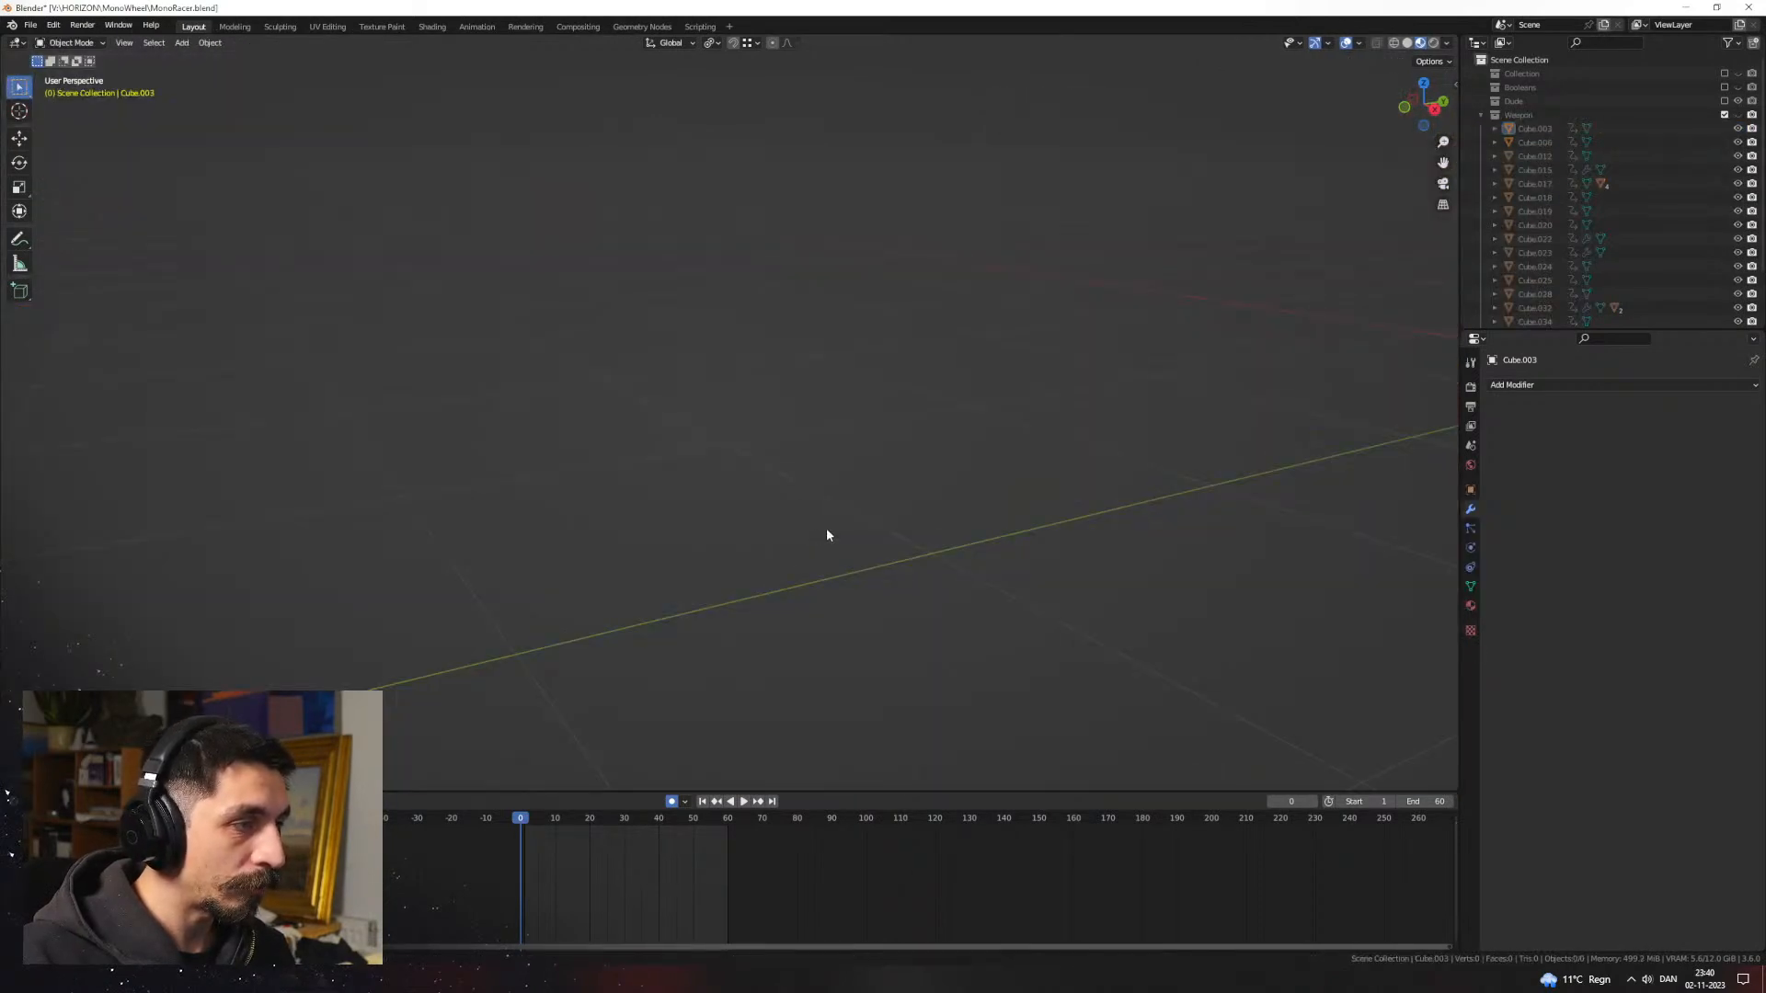
left_click(1738, 115)
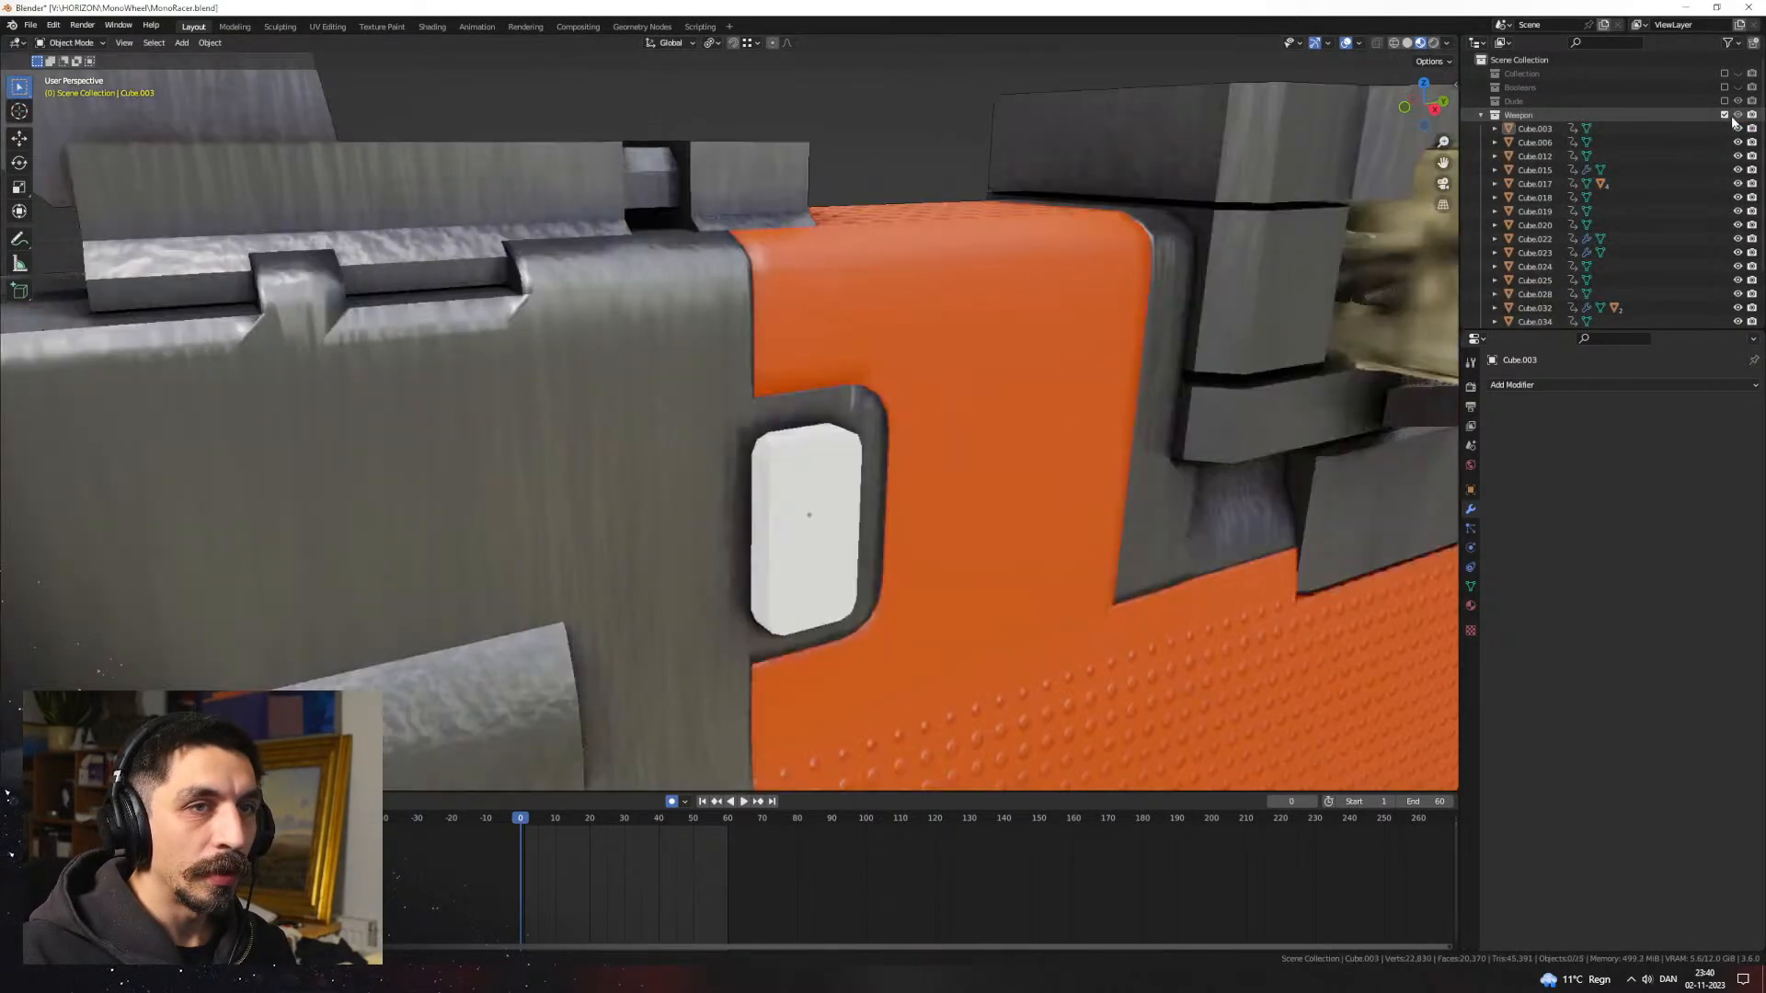
right_click(846, 359)
key("Escape")
key("ctrl+s")
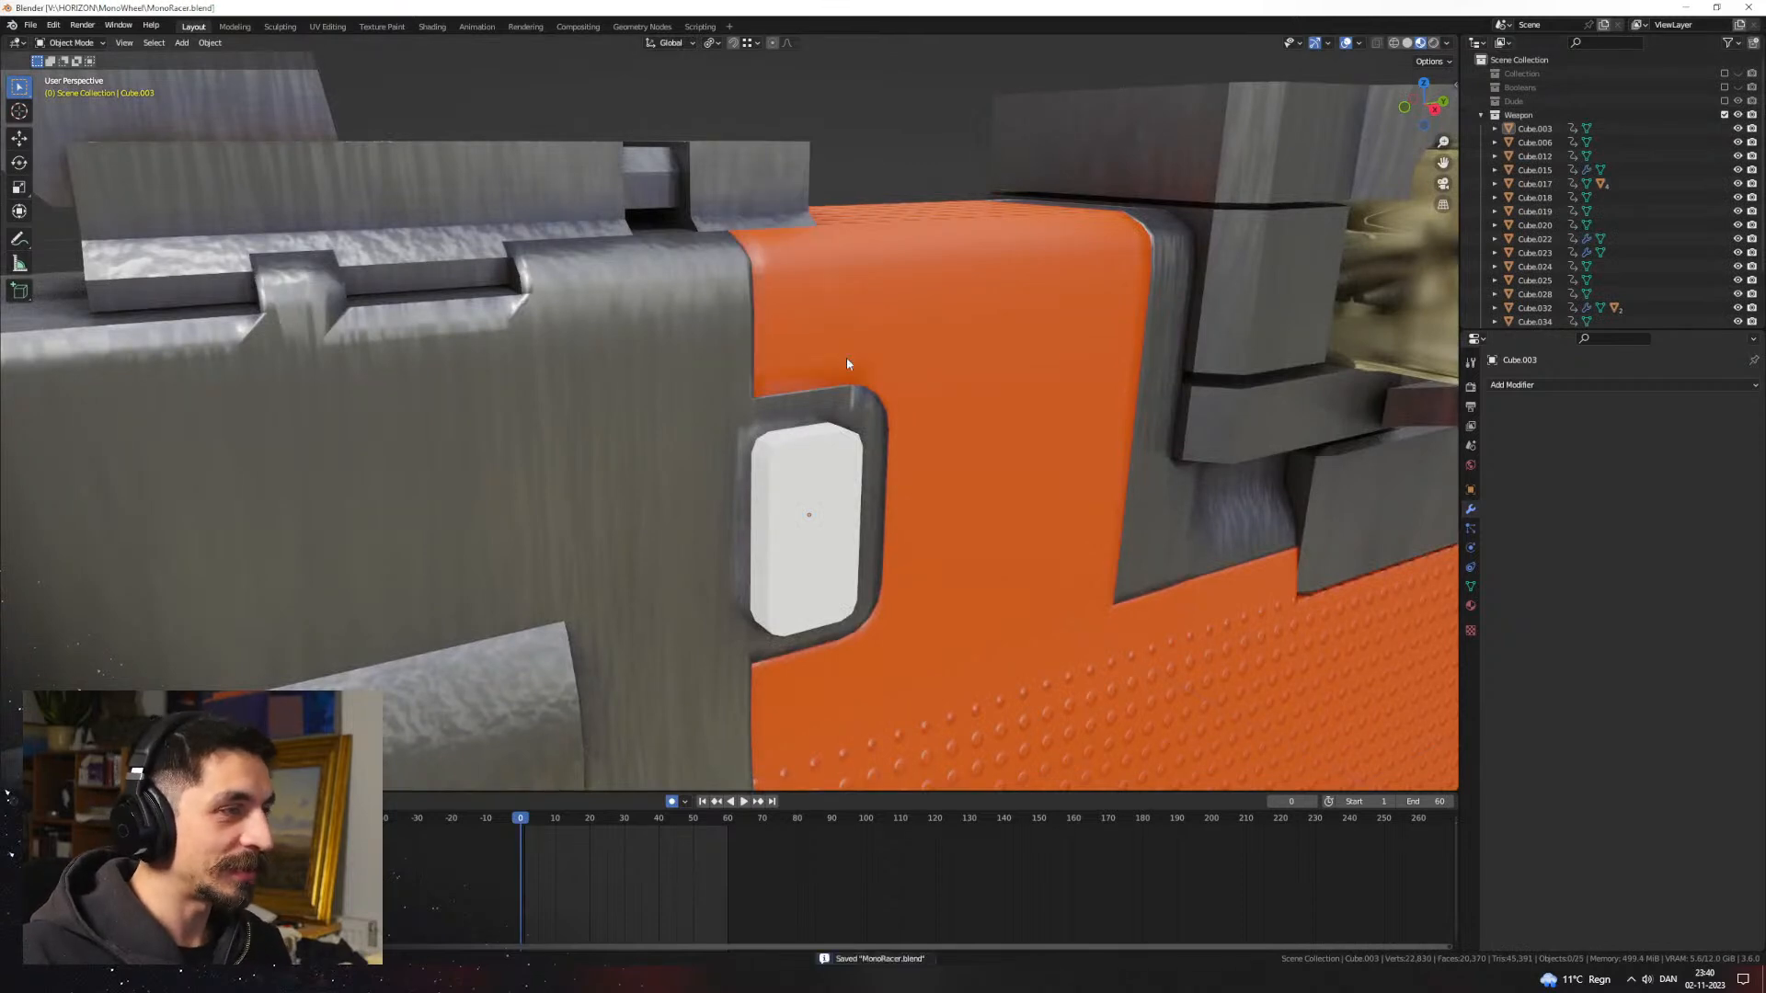
Step: Inset the front face of the block in the notch and recess it slightly into the block
left_click(815, 484)
key("Tab")
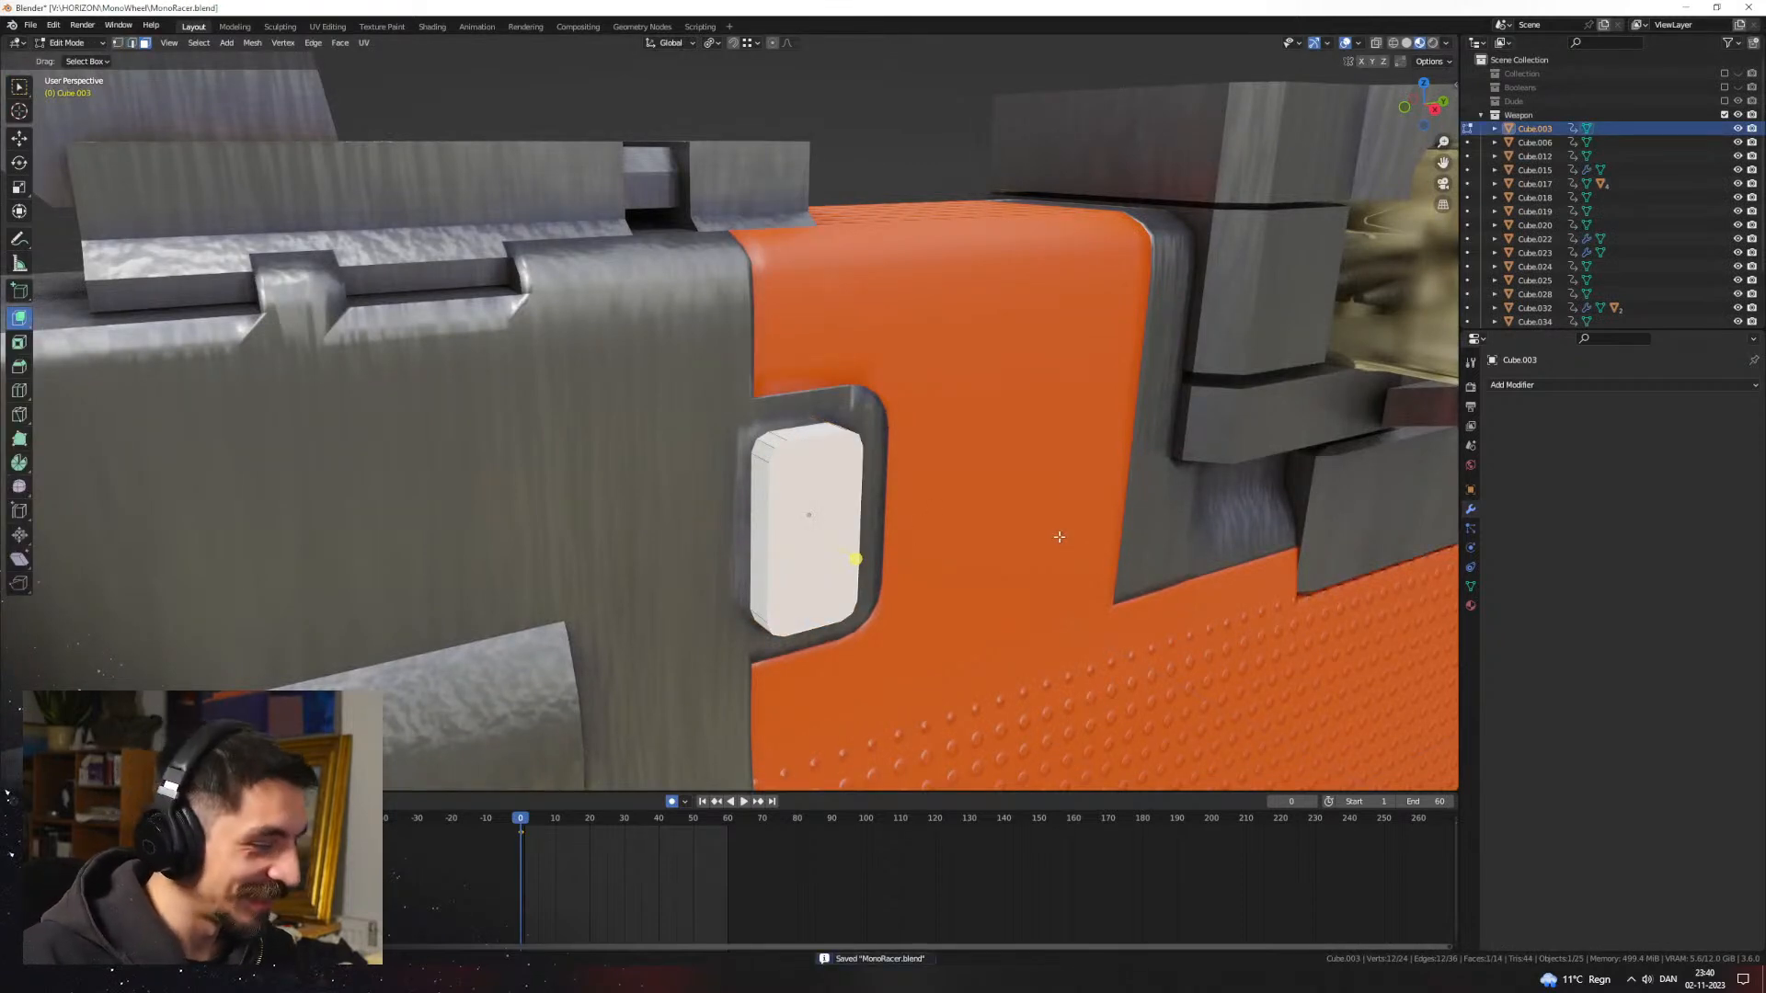
left_click(1043, 546)
middle_click_drag(1039, 542, 876, 504)
left_click(1015, 564)
key("Tab")
Step: Link the orange body's material to the block in the notch
left_click(876, 507, "shift")
key("shift+ctrl+b")
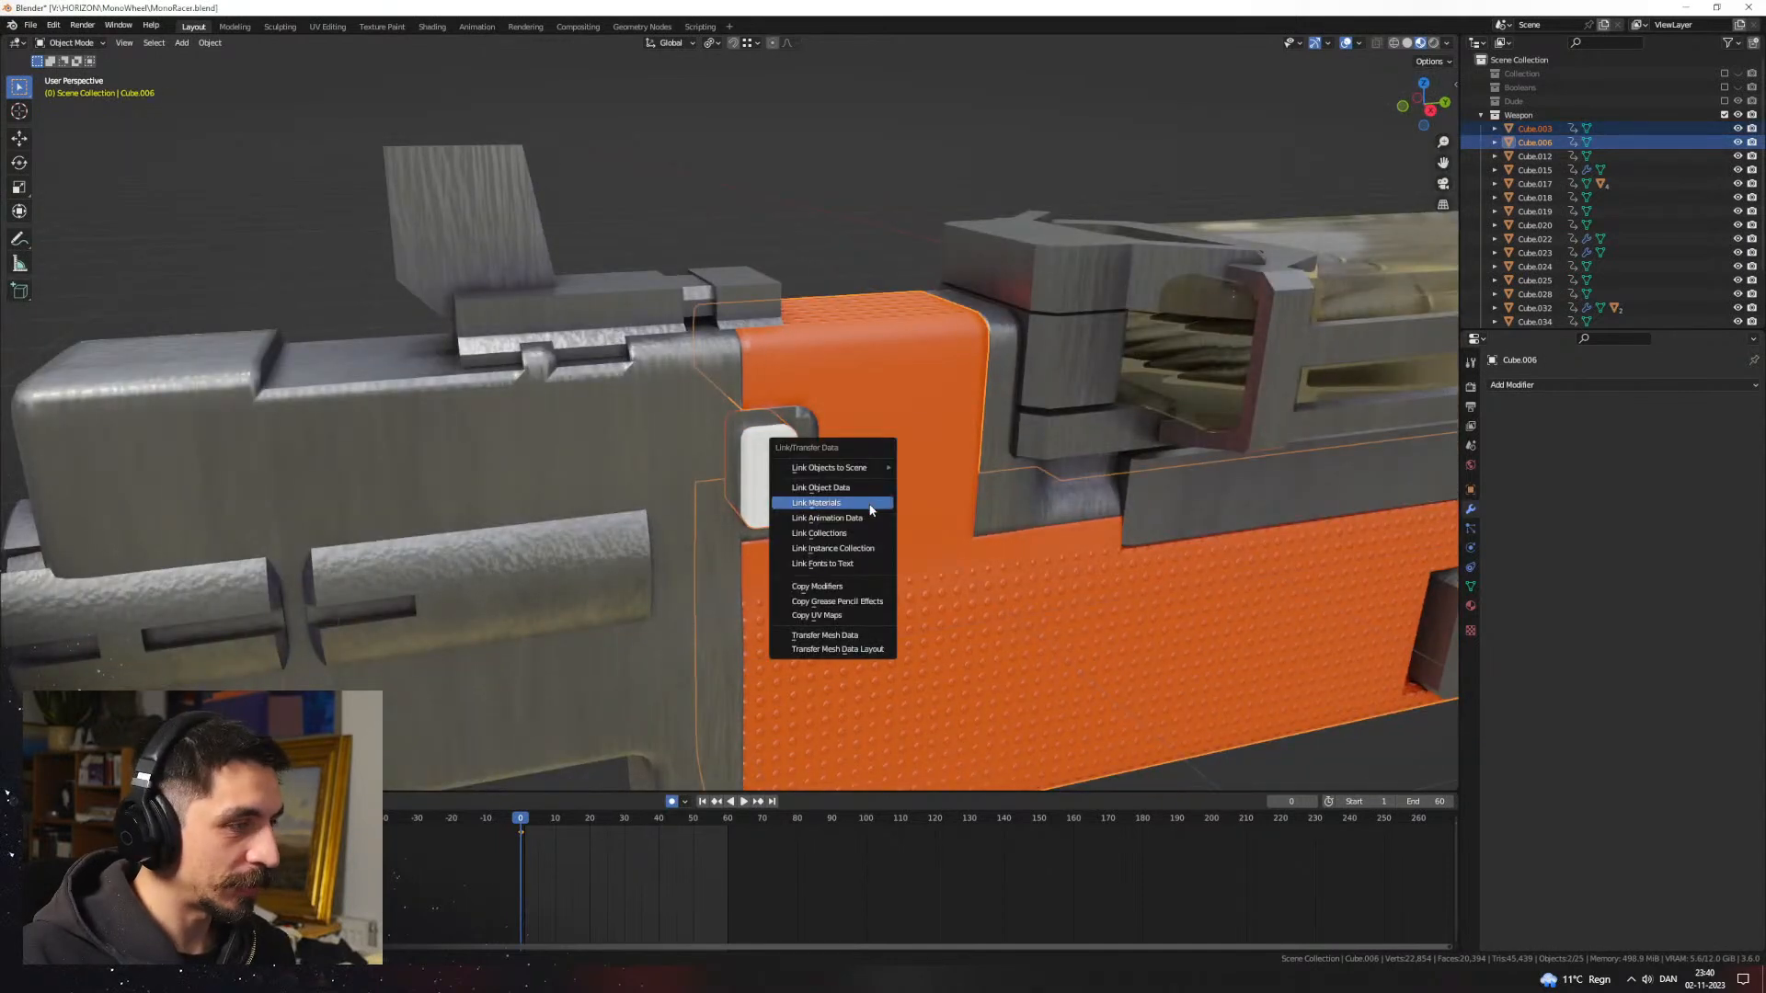
left_click(878, 505)
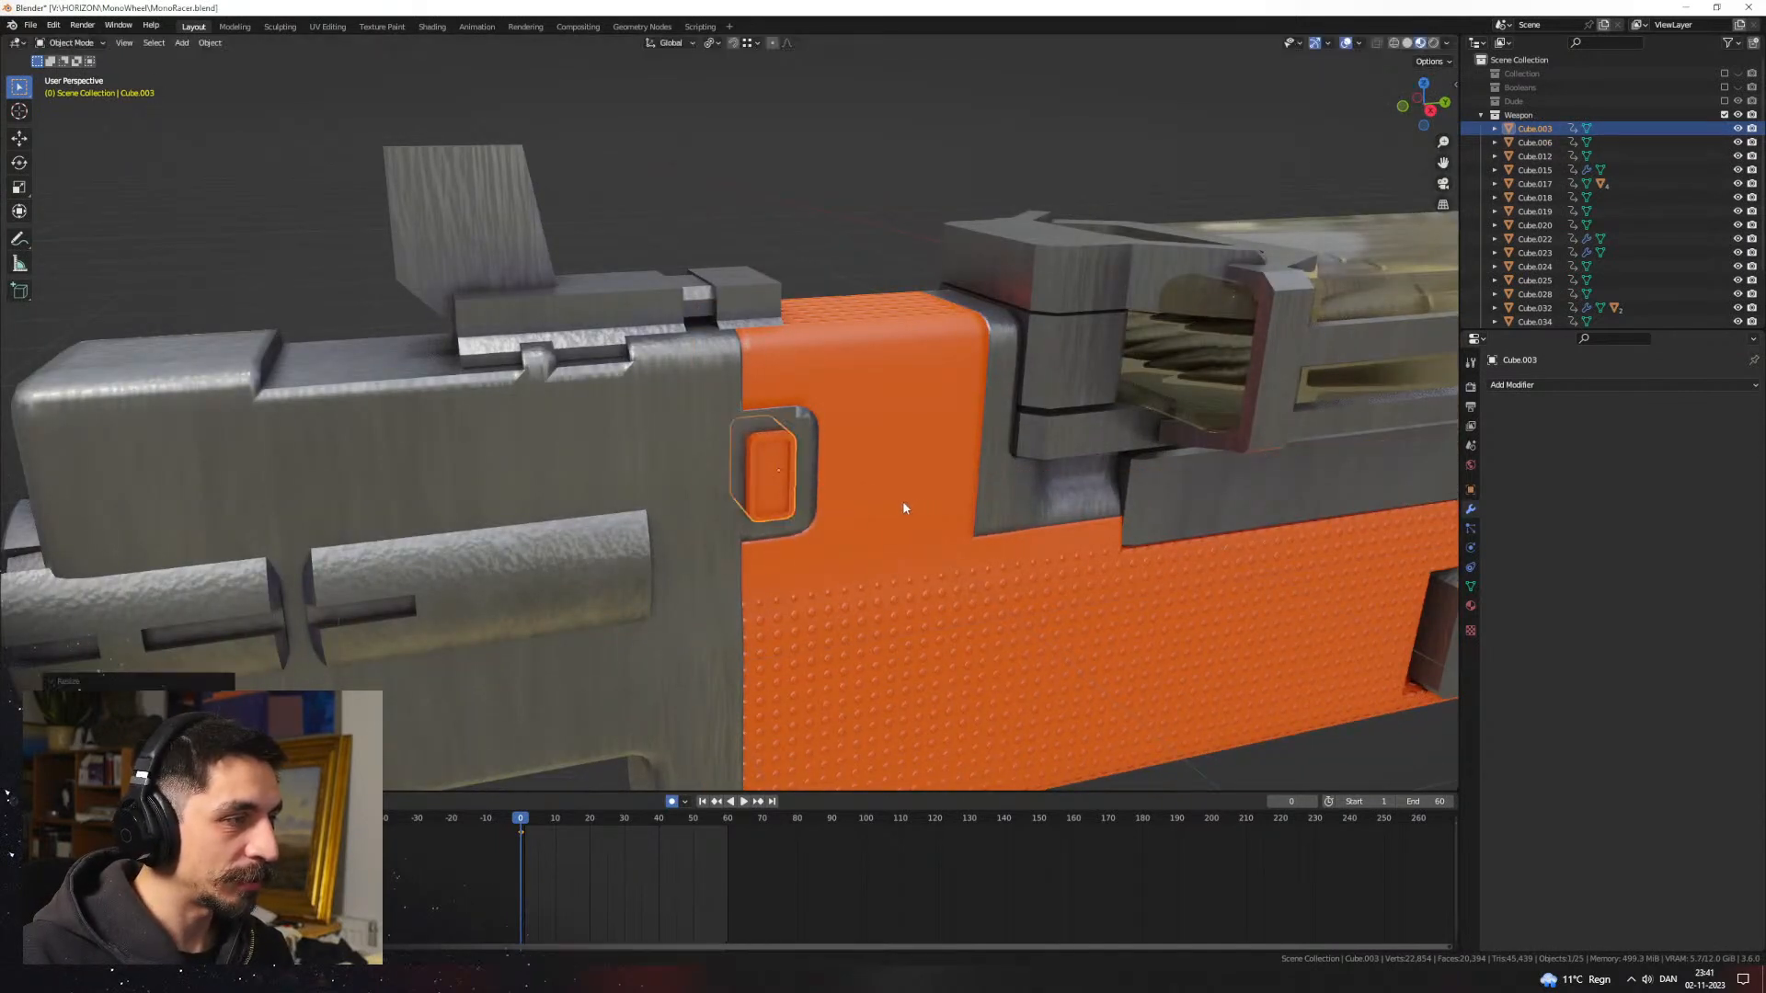
scroll(892, 503, "down", 2)
mouse_move(892, 503)
middle_mouse_down("shift")
mouse_move(802, 478)
mouse_move(927, 503)
middle_mouse_up("shift")
scroll(889, 494, "up", 1)
scroll(888, 495, "down", 2)
scroll(927, 503, "up", 2)
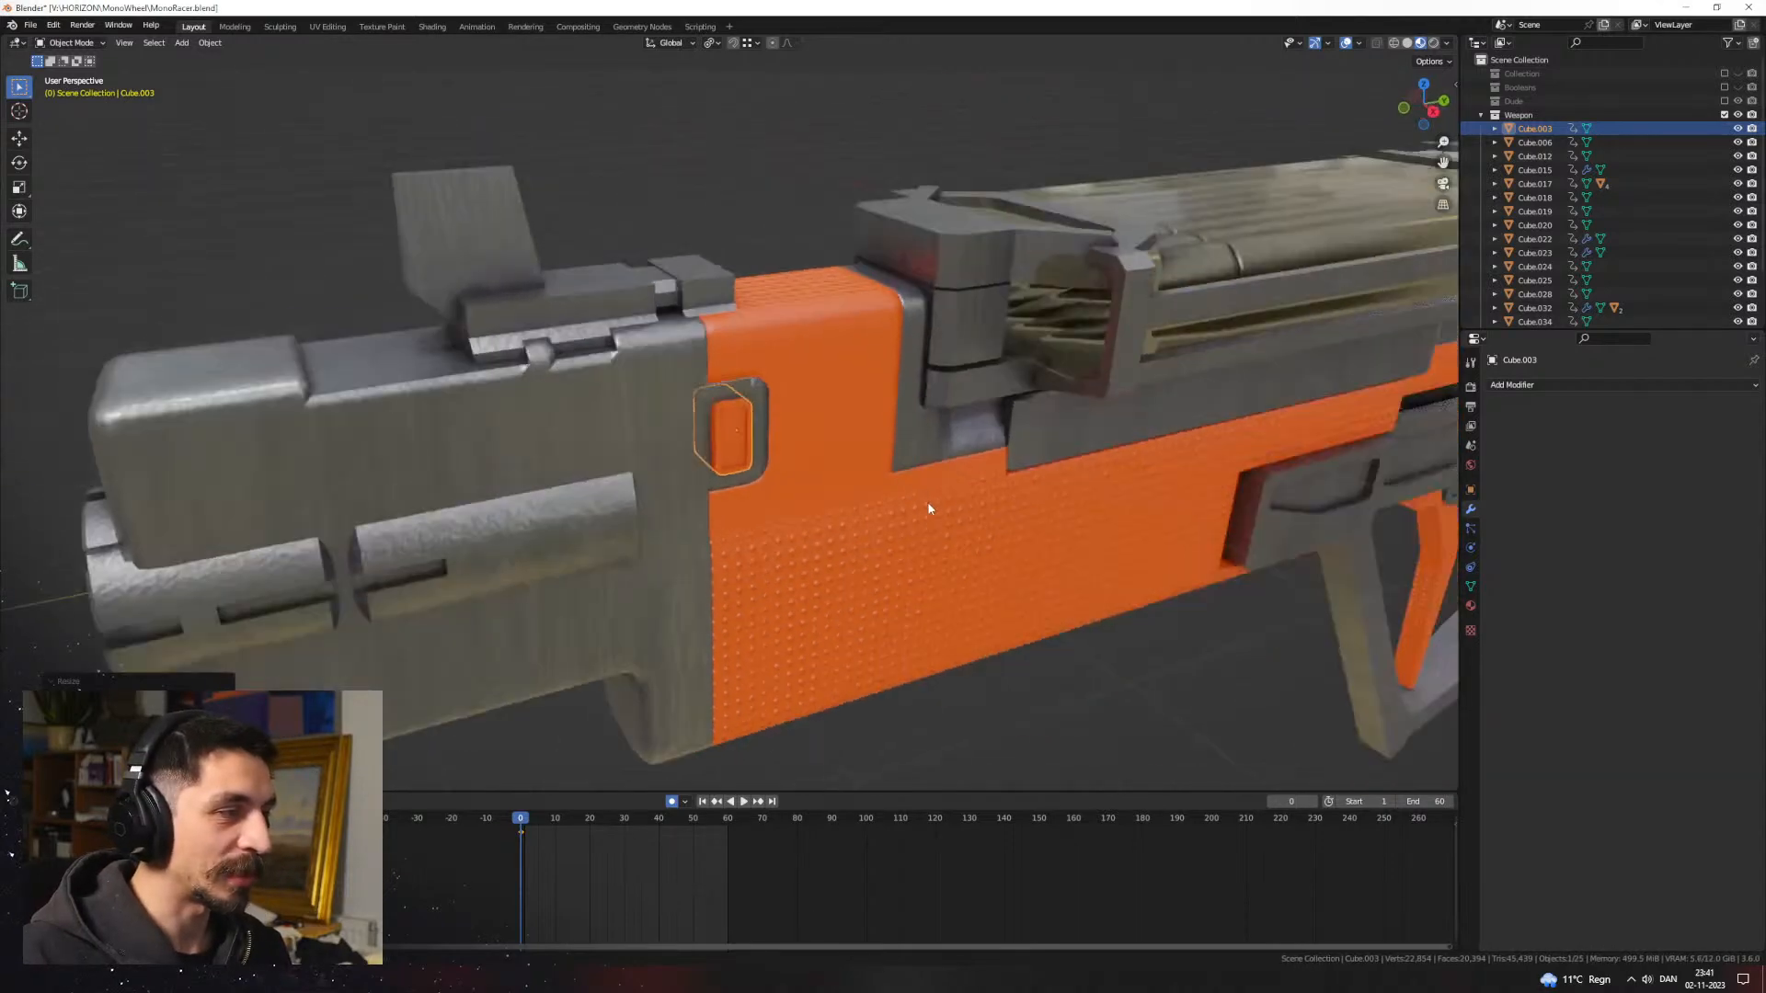
Step: Link the dark grip's material to the block in the notch
left_click(924, 505)
scroll(925, 505, "down", 2)
middle_click_drag(1018, 565, 1187, 561)
right_click(1223, 572)
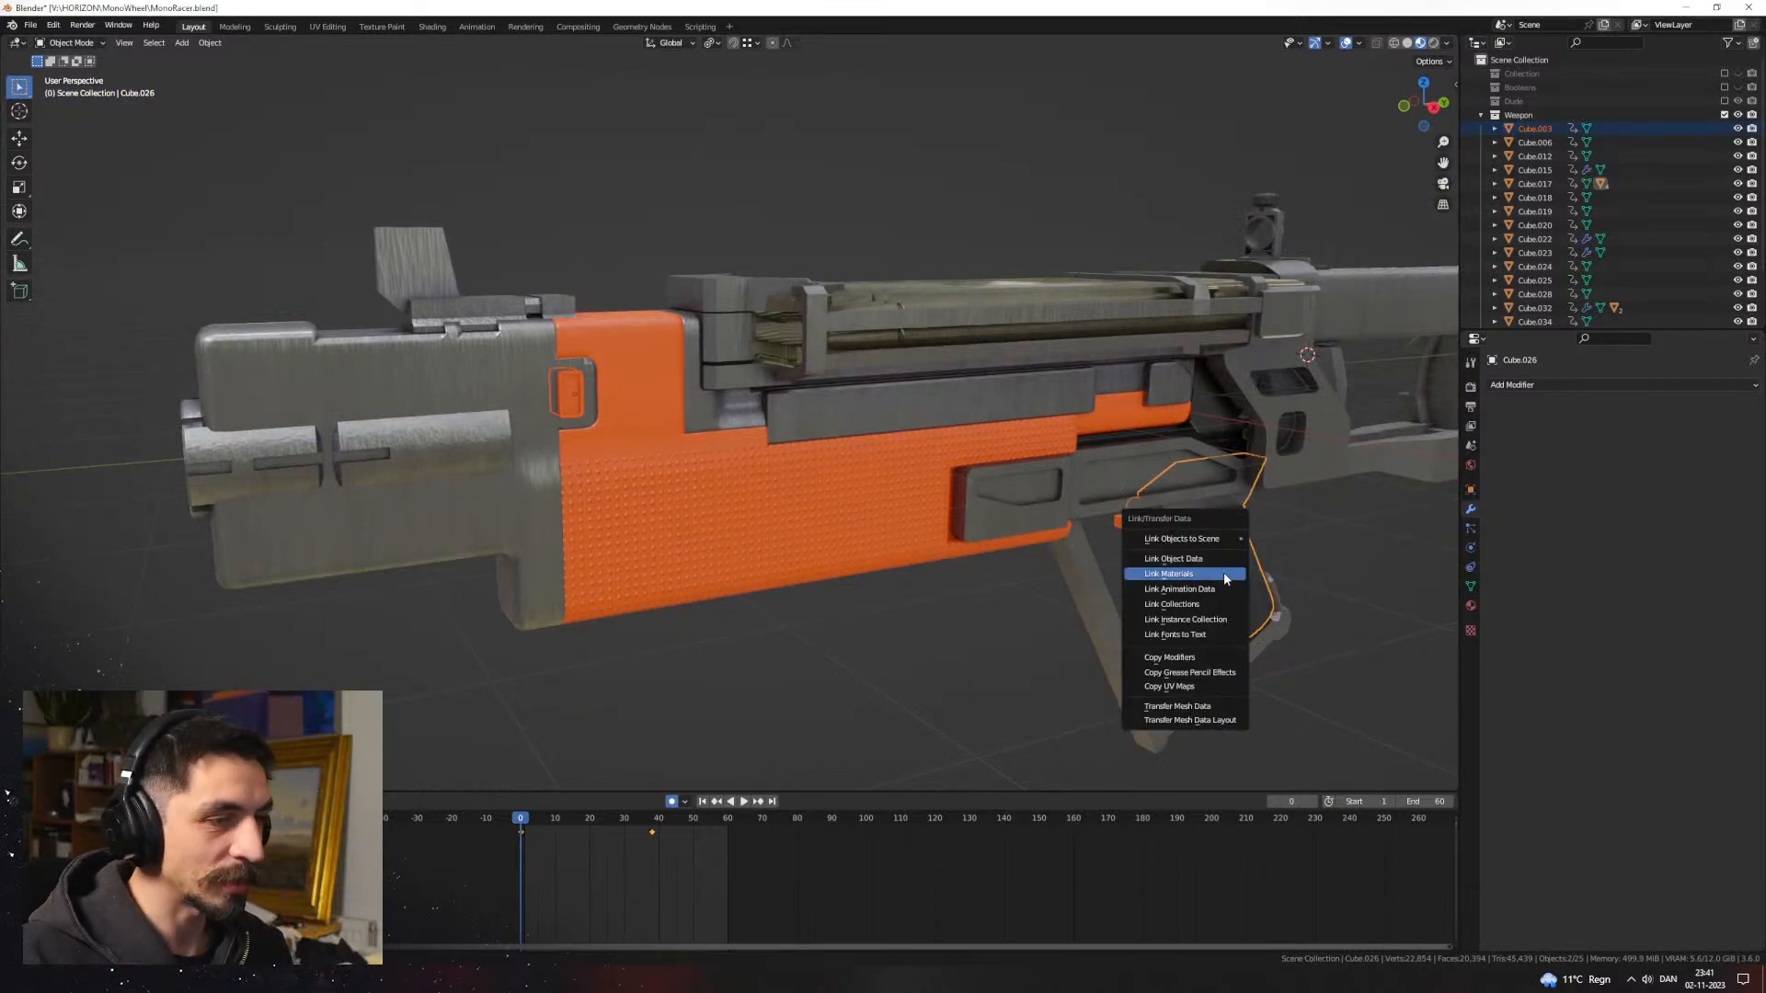
left_click(1224, 573)
Step: Add a Mirror modifier on X to the notch block, using the orange body as the mirror object
middle_click_drag(842, 576, 925, 528)
scroll(693, 548, "up", 3)
left_click(719, 471)
left_click(1543, 386)
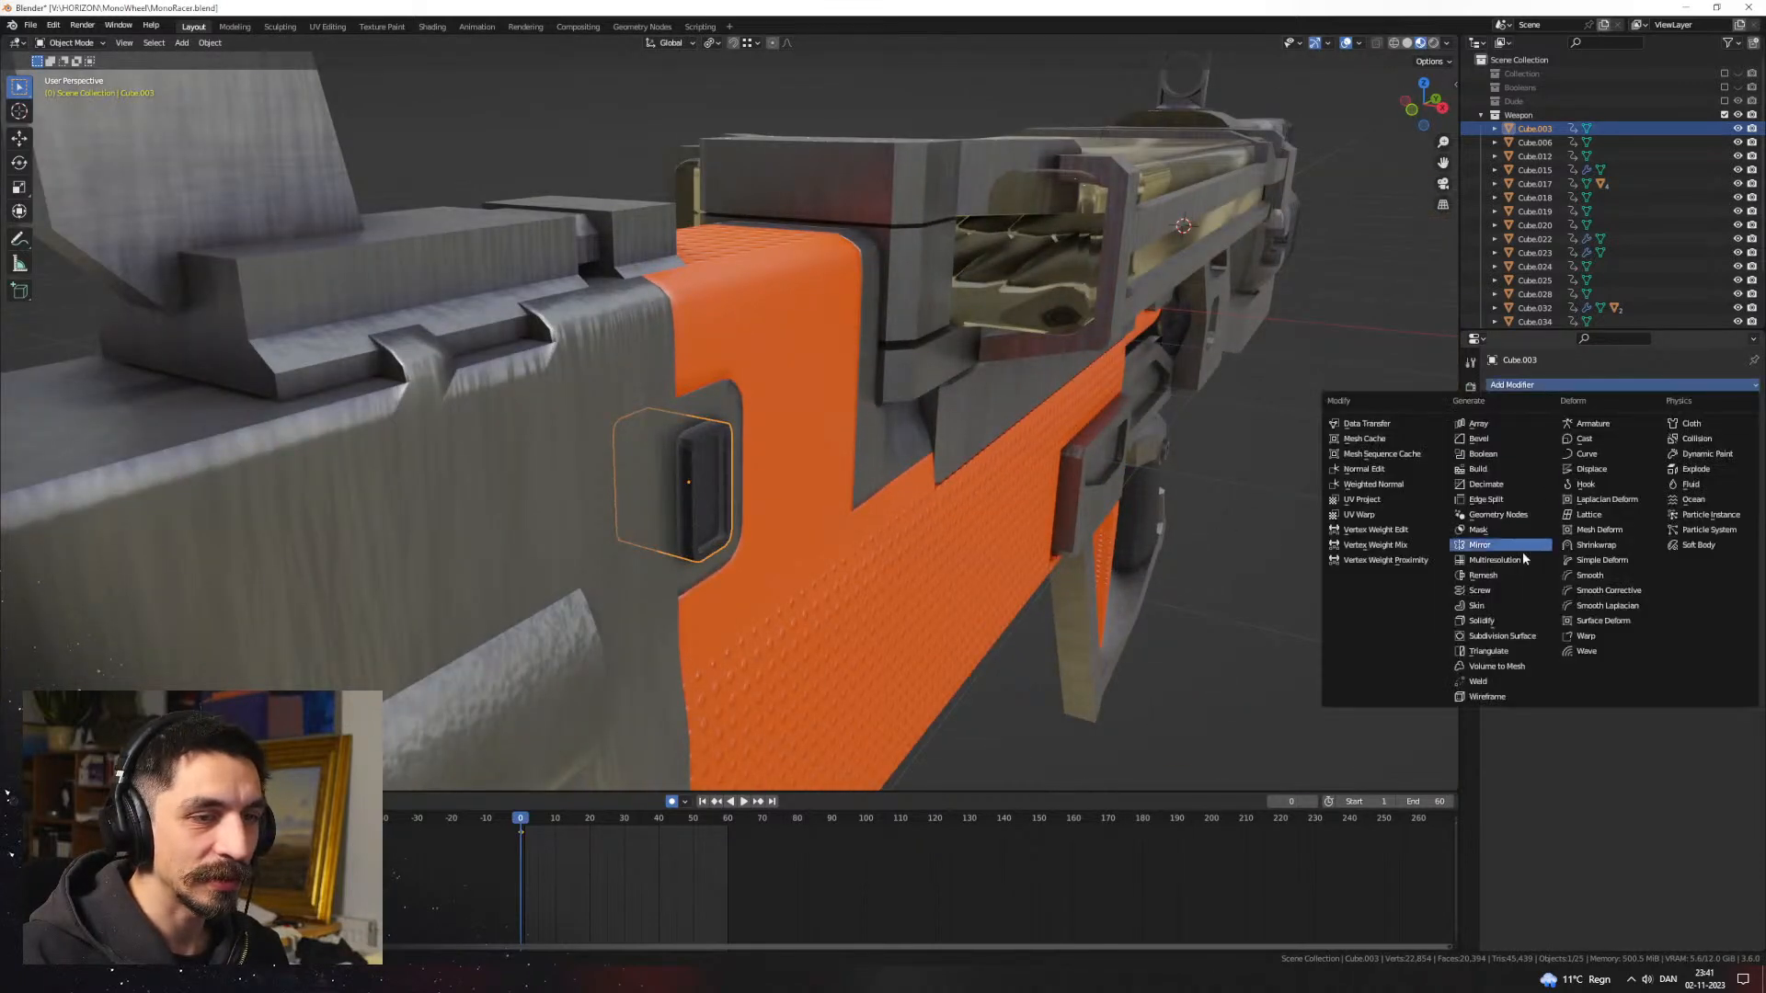
left_click(1499, 546)
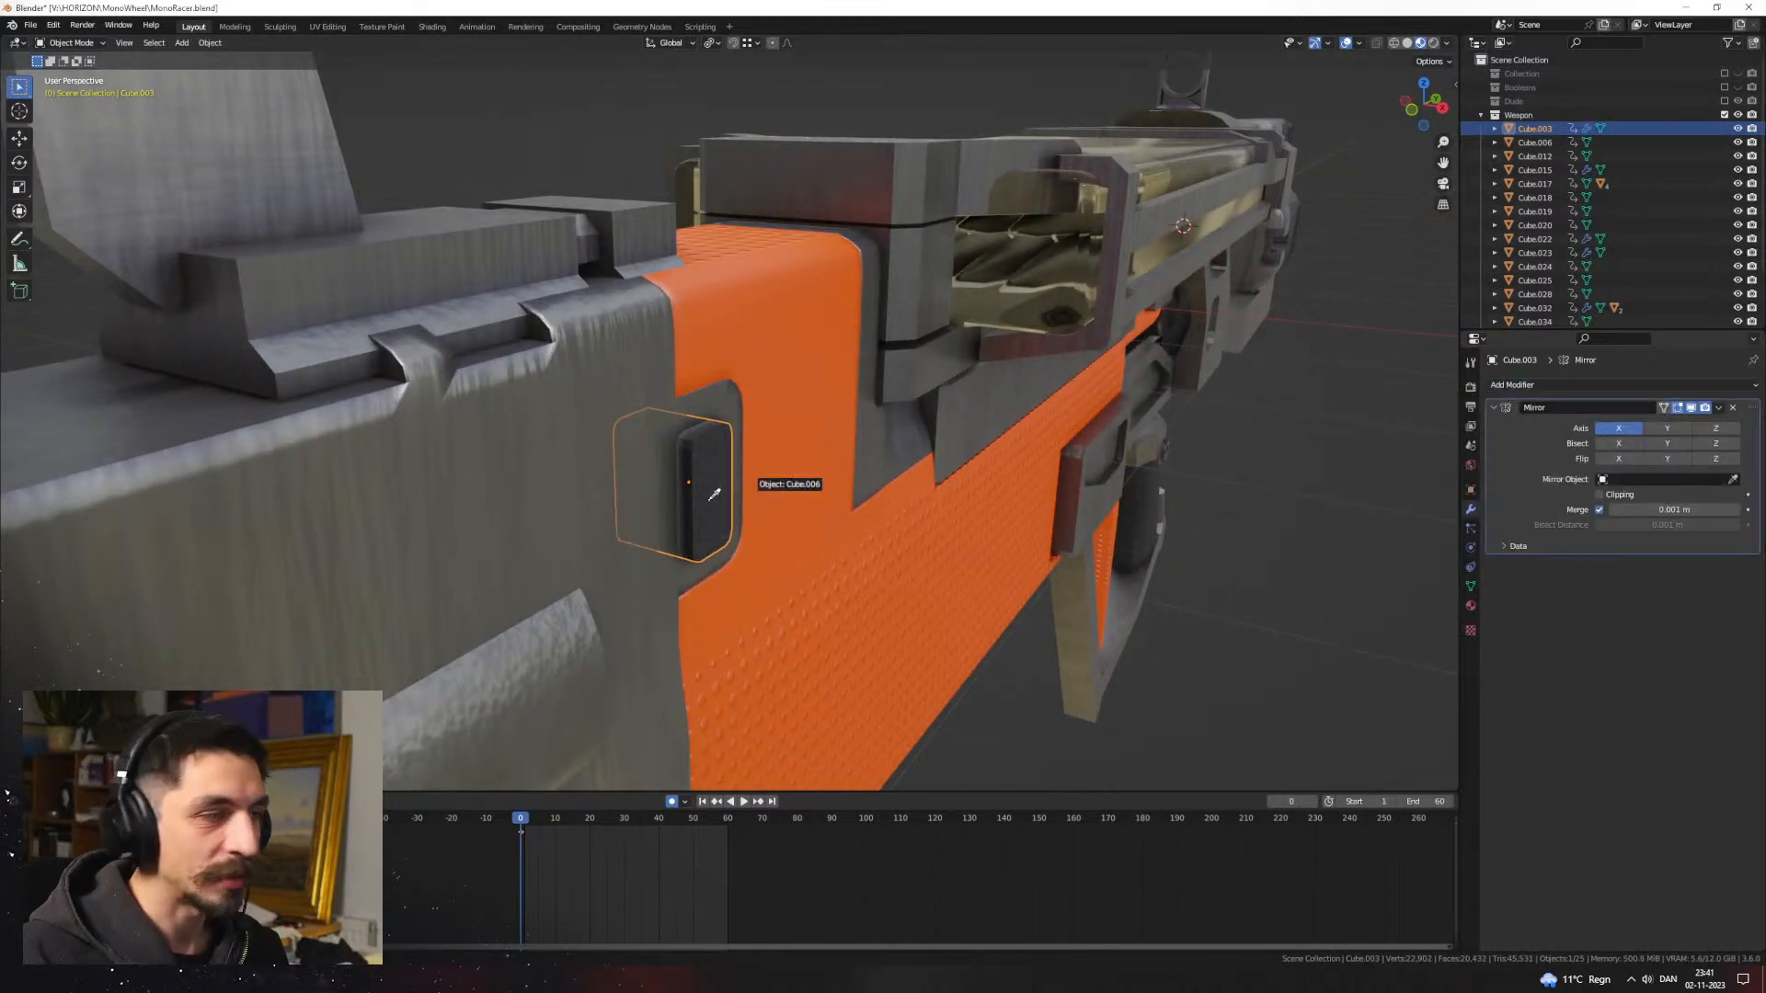
scroll(1056, 557, "down", 3)
Step: Extrude the end of the cylinder on the weapon's front section and scale it down to about 0.82
key("alt+a")
middle_click_drag(776, 528, 839, 441)
scroll(836, 460, "down", 2)
scroll(883, 443, "up", 4)
scroll(883, 446, "up", 2)
left_click(836, 448)
key("Tab")
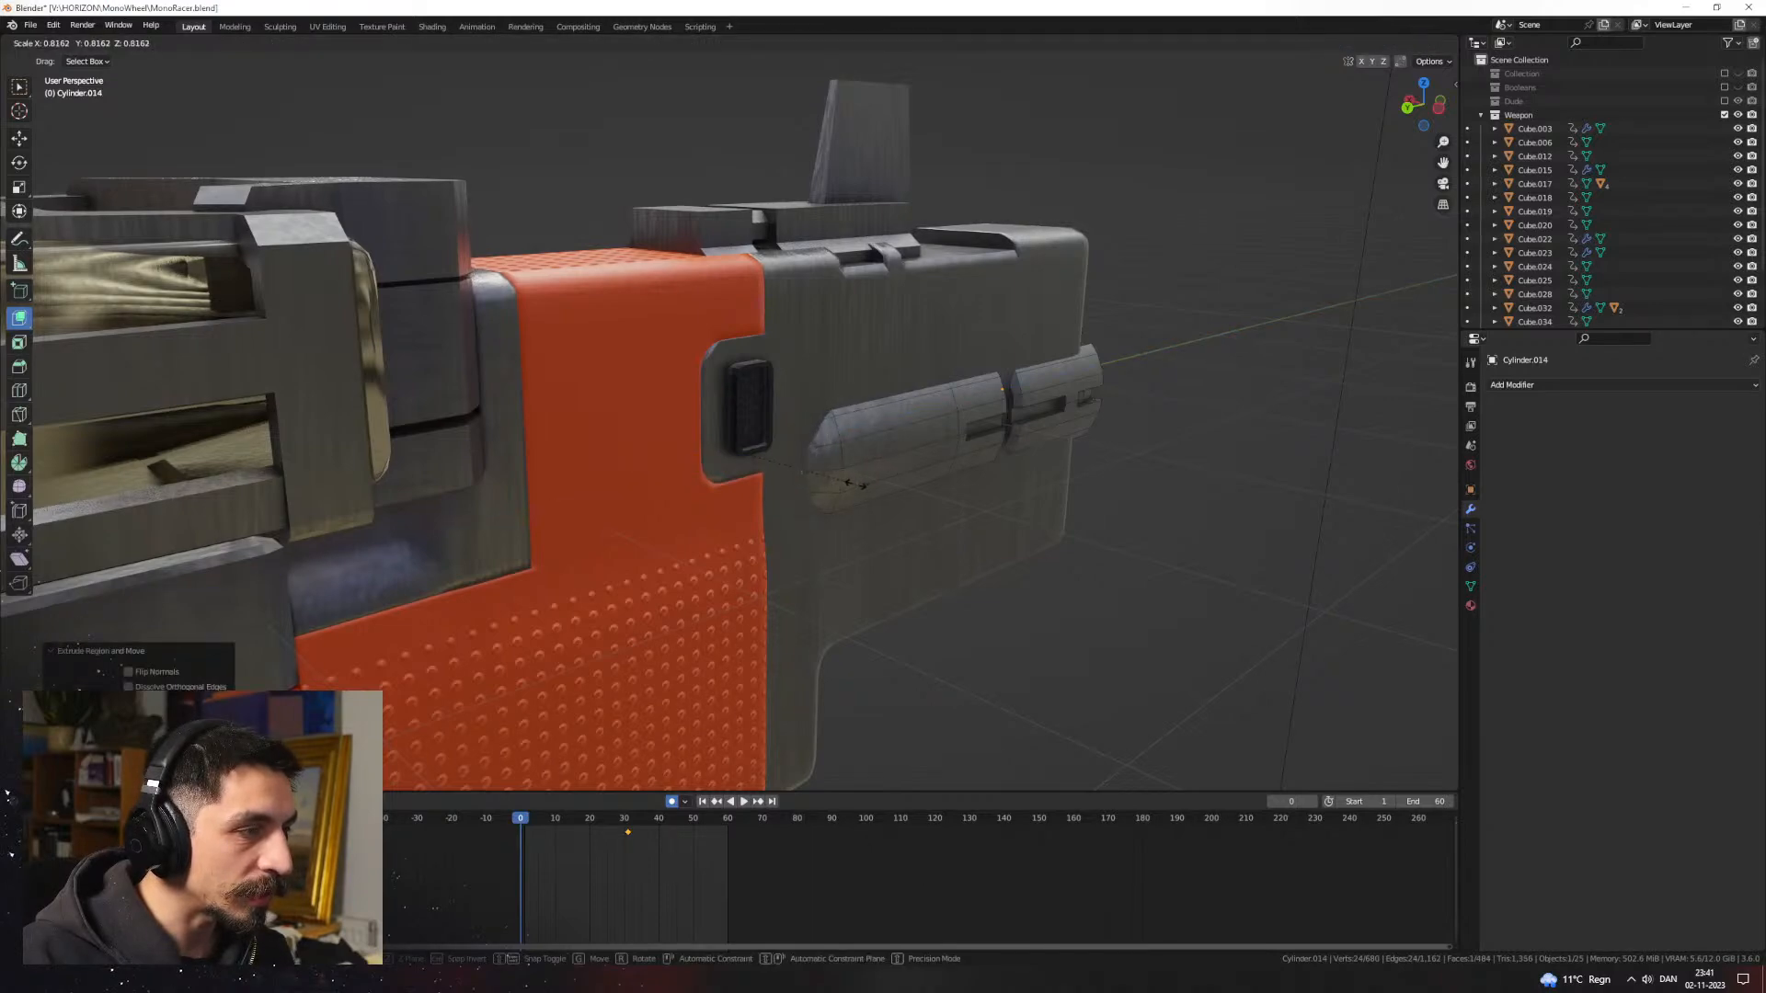
left_click(853, 484)
key("Tab")
middle_click_drag(1159, 554, 1168, 345)
scroll(1084, 559, "down", 4)
key("alt+a")
scroll(899, 524, "down", 4)
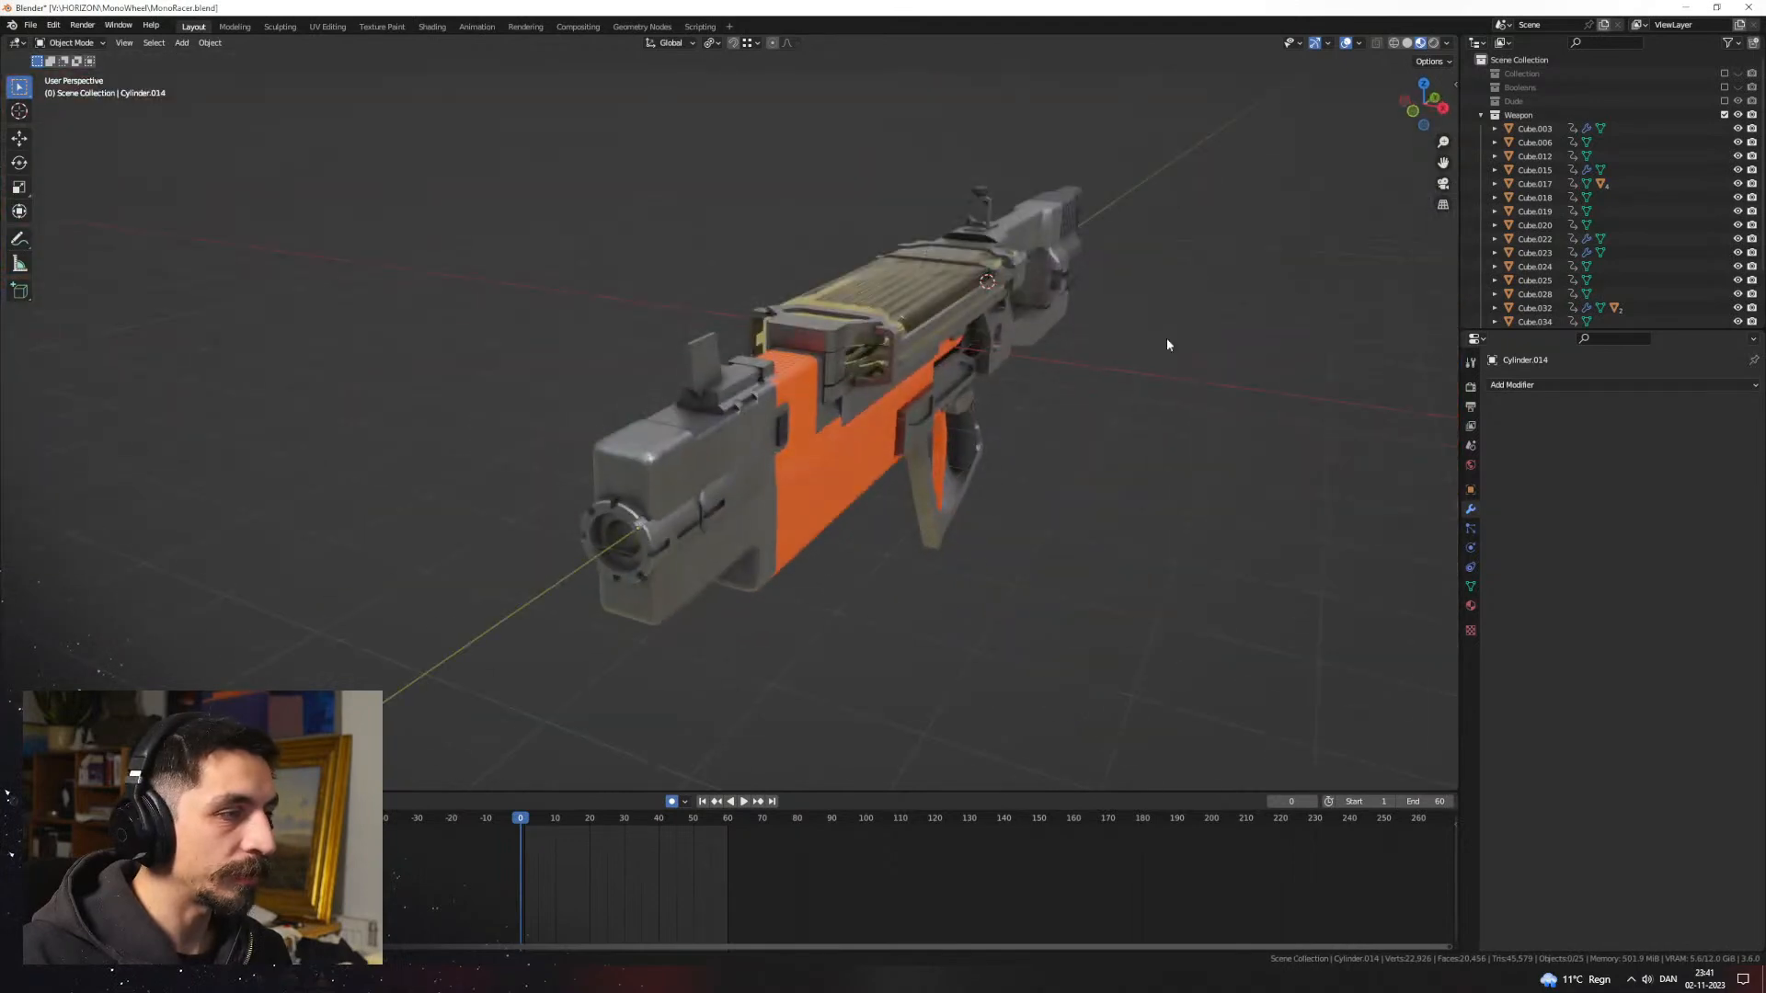
Step: Switch the viewport to rendered shading and examine the weapon's materials from both sides
left_click(1432, 43)
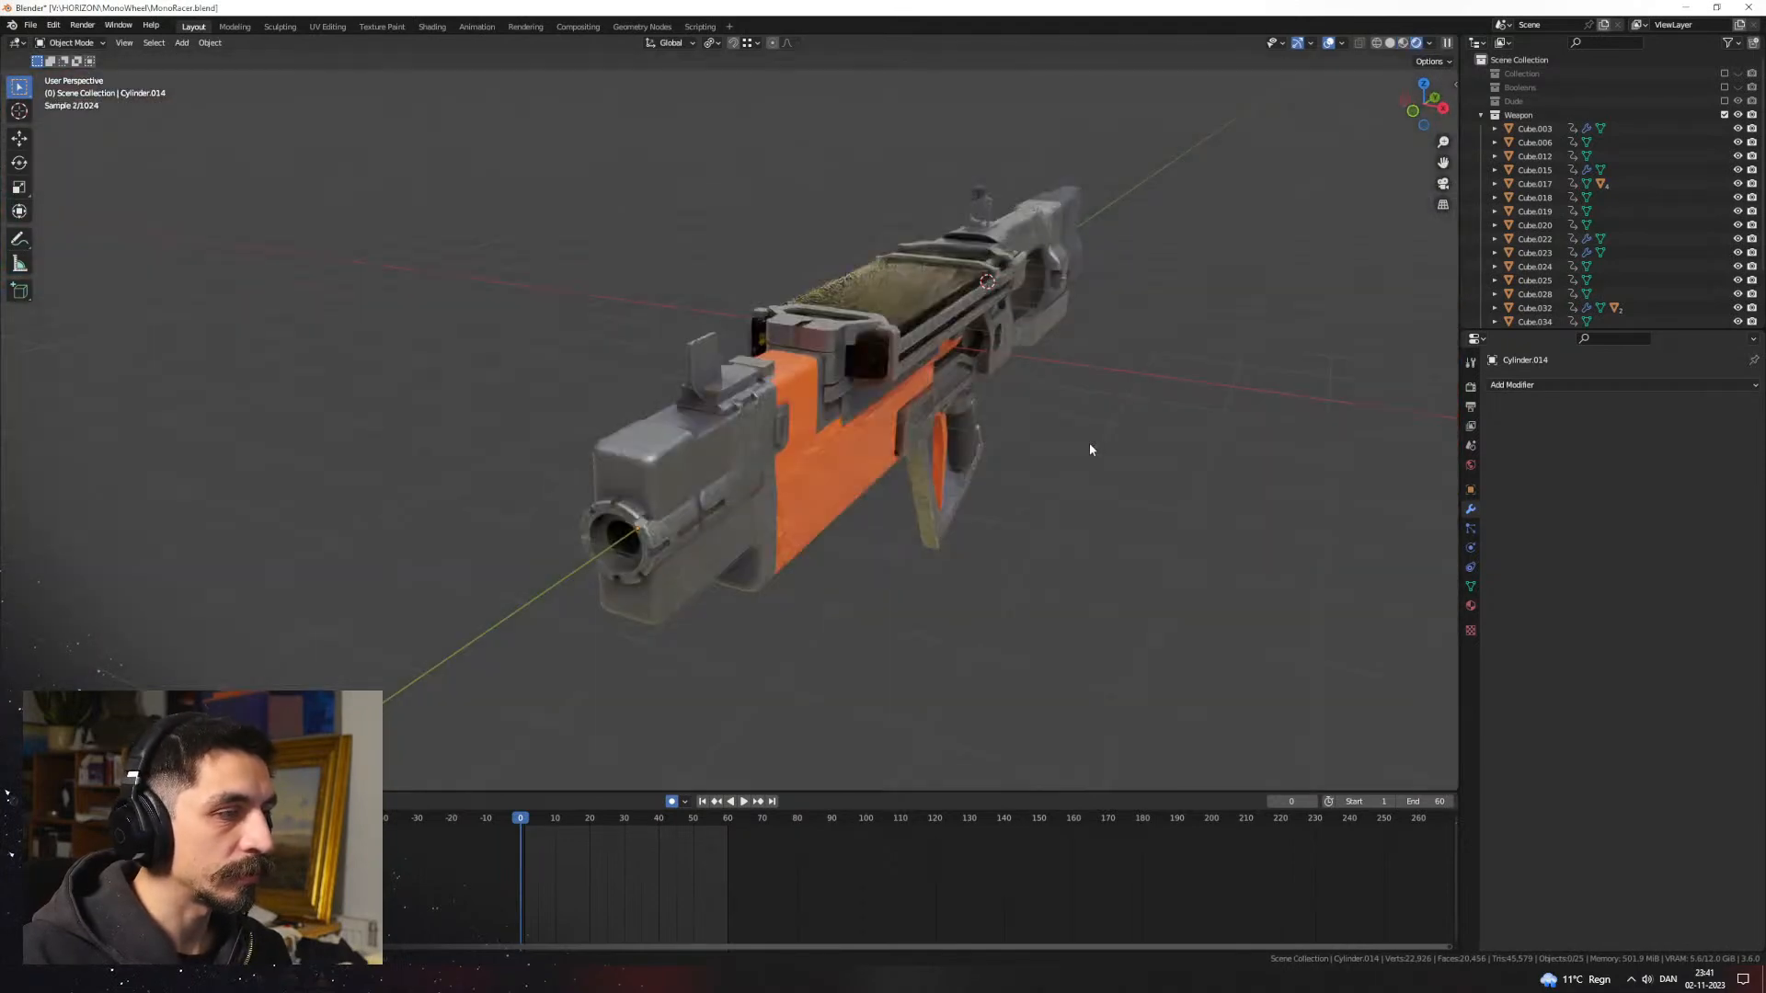
mouse_move(1089, 443)
middle_mouse_down()
mouse_move(815, 492)
mouse_move(870, 494)
middle_mouse_up()
scroll(869, 494, "up", 2)
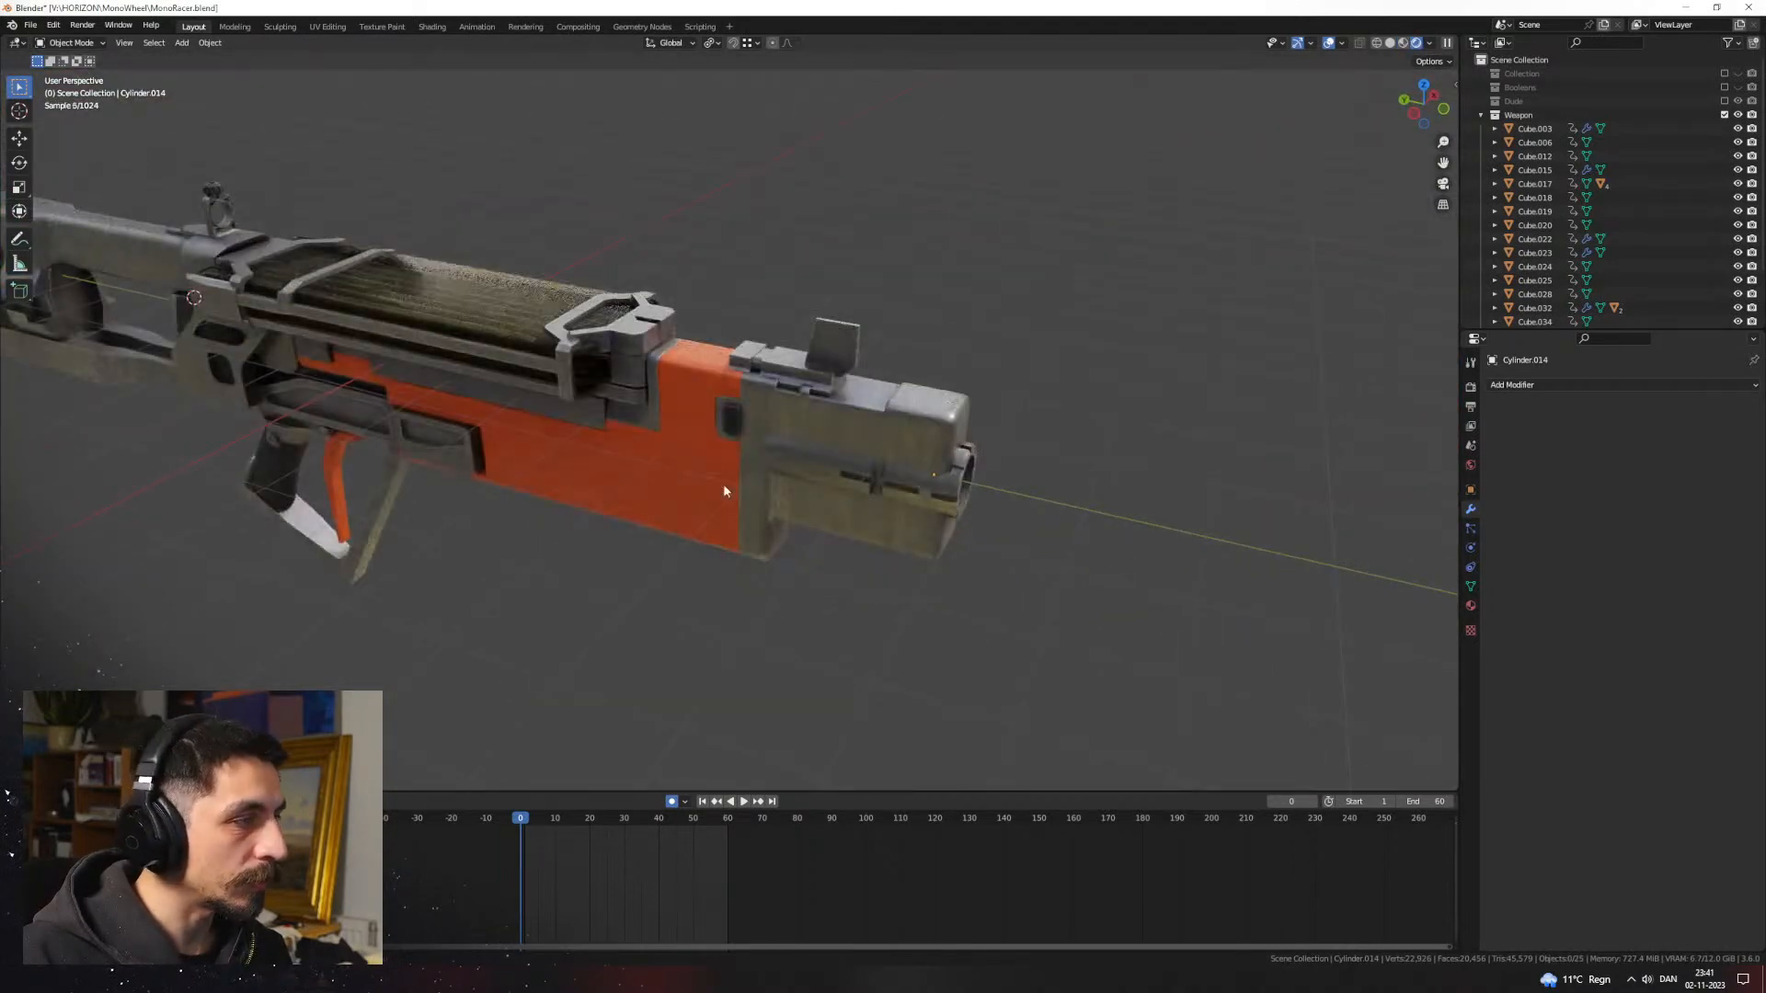
middle_click_drag(724, 491, 963, 516)
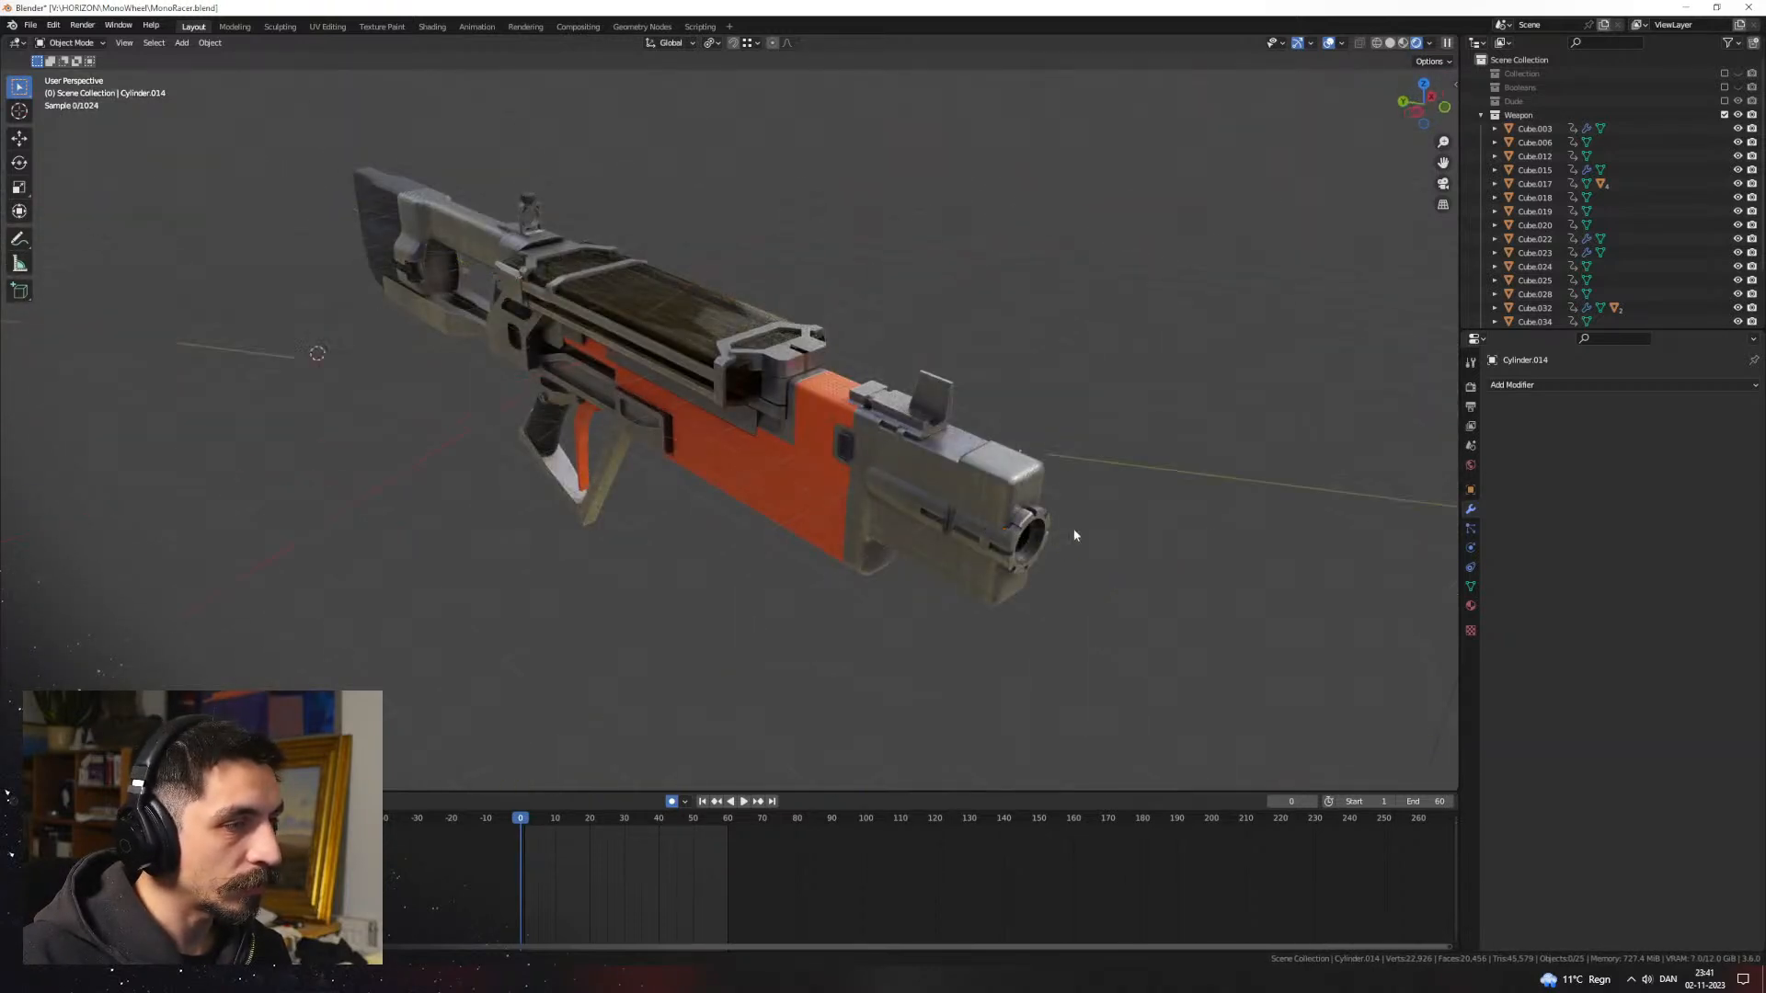
middle_click_drag(1074, 536, 642, 495)
scroll(642, 495, "up", 4)
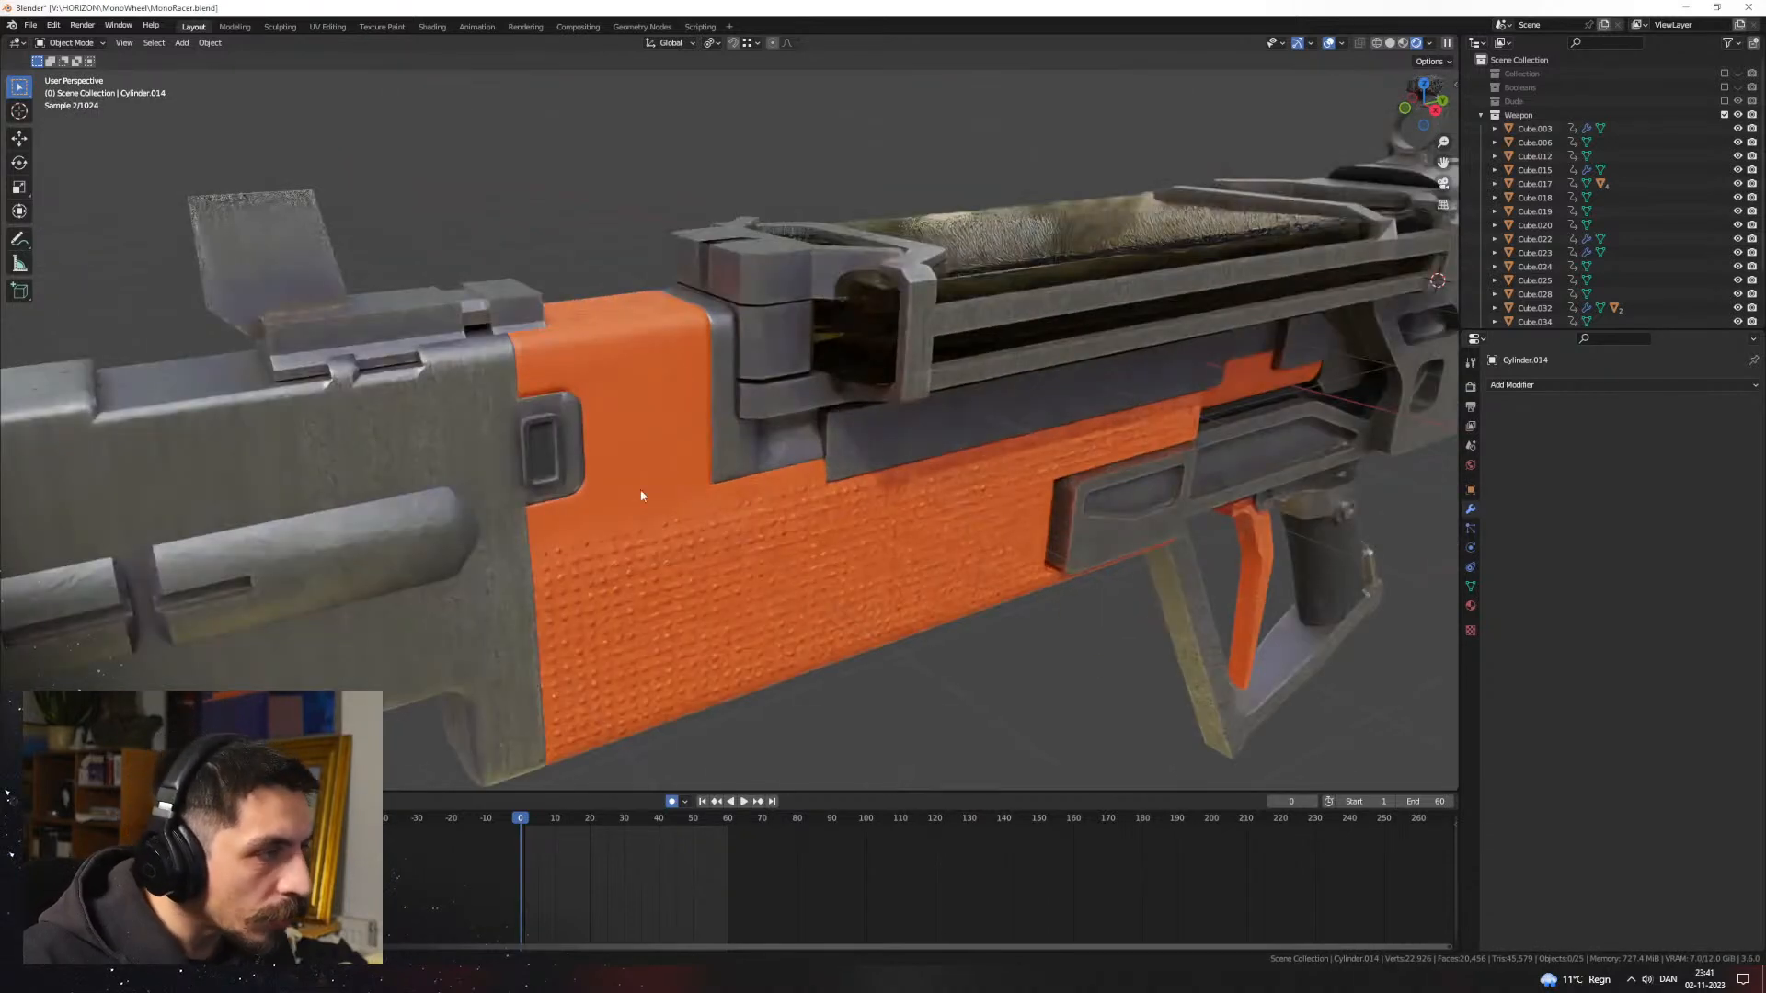
left_click(549, 469)
scroll(792, 526, "down", 4)
left_click(907, 550)
middle_click_drag(1030, 550, 867, 480)
key("KP_3")
middle_click_drag(763, 450, 849, 427, "shift")
scroll(855, 477, "down", 3)
Step: Set the Orange material's roughness to 0.179 and metallic to 0 on the orange body
left_click(849, 426)
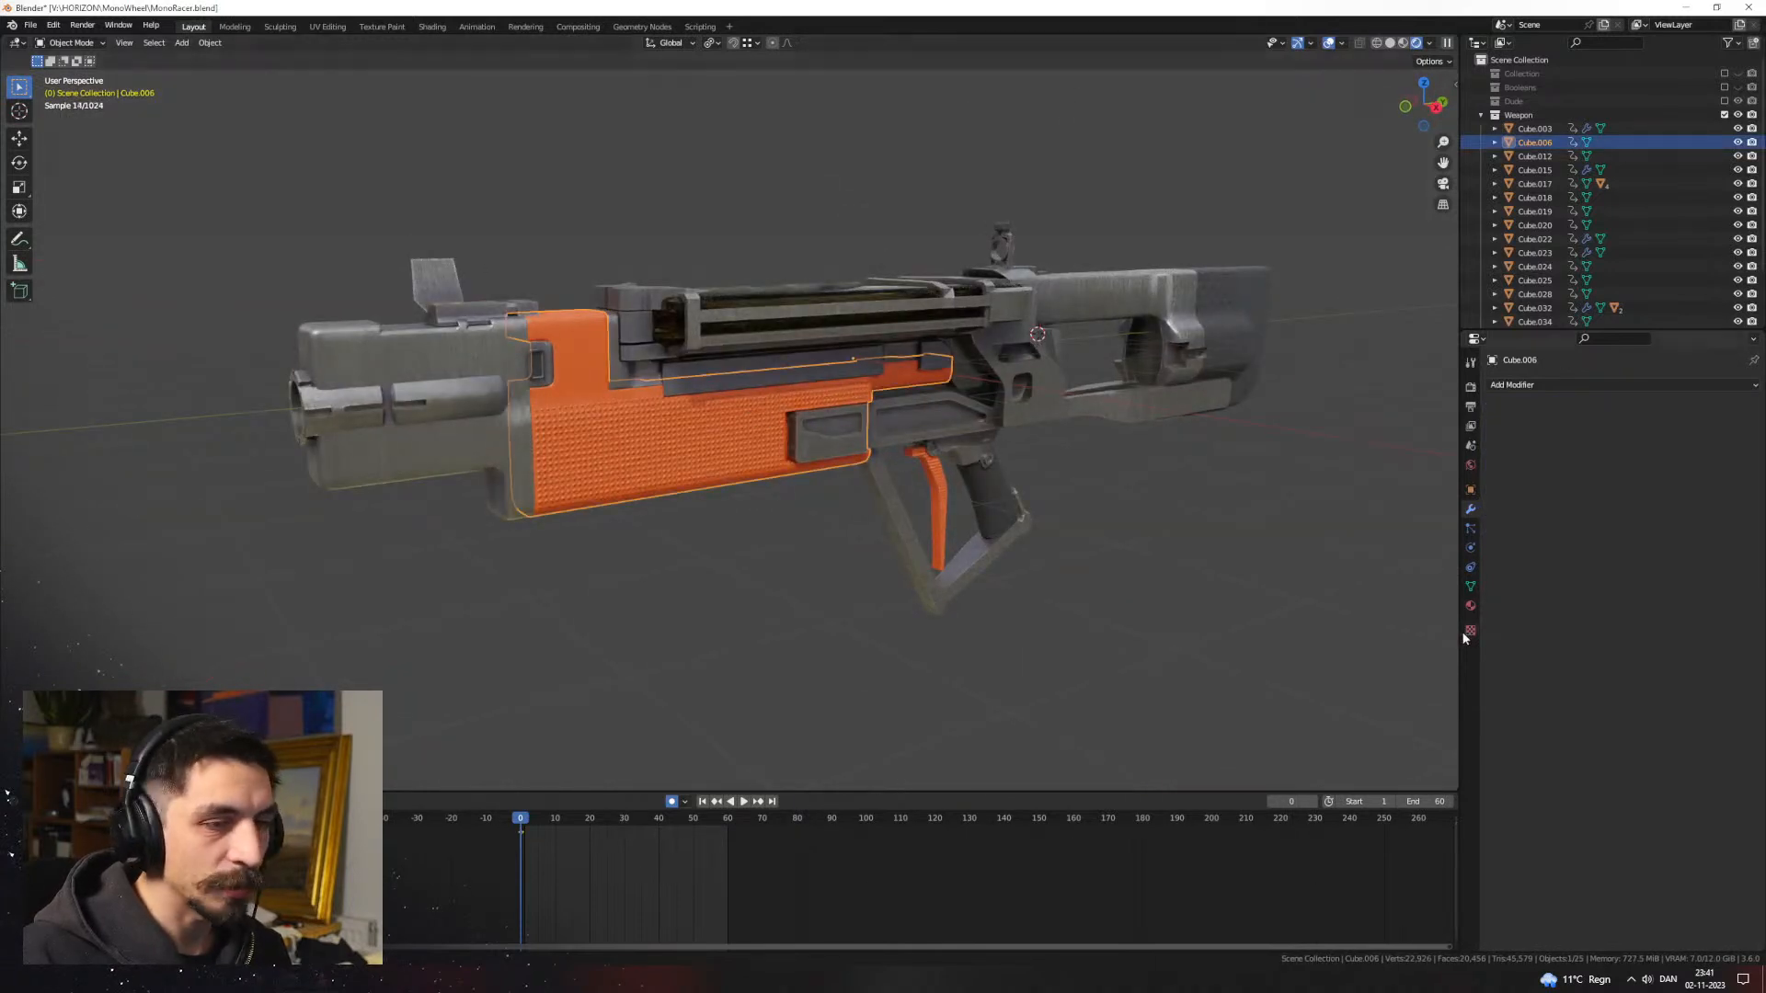
left_click(1469, 606)
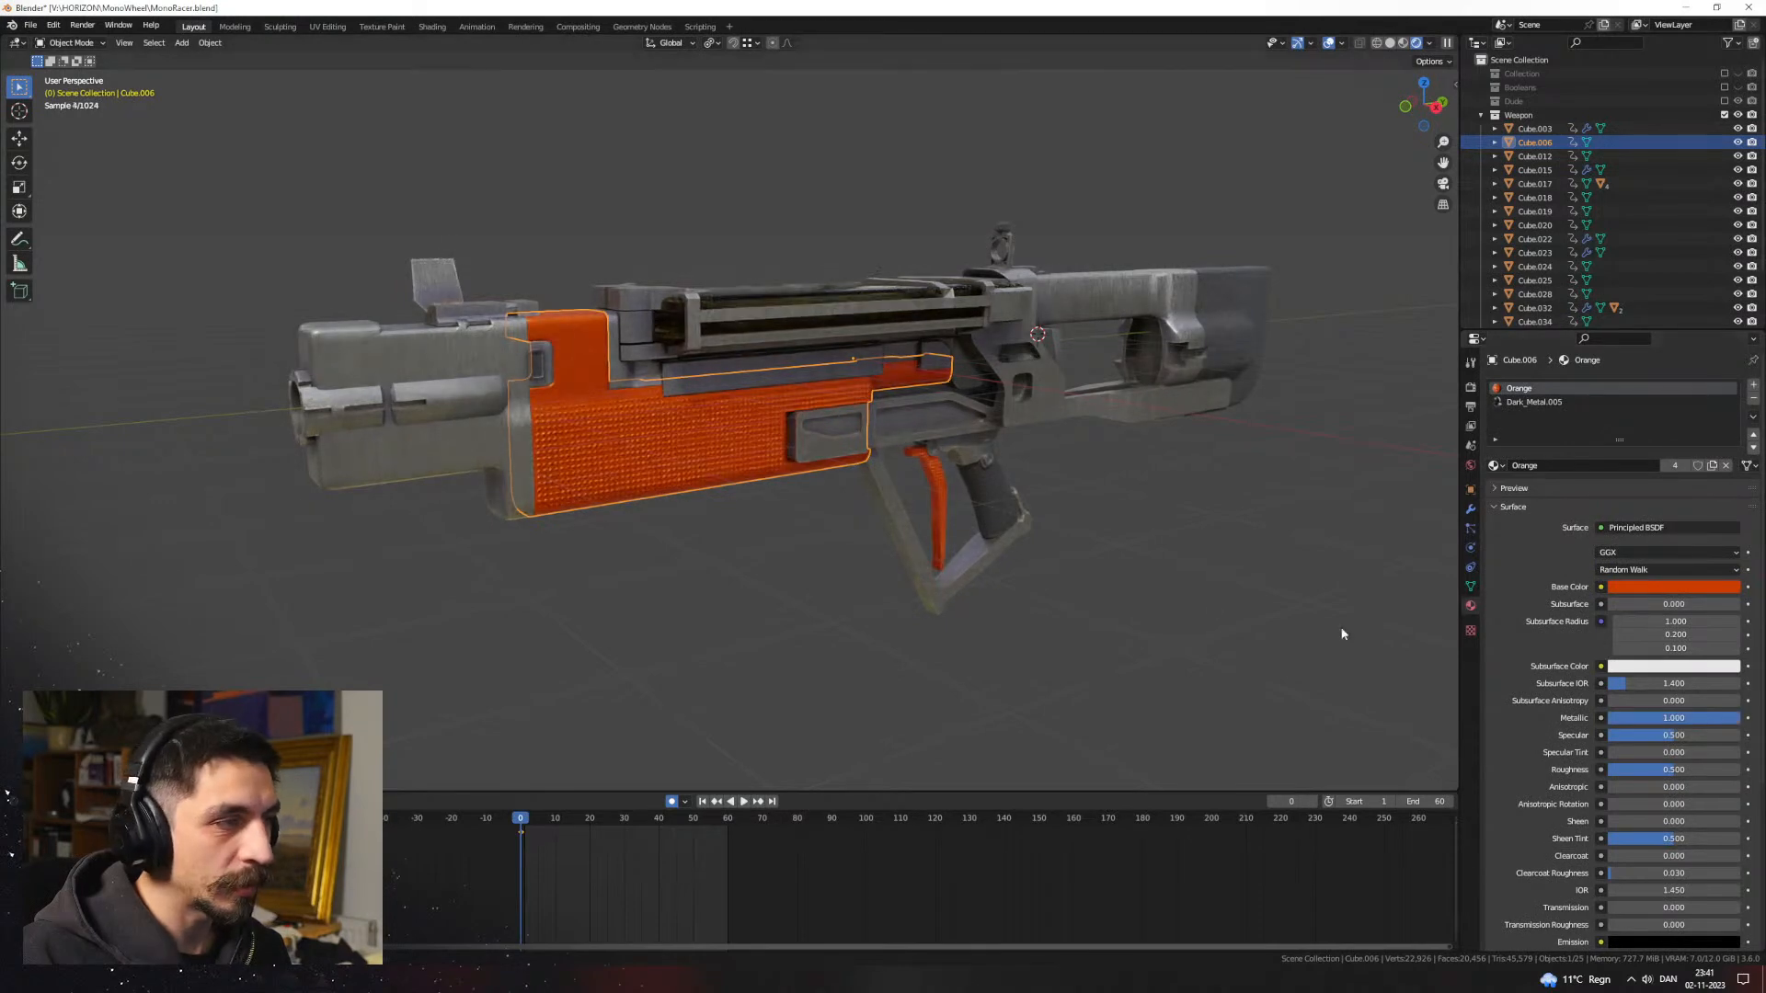
middle_click_drag(865, 535, 741, 621)
left_click(1085, 558)
key("ctrl+z")
scroll(928, 556, "up", 3)
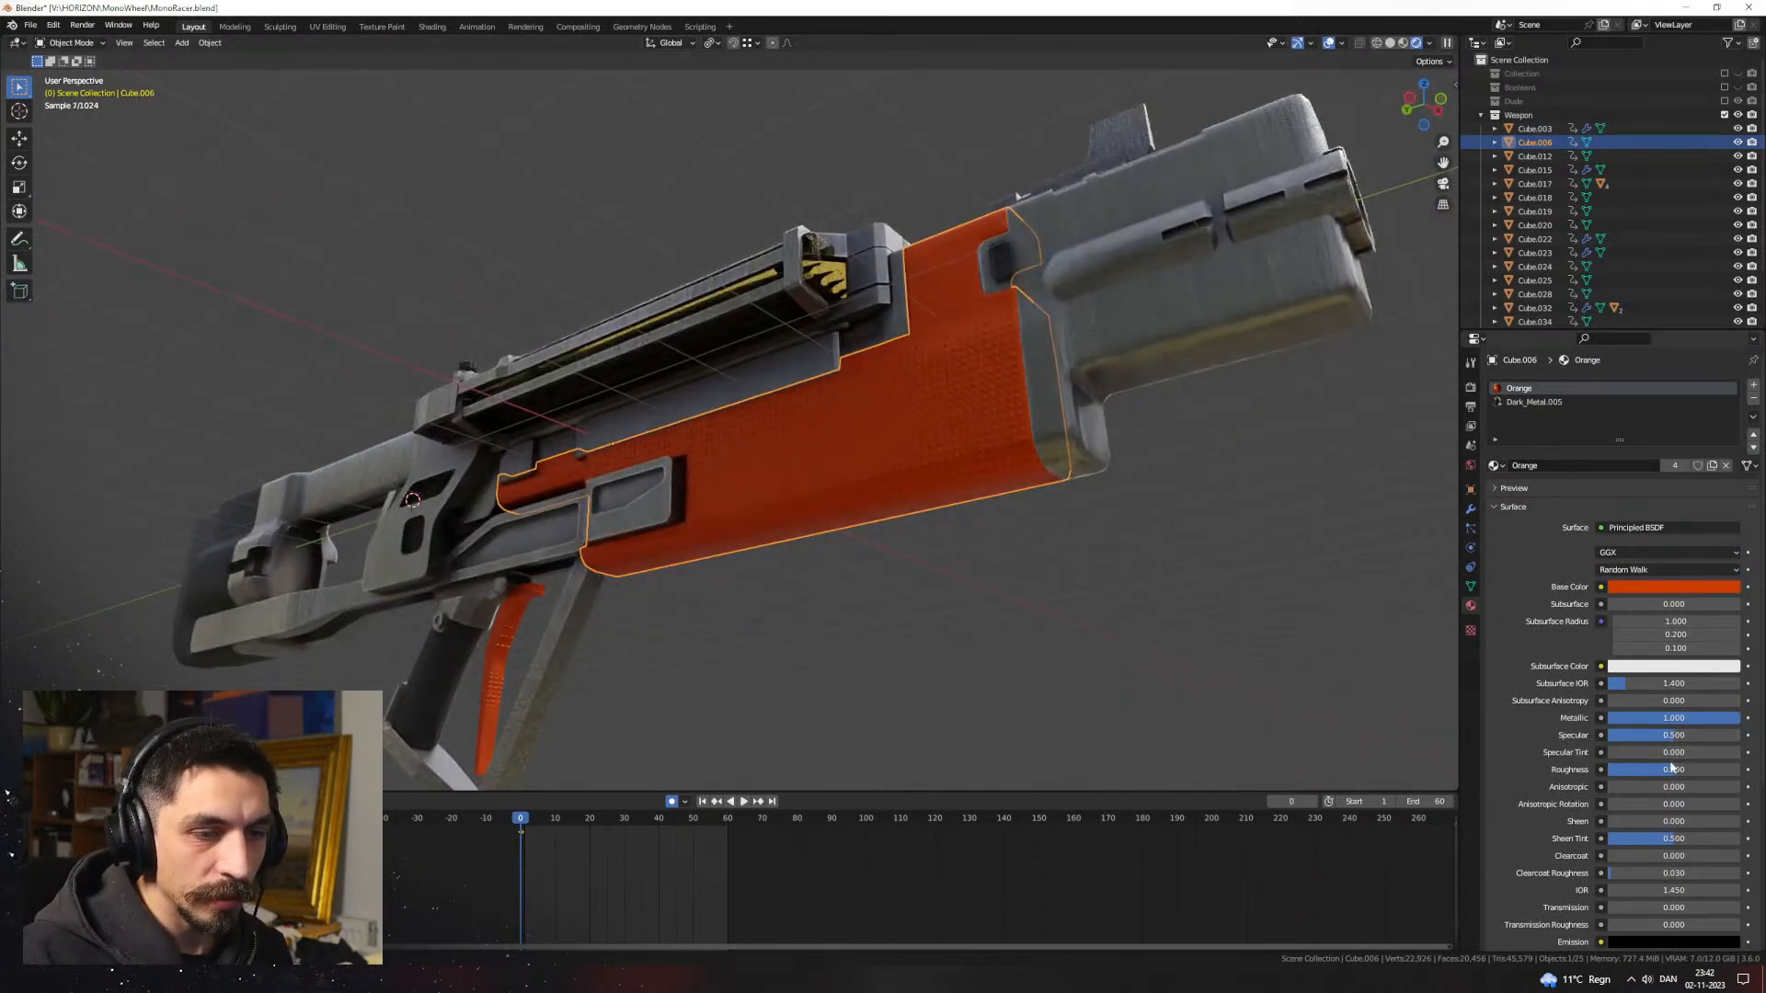
left_click_drag(1674, 770, 1662, 770)
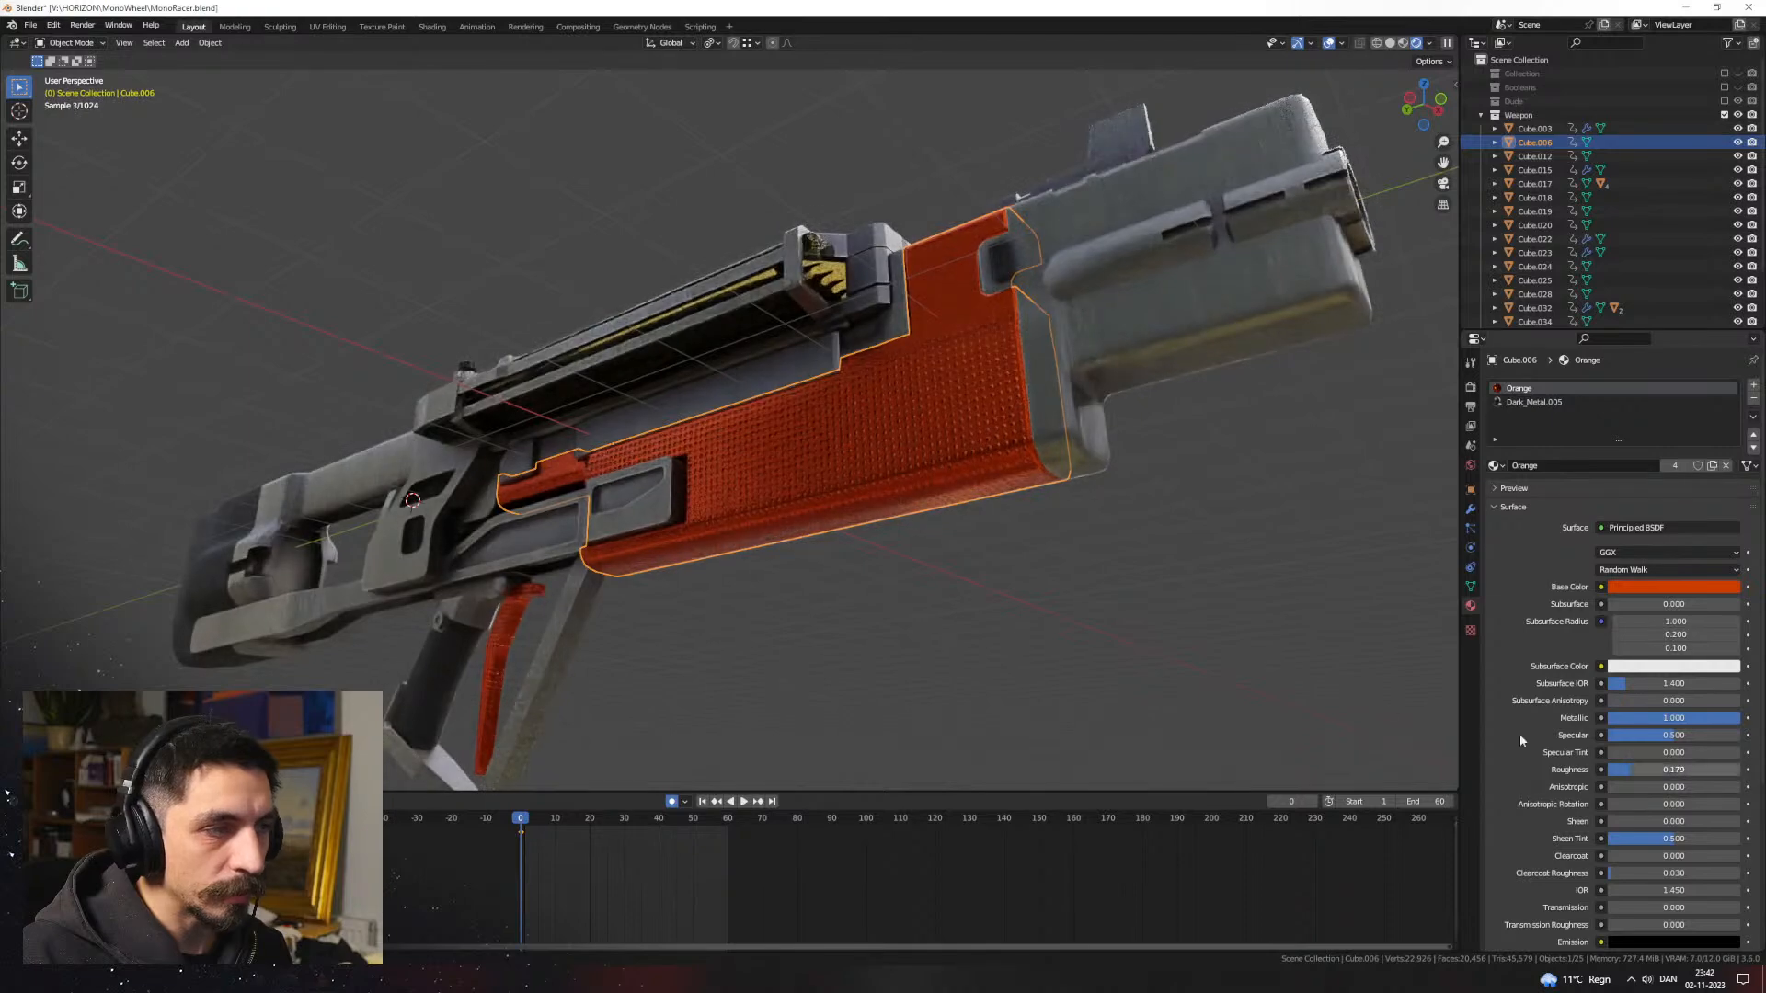
left_click_drag(1652, 716, 1609, 718)
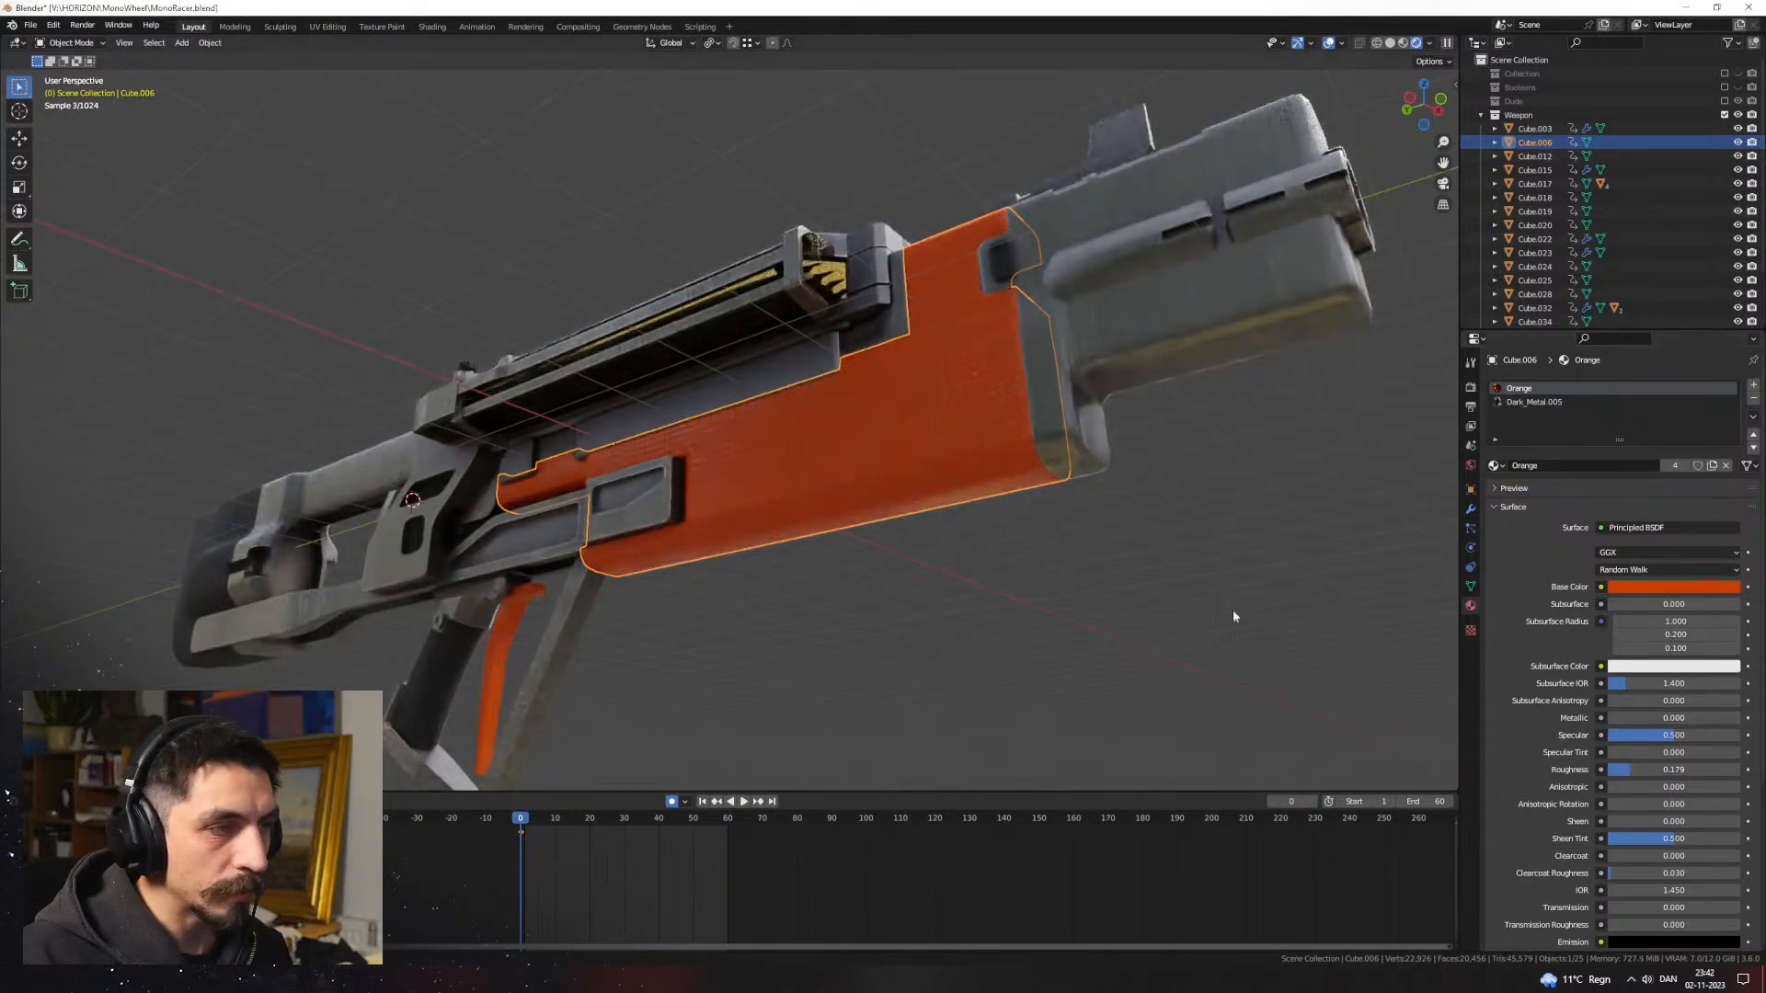
Step: Raise the Orange material's specular to 1.000
left_click(1196, 574)
middle_click_drag(1196, 574, 669, 545)
scroll(668, 541, "up", 5)
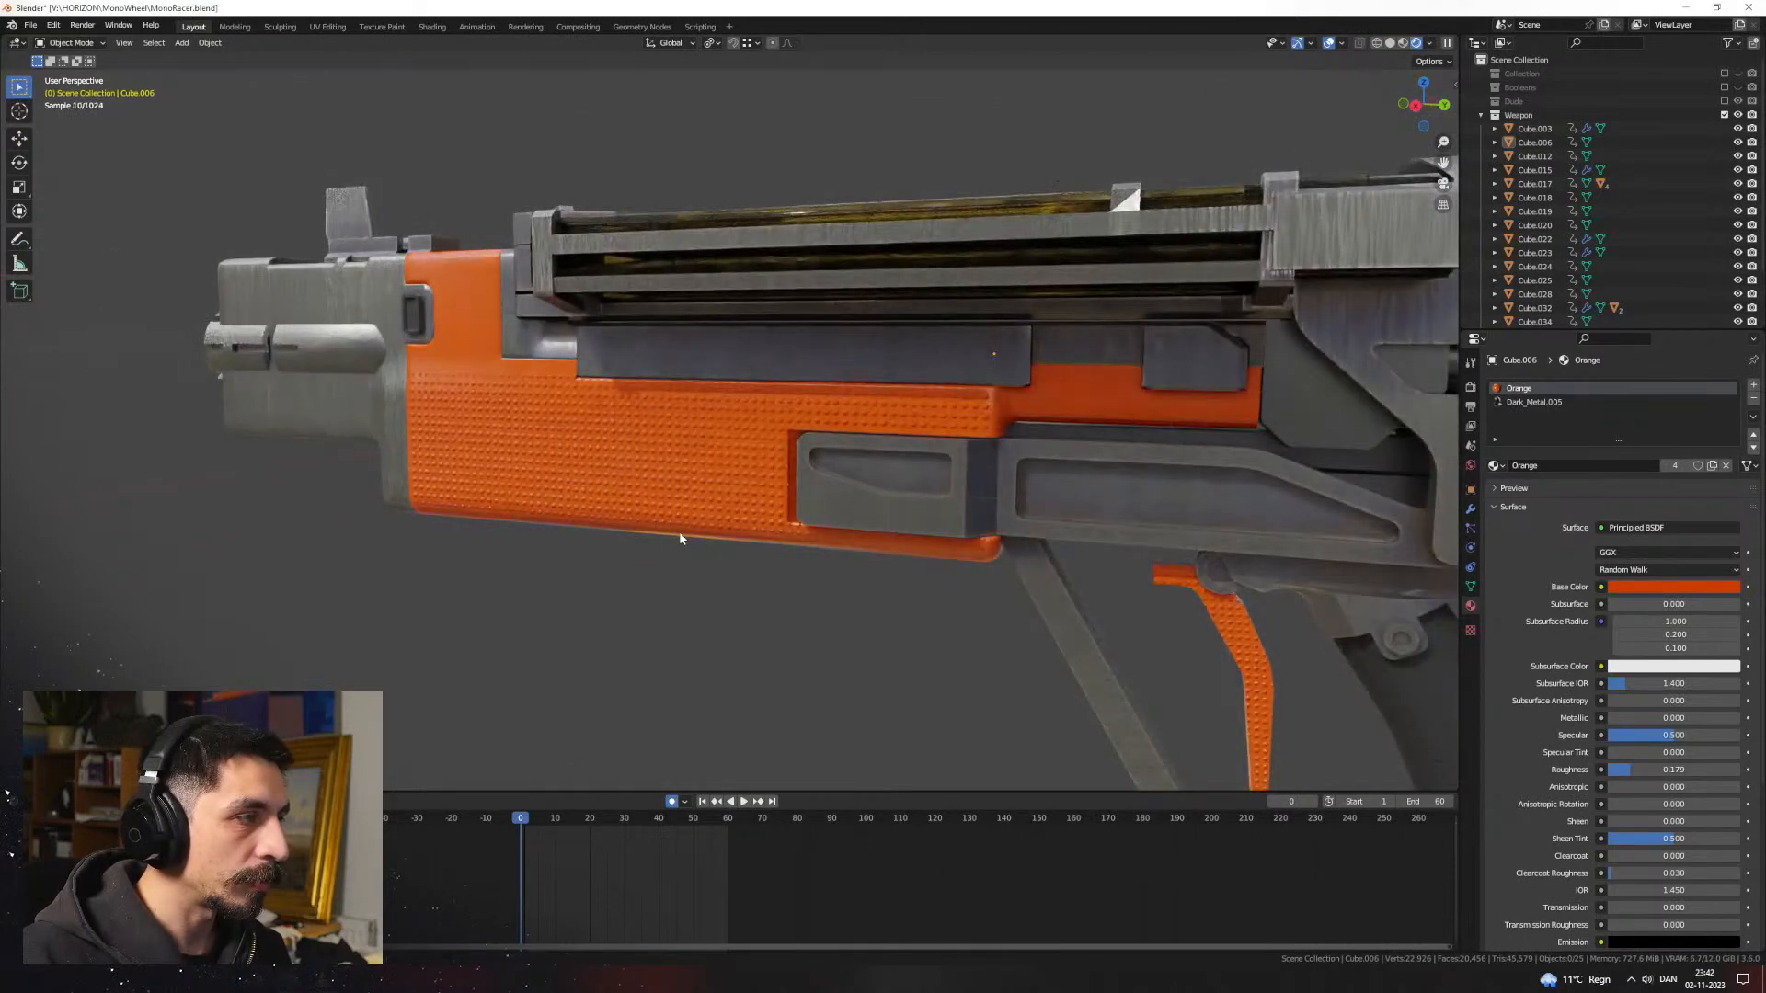
left_click_drag(1688, 735, 1741, 735)
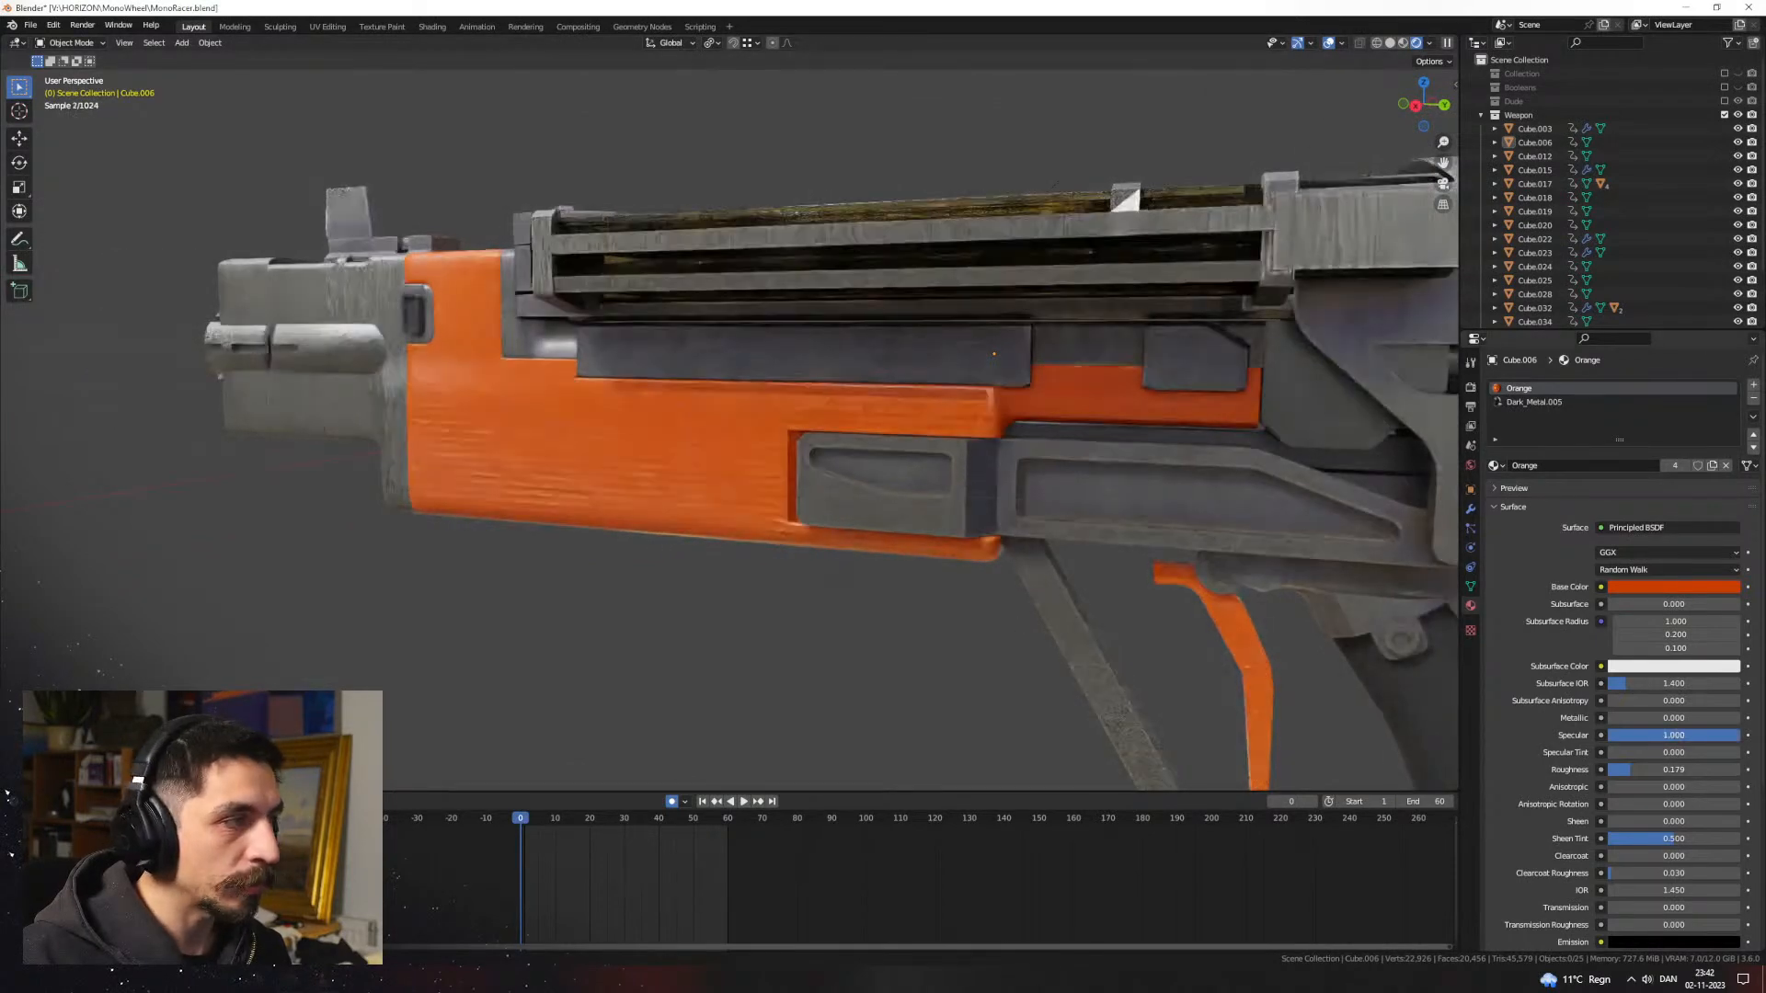
scroll(727, 576, "down", 5)
middle_click_drag(726, 576, 1065, 572)
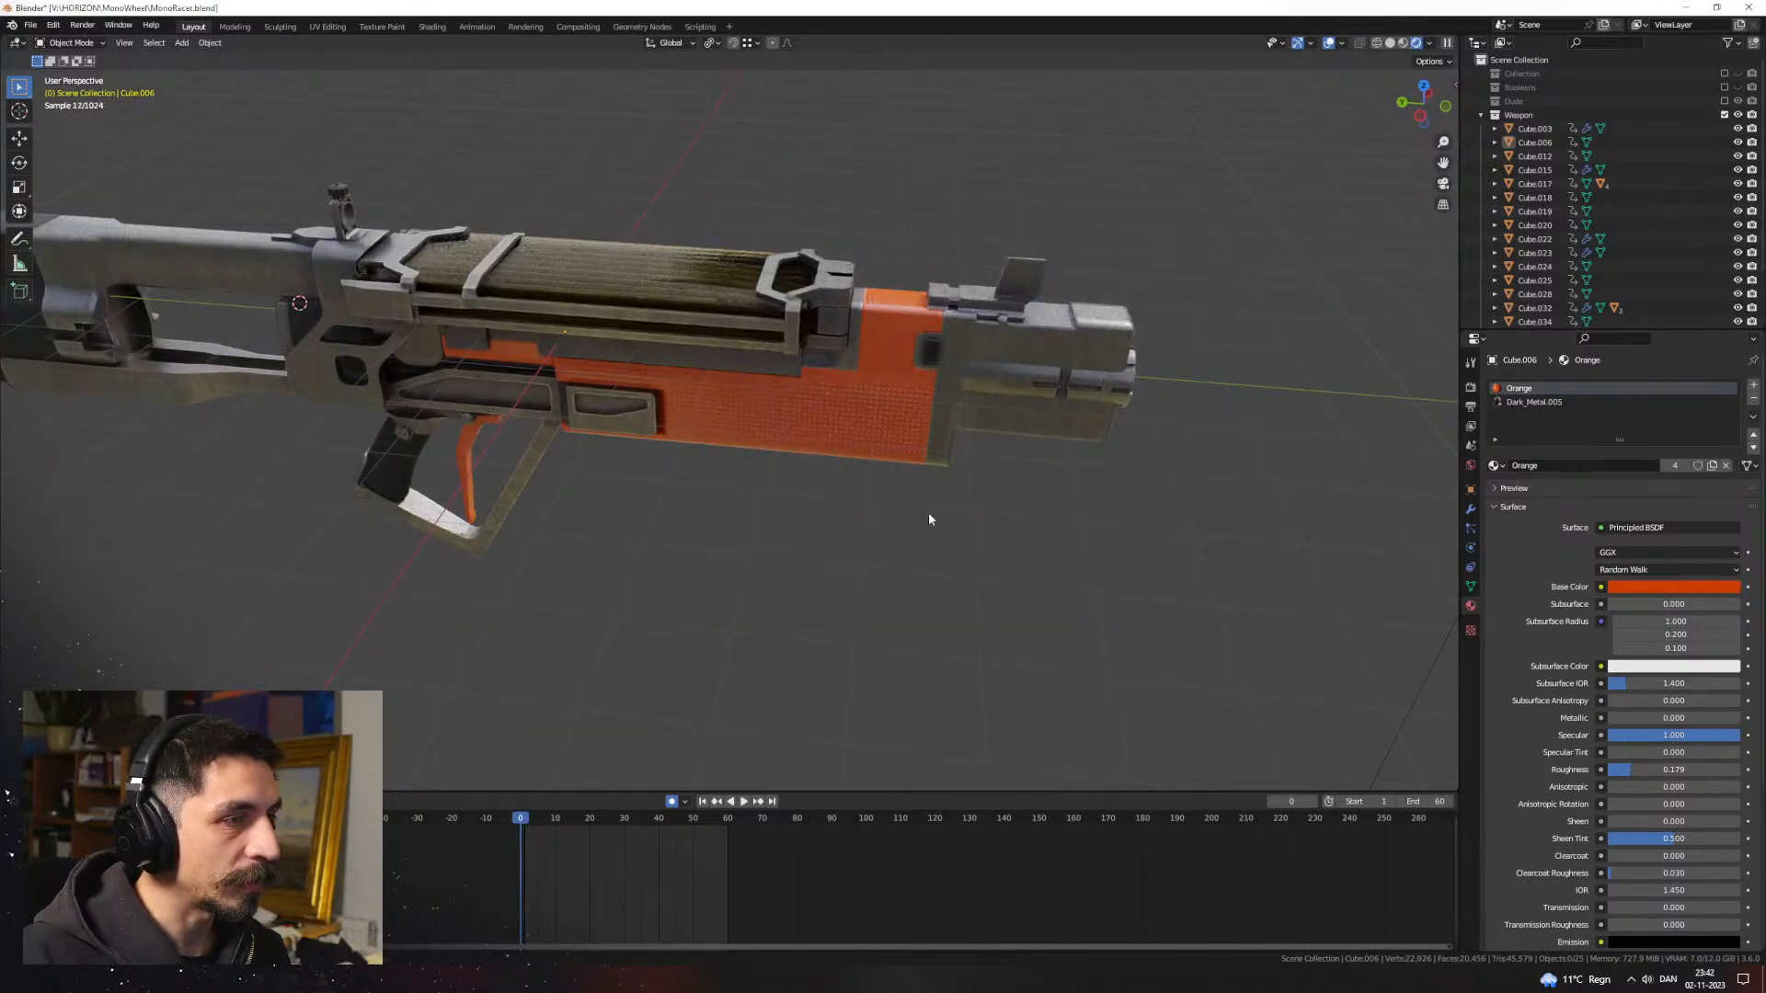
Step: Raise the Orange material's clearcoat to 1.000 and check the finish from several angles
middle_click_drag(929, 515, 948, 359)
scroll(947, 359, "up", 3)
scroll(1590, 841, "down", 3)
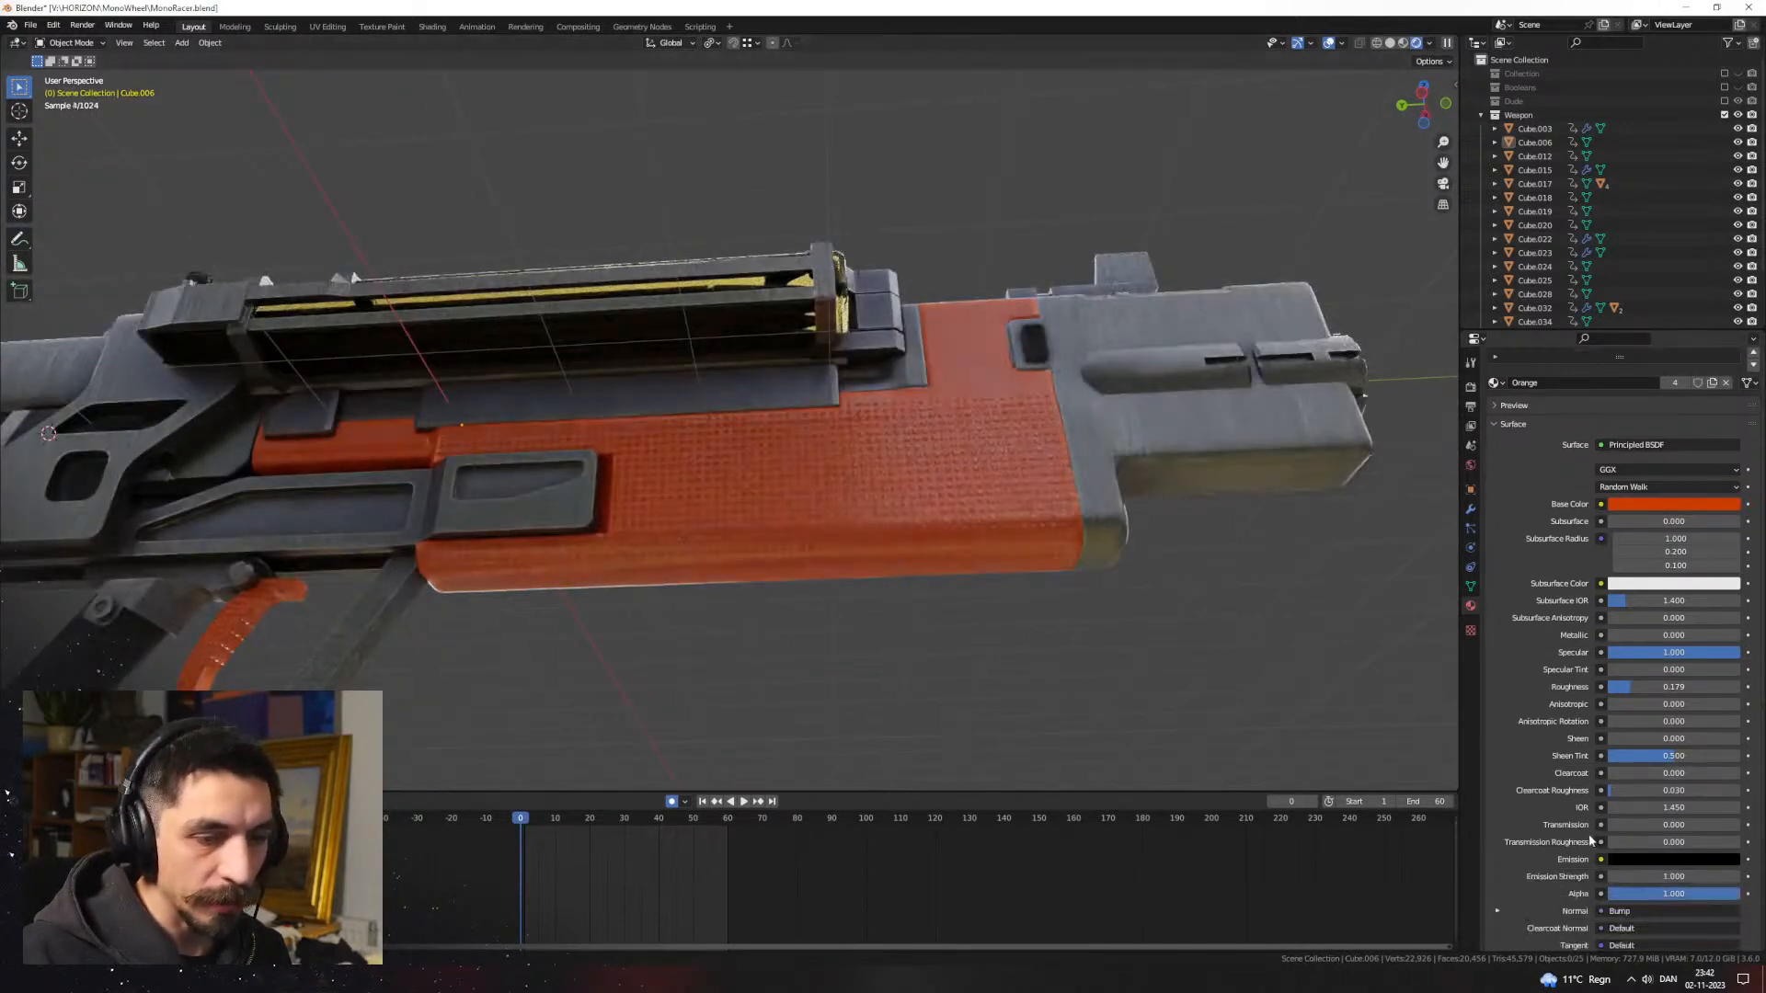
left_click_drag(1618, 774, 1741, 775)
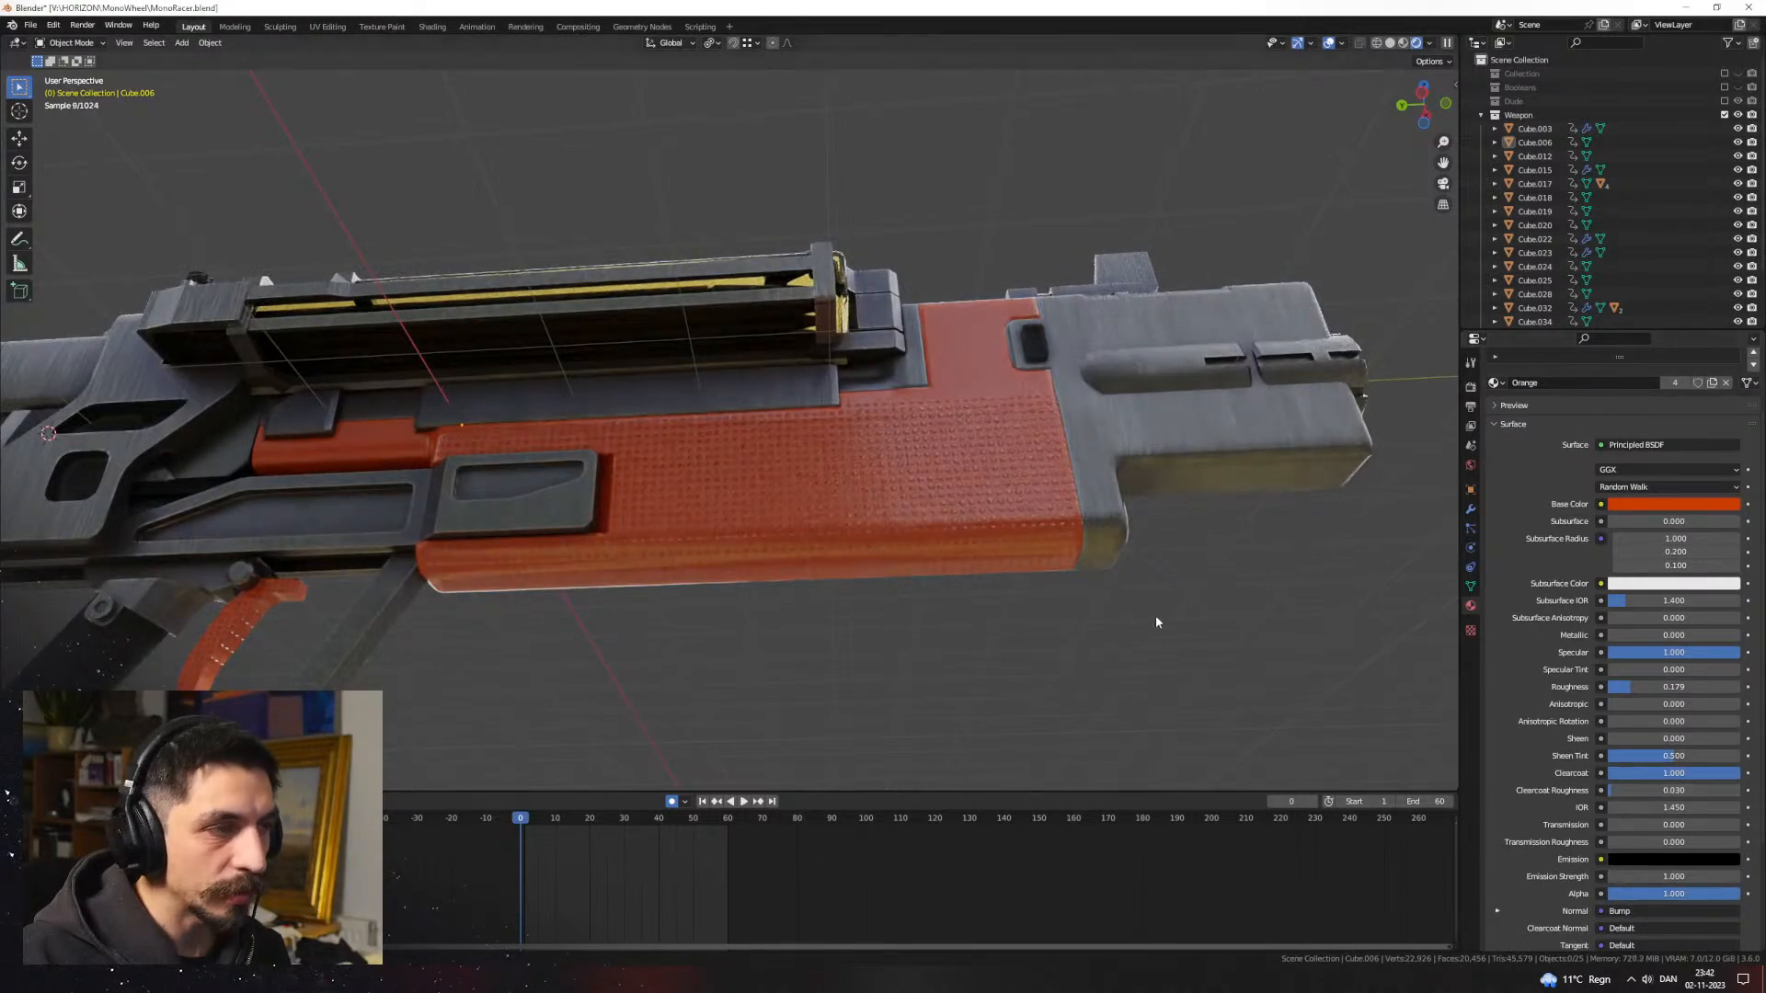
middle_click_drag(1155, 613, 1082, 643)
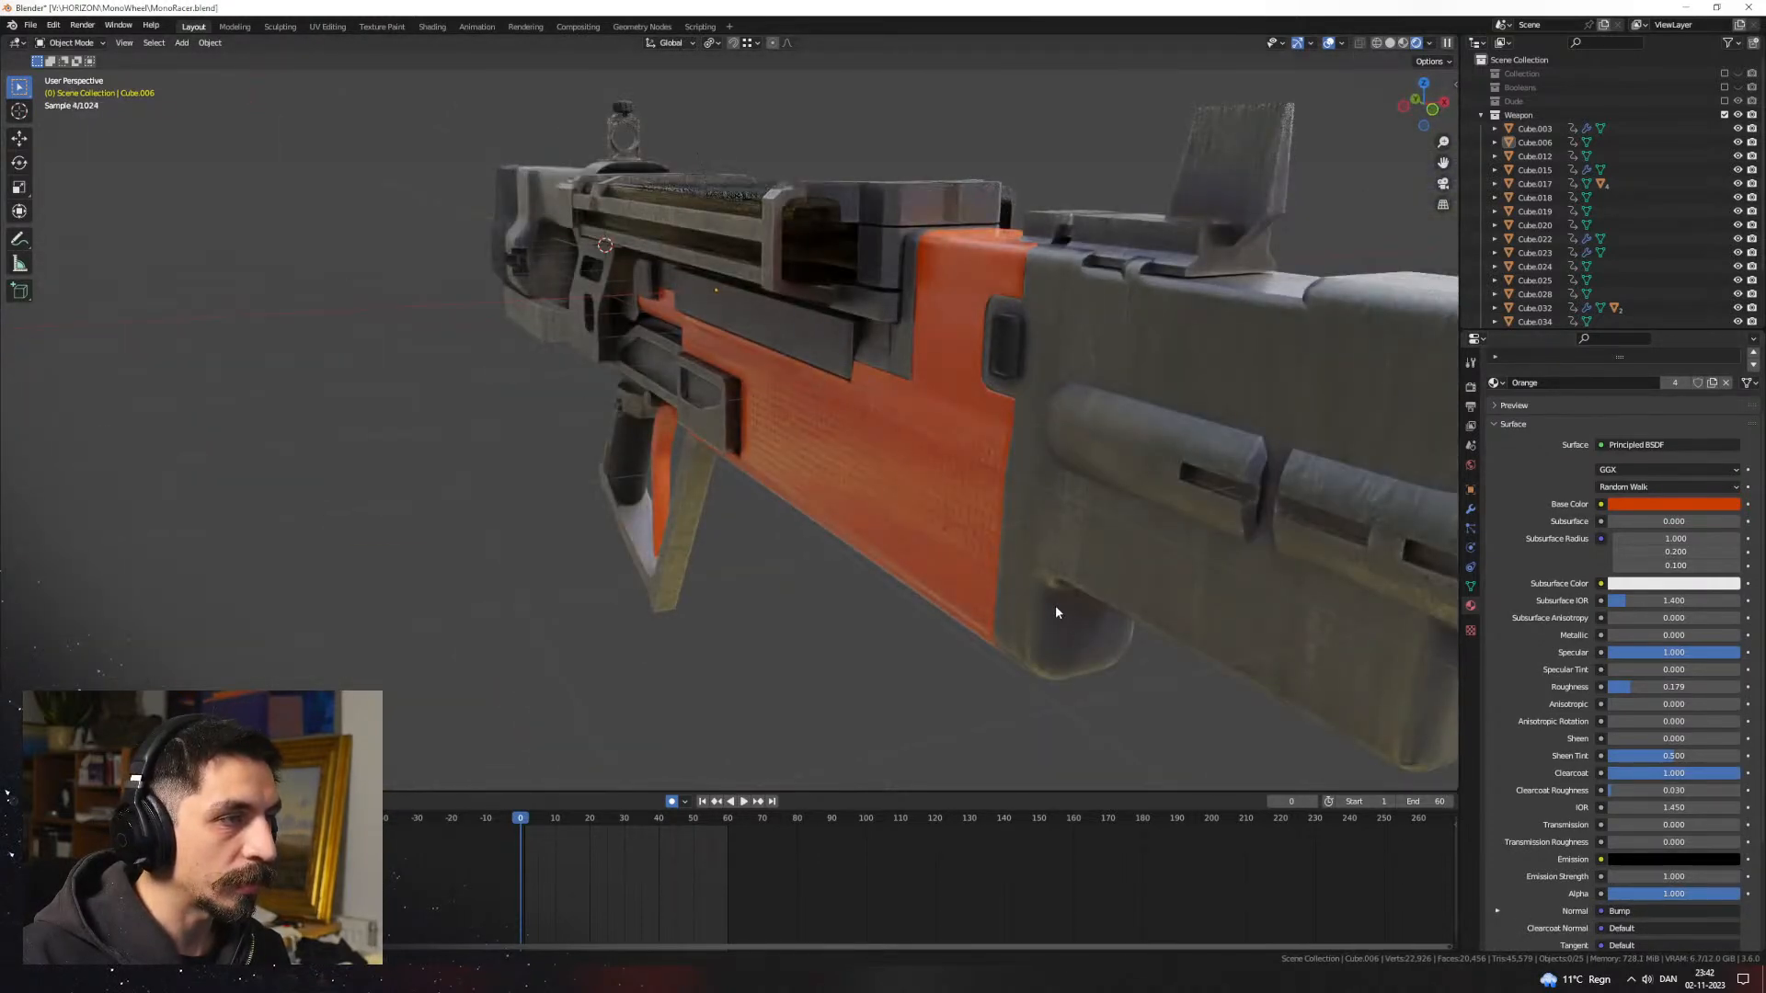
scroll(988, 585, "down", 5)
middle_click_drag(988, 585, 970, 538)
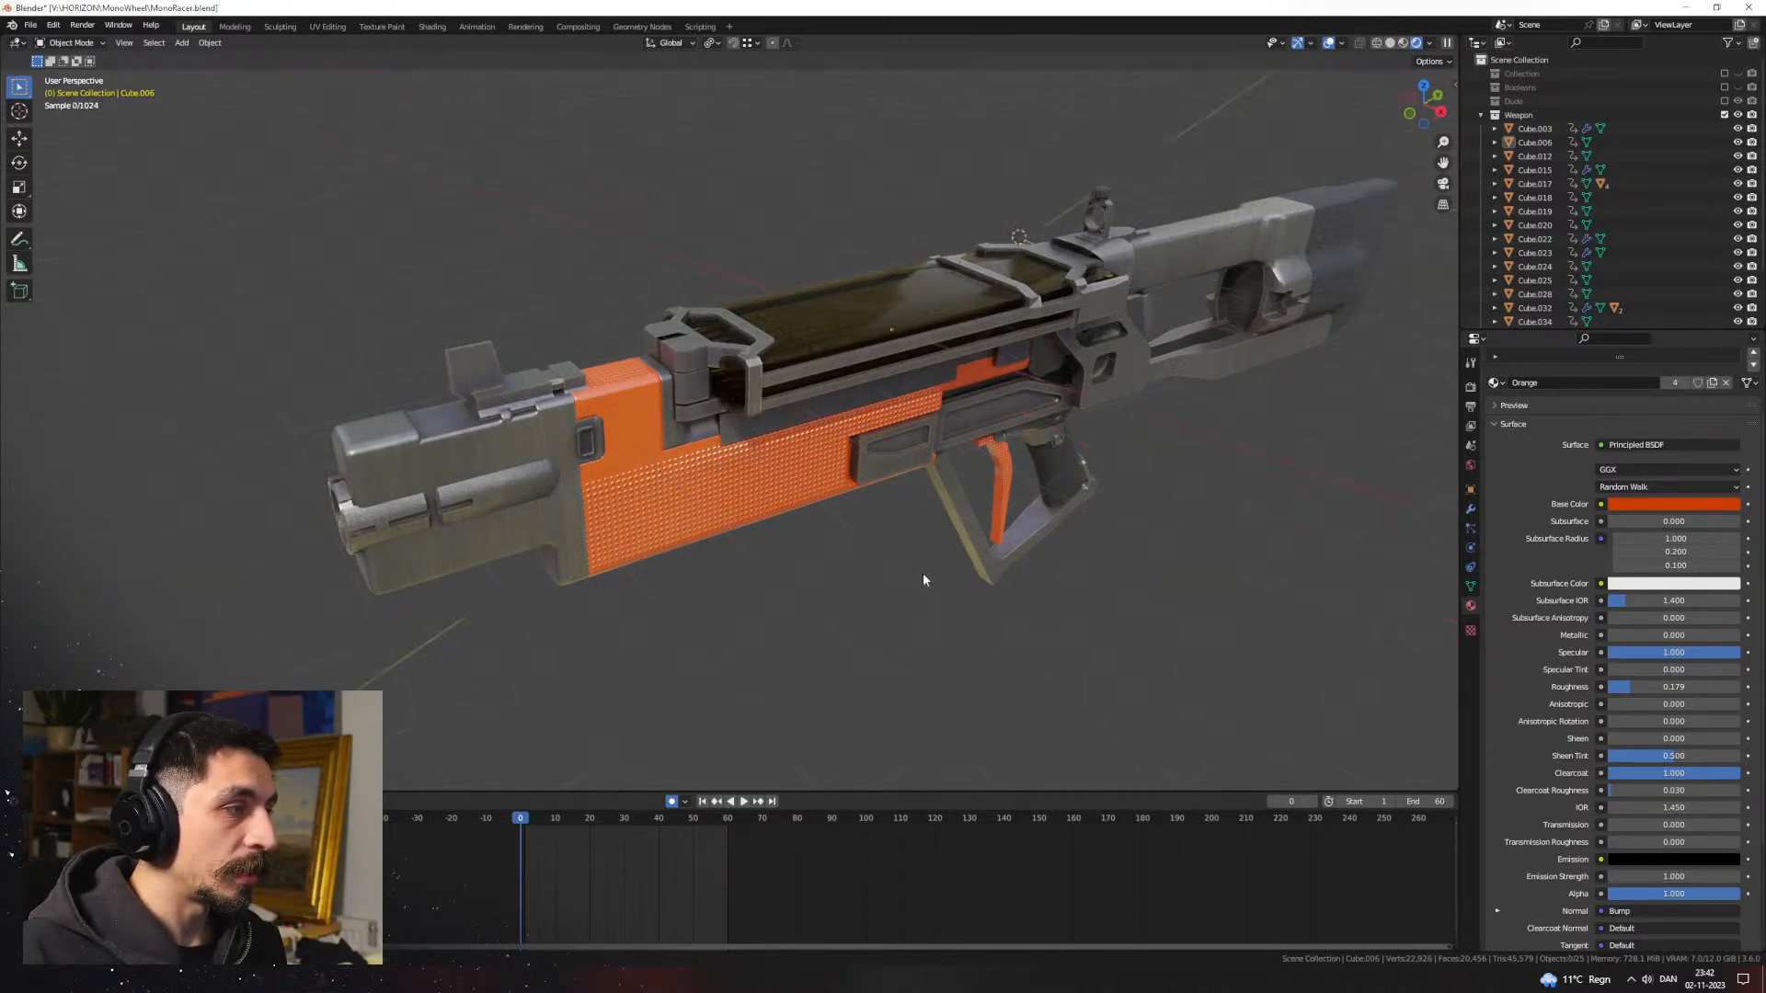
Step: Add a 24-vertex cylinder near the front lower corner of the dark side bracket and rotate it 90° about Y
middle_click_drag(926, 583, 546, 491)
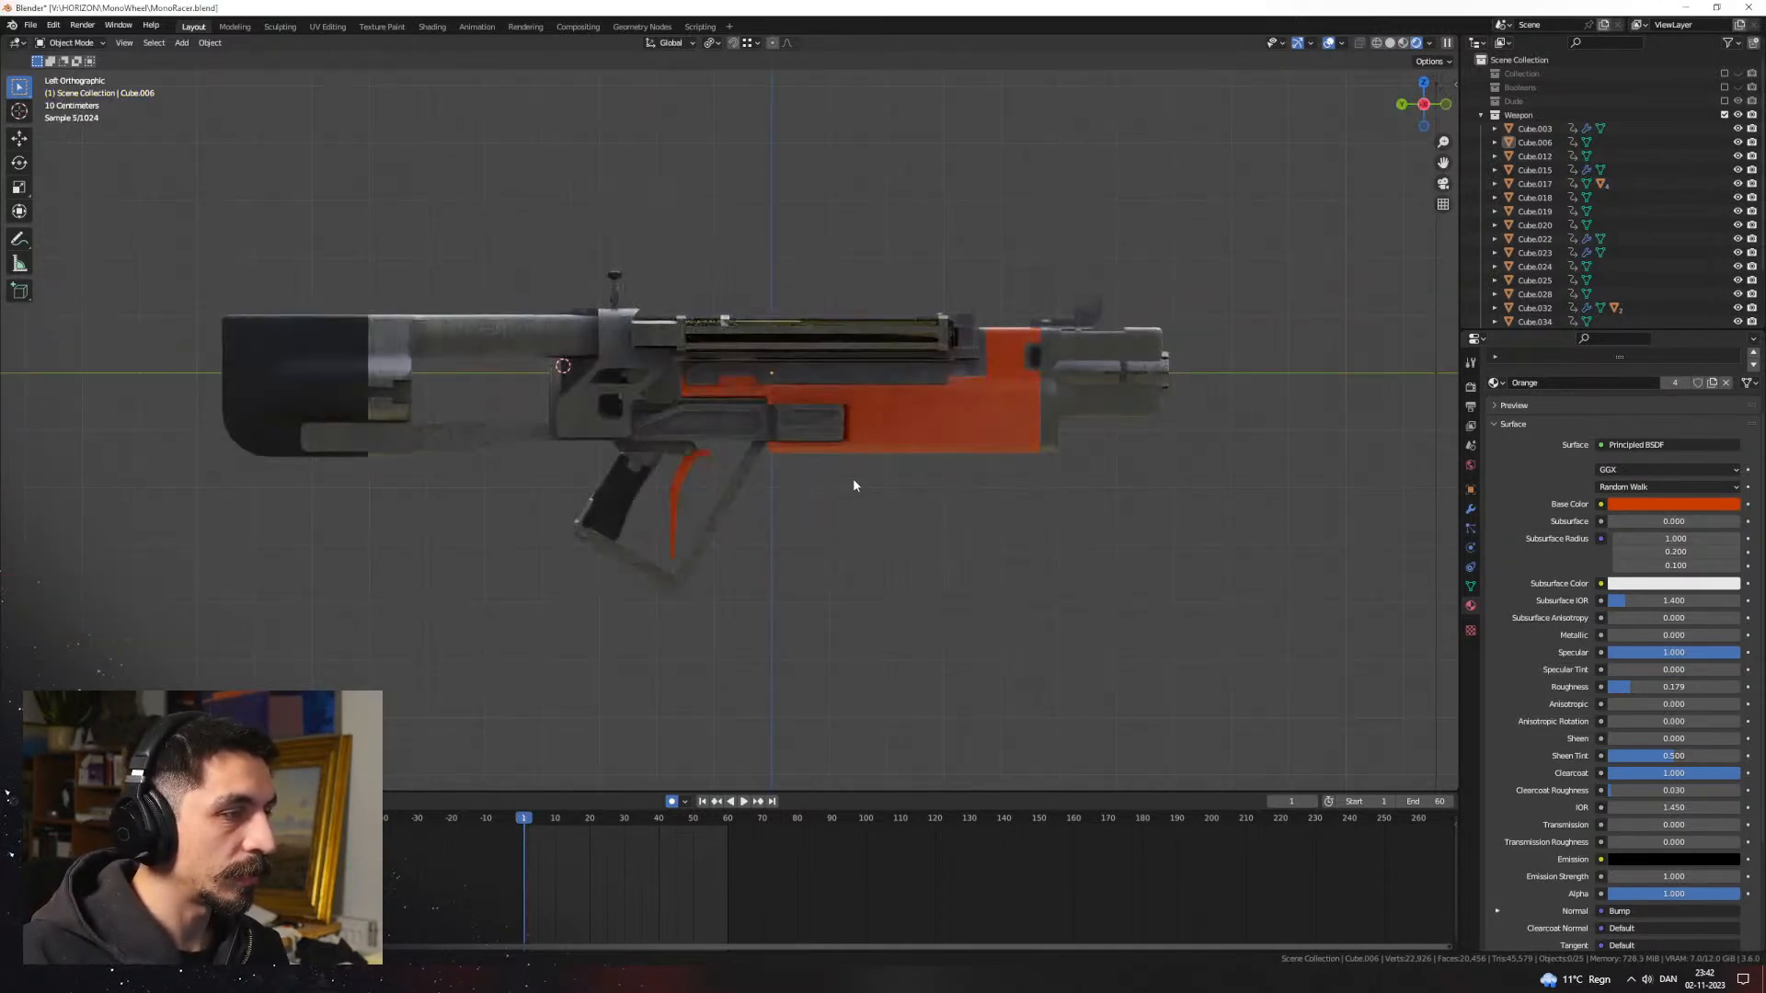
scroll(800, 458, "up", 6)
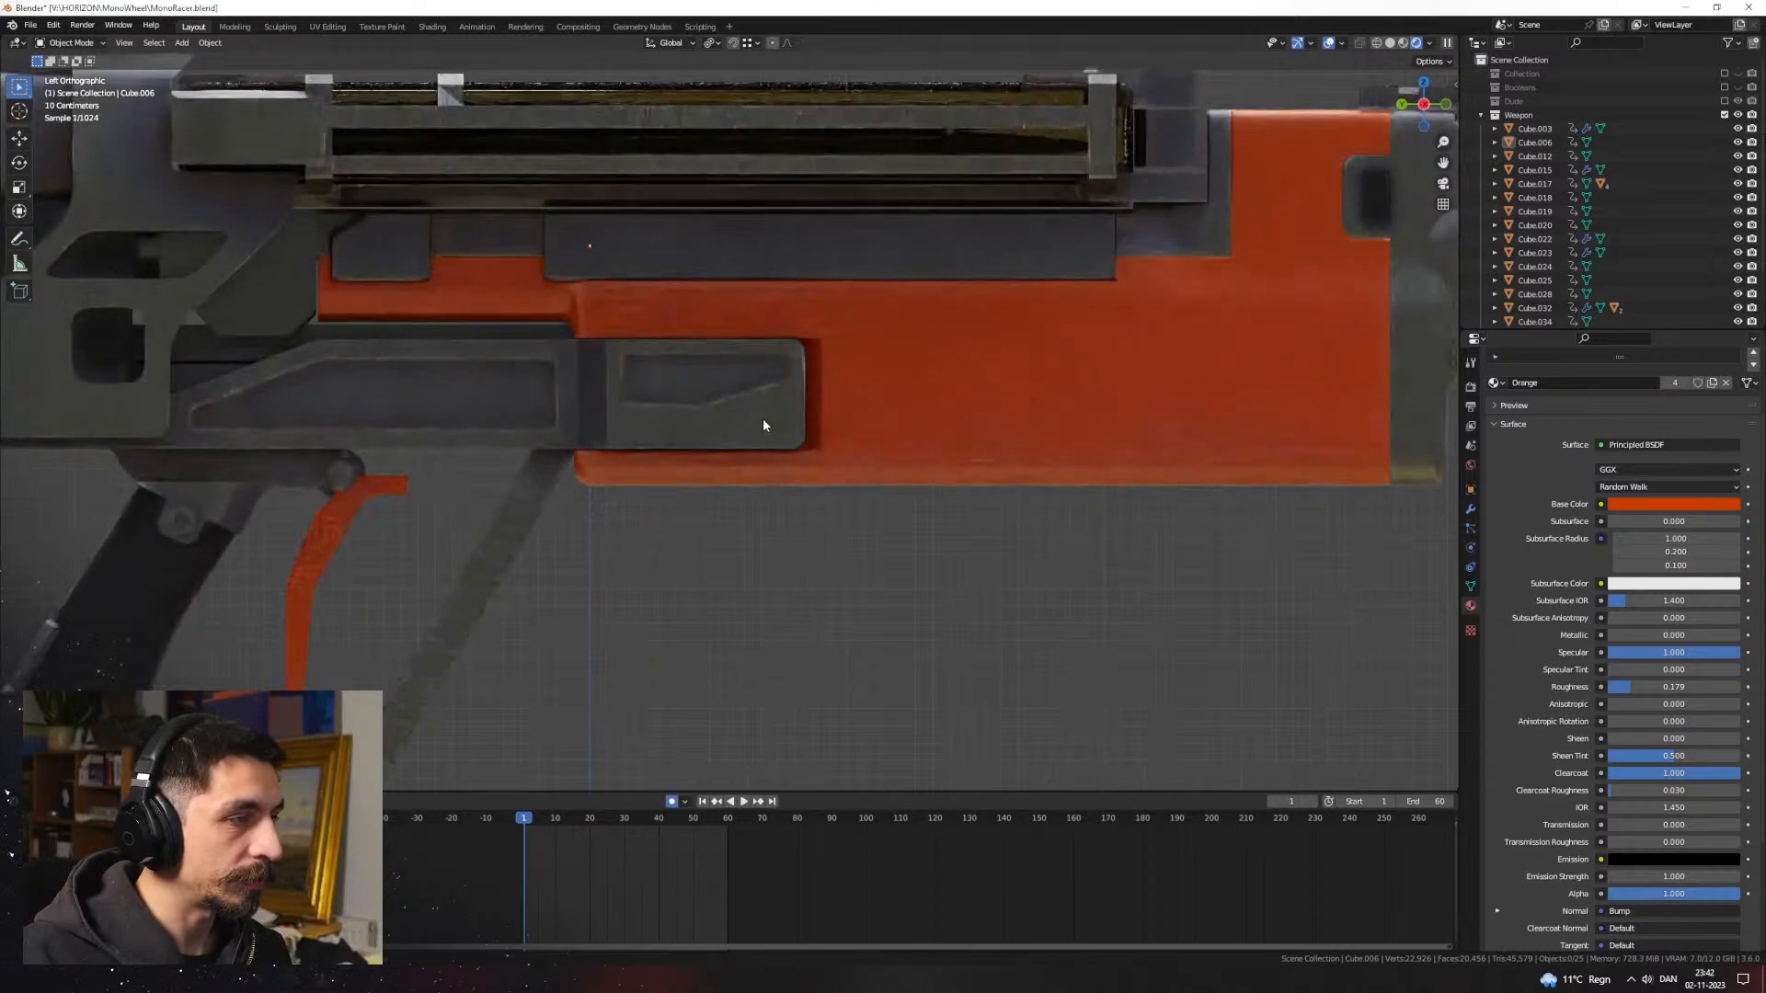
left_click(766, 423)
key("Tab")
key("Tab")
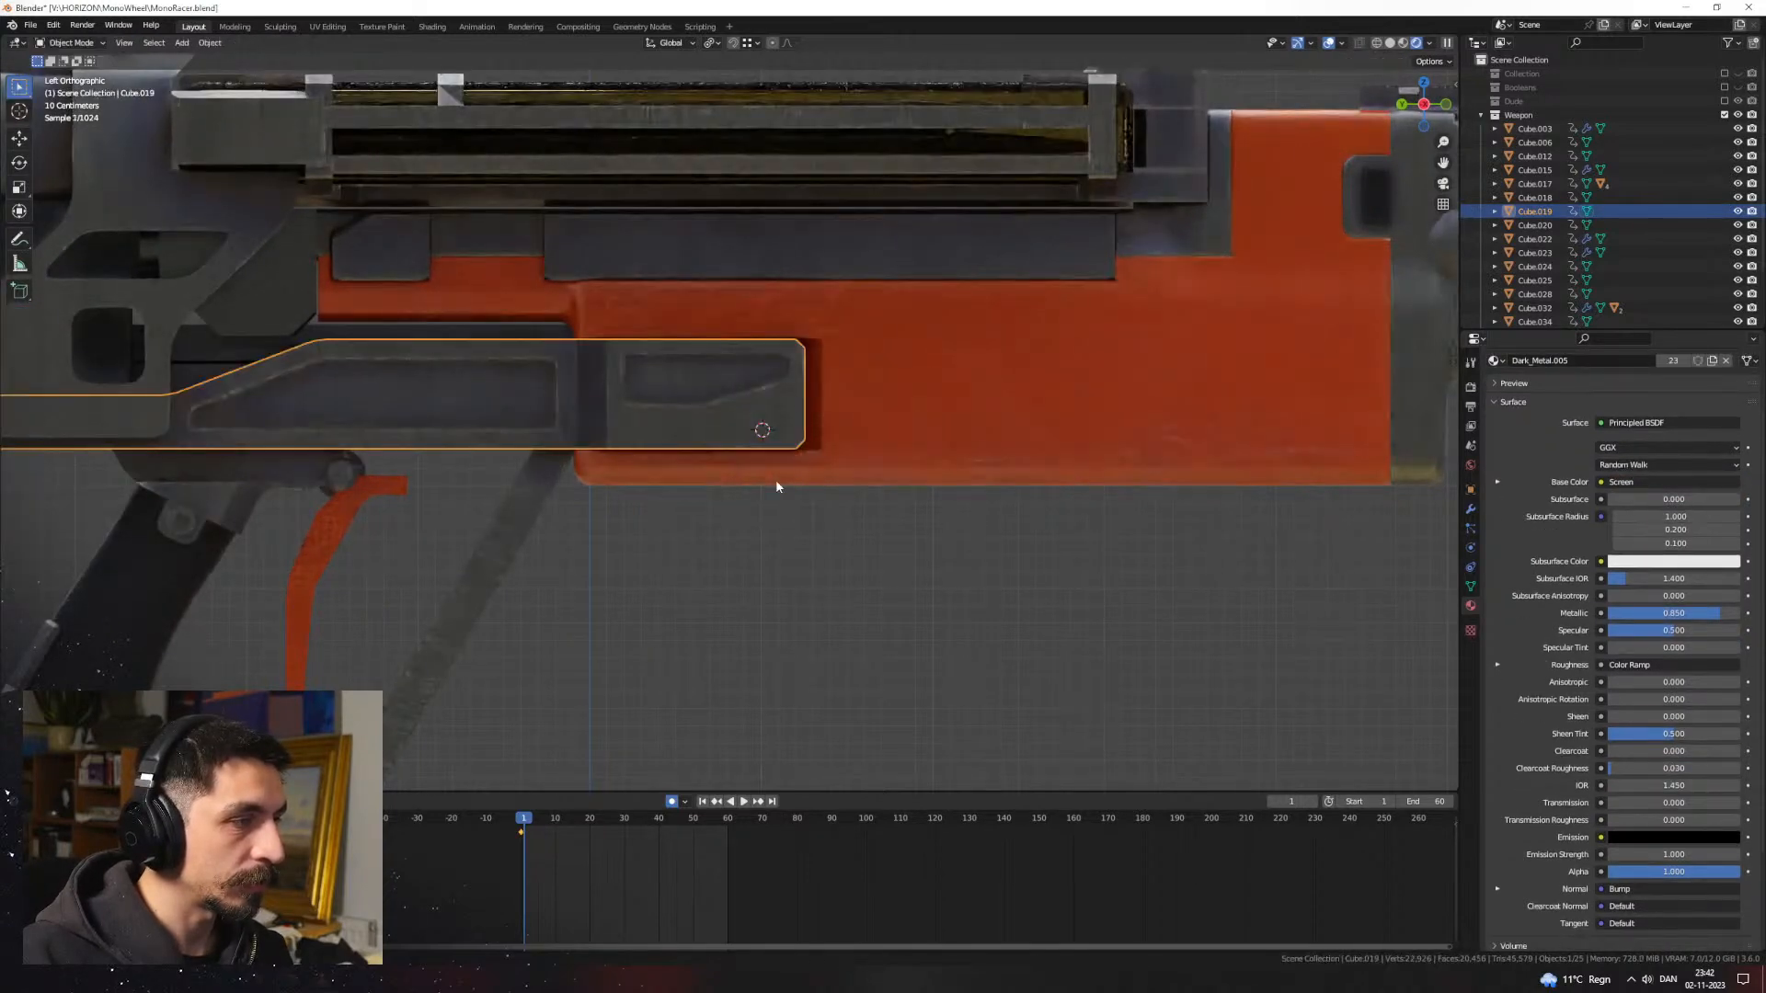
key("shift+a")
mouse_move(793, 487)
left_click(837, 550)
type("r")
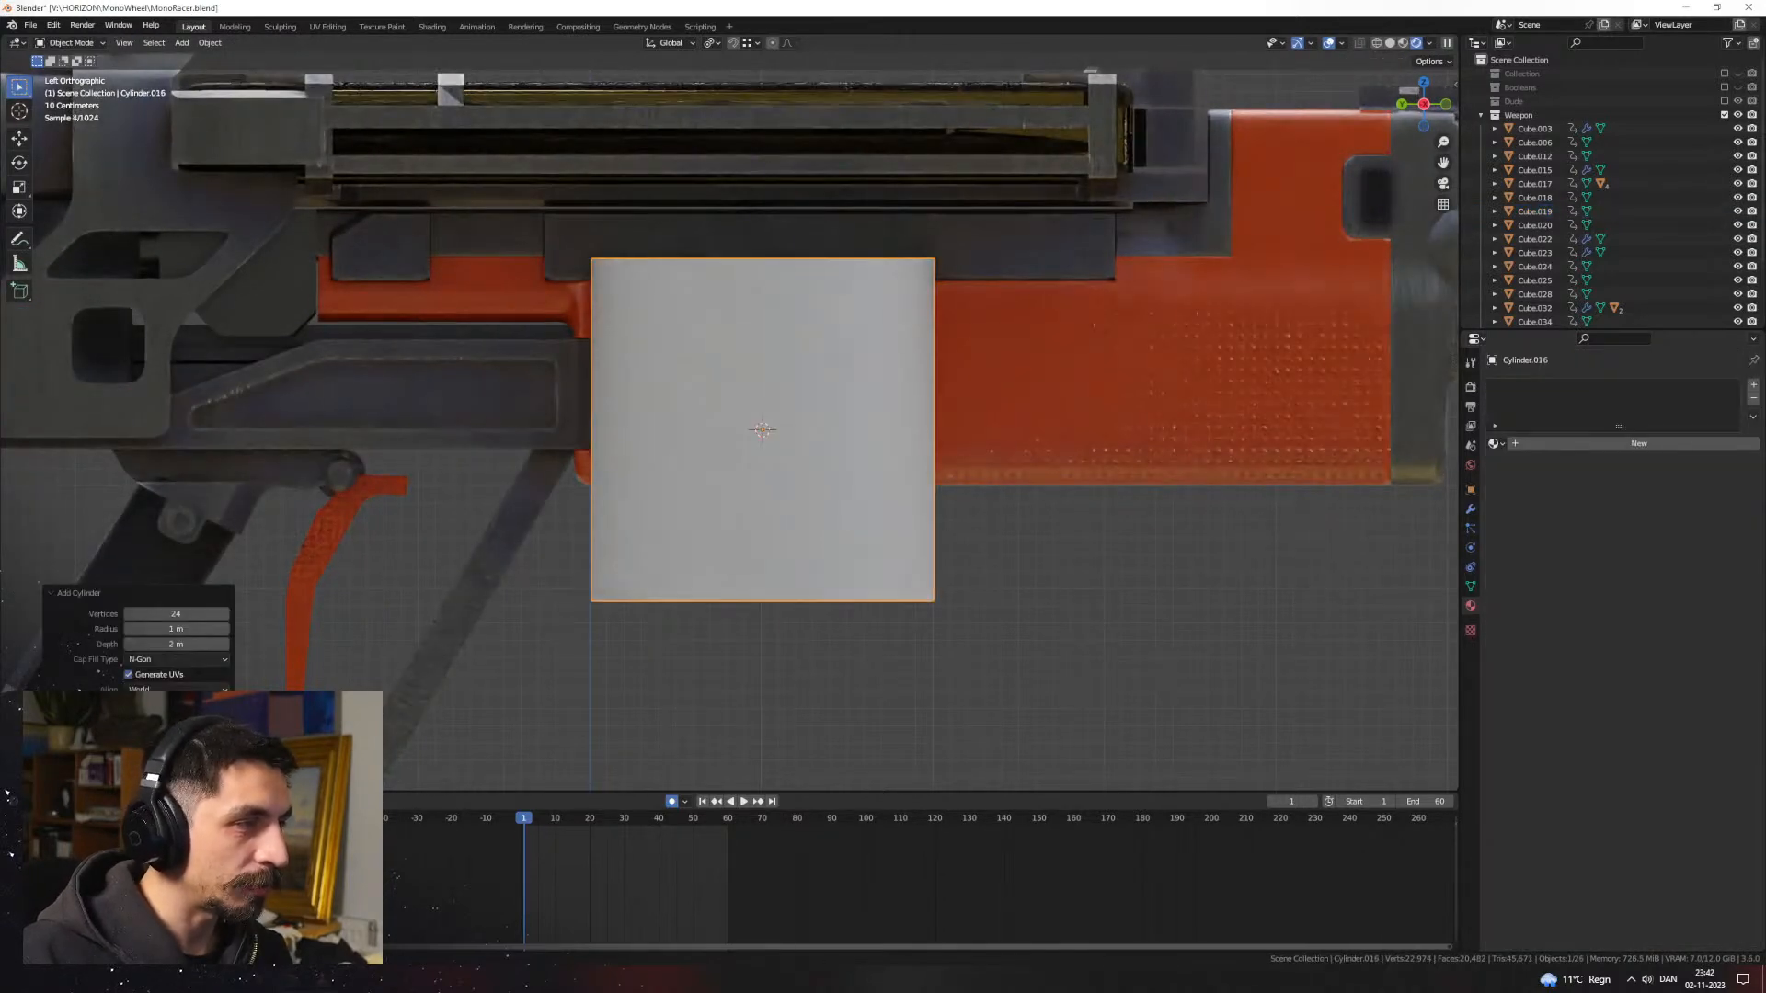
type("x90")
key("Return")
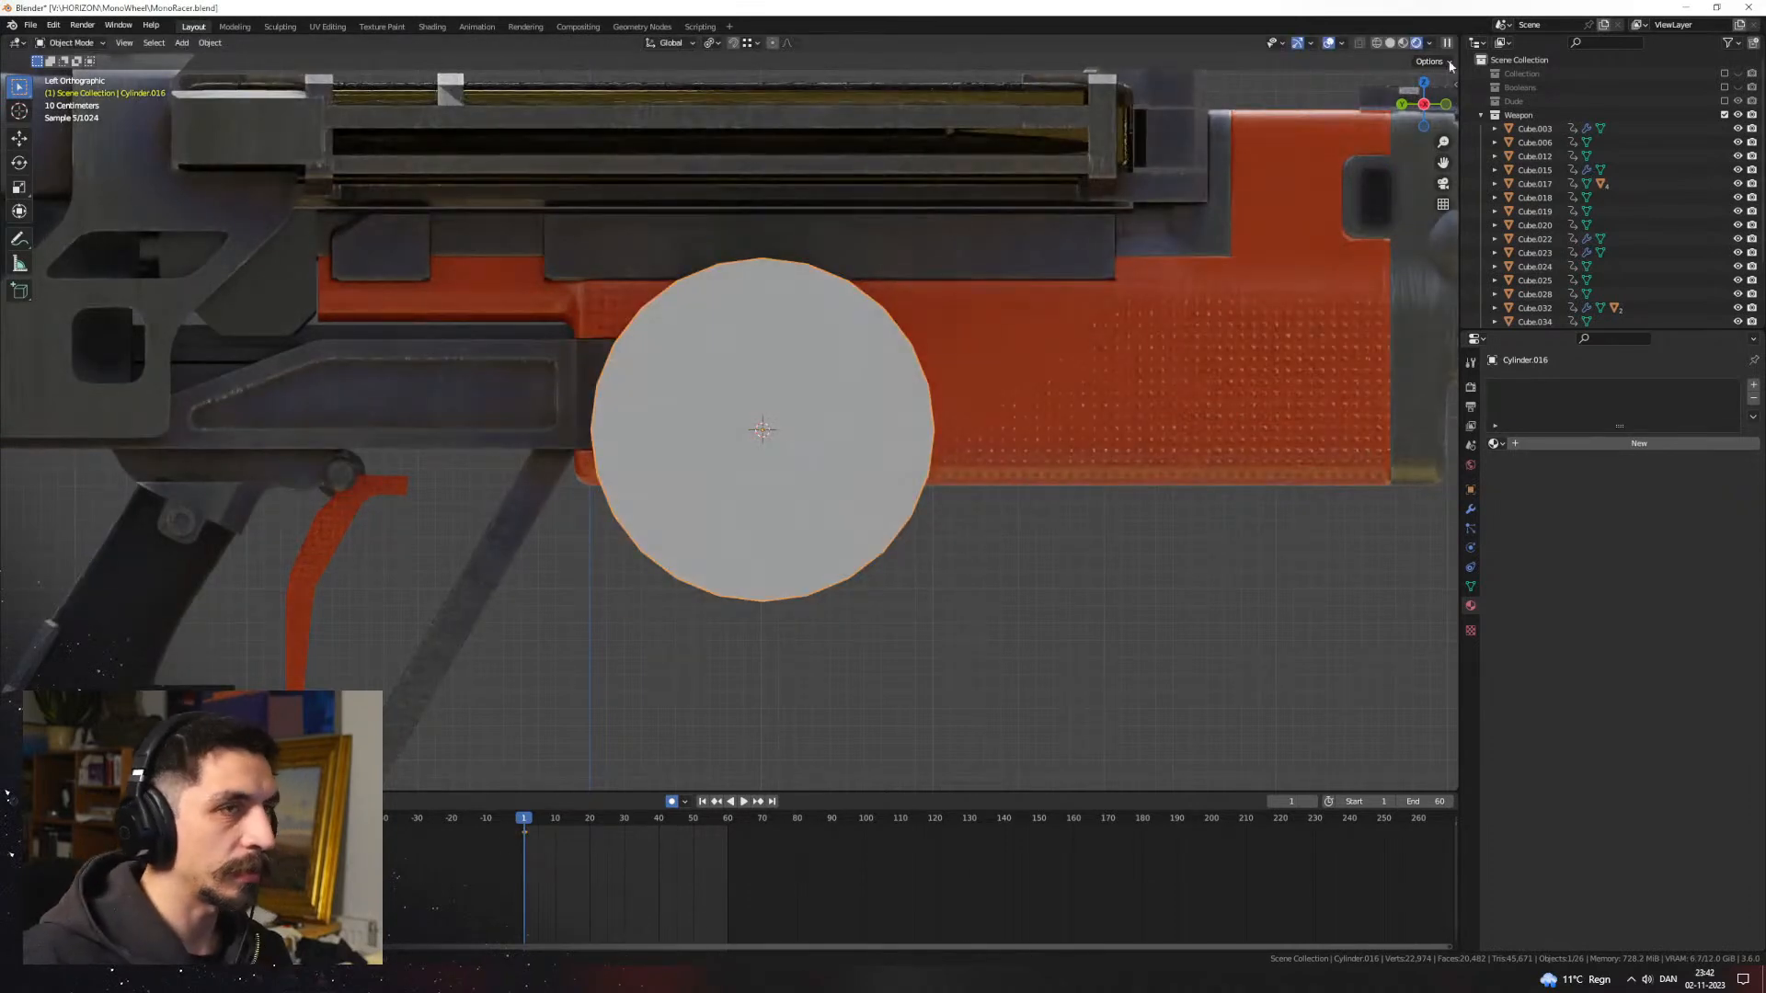
Step: Return to solid shading and scale the cylinder down to a small circle within the bracket's front end
left_click(1389, 43)
scroll(1062, 416, "up", 4)
key("s")
left_click(865, 434)
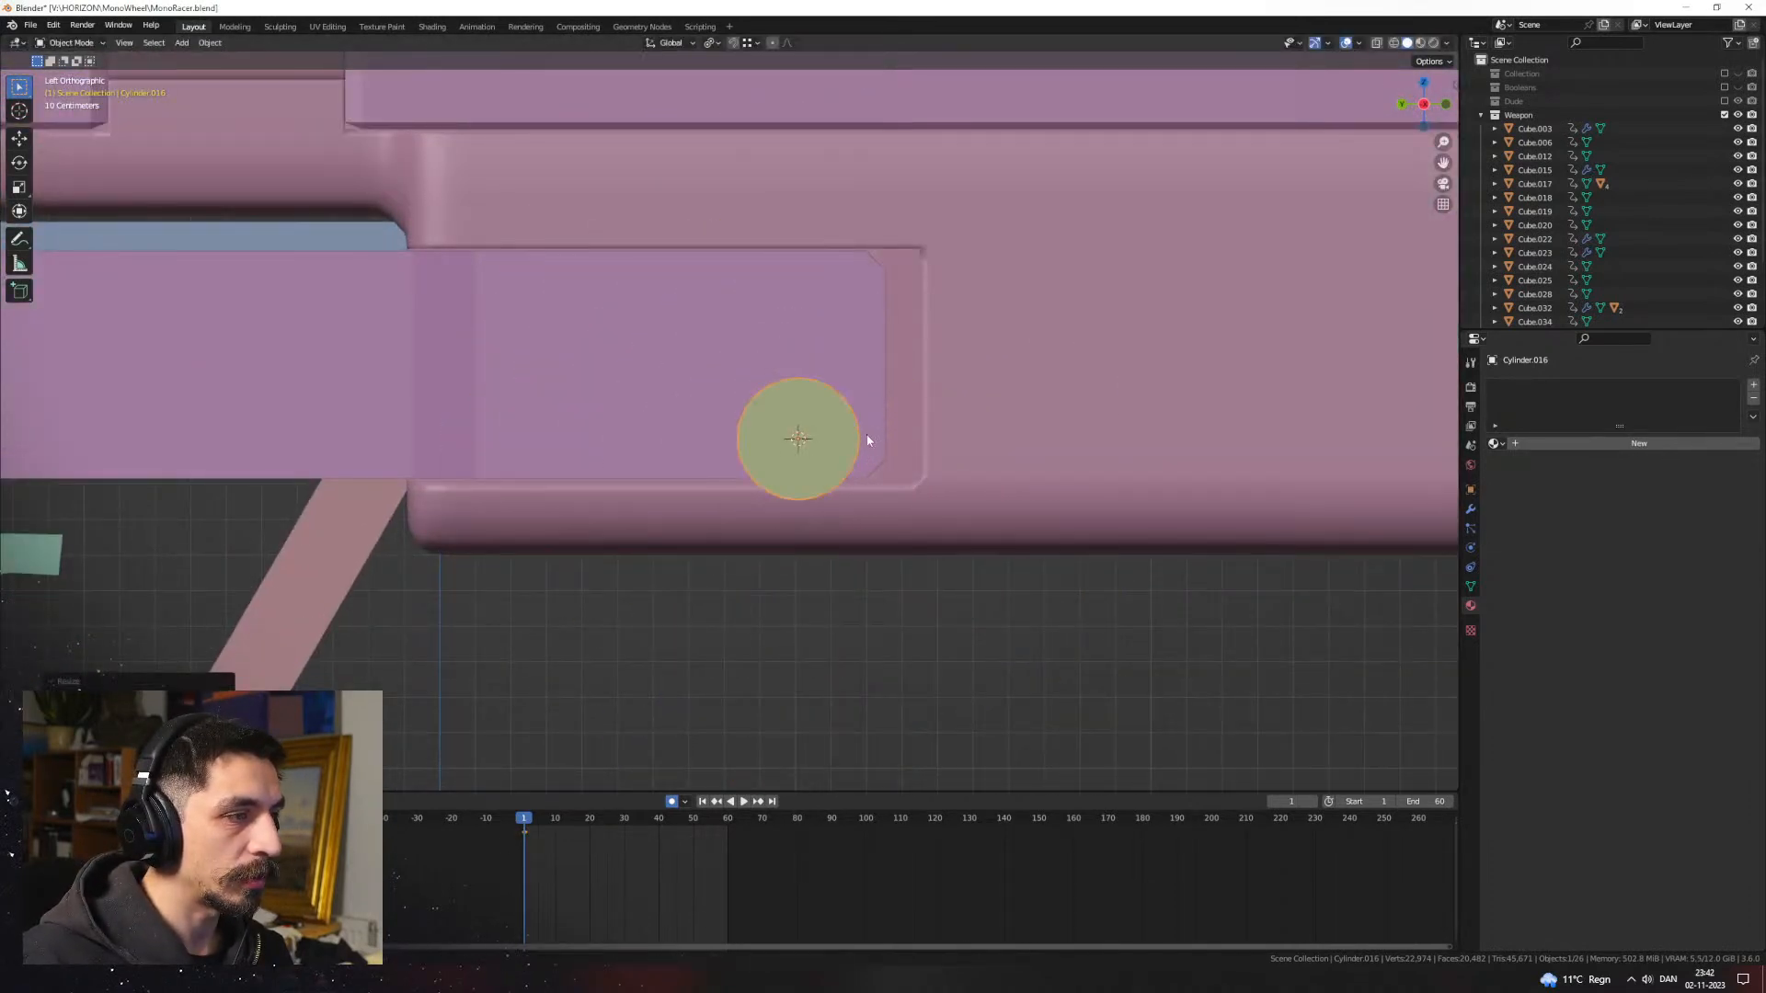
key("KP_1")
key("Tab")
key("s")
left_click(879, 453)
key("ctrl+KP_3")
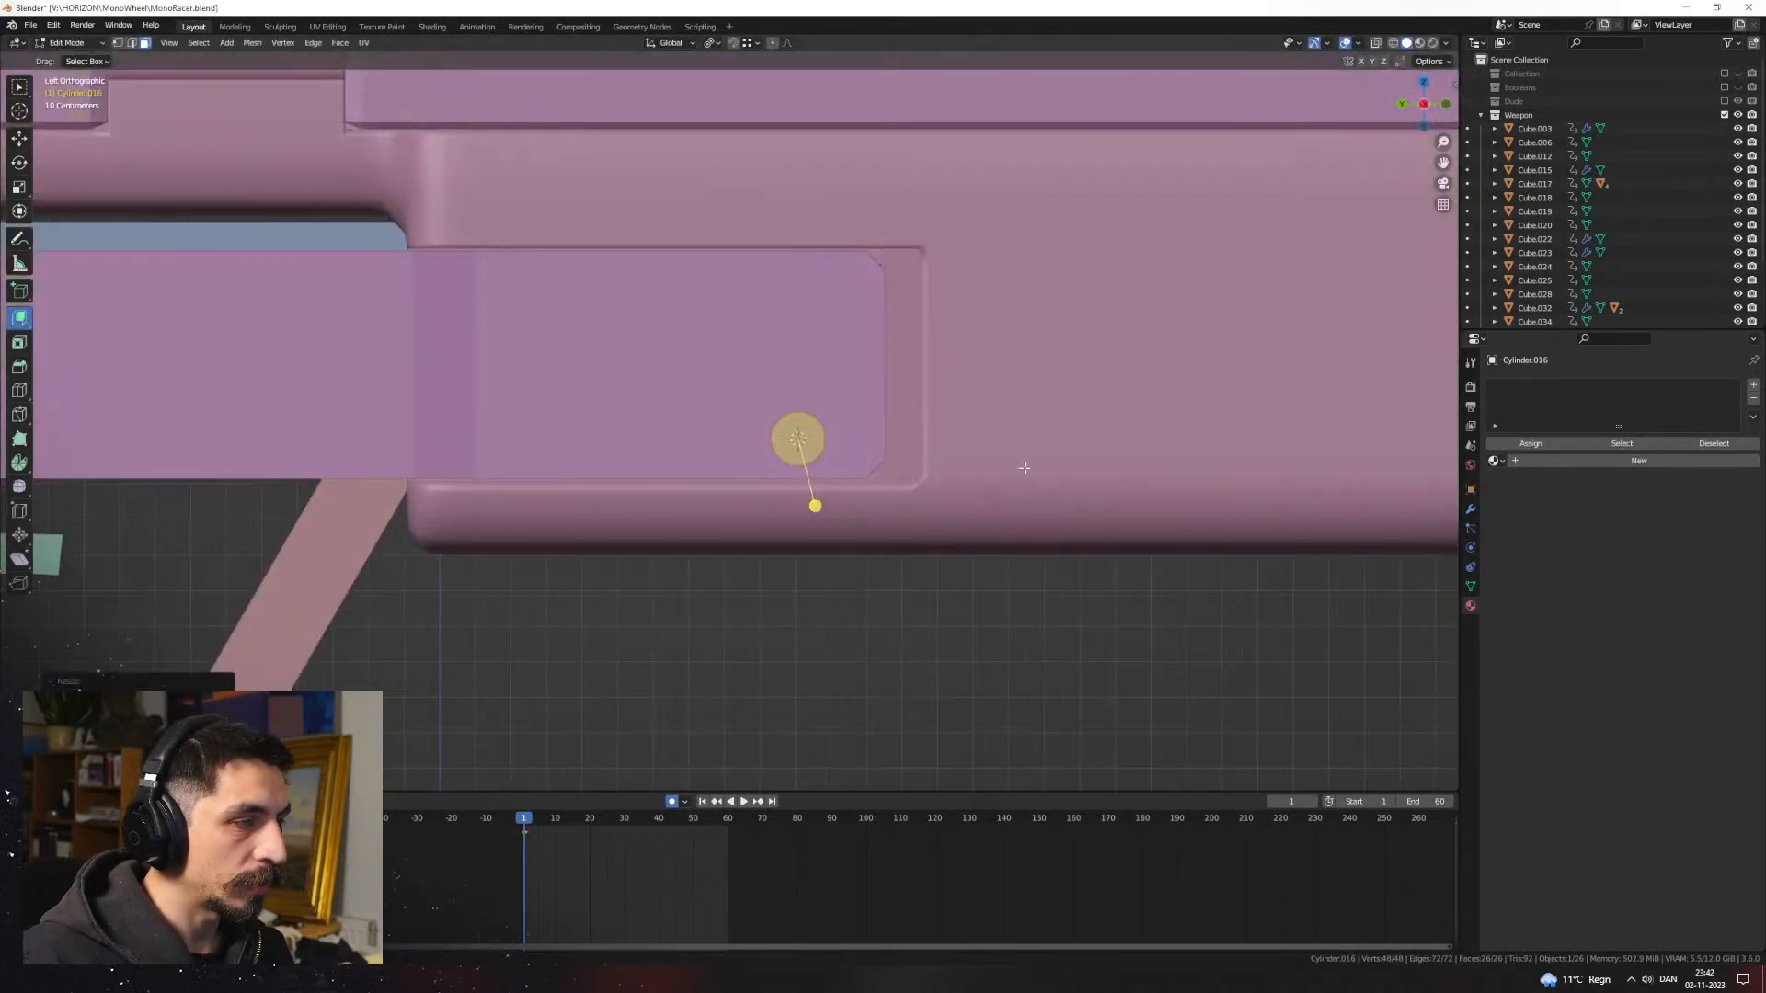
Step: Flatten the cylinder into a thin disc on the bracket's surface and raise it slightly along Z
scroll(1019, 471, "up", 2)
middle_click_drag(957, 498, 1028, 523)
key("s")
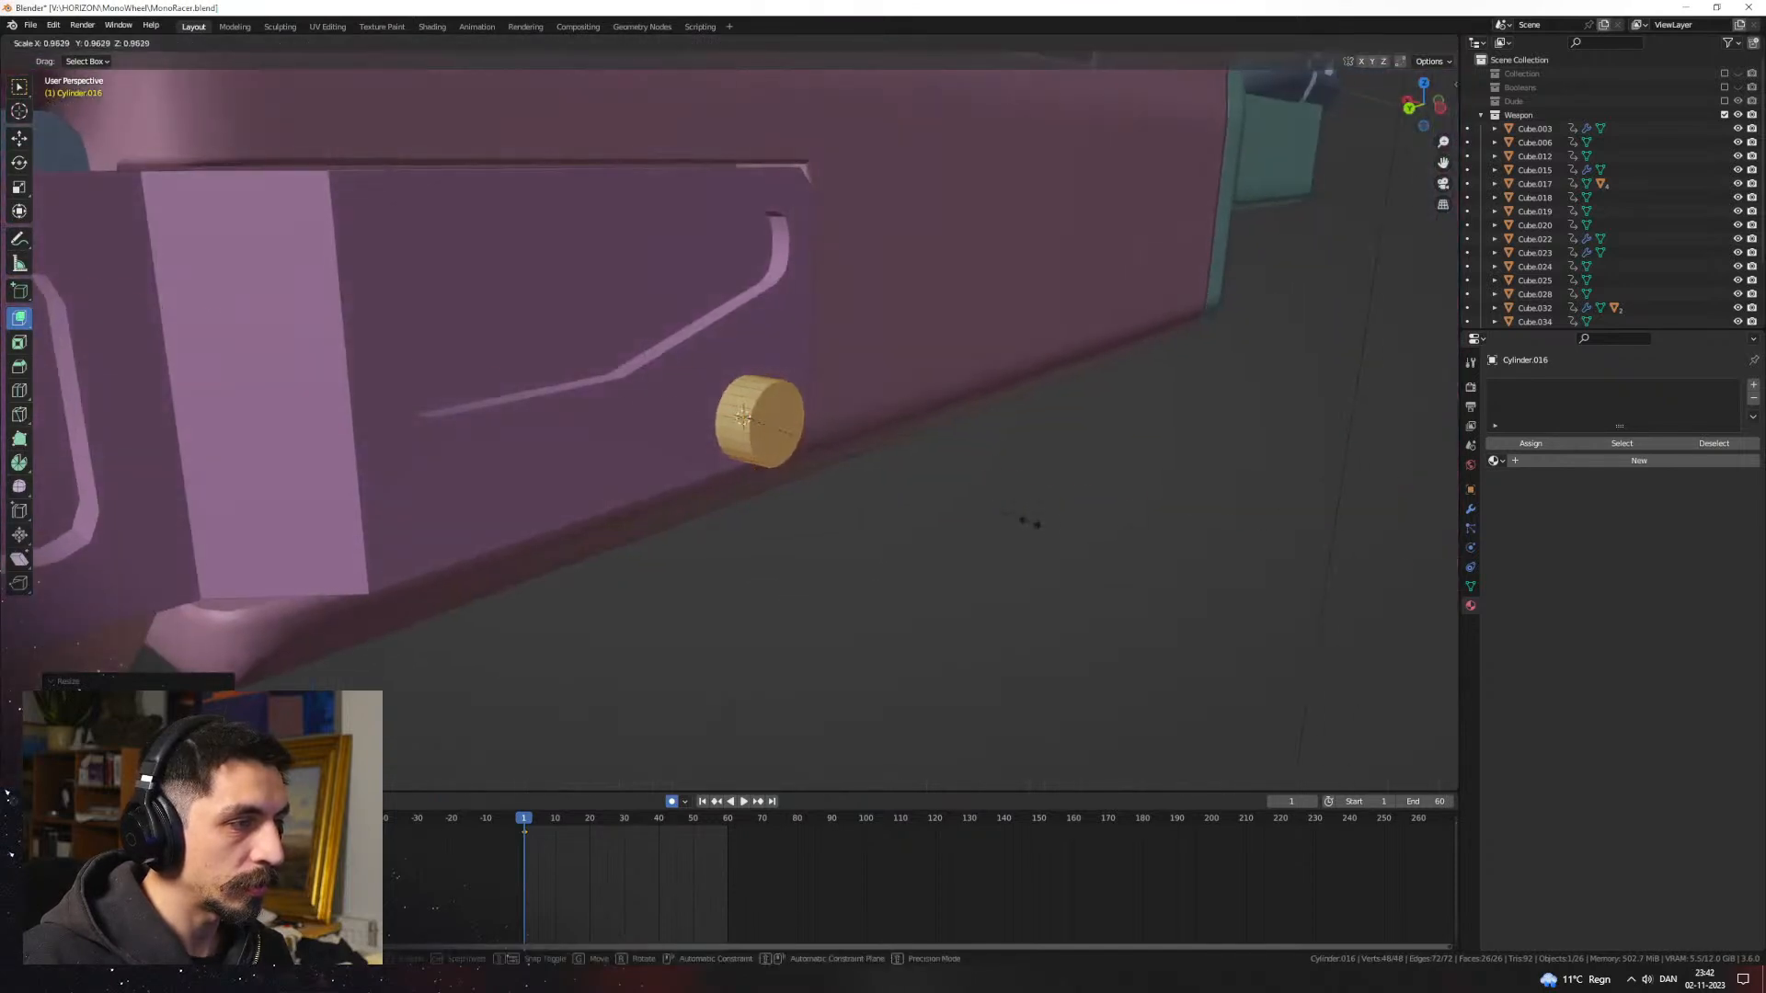
left_click(871, 493)
scroll(792, 481, "up", 3)
middle_click_drag(791, 481, 874, 479, "shift")
key("g")
key("z")
left_click(880, 441)
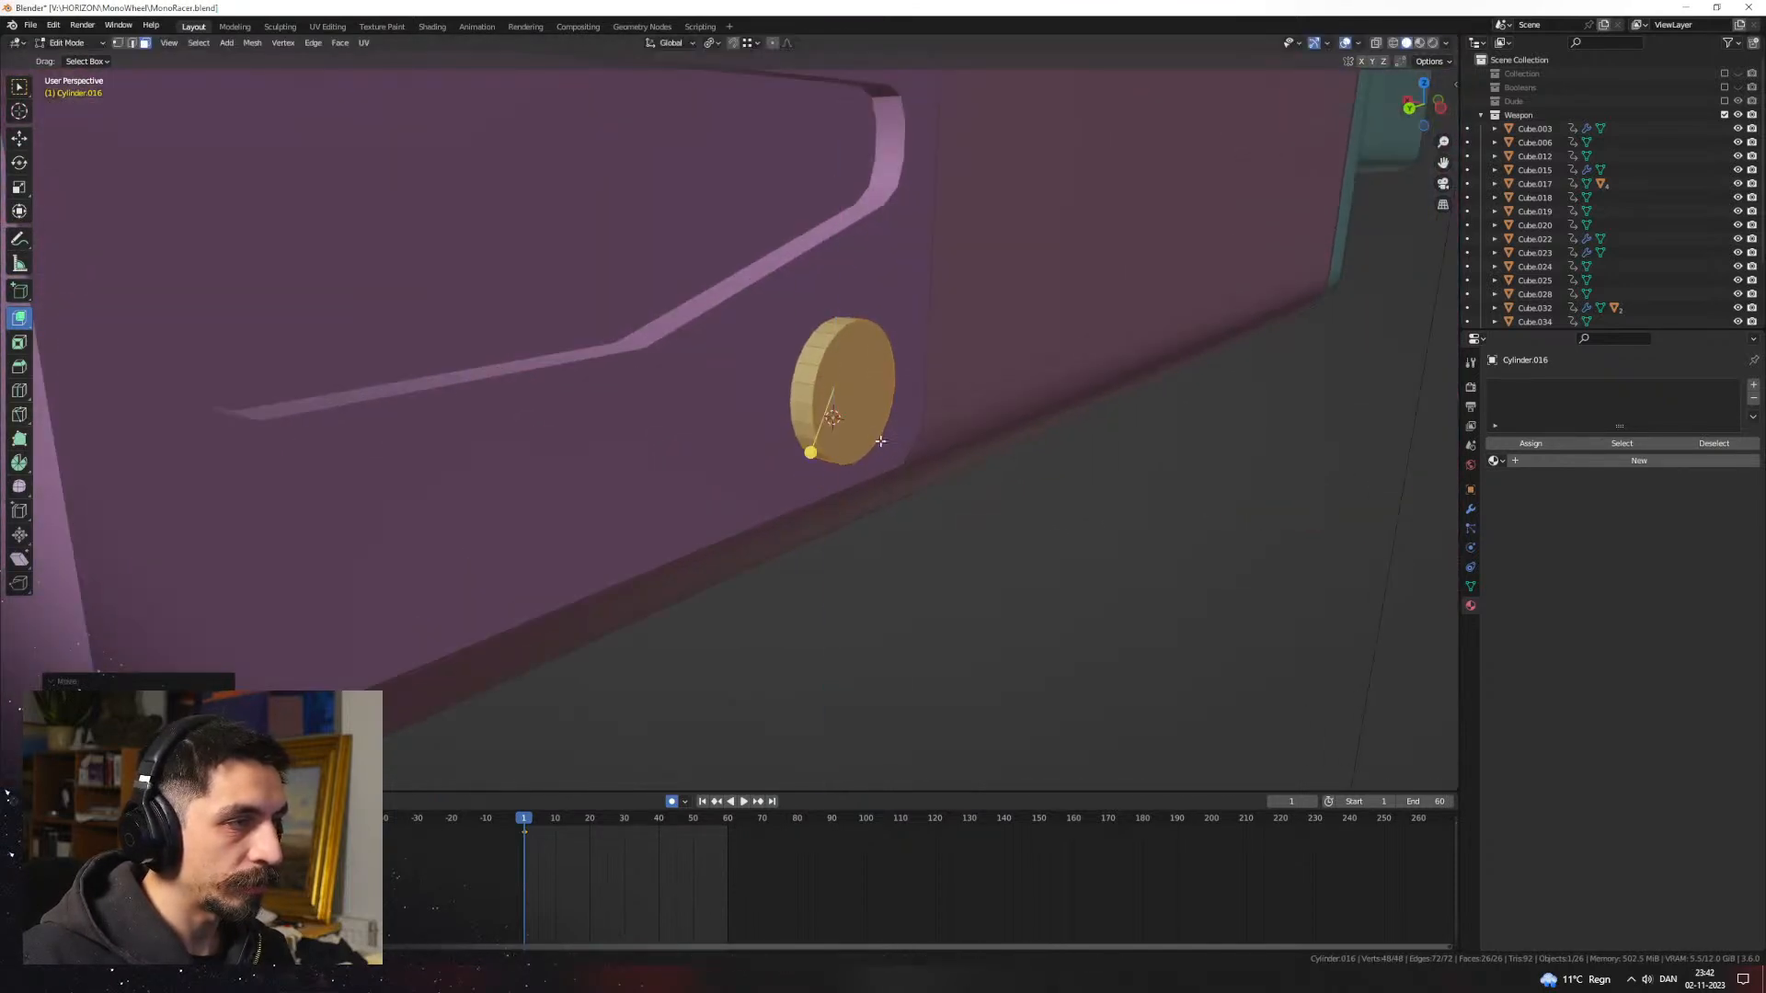
middle_click_drag(918, 405, 934, 450)
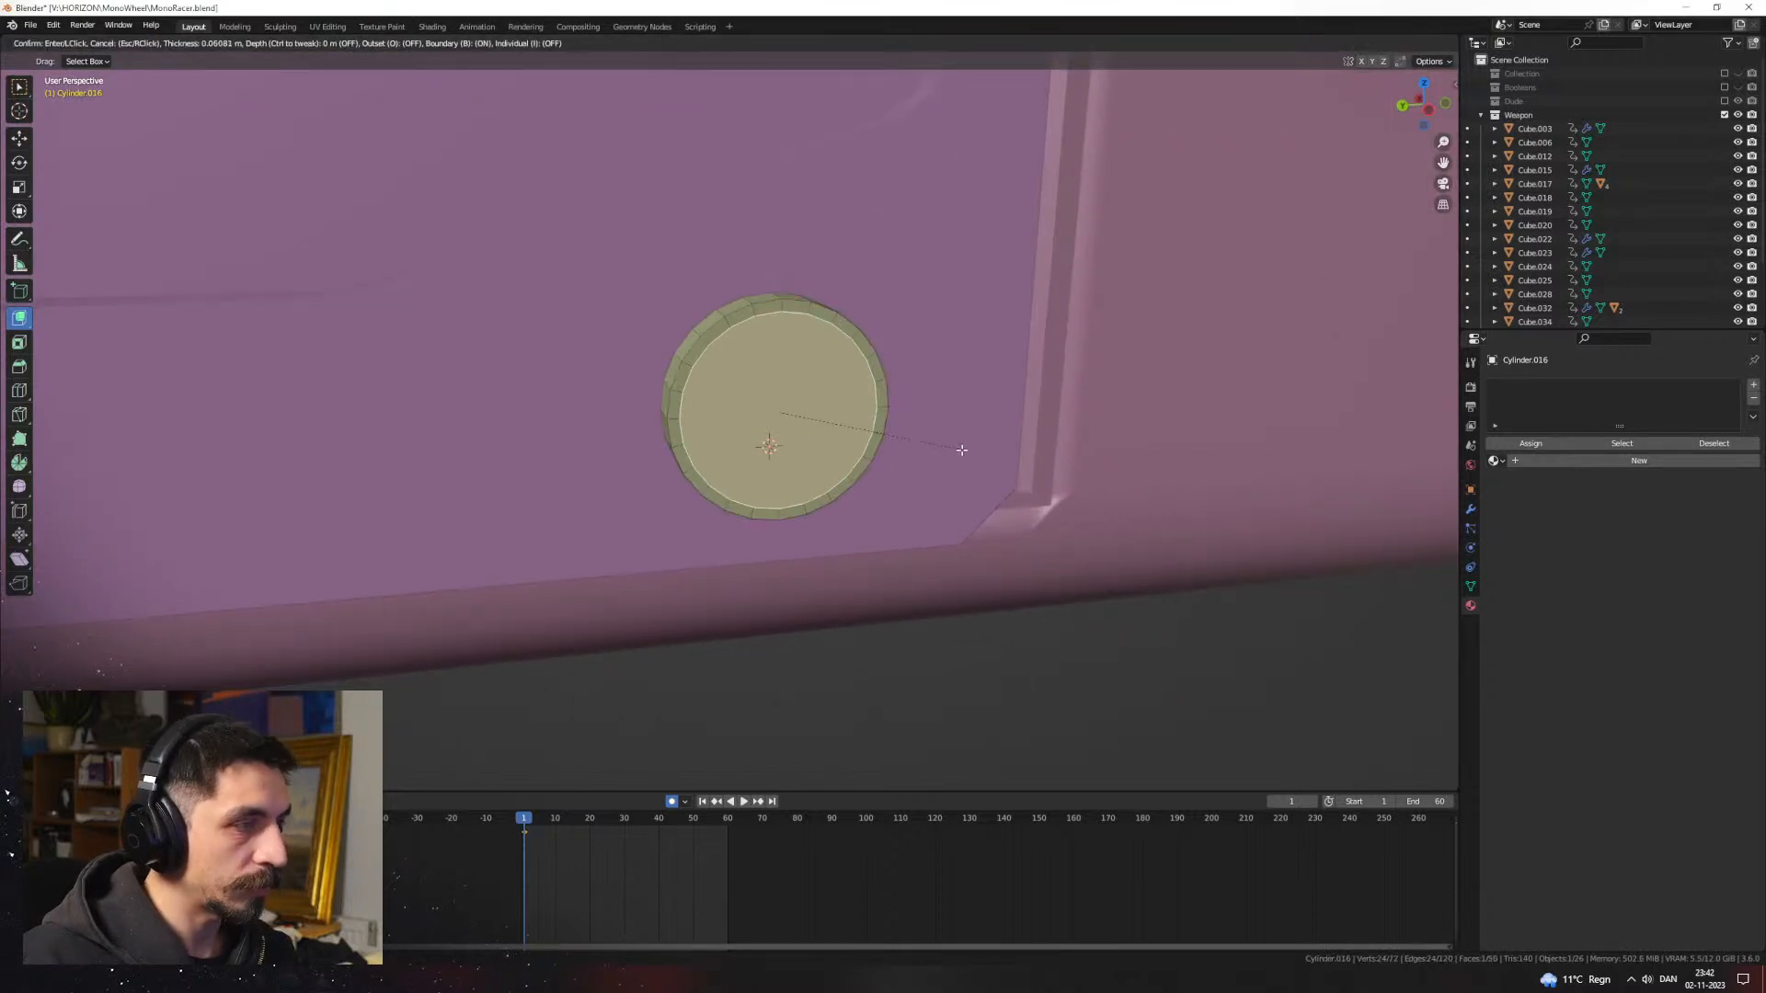
Step: Inset and extrude the disc's front face, shrinking it toward the centre into a stepped dome, and thin the whole disc along X
left_click(954, 452)
key("e")
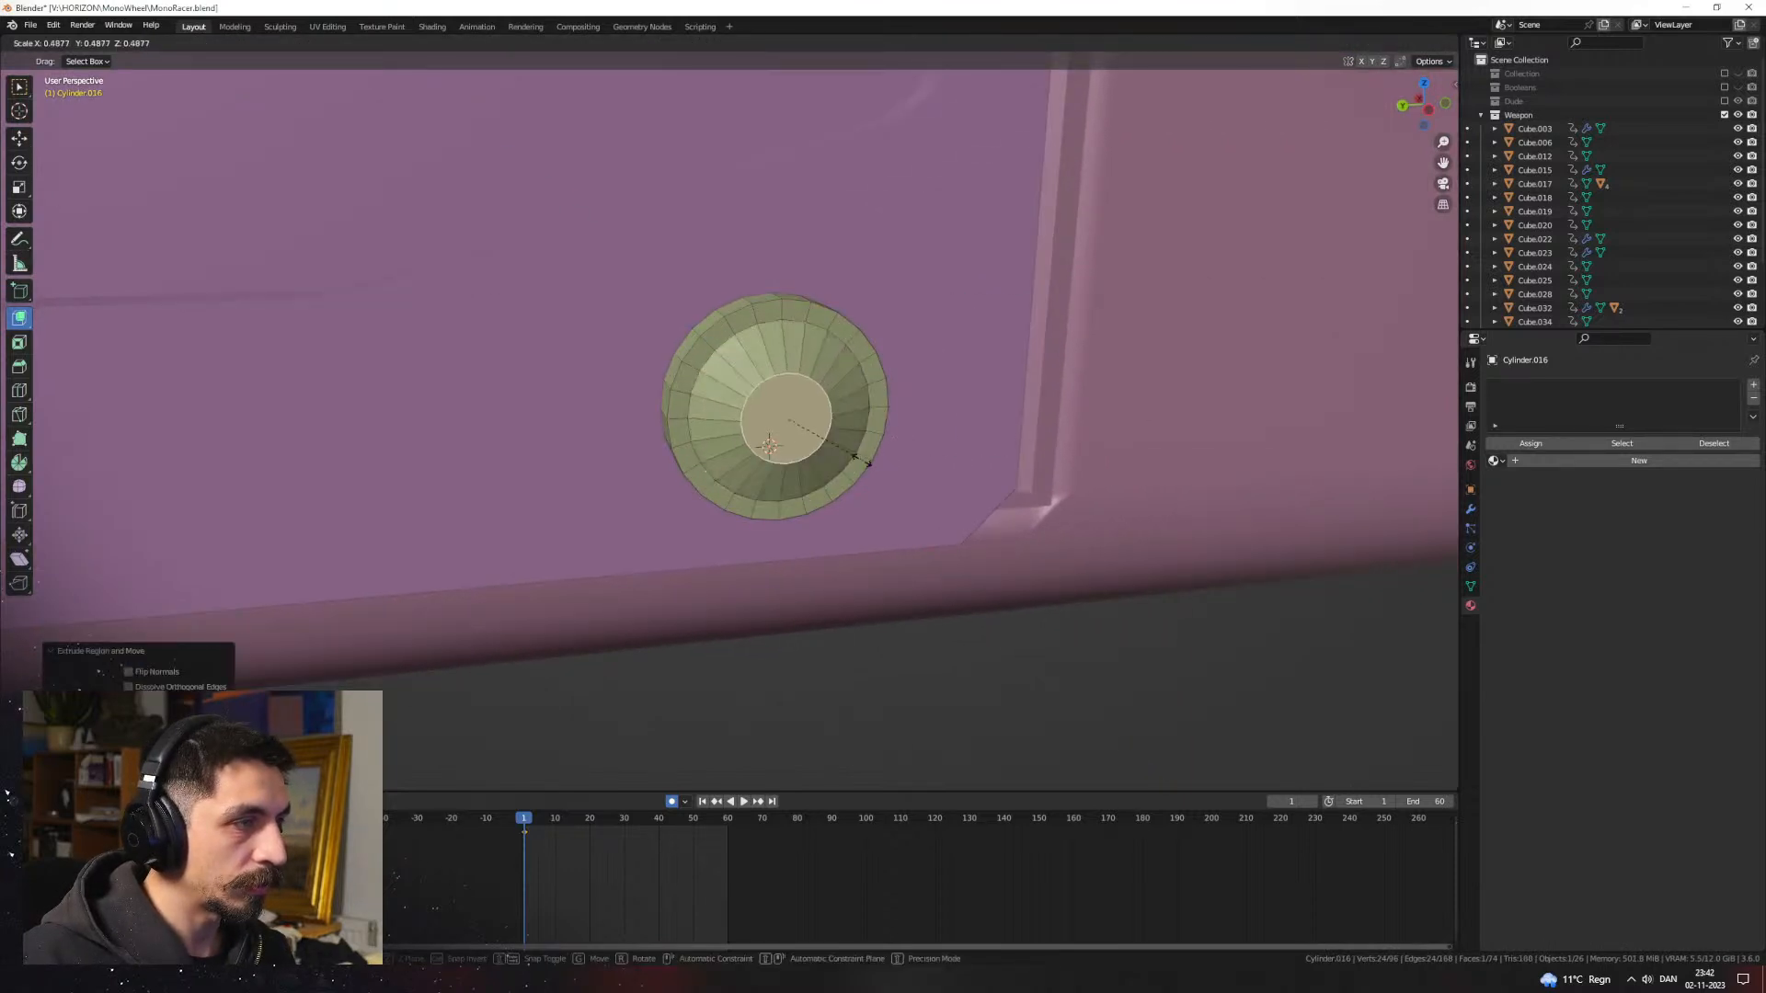
left_click(916, 397)
middle_click_drag(916, 397, 948, 436)
key("a")
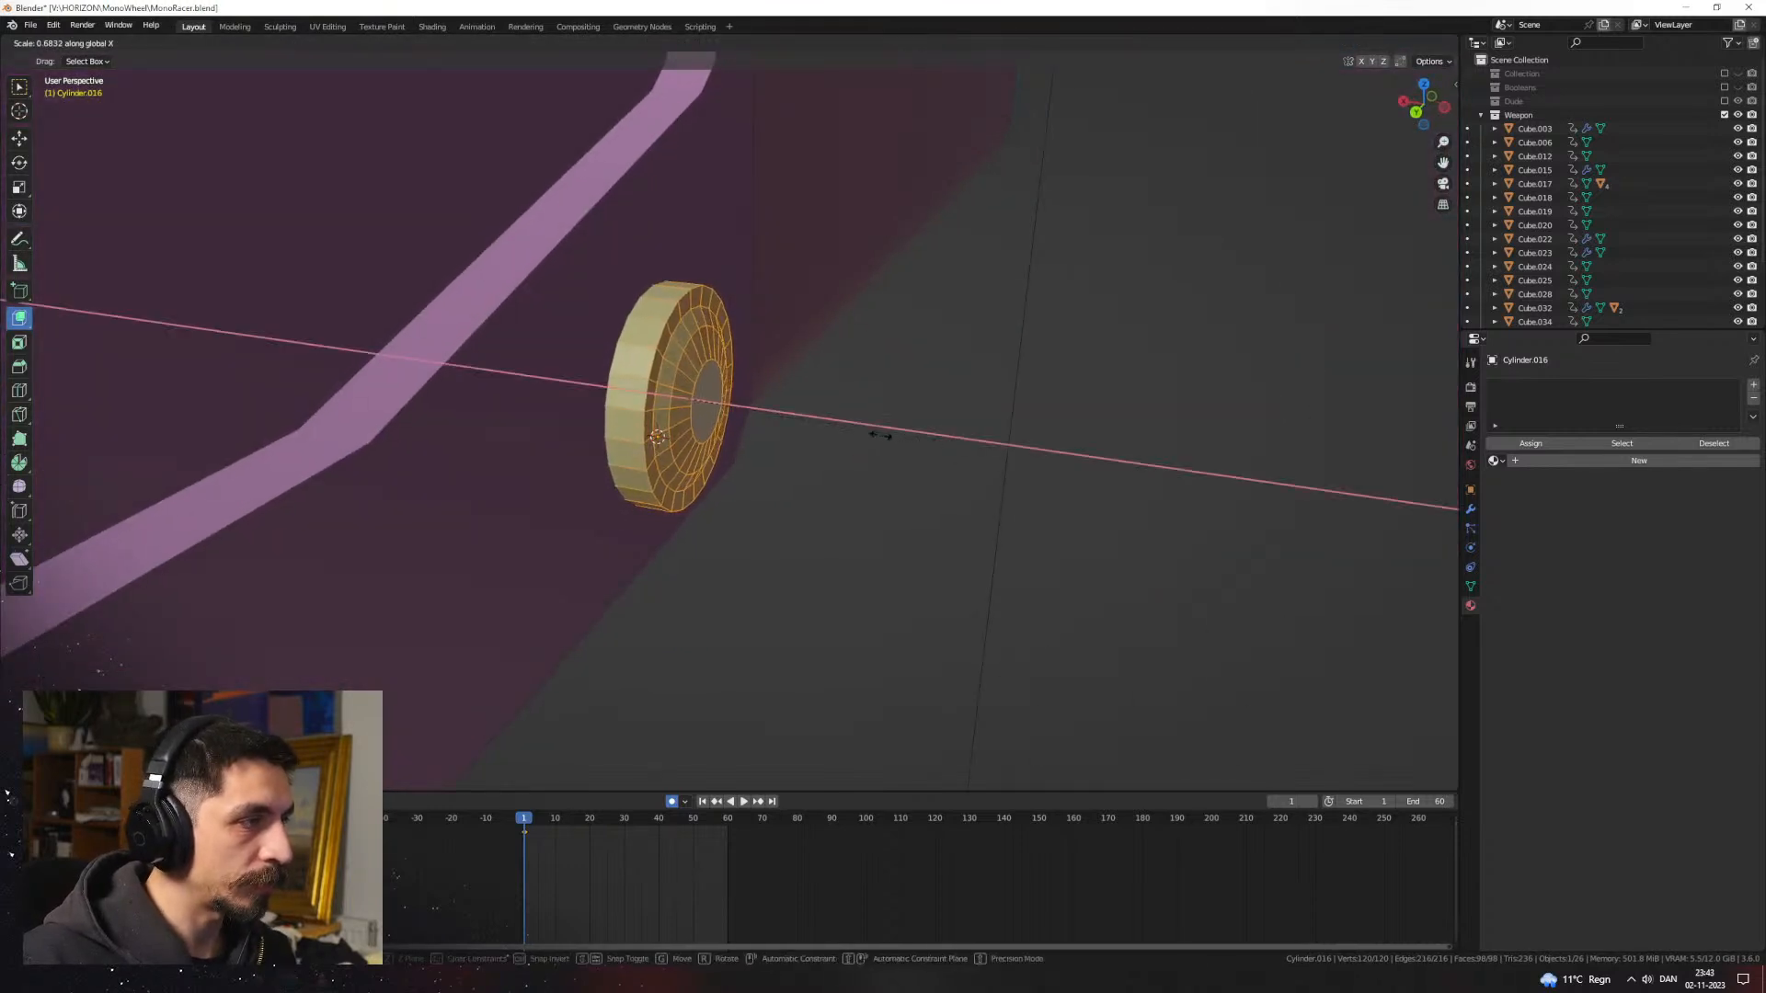
left_click(943, 434)
mouse_move(856, 441)
middle_mouse_down("shift")
mouse_move(962, 454)
mouse_move(869, 450)
middle_mouse_up("shift")
Step: Inset the dome's centre face and extrude it inward to form a round socket in the screw head
left_click(851, 438)
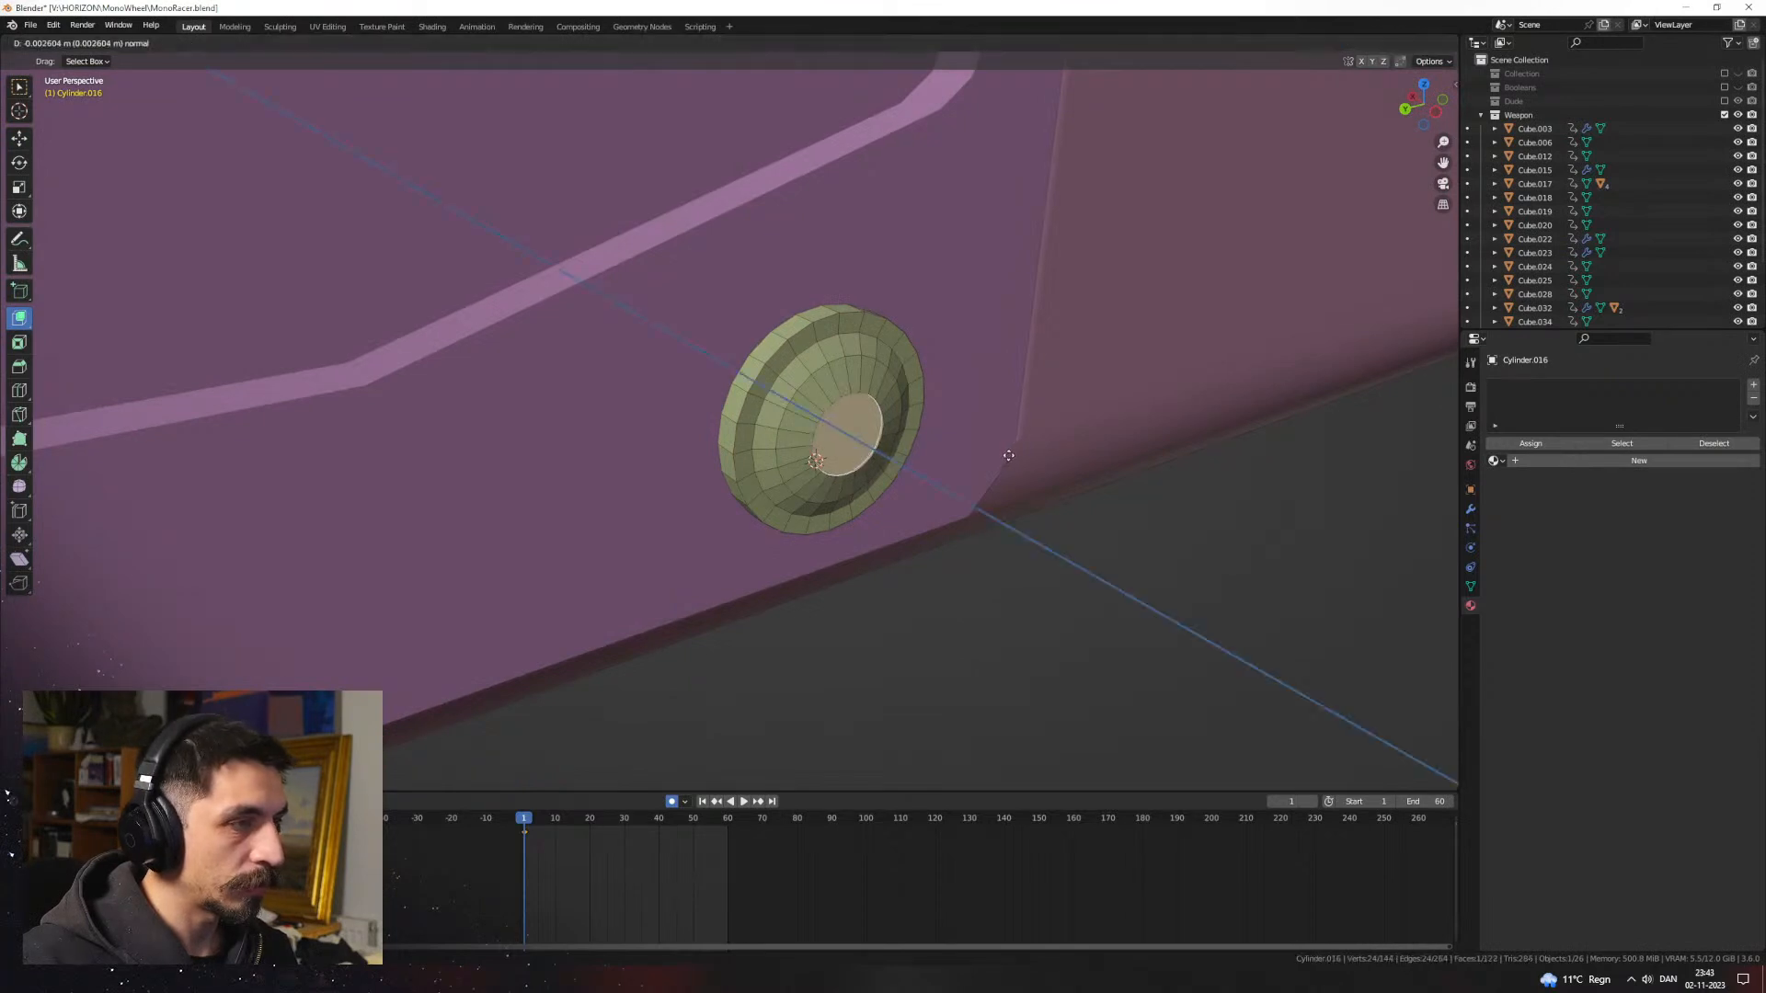
left_click(968, 462)
middle_click_drag(969, 462, 880, 413)
middle_click_drag(880, 414, 788, 355, "shift")
scroll(780, 312, "up", 3)
key("1")
scroll(788, 355, "up", 2)
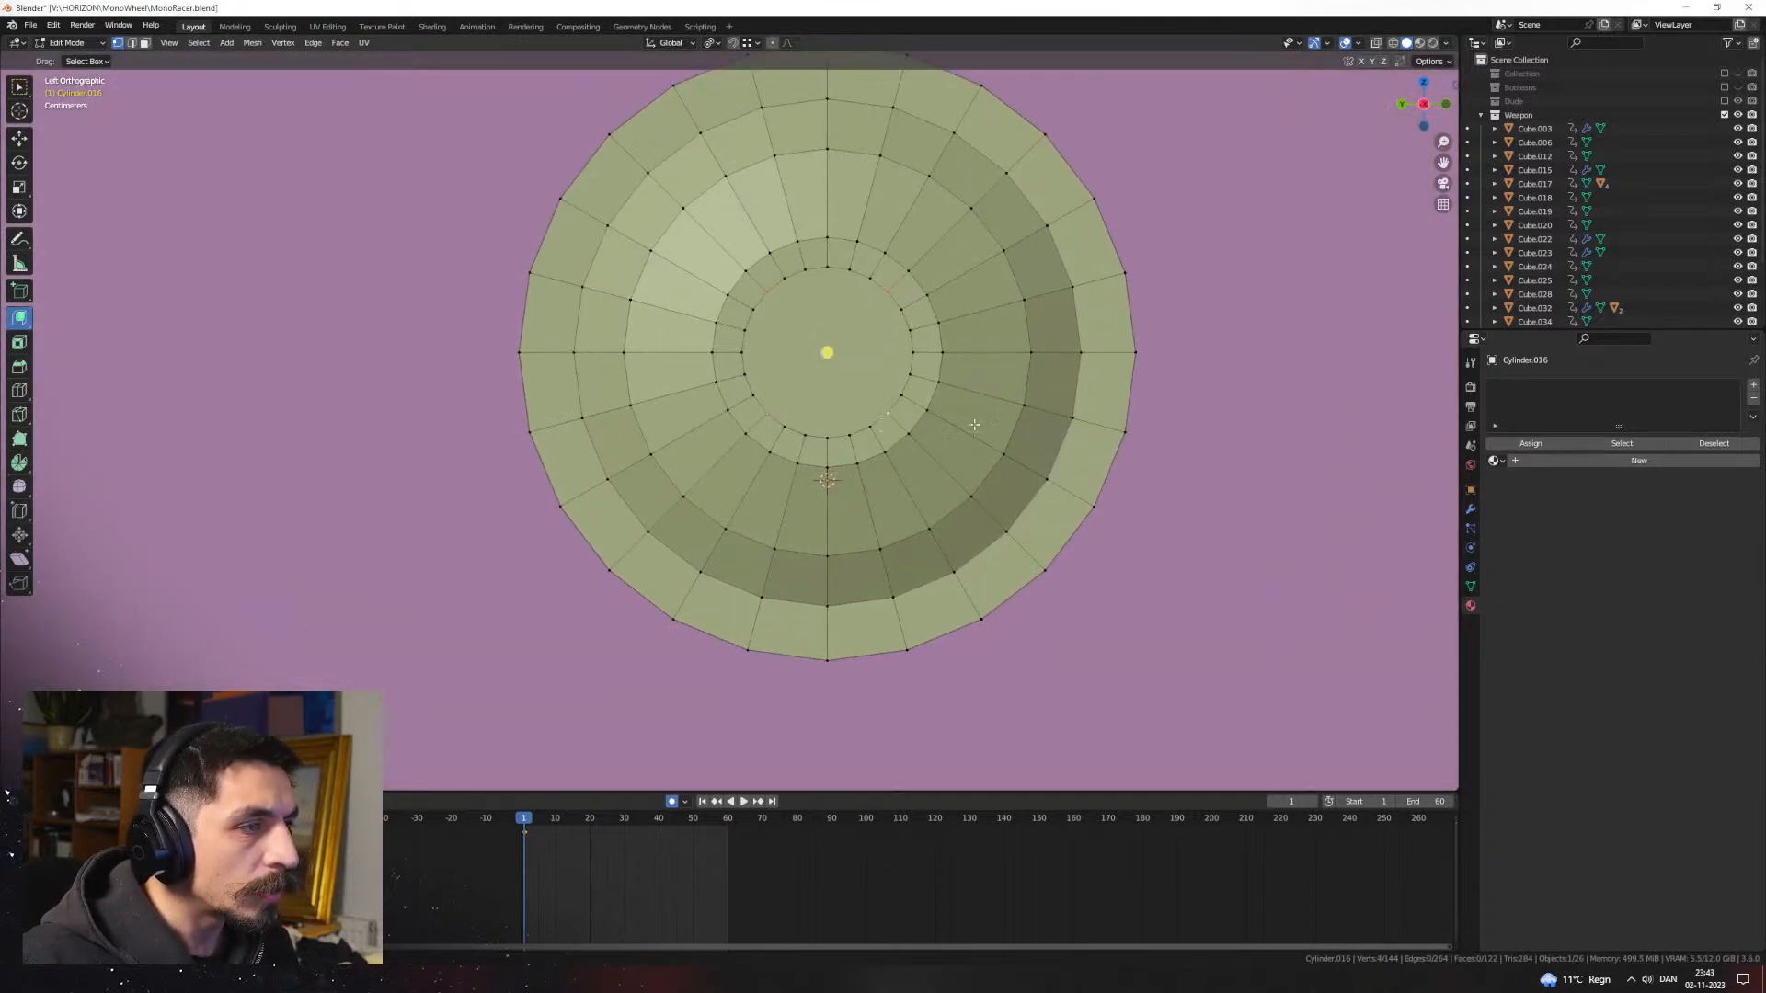
left_click(1037, 416)
middle_click_drag(1037, 415, 945, 461)
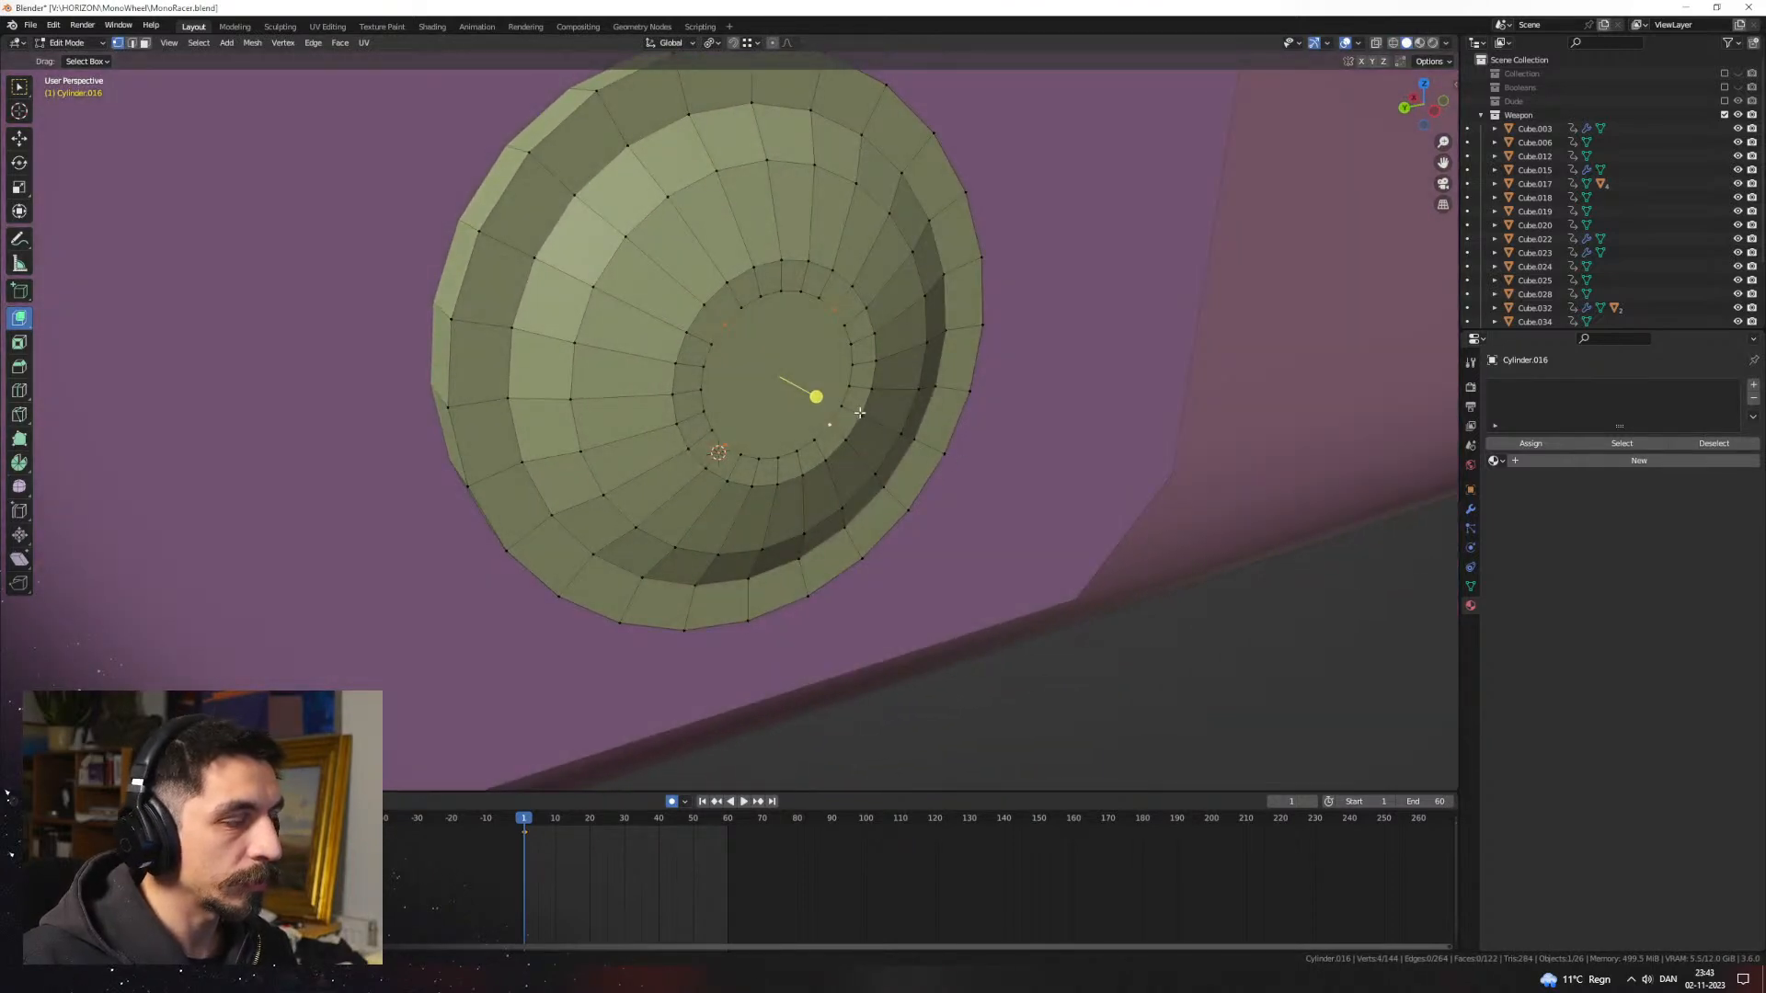
left_click(767, 371)
key("e")
left_click(890, 392)
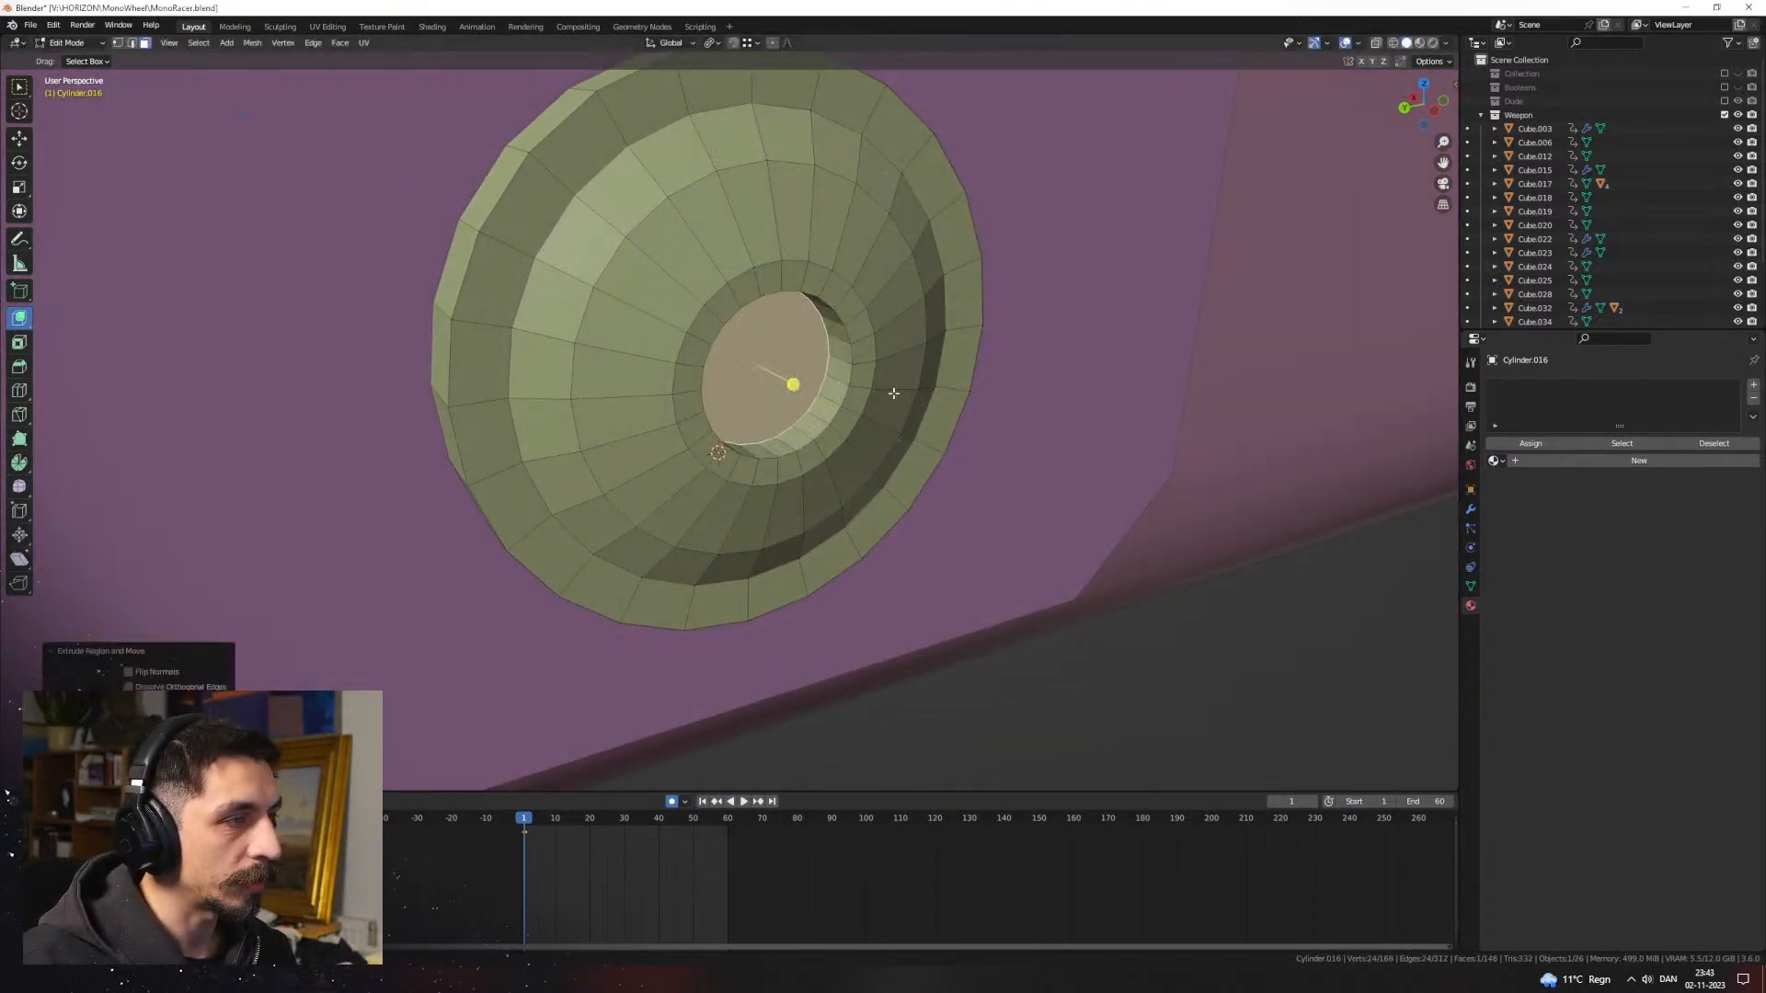
Step: Select the four diagonal vertex pairs of the socket and scale them toward its centre with local Z locked, forming a cross-shaped recess
middle_click_drag(890, 392, 827, 313)
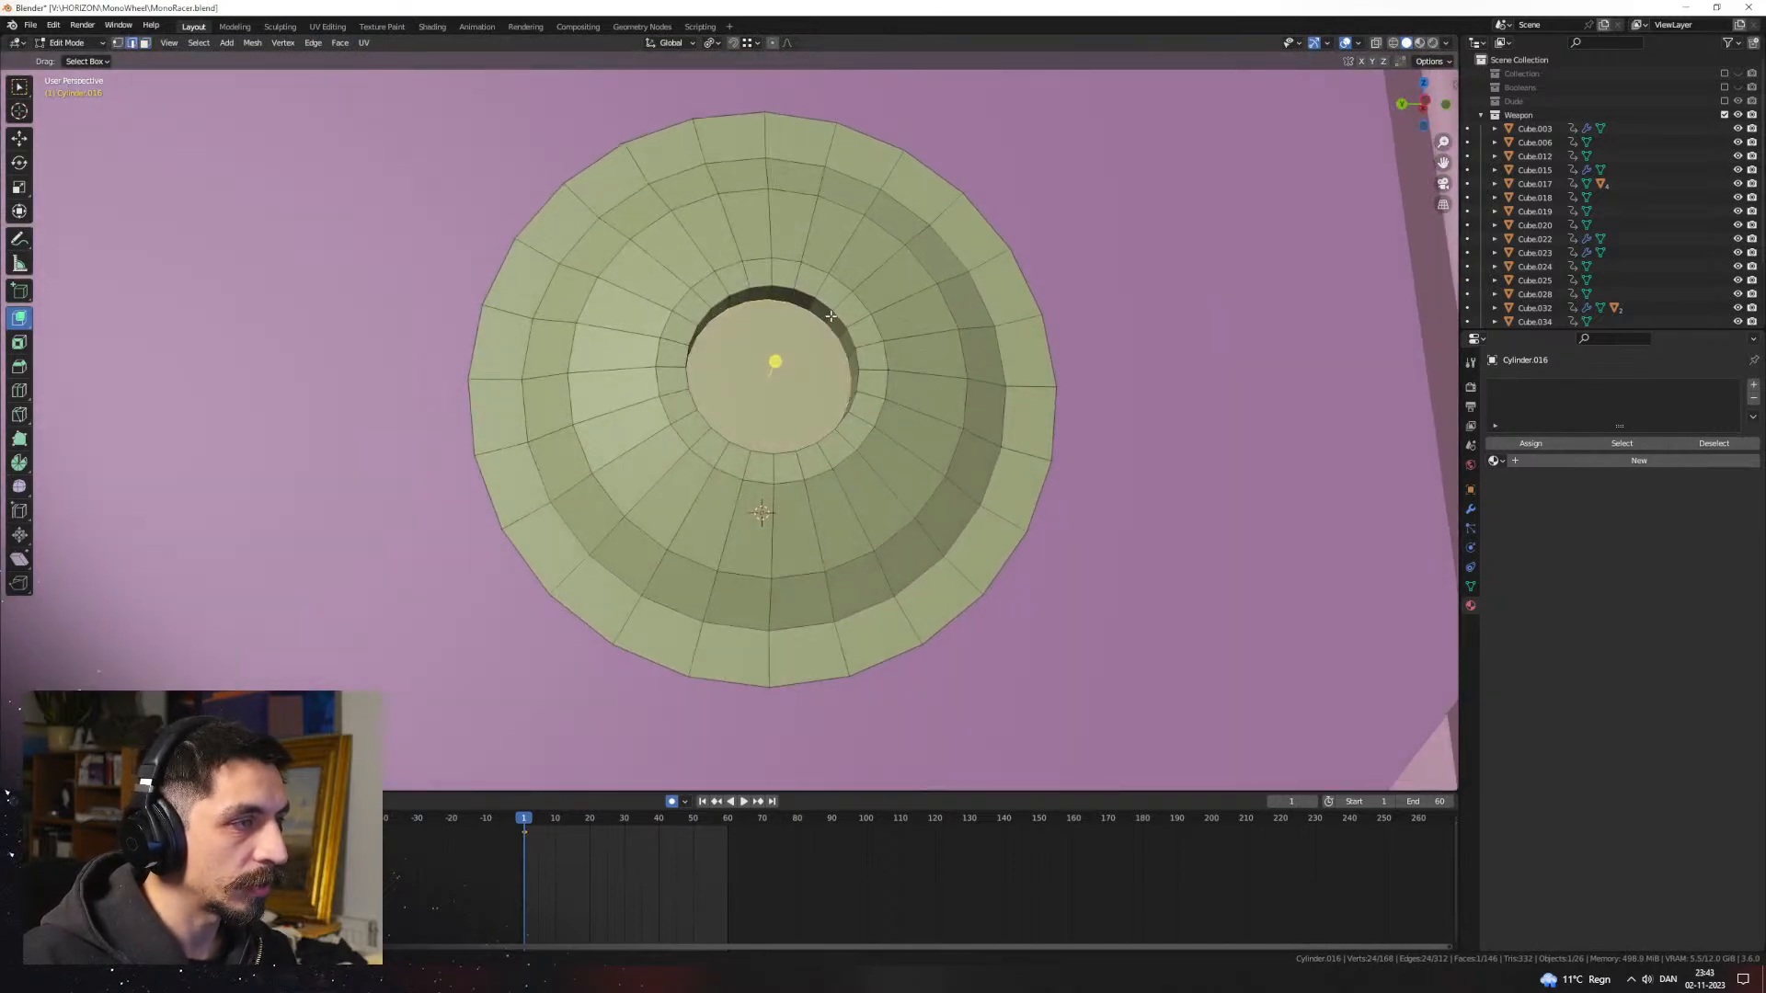
middle_click_drag(634, 341, 869, 337, "alt")
left_click(724, 332)
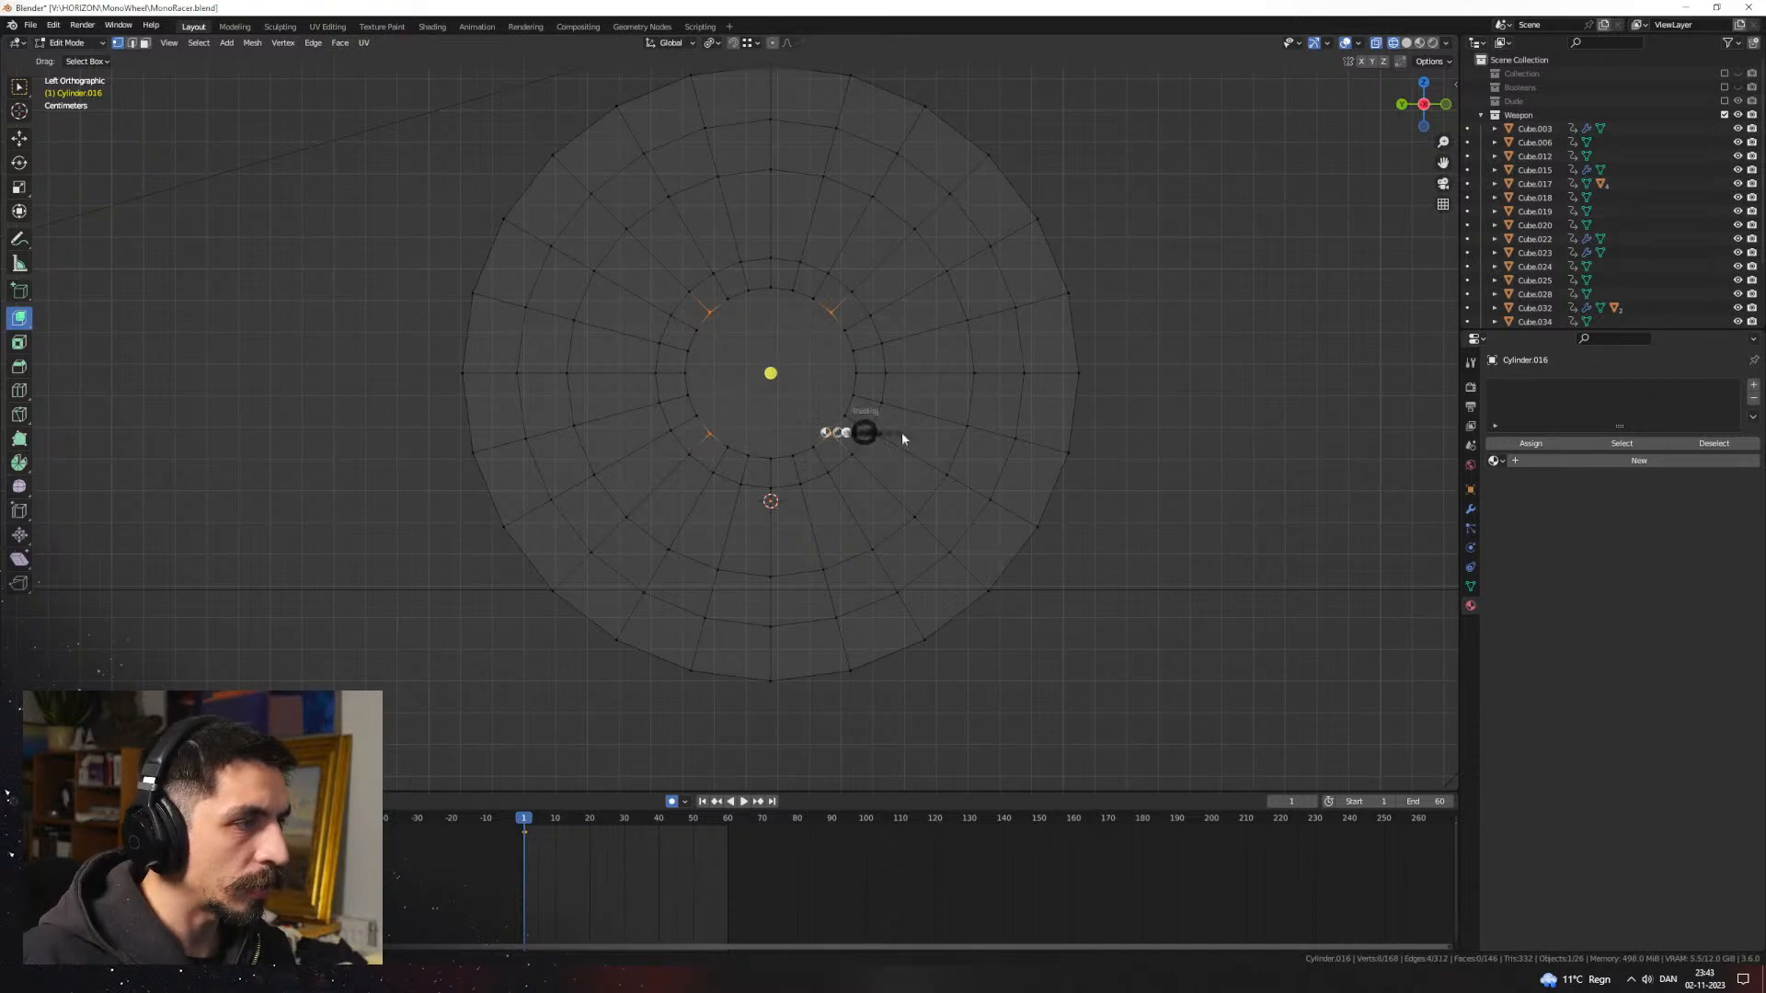
left_click(959, 441)
middle_click_drag(974, 442, 986, 400)
key("s")
left_click(936, 392)
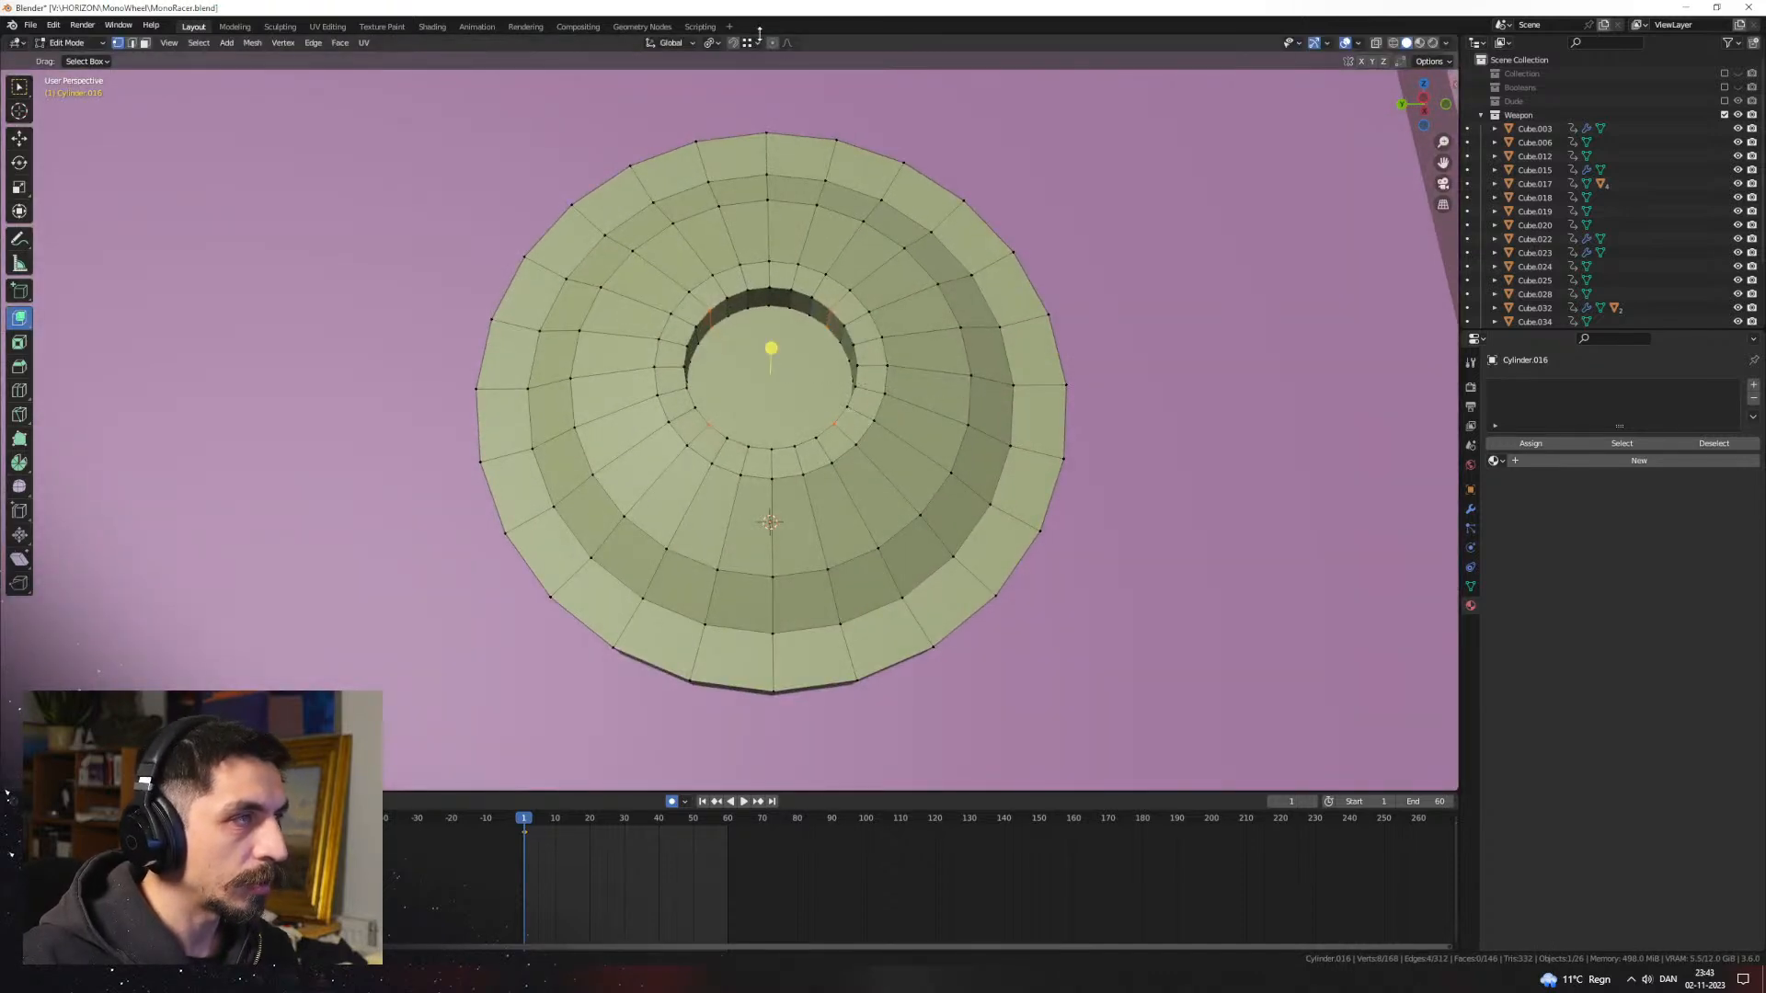
left_click(718, 44)
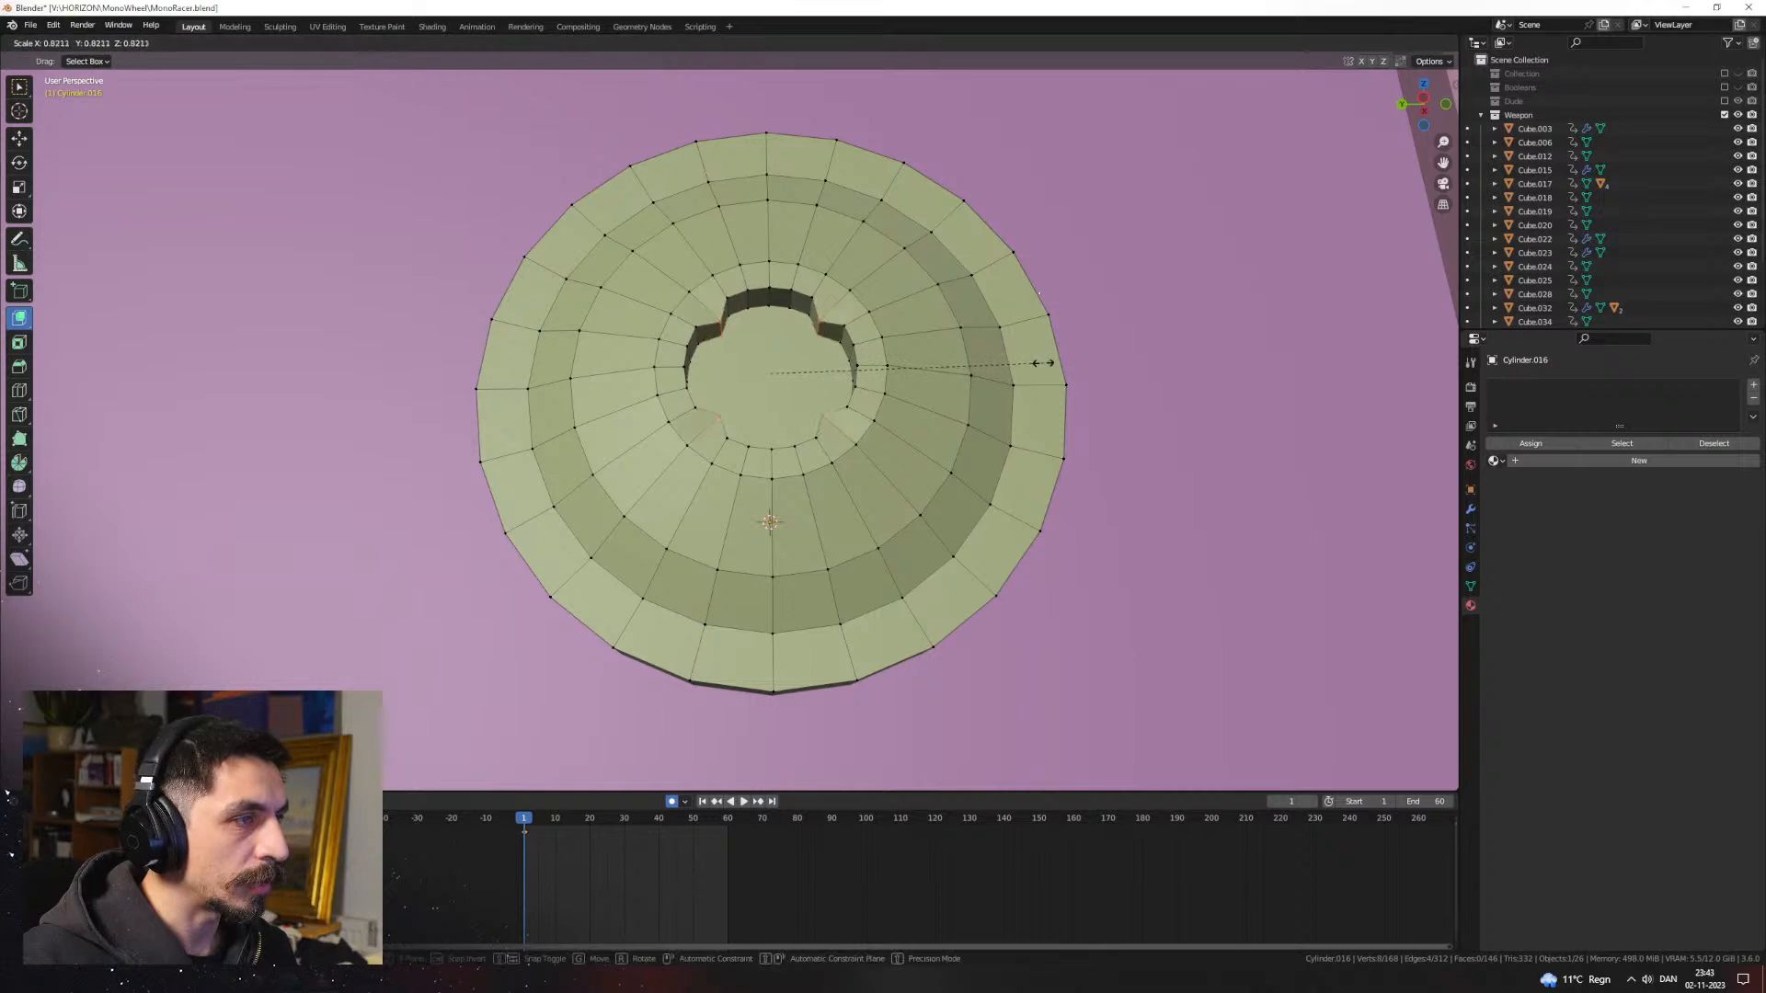
key("shift+z")
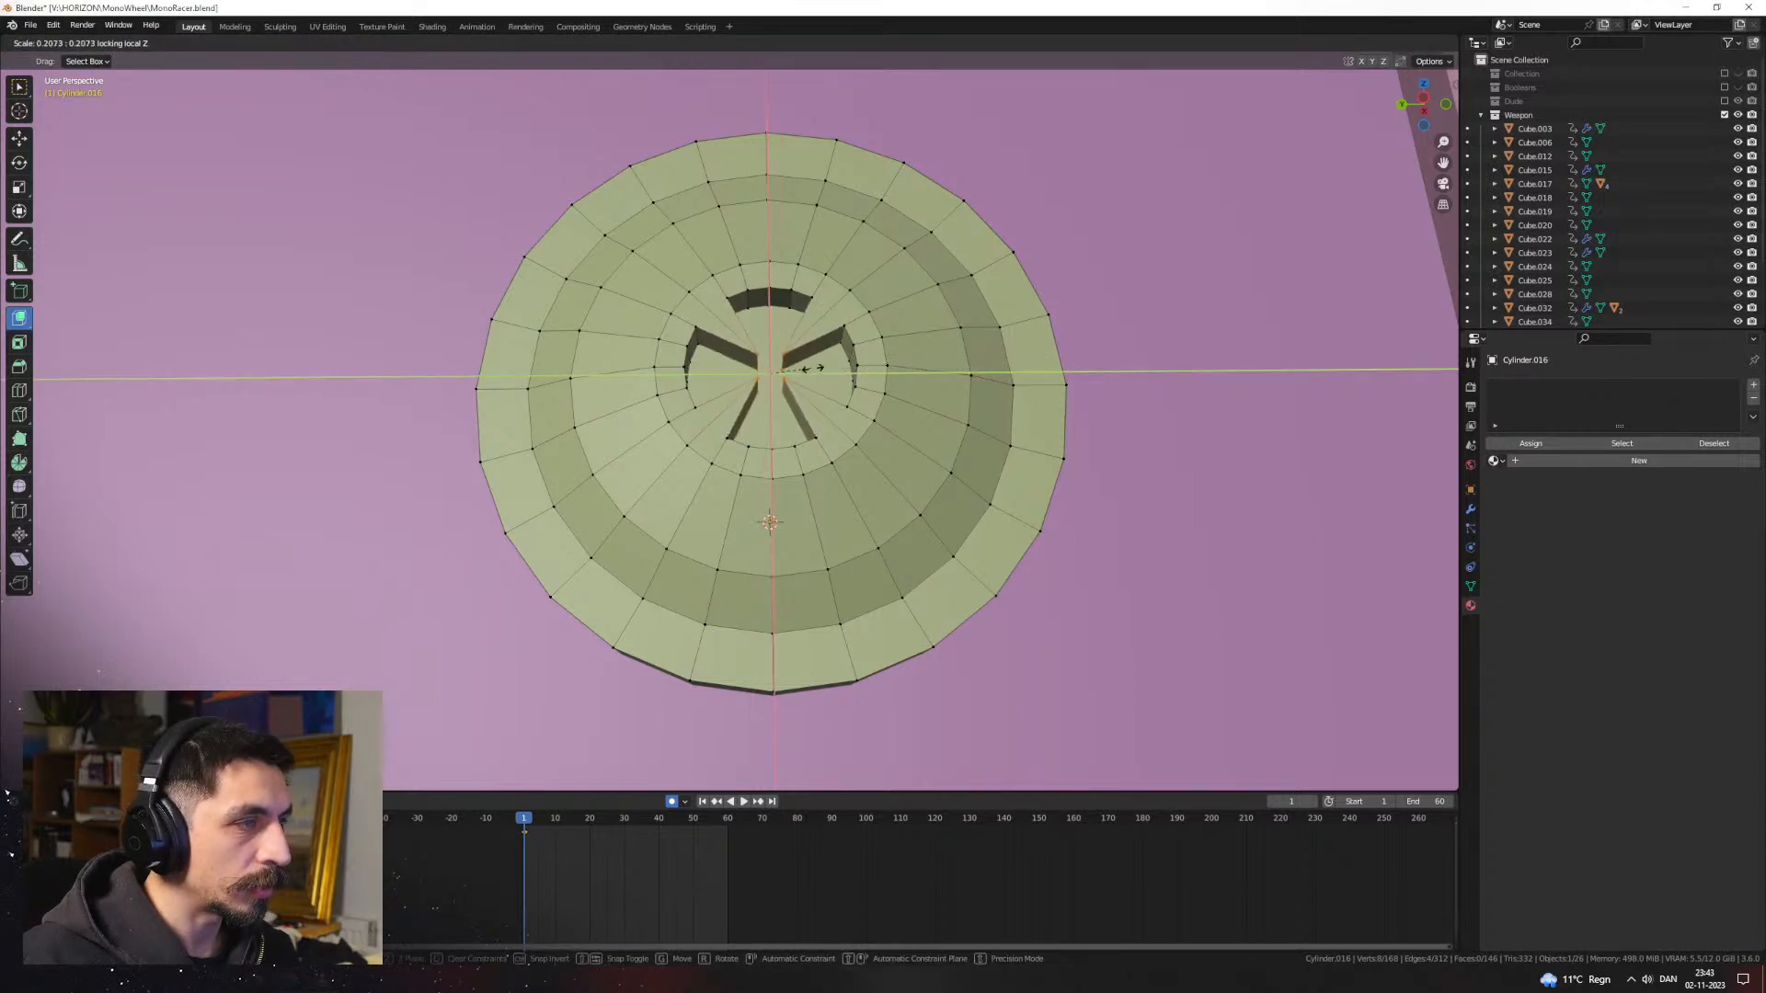
left_click(871, 372)
mouse_move(871, 372)
middle_mouse_down()
mouse_move(929, 405)
mouse_move(895, 431)
mouse_move(965, 450)
mouse_move(923, 425)
mouse_move(896, 458)
mouse_move(830, 419)
mouse_move(953, 498)
mouse_move(873, 446)
mouse_move(864, 472)
mouse_move(871, 417)
middle_mouse_up()
key("shift+z")
left_click(922, 441)
left_click(972, 465)
Step: Leave mesh editing, shade the screw smooth and view it on the weapon in material preview
key("Tab")
scroll(964, 412, "down", 5)
right_click(793, 404)
left_click(792, 405)
scroll(792, 406, "down", 3)
scroll(865, 472, "down", 3)
left_click(875, 576)
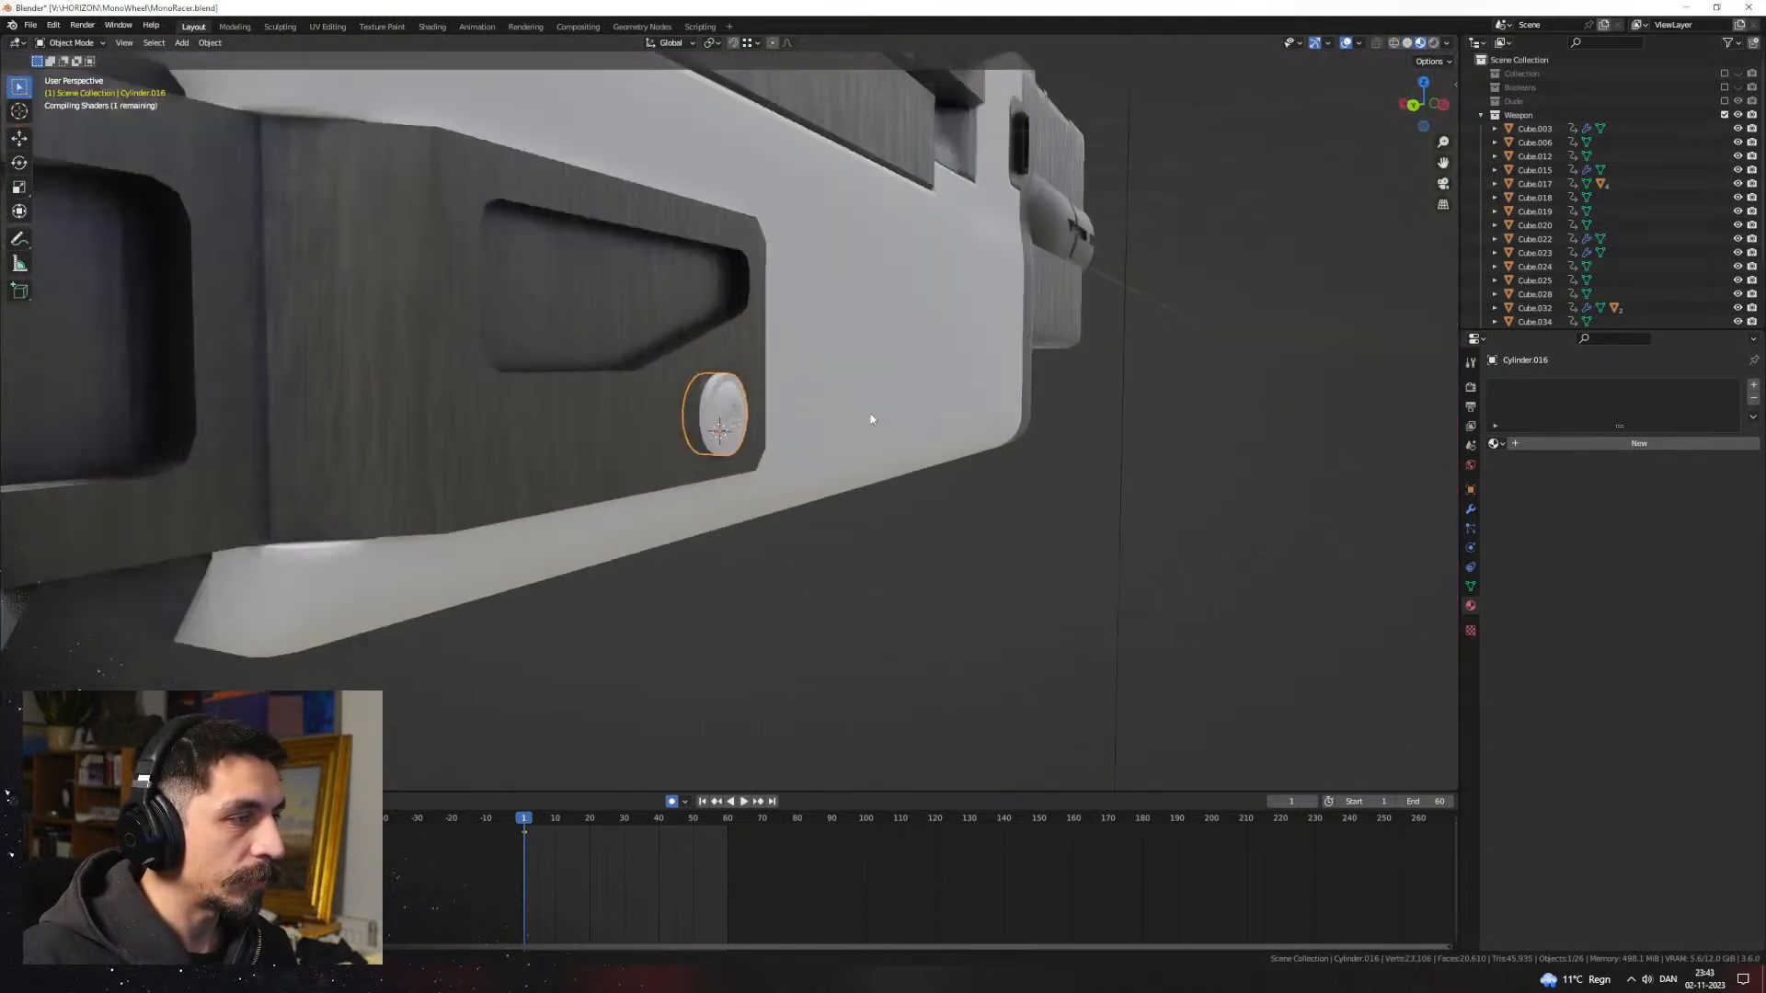
scroll(871, 418, "up", 2)
scroll(804, 524, "down", 3)
middle_click_drag(901, 506, 899, 603)
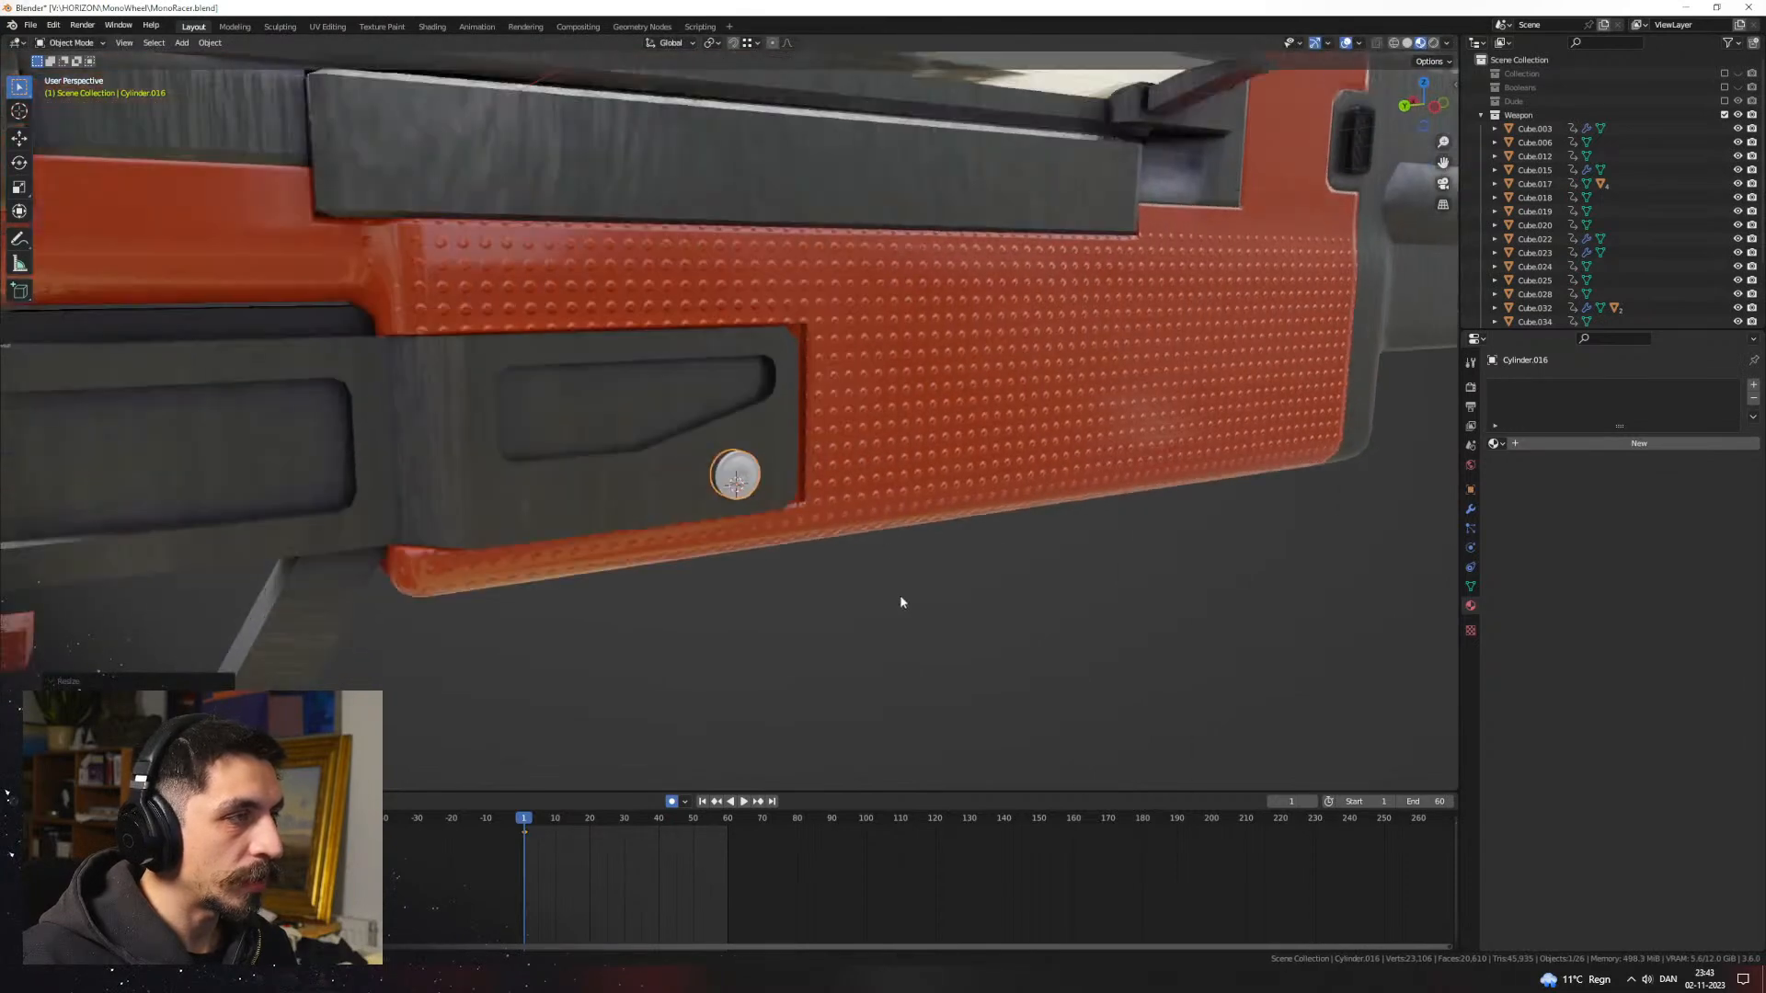
Step: Try the Brush_Metal material on the dark front block, and undo the change
scroll(899, 603, "down", 2)
left_click(1293, 350)
key("ctrl+l")
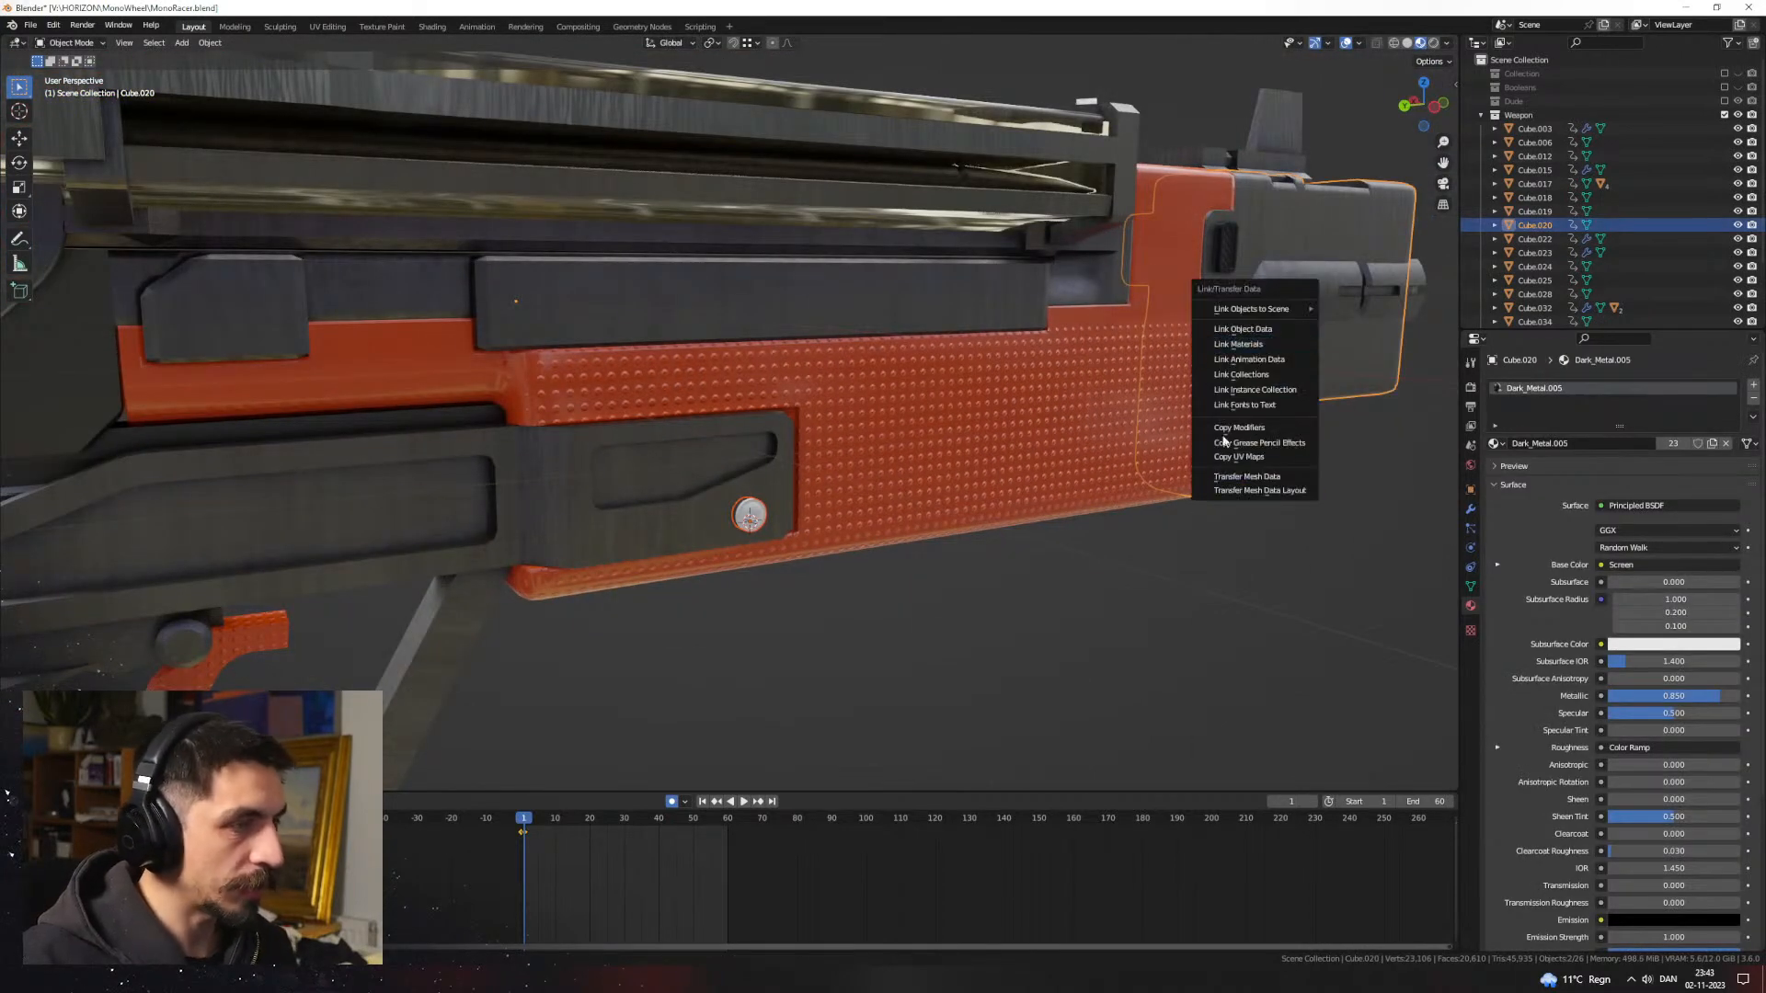
left_click(1495, 443)
type("b")
left_click(1534, 463)
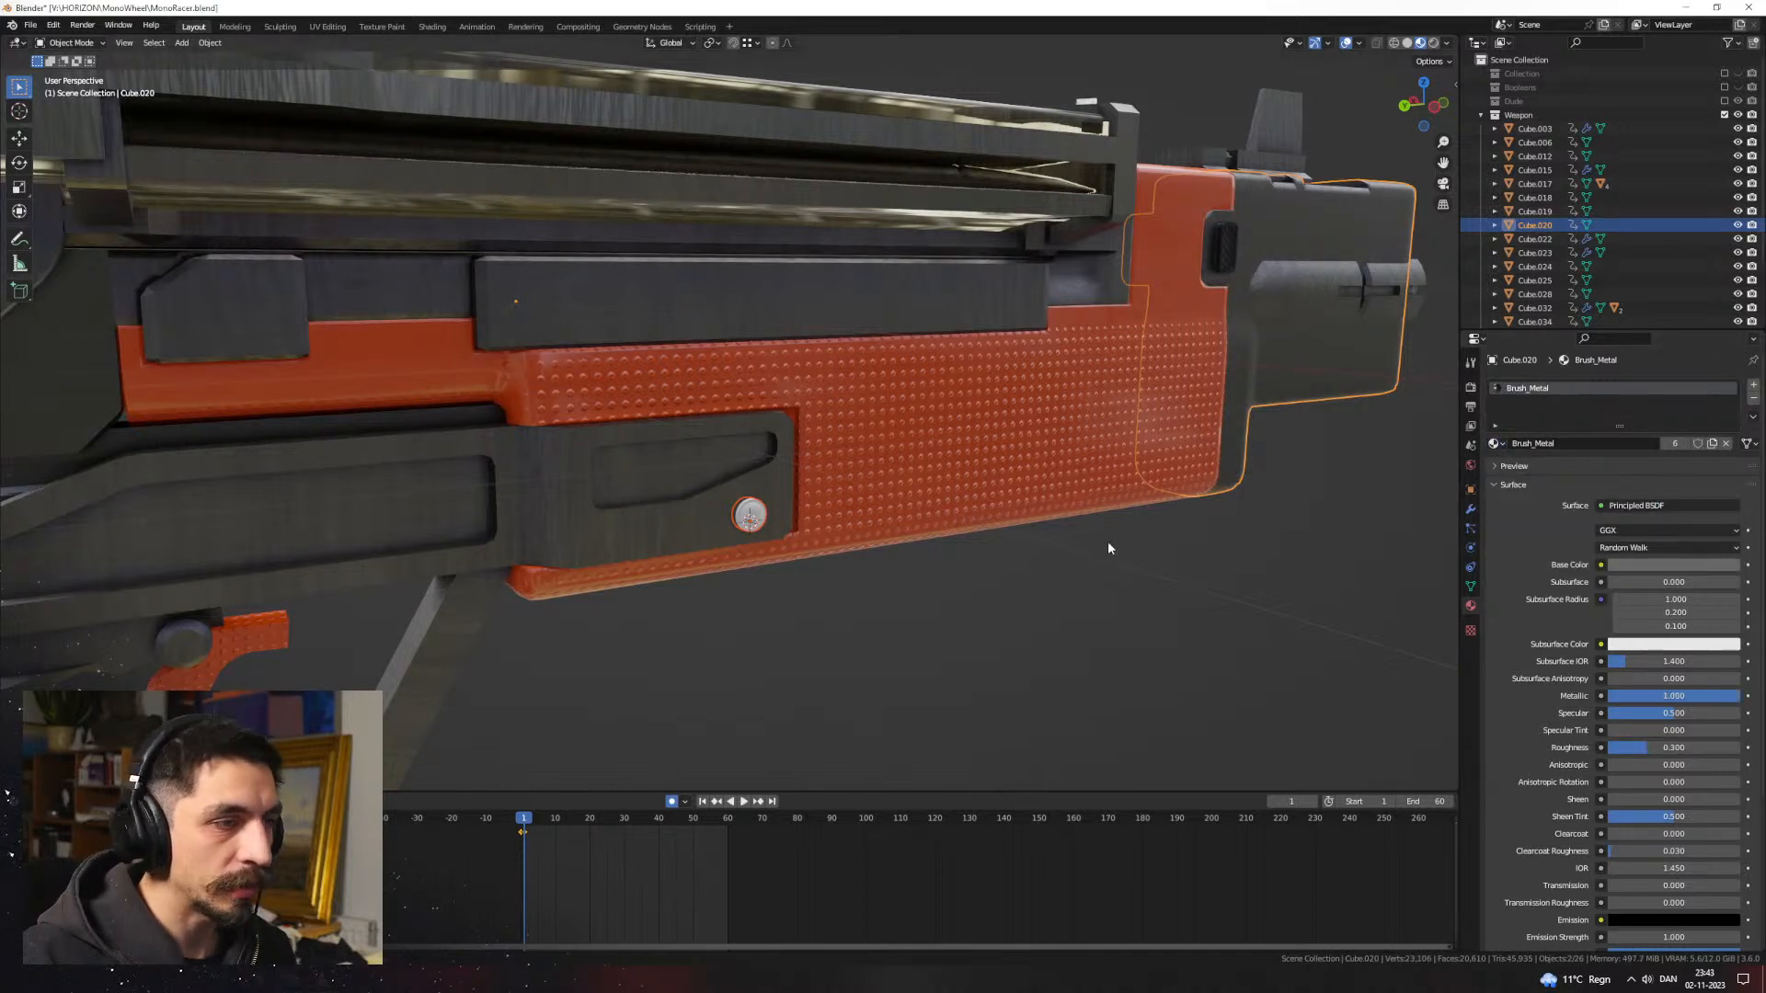
key("ctrl+z")
Step: Assign the existing Brush_Metal material to the screw on the side bracket
left_click(764, 521)
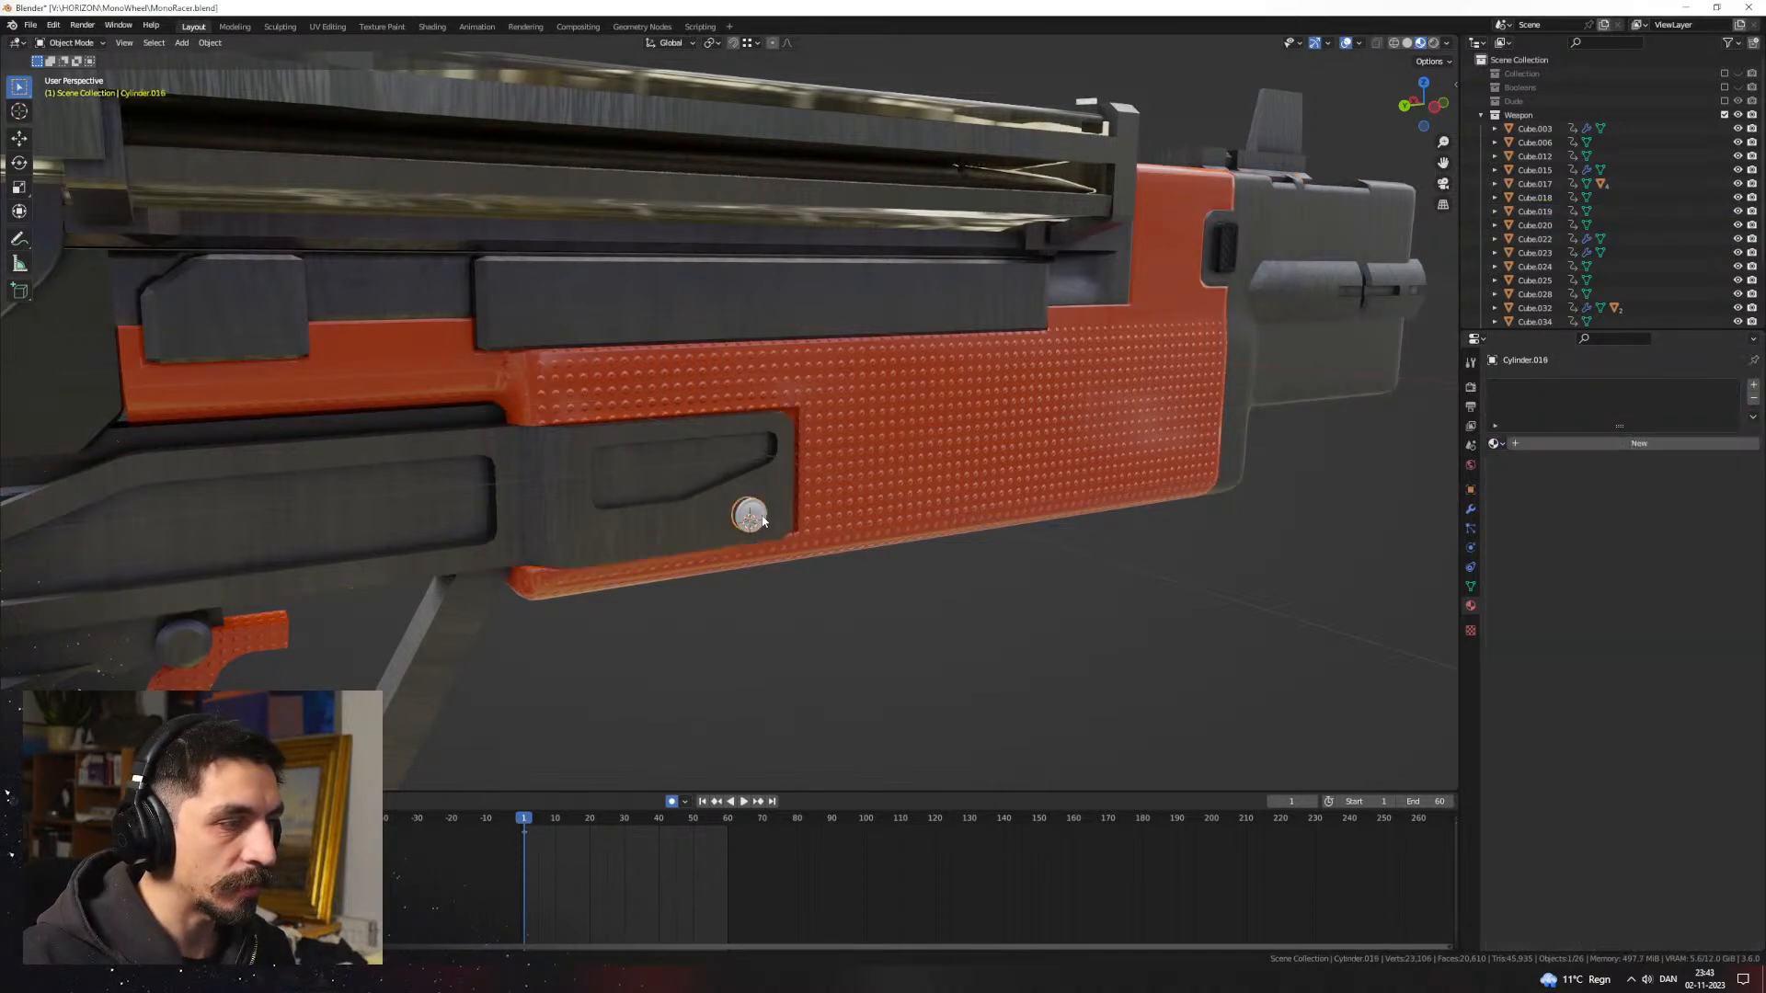
left_click(1498, 444)
type("b")
left_click(1537, 465)
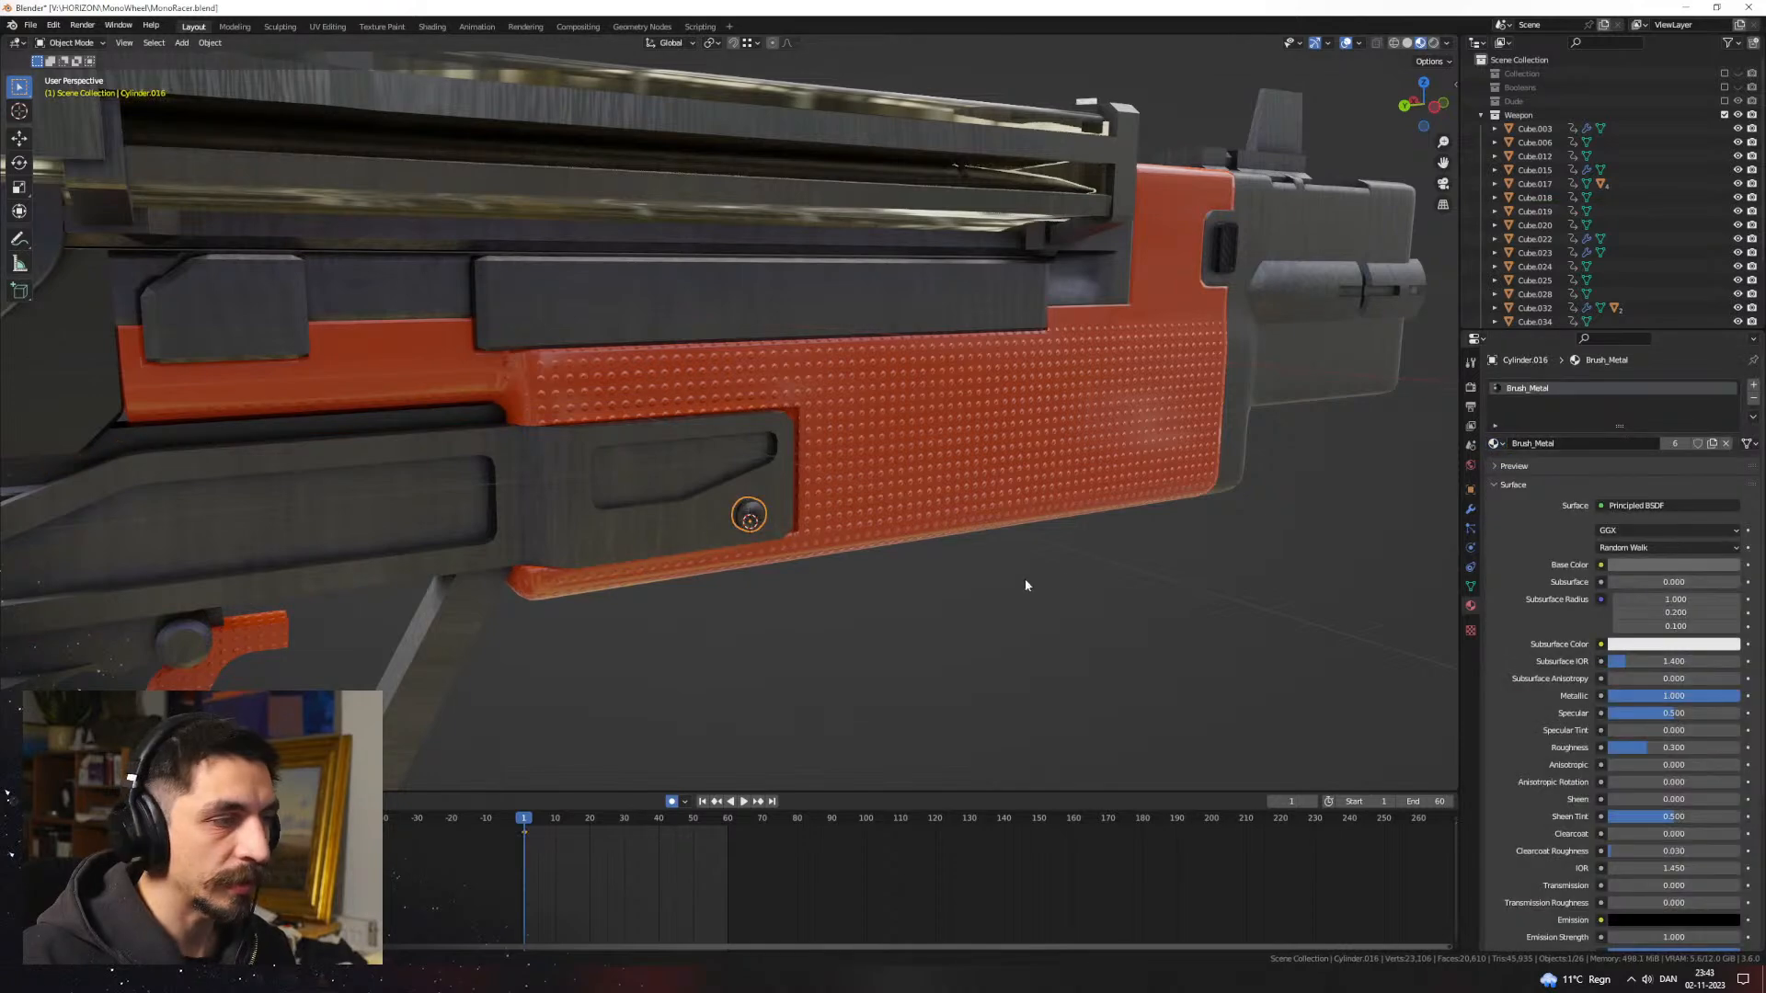
Step: Add a Mirror modifier to the screw on the X axis, with Cube.006 as the mirror object
left_click(759, 519)
scroll(791, 531, "down", 1)
middle_click_drag(874, 552, 1043, 520)
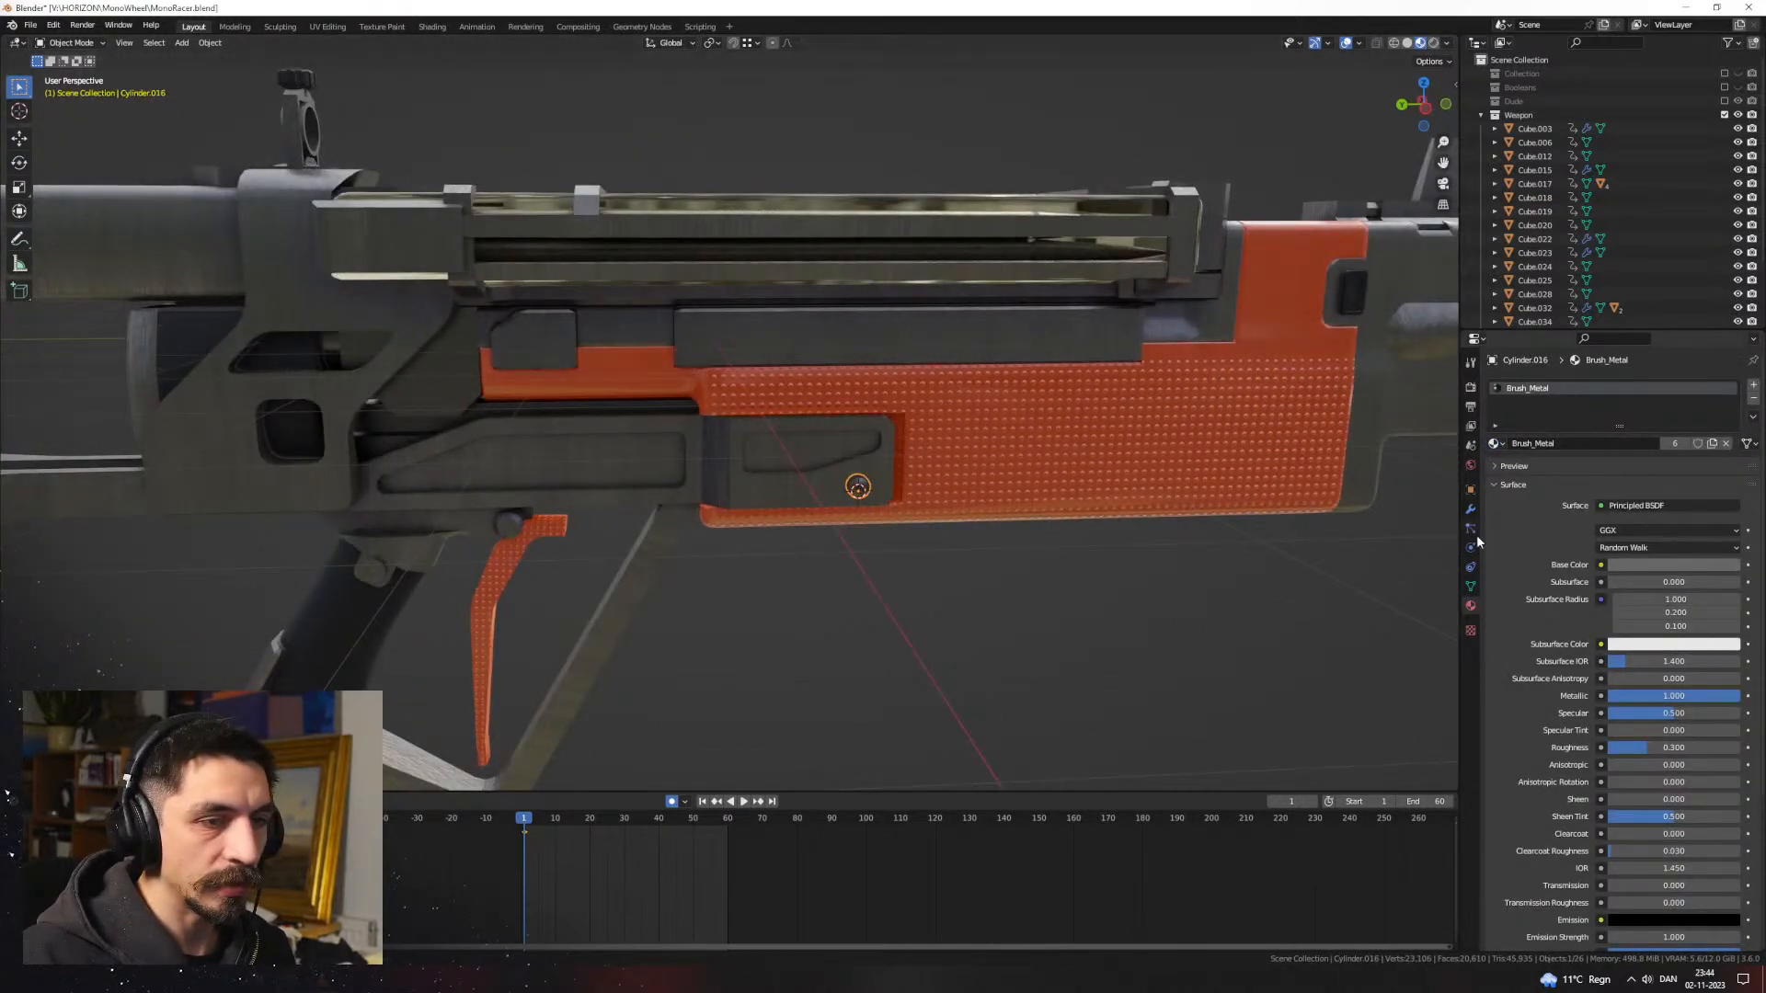
left_click(1471, 510)
left_click(1565, 386)
left_click(1496, 546)
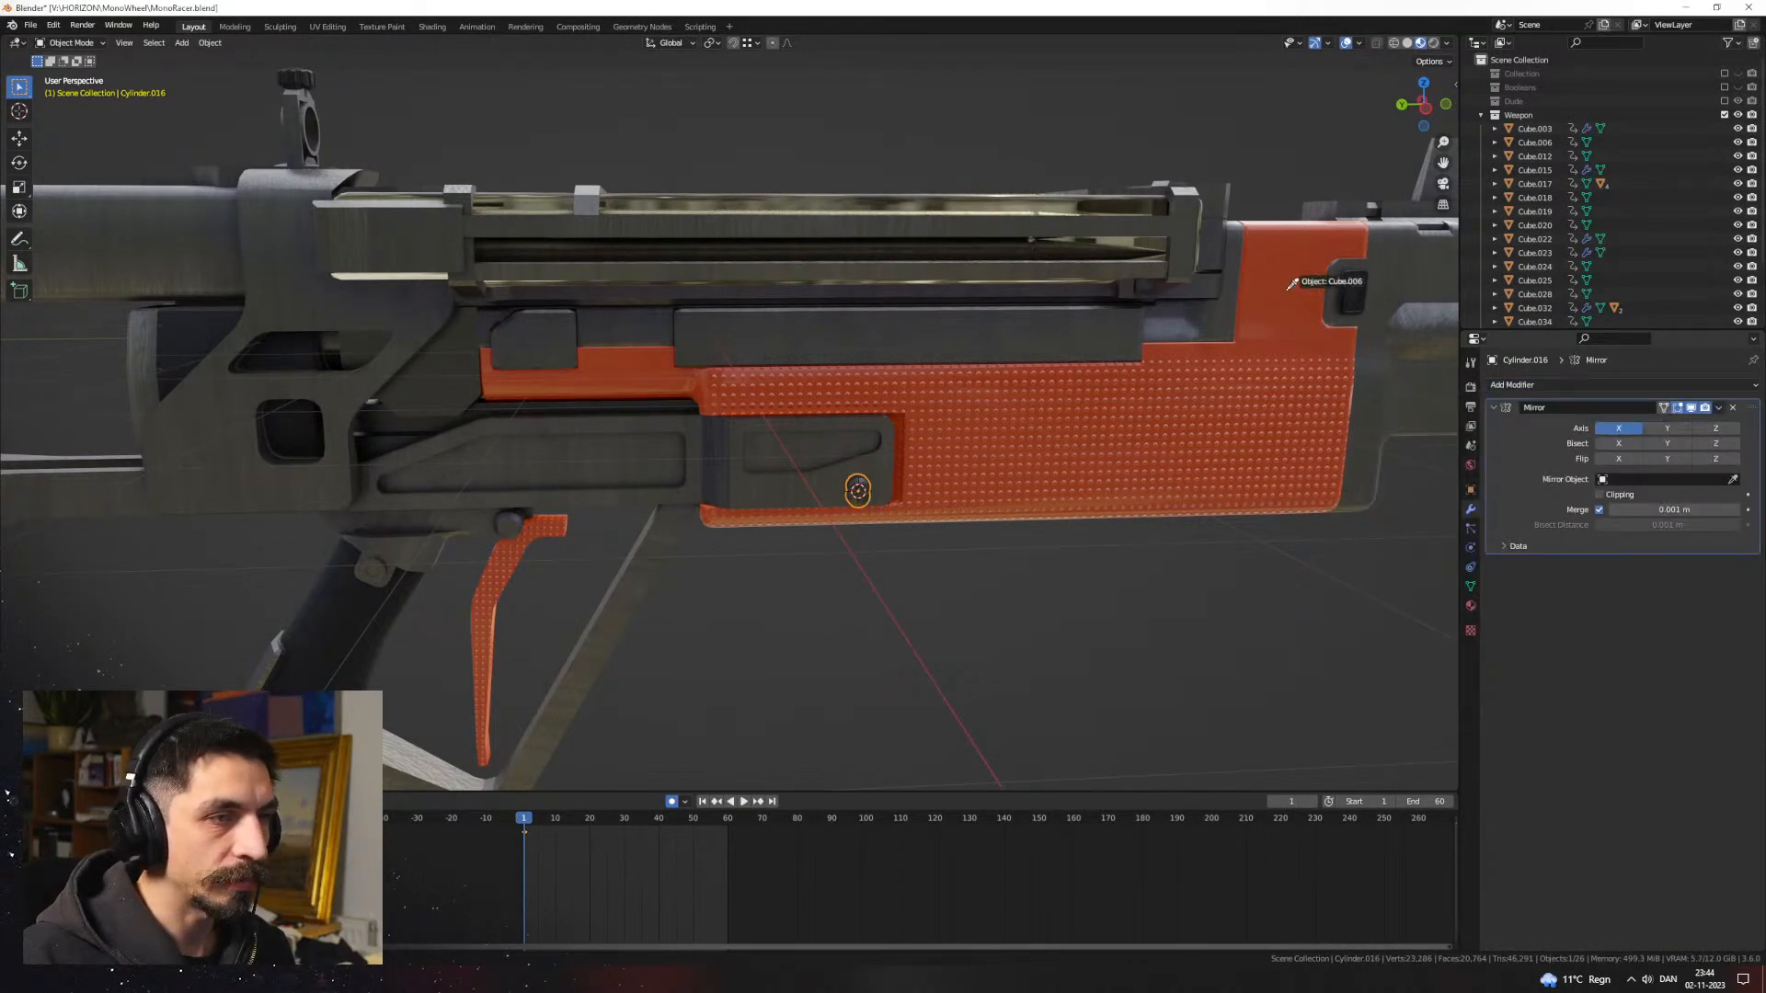
Step: Duplicate the screw and move the copy forward along Y and up along Z onto the plain orange upper section
middle_click_drag(1177, 467, 802, 550)
key("y")
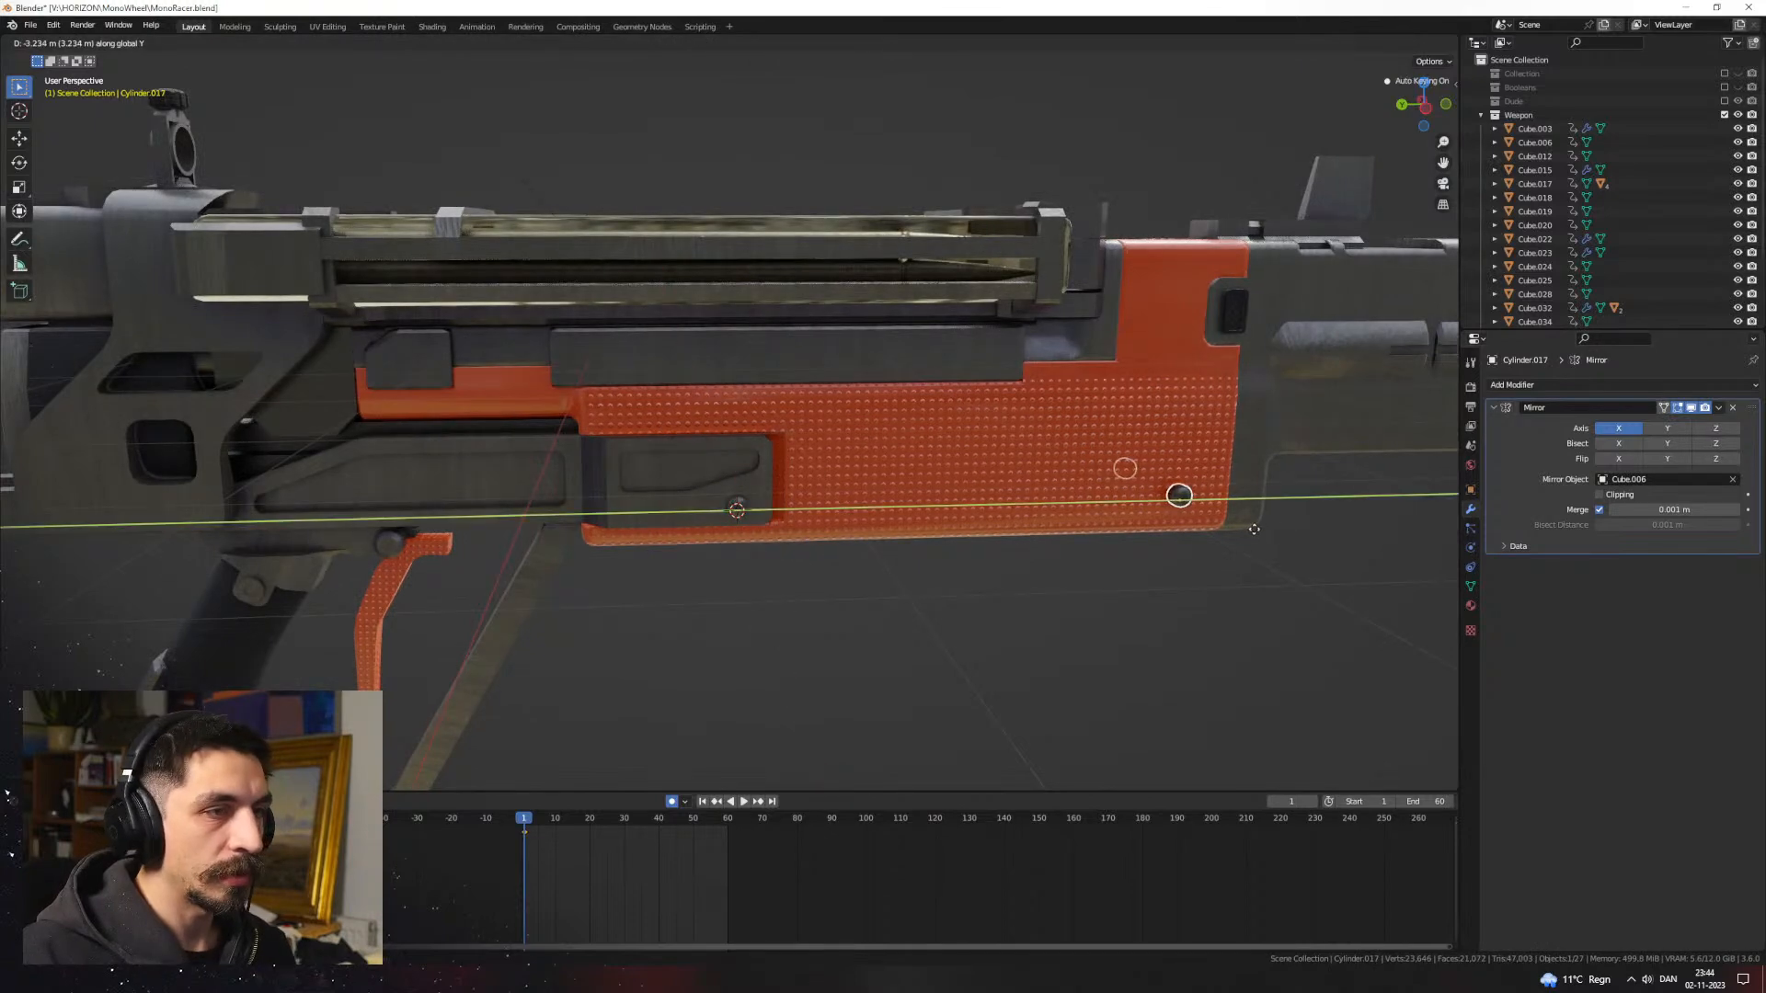
left_click(1225, 534)
key("g")
key("z")
left_click(1225, 313)
middle_click_drag(1150, 370, 962, 494, "shift")
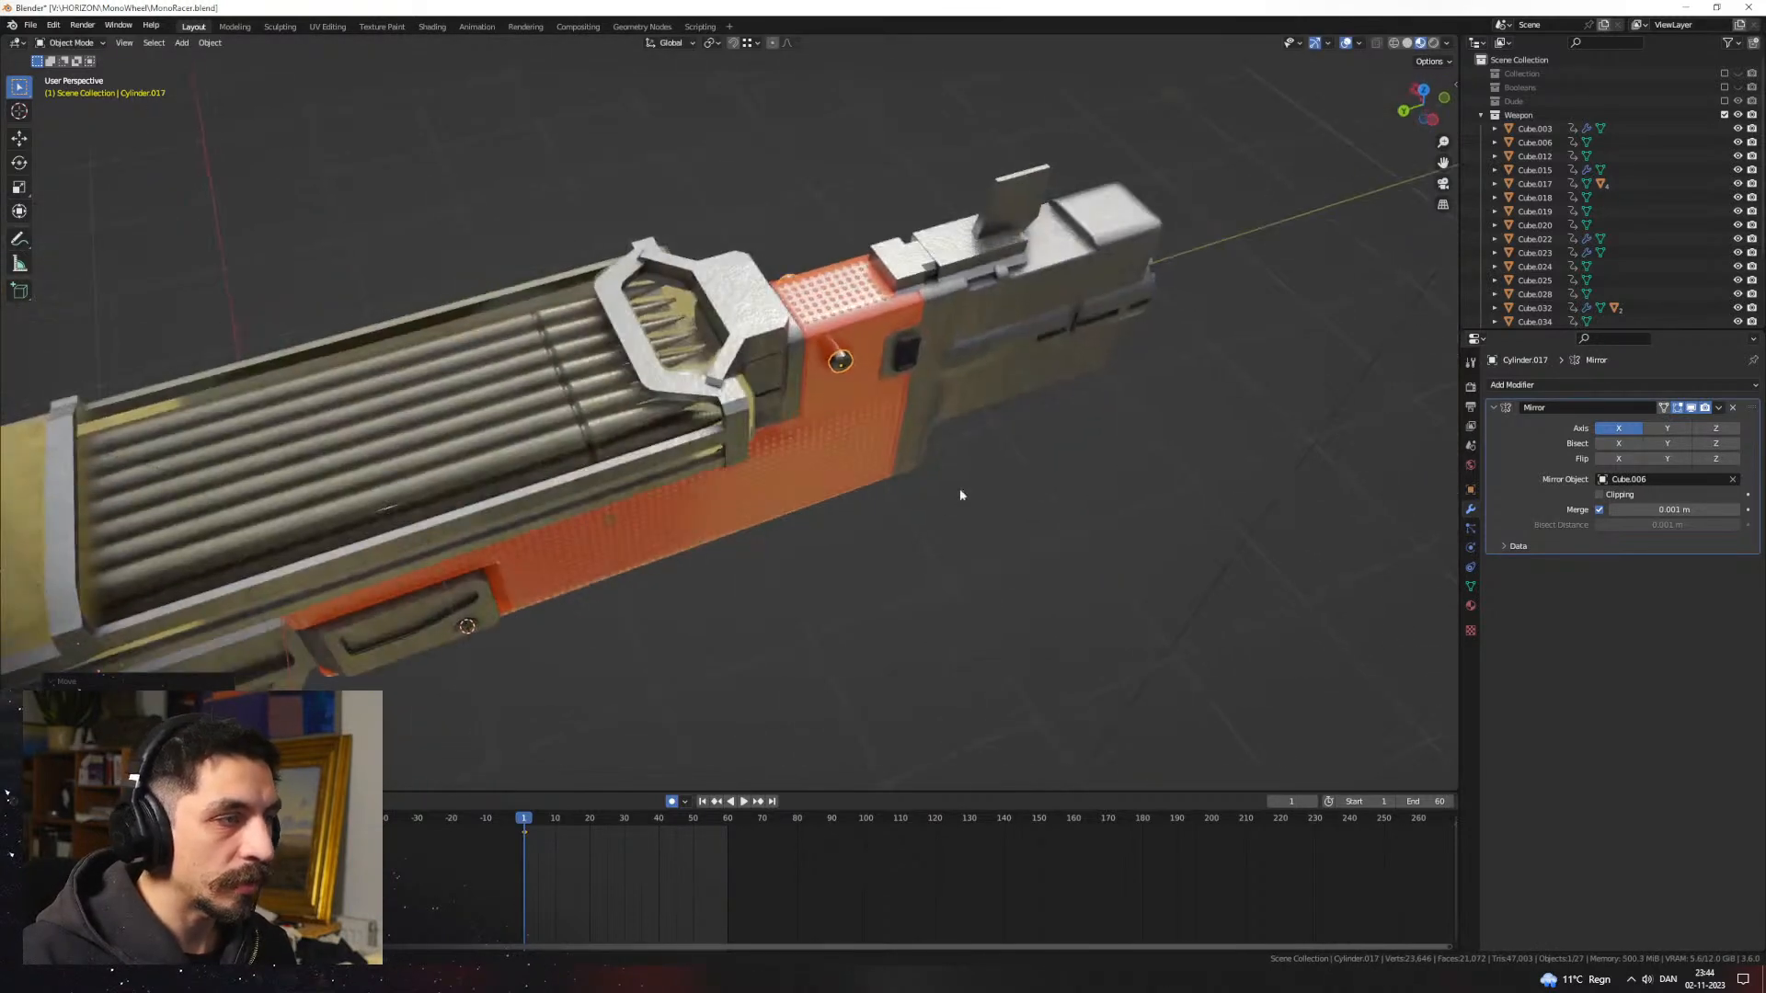
Step: Adjust the copied screw along Y and Z to sit near the rear upper corner of the orange section
scroll(962, 493, "up", 4)
key("g")
key("x")
key("y")
key("x")
key("y")
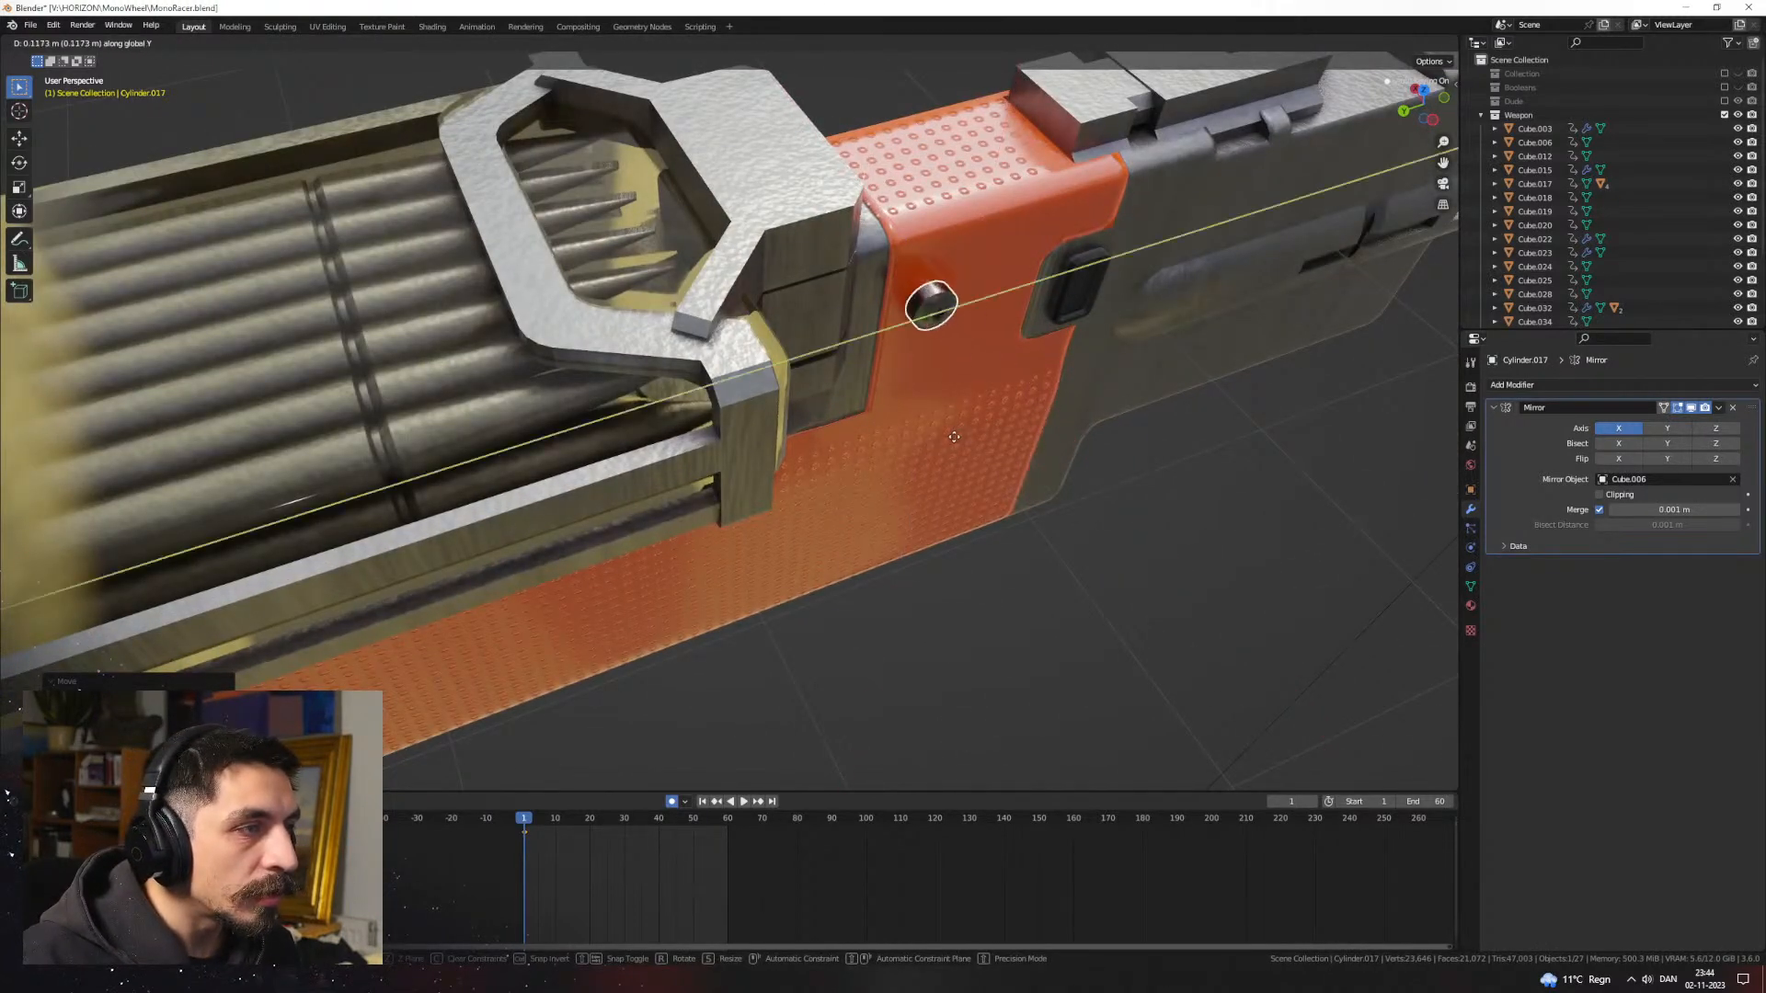
key("z")
left_click(954, 442)
Step: Duplicate this screw forward along Y onto the rear upper corner of the dark front block
middle_click_drag(954, 442, 826, 443)
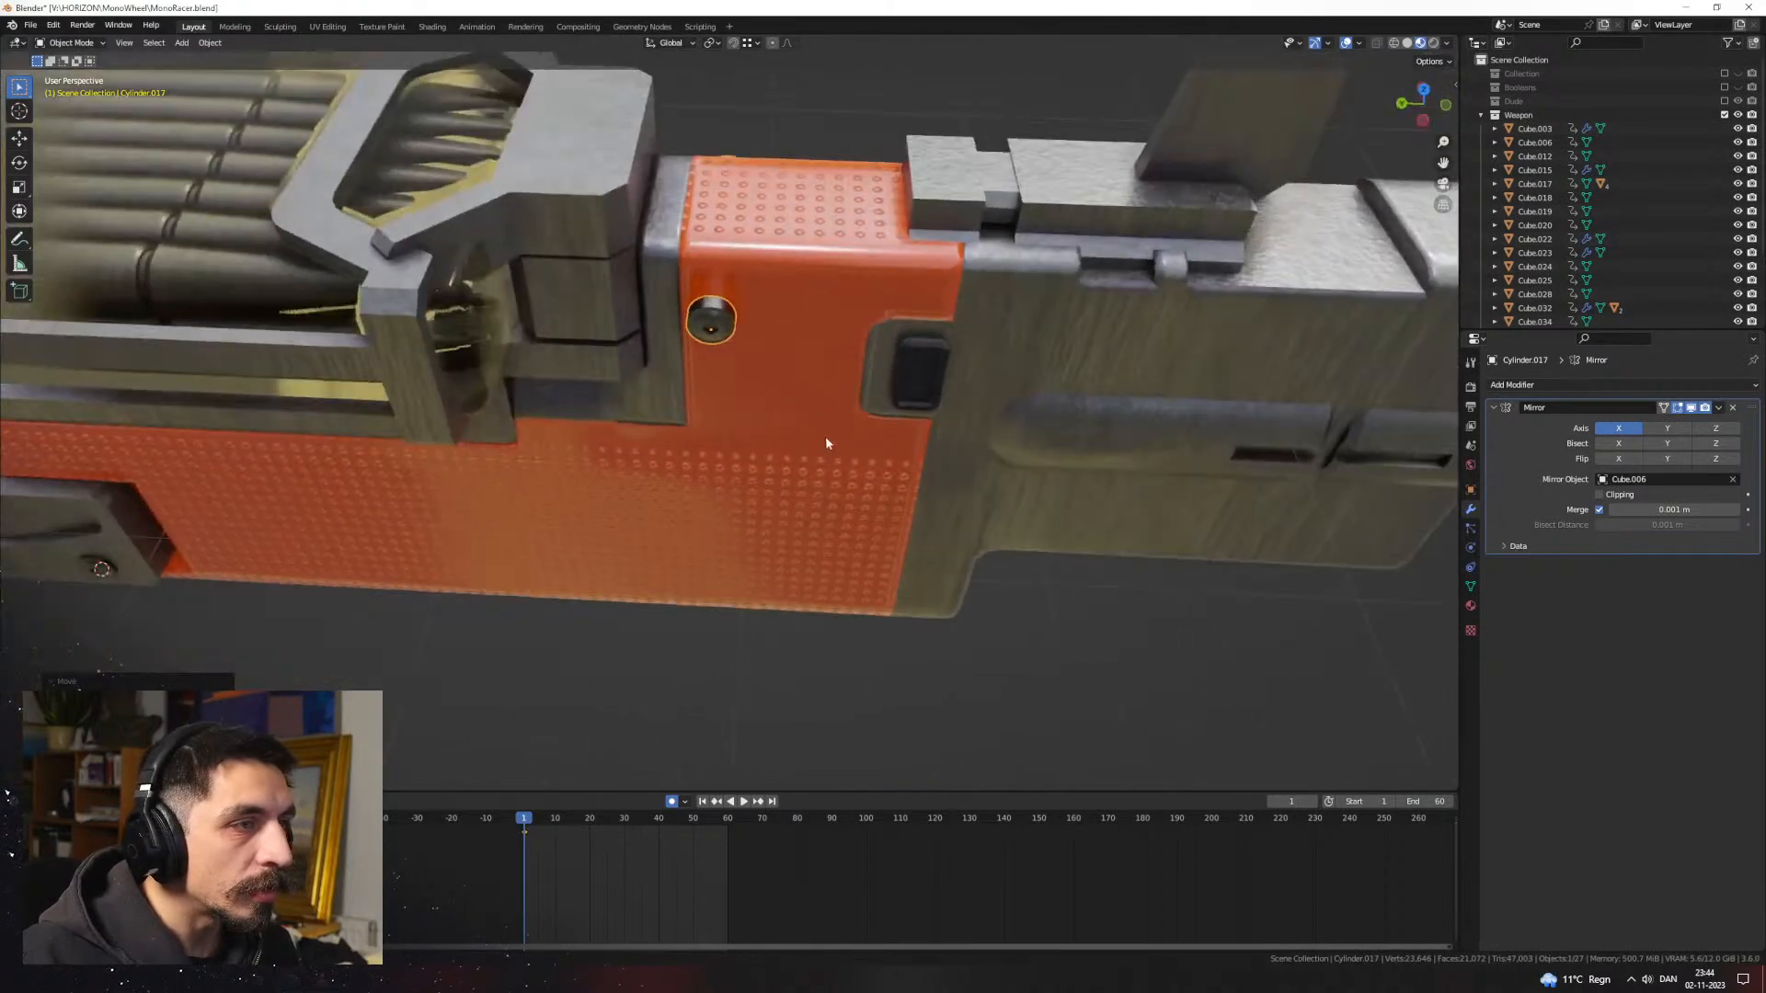
key("y")
key("z")
left_click(1123, 436)
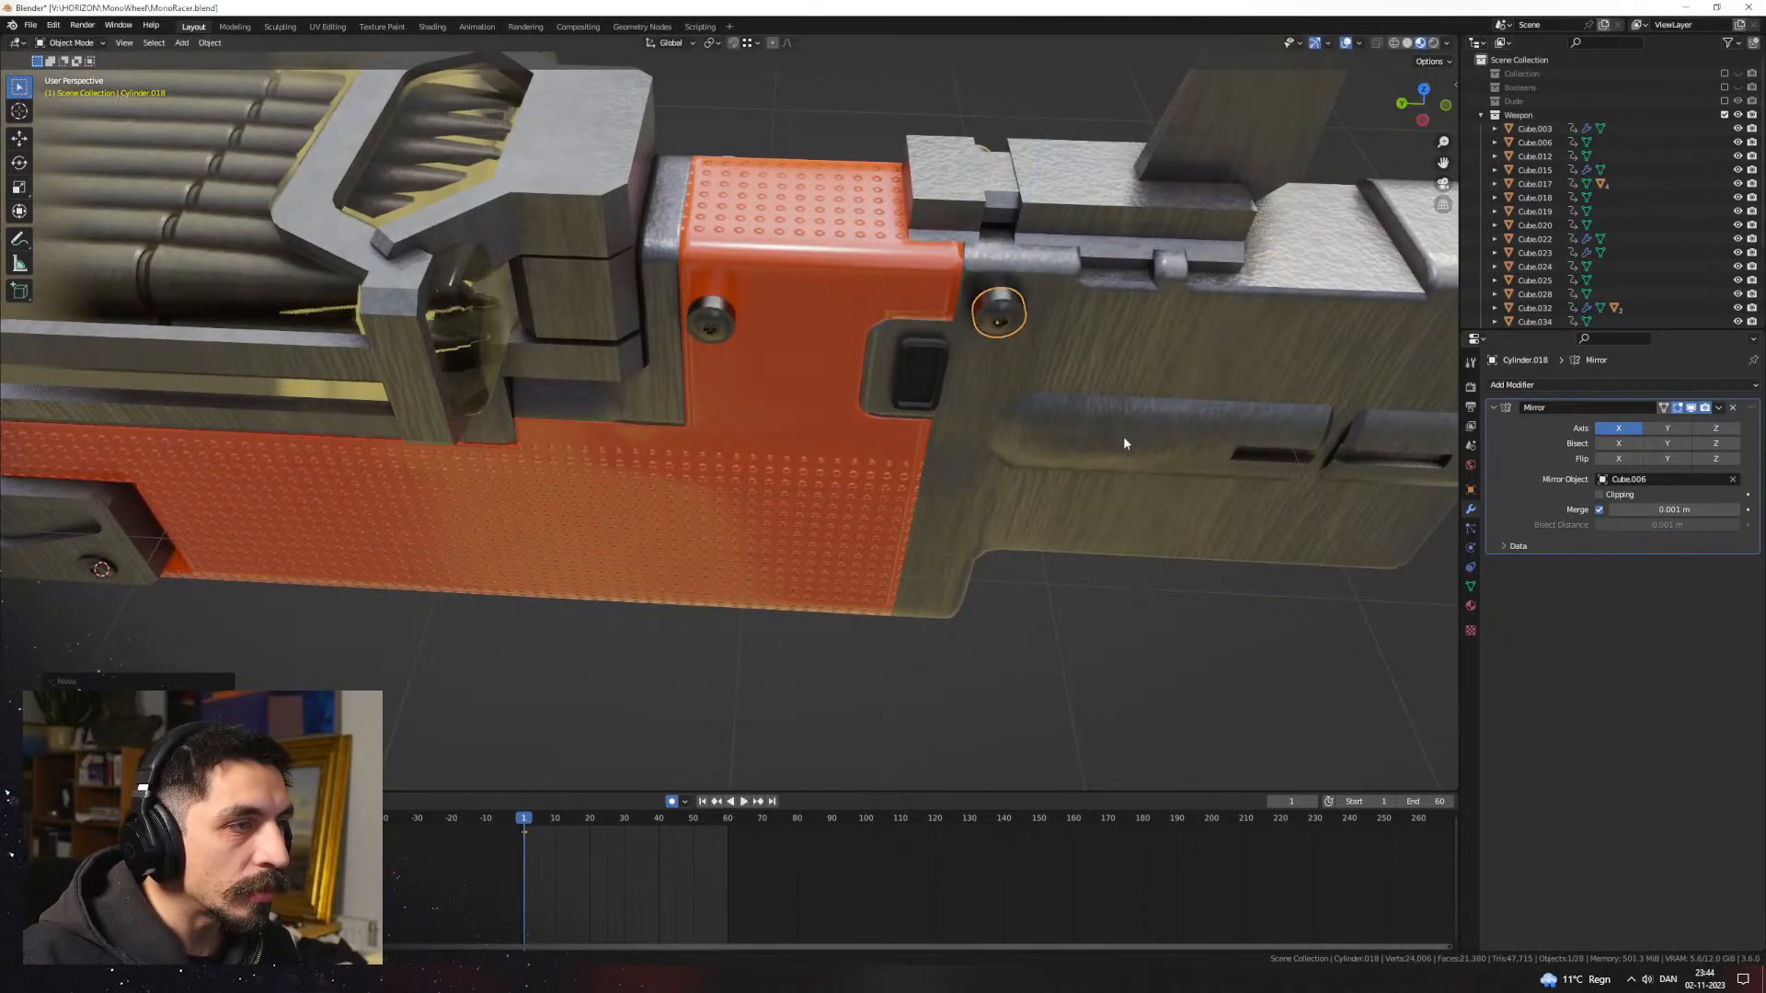
Step: Shift the two upper screws along X, one at a time, to seat them against the weapon's side surface
scroll(994, 456, "up", 2)
middle_click_drag(1123, 435, 1091, 467)
key("g")
key("x")
left_click(1004, 454)
key("g")
key("x")
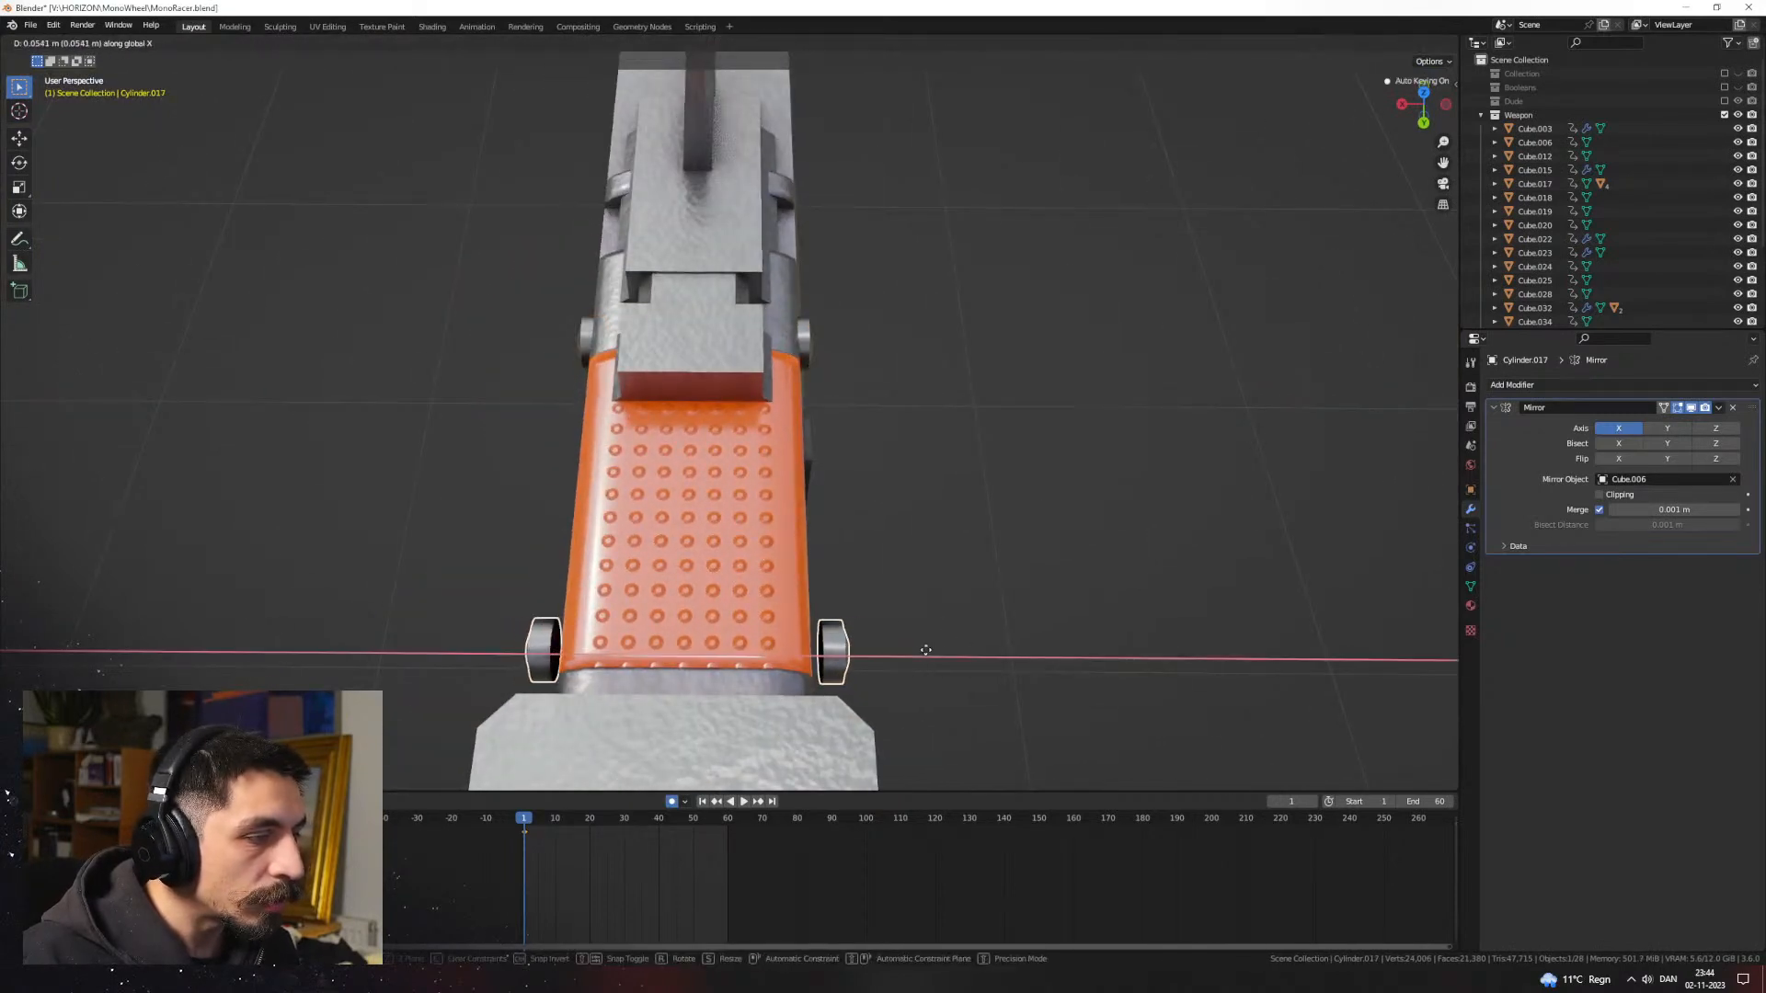
left_click(924, 640)
left_click(923, 640)
Step: Duplicate a screw forward along Y and lower the copy along Z to the front lower corner of the dark muzzle block
middle_click_drag(924, 640, 709, 262)
scroll(855, 358, "down", 1)
key("shift+d")
key("y")
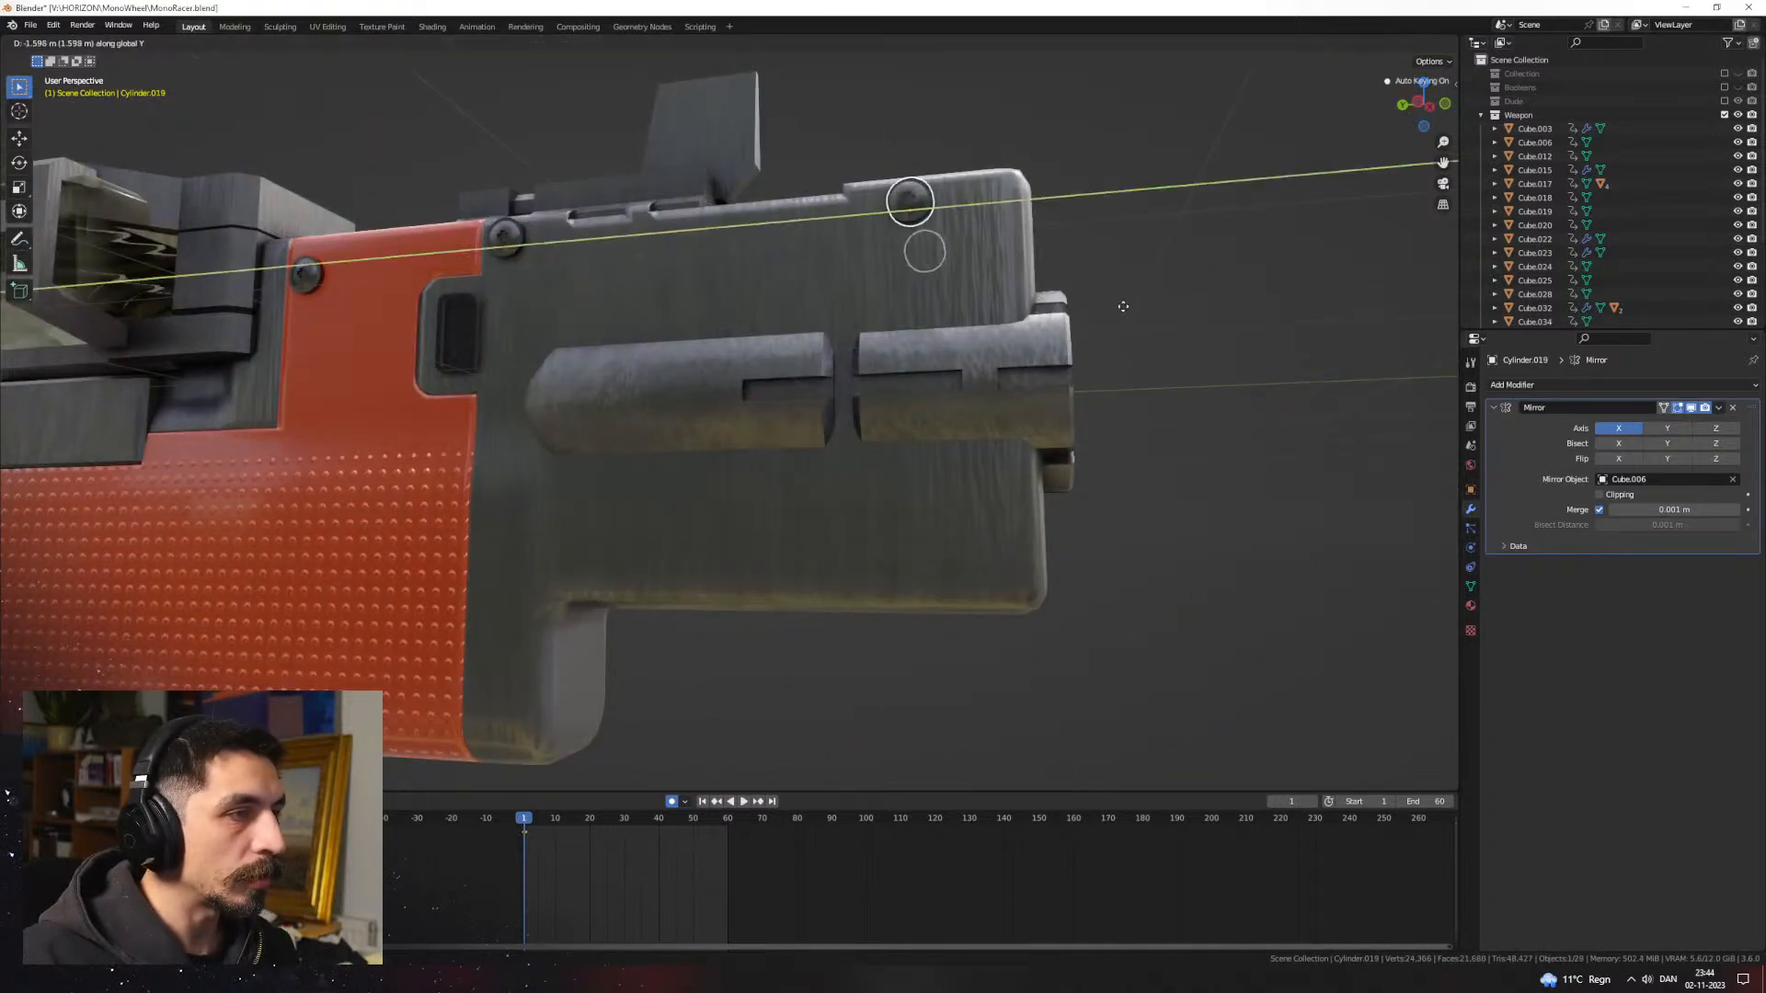
left_click(1161, 307)
key("g")
key("z")
left_click(1113, 663)
middle_click_drag(1012, 635, 1128, 491, "shift")
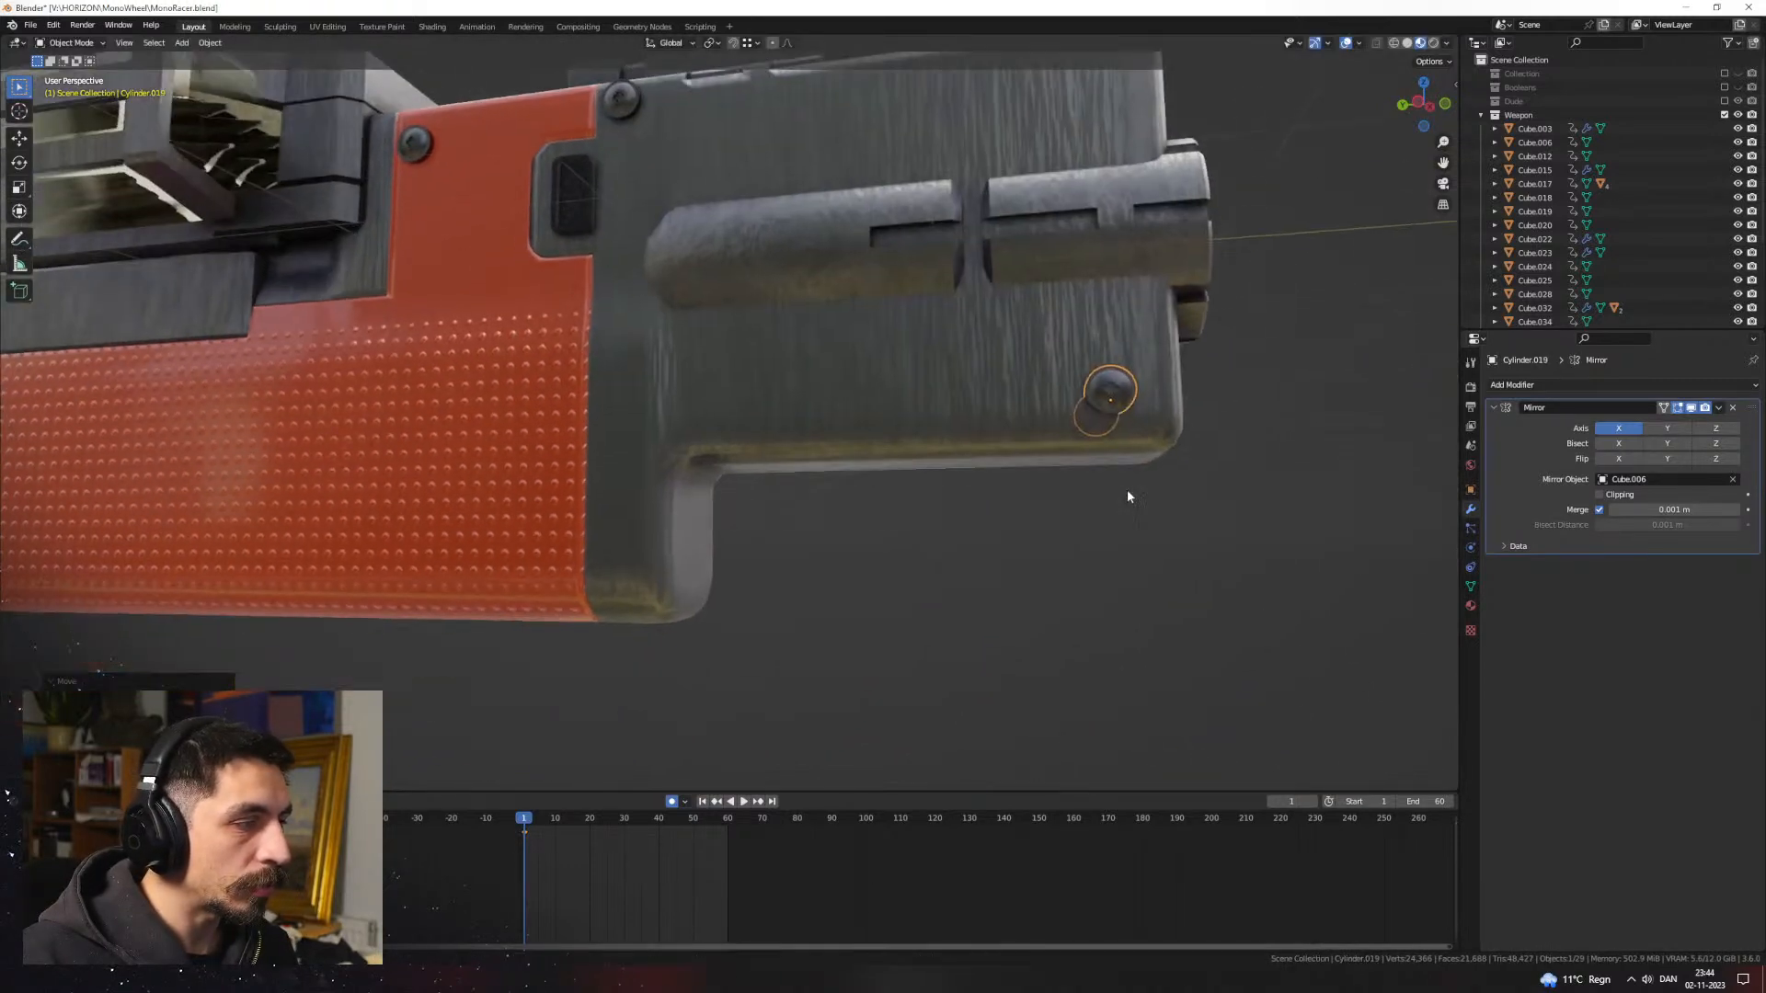
Step: Move the new screw back along Y and down along Z to the dark block's lower foot, beside the orange panel
key("g")
key("x")
key("y")
left_click(626, 474)
key("g")
key("z")
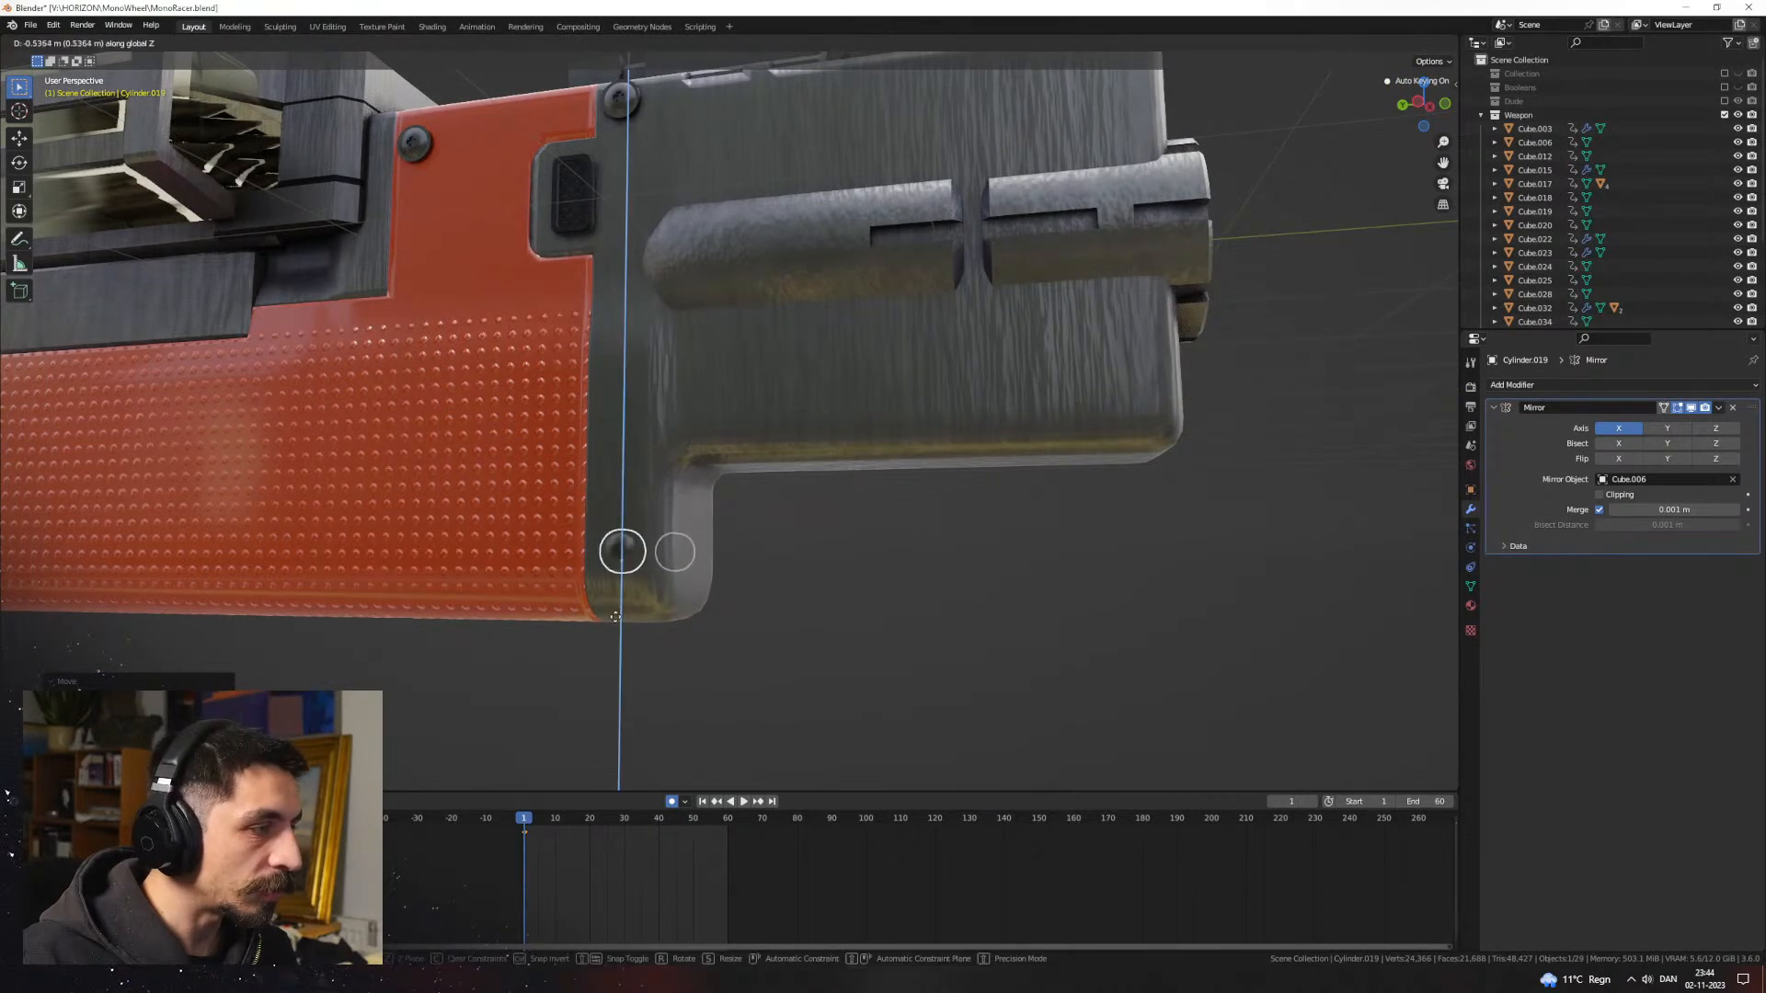
left_click(682, 593)
middle_click_drag(682, 593, 852, 458)
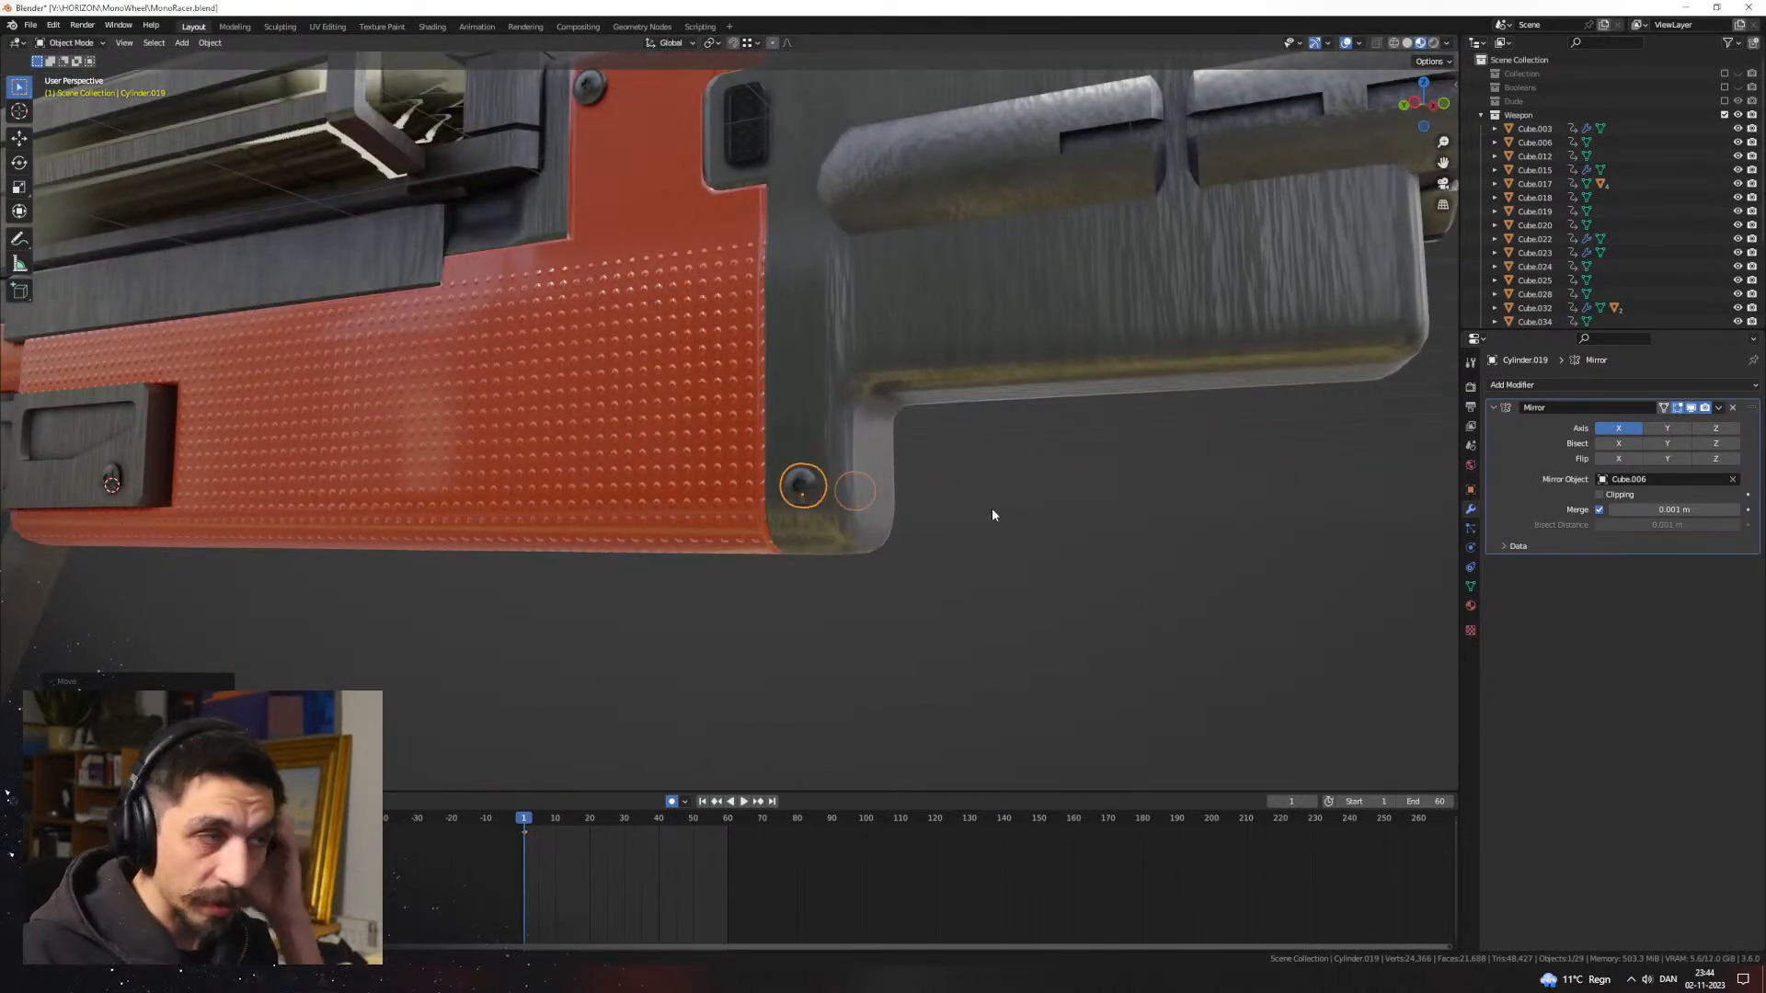
Step: Duplicate the lower screw back along Y to the rear frame above the grip, and raise the copy along Z onto the frame
scroll(993, 512, "down", 4)
middle_click_drag(994, 513, 1421, 559)
middle_click_drag(1044, 500, 1089, 498)
key("shift+d")
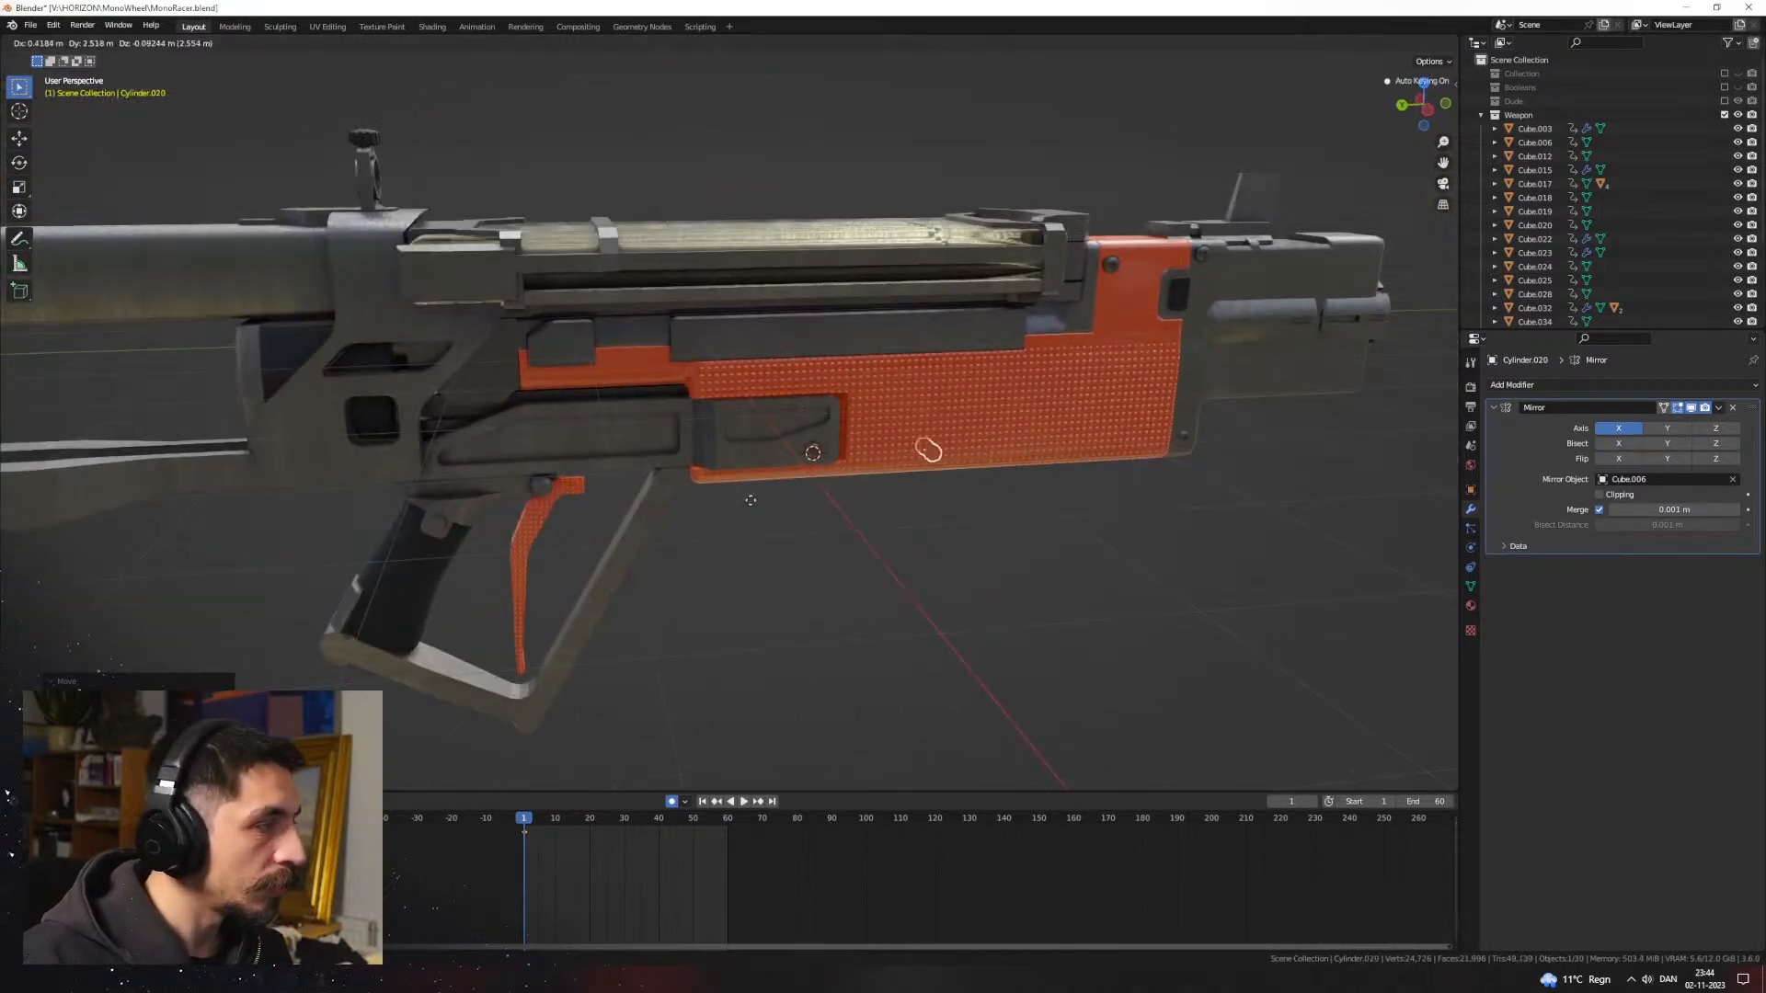
key("y")
left_click(303, 529)
middle_click_drag(548, 517, 676, 512)
key("KP_Decimal")
middle_click_drag(1149, 483, 1095, 453)
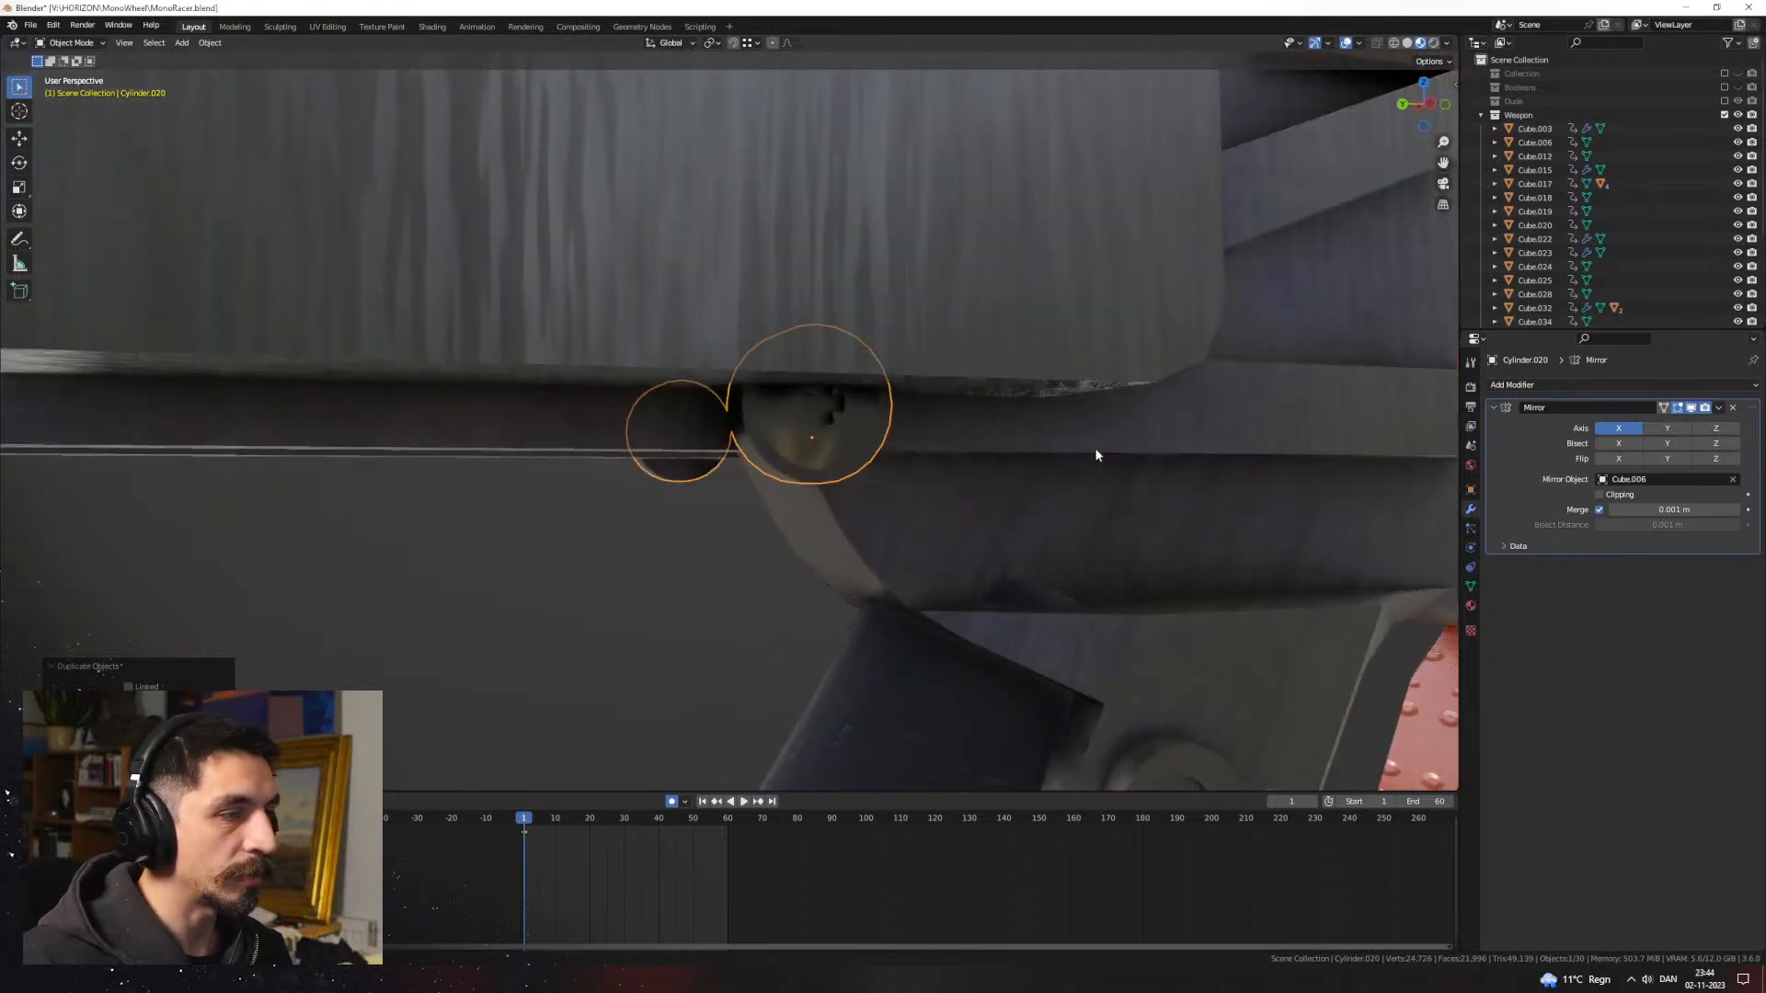
key("g")
key("z")
left_click(1064, 271)
Step: In Edit Mode, move the rear screw's mesh along X onto the frame surface and along Y toward the frame's front lower corner
middle_click_drag(1035, 317, 1163, 449)
key("Tab")
key("g")
key("x")
left_click(1181, 386)
scroll(1112, 420, "down", 3)
key("g")
key("x")
key("y")
left_click(1057, 411)
Step: Duplicate the screw mesh twice along Y, making a row of three across the rear frame's lower edge
key("shift+d")
key("x")
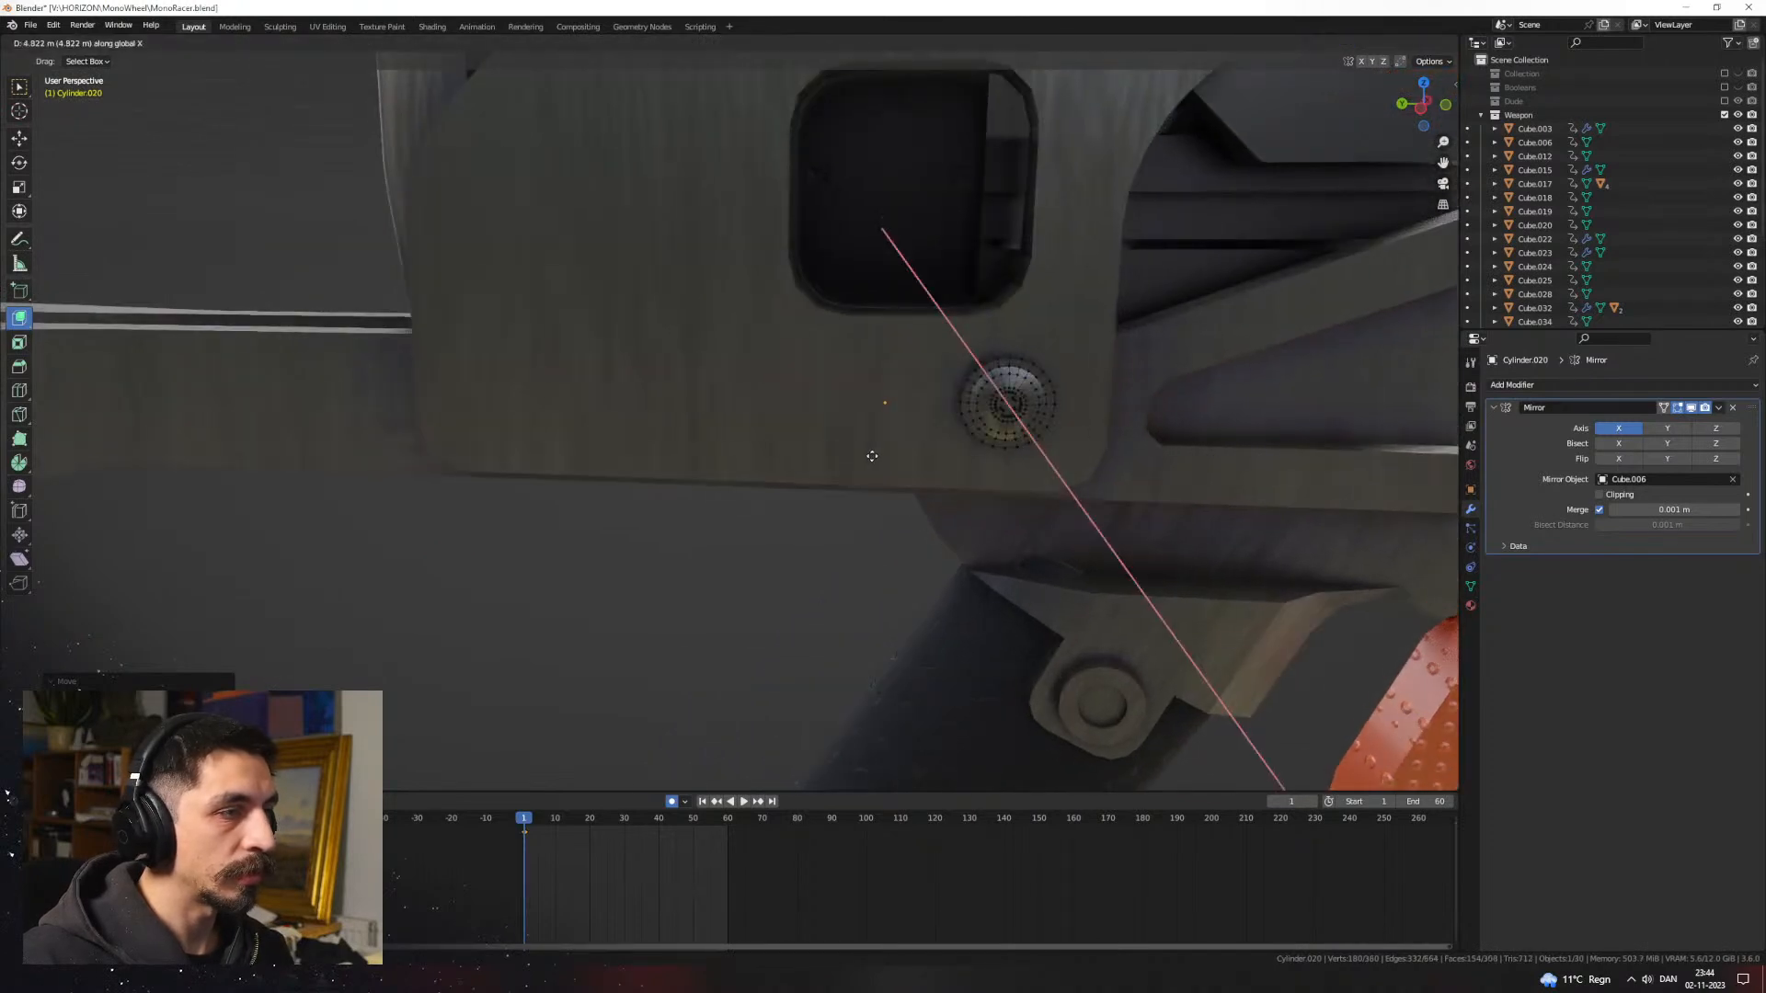
key("y")
left_click(901, 449)
key("shift+d")
key("x")
key("y")
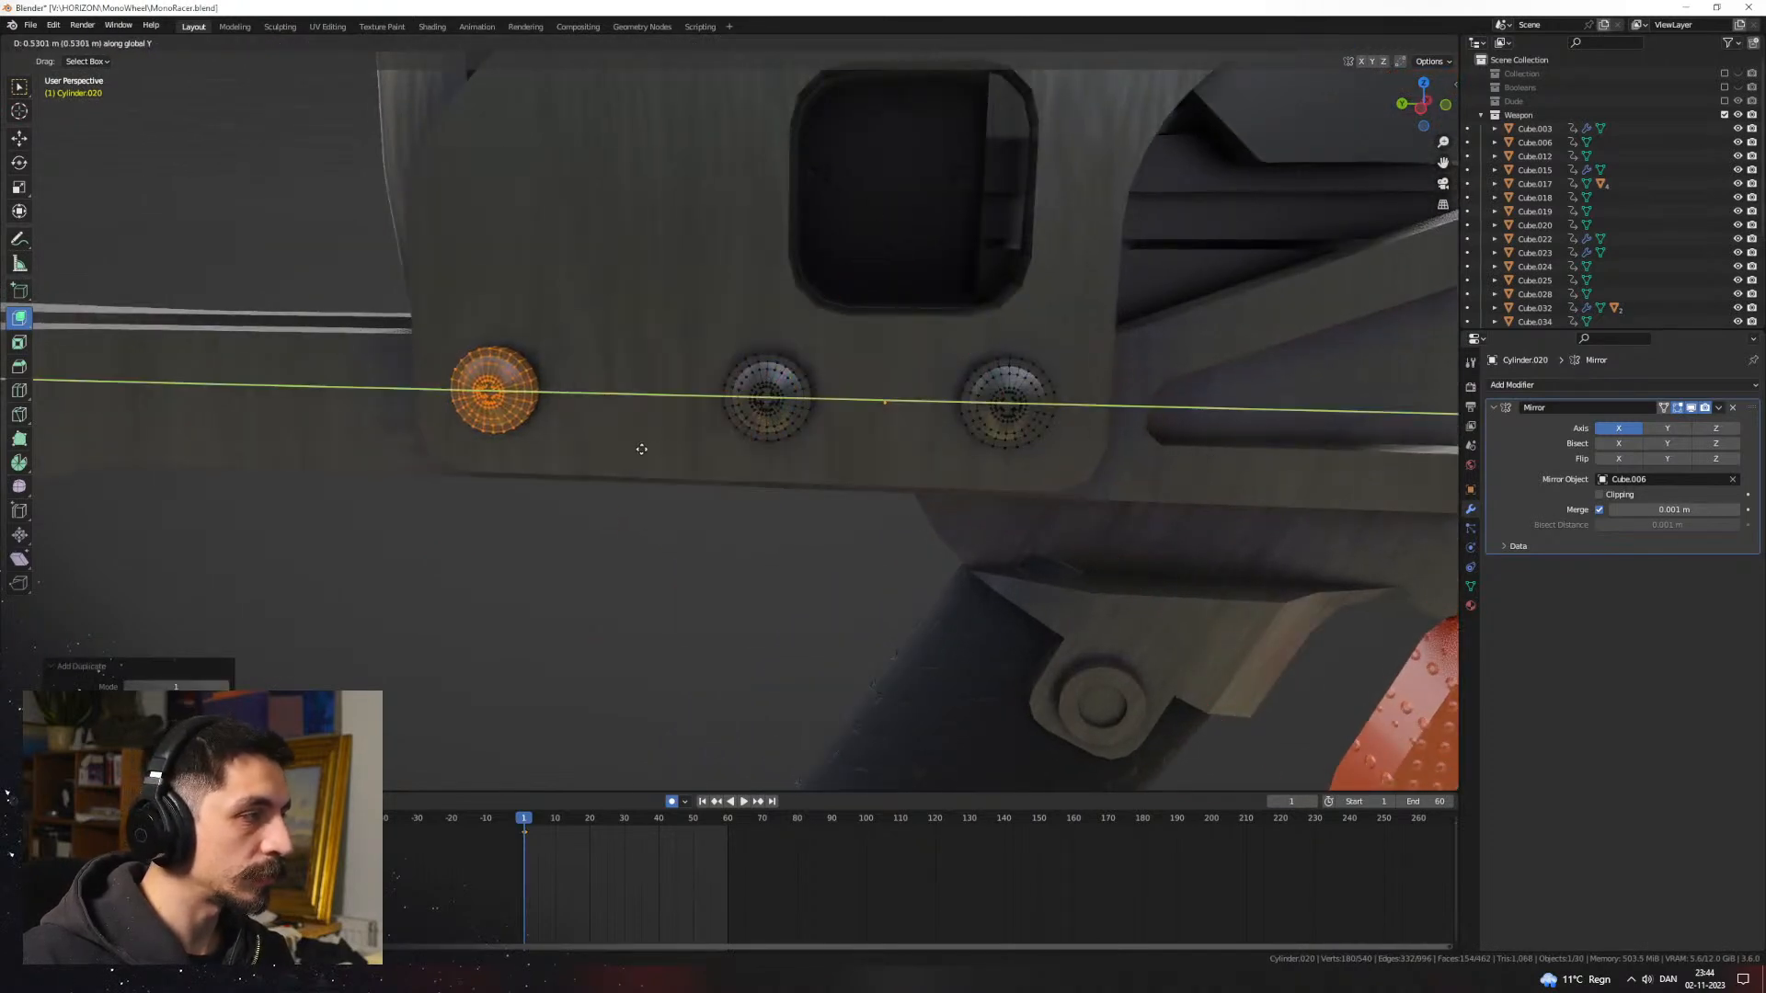
left_click(638, 445)
Step: Slide the middle screw of the rear frame's lower row back along Y, nearer the rearmost screw, and leave Edit Mode
scroll(727, 460, "down", 4)
middle_click_drag(809, 469, 778, 419)
scroll(778, 419, "up", 1)
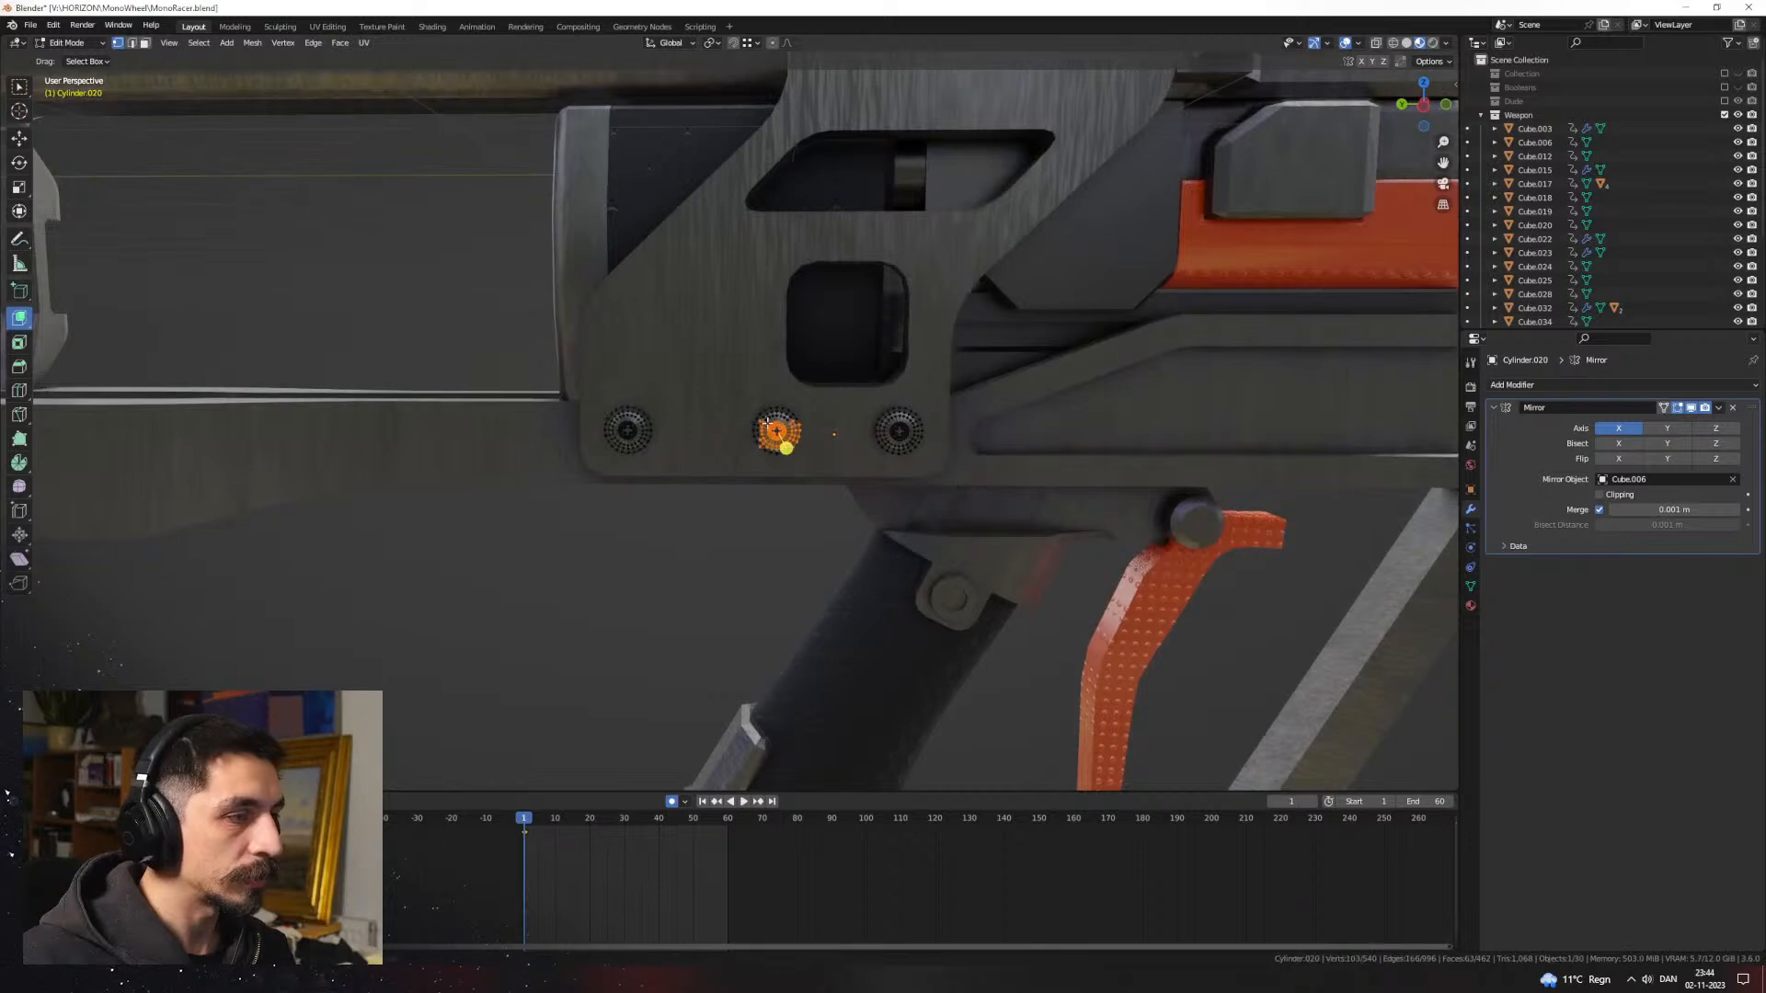
key("g")
key("x")
key("y")
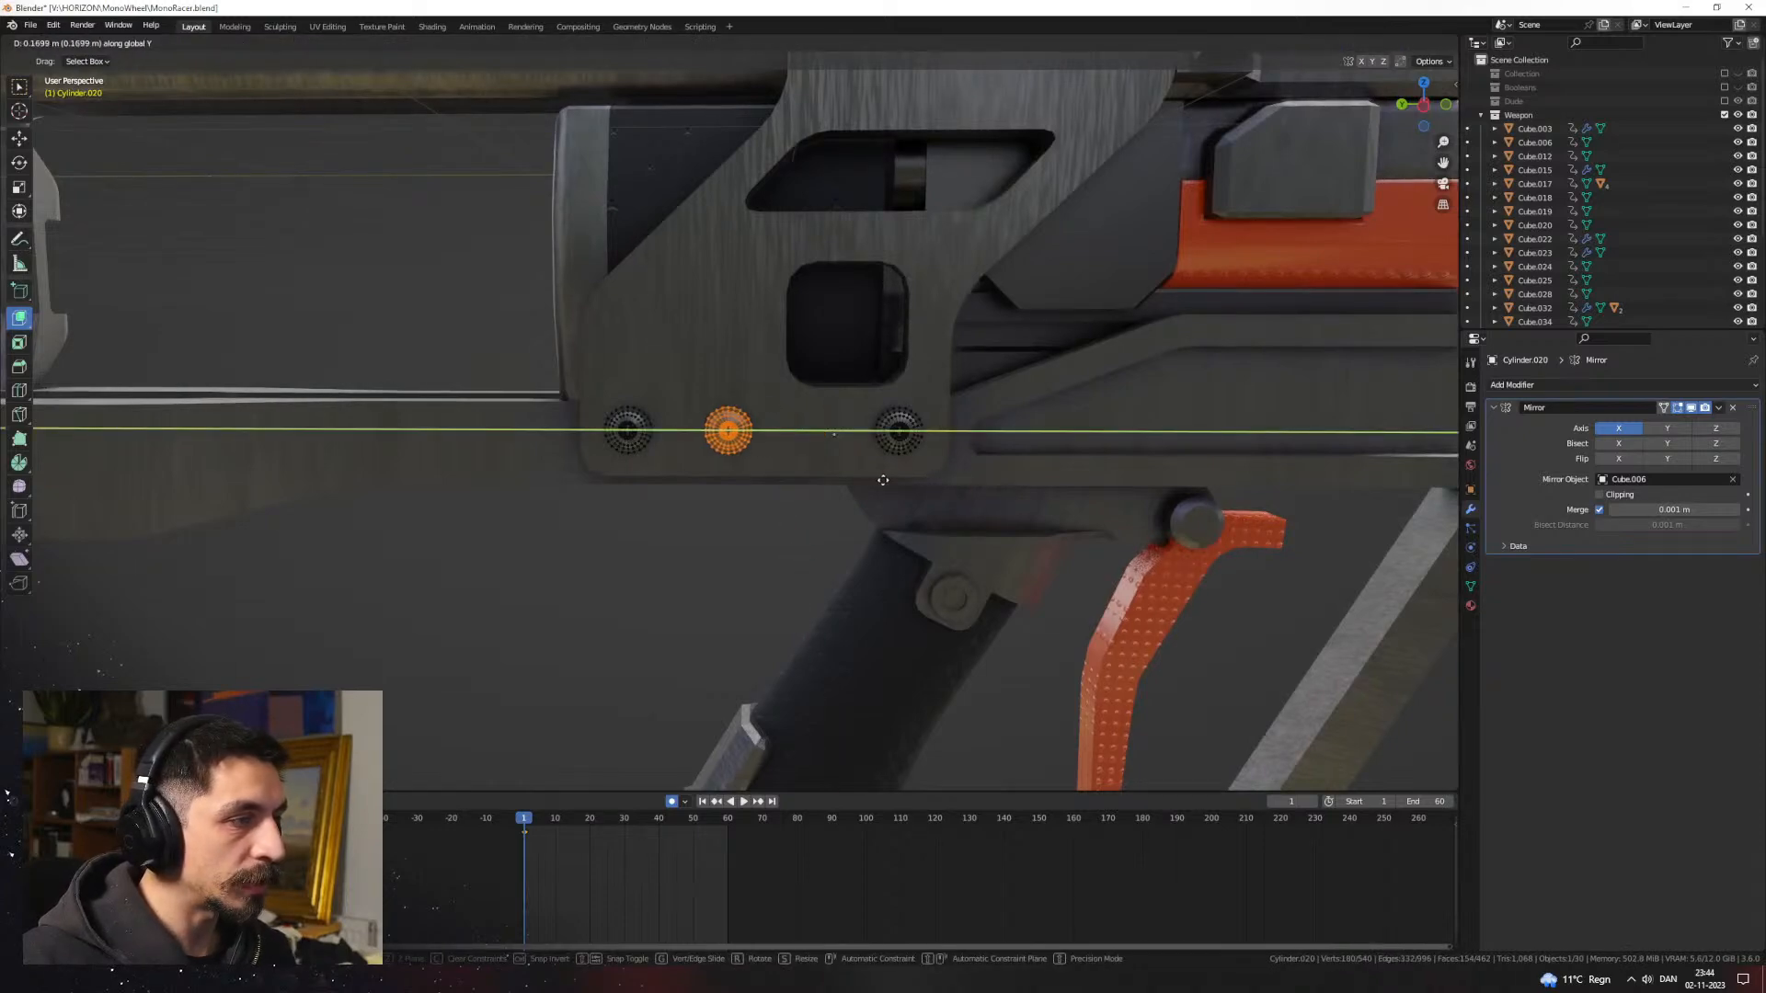
left_click(882, 482)
key("Tab")
scroll(828, 515, "down", 3)
middle_click_drag(787, 551, 844, 574)
left_click(755, 554)
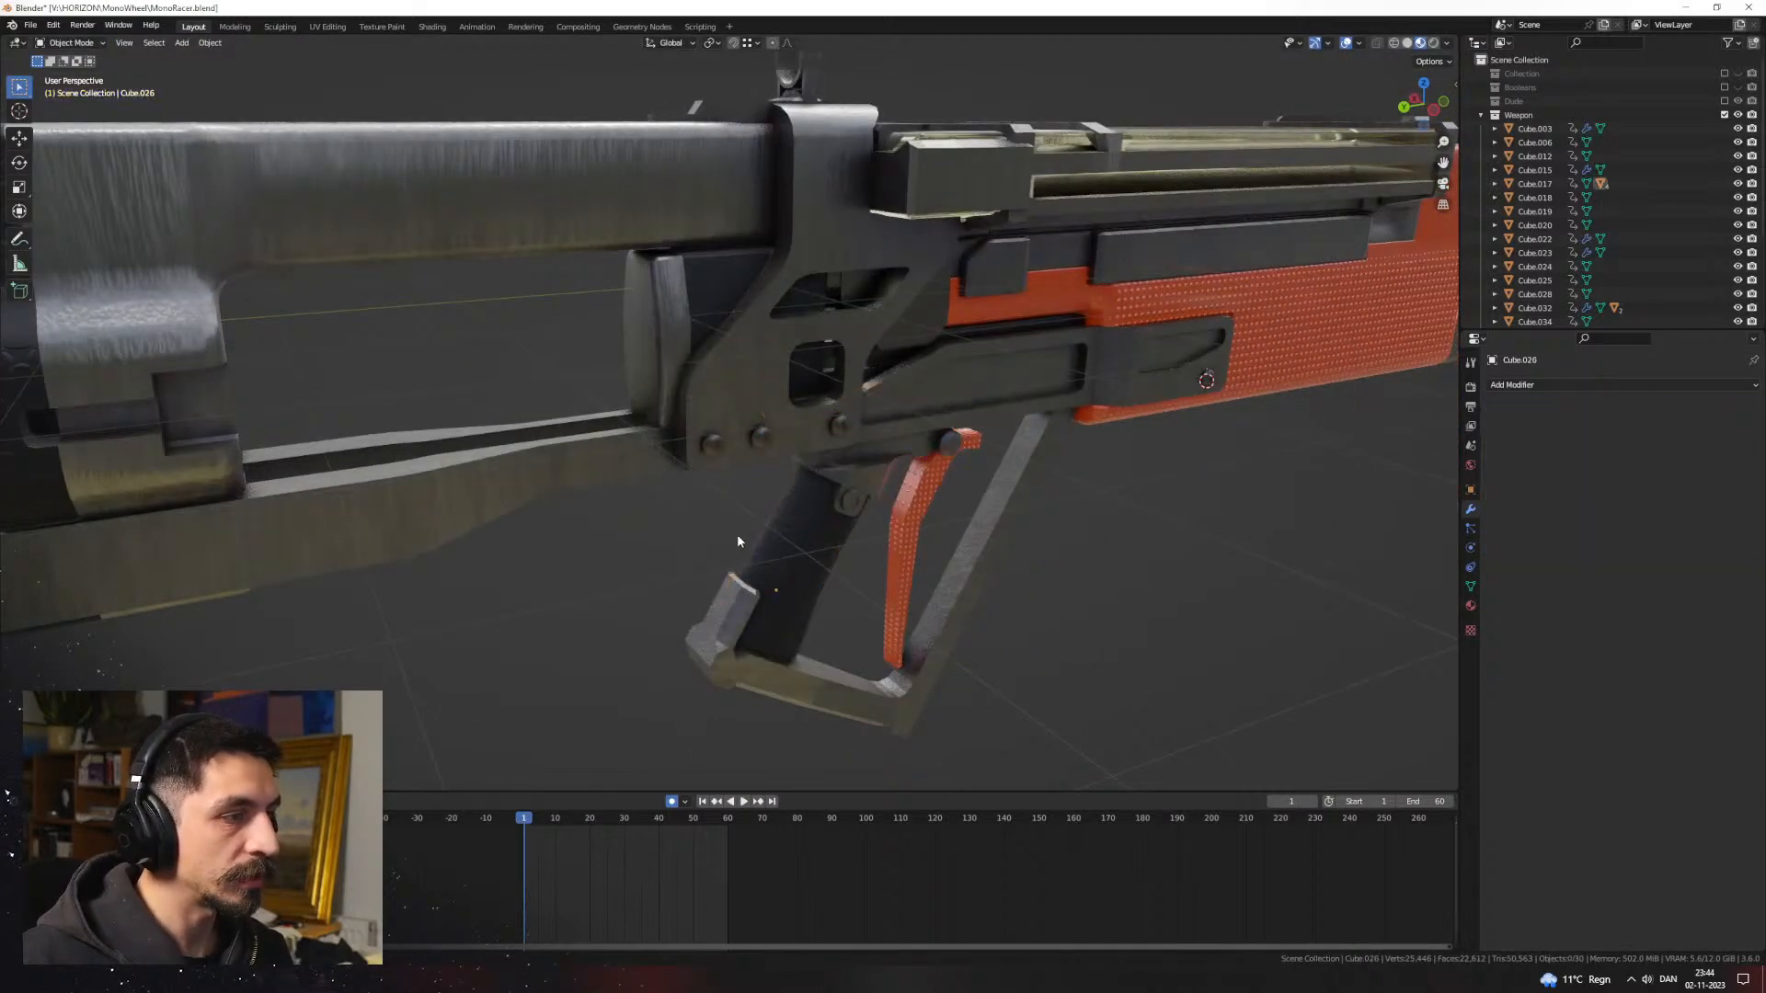
Step: In Edit Mode, duplicate a frame screw up along Z to the frame's upper part below the sight, adjusting it along Y and Z
middle_click_drag(737, 540, 721, 452)
left_click(721, 453)
left_click(721, 452)
scroll(774, 467, "up", 2)
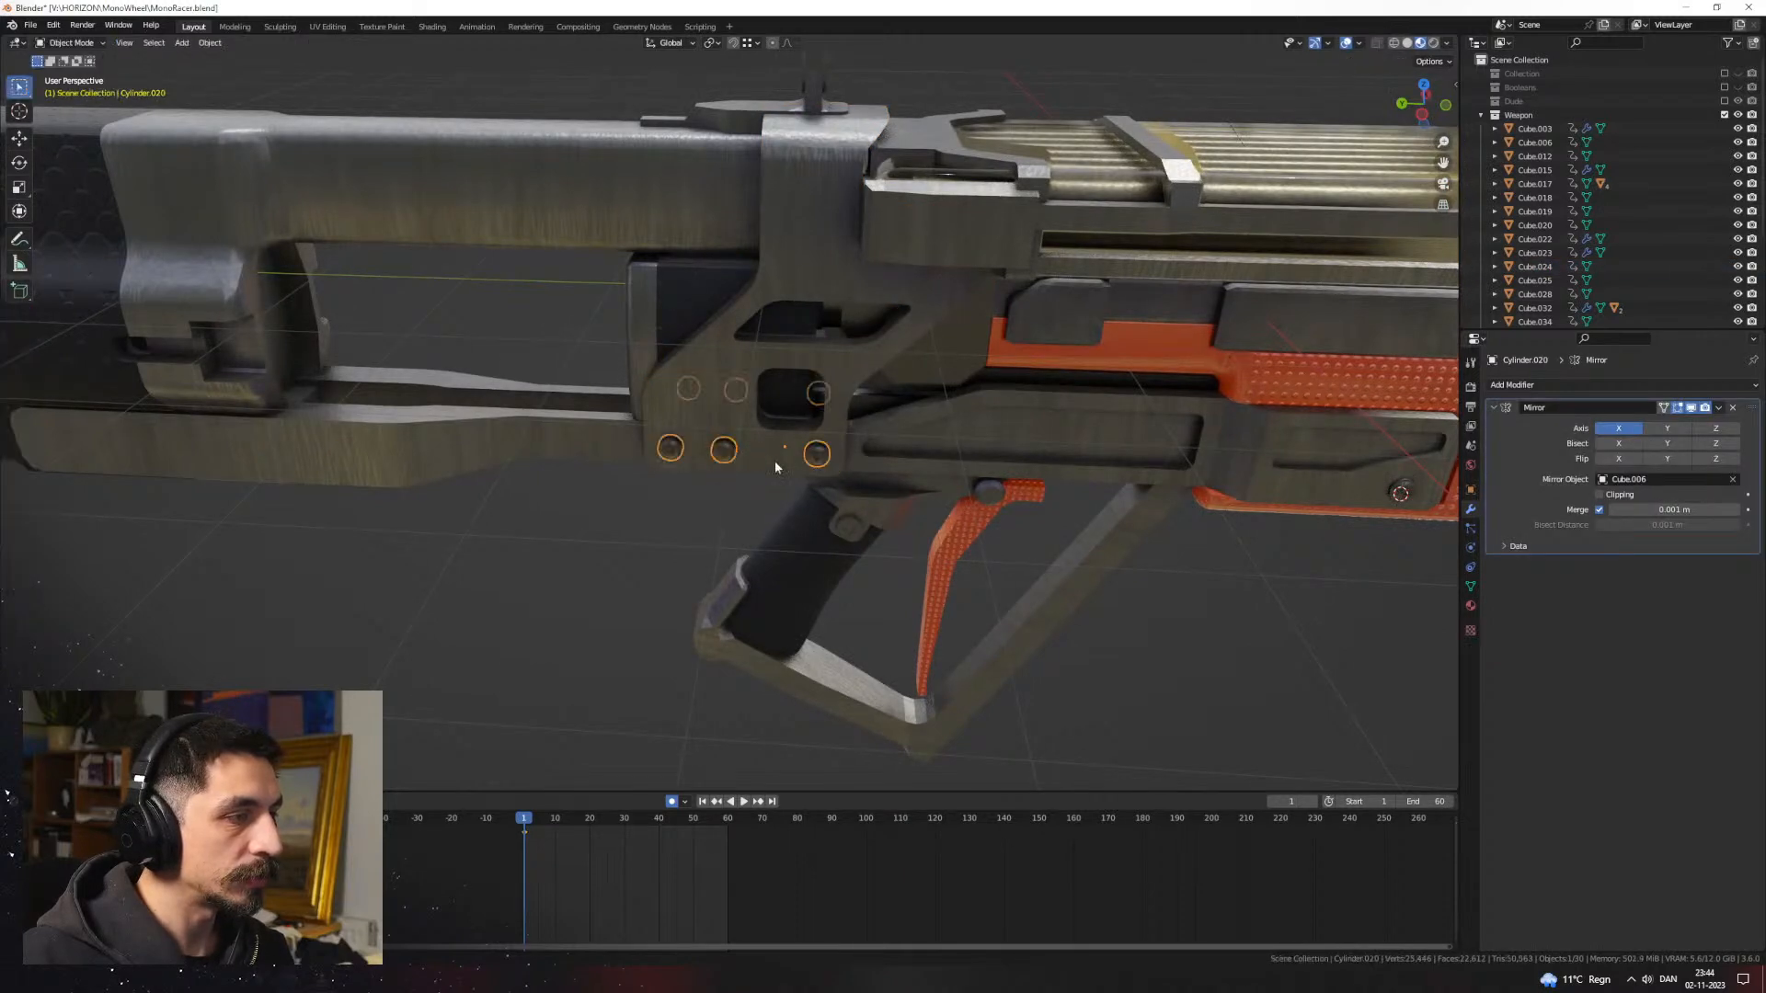
key("Tab")
key("shift+d")
key("z")
left_click(816, 221)
middle_click_drag(815, 221, 1134, 385)
key("g")
key("x")
key("y")
left_click(1099, 433)
key("g")
key("z")
left_click(1089, 414)
scroll(1008, 410, "down", 3)
Step: Duplicate the upper screw back along Y to the stock and lower the copy along Z to the height of the stock's recess
key("shift+d")
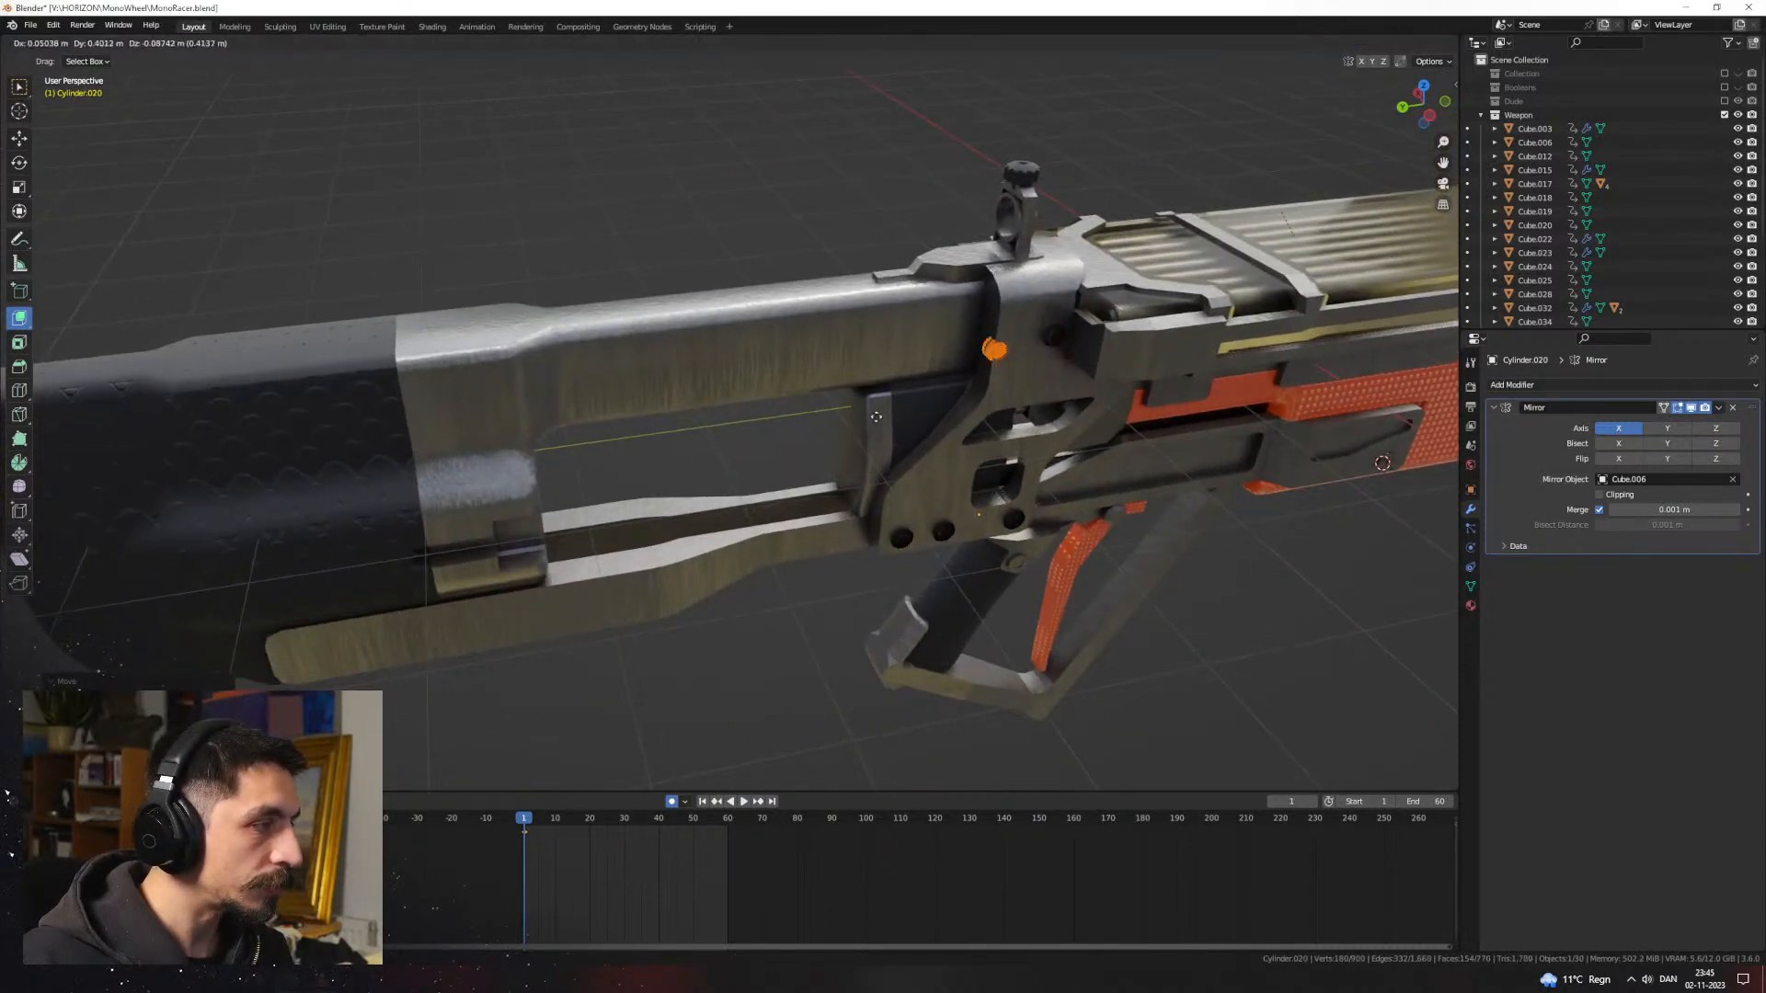
key("x")
key("y")
left_click(506, 458)
middle_click_drag(506, 458, 529, 395)
middle_click_drag(528, 396, 824, 405, "shift")
scroll(826, 407, "up", 2)
key("g")
key("z")
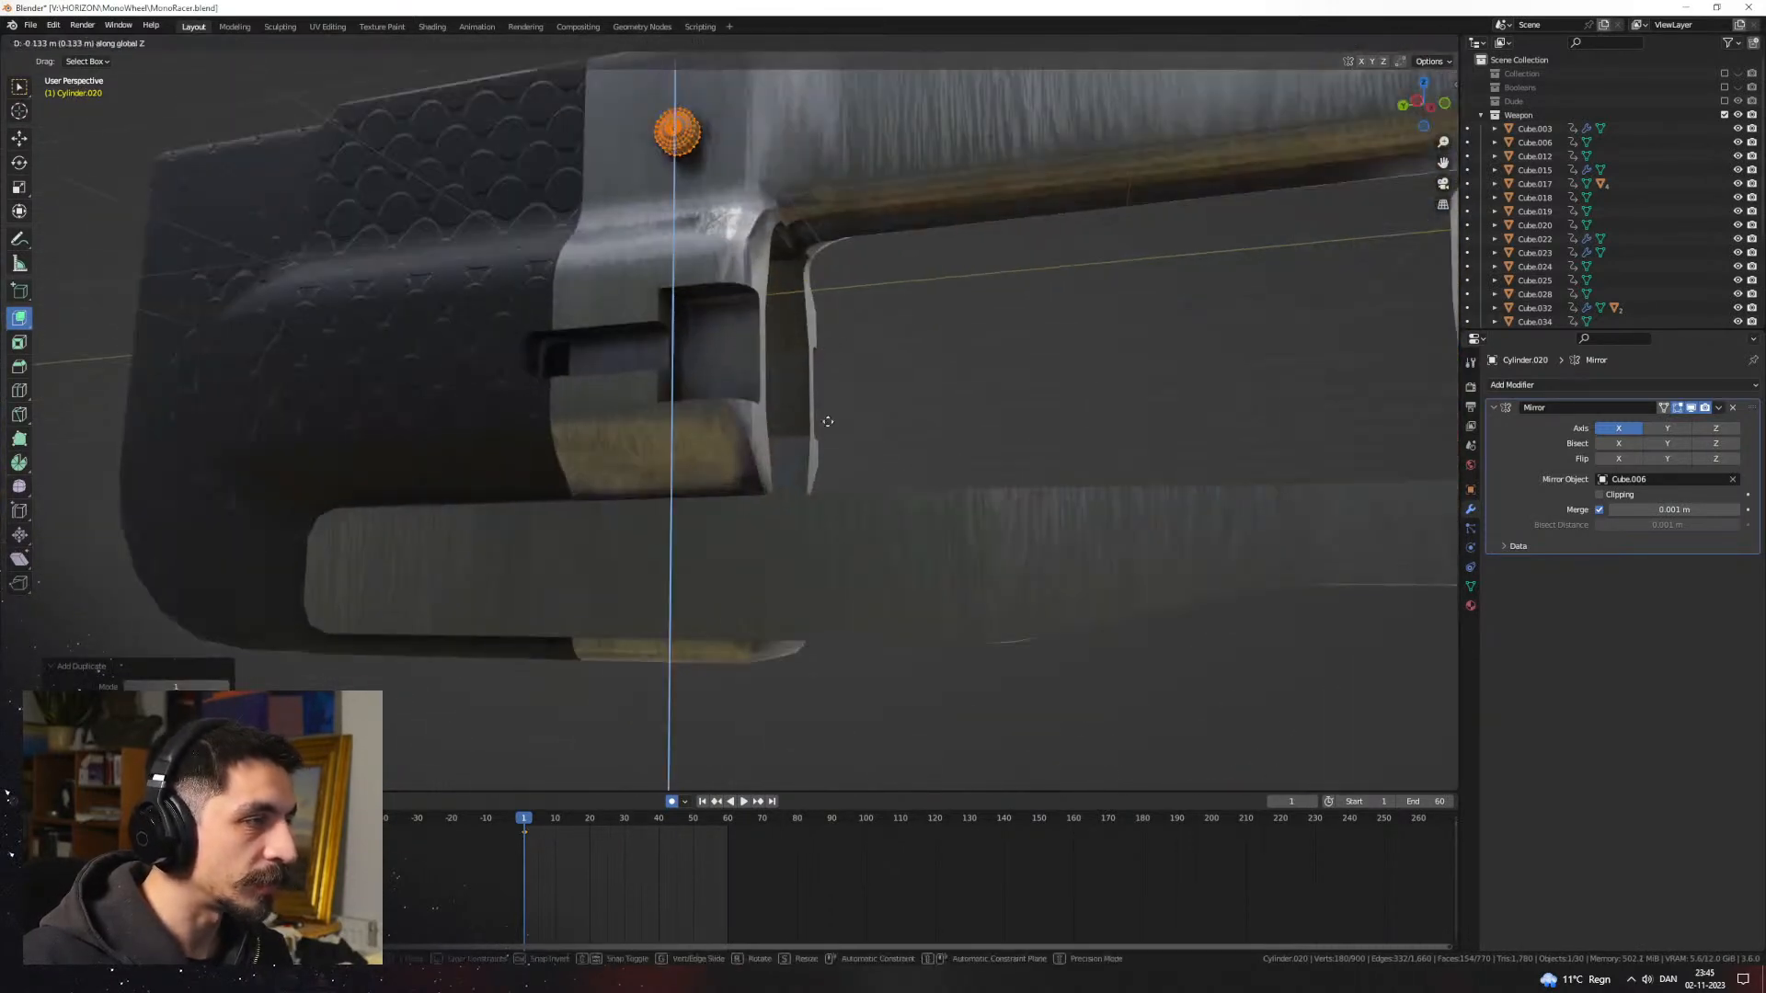
left_click(803, 606)
Step: Adjust the stock screw along Y and X so it sits on the surface inside the recess
middle_click_drag(803, 599, 920, 449)
key("g")
key("x")
key("y")
left_click(704, 578)
key("g")
key("x")
left_click(751, 541)
Step: Place a copy of the recess screw on the stock's lower arm, moving it along Y toward the rear end and along X onto the surface
key("g")
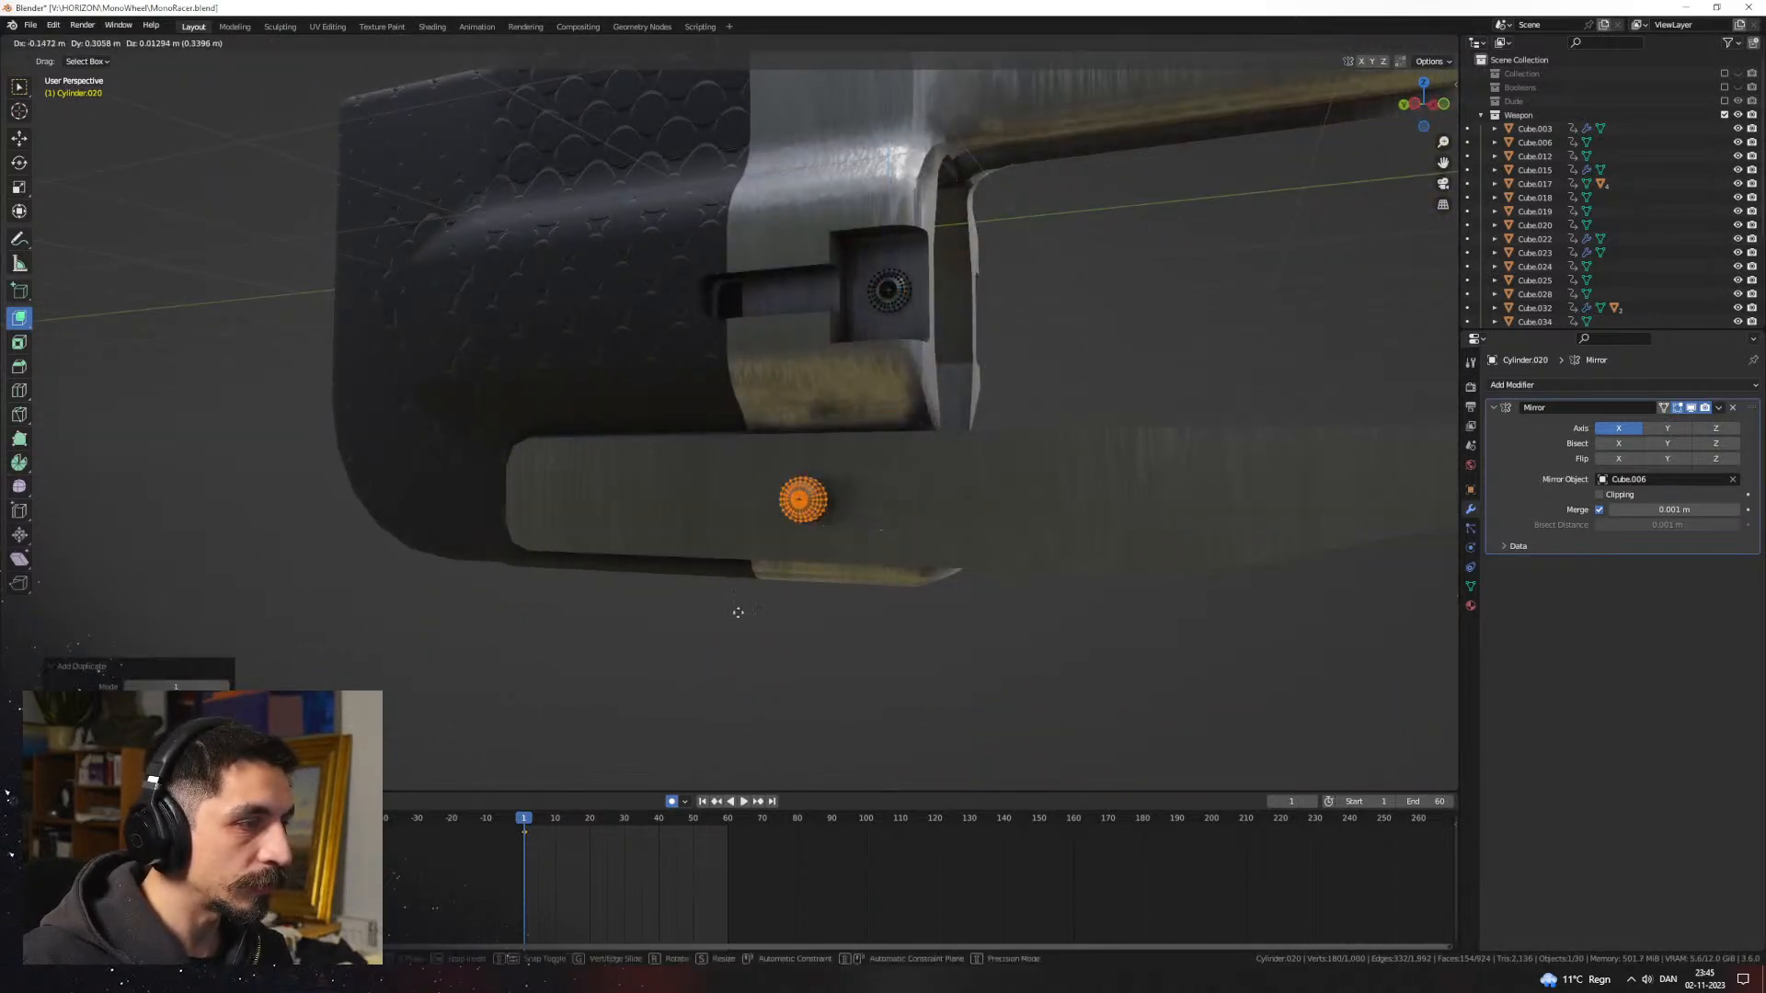
key("y")
left_click(564, 591)
middle_click_drag(564, 592, 752, 455)
key("g")
key("x")
left_click(1058, 531)
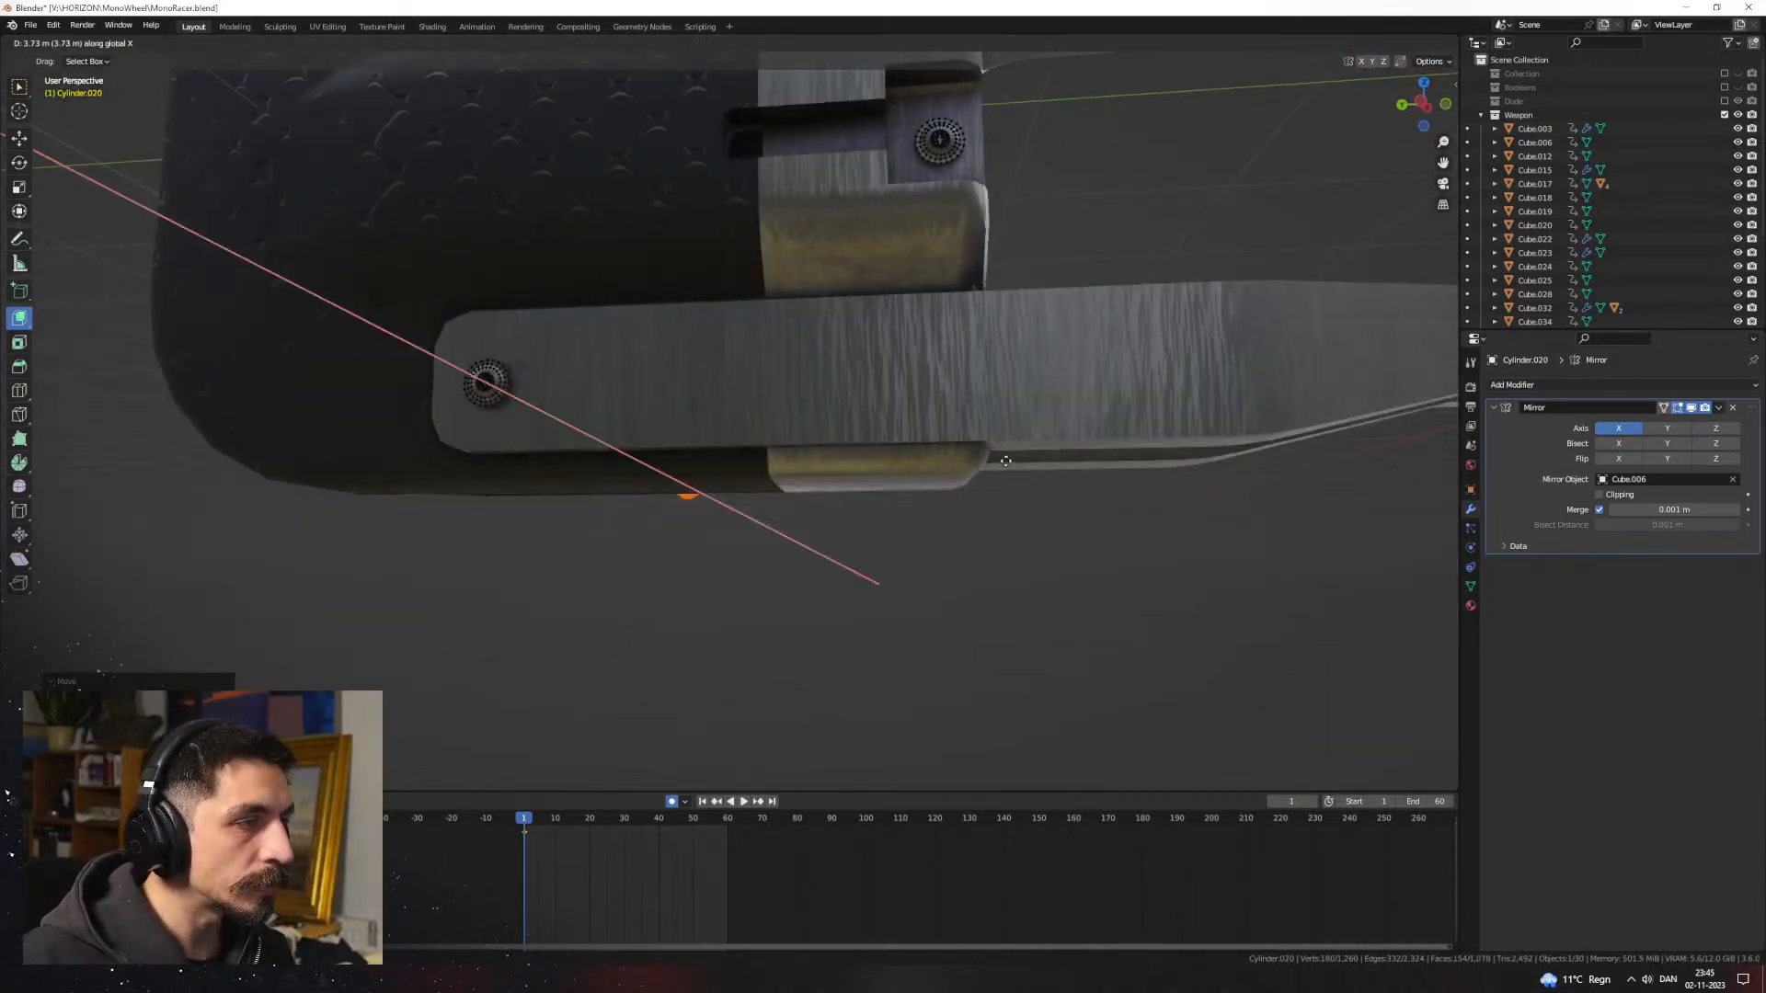
Step: Duplicate the lower arm's screw along Y to form a pair on the arm, and leave Edit Mode
key("y")
left_click(987, 459)
scroll(987, 461, "down", 4)
middle_click_drag(988, 462, 634, 382)
key("Tab")
Step: Duplicate a screw forward along Y to the upper end of the grip guard's front strut, and adjust its height along Z
scroll(985, 530, "down", 3)
scroll(682, 415, "up", 4)
key("Tab")
scroll(634, 382, "up", 1)
key("shift+d")
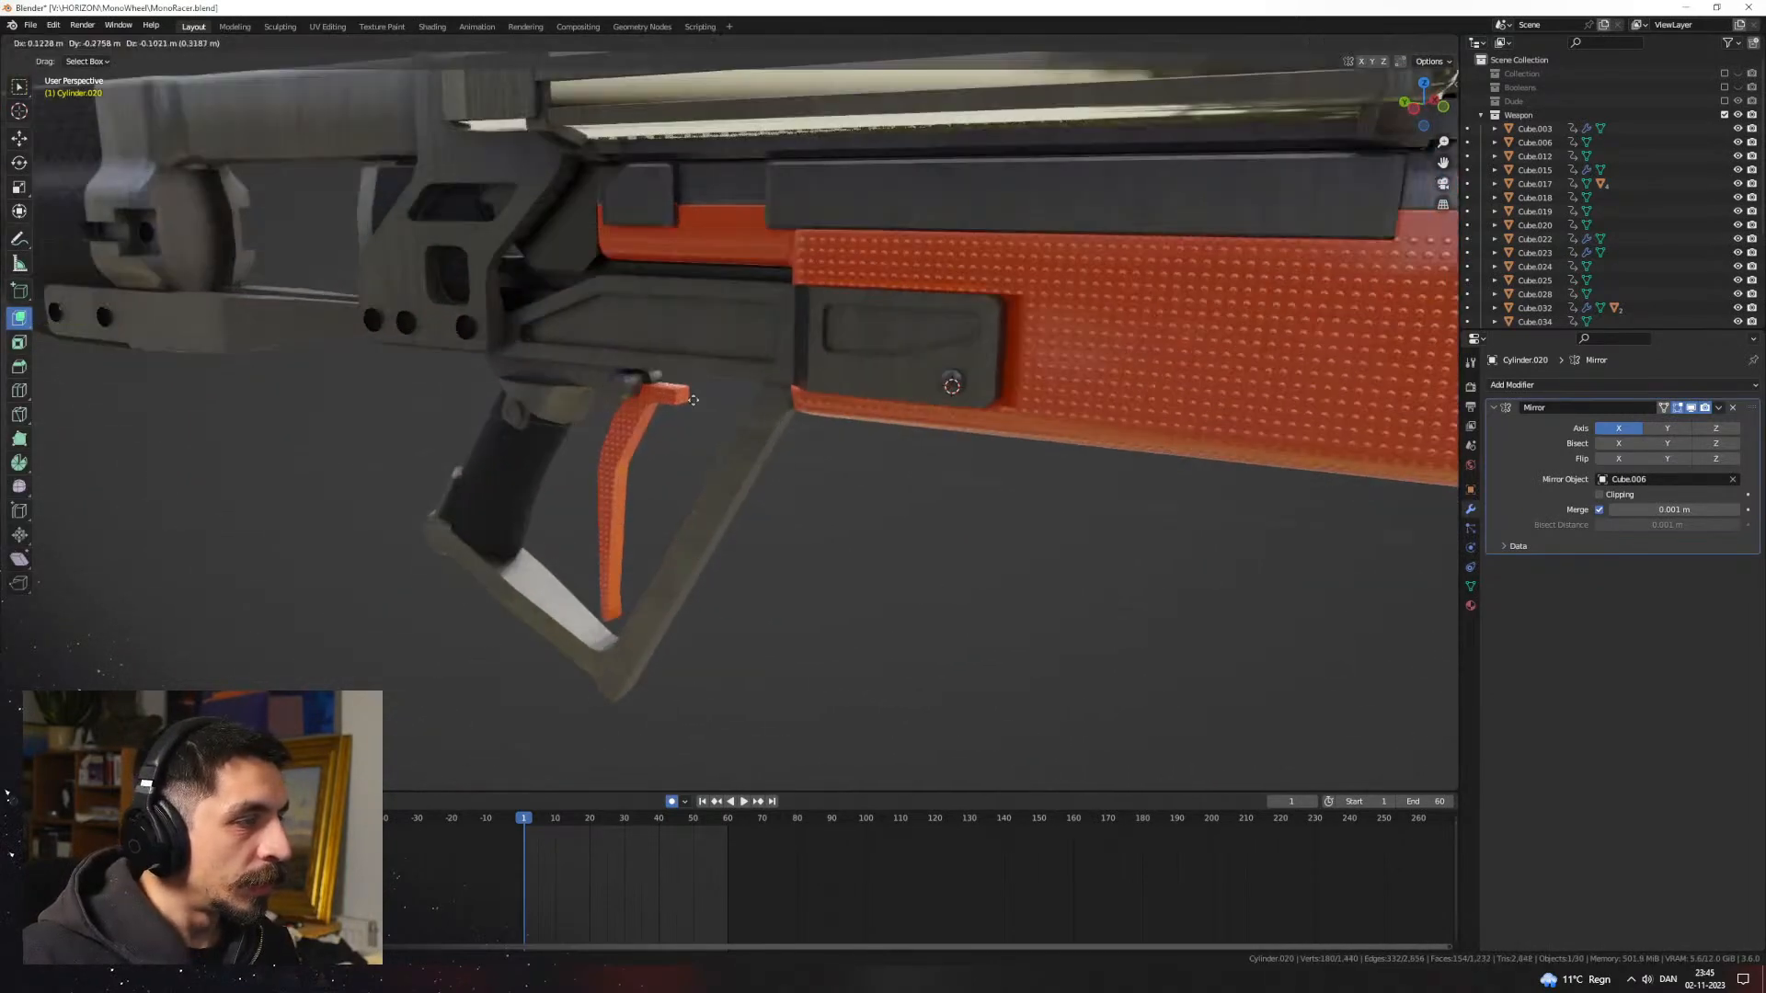
key("y")
left_click(1189, 492)
middle_click_drag(998, 495, 899, 390)
scroll(899, 390, "up", 2)
key("g")
key("z")
left_click(898, 467)
Step: Fit the guard screw by moving it along Y onto the strut and along X against its surface, and leave Edit Mode
middle_click_drag(899, 469, 1021, 520)
key("g")
key("x")
key("y")
left_click(1013, 453)
key("g")
key("x")
key("y")
left_click(1074, 462)
key("g")
key("x")
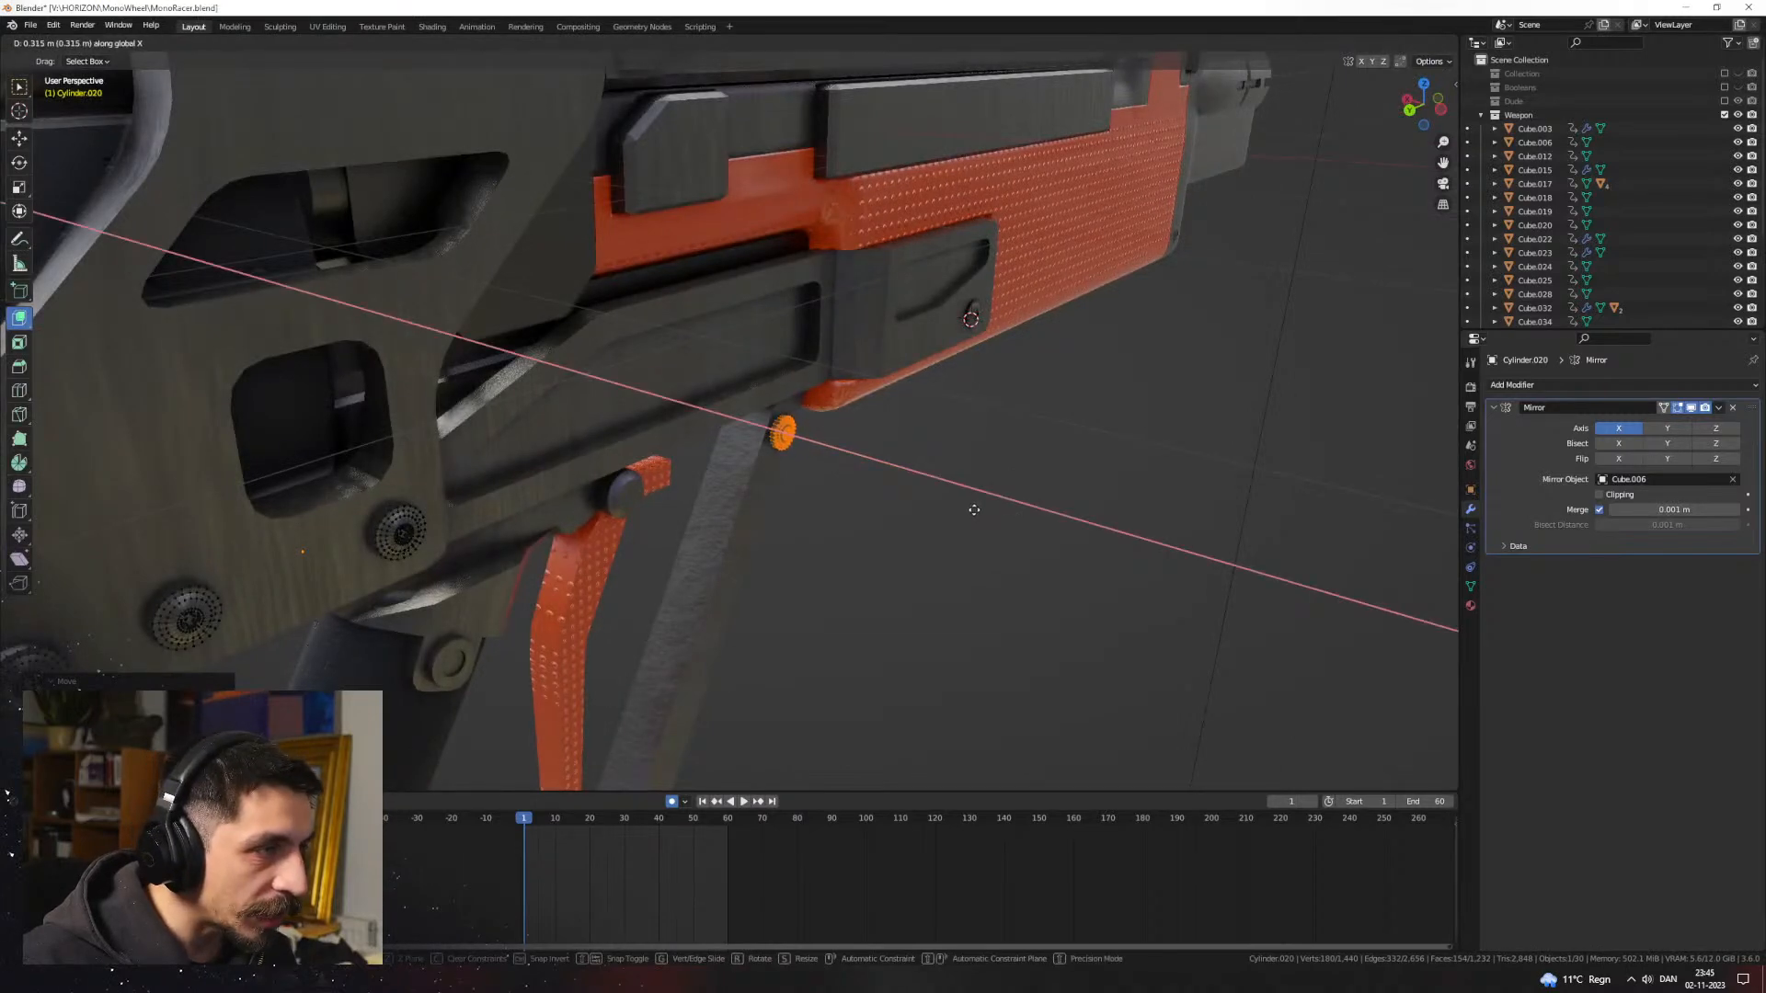
left_click(977, 509)
key("g")
key("x")
left_click(978, 511)
key("Tab")
left_click(975, 512)
scroll(828, 521, "down", 3)
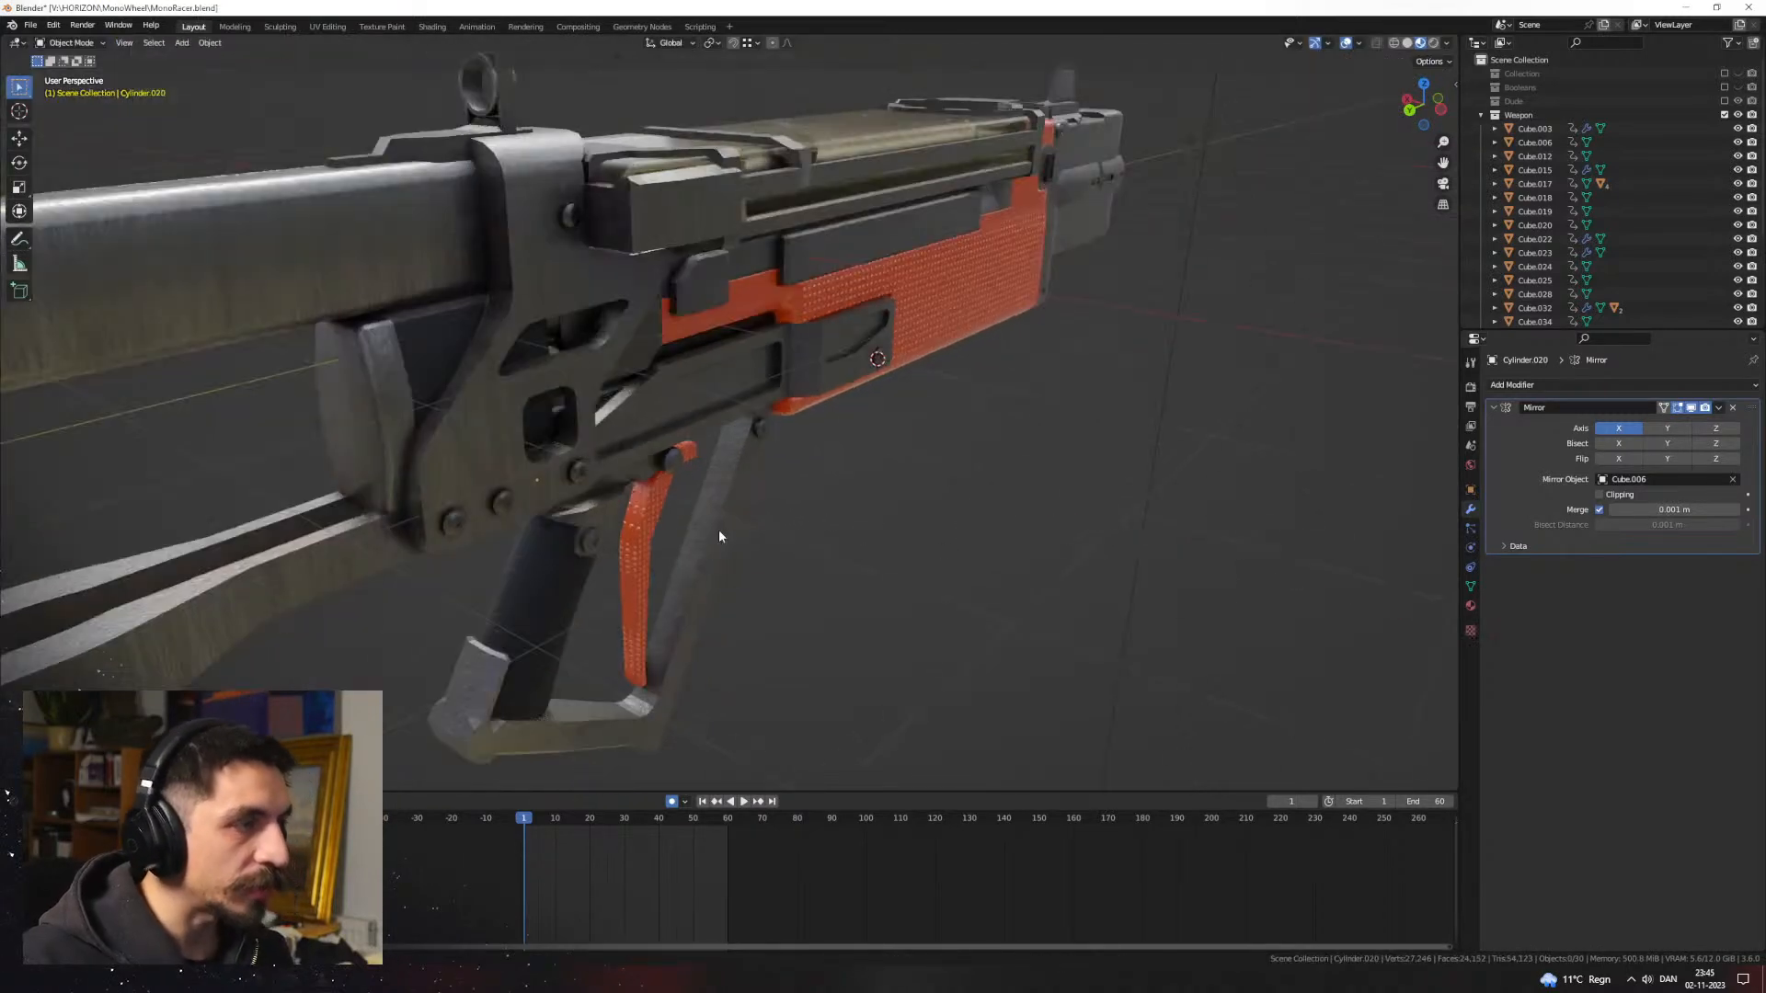
Step: Inspect the whole weapon in rendered viewport shading with the overlays hidden
middle_click_drag(719, 536, 516, 469)
scroll(589, 469, "down", 3)
middle_click_drag(689, 446, 599, 469)
middle_click_drag(782, 501, 851, 566)
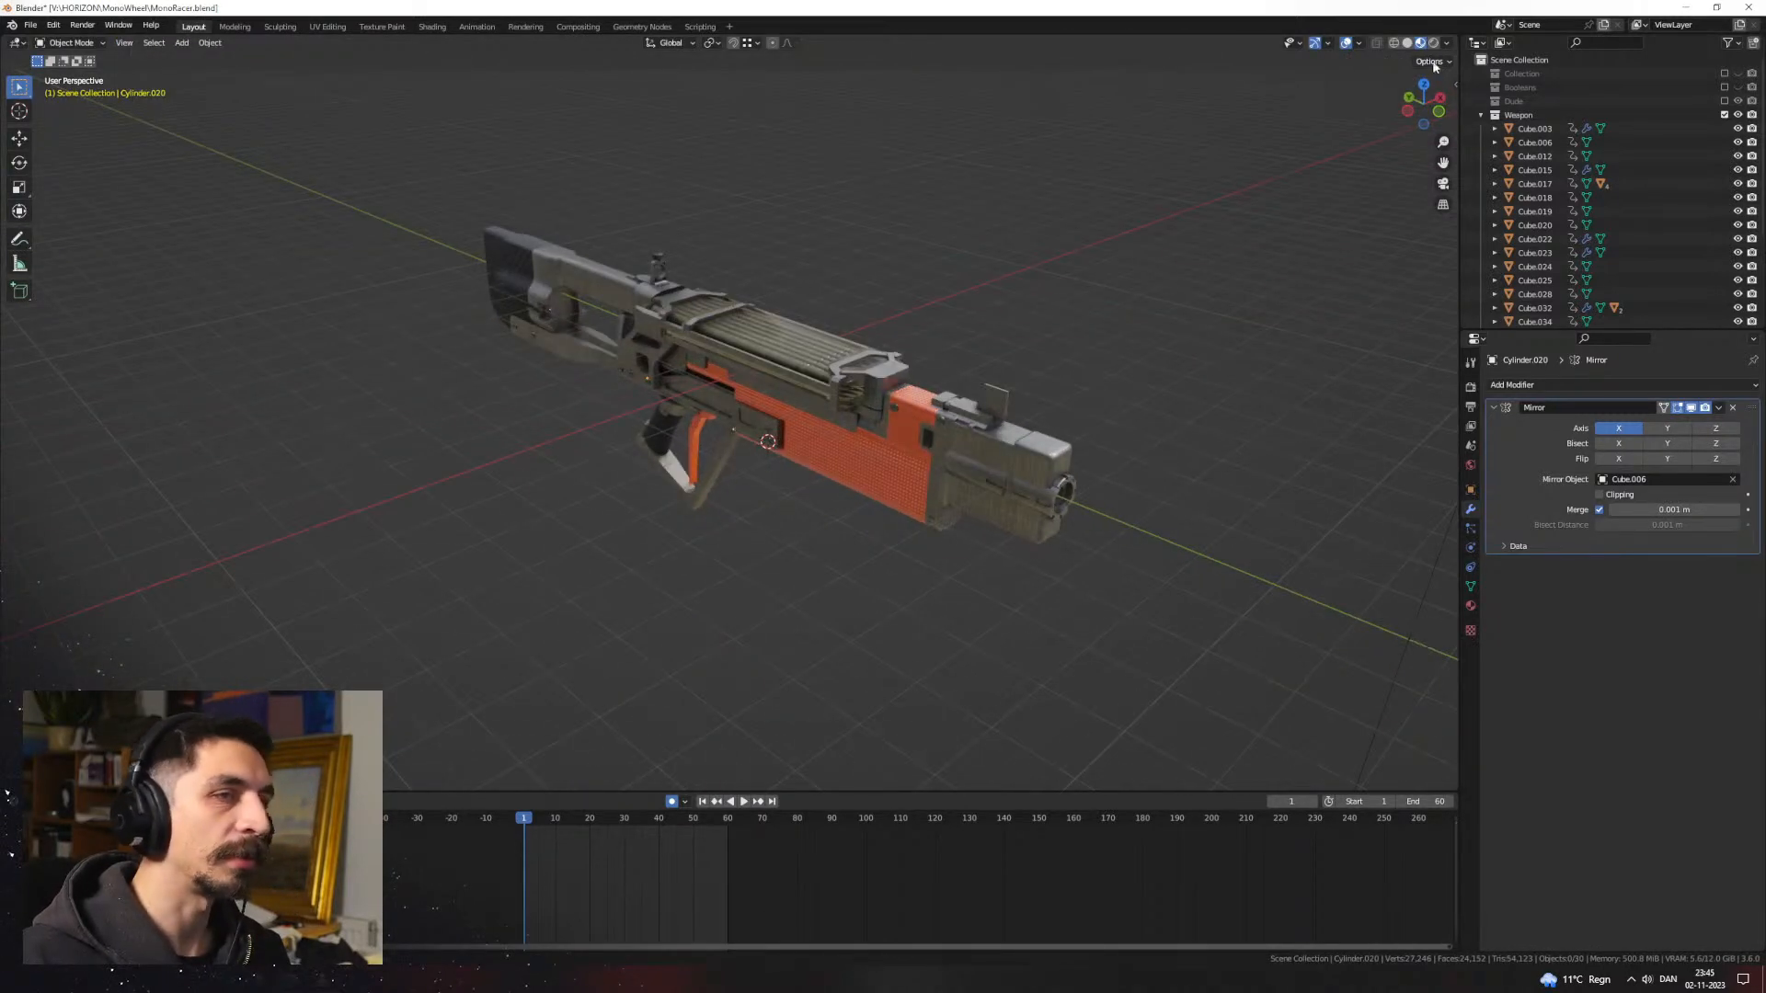
left_click(1435, 44)
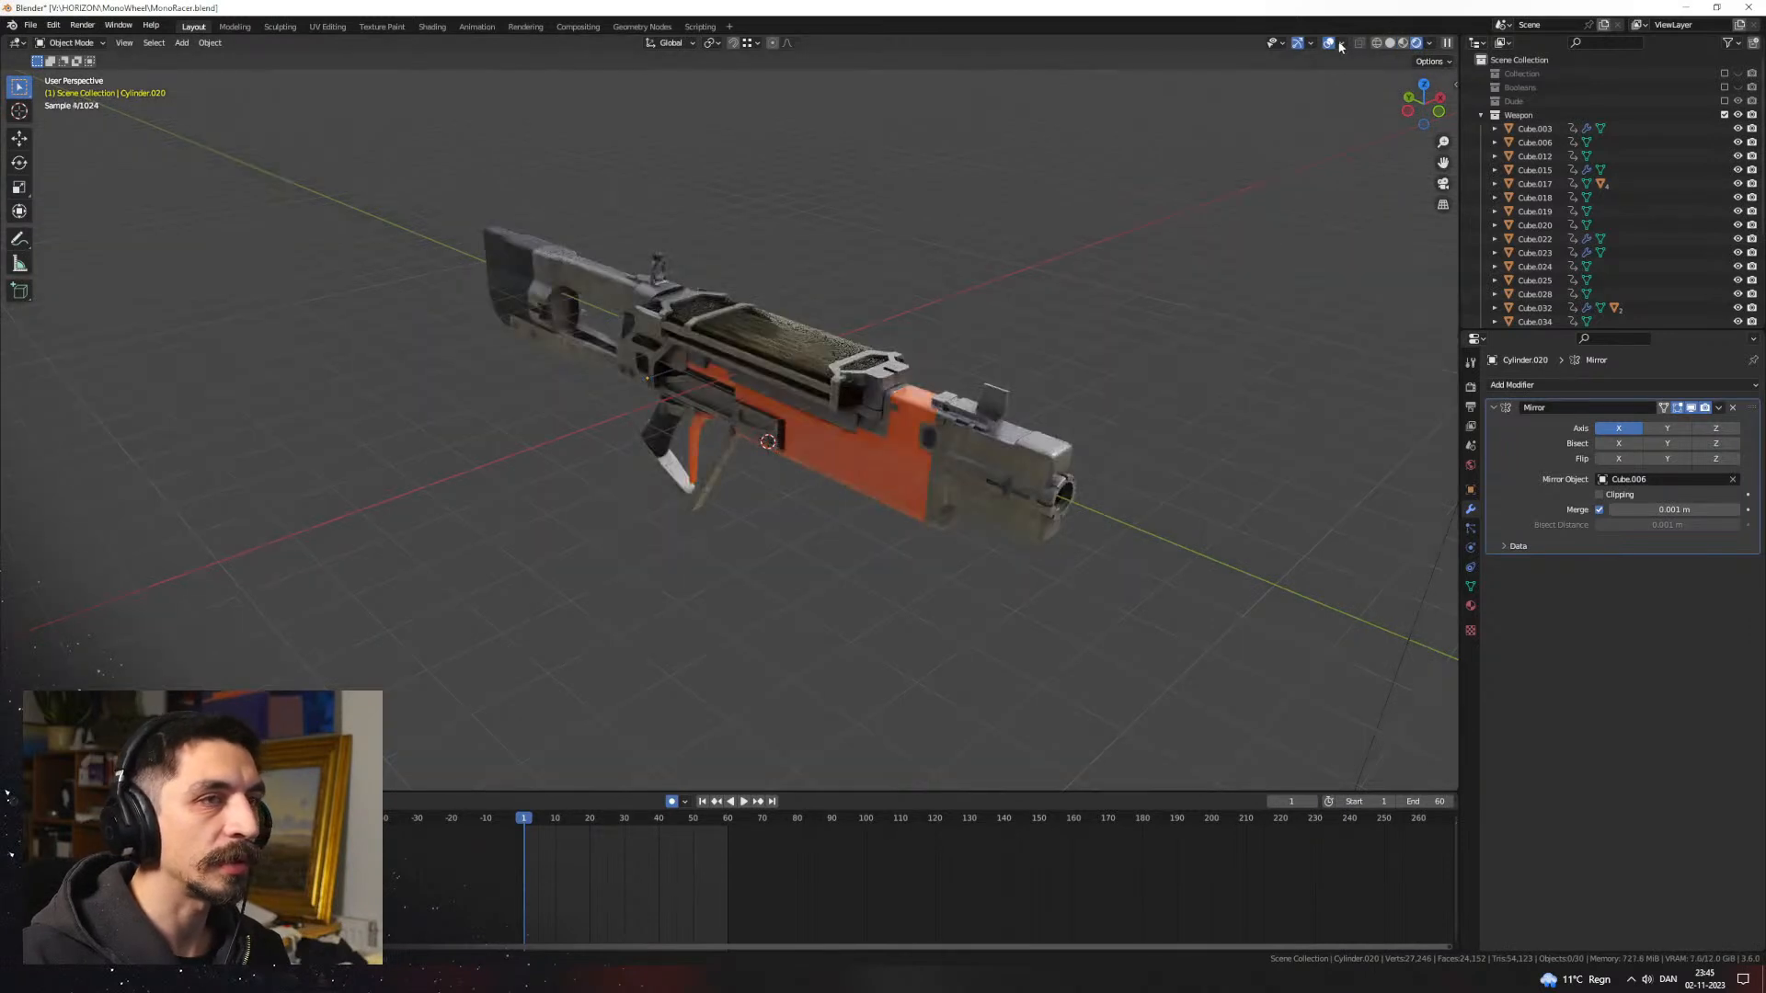
middle_click_drag(1320, 90, 963, 384)
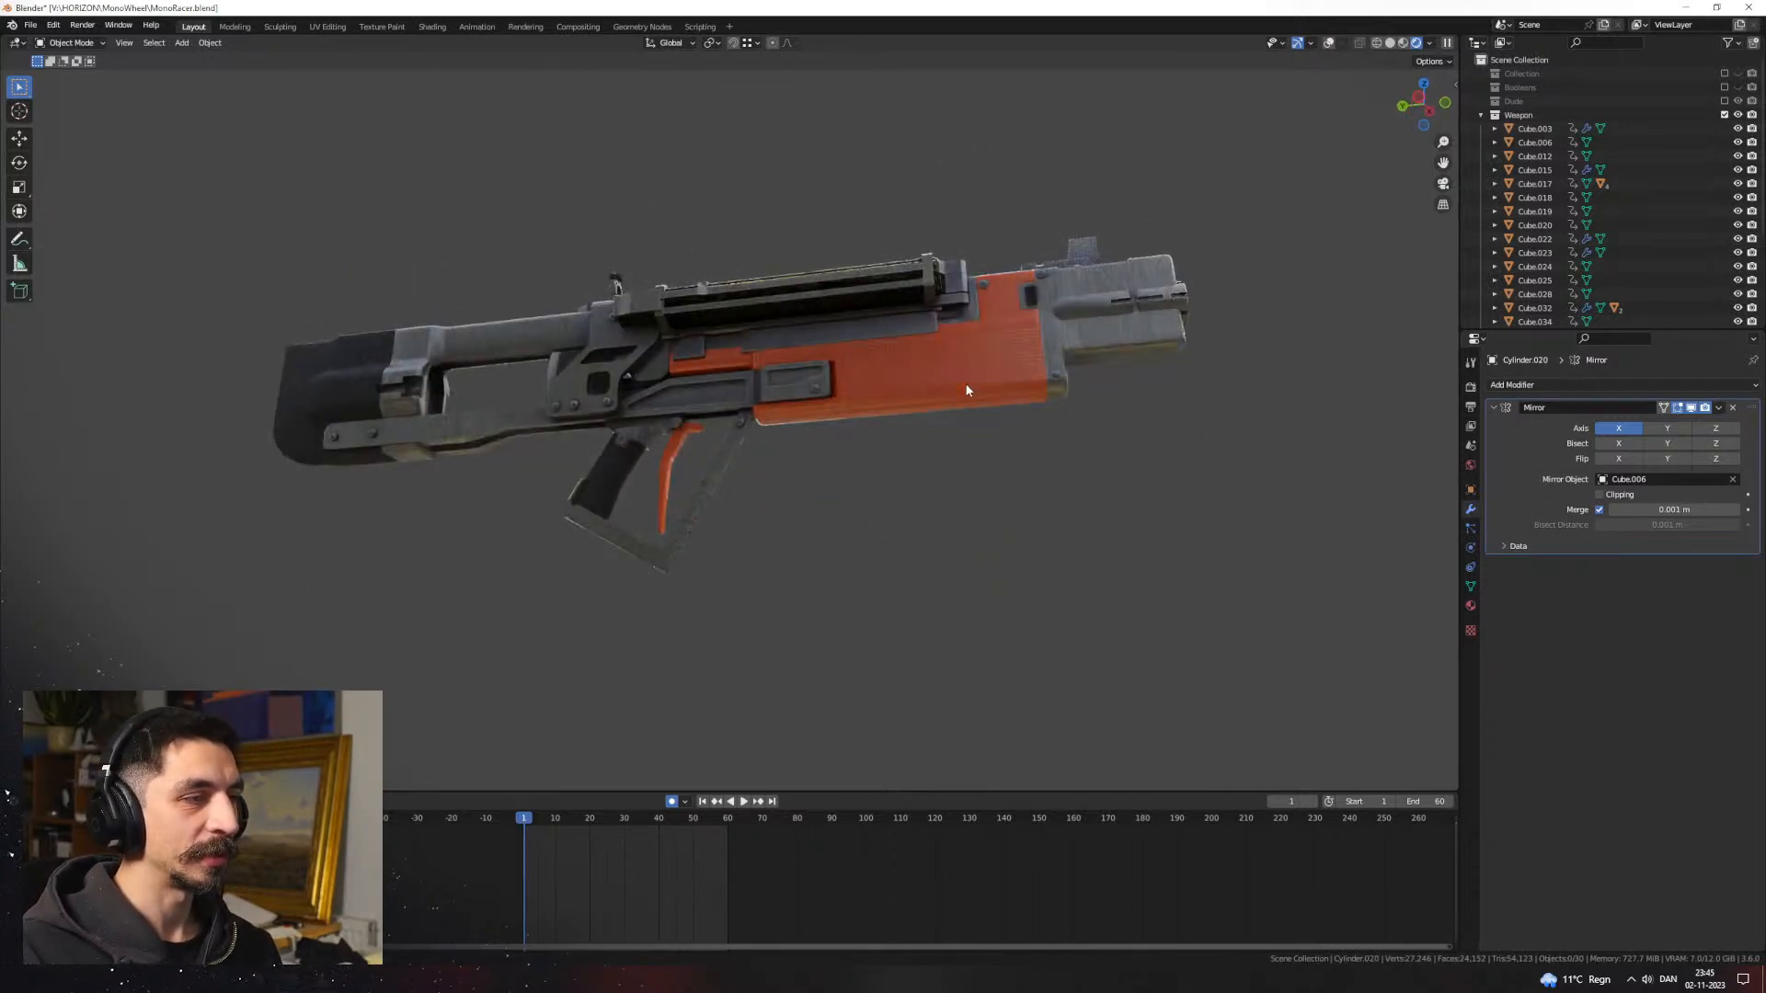
Step: Recolour the panel's Orange material, trying peach, bright red and green before setting a dark red base colour with hue 0.004, saturation 0.964, value 0.124
left_click(963, 384)
left_click(1471, 605)
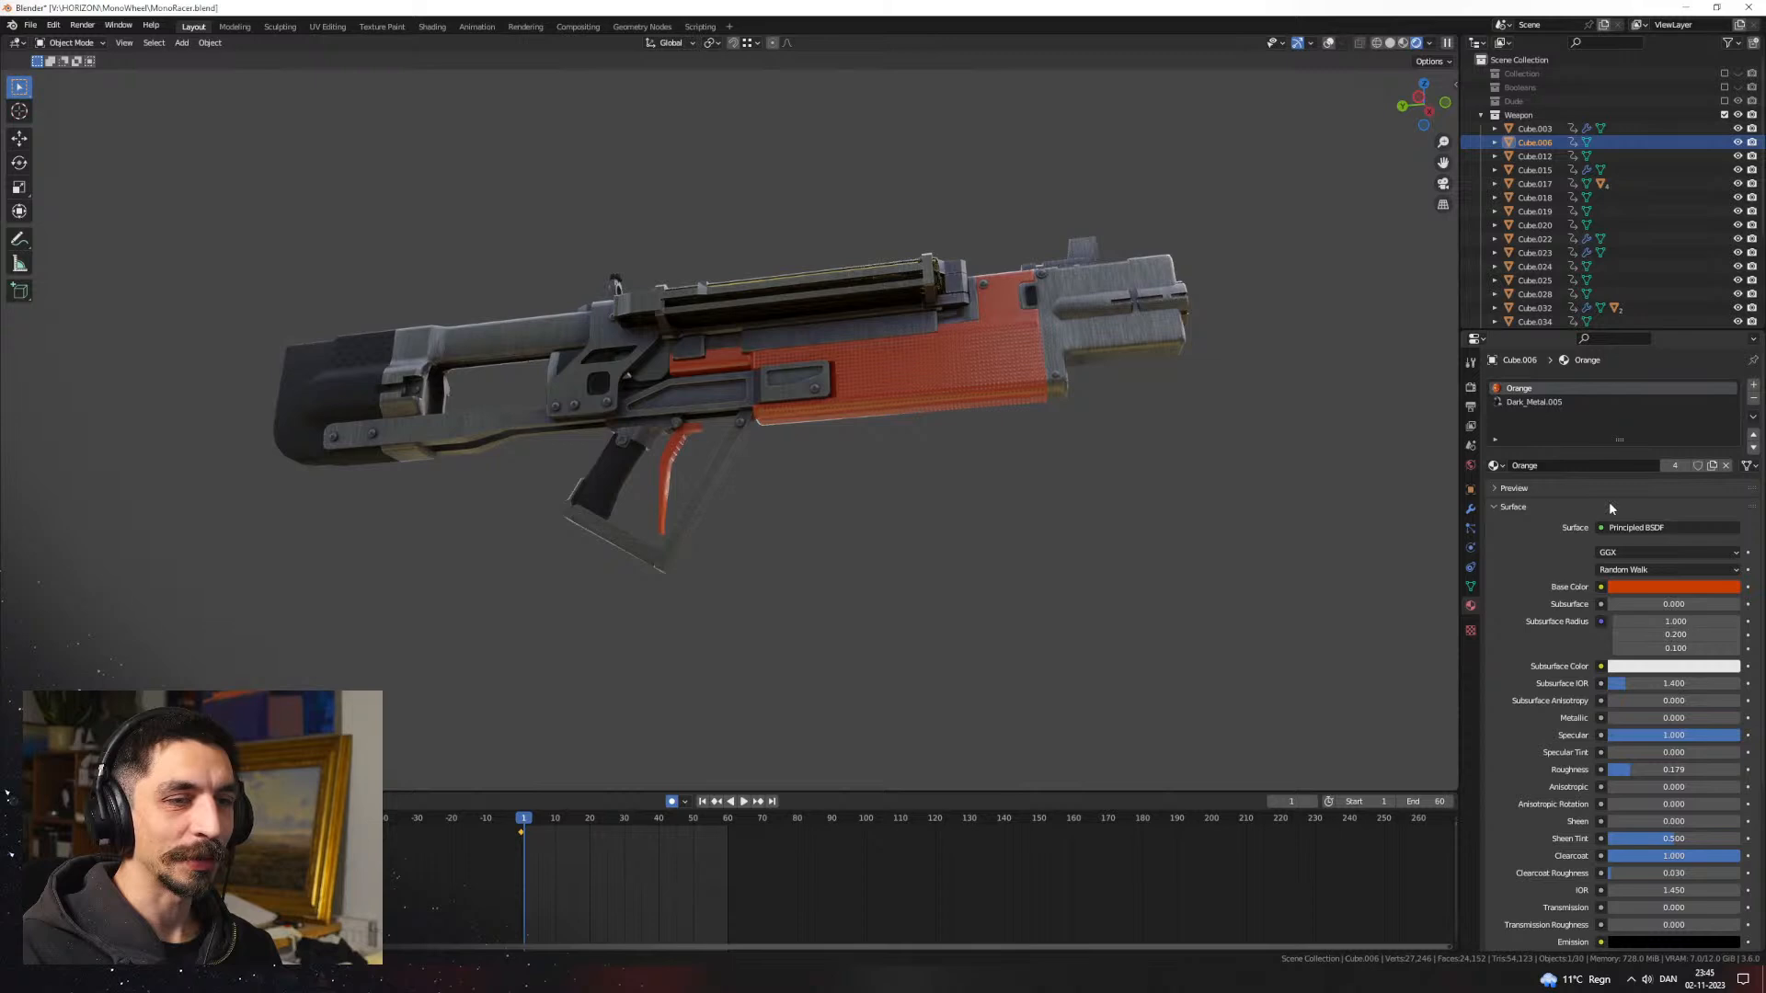
left_click(1649, 590)
left_click_drag(1671, 461, 1661, 459)
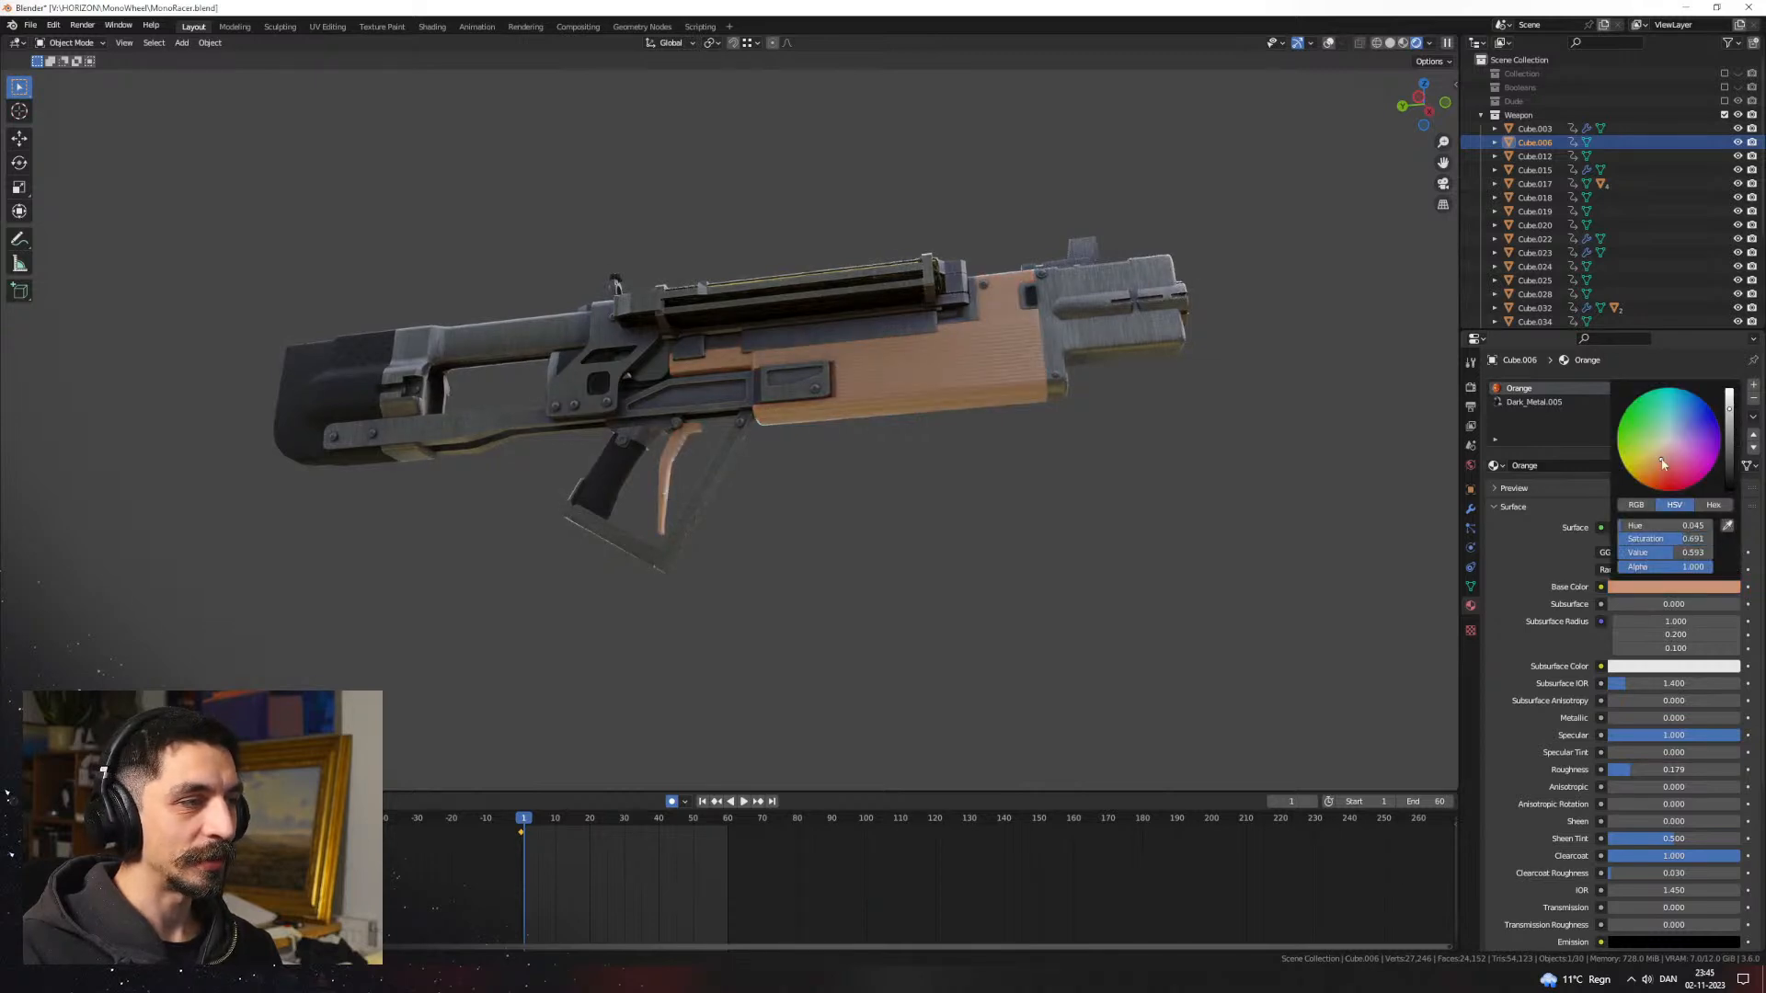
middle_click_drag(1434, 501, 1388, 517)
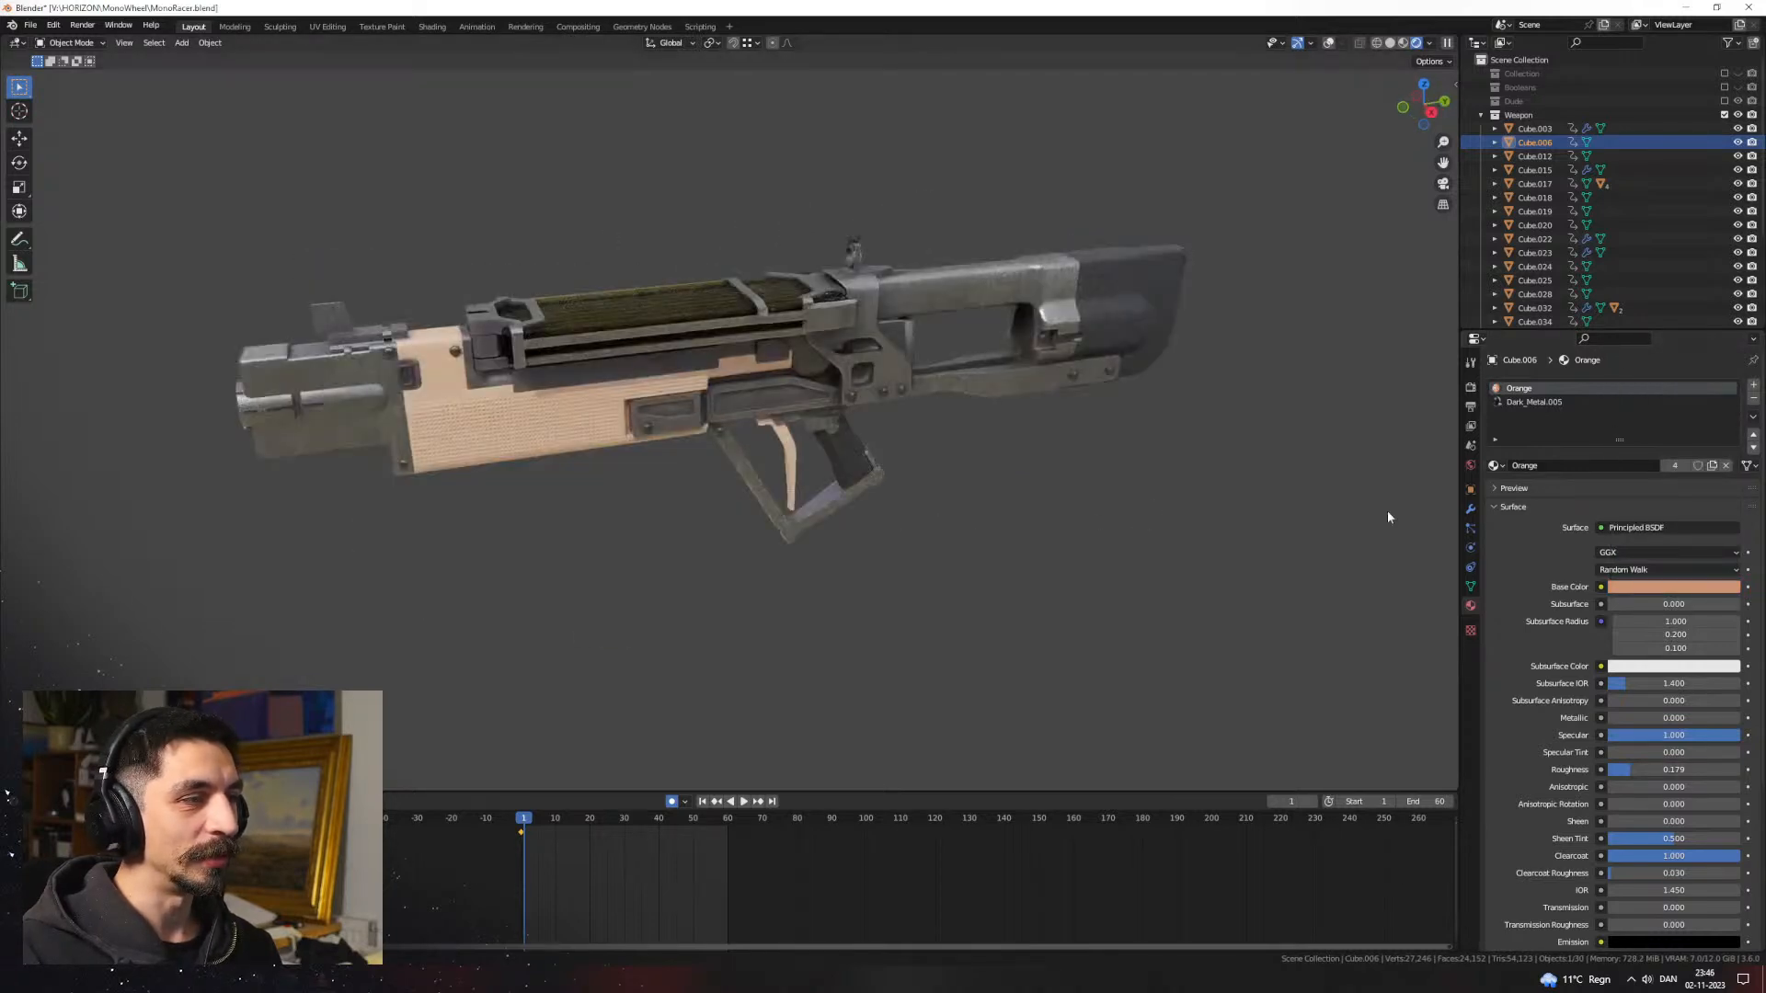
left_click(1647, 587)
mouse_move(1670, 454)
left_mouse_down()
mouse_move(1653, 485)
mouse_move(1639, 476)
mouse_move(1694, 482)
mouse_move(1716, 451)
mouse_move(1703, 401)
mouse_move(1696, 474)
mouse_move(1670, 491)
left_mouse_up()
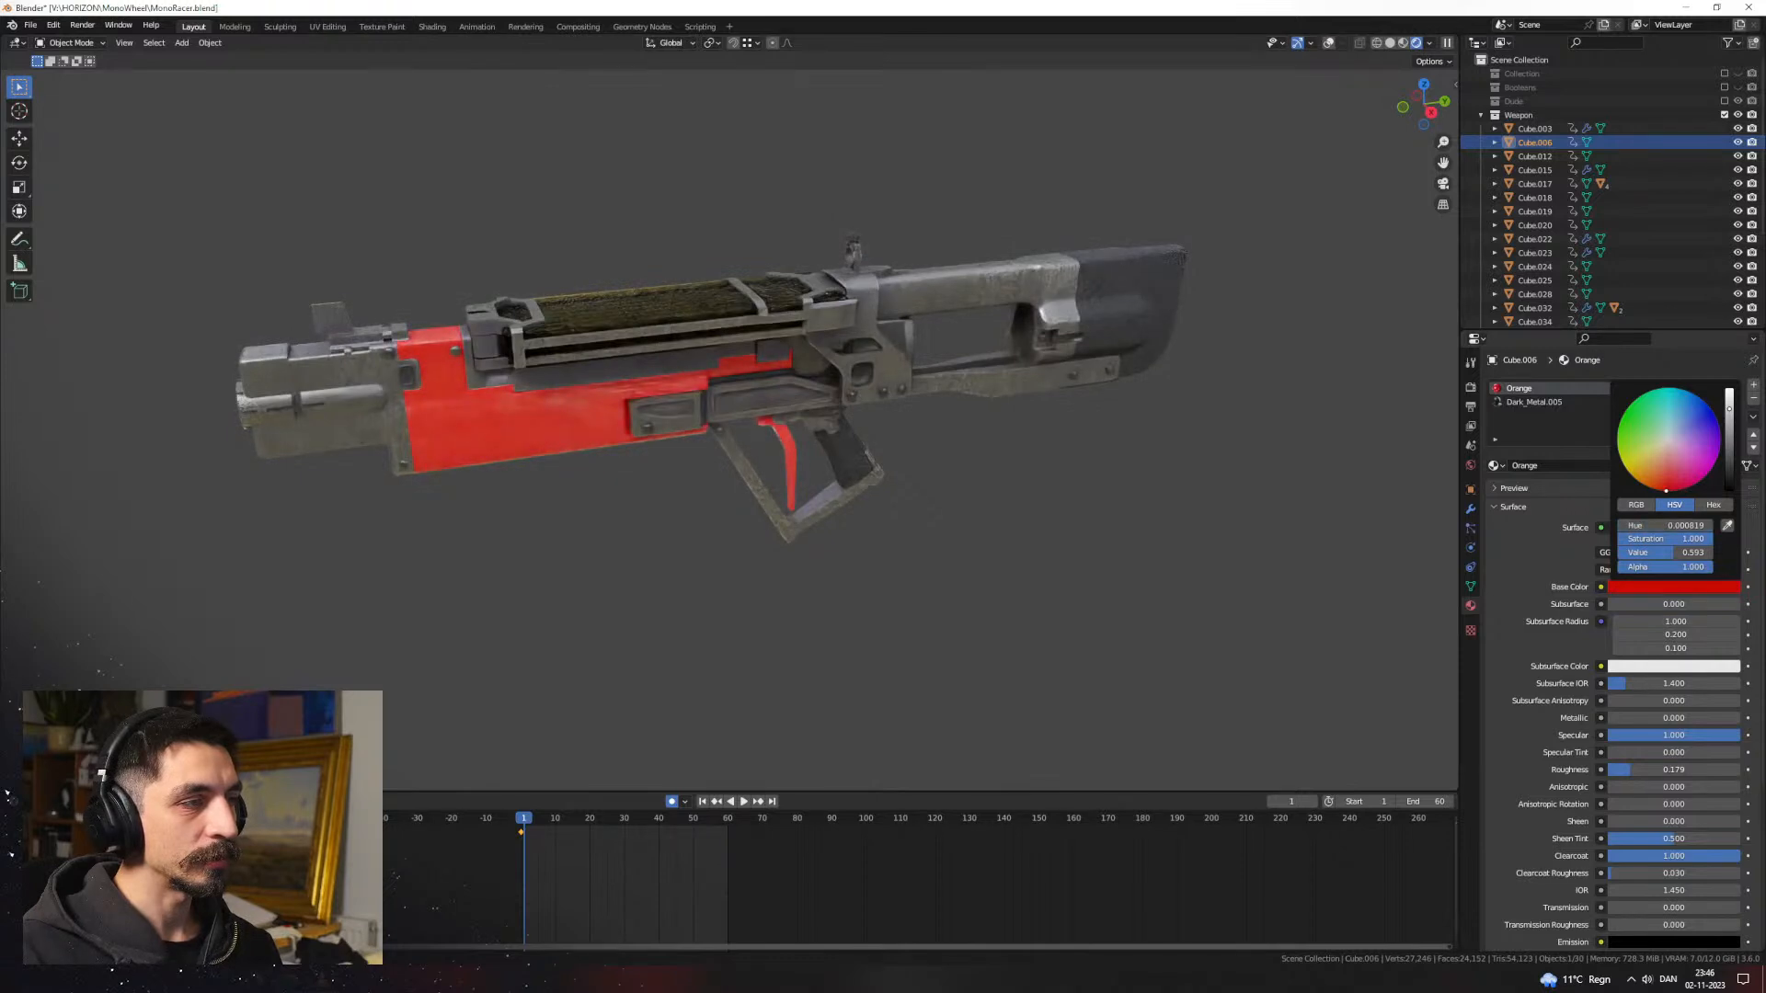
left_click(1101, 454)
middle_click_drag(1100, 455, 933, 456)
left_click_drag(1666, 490, 1633, 434)
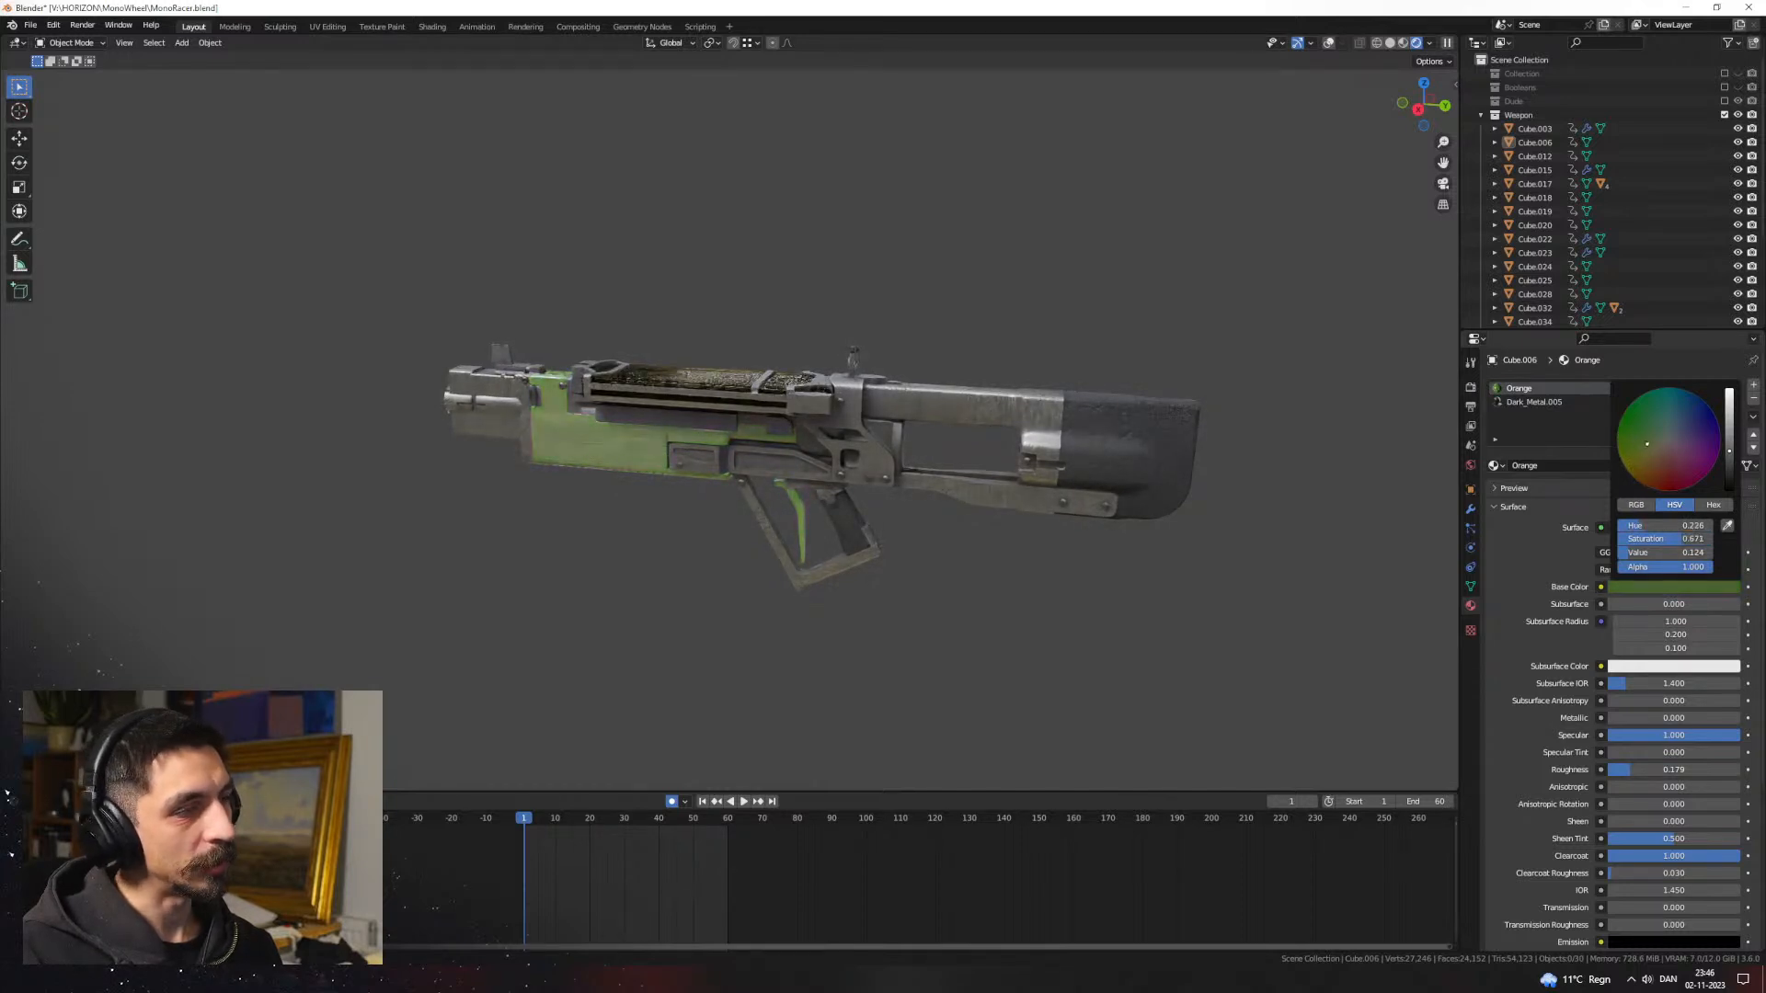
left_click_drag(1643, 450, 1664, 483)
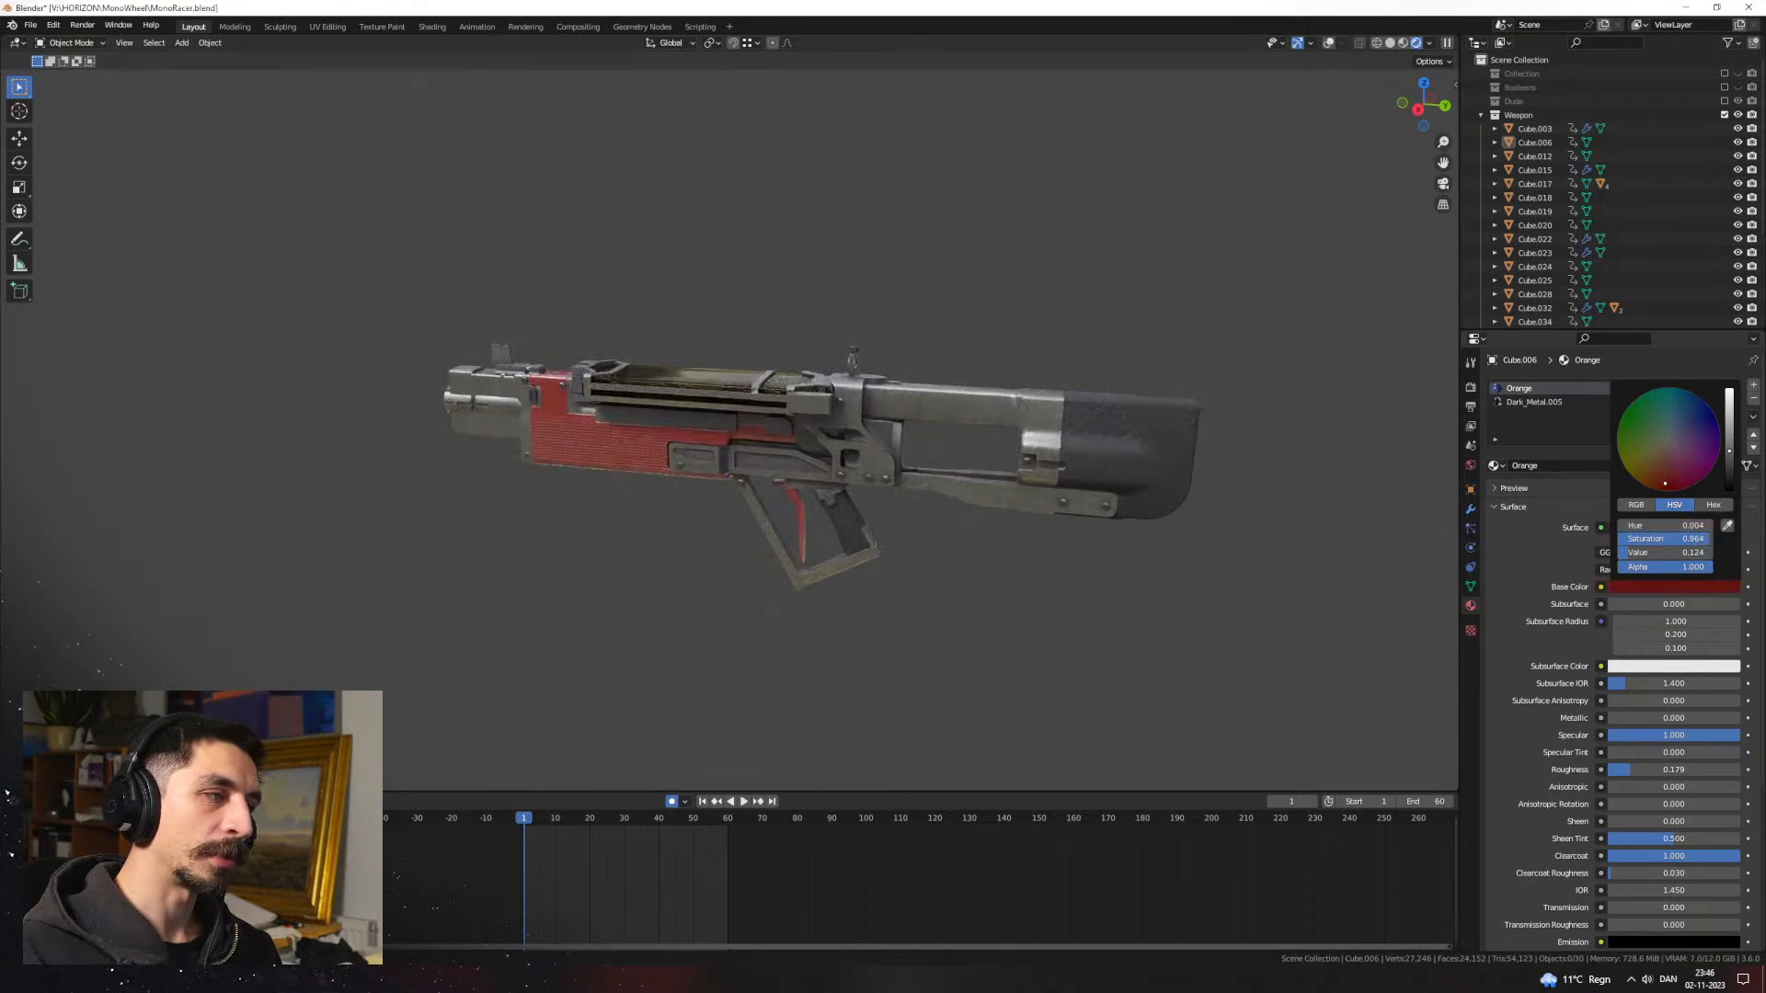
Step: Play the weapon's animation, switch the viewport to solid X-ray shading to check the moving parts, and stop playback
middle_click_drag(1067, 539, 753, 746)
key("space")
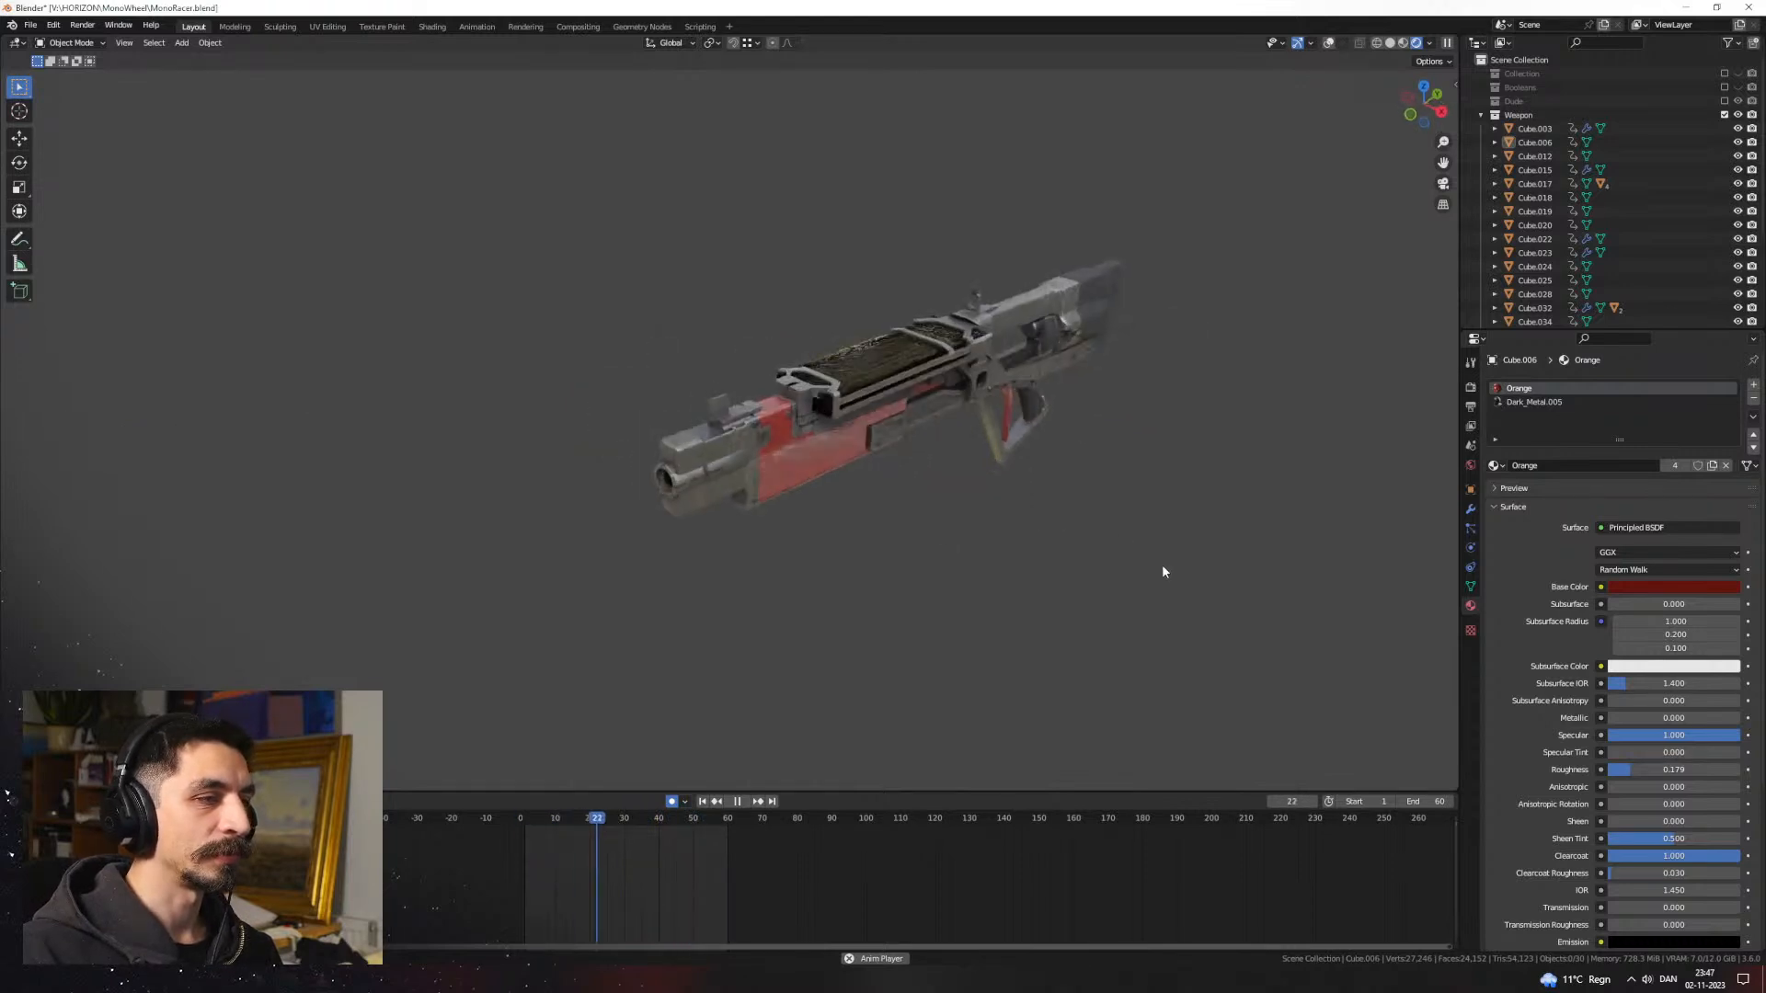
left_click(1359, 43)
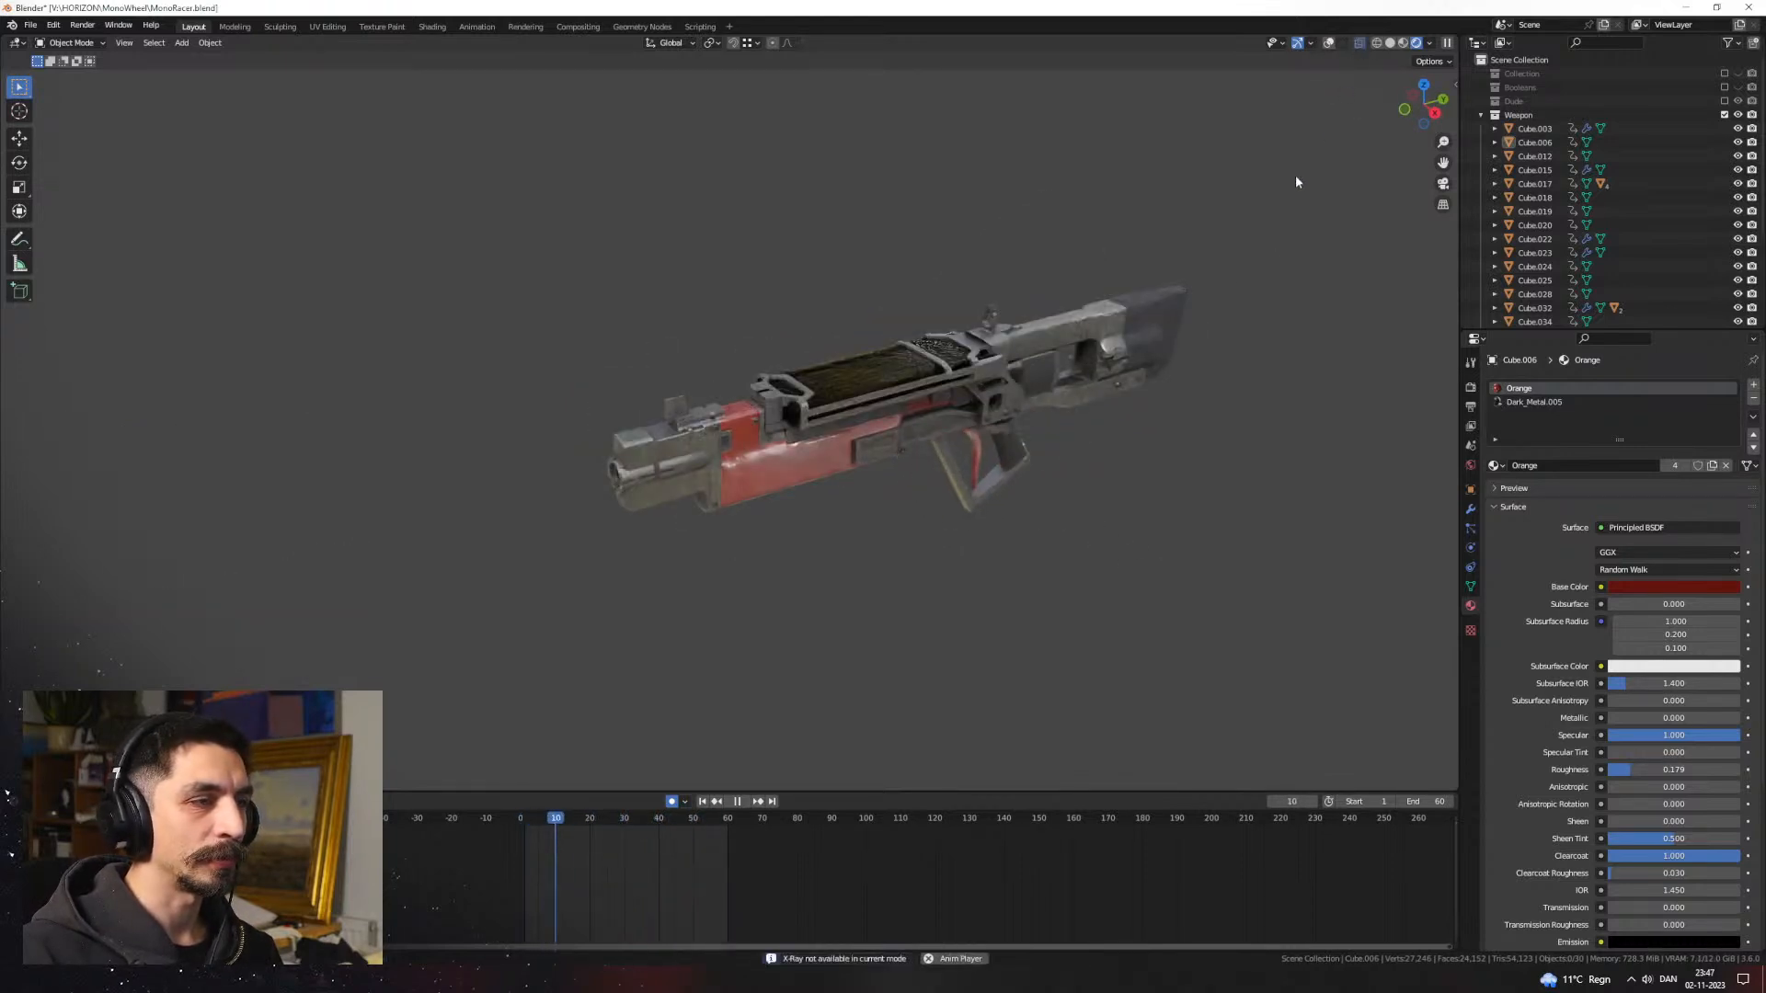
left_click(1391, 43)
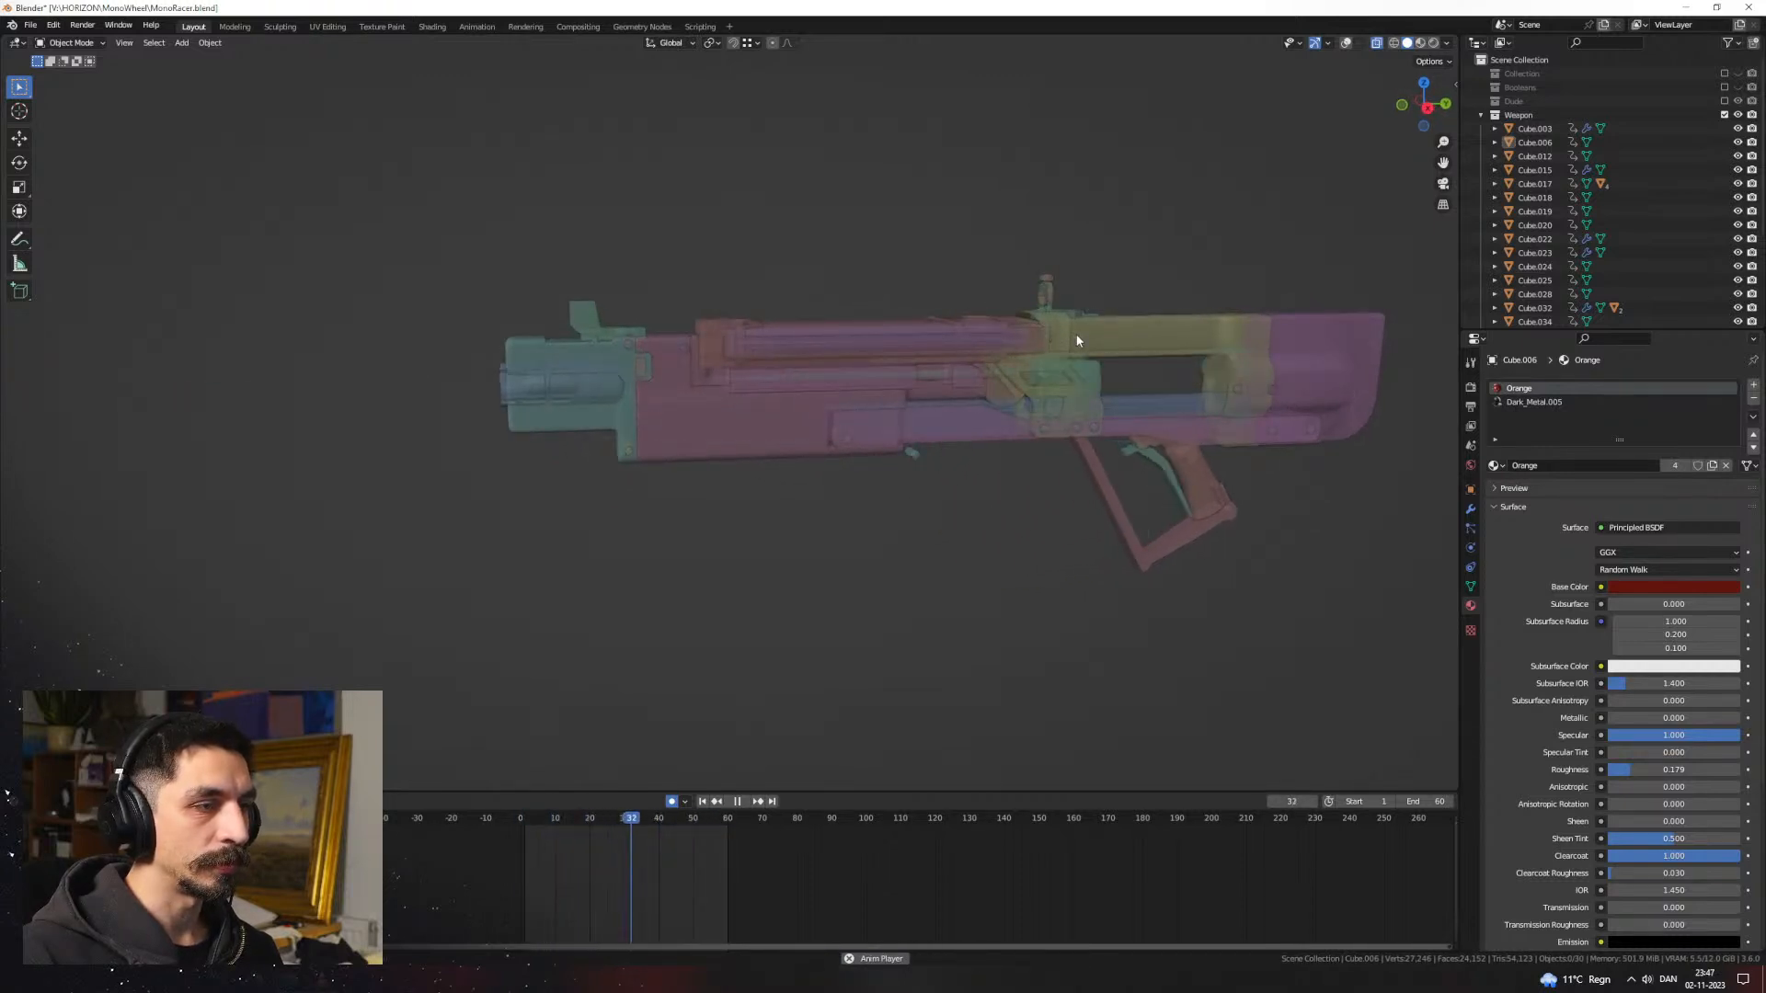
scroll(984, 395, "up", 4)
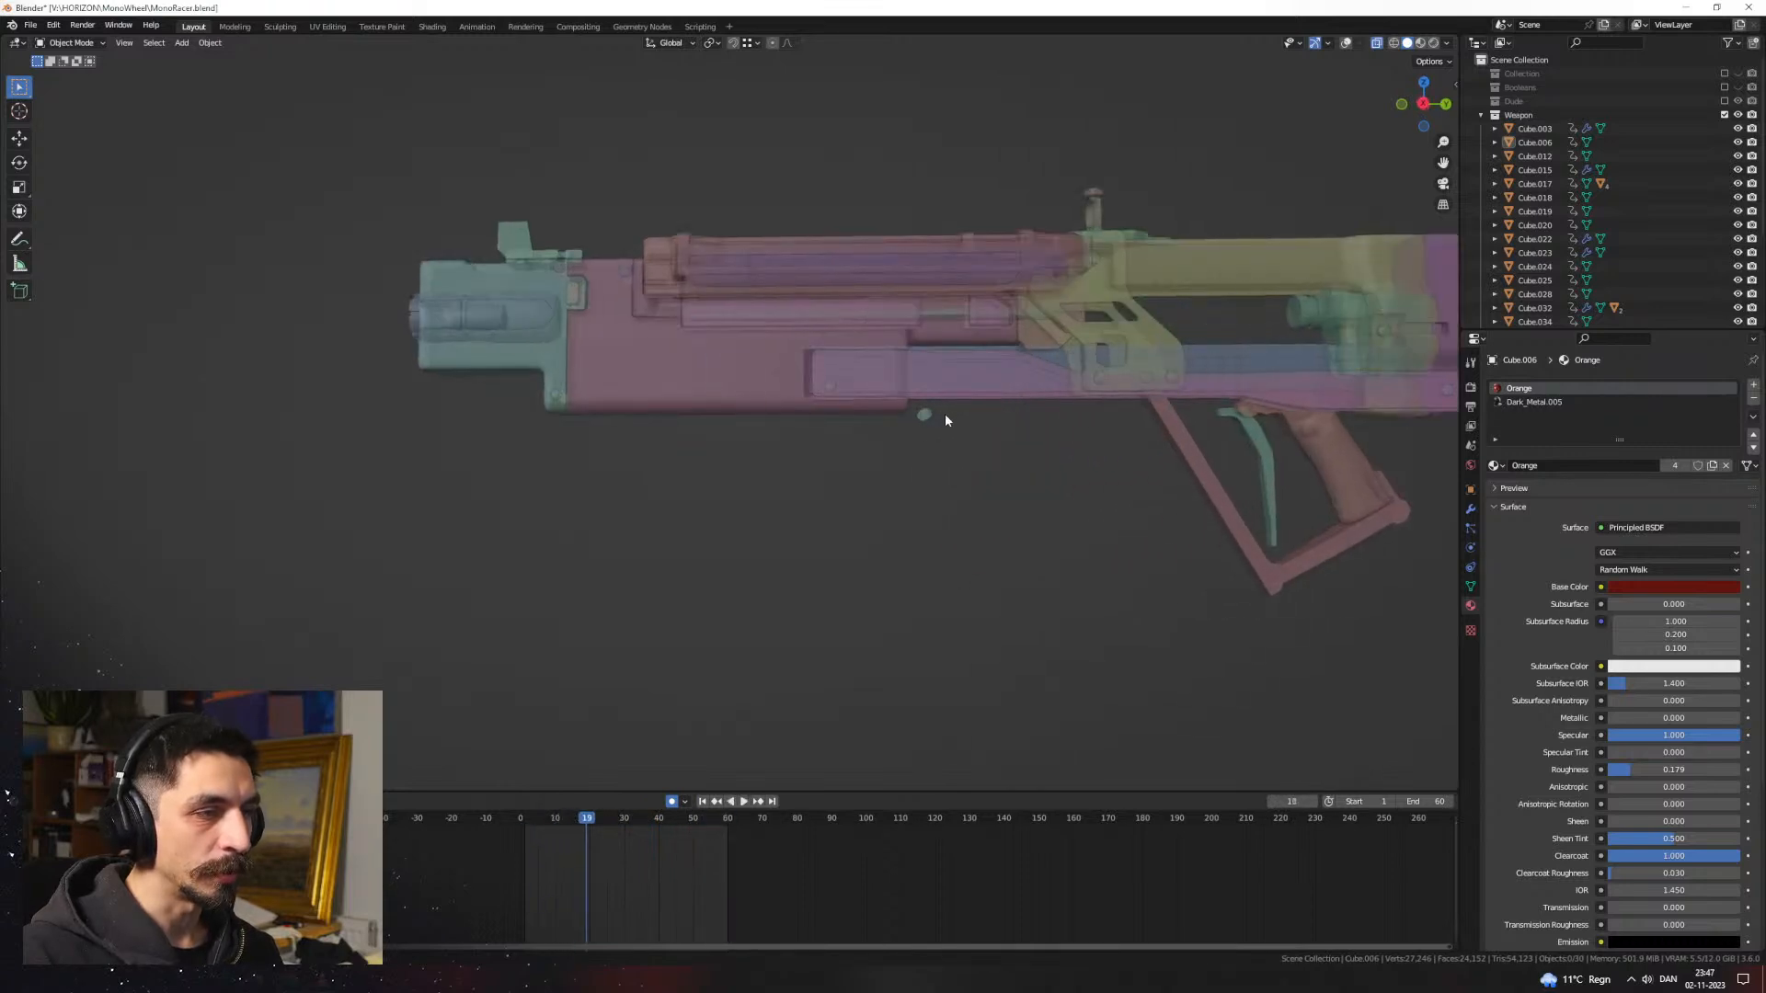
key("space")
Step: Return the timeline to frame 0, show the viewport overlays, and select the screws object at the guard strut
left_click(927, 418)
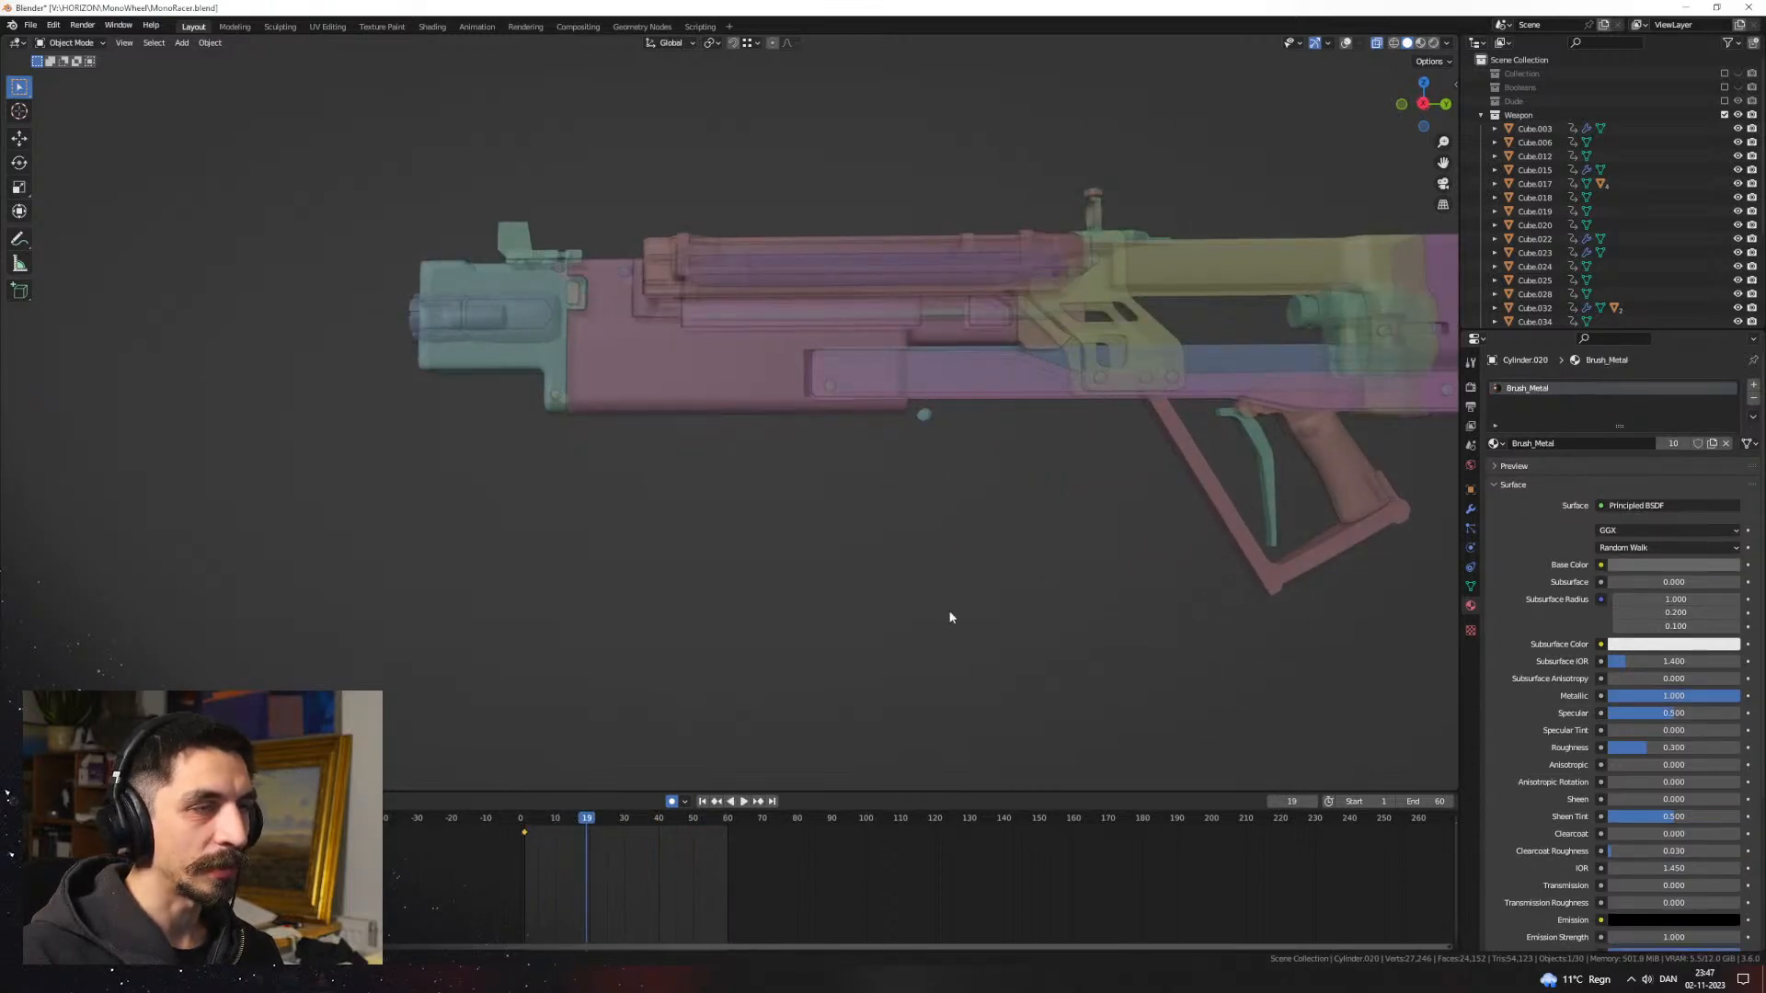
left_click_drag(575, 816, 473, 817)
middle_click_drag(726, 483, 949, 460)
scroll(878, 452, "up", 3)
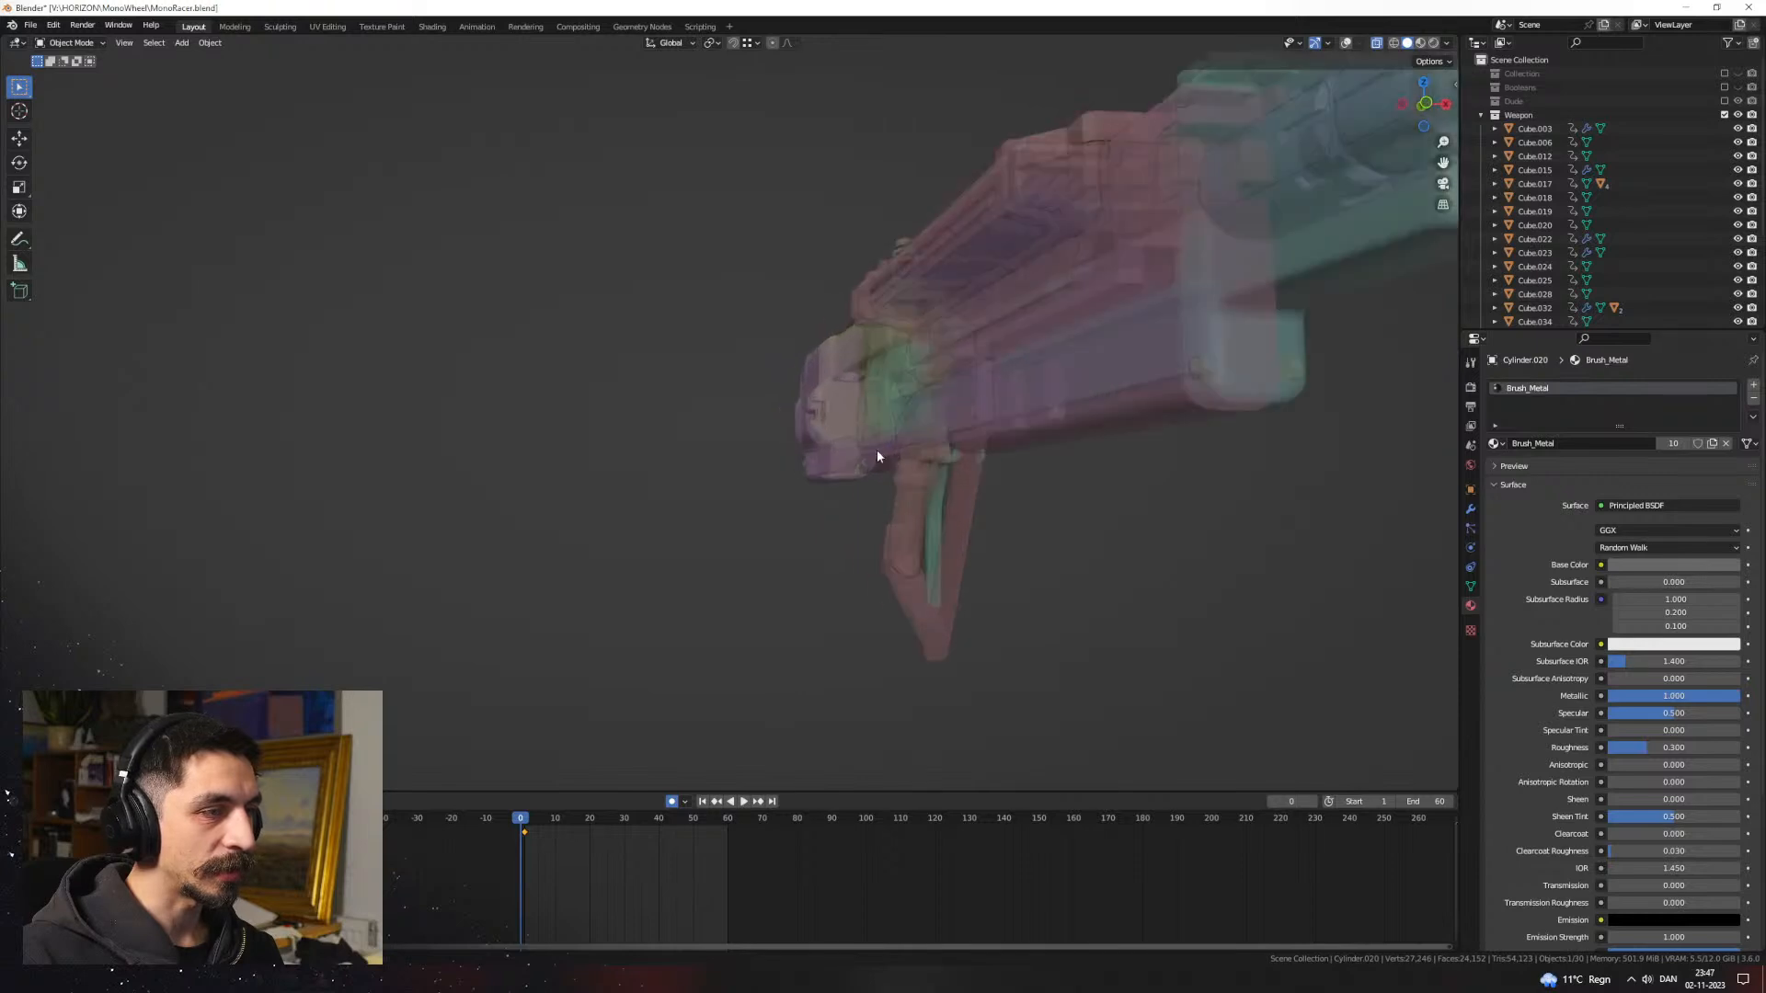
left_click(953, 465)
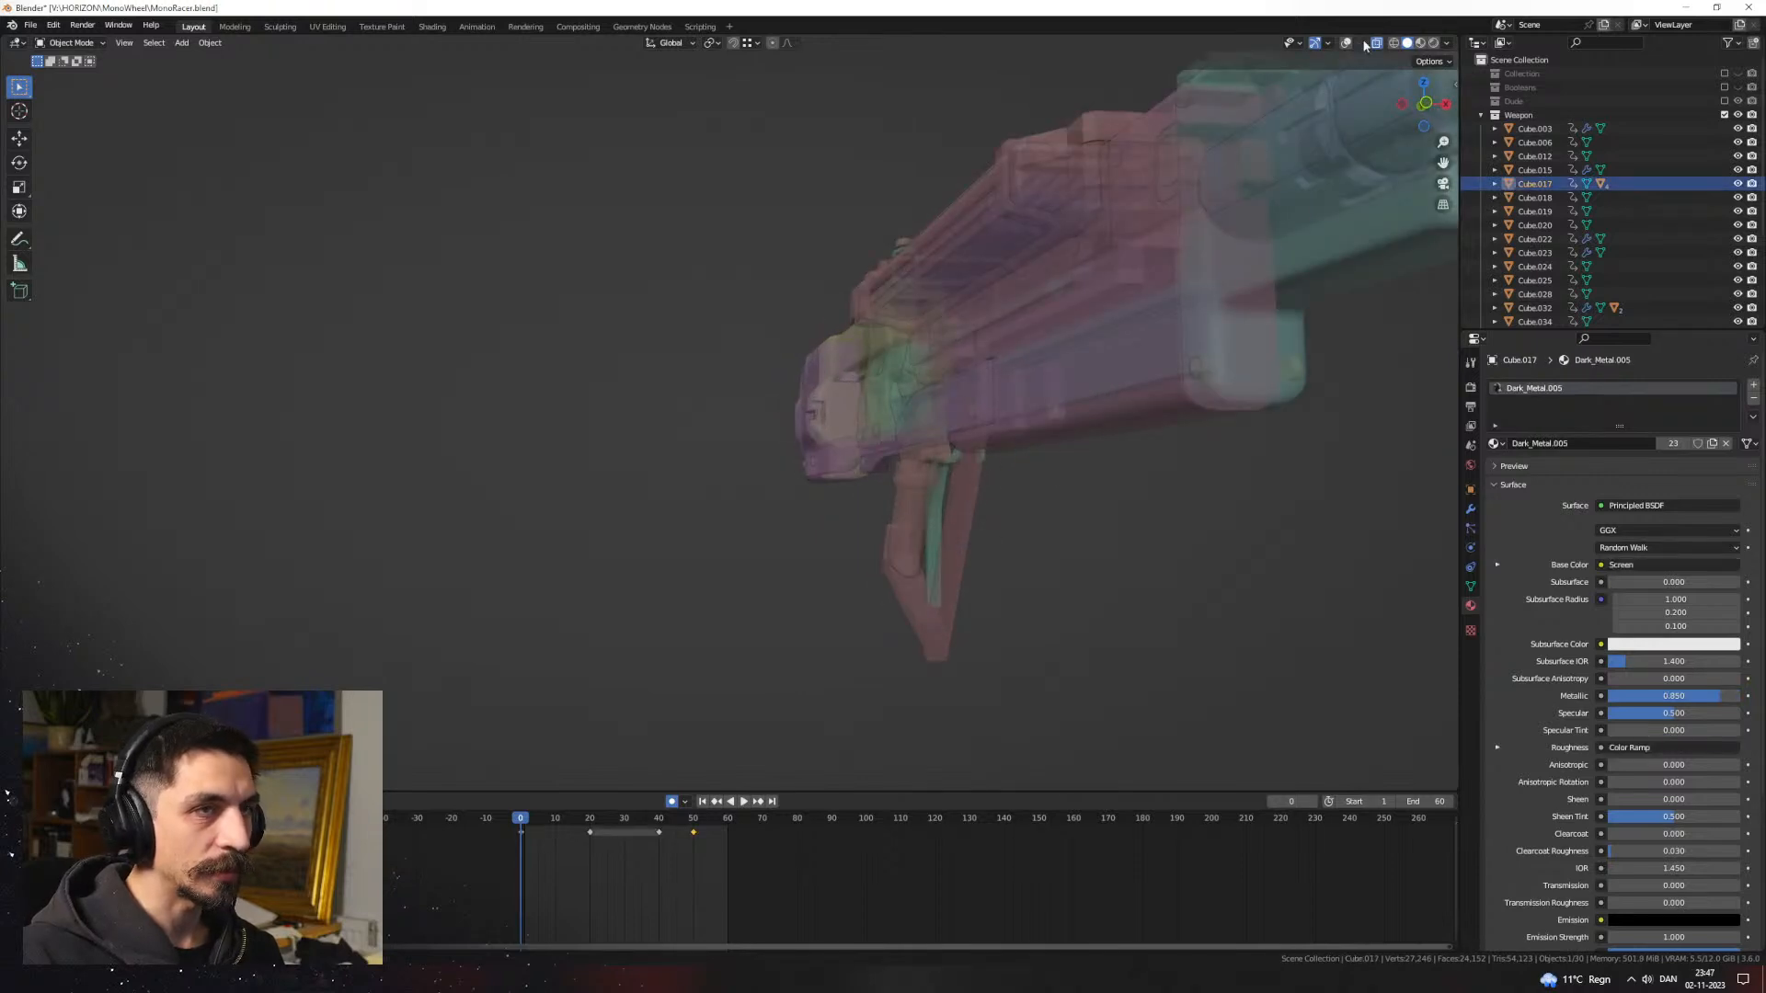
left_click(1345, 43)
left_click(954, 458)
left_click(956, 458)
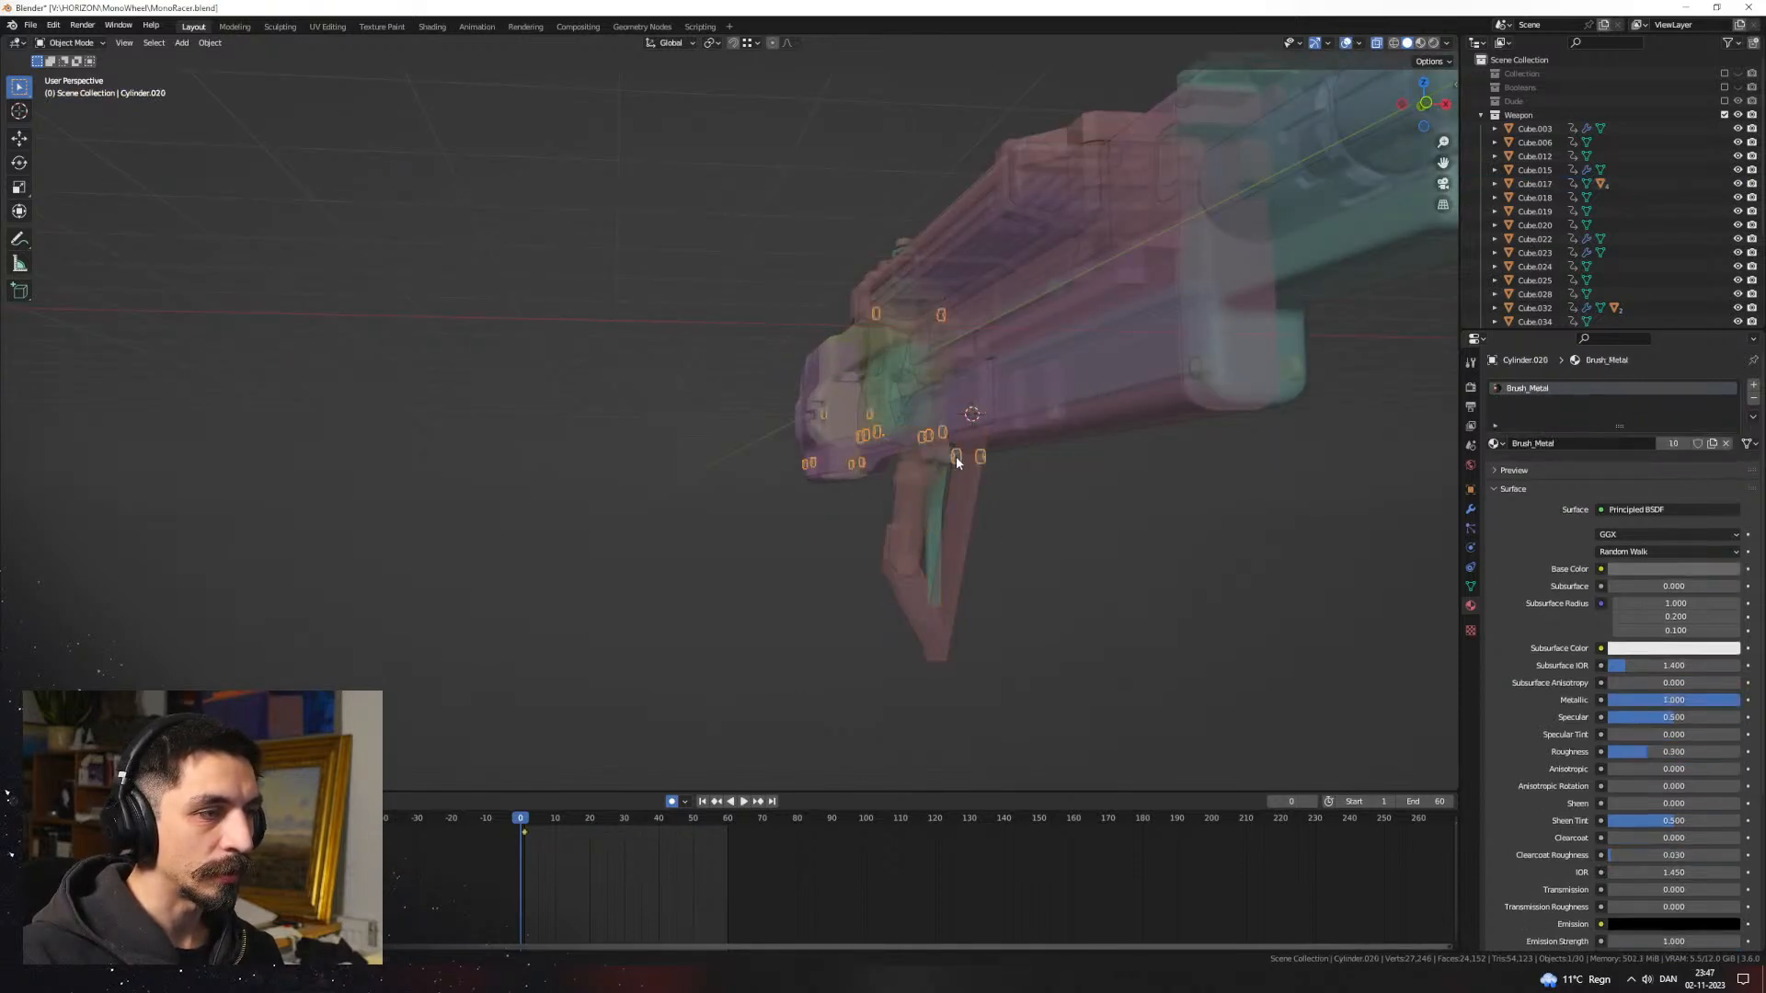
Step: Separate the guard strut's screw mesh from the other screws into its own object
middle_click_drag(997, 460, 897, 453)
key("Tab")
scroll(803, 416, "up", 3)
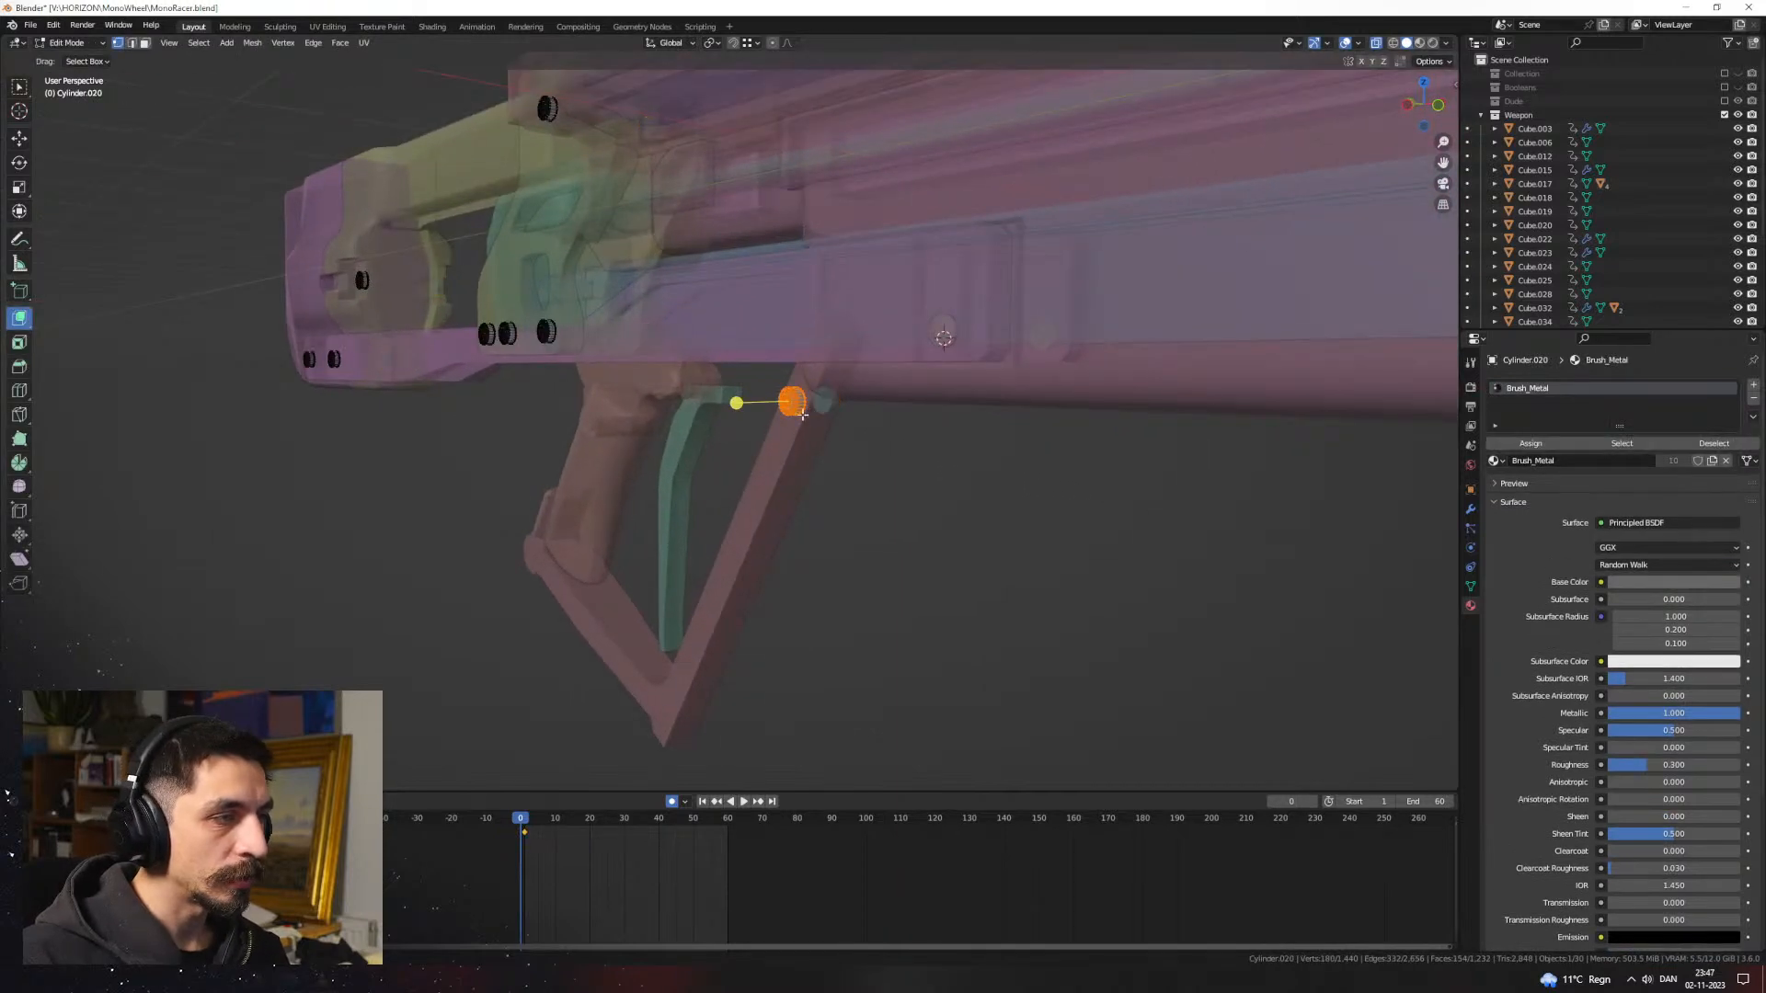
key("Tab")
Step: Parent the separated guard screw to the grip guard so that it follows the grip's animation
left_click(793, 401)
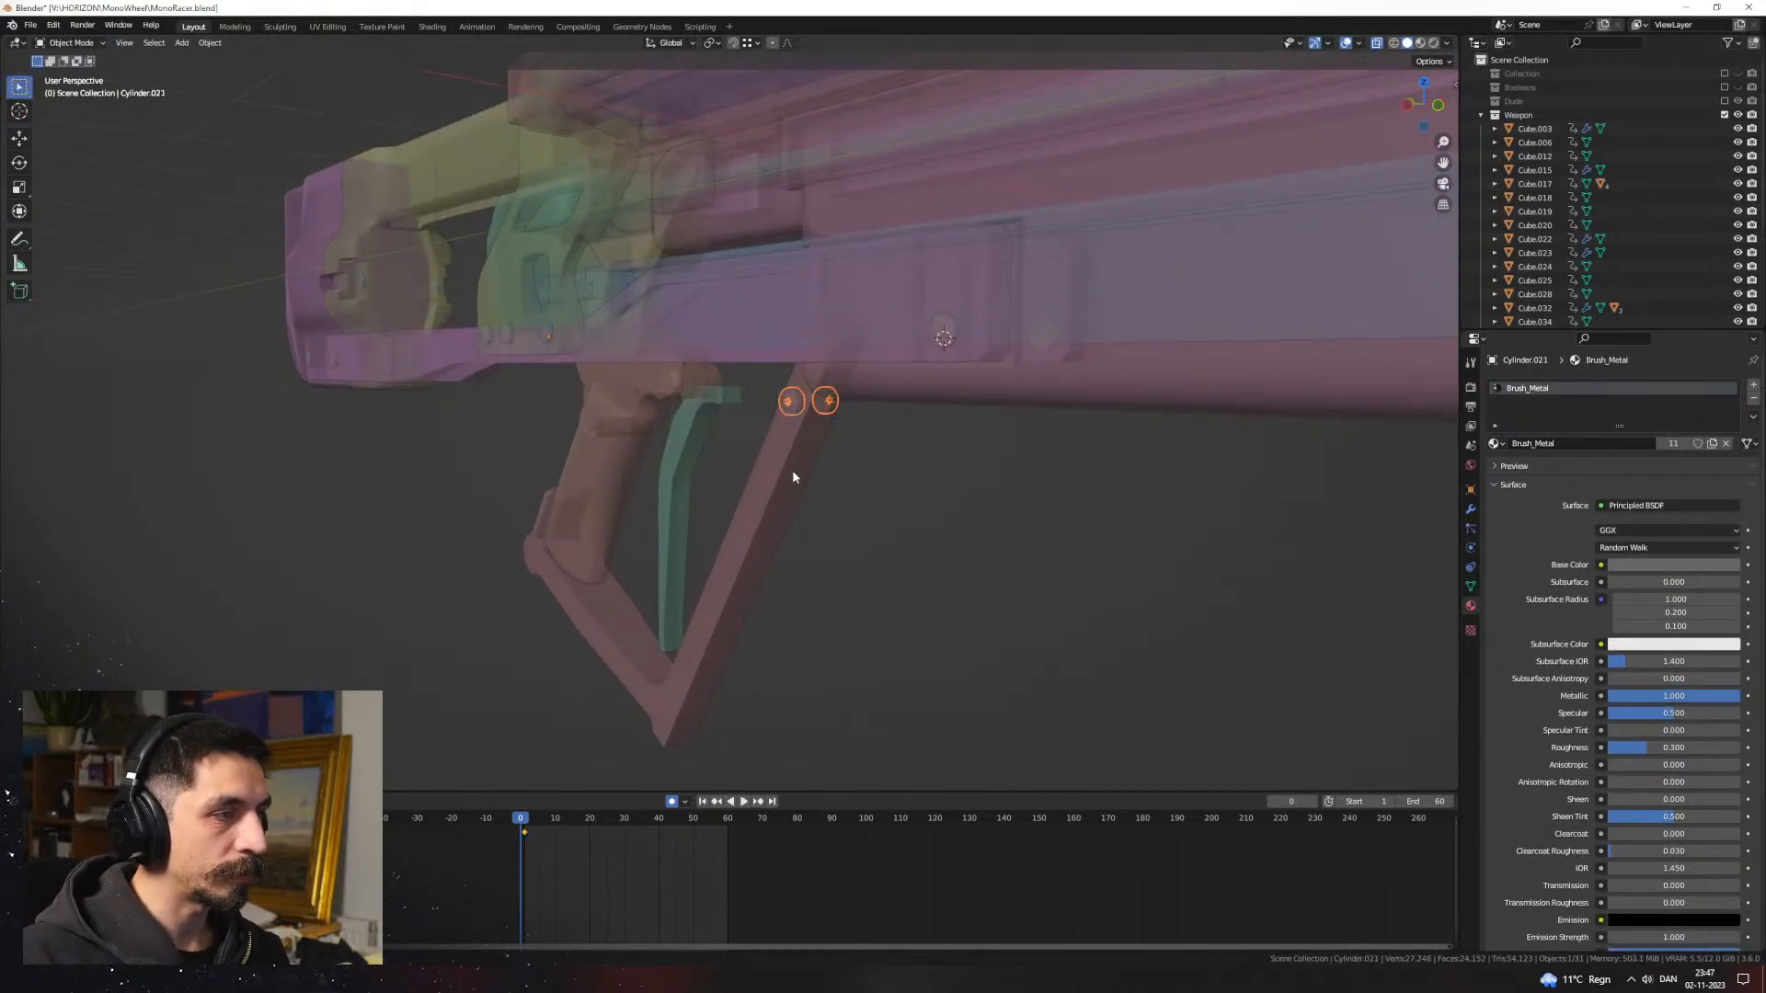
left_click(793, 471, "shift")
key("ctrl+p")
left_click(792, 471)
left_click(950, 521)
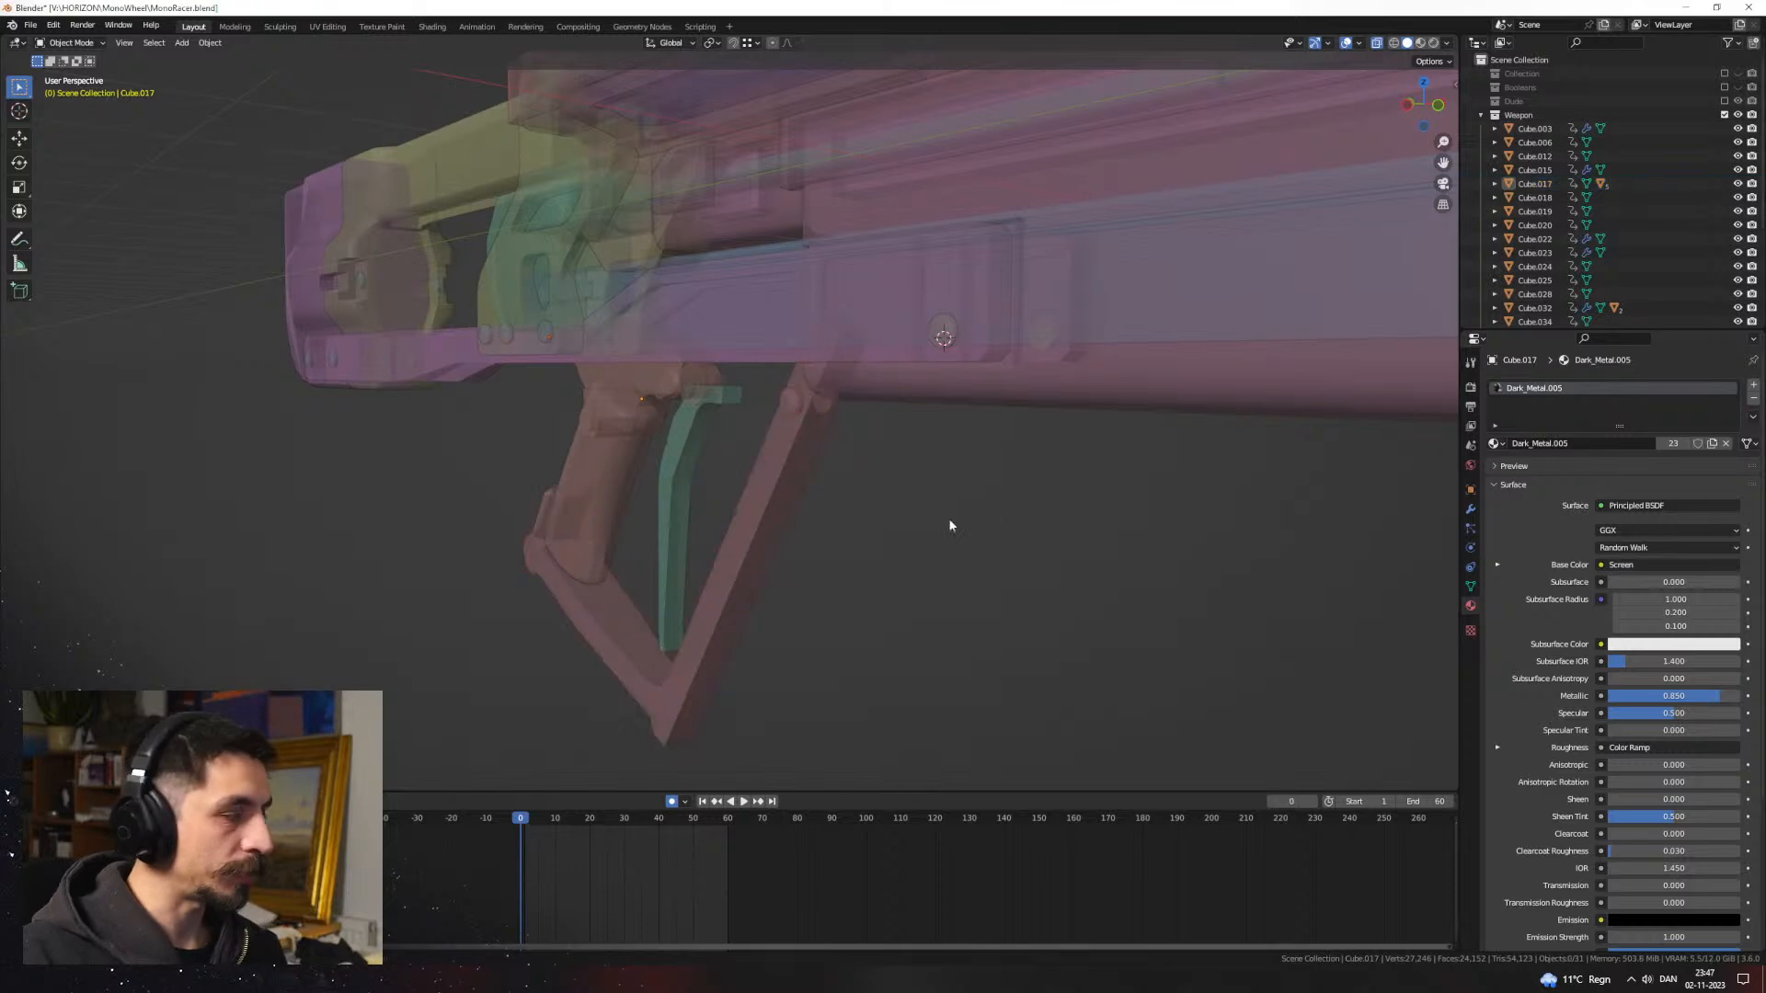
Step: Switch to material preview shading, play the animation to check the parented screw, and return to frame 0
mouse_move(950, 521)
middle_mouse_down()
mouse_move(895, 554)
mouse_move(934, 538)
middle_mouse_up()
scroll(895, 553, "down", 2)
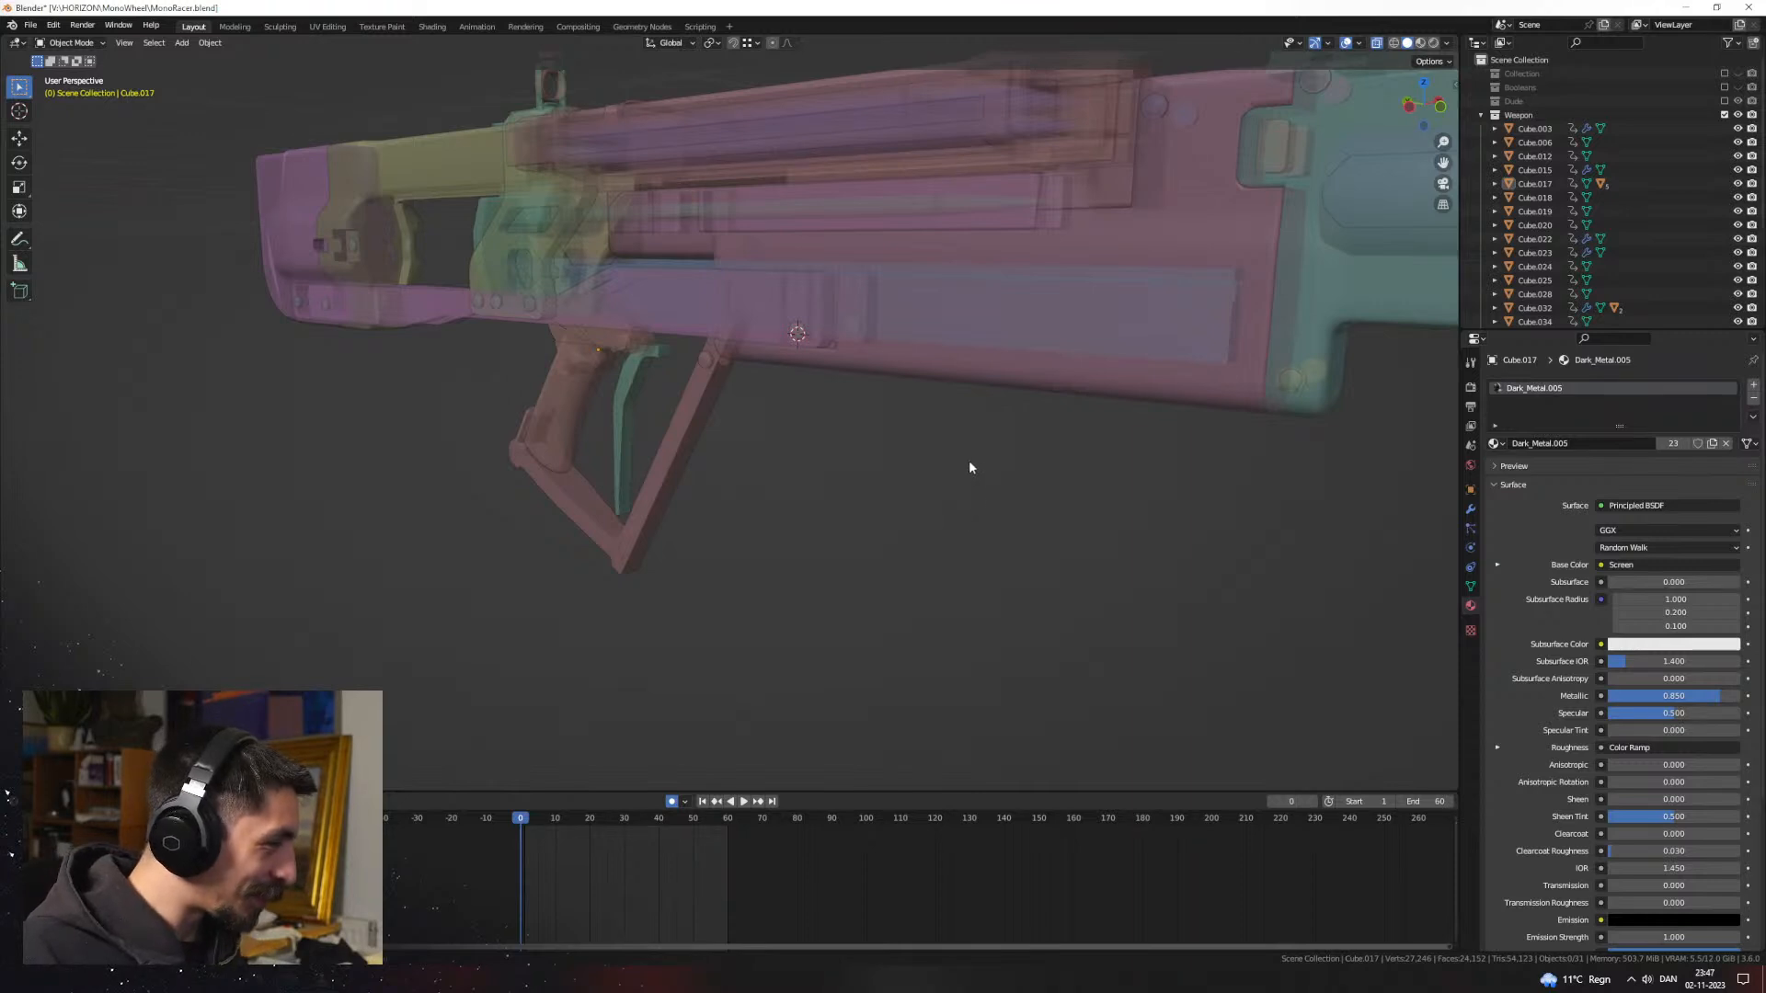
left_click(1420, 42)
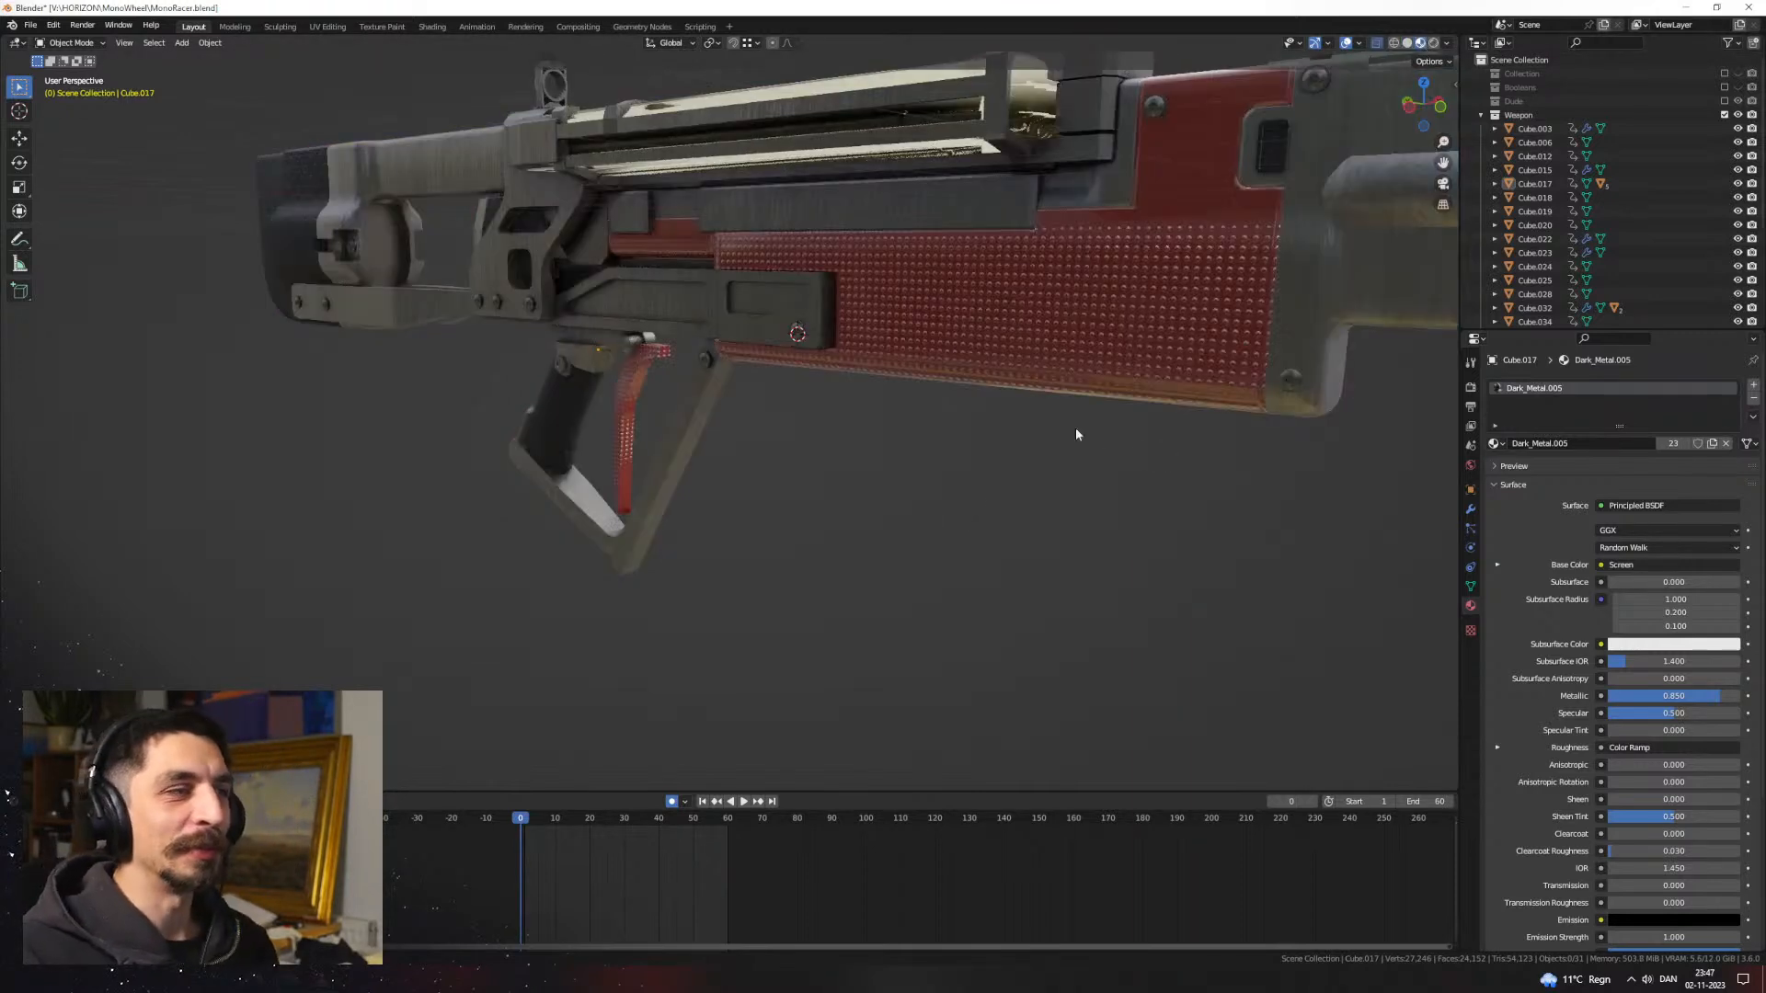
scroll(1074, 427, "down", 4)
middle_click_drag(1025, 464, 694, 529)
scroll(808, 497, "down", 1)
key("space")
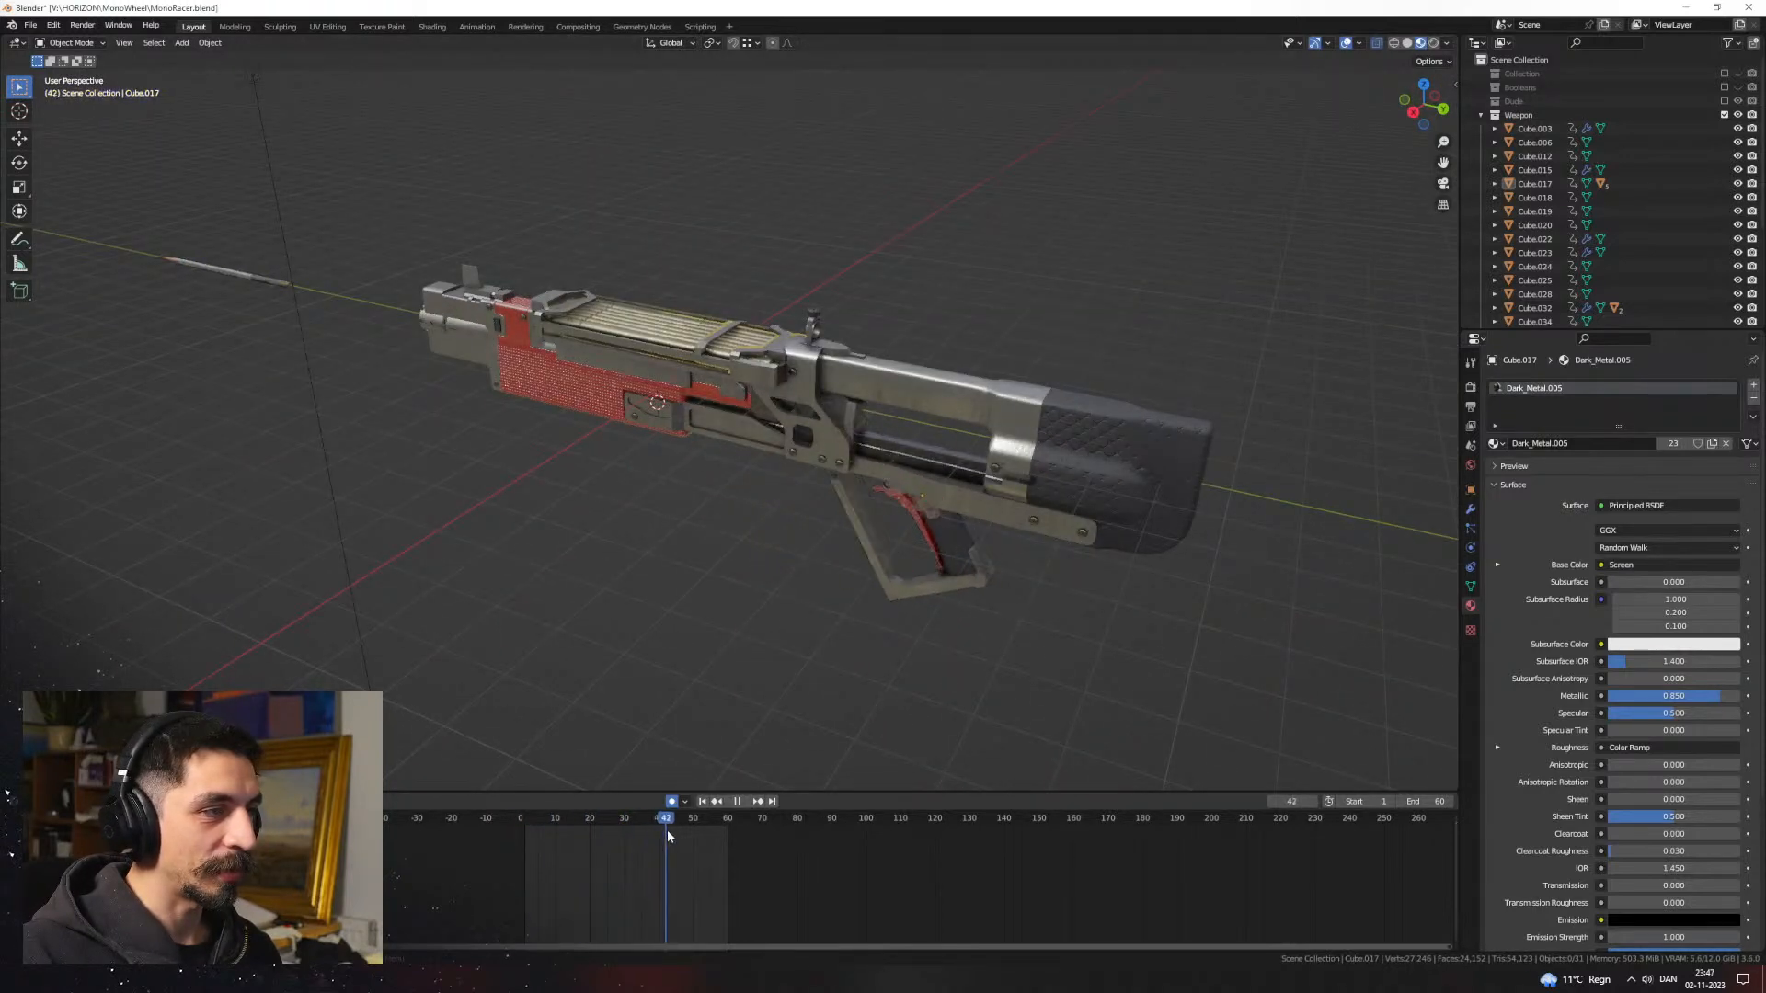
left_click_drag(666, 829, 493, 836)
middle_click_drag(580, 692, 633, 647)
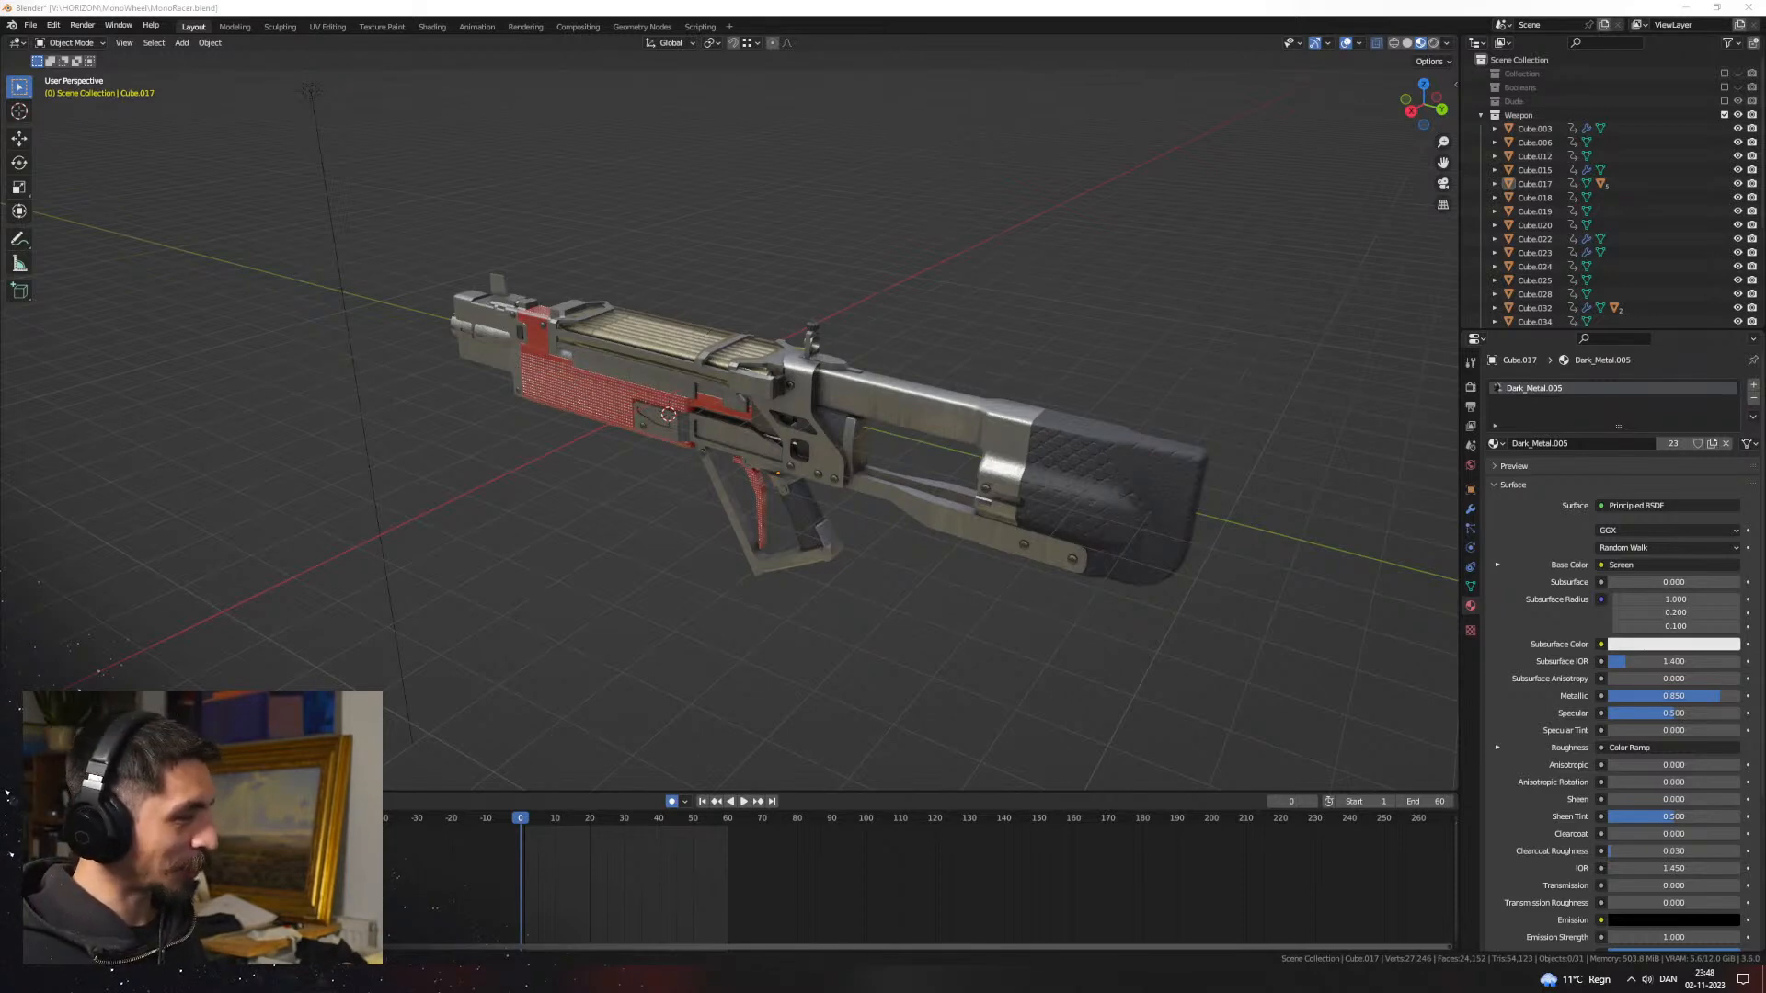
Step: Try to inset the outer face of the long side plate below the rail by about 0.05 m
middle_click_drag(444, 380, 794, 395)
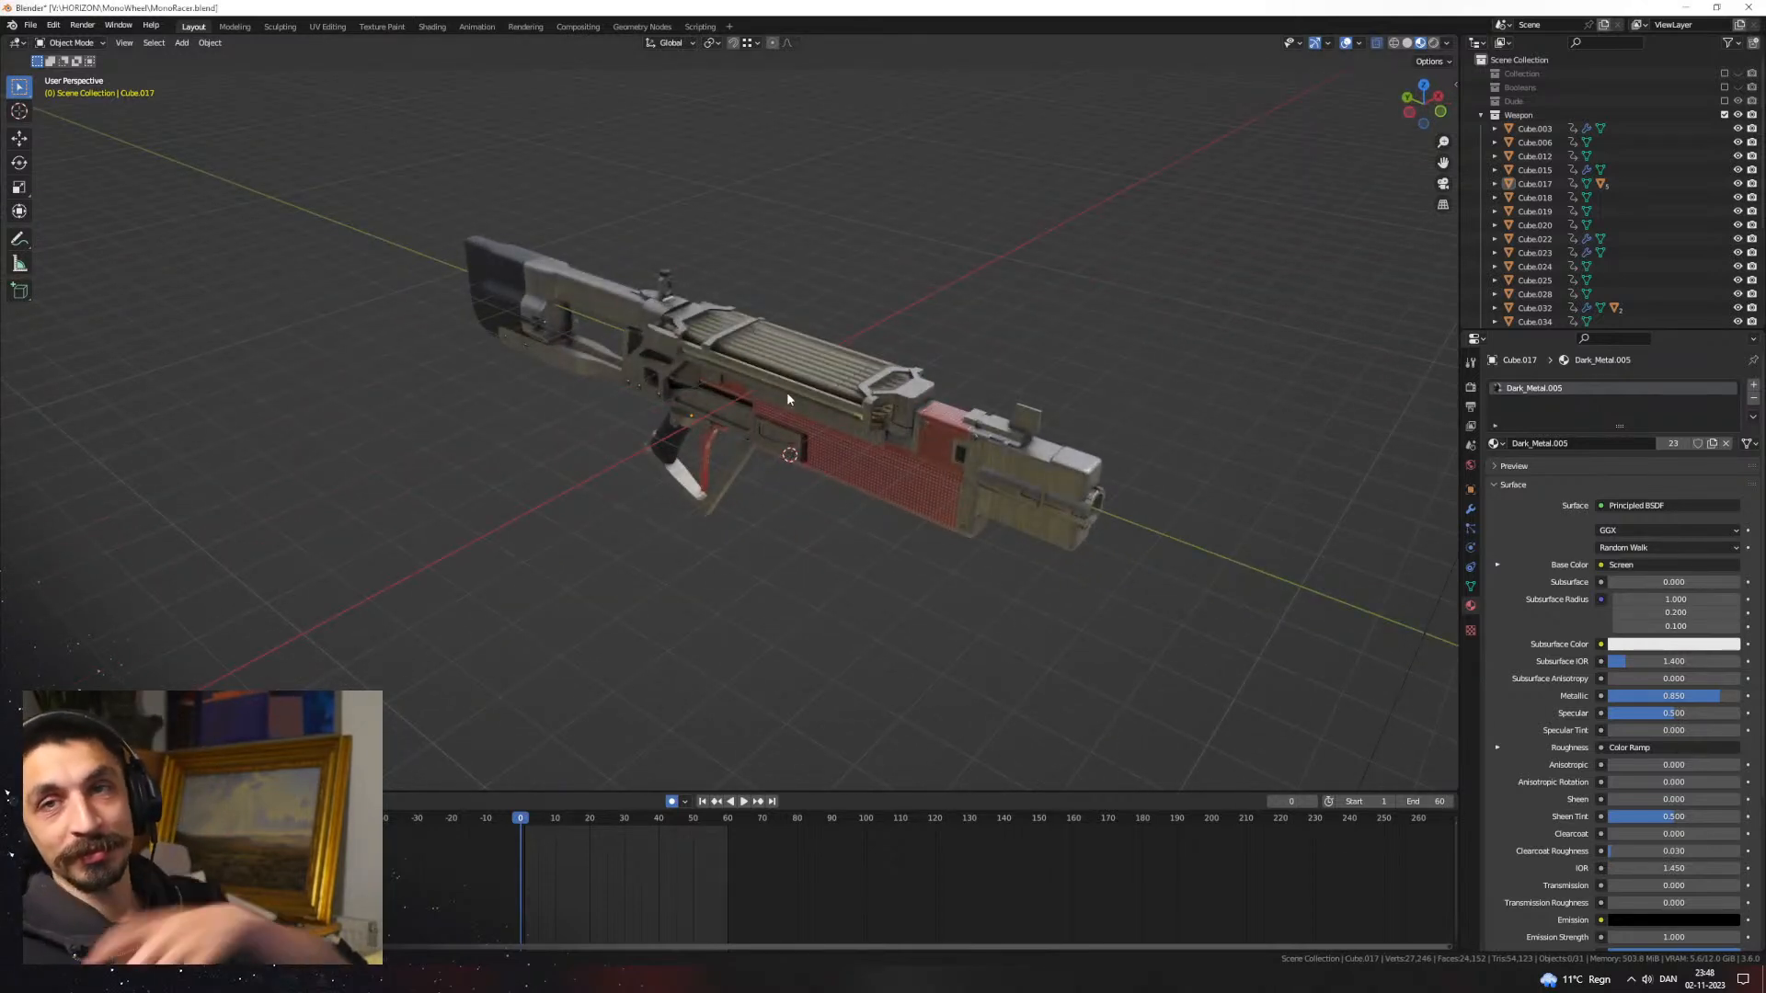
middle_click_drag(914, 408, 875, 451)
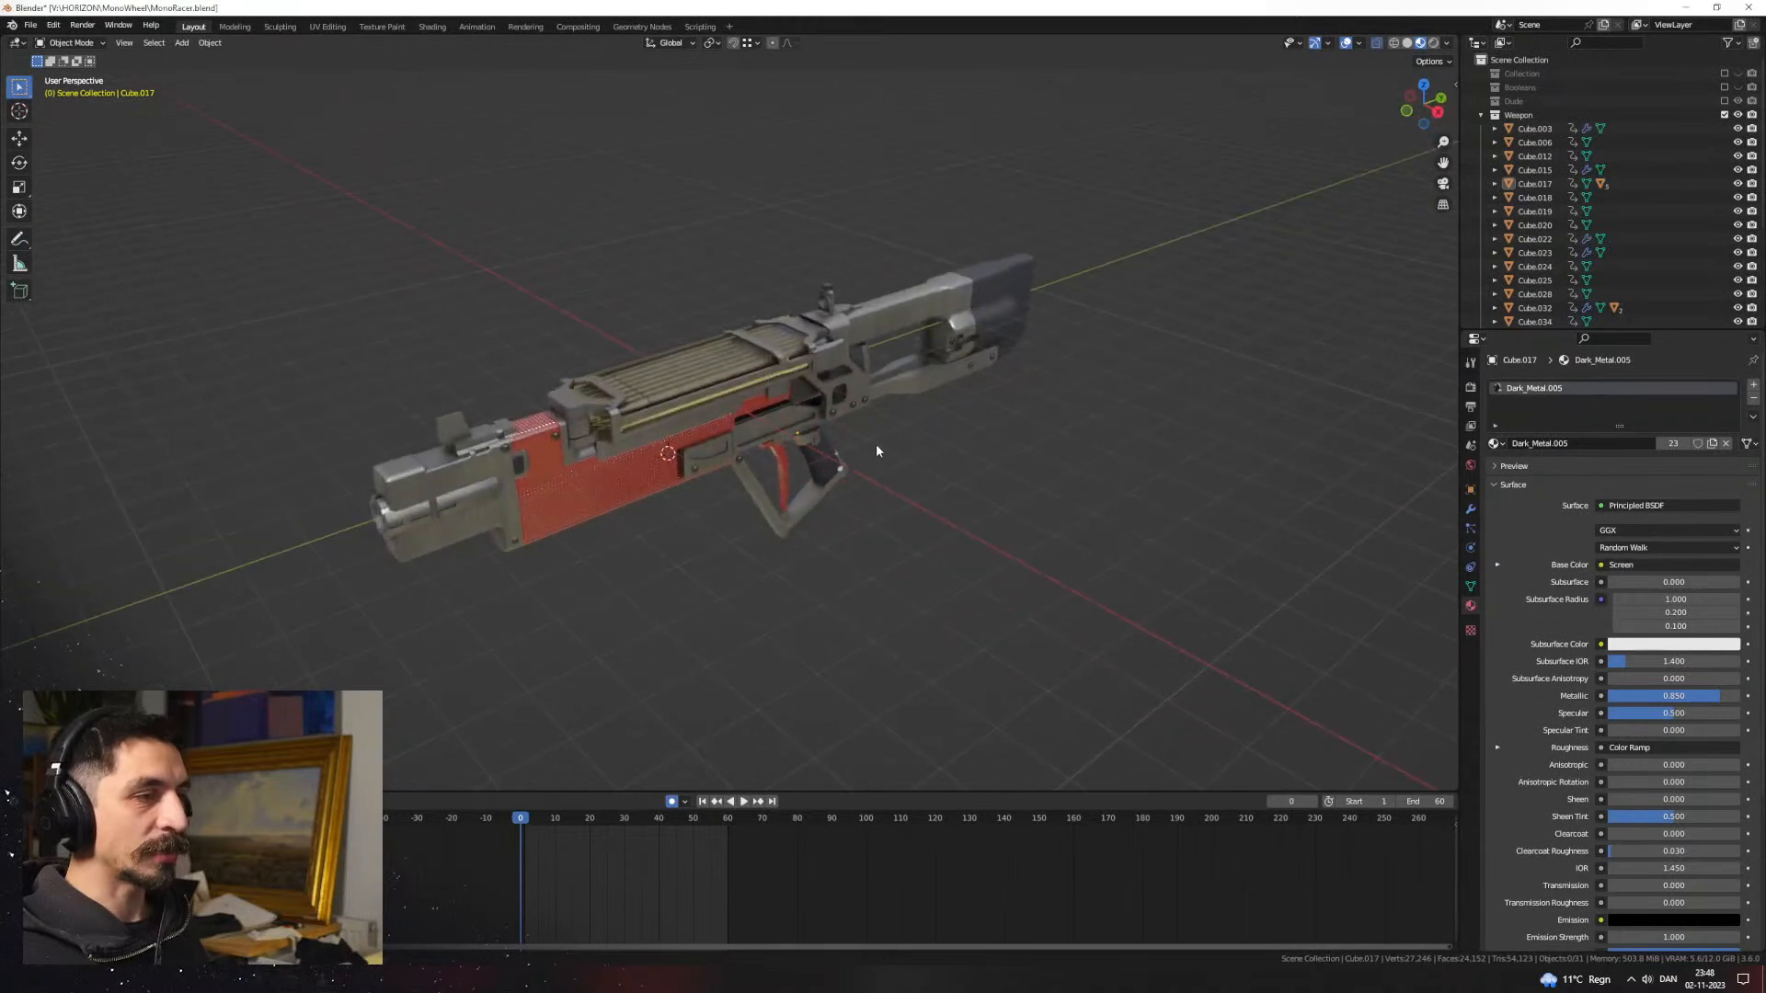
middle_click_drag(893, 391, 798, 365)
left_click(905, 375)
scroll(883, 320, "up", 3)
key("Tab")
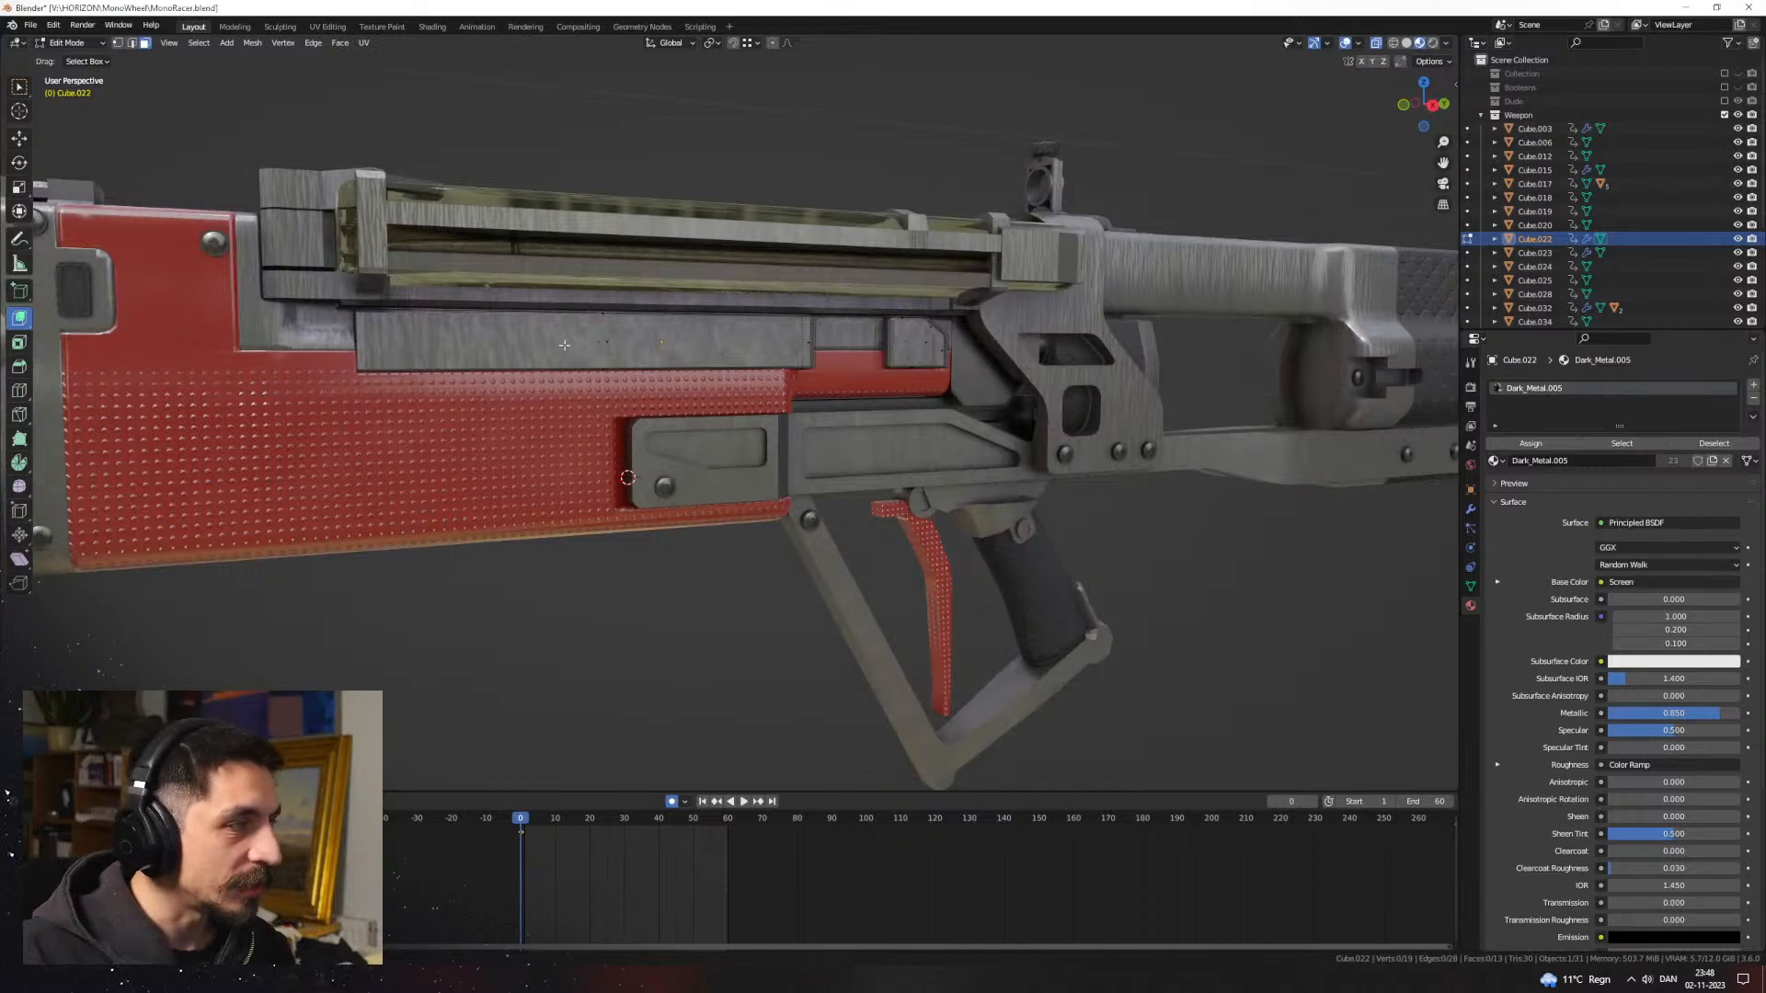
left_click(659, 352)
key("i")
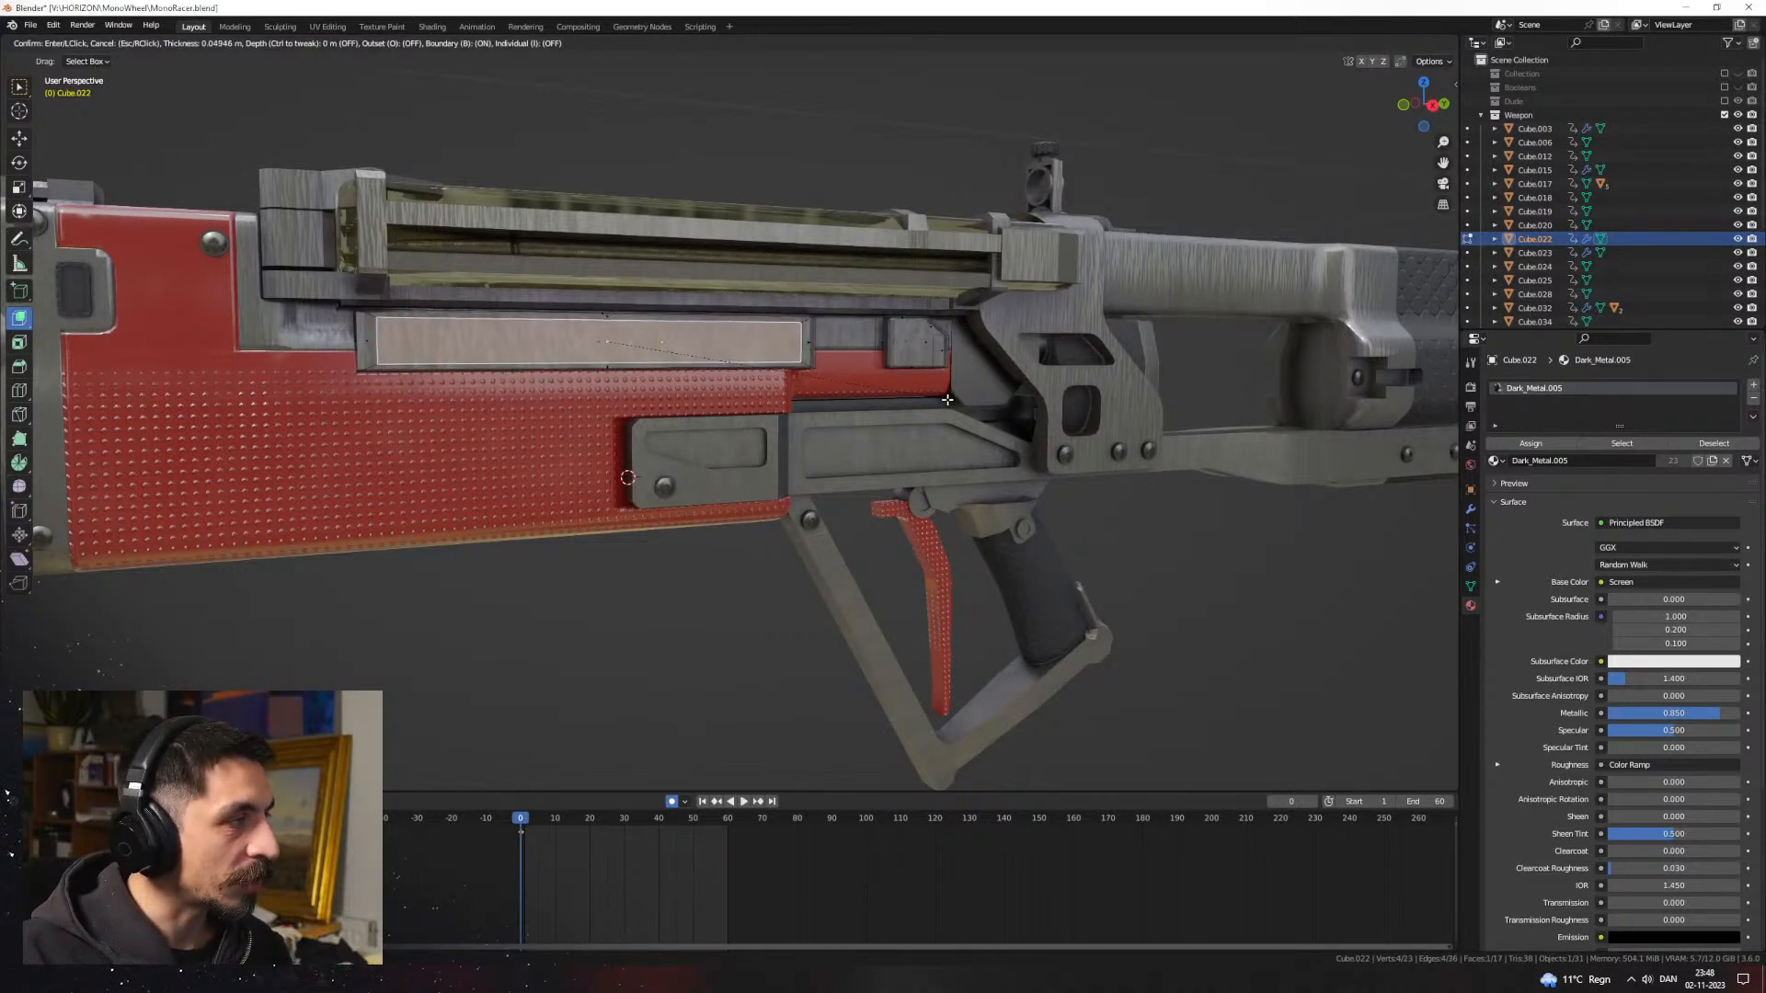
left_click(948, 399)
Step: Apply the rotation and scale of the long side plate
key("Tab")
key("ctrl+a")
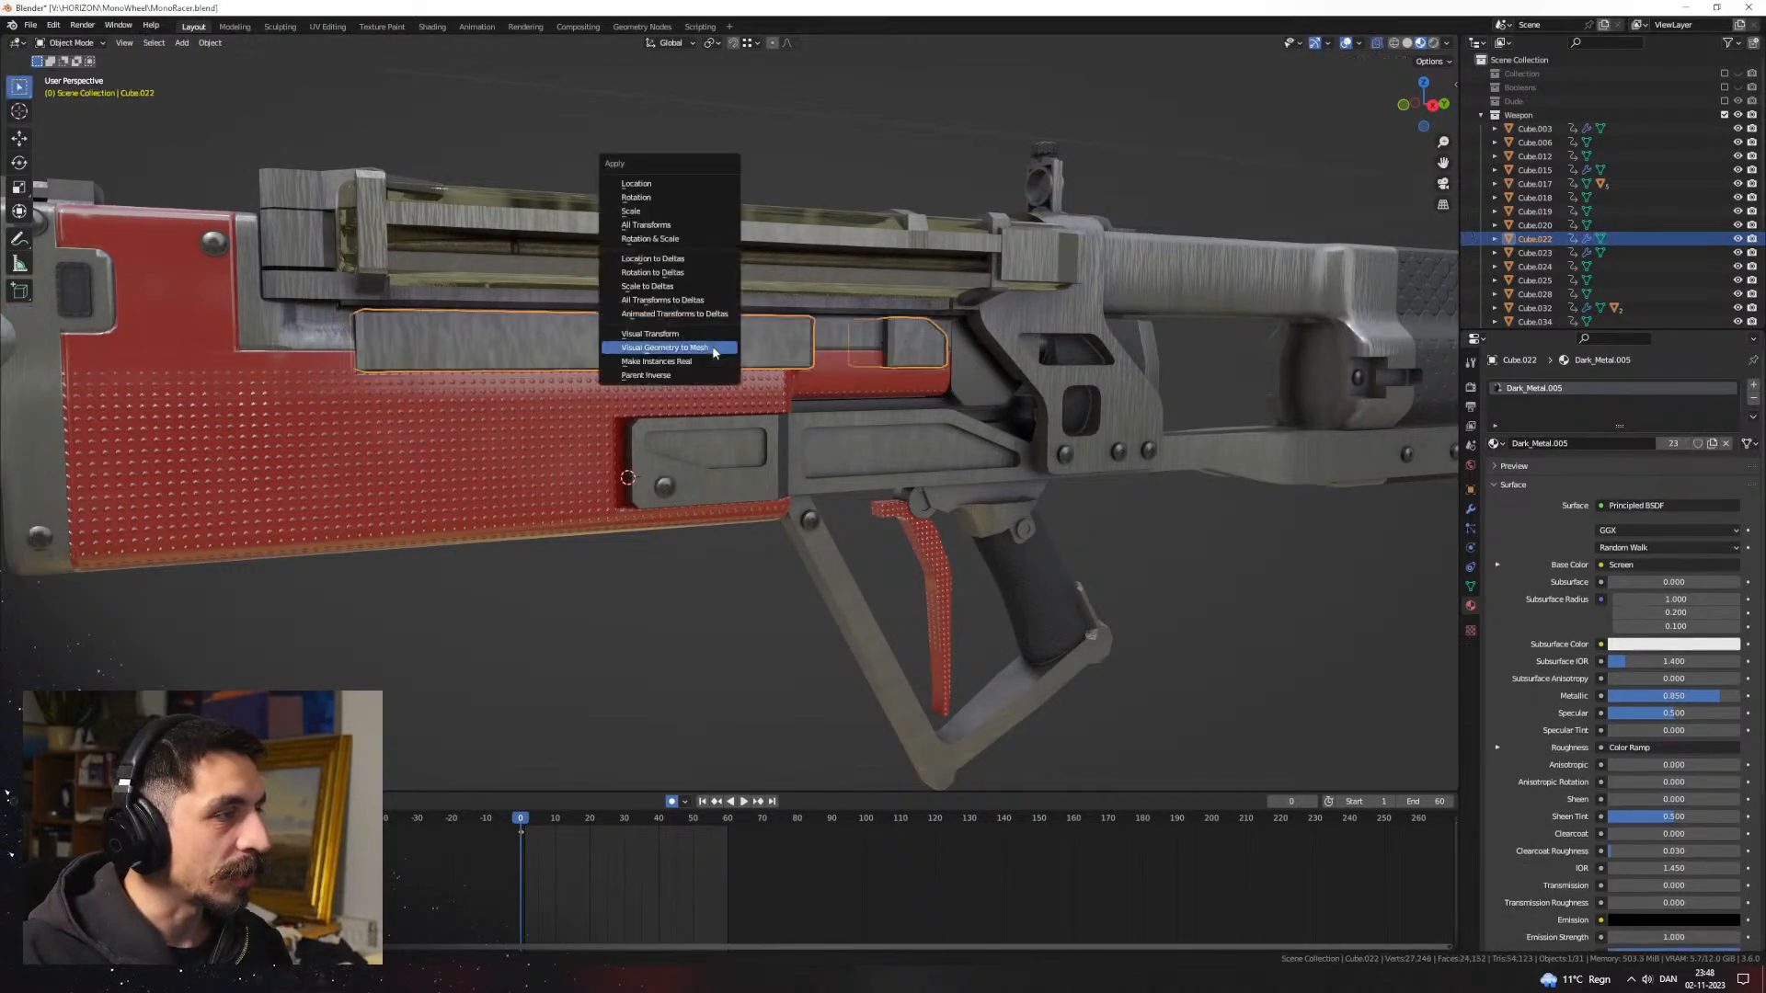
left_click(649, 239)
Step: Try to inset and extrude the side plate's outer face again with the transforms applied
key("Tab")
scroll(623, 343, "up", 4)
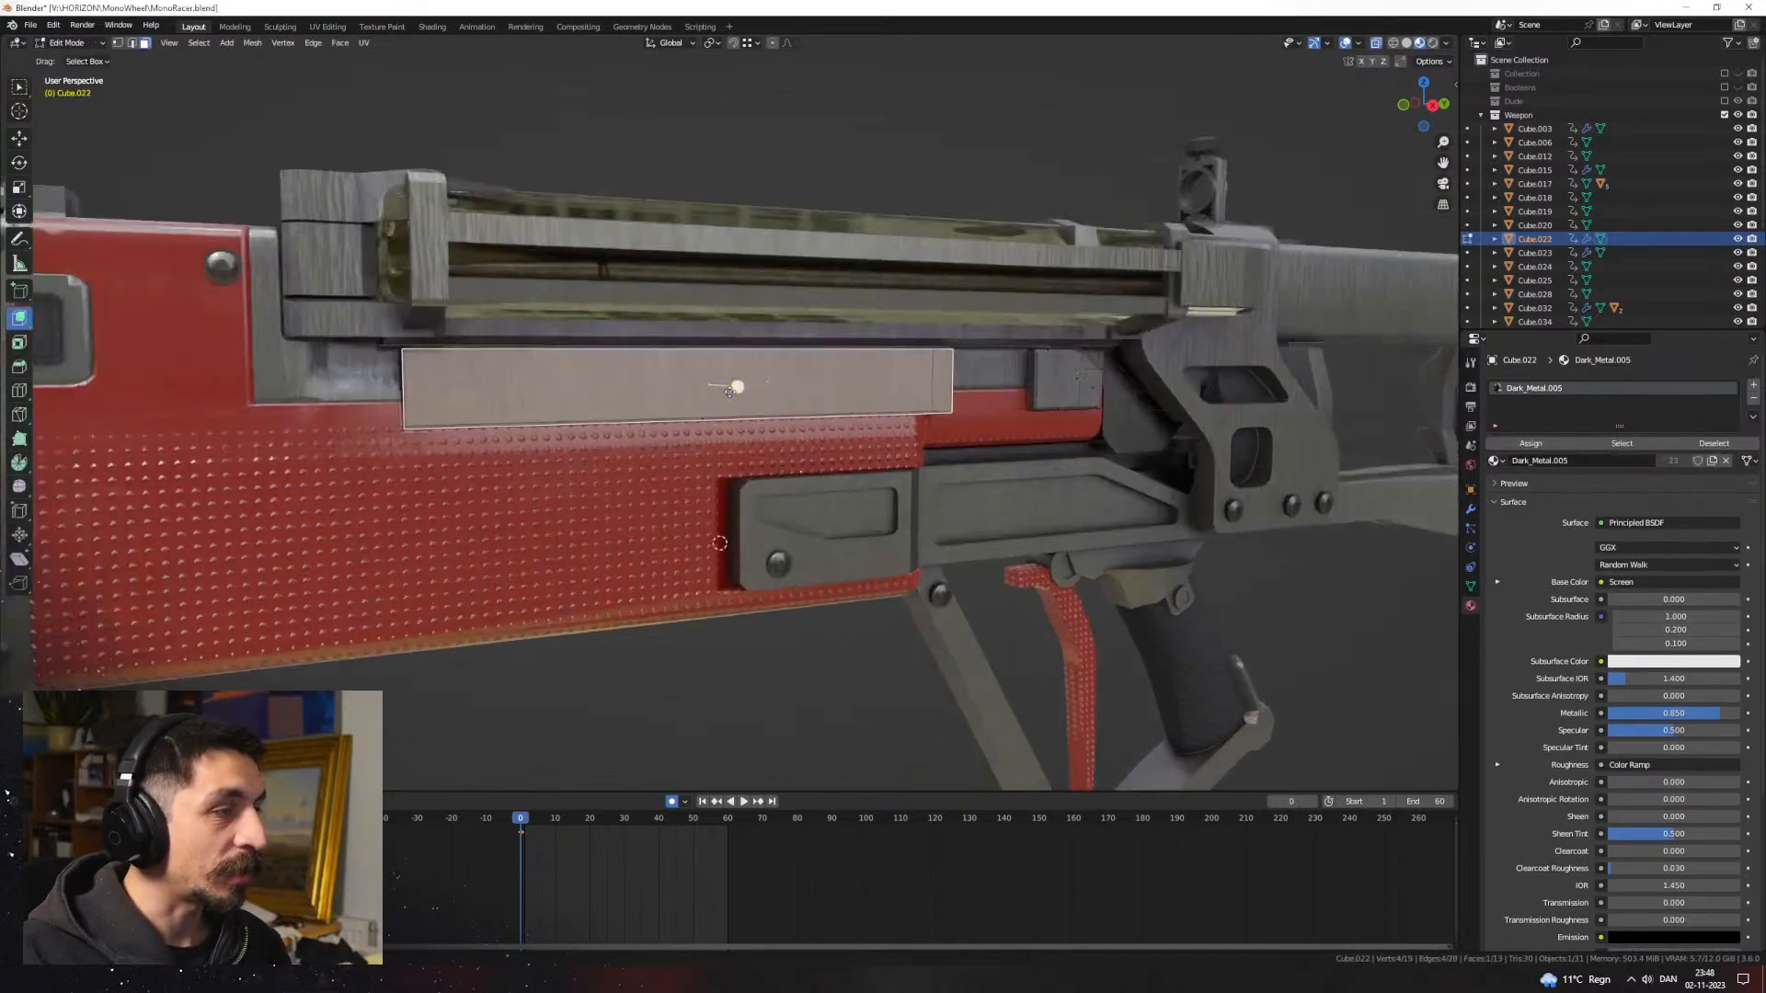
key("i")
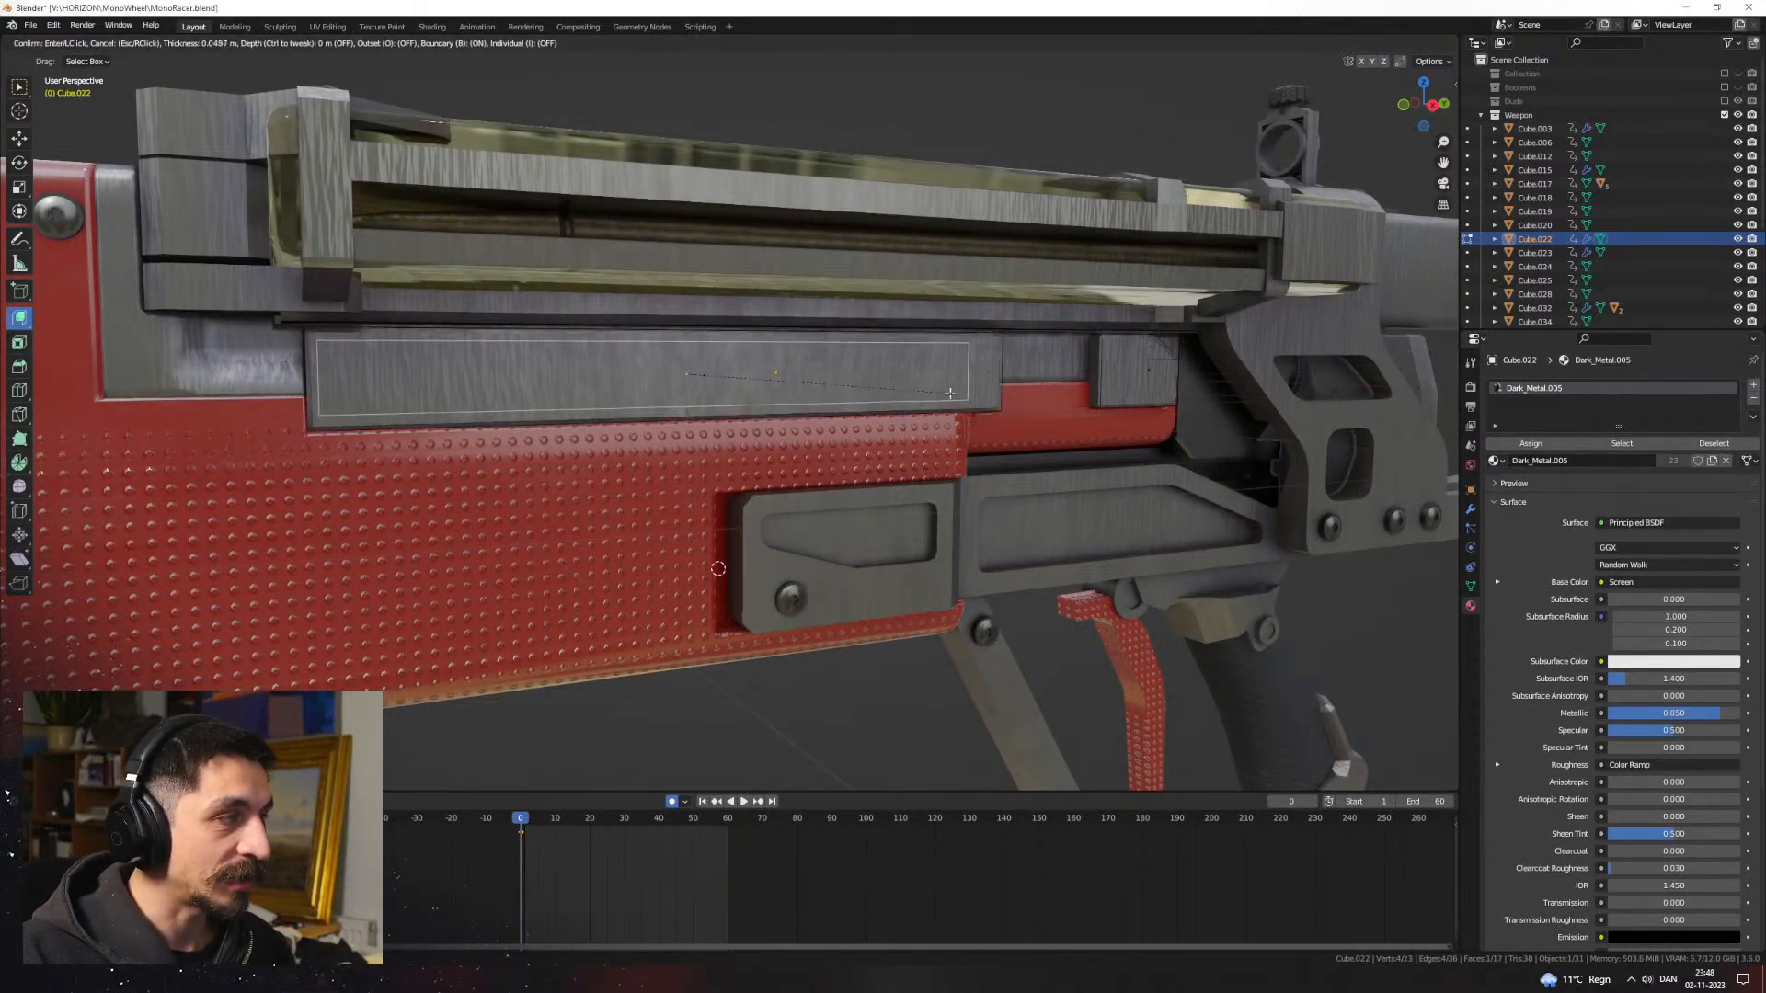
left_click(965, 397)
middle_click_drag(992, 414, 1049, 435)
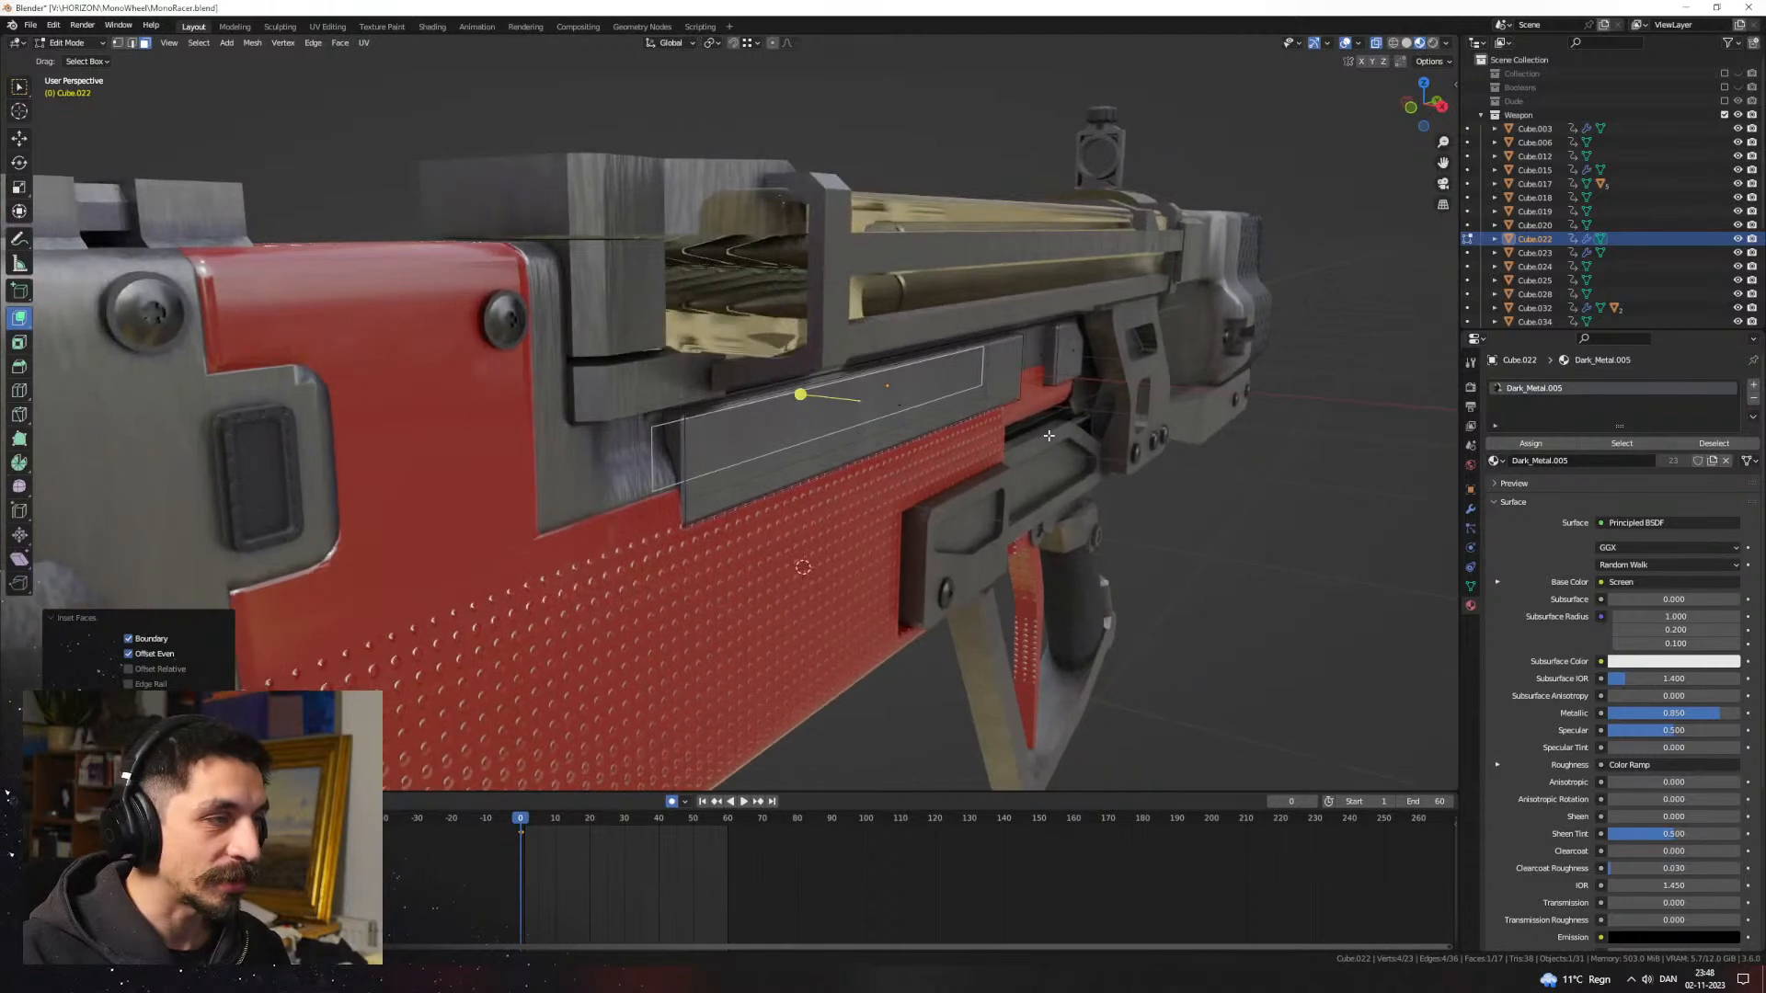
key("e")
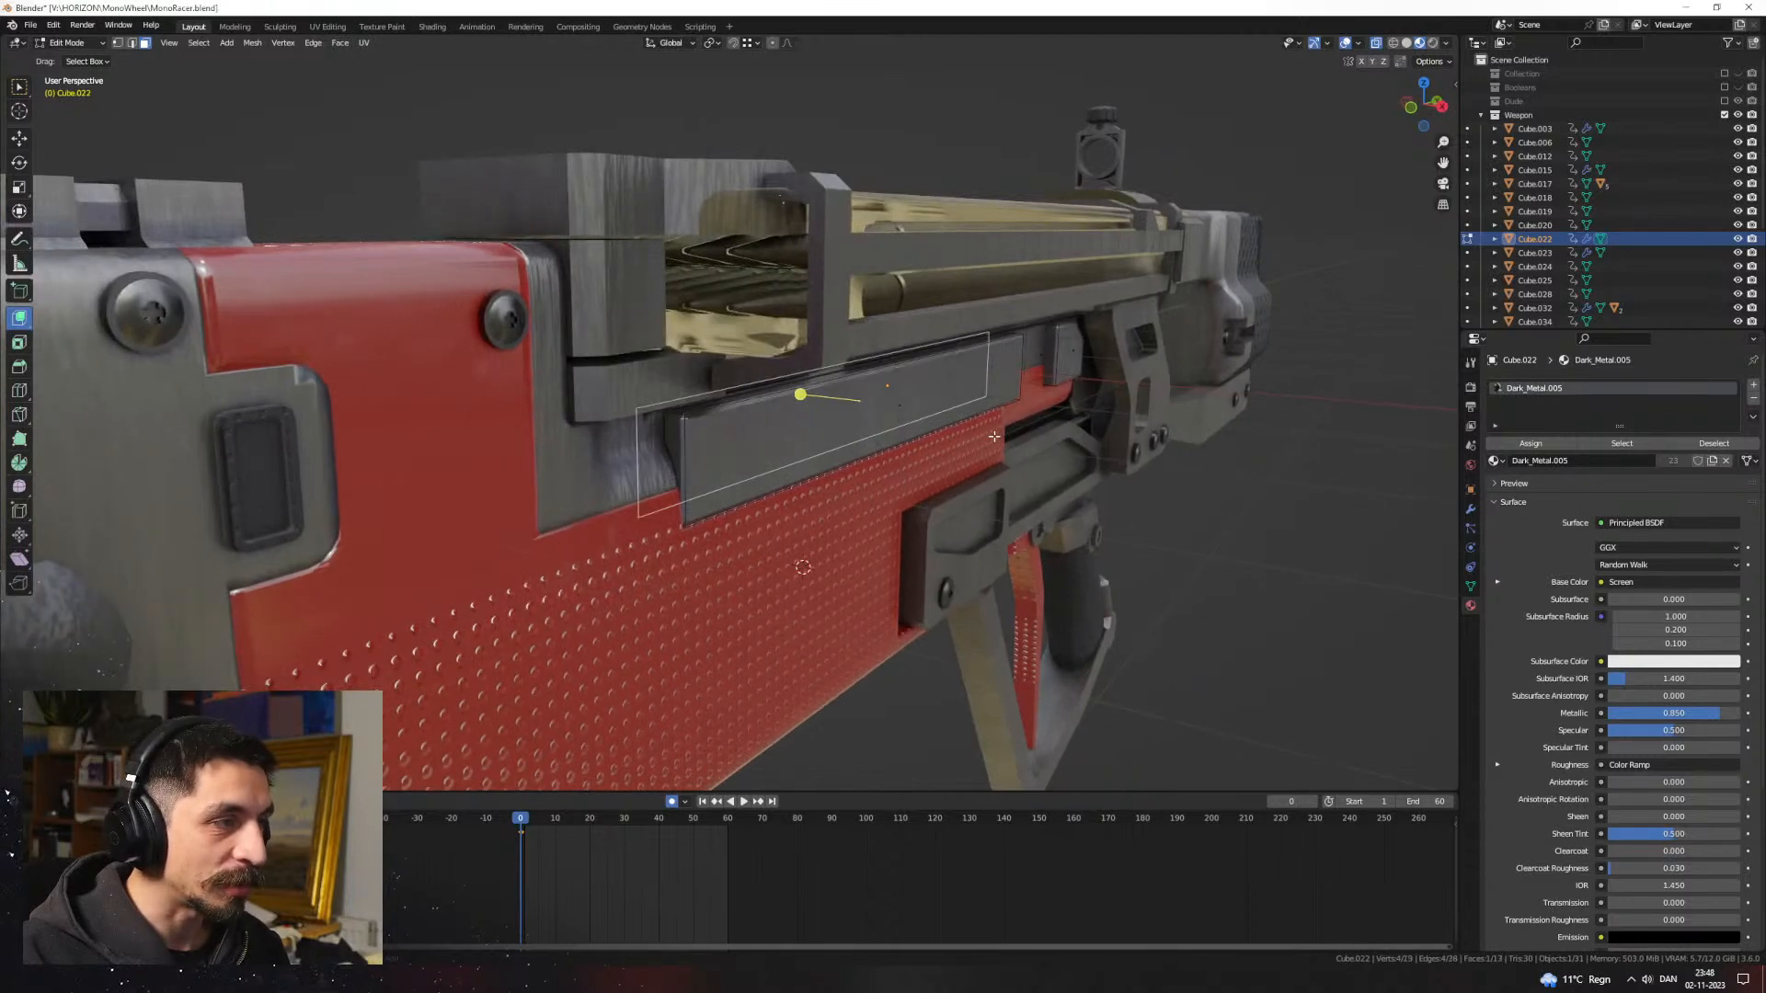
right_click(910, 406)
Step: Inset the side plate's outer face to a thin border, extrude it inward about 0.047 m, and deselect the plate
key("i")
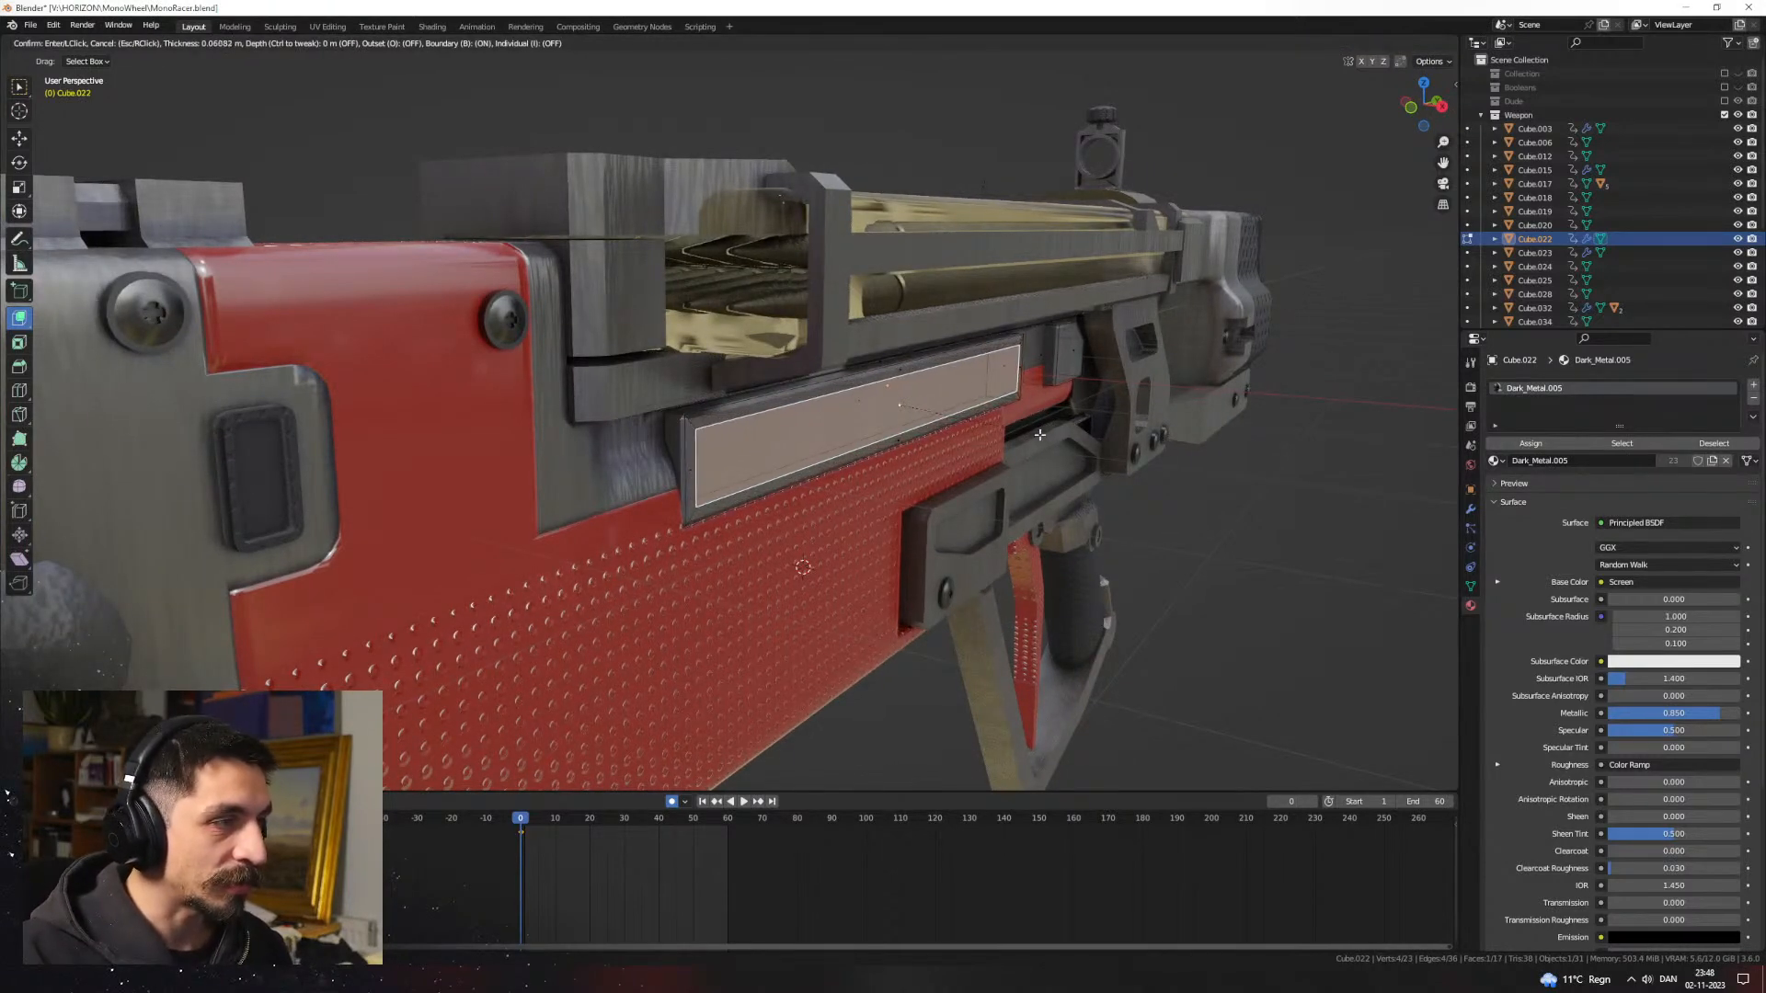
left_click(1039, 434)
key("e")
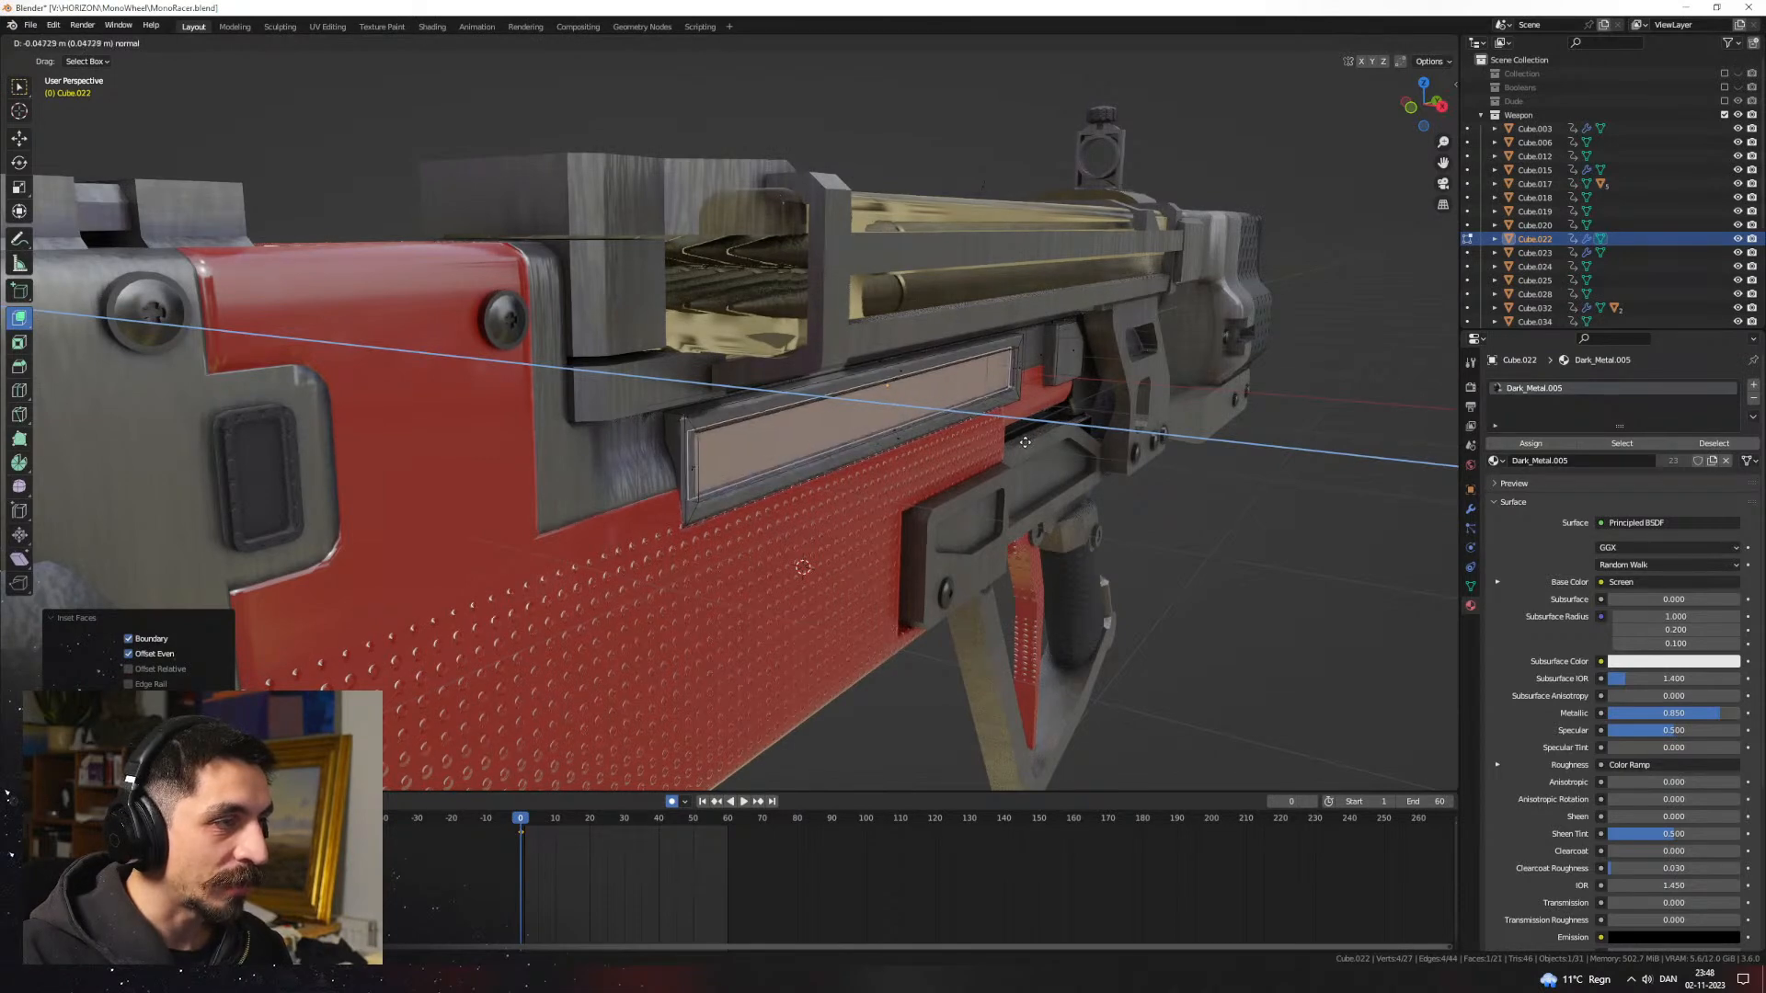
left_click(1023, 441)
mouse_move(1024, 441)
middle_mouse_down()
mouse_move(934, 439)
mouse_move(998, 438)
middle_mouse_up()
key("Tab")
scroll(935, 435, "down", 2)
left_click(929, 550)
Step: Bevel the inner corner edge at the rear lower end of the side plate's recess
middle_click_drag(929, 550, 841, 555)
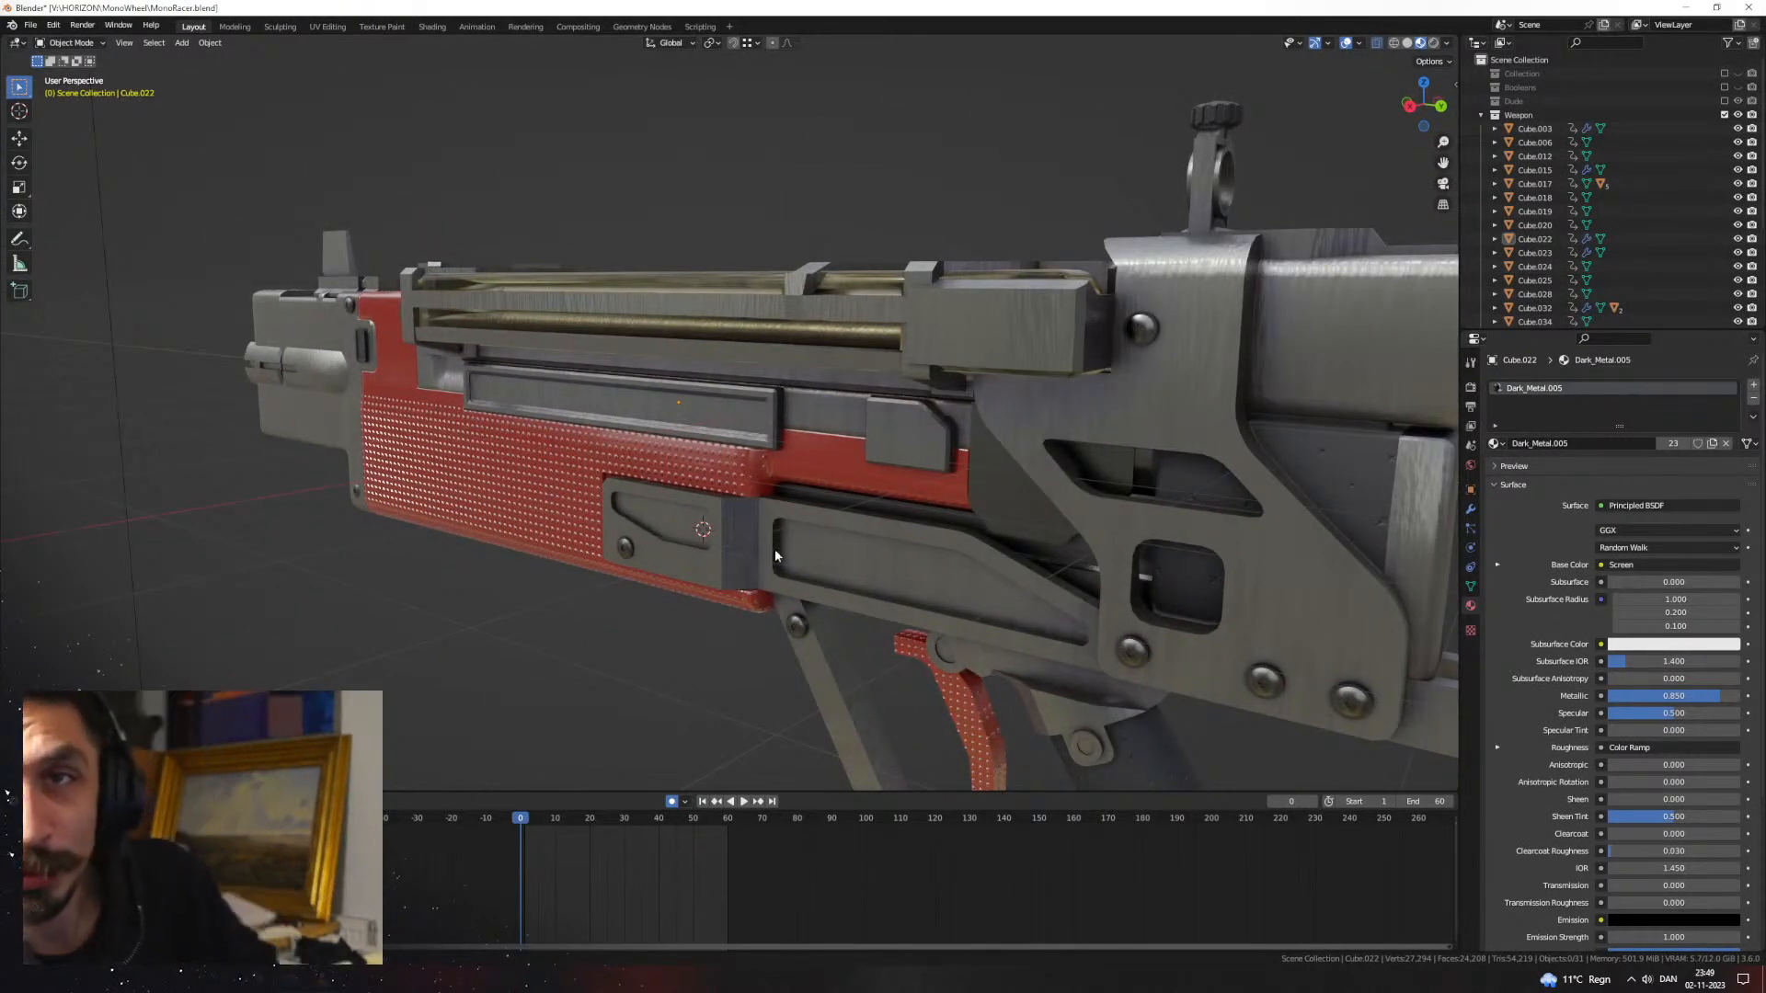
middle_click_drag(736, 512, 1033, 469)
scroll(1117, 477, "up", 5)
key("Tab")
key("2")
left_click(1059, 445)
scroll(1044, 462, "up", 4)
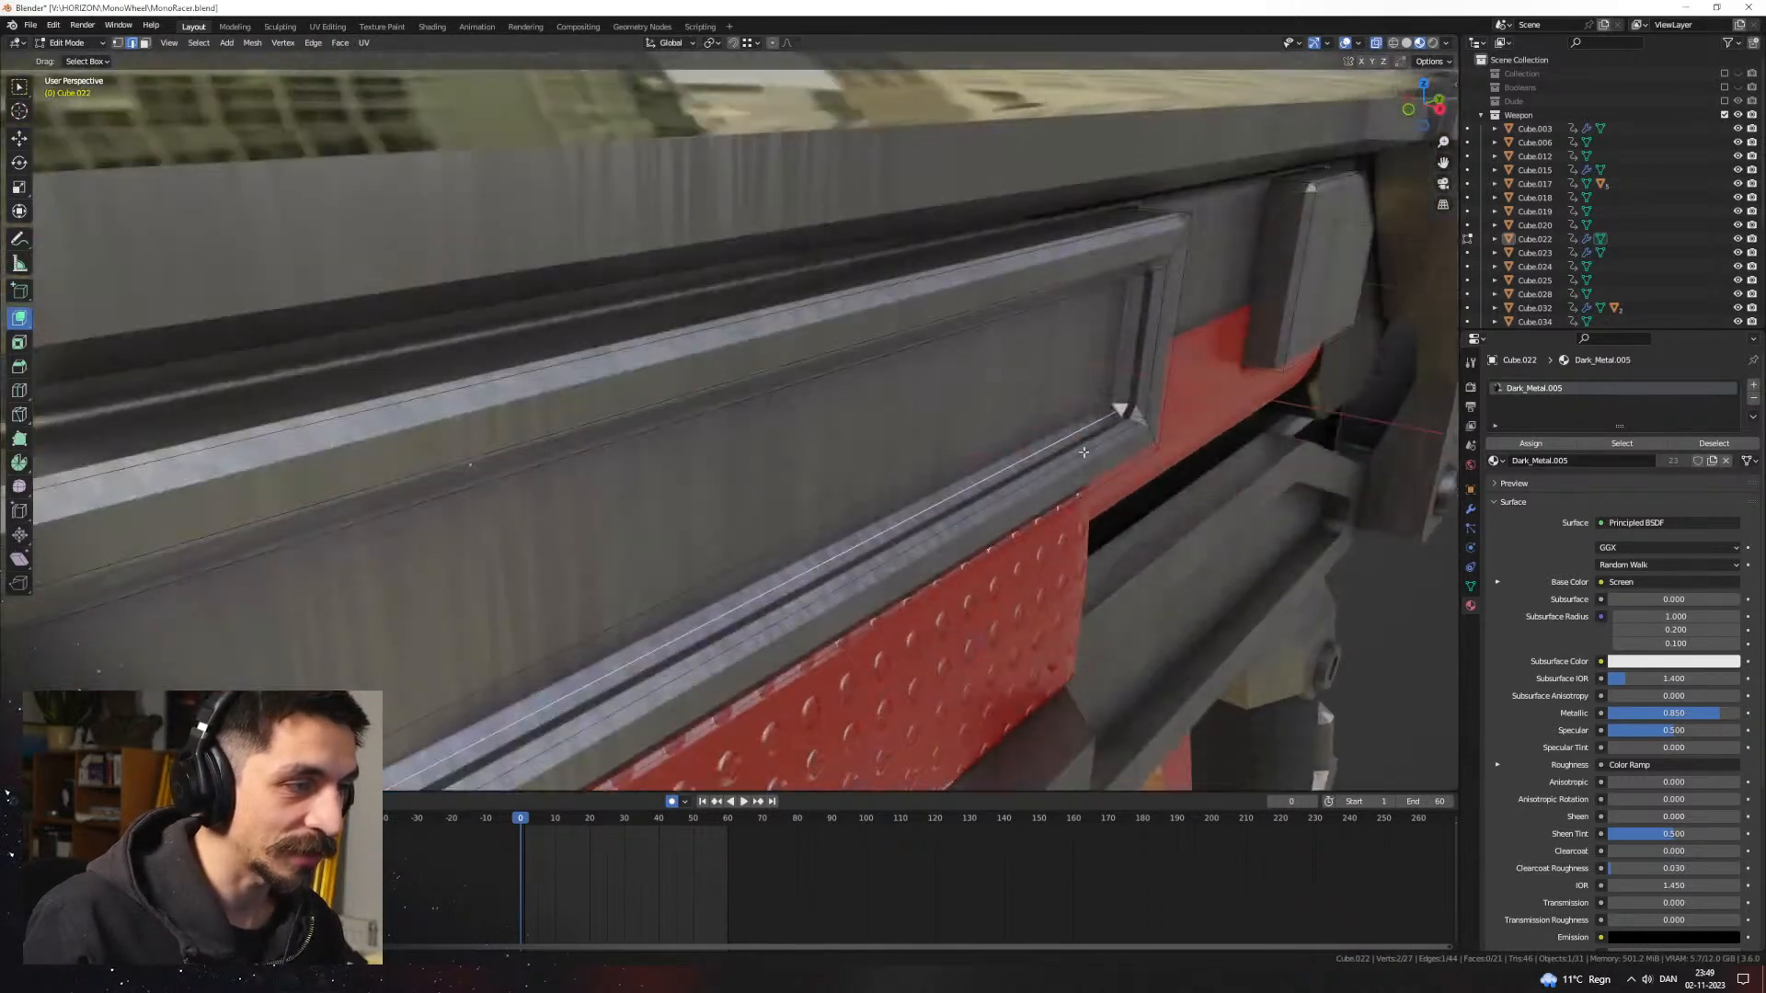
scroll(1125, 414, "down", 3)
key("ctrl+b")
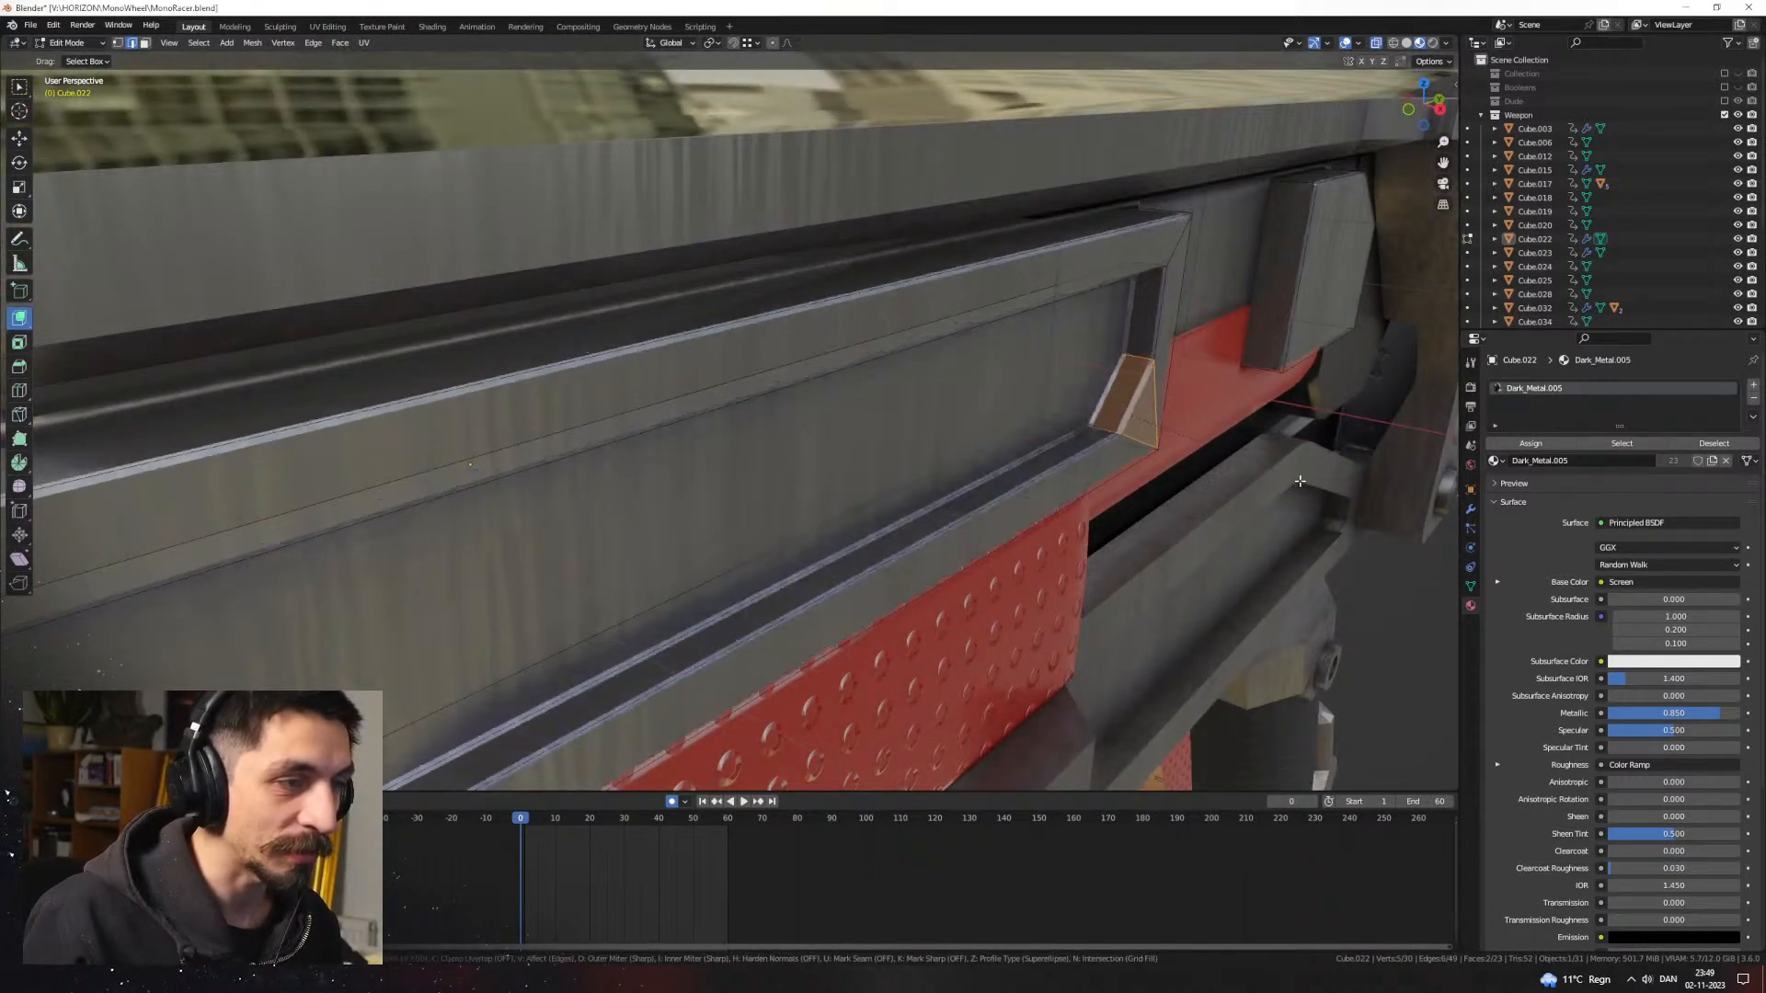
left_click(1224, 471)
key("Tab")
Step: Switch to rendered shading, hide the viewport overlays, and inspect the whole weapon from both sides
scroll(1195, 478, "down", 3)
middle_click_drag(1186, 478, 1103, 548)
scroll(951, 456, "down", 3)
scroll(1099, 546, "down", 5)
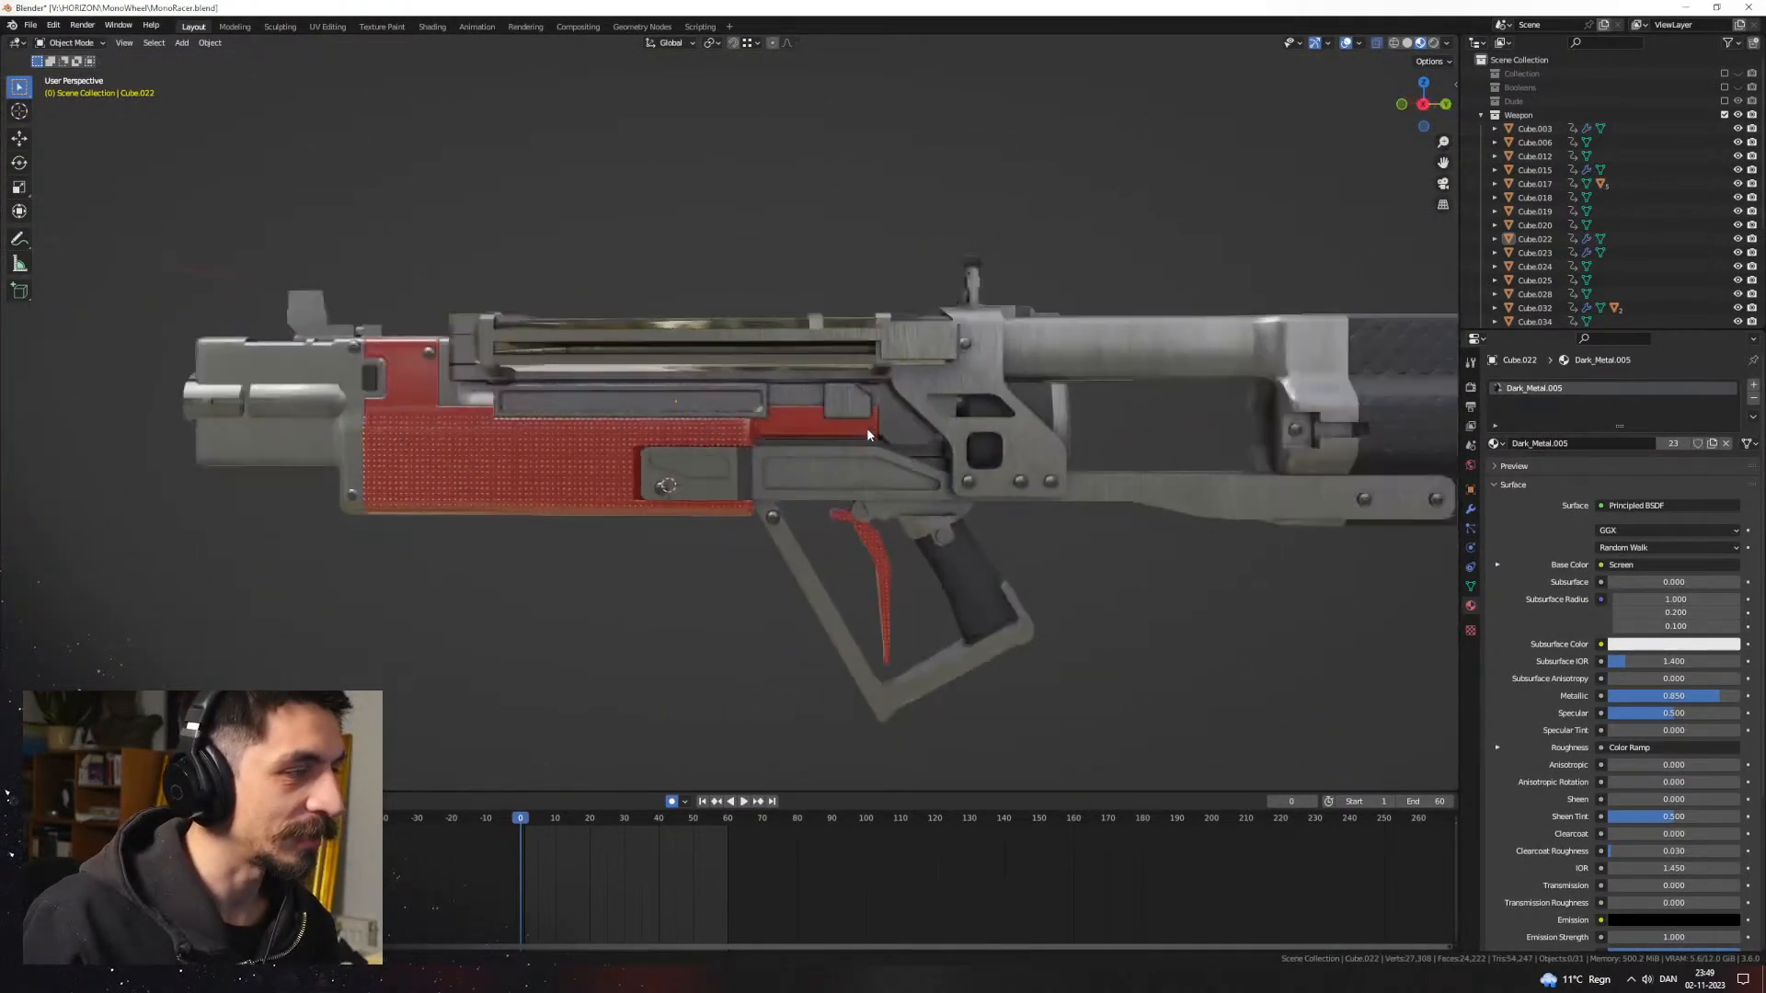
left_click(1432, 43)
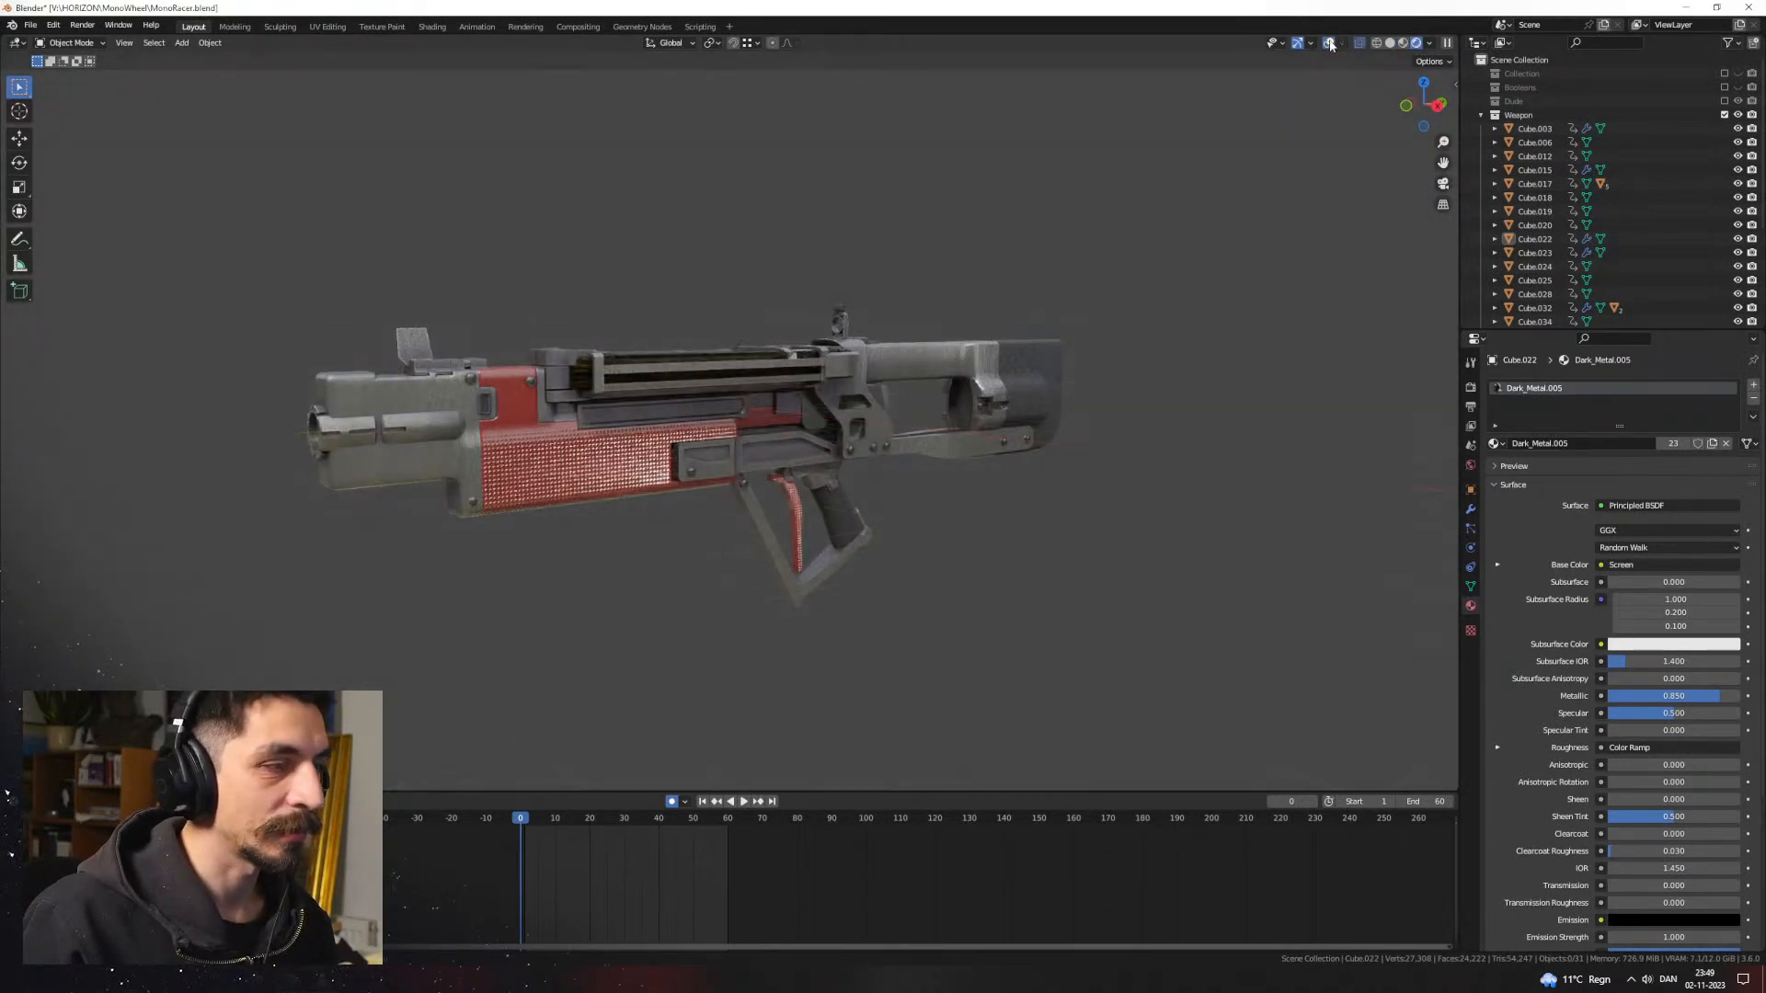
middle_click_drag(867, 495, 951, 519)
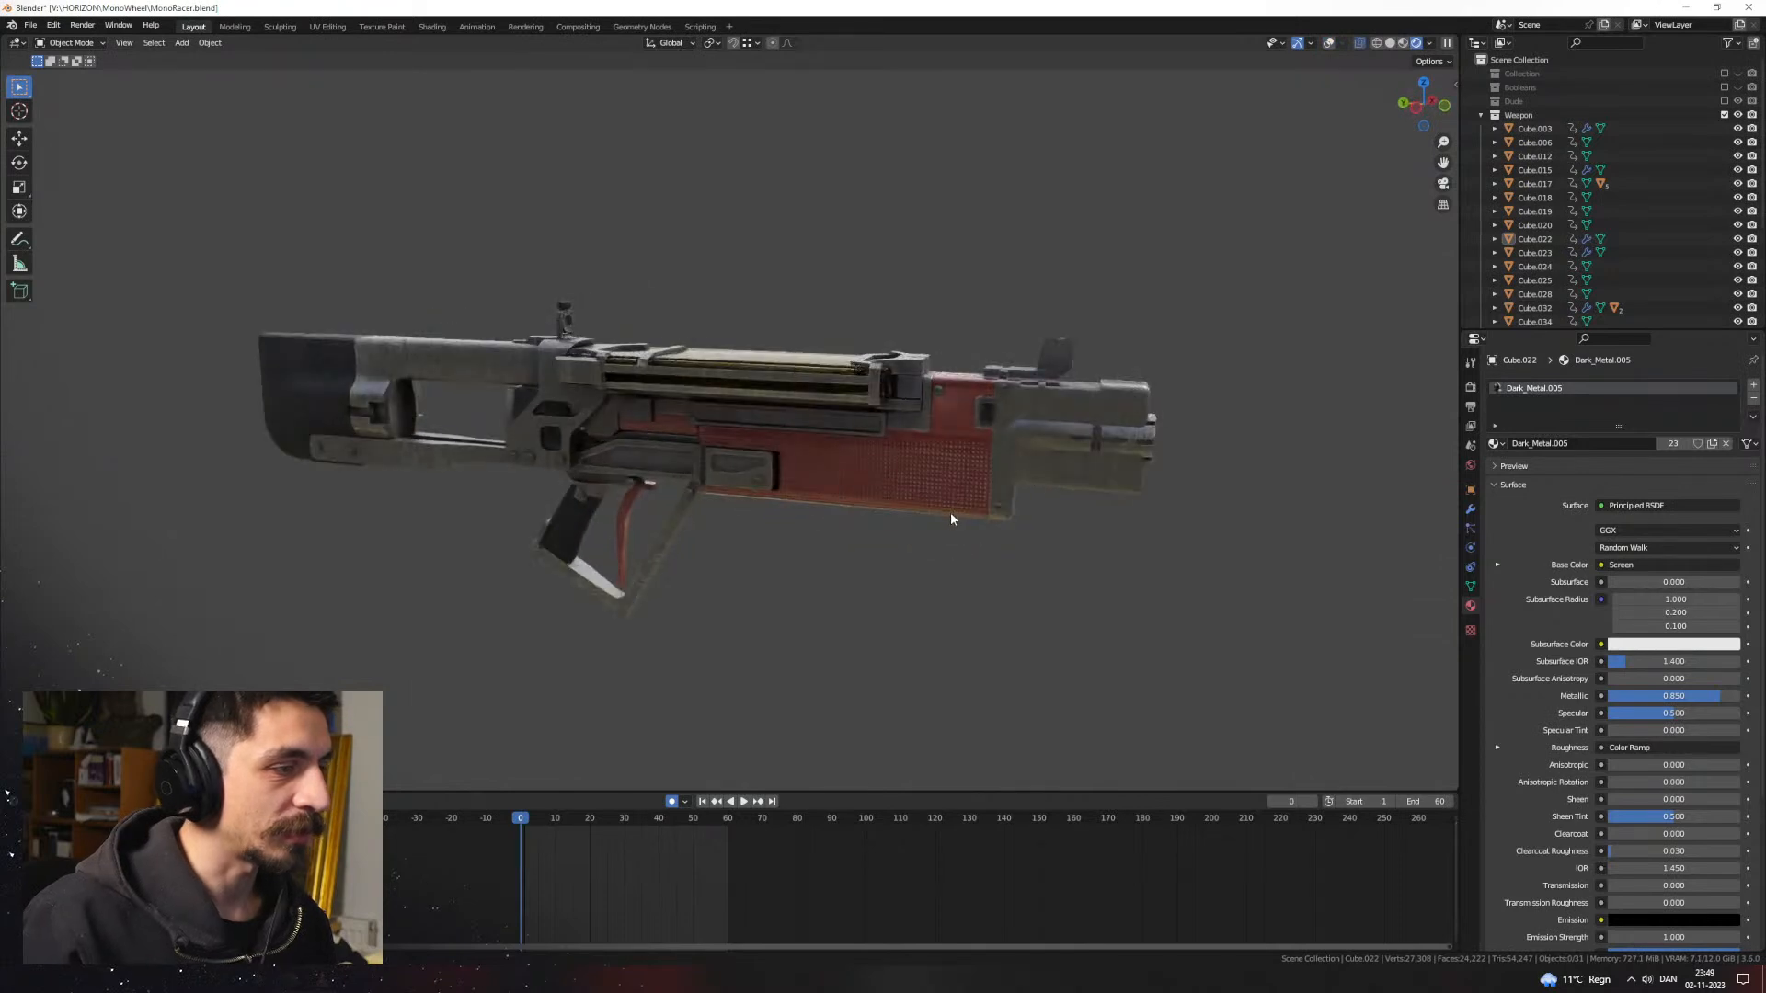